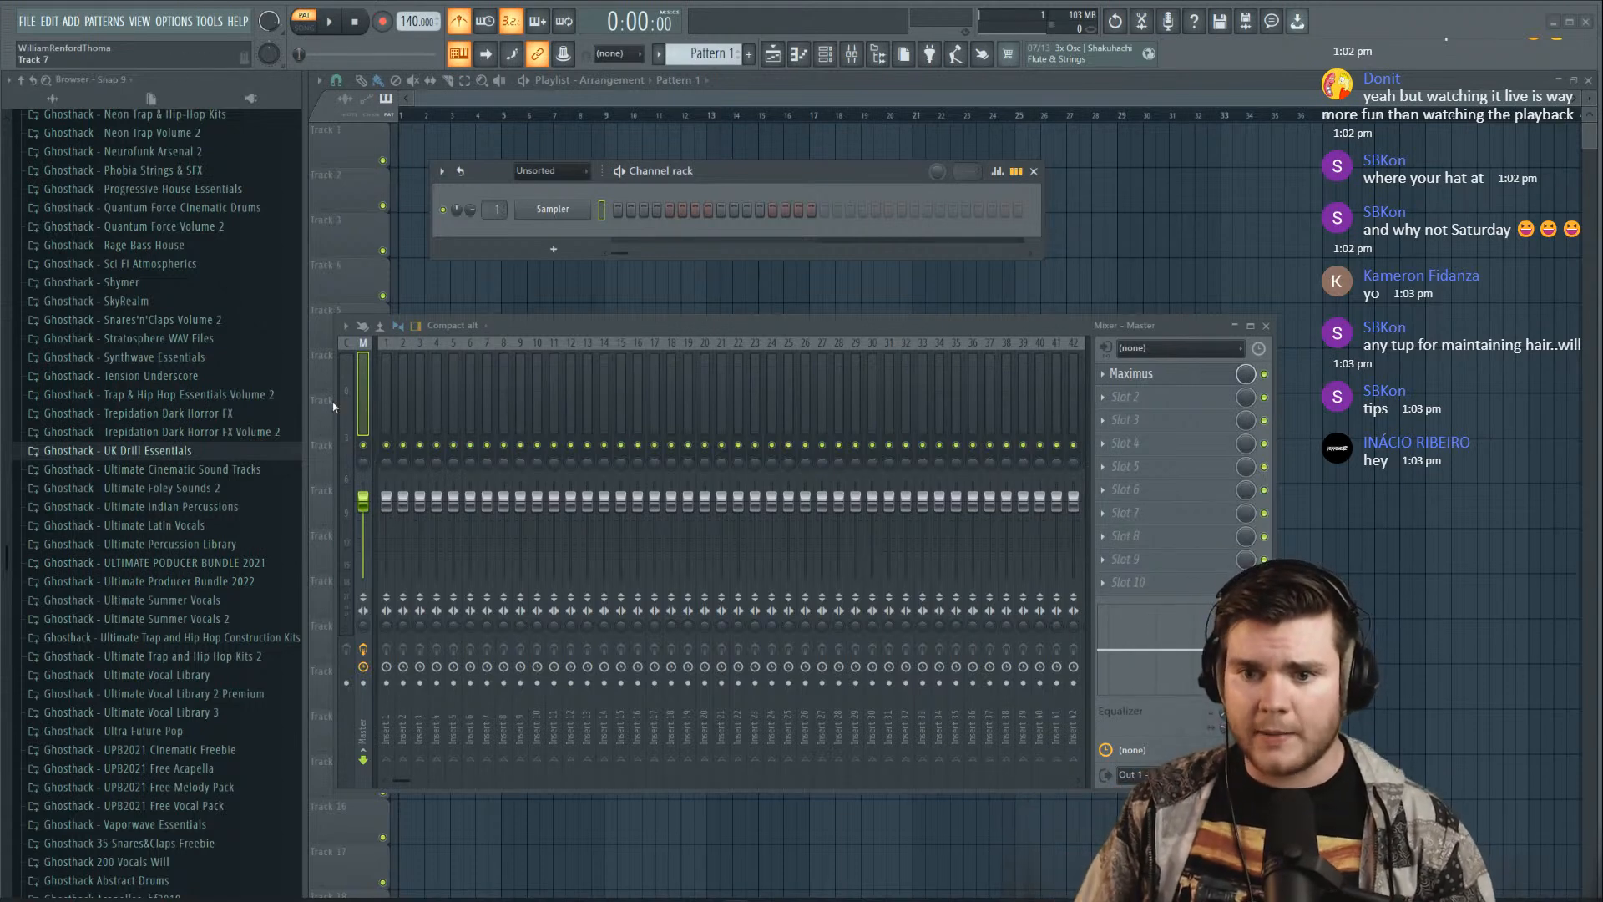
Close the mixer so that the channel rack sits over the playlist
key("F12")
left_click(881, 55)
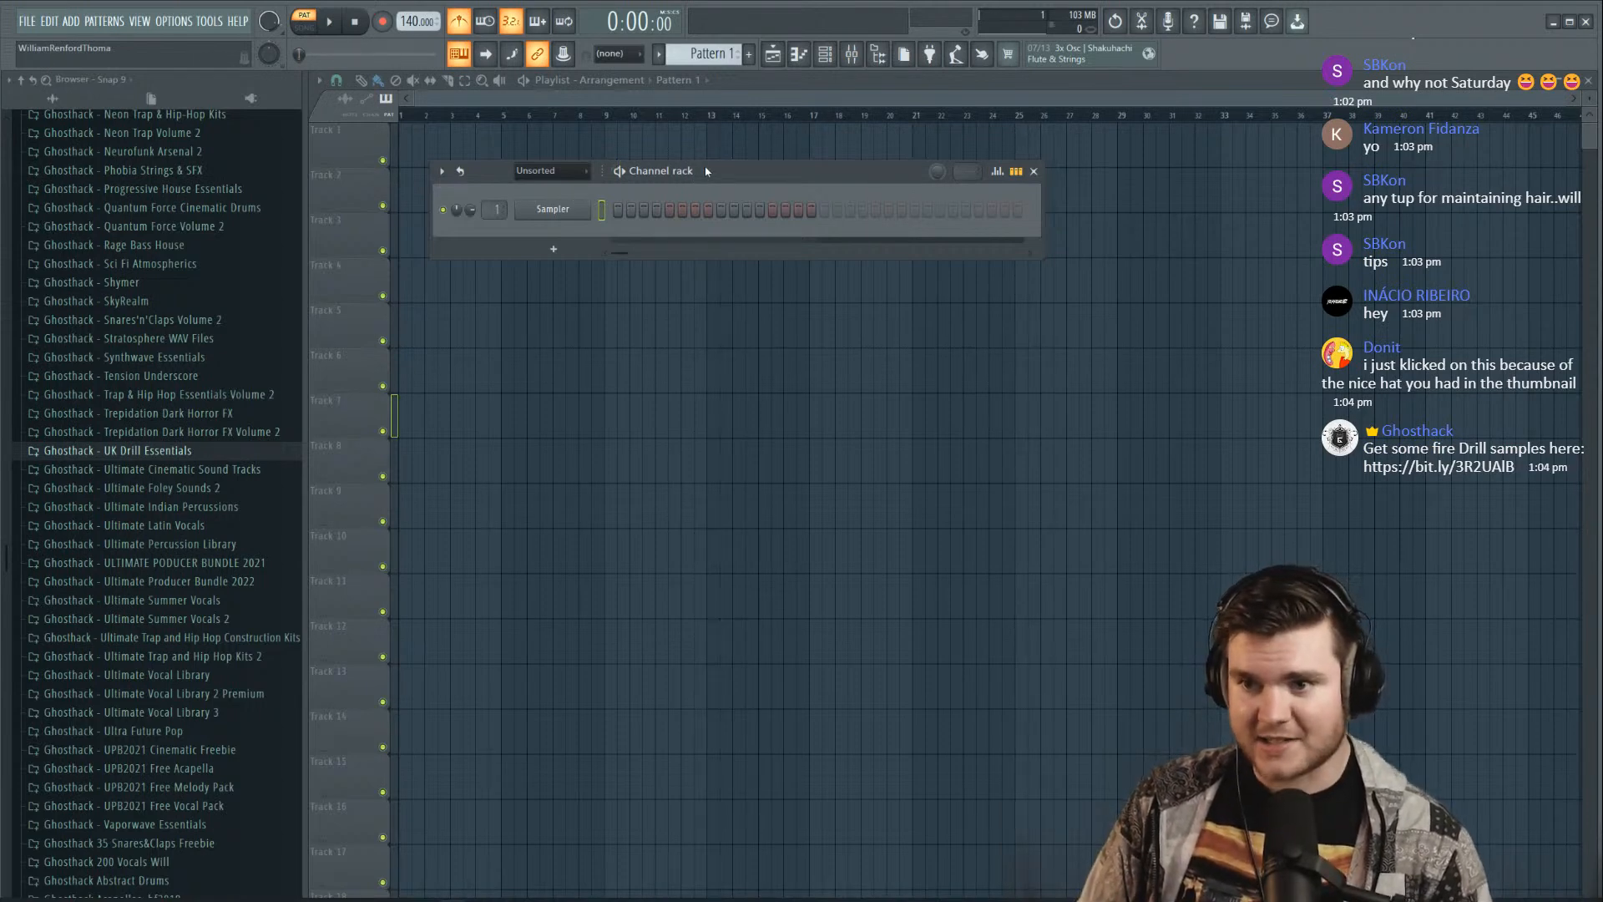
right_click(590, 193)
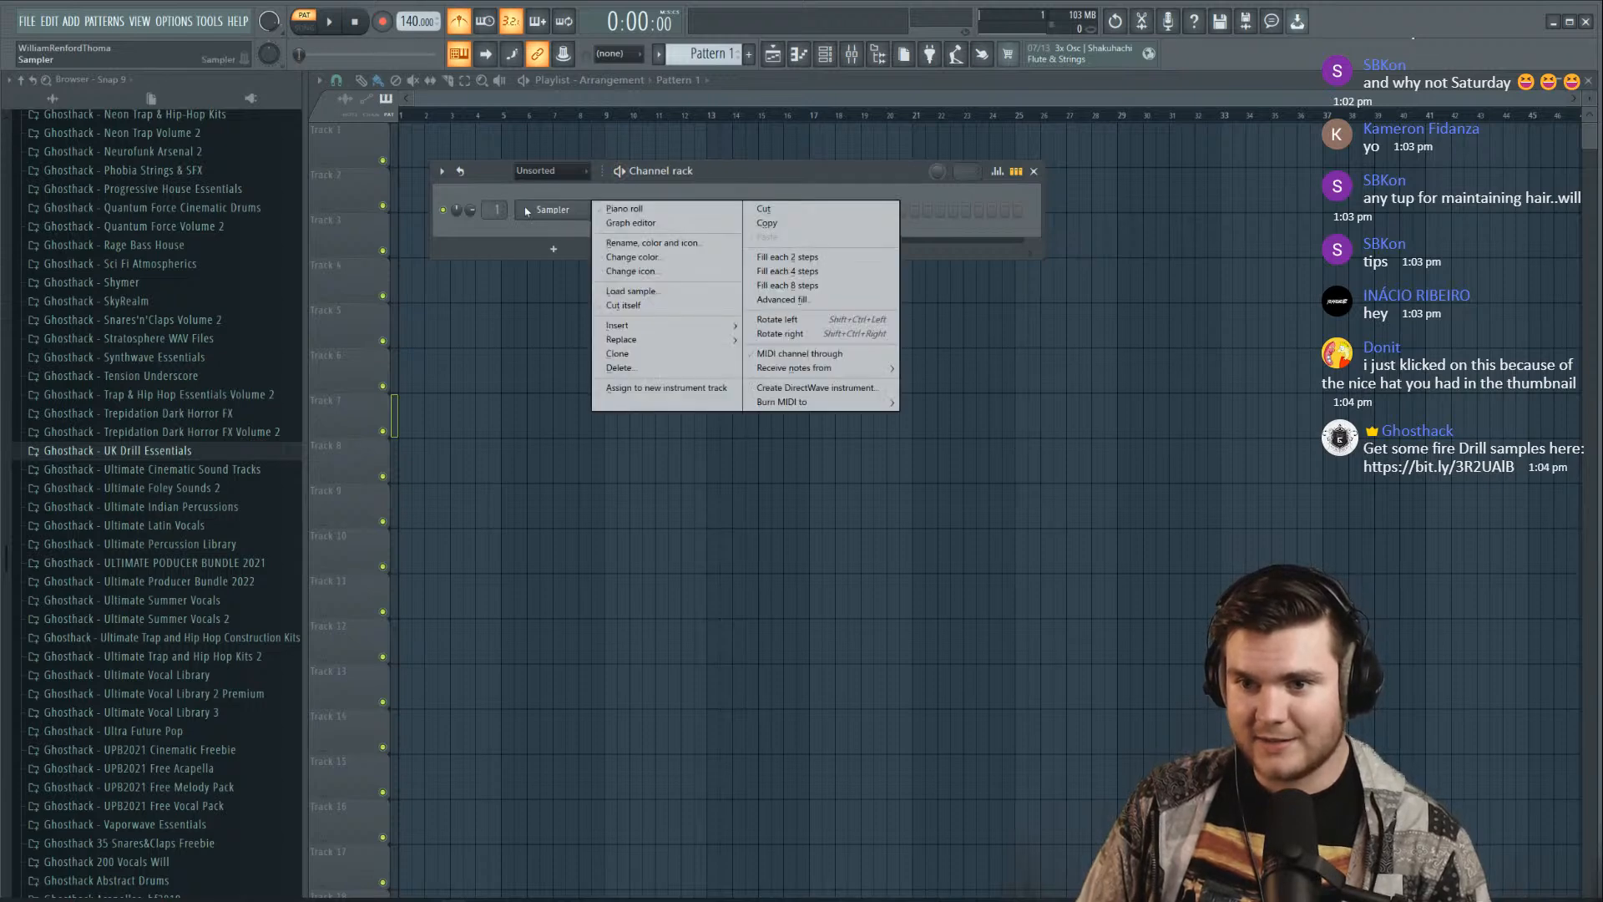
left_click(724, 169)
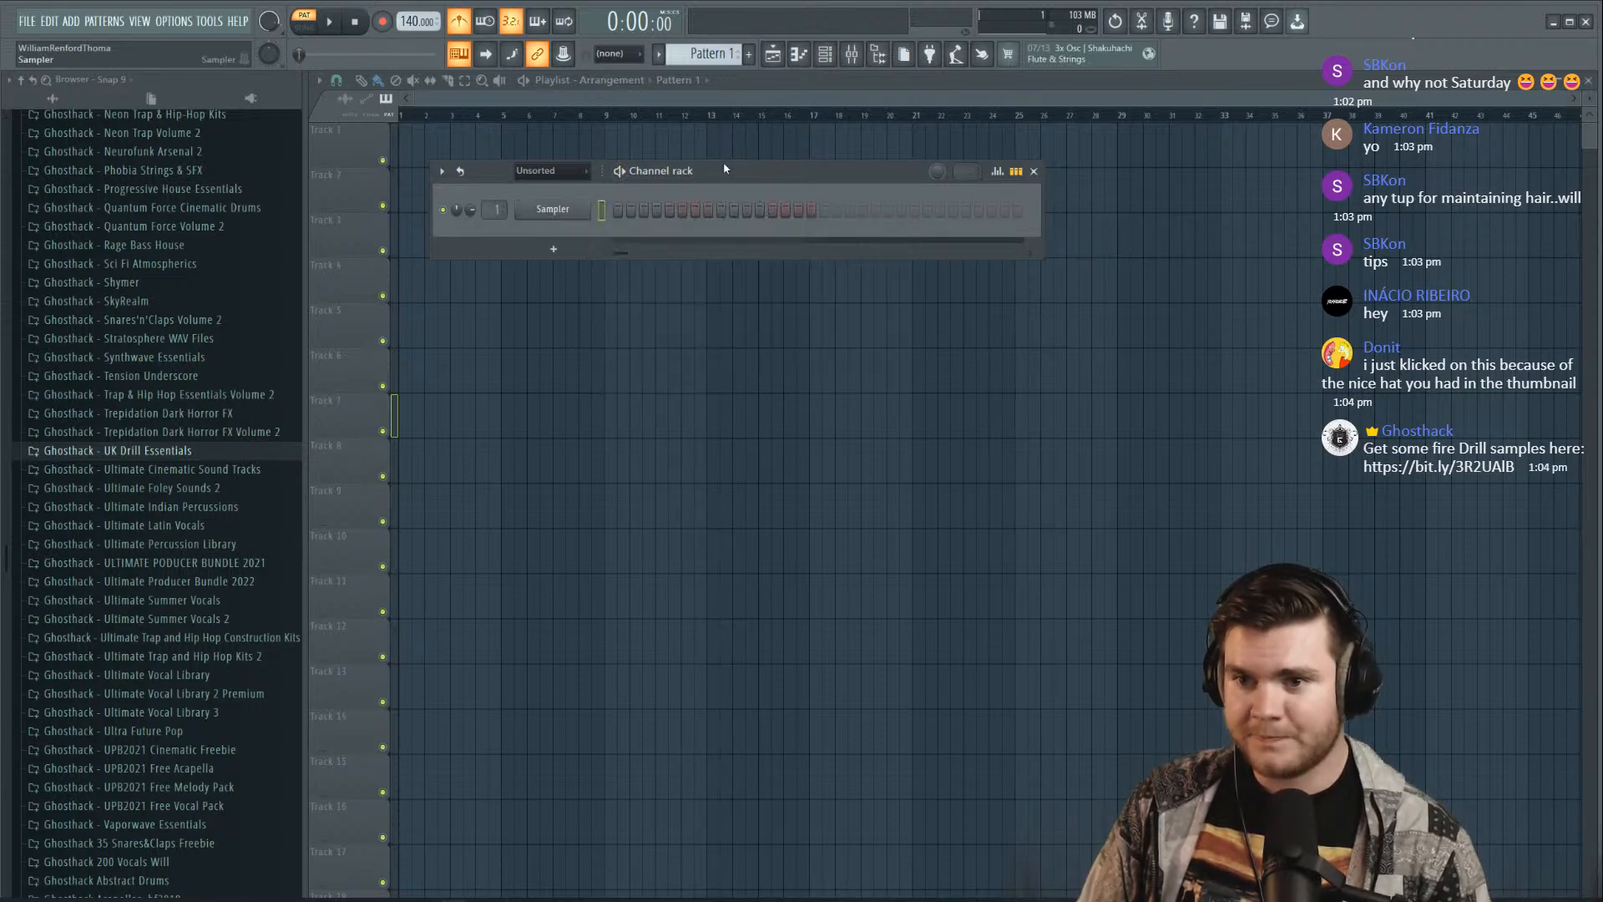
right_click(526, 214)
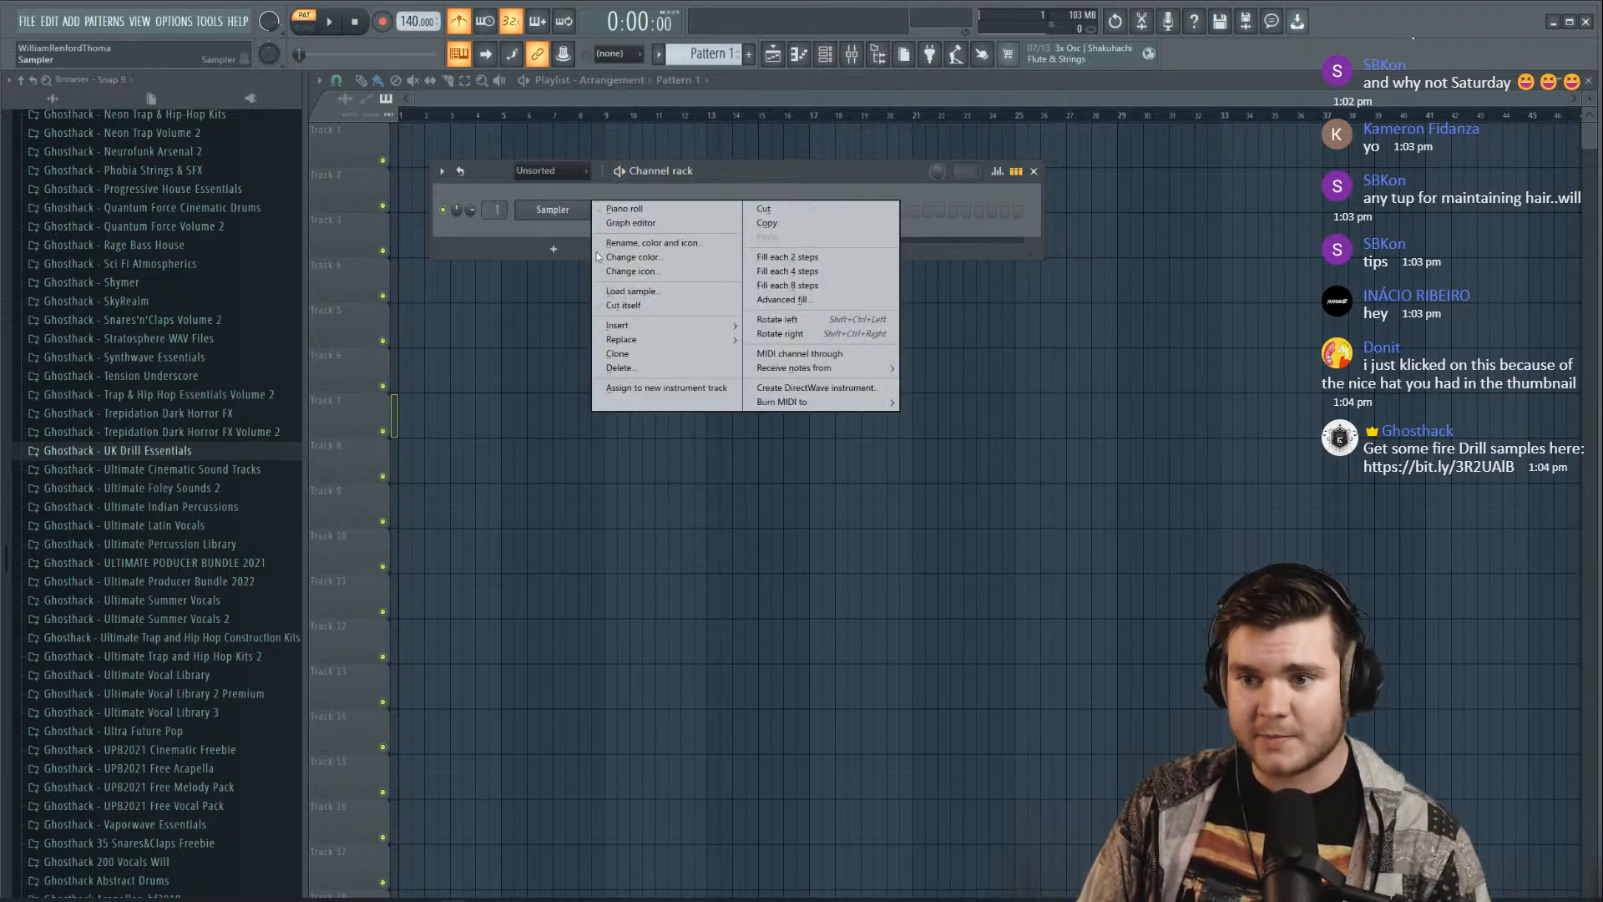
left_click(510, 237)
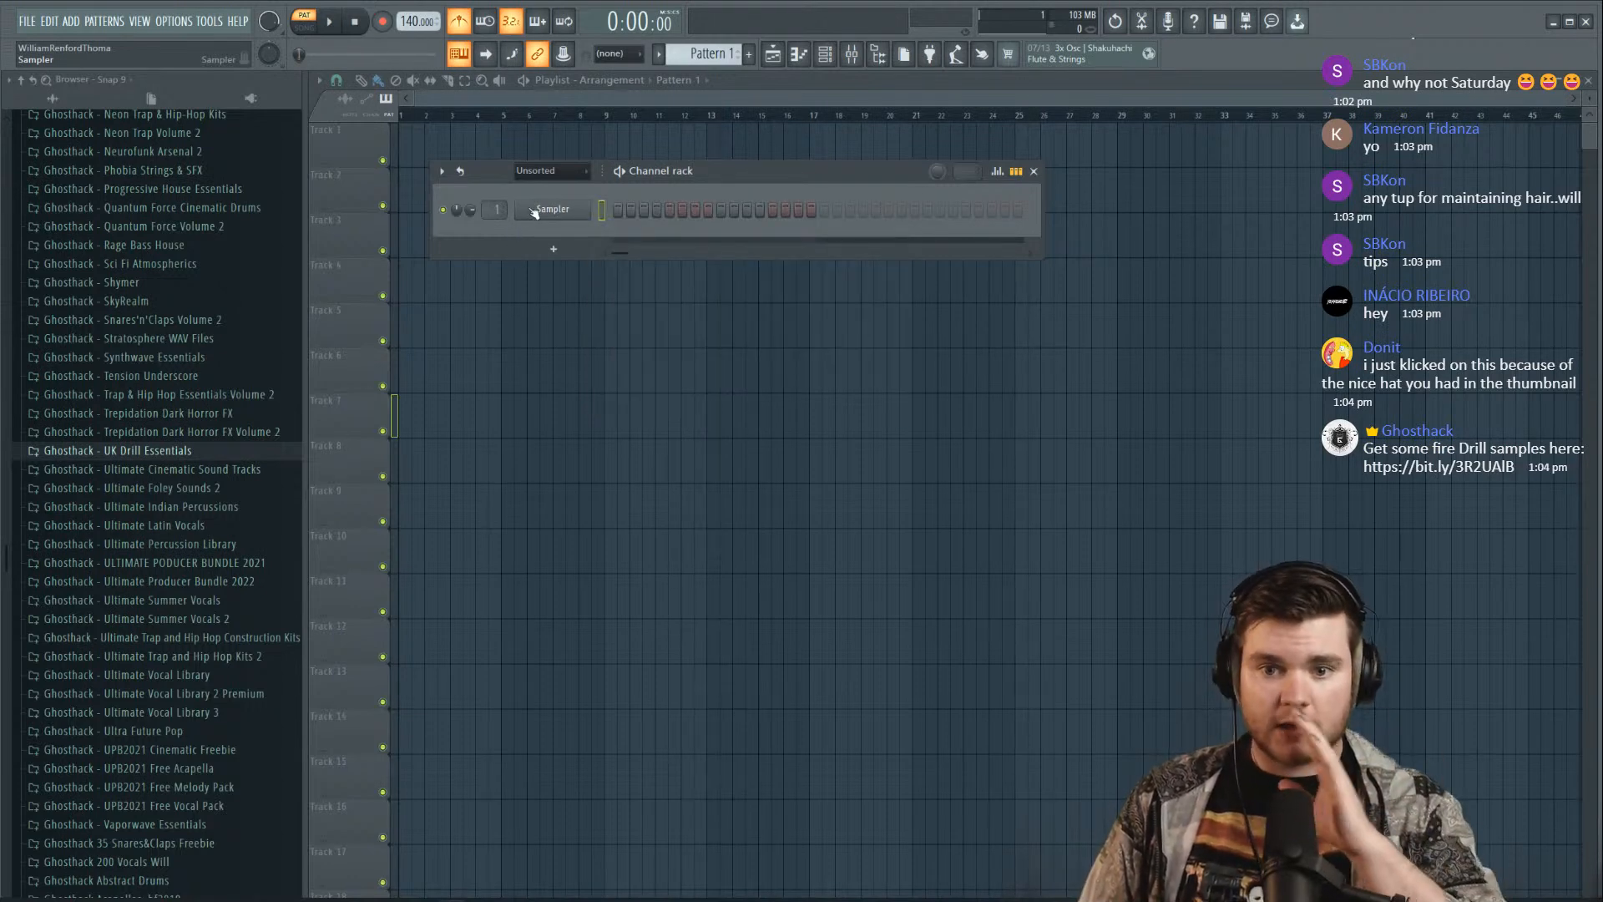
Expand the Ghosthack - UK Drill Essentials folder in the browser and its One-Shots subfolder
left_click(146, 451)
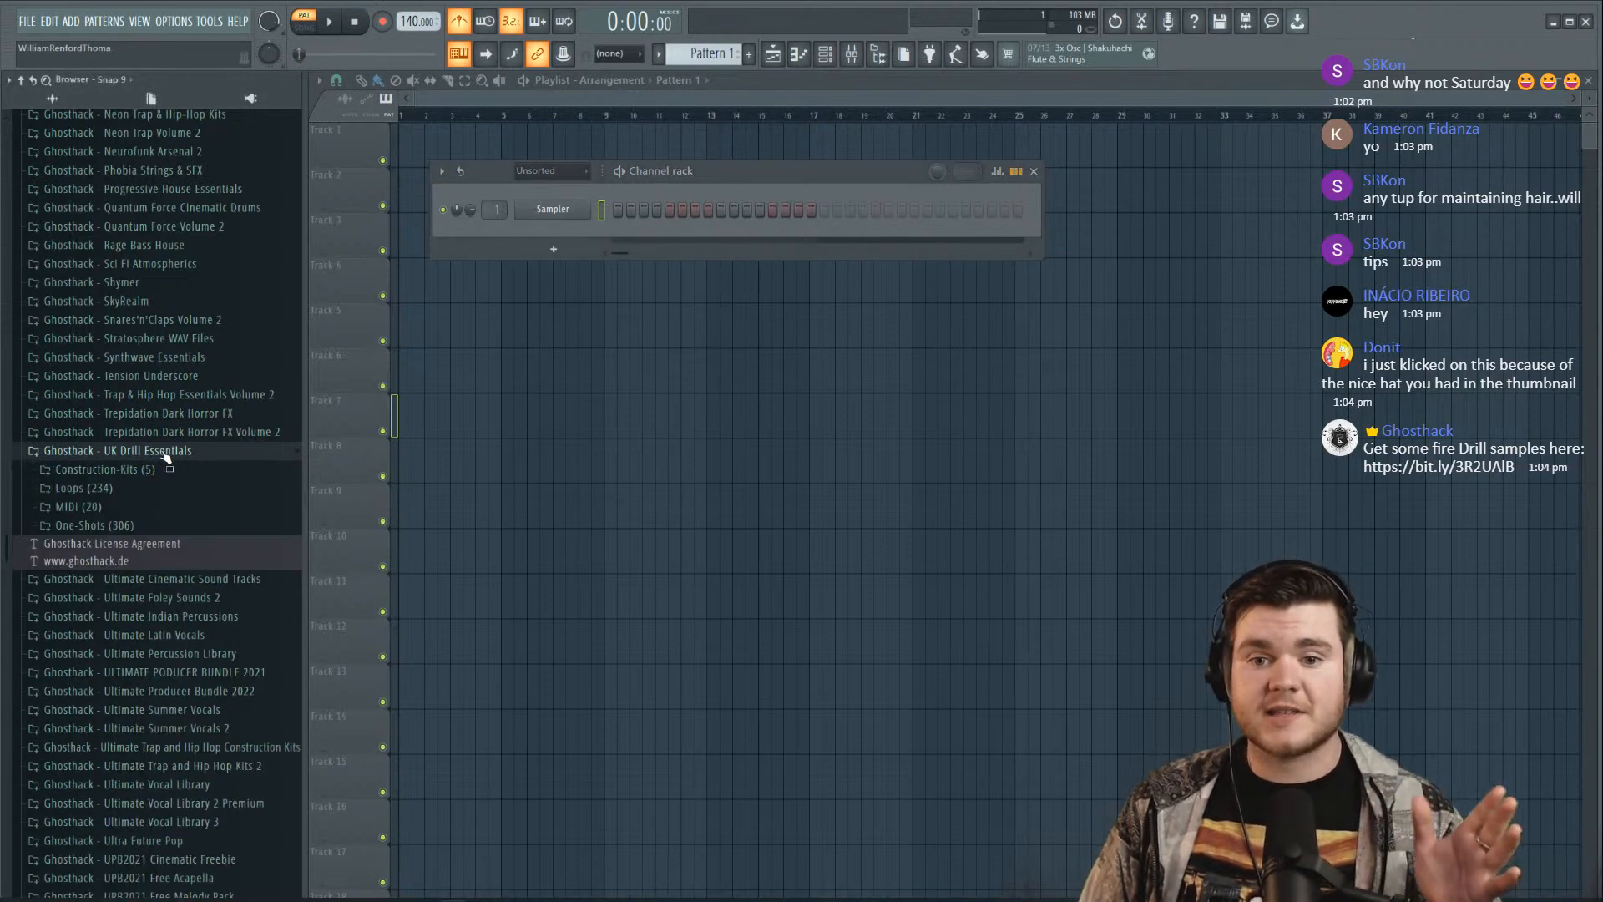
scroll(161, 458, "down", 3)
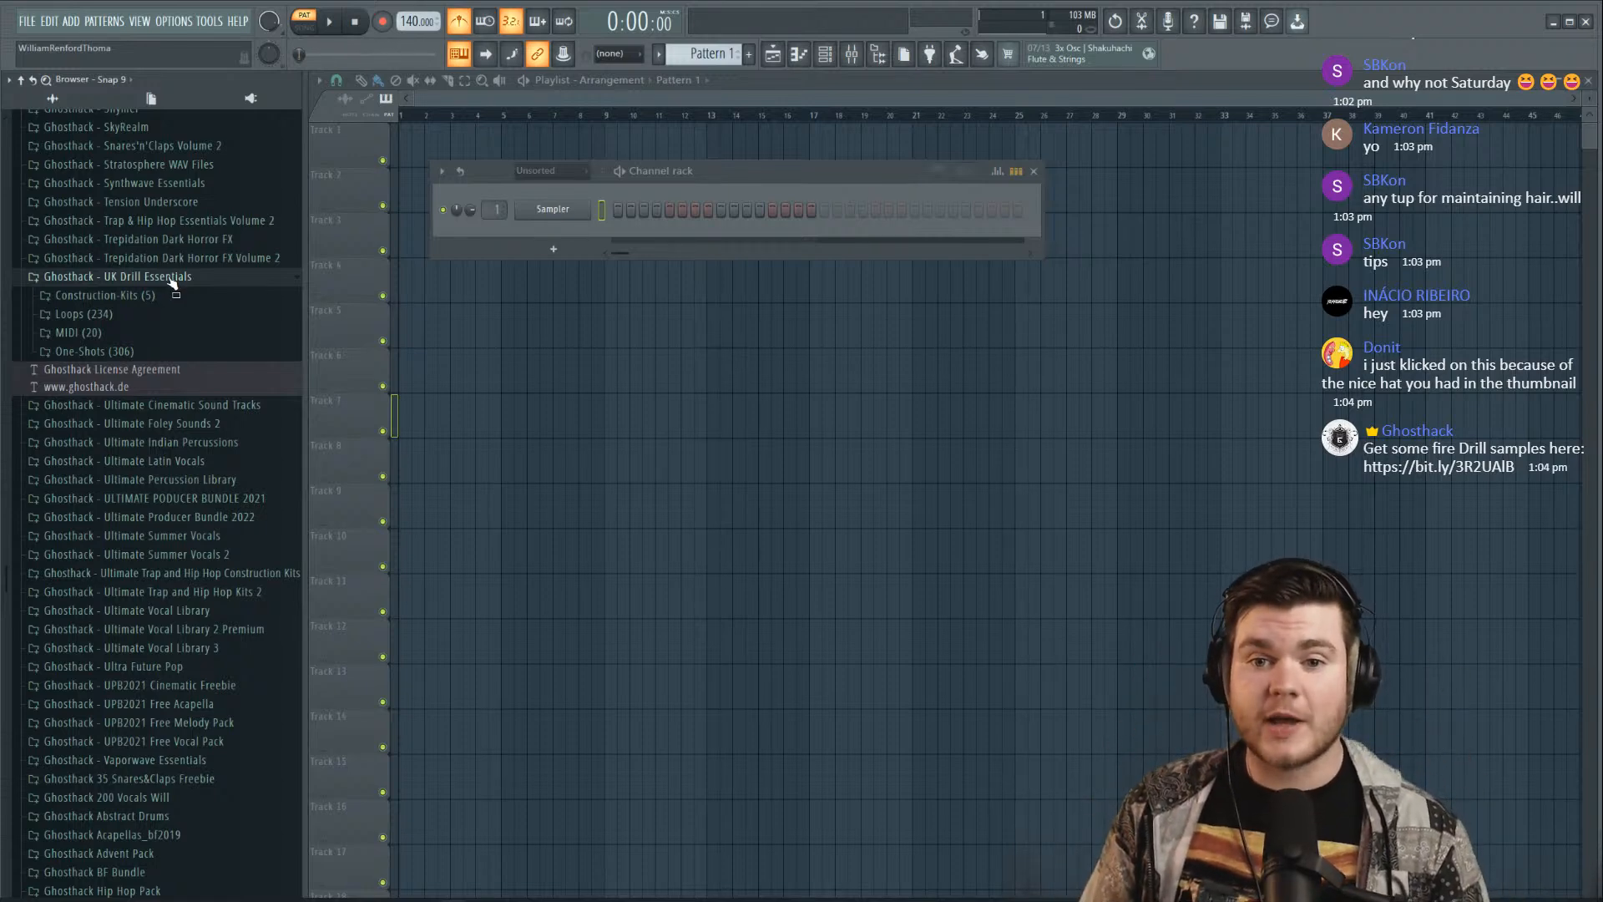
left_click(113, 354)
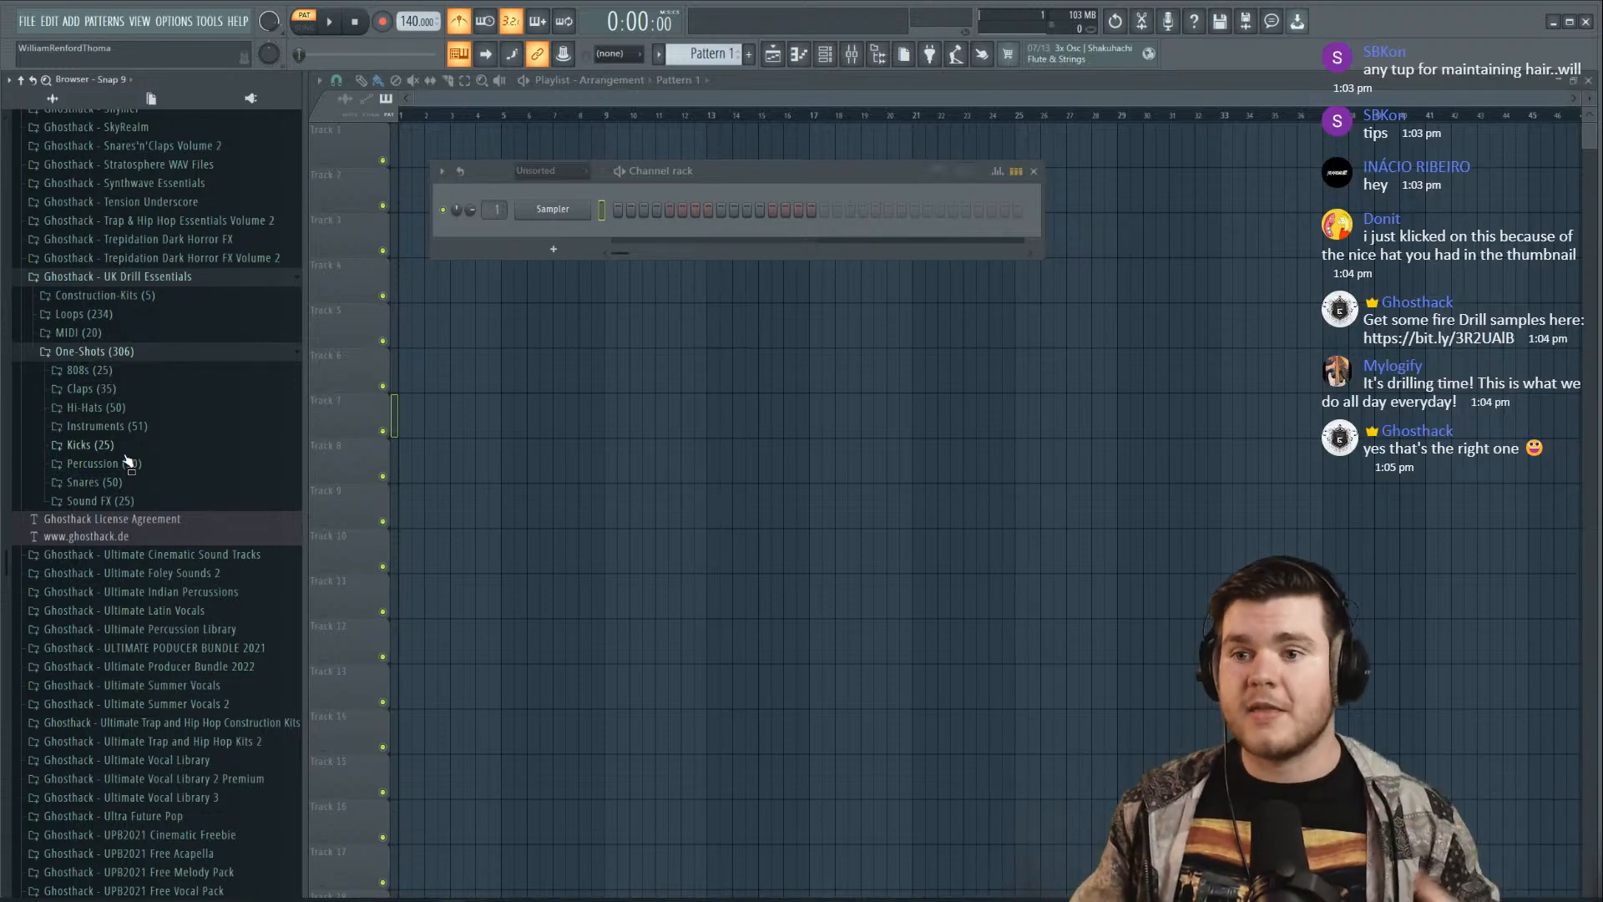
right_click(525, 208)
mouse_move(601, 338)
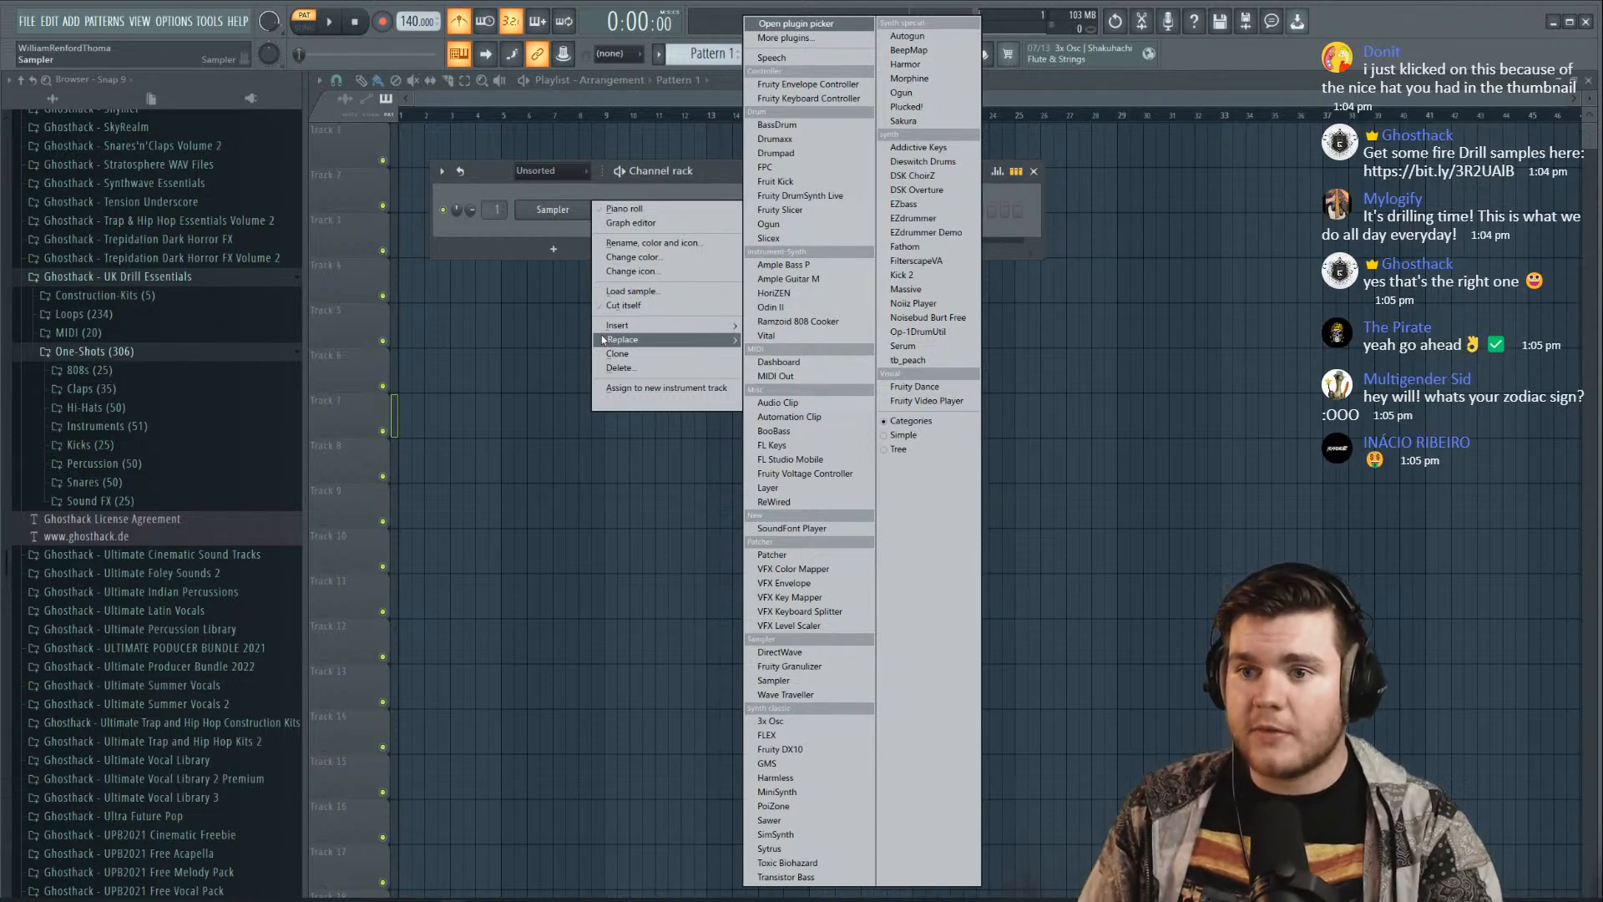
left_click(458, 239)
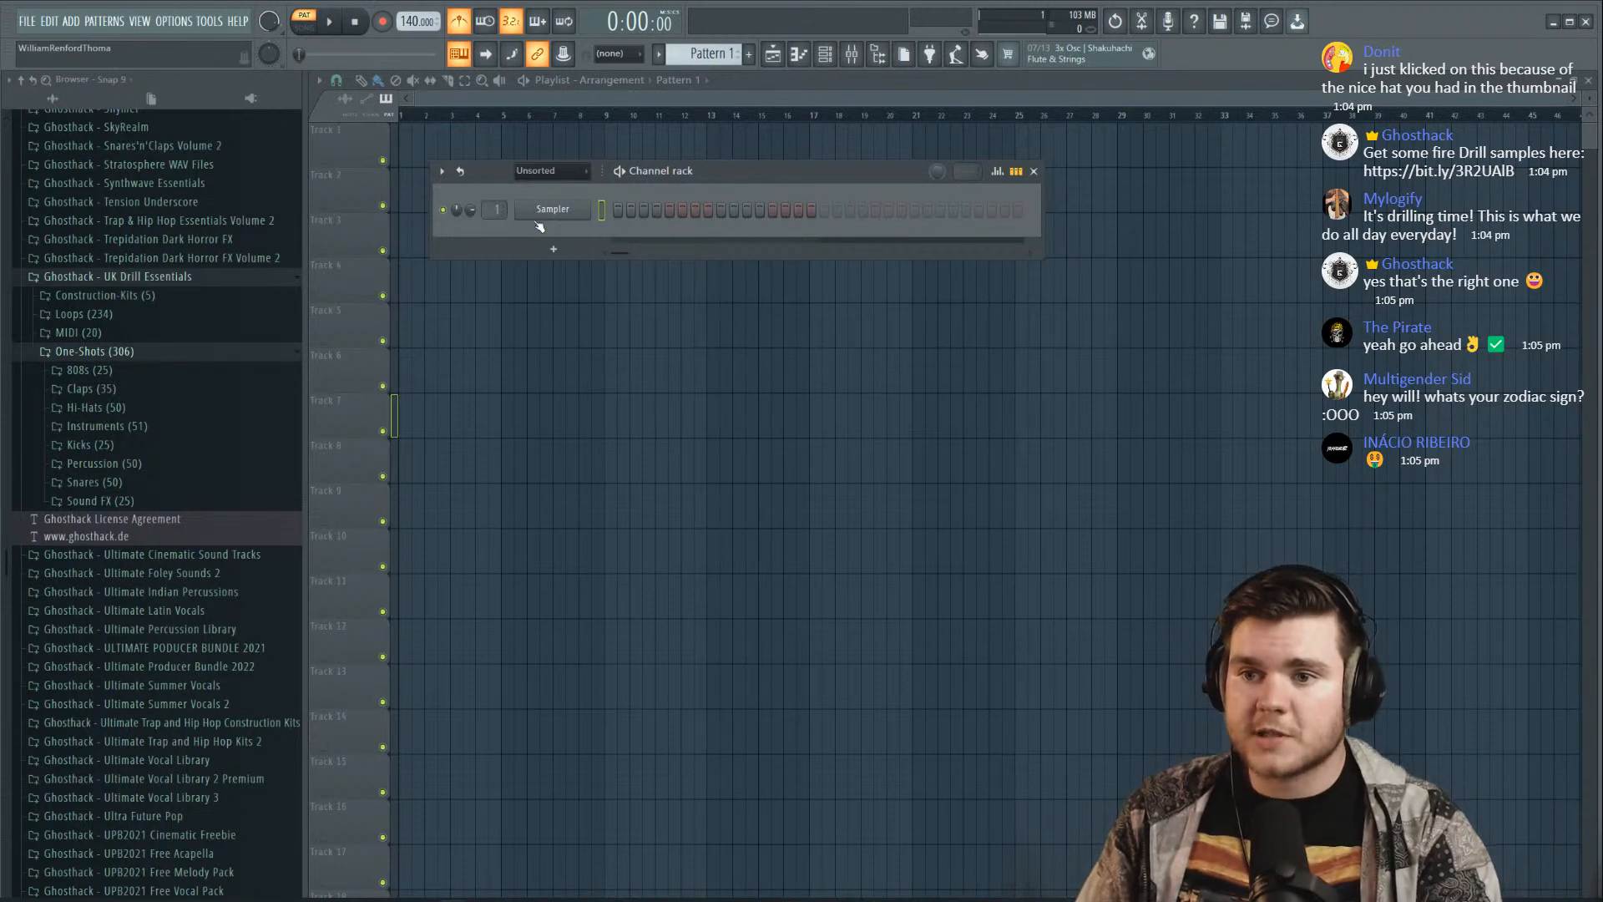
right_click(585, 209)
left_click(486, 246)
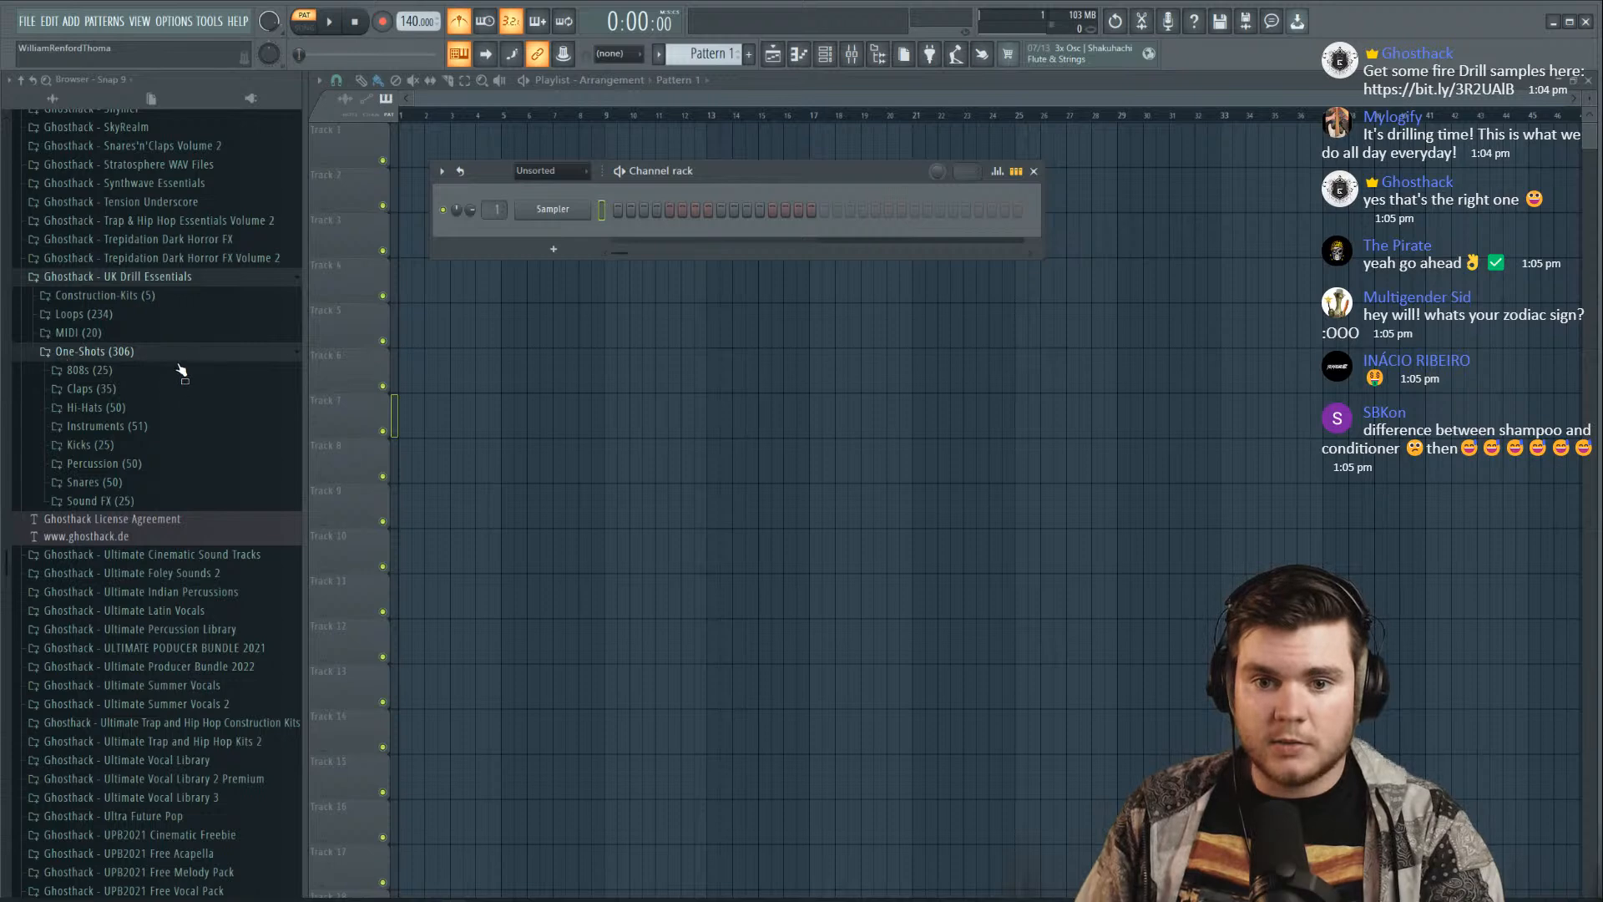
Expand the Instruments one-shots folder and preview the Church Time Bells - C sample
left_click(105, 425)
scroll(151, 292, "up", 5)
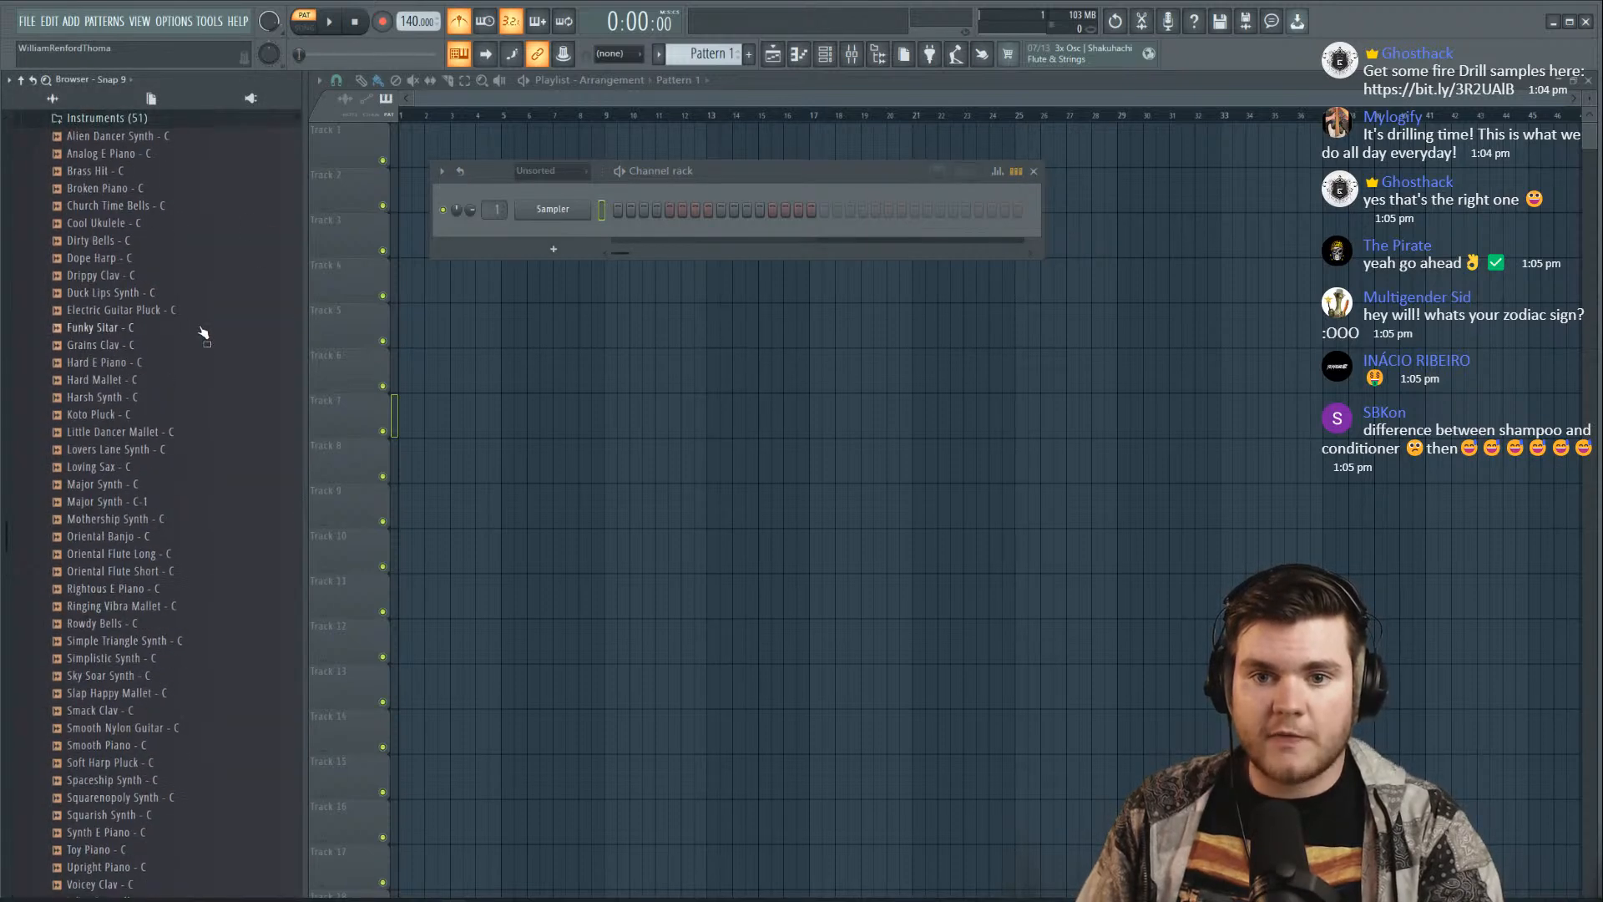
scroll(105, 444, "down", 3)
left_click(125, 380)
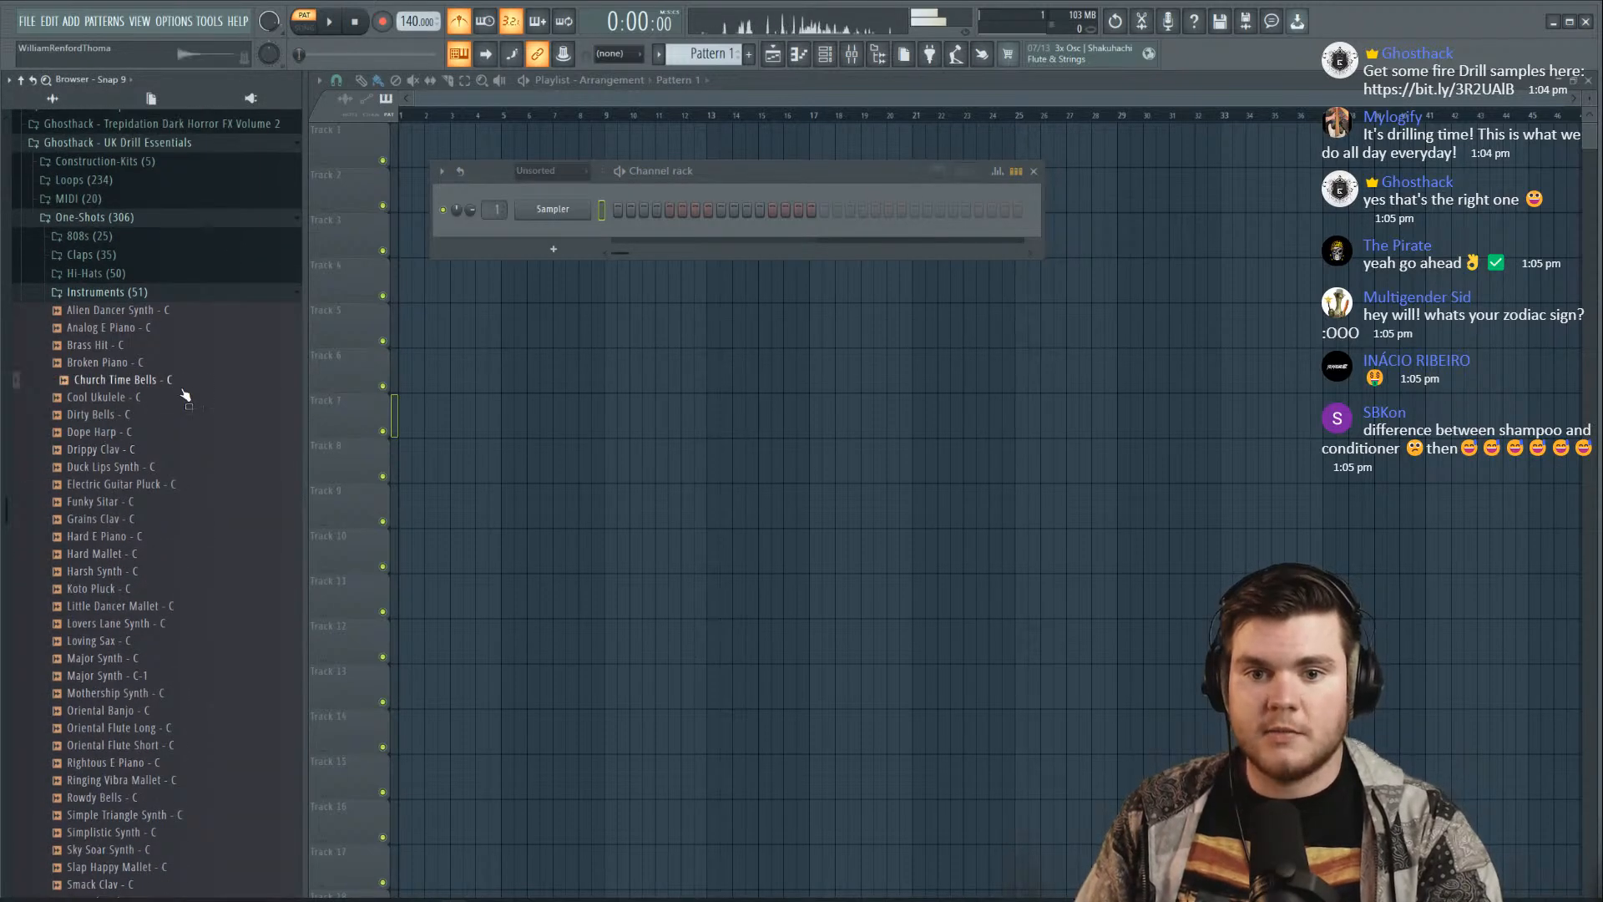
Audition various instrument one-shots between Drippy Clav and Simple Triangle Synth, including Harsh Synth, Major Synth and Oriental Flute Long
scroll(167, 383, "down", 3)
left_click(164, 278)
left_click(165, 345)
left_click(172, 398)
left_click(167, 449)
left_click(177, 486)
left_click(176, 551)
left_click(178, 591)
left_click(191, 651)
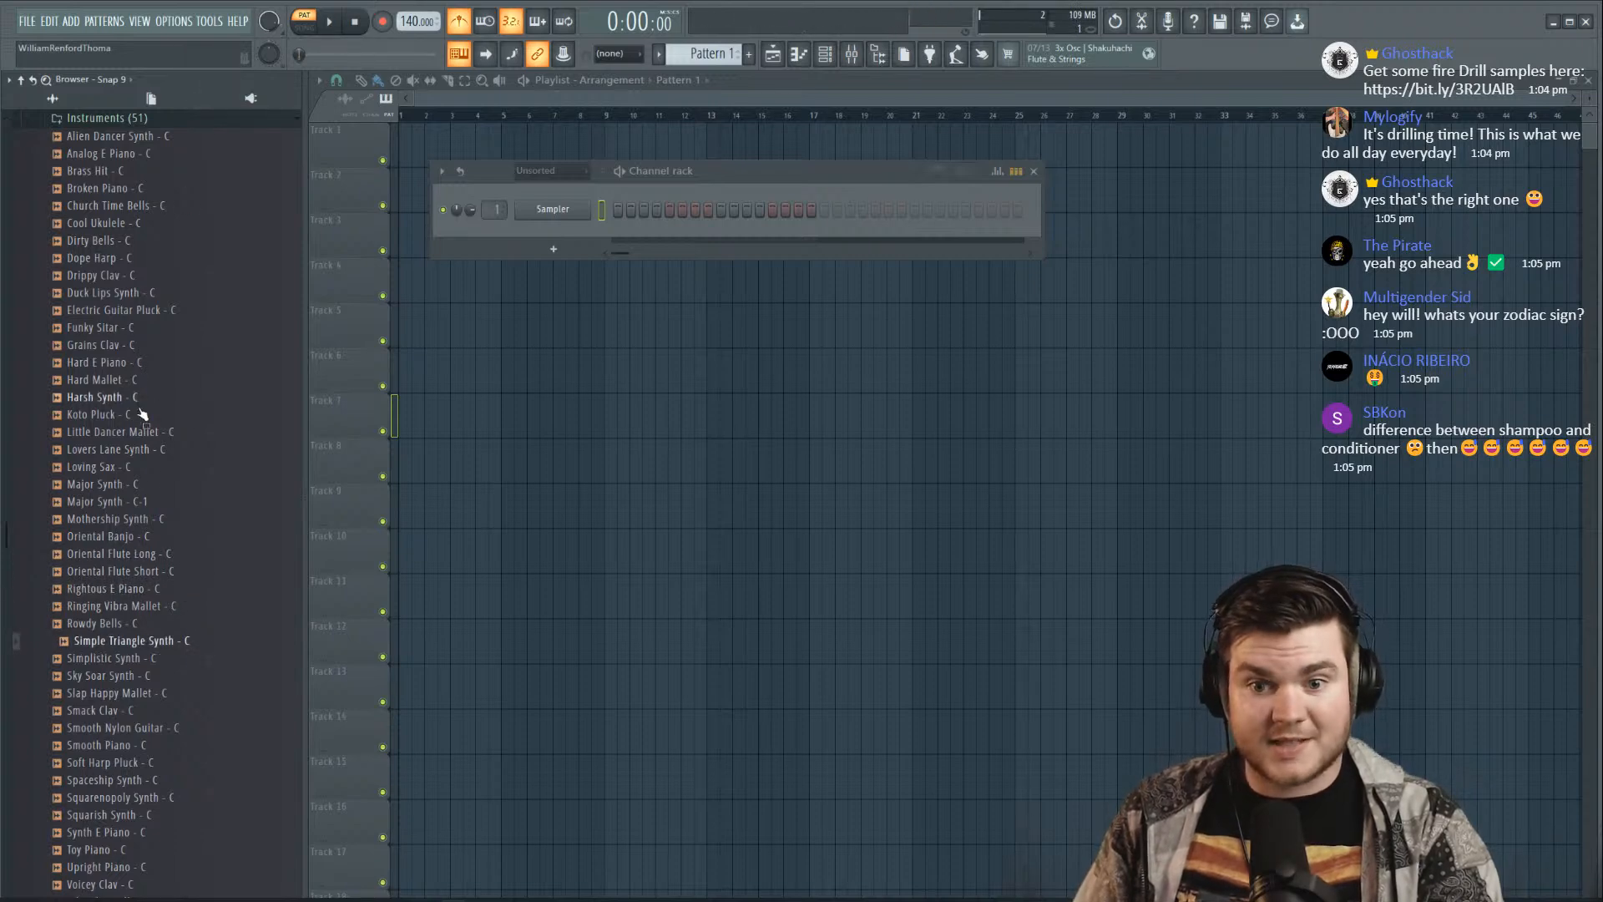
Audition further one-shots such as Slap Happy Mallet, Smooth Piano, Spaceship Synth, Synth E Piano and Wide Flute Long
scroll(162, 465, "down", 5)
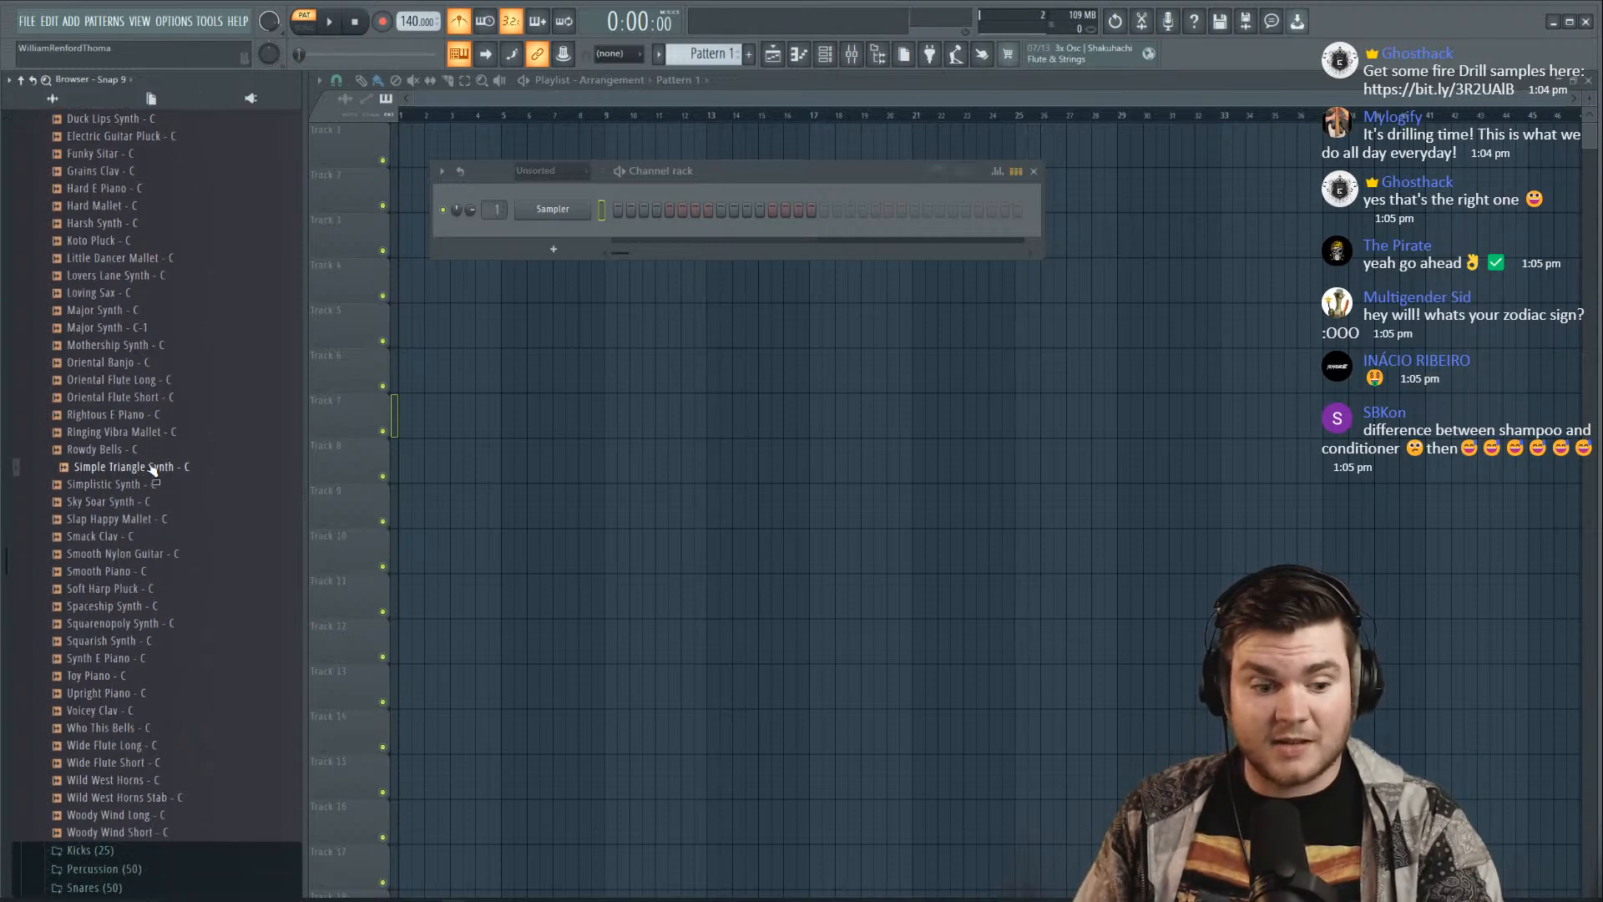
left_click(168, 519)
left_click(187, 572)
left_click(191, 606)
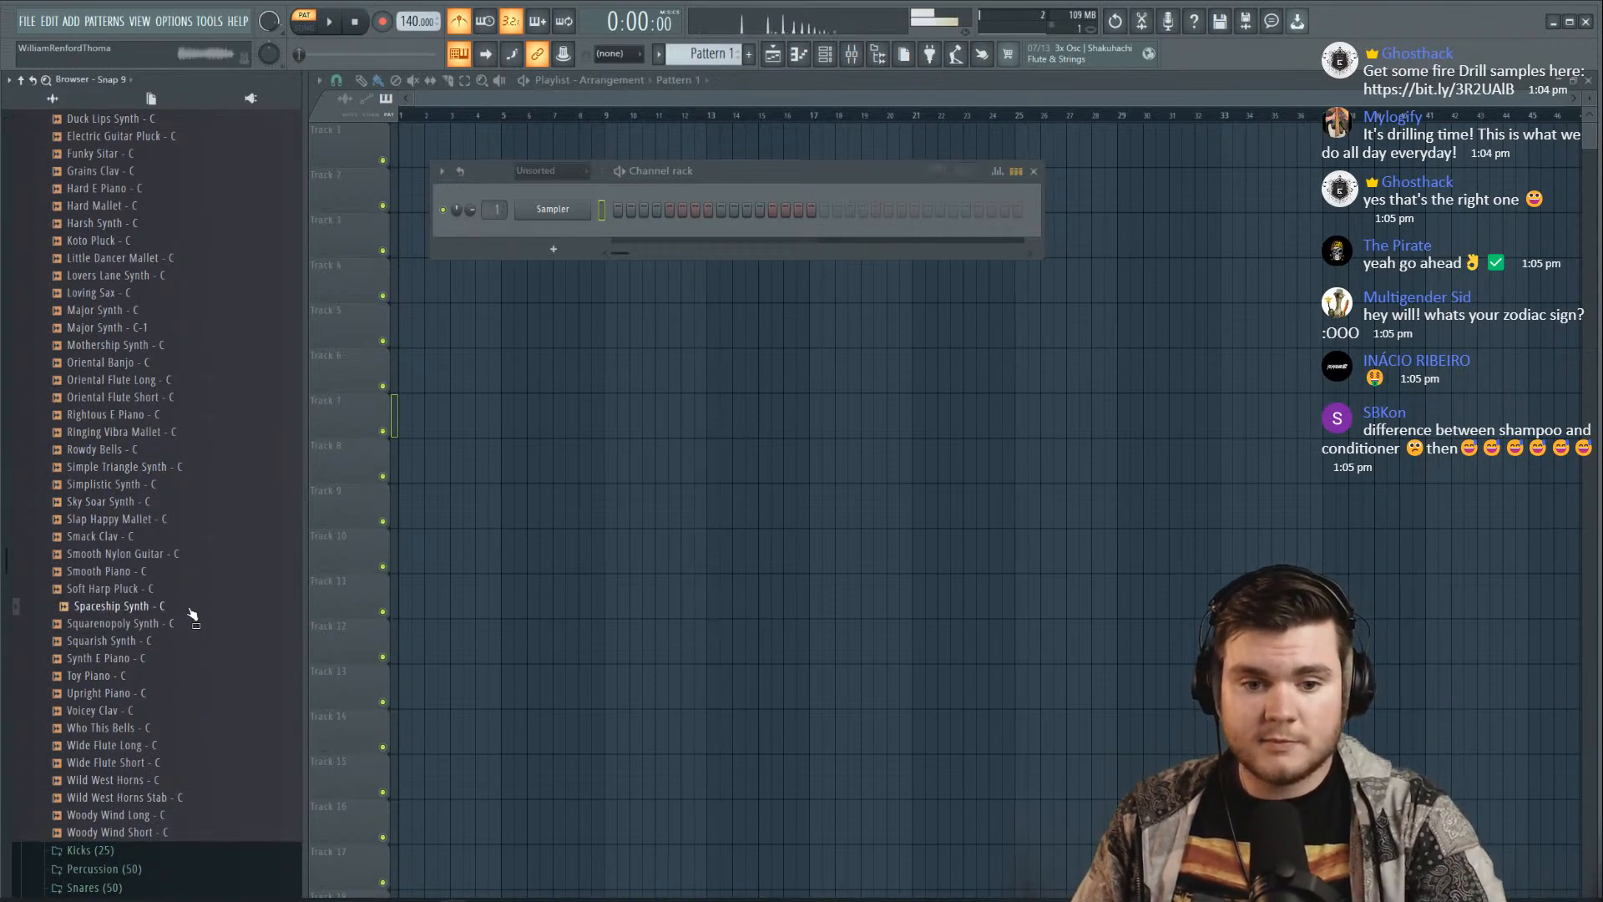
left_click(186, 657)
left_click(161, 606)
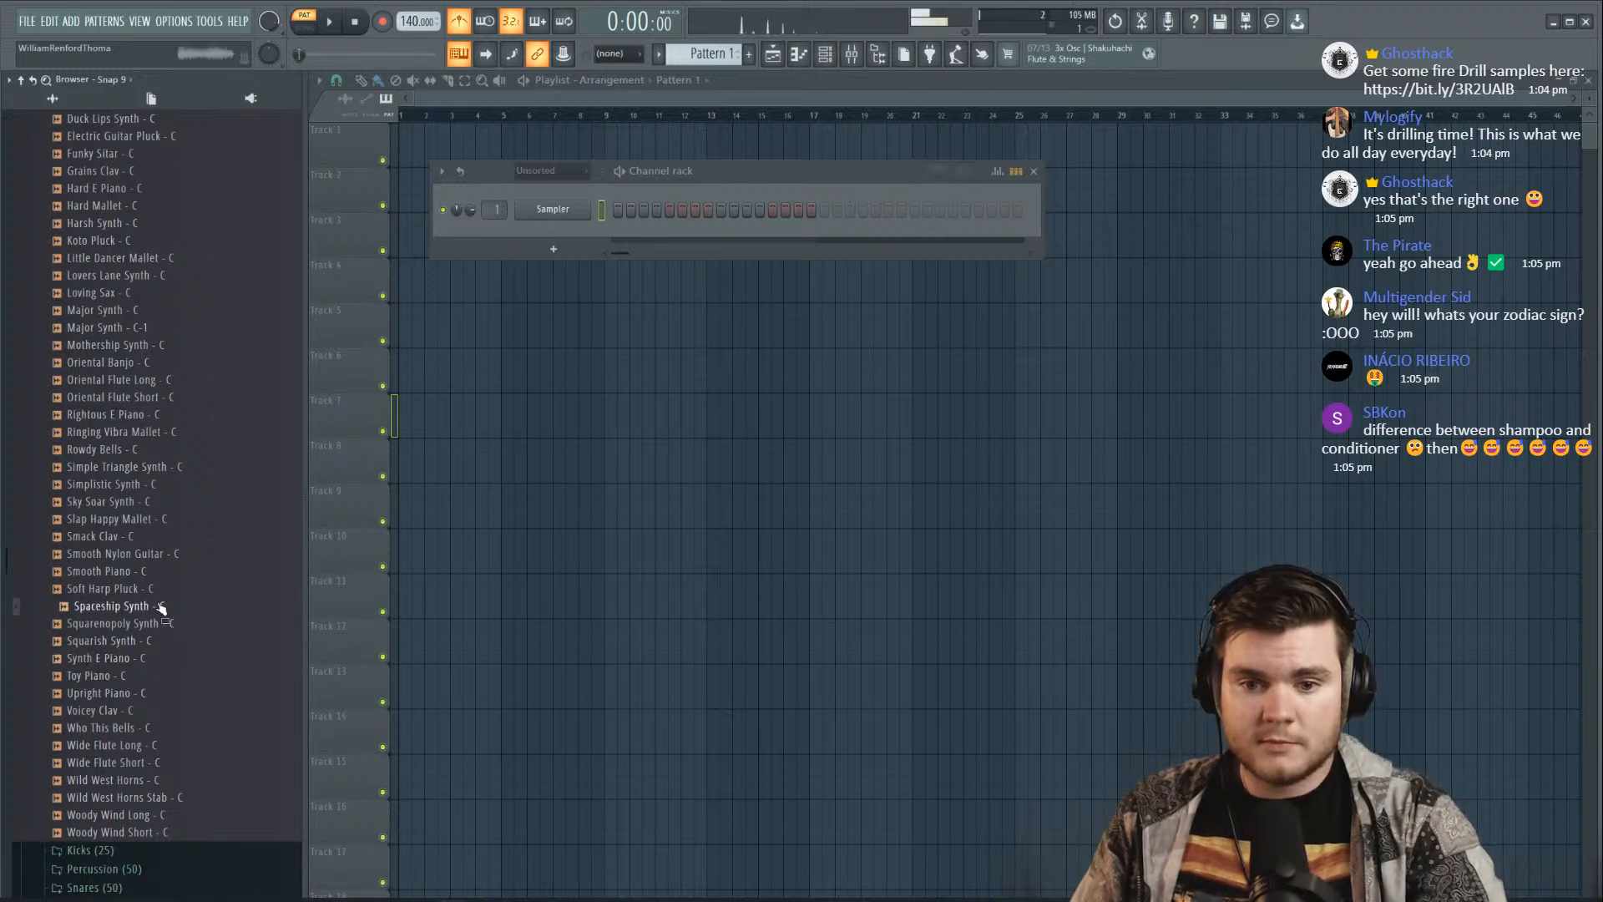
scroll(138, 381, "up", 3)
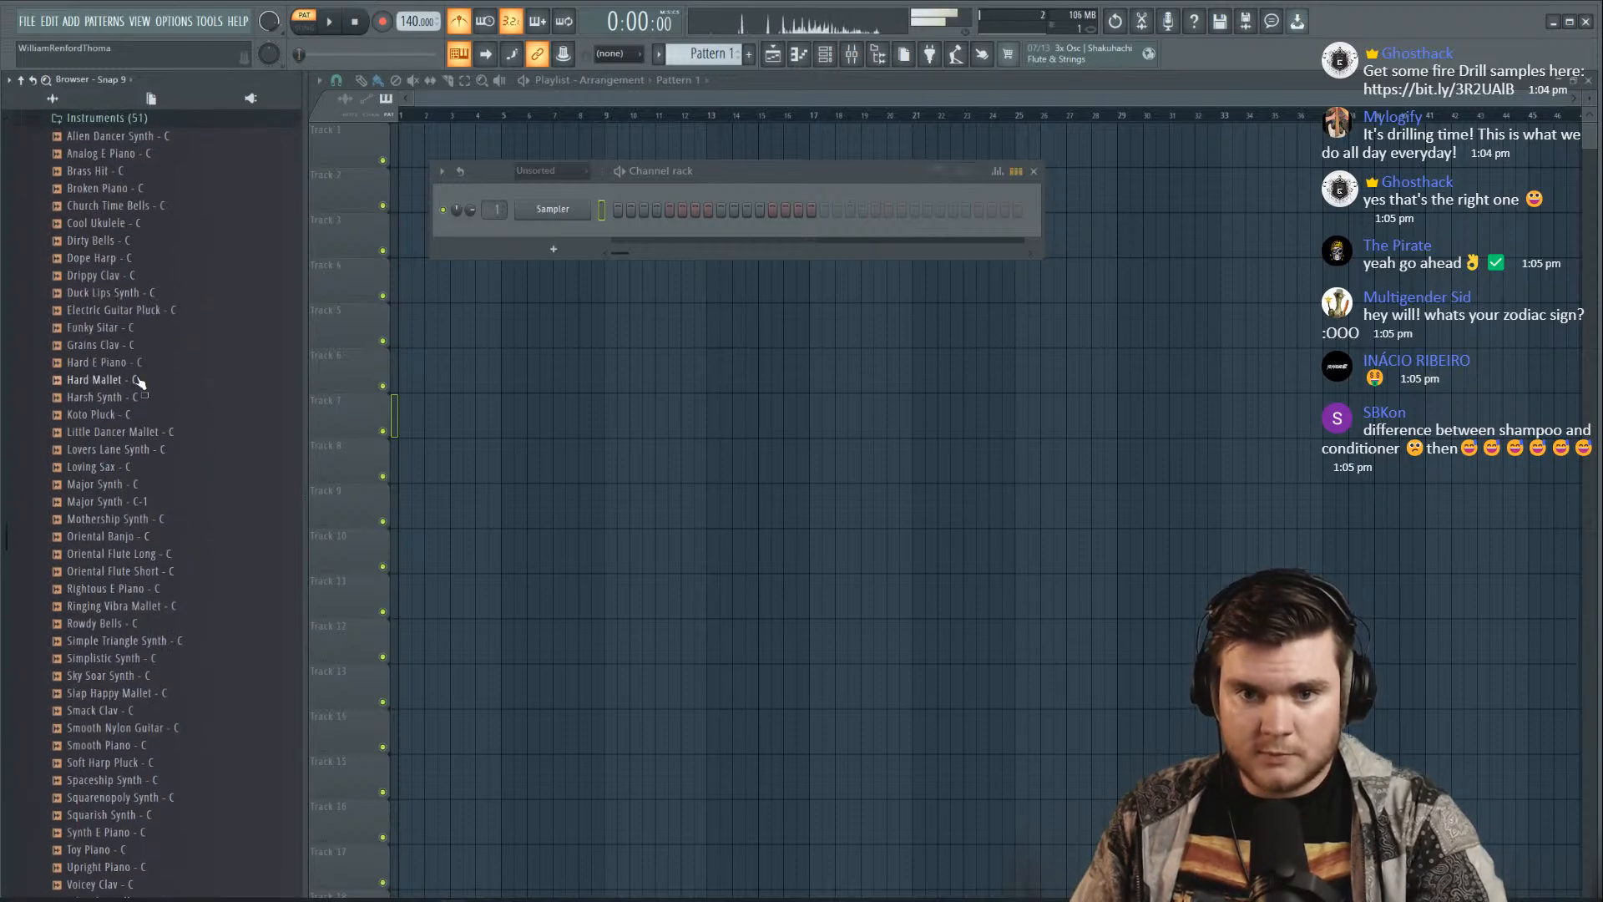
scroll(198, 336, "down", 2)
scroll(199, 336, "down", 4)
Replace the Sampler channel in the channel rack with the FLEX synth
right_click(563, 209)
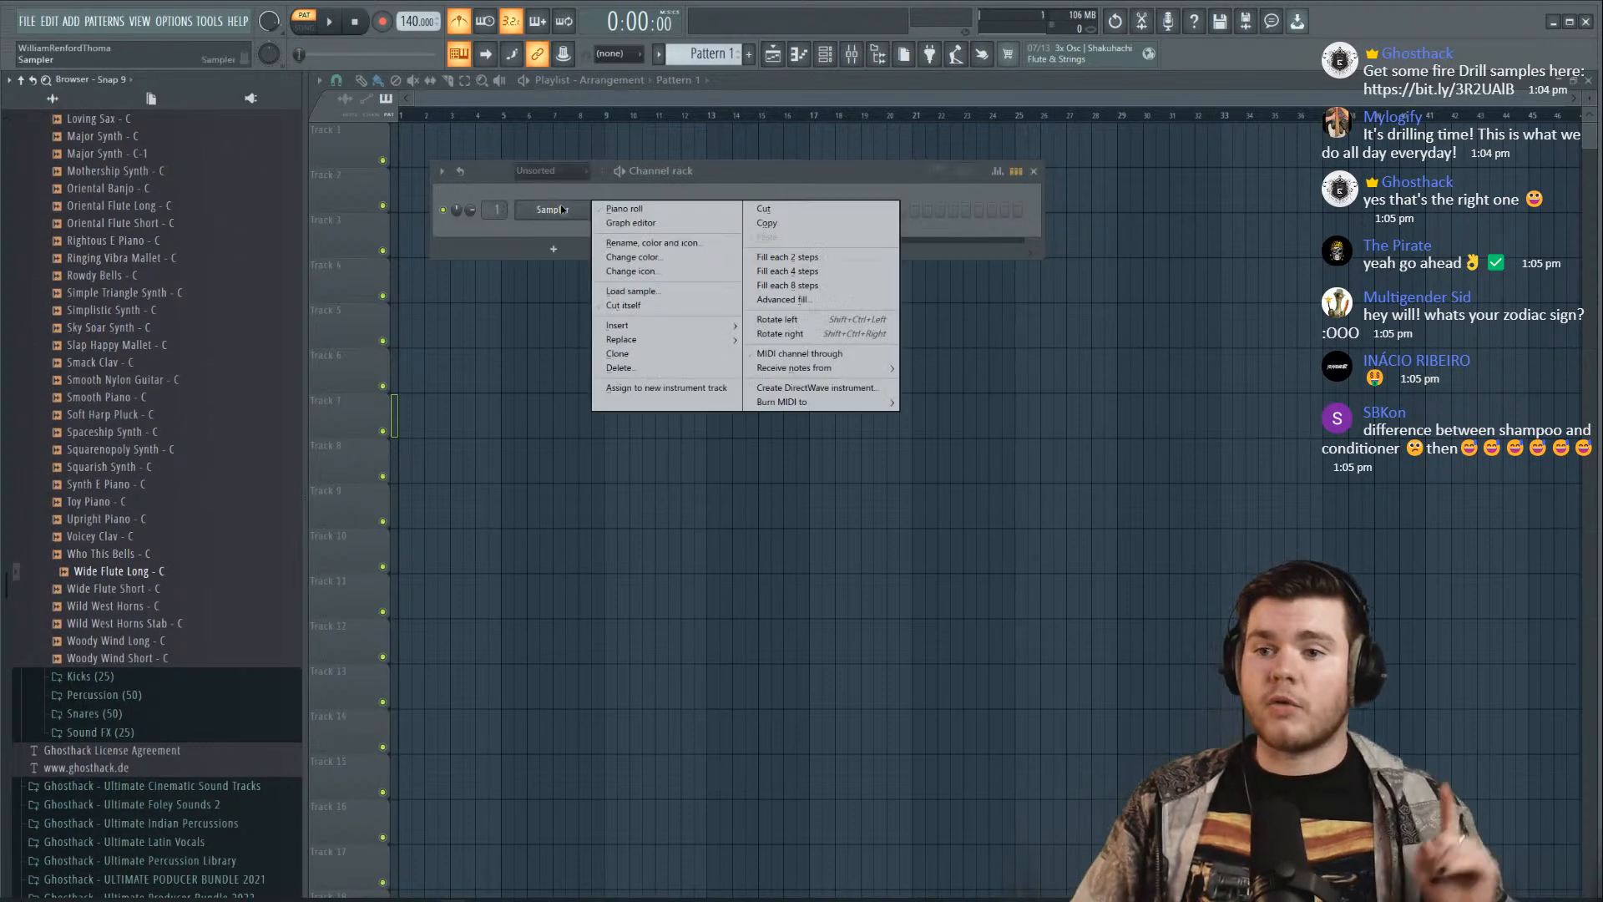
mouse_move(622, 340)
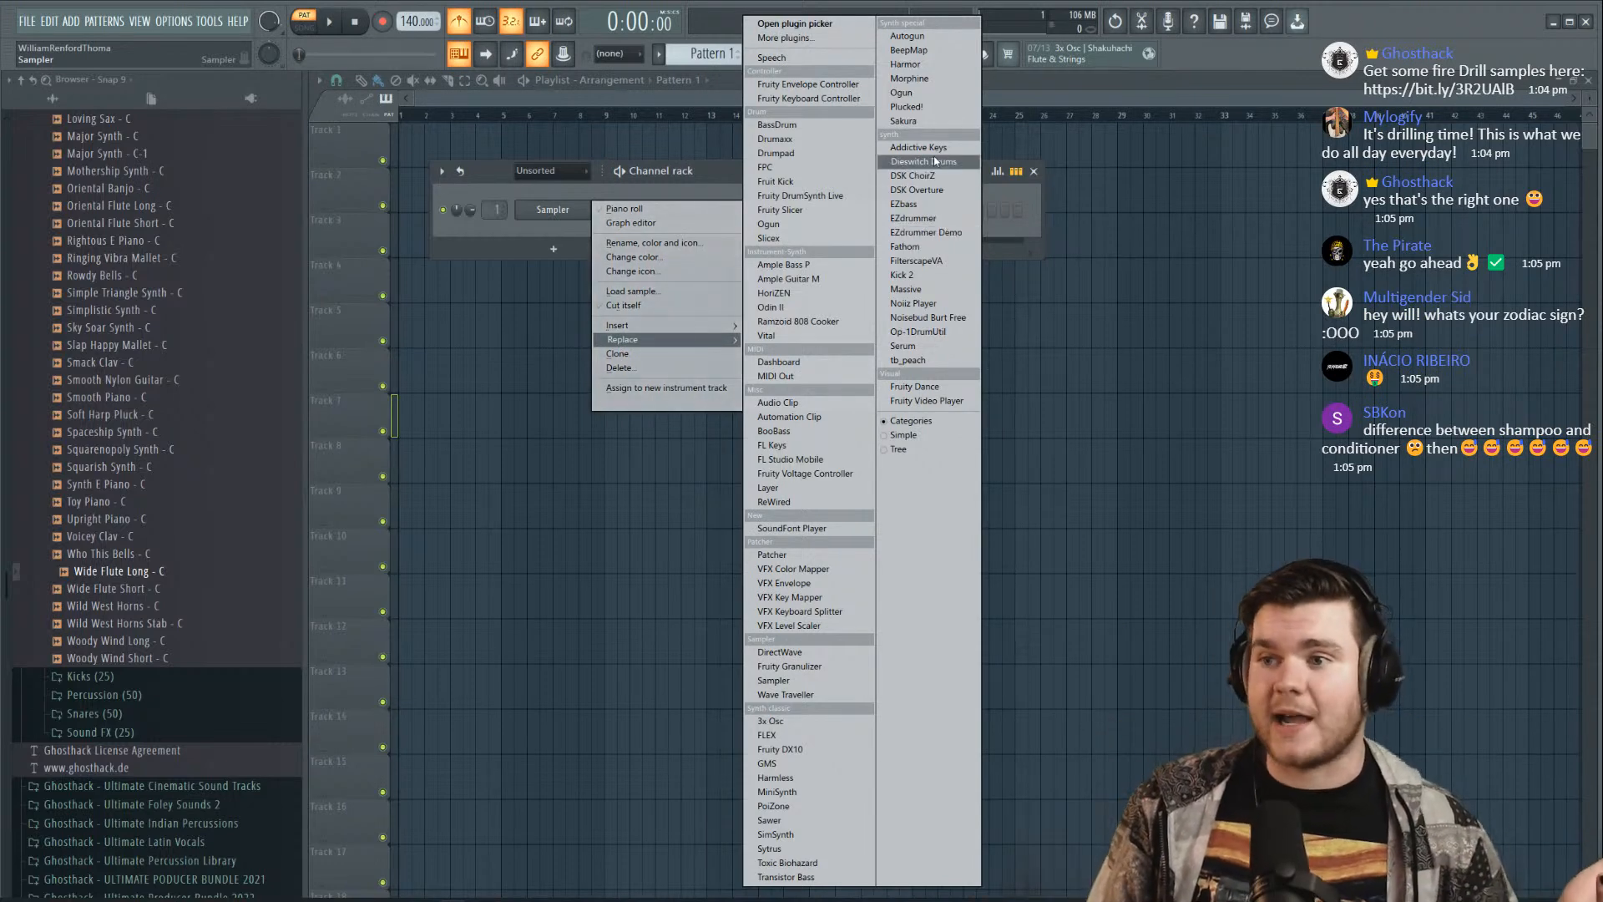
left_click(802, 736)
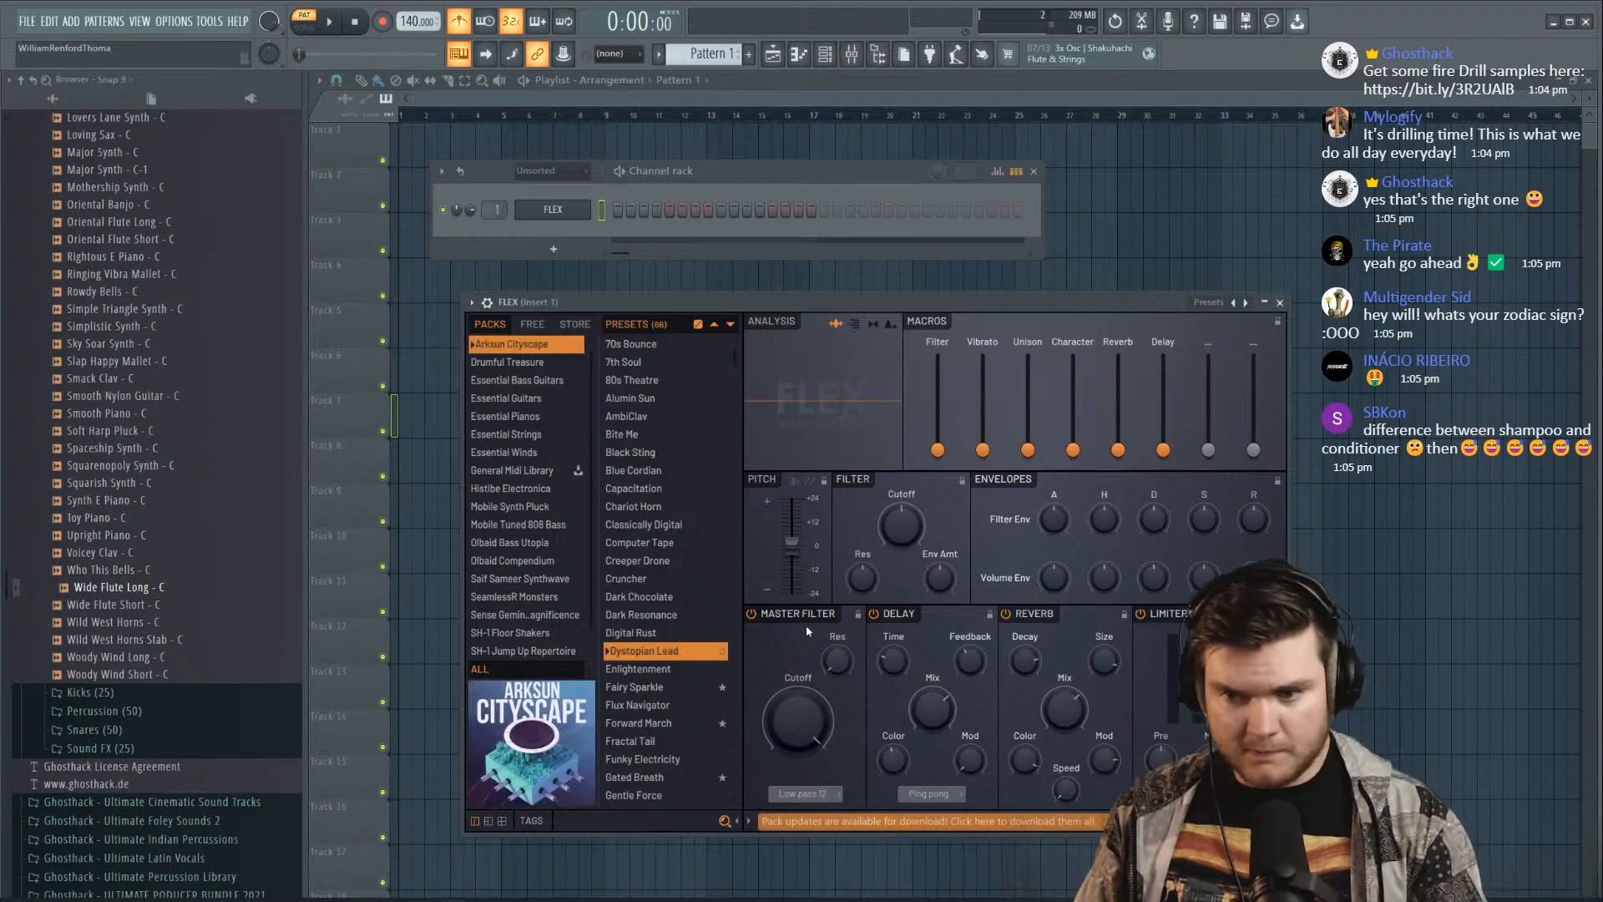
Move the FLEX window up and load the Steinway D preset from the Essential Pianos pack
left_click_drag(646, 308, 596, 155)
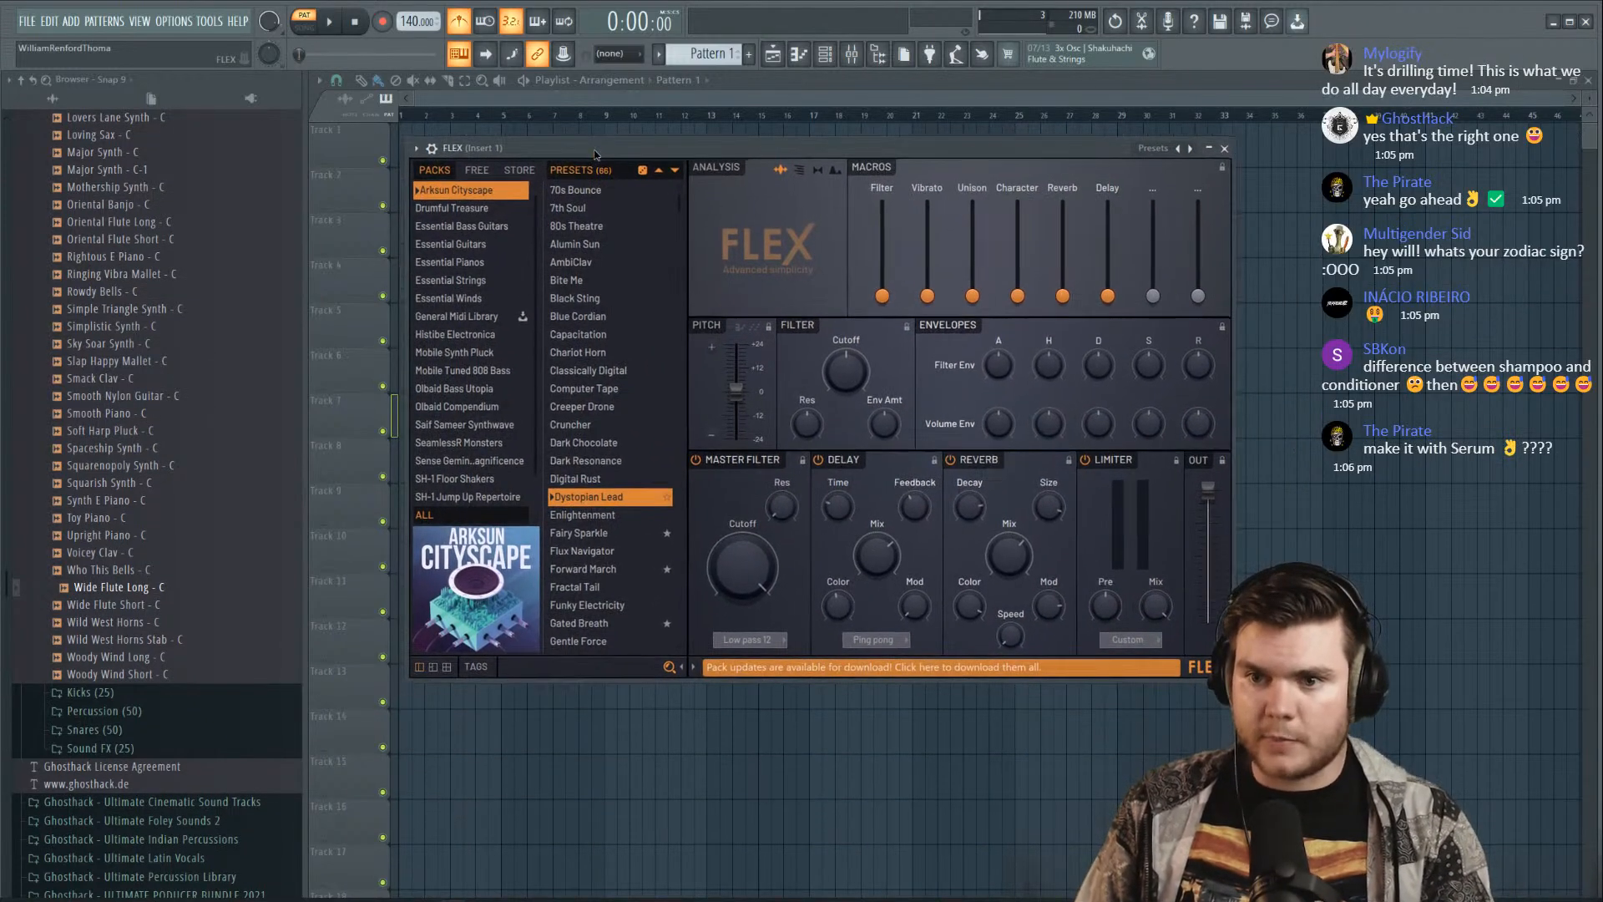
left_click(488, 263)
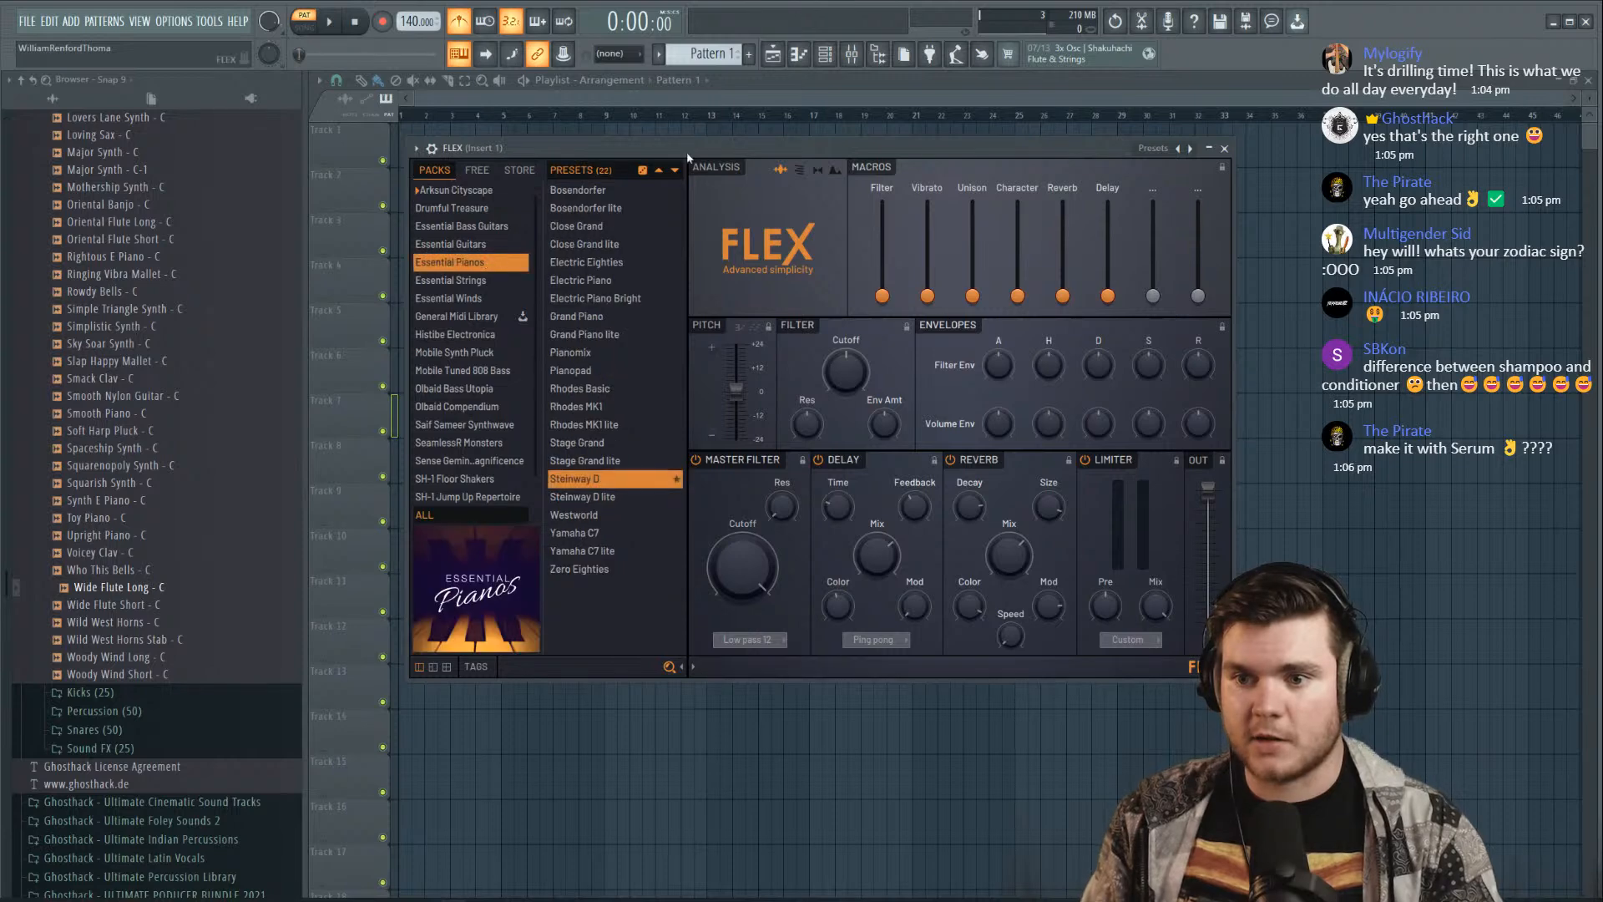
left_click(573, 480)
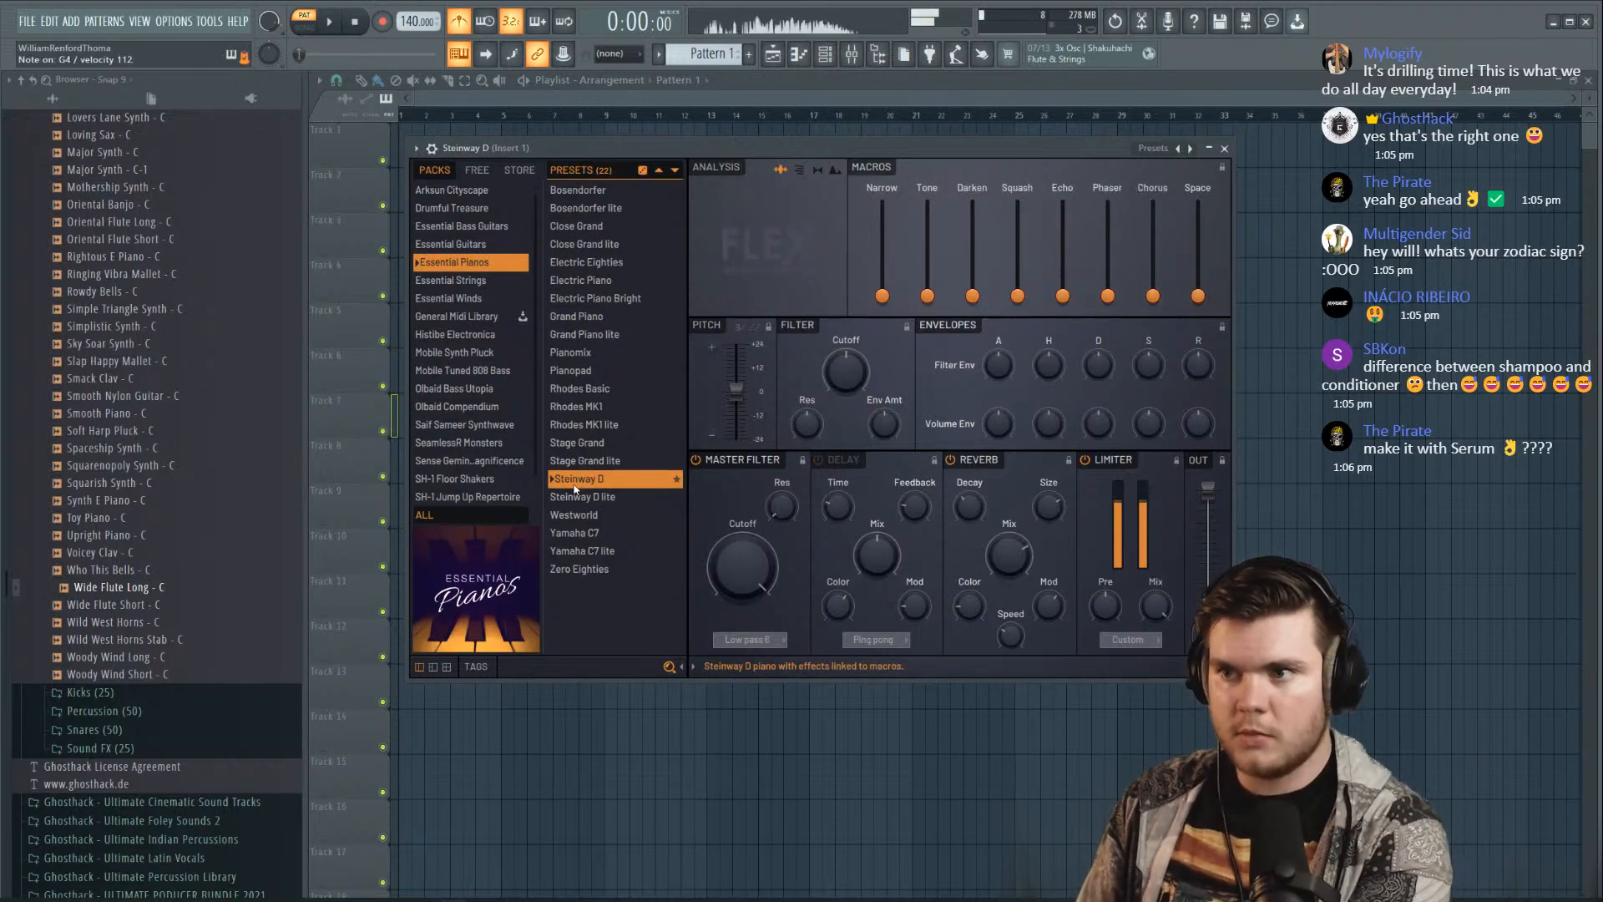
Check the output device in the audio settings and close the settings window
left_click(157, 21)
left_click(188, 69)
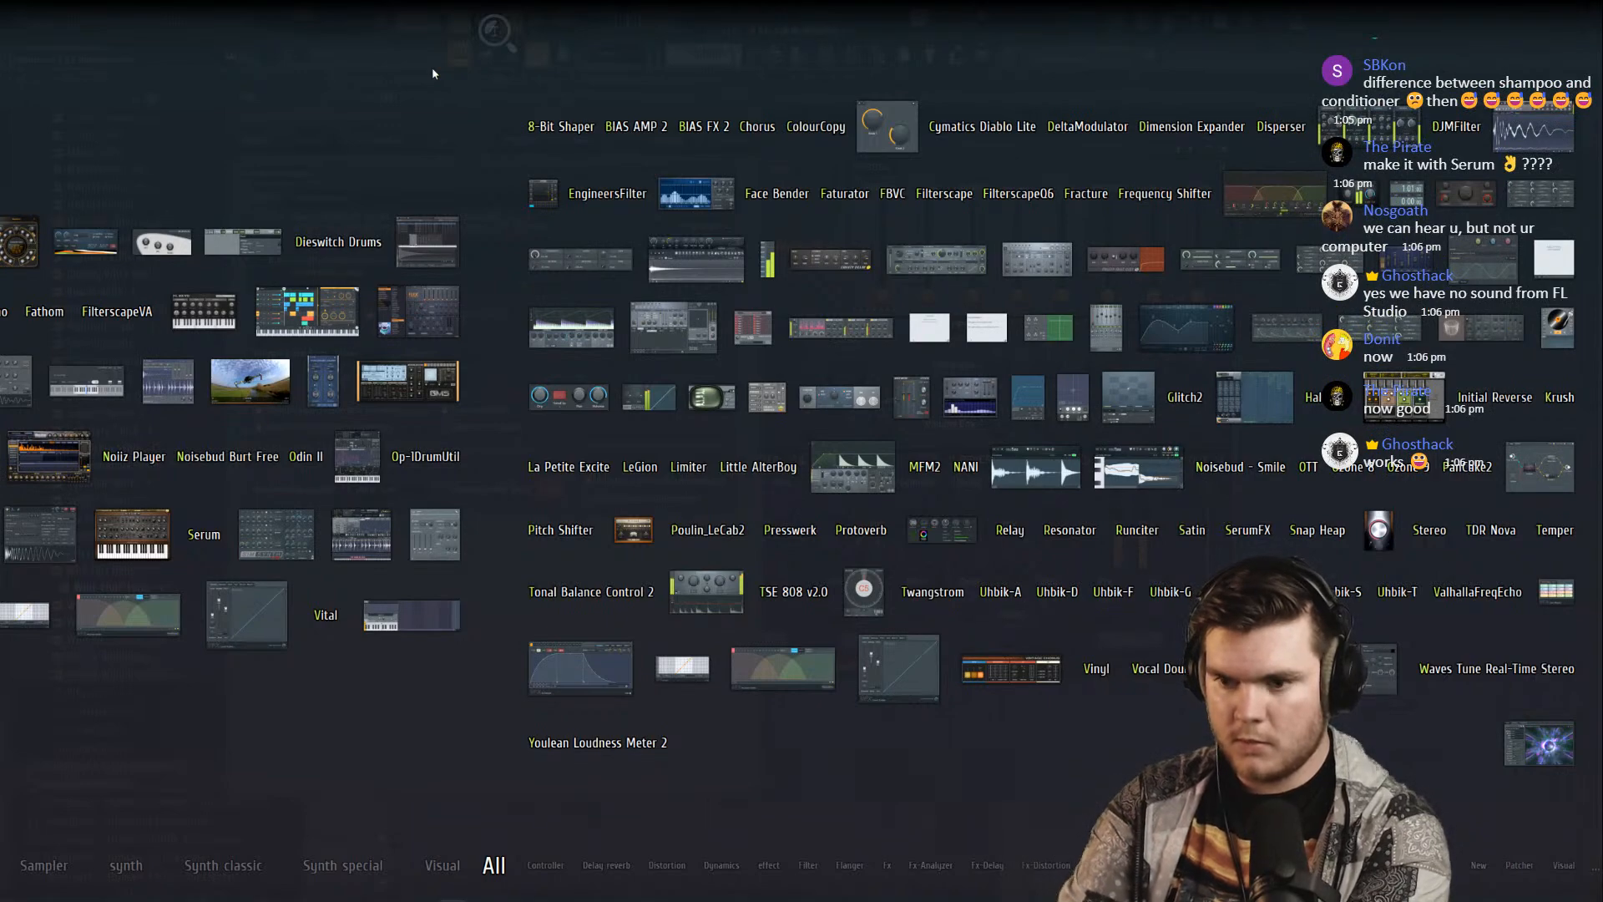
left_click(382, 127)
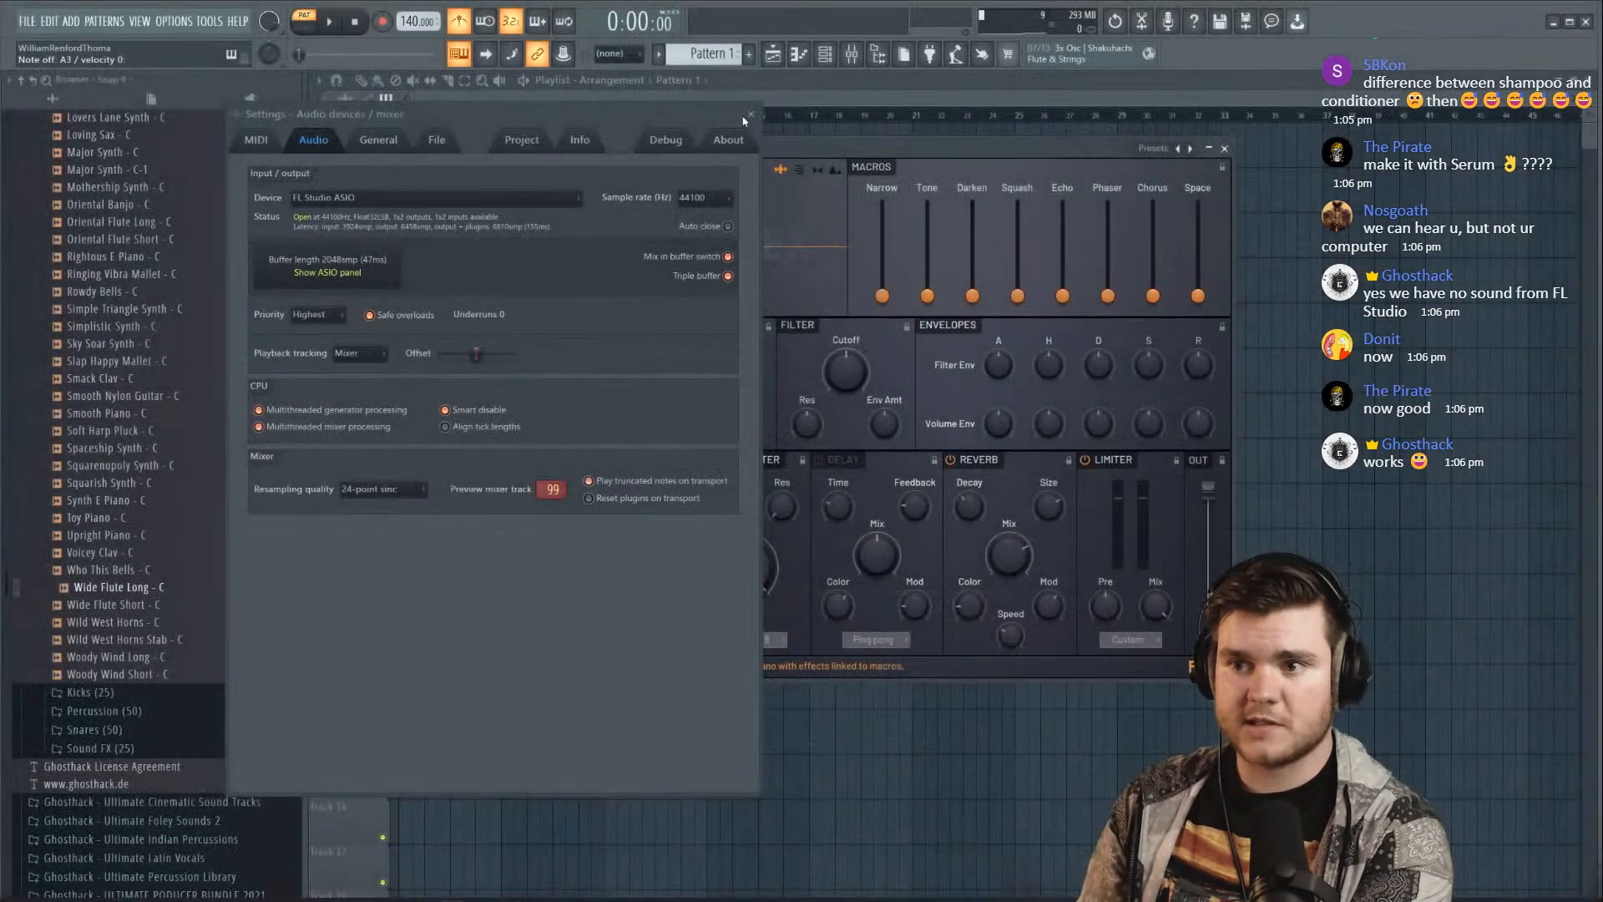
left_click(751, 116)
Open the piano roll for the Steinway D channel and enter A3, E4, and A4 with E5 stacked above it
left_click(828, 57)
right_click(557, 219)
left_click(612, 209)
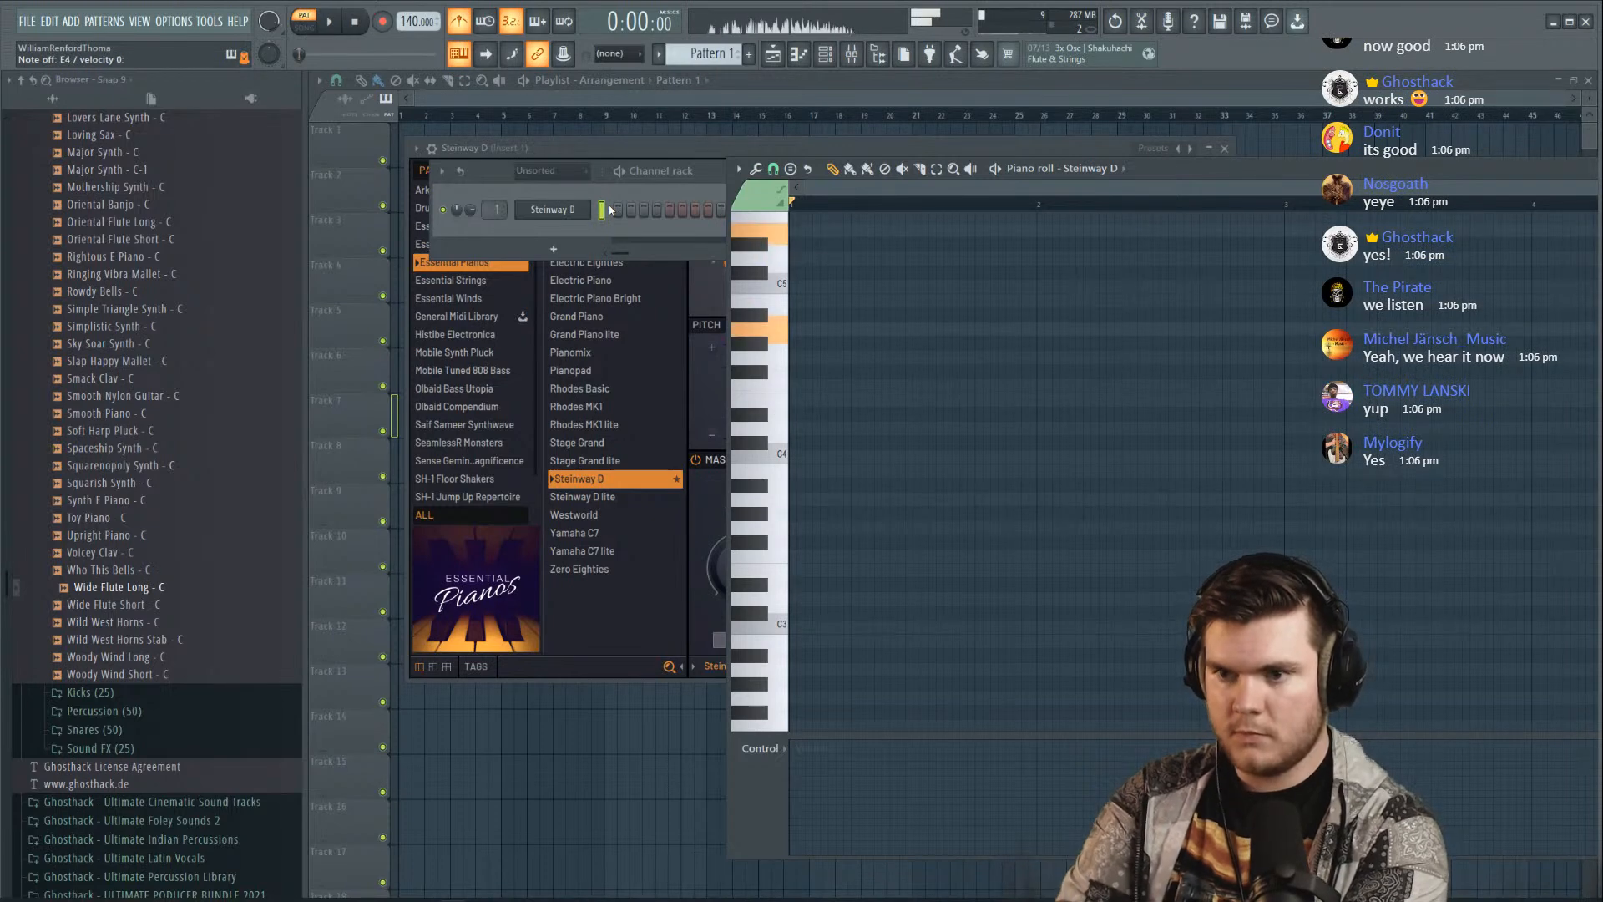
scroll(961, 437, "up", 3)
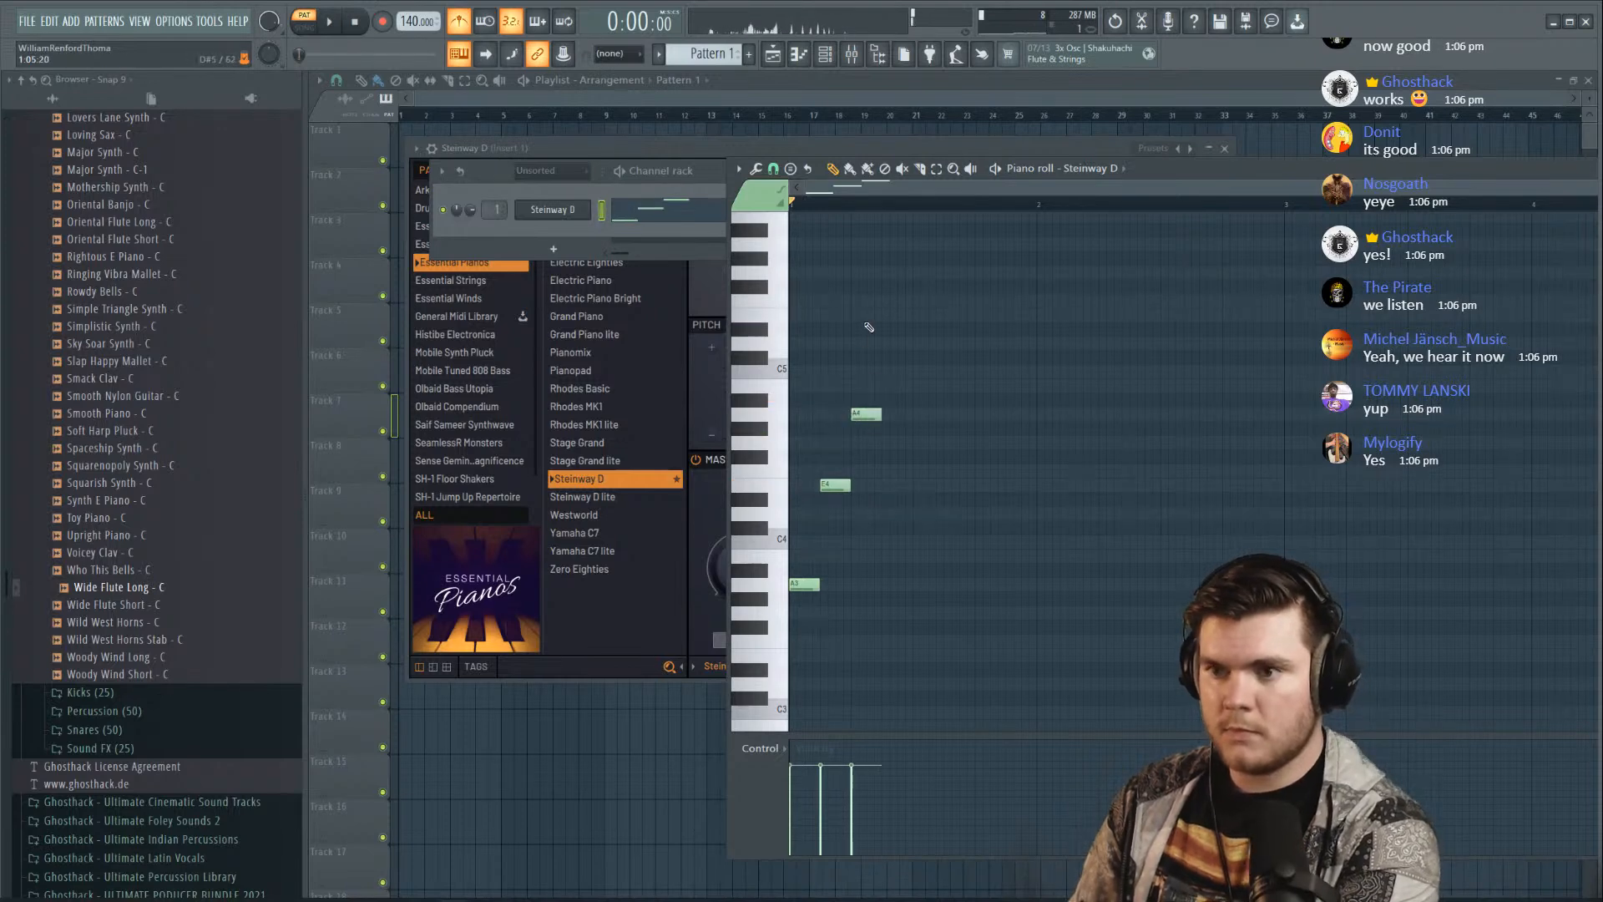
key("space")
key("space")
Reposition and narrow the piano roll window, zoom in on the first bar and play the notes back
left_click_drag(1170, 175, 772, 142)
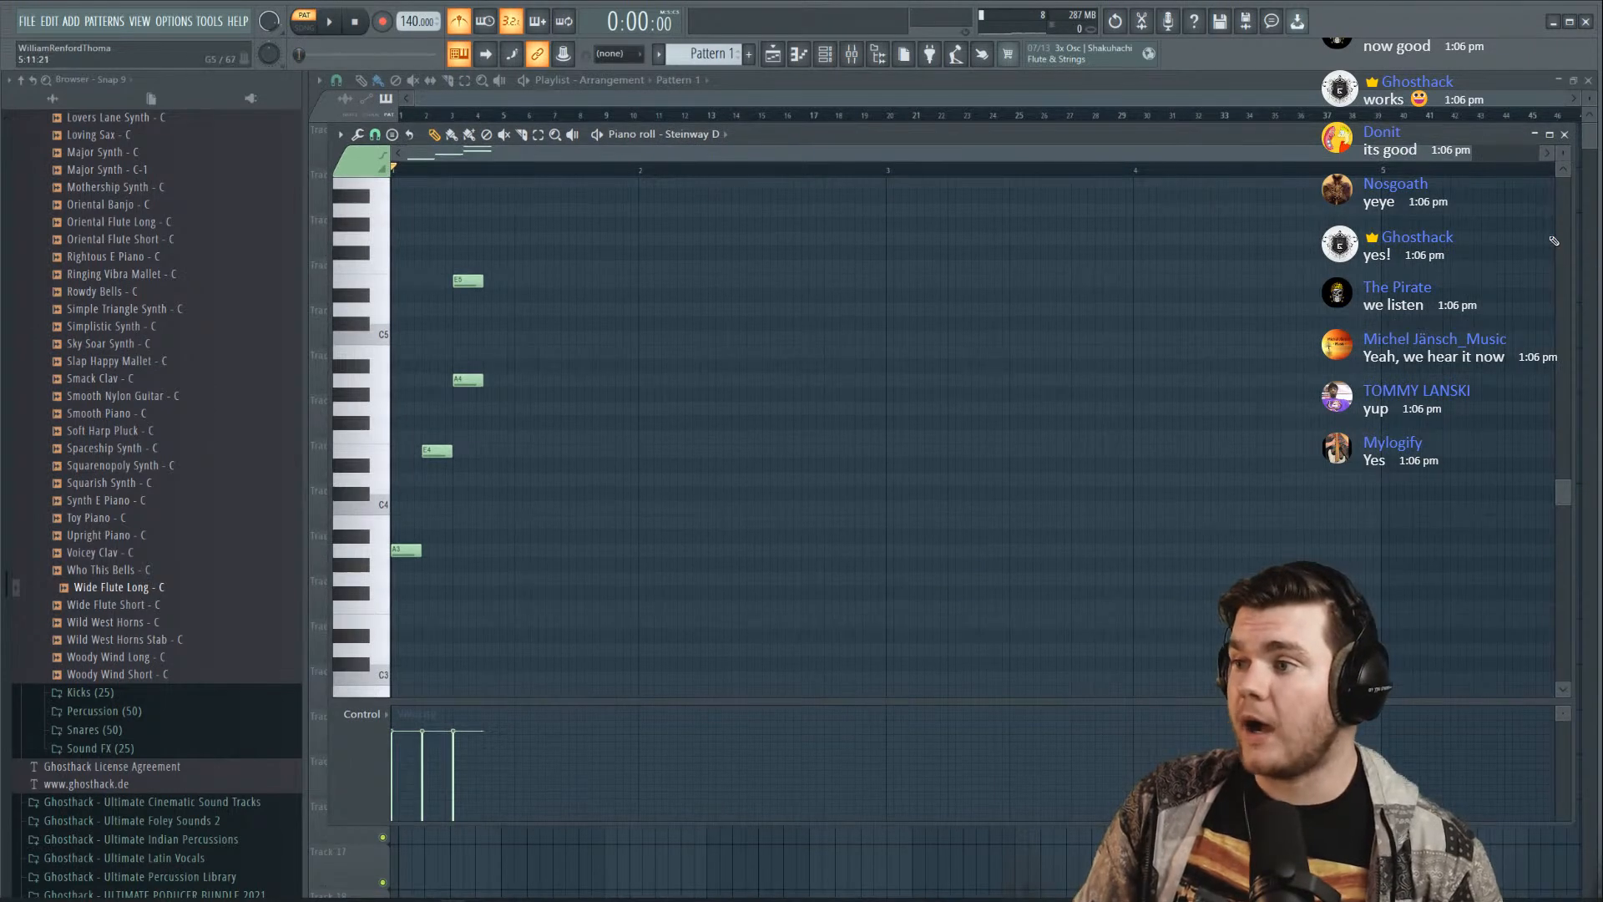
left_click_drag(1573, 223, 1121, 250)
left_click_drag(1051, 168, 610, 418)
key("space")
key("space")
Add a second rising figure of A3, E4, and A4 with F5 above it, and audition it with the metronome off
left_click(558, 551)
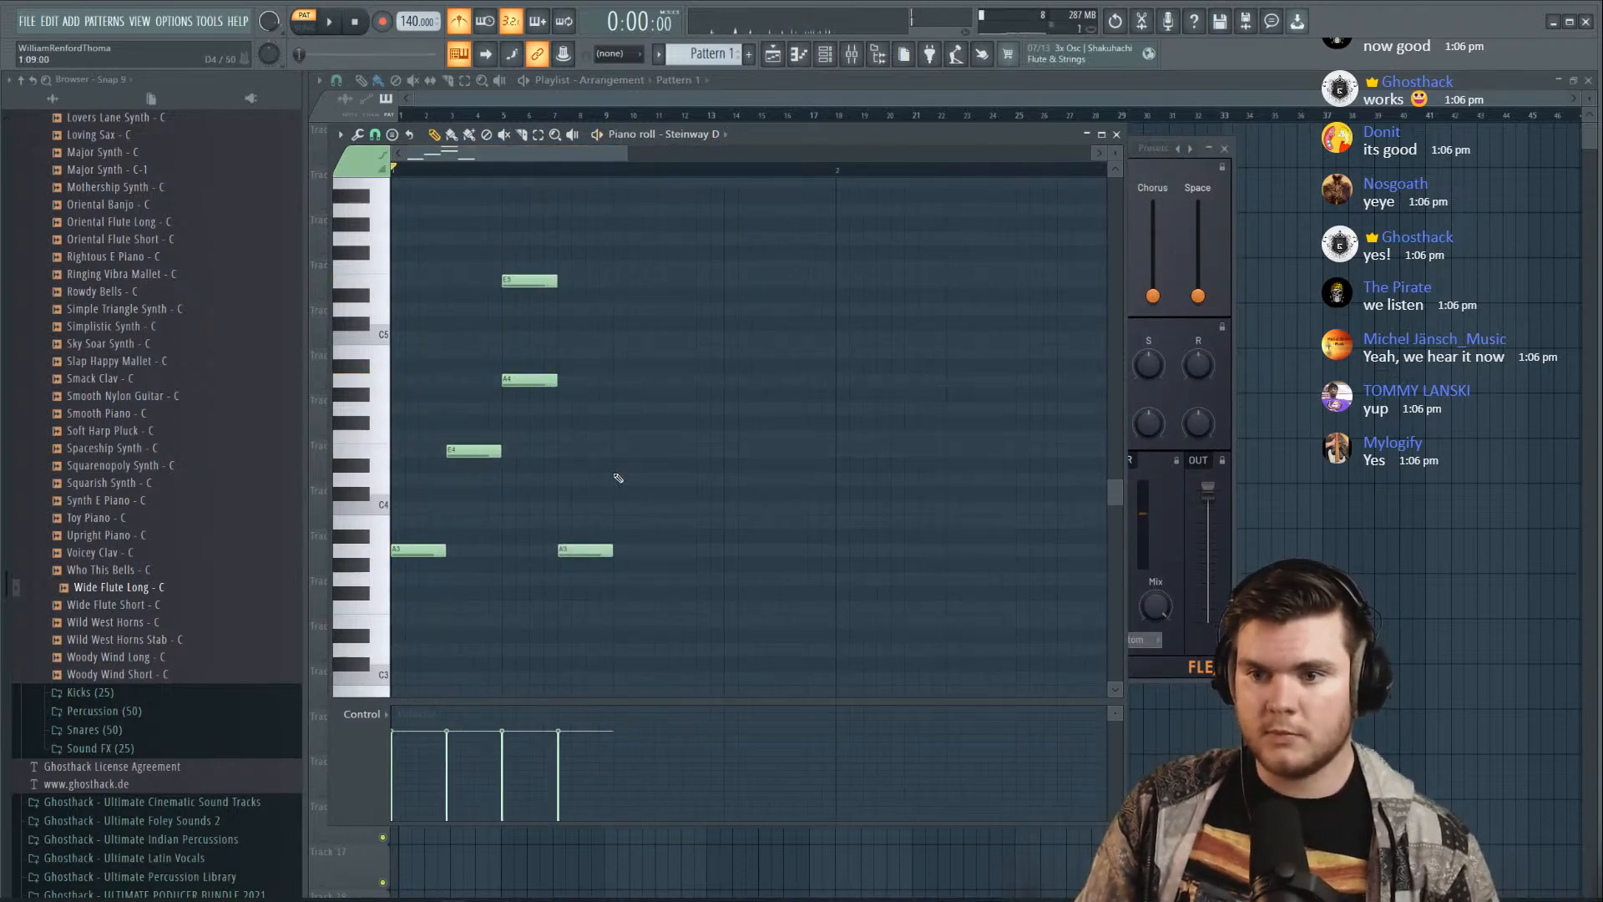
scroll(635, 447, "up", 2)
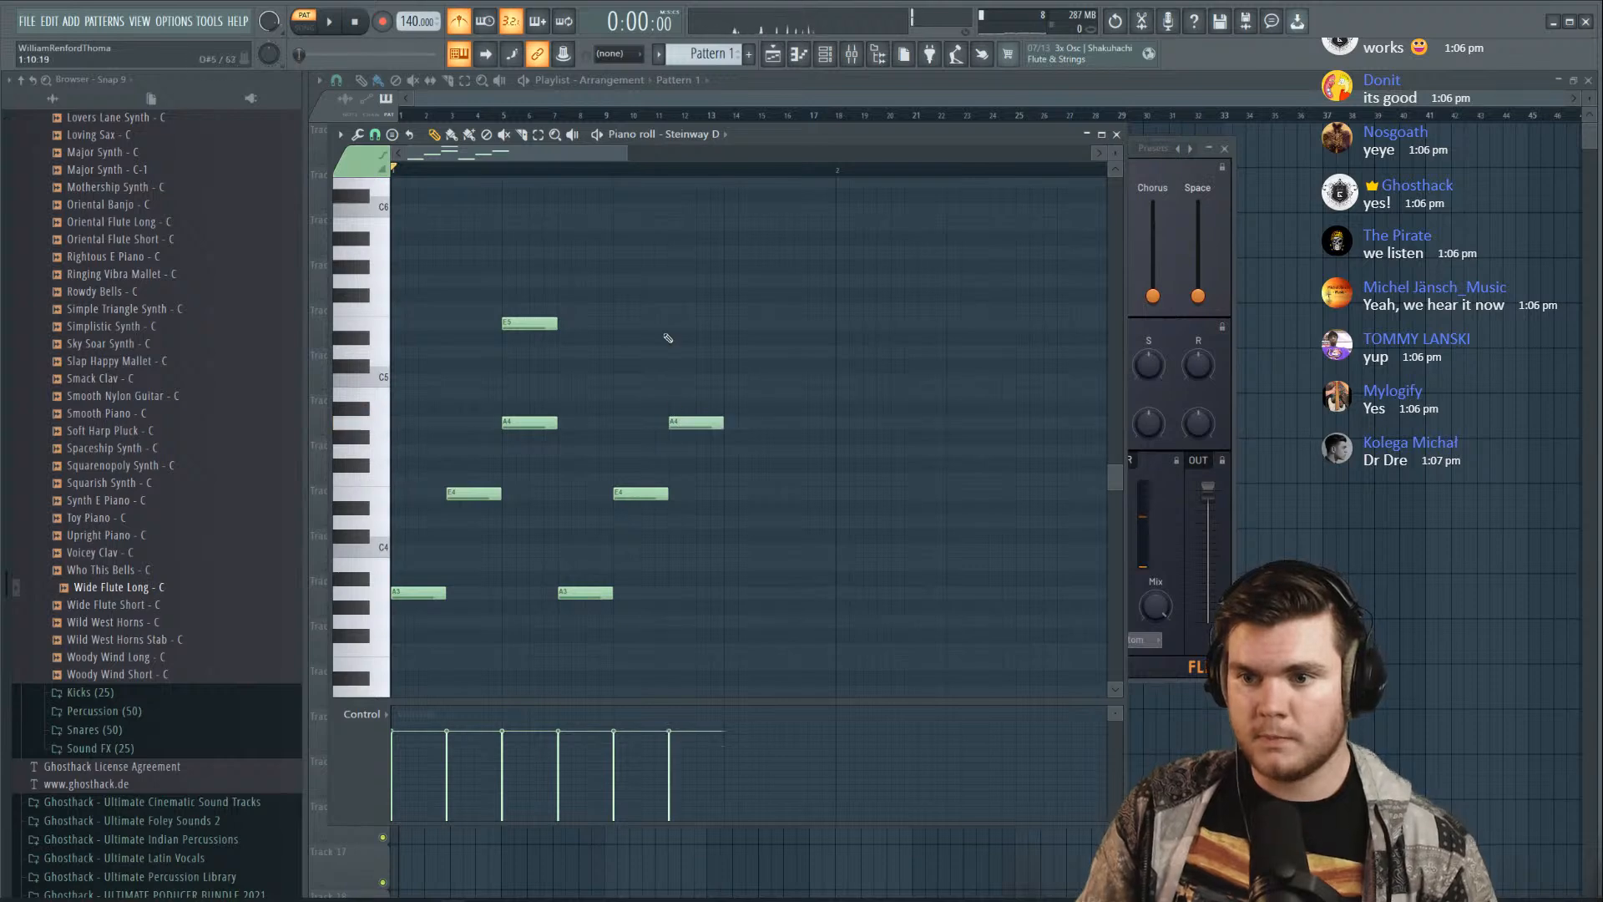
key("space")
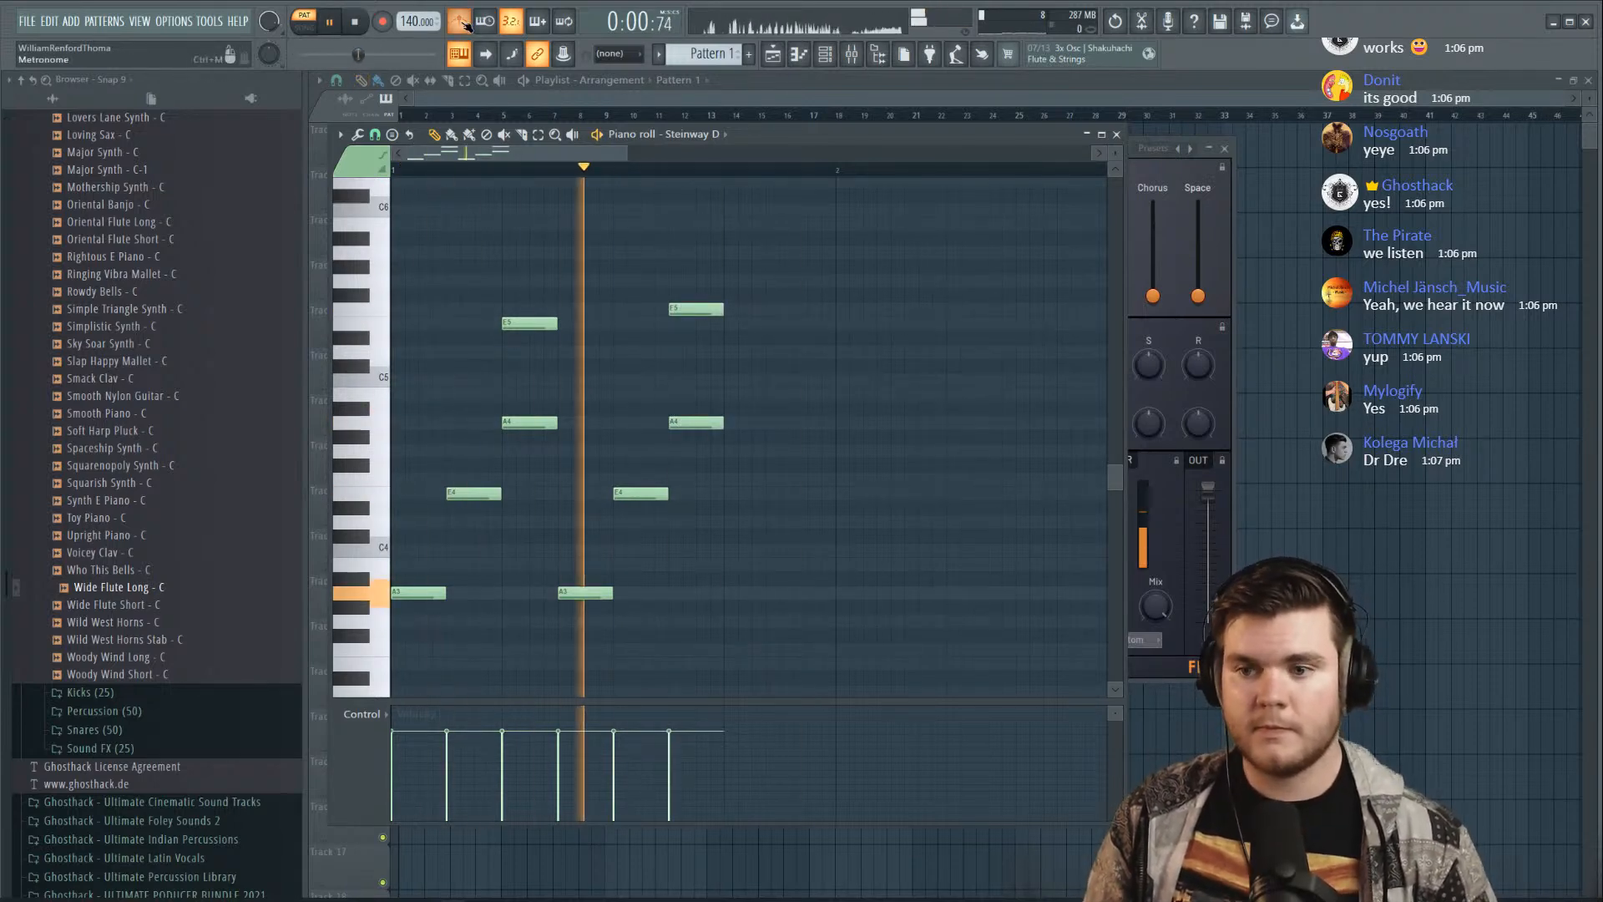
key("space")
Try E4 as the last two-step note of bar 1, replace it with F5 and play the pattern
left_click(787, 493)
key("space")
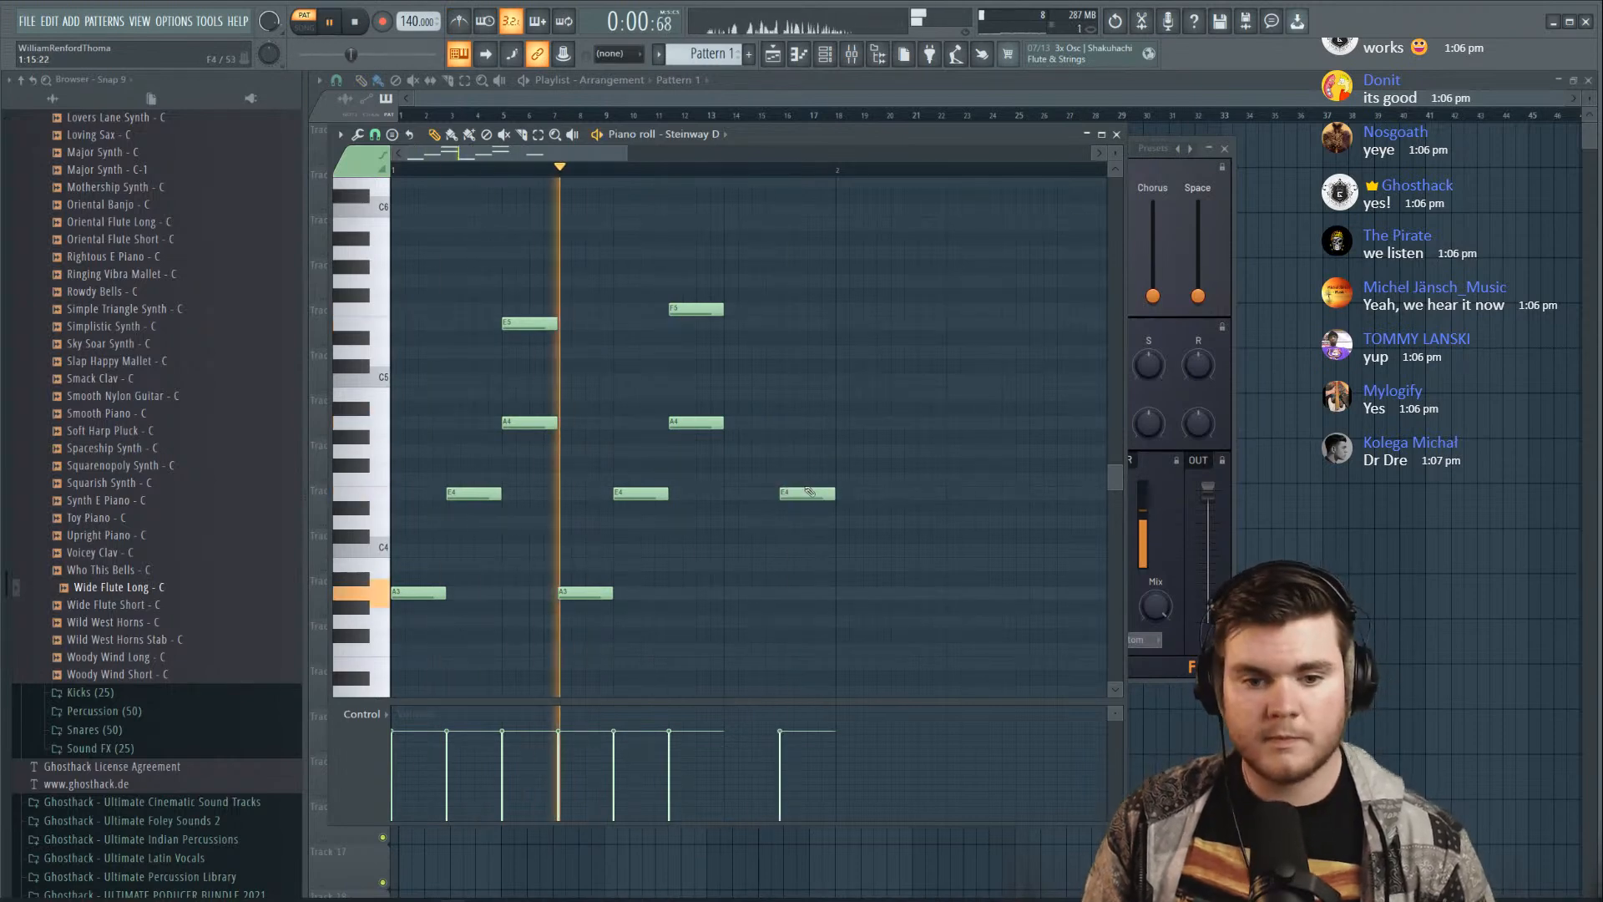
key("space")
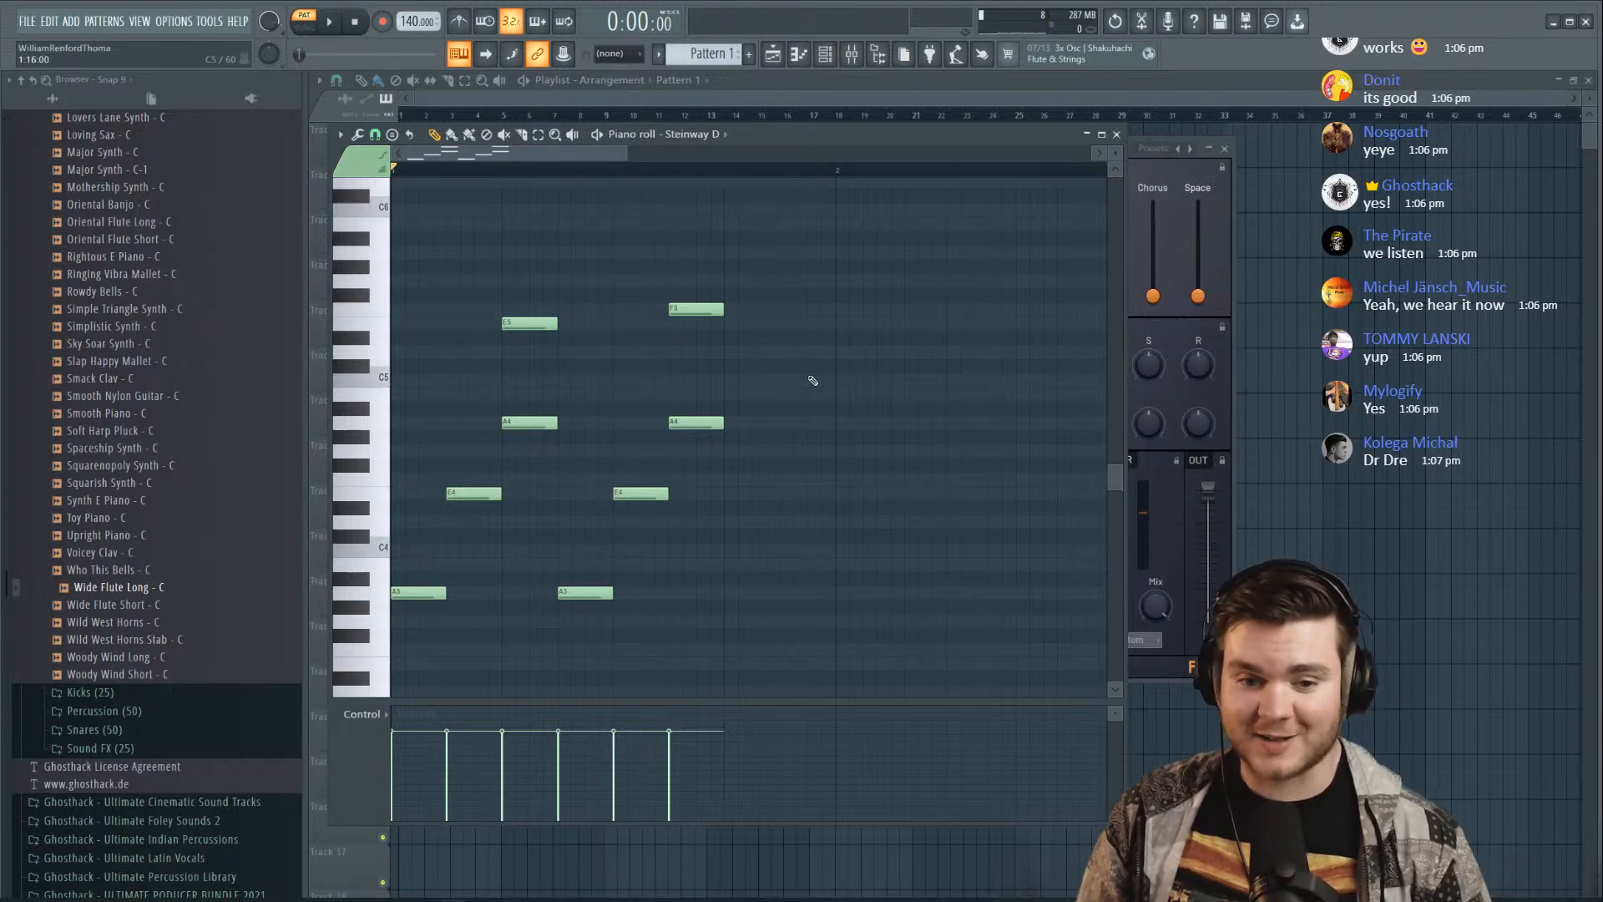
key("space")
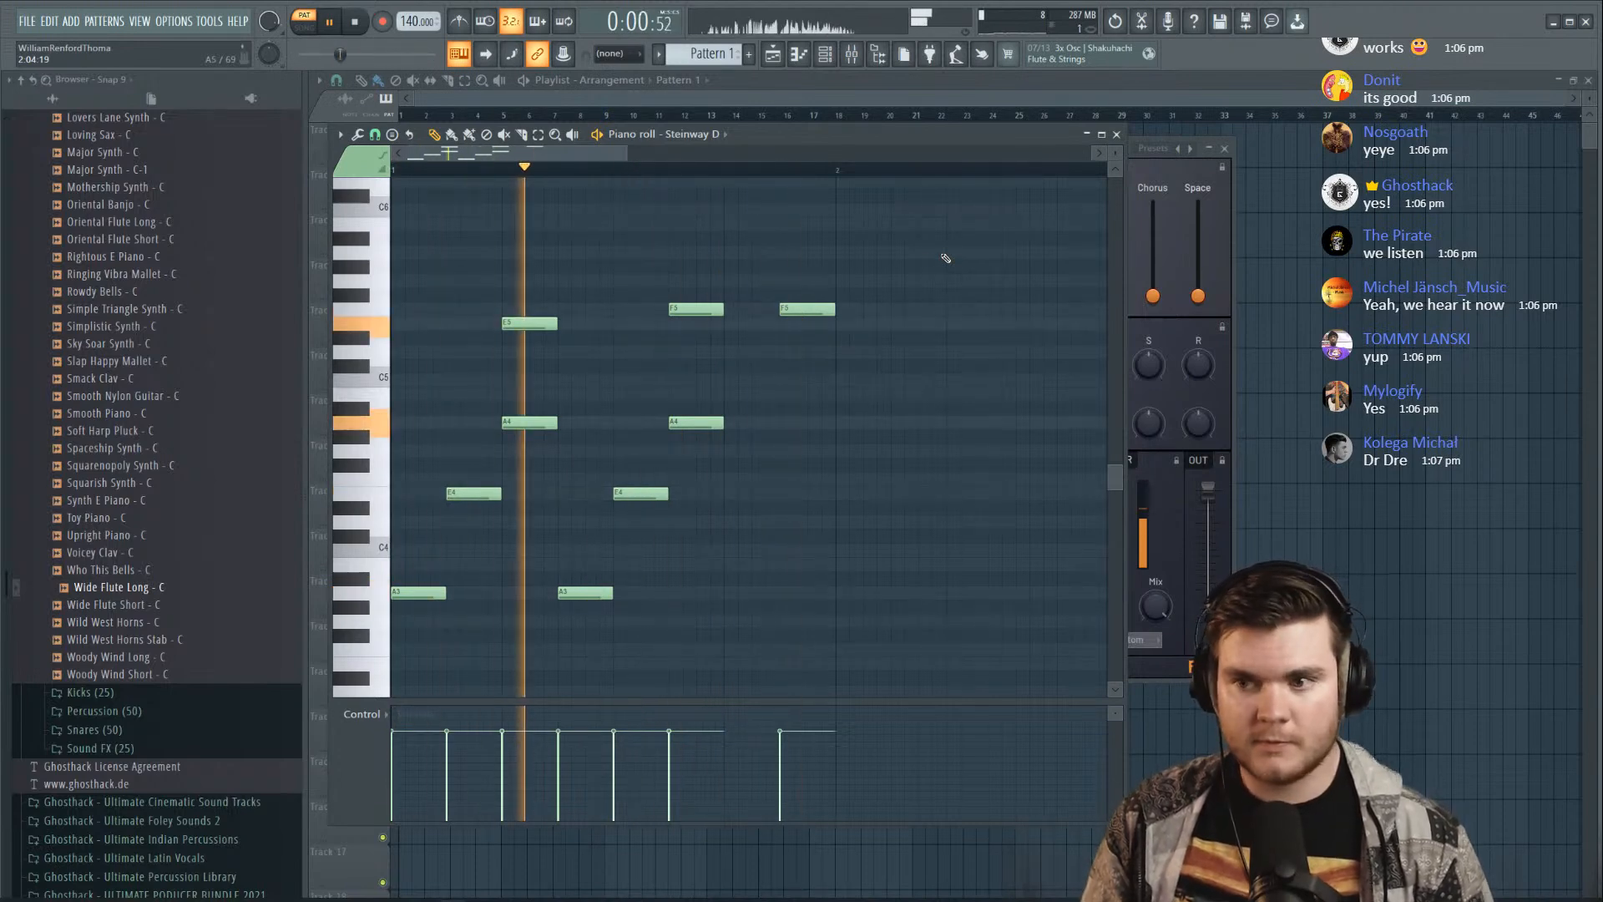
Lower bar 1's last note to E5 and add a six-step C4 note starting below the F5, auditioning the pattern
left_click_drag(824, 312, 818, 325)
scroll(750, 167, "down", 1)
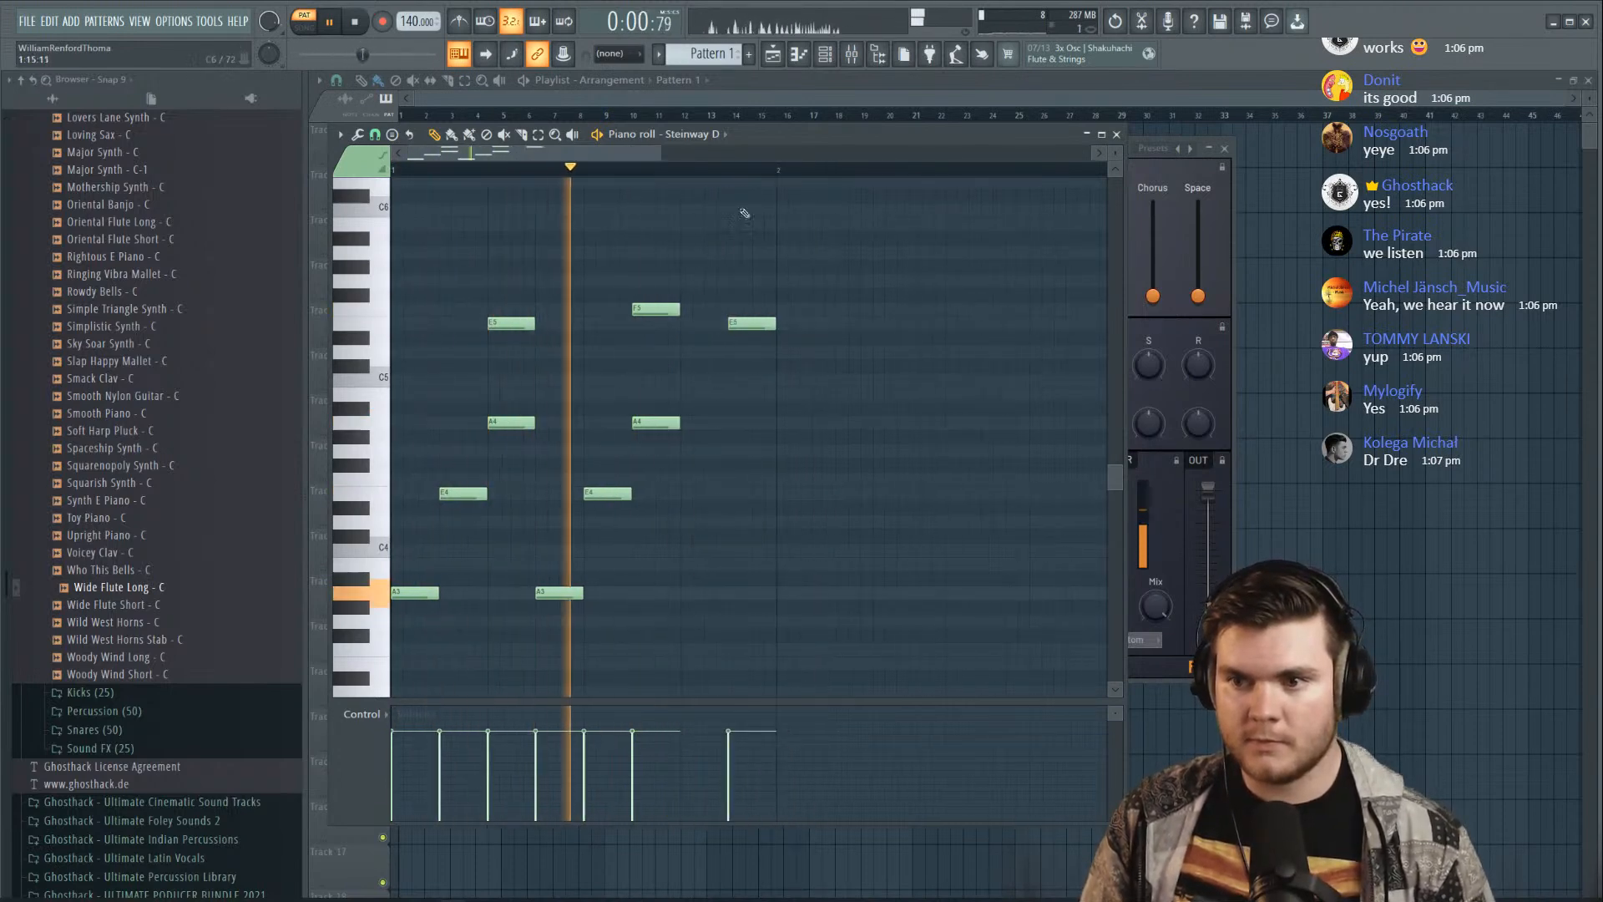
right_click(694, 380)
key("space")
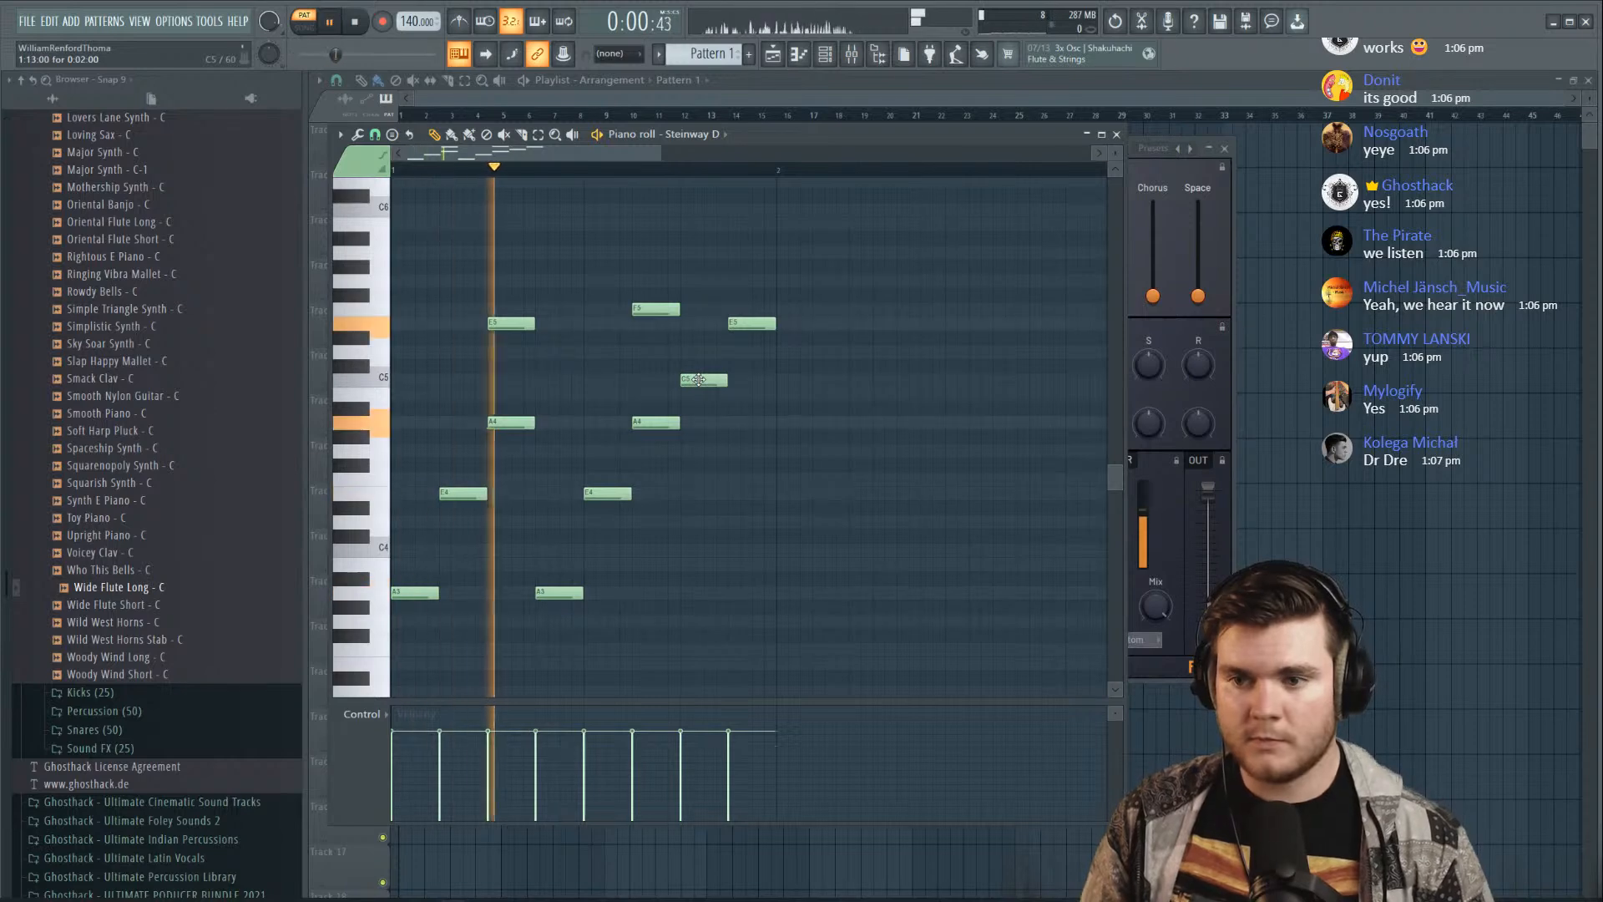
left_click(703, 521)
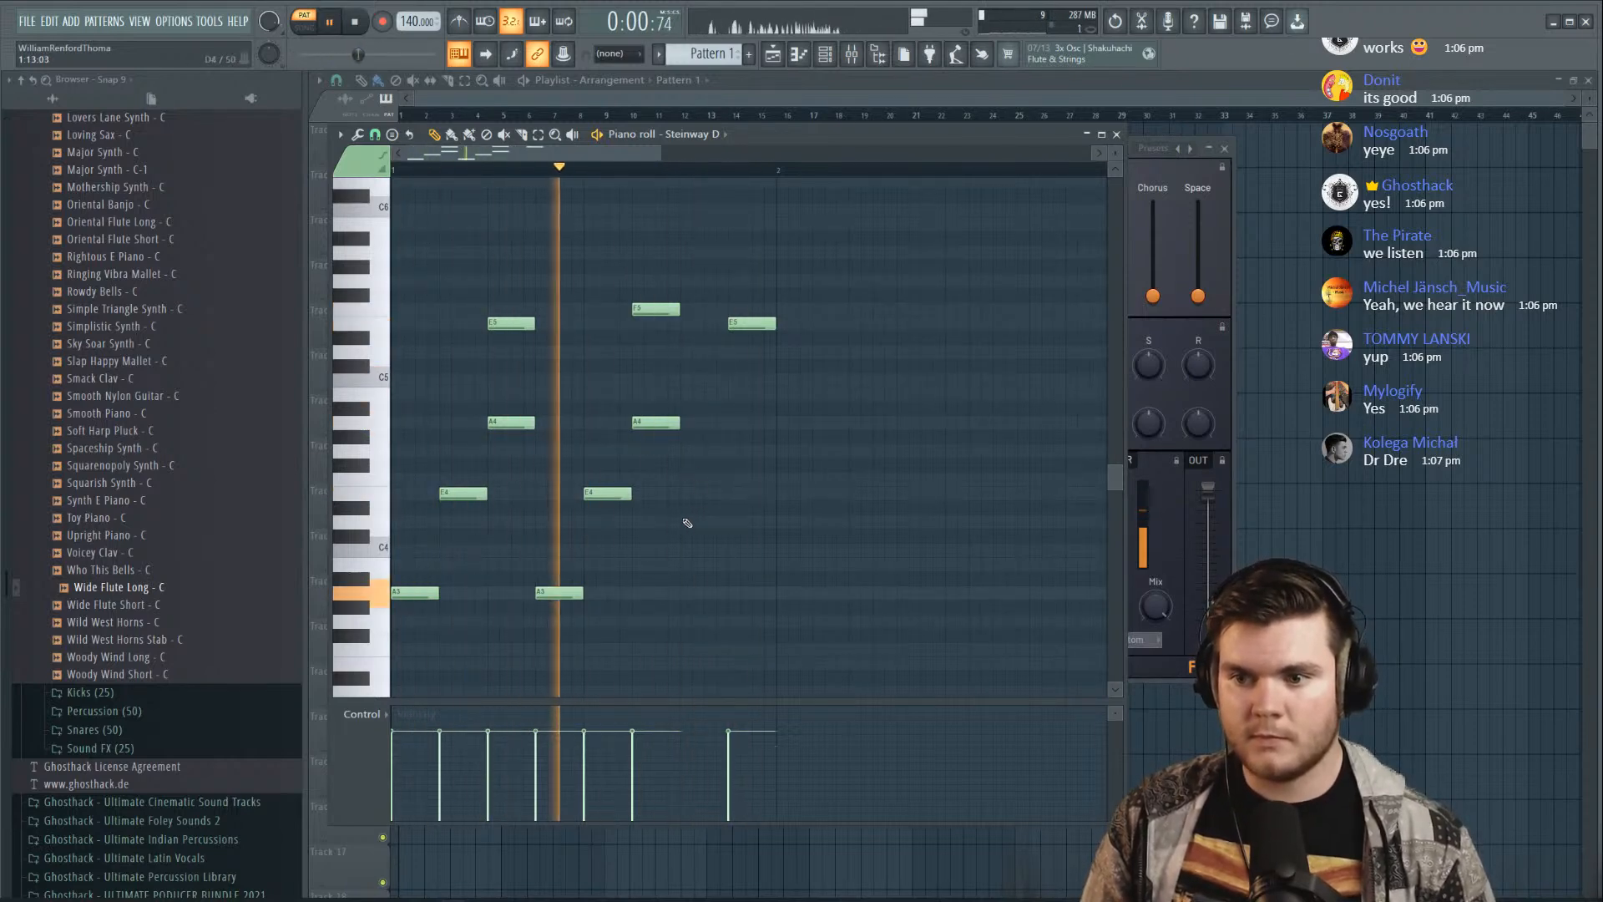
left_click_drag(708, 521, 787, 555)
key("space")
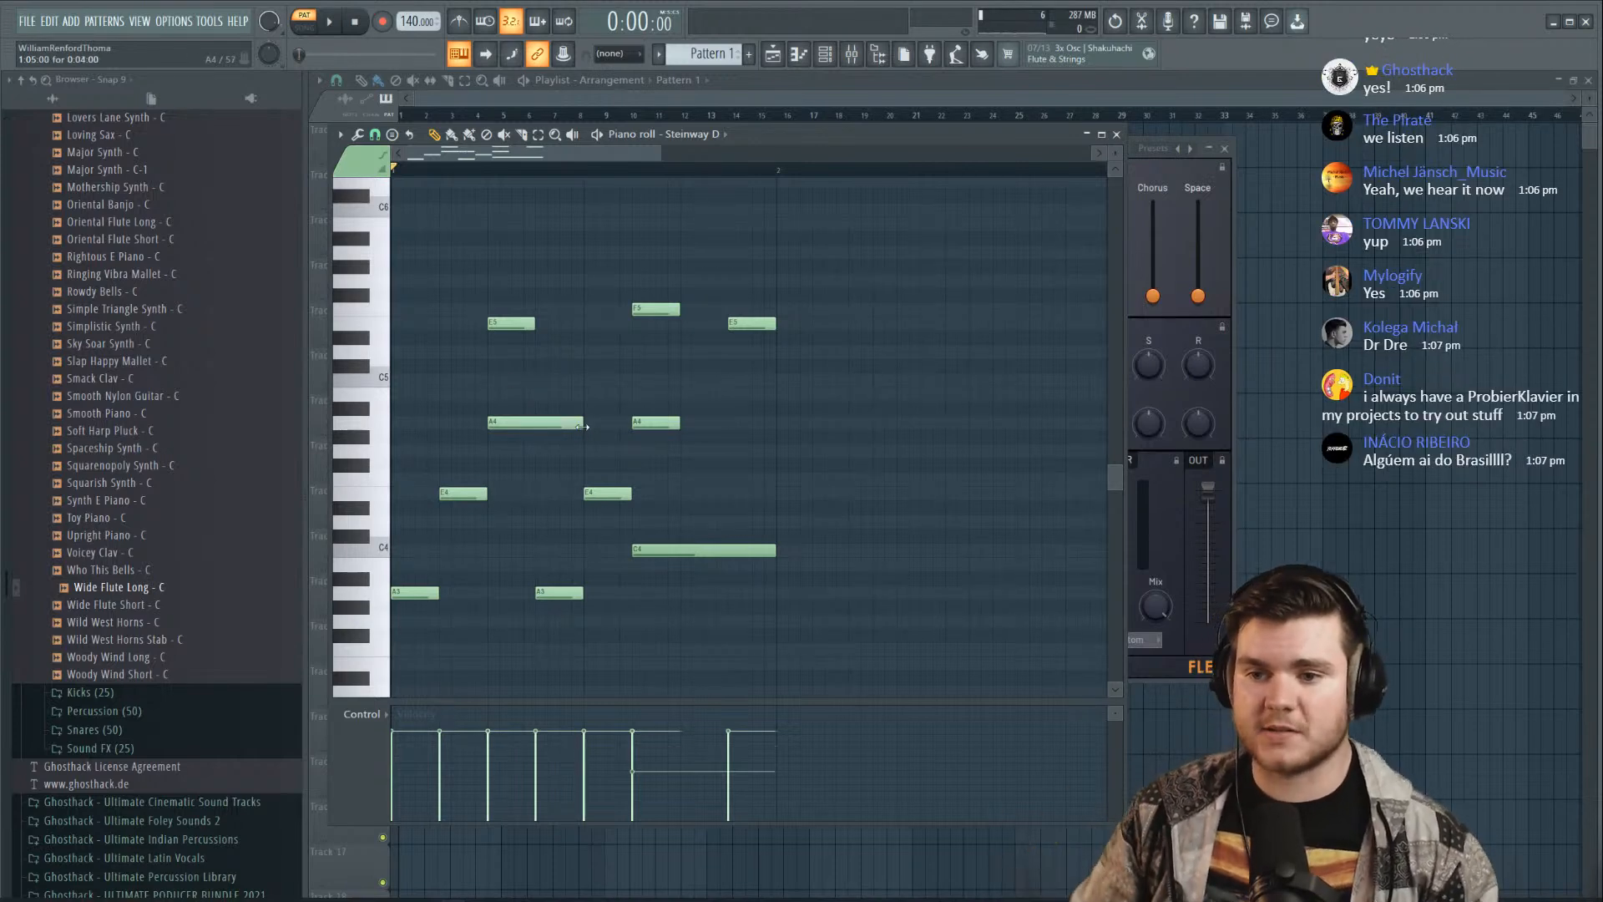
Lengthen the first E5 and the F5 to six steps and both A4 notes to four steps while playing the pattern
key("space")
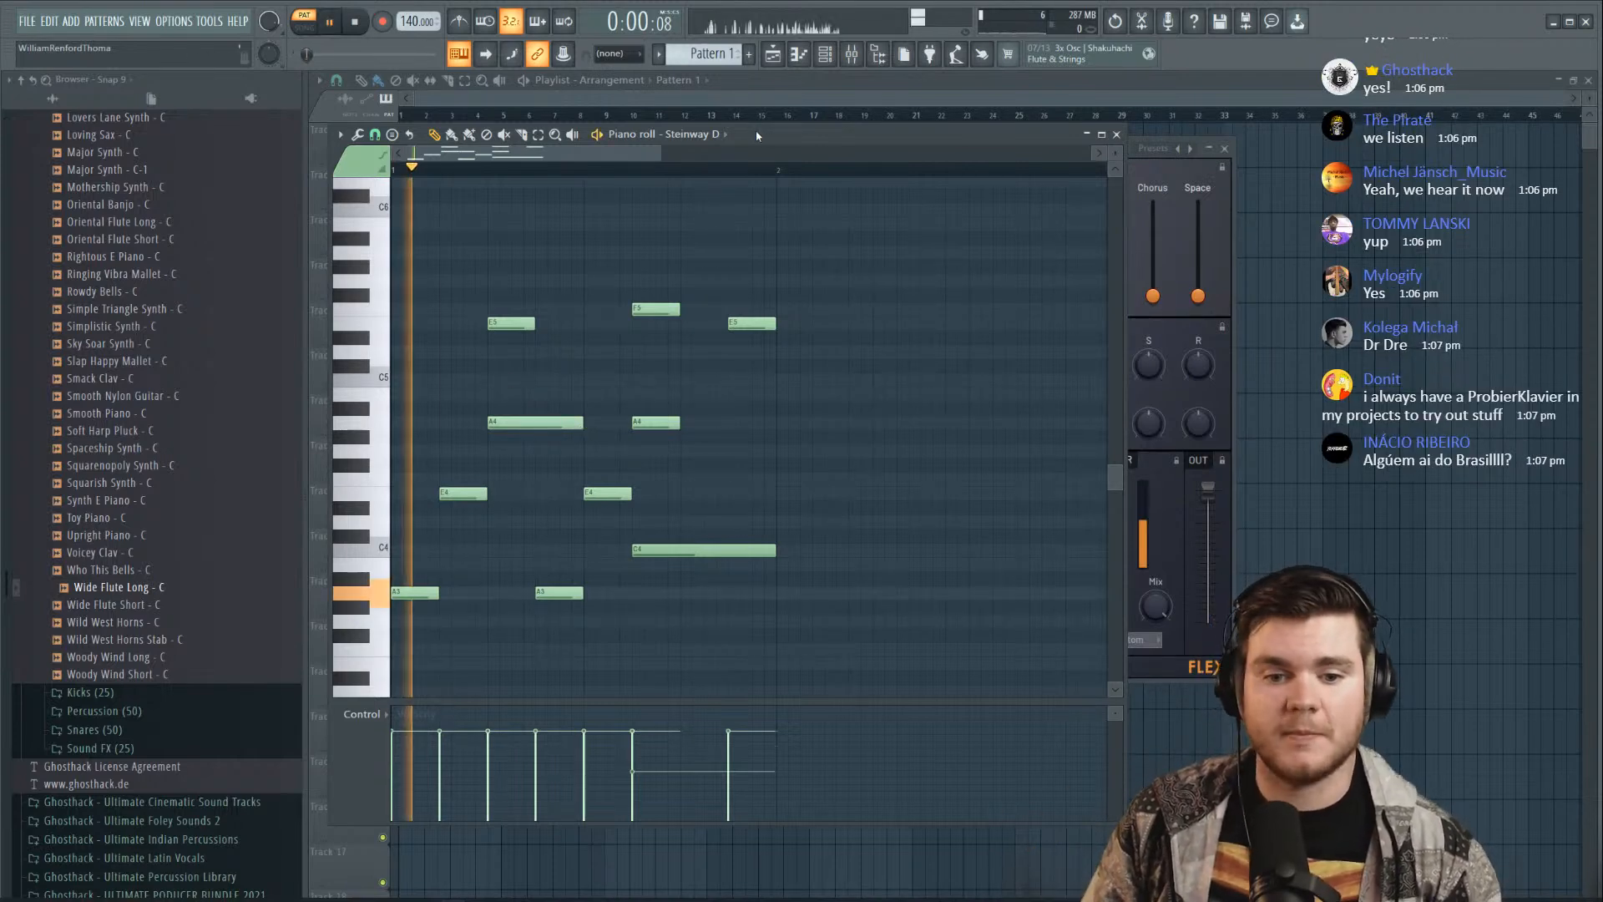
left_click_drag(583, 422, 632, 422)
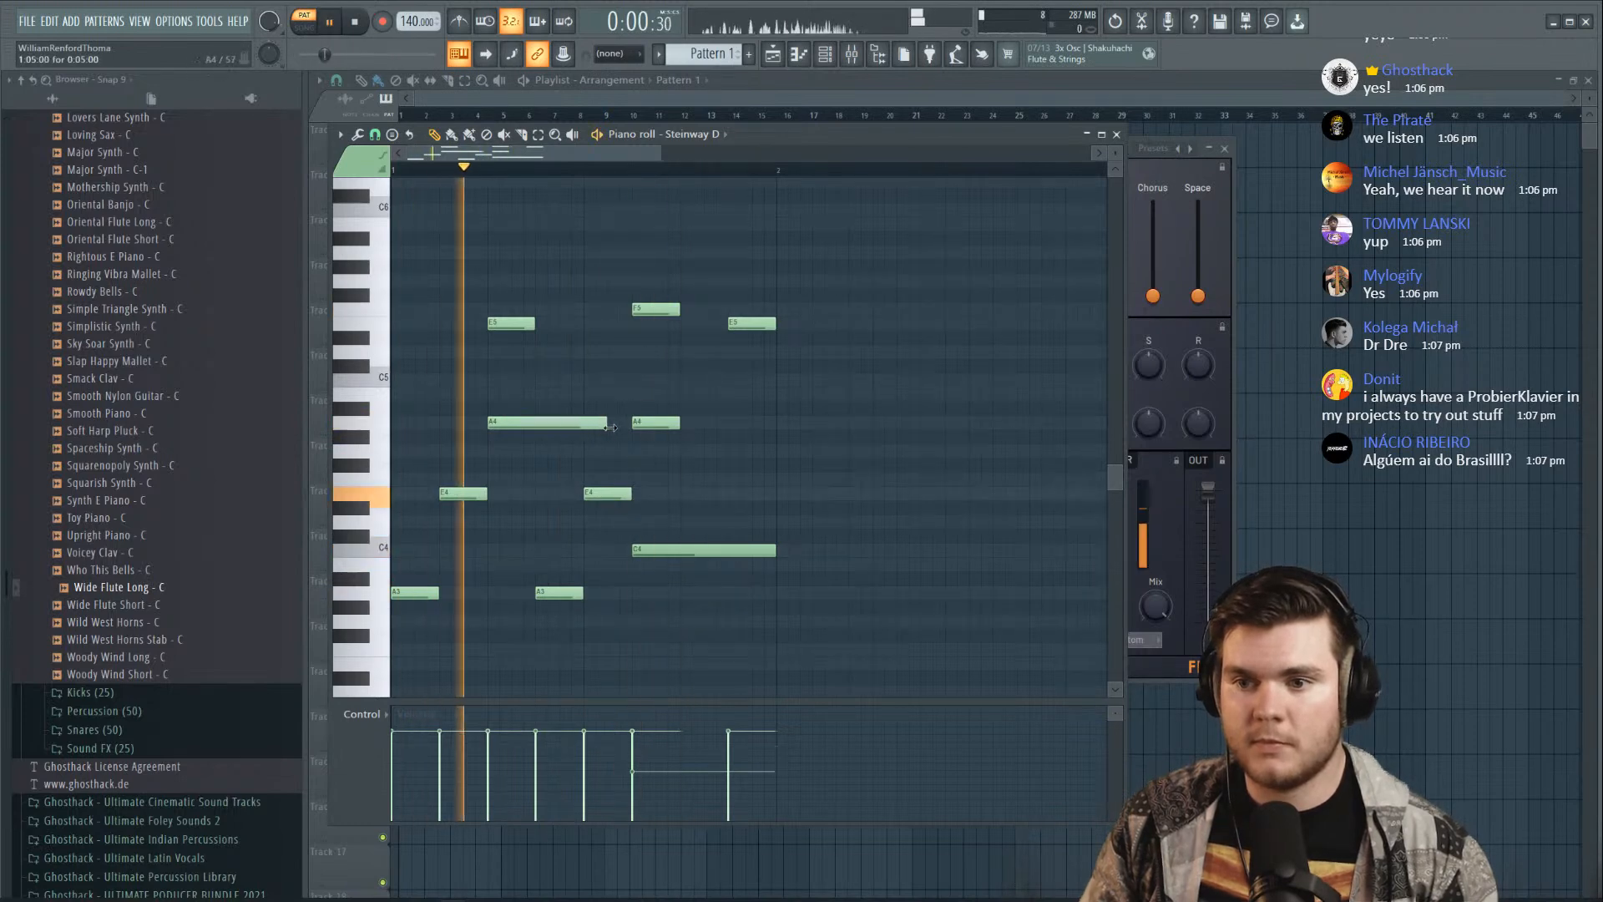
left_click_drag(535, 324, 632, 324)
left_click_drag(633, 422, 583, 421)
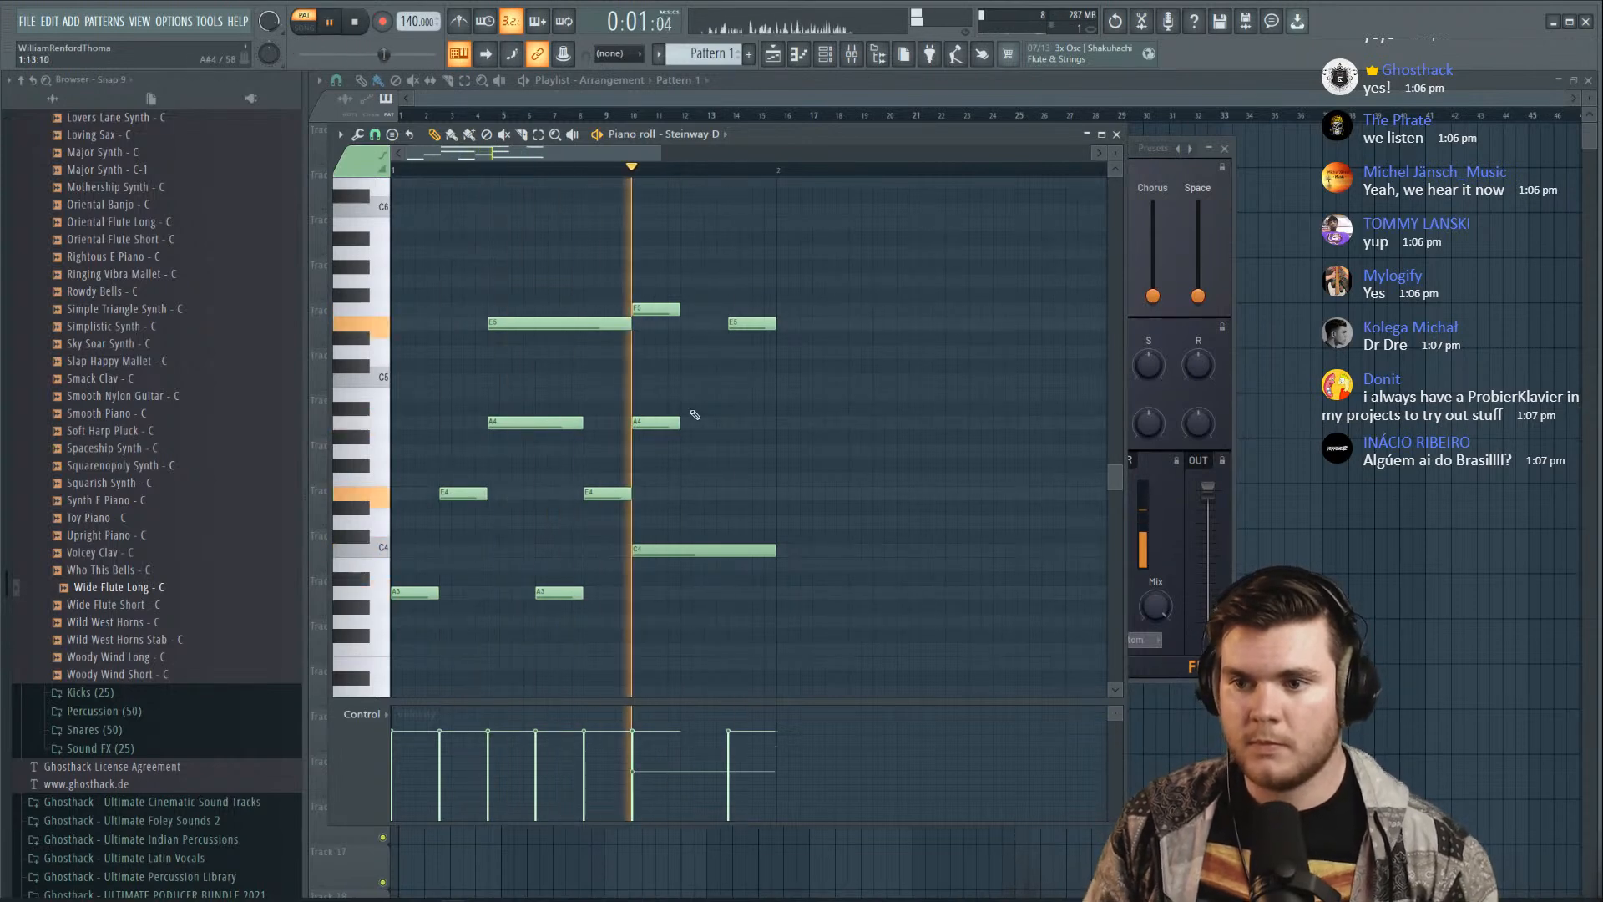
left_click_drag(676, 310, 775, 309)
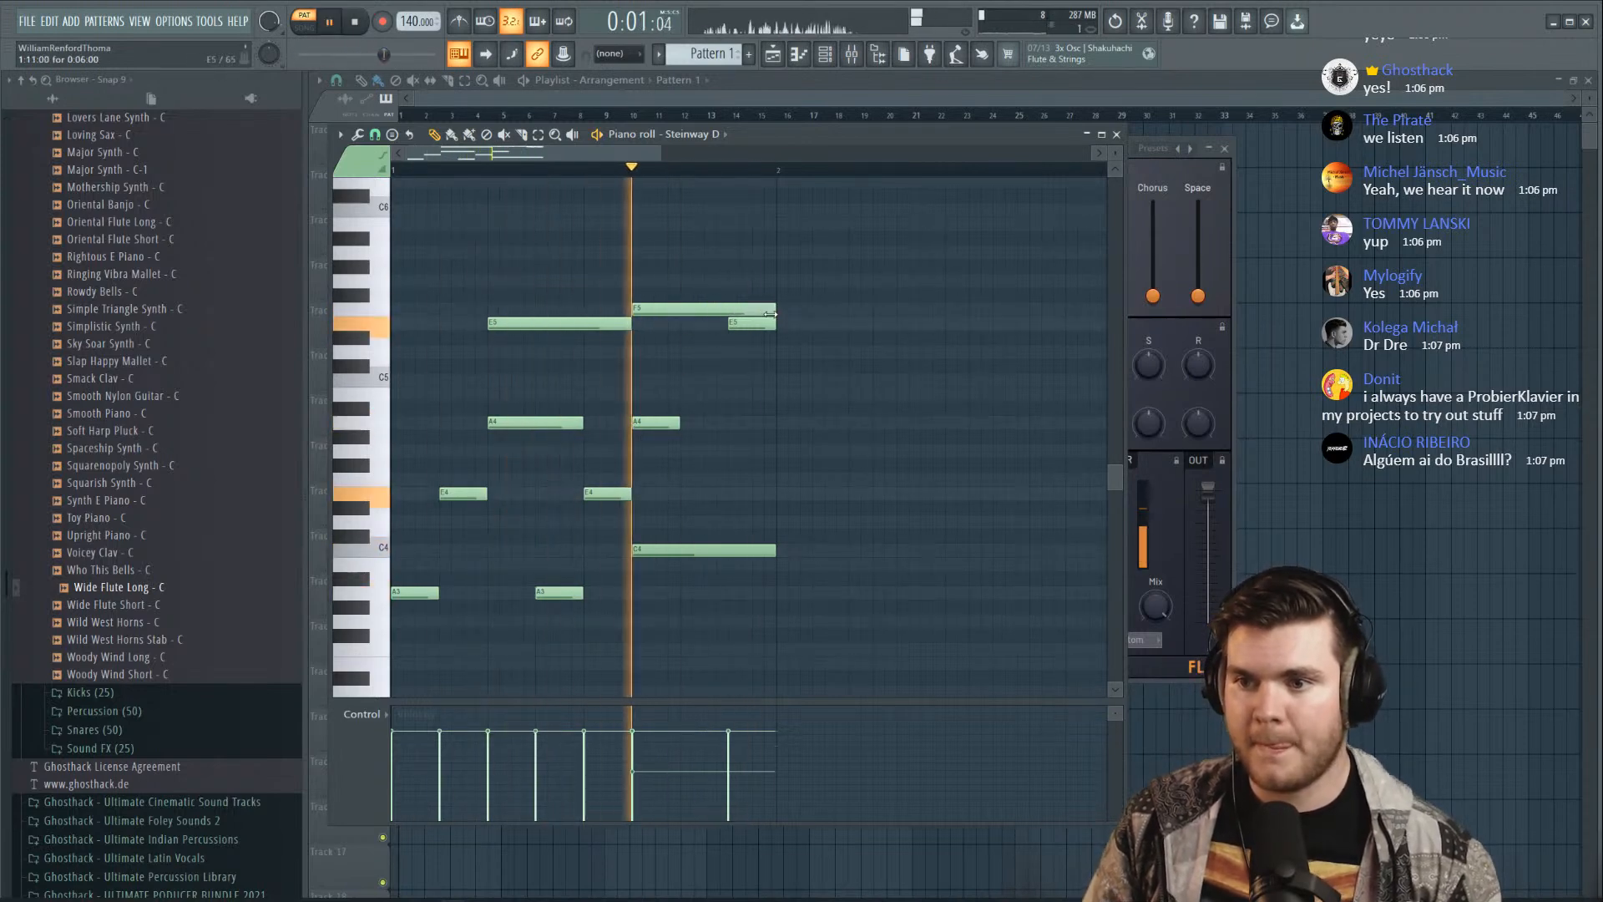
key("space")
key("space")
left_click_drag(677, 422, 726, 423)
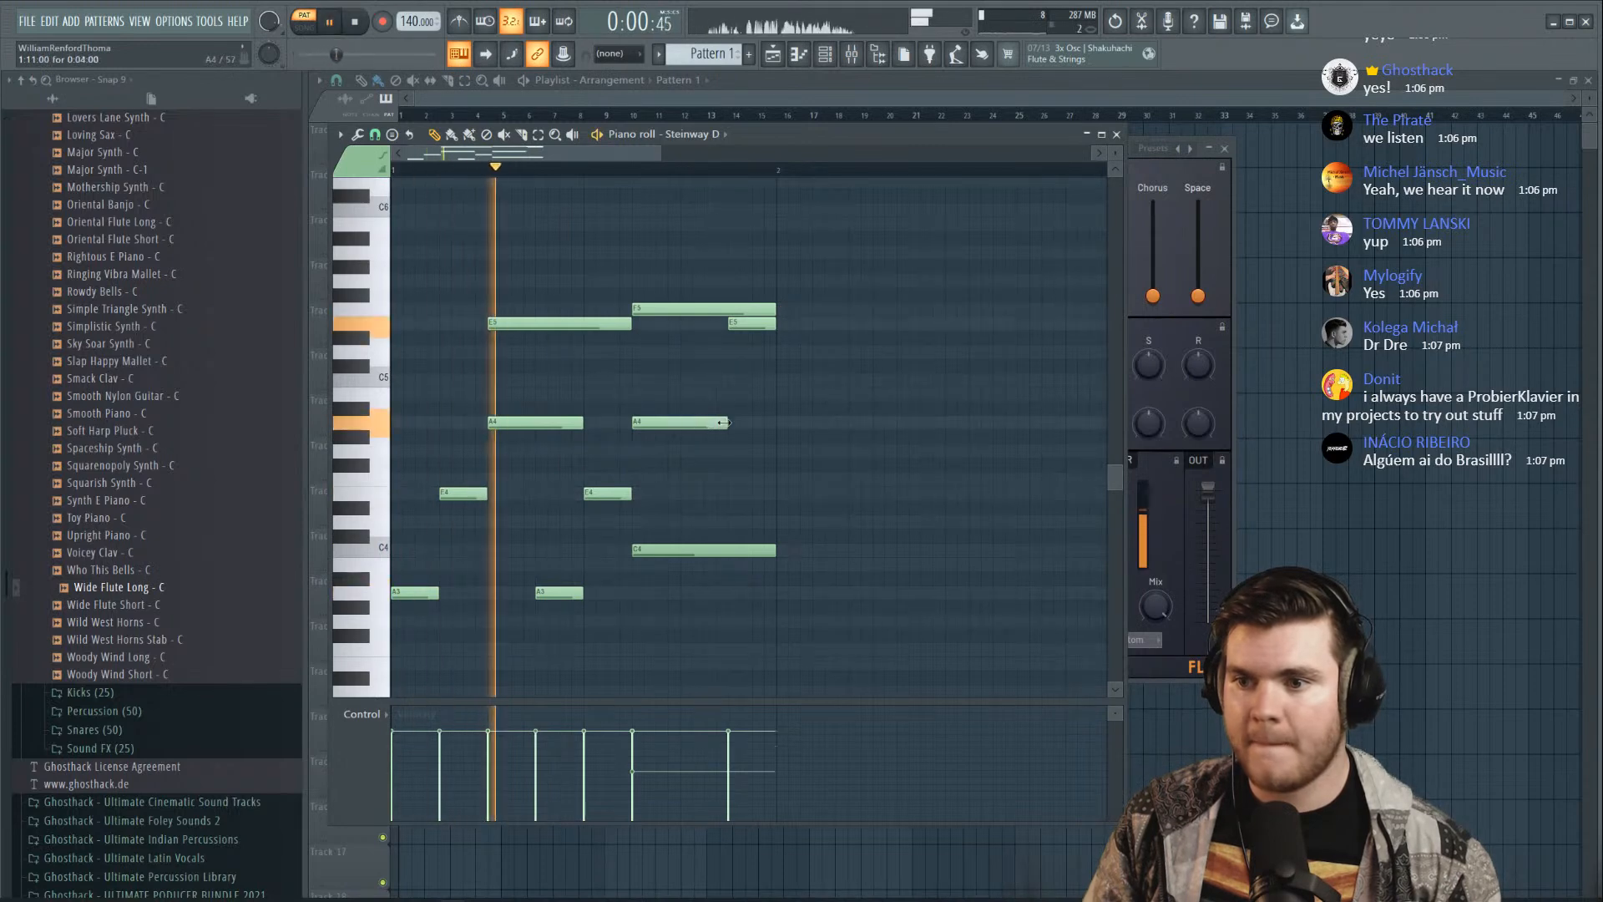
Extend the second A4 to the end of bar 1 and duplicate all of bar 1's notes into bar 2
scroll(716, 168, "down", 3)
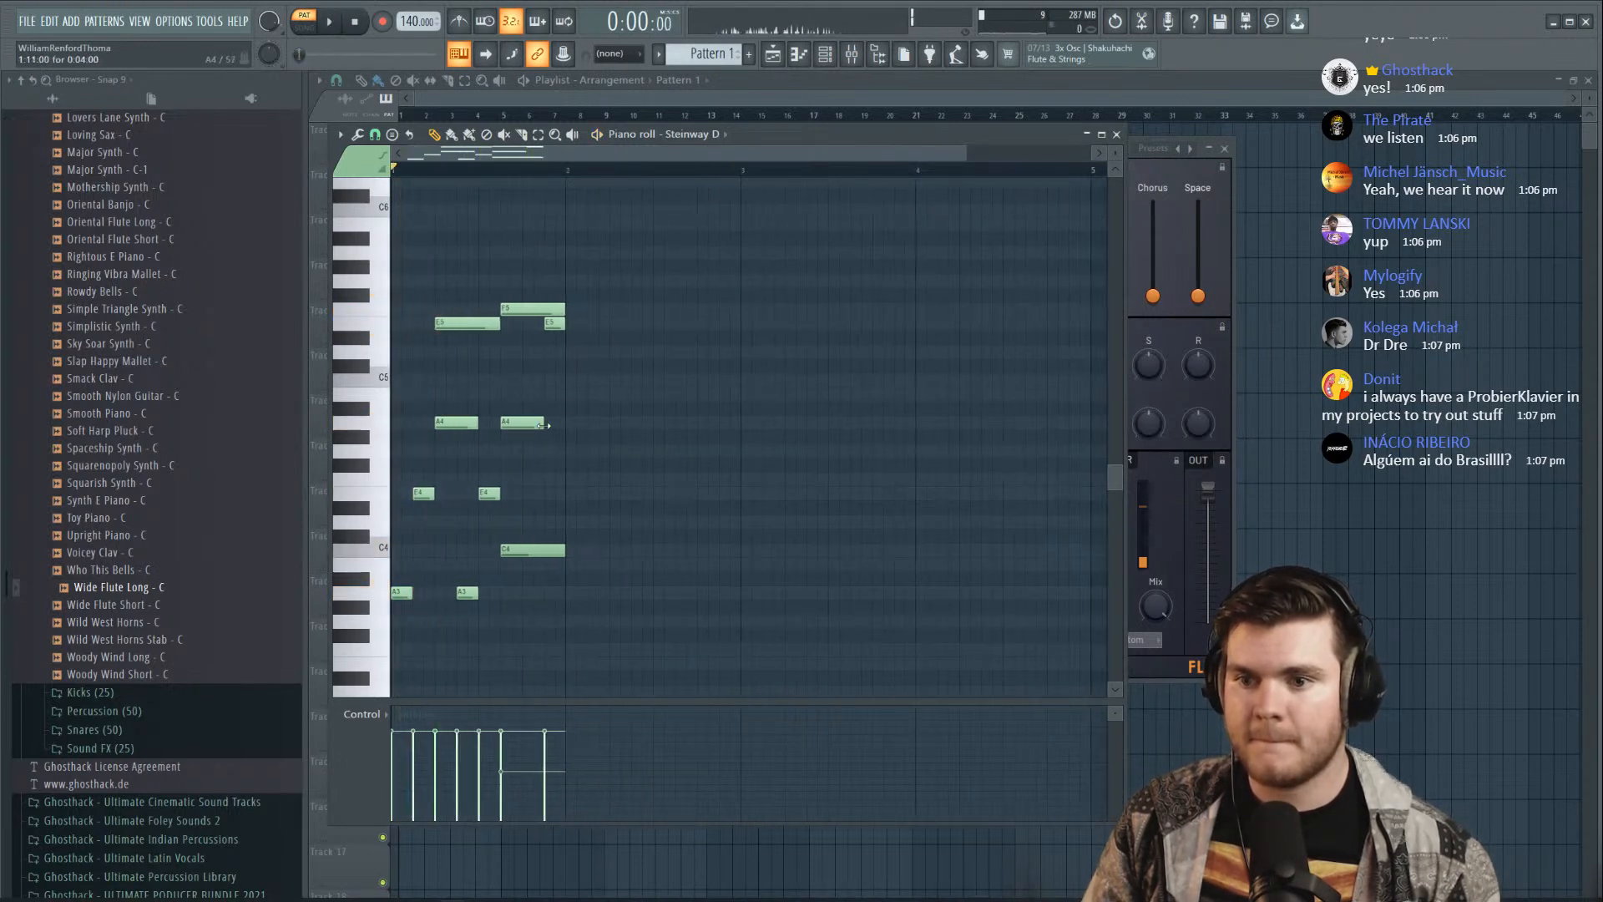
left_click_drag(628, 668, 317, 259)
key("ctrl+b")
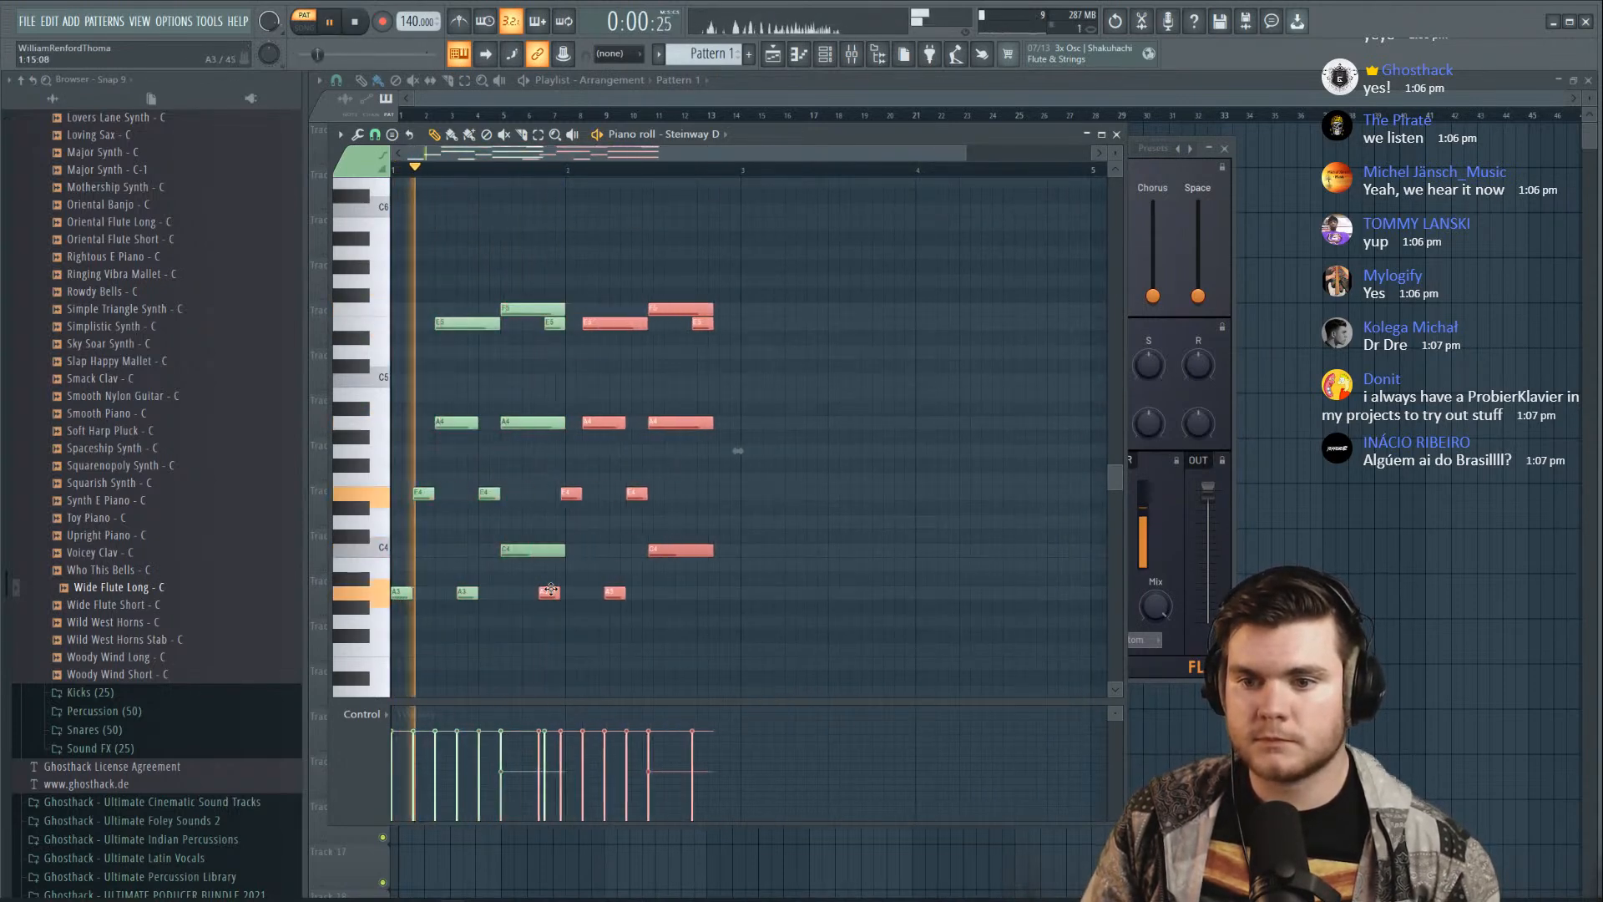
key("space")
key("space")
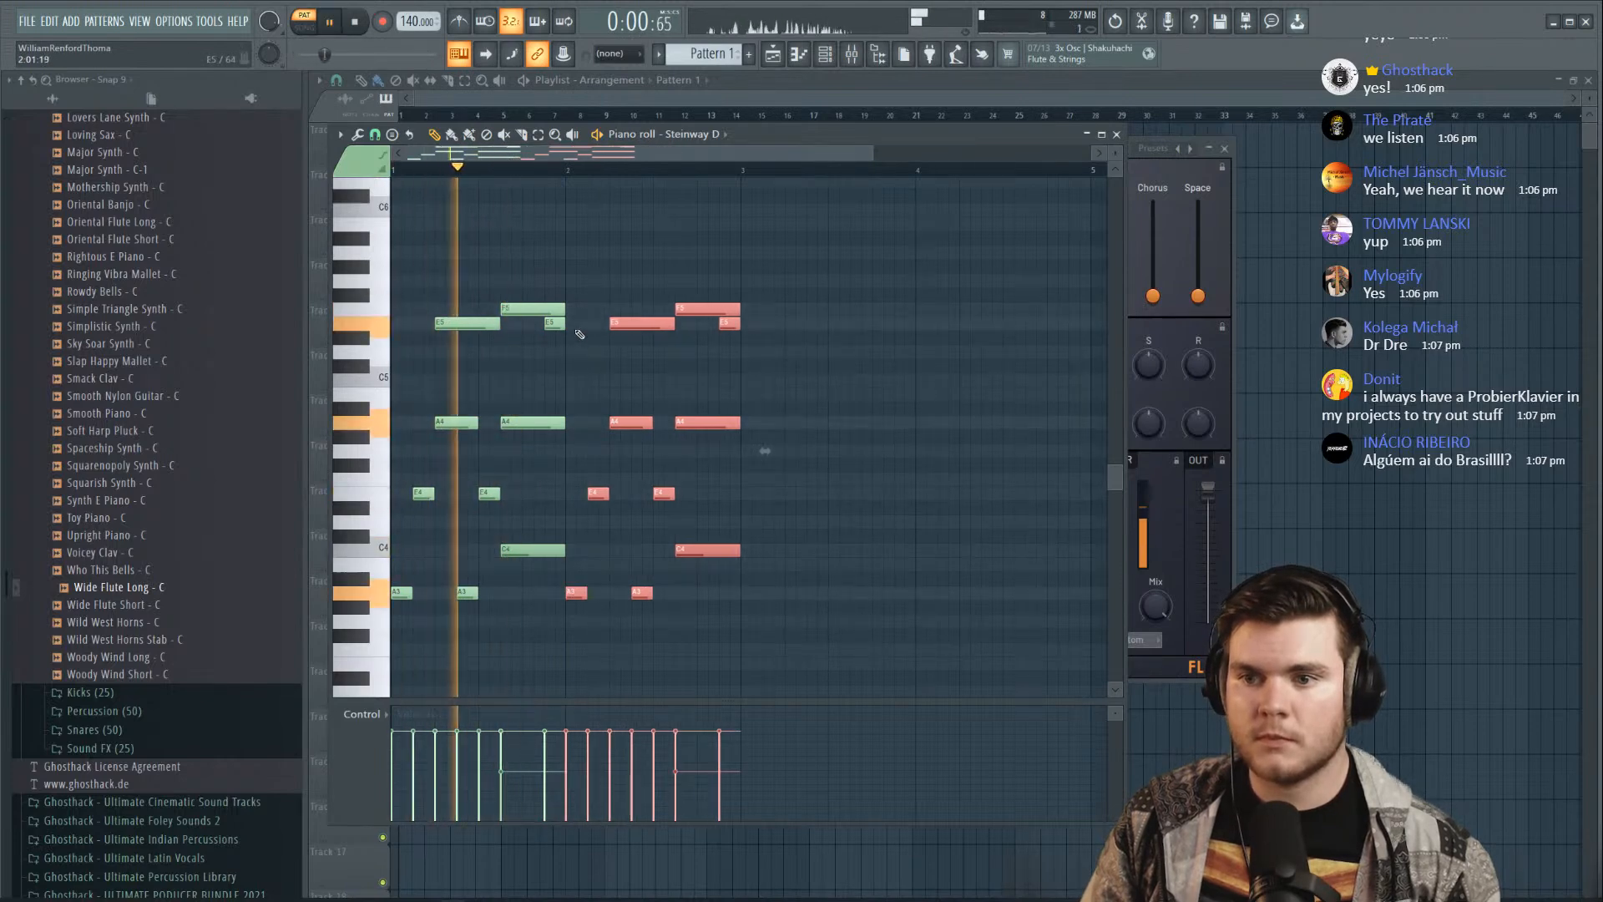
Deselect the notes, try G5 as bar 1's last note, settle on A5 and play both bars
key("ctrl+d")
key("space")
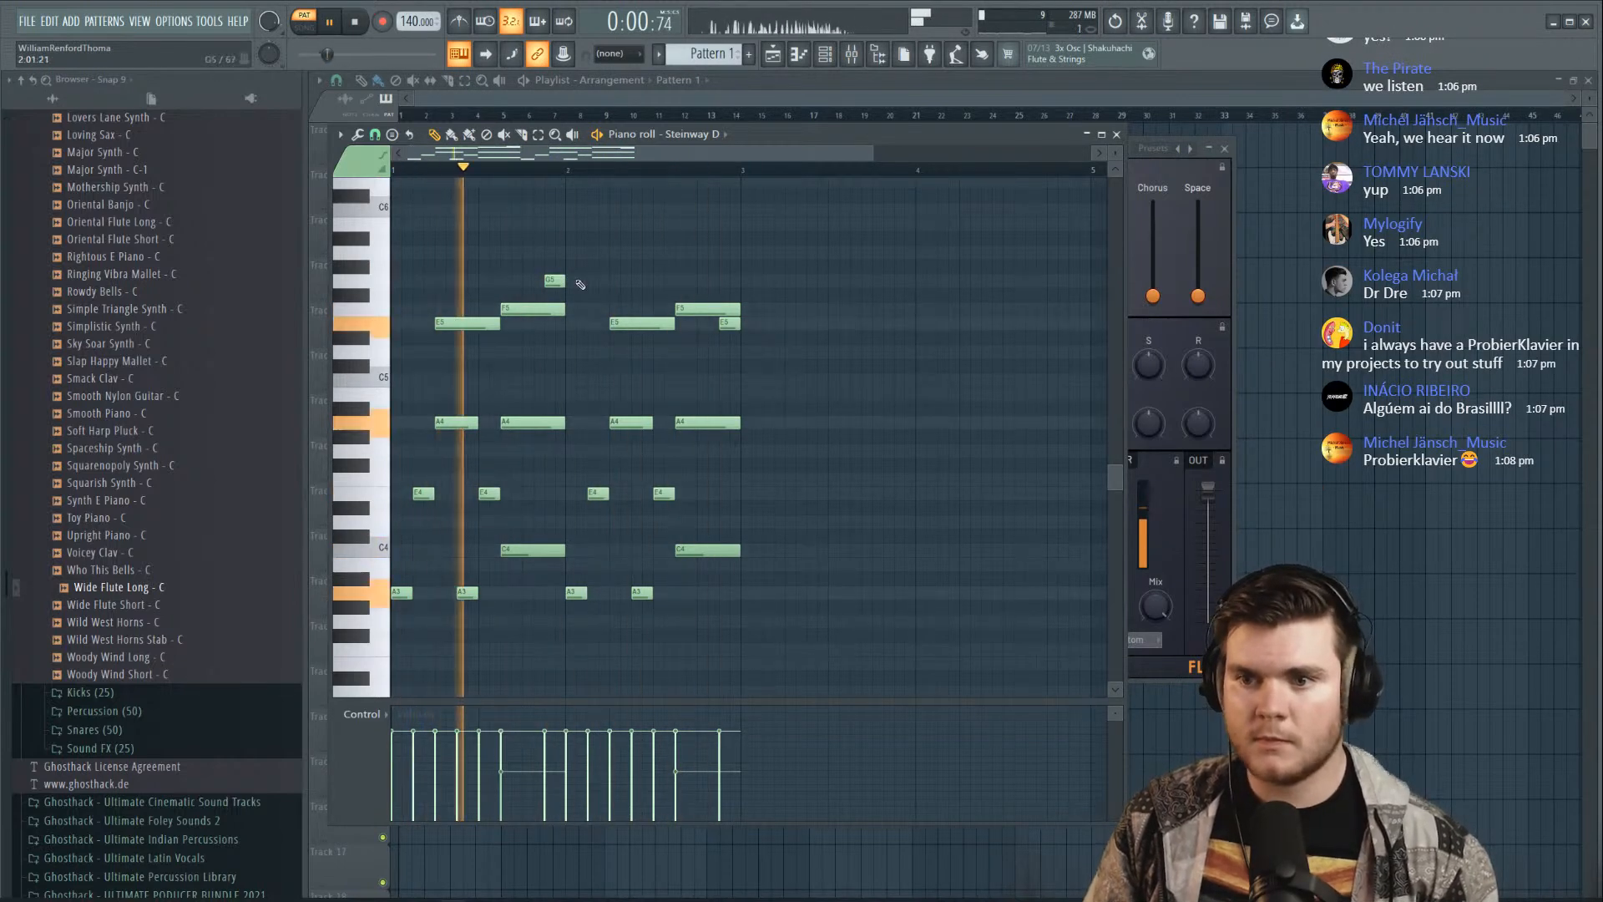
key("space")
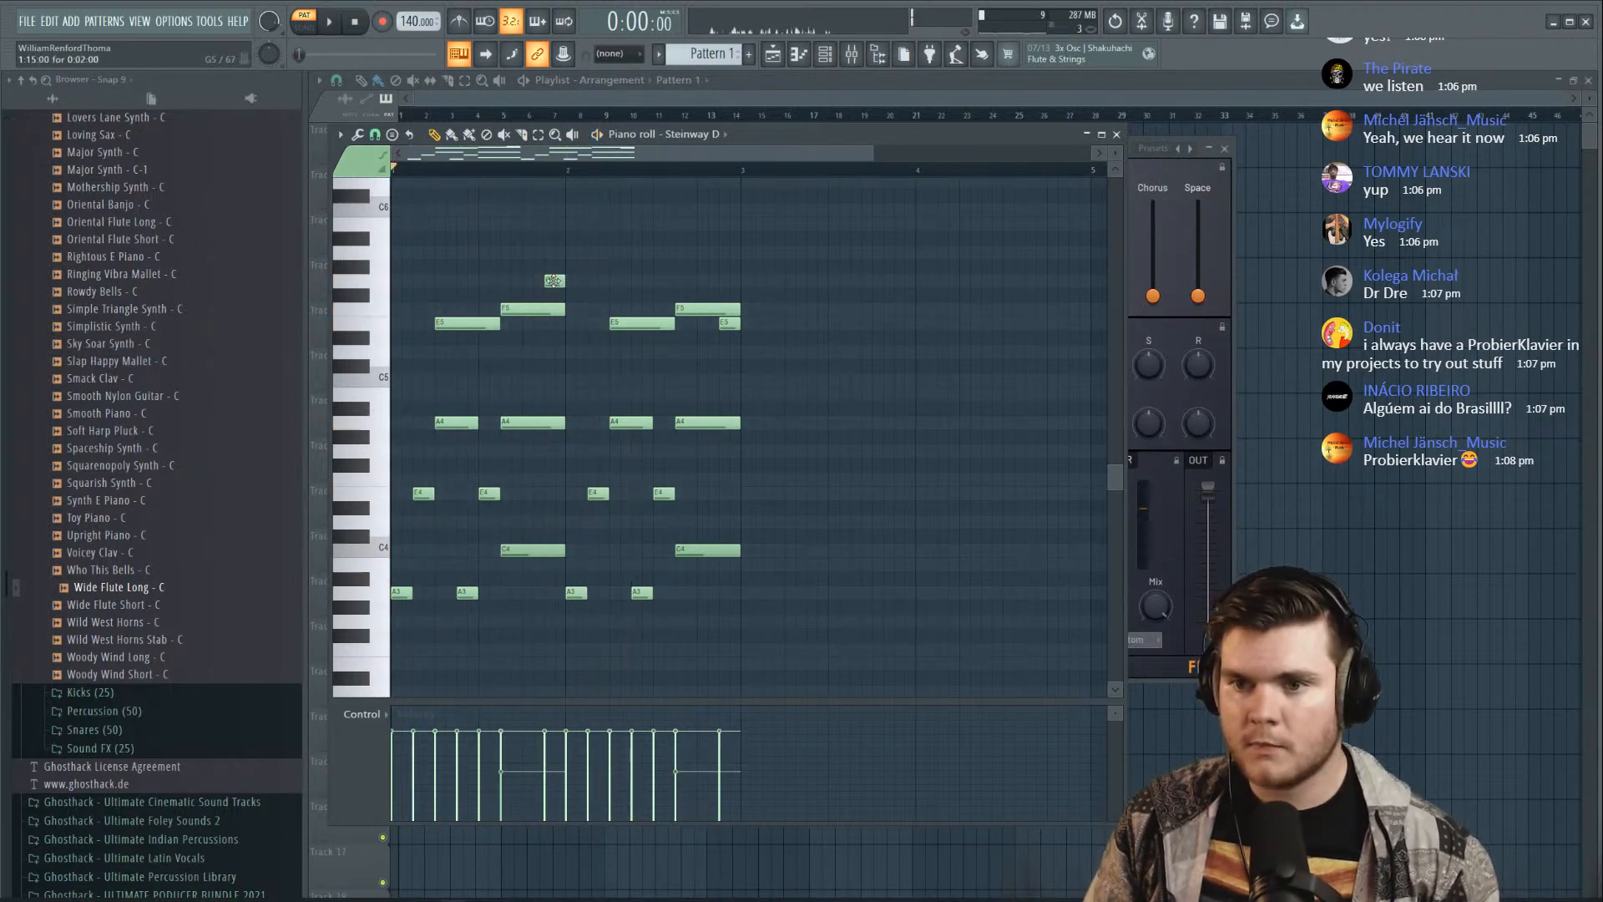
key("space")
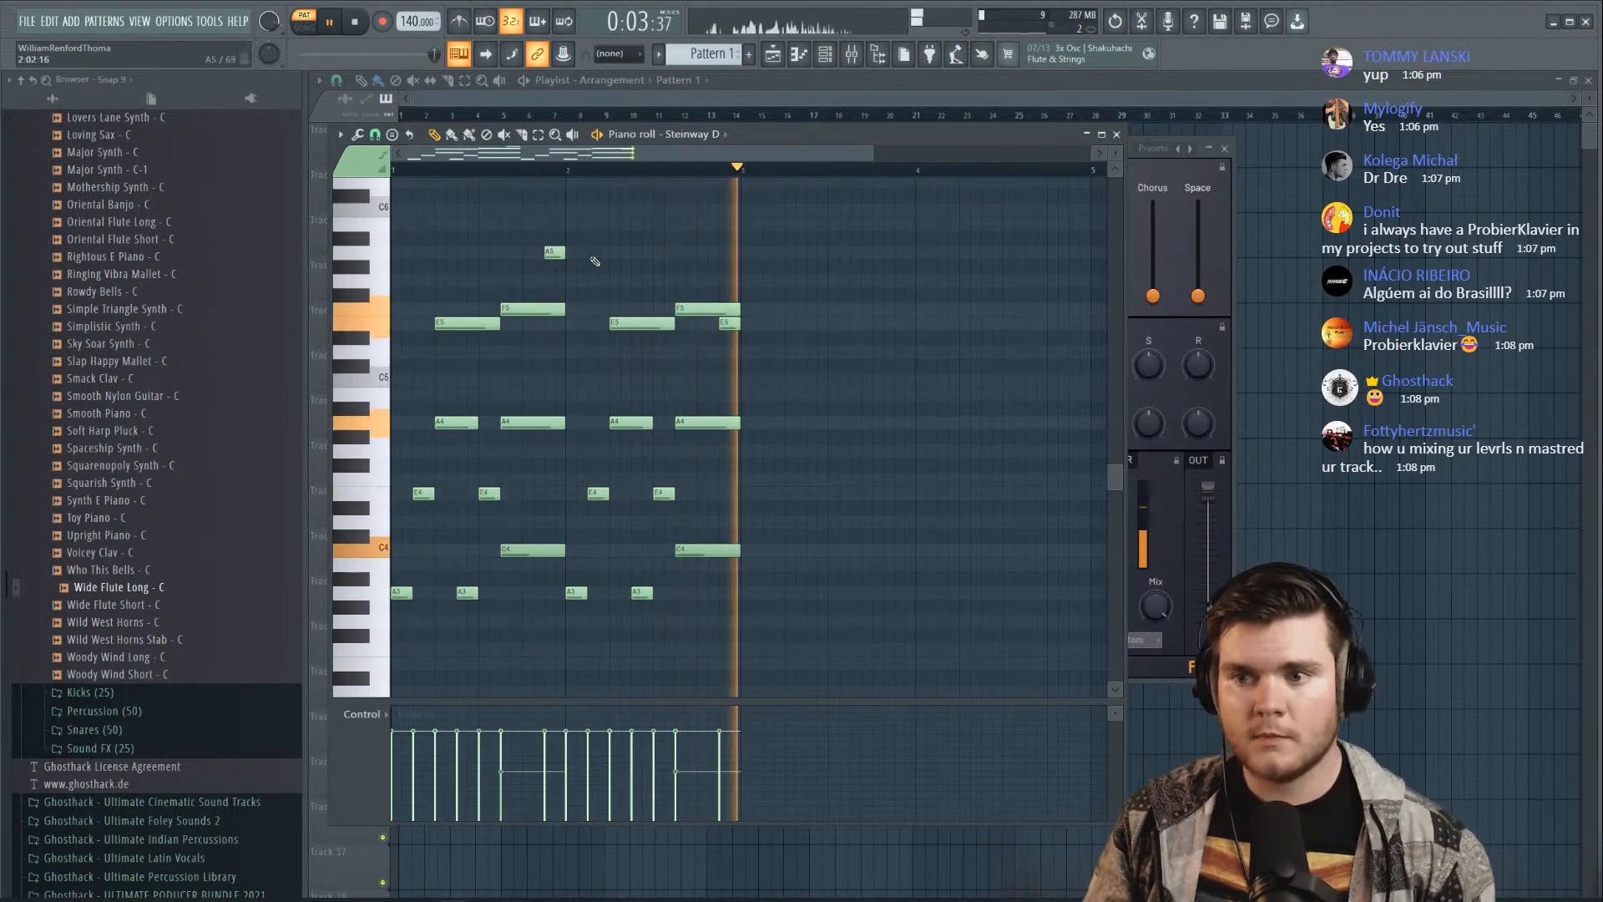
key("space")
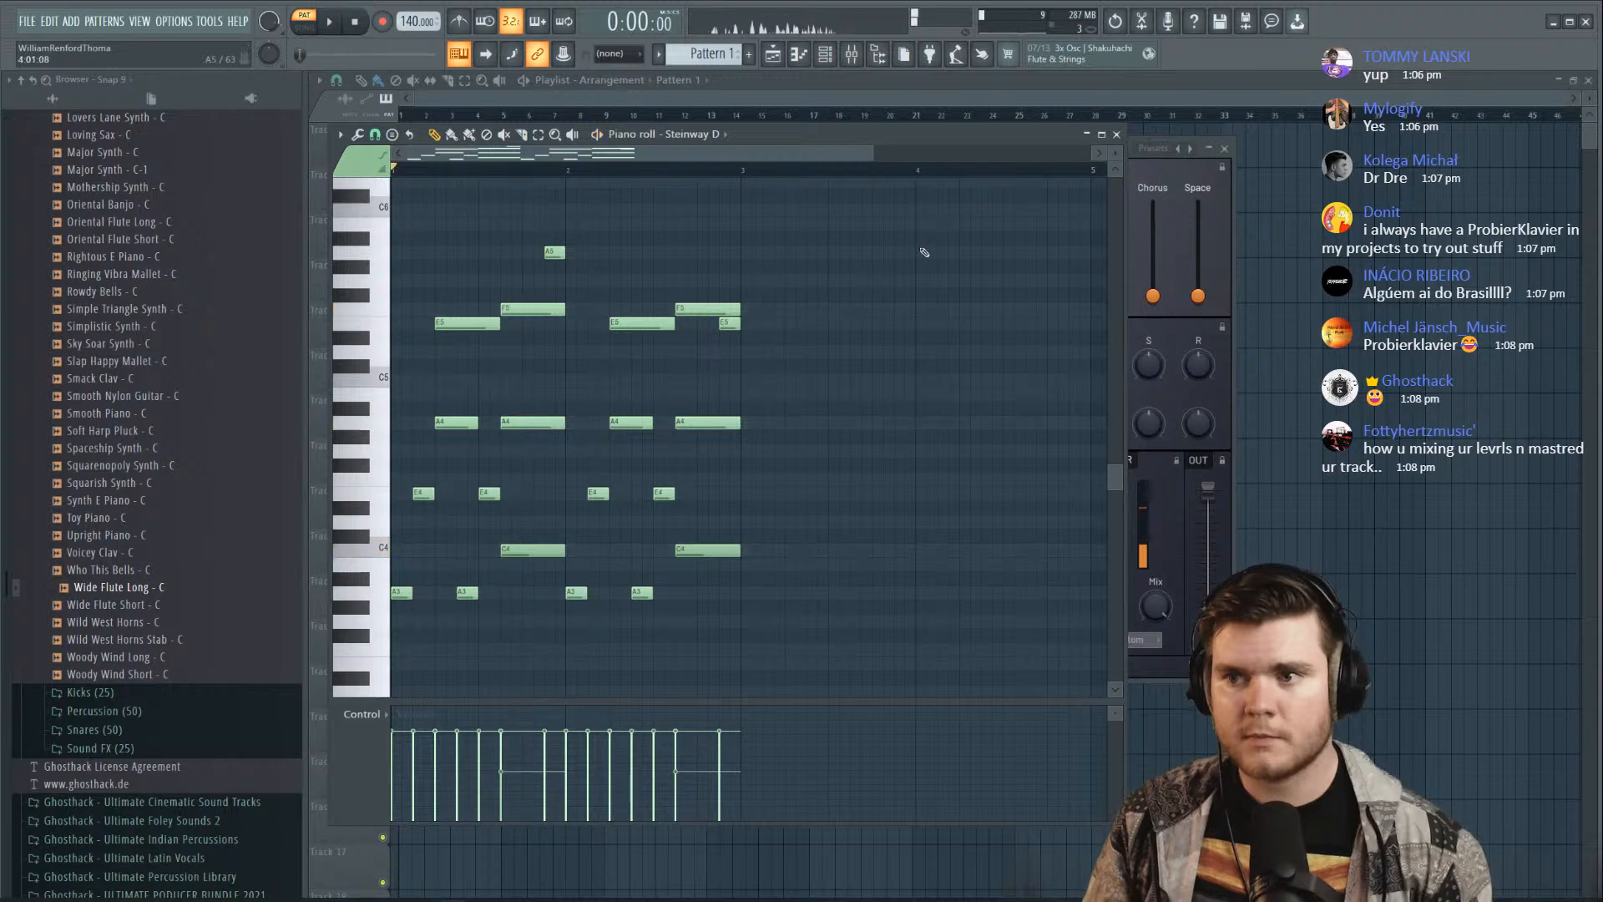
Route the Steinway D channel to mixer insert 10 and load HalfTime in its first effect slot
left_click(1100, 136)
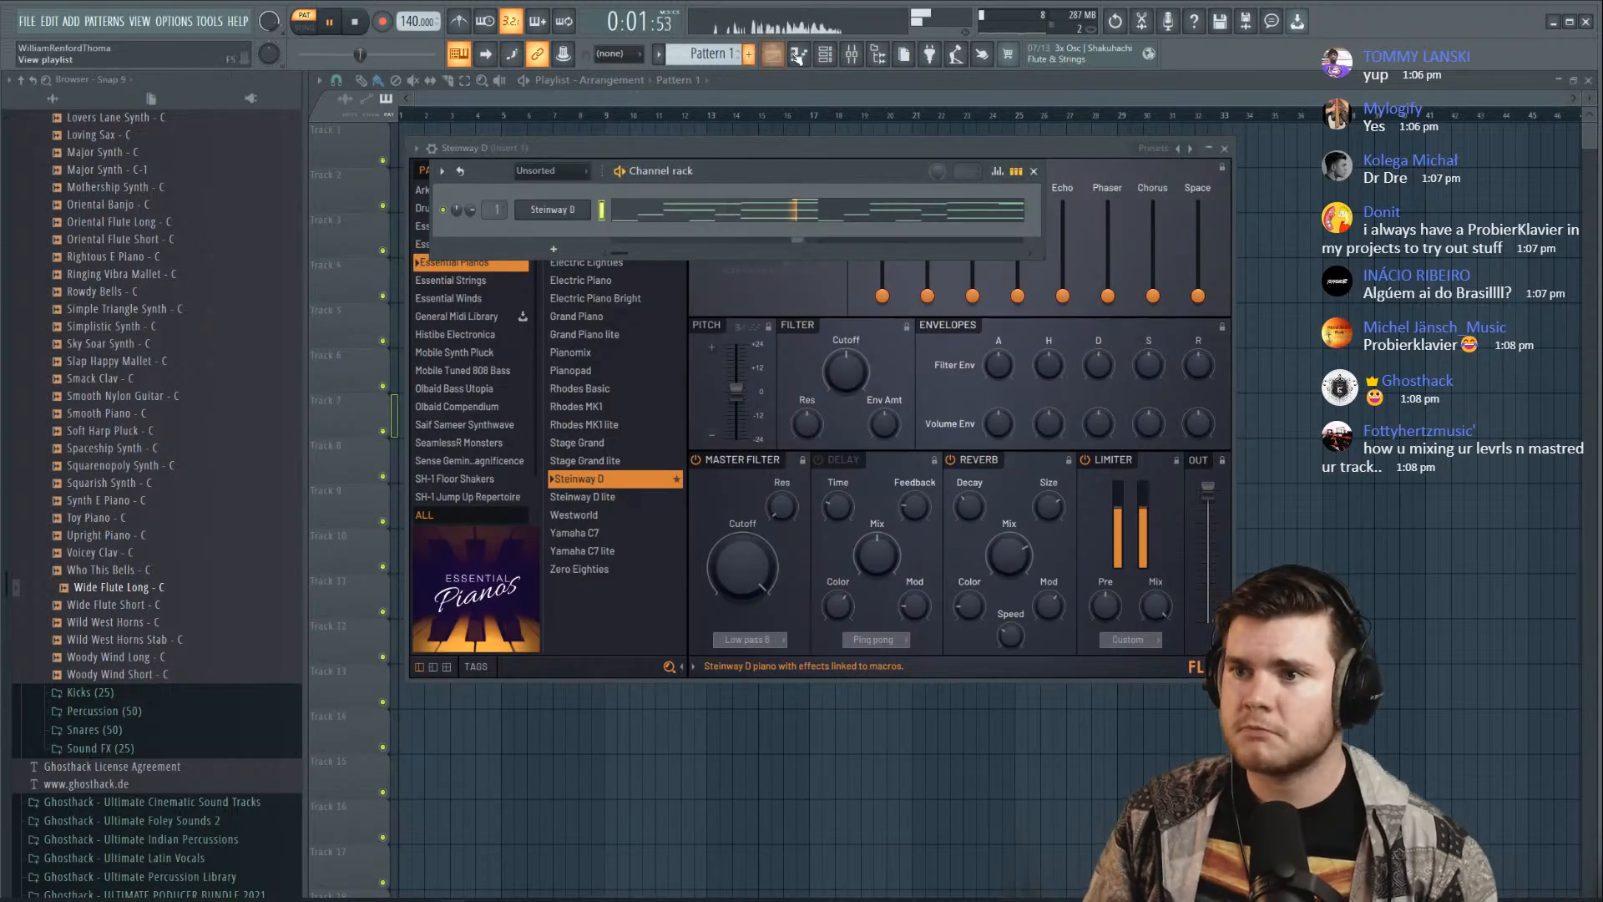
left_click(869, 54)
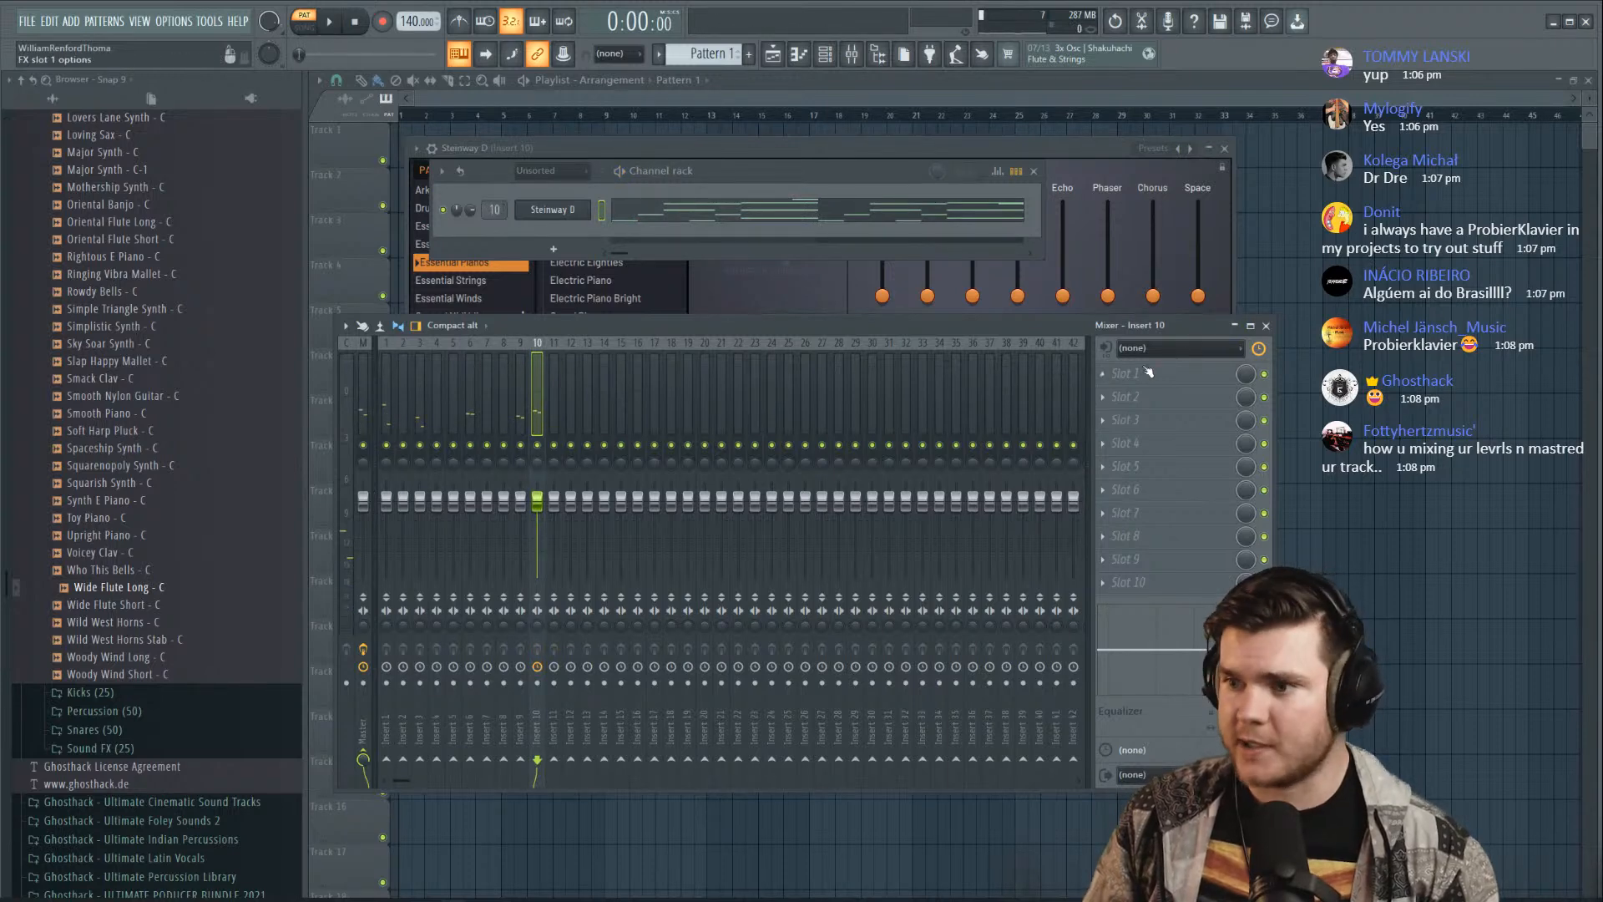
left_click(1119, 376)
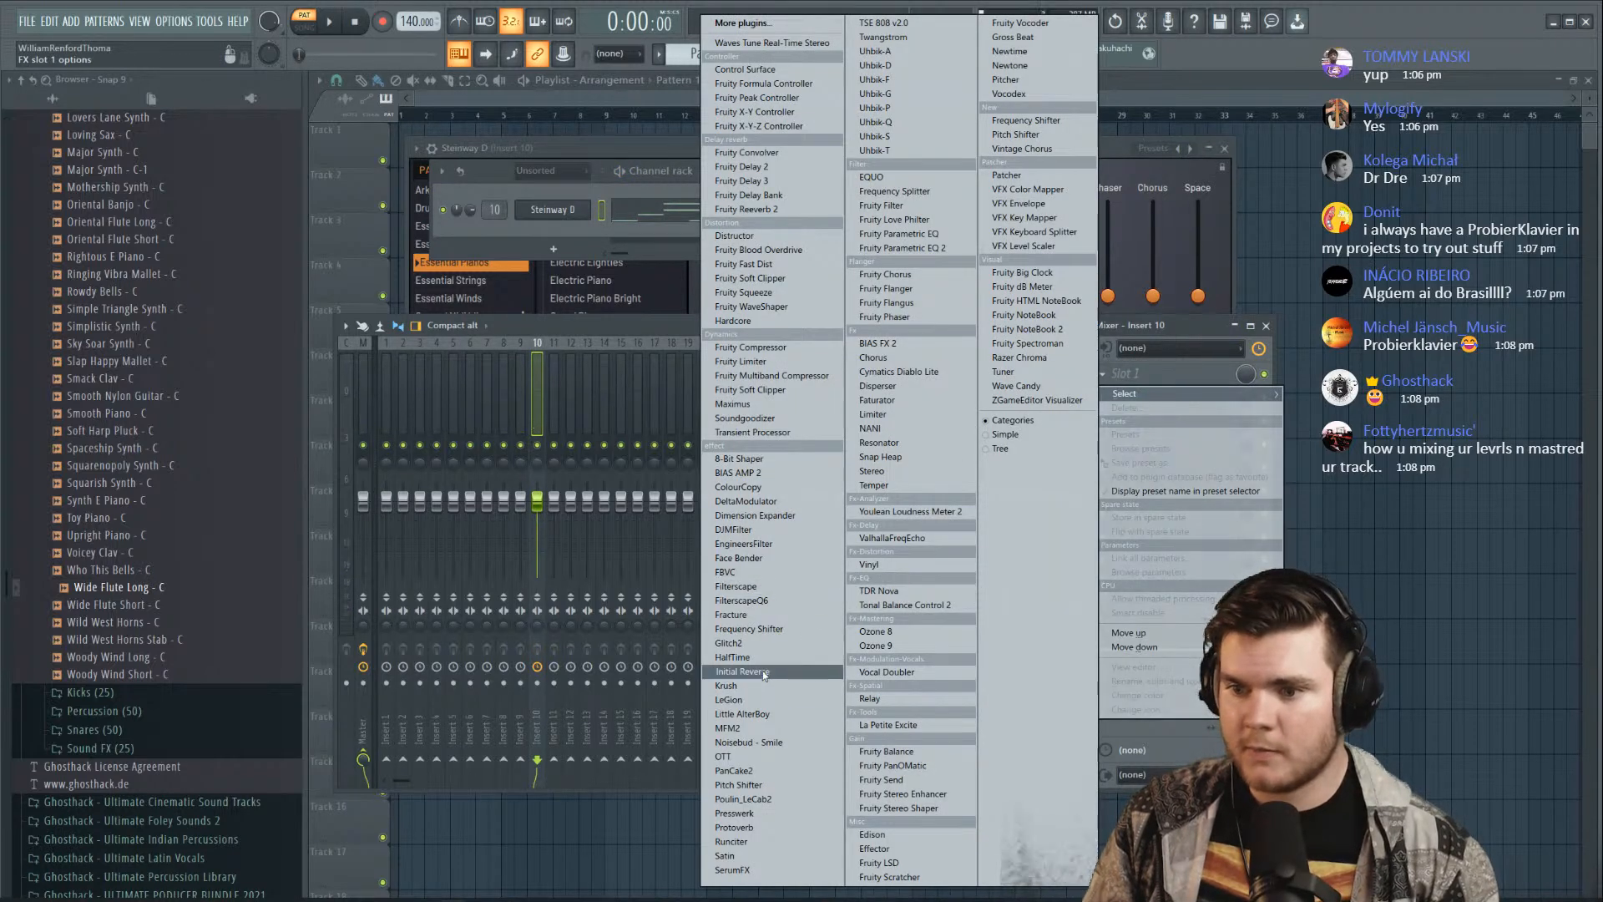
left_click(735, 657)
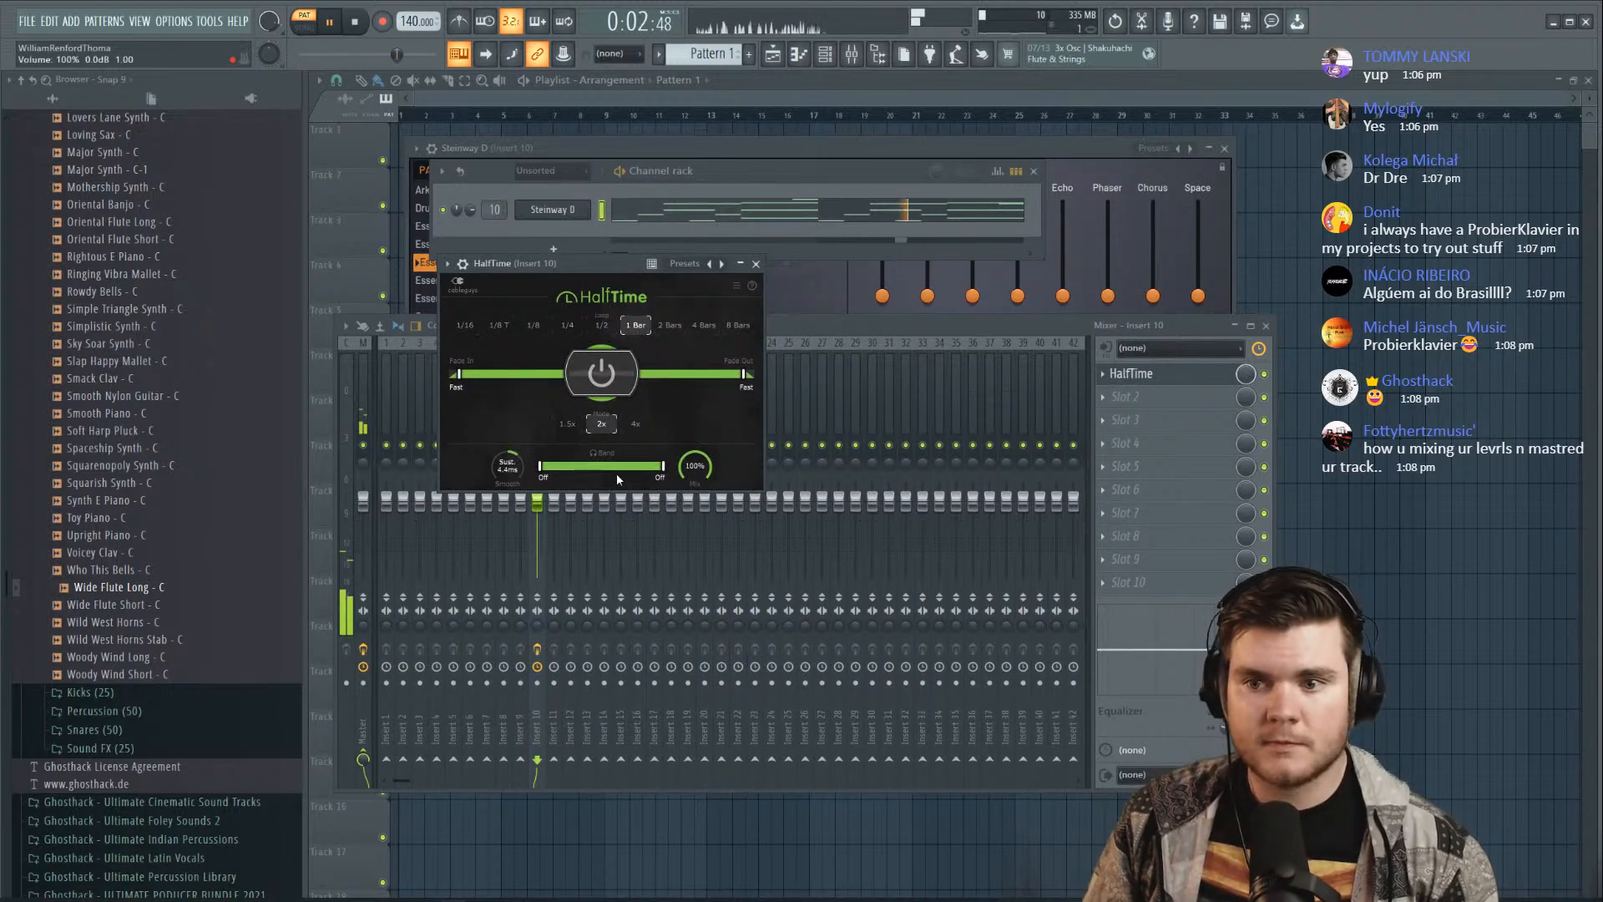
Reopen the Steinway D notes and duplicate the two-bar melody into bars 3 and 4
left_click(706, 215)
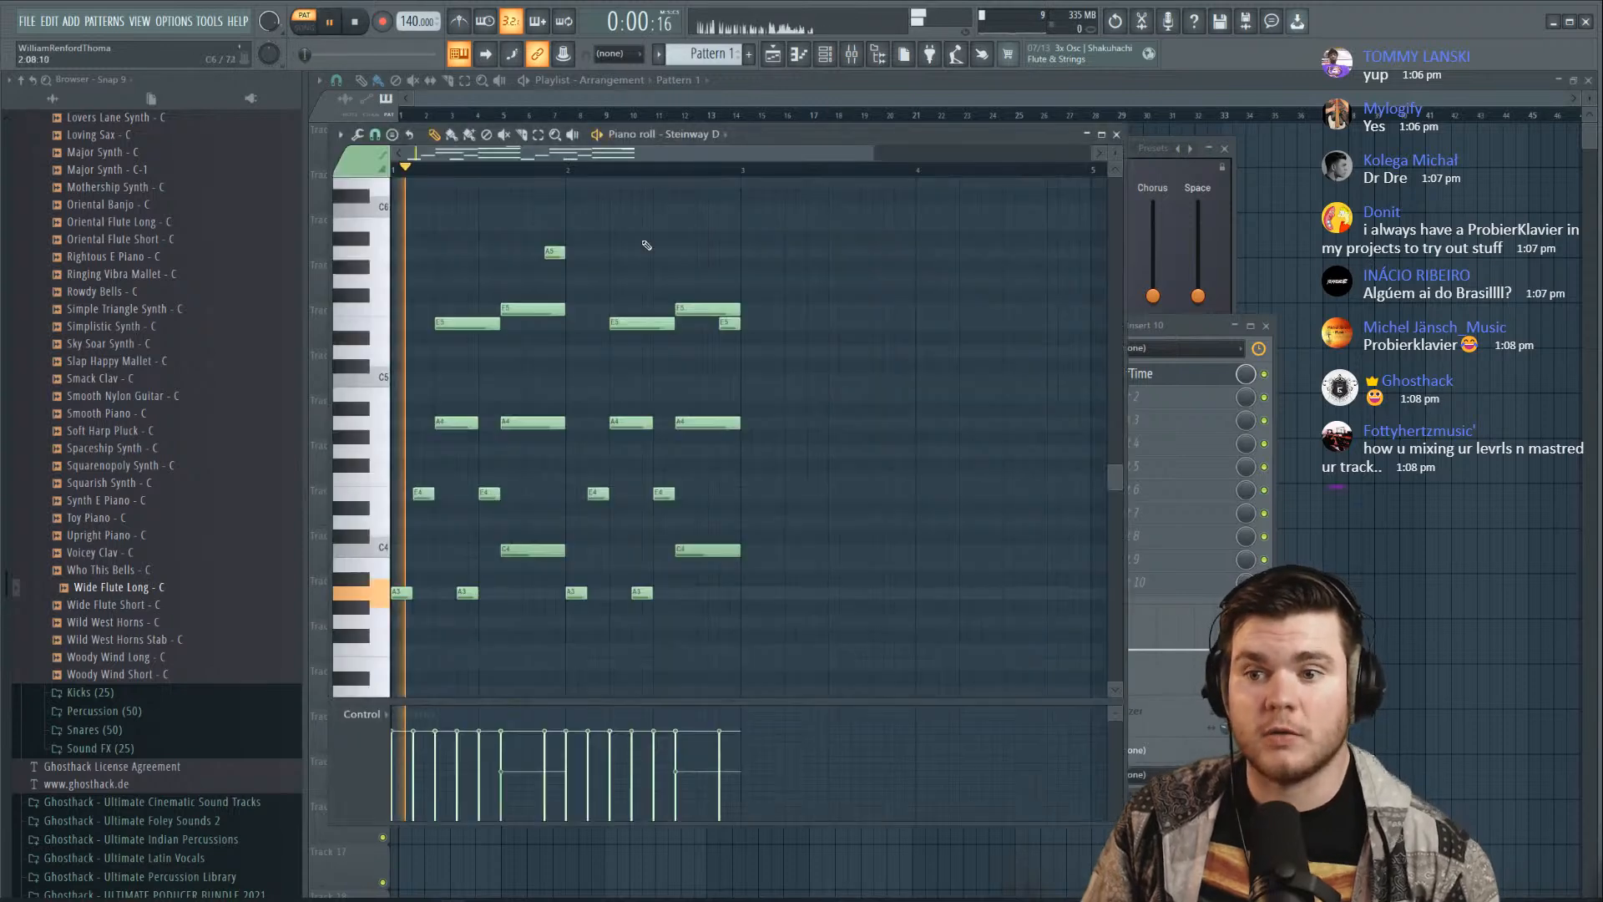
key("ctrl+a")
key("ctrl+b")
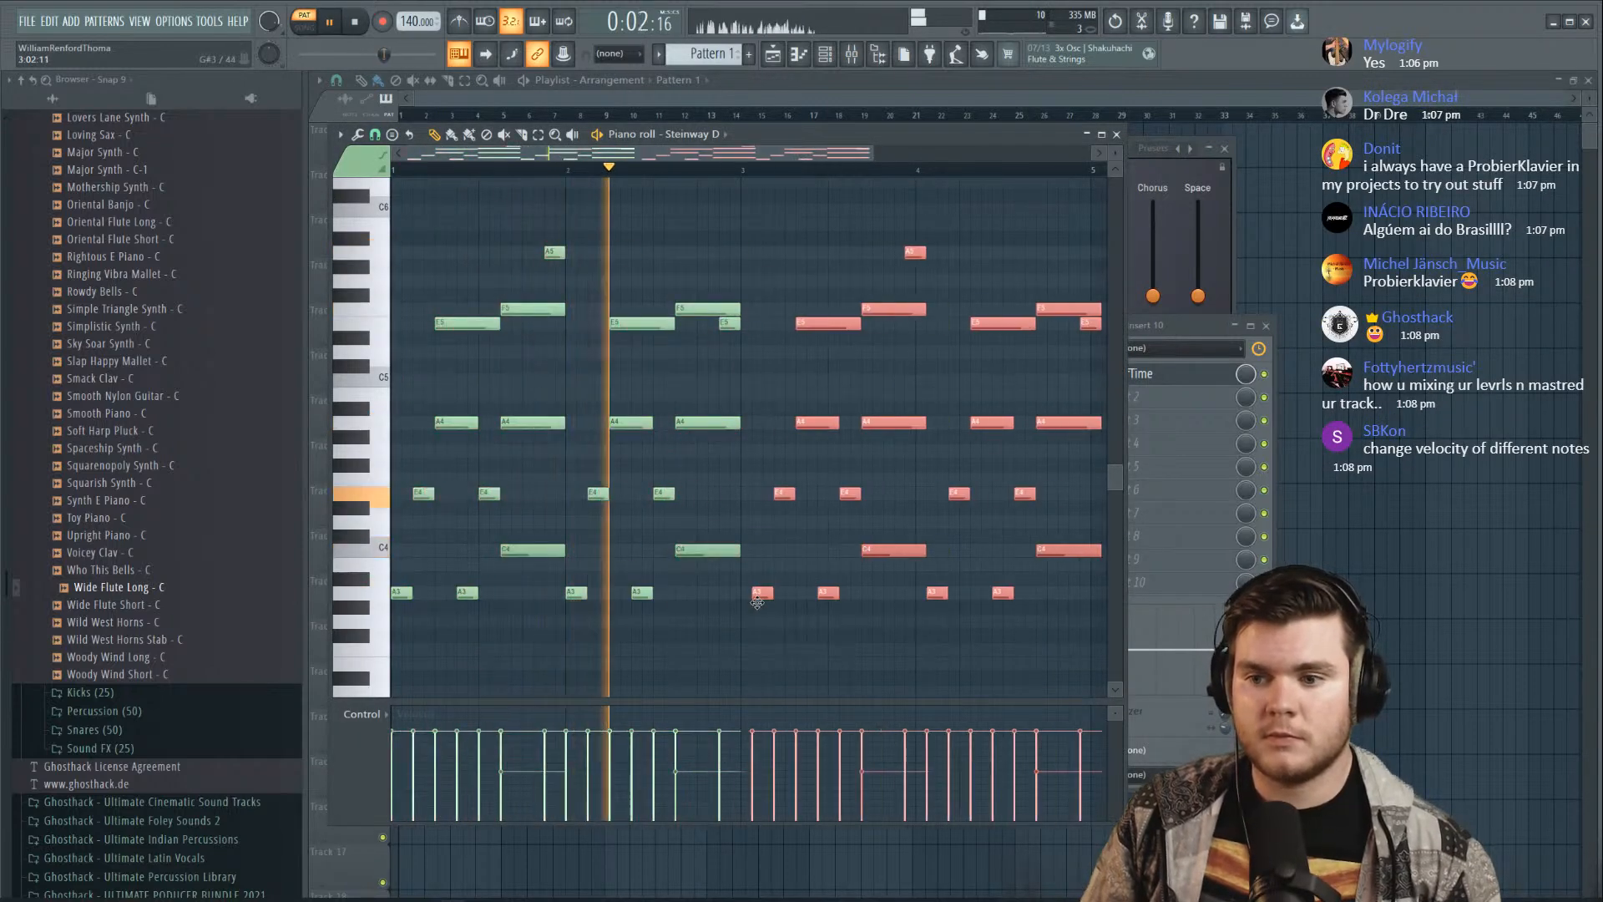
left_click_drag(757, 603, 747, 600)
scroll(785, 422, "down", 3)
left_click(770, 260, "ctrl")
key("space")
Raise the long E5 notes in bars 3 and 4 to F5 while playing the melody
scroll(587, 172, "up", 3)
key("space")
left_click_drag(647, 316, 646, 302)
key("space")
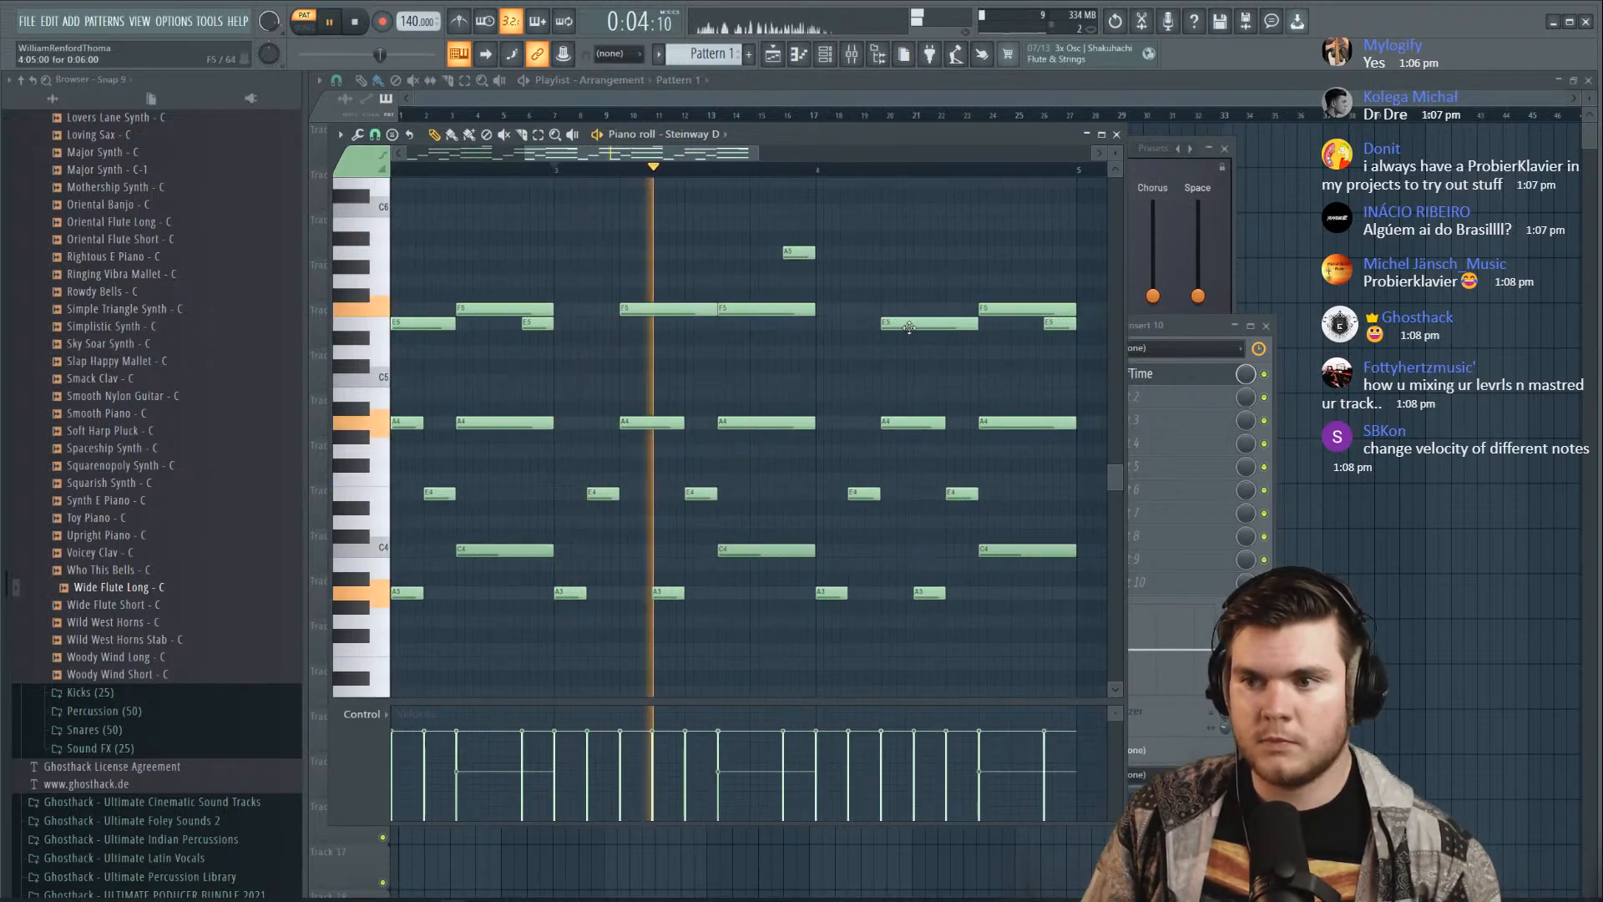
left_click_drag(927, 322, 927, 308)
scroll(838, 173, "down", 3)
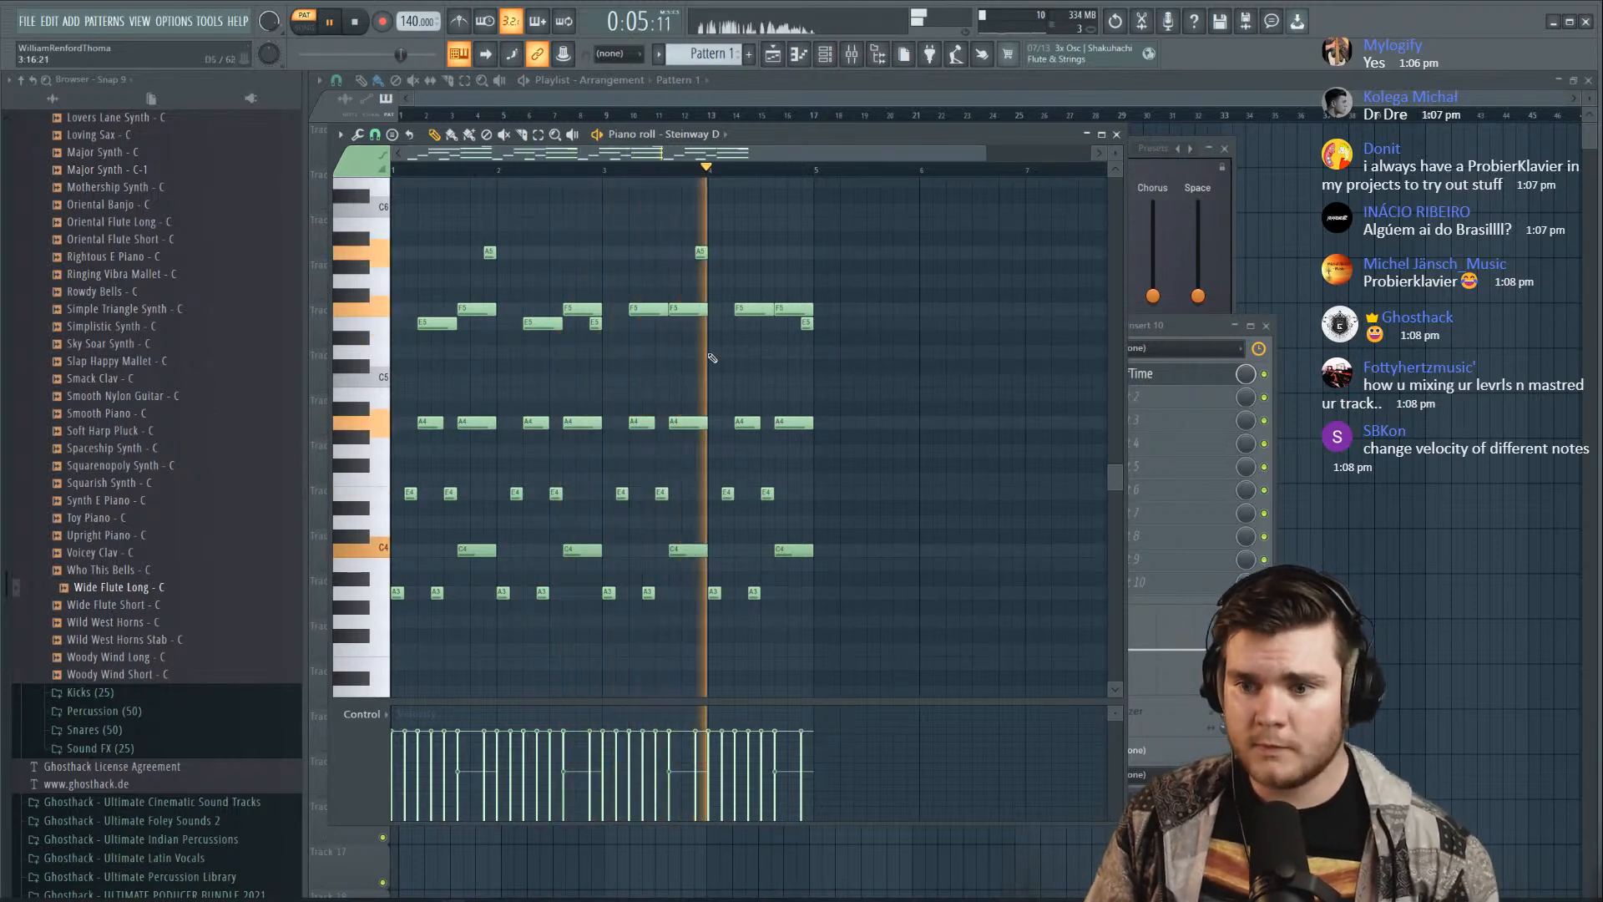
Select all notes and randomize their velocity at -37% with pattern generation off, auditioning before accepting
left_click_drag(870, 656, 438, 284)
key("ctrl+a")
scroll(484, 234, "up", 1)
key("space")
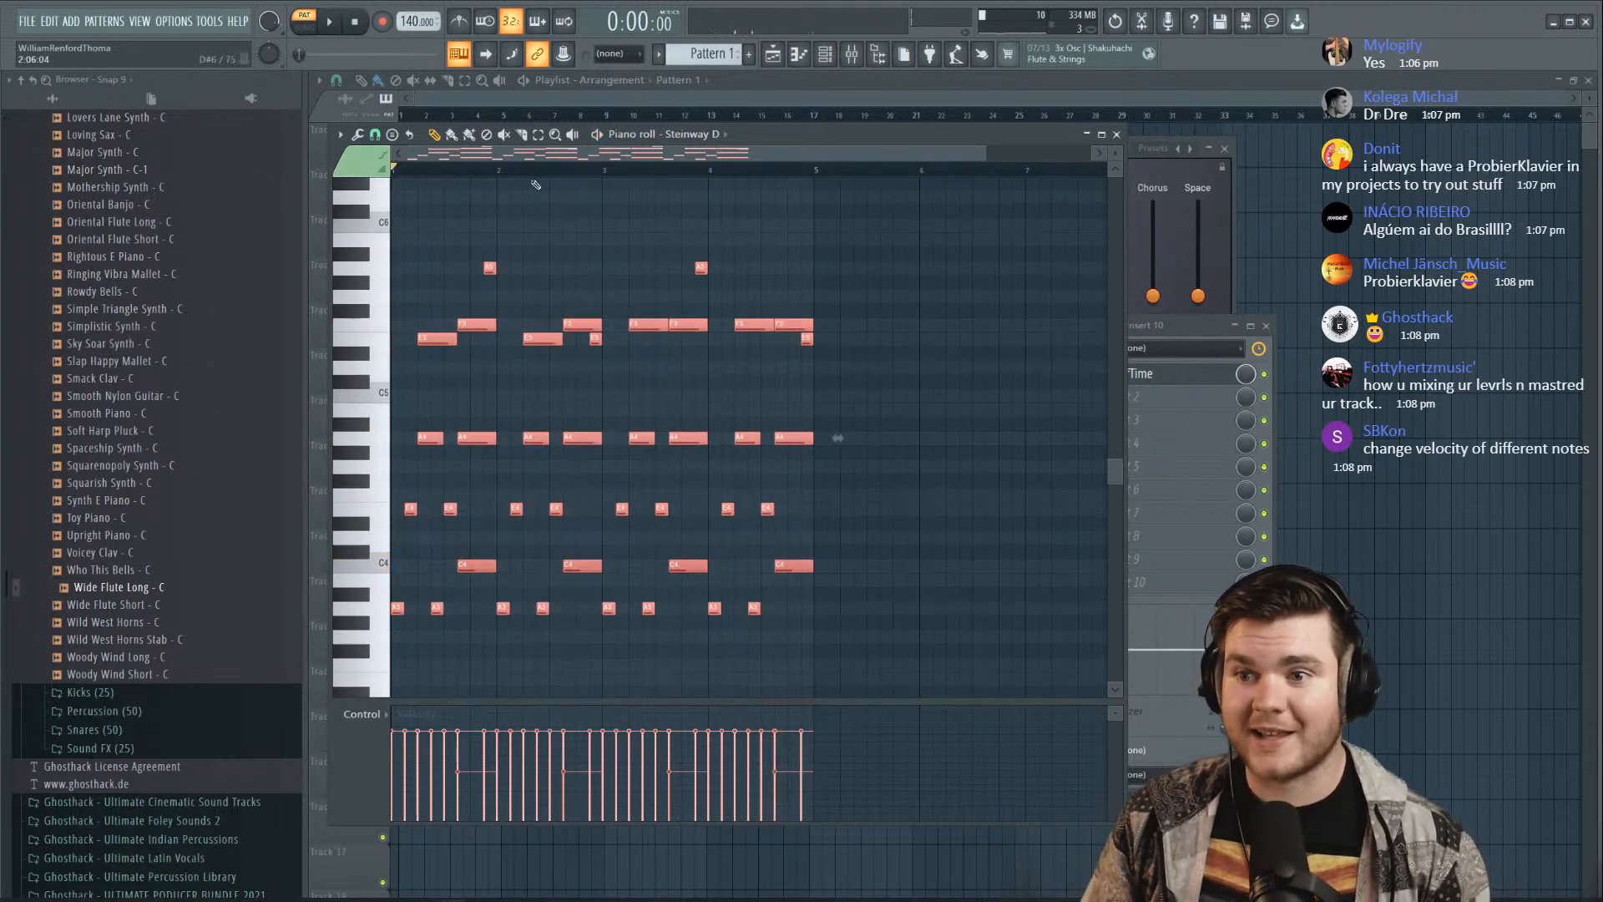
left_click(358, 135)
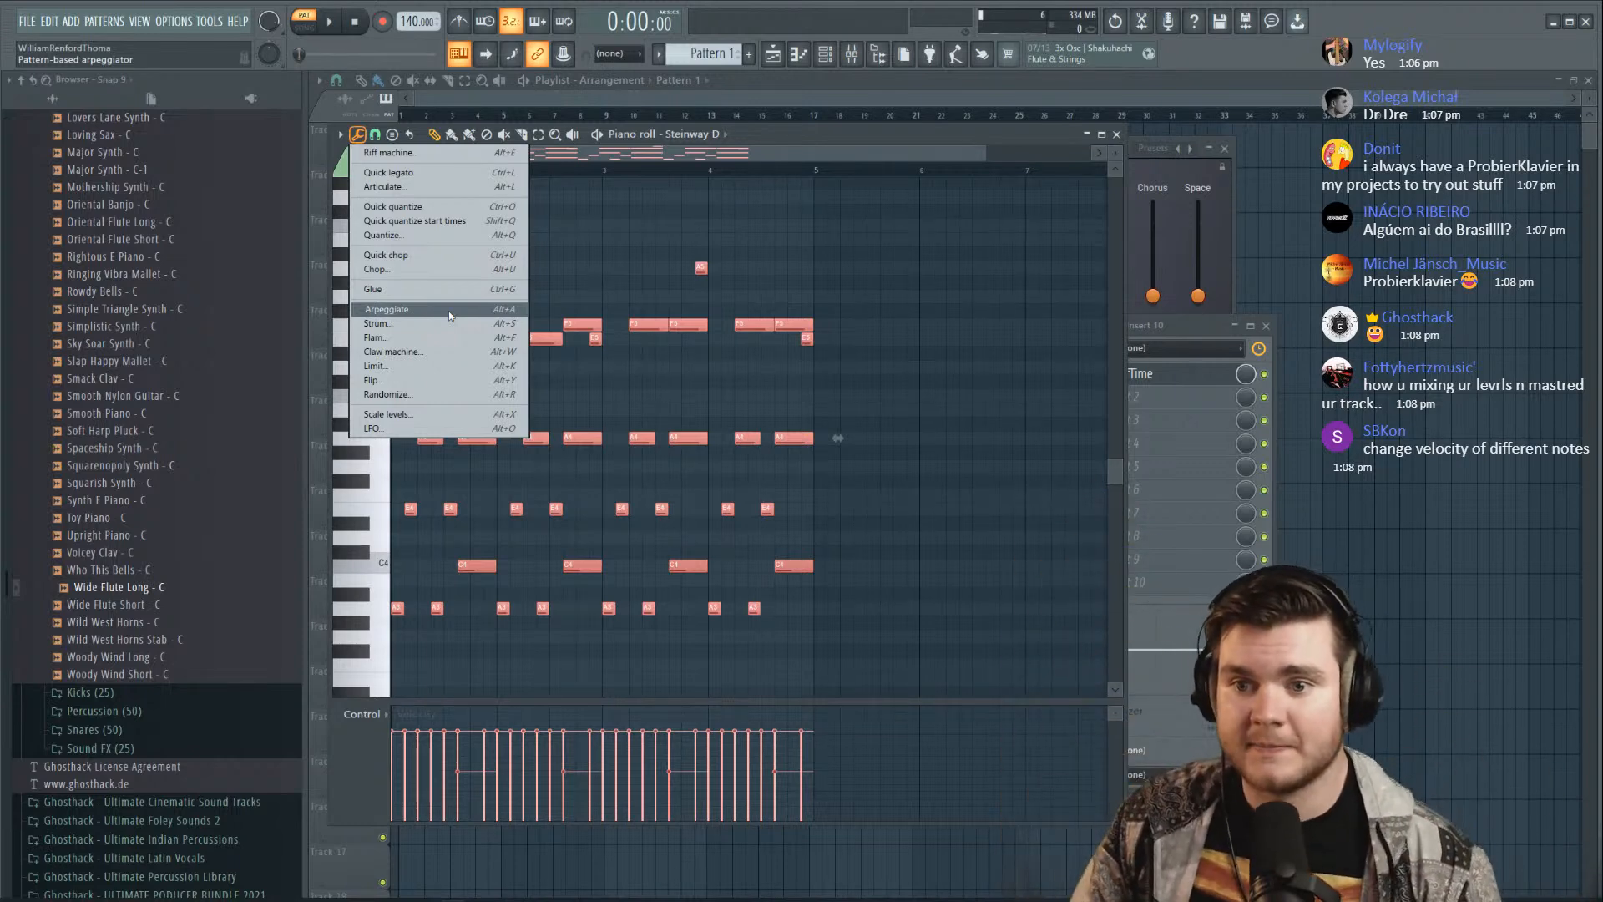
left_click(428, 405)
left_click_drag(504, 295, 797, 339)
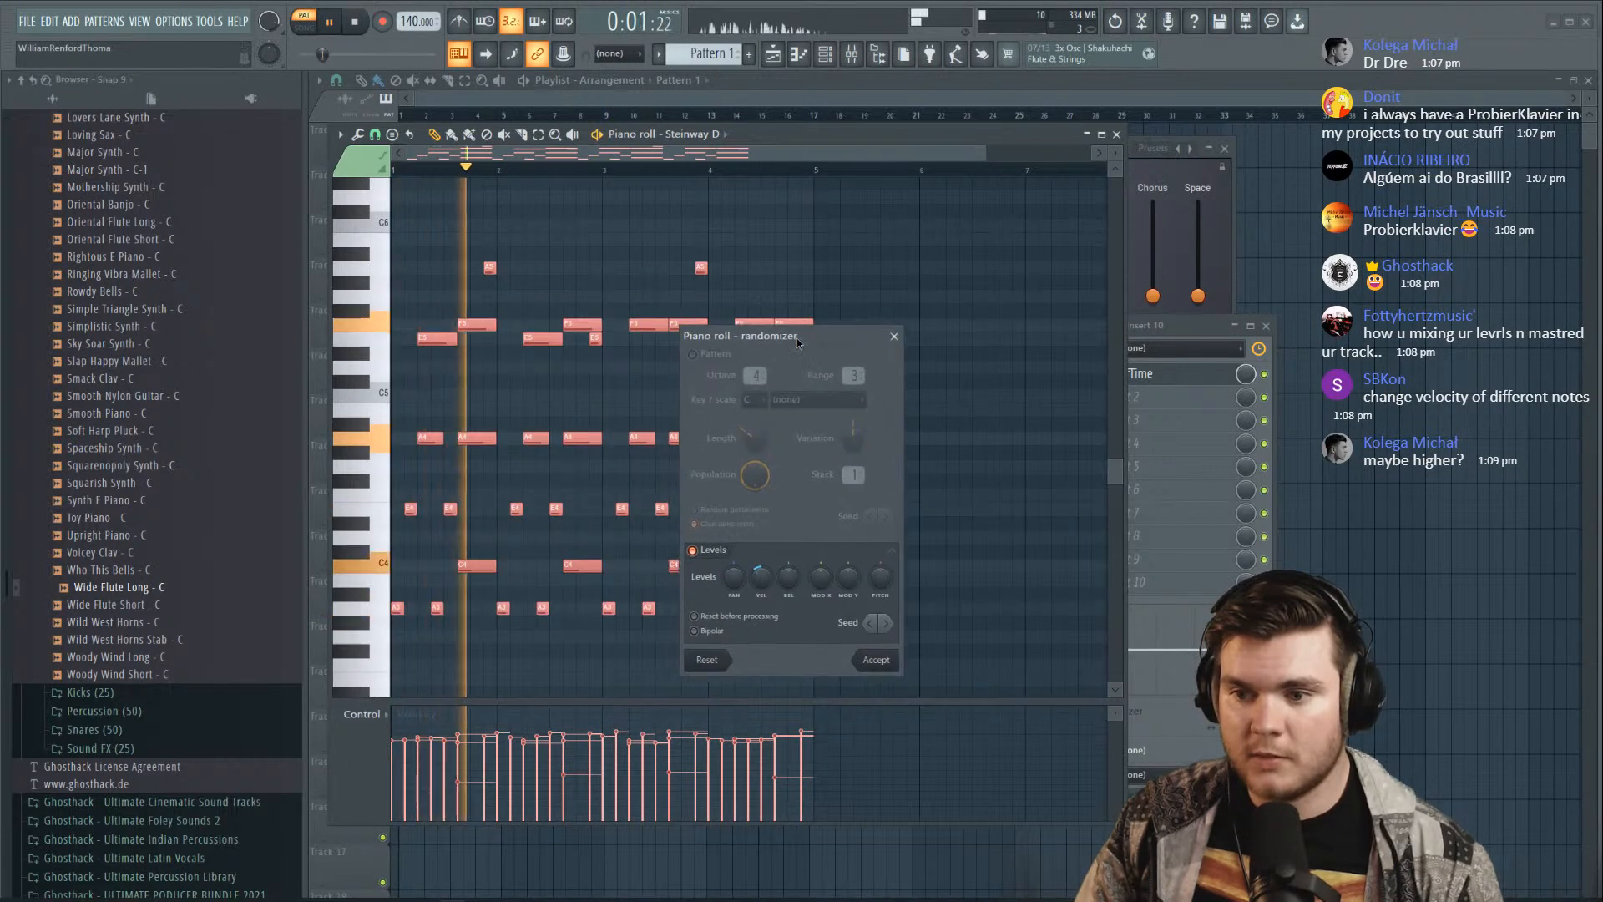
left_click_drag(769, 573, 766, 551)
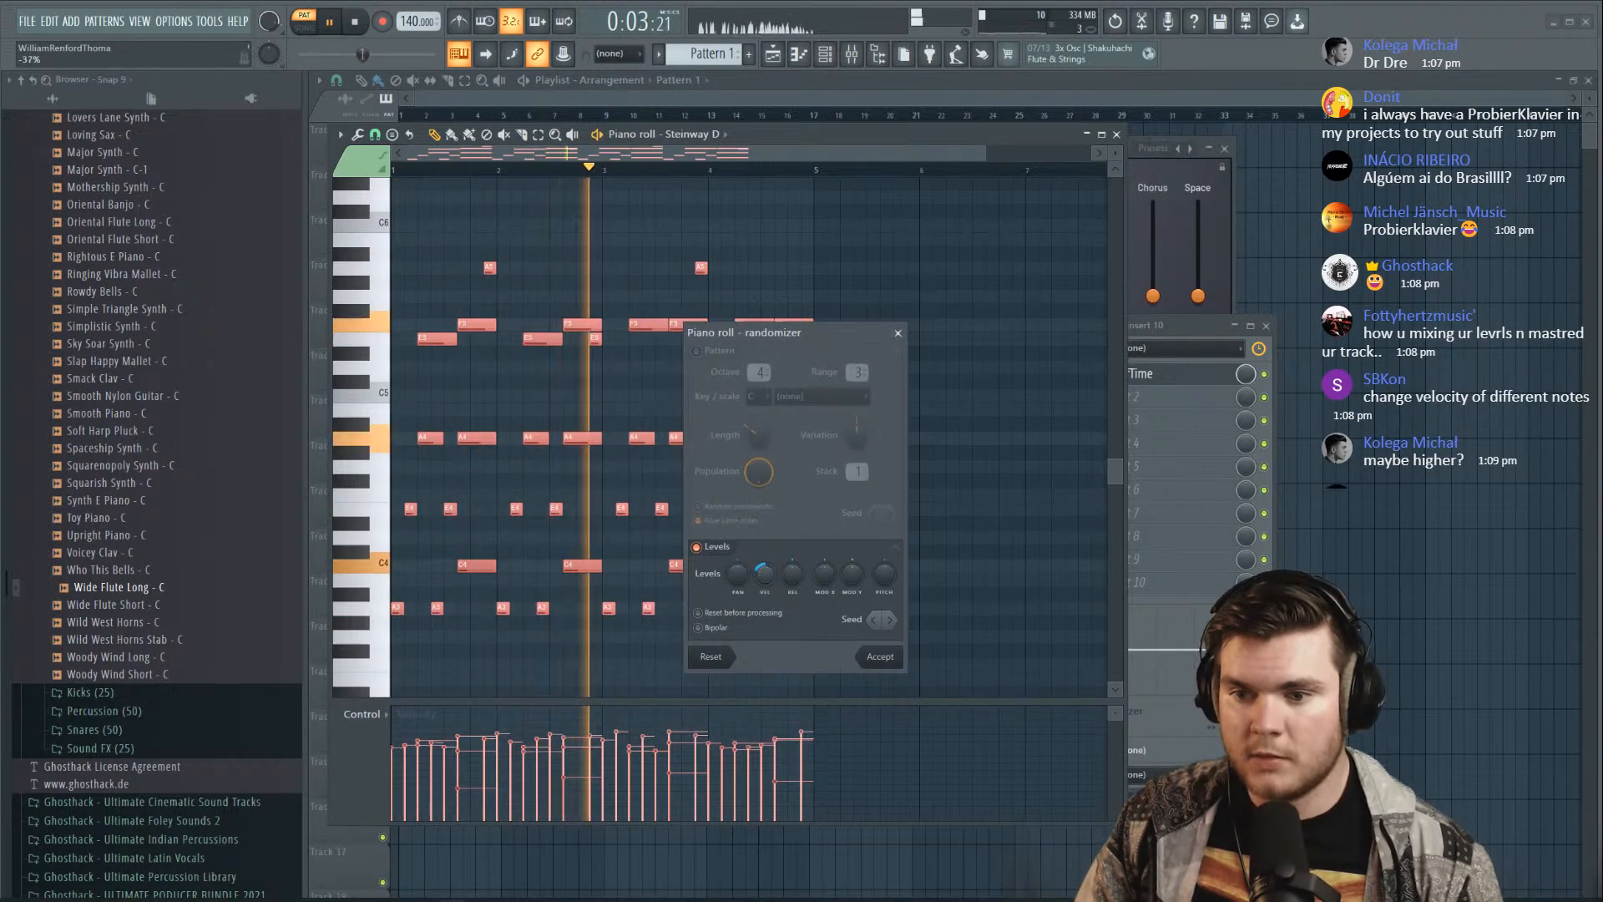
key("space")
left_click_drag(761, 339, 730, 290)
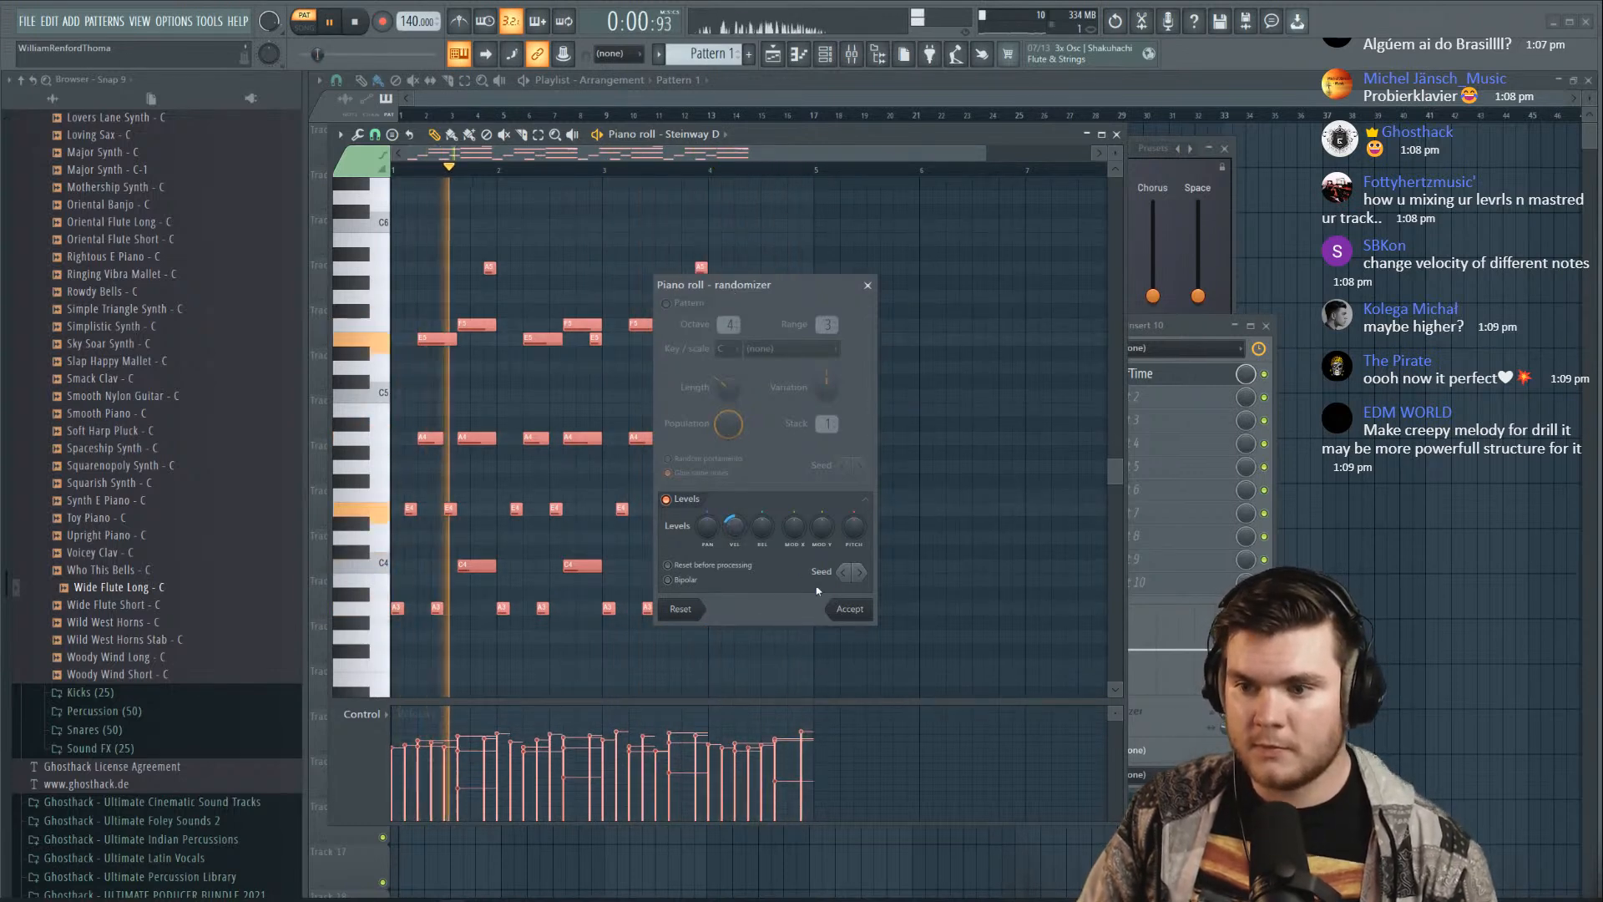
left_click(850, 609)
Select the four C4 notes, even out their velocities and listen to the result
left_click_drag(860, 583, 468, 549)
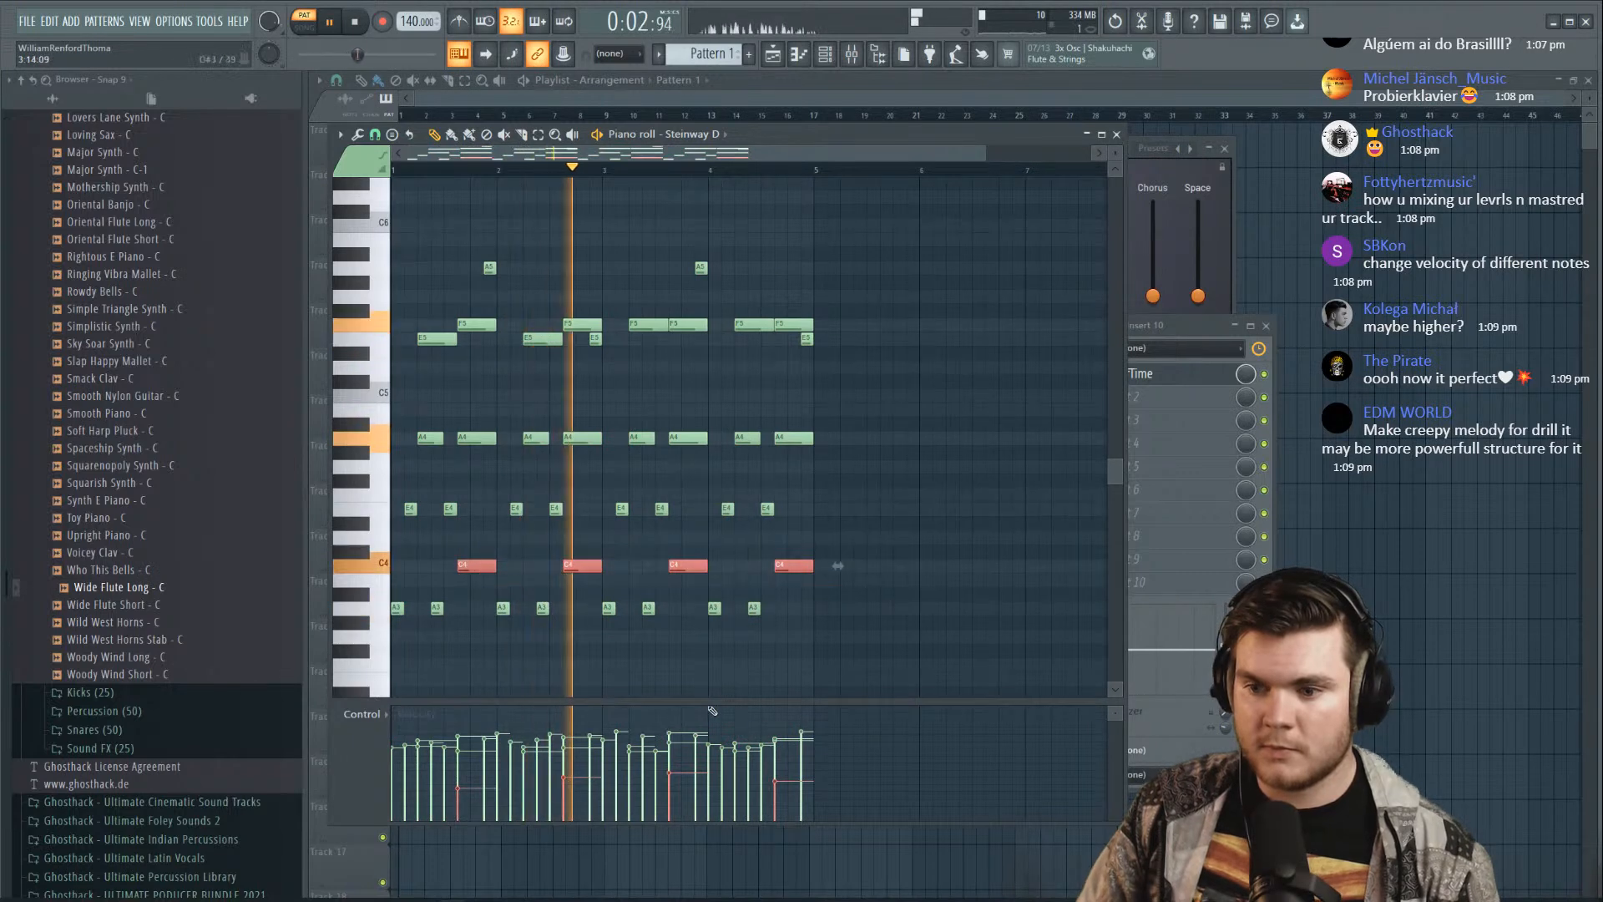
left_click_drag(446, 766, 822, 766)
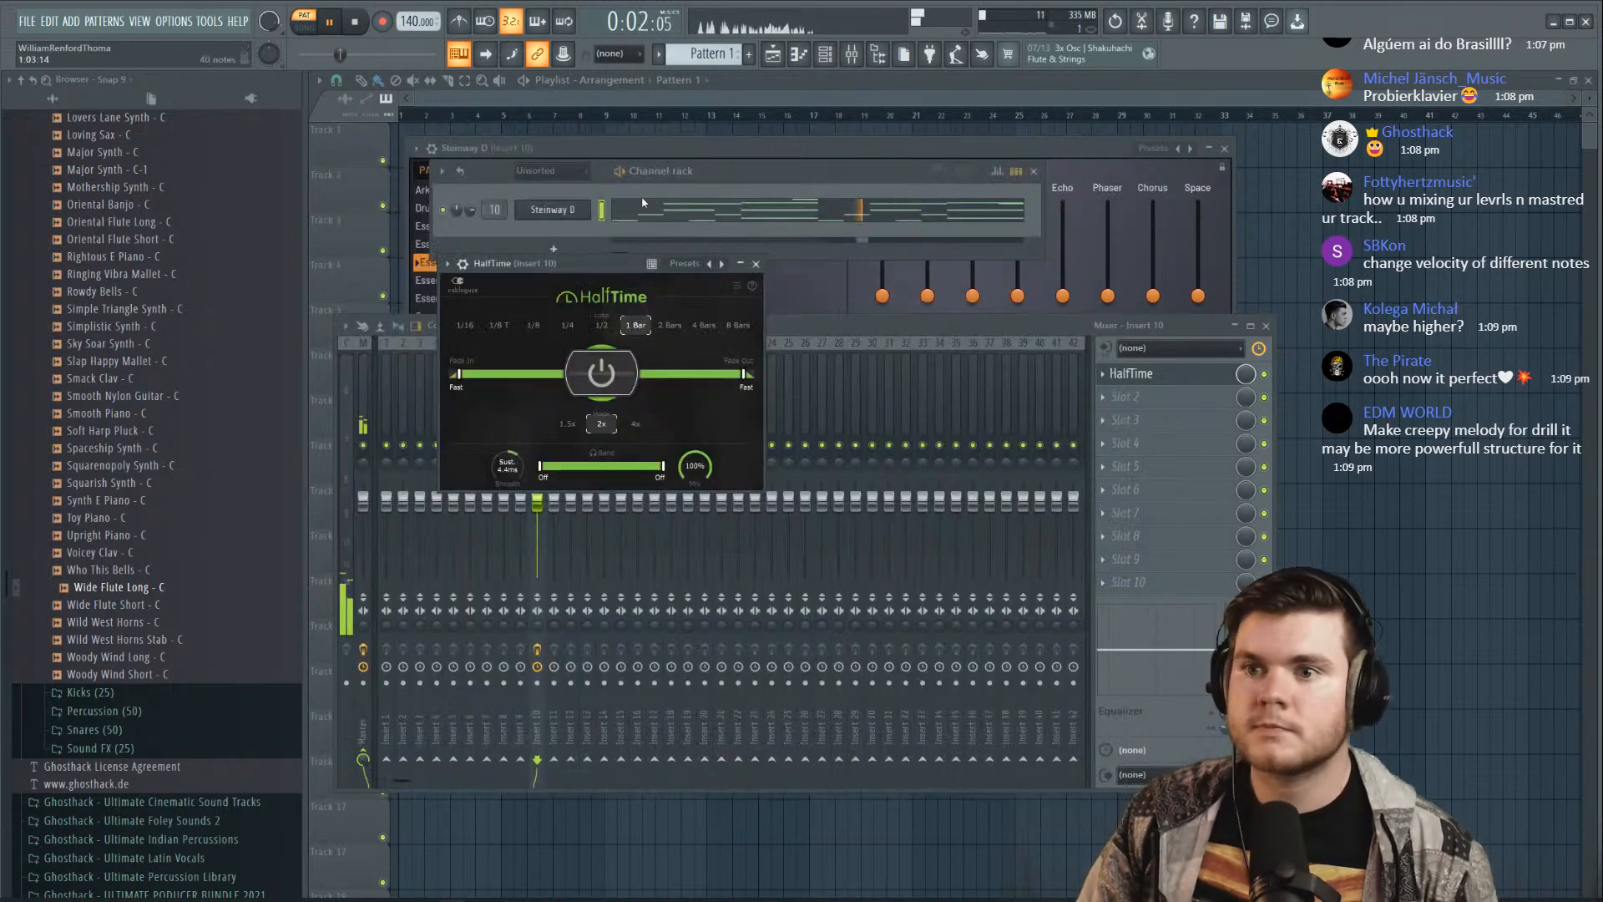
key("space")
Copy the Steinway D notes from Pattern 1 and paste them into the same channel in Pattern 2
right_click(576, 211)
left_click(780, 224)
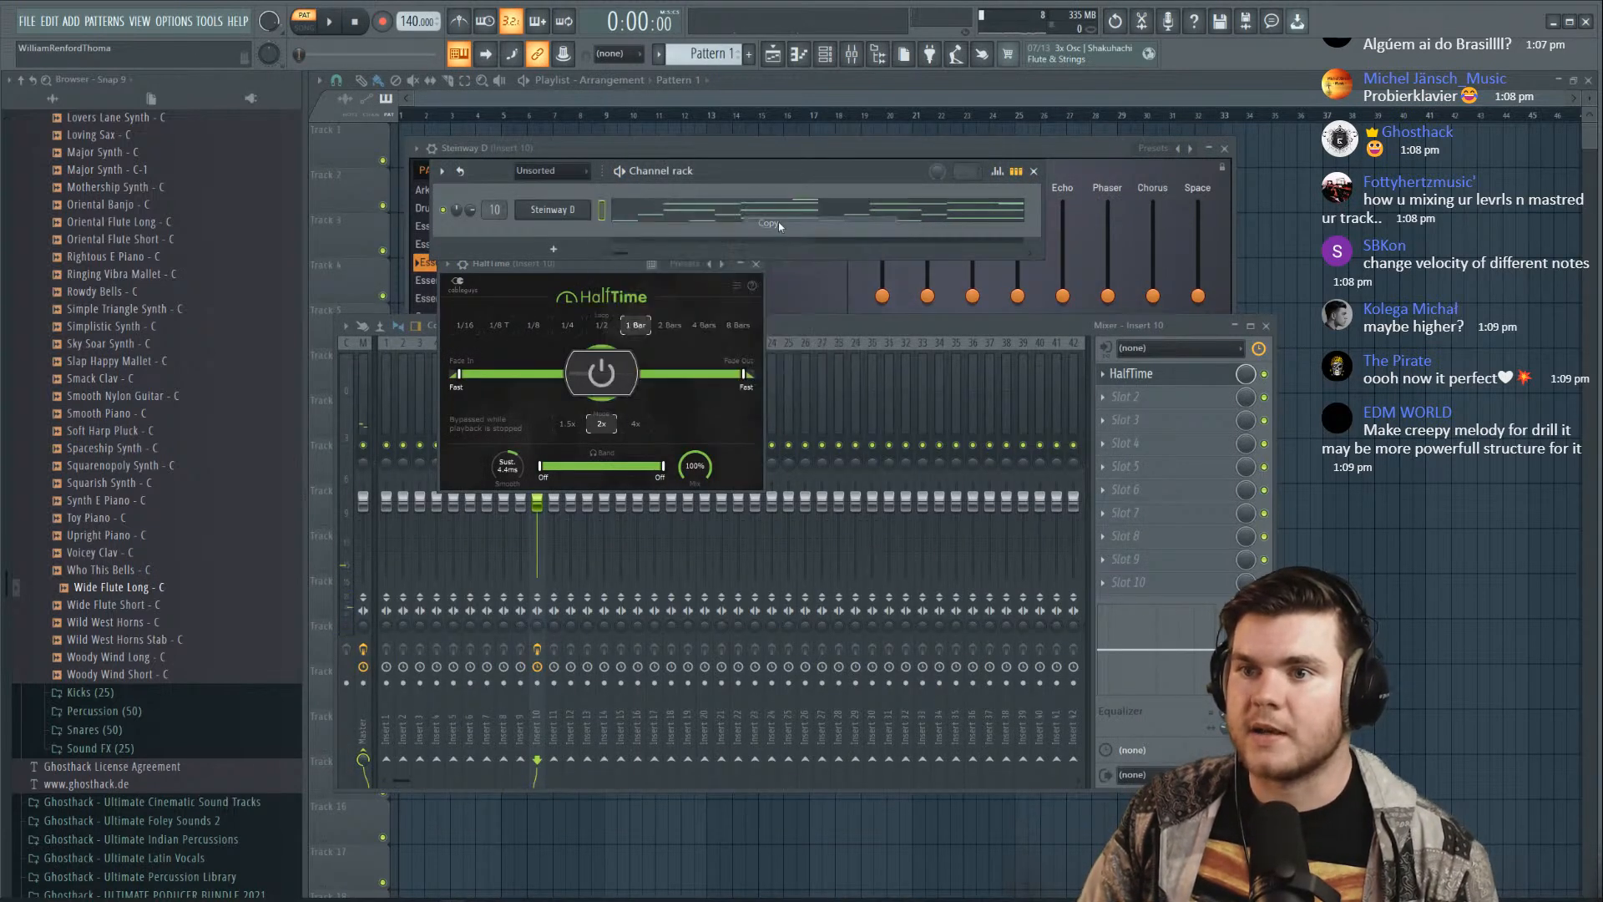
scroll(715, 53, "down", 1)
right_click(572, 210)
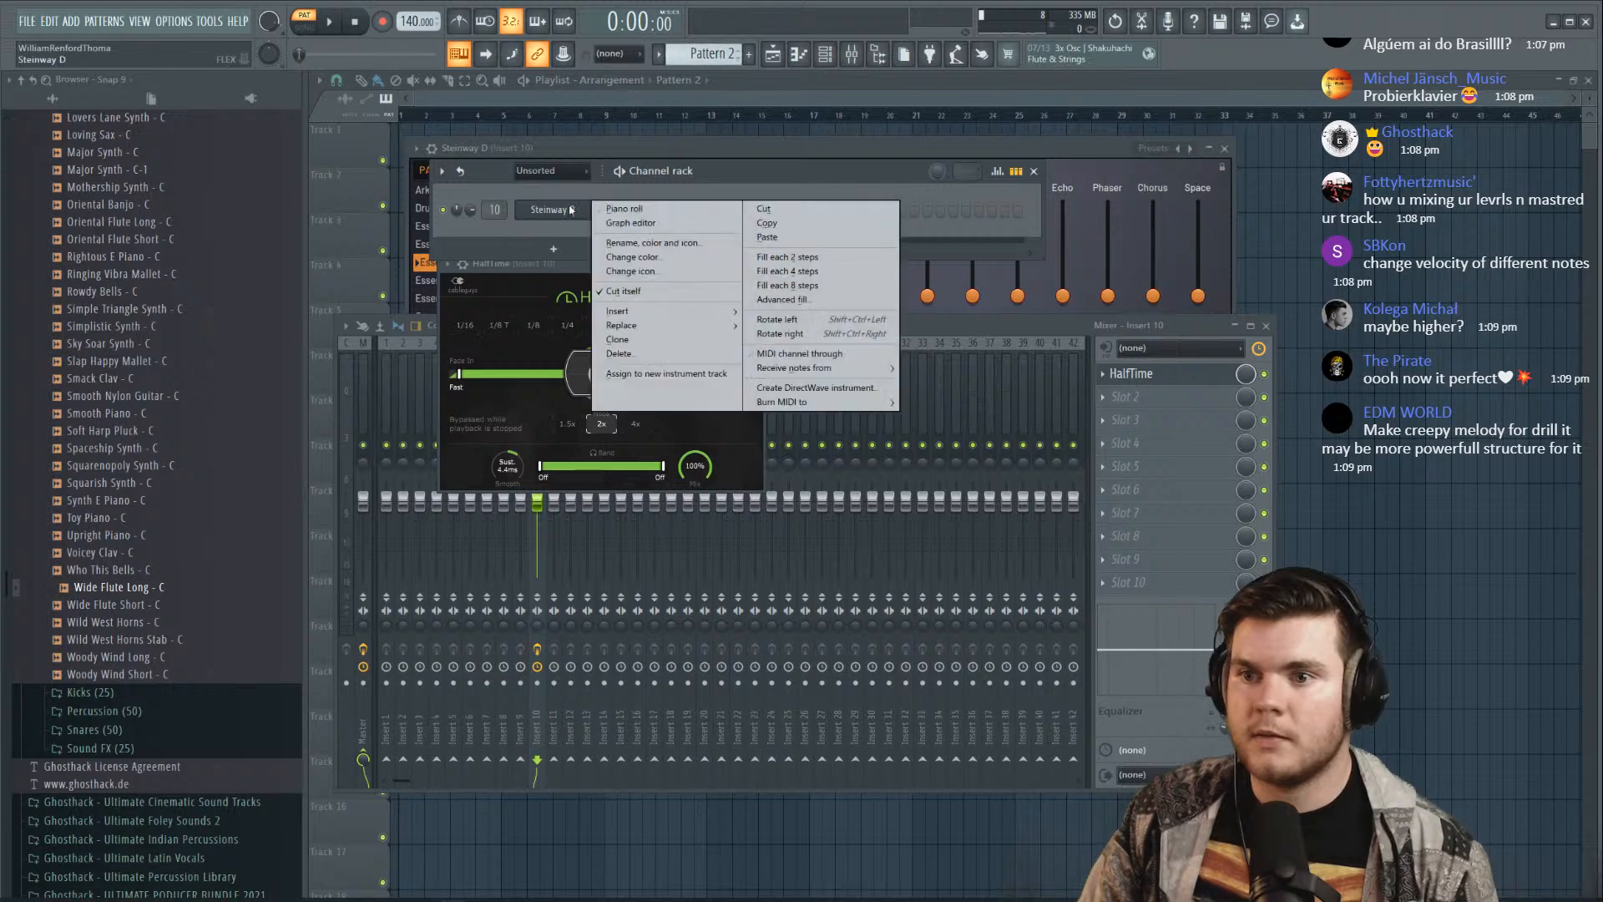
left_click(766, 238)
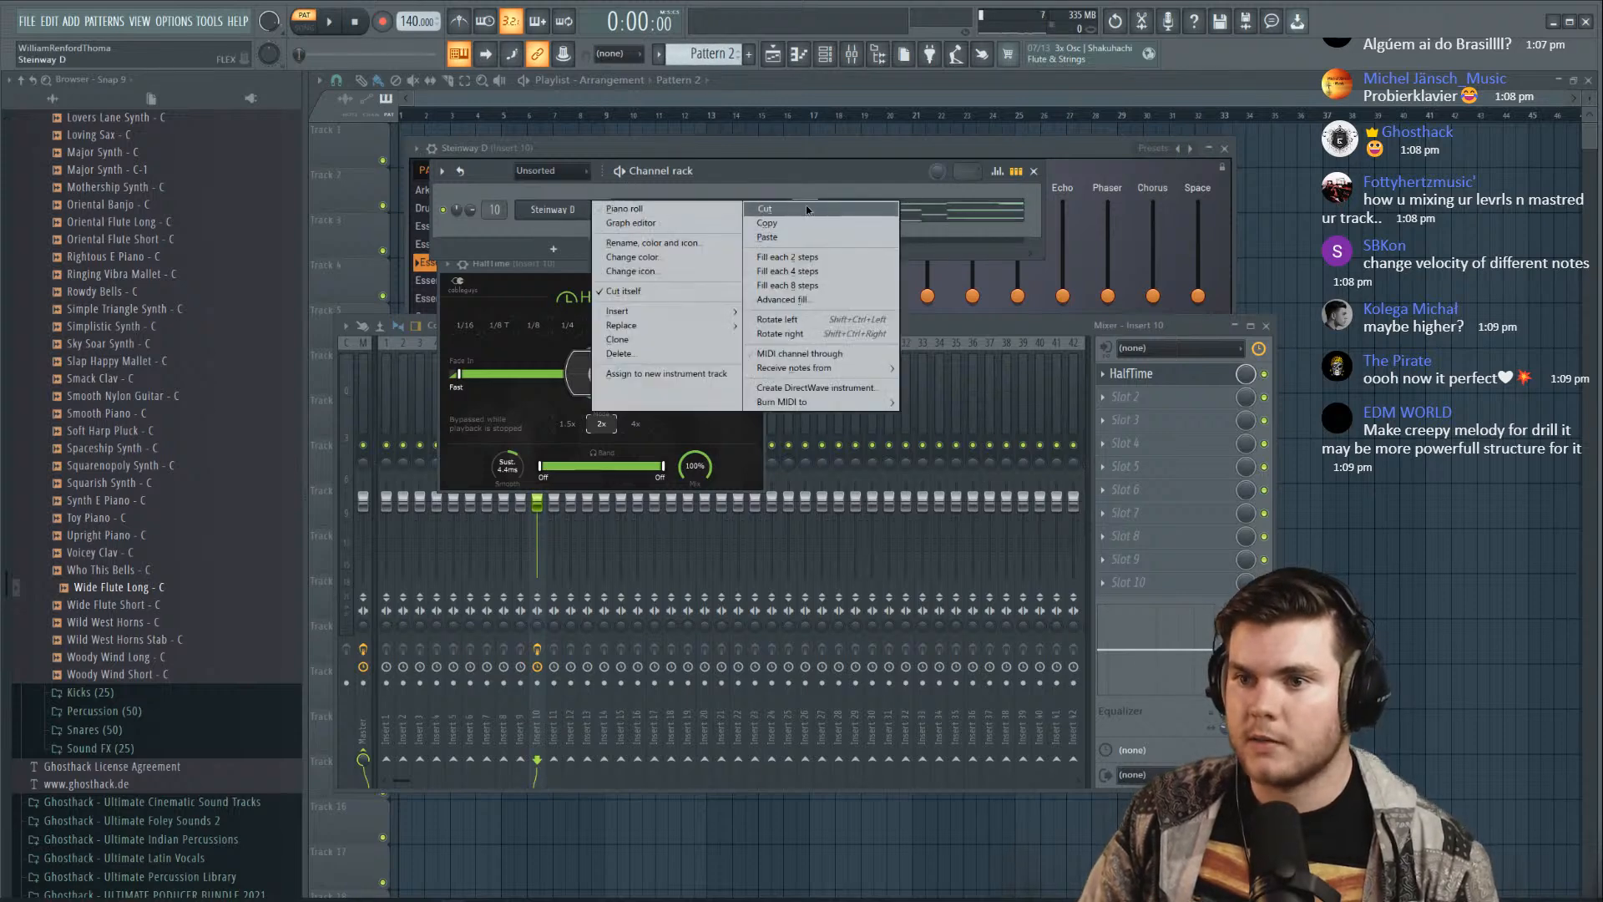
Cut the Steinway D notes from Pattern 2 and clone the Steinway D channel
left_click(808, 210)
right_click(569, 212)
left_click(626, 340)
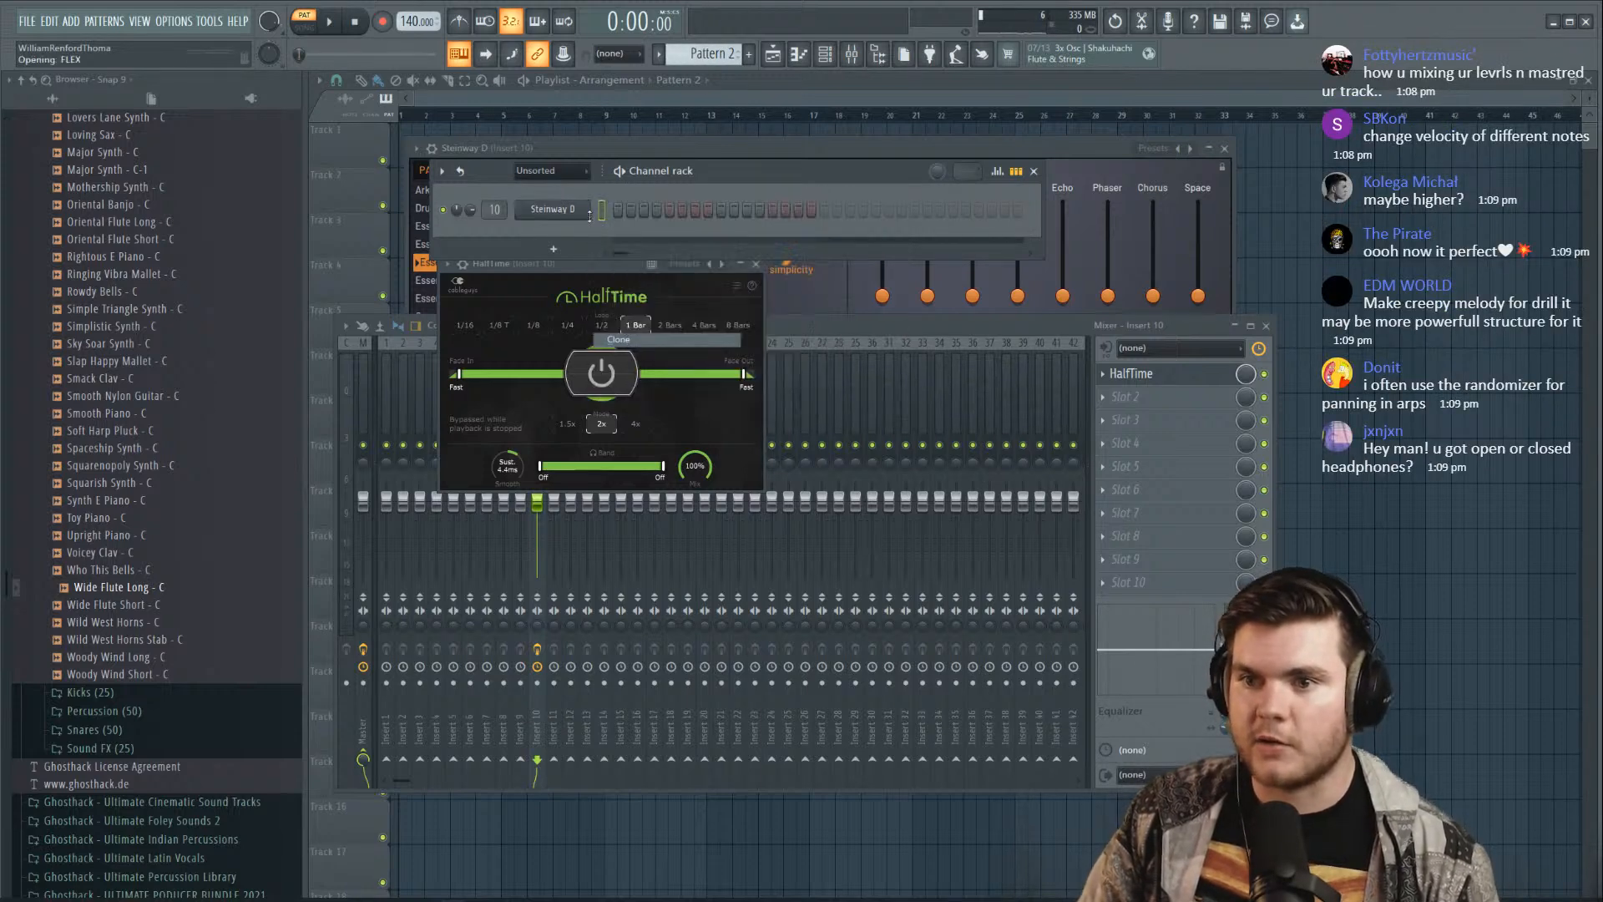
Paste the copied piano notes into Steinway D #2 in Pattern 1, route that channel to mixer insert 11 and play the pattern
left_click(1246, 169)
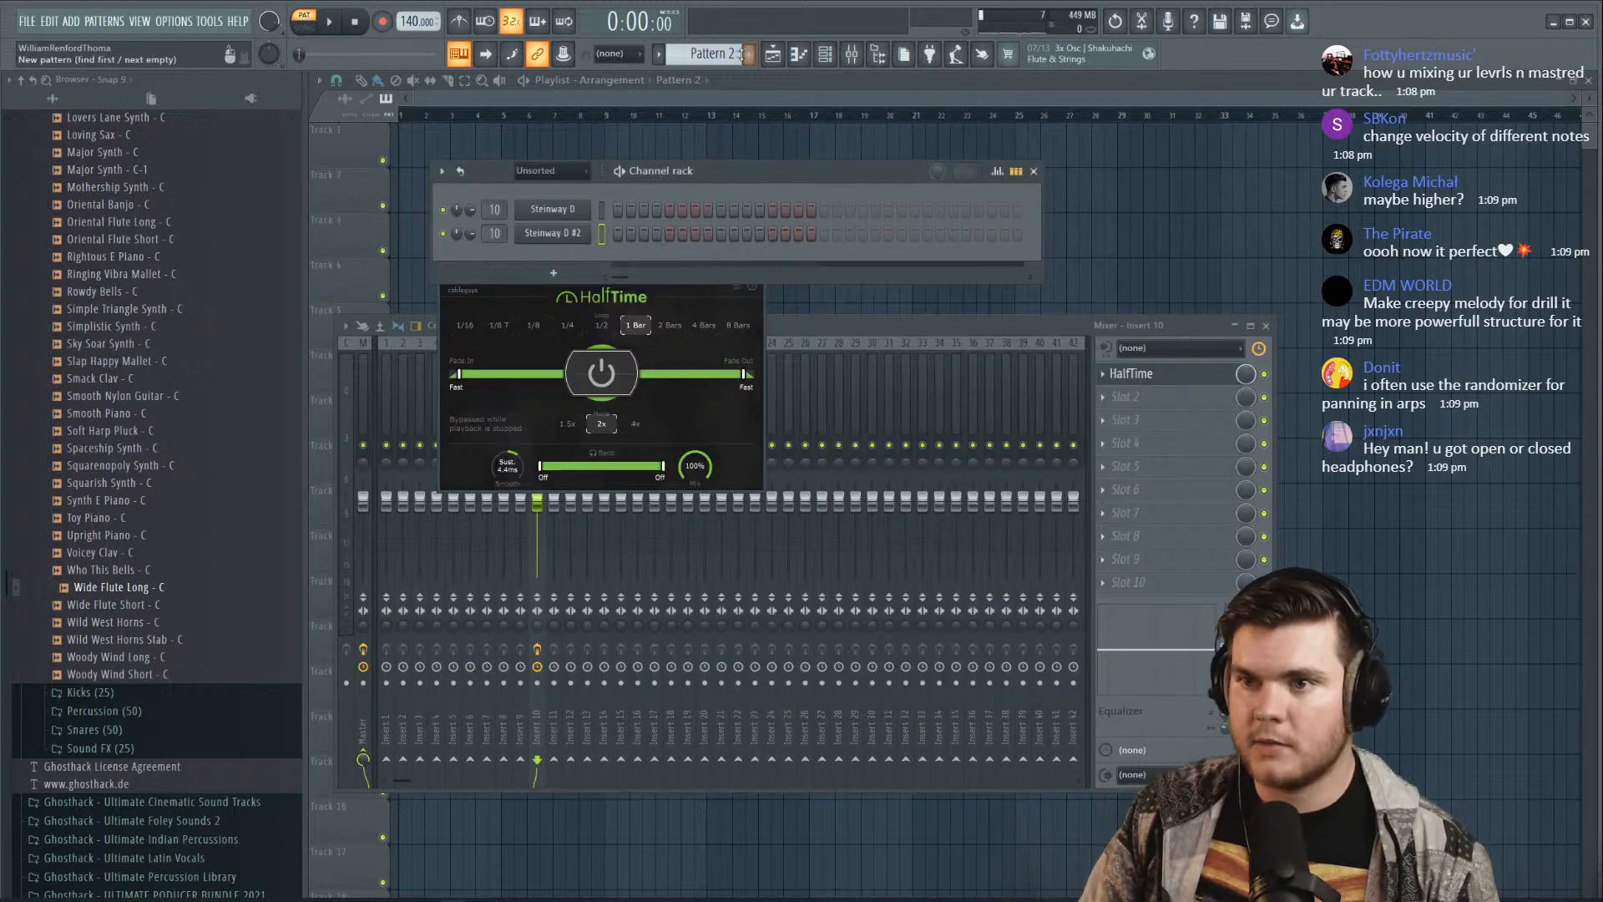
scroll(720, 56, "up", 1)
right_click(587, 226)
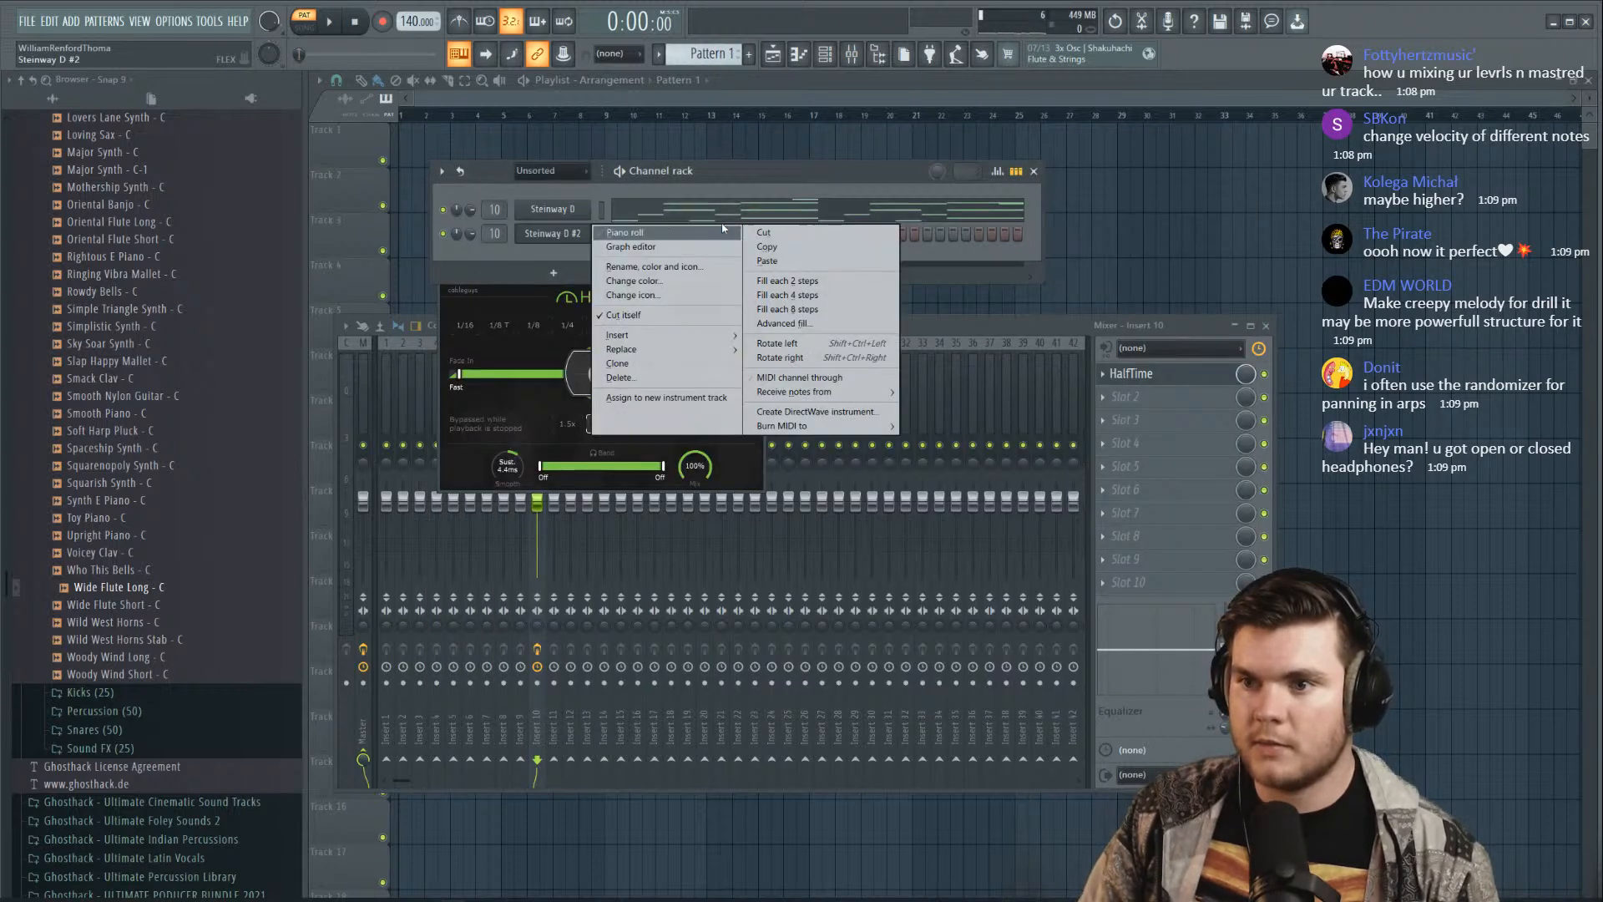
left_click(783, 262)
scroll(502, 237, "up", 1)
left_click(1127, 331)
key("space")
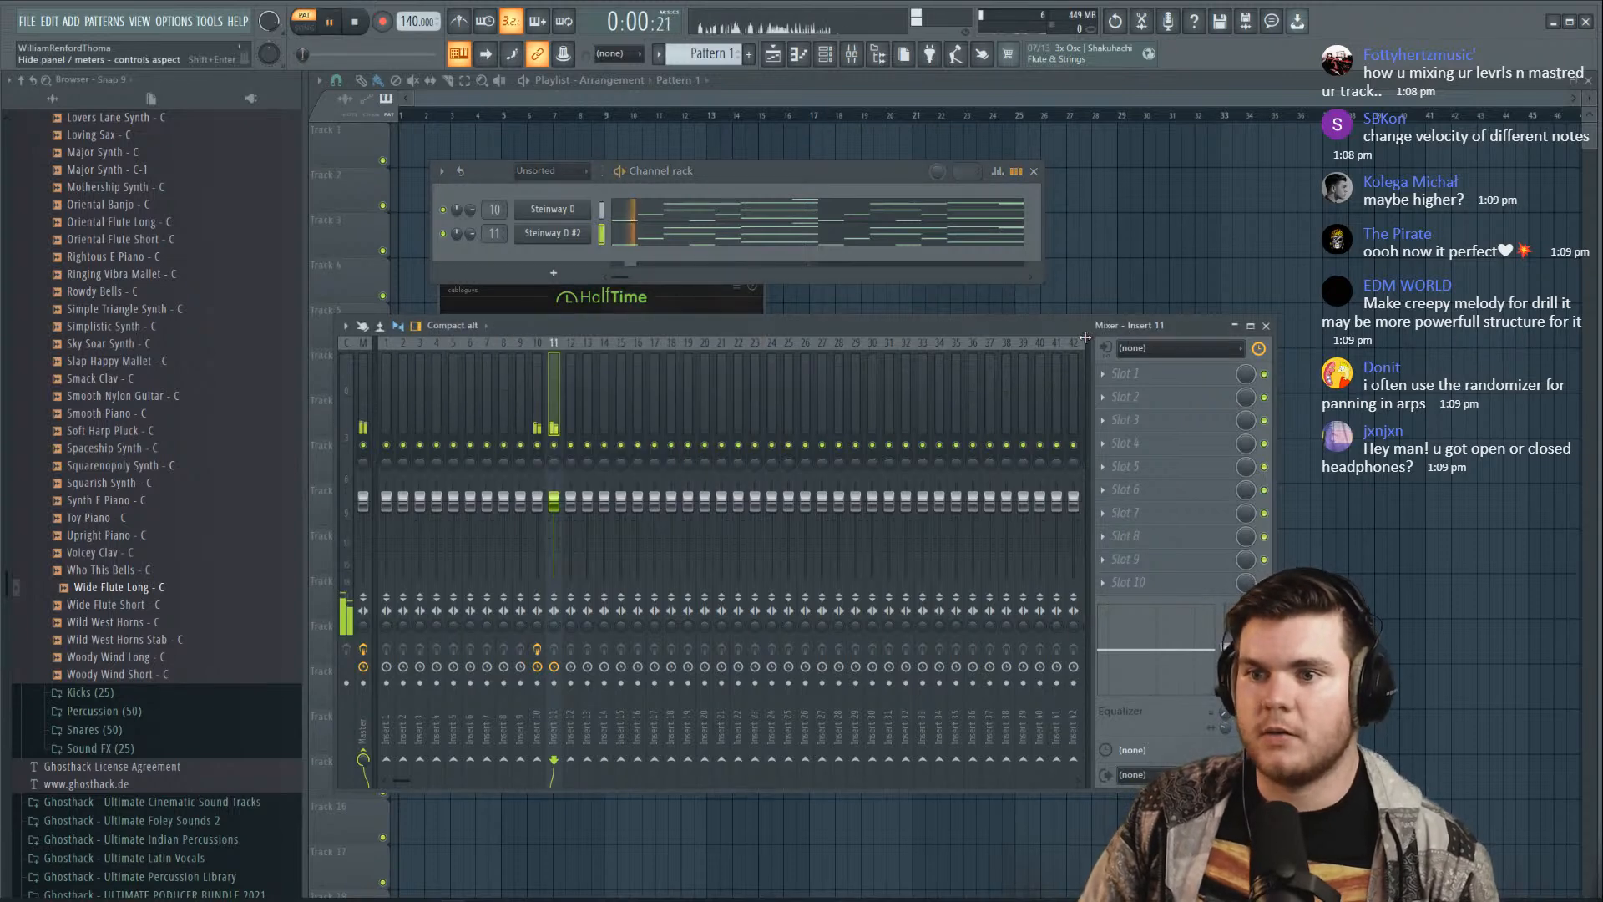
In Steinway D #2, lower the F5 in bar 1 and the first F5 in bar 3 to E5, listening to each change
left_click(686, 237)
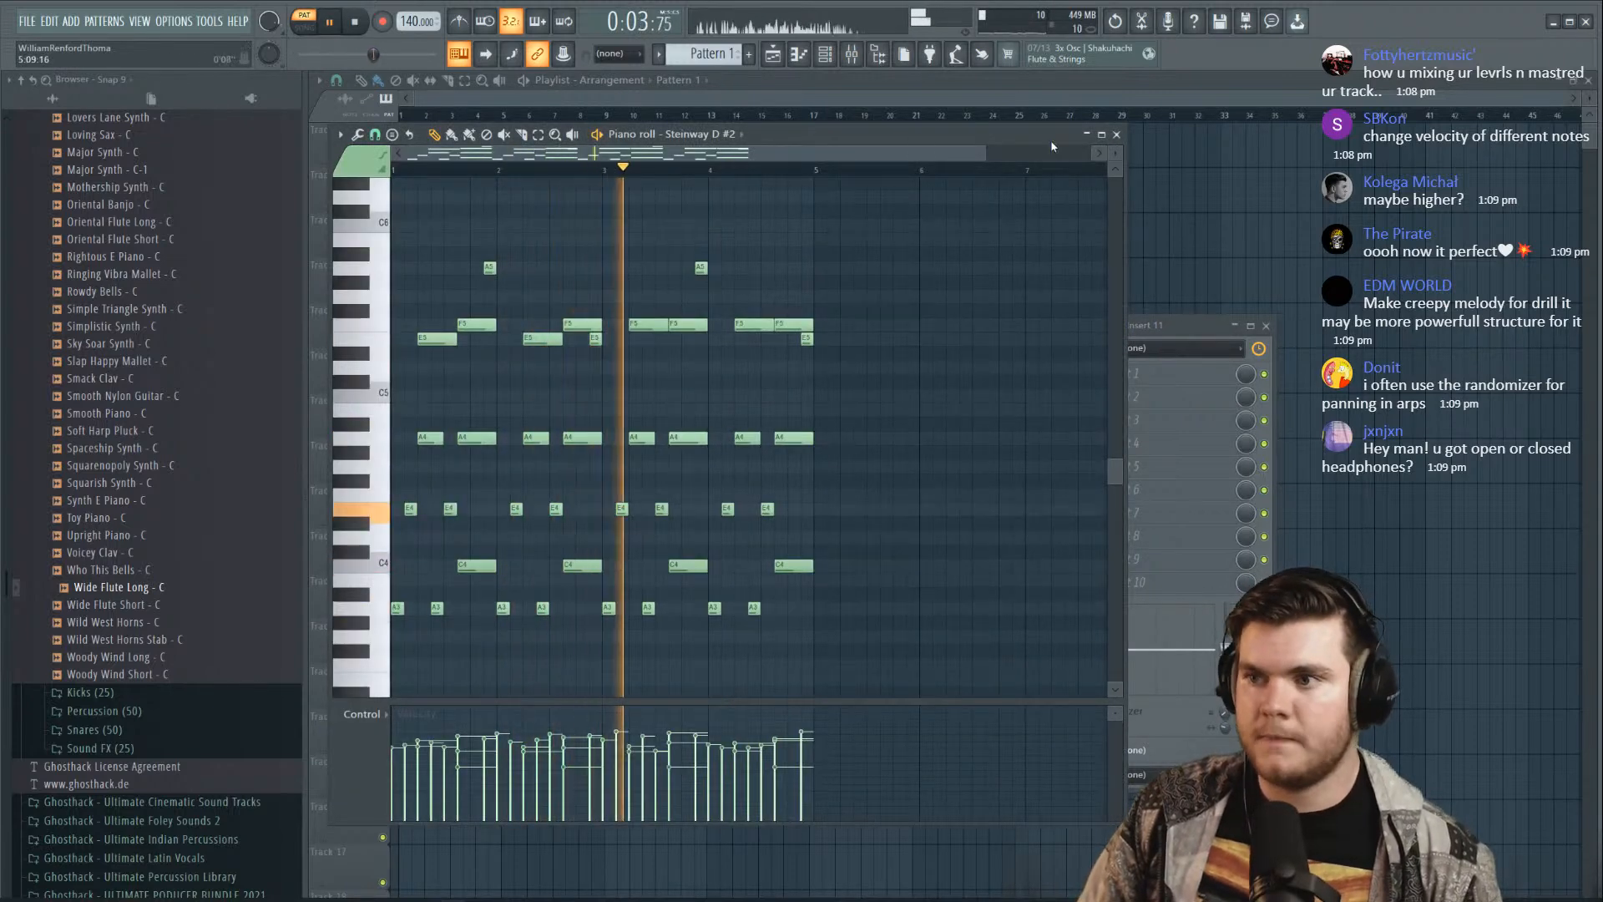
key("space")
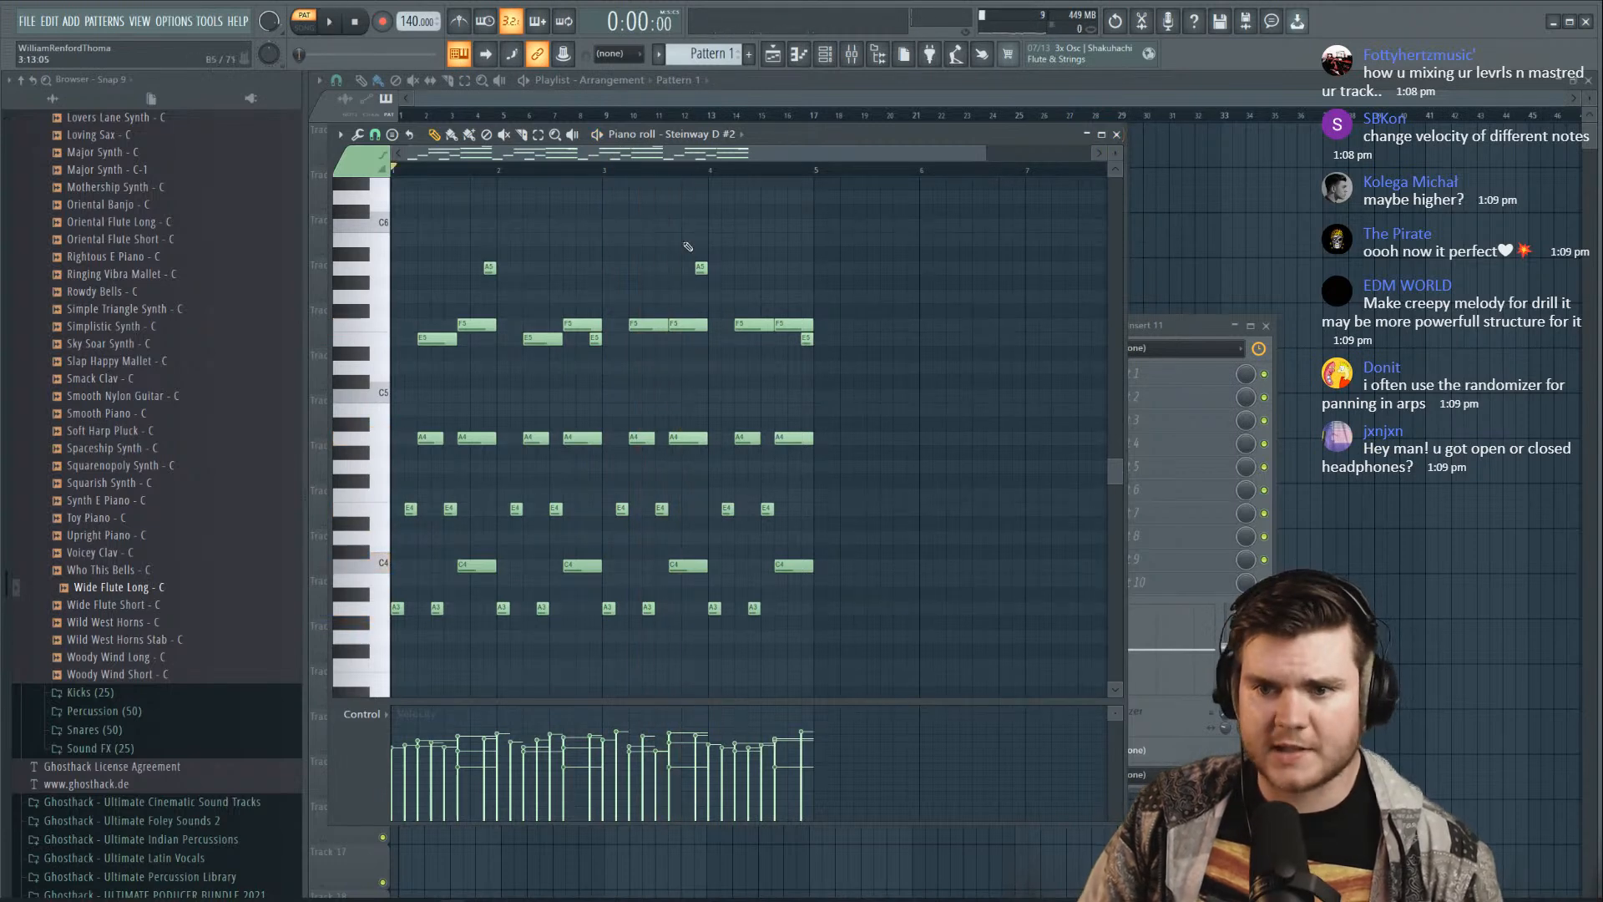
left_click_drag(478, 326, 479, 339)
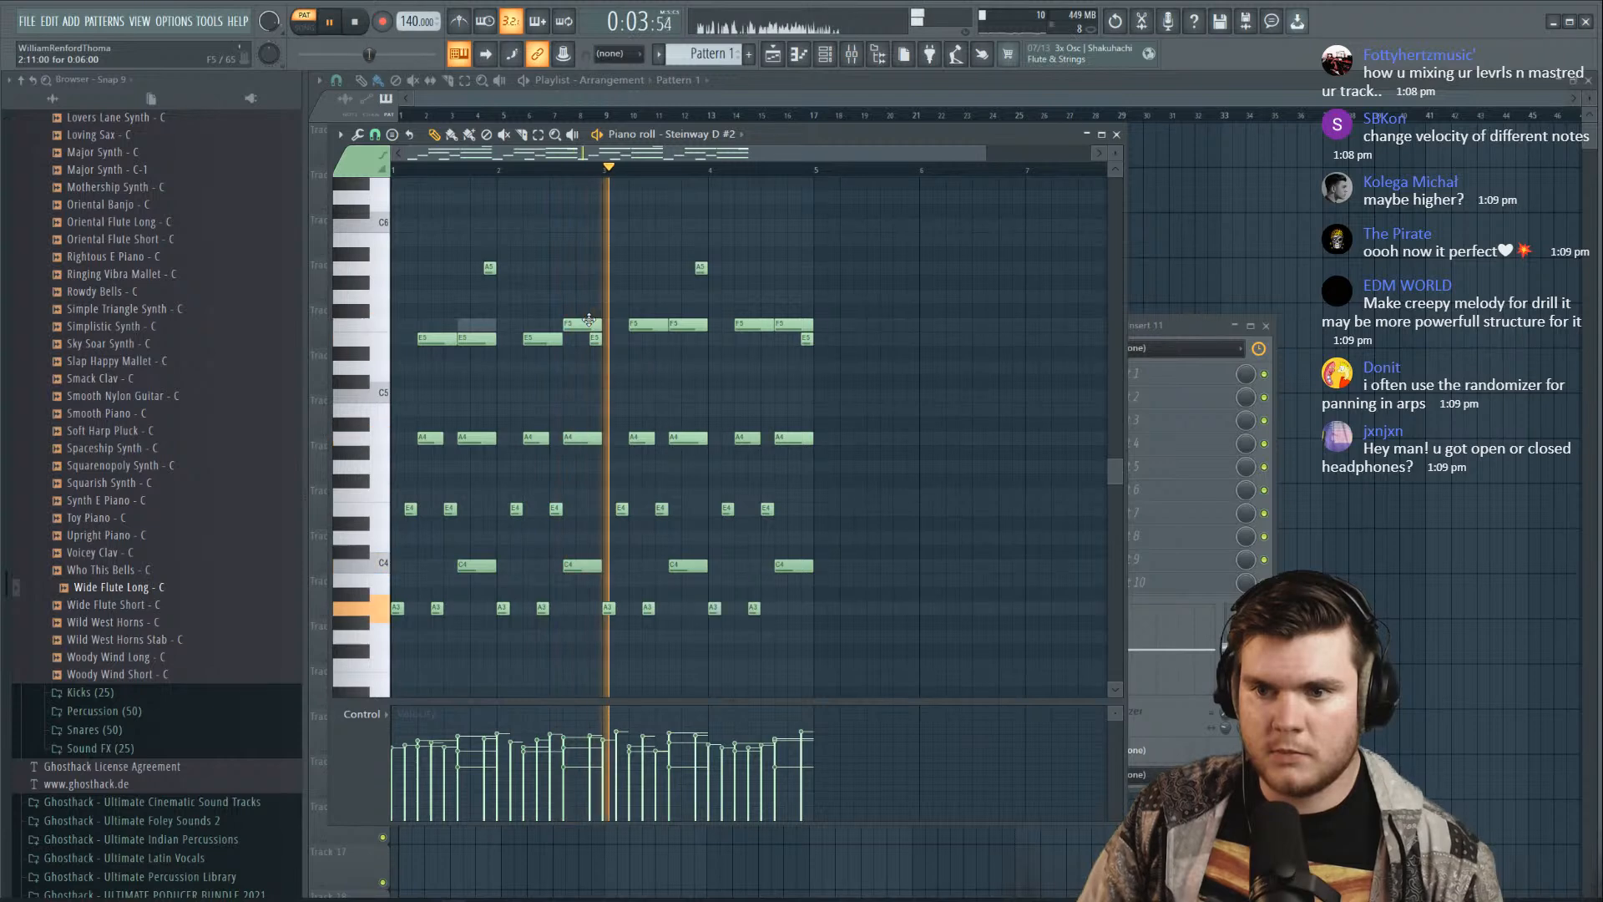
key("space")
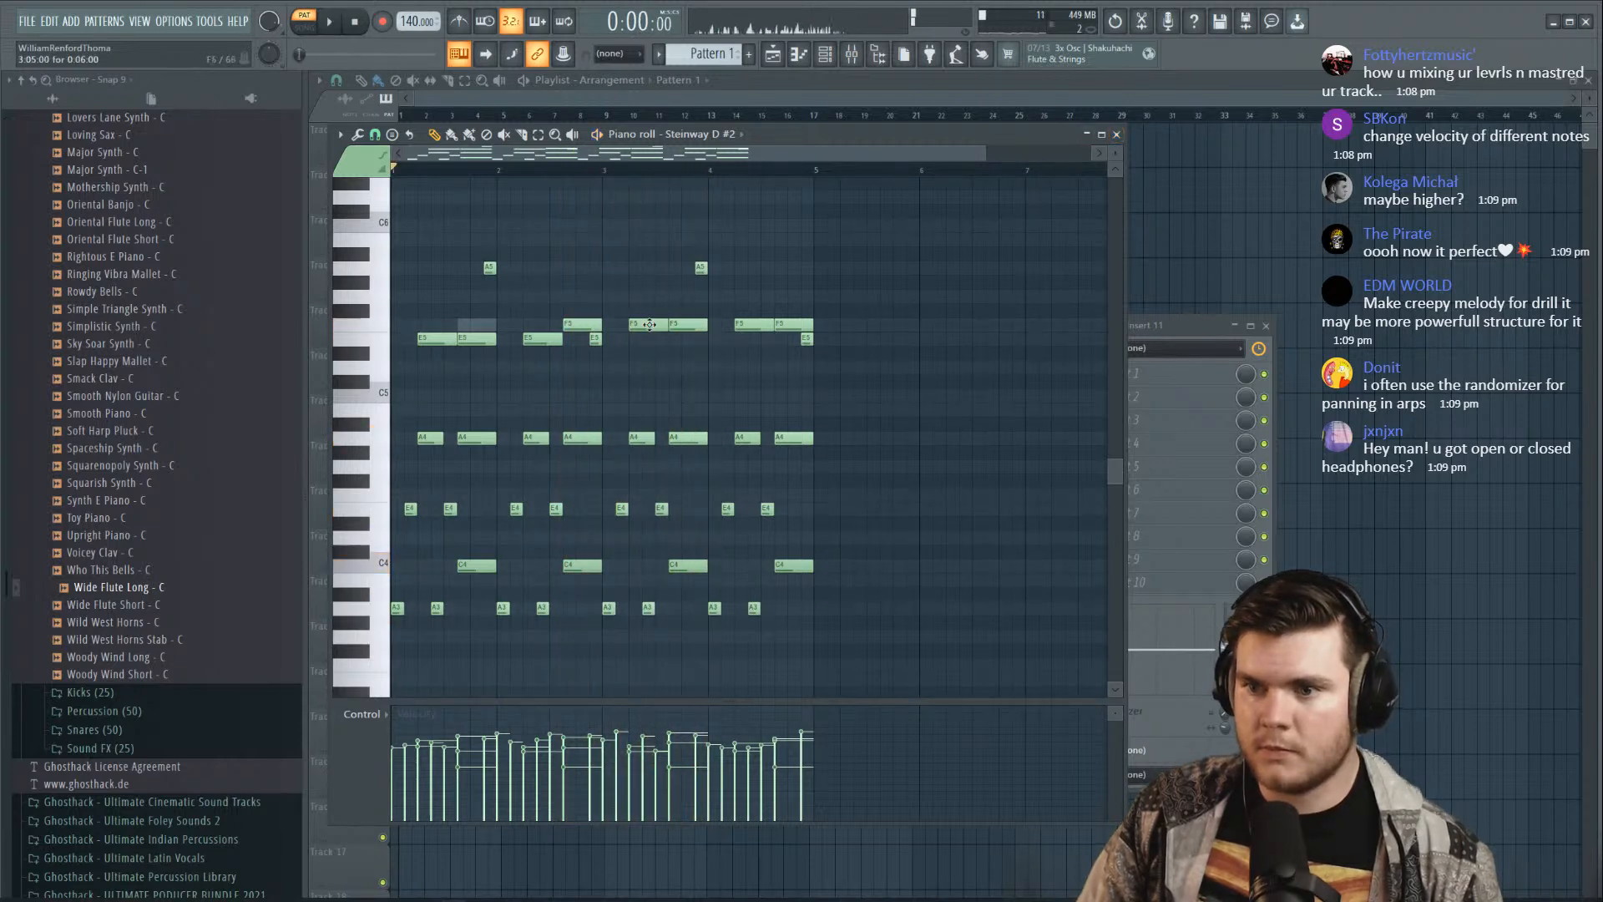
left_click_drag(653, 325, 650, 340)
key("space")
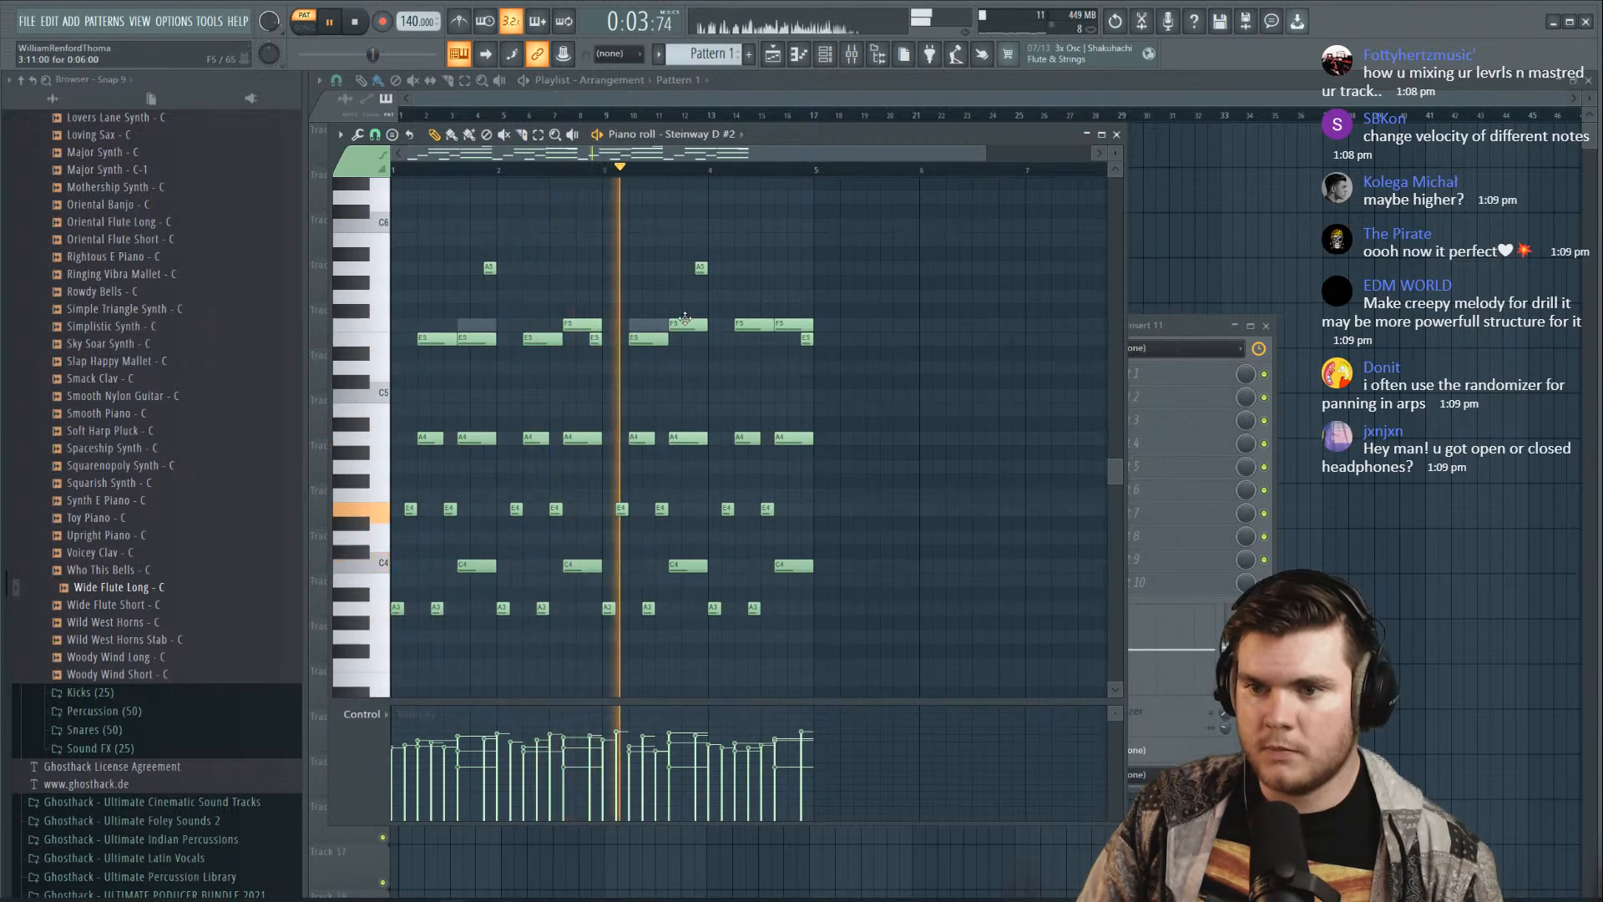
key("space")
key("space")
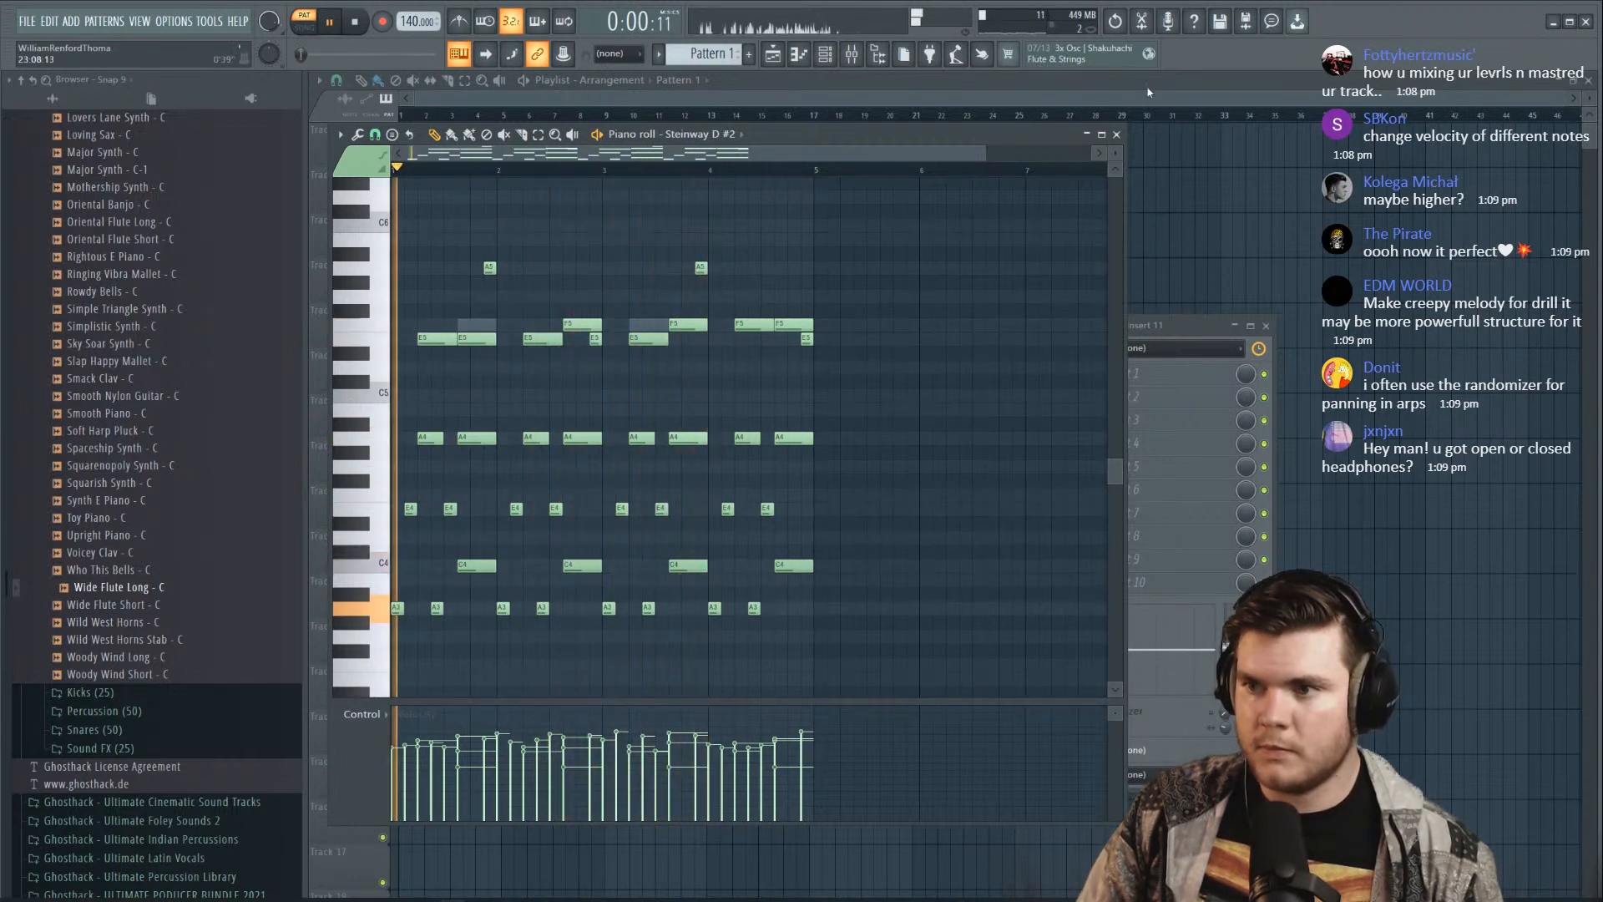
left_click(1119, 135)
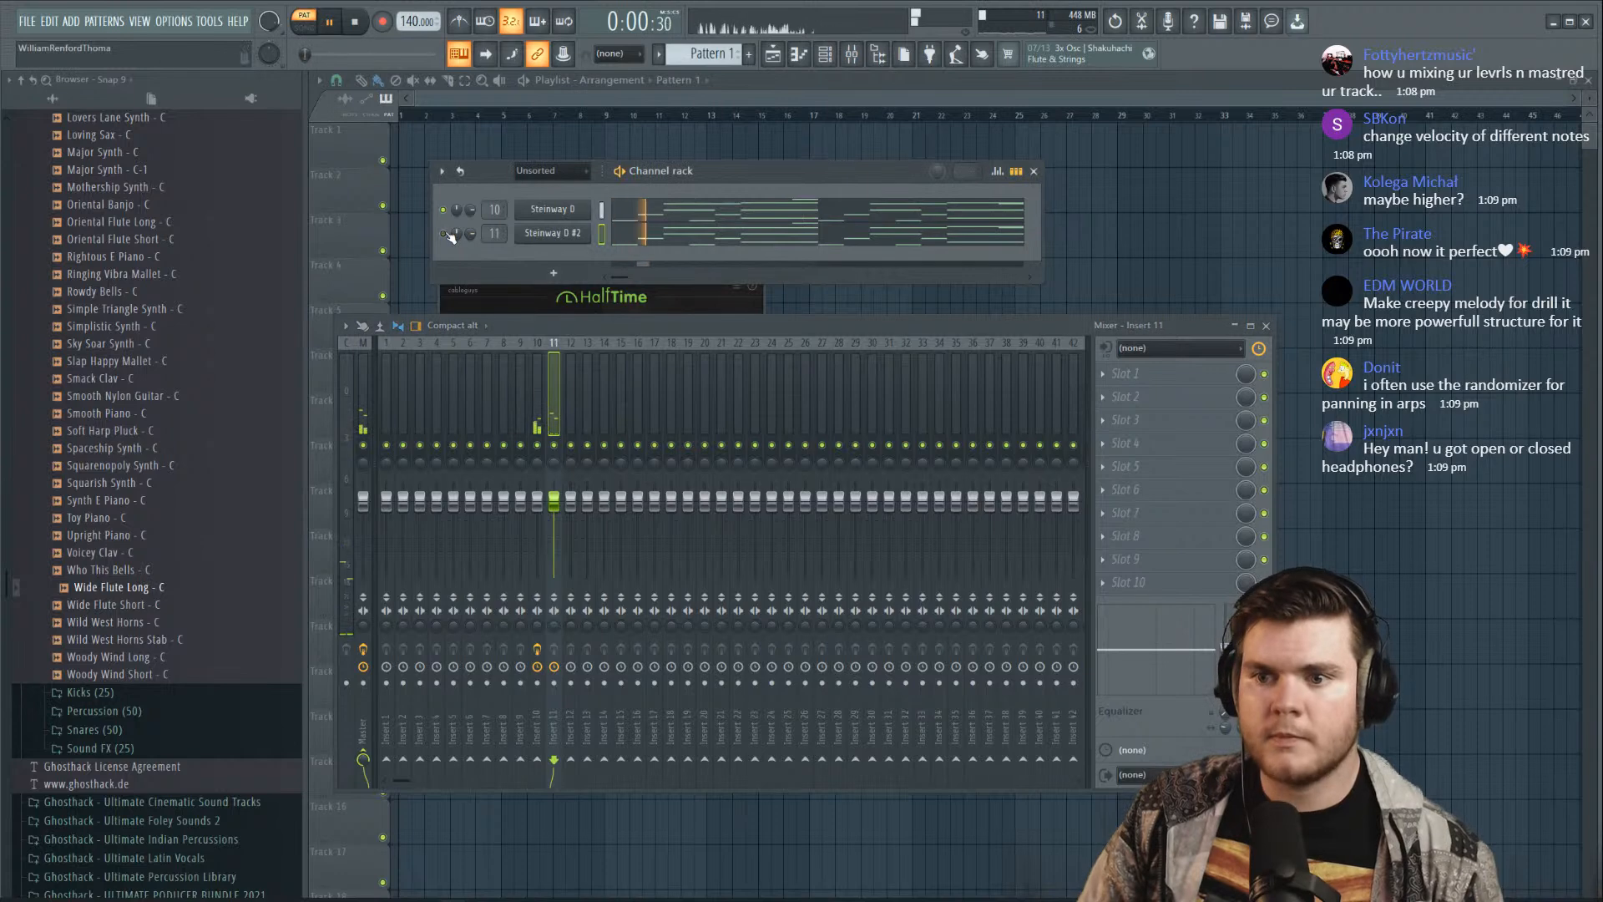
Raise the faders of mixer inserts 10 and 11 together to 125% and listen to the pattern
left_click_drag(537, 396, 553, 401)
left_click_drag(554, 503, 553, 485)
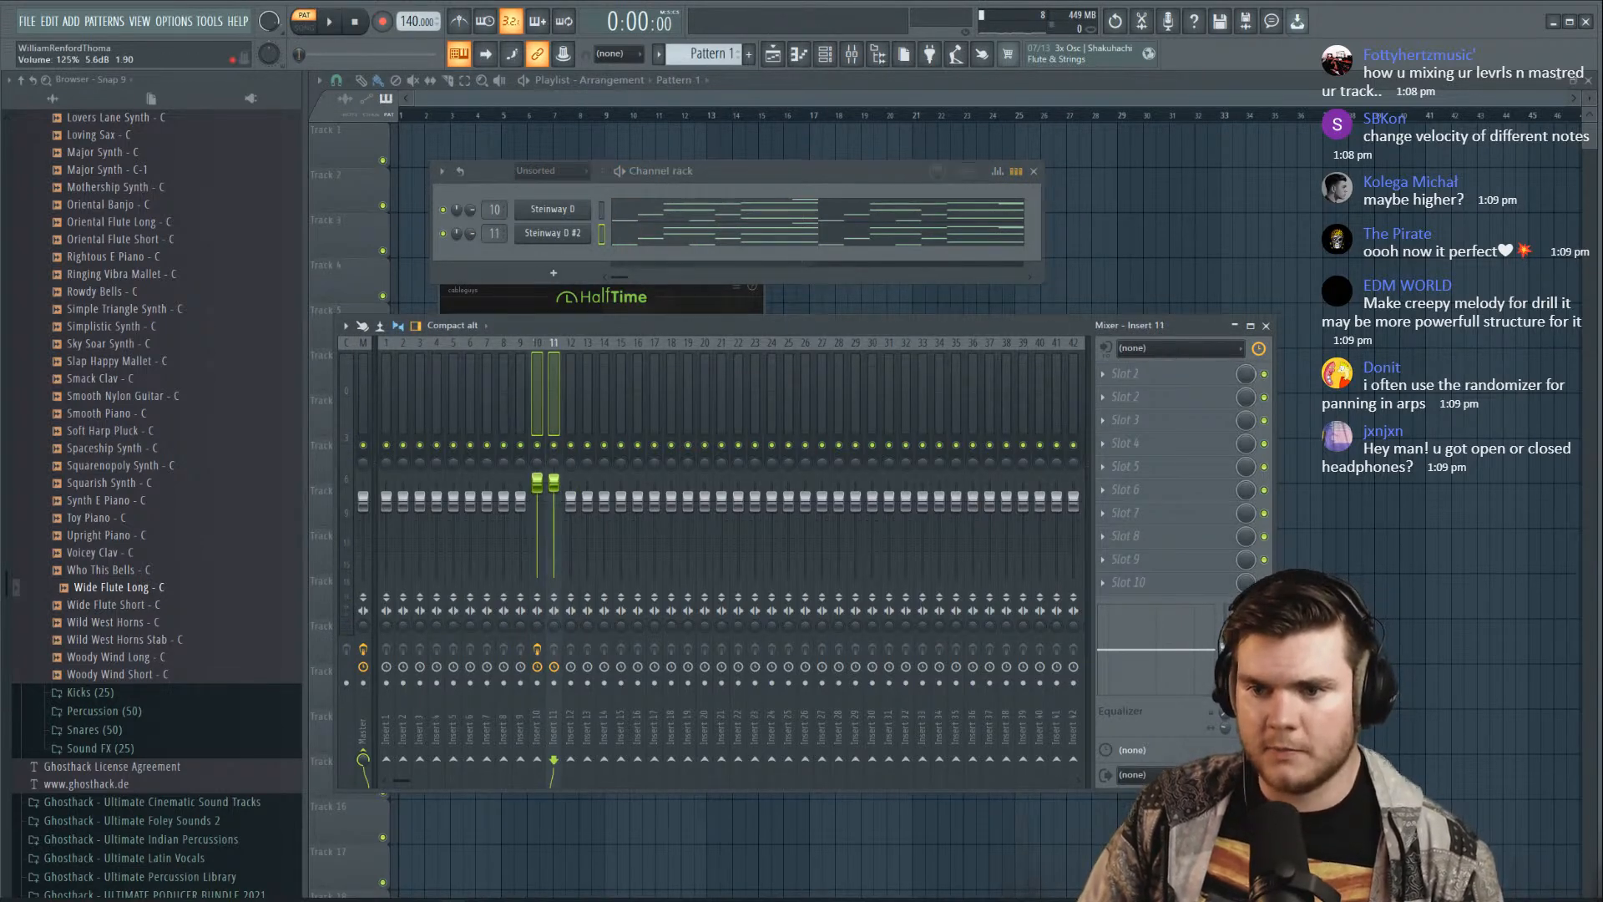
key("space")
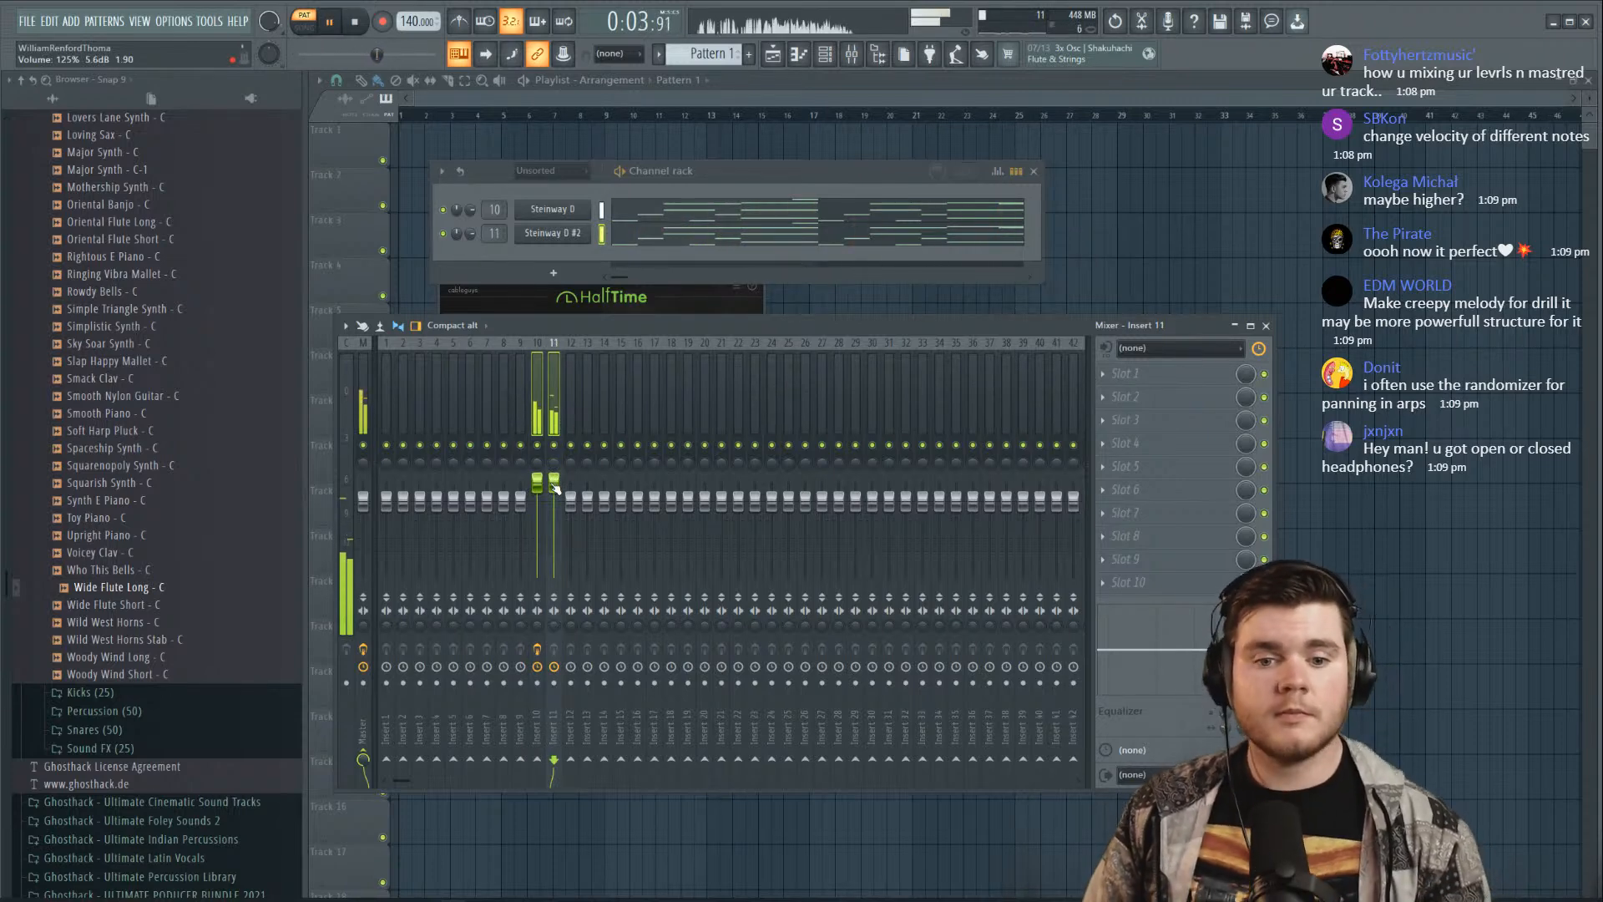
key("space")
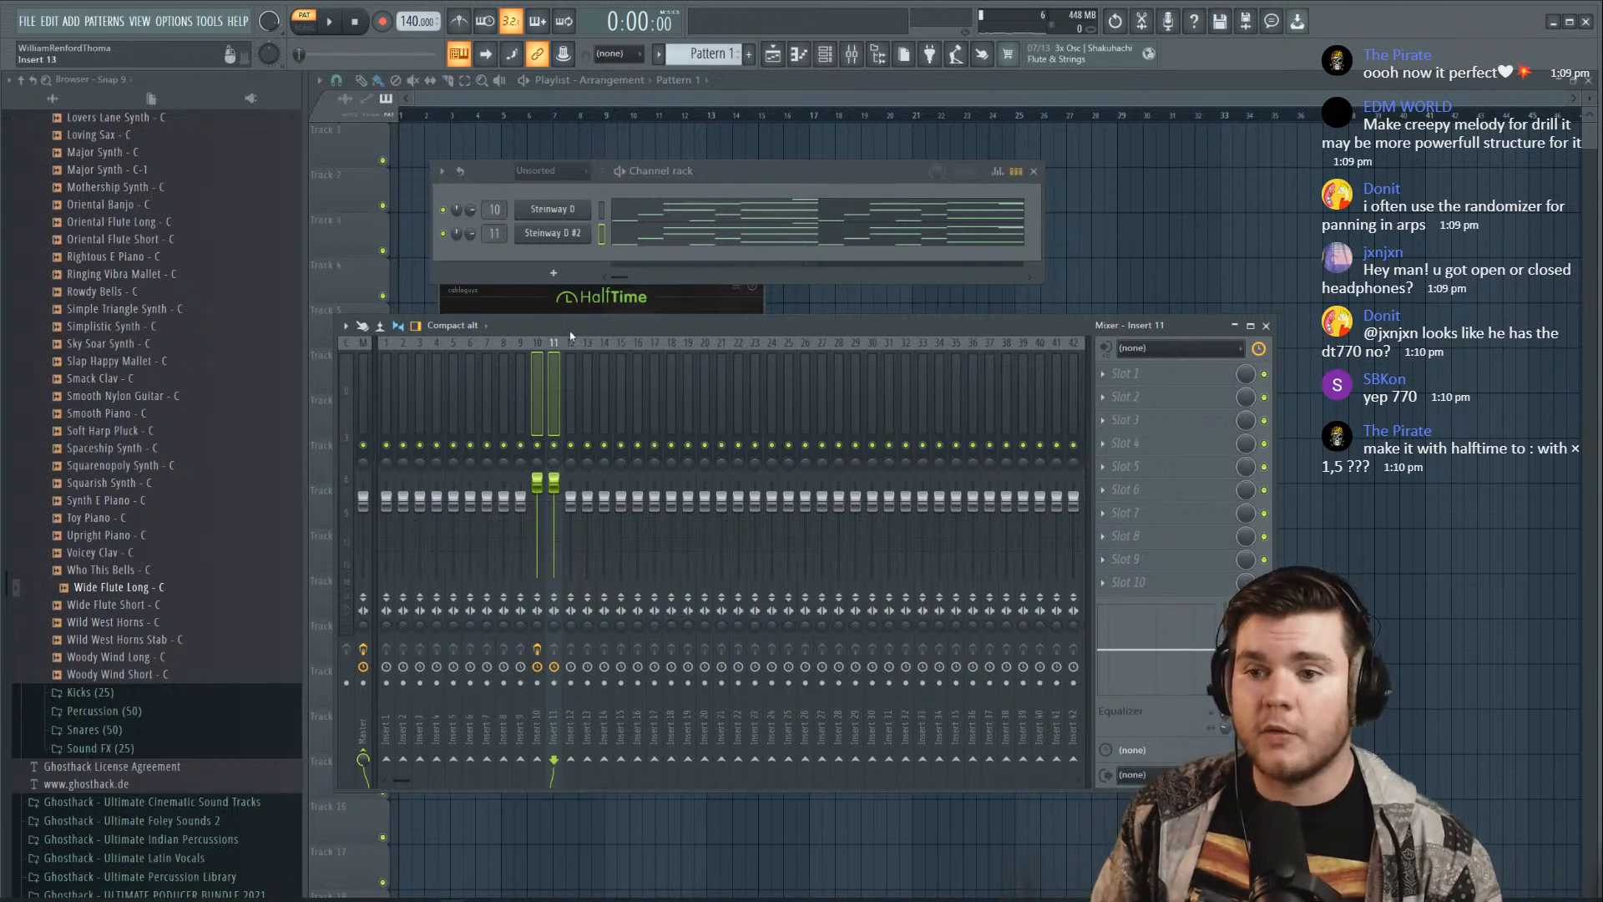
key("space")
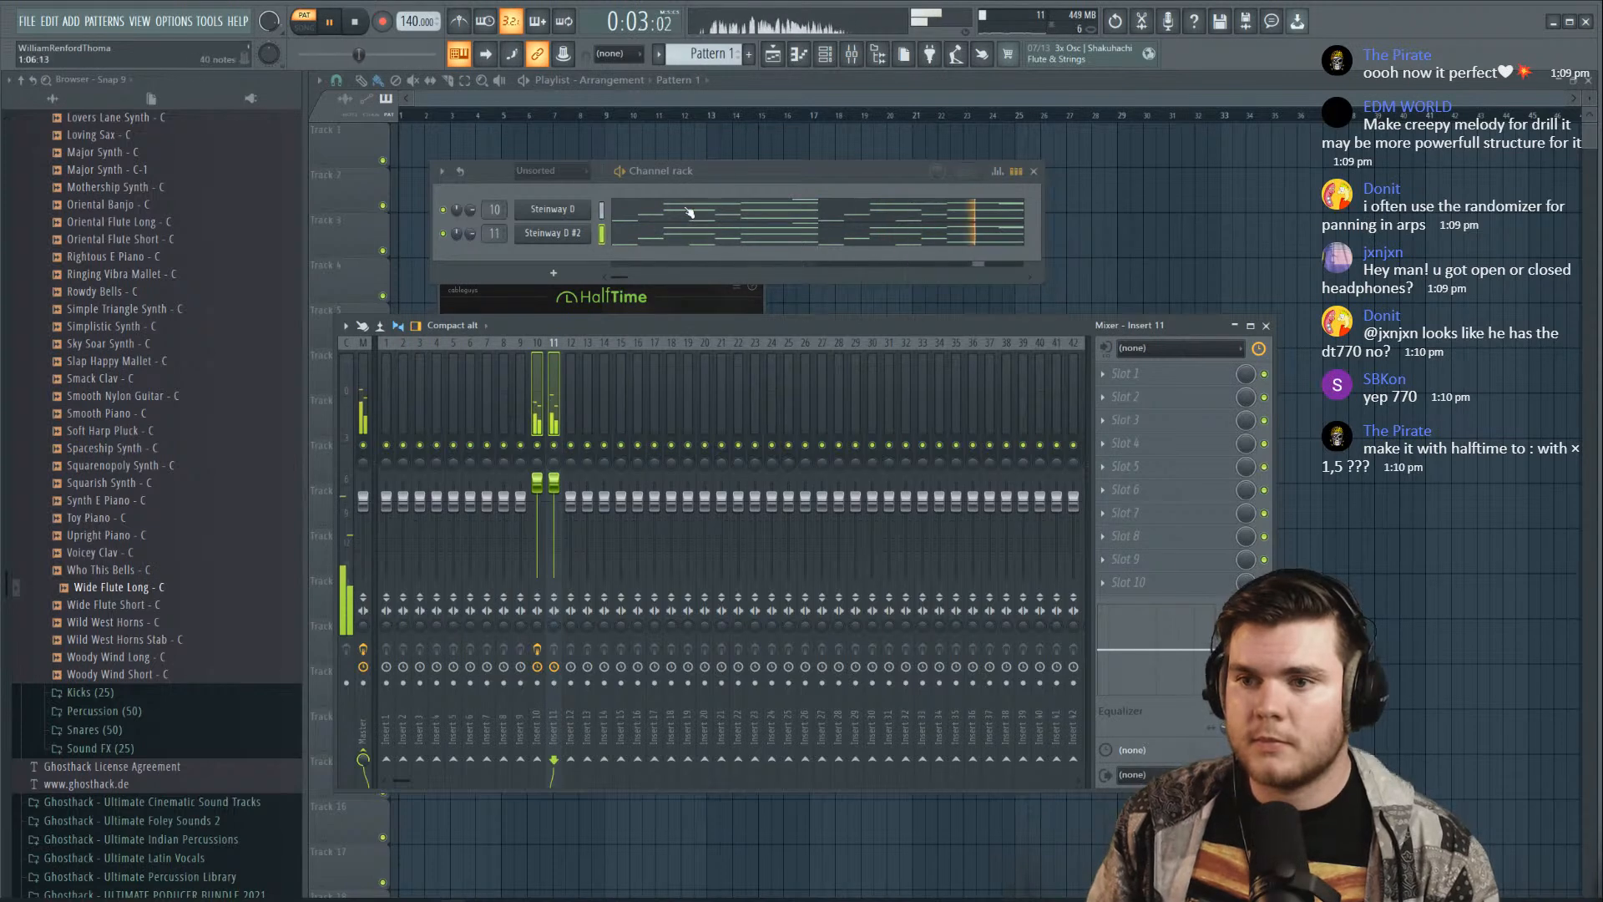
In Steinway D #2, delete the last long upper notes of bars 1 and 3 and lower bar 4's first F5 to E5
left_click(669, 233)
right_click(473, 340)
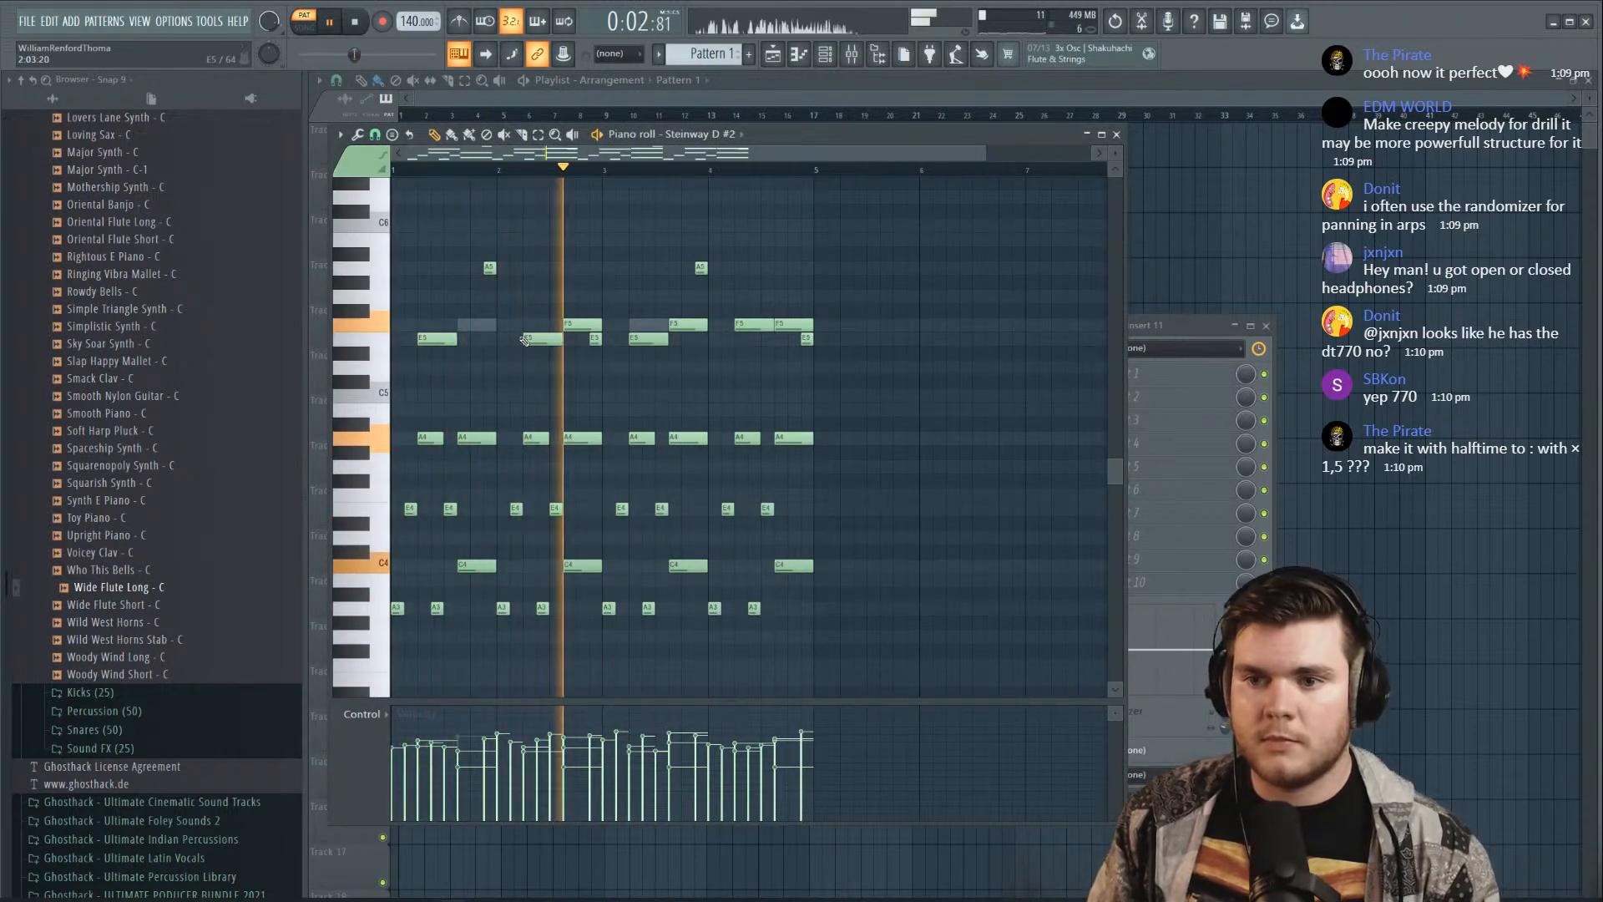
right_click(686, 338)
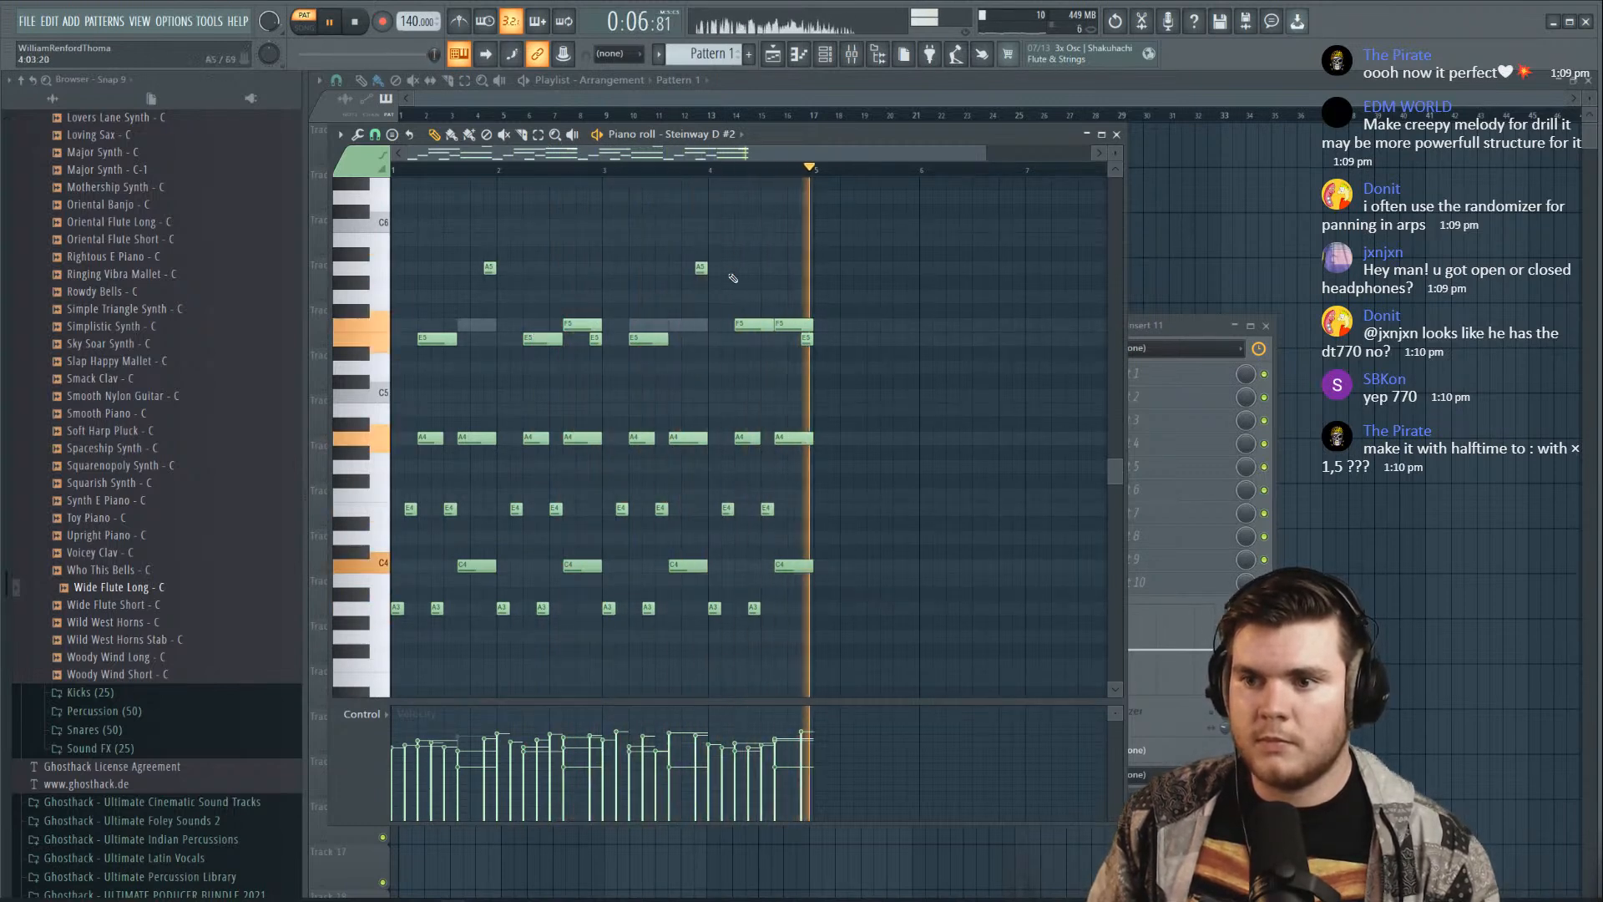
key("space")
left_click_drag(753, 325, 757, 342)
key("space")
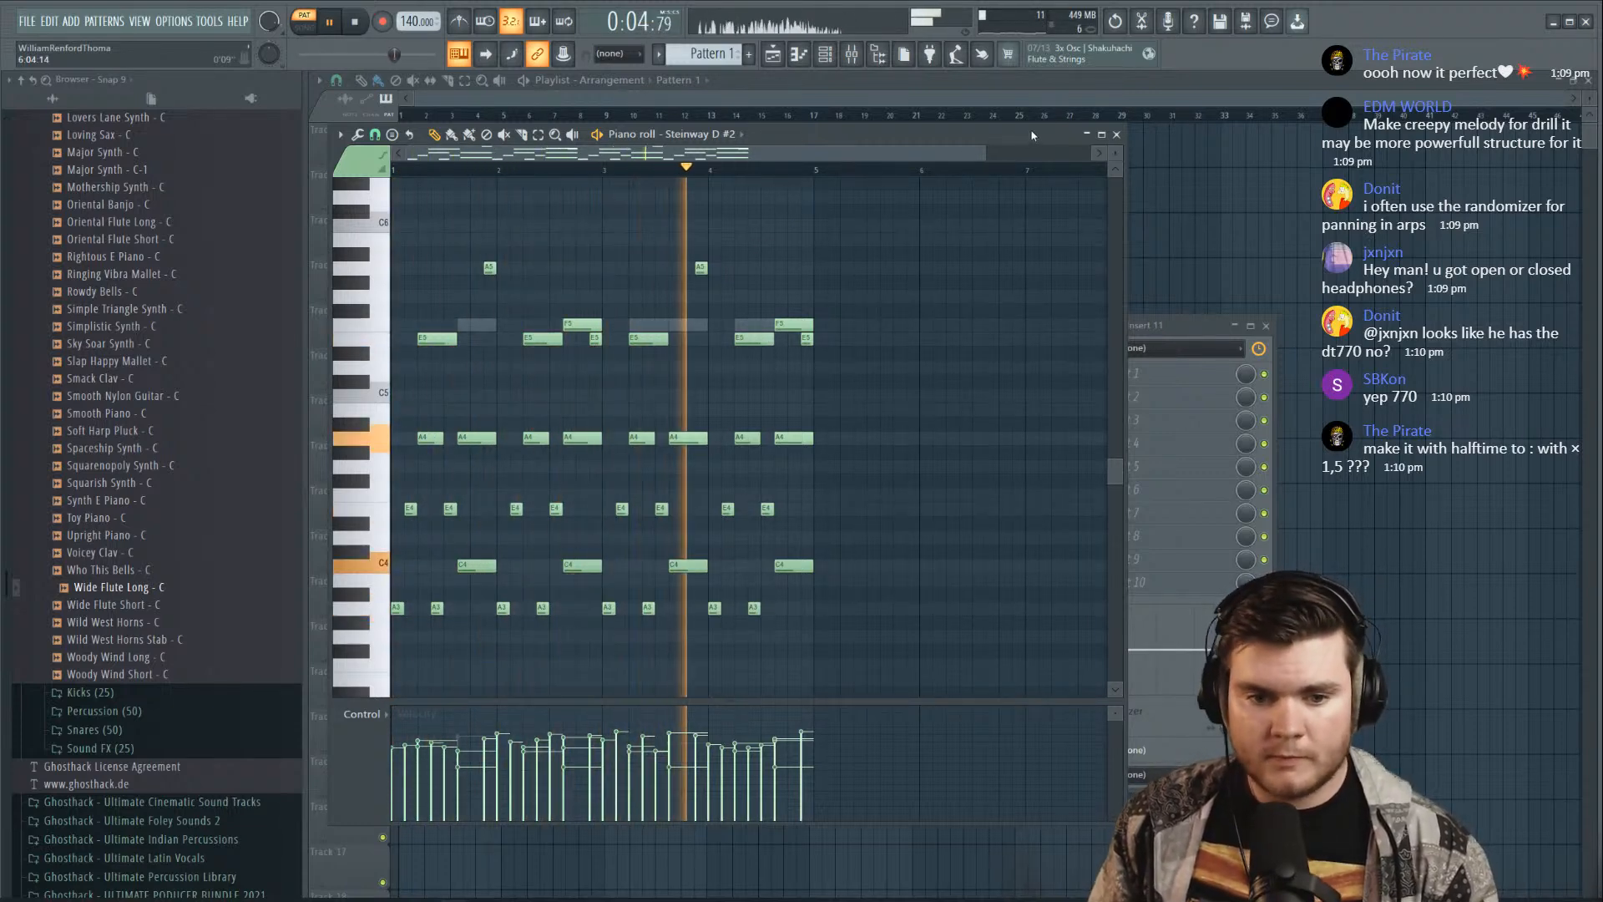
key("space")
left_click(1103, 134)
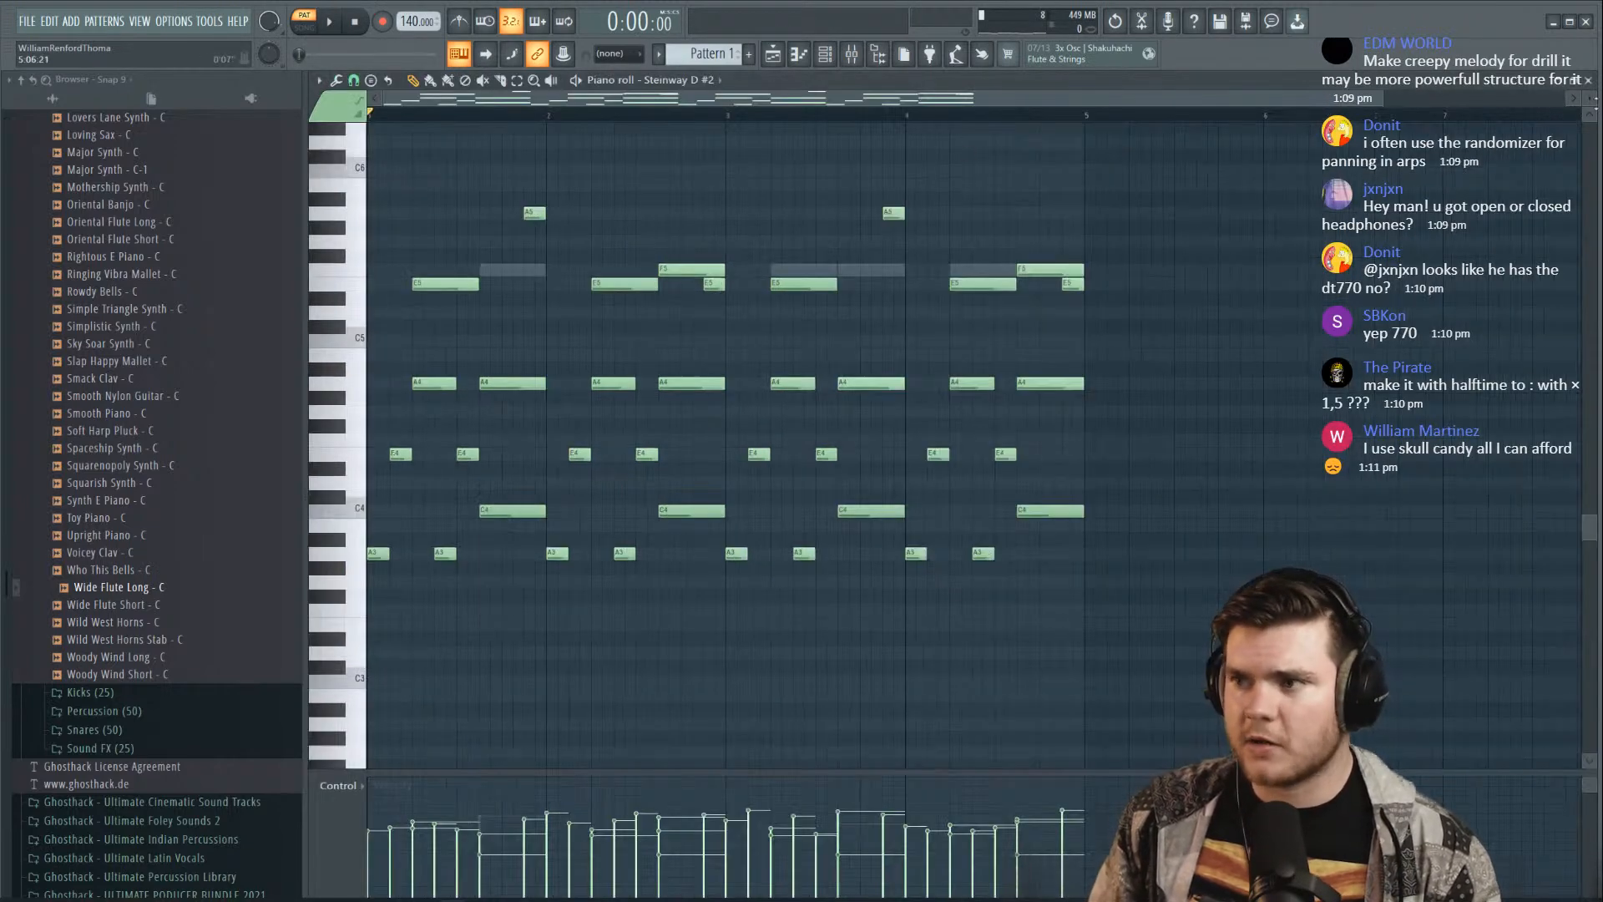
left_click(1590, 81)
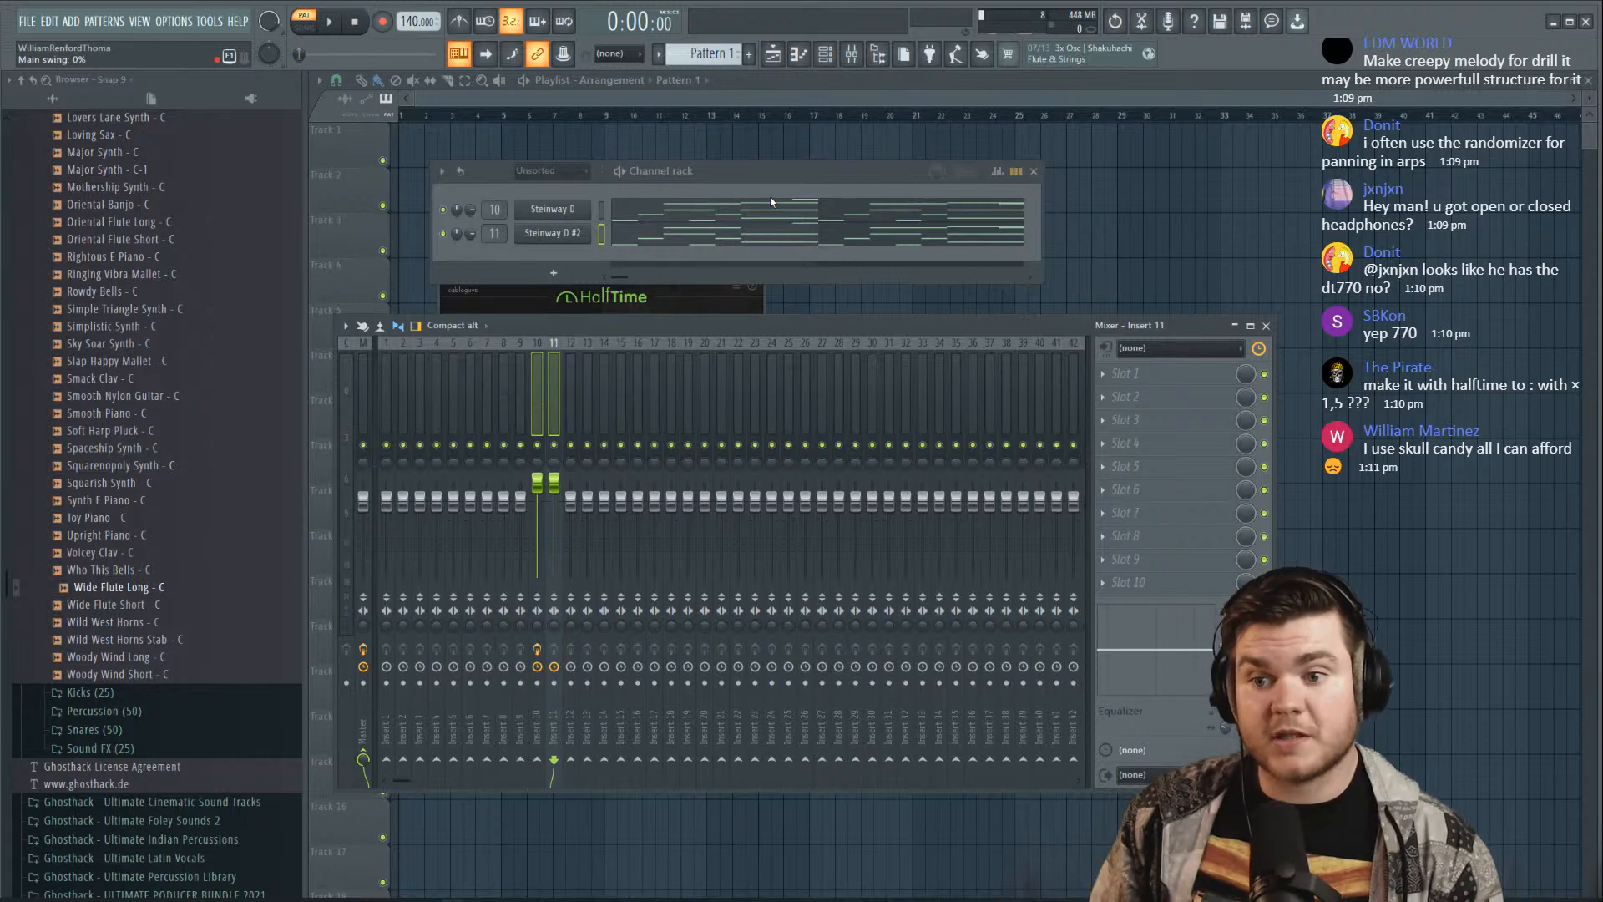
Mute the original Steinway D channel and listen to Steinway D #2 on its own
left_click(572, 416)
key("space")
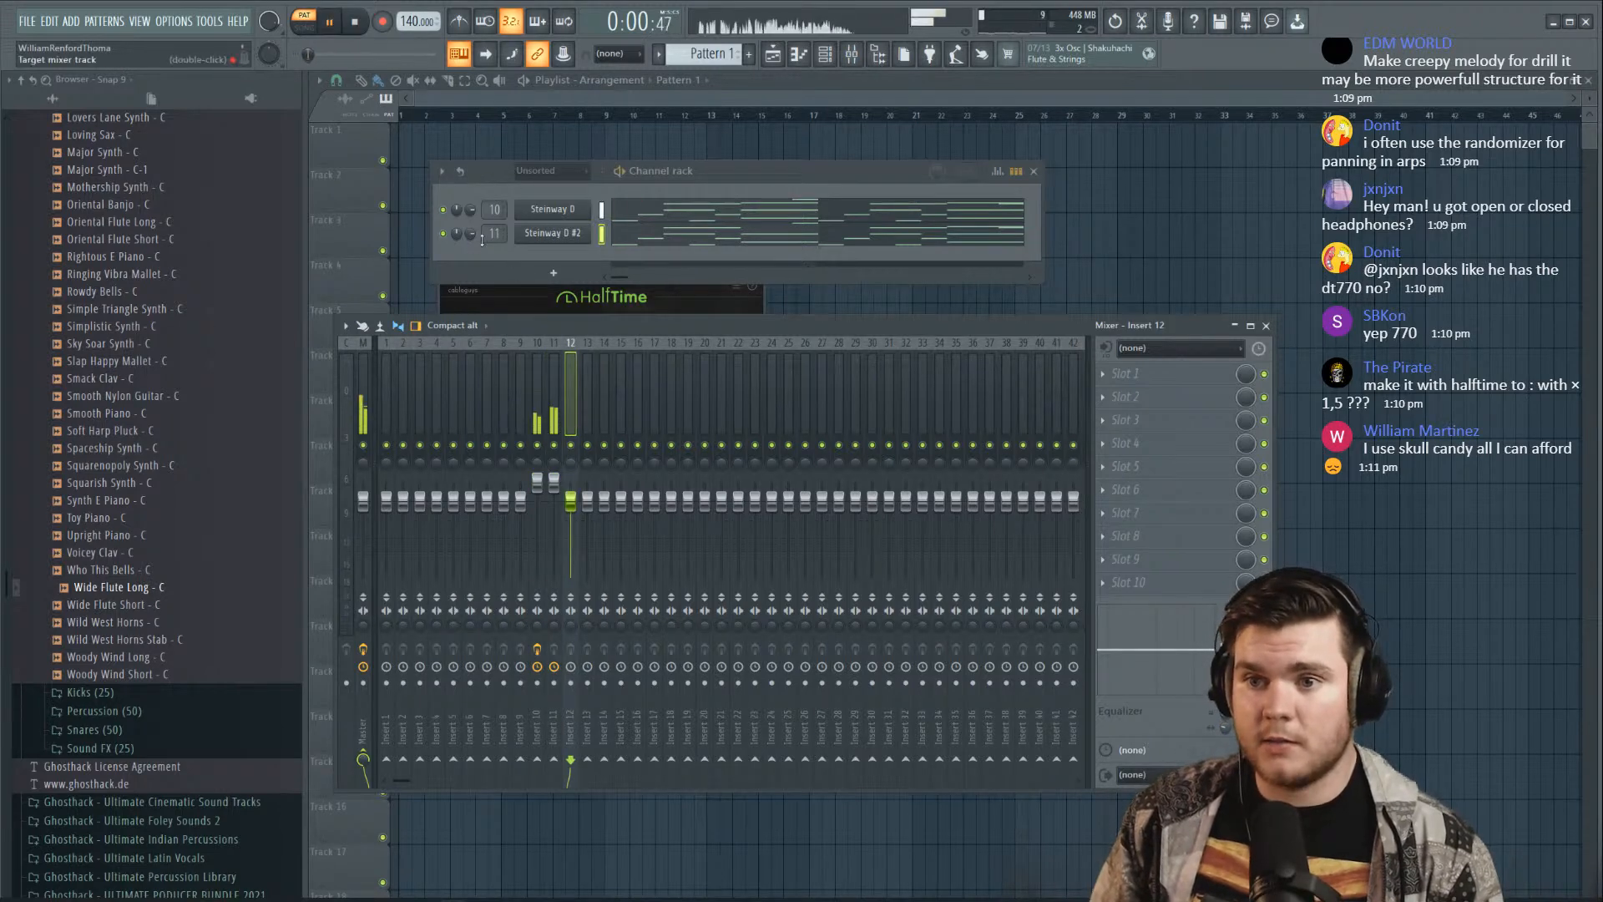
right_click(443, 234)
left_click(455, 243)
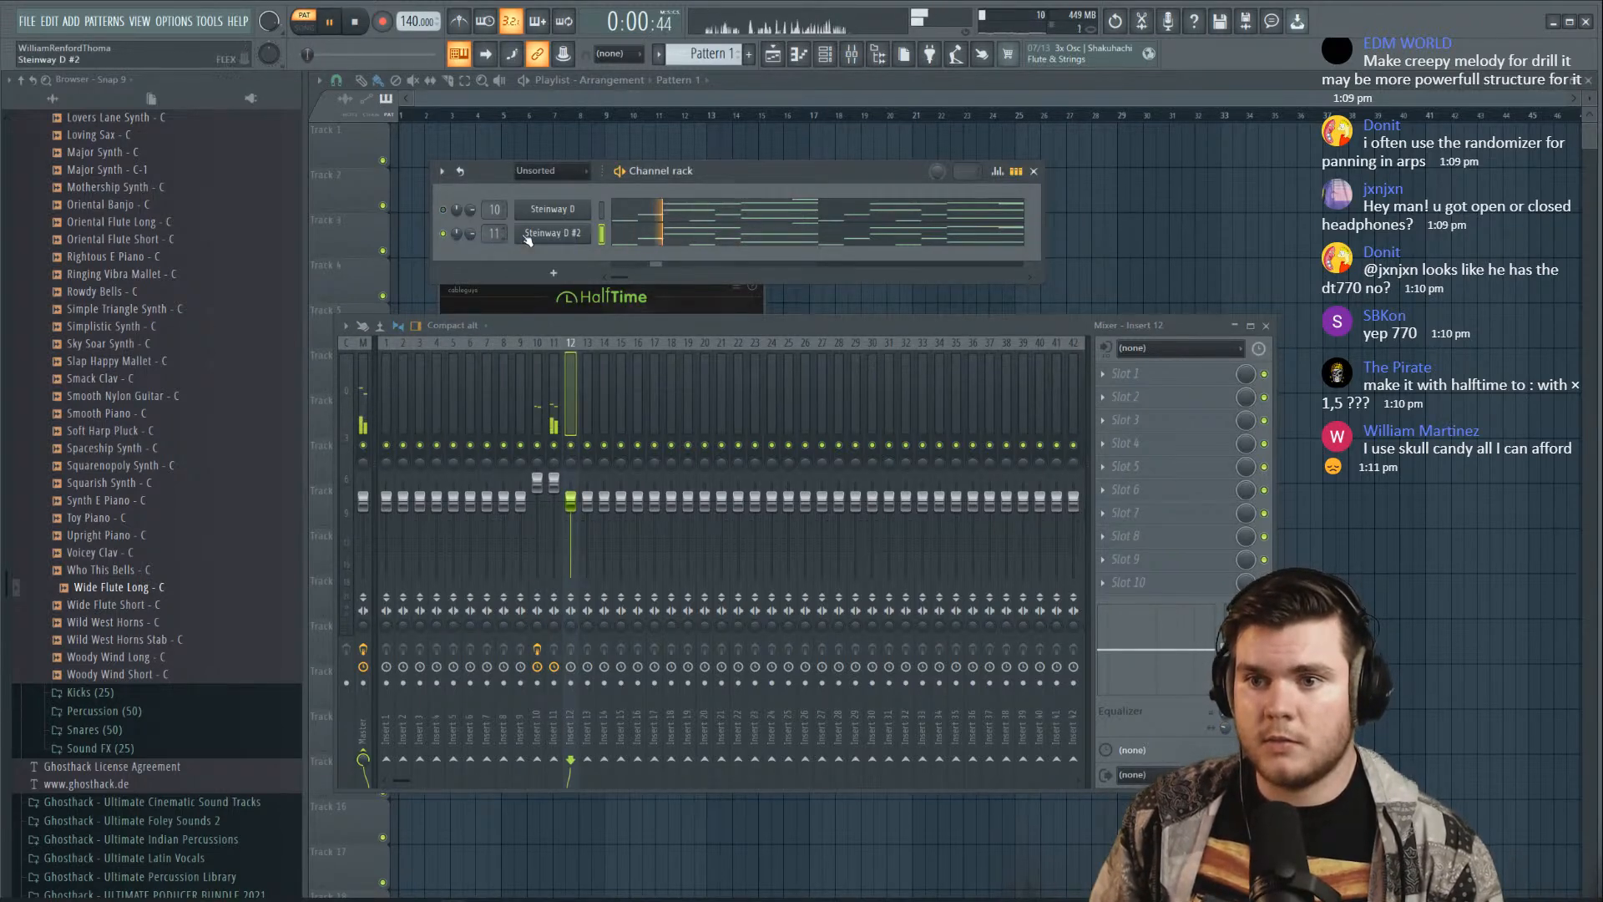
key("space")
right_click(557, 238)
mouse_move(638, 351)
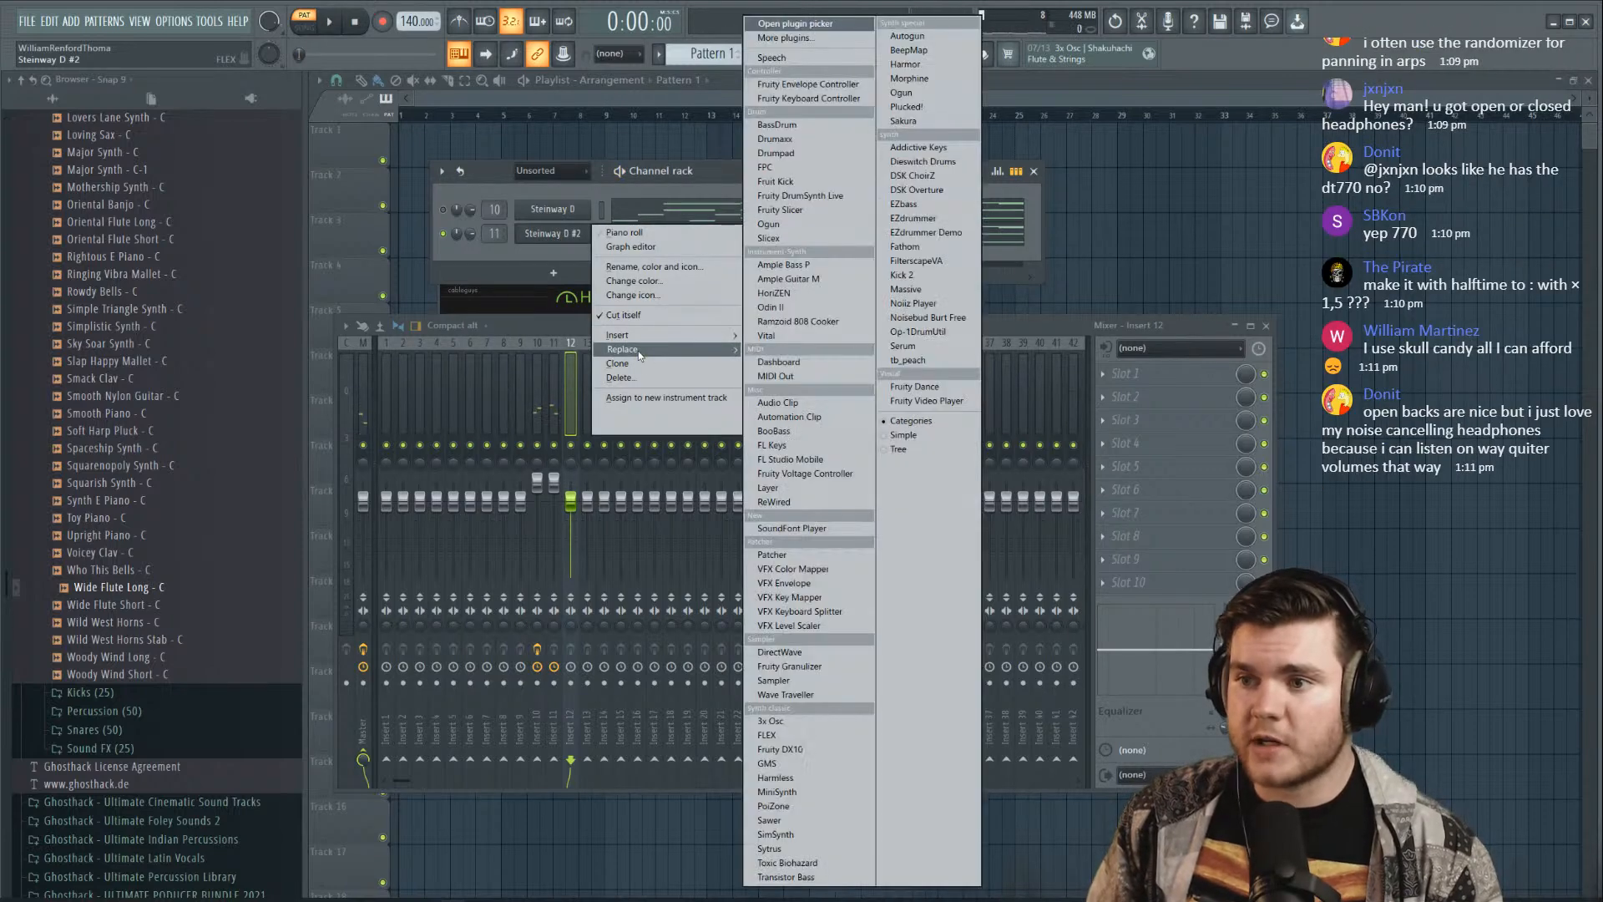
left_click(708, 179)
Play Steinway D #2 alone while checking its notes, and replace its instrument with an empty Sampler
key("space")
left_click(717, 239)
scroll(719, 242, "down", 6)
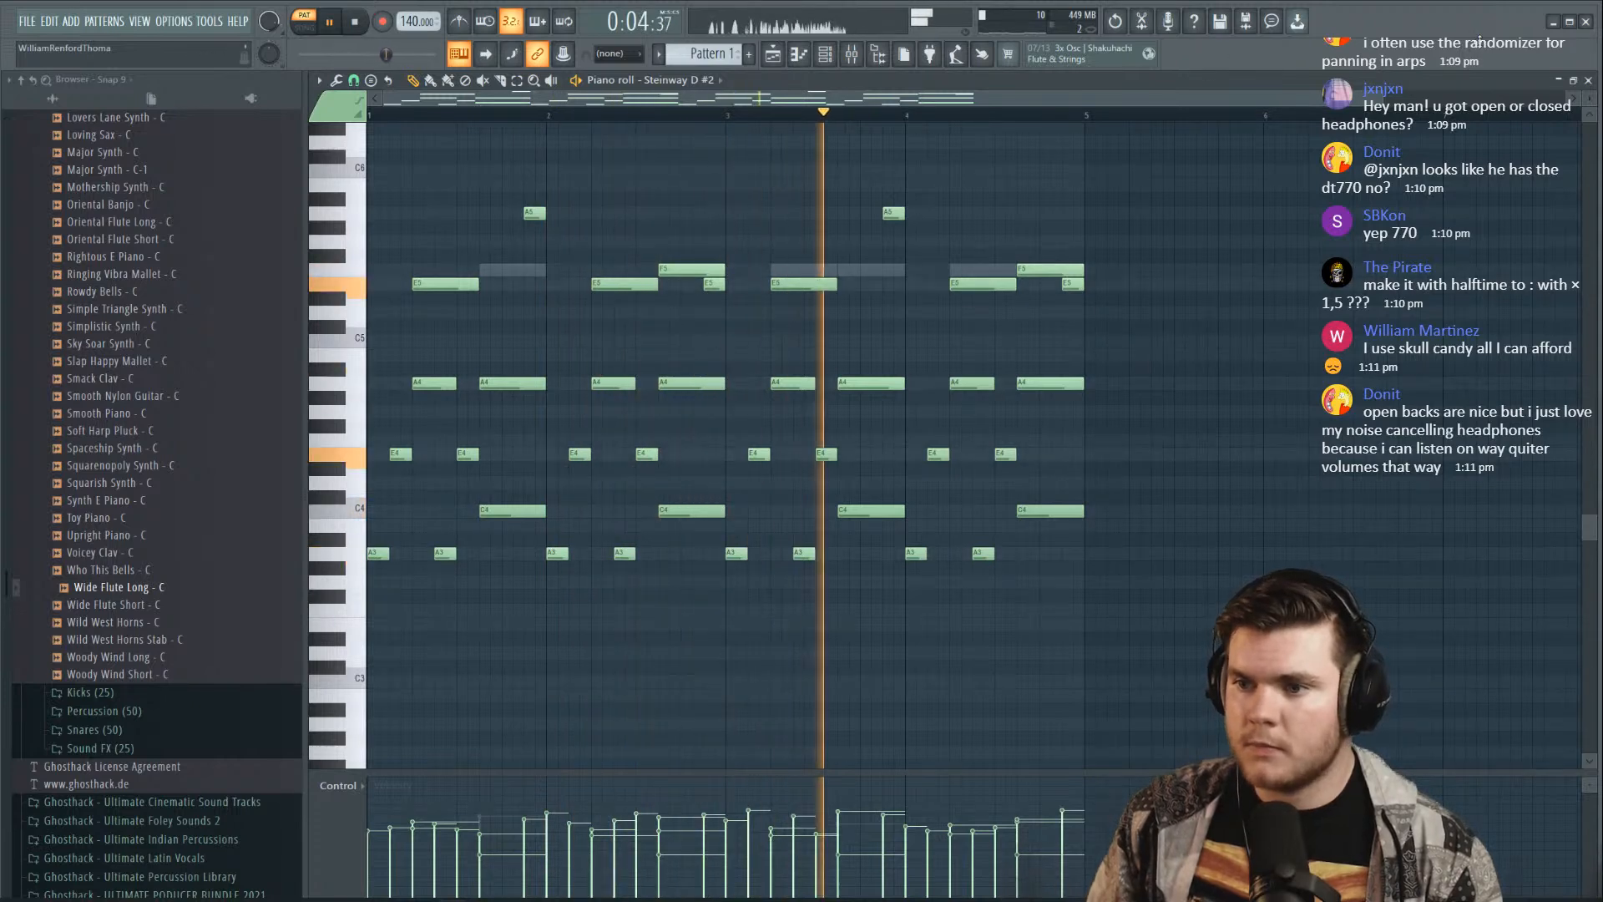
left_click(1589, 81)
key("space")
right_click(593, 227)
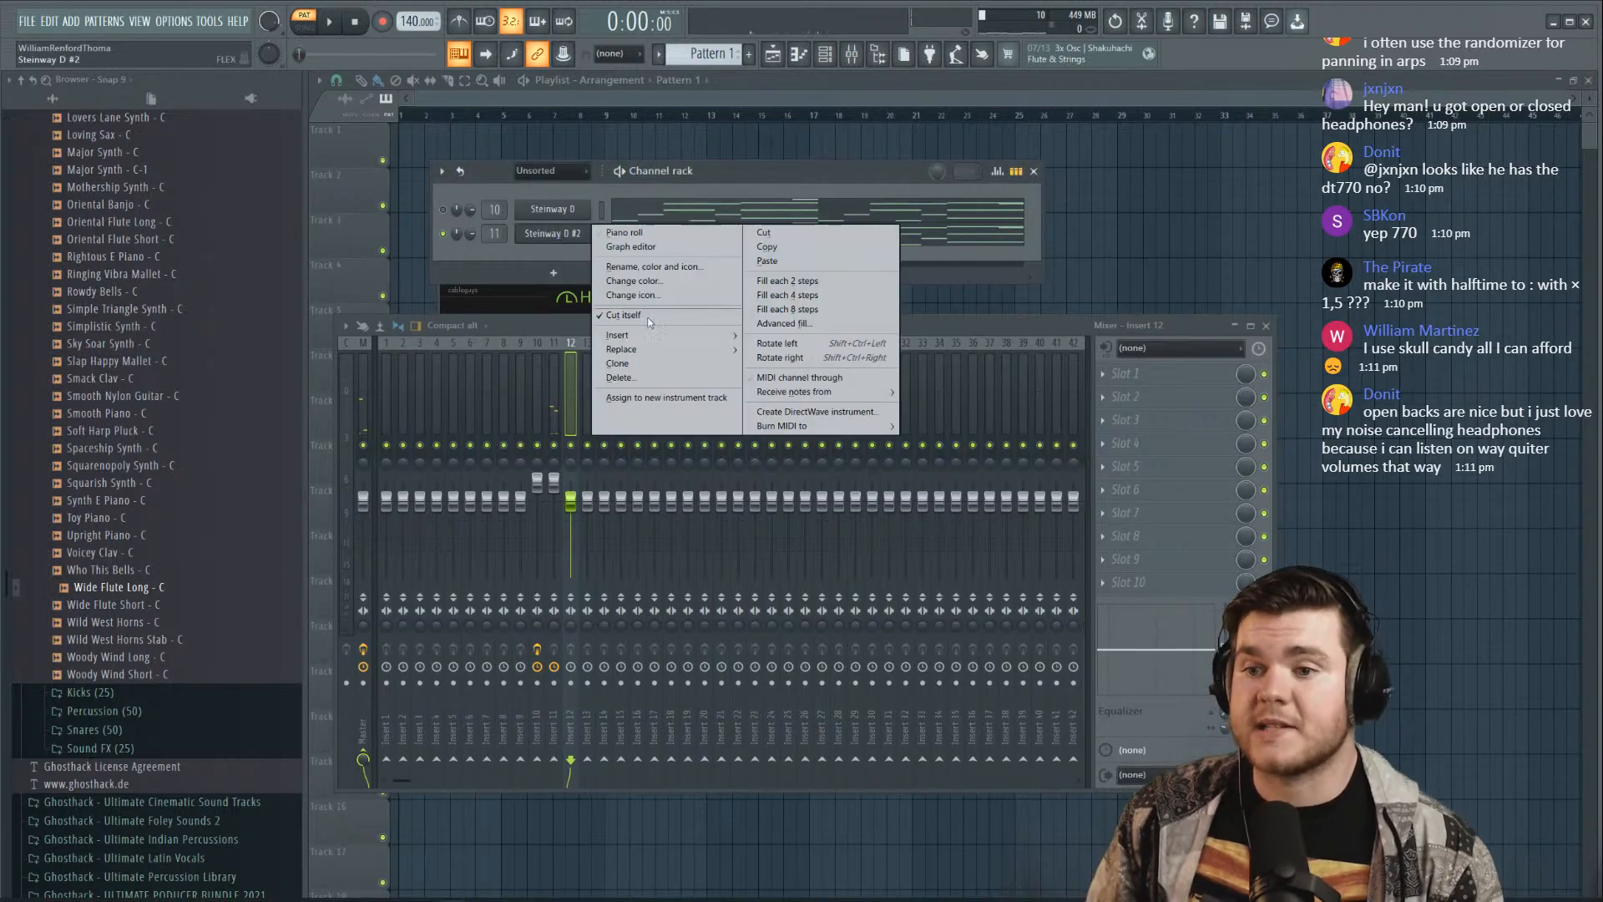
mouse_move(638, 350)
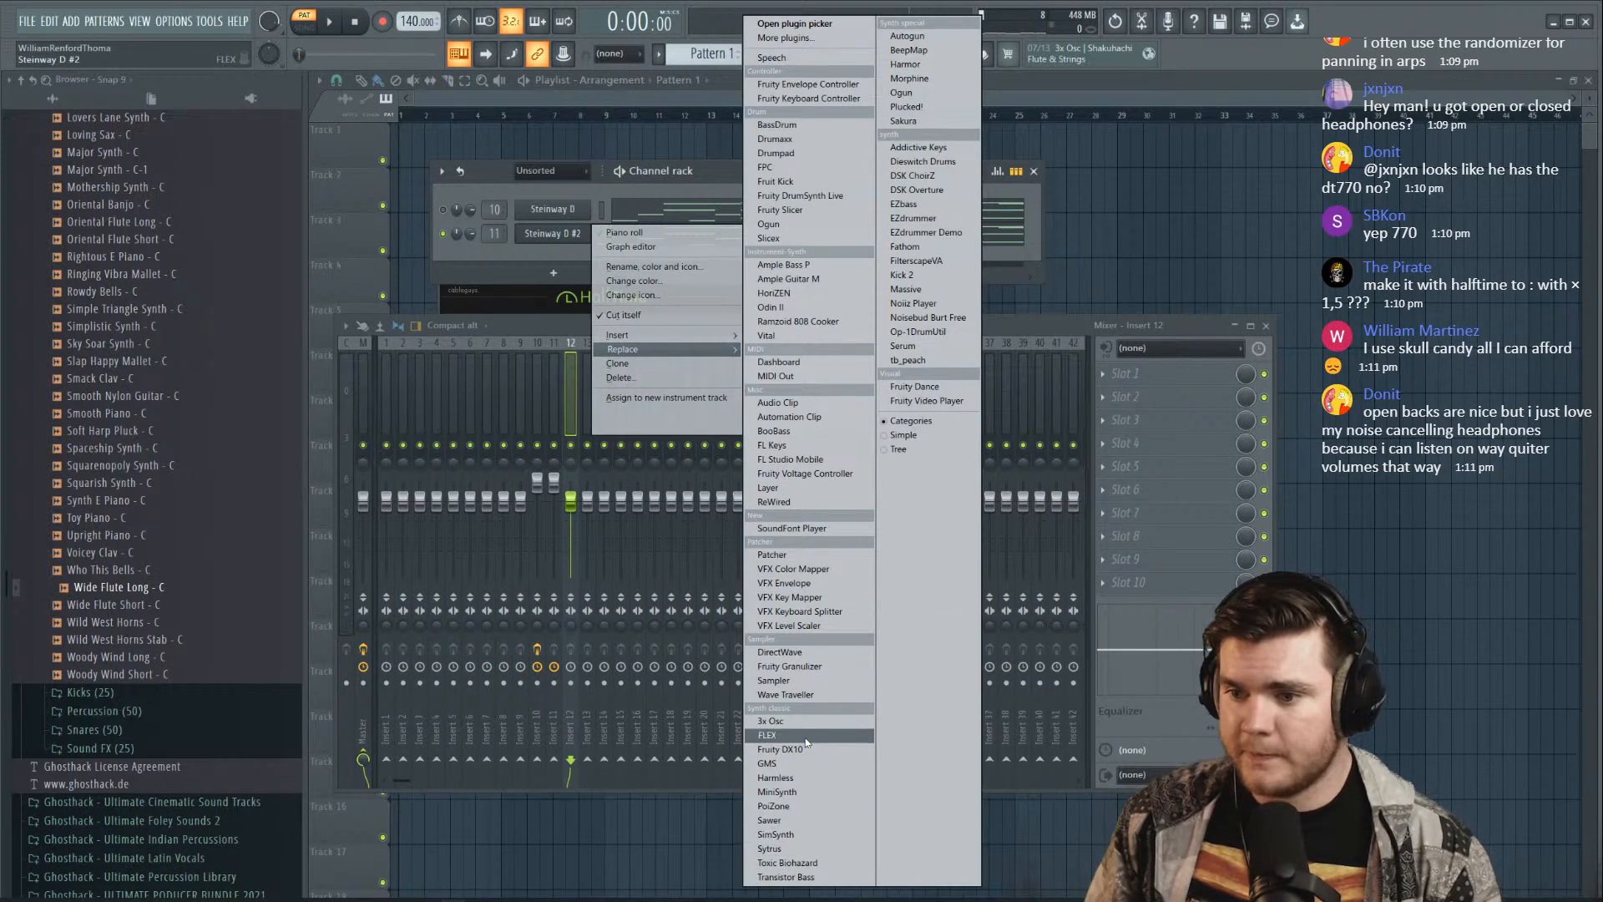
left_click(798, 682)
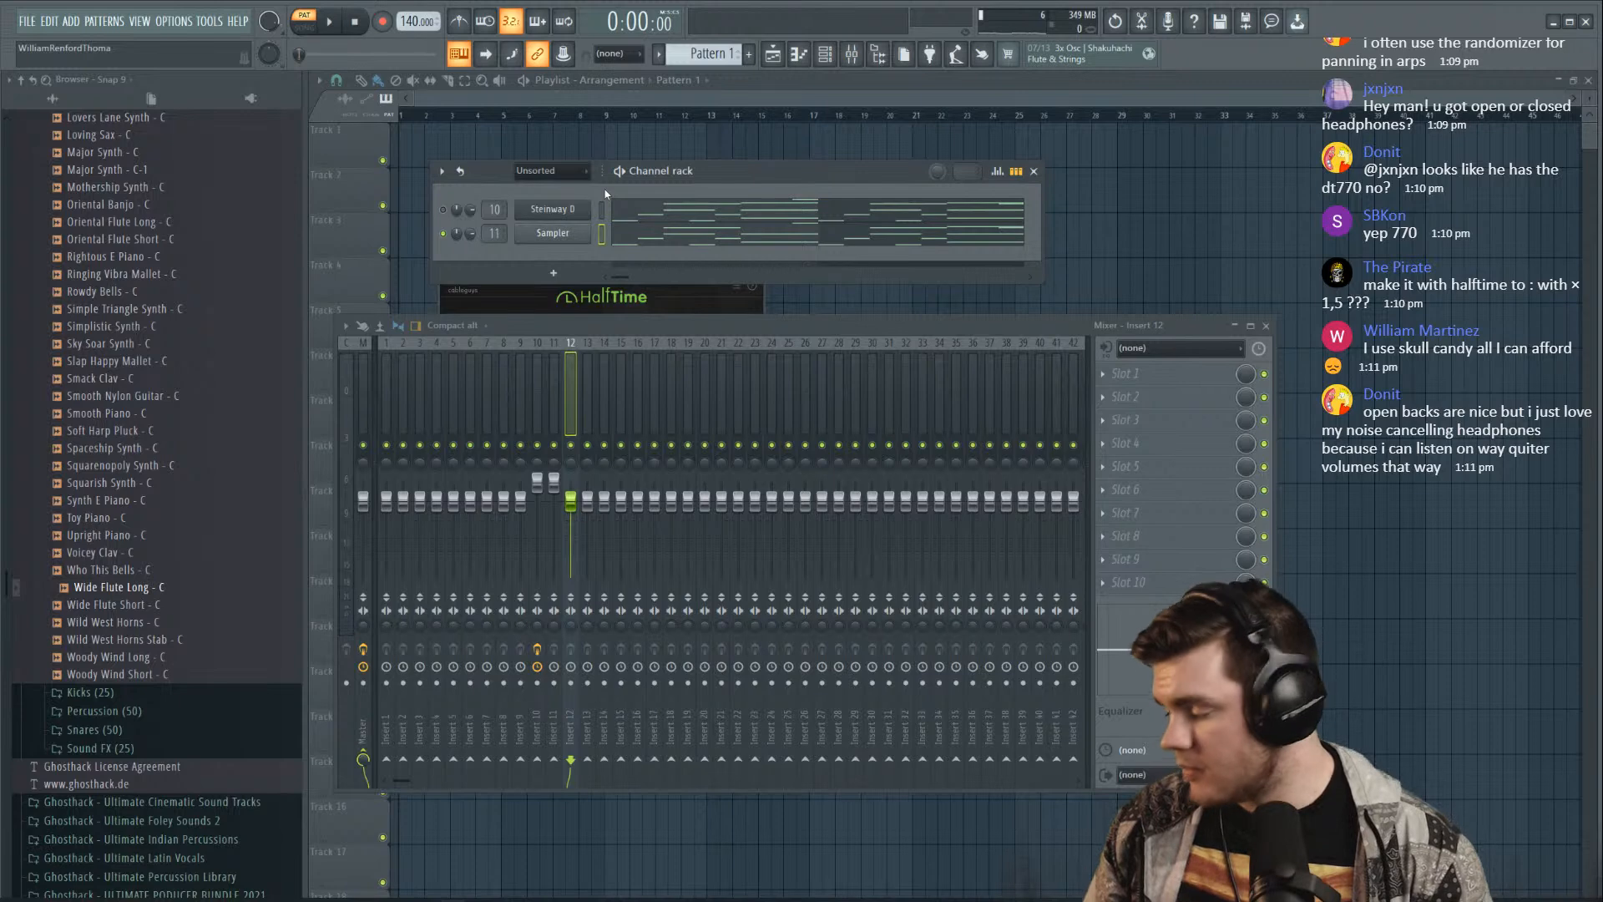
Load the Oriental Flute Long - C sample into the Sampler channel and play the pattern with it
left_click(580, 234)
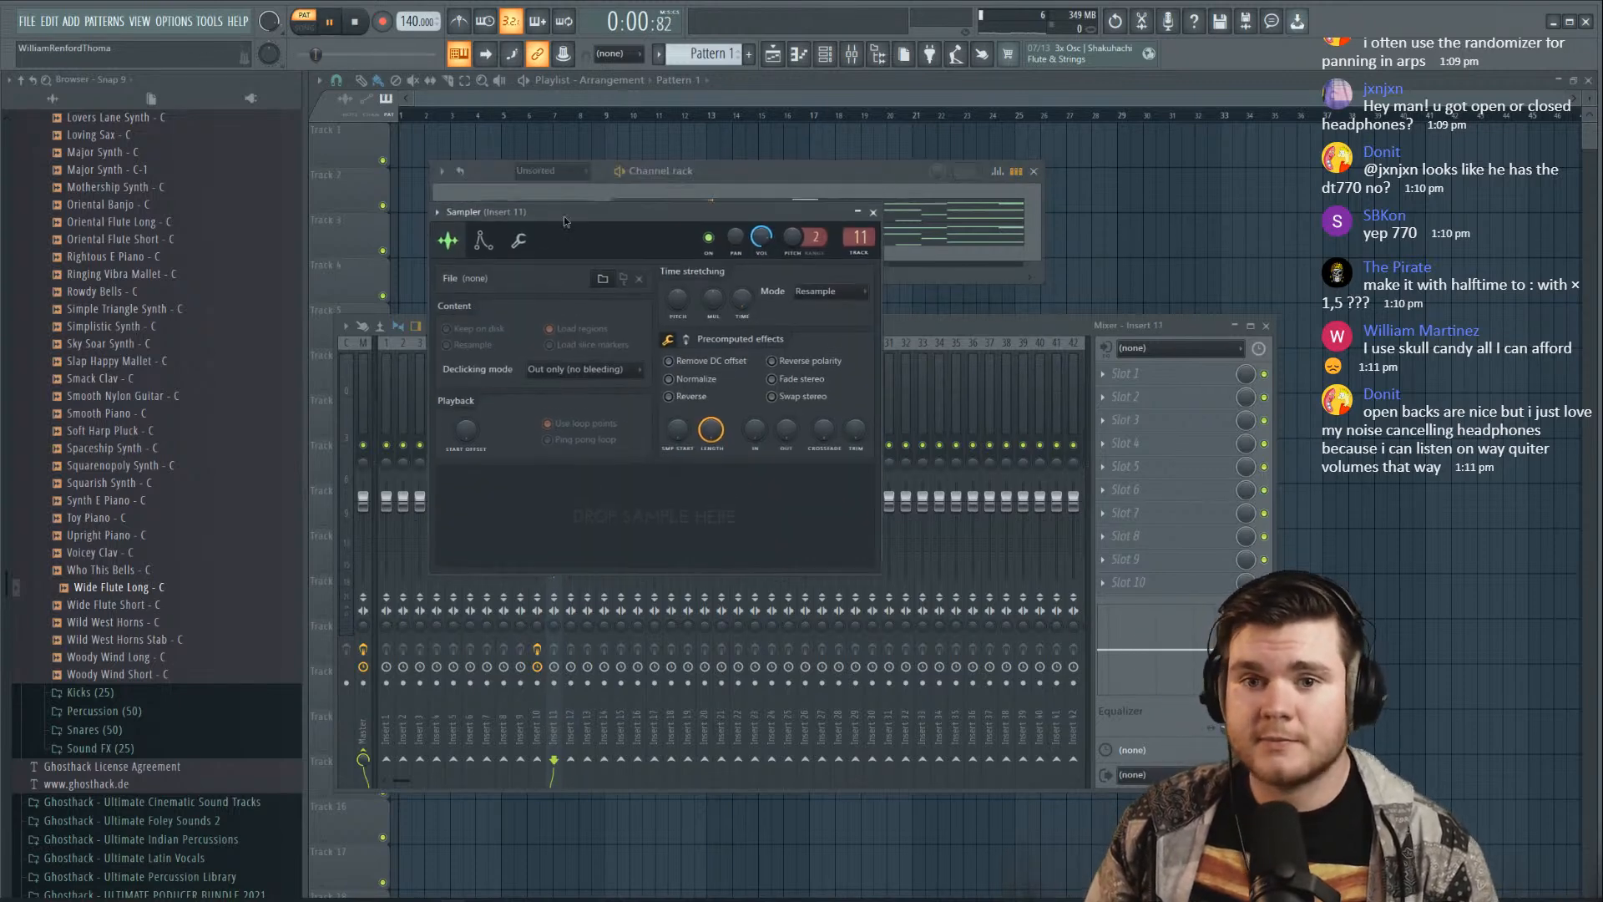
scroll(177, 398, "up", 3)
left_click_drag(177, 398, 601, 534)
key("space")
left_click(877, 231)
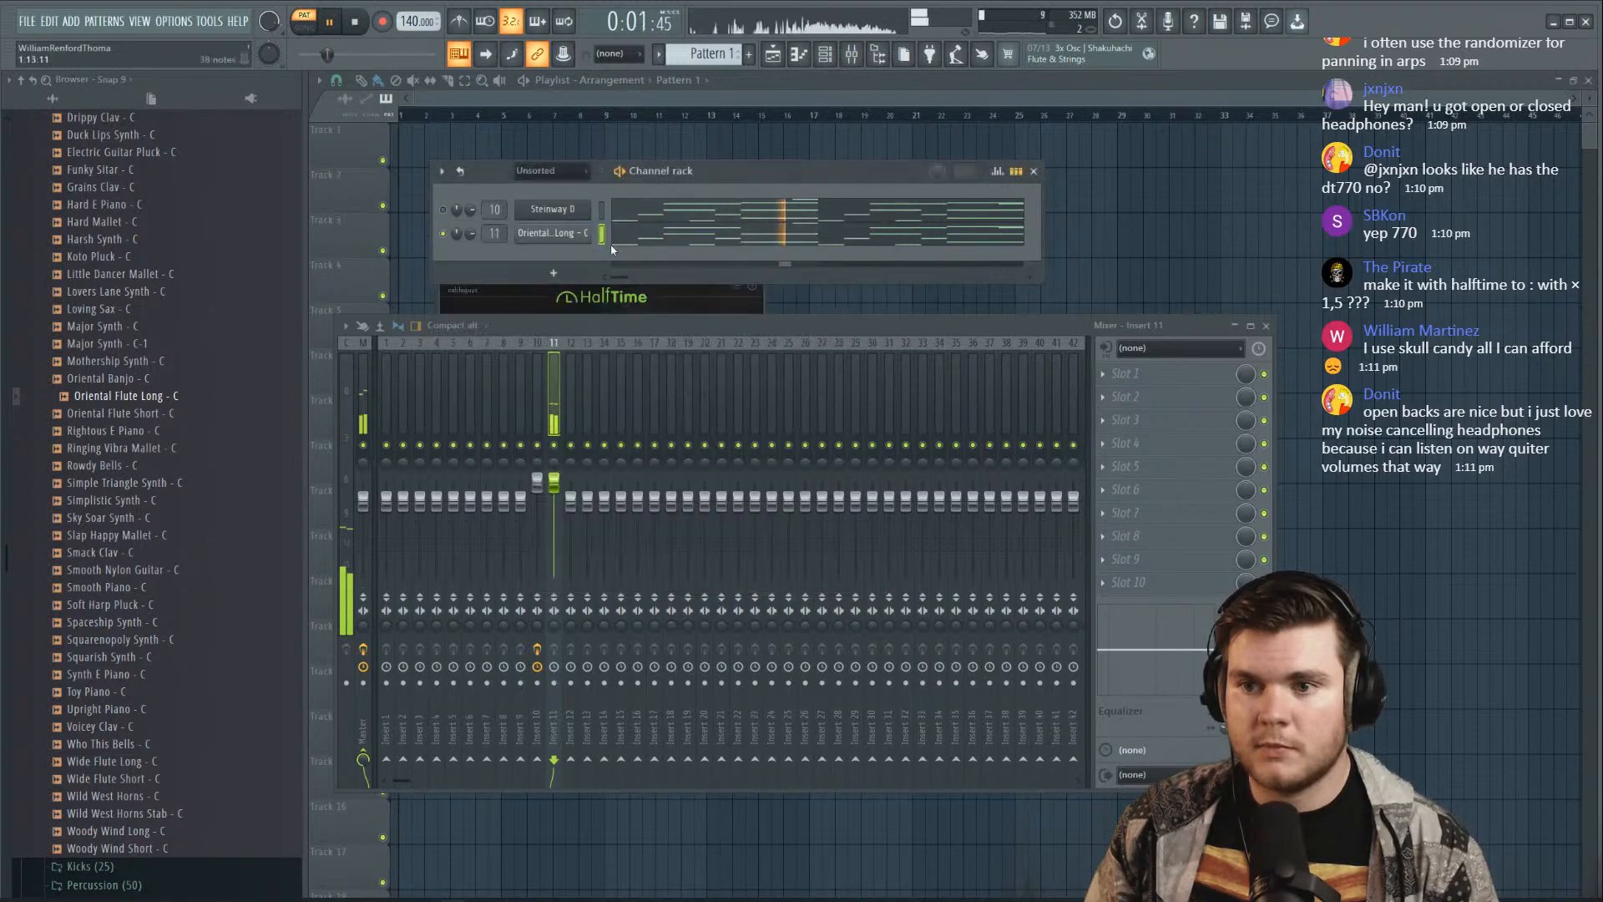
Enable the flute channel's volume envelope and set its release time to 28% while listening
left_click(568, 236)
key("space")
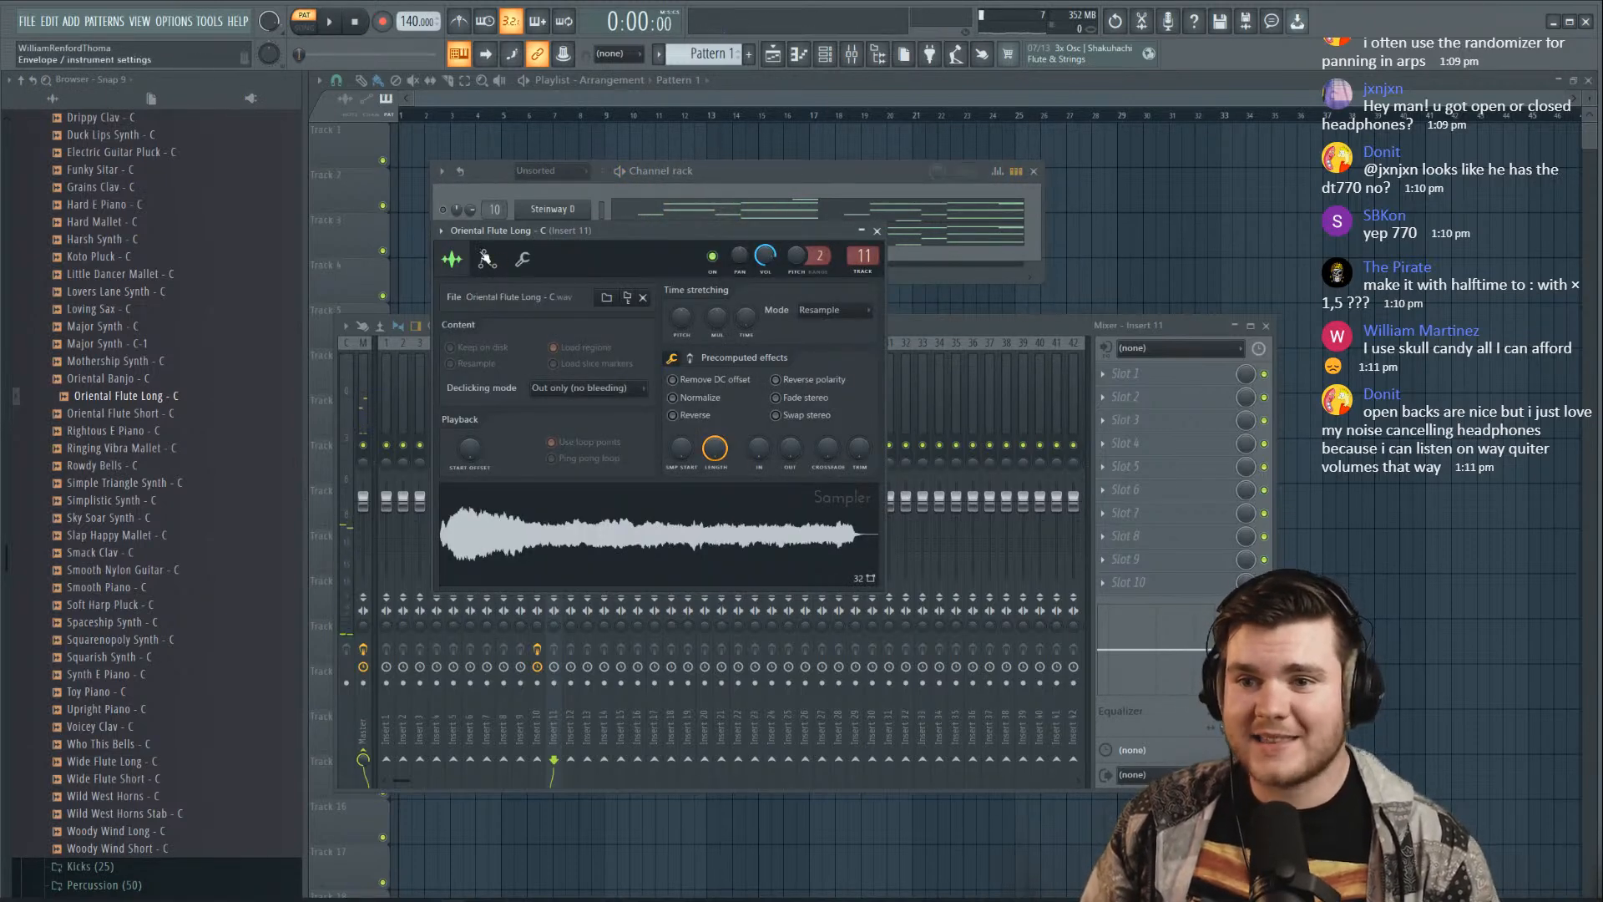
left_click(487, 259)
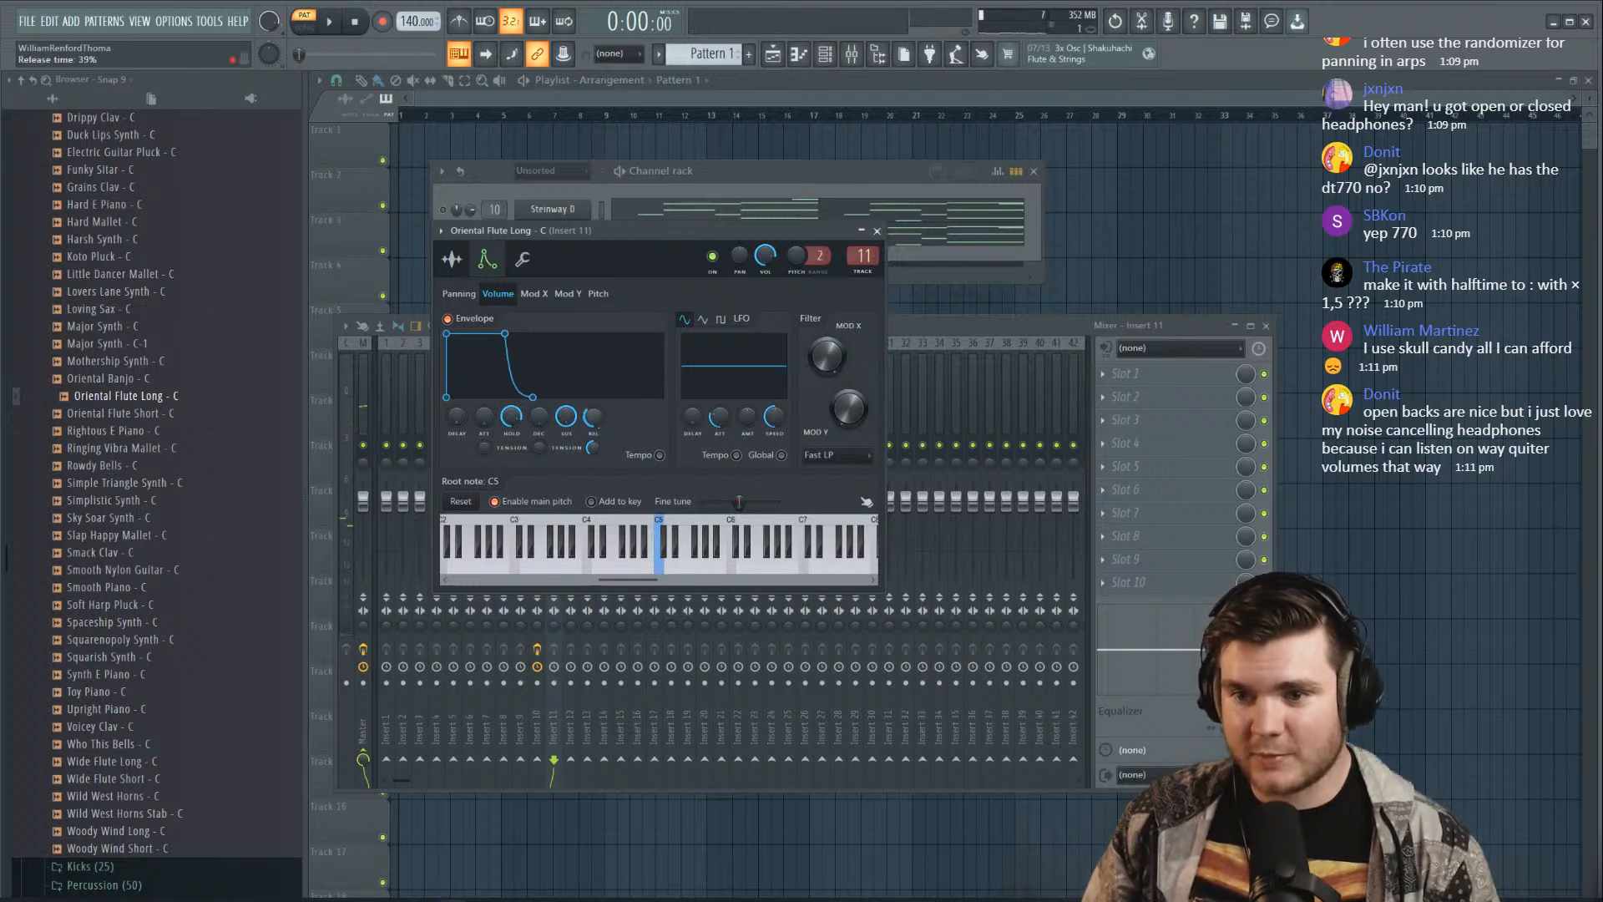
left_click(665, 573)
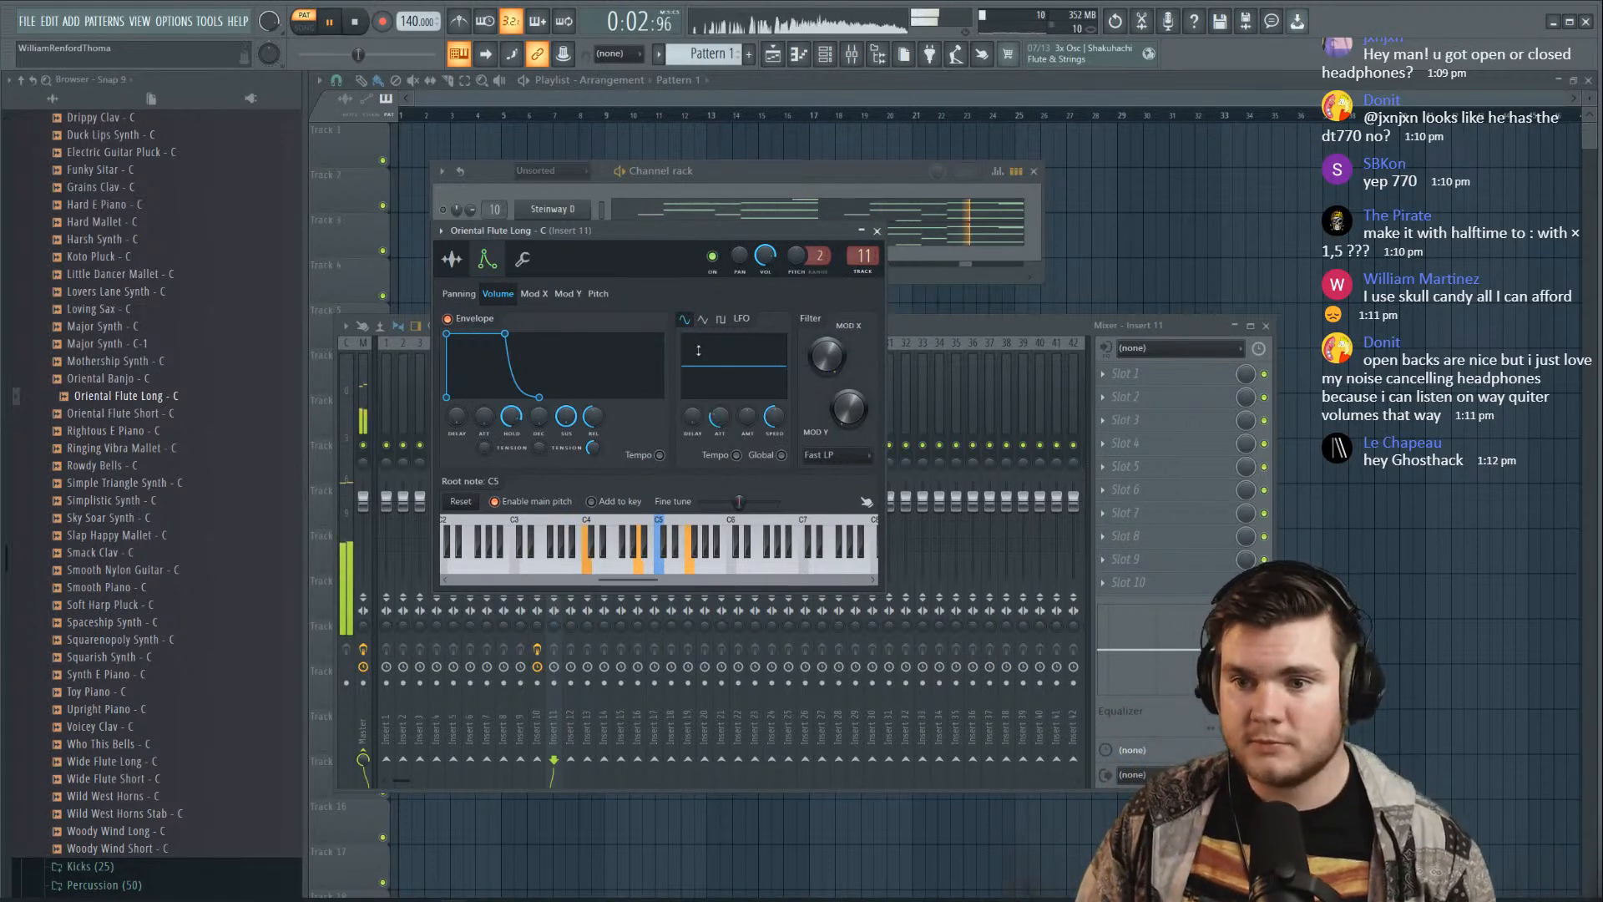
left_click_drag(592, 416, 592, 422)
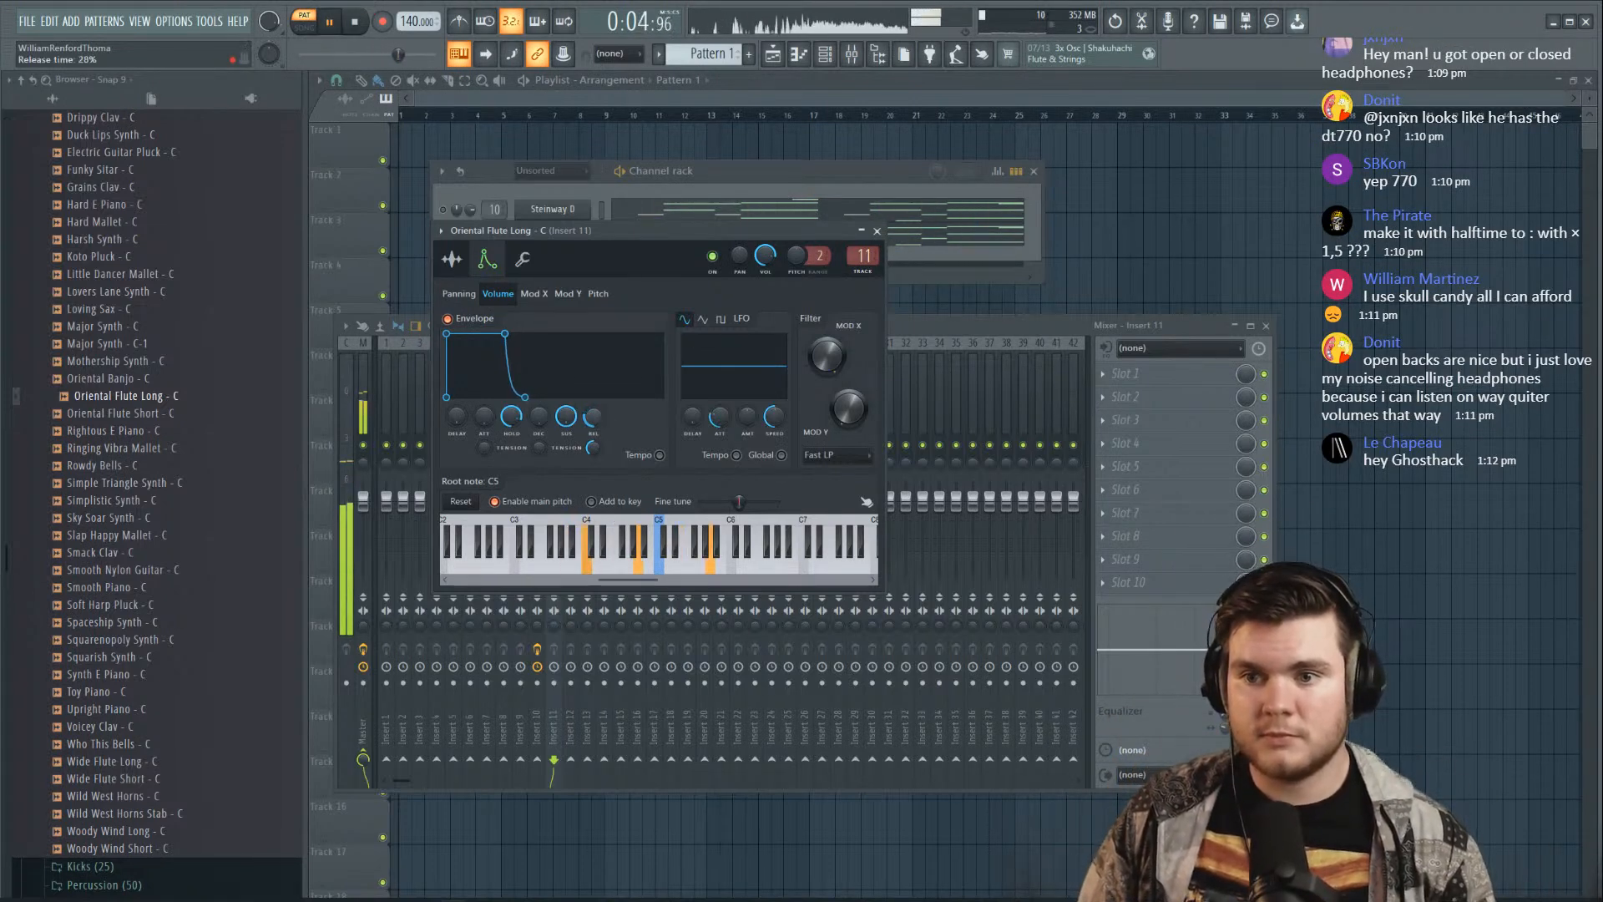
Set the flute sample's start offset to 8% and check the channel's notes during playback
left_click(452, 259)
scroll(124, 360, "up", 3)
left_click_drag(687, 455, 688, 443)
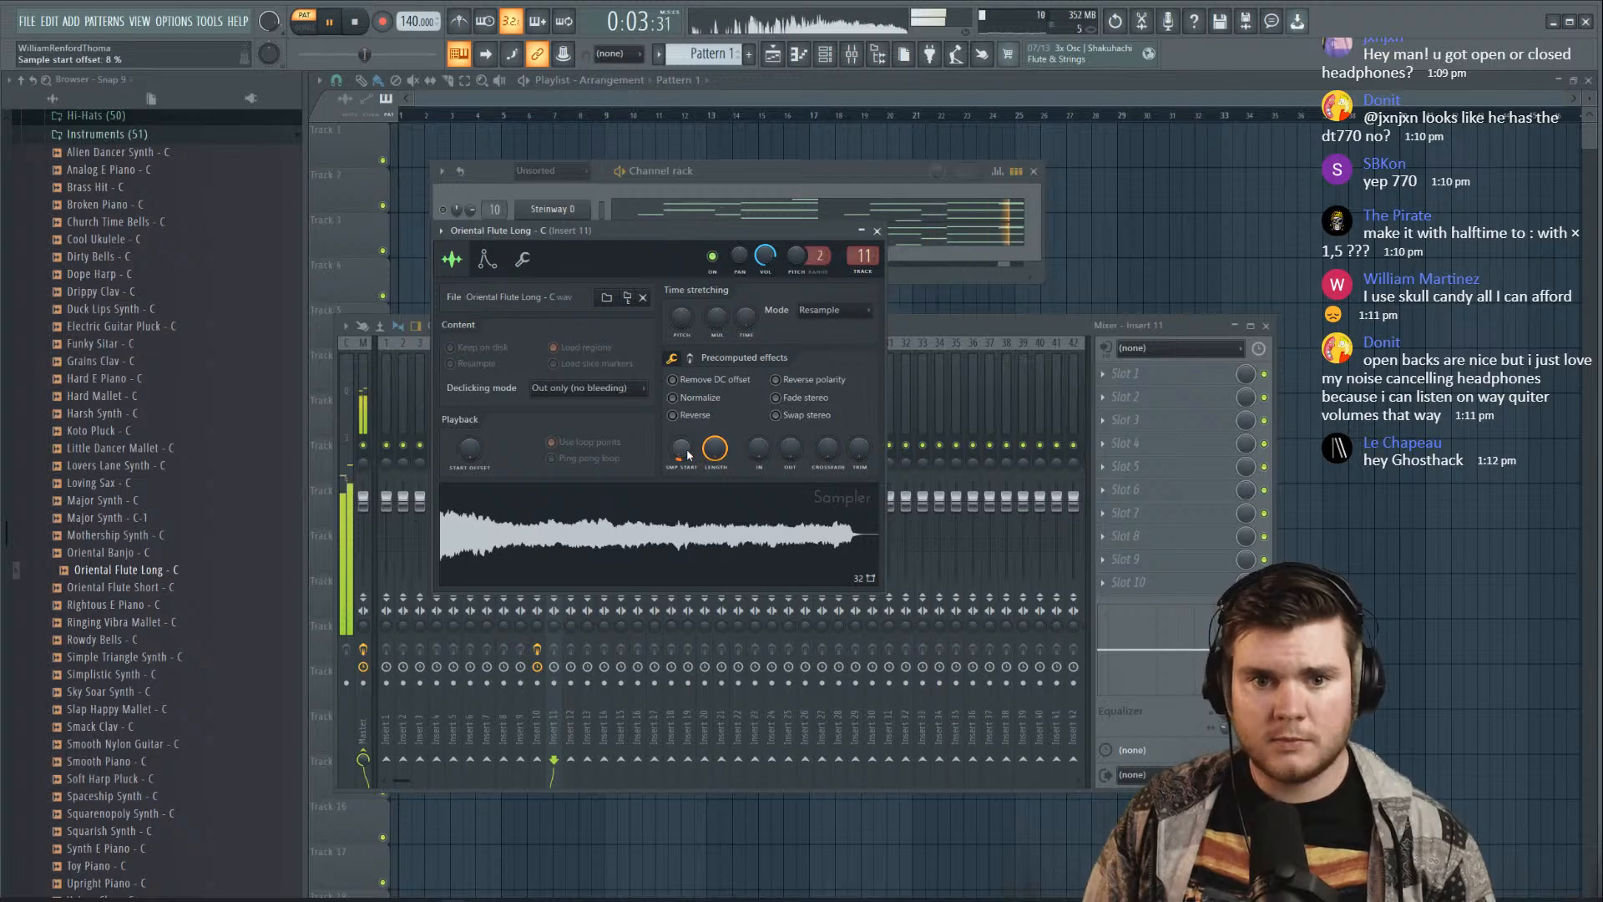
left_click(952, 240)
scroll(953, 242, "down", 5)
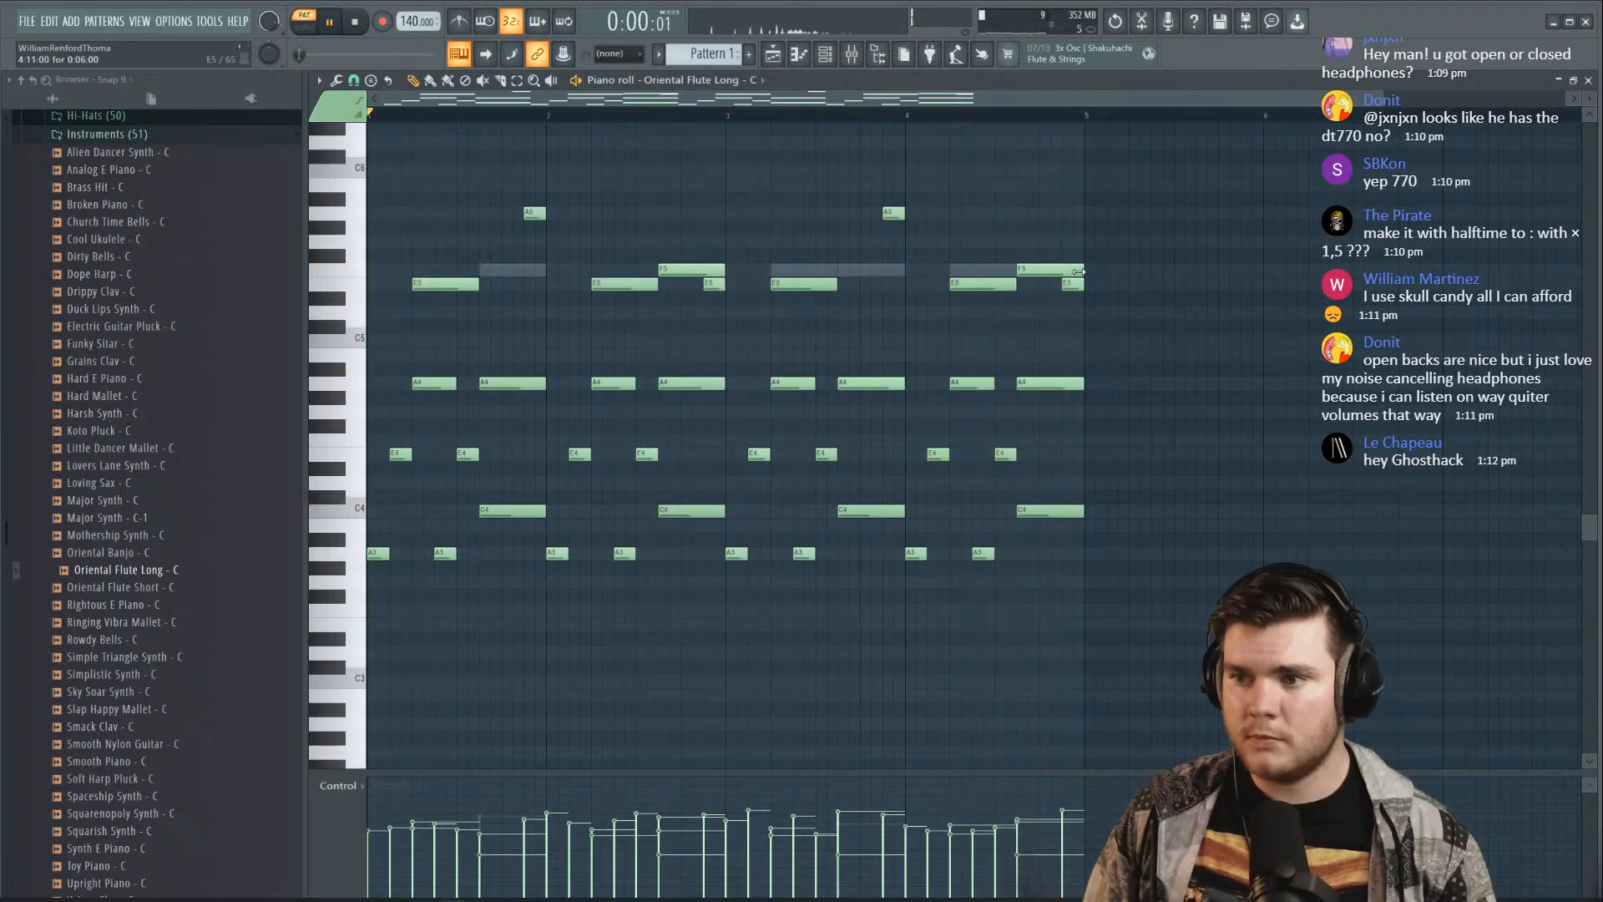
left_click(1588, 81)
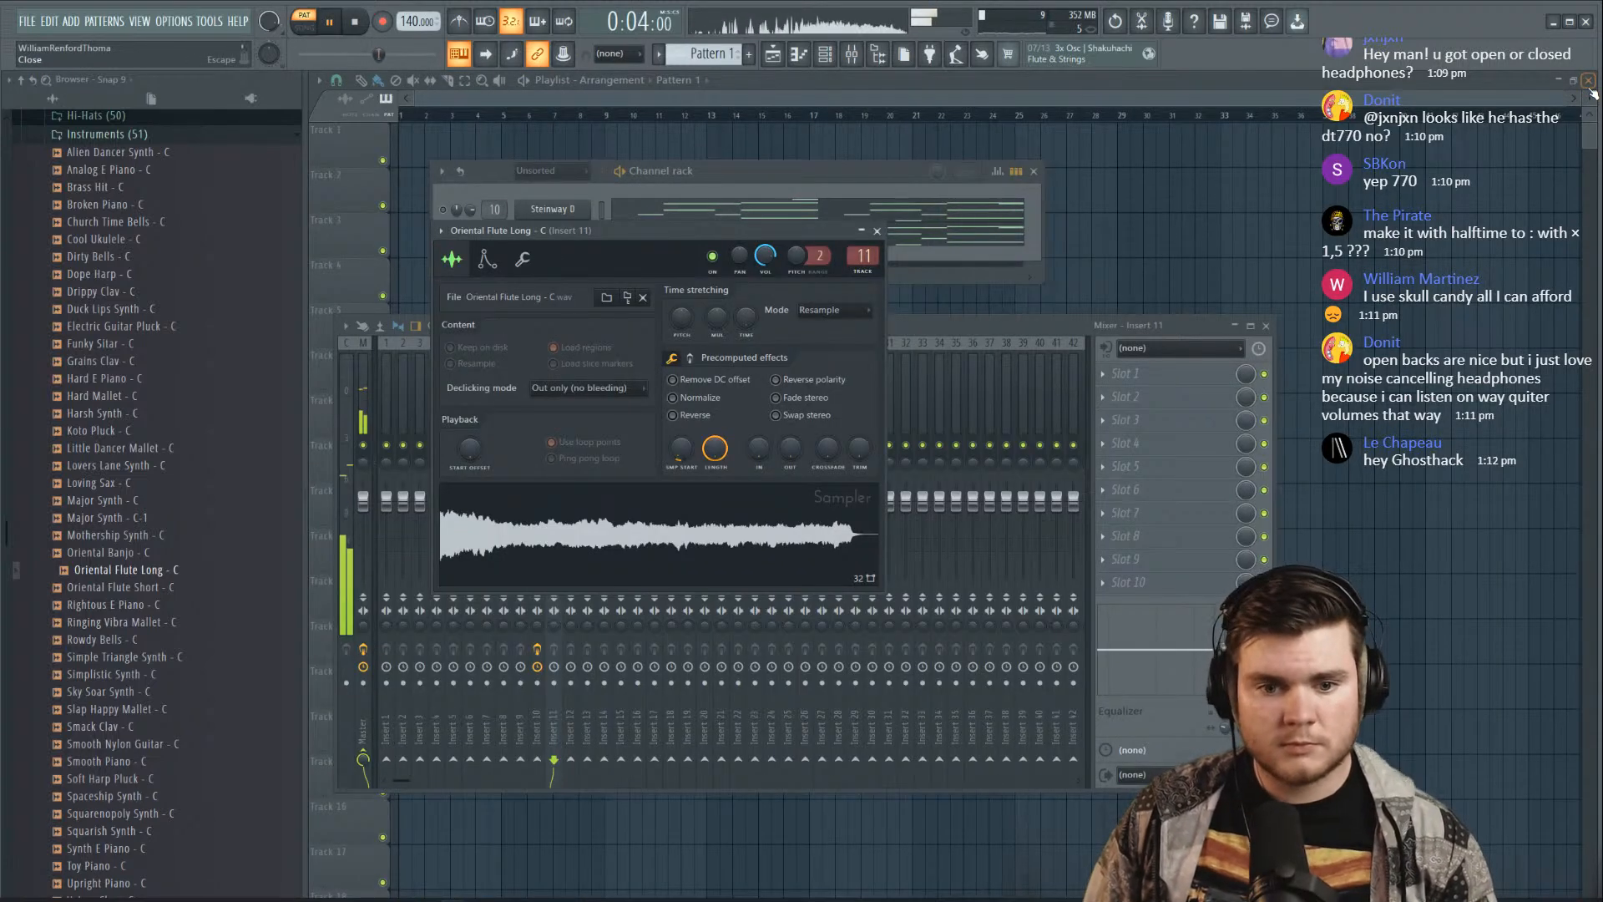
Shorten the F5 note over bar 2's last chord in the flute channel's piano roll so it ends before the closing E5
key("space")
key("F7")
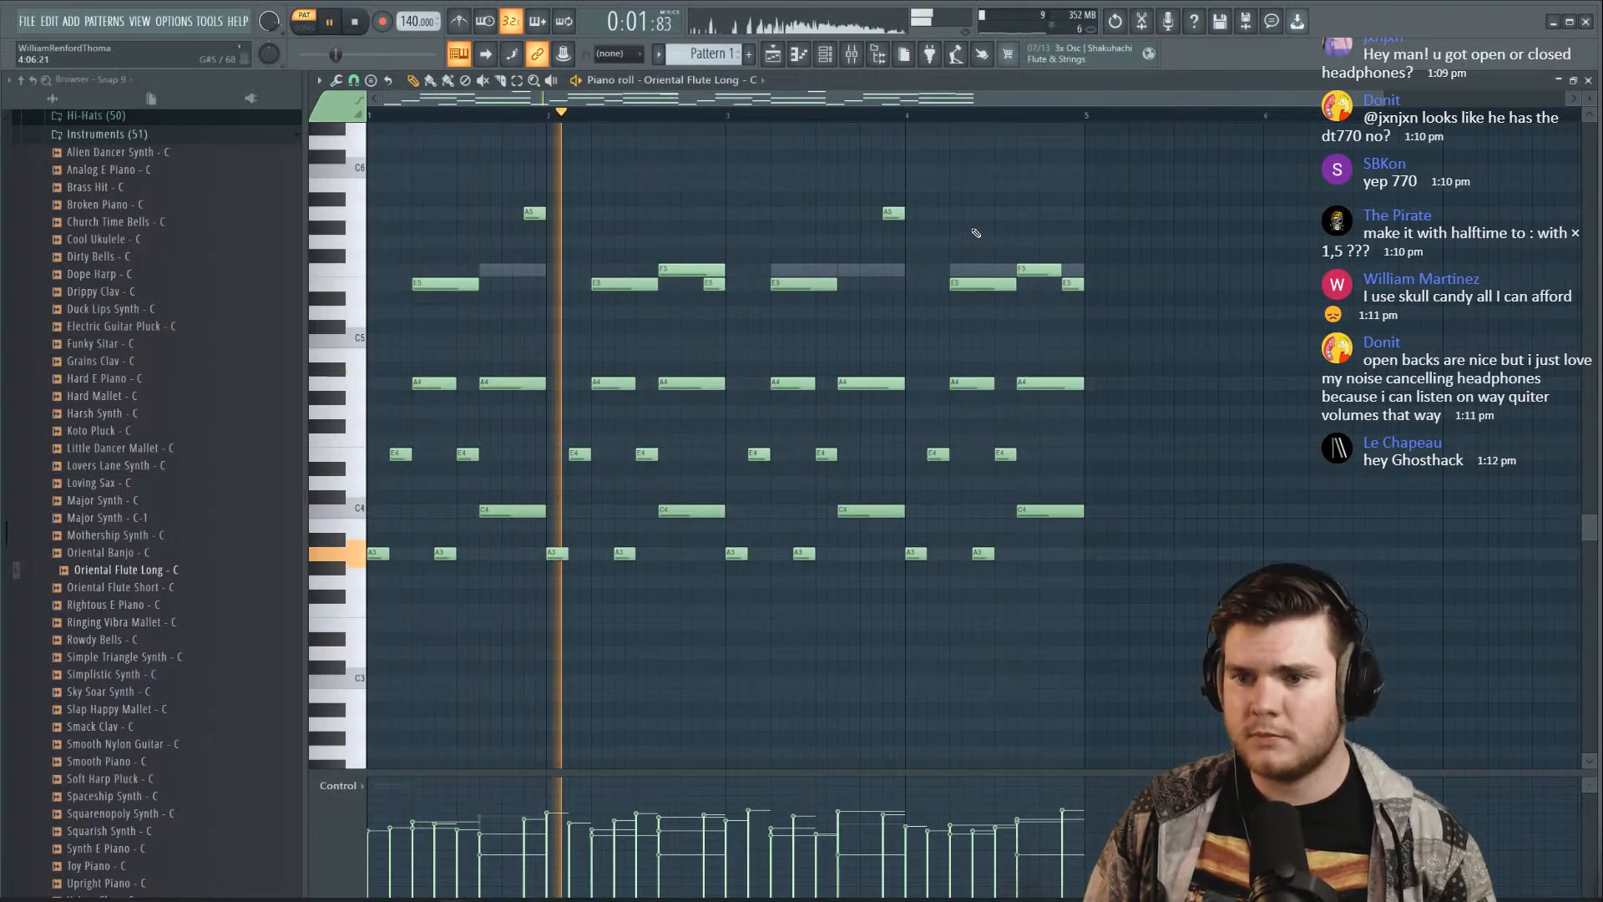
left_click_drag(724, 269, 702, 270)
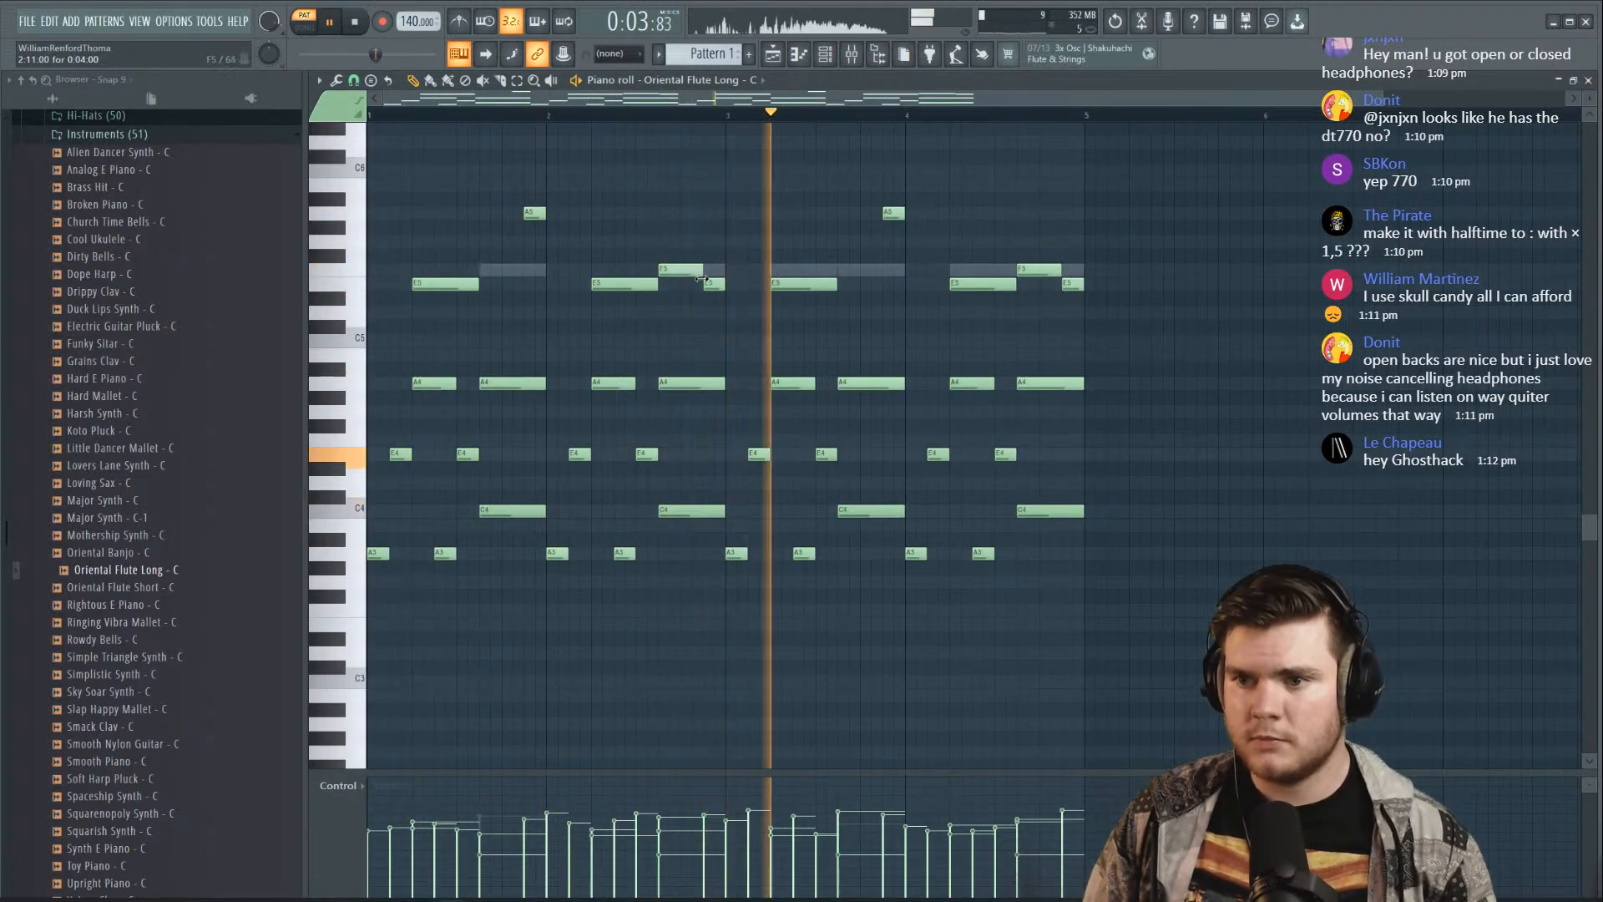
left_click(1588, 81)
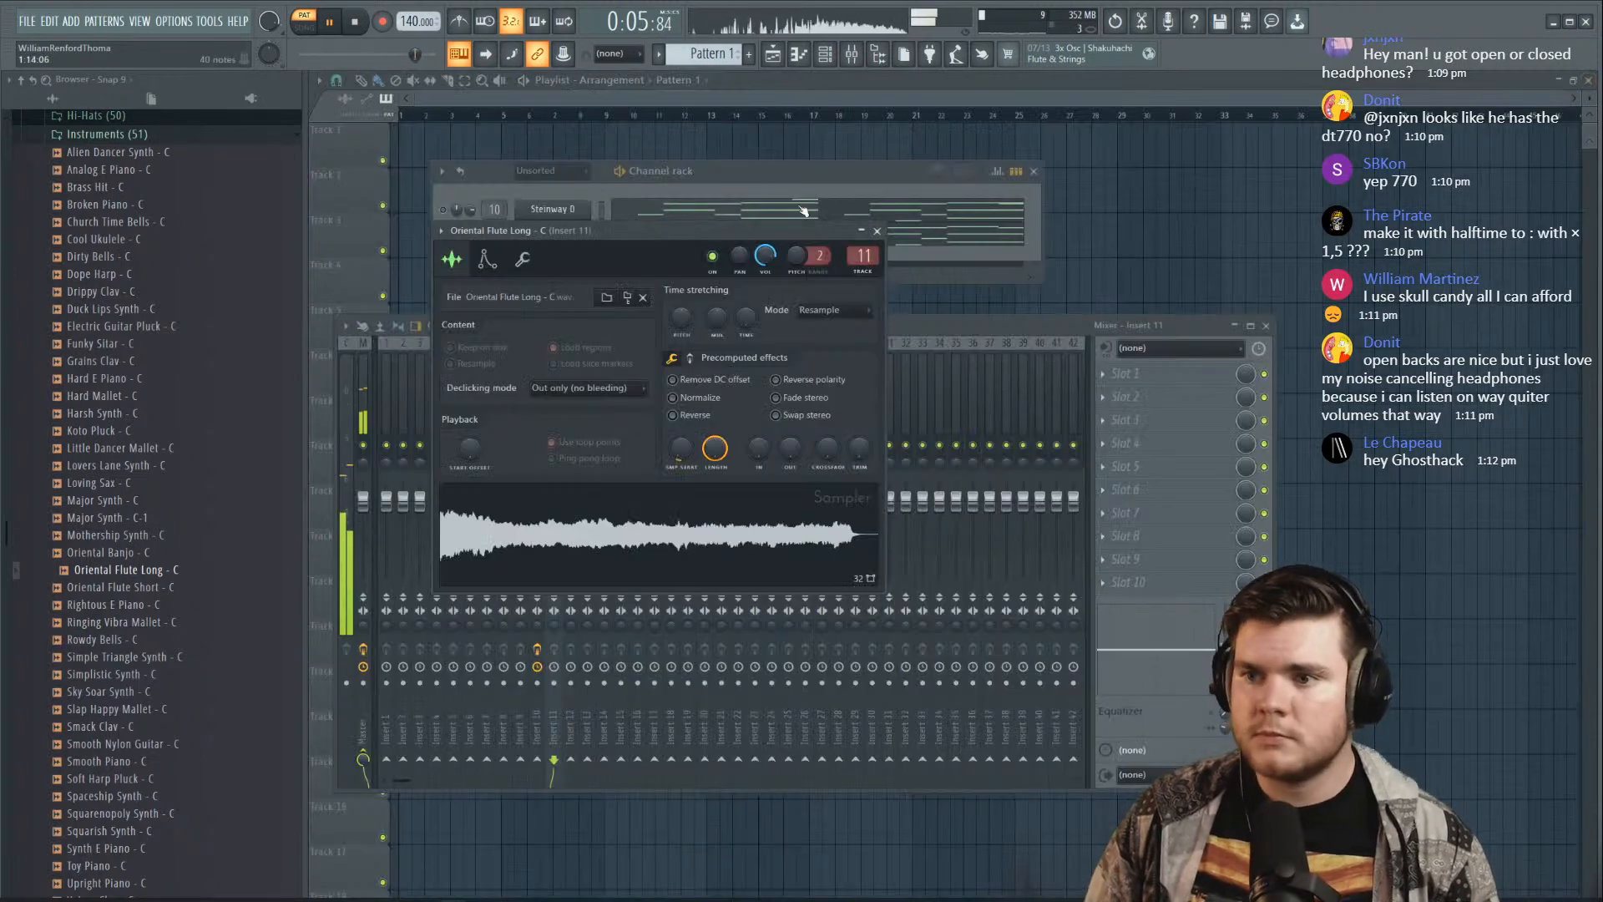
left_click(877, 231)
left_click(575, 236)
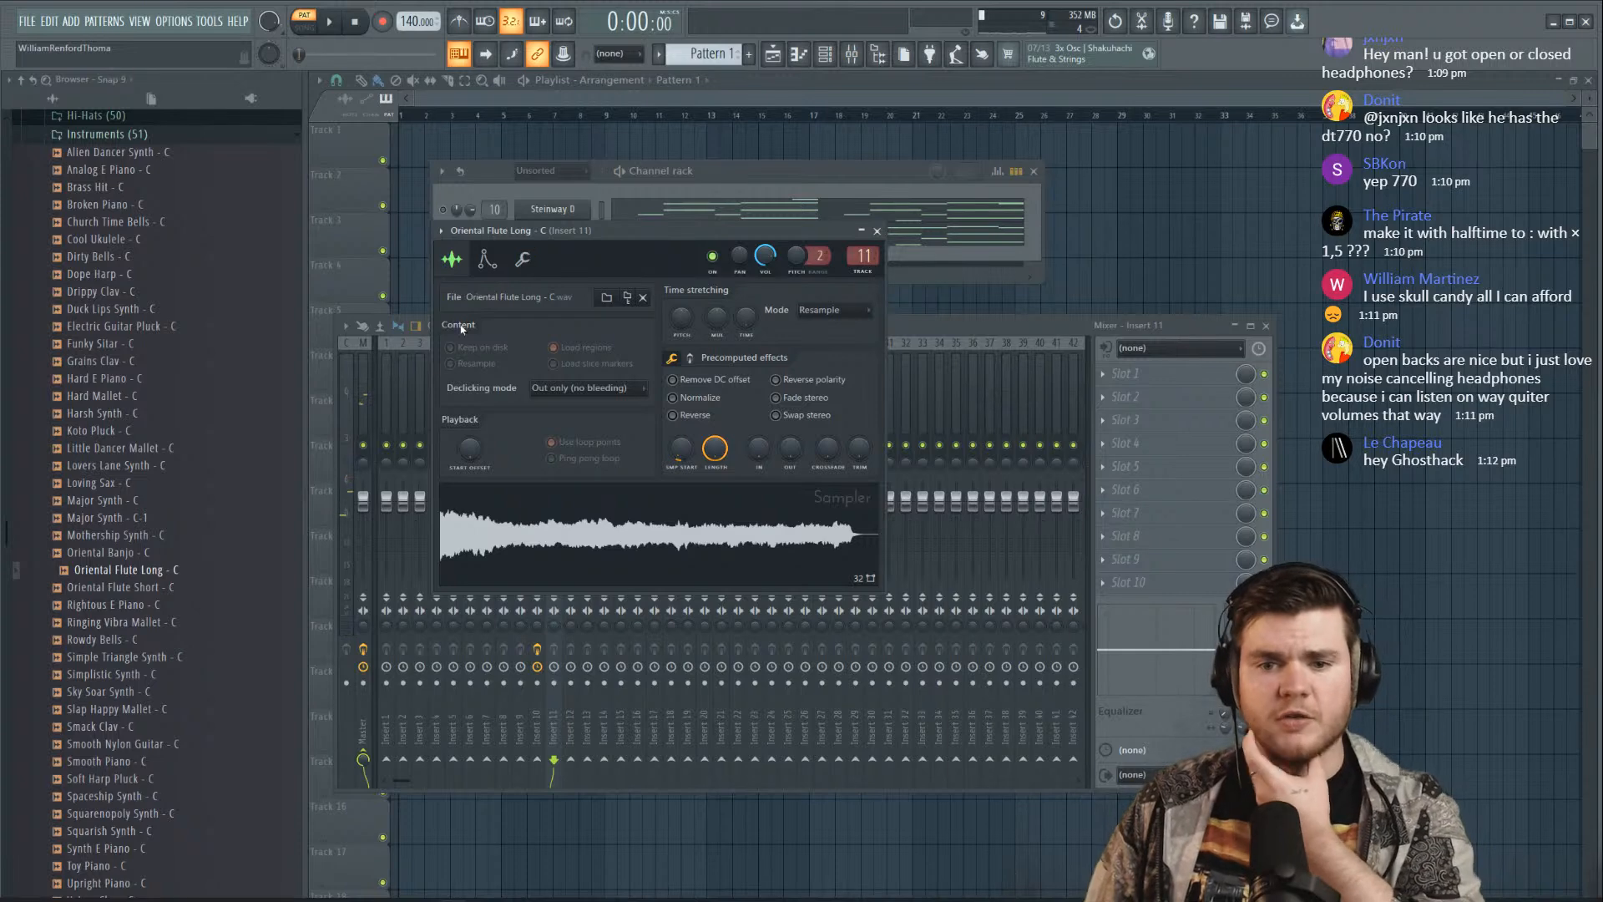
Try Oriental Banjo - C in the Sampler channel with its sample start offset at 0% while the pattern plays
left_click(146, 552)
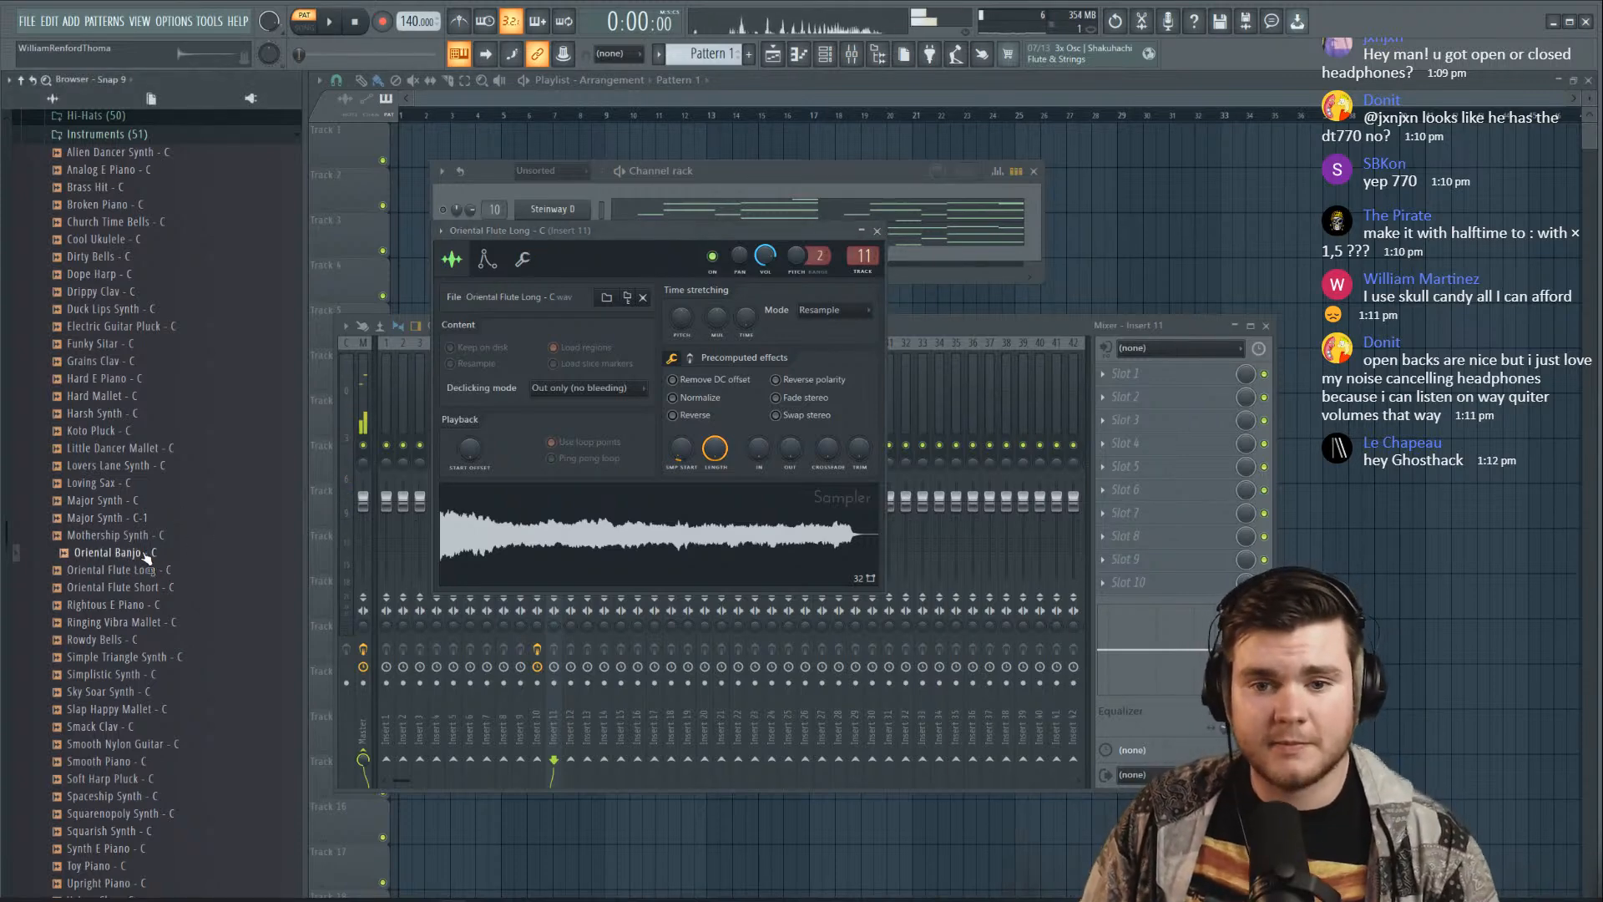
left_click_drag(259, 548, 528, 541)
key("space")
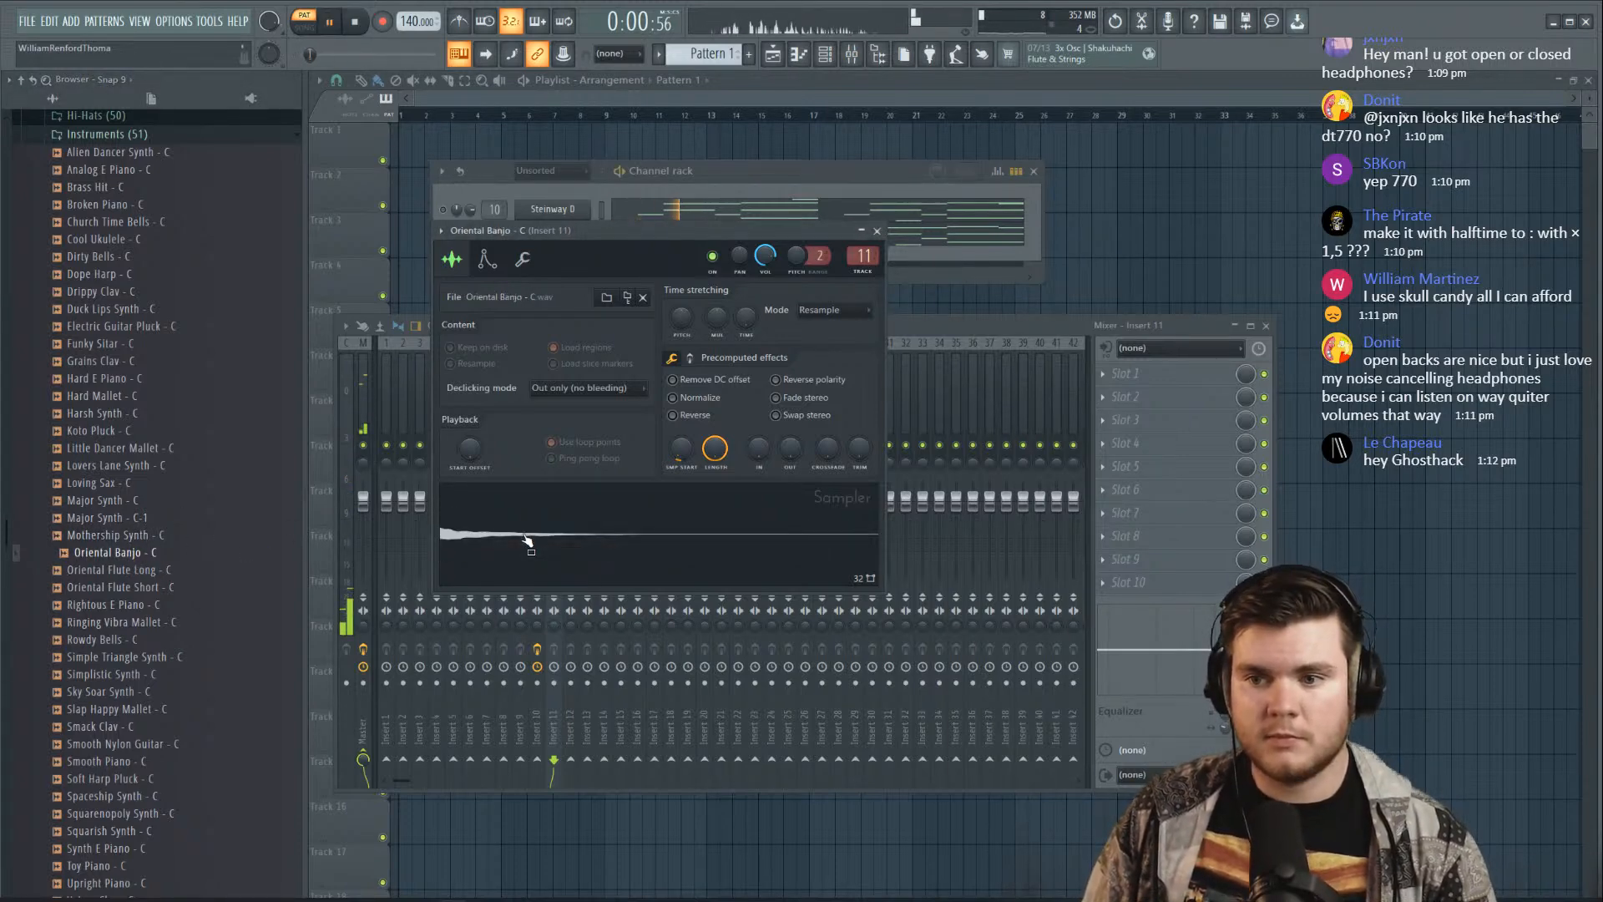
left_click_drag(697, 446, 673, 451)
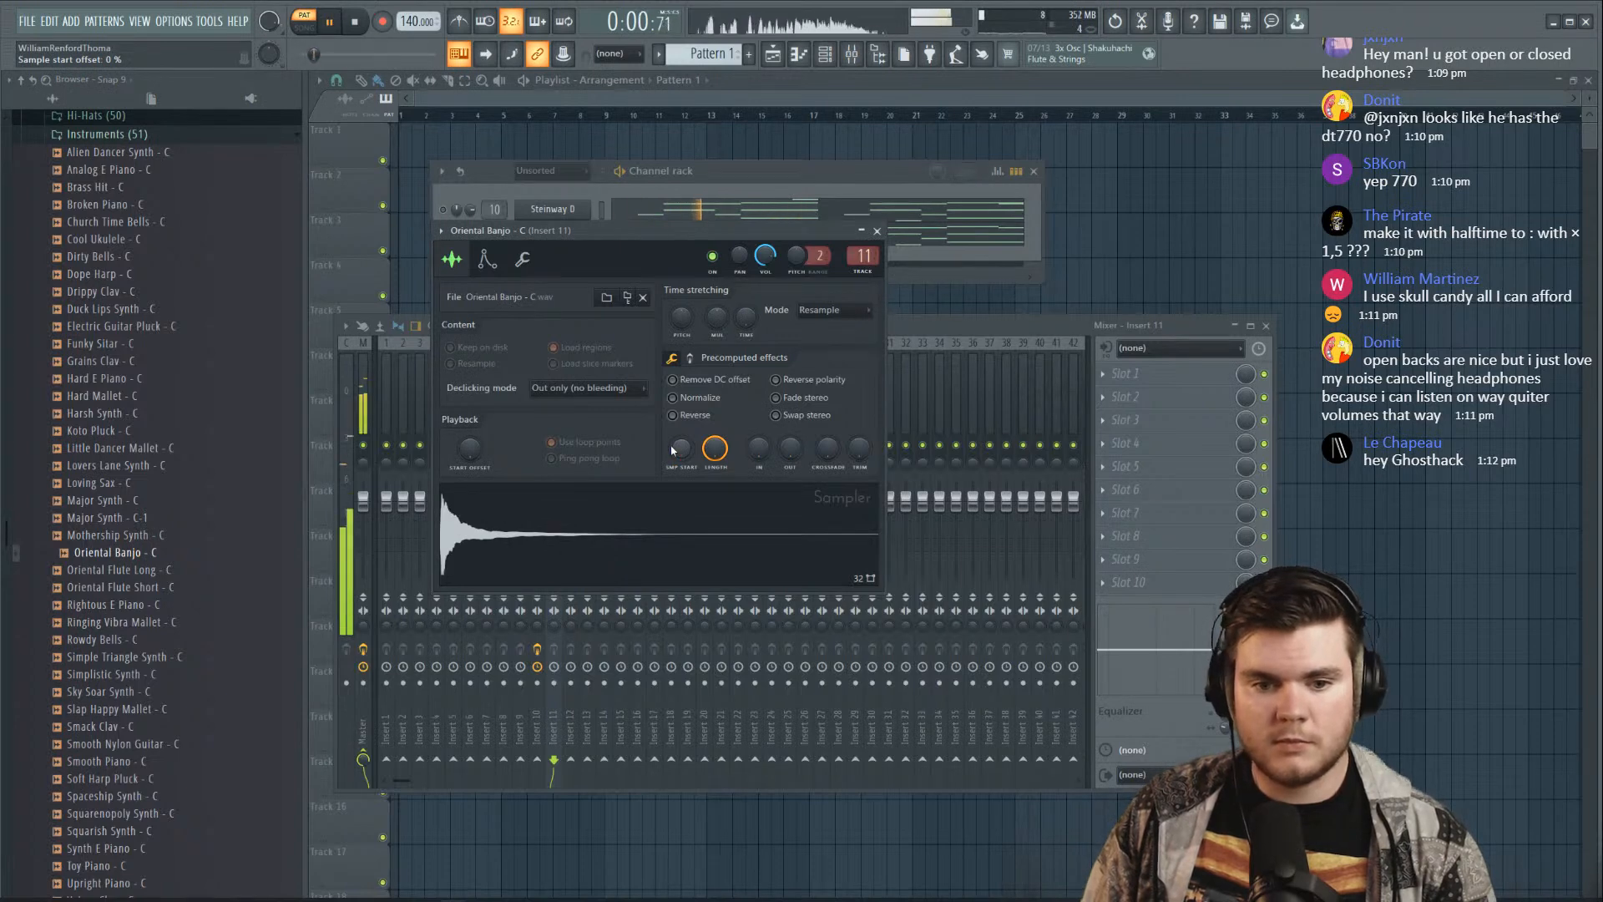
key("space")
Try Mothership Synth - C in the Sampler channel with a 4% sample start offset during playback
left_click(173, 539)
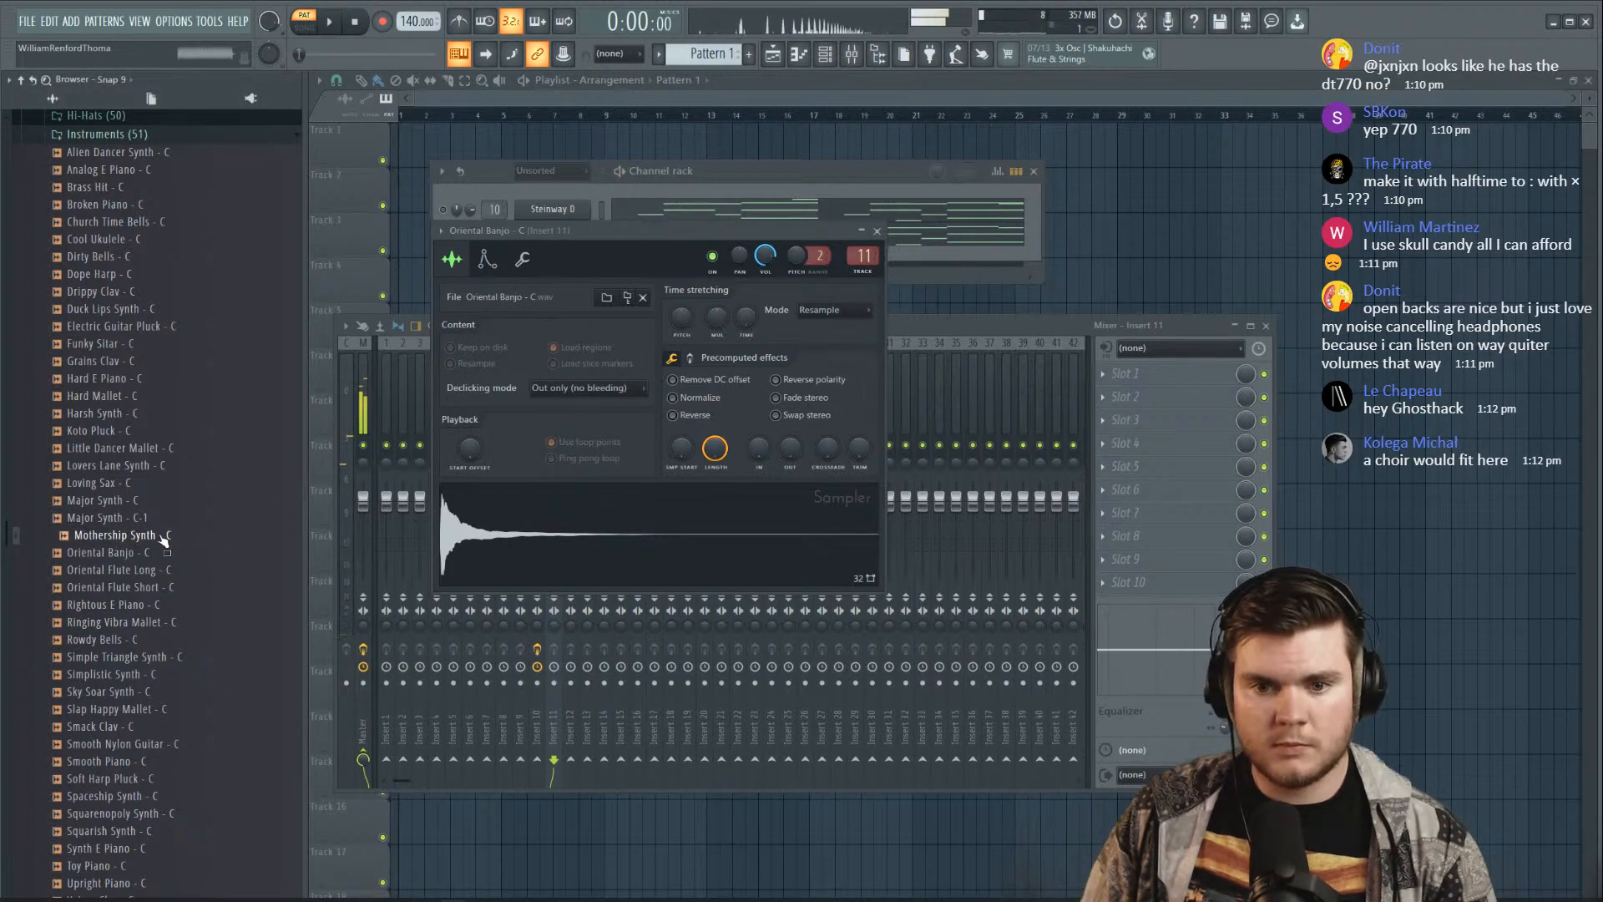
left_click_drag(155, 534, 602, 543)
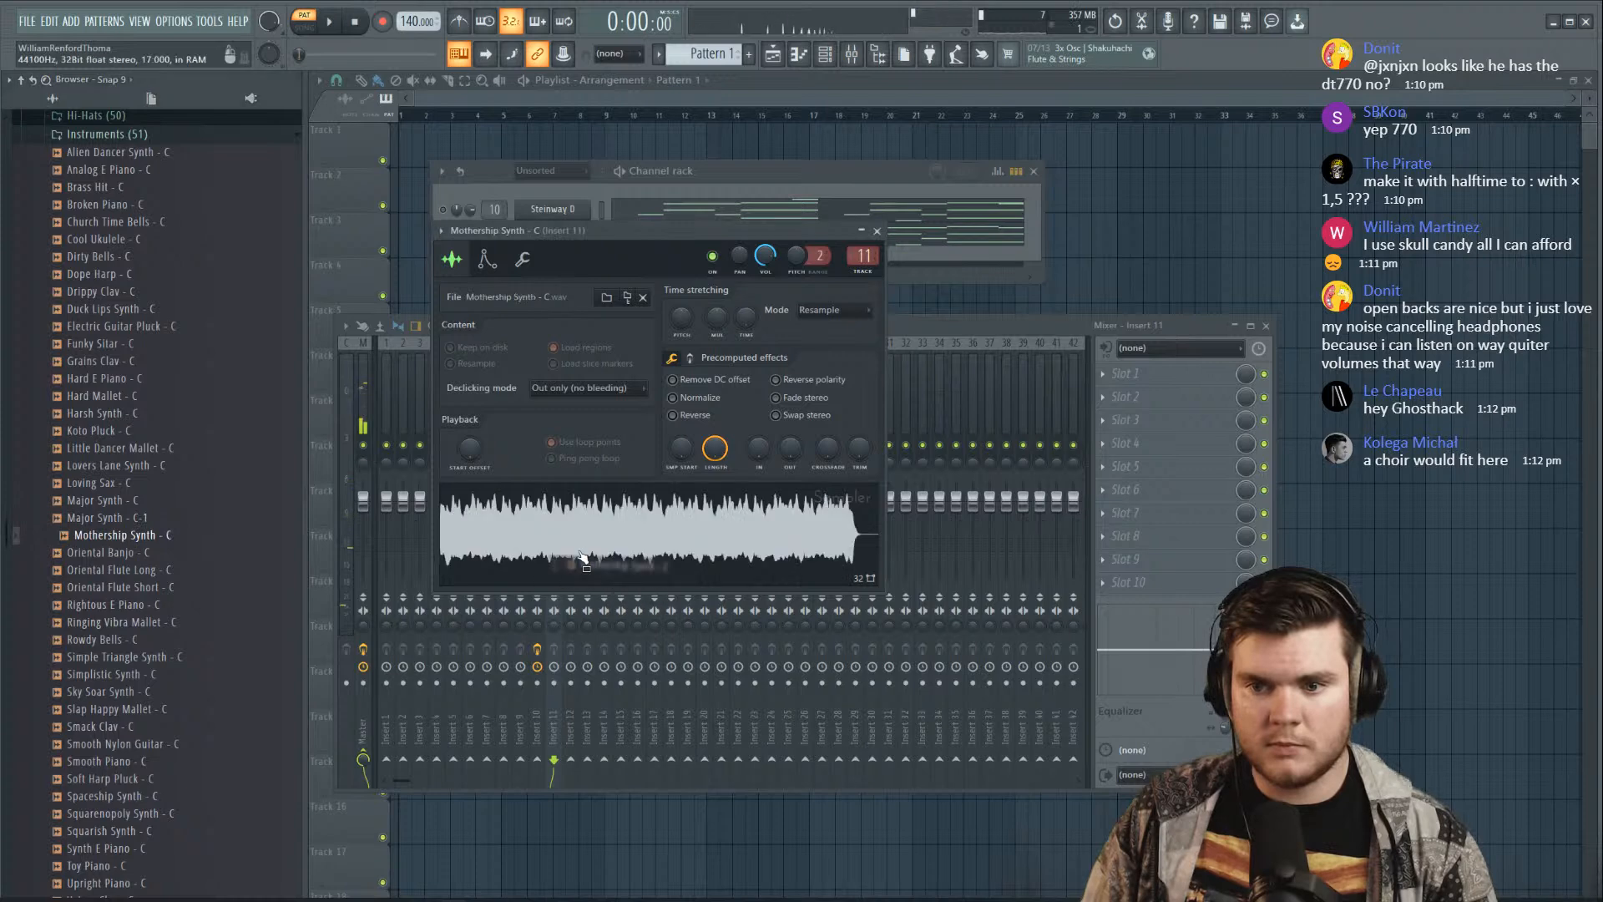
key("space")
left_click_drag(690, 452, 690, 456)
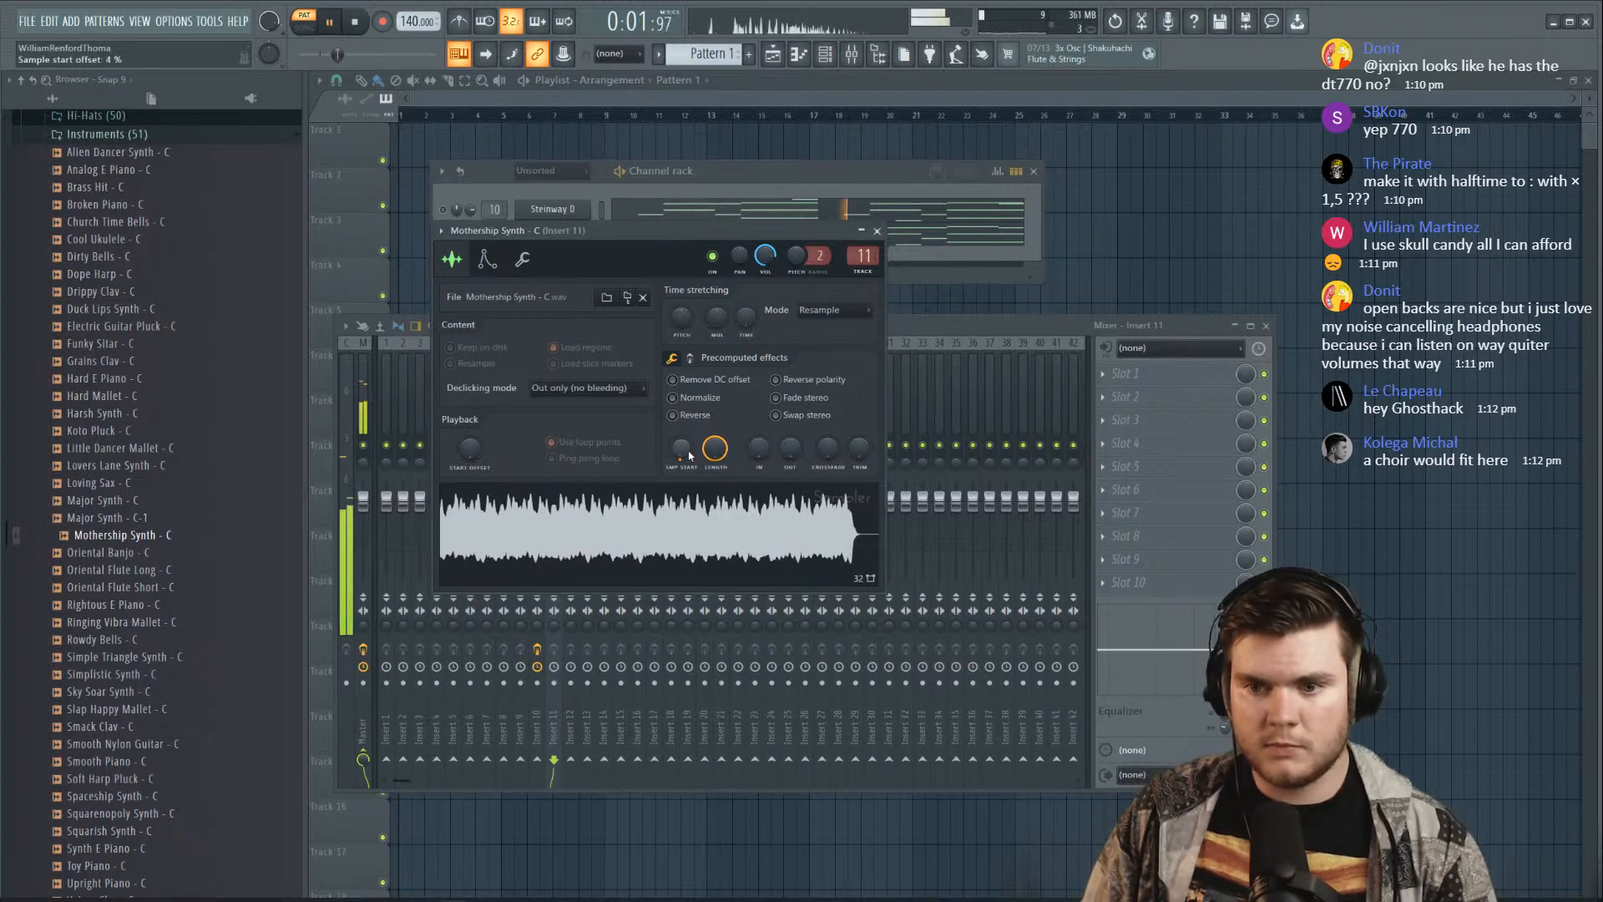
Set the Sampler channel's volume envelope release time to 35% and return to the sample settings
left_click(491, 258)
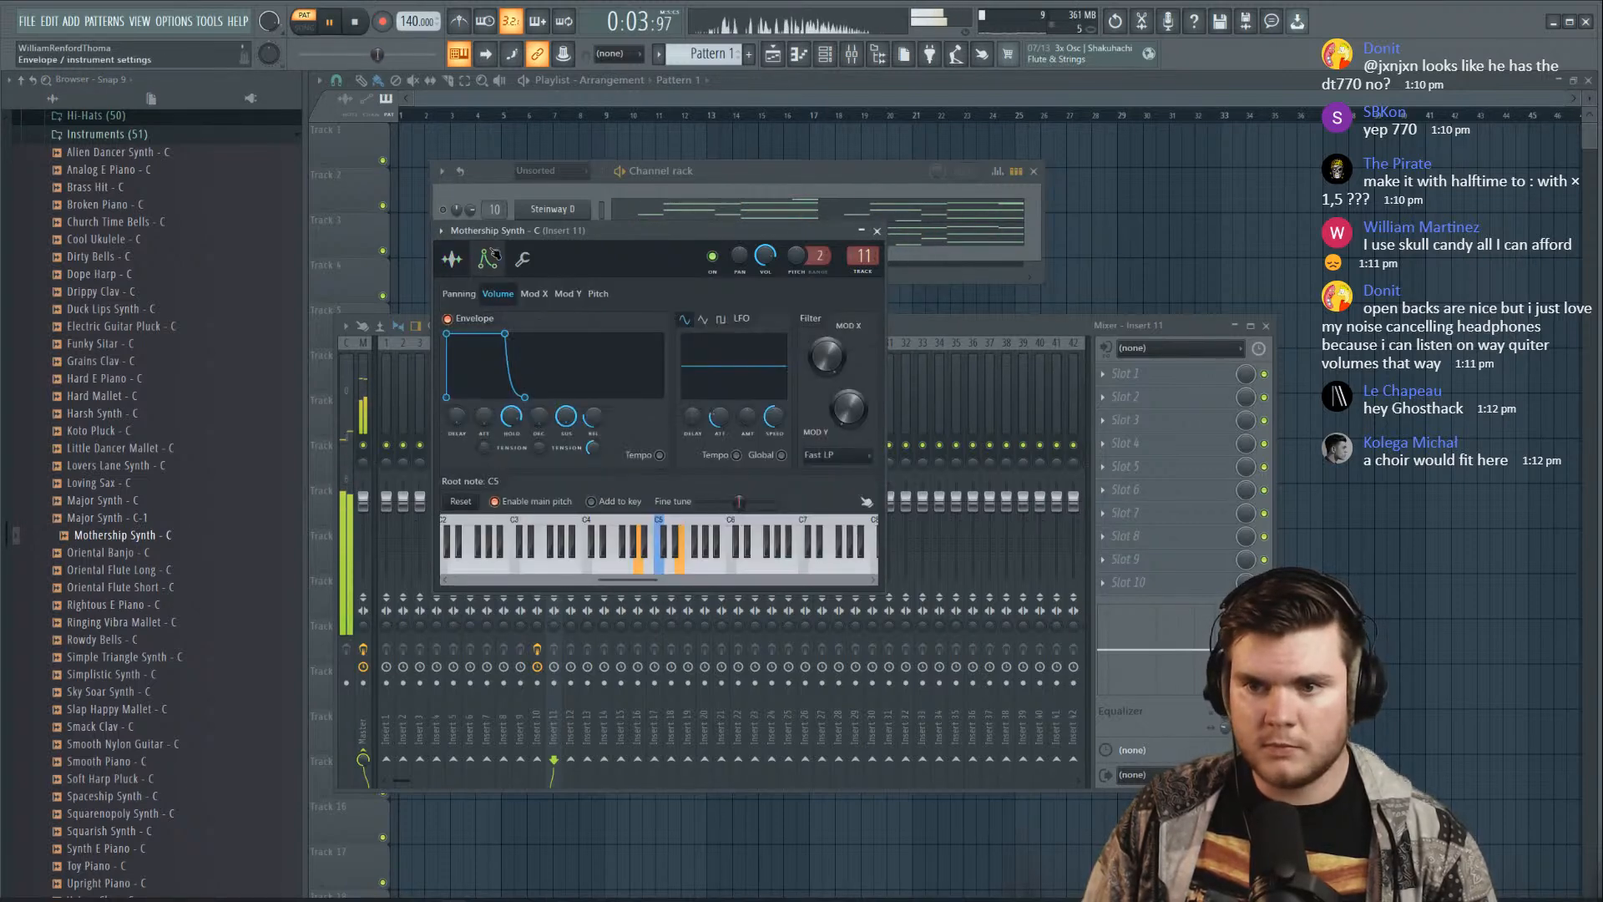
scroll(598, 417, "up", 2)
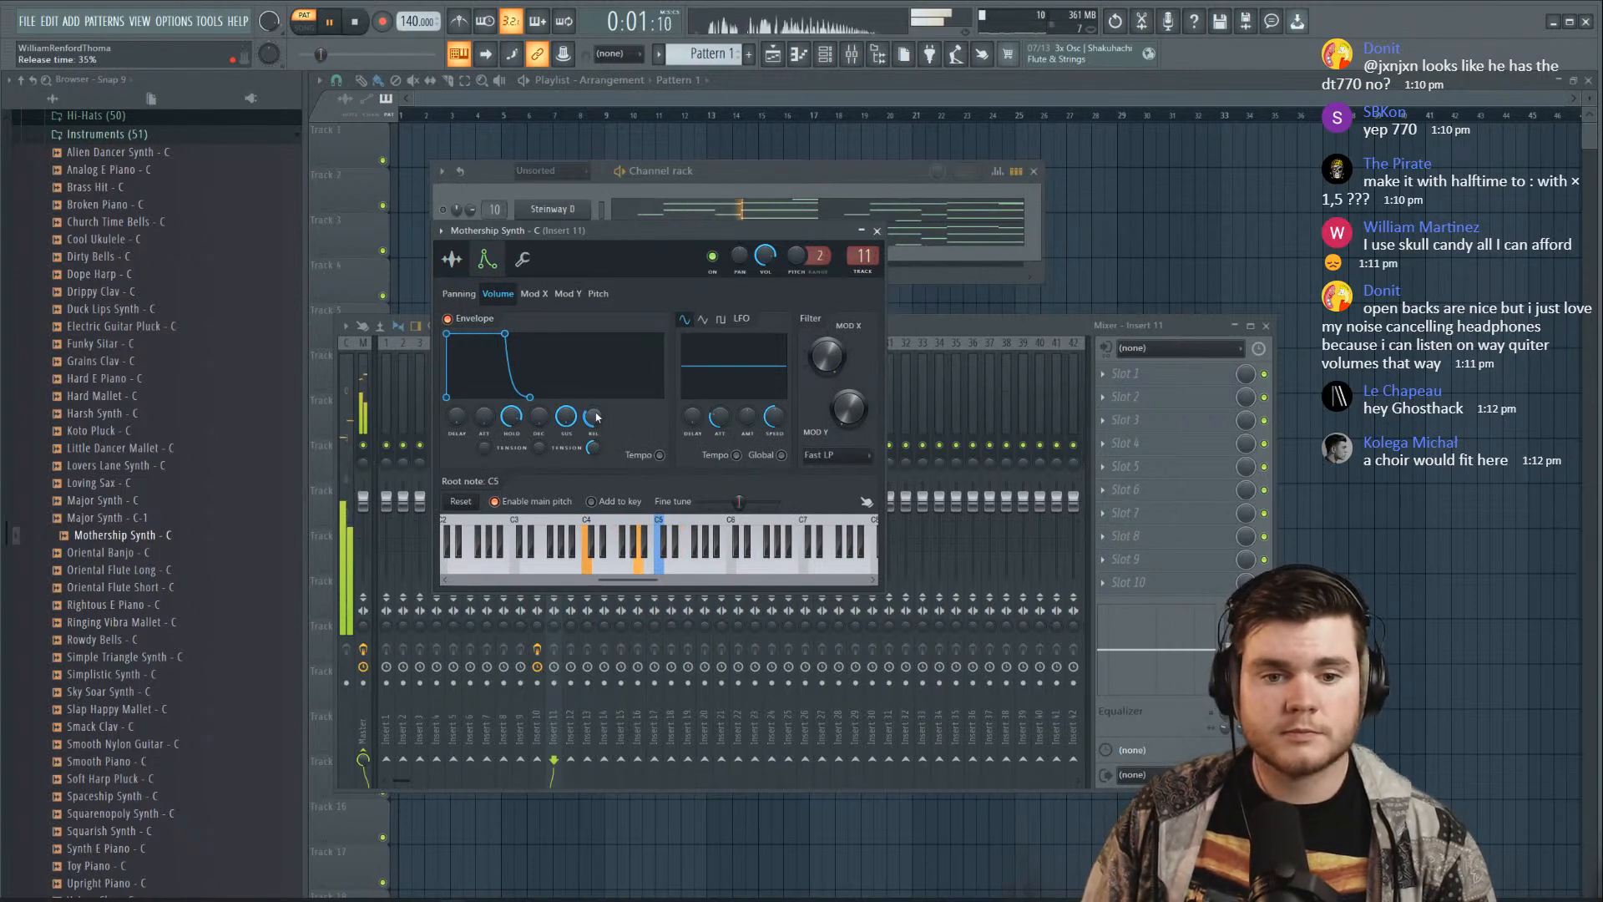
left_click(454, 258)
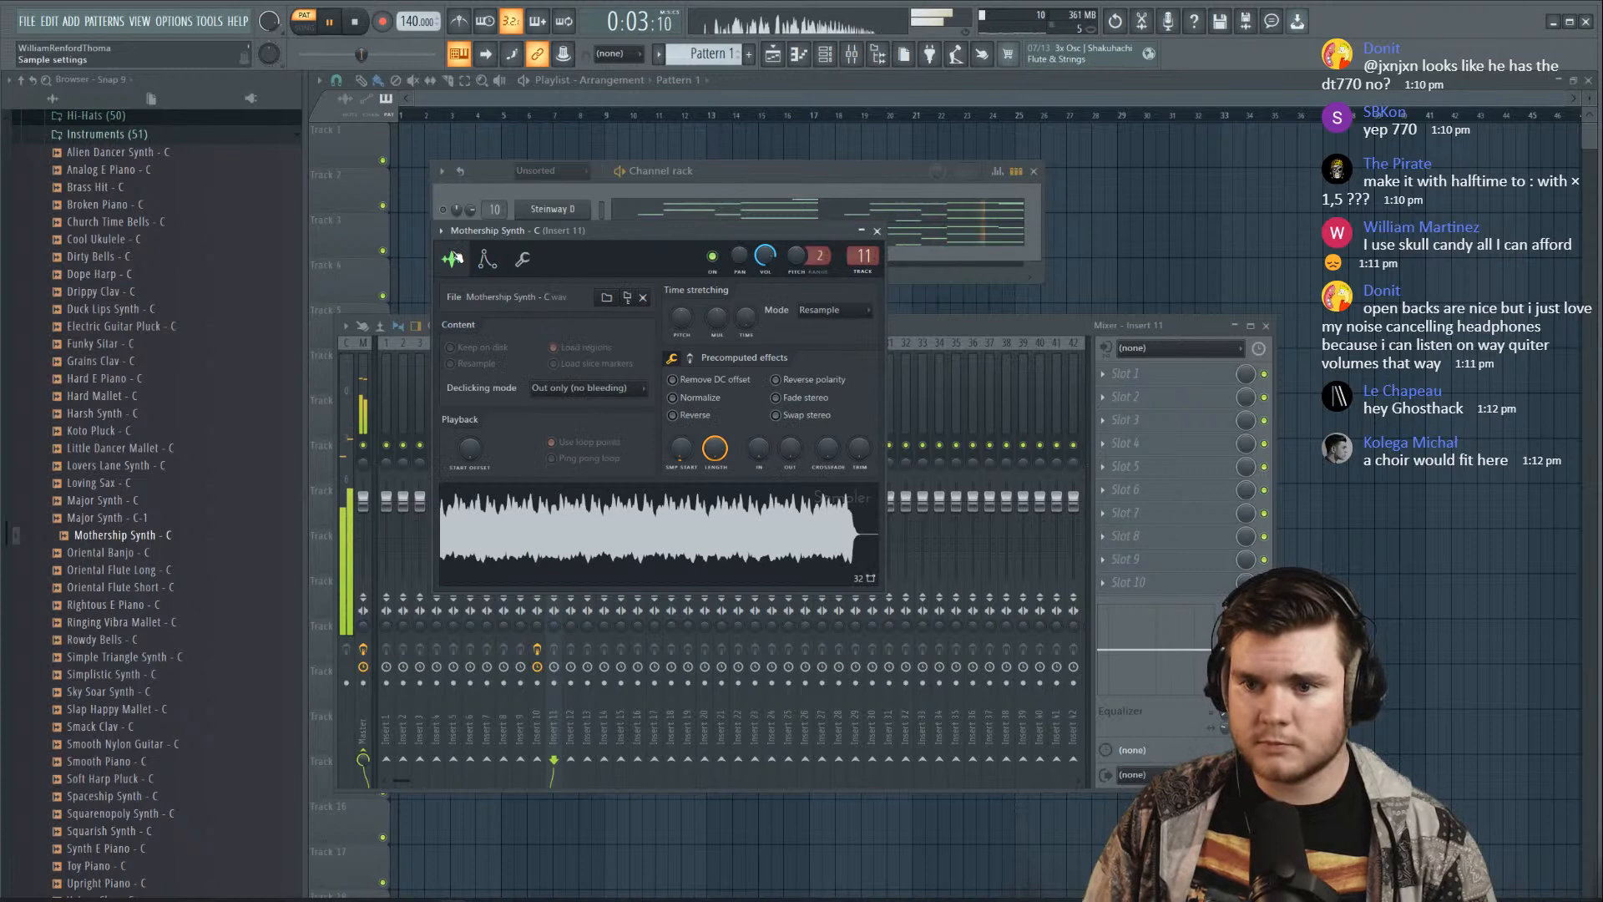
Try Koto Pluck - C in the Sampler channel, adjusting its sample start offset while listening
left_click(142, 518)
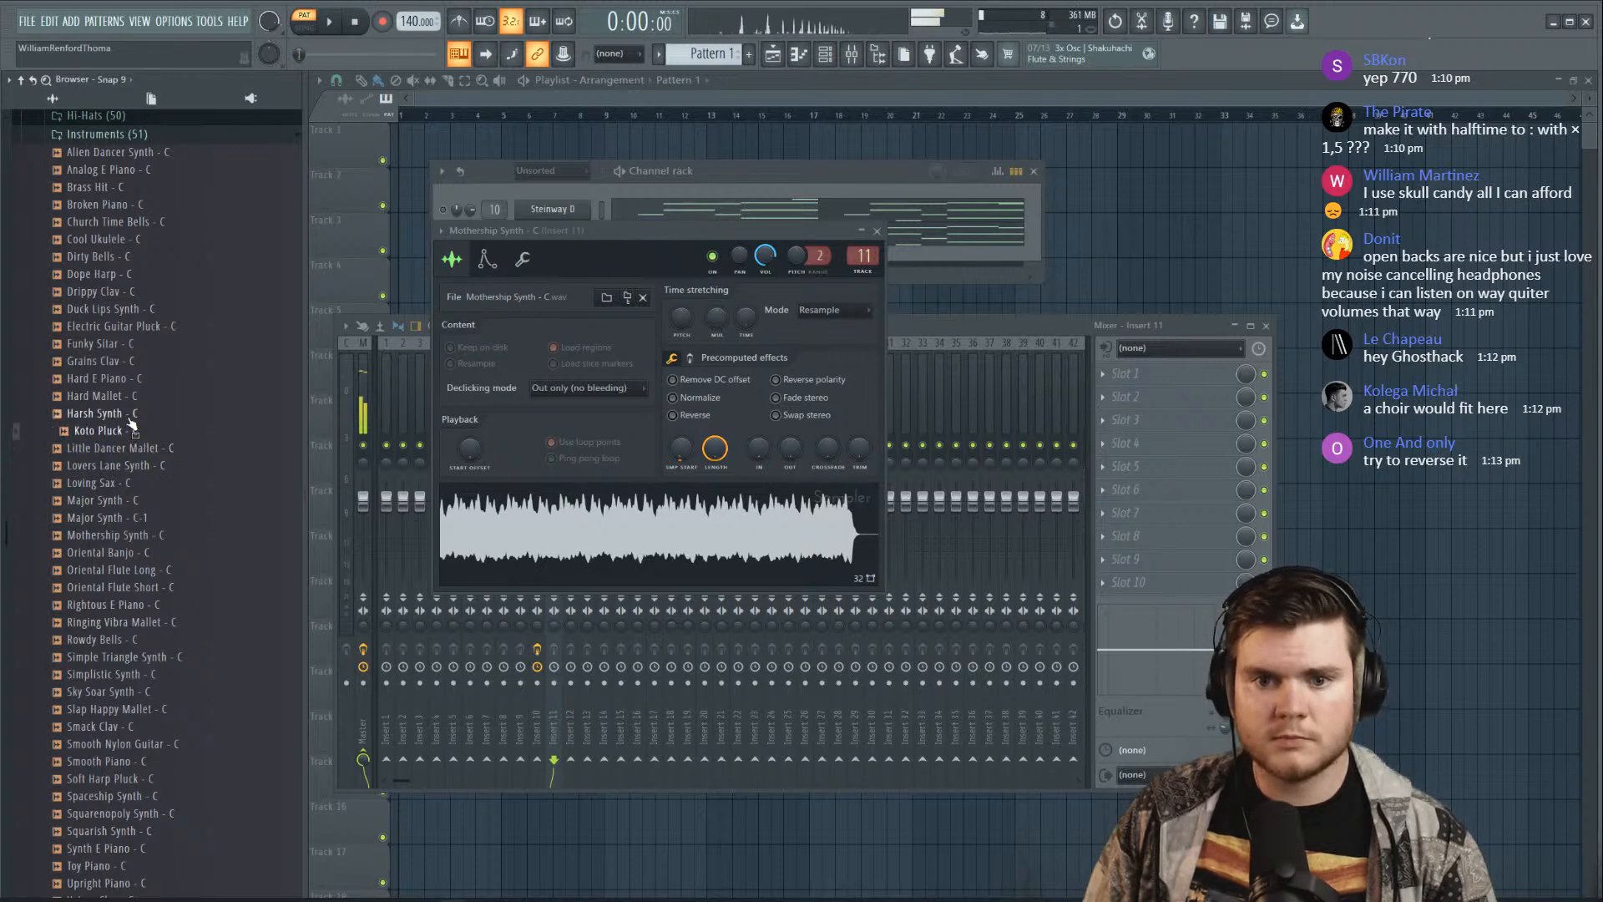
left_click_drag(127, 431, 536, 557)
key("space")
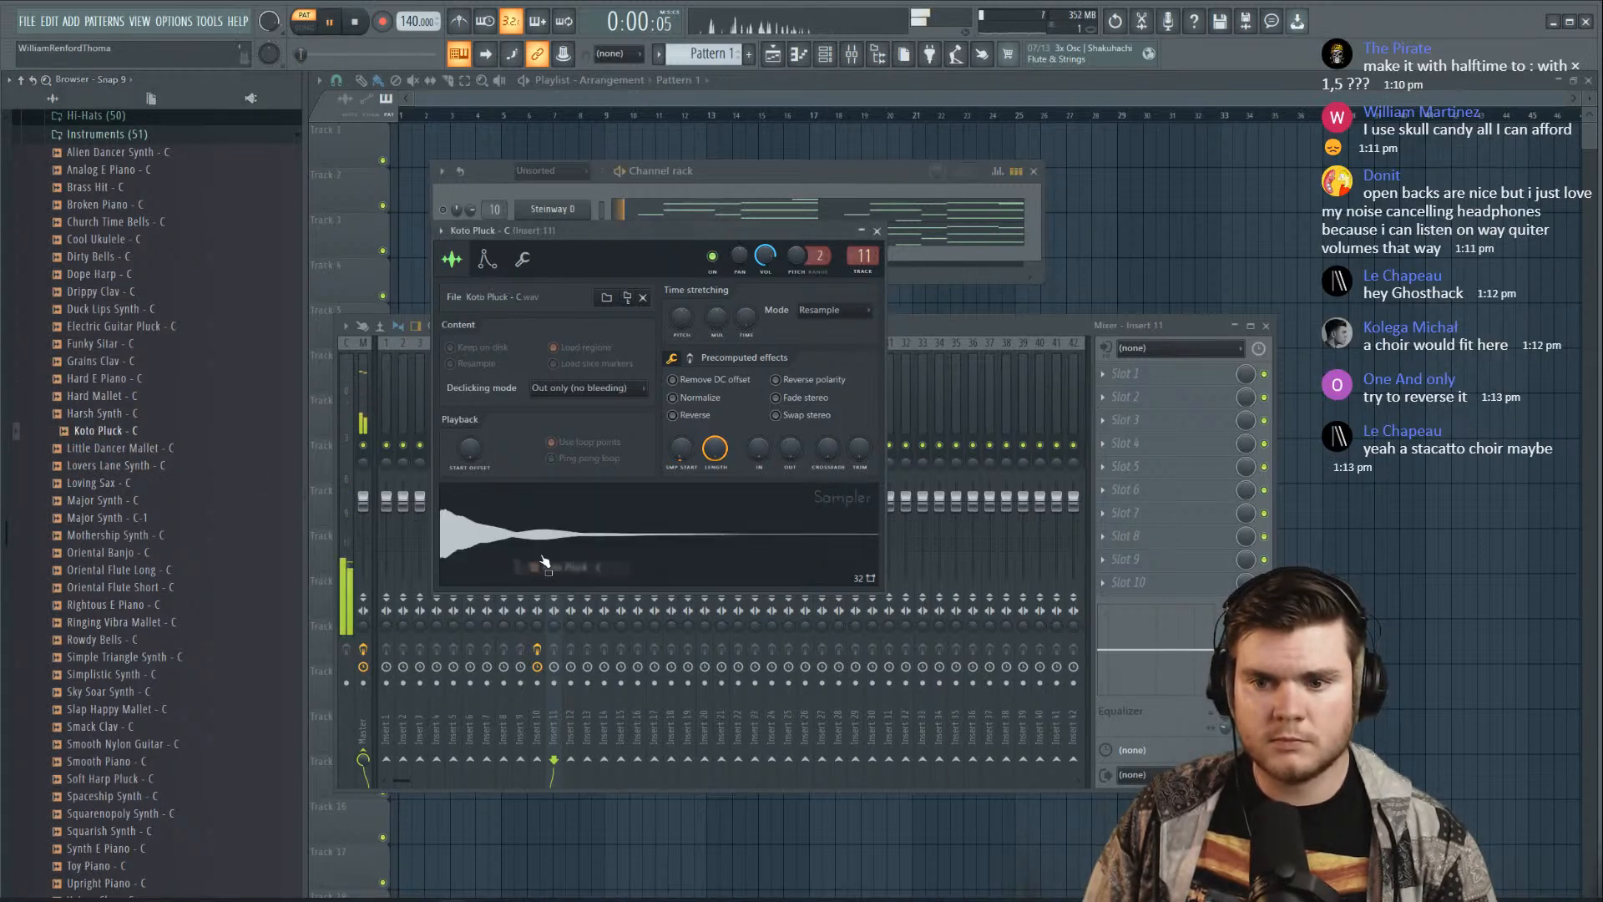
left_click_drag(676, 441, 676, 451)
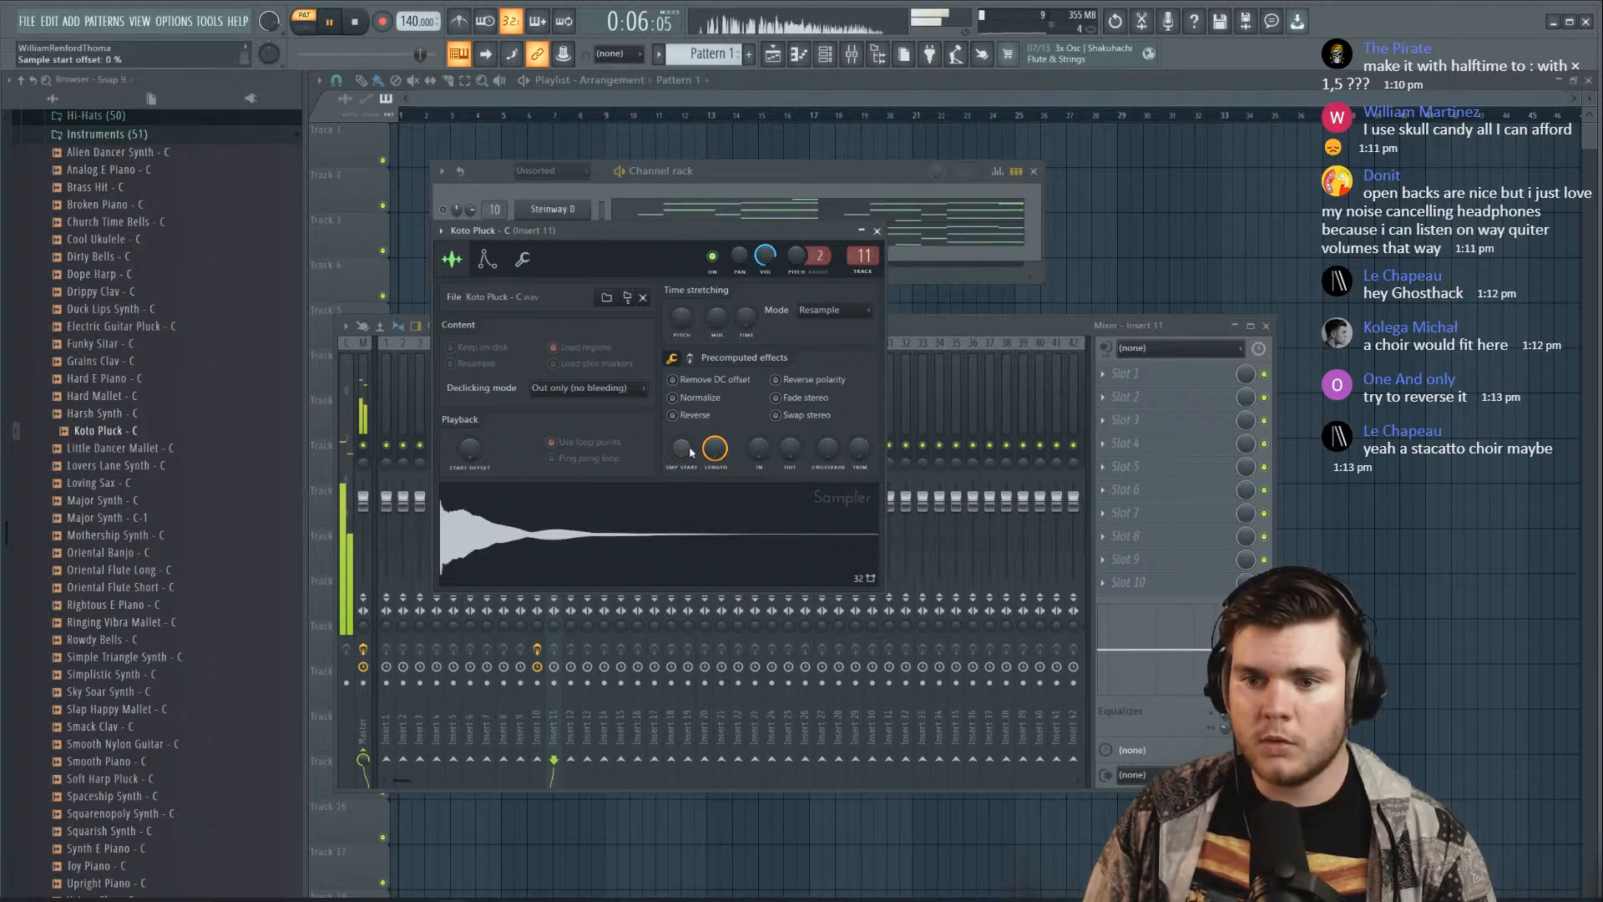
scroll(692, 451, "up", 2)
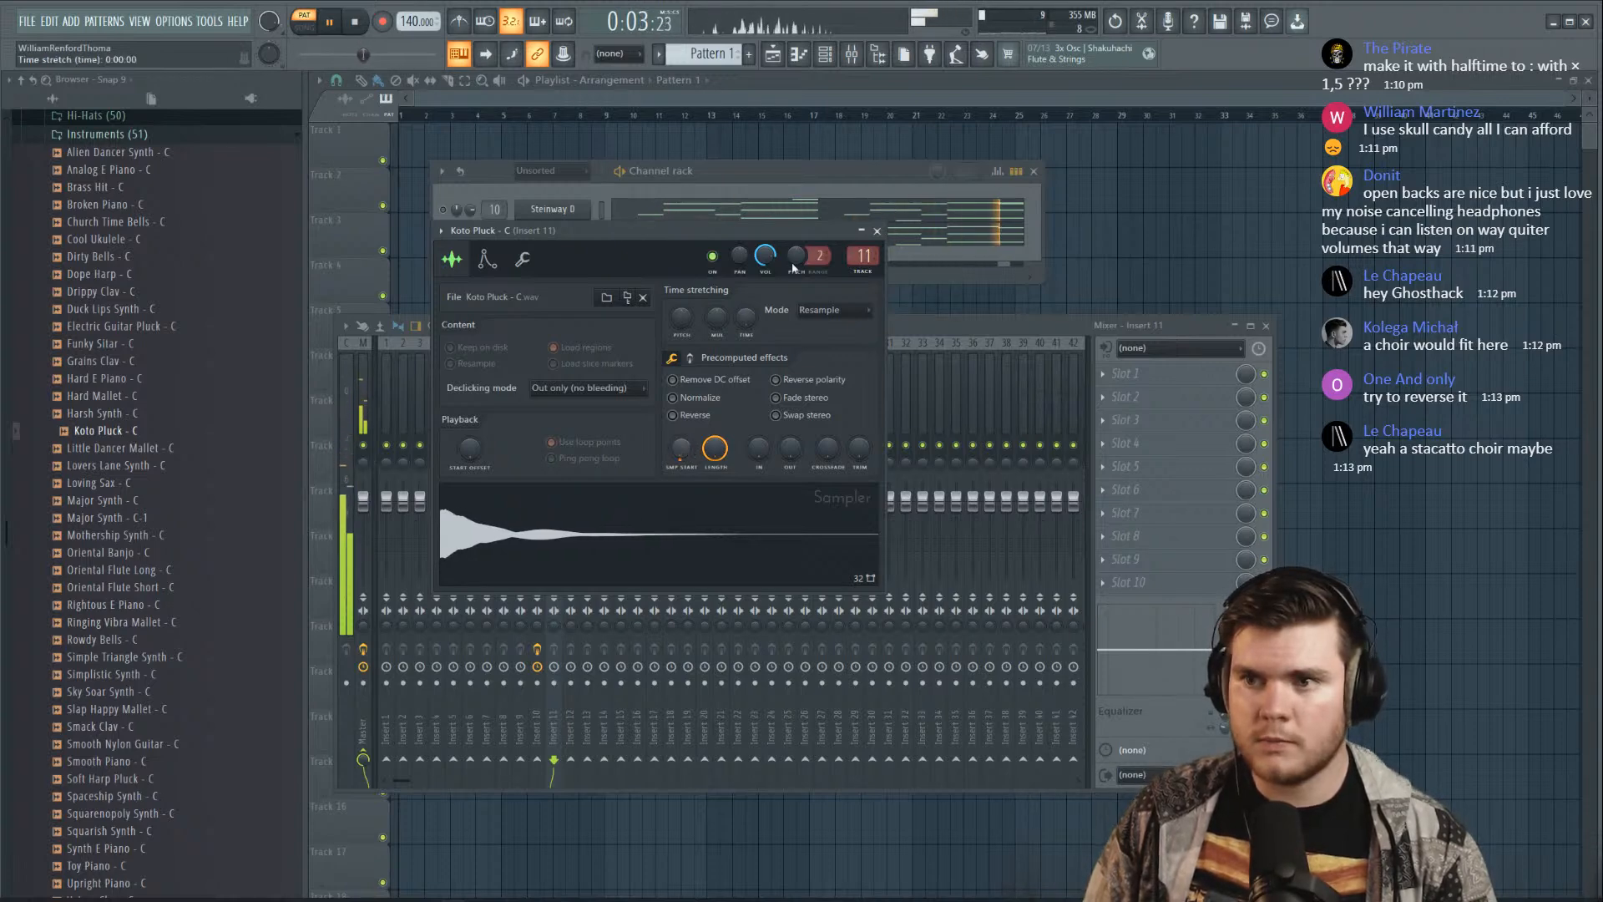
left_click(878, 232)
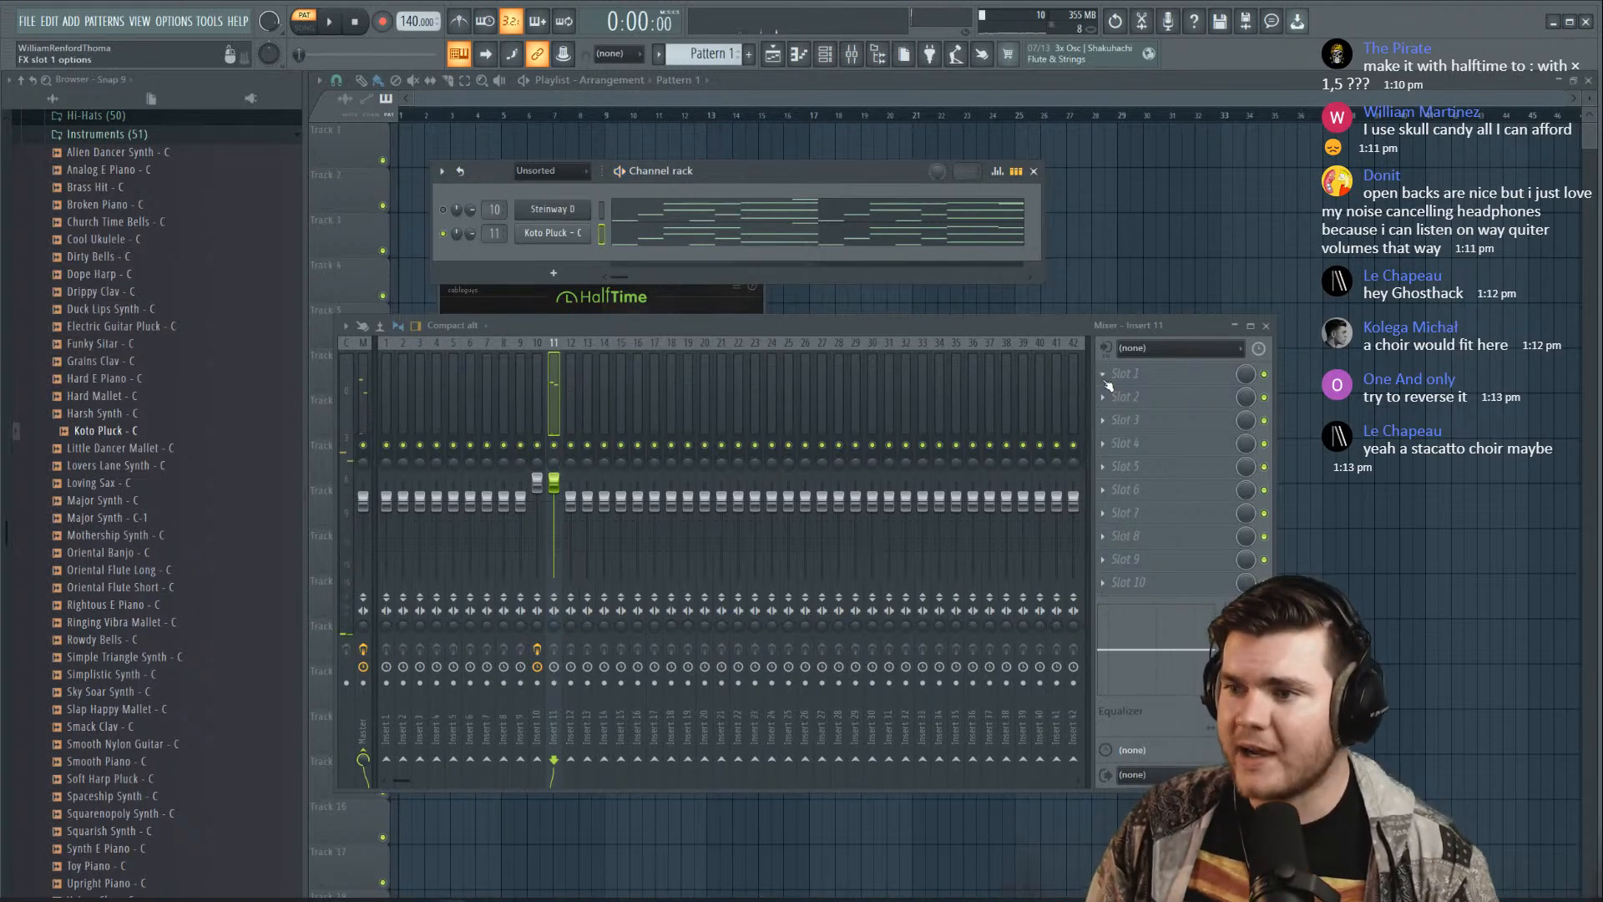
Load Funky Sitar - C into the Sampler channel and set its sample start offset to 1% during playback
left_click(551, 233)
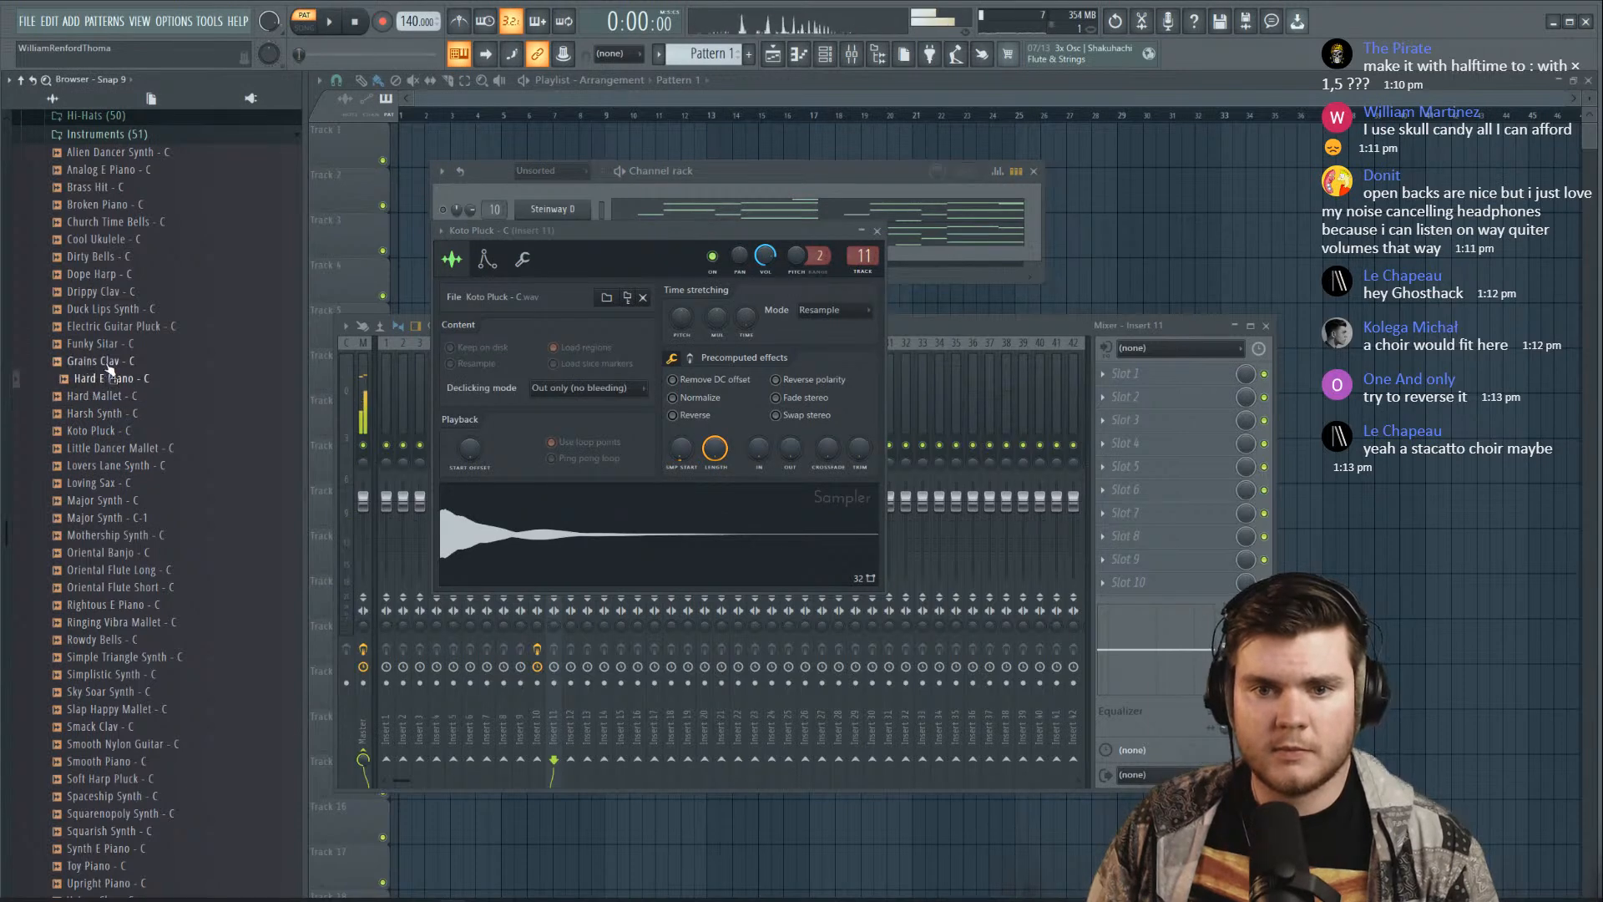
left_click_drag(114, 345, 653, 467)
key("space")
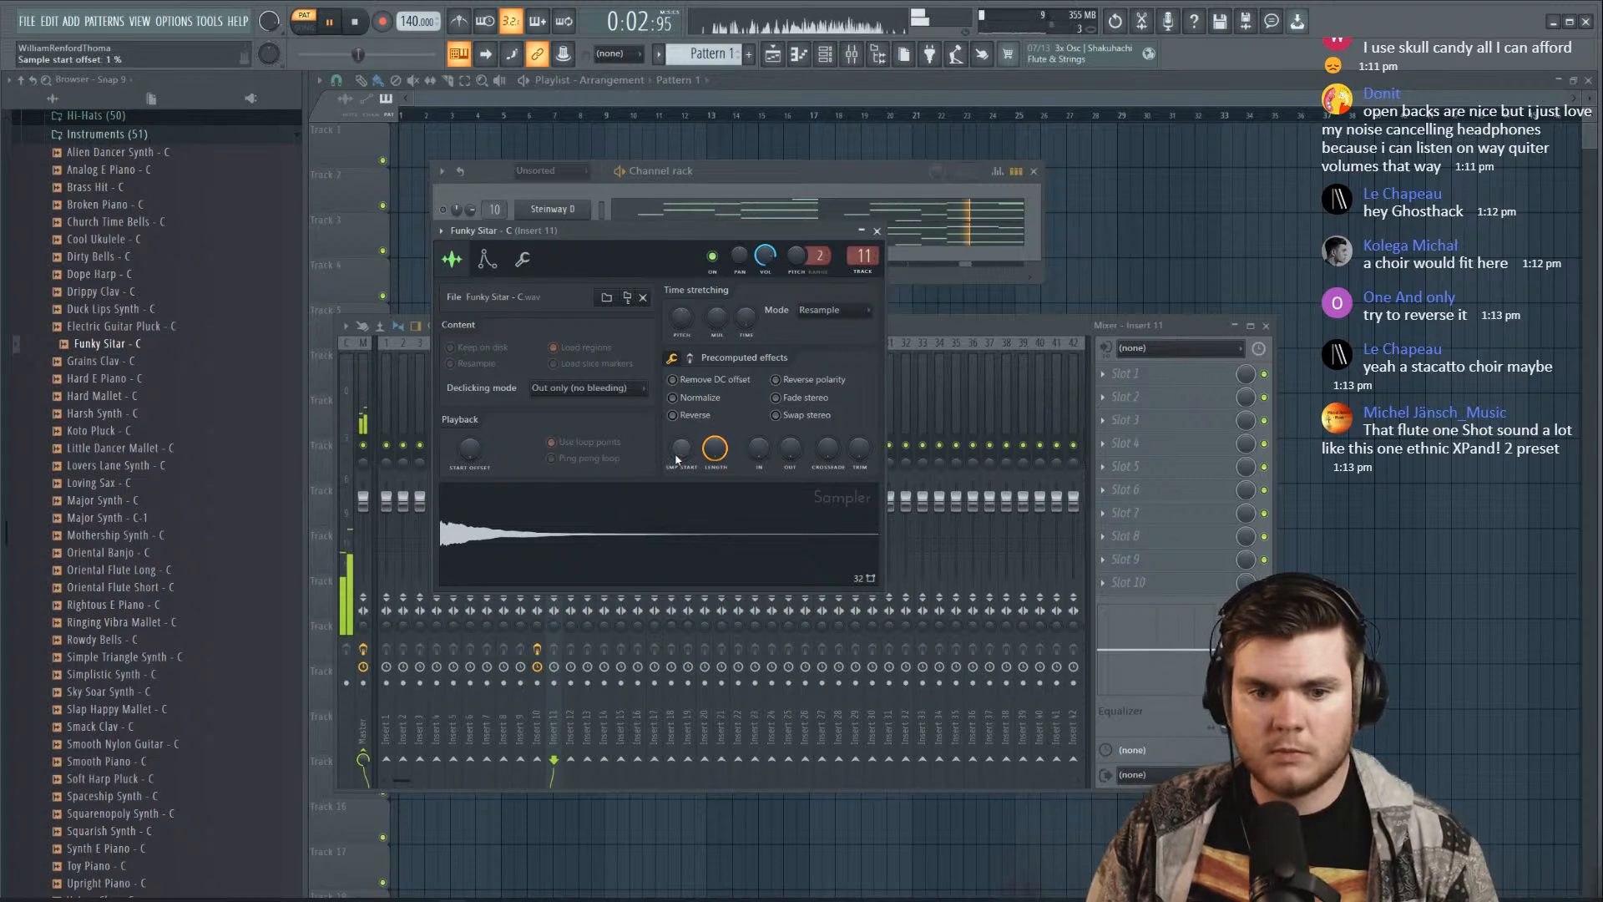
scroll(677, 455, "up", 1)
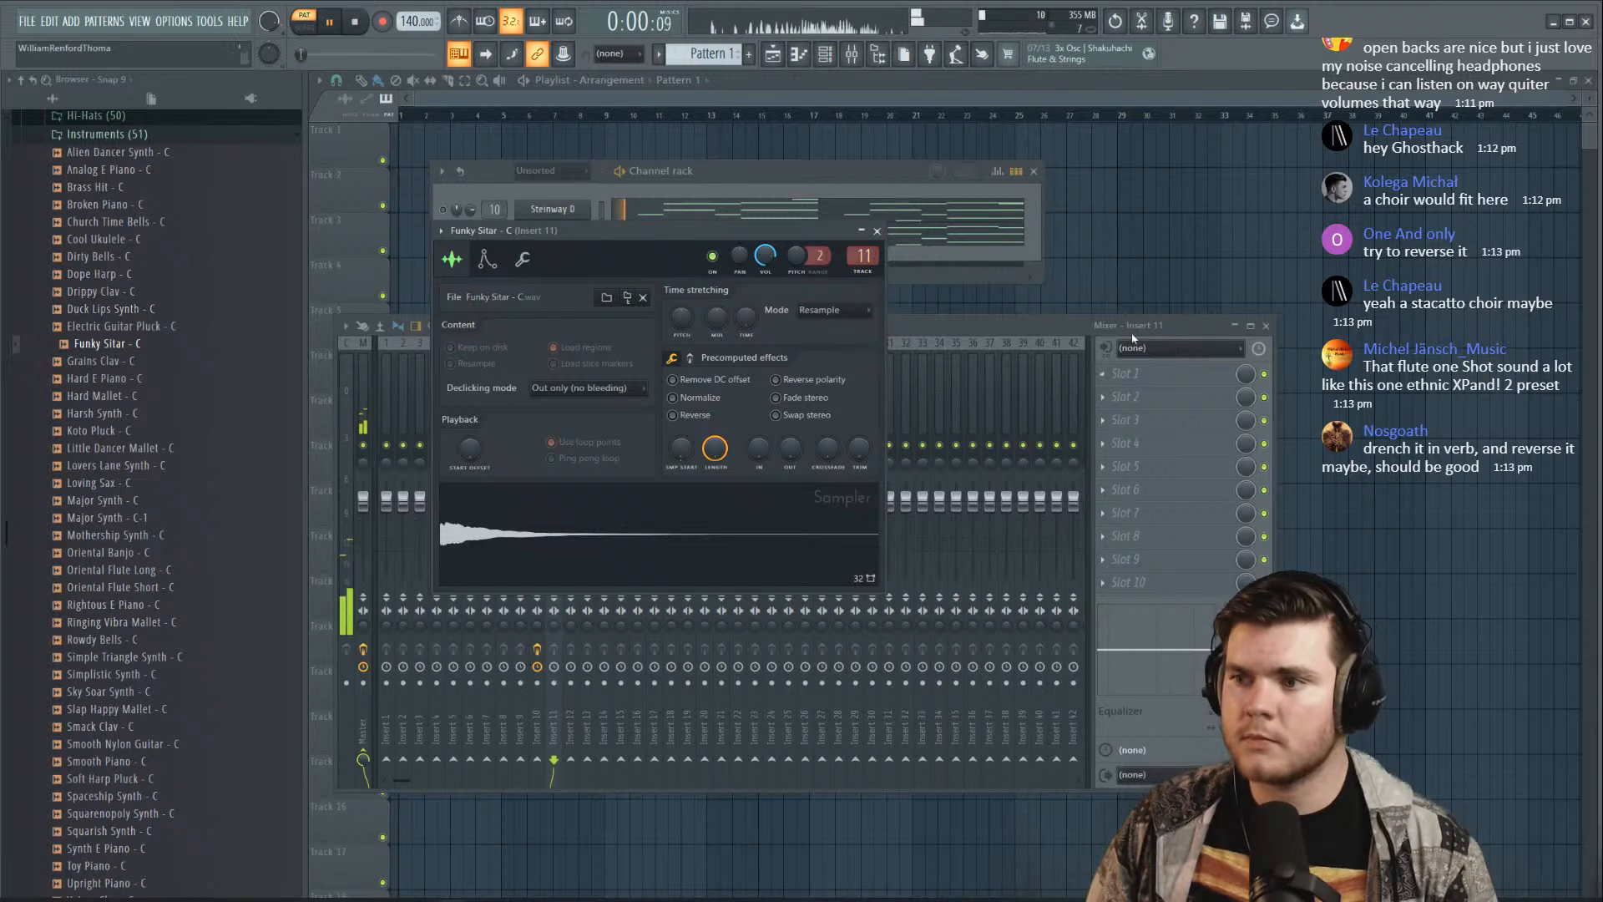
Add Fruity Reeverb 2 to the first effect slot of mixer insert 11
left_click(492, 390)
left_click(1133, 380)
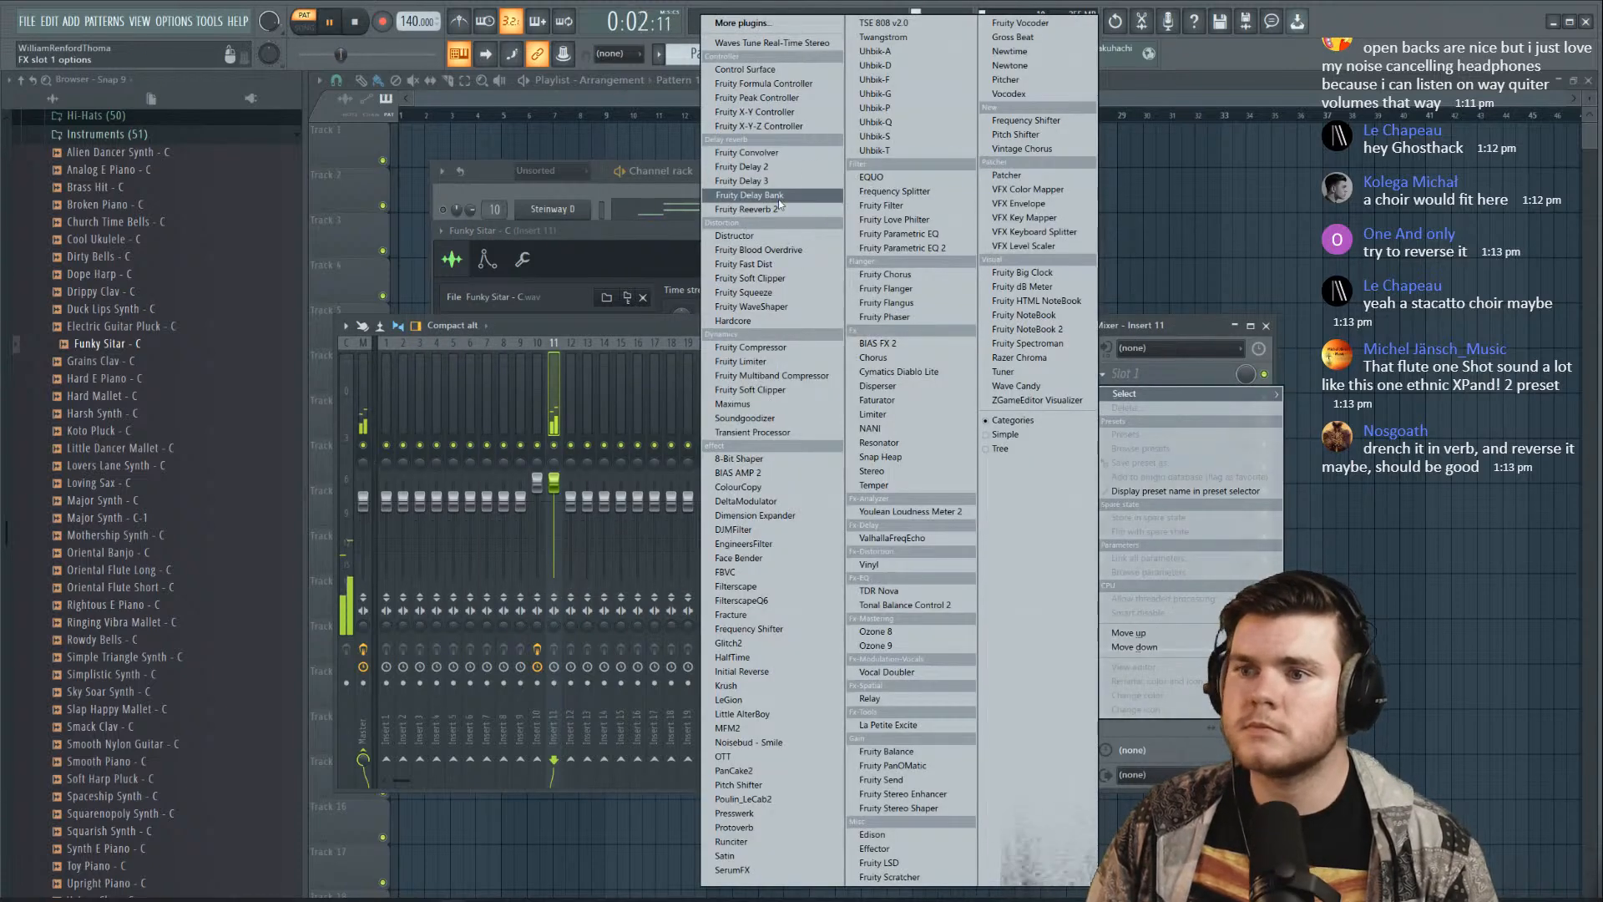
left_click(935, 191)
Turn down the reverb's early reflections and set its wet level to 74% while the sitar plays
left_click_drag(725, 193, 724, 170)
left_click(663, 140)
left_click(665, 156)
left_click(665, 143)
left_click(704, 189)
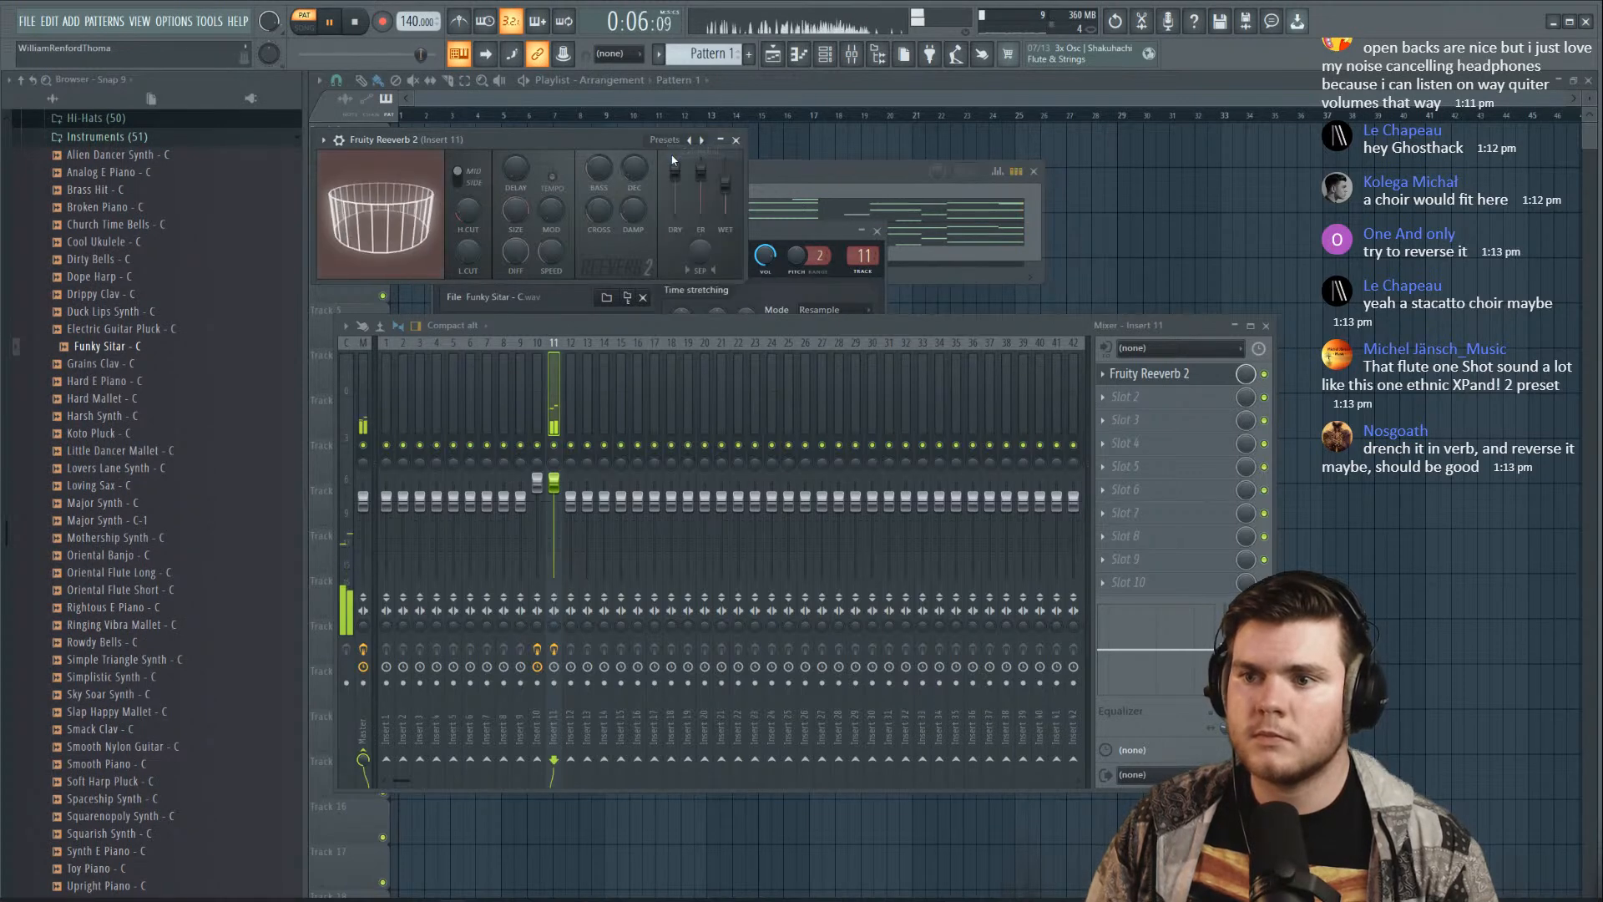
mouse_move(703, 182)
left_mouse_down()
mouse_move(701, 219)
mouse_move(724, 174)
left_mouse_up()
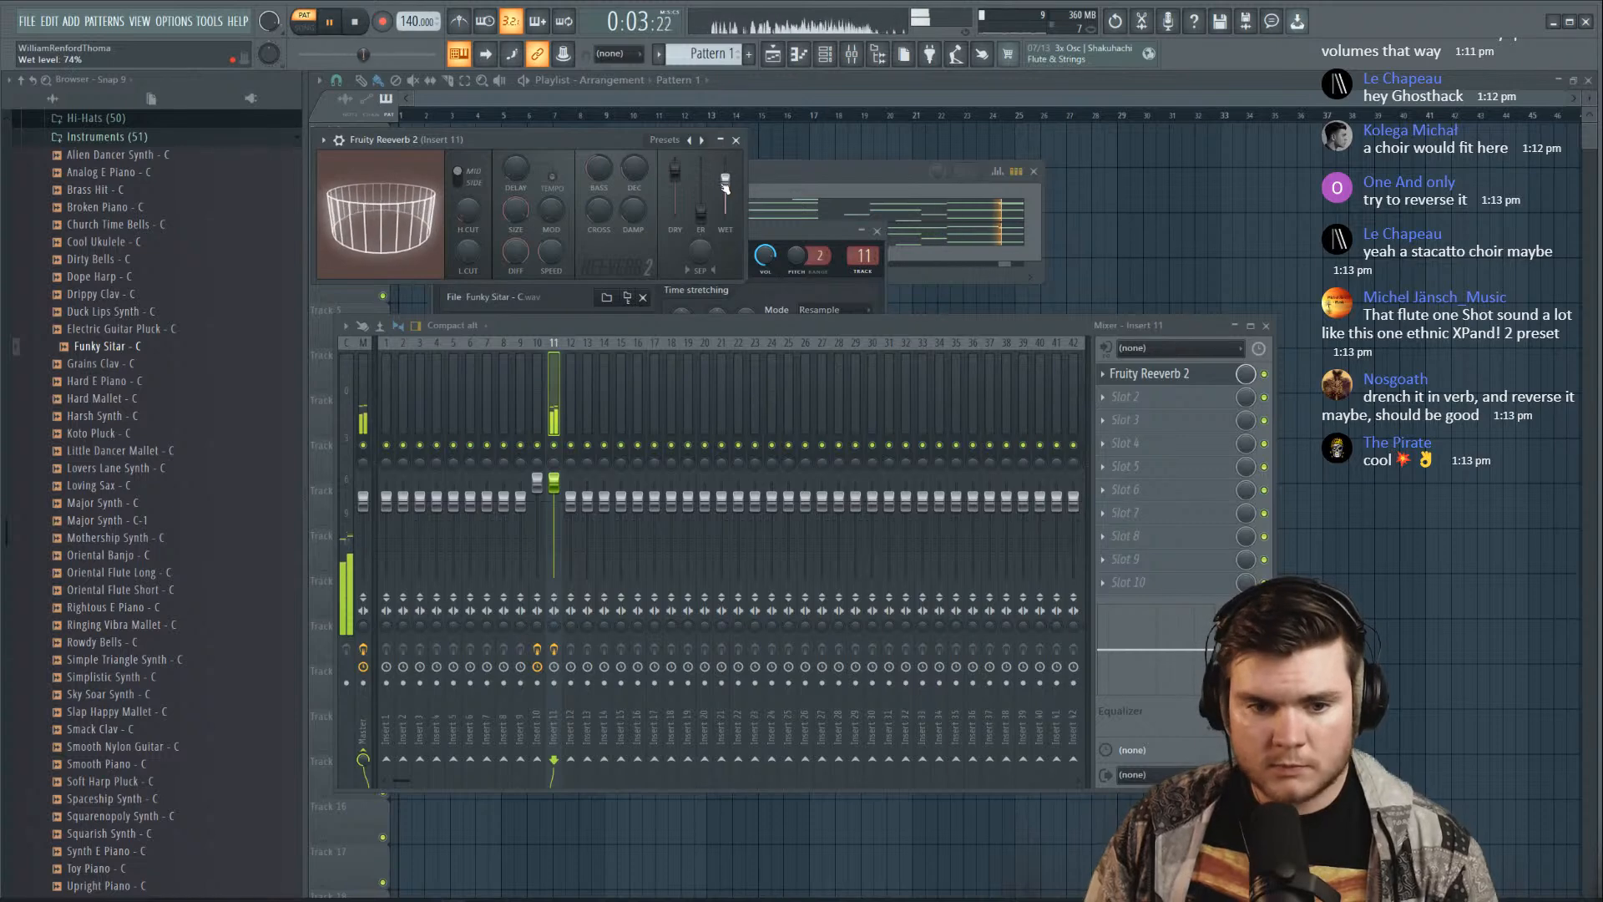
Add the Initial Reverse effect to insert 11 and place it before Fruity Reeverb 2 in the chain
left_click(1128, 386)
key("space")
left_click(1129, 394)
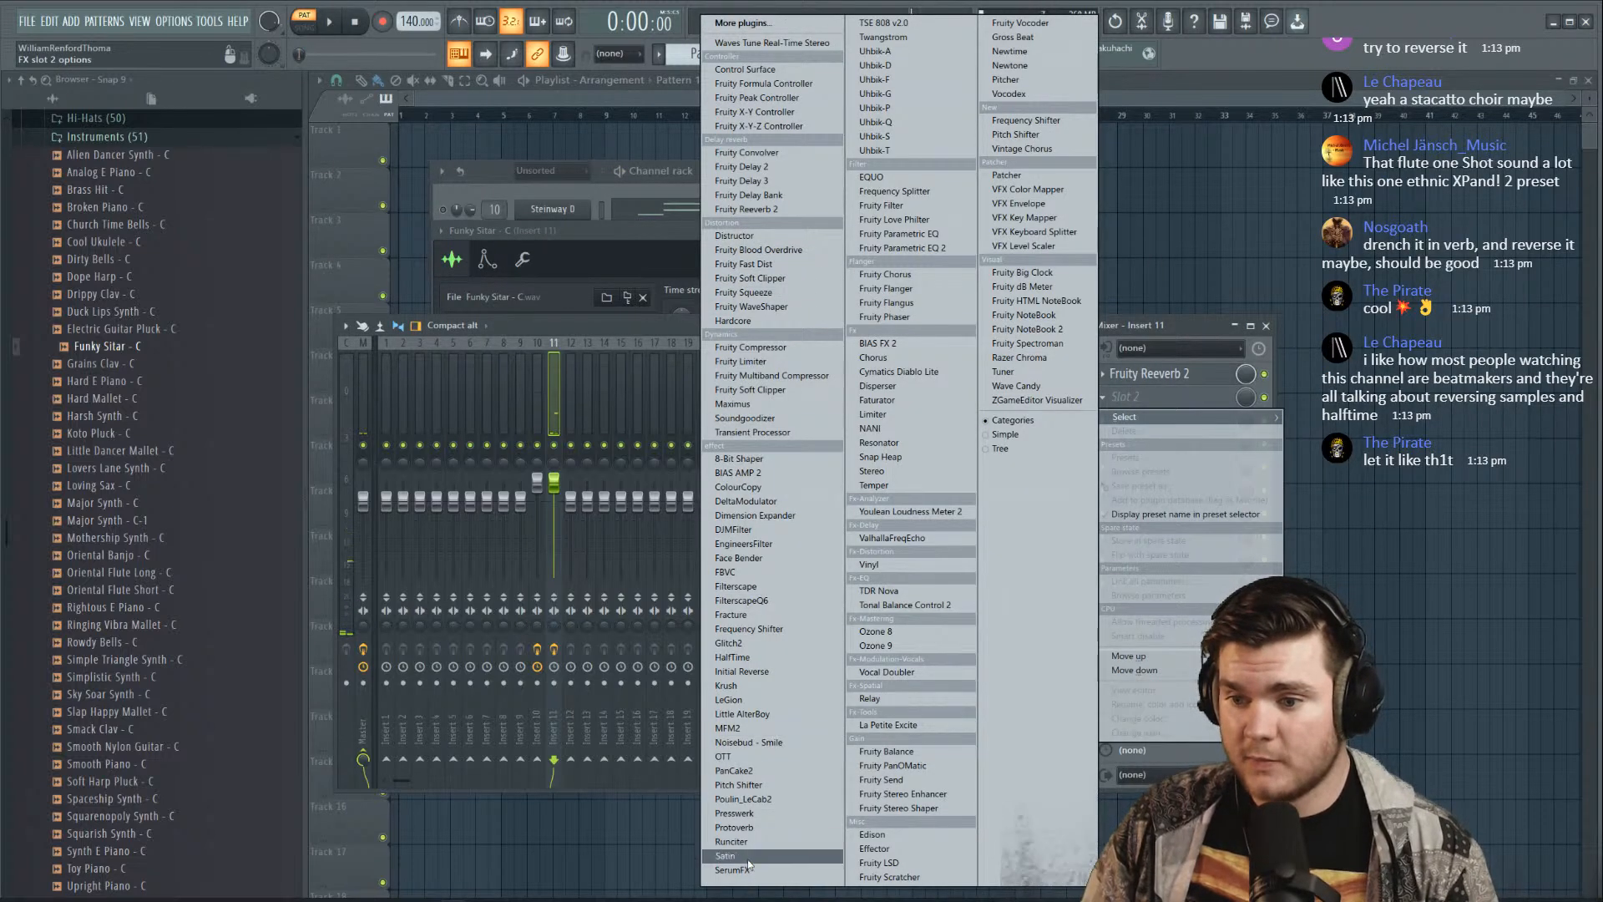
left_click(750, 671)
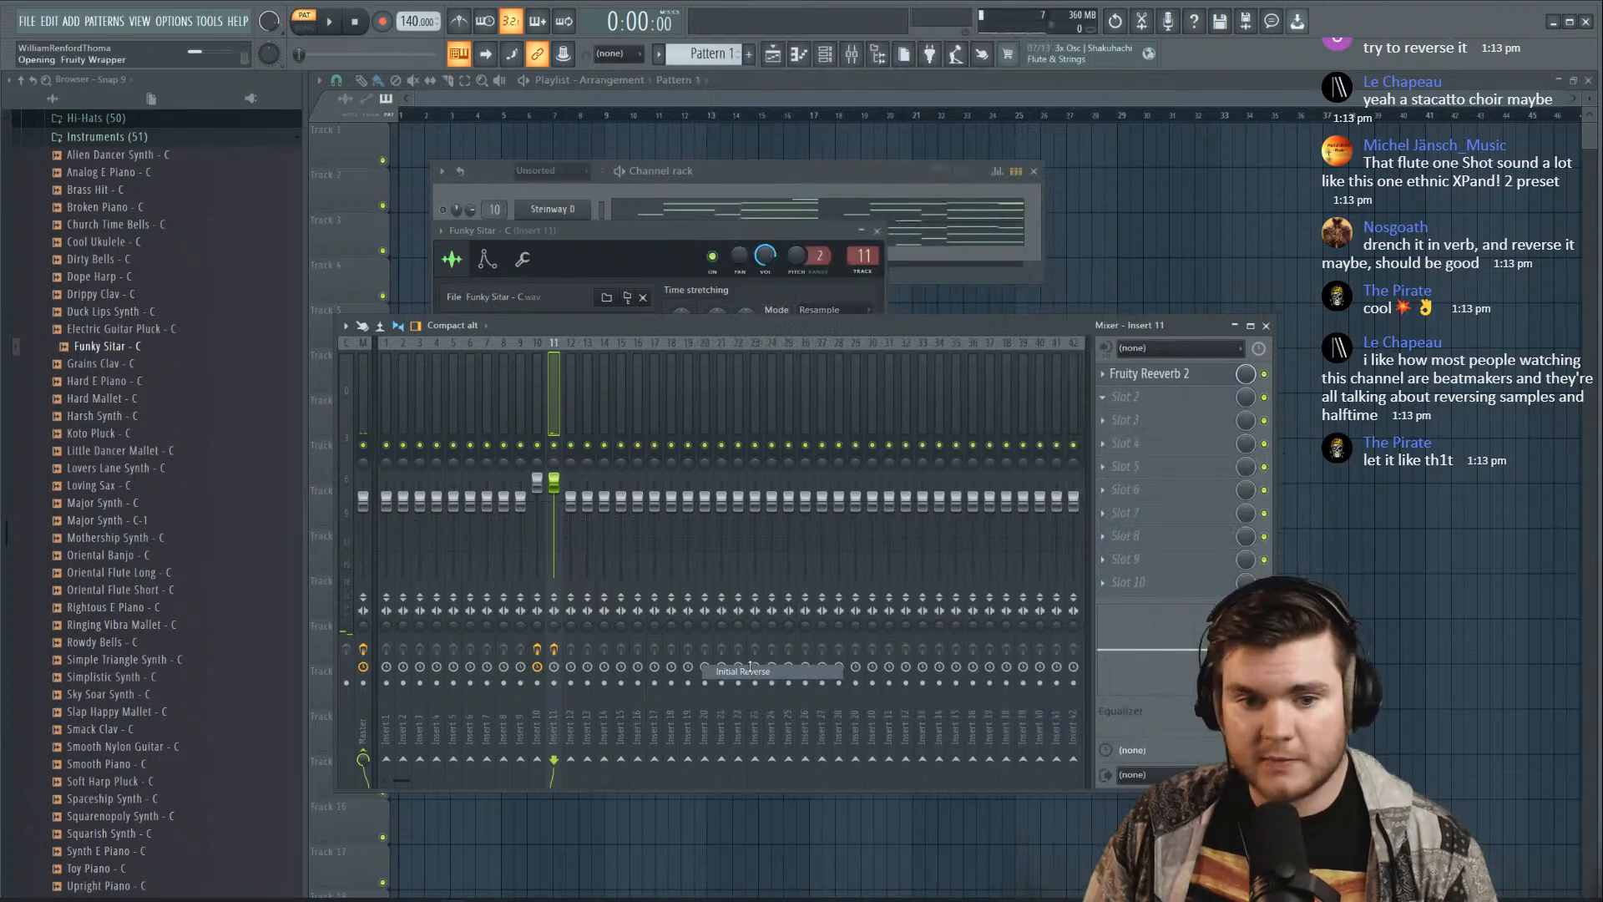
key("space")
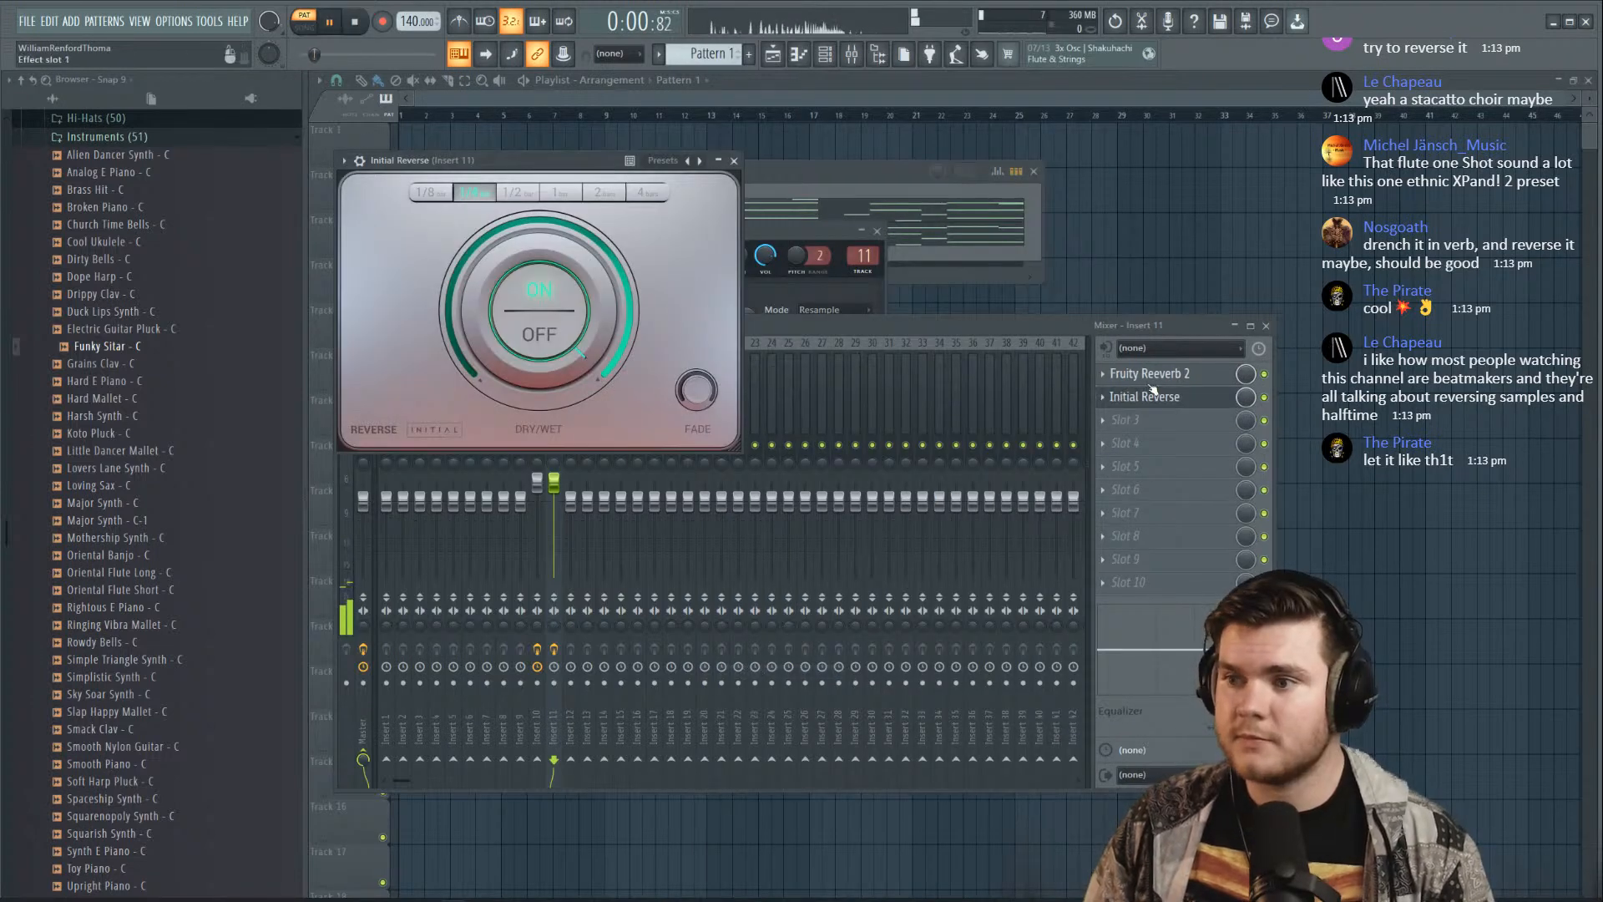
left_click_drag(1152, 377, 1152, 399)
Reduce Initial Reverse's dry/wet mix to a roughly even blend while listening, and close the effect
left_click_drag(580, 258, 576, 301)
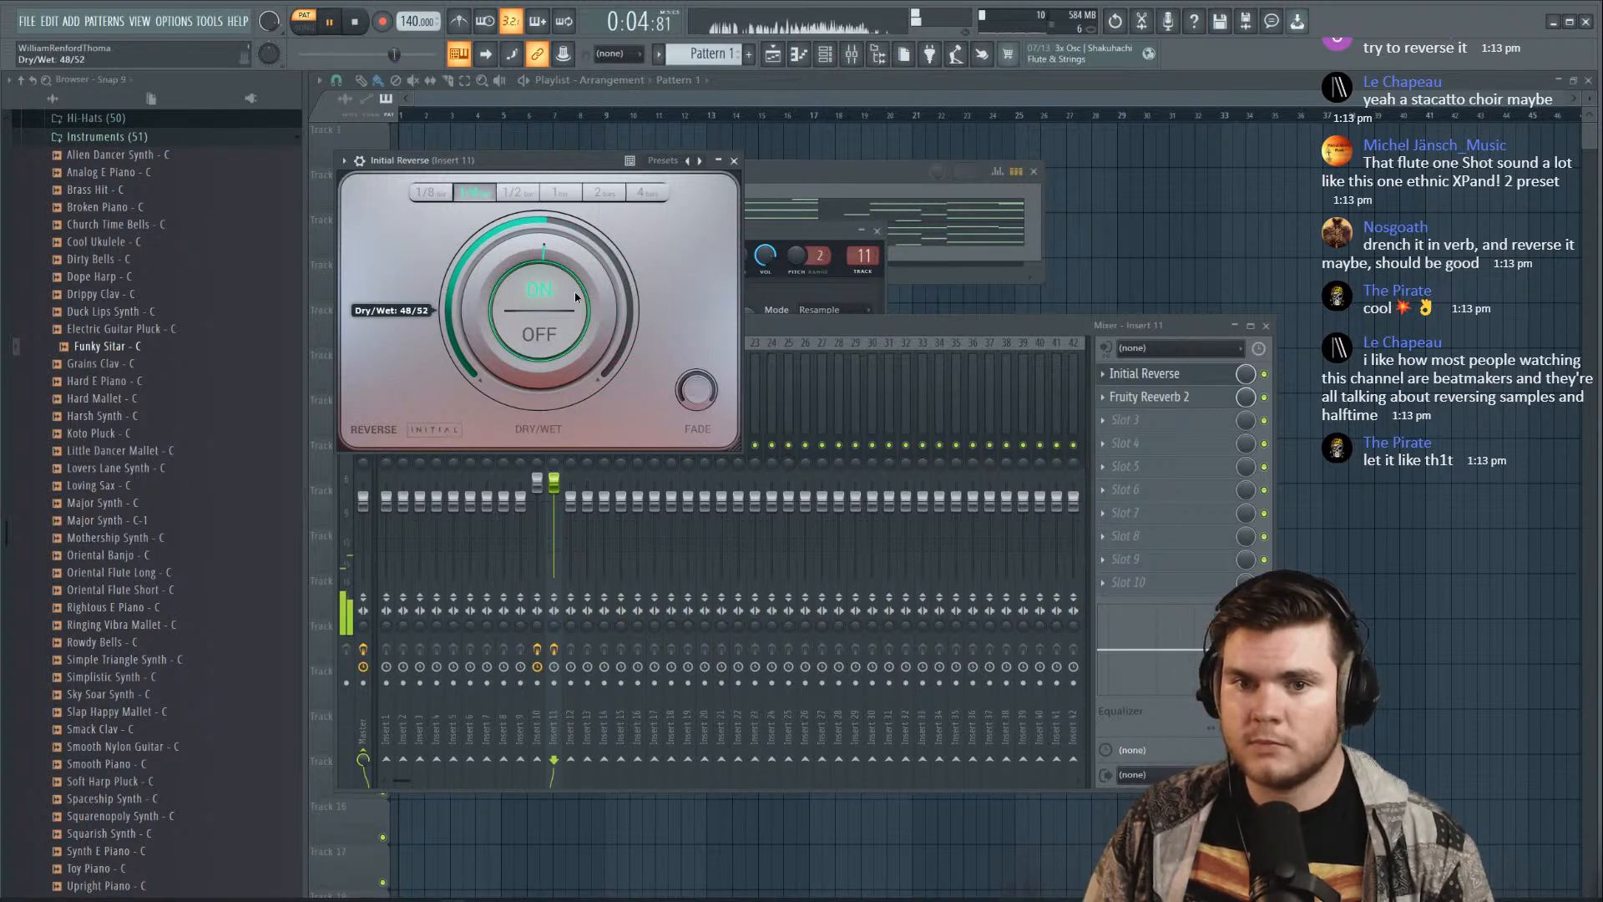
left_click_drag(576, 287, 577, 276)
left_click(1169, 374)
key("space")
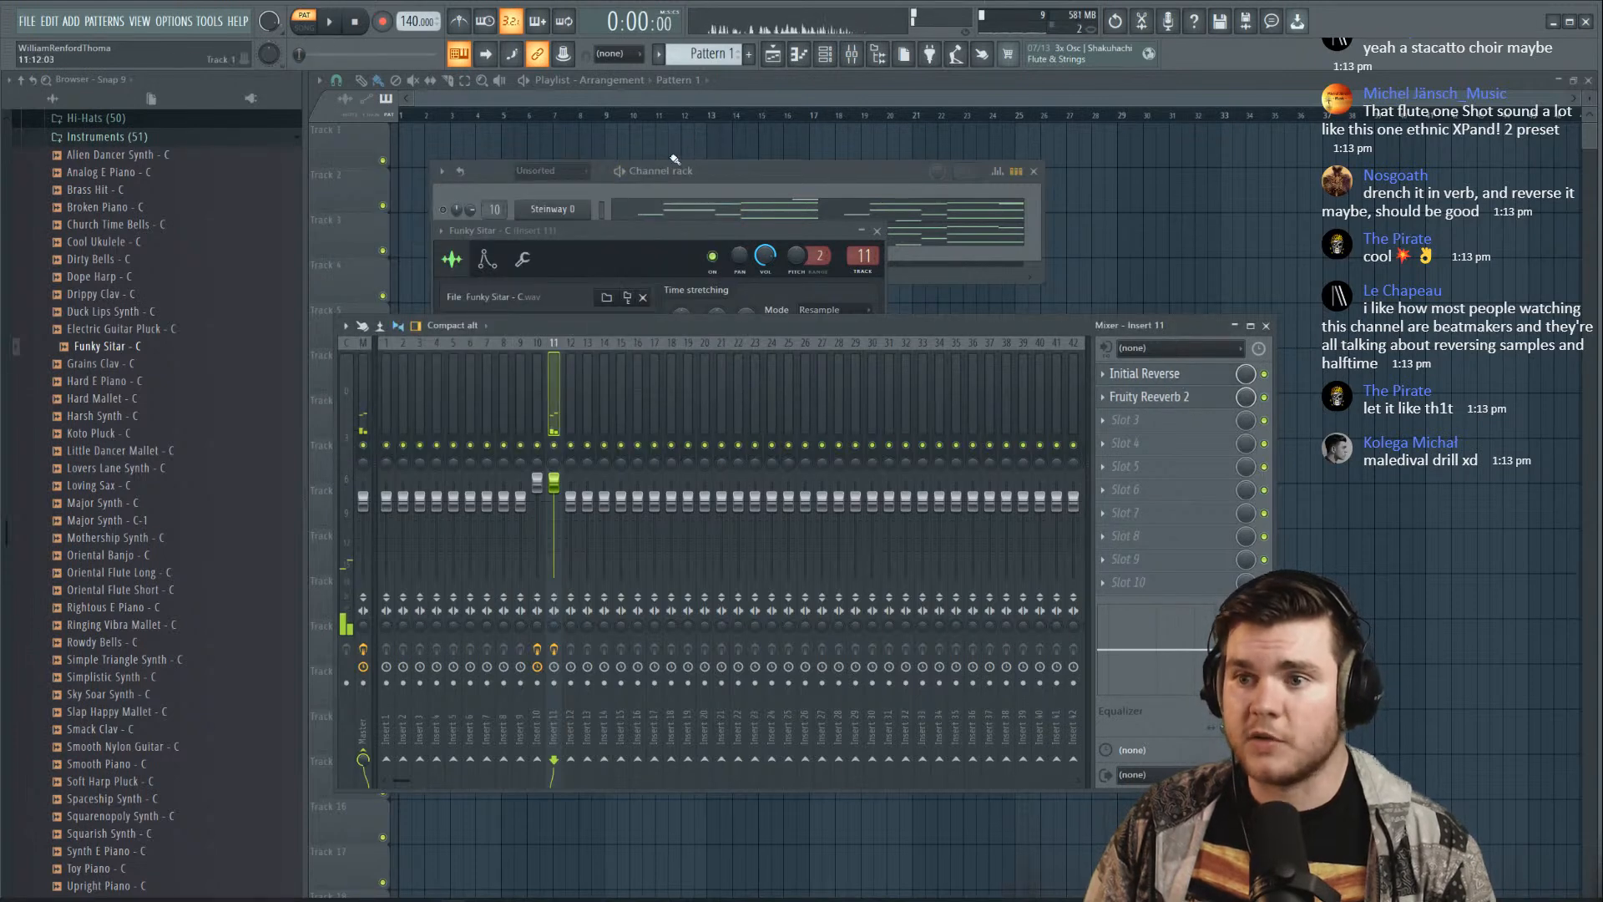
Unmute the Steinway D channel, play it together with Funky Sitar, and lower insert 11's volume to 109%
left_click(451, 207)
key("space")
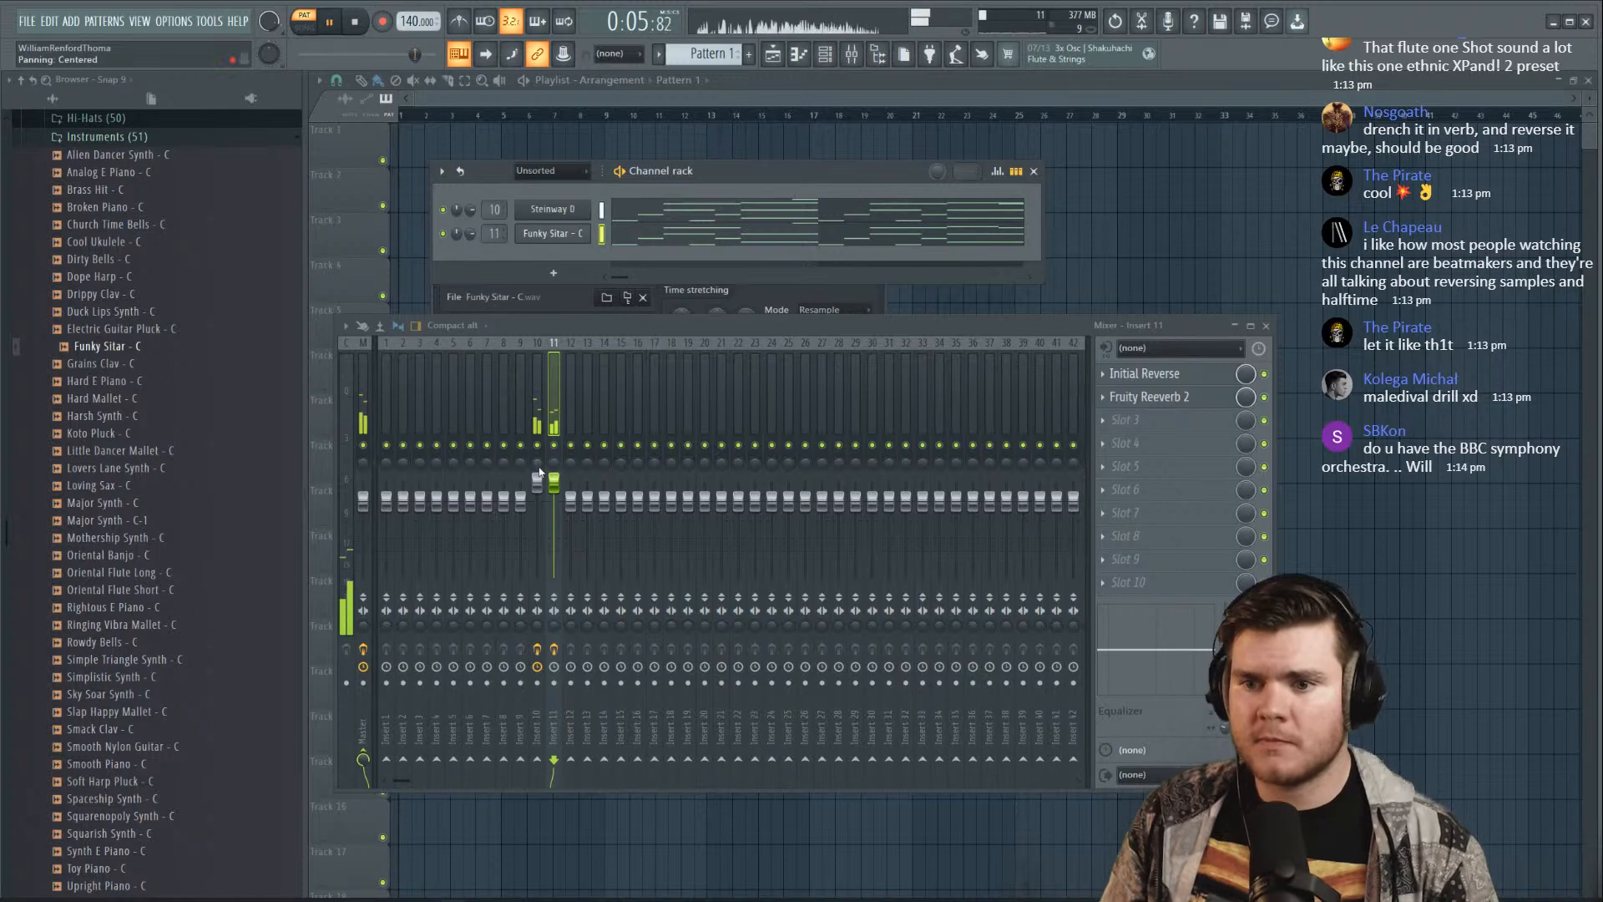
left_click_drag(558, 484, 561, 496)
key("space")
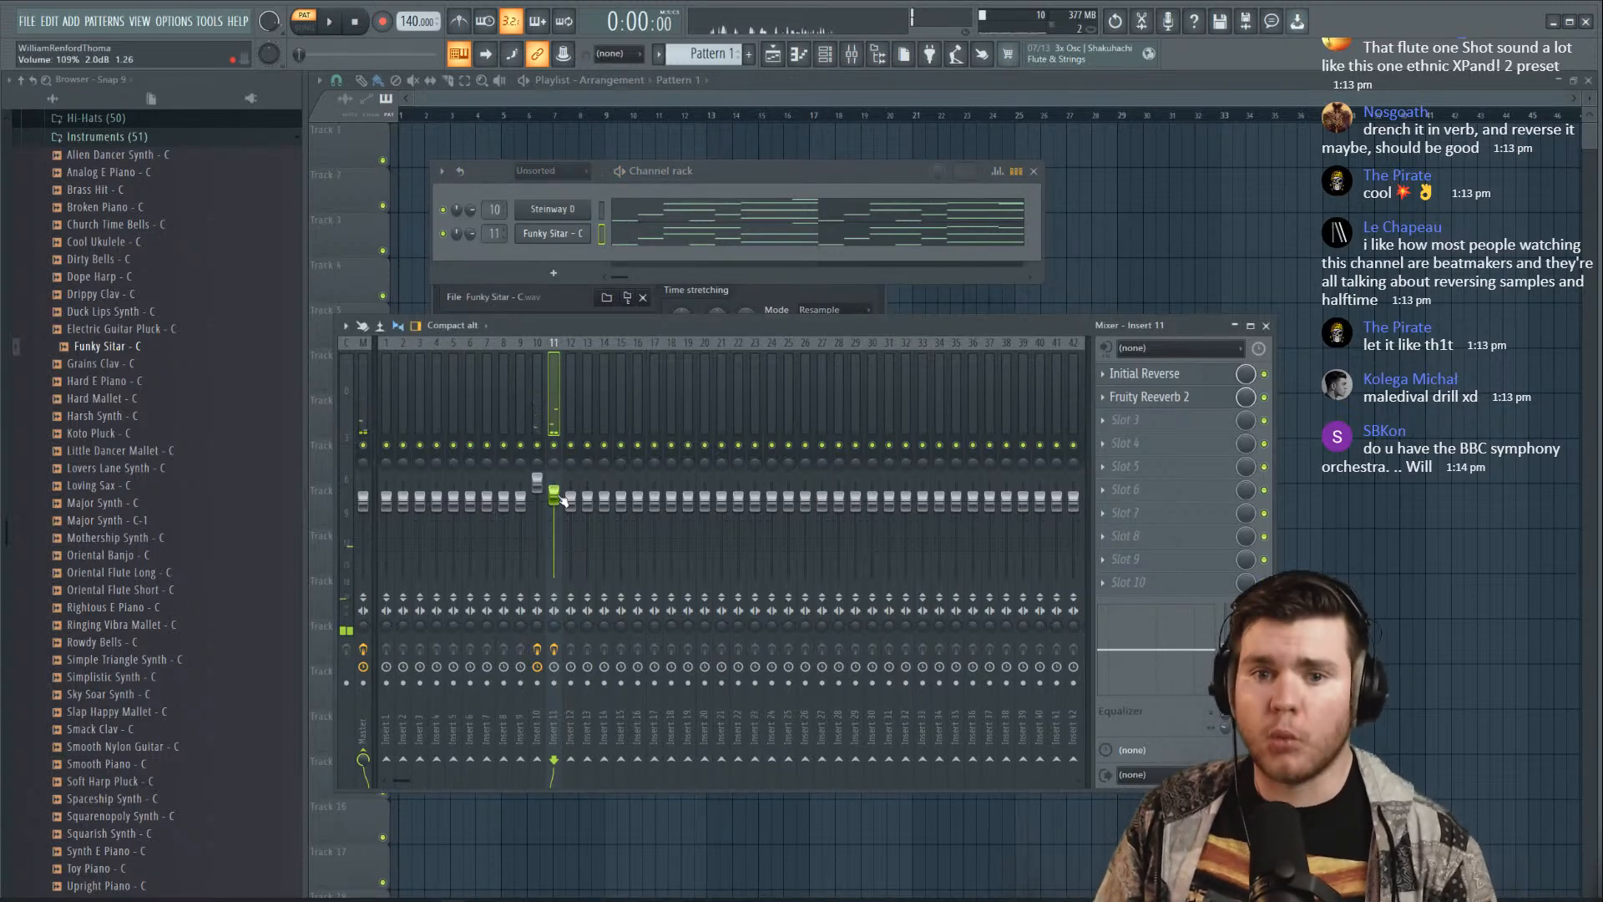
Set the Funky Sitar sample's stereo delay to 100% left, and solo insert 11 with stereo separation at 100% merged
left_click(553, 233)
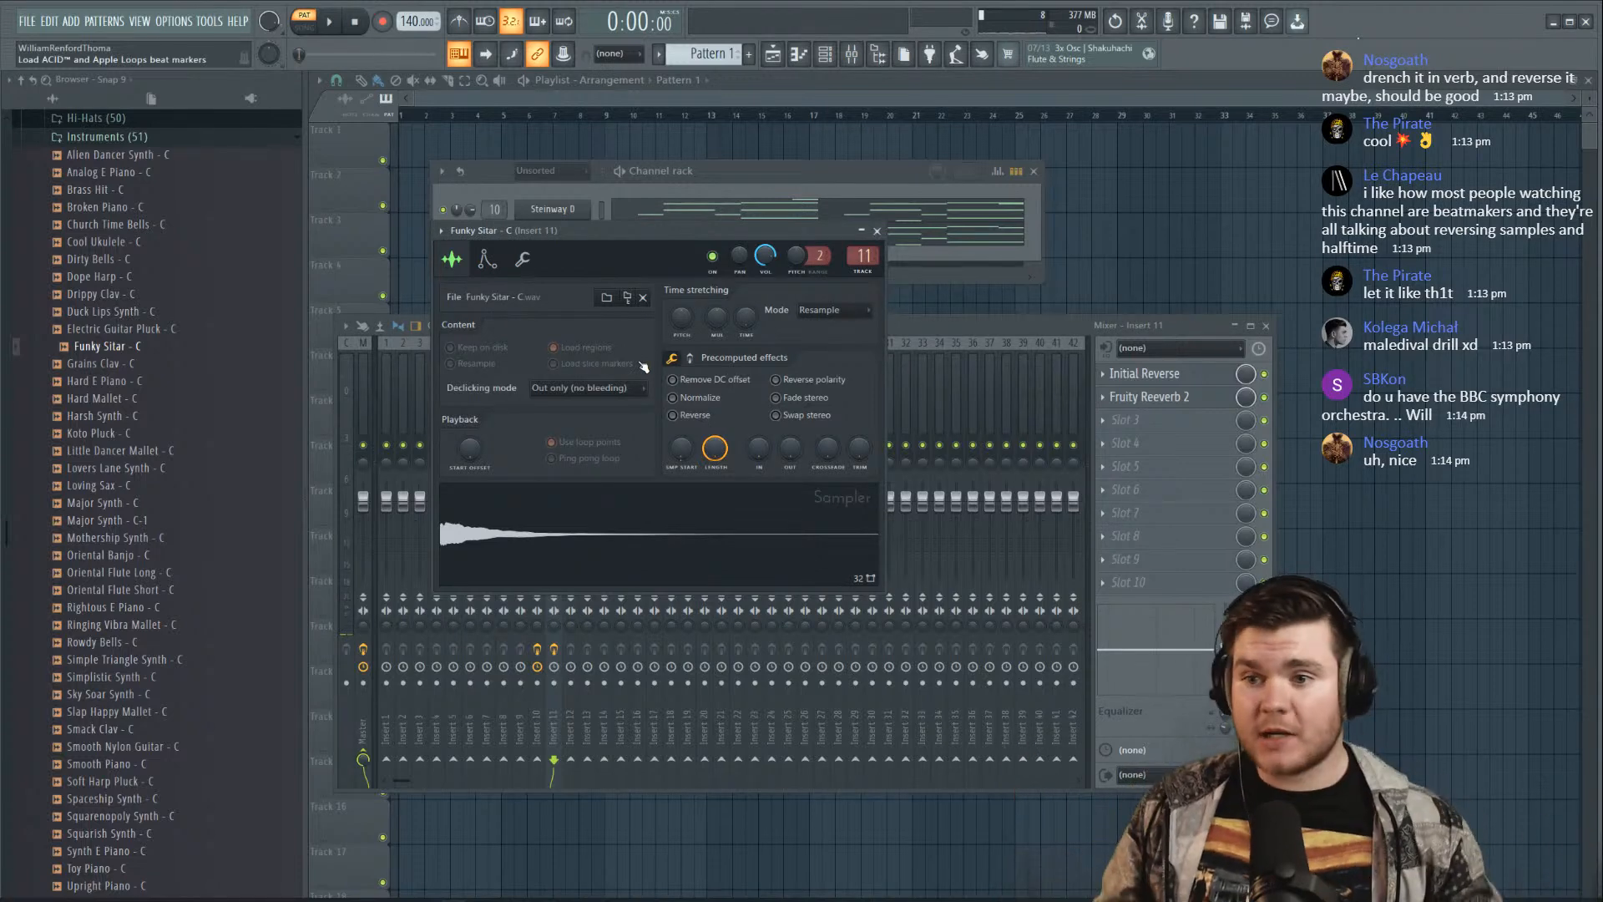
left_click(690, 359)
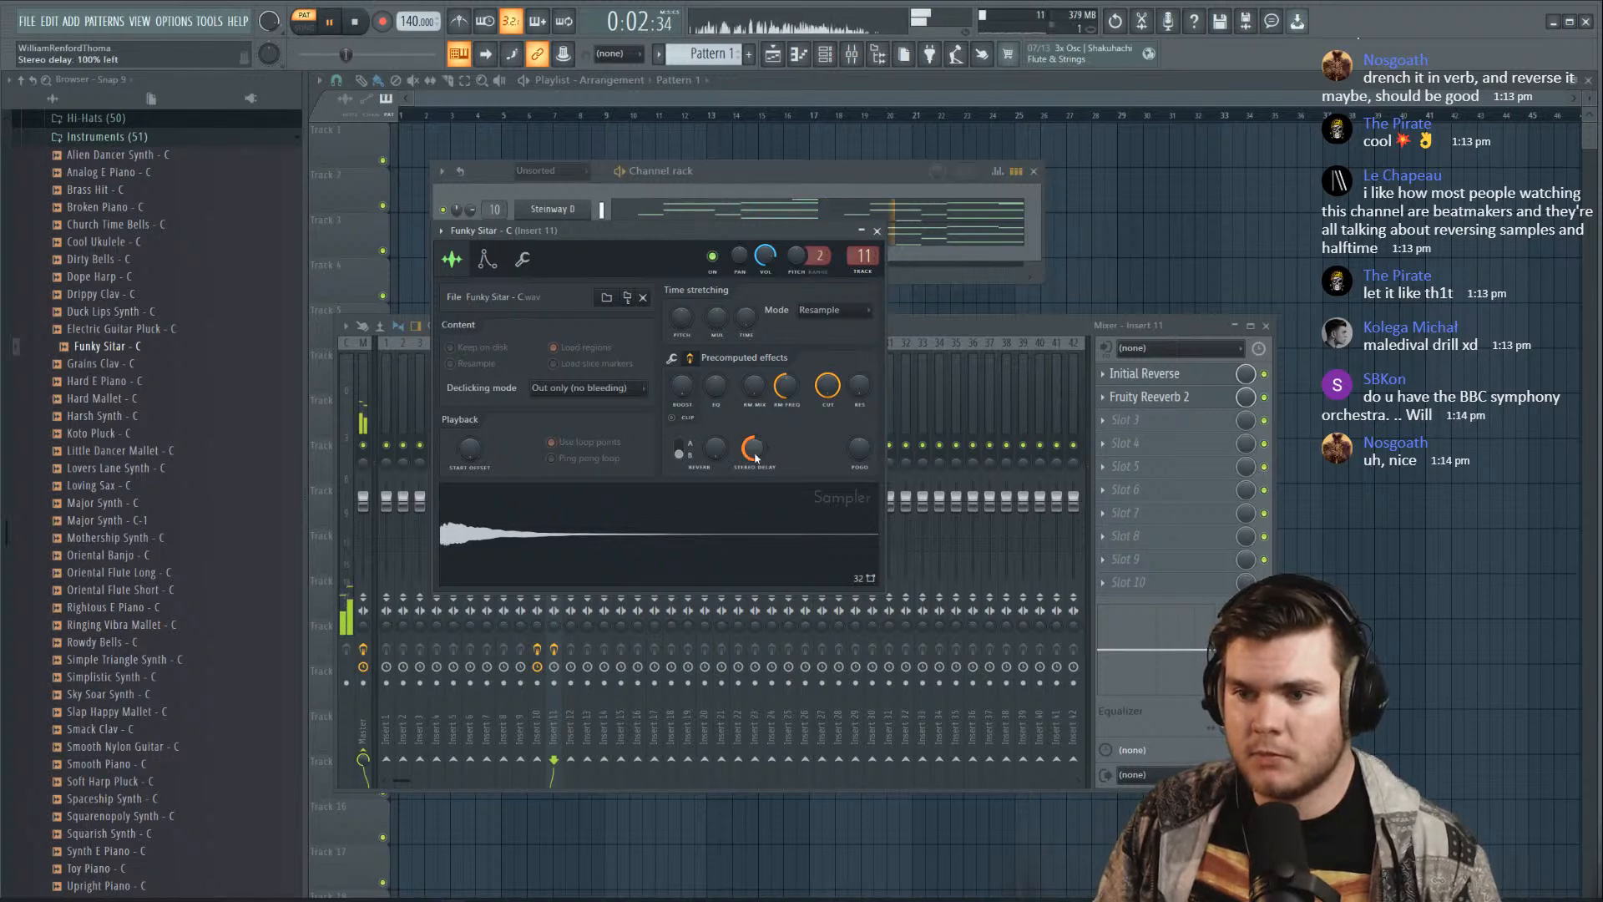
left_click(1168, 326)
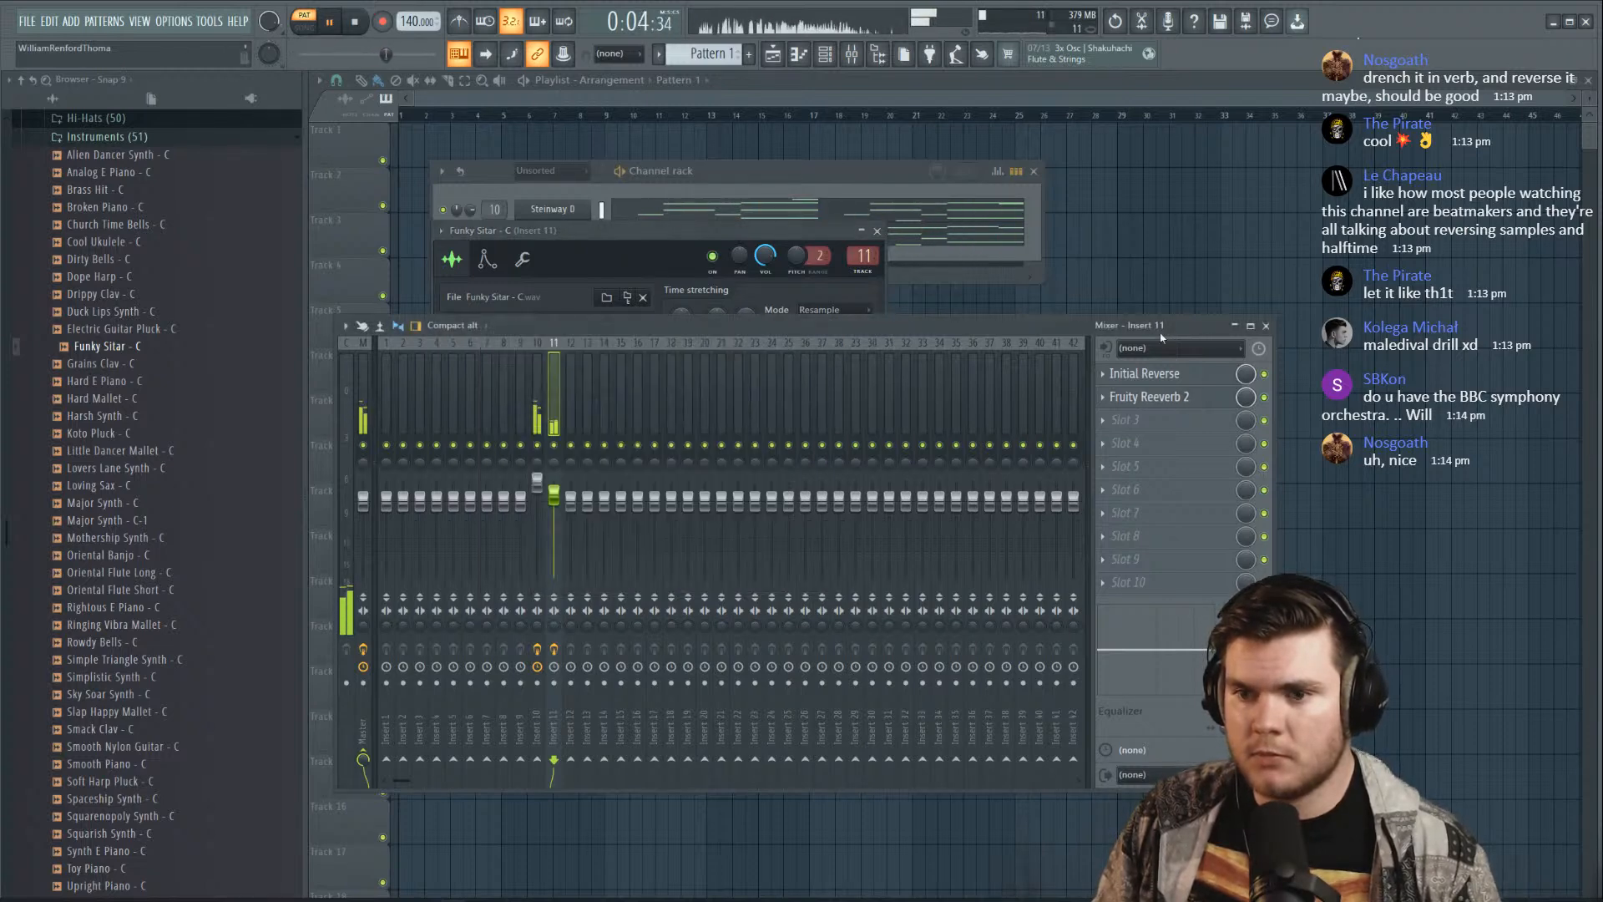
right_click(563, 443)
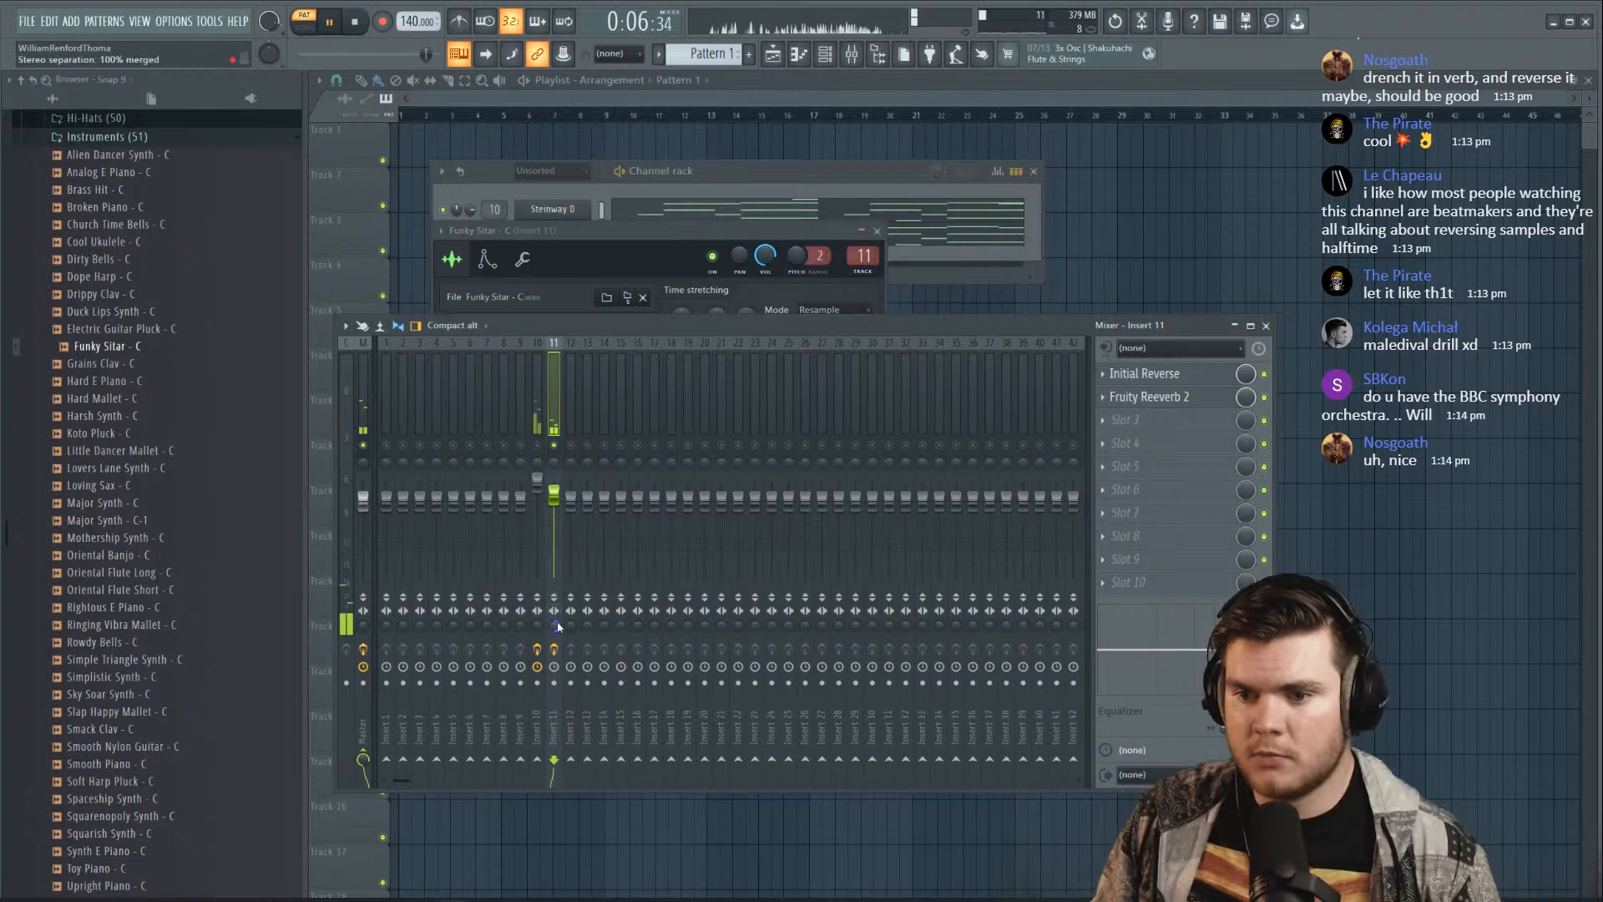
Reset insert 11's stereo separation, and raise its volume slightly while playing all tracks together
right_click(558, 626)
left_click(575, 635)
right_click(555, 445)
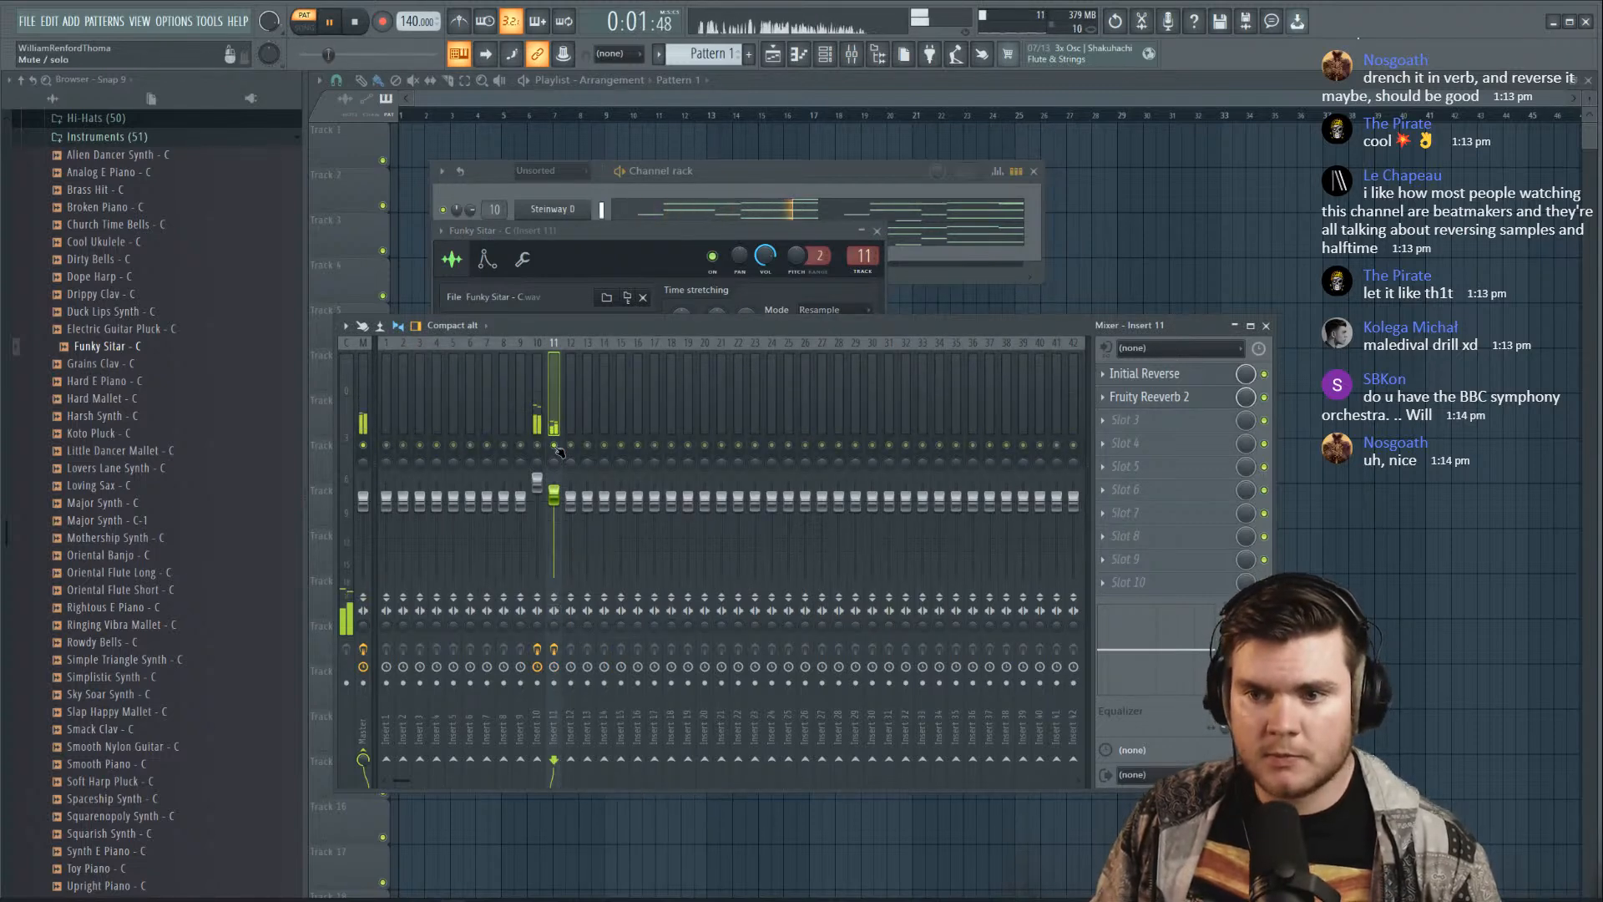
left_click_drag(561, 488, 561, 481)
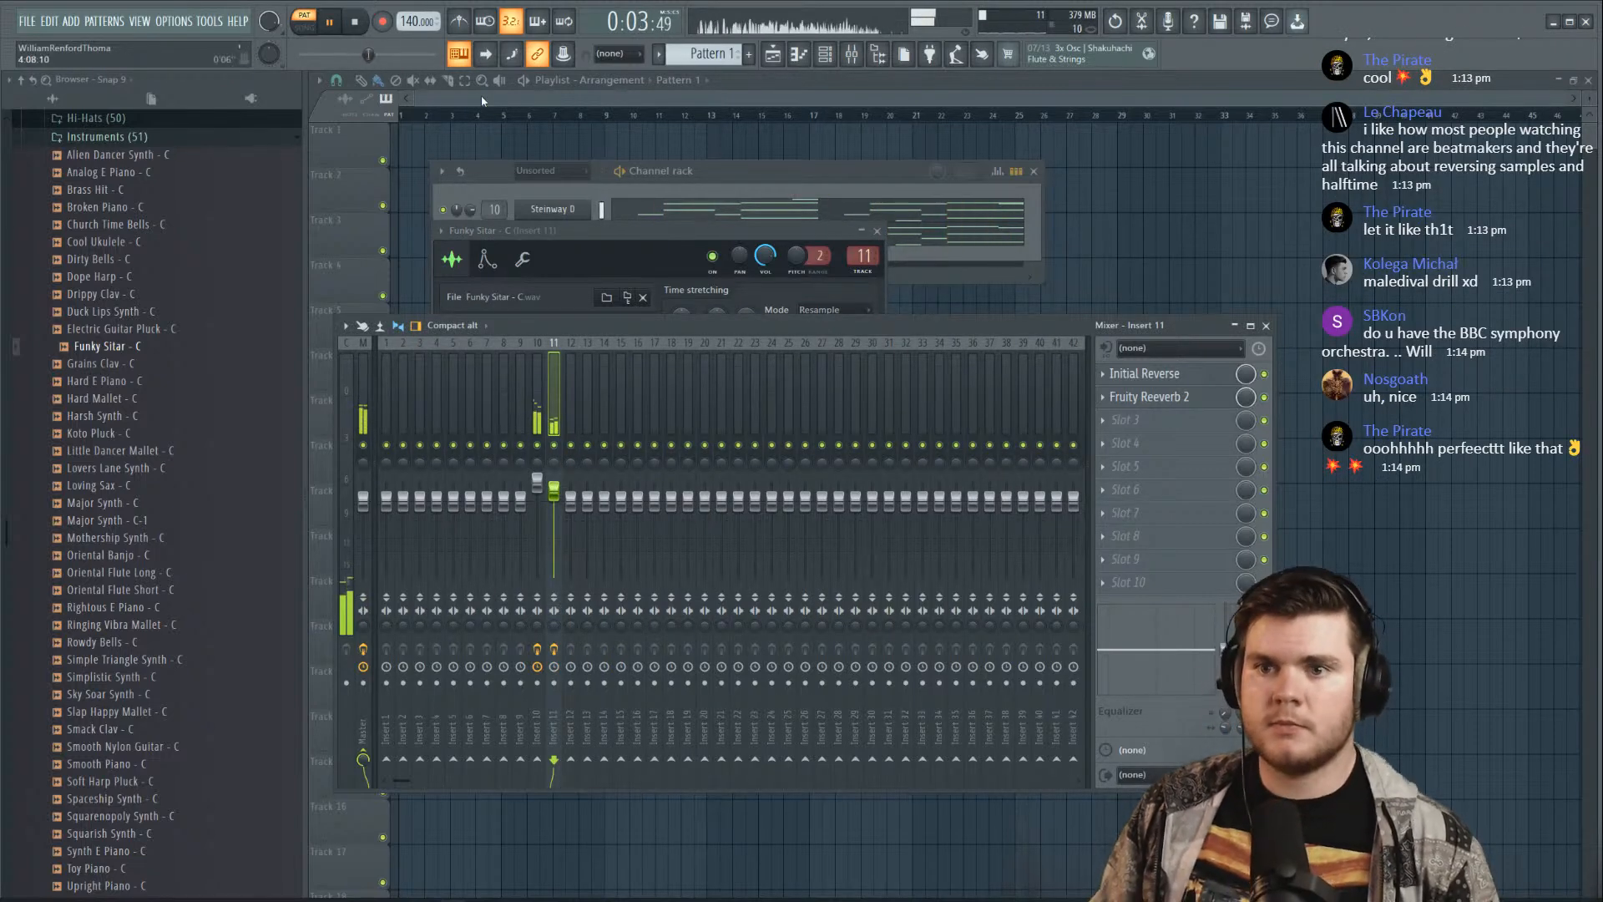
Clone the Funky Sitar channel and route the copy to mixer insert 12
left_click(459, 21)
left_click(815, 180)
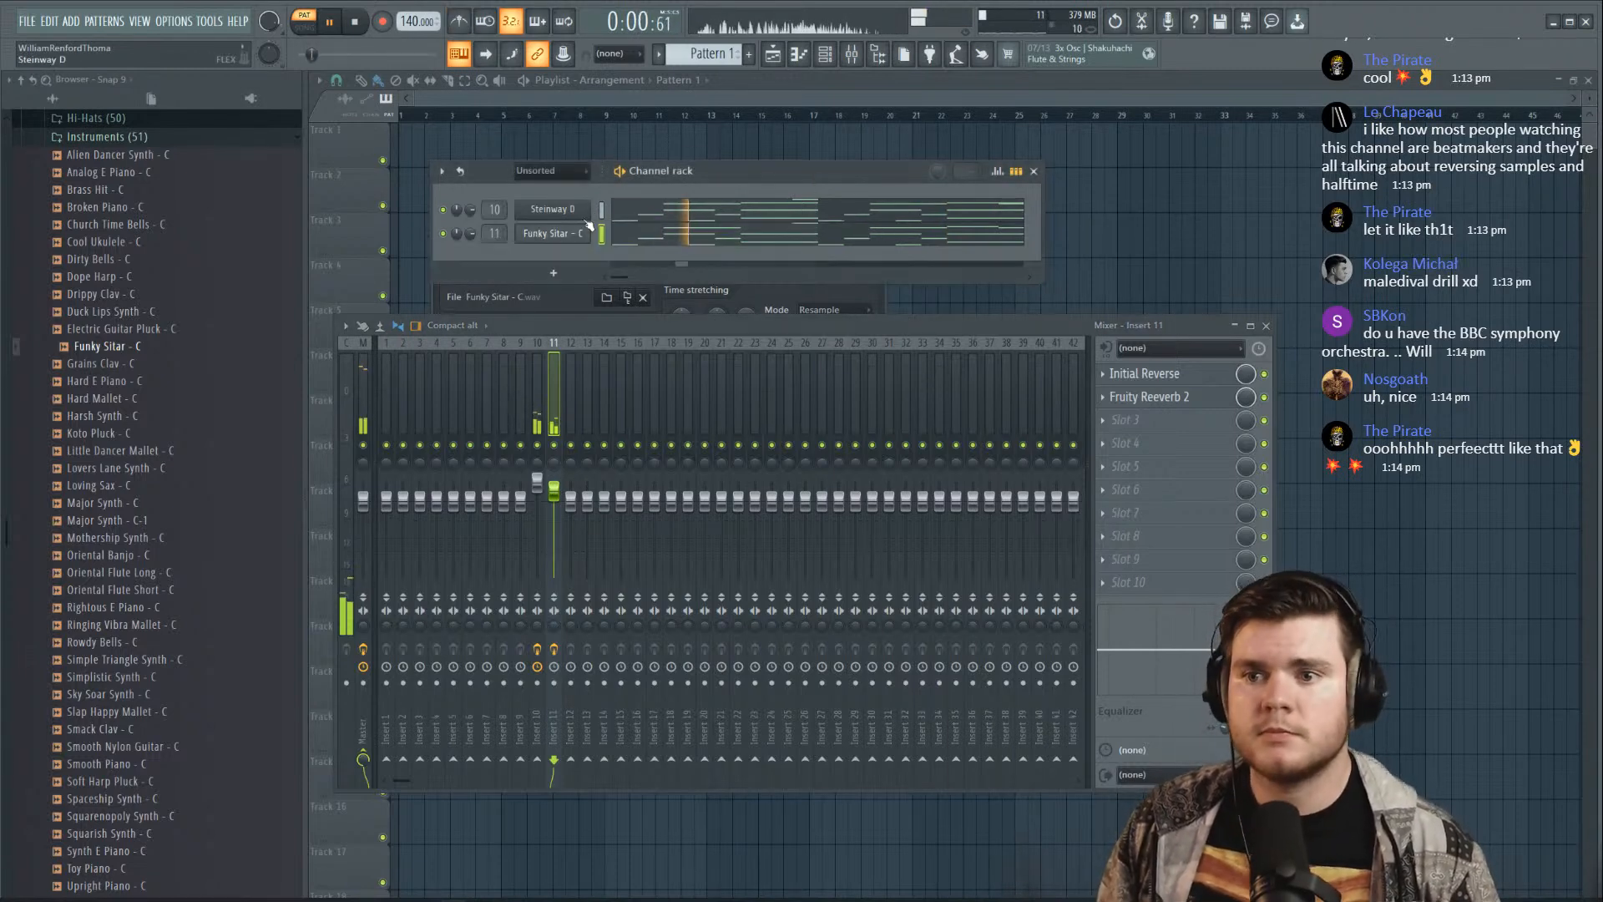
right_click(580, 233)
left_click(629, 380)
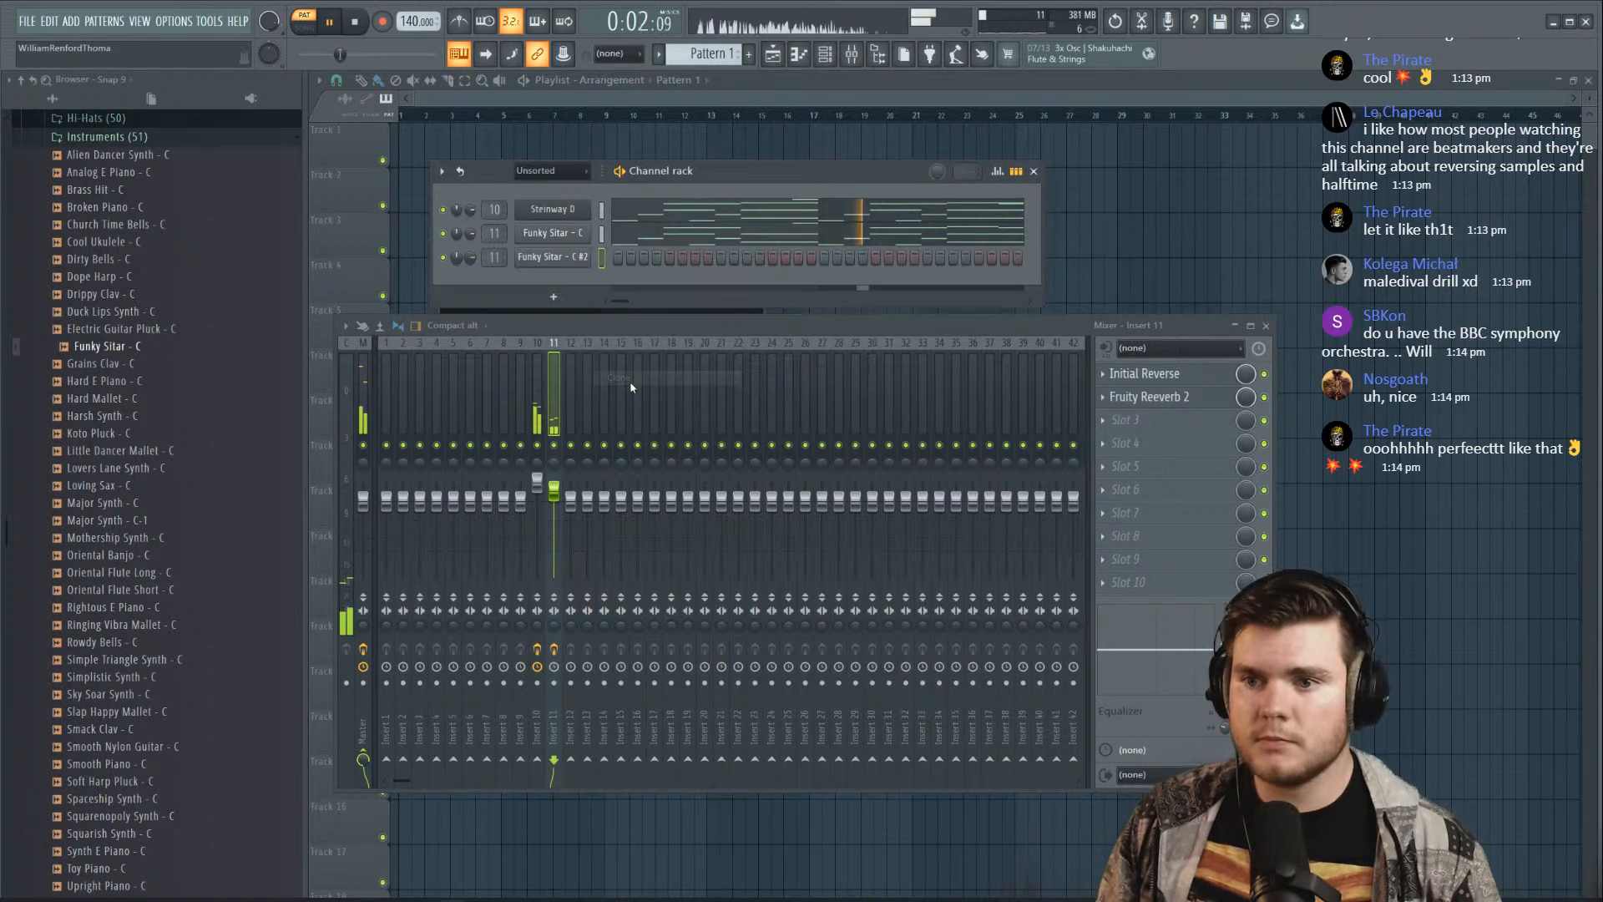
key("space")
left_click(573, 257)
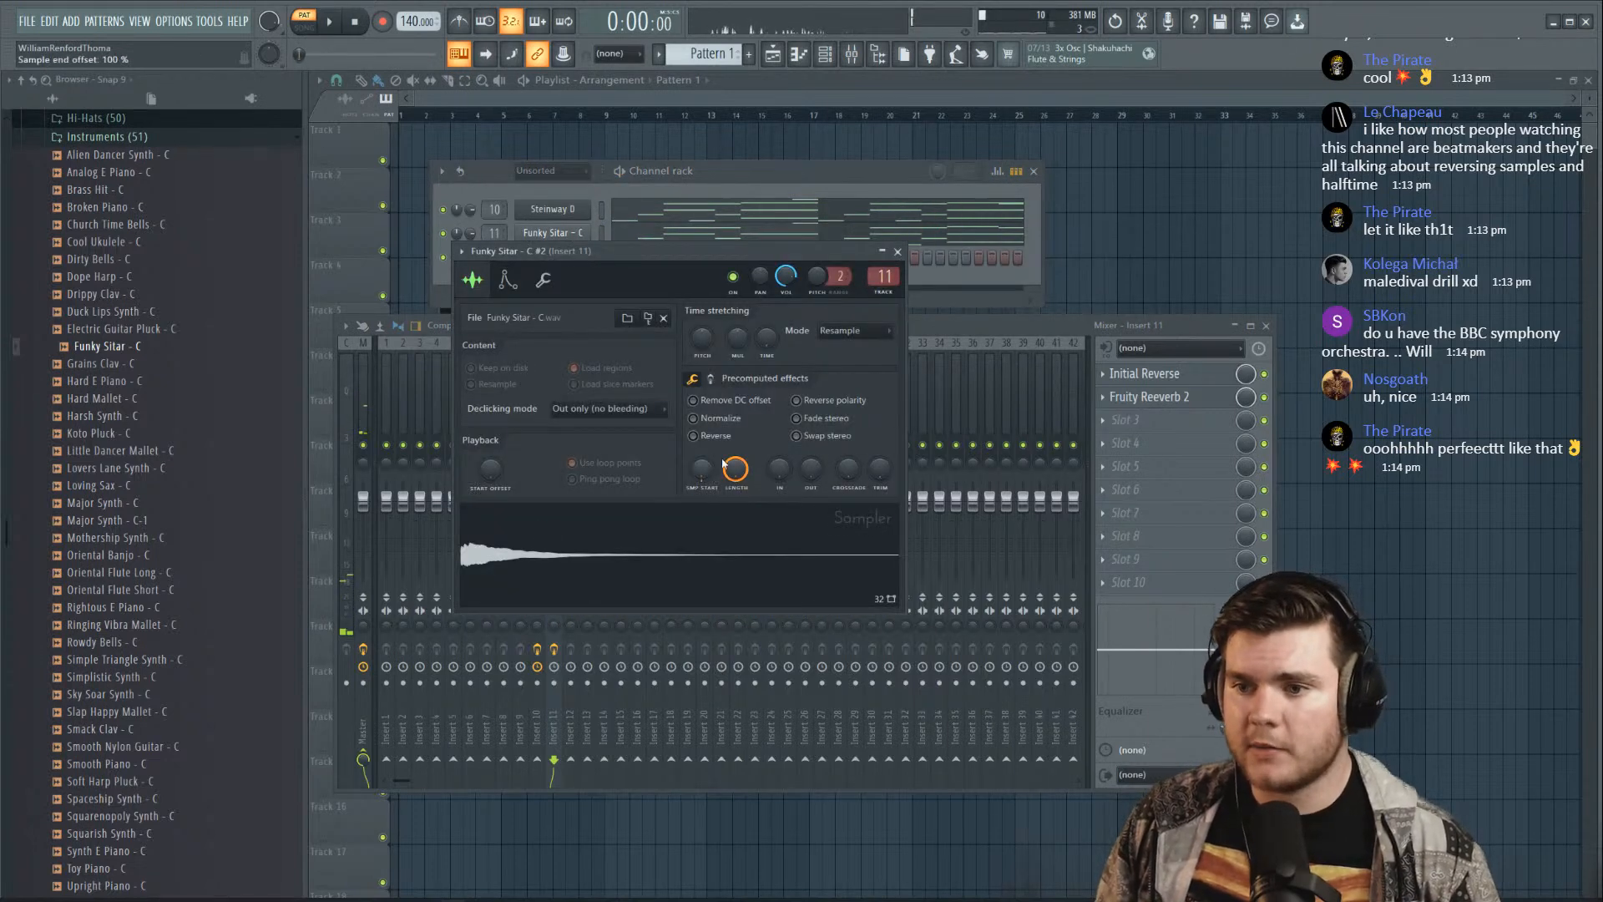
left_click(899, 253)
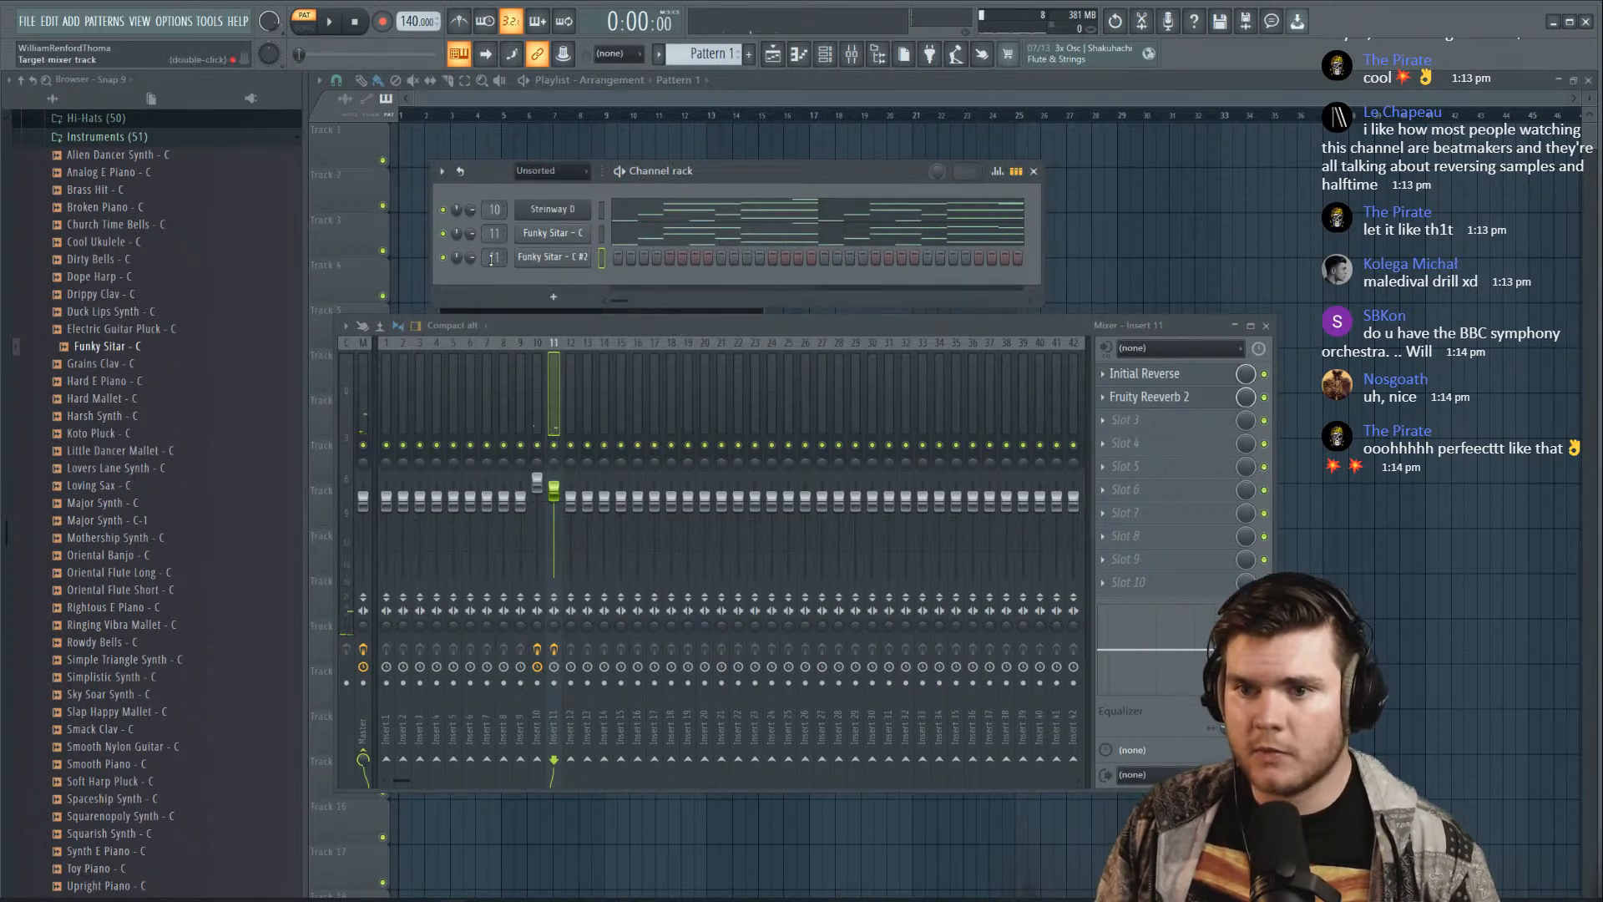
scroll(494, 259, "up", 1)
left_click(568, 263)
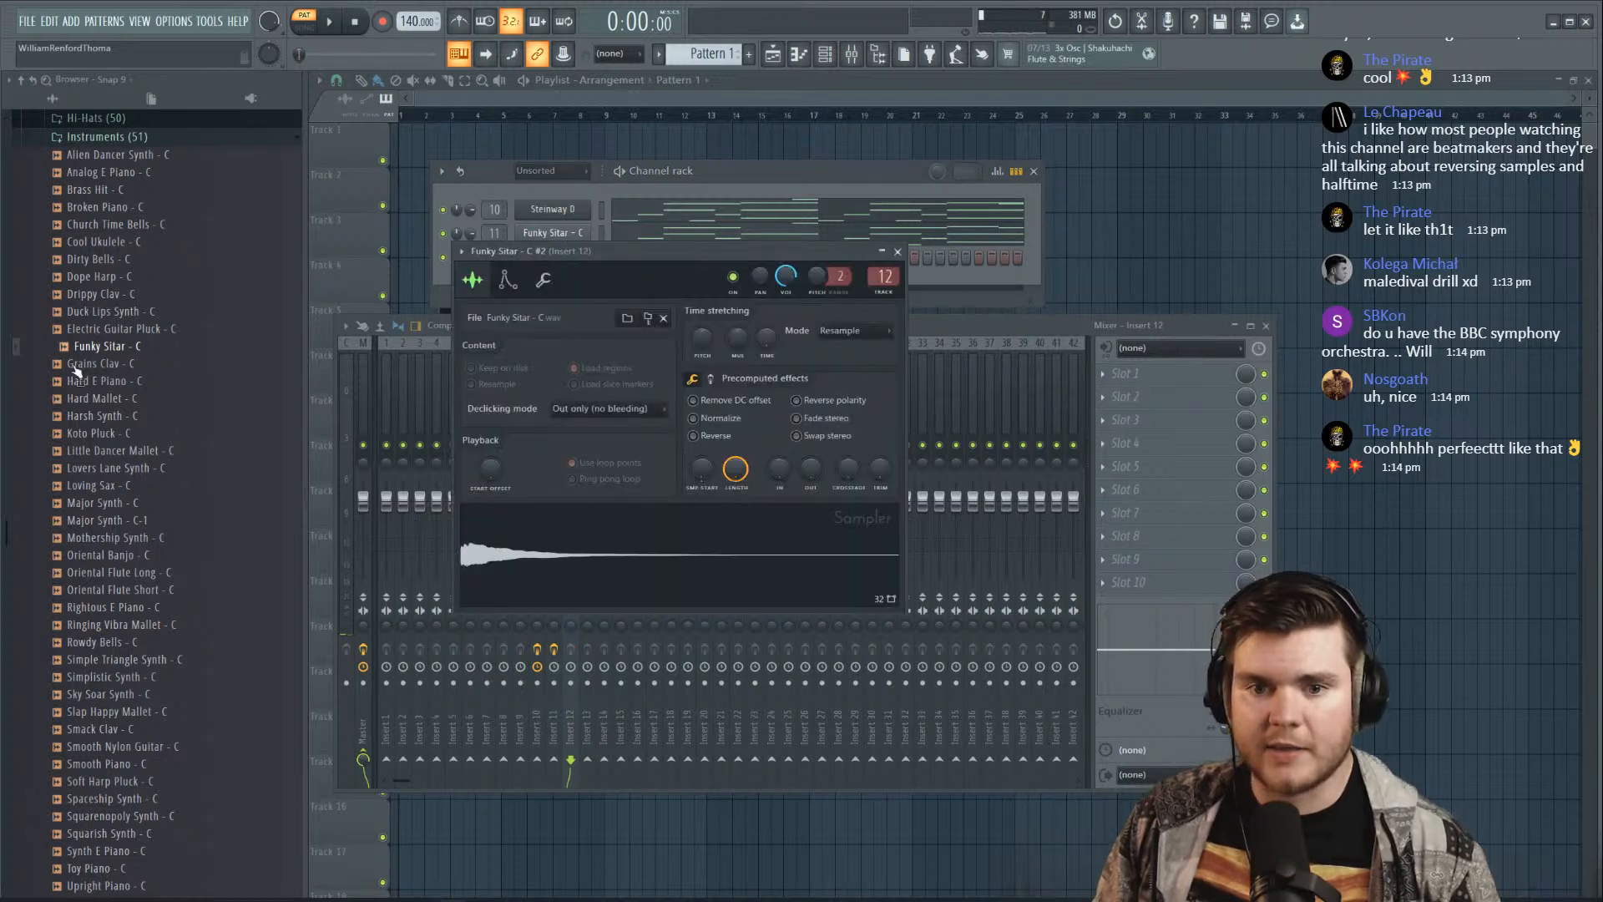
Load the Oriental Flute Long sample into the cloned channel and advance its sample start slightly
scroll(141, 430, "down", 3)
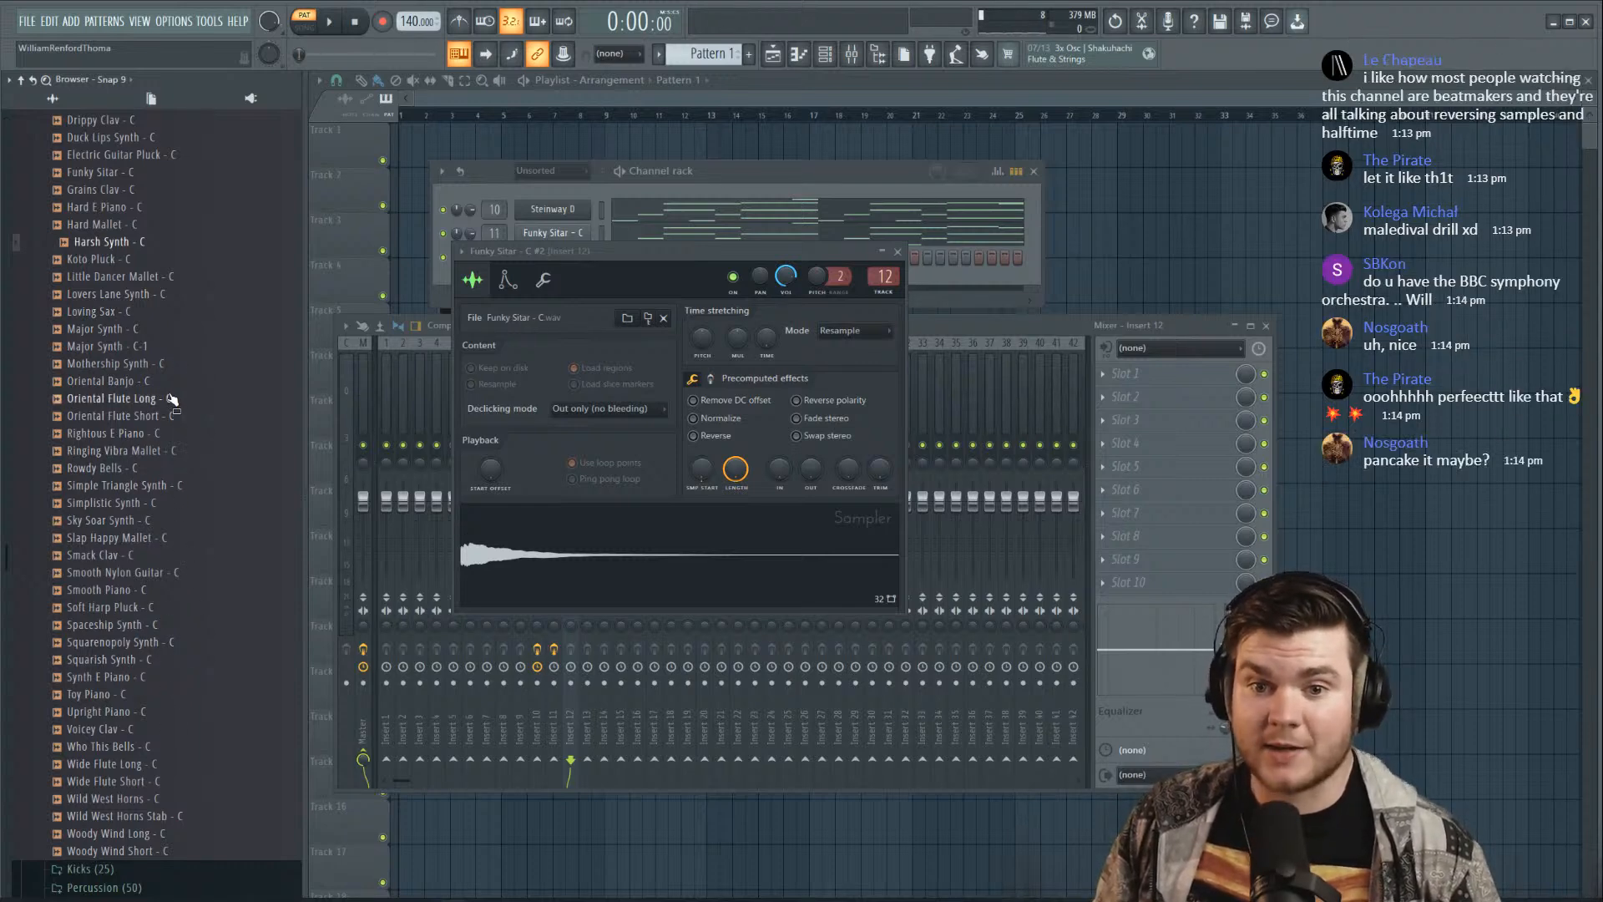
left_click_drag(126, 404, 591, 585)
key("space")
left_click_drag(701, 468, 701, 460)
left_click(897, 251)
Copy the Funky Sitar channel's notes into the Oriental Flute Long channel and play the pattern
right_click(586, 258)
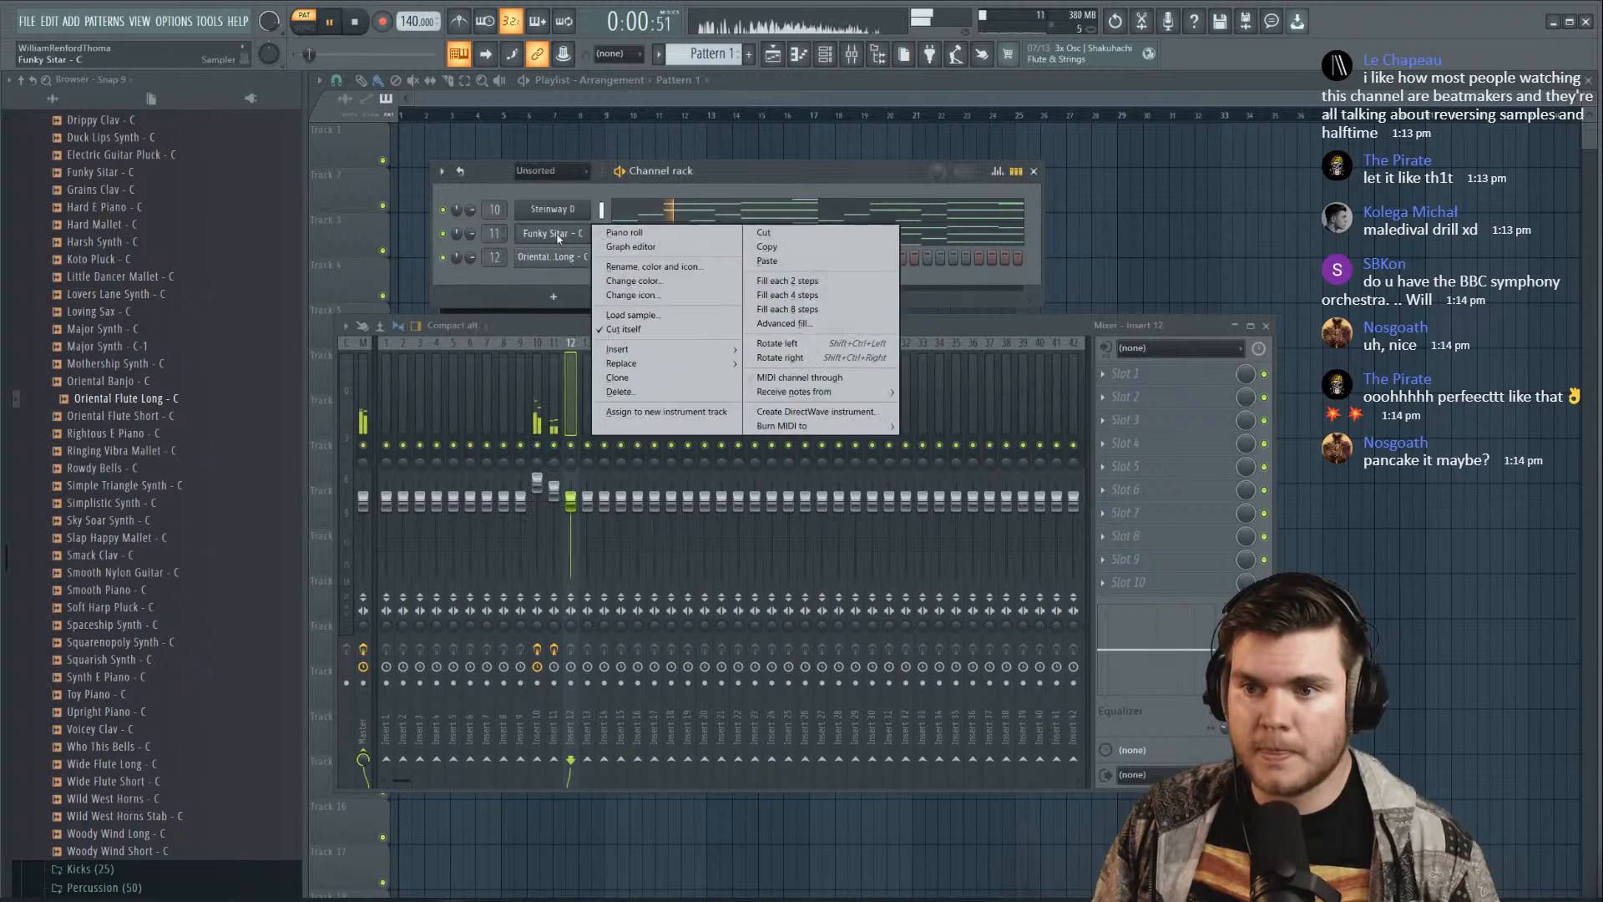
left_click(767, 286)
key("space")
key("space")
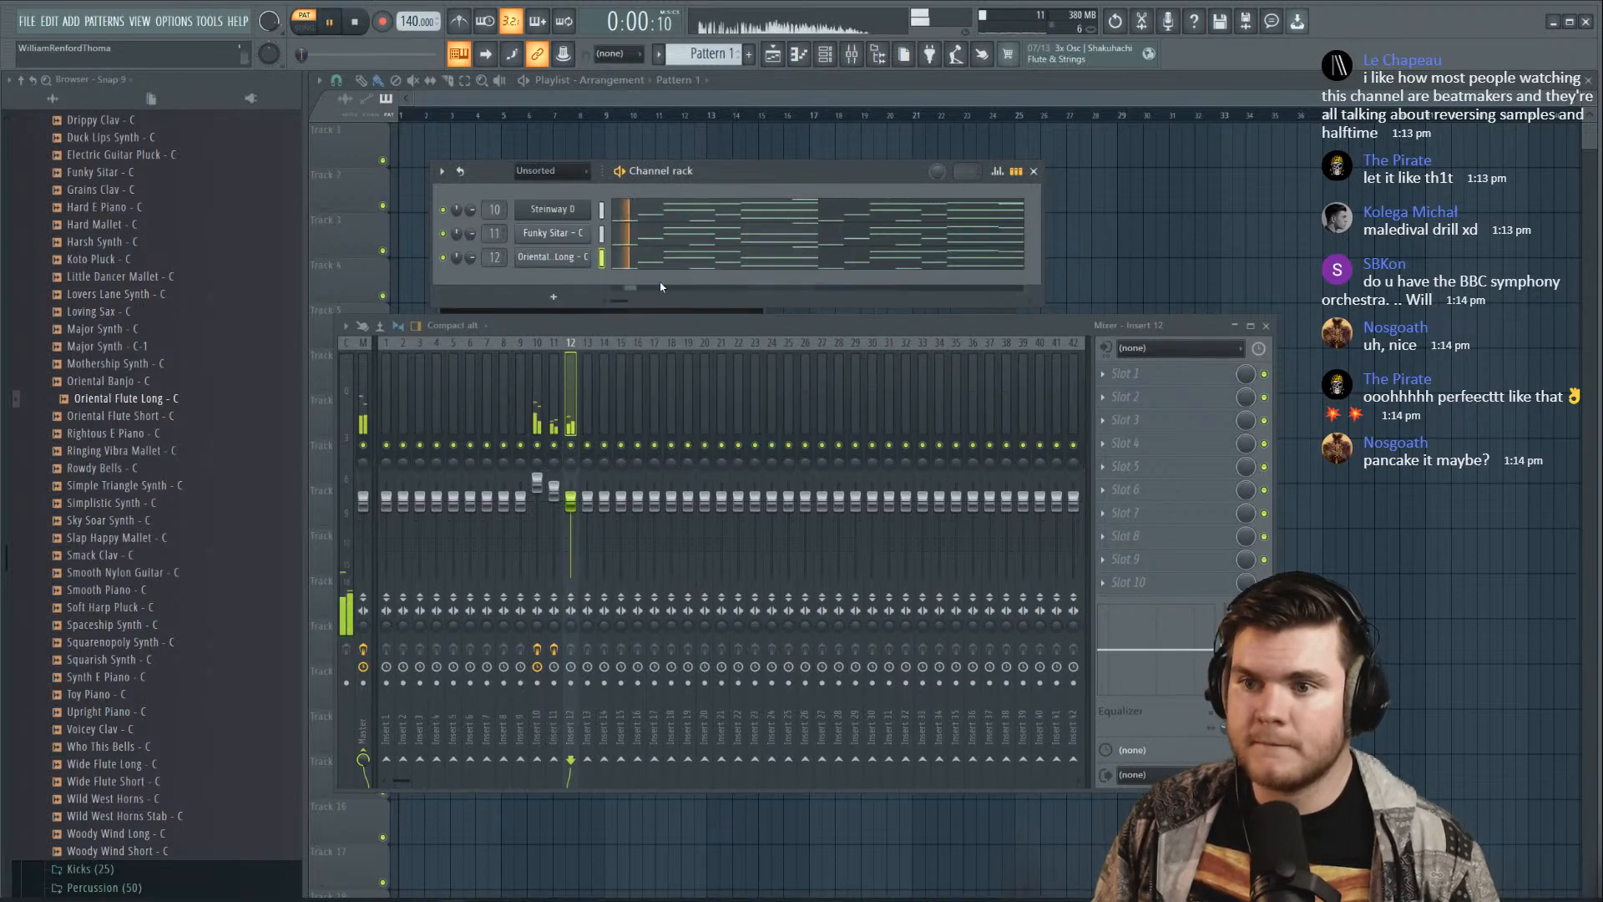
Set Oriental Flute Long's stereo delay to 100% left and enable its volume envelope
left_click(558, 257)
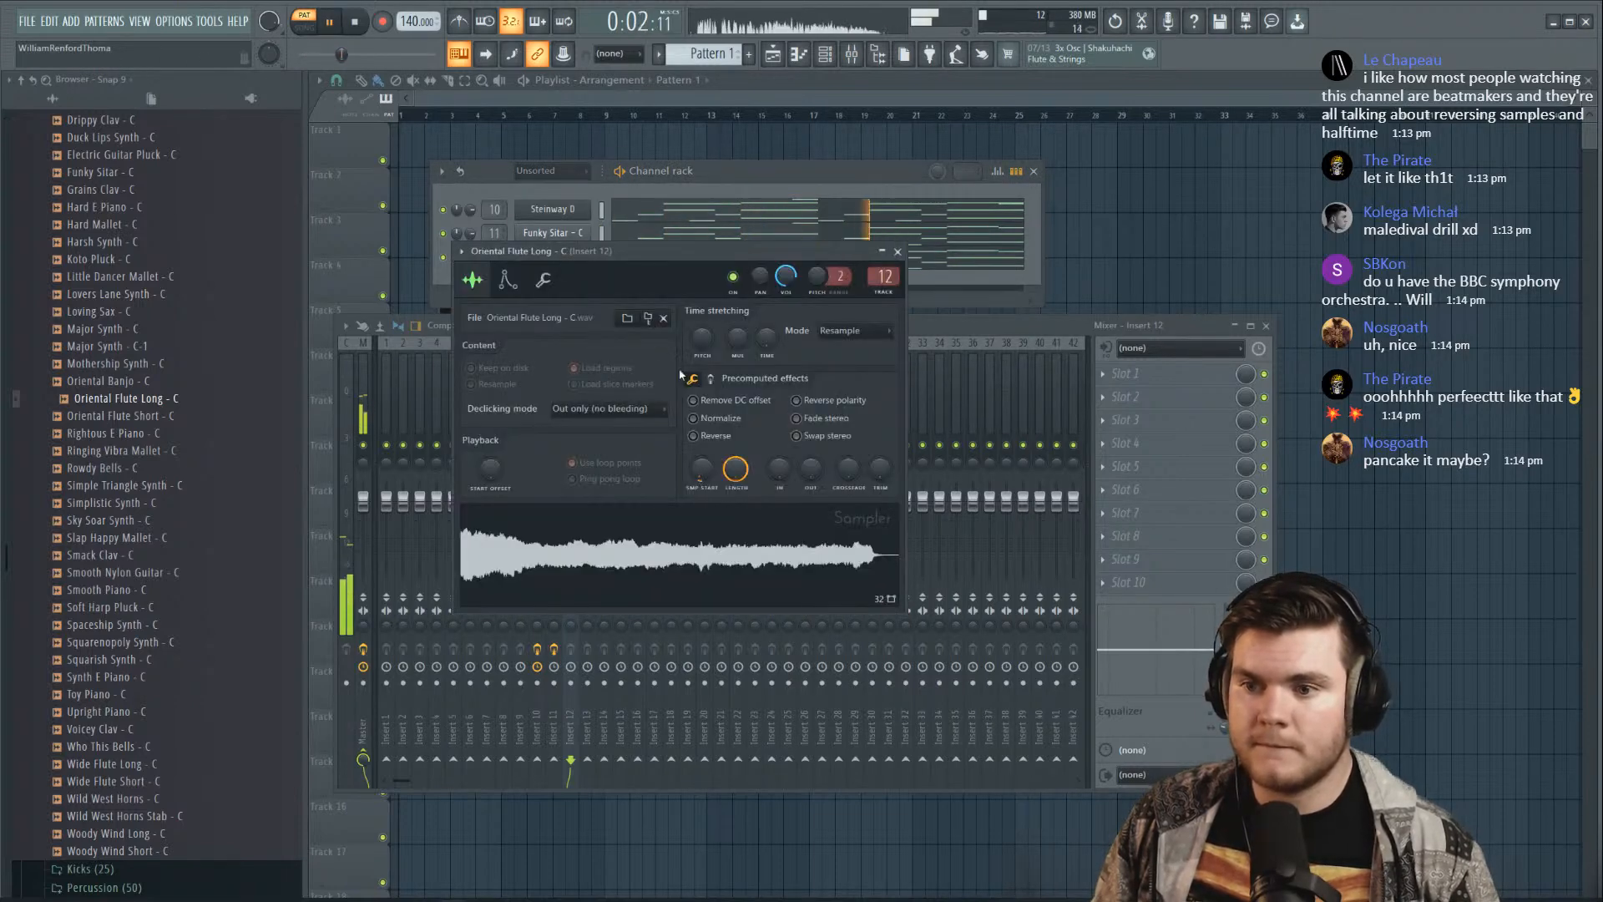
left_click(710, 378)
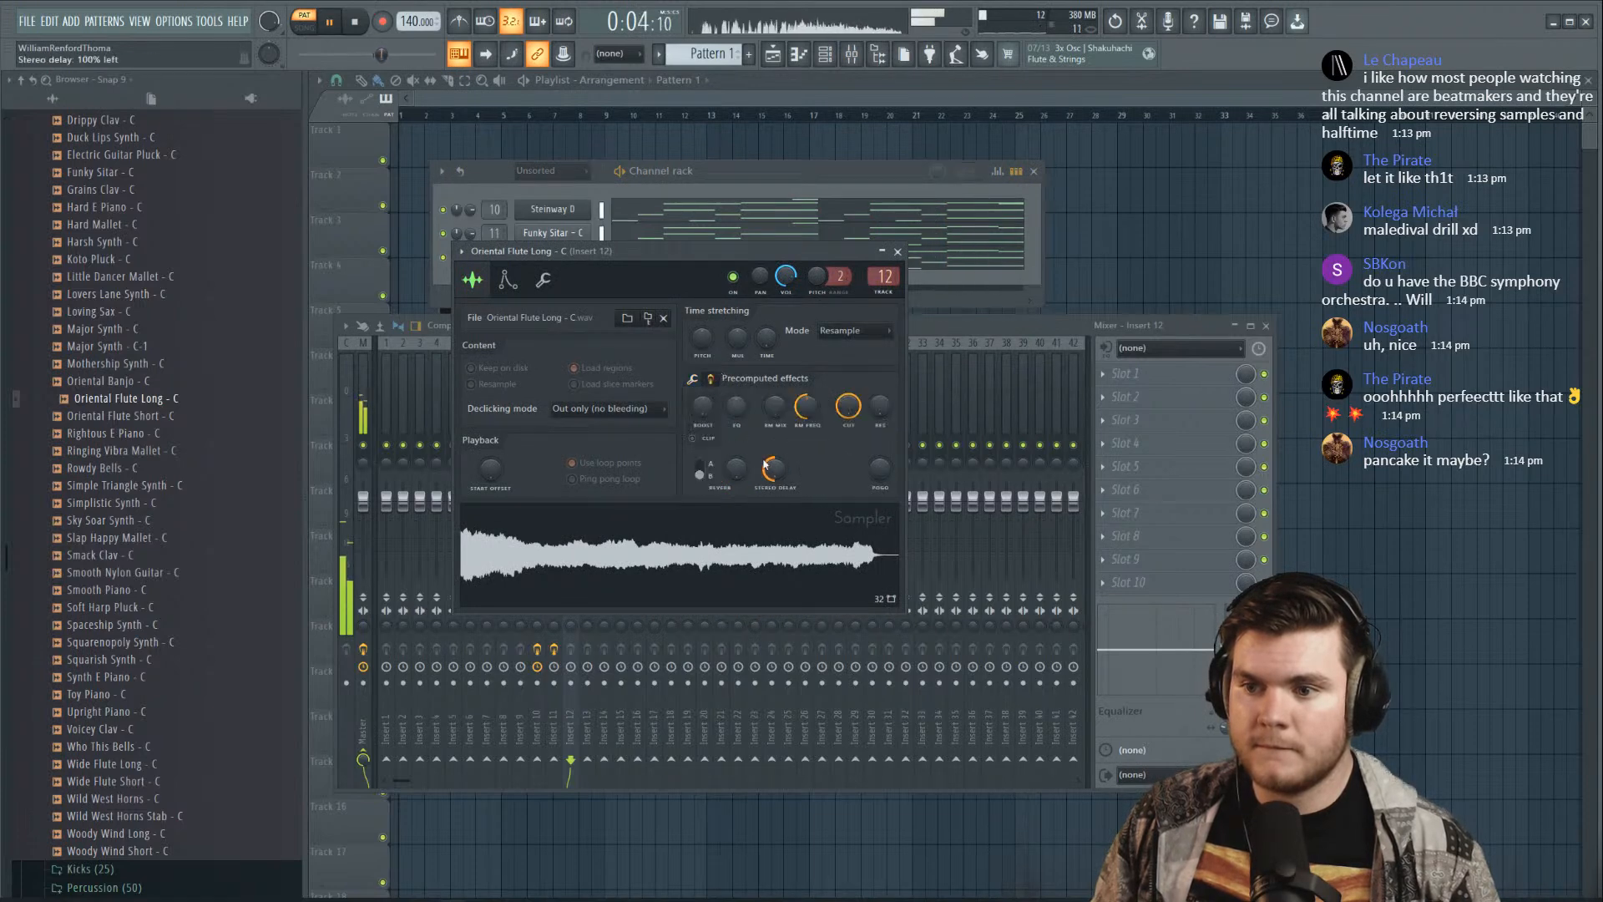
left_click(547, 282)
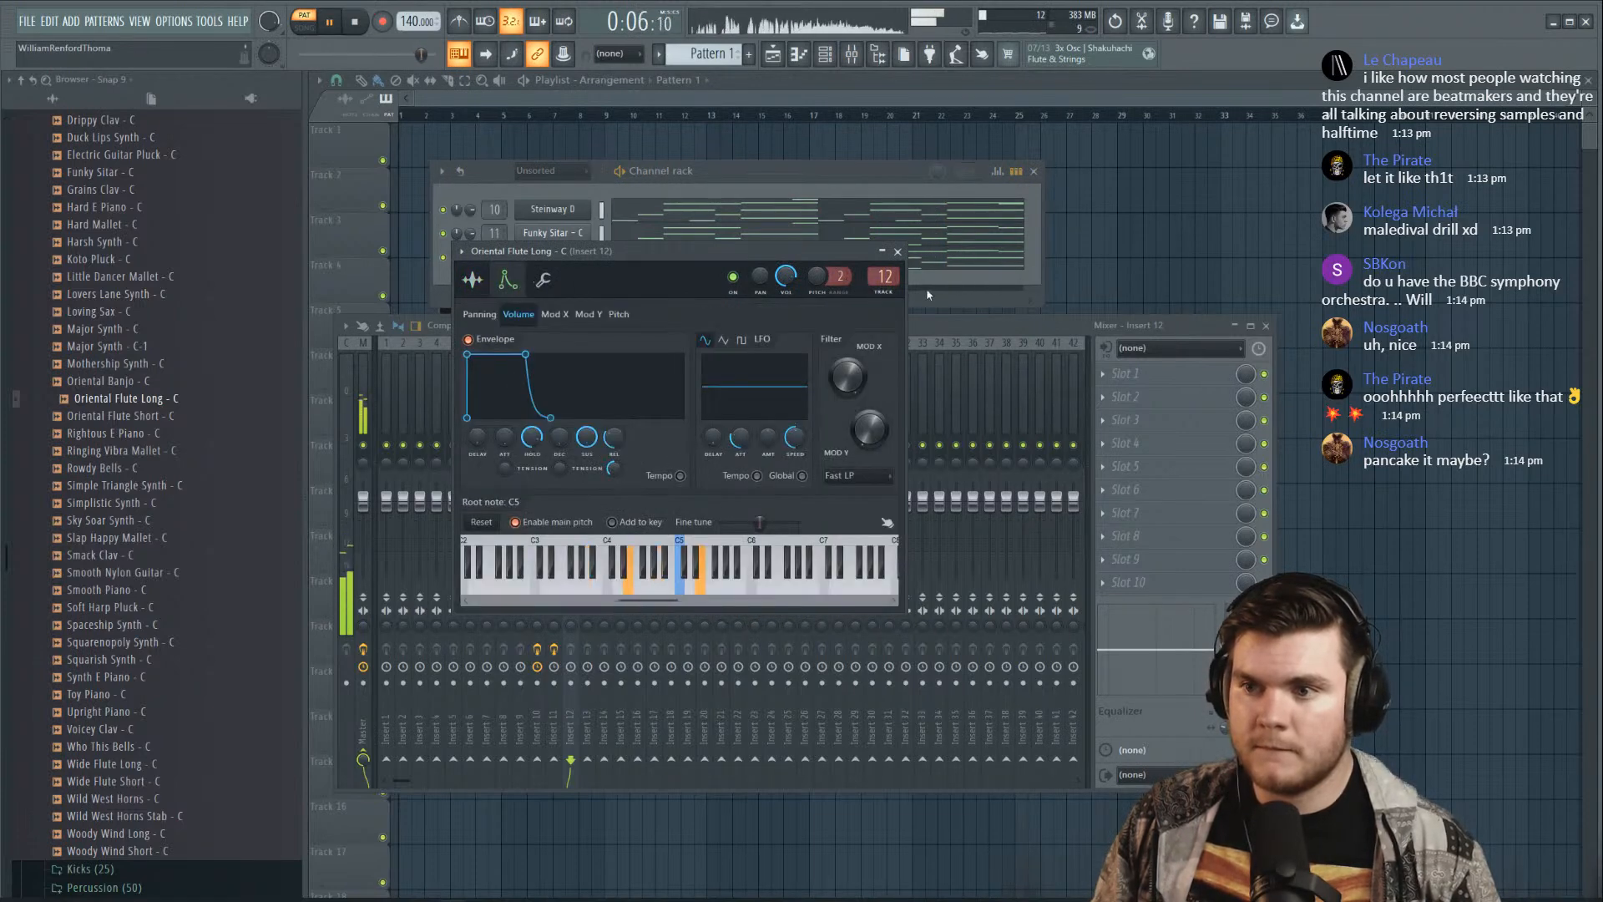
left_click(897, 252)
Audition the Oriental Flute Short sample, and replay the pattern with insert 12 soloed
key("space")
left_click(177, 418)
key("space")
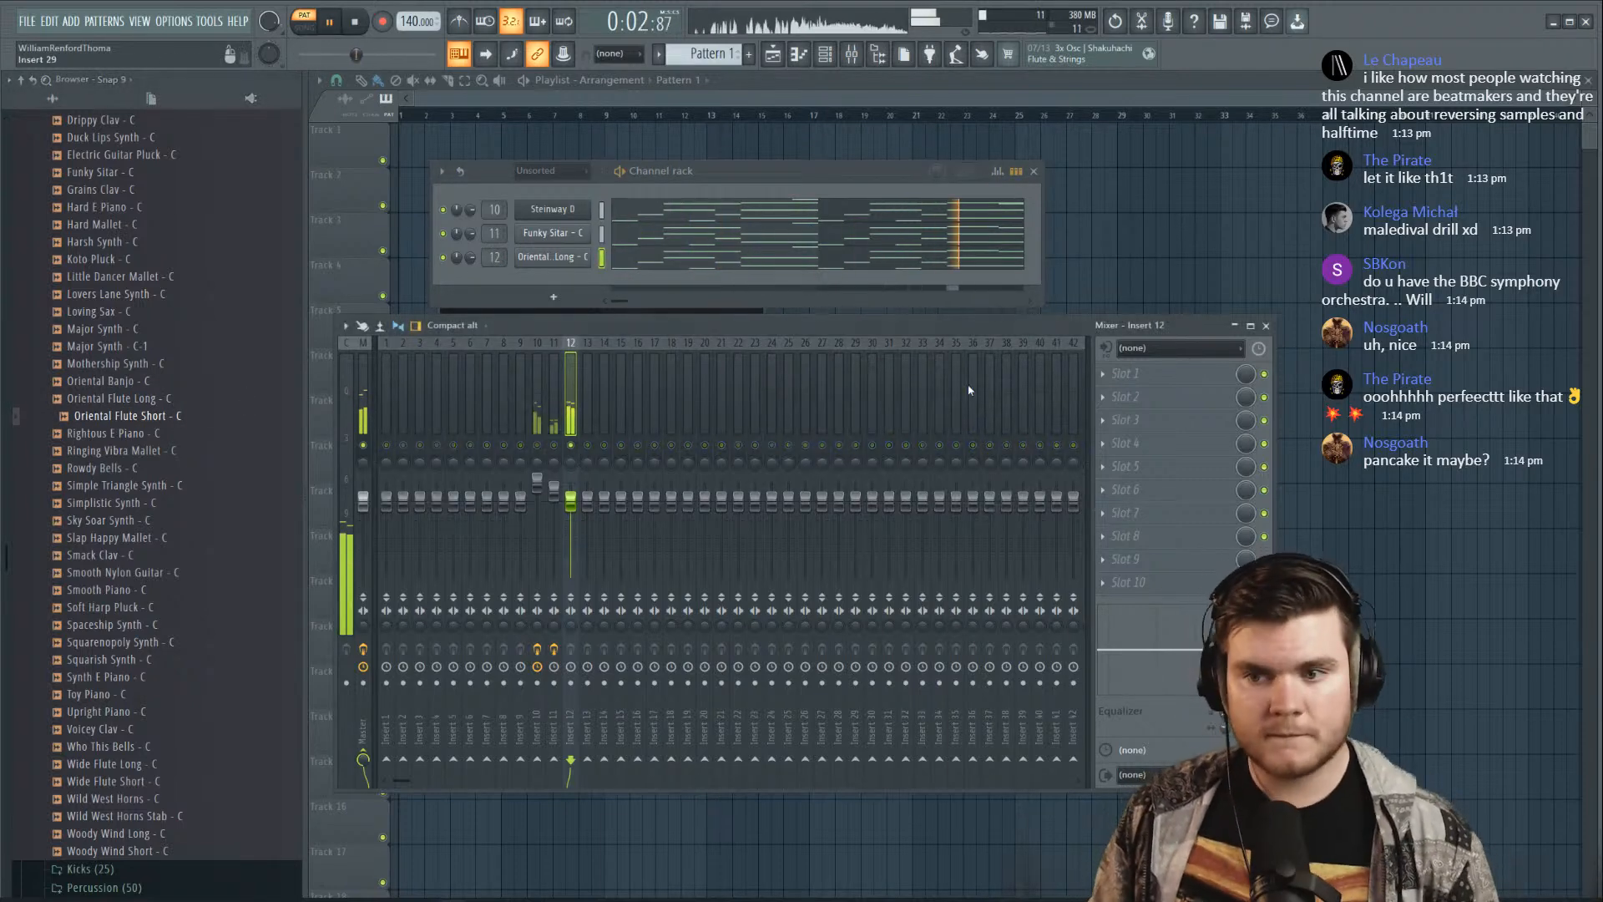
Add the Vocodex effect to insert 12 and try several of its presets during playback
left_click(1134, 375)
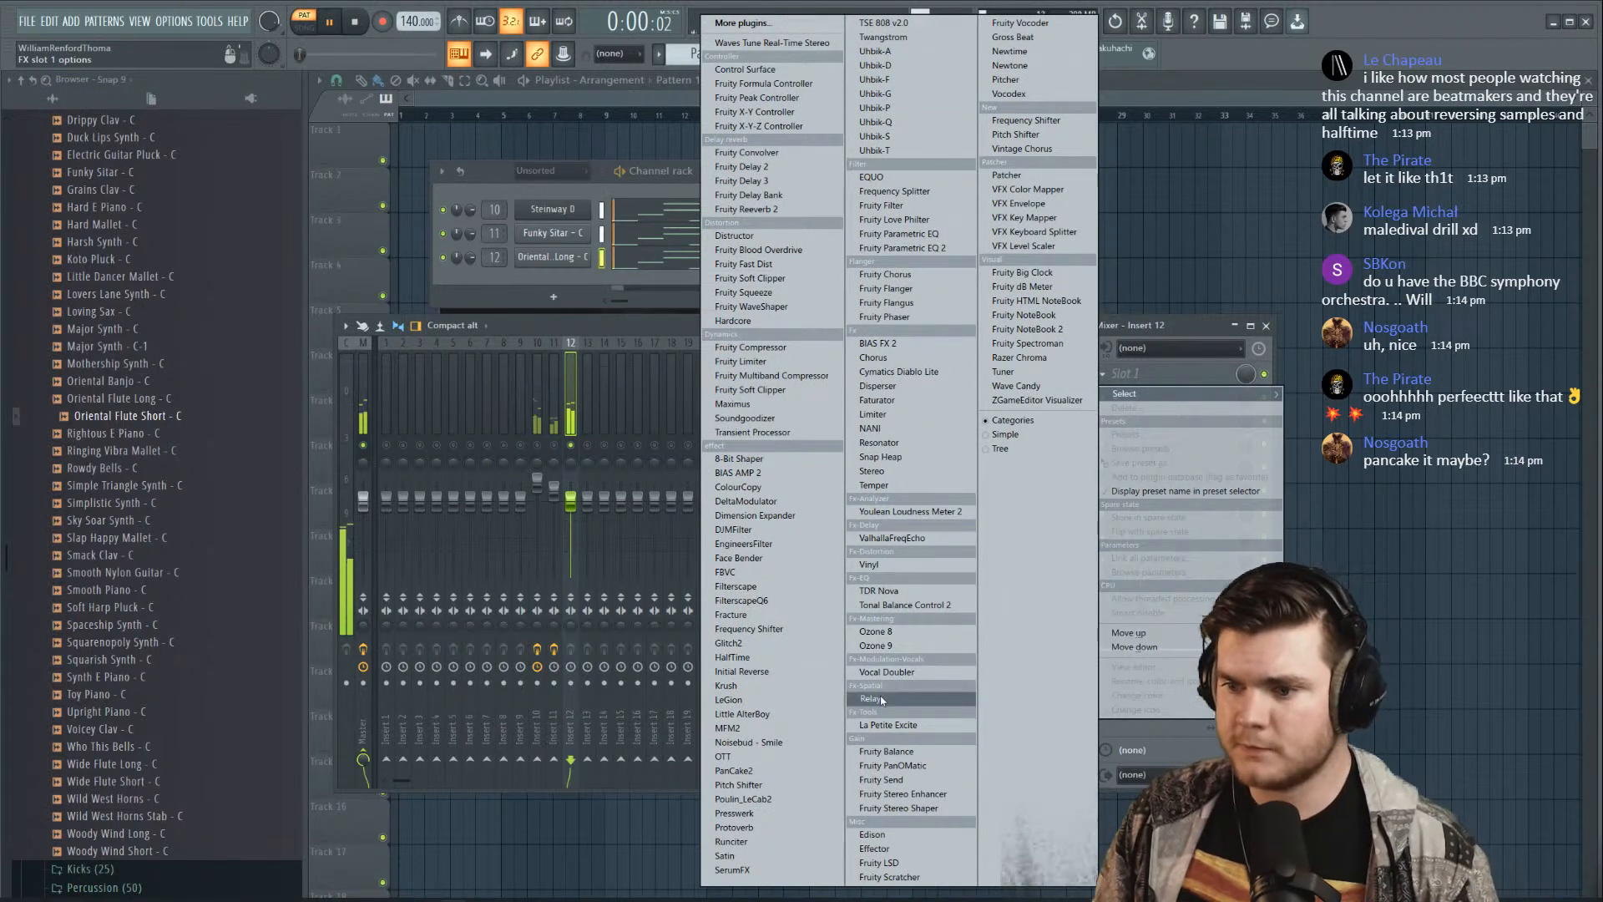
left_click(1008, 93)
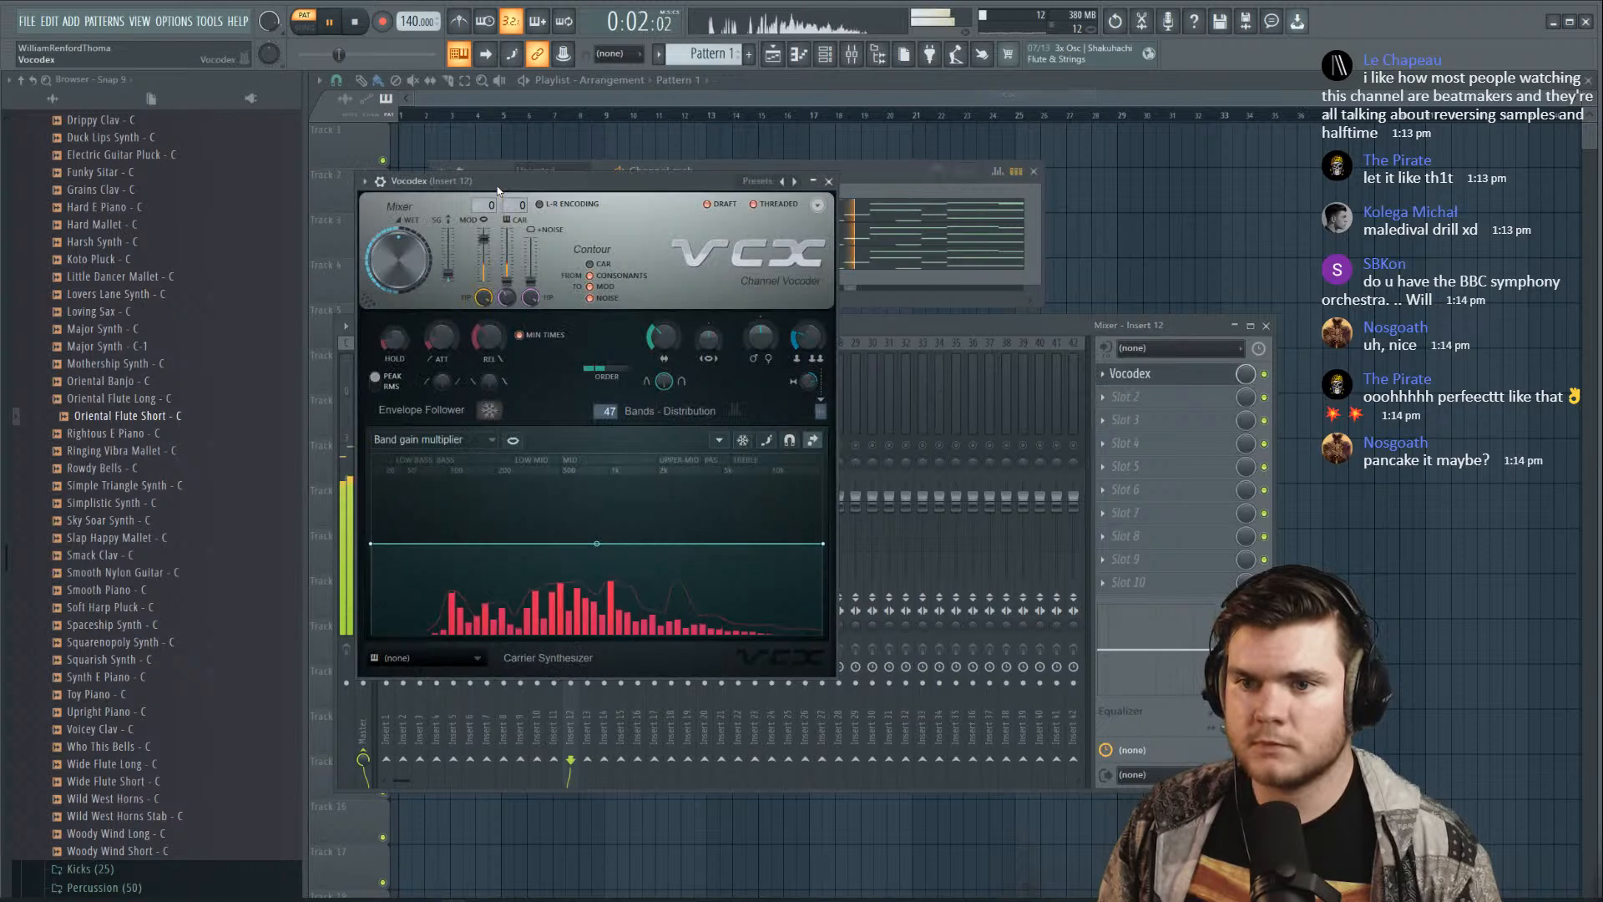
scroll(150, 125, "up", 1)
left_click(755, 182)
left_click(757, 190)
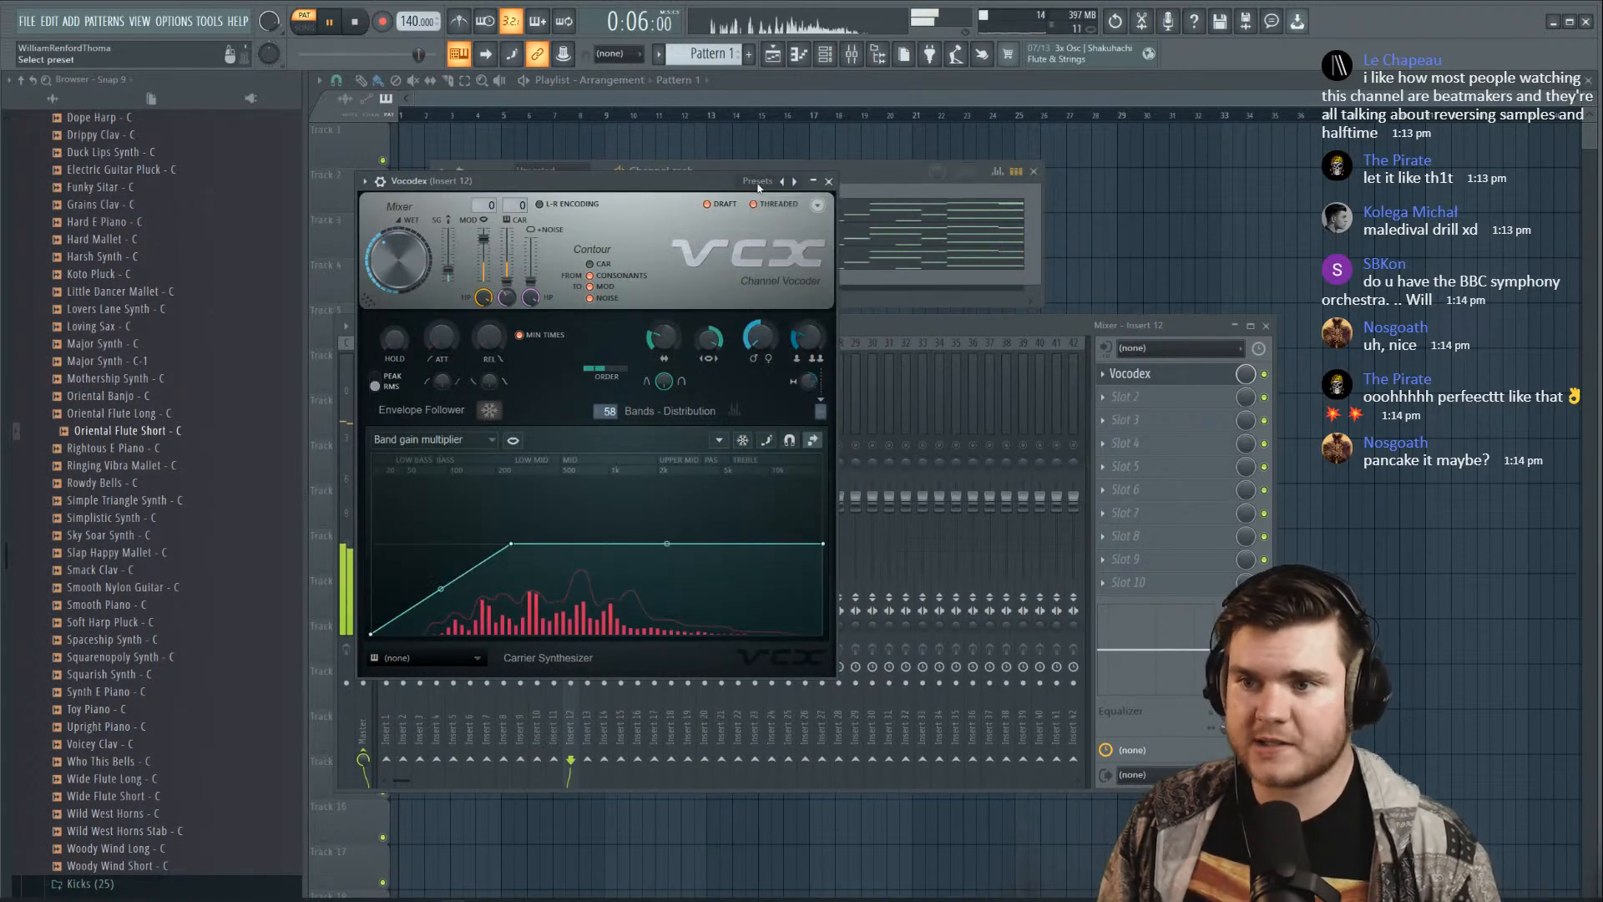
left_click(759, 183)
left_click(768, 220)
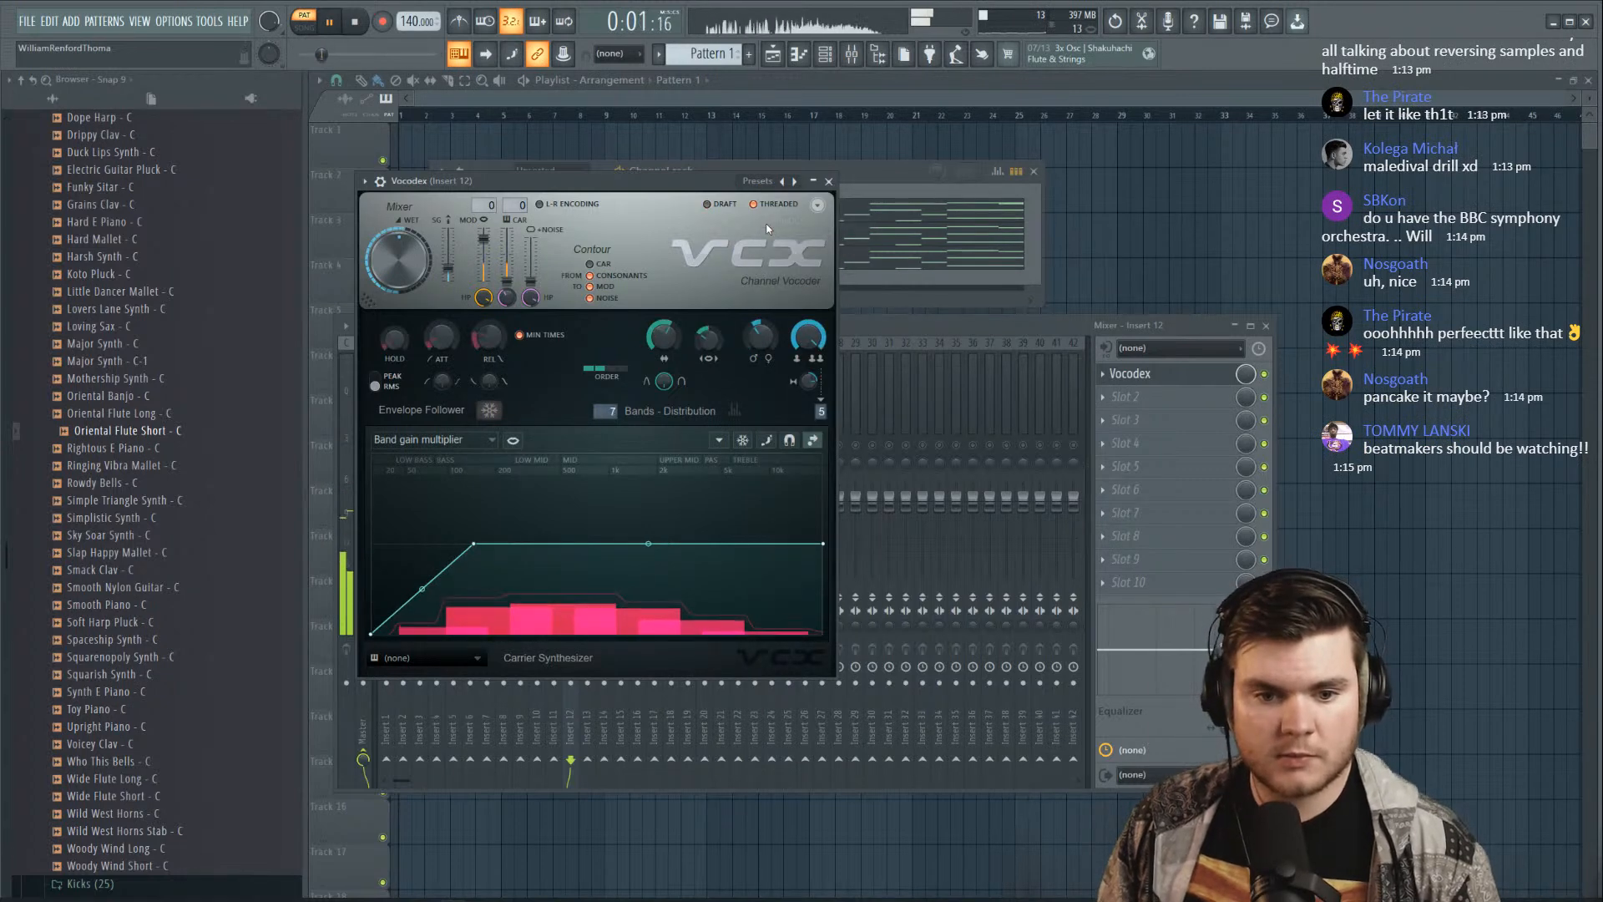
left_click(757, 182)
left_click(775, 228)
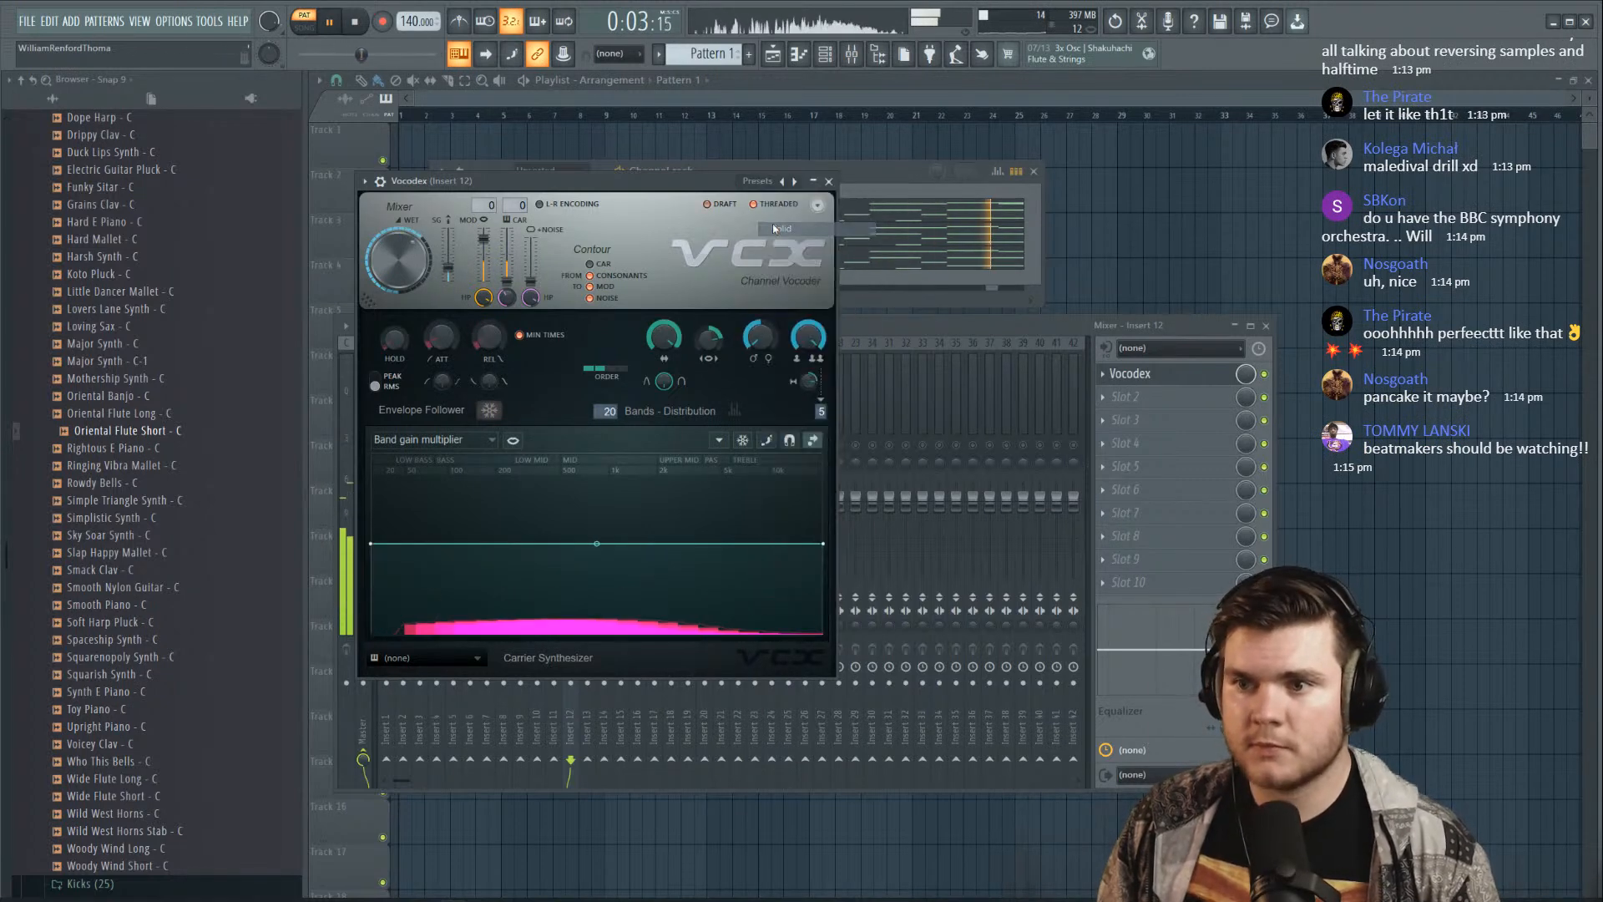
left_click(758, 182)
left_click(772, 250)
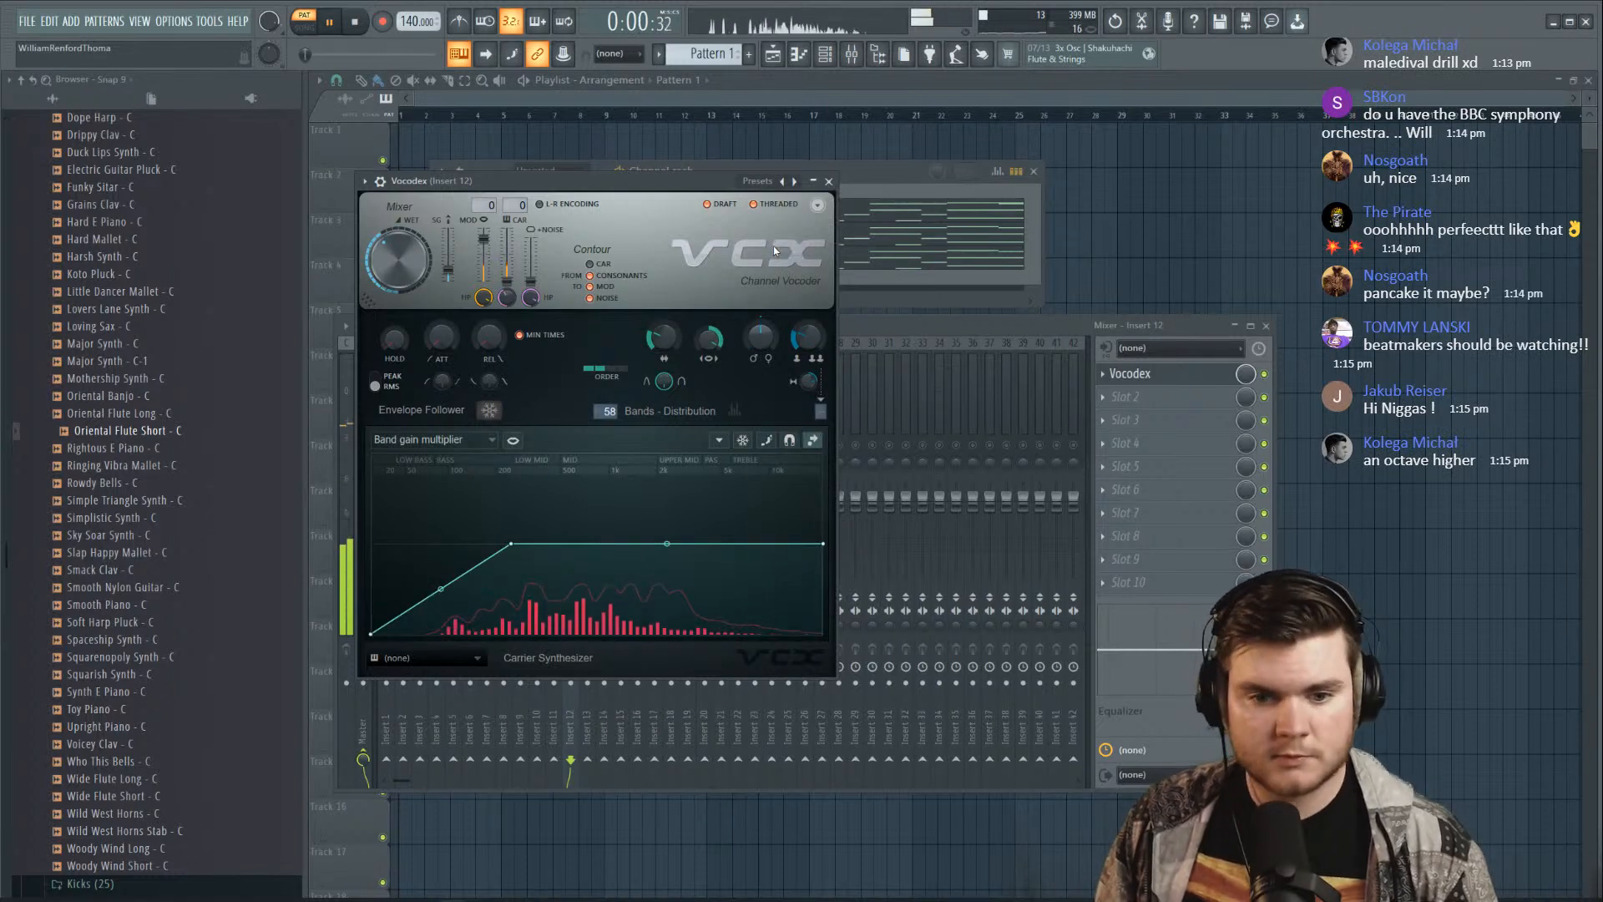
Transpose all of Oriental Flute Long's notes up one octave and play the pattern
key("space")
left_click(985, 176)
left_click(649, 266)
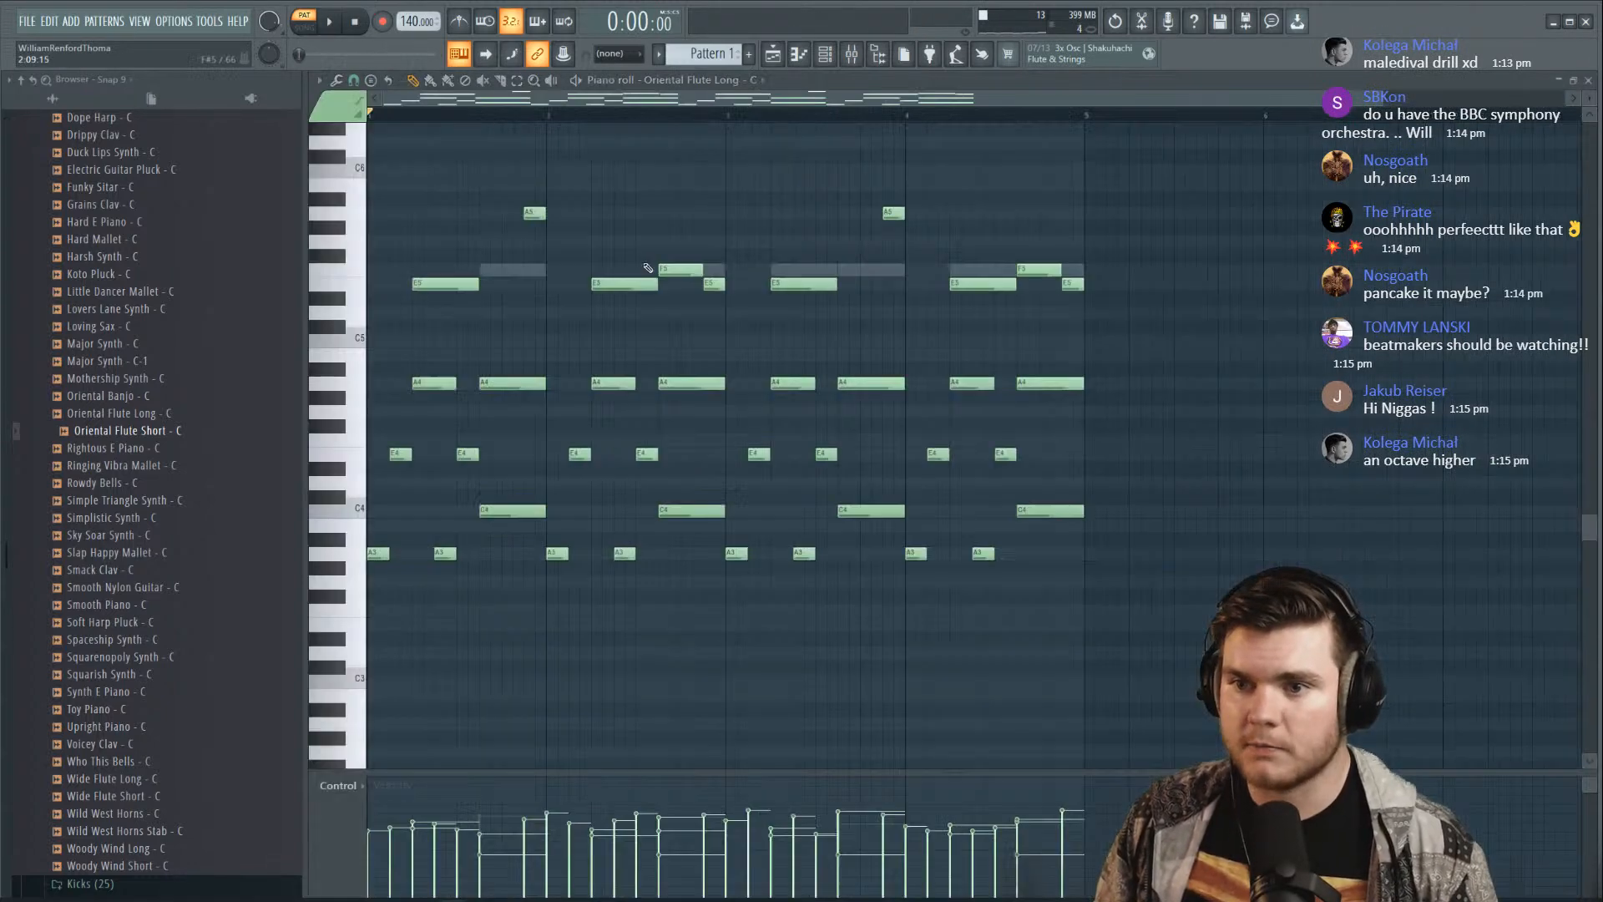
key("ctrl+a")
key("ctrl+Up")
key("space")
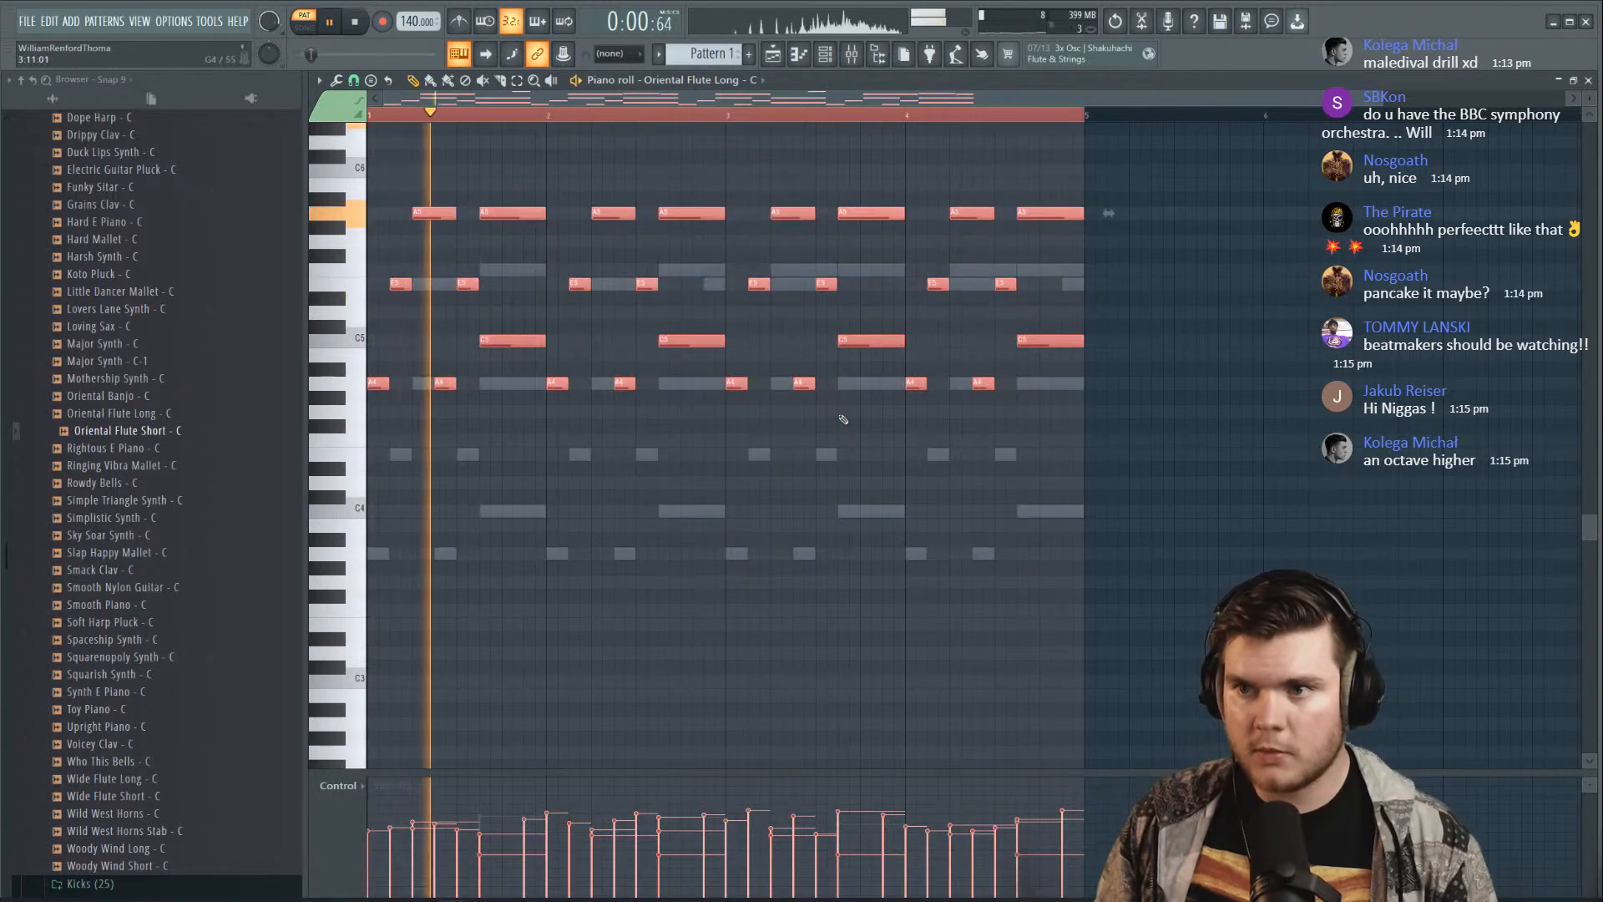
Compare insert 12 with and without Vocodex, and raise the effect's release and unison settings
left_click(851, 55)
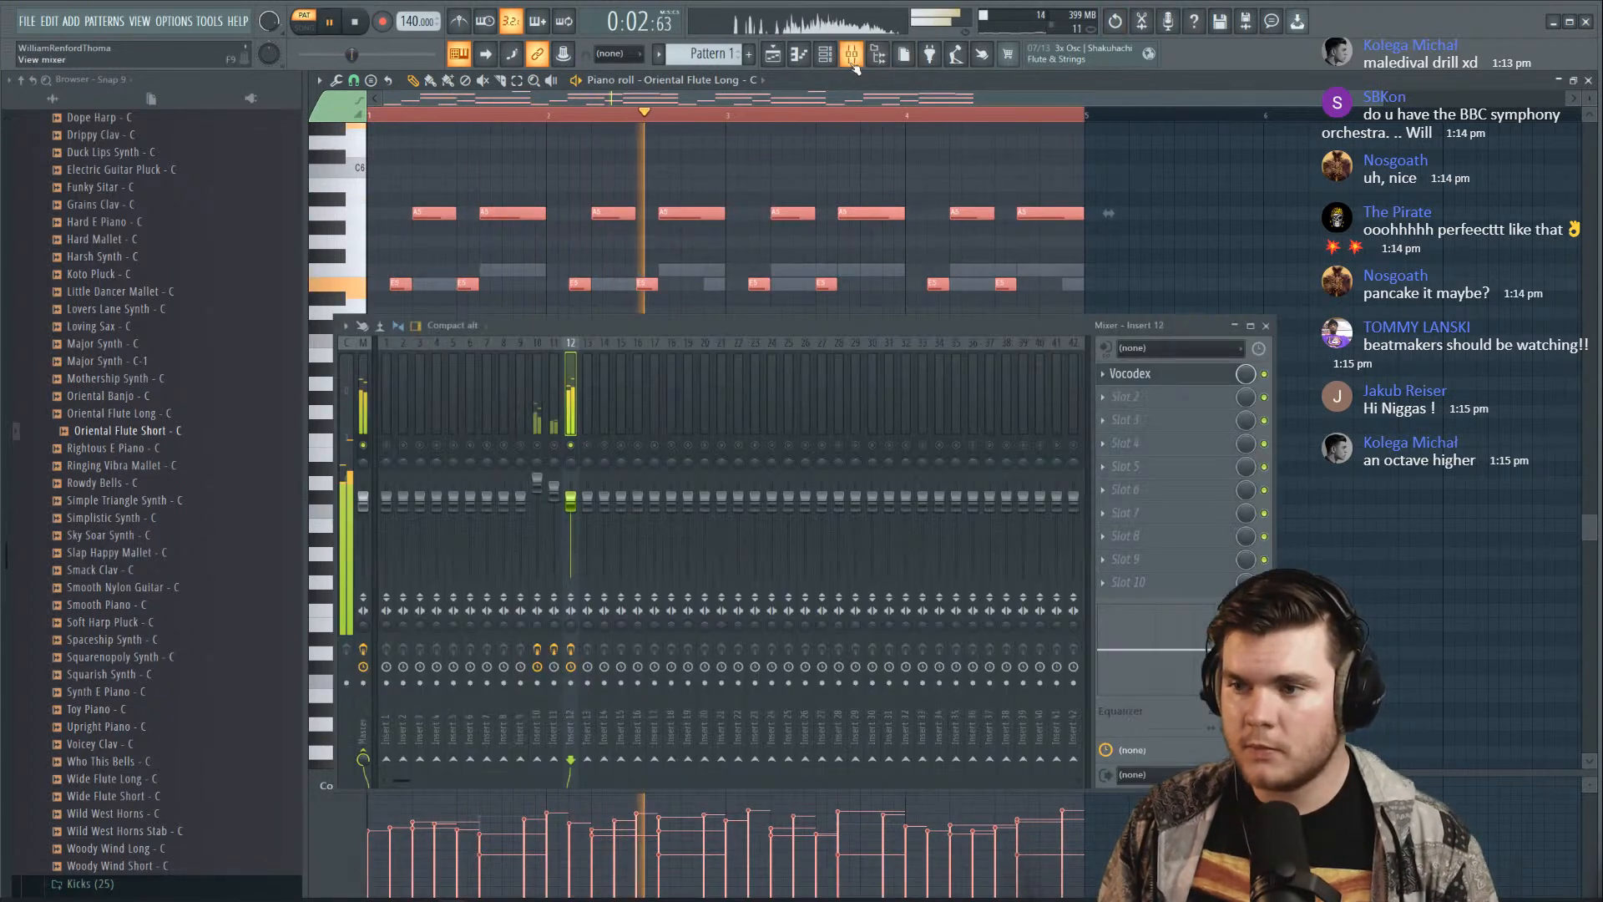
left_click(1265, 375)
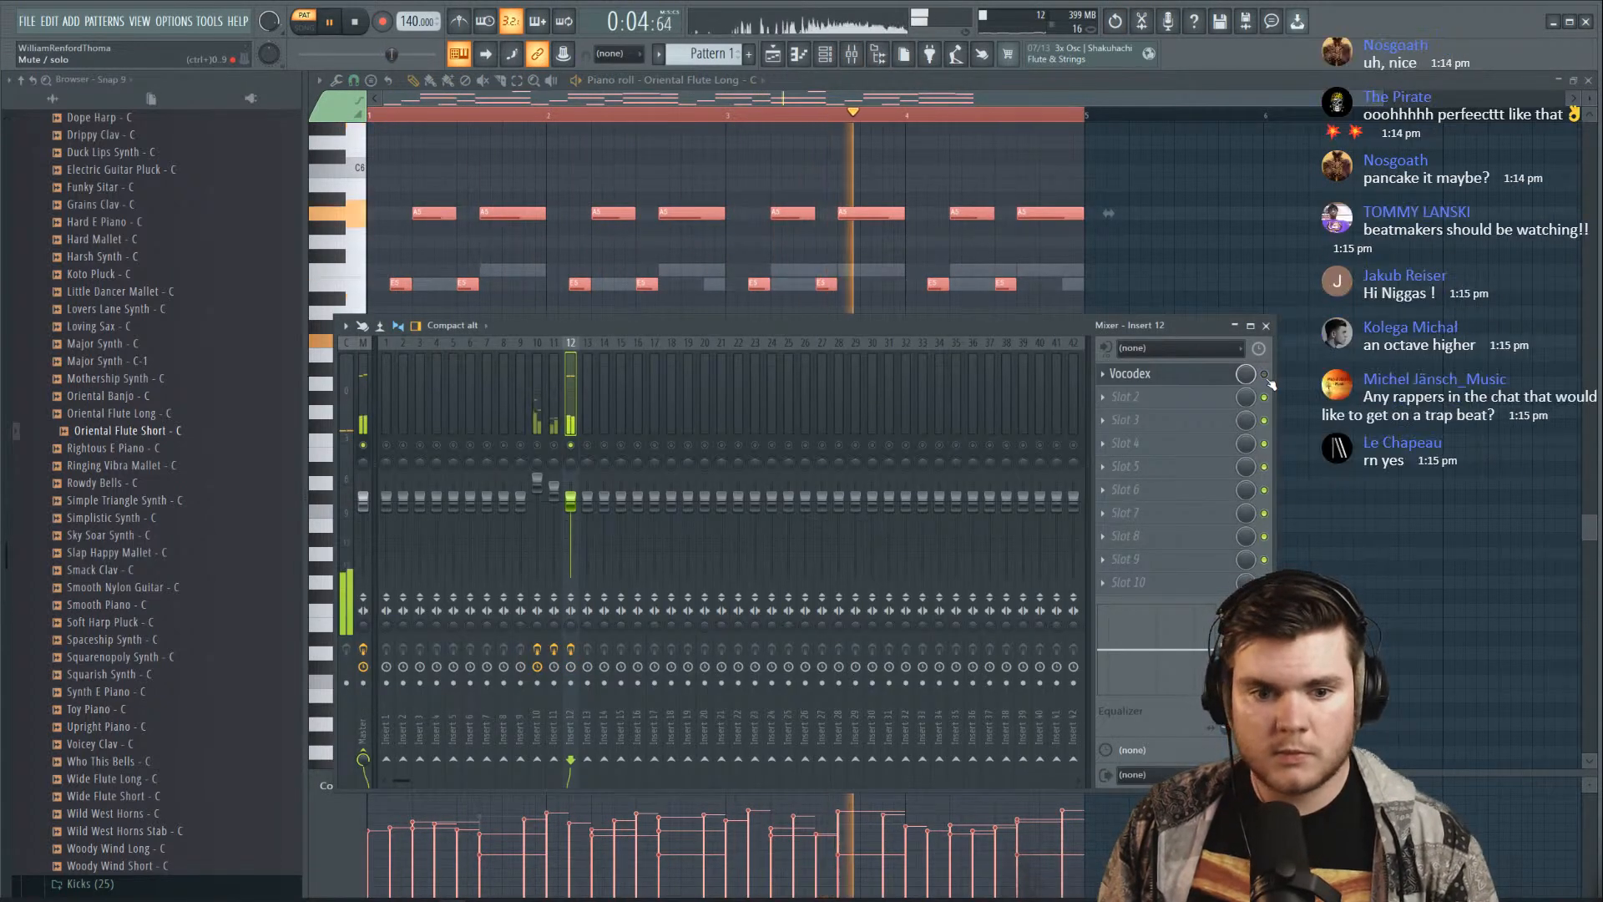
left_click(1193, 382)
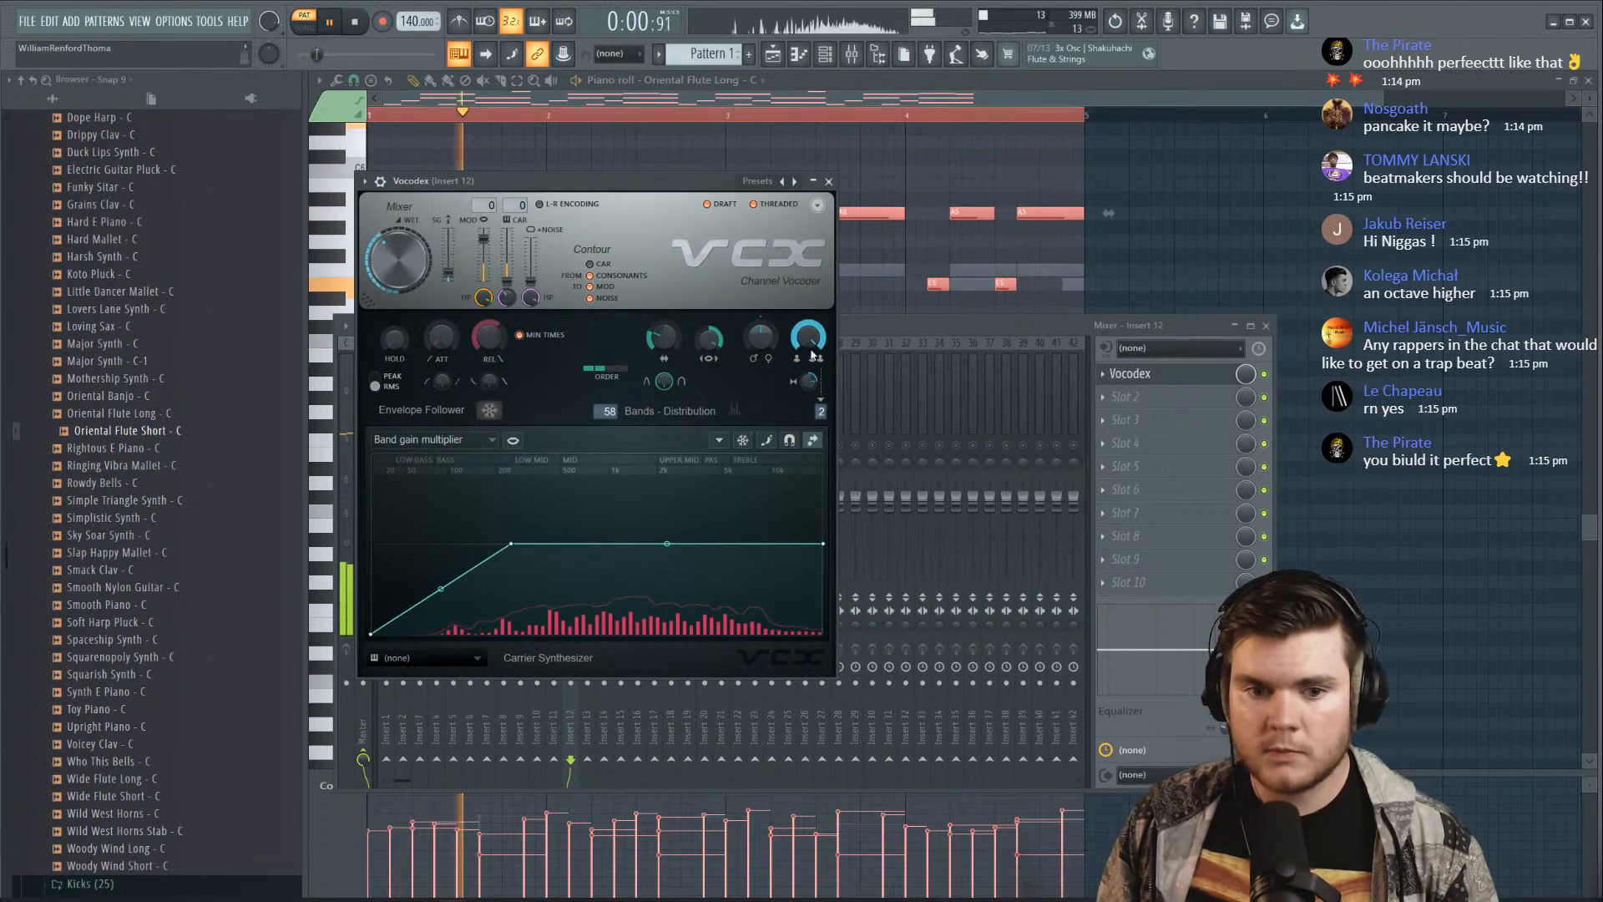
left_click(1162, 375)
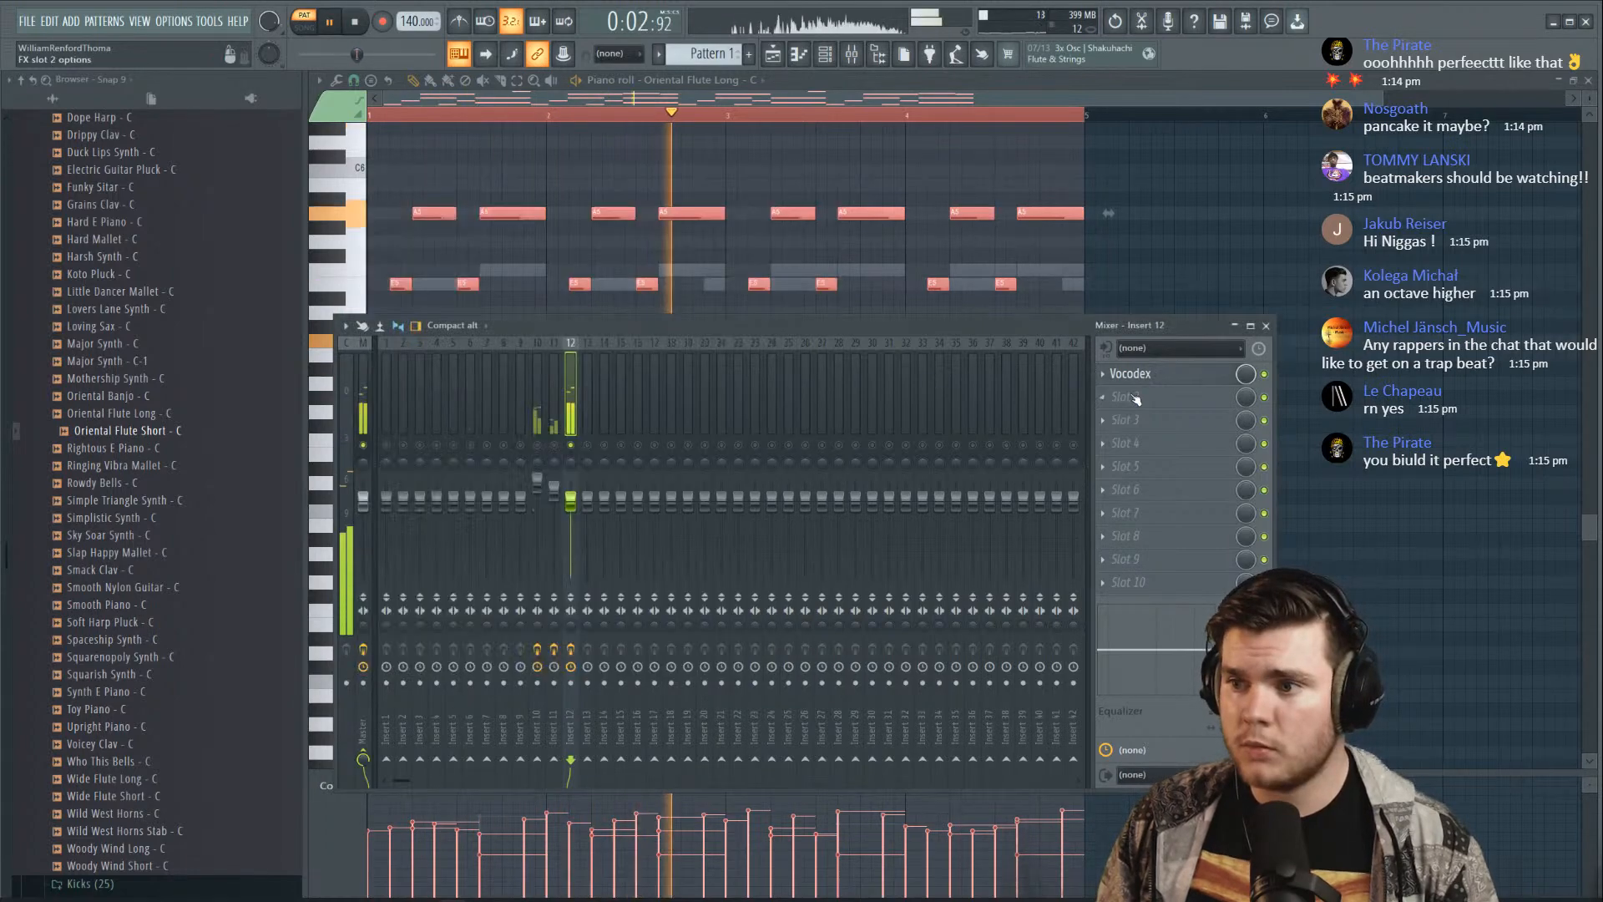
Add Fruity Reeverb 2 after Vocodex on insert 12 and raise its wet level
left_click(1138, 397)
left_click(777, 211)
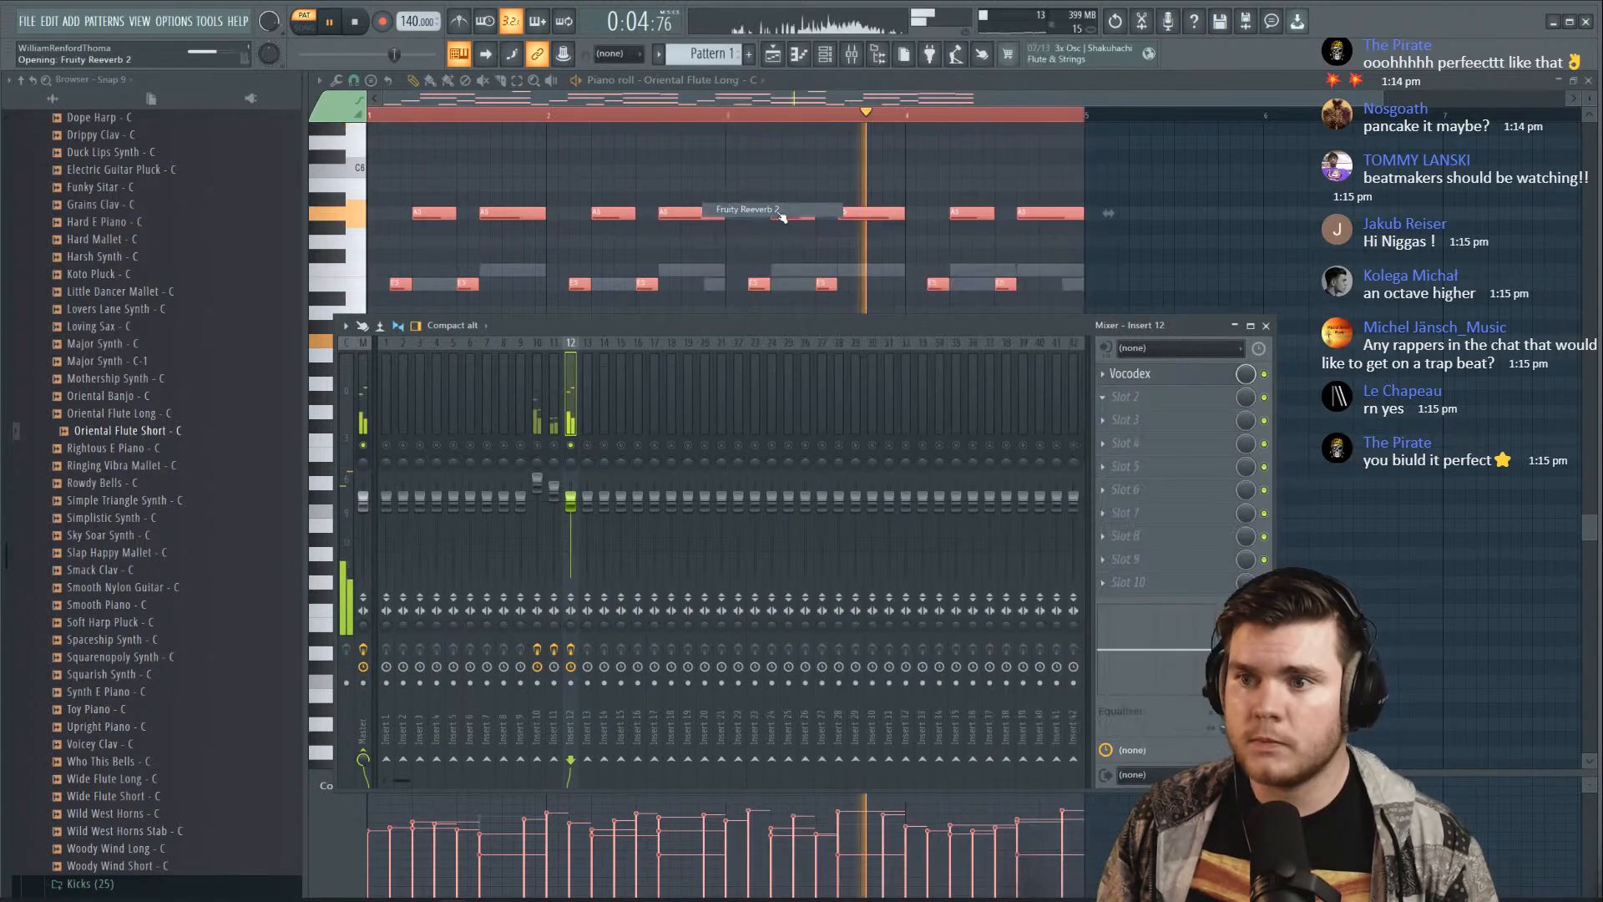
mouse_move(763, 263)
left_mouse_down()
mouse_move(763, 286)
mouse_move(787, 243)
left_mouse_up()
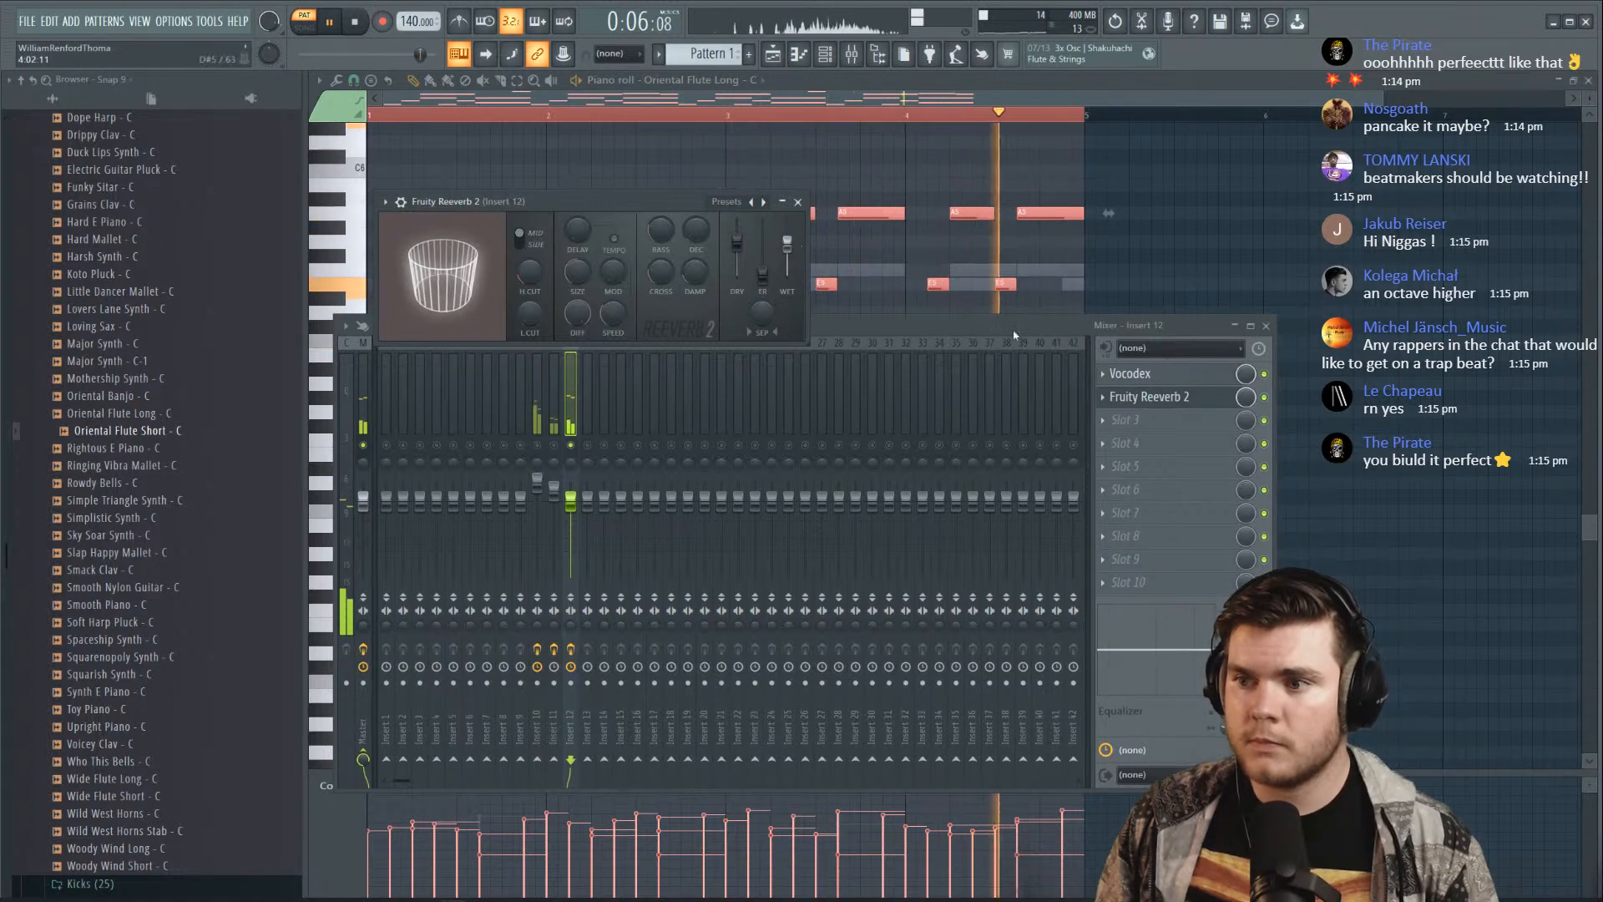
left_click(1146, 398)
Unsolo insert 12 and lower its volume to a little under 91% while replaying the full mix
right_click(571, 445)
left_click_drag(570, 482, 569, 490)
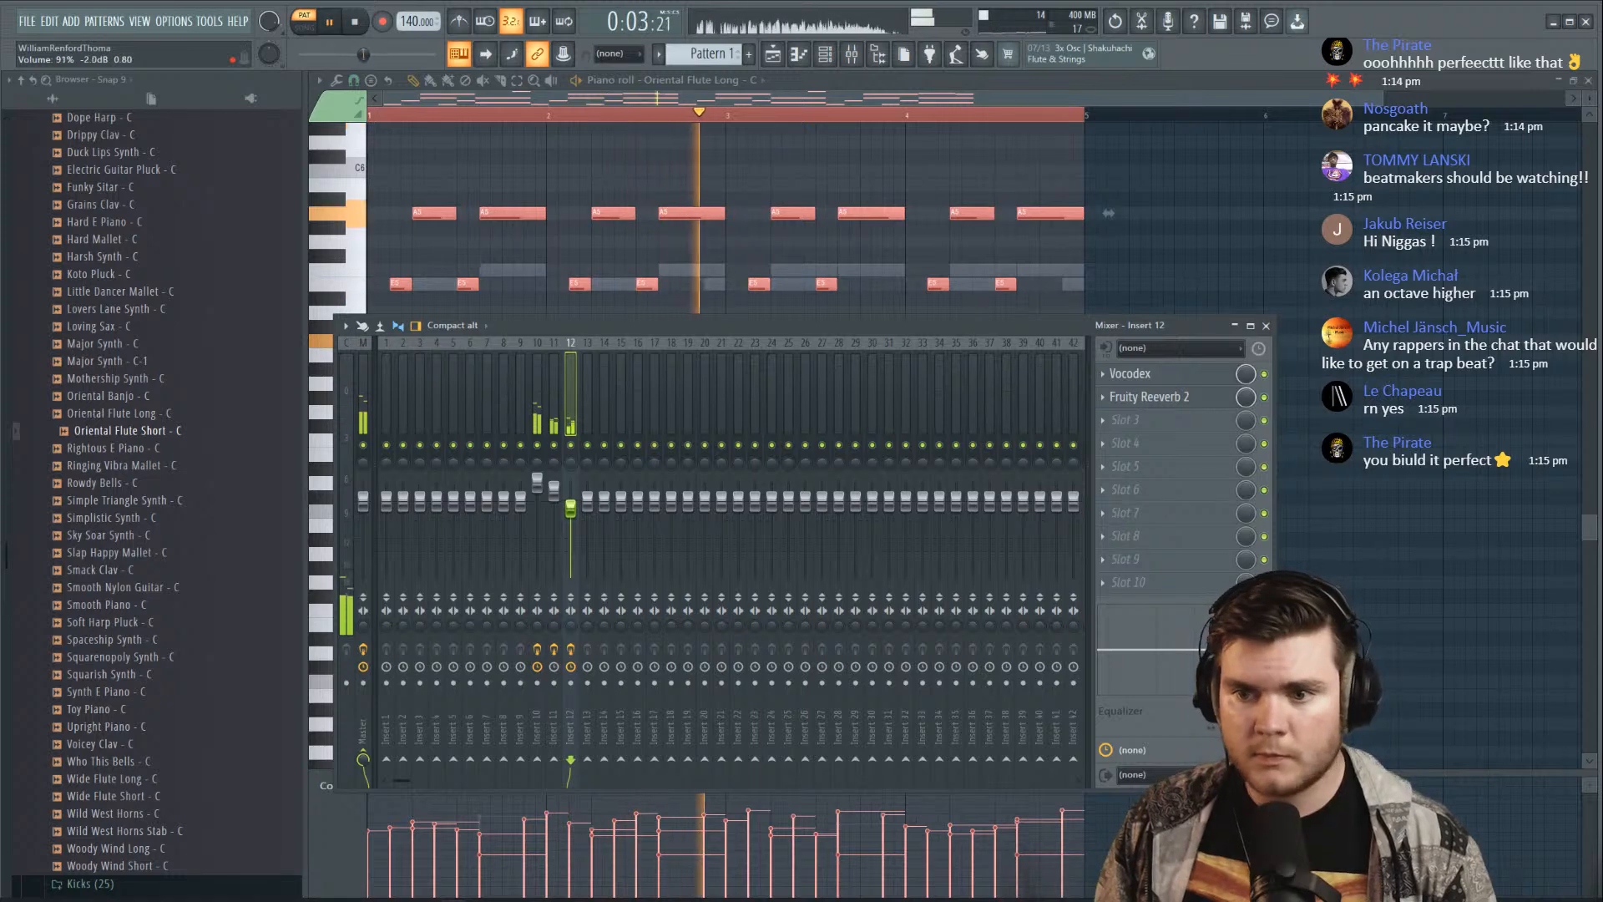
left_click_drag(571, 508, 571, 515)
key("space")
key("space")
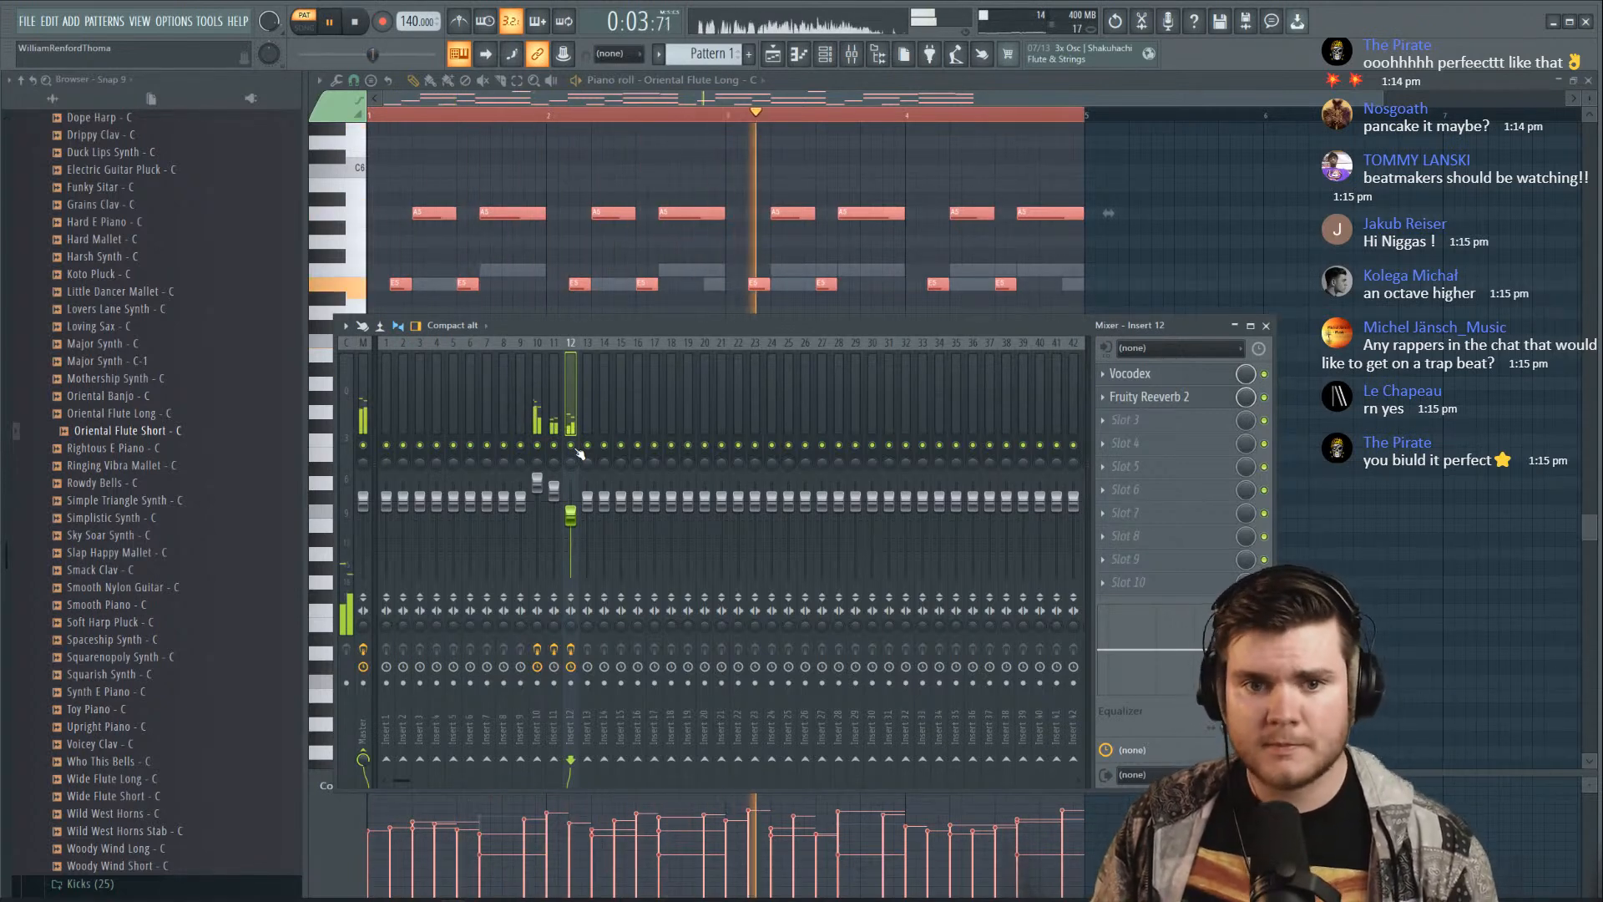
Transpose all of Oriental Flute Long's notes down one octave and restart playback
key("space")
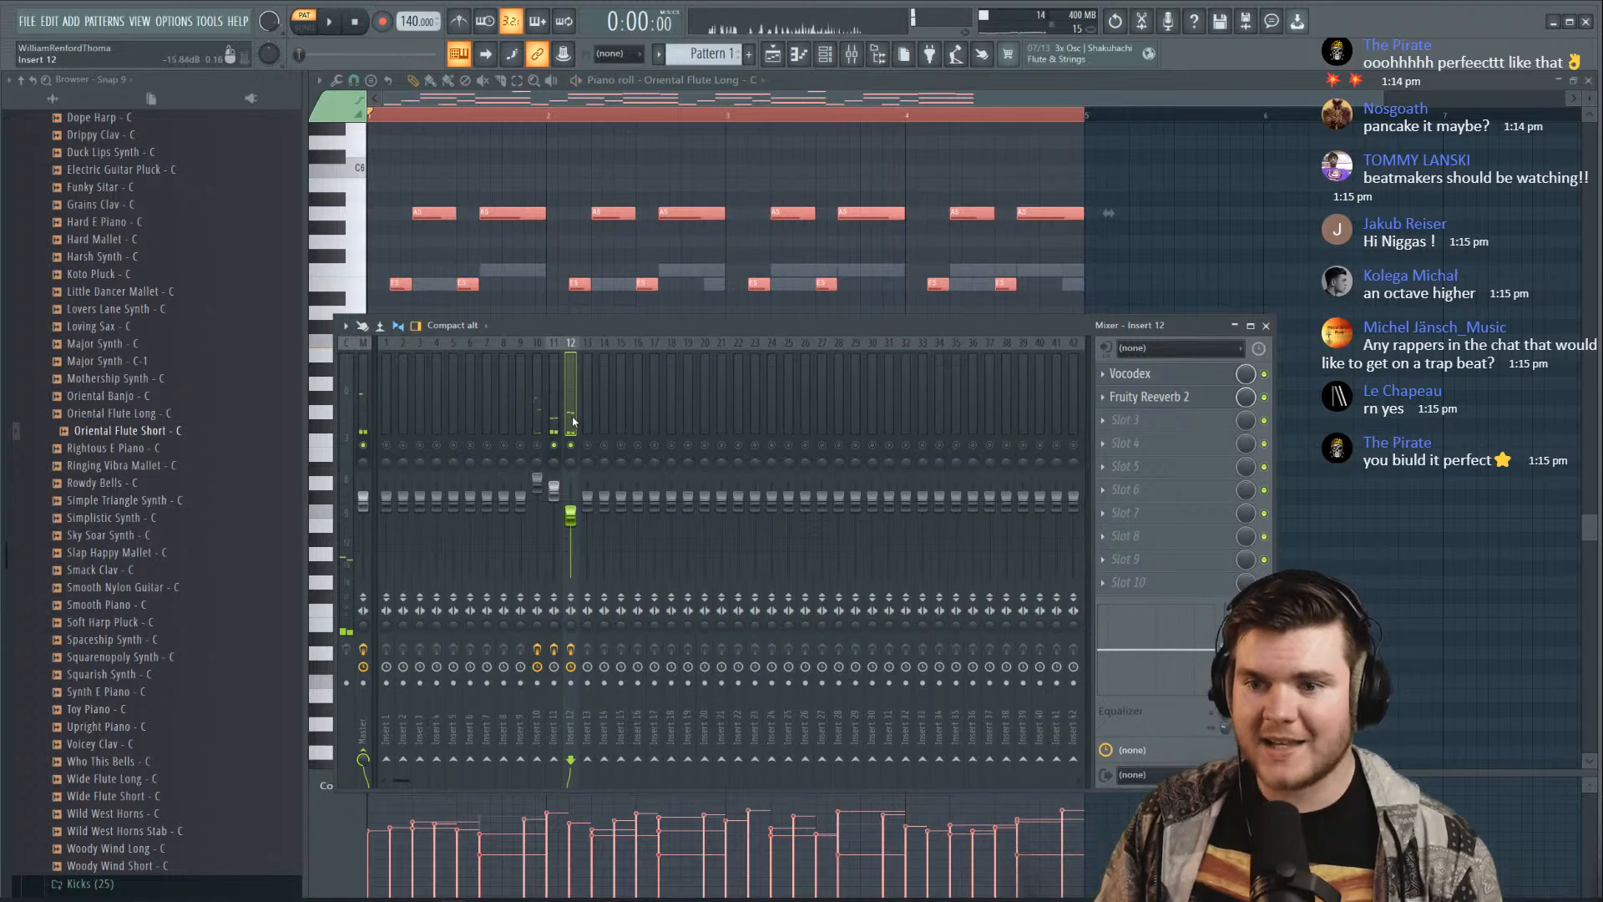
left_click(851, 54)
key("ctrl+Down")
key("space")
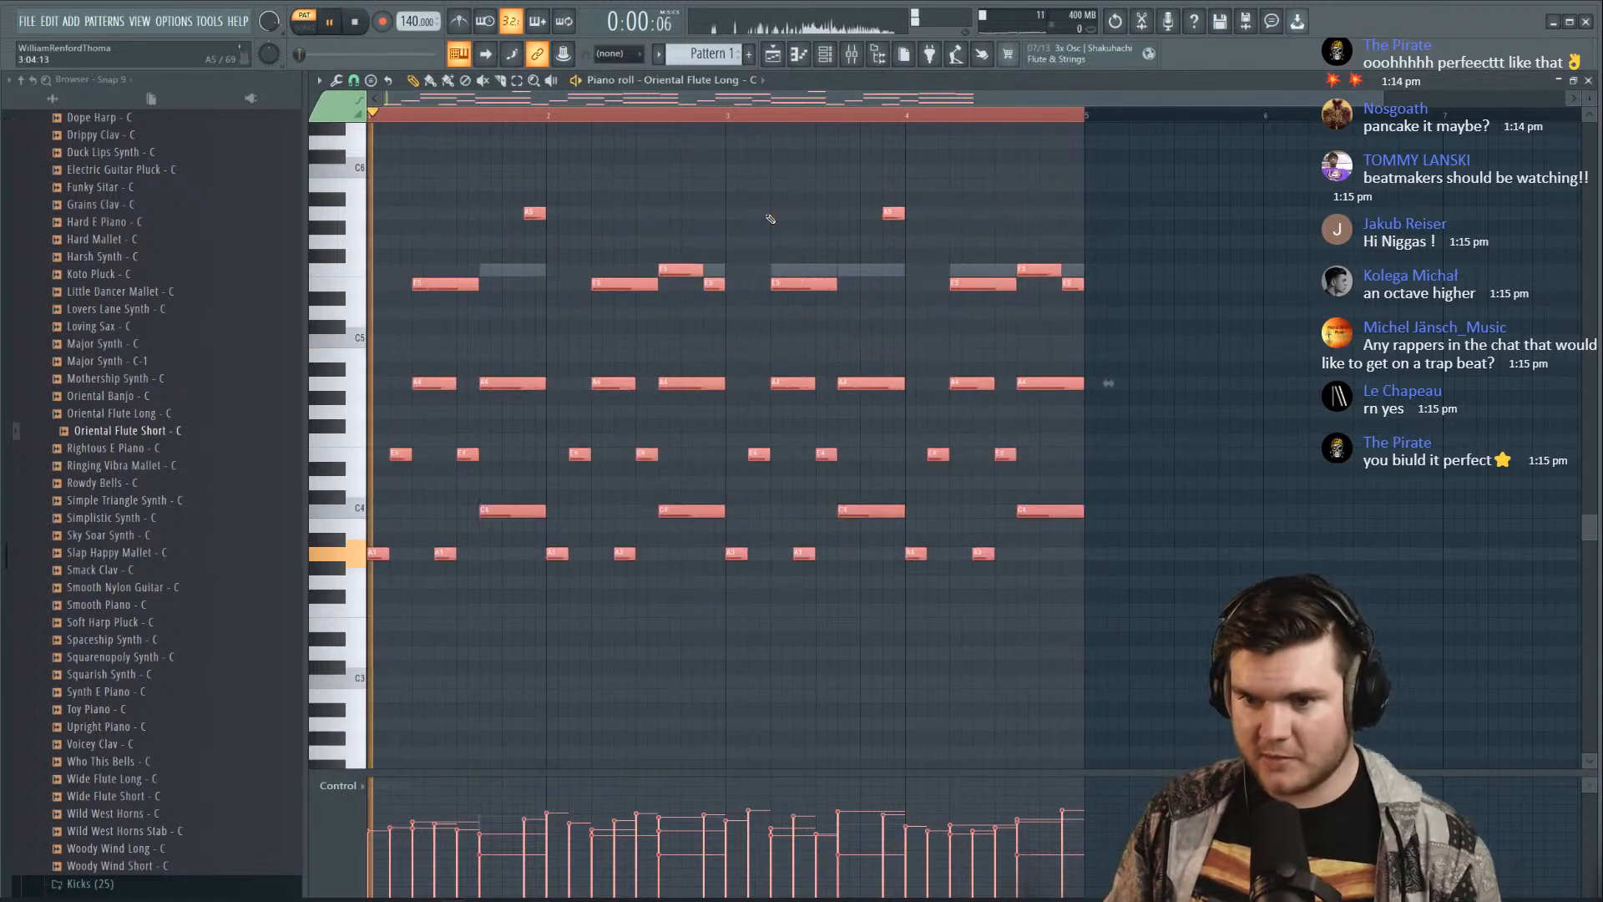
Play insert 12 together with inserts 10 and 11, and raise its volume to 97%
left_click(852, 55)
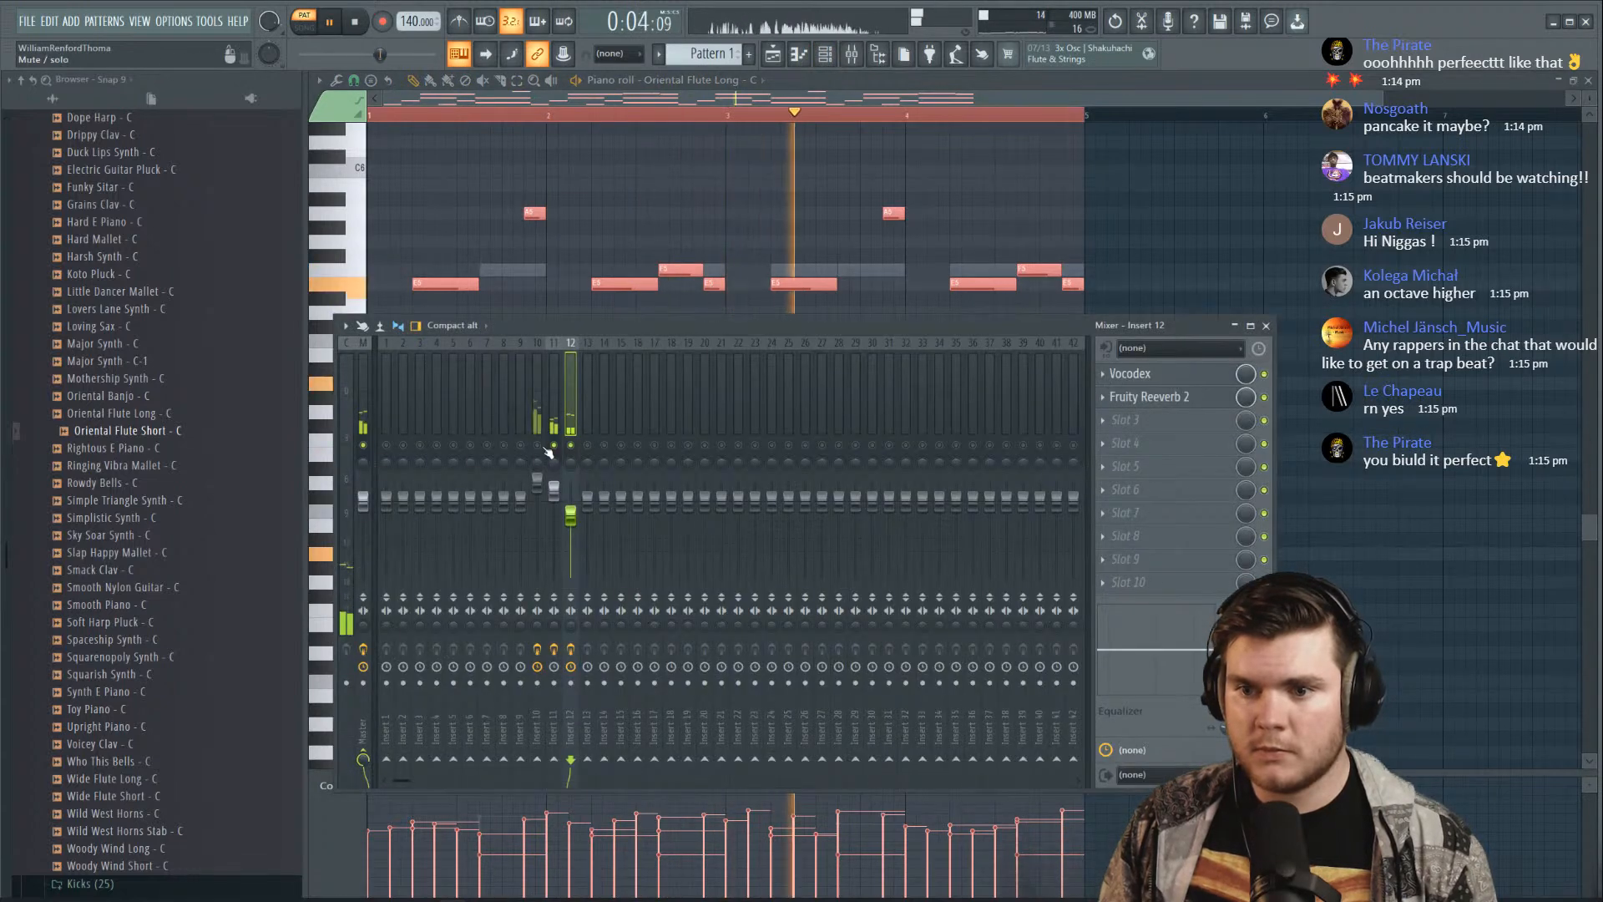
key("space")
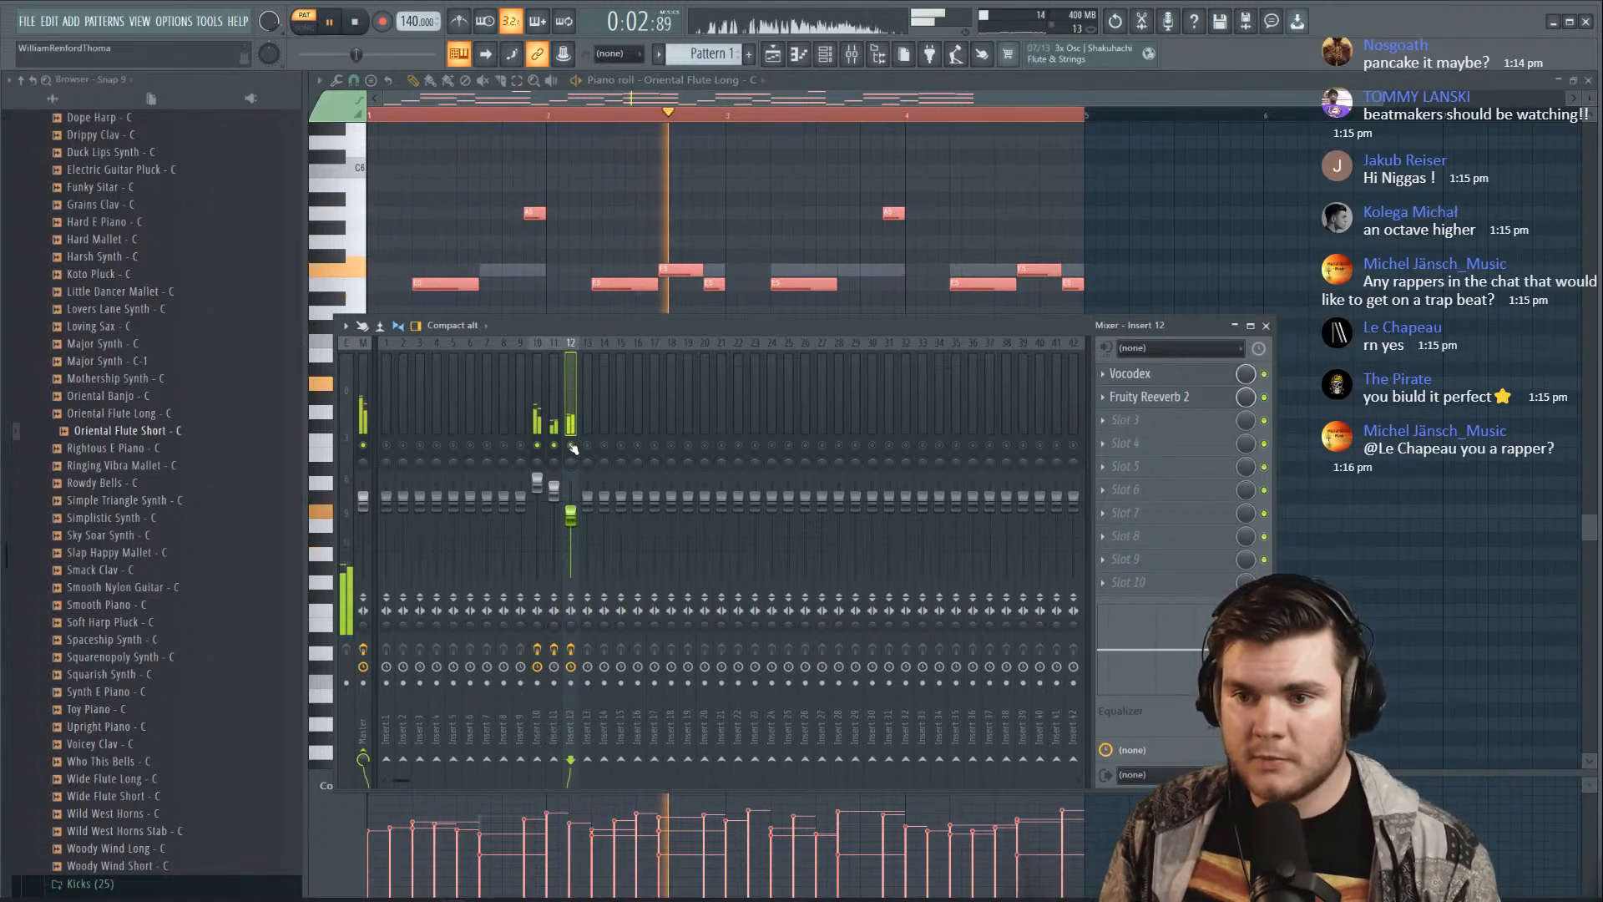
left_click_drag(571, 498, 571, 492)
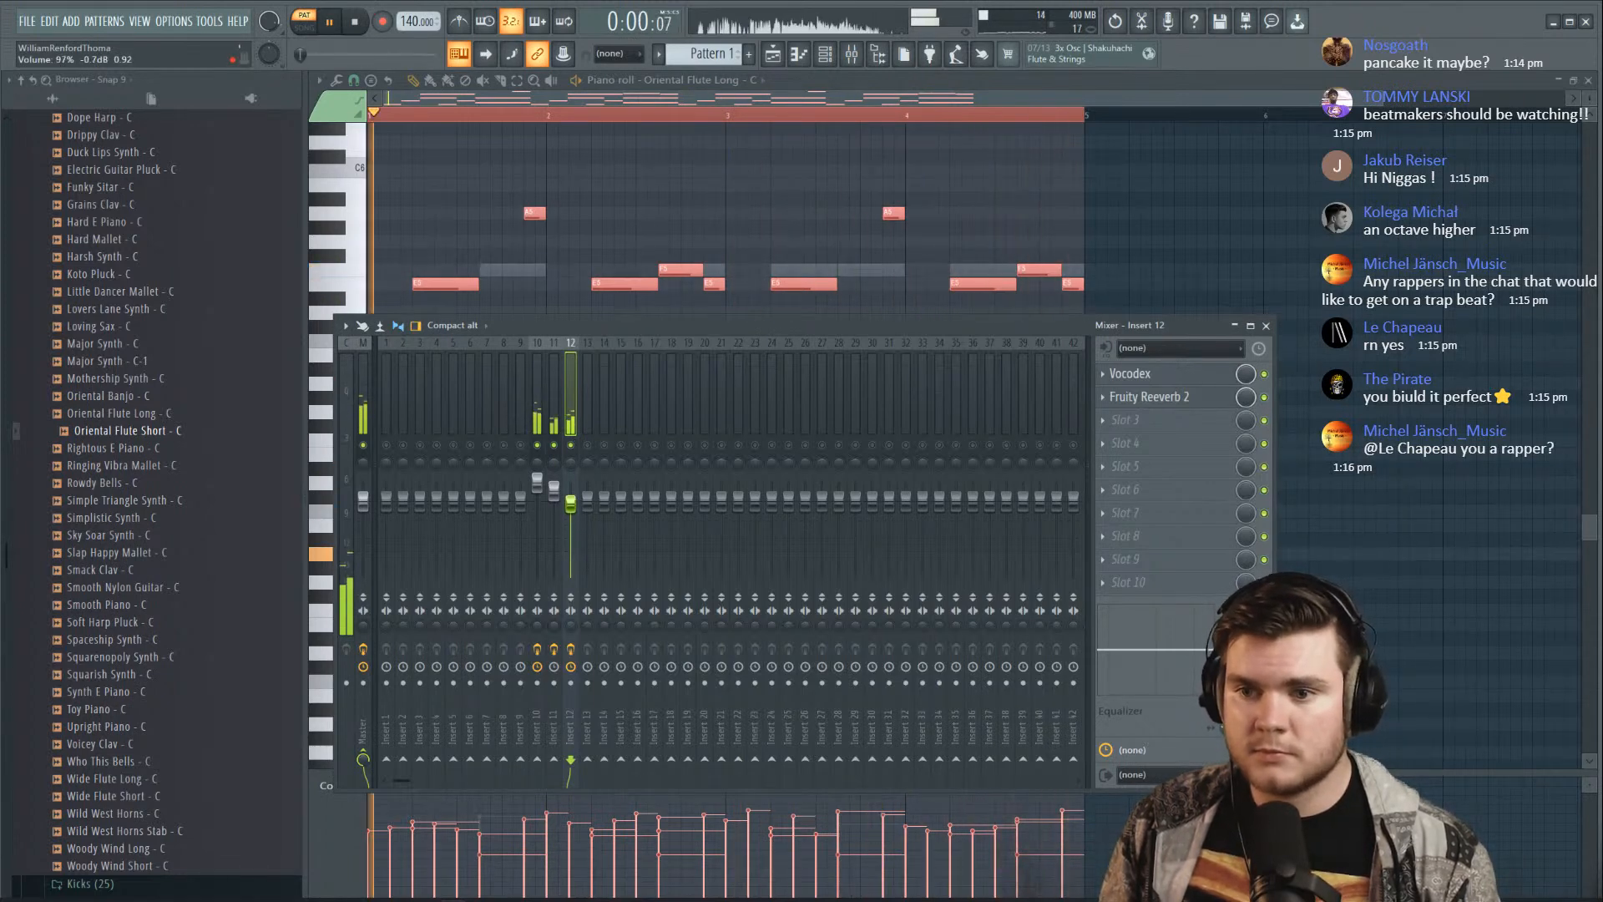
Try HalfTime in insert 12's fourth effect slot with its mix at 51%, and delete the plugin again
left_click(1152, 443)
mouse_move(1125, 463)
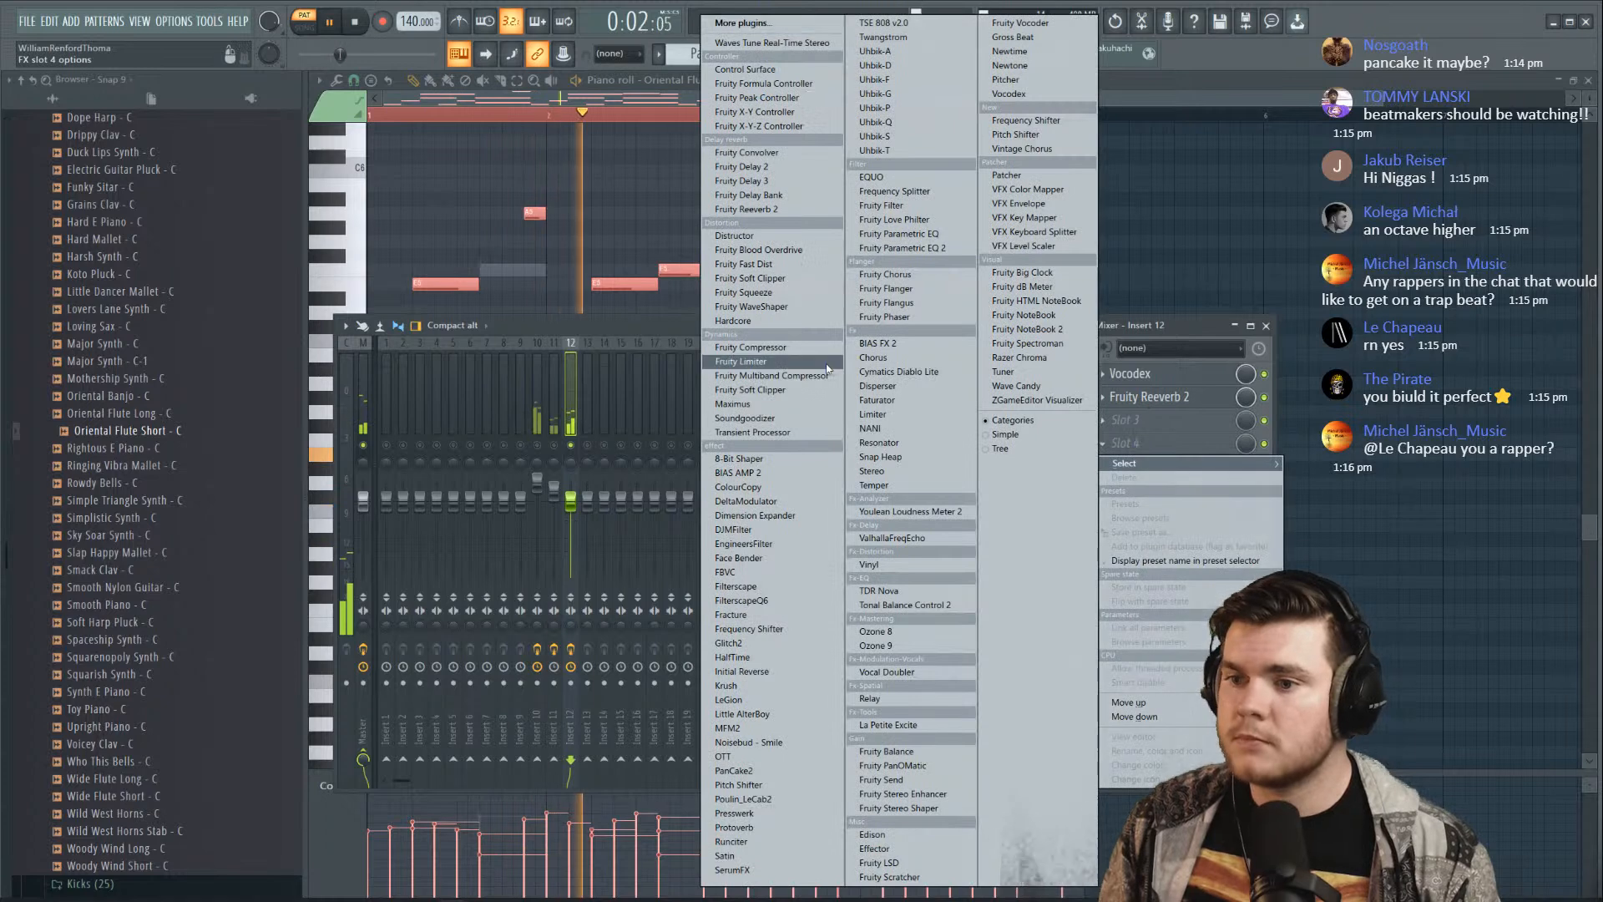
left_click(753, 663)
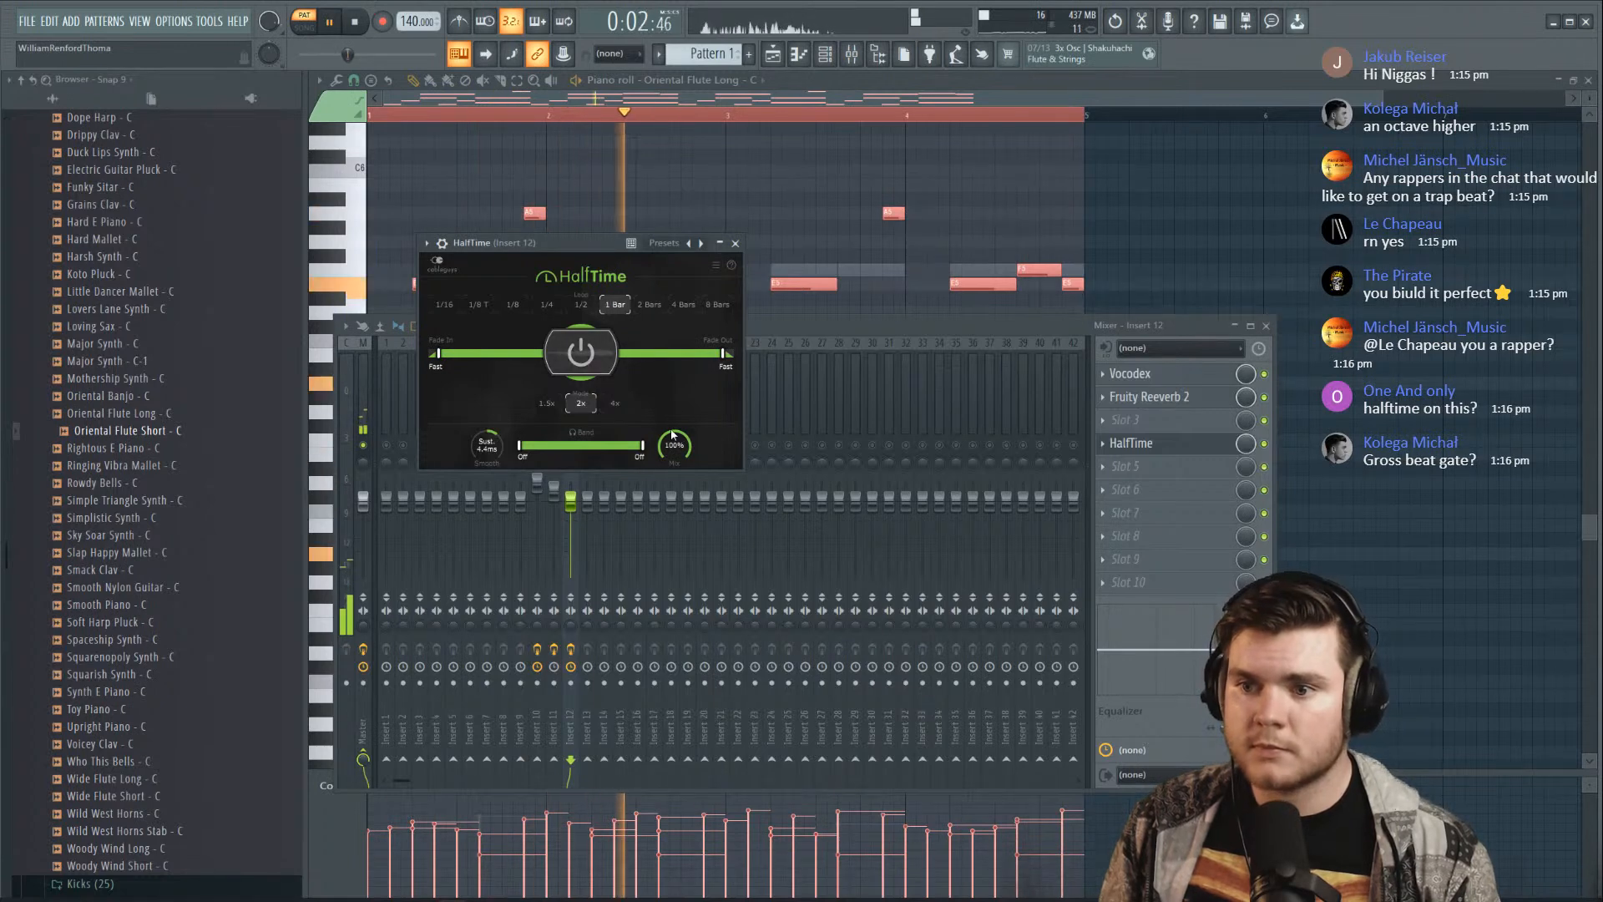
left_click_drag(673, 429, 672, 450)
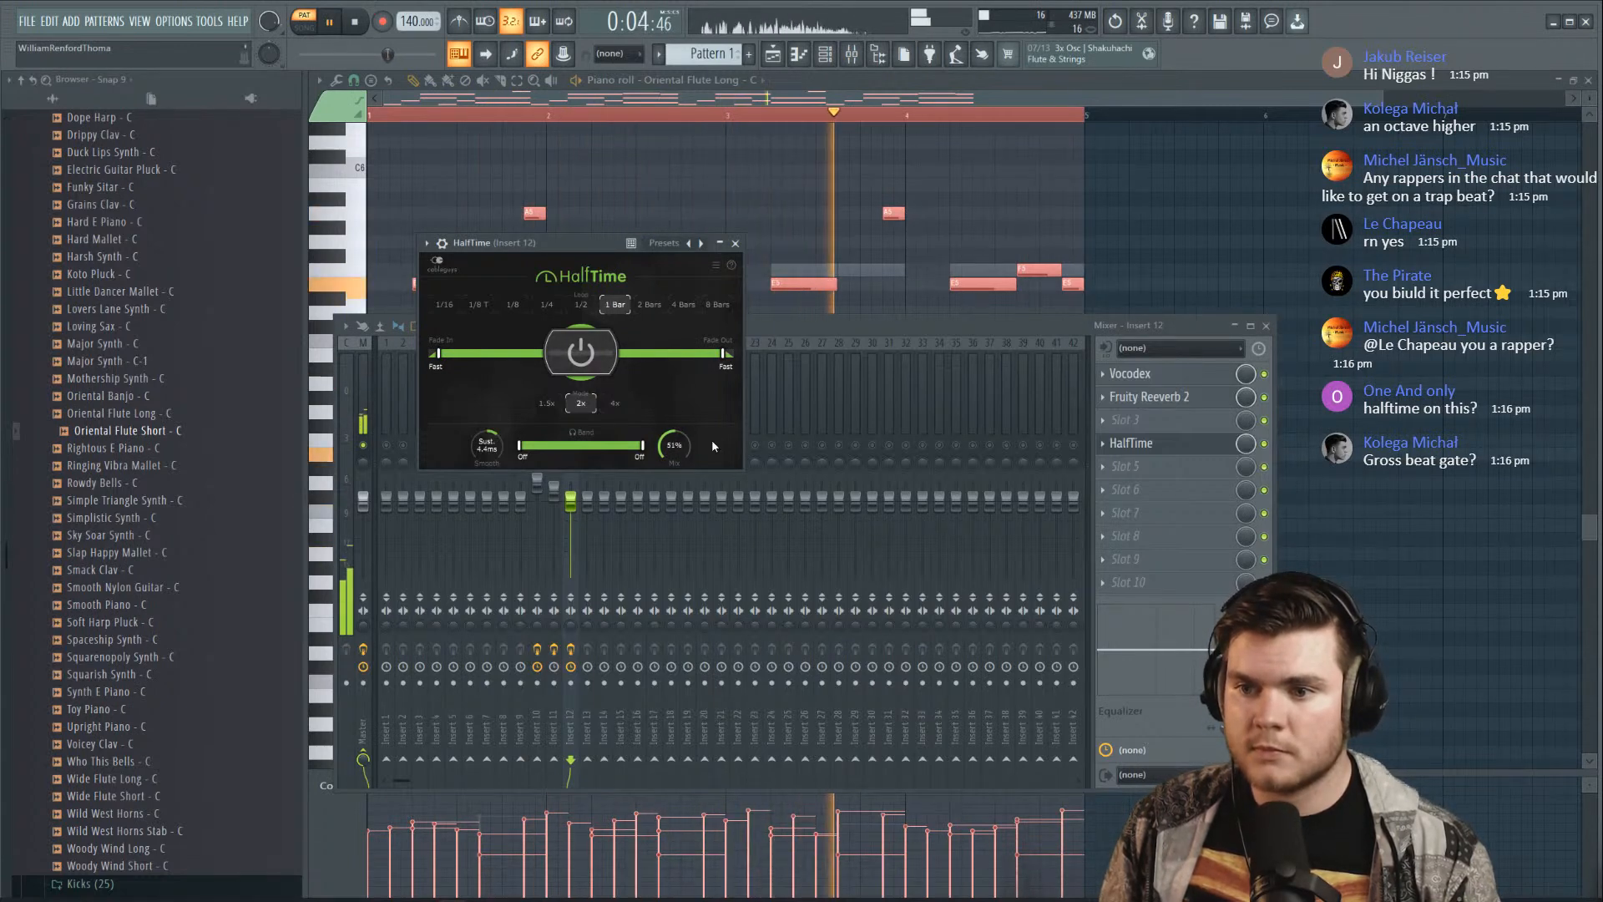
key("space")
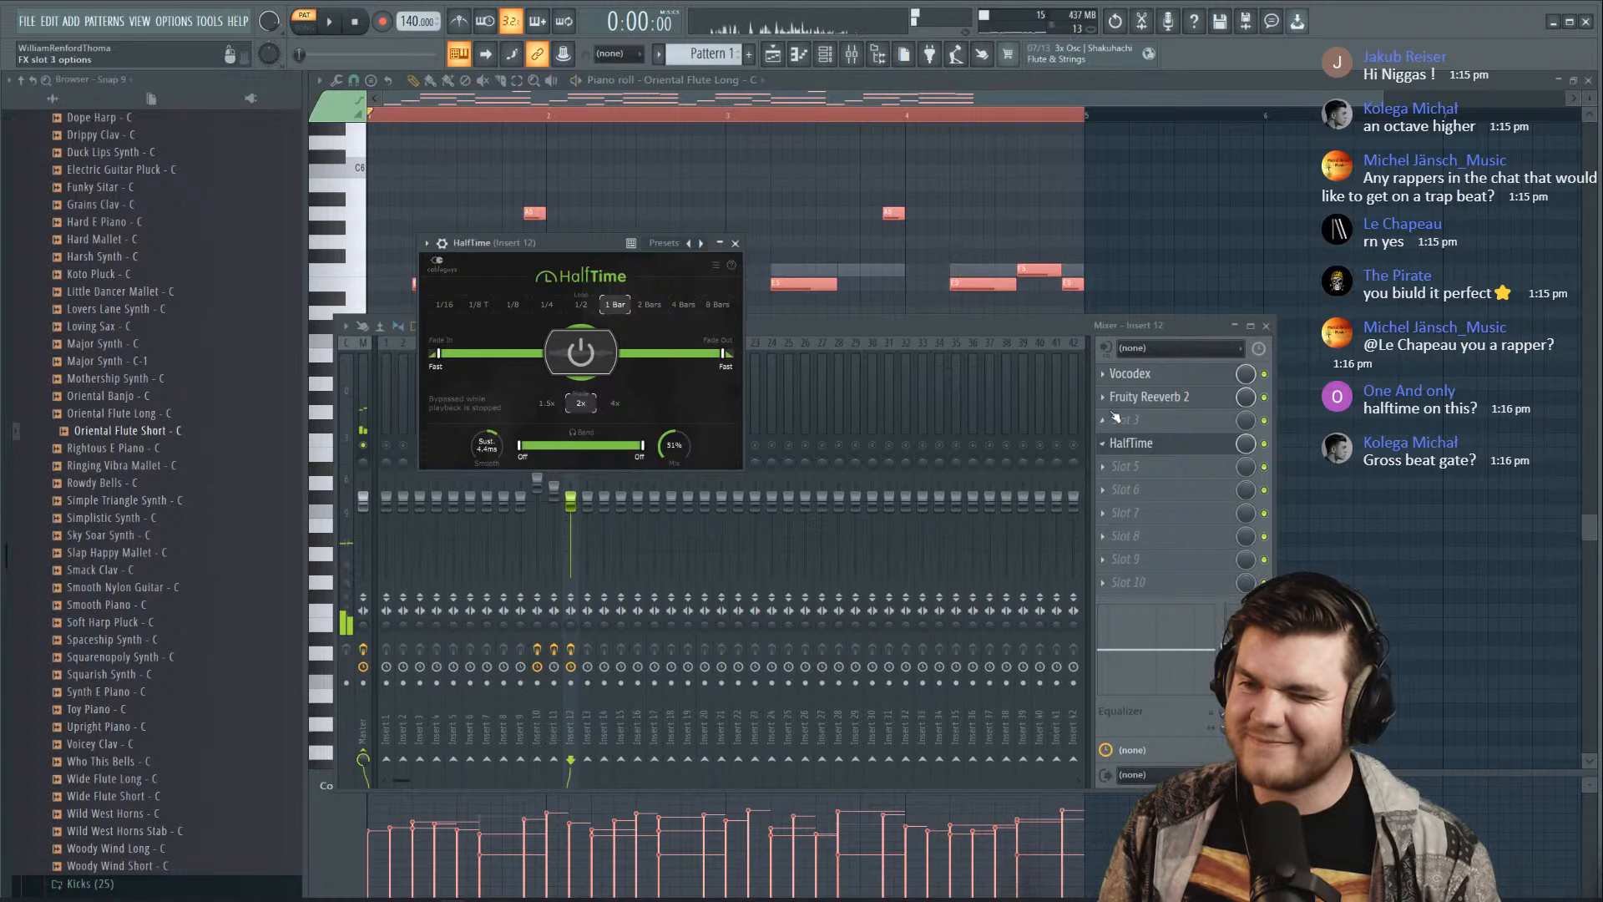
right_click(1110, 442)
left_click(1124, 478)
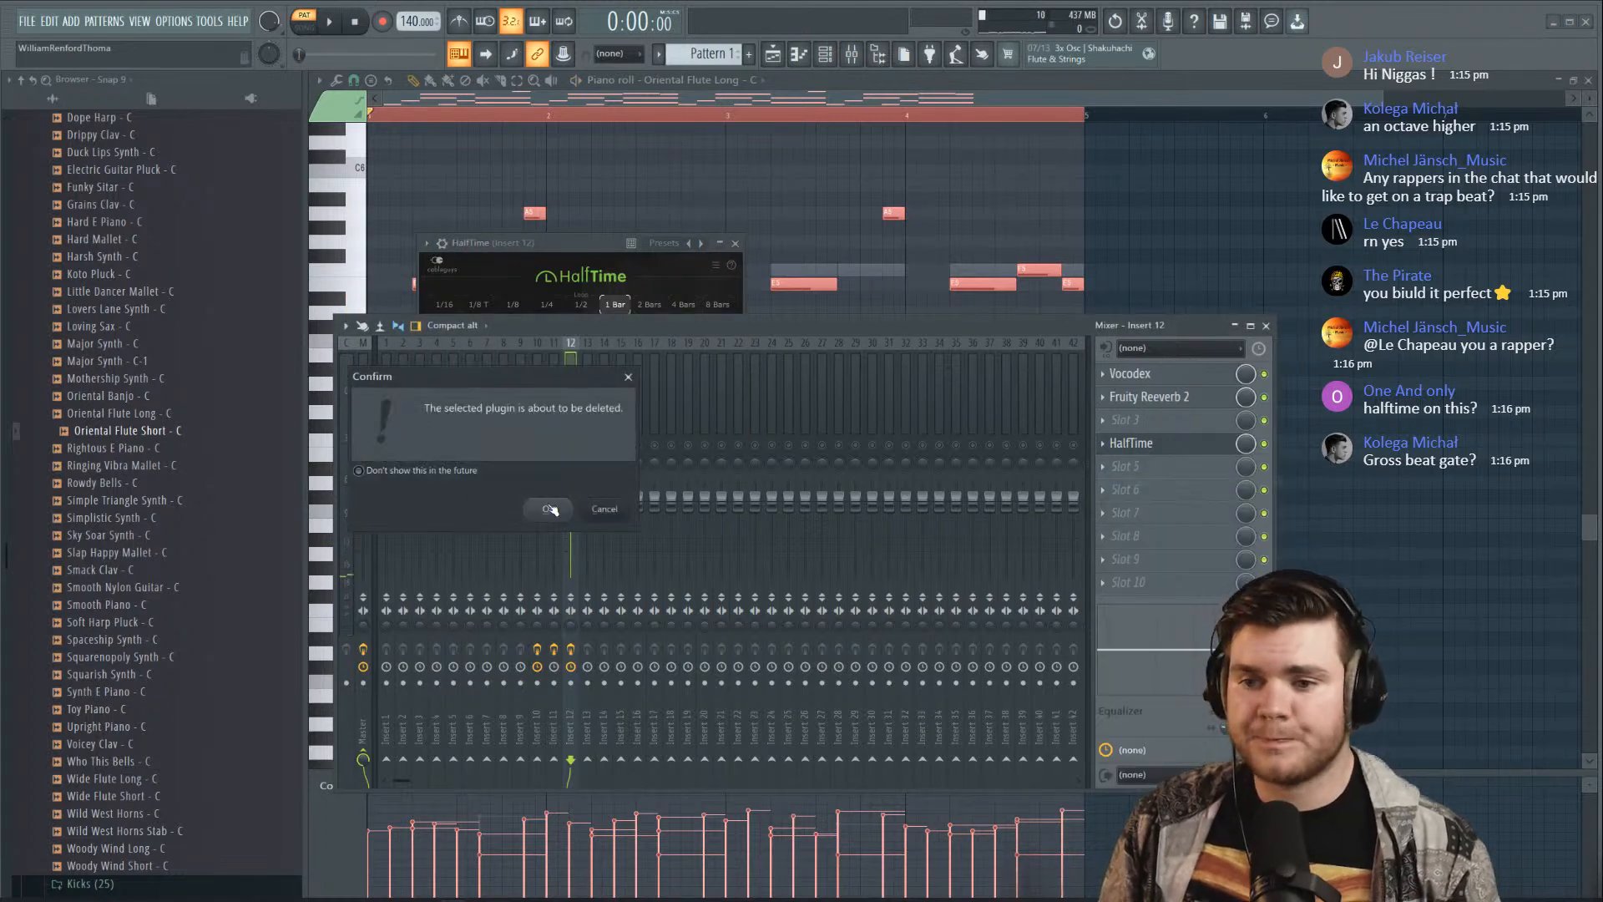
left_click(545, 507)
Load SerumFX in insert 12's fourth effect slot, enabling its filter and assigning LFO 1 to the filter mix
left_click(1097, 451)
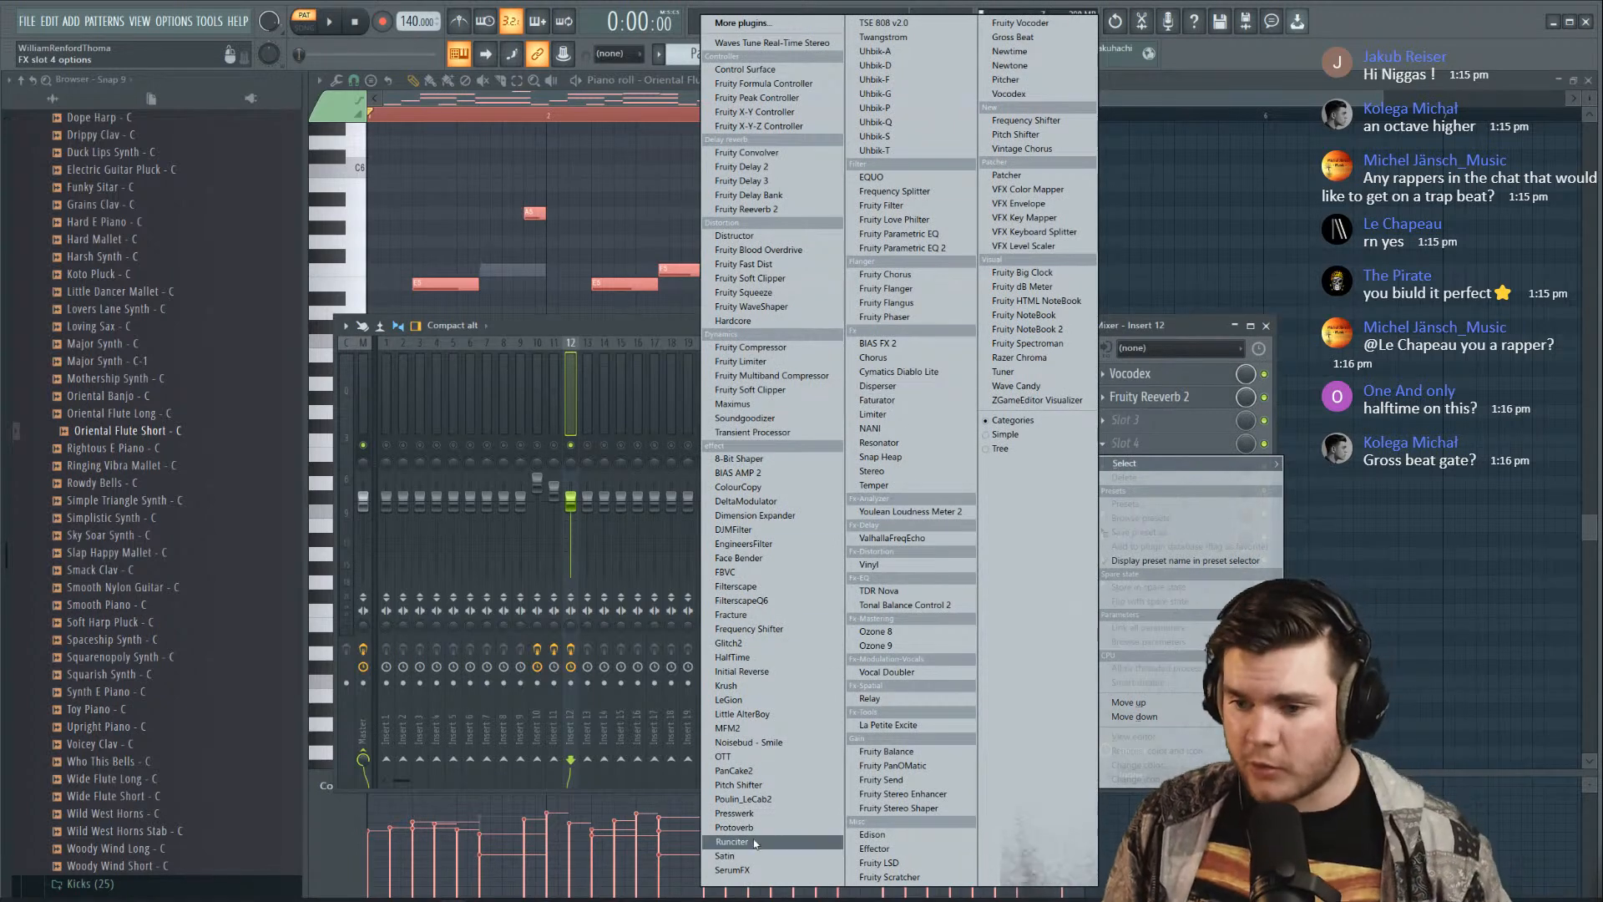
left_click(732, 869)
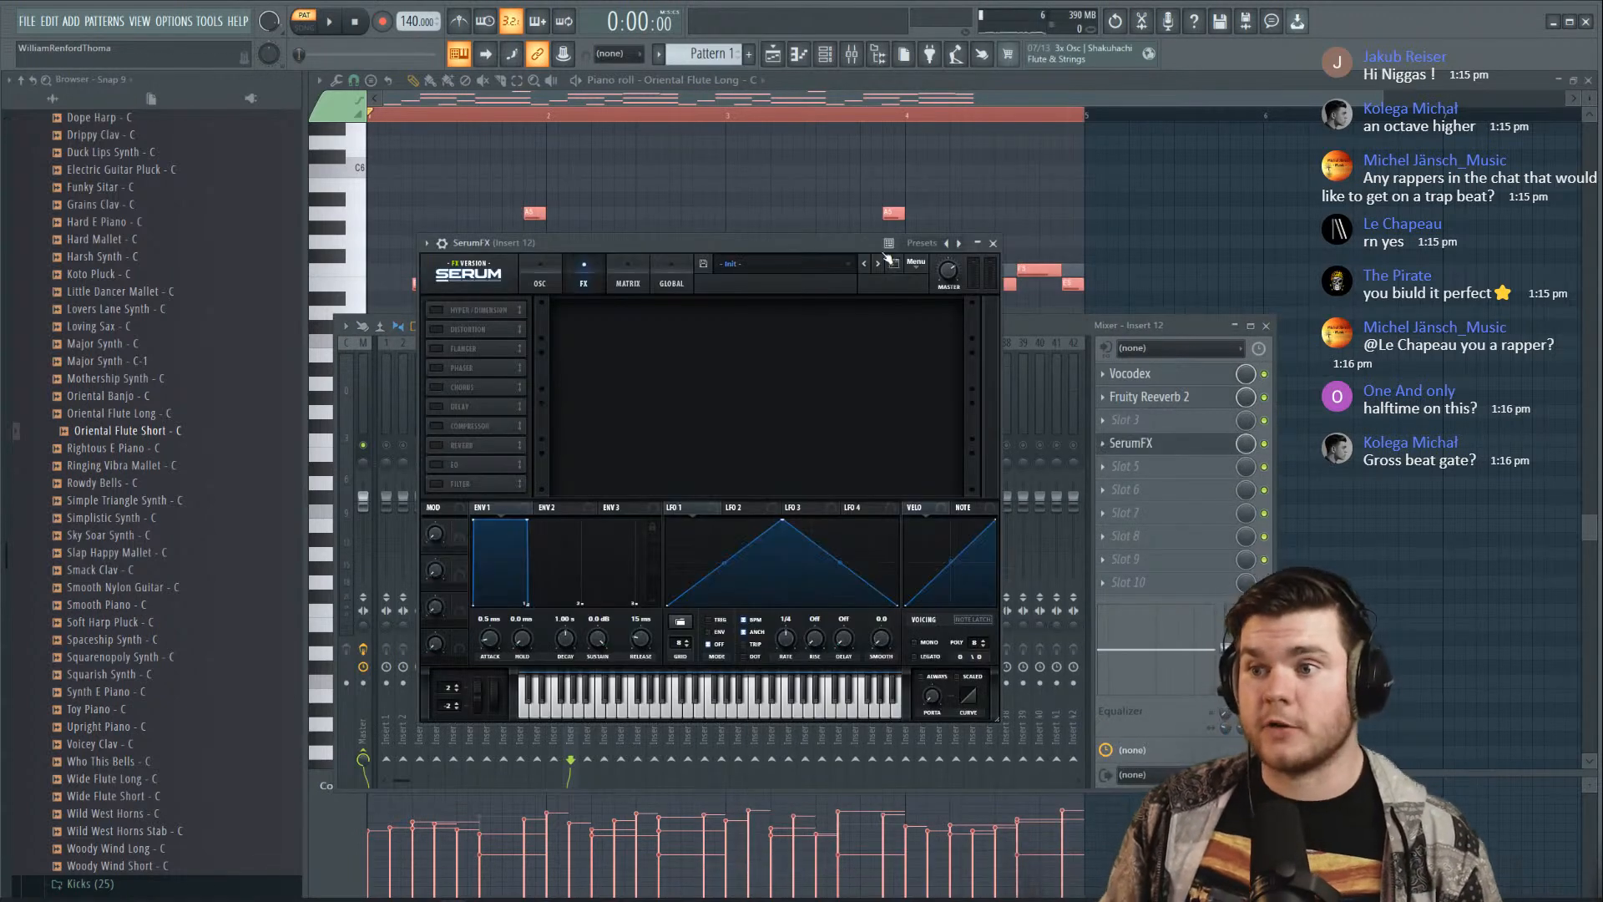
left_click(910, 244)
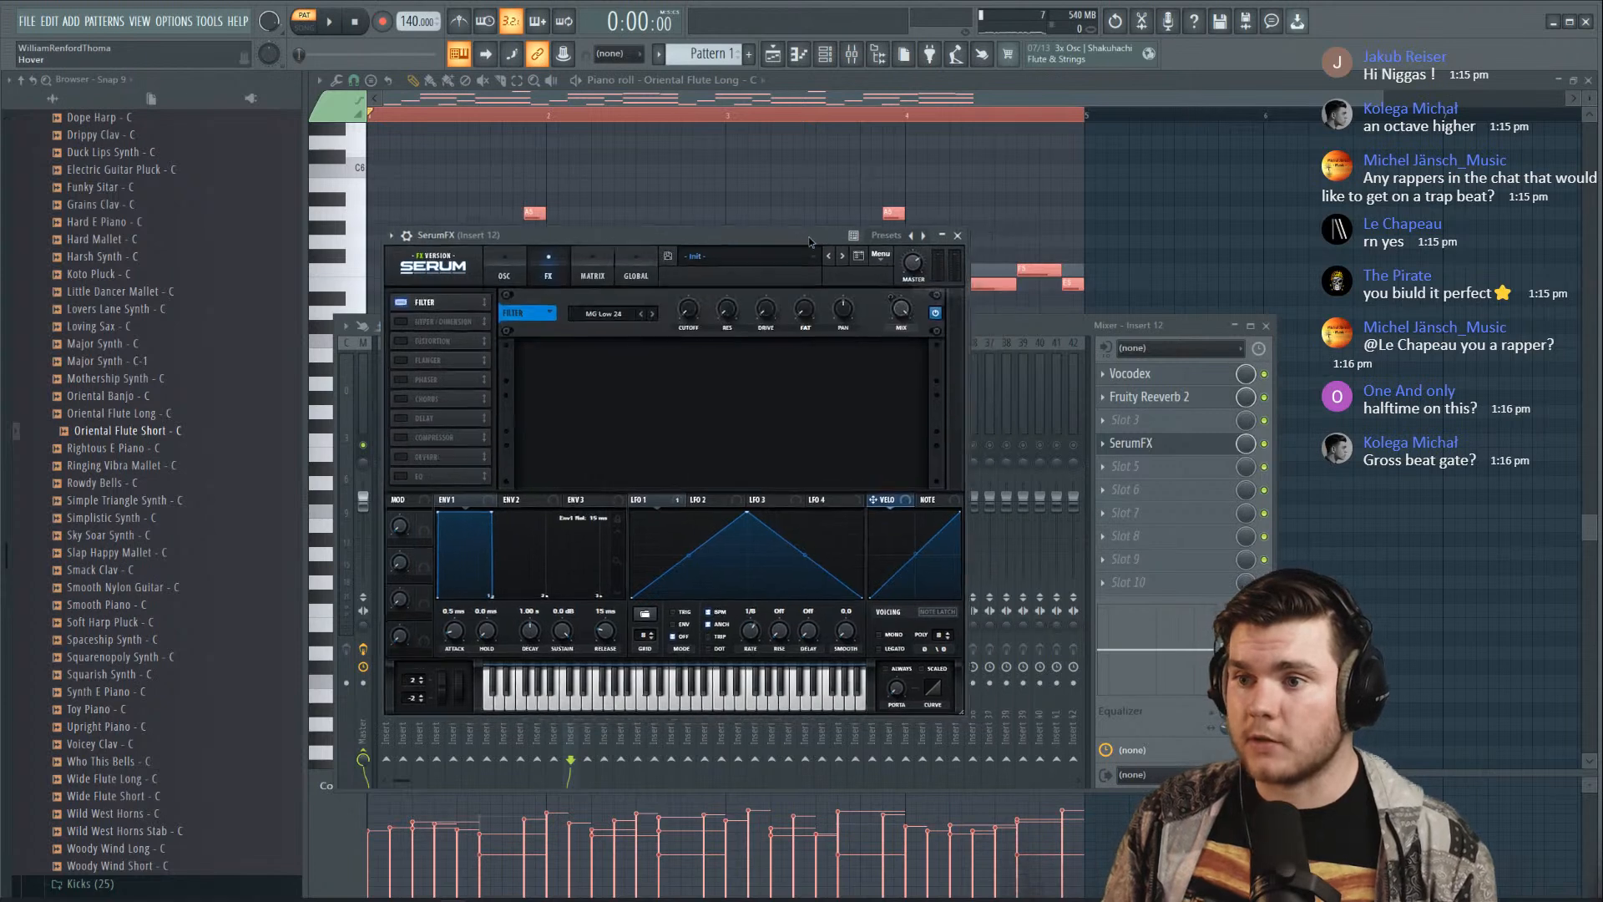
left_click_drag(628, 235, 609, 230)
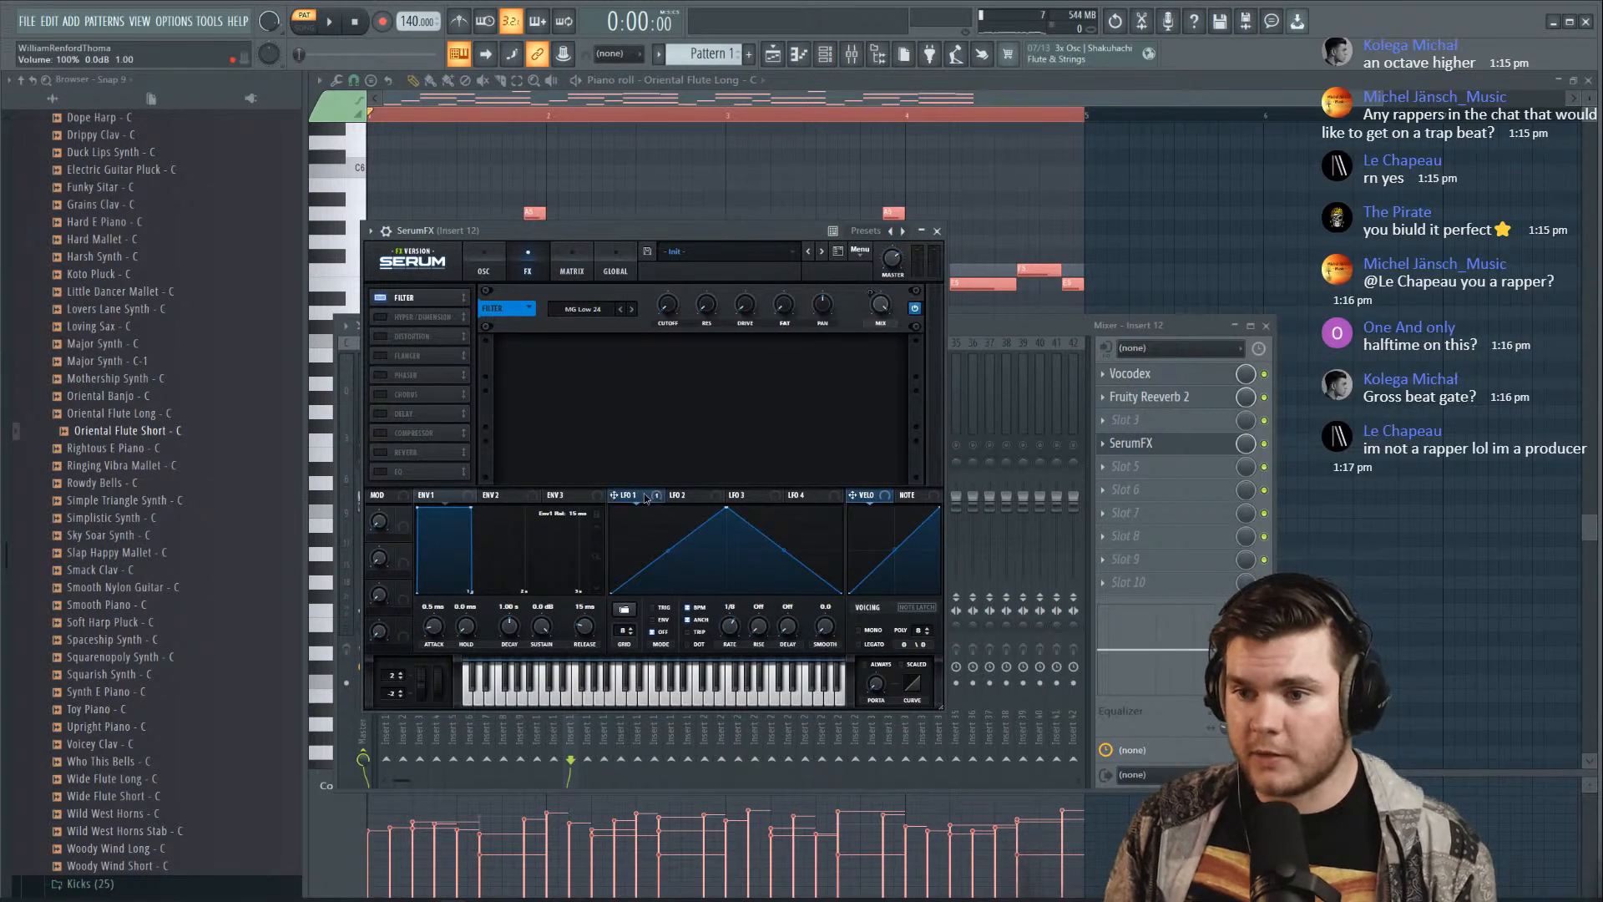
left_click_drag(746, 244, 806, 272)
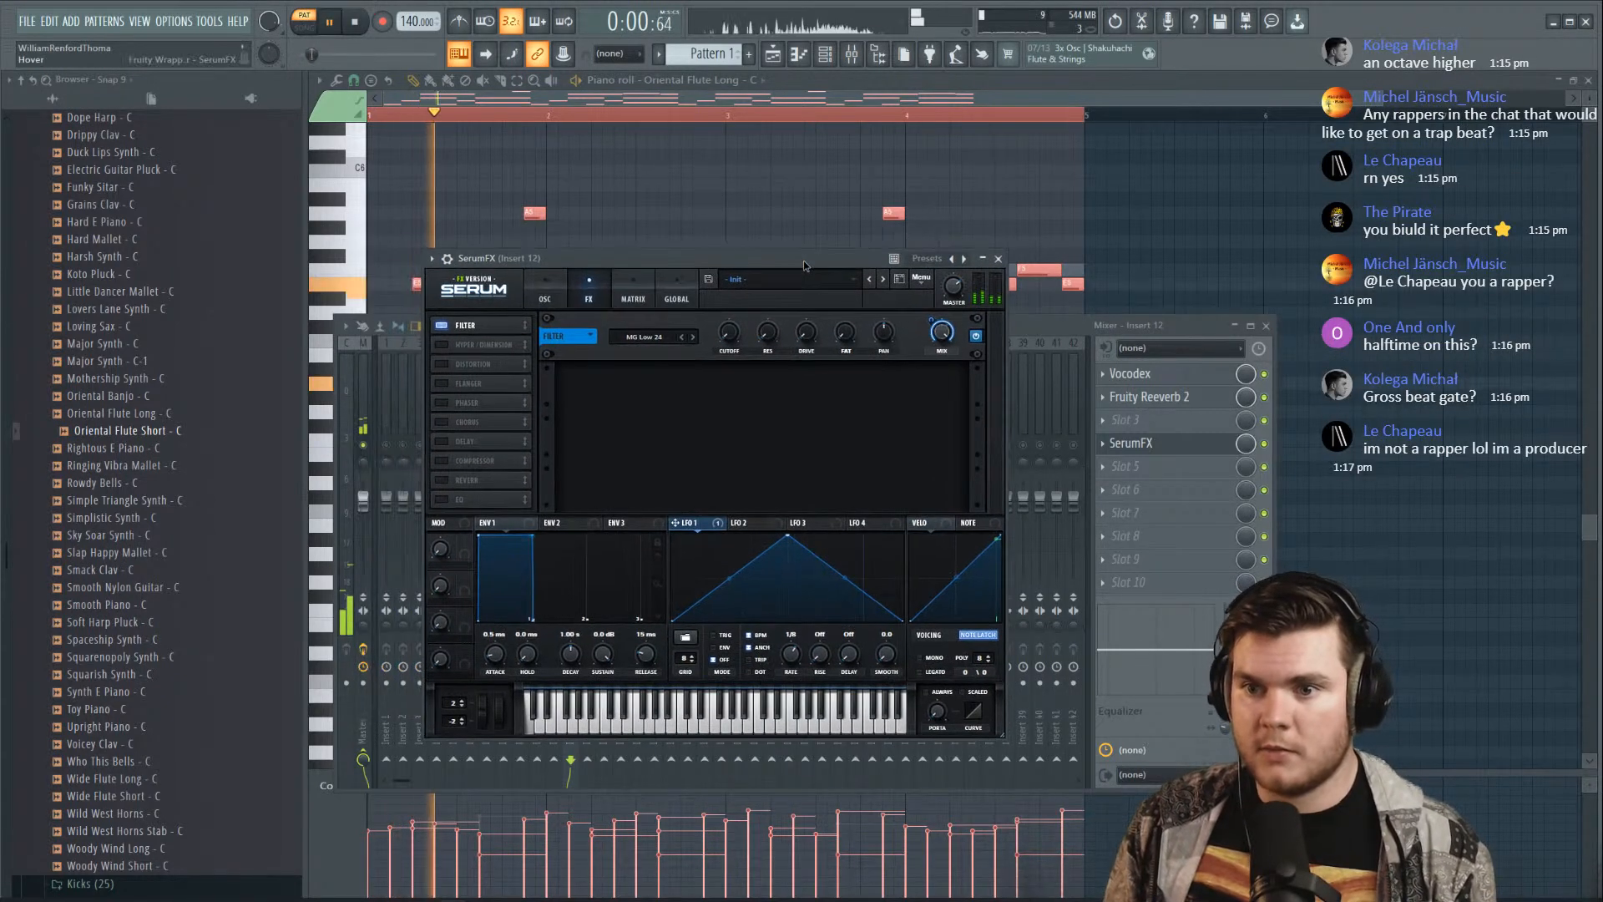
Reshape SerumFX's LFO 1 into a square pulse, with its rate at 1/16 and its smooth at 35.1
left_click_drag(729, 578, 644, 500)
left_click_drag(845, 578, 762, 661)
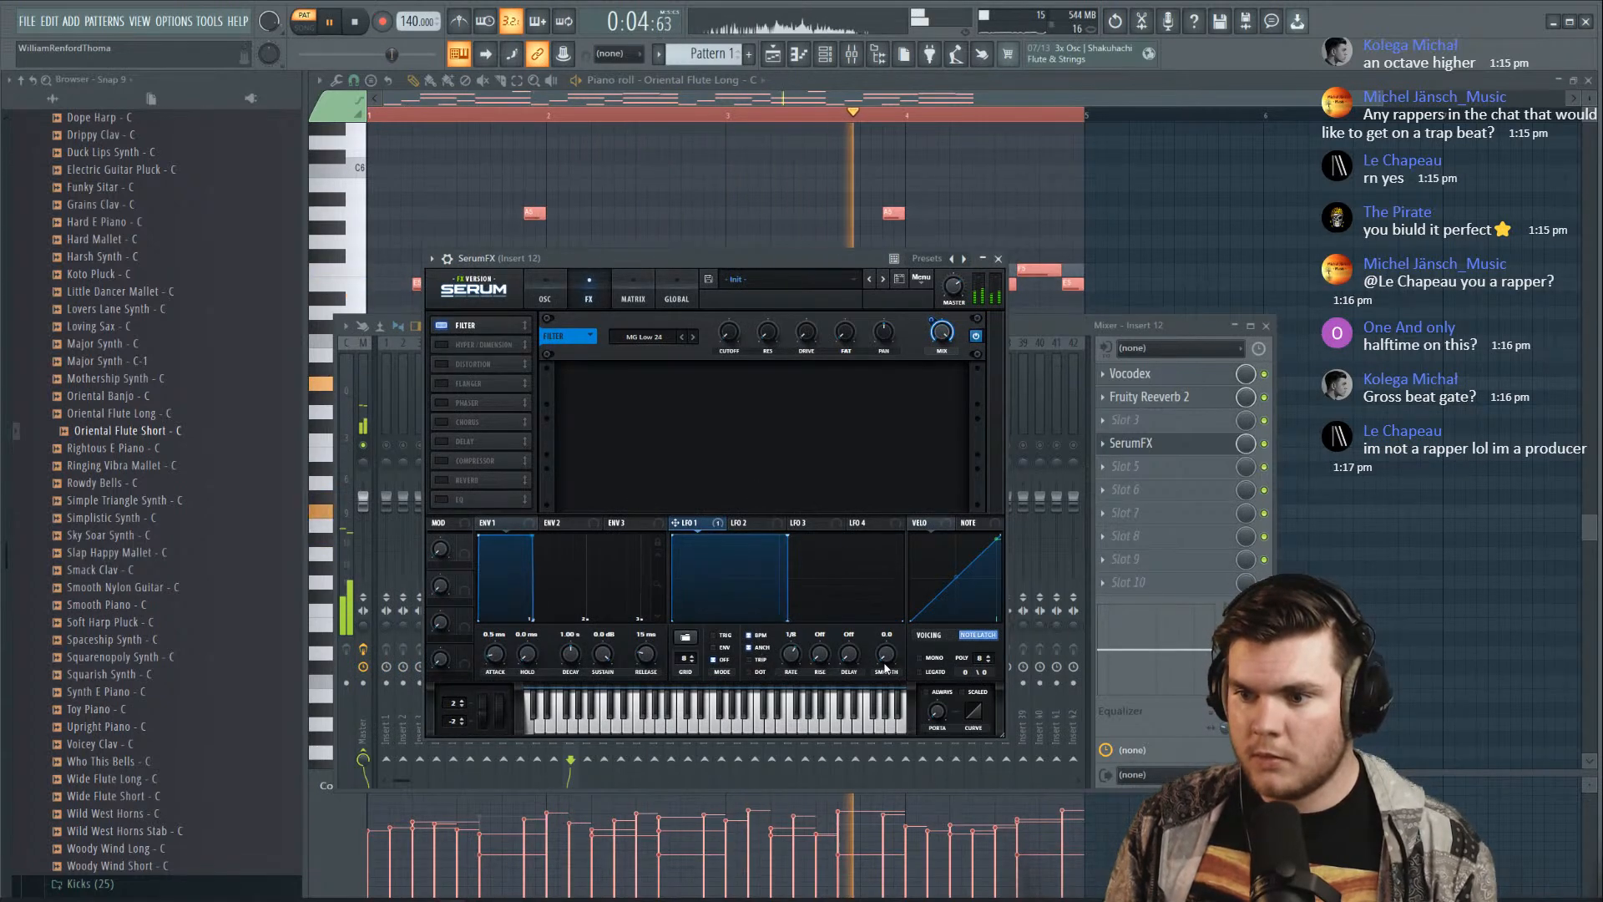
left_click_drag(887, 654, 891, 641)
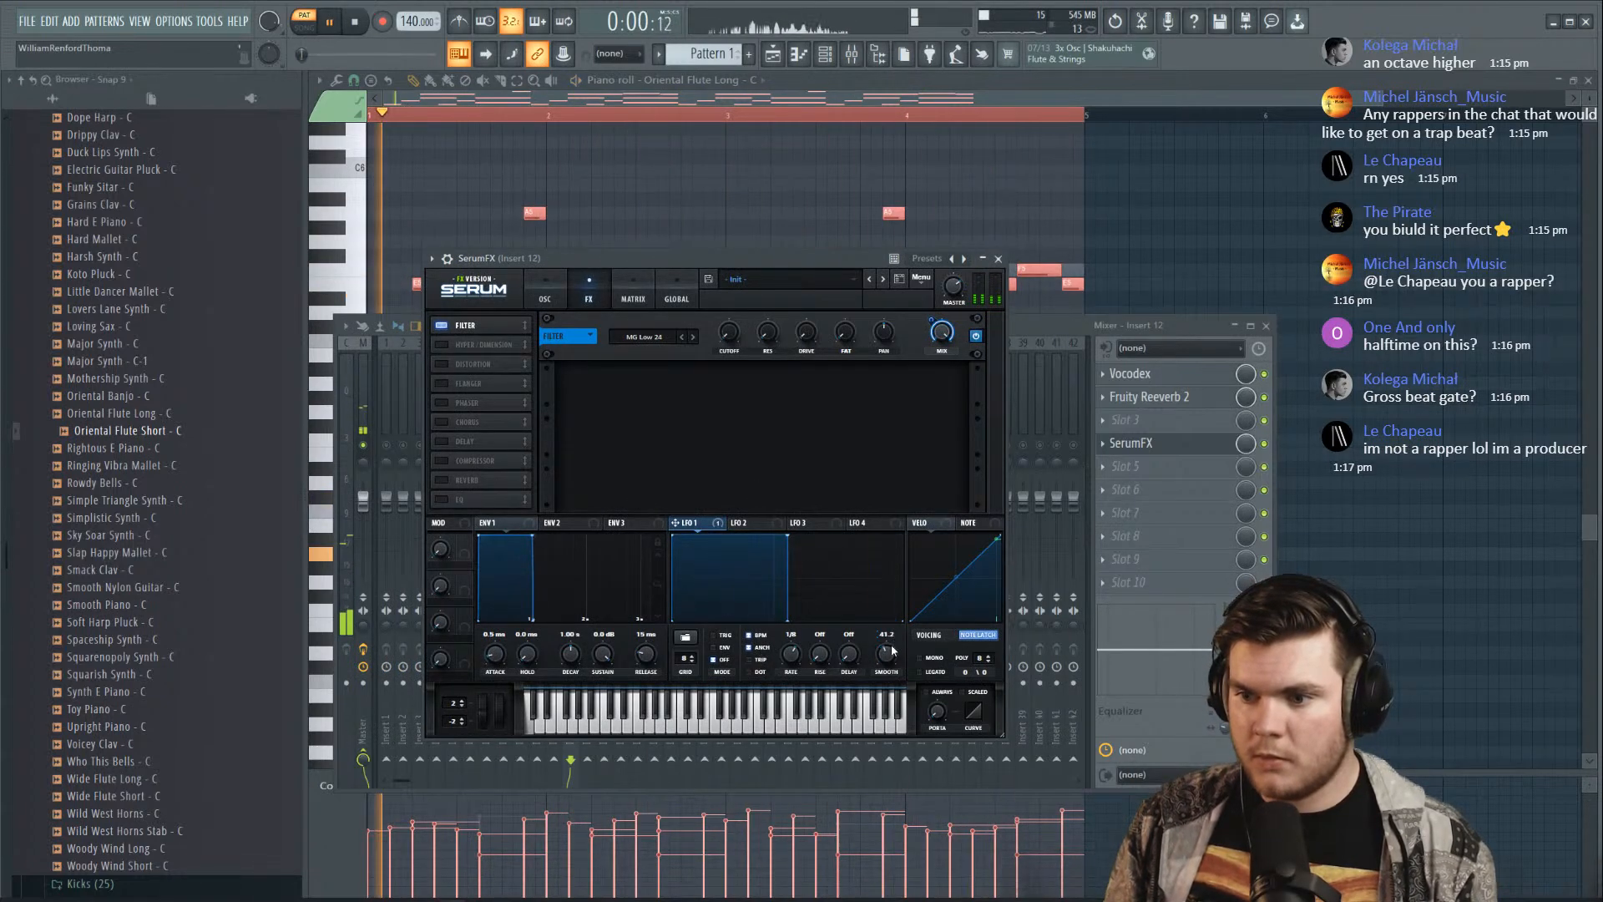
left_click_drag(793, 657, 797, 655)
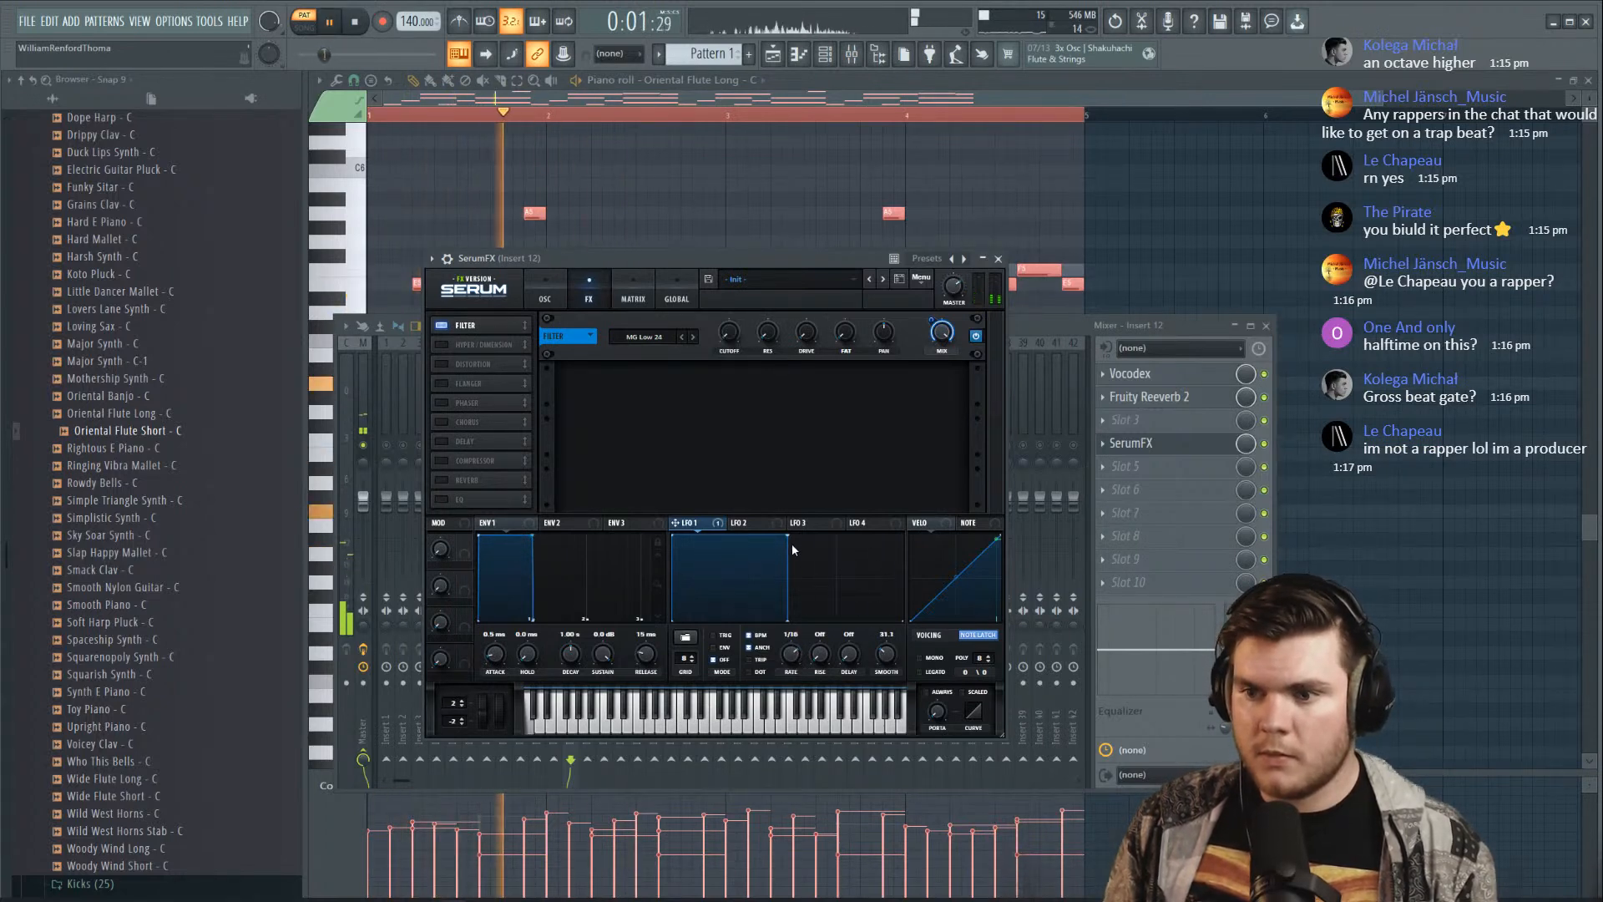
left_click_drag(887, 659, 887, 656)
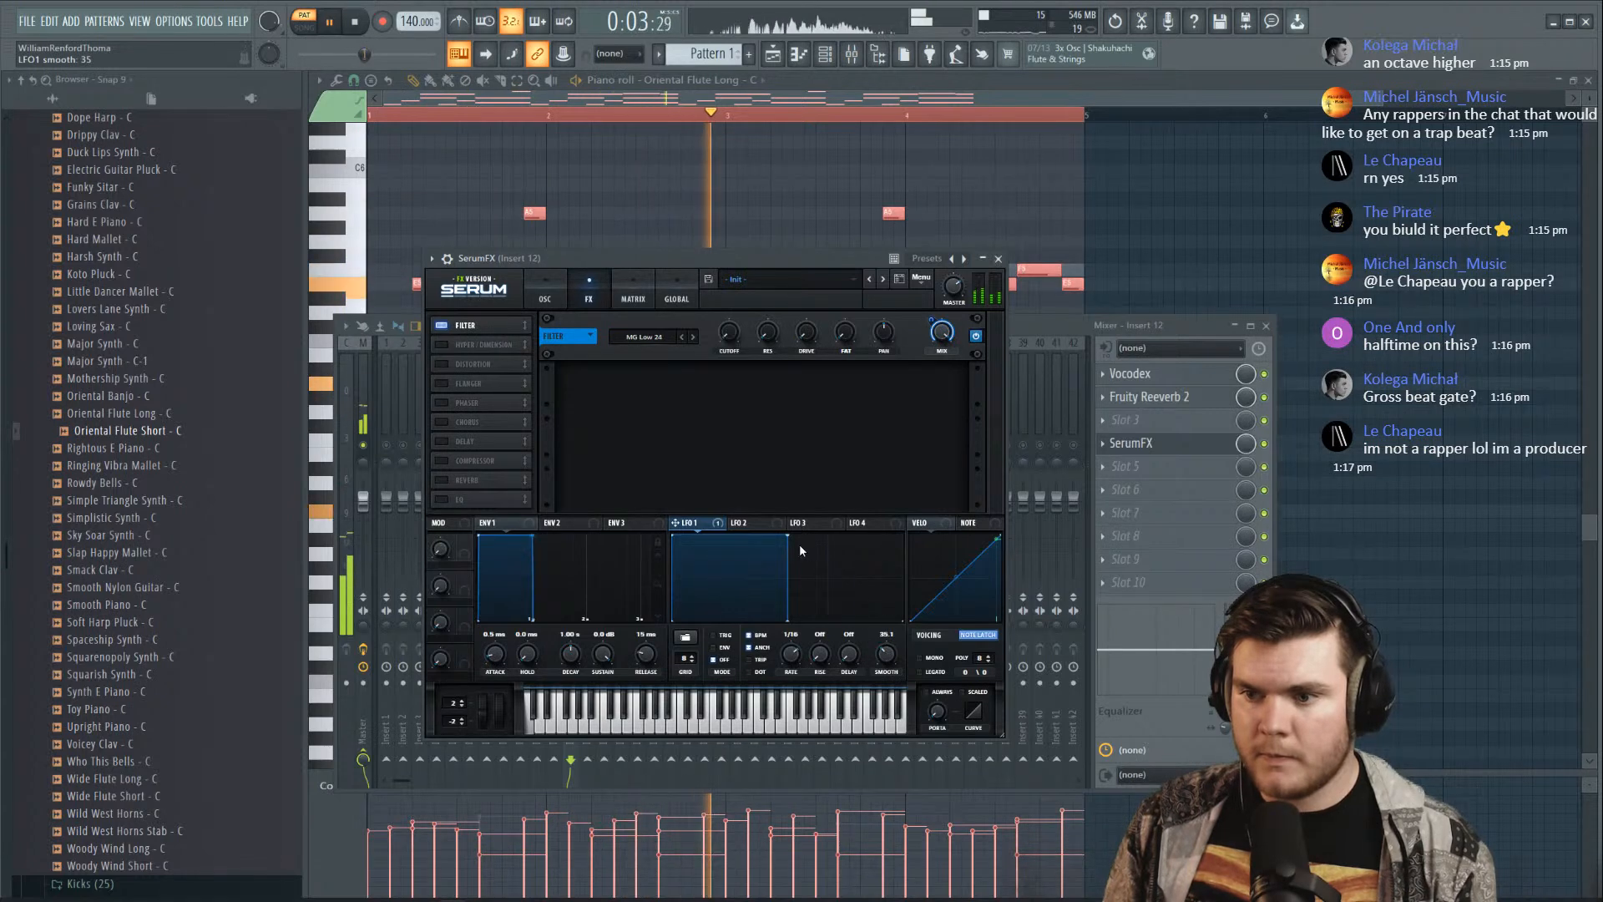
Turn LFO 1 into a falling ramp with an outward-bowed curve, and set its rate to 1/8
double_click(788, 621)
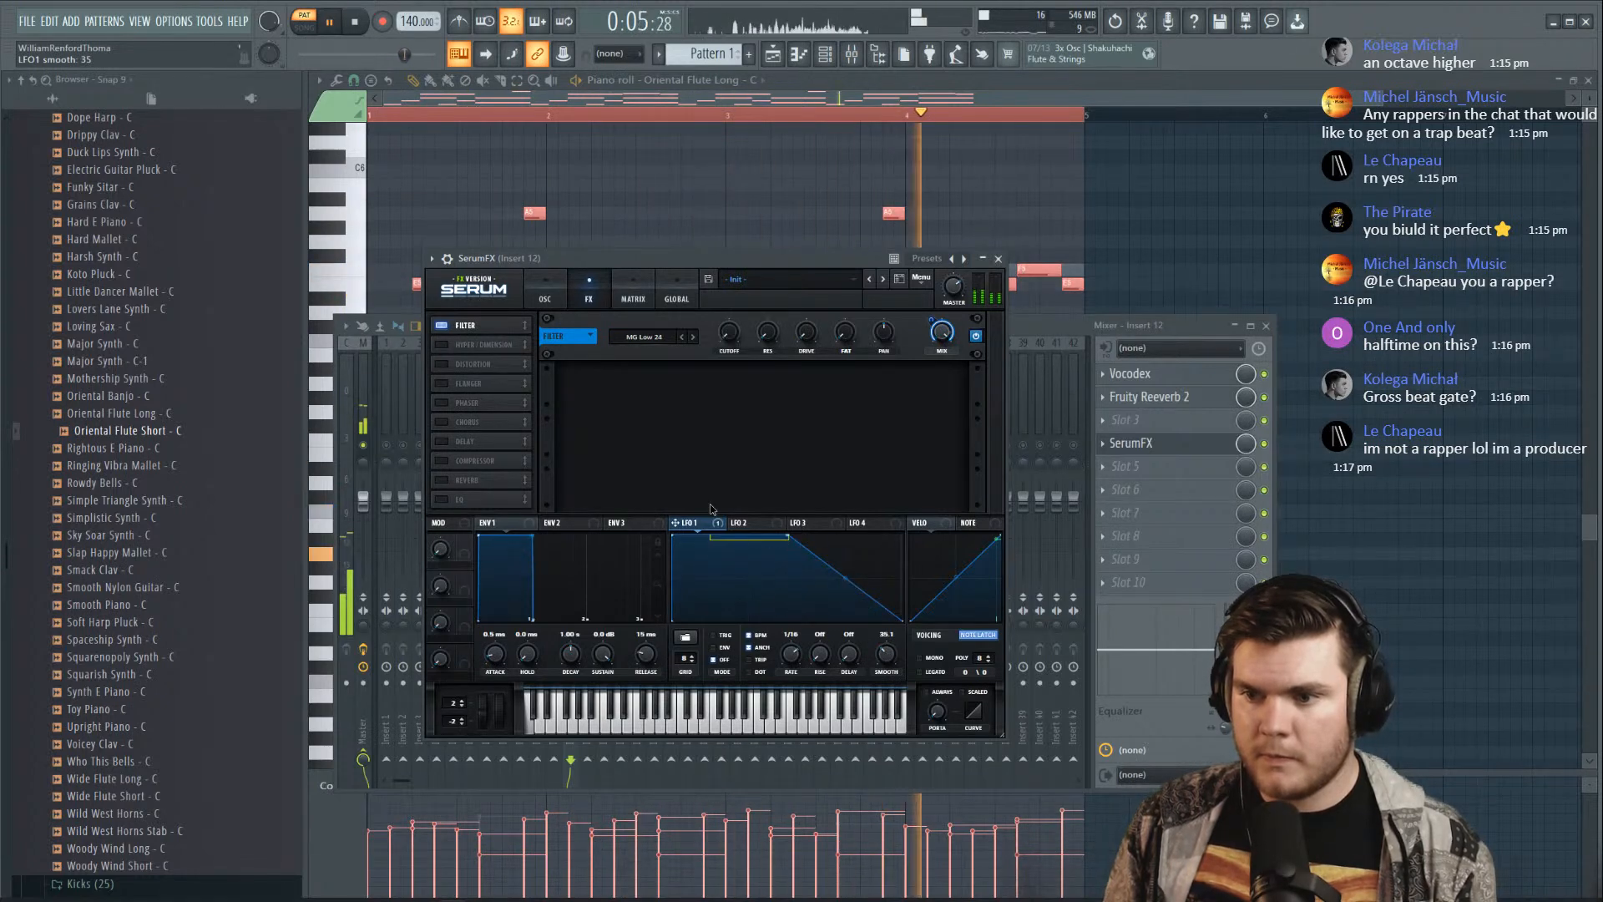
double_click(789, 538)
left_click_drag(791, 656, 787, 666)
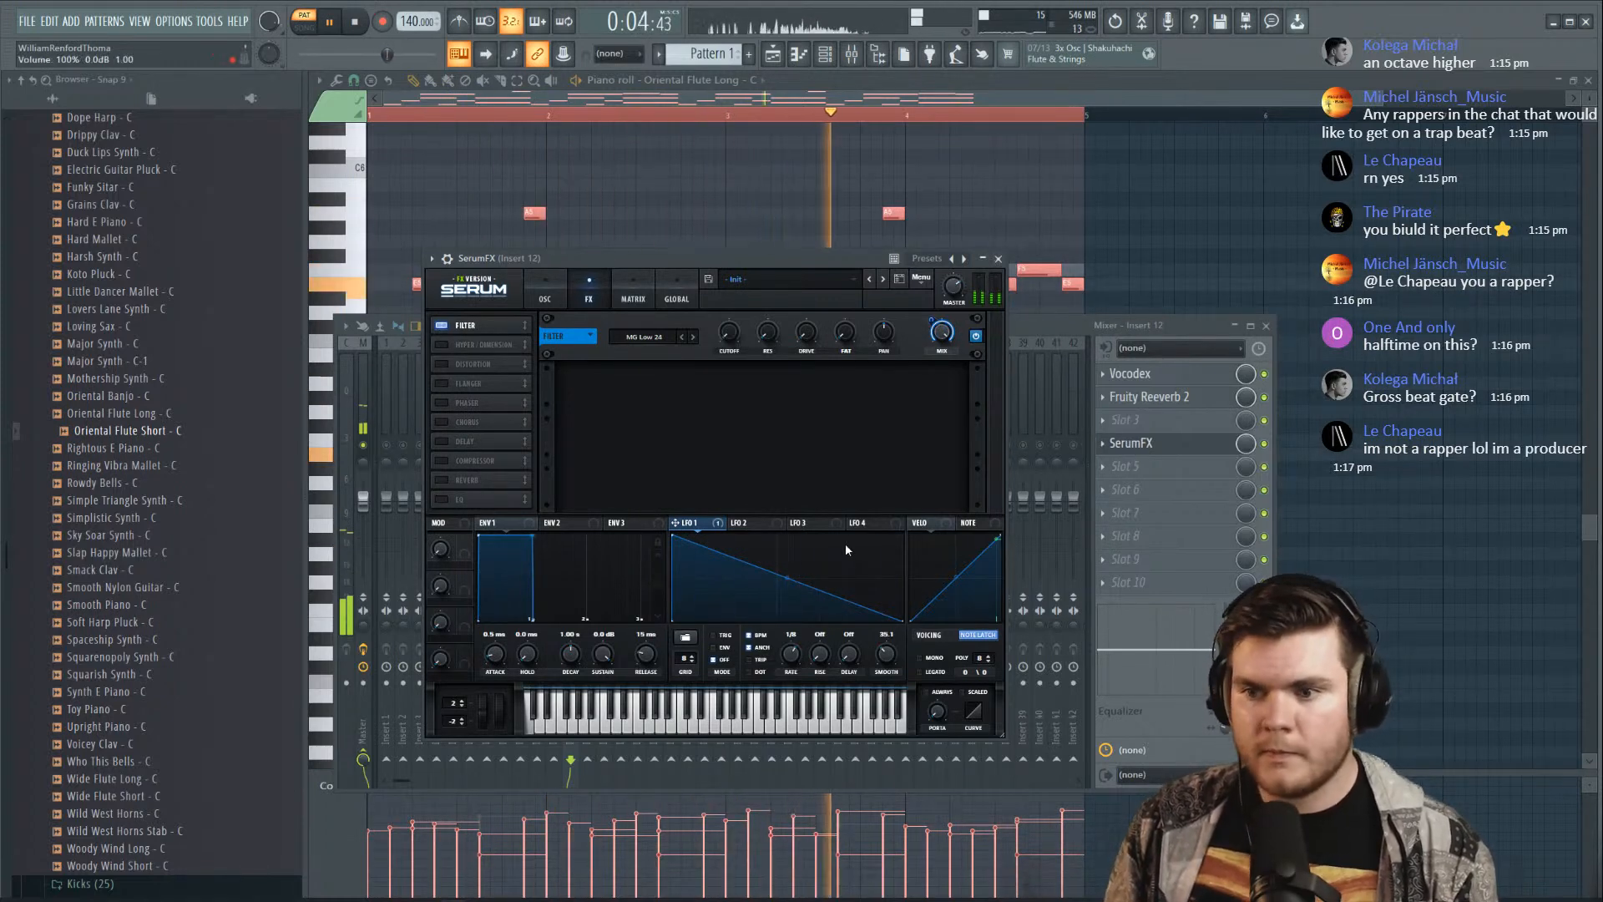
left_click_drag(790, 576, 791, 568)
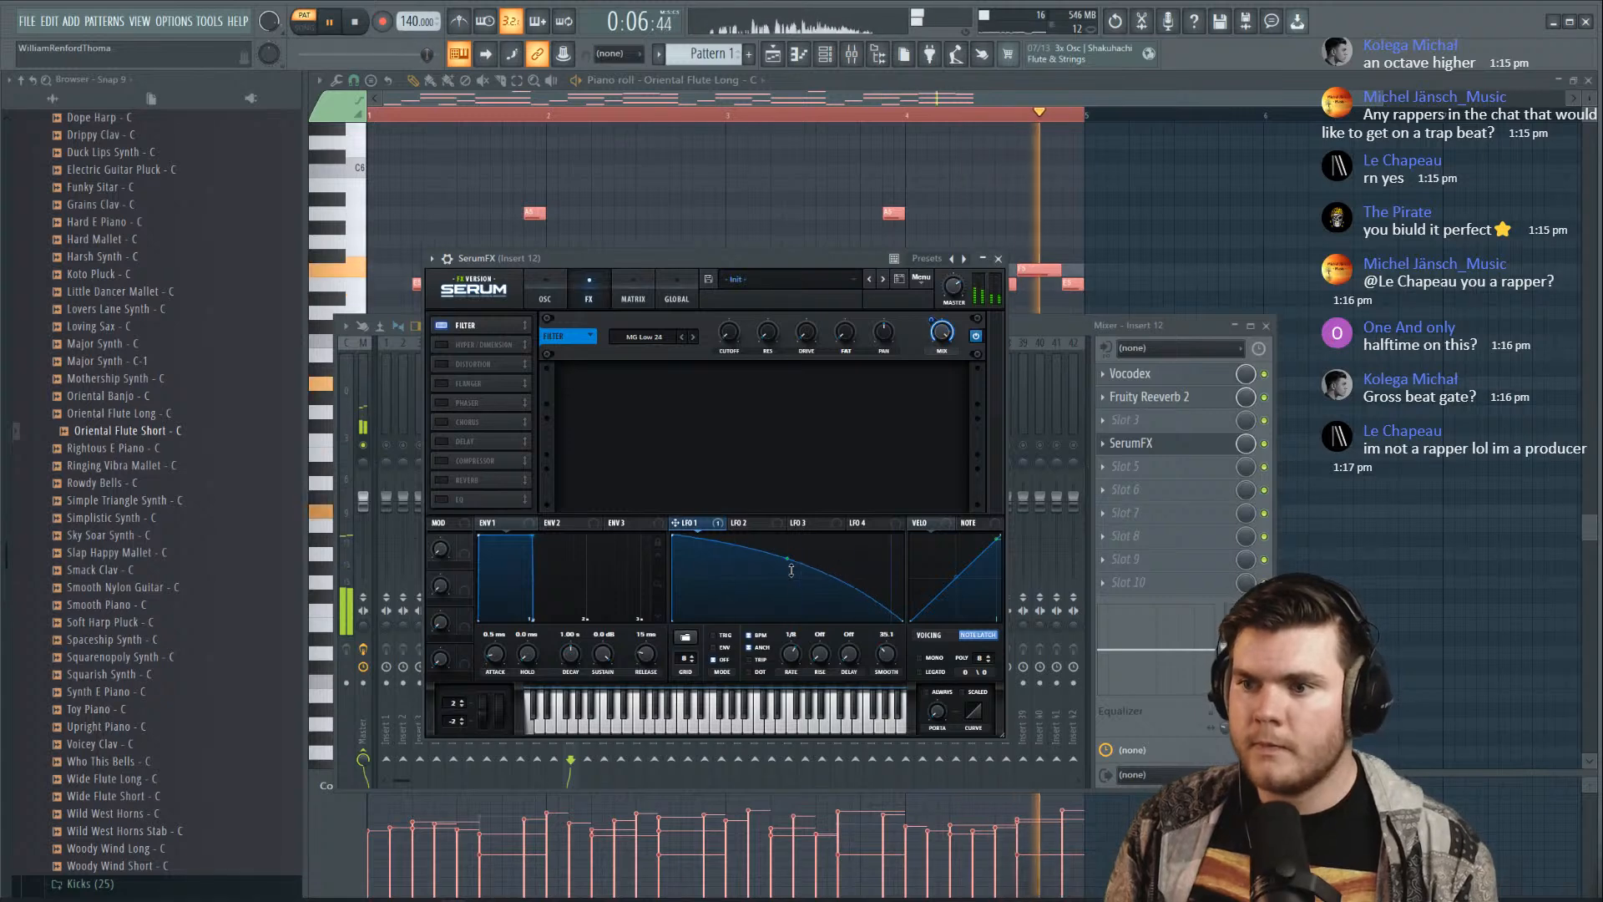
Bring the mixer forward and lower insert 11's volume slightly while the melody layers play
left_click(1127, 469)
left_click(1086, 461)
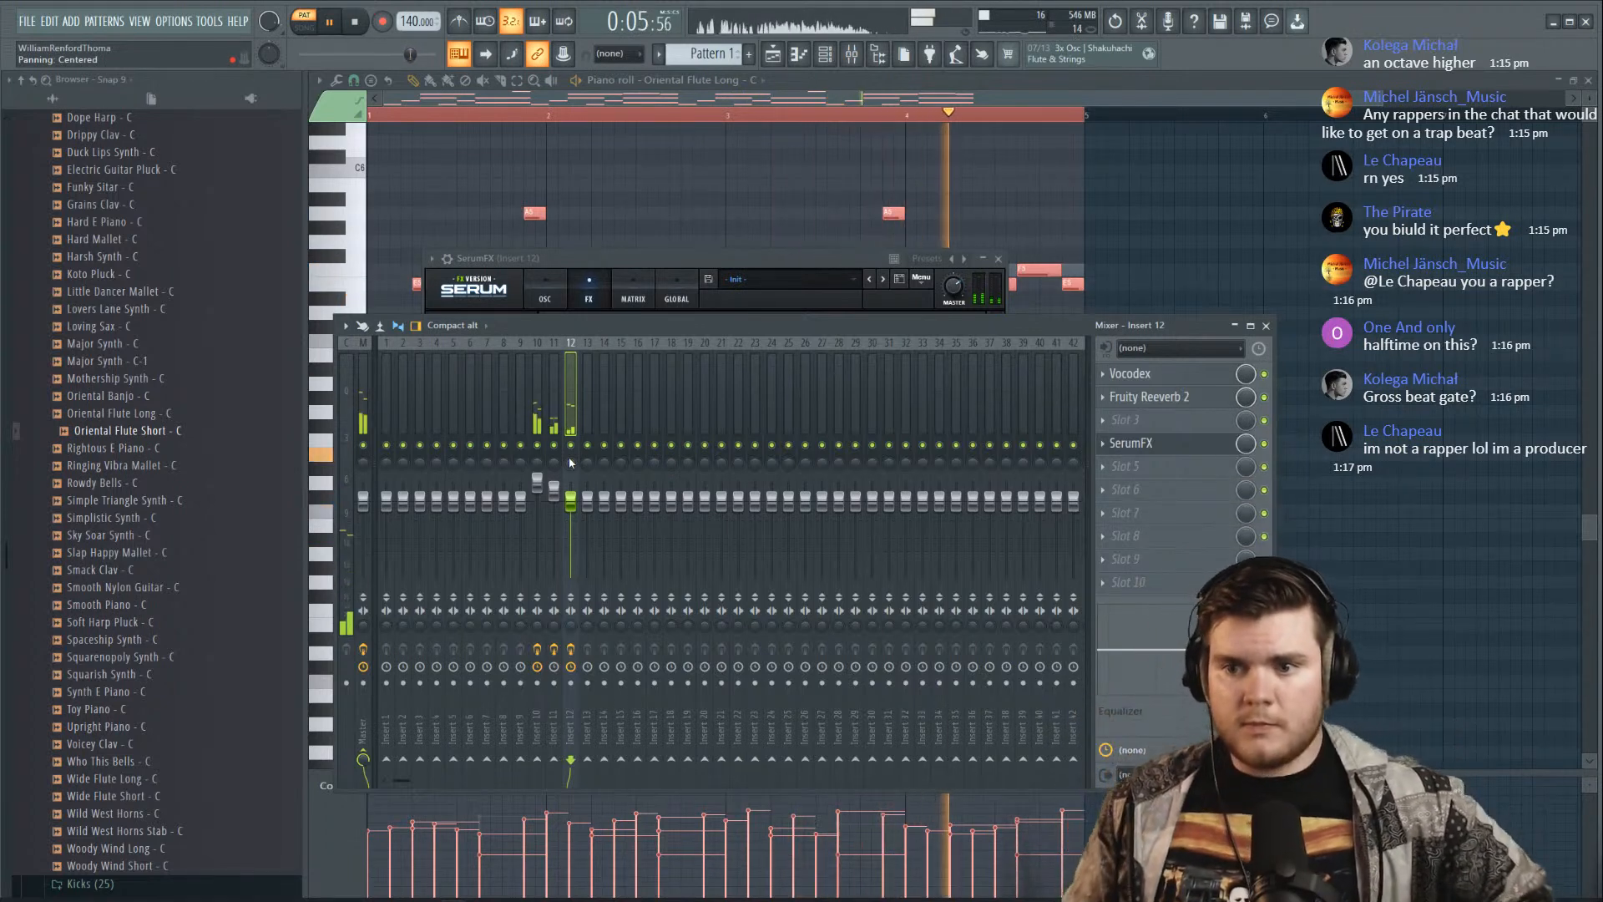
left_click_drag(553, 489, 559, 498)
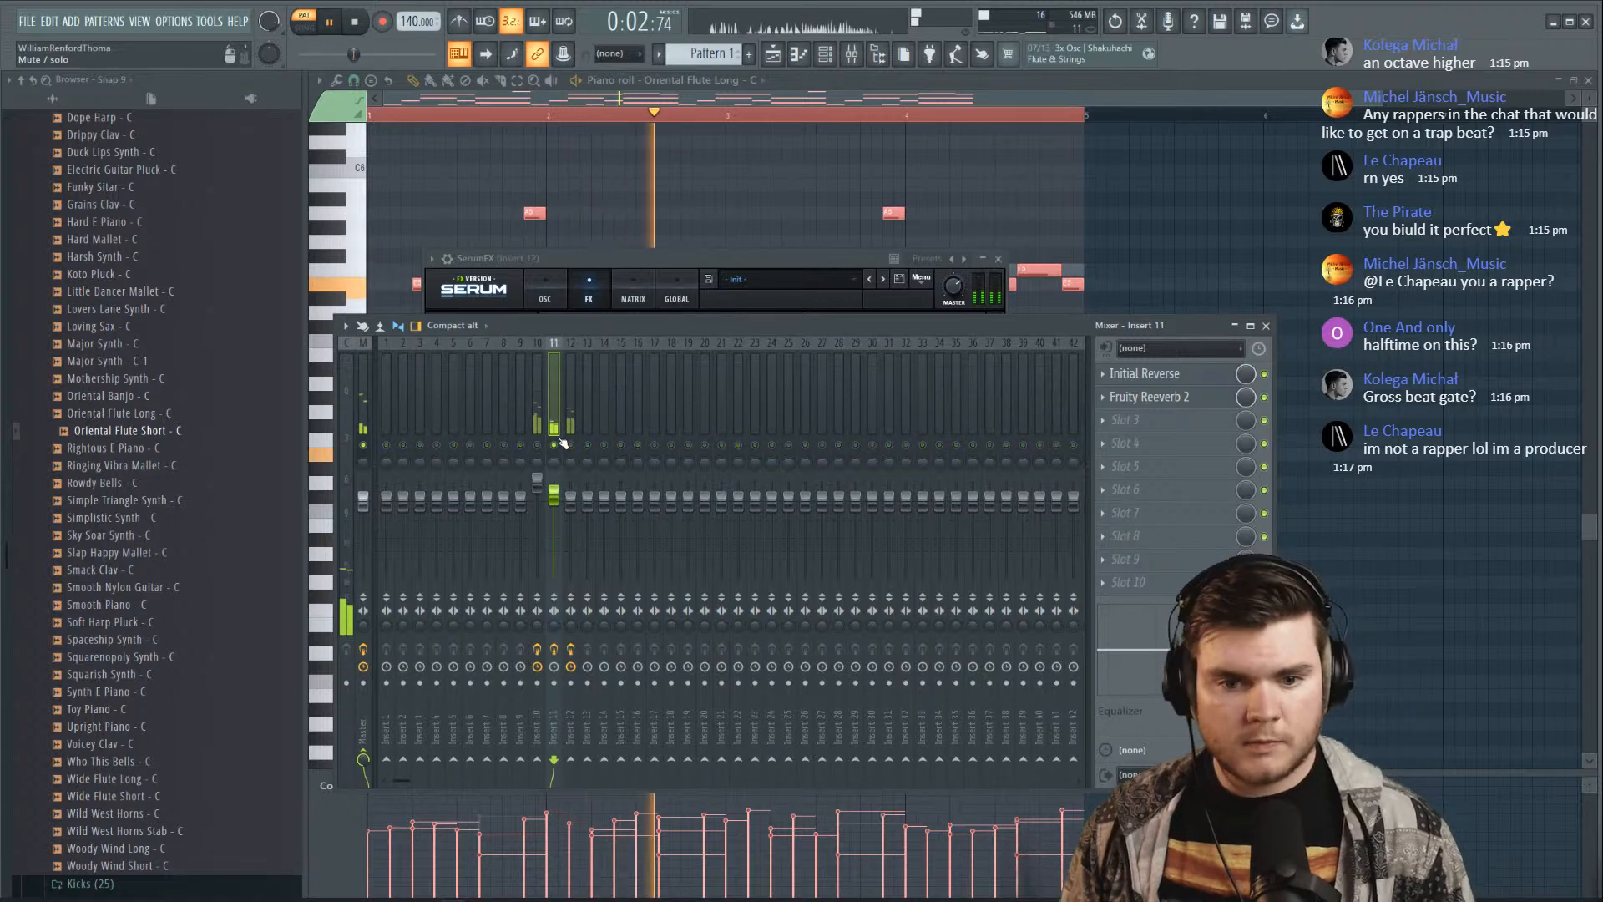
Stop playback and open Funky Sitar's notes from the channel rack in the piano roll
left_click(714, 99)
key("space")
key("space")
key("space")
key("F7")
left_click(797, 188)
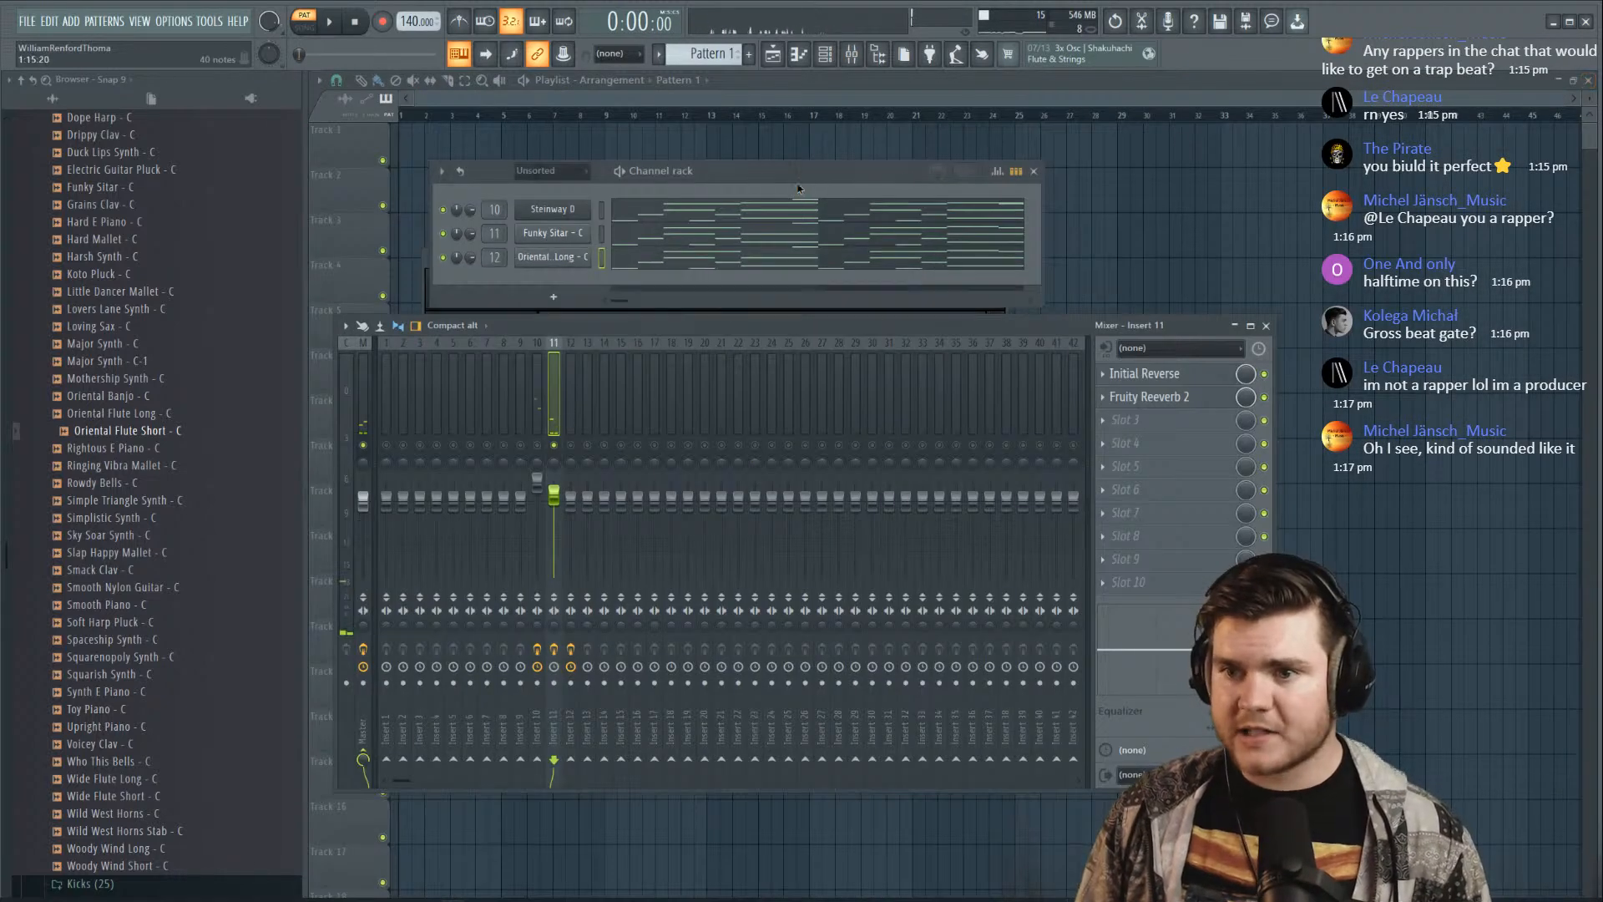
left_click(661, 240)
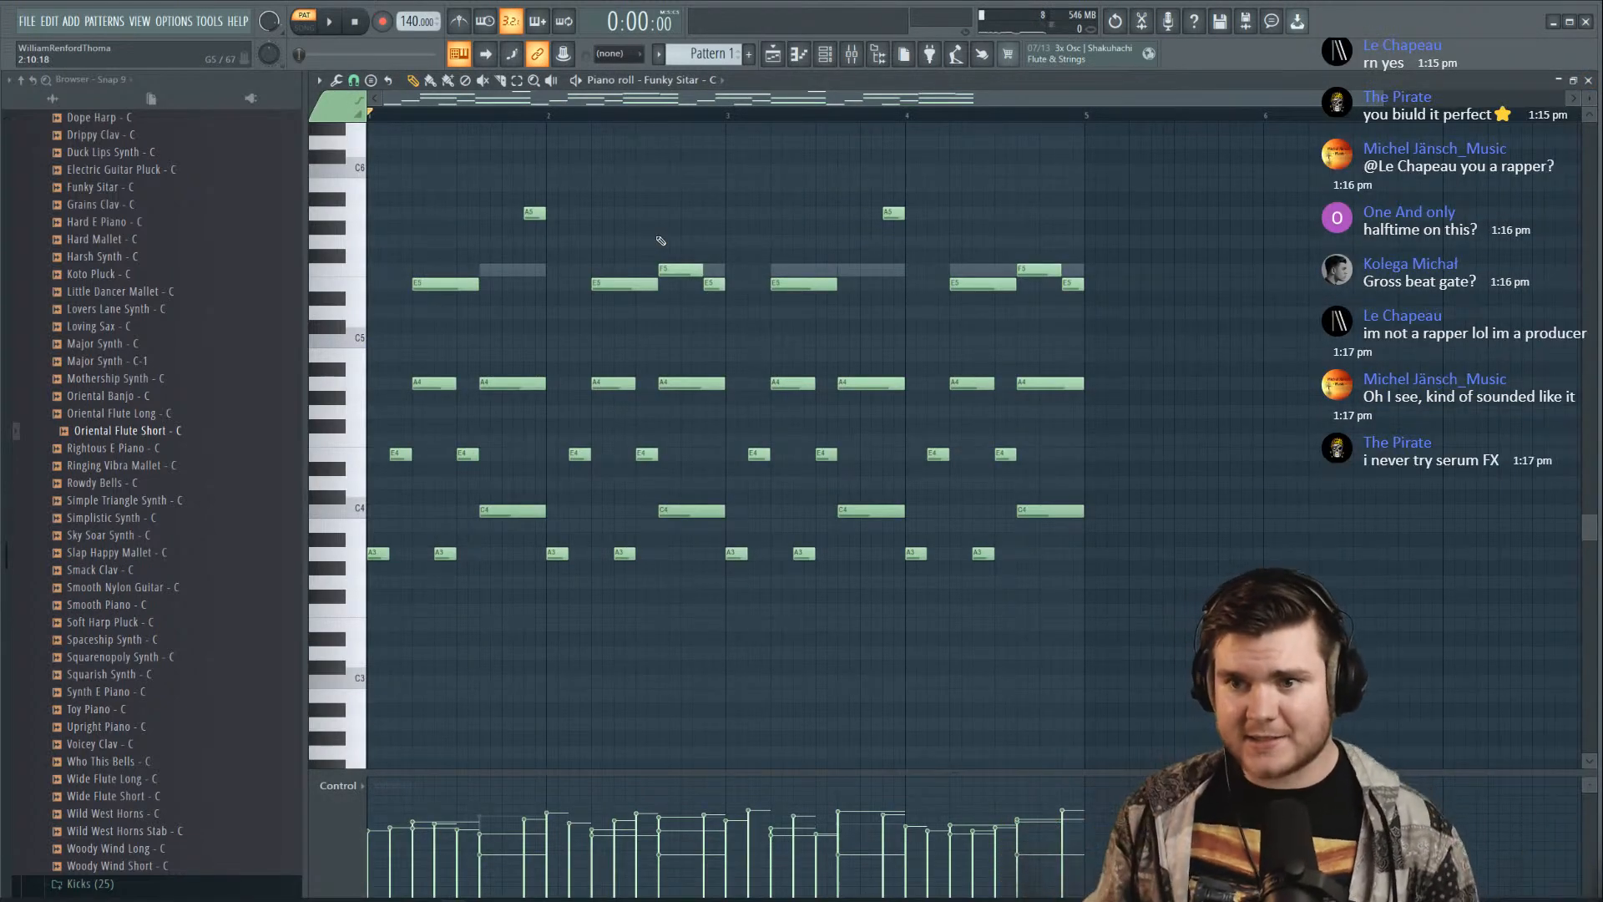
Delete Funky Sitar's F5 notes in bars 2 and 4 while replaying the pattern, and close the piano roll
key("space")
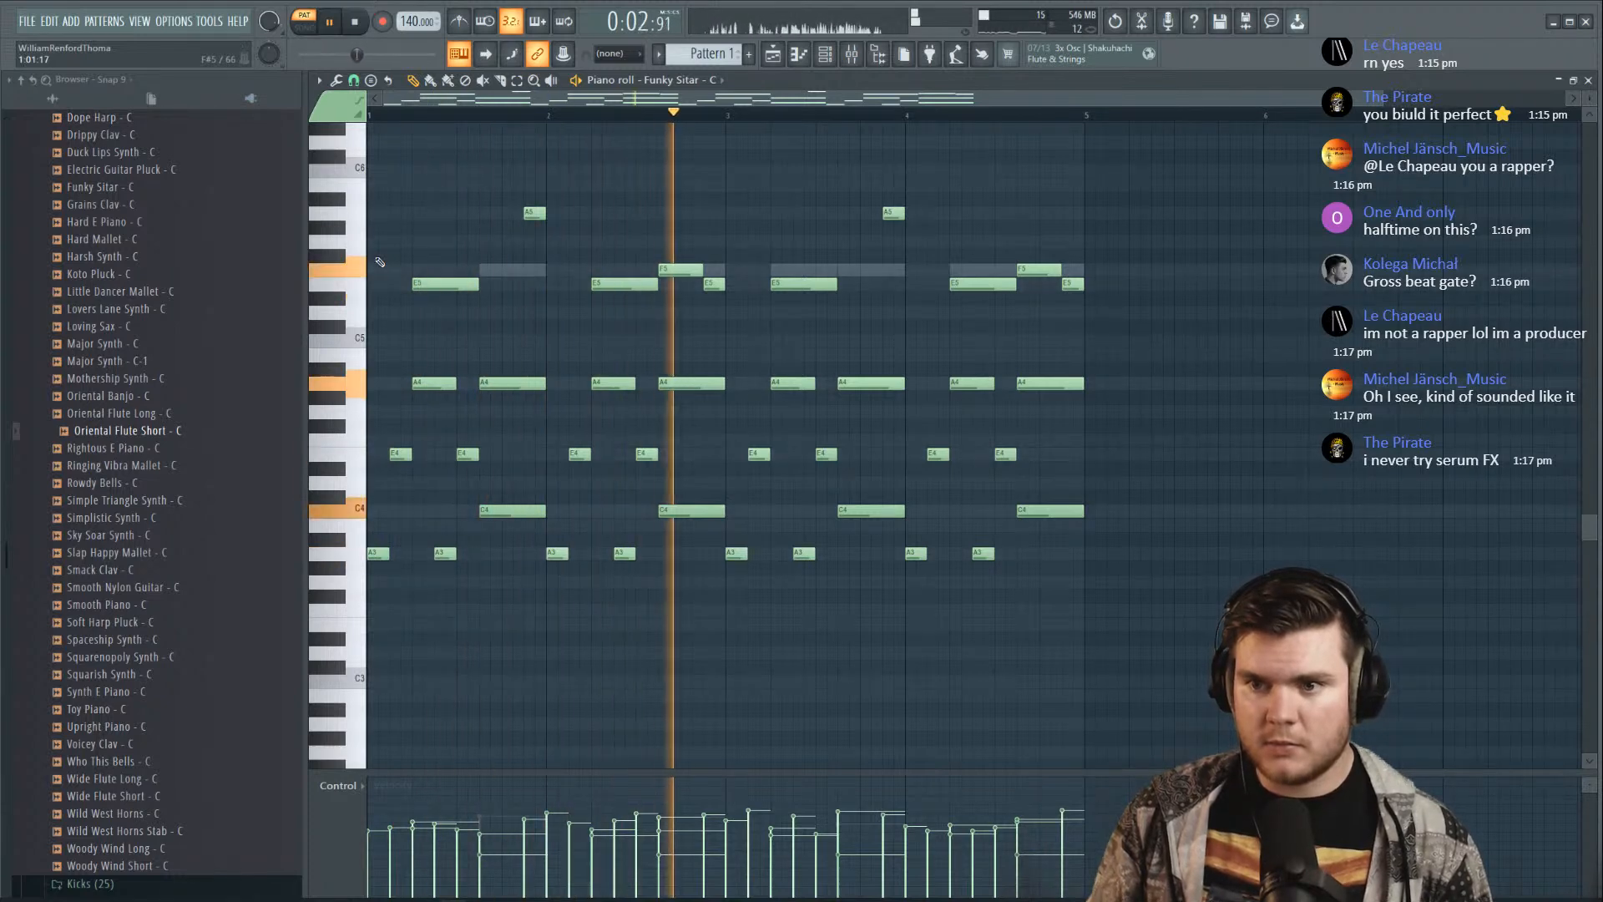
key("space")
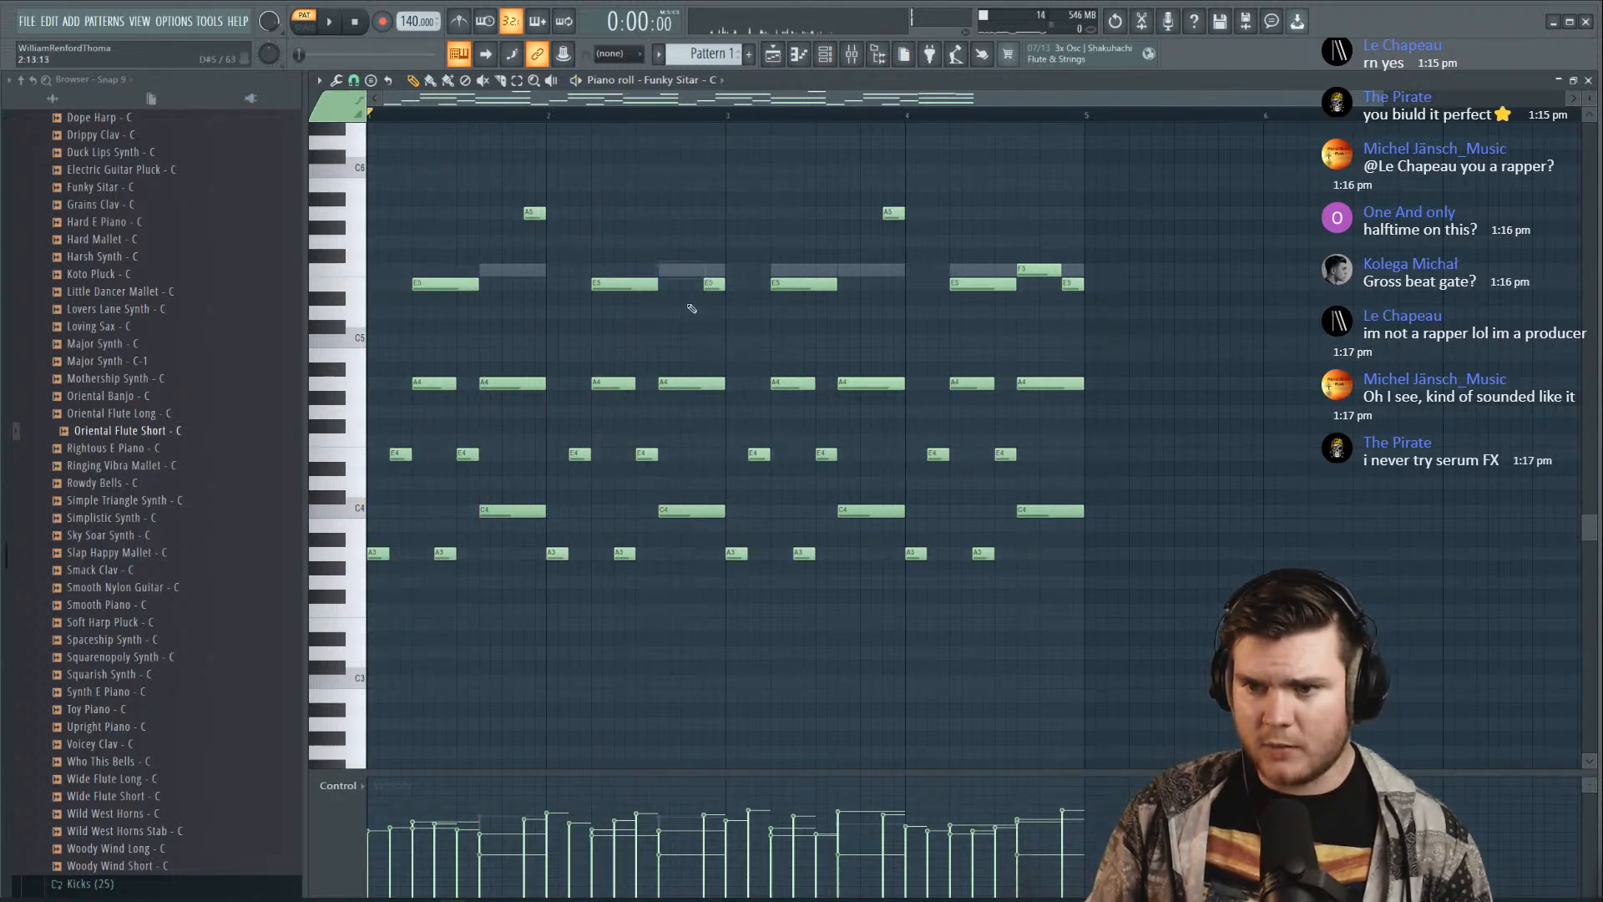
key("space")
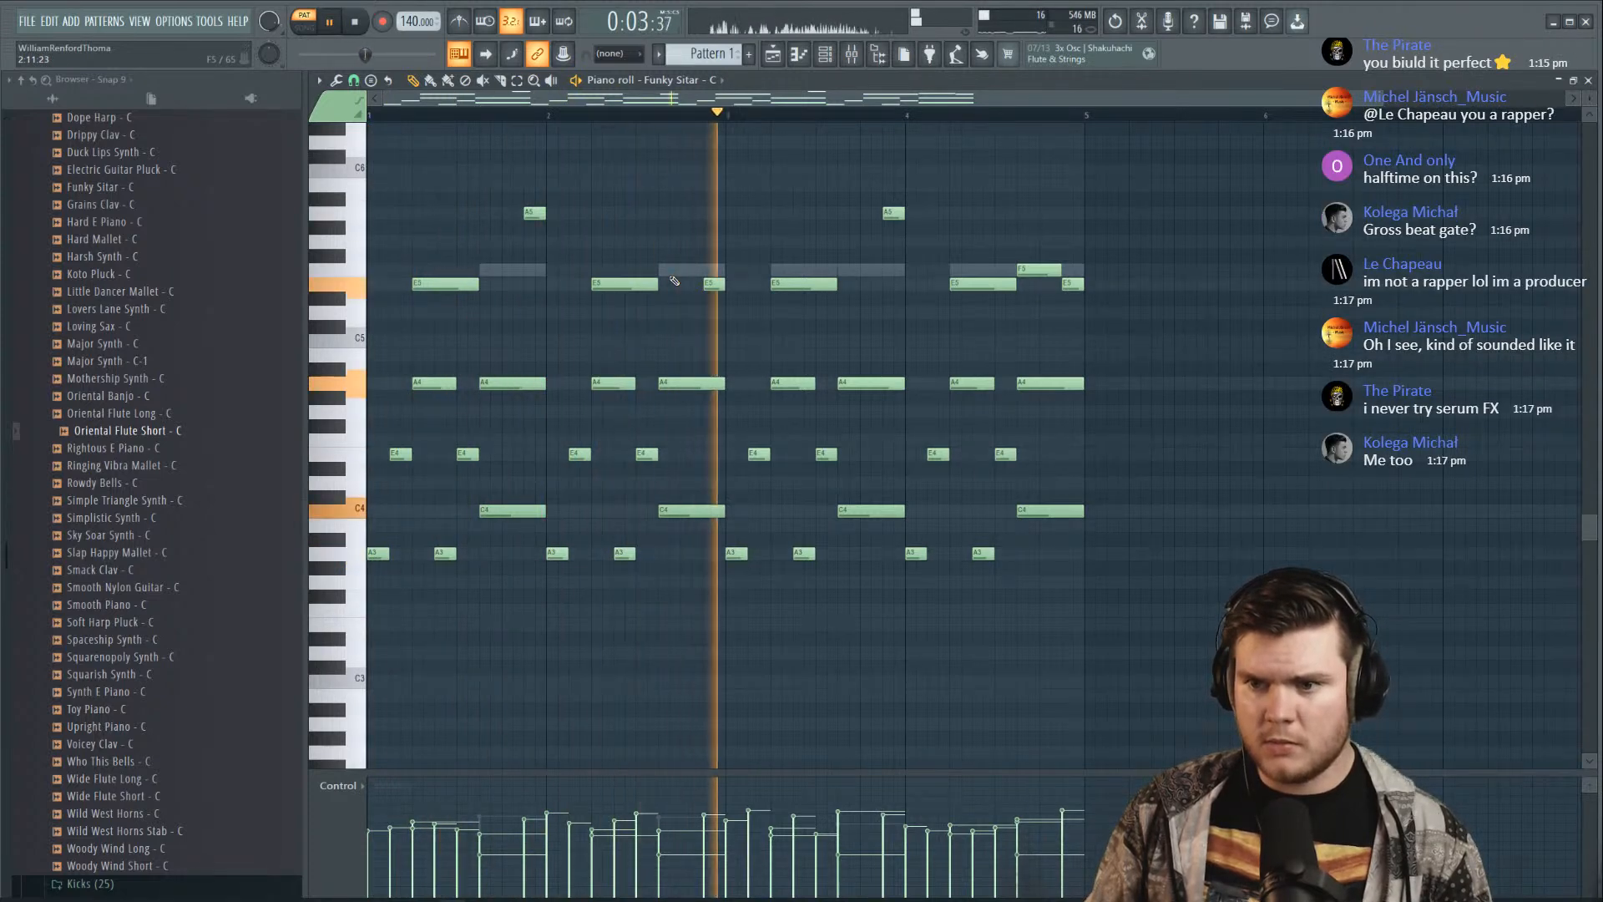
right_click(1045, 269)
key("space")
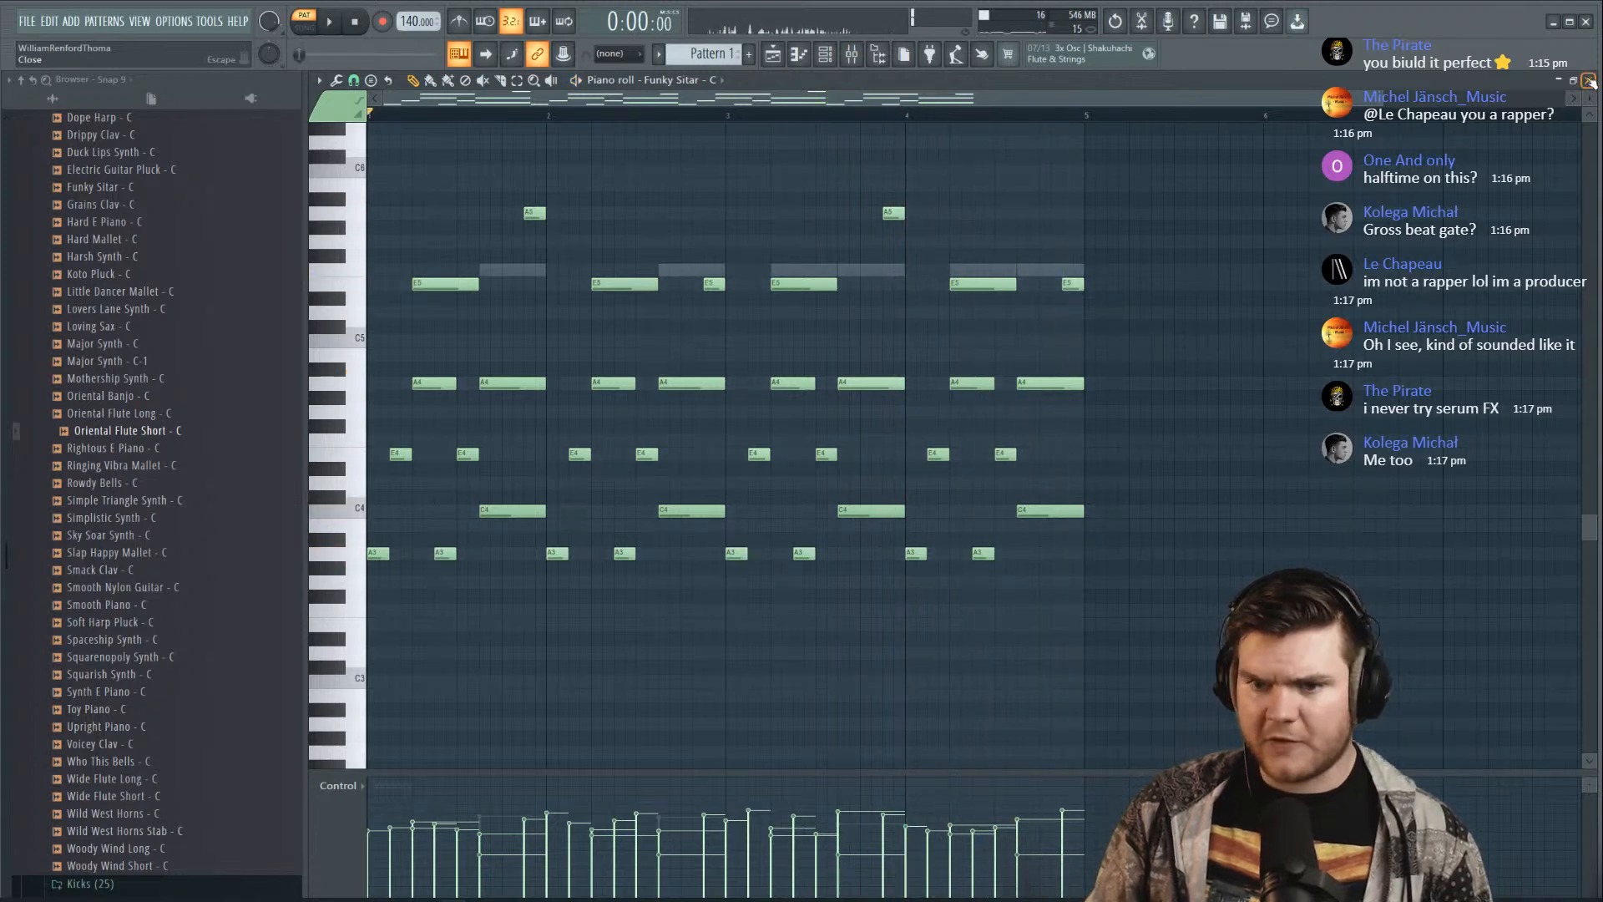
left_click(1588, 79)
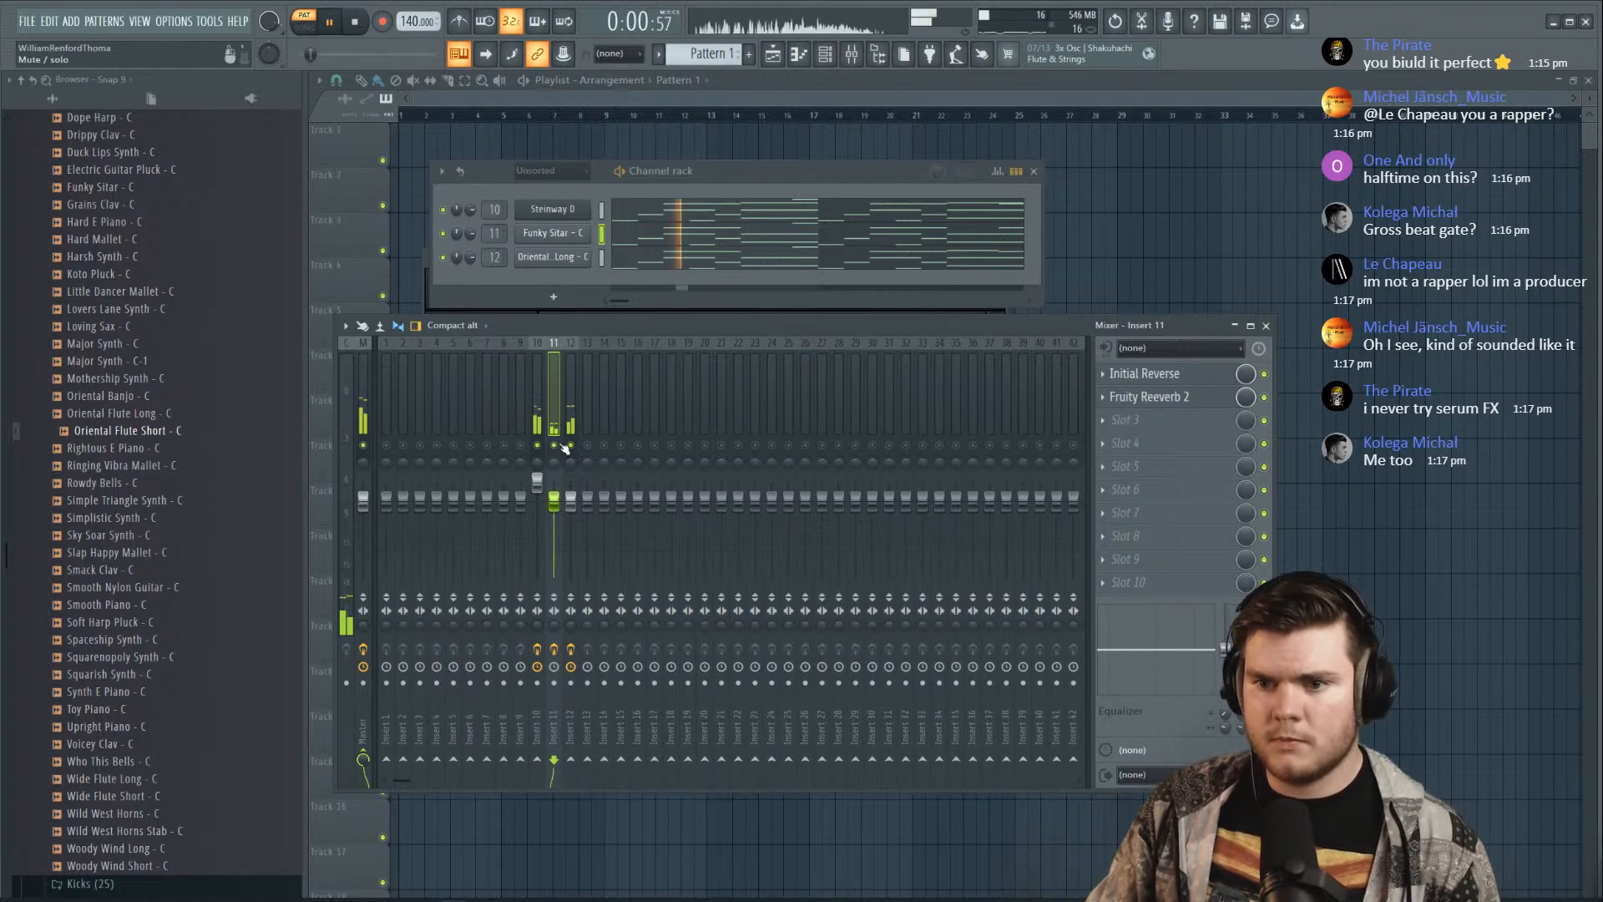
Raise Funky Sitar's long E5 notes in bars 2 and 4 by one semitone to F5, and replay the pattern
left_click(647, 244)
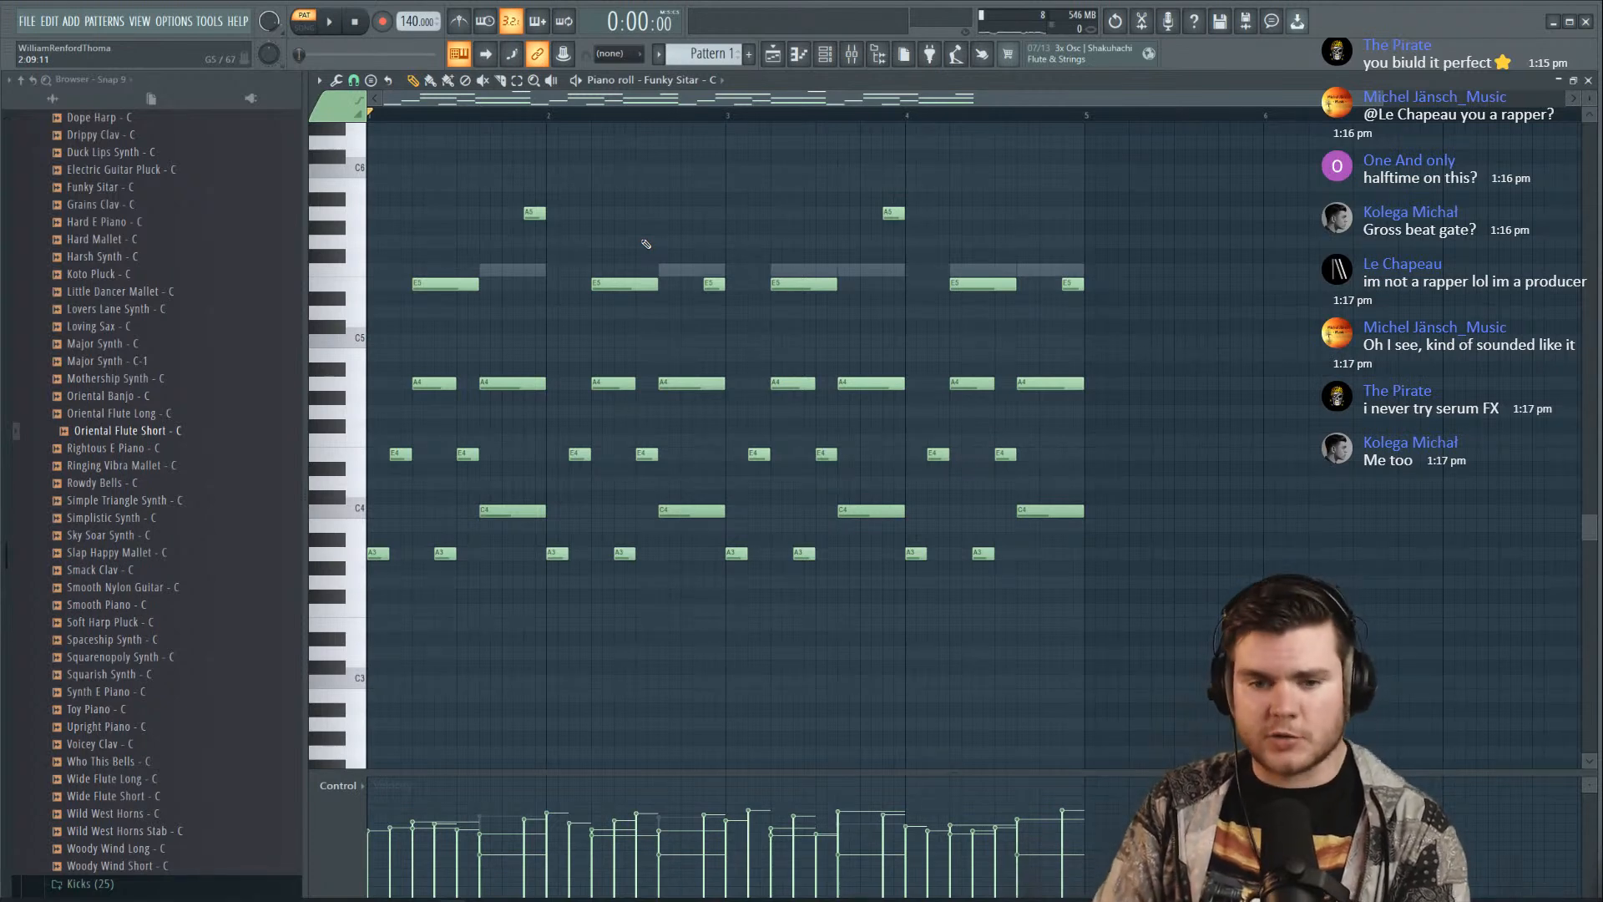
key("space")
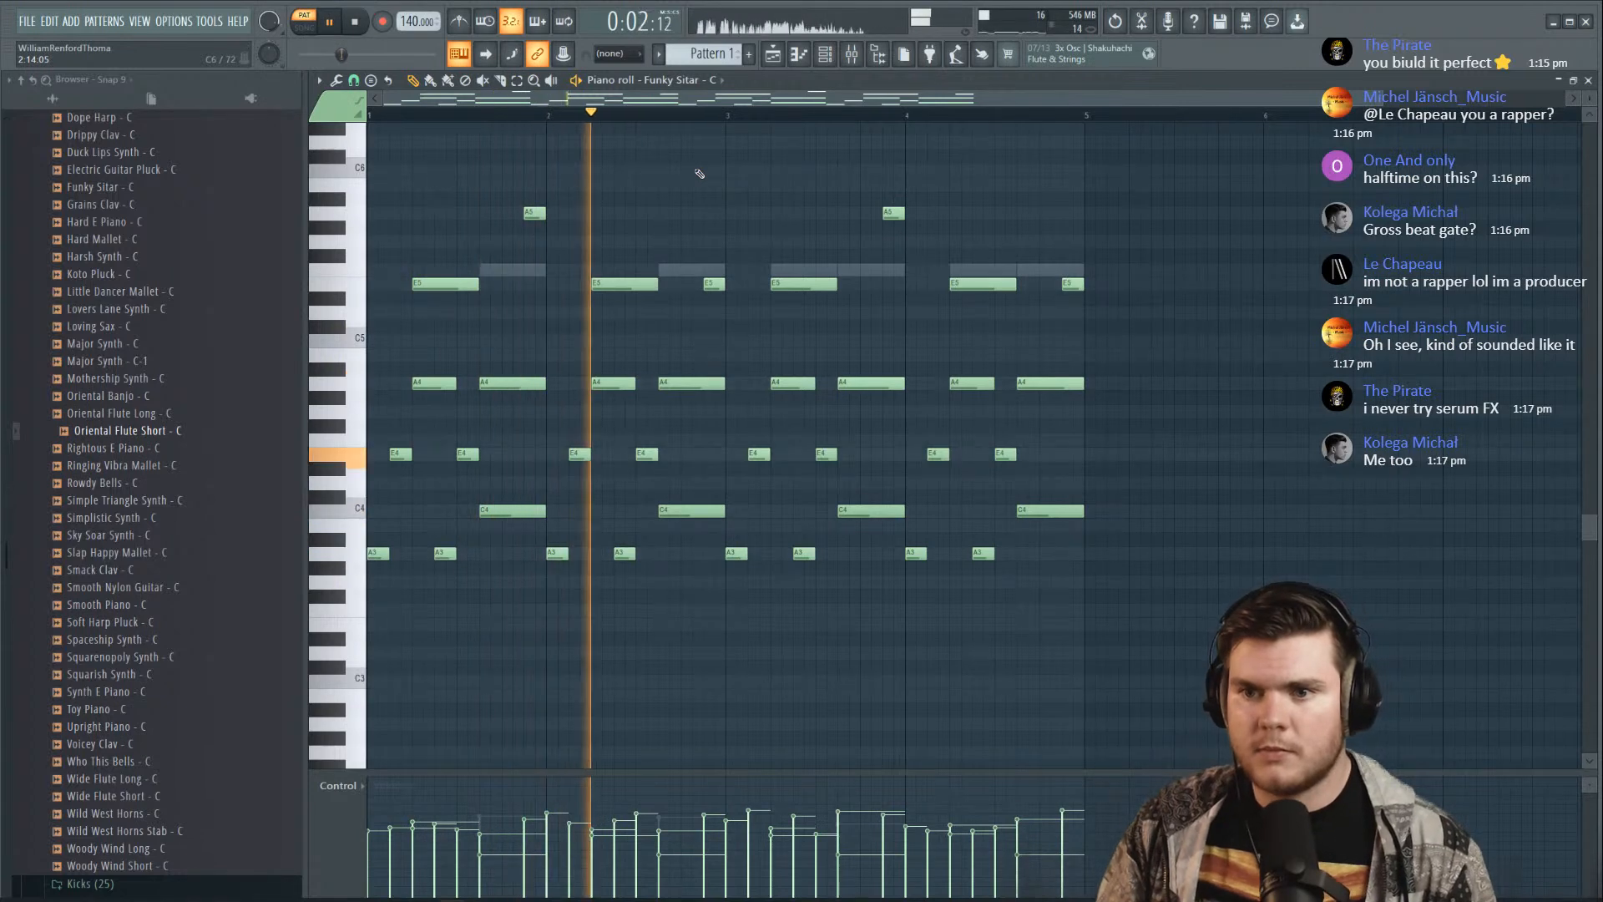
key("space")
left_click_drag(611, 283, 611, 270)
key("space")
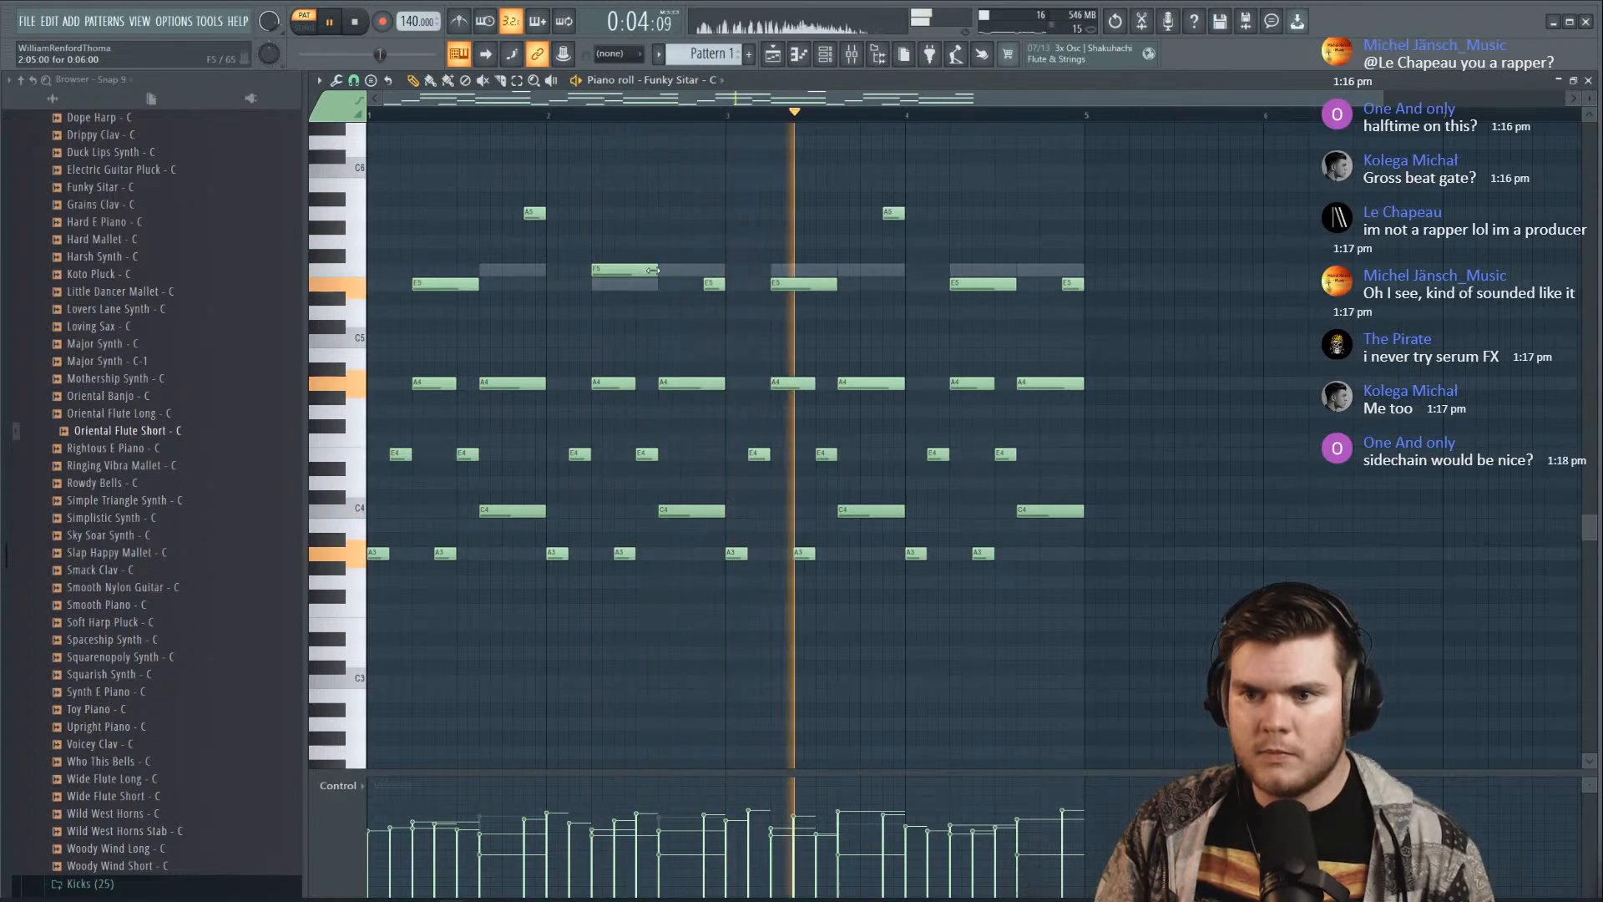
left_click_drag(968, 283, 969, 267)
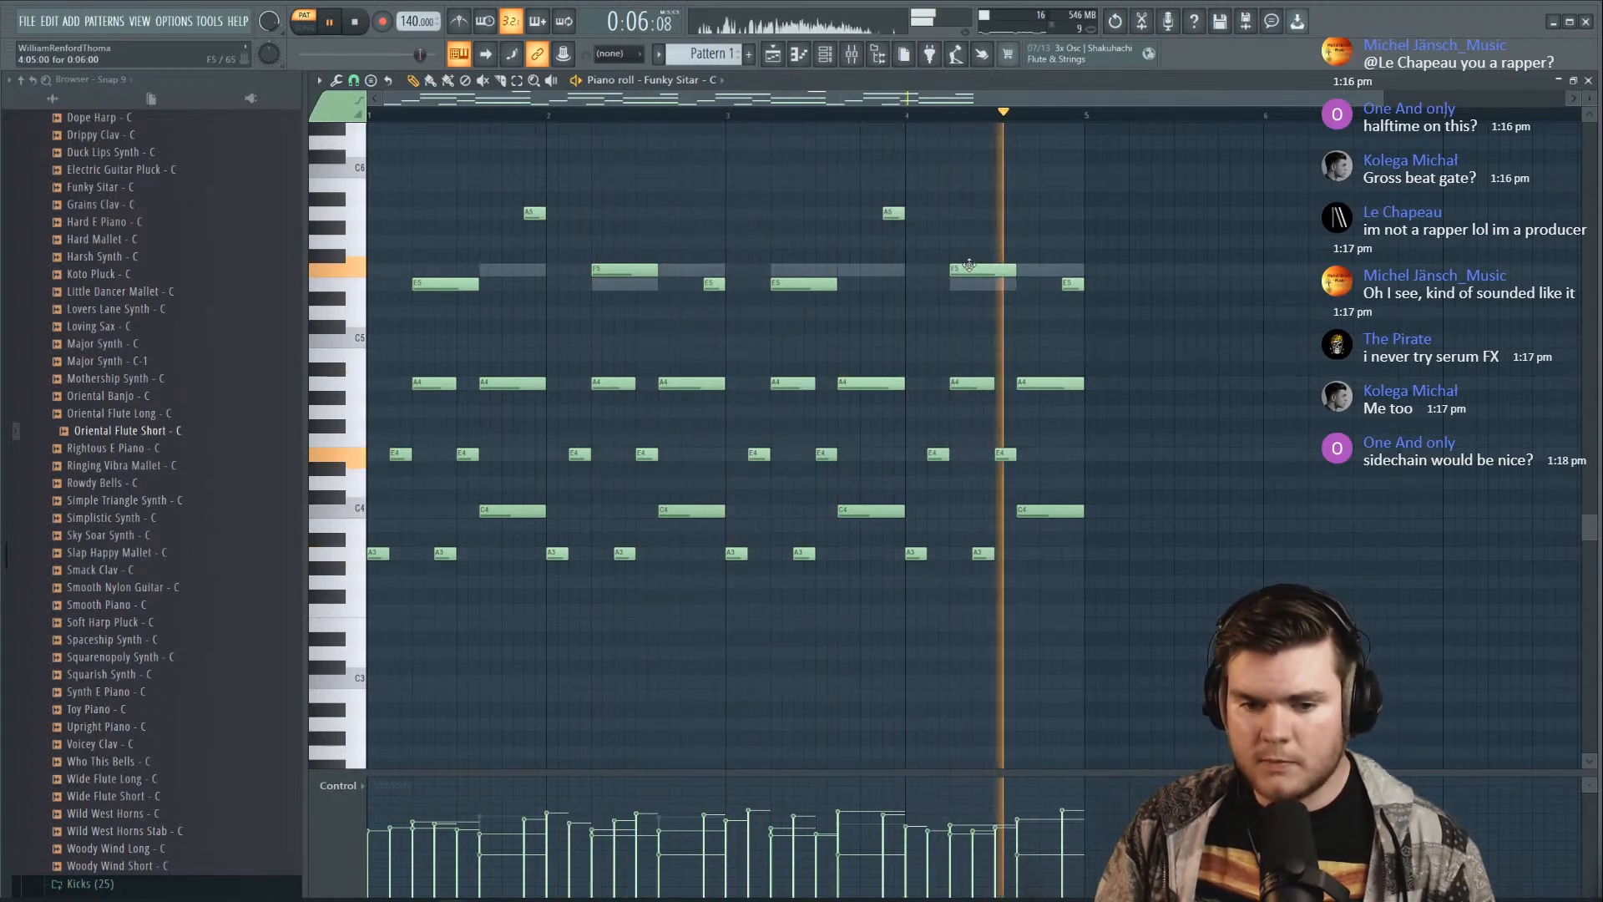
left_click(1588, 80)
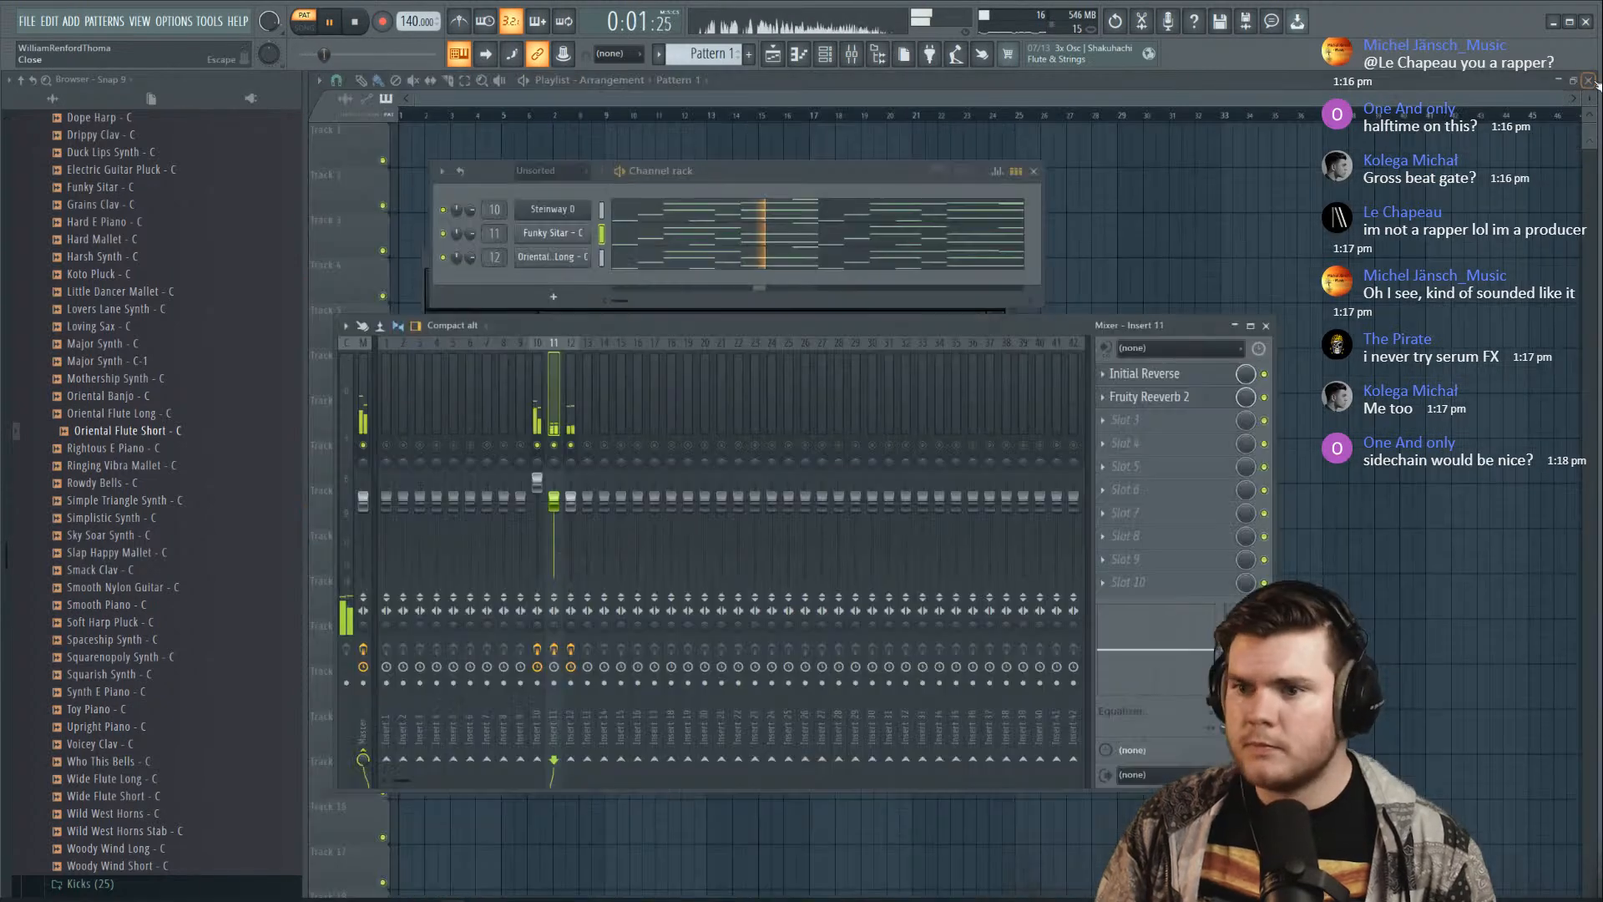
Enable all mixer inserts and place two Pattern 1 clips back to back on Track 1 from bar 1 to bar 9, in song mode
right_click(572, 446)
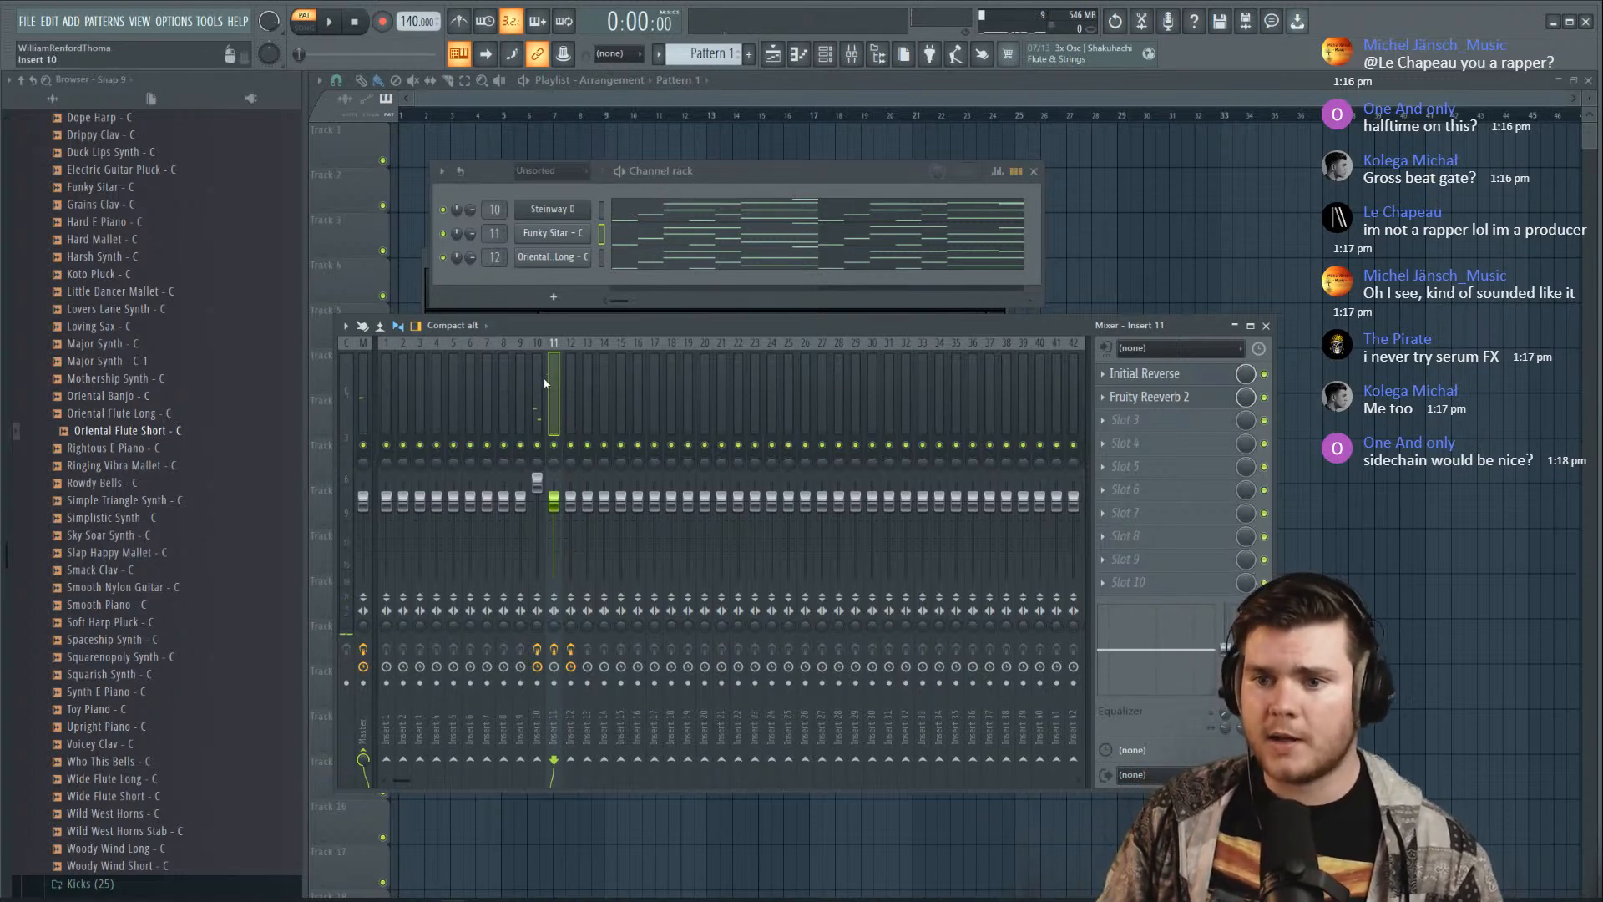
left_click_drag(715, 170, 777, 314)
left_click_drag(758, 183, 286, 109)
scroll(421, 120, "up", 5)
key("space")
left_click(848, 161)
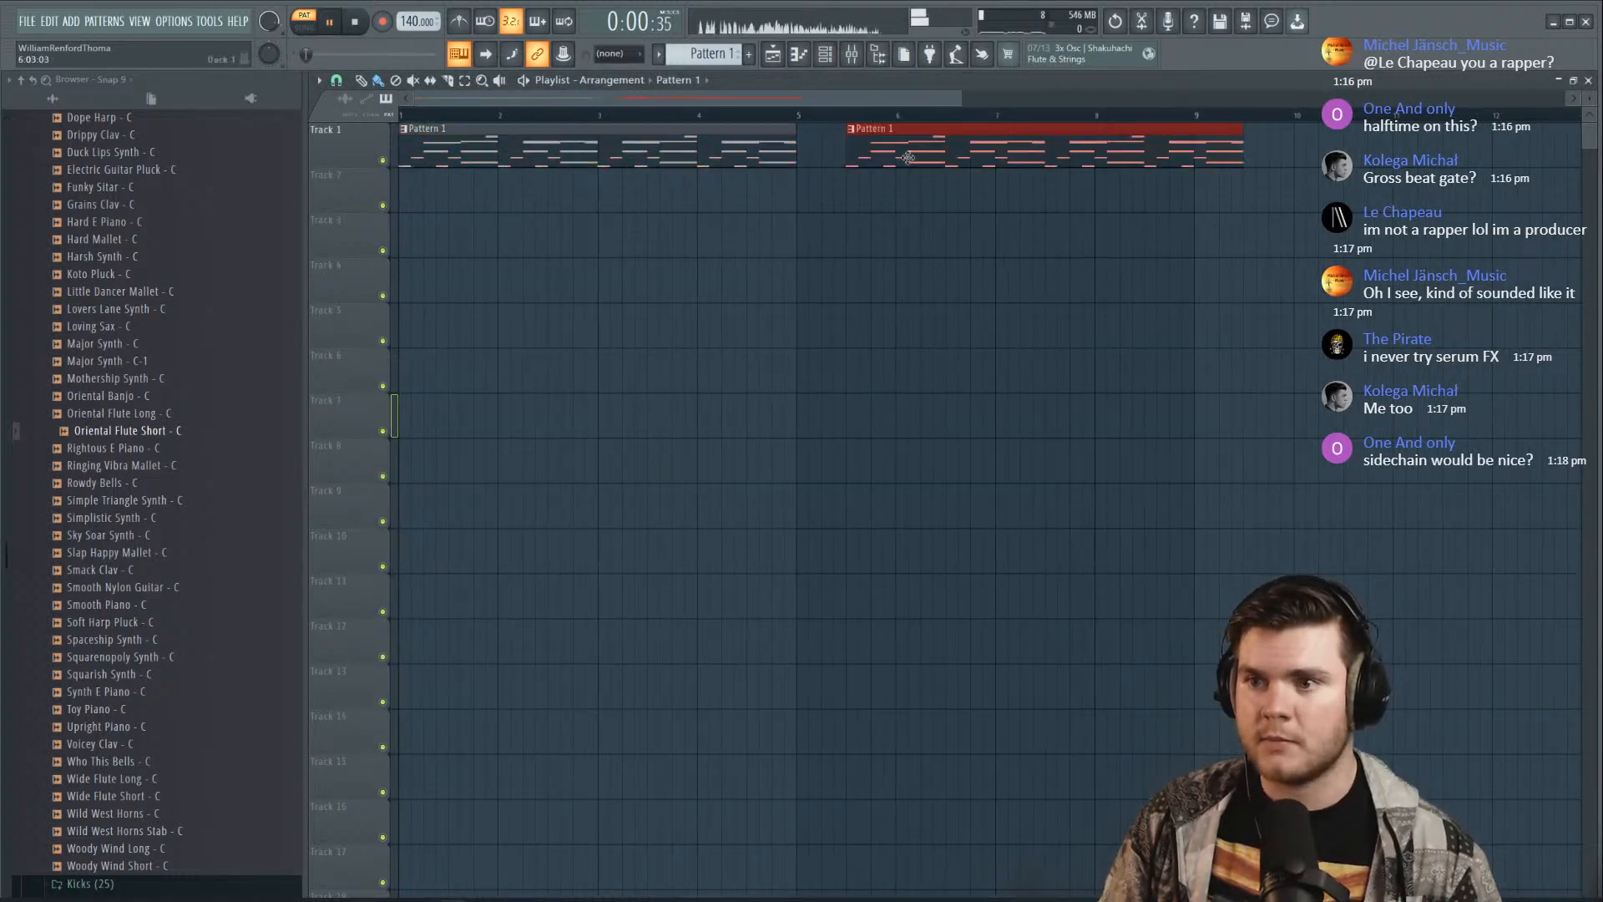
key("l")
key("space")
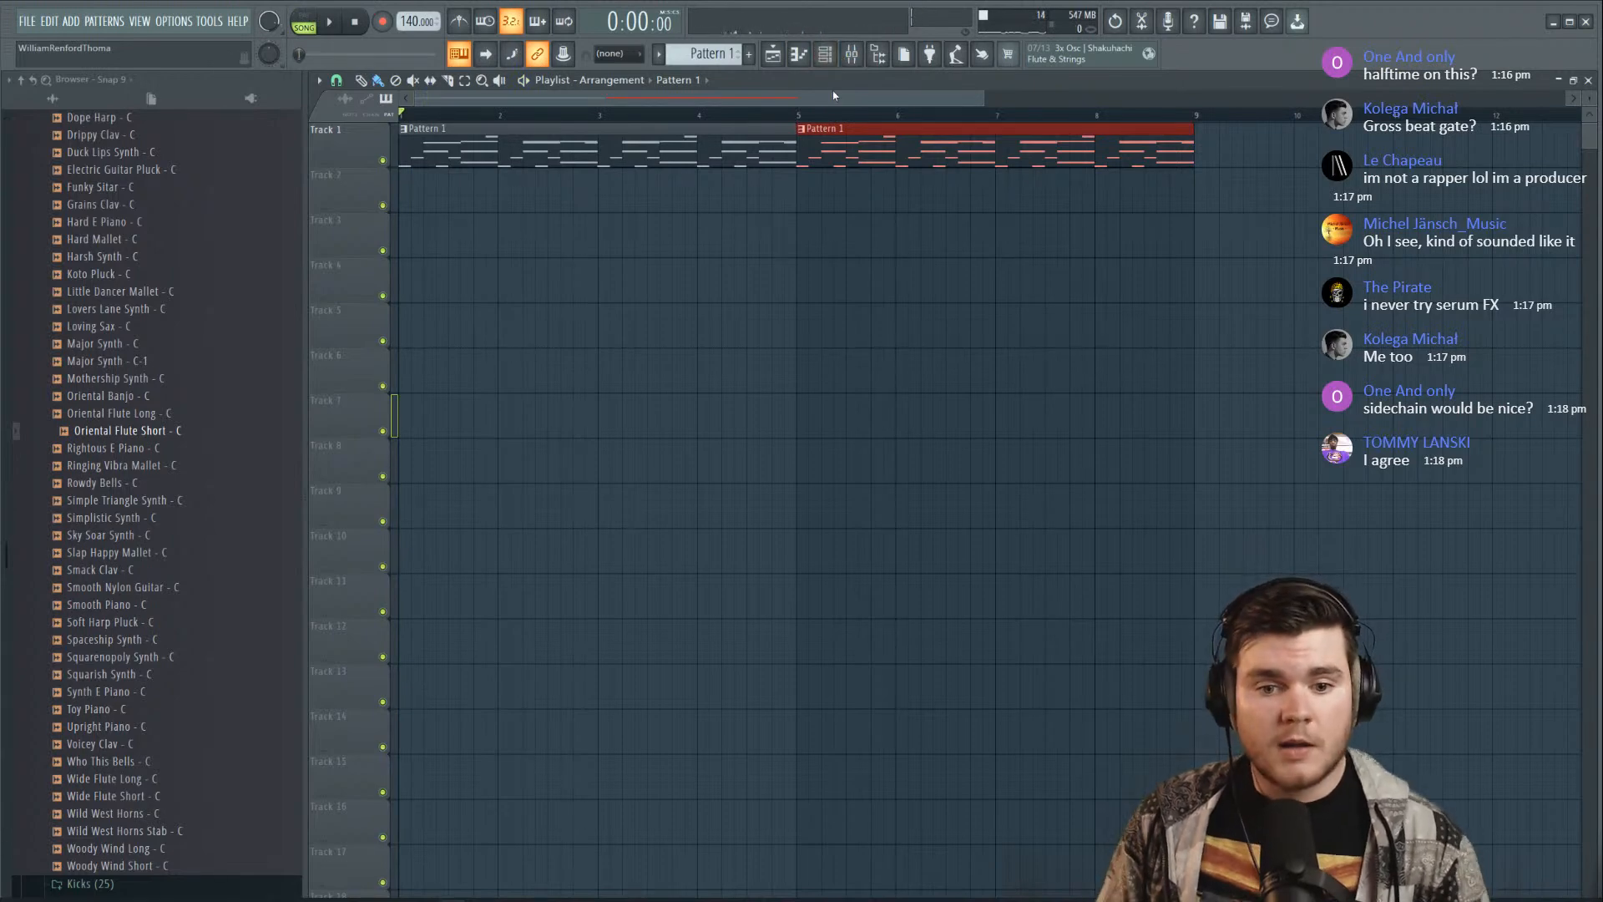
Select both Pattern 1 clips in the playlist and move them down to Track 9
left_click_drag(1528, 302, 434, 110)
key("shift+Down")
key("shift+Down")
key("shift+Down")
key("shift+Down")
key("shift+Down")
key("shift+Down")
key("shift+Down")
key("shift+Down")
key("shift+Down")
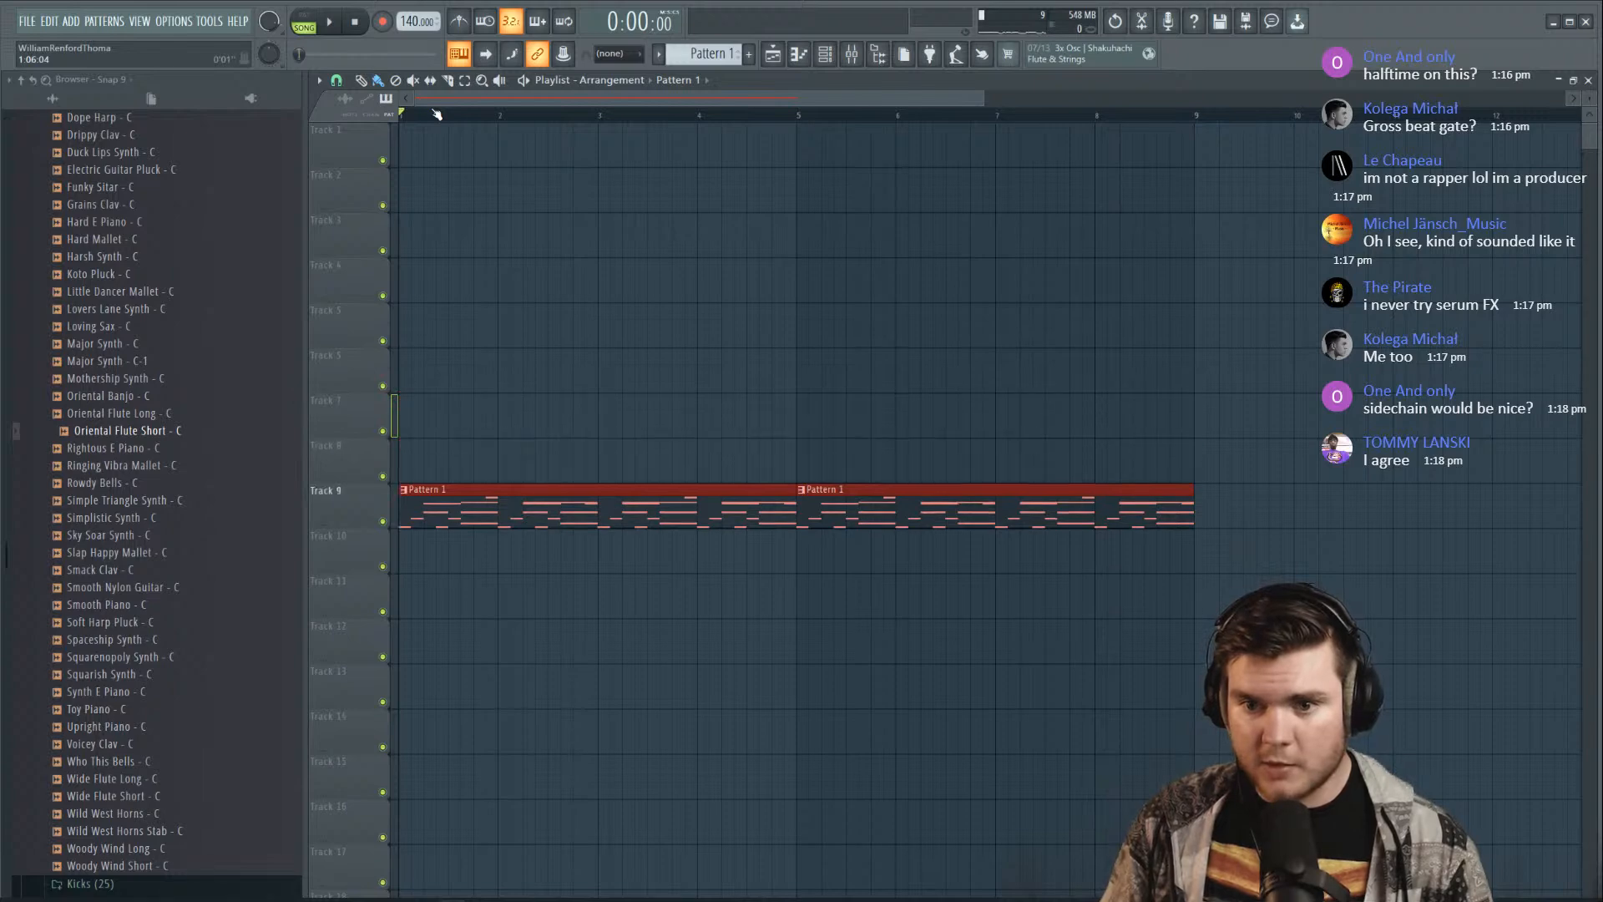
Move both Pattern 1 clips down to Track 10, show the channel rack and create an empty Pattern 2
left_click(669, 127)
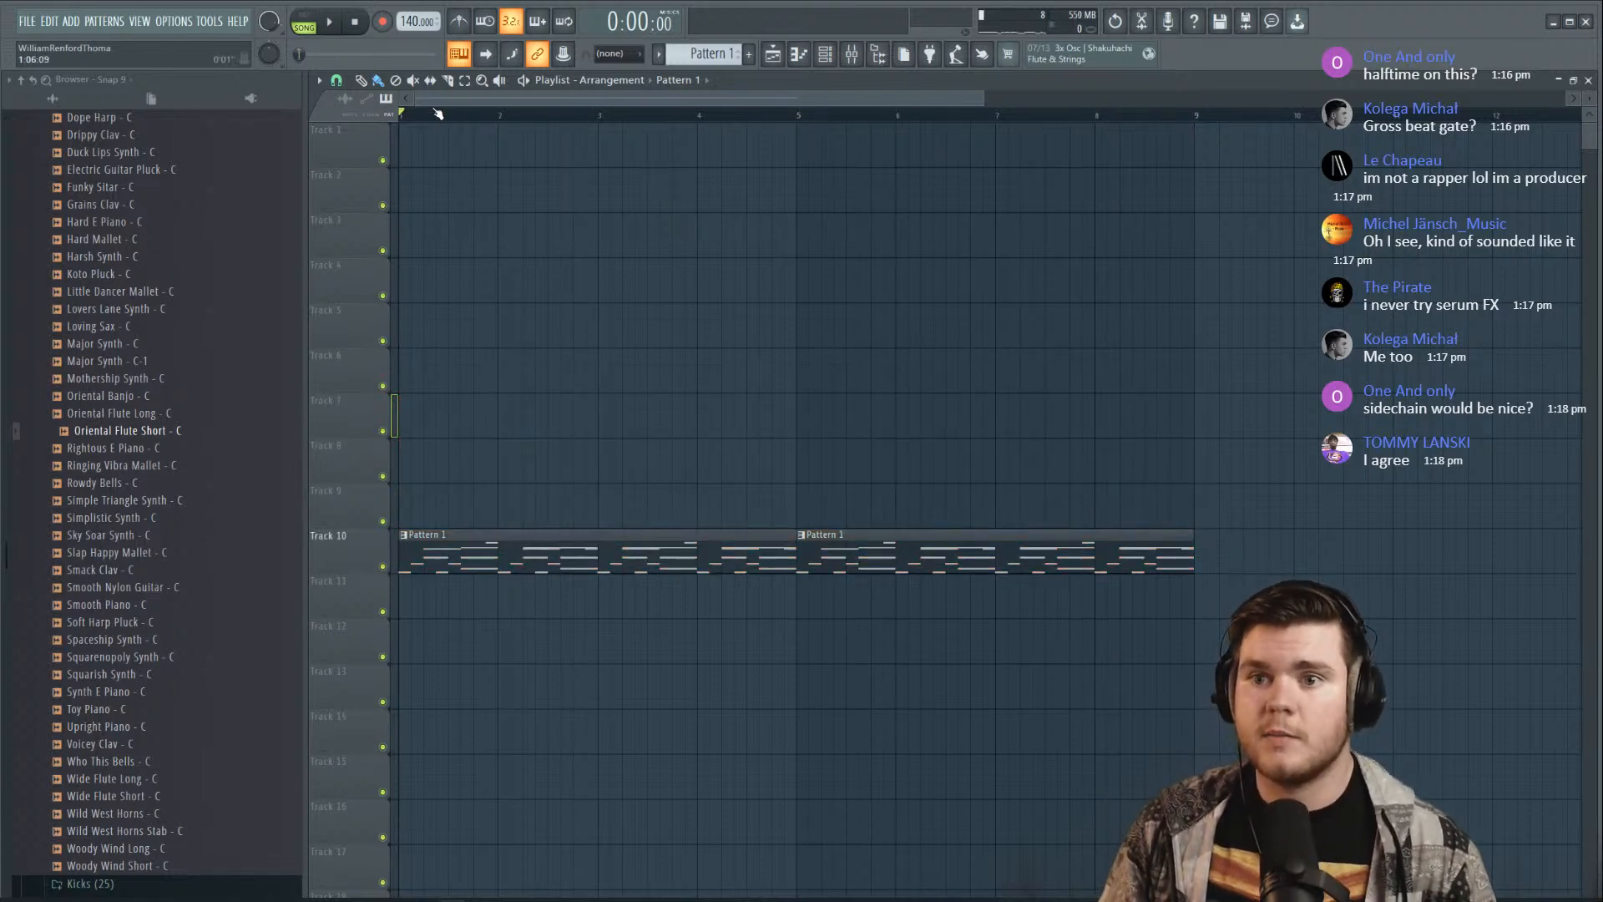
scroll(437, 114, "up", 3)
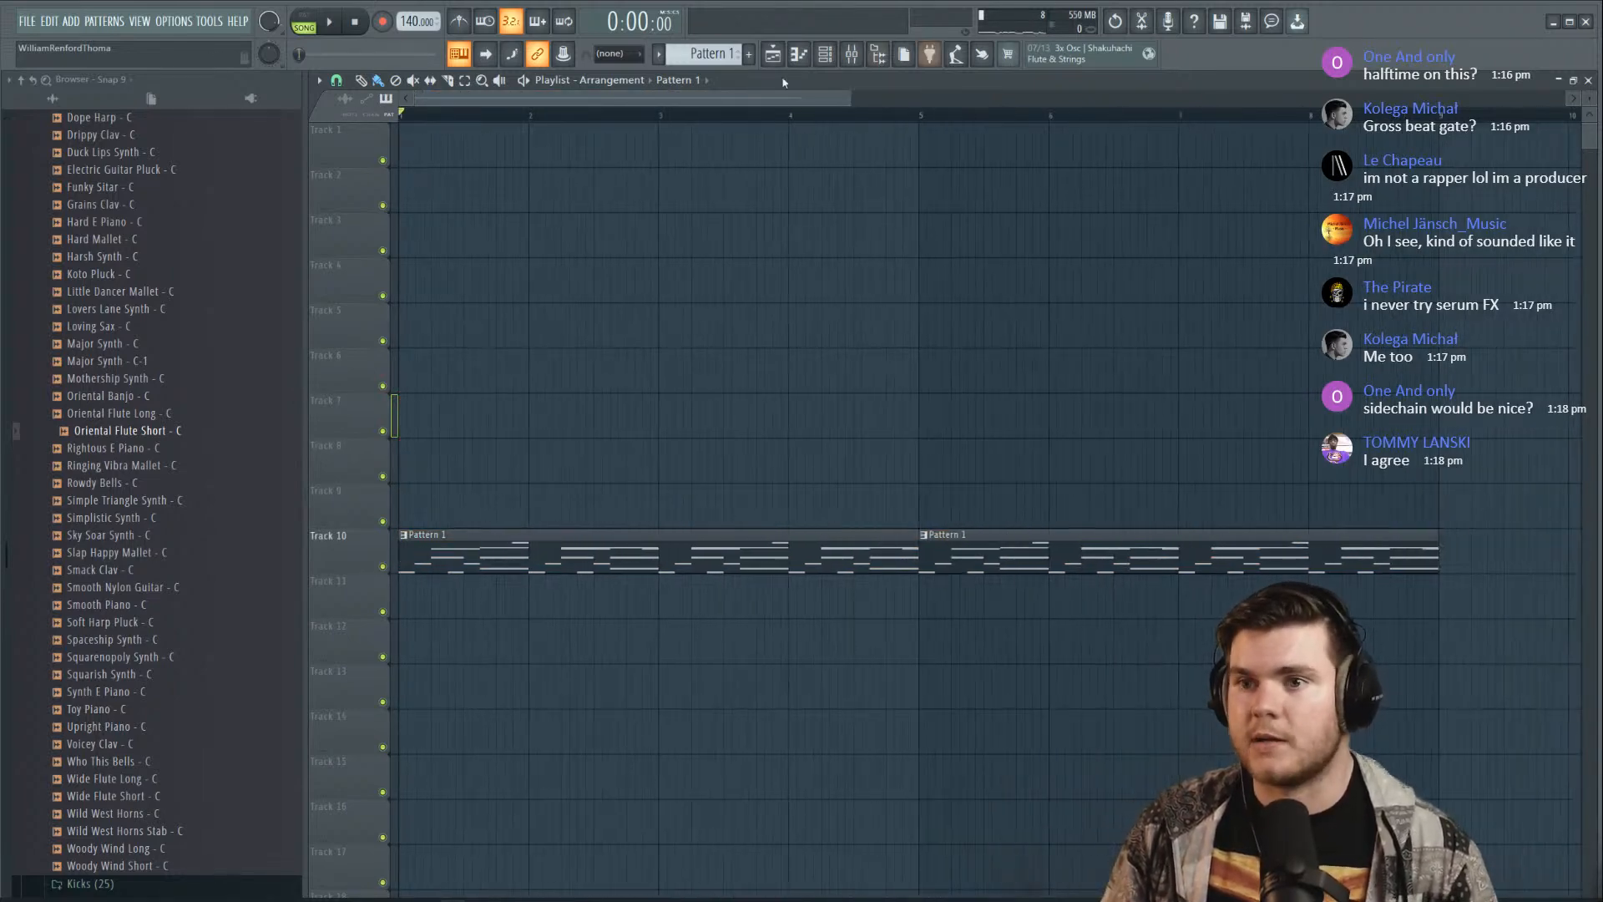
left_click(825, 54)
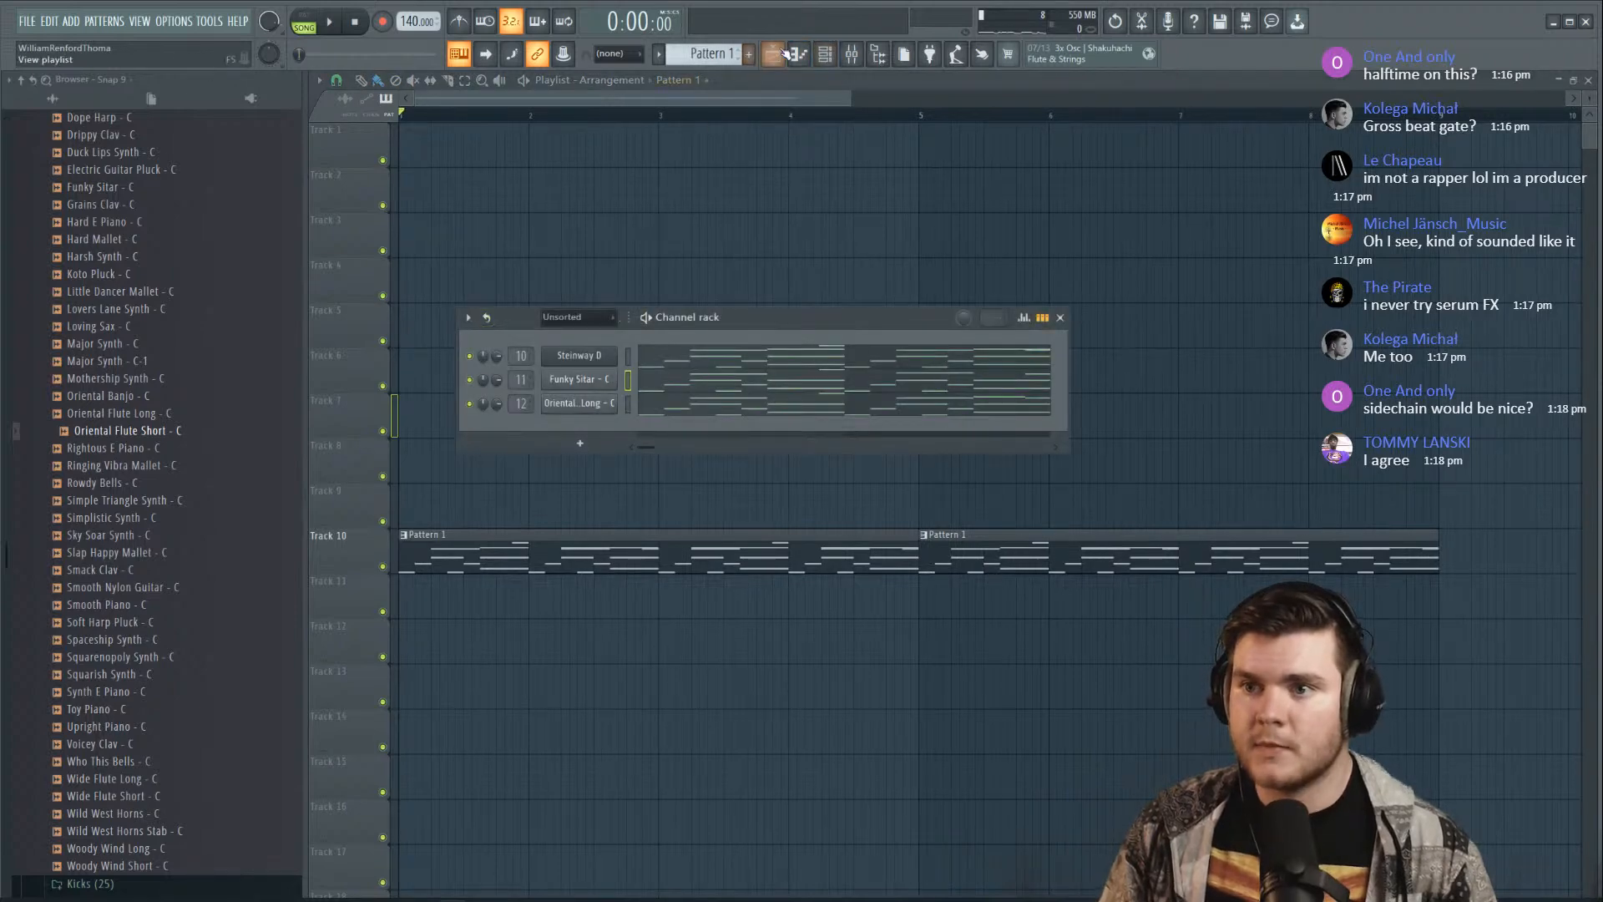
left_click(748, 53)
key("Return")
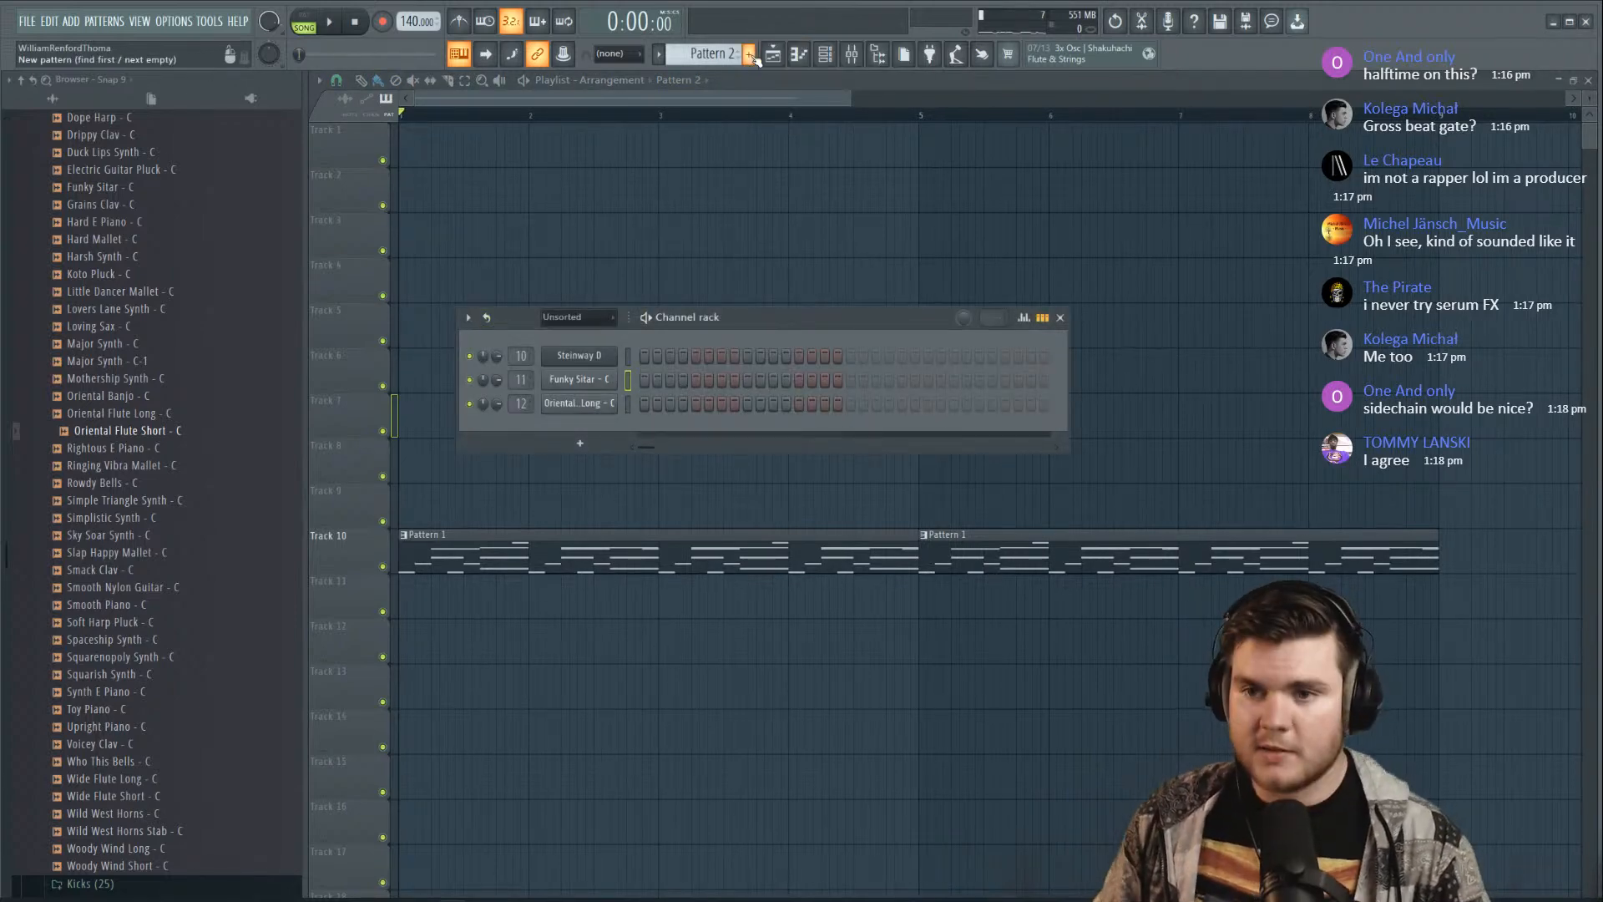
left_click_drag(726, 323, 707, 222)
left_click(557, 215)
Audition the kick one-shots of Ghosthack - UK Drill Essentials and add Kick 24 as a new channel
scroll(169, 492, "up", 9)
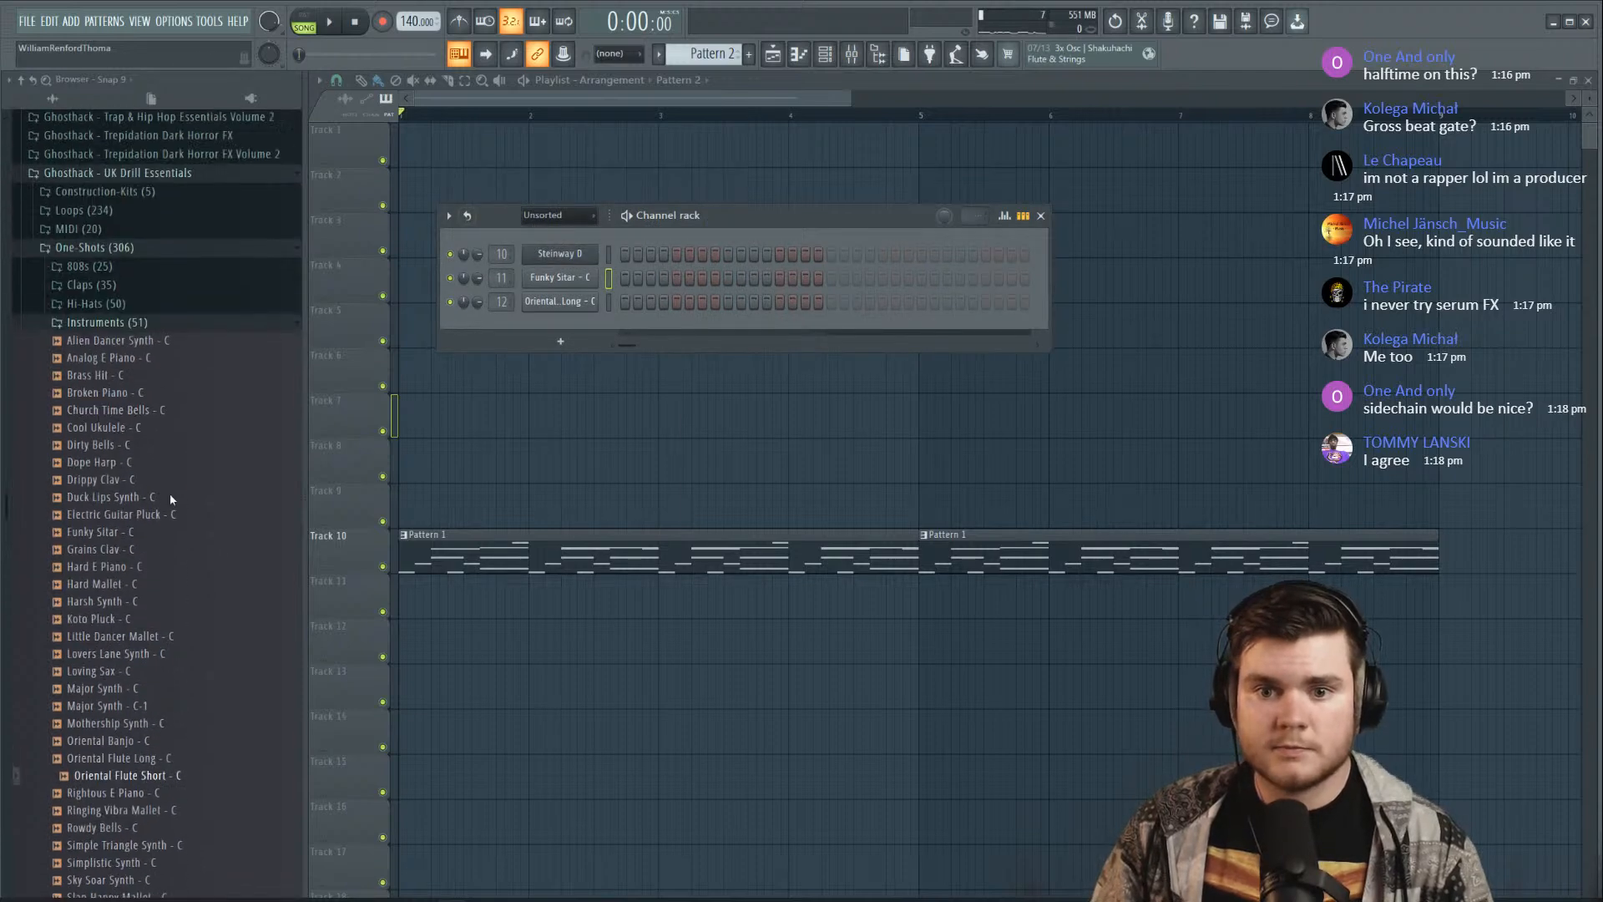
left_click(110, 503)
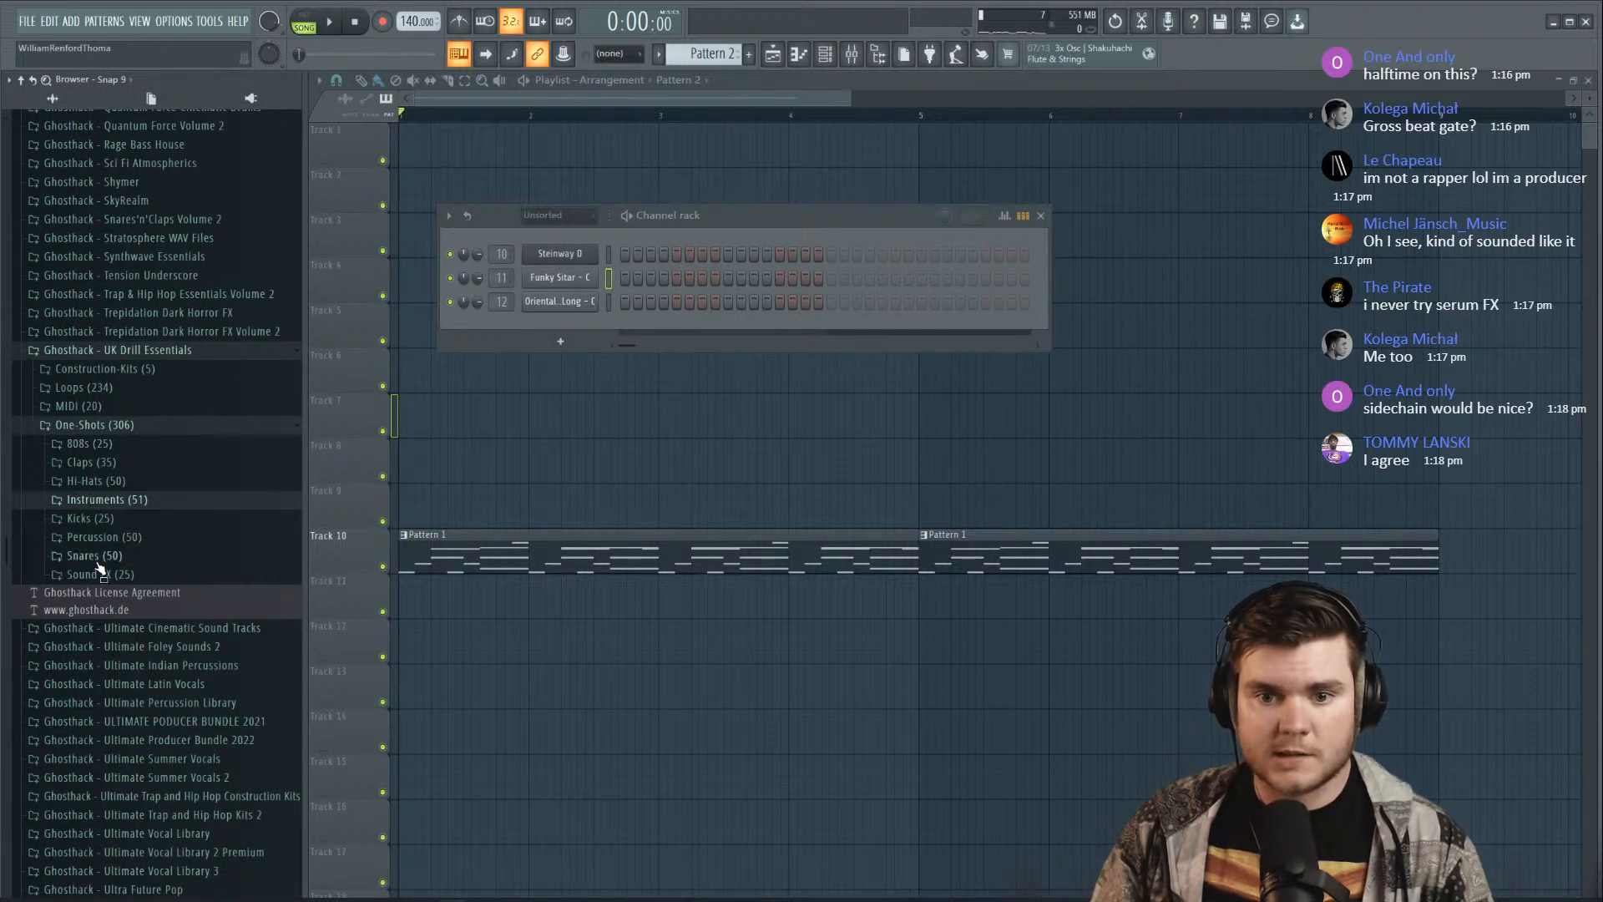
left_click(126, 522)
scroll(124, 501, "down", 5)
left_click(132, 409)
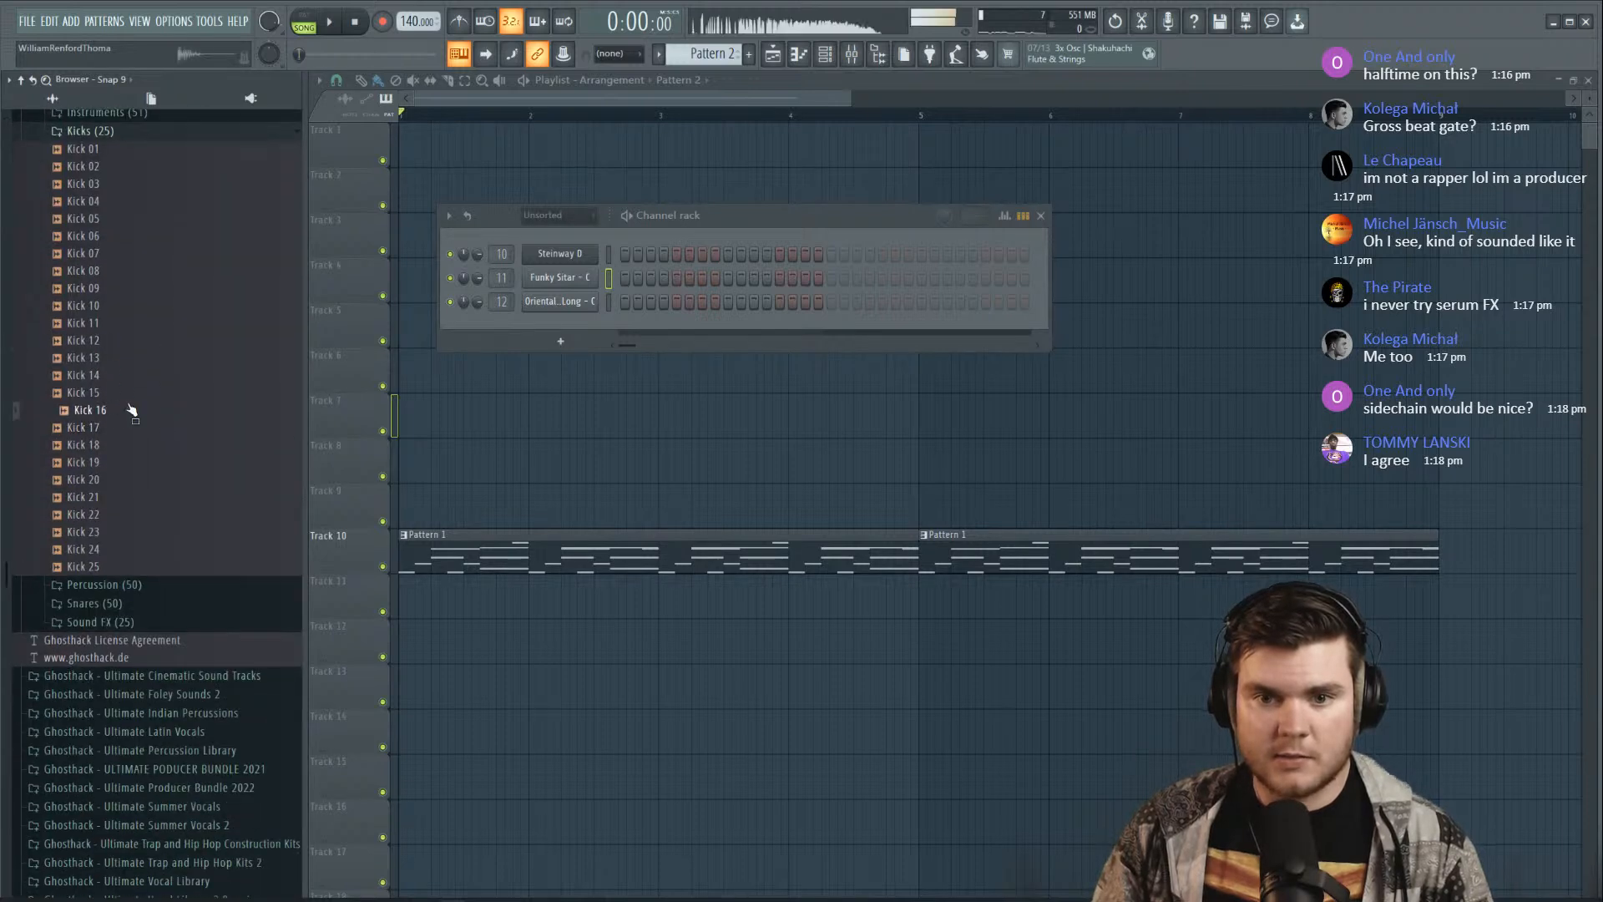
left_click(154, 446)
scroll(167, 461, "up", 1)
scroll(166, 462, "up", 3)
left_click(147, 392)
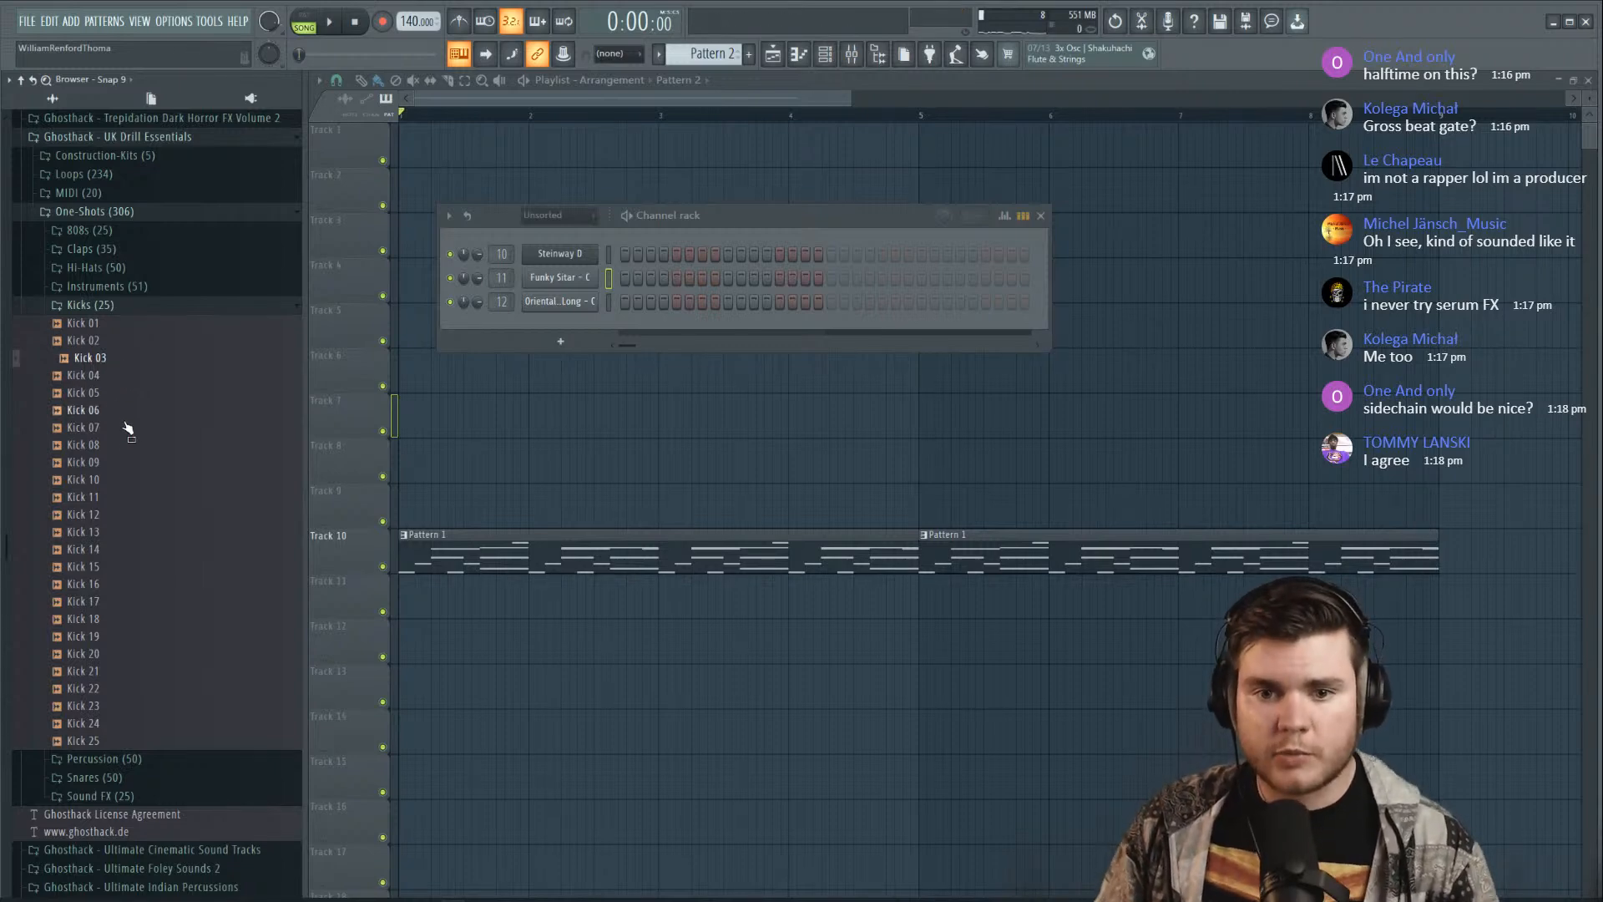
key("Down")
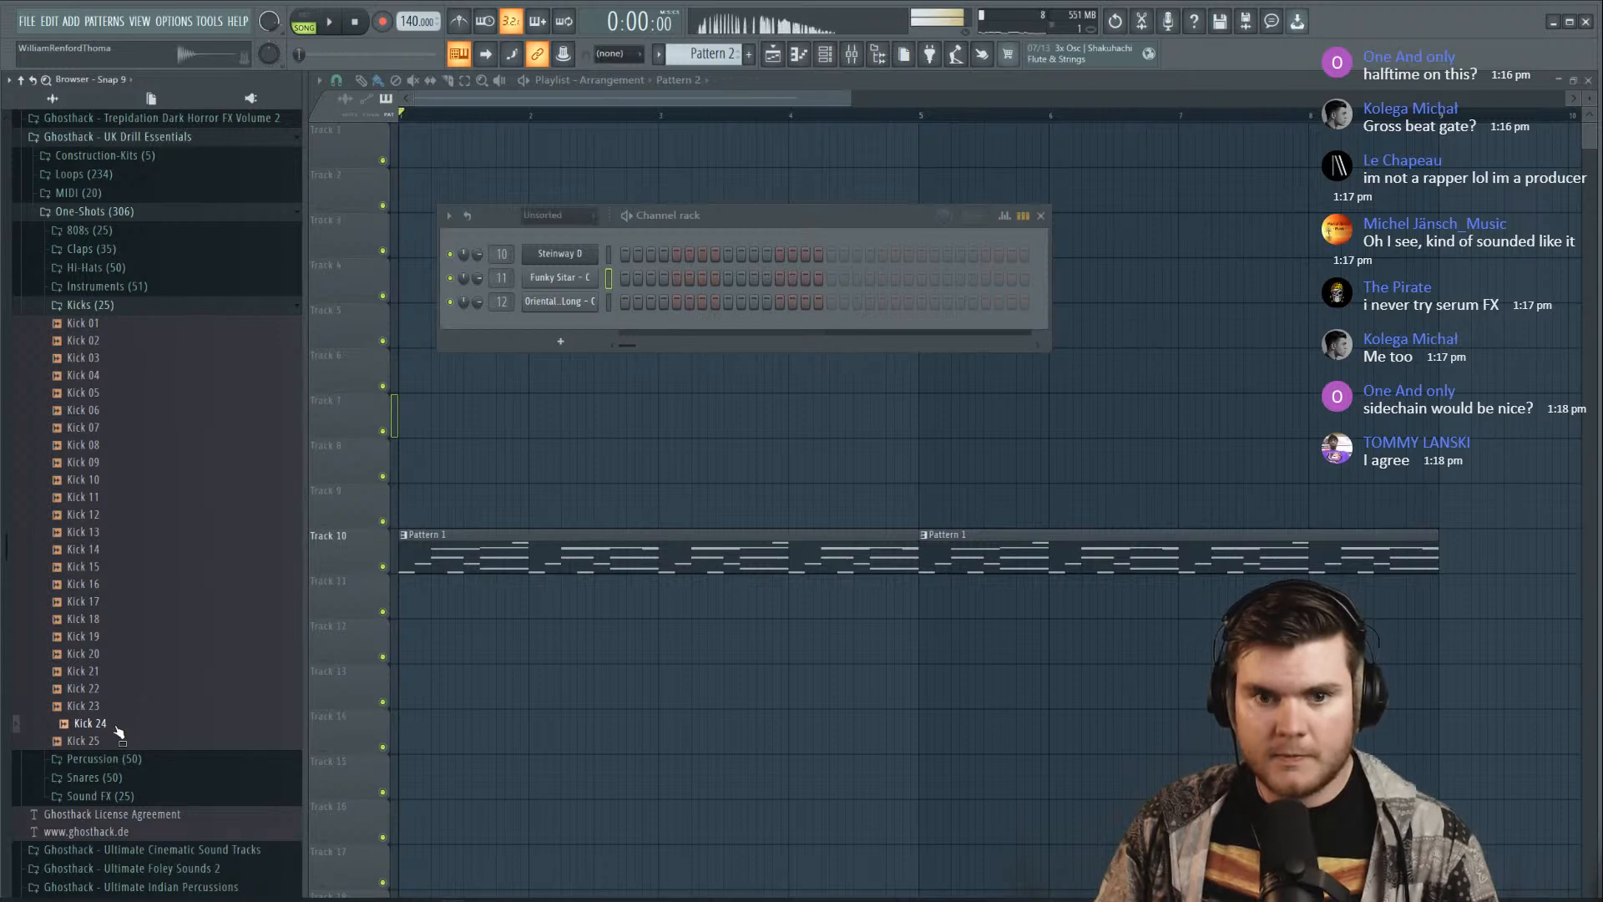
left_click_drag(117, 732, 664, 342)
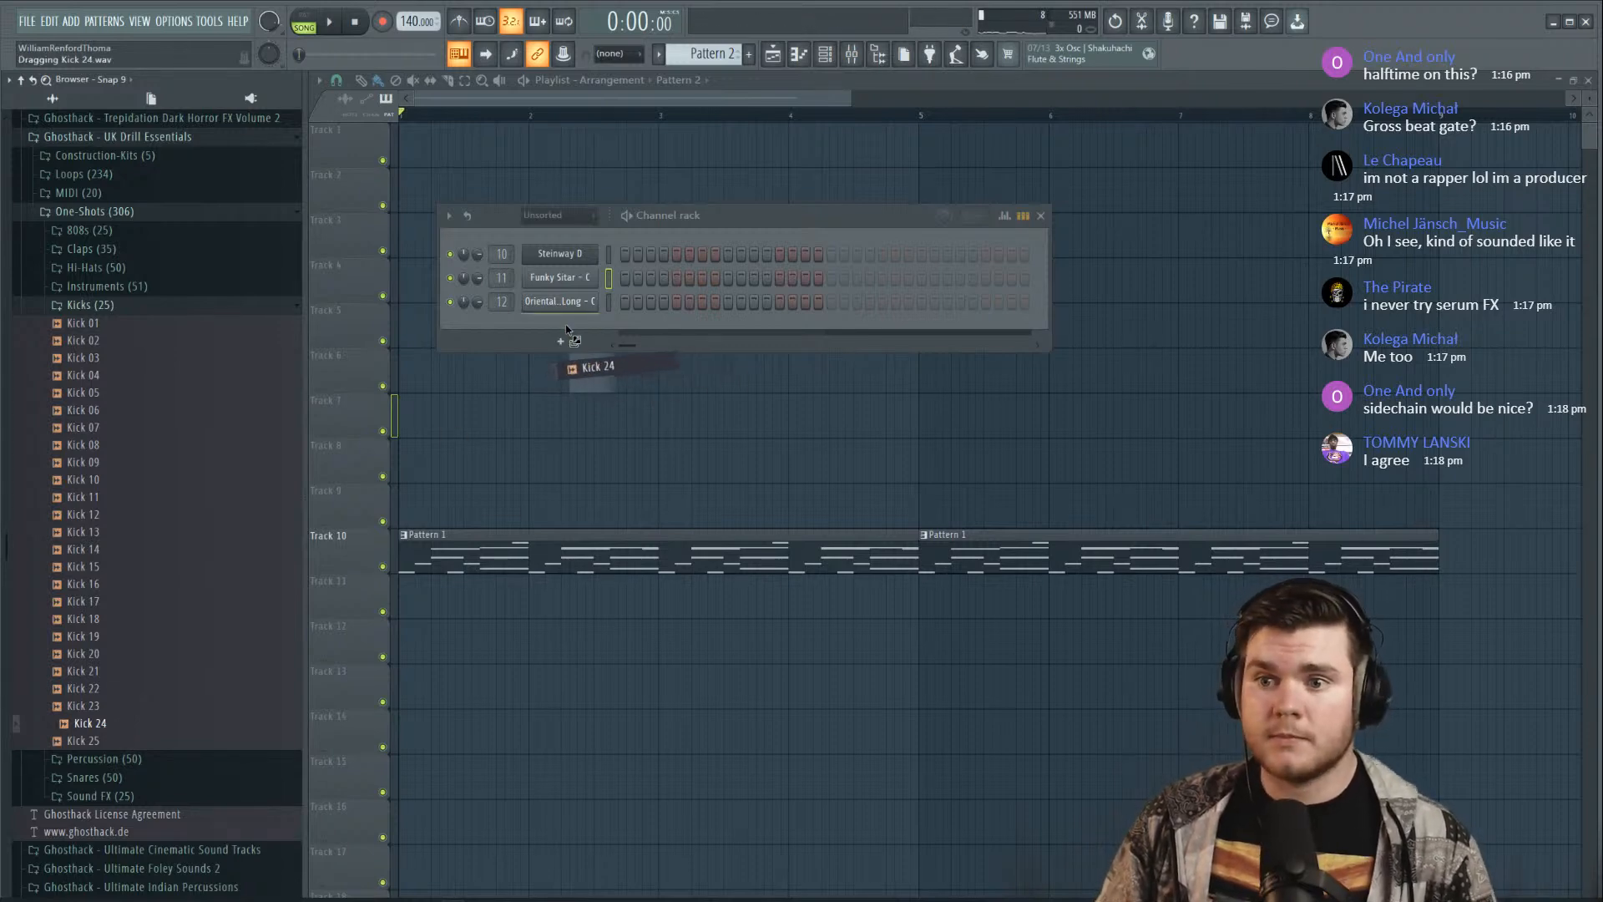
left_click_drag(565, 329, 601, 325)
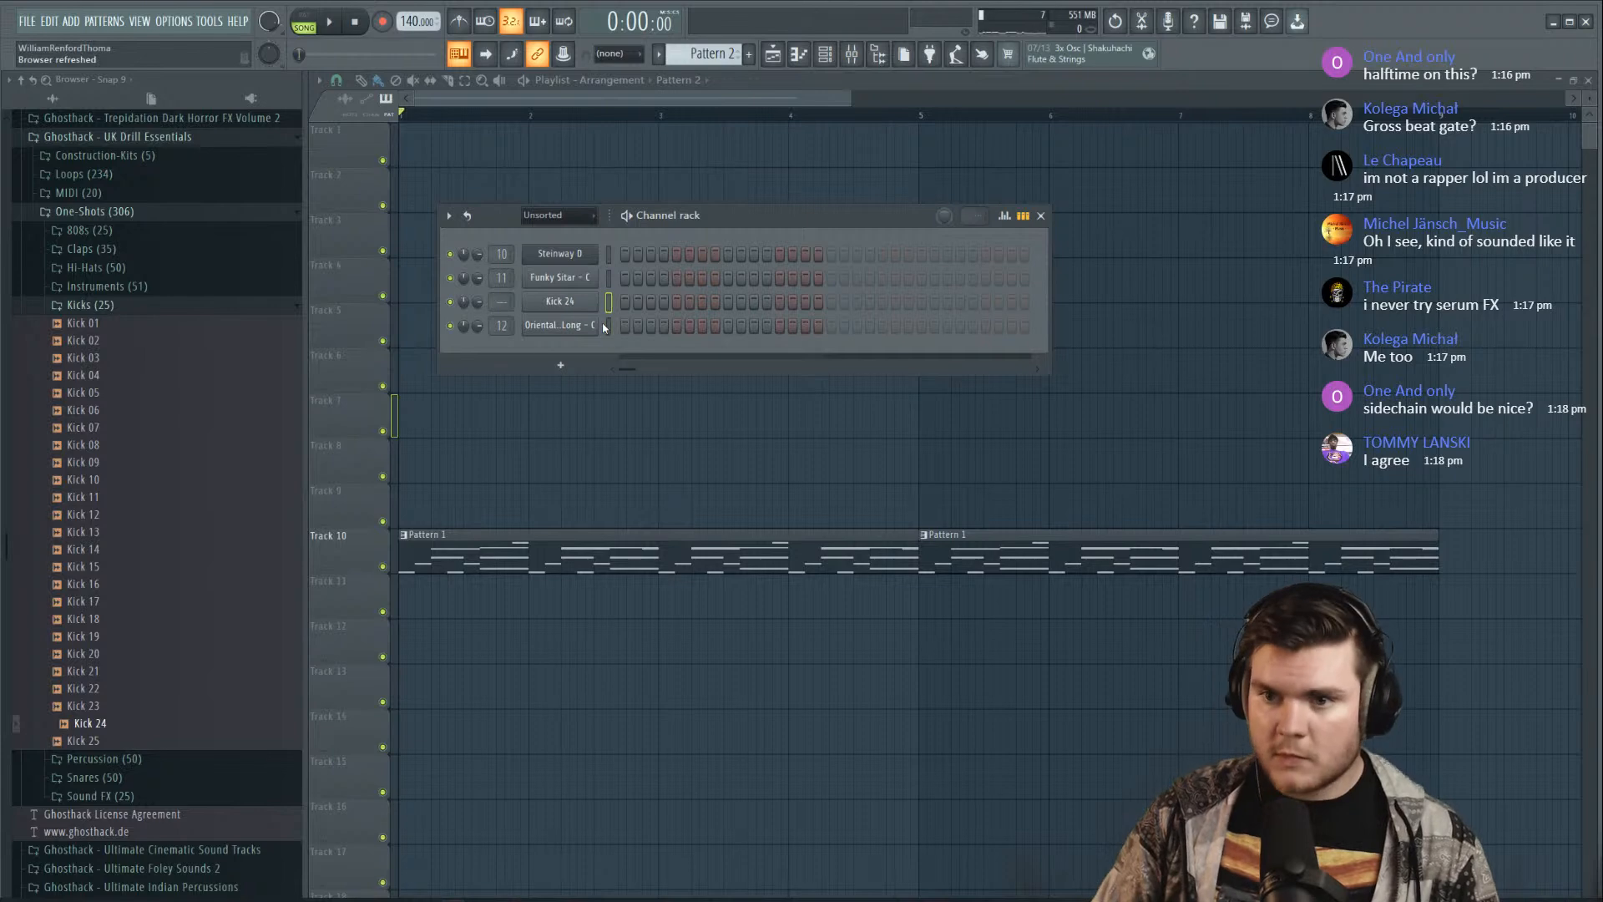
Place Kick 24 at the top of the channel rack with a hit on step 1, and open its hit in the piano roll
left_click(624, 254)
key("space")
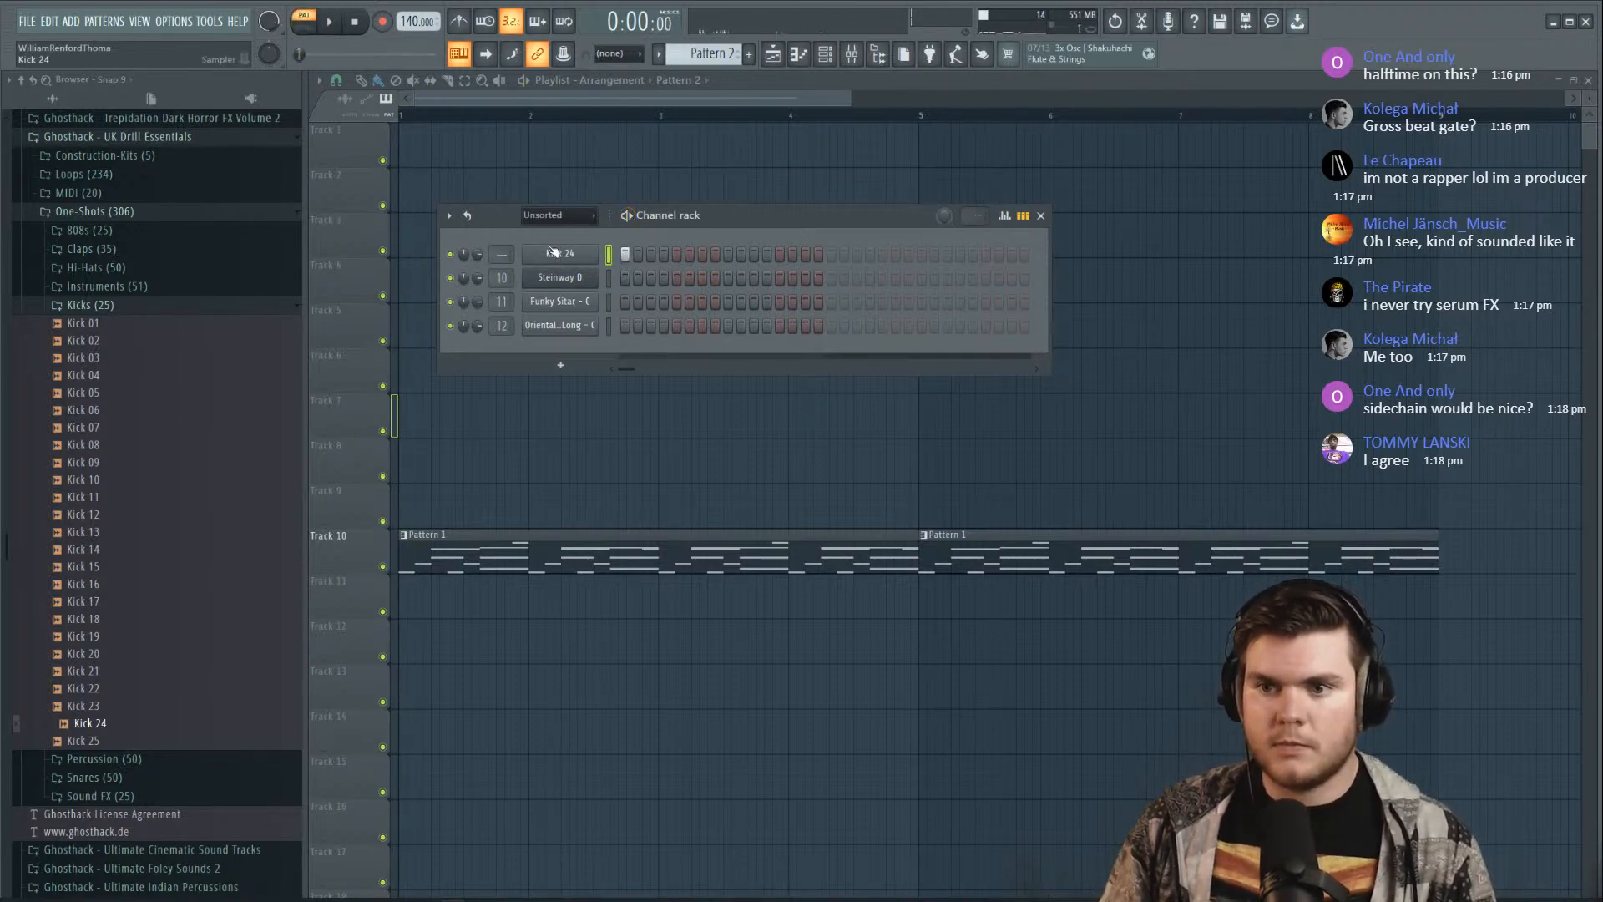
left_click(552, 252)
left_click(835, 224)
right_click(598, 250)
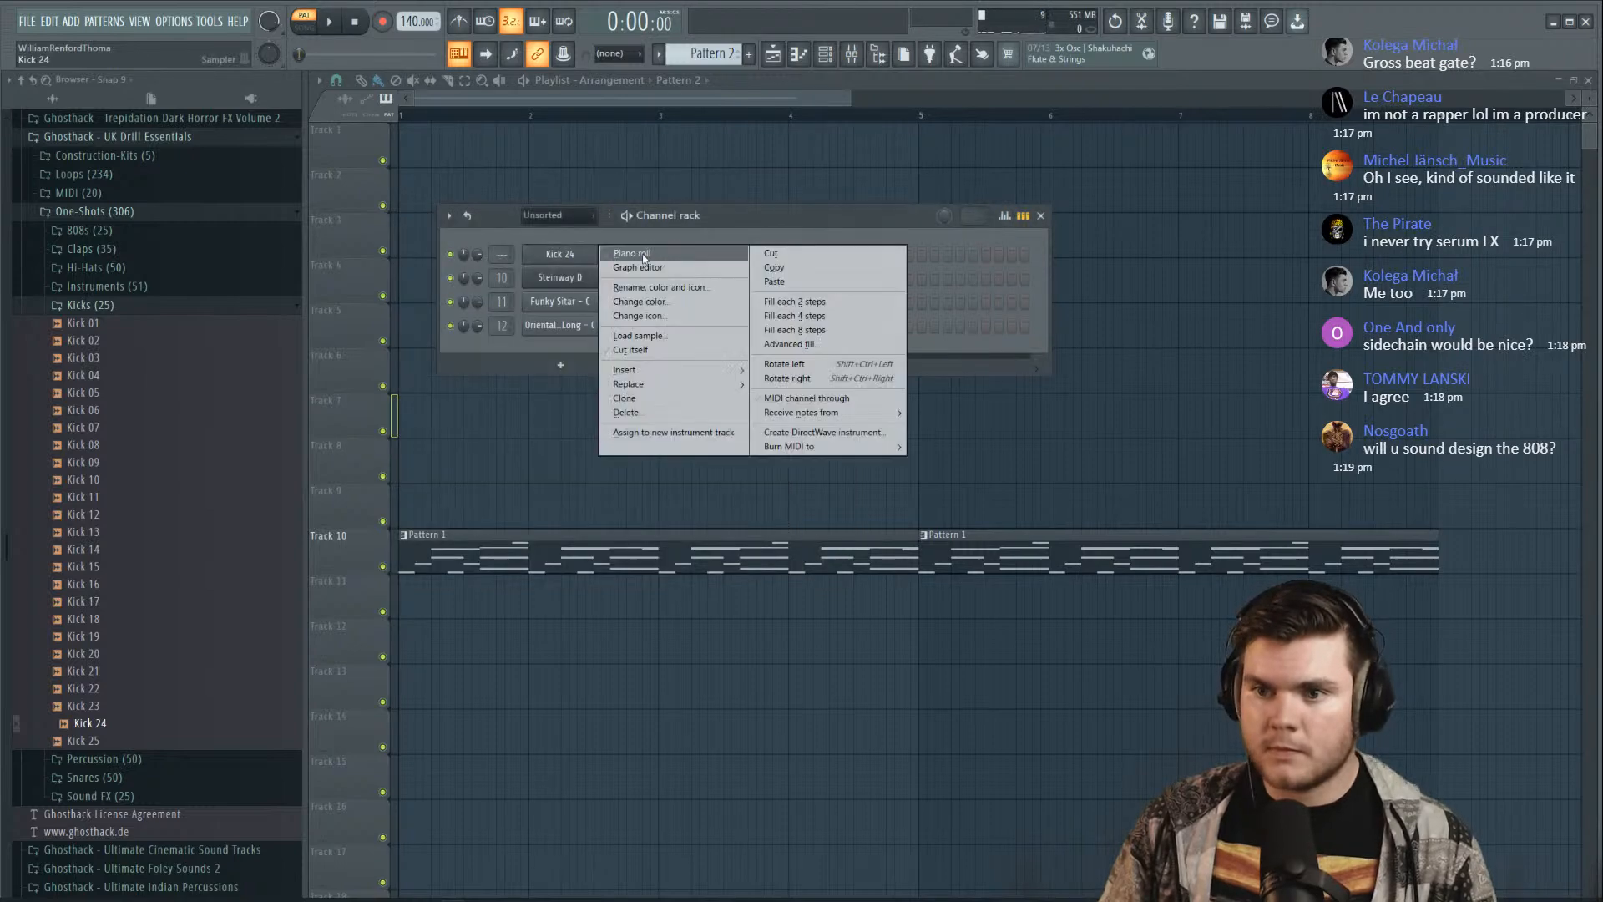
left_click(651, 255)
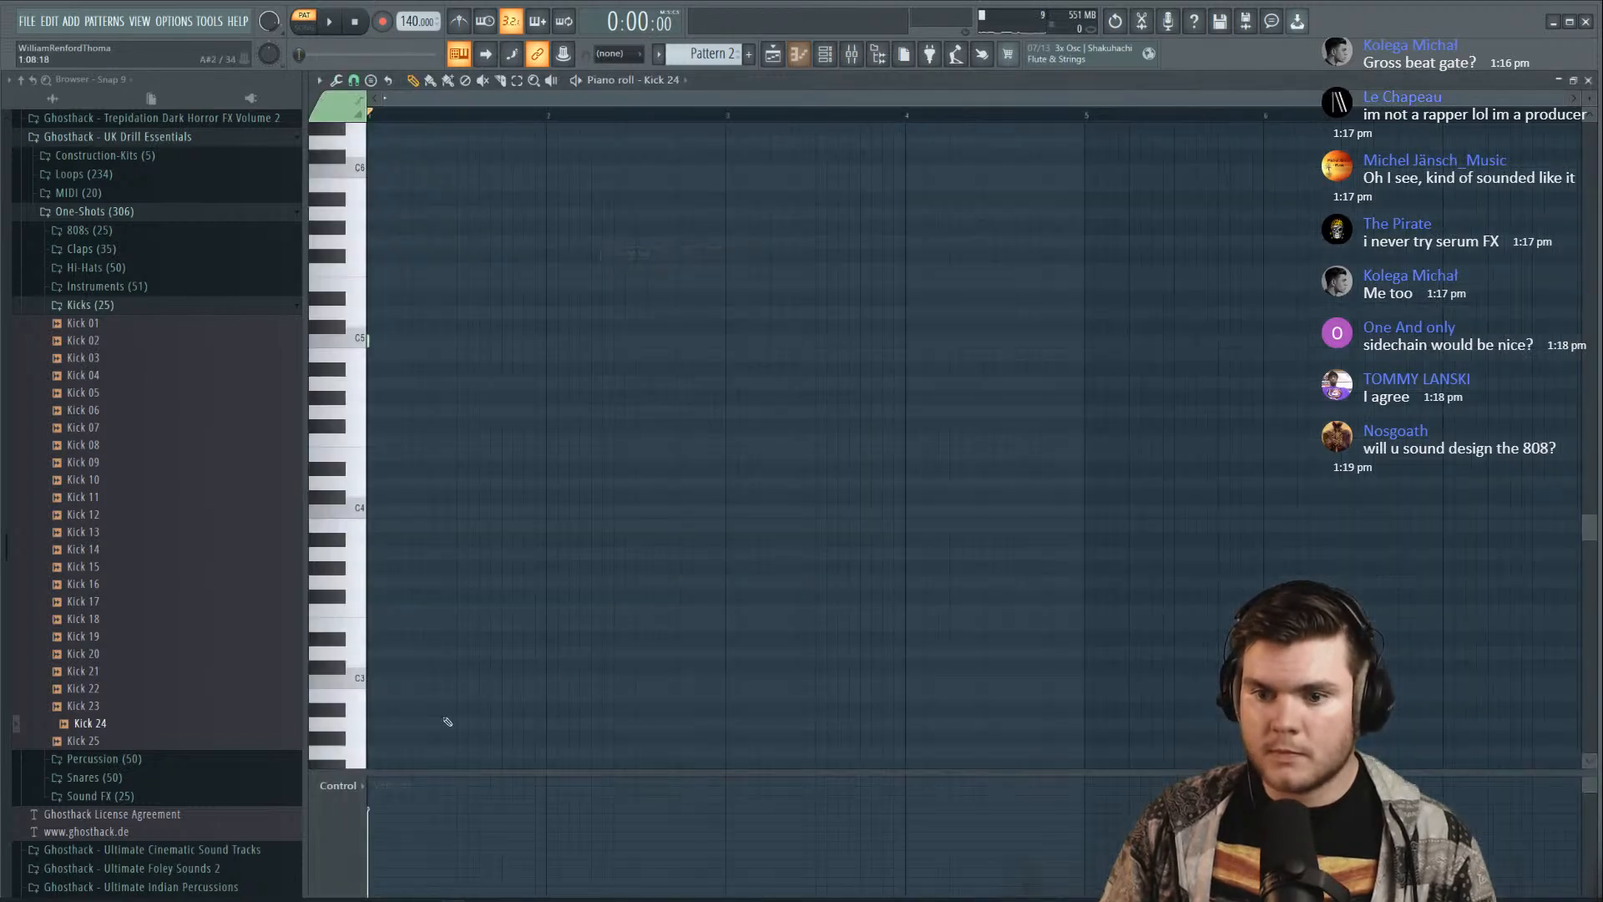
left_click(1588, 82)
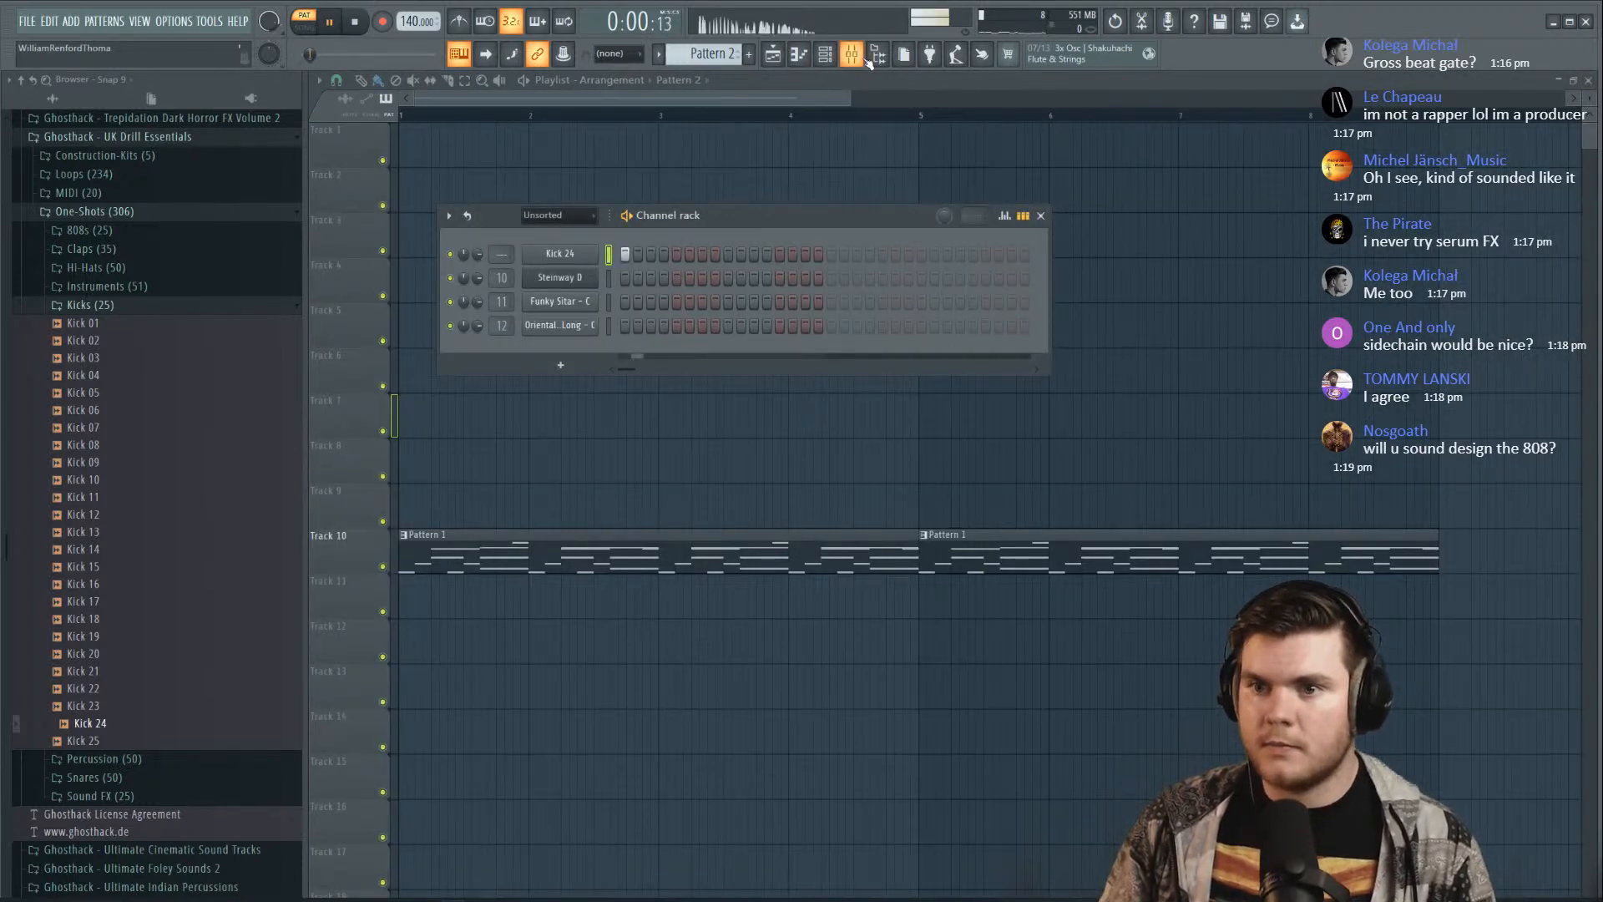
Open the mixer, stop playback and route Kick 24 to Insert 1
left_click(860, 57)
scroll(501, 255, "up", 1)
key("space")
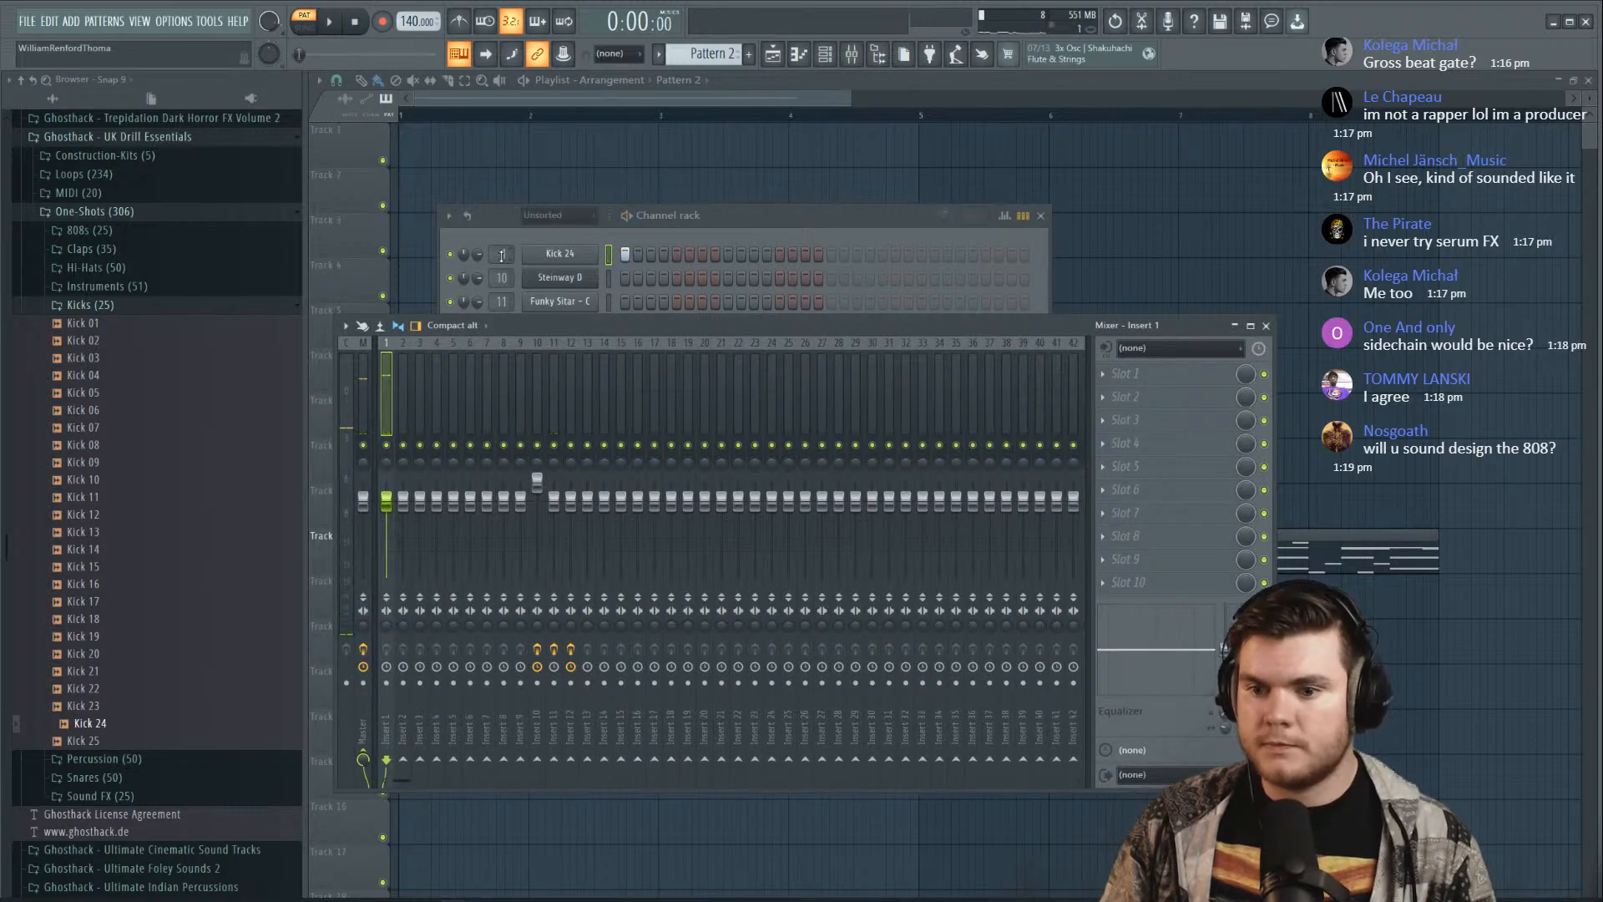
left_click(686, 217)
Look through the Snares and 808s one-shot folders of UK Drill Essentials, collapsing each one again
left_click(121, 308)
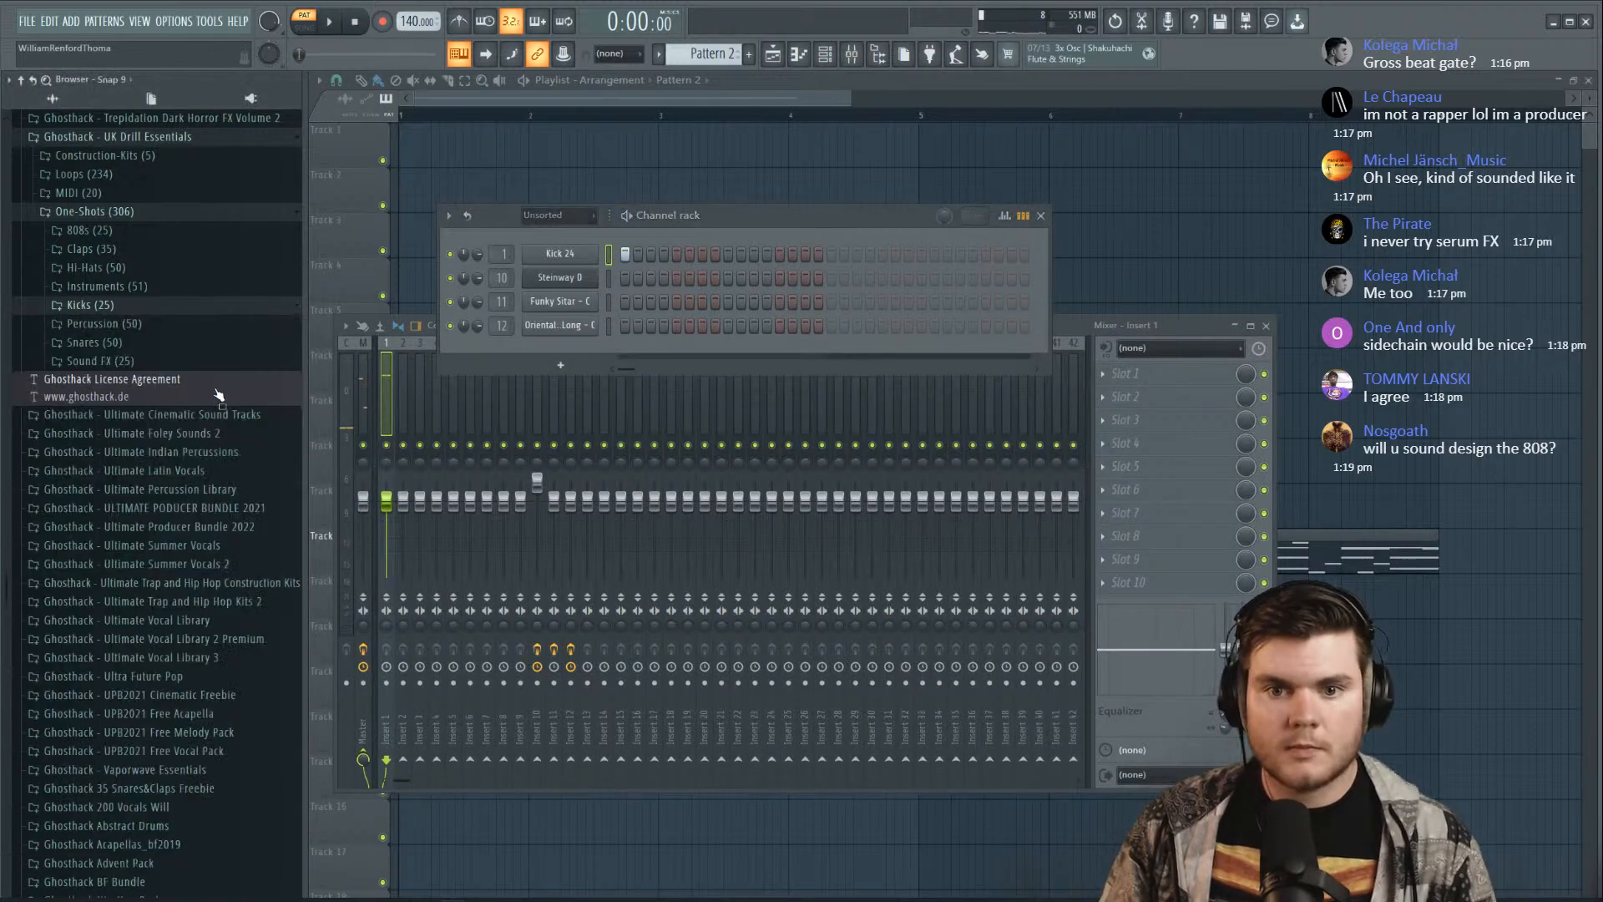
left_click(159, 343)
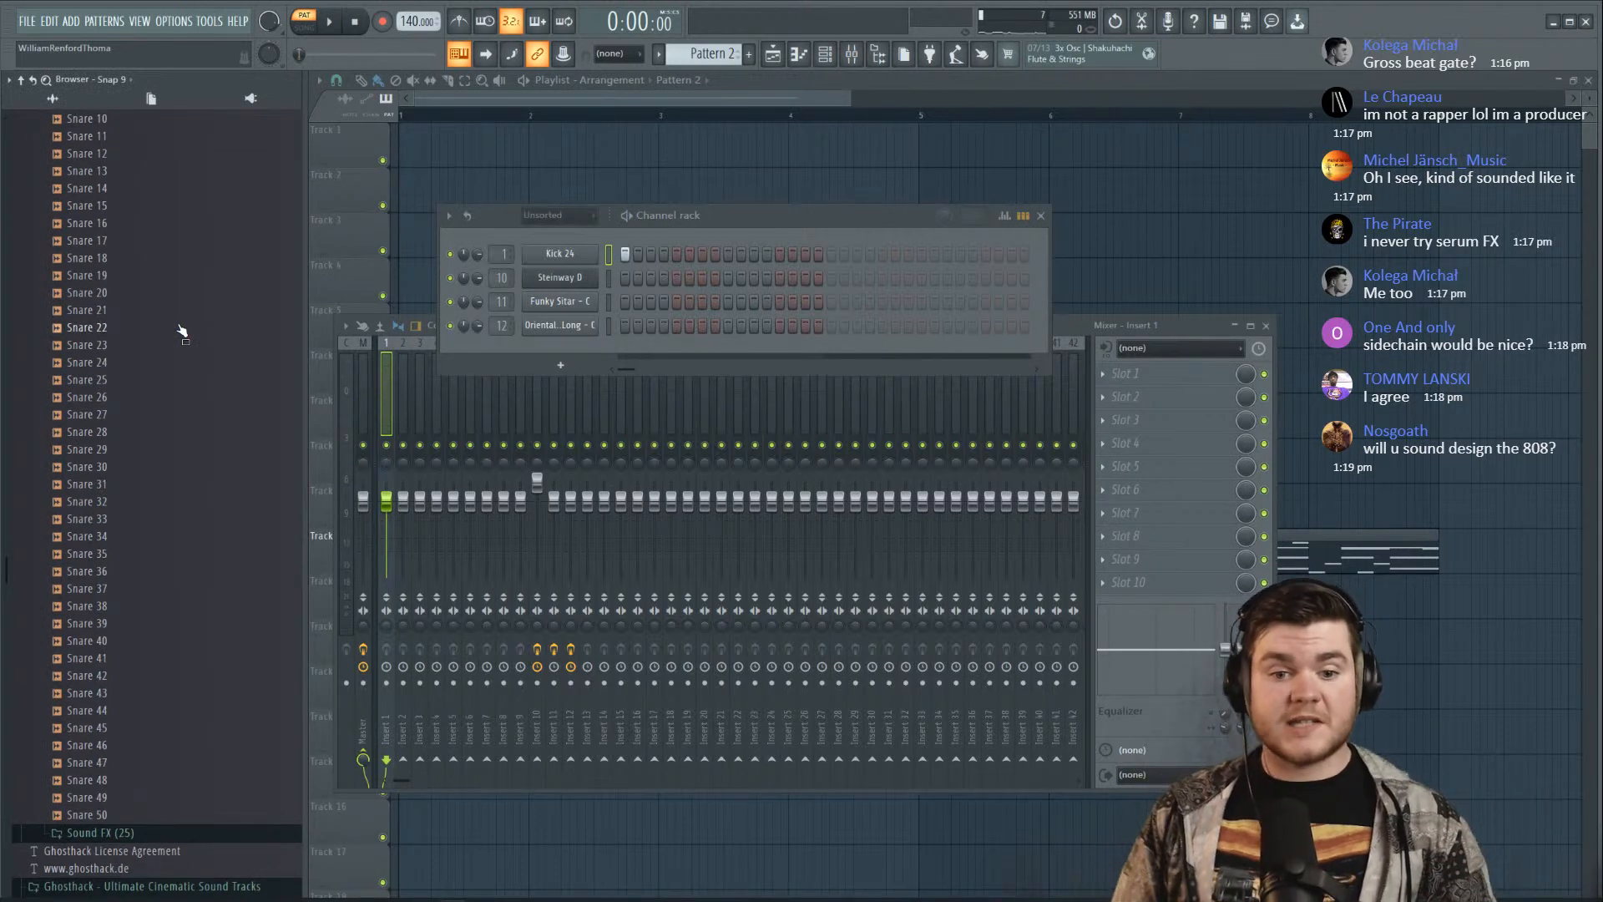
scroll(180, 330, "up", 6)
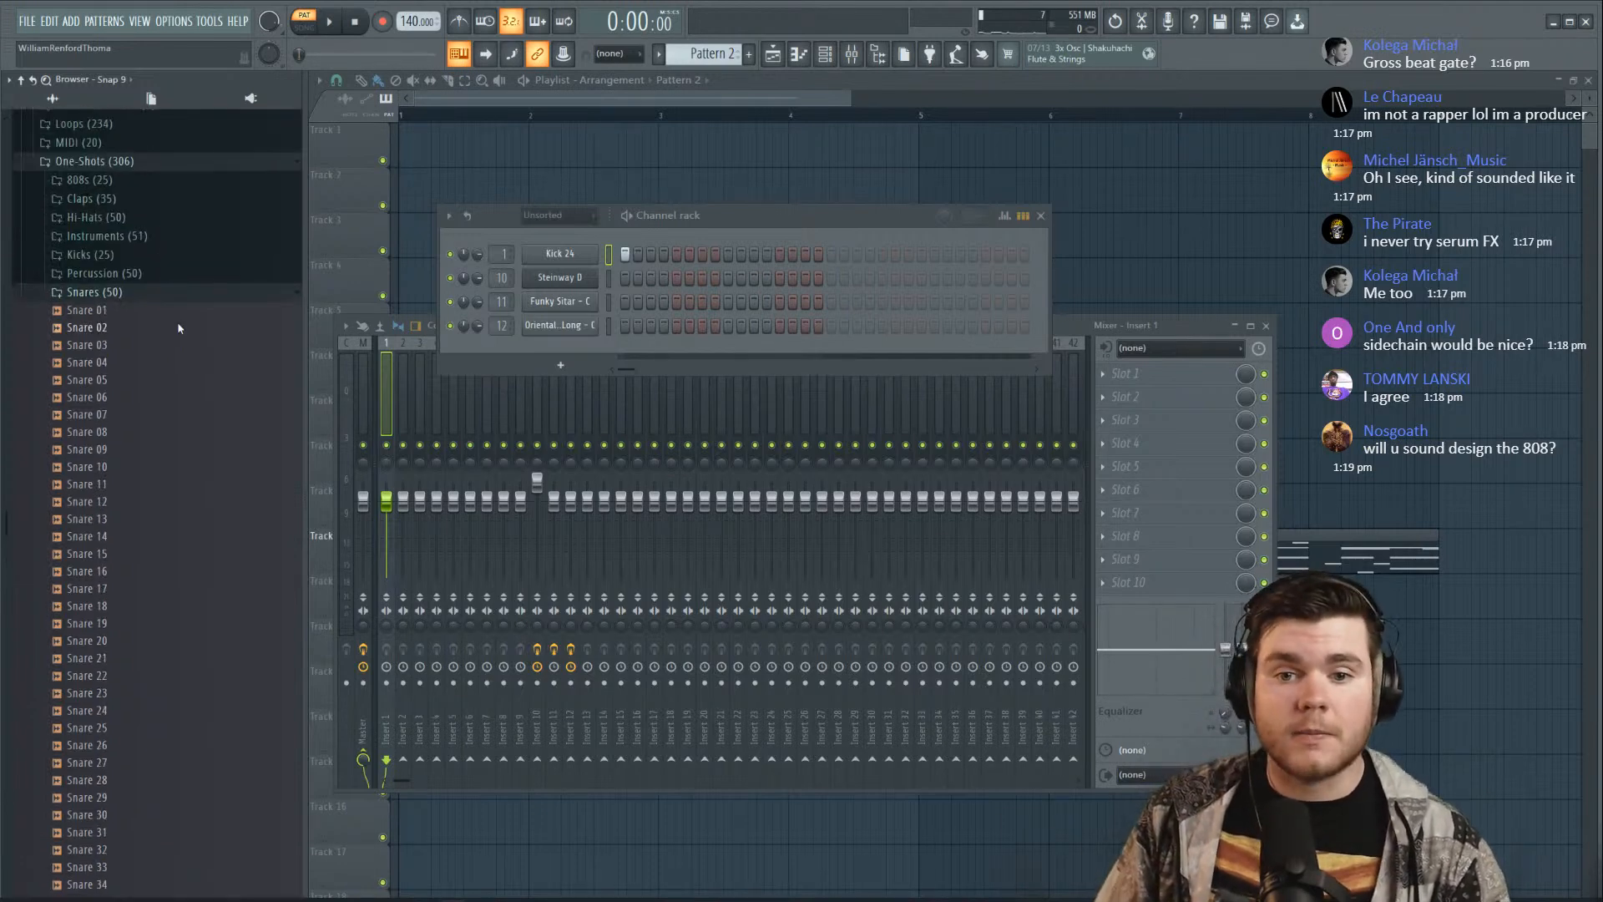
left_click(130, 294)
left_click(151, 190)
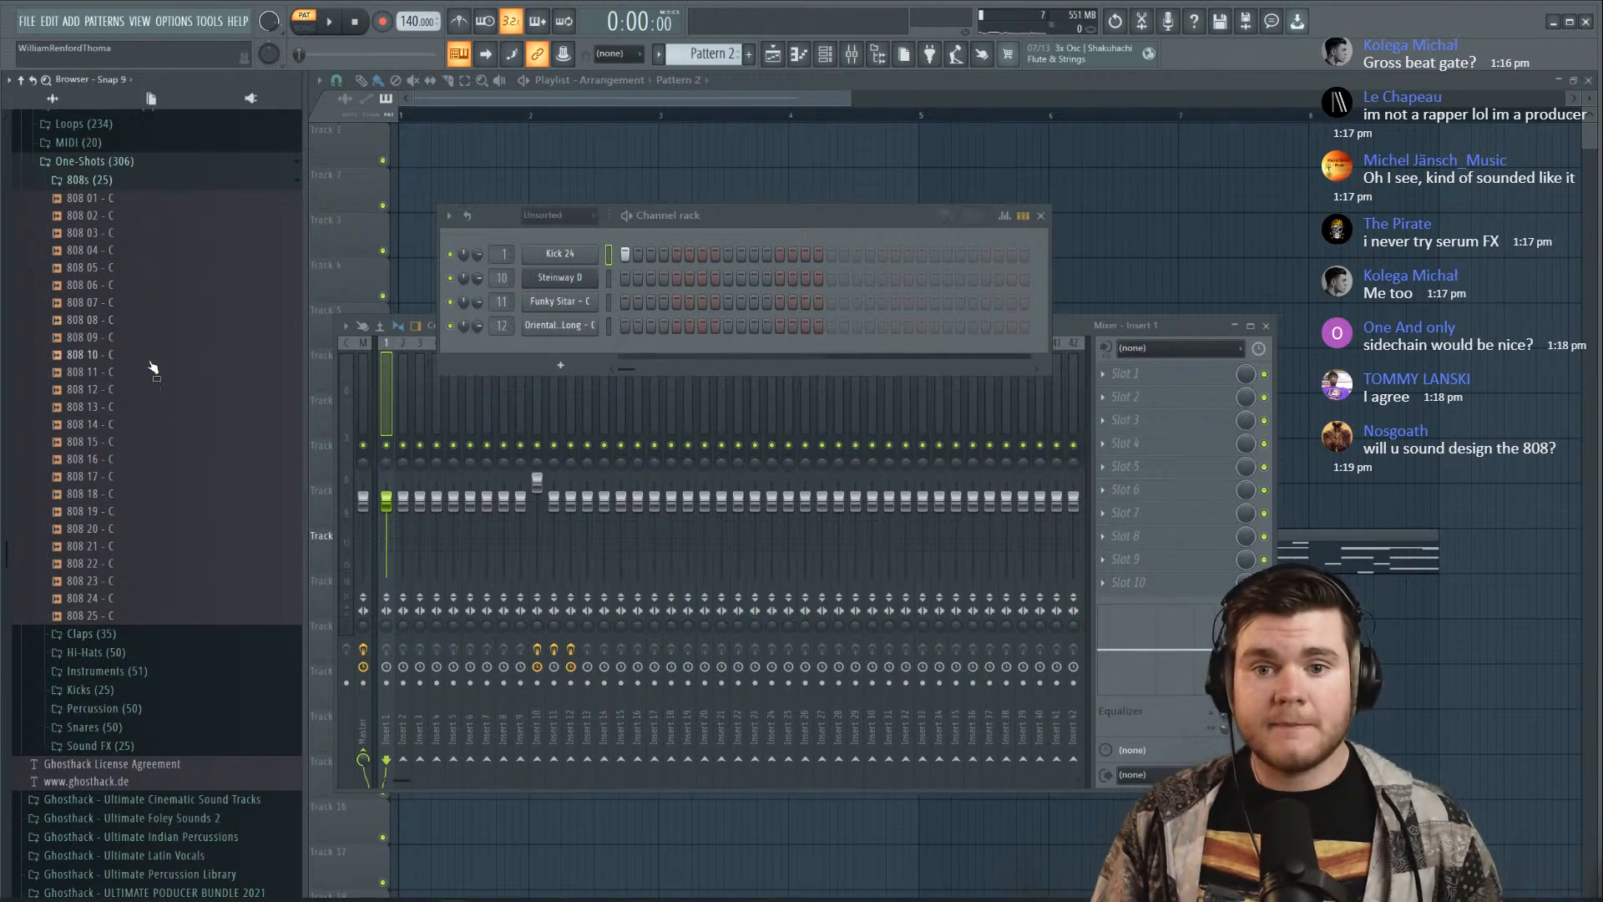
scroll(159, 397, "up", 3)
left_click(107, 357)
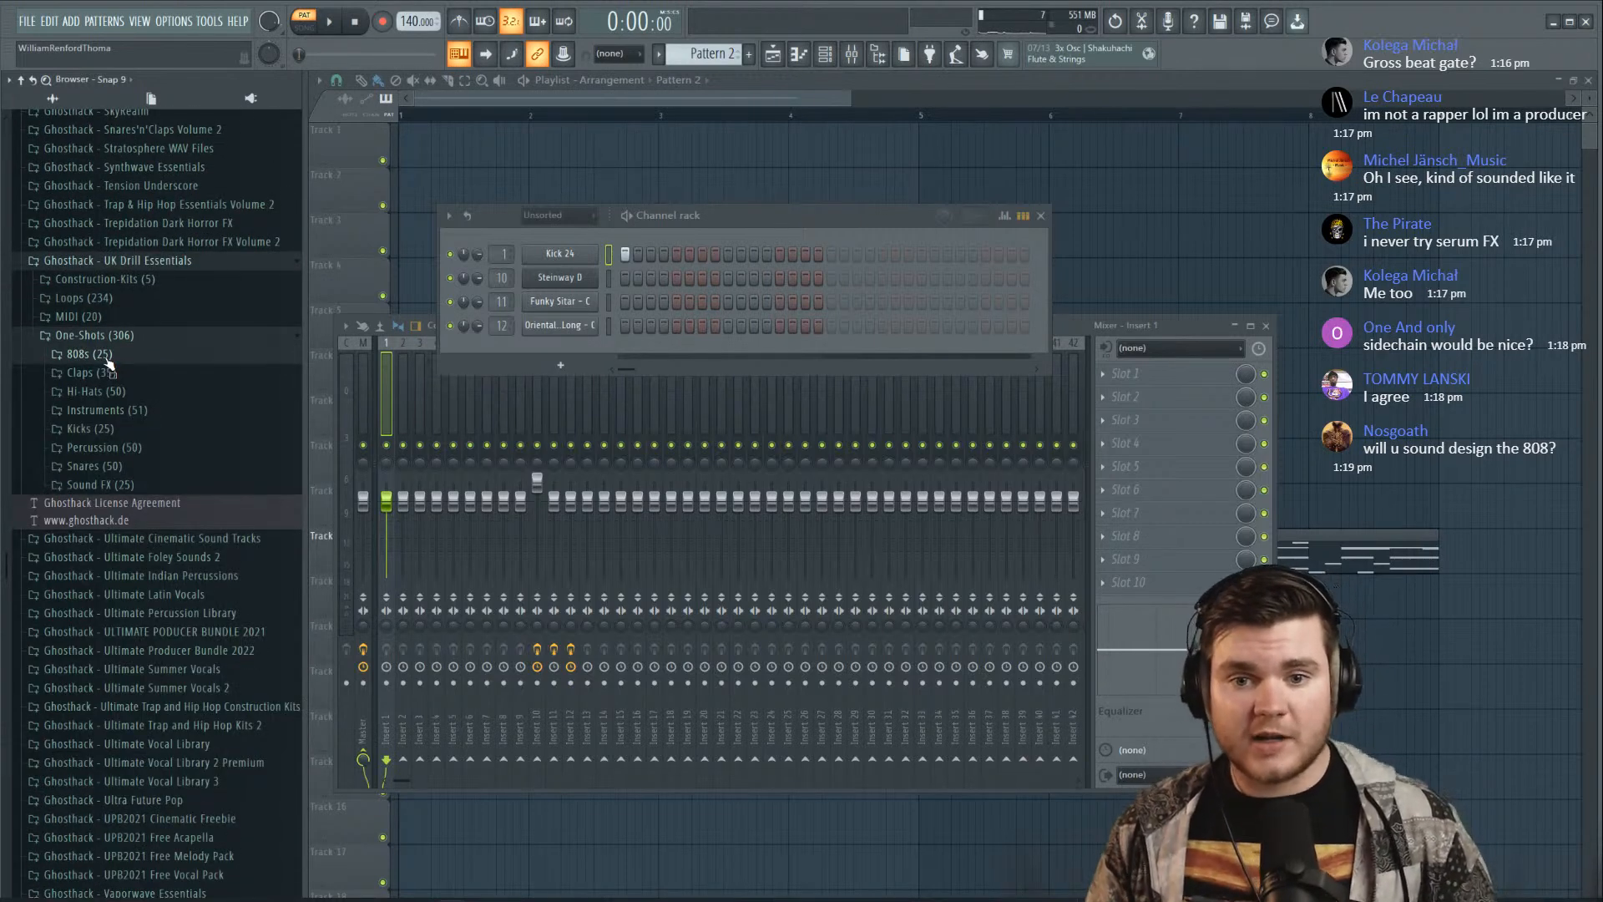
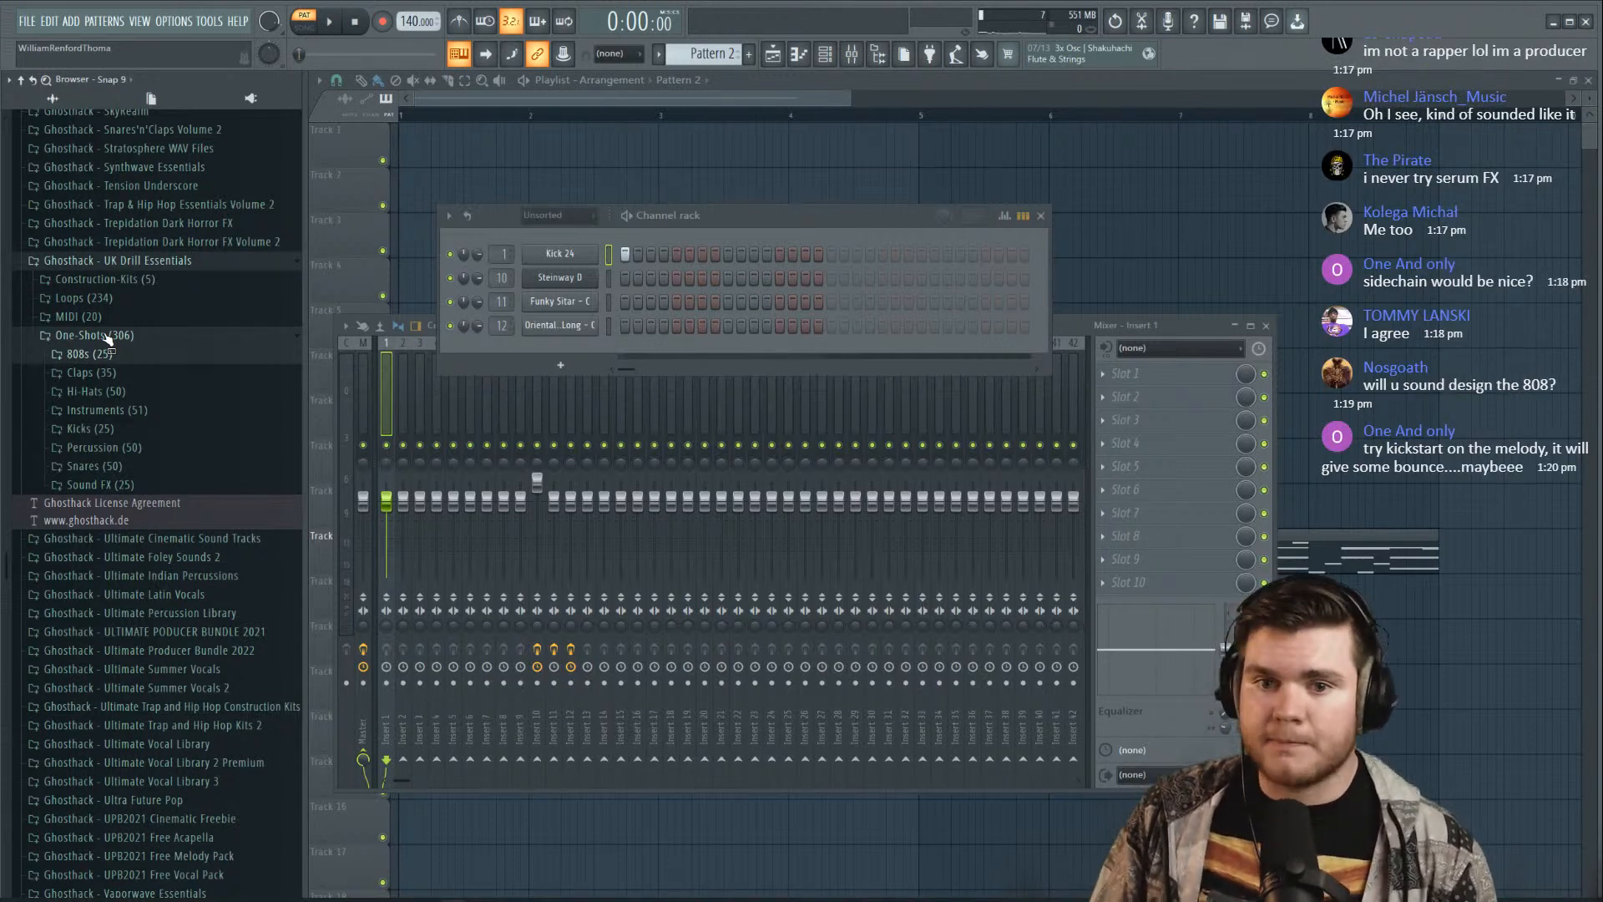
Move the channel rack clear of the mixer and audition samples from the UK Drill Essentials Snares folder
left_click(105, 466)
left_click_drag(750, 221, 719, 148)
left_click(137, 383)
left_click(204, 465)
left_click(202, 523)
scroll(201, 527, "down", 2)
scroll(201, 527, "down", 2)
left_click(209, 614)
left_click(176, 678)
left_click(170, 729)
left_click(170, 748)
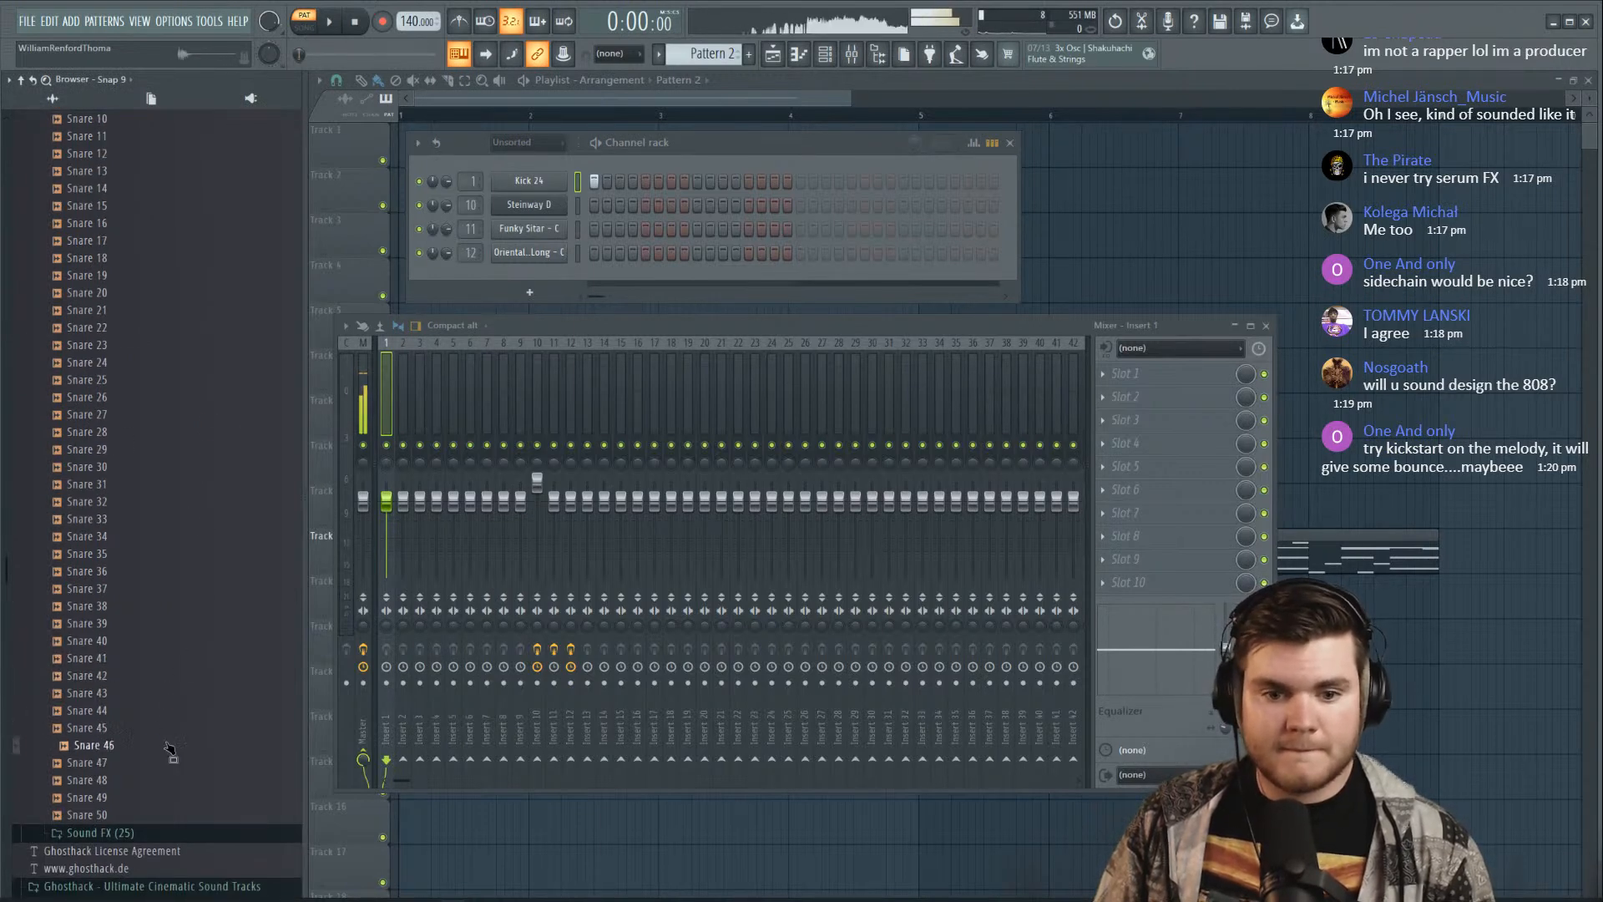
left_click(177, 782)
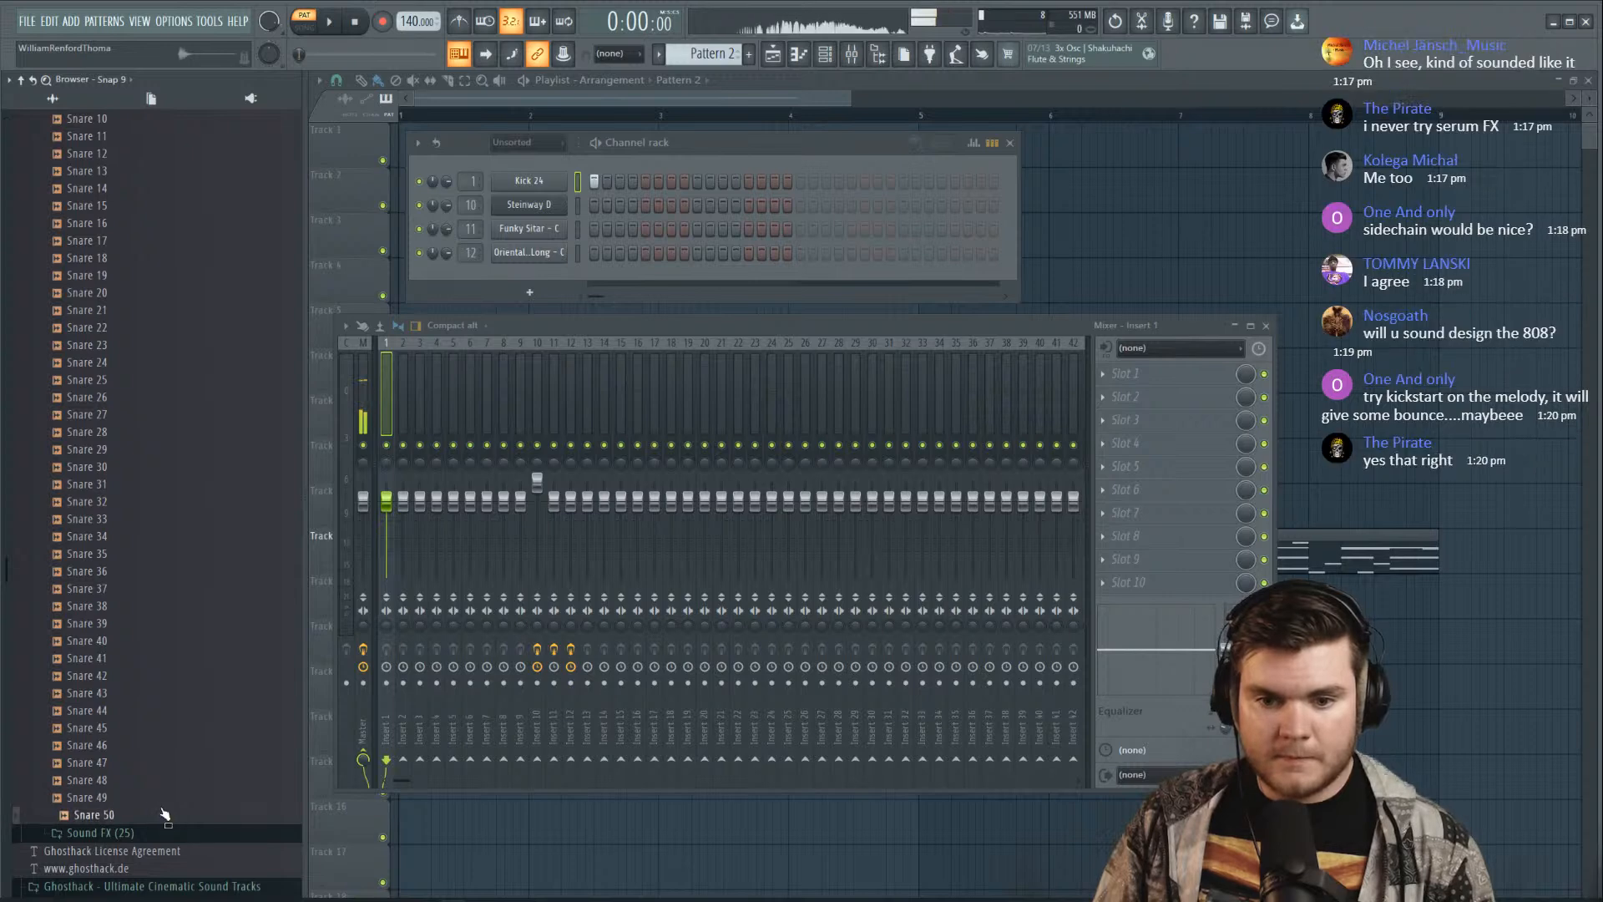
Add Snare 48 and Snare 50 as new channels directly below Kick 24
left_click_drag(165, 790, 549, 205)
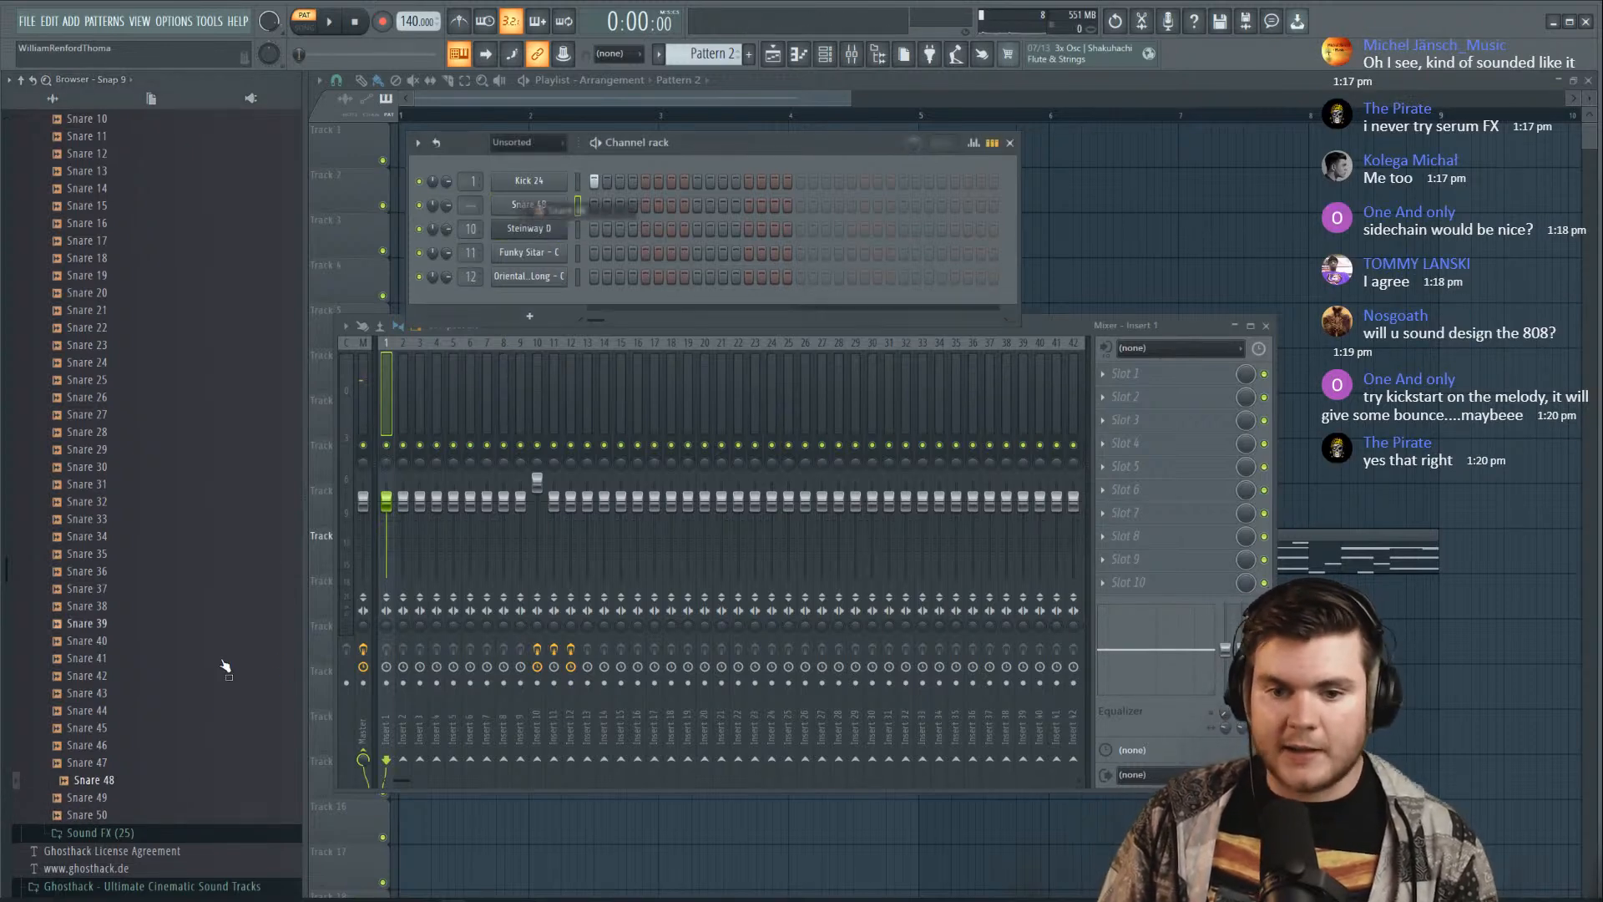
left_click(158, 800)
scroll(139, 827, "up", 1)
left_click(135, 831)
left_click_drag(135, 831, 561, 228)
Place a Snare 48 and a Snare 50 hit on step 9 and adjust their velocities, setting Snare 50 to maximum
key("space")
left_click(698, 205)
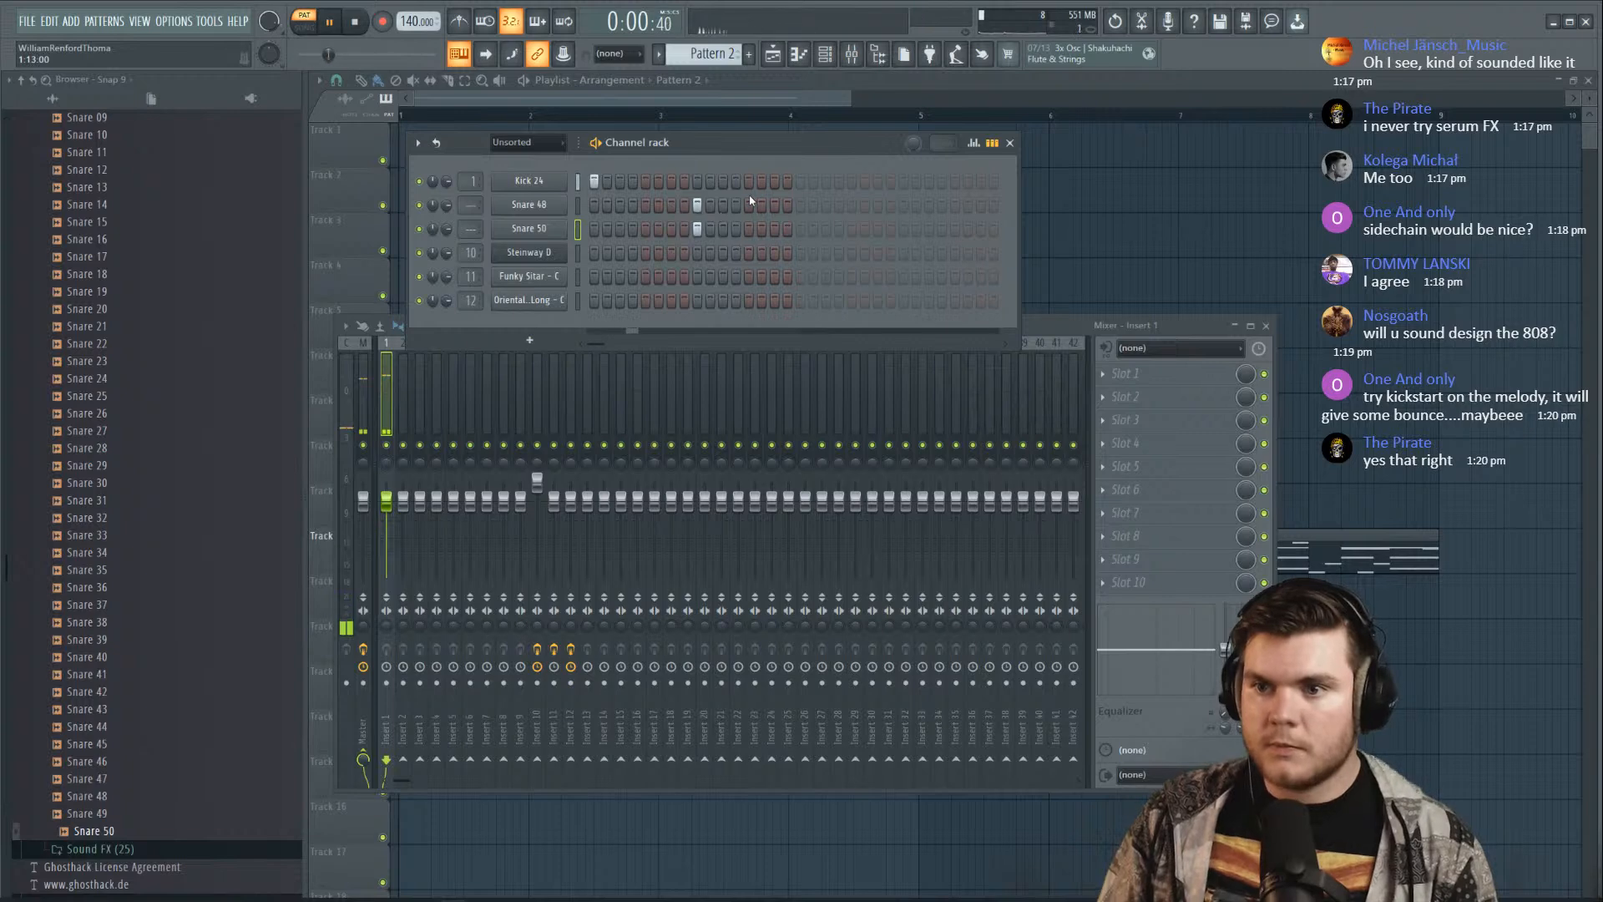
right_click(564, 205)
left_click(601, 204)
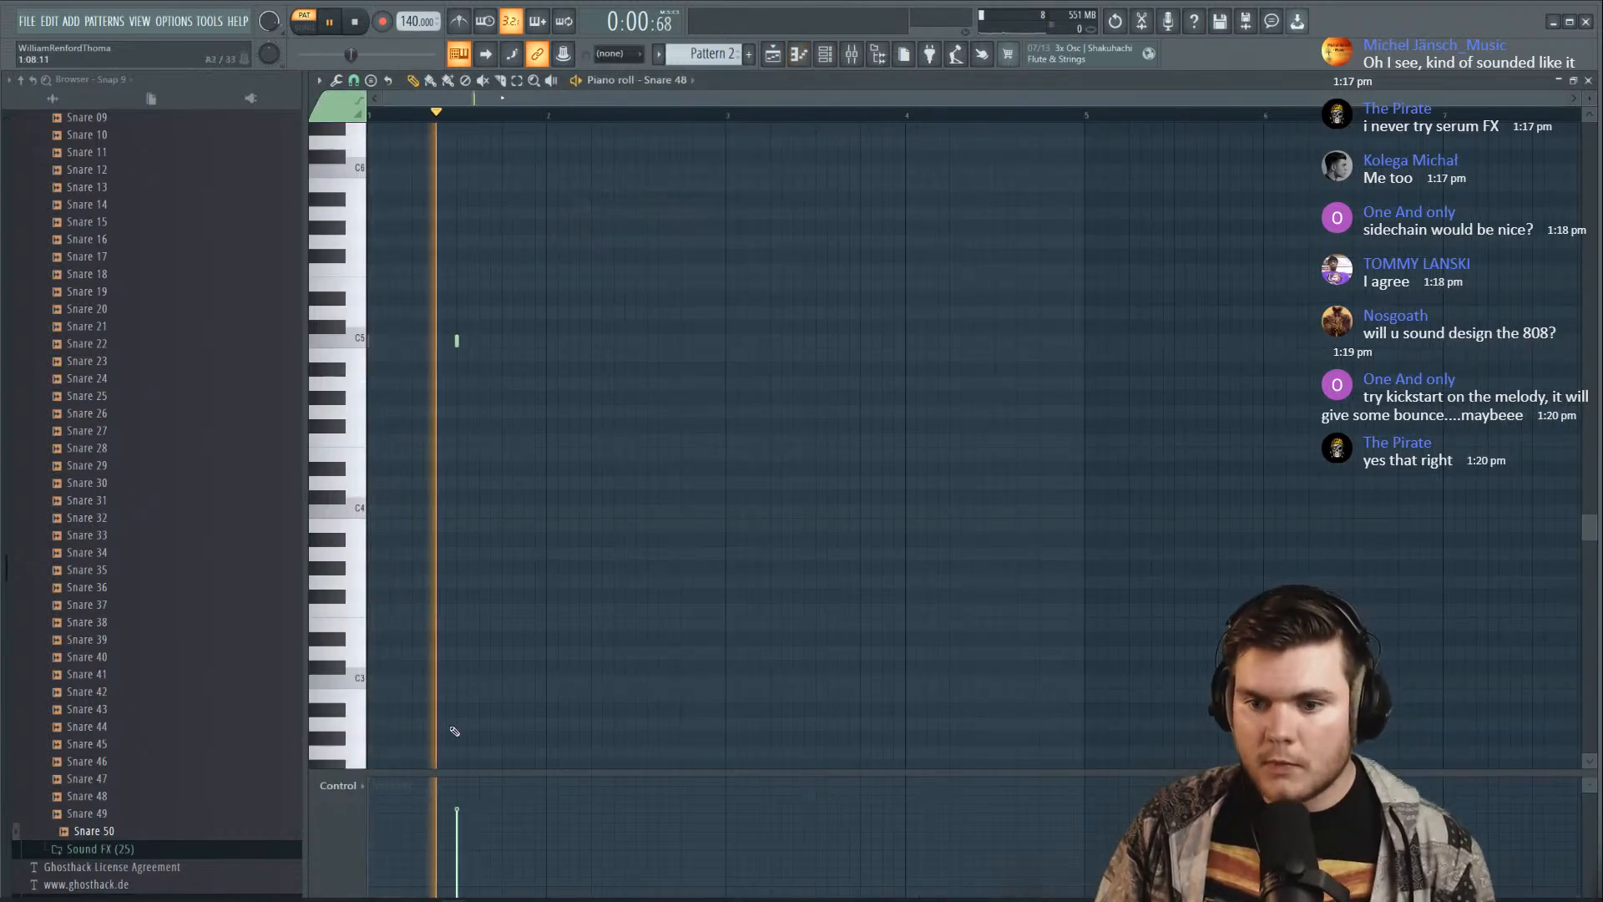
left_click(1589, 81)
right_click(571, 224)
left_click(603, 229)
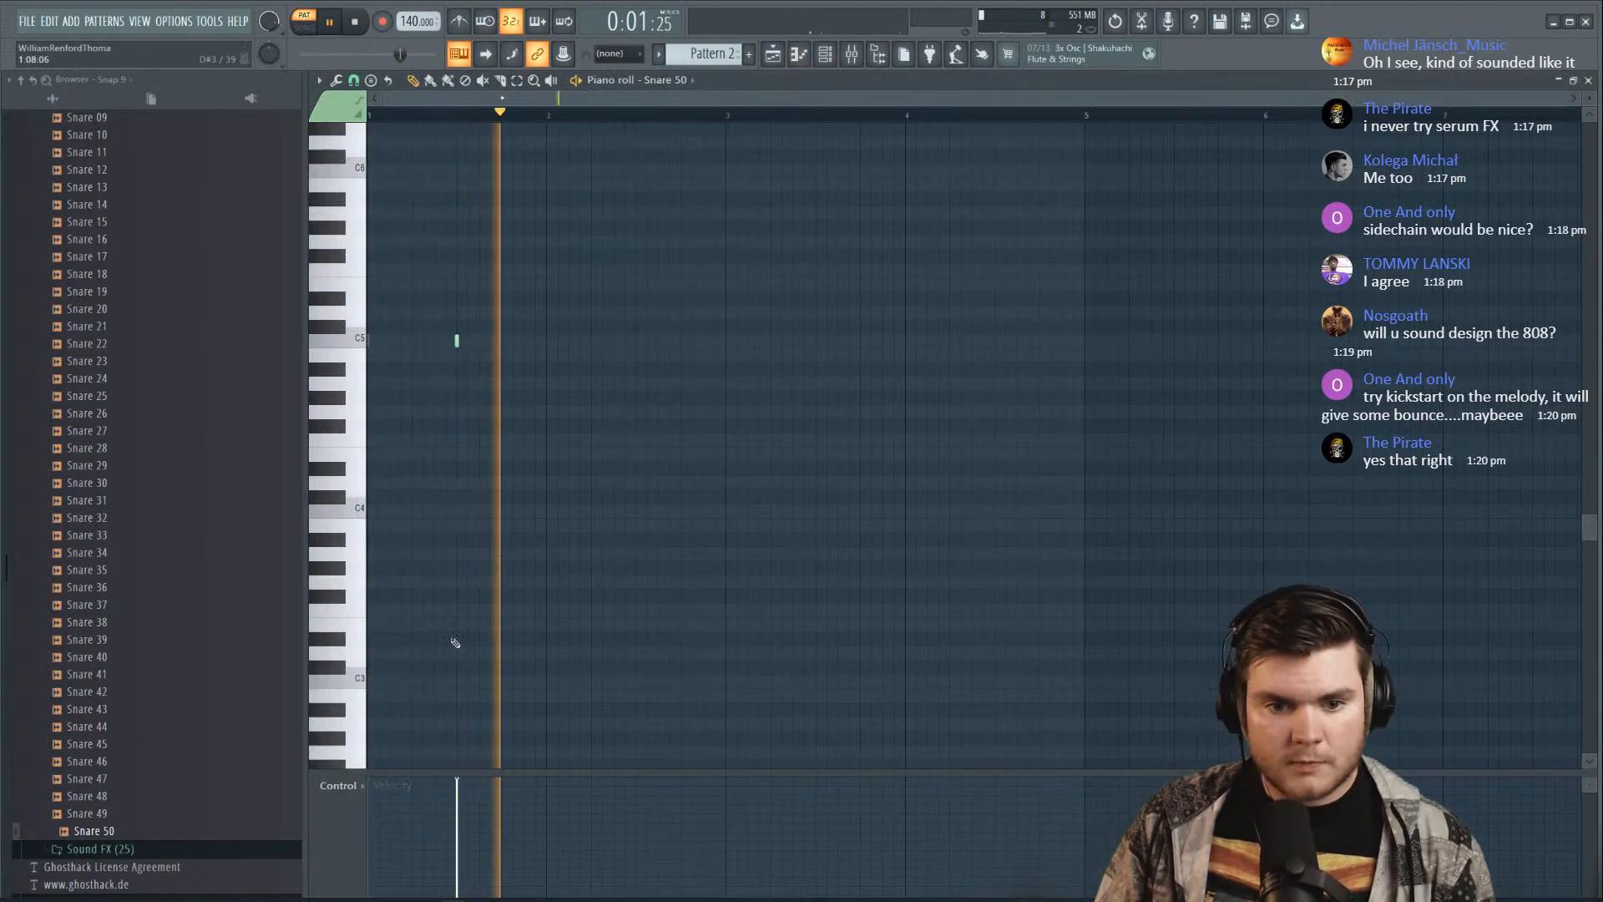
left_click(1588, 81)
Route Snare 48 and Snare 50 to mixer Insert 2, widen the channel rack to show more steps, and replay the pattern
left_click_drag(471, 205, 471, 238)
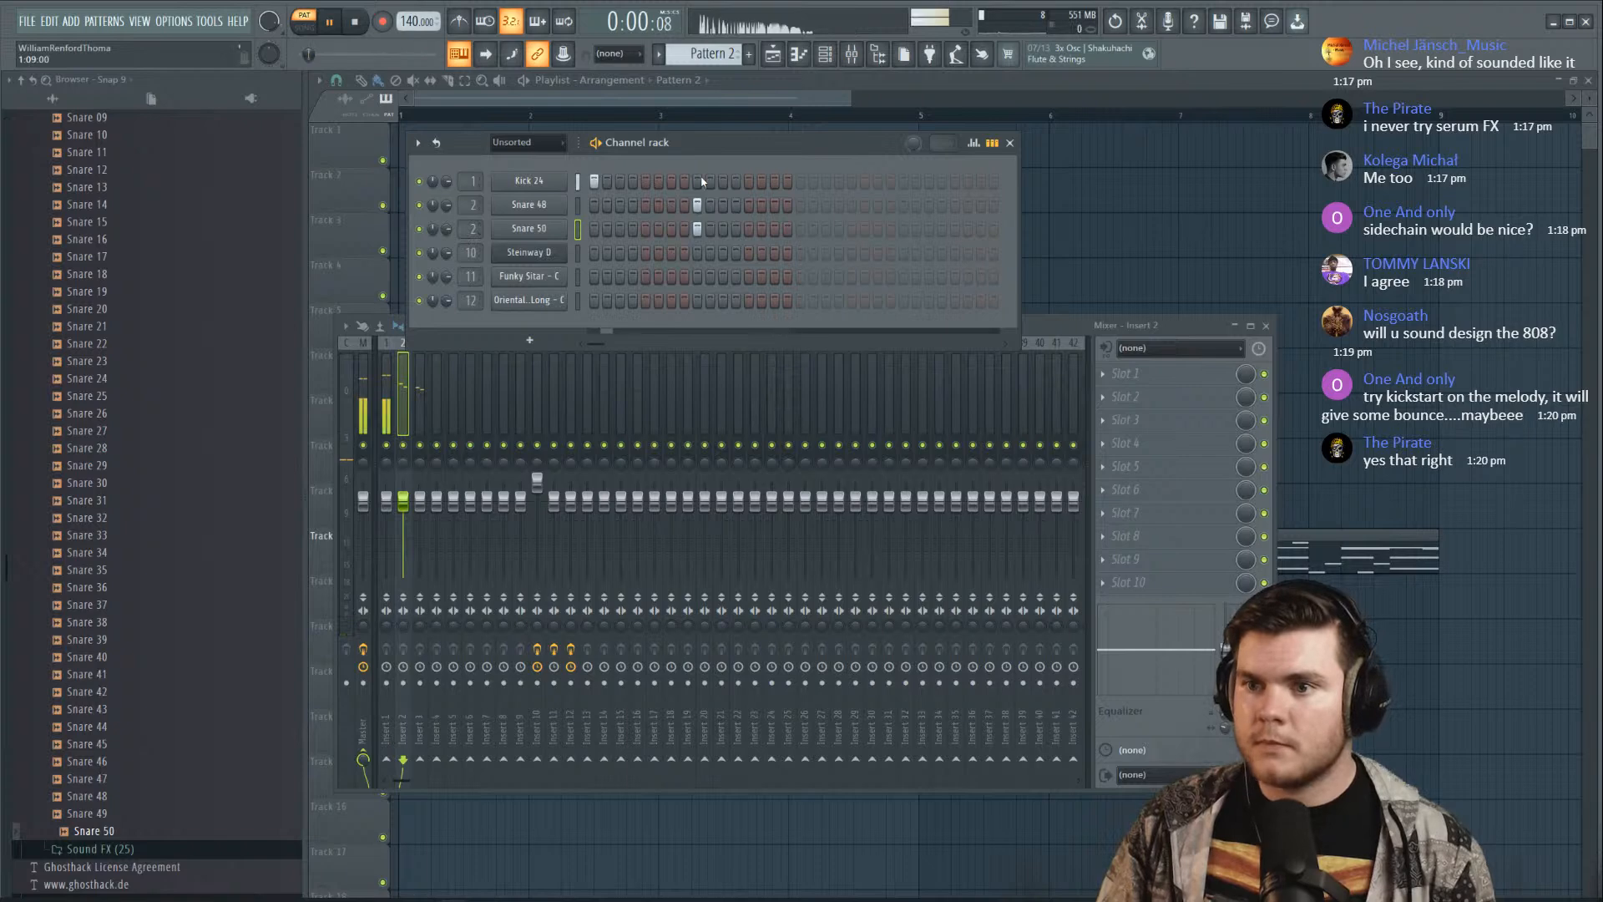
key("space")
left_click_drag(1029, 211, 1383, 248)
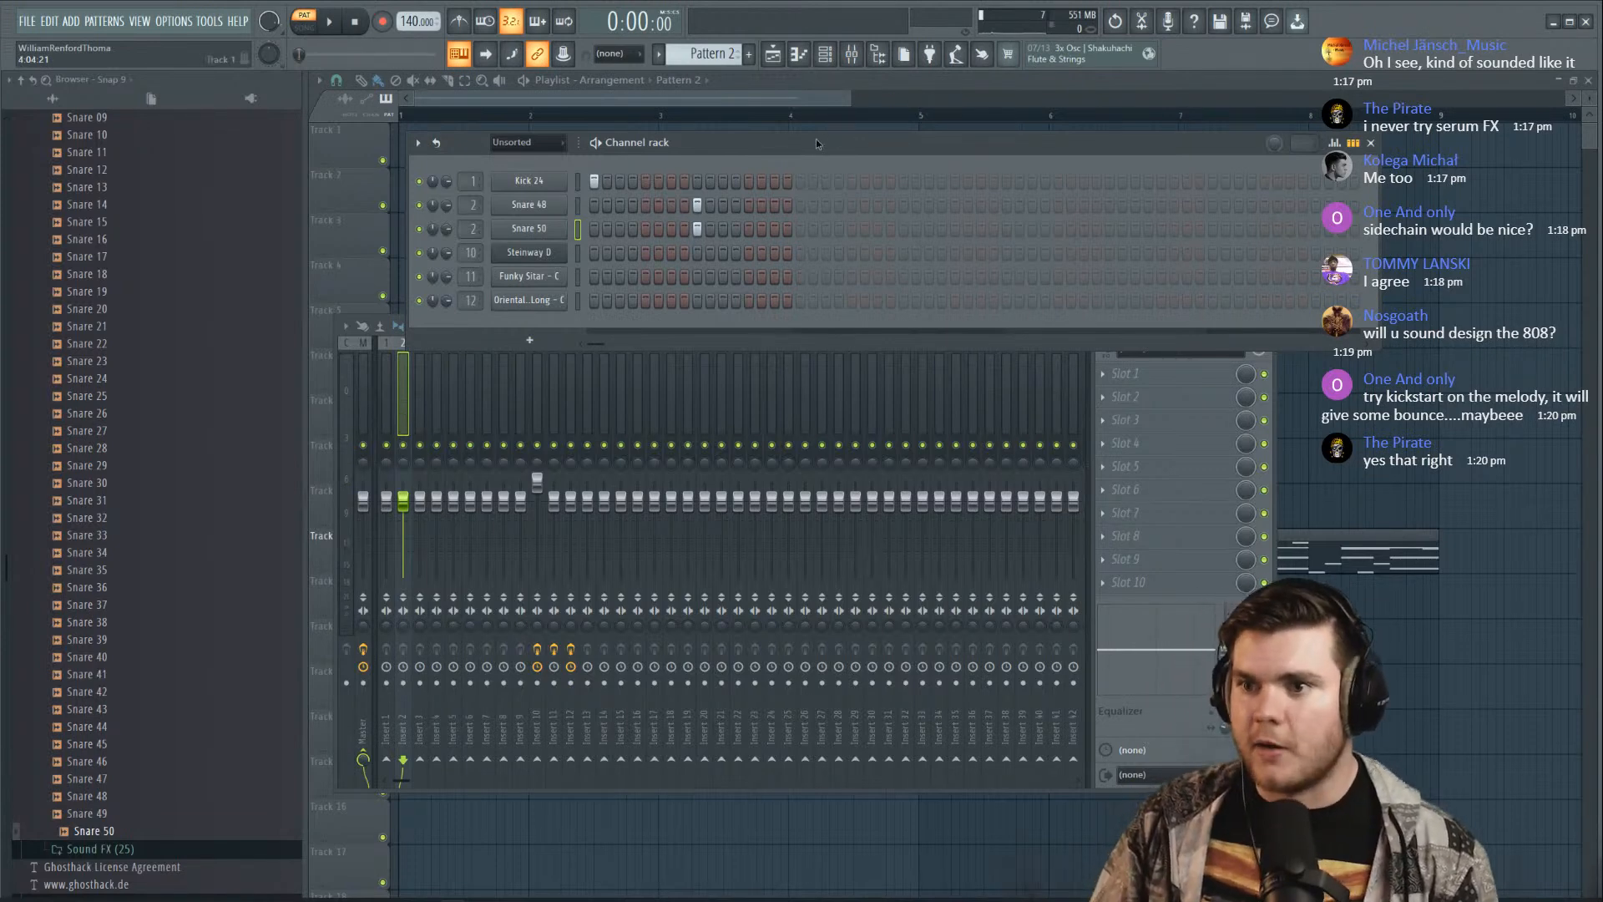
key("space")
Collapse the Snares folder, stop playback and audition samples from the UK Drill Essentials Hi-Hats folder
scroll(113, 484, "up", 10)
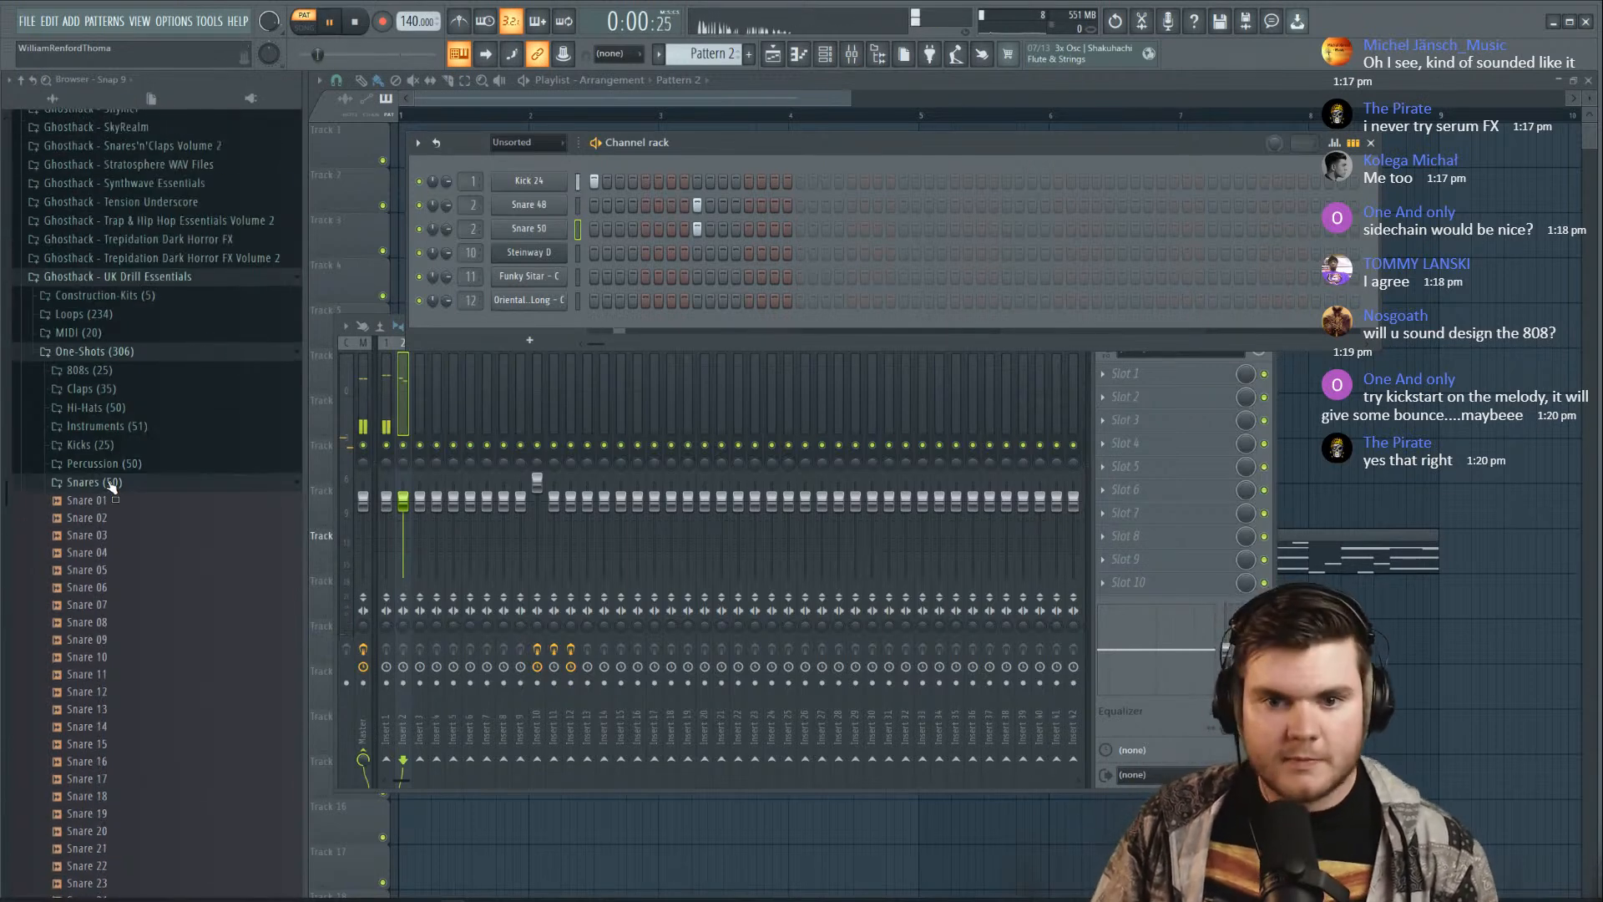
left_click(113, 483)
left_click(125, 409)
key("space")
left_click(189, 448)
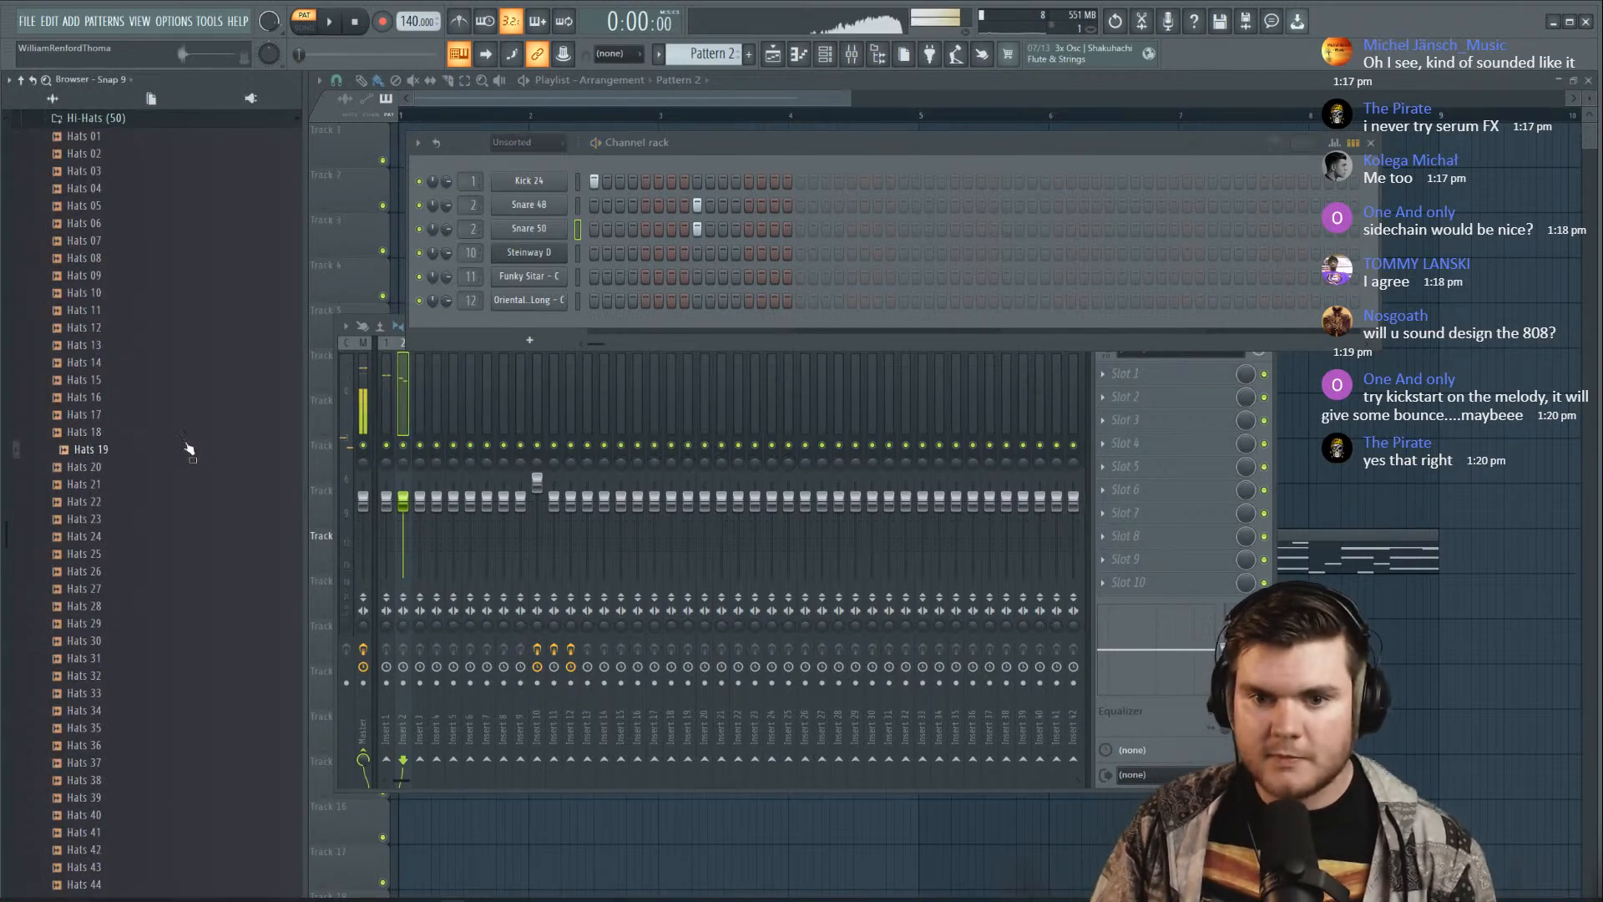
scroll(190, 579, "down", 5)
left_click(114, 451)
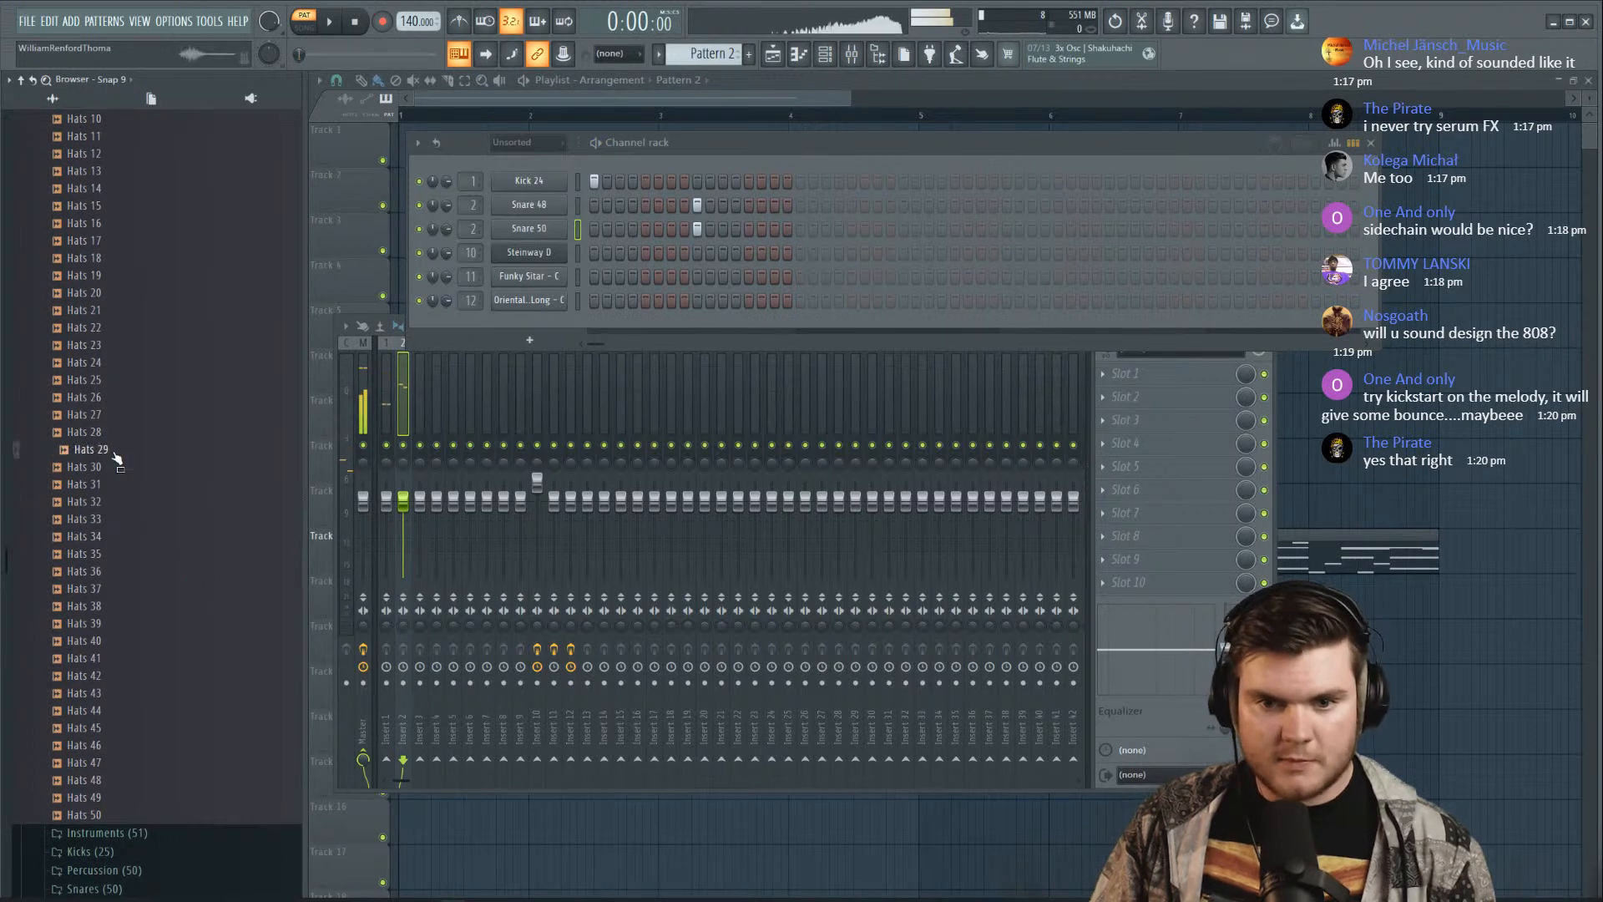
left_click(123, 624)
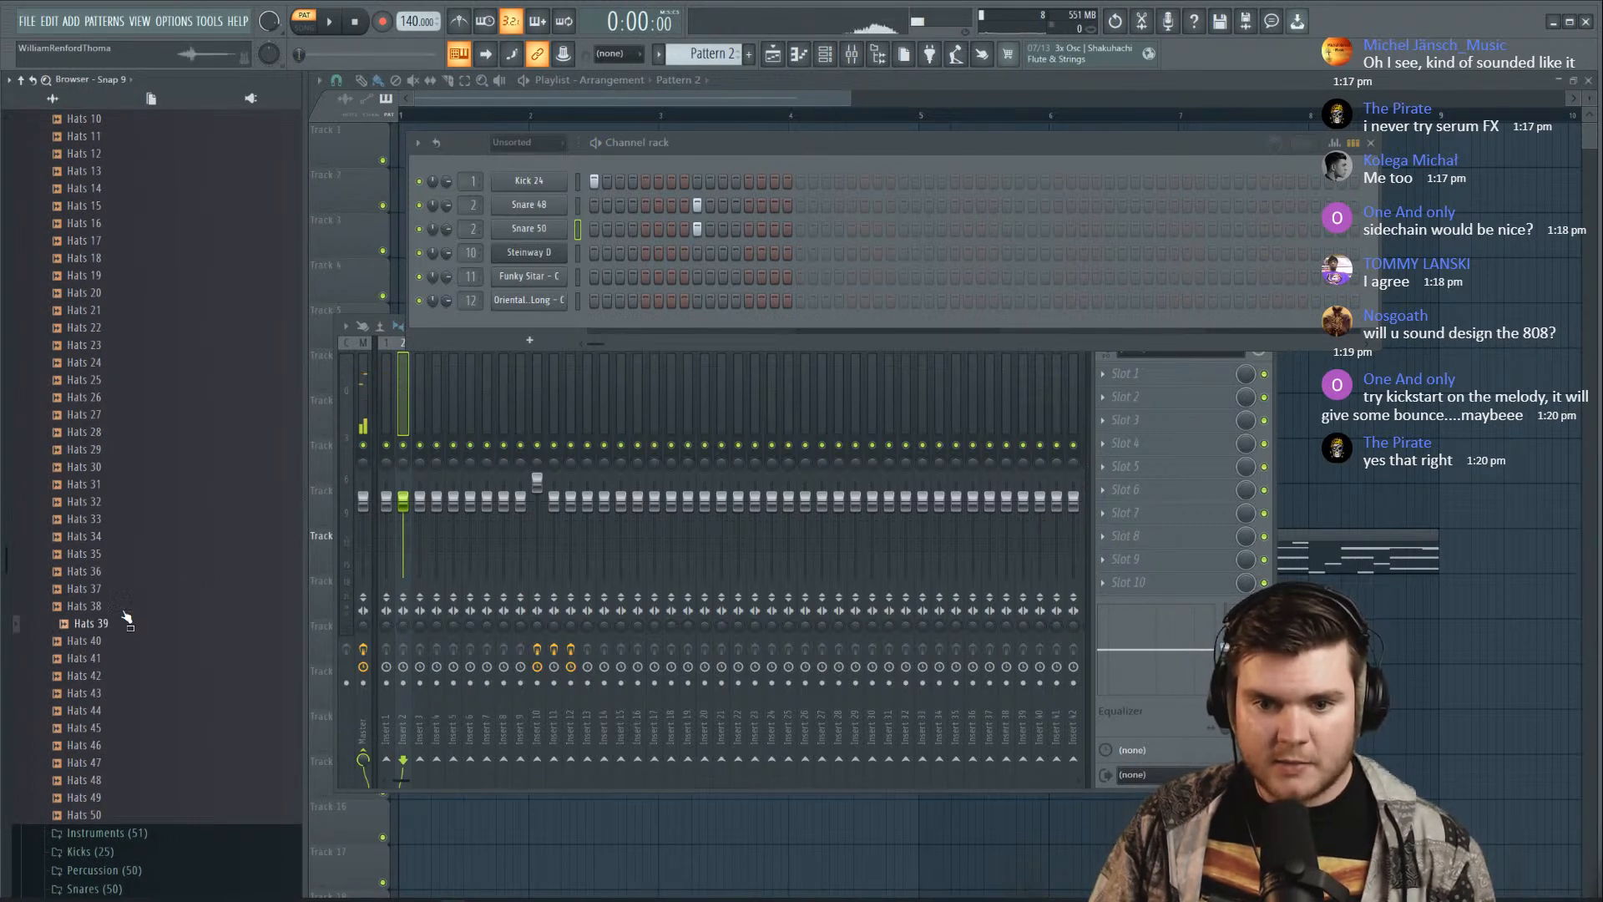
left_click(118, 641)
left_click(117, 672)
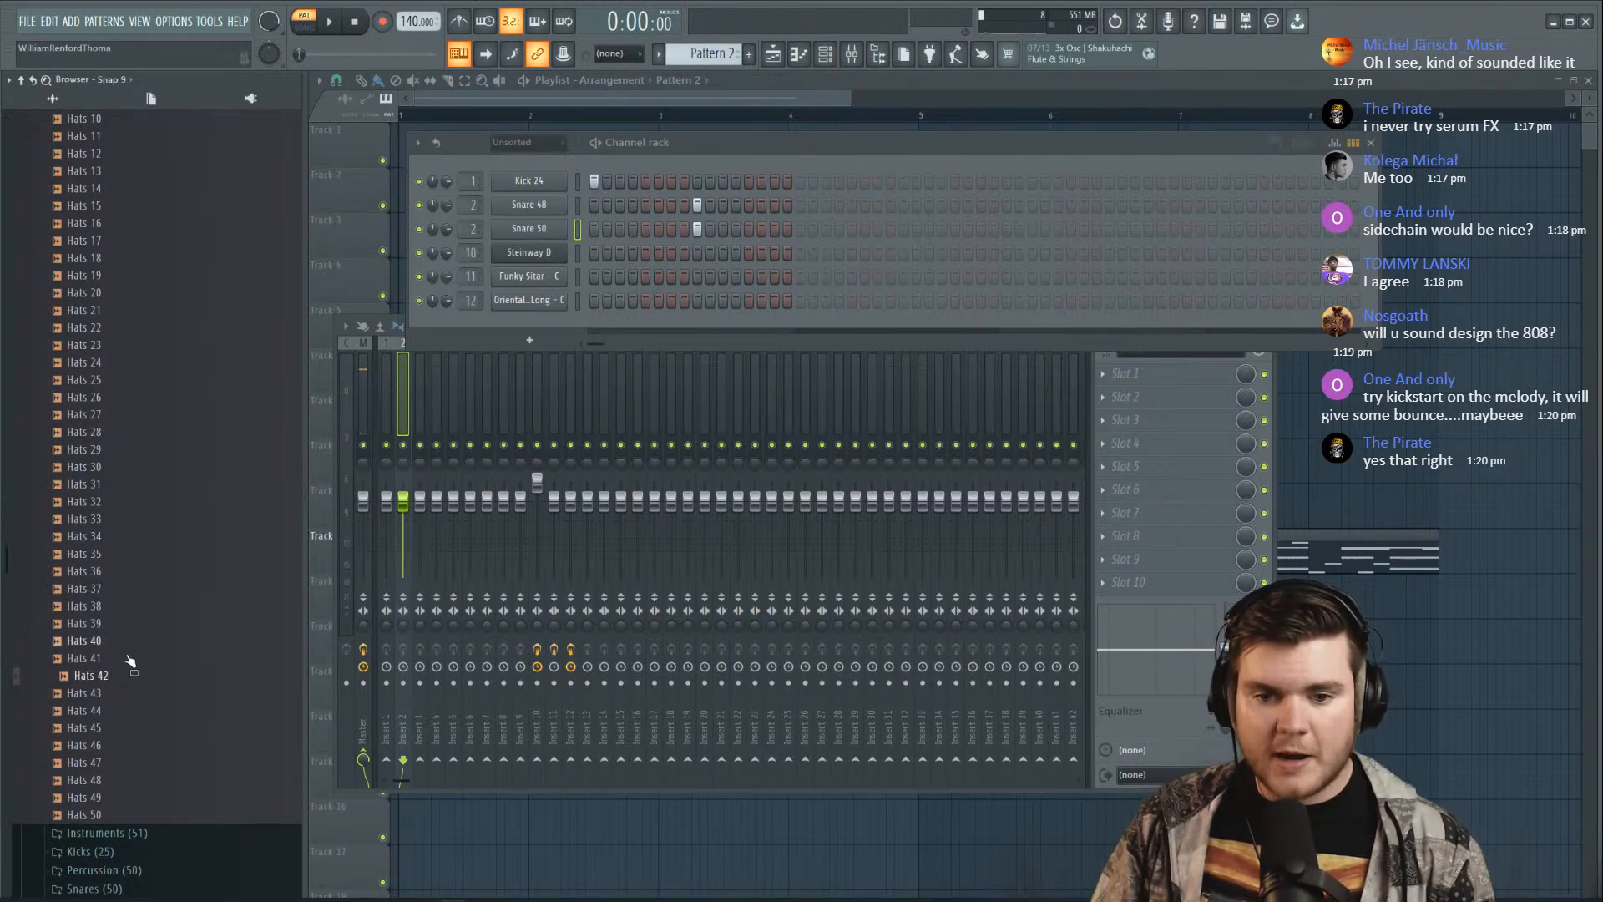
Audition Hats 17 and add it as a new channel directly below Snare 50
scroll(146, 543, "up", 3)
left_click(131, 415)
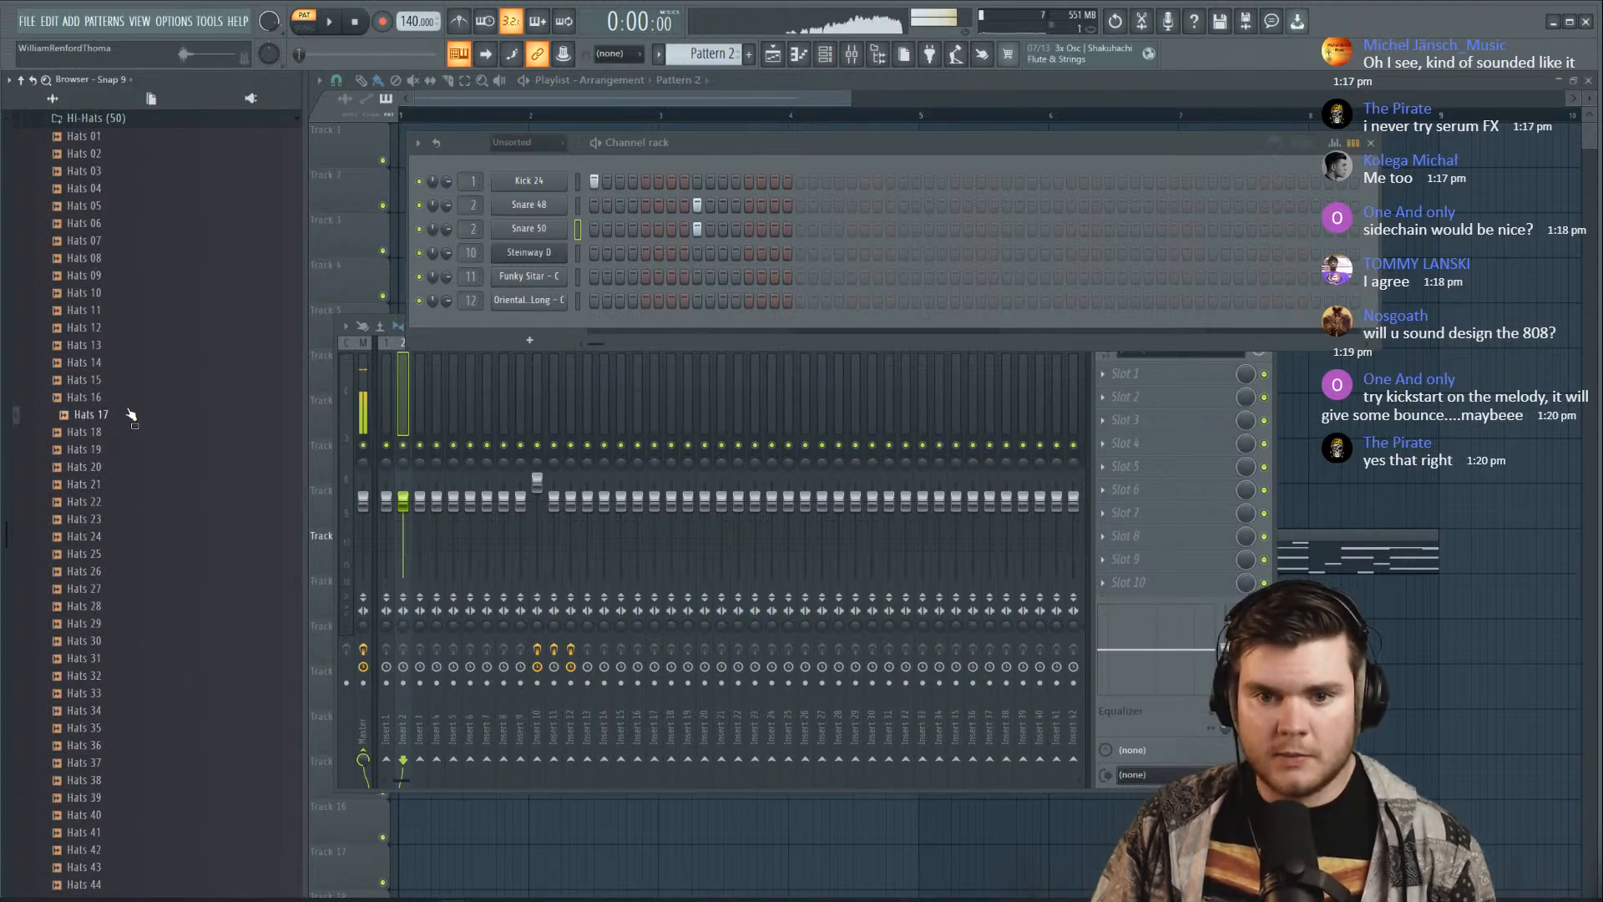
left_click_drag(131, 415, 564, 254)
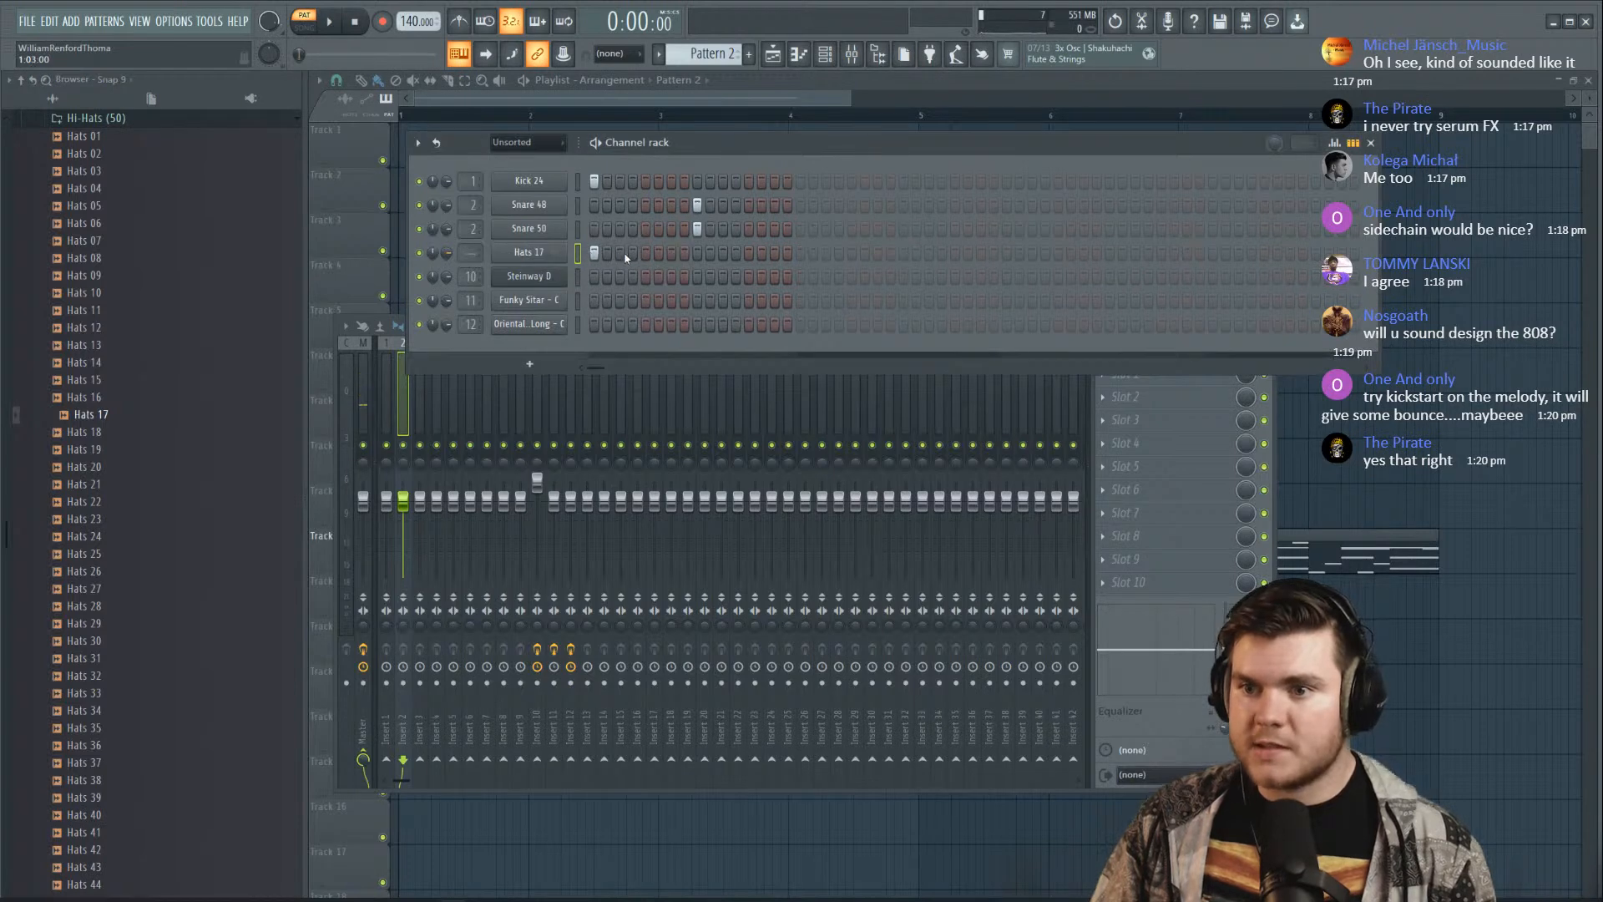
While the pattern plays, program Hats 17 hits on steps 4, 7, 12 and 15, leaving step 9 empty
key("space")
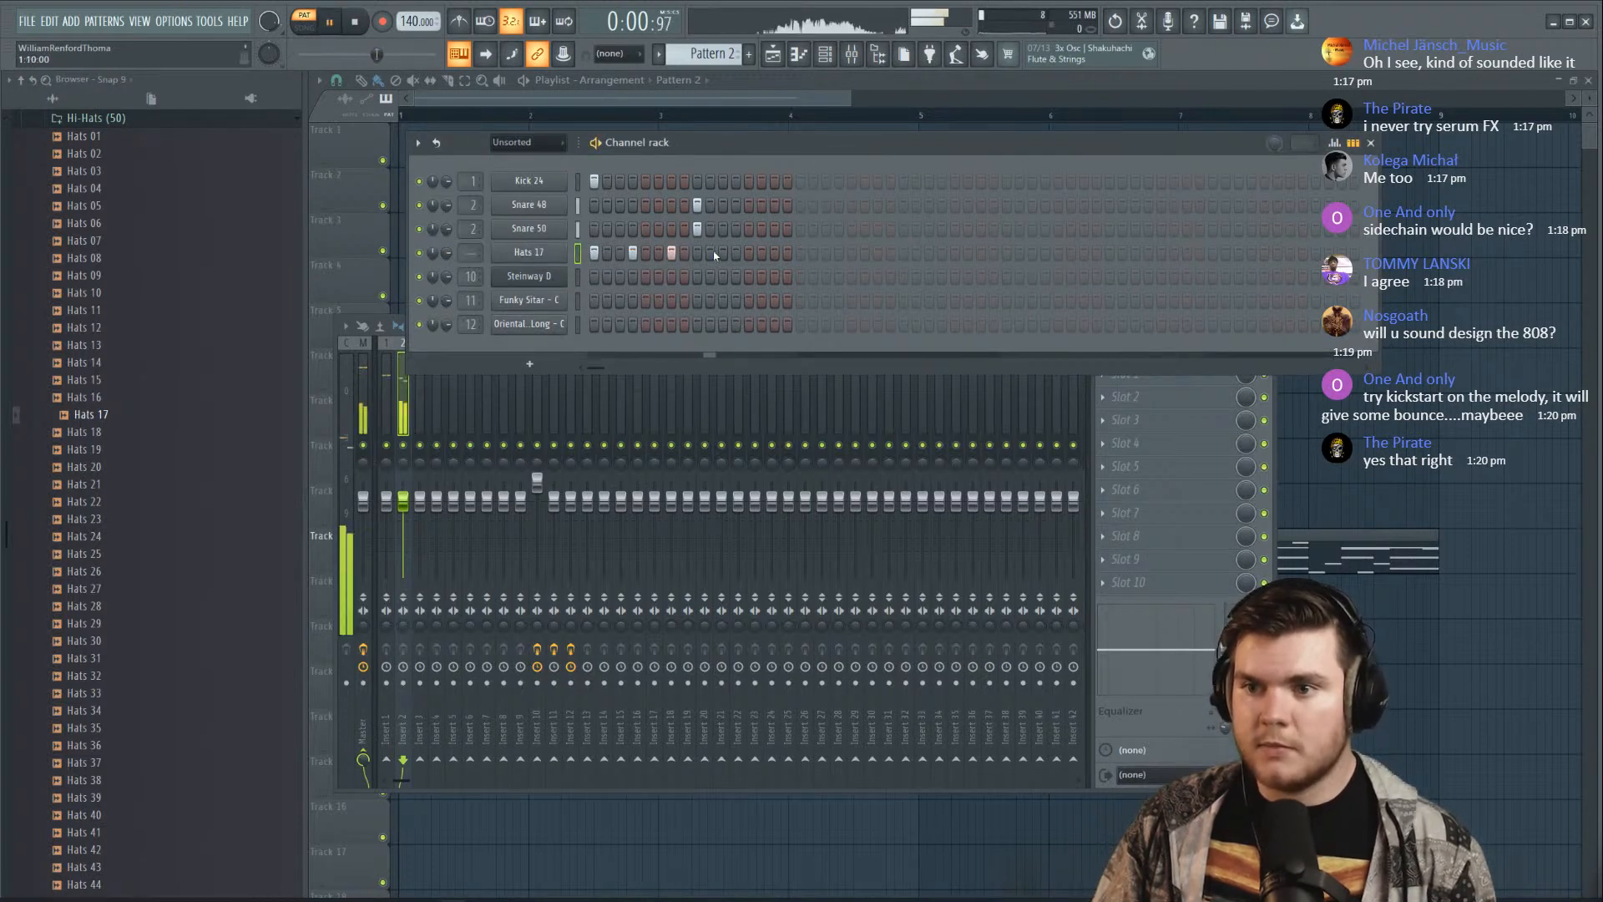
left_click(698, 253)
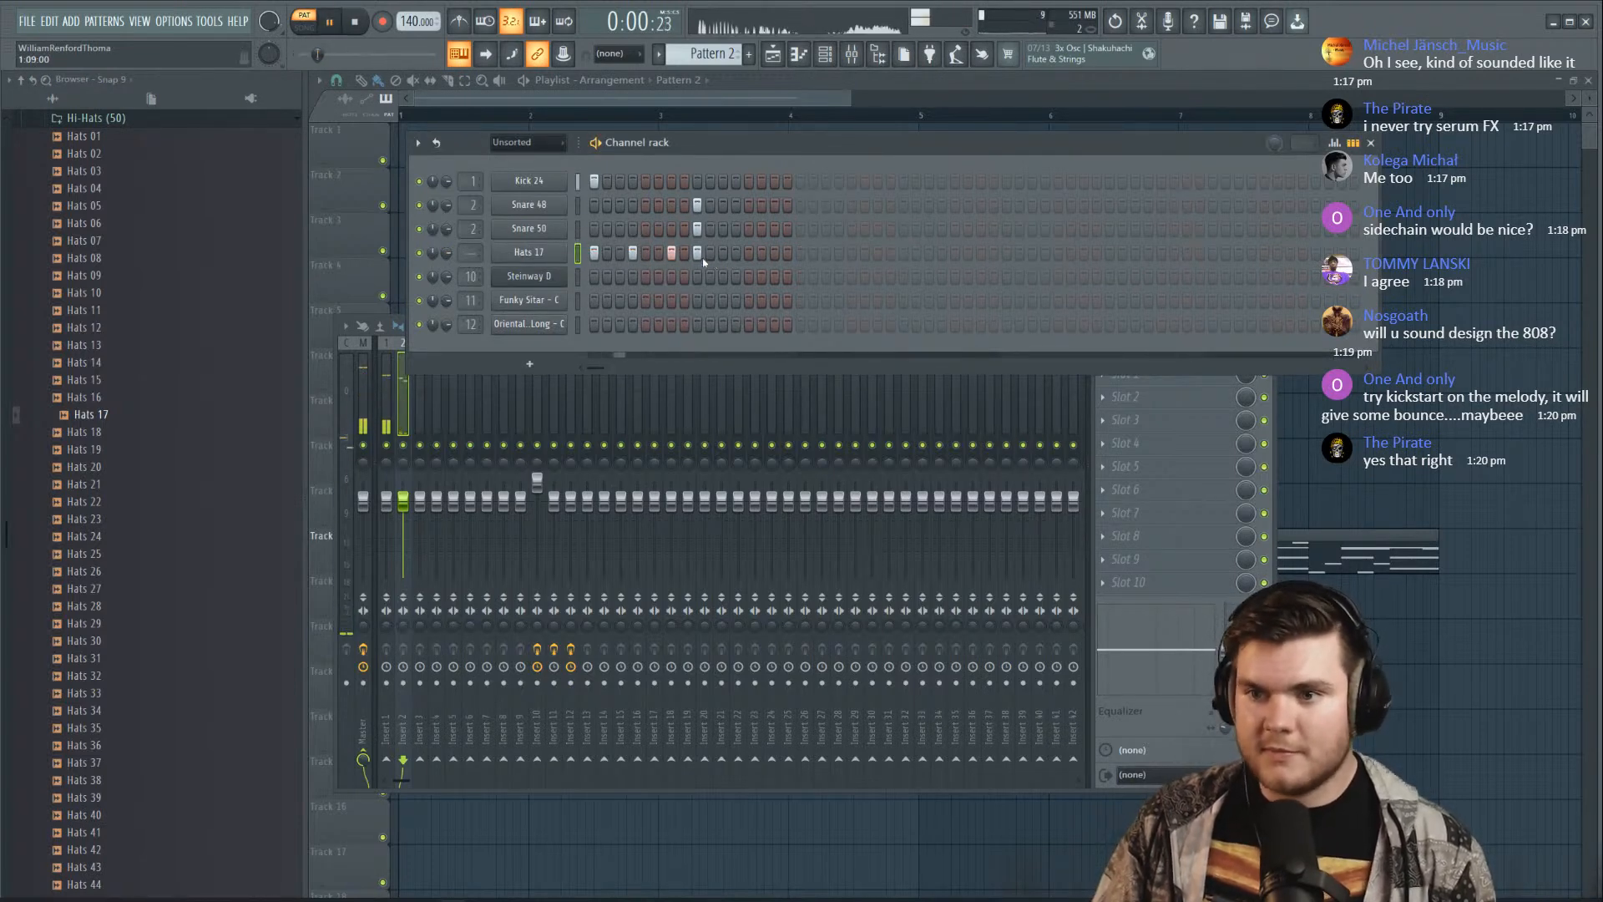
left_click(735, 253)
right_click(696, 254)
key("space")
Place Snare 48 and Snare 50 hits on step 29 and Hats 17 hits on steps 17, 20, 23 and 25
left_click(903, 204)
left_click(904, 229)
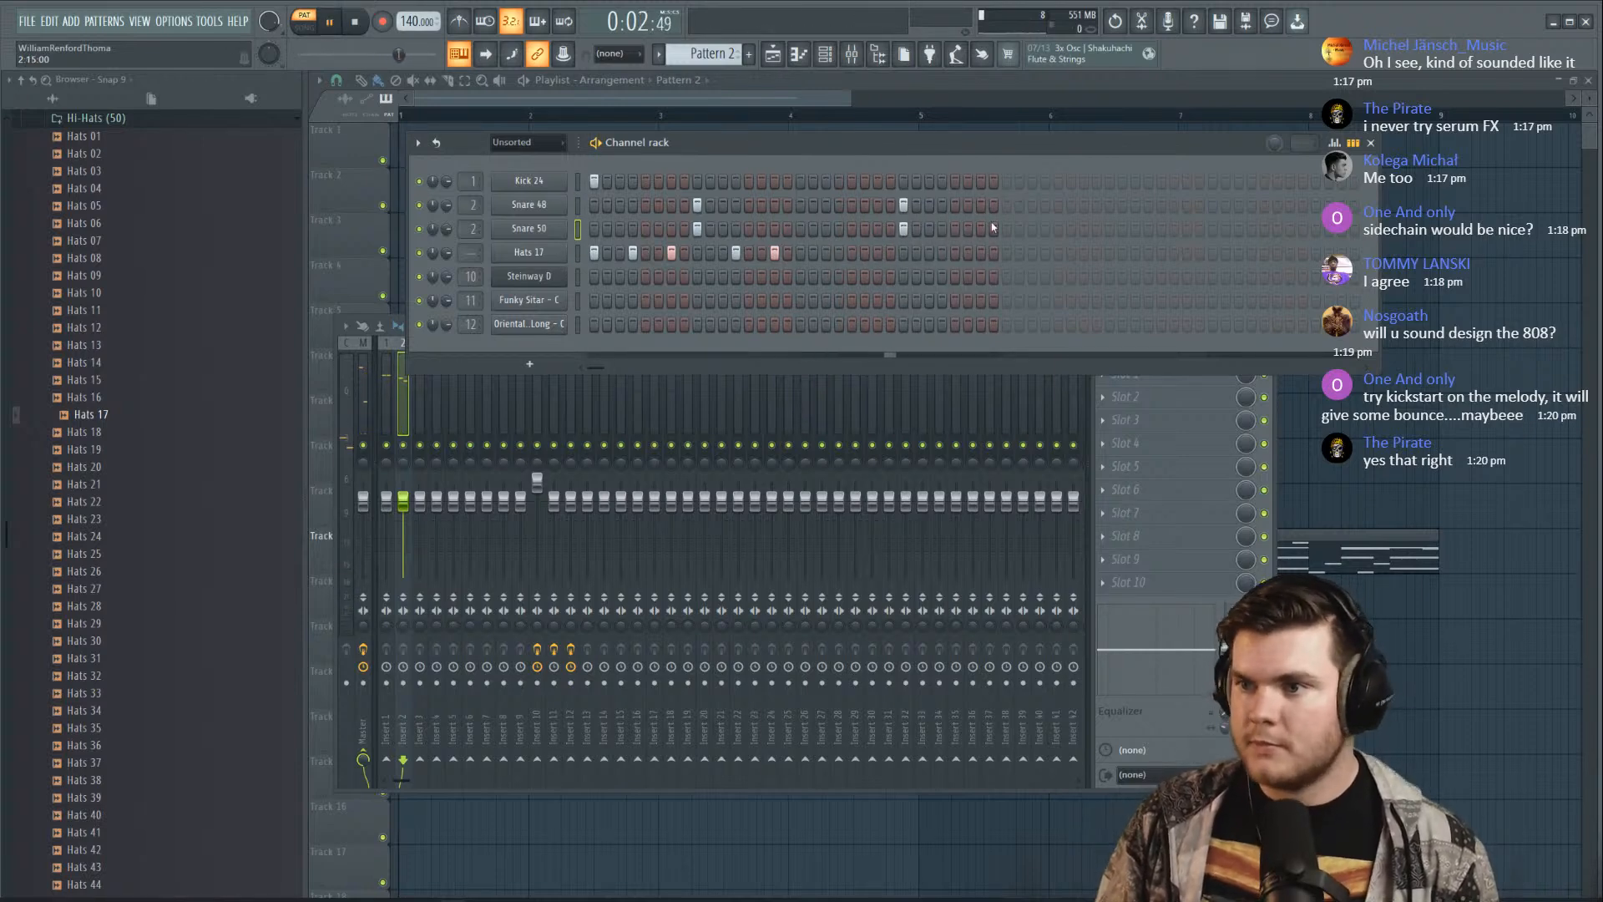
left_click(801, 253)
left_click(839, 252)
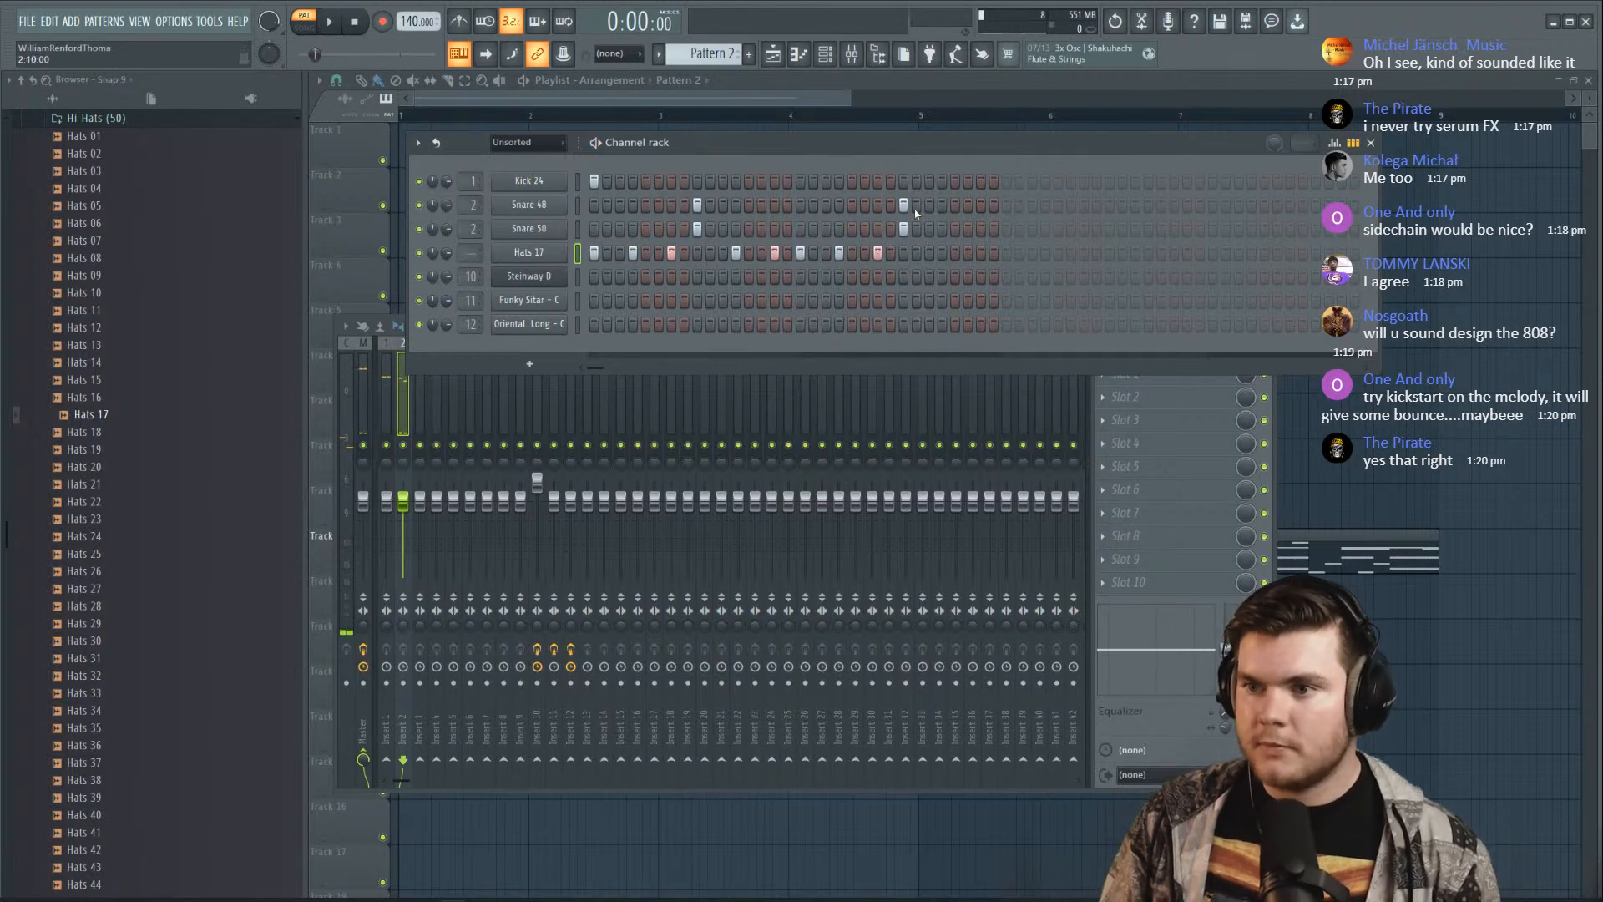
left_click(955, 205)
left_click(955, 229)
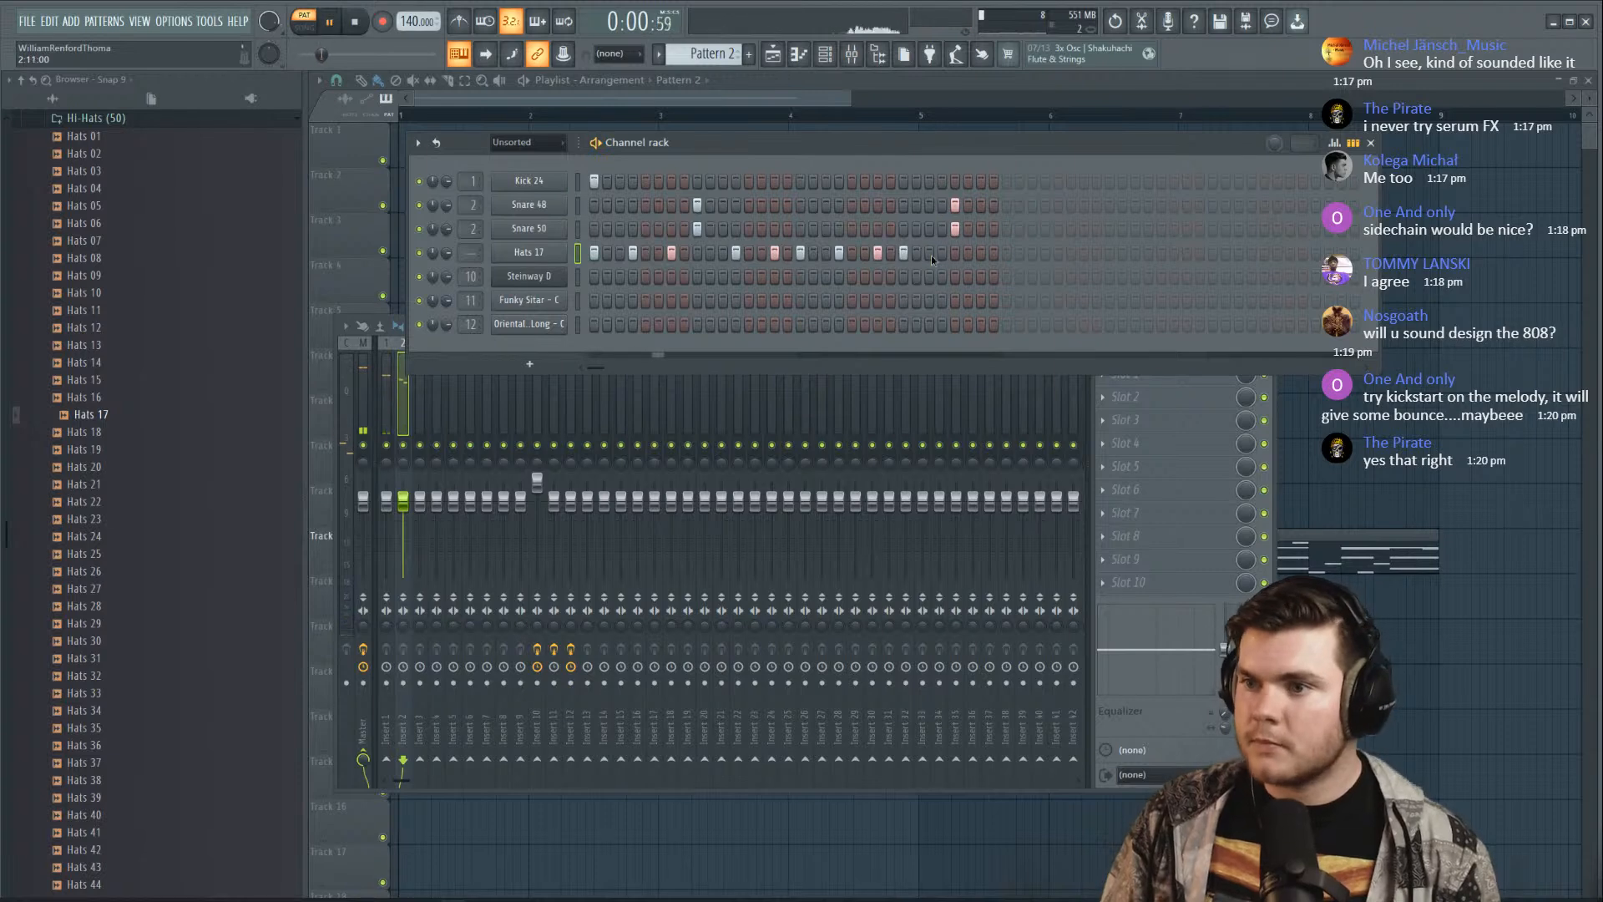
Add Kick 24 hits on steps 28 and 31 and Hats 17 hits on steps 28 and 31
left_click(942, 182)
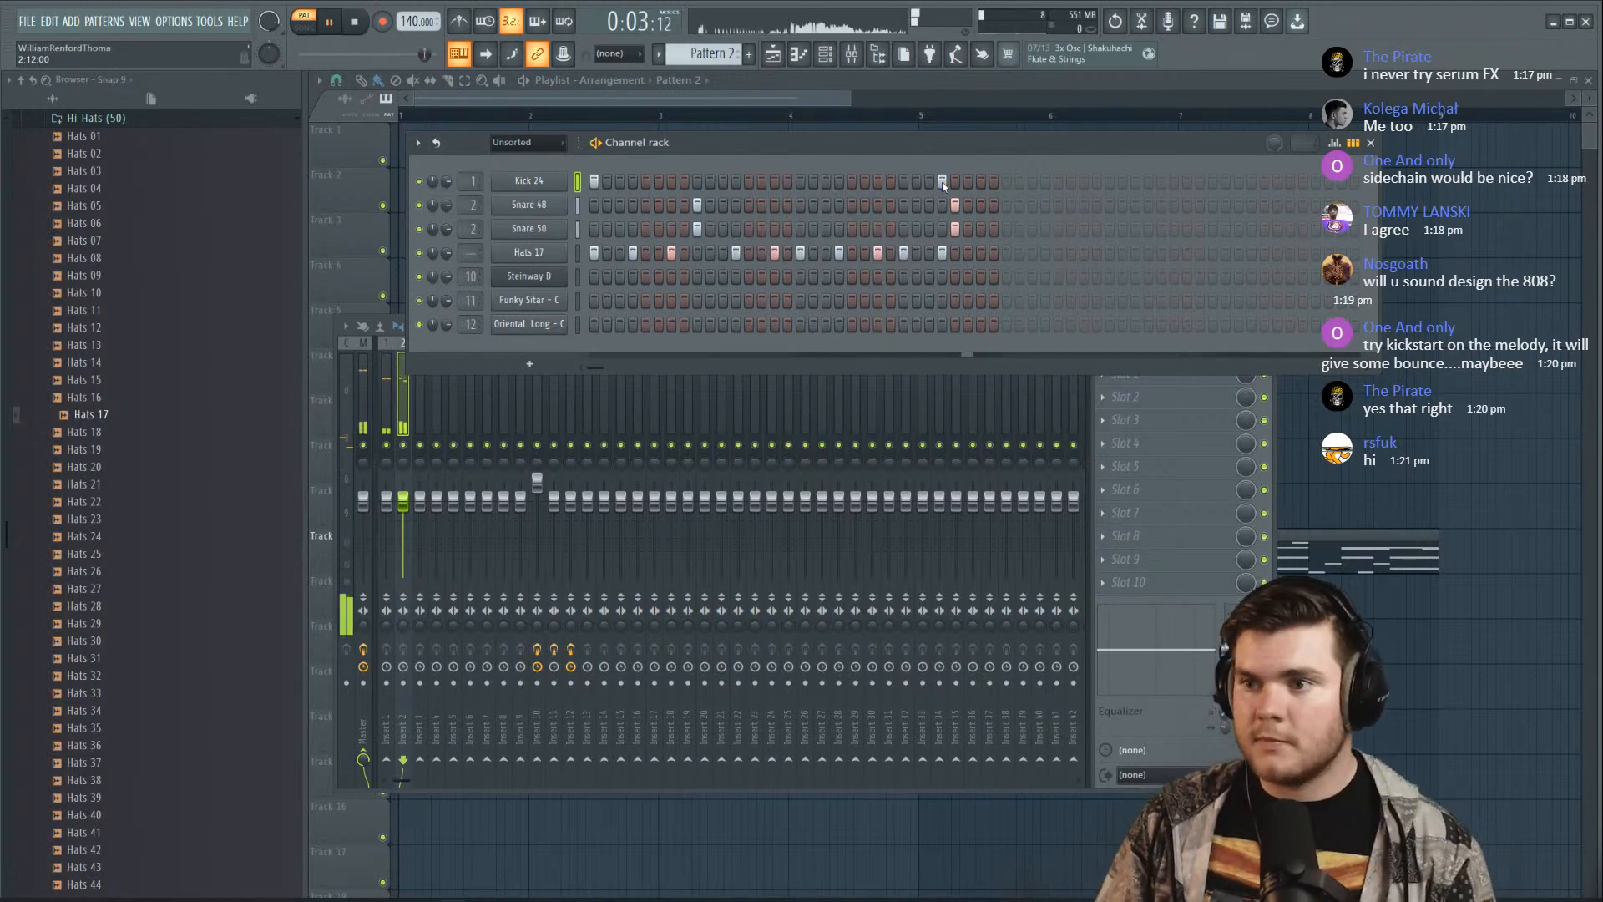
left_click(978, 182)
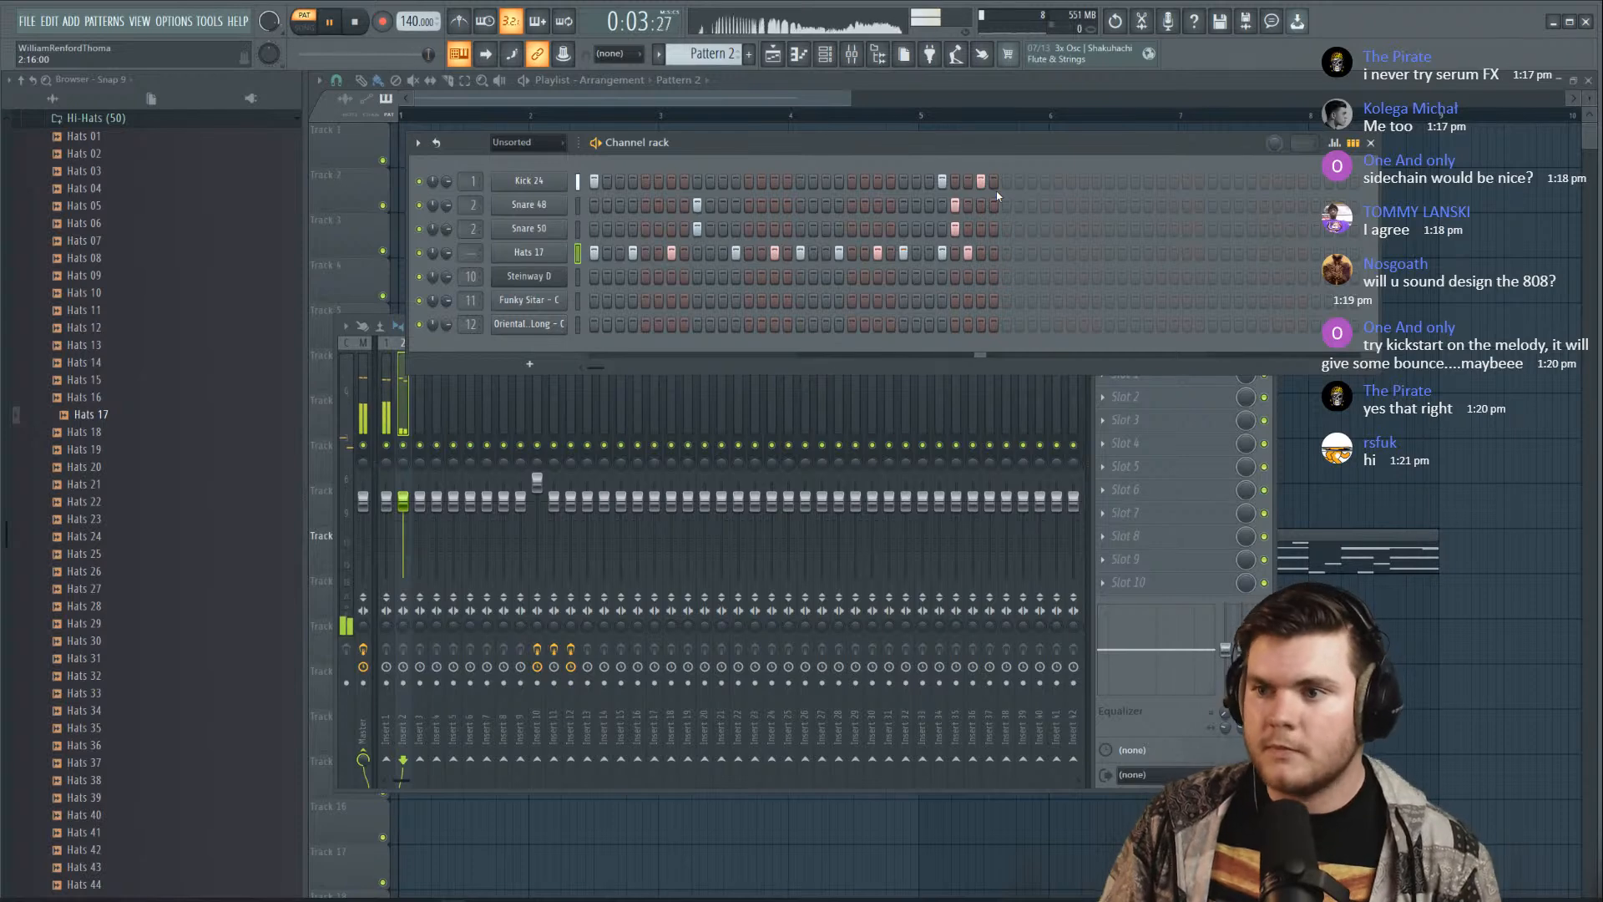
left_click(967, 253)
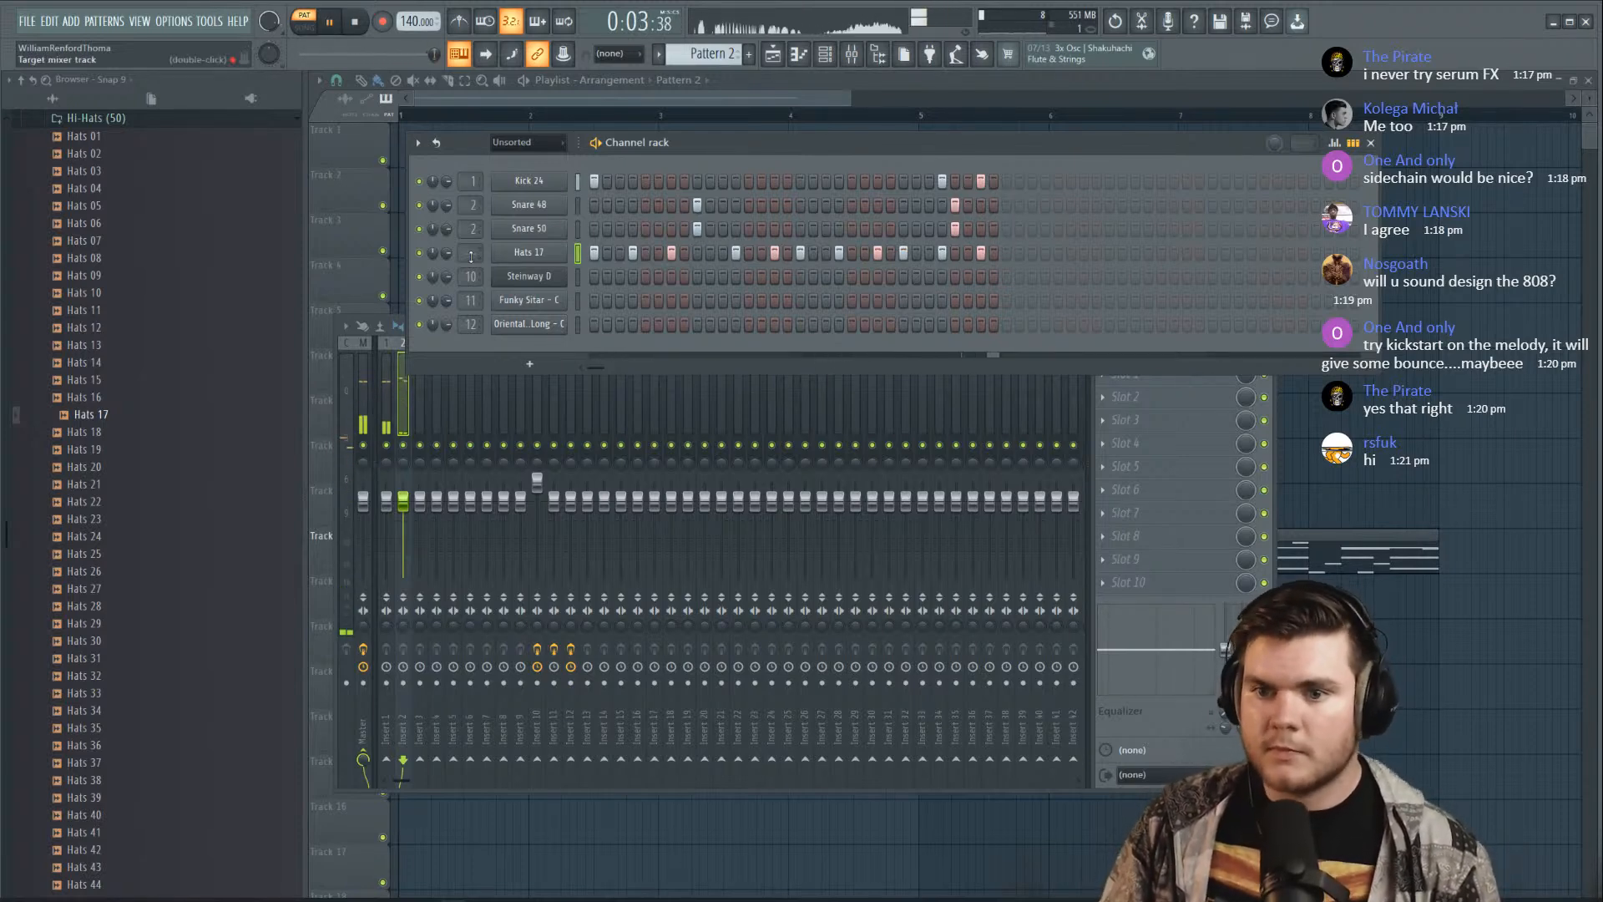
Route Hats 17 to mixer Insert 3 and stop playback
right_click(558, 251)
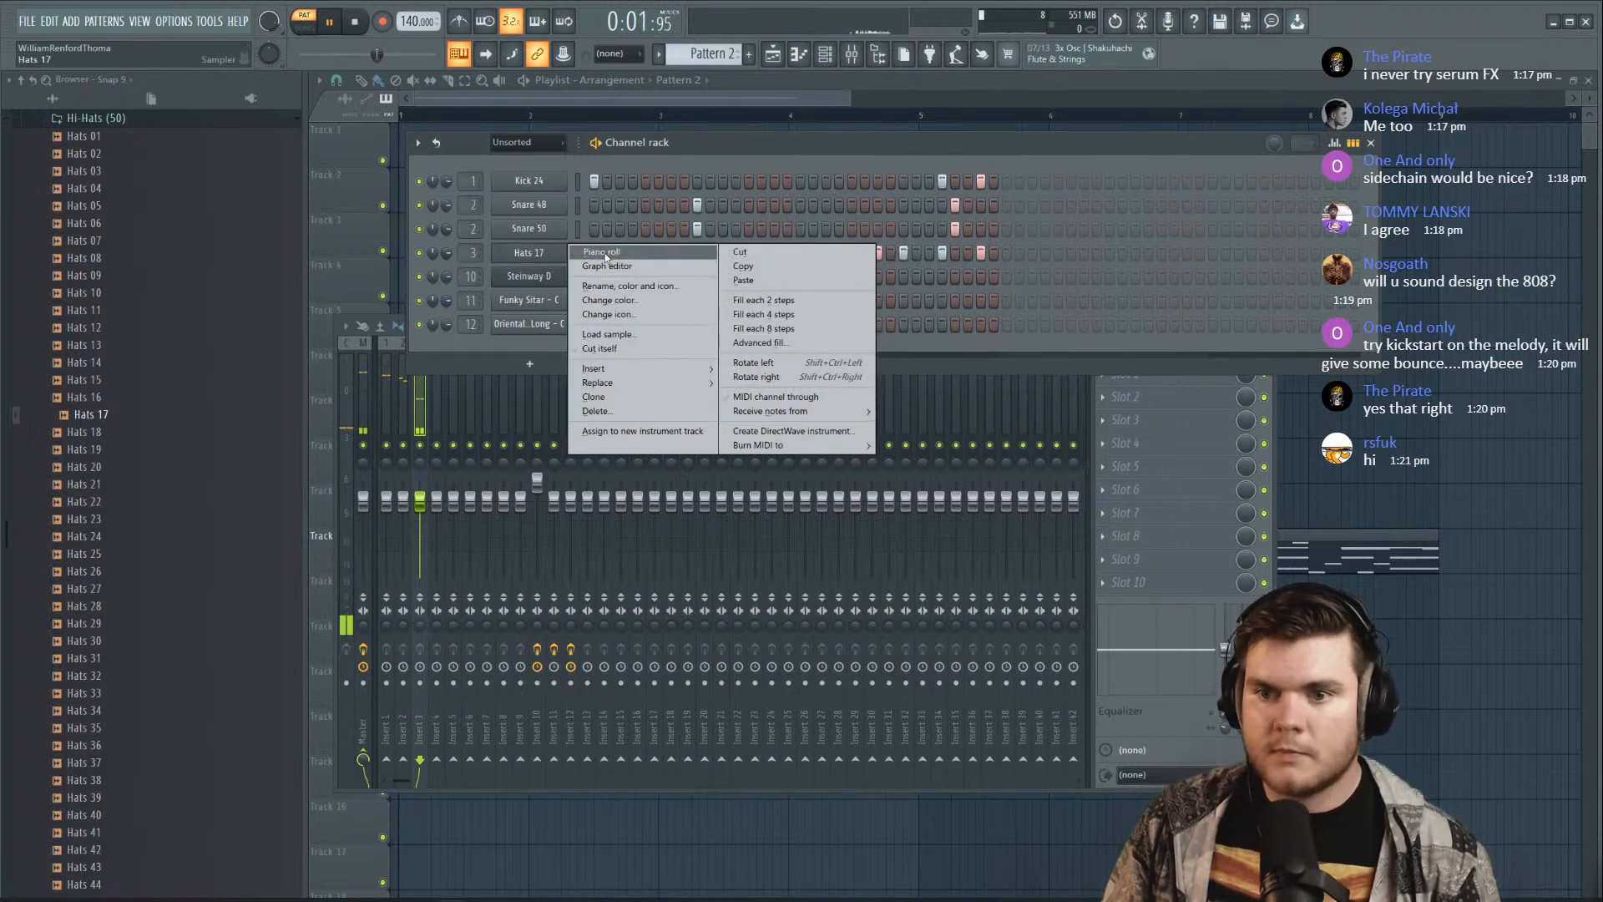
left_click(346, 345)
key("space")
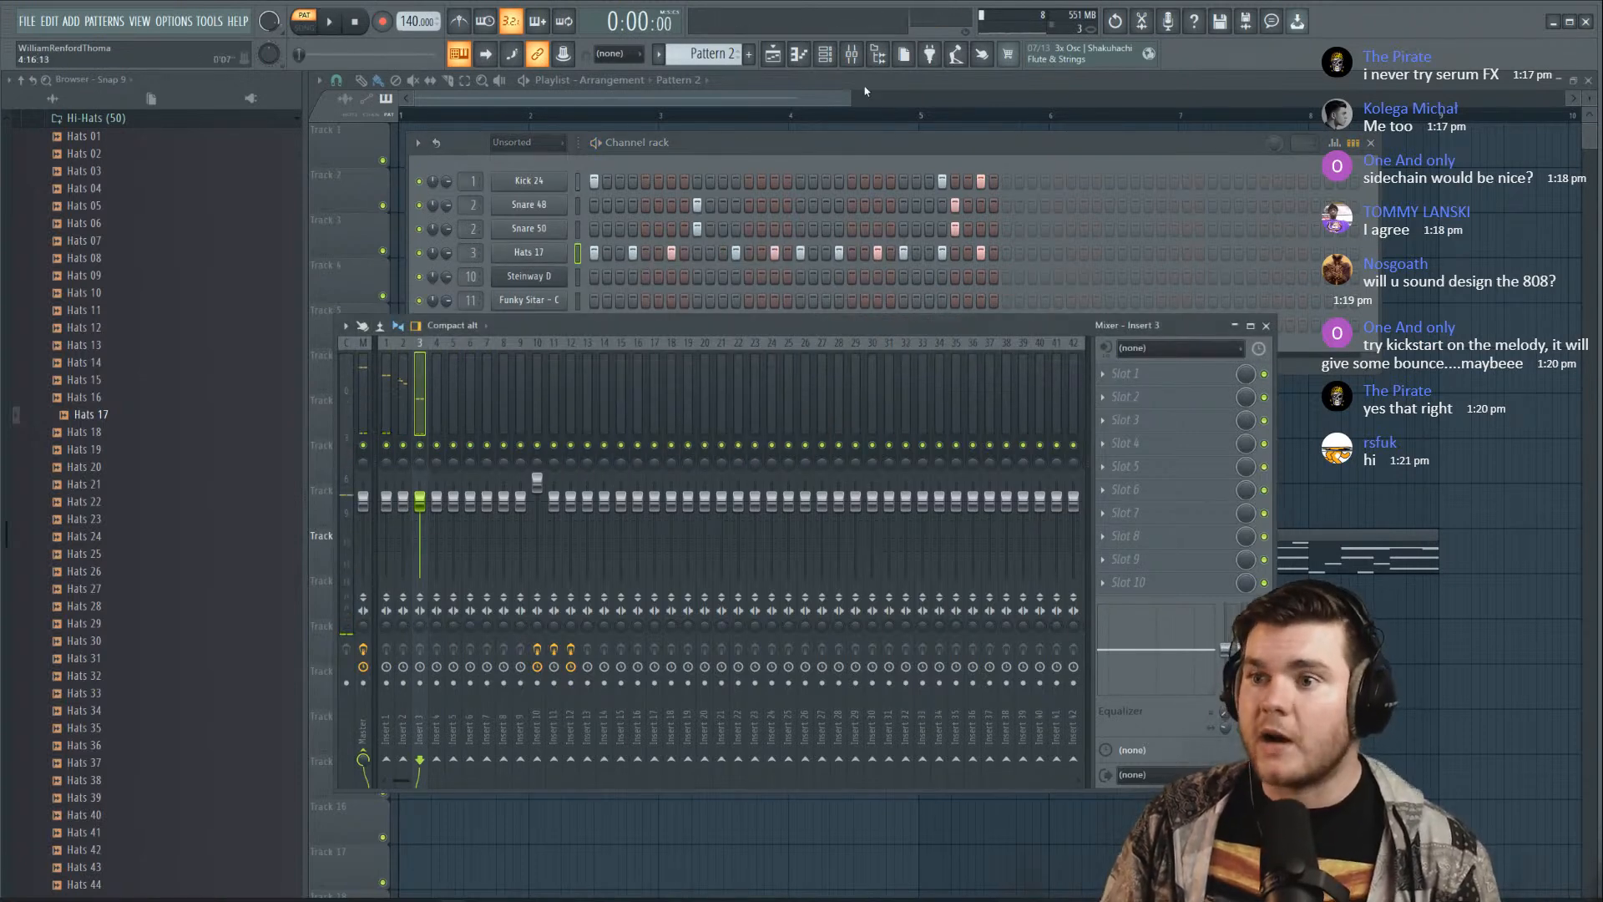
Place two Pattern 2 clips back to back on playlist Track 1 from bar 1 and merge them into one clip
key("F5")
left_click(590, 164)
left_click_drag(656, 150, 740, 165)
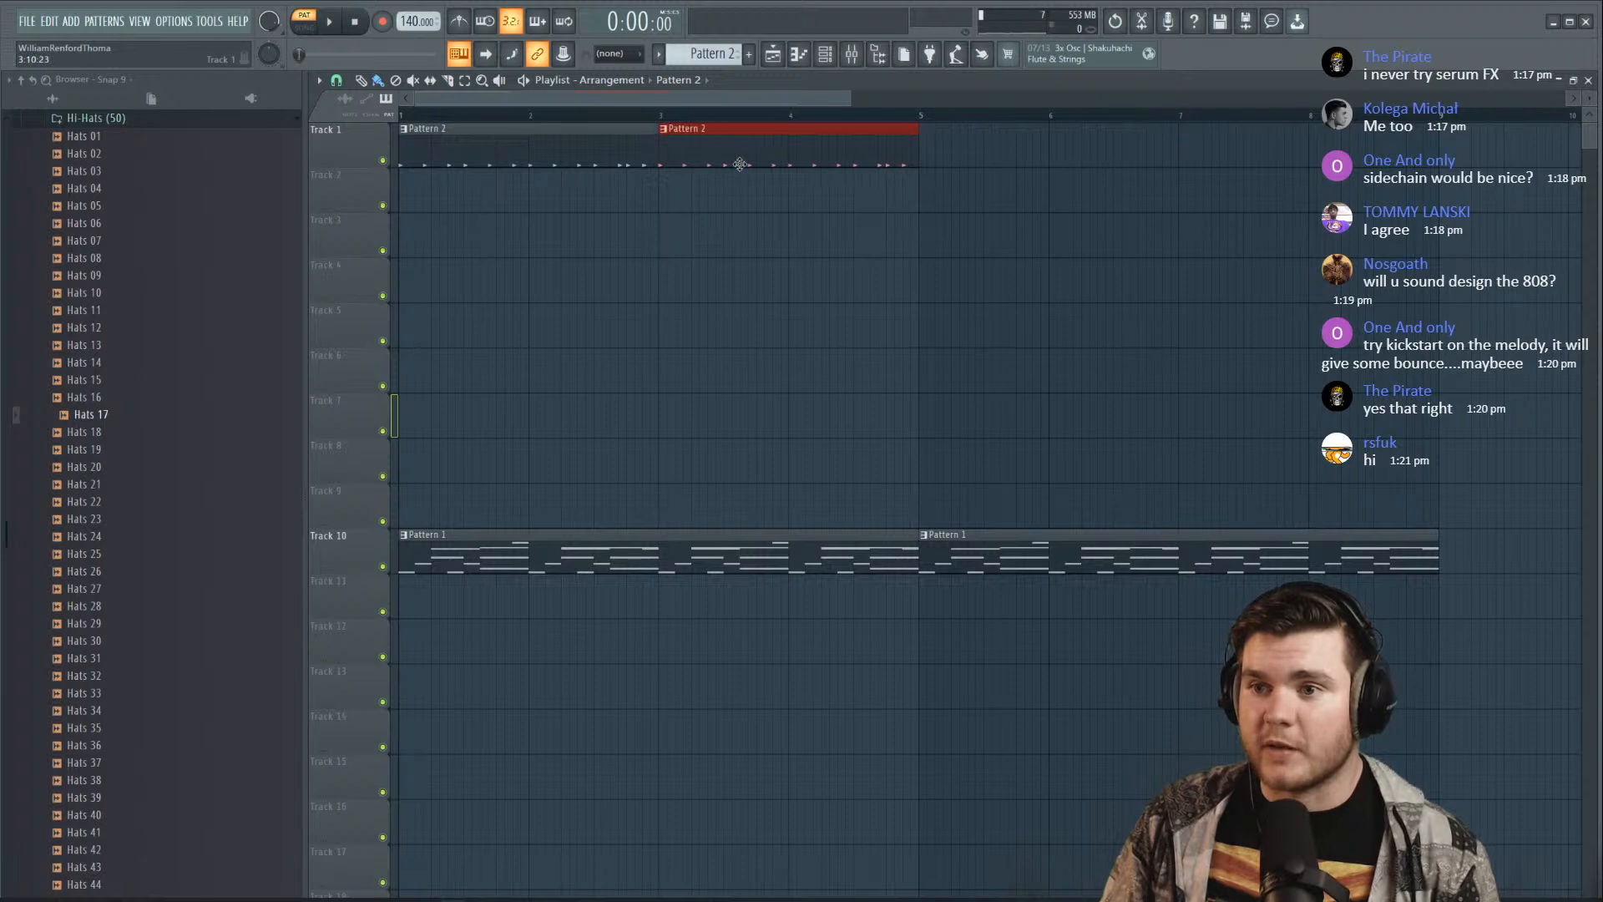
right_click(368, 125)
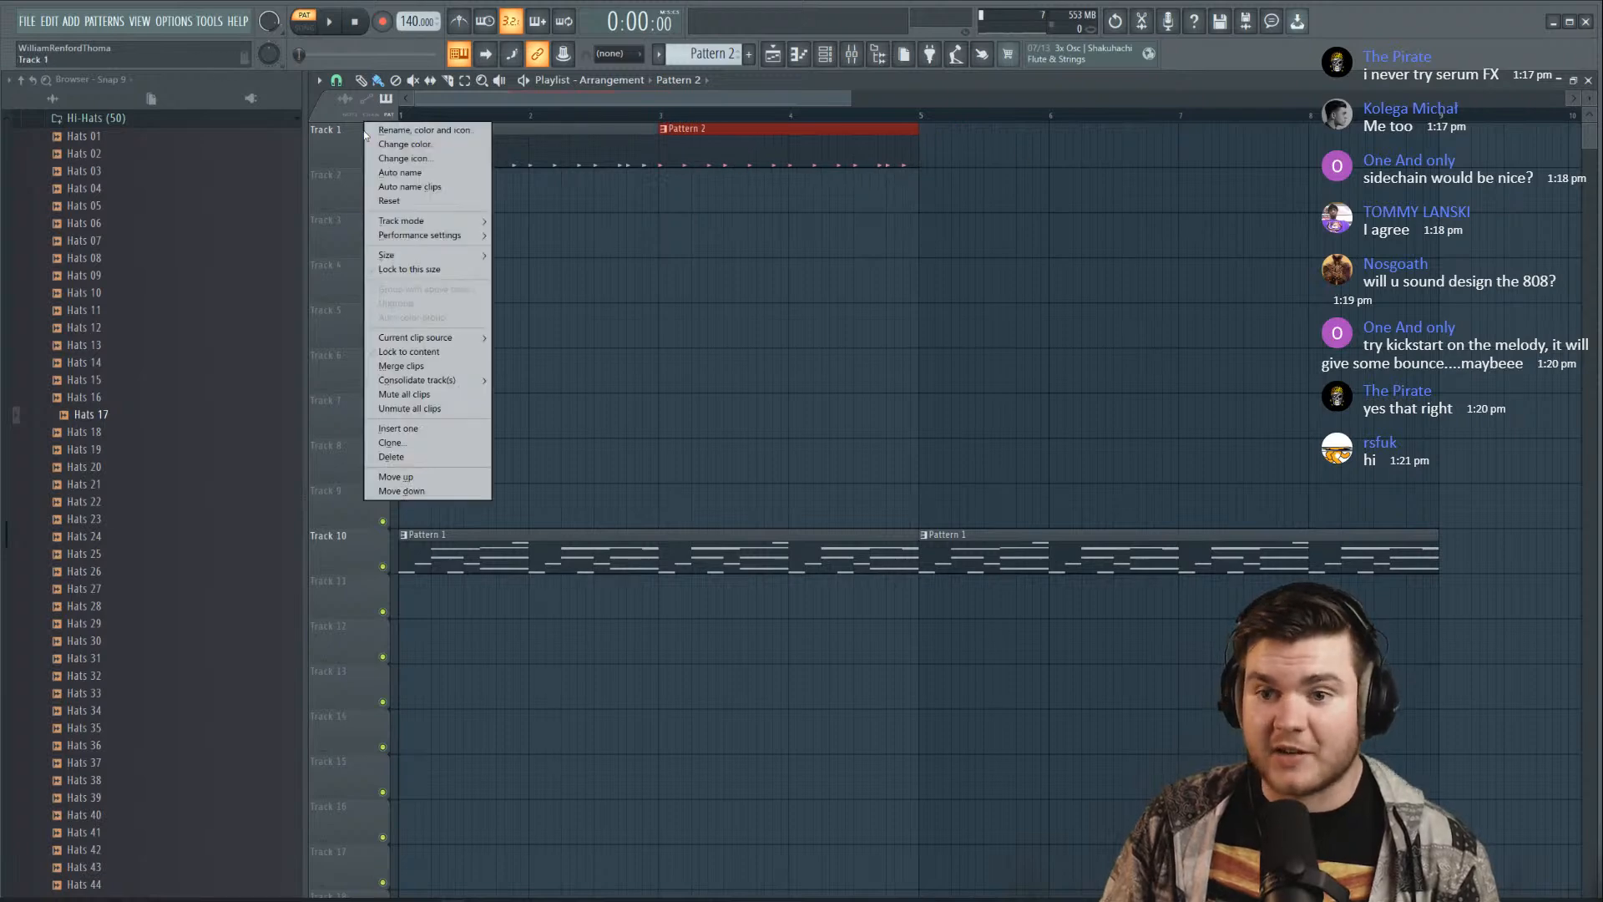
left_click(422, 367)
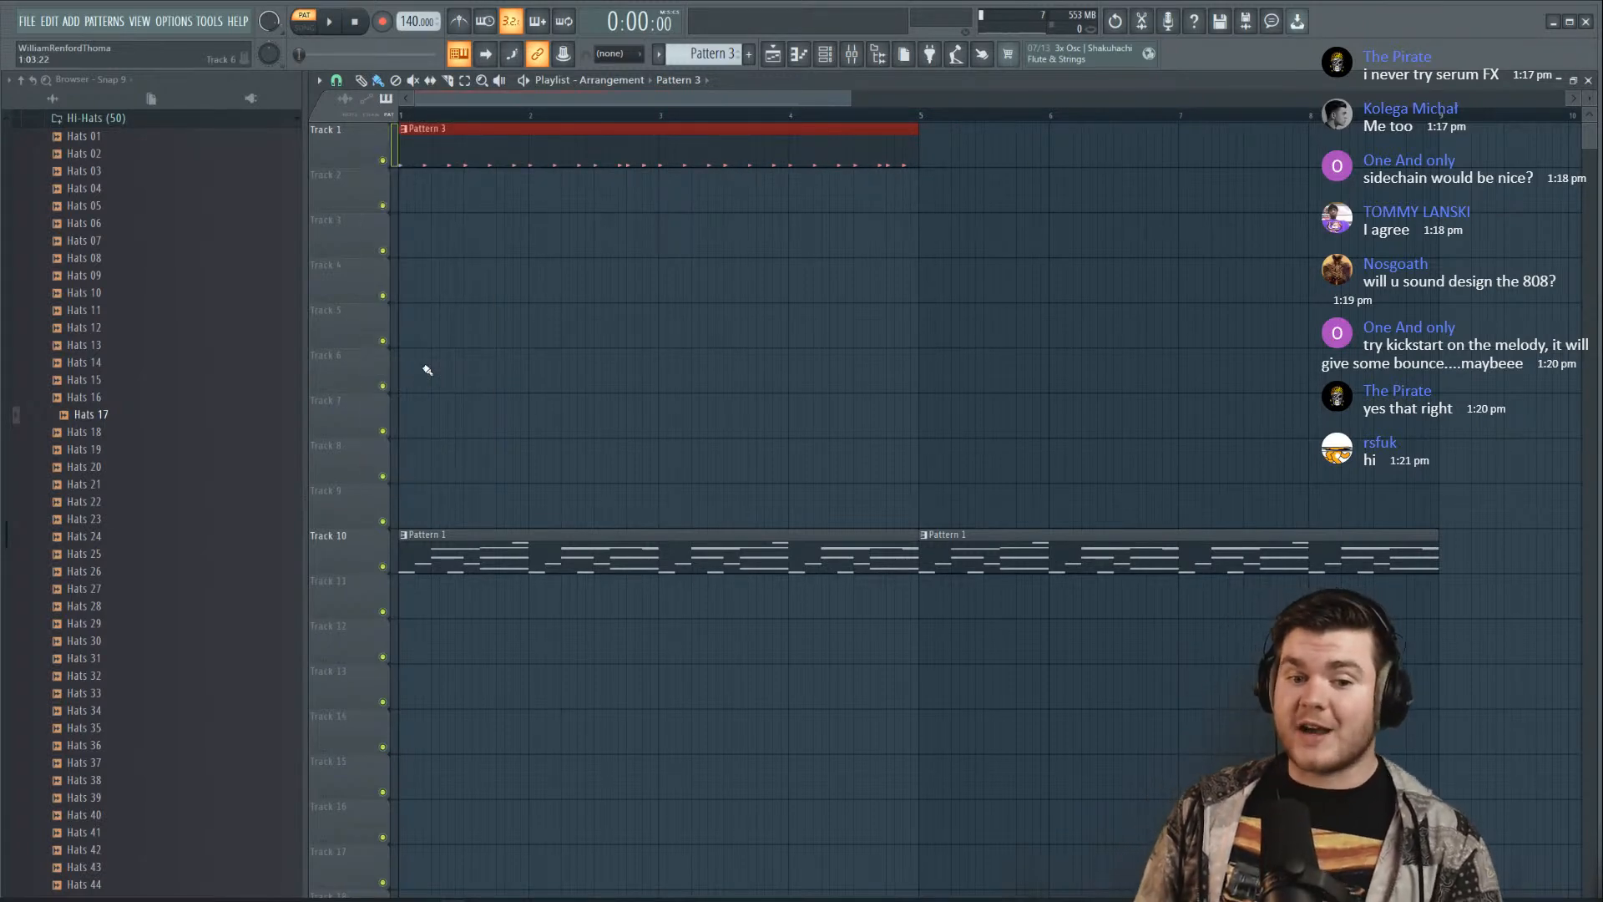
Open the merged drum clip in the Kick 24 piano roll and play it back with the melody
double_click(460, 145)
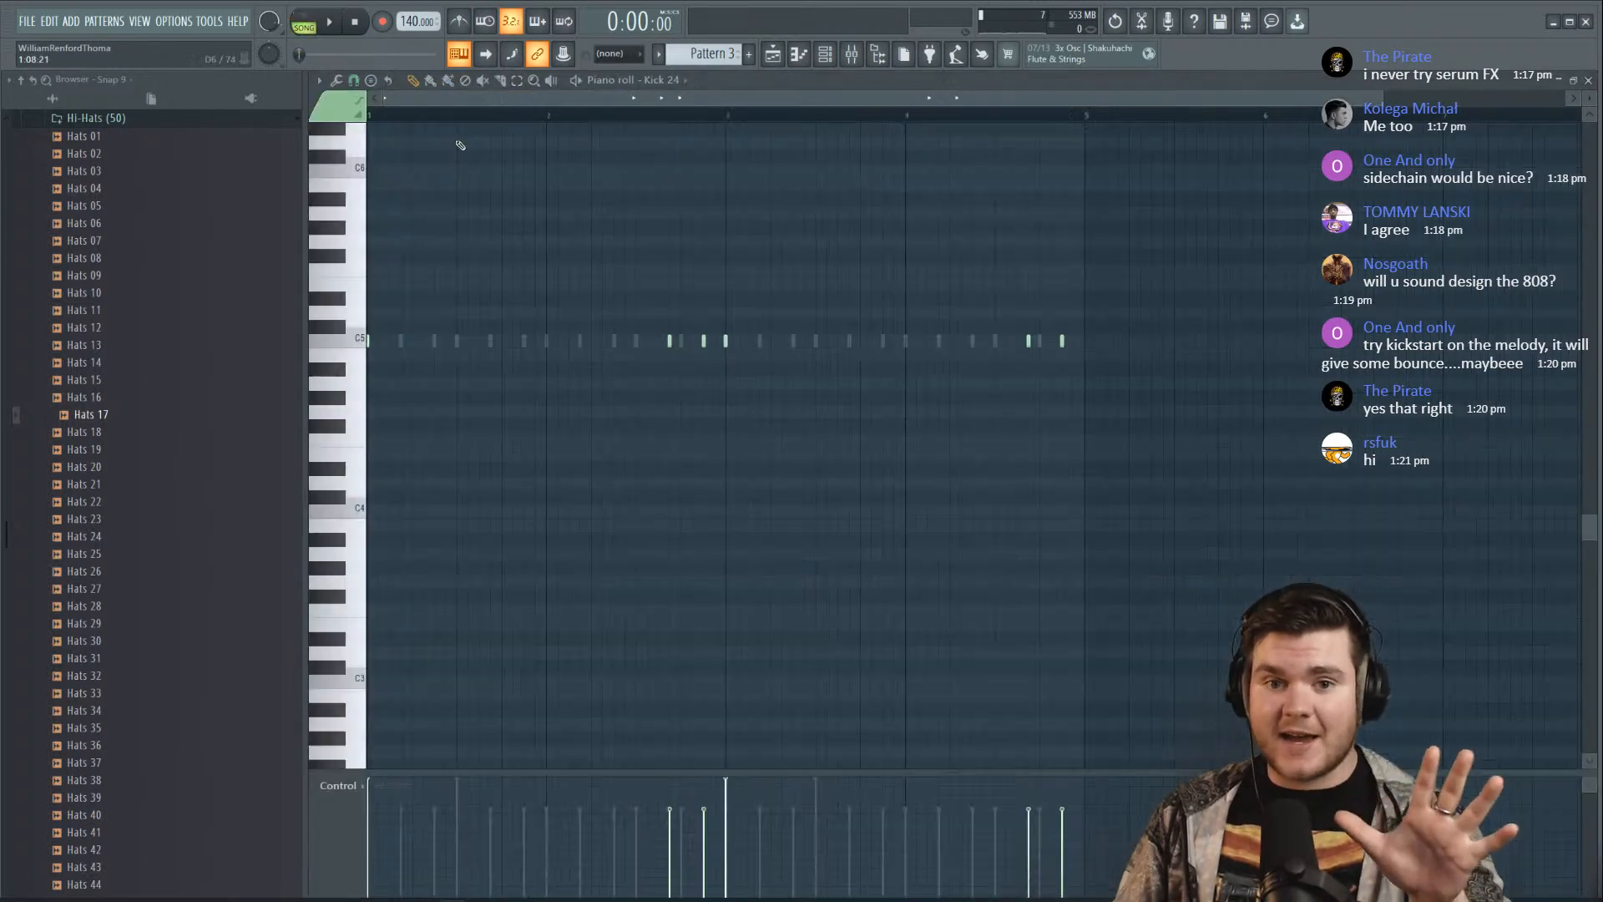
scroll(1315, 126, "down", 2)
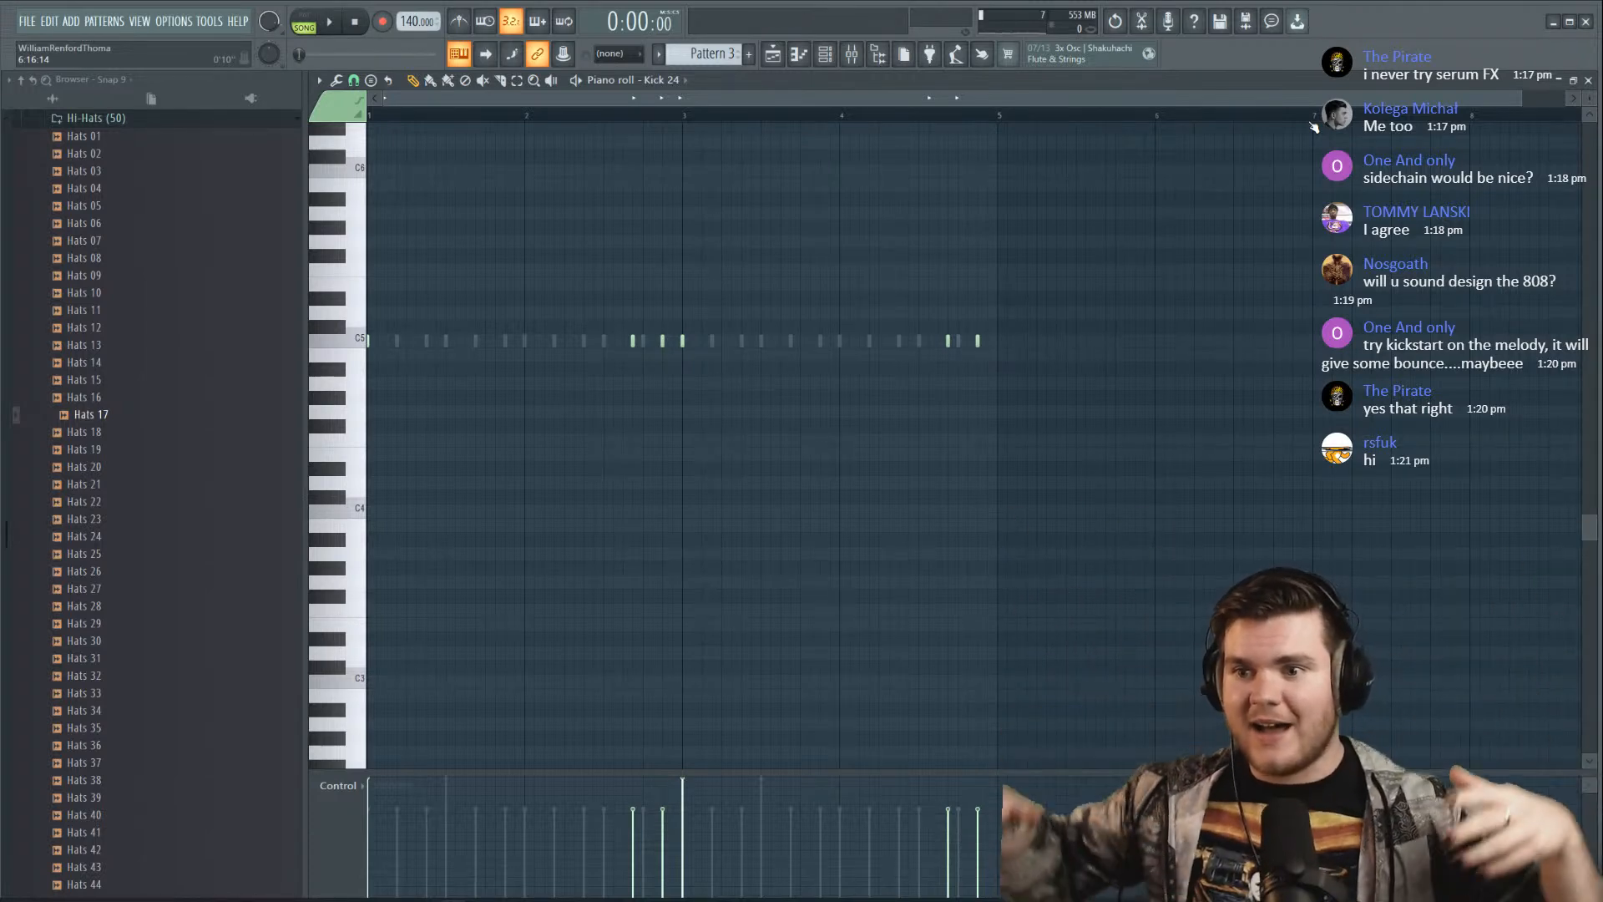
key("space")
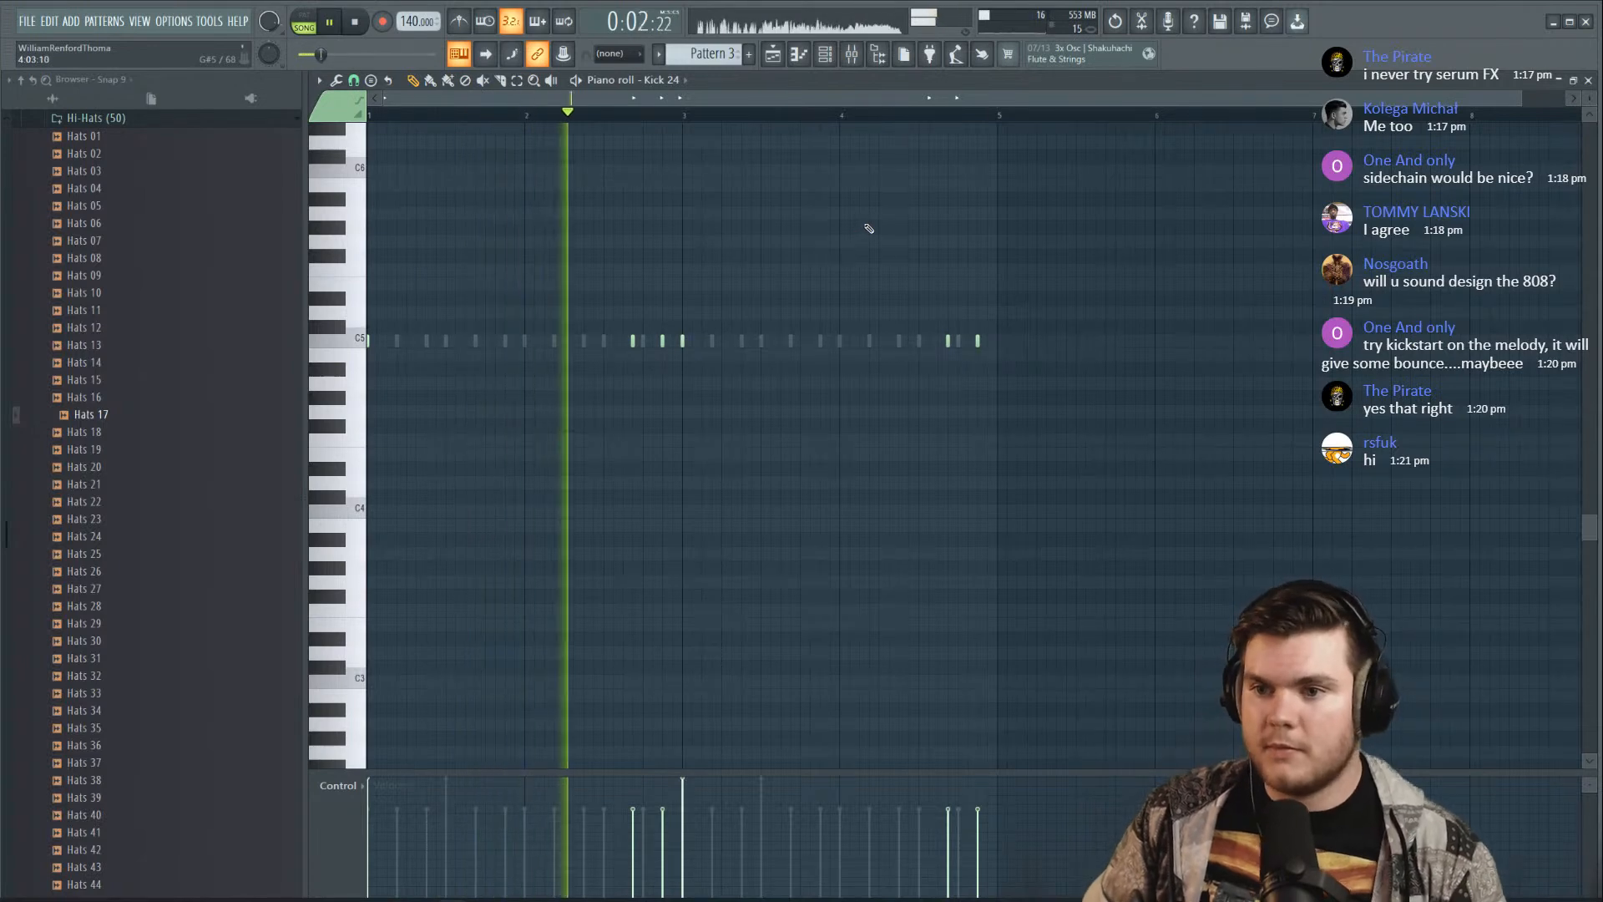
left_click(594, 115)
key("space")
Move the first Kick 24 note of bar 2 one step earlier, to step 11 of that bar, and replay
left_click(633, 340)
key("ctrl+z")
key("space")
key("space")
left_click_drag(632, 340, 624, 346)
key("space")
Switch the piano roll to the Hats 17 notes and replay the drums from bar 2
right_click(634, 342)
right_click(634, 342)
key("space")
key("space")
left_click(526, 117)
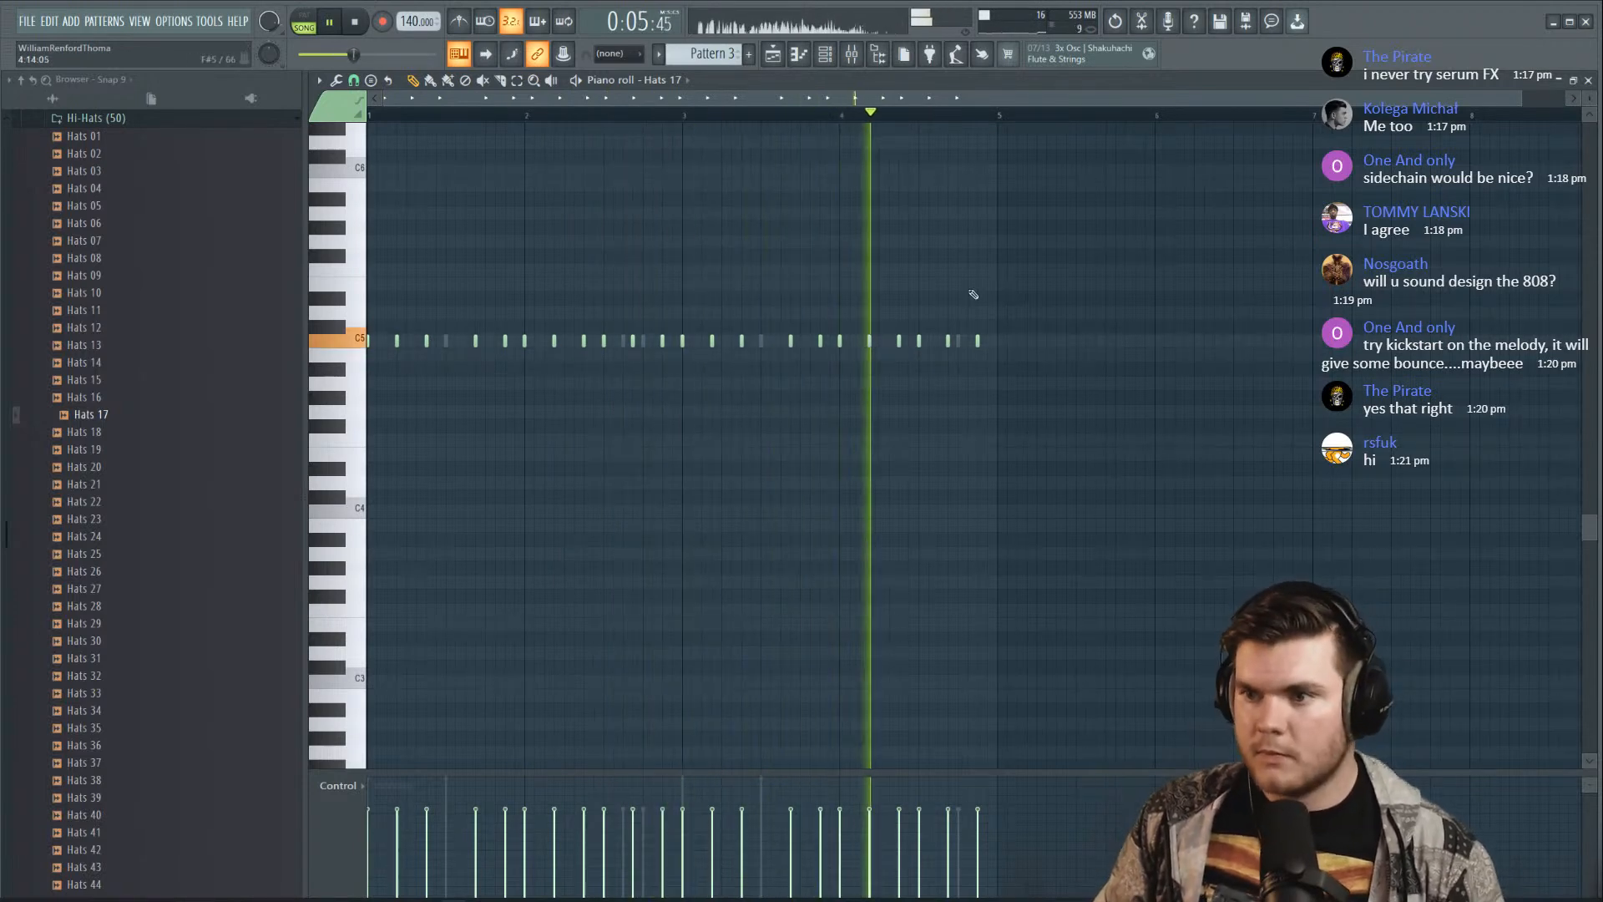
Raise the Snare 50 notes in bars 2 and 4 to maximum velocity, replay them and close the piano roll
right_click(959, 341)
right_click(958, 342)
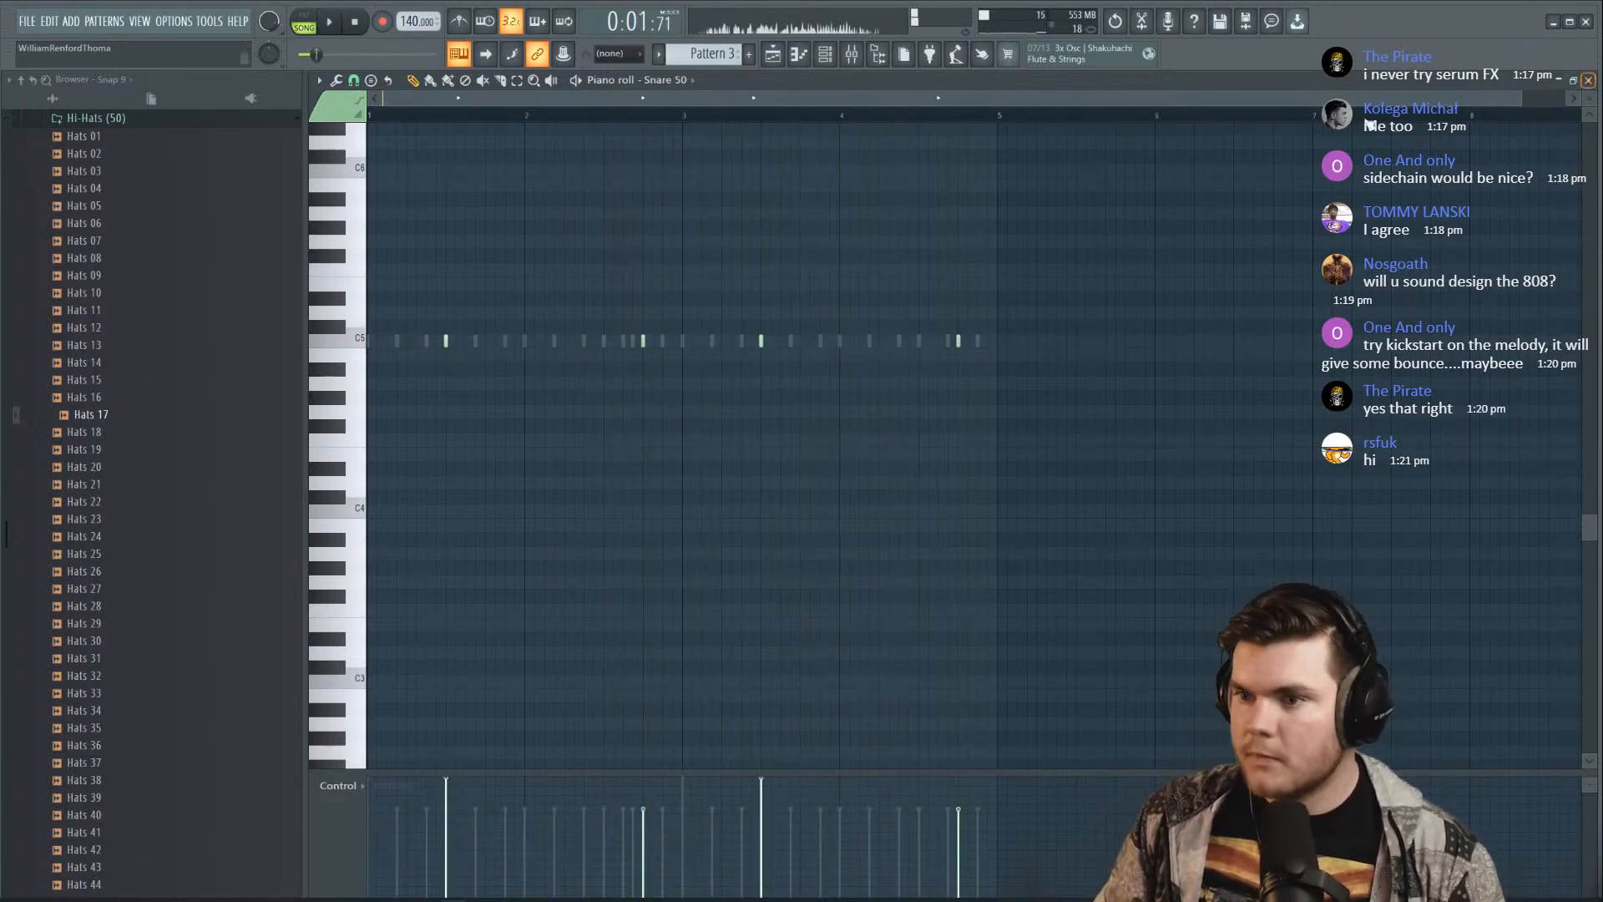
key("space")
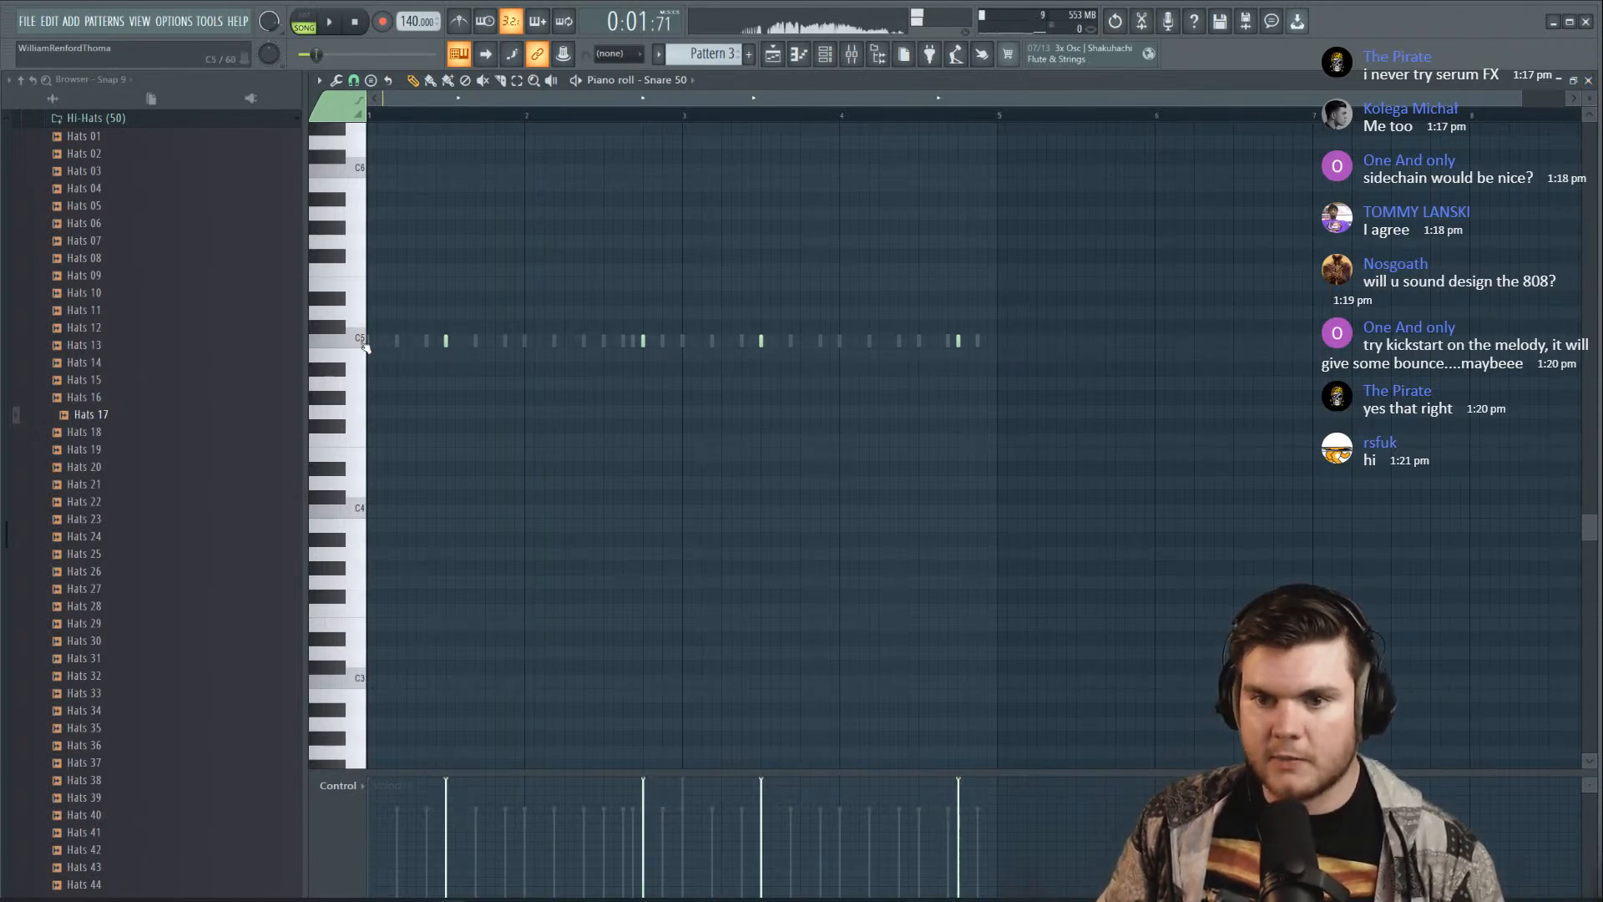
key("space")
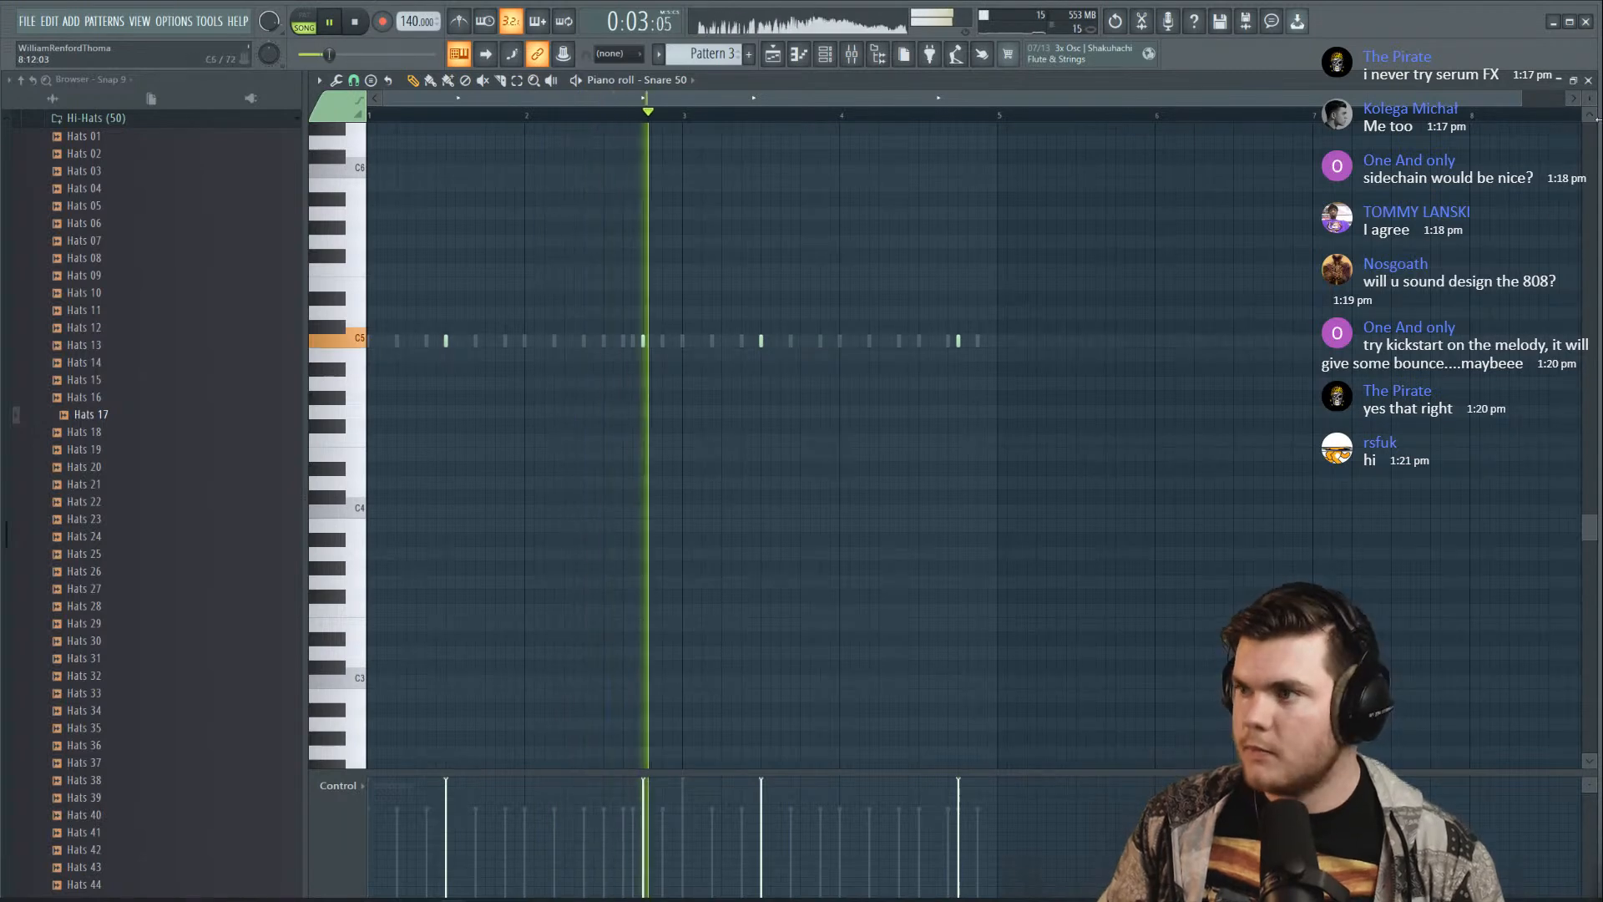
left_click(1591, 81)
key("space")
Check the note velocities of Snare 48 and Kick 24 in their piano rolls
right_click(567, 203)
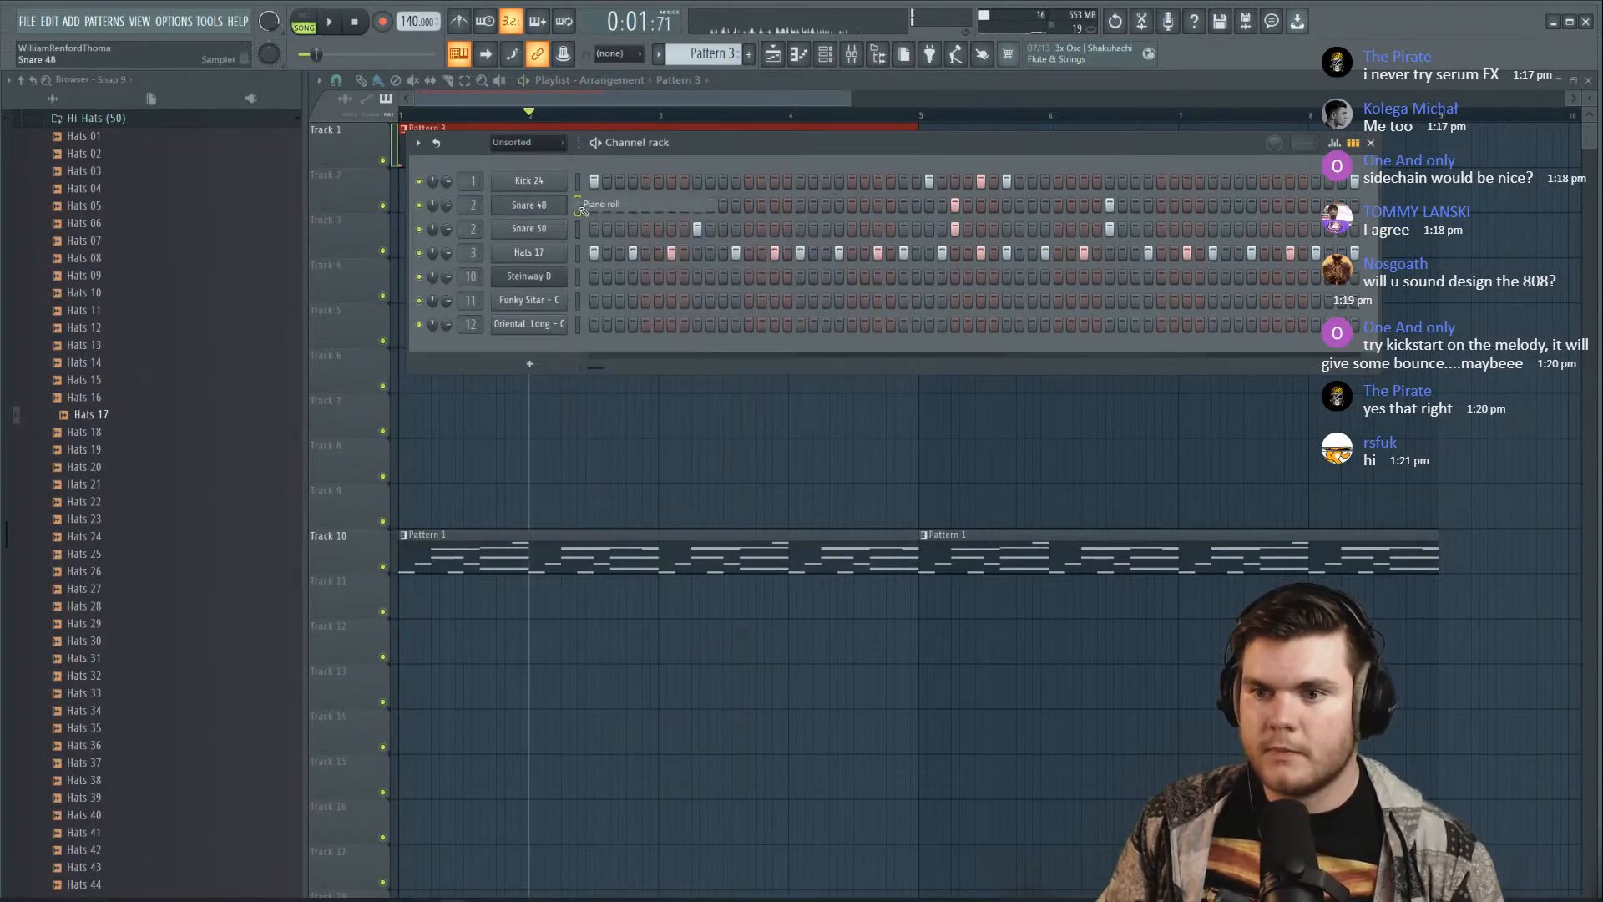
left_click(579, 205)
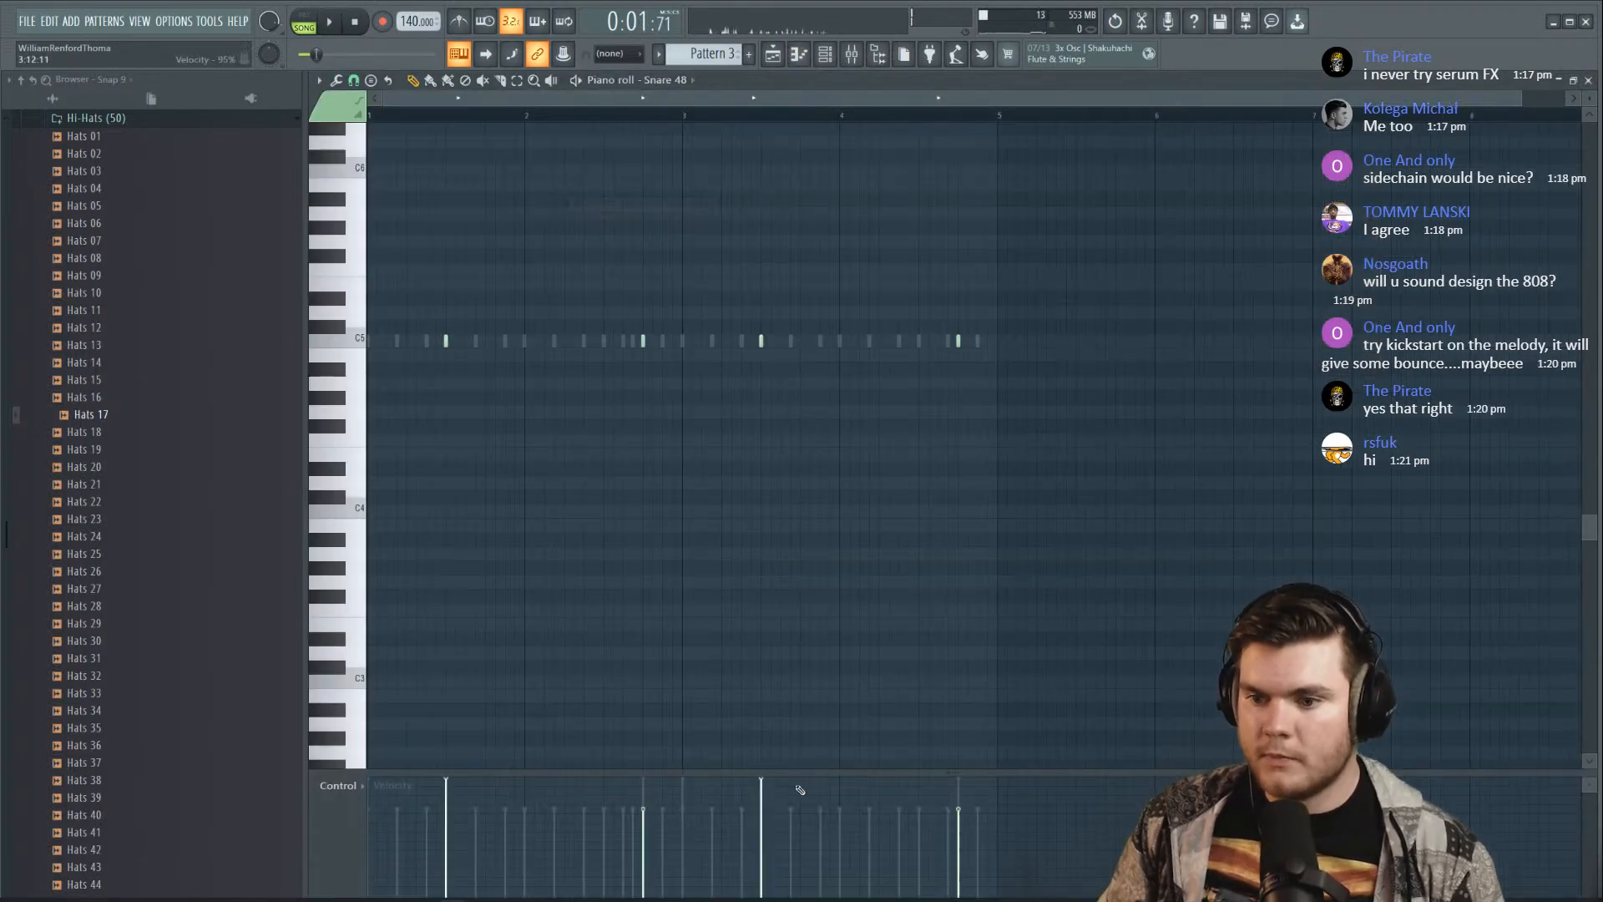
left_click(1588, 81)
right_click(560, 182)
left_click(571, 184)
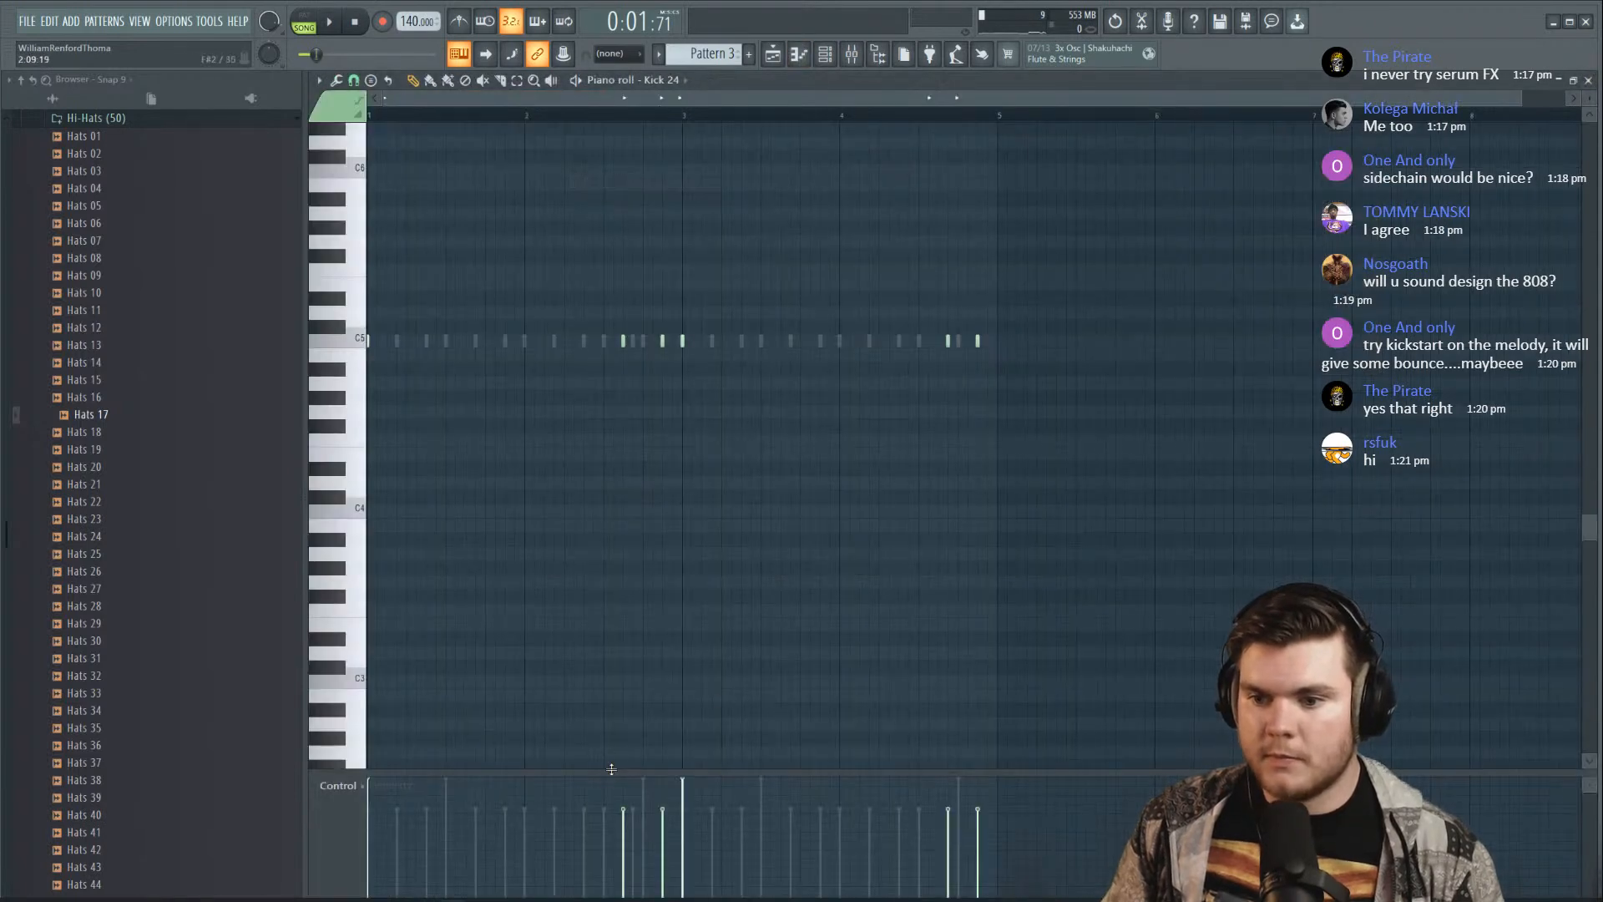
left_click(1589, 81)
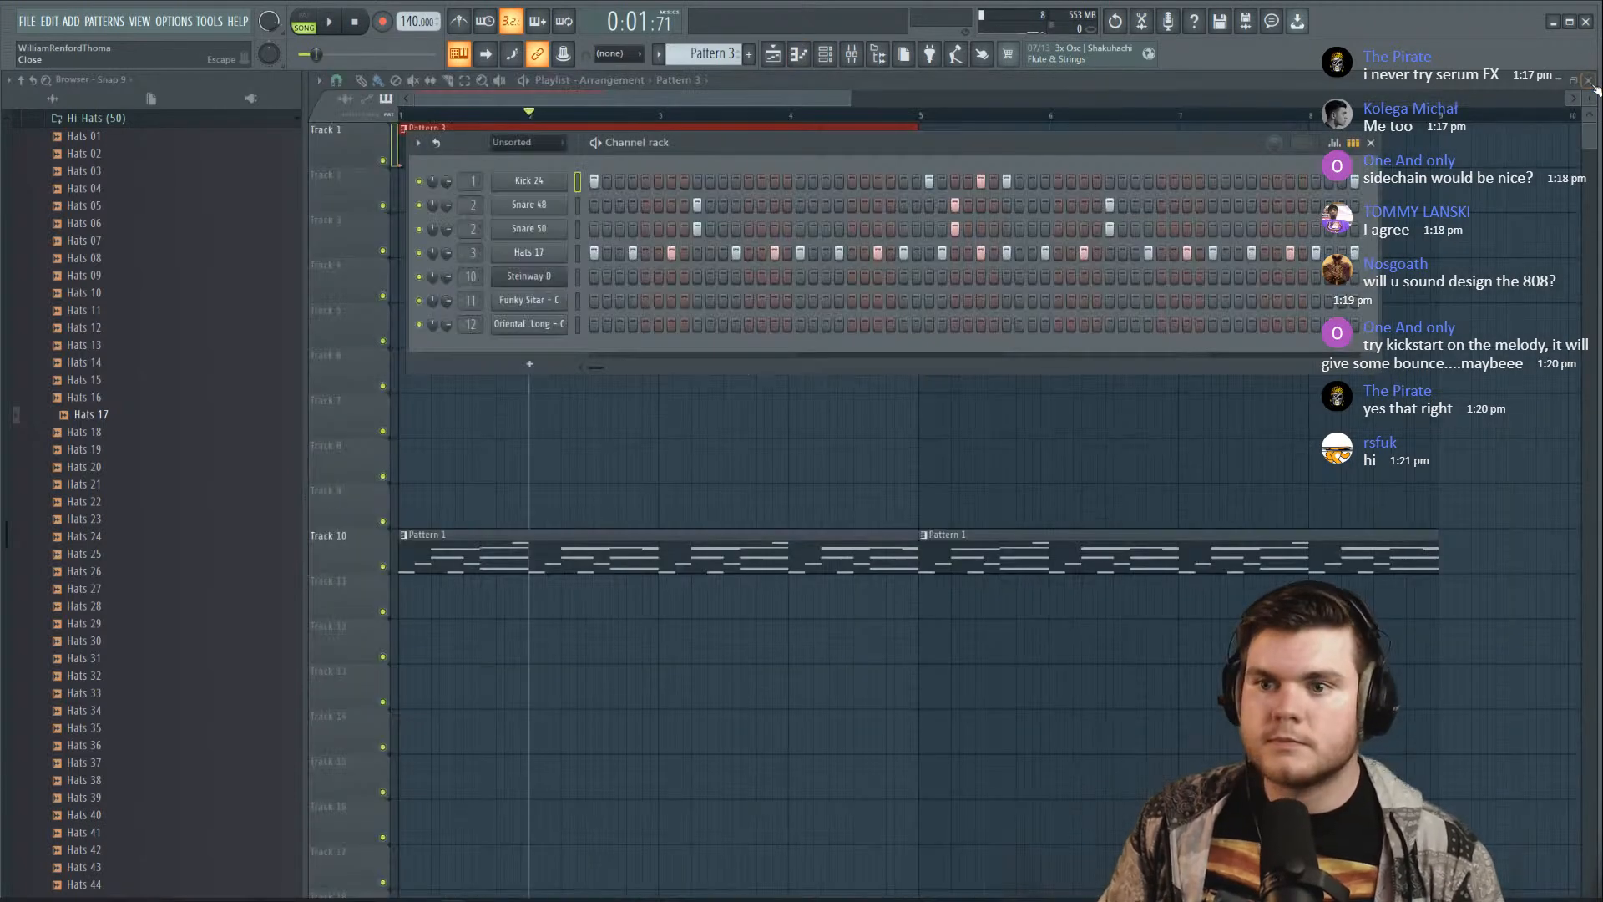
Play the drums and melody from bar 2 with the mixer open to judge the levels
key("space")
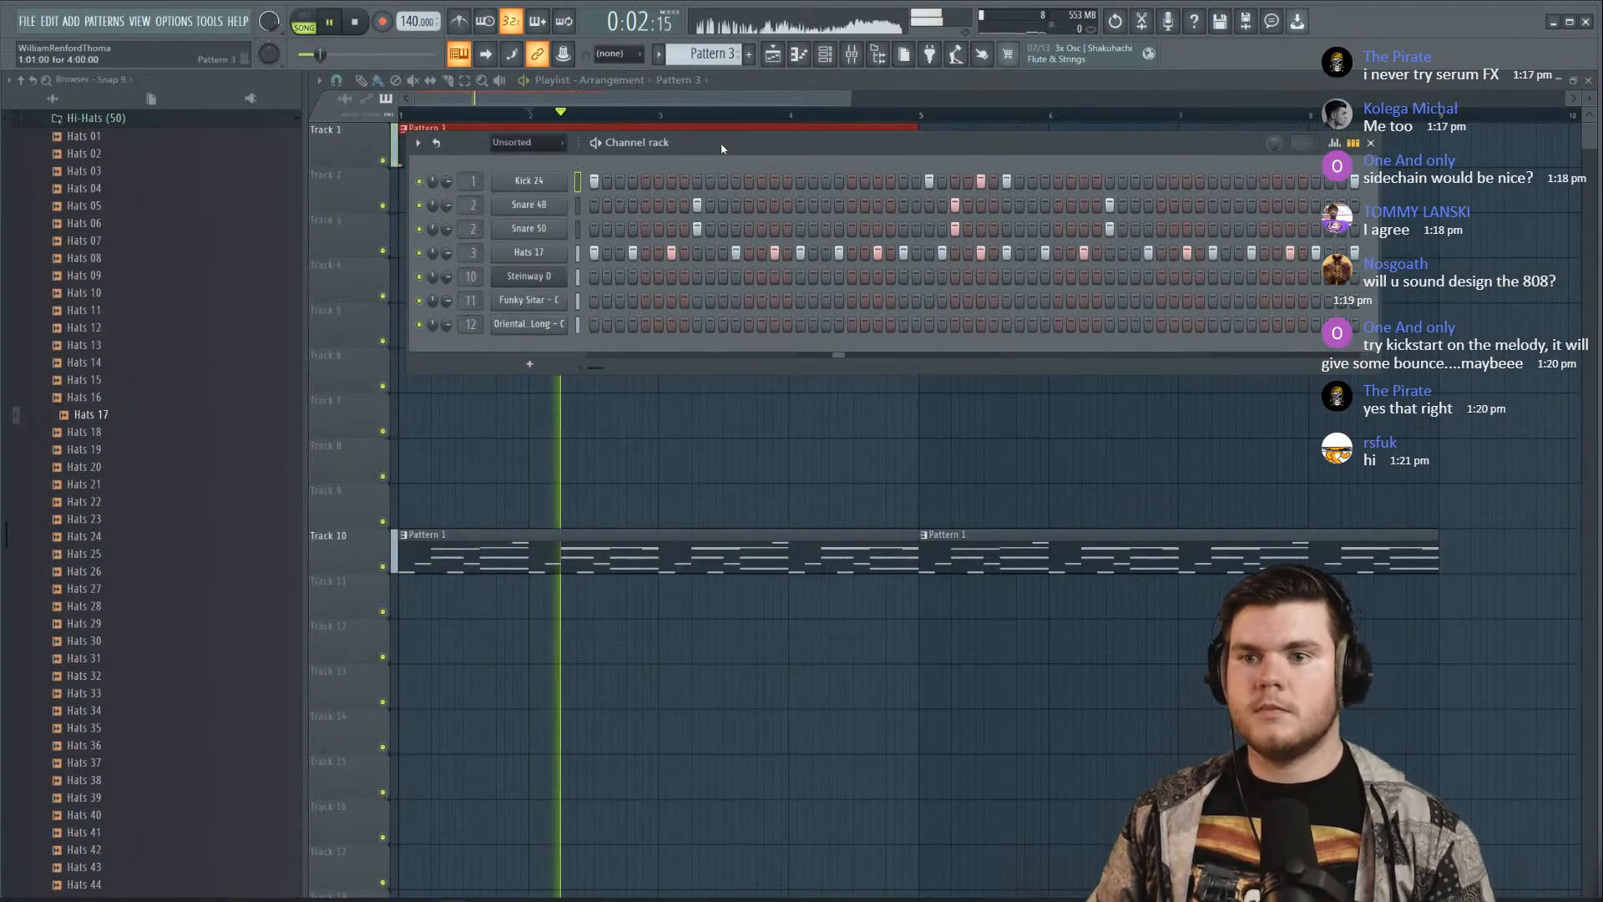
left_click(854, 55)
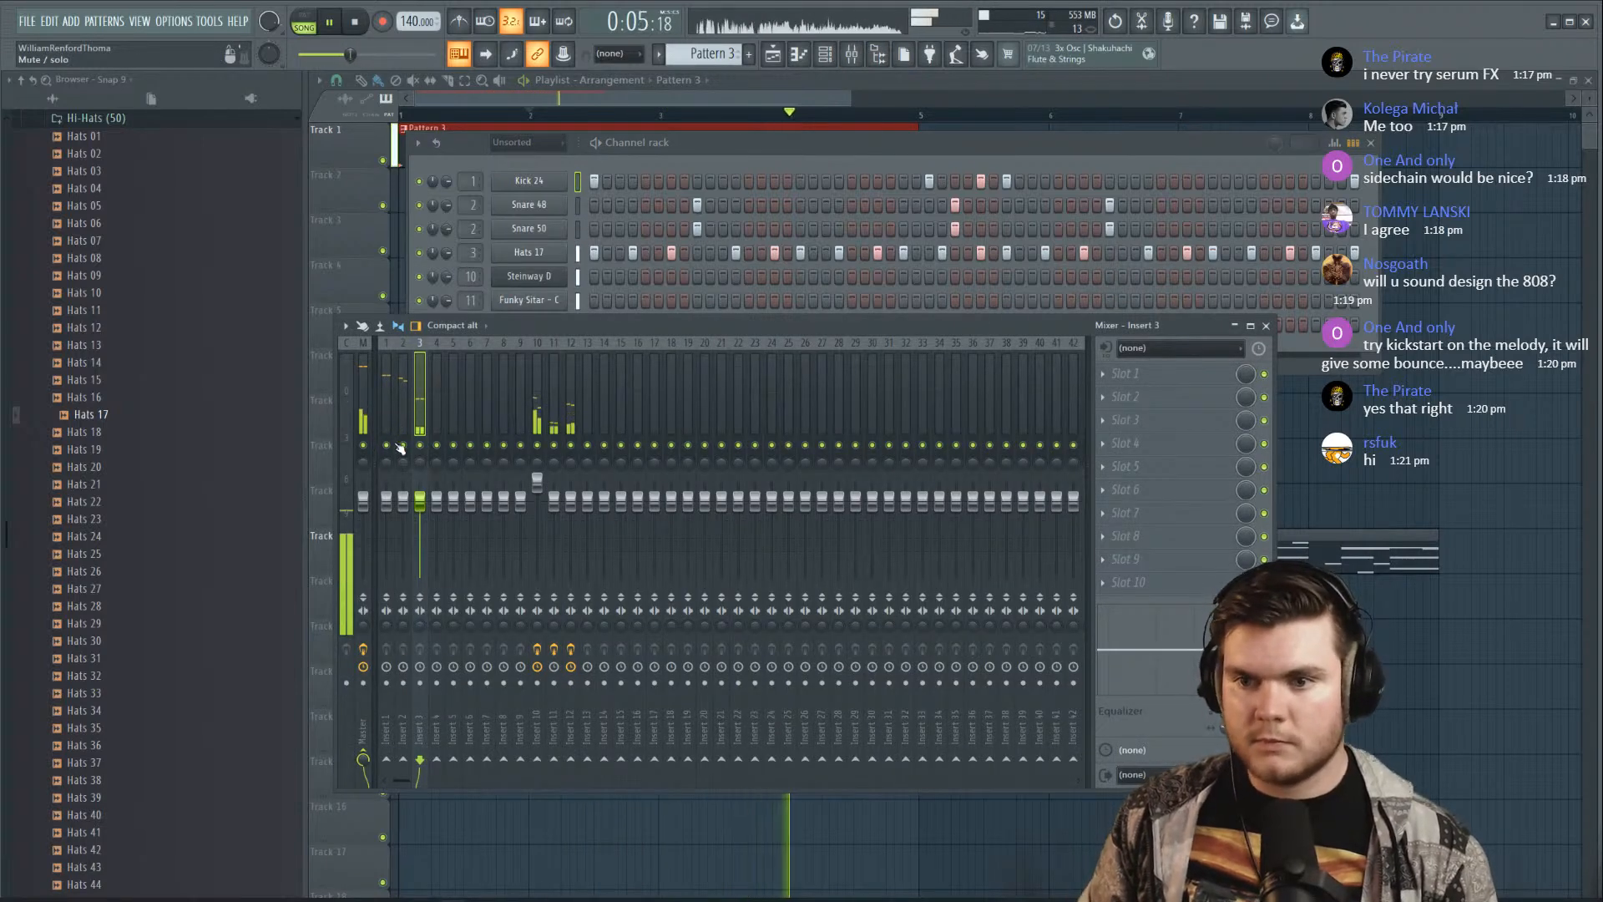
key("space")
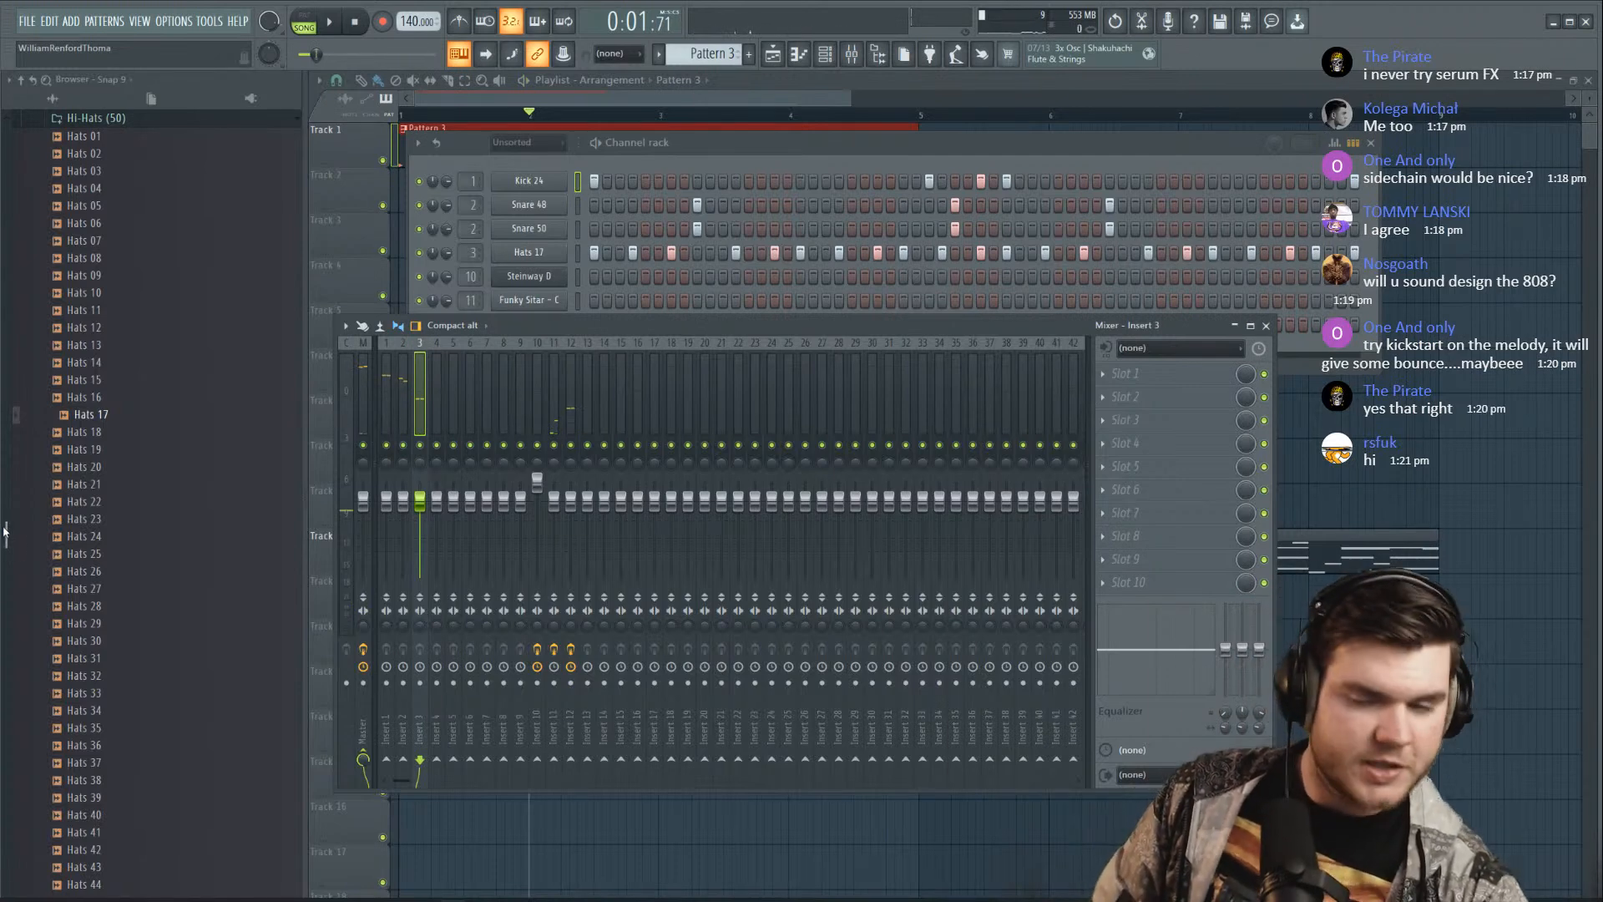
left_click(334, 22)
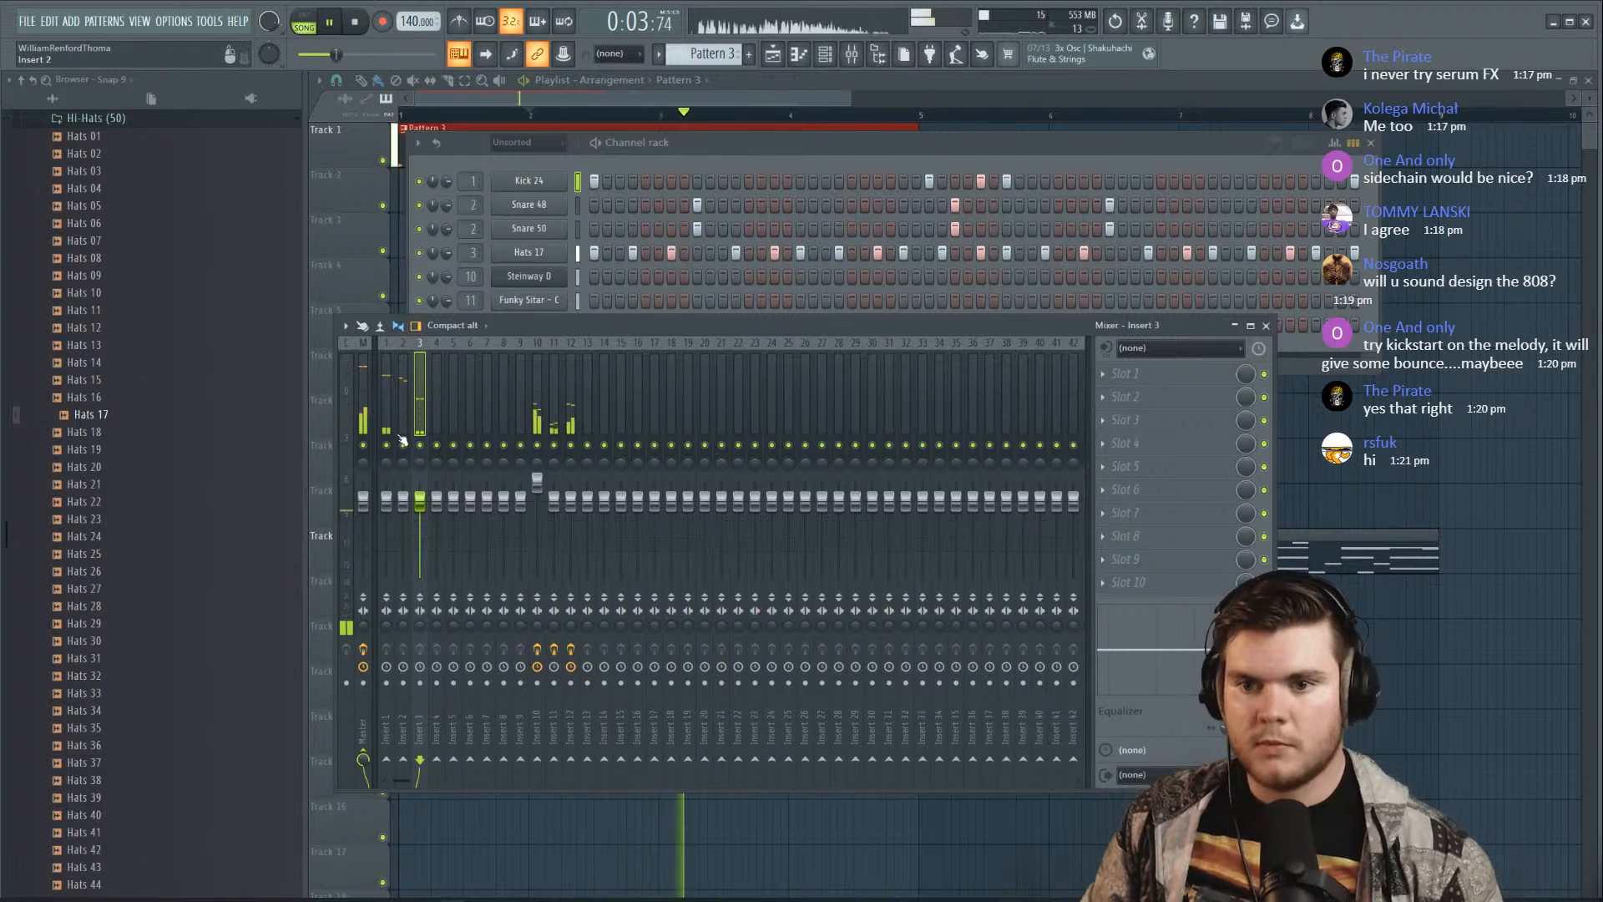
Stop playback and add Fruity Fast Dist to the first effect slot of the kick's mixer track, Insert 1
left_click(386, 392)
key("space")
left_click(1124, 374)
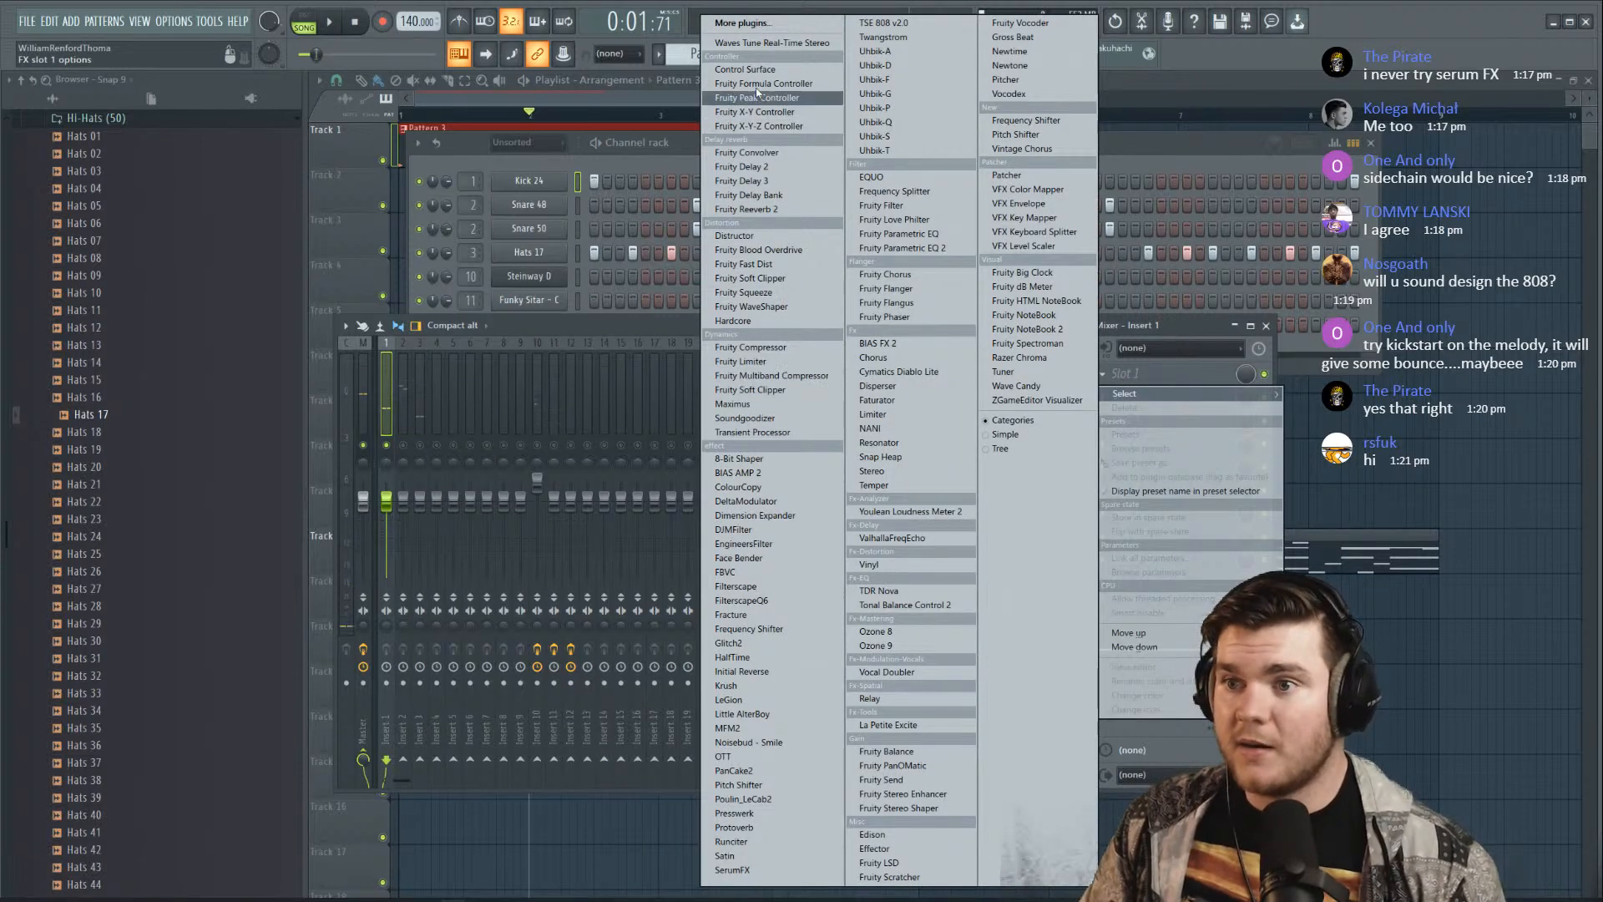
left_click(764, 263)
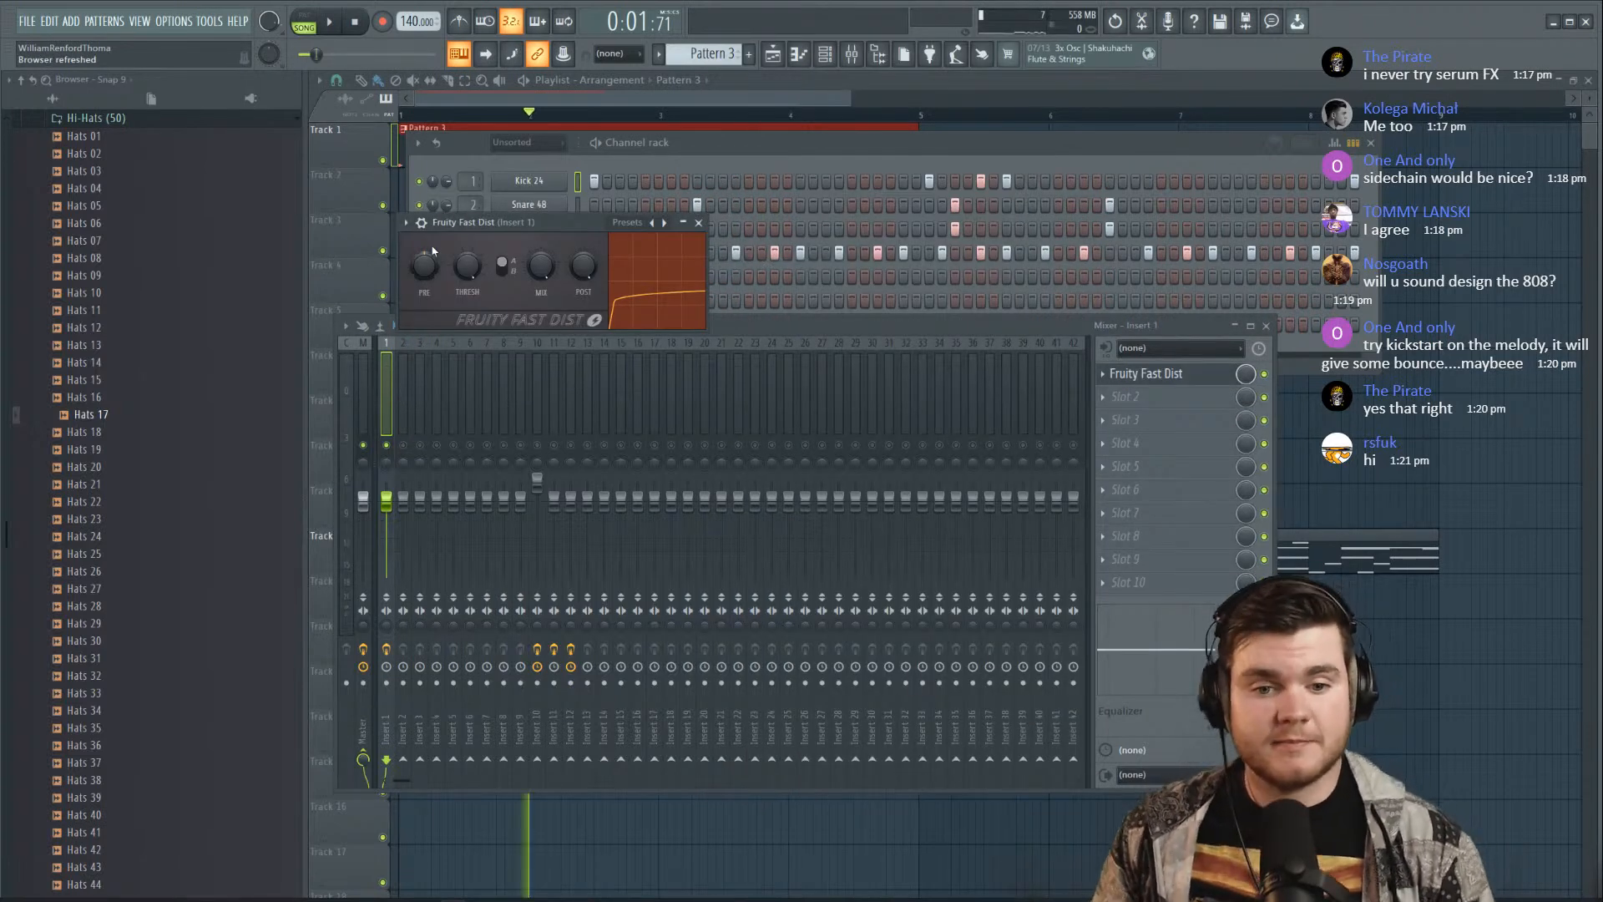
left_click_drag(559, 222, 601, 335)
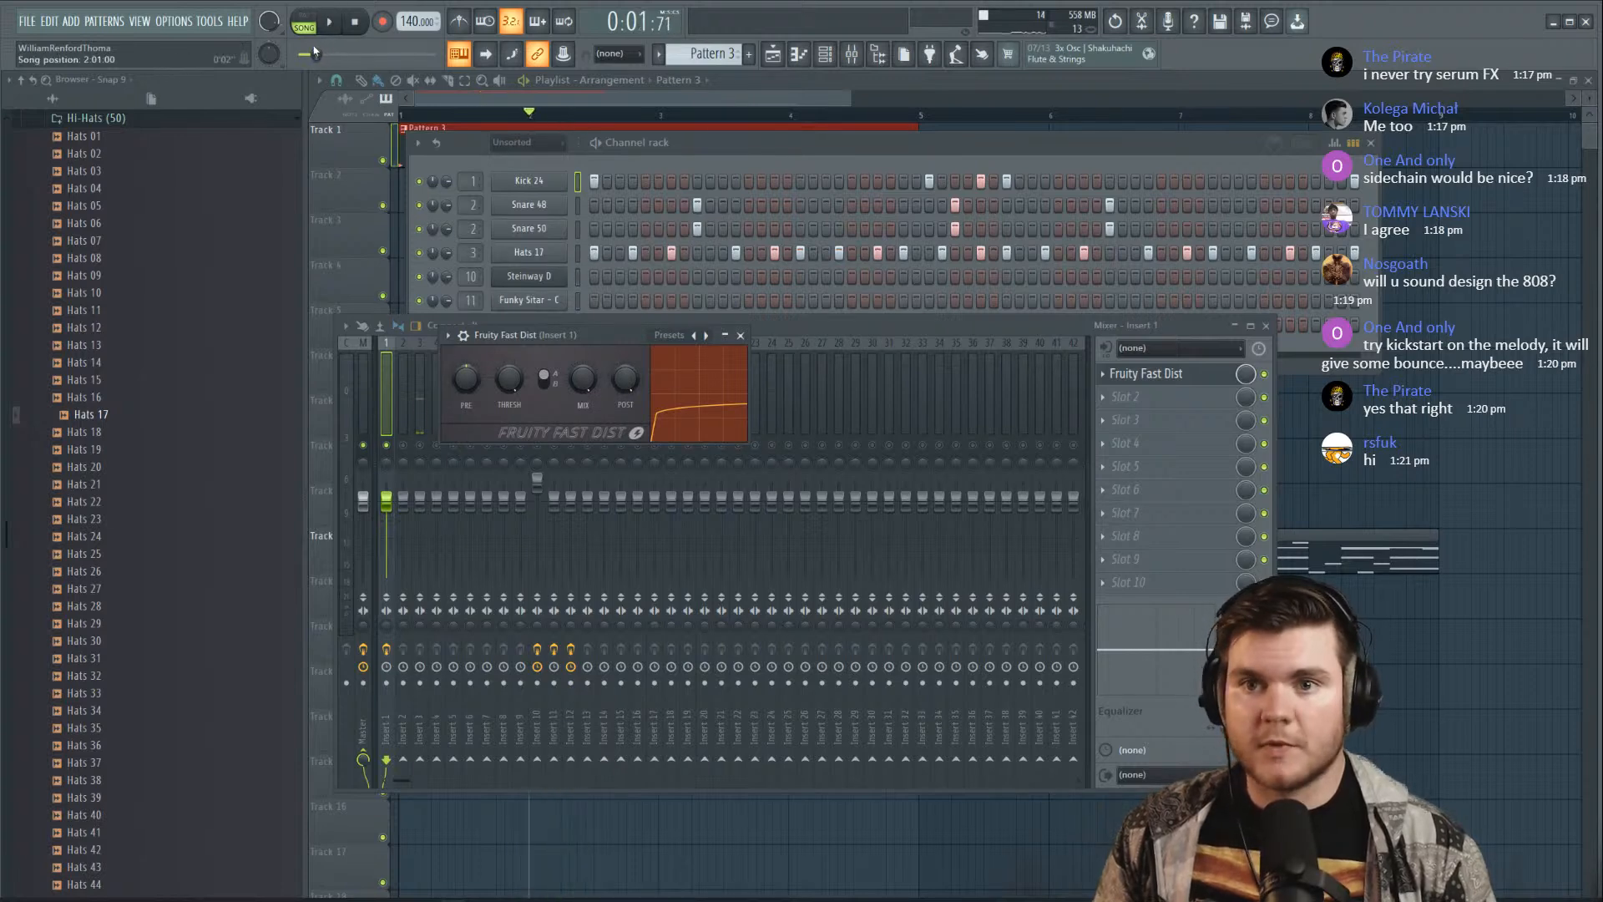
Switch to pattern playback, lighten the kick's Fruity Fast Dist distortion, close its window and replay the drums
left_click(309, 16)
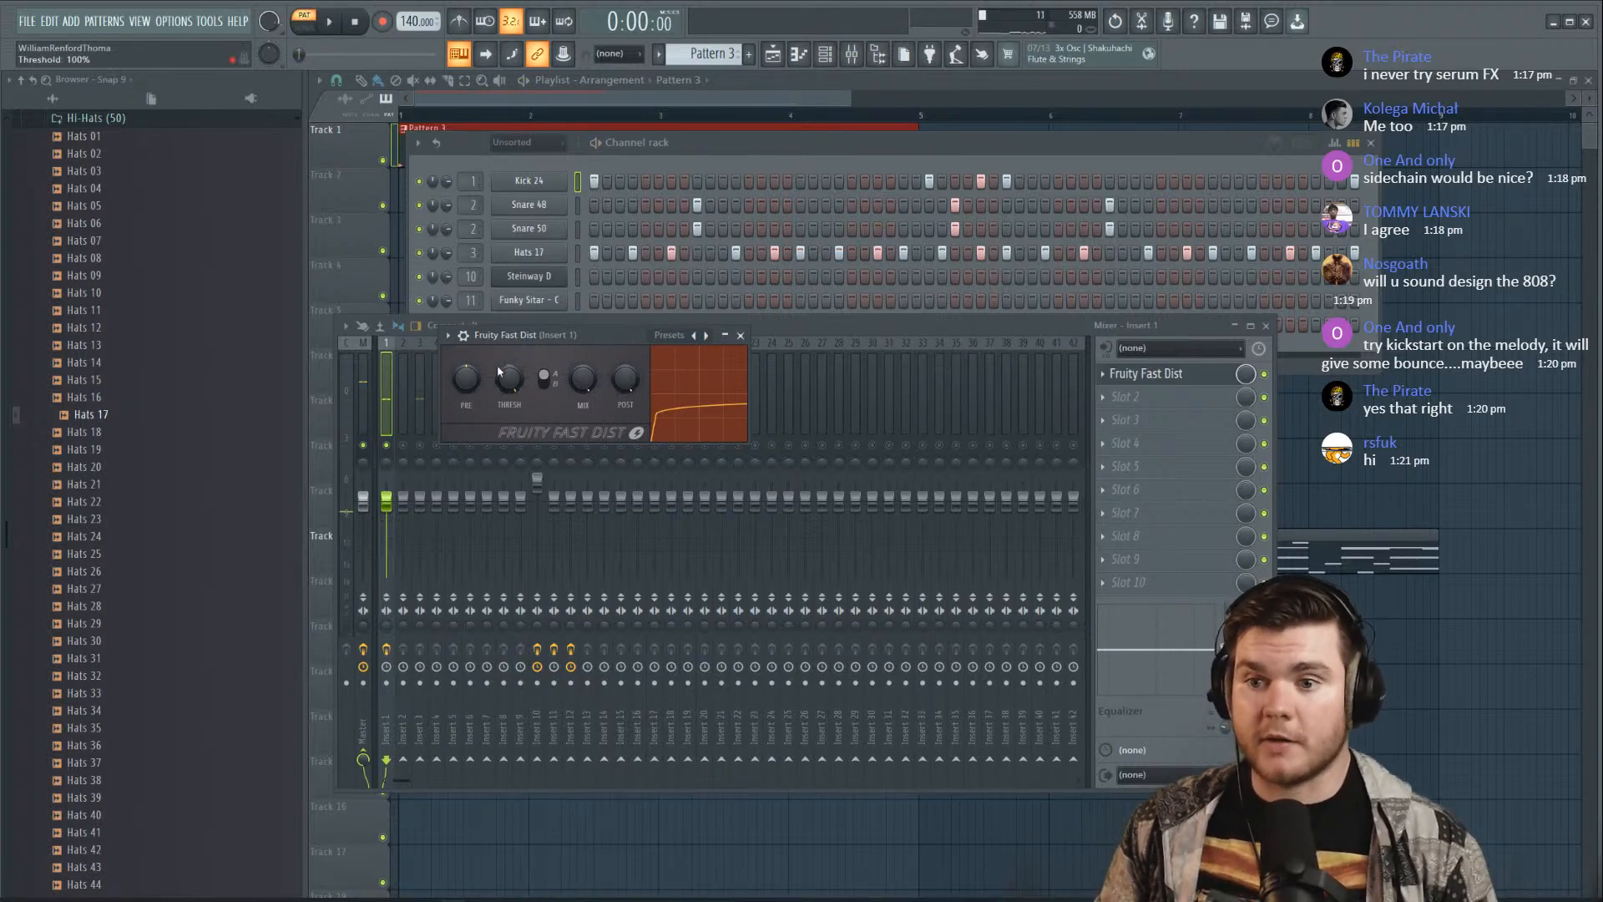
mouse_move(583, 379)
left_mouse_down()
mouse_move(582, 393)
mouse_move(583, 370)
left_mouse_up()
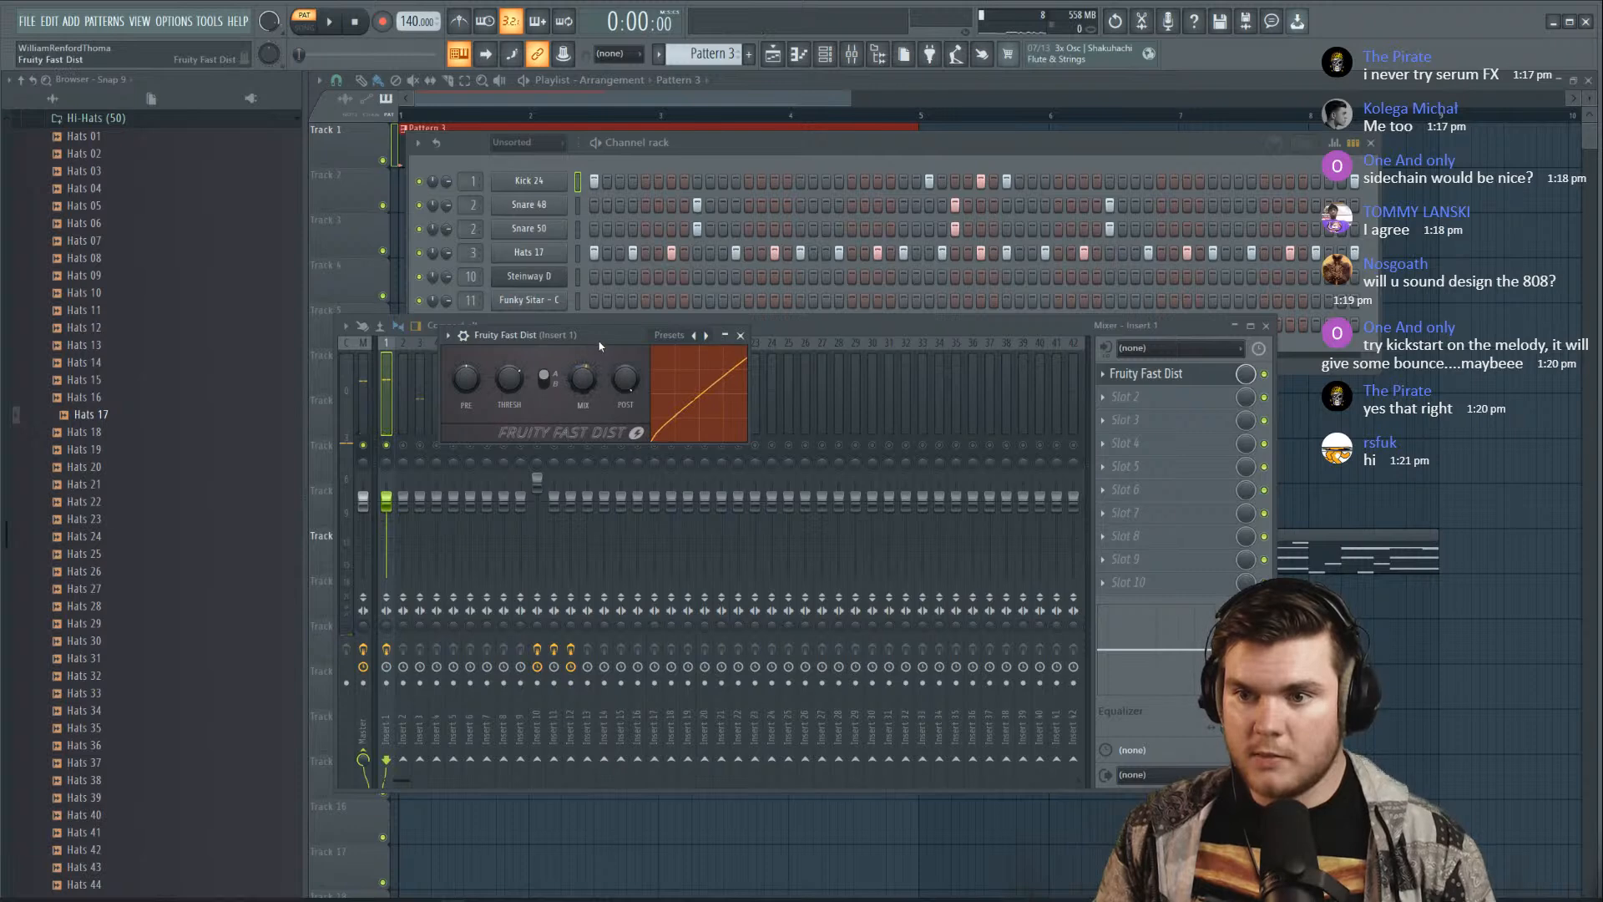
left_click(1132, 377)
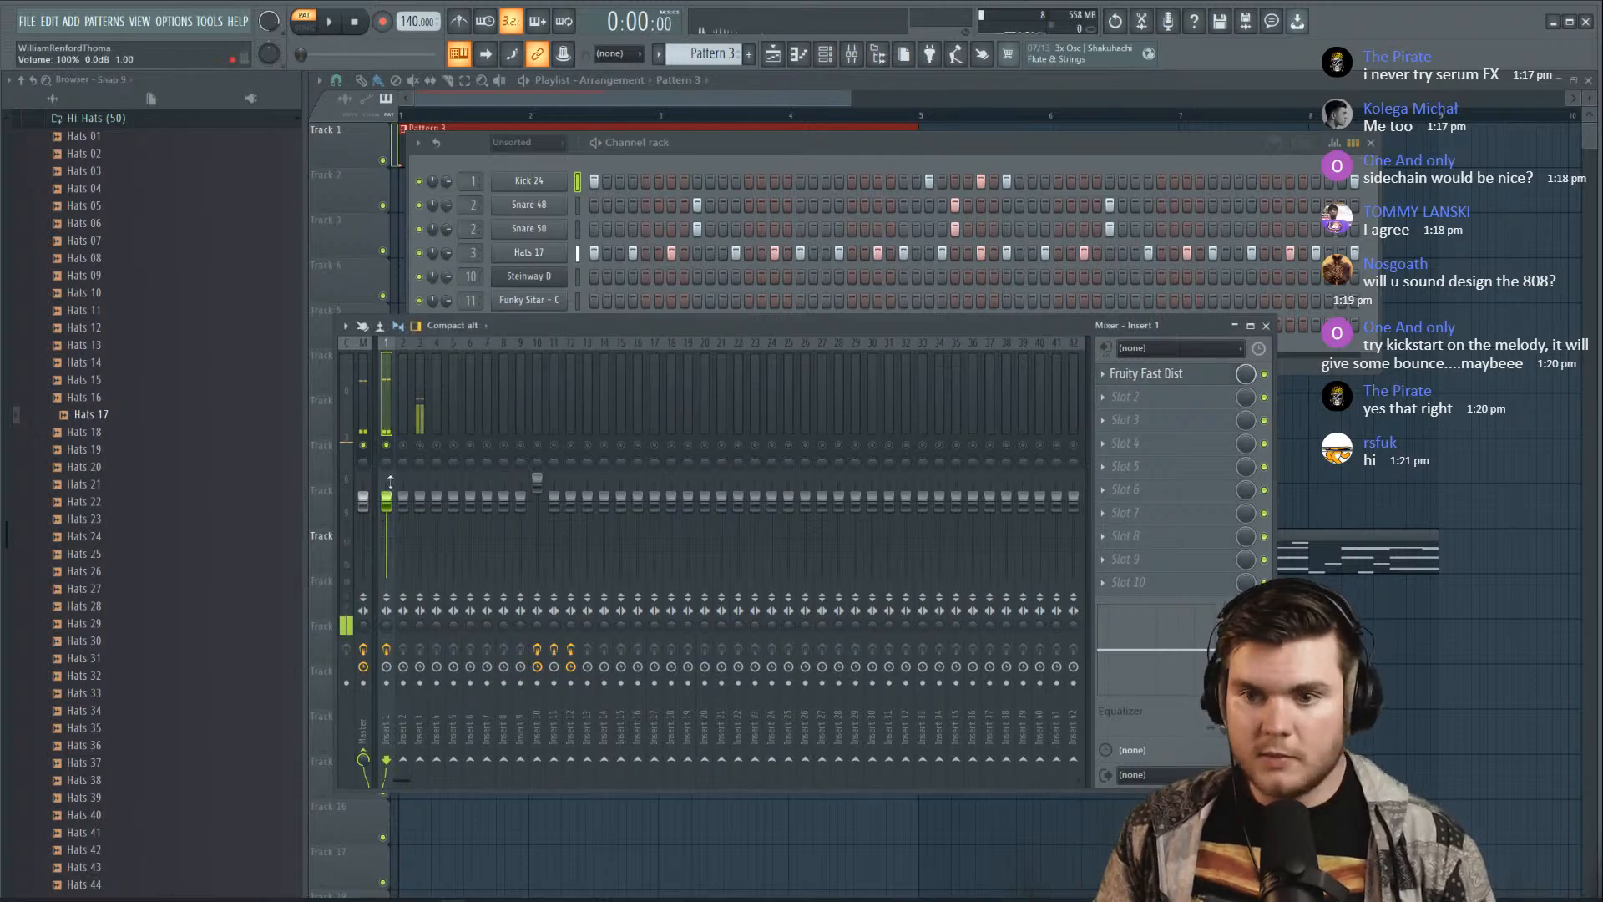
key("space")
key("space")
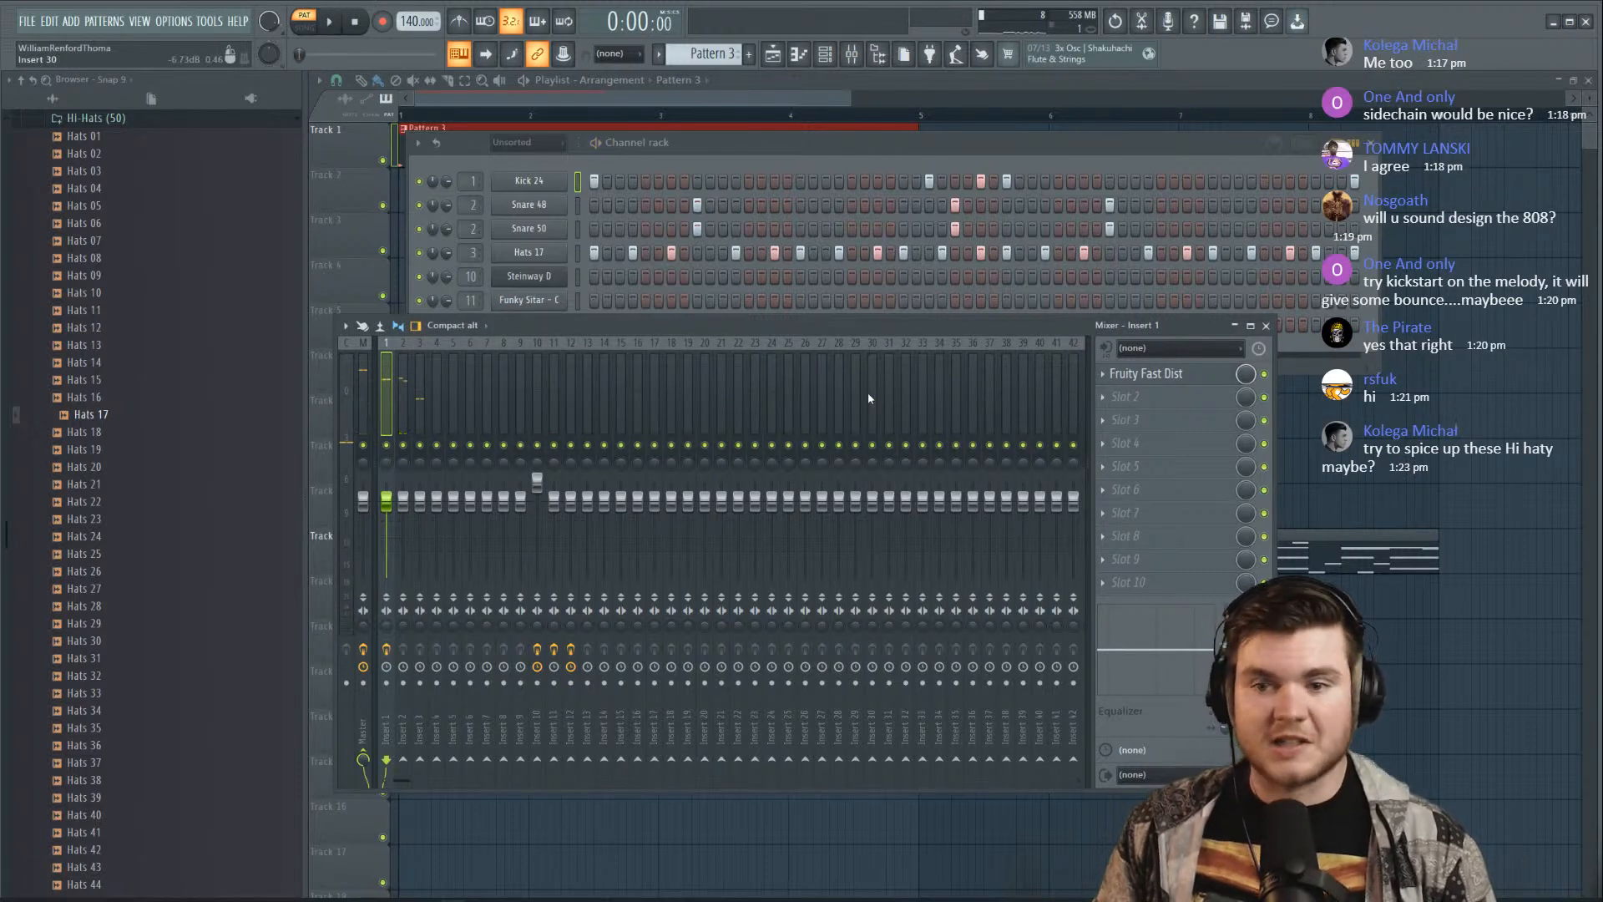
Add Fruity Soft Clipper to the snares' mixer track, Insert 2, and listen to the drum pattern with it
left_click(408, 494)
left_click(1114, 376)
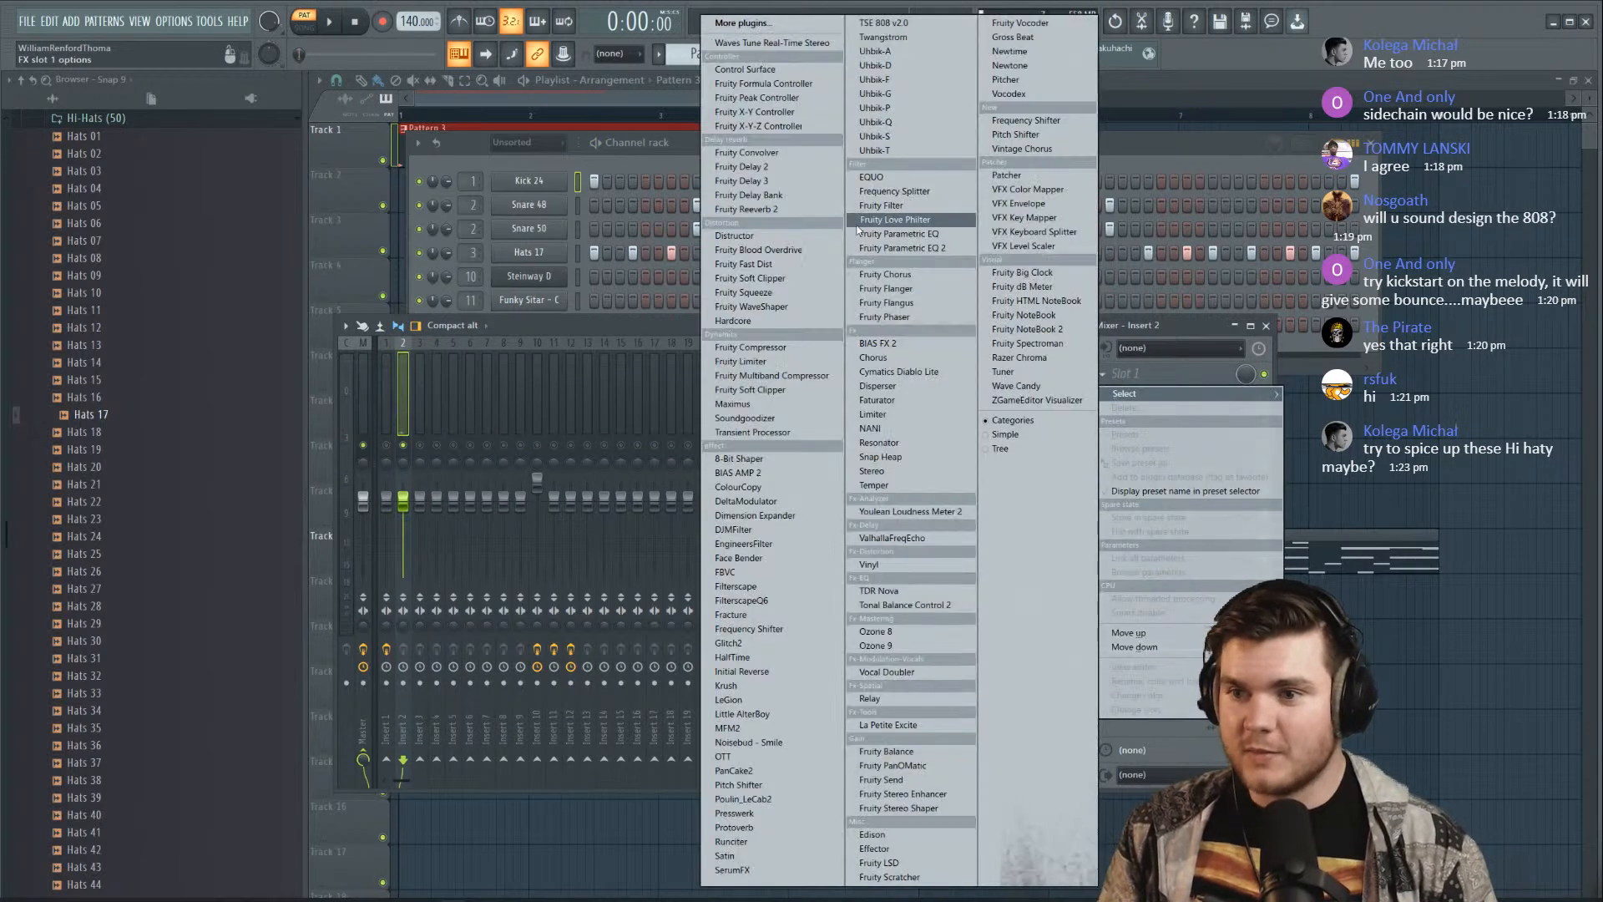
left_click(776, 288)
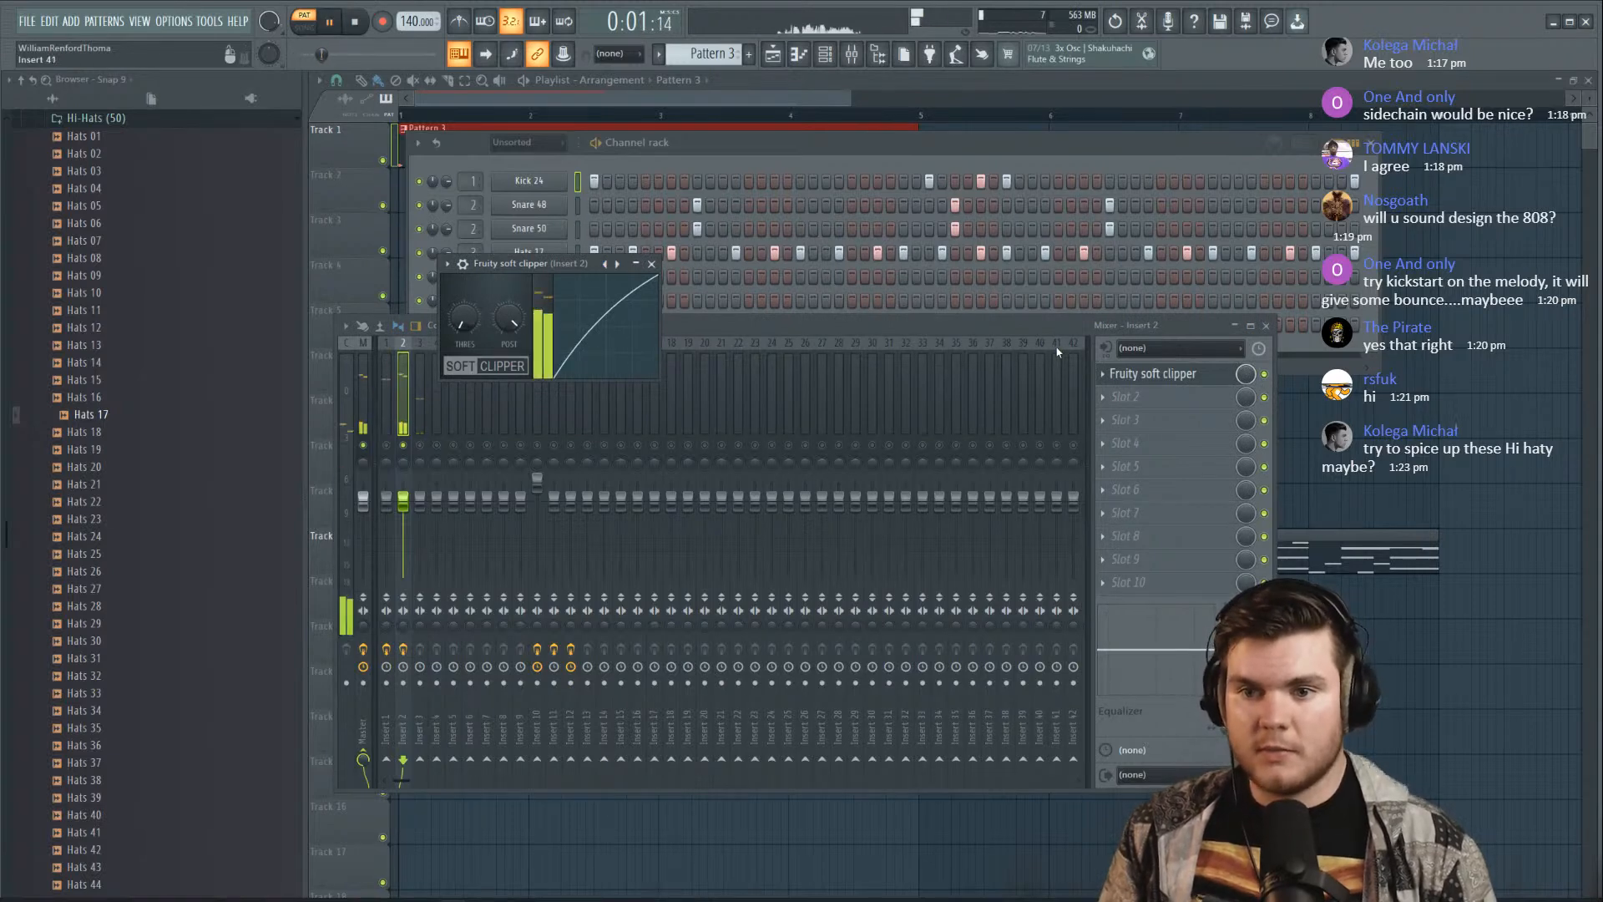
left_click(1139, 376)
key("space")
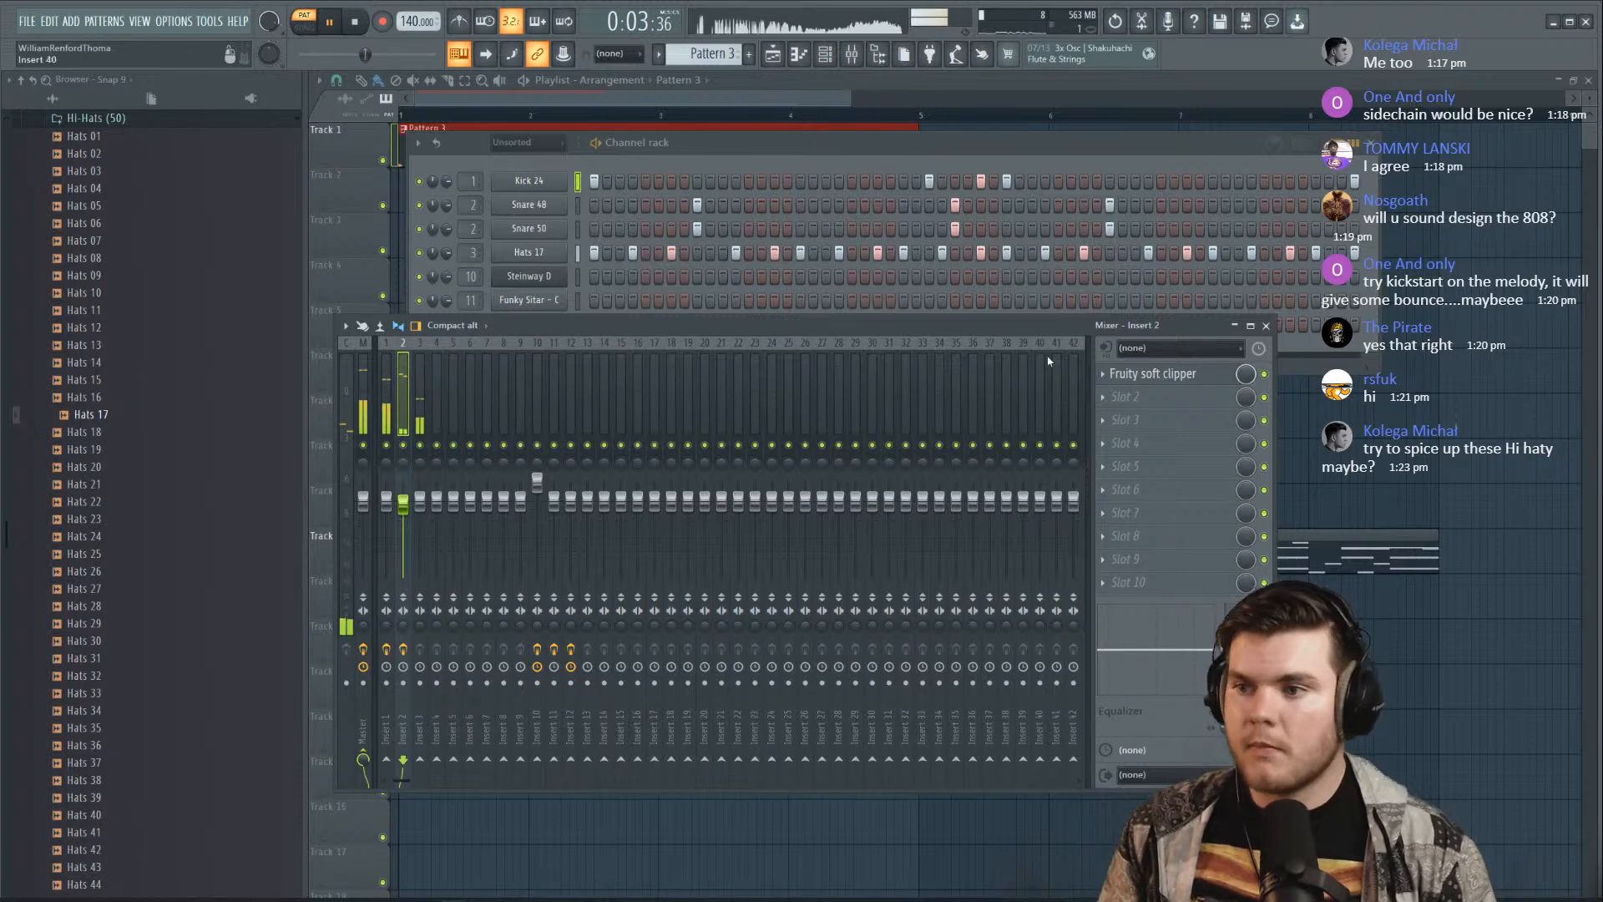
key("space")
Add Fruity Reeverb 2 to the second slot of Insert 2 and lower its early reflections and its wet level to about 20%
left_click(1129, 397)
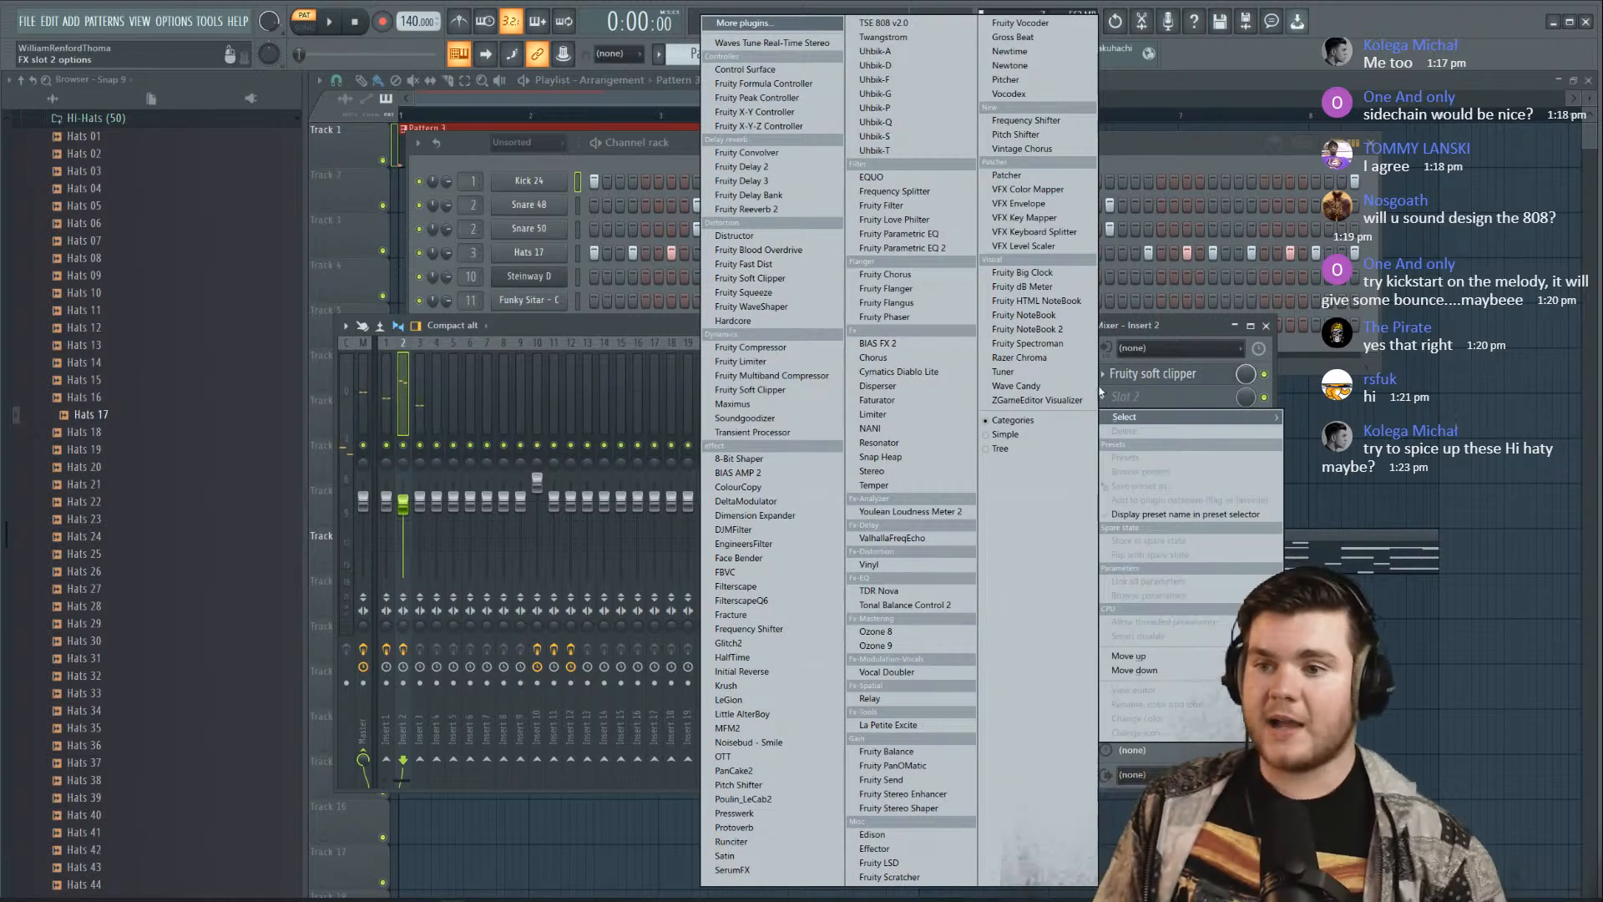
left_click(788, 210)
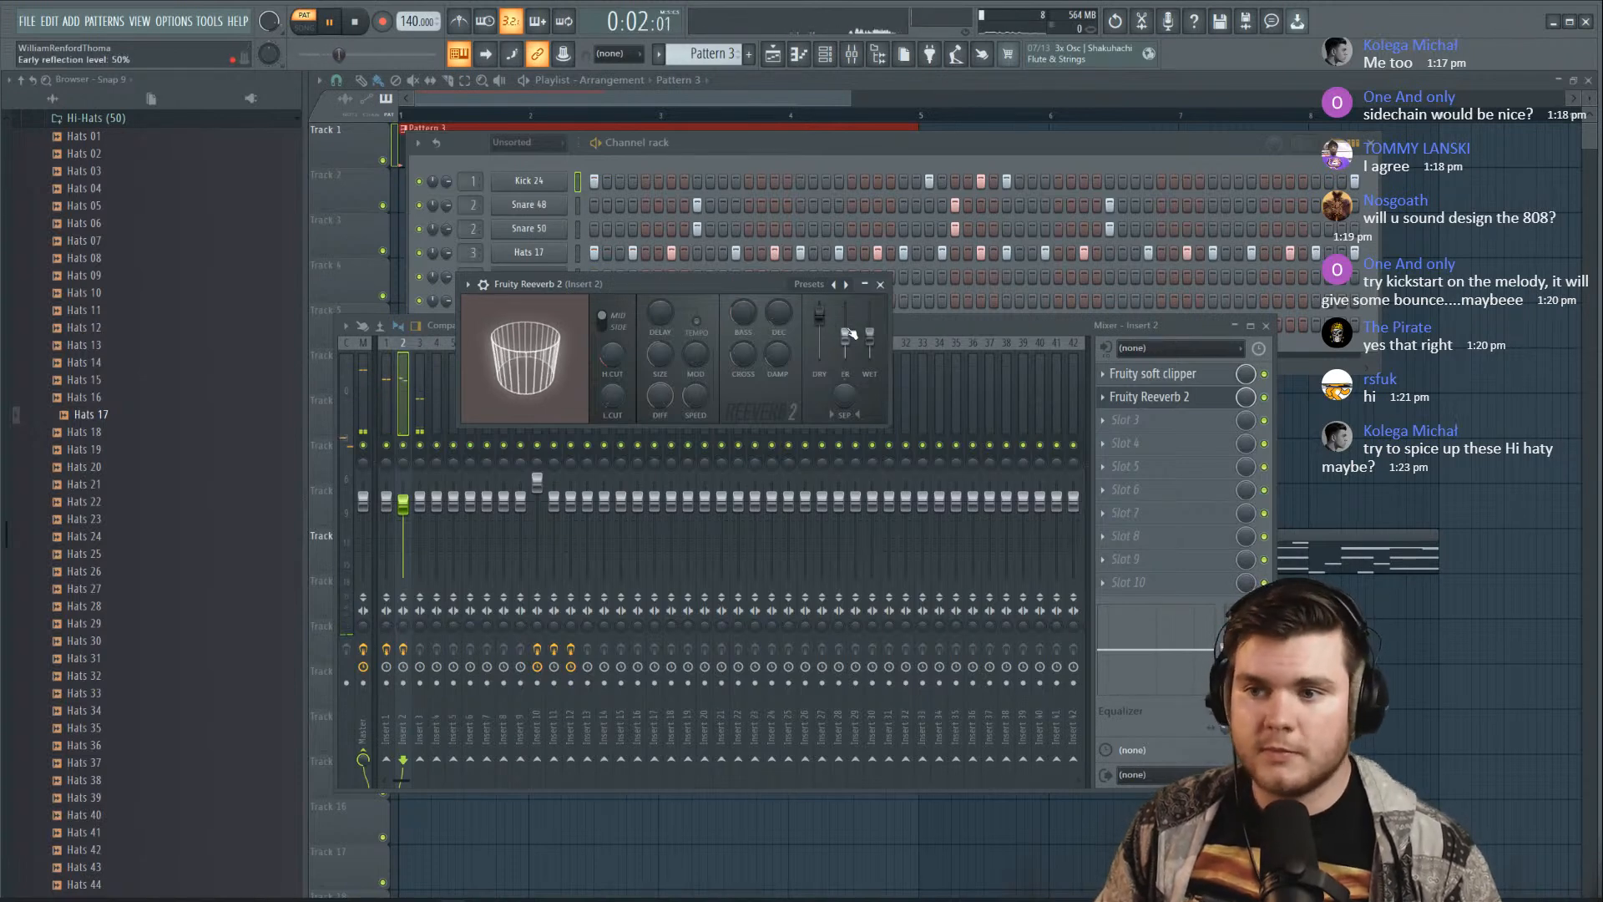
left_click_drag(870, 339, 870, 345)
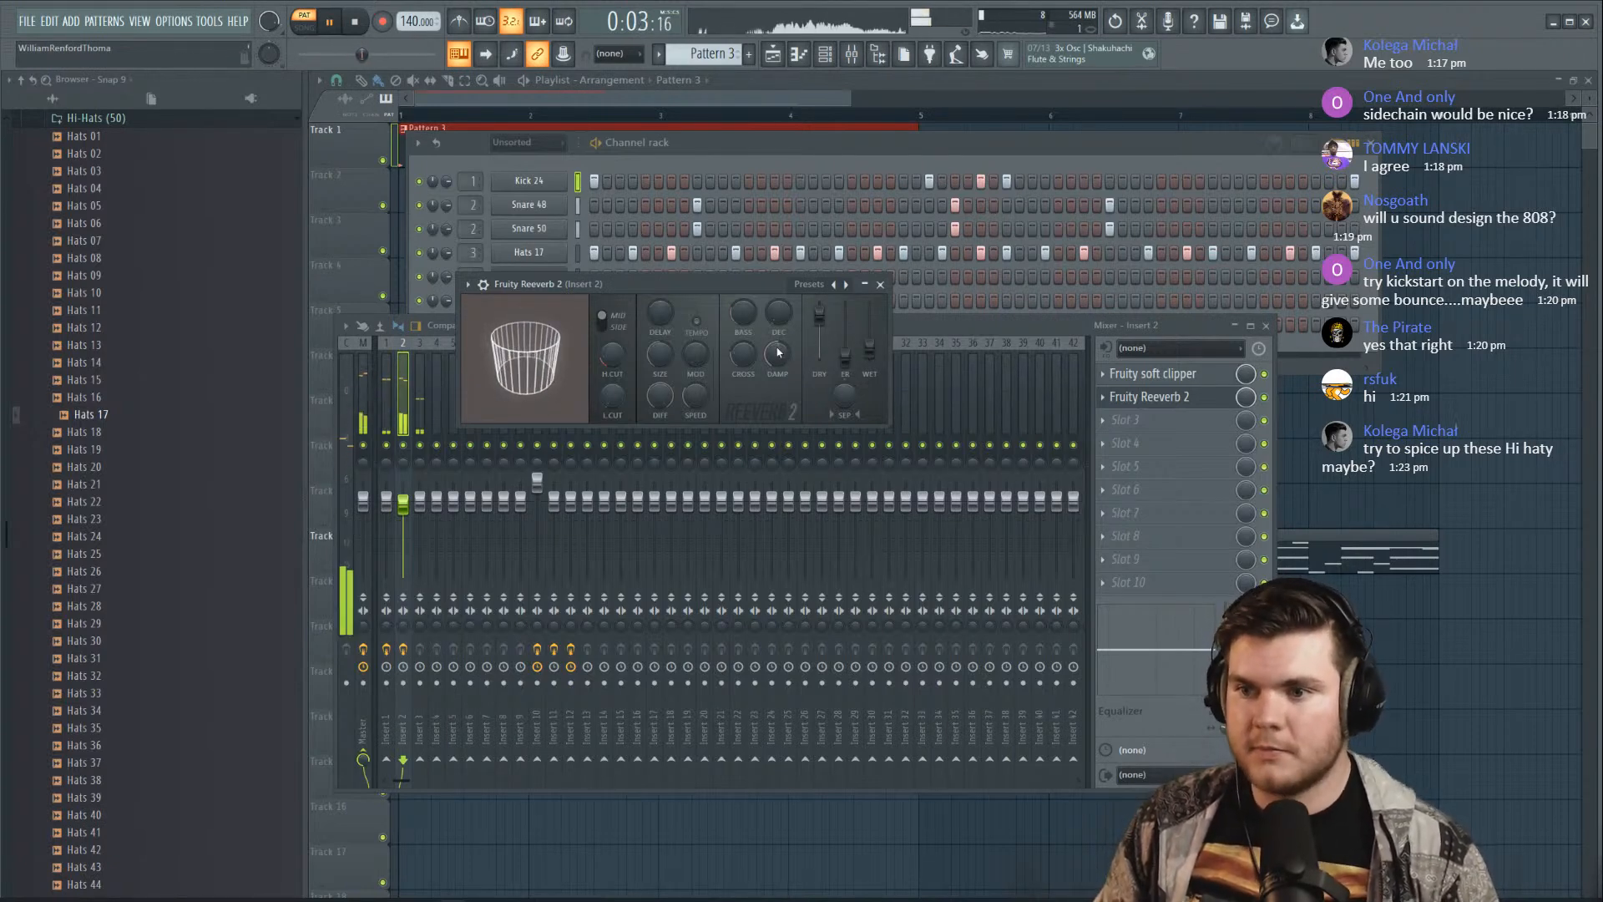
left_click_drag(870, 356, 870, 360)
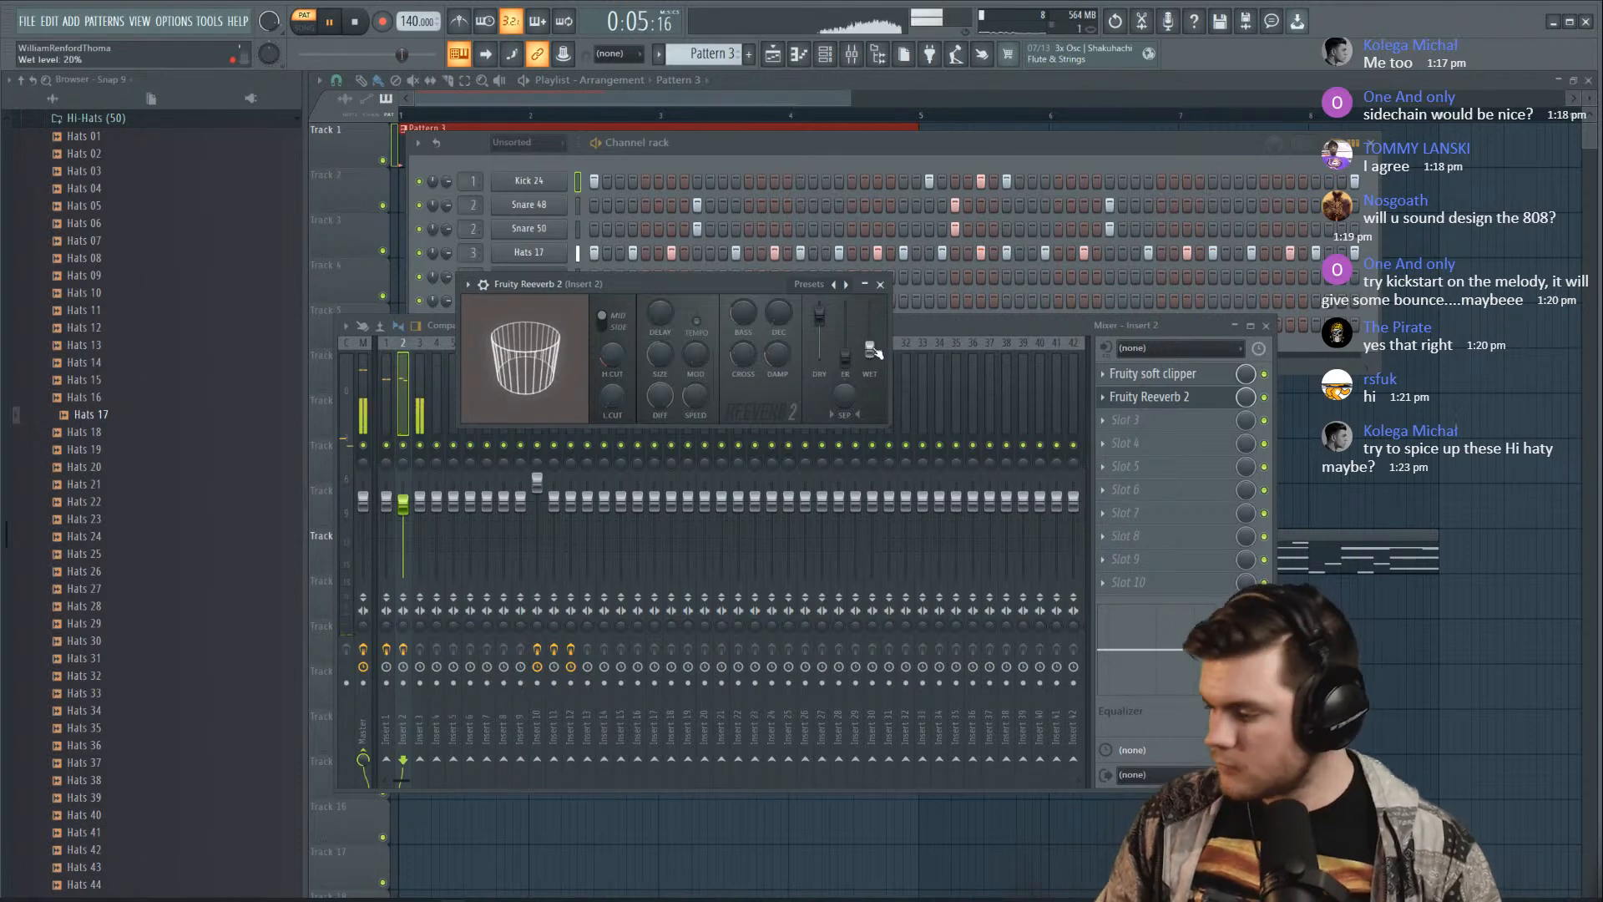
left_click(1140, 401)
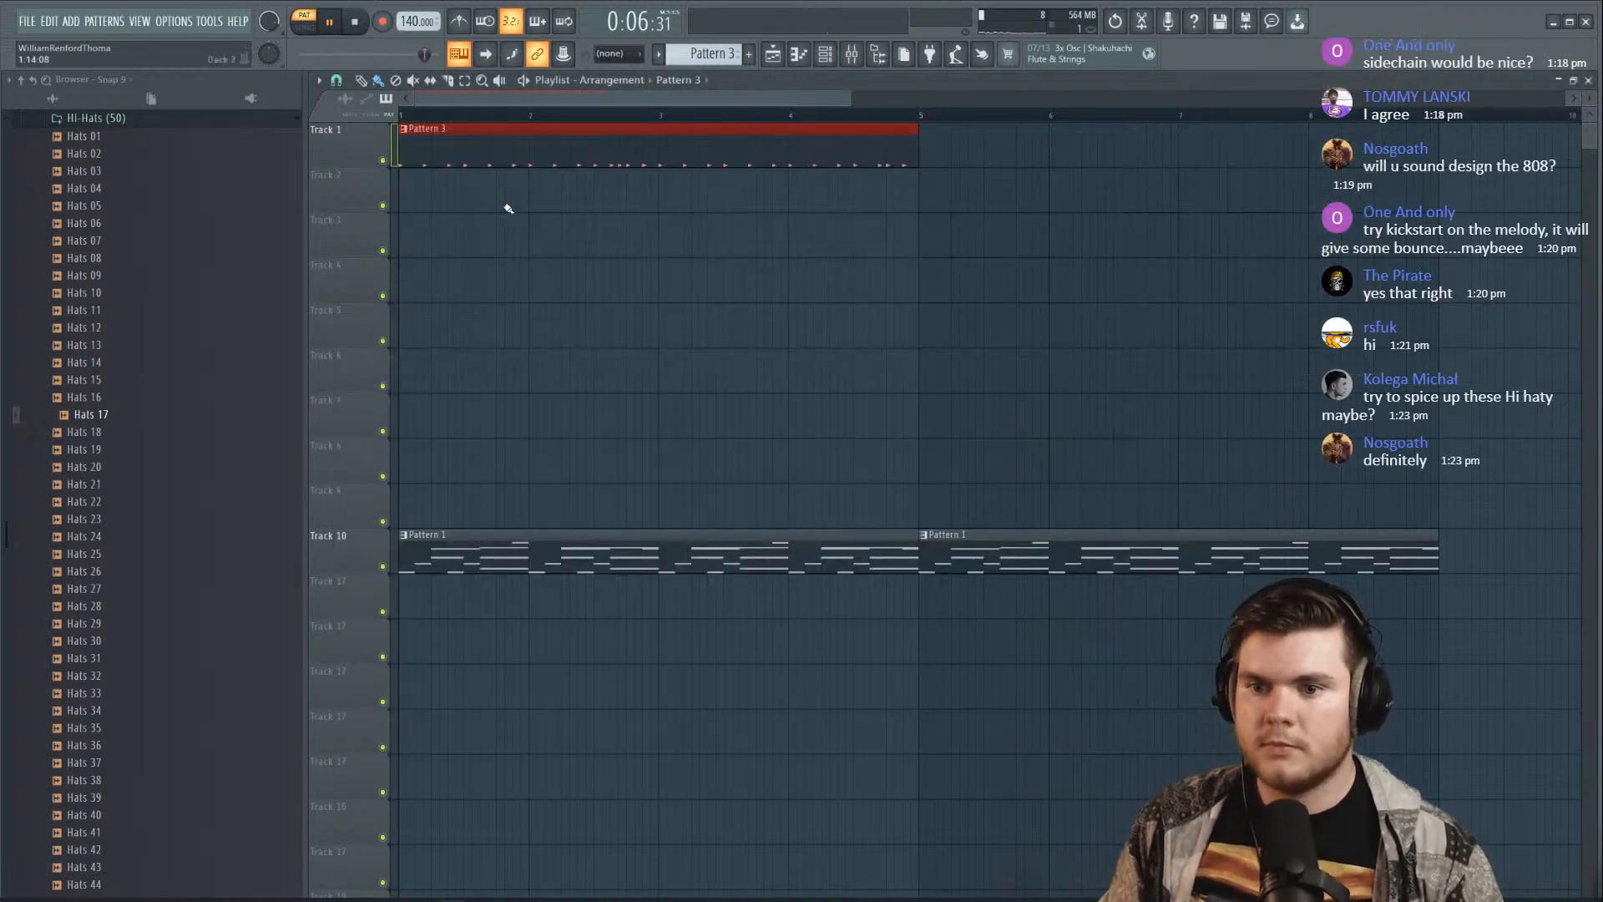
Switch to song mode and play the arrangement from the start with the mixer open to judge the processed drums
key("l")
key("space")
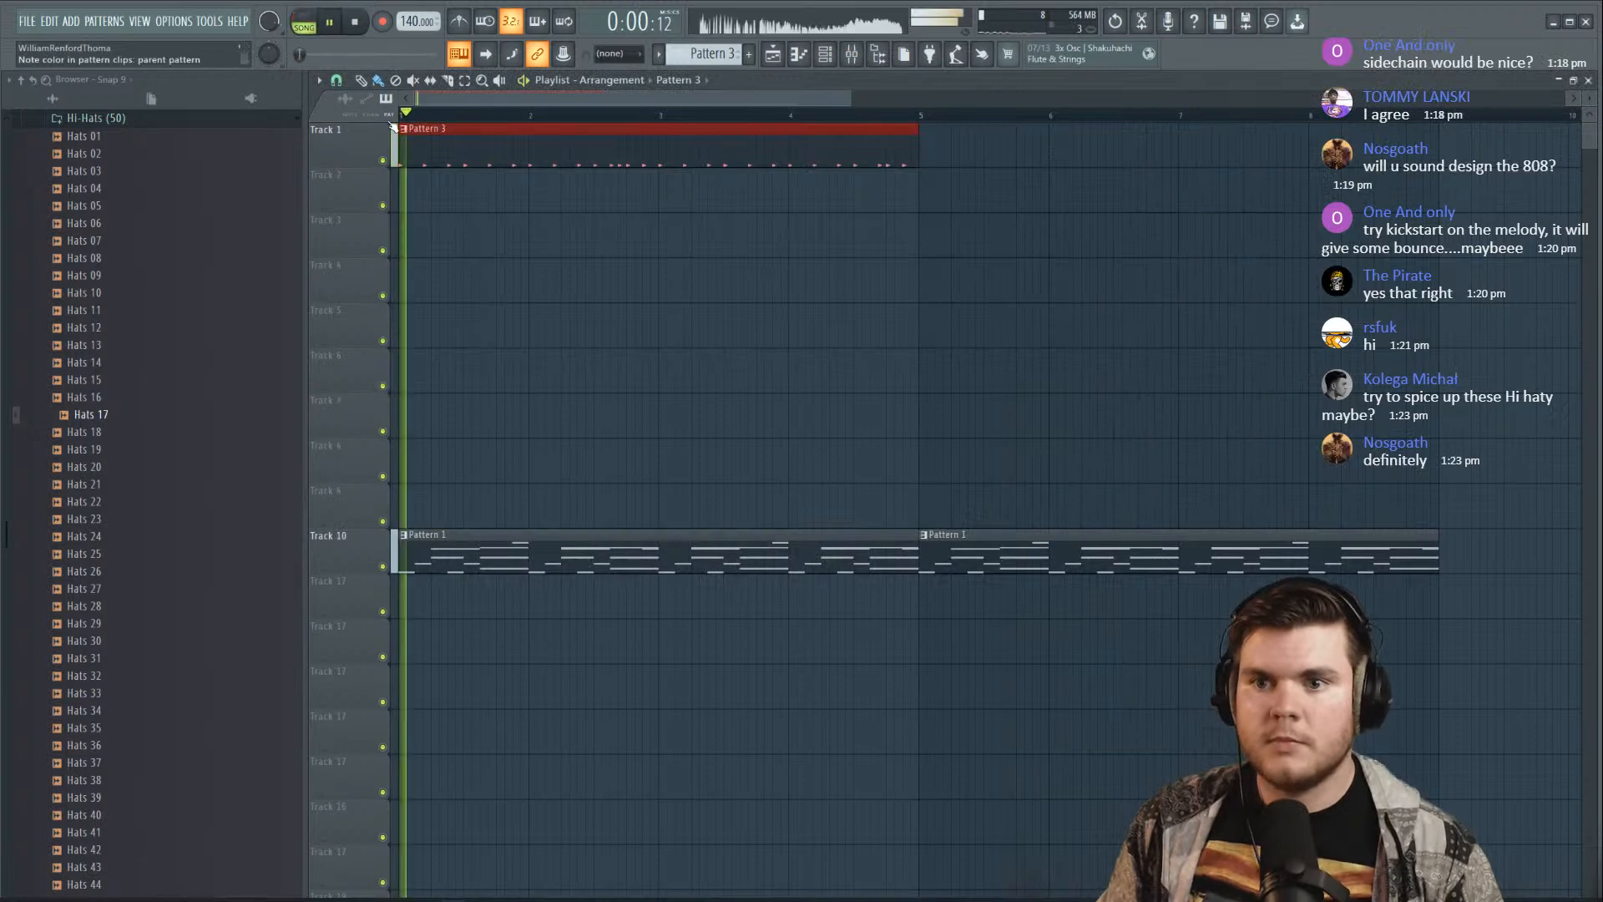
left_click(860, 57)
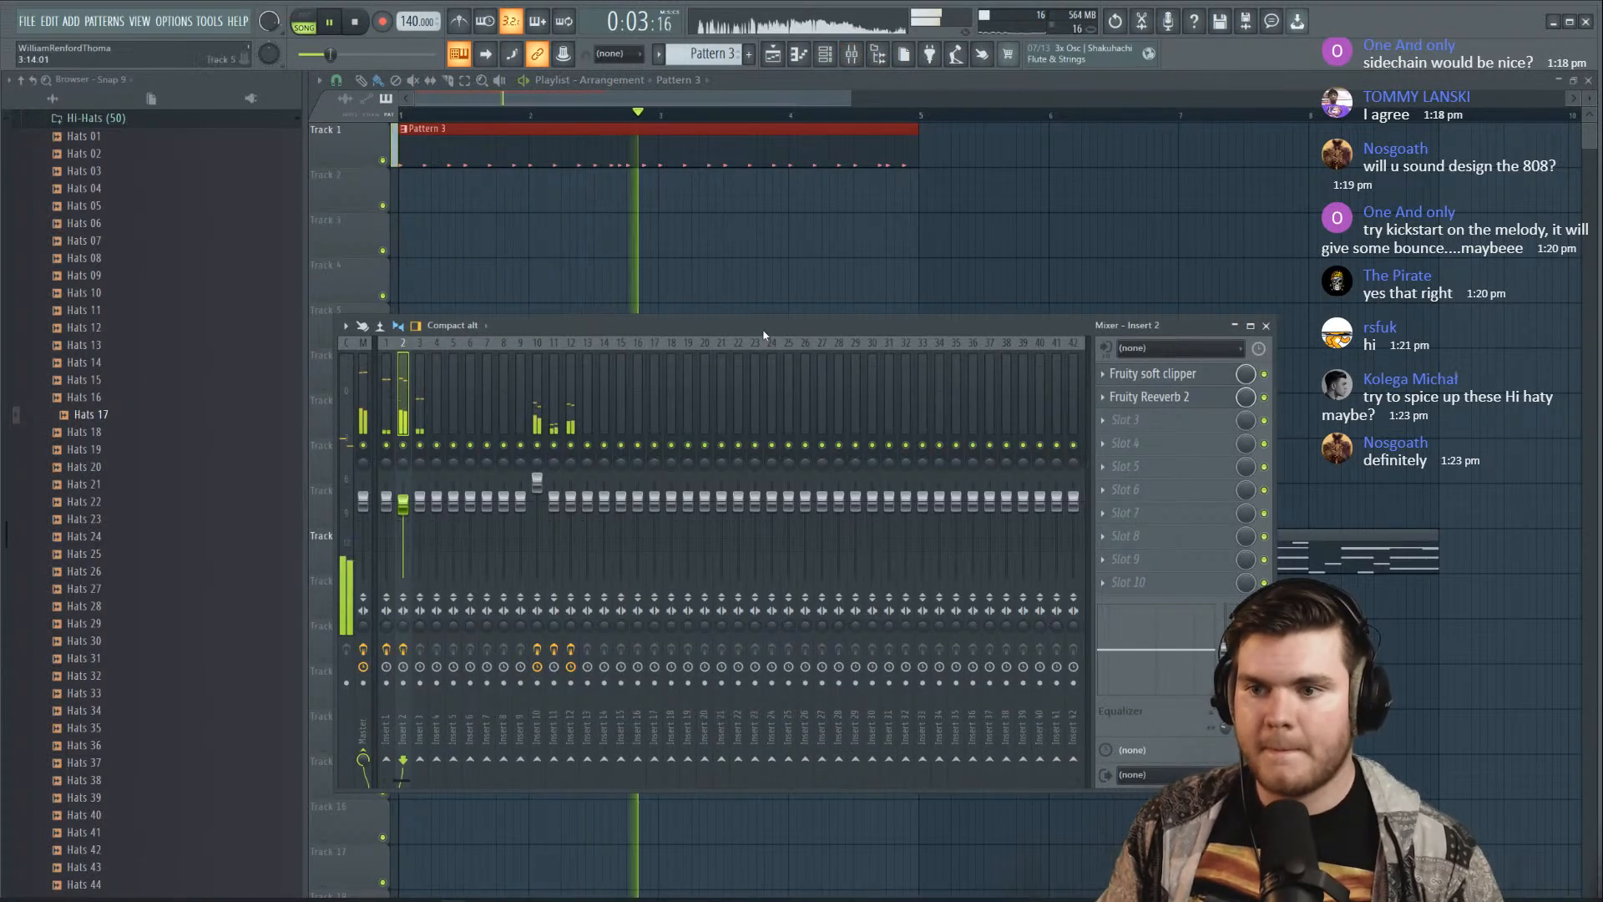
key("space")
Dock mixer track Insert 30 to the right side and route the melody tracks, Inserts 10 to 12, to it
right_click(875, 344)
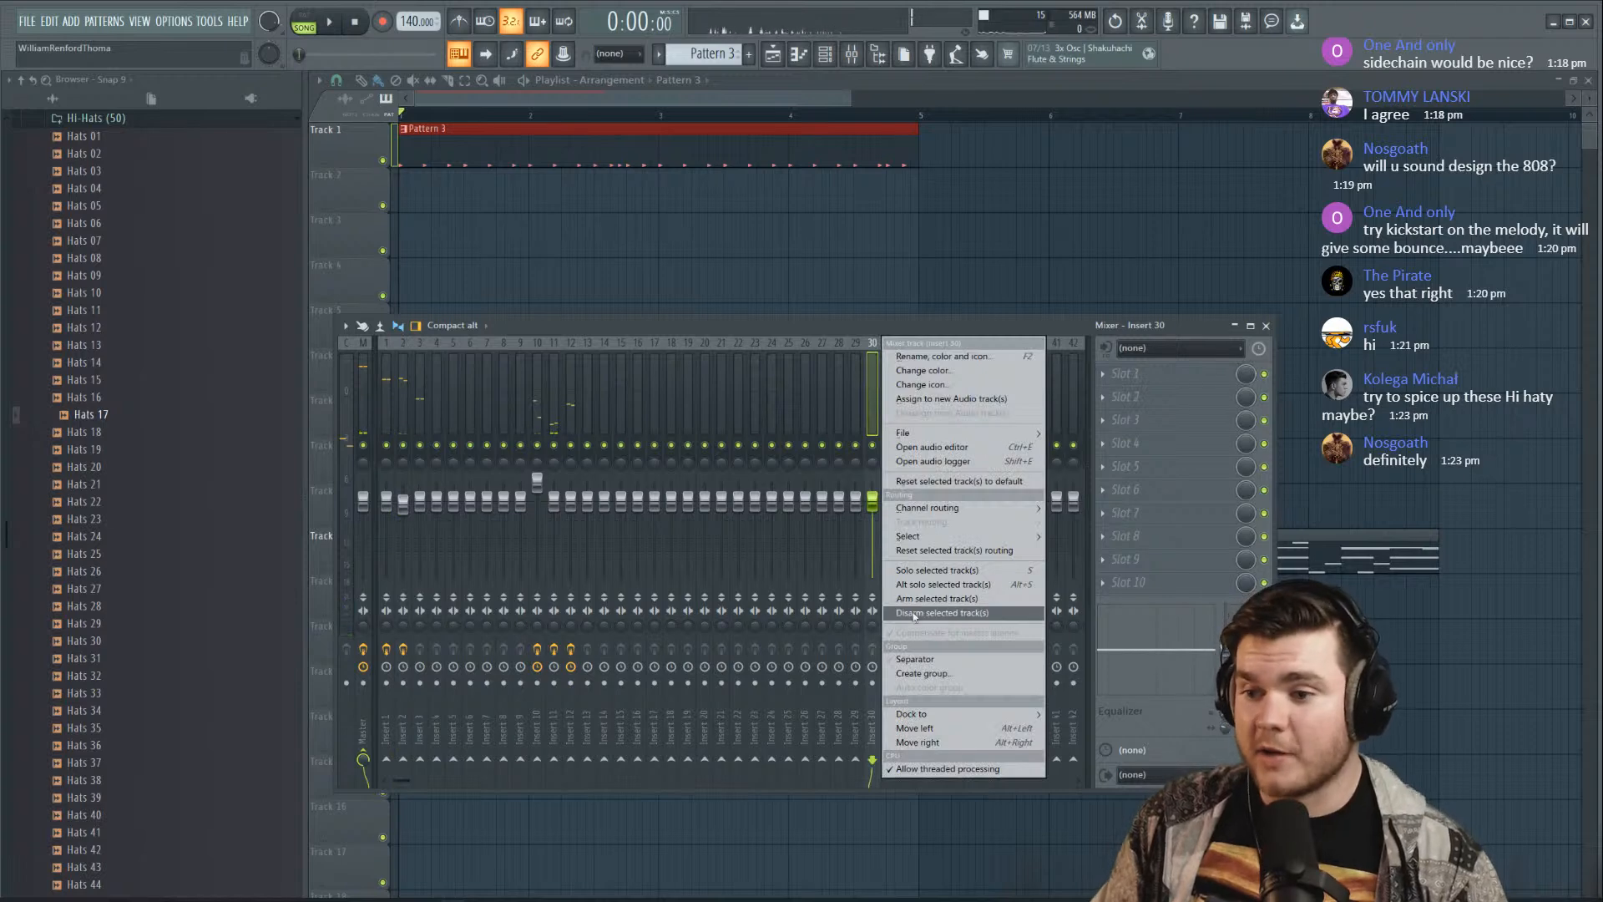
left_click(1072, 743)
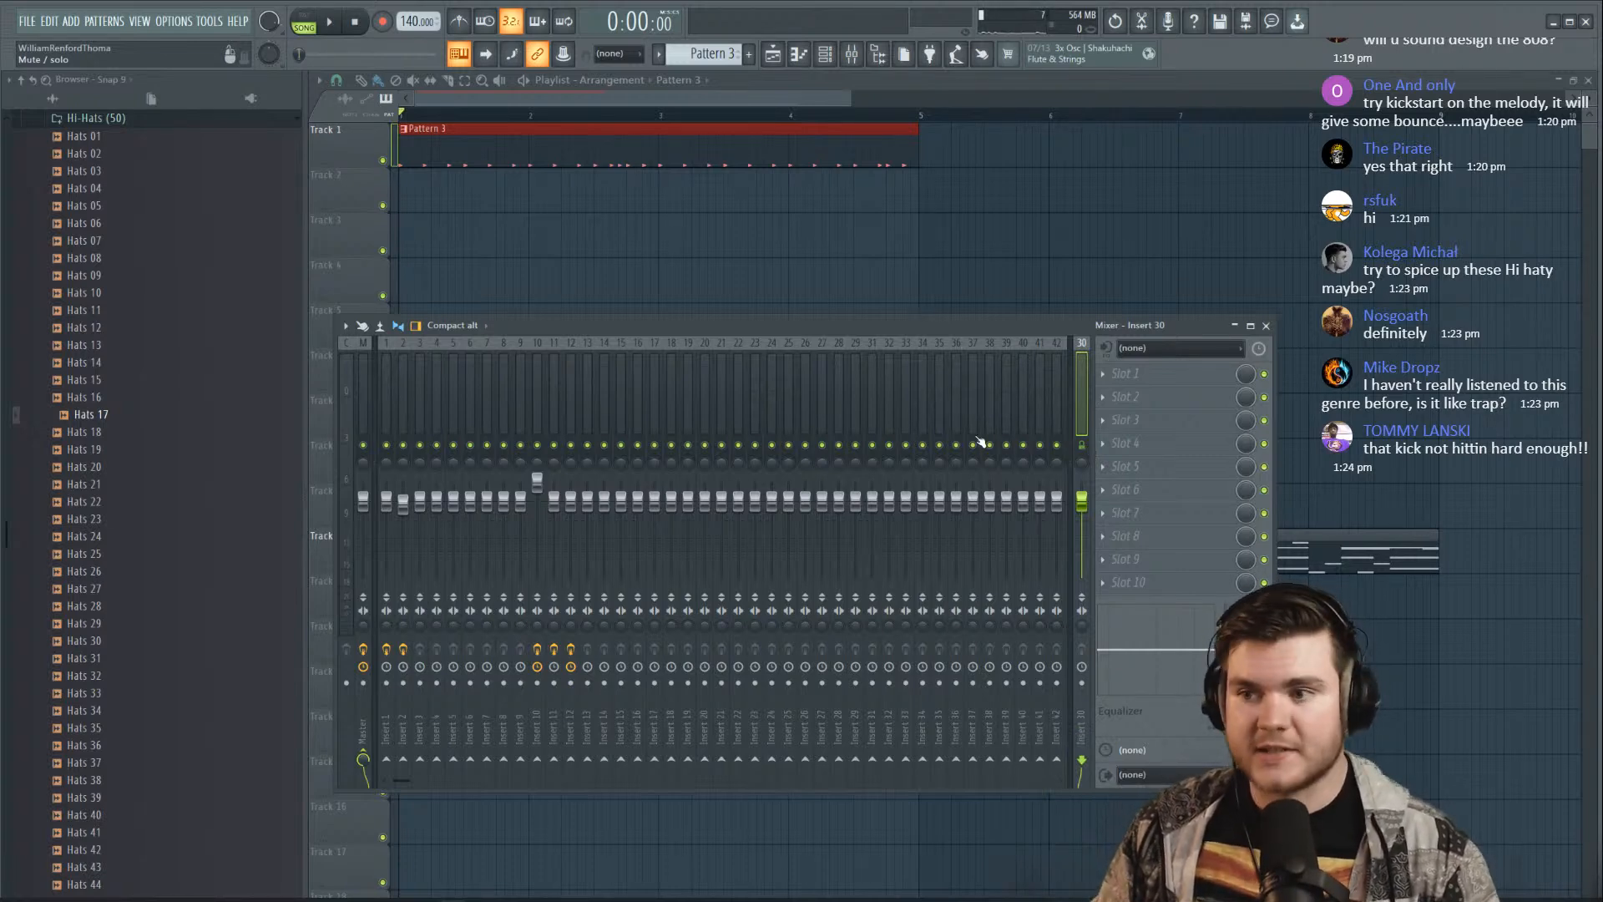
key("space")
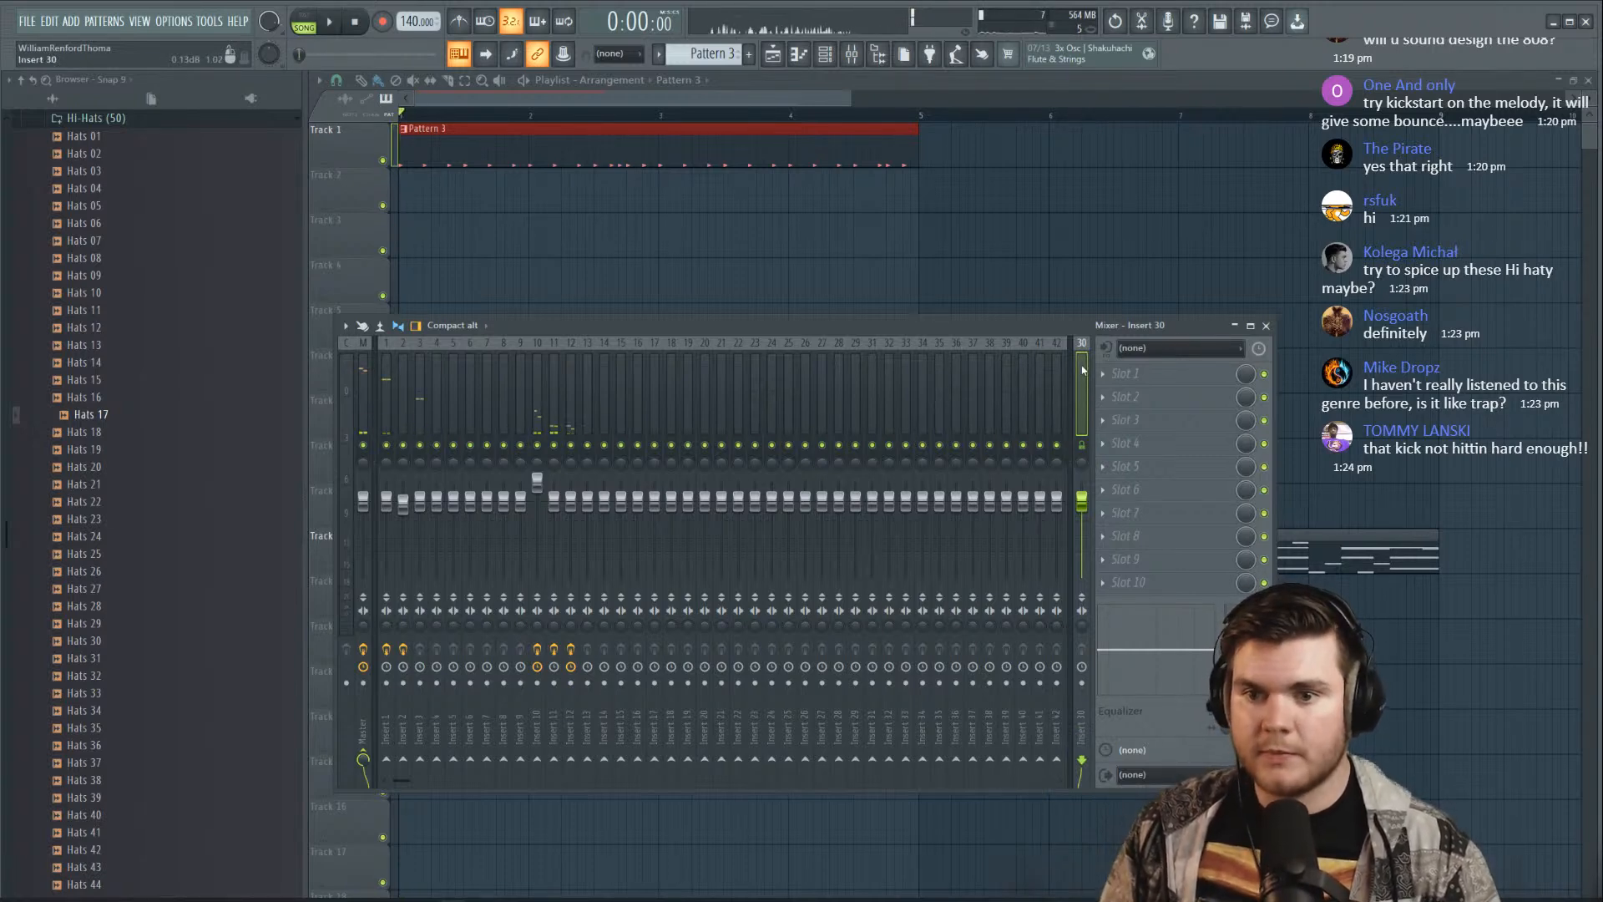
key("space")
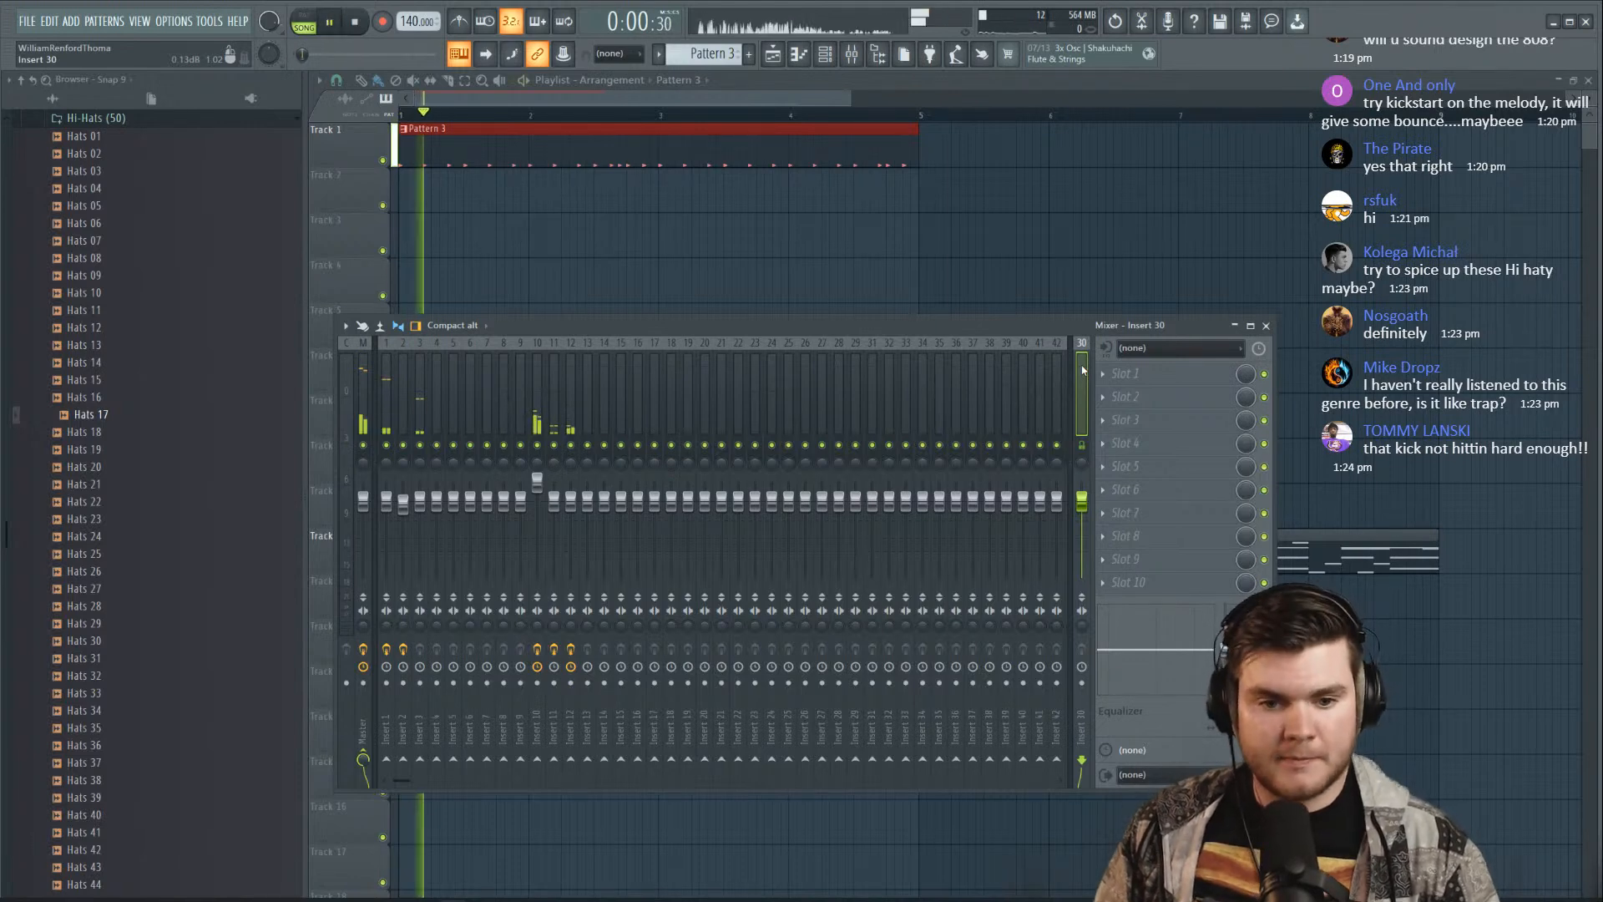
left_click_drag(537, 387, 572, 389)
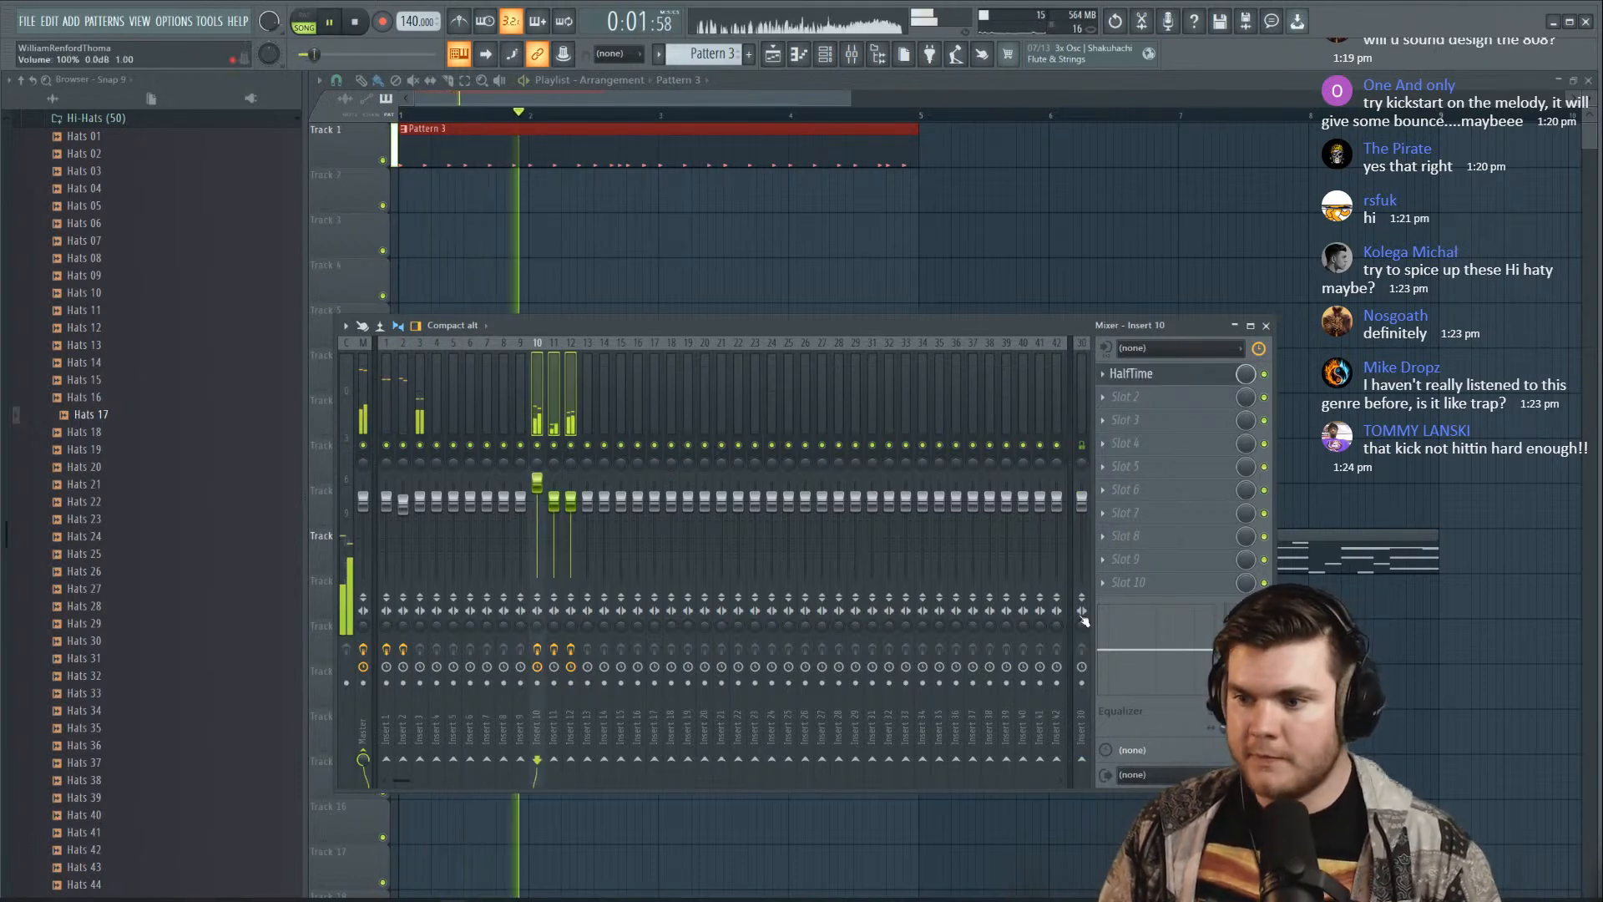
left_click(1083, 760)
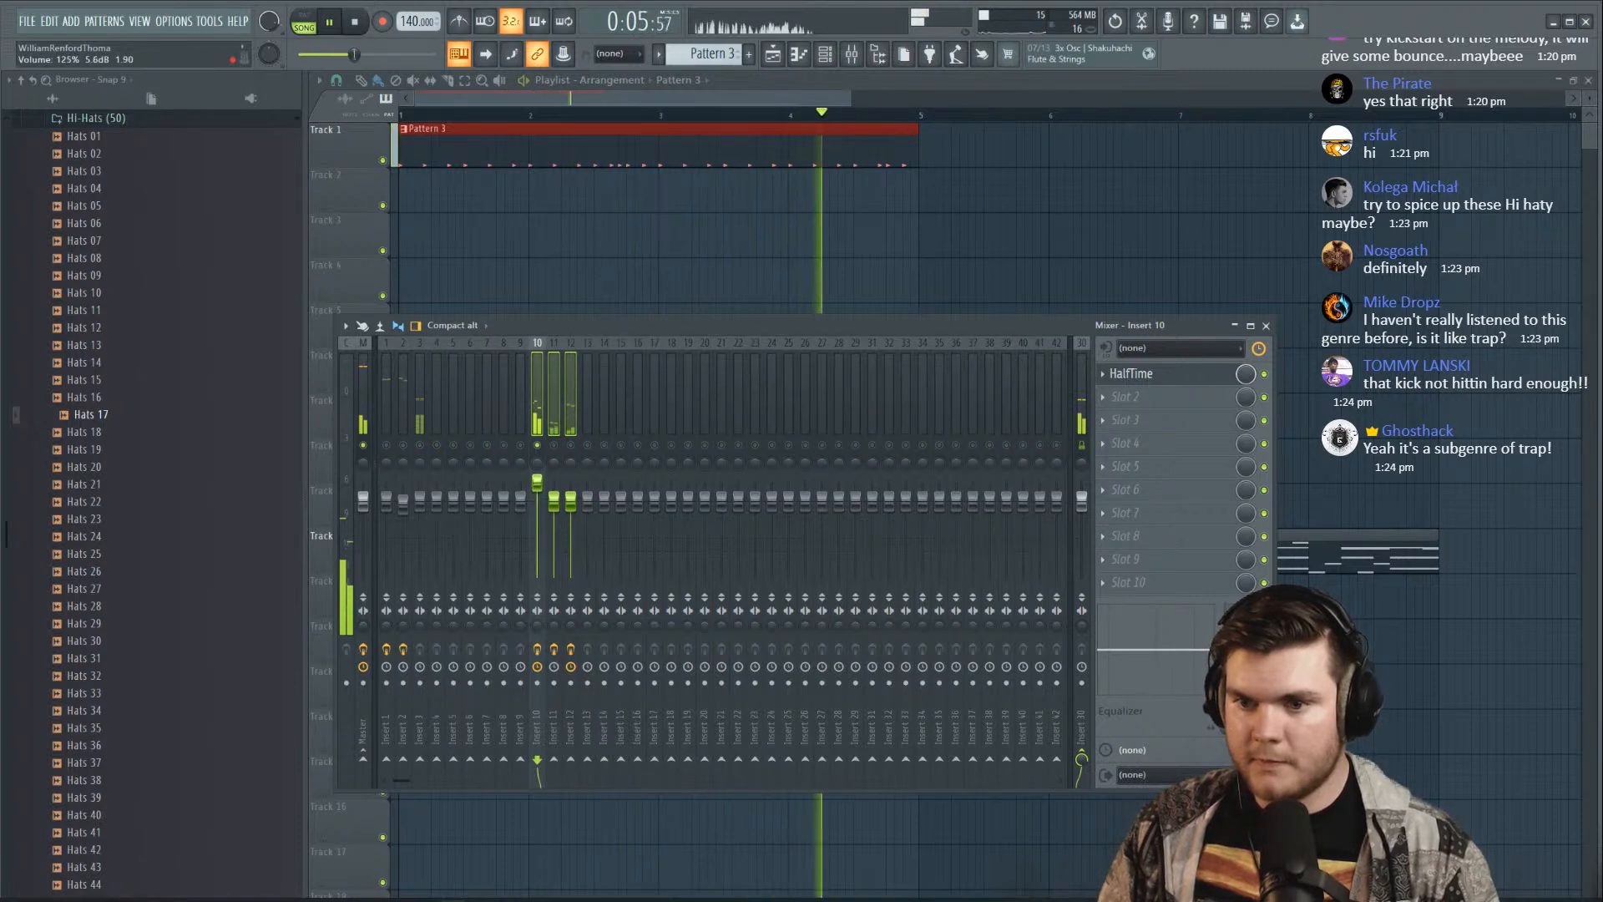
Solo the piano's Insert 10, add Fruity Parametric EQ 2 with a low-cut and high-cut preset, and raise the low cut's frequency
right_click(601, 394)
left_click(537, 392)
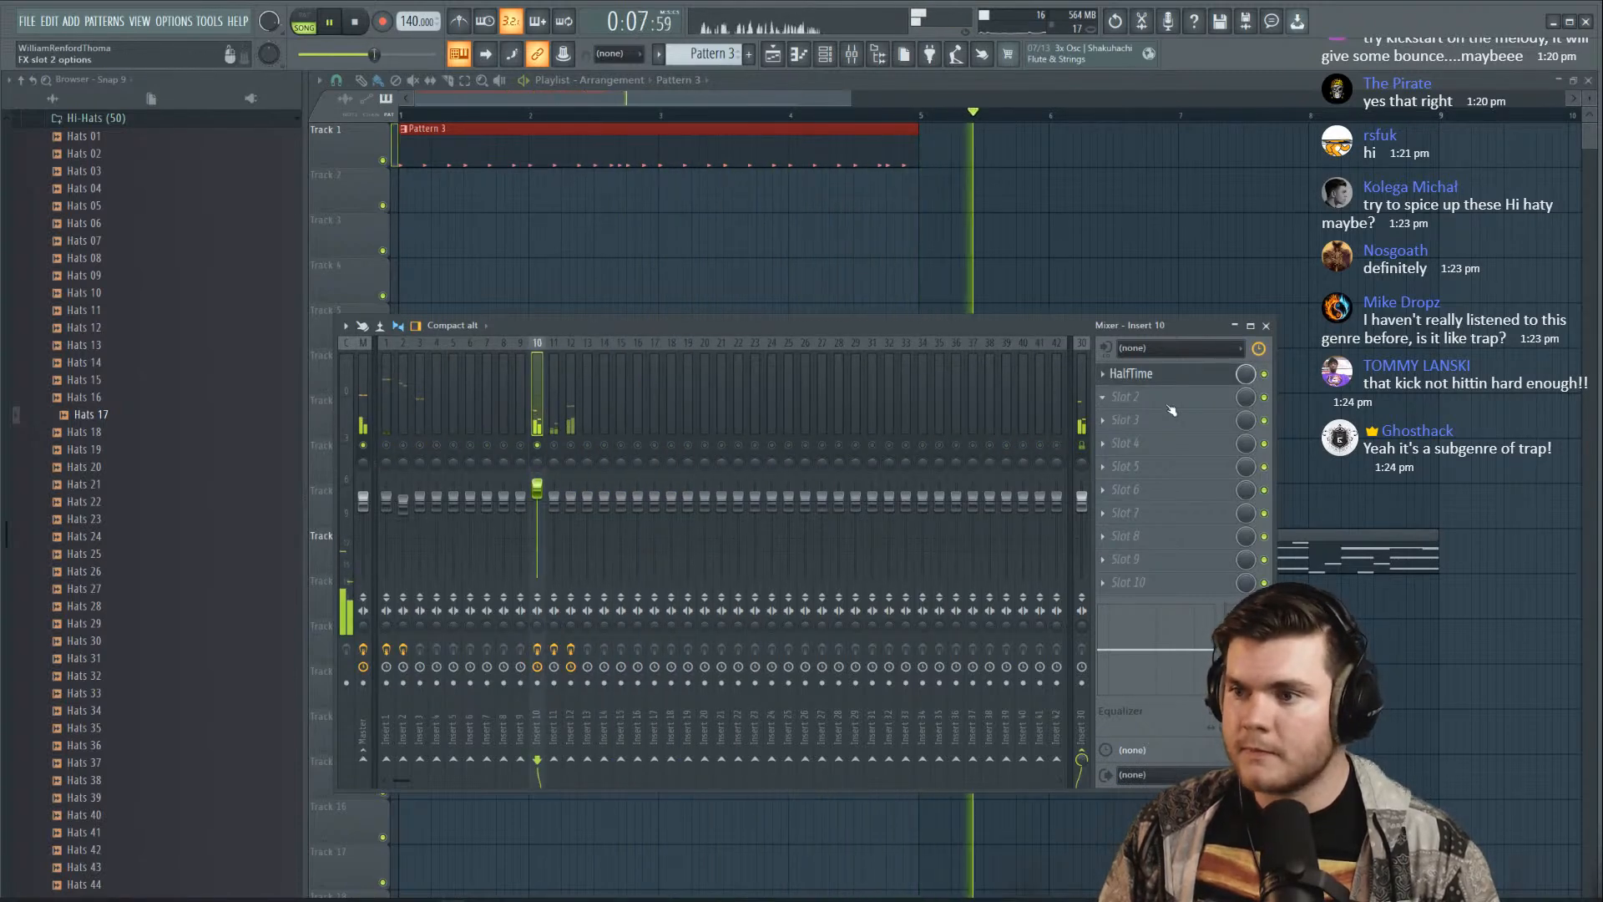
left_click(1127, 397)
left_click(893, 248)
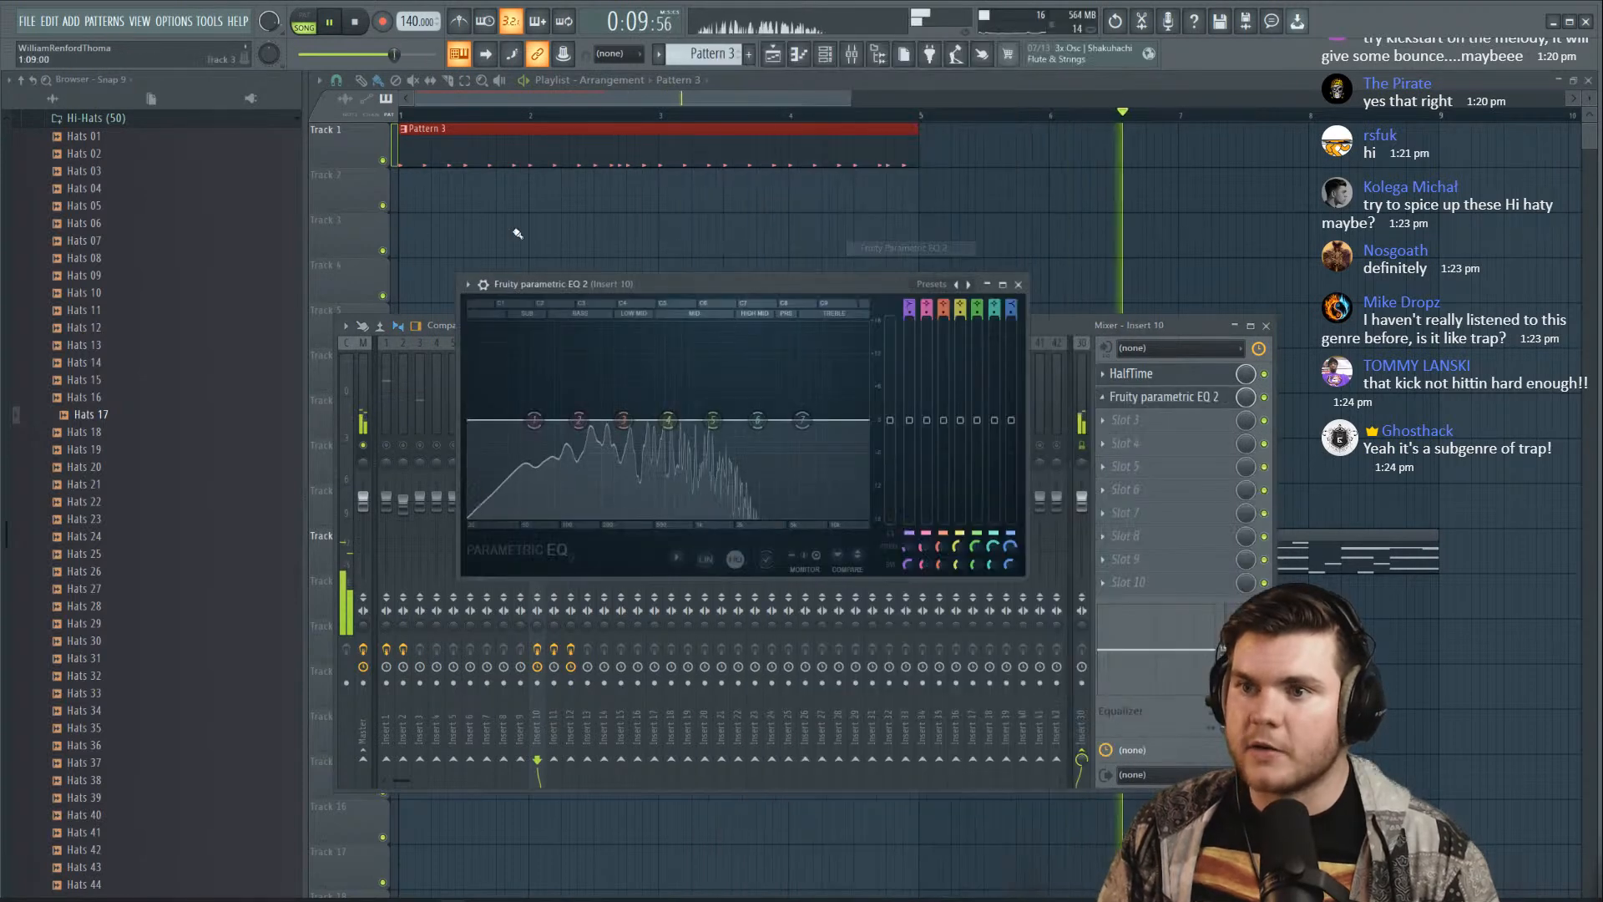
left_click(928, 286)
left_click(969, 413)
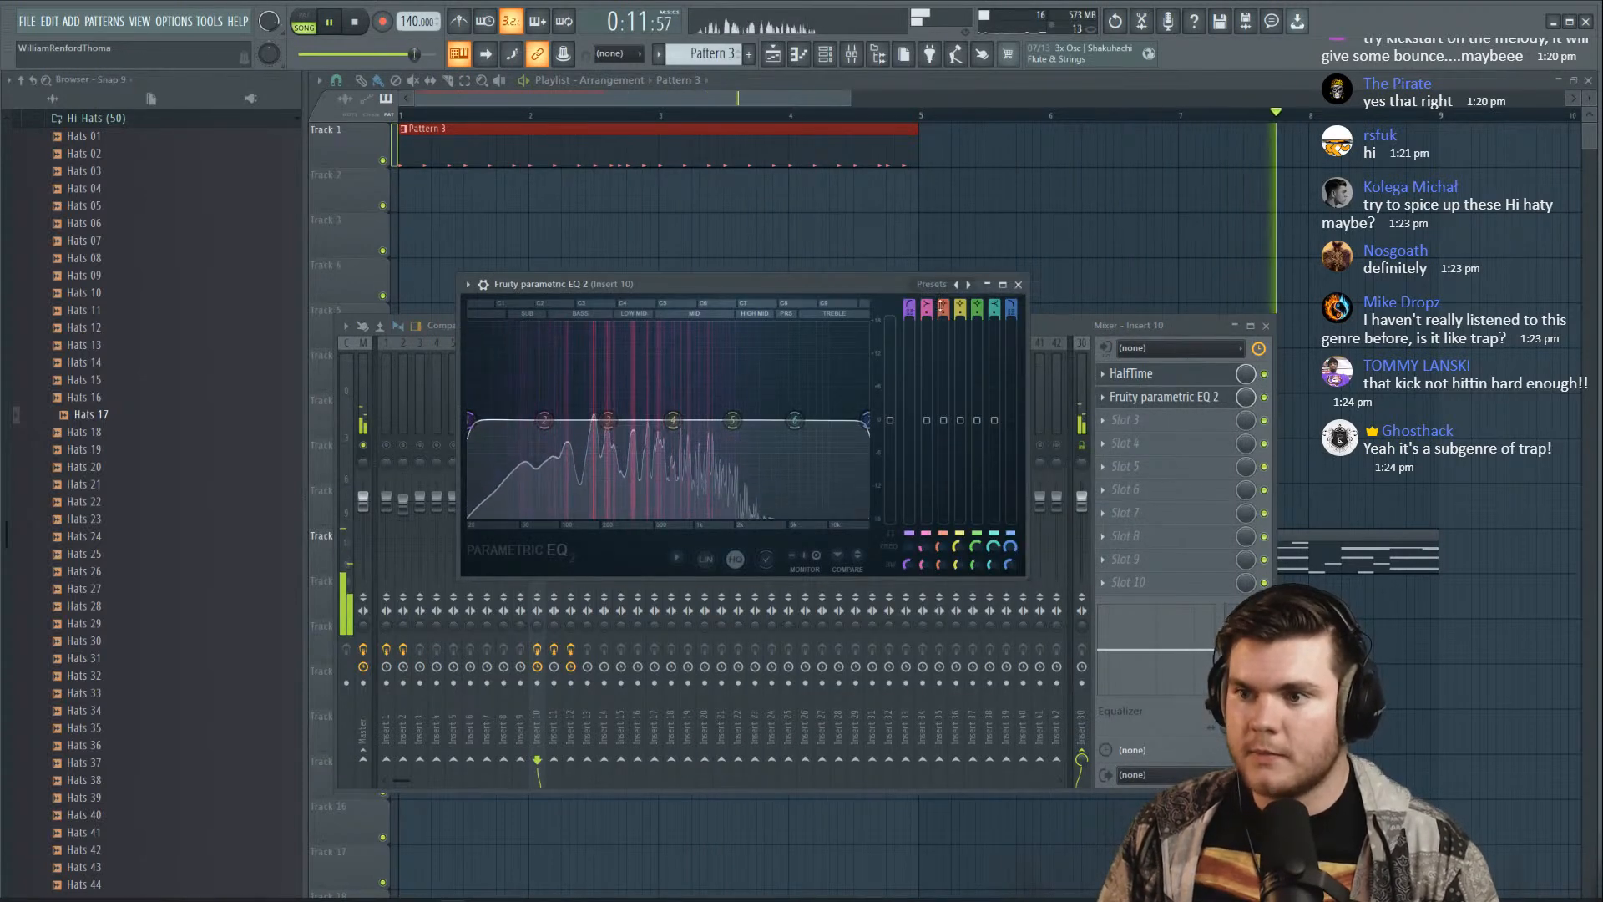
left_click_drag(473, 420, 589, 415)
Add Vinyl to slot 3 of Insert 10 with year 1960, dust 0%, minimum wear and warp 17%, then close the effect windows
left_click(1127, 420)
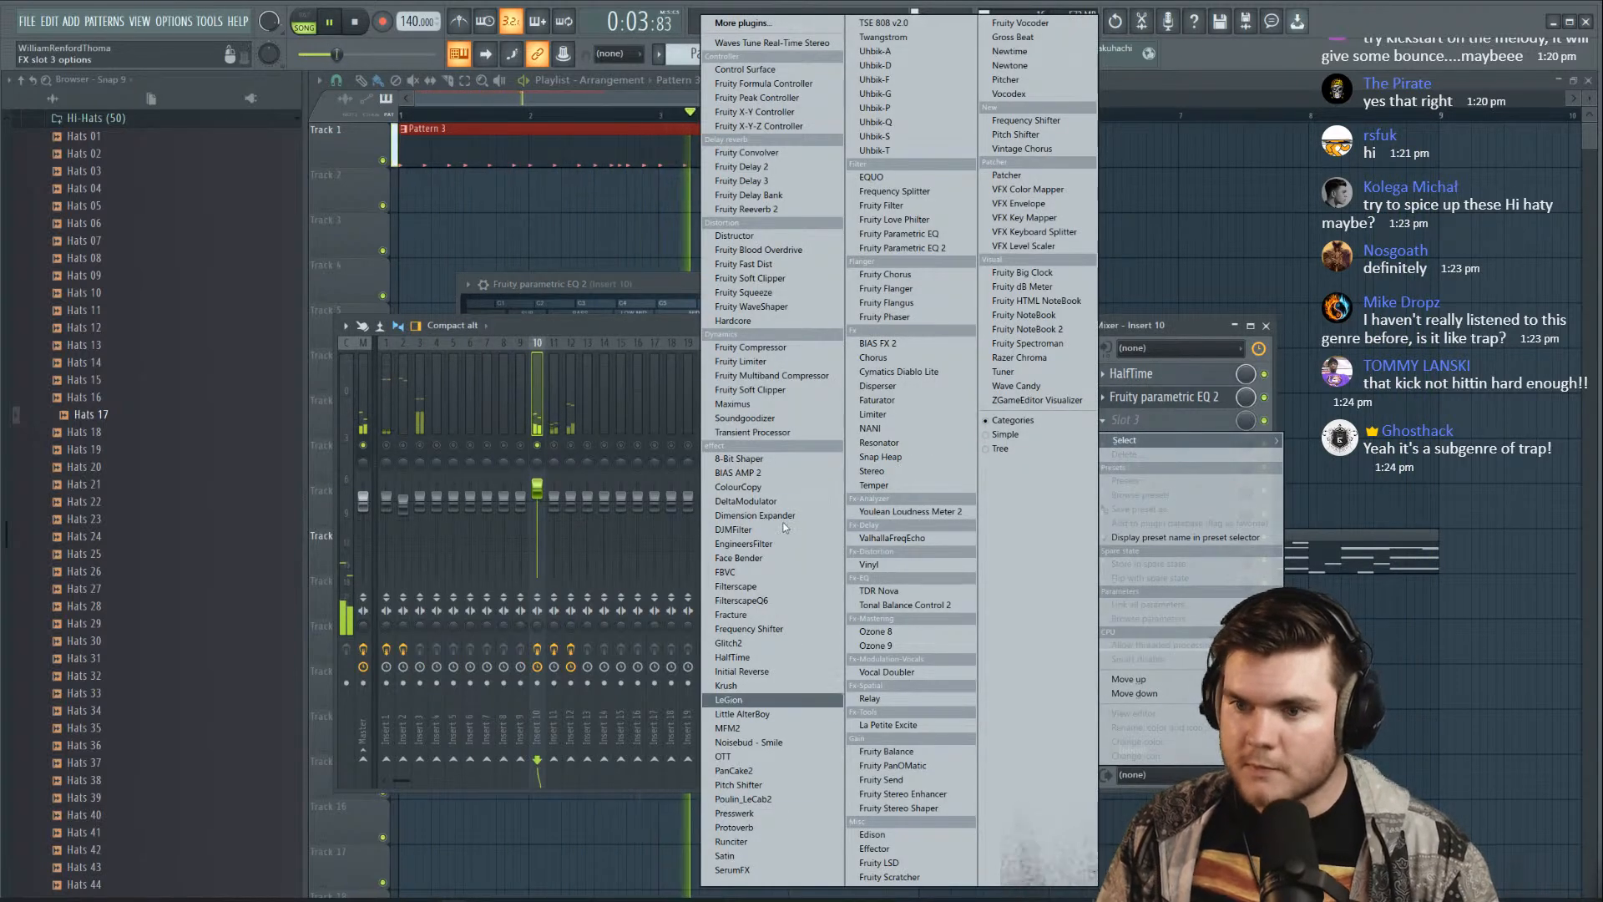
left_click(946, 558)
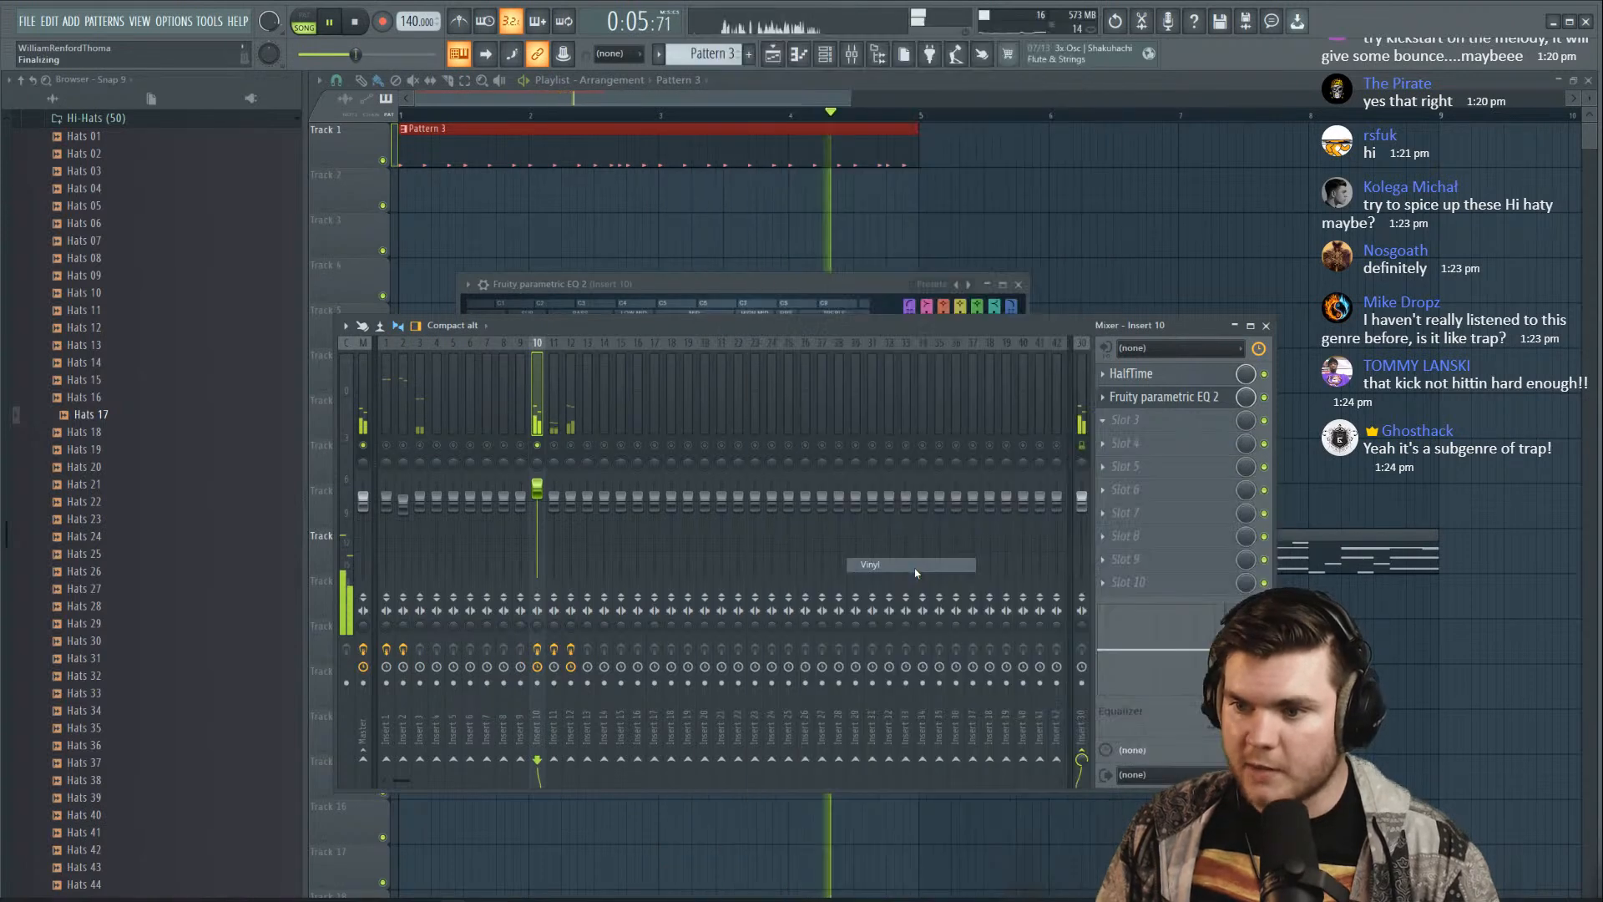
left_click(401, 201)
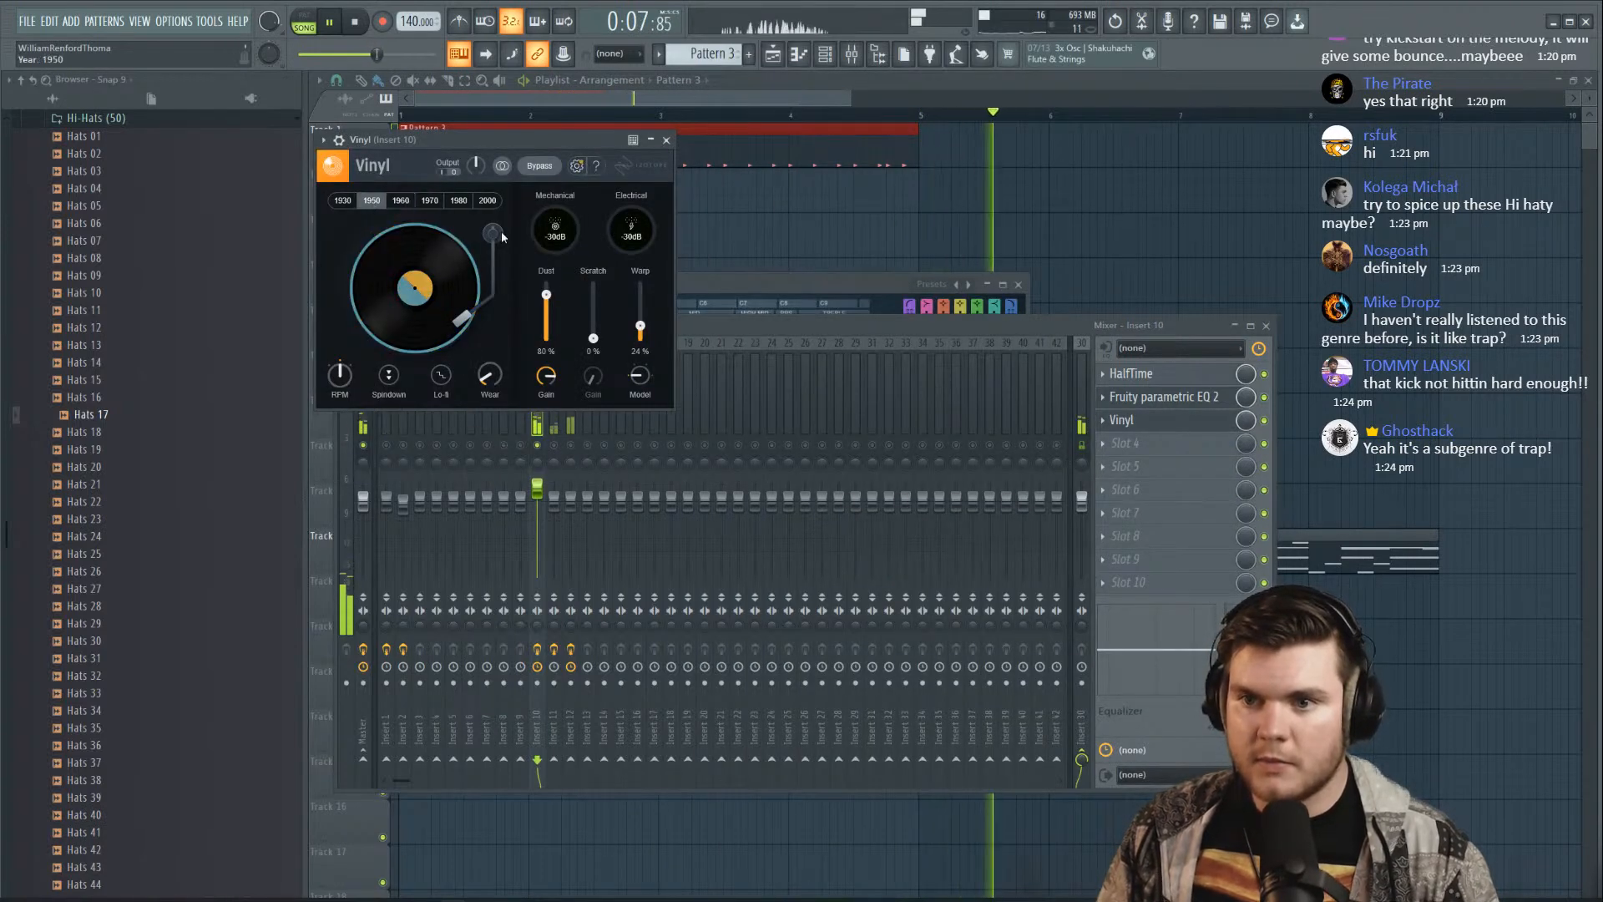
left_click_drag(546, 295, 544, 350)
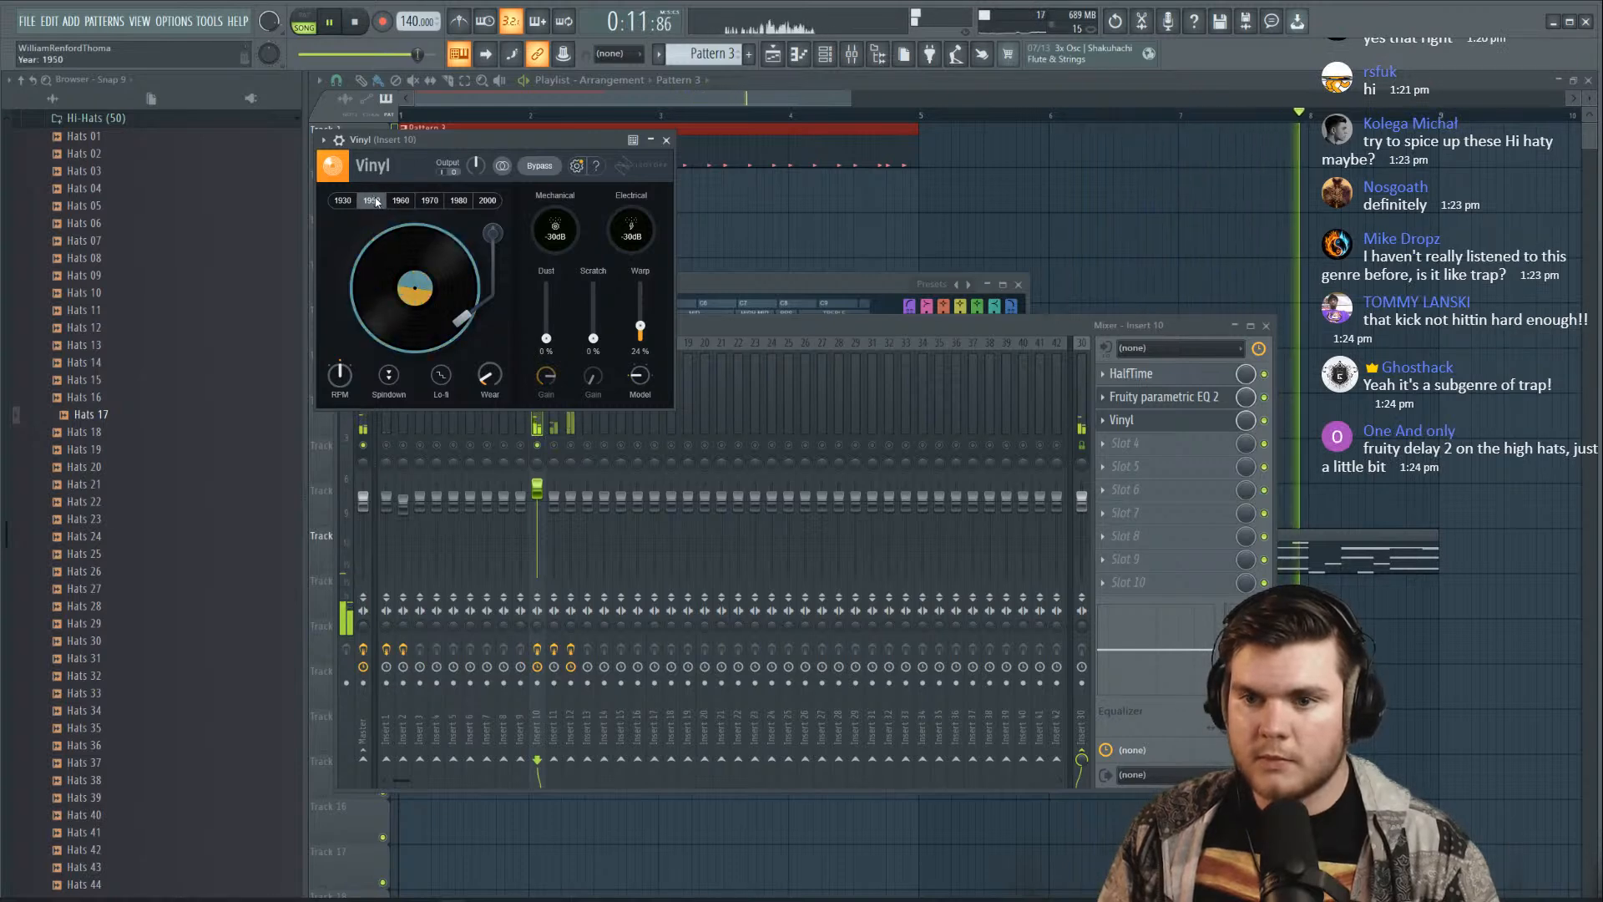
left_click_drag(490, 376, 491, 443)
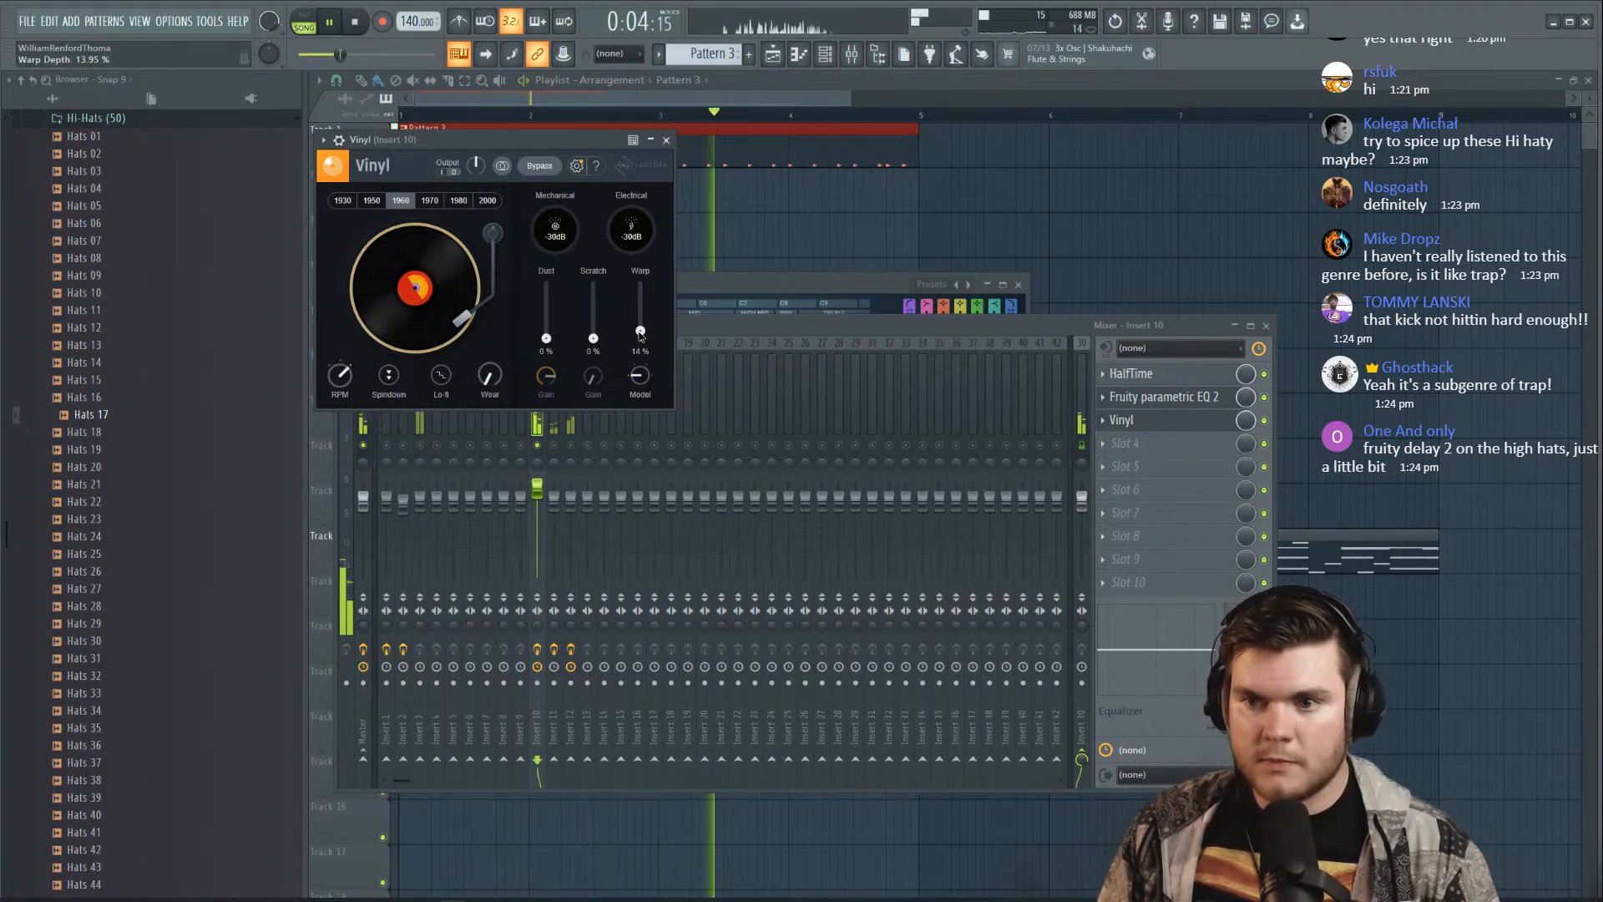
left_click_drag(641, 336, 640, 333)
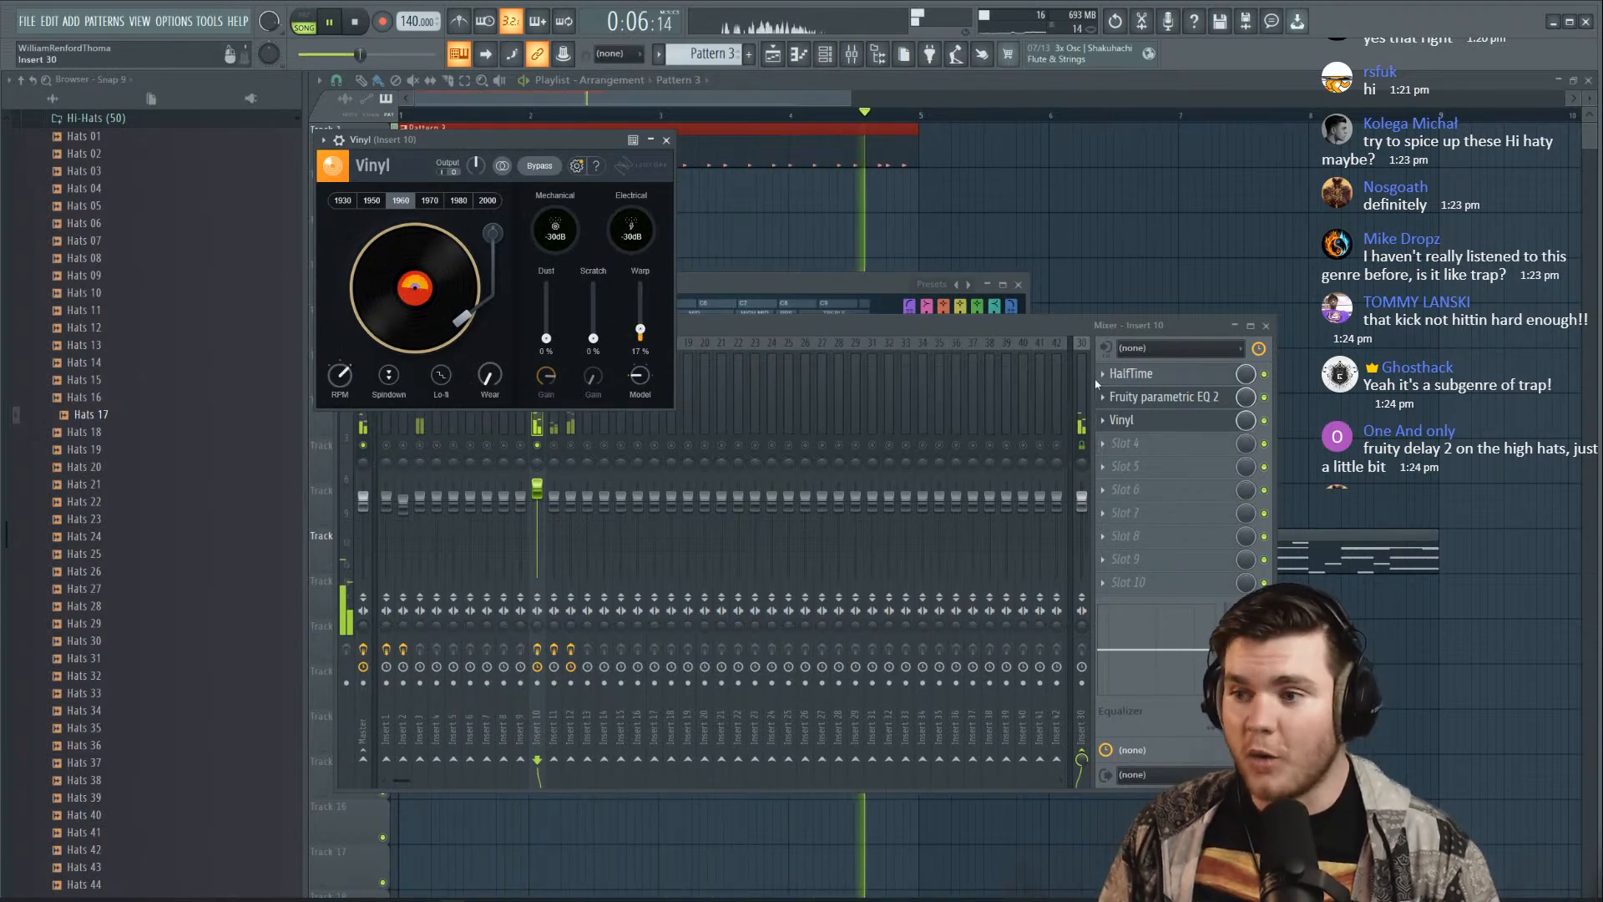
left_click(1152, 420)
left_click(1156, 399)
Solo the sitar's Insert 11 and add Fruity Parametric EQ 2 to its third effect slot
right_click(553, 445)
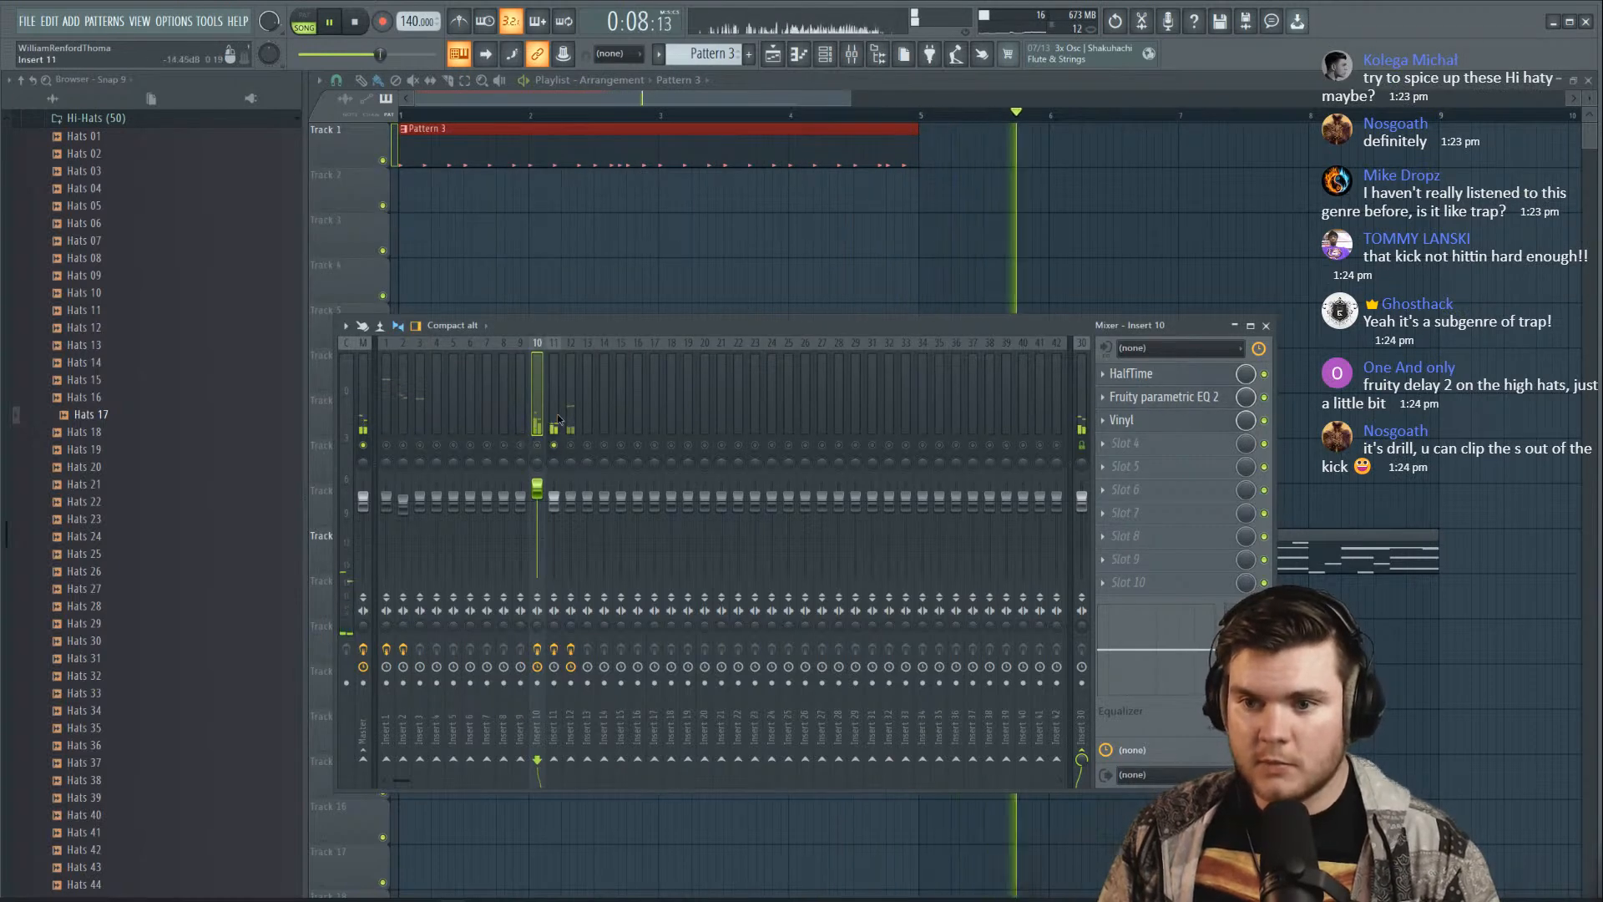
left_click(558, 419)
left_click(1123, 420)
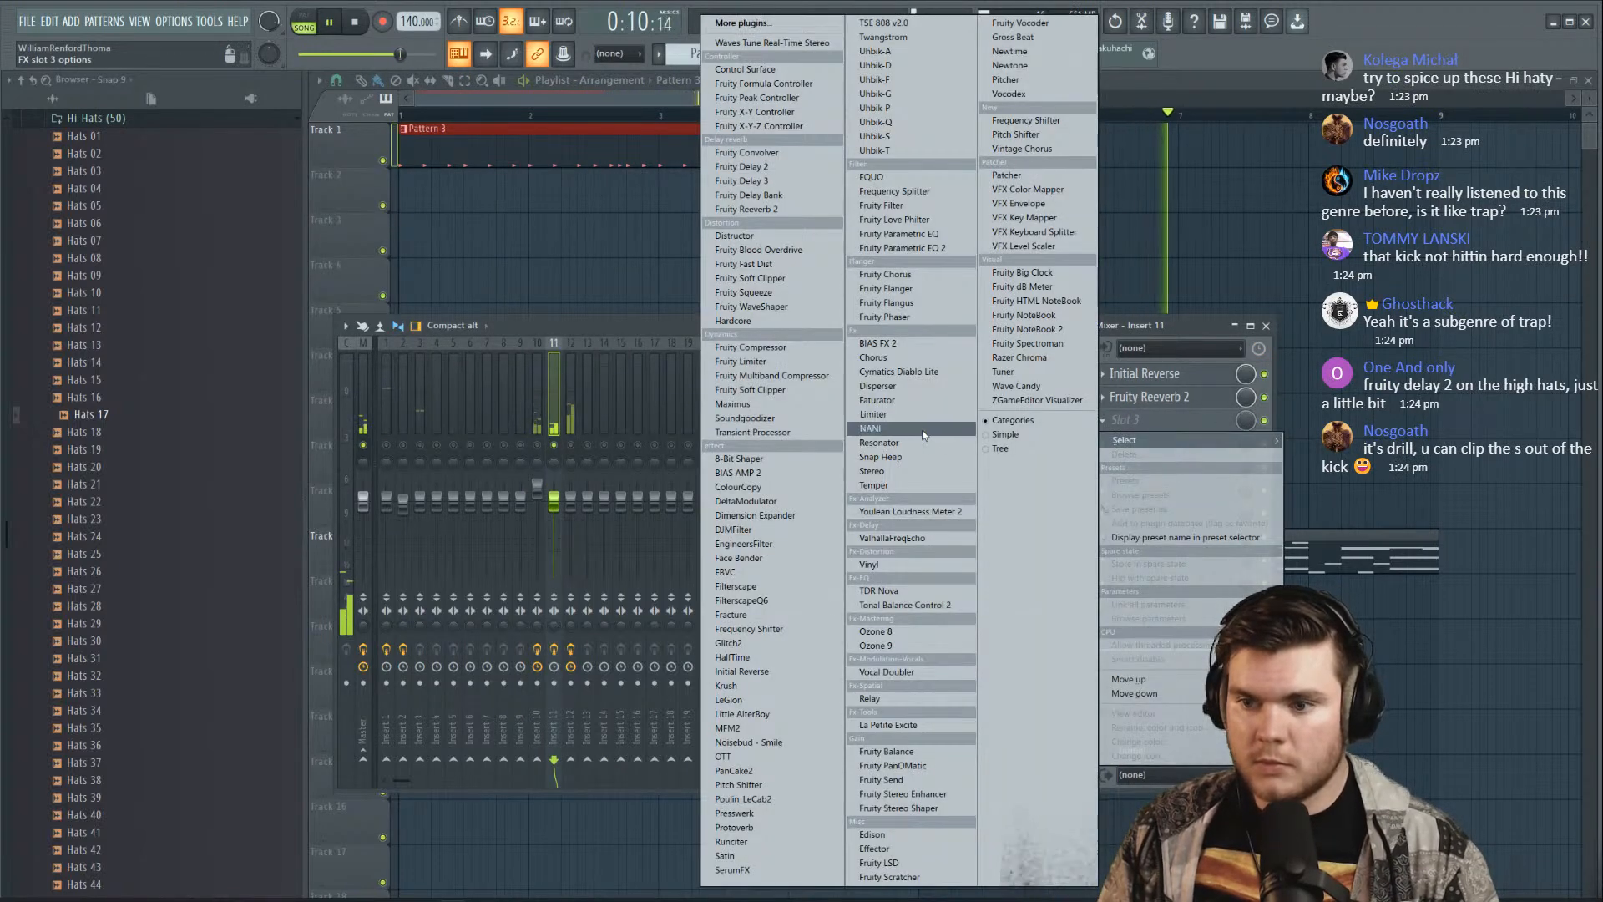
left_click(919, 248)
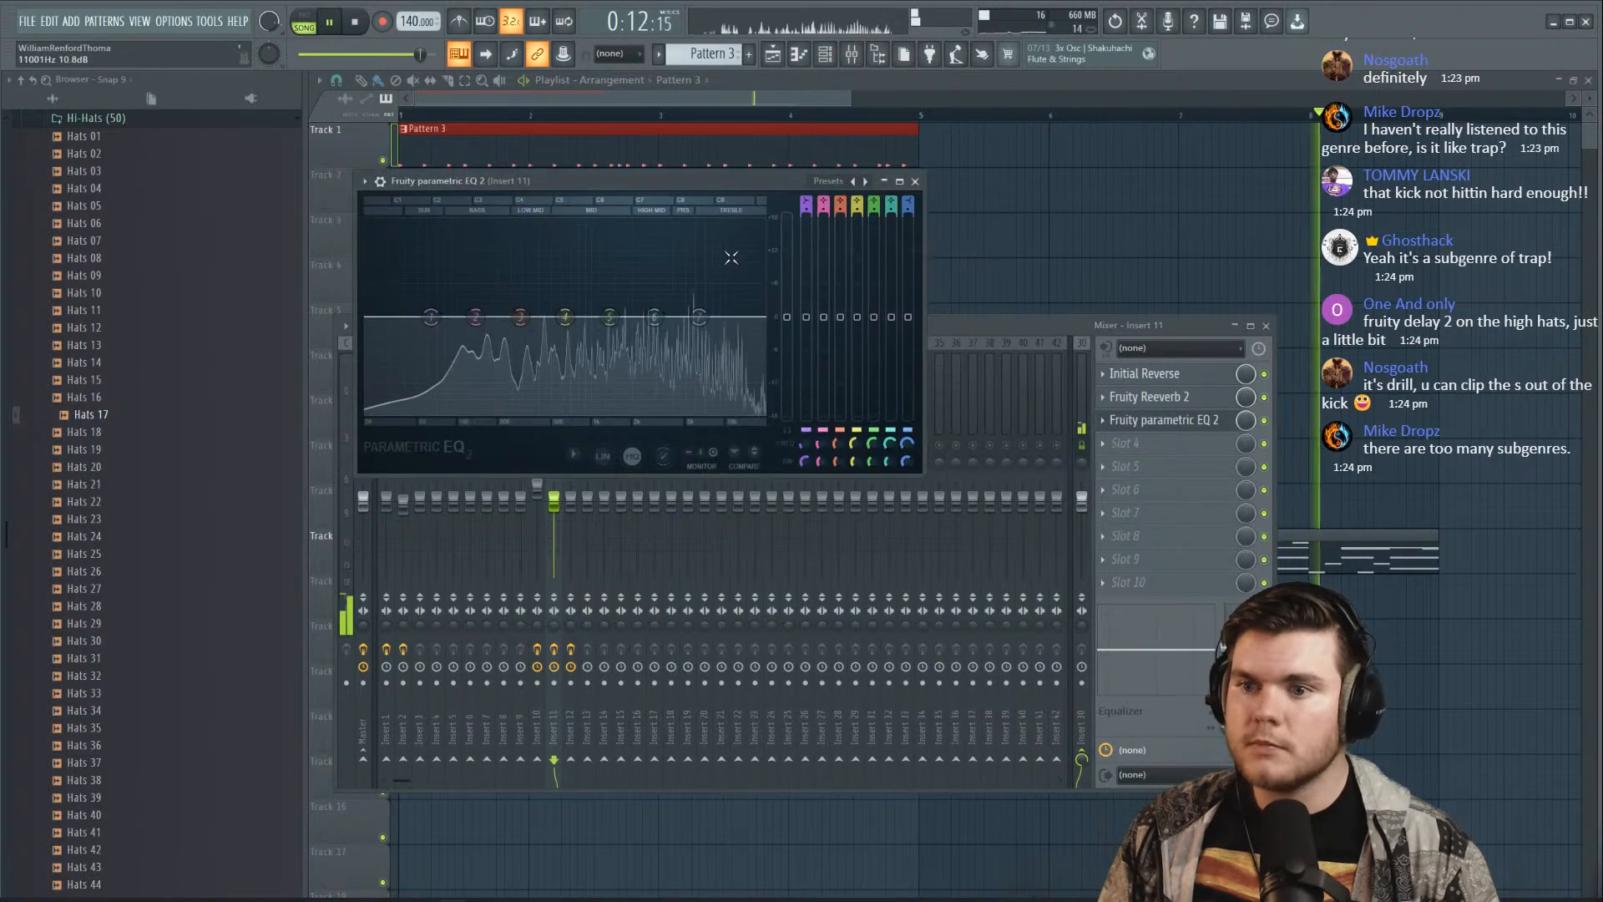
Load a low-cut and high-cut preset in Insert 11's EQ, raise the low cut and dip two upper-mid bands, then close it
left_click(829, 181)
left_click(866, 318)
left_click_drag(369, 318, 482, 317)
left_click_drag(629, 317, 677, 385)
left_click_drag(570, 317, 640, 342)
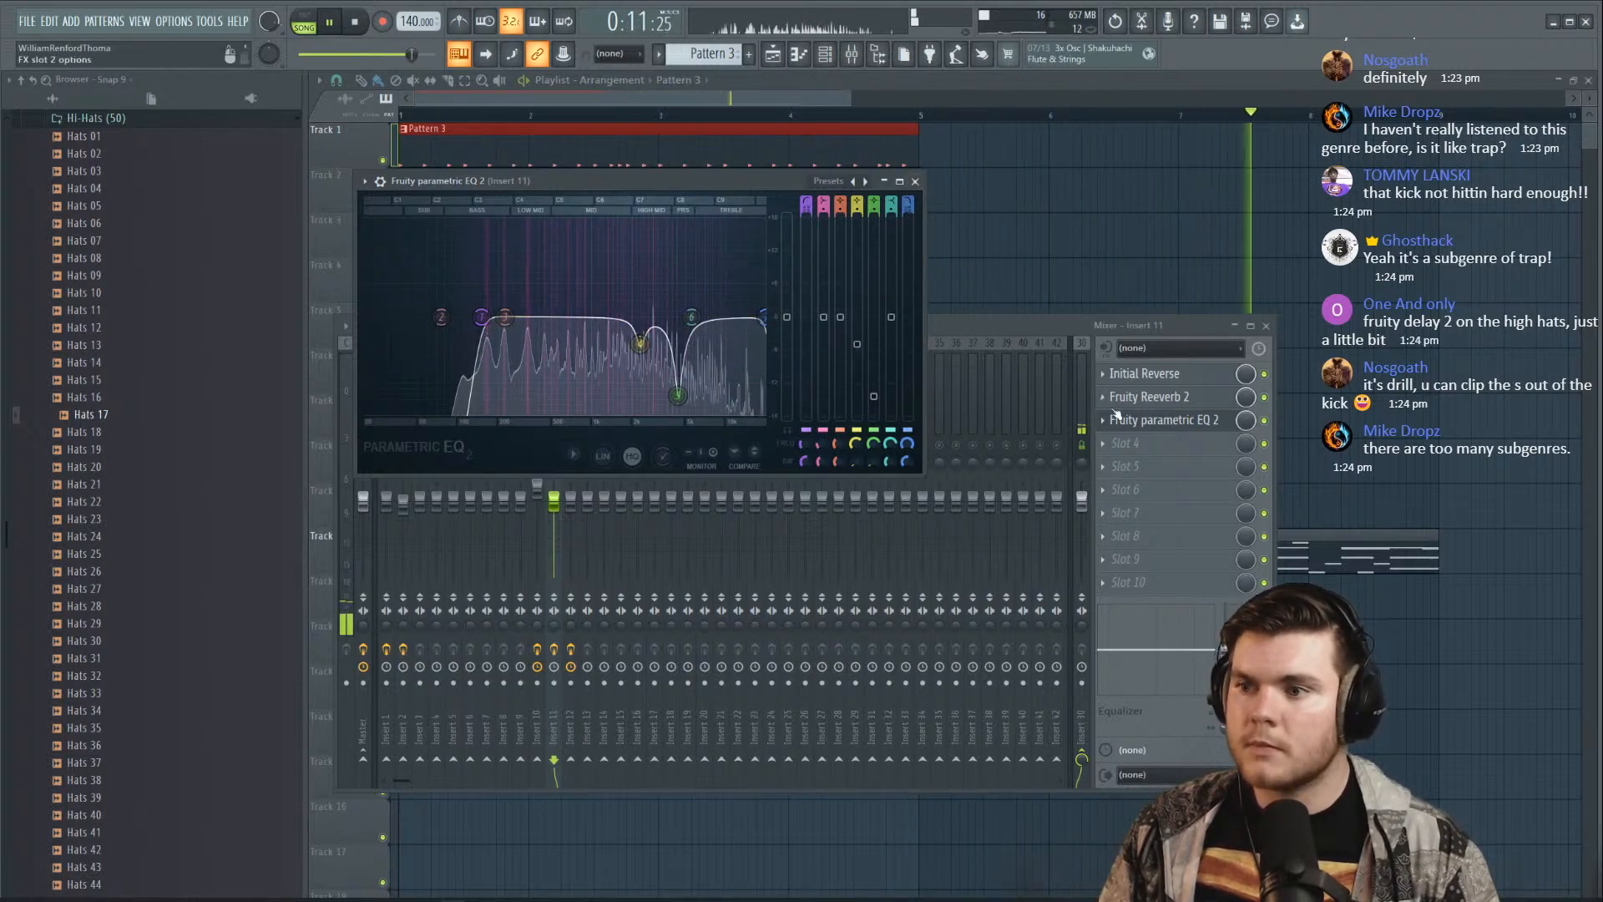
left_click(1153, 420)
Add Fruity Parametric EQ 2 to the sixth effect slot of the flute's Insert 12 and load a low-cut and high-cut preset
left_click(572, 446)
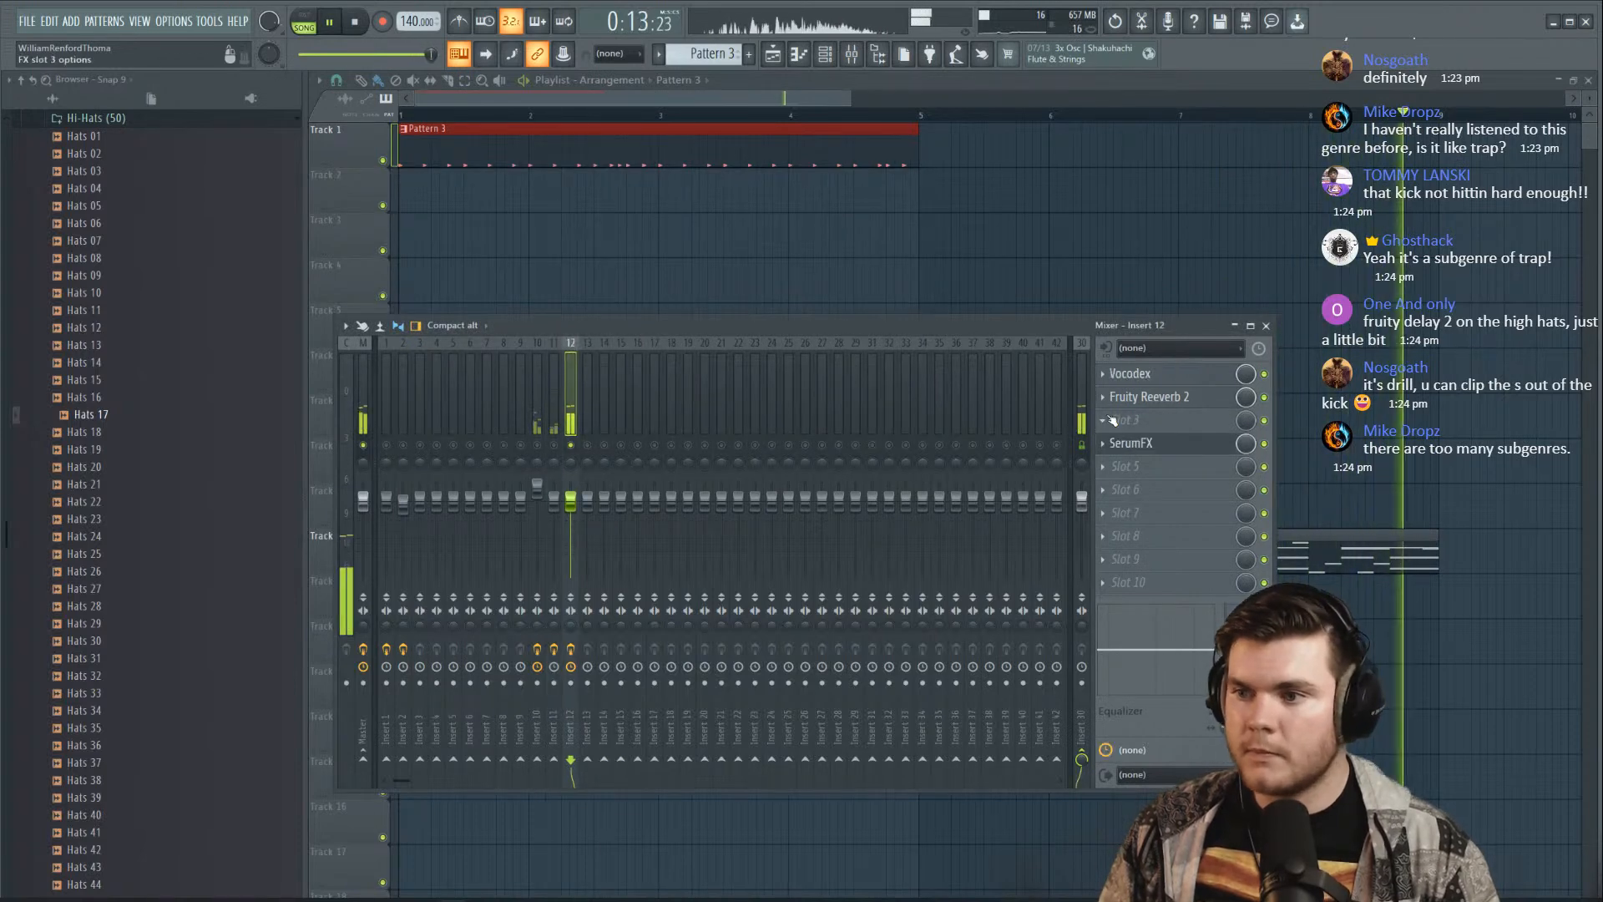
left_click(1137, 489)
left_click(954, 279)
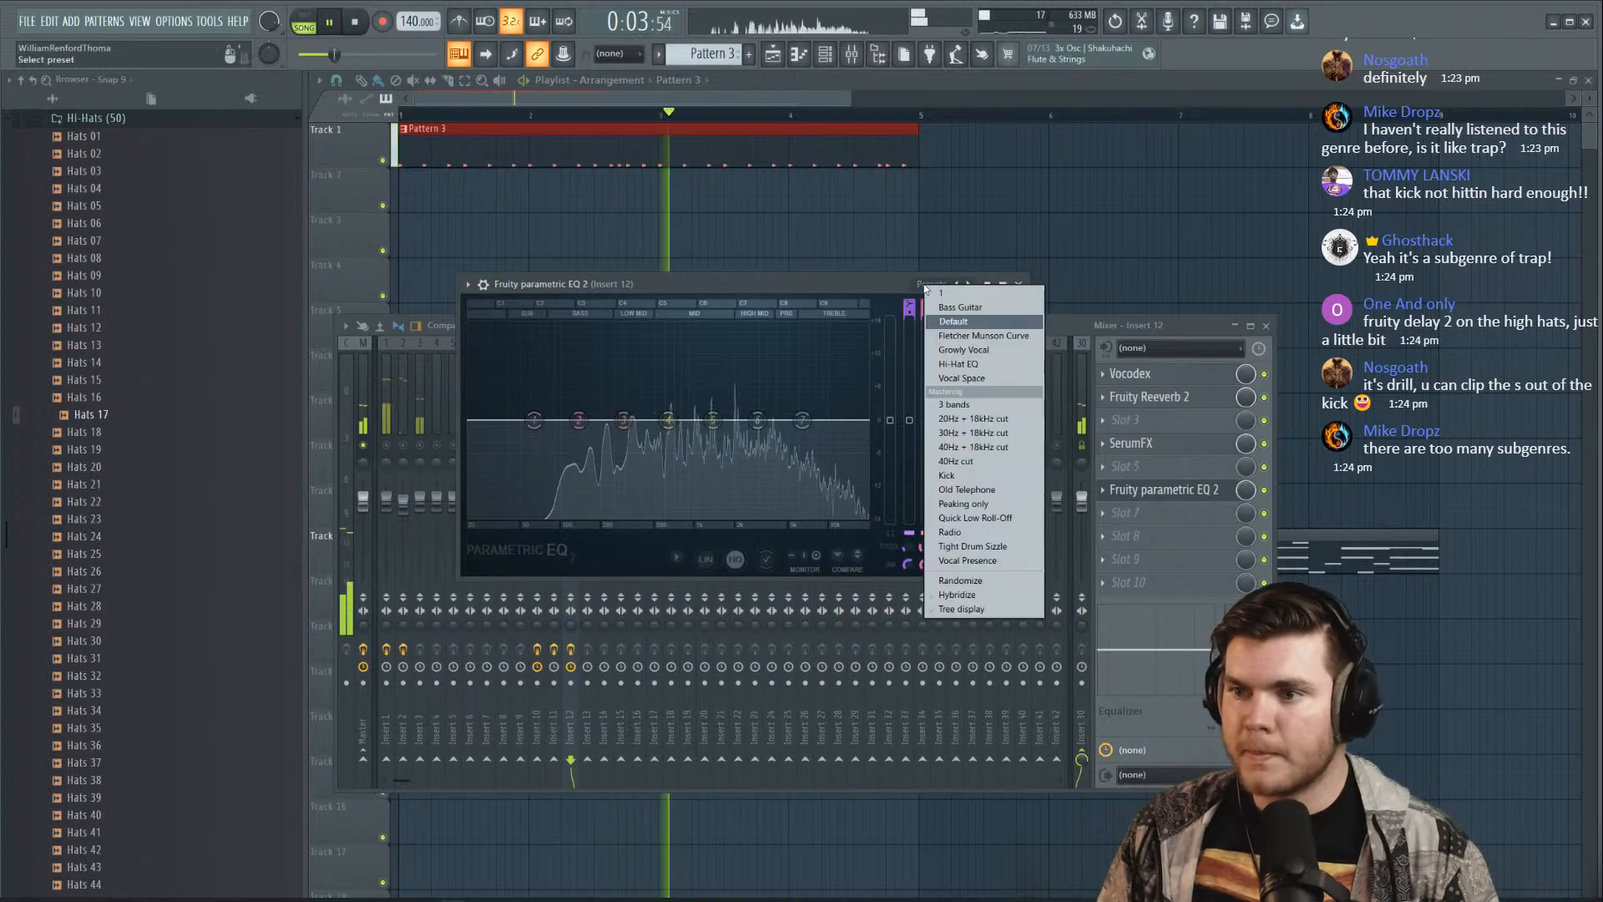
left_click(926, 286)
left_click(930, 292)
Raise the low cut on Insert 12's EQ, dip band 5 by about 4.4 dB near 1978 Hz, and close the EQ
left_click_drag(472, 420, 592, 420)
mouse_move(732, 420)
left_mouse_down()
mouse_move(738, 367)
mouse_move(735, 445)
left_mouse_up()
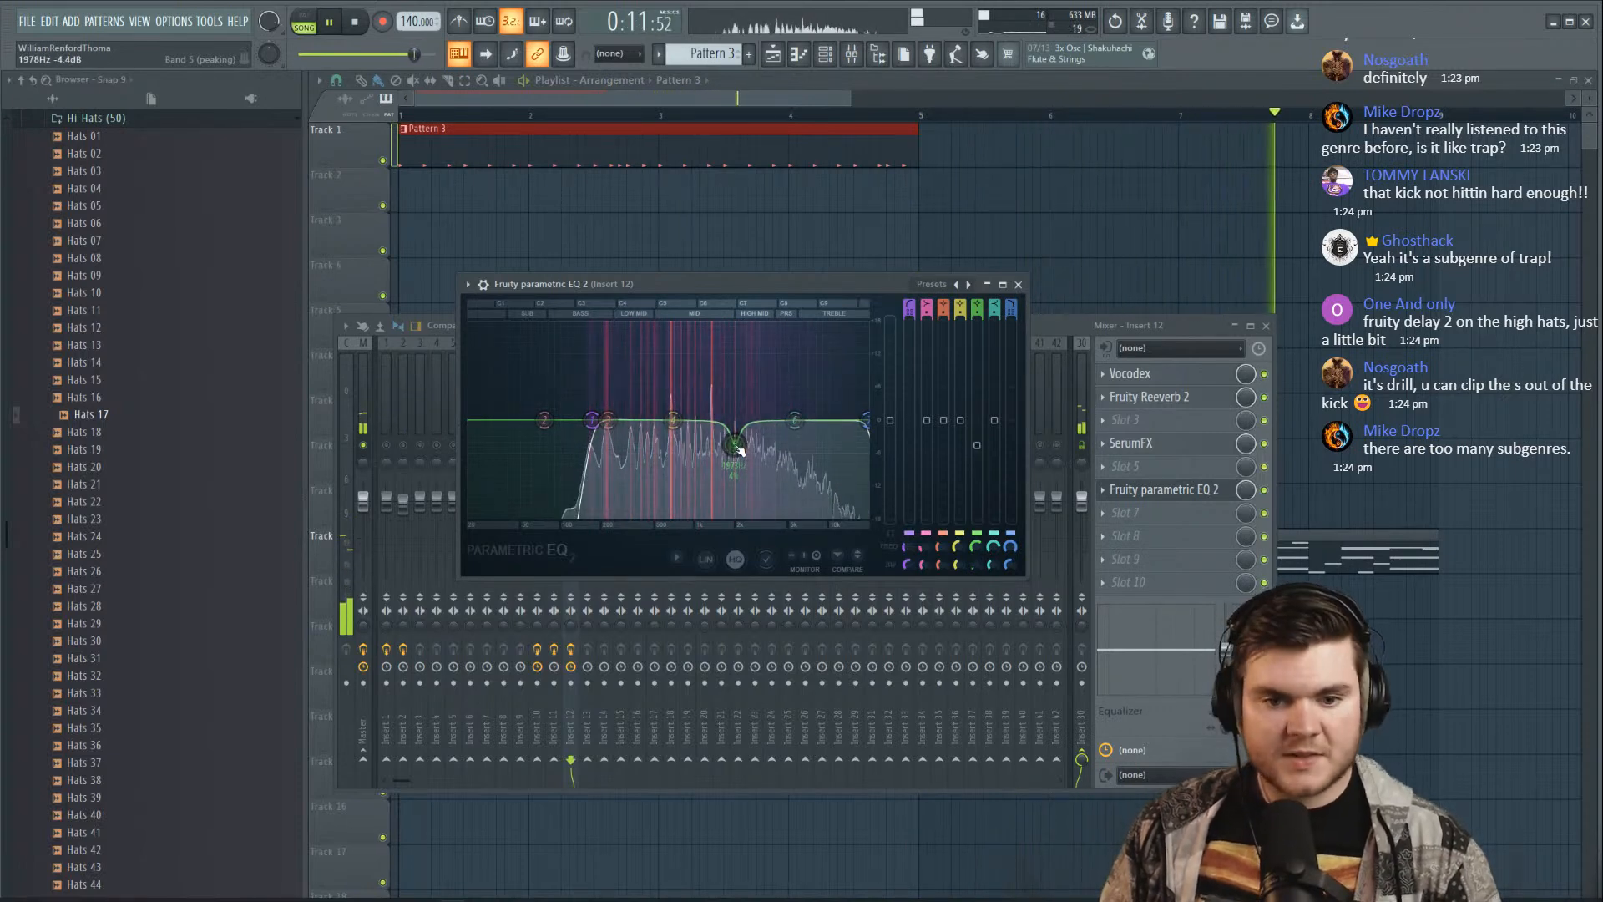
left_click(1150, 491)
Play the beat from the start several times to check how the processed melody sits with the drums
key("space")
key("space")
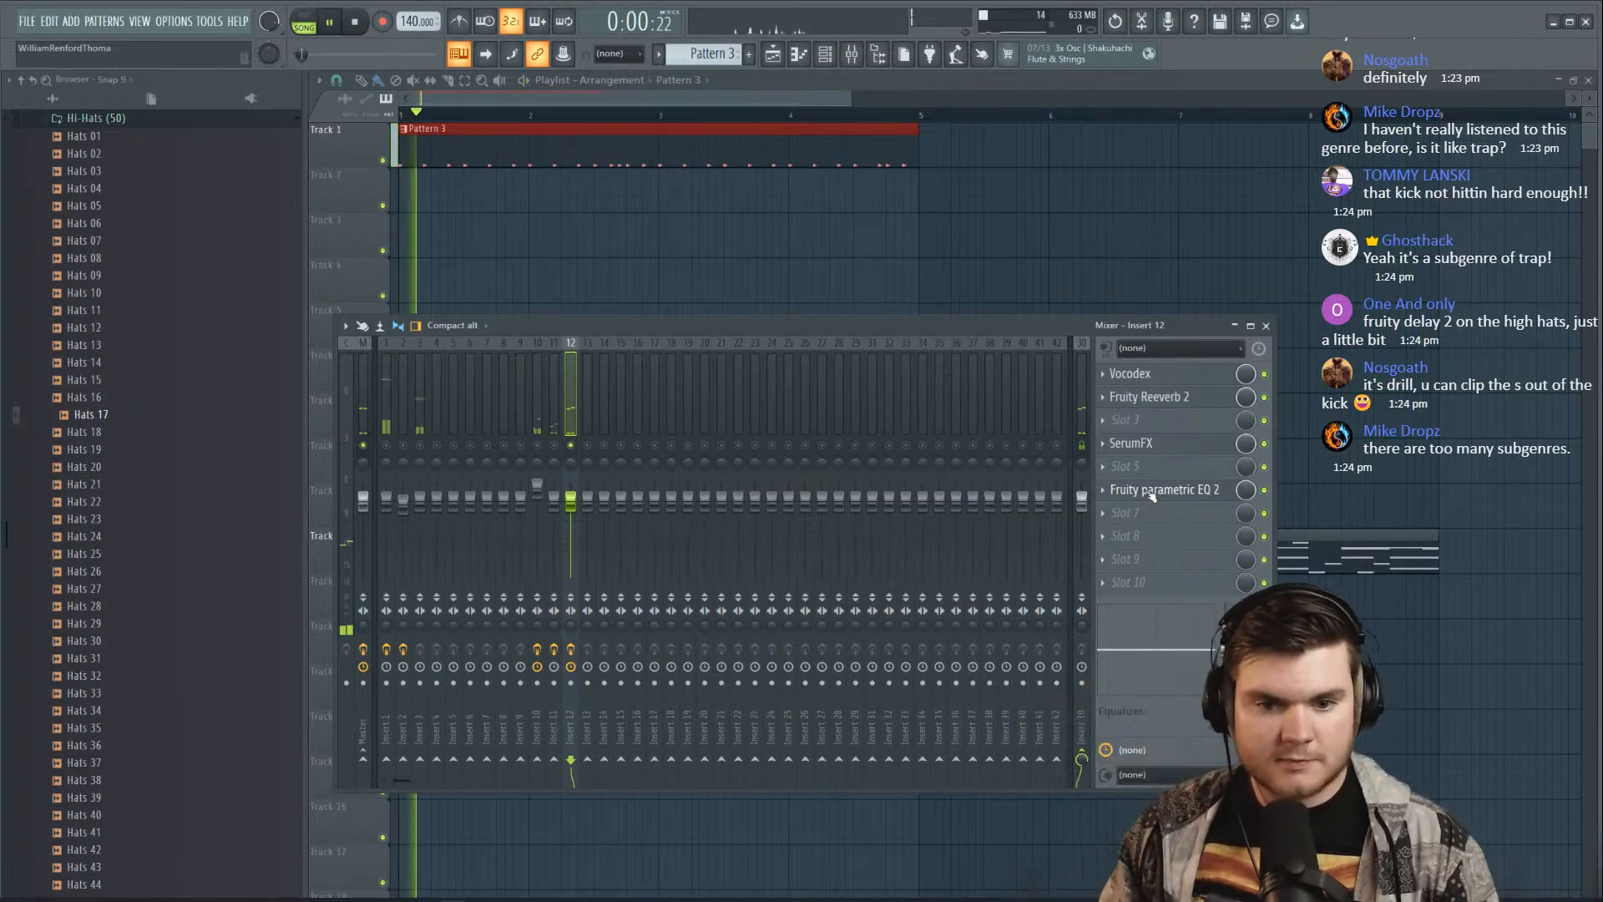
key("space")
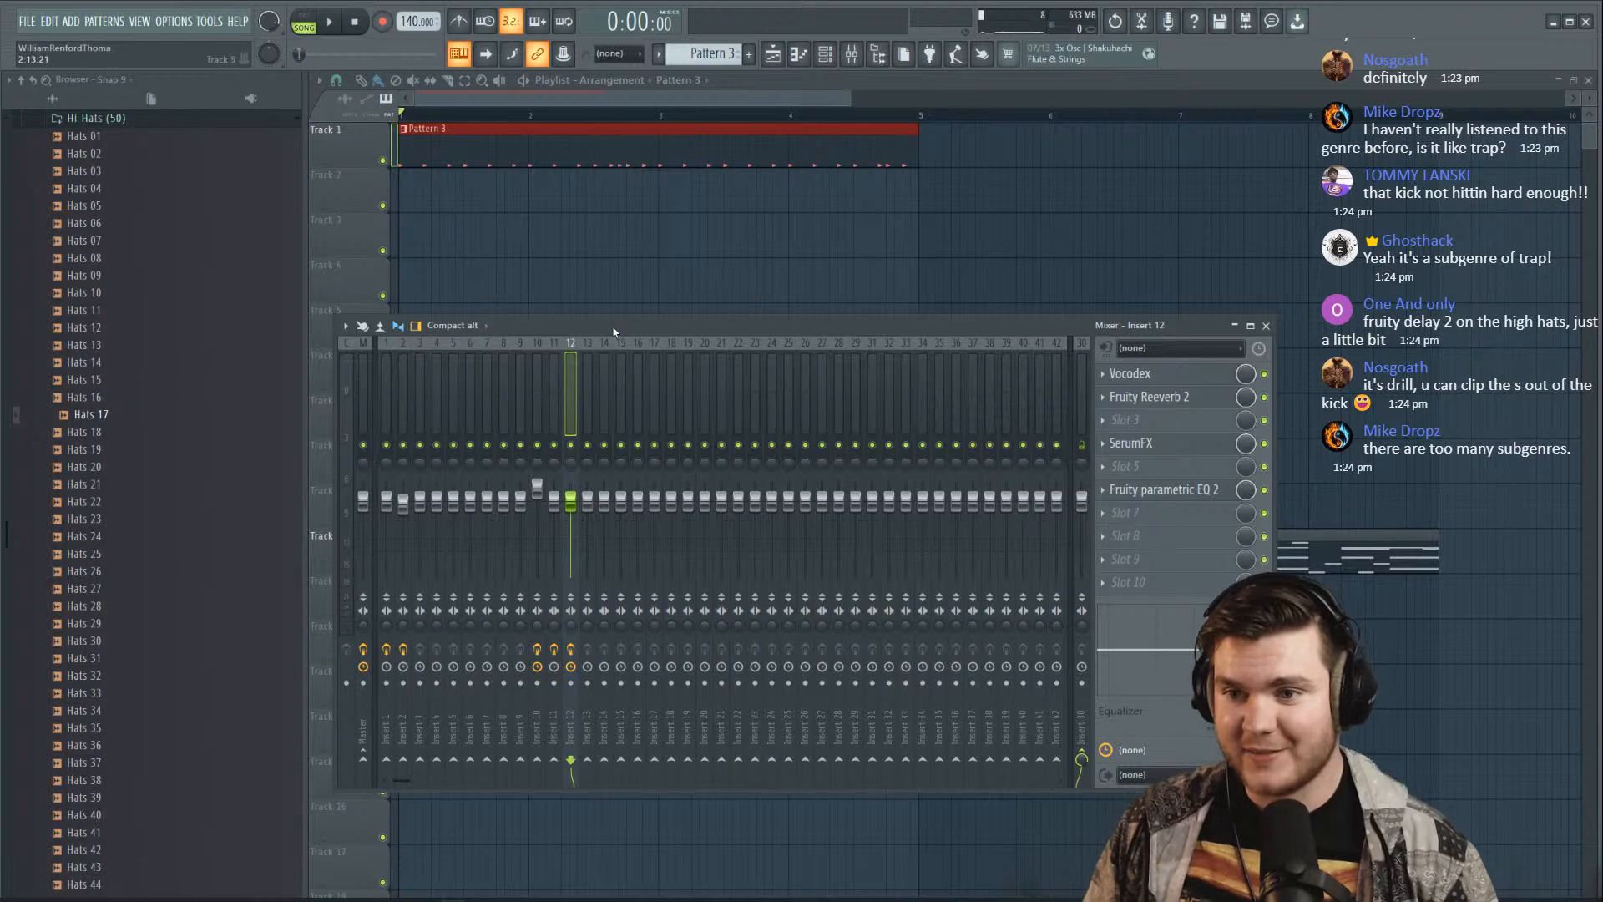
left_click_drag(623, 322, 627, 325)
key("space")
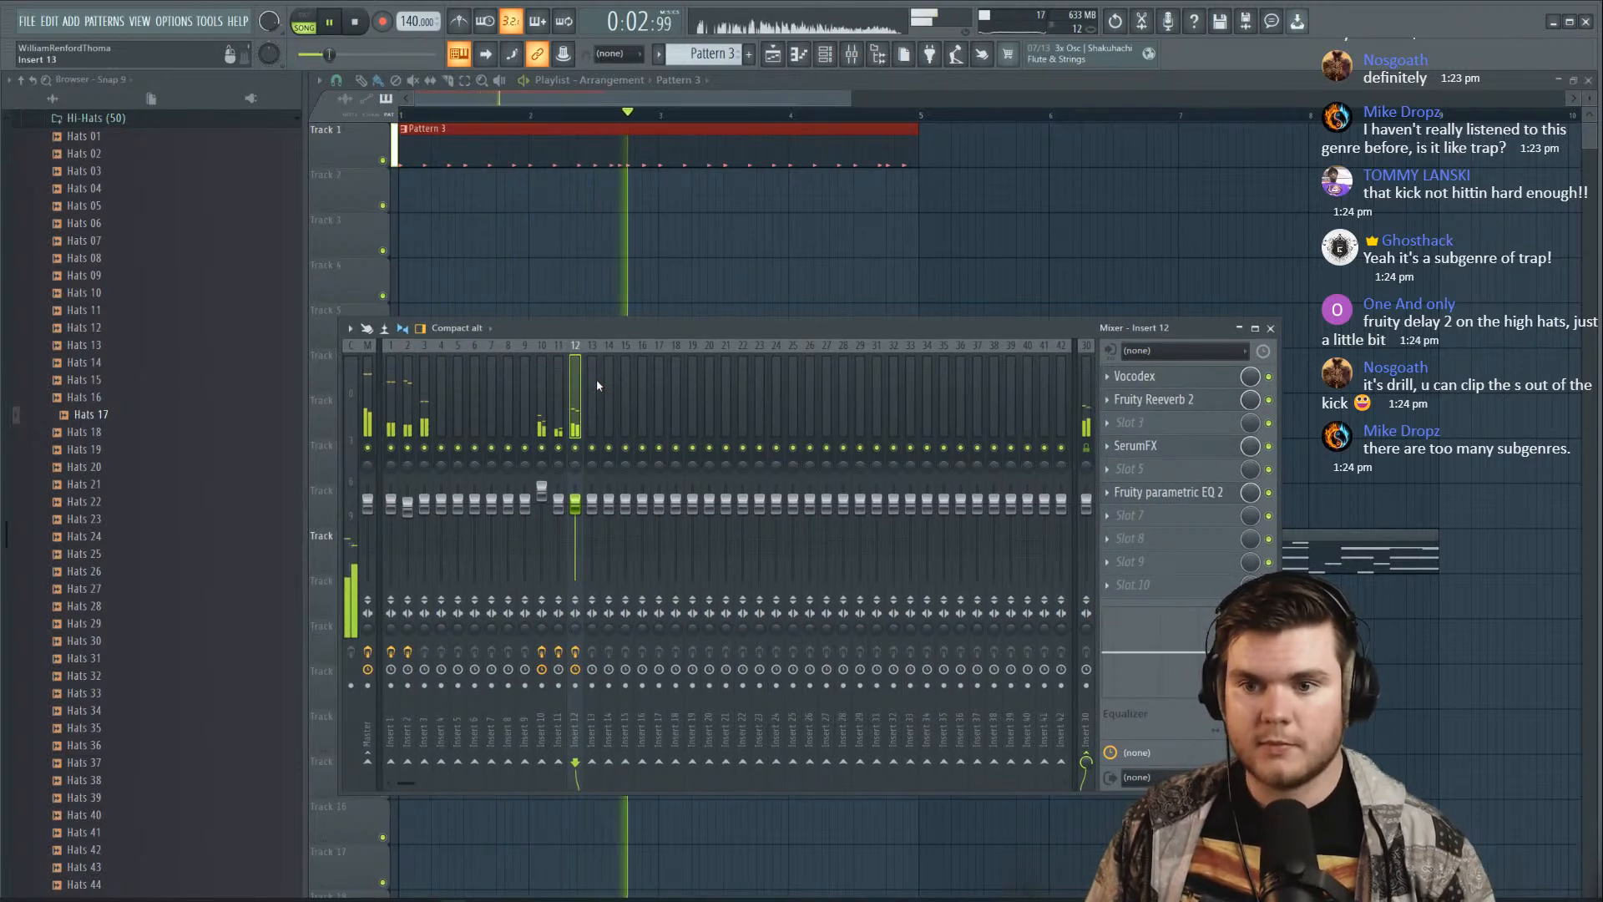
key("space")
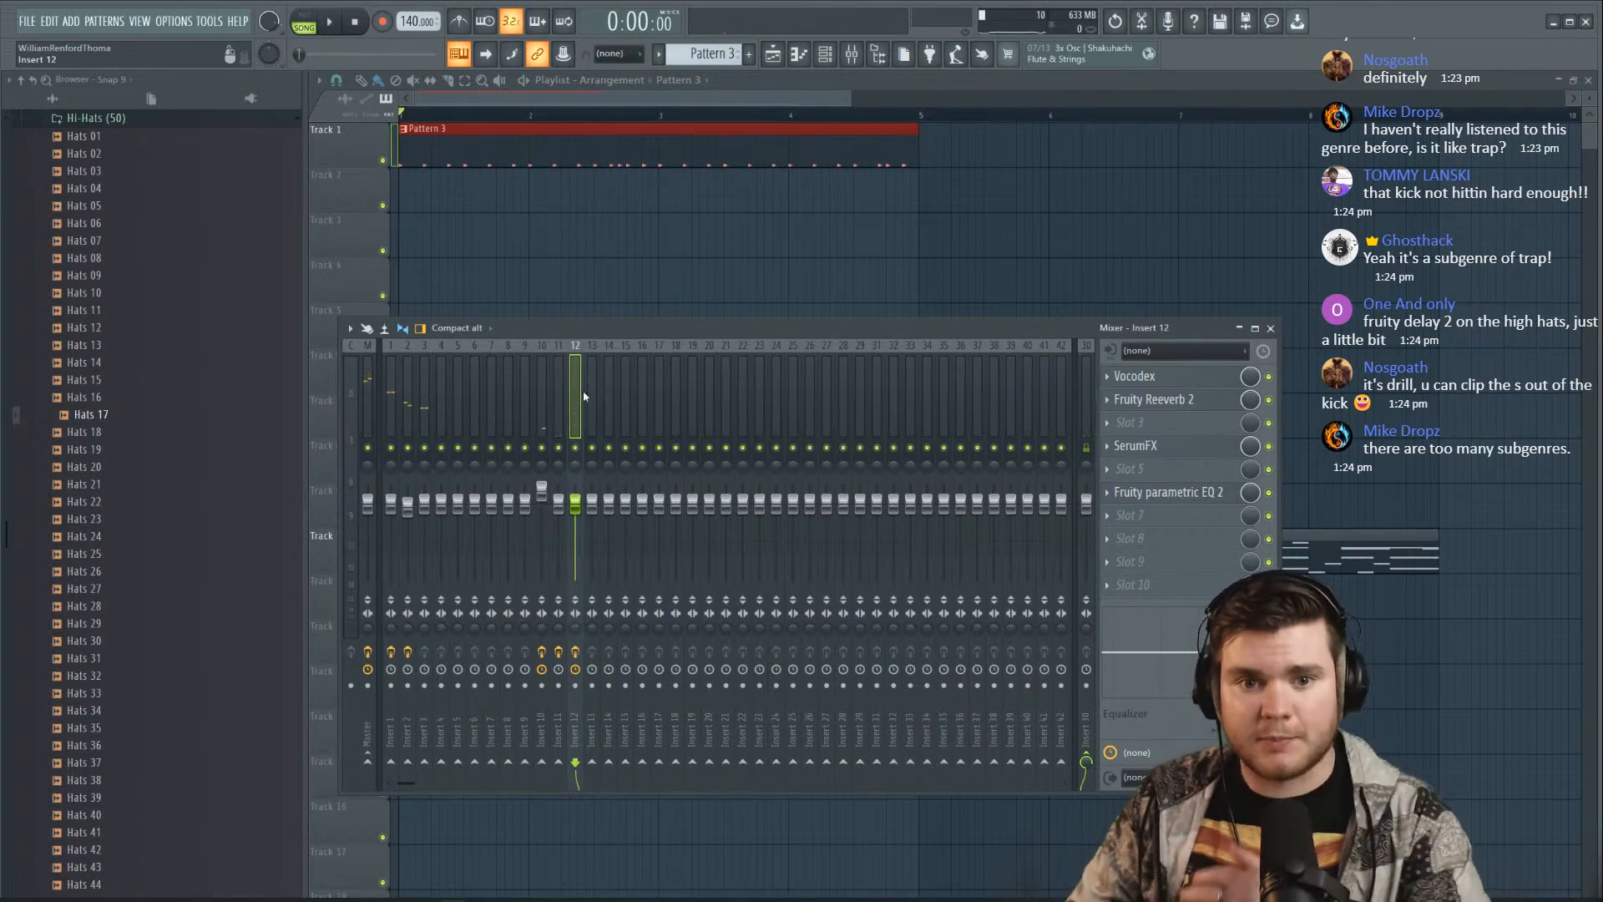
key("space")
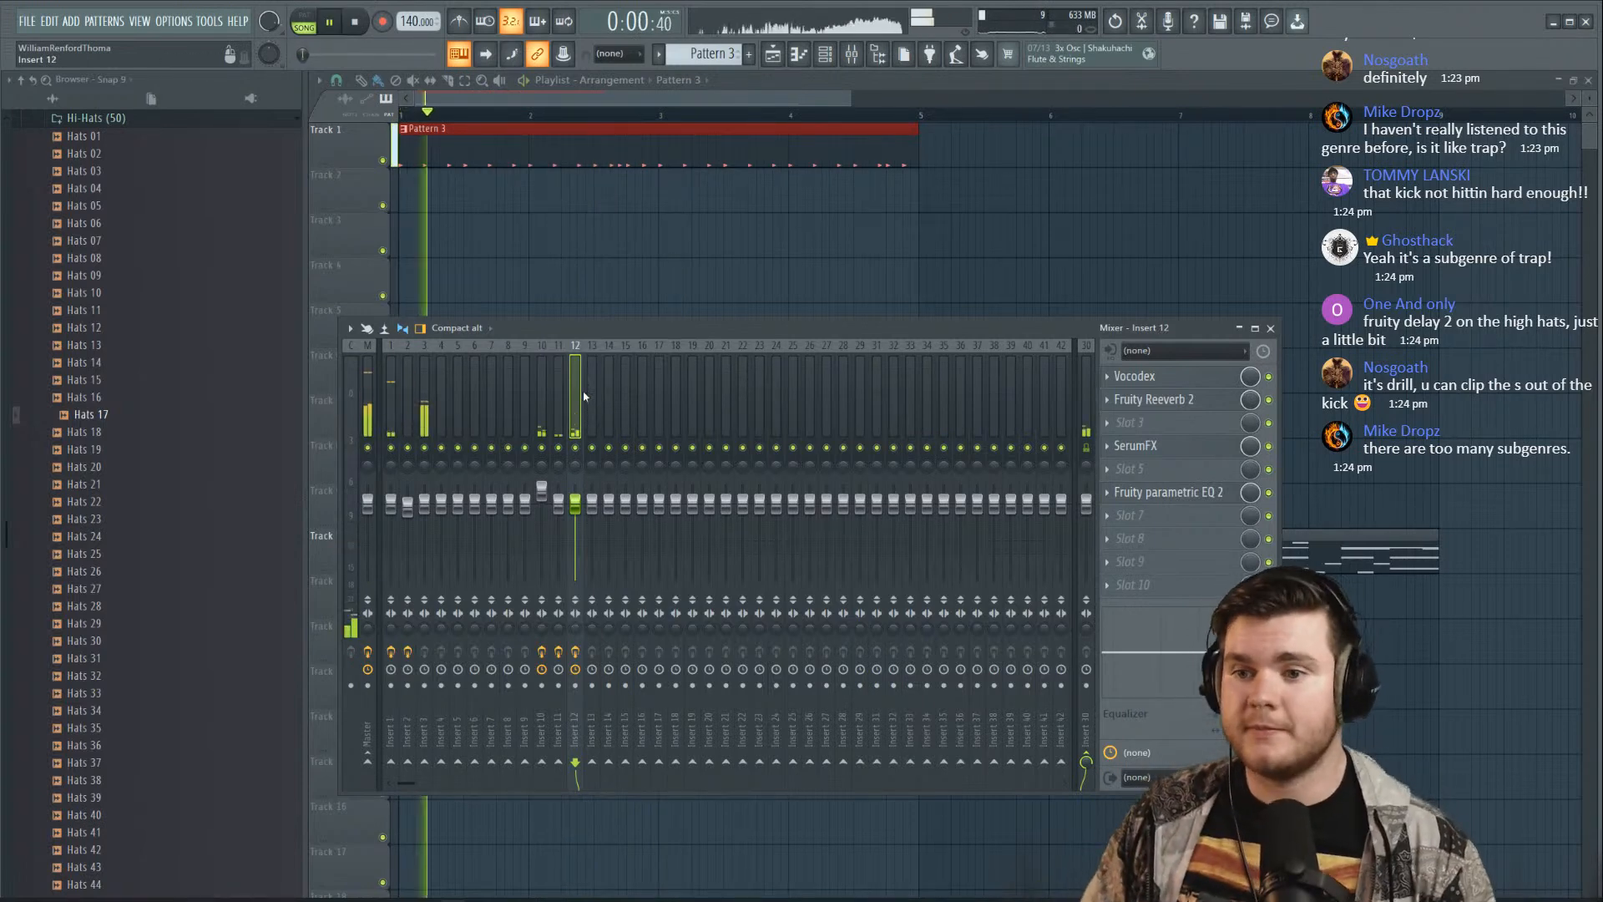
key("space")
Add Fruity Limiter to the first effect slot of the melody bus, Insert 30
left_click(1086, 392)
left_click(1171, 377)
left_click(743, 362)
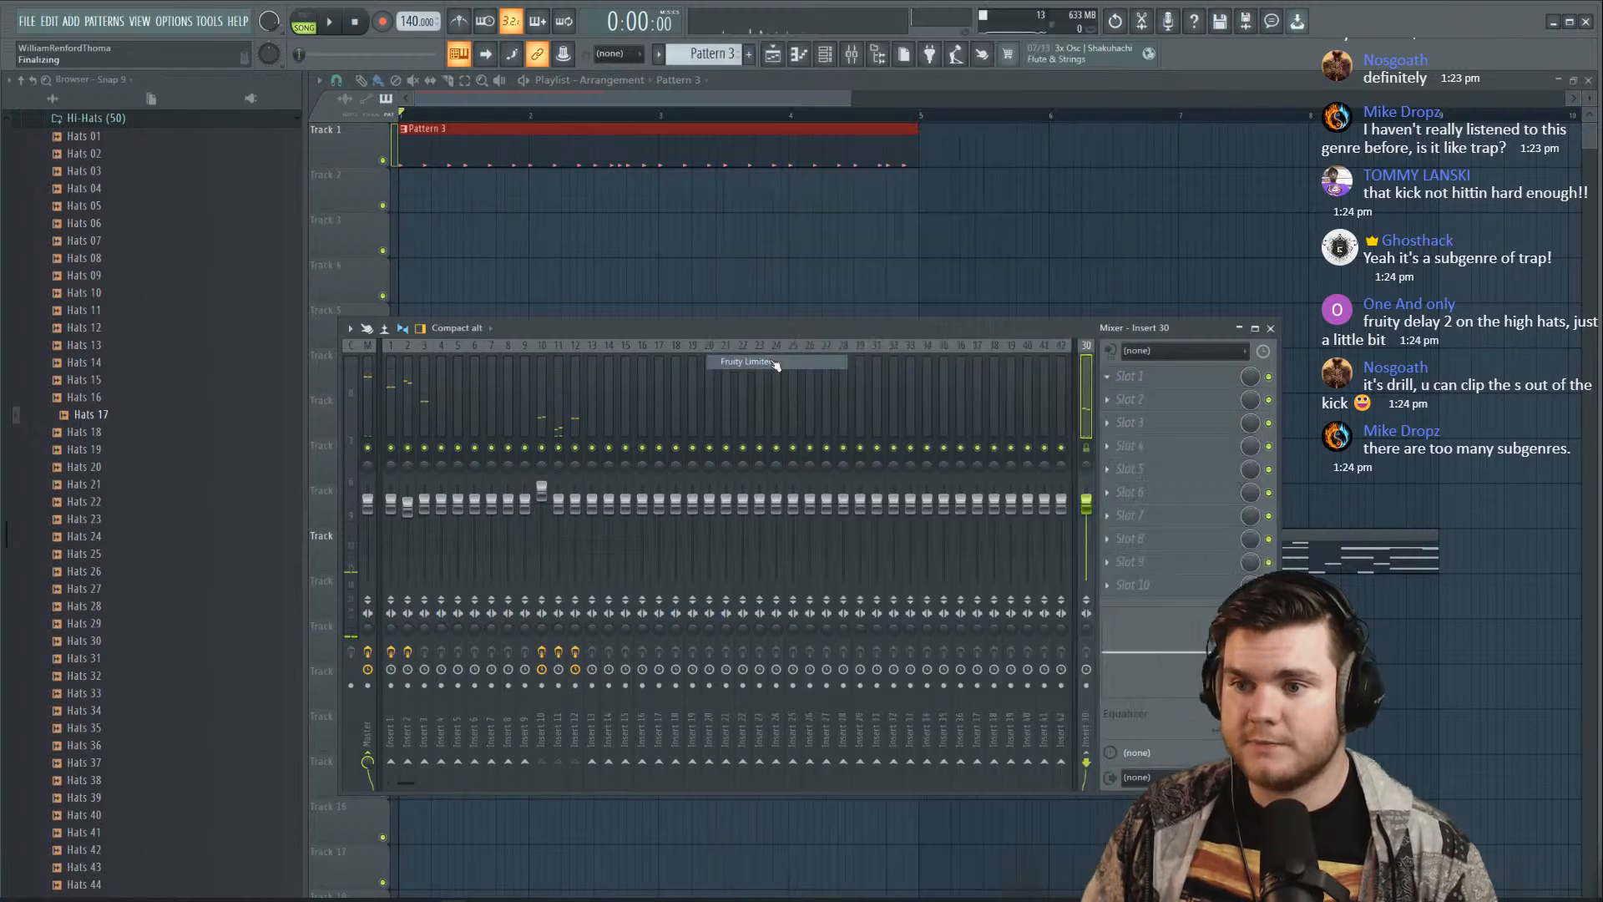
Create an automation clip for the Insert 30 limiter's gain and shorten it to two steps at the start of Track 2
right_click(543, 430)
left_click(513, 555)
left_click_drag(1440, 195, 431, 234)
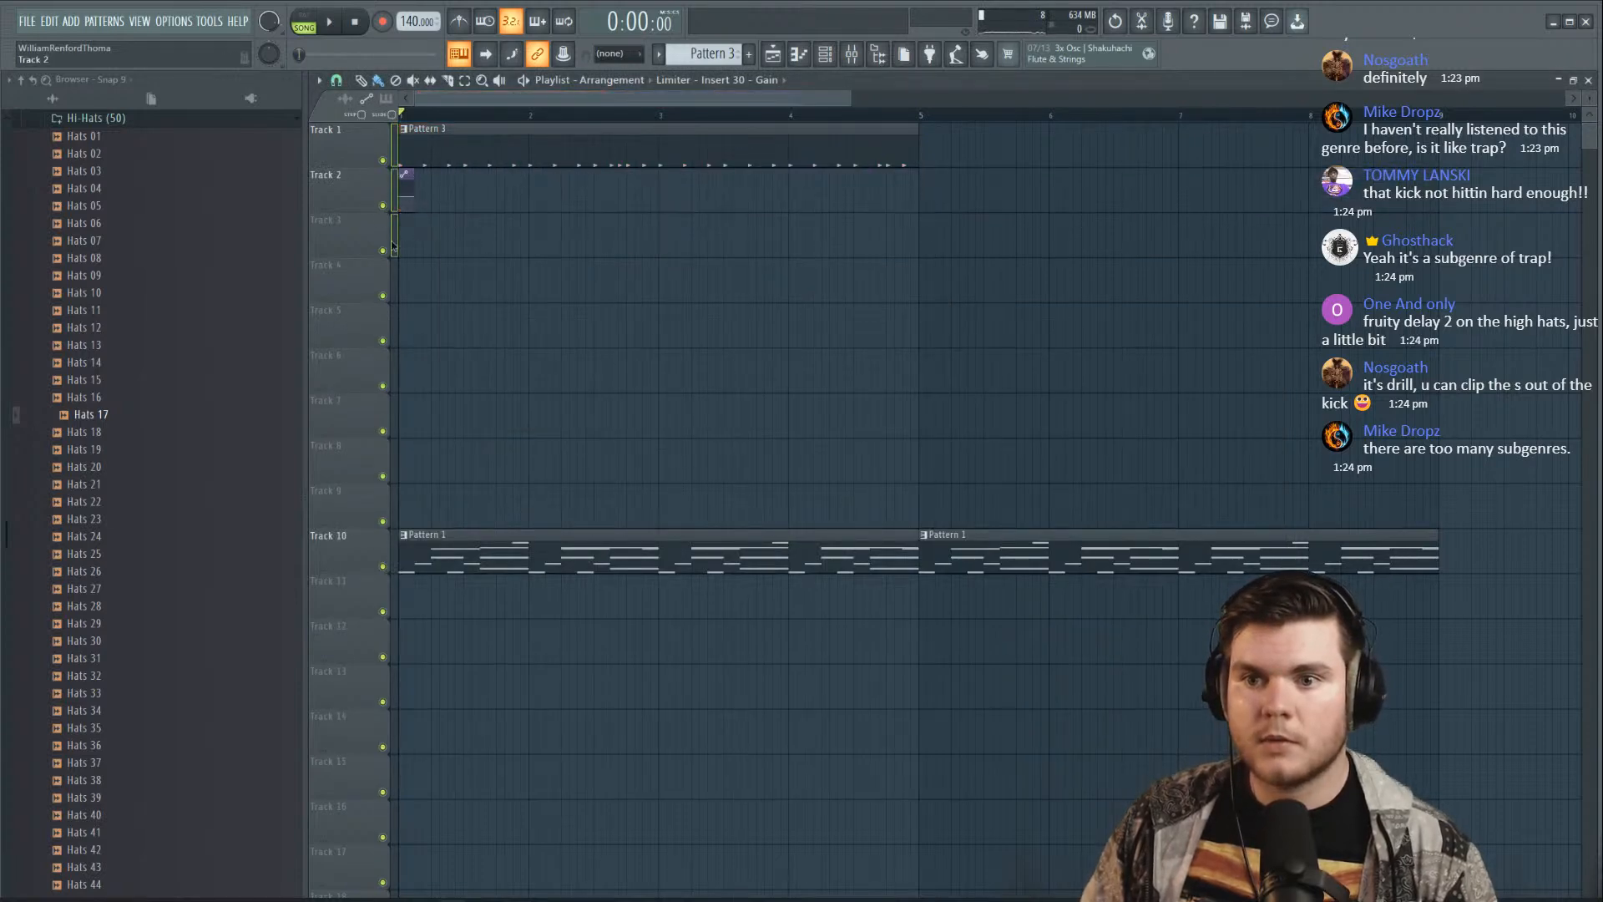
key("space")
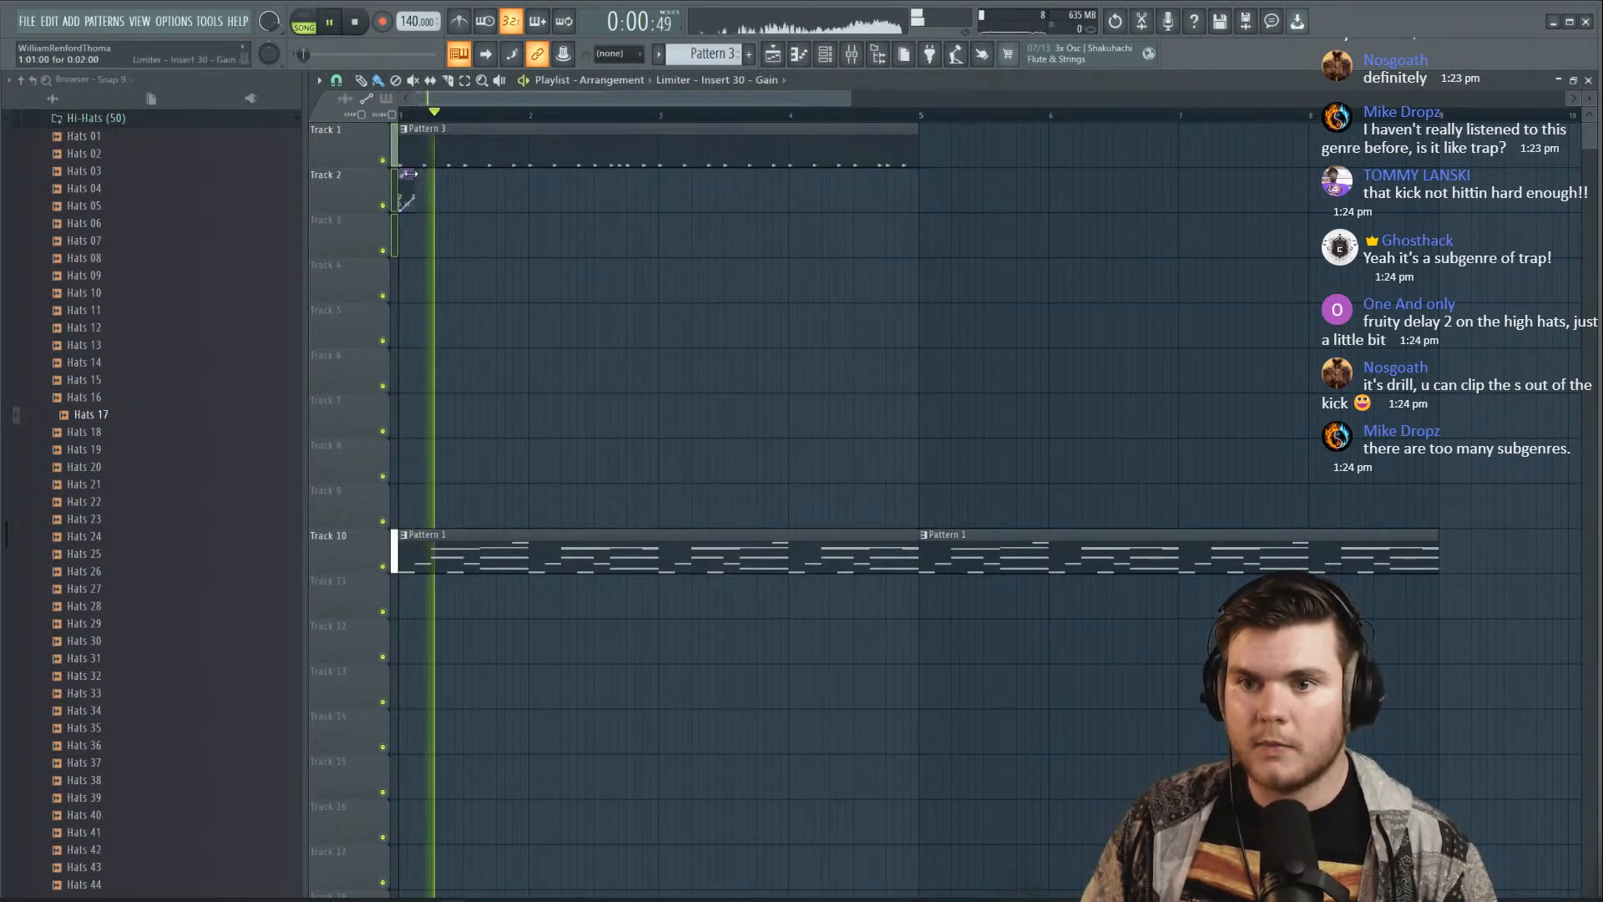
scroll(418, 115, "up", 3)
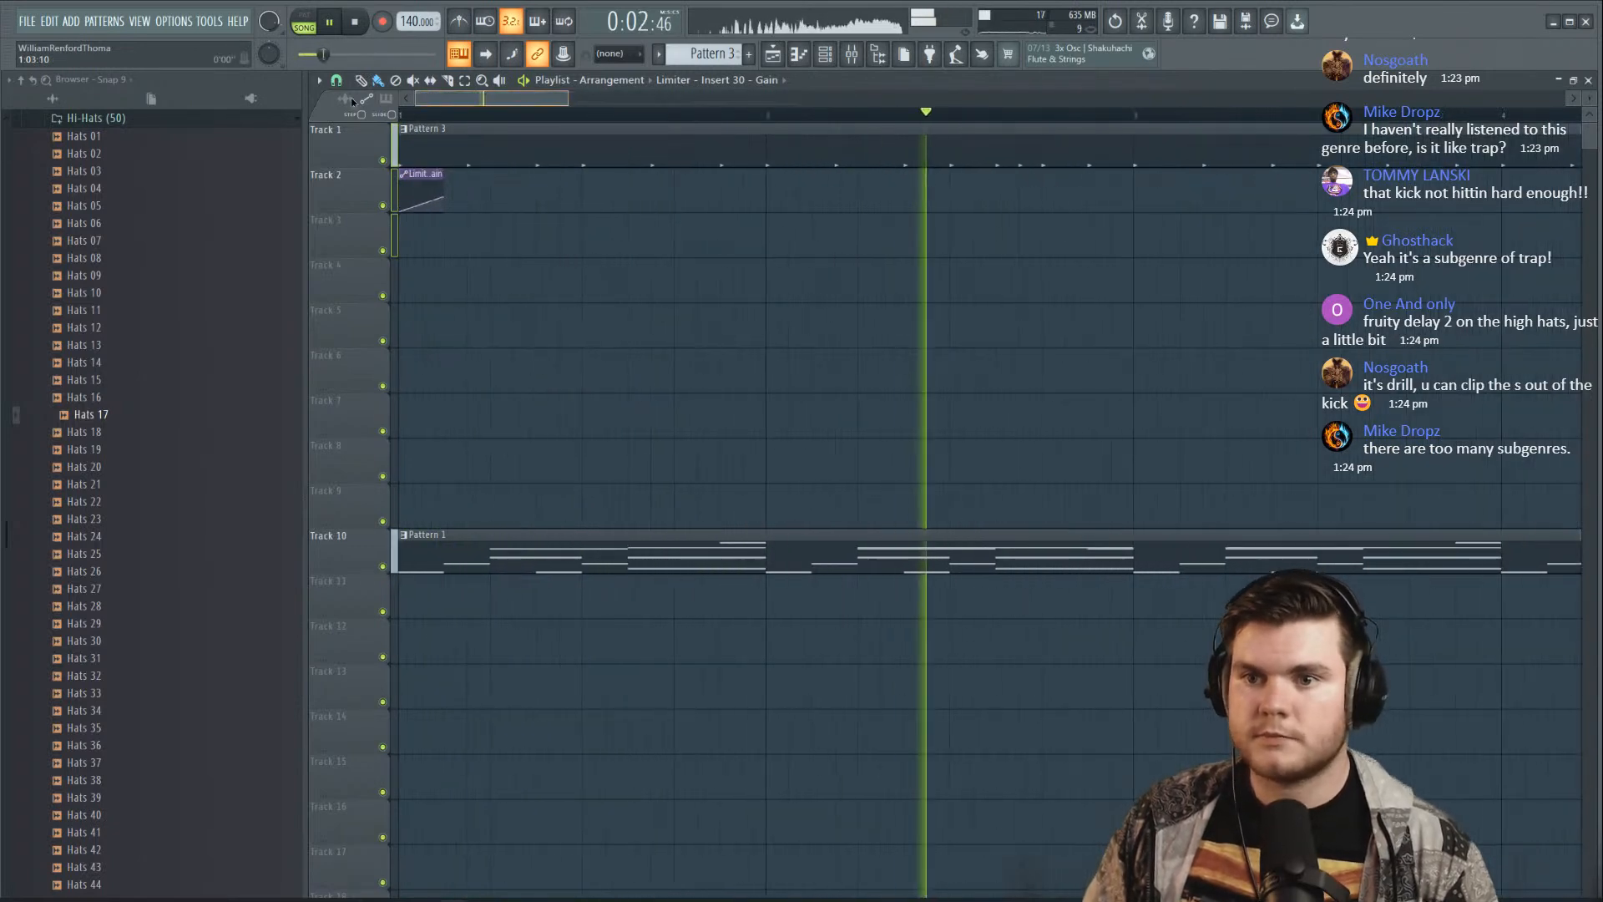
Copy the Kick 24 step pattern and paste it onto the limiter gain automation channel
key("space")
key("space")
left_click(824, 53)
key("space")
left_click(523, 142)
left_click(522, 157)
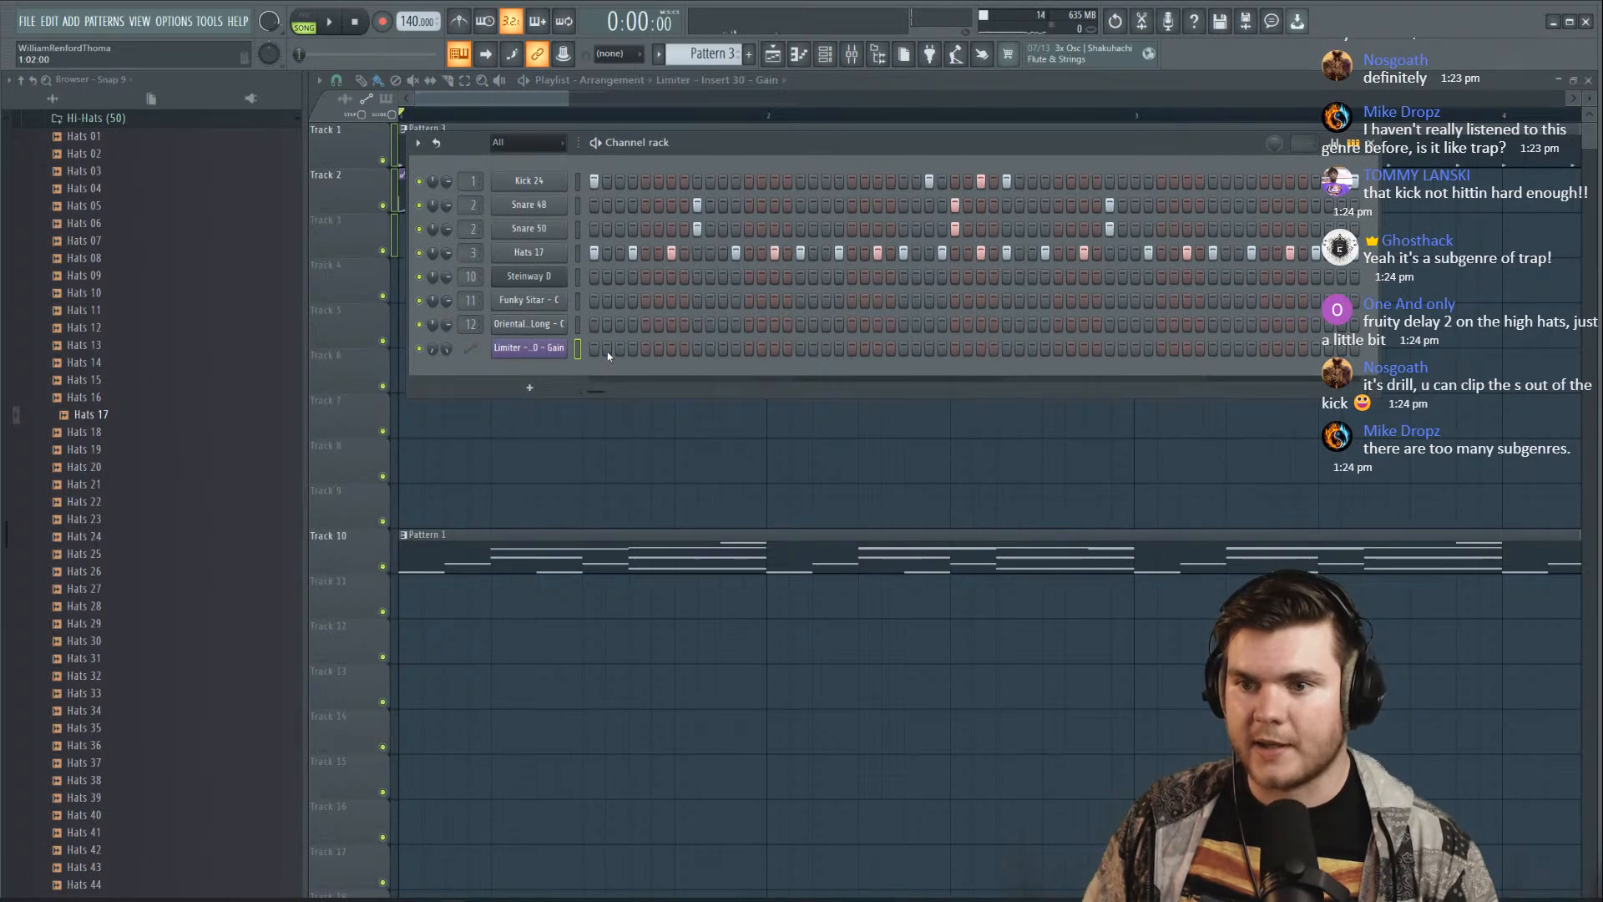
right_click(565, 179)
right_click(537, 357)
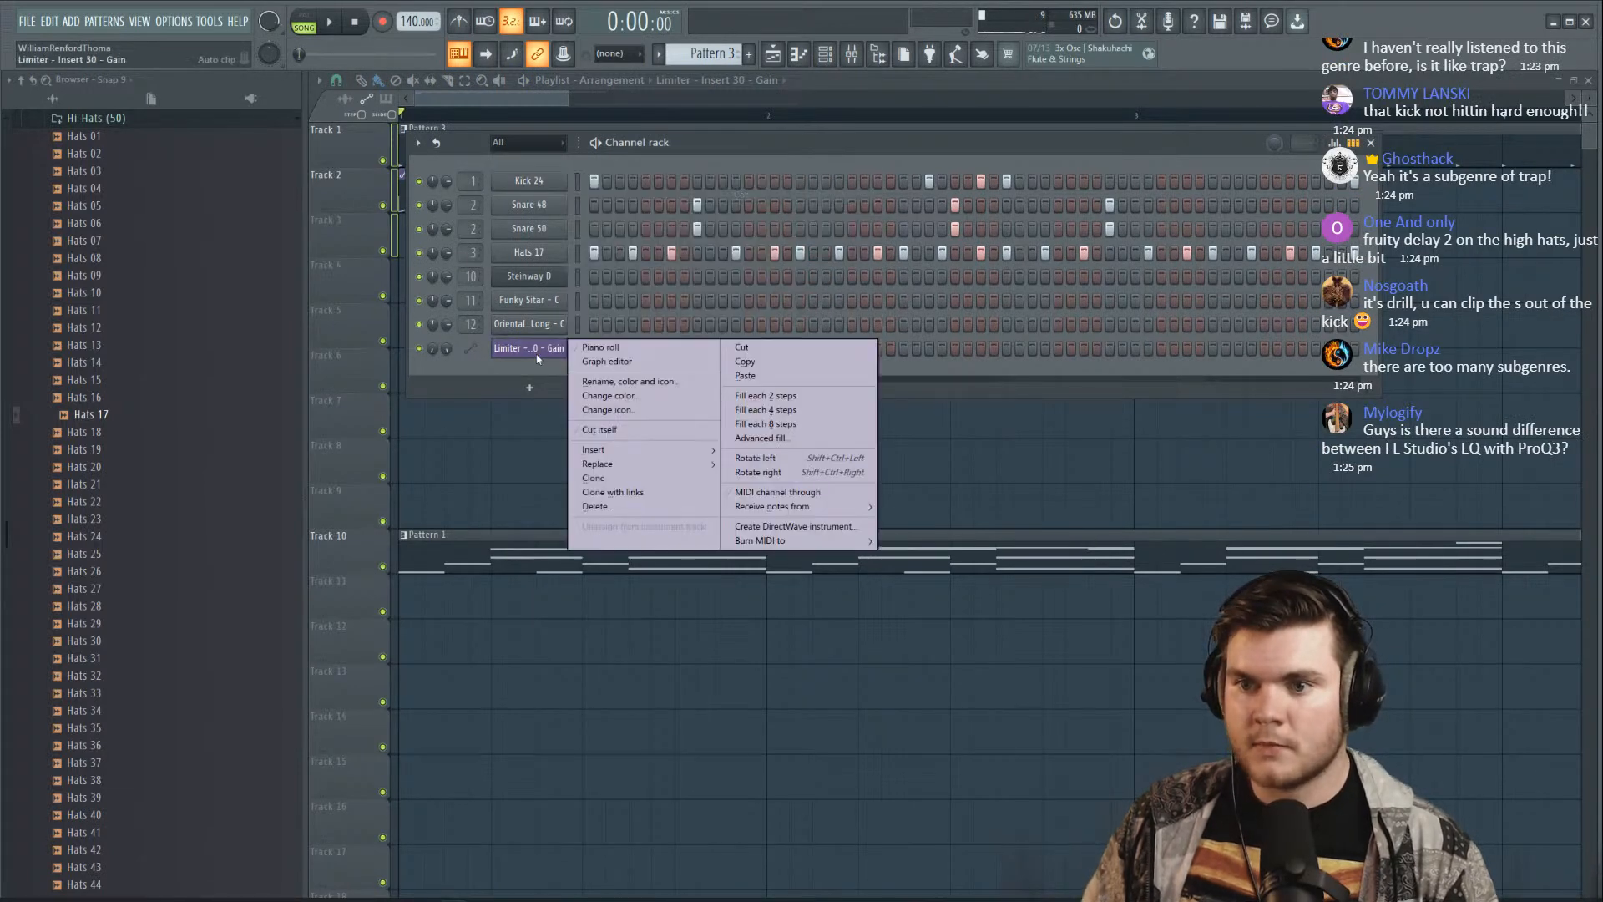
left_click(741, 378)
key("space")
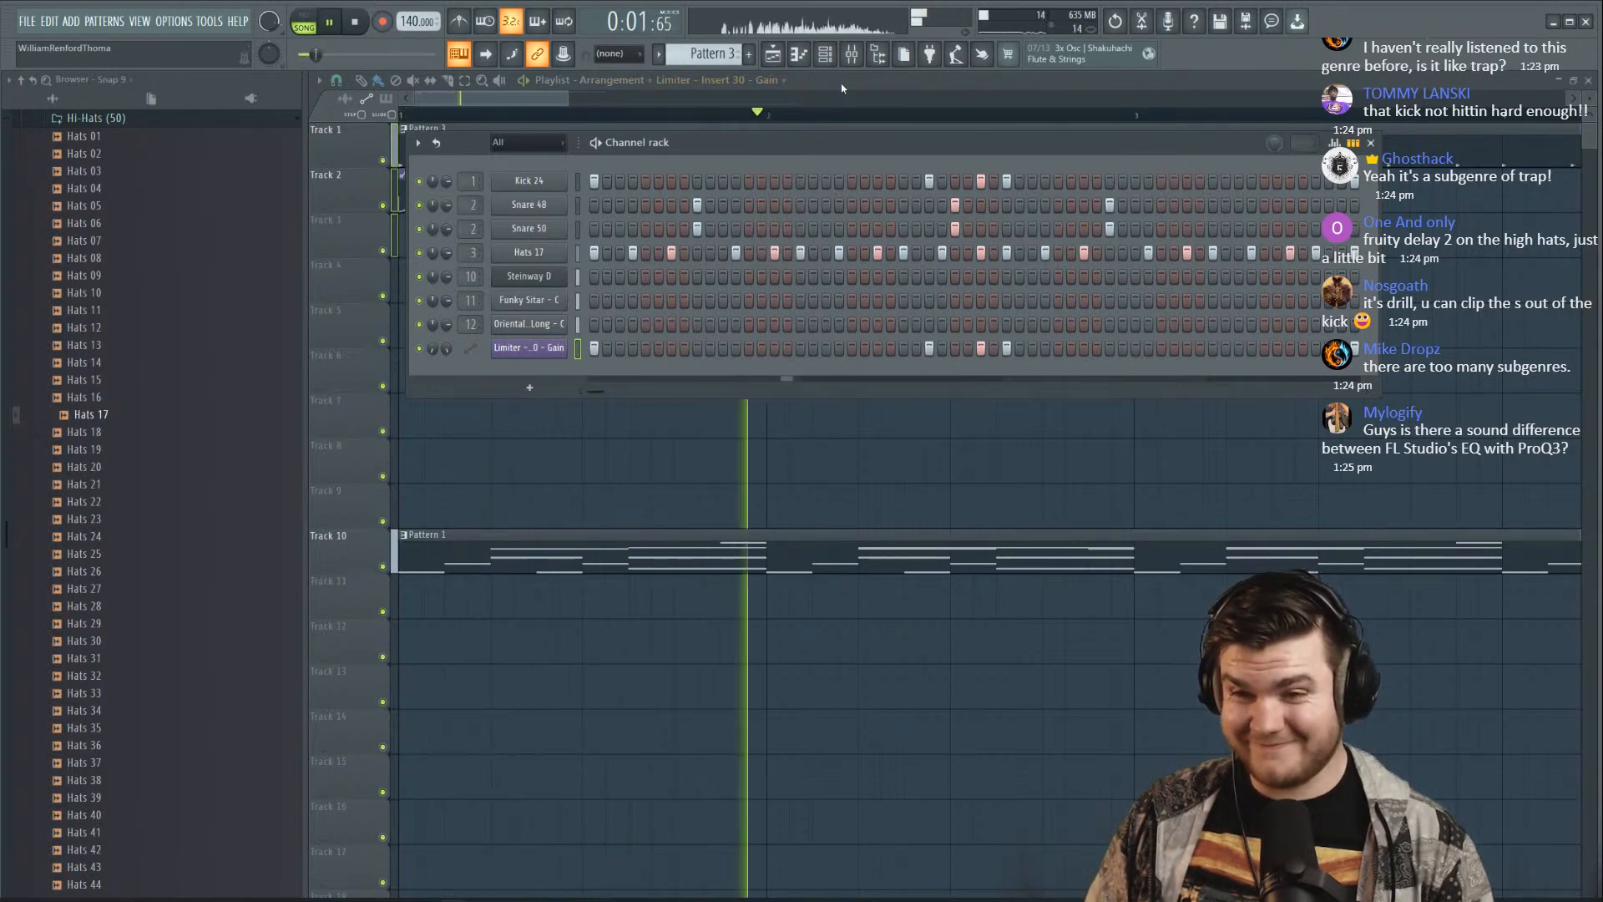
Set the gain automation's last point to Double curve and shorten the clip for a quicker recovery
key("F6")
right_click(444, 199)
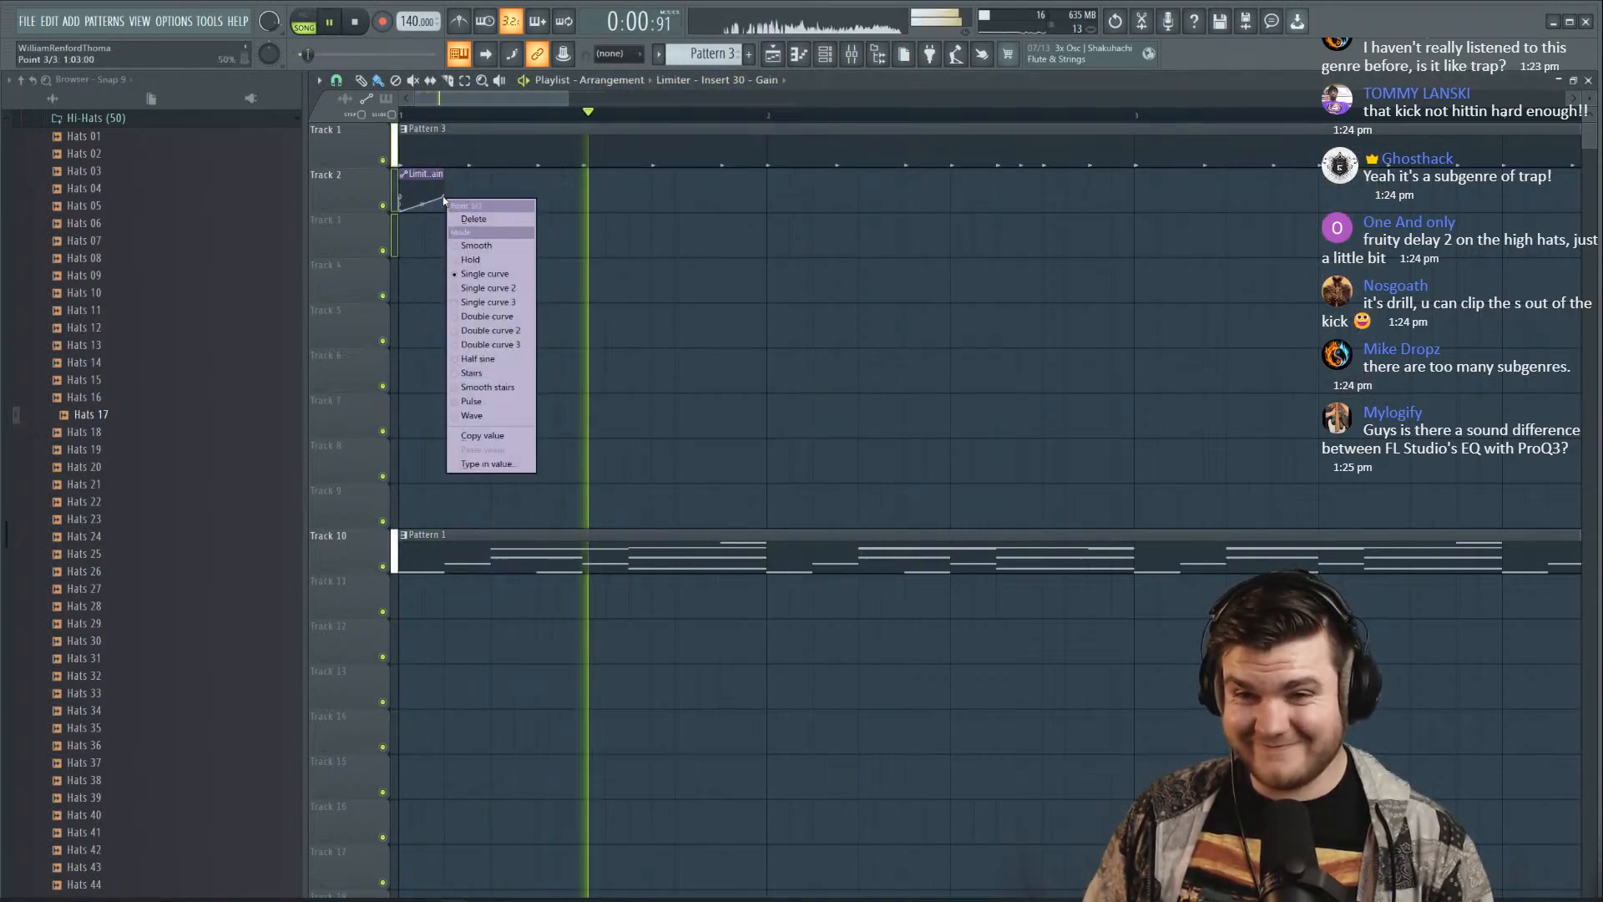
left_click(487, 316)
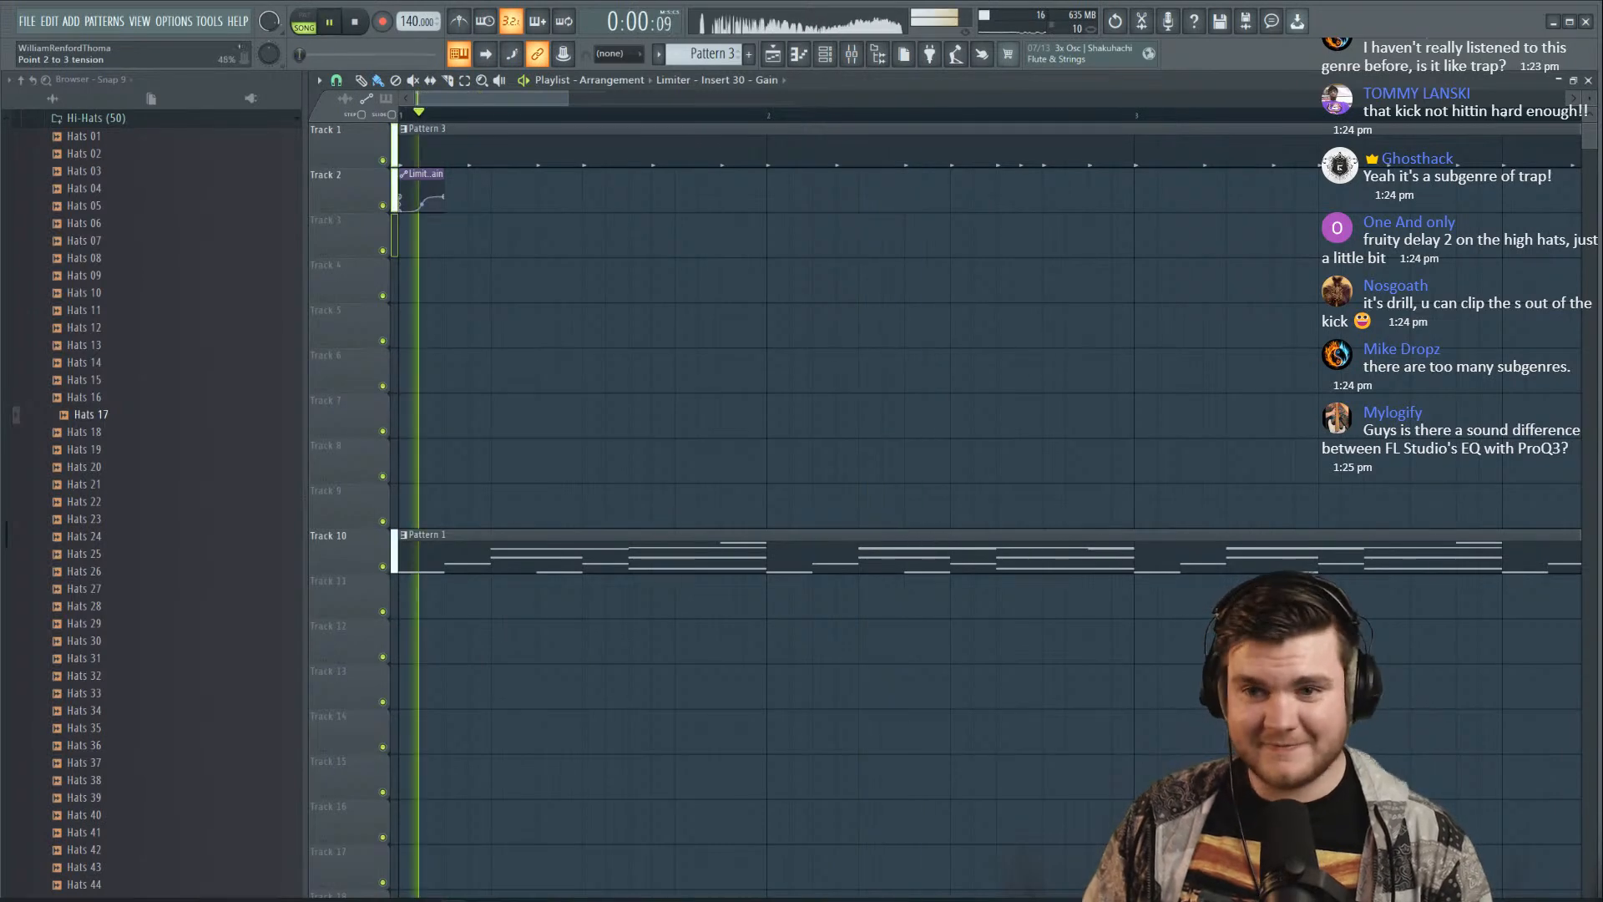
left_click_drag(443, 201, 431, 203)
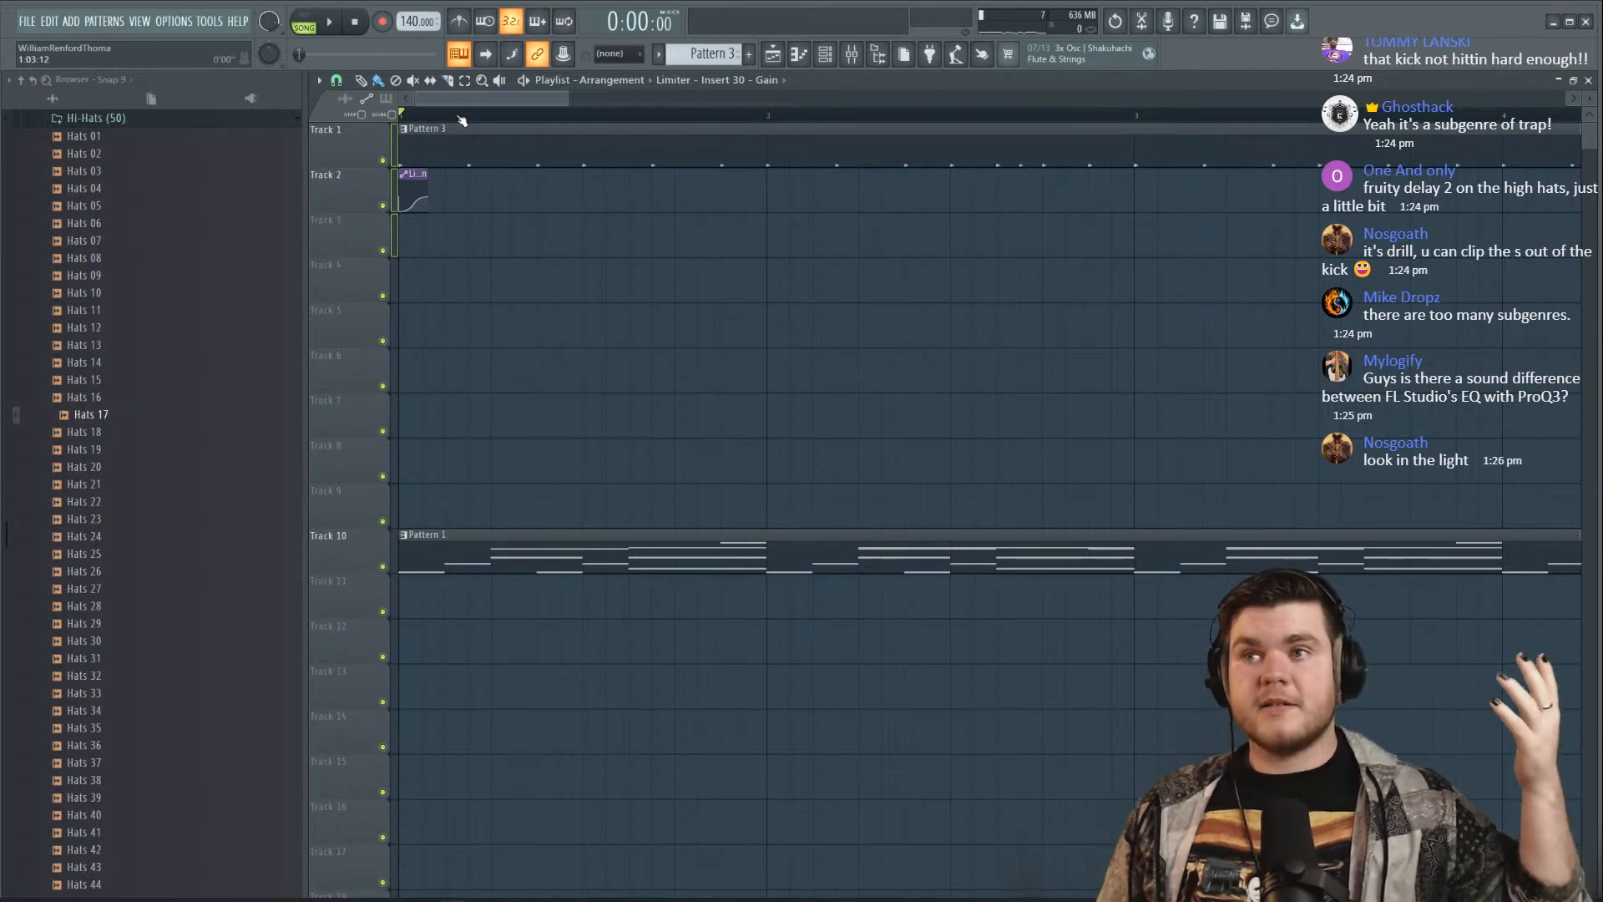
Duplicate the Pattern 3 clip and the gain automation clip to bar 5 and play the arrangement
scroll(462, 121, "down", 5)
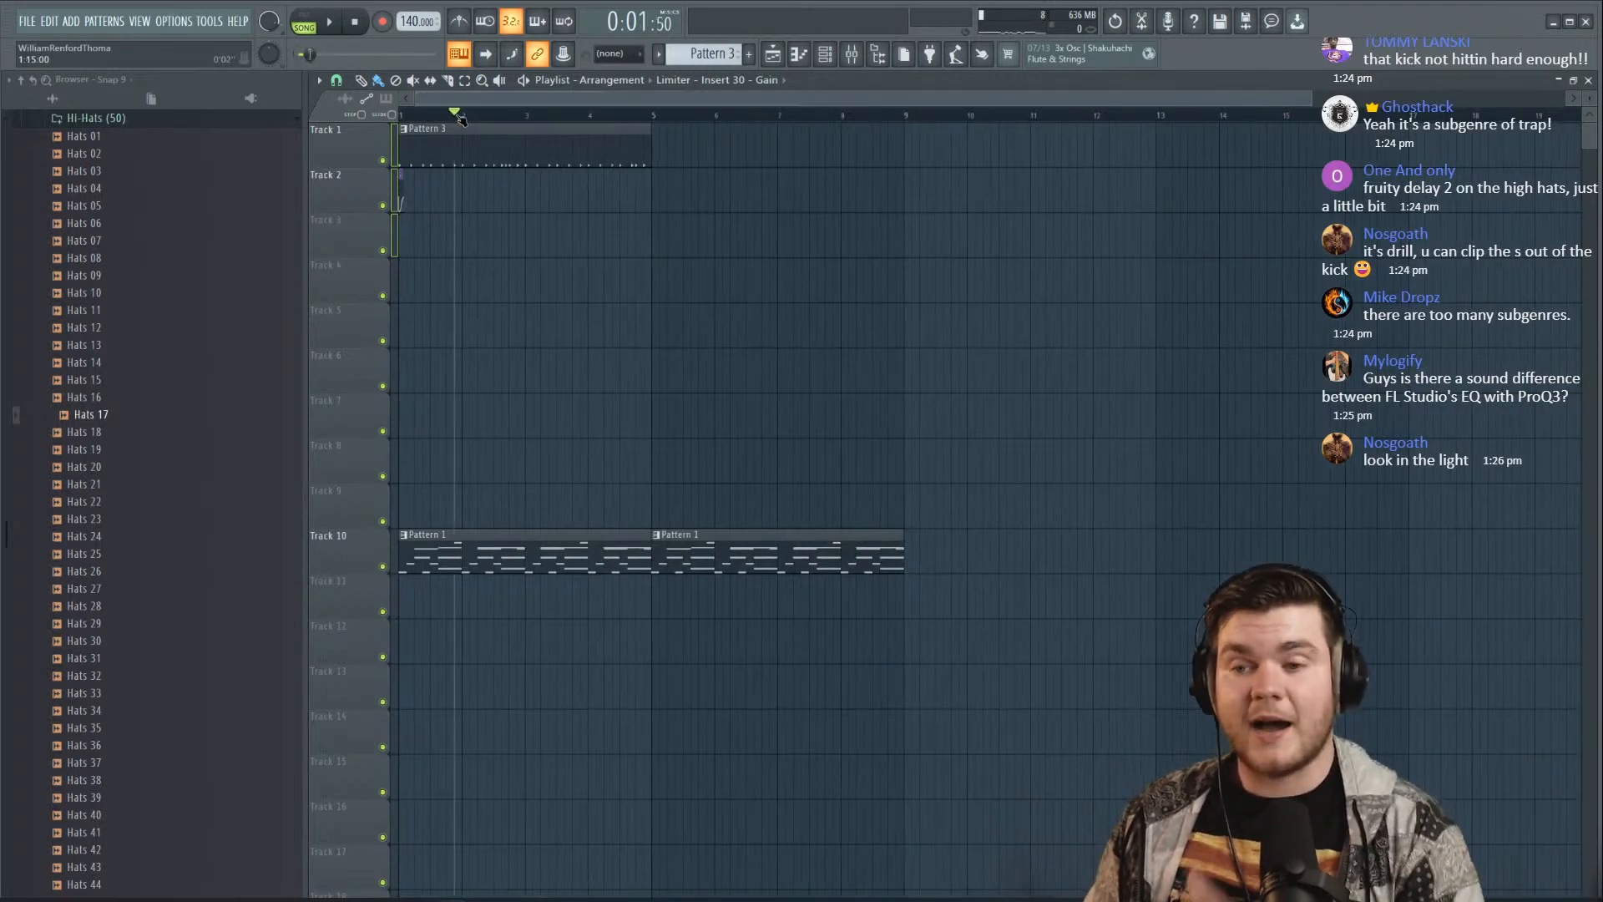
left_click_drag(693, 251, 399, 126)
left_click_drag(630, 151, 719, 143)
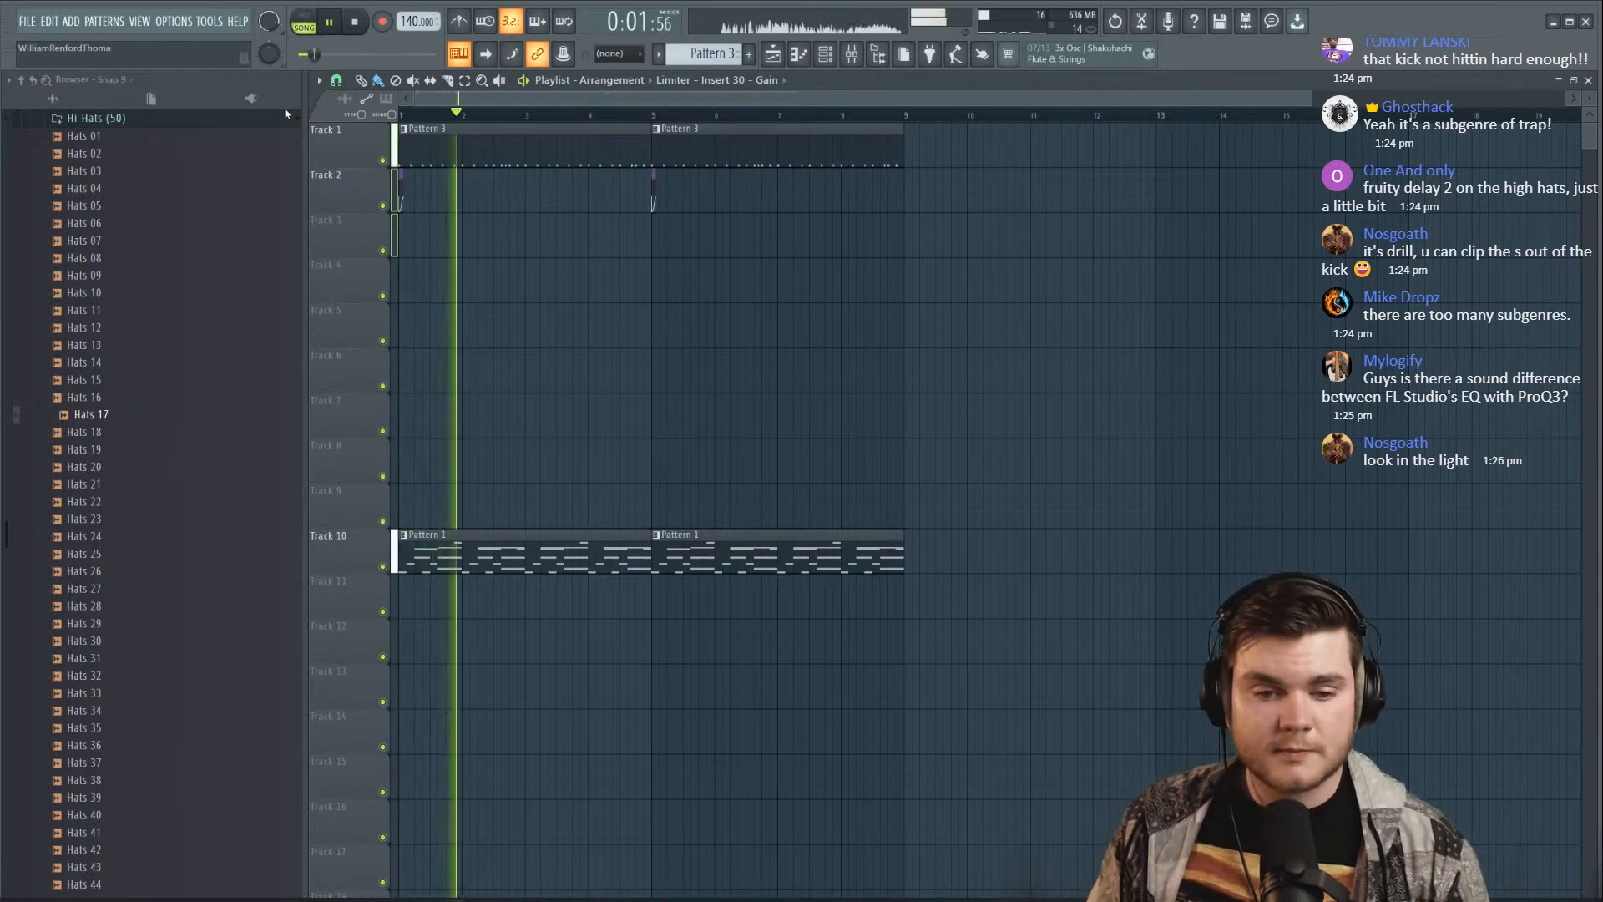
key("space")
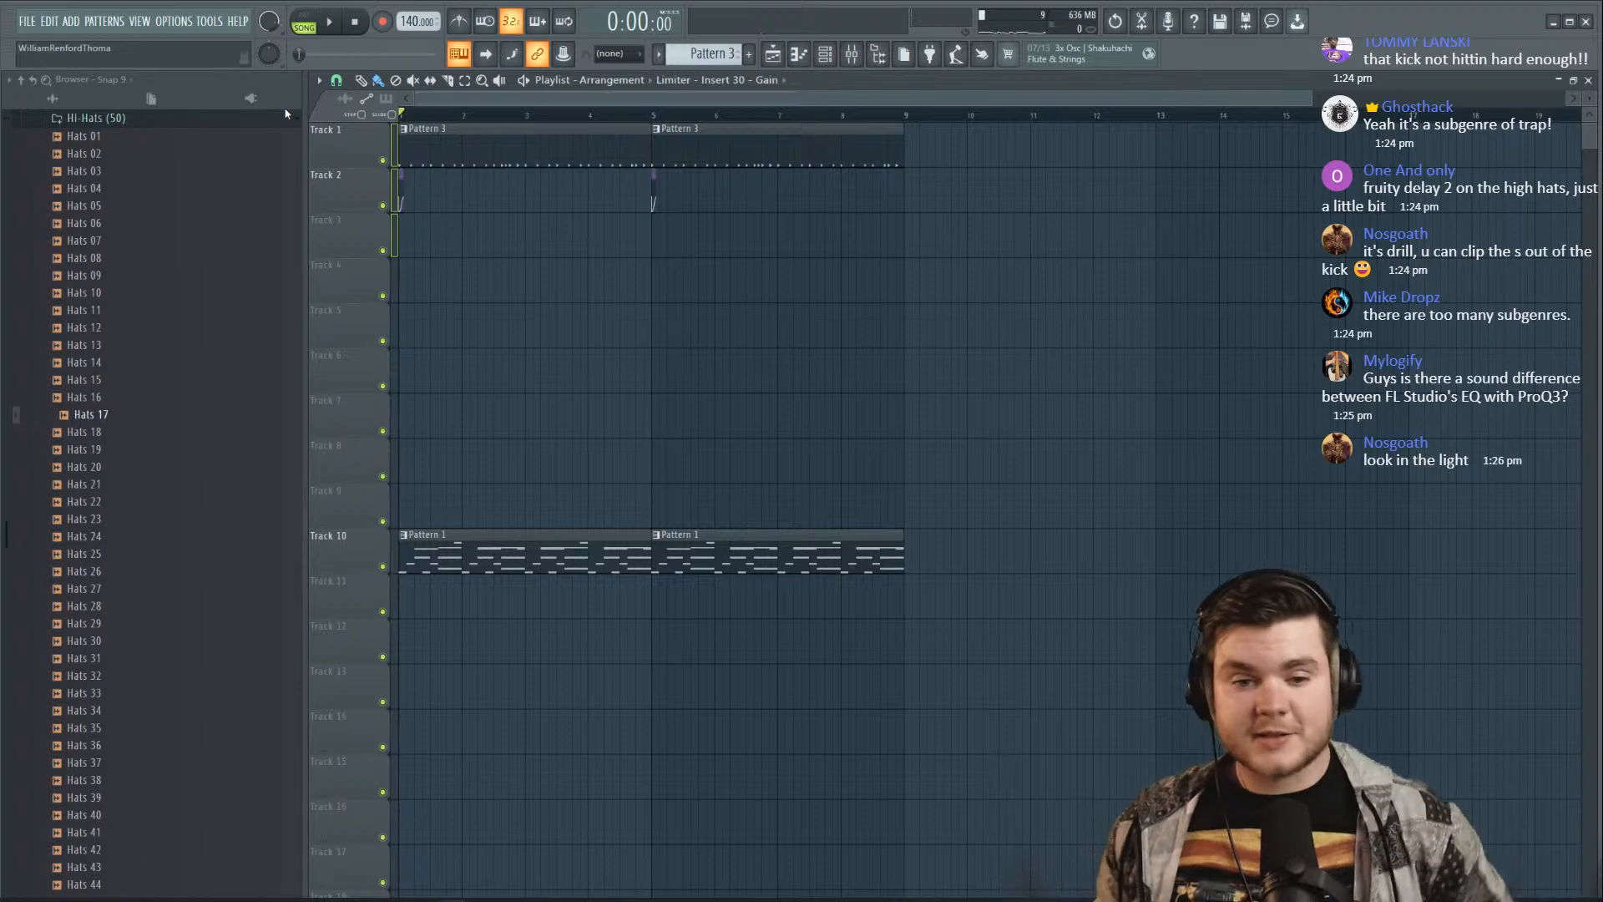
key("space")
left_click_drag(150, 100, 785, 316)
right_click(717, 324)
scroll(412, 114, "up", 3)
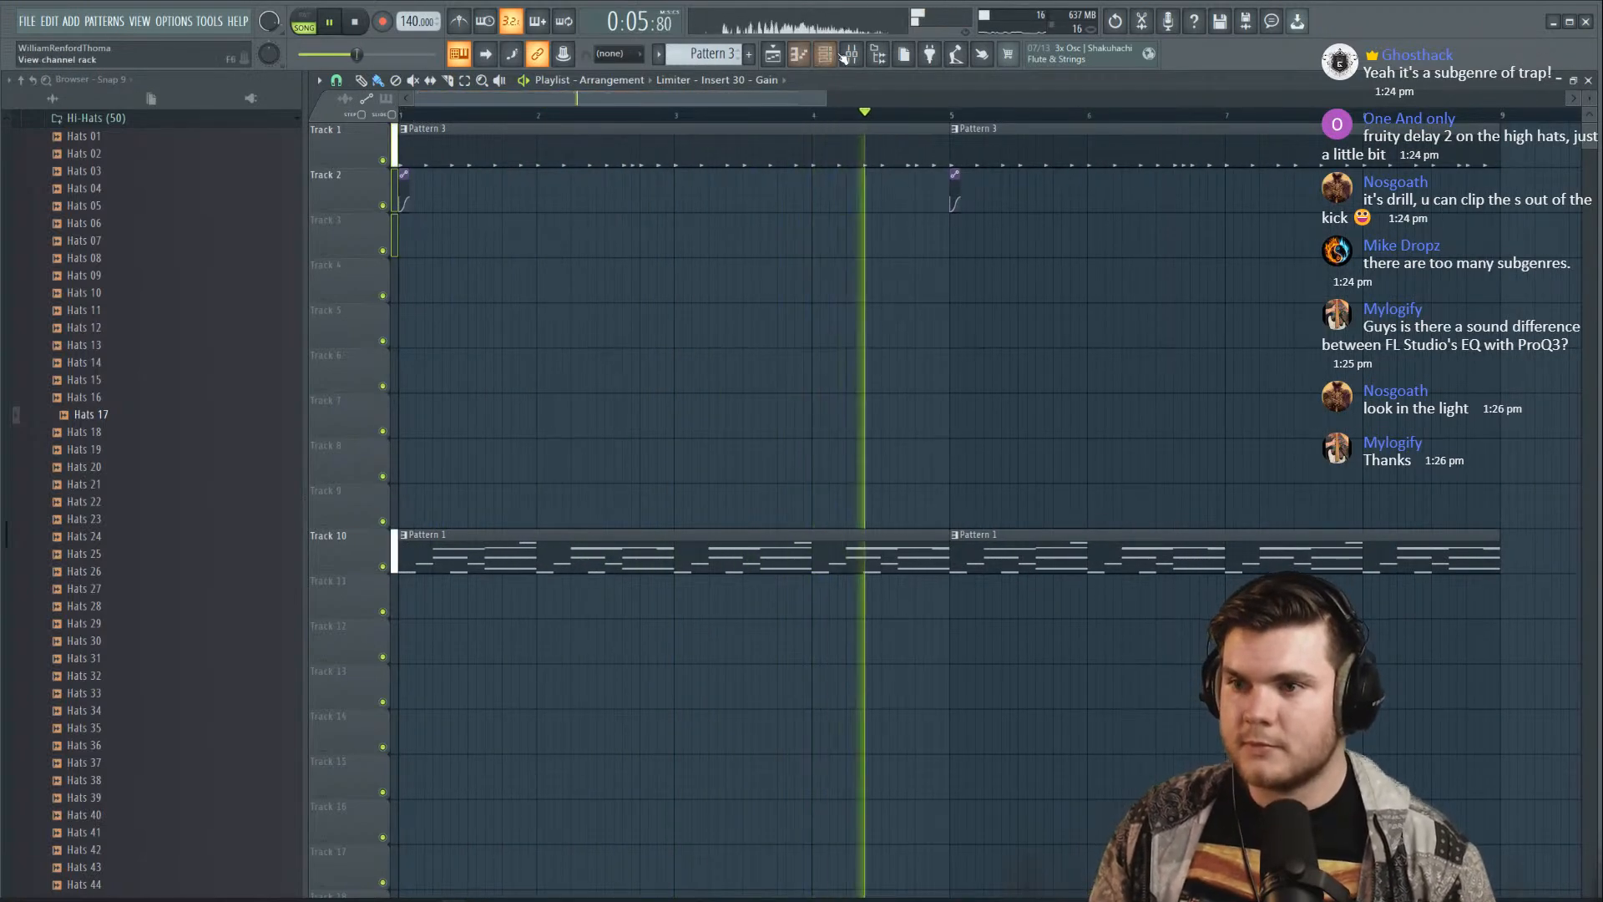
key("space")
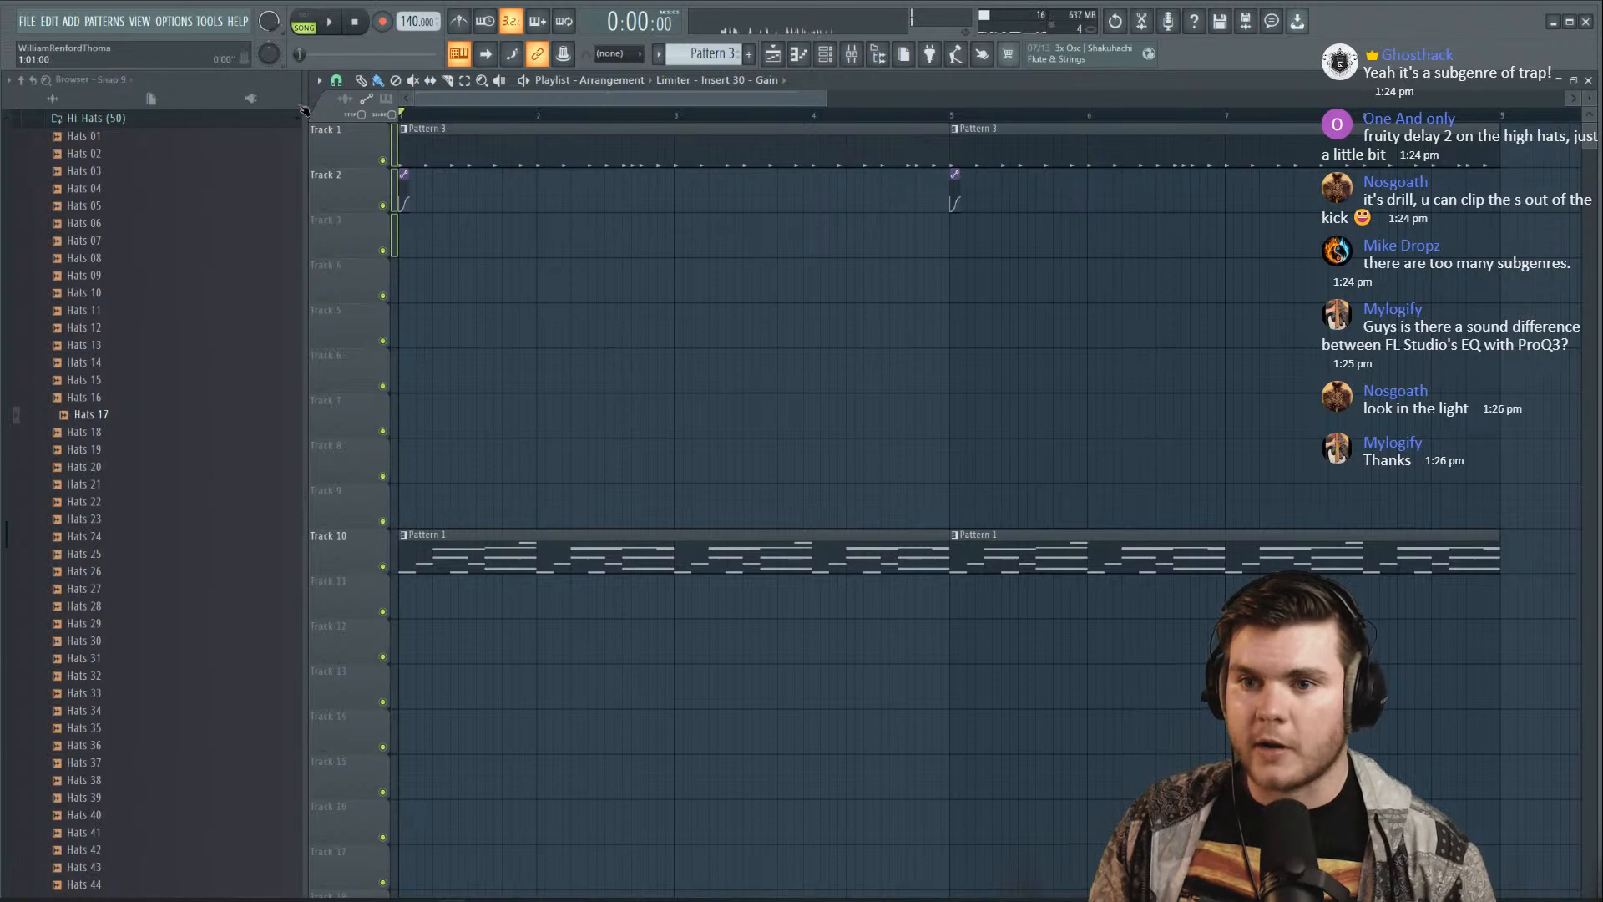
Play the arrangement and mute the flute's Insert 12 in the mixer
double_click(720, 128)
key("space")
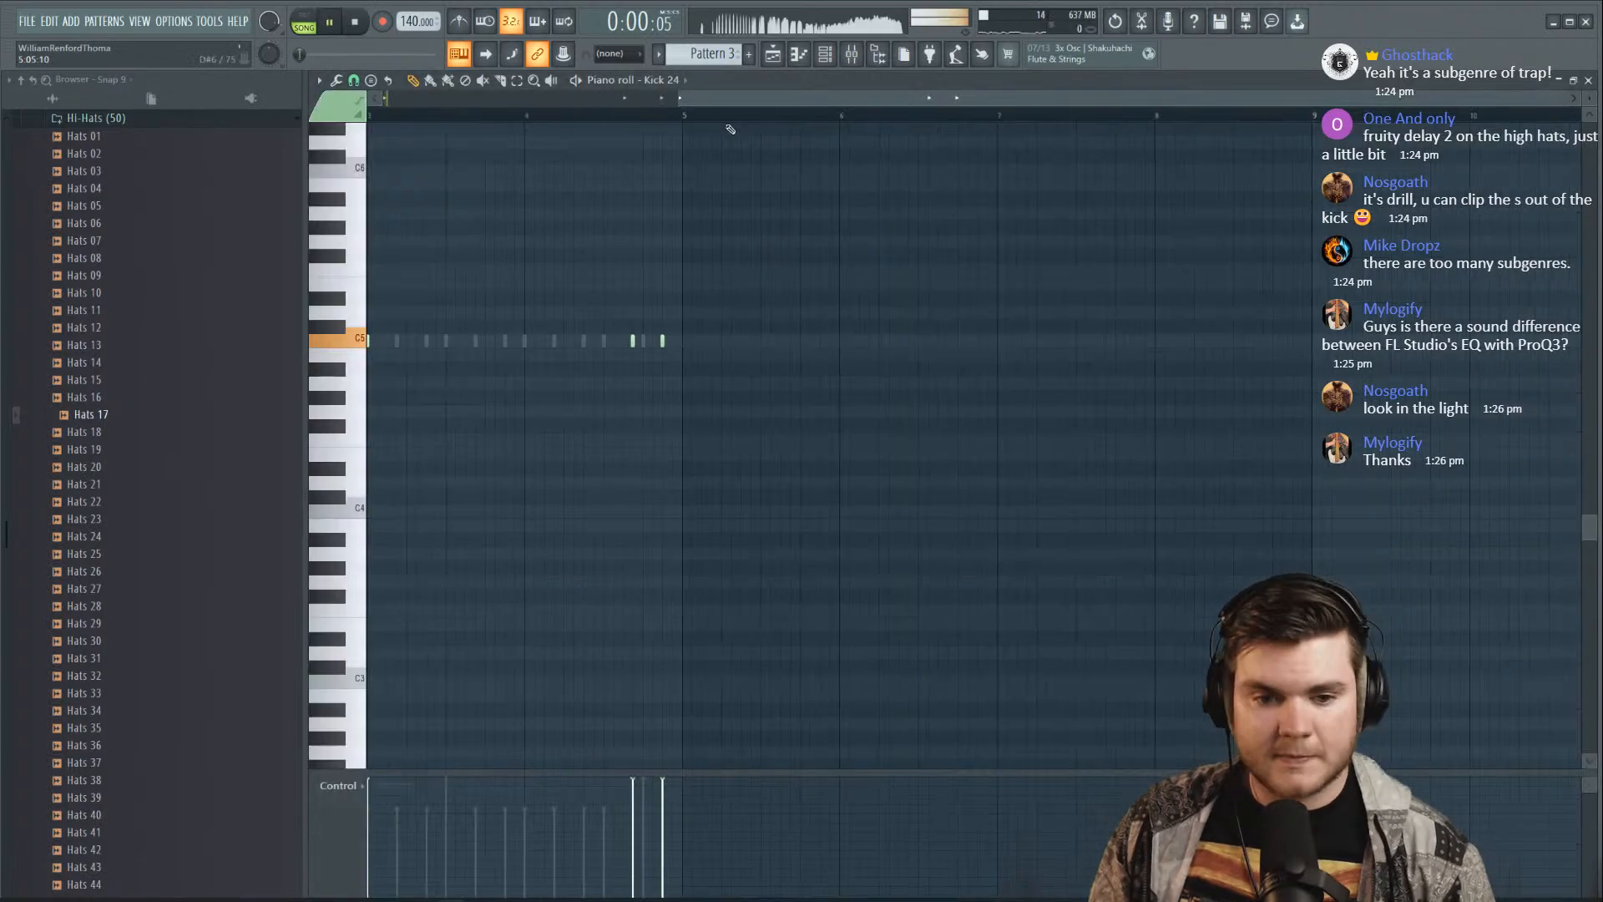
left_click(1589, 82)
left_click(852, 53)
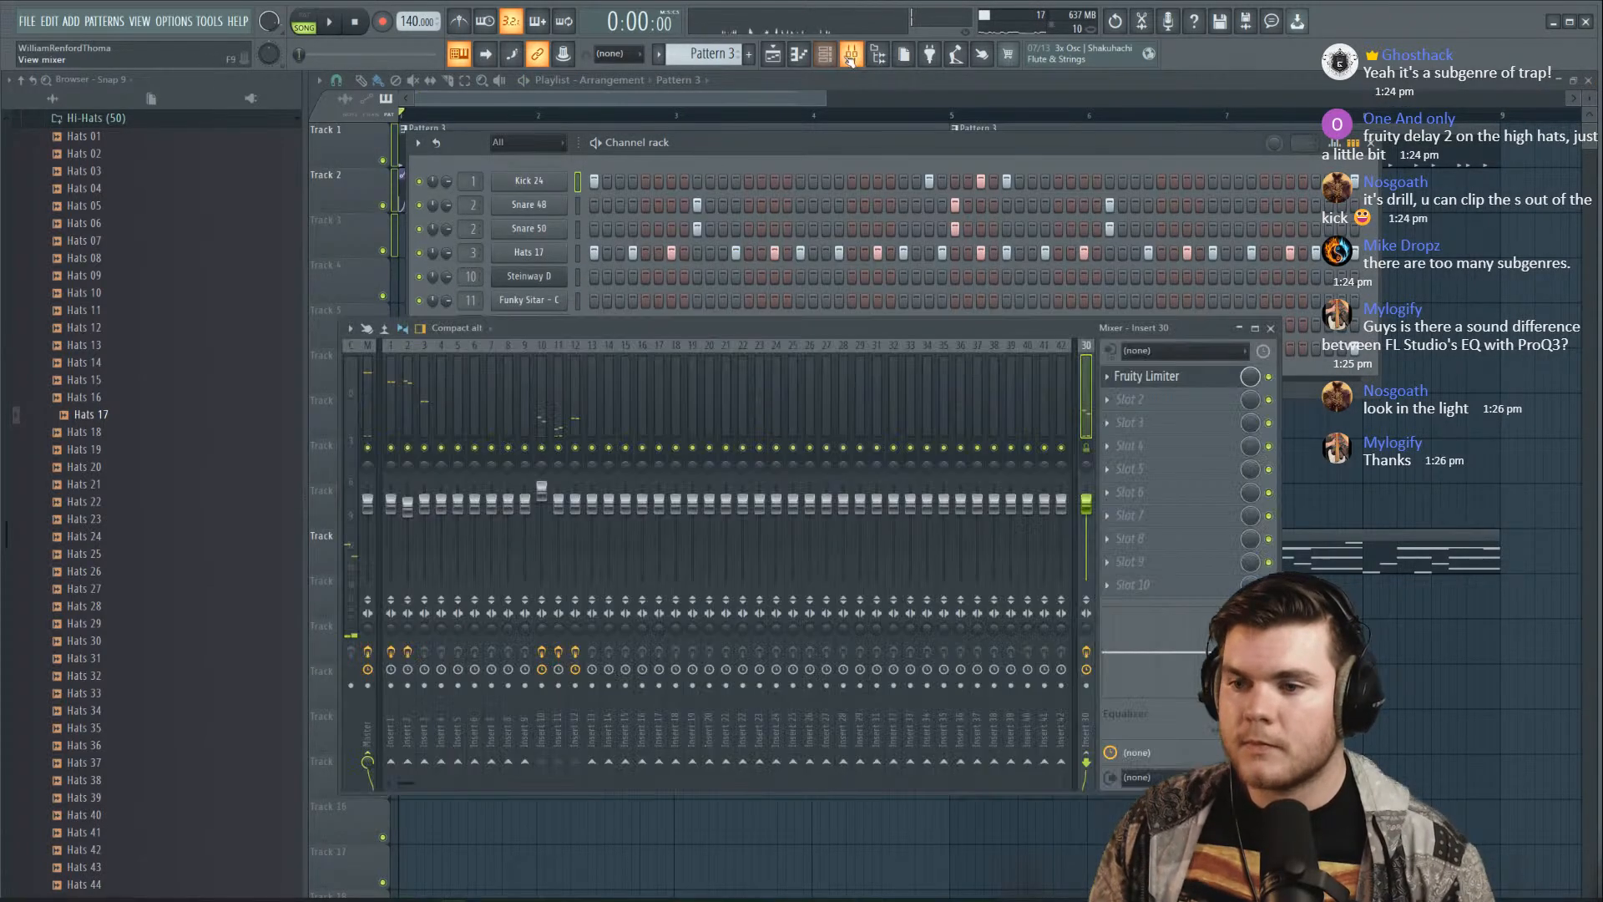
left_click(576, 448)
left_click(767, 165)
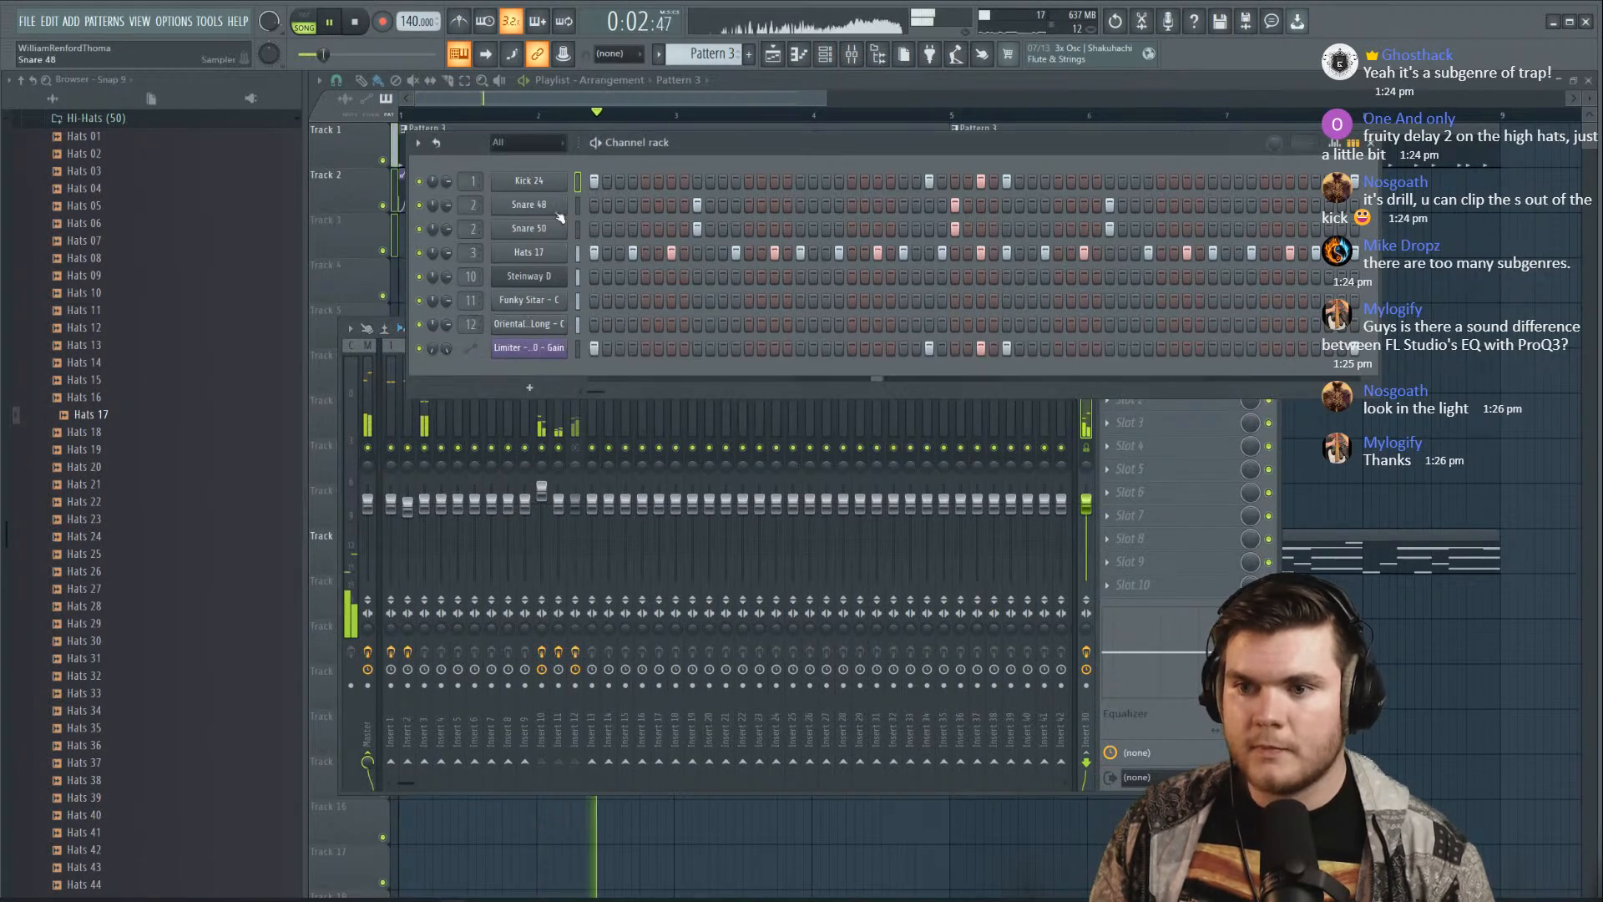
Open the Kick 24 piano roll and add a C5 note on step 3 of bar 4
right_click(560, 177)
left_click(584, 180)
key("space")
key("space")
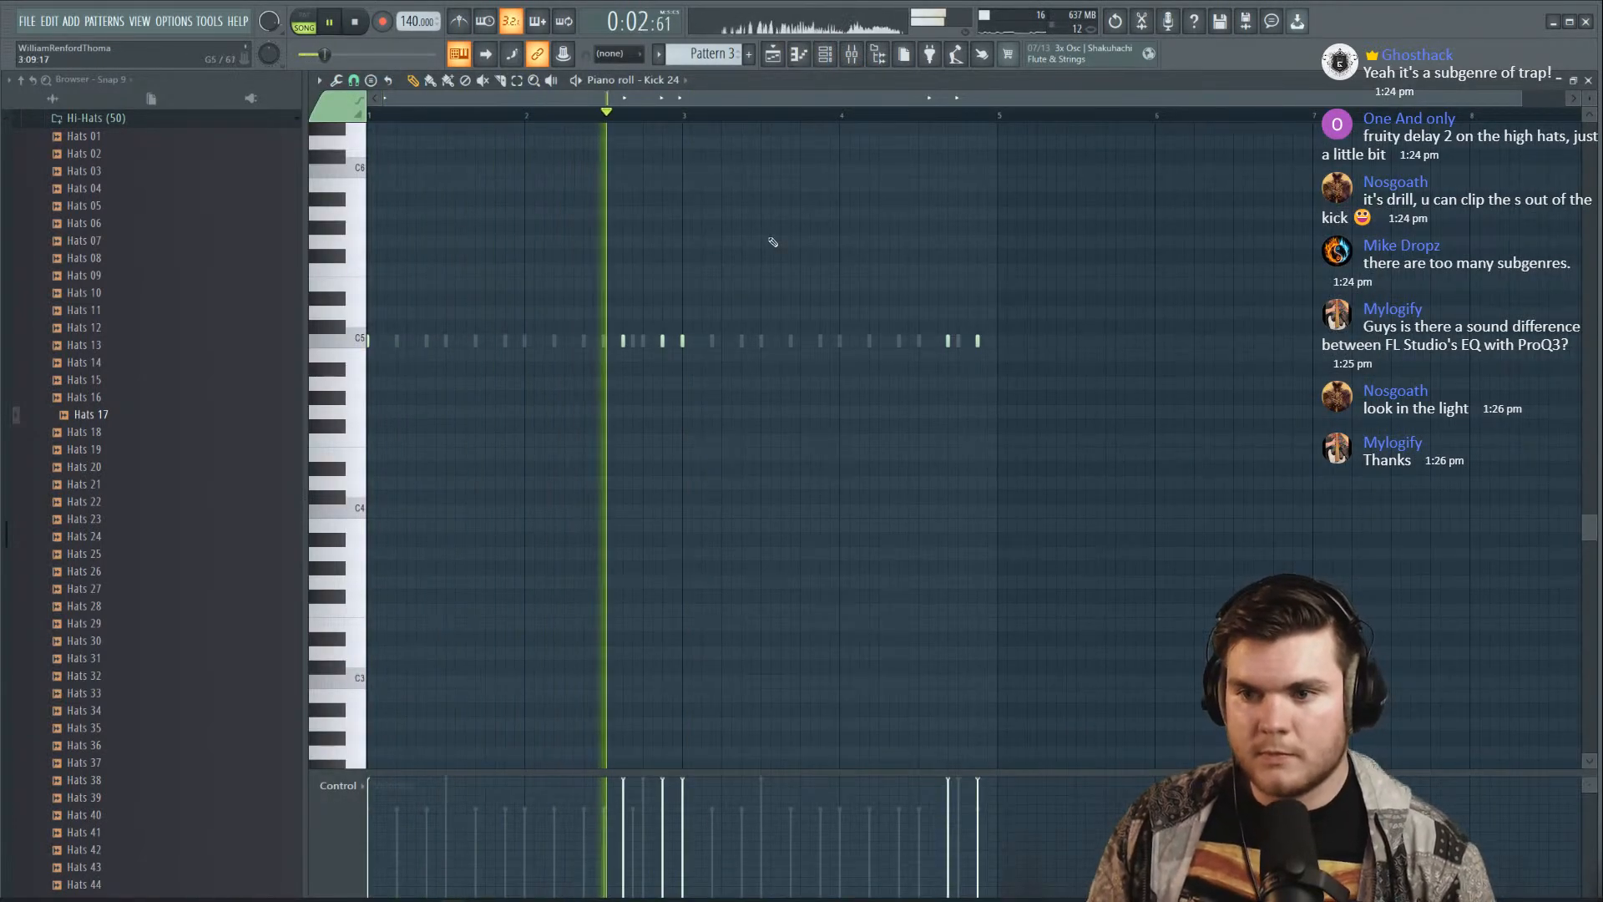
scroll(855, 117, "up", 3)
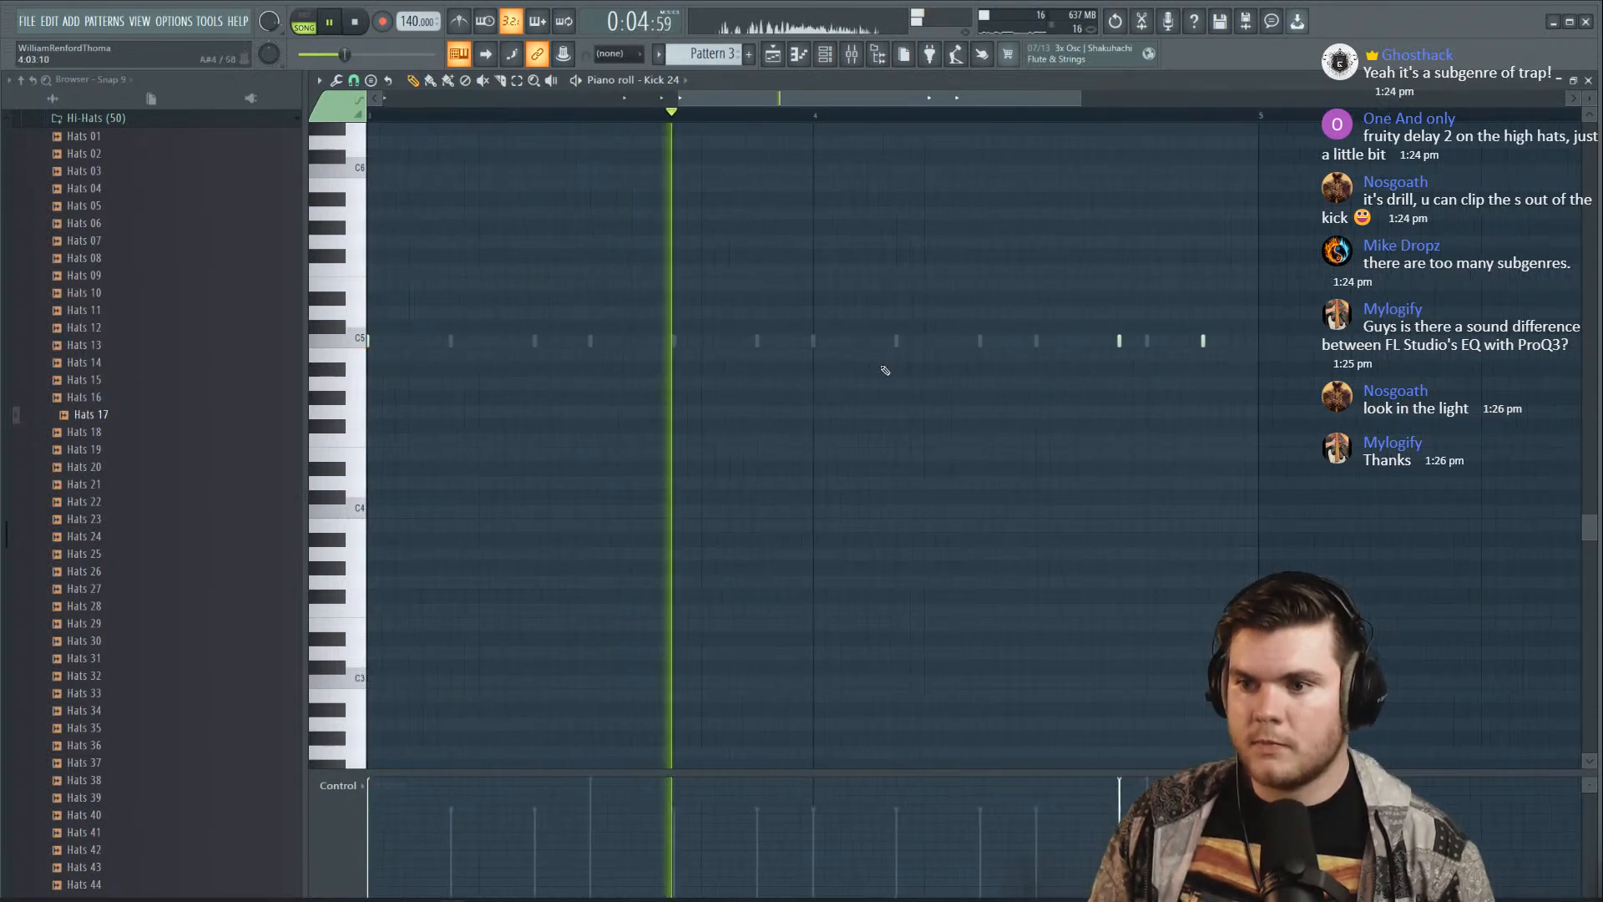
left_click(855, 340)
key("space")
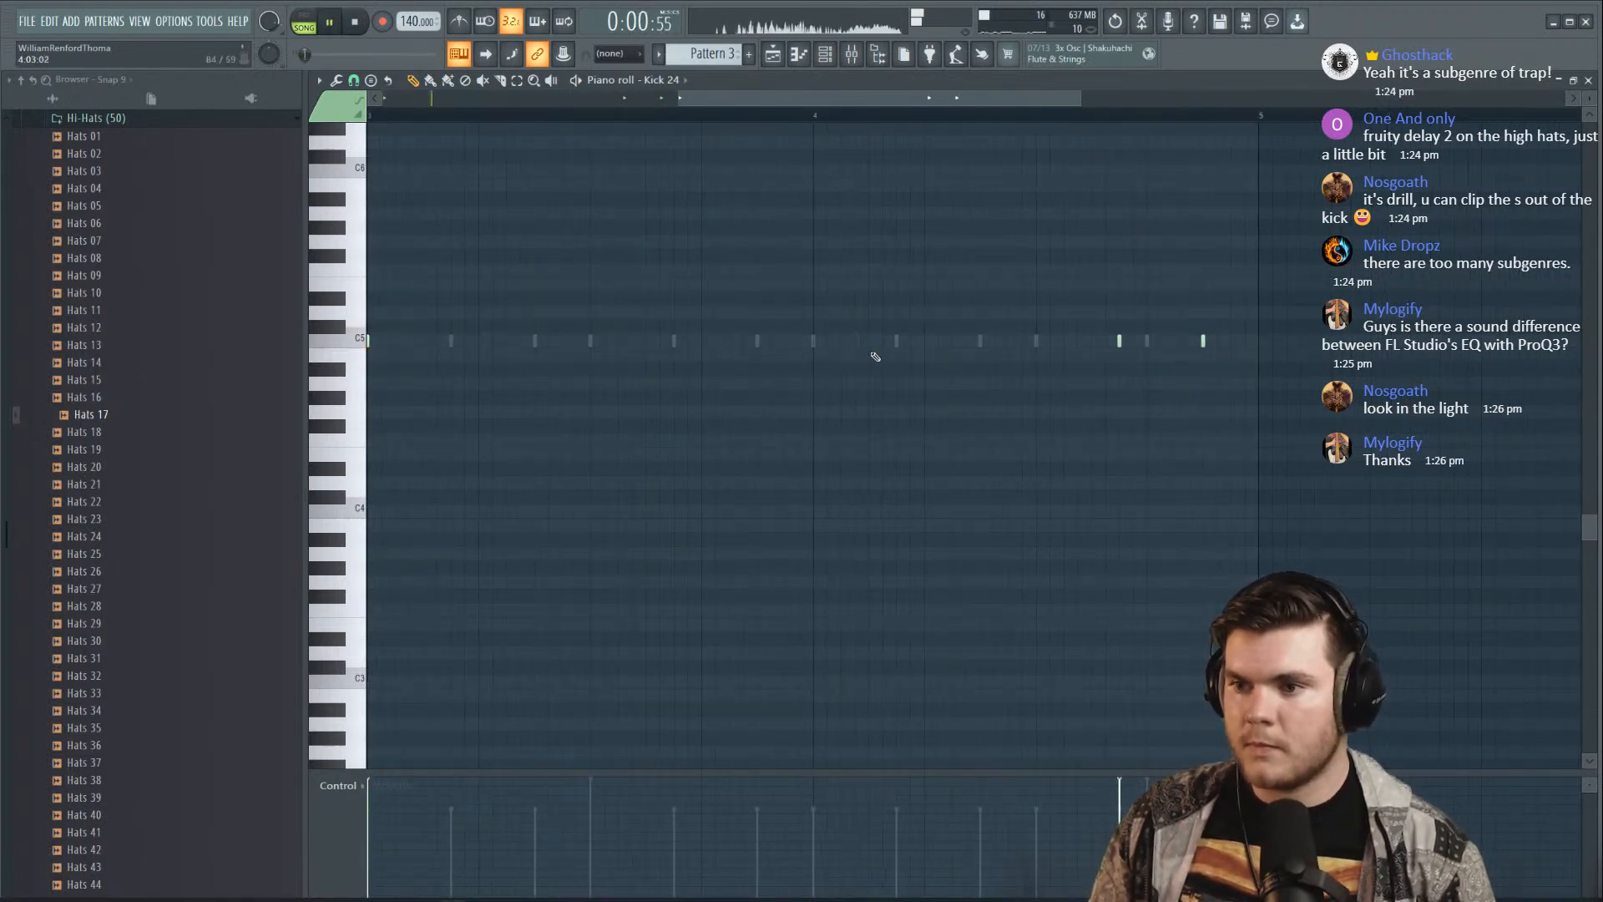
left_click(821, 117)
key("space")
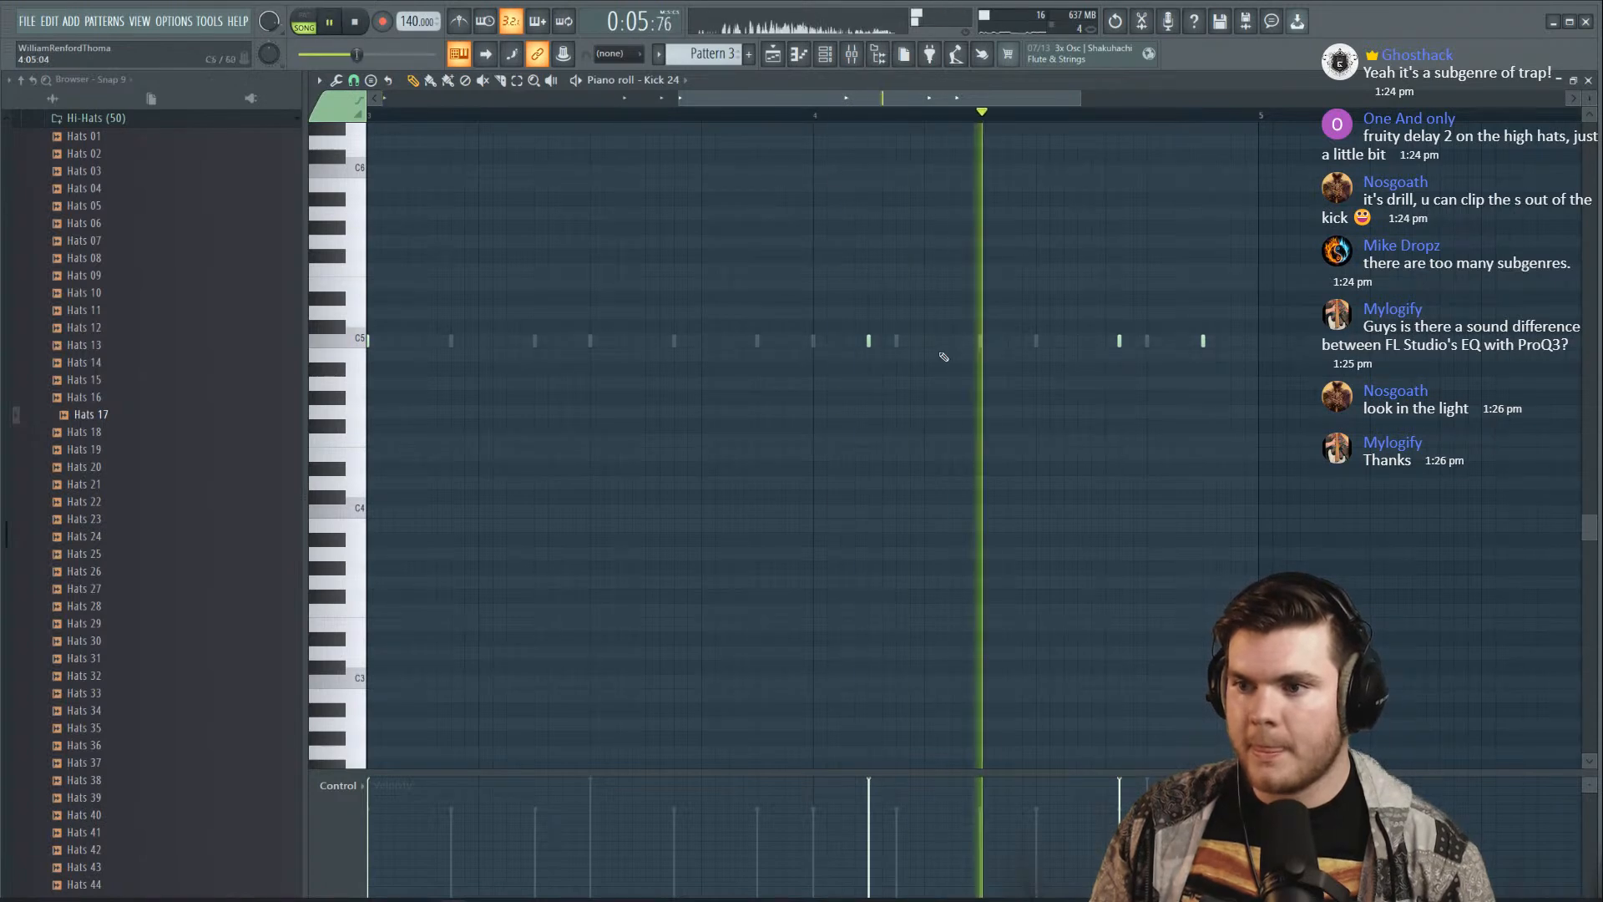
Add a second C5 kick note on step 7 of bar 4, play it back and close the piano roll
key("space")
key("space")
left_click(979, 346)
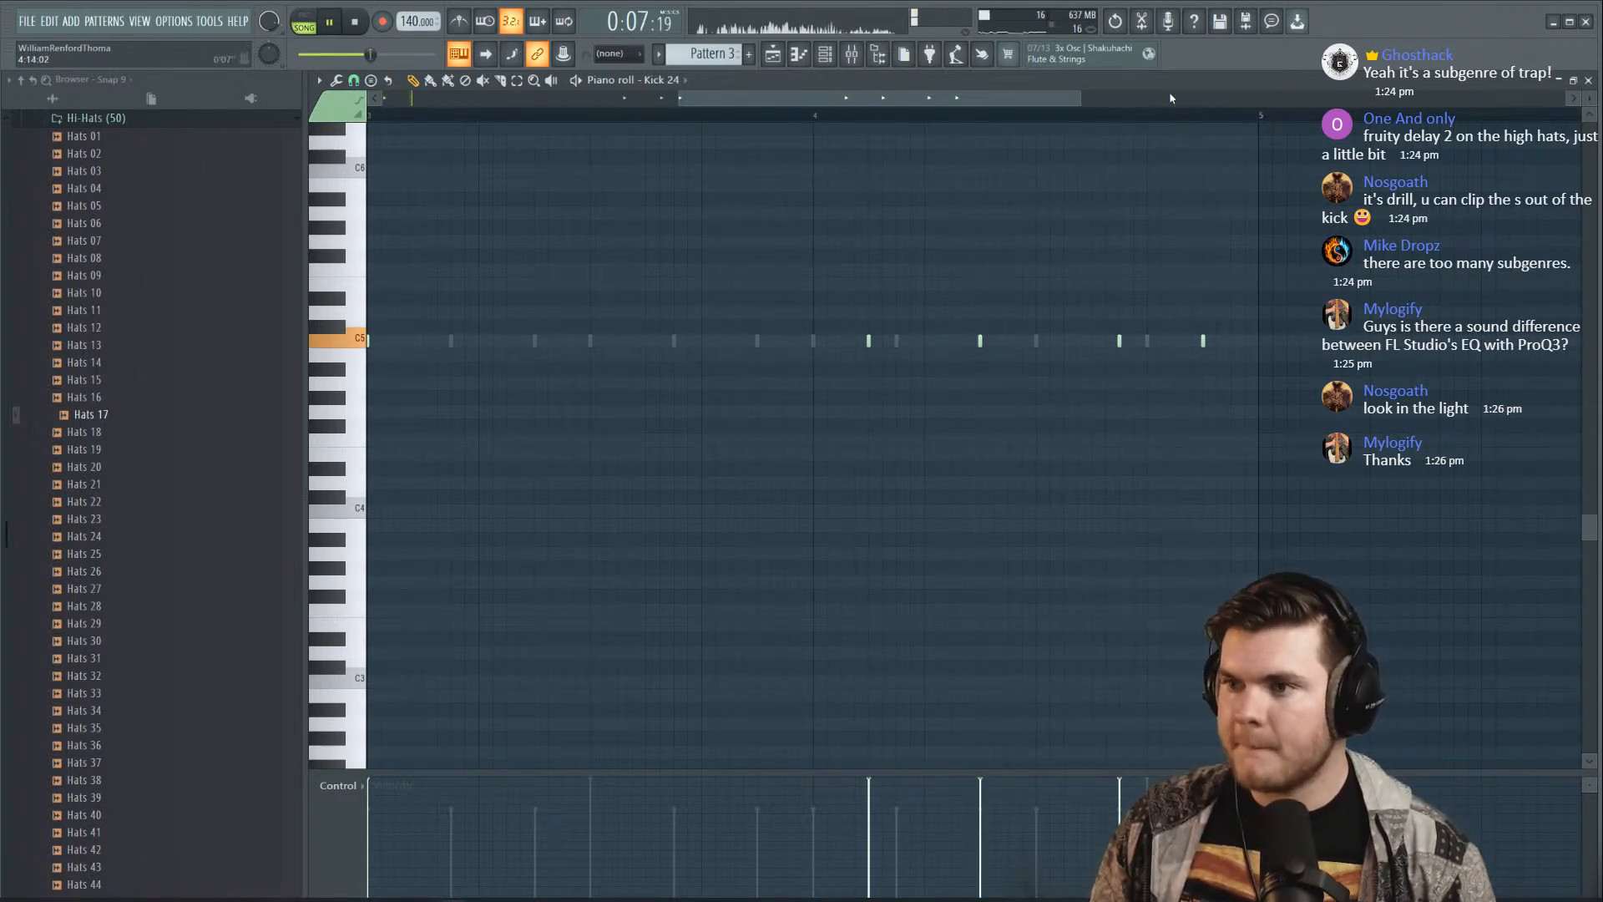
scroll(1154, 120, "down", 3)
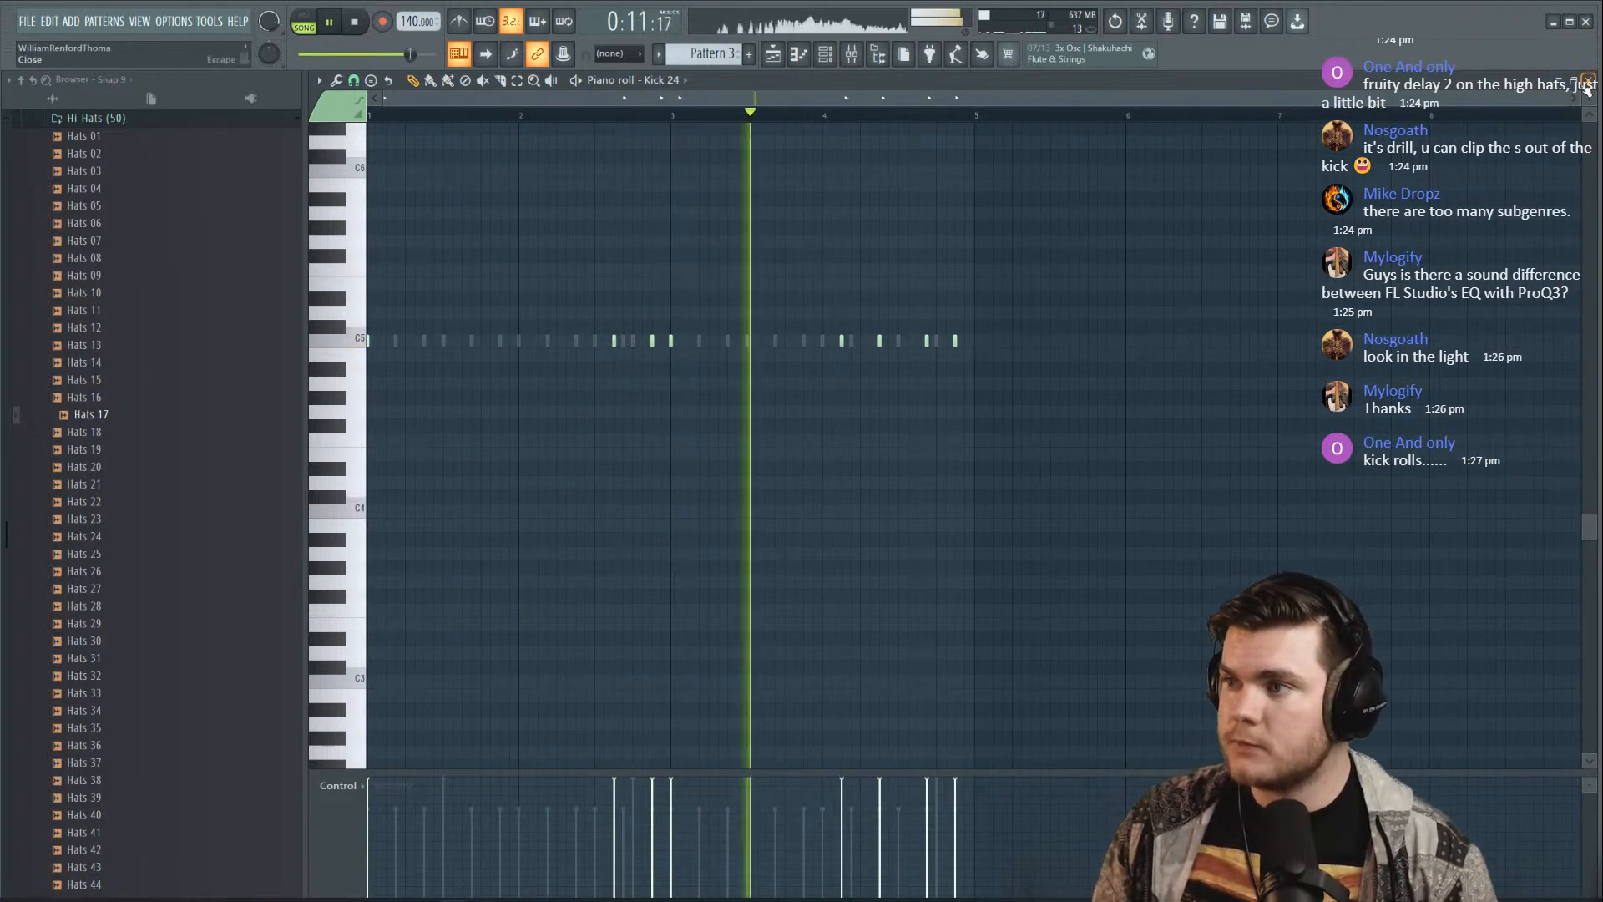
left_click(1573, 80)
Solo playlist Track 1 and merge its clips into one pattern, merging the gain automation clips on Track 2 as well
key("F5")
key("space")
right_click(383, 160)
right_click(371, 148)
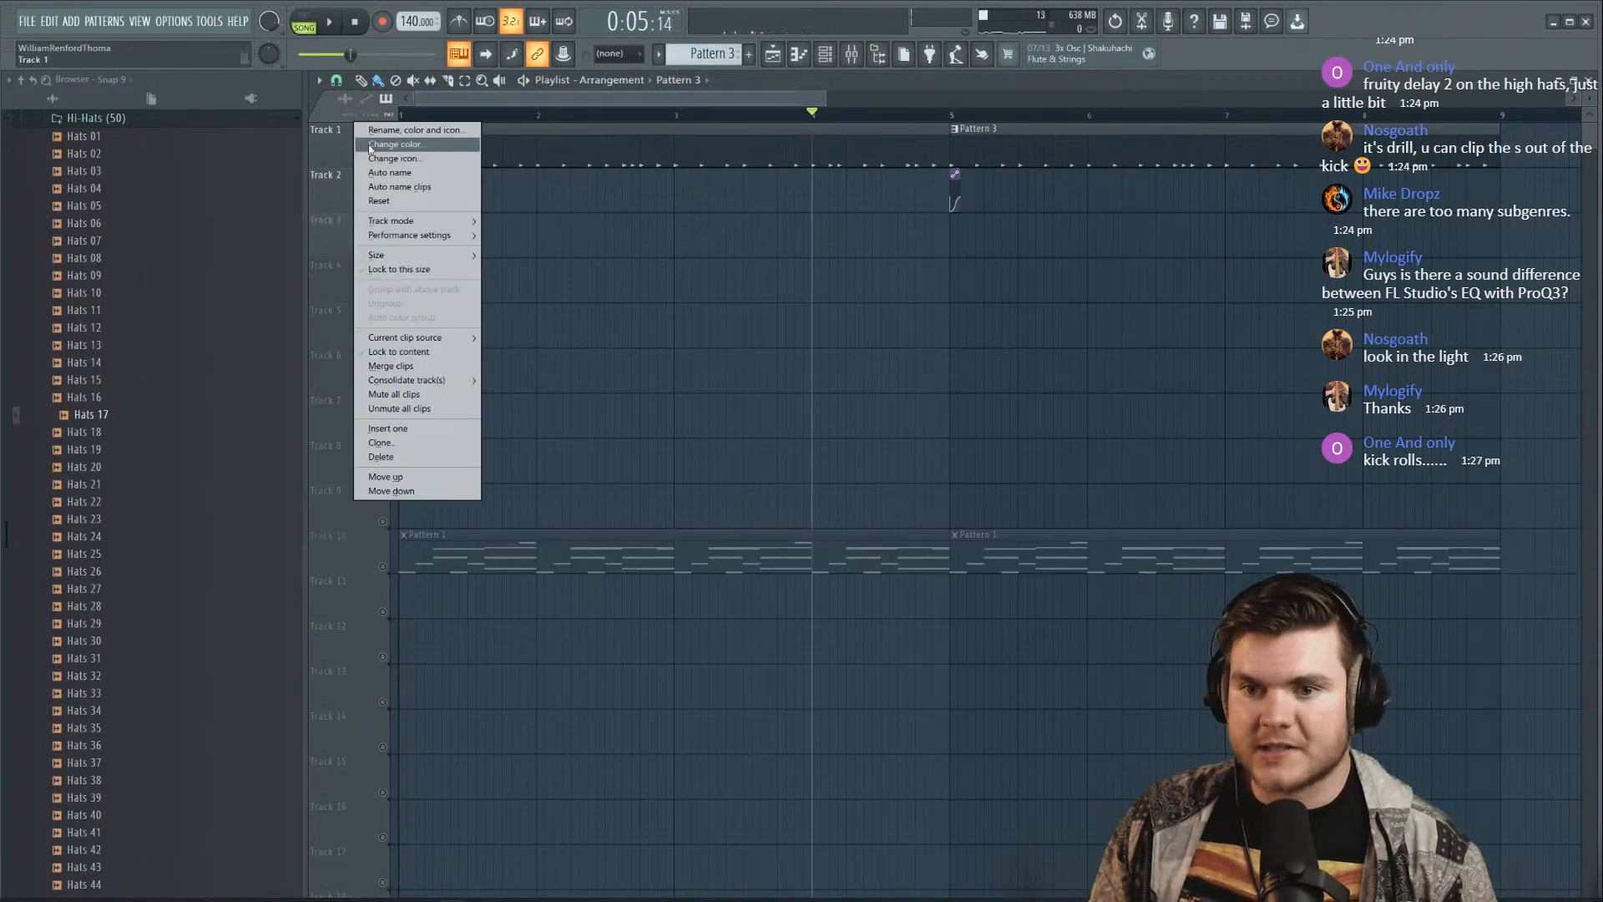
left_click(417, 366)
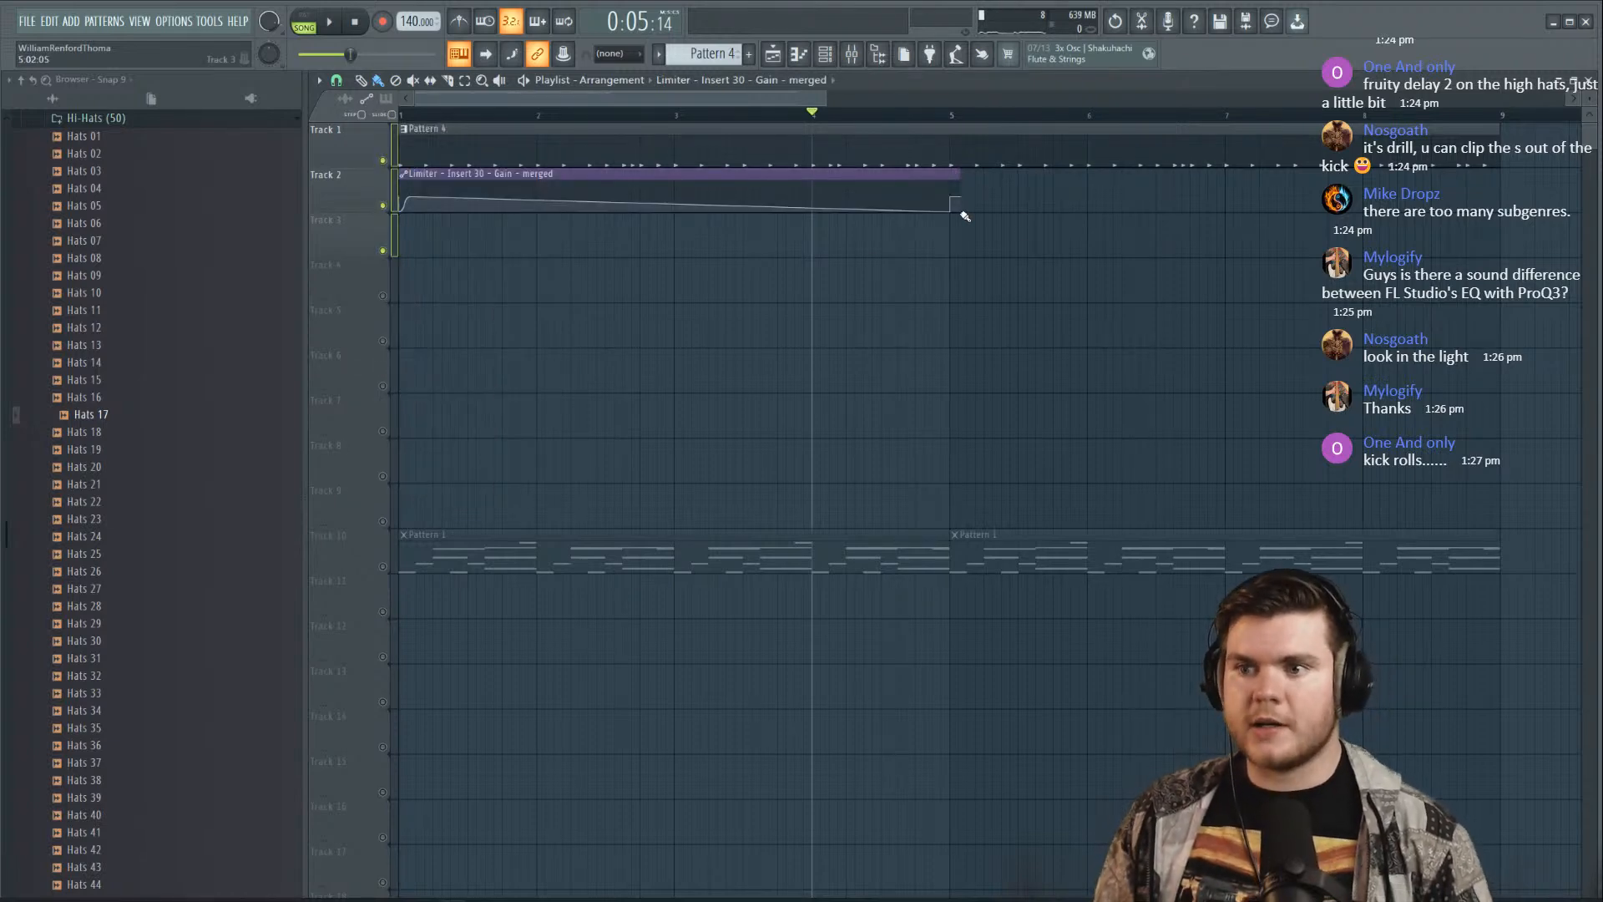
Undo the merge of the Track 2 gain automation clips and try to merge the clips on Track 1
key("ctrl+z")
right_click(366, 157)
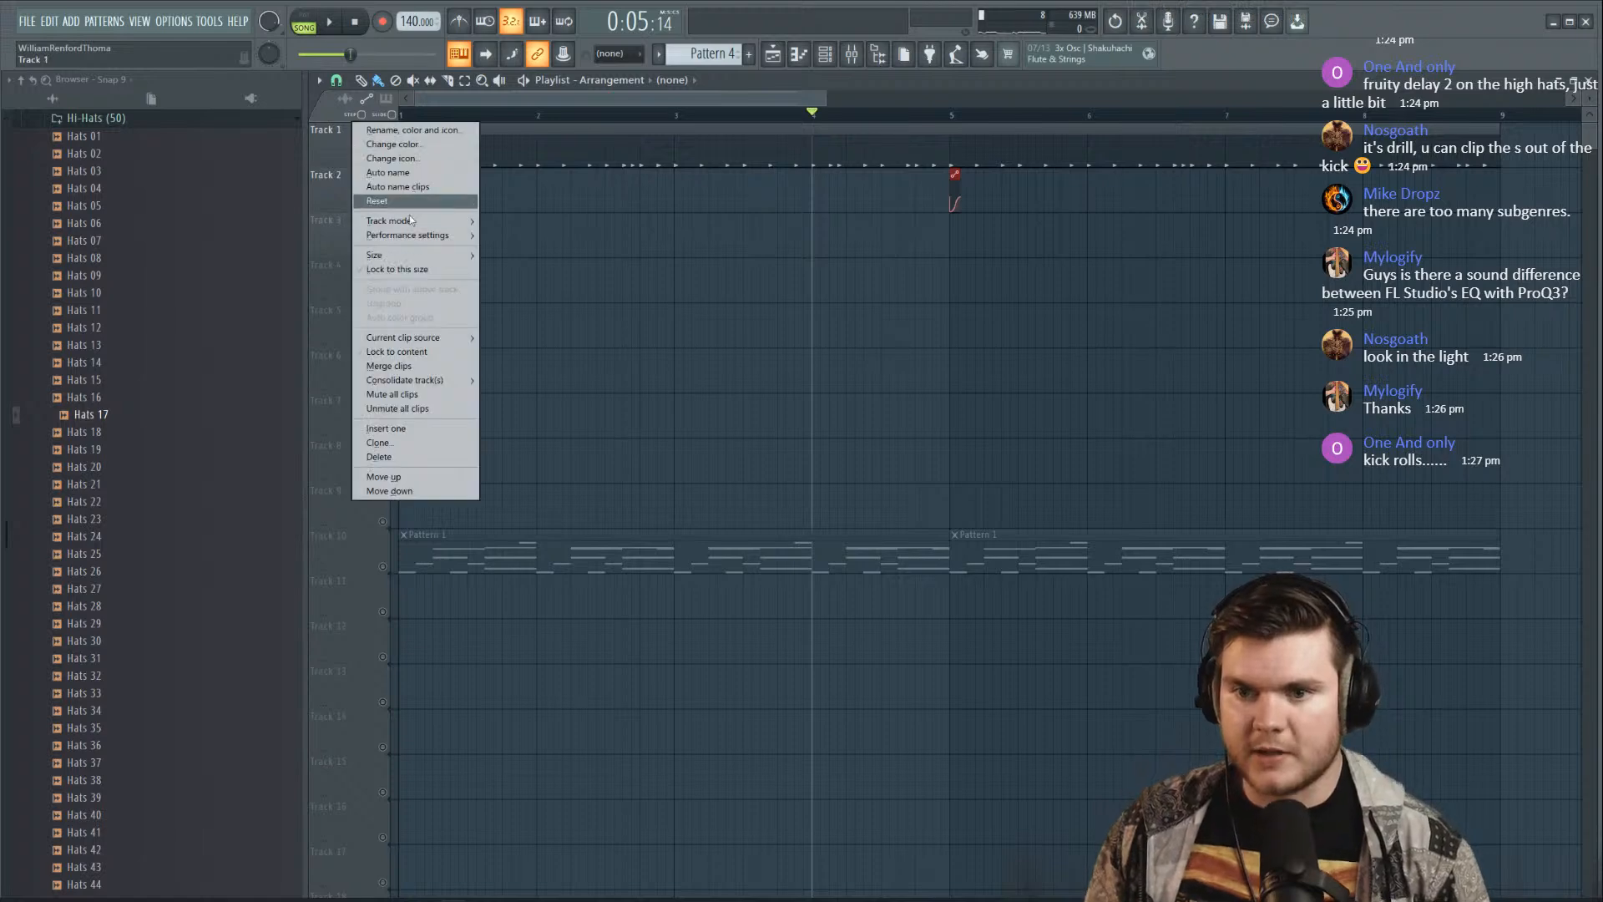
left_click(404, 370)
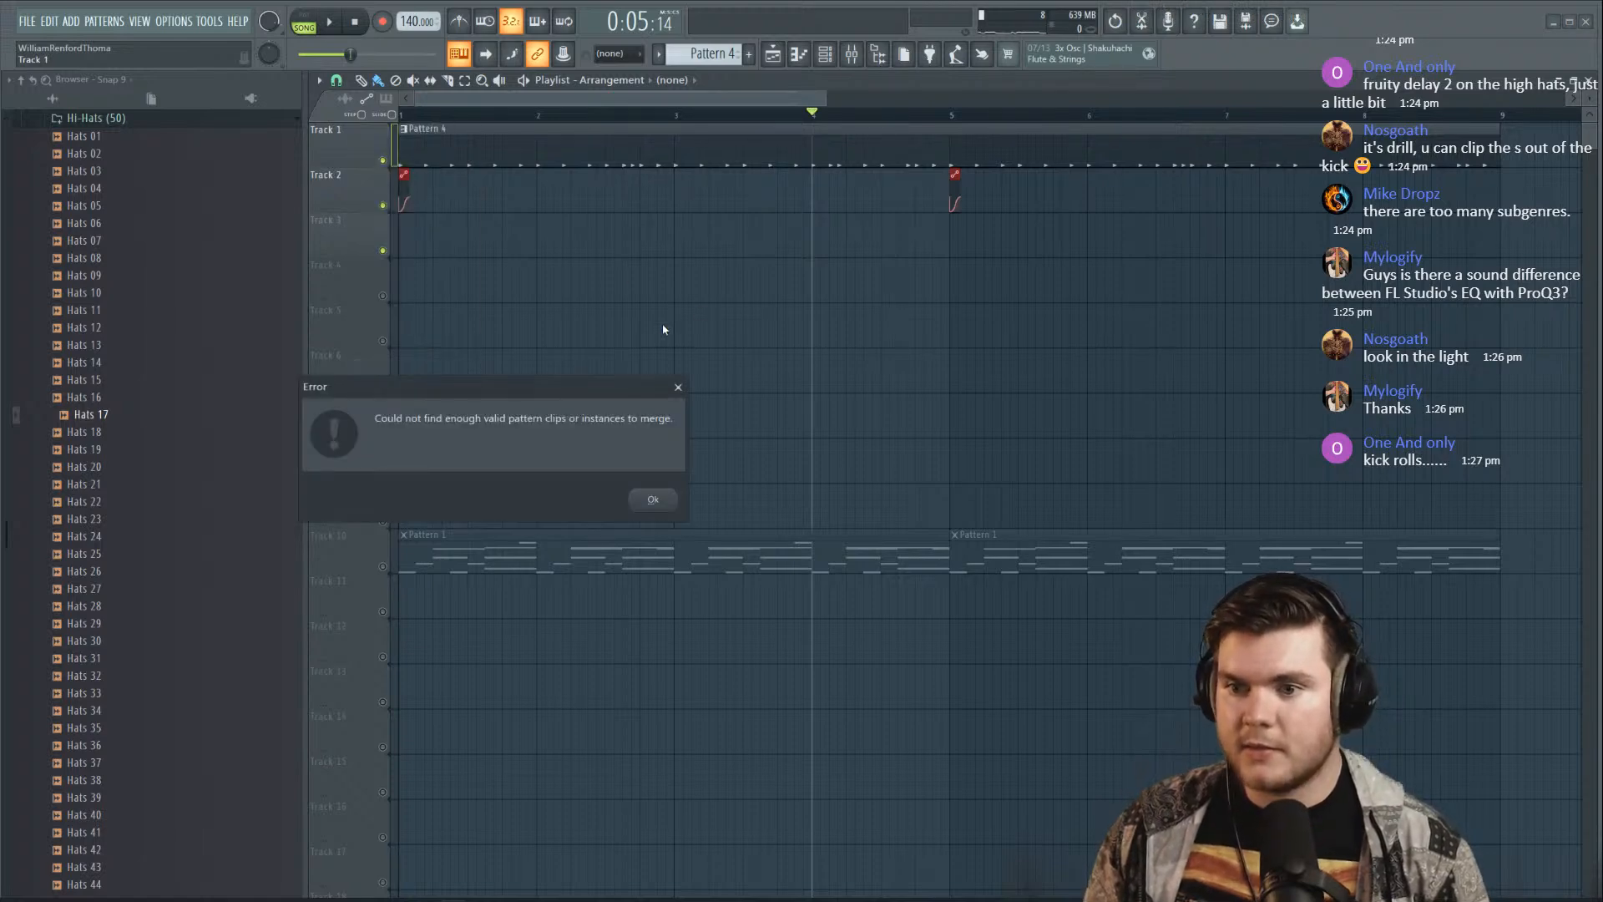
left_click(680, 388)
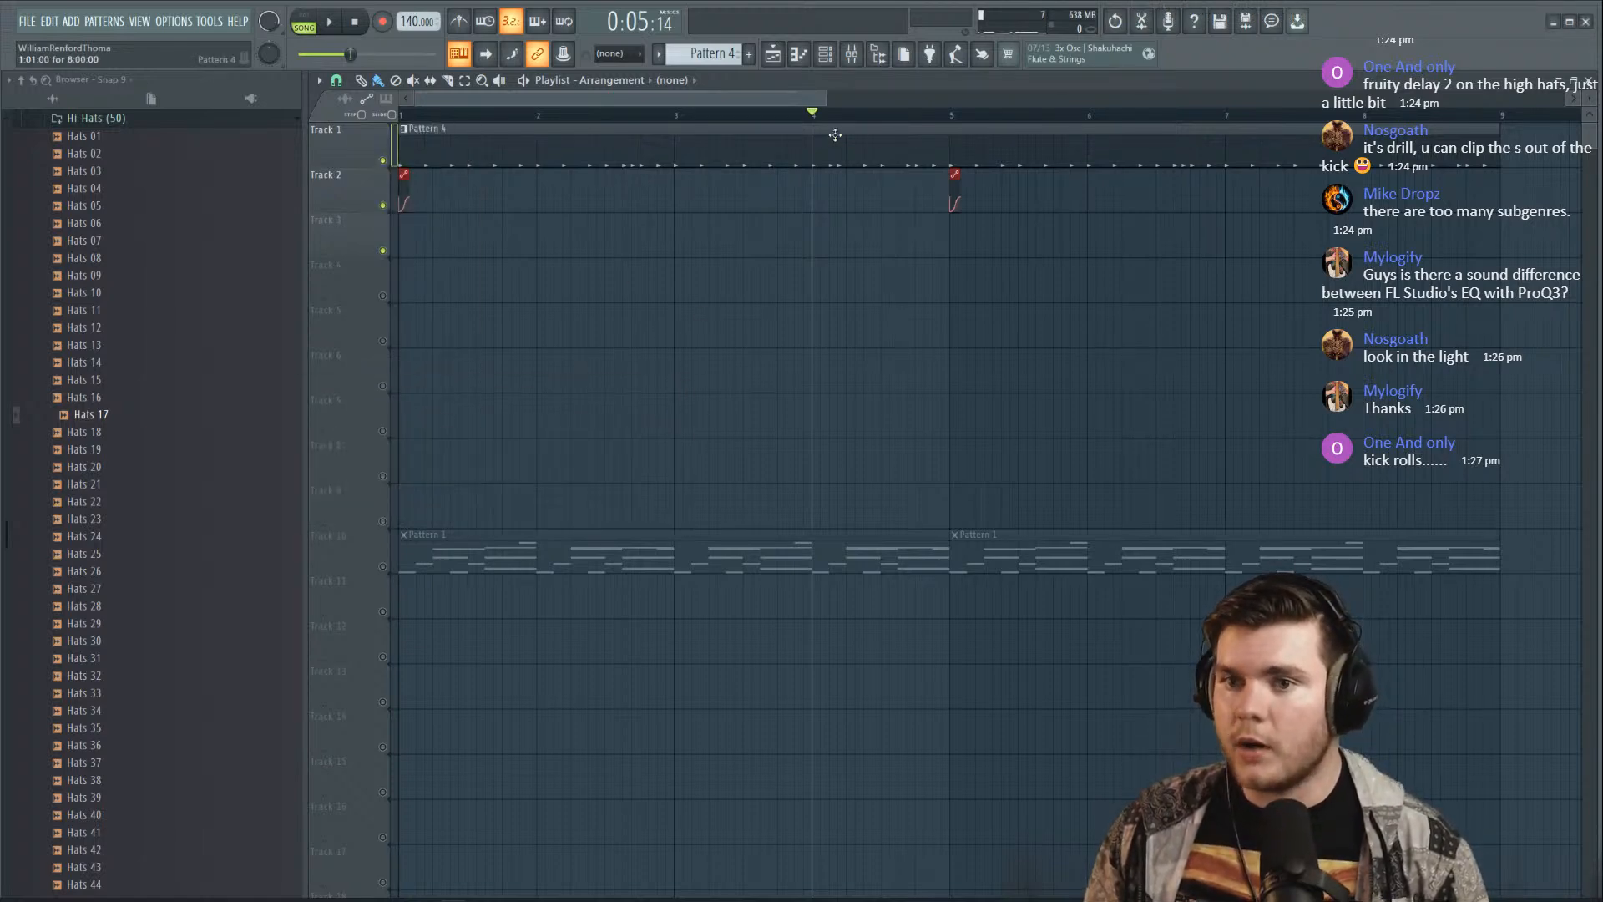
Unmute the other playlist tracks, play the arrangement from the start, and show Pattern 4 in the channel rack
left_click(808, 128, "ctrl")
scroll(807, 128, "down", 3)
left_click_drag(697, 115, 401, 115)
right_click(610, 238)
key("space")
double_click(396, 162)
left_click(1117, 135)
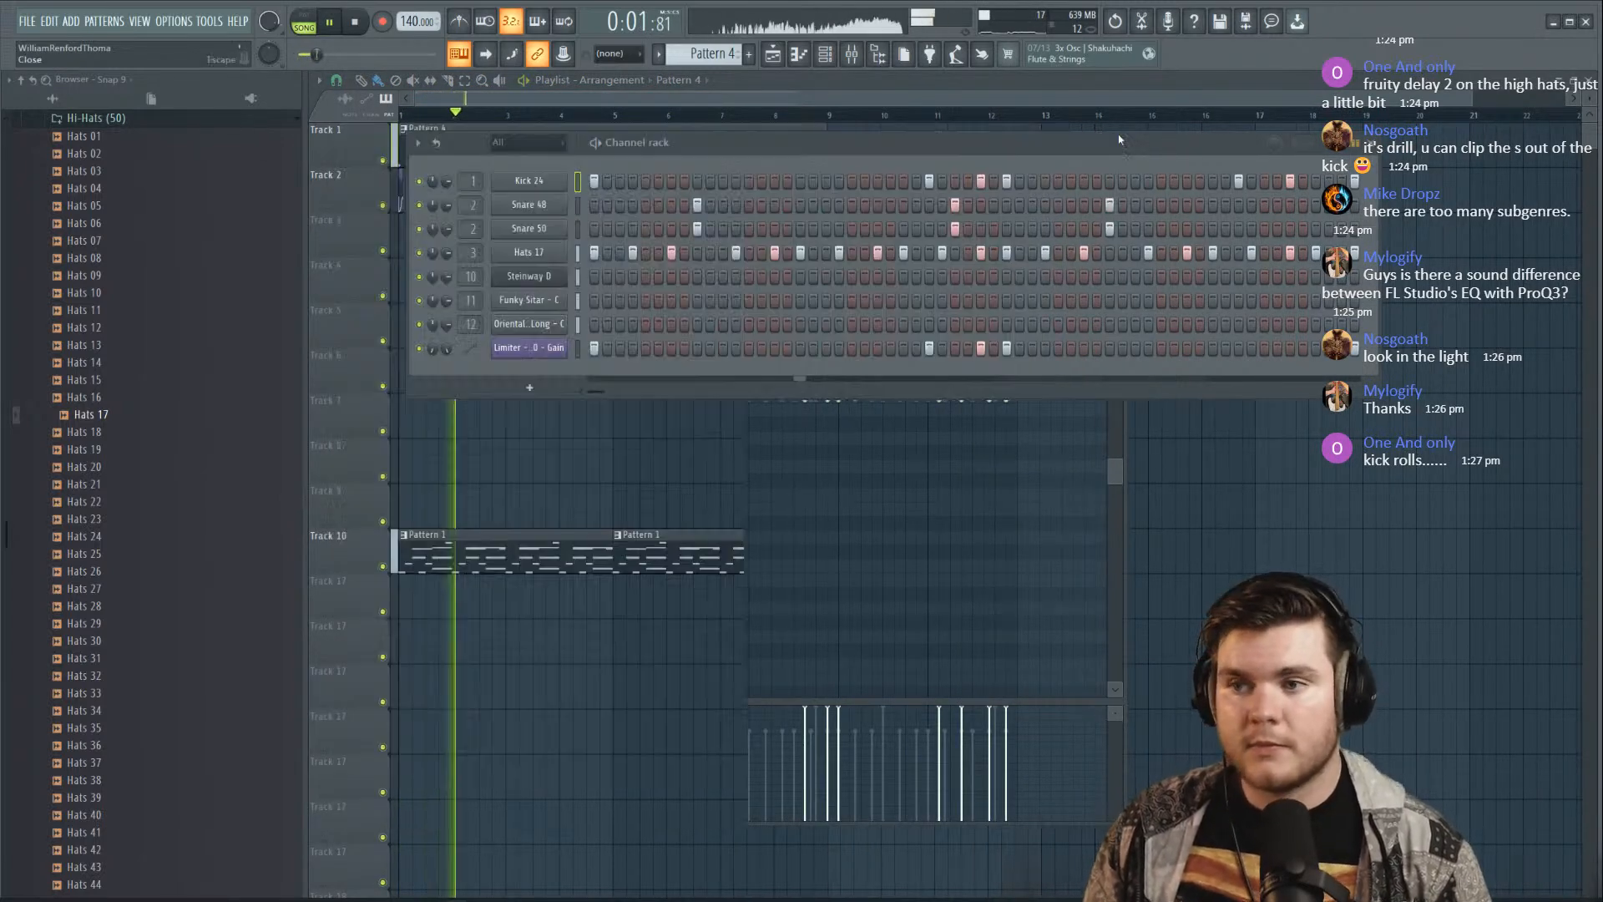
Open the Kick 24 piano roll and follow the kick pattern through bars 5 to 7 during playback
right_click(561, 177)
left_click(586, 181)
left_click_drag(610, 154, 698, 168)
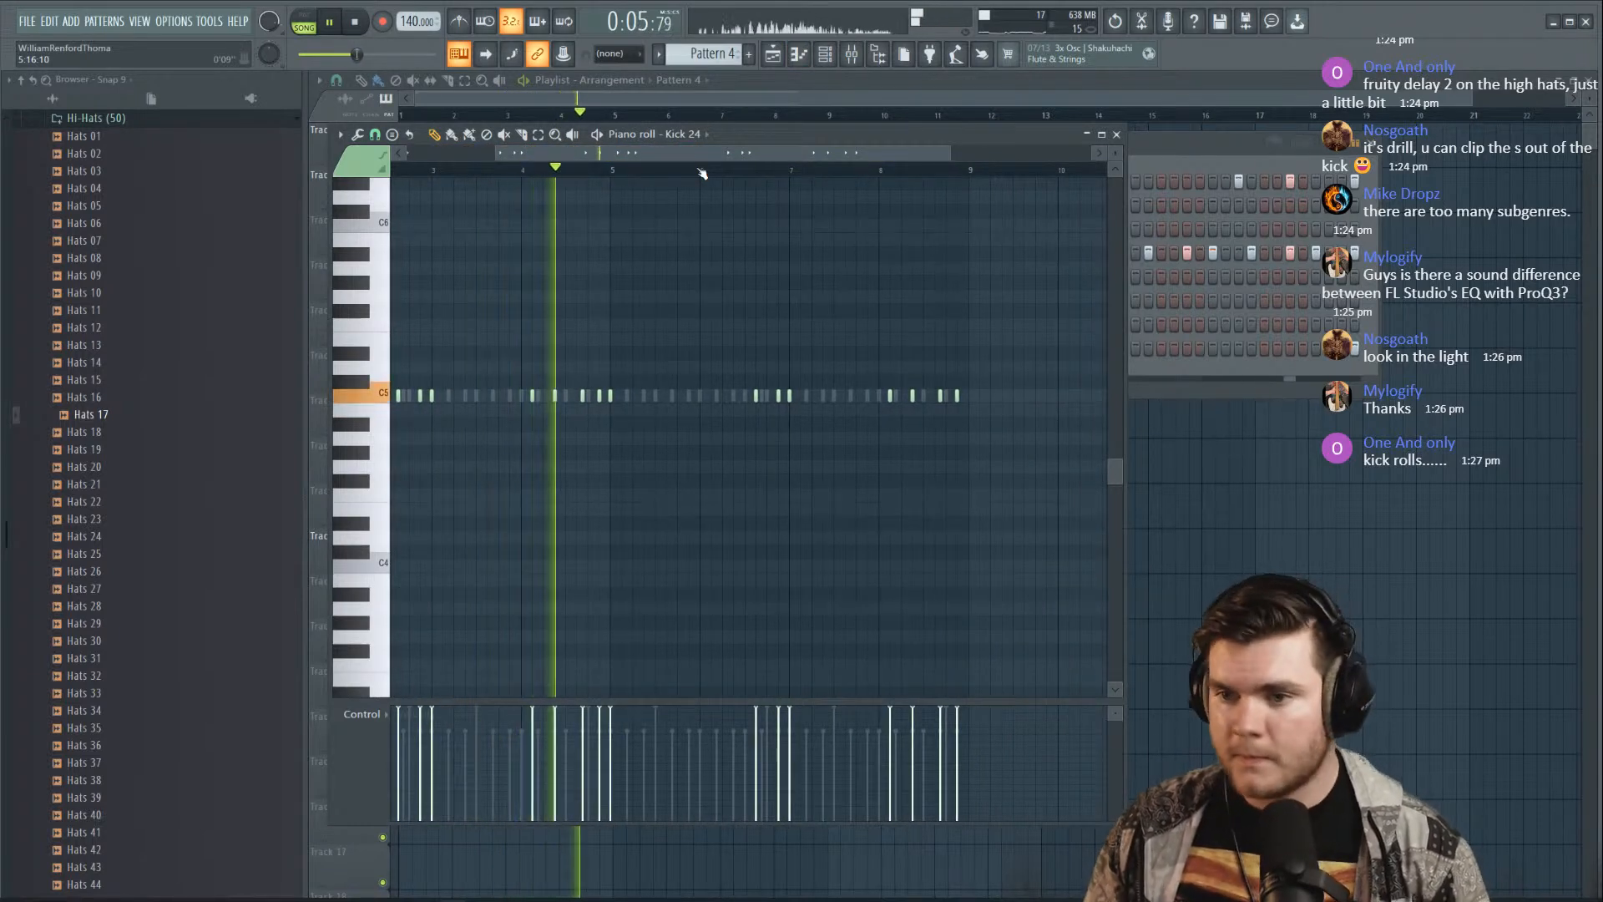
scroll(704, 173, "up", 2)
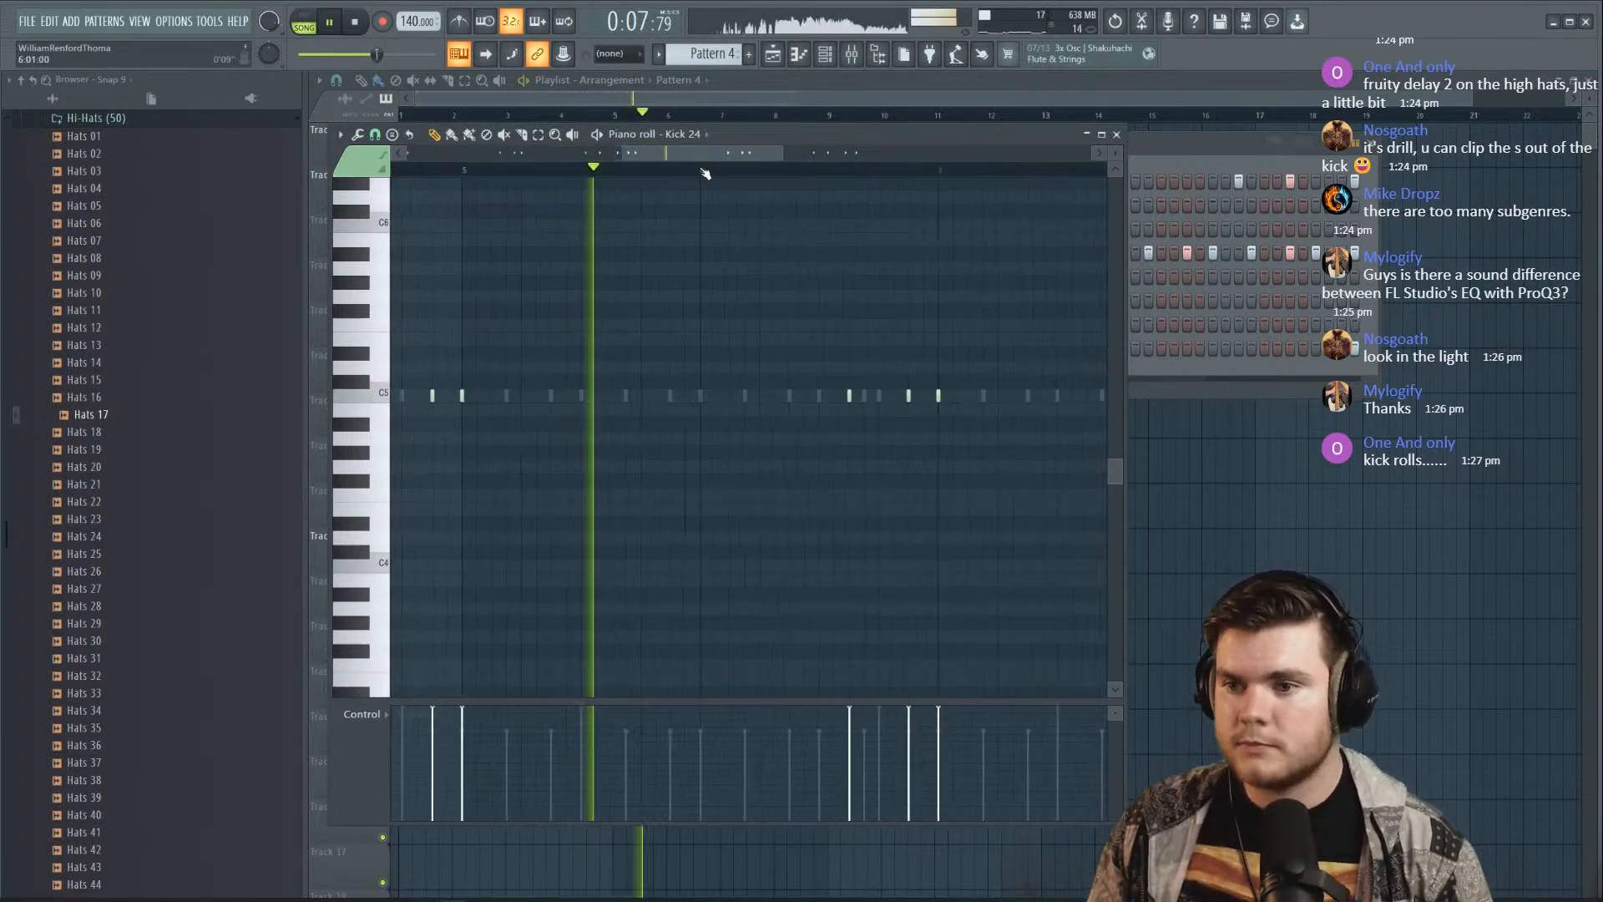
left_click_drag(702, 155, 731, 157)
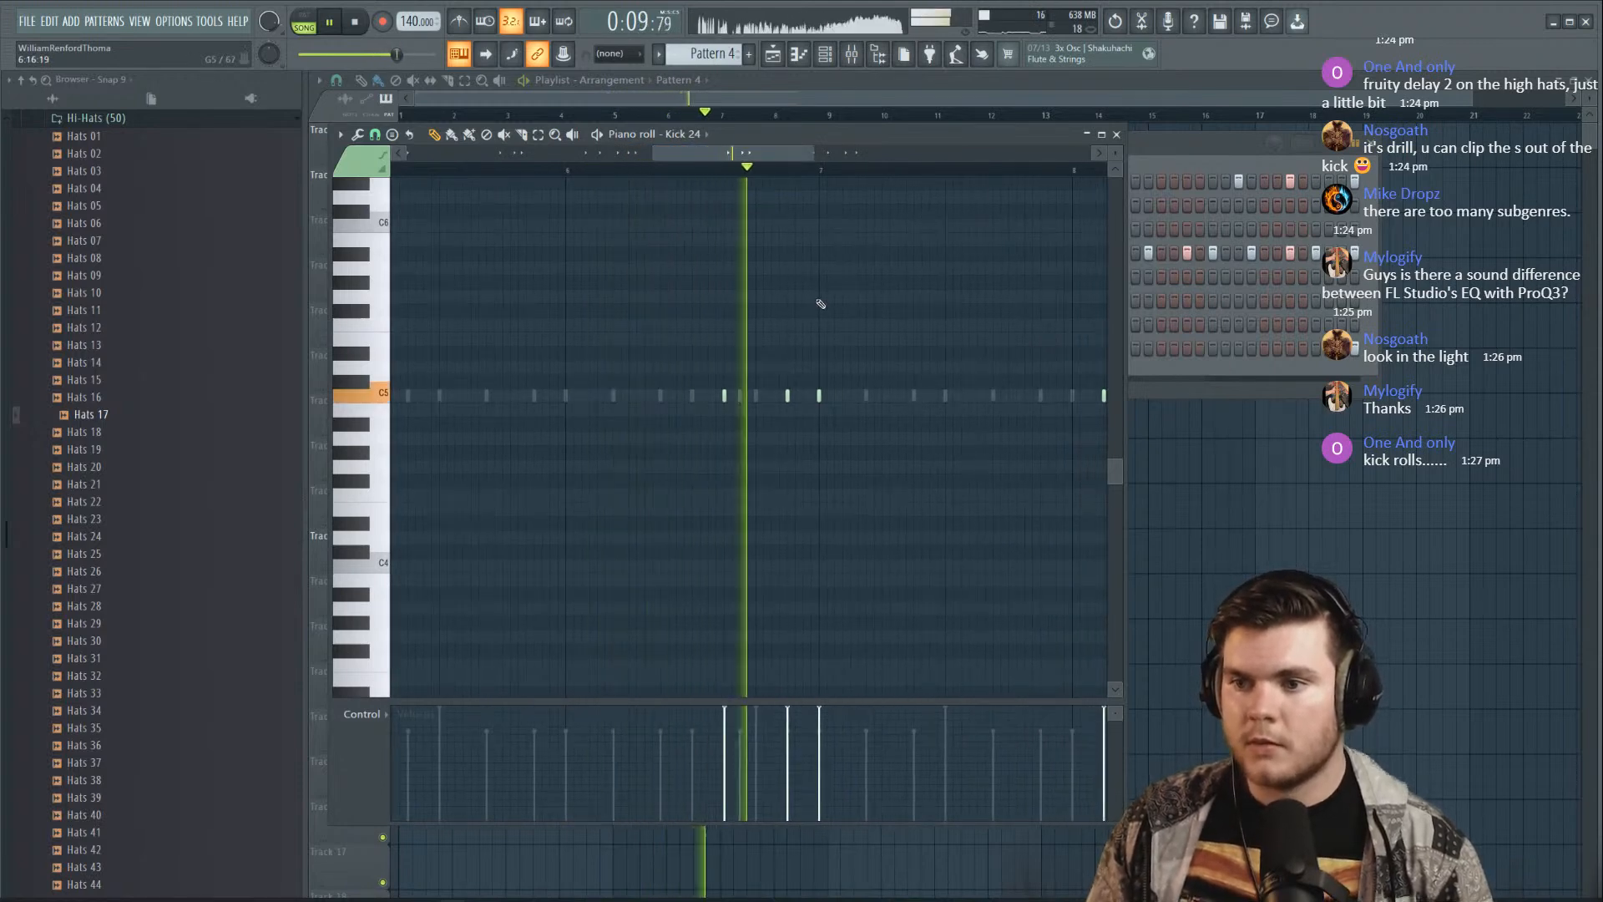
Play back repeatedly from bar 7 to listen to the kick rhythm leading into bar 8
key("space")
key("space")
left_click_drag(804, 157, 876, 159)
scroll(823, 171, "up", 3)
key("space")
scroll(877, 171, "down", 4)
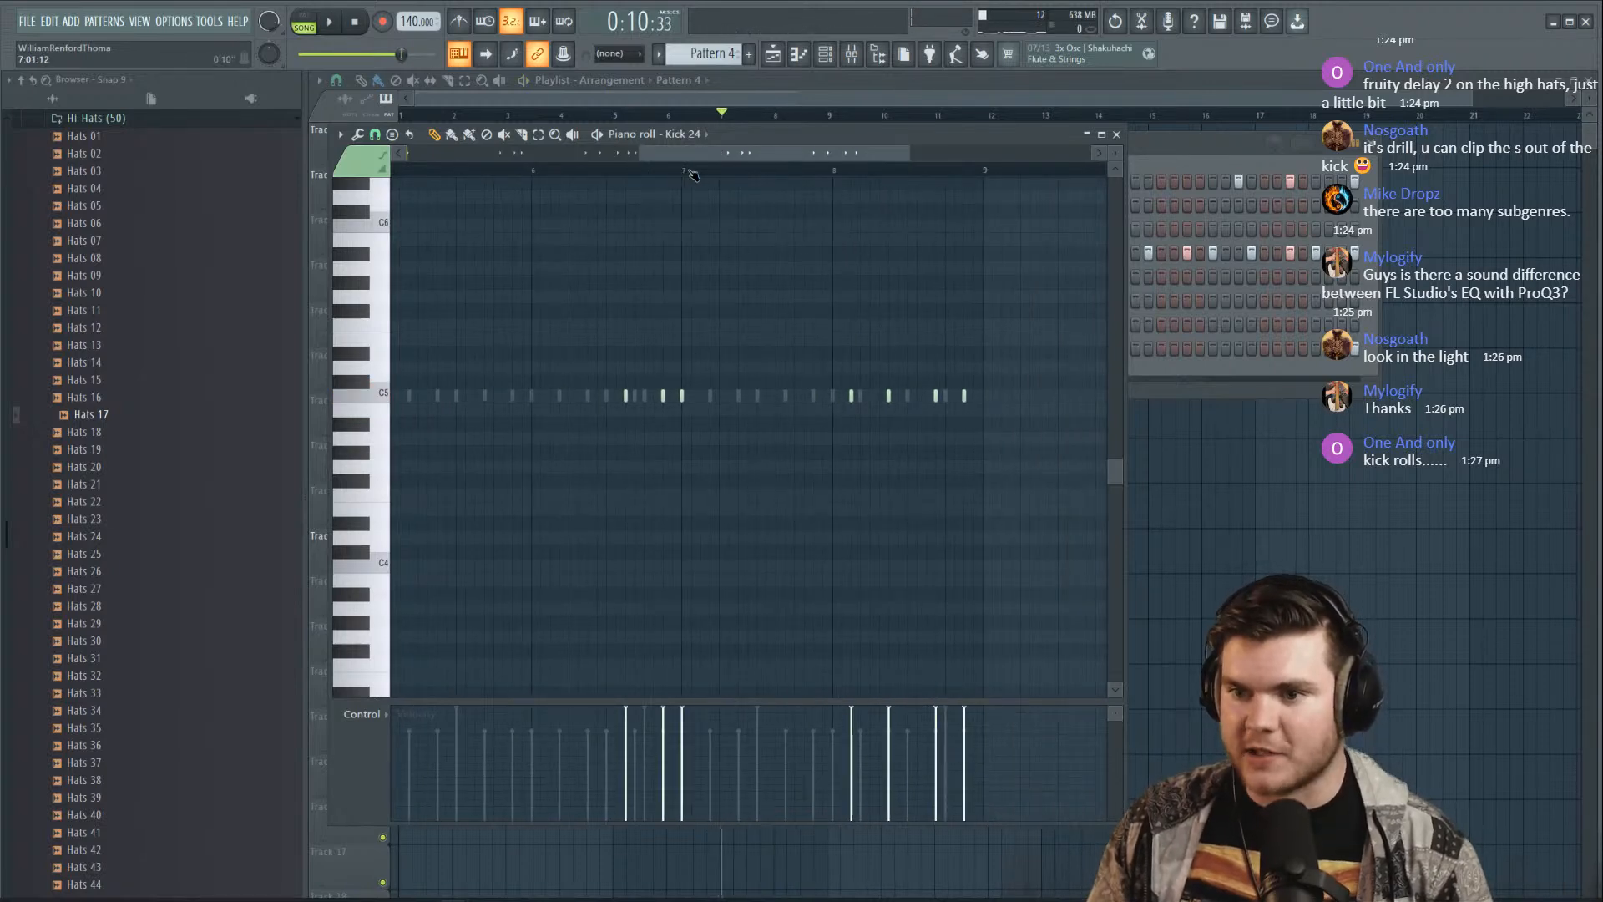
key("space")
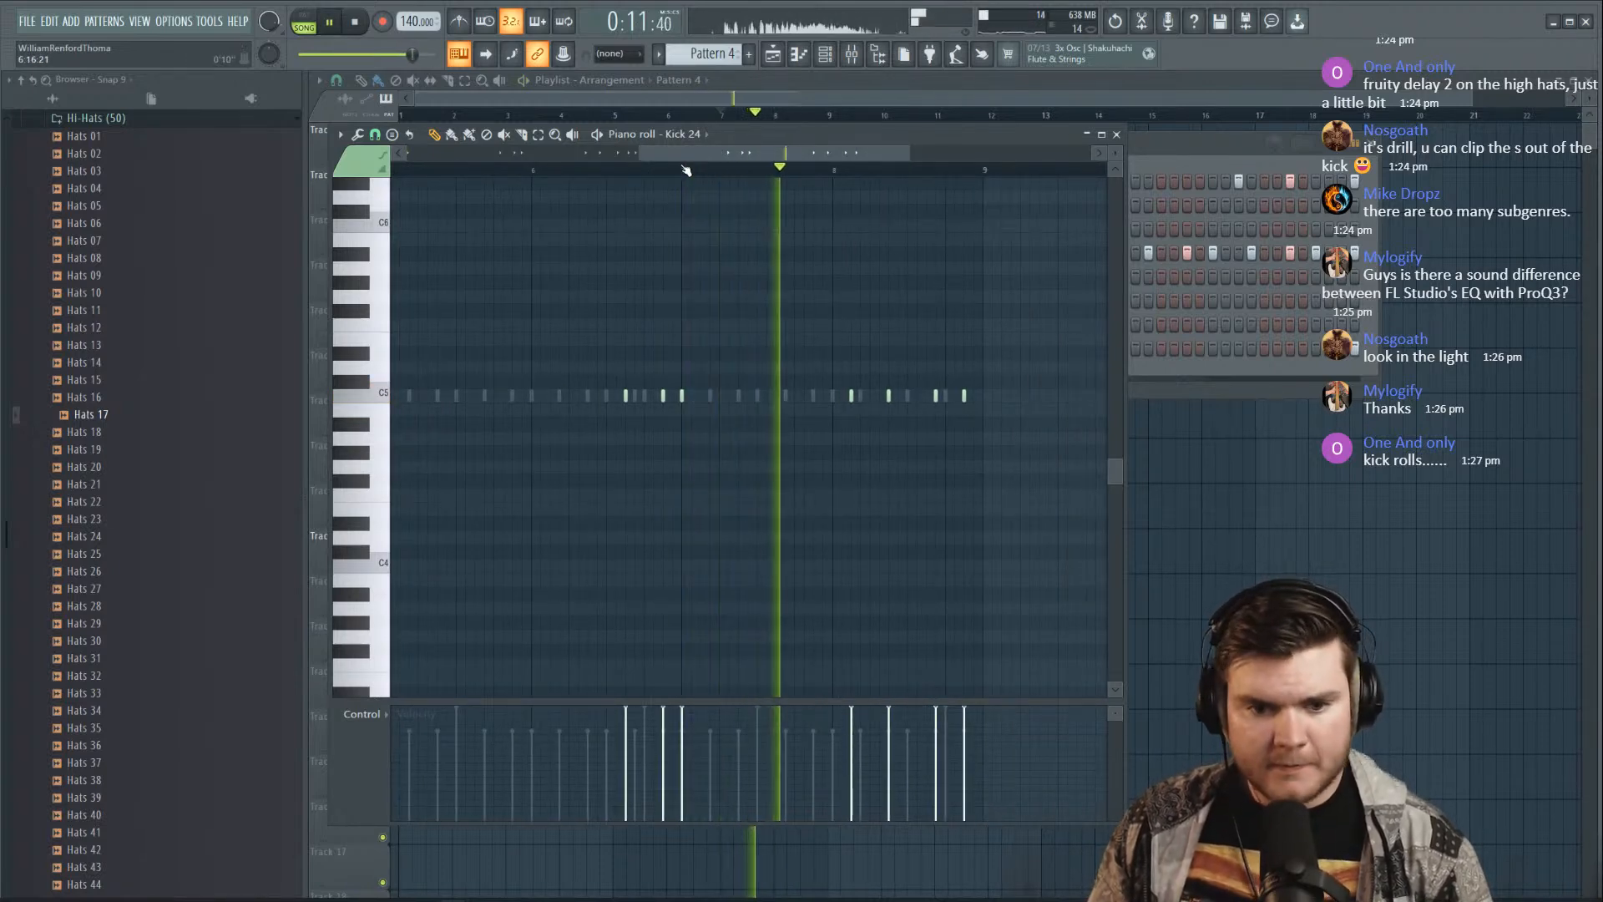
key("space")
key("space")
key("space")
Add a four-hit C5 kick roll in half-step spacing from step 3 of bar 8, with rising velocities, and play it back
scroll(844, 172, "up", 4)
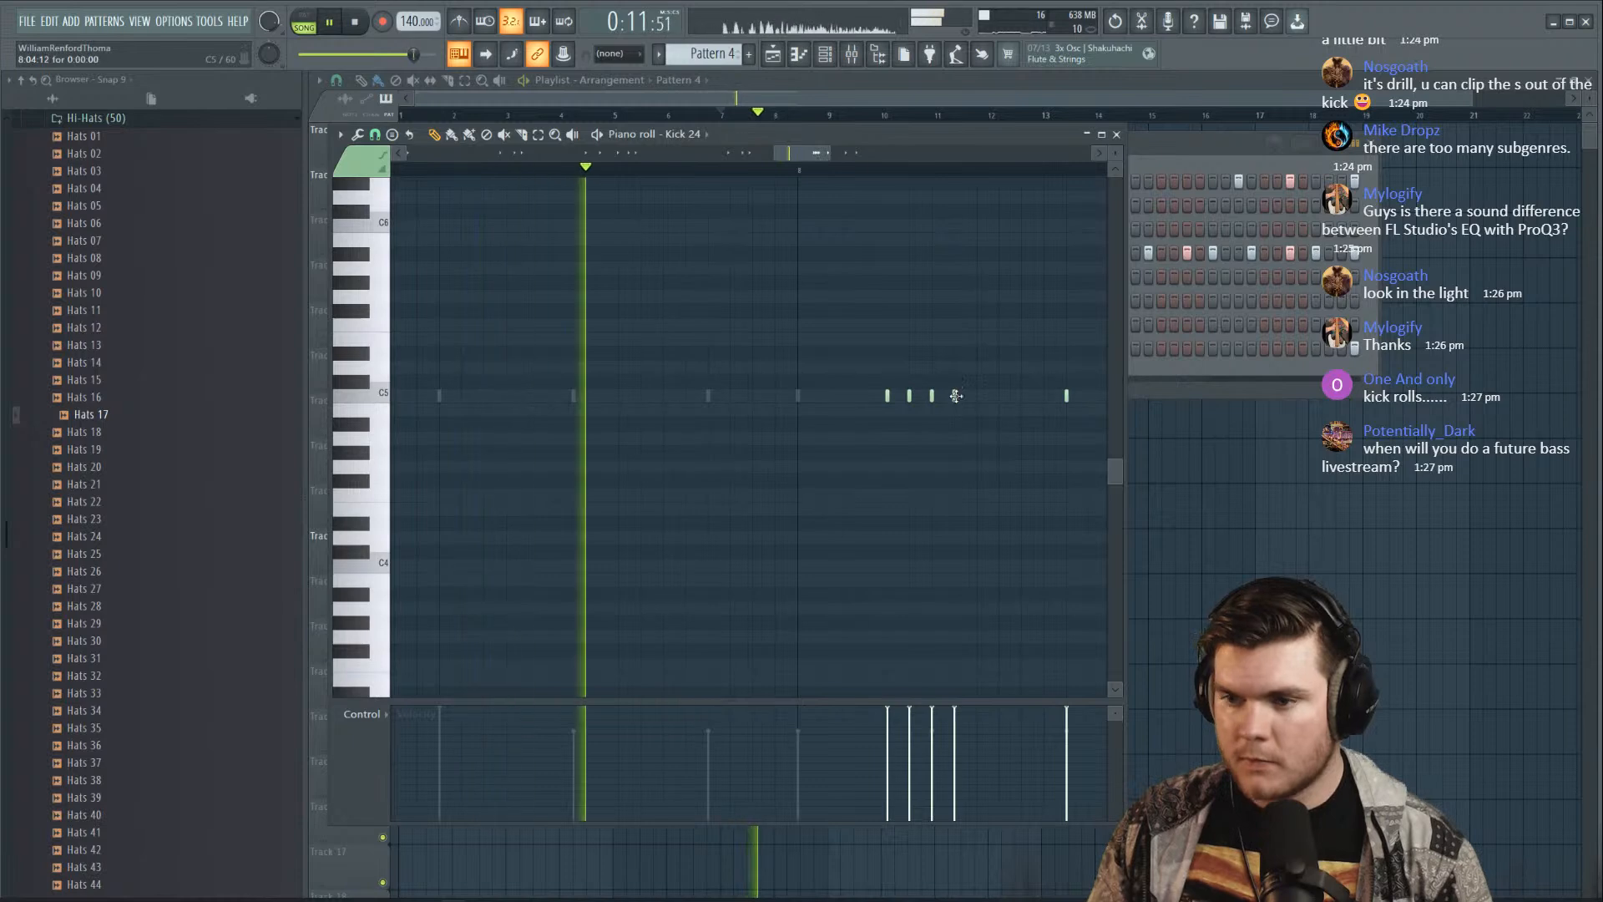
left_click(954, 395)
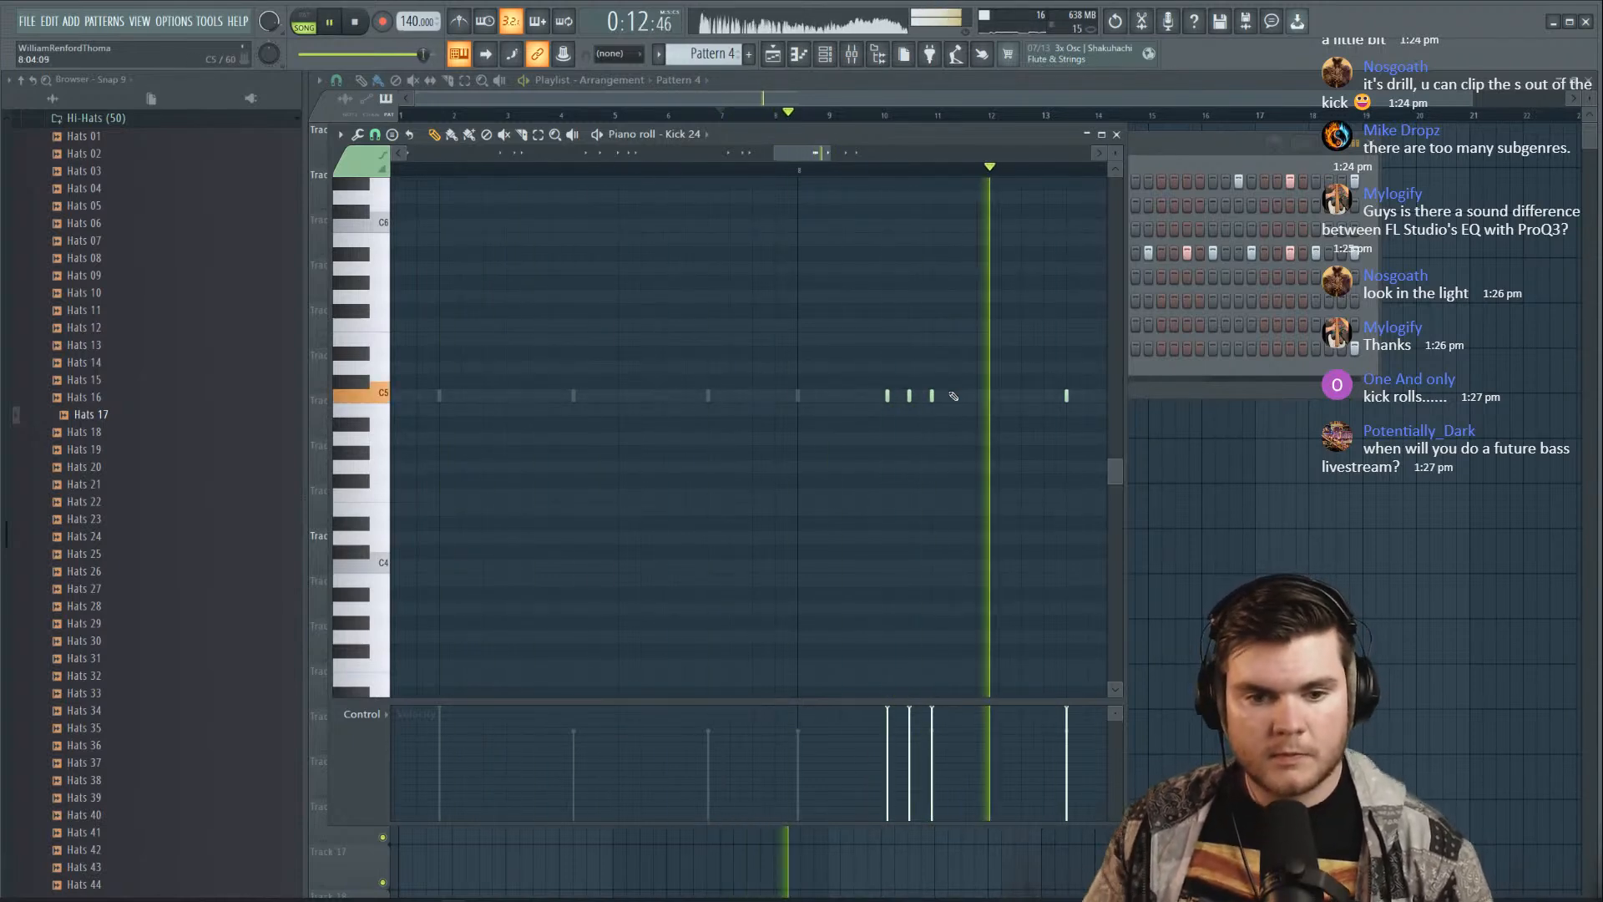
left_click(955, 397)
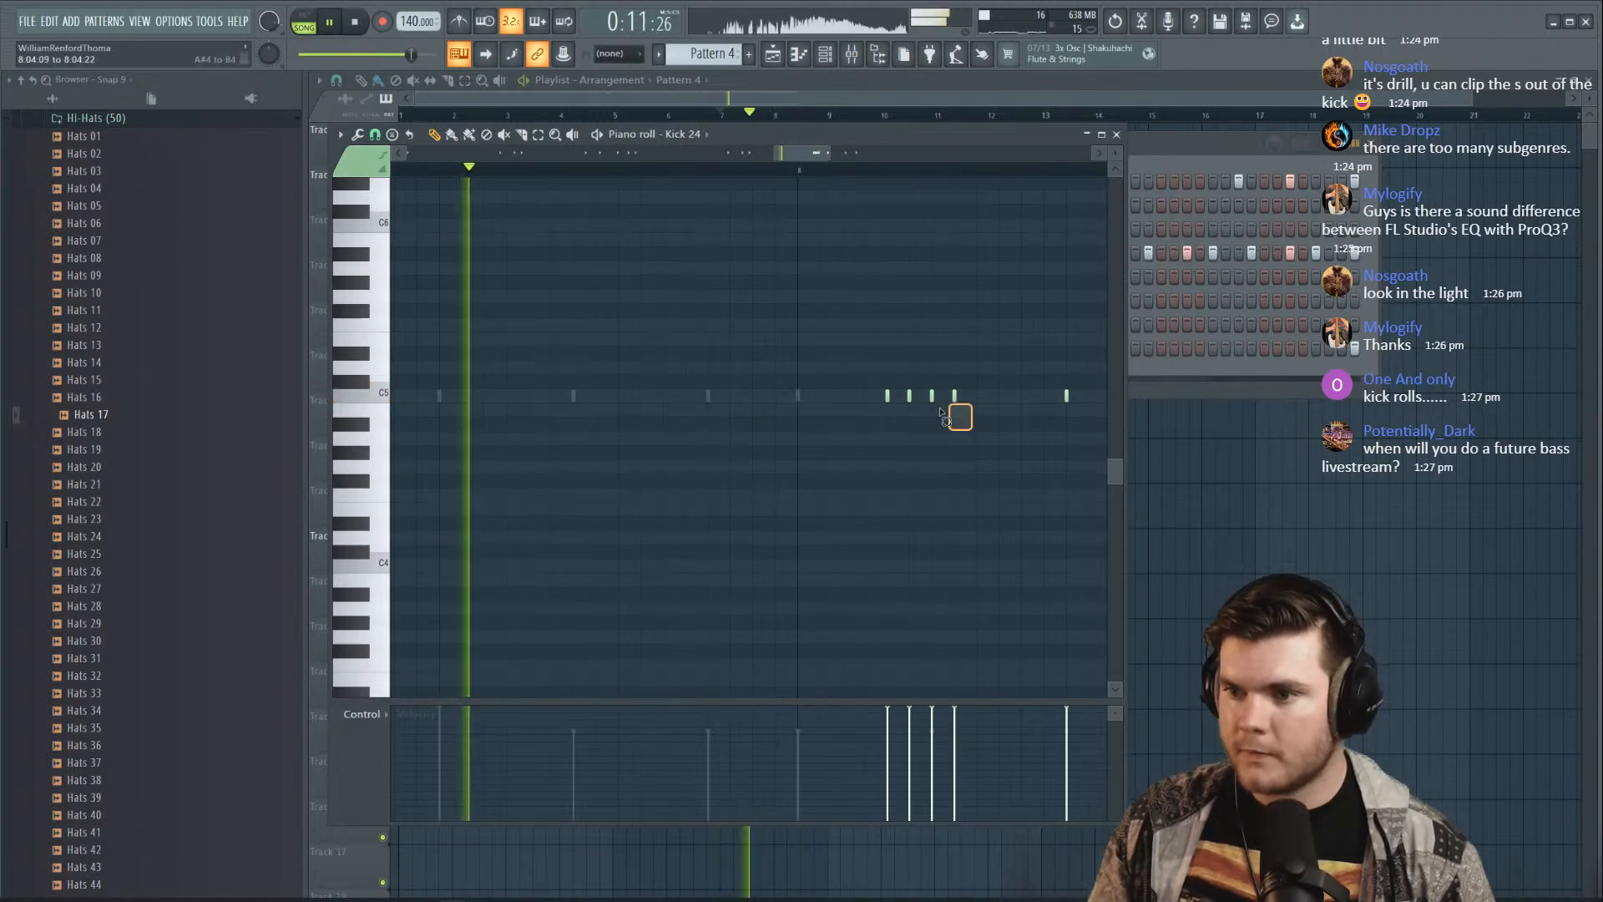
left_click_drag(974, 433, 875, 376)
left_click_drag(887, 771, 949, 708)
key("space")
left_click_drag(885, 803, 962, 709)
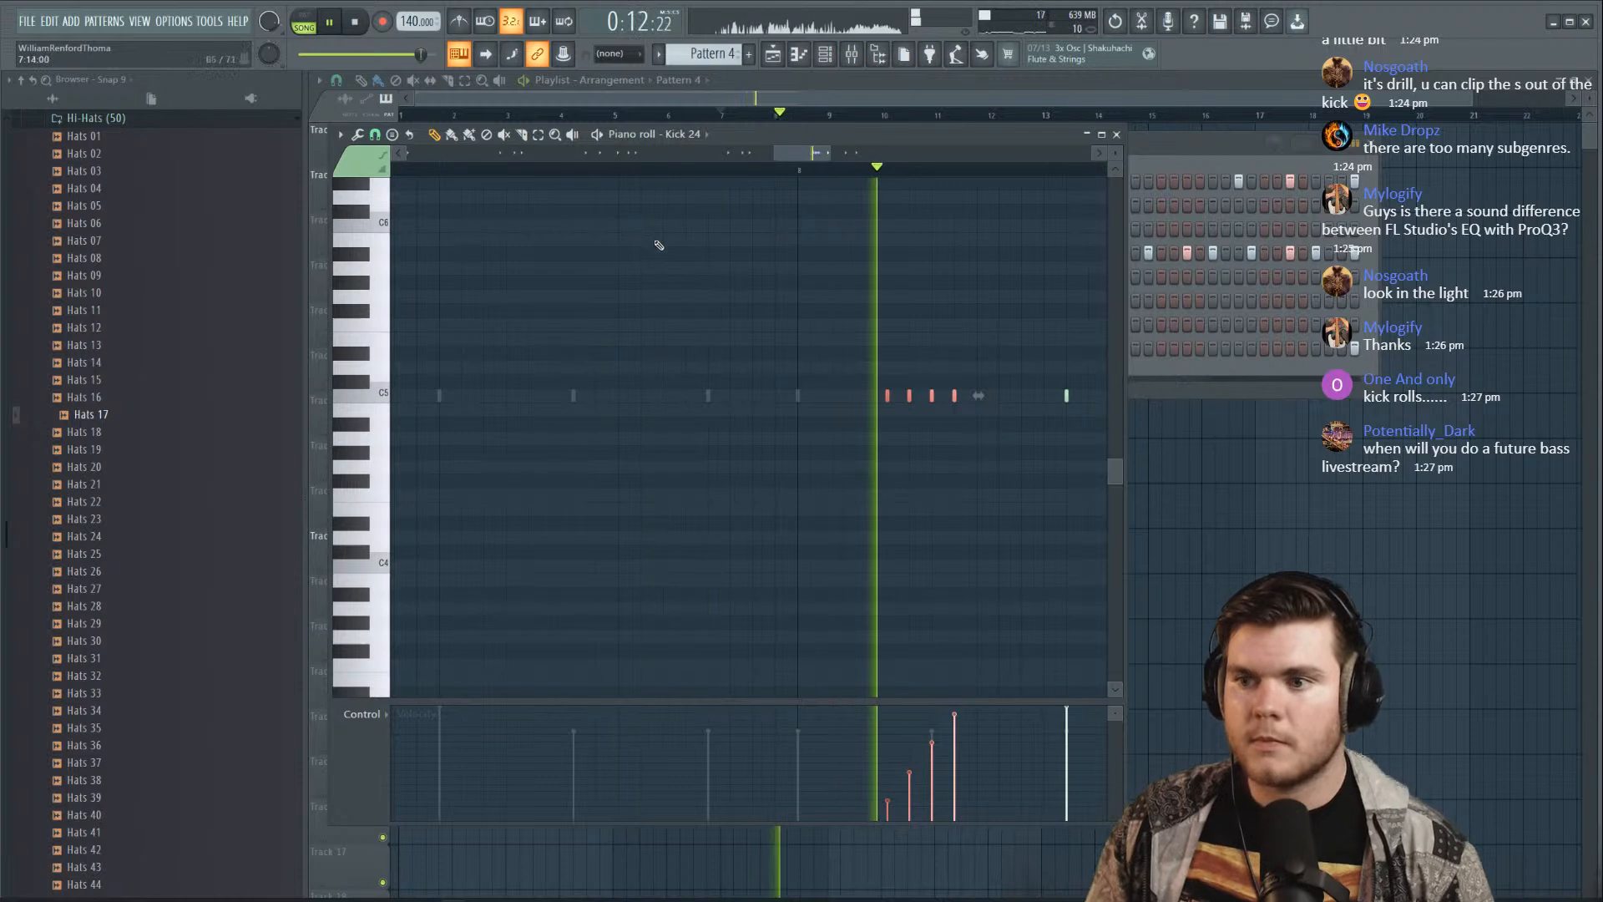
key("space")
Set snap to 1/6 beat, rebuild the bar 8 kick roll as three C5 hits with rising velocities, and play it
left_click(375, 135)
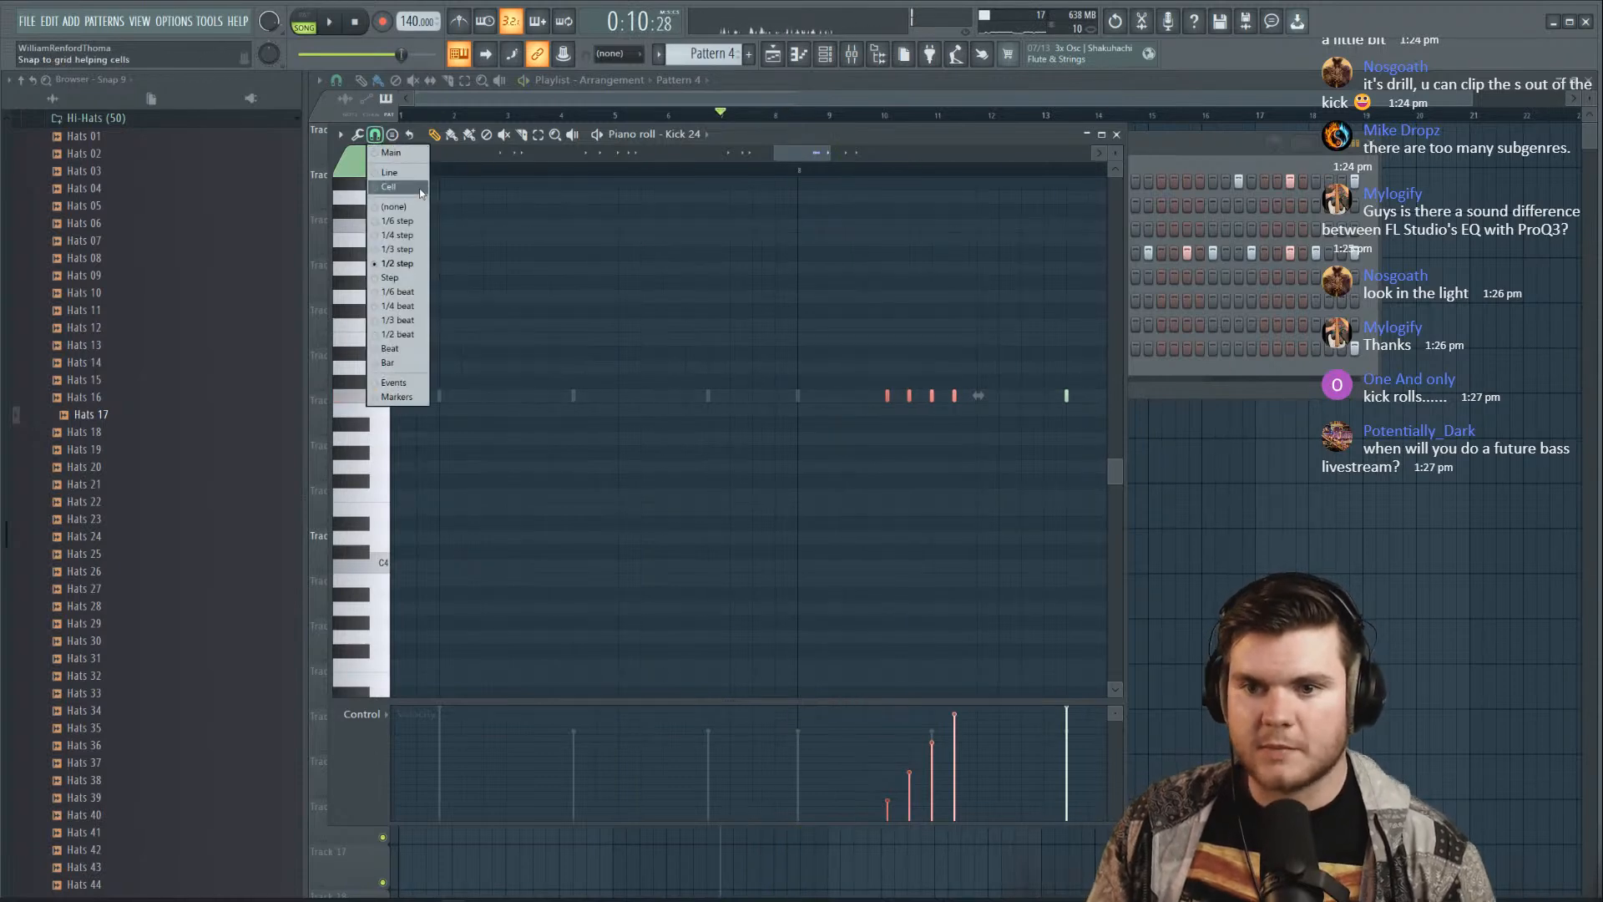
left_click(405, 291)
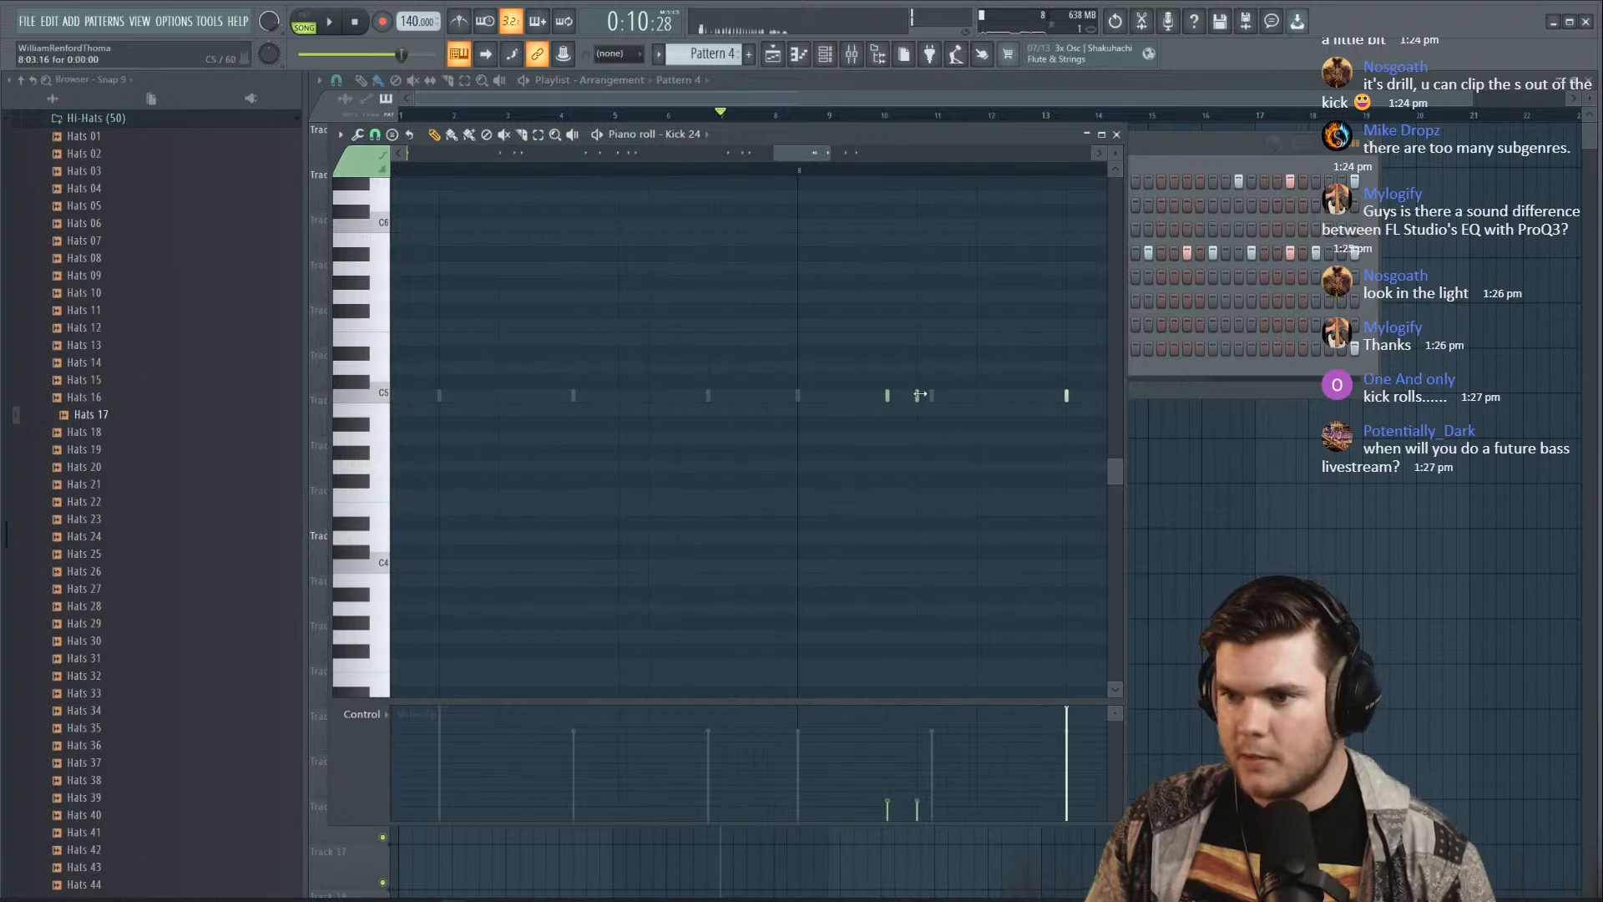
key("ctrl+a")
left_click_drag(887, 808, 947, 731)
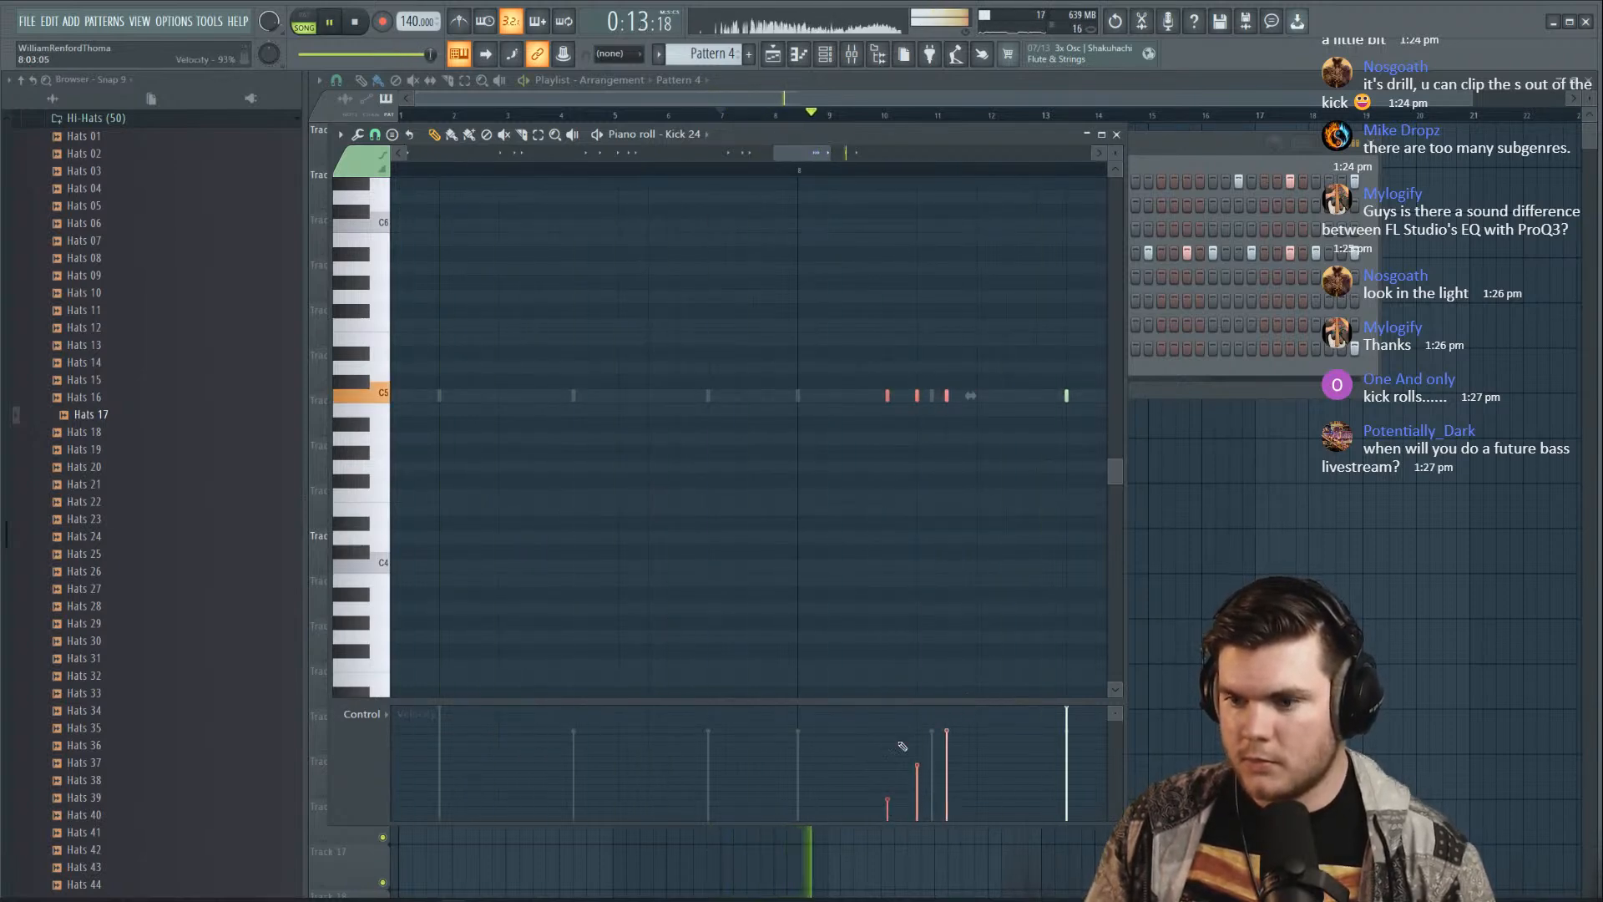
left_click_drag(917, 758, 947, 708)
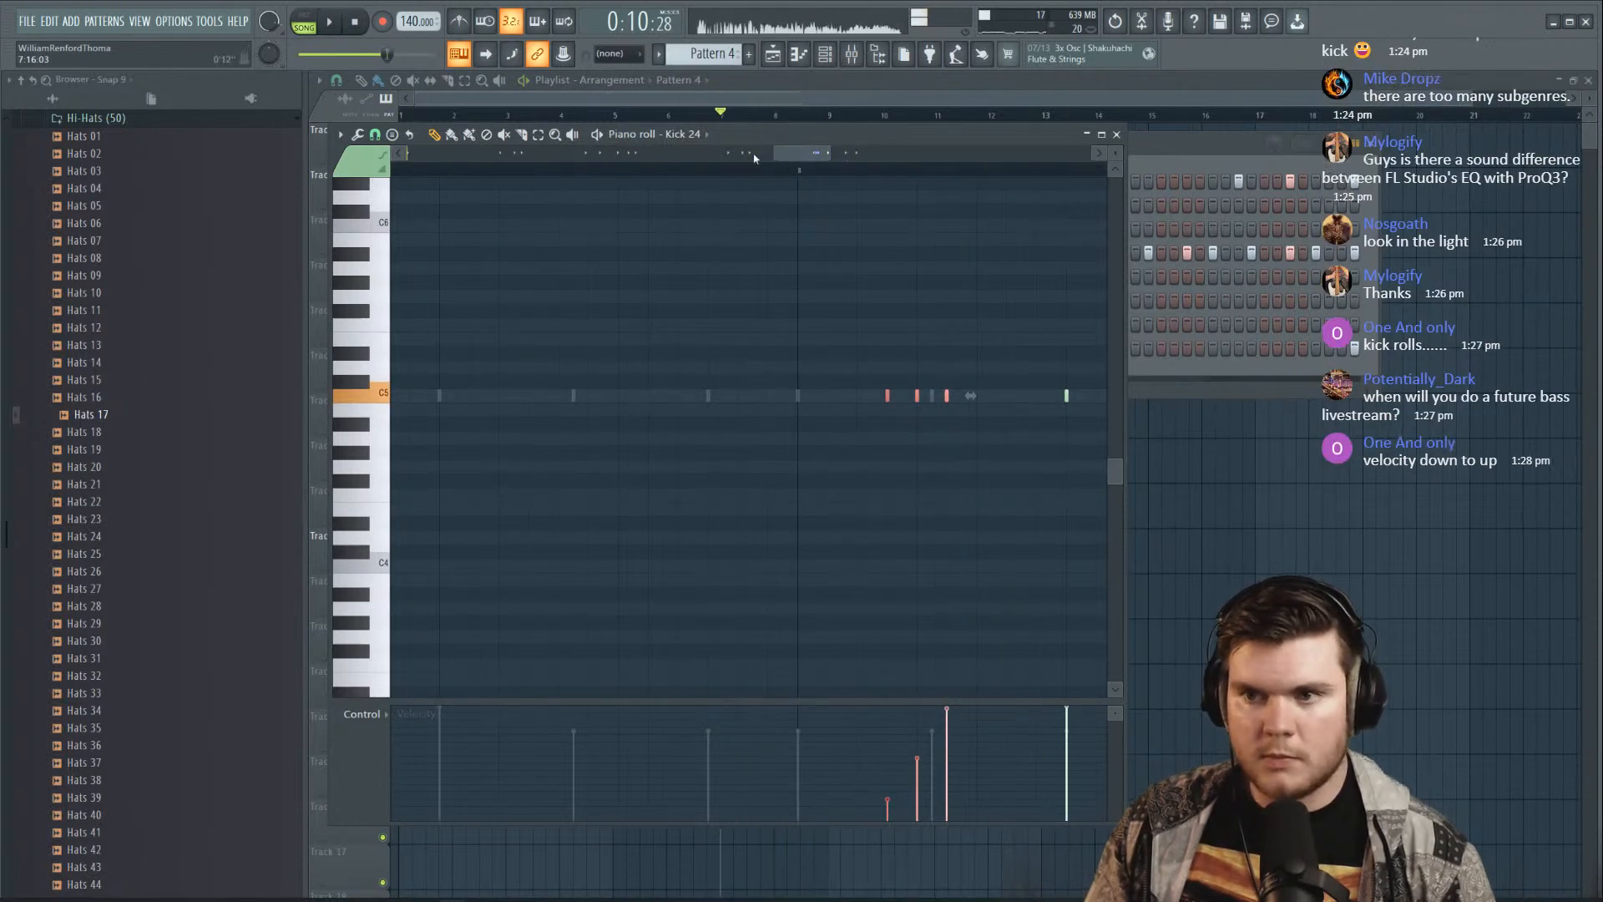
key("space")
Reverse the velocity ramp of the three-hit kick roll so it falls, and play it back
scroll(820, 175, "up", 4)
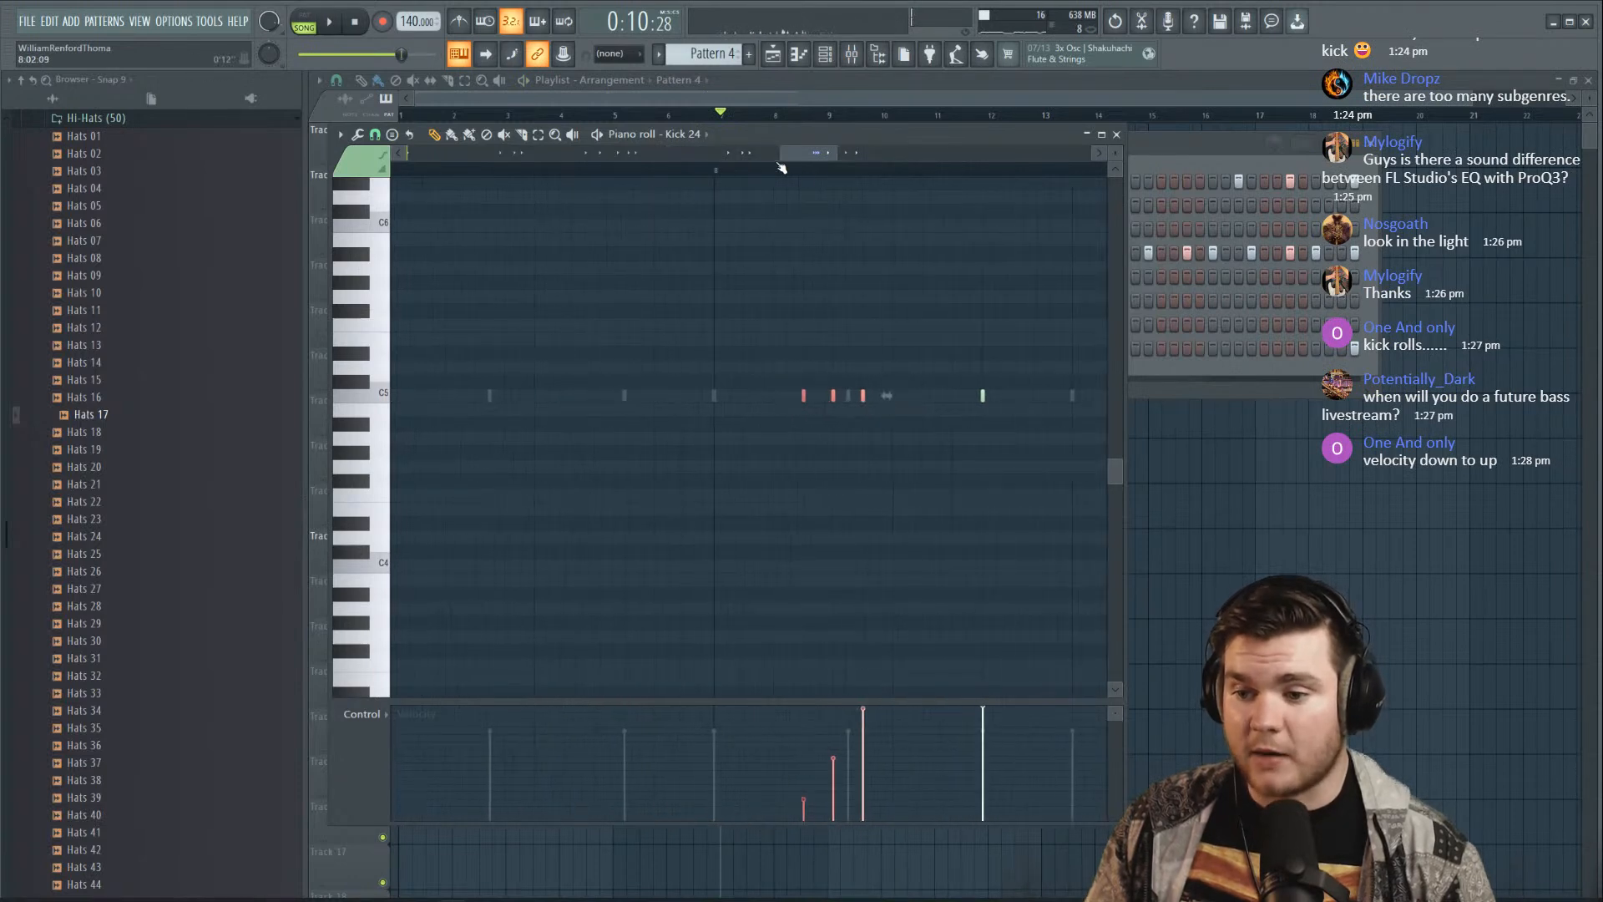
left_click_drag(878, 812, 869, 818)
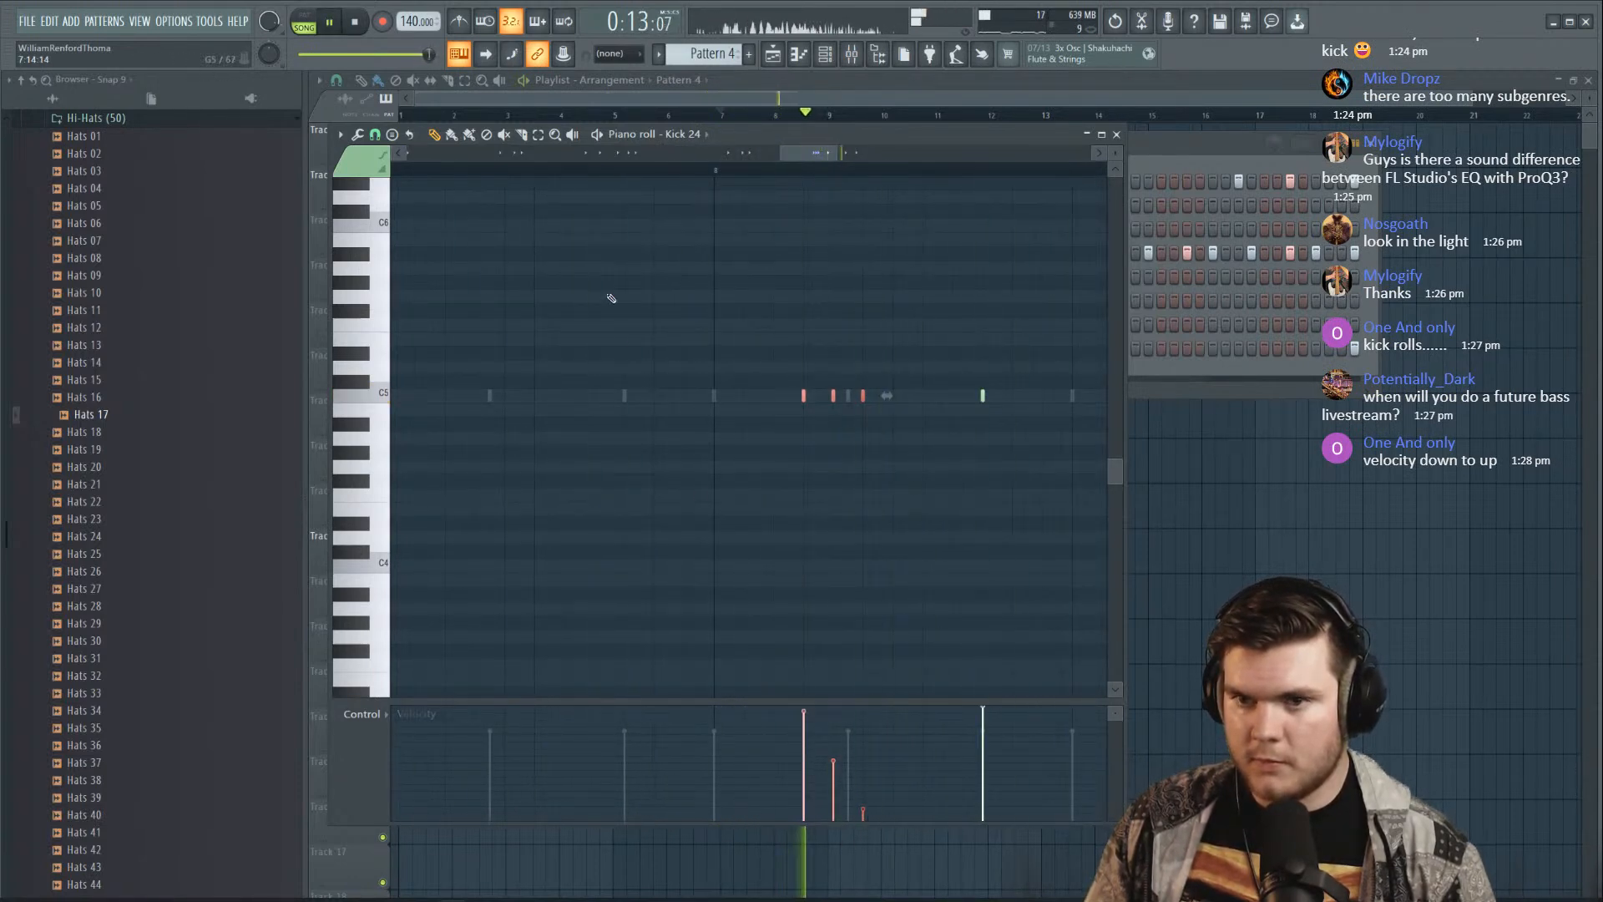
Set snap to 1/2 step, rebuild the bar 8 roll as four C5 kicks with falling velocities, and play it back
left_click(374, 135)
left_click(397, 263)
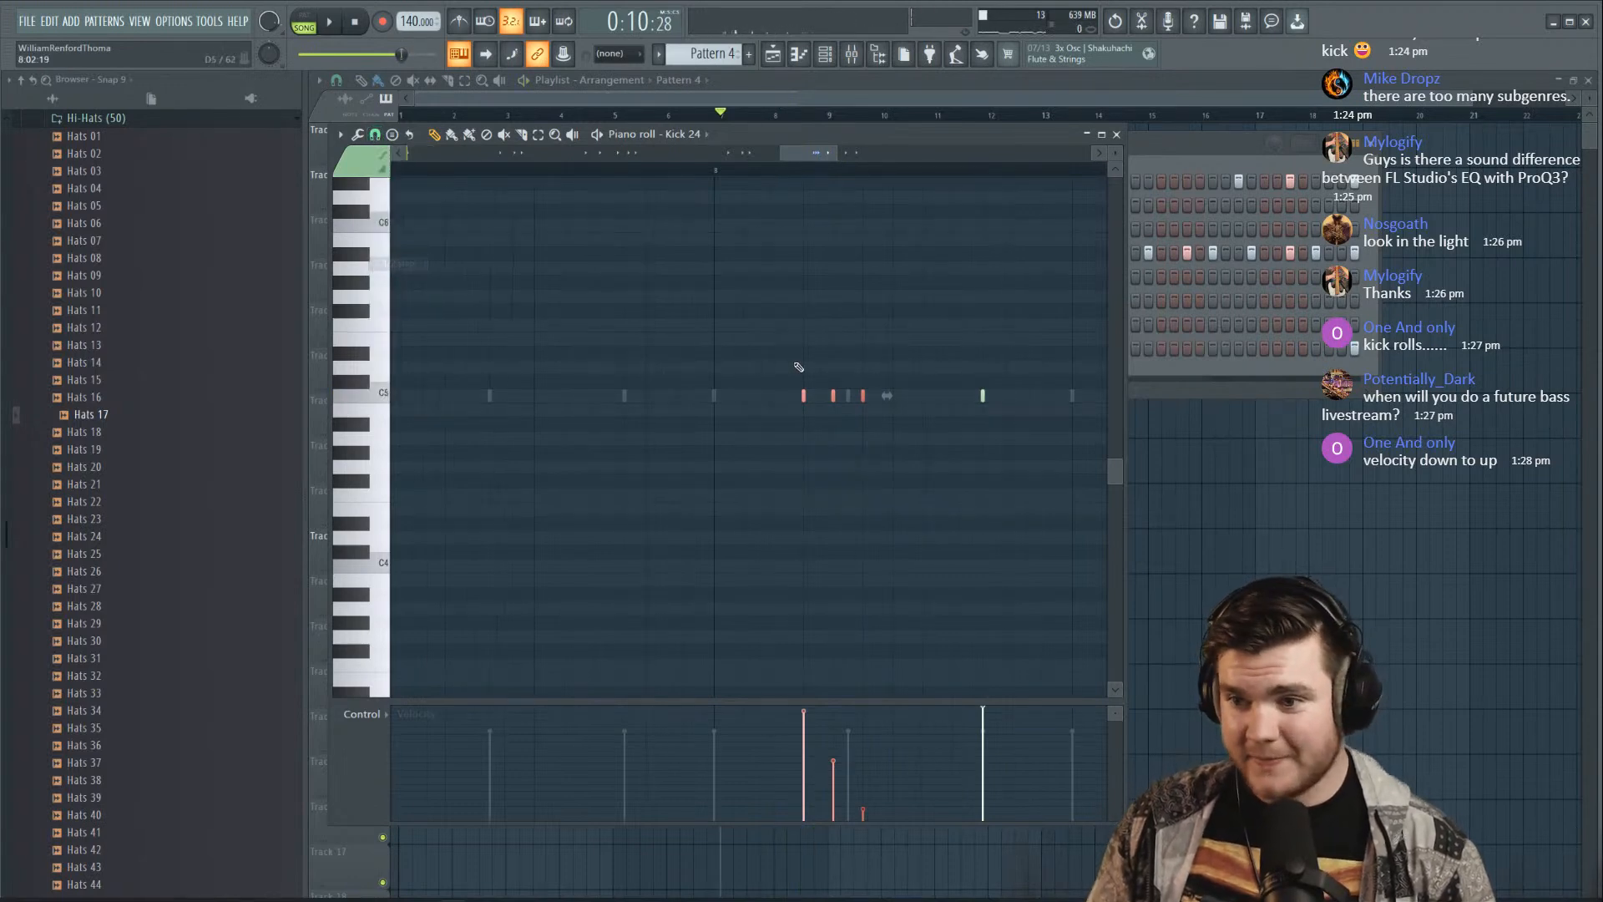
scroll(883, 182, "up", 3, "ctrl")
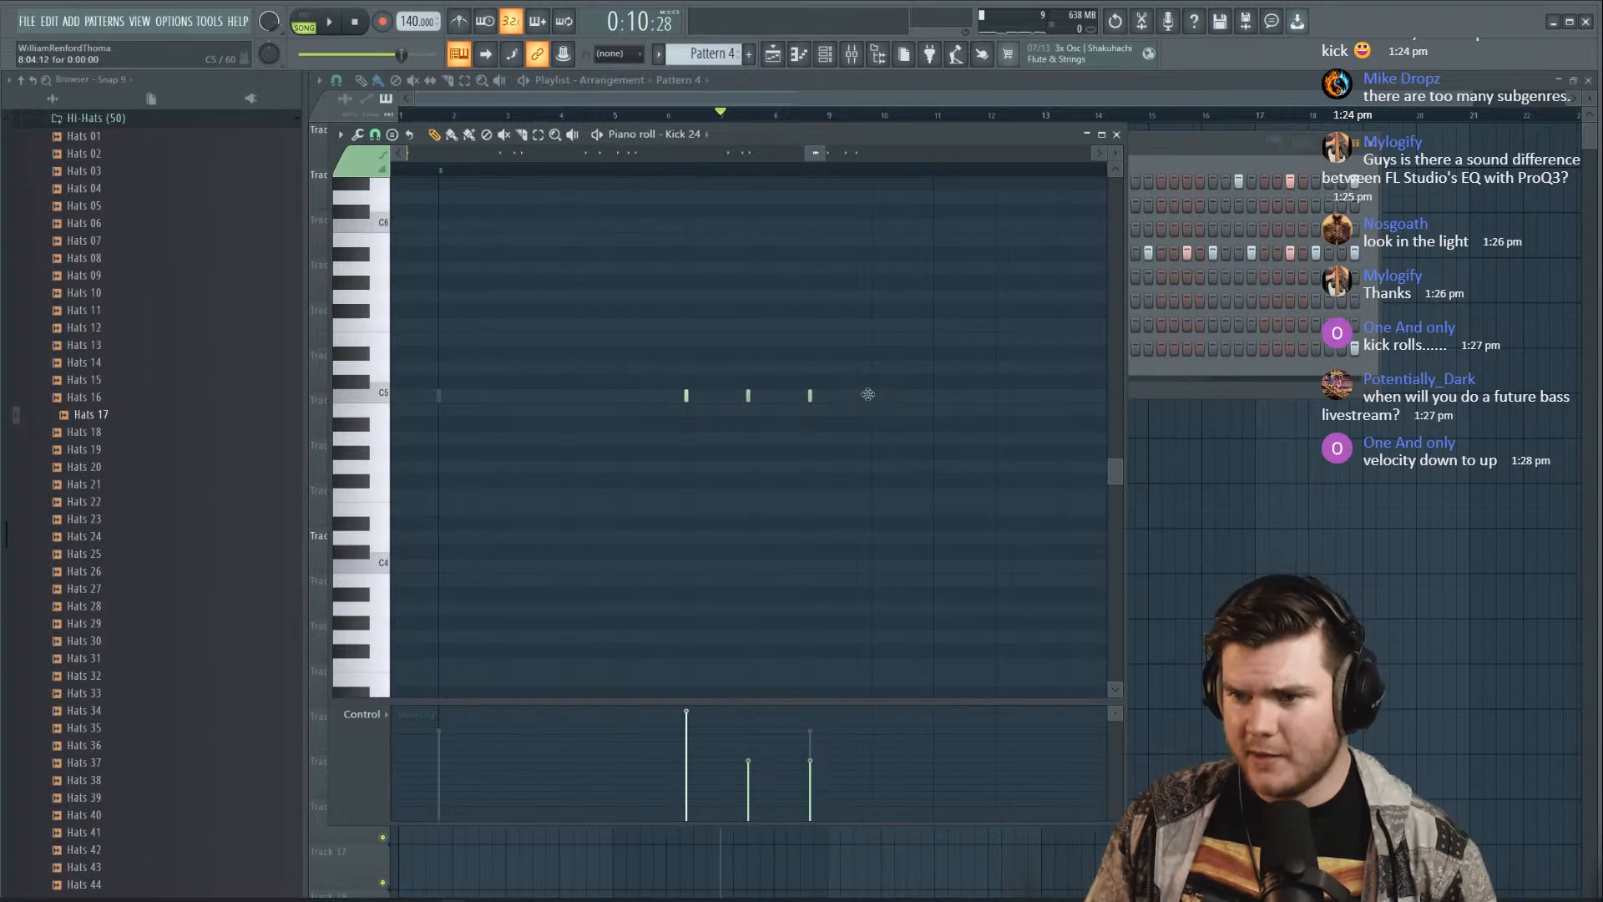
key("ctrl+a")
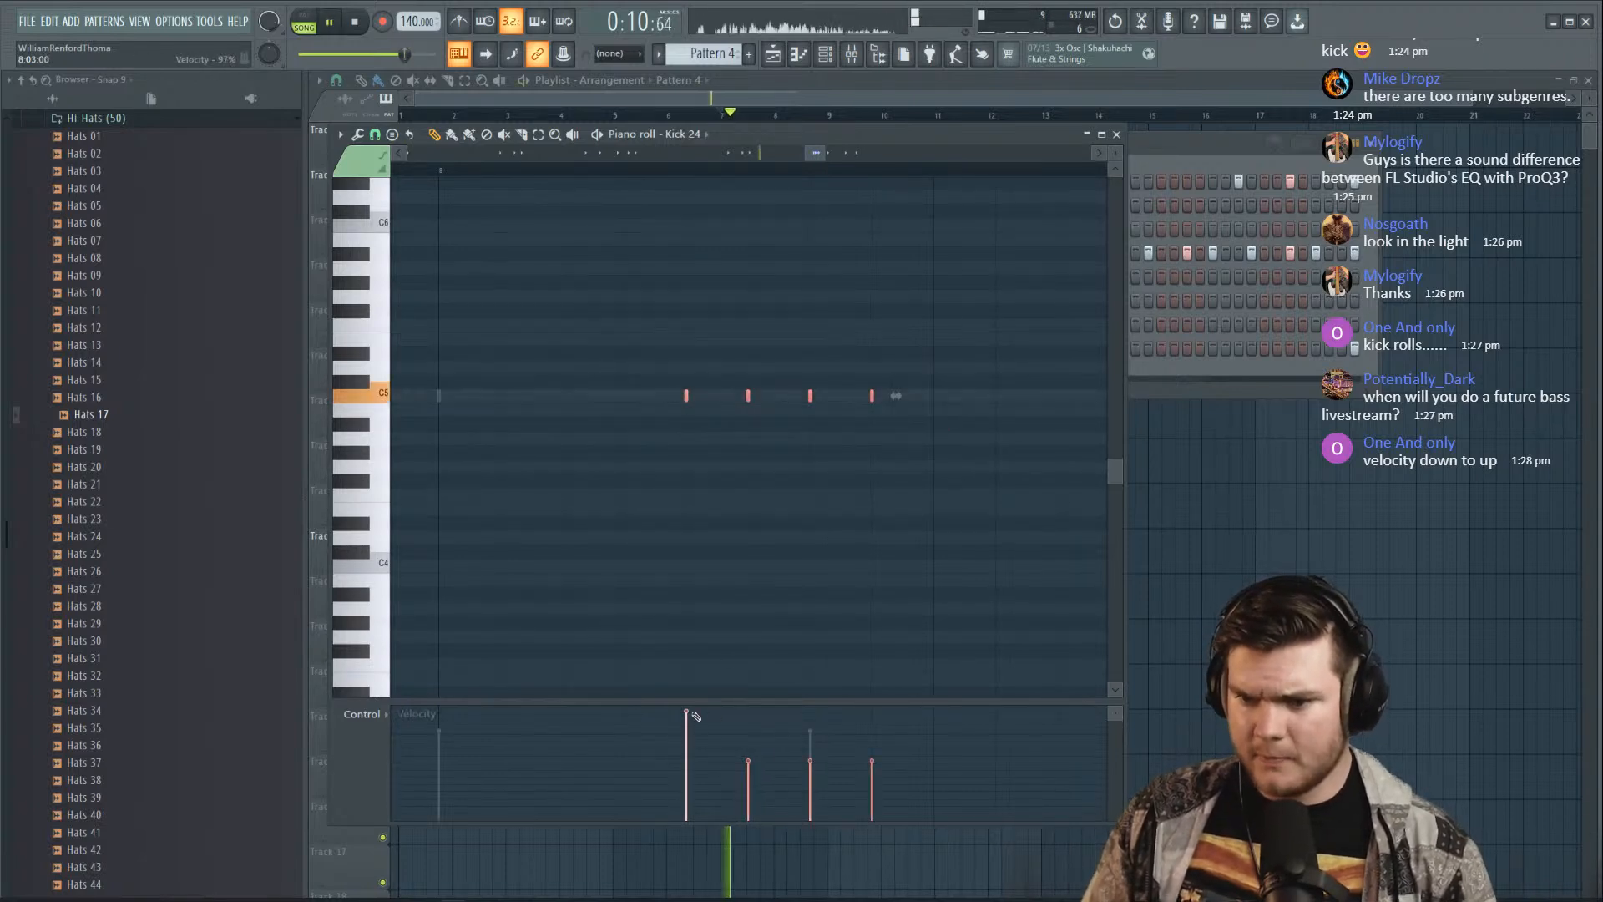
left_click_drag(852, 779, 894, 823)
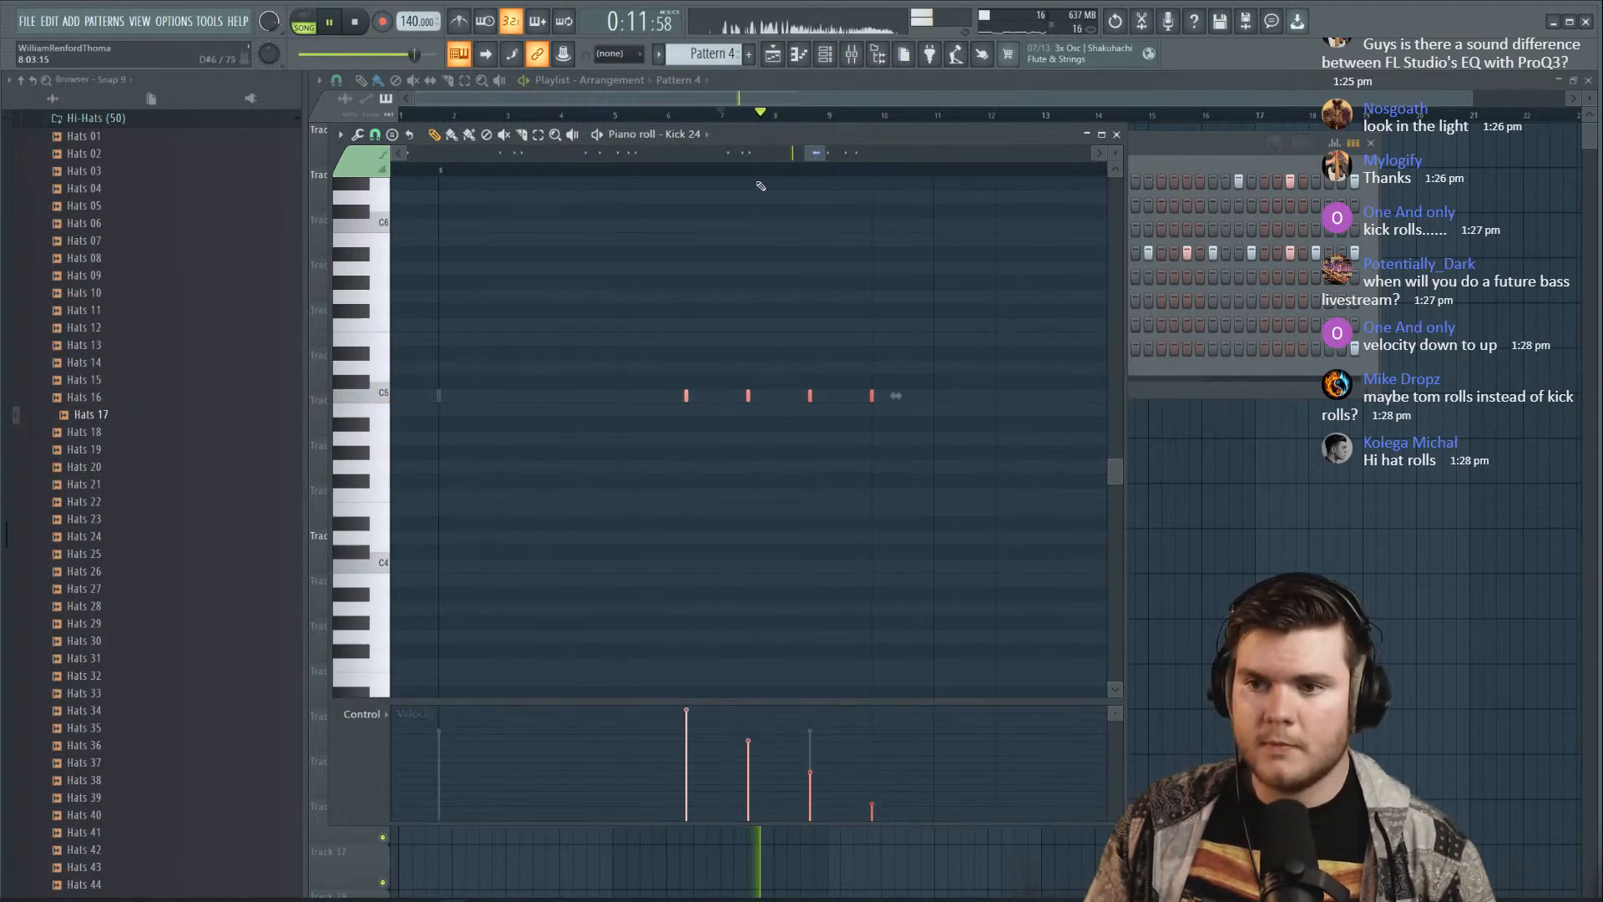
key("space")
Open the piano roll's snap-to-grid options
left_click(374, 135)
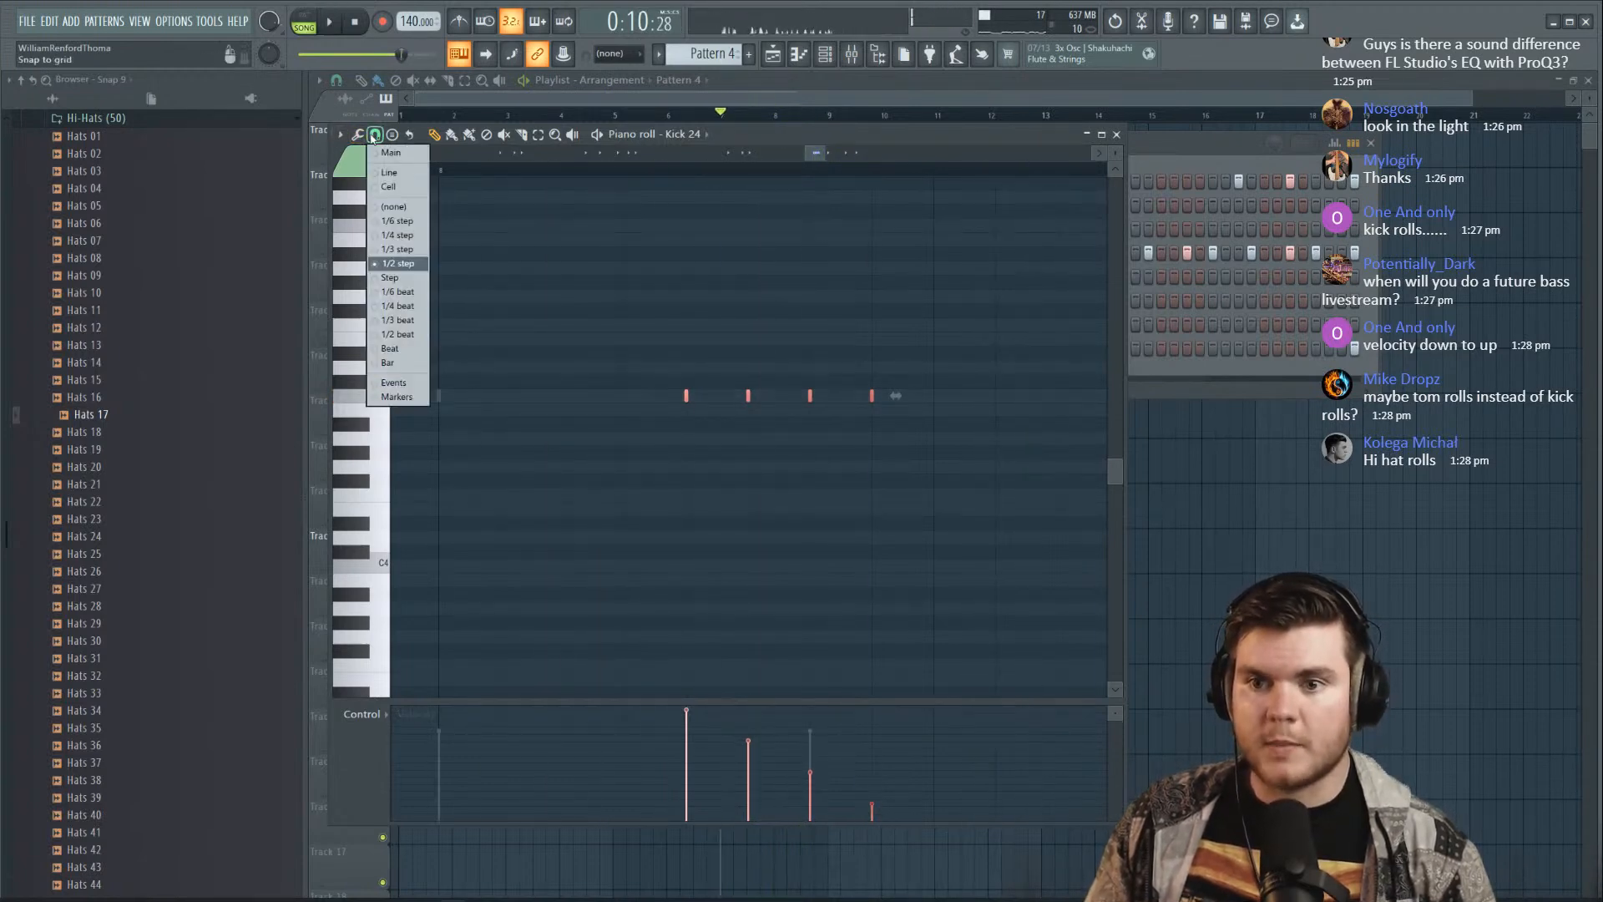
Set the piano roll snap to 1/3 step for the kick roll and toggle Cut itself on the Kick 24 channel
left_click(406, 249)
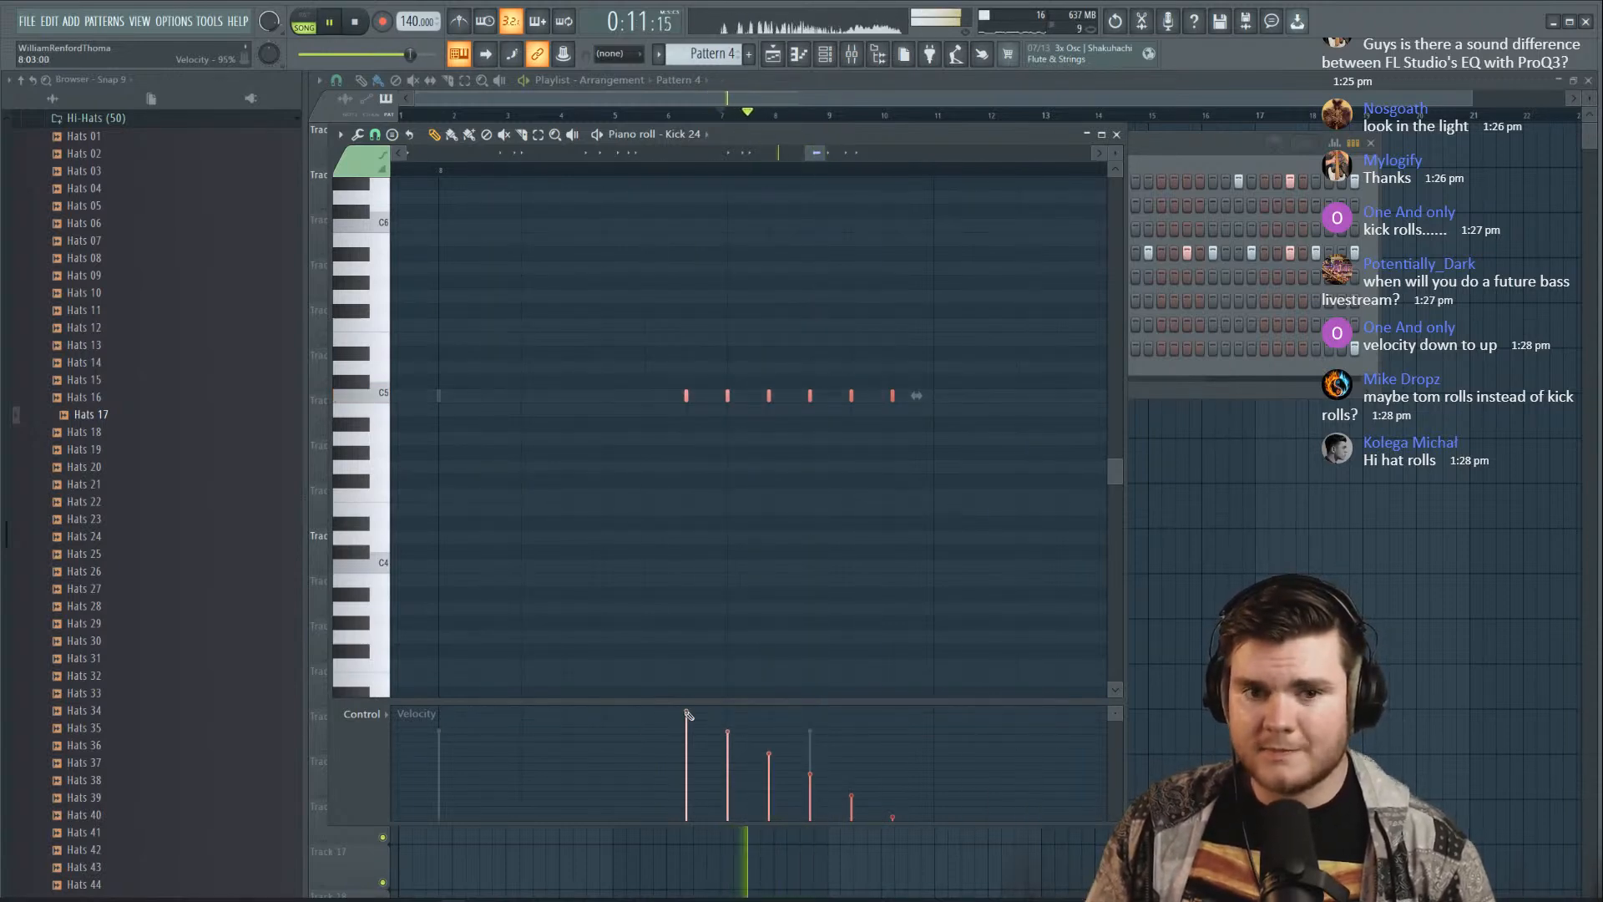
key("F6")
key("space")
right_click(551, 182)
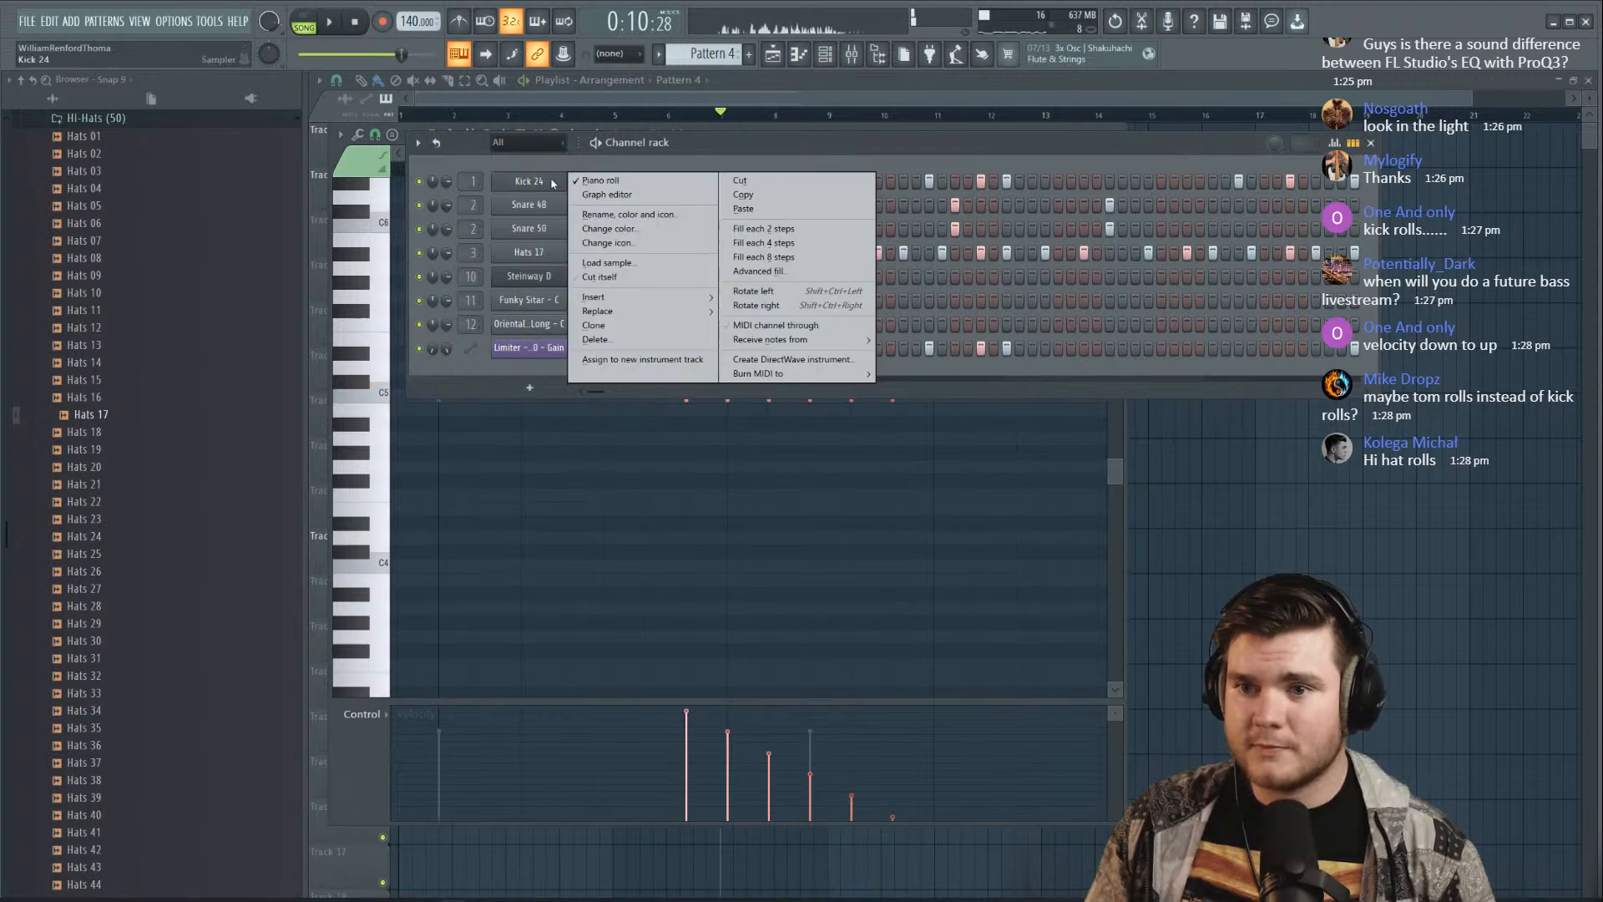
left_click(623, 278)
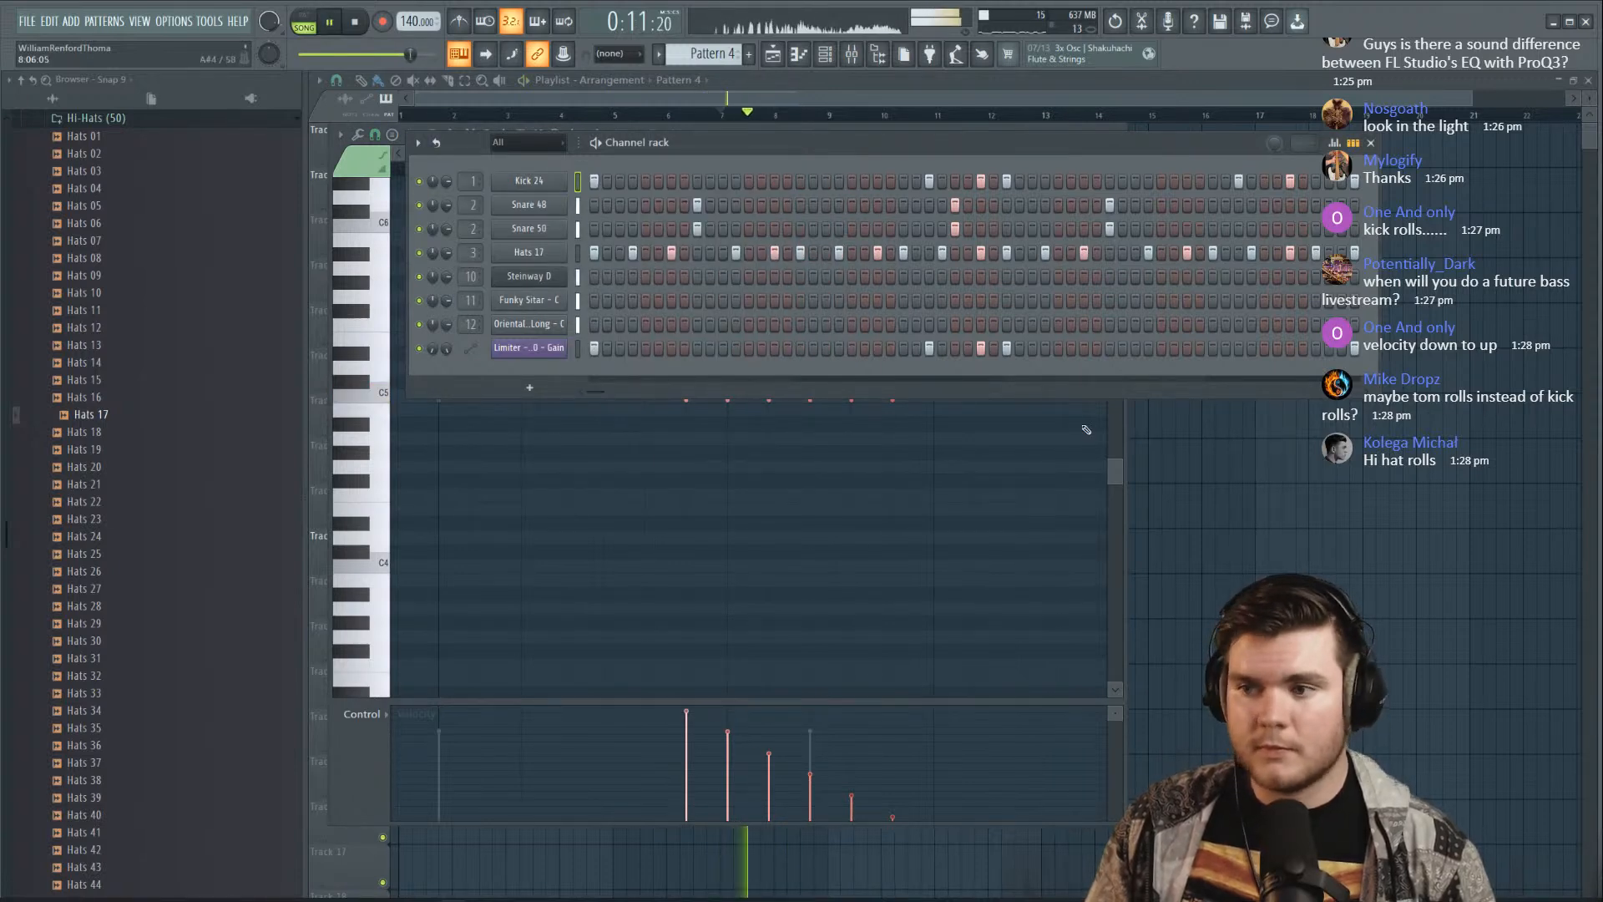
Reverse the velocity ramp of the six-note kick roll in the Kick 24 piano roll so it rises from soft to loud
left_click(1128, 427)
right_click(1128, 422)
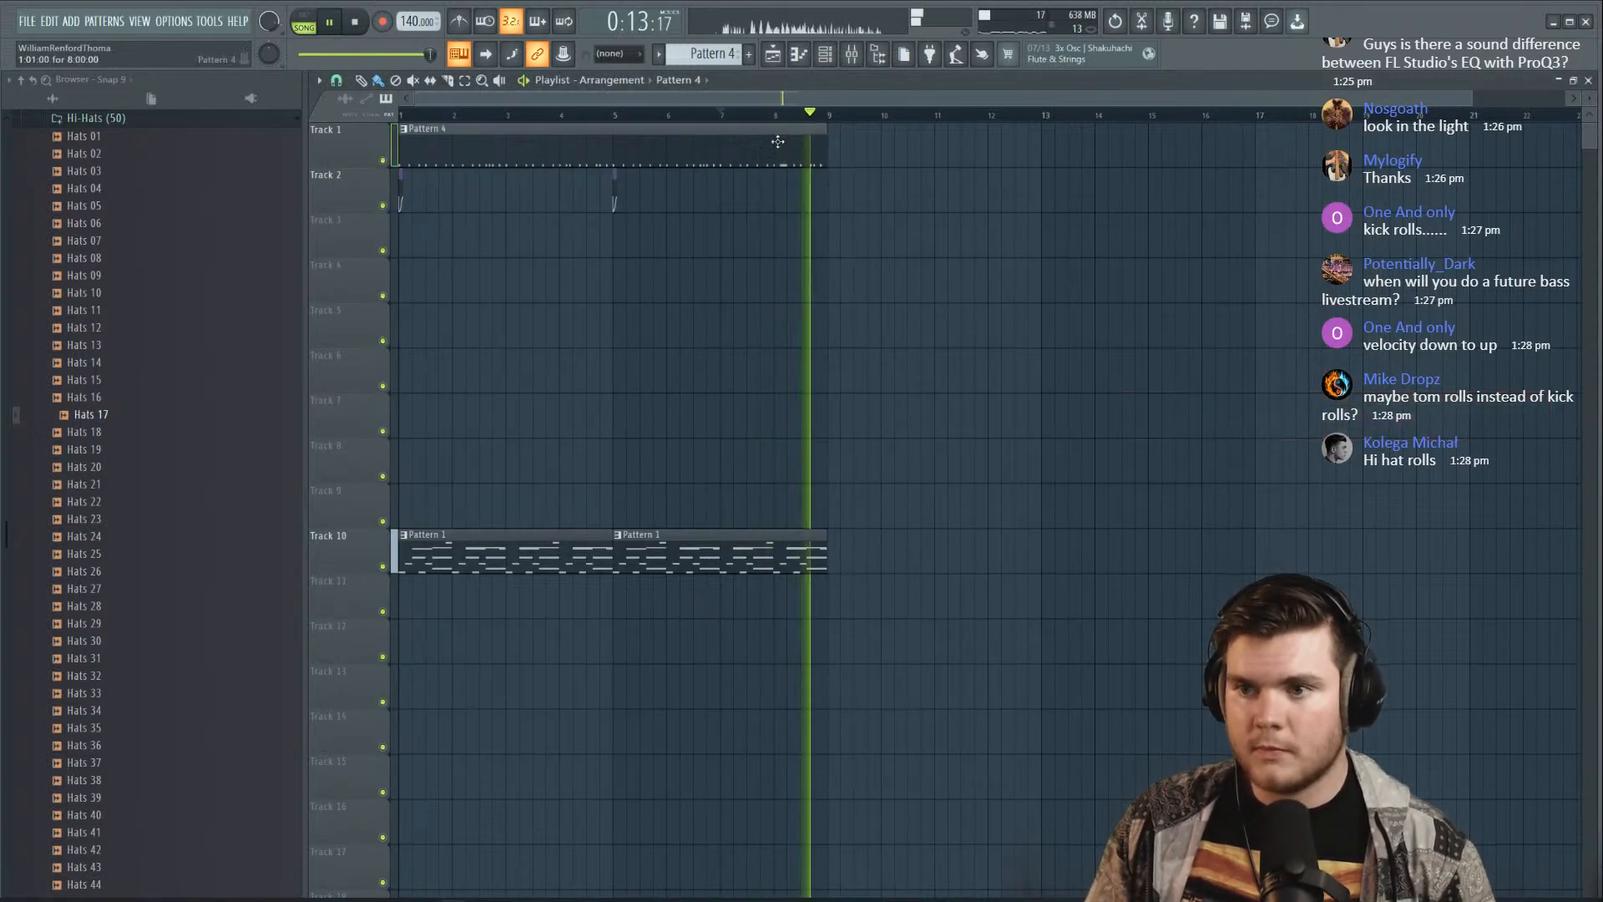
key("F7")
key("space")
scroll(769, 176, "down", 2)
left_click_drag(830, 461, 548, 288)
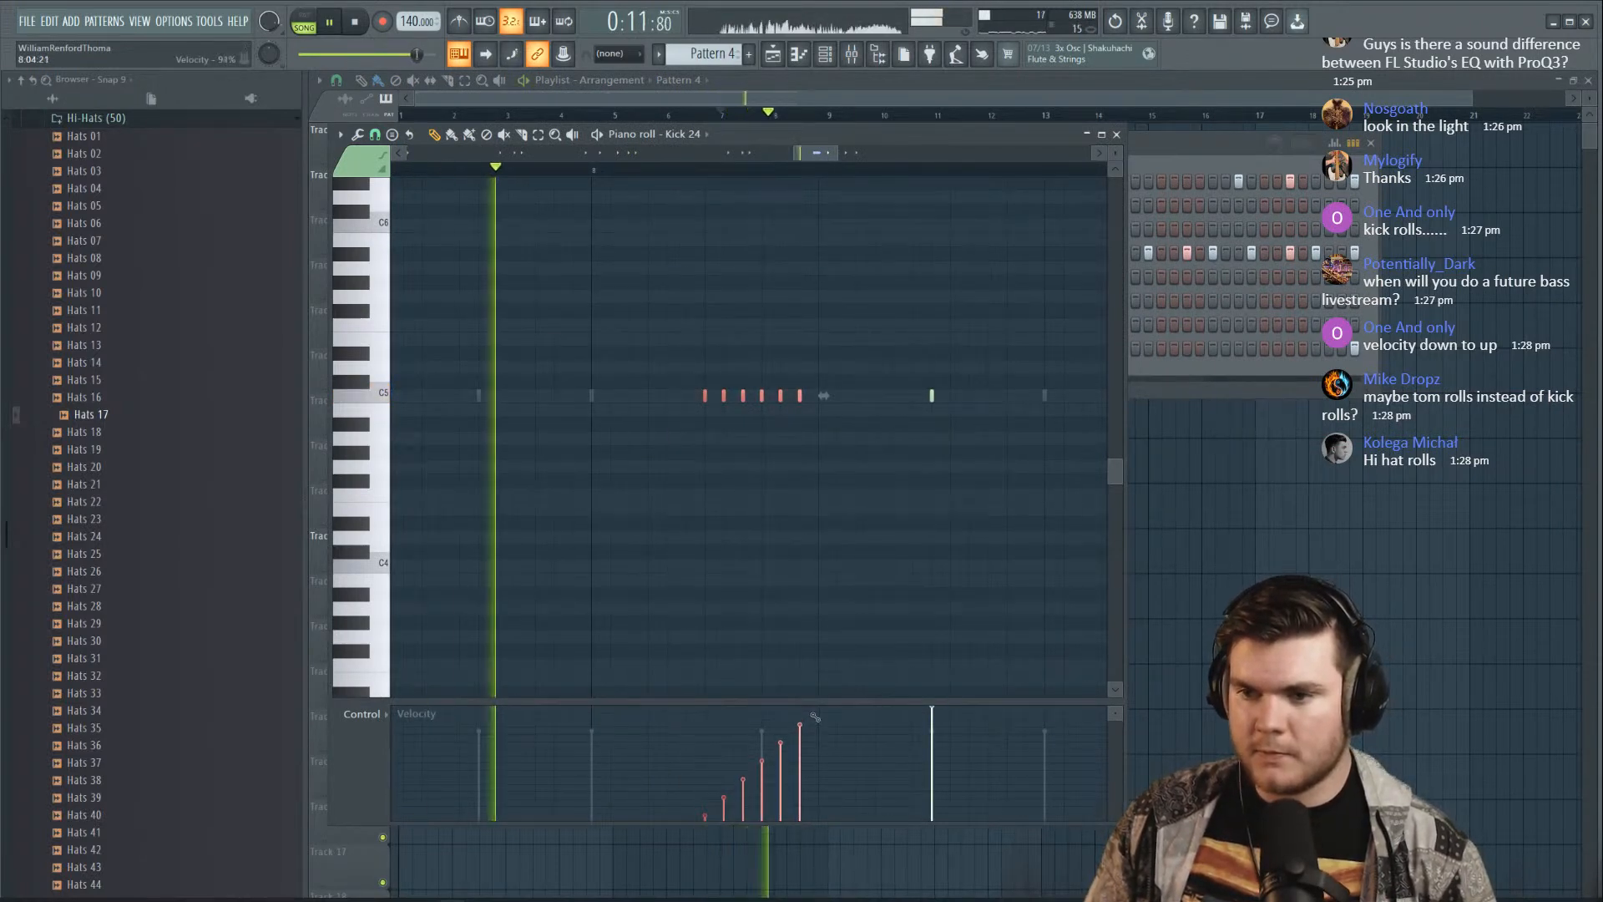
Play back the passage around the kick roll to check how the rising velocities sound
key("space")
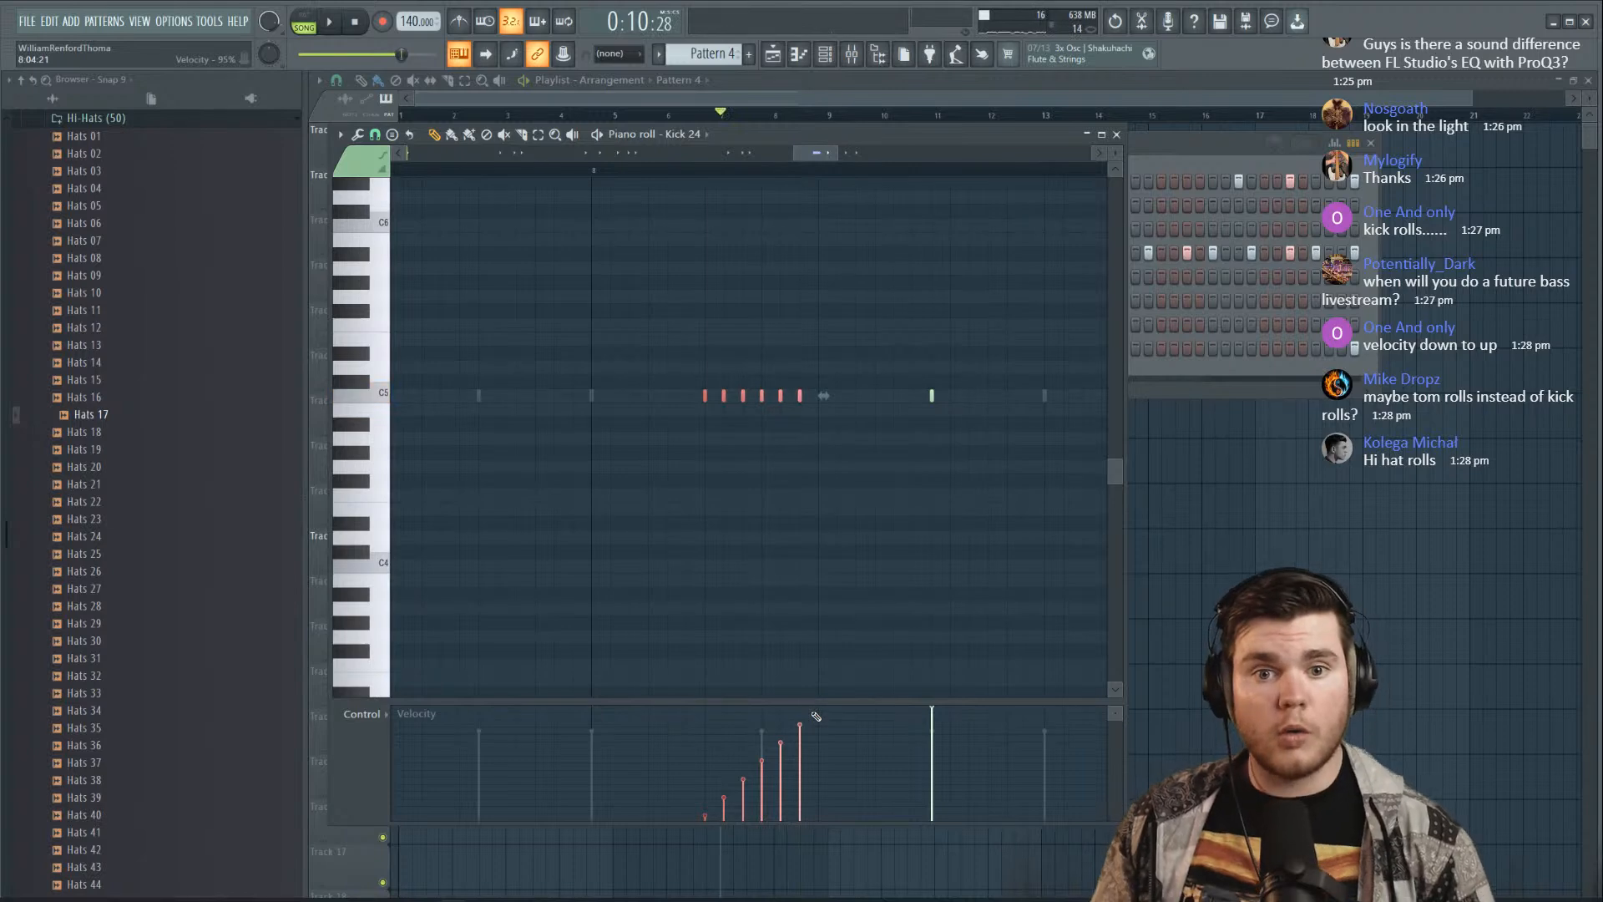
scroll(625, 177, "down", 2)
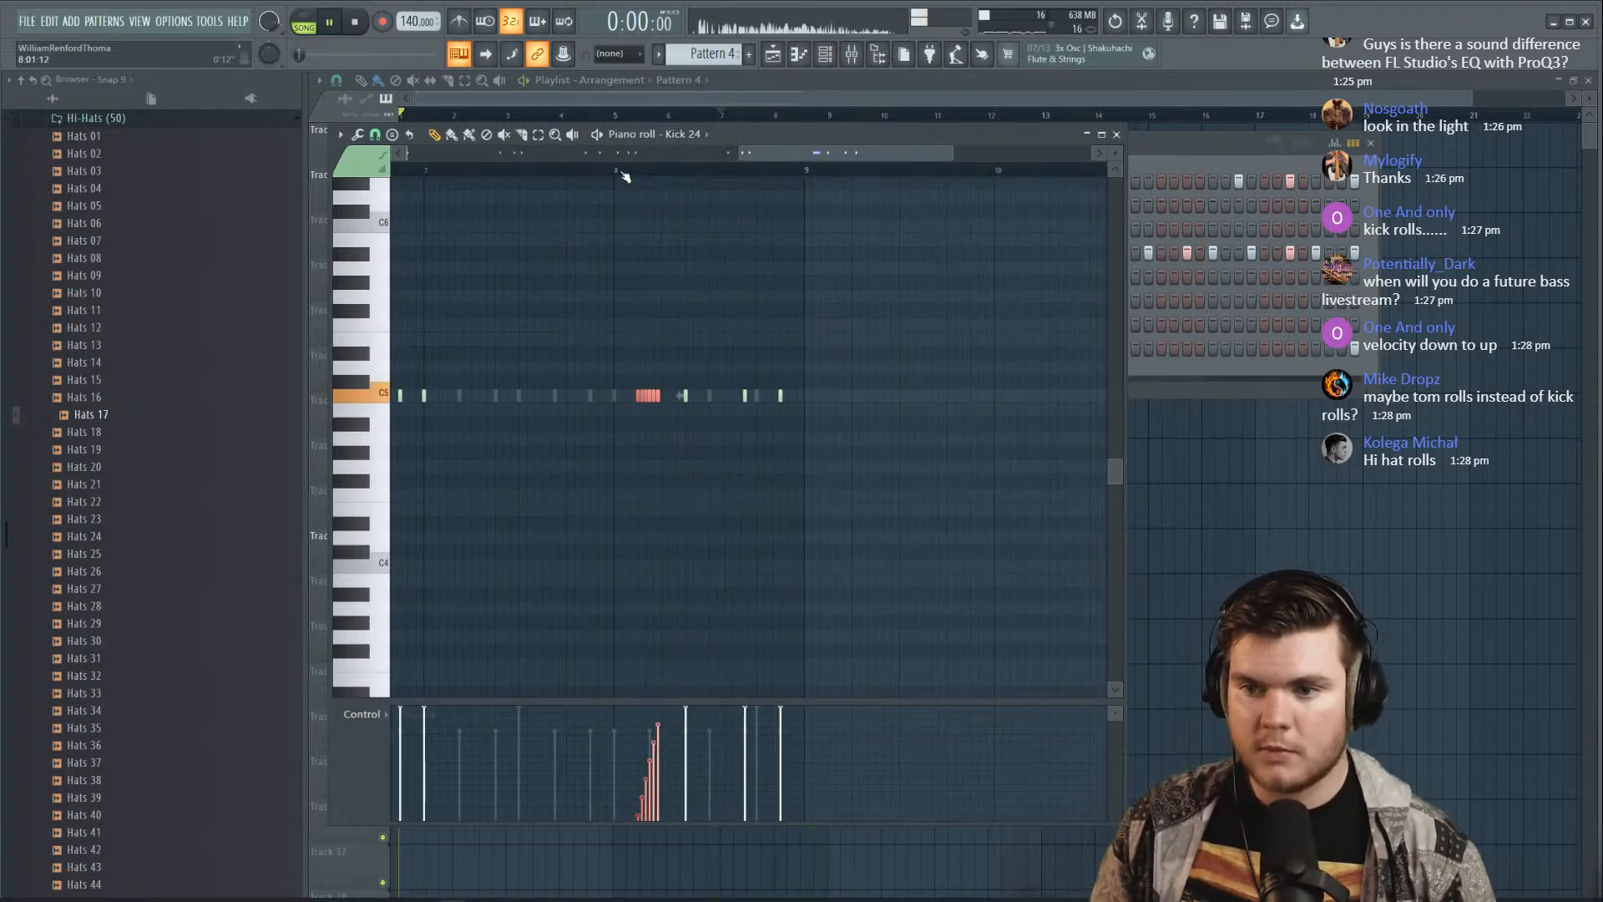
key("space")
scroll(661, 193, "up", 3)
key("space")
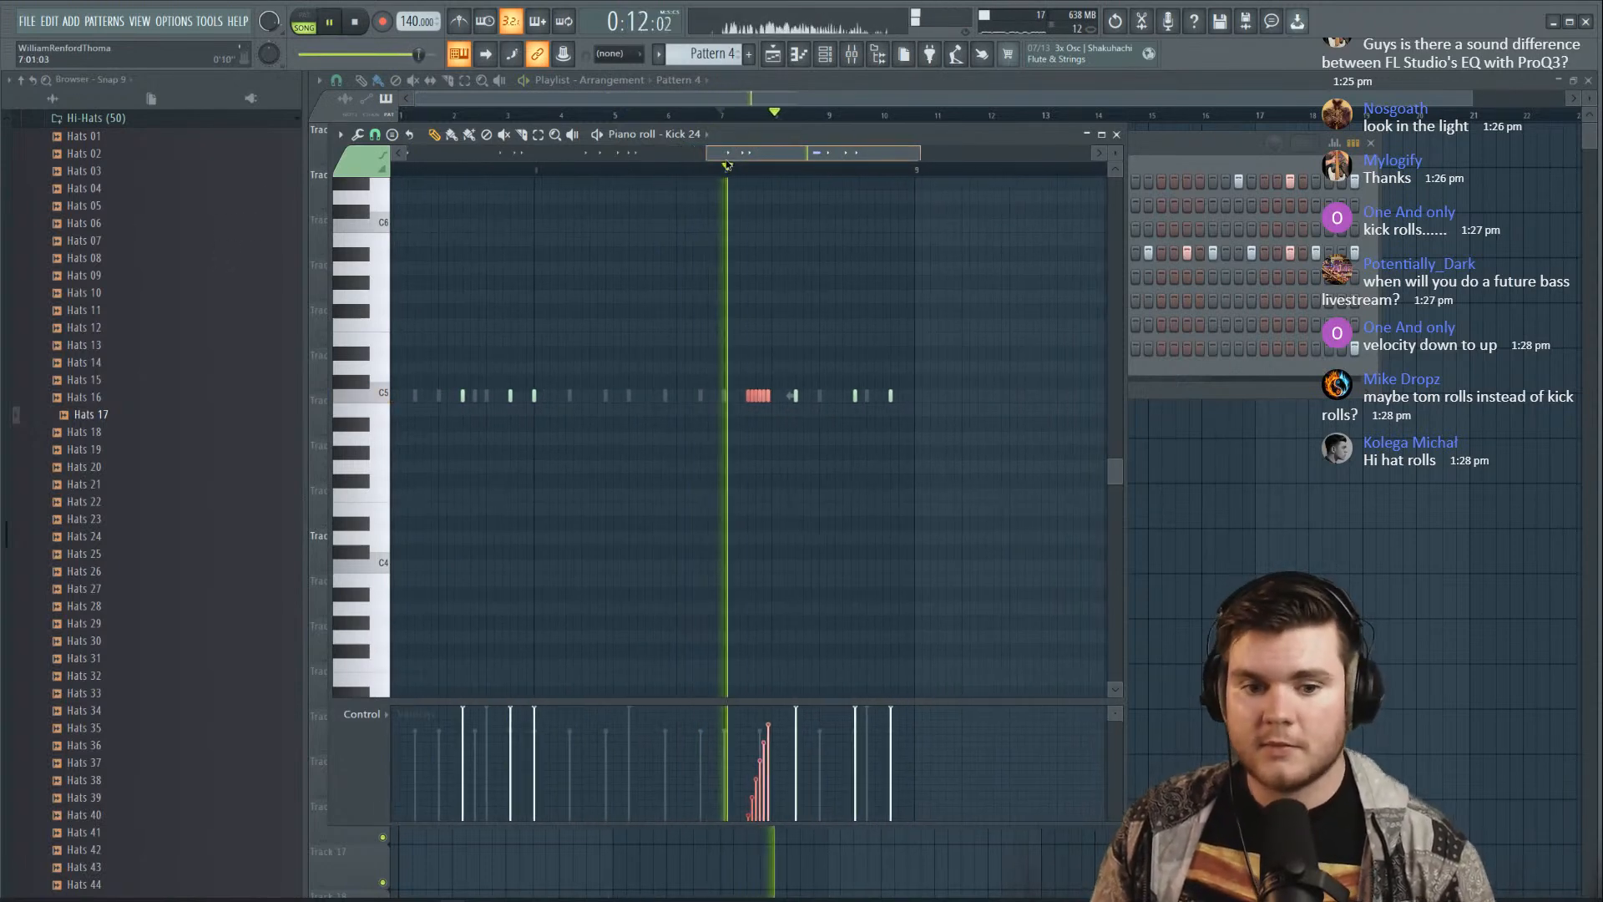
key("space")
scroll(796, 178, "up", 2)
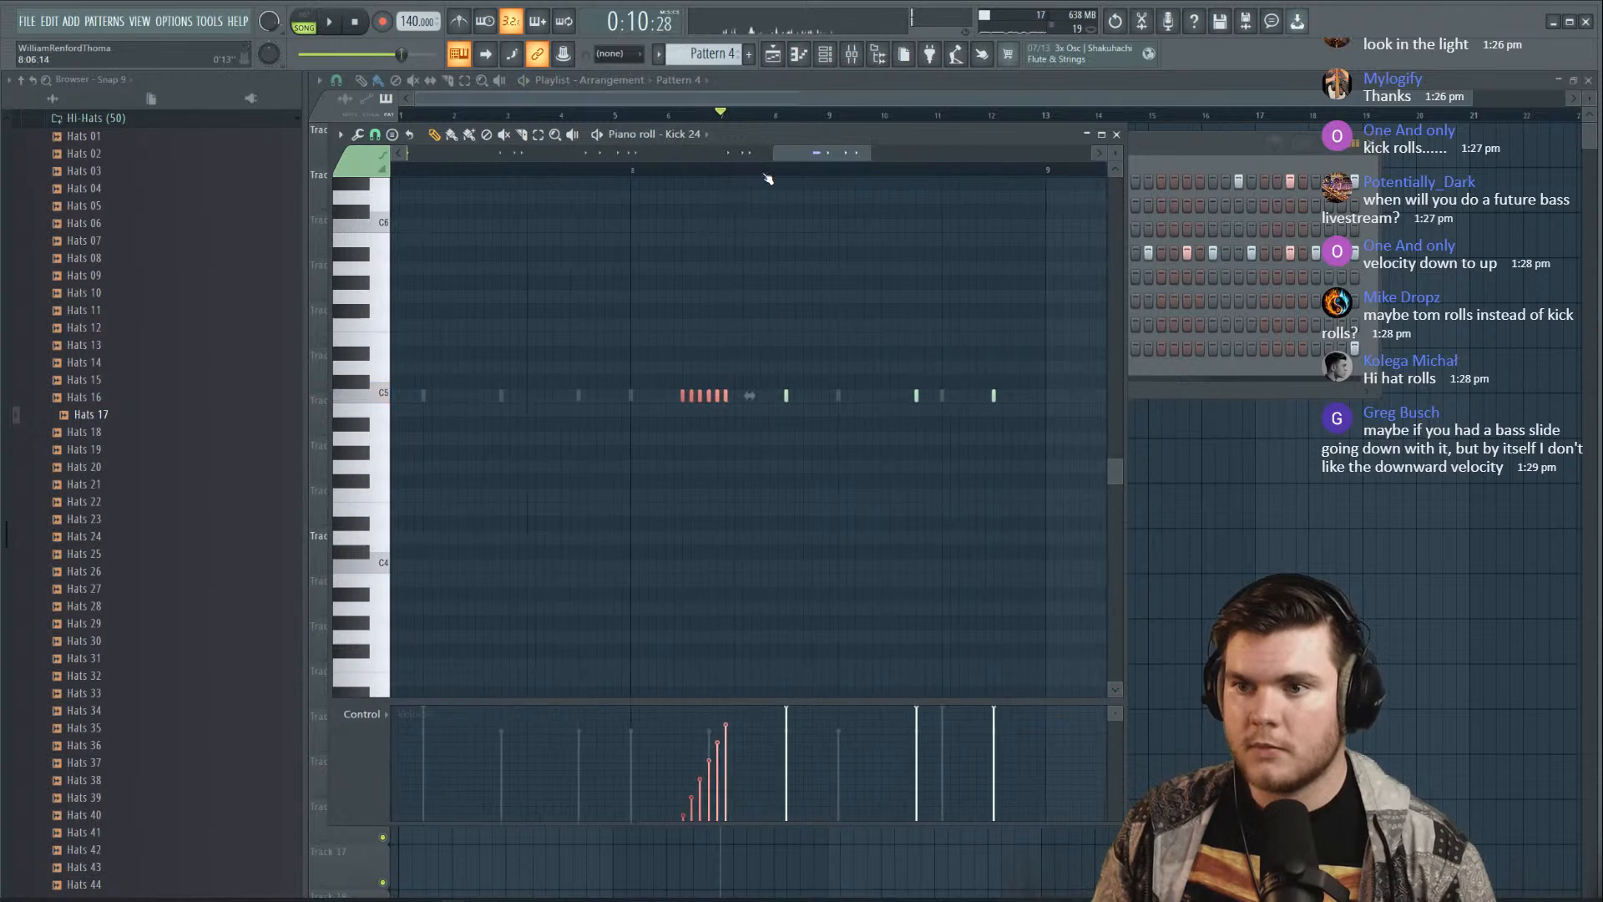
scroll(708, 202, "up", 2)
Add one C5 kick note between the first and second hits after the roll, audition it and close the piano roll
left_click(840, 394)
key("space")
key("space")
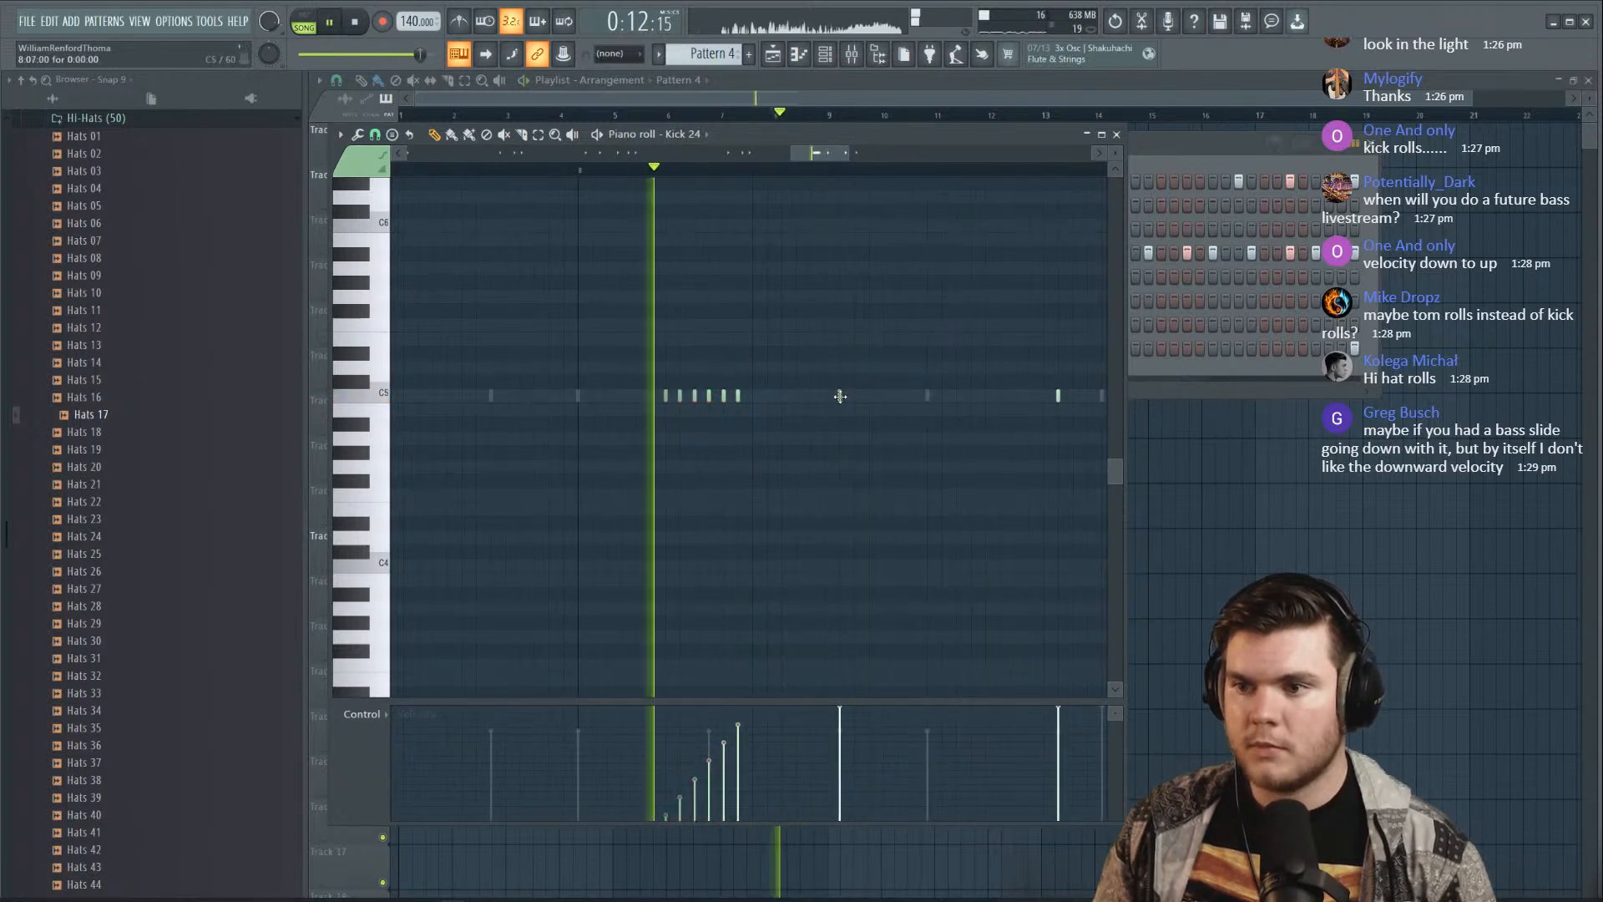
left_click(986, 396)
key("space")
key("space")
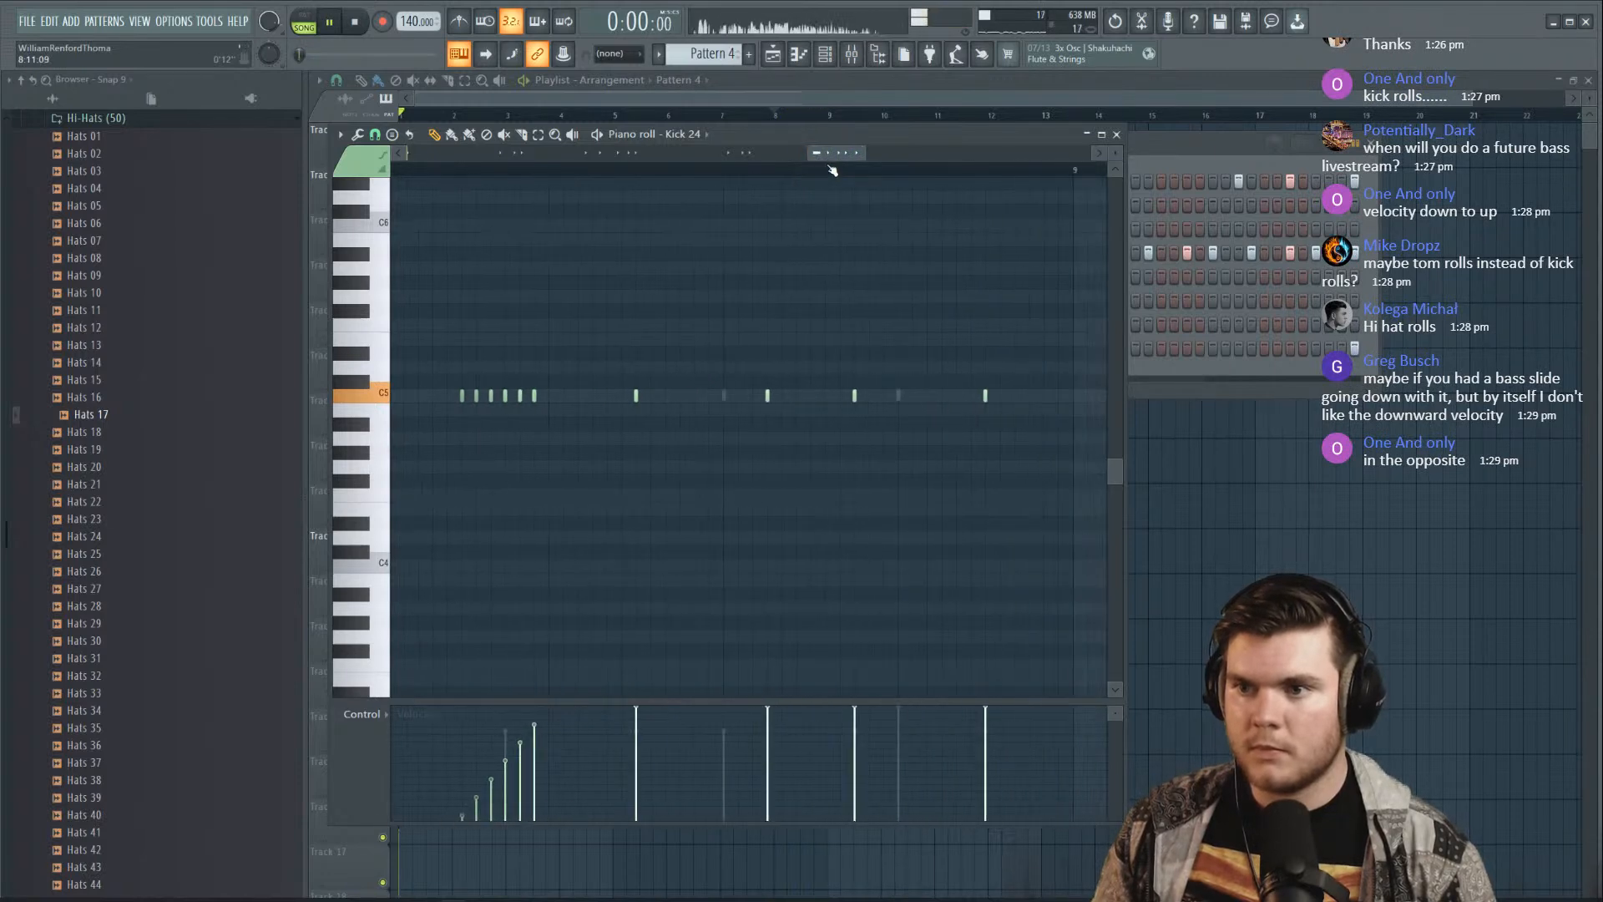
left_click(1116, 134)
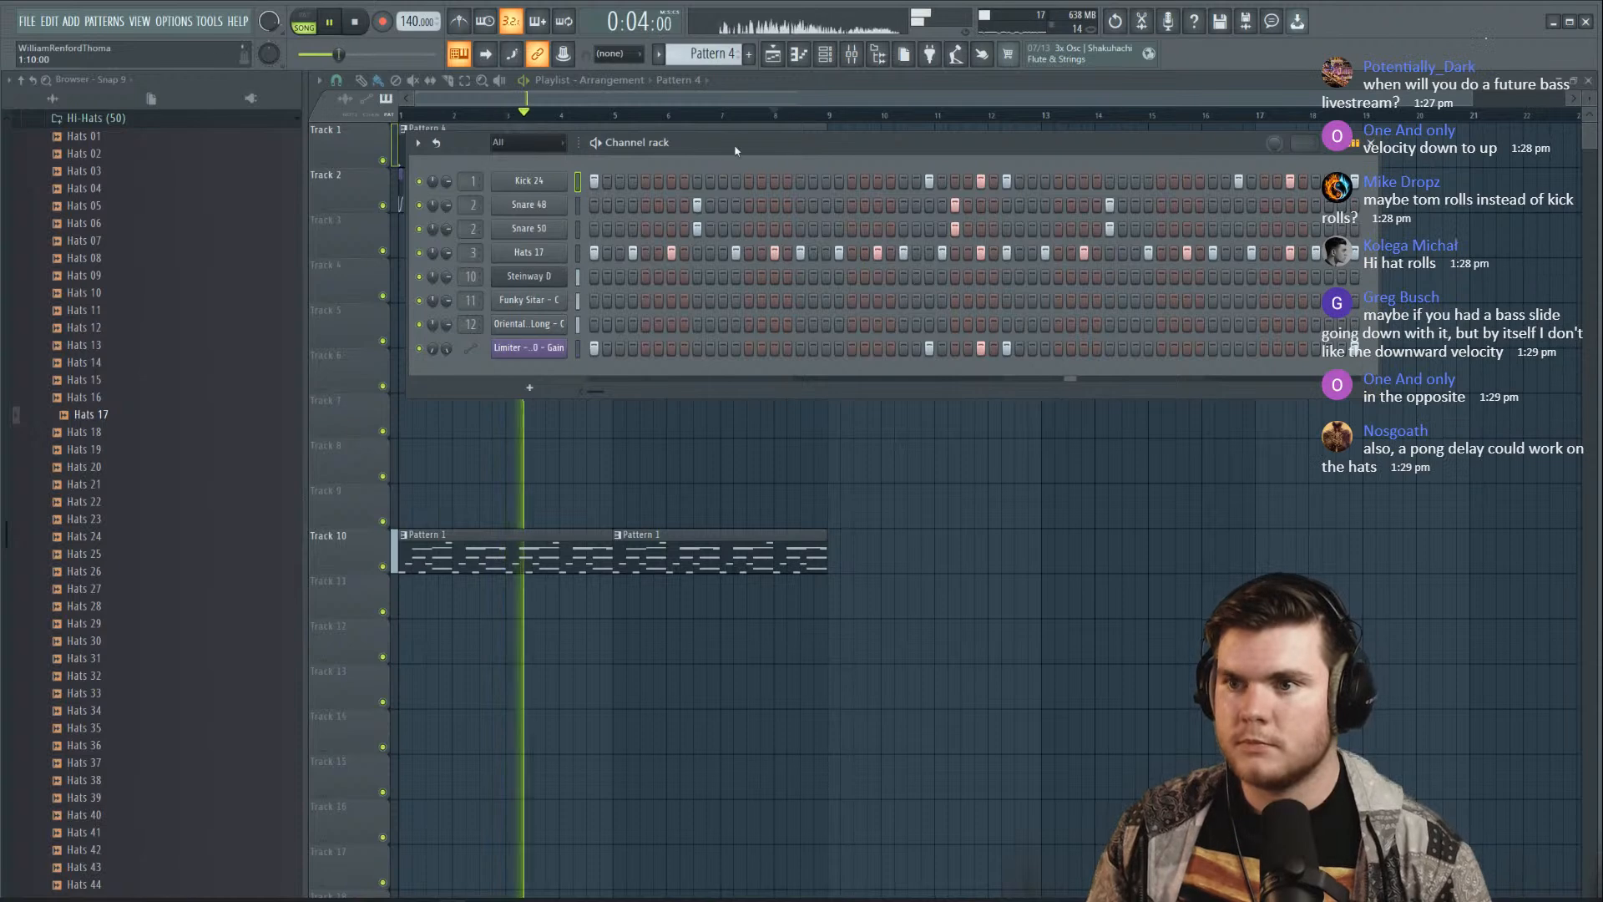
Lower the Insert 10 mixer fader to the level of its neighbours and check Insert 11 on its own
key("F9")
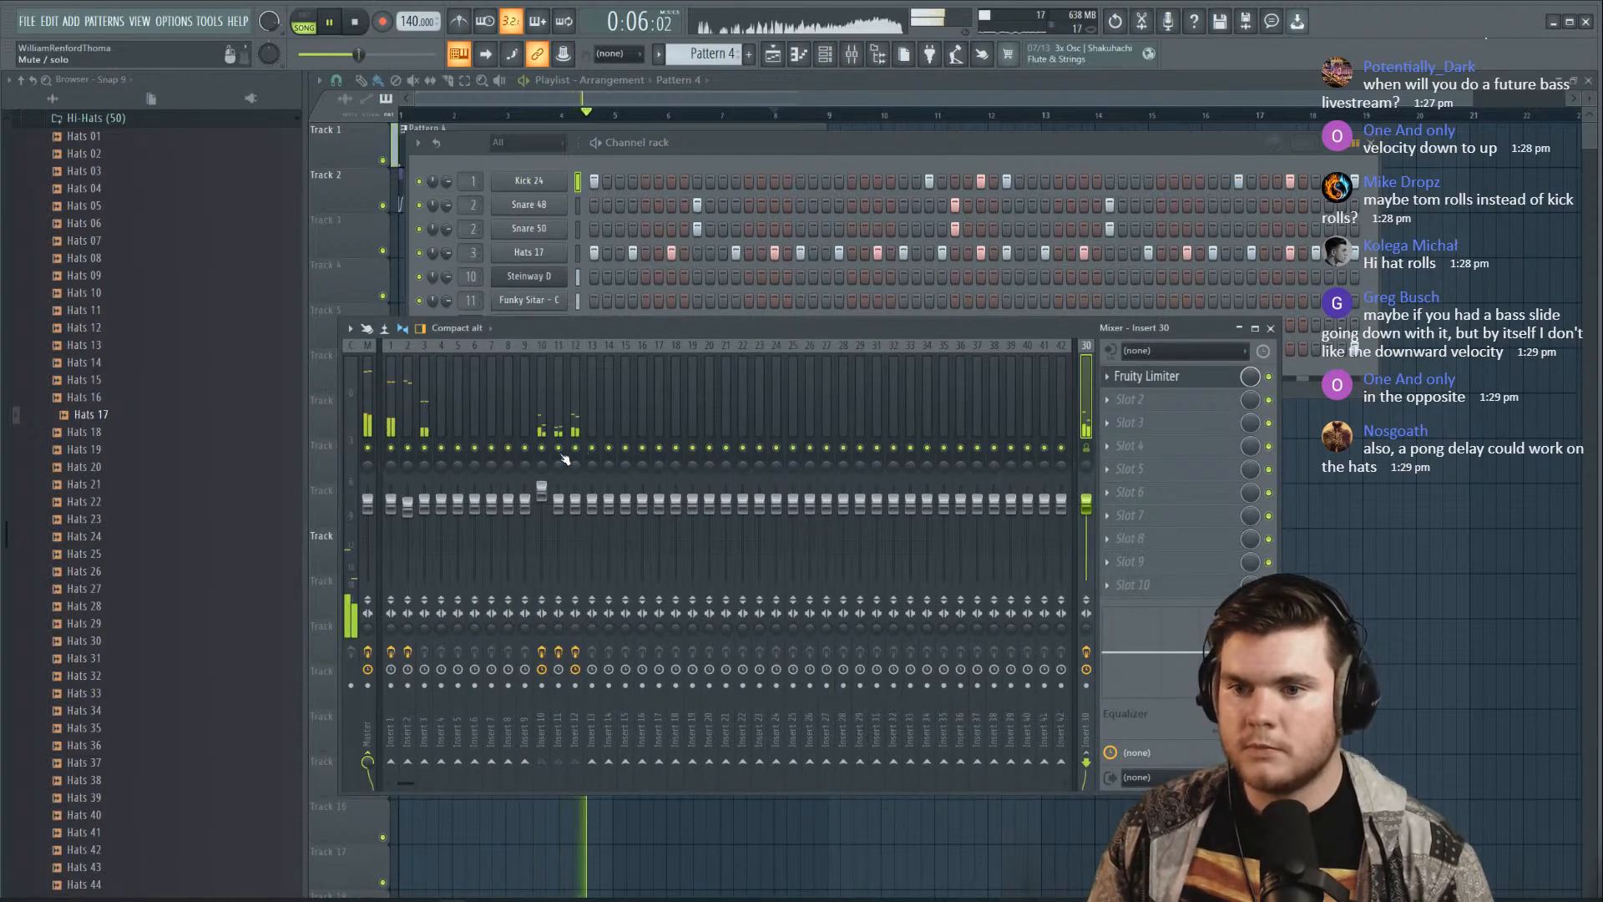
left_click(541, 501)
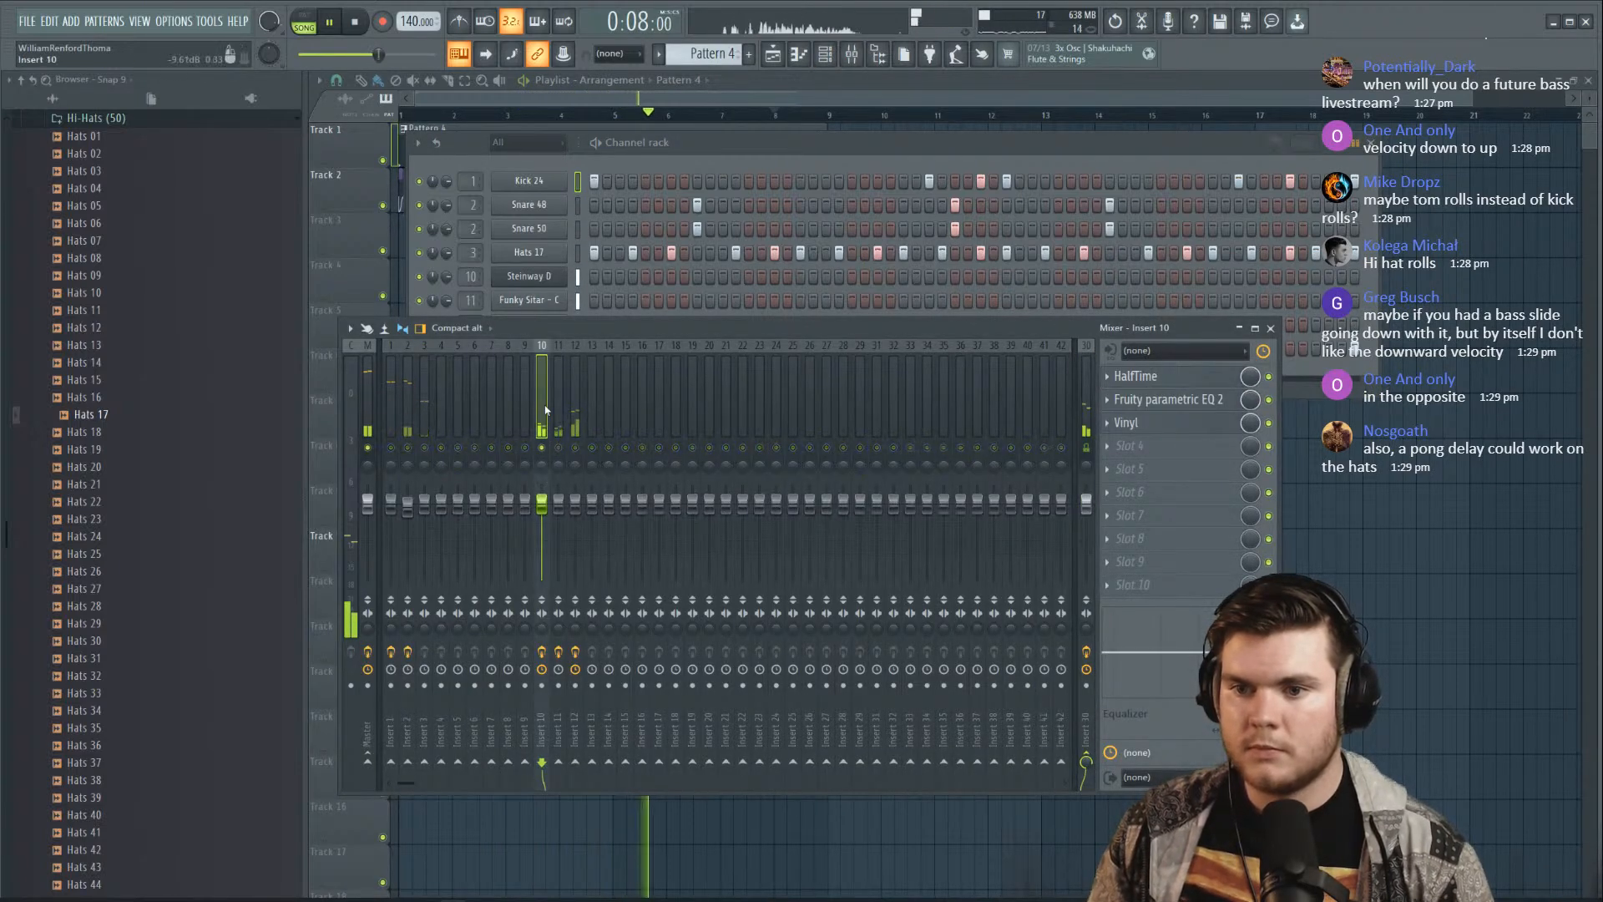
right_click(561, 447)
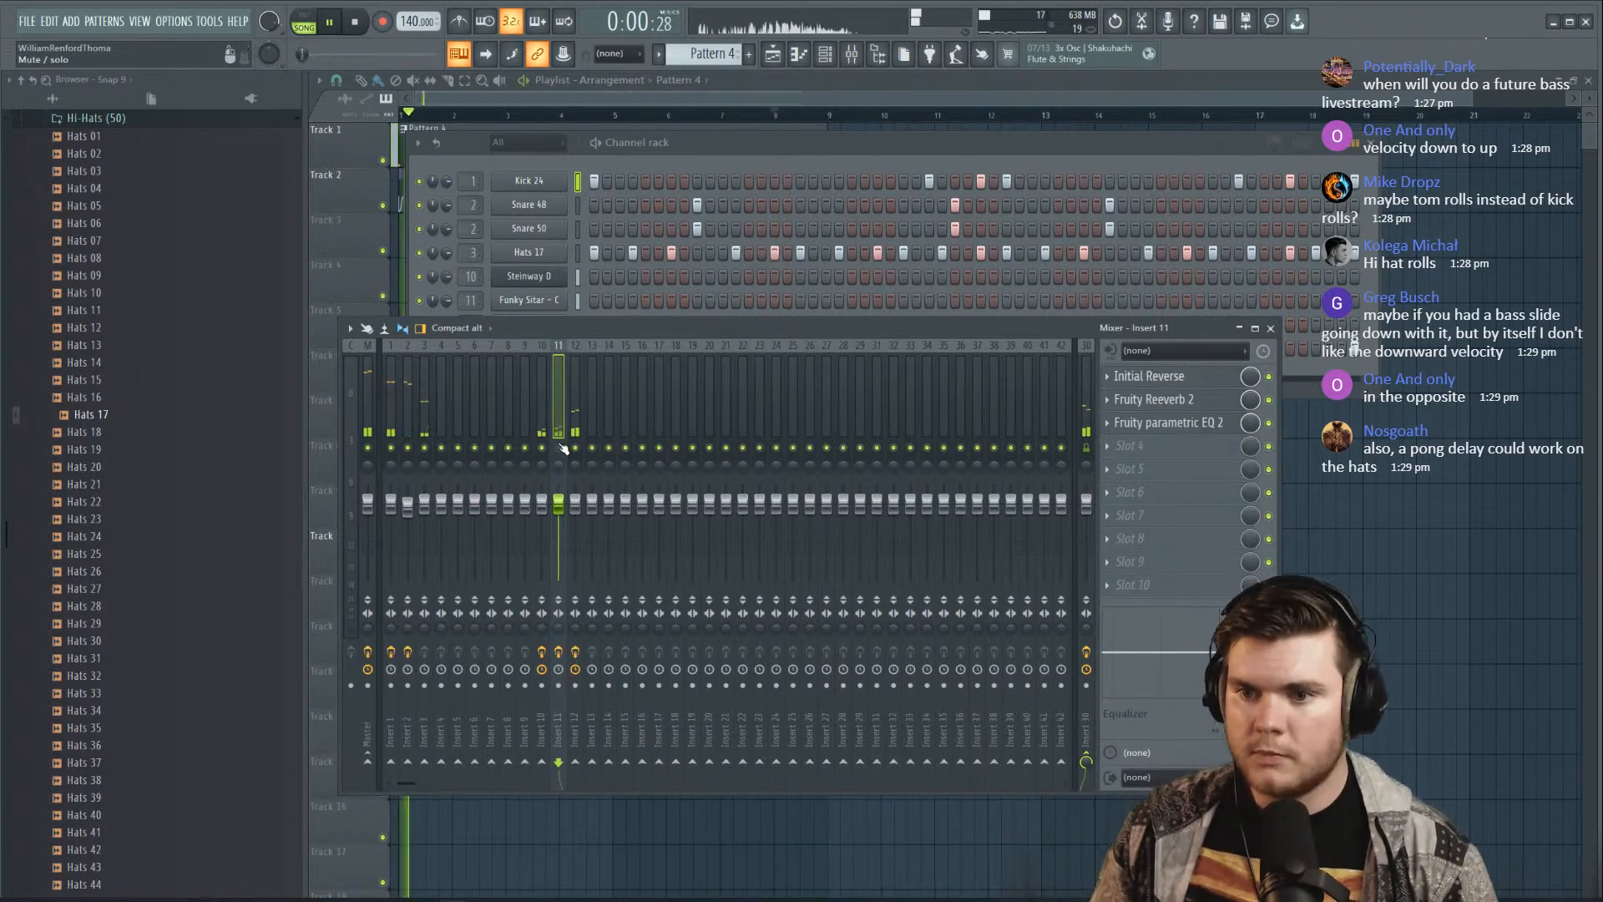
Solo Insert 11, load HalfTime into its fourth effect slot, and bring the full mix back
right_click(562, 448)
left_click(1166, 451)
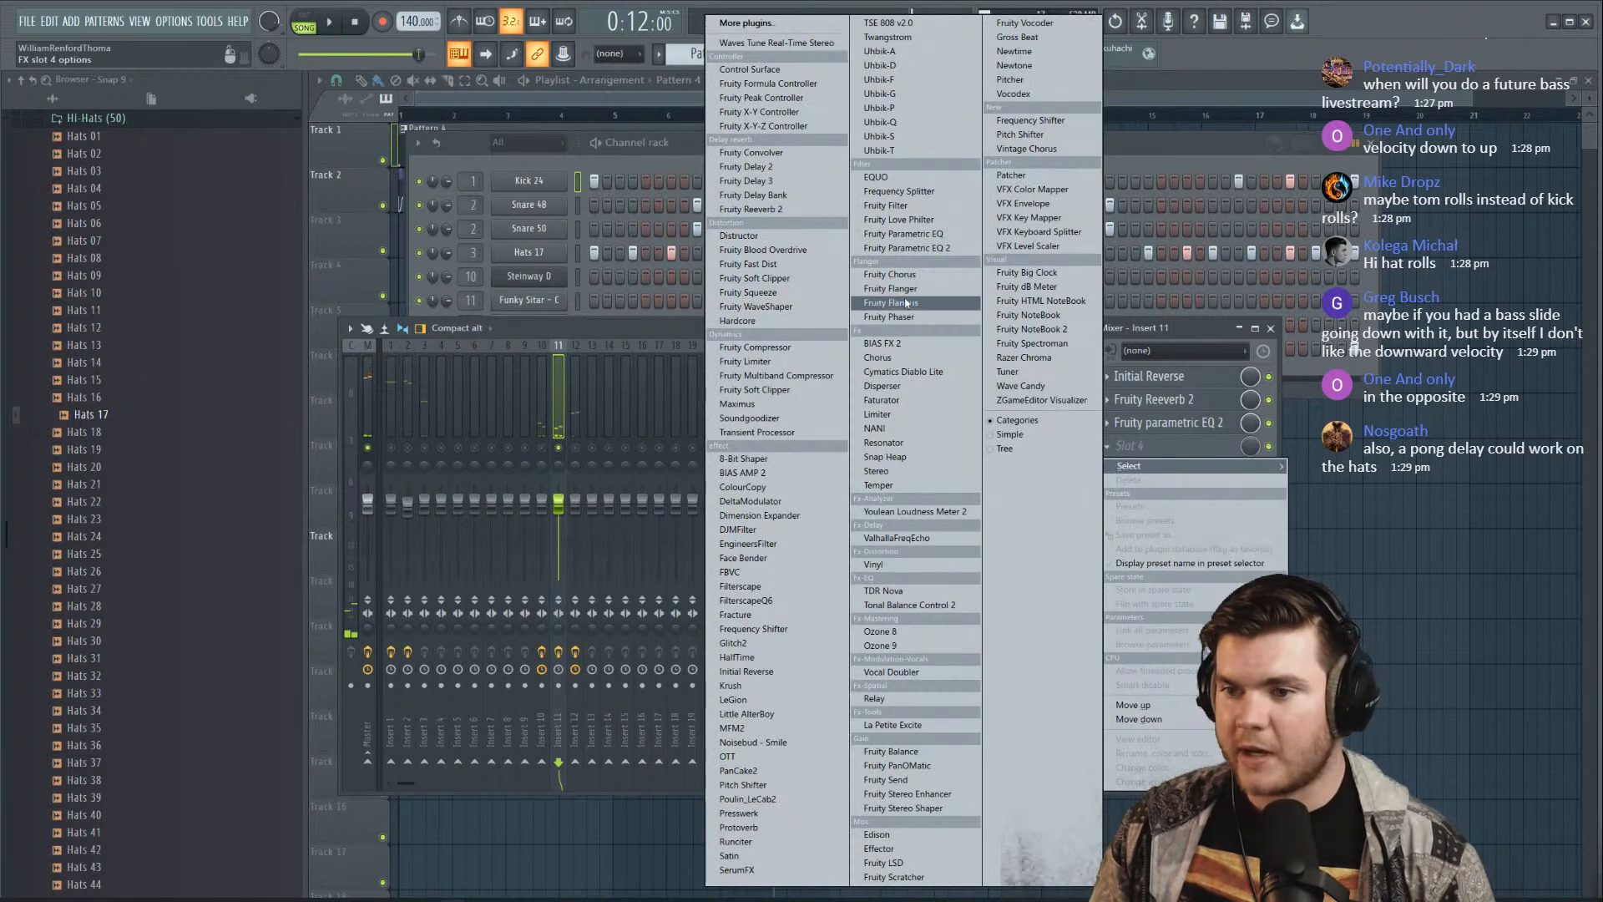
left_click(737, 657)
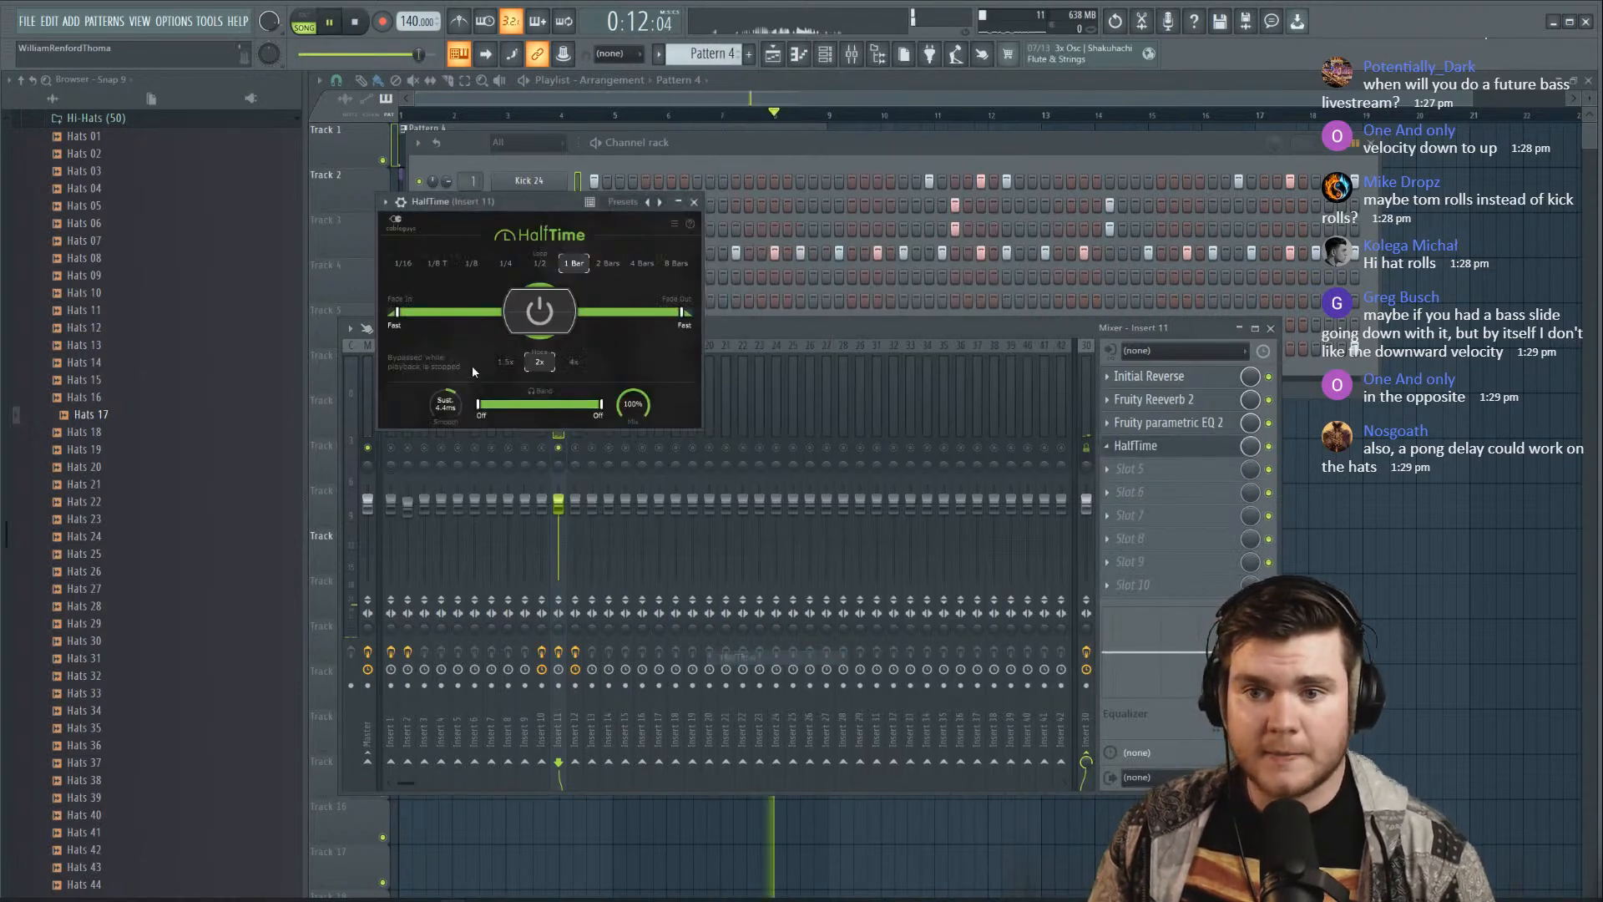
left_click_drag(484, 201, 579, 253)
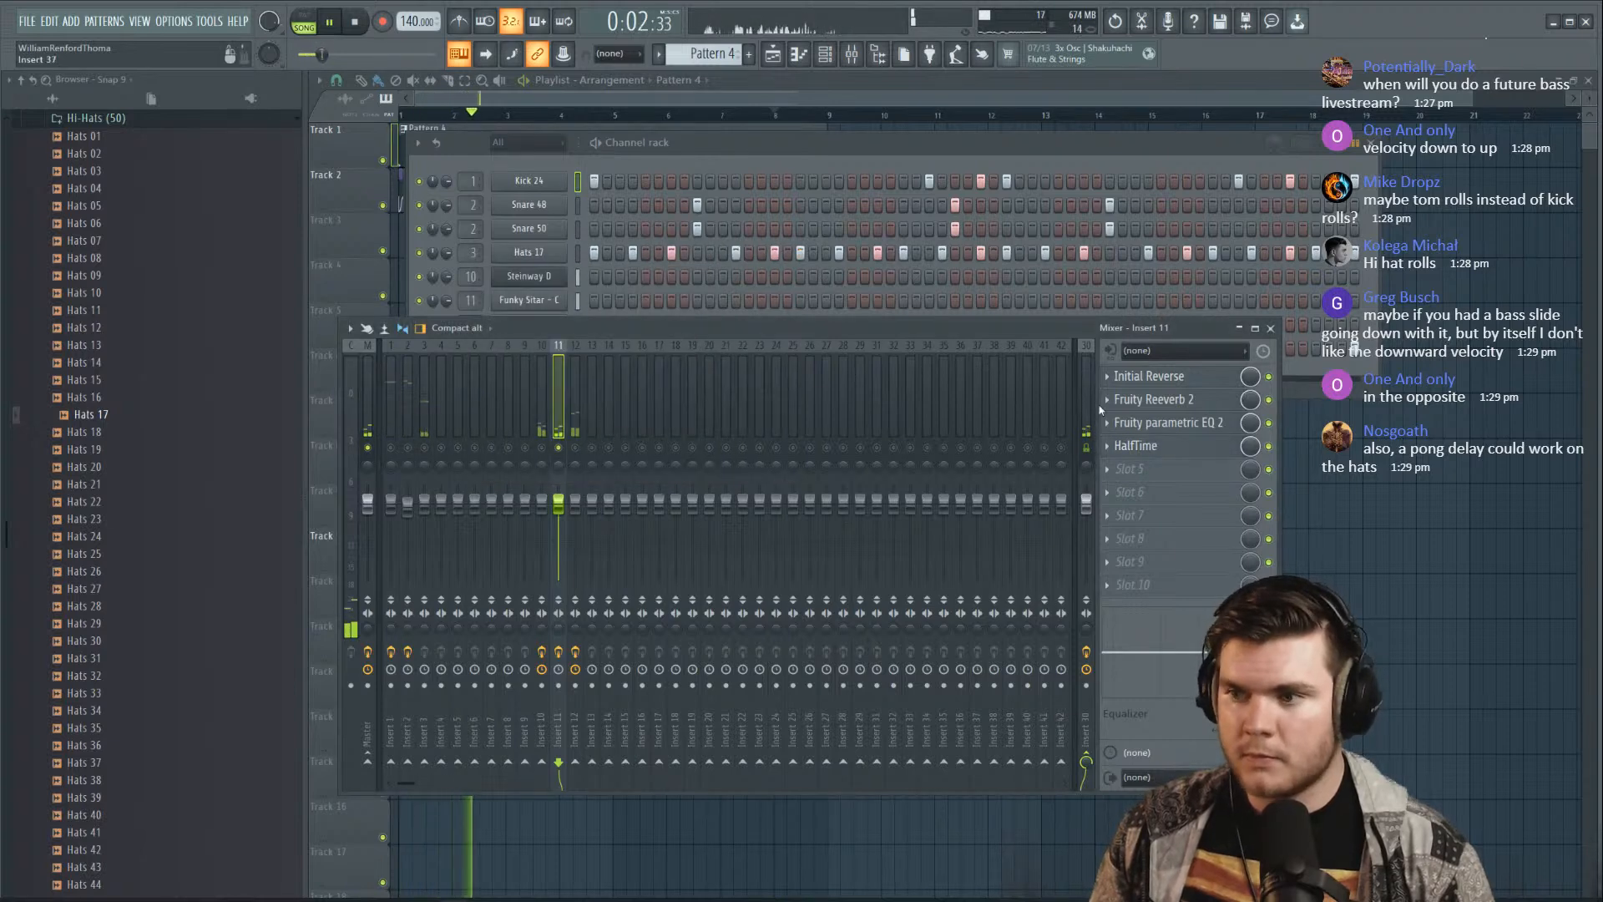
right_click(565, 447)
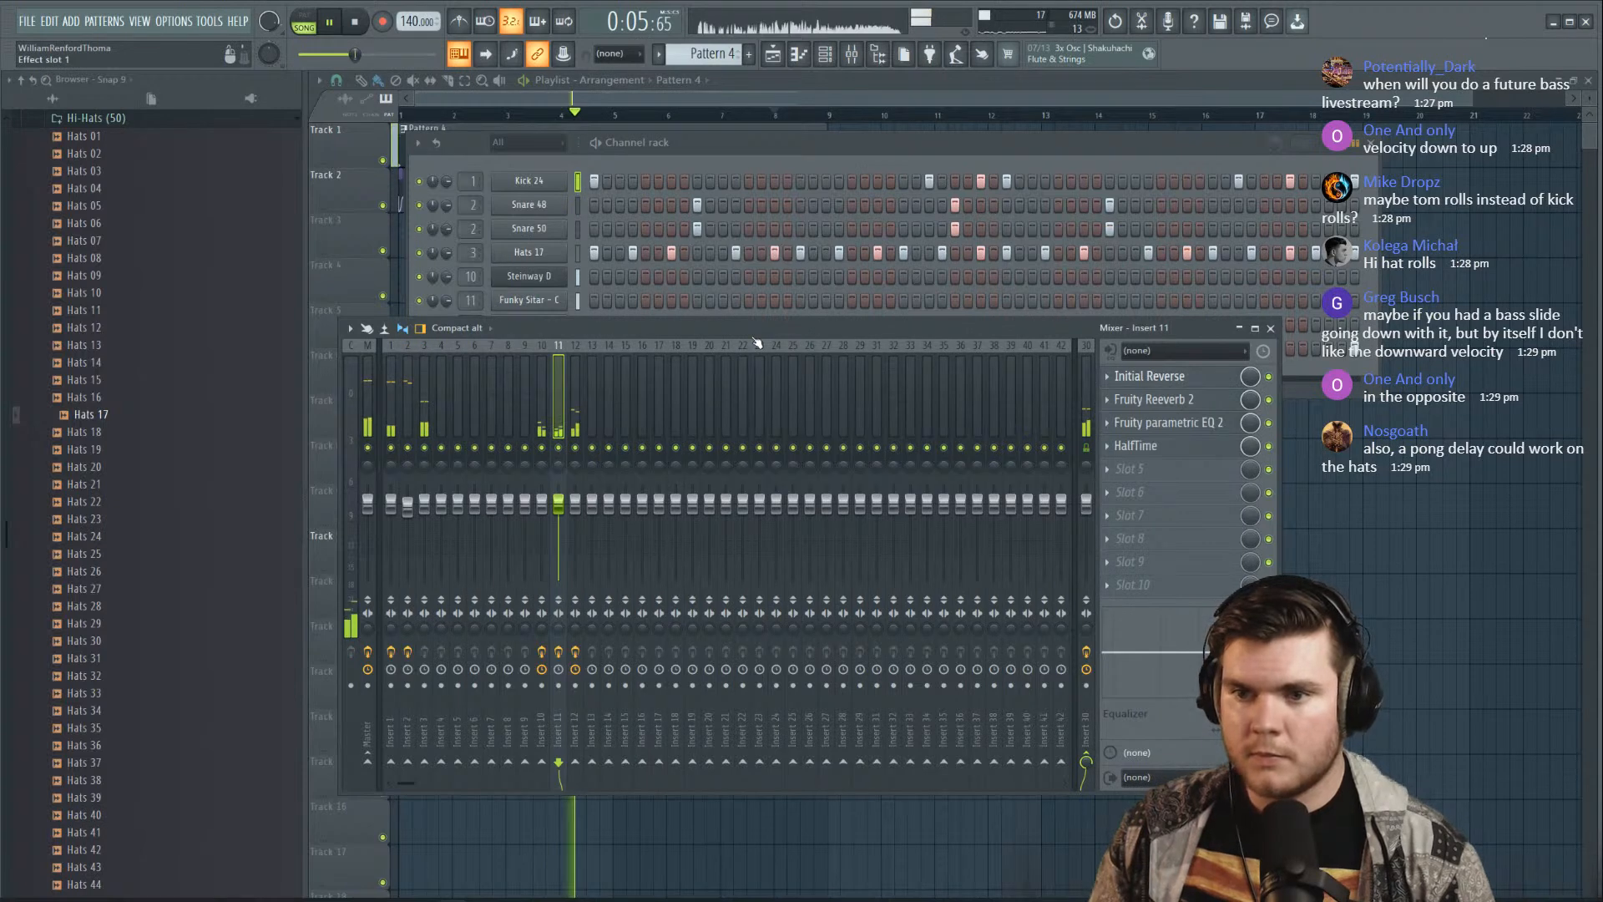
Switch the Initial Reverse effect on Insert 11 off and on to compare the sound
left_click(555, 291)
left_click(554, 291)
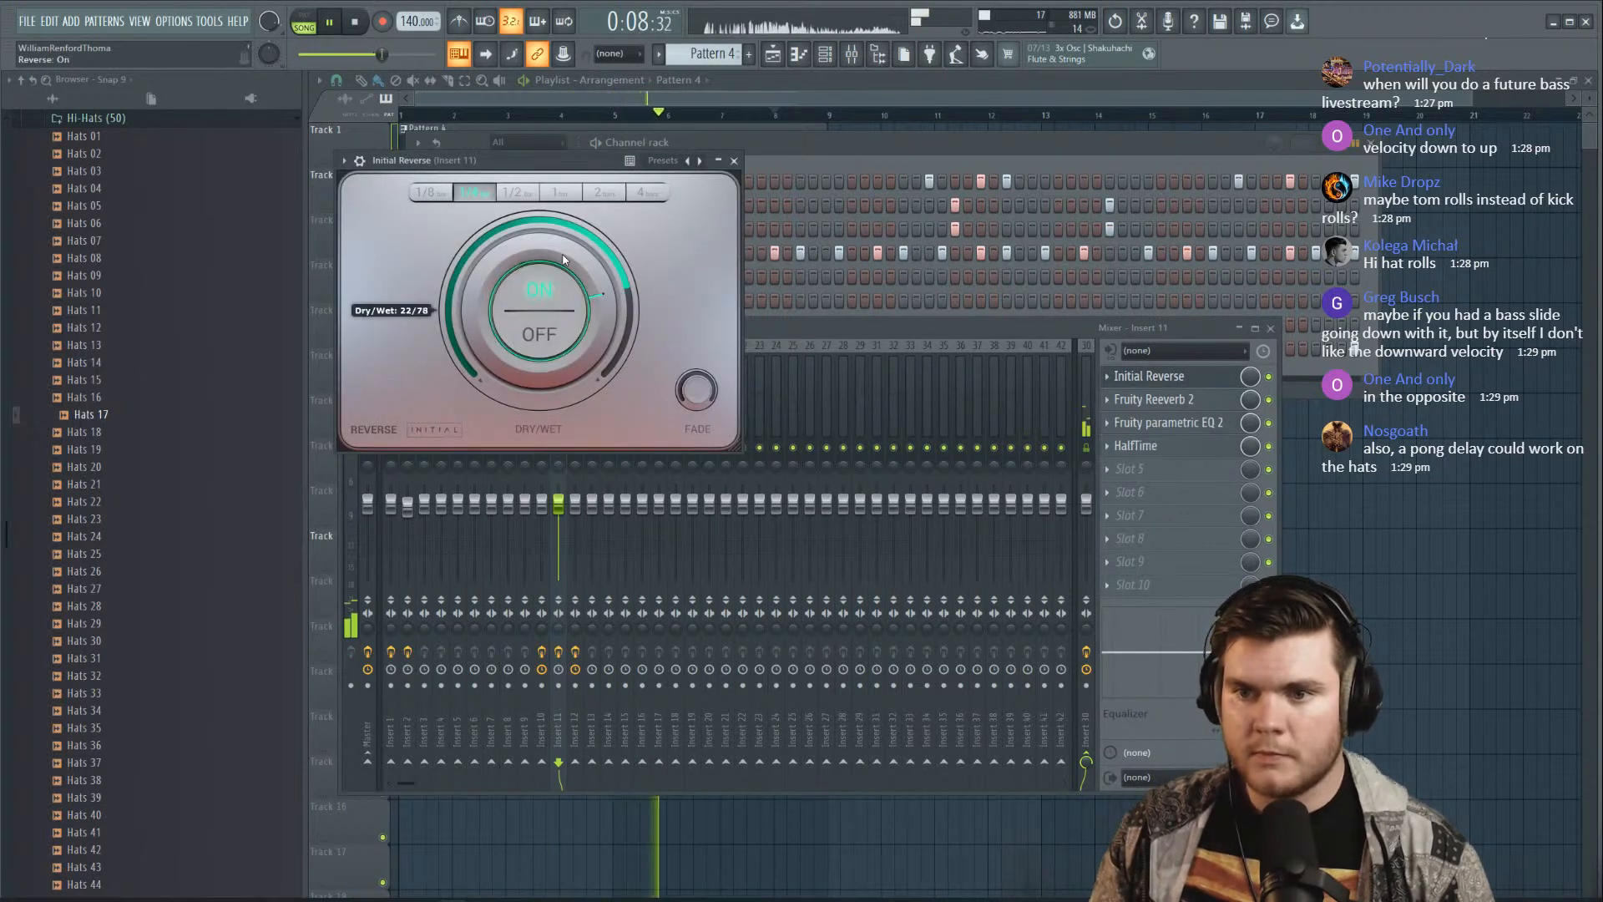
left_click(1170, 377)
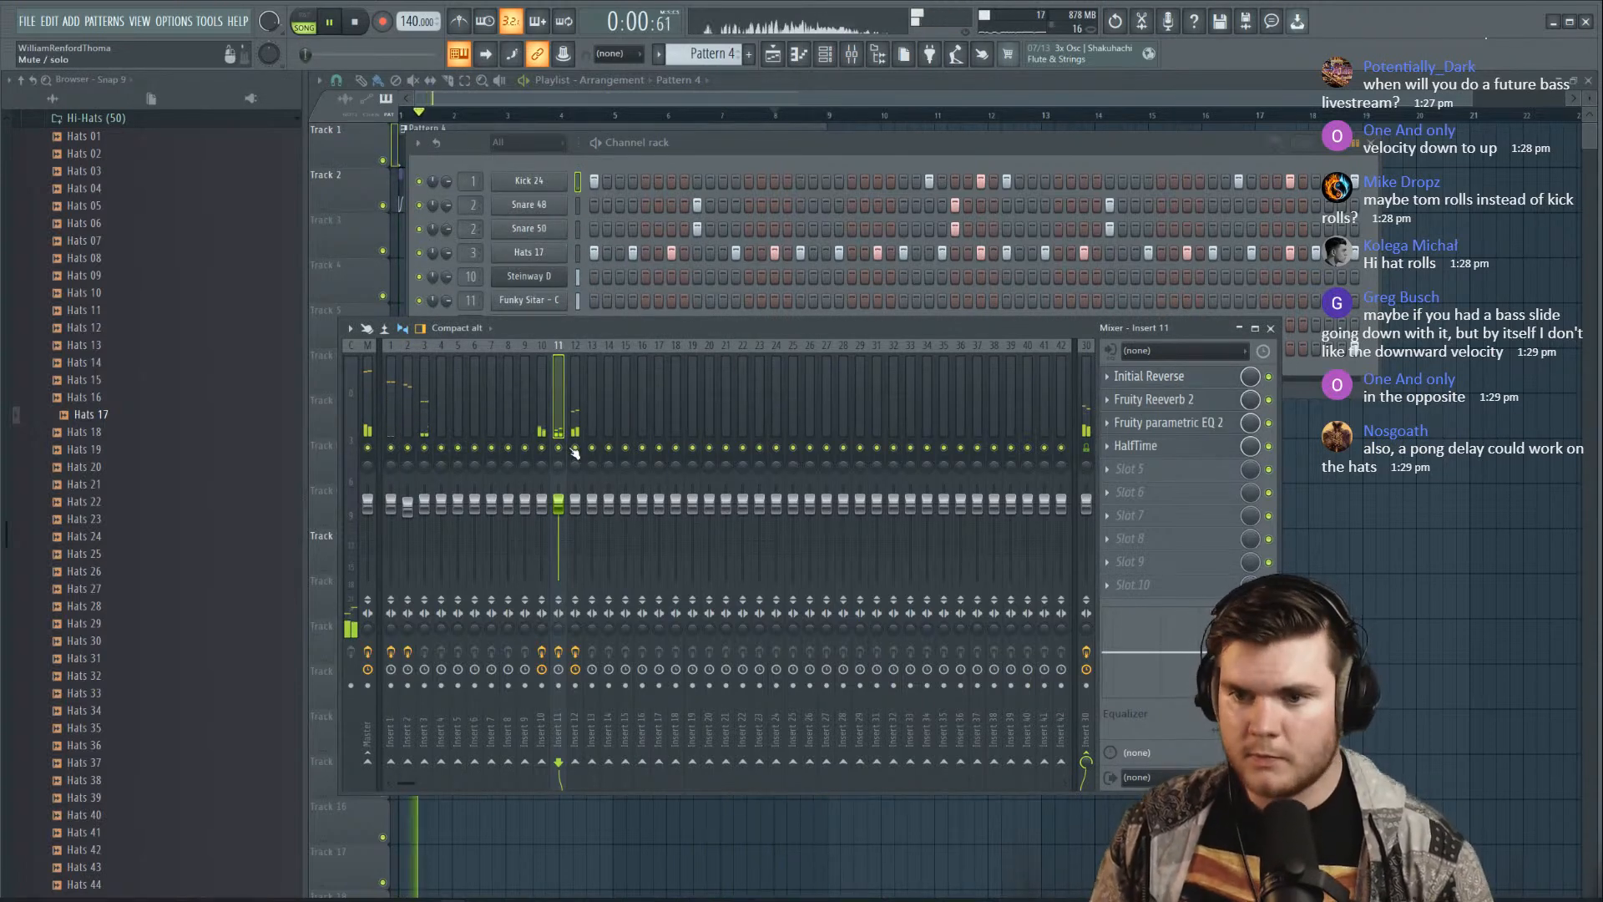
Load Fruity WaveShaper into Insert 1's second slot and shape a steep curve that flattens from about 0.55
left_click(392, 418)
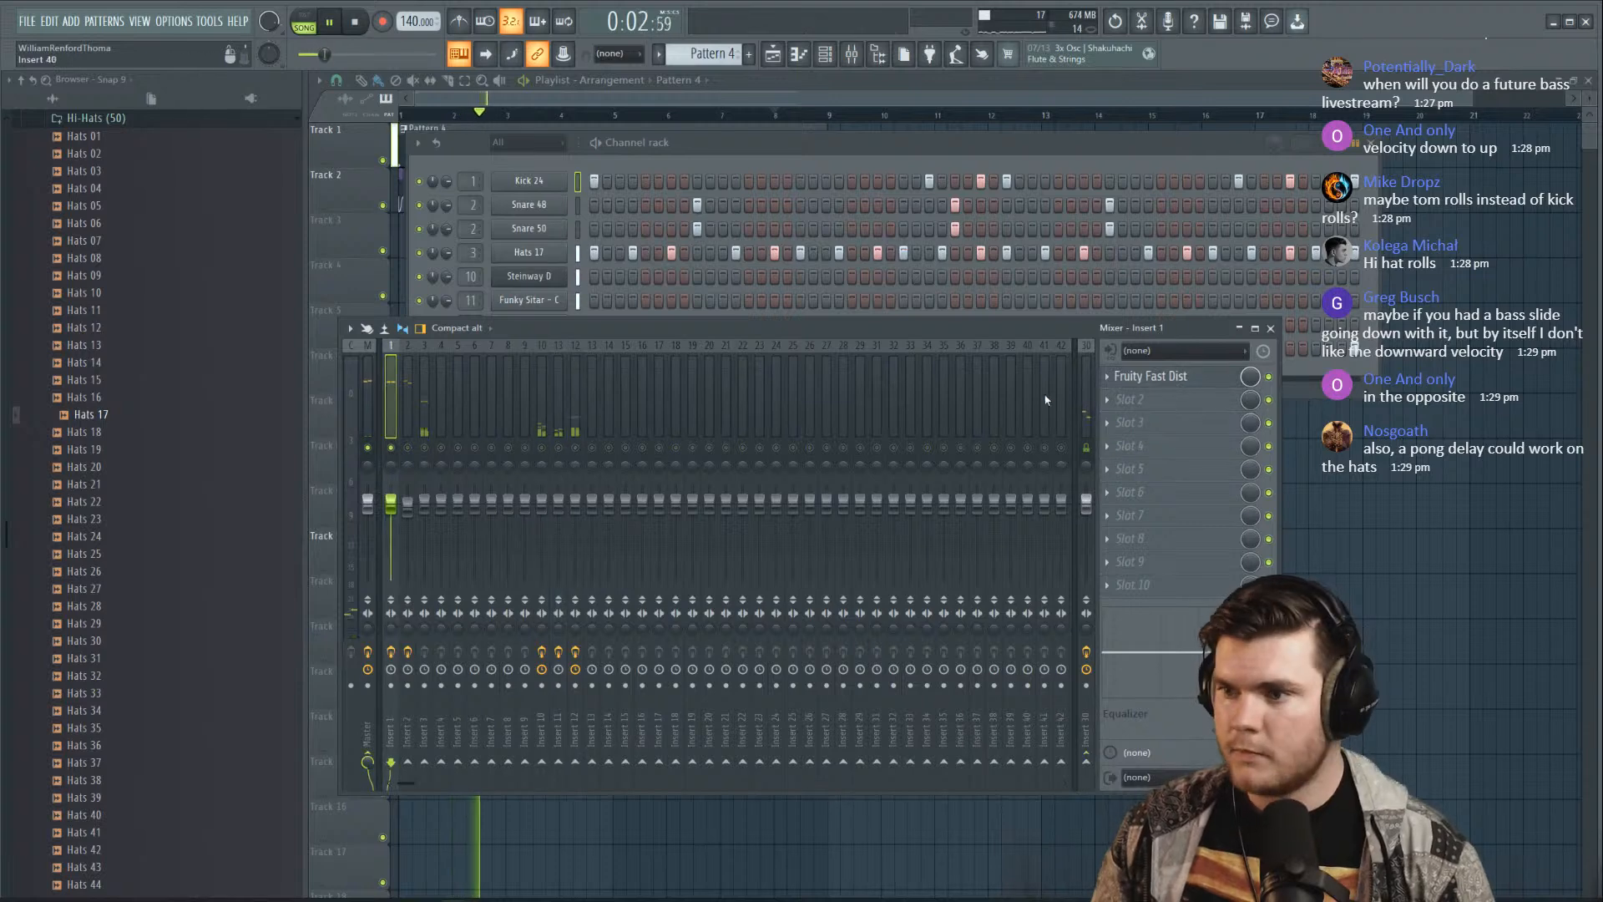
left_click(1132, 399)
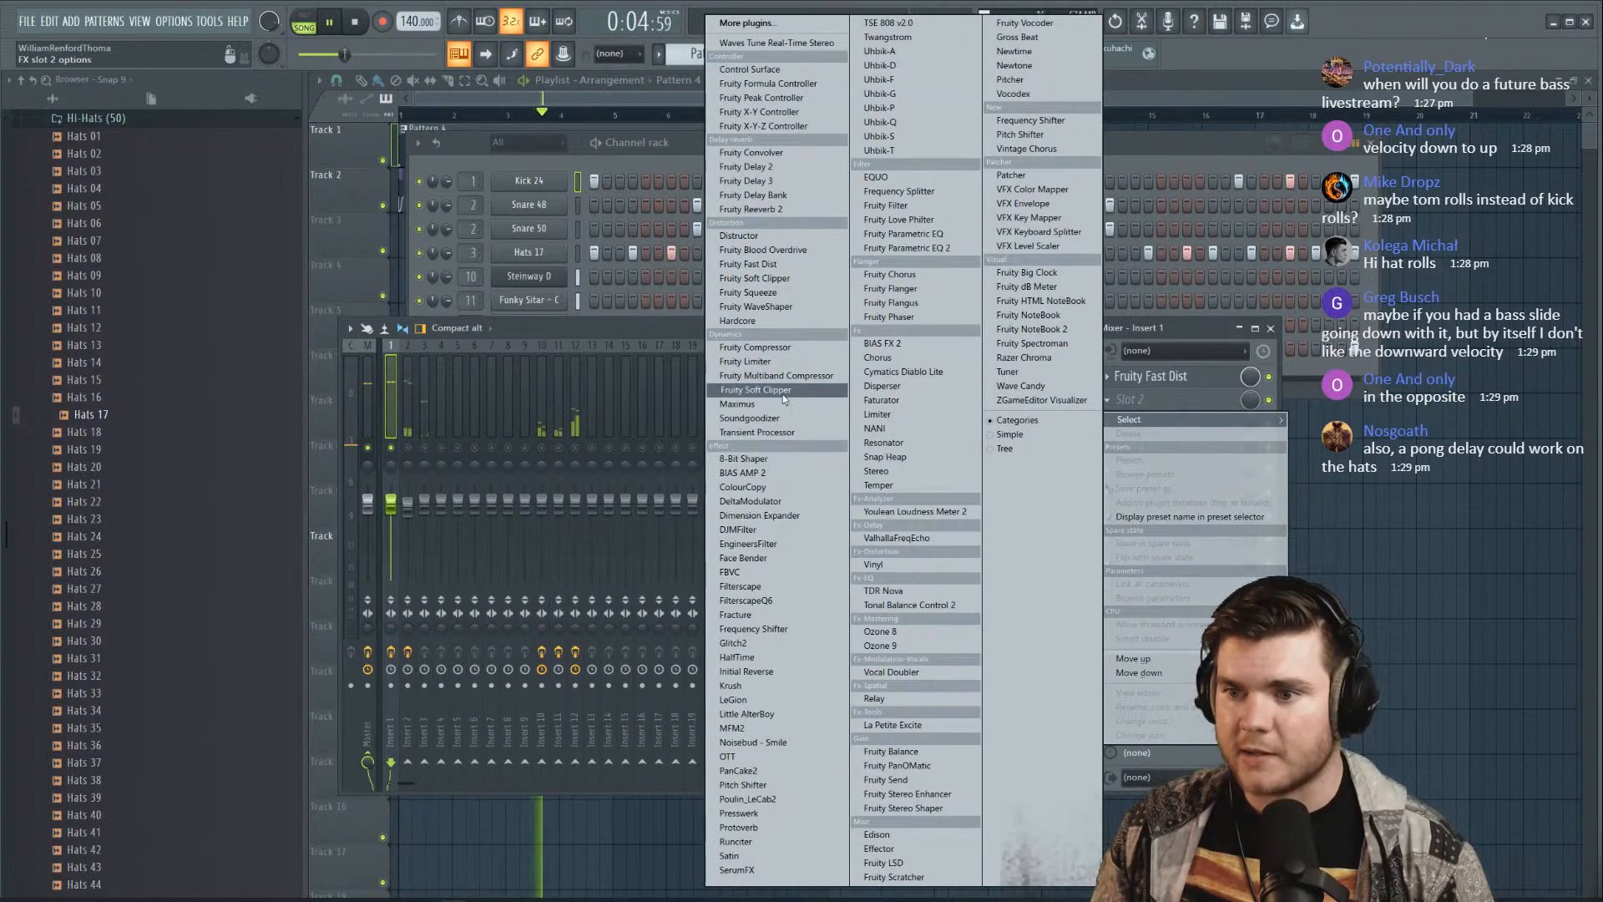
left_click(755, 307)
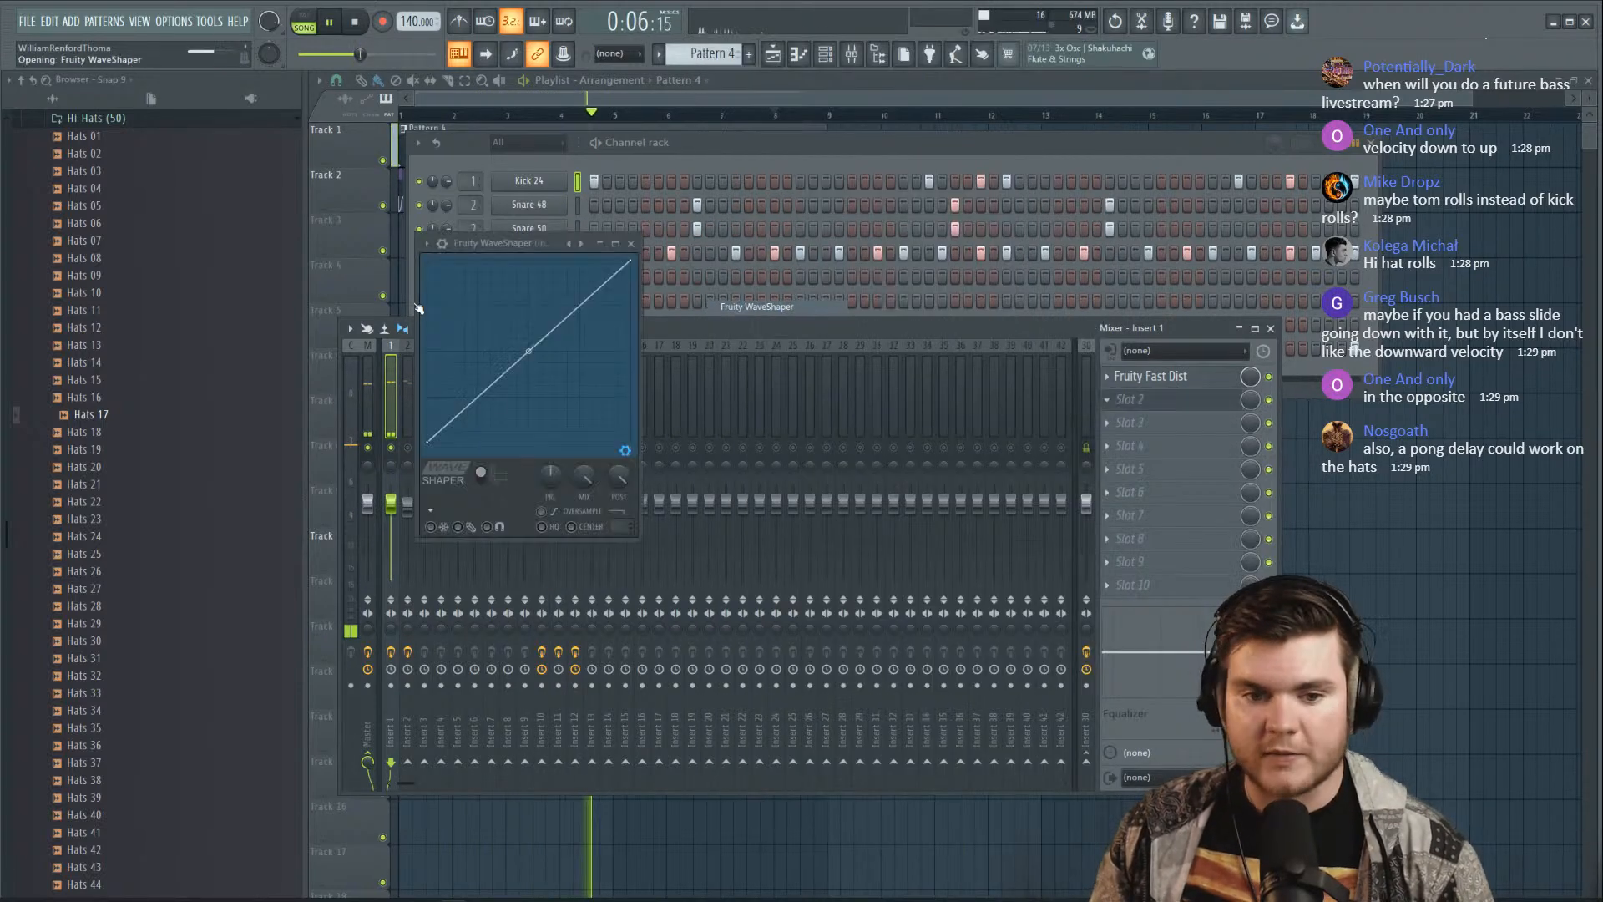
left_click_drag(588, 300, 542, 209)
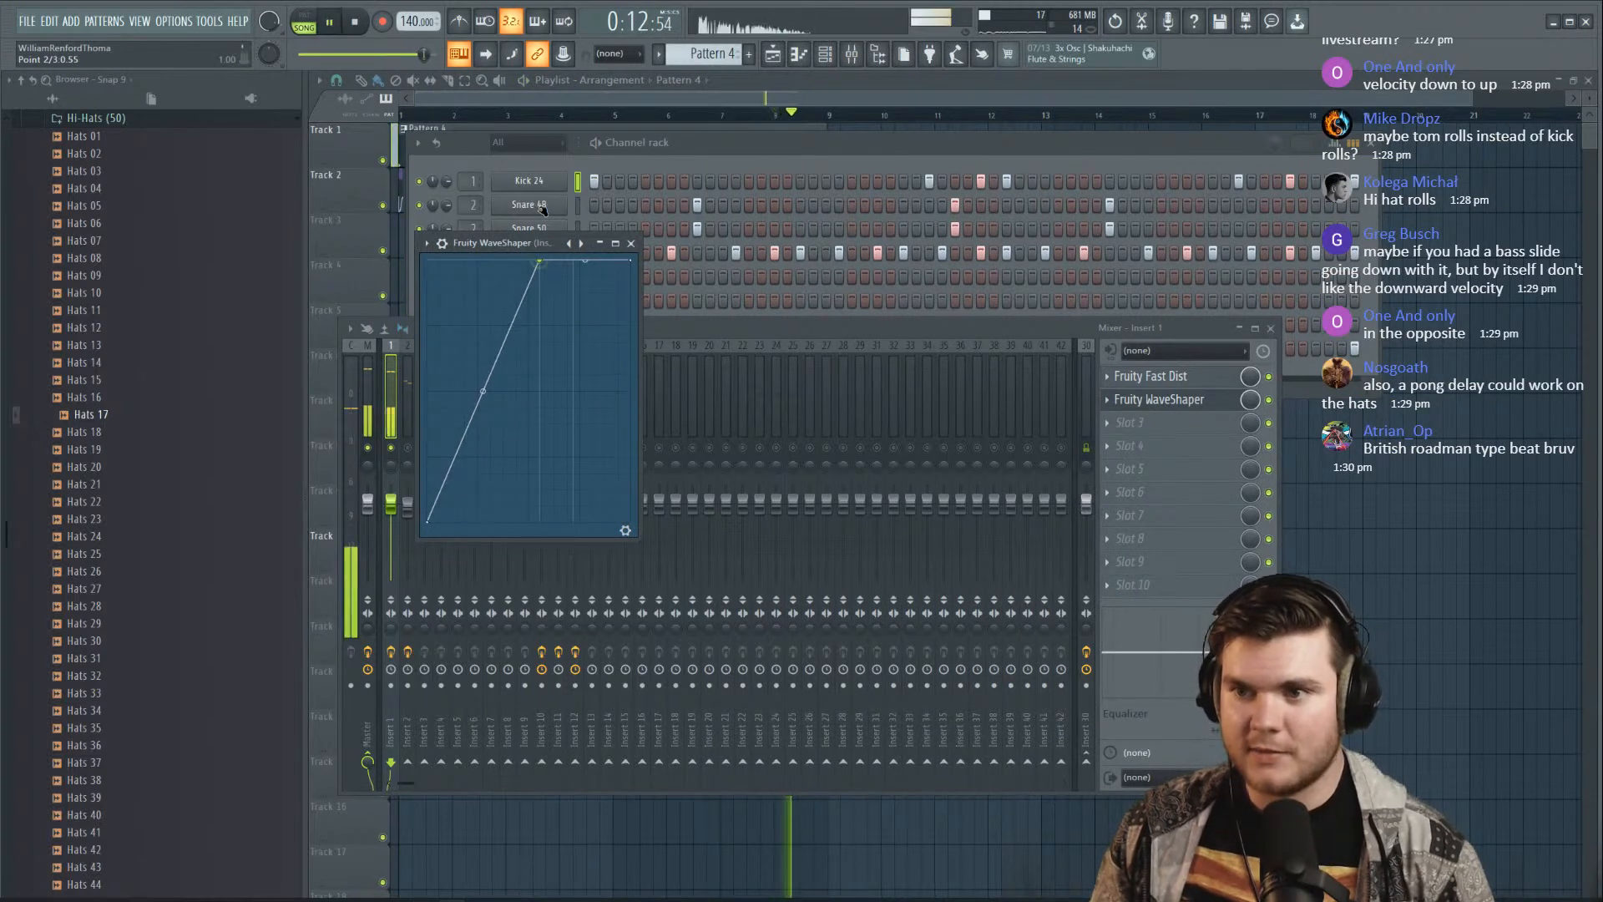
left_click(1172, 401)
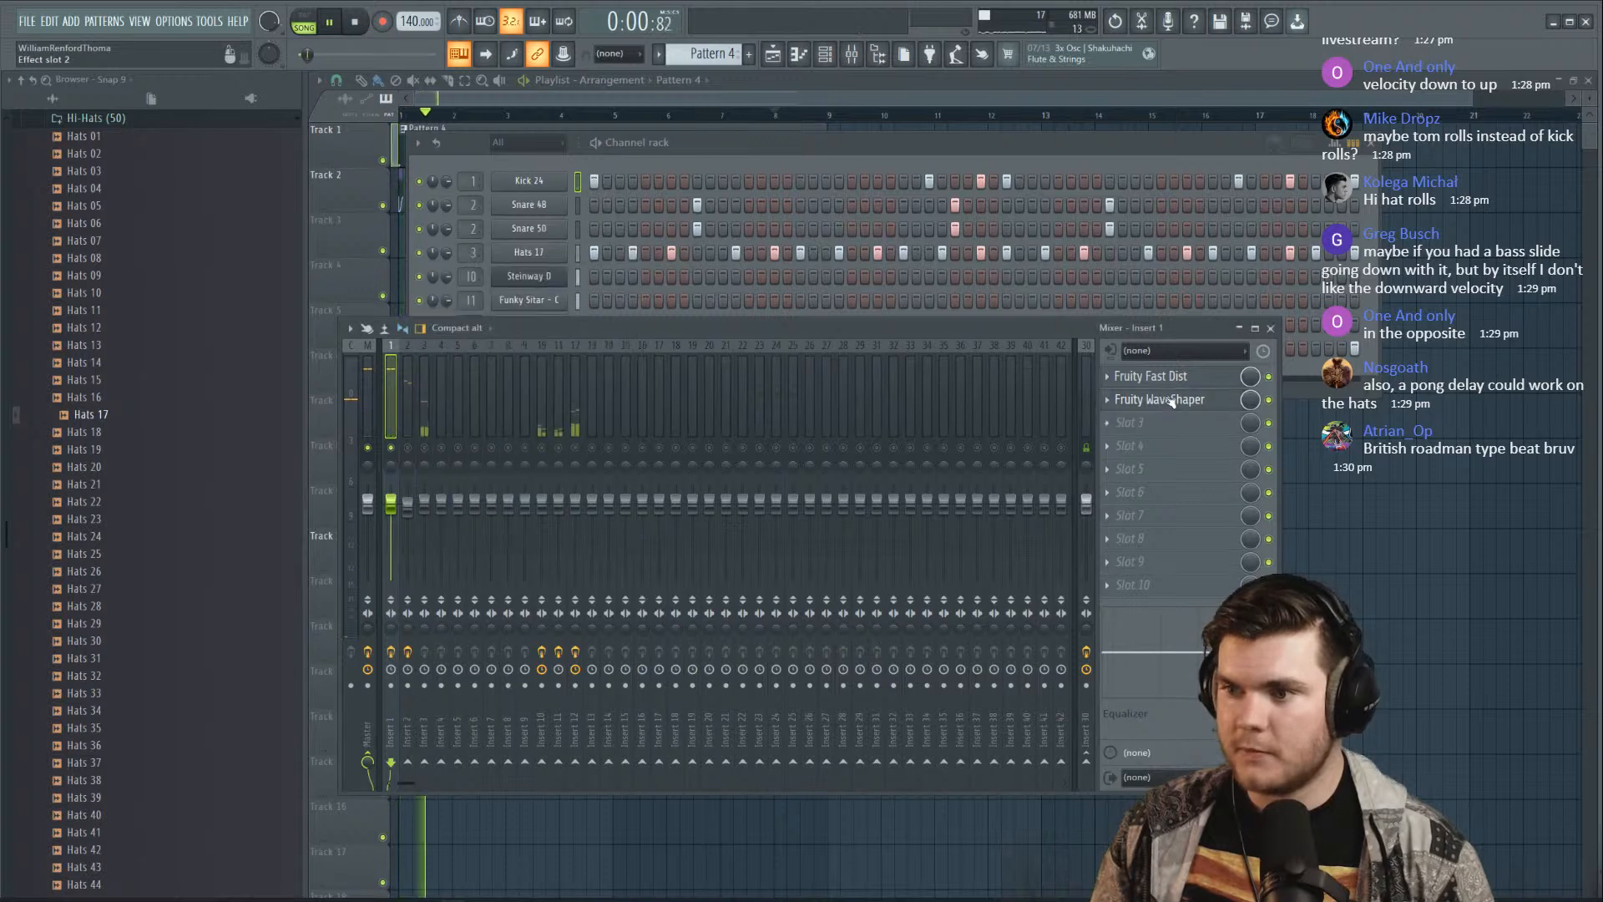
key("space")
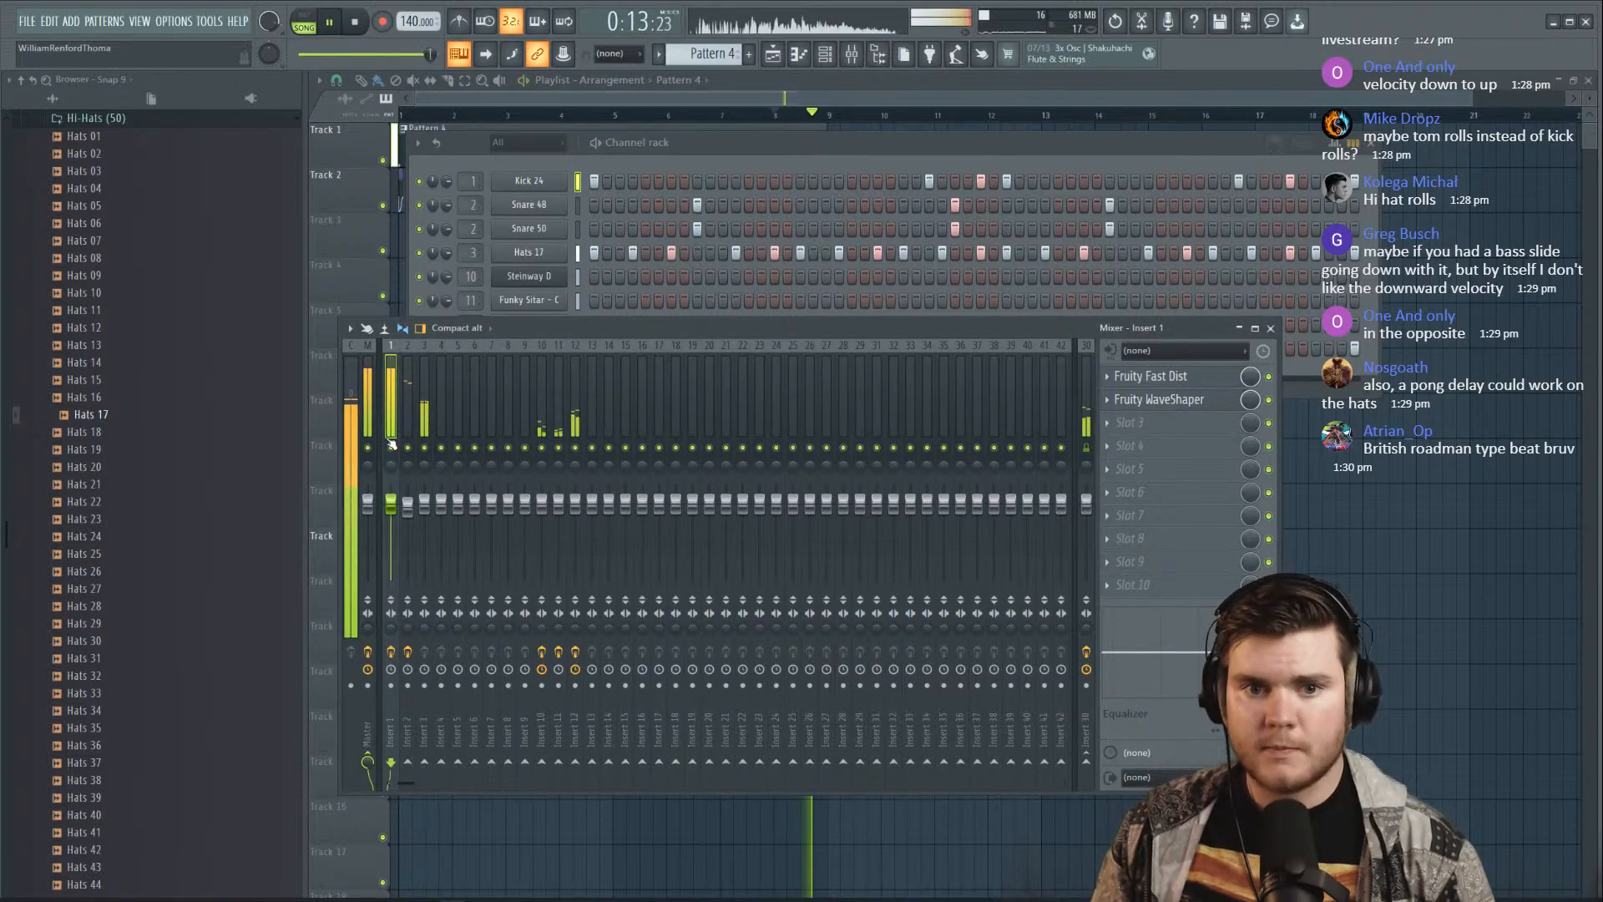
Load Fruity WaveShaper into Insert 2's third slot and shape a steep curve that flattens from about 0.46
left_click(407, 430)
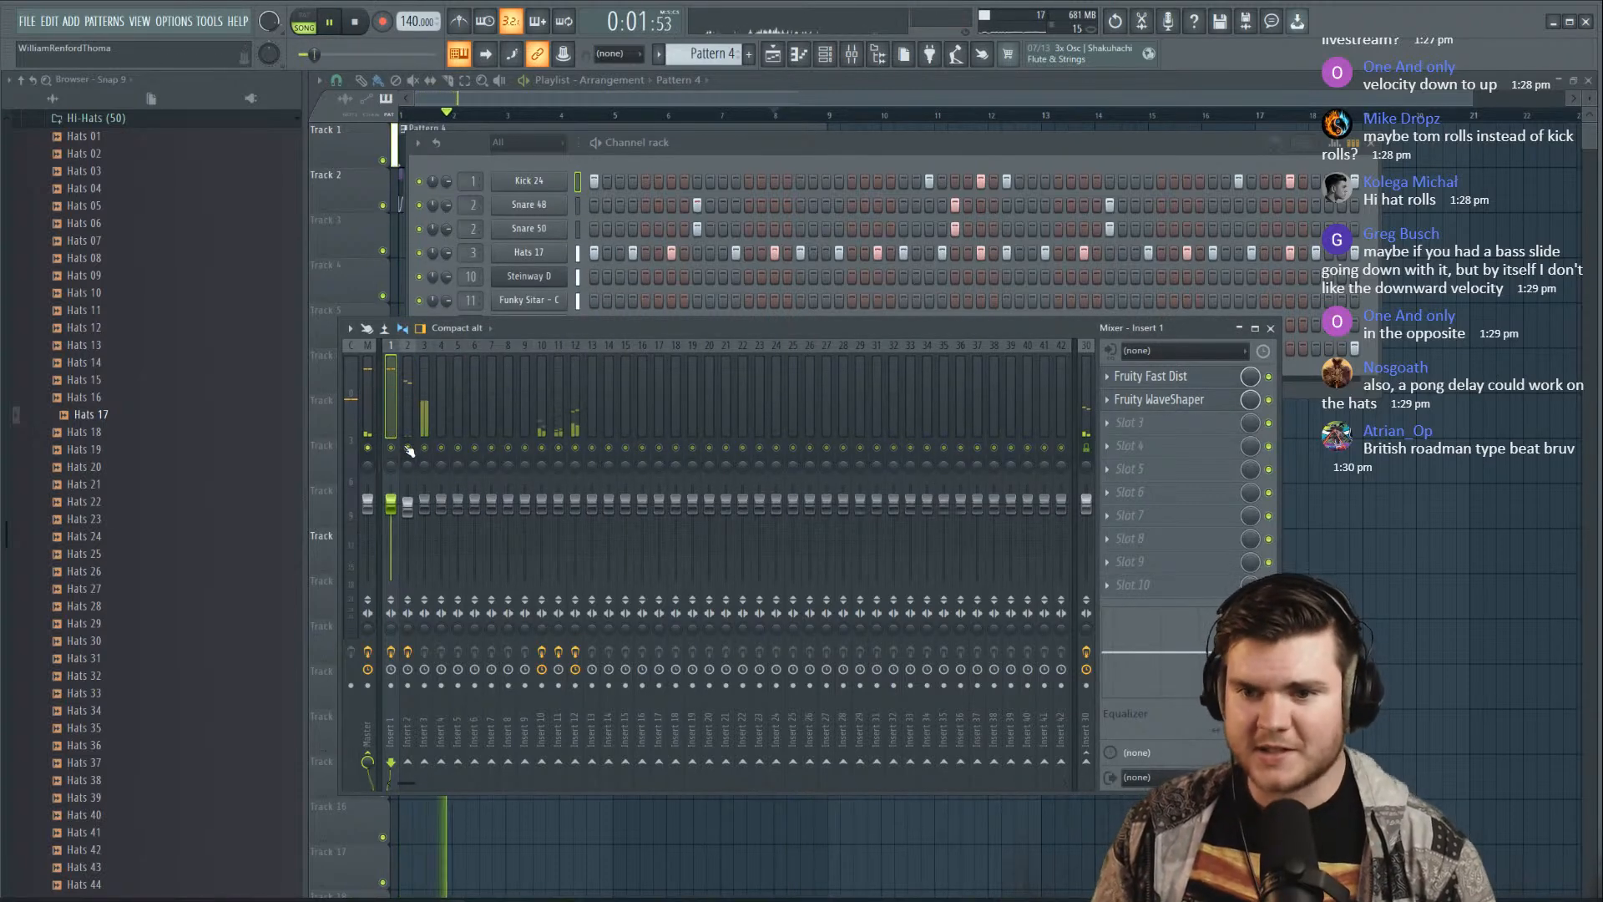
left_click(1135, 423)
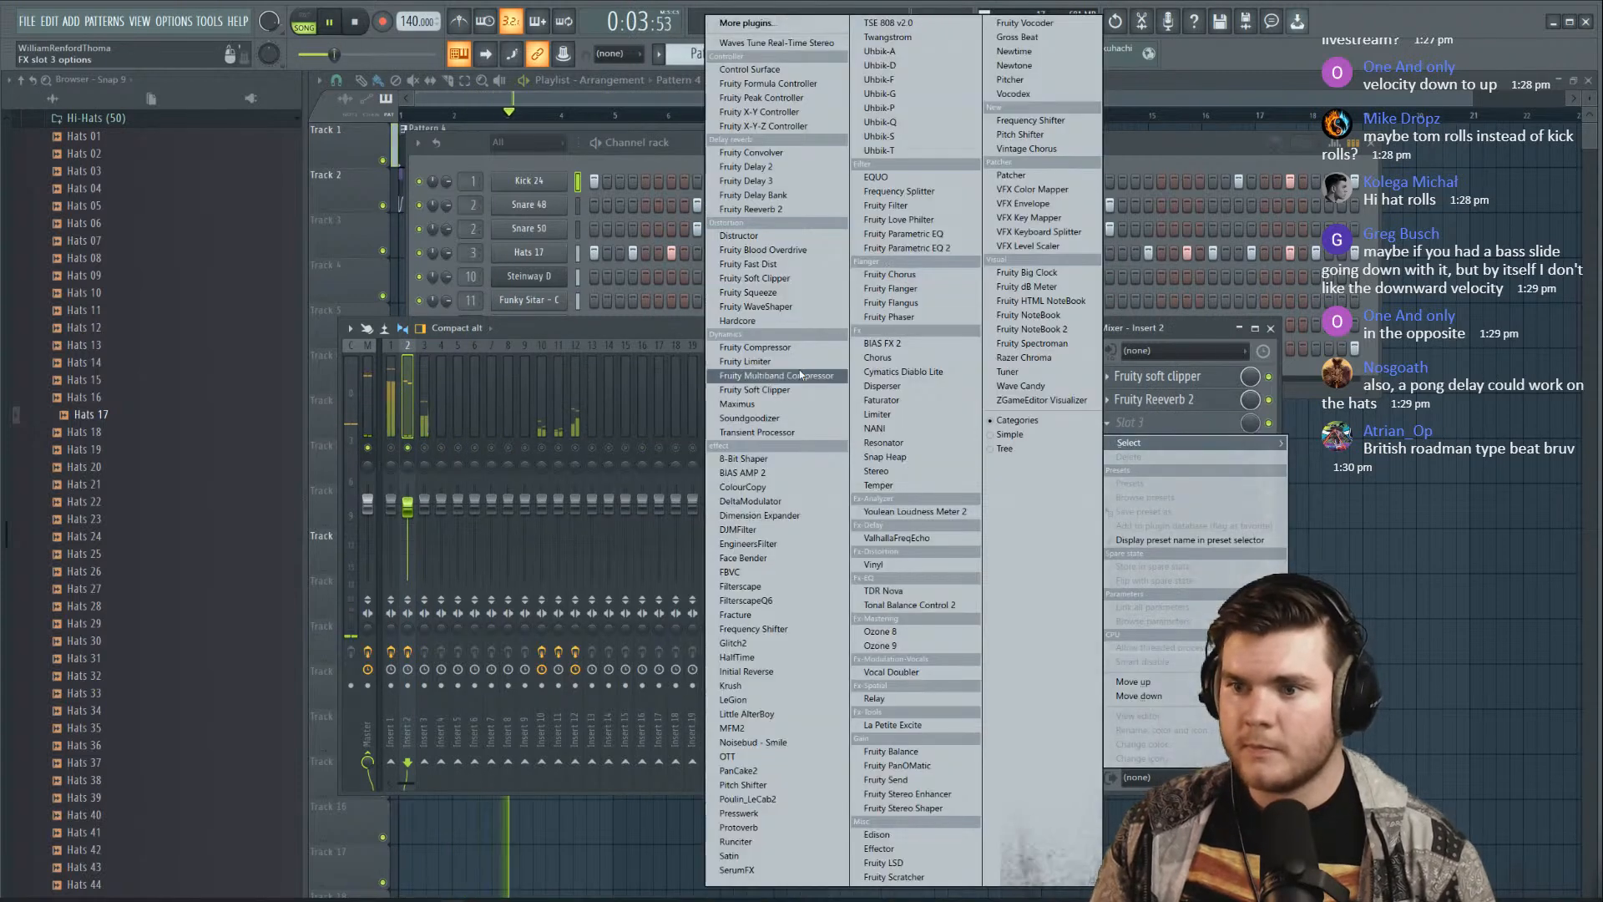
left_click(799, 310)
left_click_drag(511, 170, 422, 113)
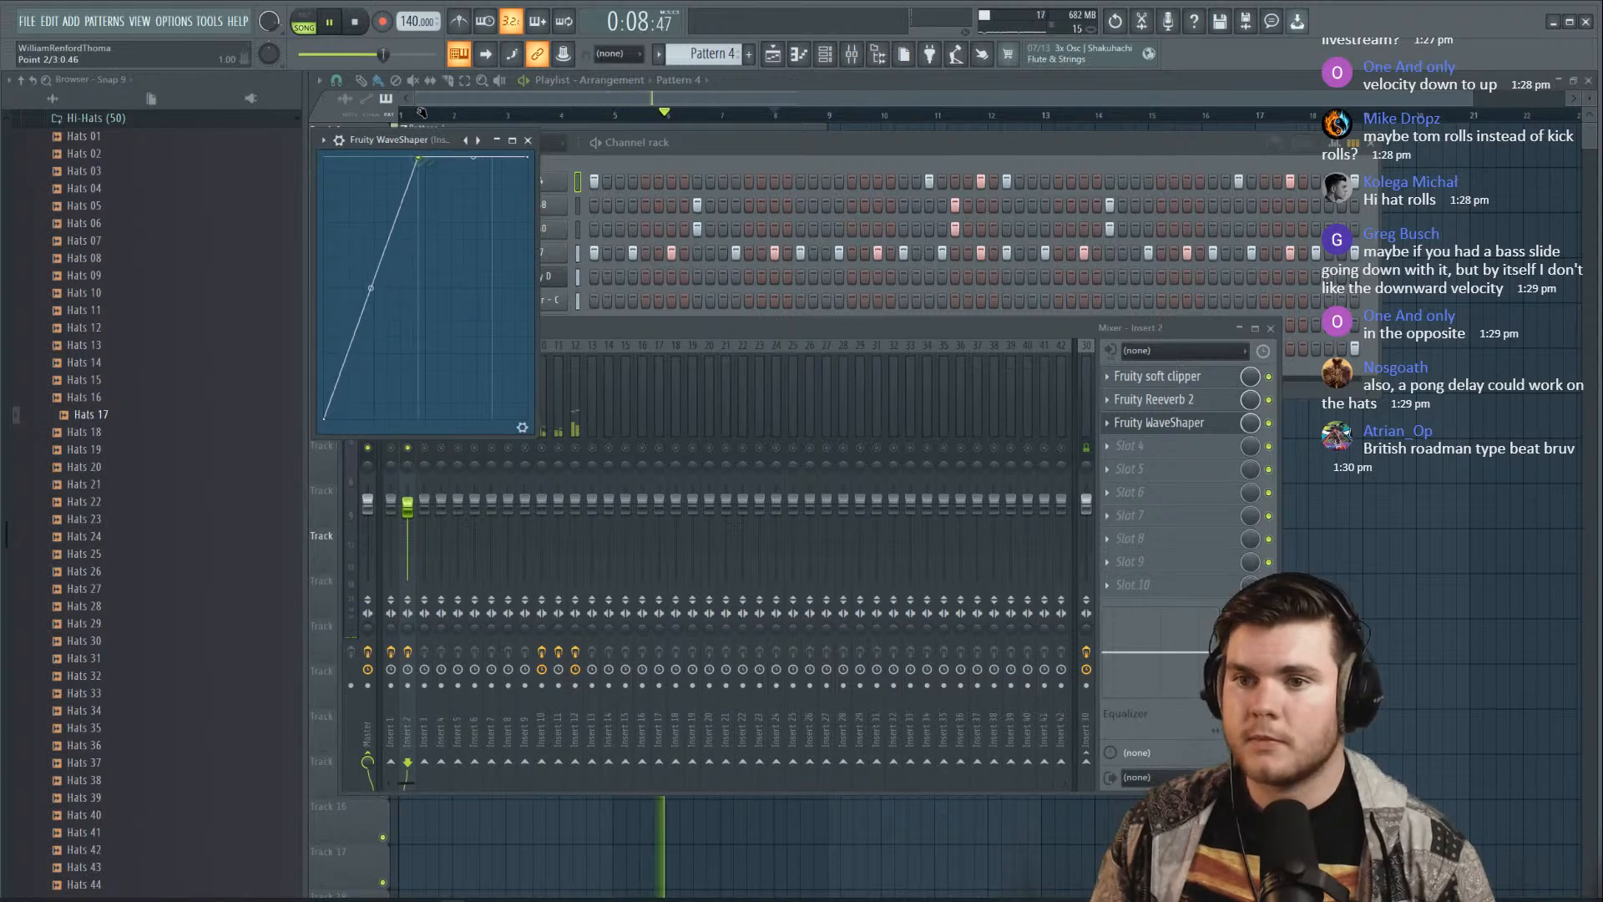
left_click(1152, 423)
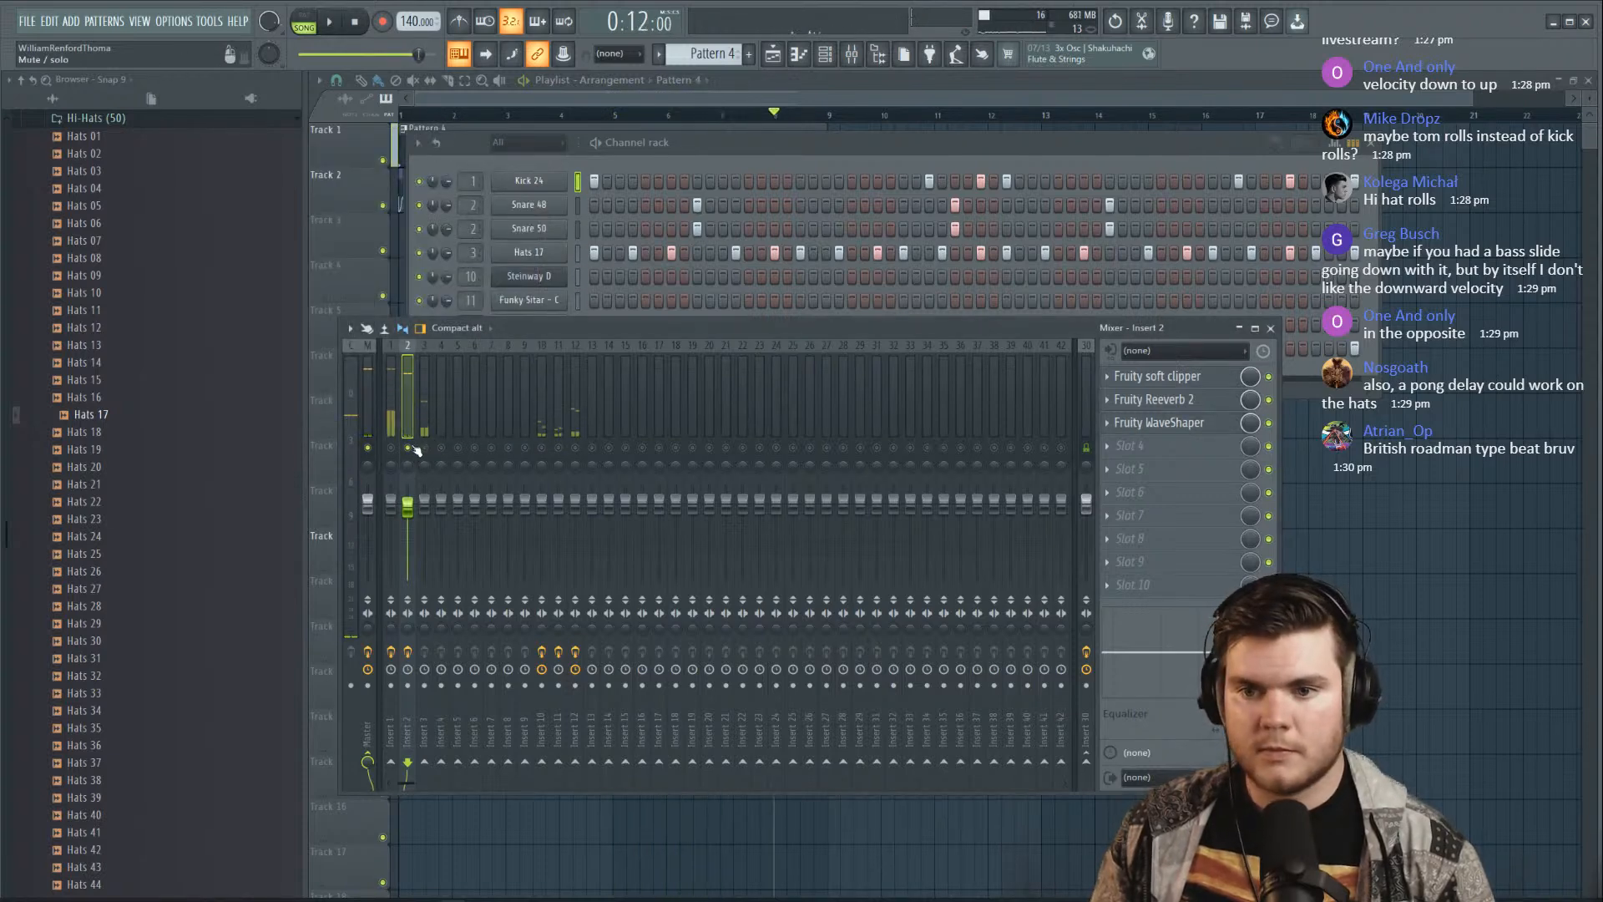
Lower the Insert 2 fader slightly and move the peak point of its WaveShaper curve to about 0.53
right_click(409, 449)
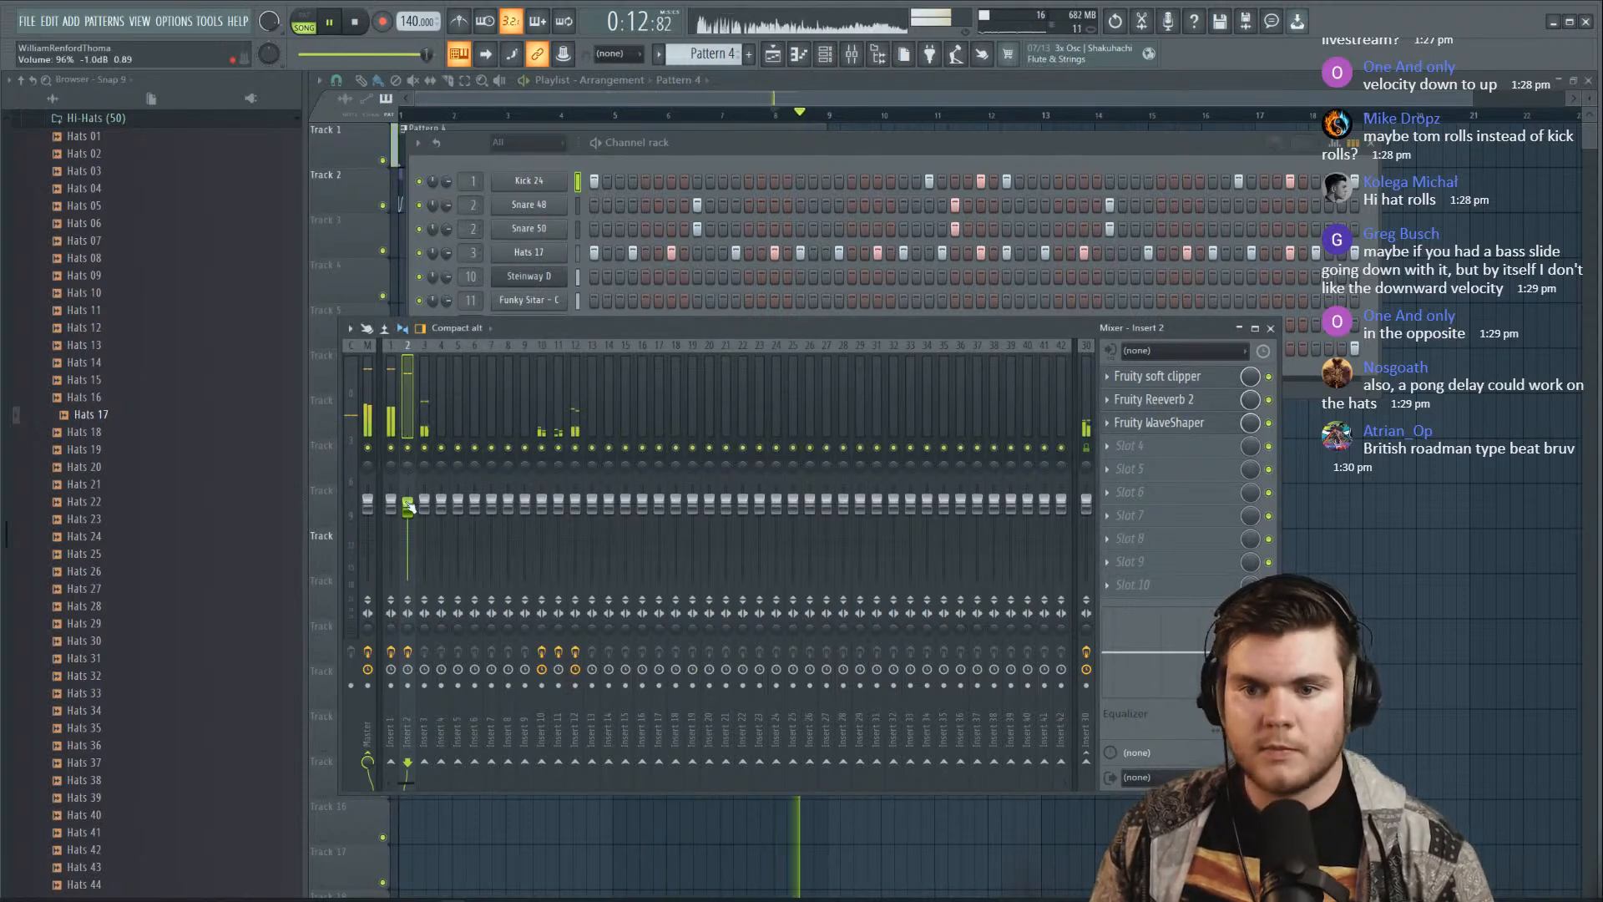
left_click(1165, 423)
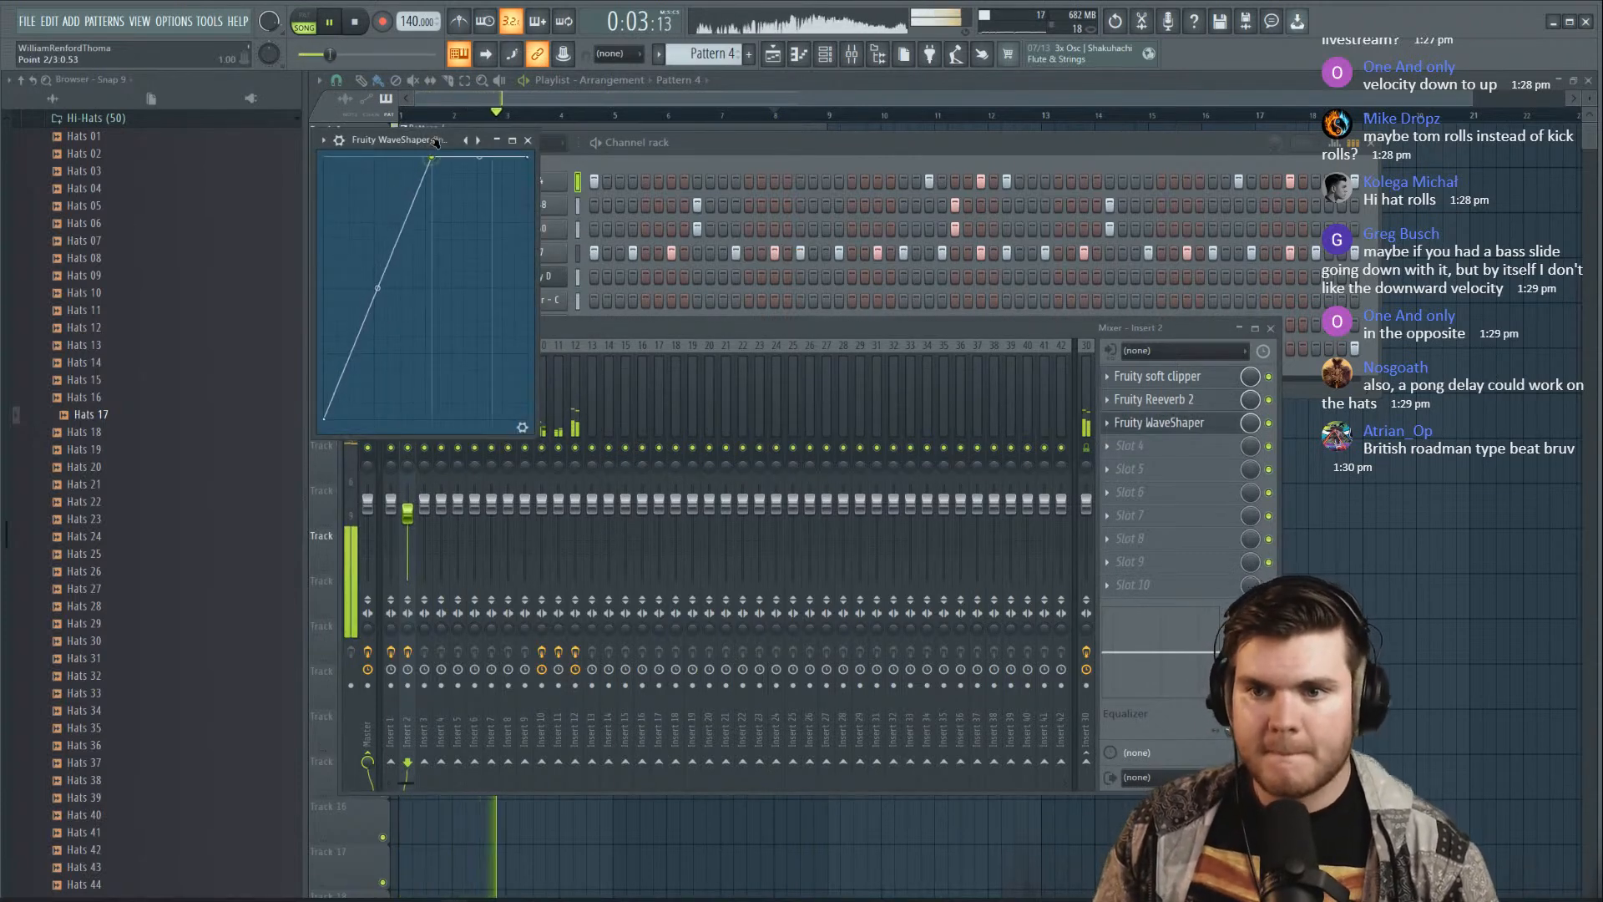
left_click(1165, 422)
Add Fruity Parametric EQ 2 as the first effect on Insert 2 and boost its treble band
left_click(1140, 445)
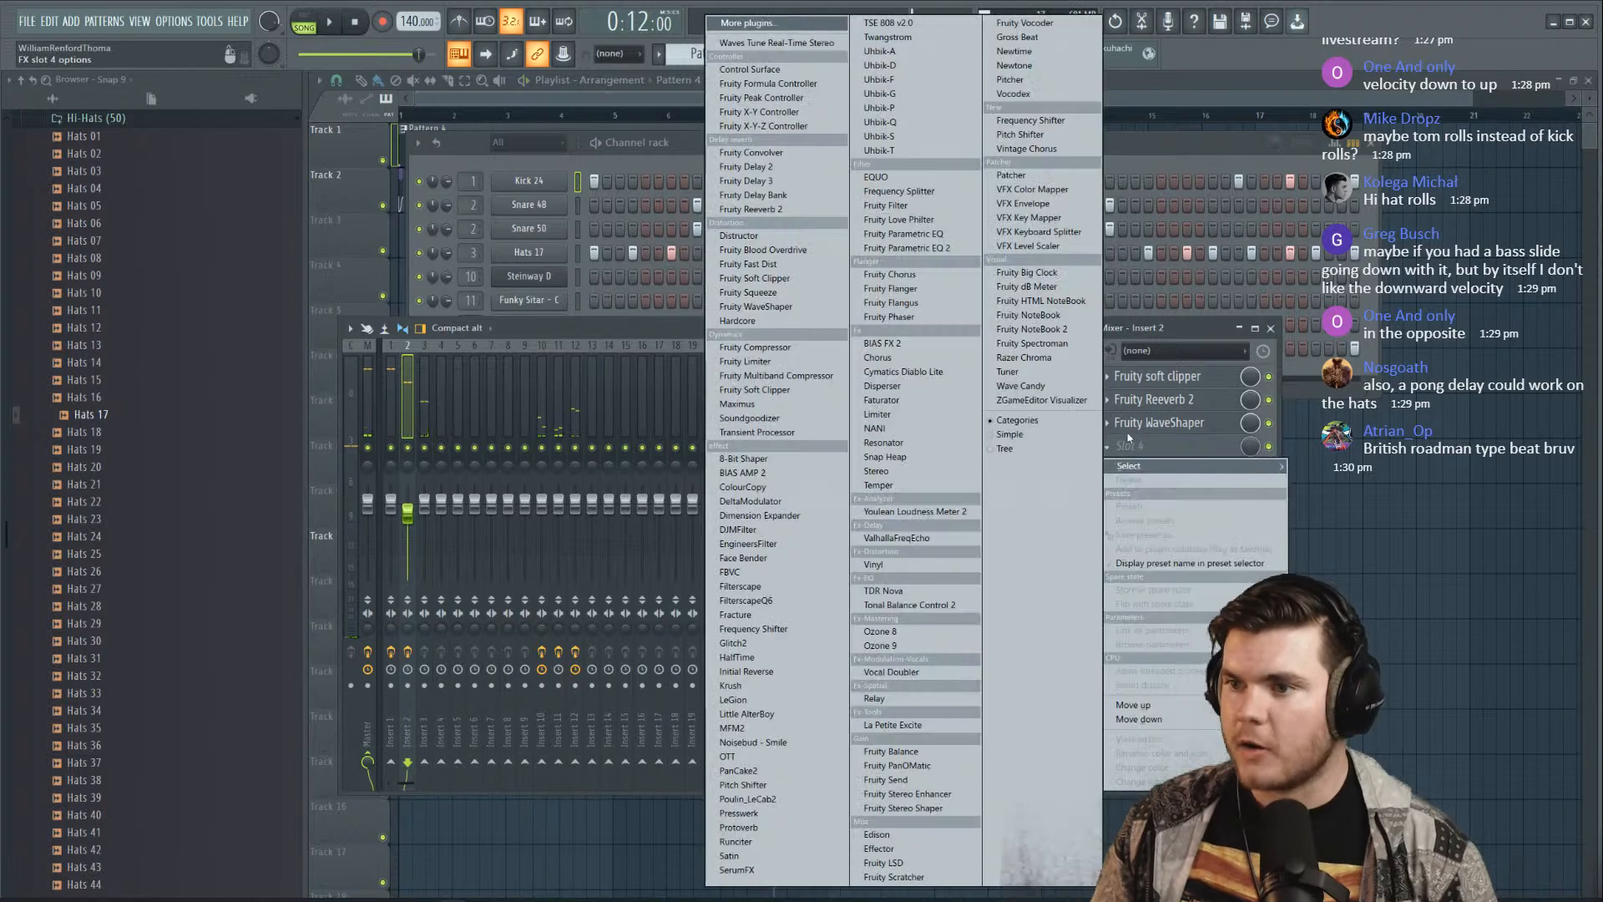
left_click(901, 248)
left_click_drag(1160, 445, 1160, 378)
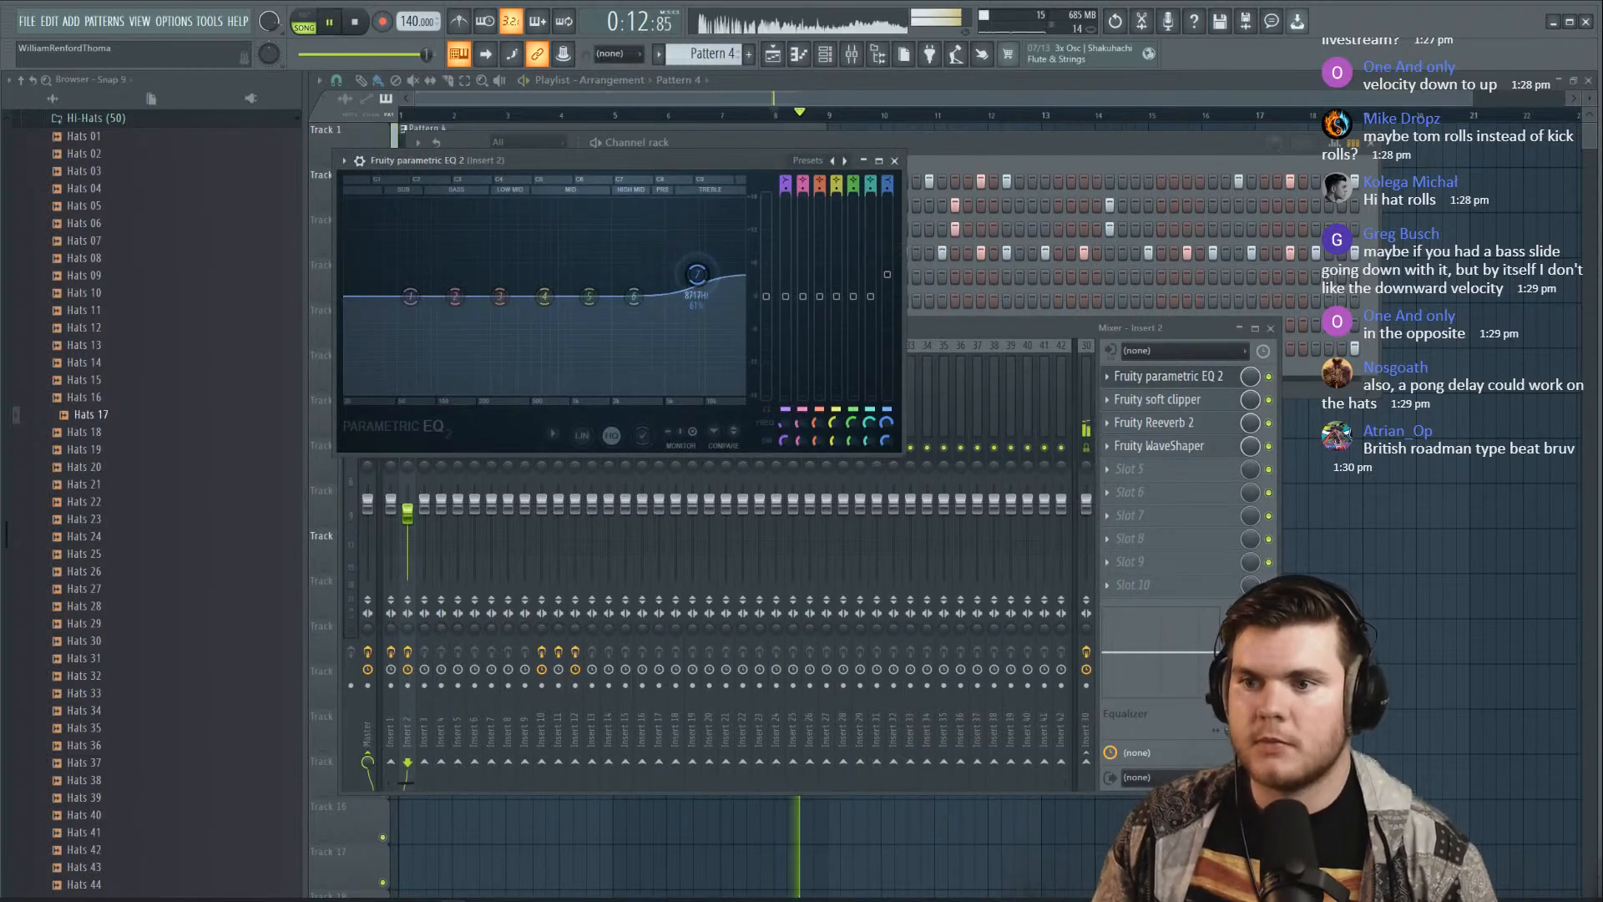
Add a deep cut at the extreme treble end of Insert 2's Parametric EQ 2 and review its Fruity Reeverb 2
key("space")
left_click_drag(697, 274, 738, 348)
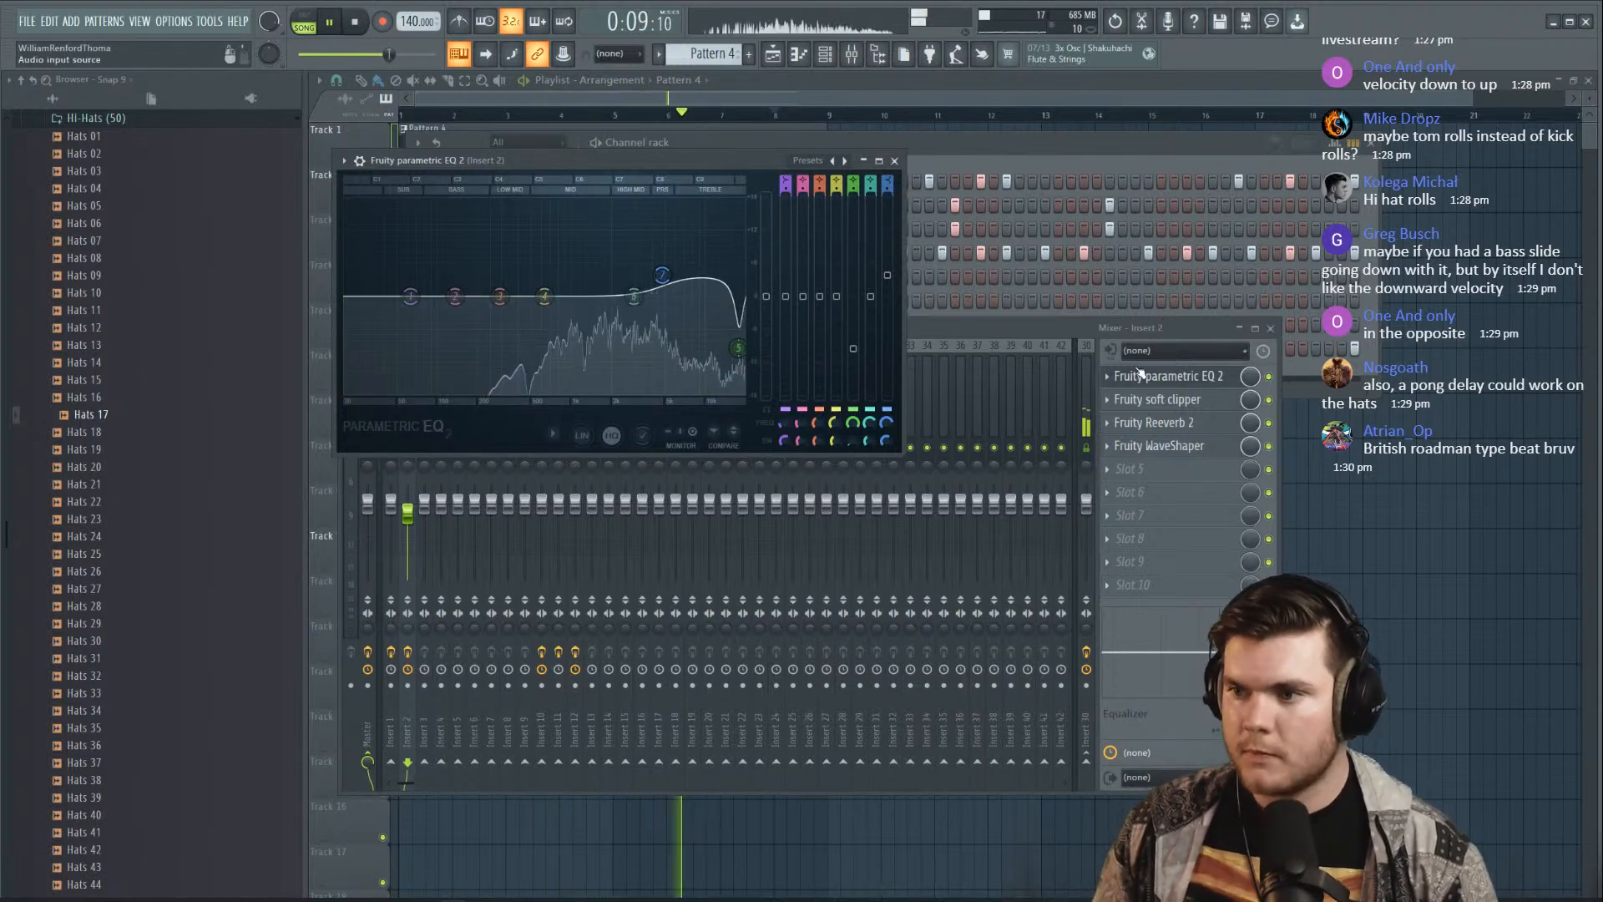
left_click(1168, 376)
left_click(1154, 423)
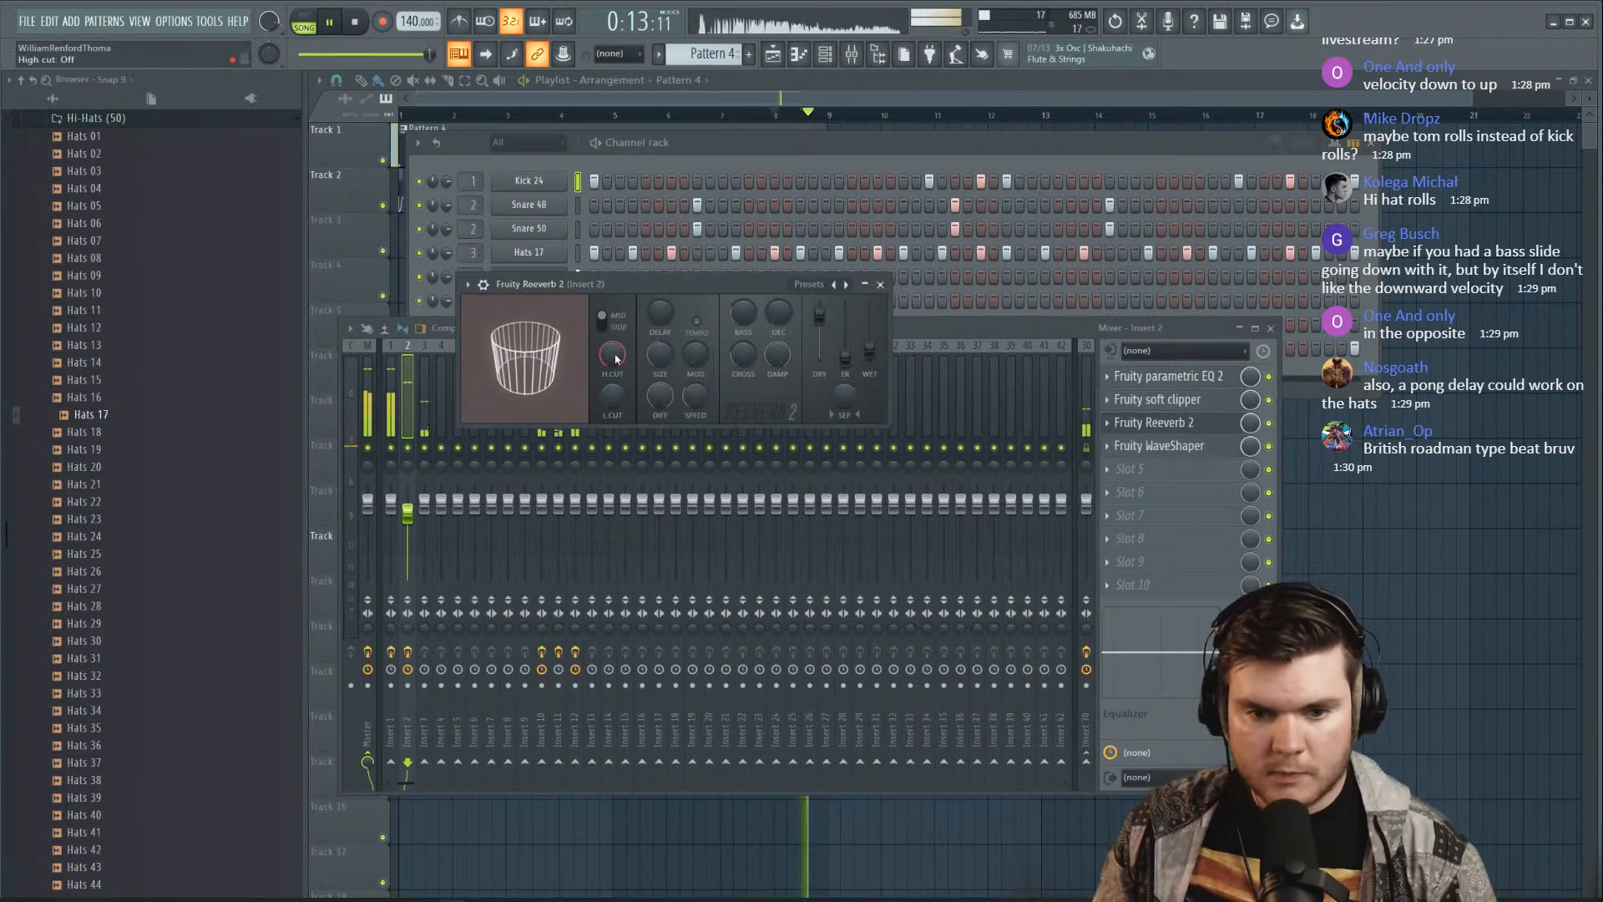
left_click(1095, 426)
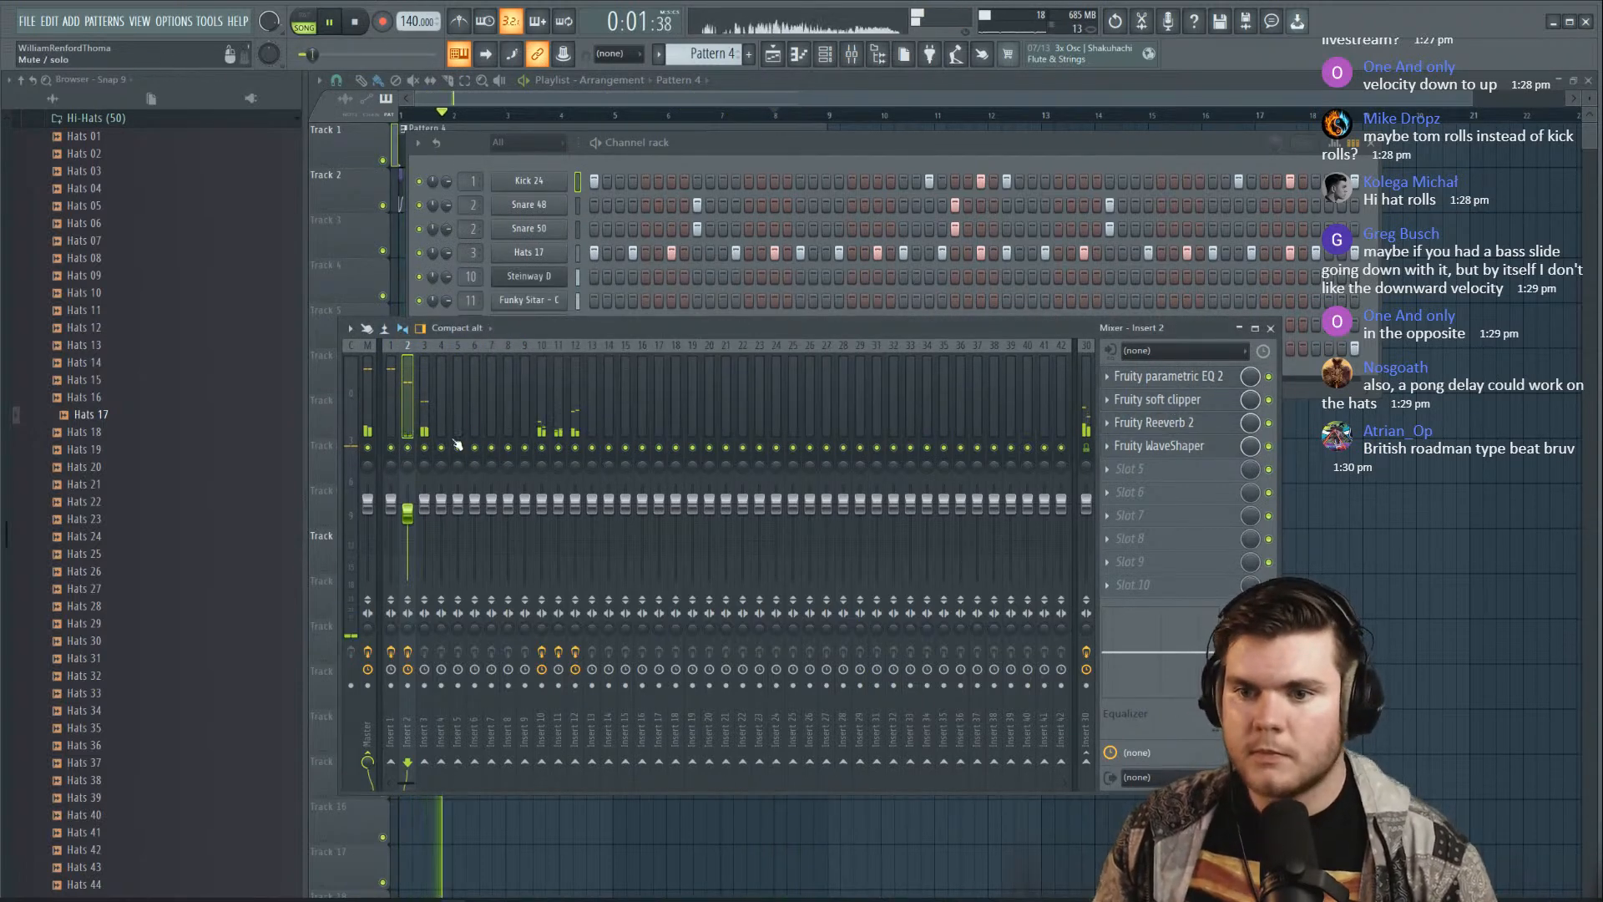
Solo mixer track Insert 3 and lower the pitch of the Hats 17 channel
right_click(424, 448)
left_click(426, 414)
left_click(728, 191)
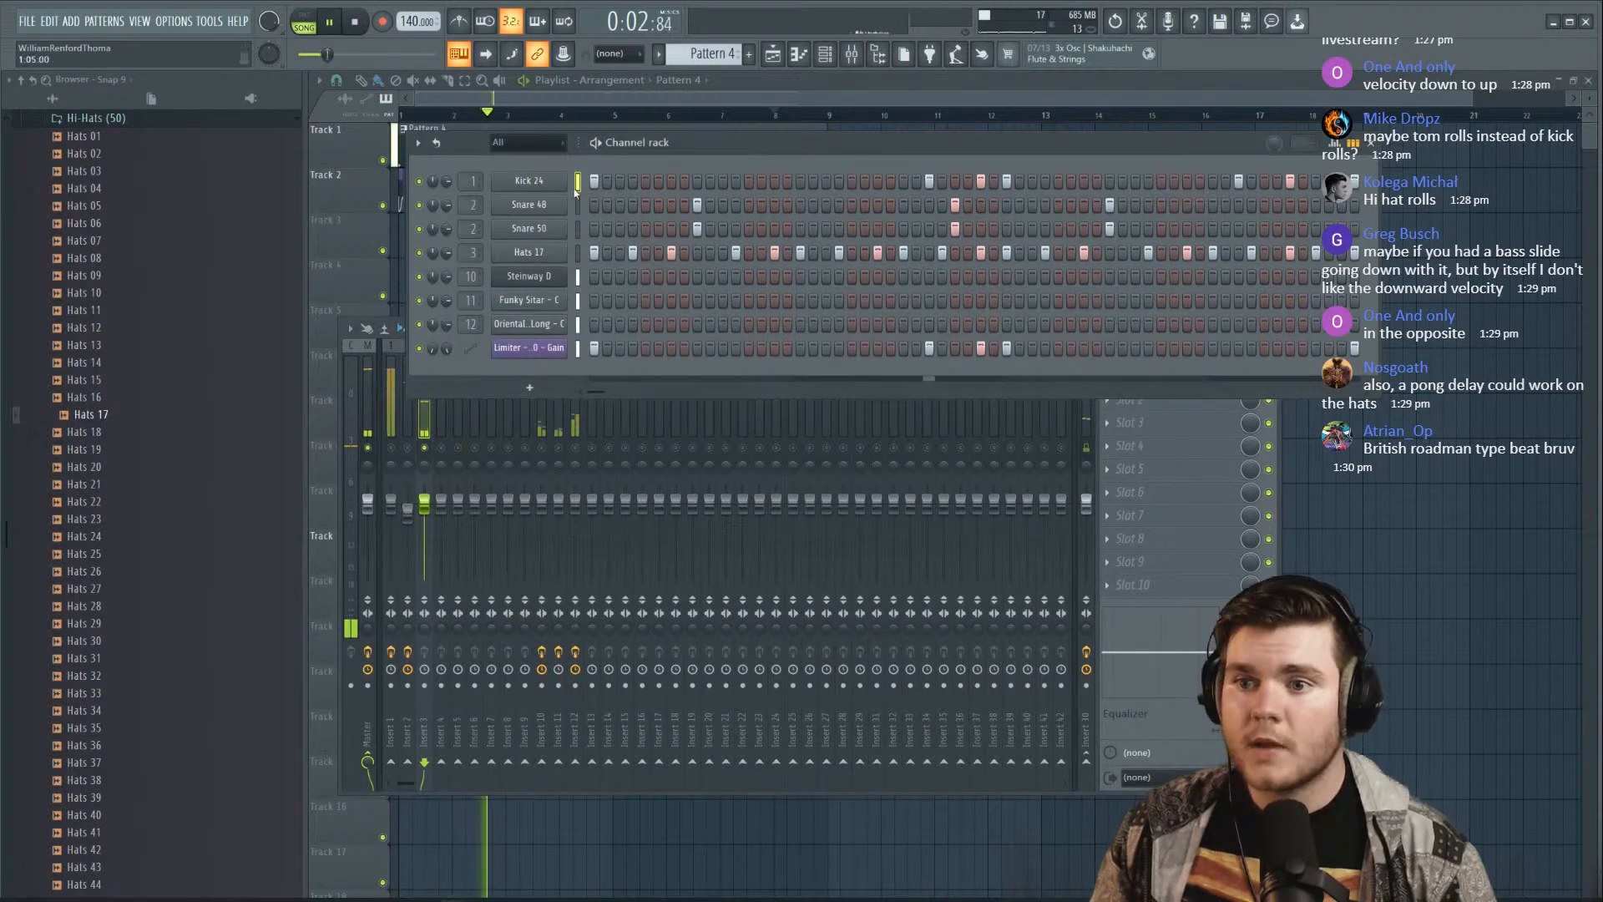
left_click(548, 254)
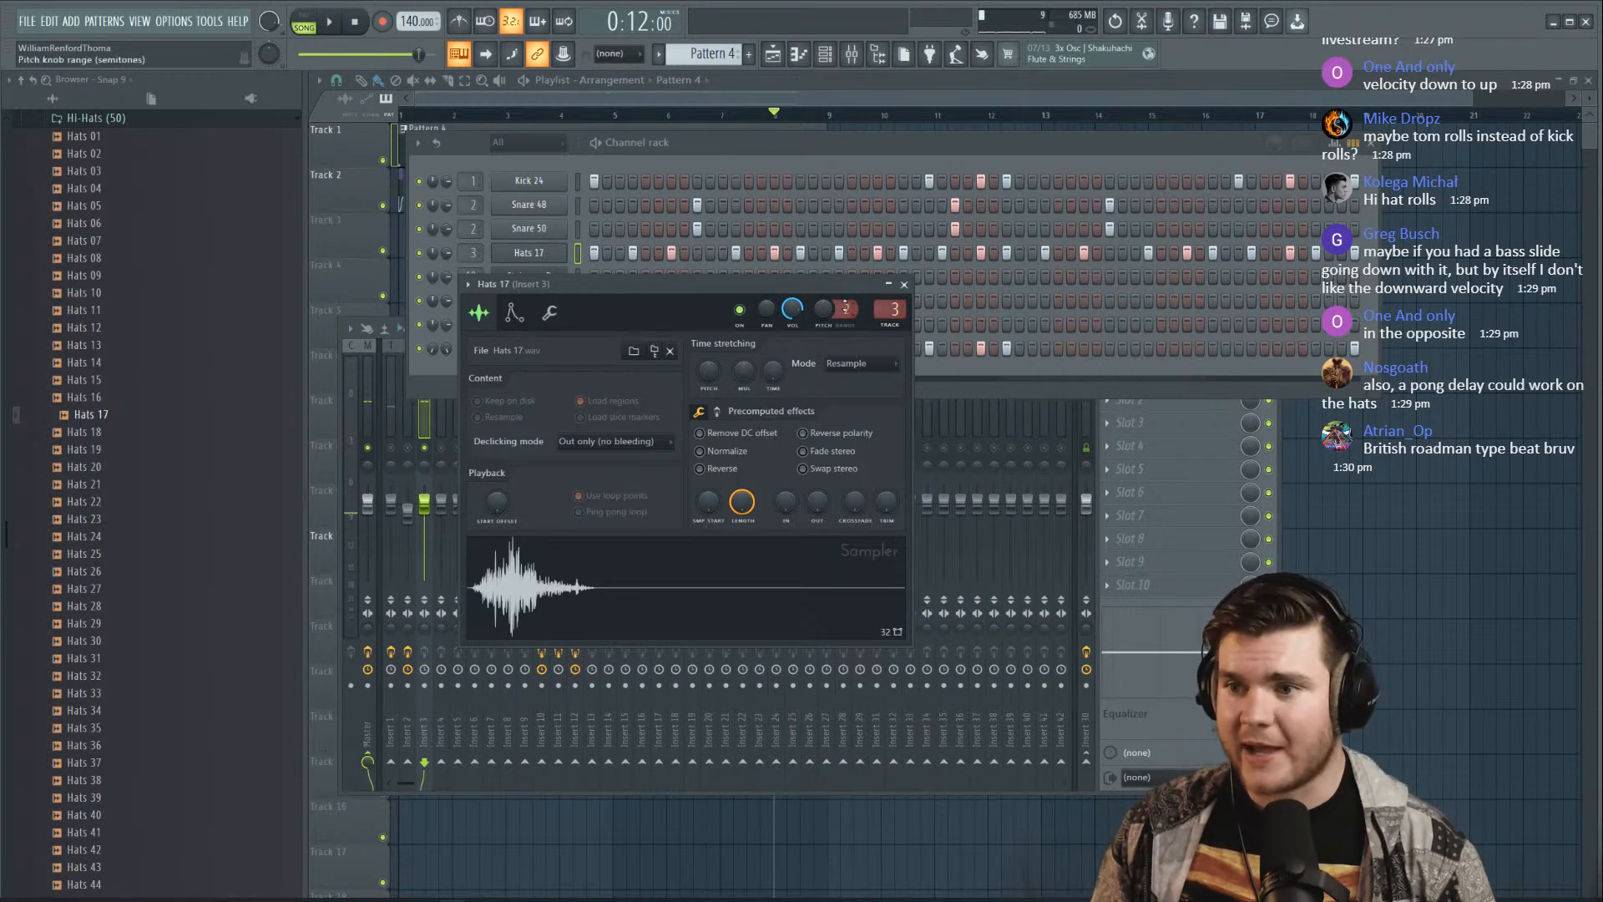
left_click_drag(823, 310, 823, 367)
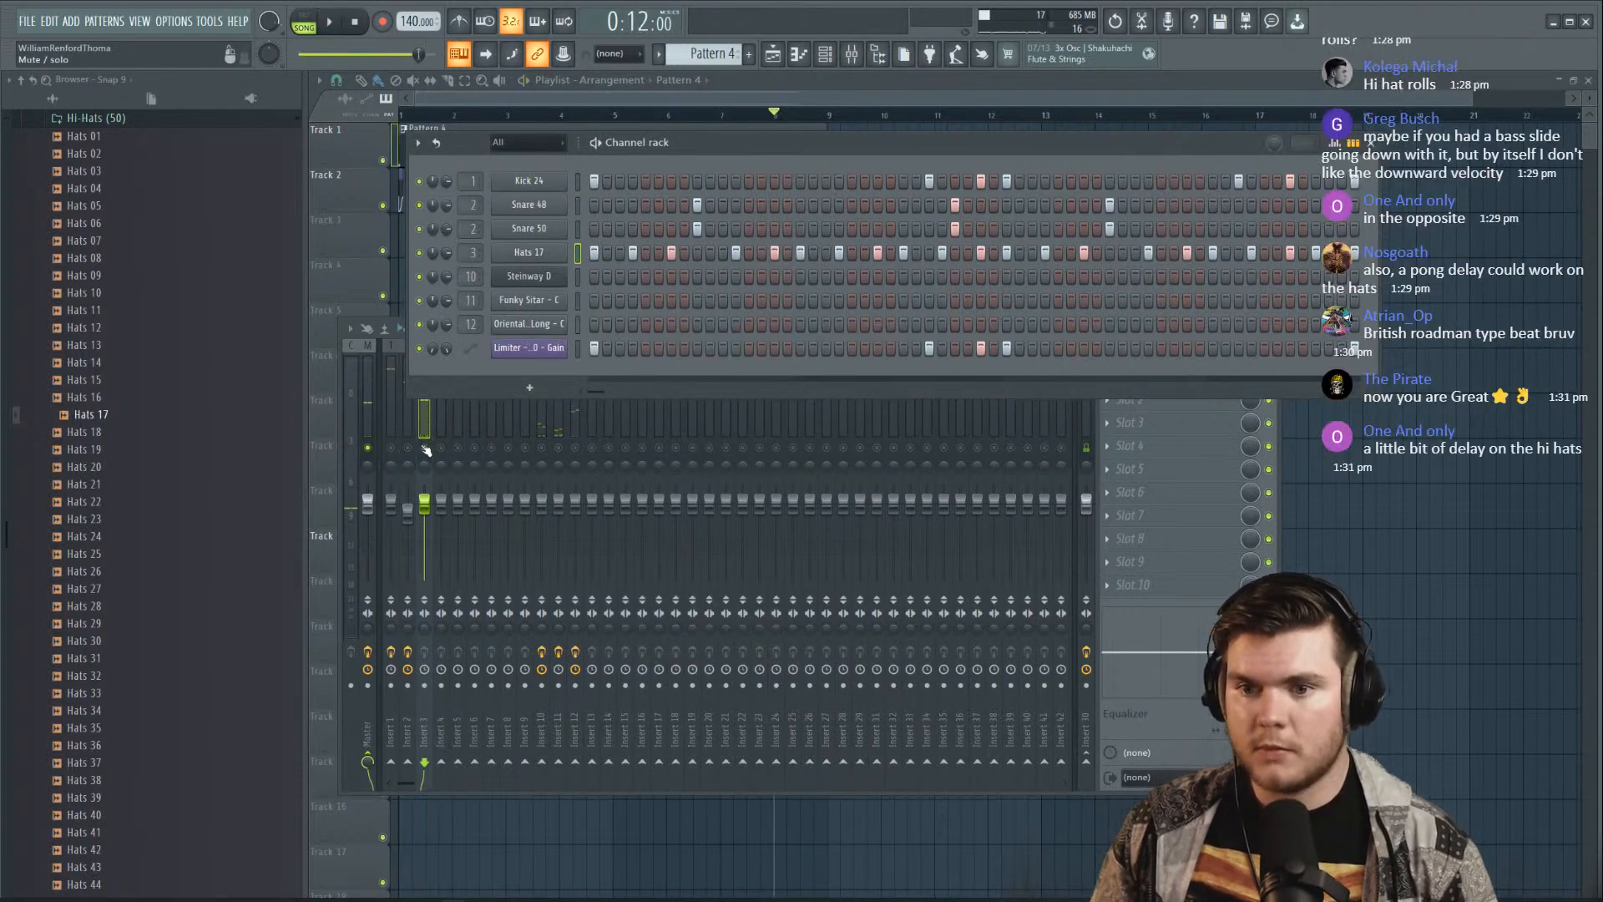
Unsolo Insert 3 and set the Hats 17 channel to a pitch range of 5 semitones and about -176 cents
left_click(426, 450)
left_click(530, 253)
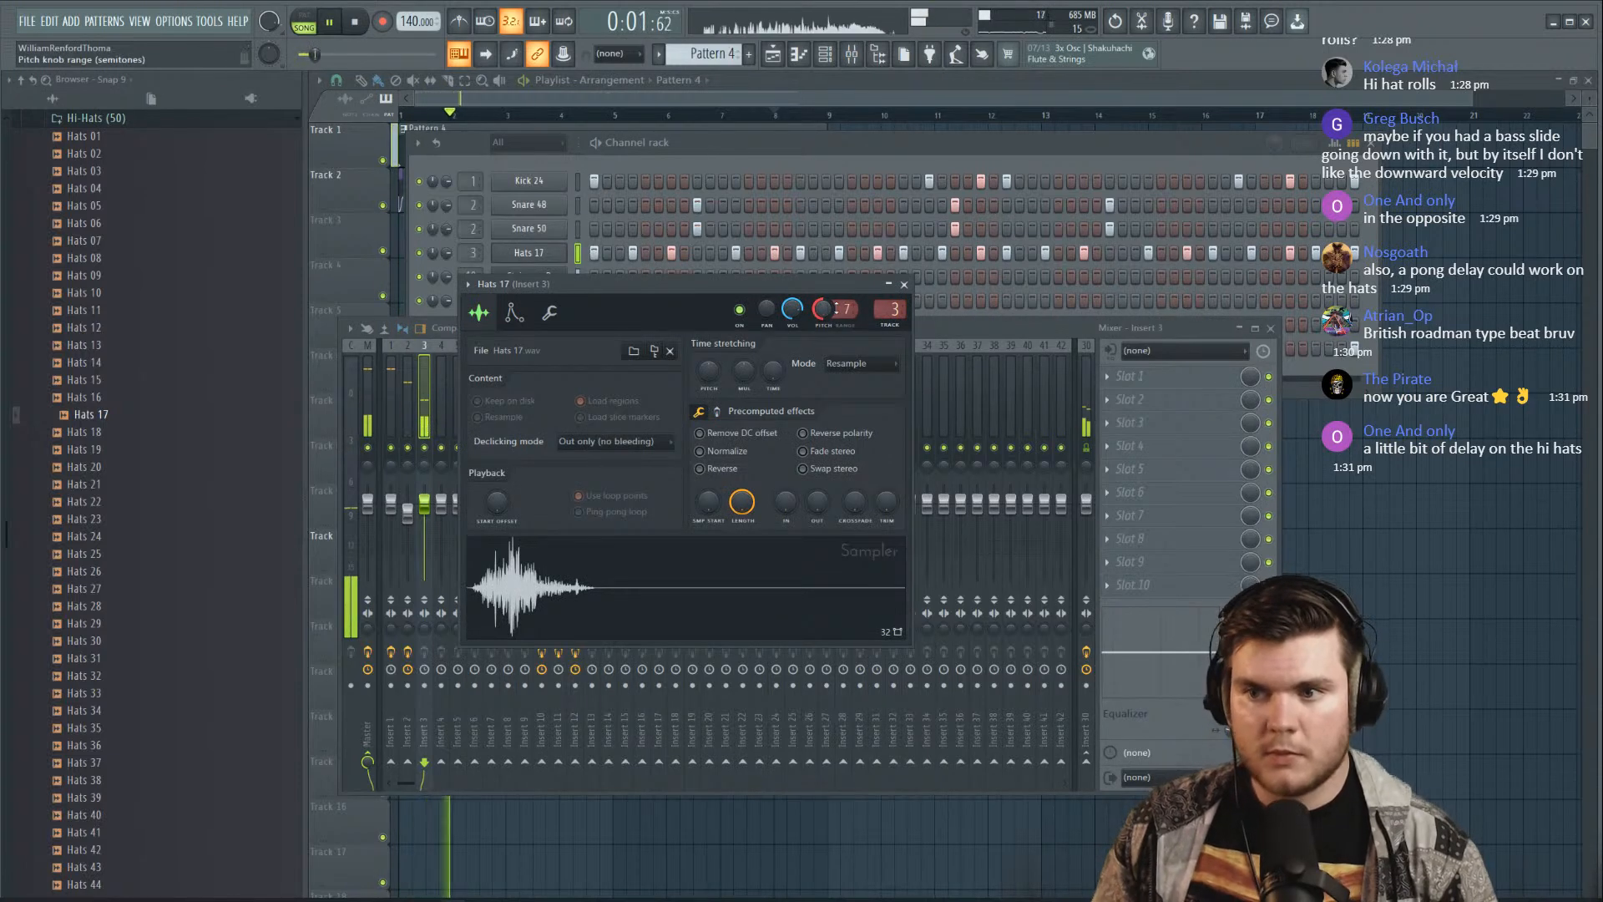
left_click_drag(822, 310, 823, 334)
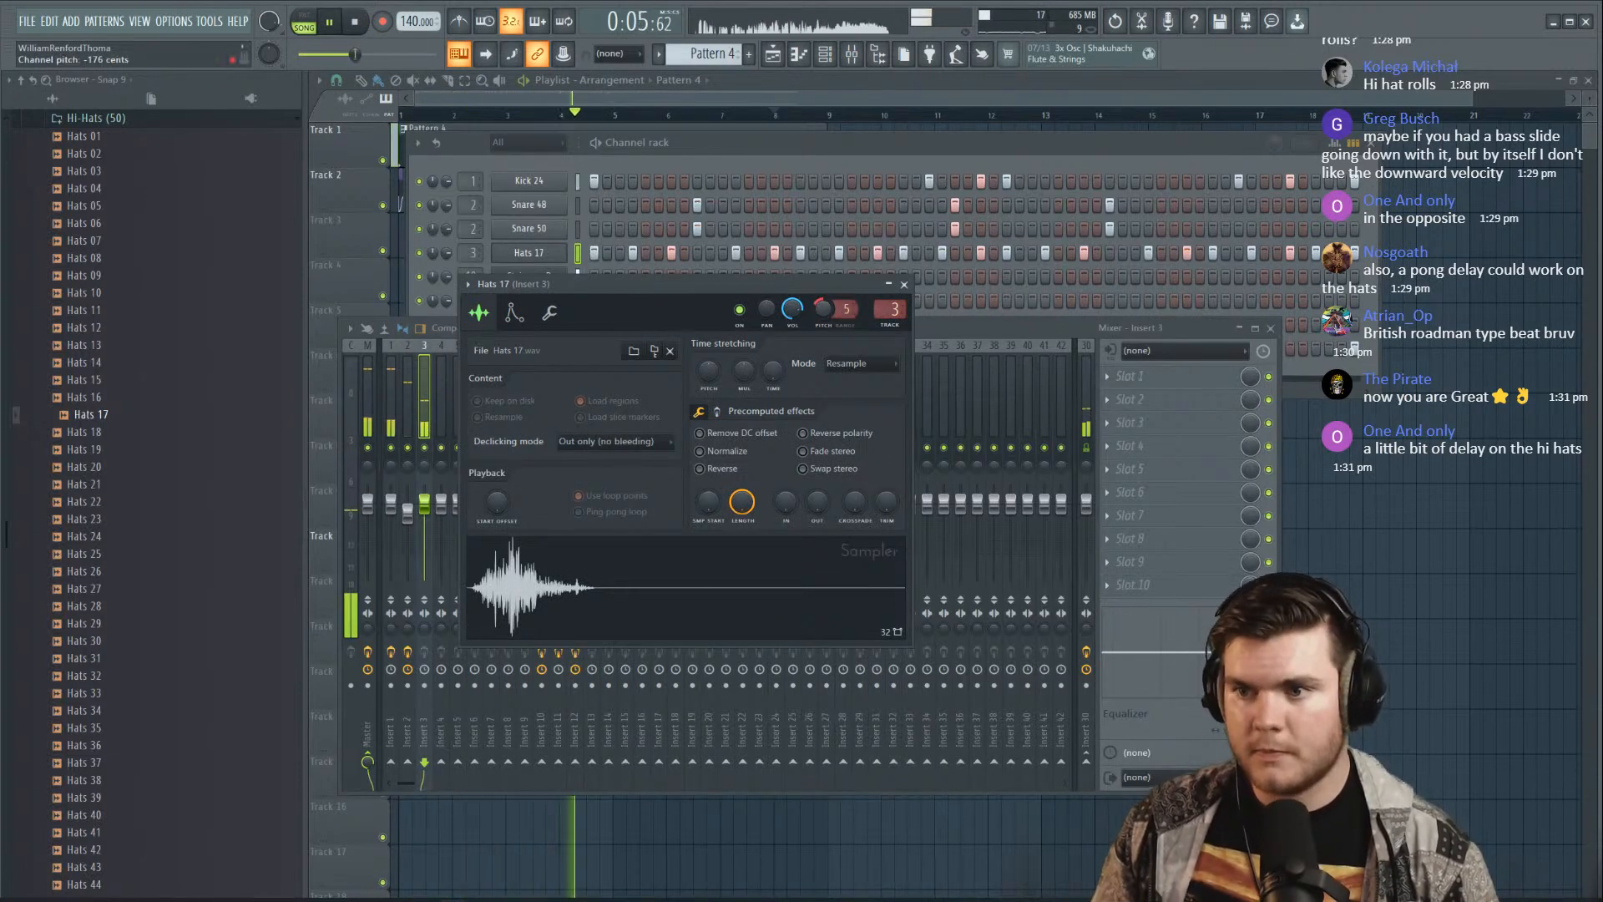
left_click(905, 284)
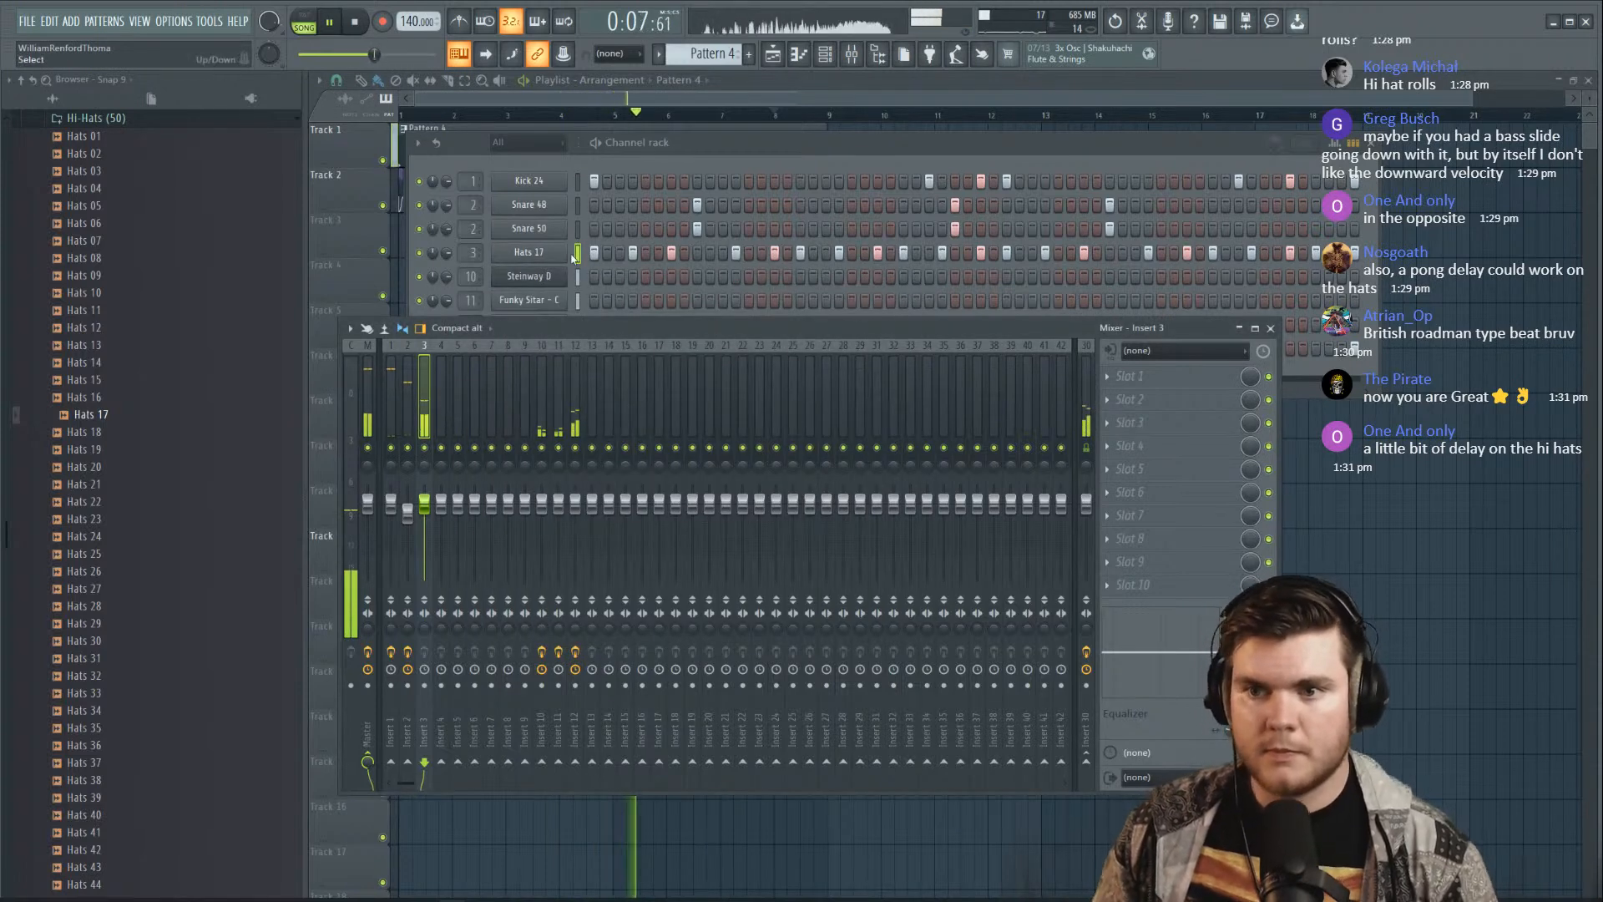
Open the Hats 17 channel in the piano roll and audition its pattern
key("space")
right_click(572, 250)
left_click(608, 251)
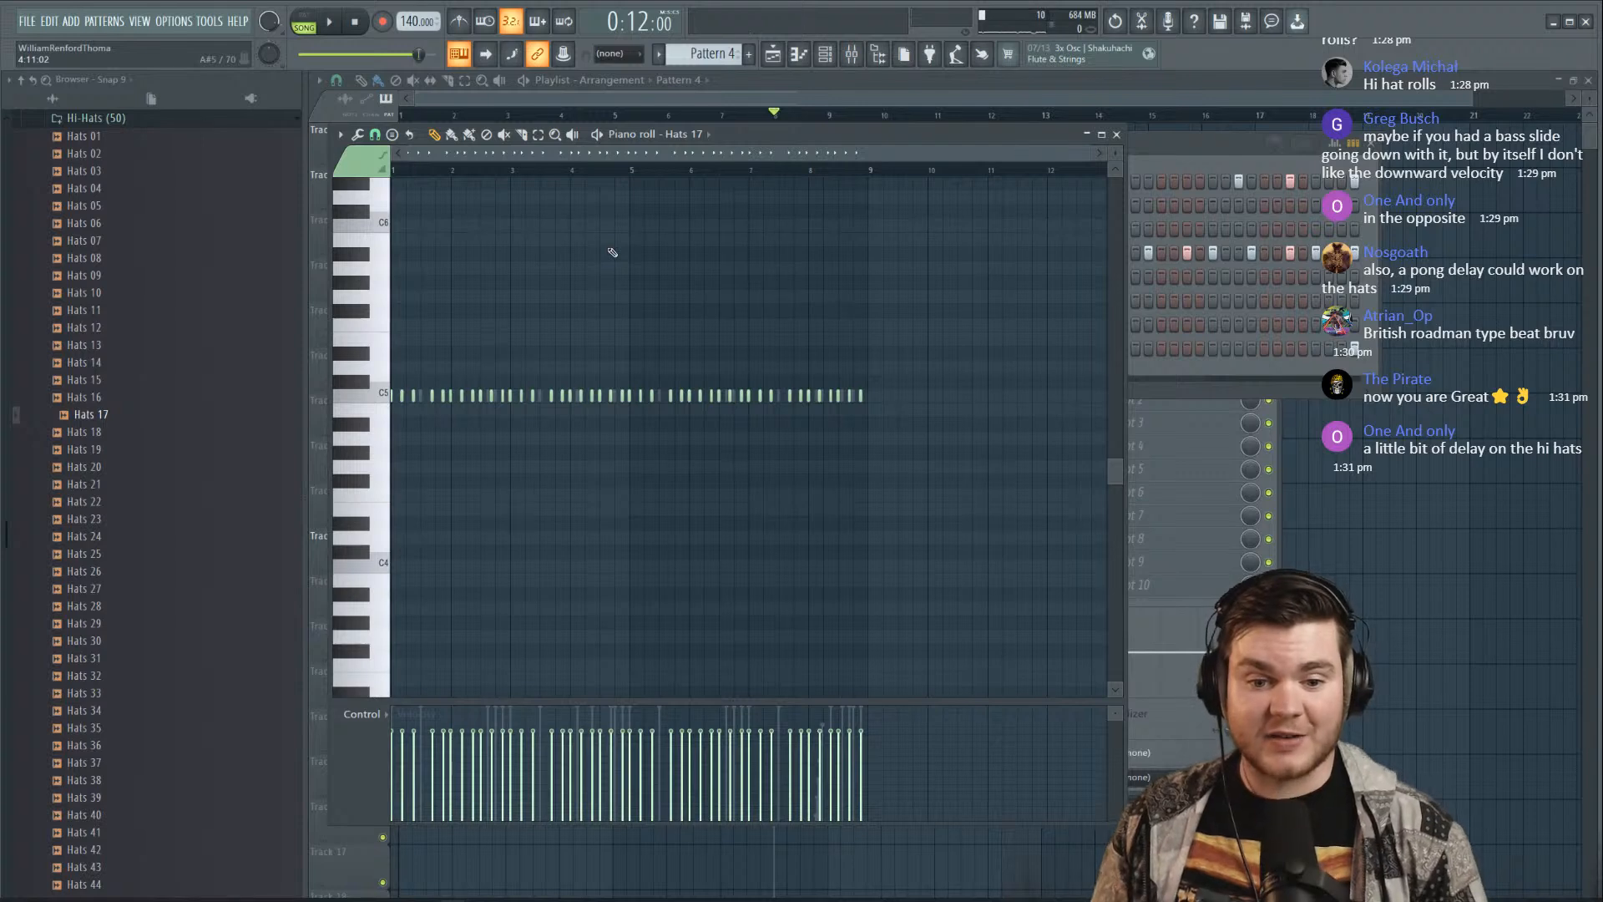
key("space")
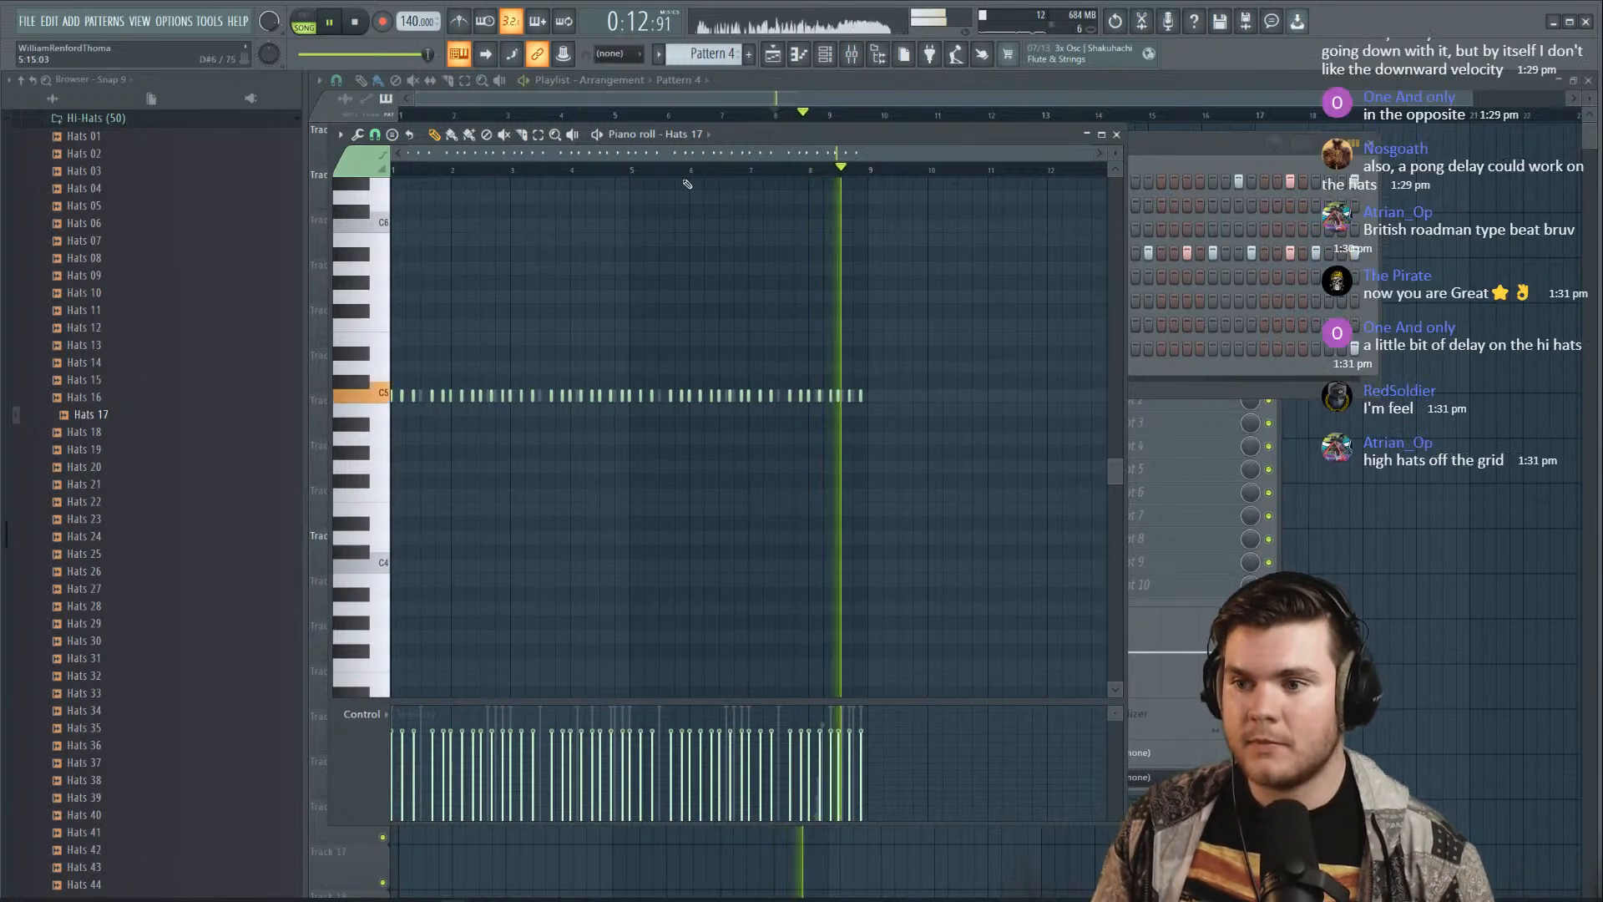
key("space")
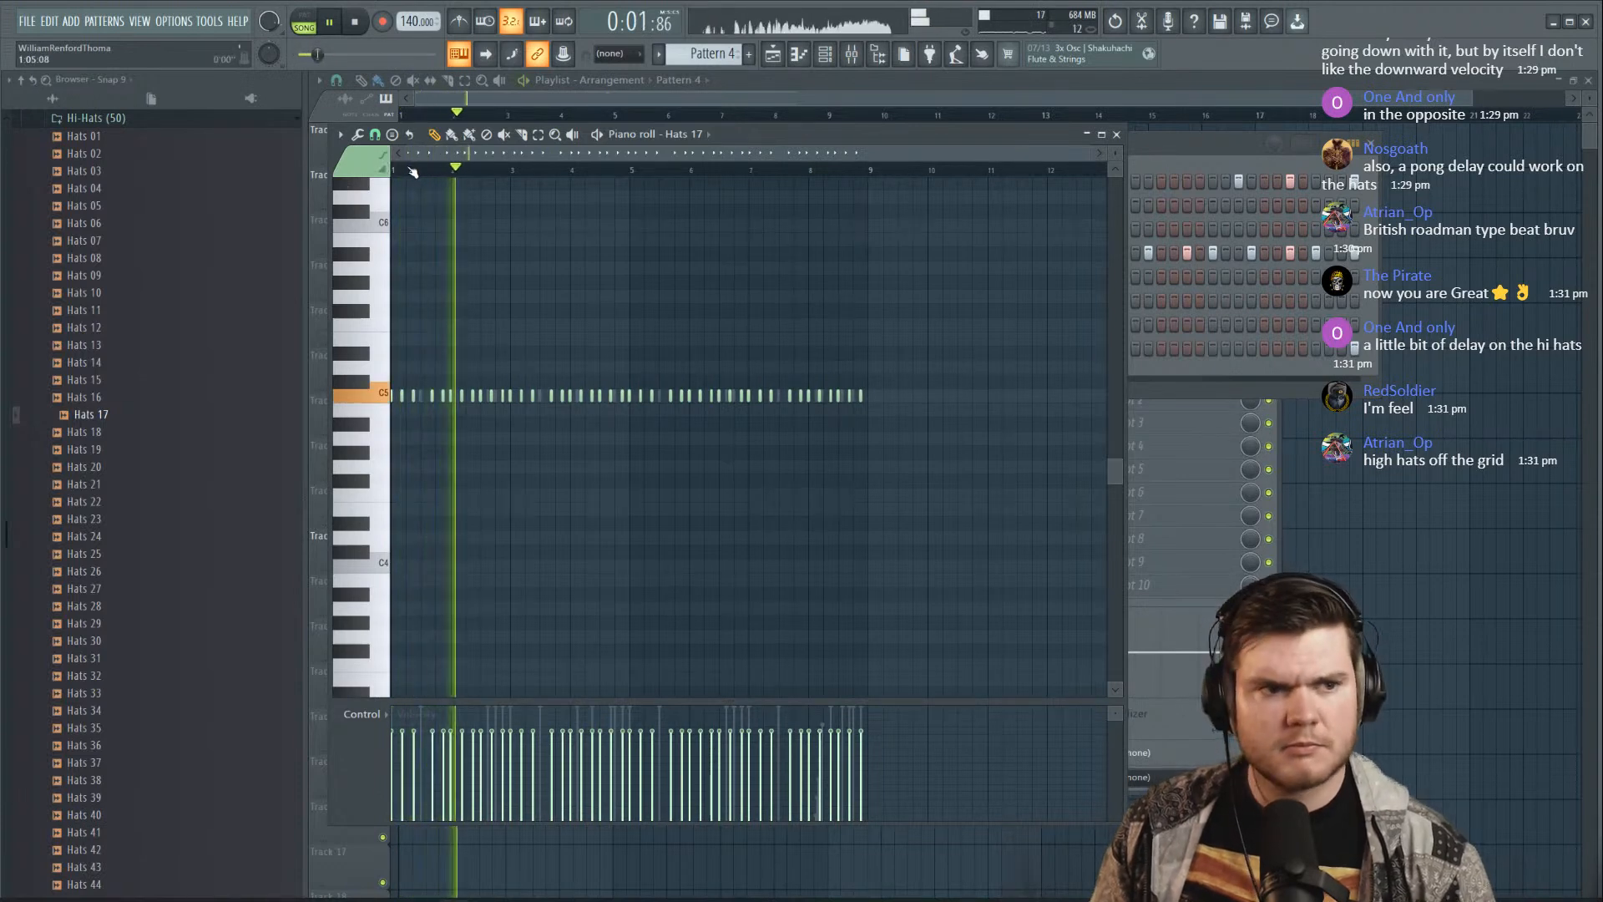
Add an extra C5 hi-hat note just before bar 2 with slightly reduced velocity
scroll(427, 174, "up", 1)
scroll(426, 175, "up", 1)
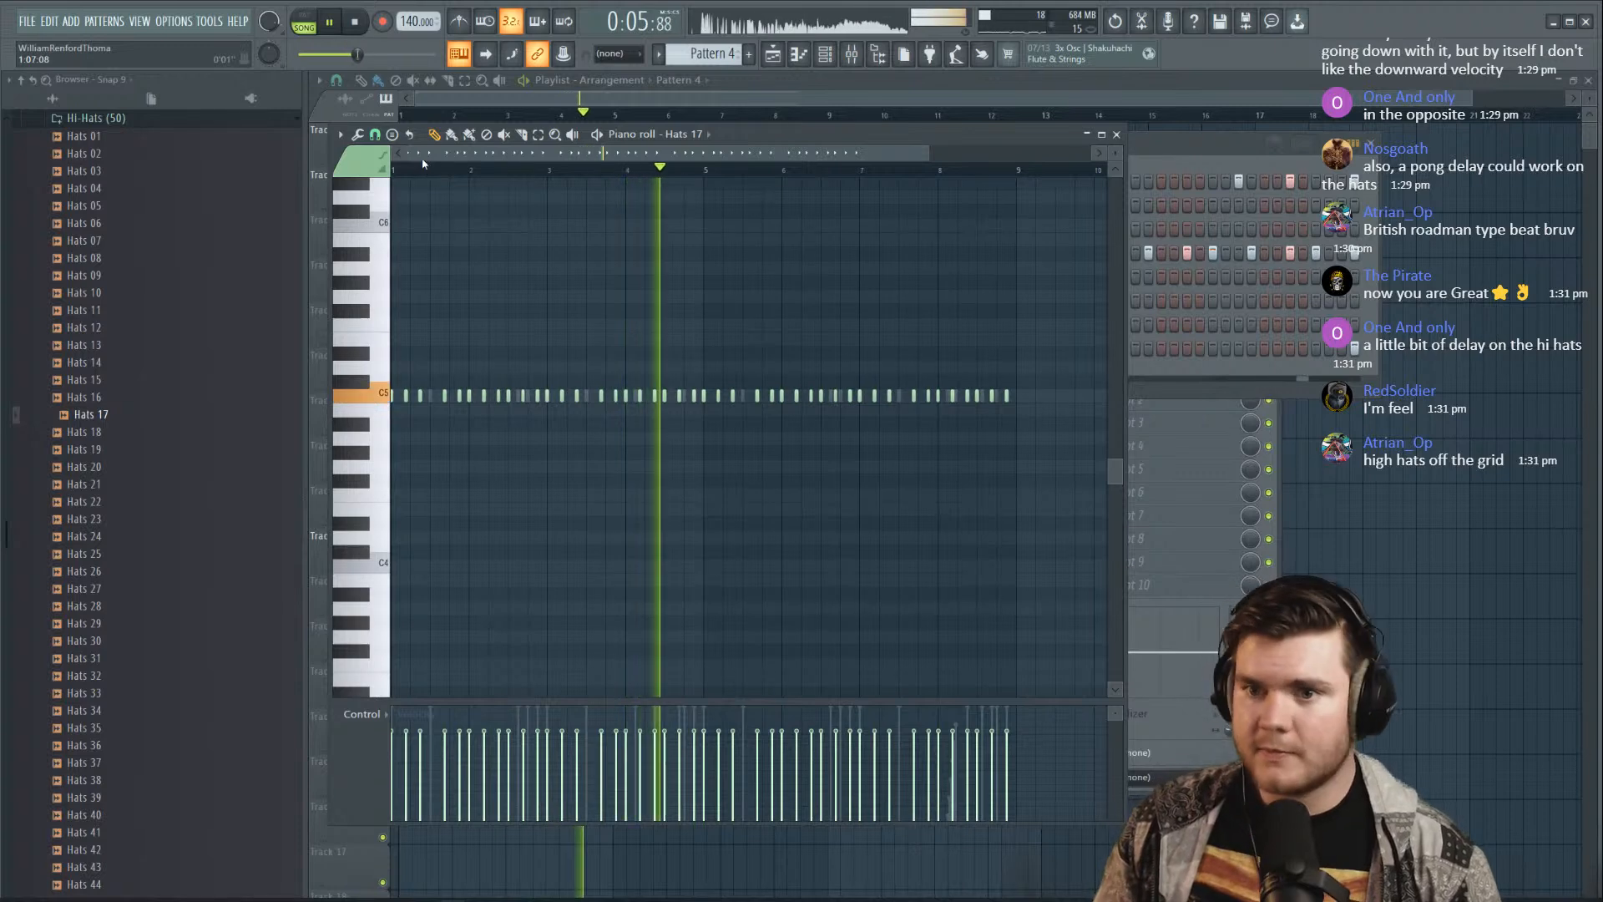
key("space")
scroll(413, 177, "up", 3)
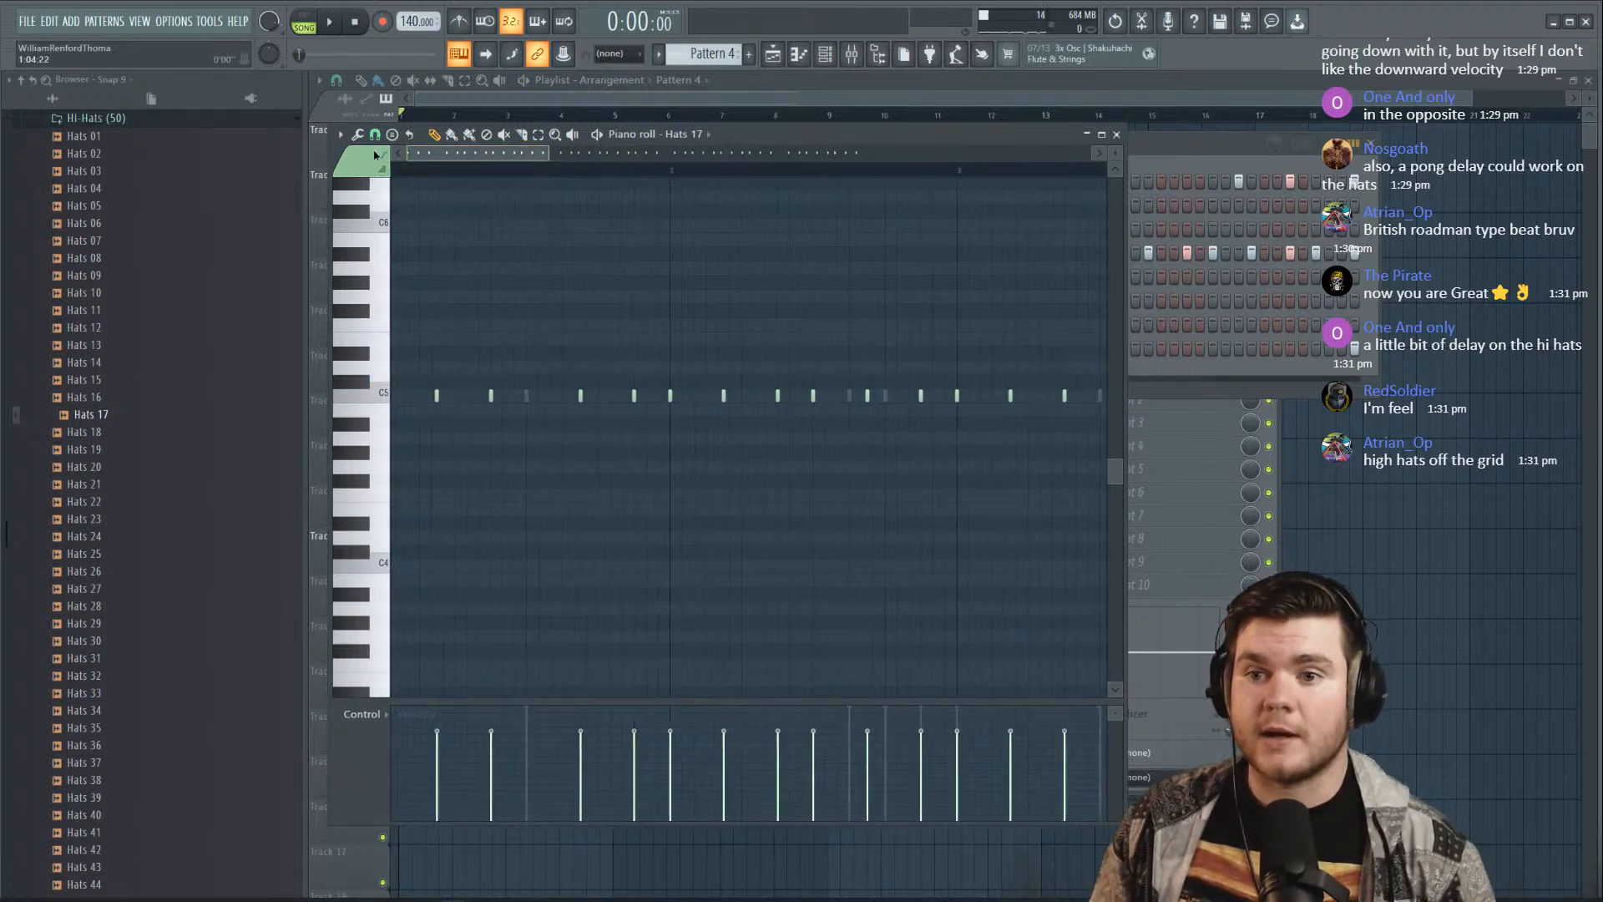
key("space")
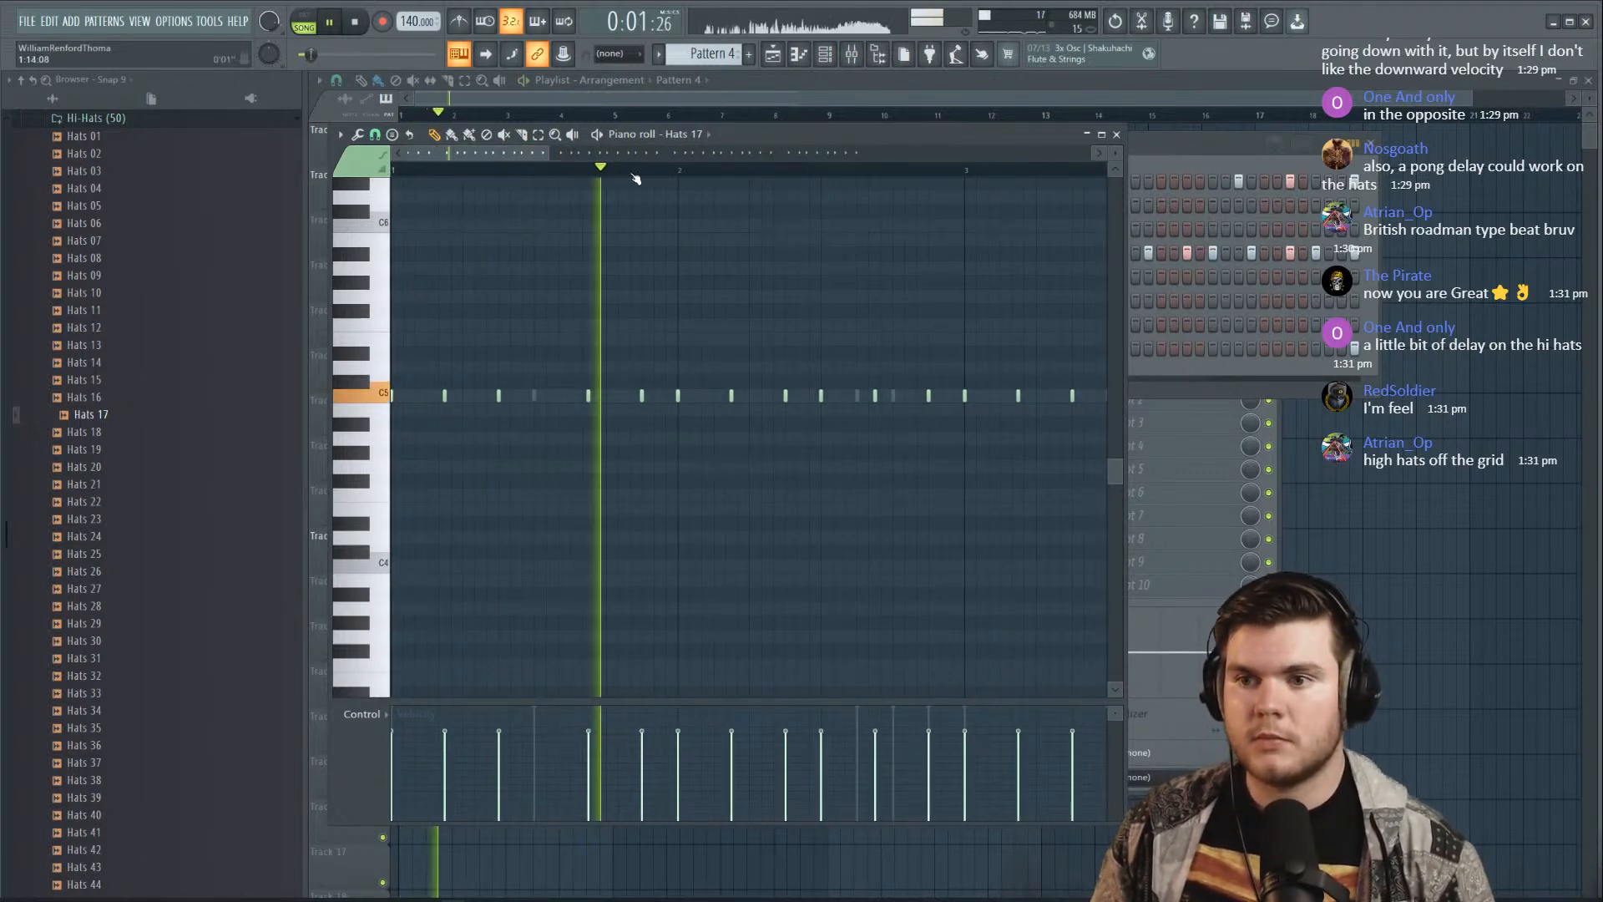
scroll(659, 170, "up", 2)
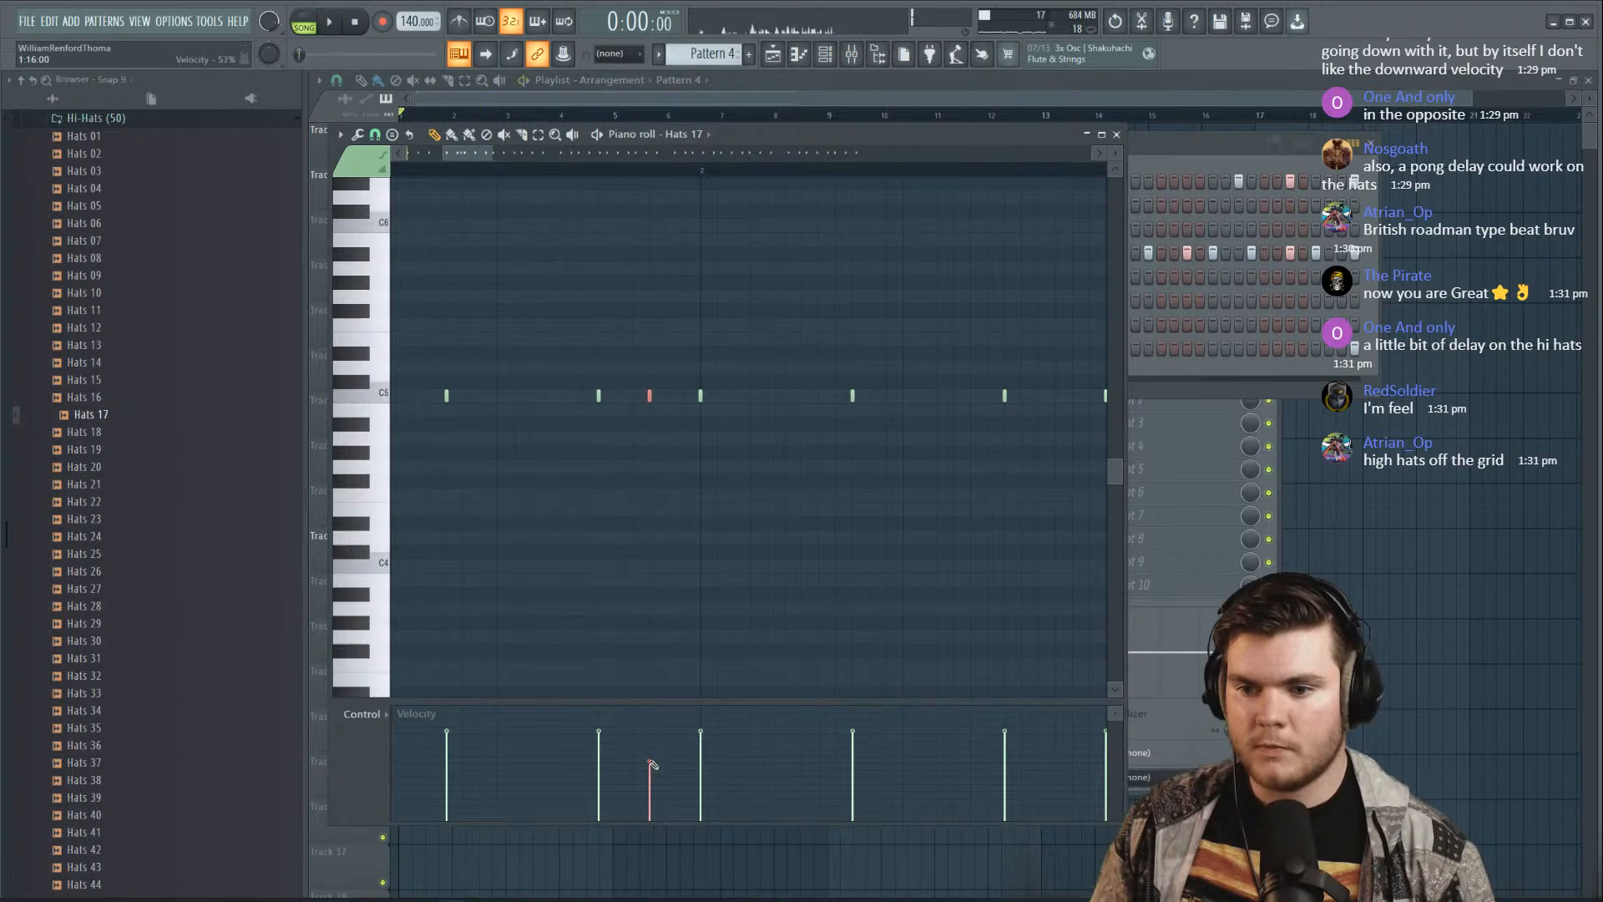
scroll(659, 170, "down", 2)
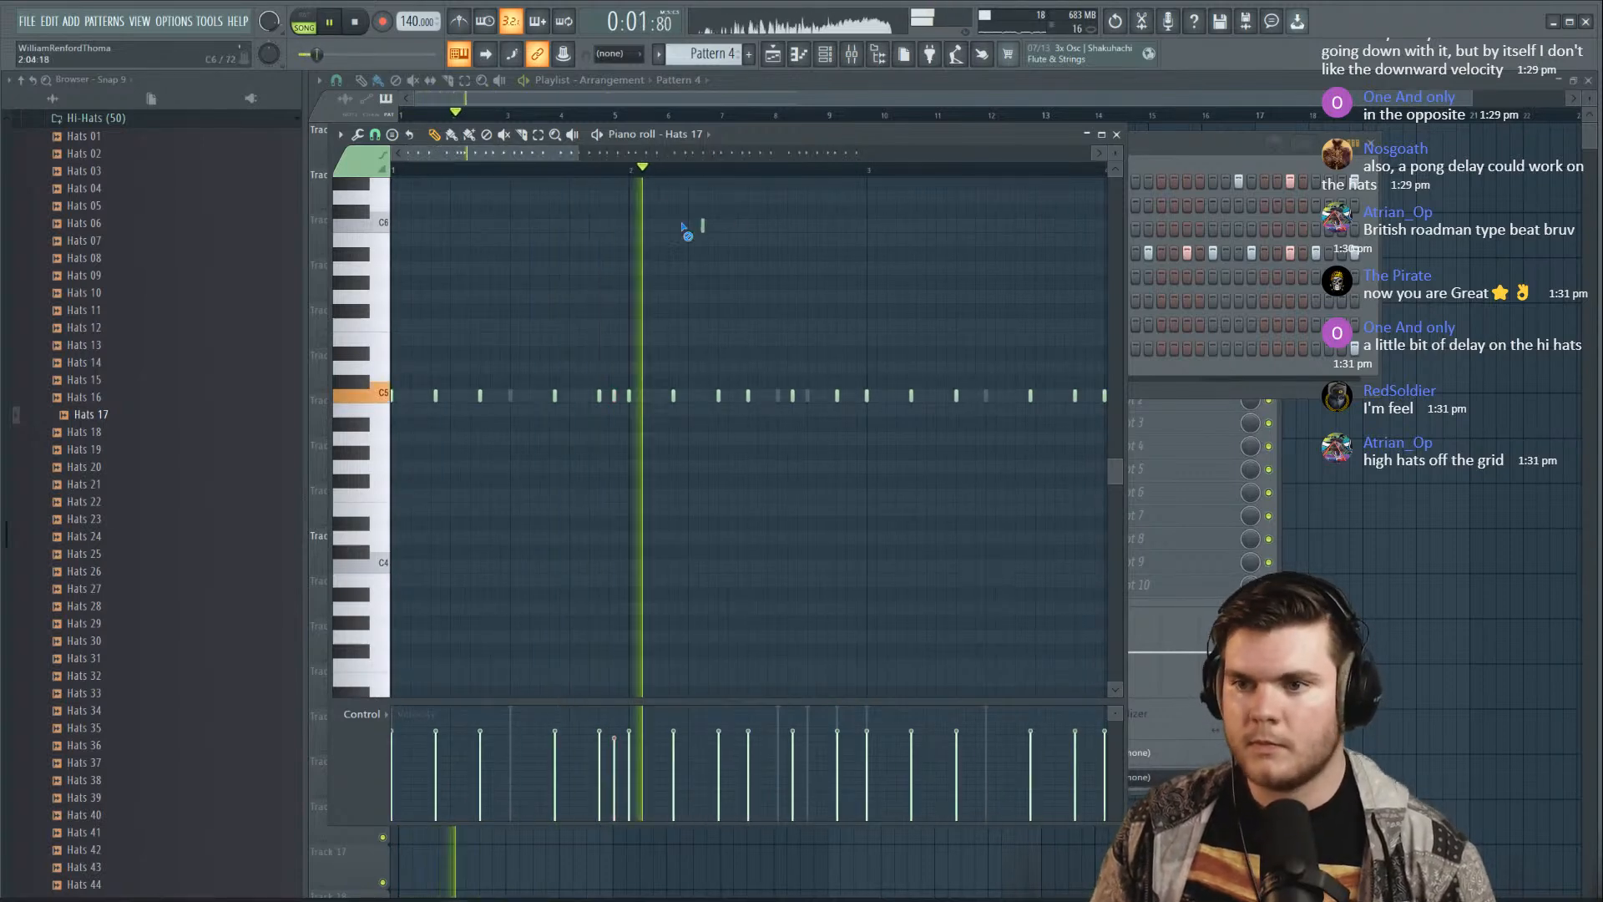
Add five closely spaced C5 notes after the hi-hat hit in the middle of bar 2 to form a fast roll
key("space")
scroll(769, 171, "up", 3)
key("space")
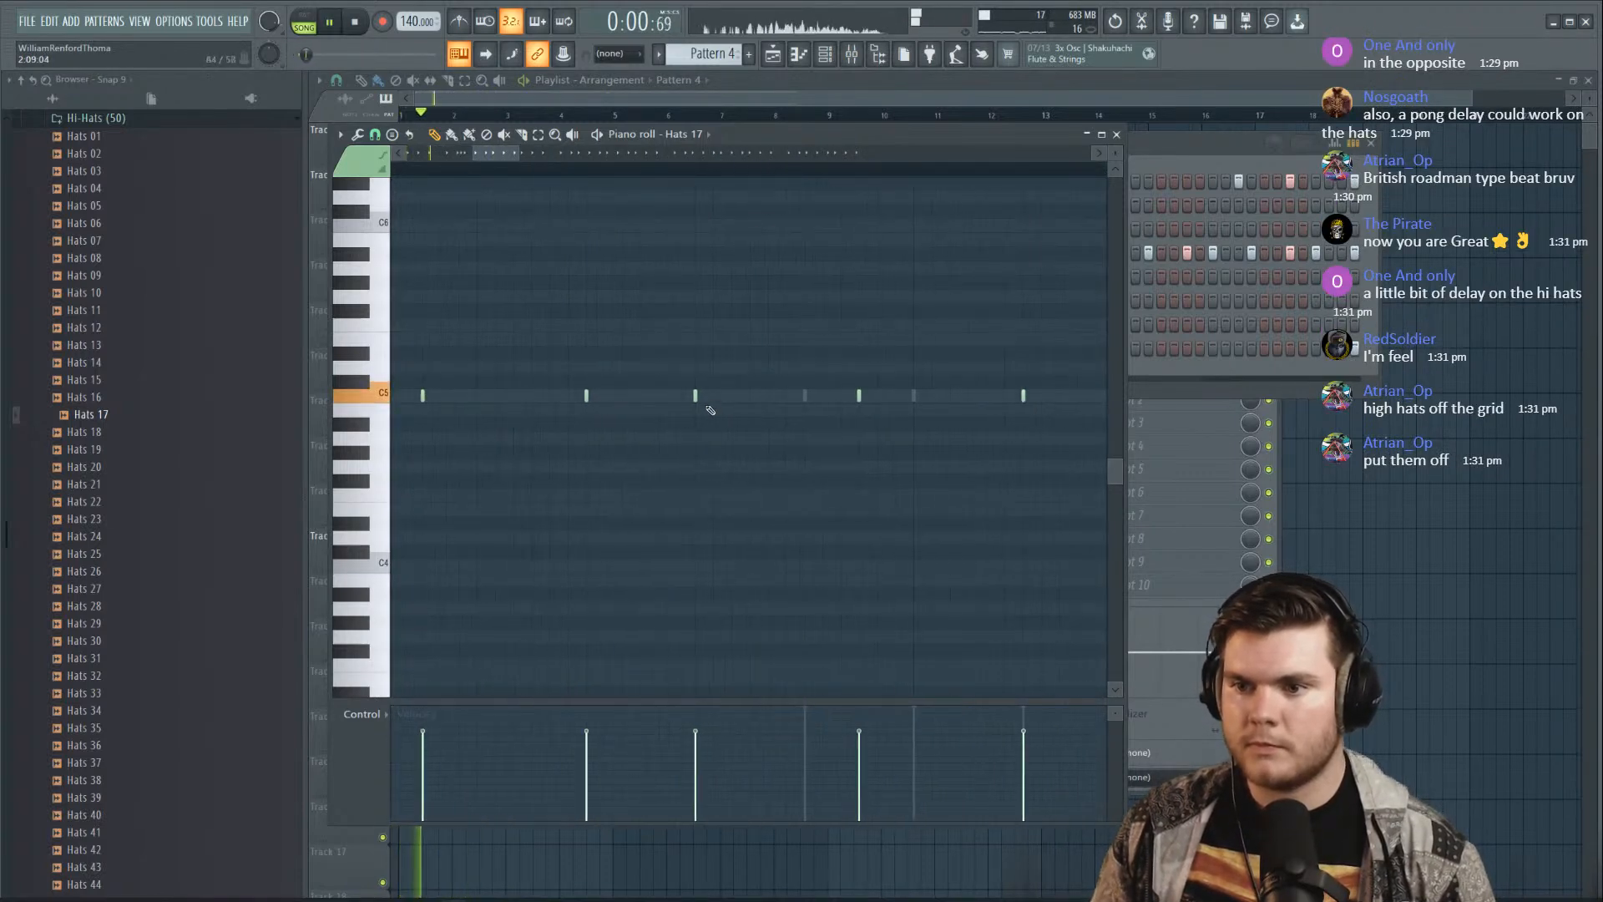
left_click(770, 397)
left_click(788, 398)
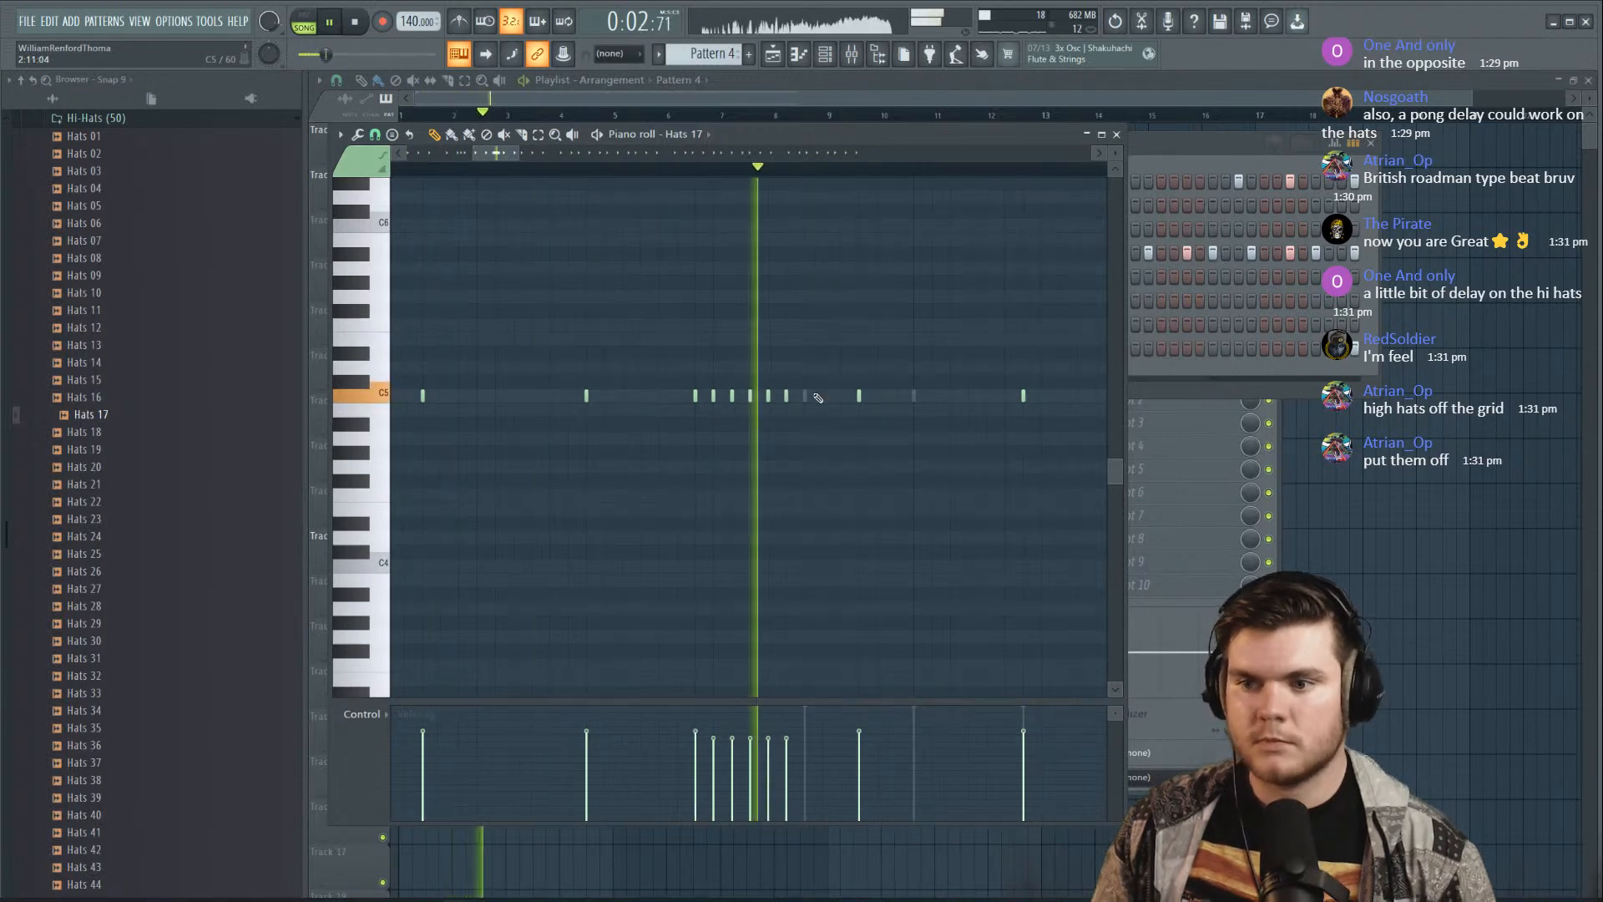
Select the six notes of the bar 2 hi-hat roll and ramp their velocities steadily downward
left_click_drag(812, 429, 680, 365)
left_click_drag(711, 741, 764, 778)
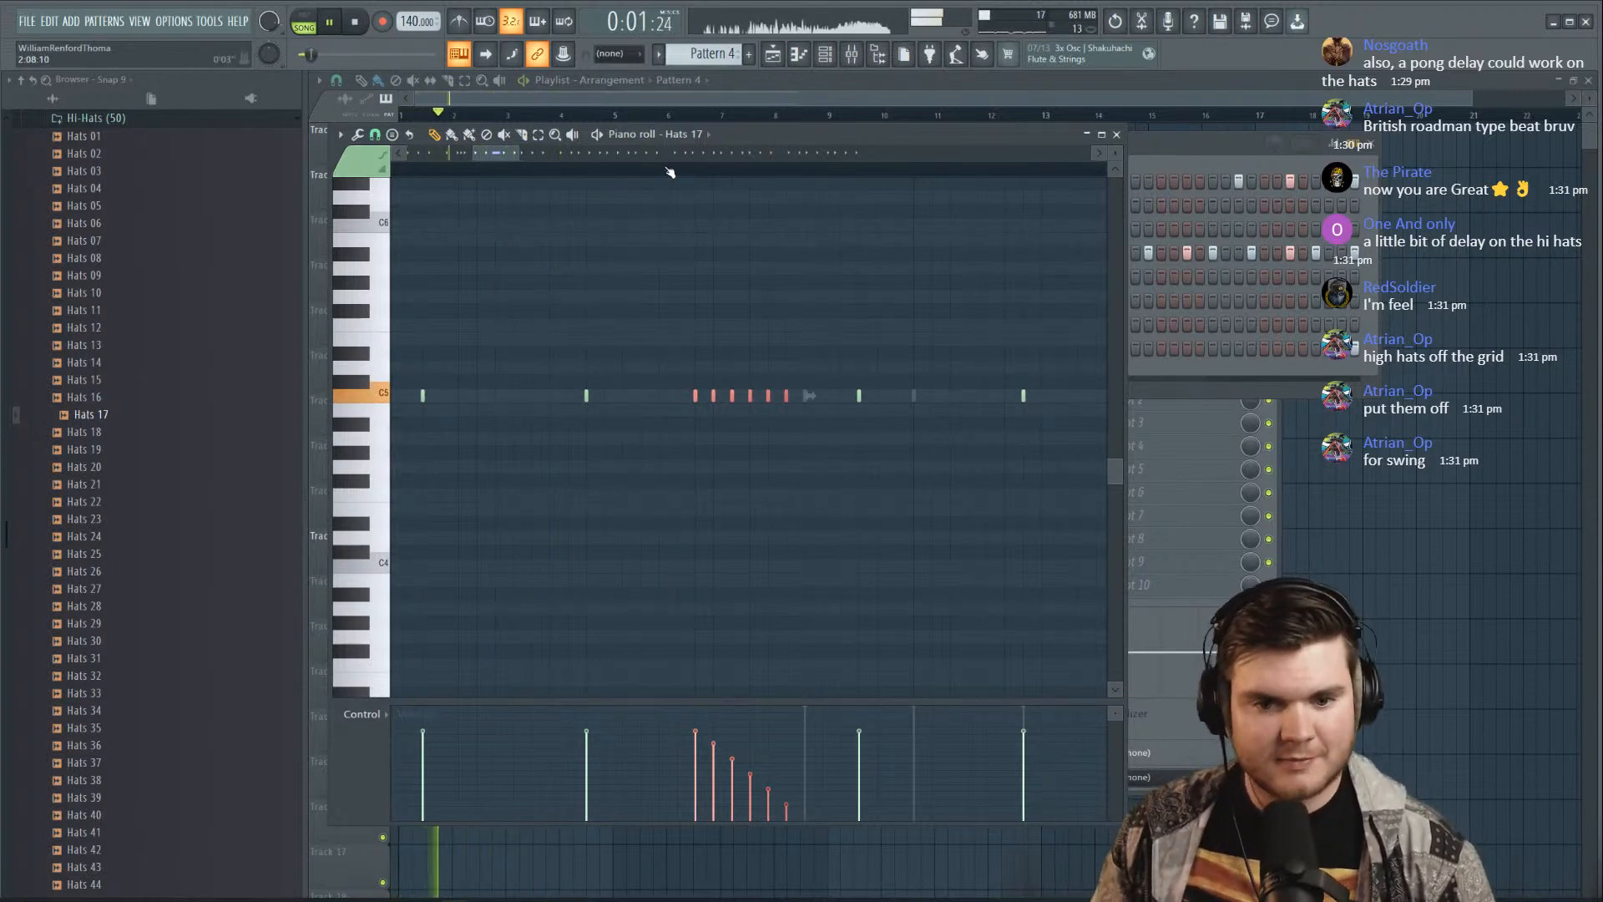
key("space")
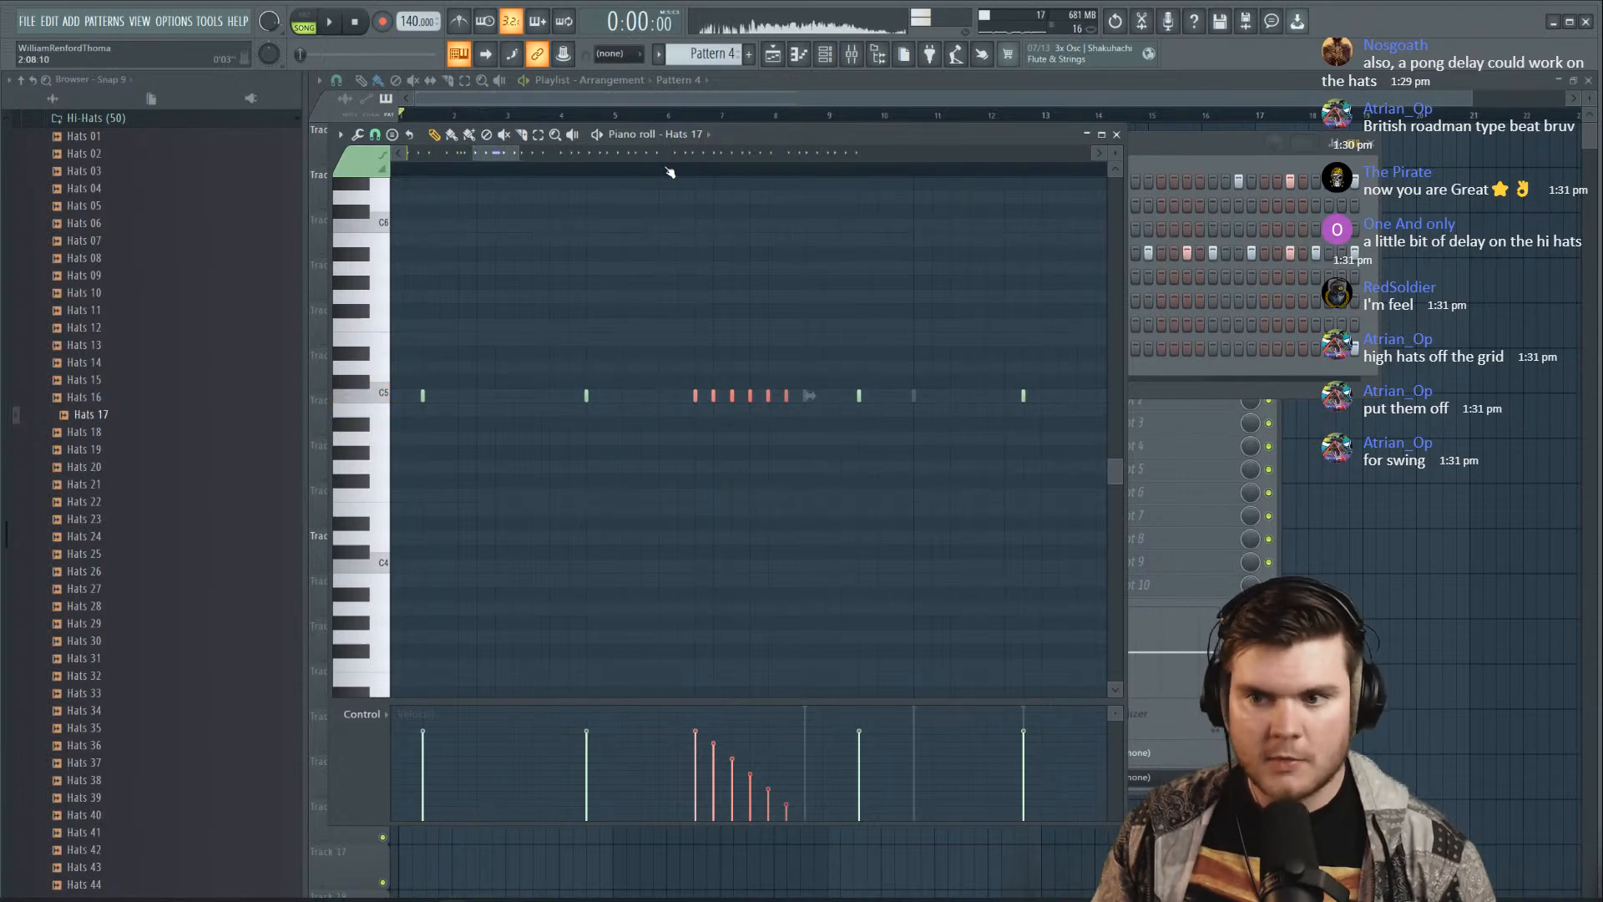
Try nudging all the hi-hat notes slightly off the grid
scroll(670, 172, "down", 3)
scroll(670, 172, "down", 3)
left_click_drag(925, 484, 242, 260)
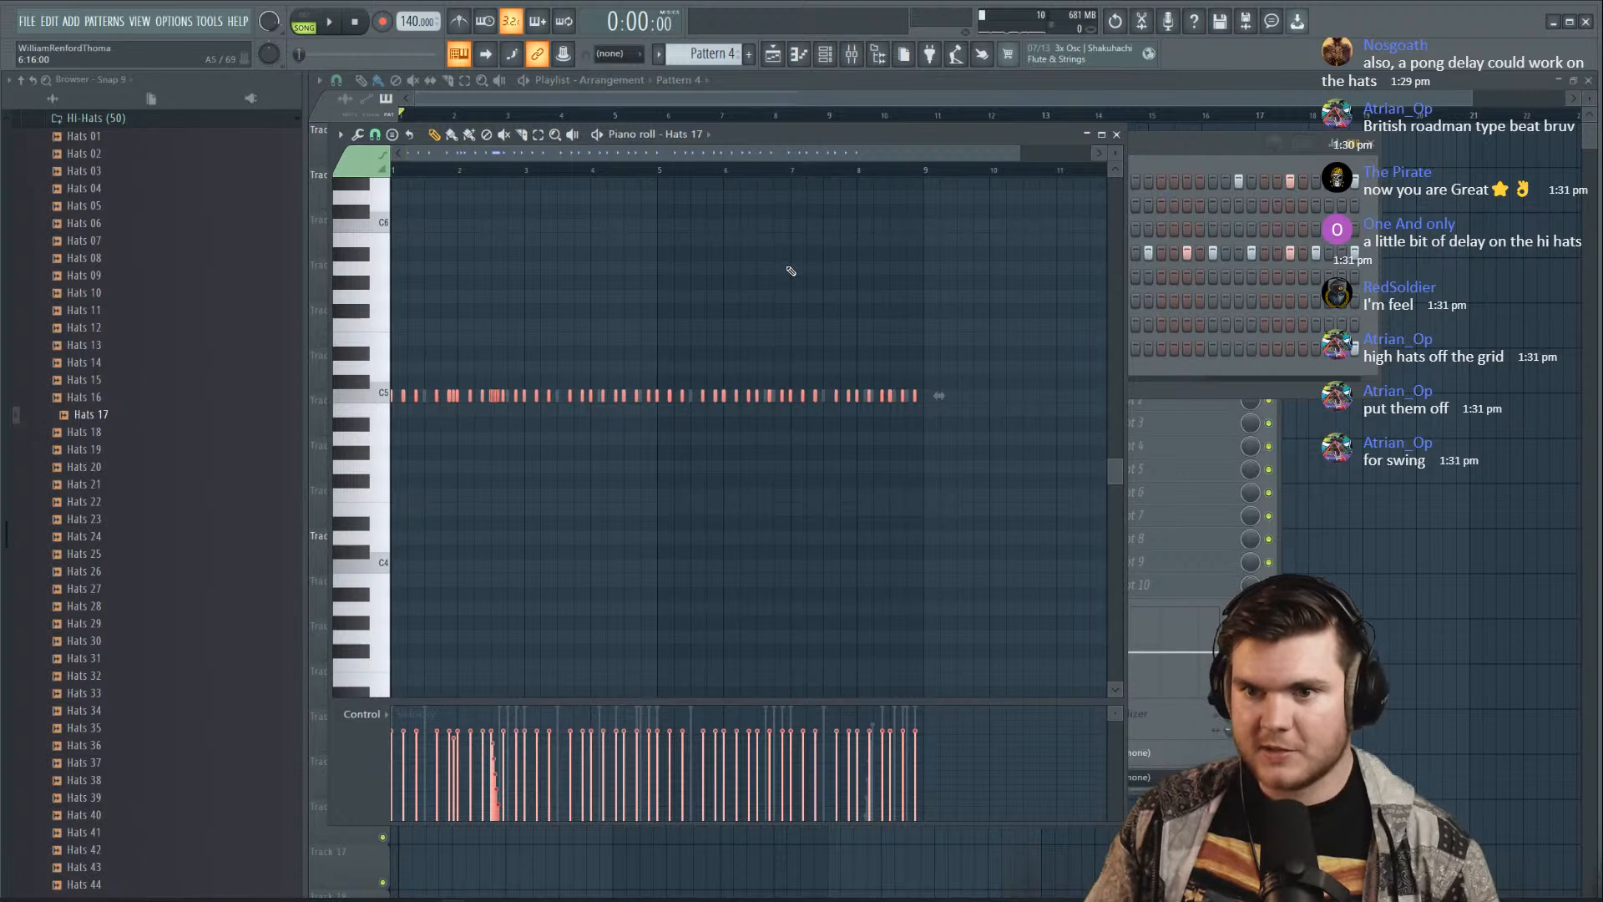
left_click_drag(647, 177, 462, 194)
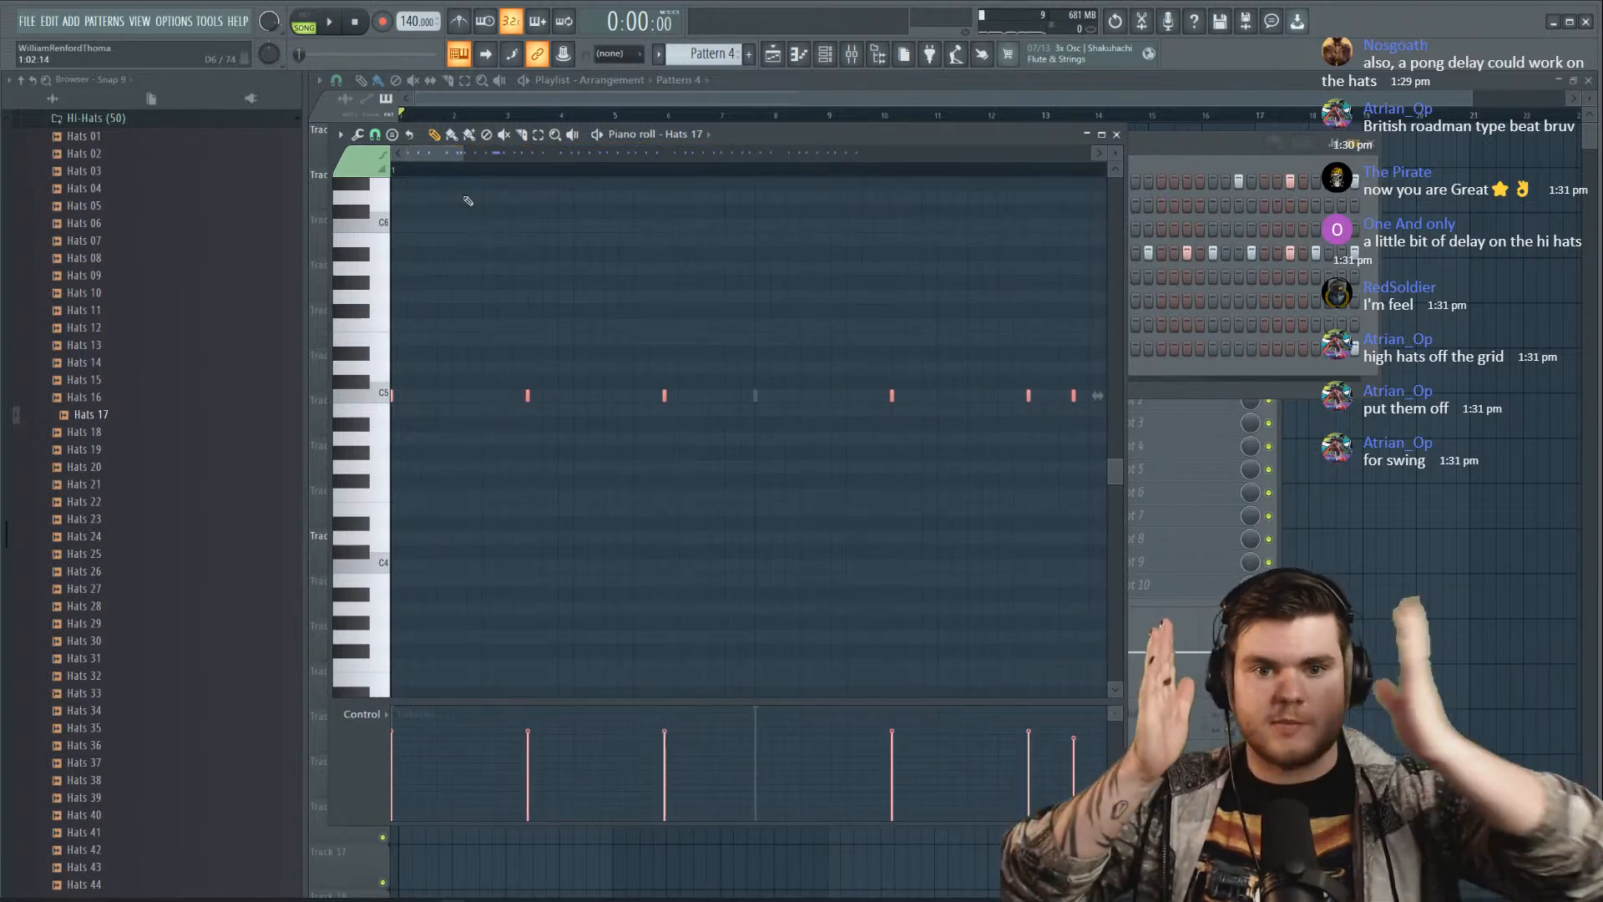
key("space")
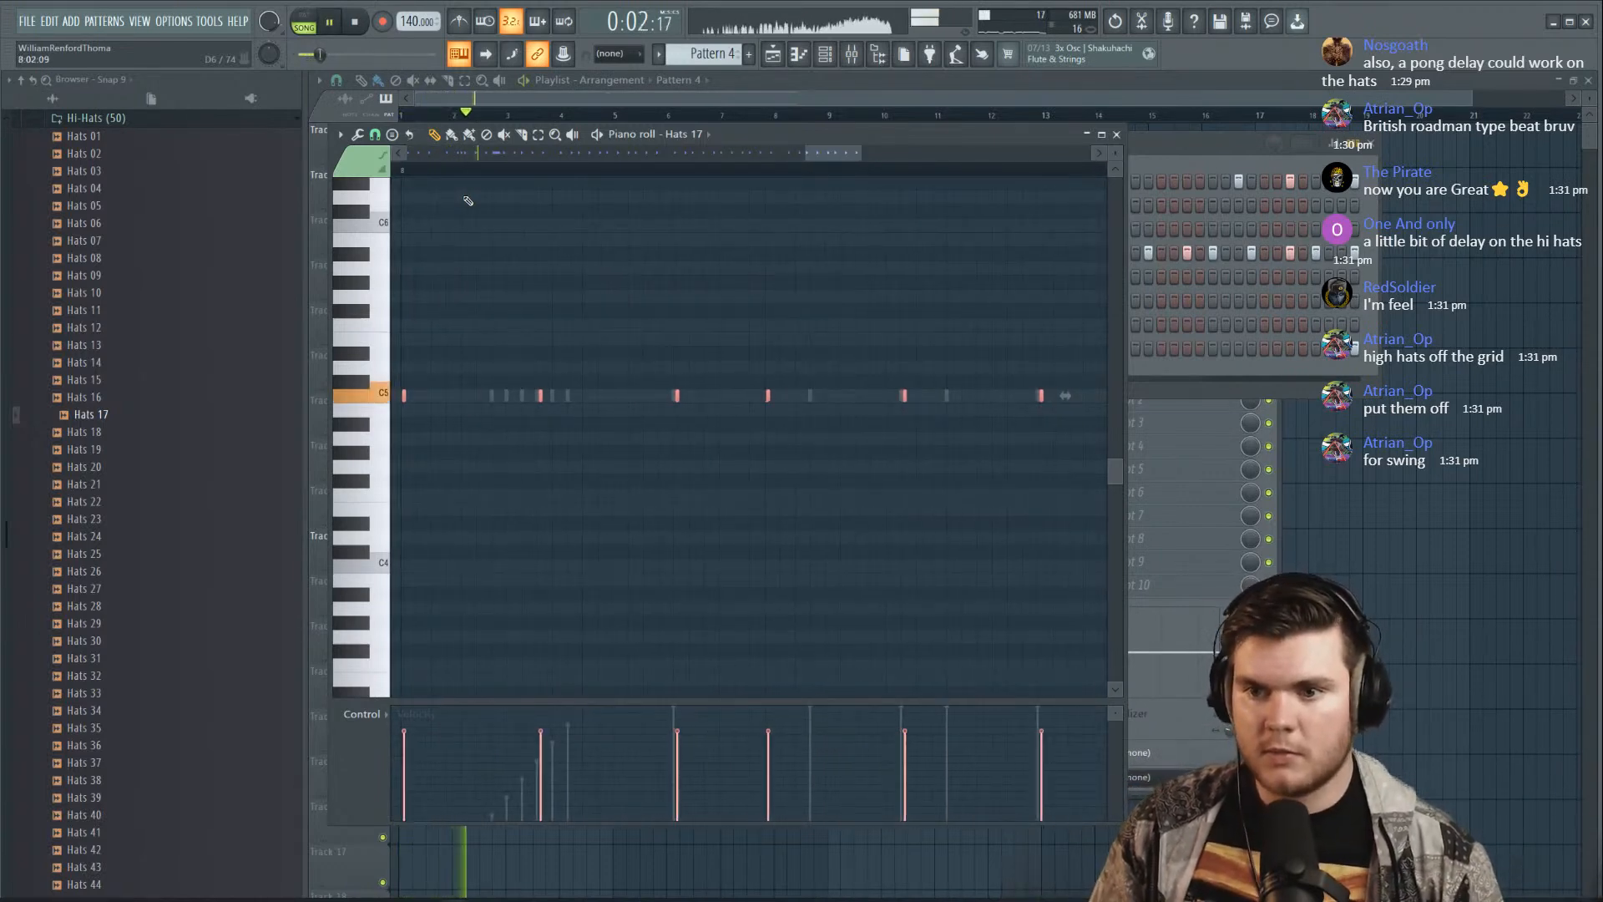
key("shift+Right")
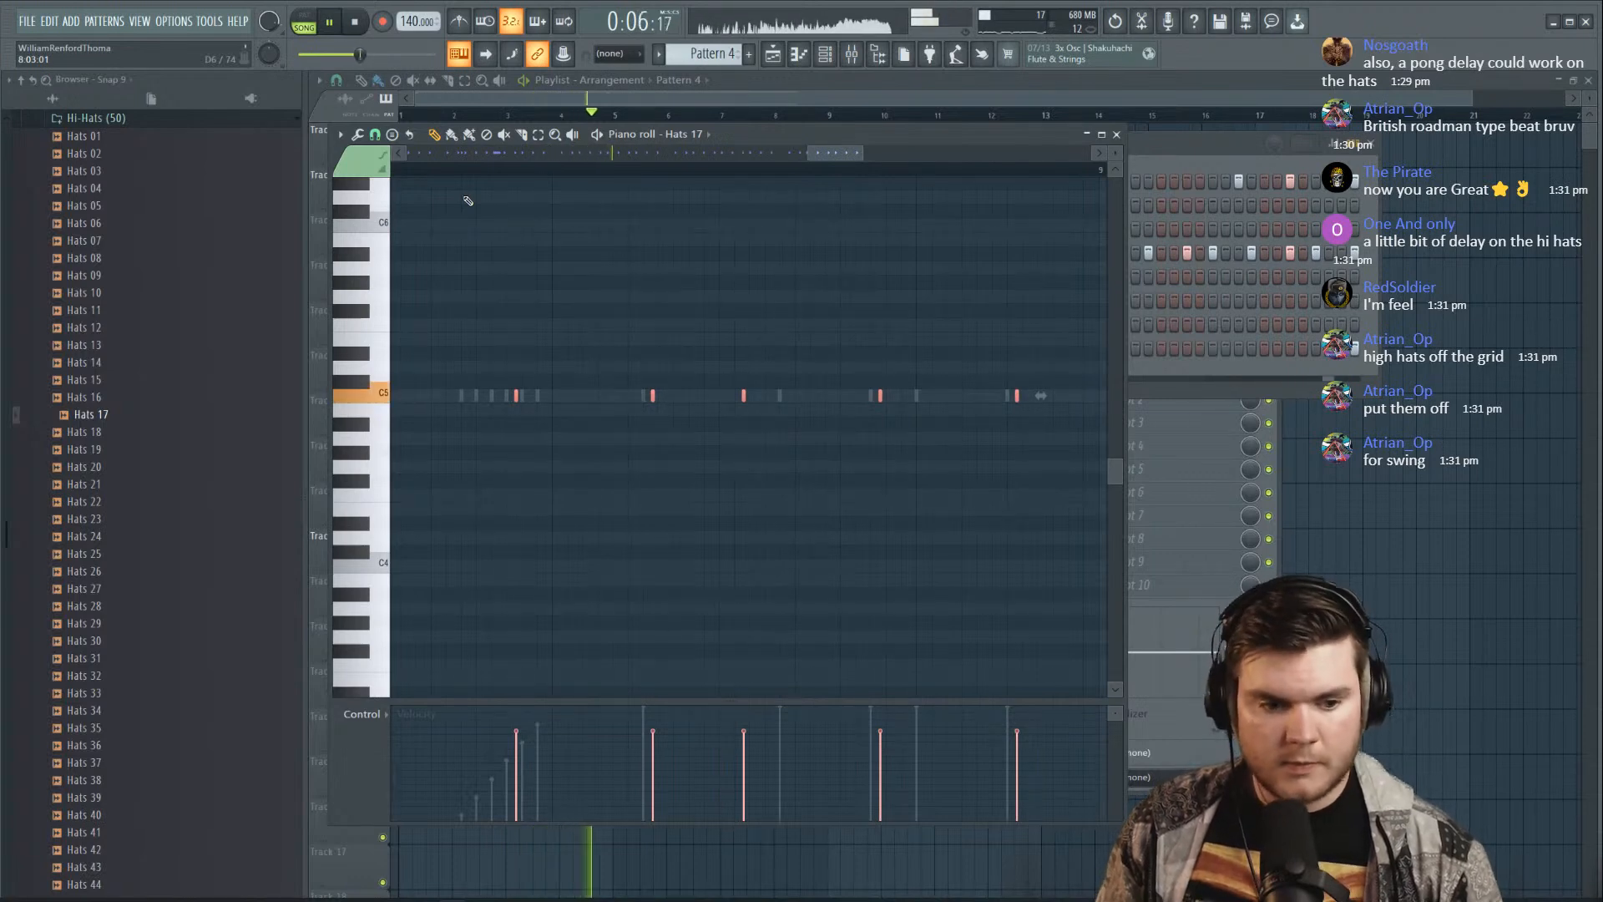
key("shift+Left")
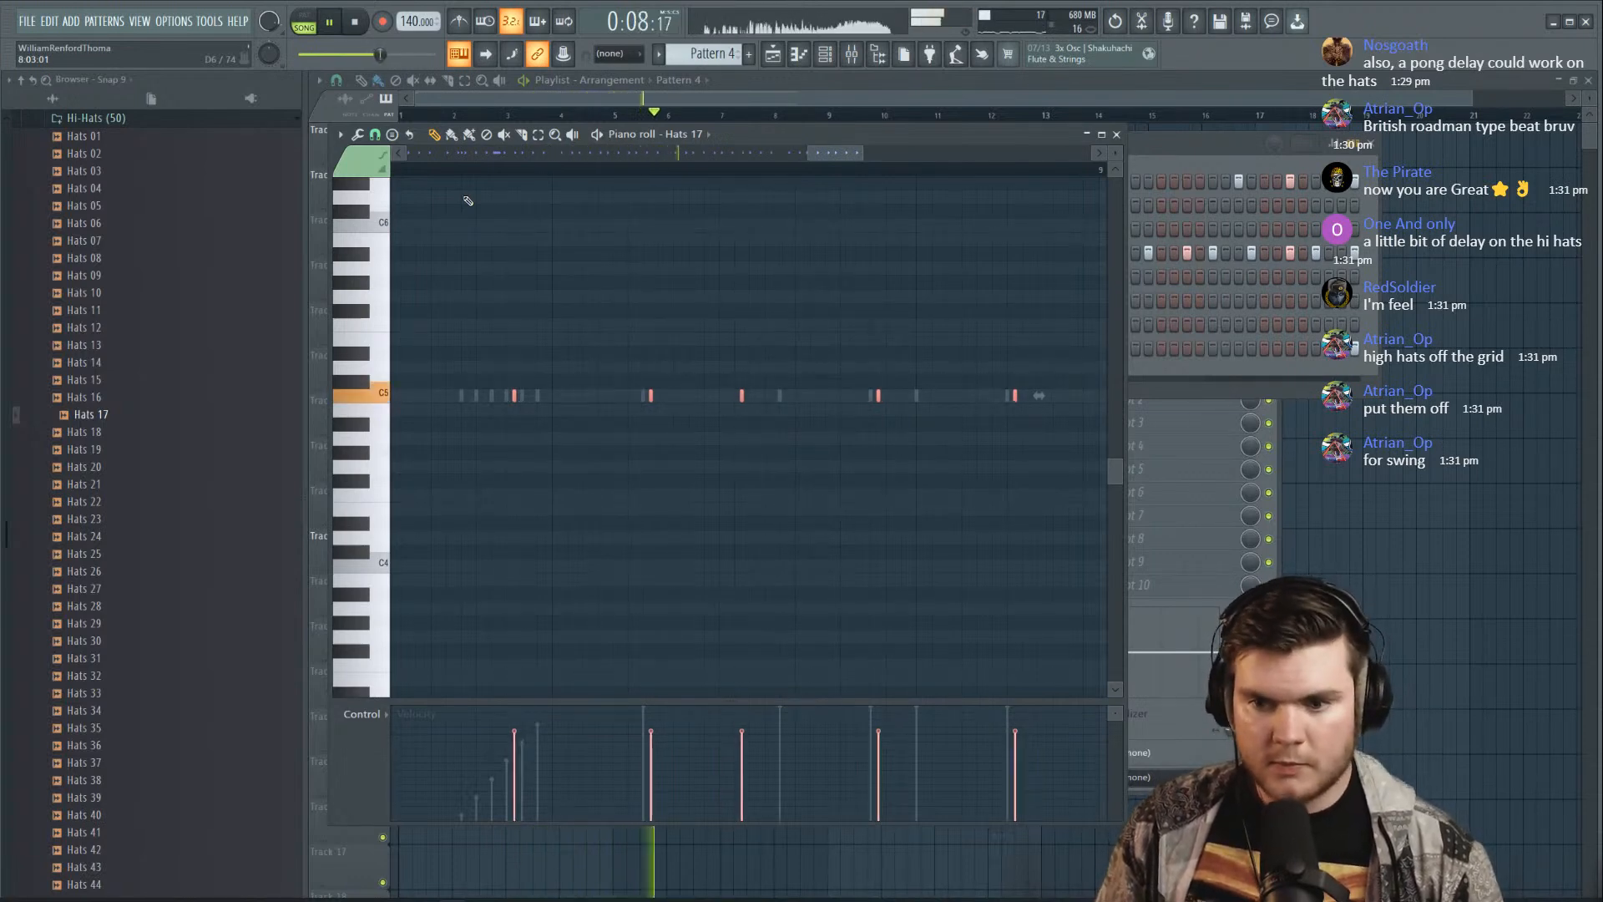
Try the six-note hi-hat roll in bar 2 at D5 and C#5, and return it to C5
scroll(469, 199, "down", 3)
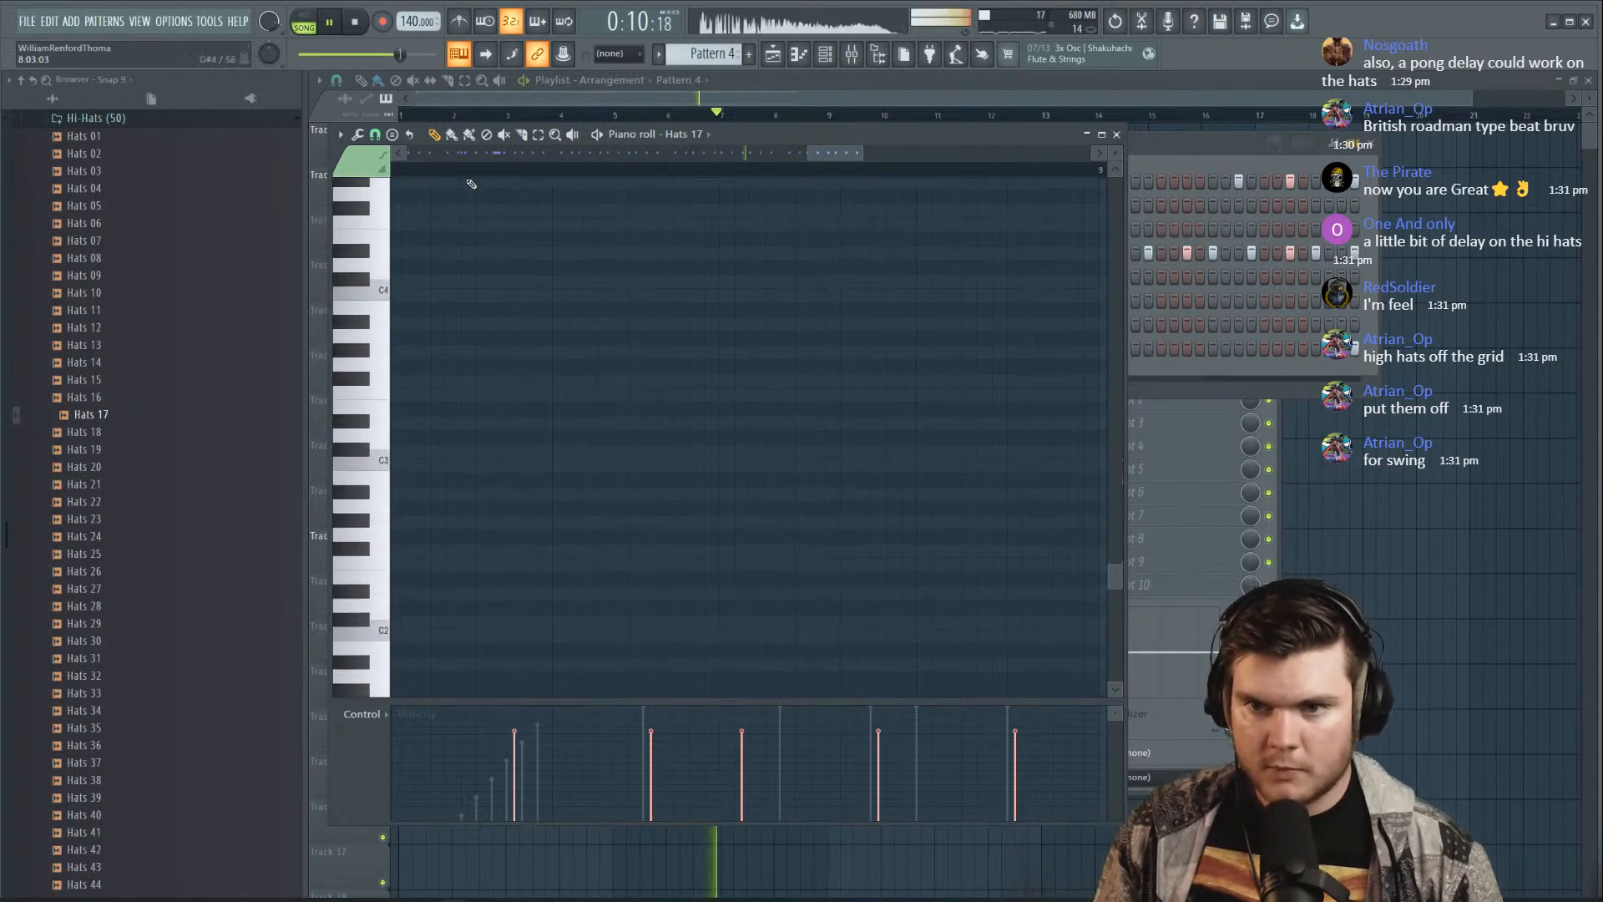
scroll(473, 181, "up", 2)
scroll(472, 175, "down", 5)
scroll(473, 176, "left", 2)
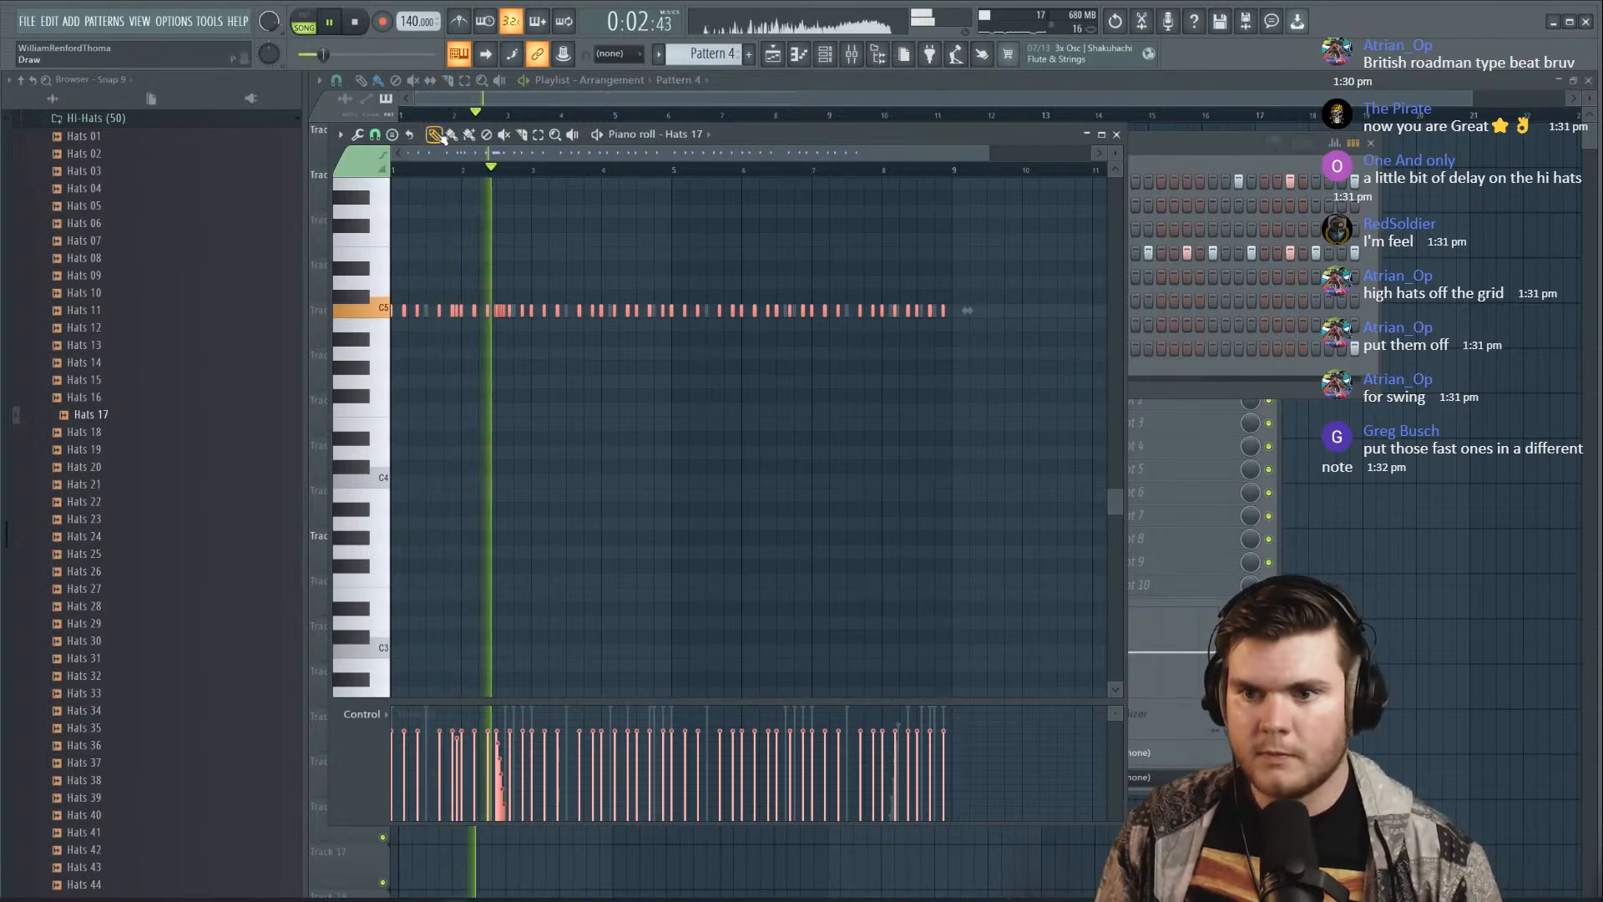
scroll(492, 171, "up", 4)
scroll(492, 173, "up", 3)
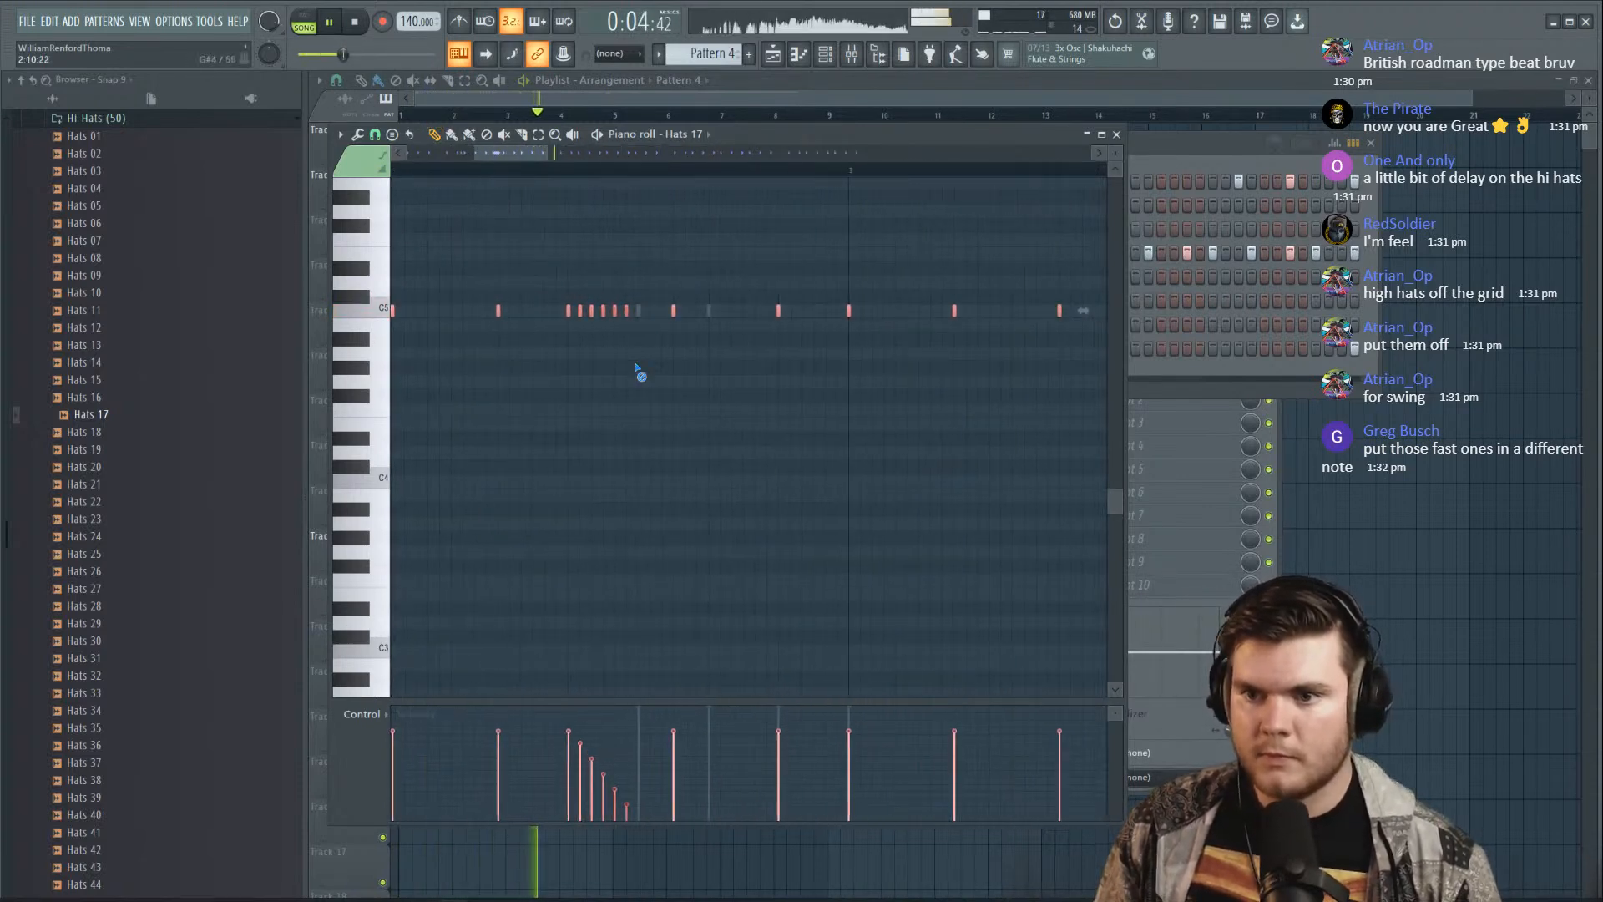
left_click_drag(659, 360, 561, 289)
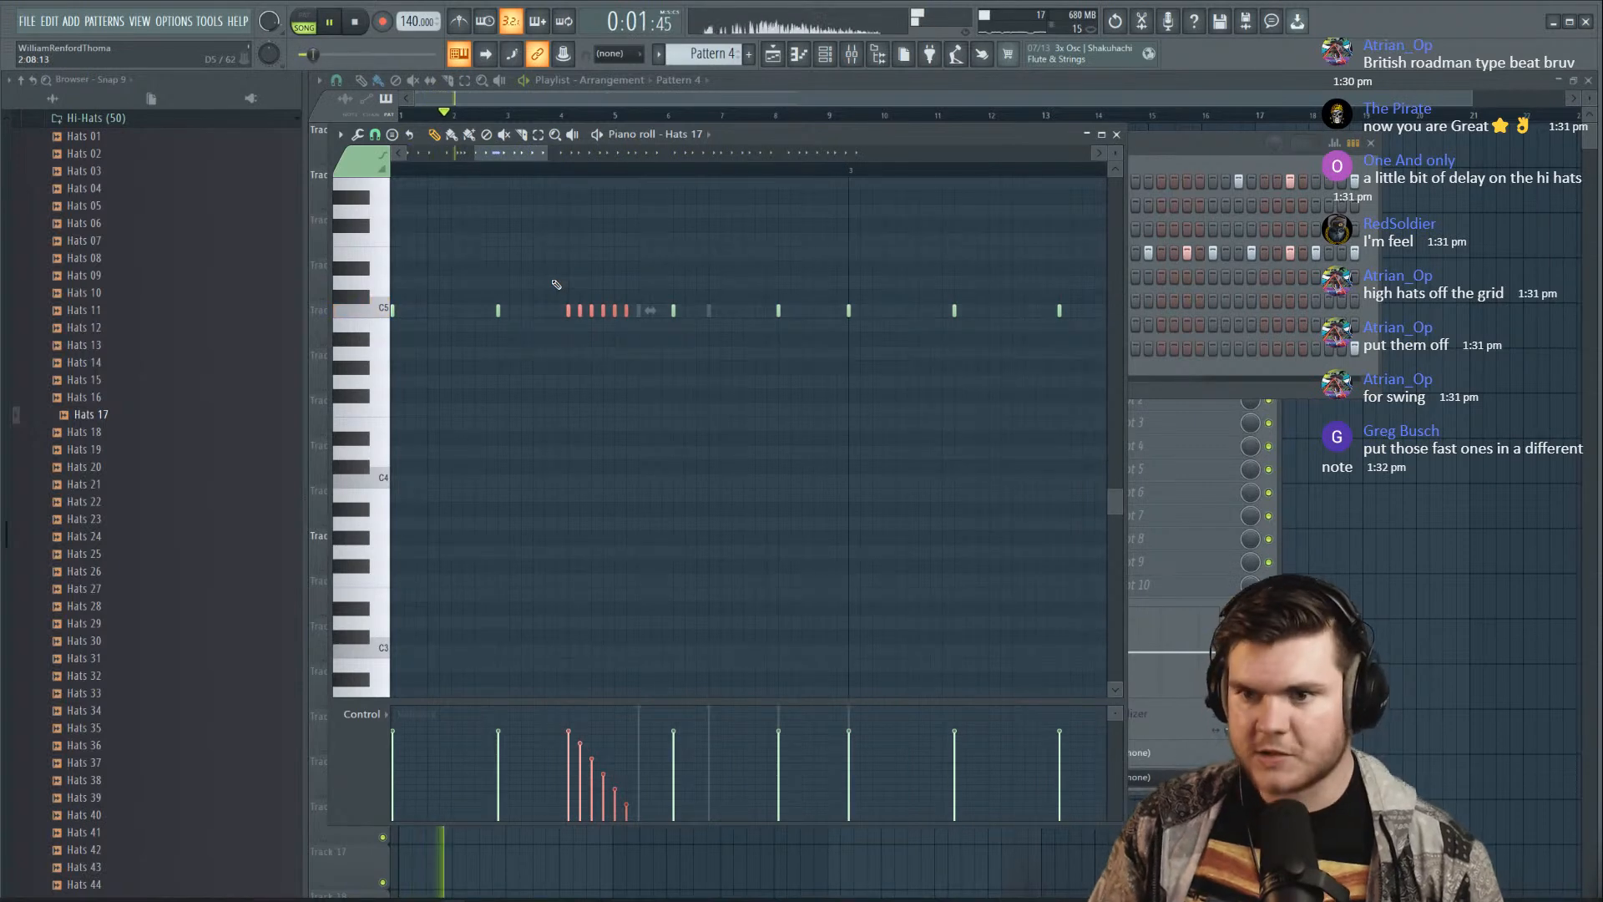
key("space")
key("Down")
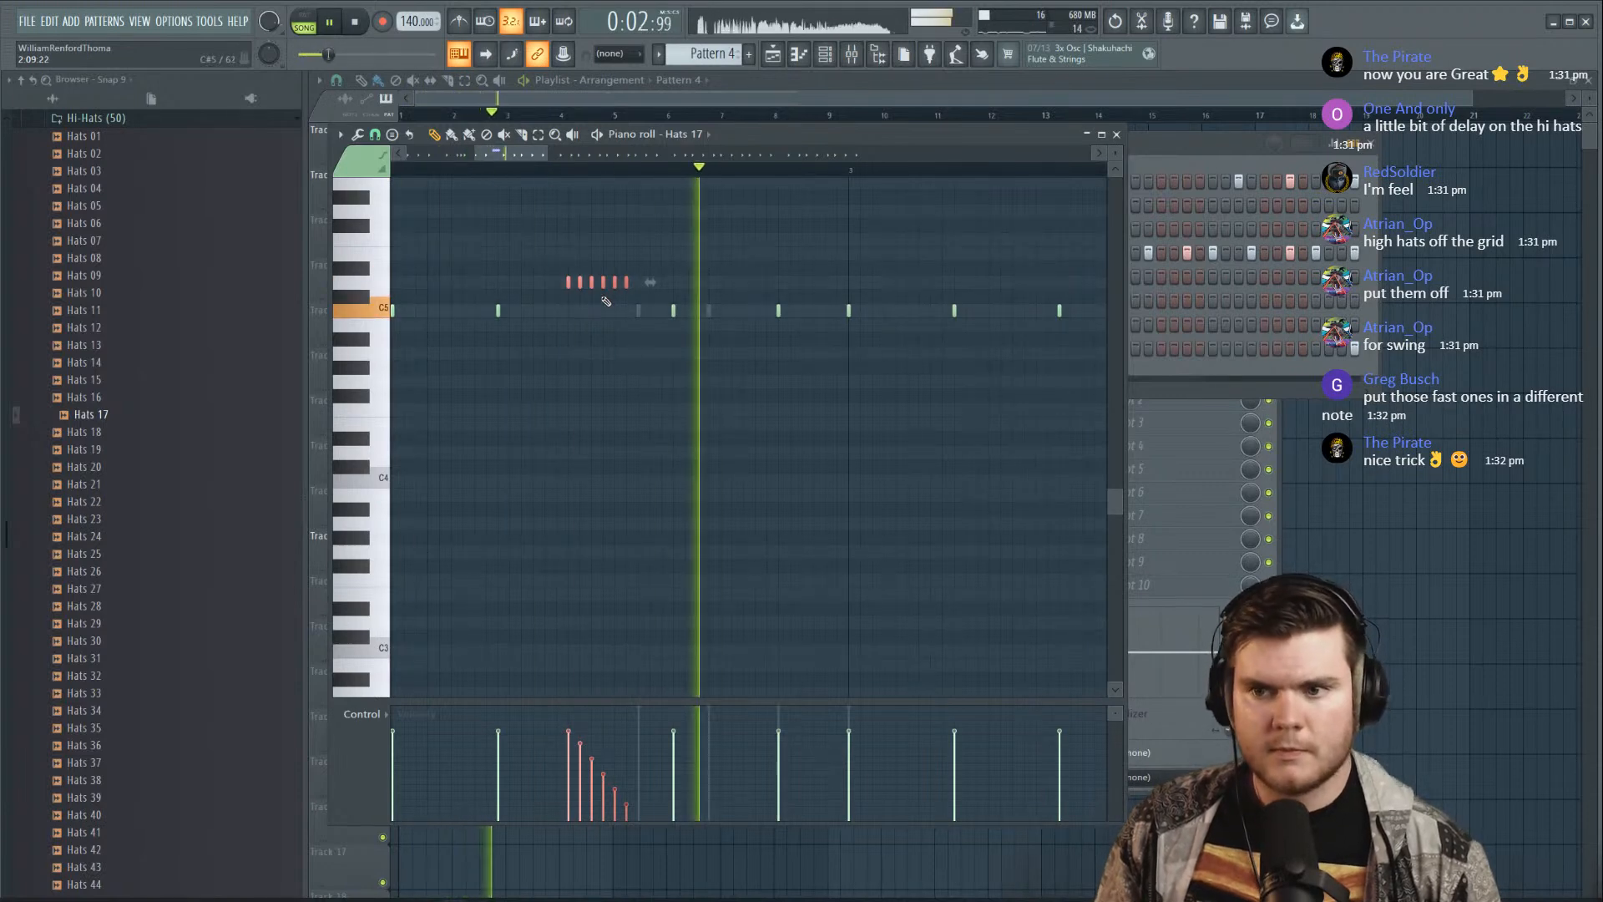
key("space")
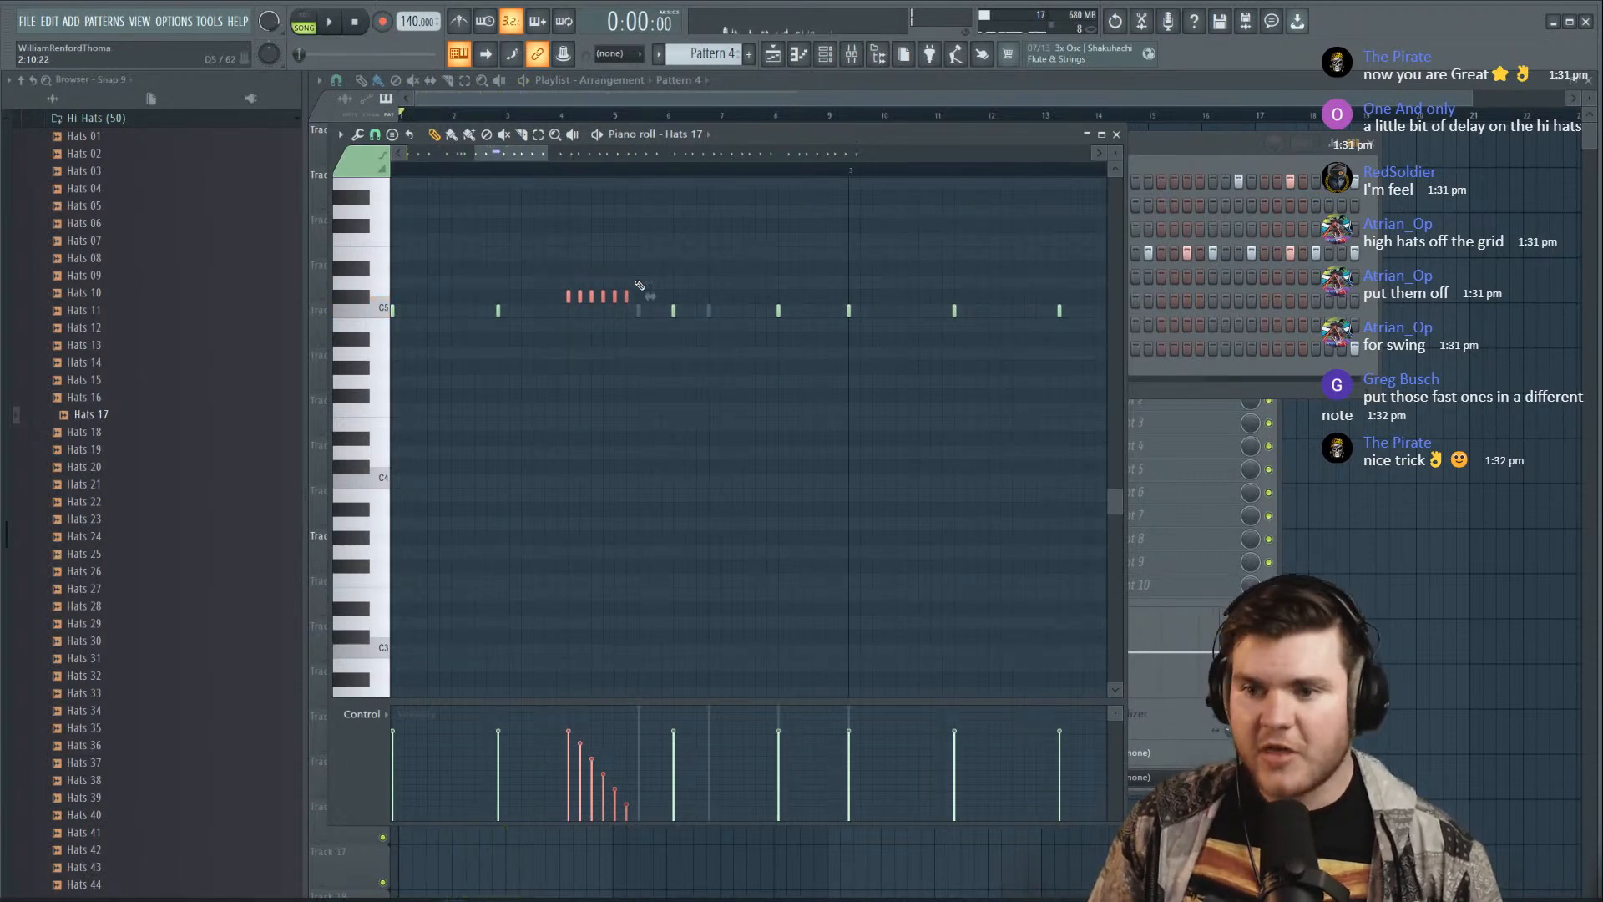
key("Up")
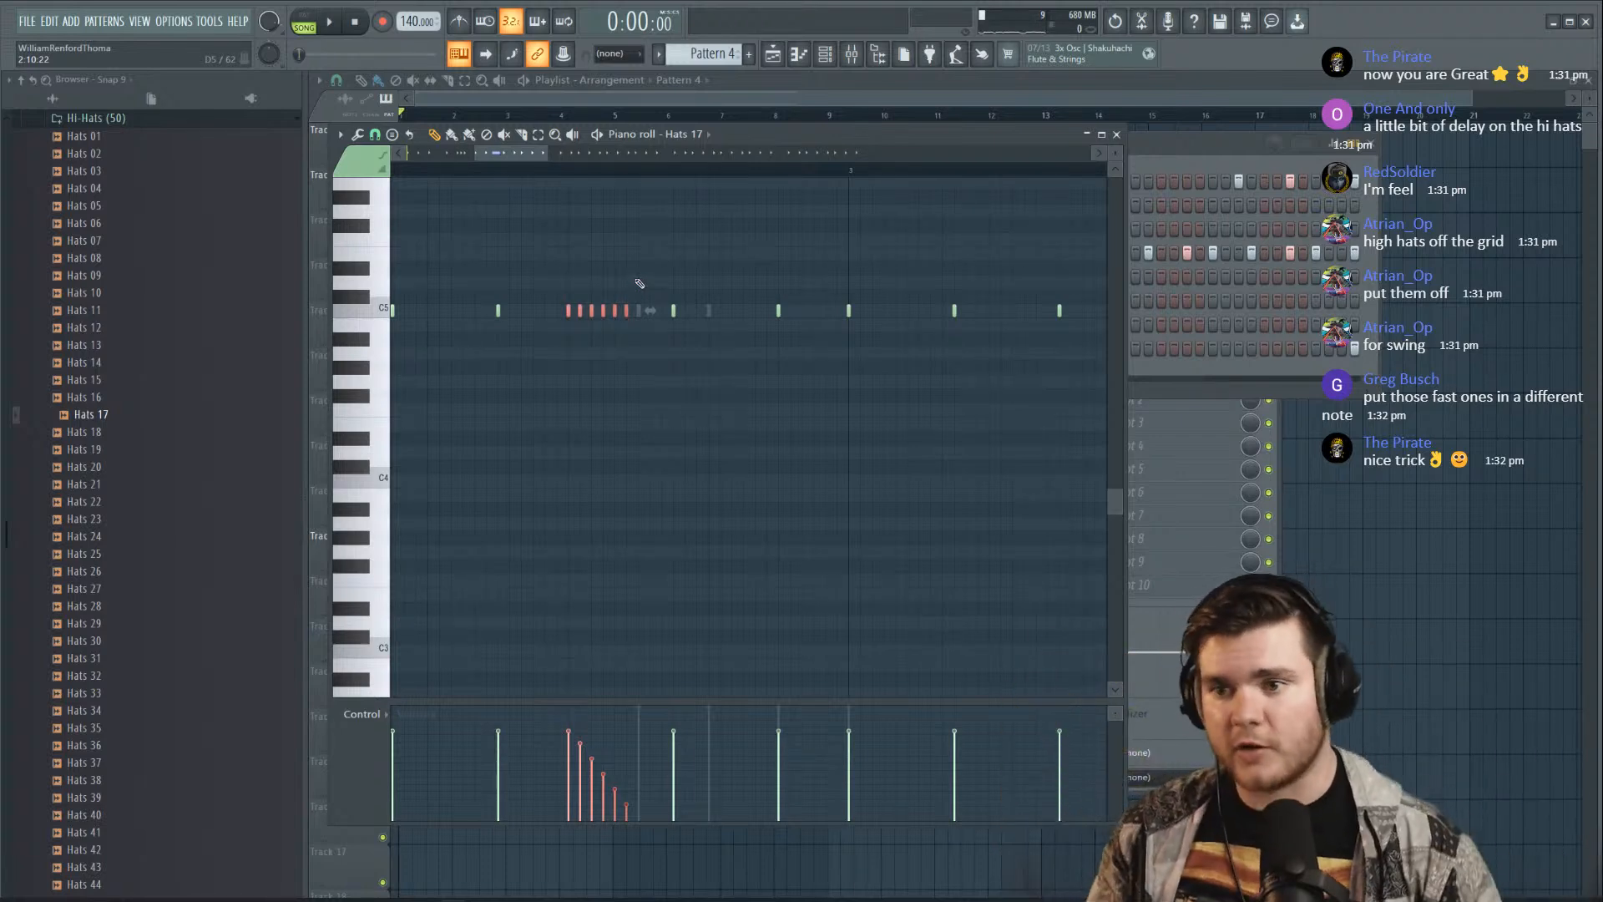
Play back the whole beat with all the hi-hat notes selected to judge the bar 2 roll in context
scroll(826, 172, "down", 5)
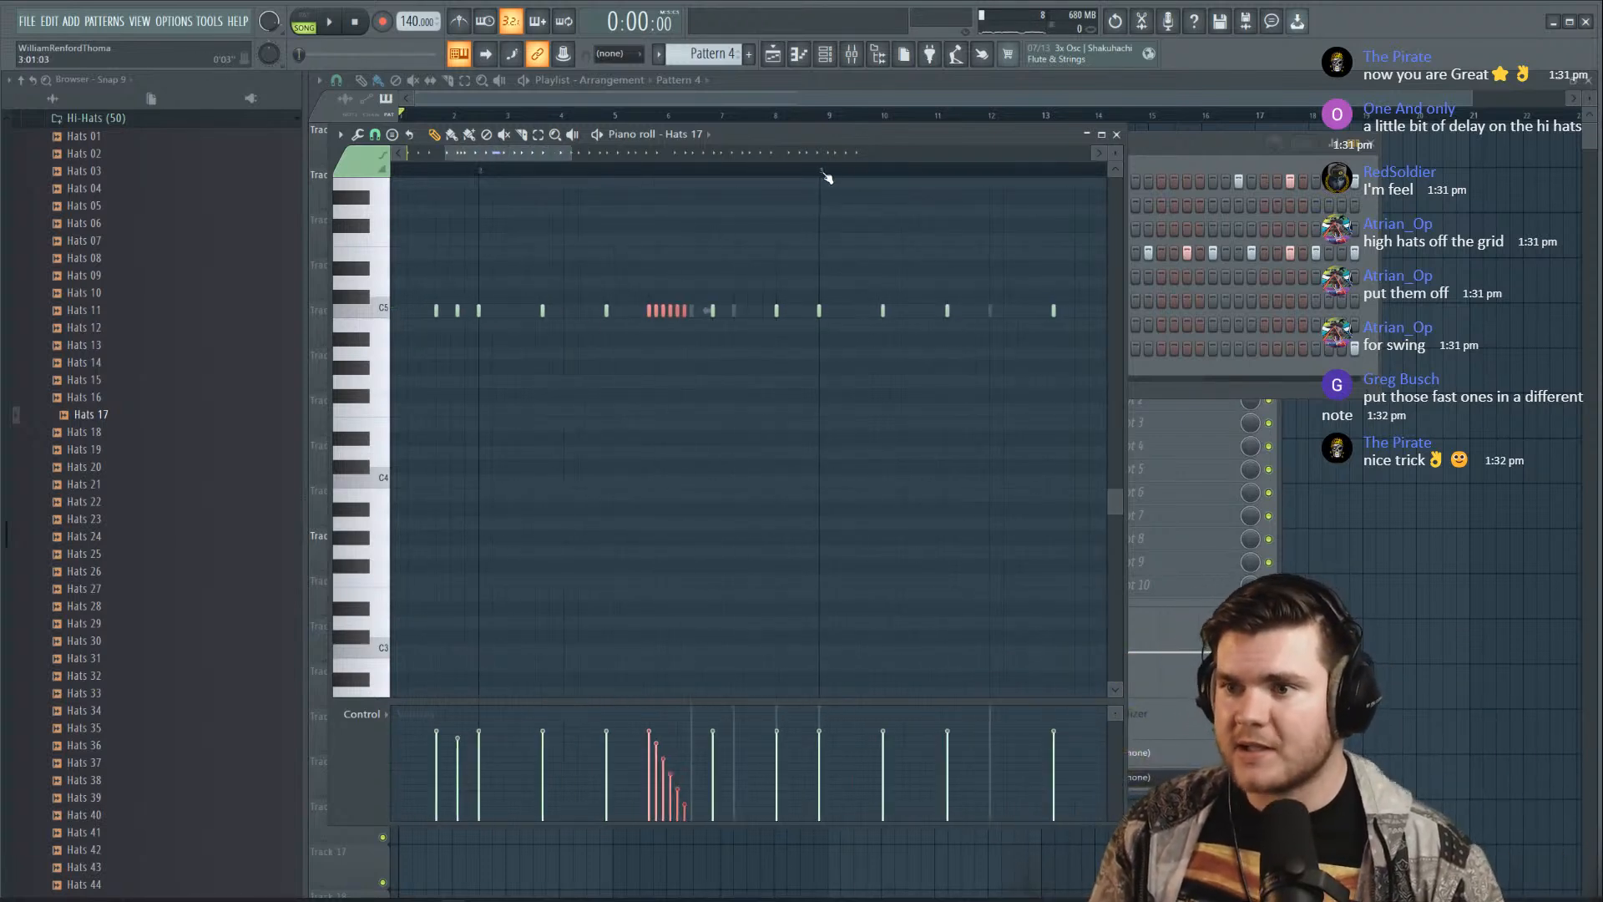
key("space")
key("ctrl+a")
key("space")
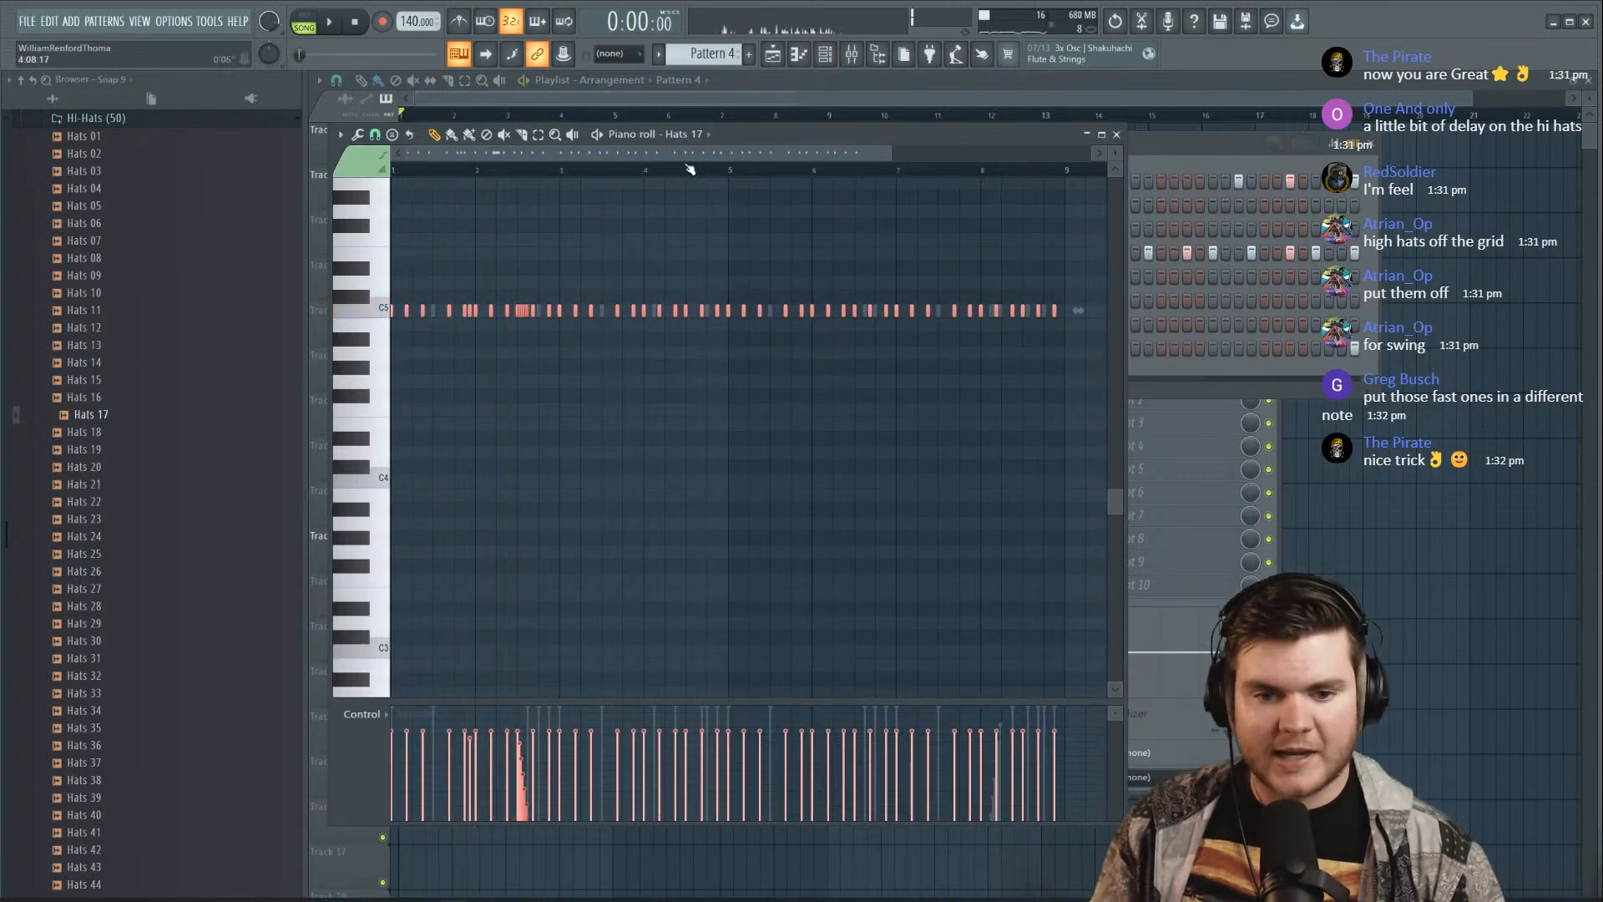
key("space")
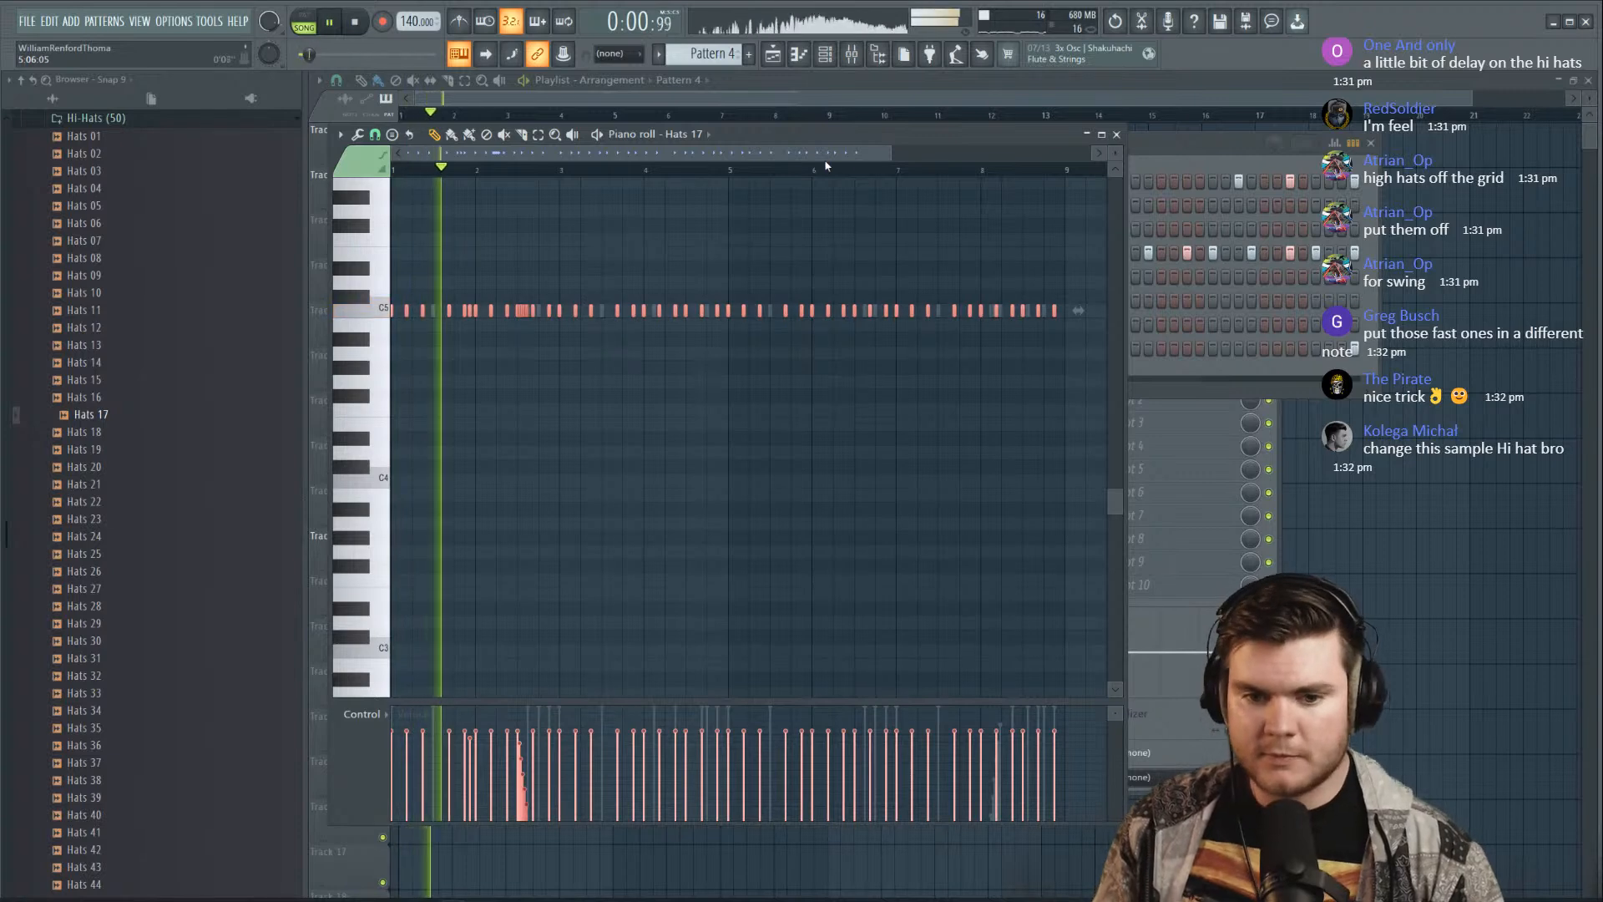
Load Vocodex in the first effect slot of the hi-hats' mixer track, Insert 3, and solo that track
left_click(1117, 134)
left_click(425, 426)
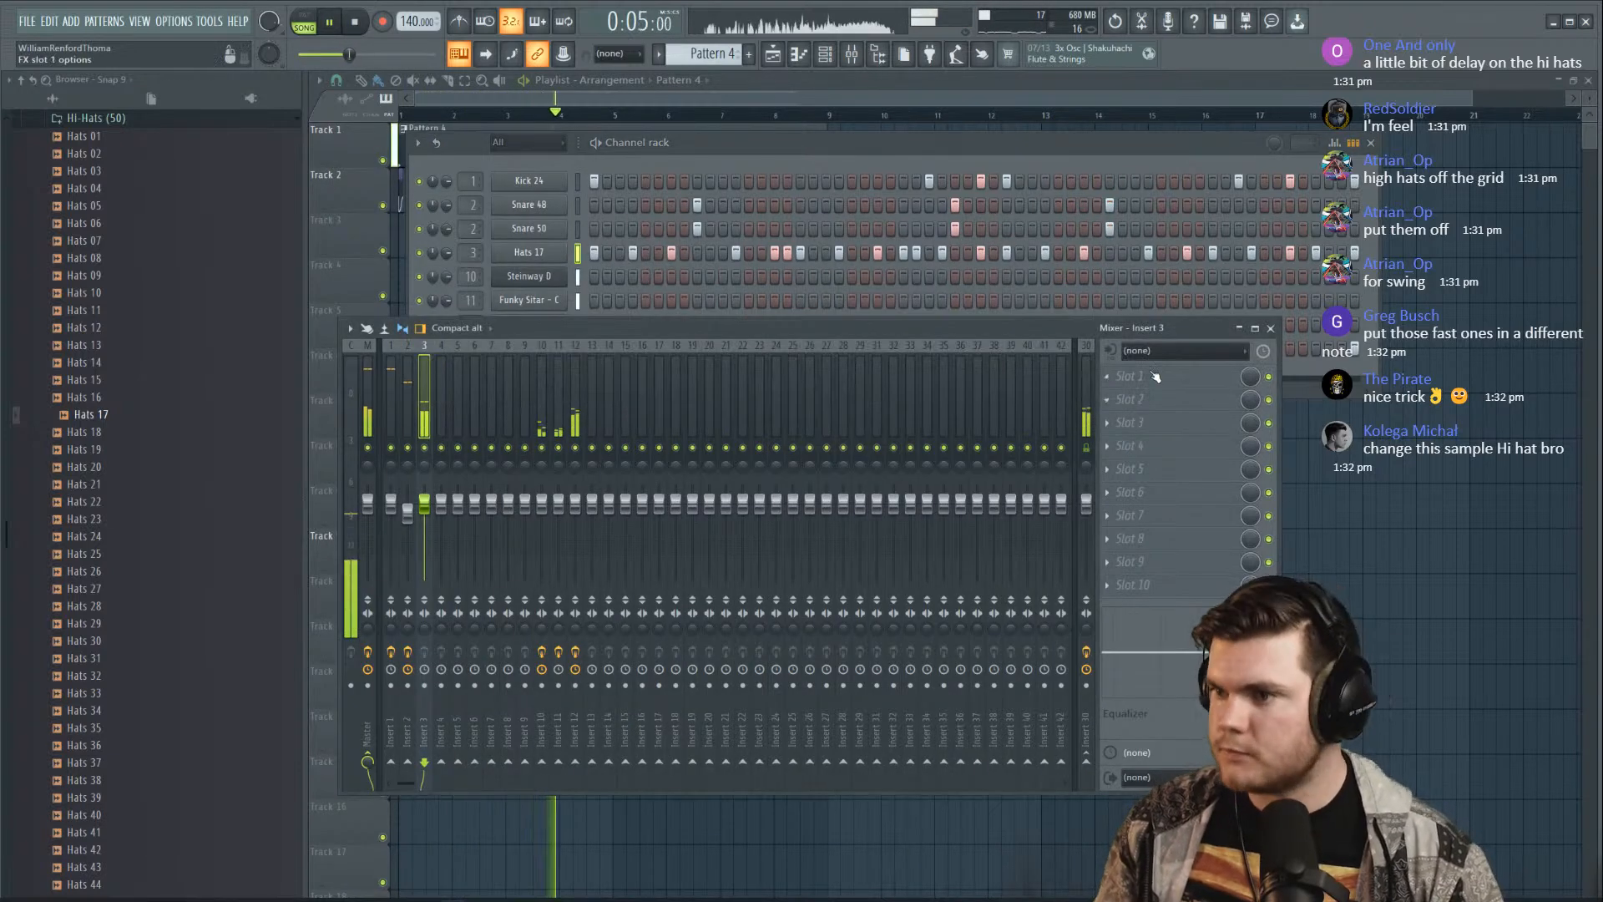
left_click(1108, 377)
left_click(1013, 94)
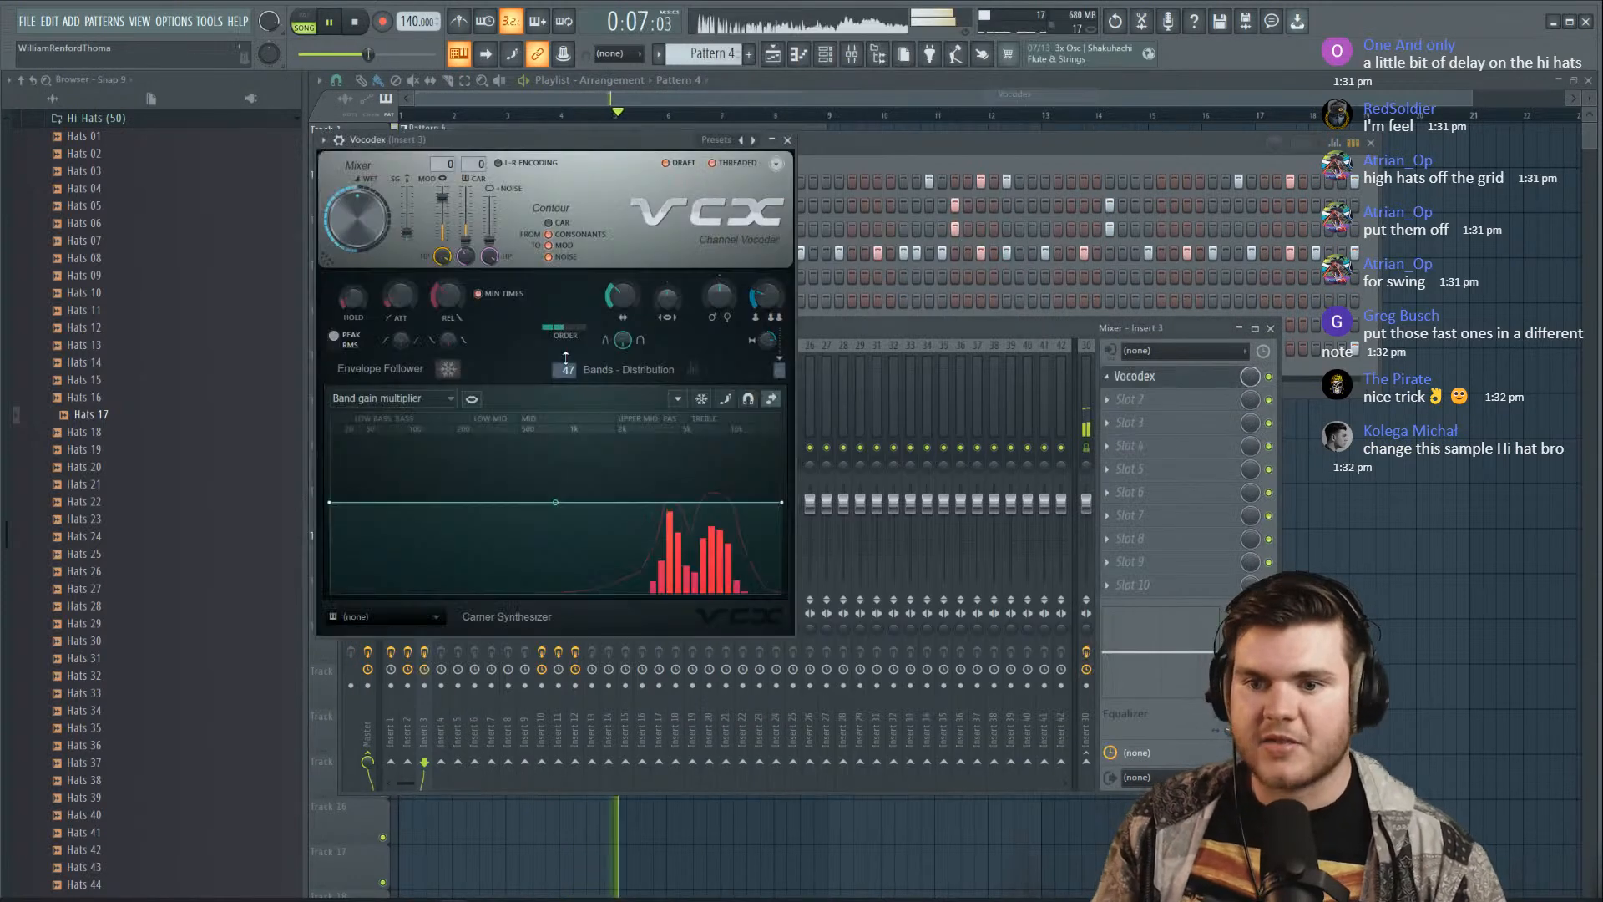
left_click(472, 419)
right_click(424, 448)
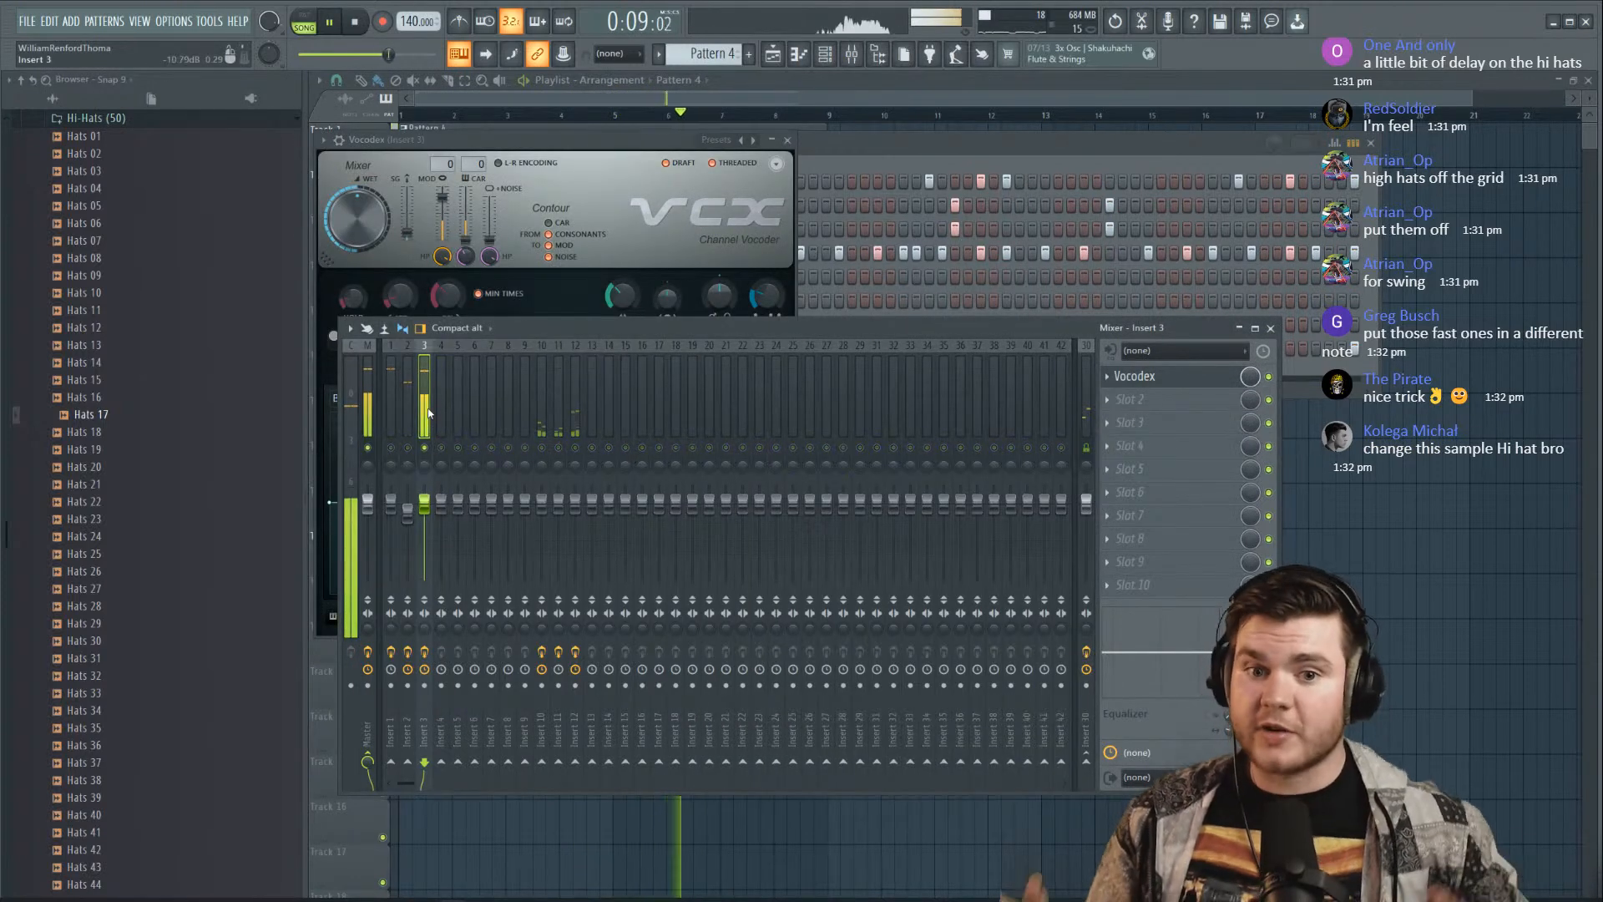
Widen the Vocodex bands, set the modulator band width multiplier to x2.500, shift the formants slightly and lower the unison order
left_click_drag(479, 139, 690, 212)
key("space")
key("space")
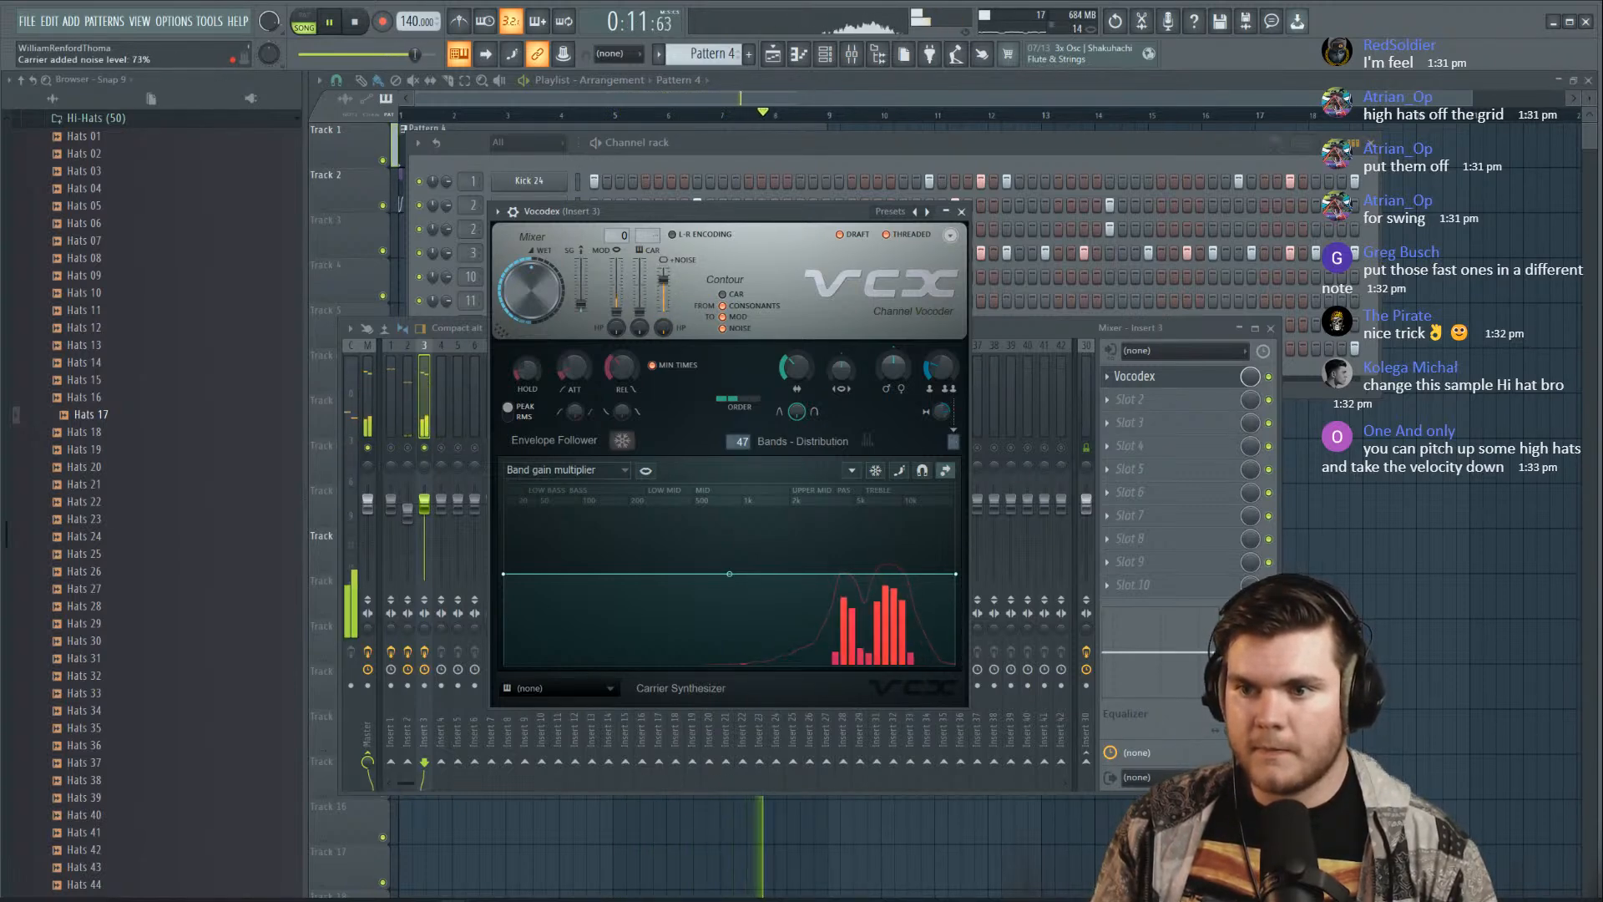
mouse_move(795, 367)
left_mouse_down()
mouse_move(795, 333)
mouse_move(795, 351)
left_mouse_up()
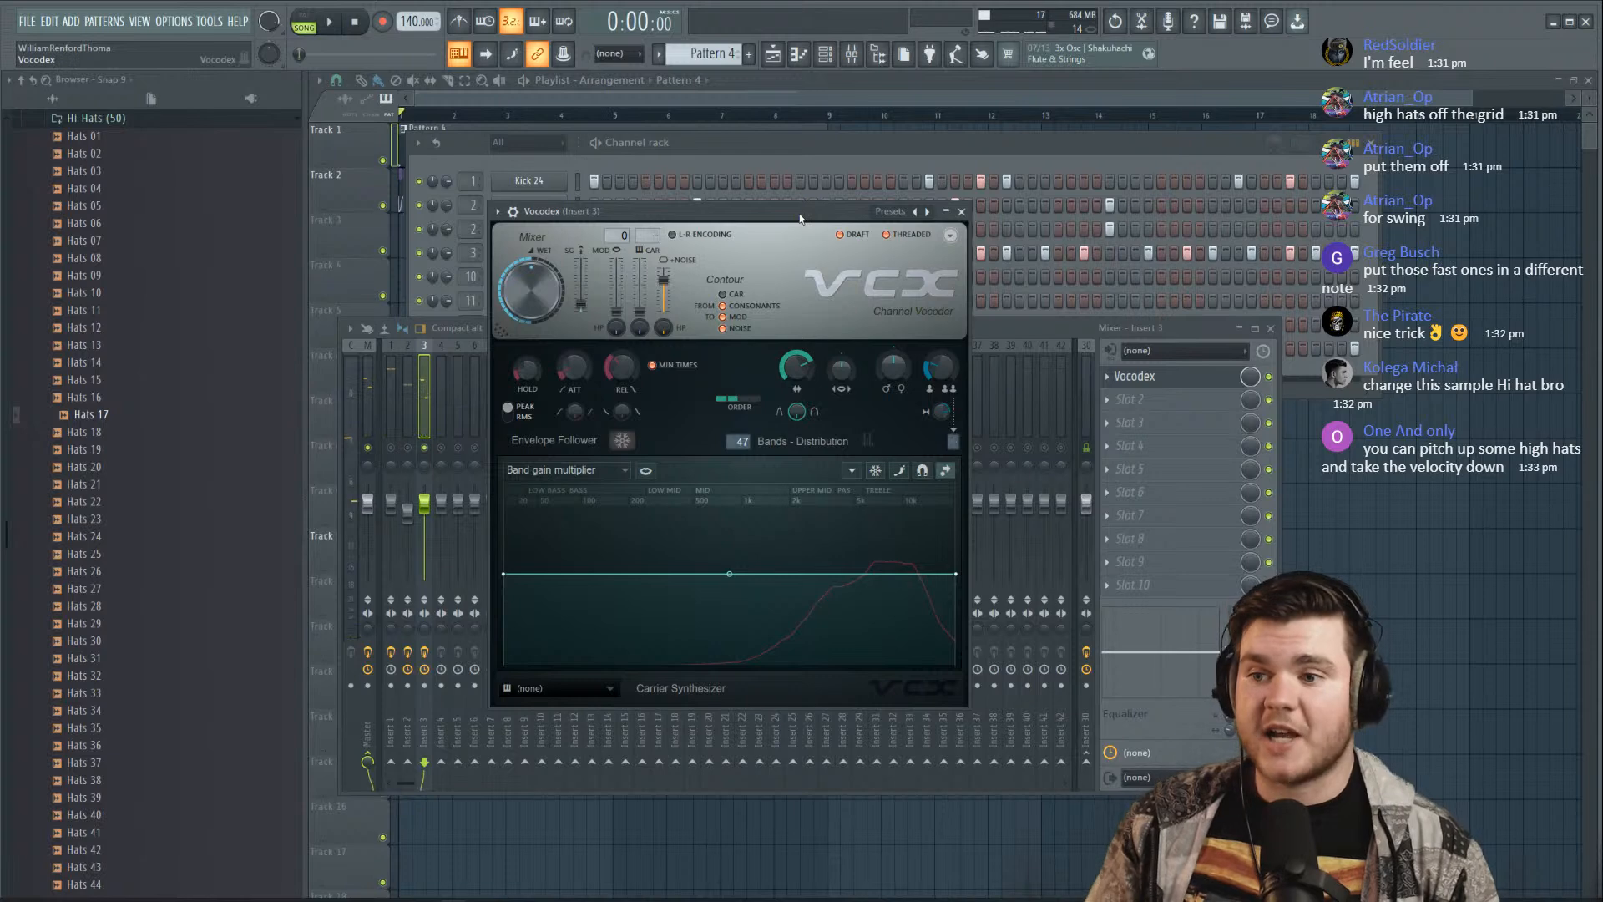
mouse_move(842, 368)
left_mouse_down()
mouse_move(842, 350)
mouse_move(842, 384)
left_mouse_up()
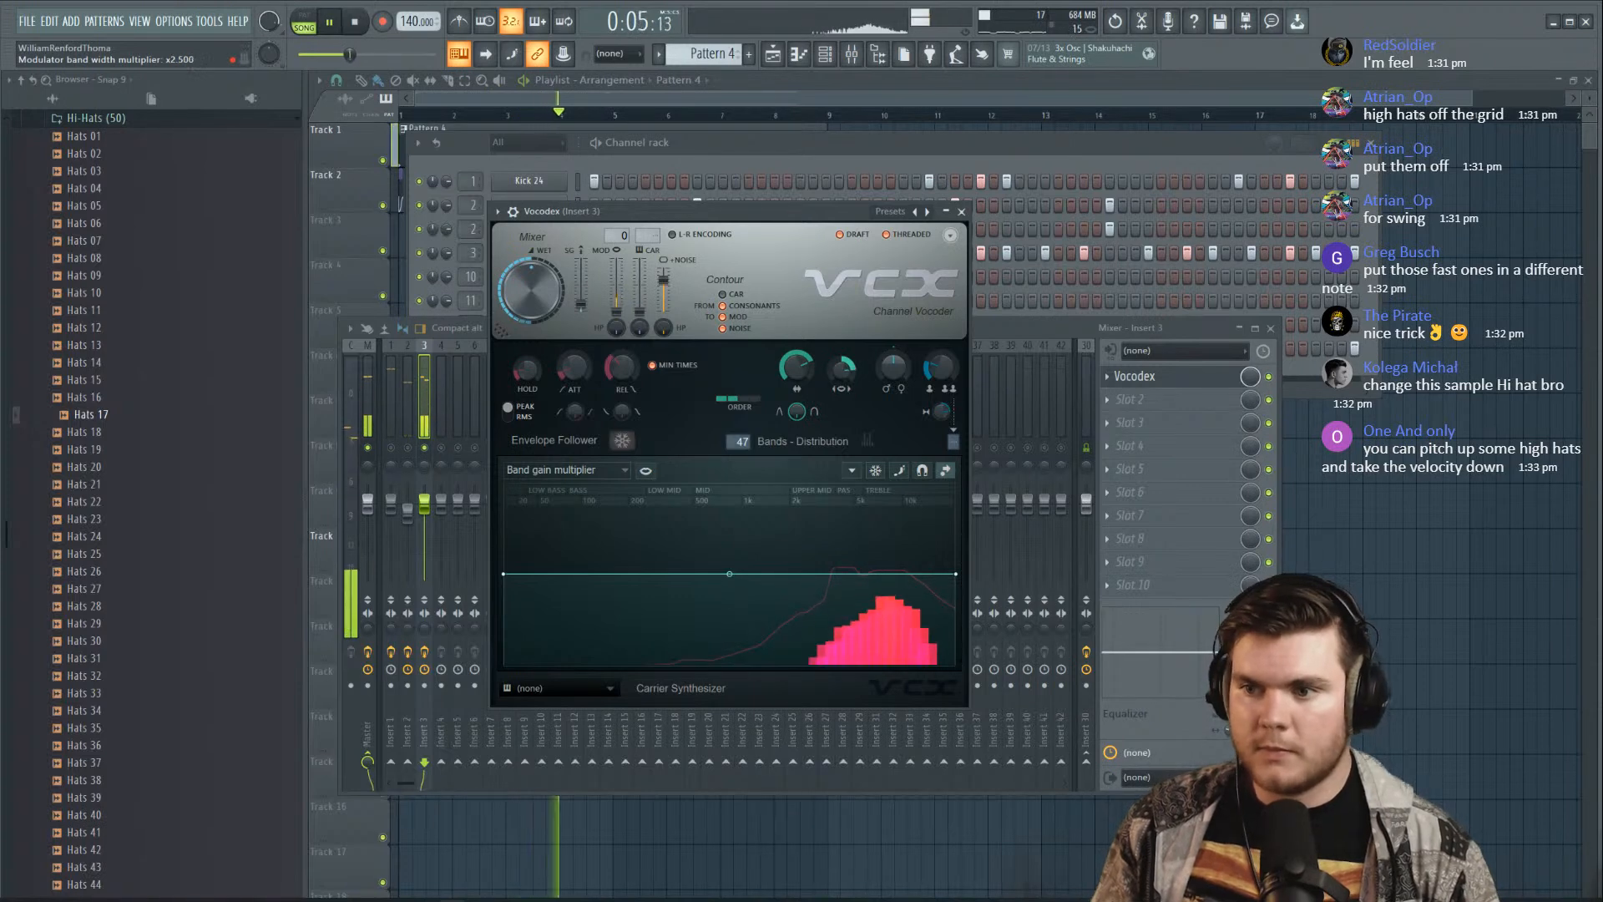
left_click_drag(894, 367, 898, 368)
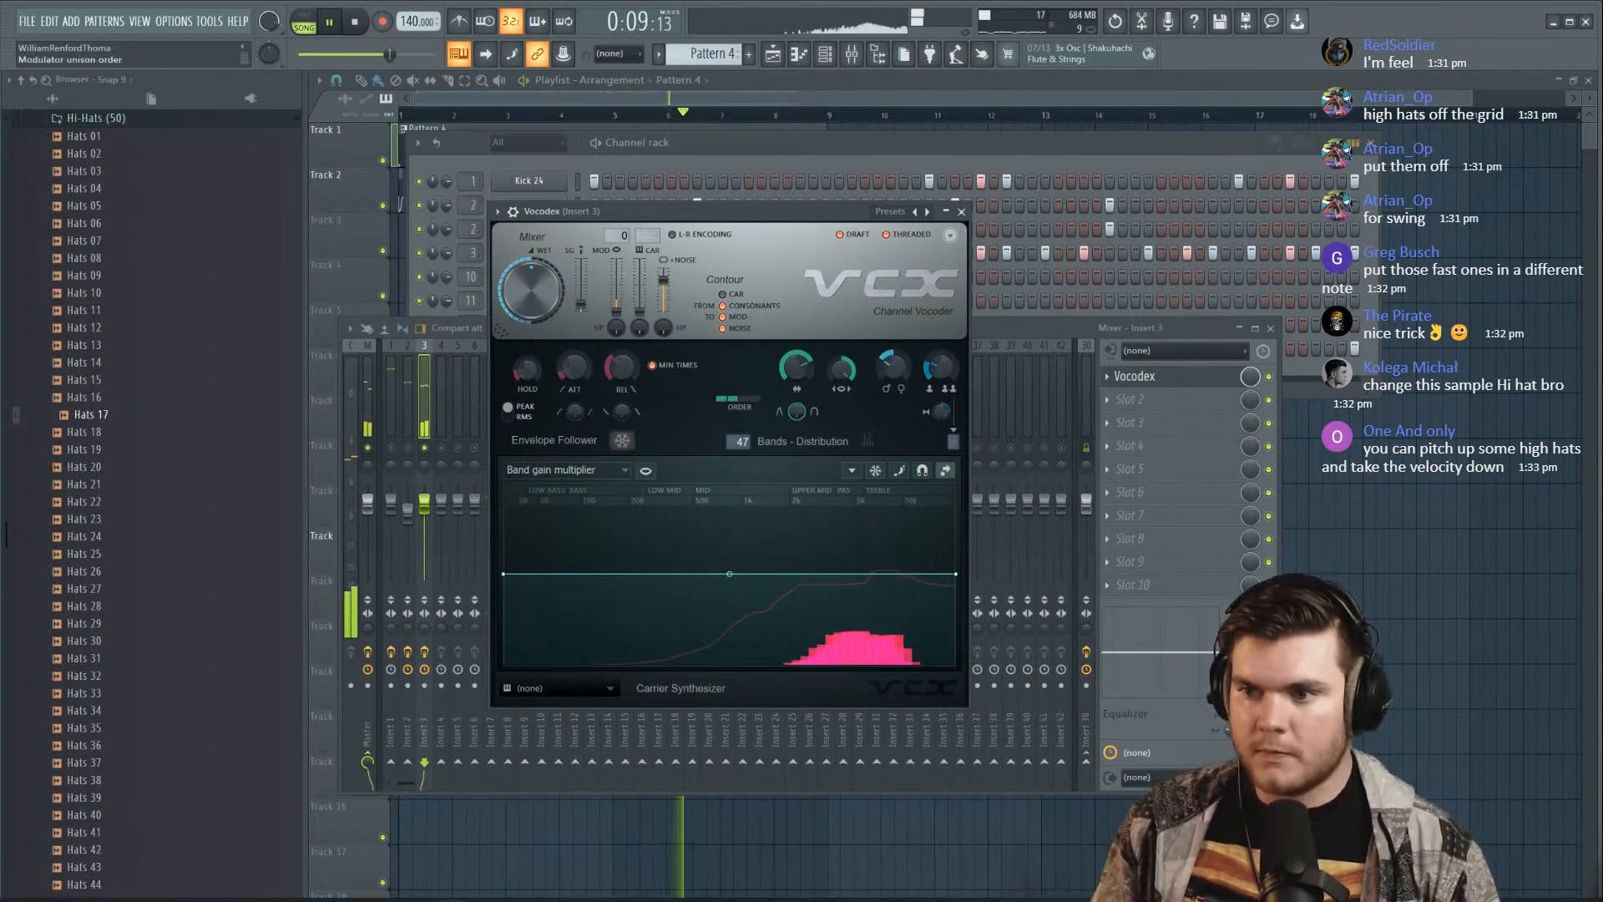
left_click_drag(940, 368, 941, 397)
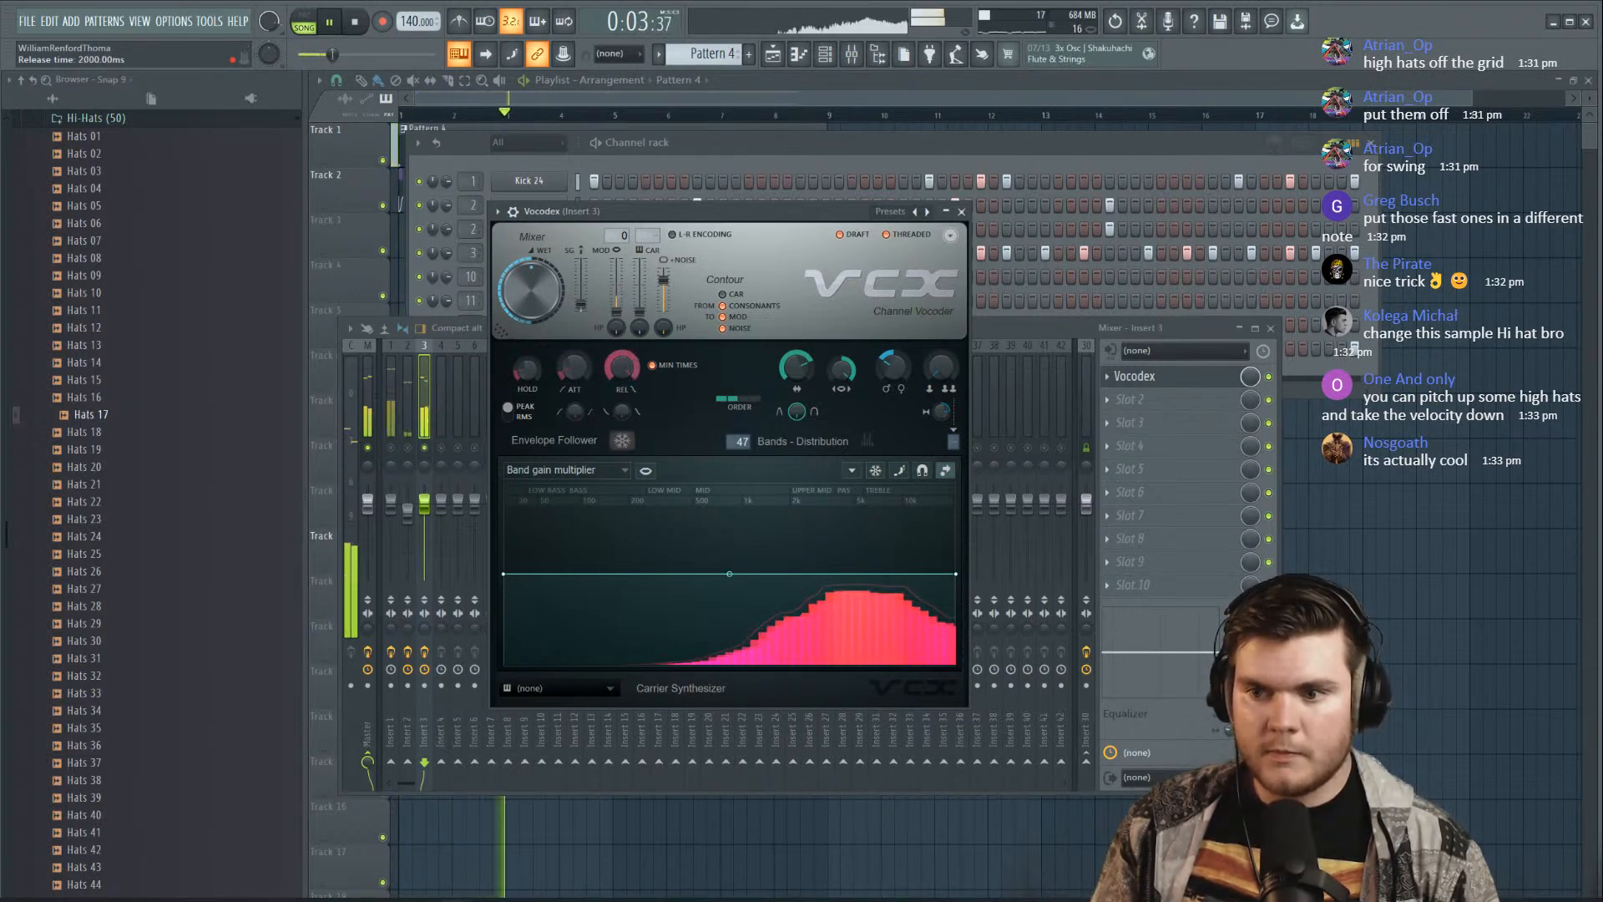
Adjust the Vocodex release time, set the carrier added noise level to 34% and raise the soundgoodizing level
left_click_drag(622, 367, 622, 442)
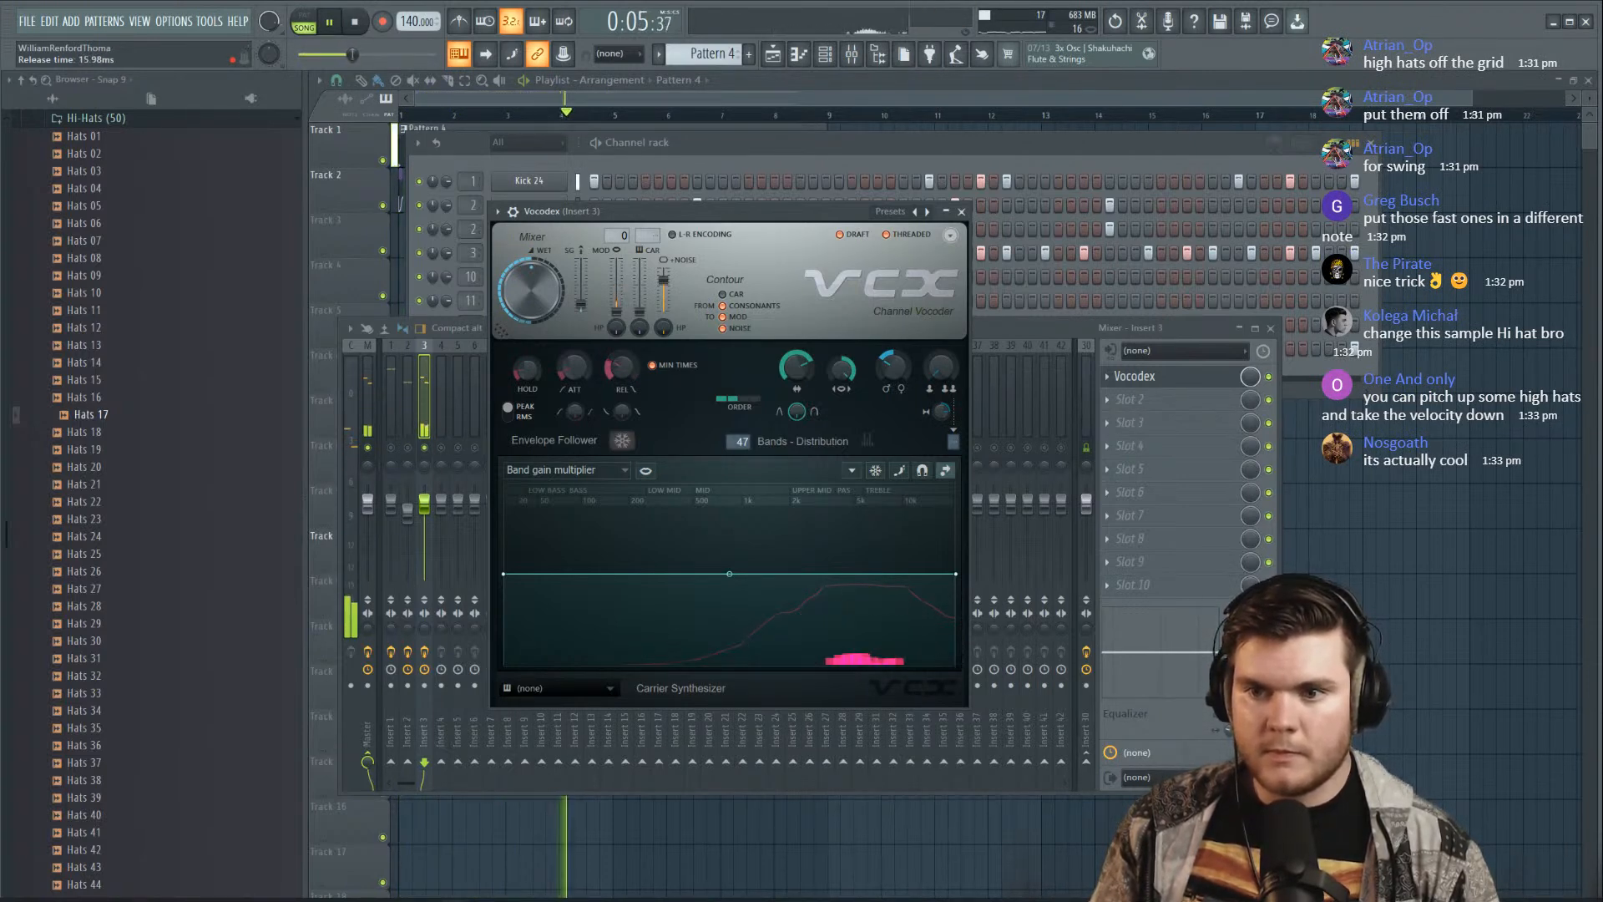
left_click_drag(608, 361, 608, 343)
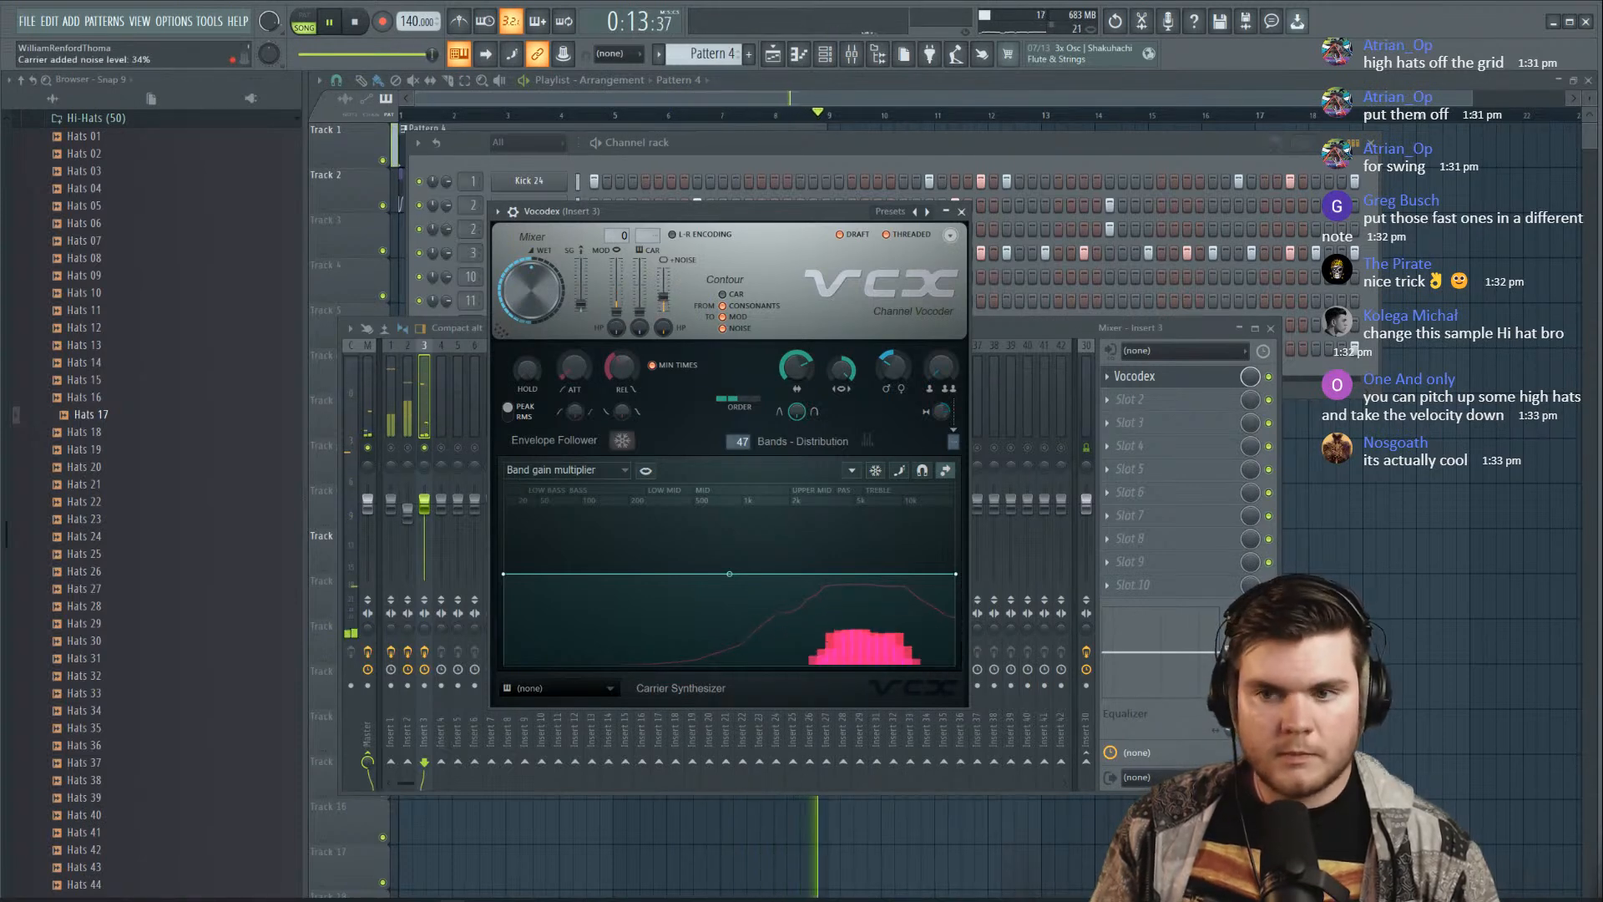
left_click_drag(580, 302, 580, 255)
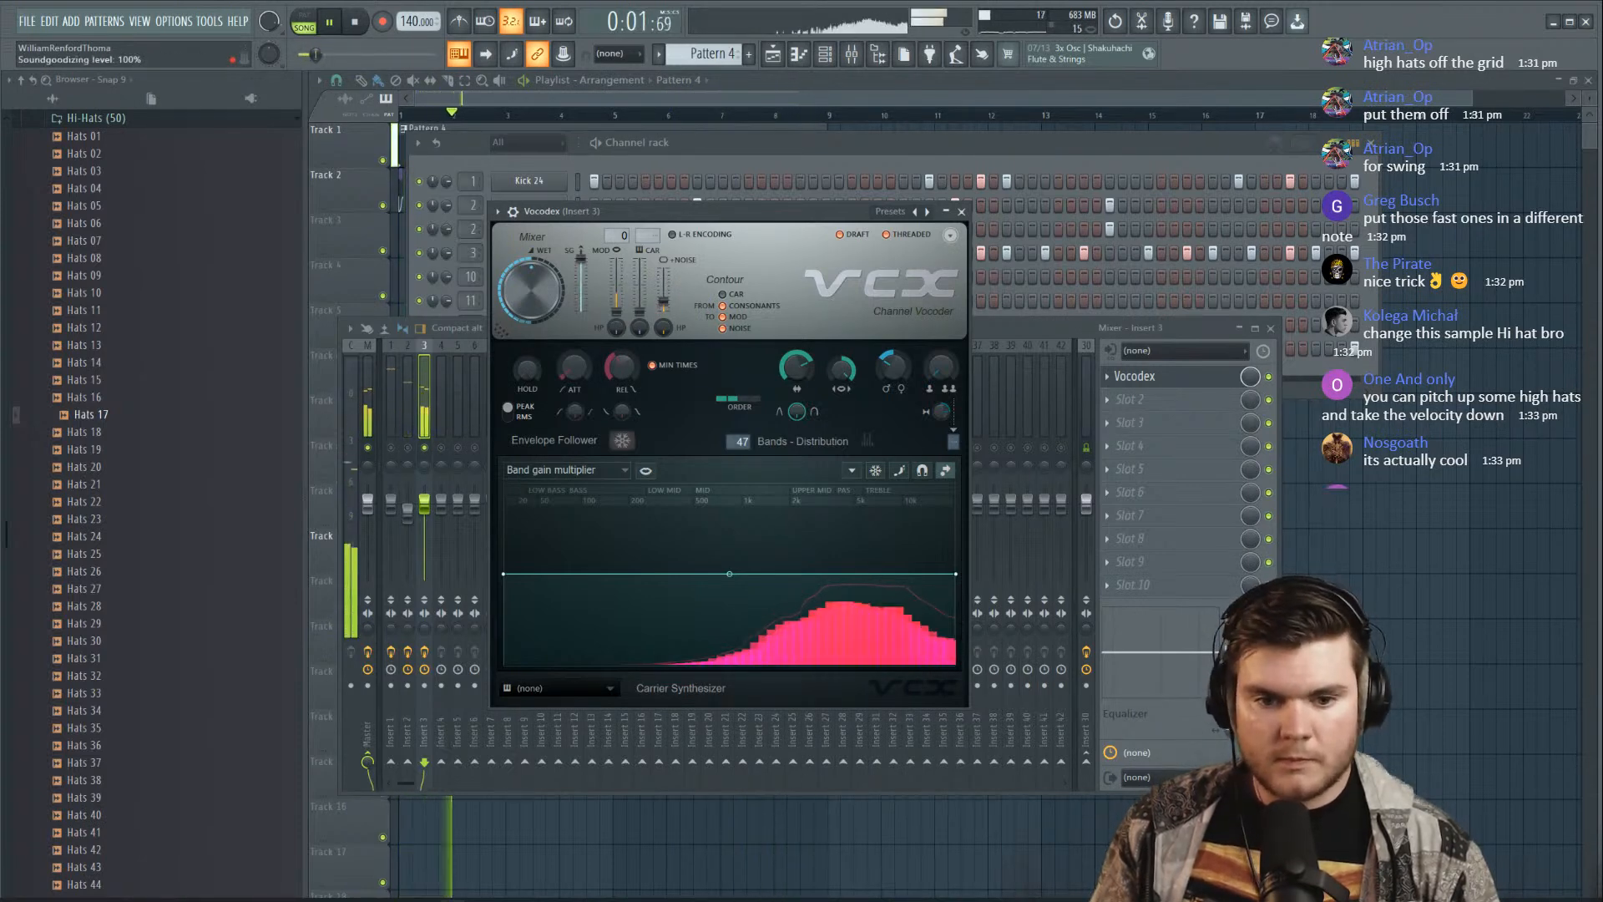
Compare the hi-hats with and without Vocodex, reduce its mix level on Insert 3 and raise that track's volume slightly
left_click(1269, 380)
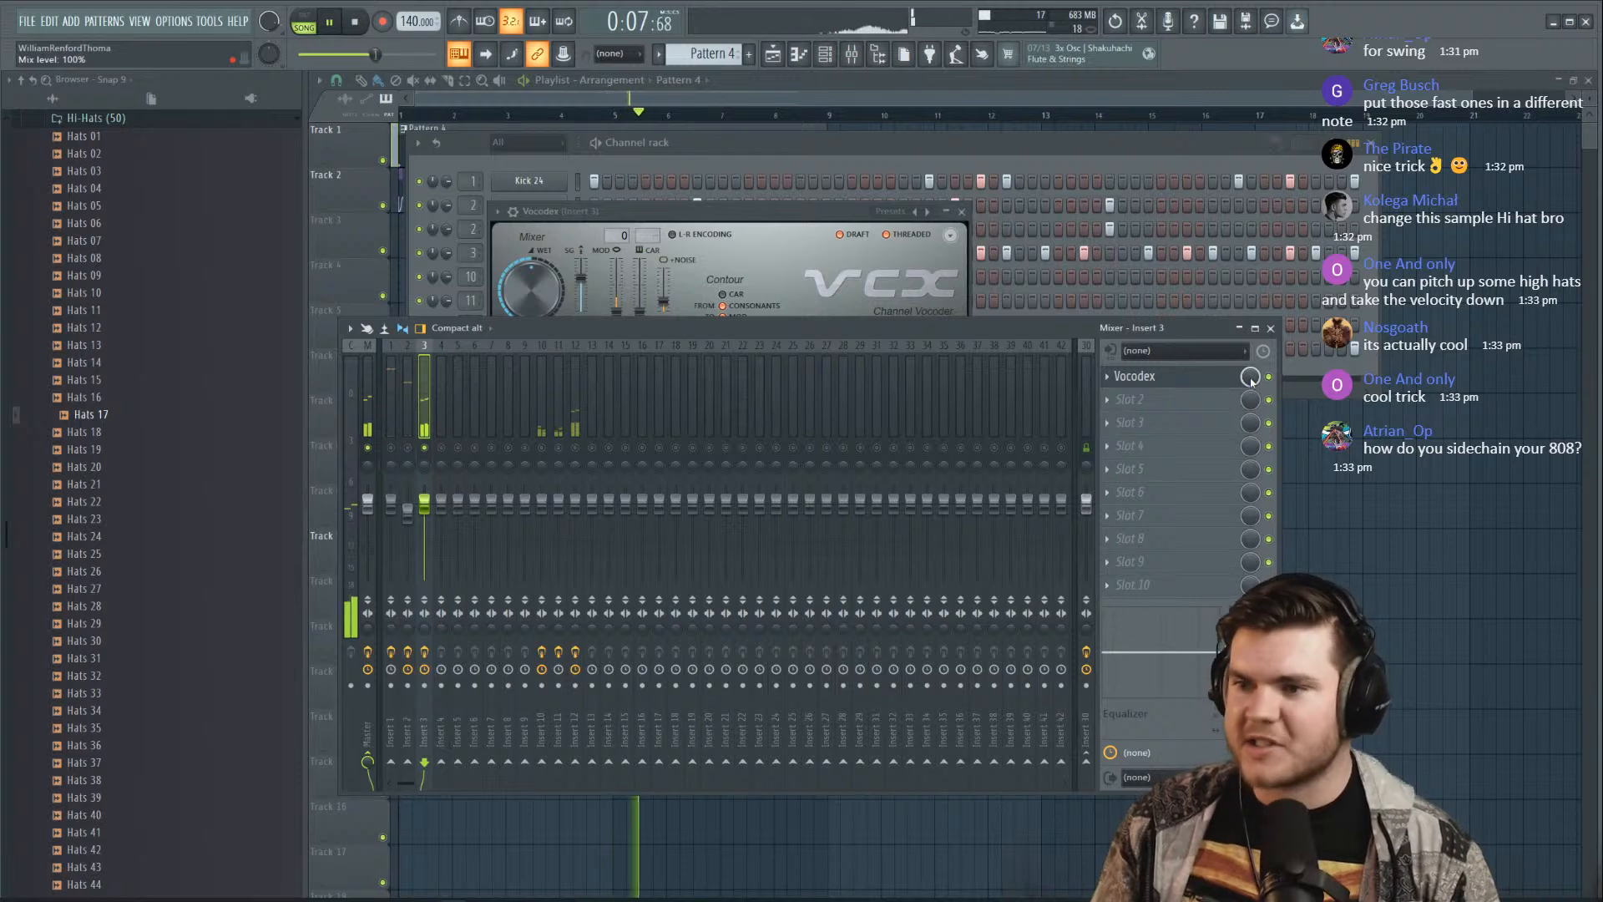
left_click_drag(1250, 377, 1250, 371)
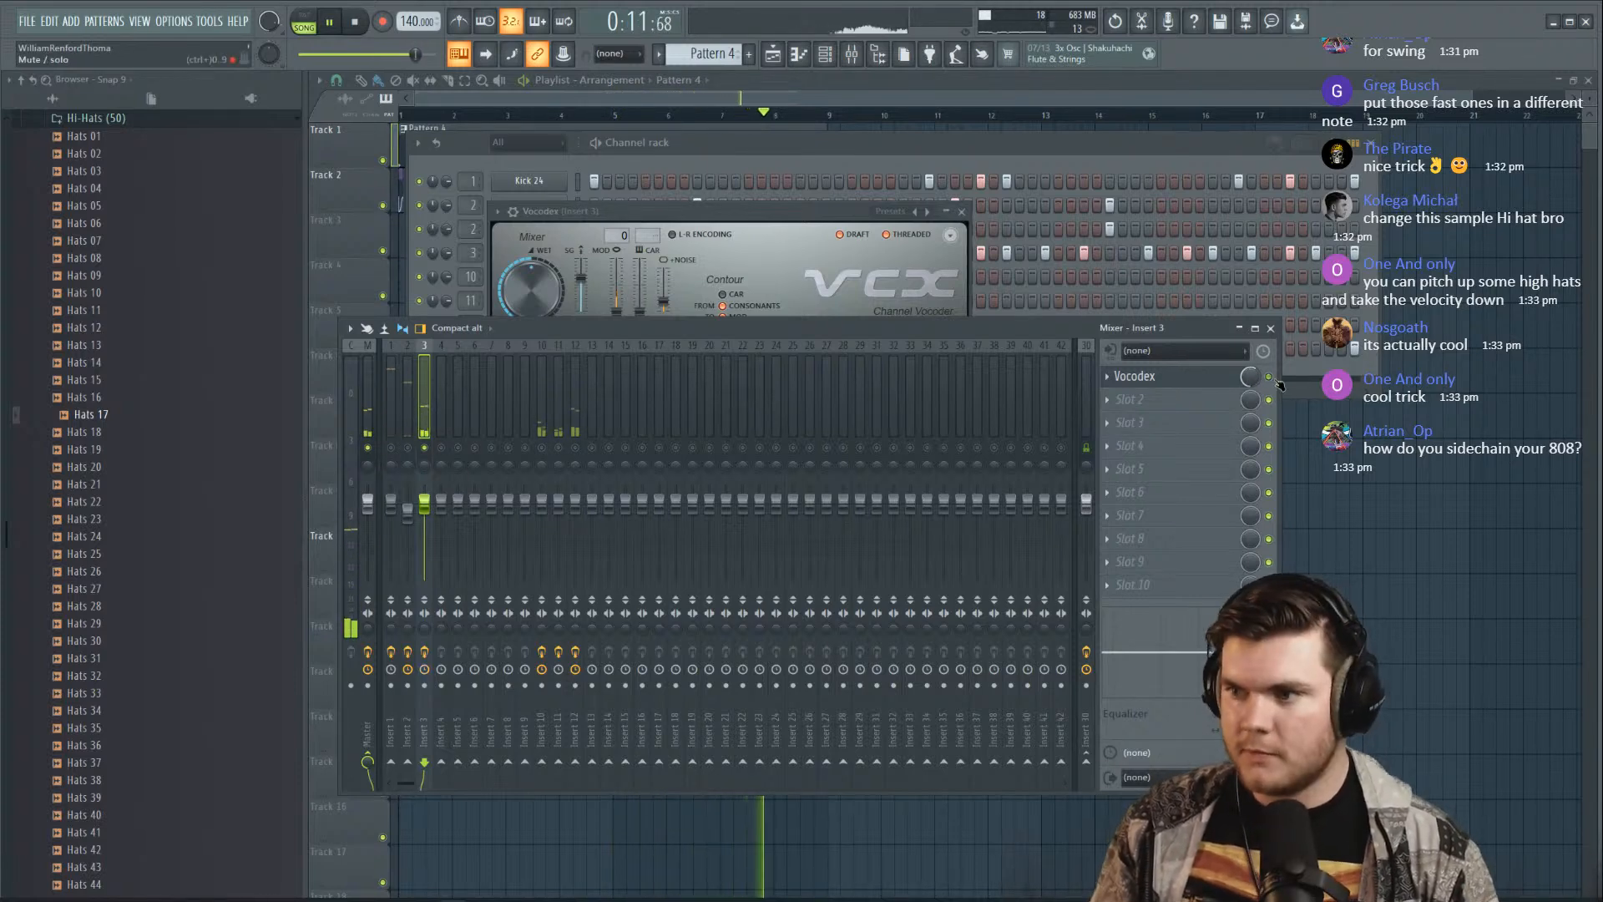
left_click(1269, 377)
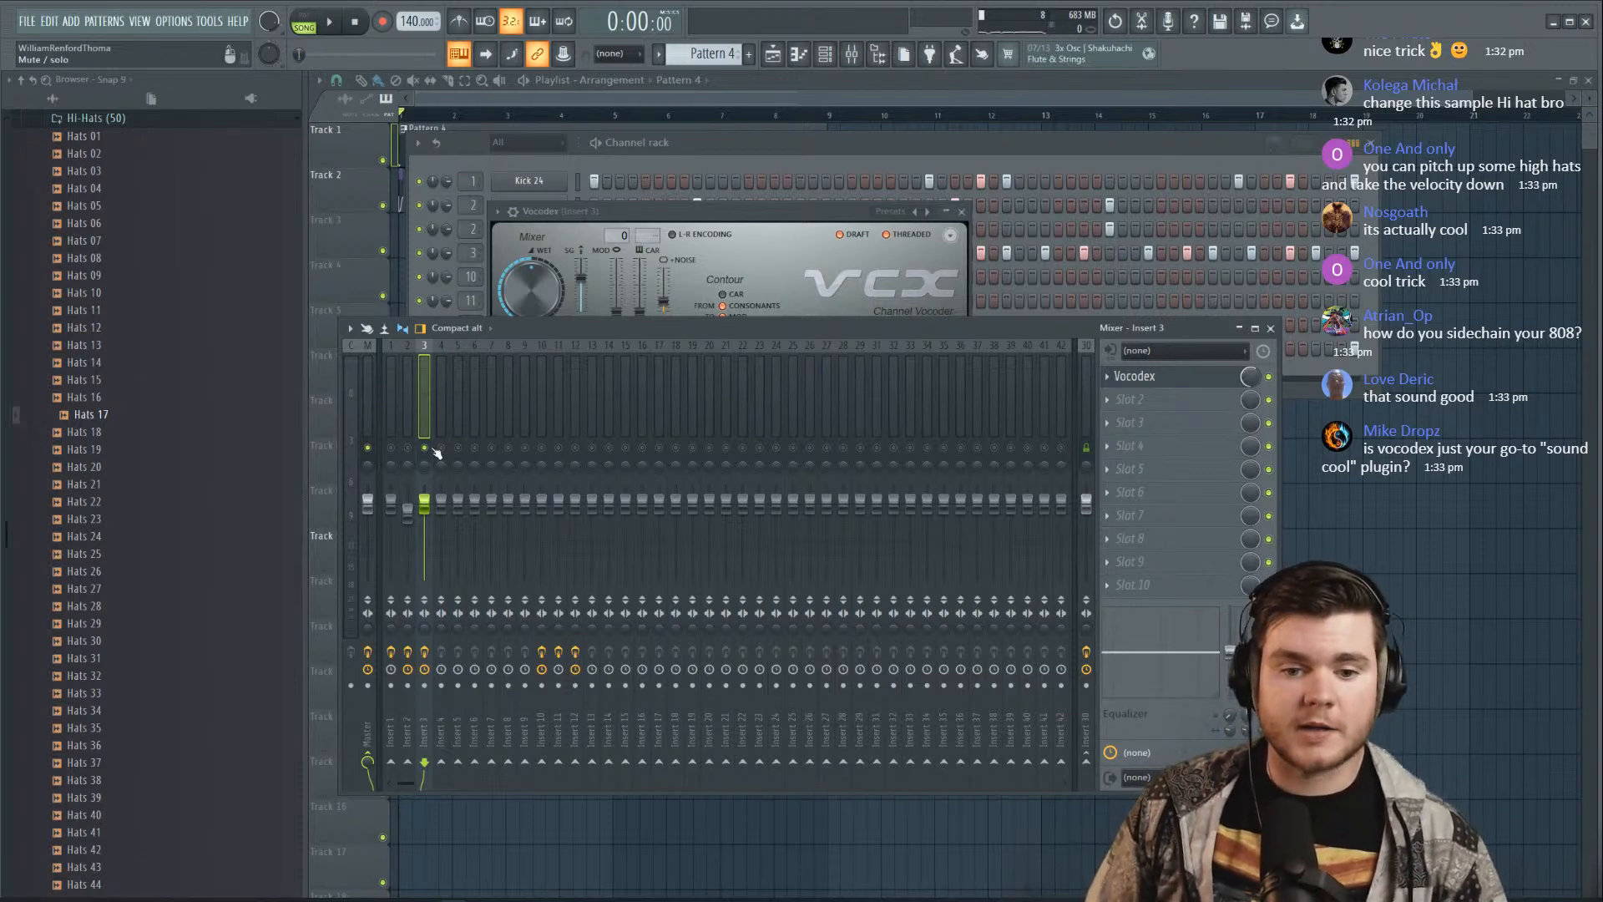
key("space")
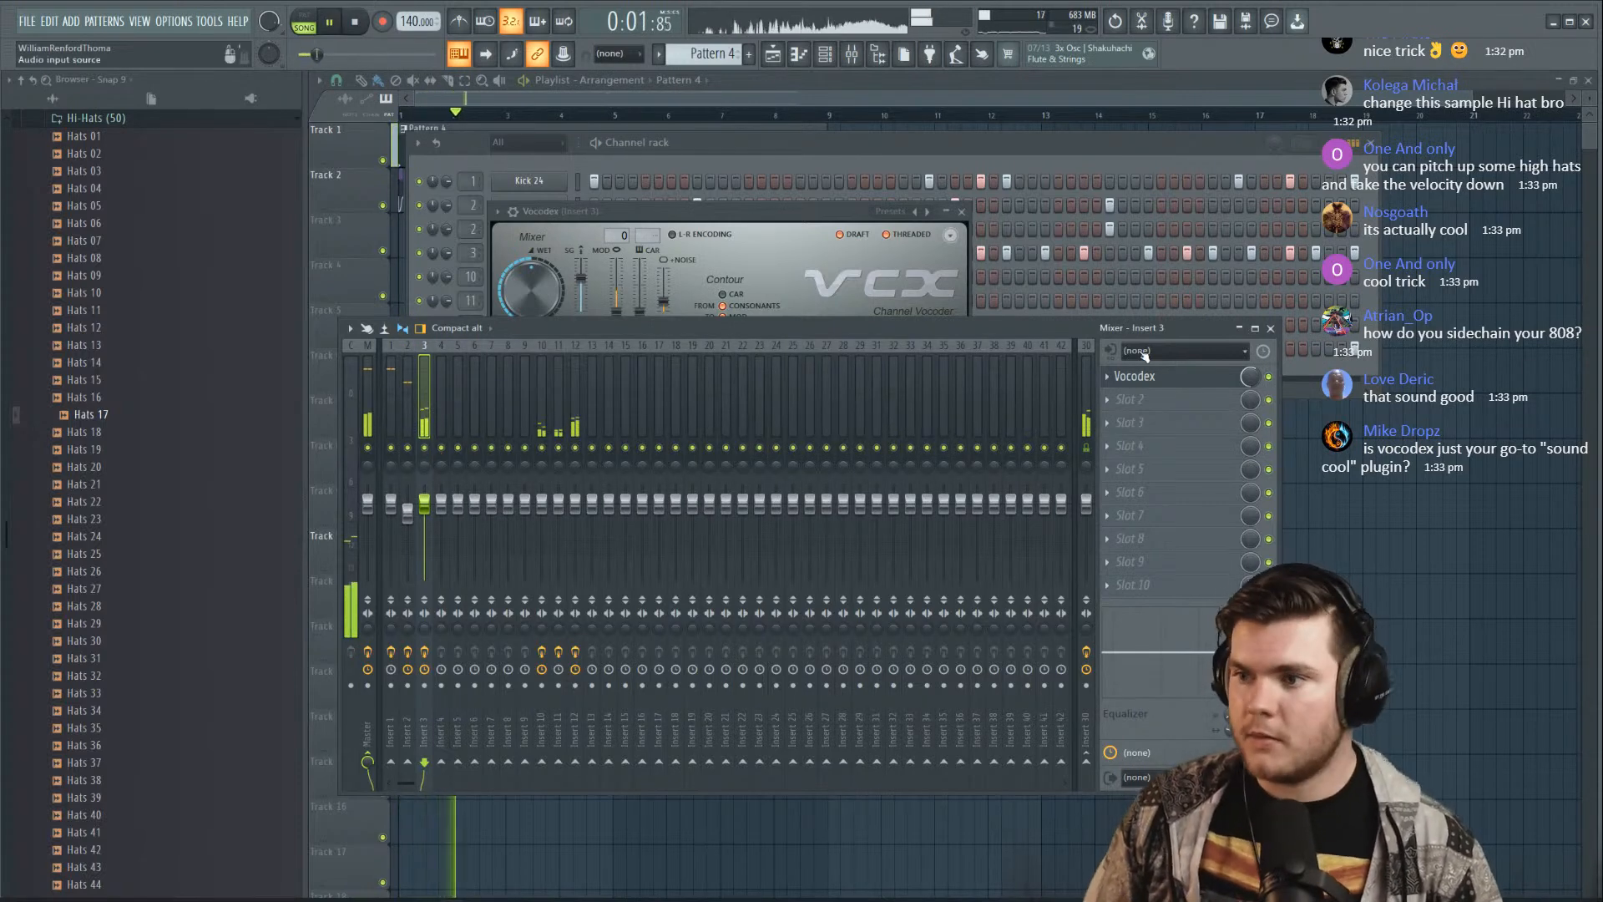
mouse_move(1250, 377)
left_mouse_down()
mouse_move(1250, 422)
mouse_move(1257, 391)
left_mouse_up()
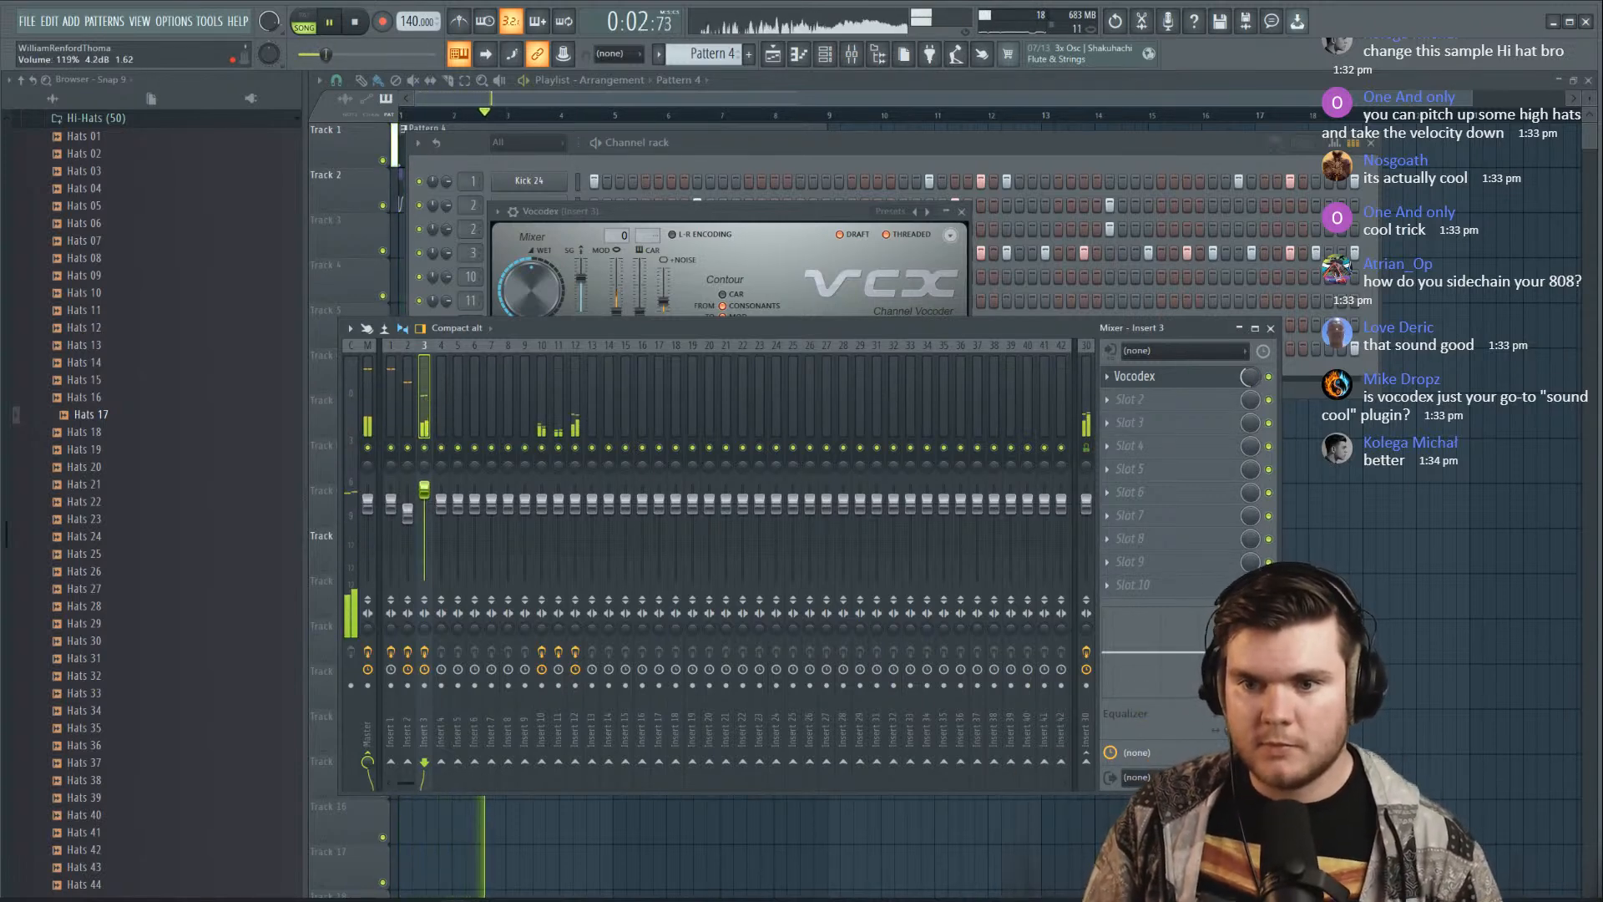
left_click_drag(424, 493, 424, 499)
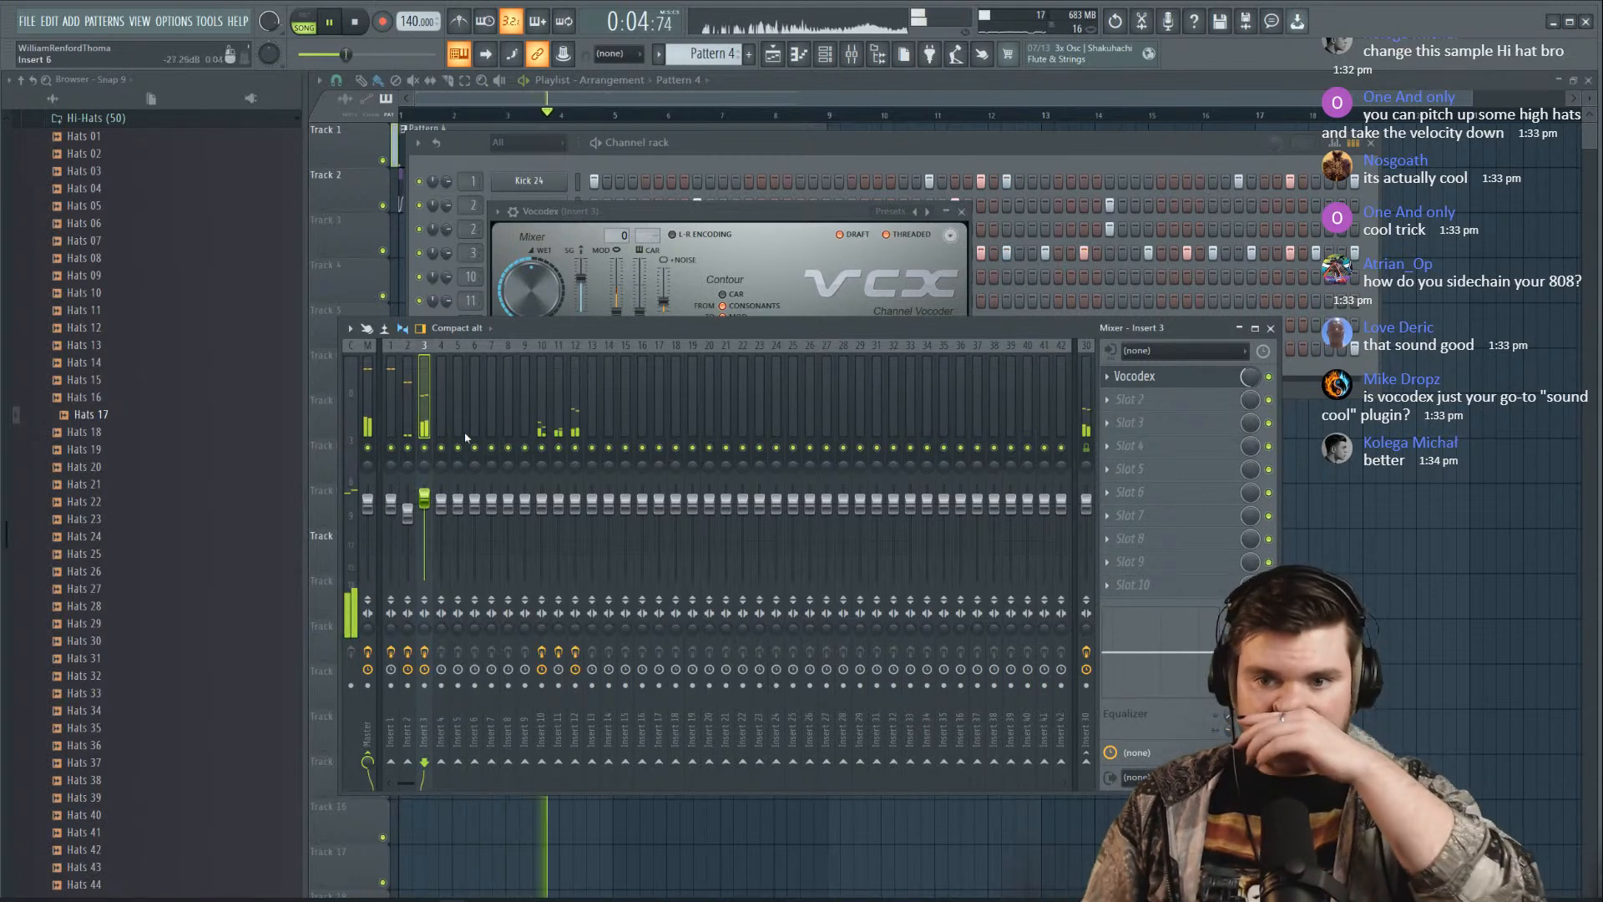
Add Fruity Reeverb 2 in the second effect slot of Insert 3 and load its Real room preset
key("space")
left_click(1136, 401)
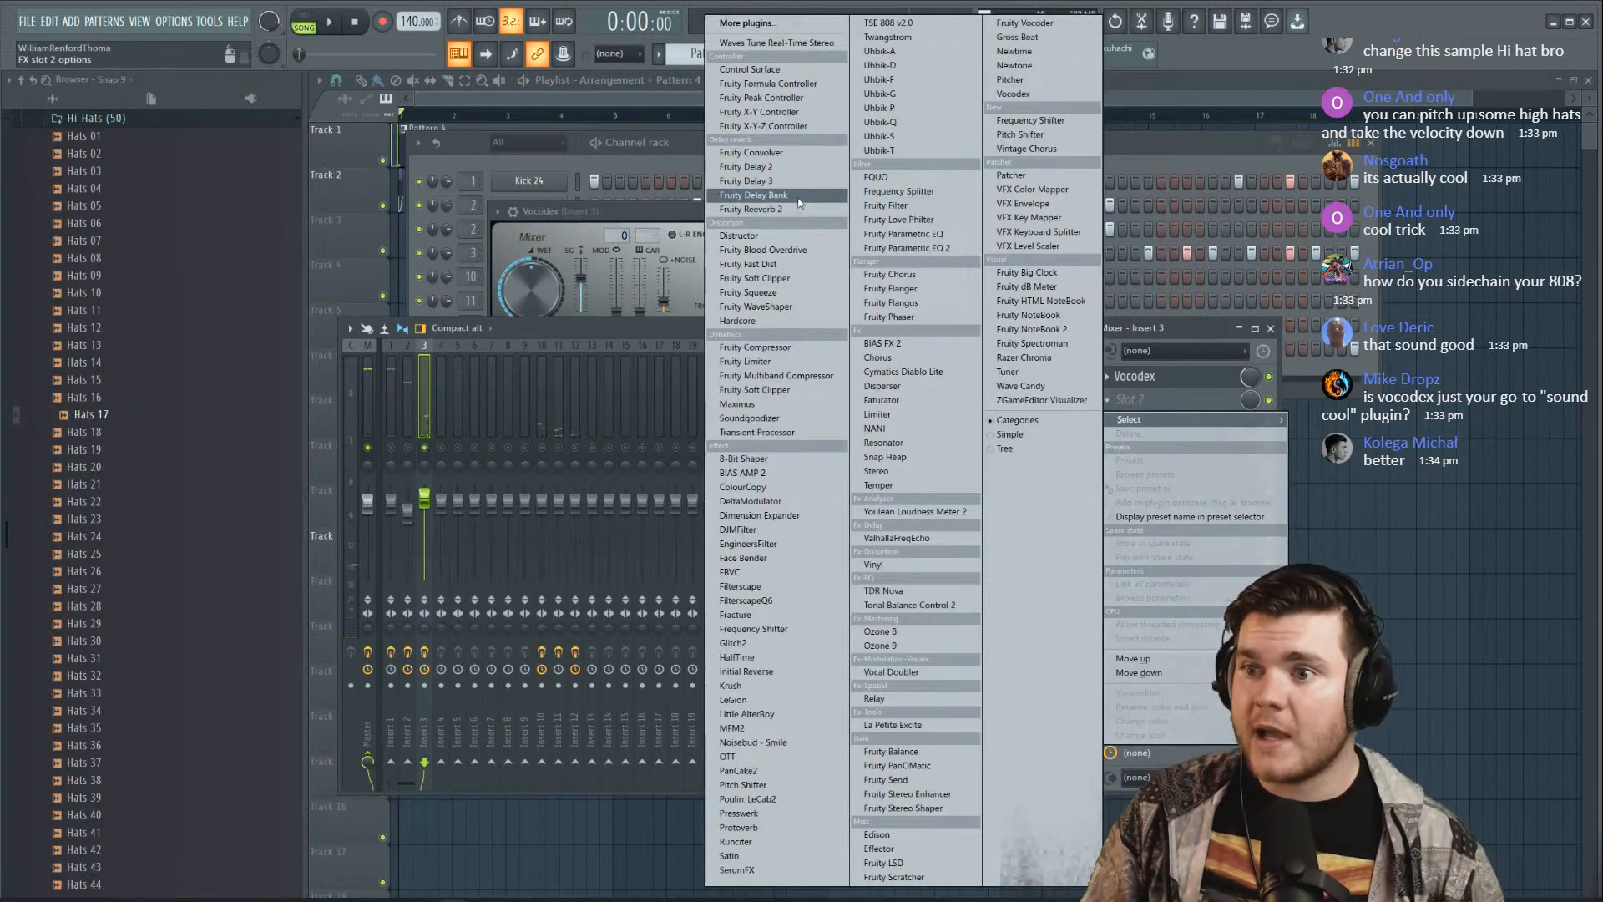
left_click(791, 211)
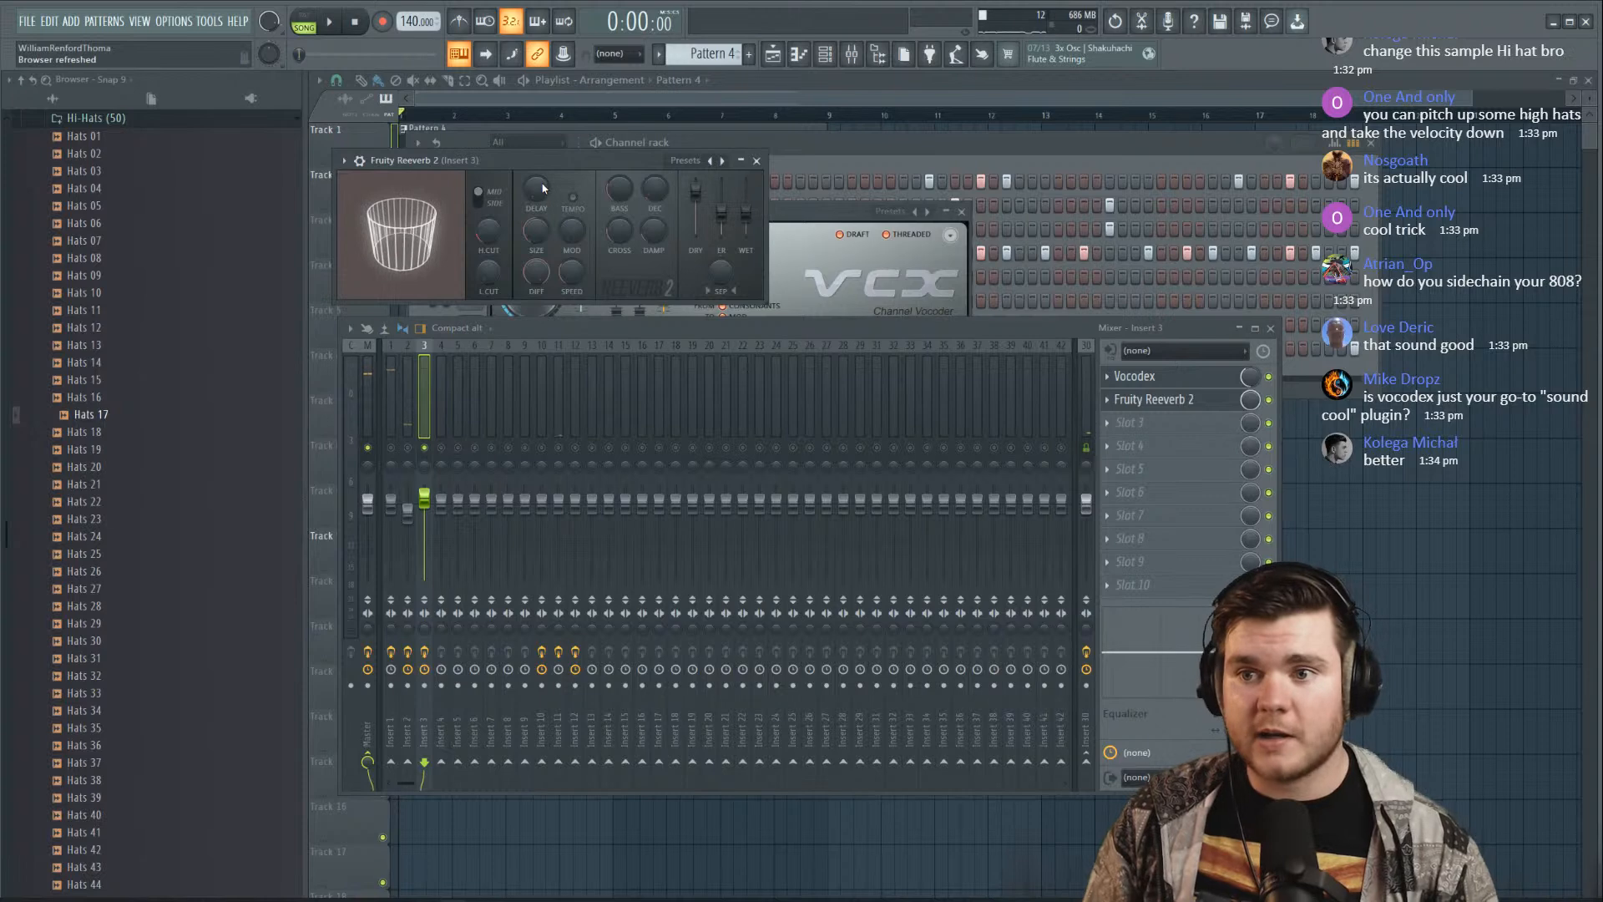
left_click_drag(544, 160, 576, 224)
left_click(709, 232)
left_click(739, 288)
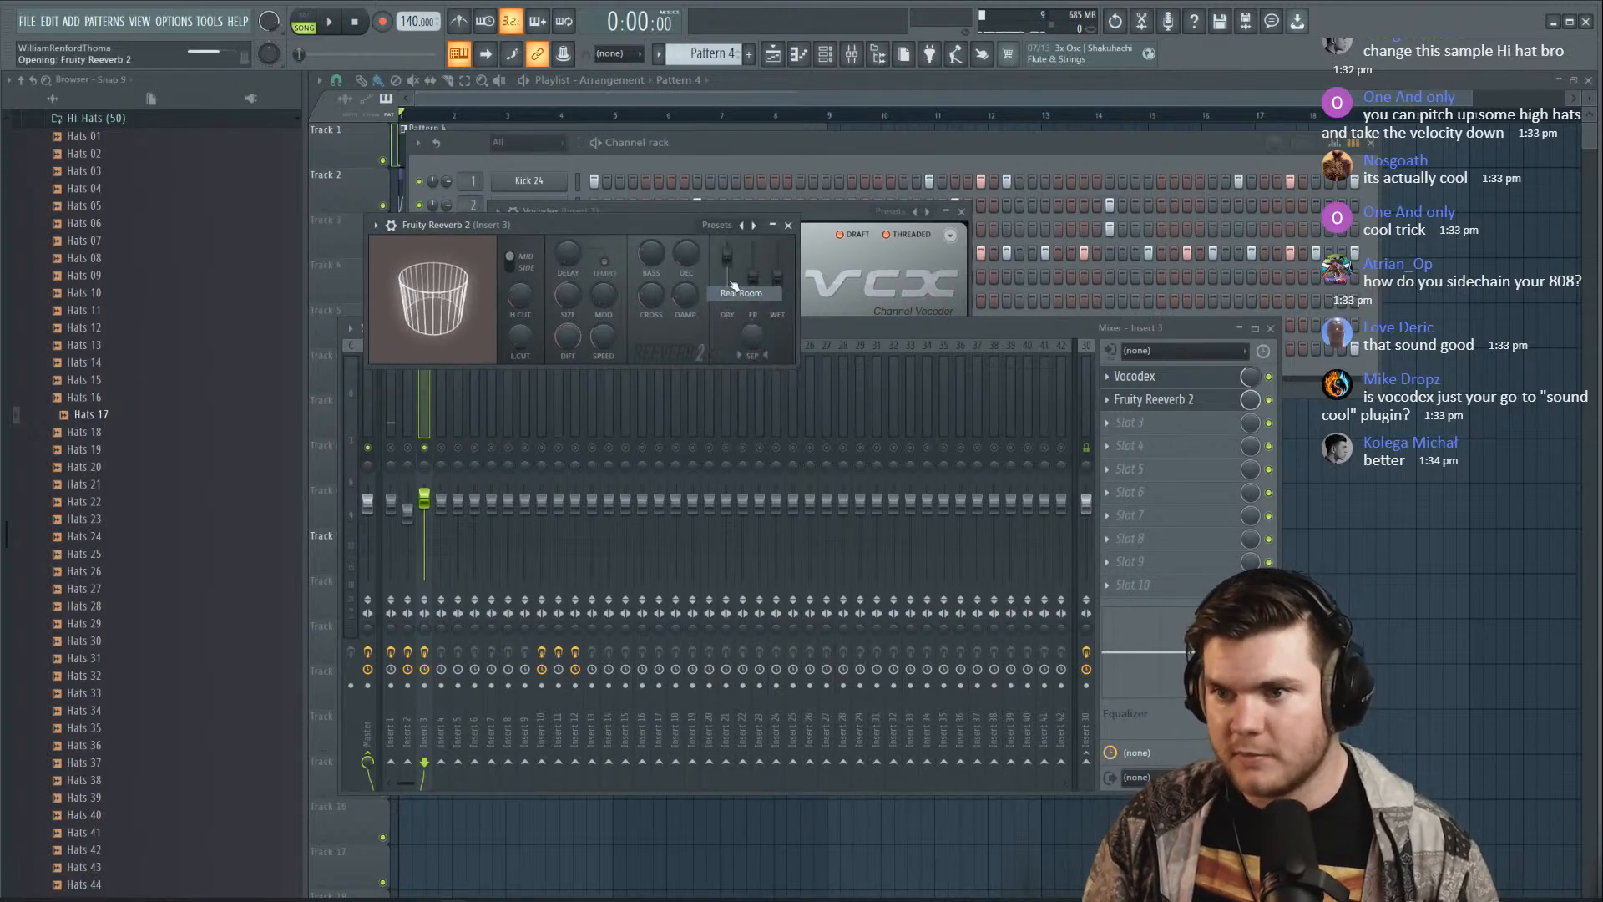
Set the hi-hat reverb's early reflection level to 0% and its wet level to 65% during playback
key("space")
left_click_drag(752, 275, 752, 296)
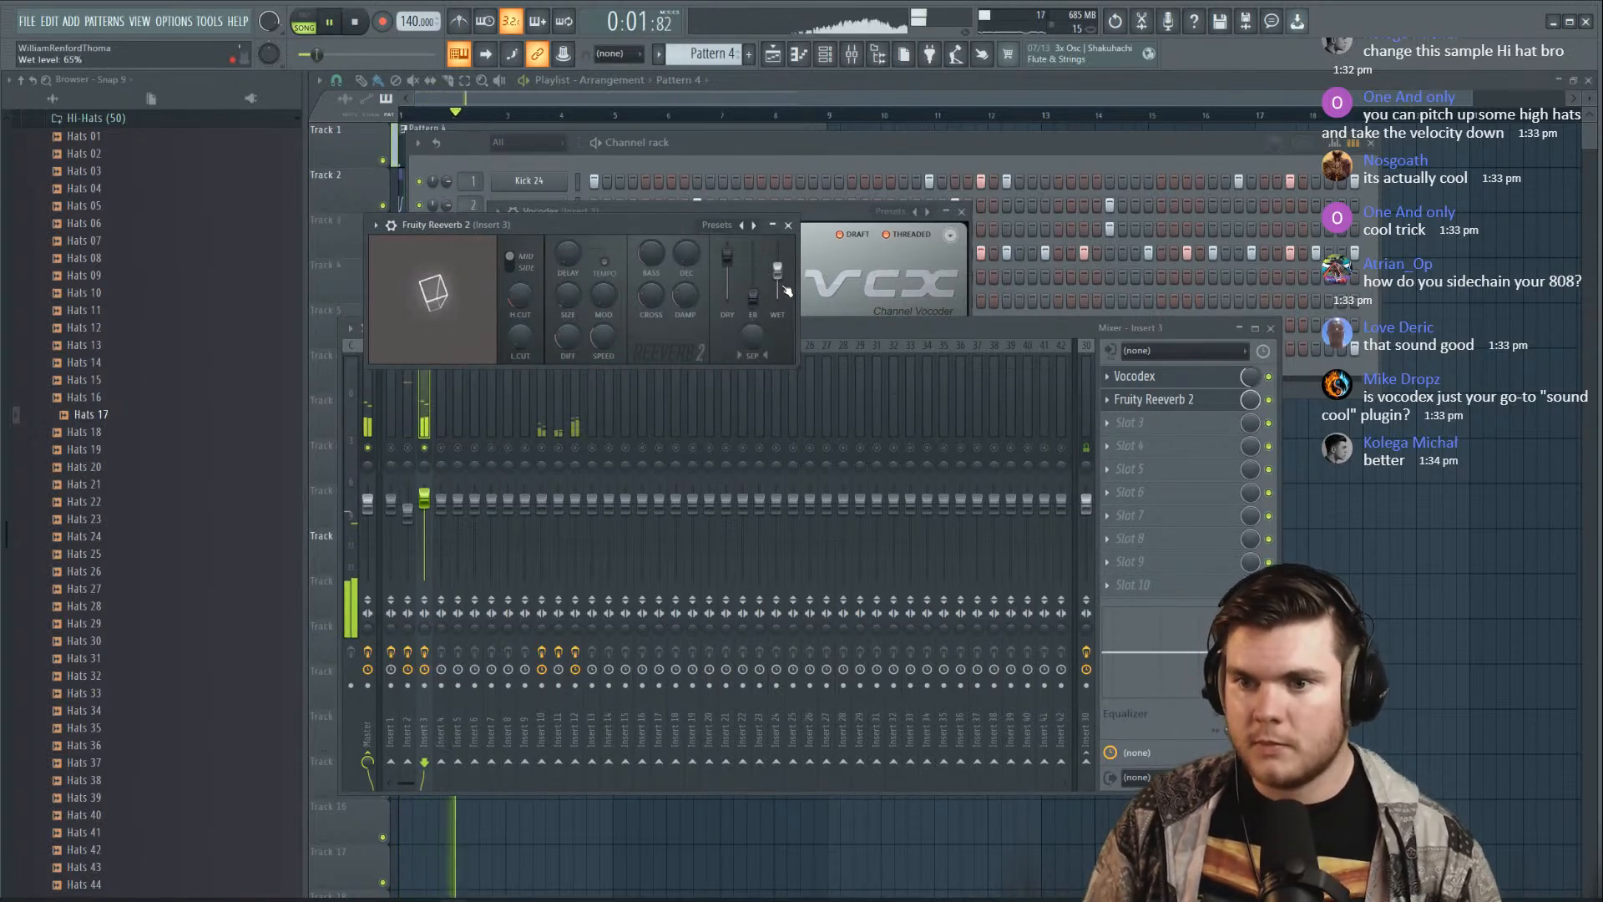
left_click(1172, 401)
left_click(1169, 378)
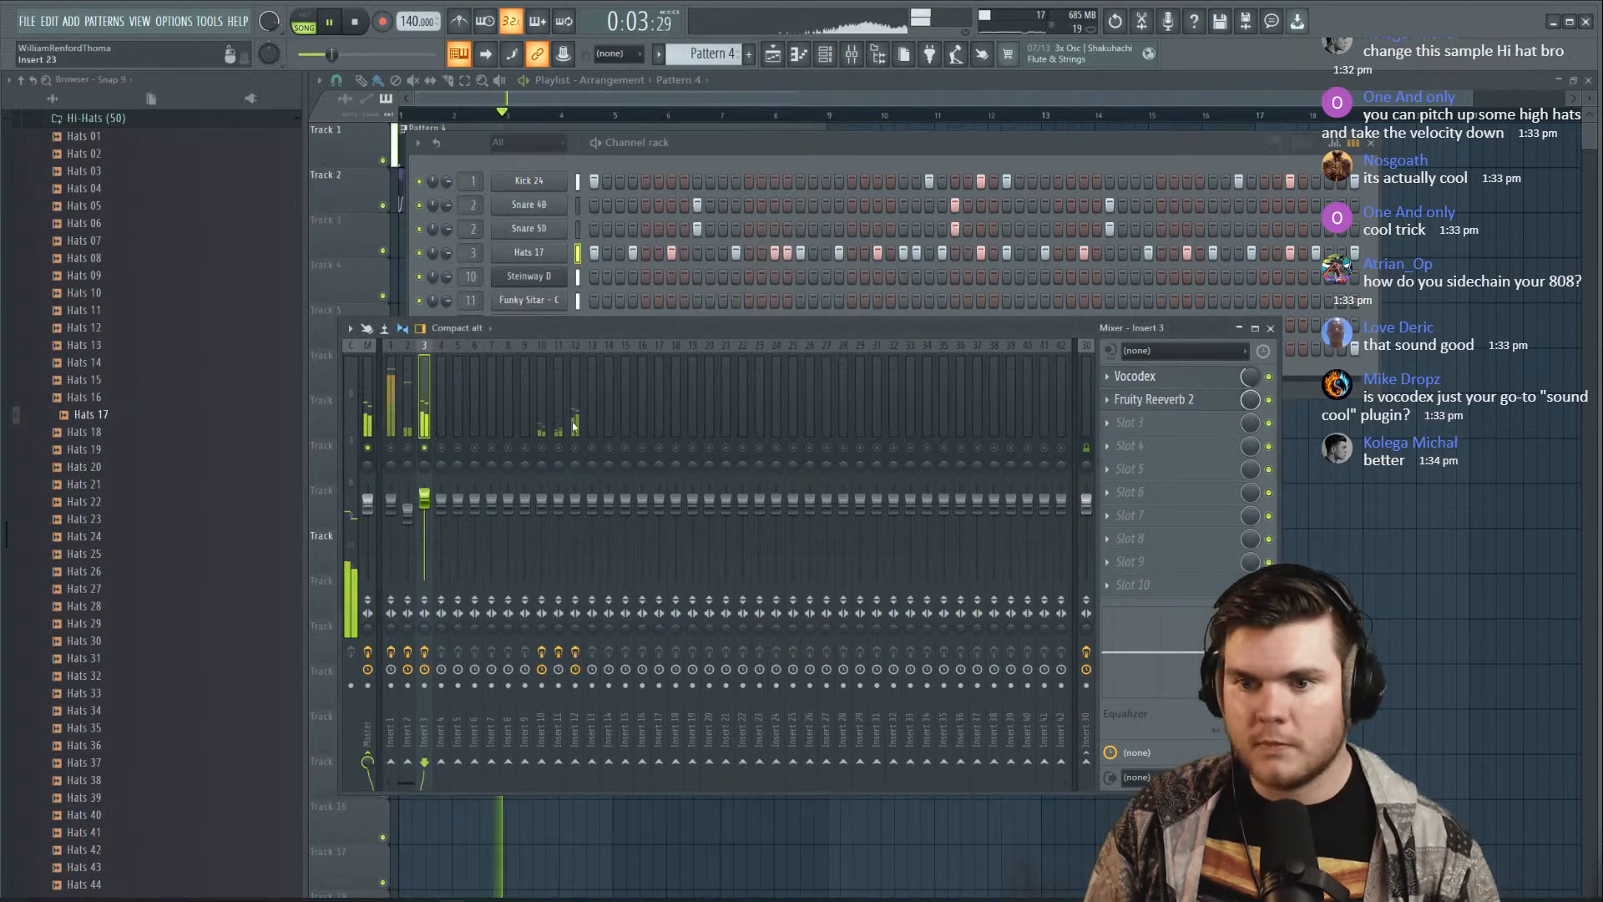
Compare the hi-hats soloed and in the full mix while reviewing the Reeverb 2 and Vocodex settings
right_click(426, 449)
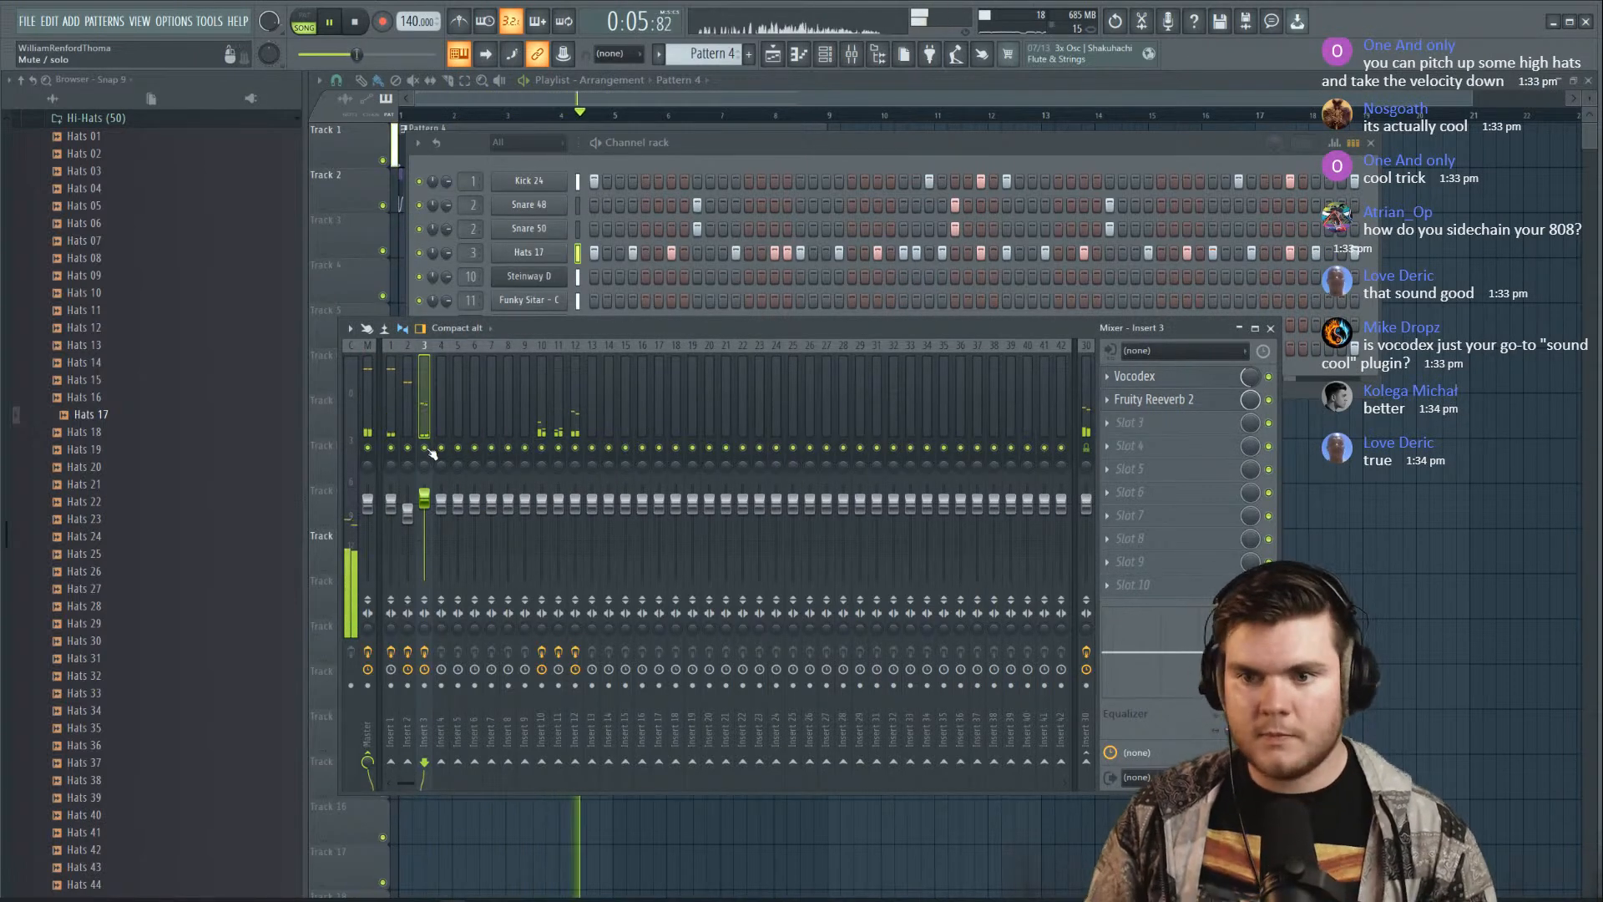
right_click(426, 449)
left_click(1169, 399)
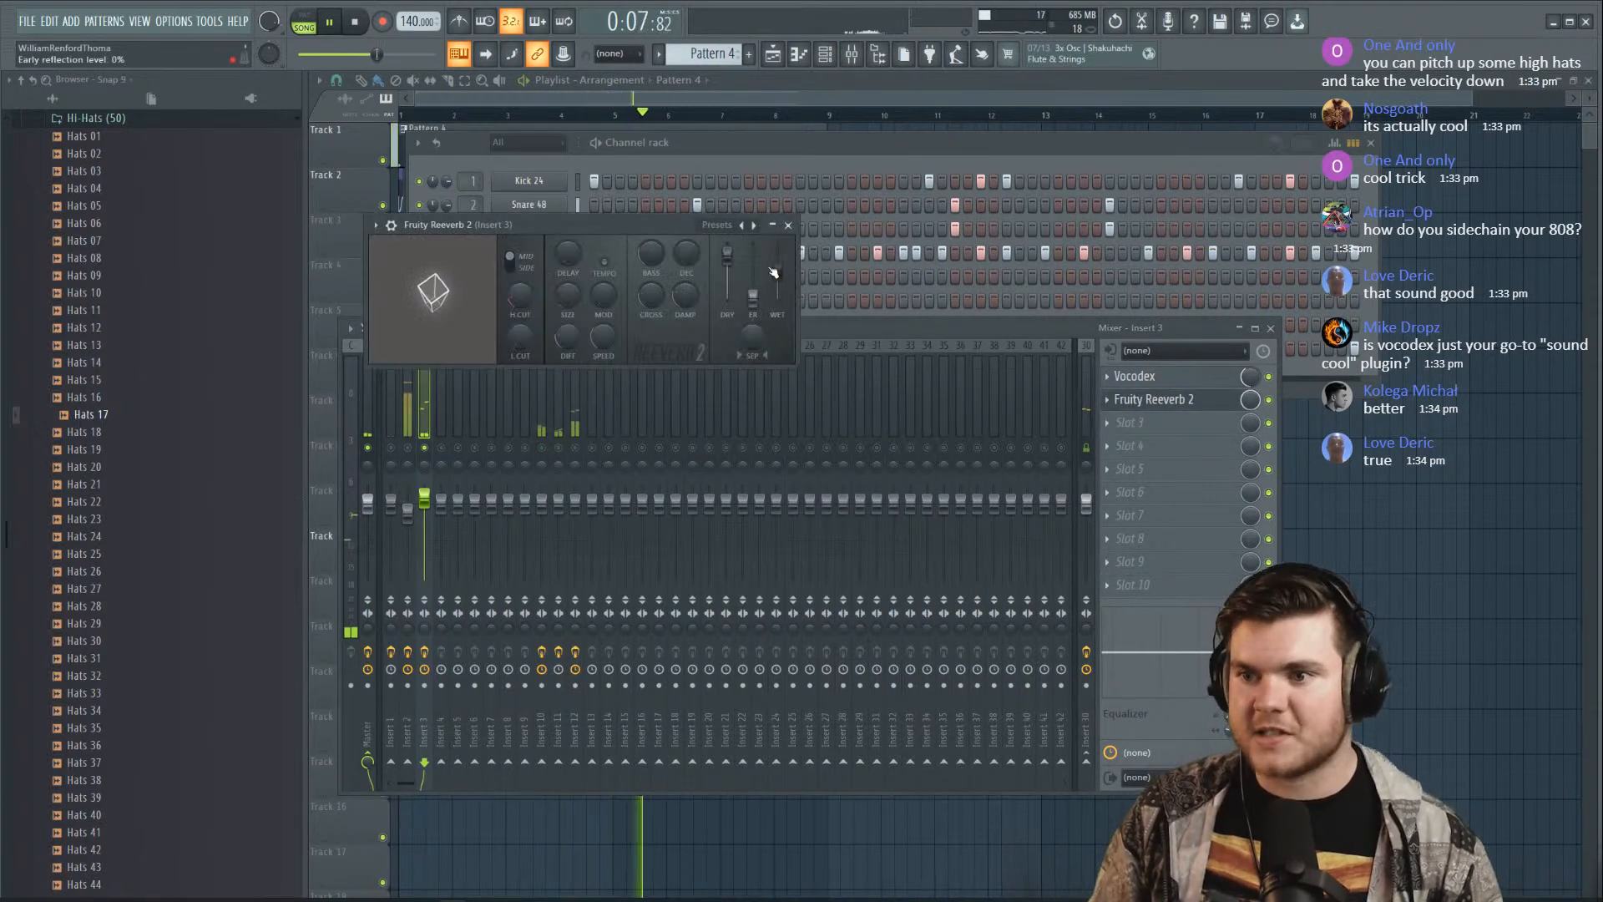
left_click(1134, 377)
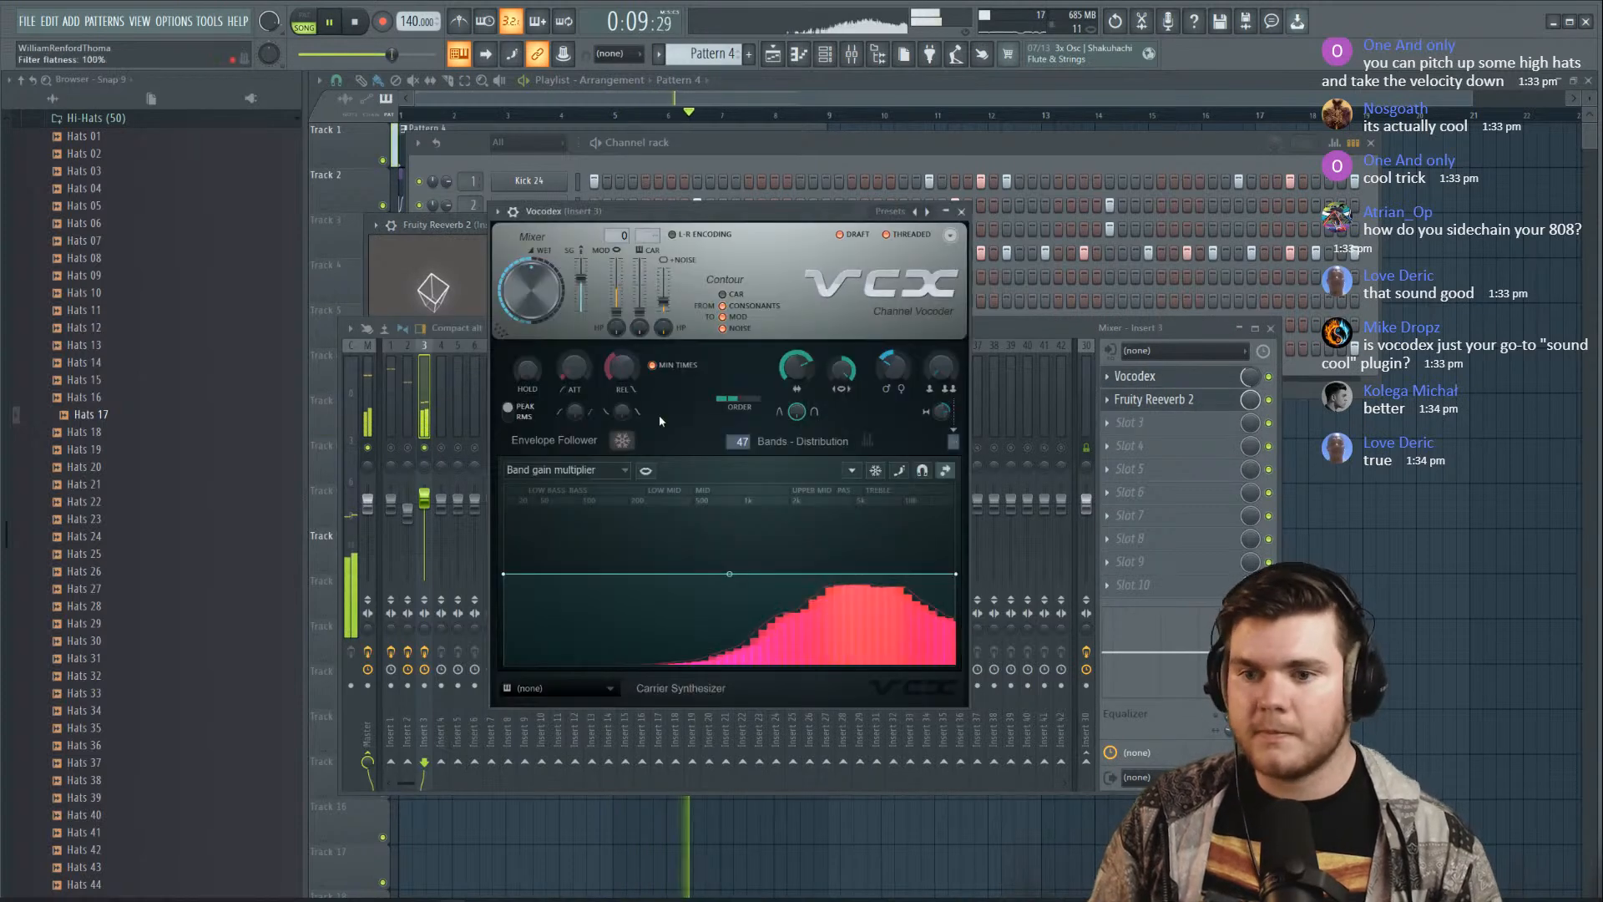
right_click(426, 448)
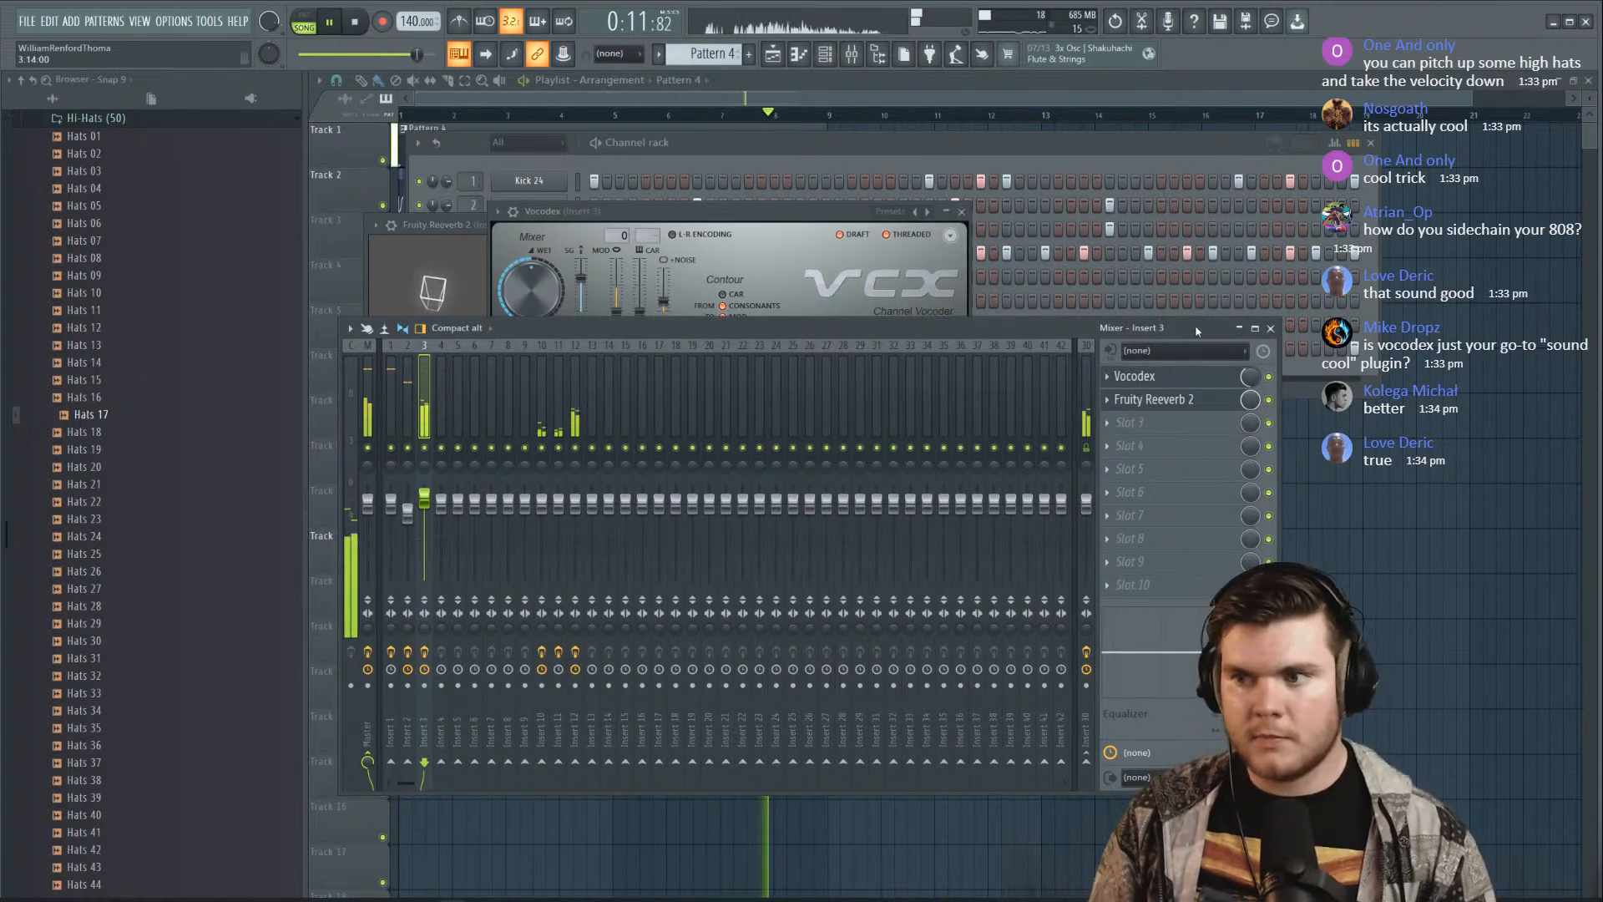
left_click(1134, 376)
left_click(1152, 399)
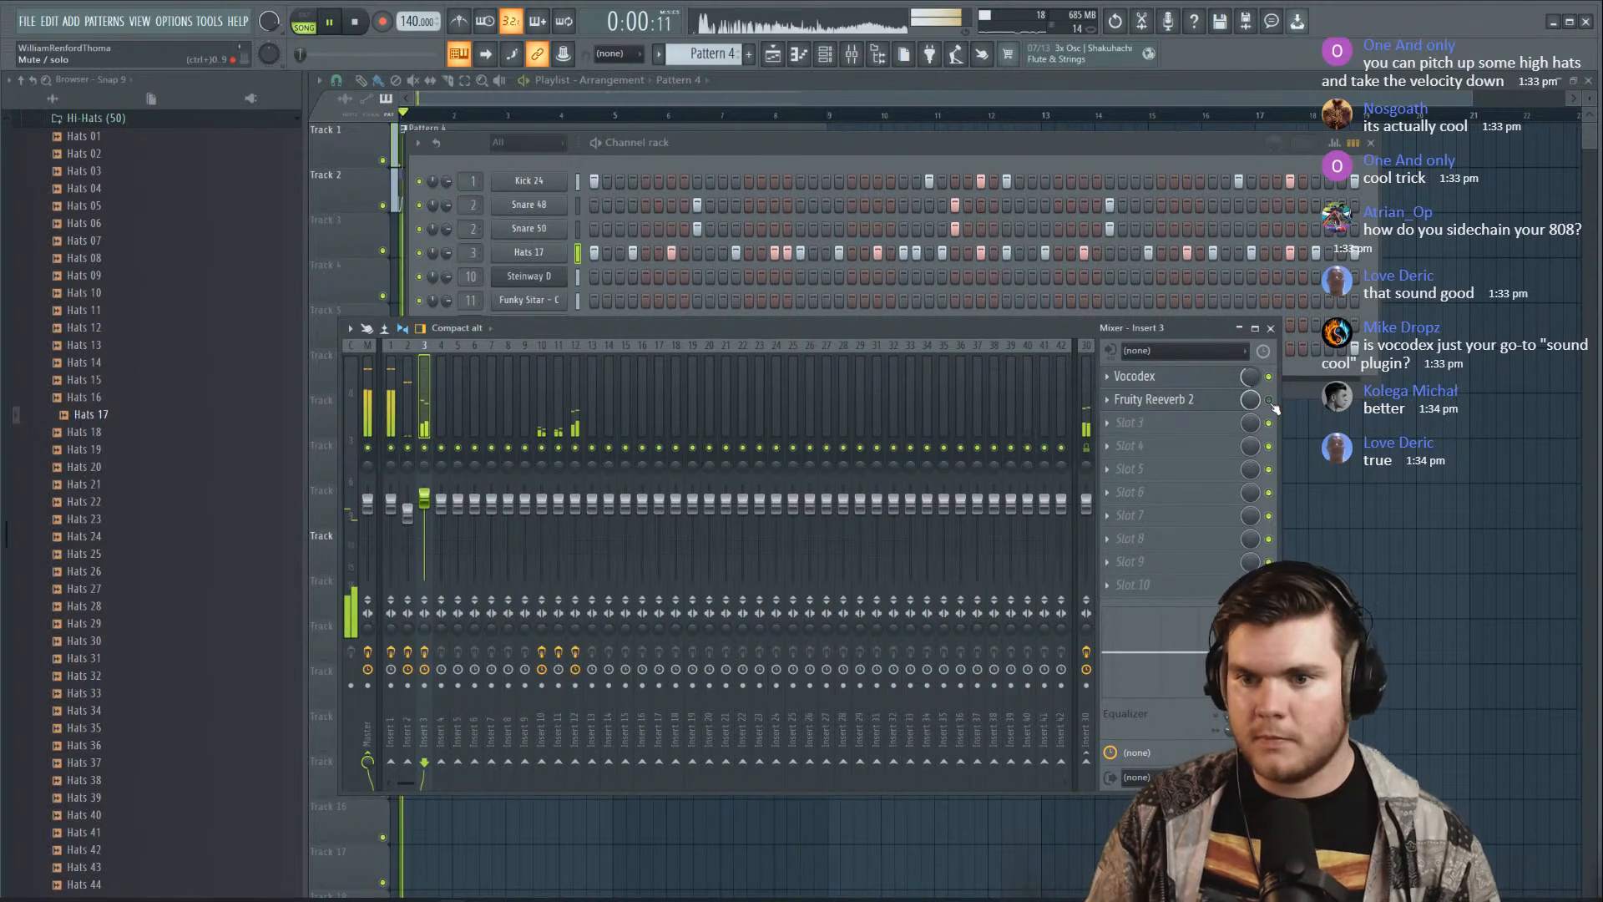
Open the Hats 17 notes in the piano roll and play the beat from the start
left_click(1035, 170)
key("space")
right_click(562, 253)
left_click(602, 257)
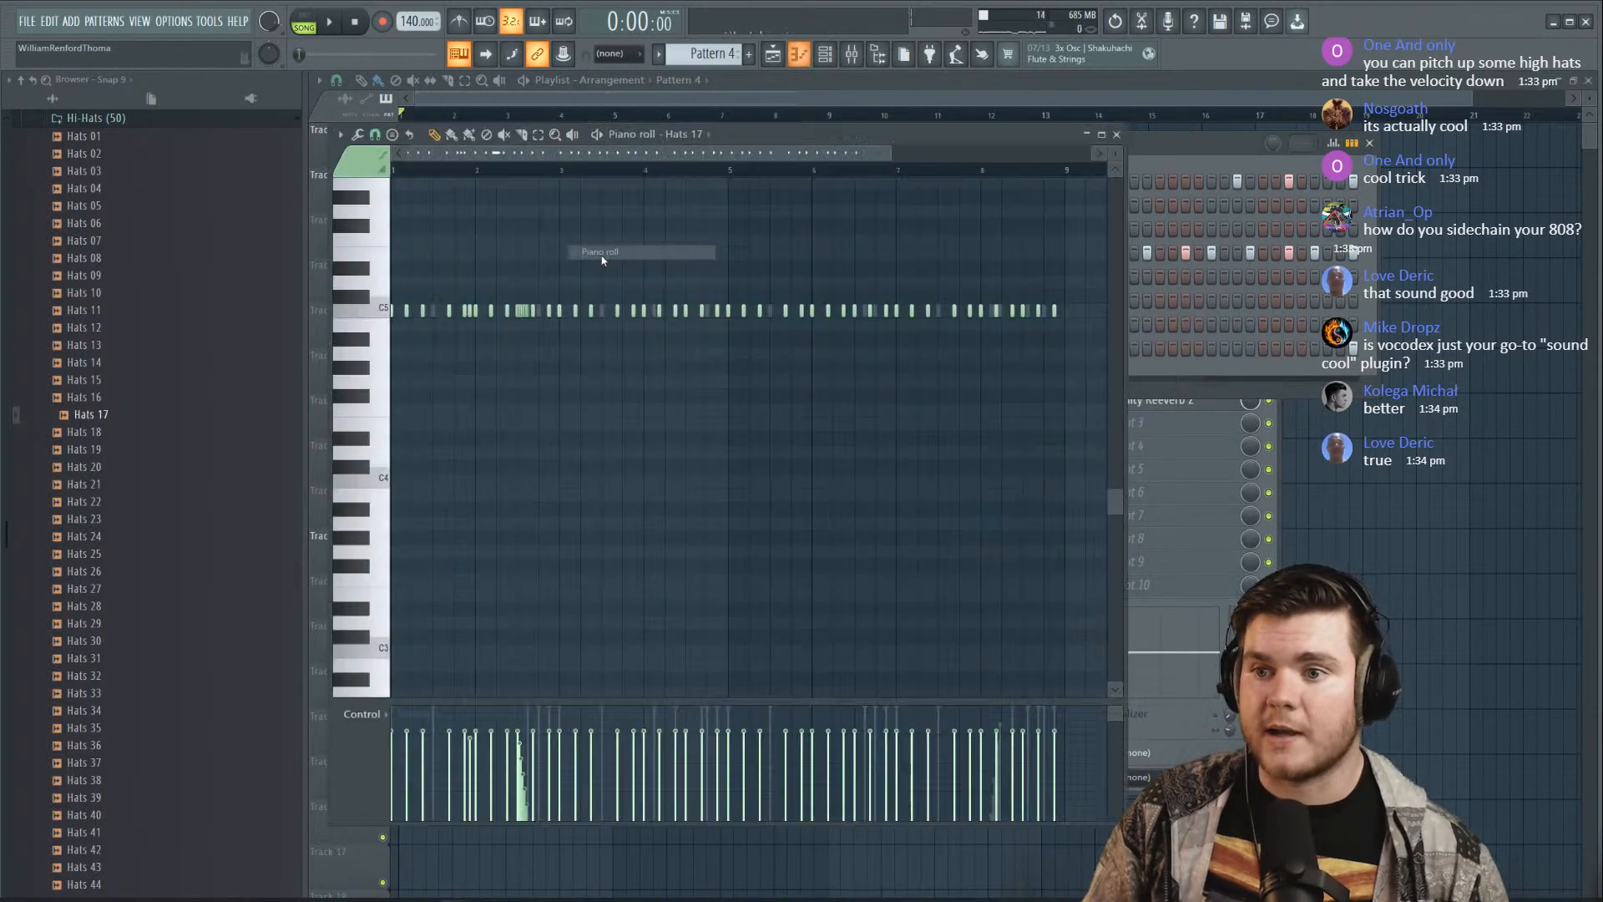
key("space")
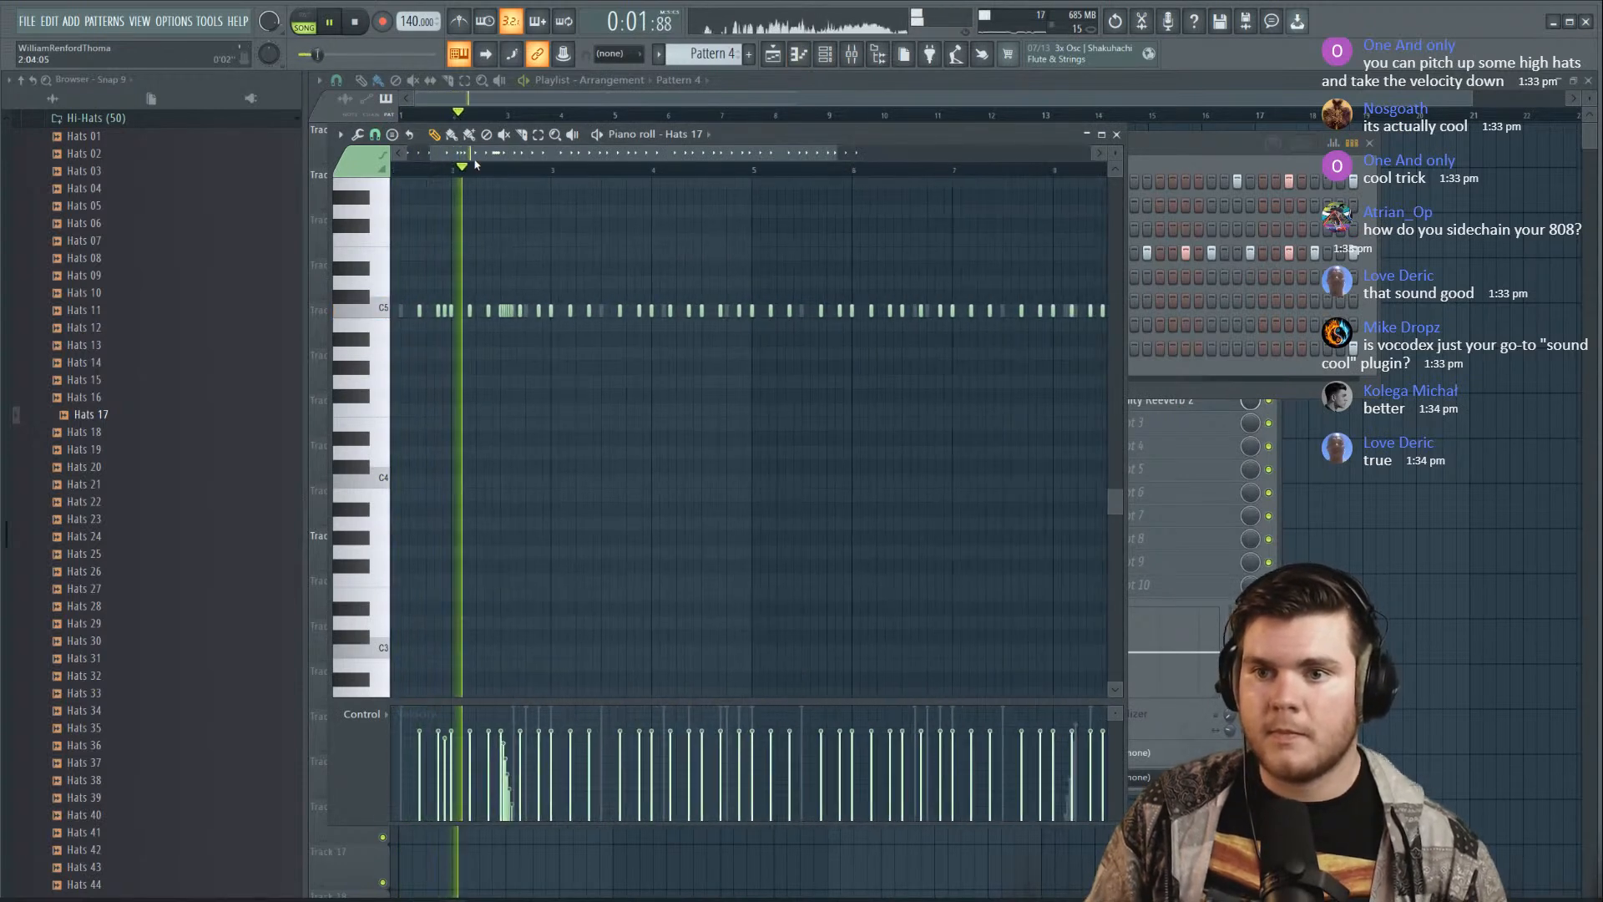
Add five closely spaced C5 notes around the hi-hat hit in the second half of bar 4 to form a fast roll
scroll(427, 164, "up", 2)
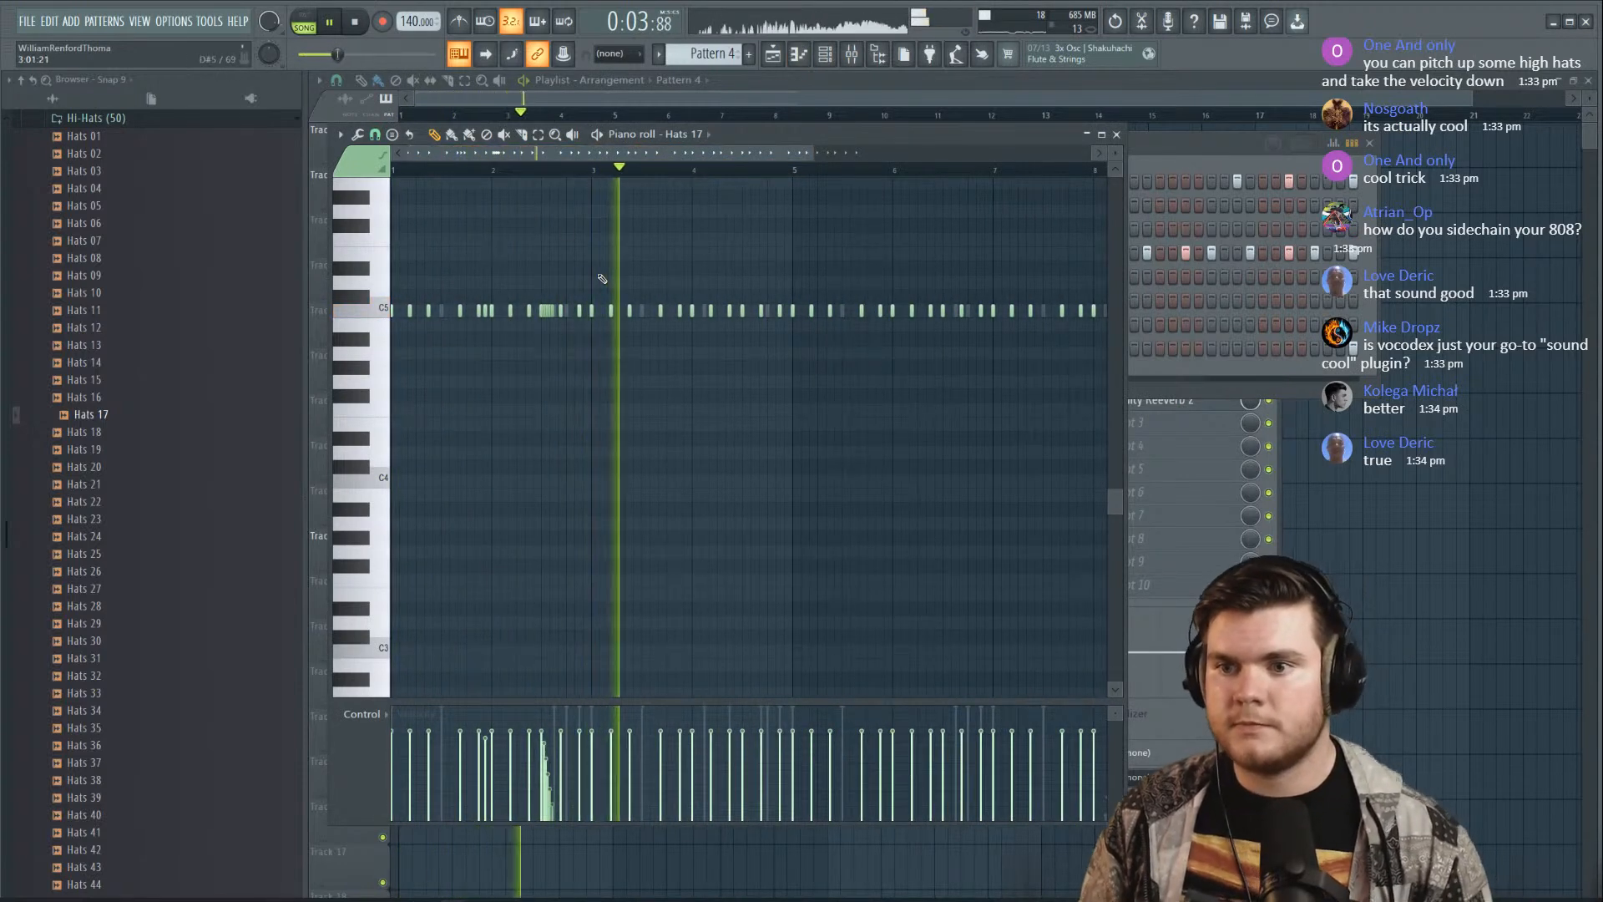
scroll(762, 176, "up", 2)
scroll(764, 176, "up", 1)
key("space")
scroll(749, 174, "up", 2)
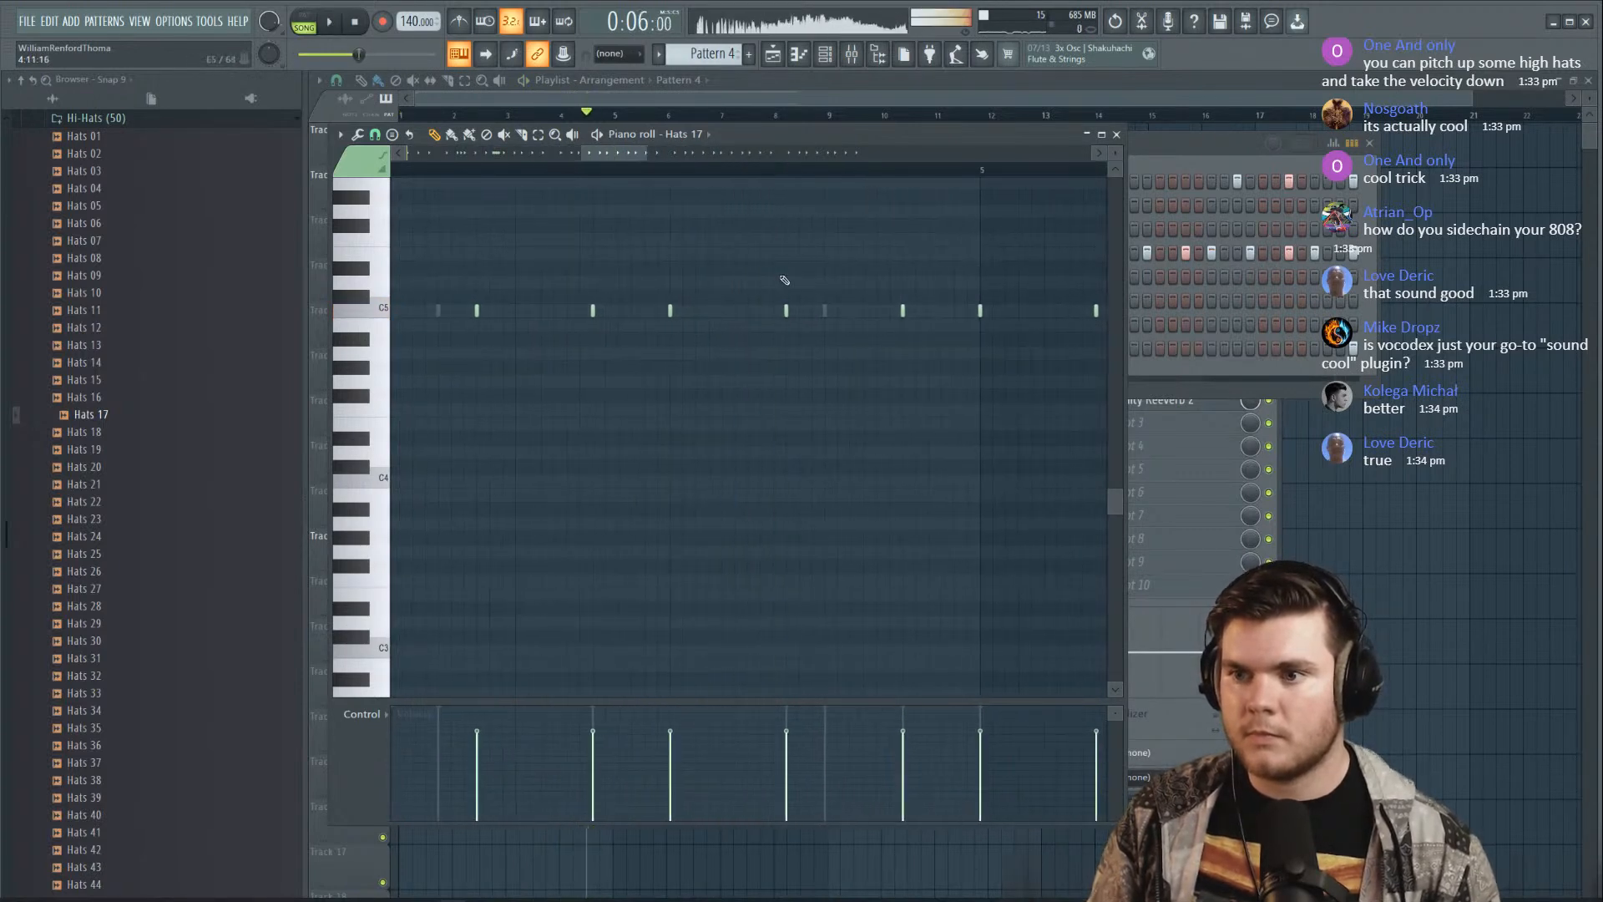
key("space")
left_click(749, 312)
left_click(762, 312)
key("space")
left_click(776, 312)
key("space")
key("space")
left_click(799, 312)
left_click(812, 312)
key("space")
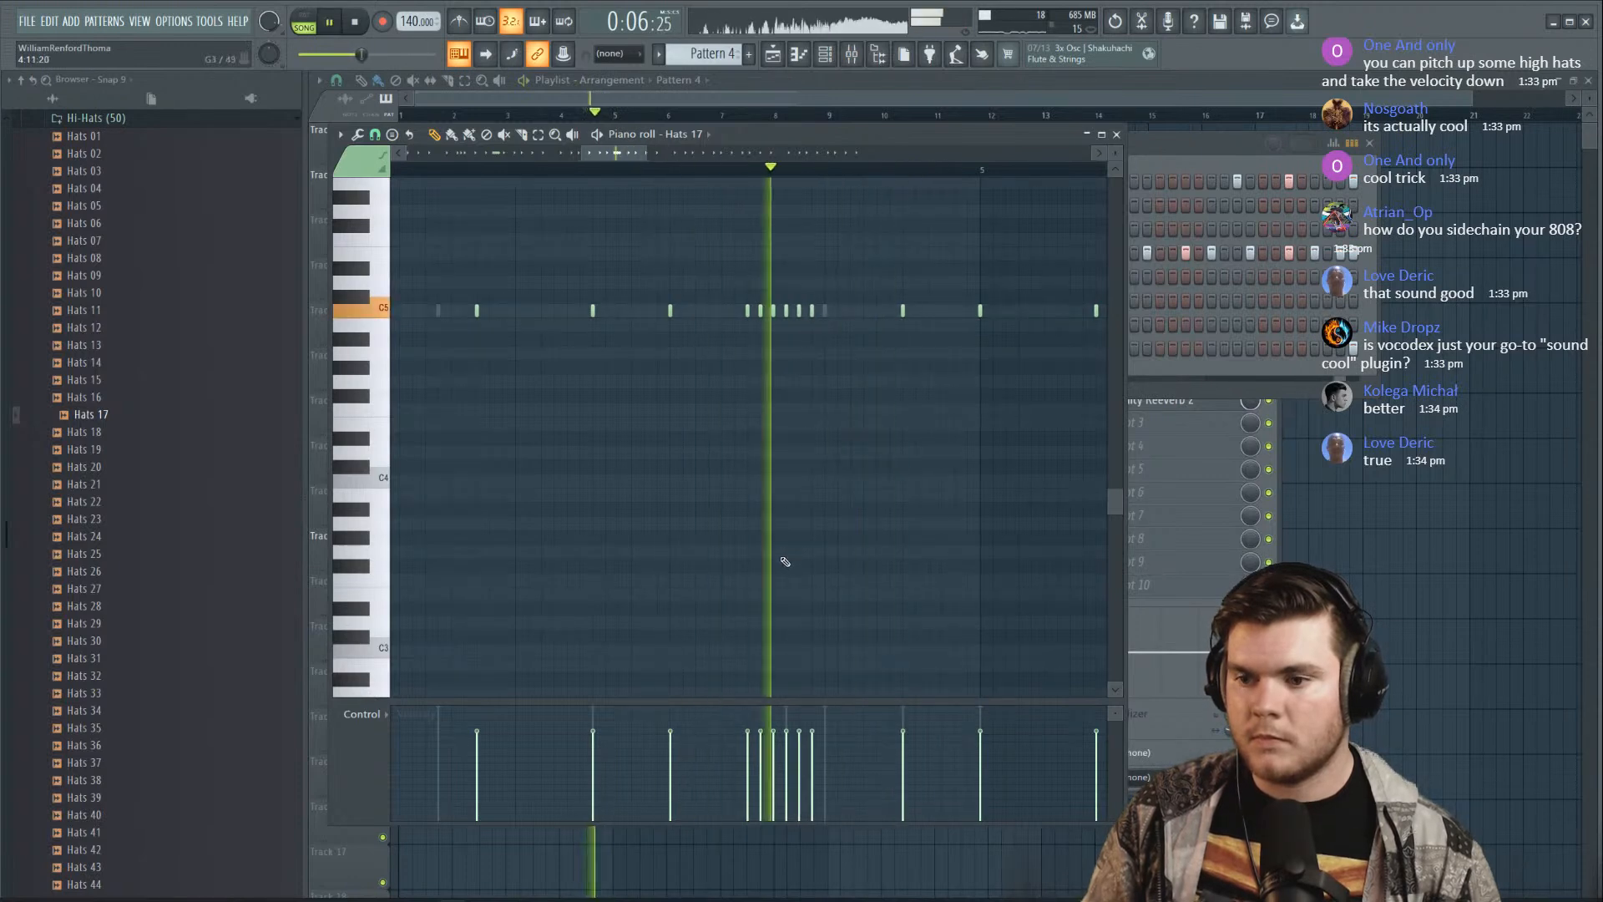
Ramp the velocities of the bar 4 hi-hat roll from low to high and play the pattern back
left_click_drag(757, 797, 814, 723)
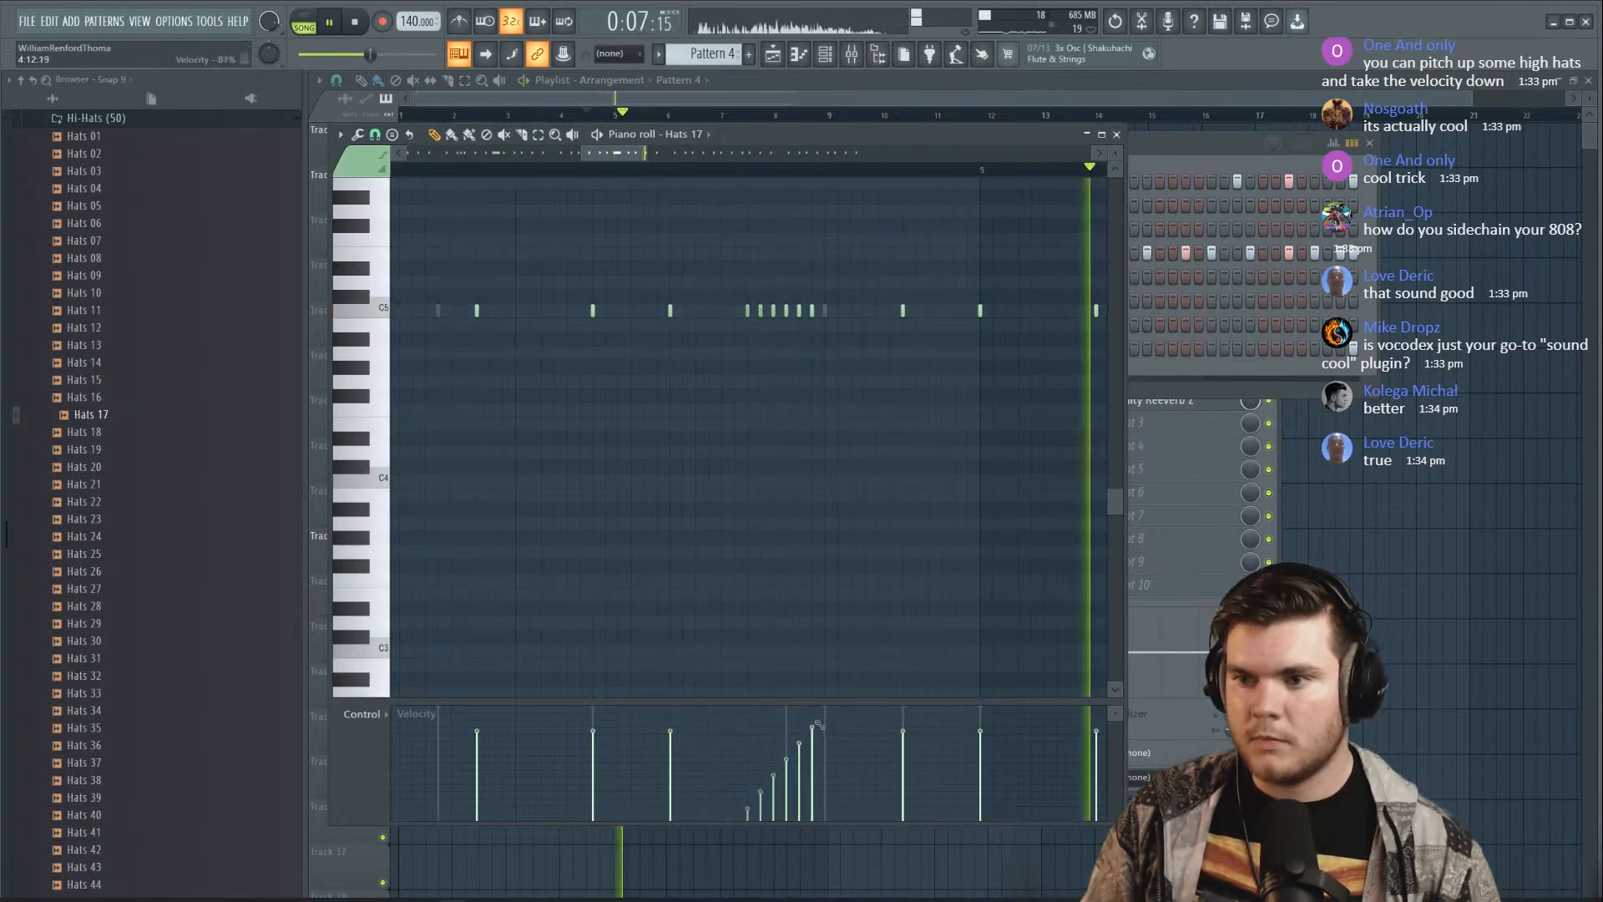
scroll(821, 176, "down", 3)
key("space")
key("space")
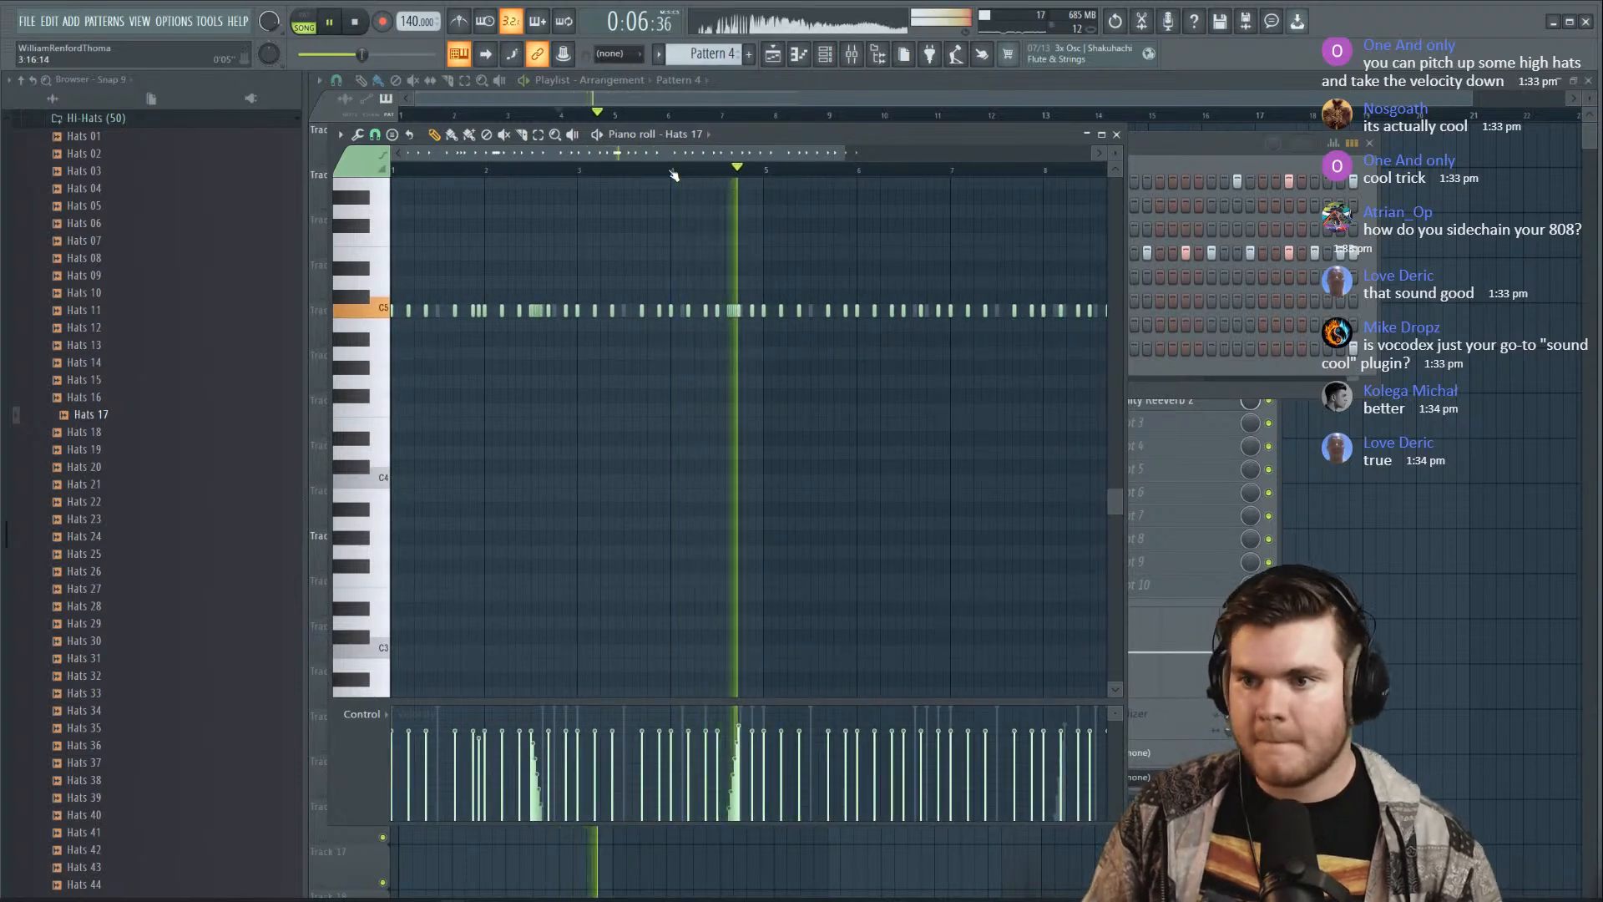
Add two closely spaced C5 hi-hat notes leading into the bar 6 downbeat, changing the grid snap for the spacing
scroll(798, 170, "up", 3)
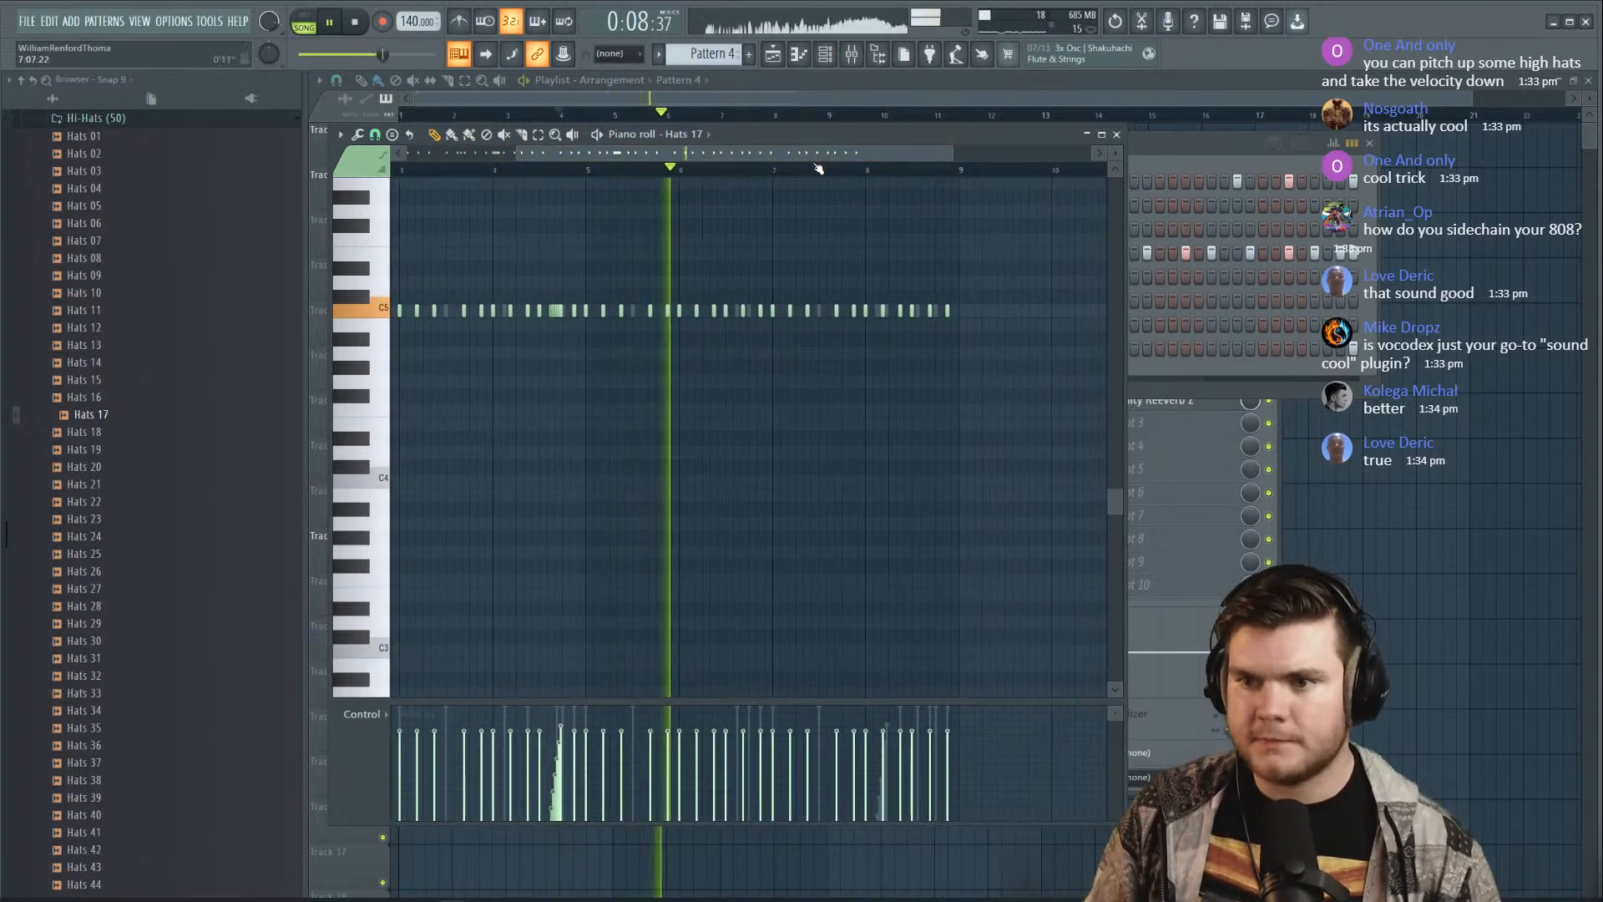
scroll(818, 169, "up", 1)
key("space")
left_click(436, 170)
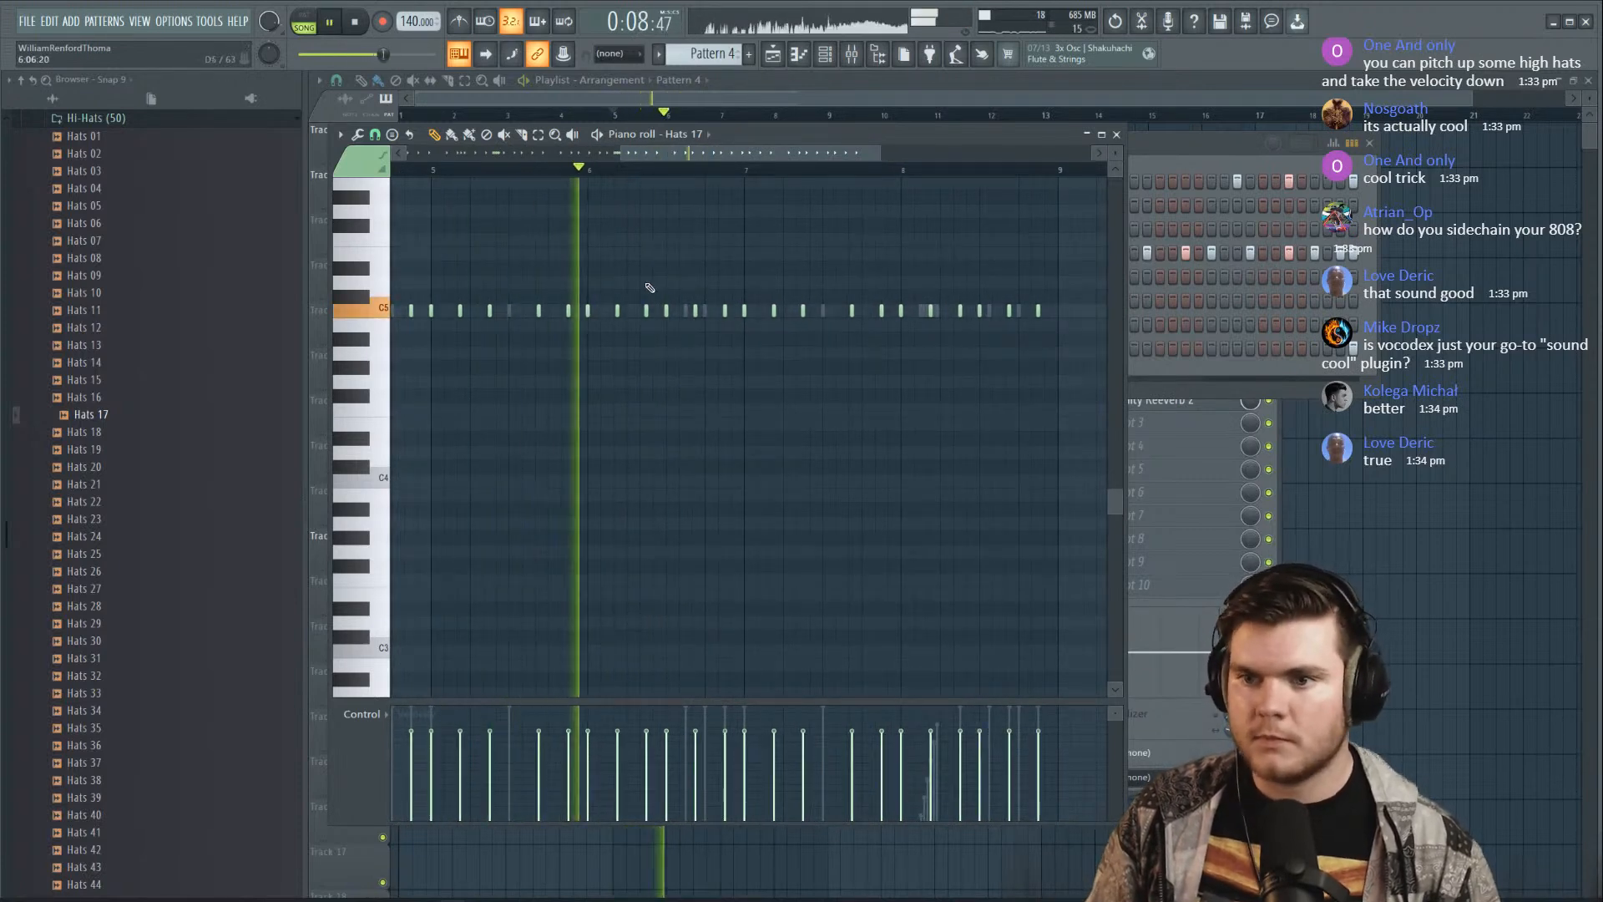
scroll(601, 282, "up", 2)
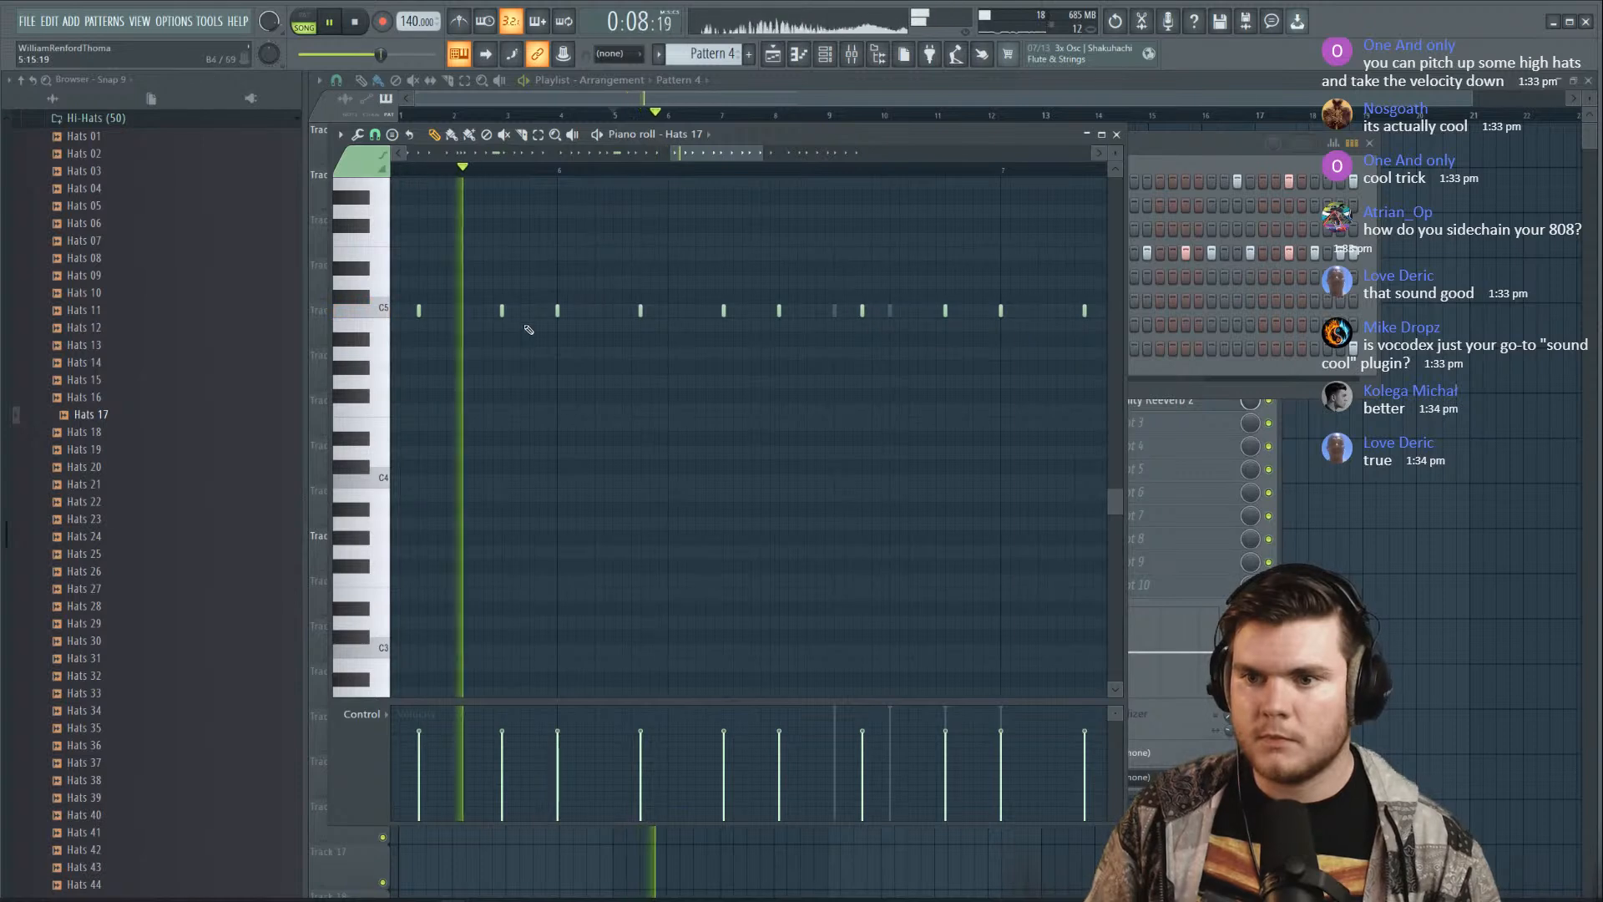
left_click(540, 312)
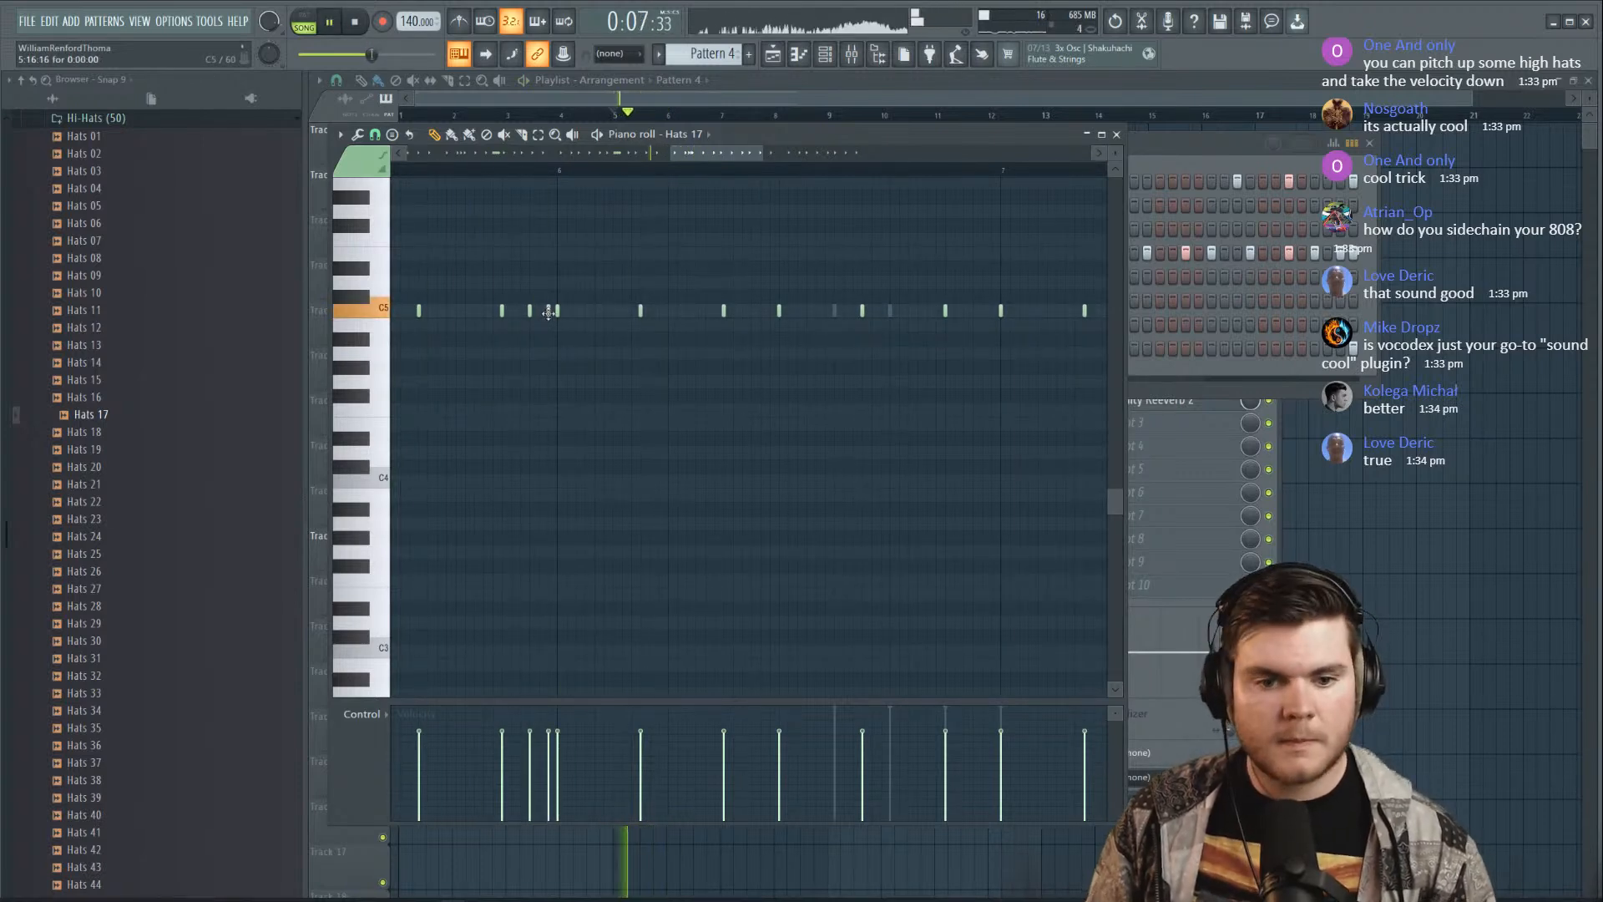
key("space")
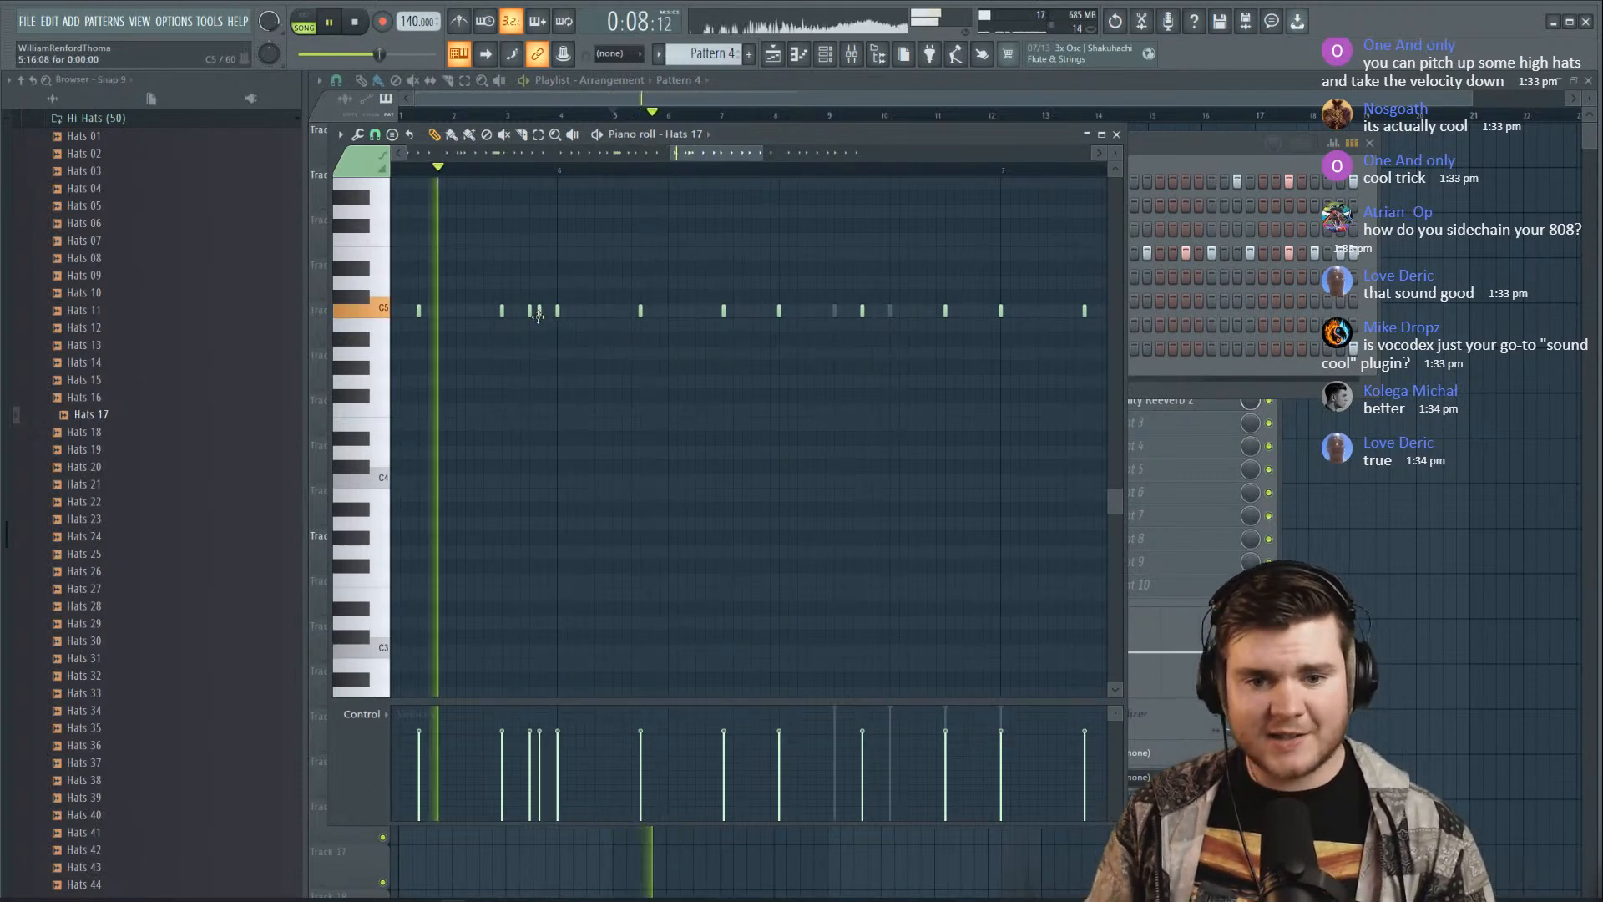
key("space")
left_click(375, 134)
left_click(419, 263)
left_click(599, 313)
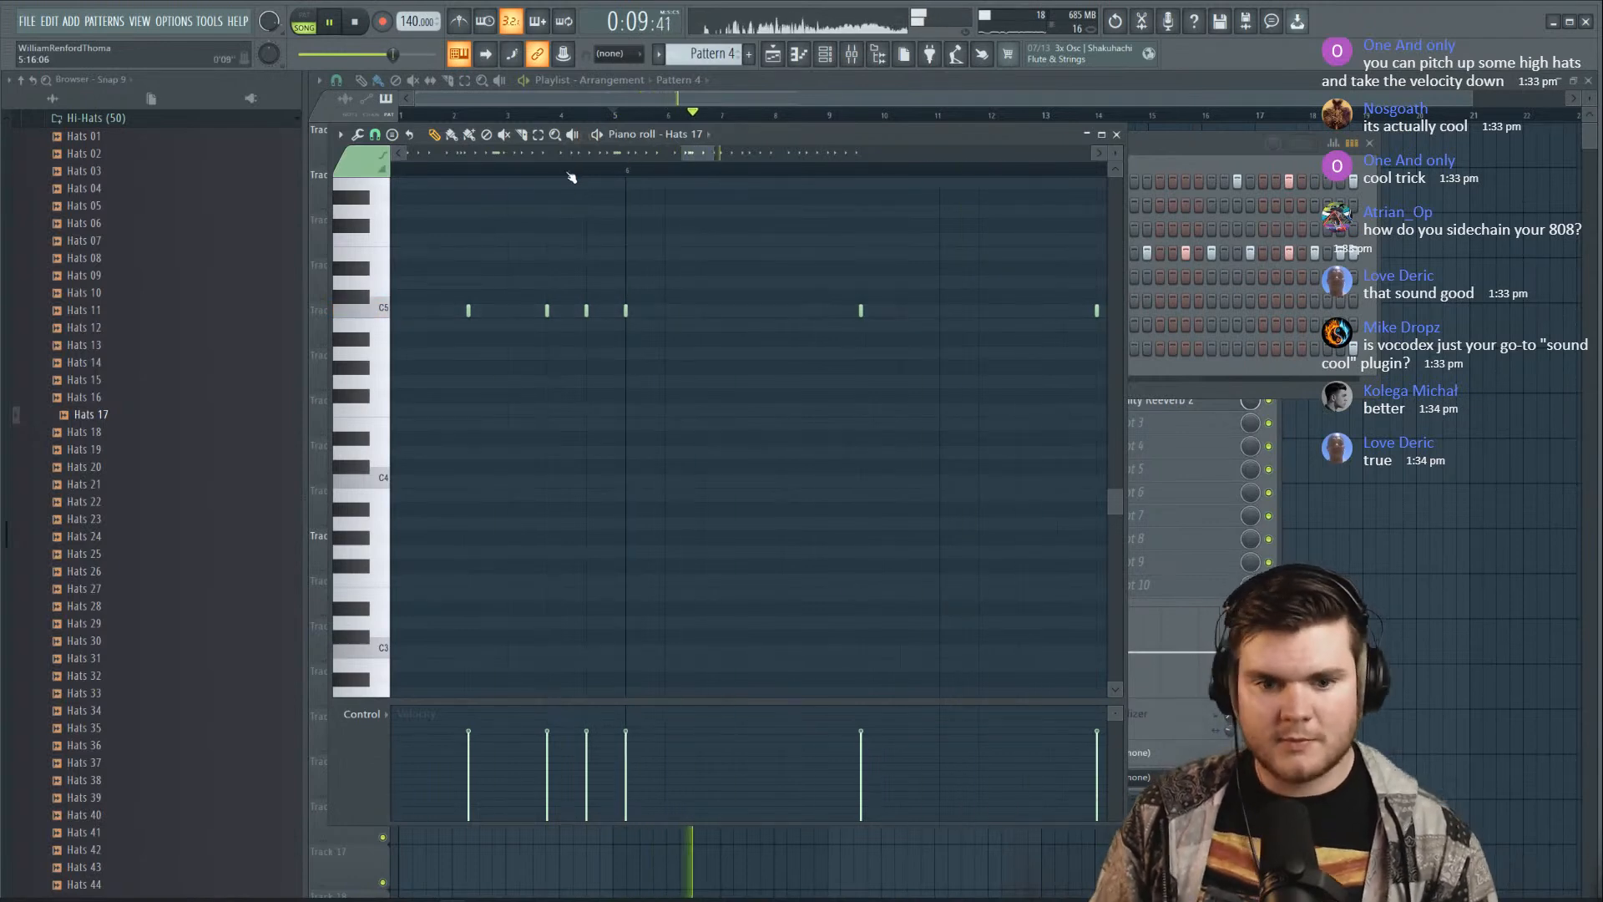
Lower the velocities of the two notes before bar 6 so they rise toward the downbeat
mouse_move(588, 761)
left_mouse_down()
mouse_move(549, 770)
mouse_move(588, 750)
left_mouse_up()
scroll(707, 171, "down", 3)
scroll(718, 171, "down", 2)
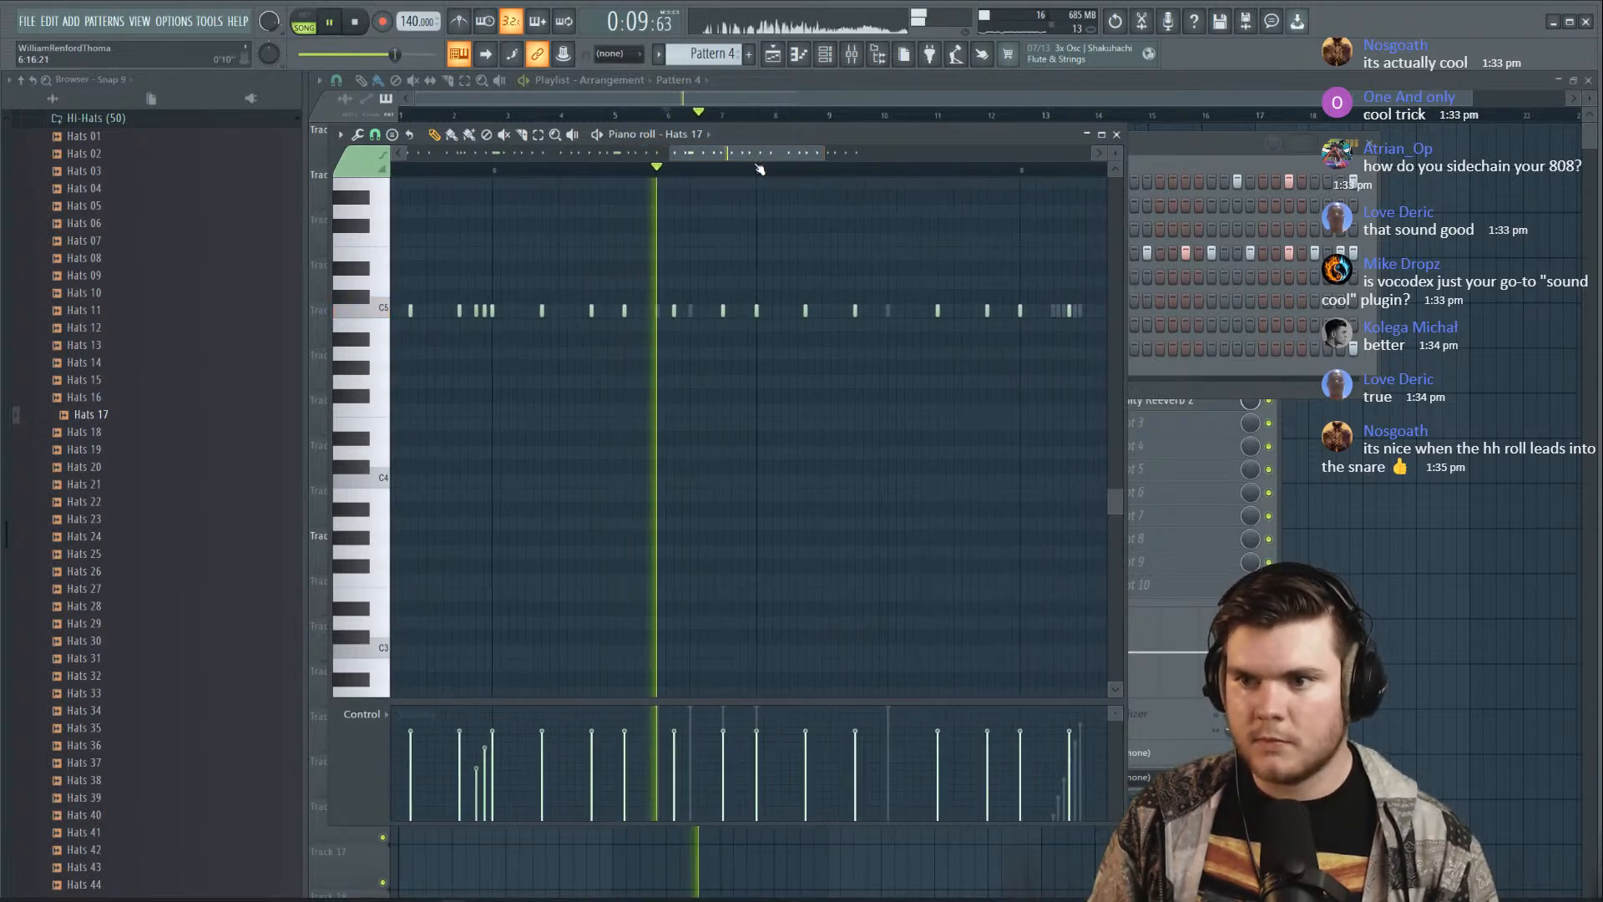
Fill the gap between the last two hi-hat hits before bar 7 with evenly spaced C5 roll notes on a tighter snap grid
scroll(752, 167, "up", 4)
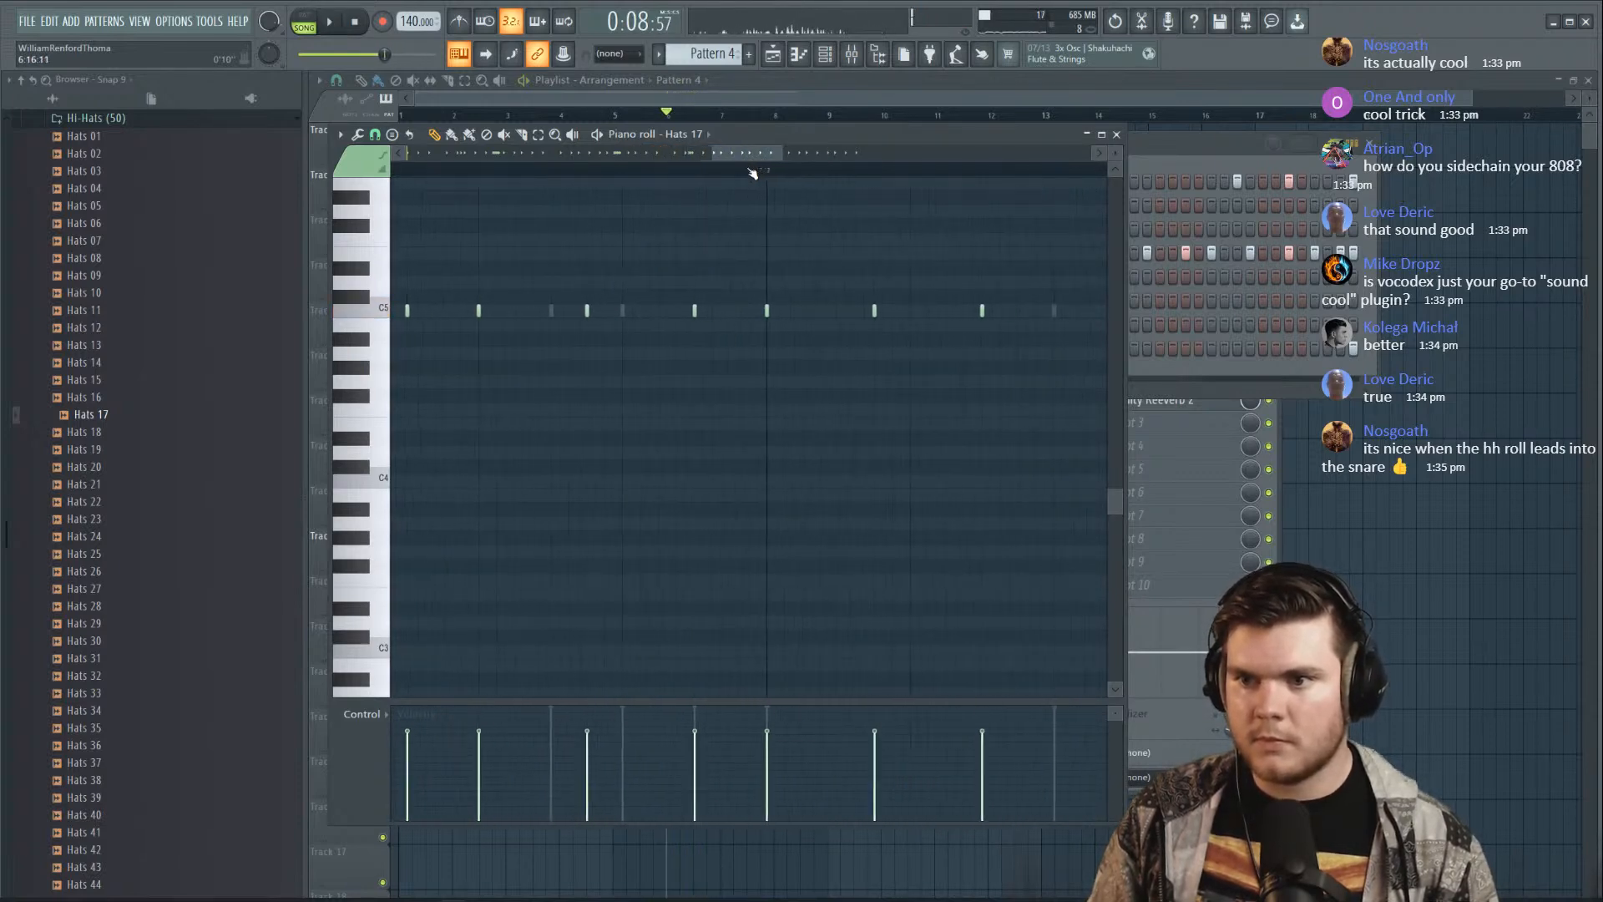
left_click(746, 311)
key("space")
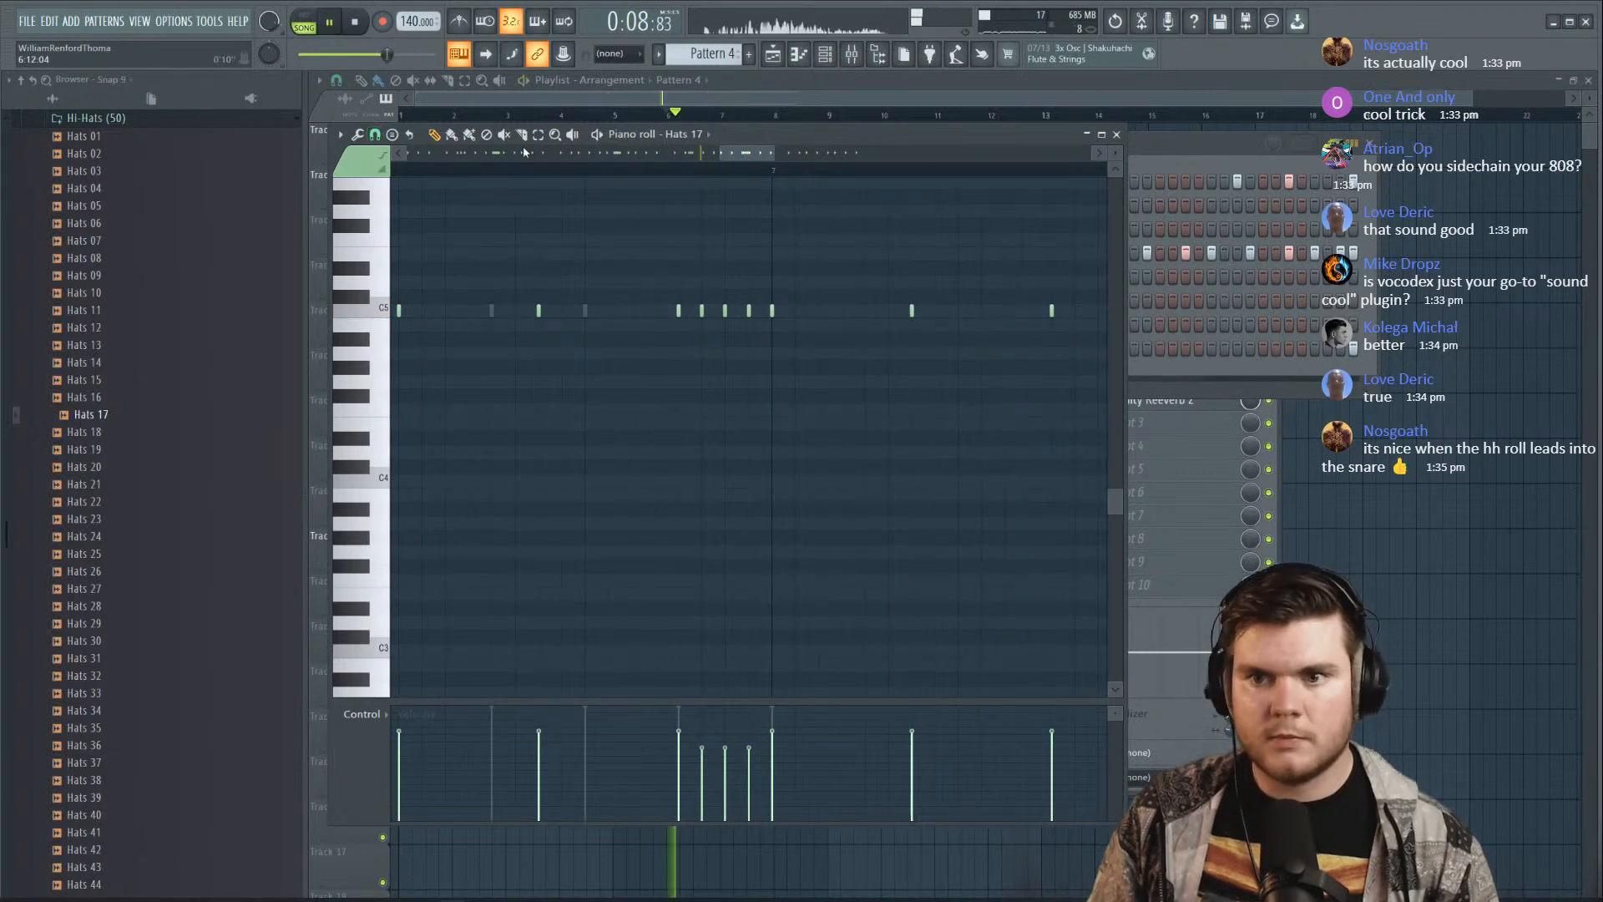
left_click(375, 134)
left_click(400, 252)
key("space")
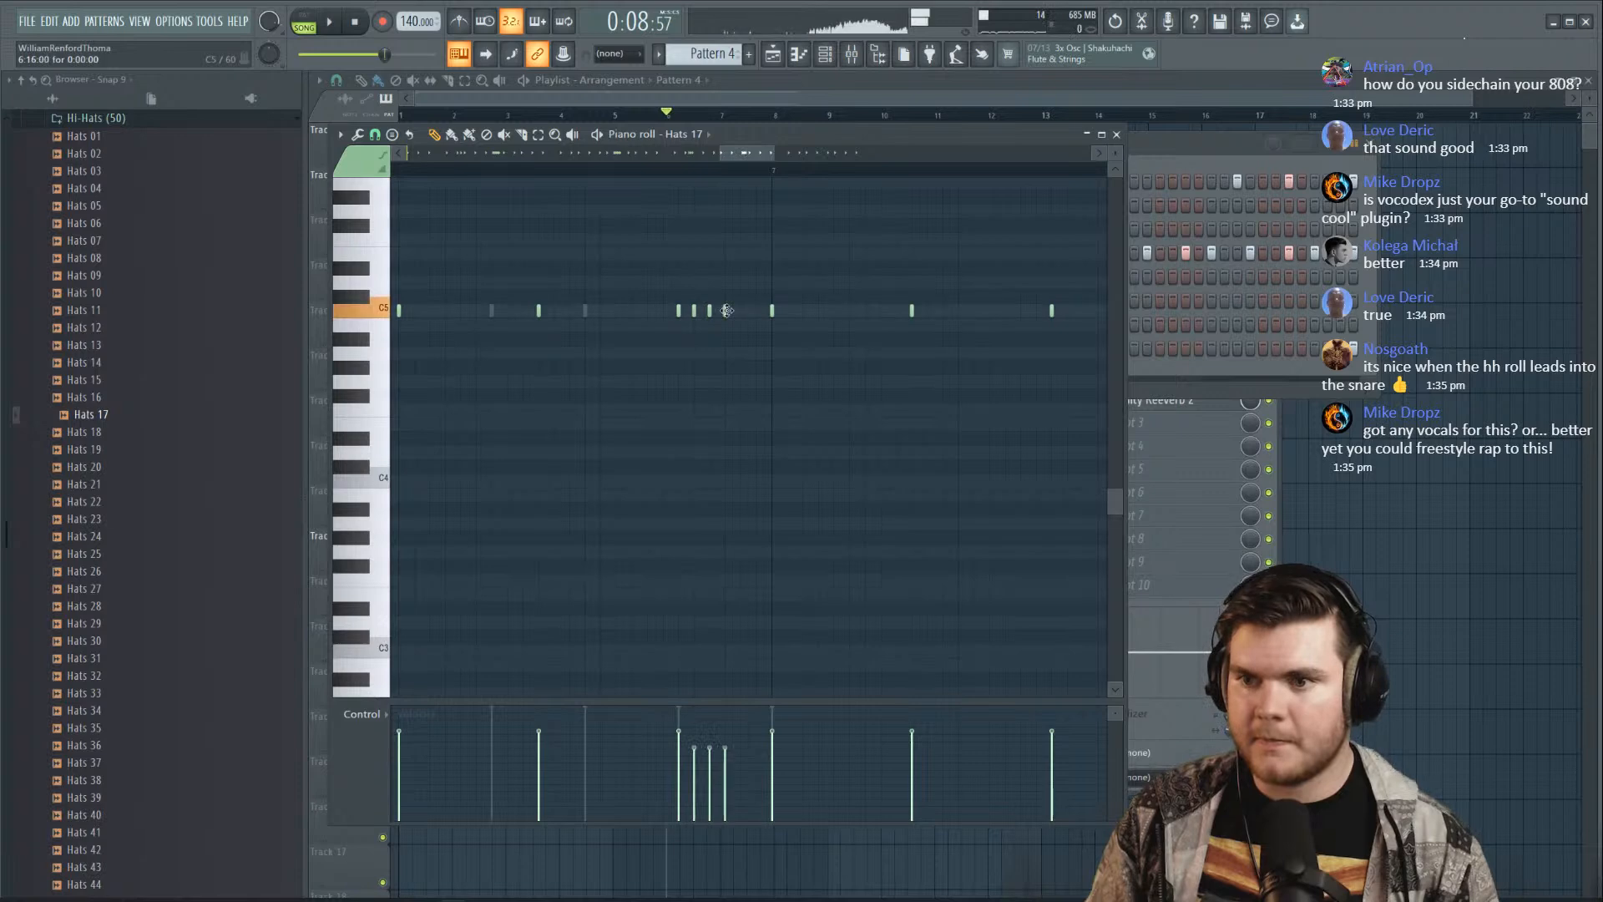
left_click_drag(665, 326, 750, 313)
key("space")
Slope the velocities of the roll before bar 7 downward, complete it with a last louder C5 note, and play it back
left_click_drag(677, 730, 751, 810)
left_click(761, 321)
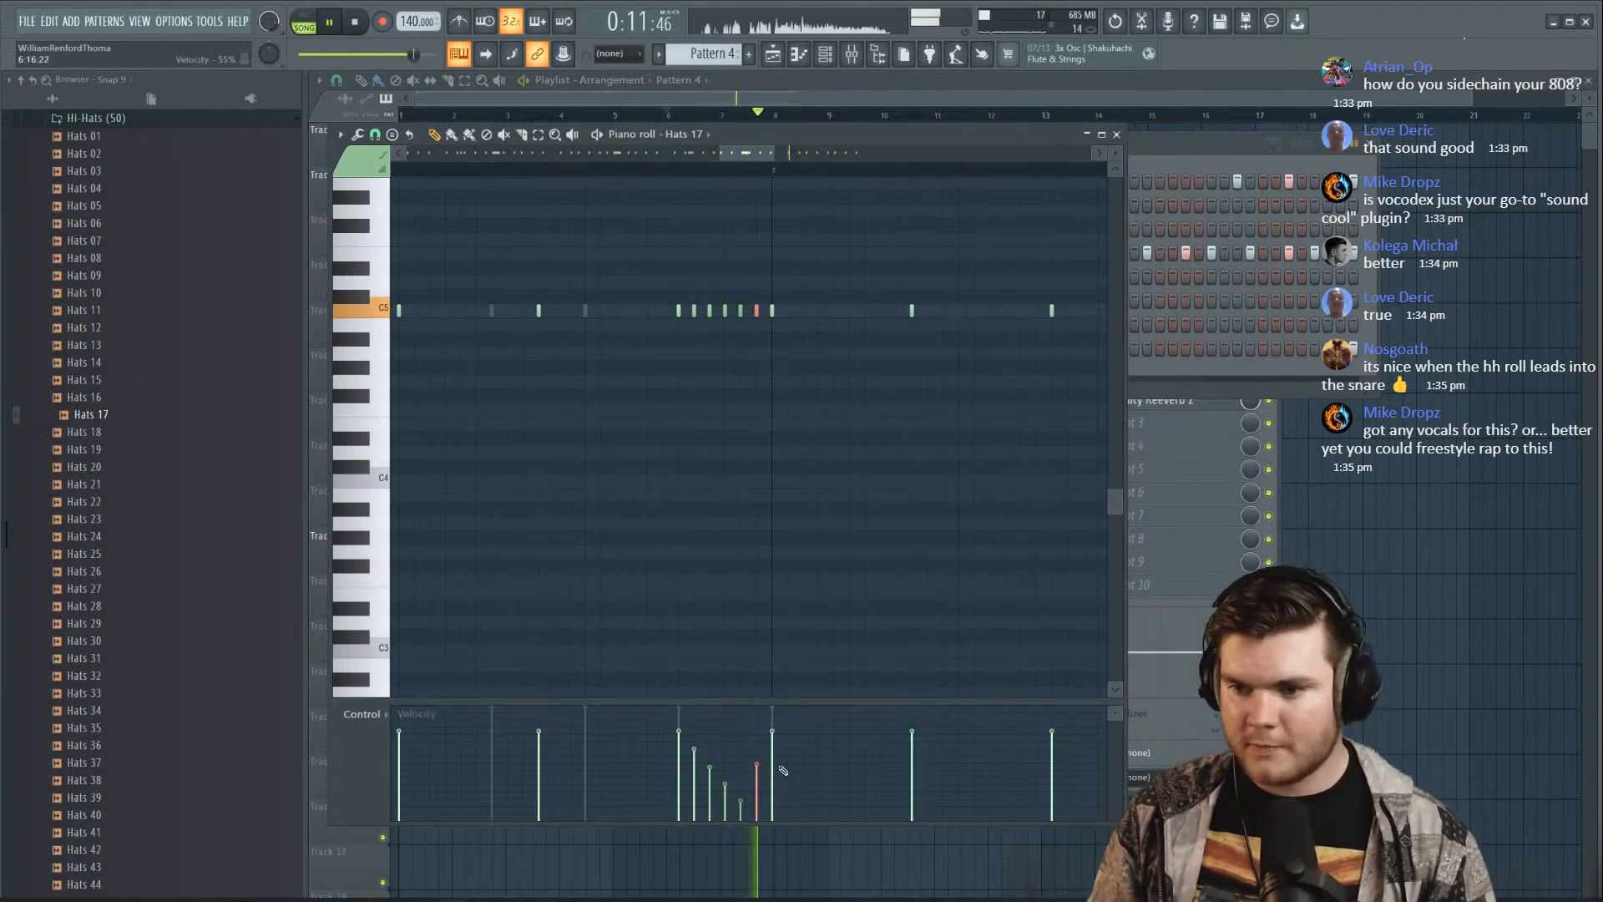
scroll(733, 173, "down", 3)
key("space")
left_click(755, 174)
key("space")
scroll(755, 174, "up", 3)
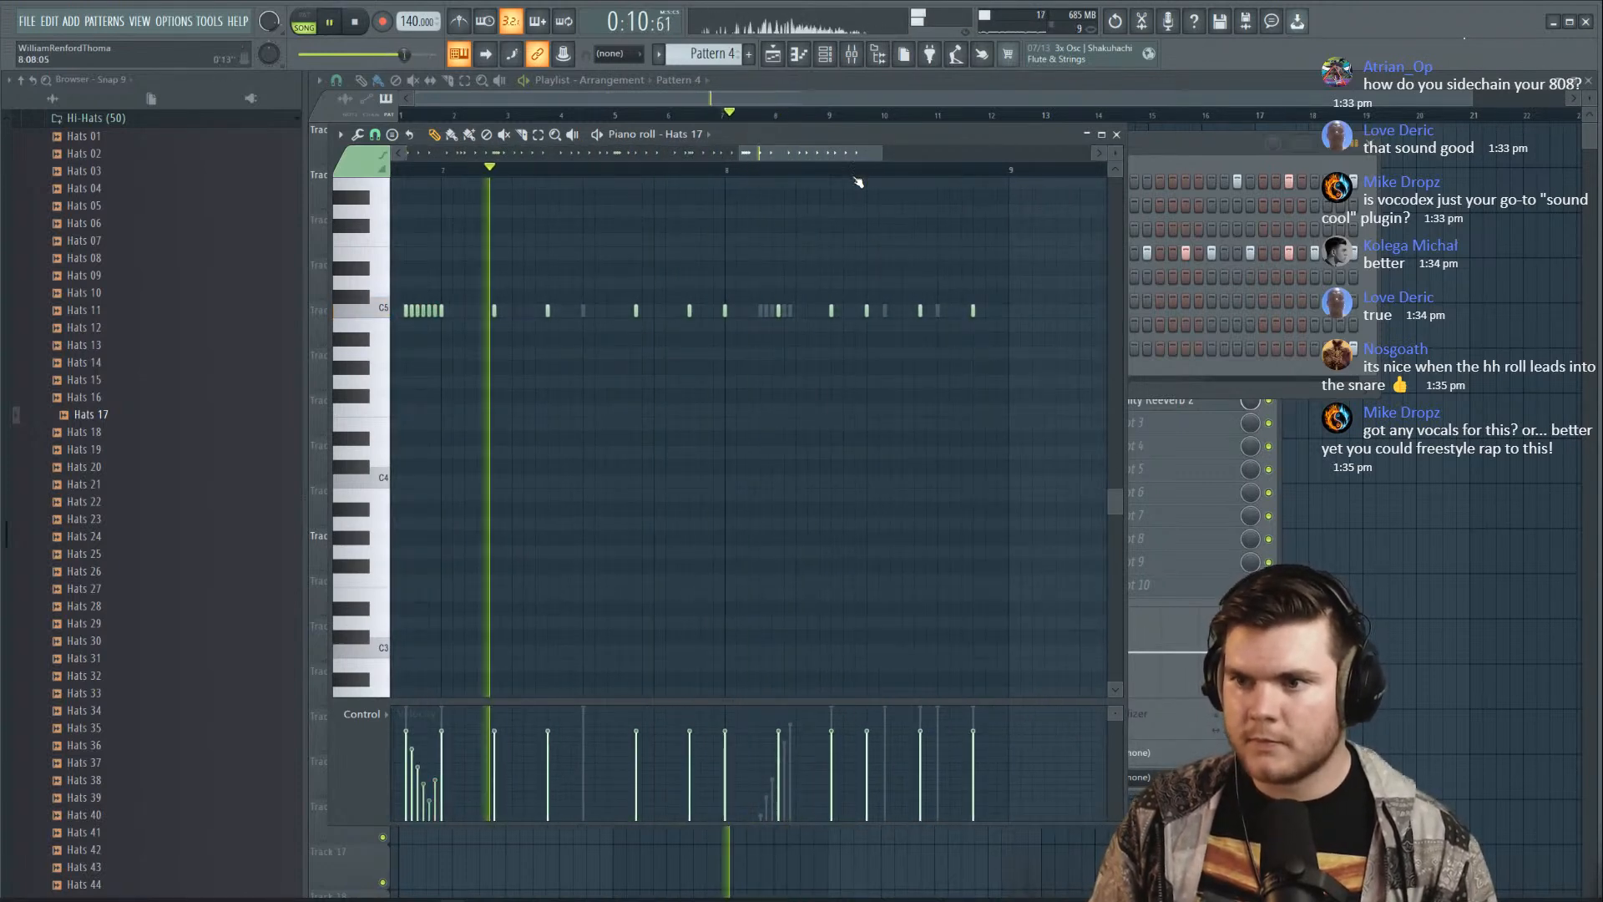
Add an F5 hi-hat note above the C5 hit at the middle of bar 8 and change the grid snap
scroll(819, 302, "up", 2)
key("space")
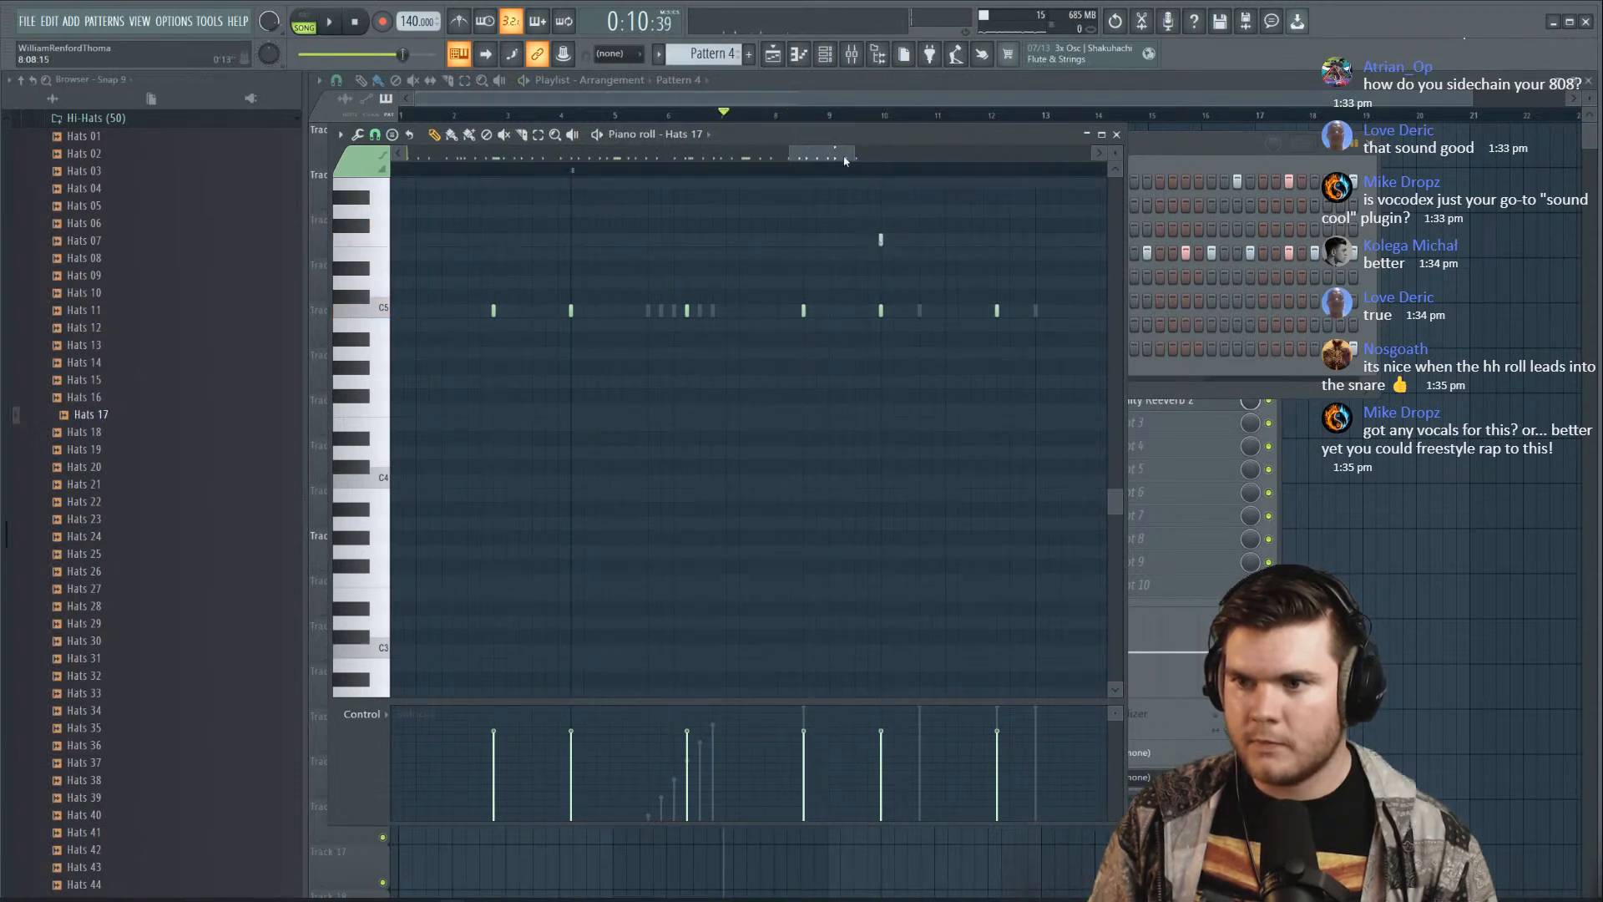
left_click_drag(846, 159, 879, 159)
scroll(607, 288, "up", 1)
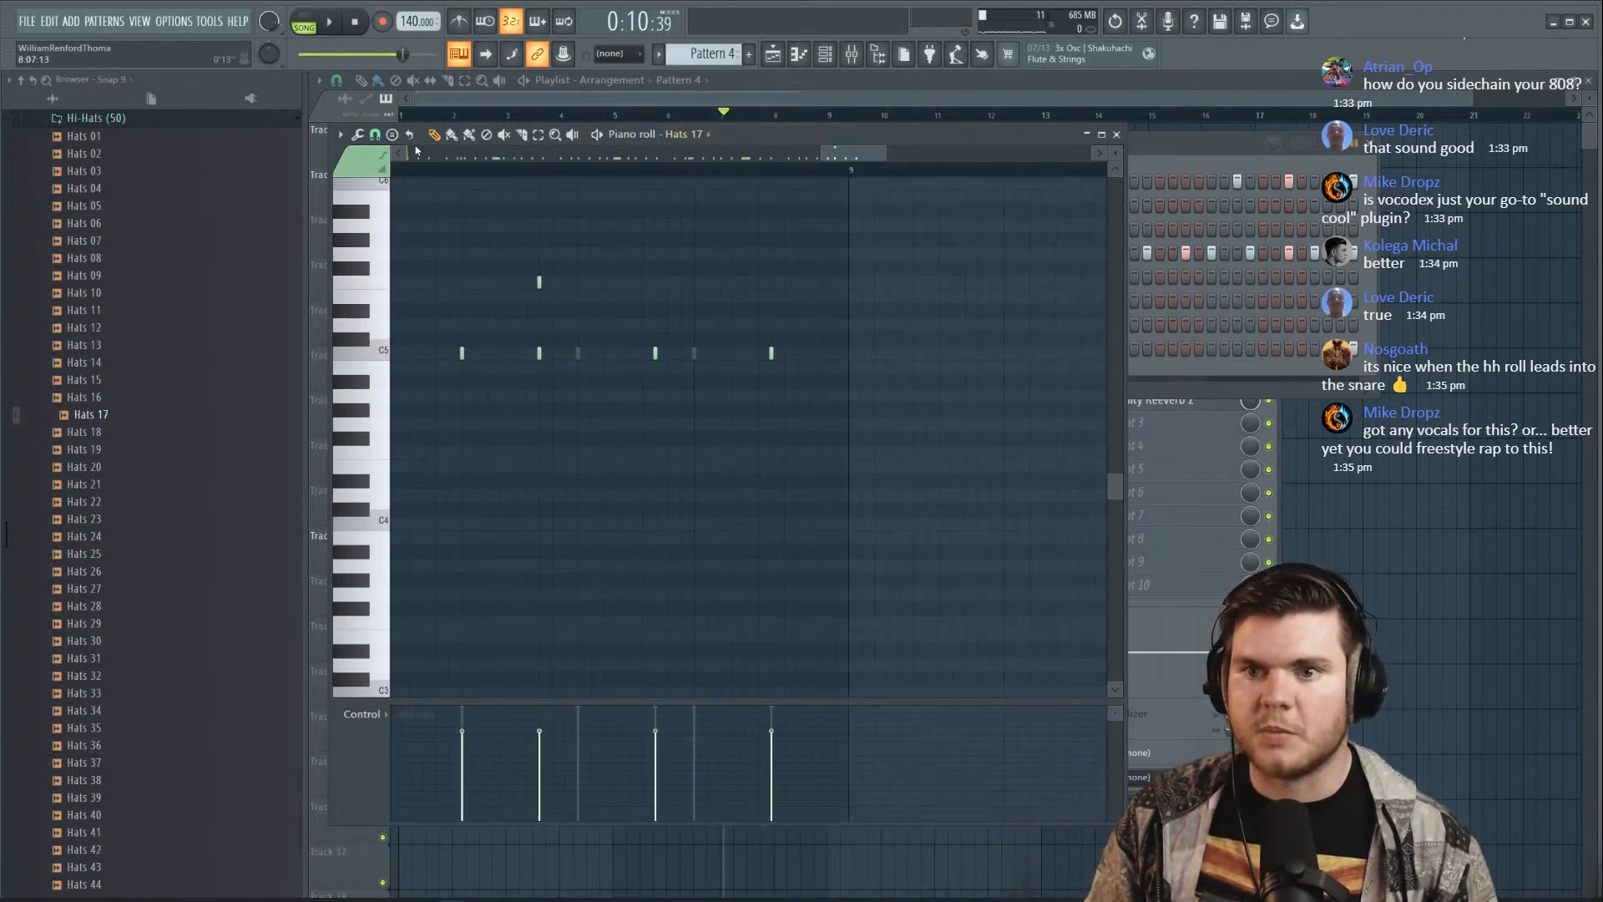
left_click(379, 136)
left_click(392, 173)
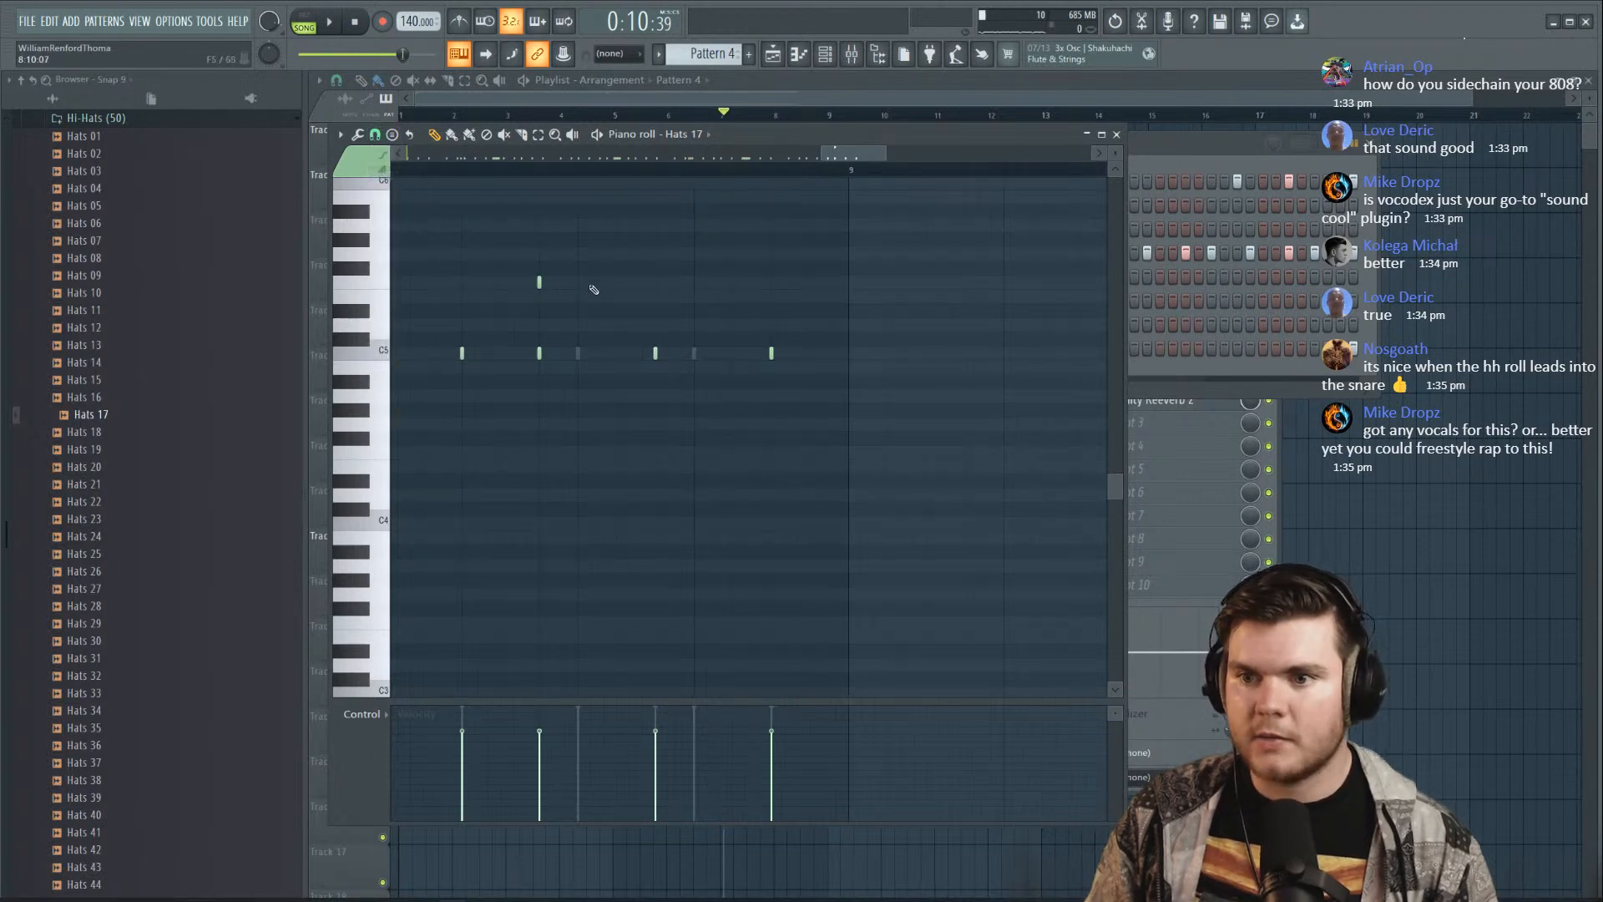
Add four more F5 hi-hat notes across the second half of bar 8 and audition them
key("space")
left_click(654, 282)
key("space")
left_click(732, 283)
left_click(770, 282)
key("space")
key("space")
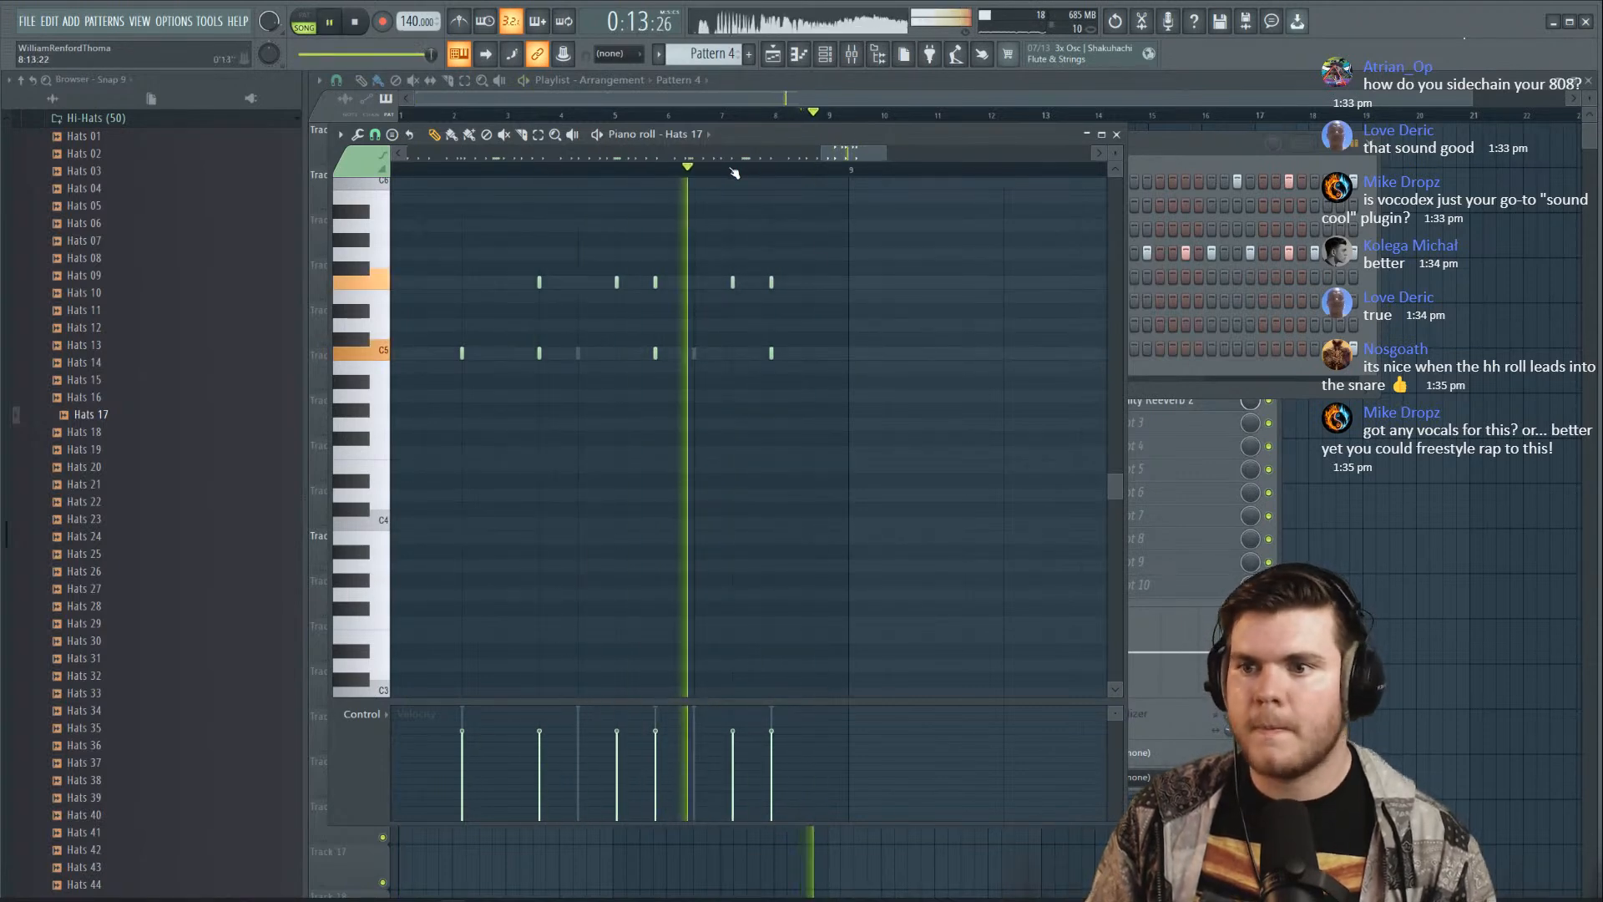
Play back the edited hi-hat pattern and close its piano roll
scroll(735, 172, "down", 4)
key("space")
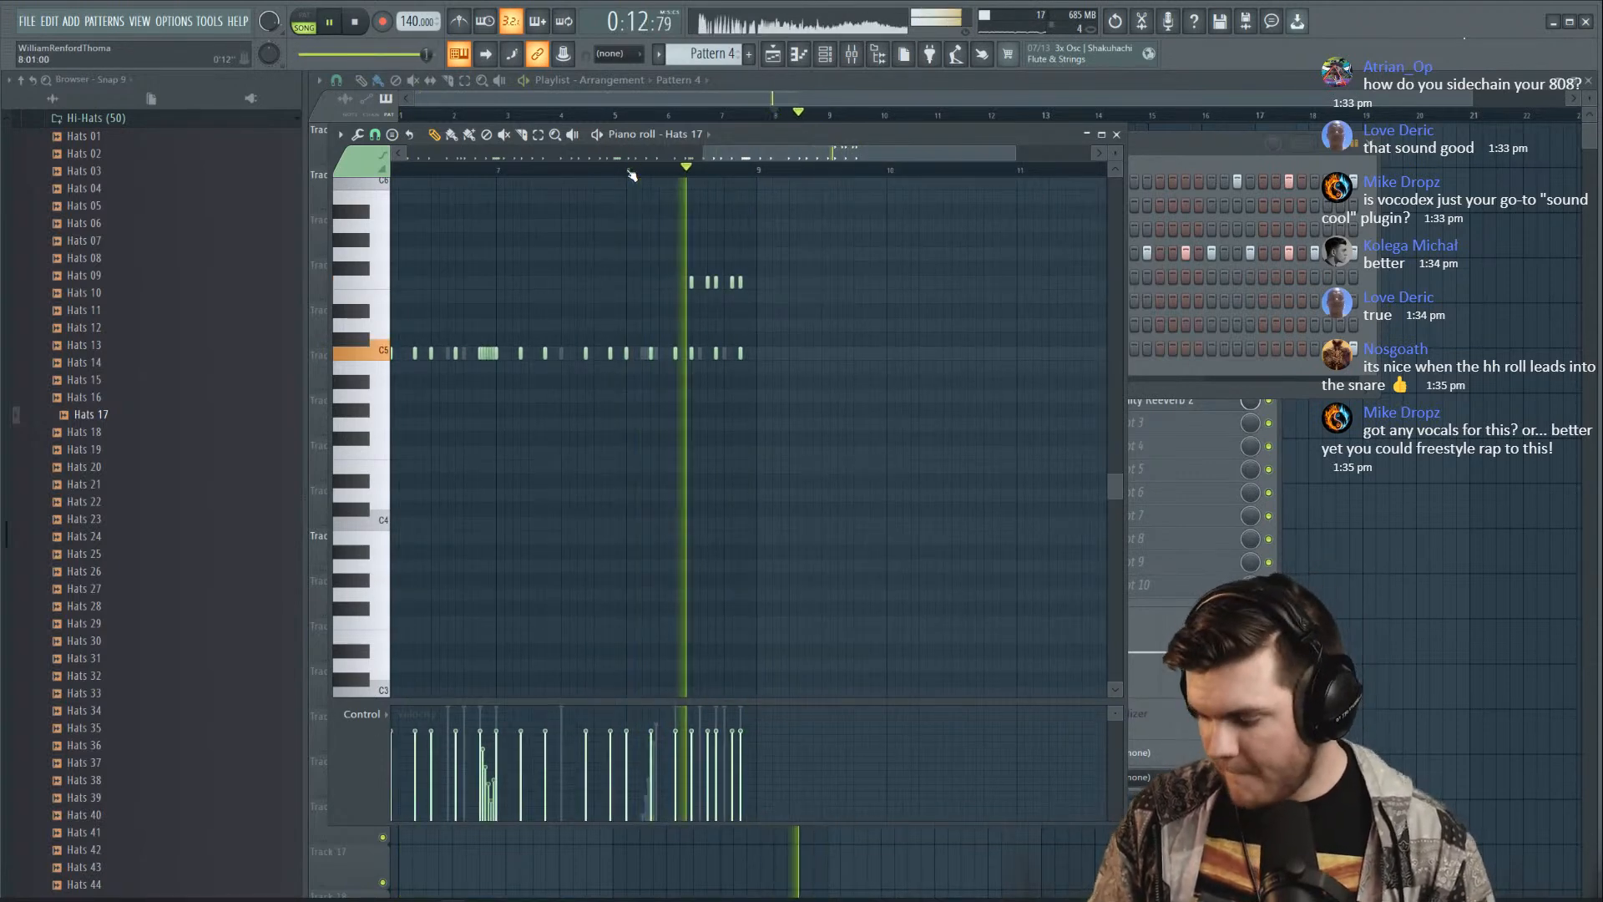
left_click_drag(714, 152, 363, 200)
scroll(671, 170, "down", 2)
scroll(670, 169, "down", 1)
left_click(1117, 135)
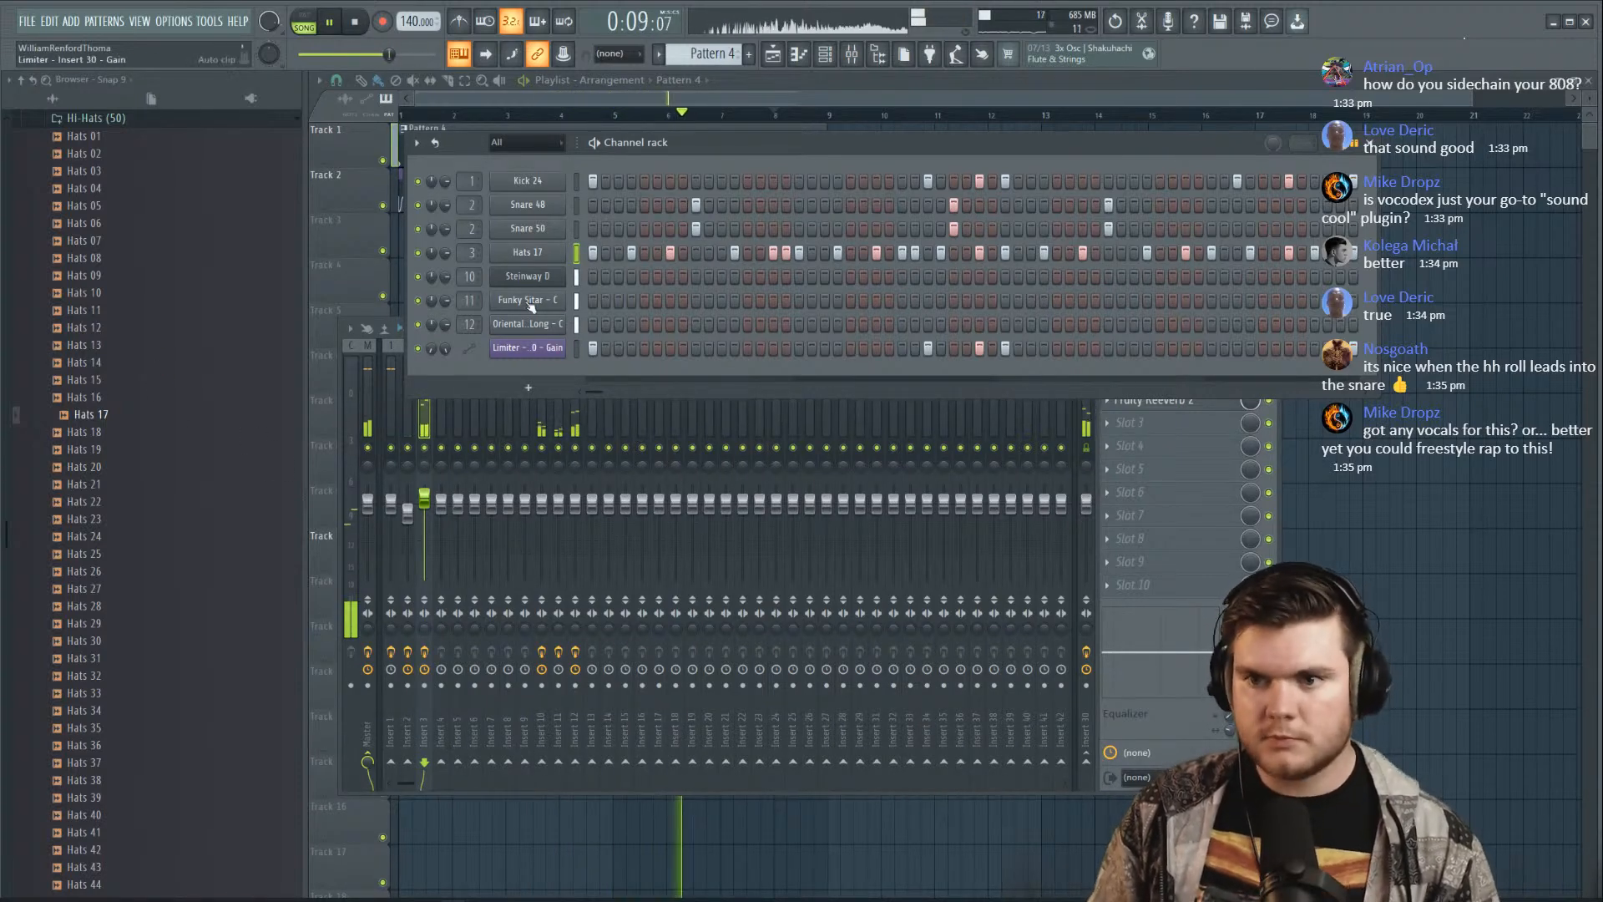
Reopen the Hats 17 notes in the piano roll, then mute mixer inserts 11 and 12 and listen
key("space")
right_click(548, 252)
right_click(528, 252)
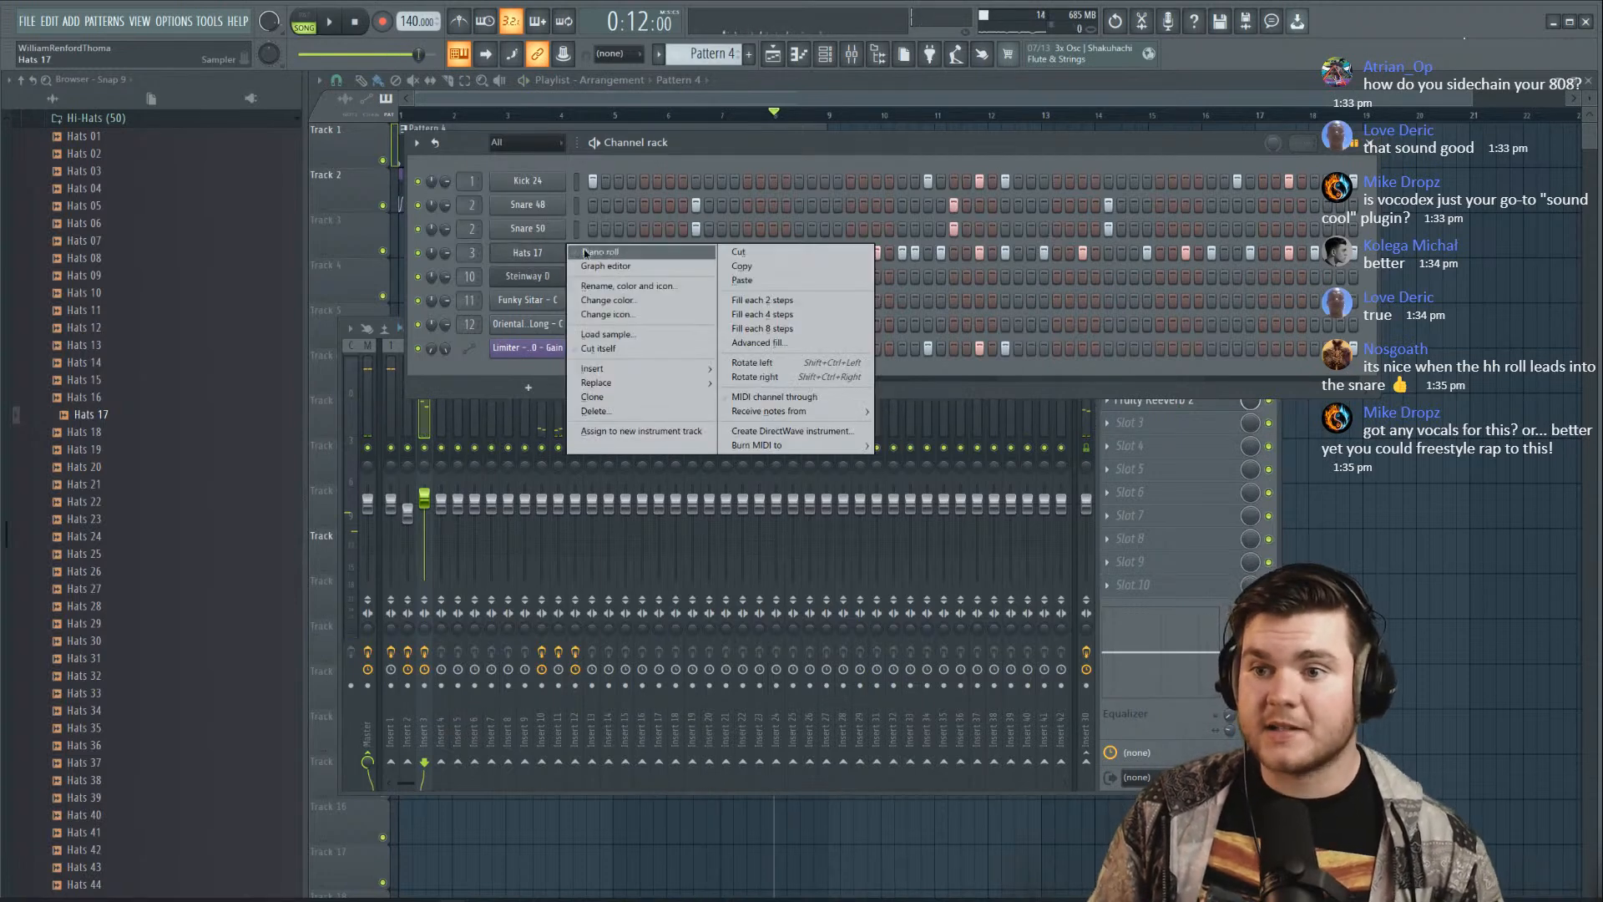
left_click(635, 251)
left_click(1278, 421)
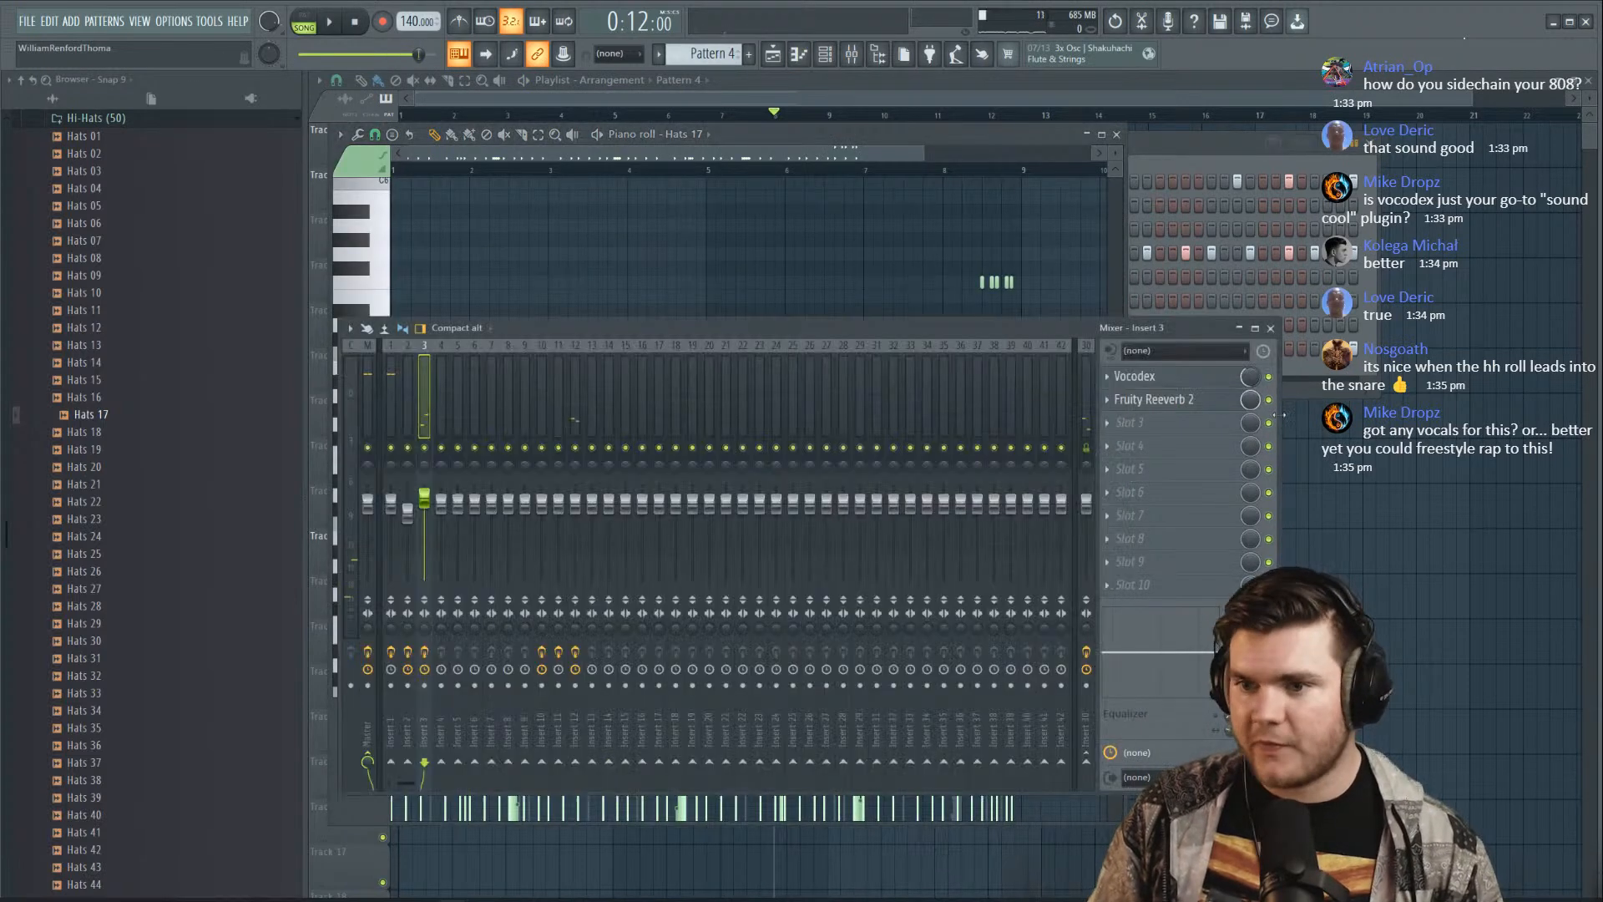
key("space")
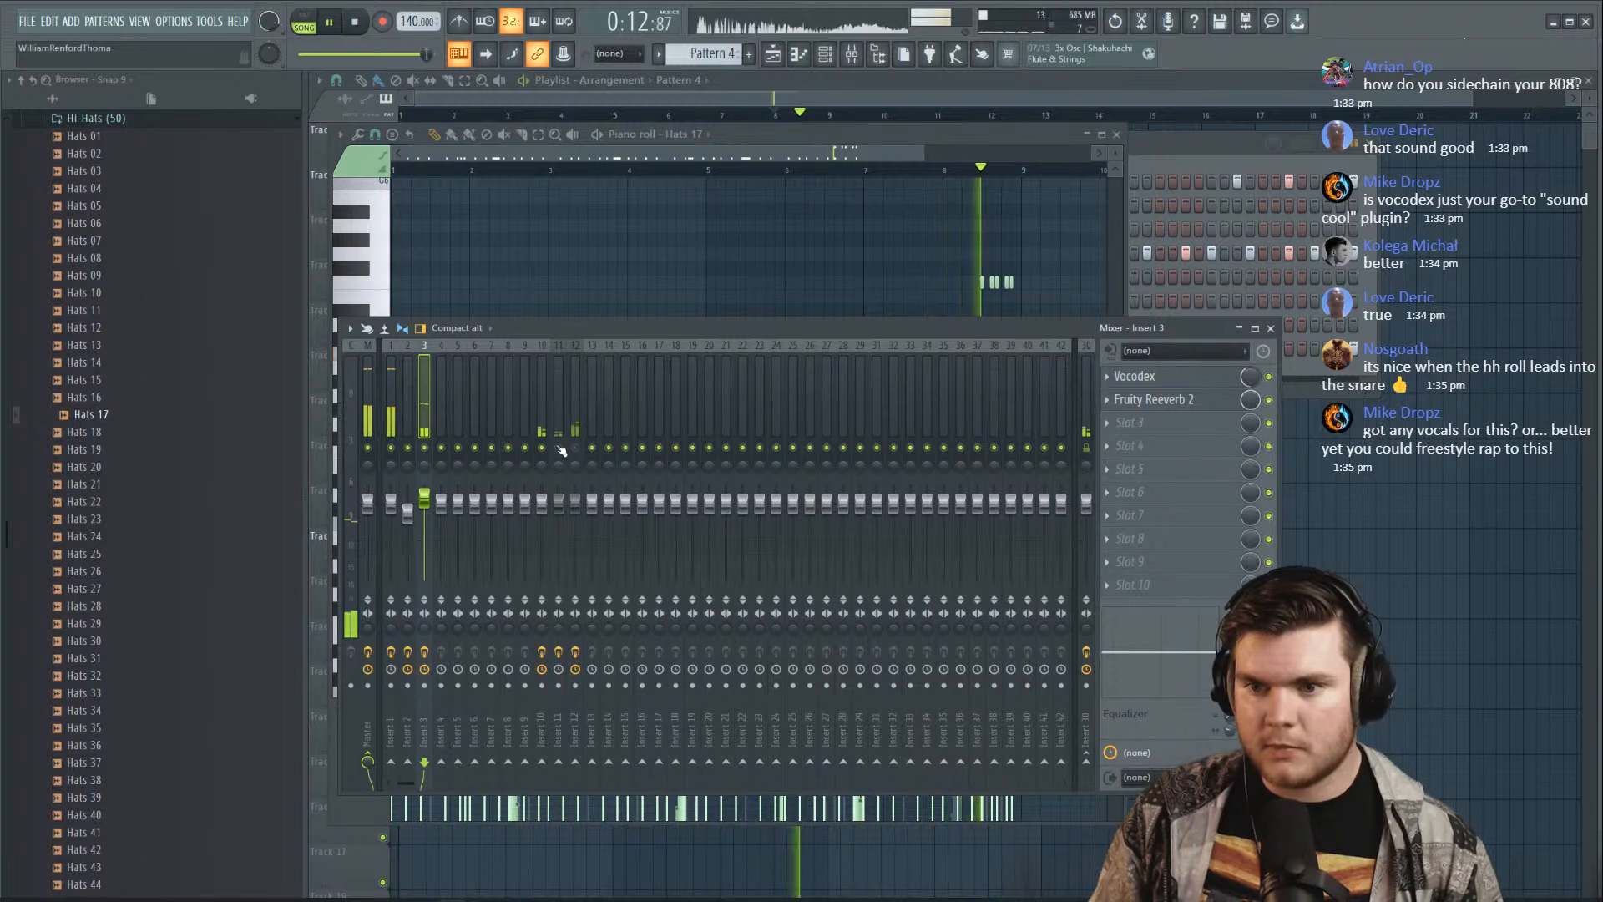
key("space")
Bring the channel rack forward and play the beat with inserts 11 and 12 muted
left_click(1160, 142)
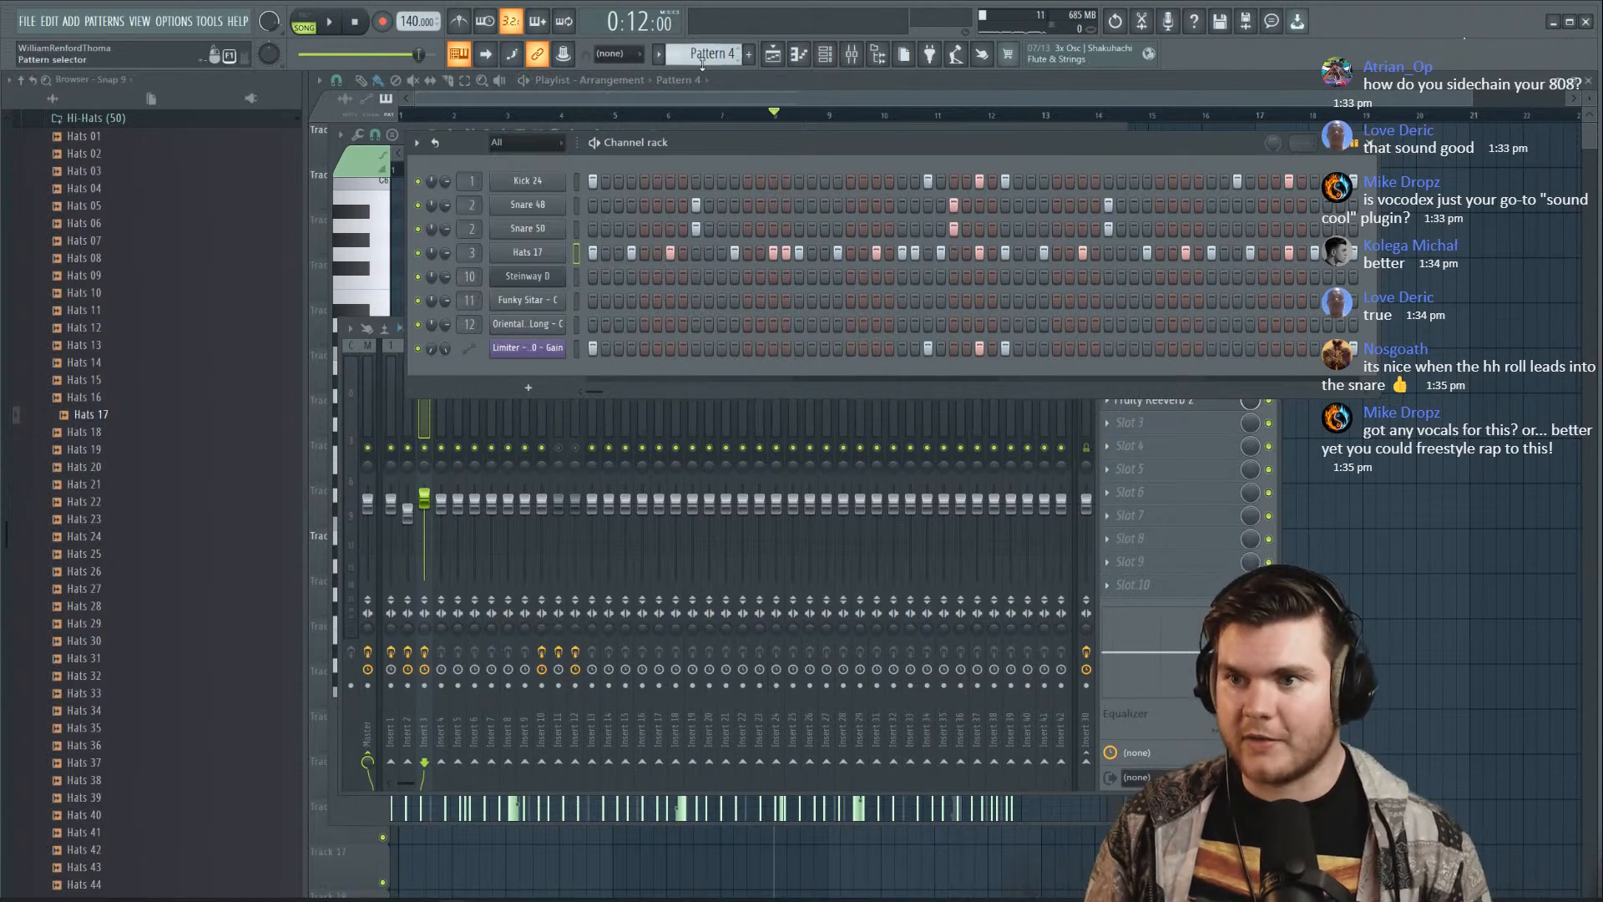
key("space")
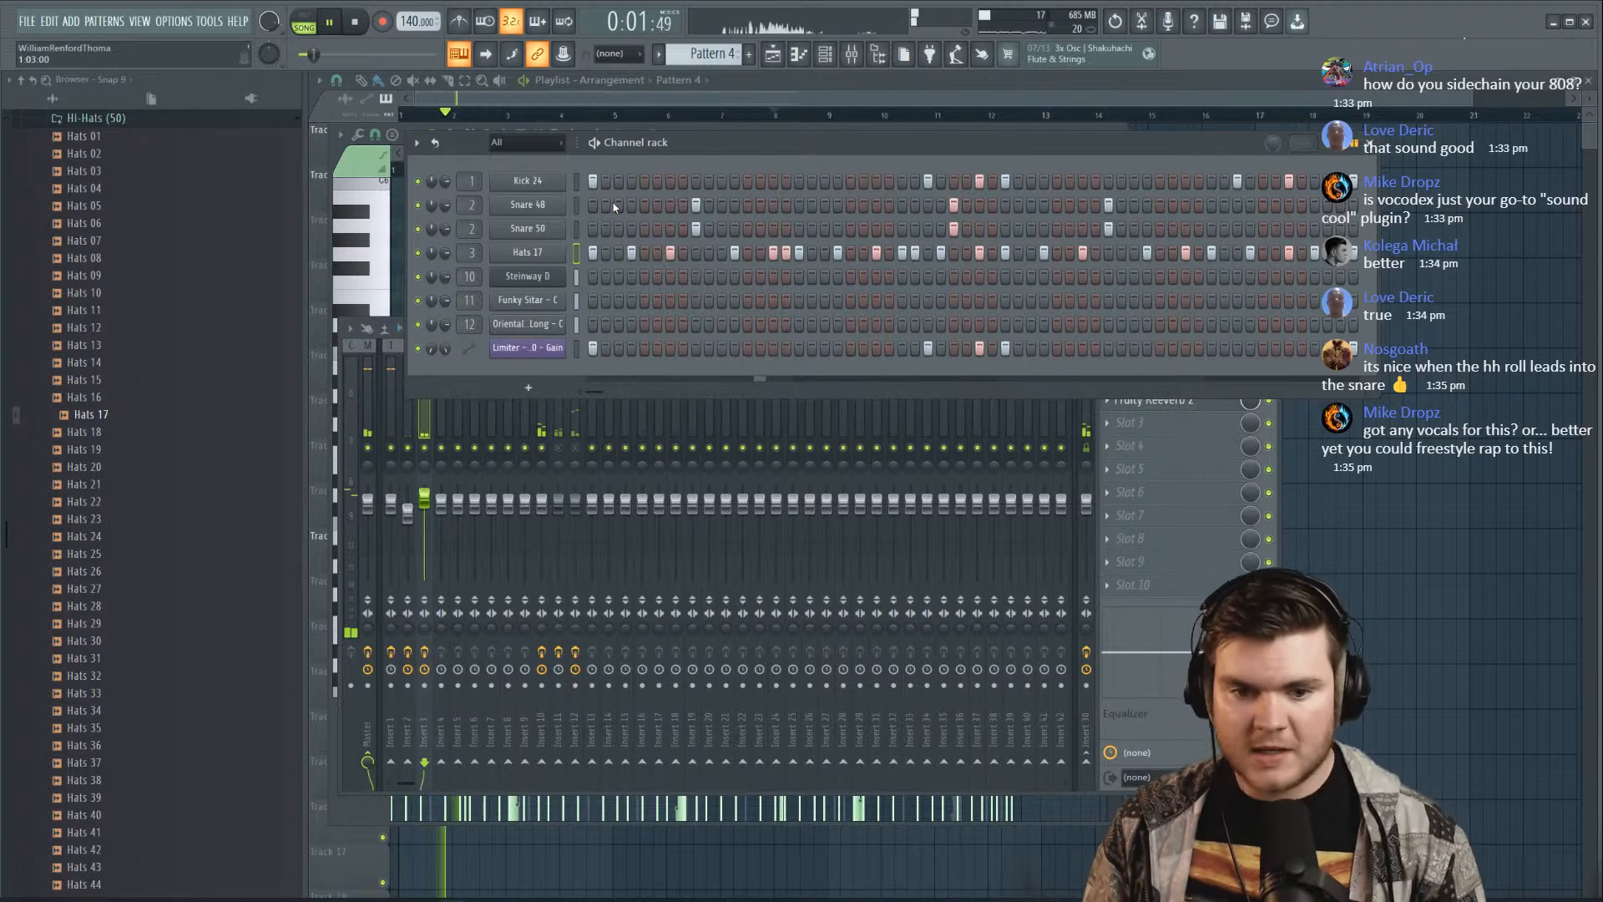
key("space")
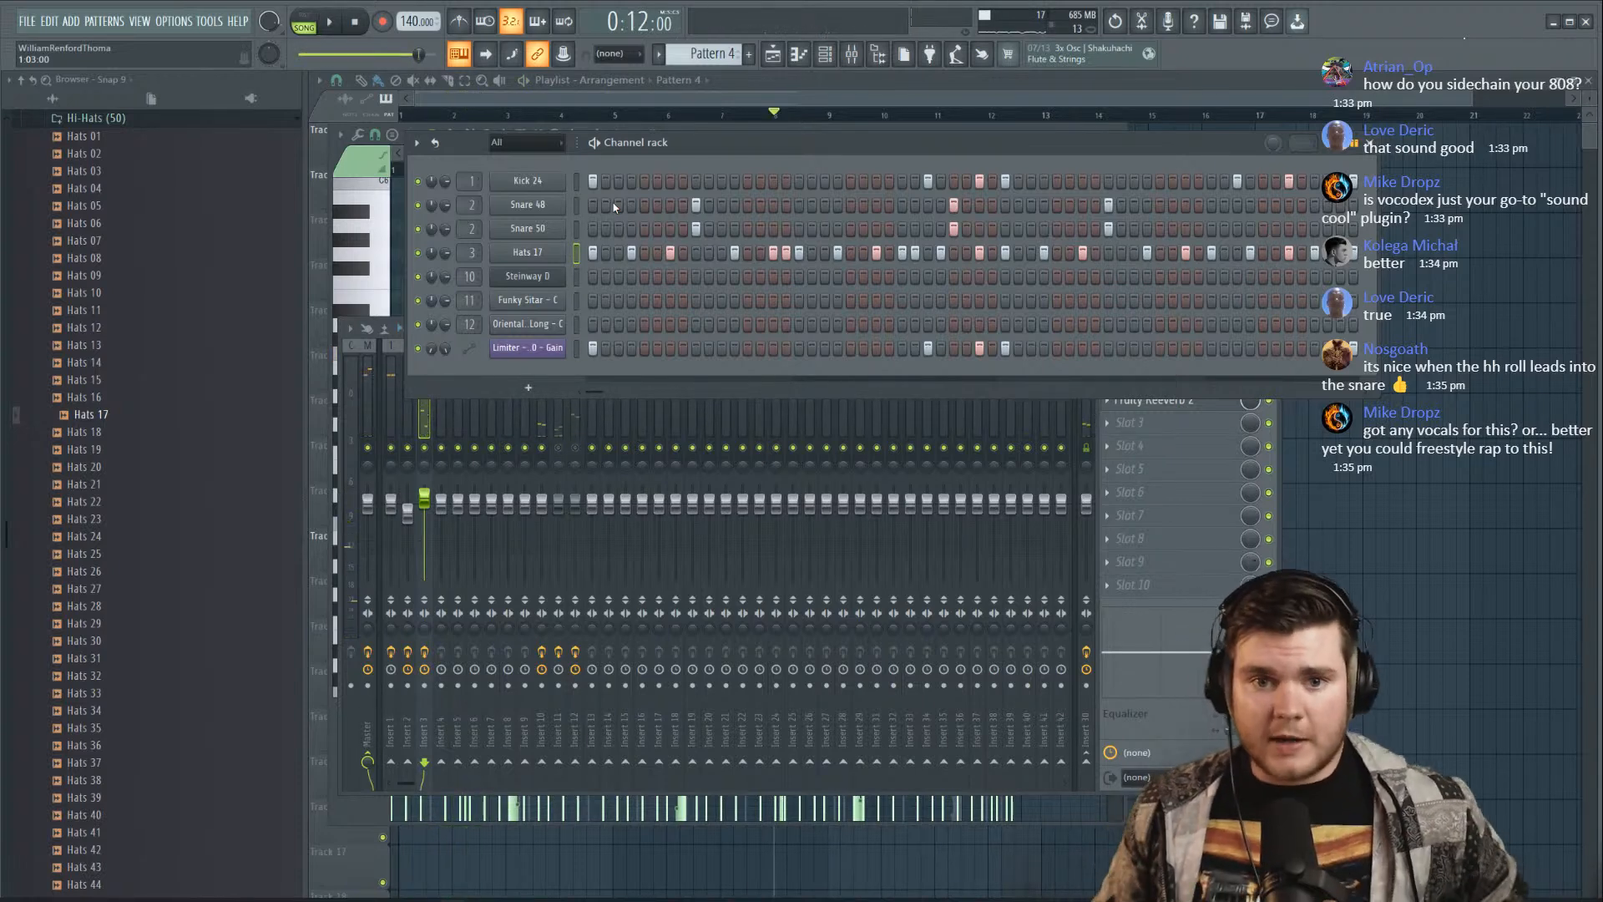
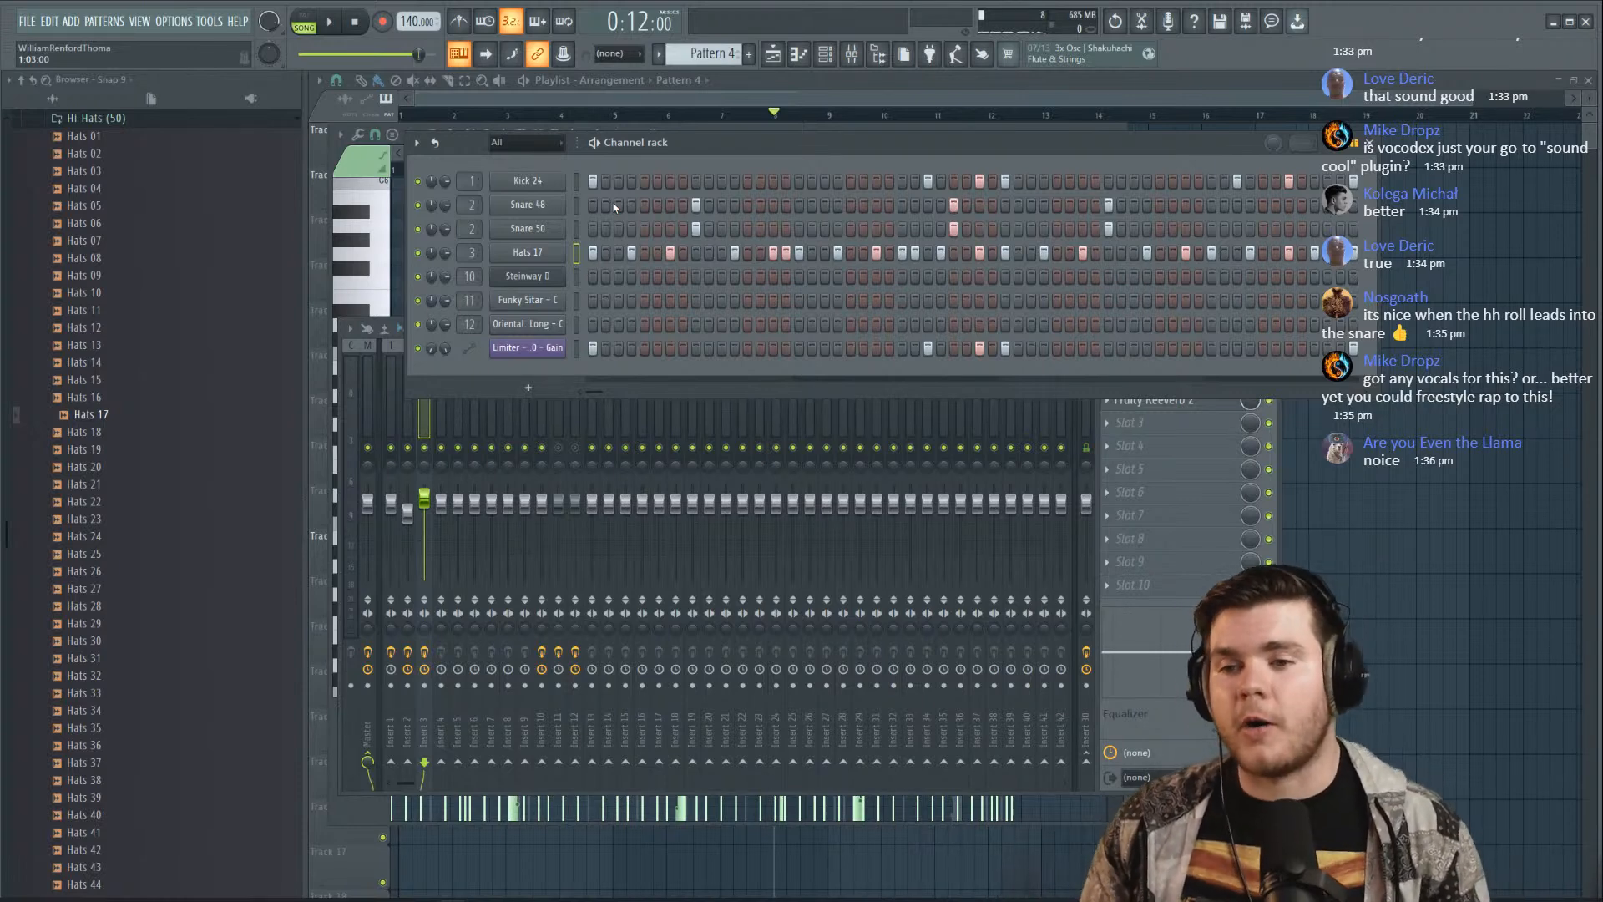
Reopen the Hats 17 notes in the piano roll and switch the control lane to note pan
right_click(522, 261)
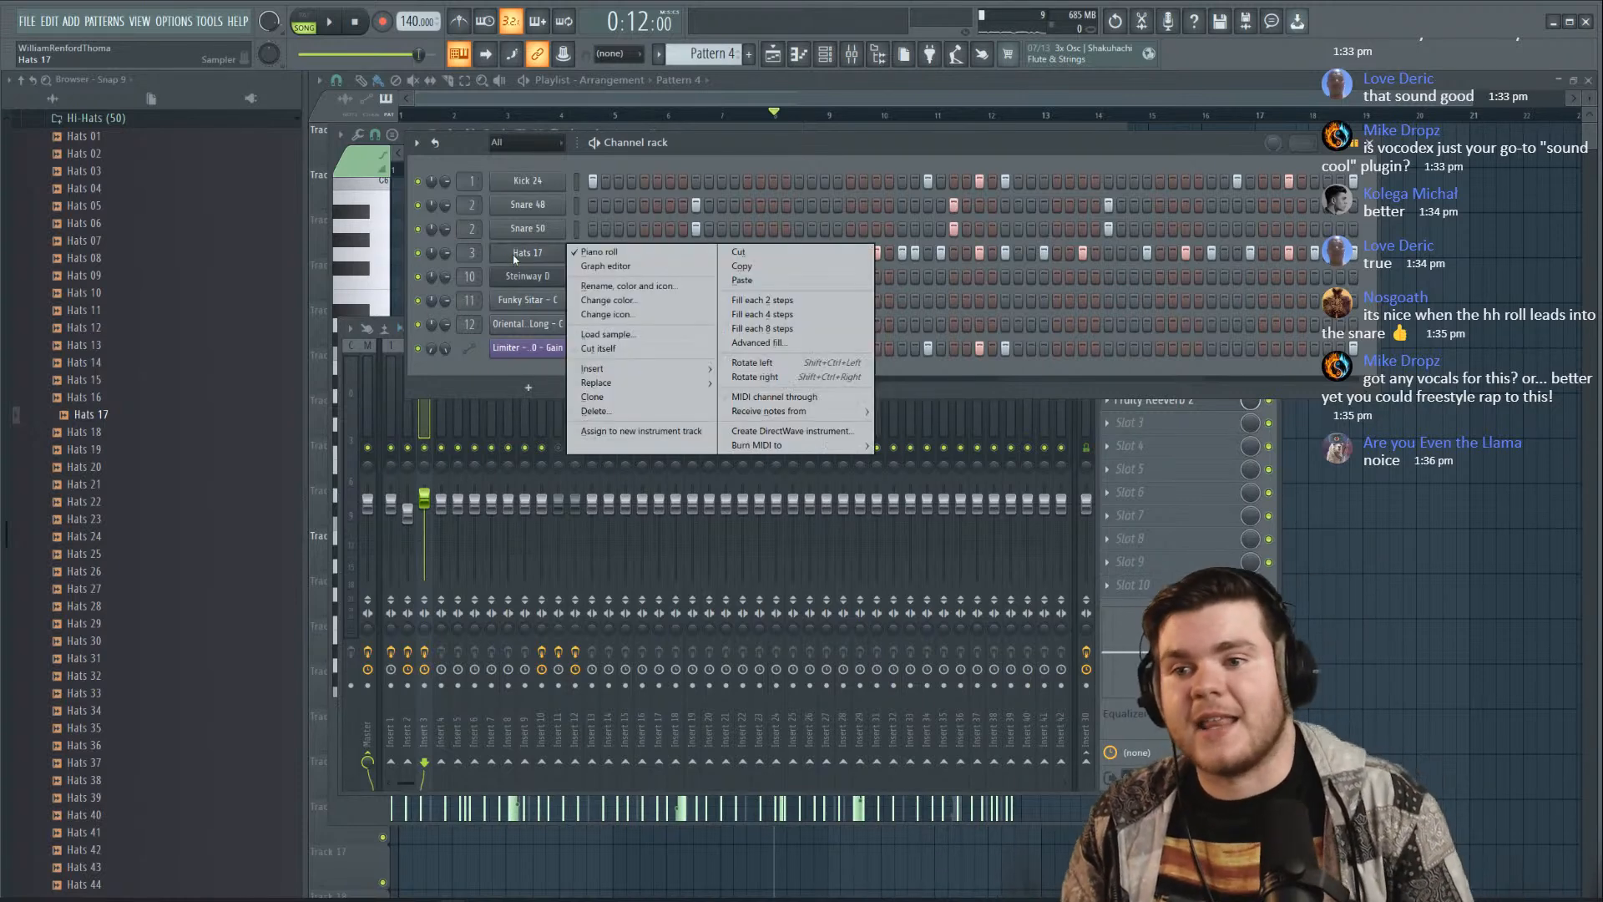
key("space")
right_click(552, 258)
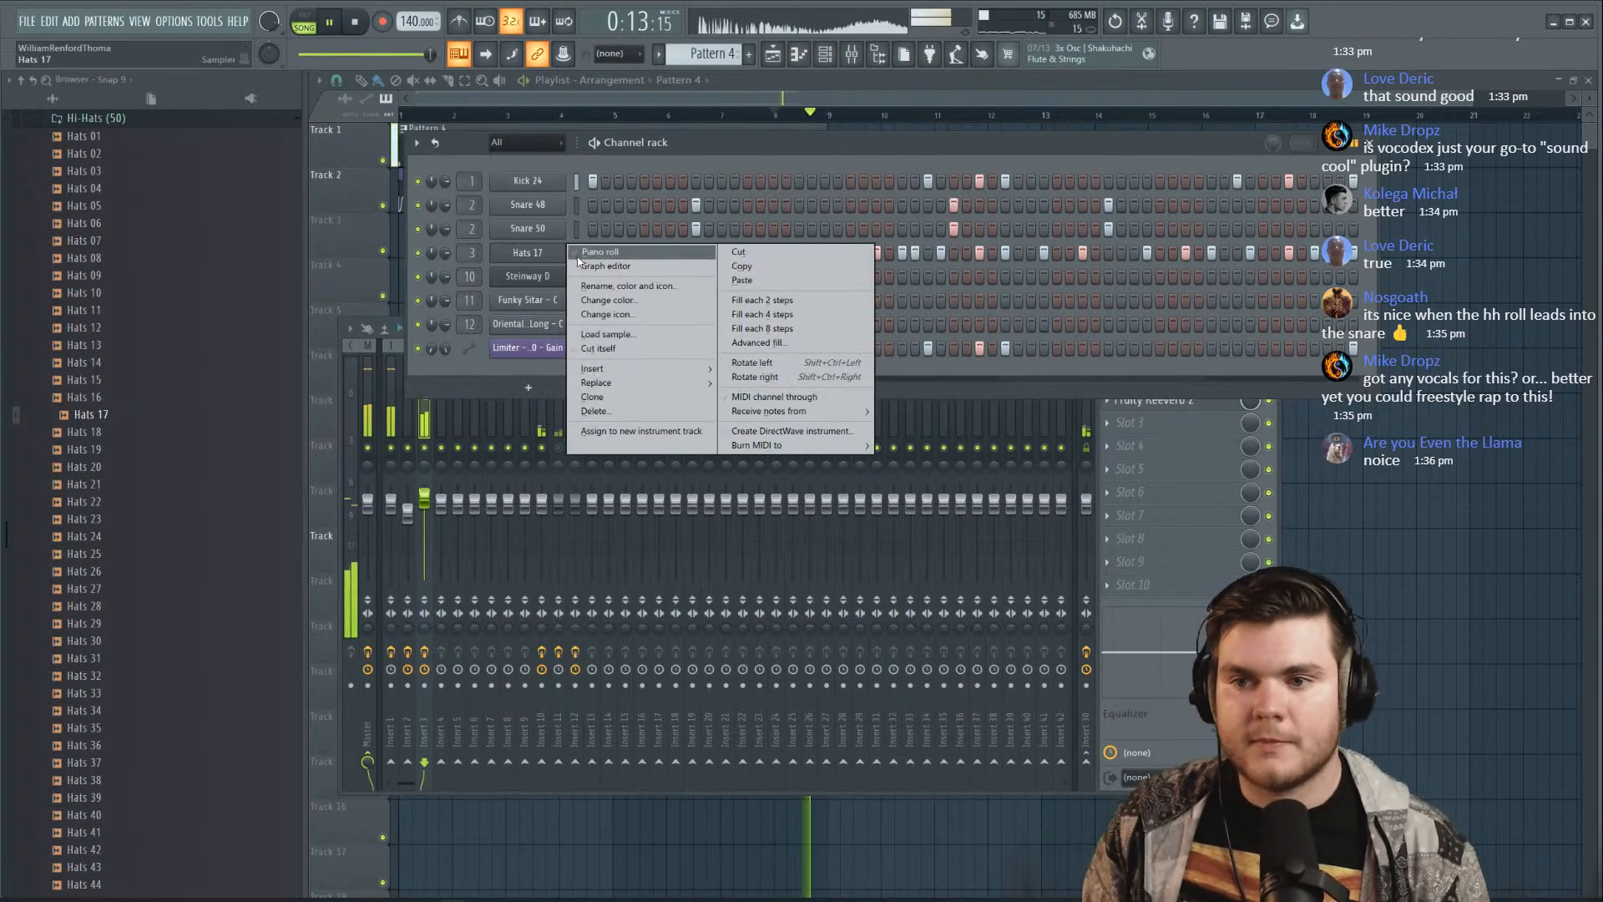
left_click(576, 255)
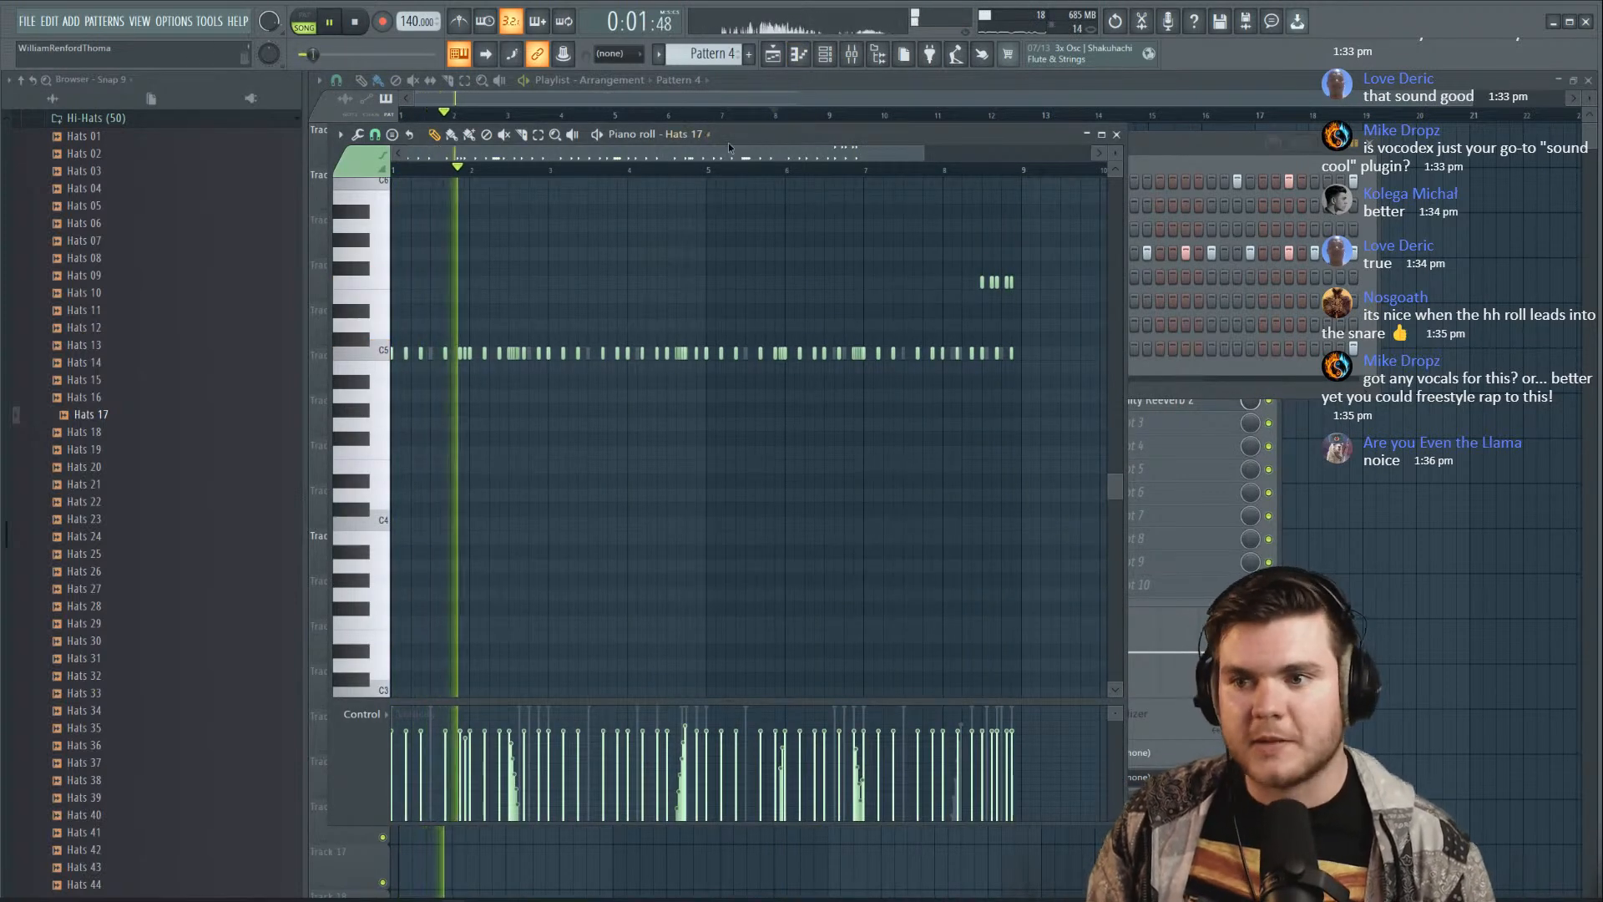
key("space")
left_click(398, 714)
left_click(391, 770)
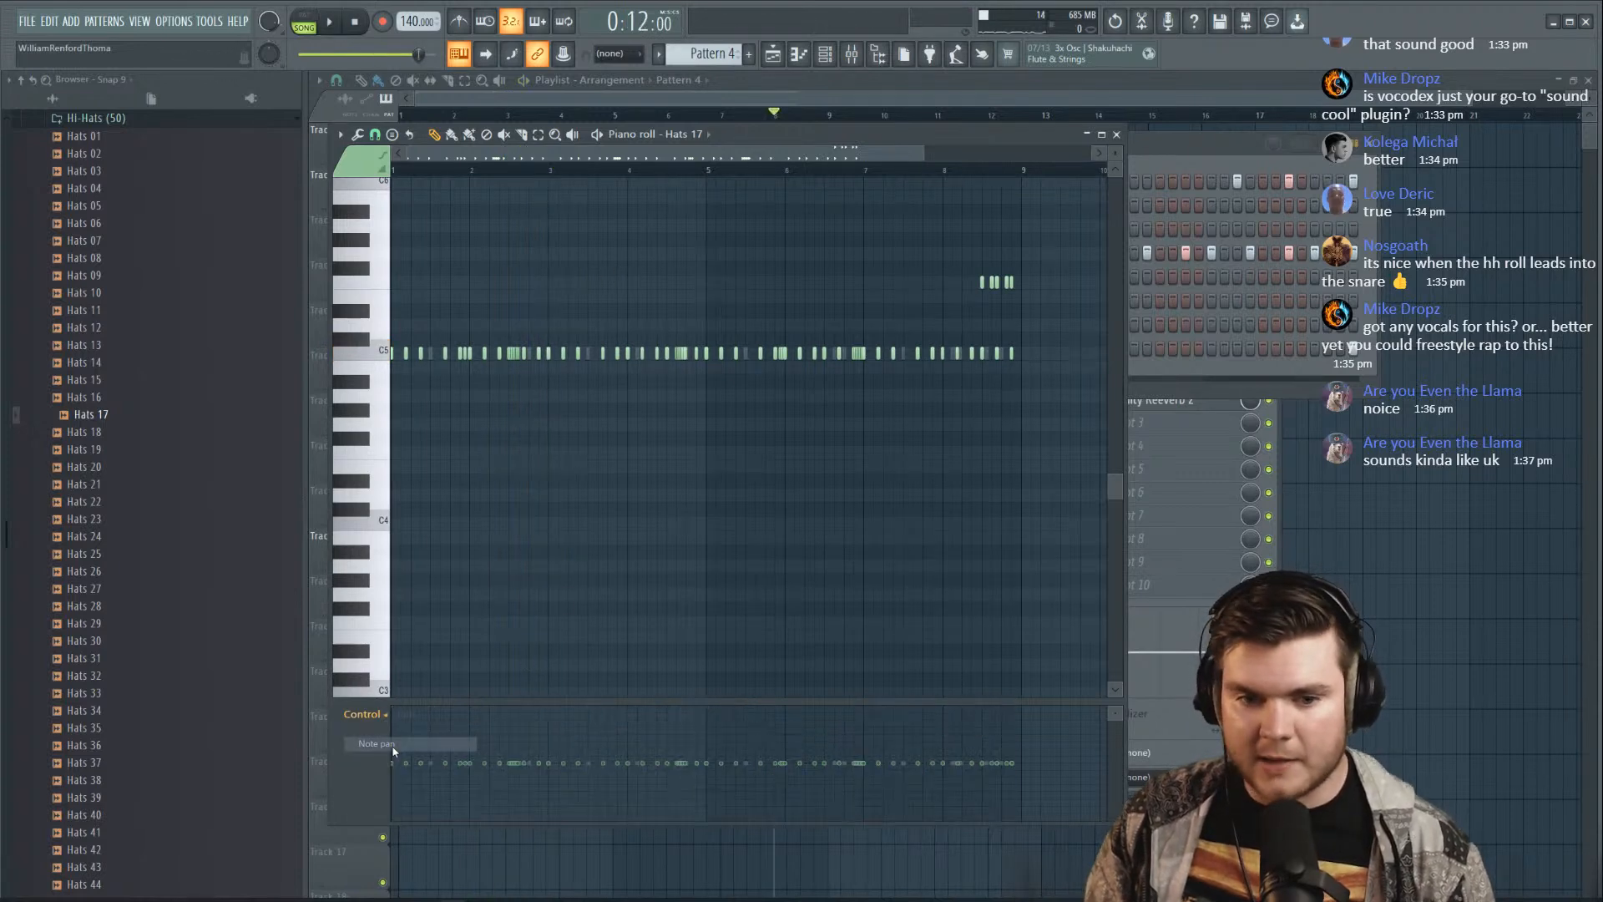
Select the hi-hat roll near the end of bar 2 and ramp its note panning from centre to fully right
key("space")
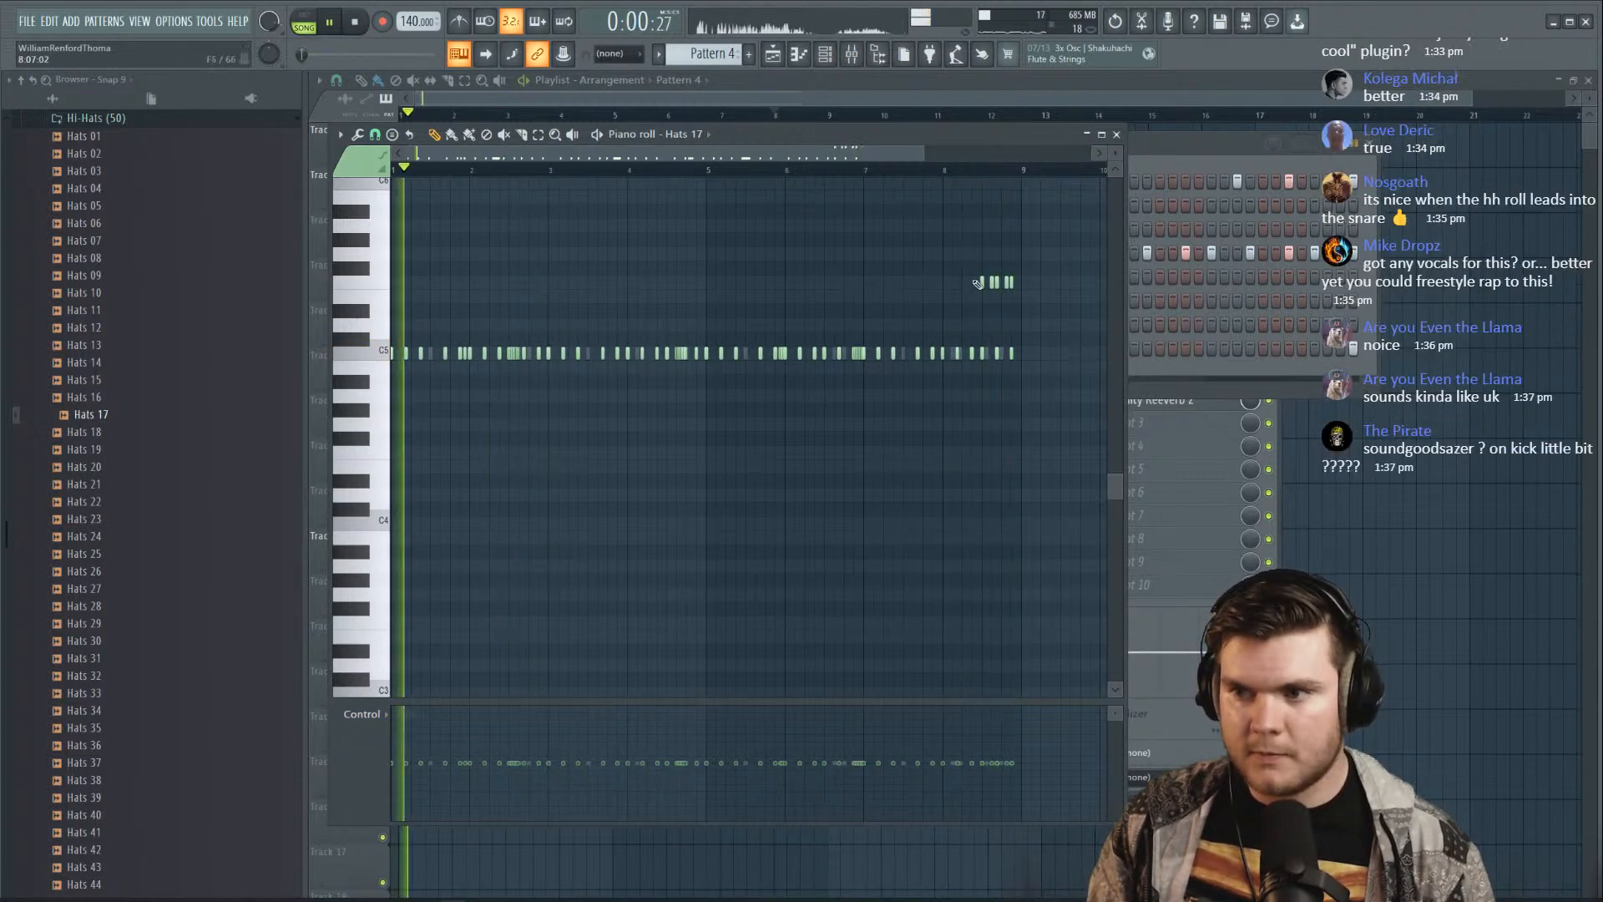
left_click(424, 170)
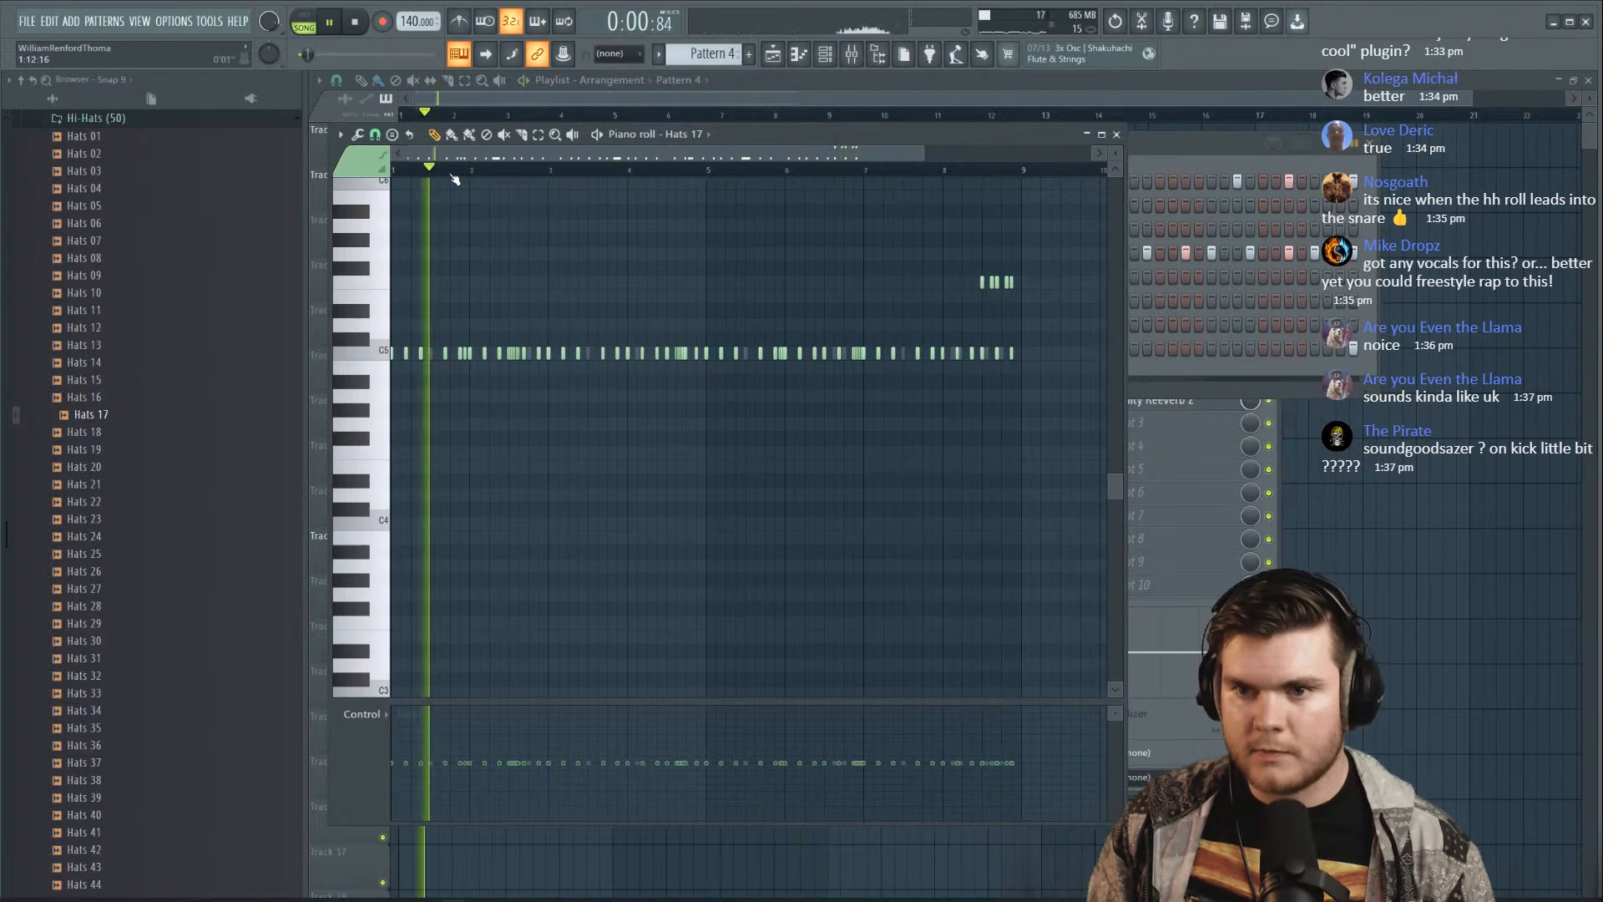
scroll(491, 167, "up", 4)
left_click_drag(628, 373, 671, 334)
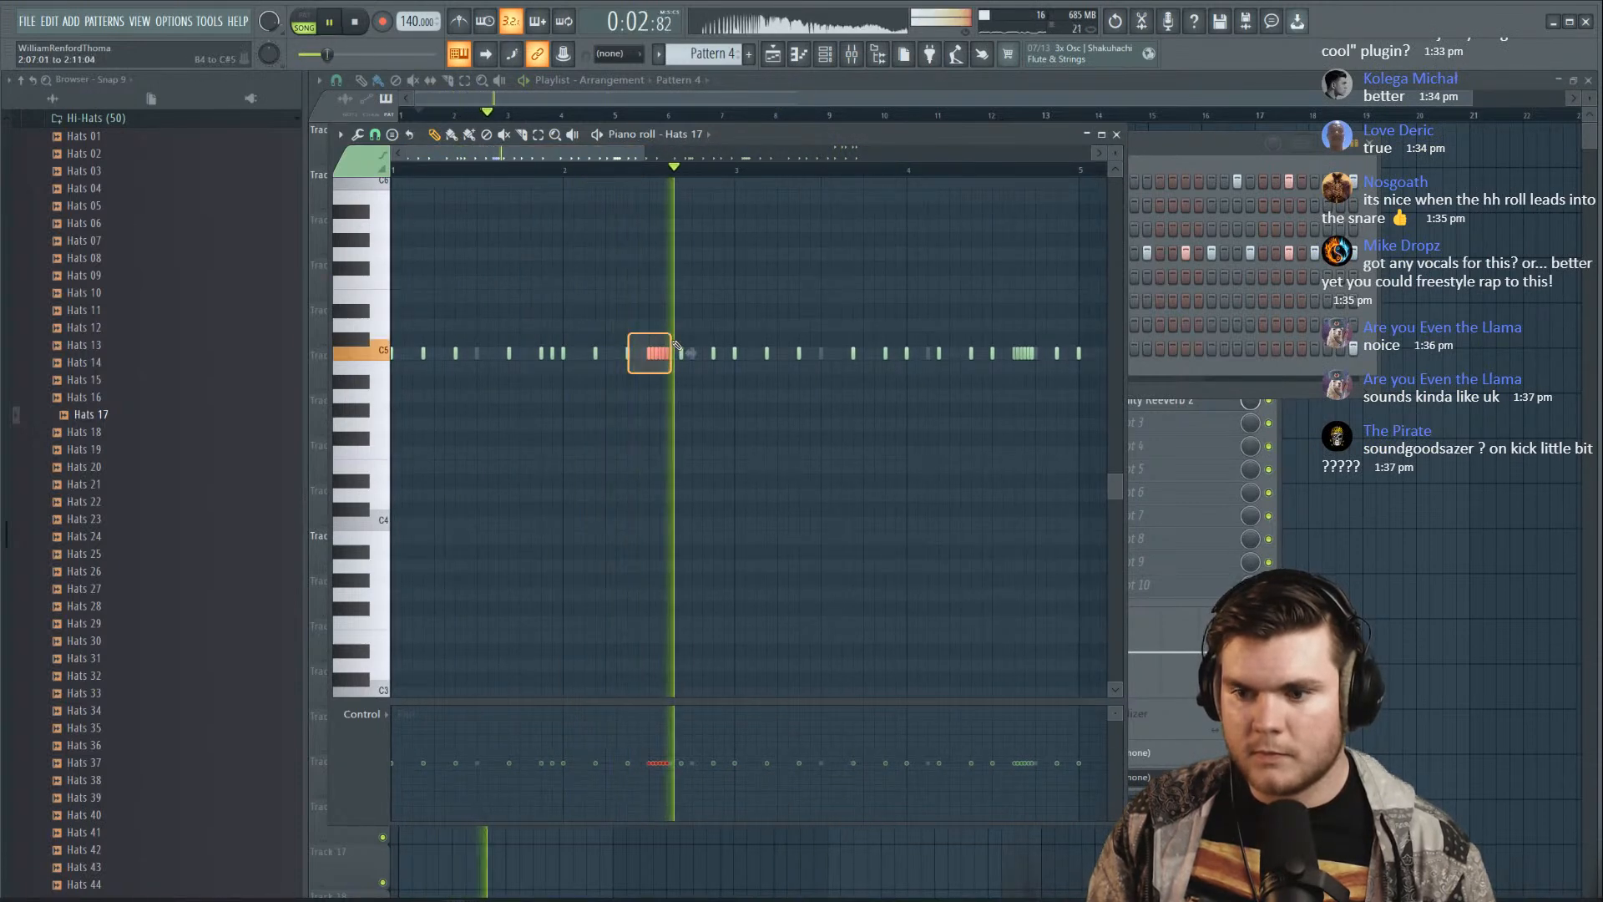
key("space")
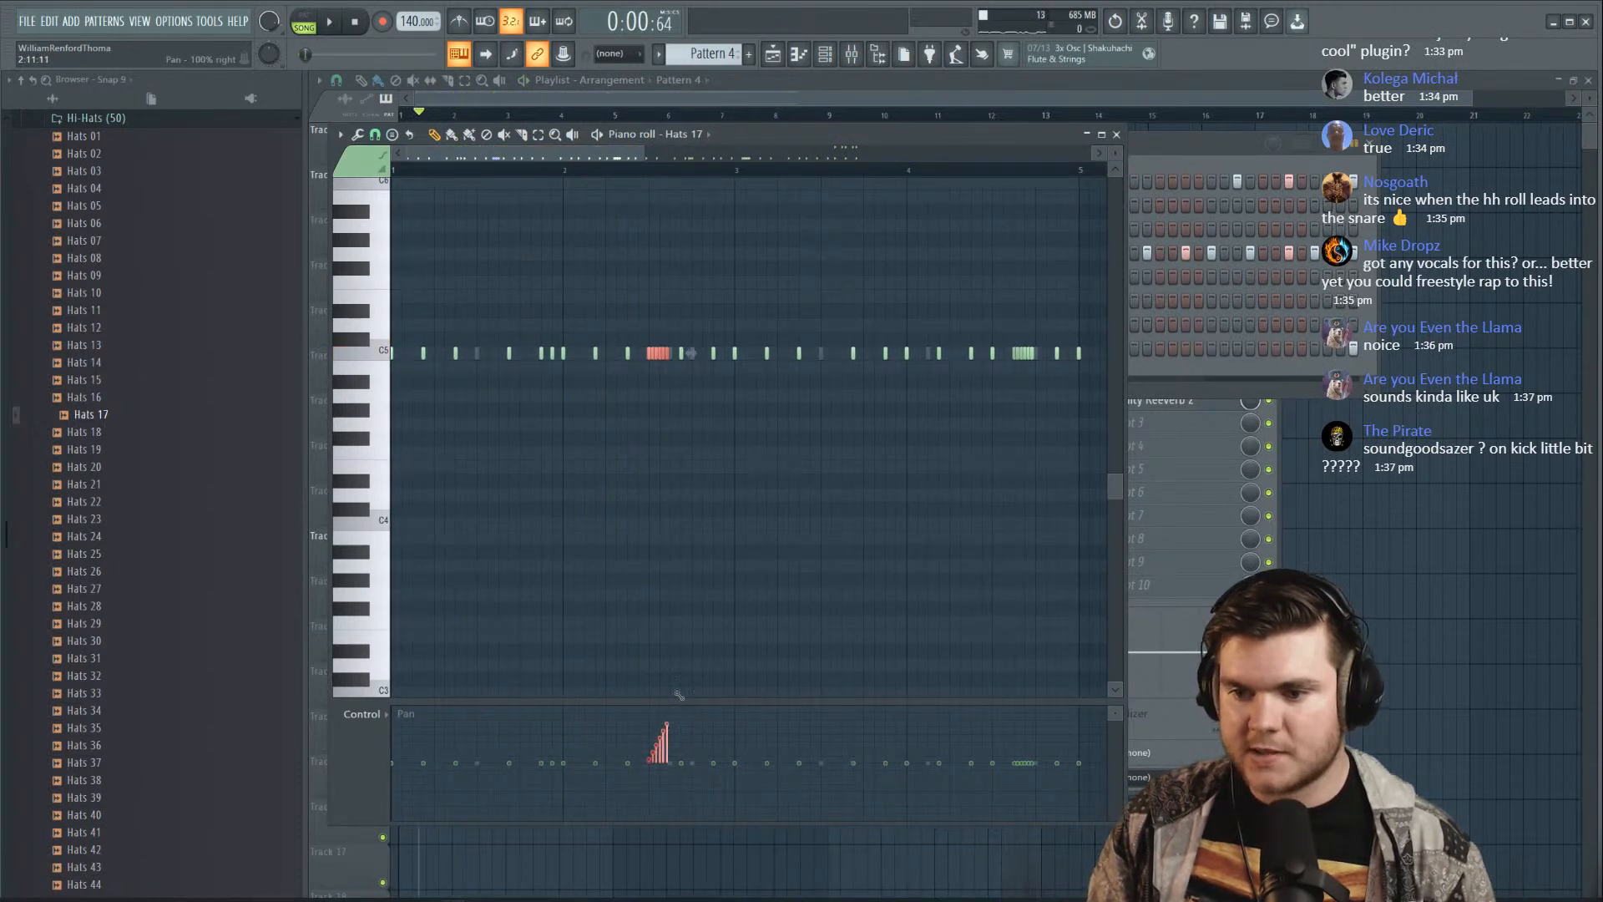
Play the beat around bar 2 to check the panned hi-hat roll
left_click(619, 172)
key("space")
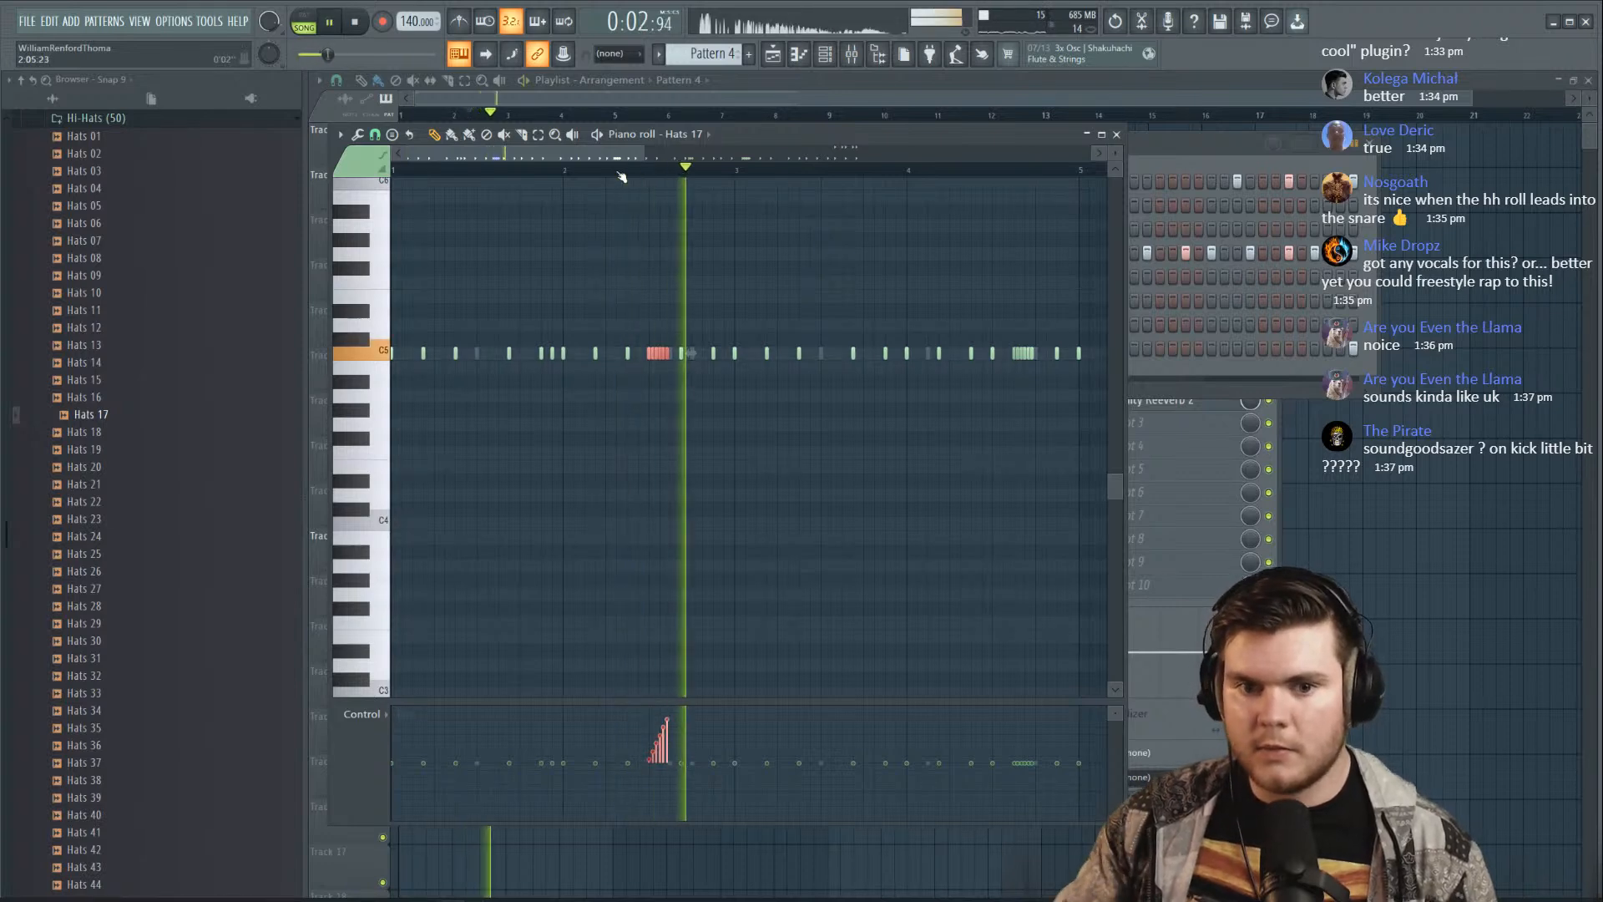
key("space")
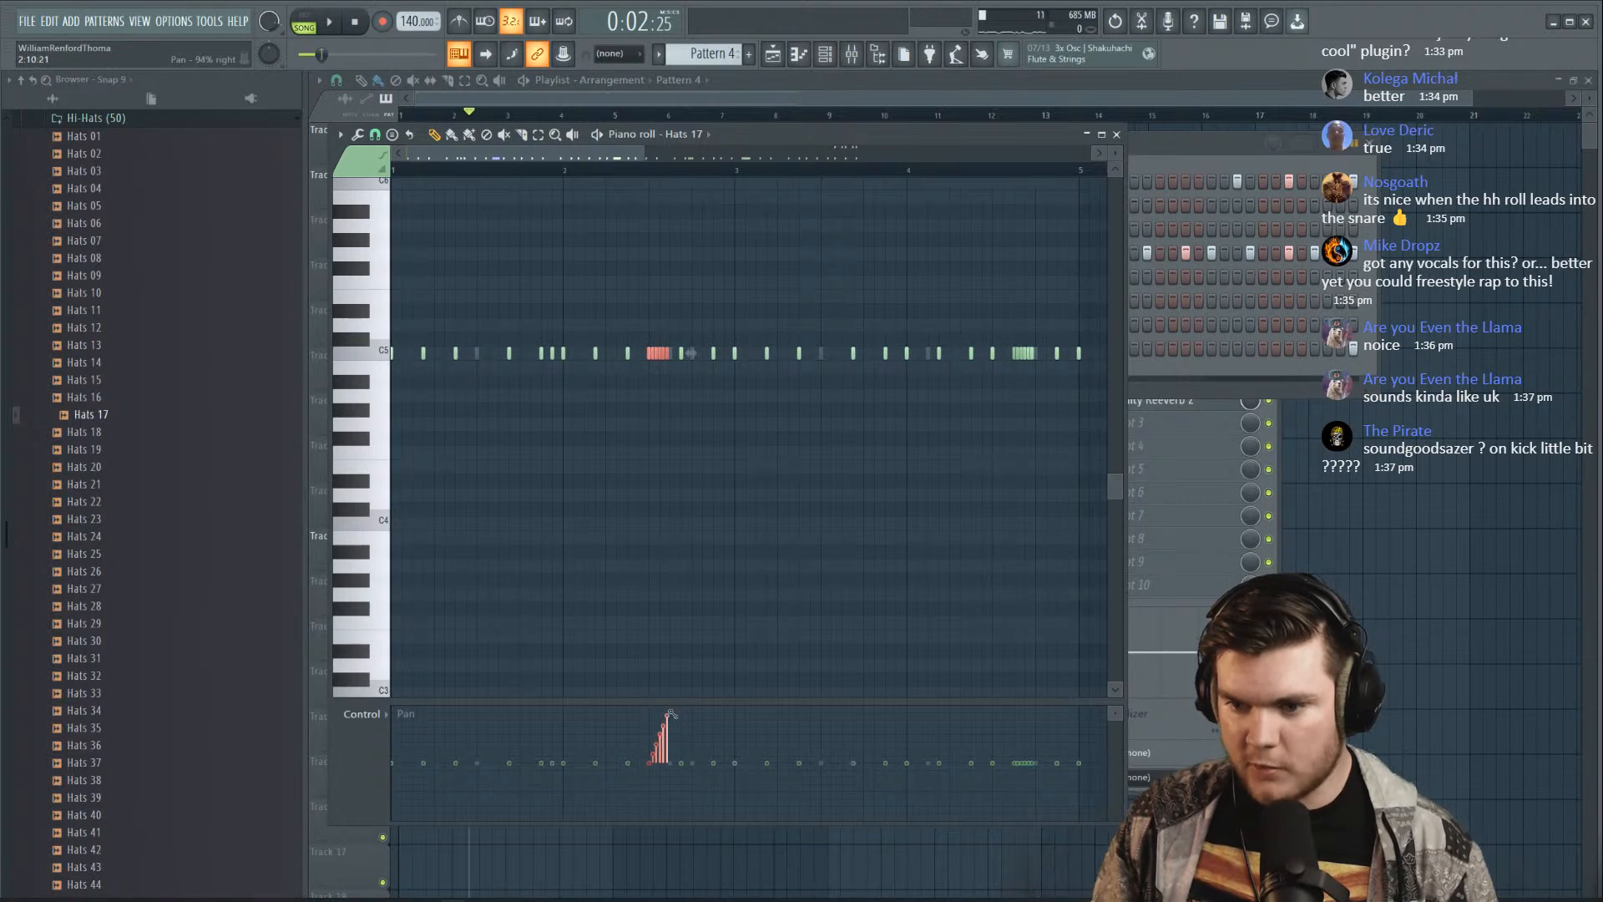
key("space")
Select the hi-hat roll near the end of bar 4 and ramp its note panning from left back to centre
scroll(787, 177, "down", 2)
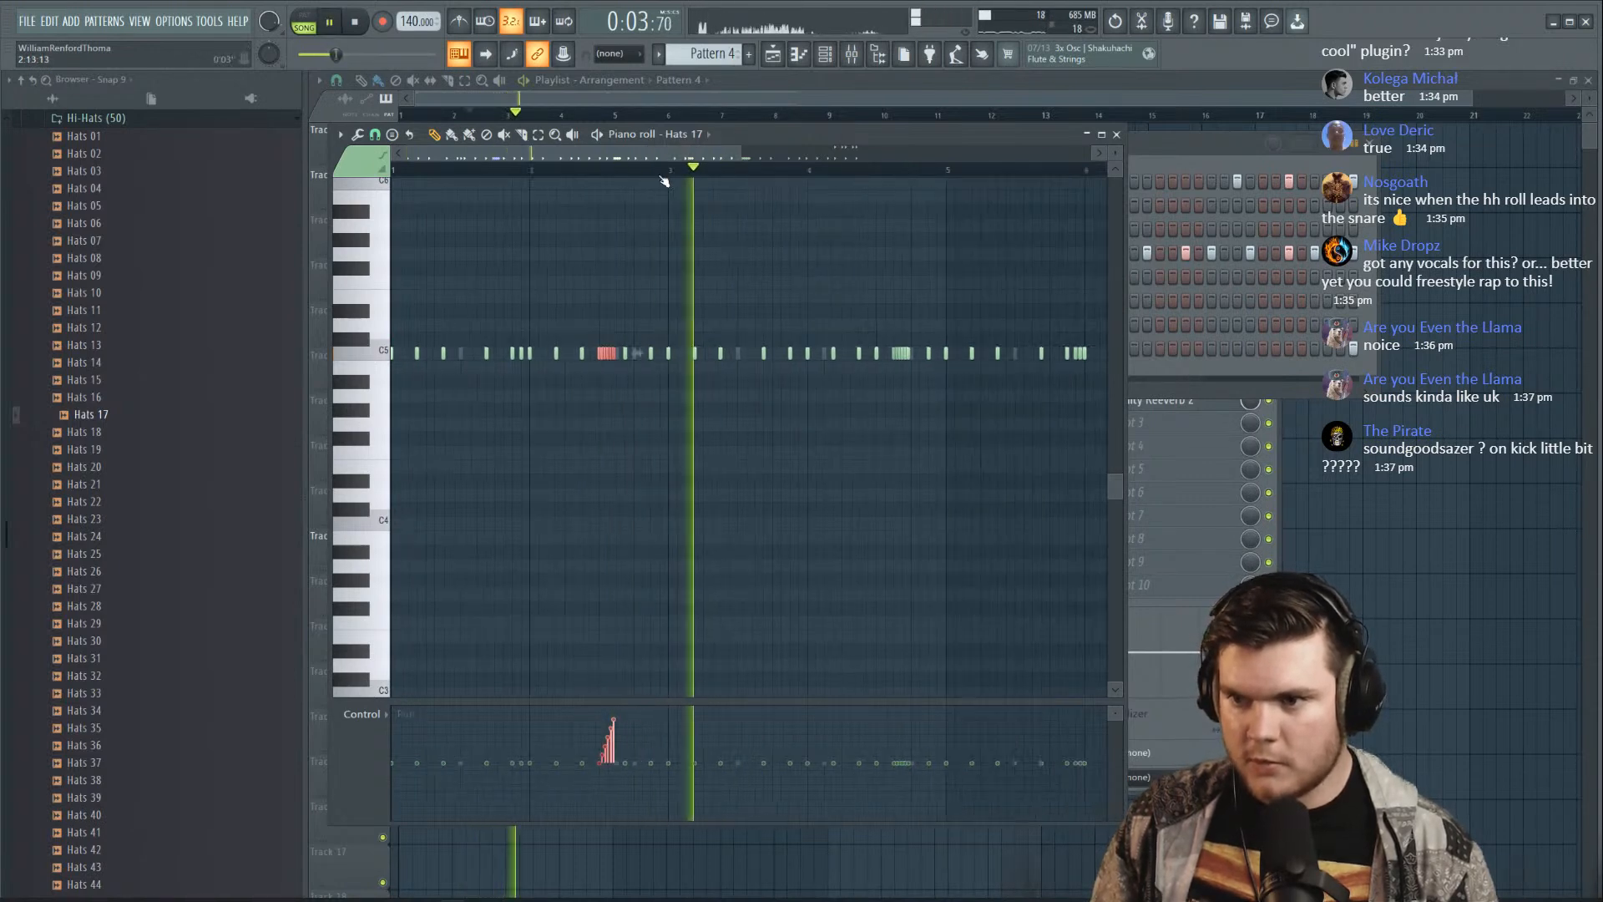
scroll(793, 179, "up", 1)
left_click_drag(840, 340, 863, 389)
key("space")
key("space")
left_click_drag(847, 766, 865, 816)
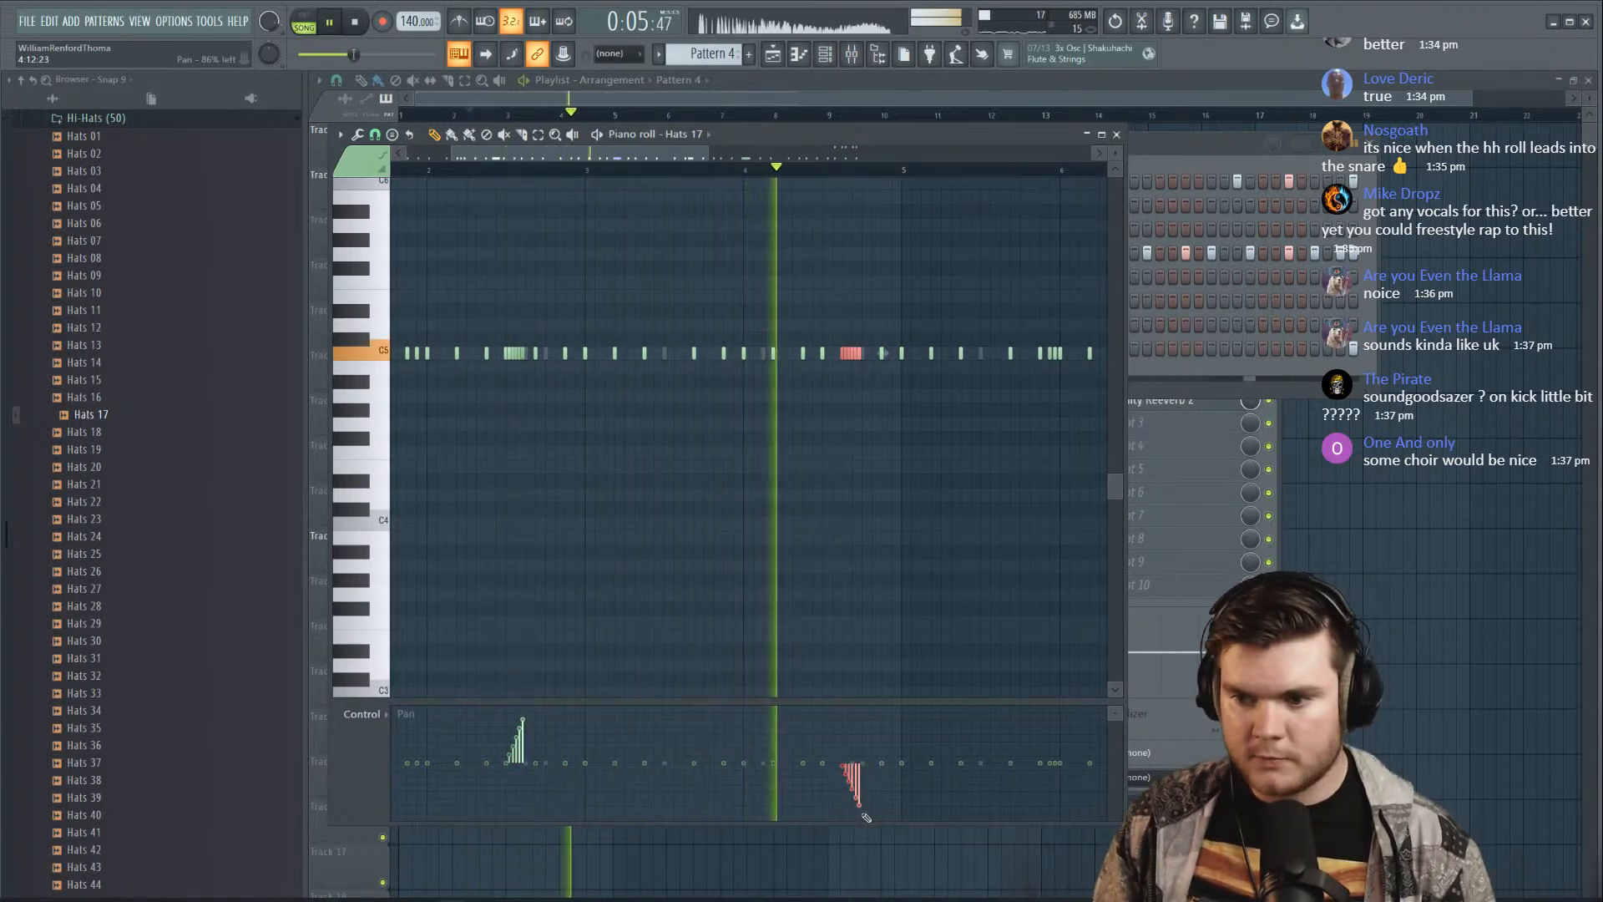
key("space")
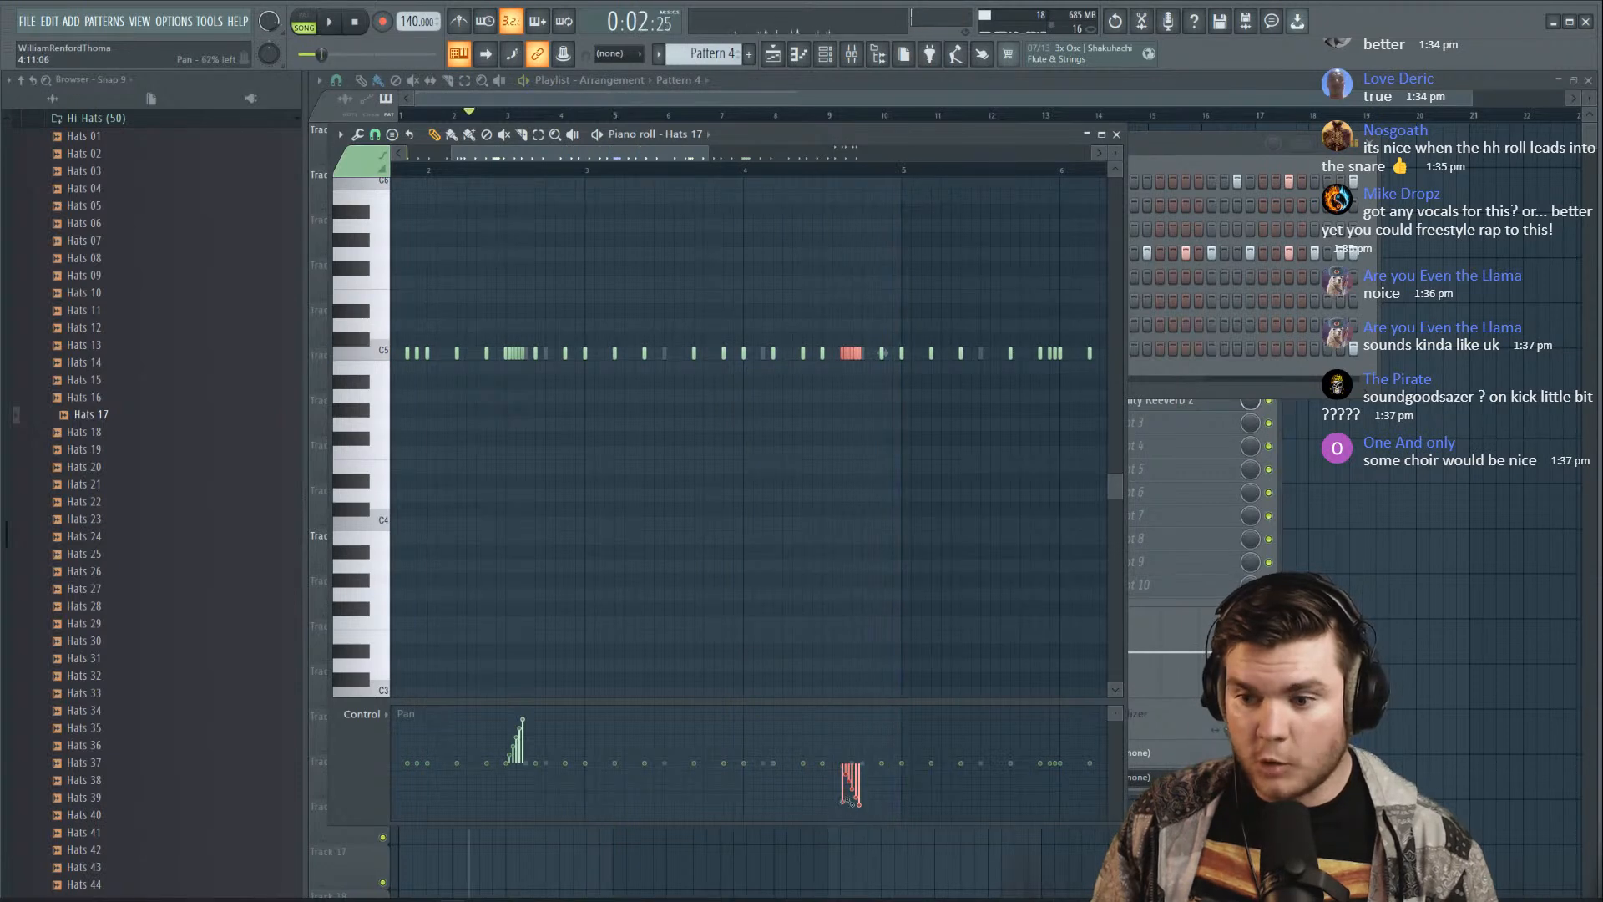
left_click(868, 721)
key("space")
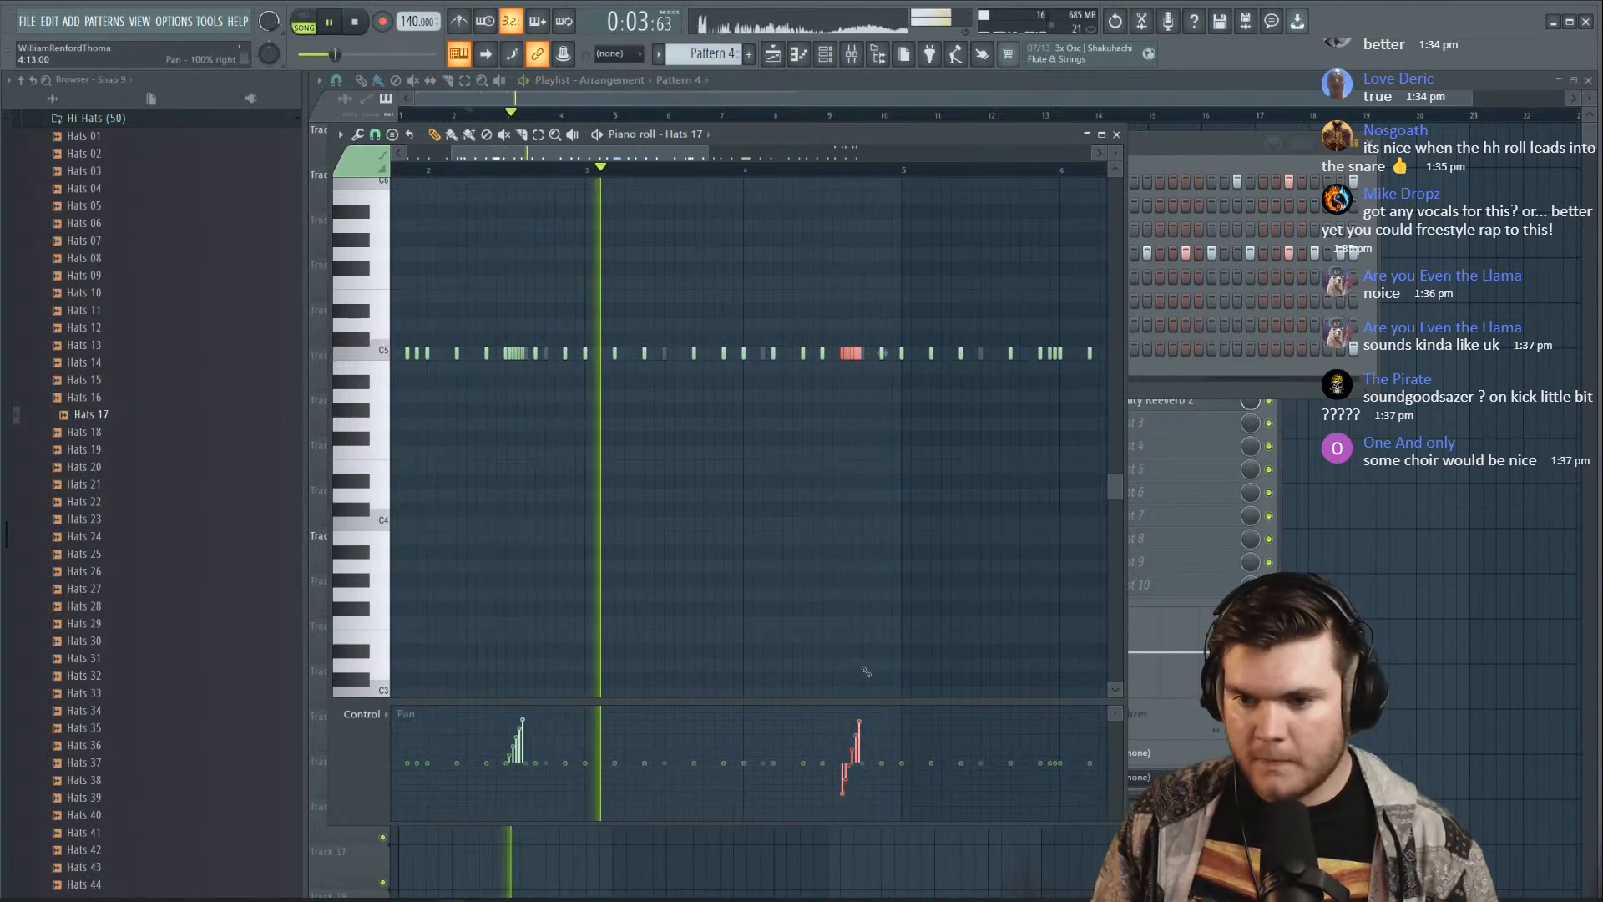
left_click(866, 754)
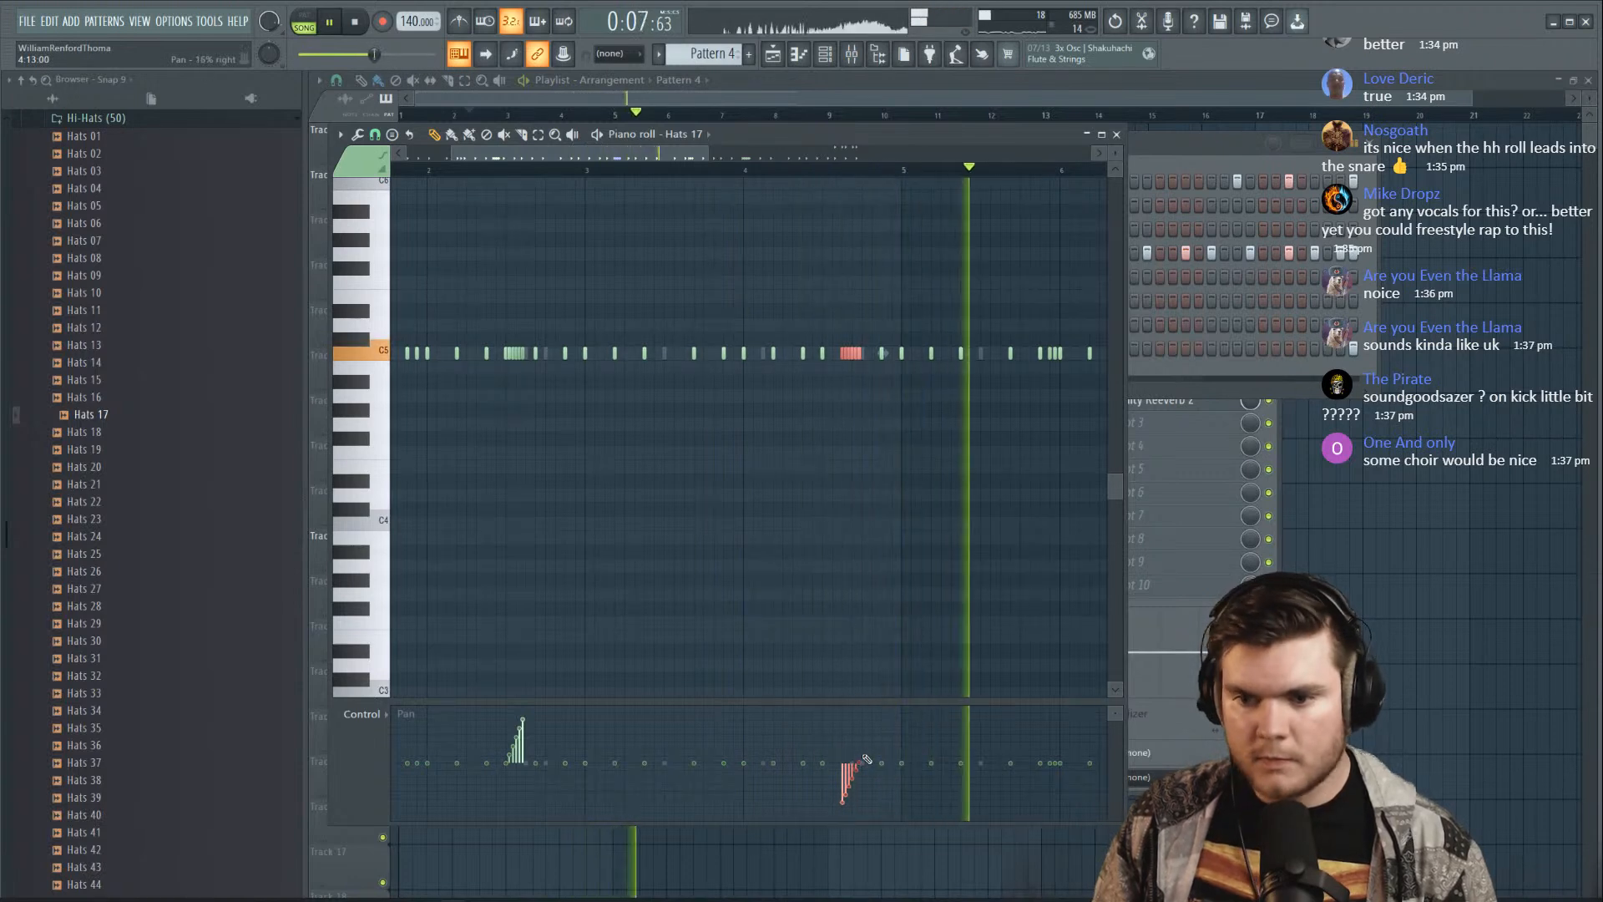
Pan the higher-pitched hi-hats at the end of bar 8 right and the C5 hits beneath them left, then close the notes
scroll(856, 177, "down", 6)
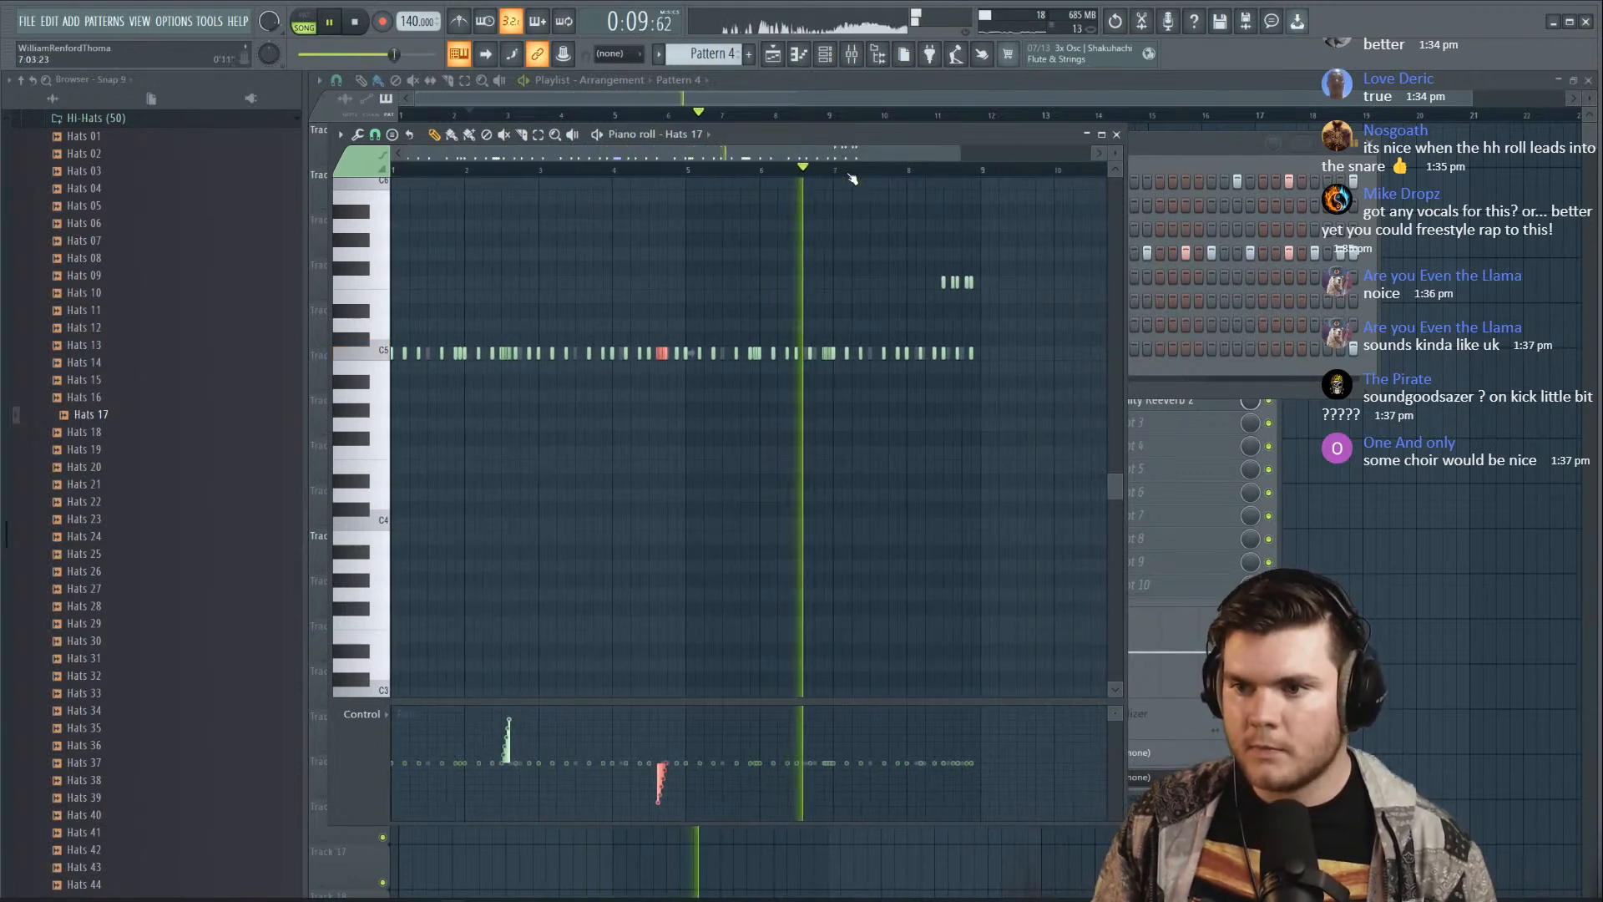
scroll(851, 179, "up", 2)
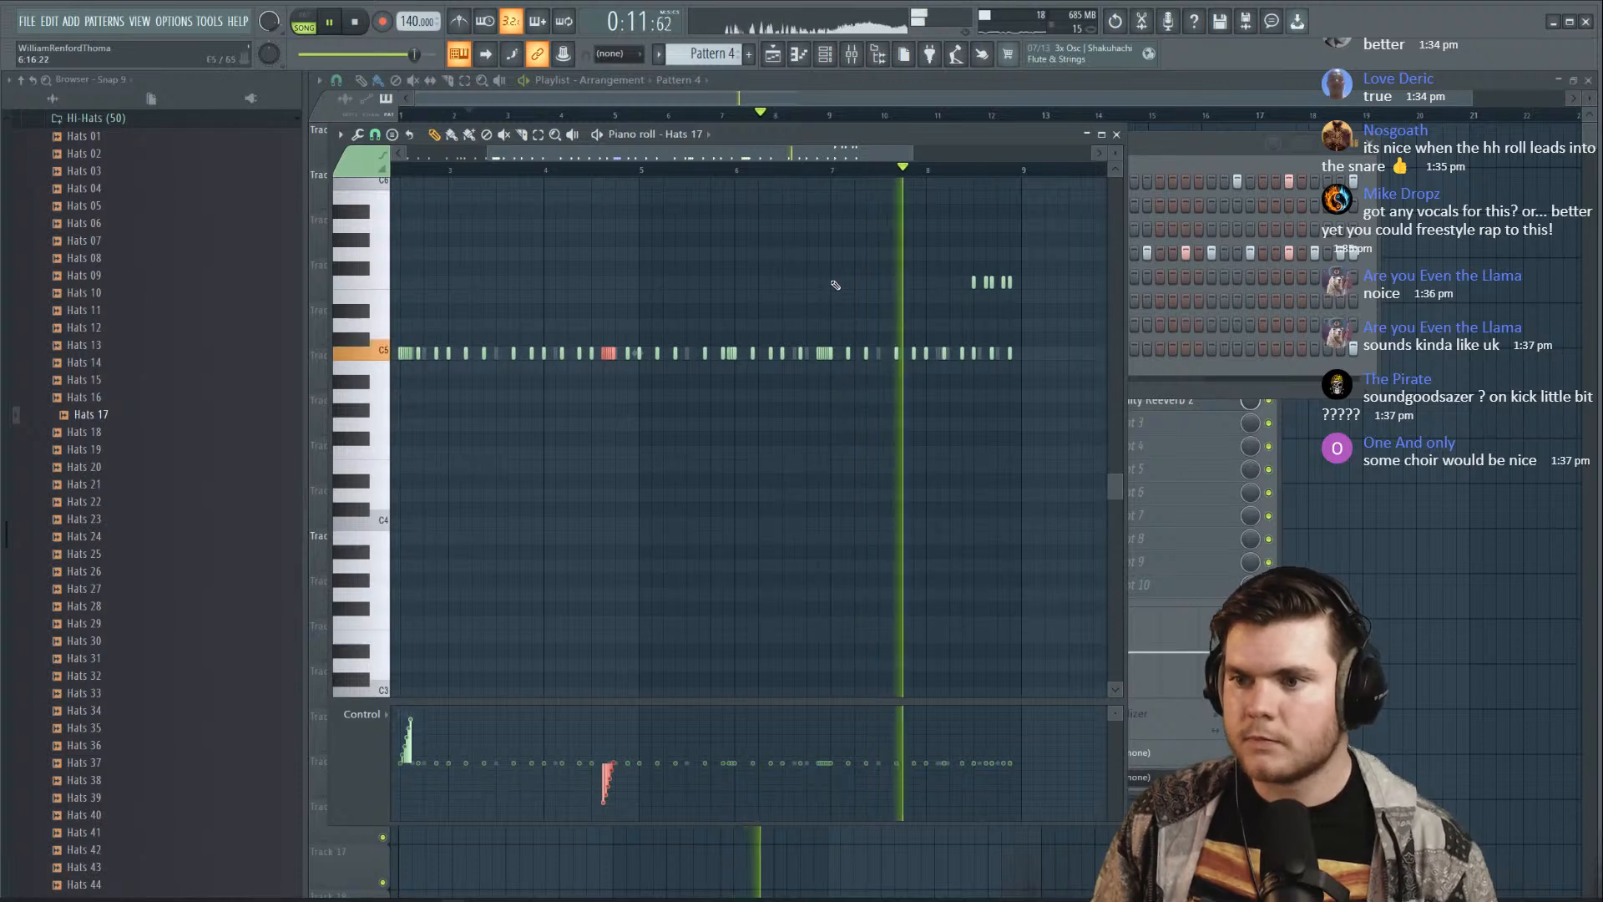
left_click_drag(1032, 310, 959, 272)
scroll(1012, 171, "up", 4)
key("space")
left_click_drag(1031, 406, 901, 334)
left_click_drag(910, 793, 1022, 793)
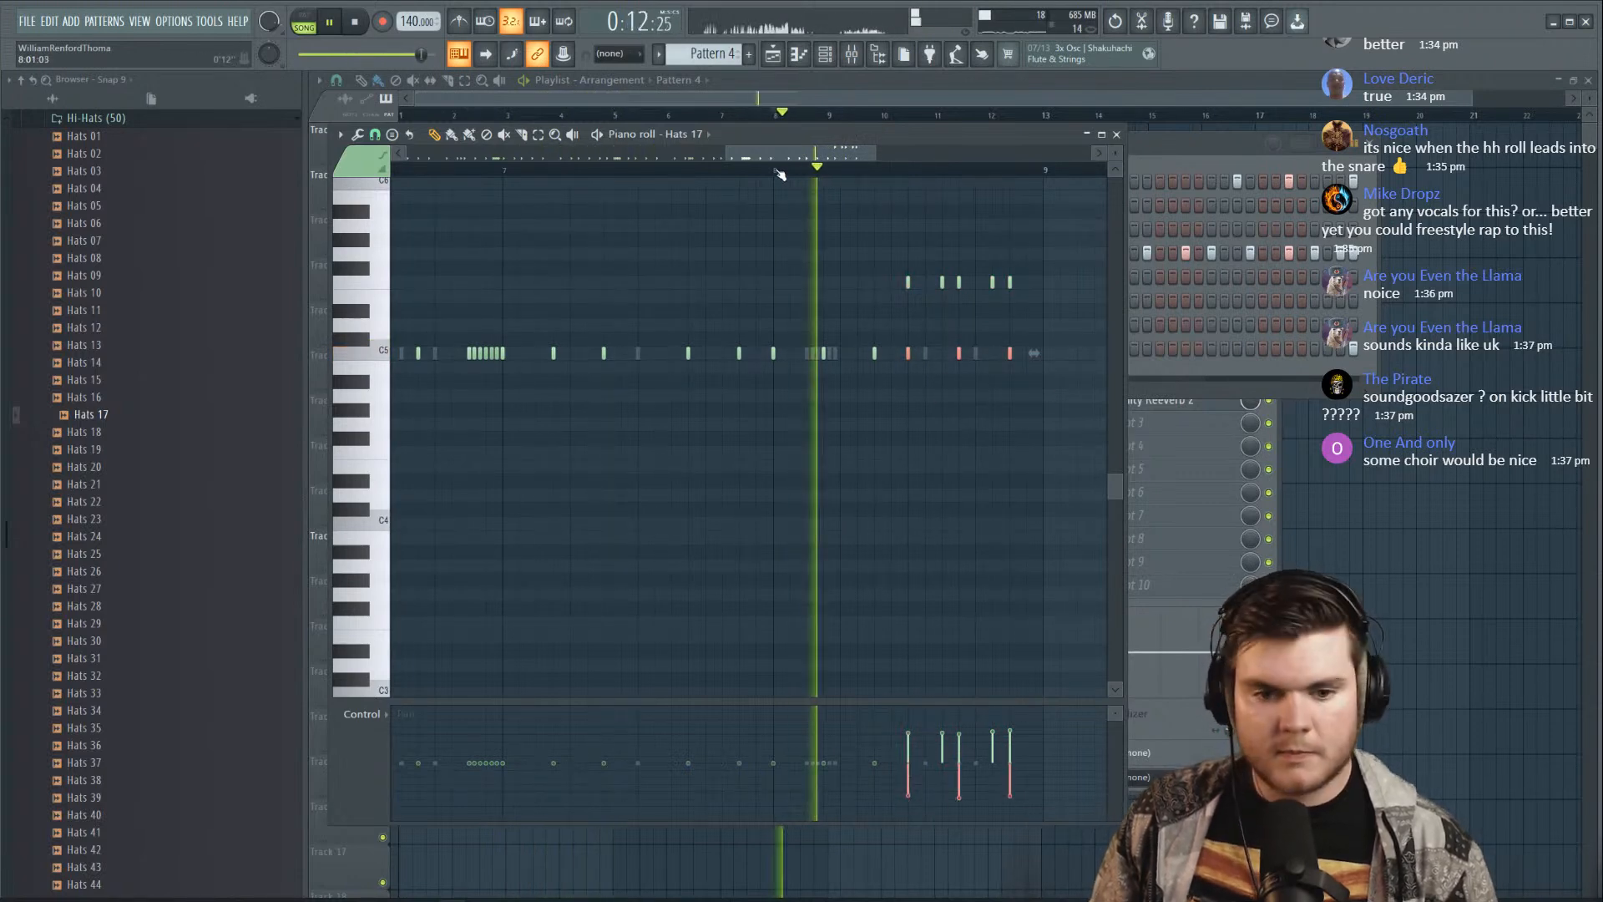
left_click(1115, 137)
key("space")
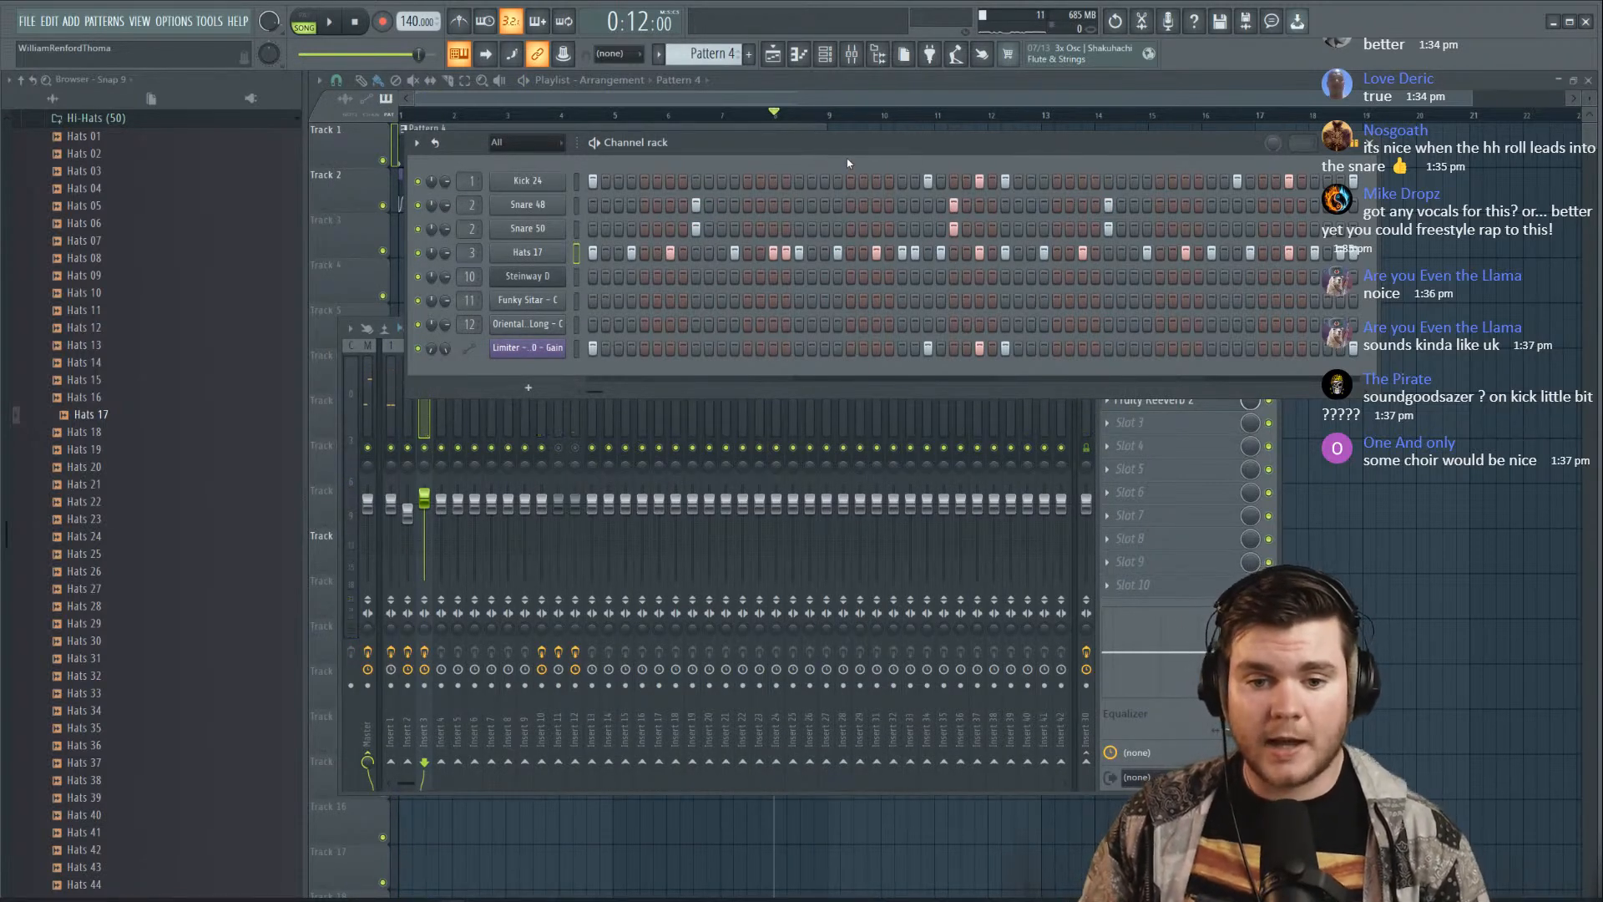
Open the Limiter Insert 30 Gain notes in the piano roll and play the pattern
left_click_drag(730, 135, 734, 151)
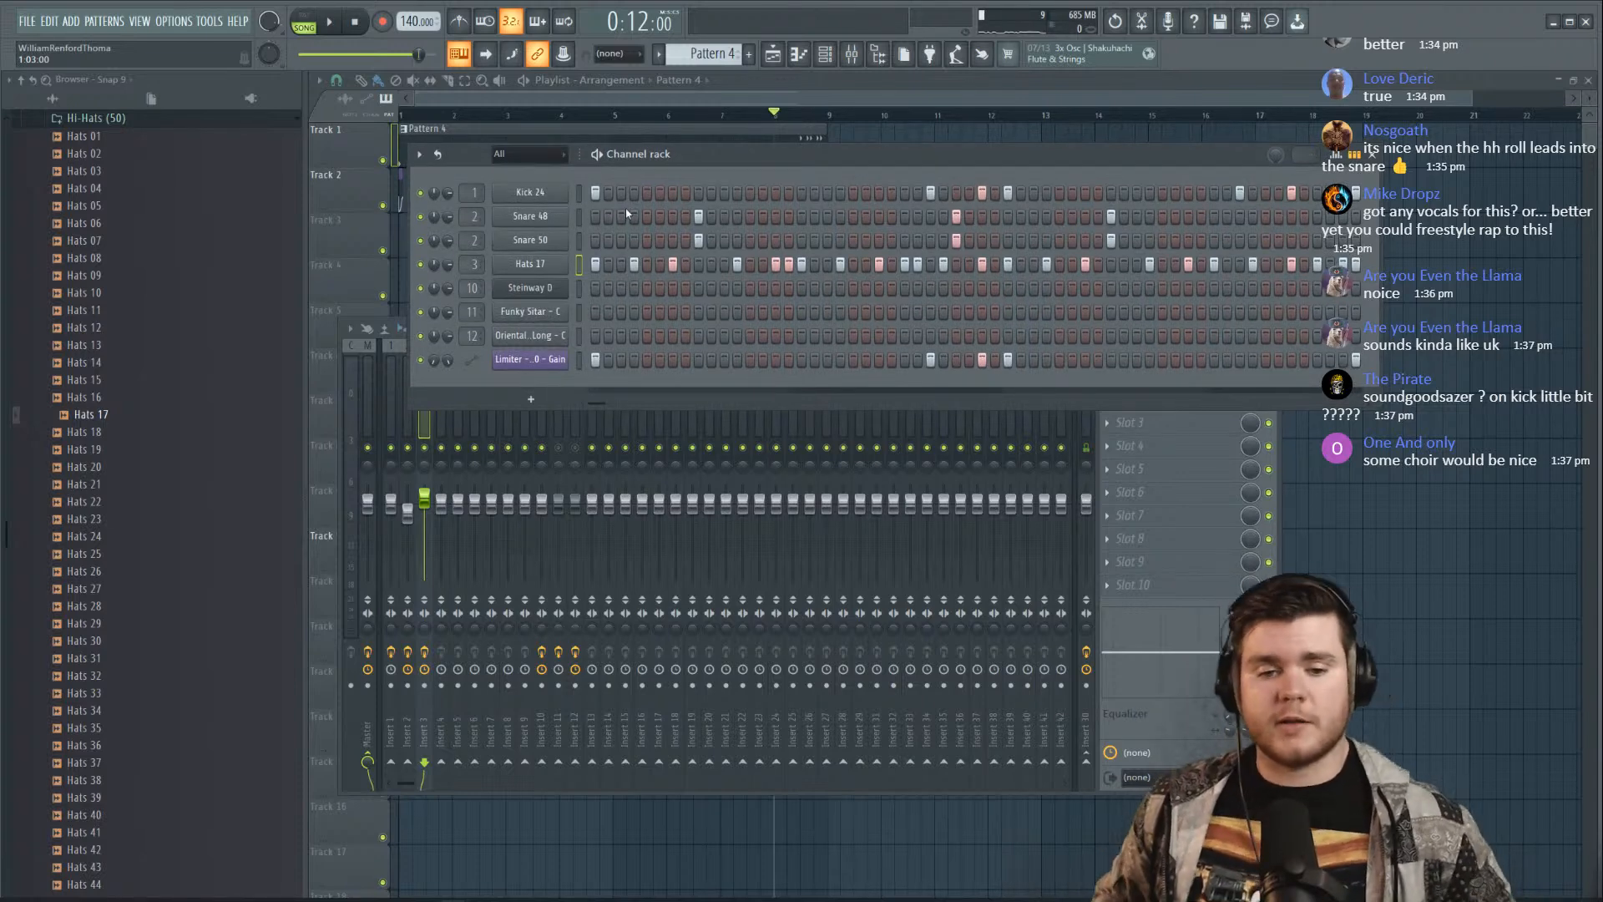
key("space")
key("space")
right_click(556, 194)
key("Escape")
right_click(568, 360)
left_click(587, 359)
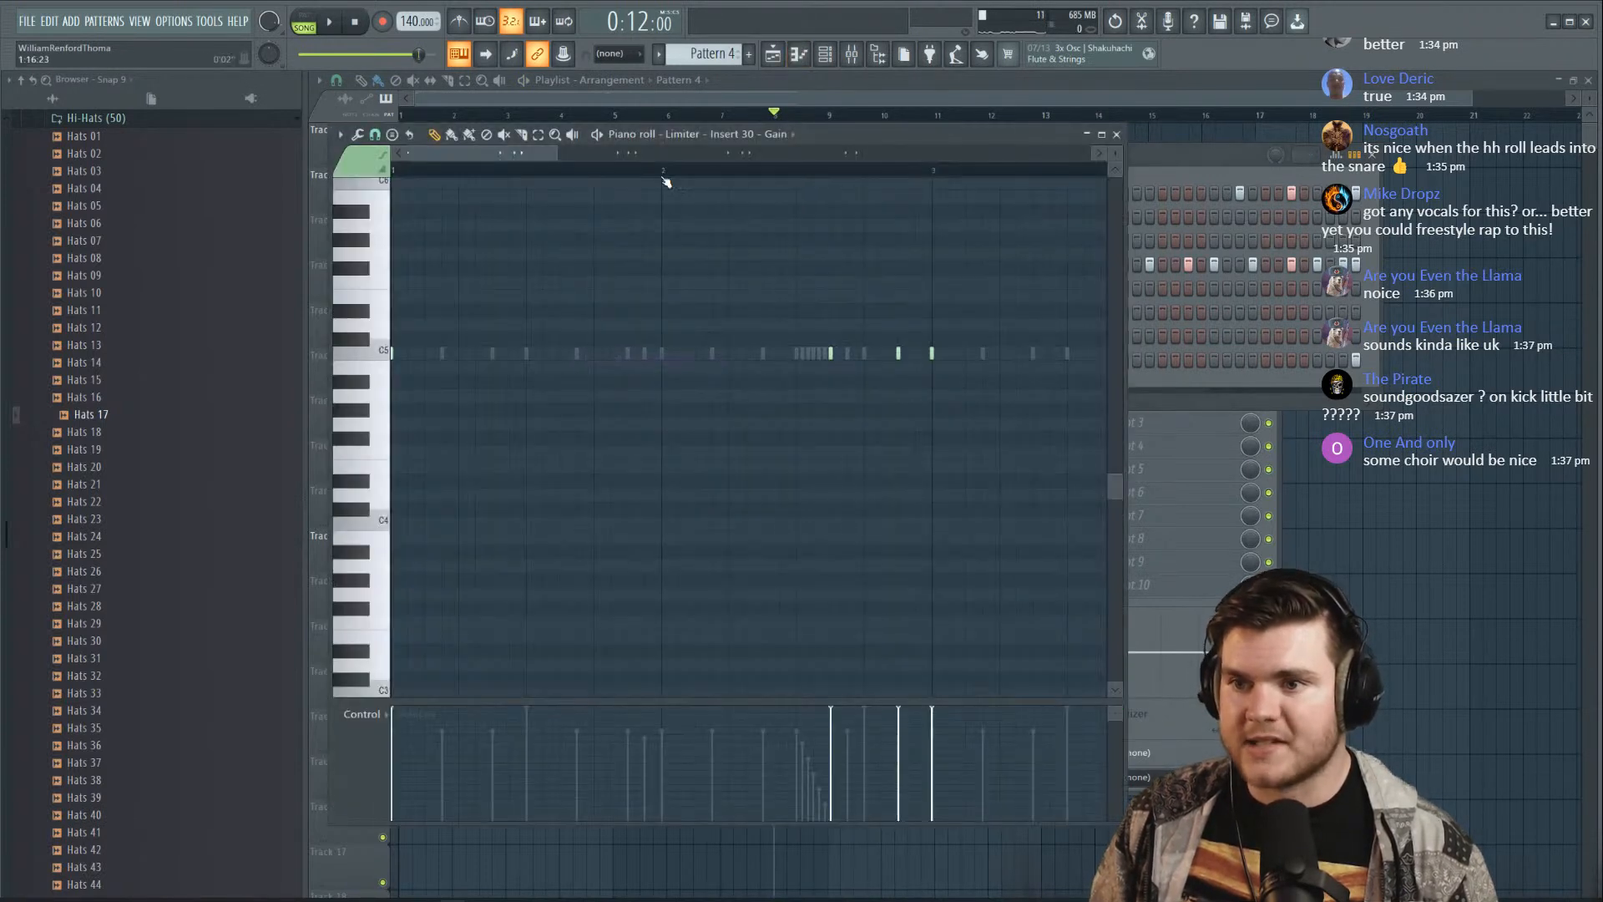
scroll(663, 178, "down", 5)
key("space")
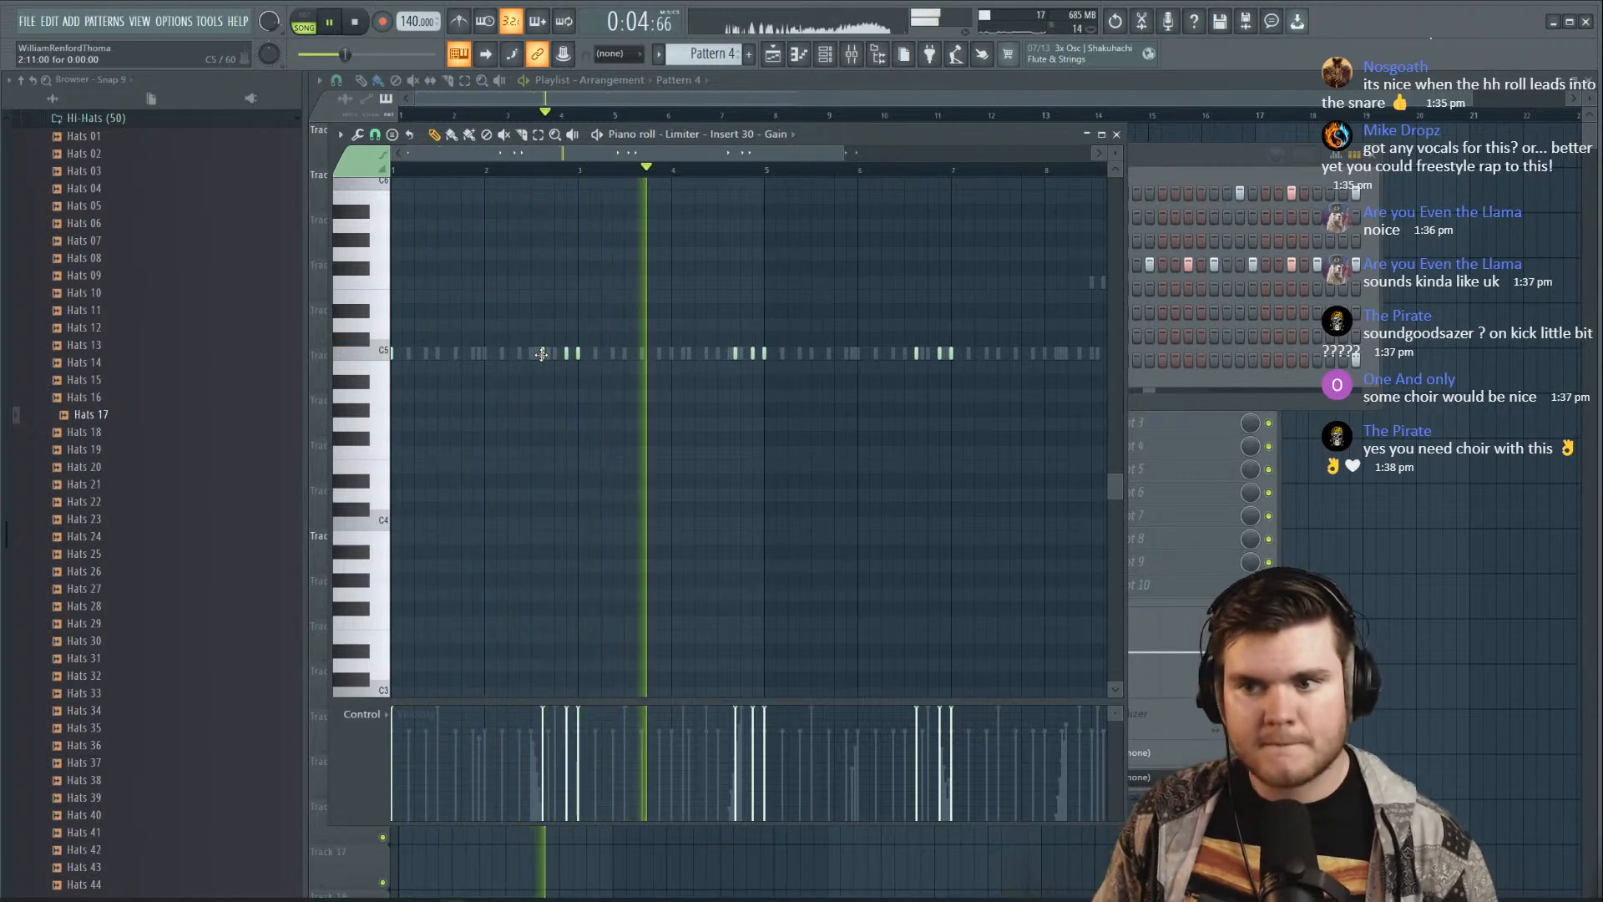
key("space")
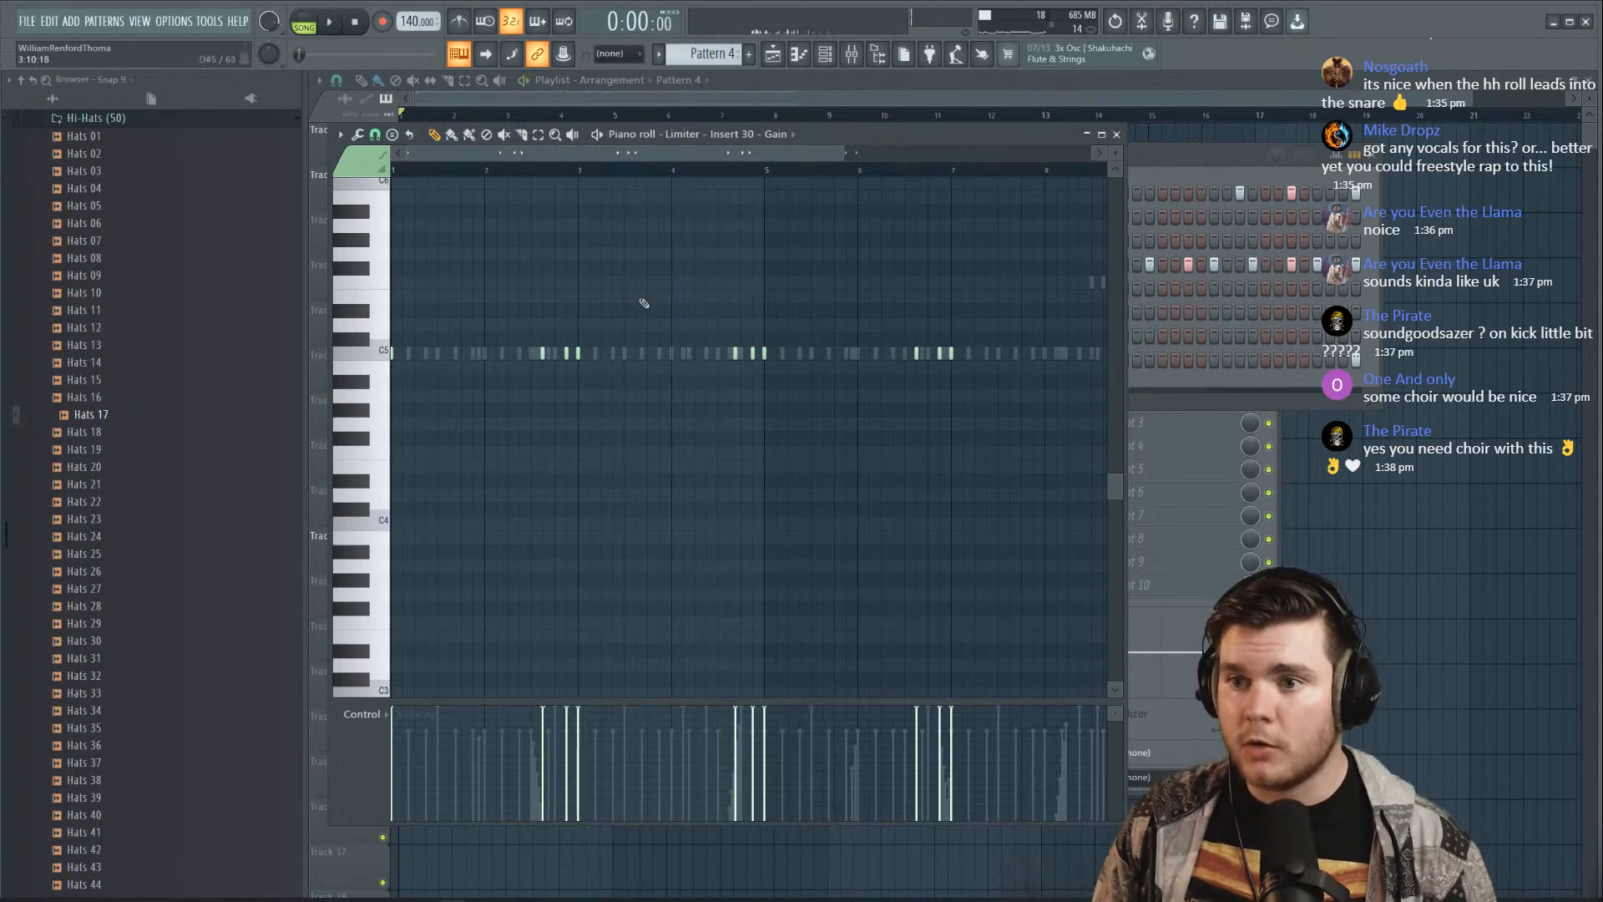
Add Limiter gain notes on C5 at steps 3 and 7 of bar 4, checking them by ear
left_click(678, 171)
scroll(682, 170, "up", 4)
key("space")
key("space")
left_click(706, 355)
key("space")
key("space")
key("space")
left_click(768, 352)
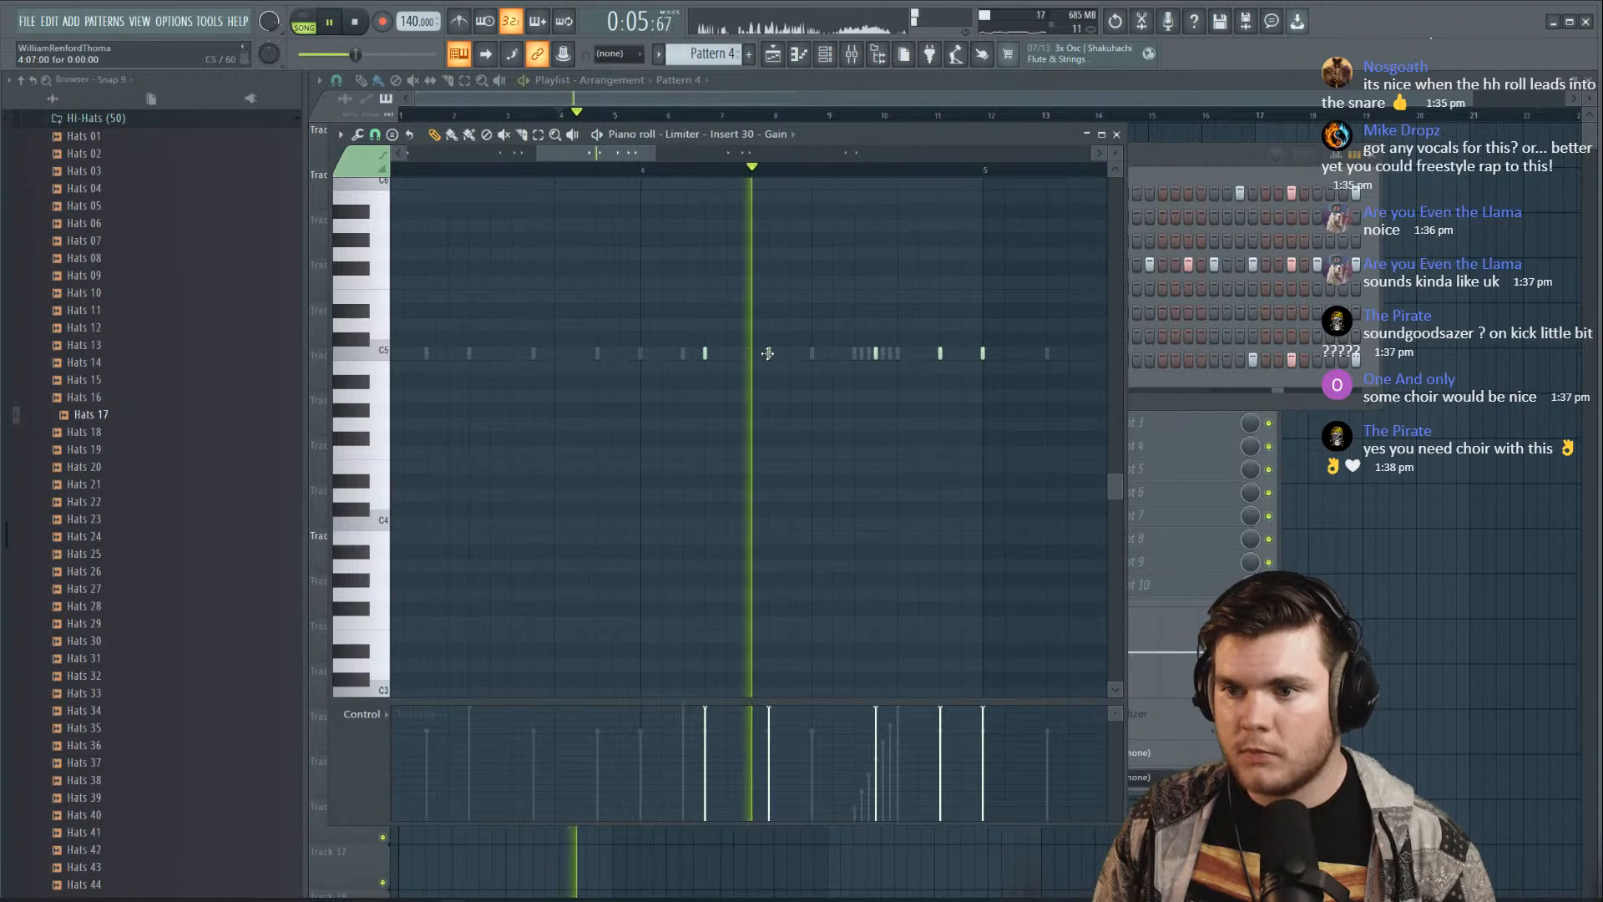
key("space")
right_click(705, 354)
left_click(684, 354)
key("space")
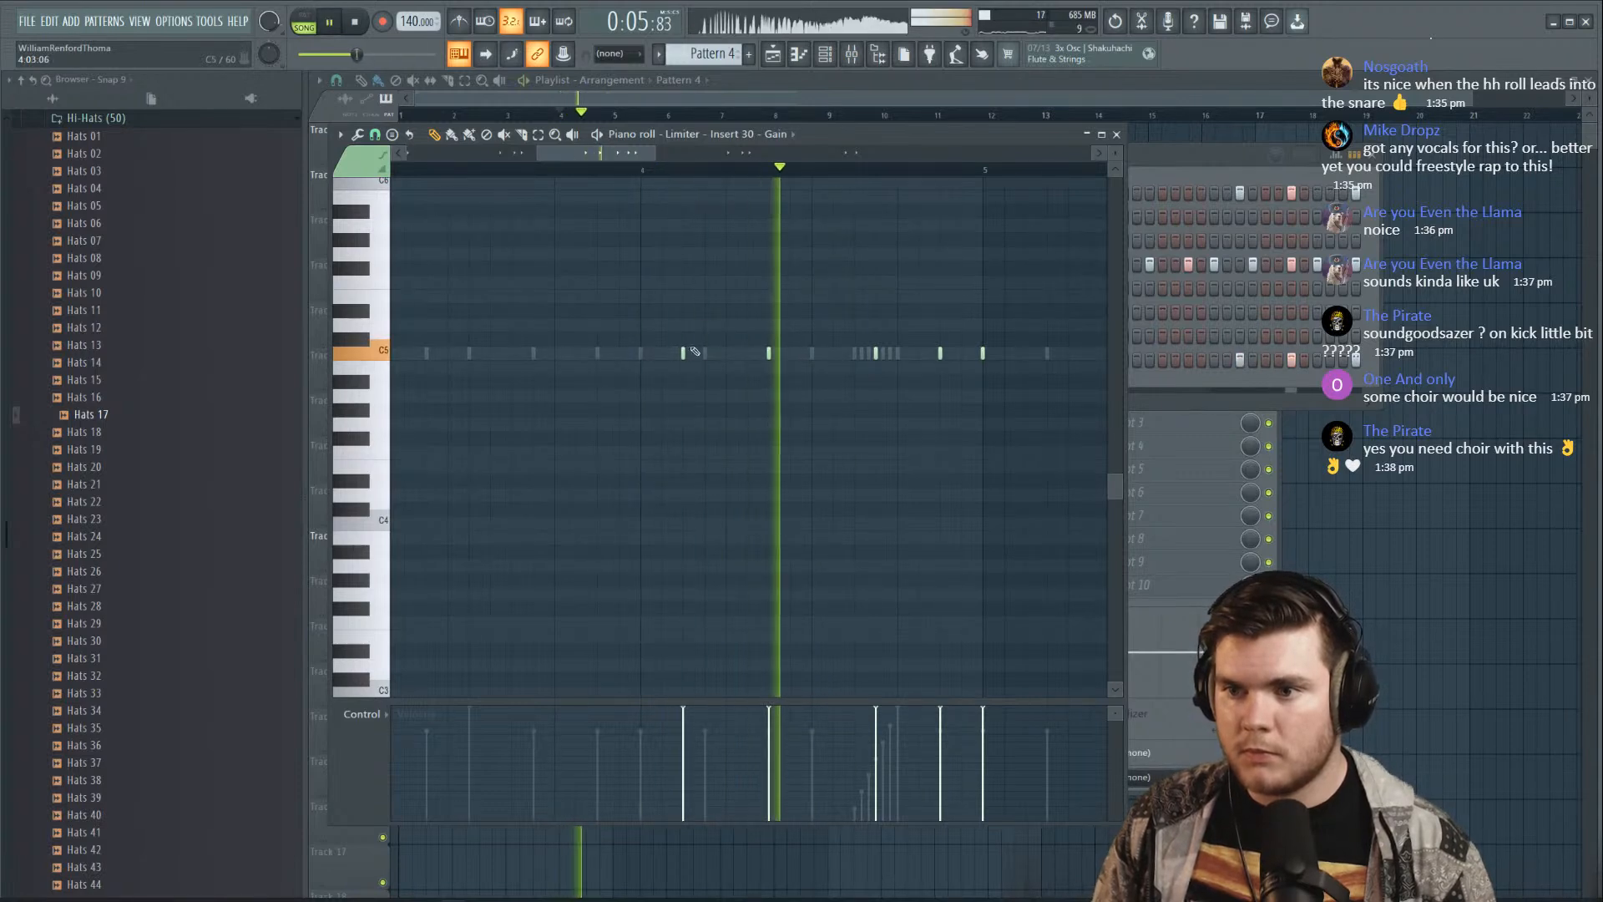
Add Limiter gain notes on C5 at steps 5 and 7 of bar 8 while auditioning that bar
scroll(709, 170, "down", 4)
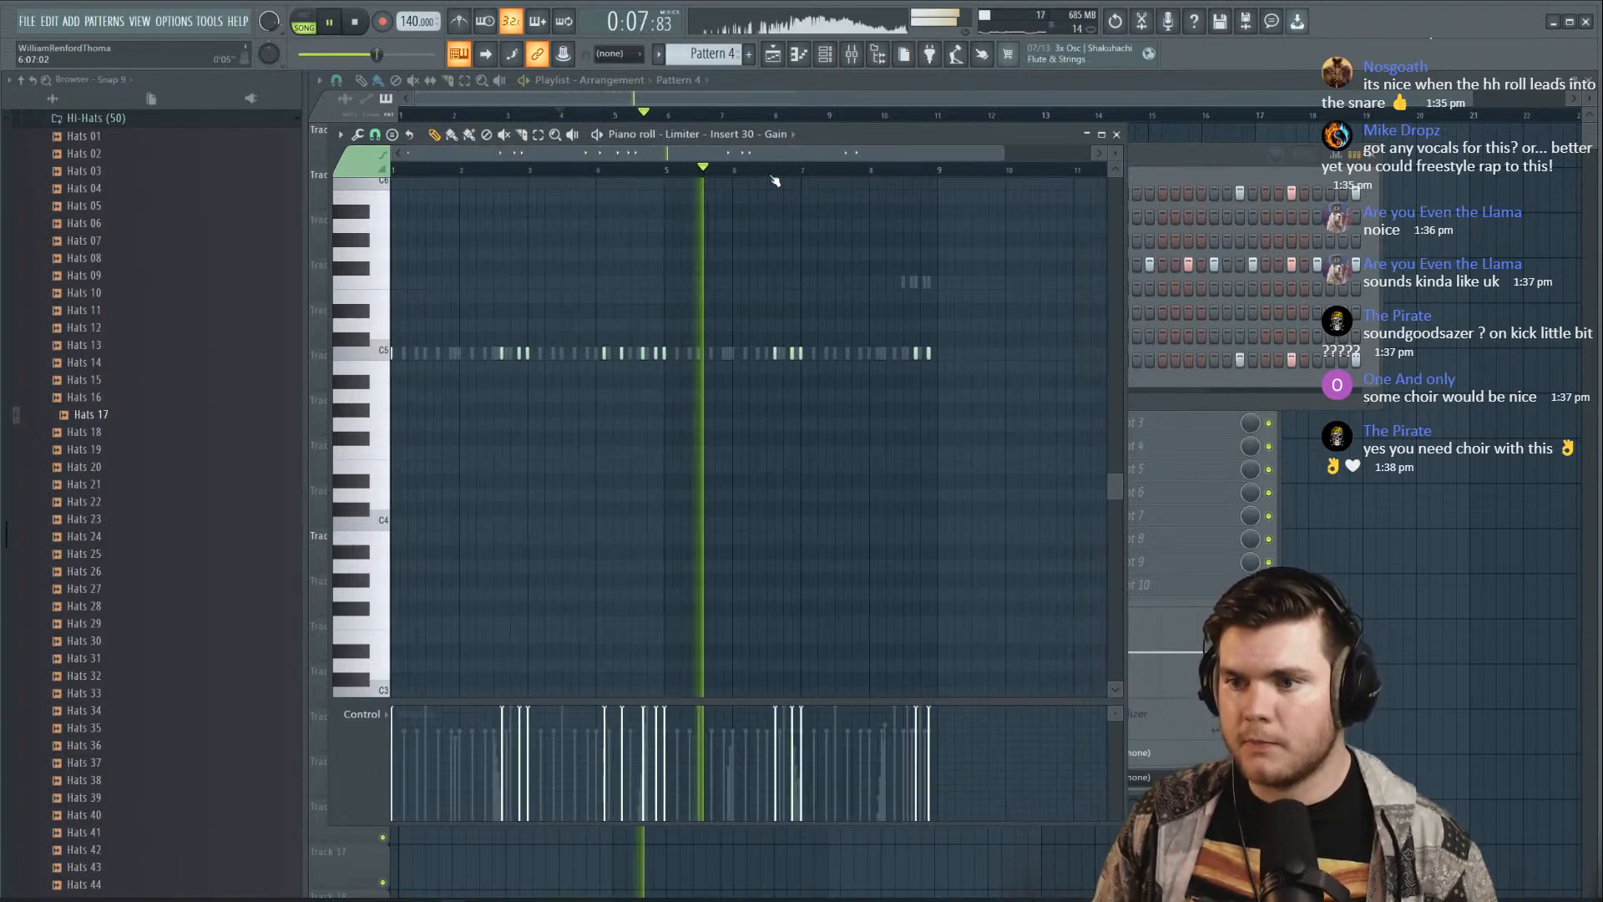
scroll(868, 177, "up", 4)
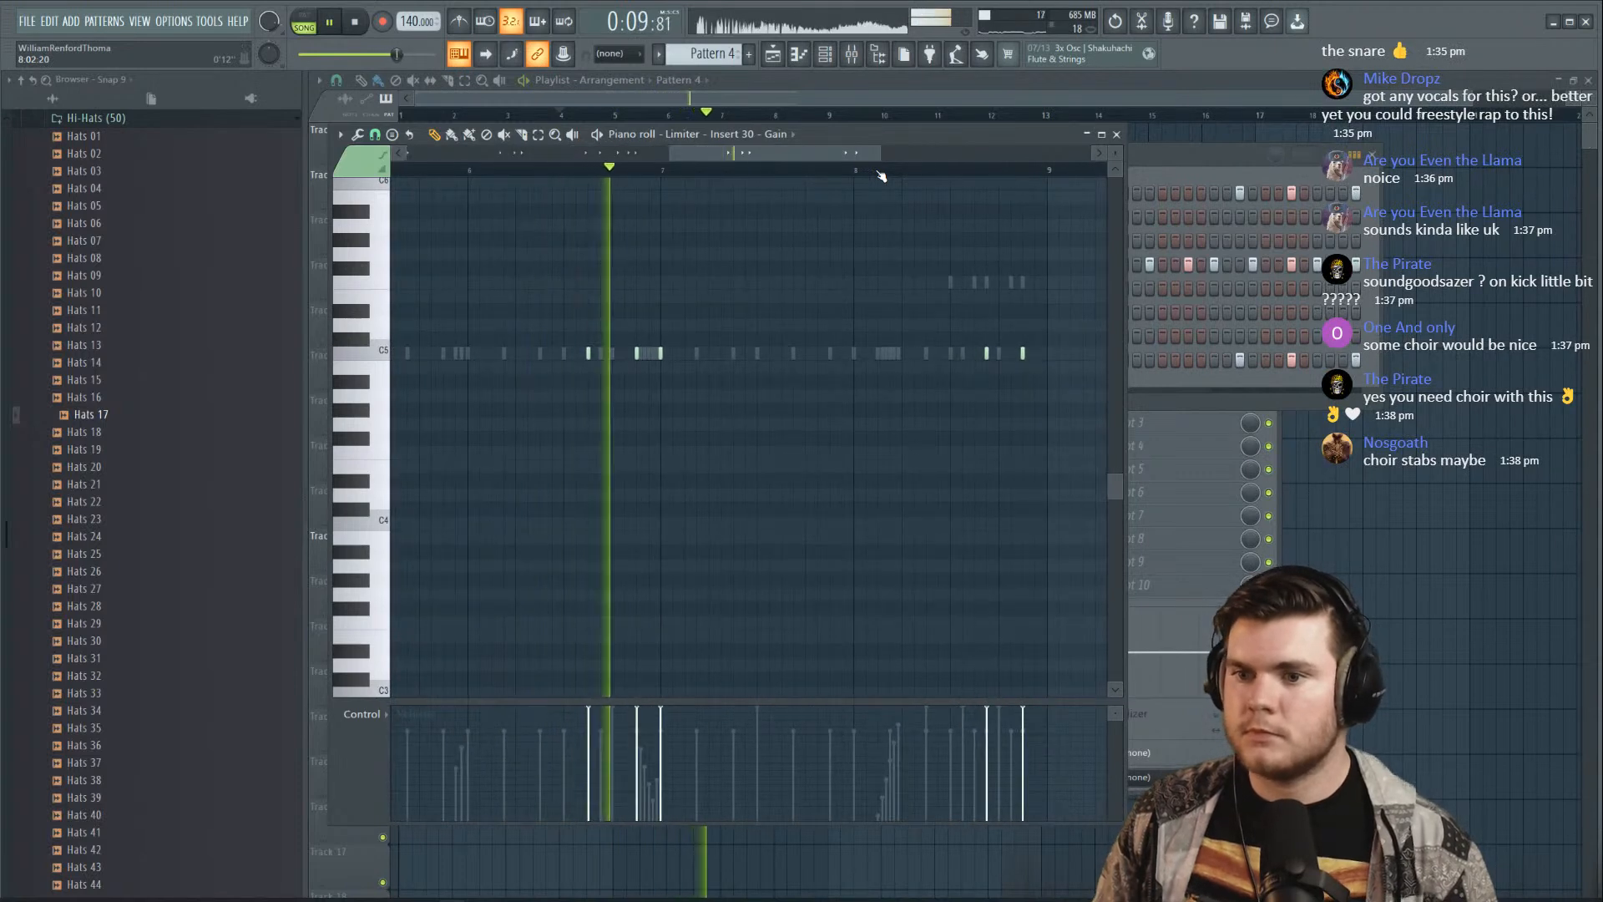
left_click_drag(846, 154, 870, 156)
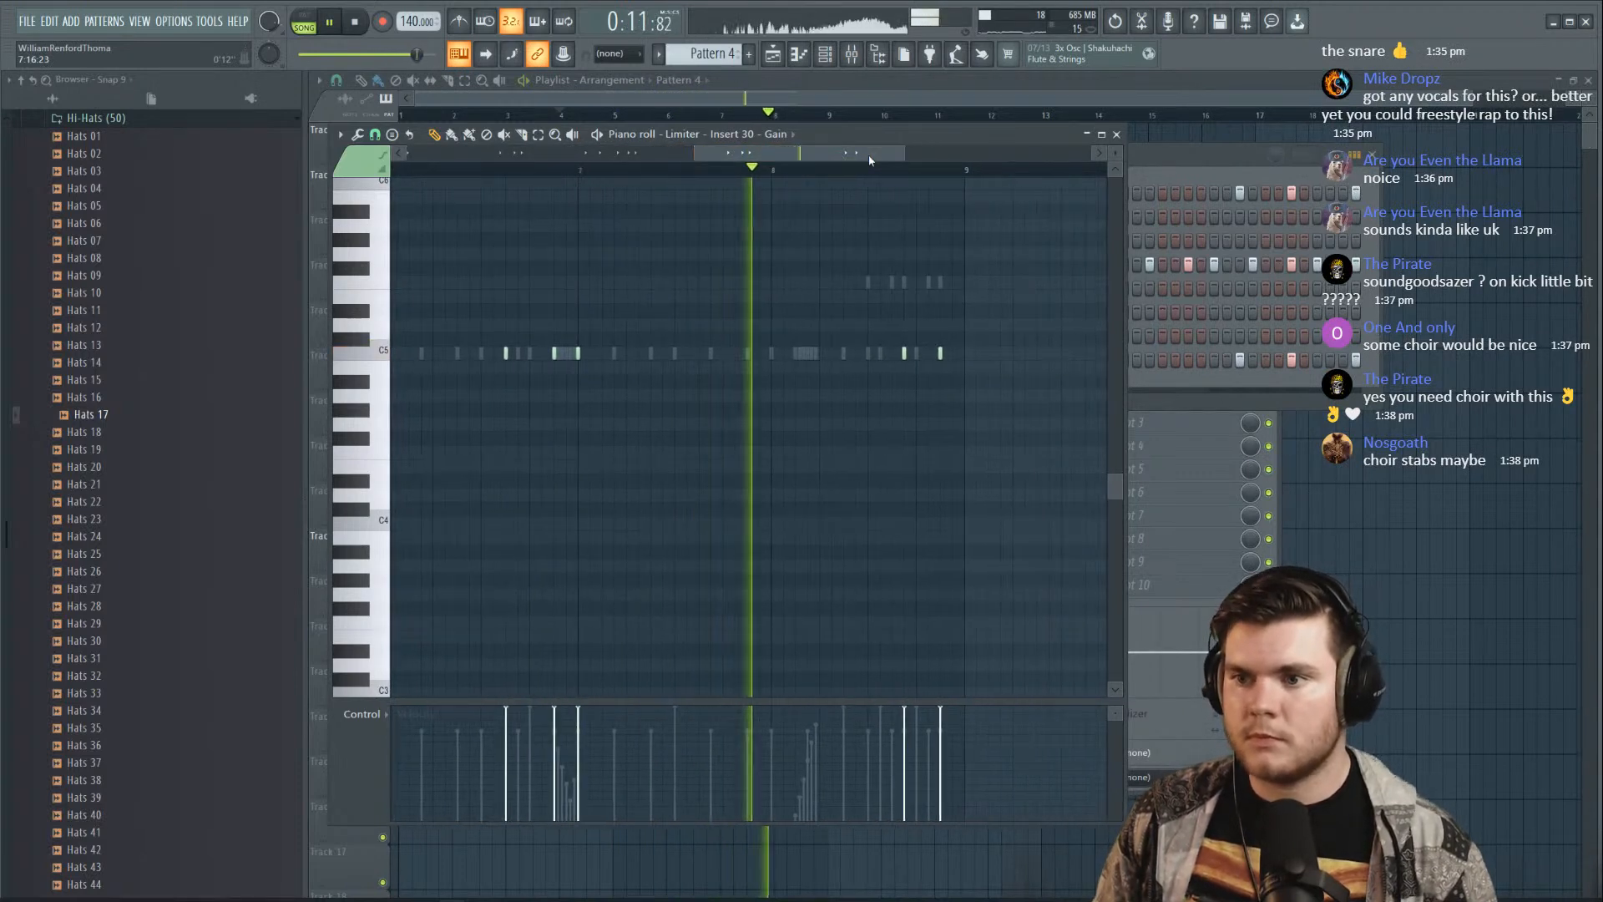
key("space")
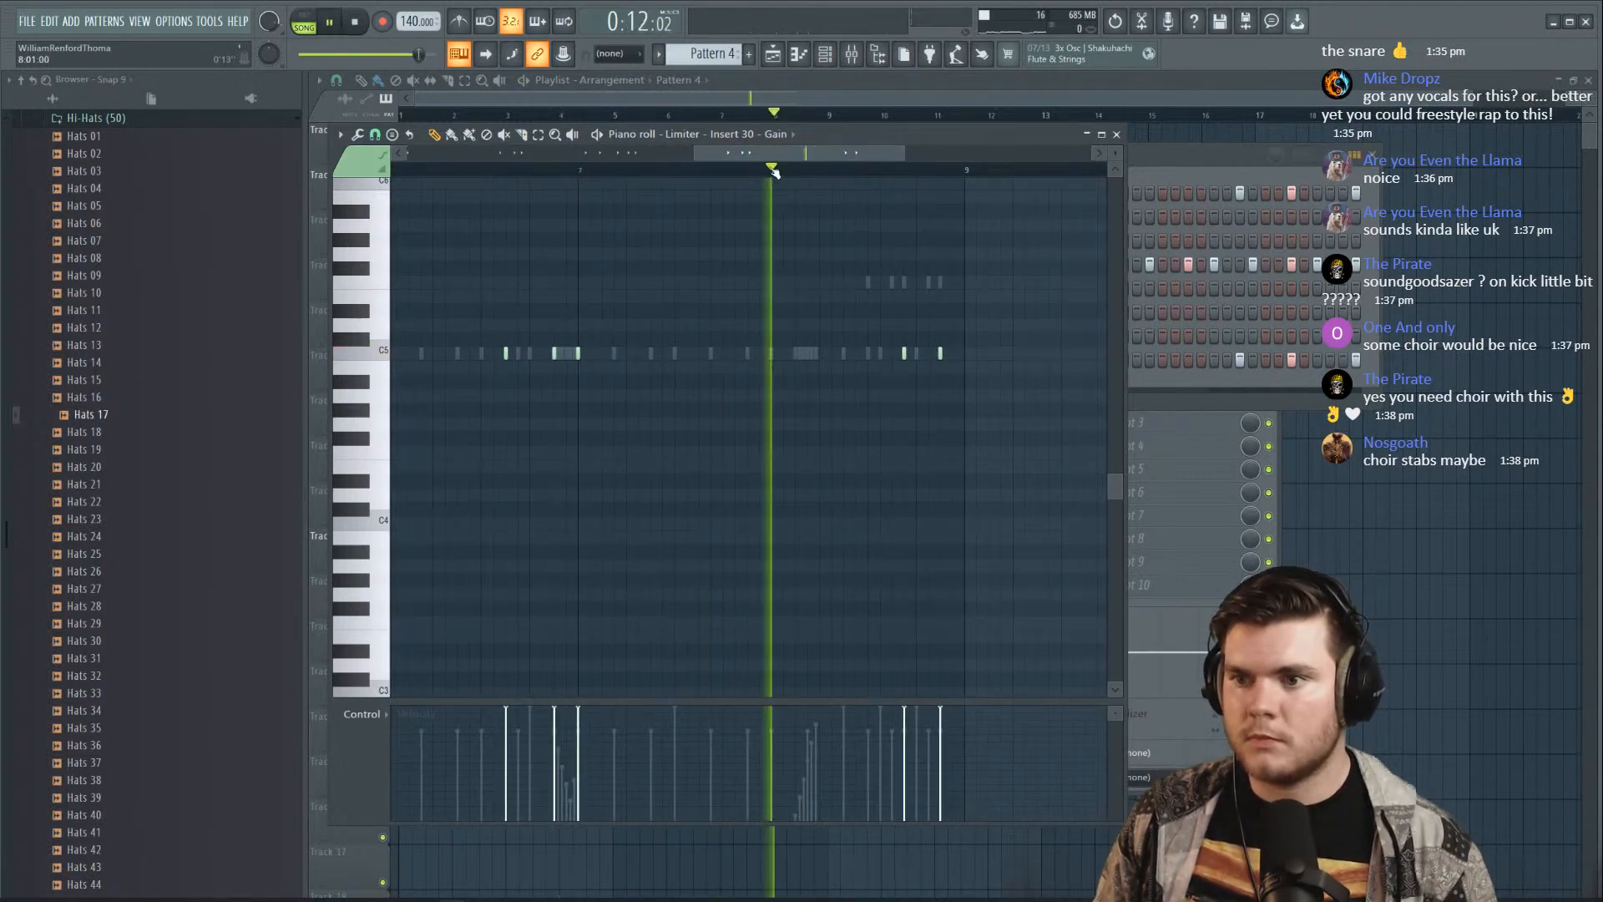
key("space")
scroll(792, 185, "up", 3)
key("space")
key("space")
key("space")
left_click(839, 358)
key("space")
key("space")
left_click(889, 357)
key("space")
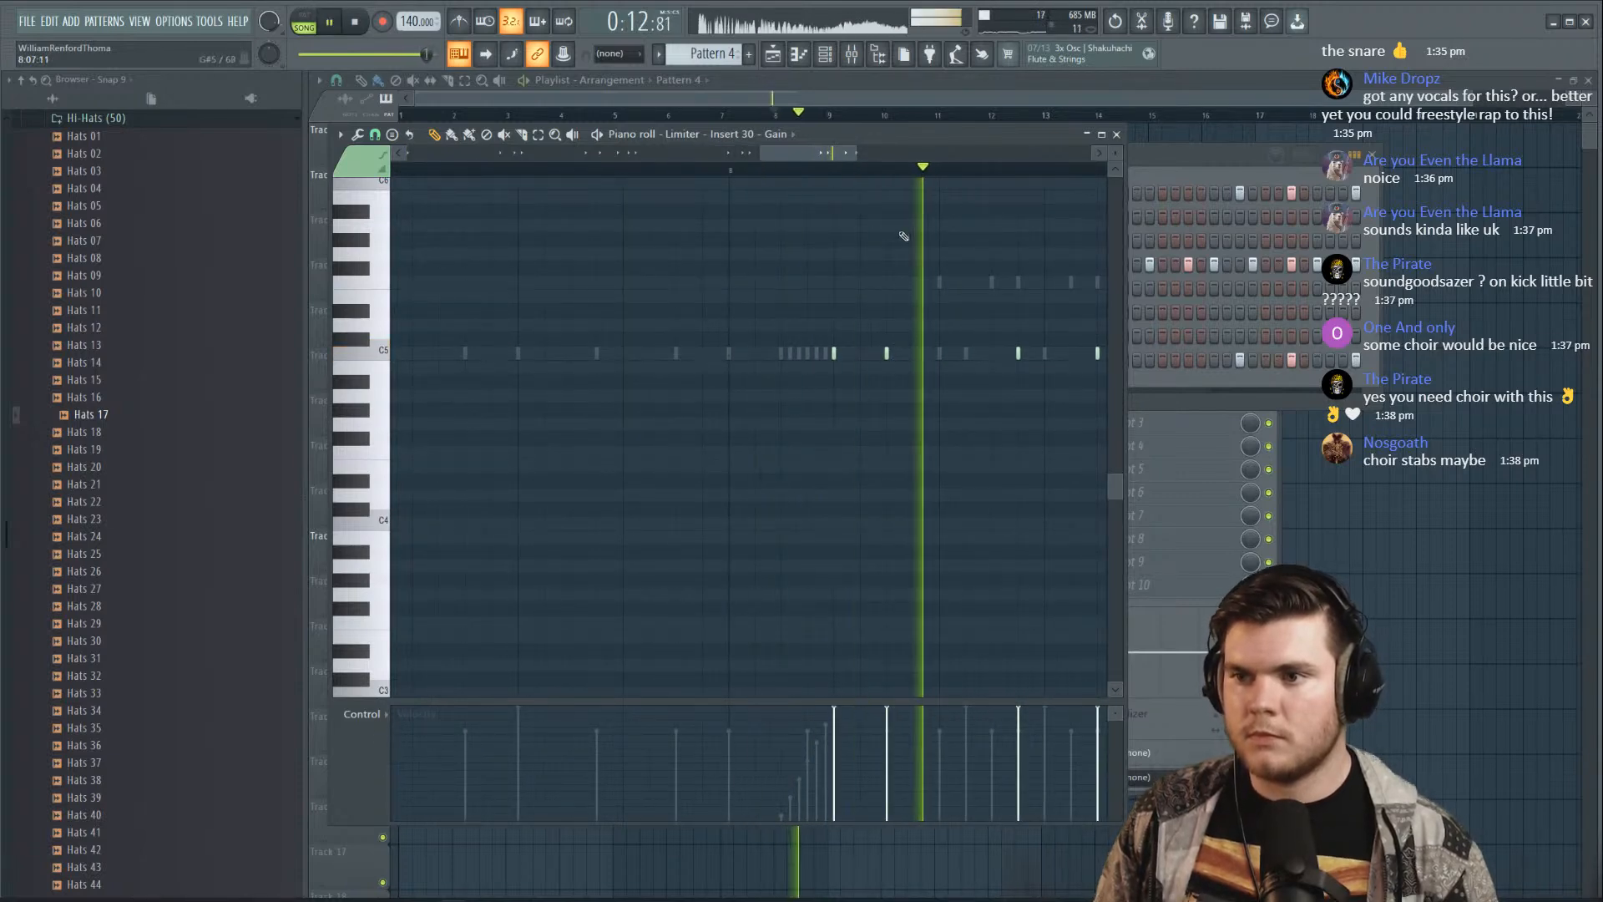
Add a C5 gain note at step 10 of bar 8, re-place the one at step 12, and close the piano roll
scroll(853, 177, "down", 5)
key("space")
key("space")
scroll(911, 178, "up", 4)
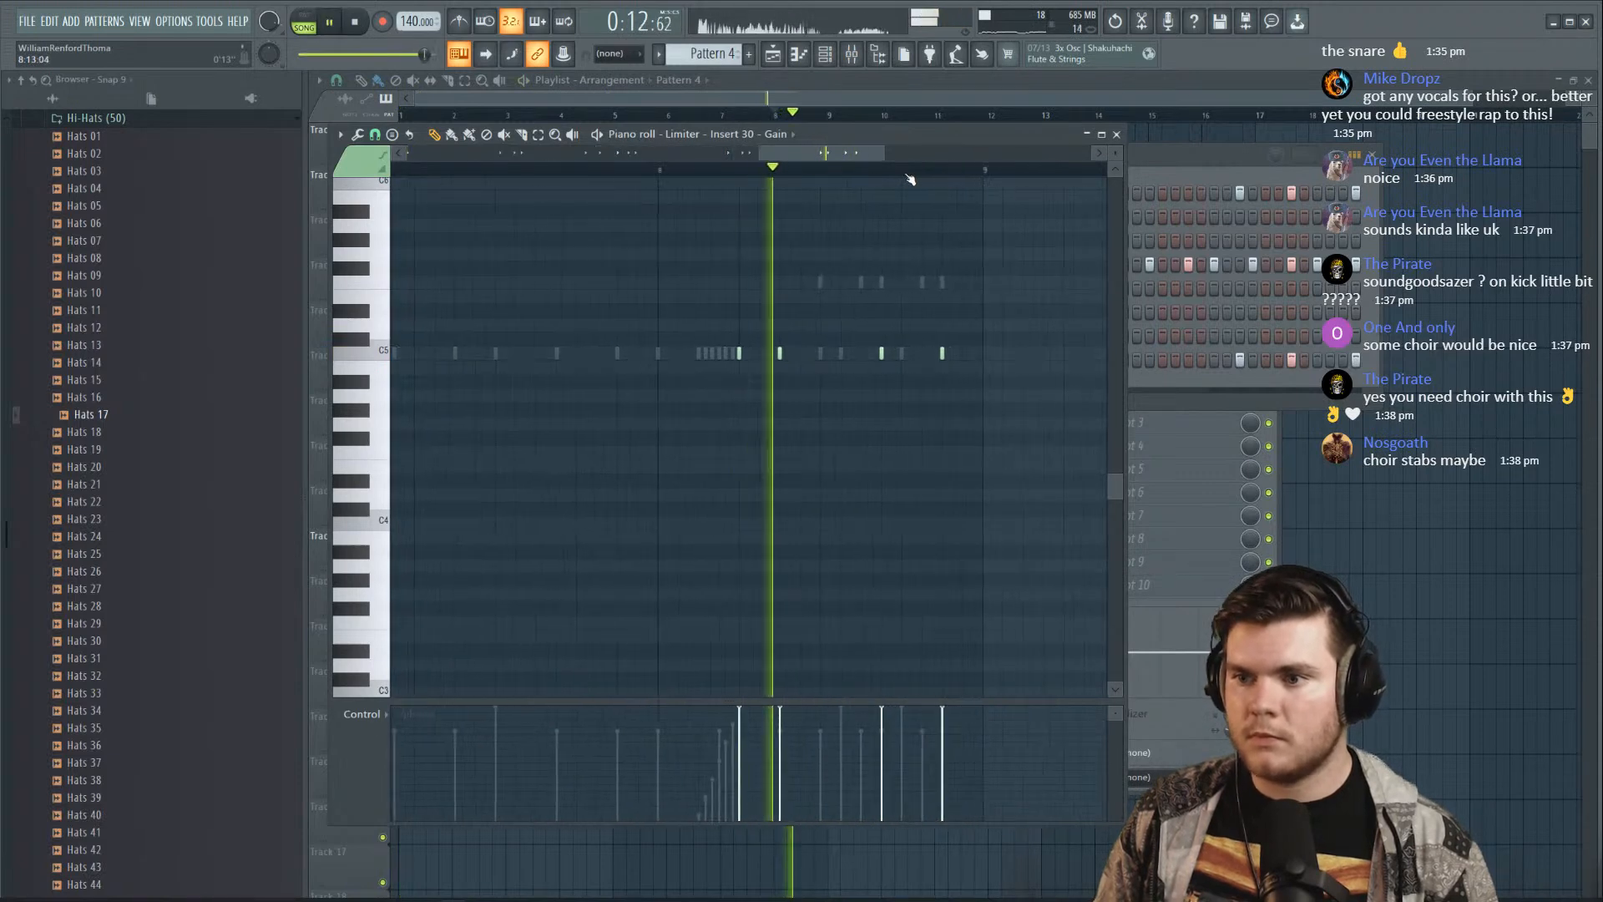
key("space")
left_click(842, 355)
key("space")
right_click(881, 357)
left_click(881, 355)
key("space")
key("space")
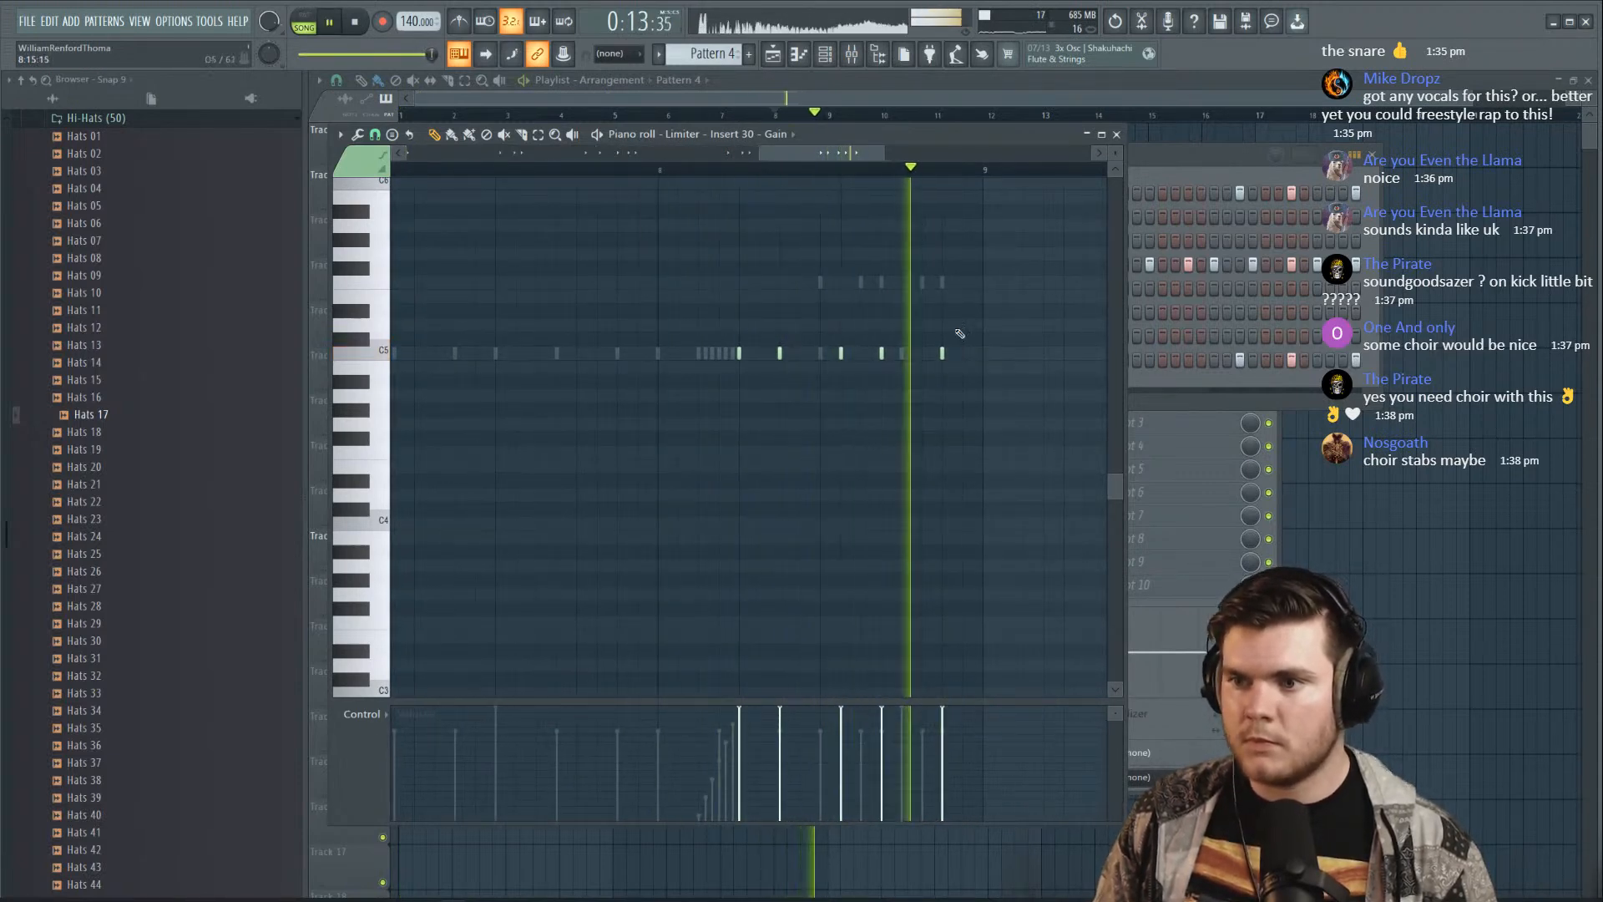
left_click(1117, 134)
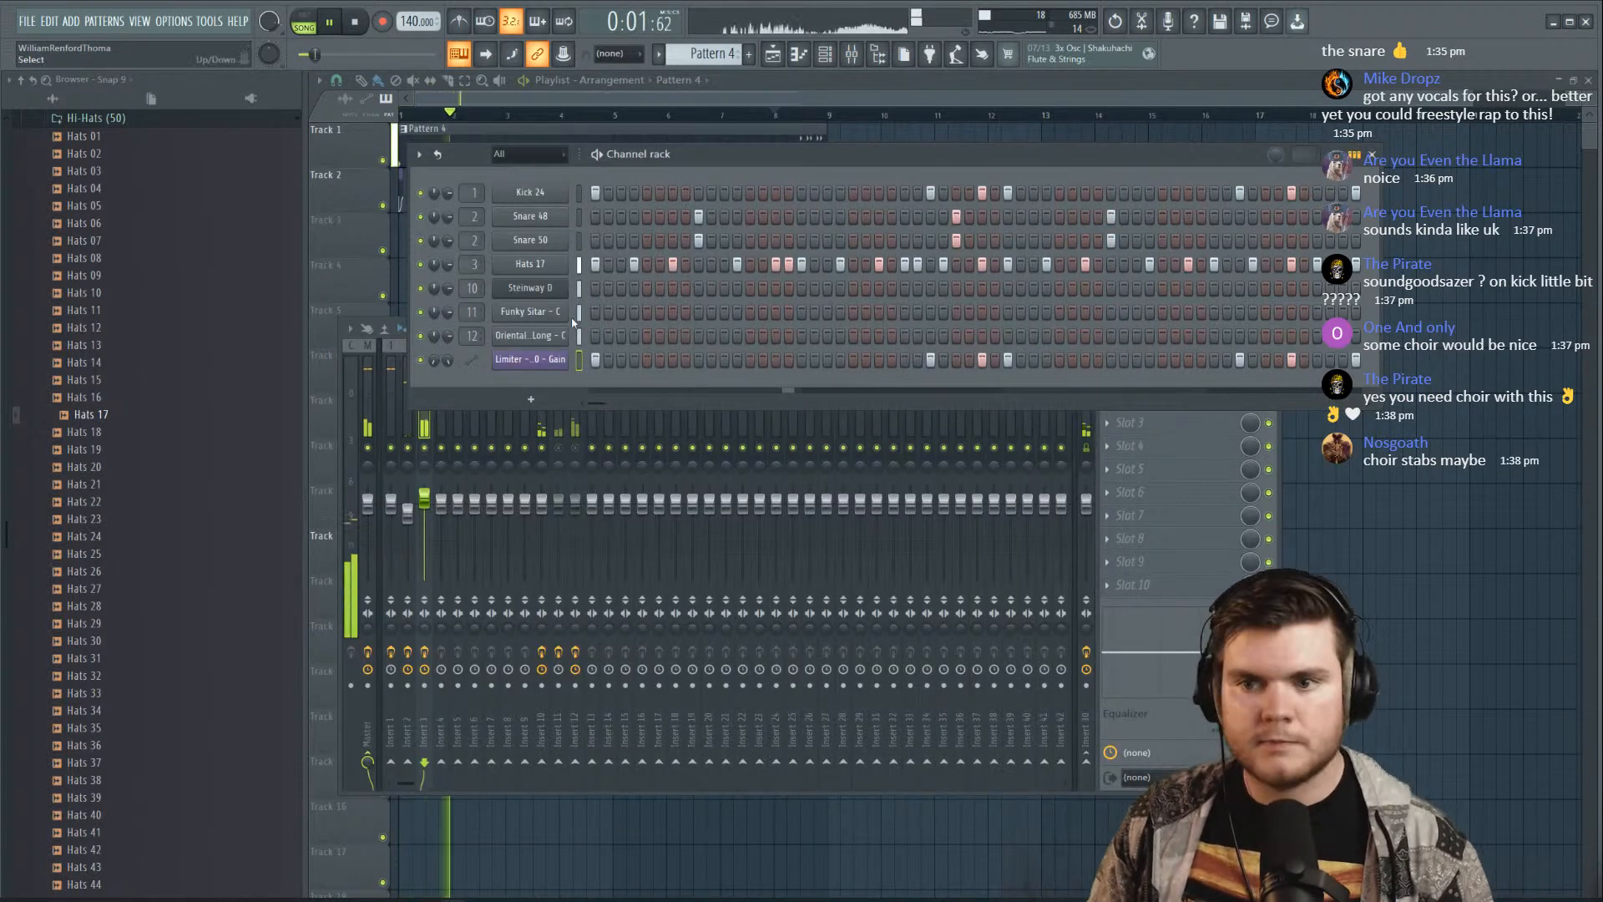
key("space")
Collapse the Hi-Hats folder, open the UK Drill Essentials Percussion folder and audition its samples
scroll(137, 400, "up", 3)
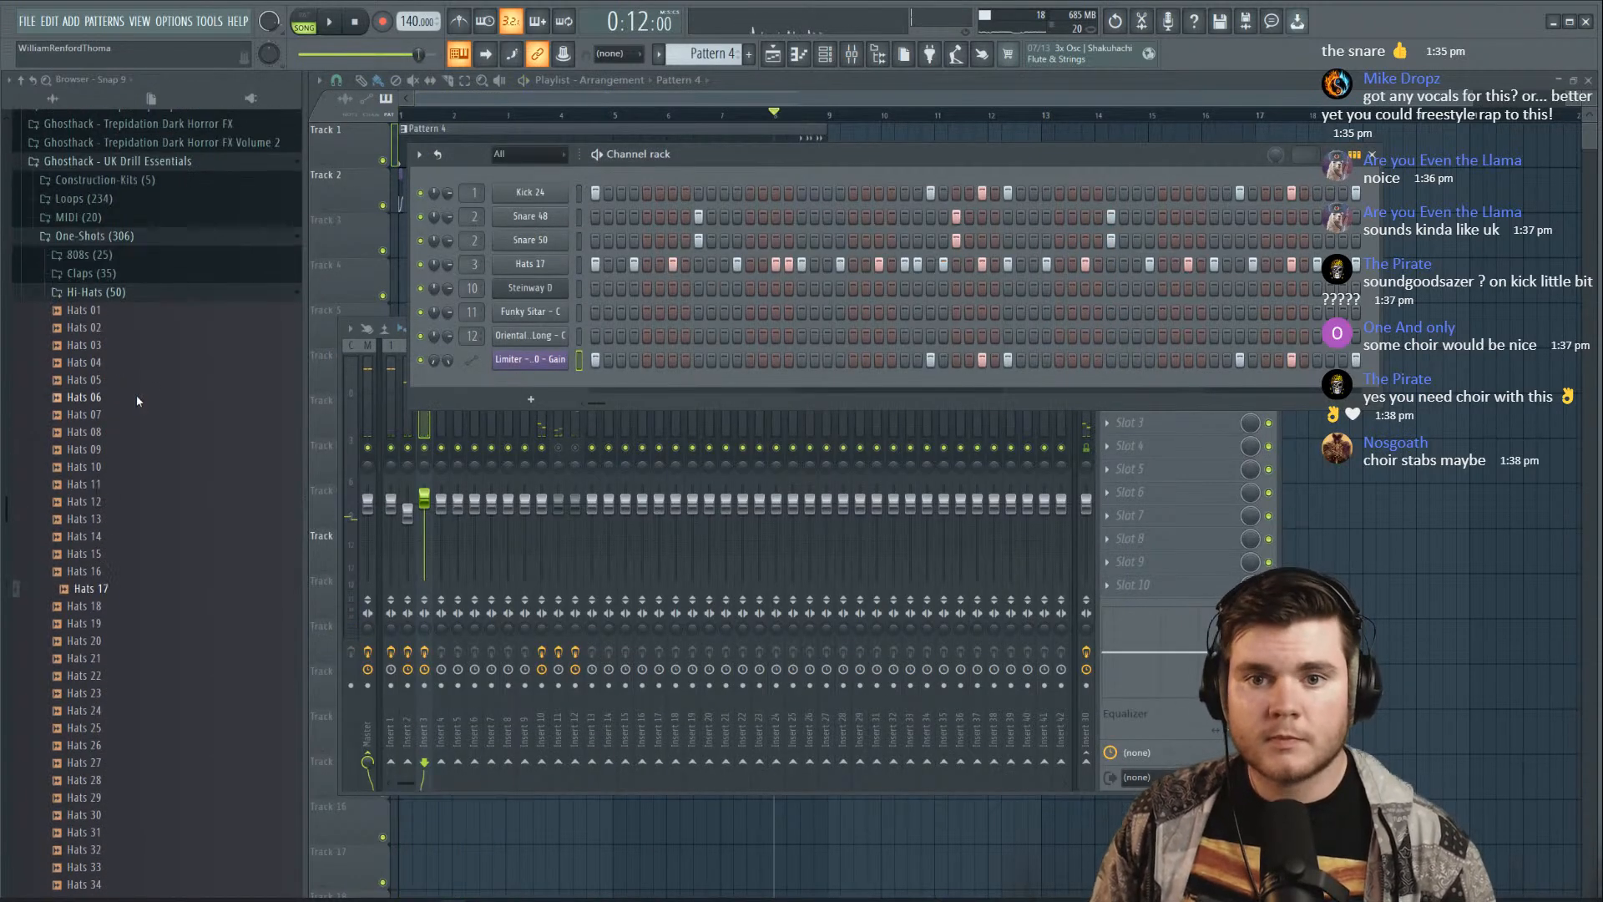
left_click(125, 292)
left_click(105, 348)
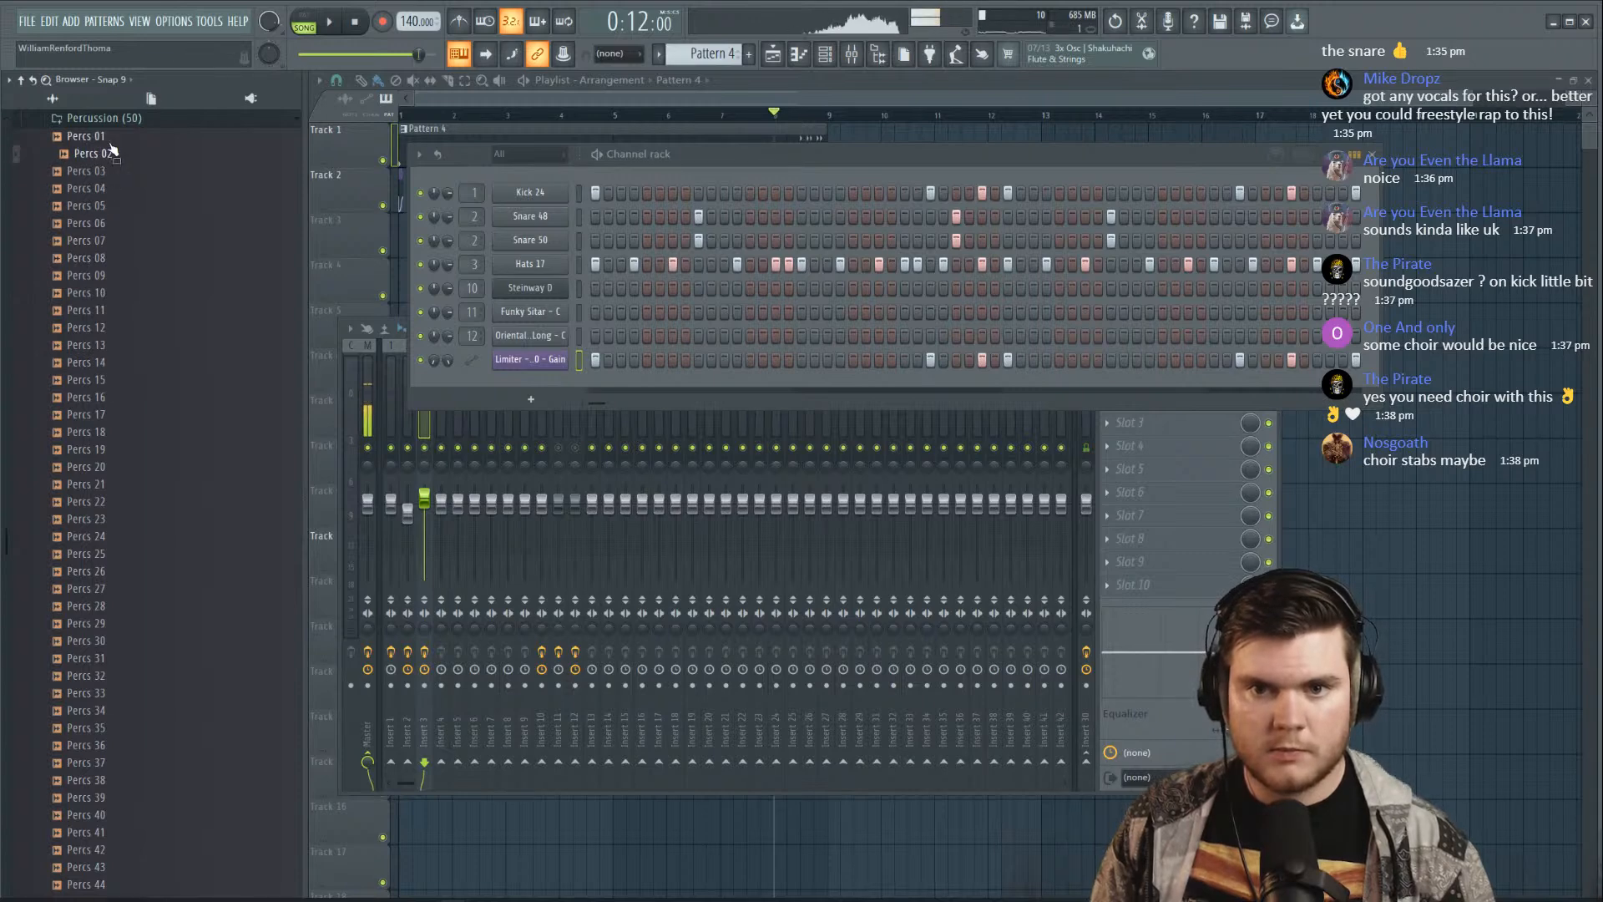
scroll(150, 376, "down", 4)
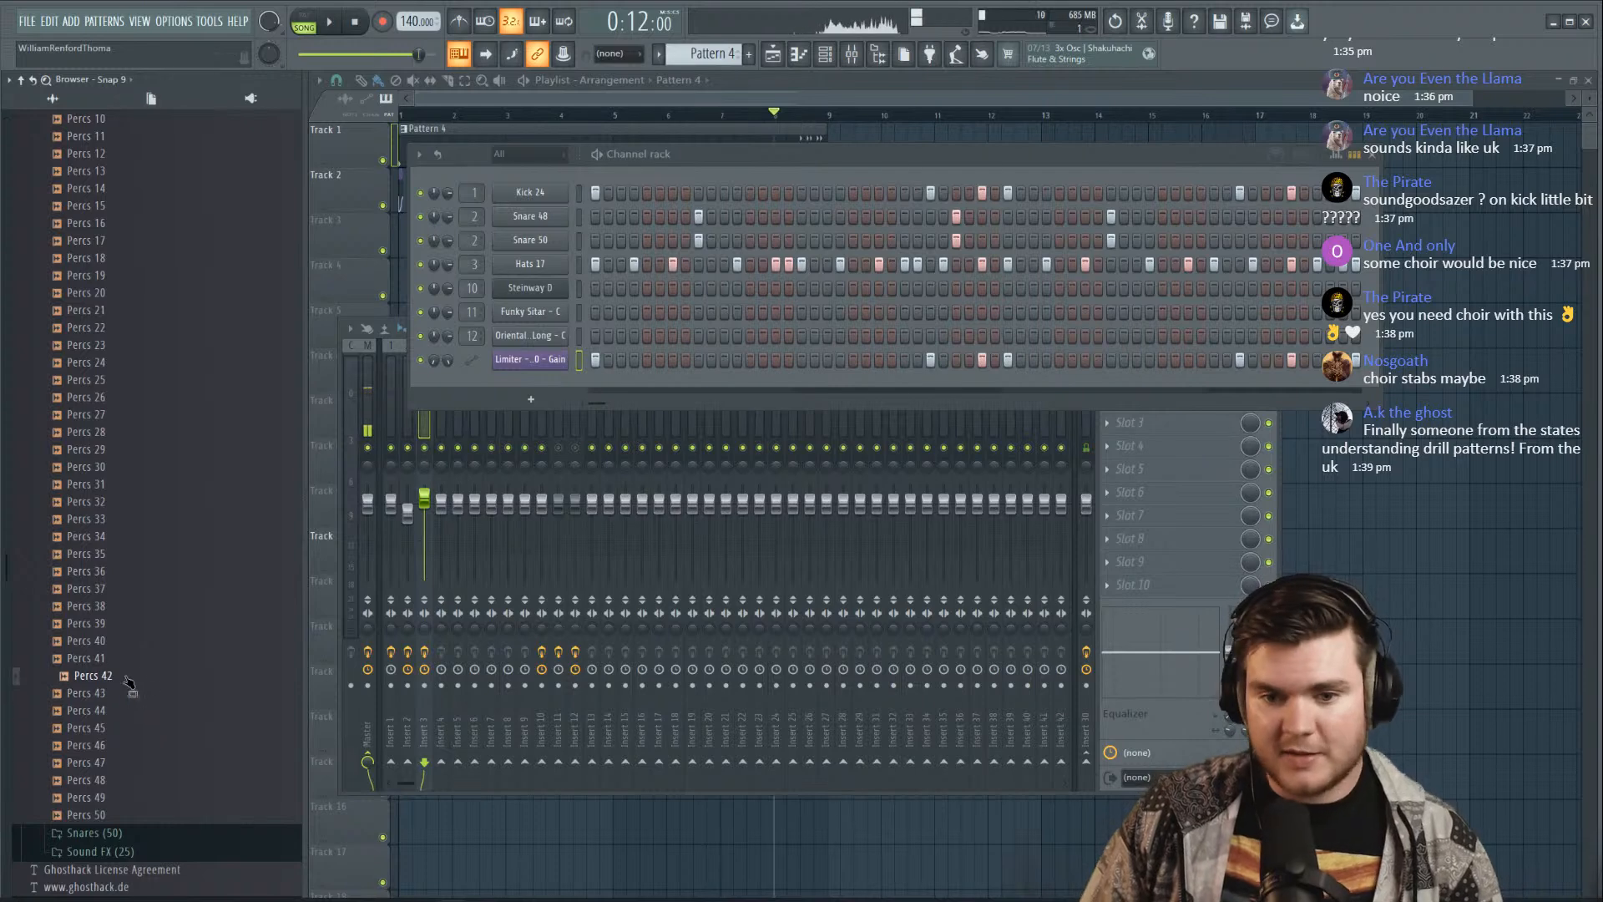
Compare percussion samples with the playing beat and place Percs 44 at the start of playlist track 3
left_click(449, 115)
key("space")
key("space")
key("space")
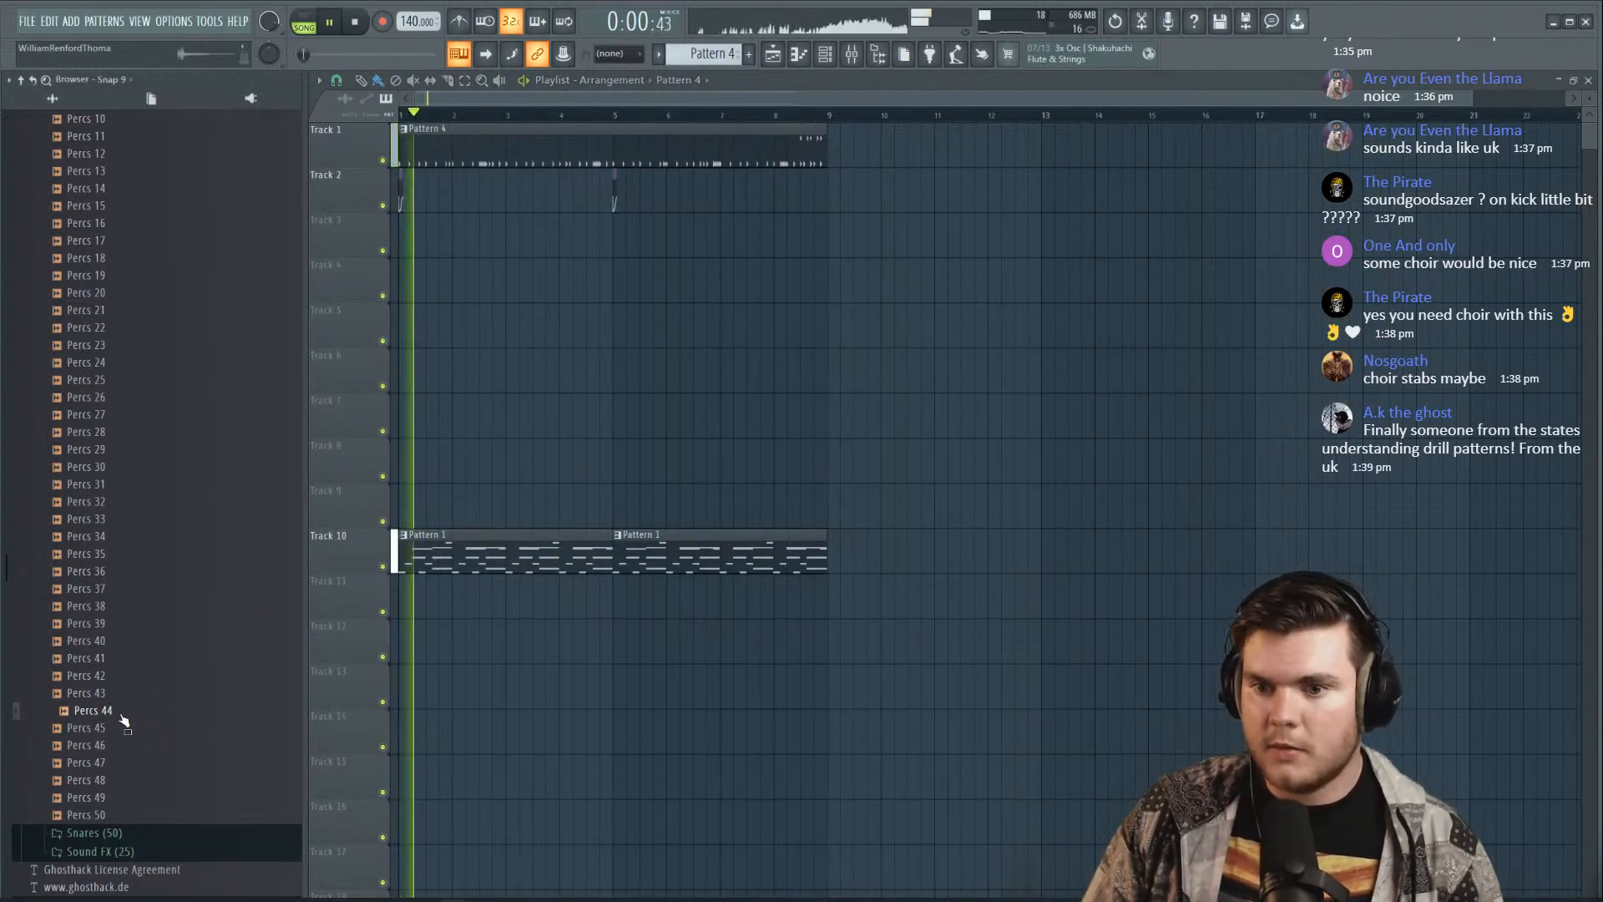
key("space")
left_click_drag(123, 719, 407, 242)
scroll(801, 201, "up", 3)
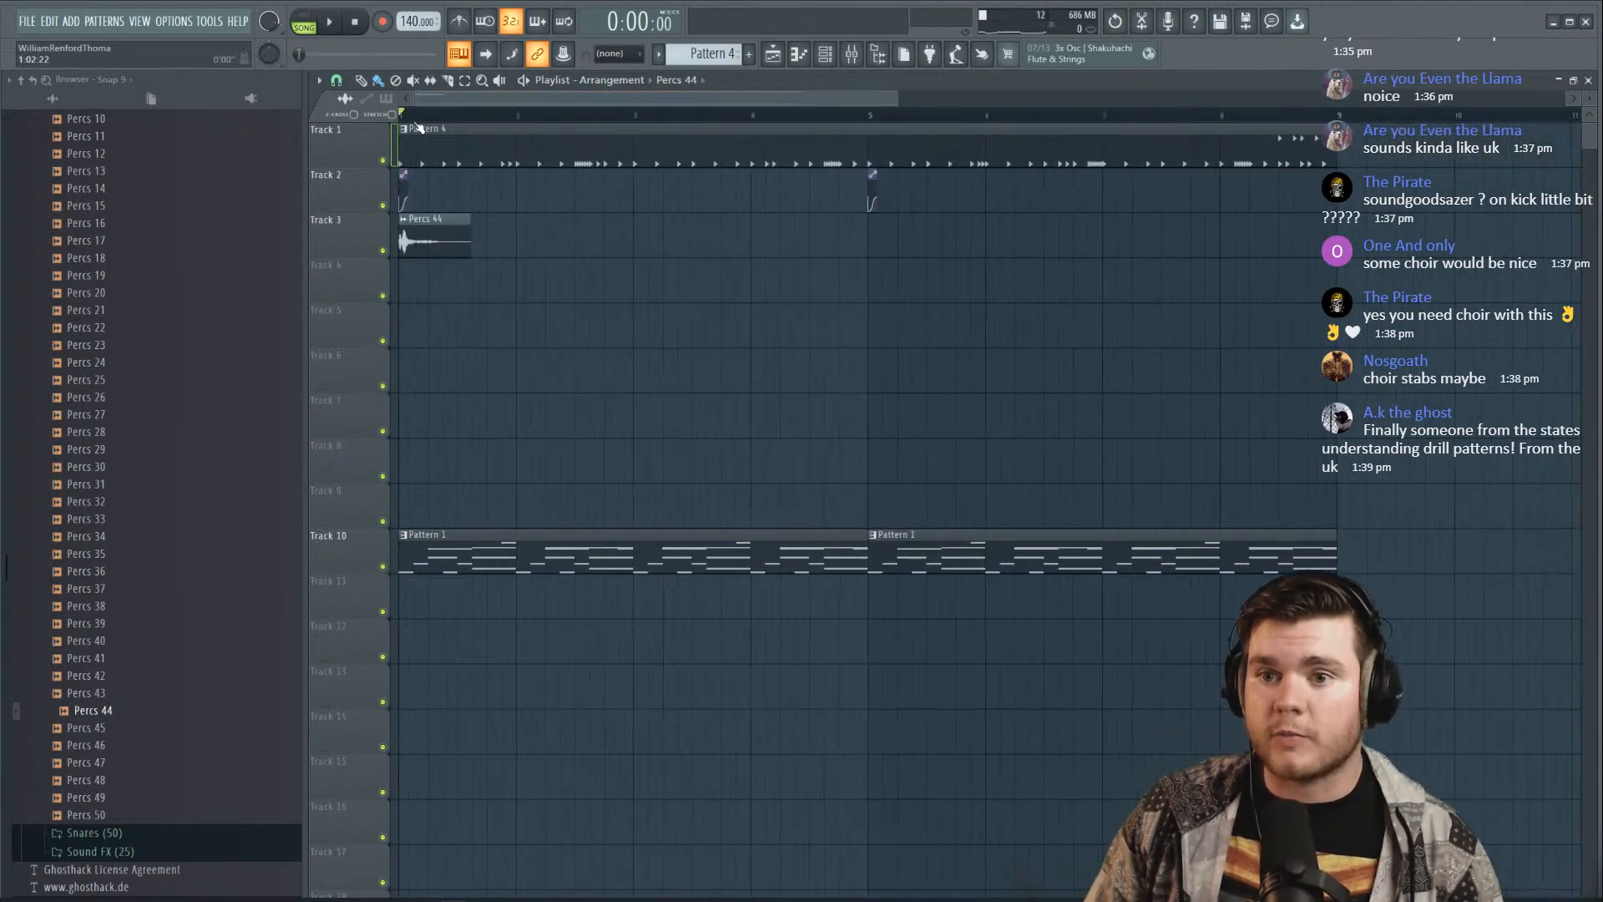
scroll(415, 127, "down", 2)
Open the Percs 44 clip settings, route the clip to mixer insert 4 and play the beat
double_click(413, 238)
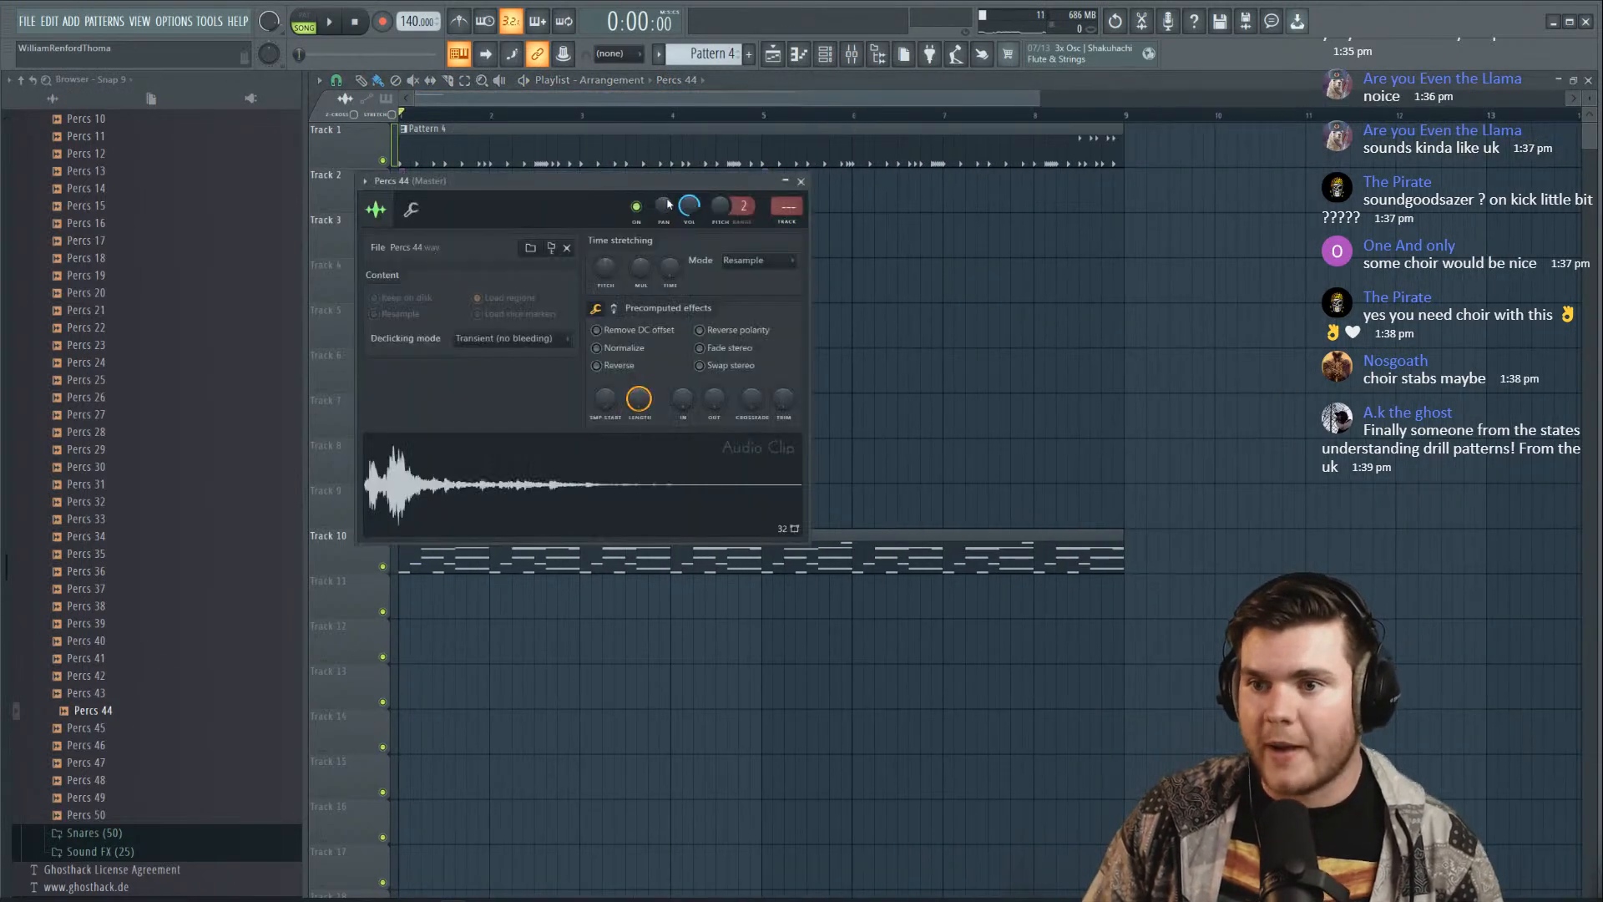
left_click(858, 58)
scroll(795, 206, "up", 9)
scroll(794, 205, "down", 5)
key("space")
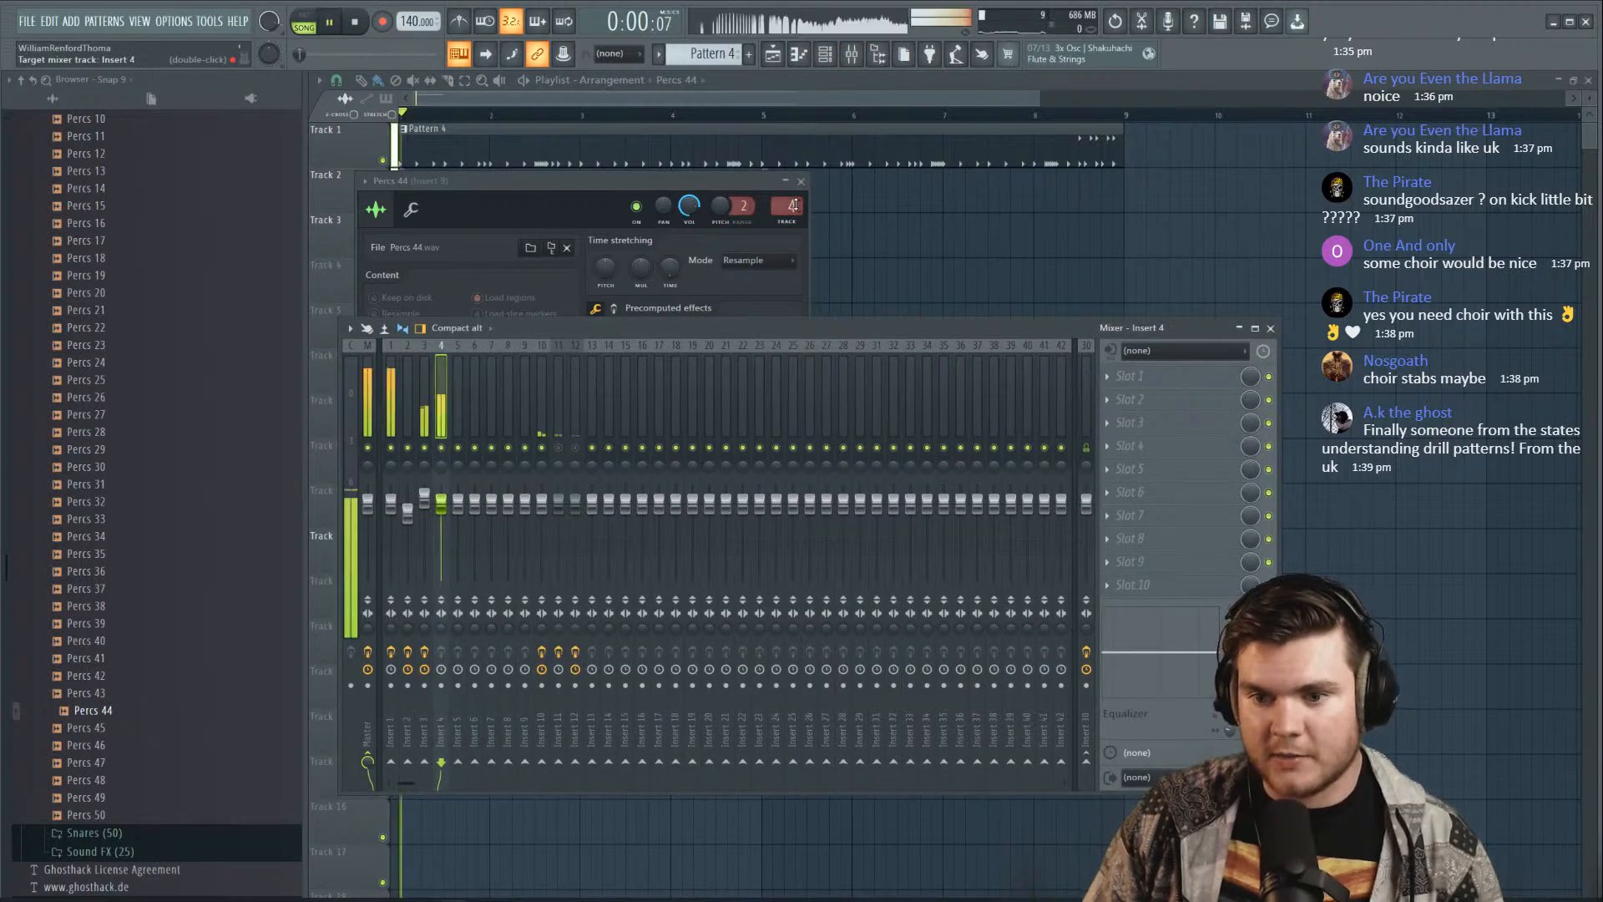
key("space")
Load Fruity Parametric EQ 2 in the first slot of insert 4 and adjust its curve while listening
left_click(1132, 375)
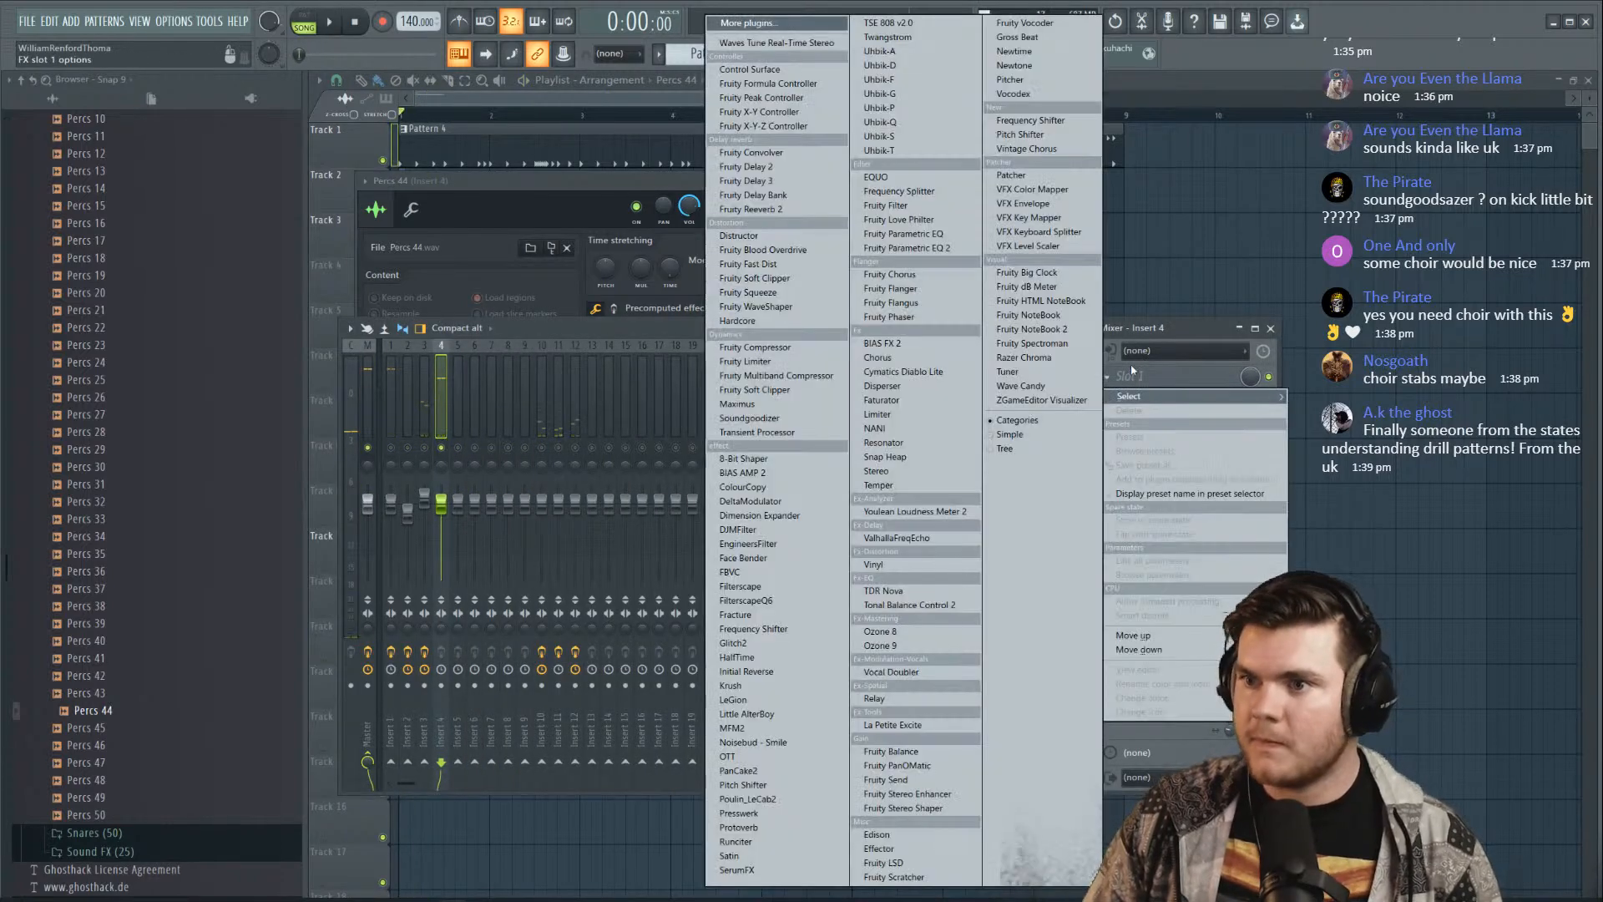
left_click(905, 248)
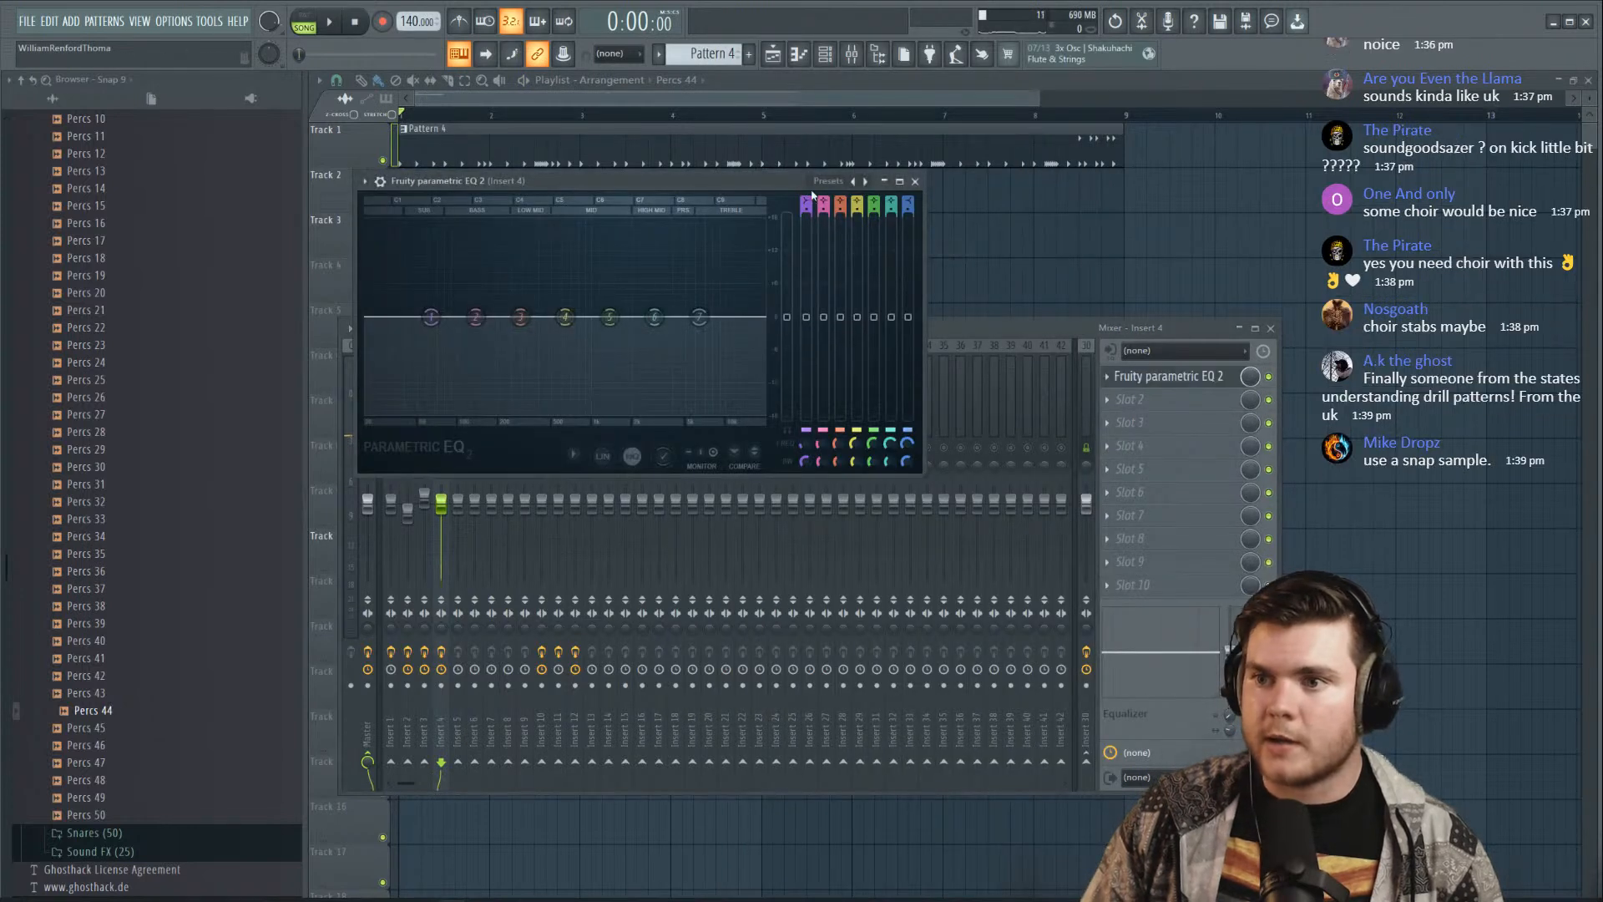
left_click(840, 197)
key("space")
left_click_drag(759, 323, 714, 323)
key("space")
left_click(915, 181)
Load Fruity Reeverb 2 in the second effect slot of insert 4 and play the beat
left_click(1130, 399)
left_click(764, 222)
key("space")
Replace the reverb in slot 2 with Fruity Delay 3, using ping pong mode, a lower wet level and output tone at about -49%
left_click(1108, 399)
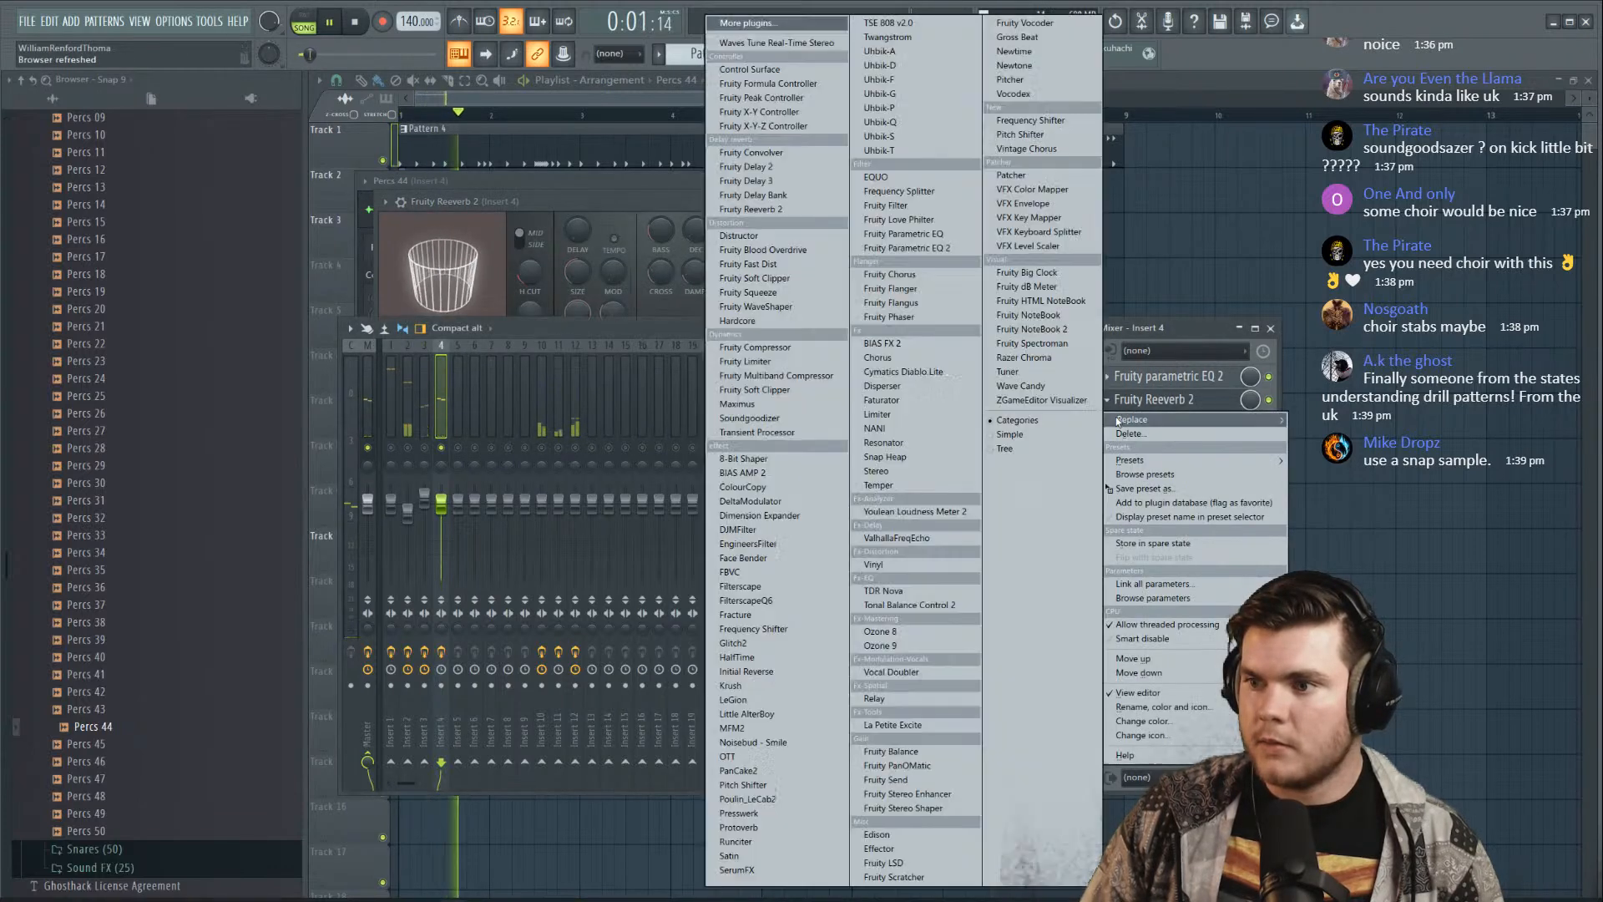
mouse_move(1135, 419)
left_click(776, 180)
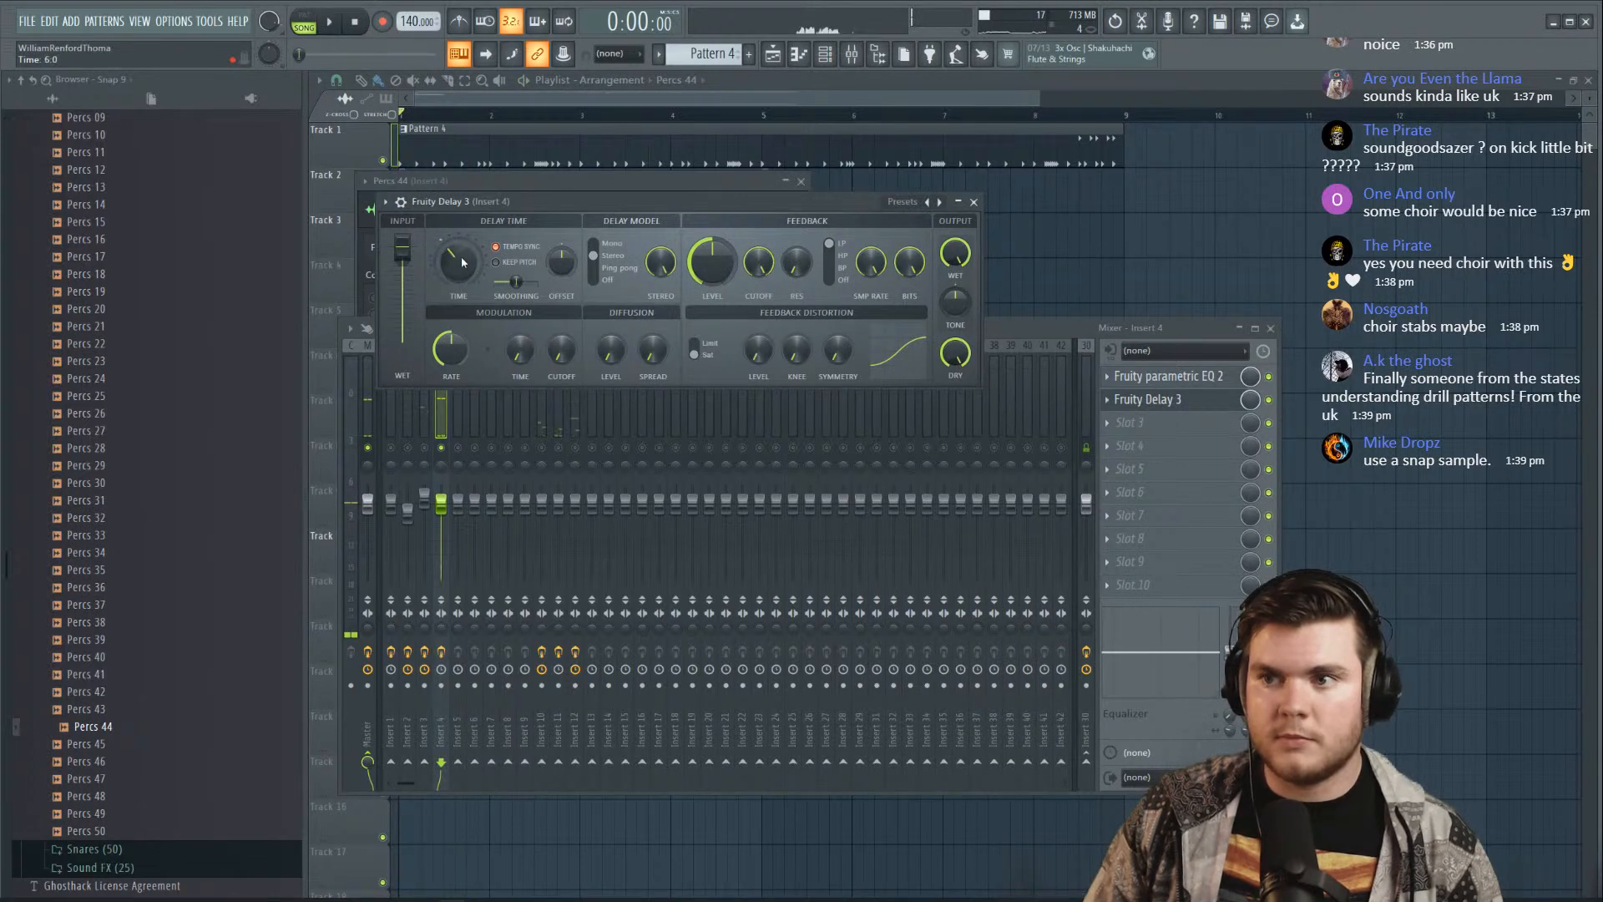
key("space")
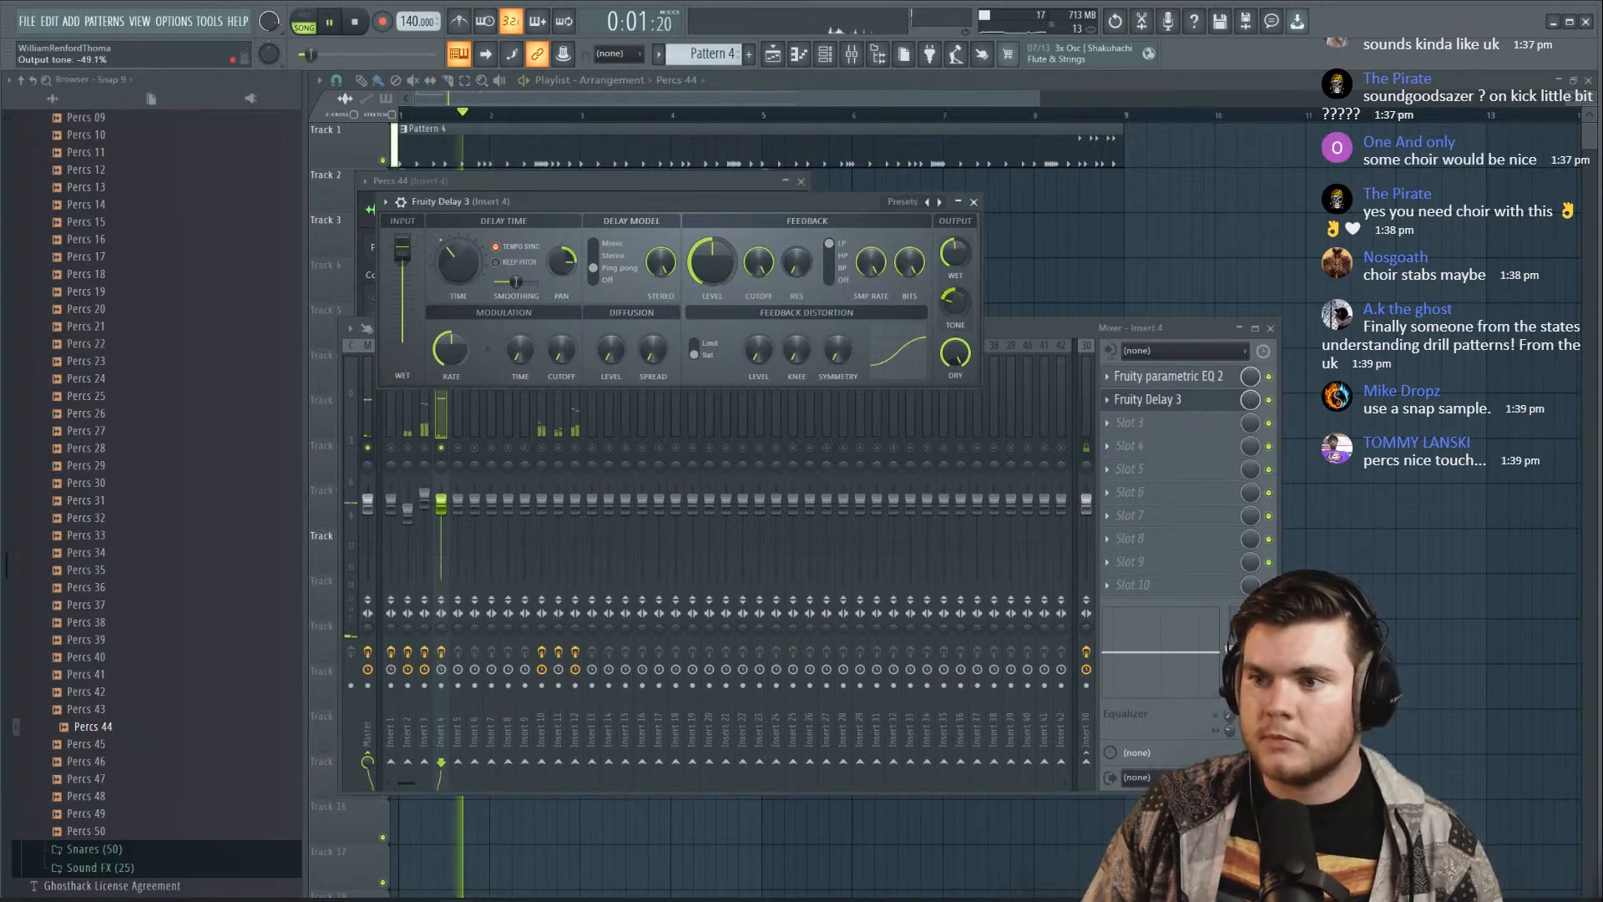
left_click(1165, 398)
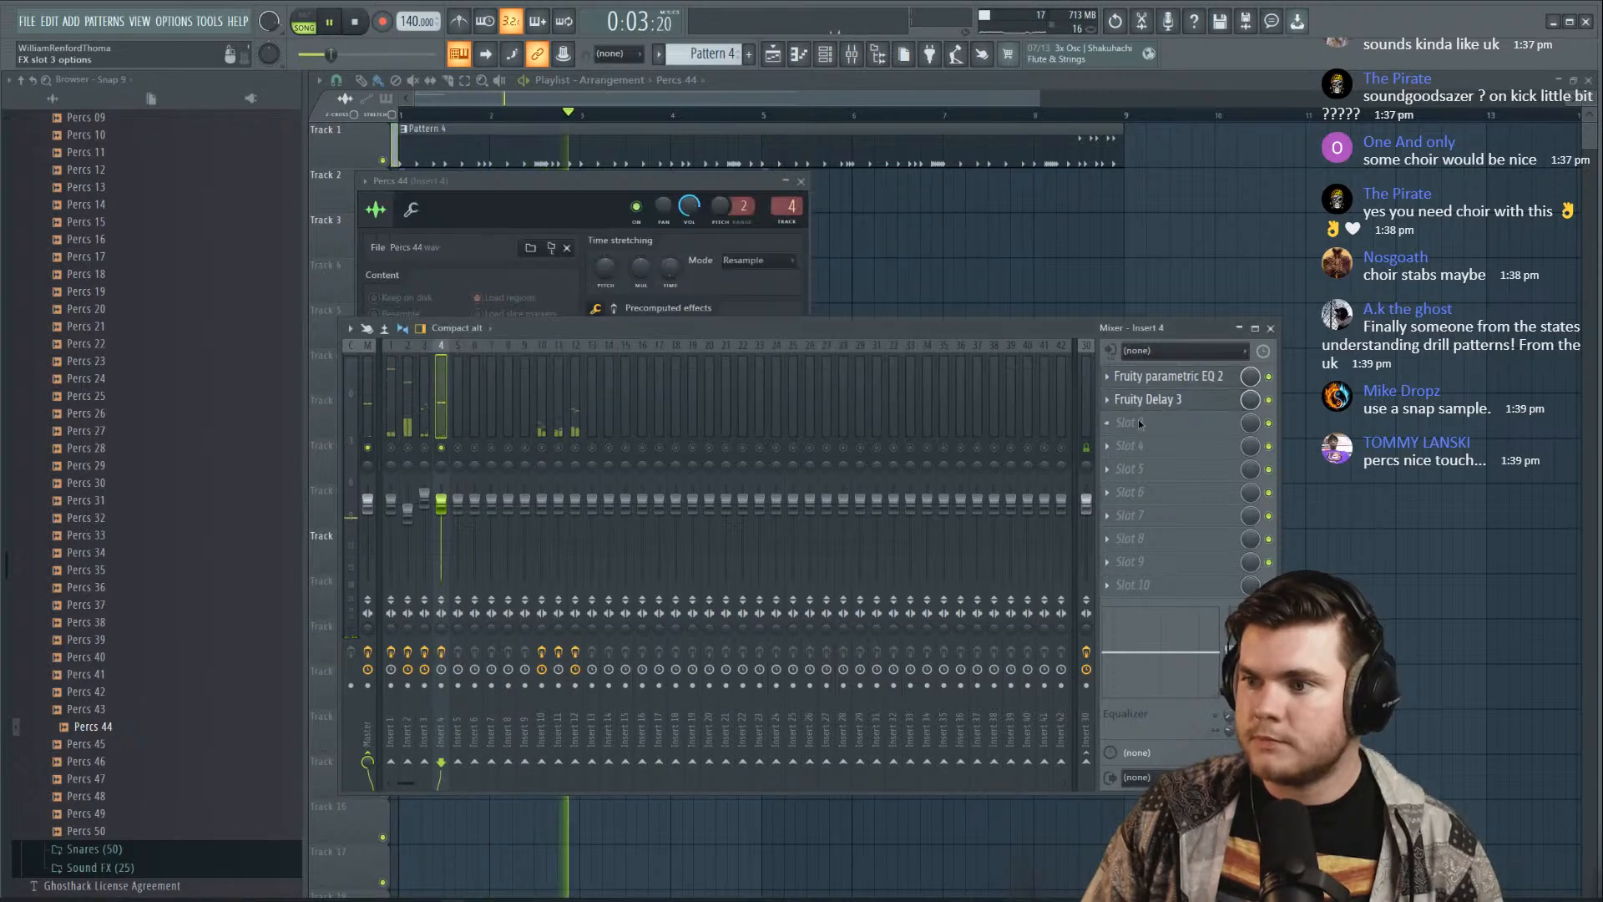
Load Fruity Reeverb 2 in the third slot of insert 4 and lower its early reflections level while listening
left_click(1144, 422)
left_click(742, 210)
key("space")
left_click(743, 223)
left_click(762, 248)
key("space")
left_click_drag(783, 266, 783, 292)
key("space")
key("space")
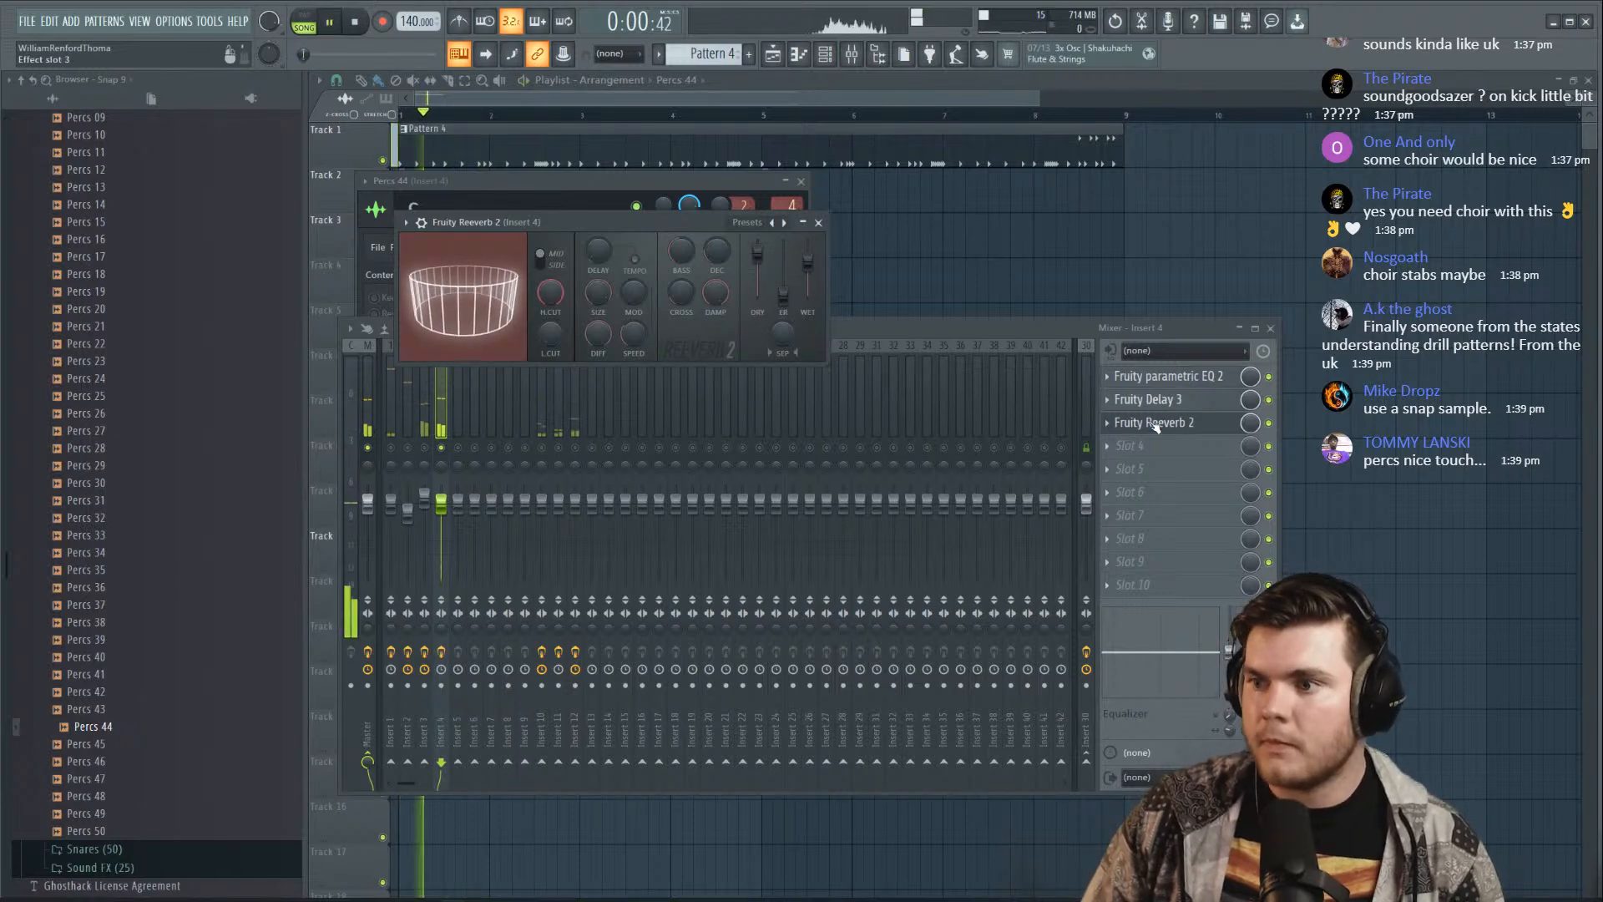
left_click(1156, 423)
key("space")
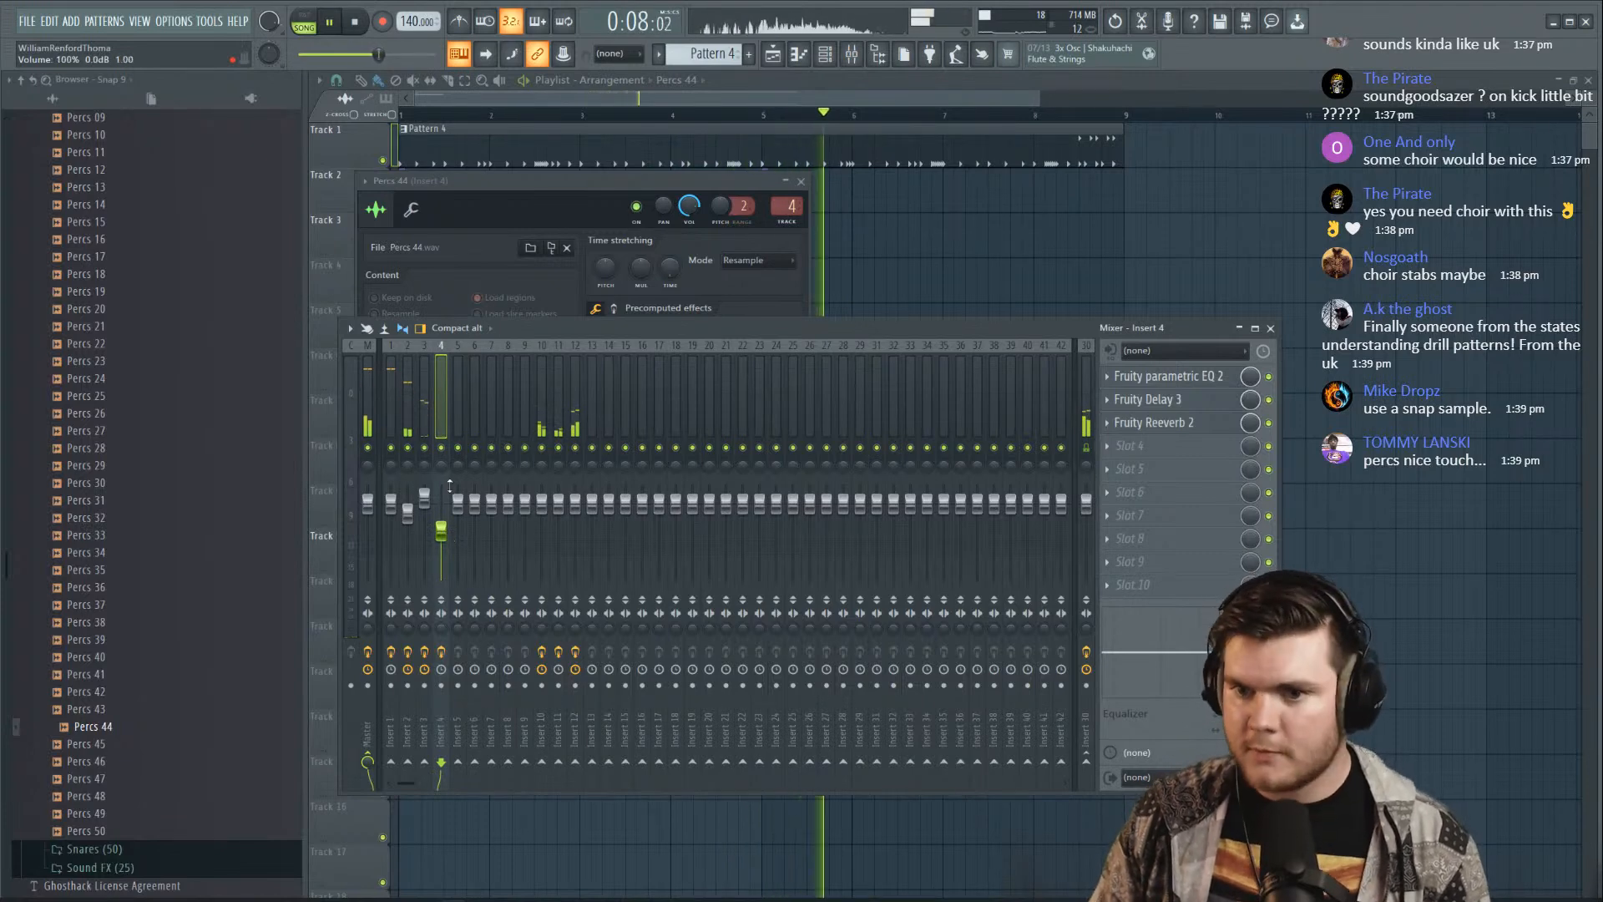
Lower the insert 4 fader, stop playback, and close the Percs 44 settings and the mixer
left_click_drag(442, 530, 442, 532)
key("space")
left_click(801, 182)
key("F9")
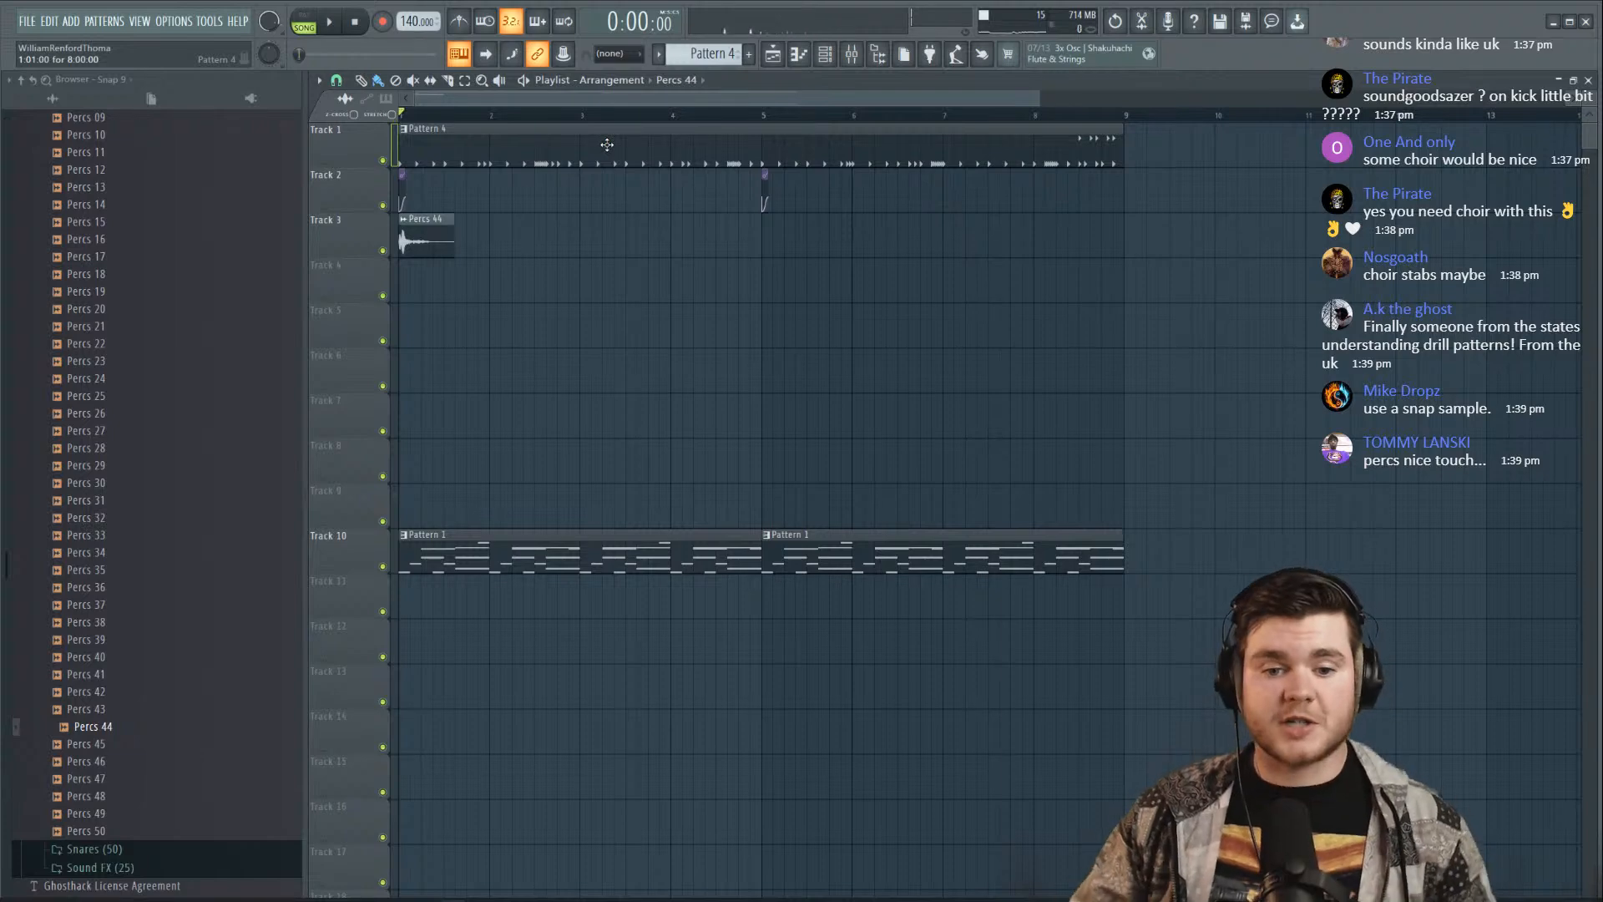
Collapse the One-Shots folder in the browser and open the Percussion folder under the UK Drill Essentials Loops
double_click(607, 145)
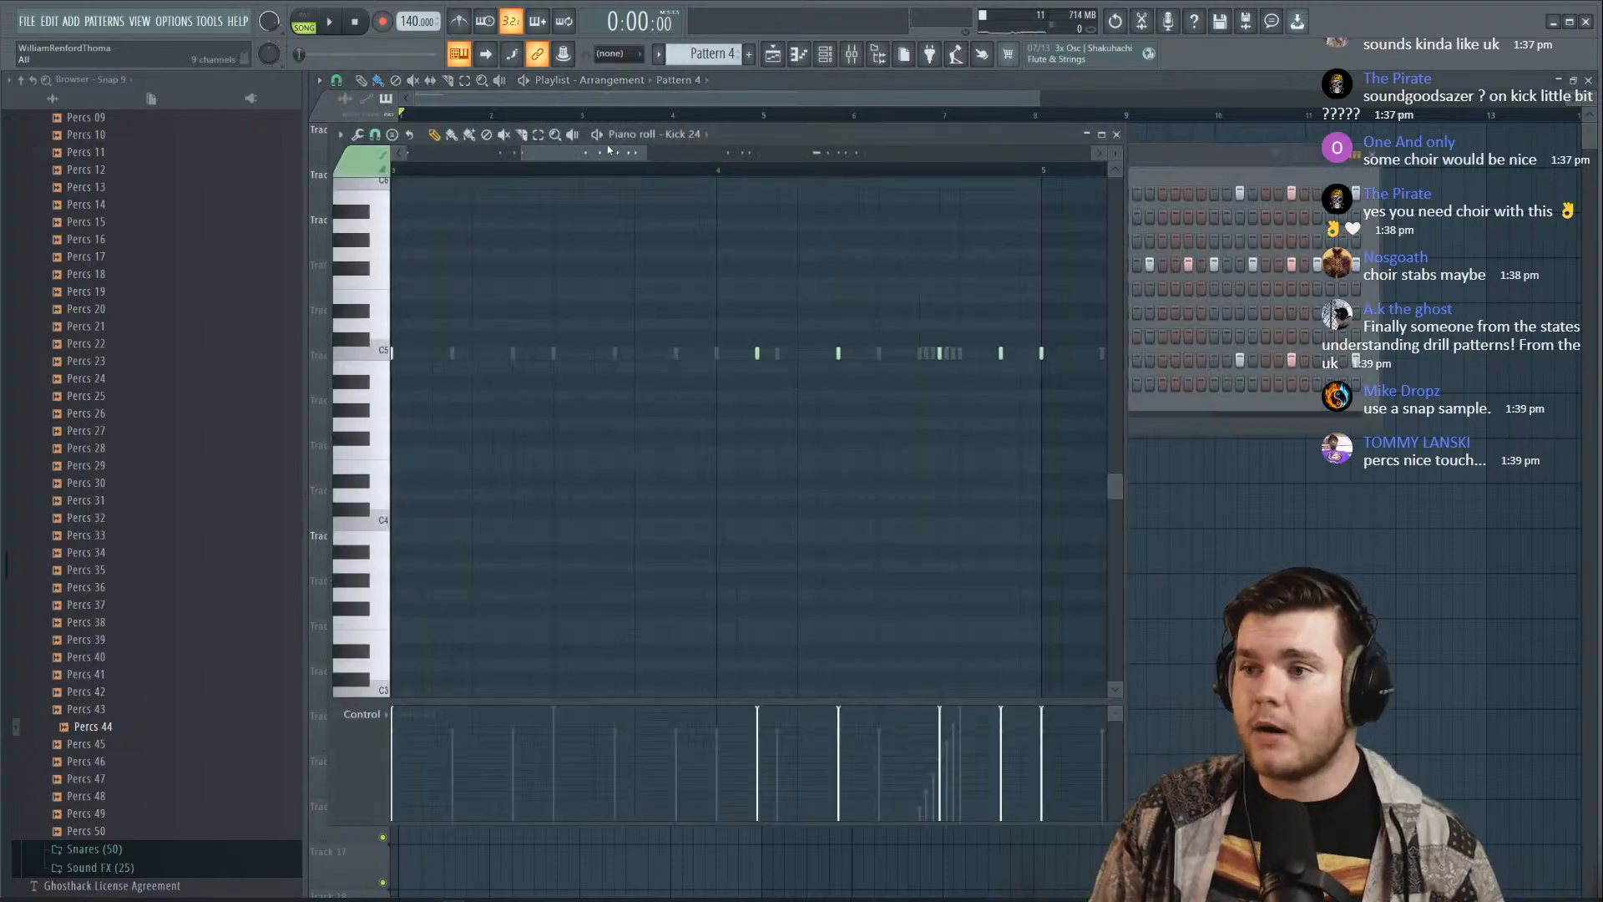
left_click(1116, 134)
scroll(224, 439, "up", 10)
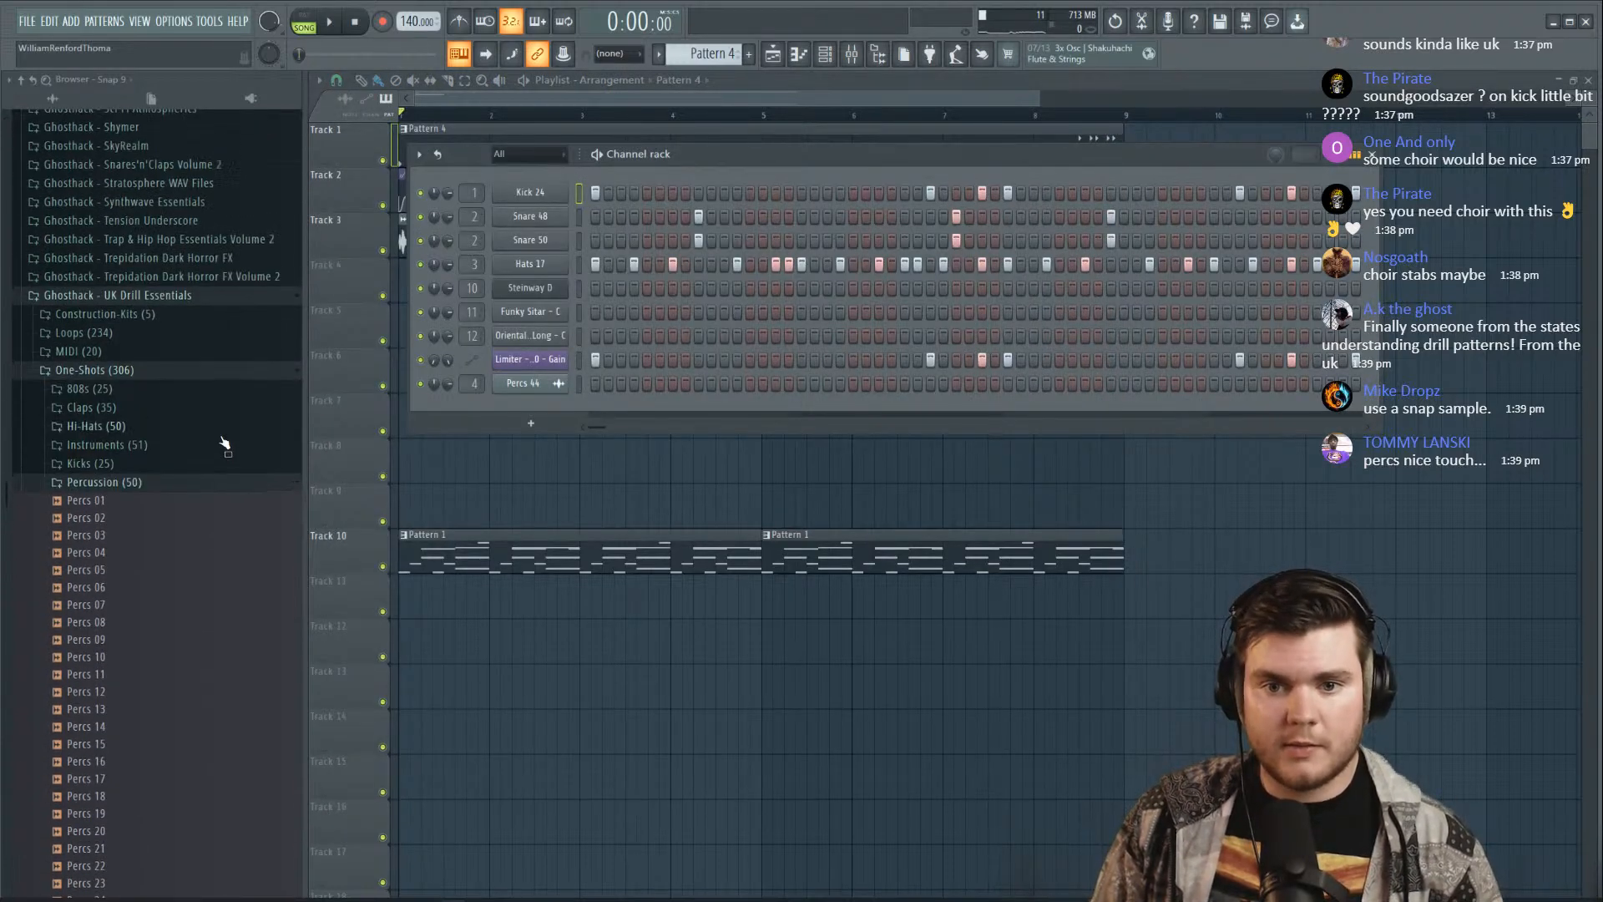
left_click(121, 484)
left_click(117, 370)
left_click(115, 332)
left_click(104, 408)
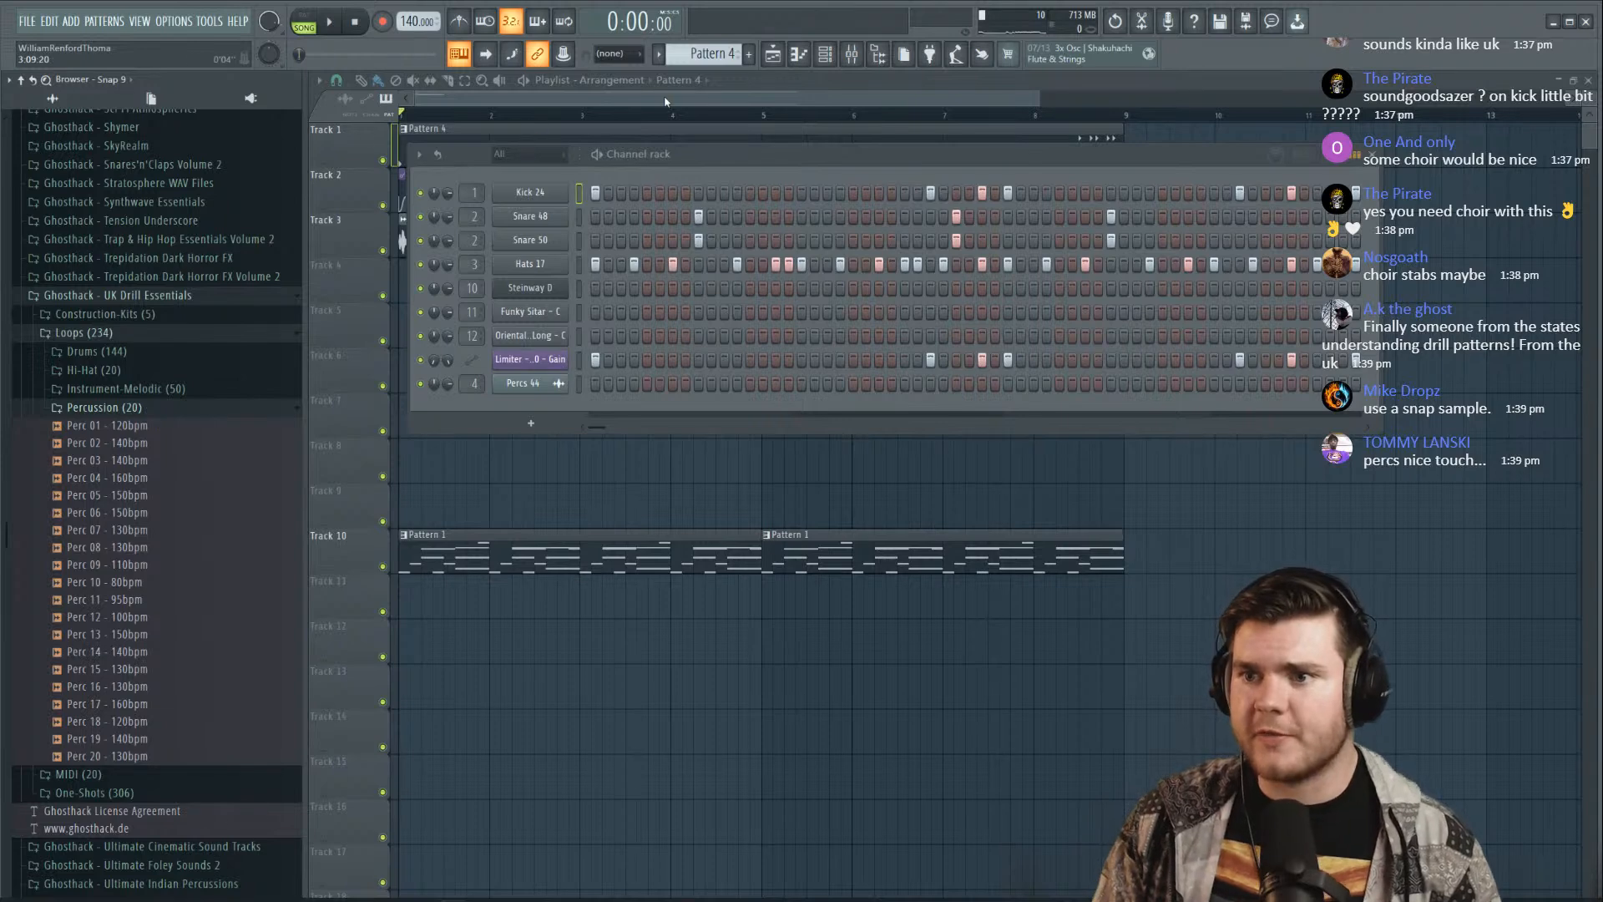
left_click(774, 99)
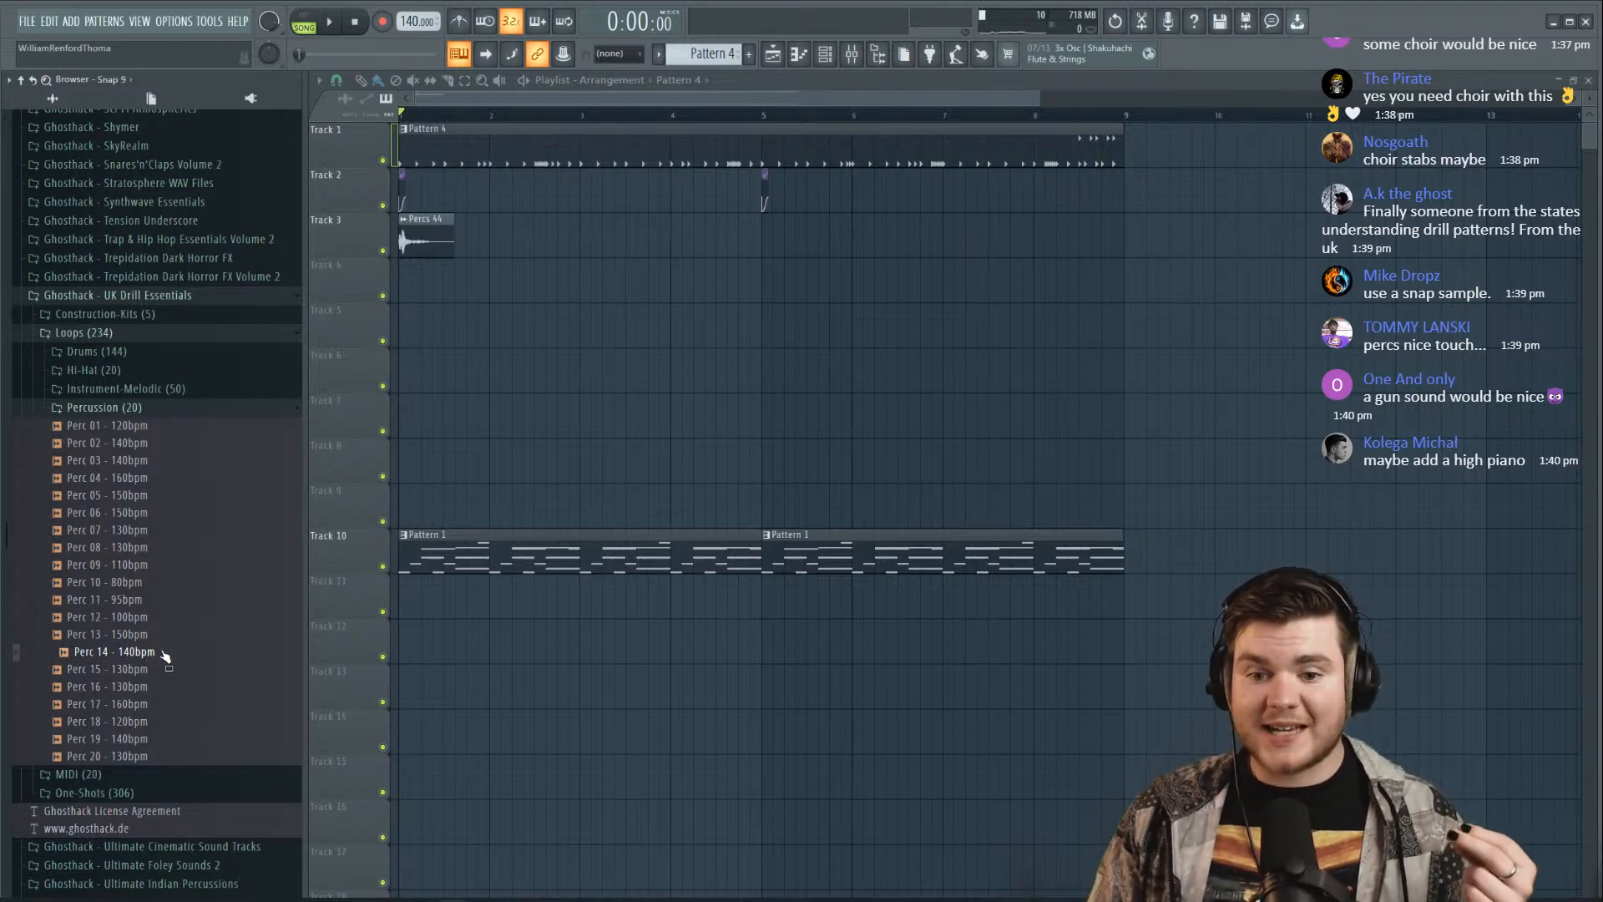
Place the Perc 14 - 140bpm loop at the start of playlist track 5 and open its clip settings
left_click_drag(153, 660, 431, 309)
double_click(472, 329)
double_click(474, 332)
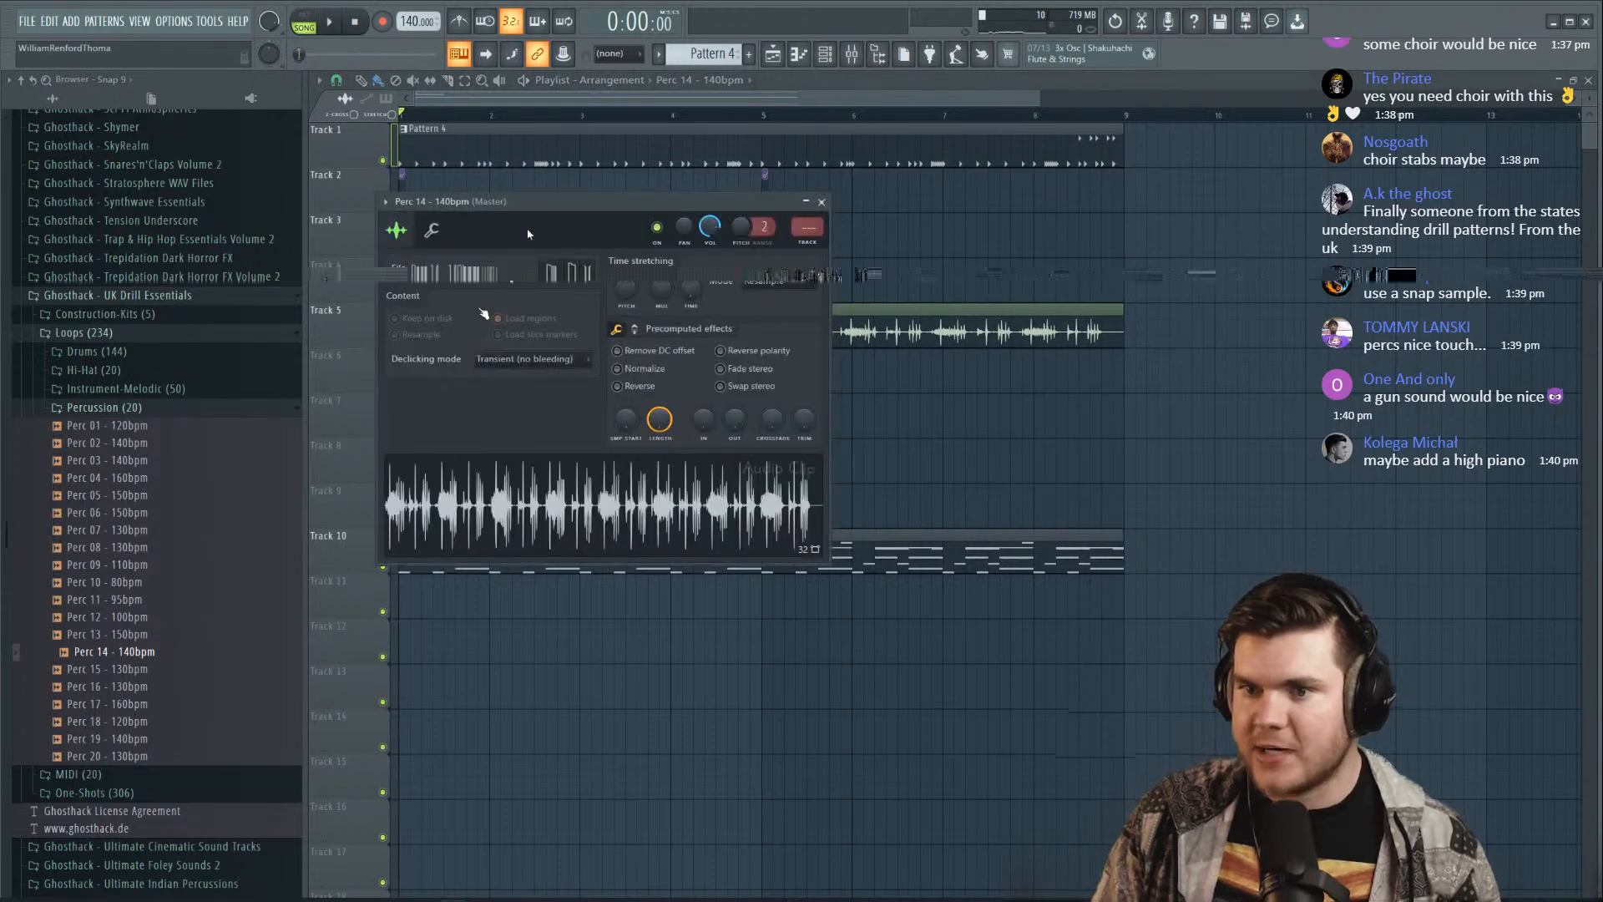
left_click_drag(523, 202, 645, 347)
Play the beat with Perc 14, lower the loop's channel volume and delete its clip from track 5
key("space")
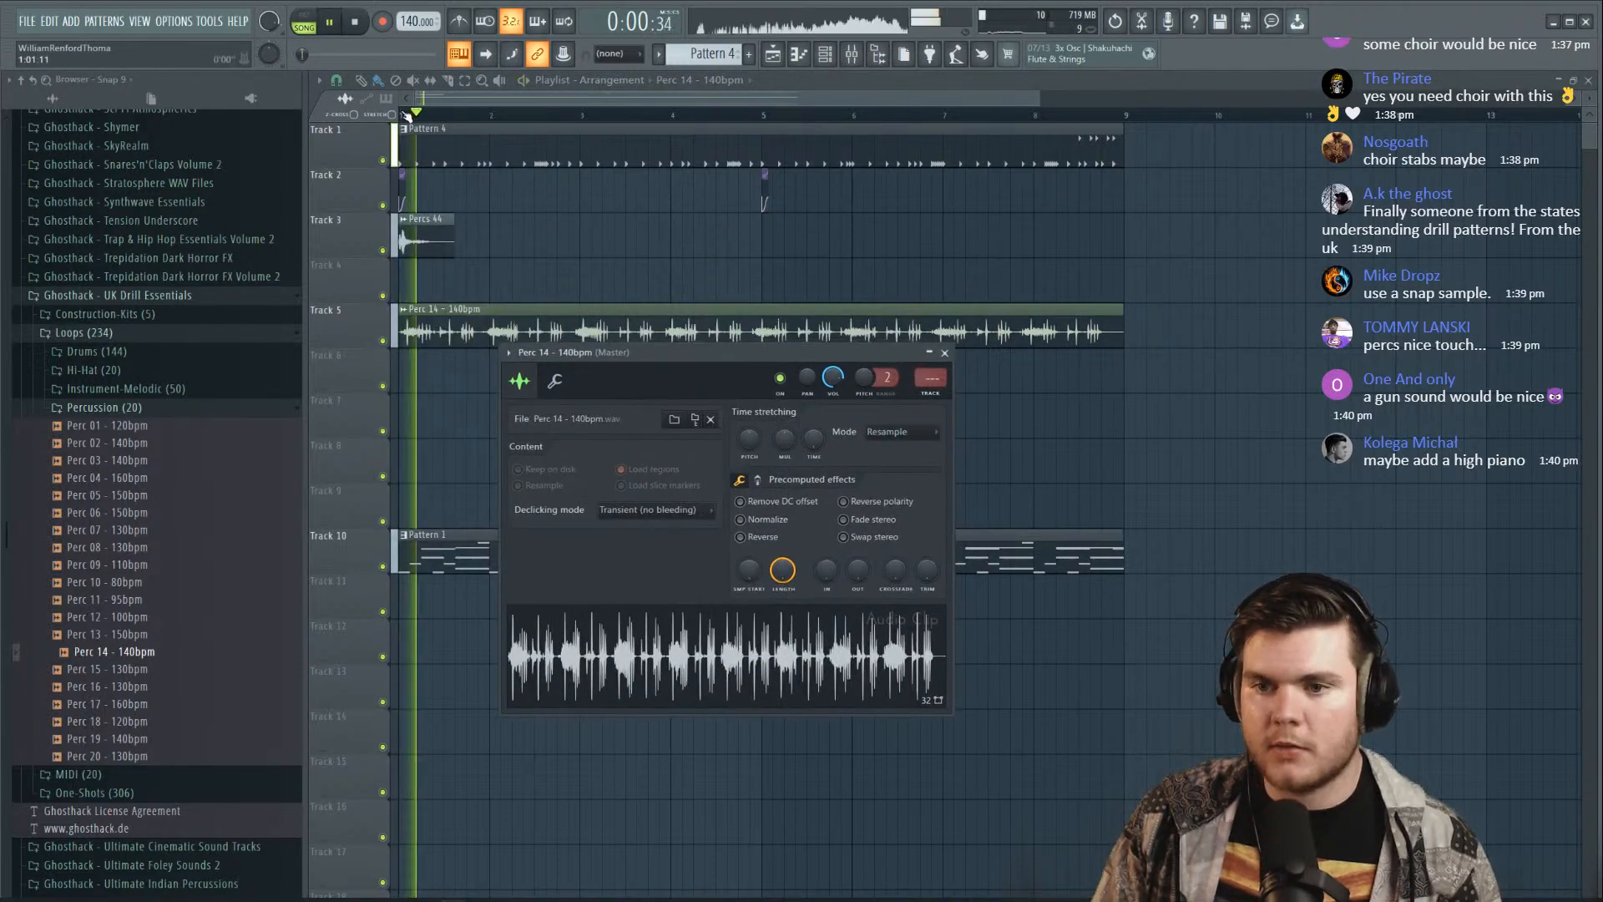
key("space")
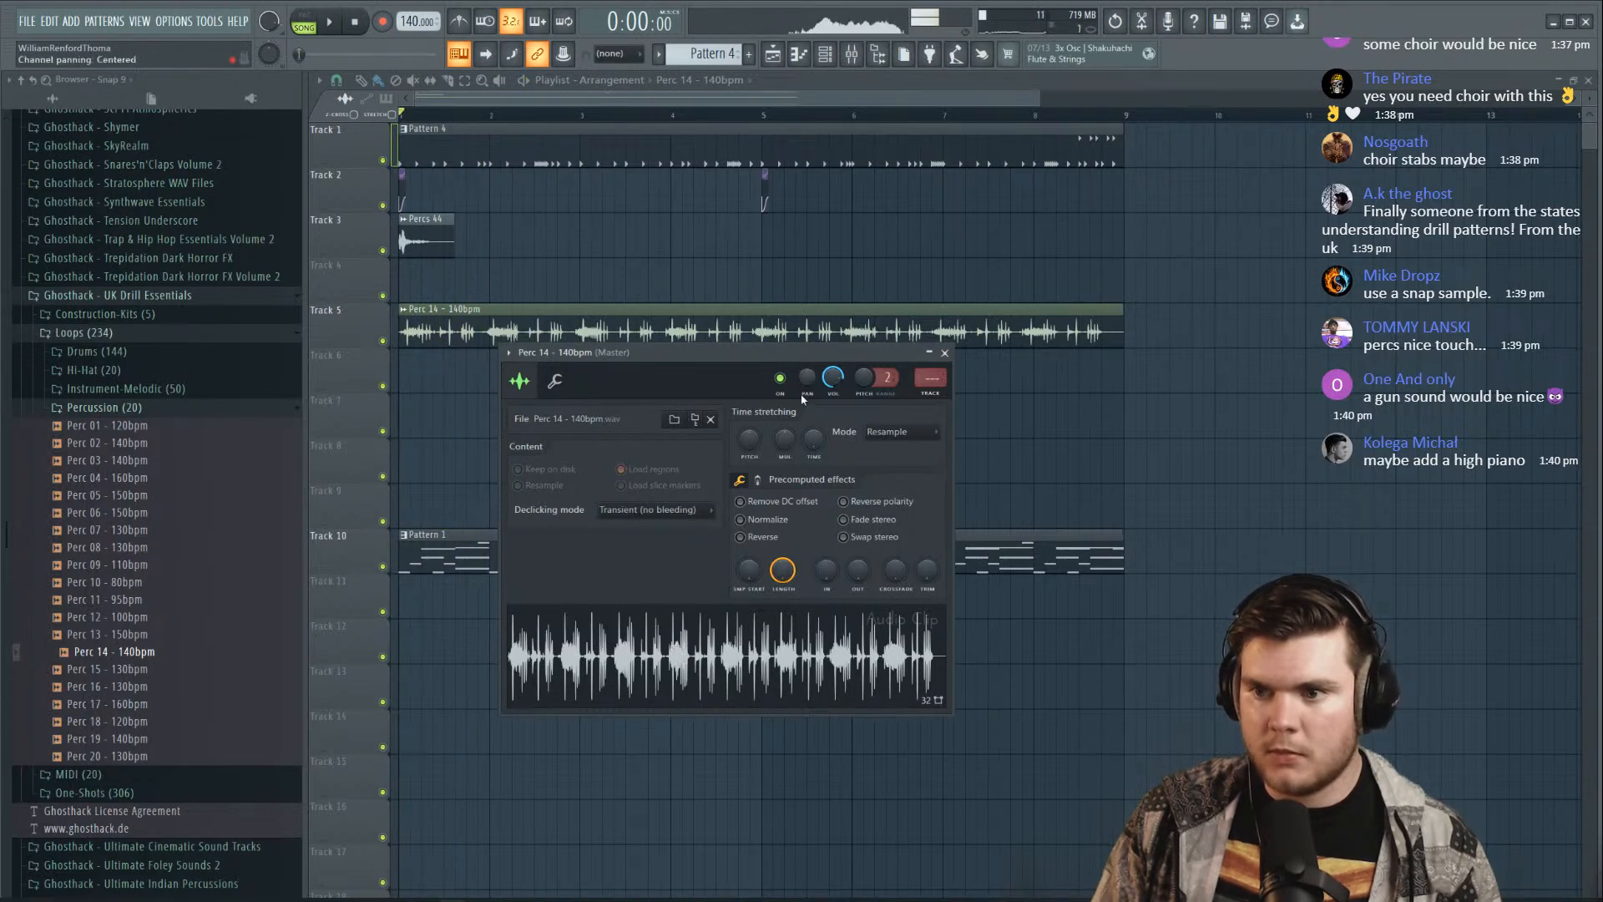
key("space")
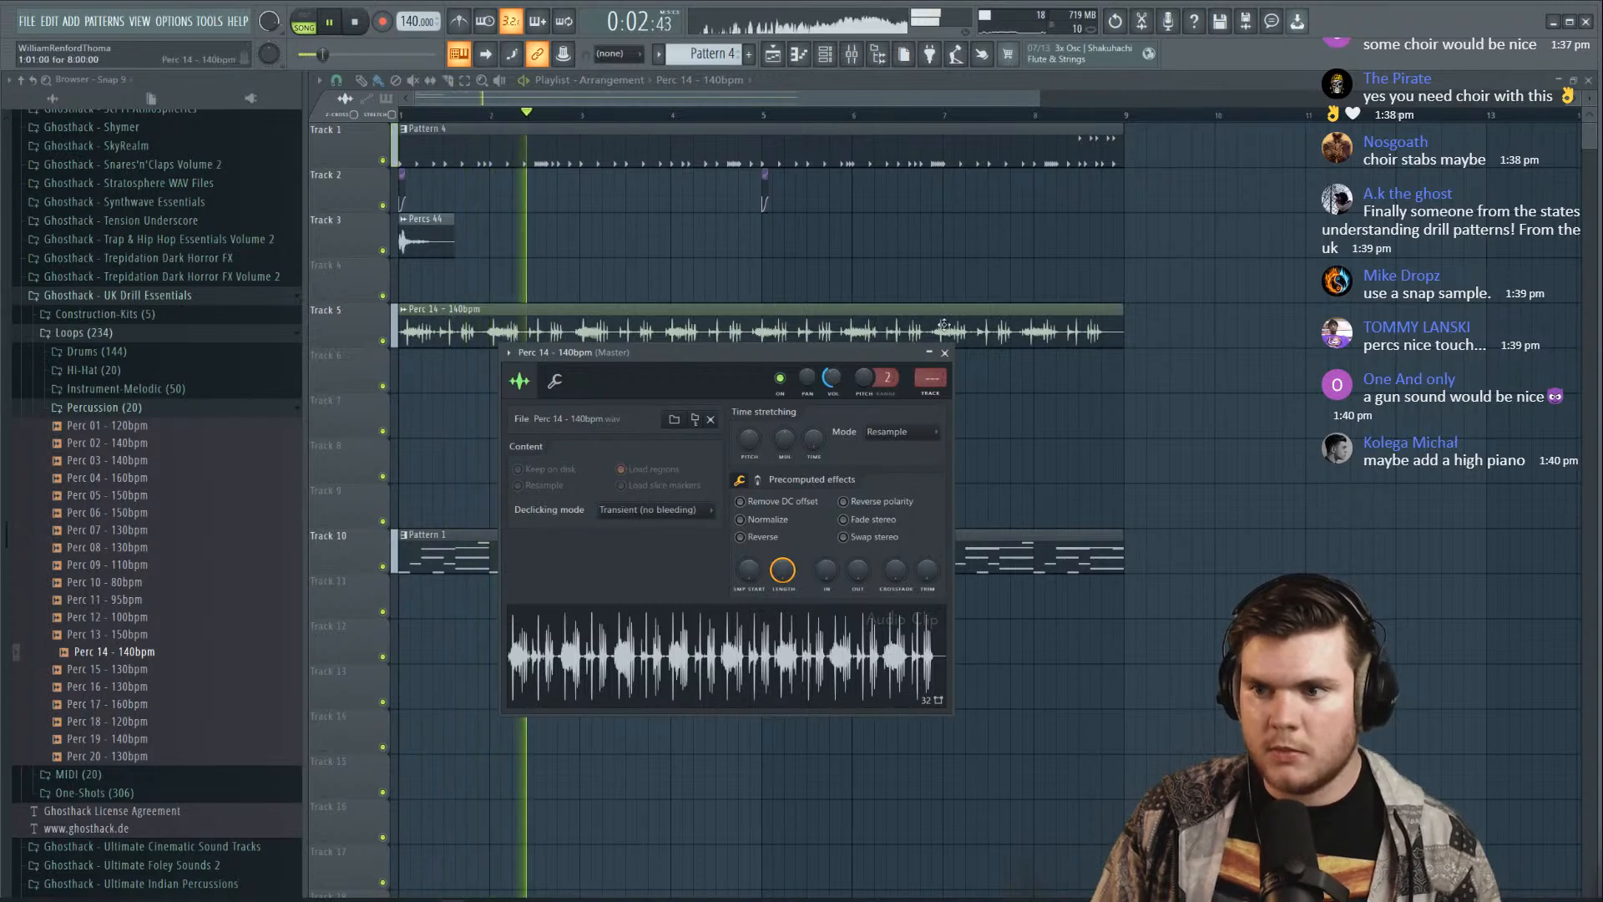
left_click(944, 352)
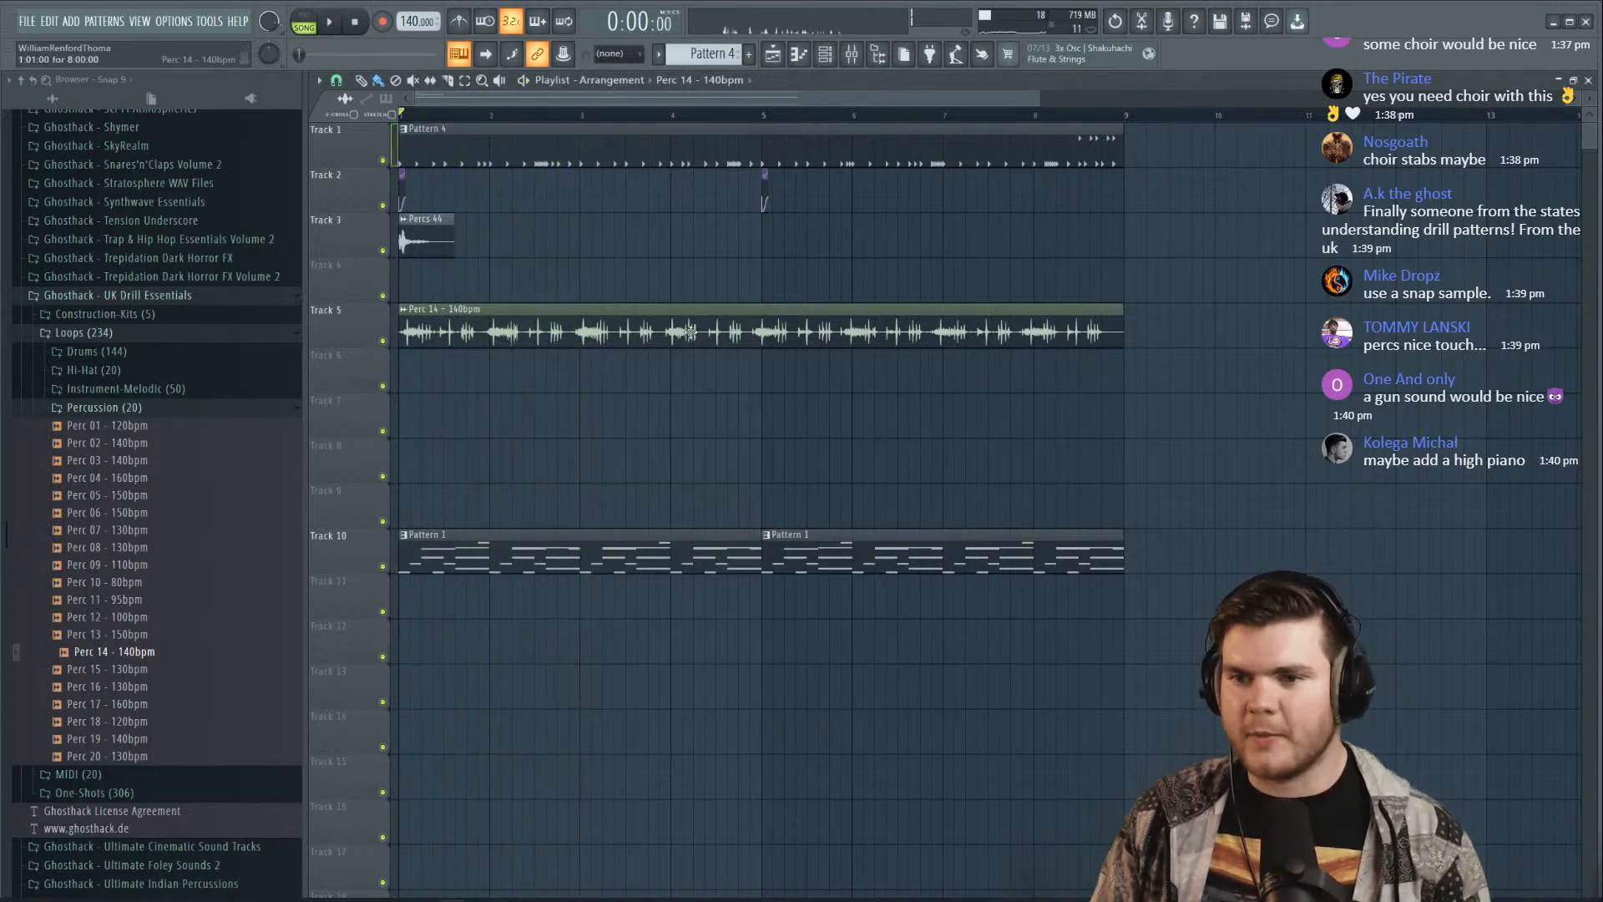
right_click(680, 332)
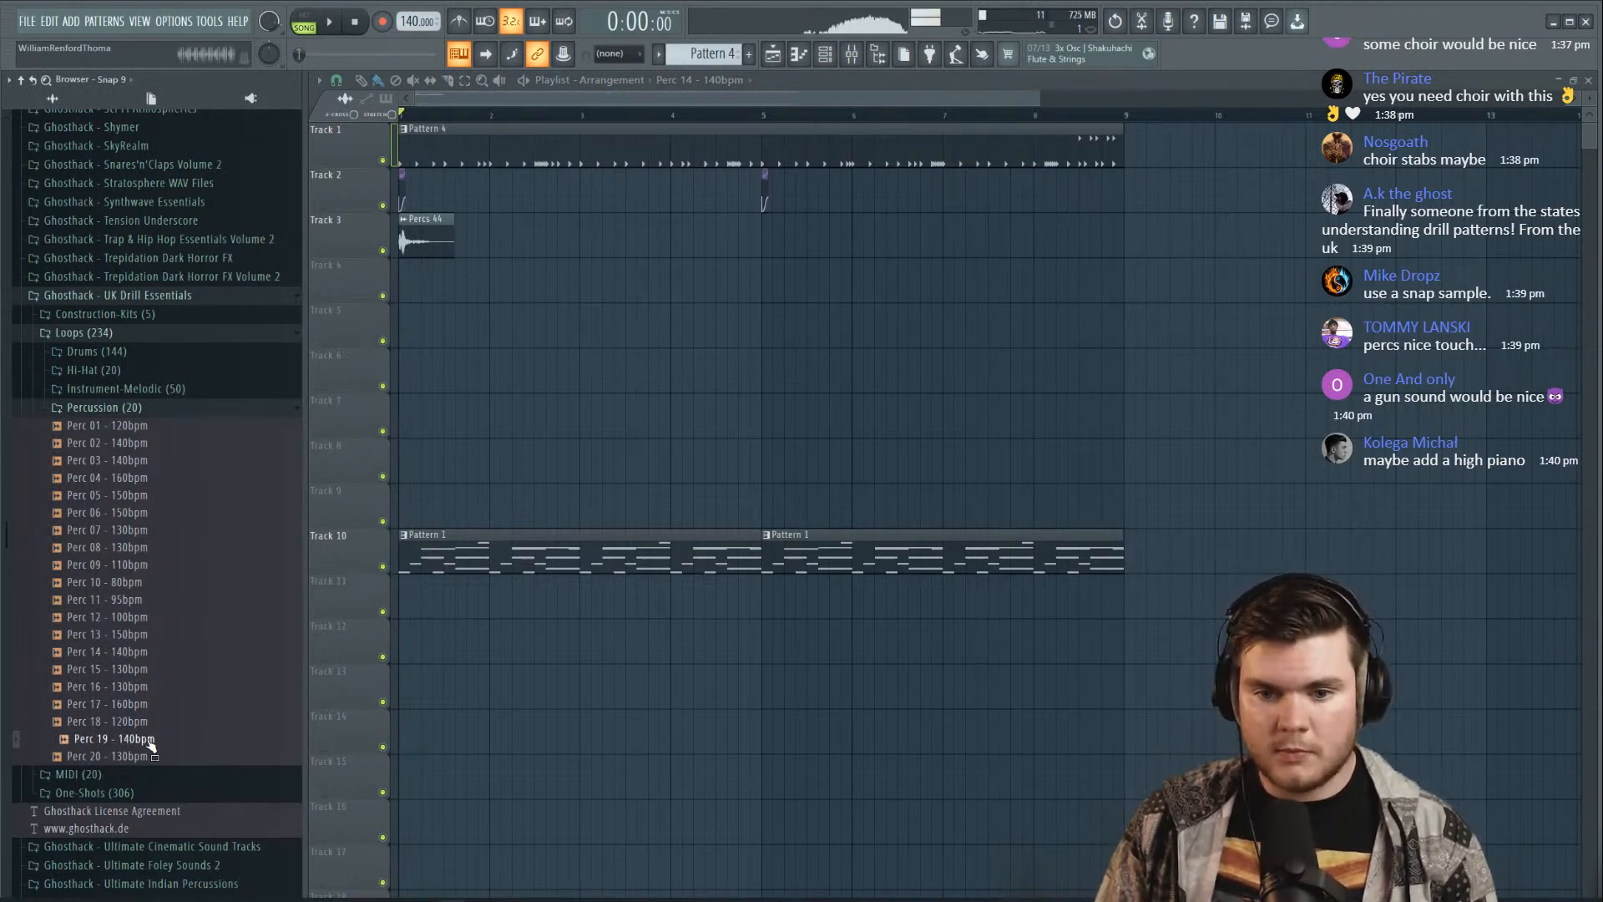
Place the Perc 19 - 140bpm loop at the start of track 5 and play it with its clip settings open
left_click_drag(150, 743, 464, 323)
double_click(464, 323)
key("space")
left_click_drag(543, 226, 758, 243)
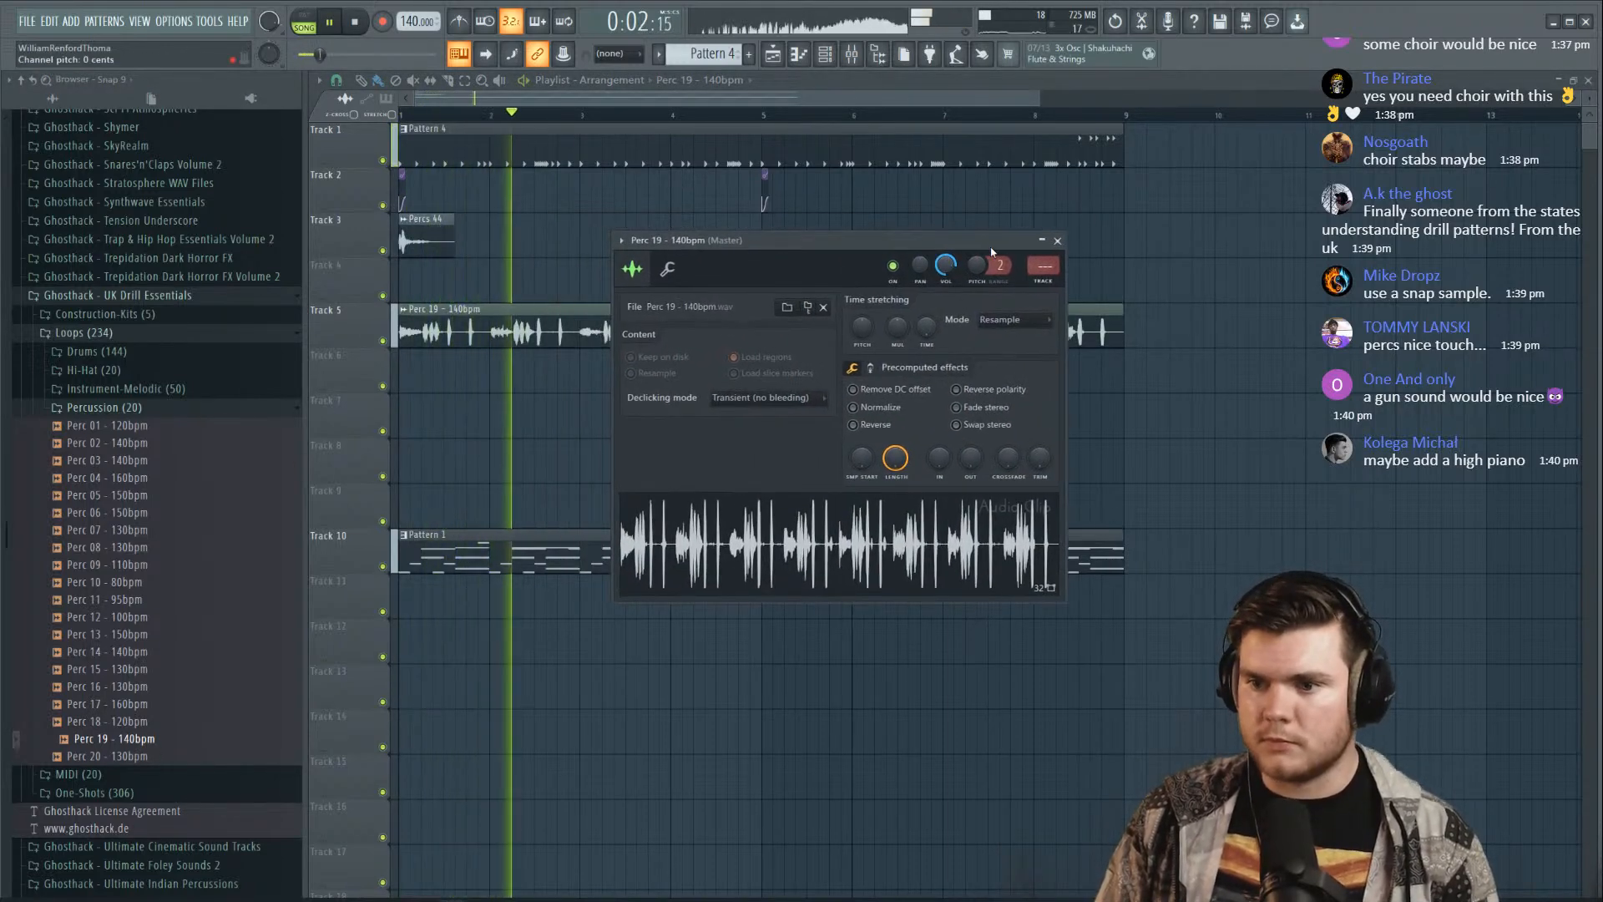
Examine how the hits in the Perc 19 clip line up with the drum pattern and the bar grid
scroll(434, 115, "up", 5)
left_click_drag(433, 100, 386, 106)
left_click(430, 81)
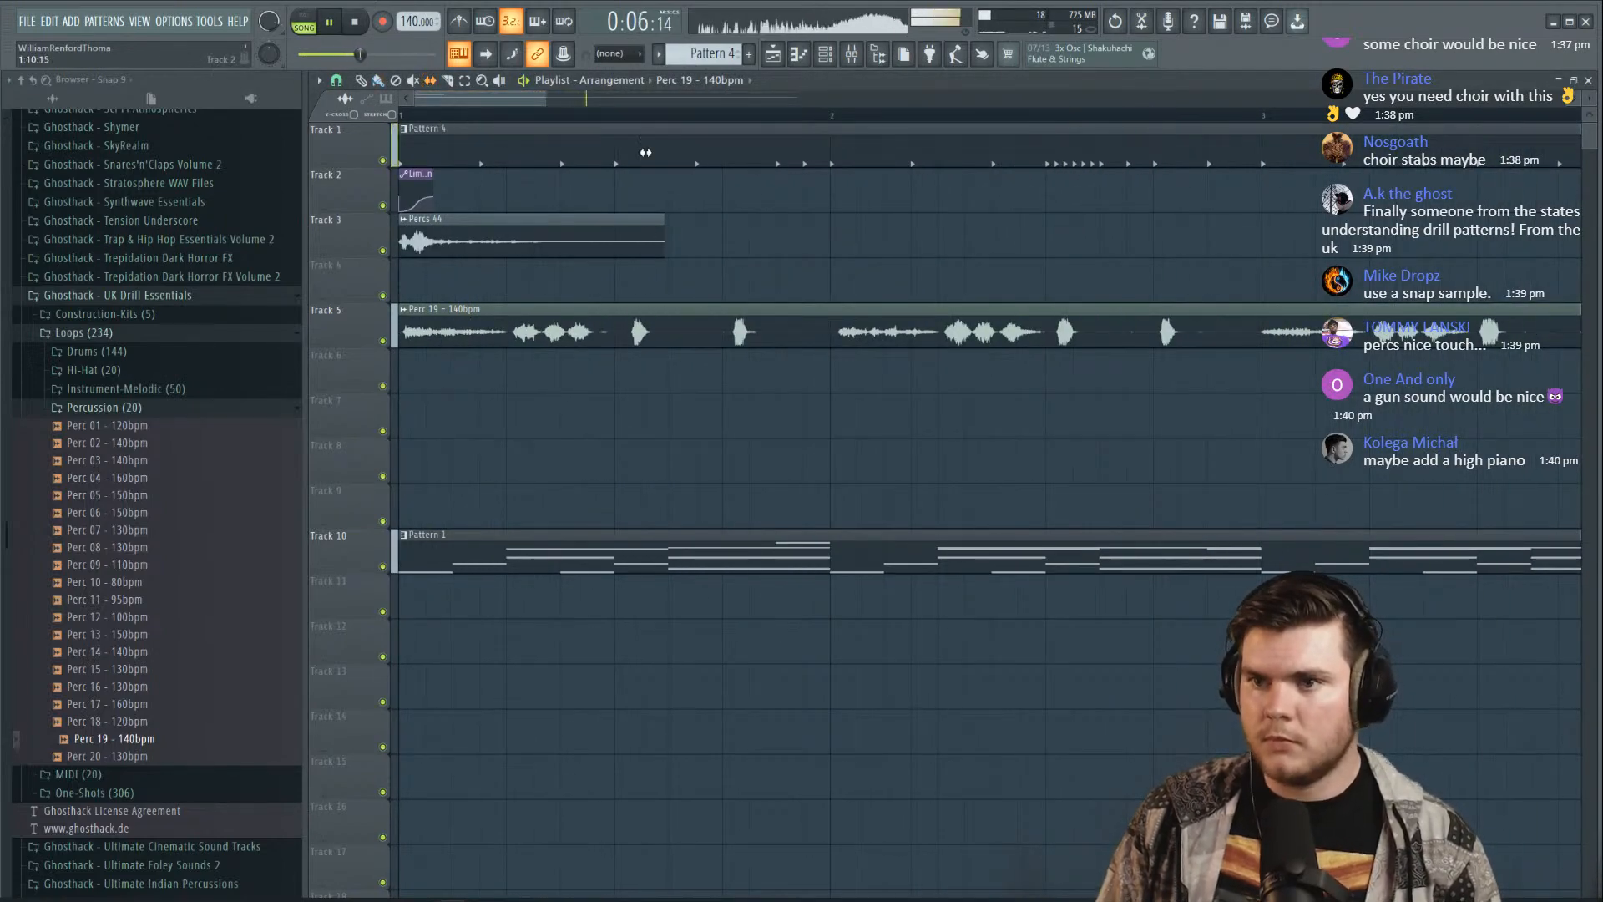
scroll(637, 119, "down", 5)
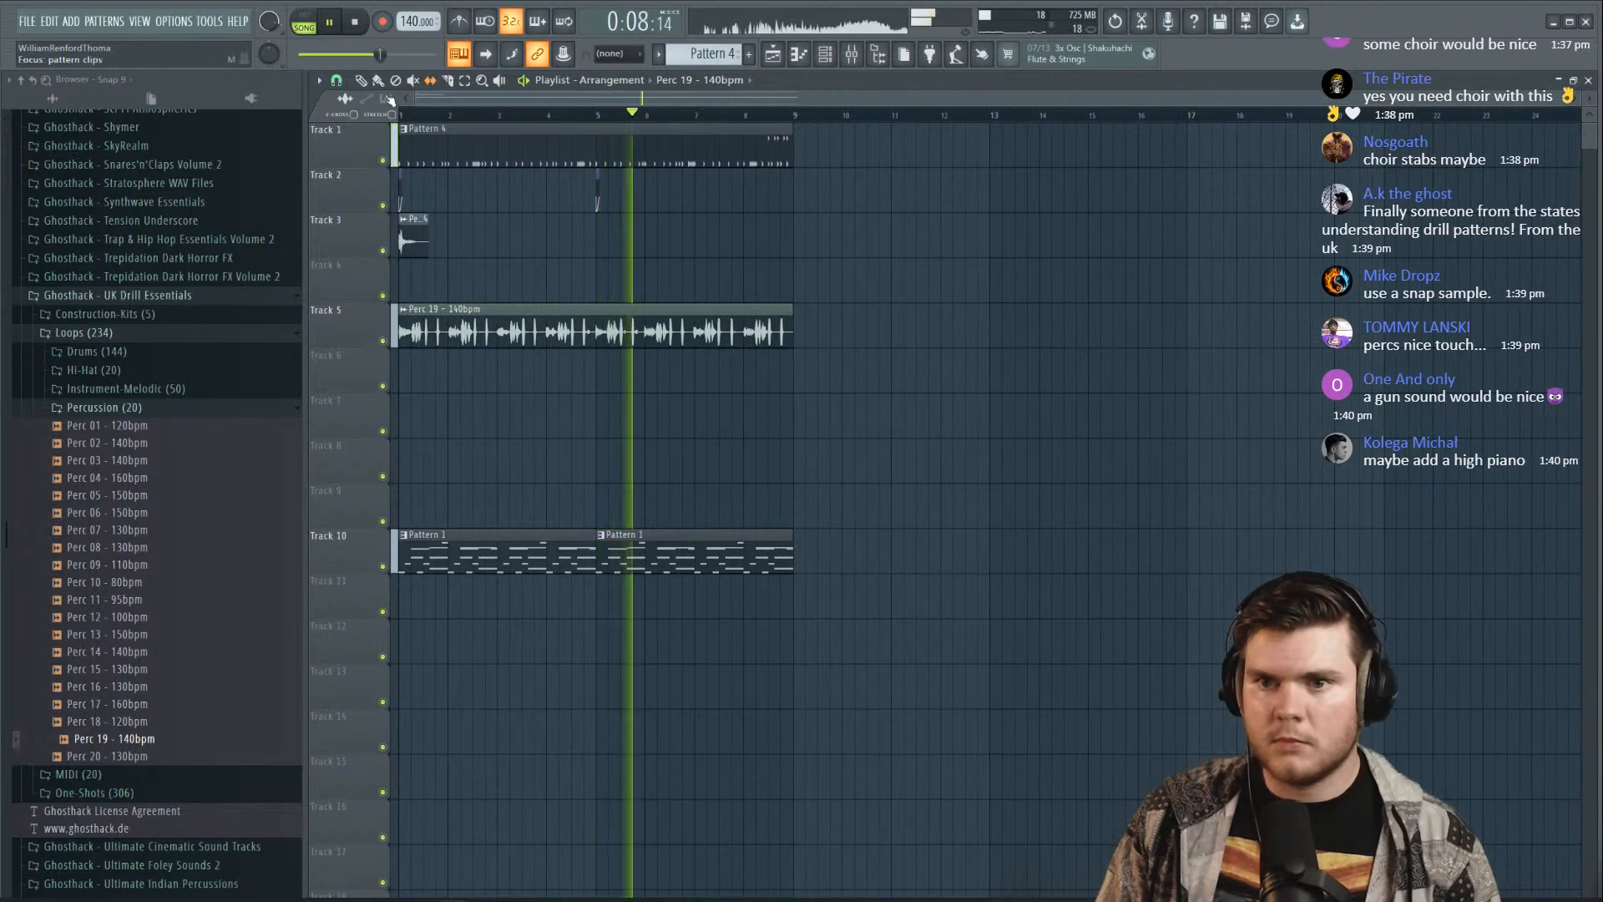
scroll(758, 118, "up", 5)
key("space")
scroll(937, 120, "down", 4)
left_click_drag(716, 99, 461, 101)
scroll(482, 115, "up", 4)
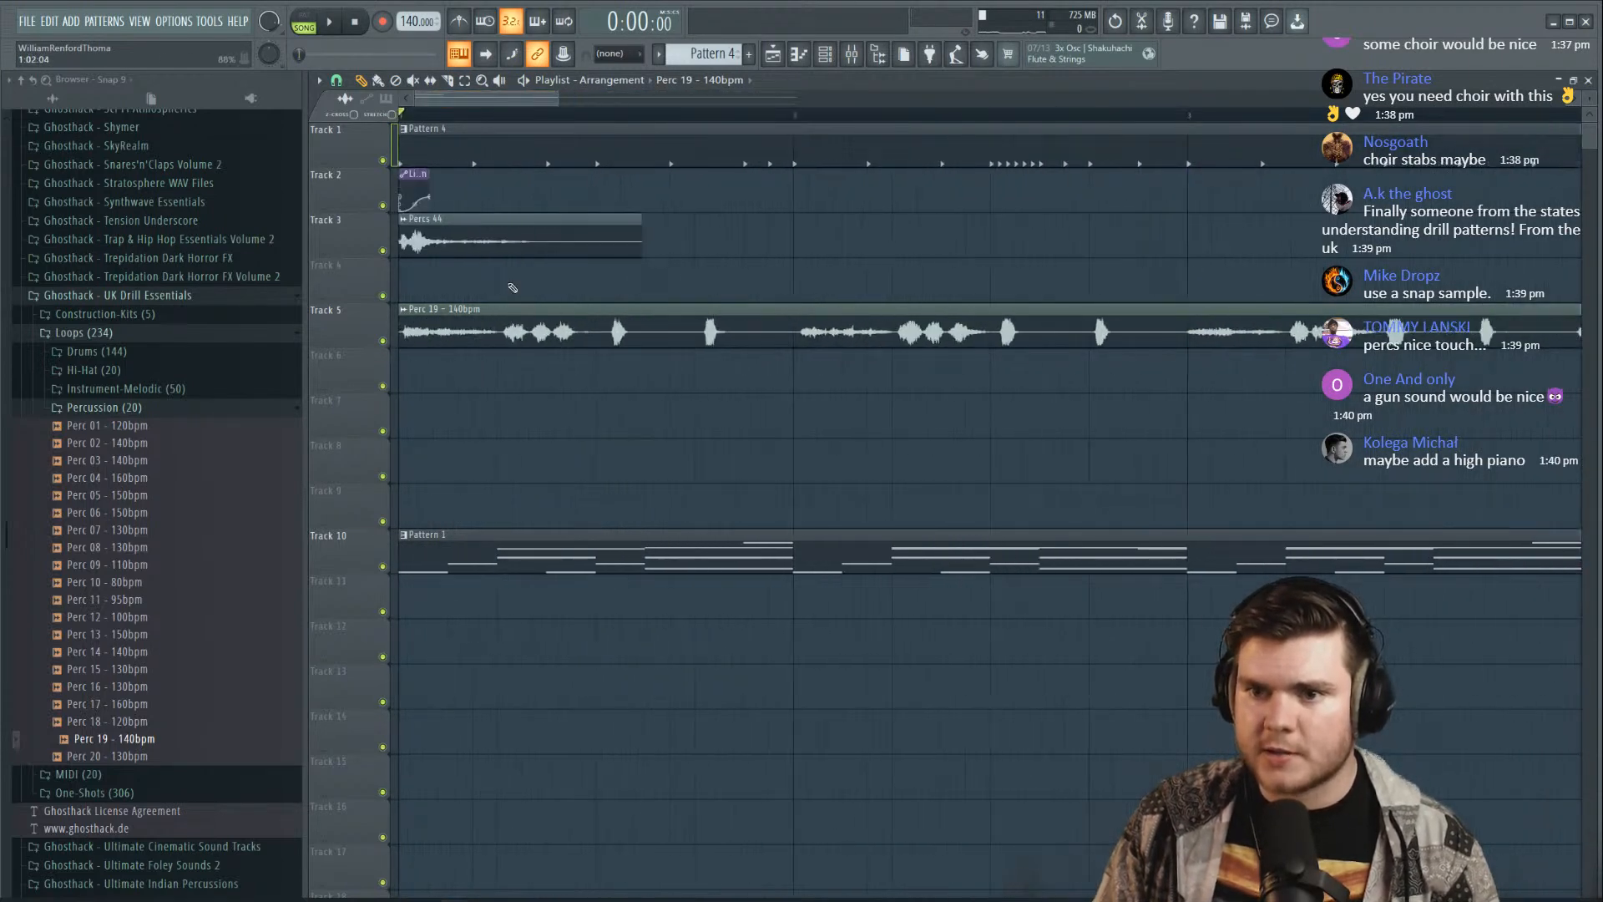
Raise the Perc 19 clip's sample start offset slightly and play the beat to check the timing
double_click(513, 334)
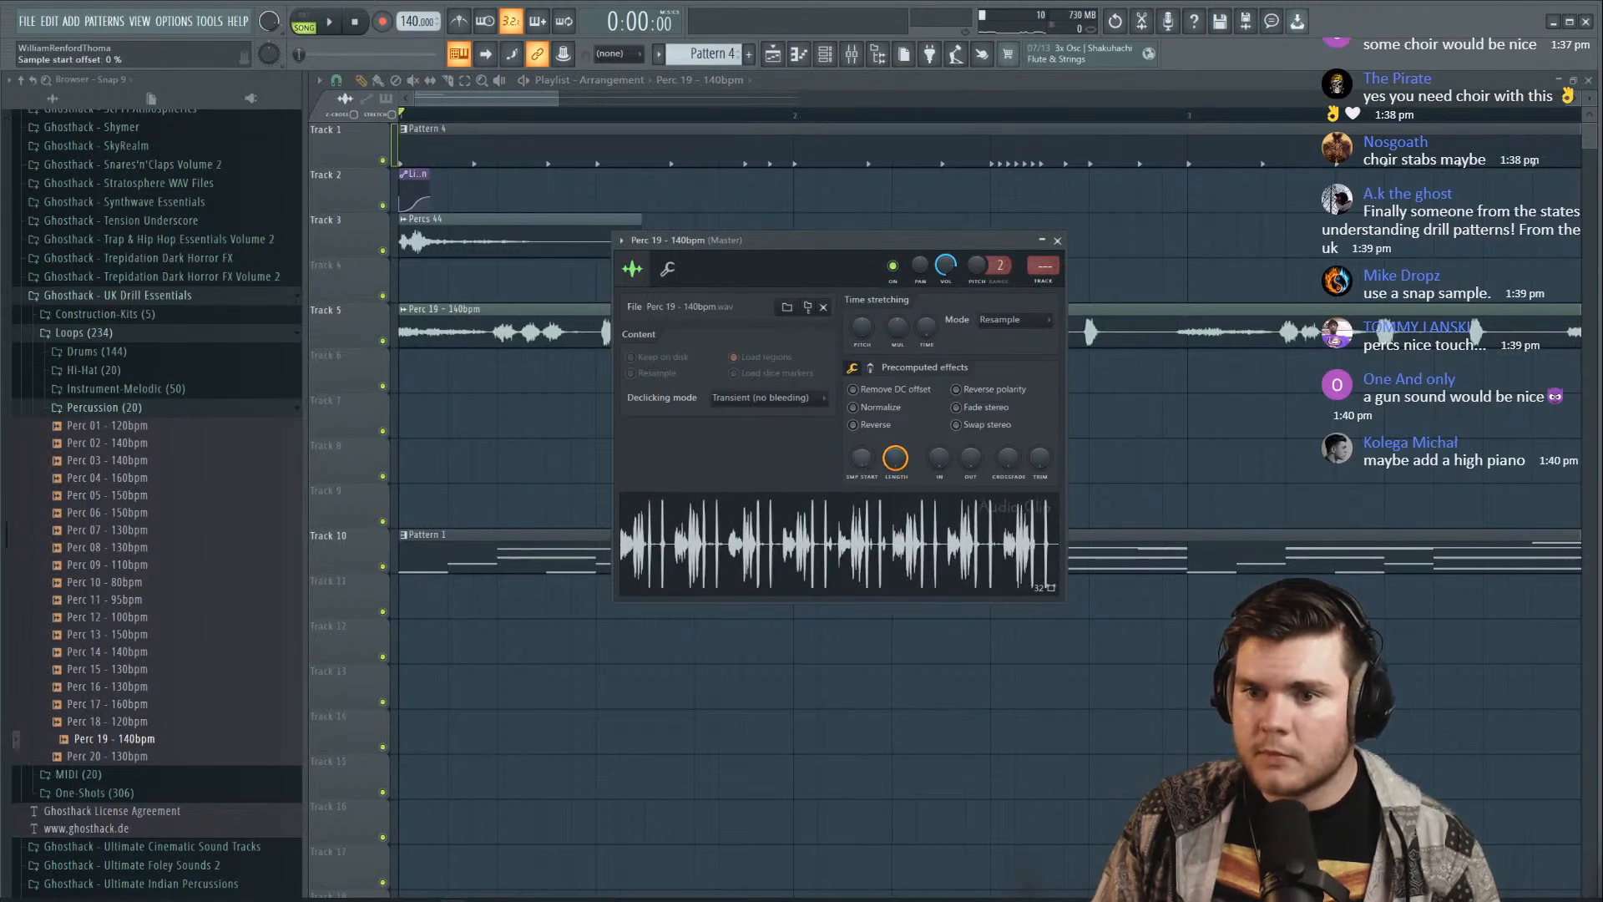
left_click_drag(862, 458, 861, 452)
key("space")
left_click(1057, 240)
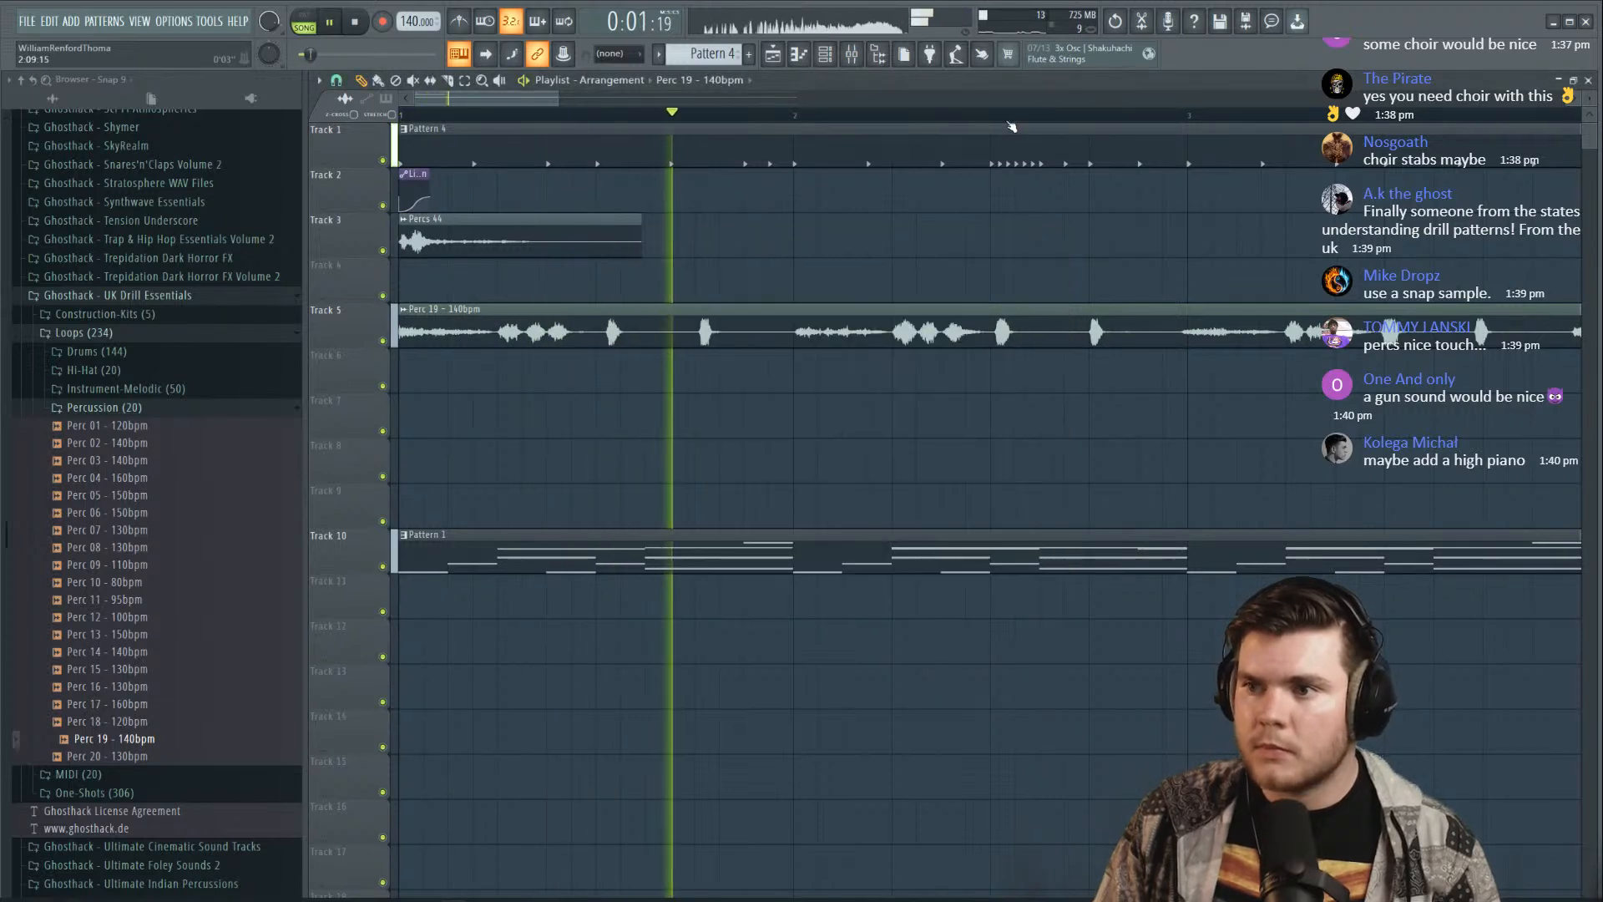
Stretch the end of the Perc 19 clip on track 5 to bar 9 so it spans eight bars
scroll(1011, 127, "down", 5)
scroll(1205, 122, "up", 5)
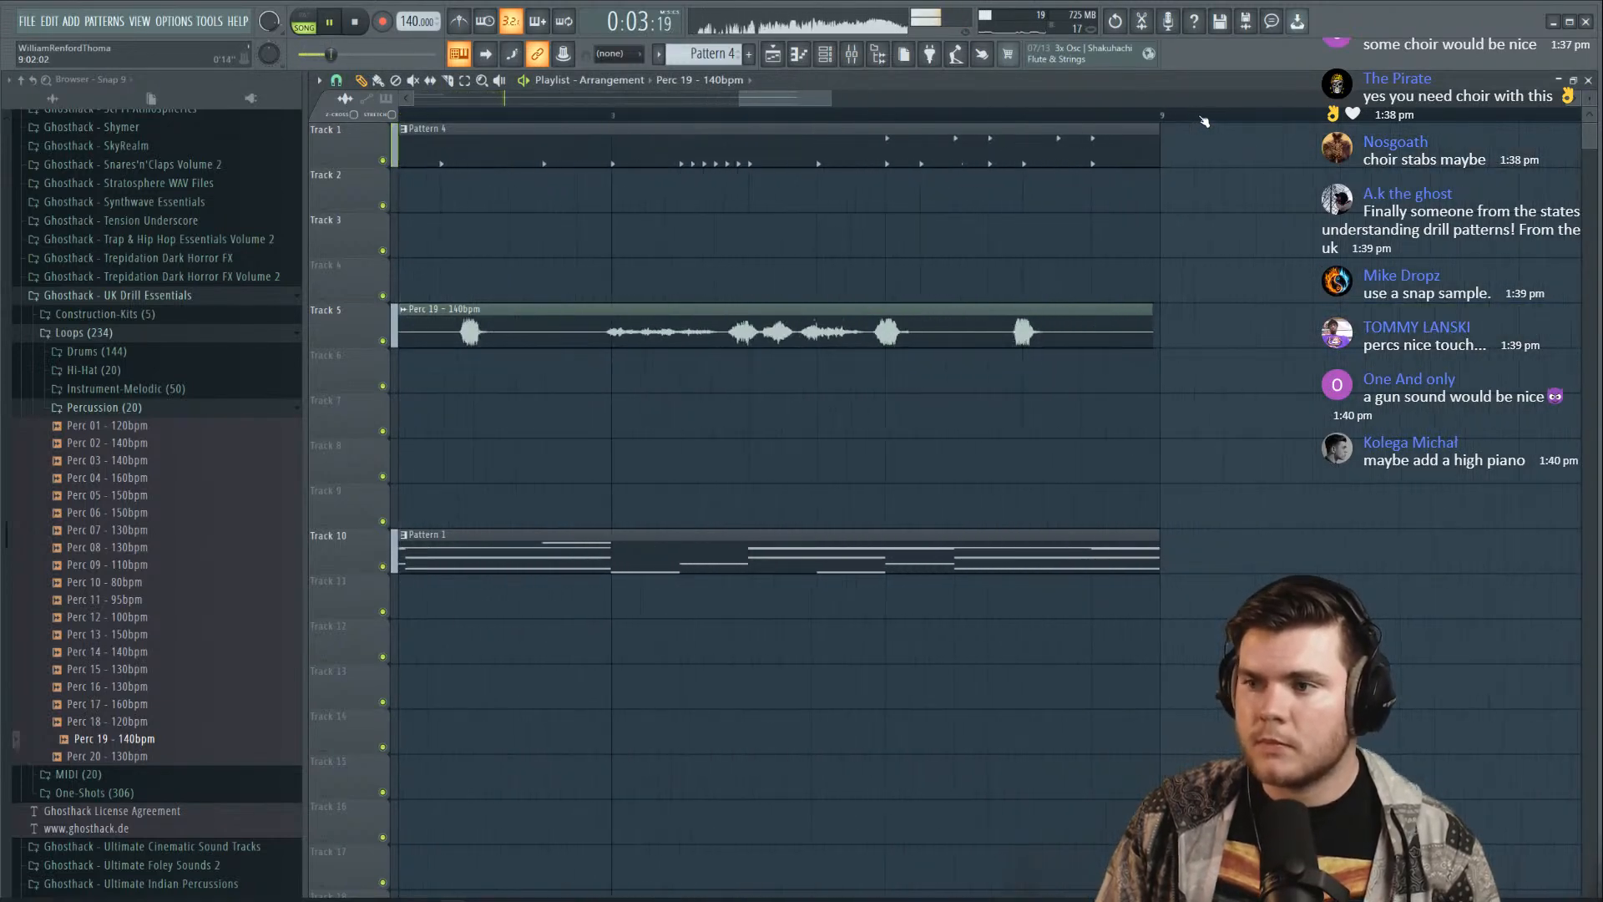
double_click(942, 324)
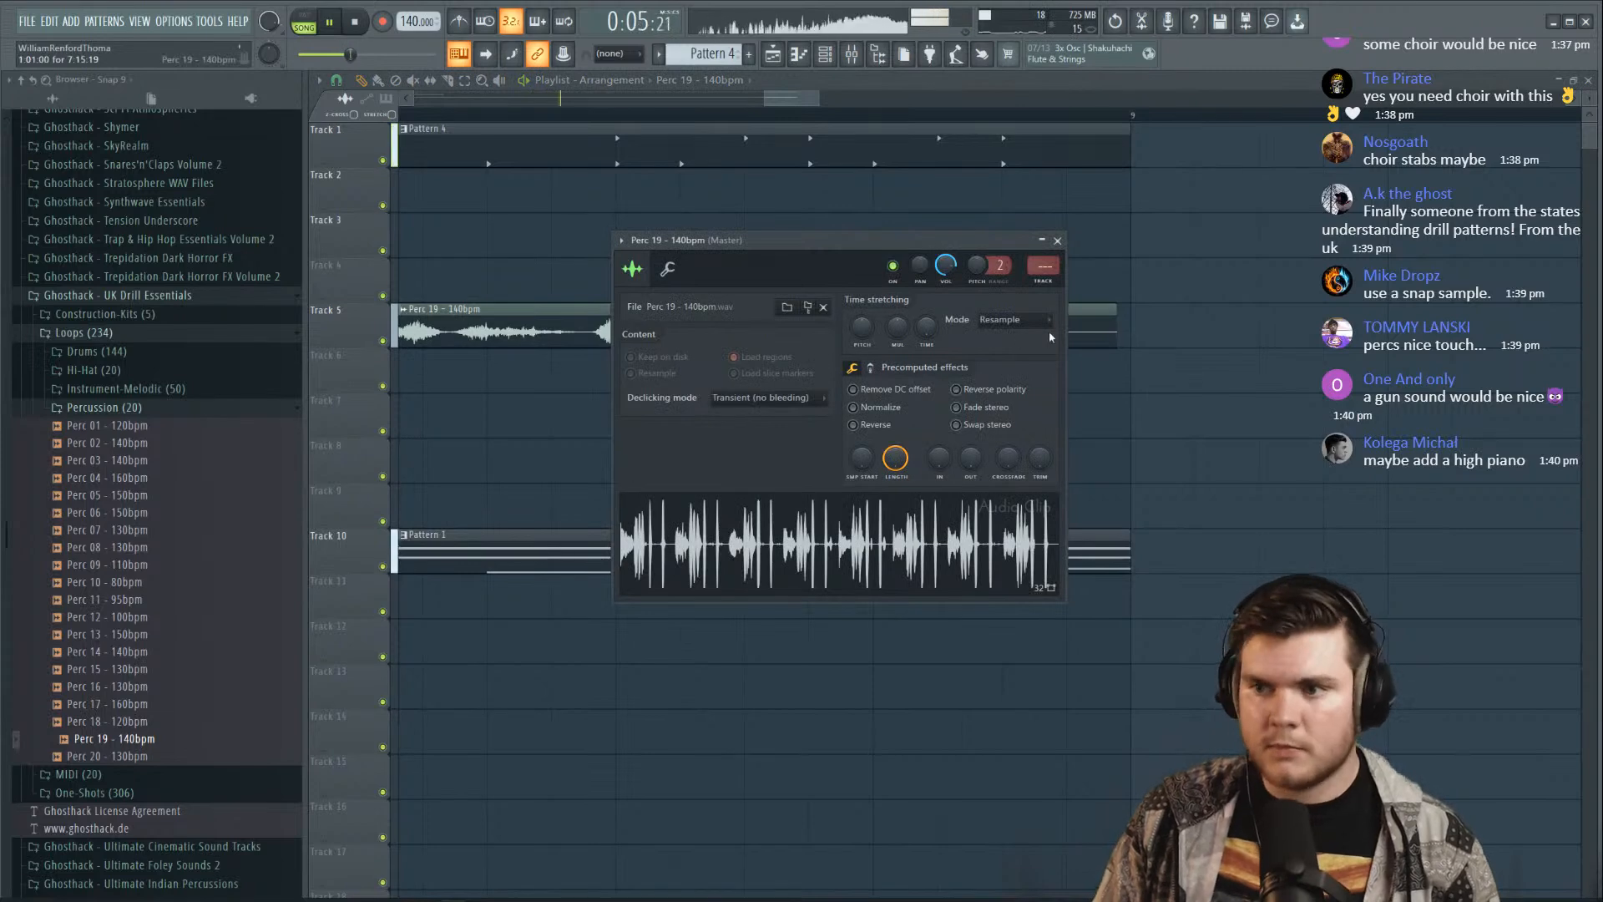
left_click(1057, 240)
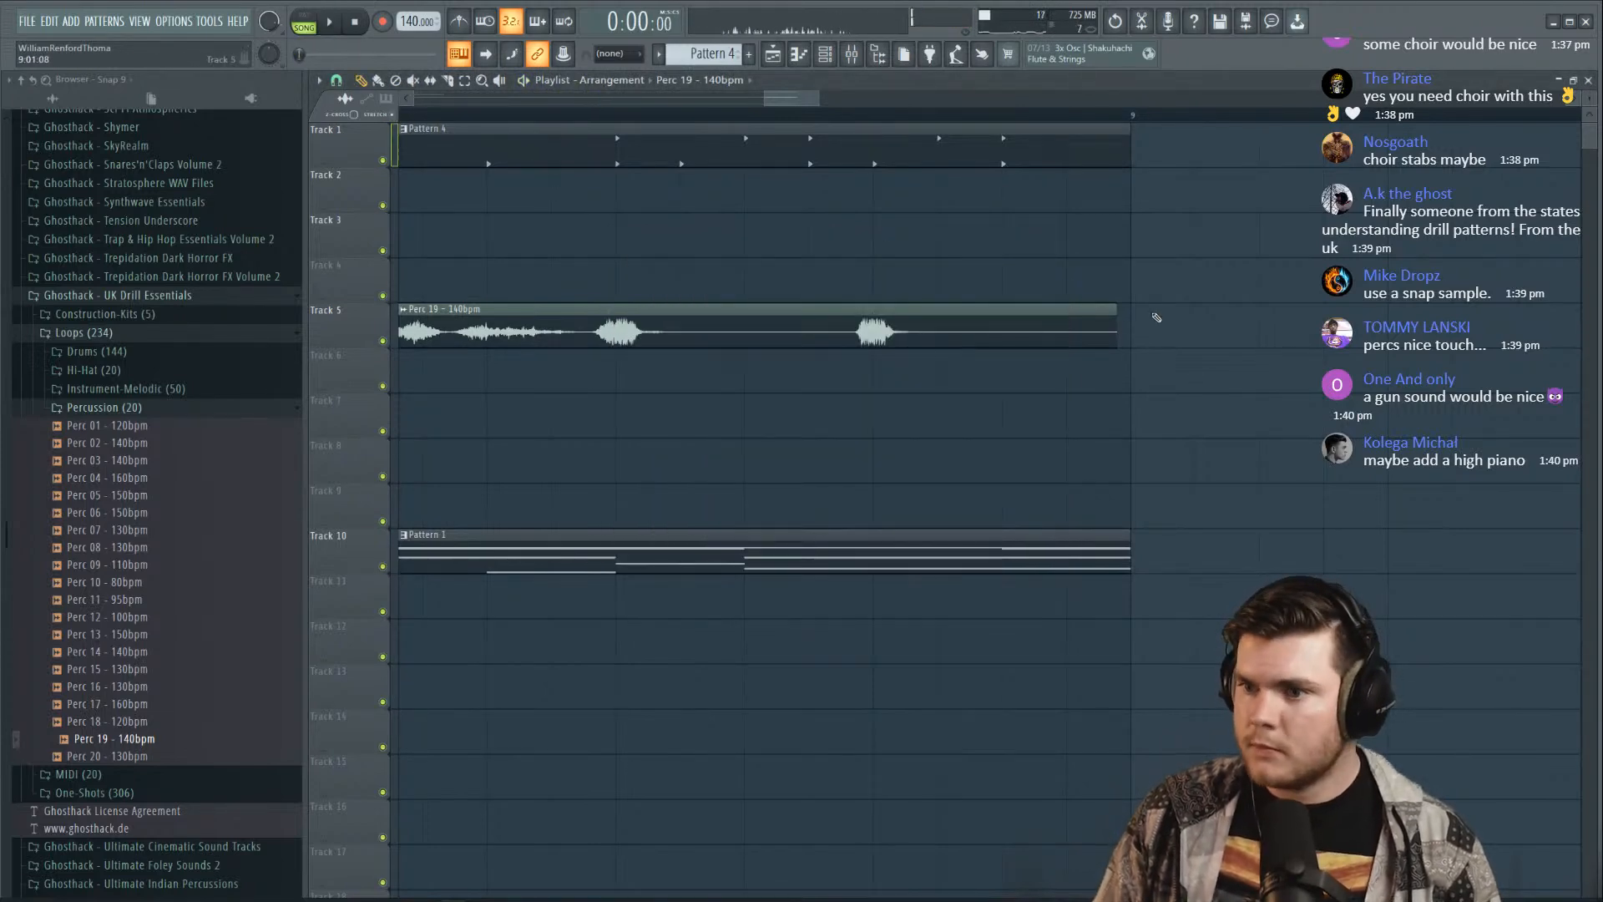
left_click_drag(1113, 309, 1128, 310)
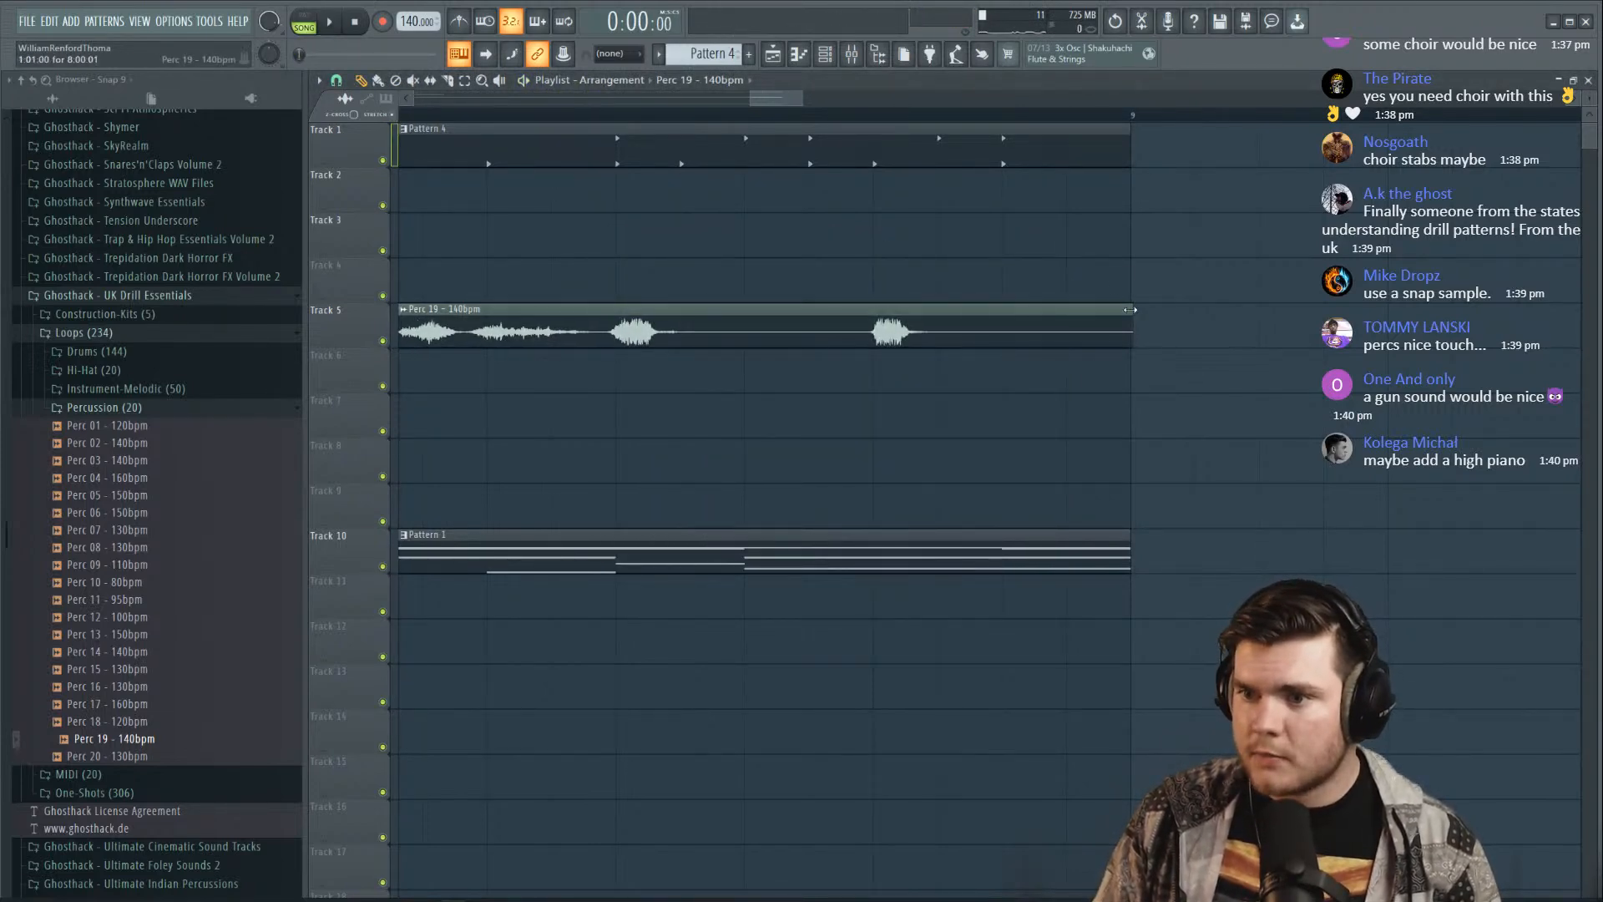
Listen to the stretched Perc 19 loop against the beat and check its clip settings and alignment
scroll(938, 123, "down", 10)
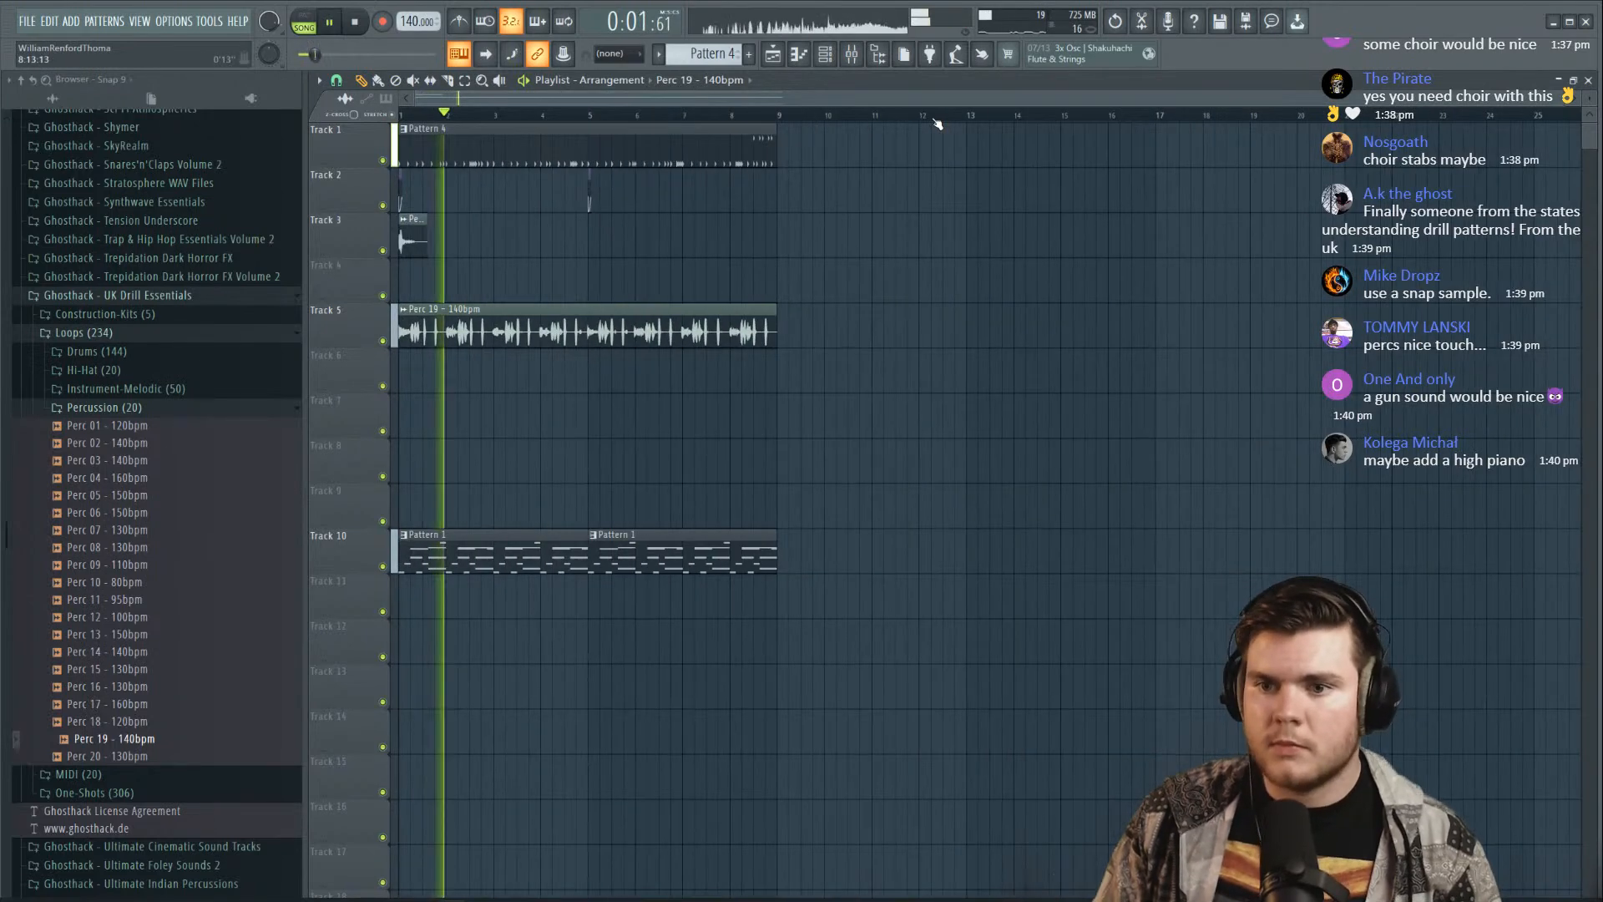
scroll(447, 110, "up", 4)
left_click_drag(446, 100, 417, 100)
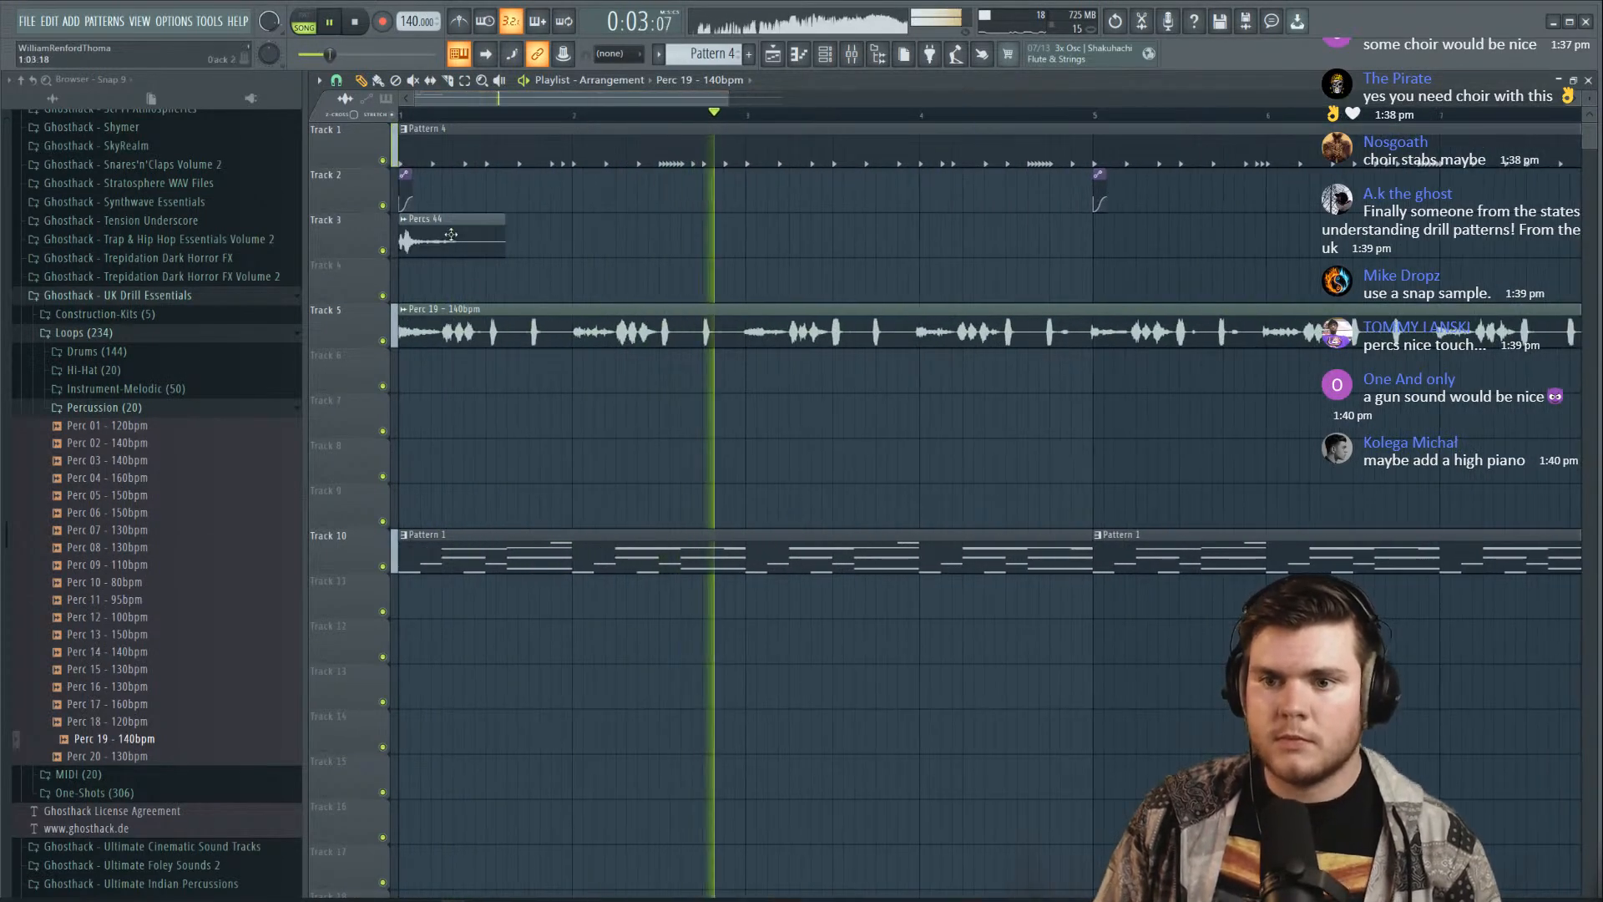
double_click(456, 310)
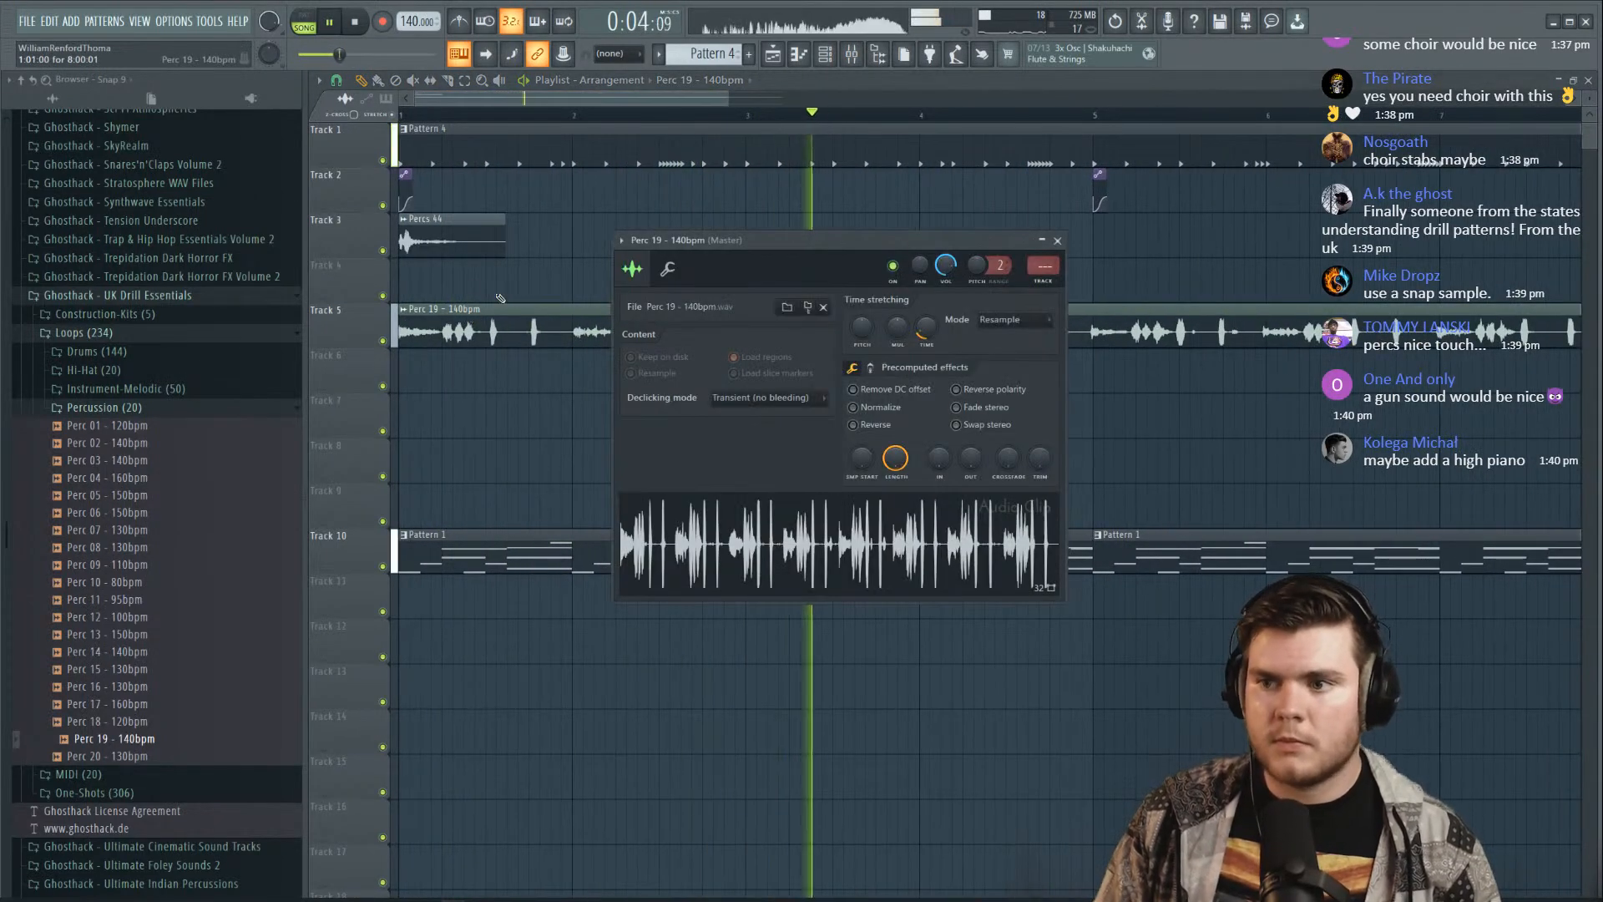
left_click(1057, 241)
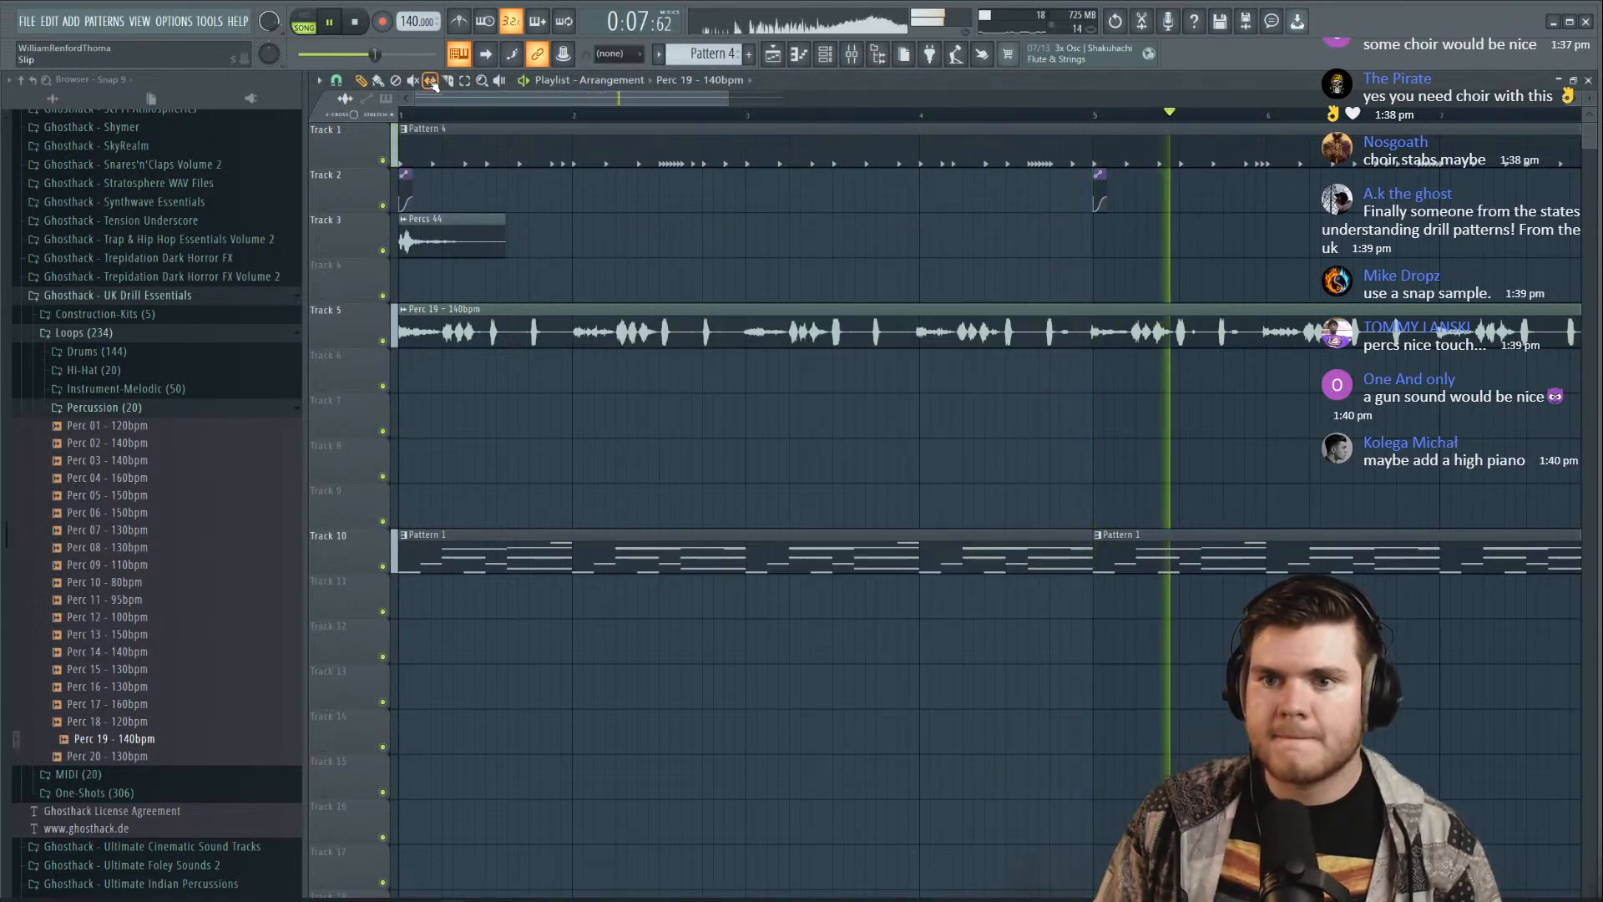
key("space")
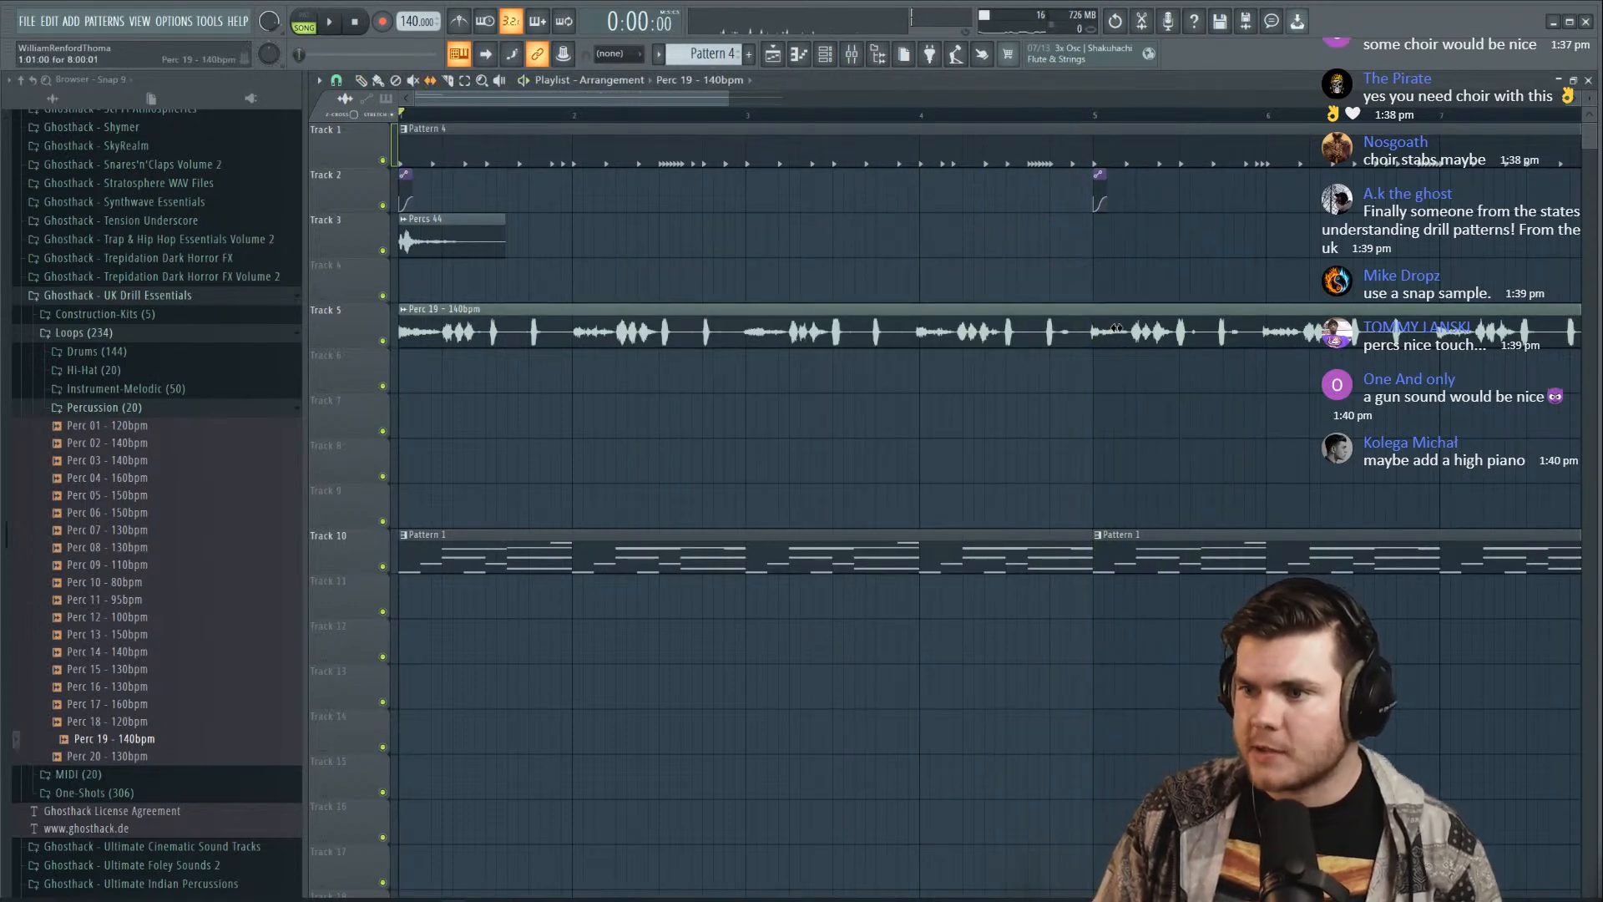
key("space")
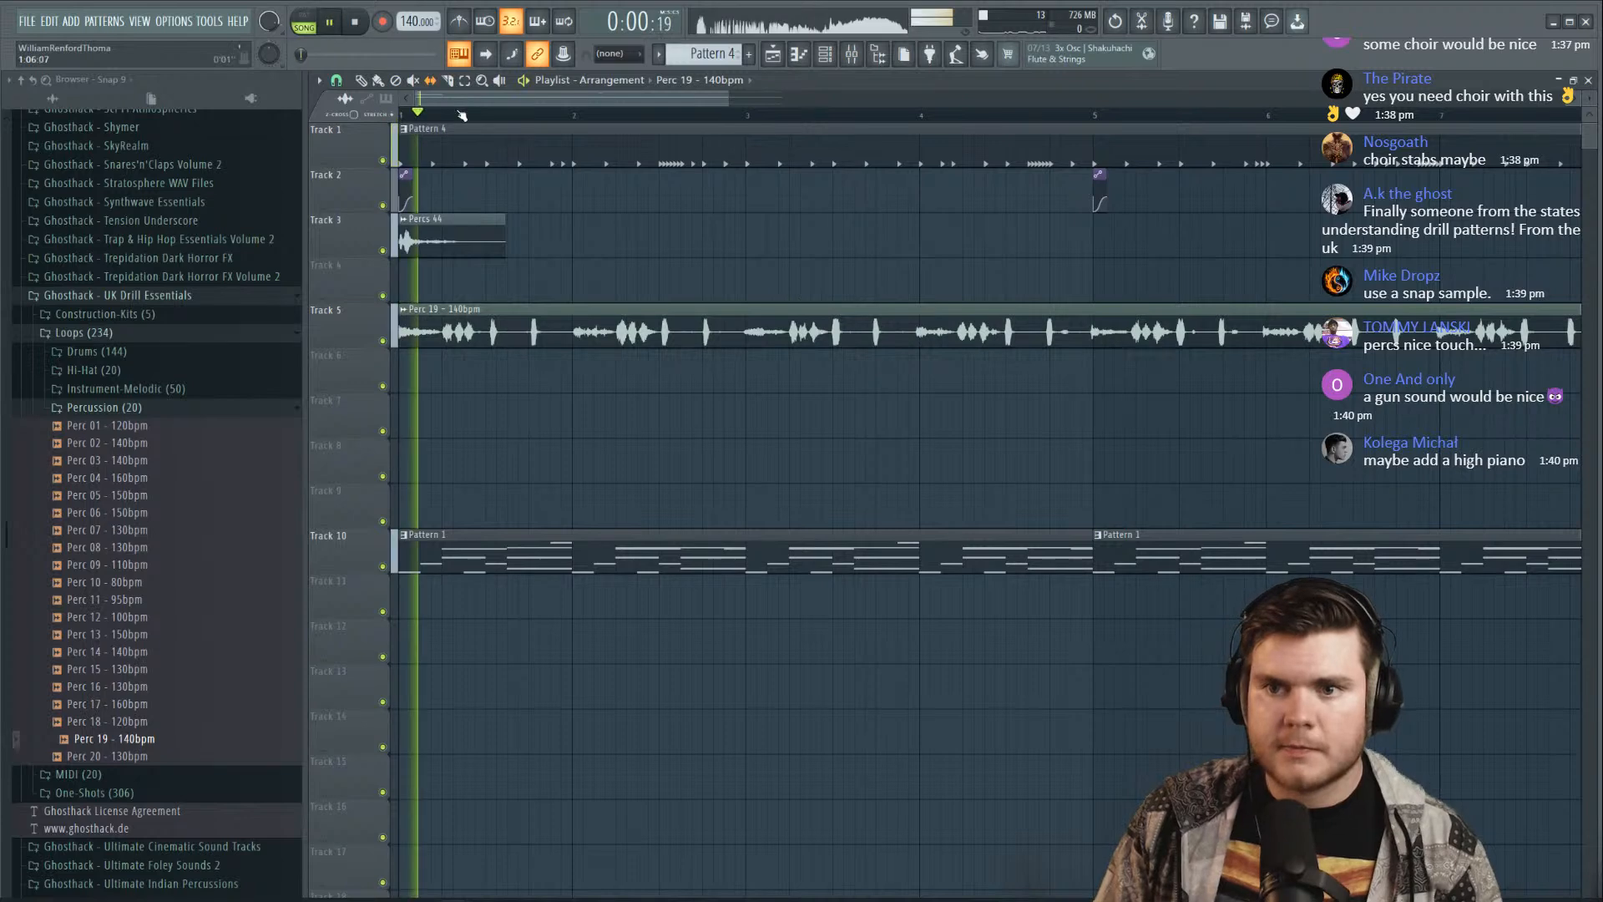
Check the Perc 19 clip's sample settings while replaying the beat from the start
double_click(448, 327)
key("space")
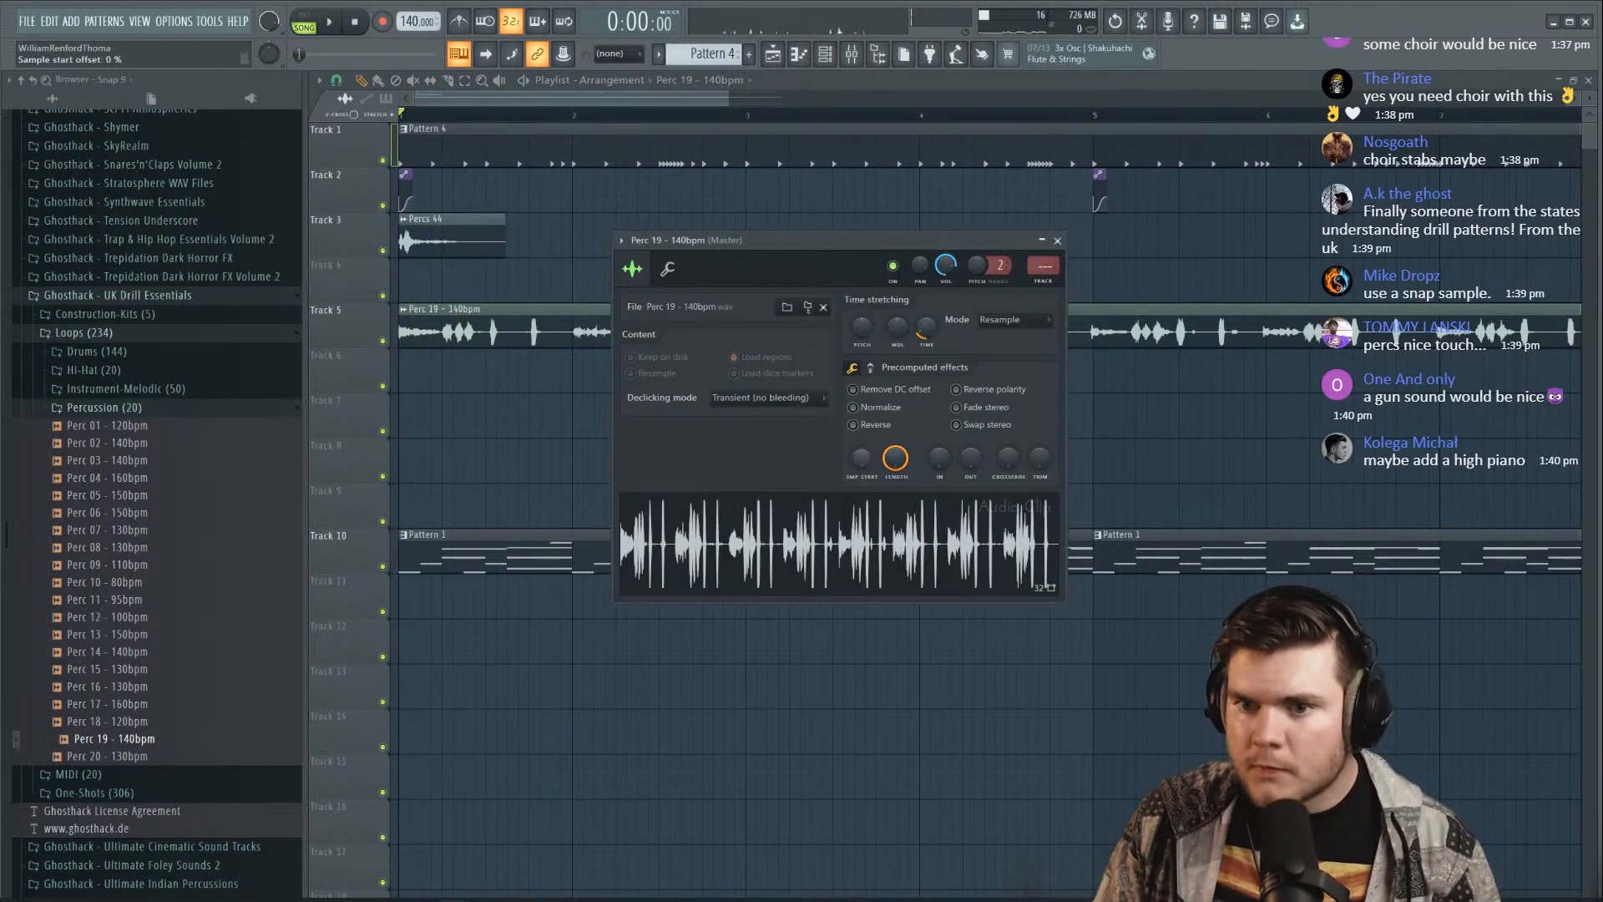
key("space")
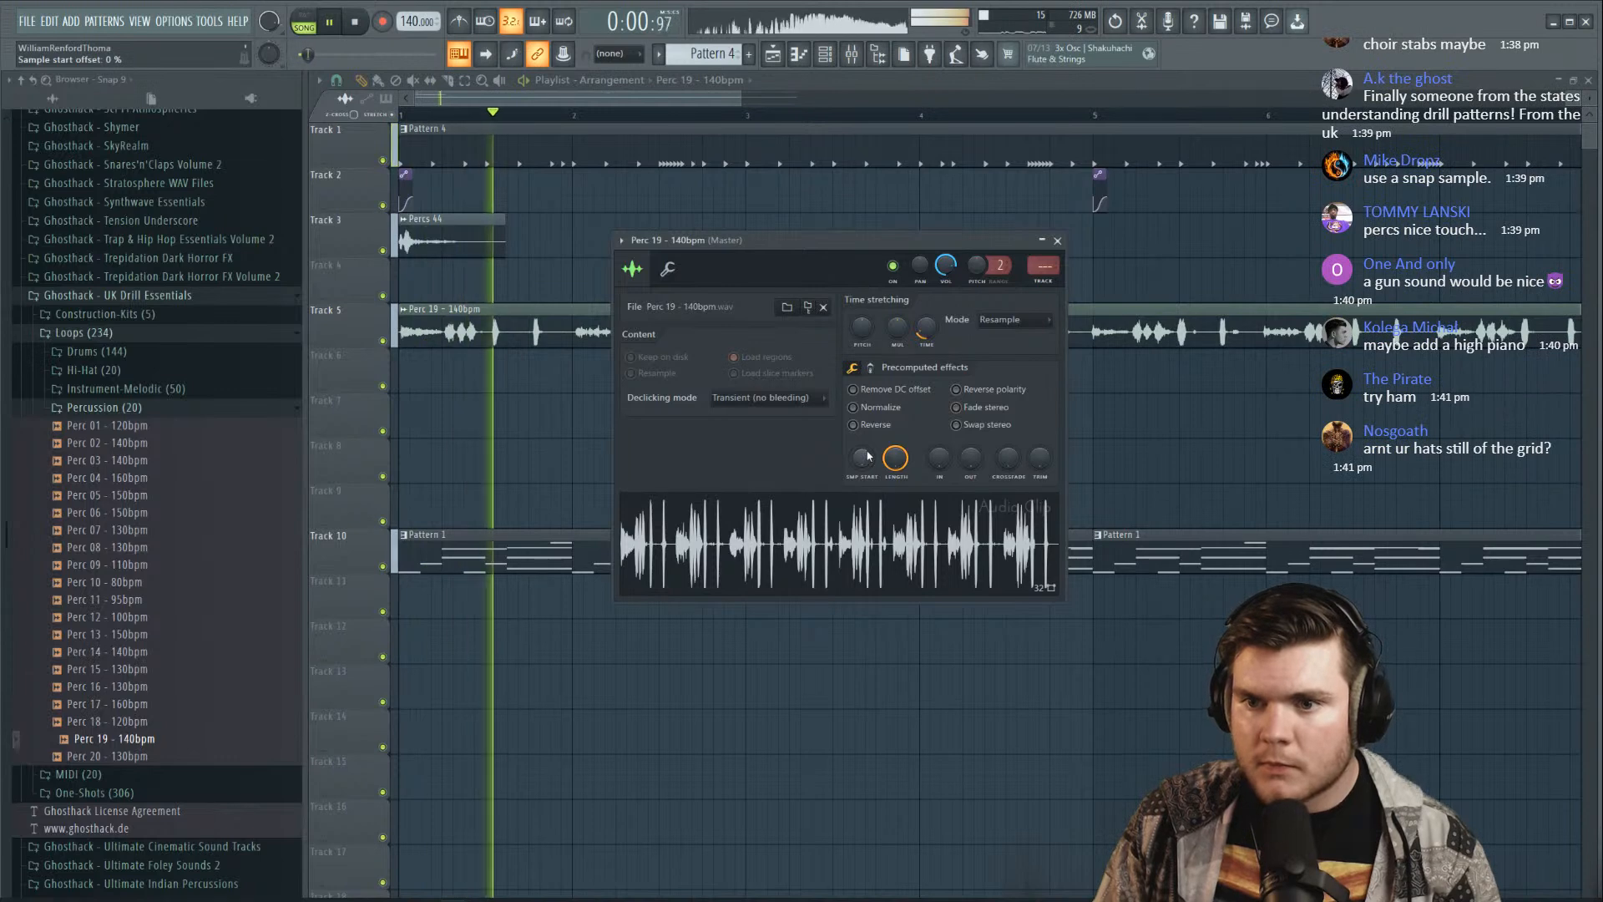
left_click(1057, 240)
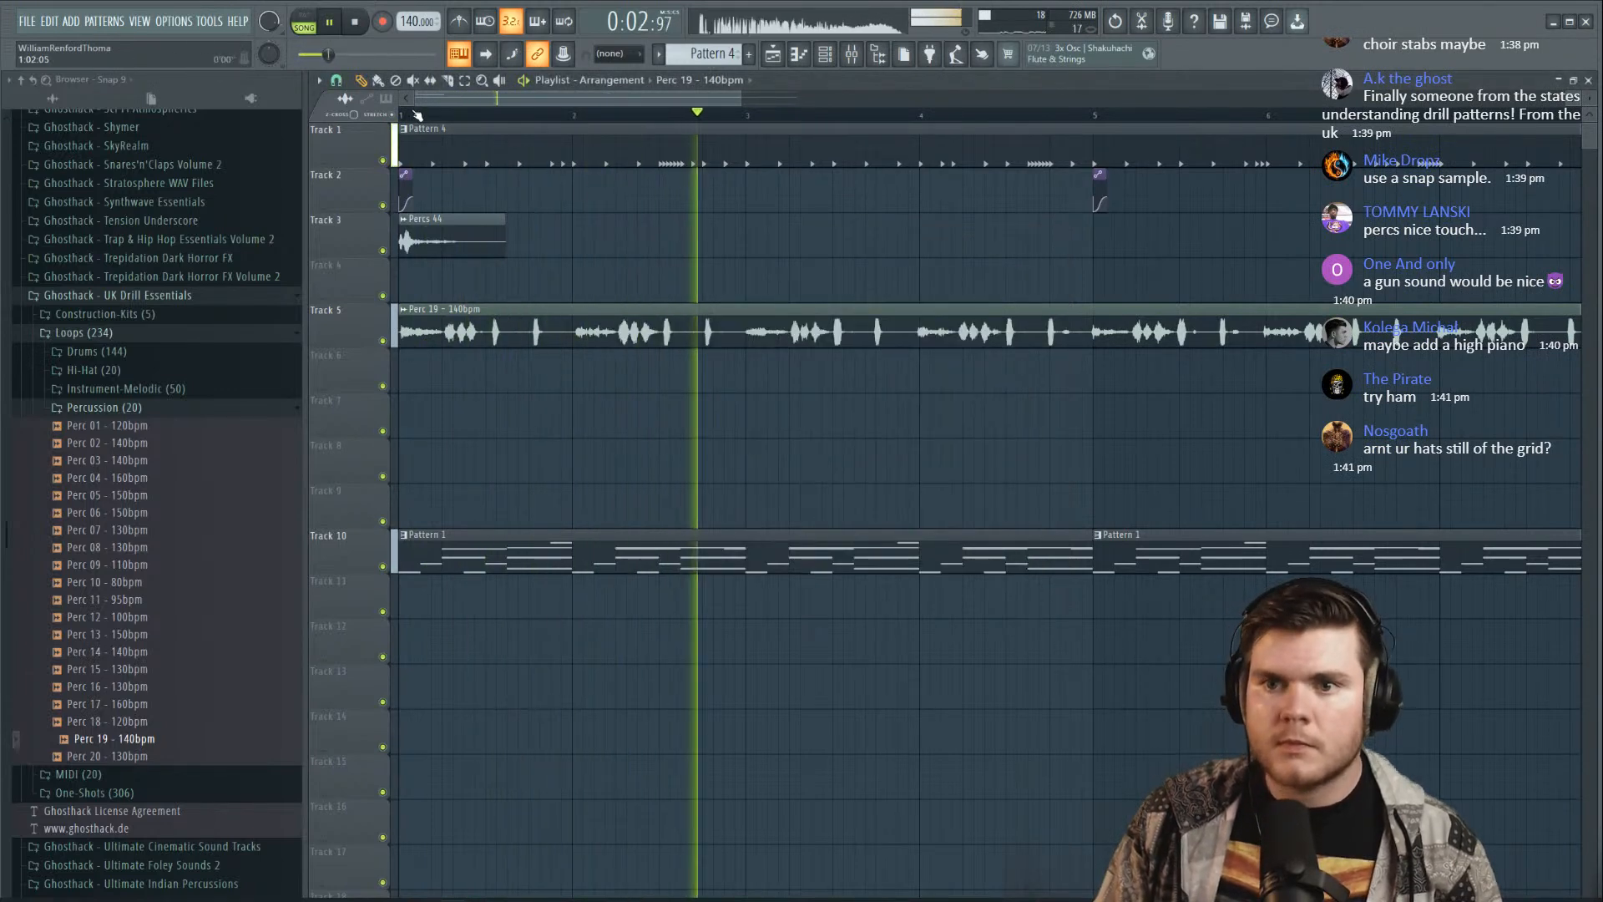
Slip the audio inside the Perc 19 clip on track 5 slightly earlier and play the beat to check its timing
scroll(411, 118, "up", 5)
left_click_drag(506, 330, 501, 332)
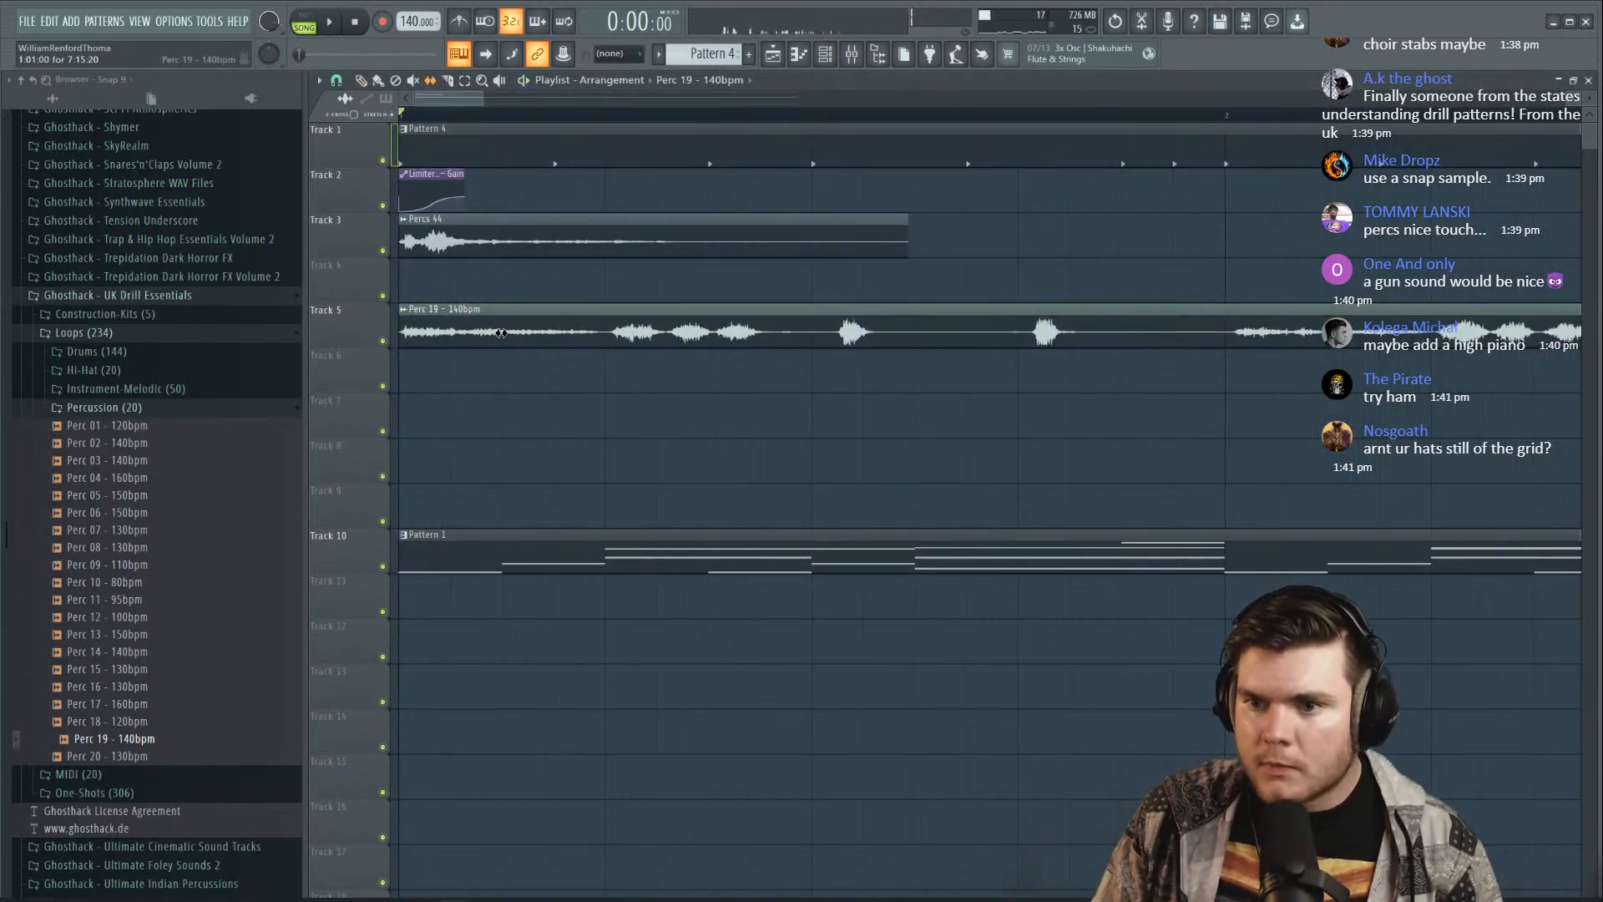
key("space")
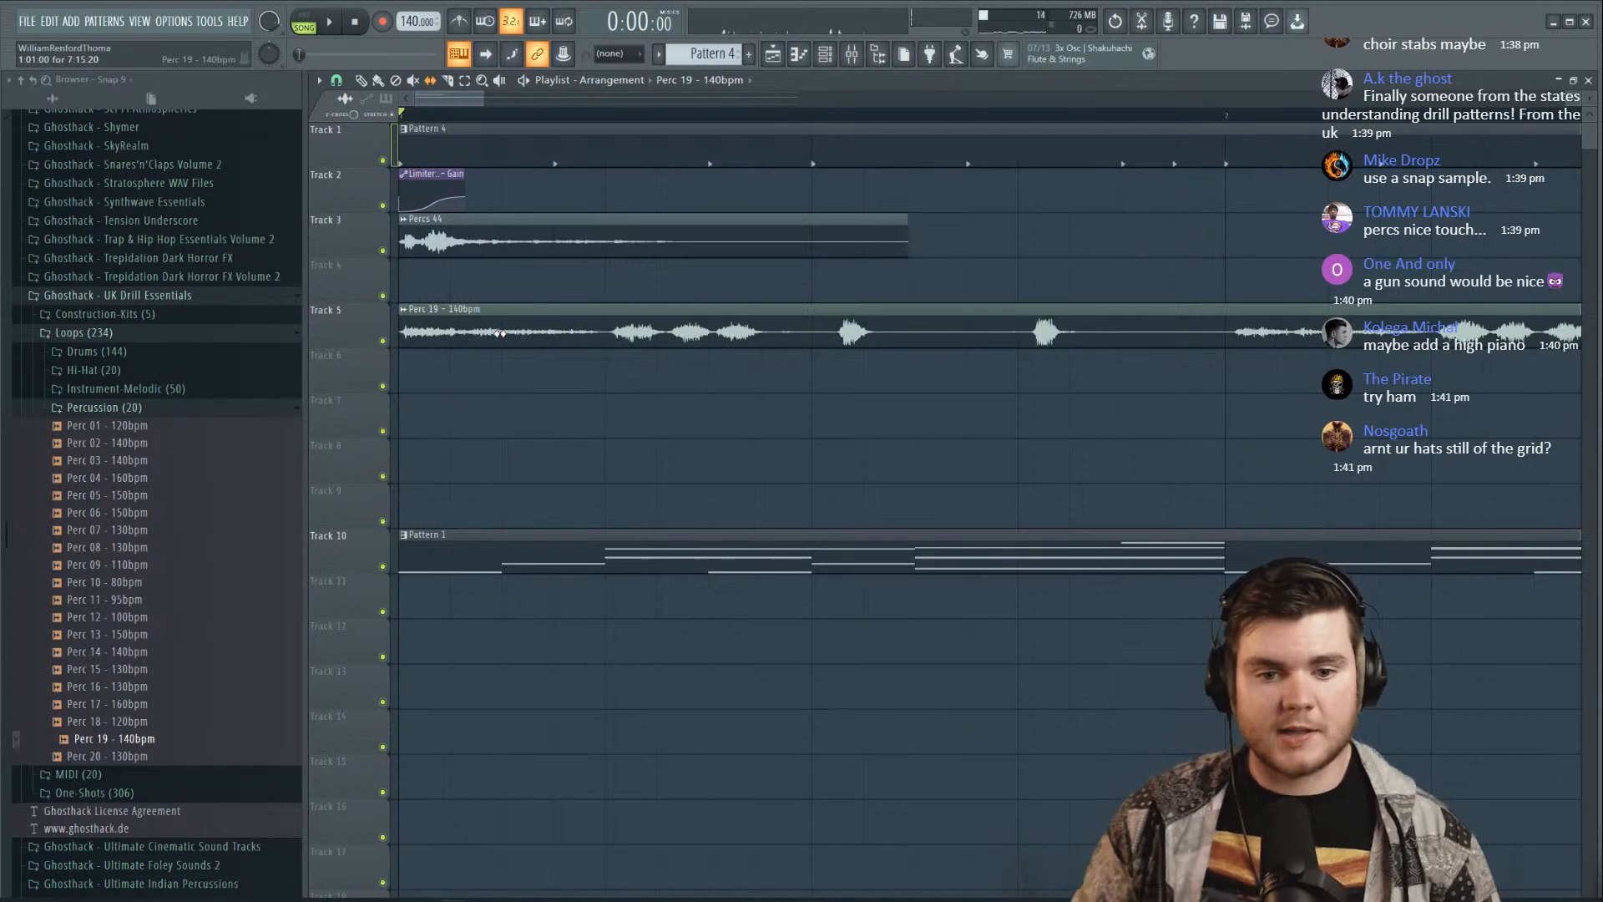
key("space")
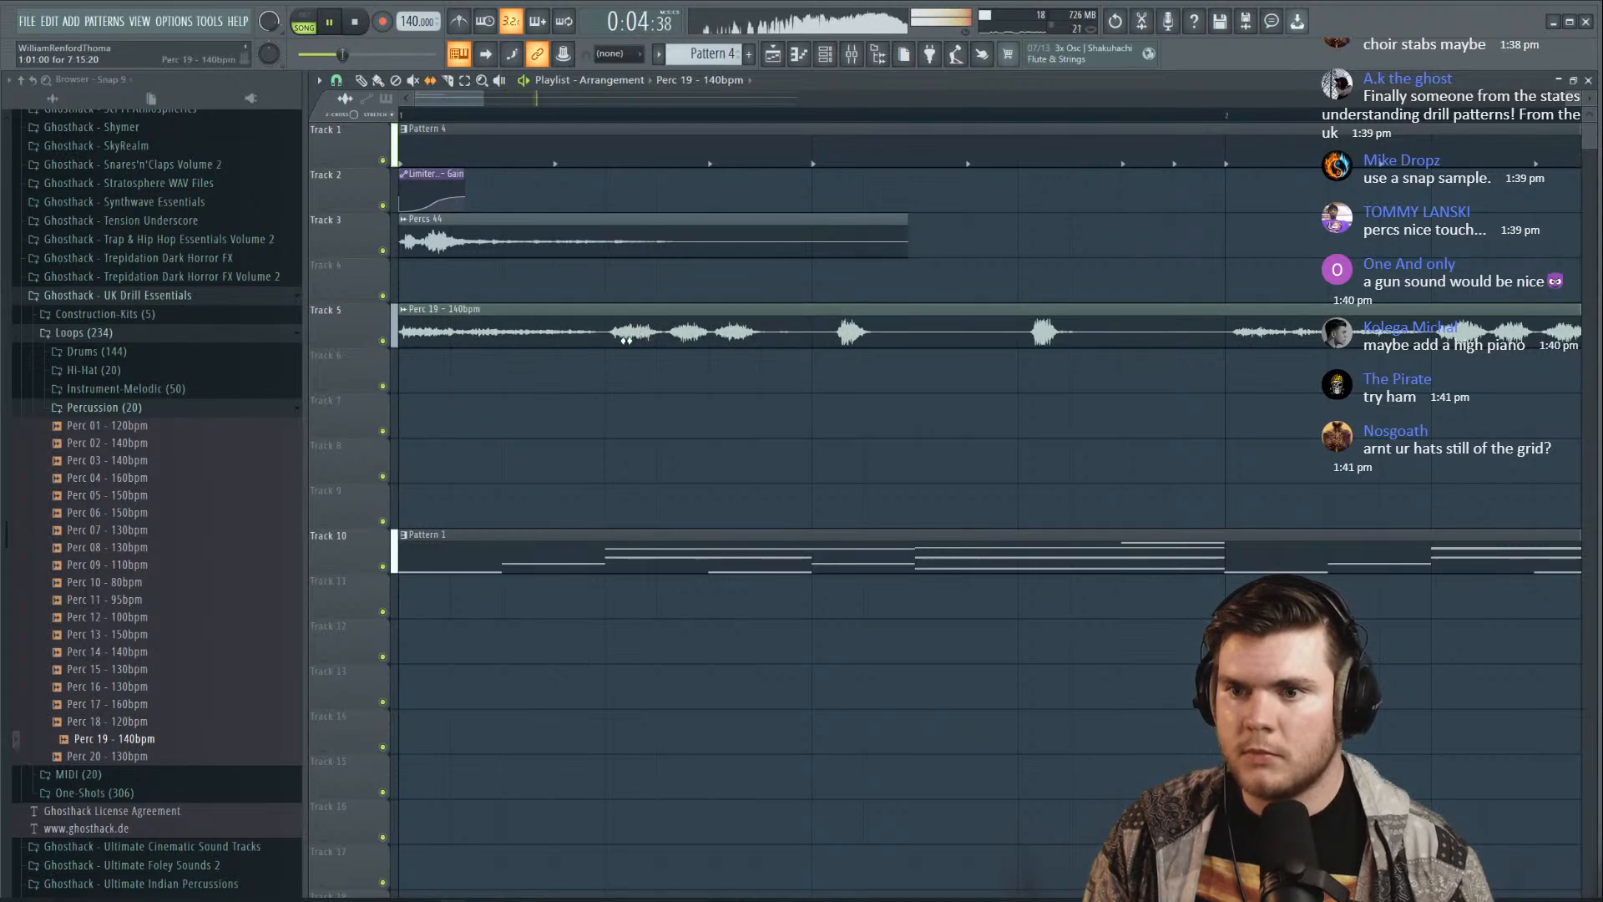
Slice the Perc 19 clip at bar 5, delete its first half and move the second half to bar 1
scroll(583, 118, "down", 5)
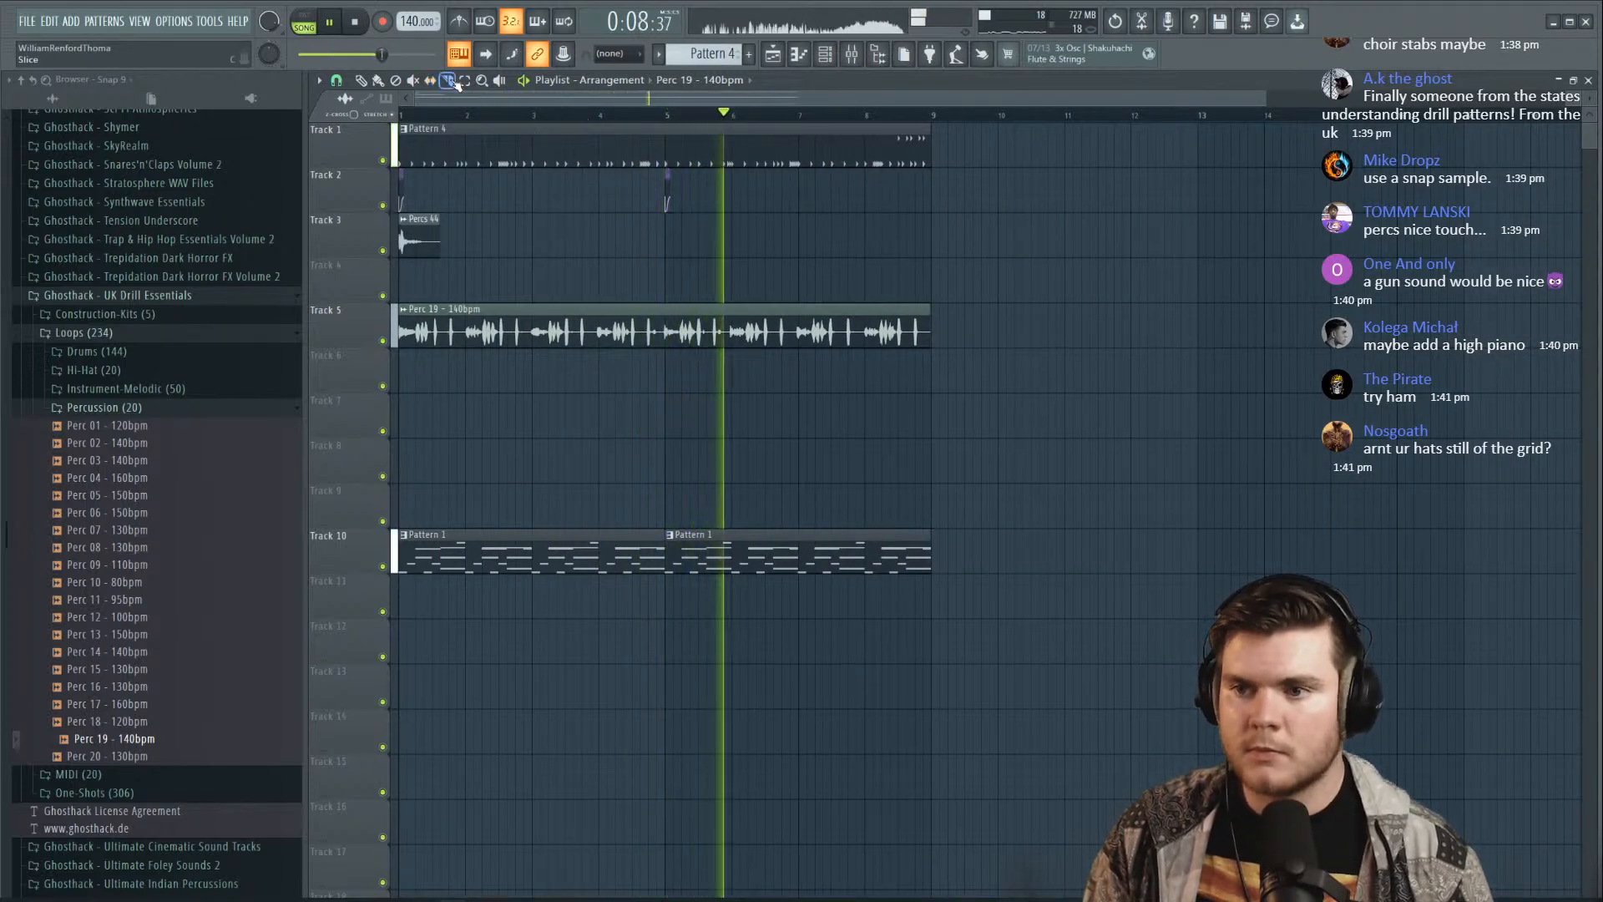
left_click_drag(666, 359, 666, 298)
left_click(362, 81)
right_click(588, 312)
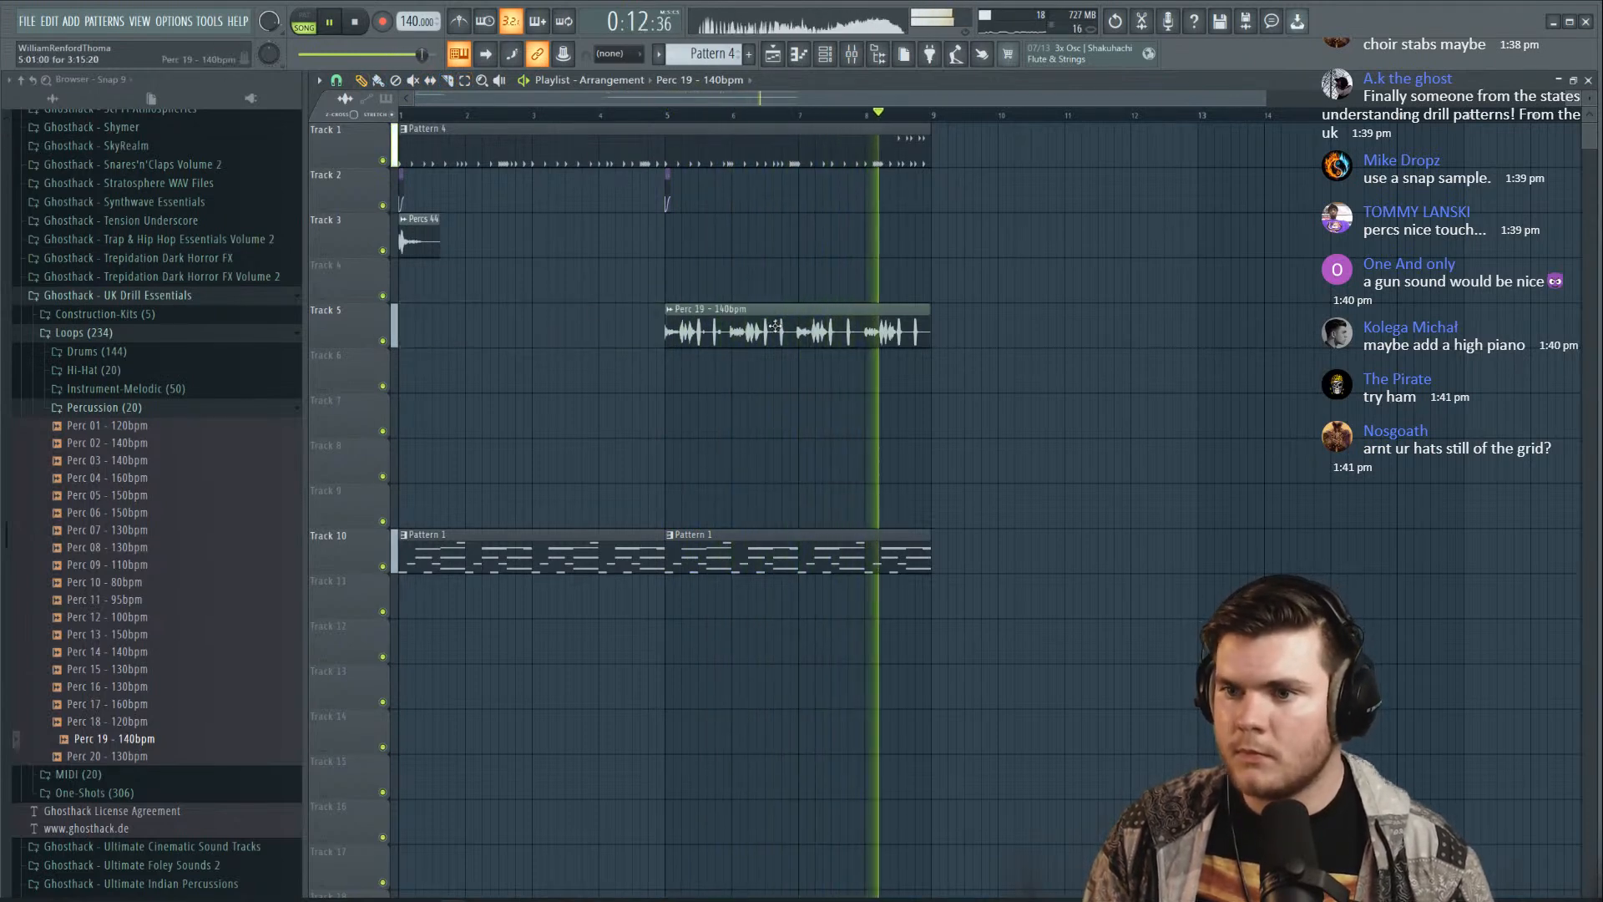
left_click_drag(718, 321, 451, 321)
Nudge the audio inside the moved Perc 19 clip slightly later and replay the beat to check its timing
key("space")
scroll(422, 118, "up", 2)
scroll(422, 119, "up", 2)
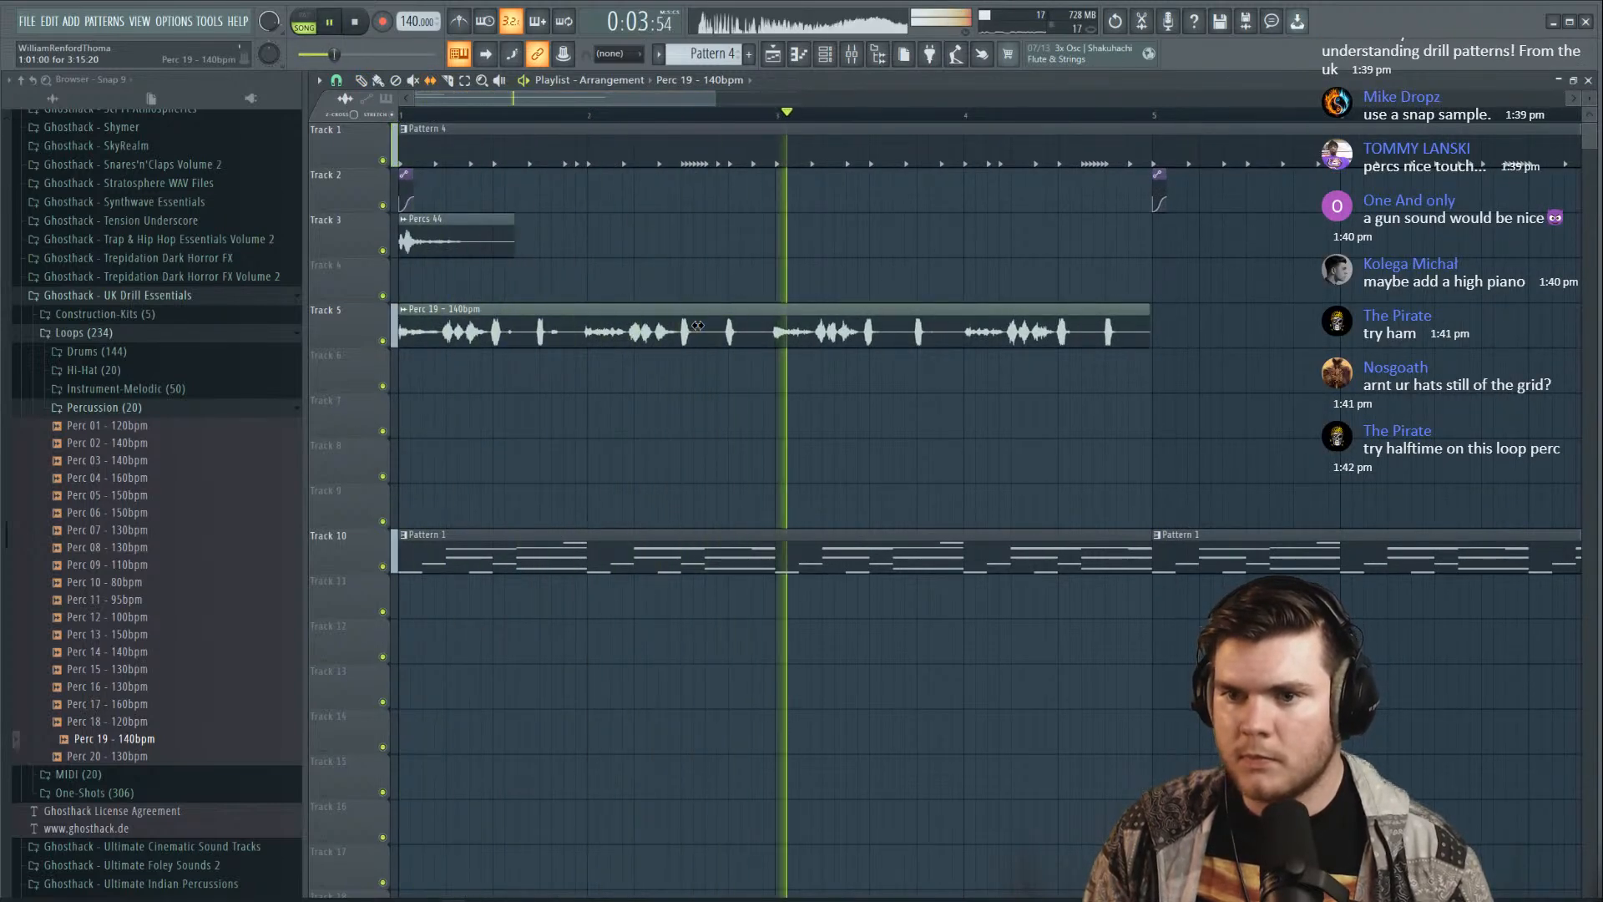
key("space")
key("space")
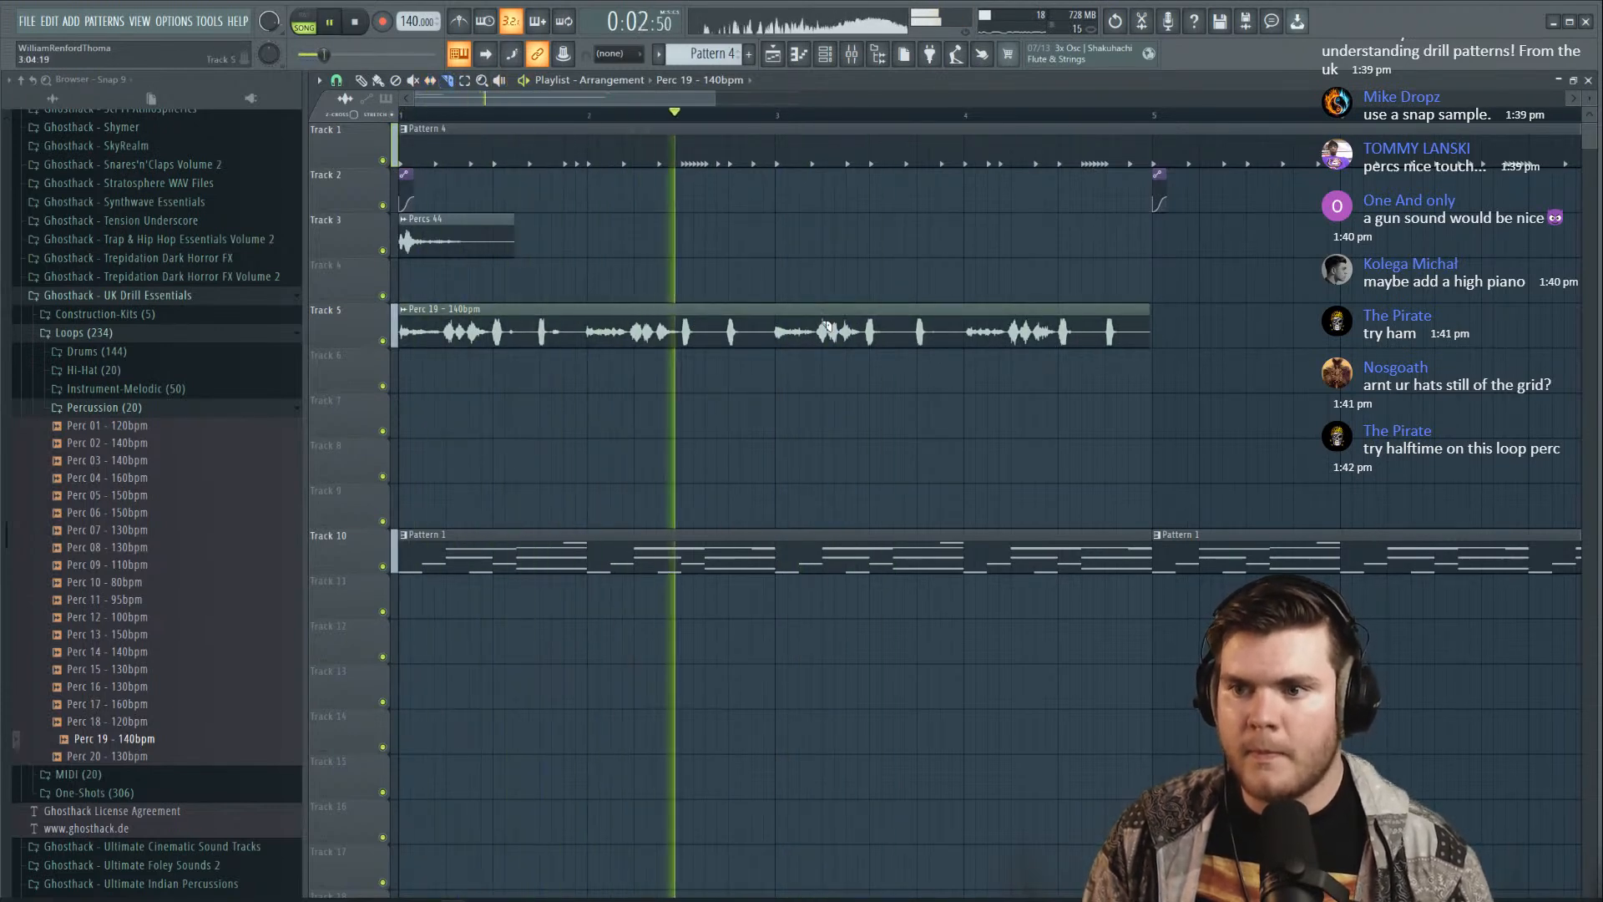
Try slicing the Perc 19 clip at bar 3 and undo the cut
left_click_drag(779, 301, 778, 356)
left_click(360, 80)
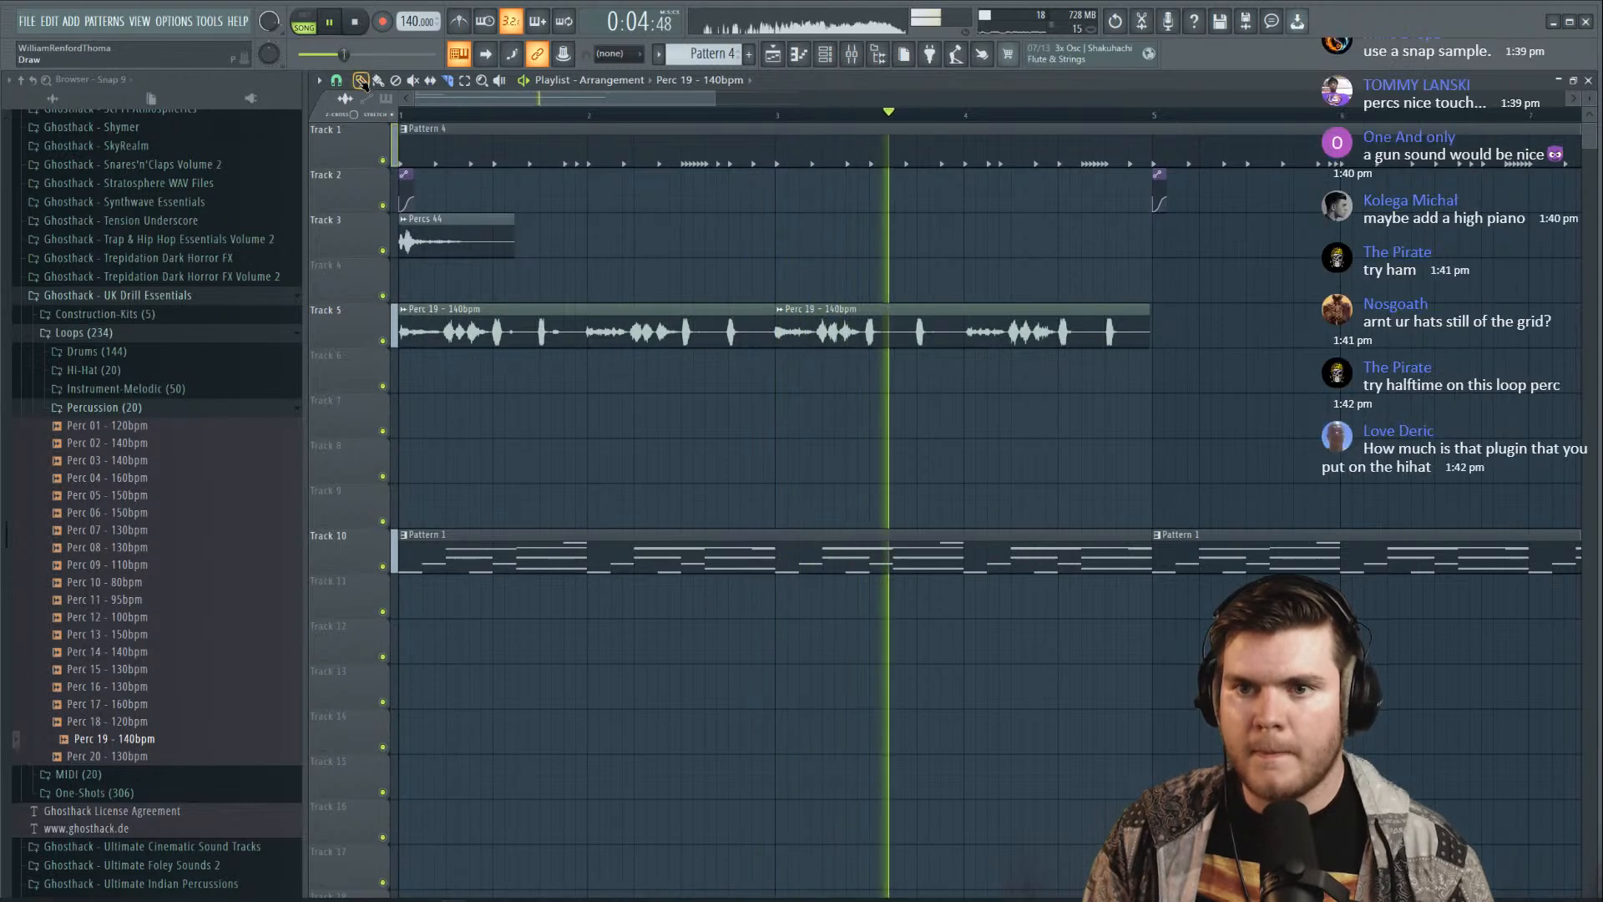
key("ctrl+z")
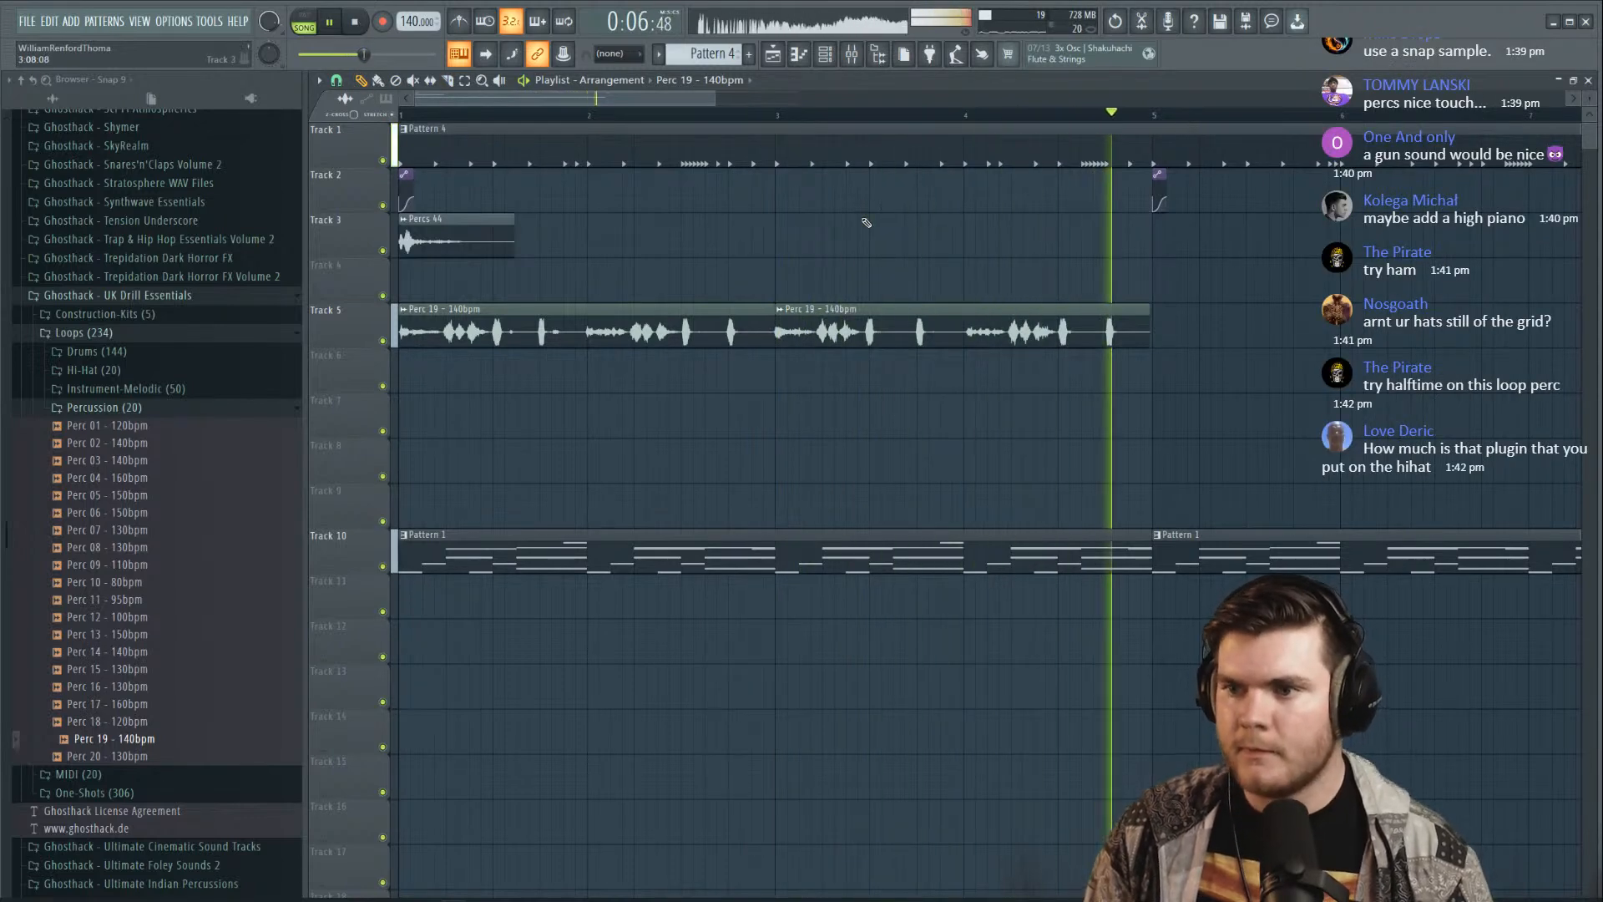
Lower the Perc 19 channel volume, route it to mixer insert 5 and audition that insert soloed
double_click(702, 316)
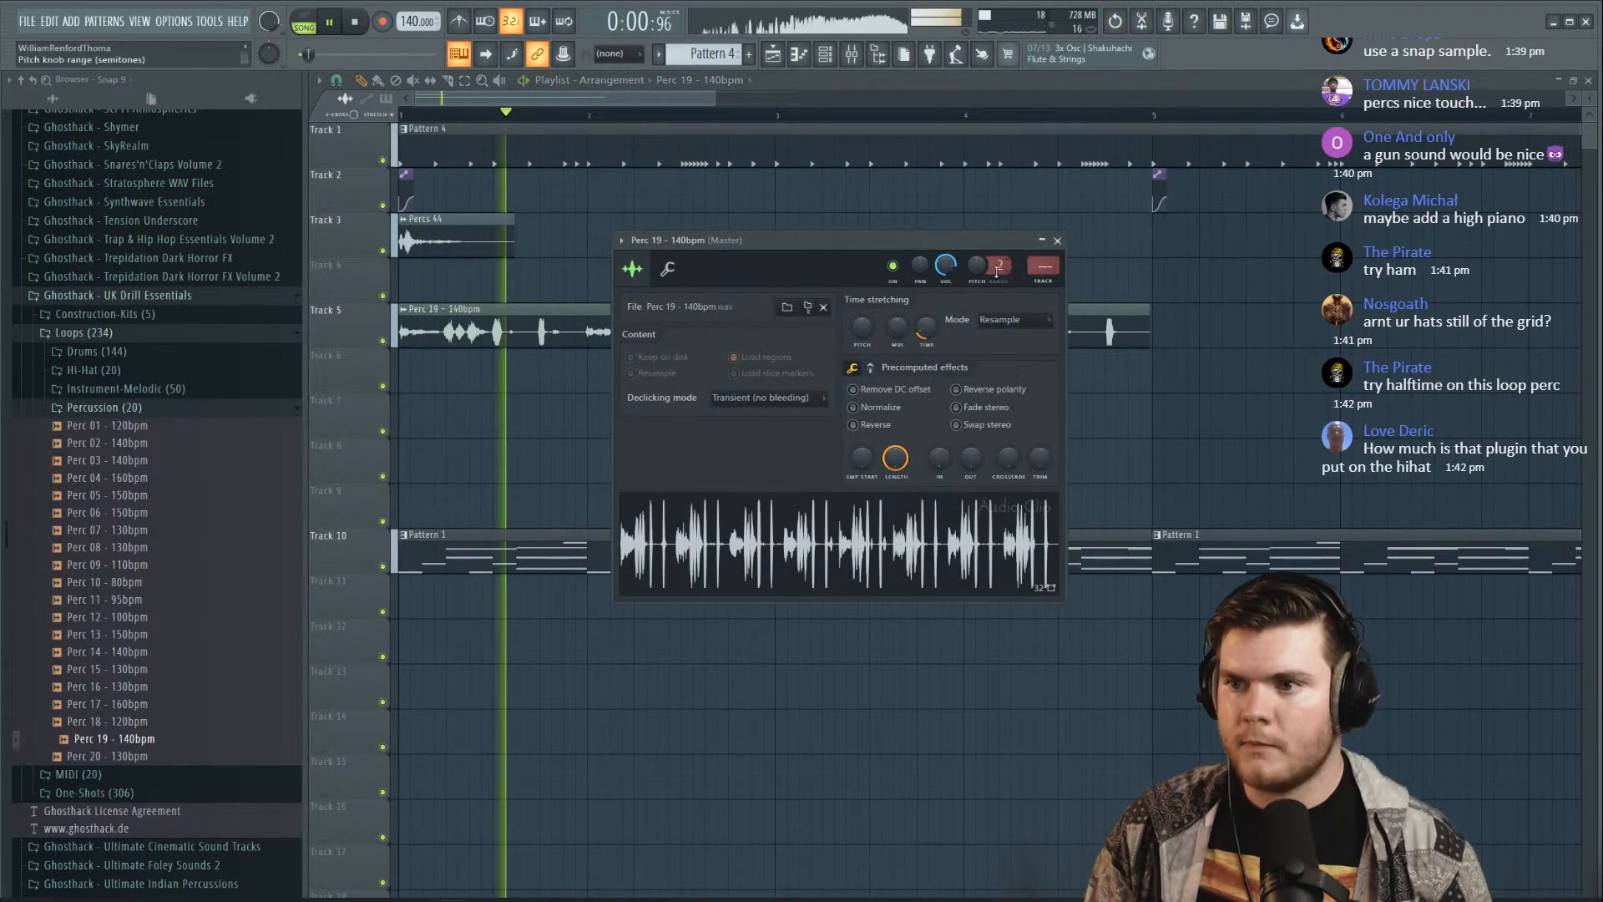
key("space")
key("F9")
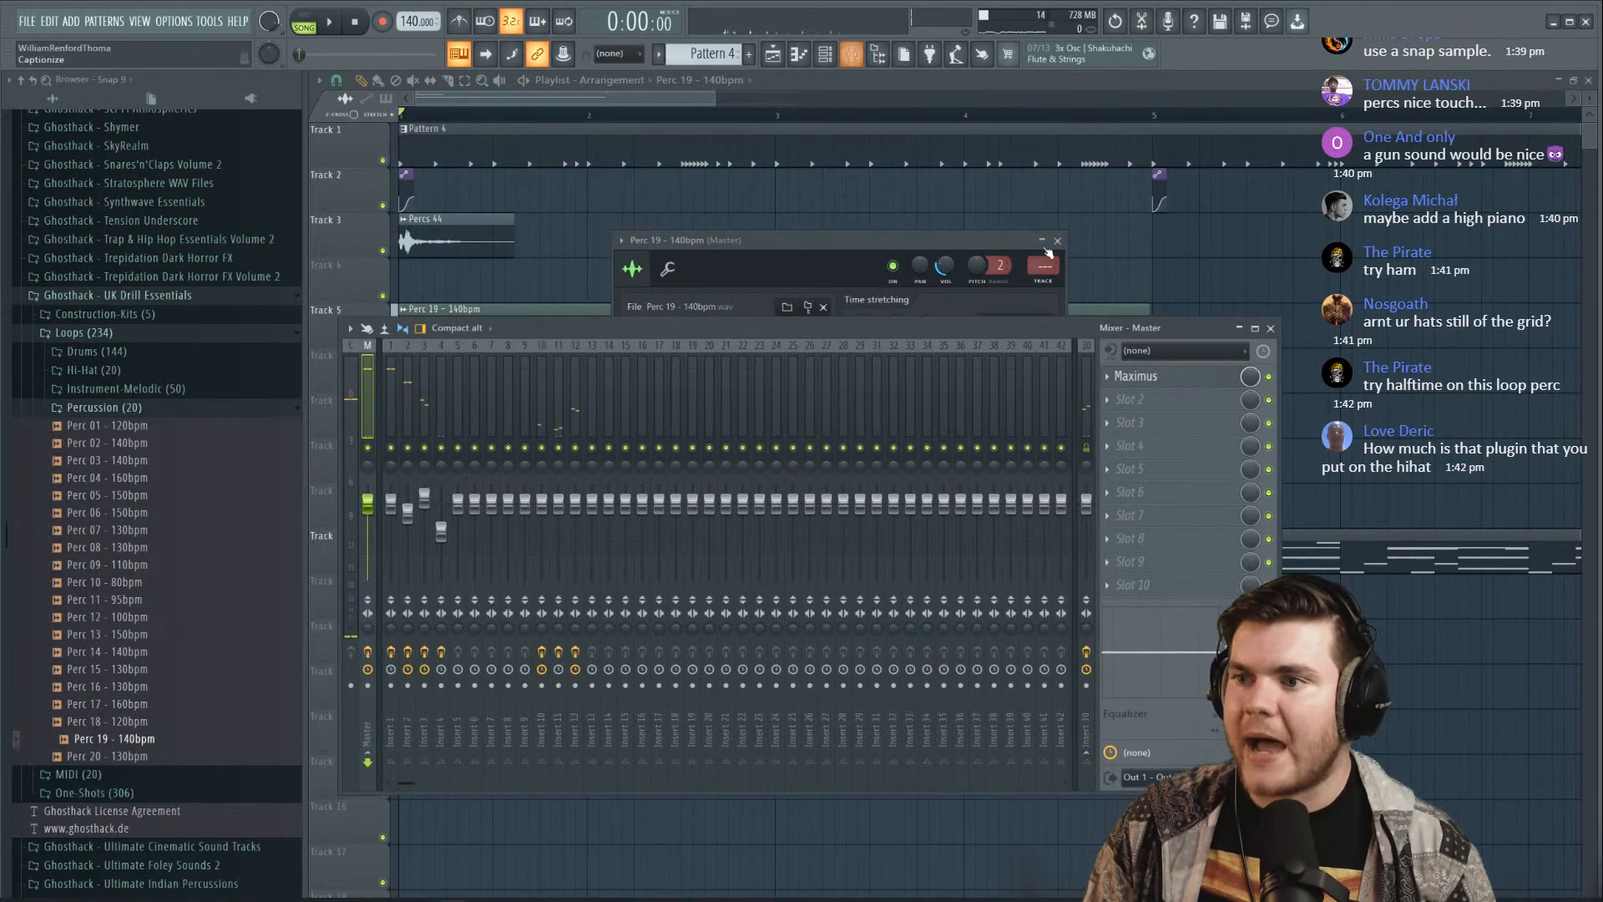
key("space")
scroll(1062, 269, "up", 5)
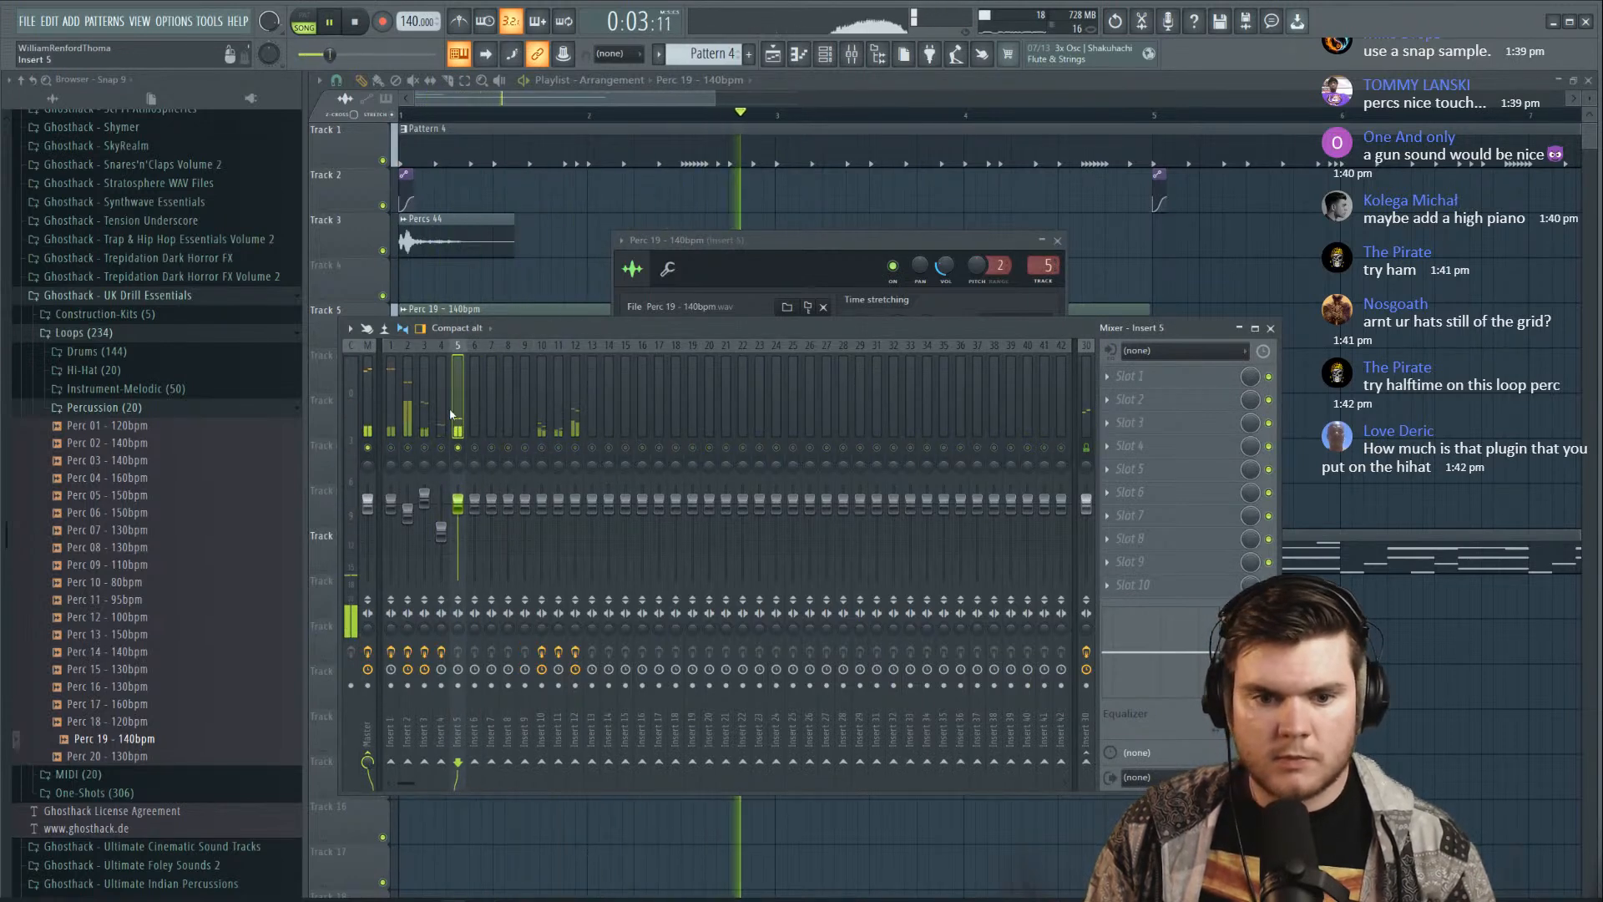
key("space")
key("space")
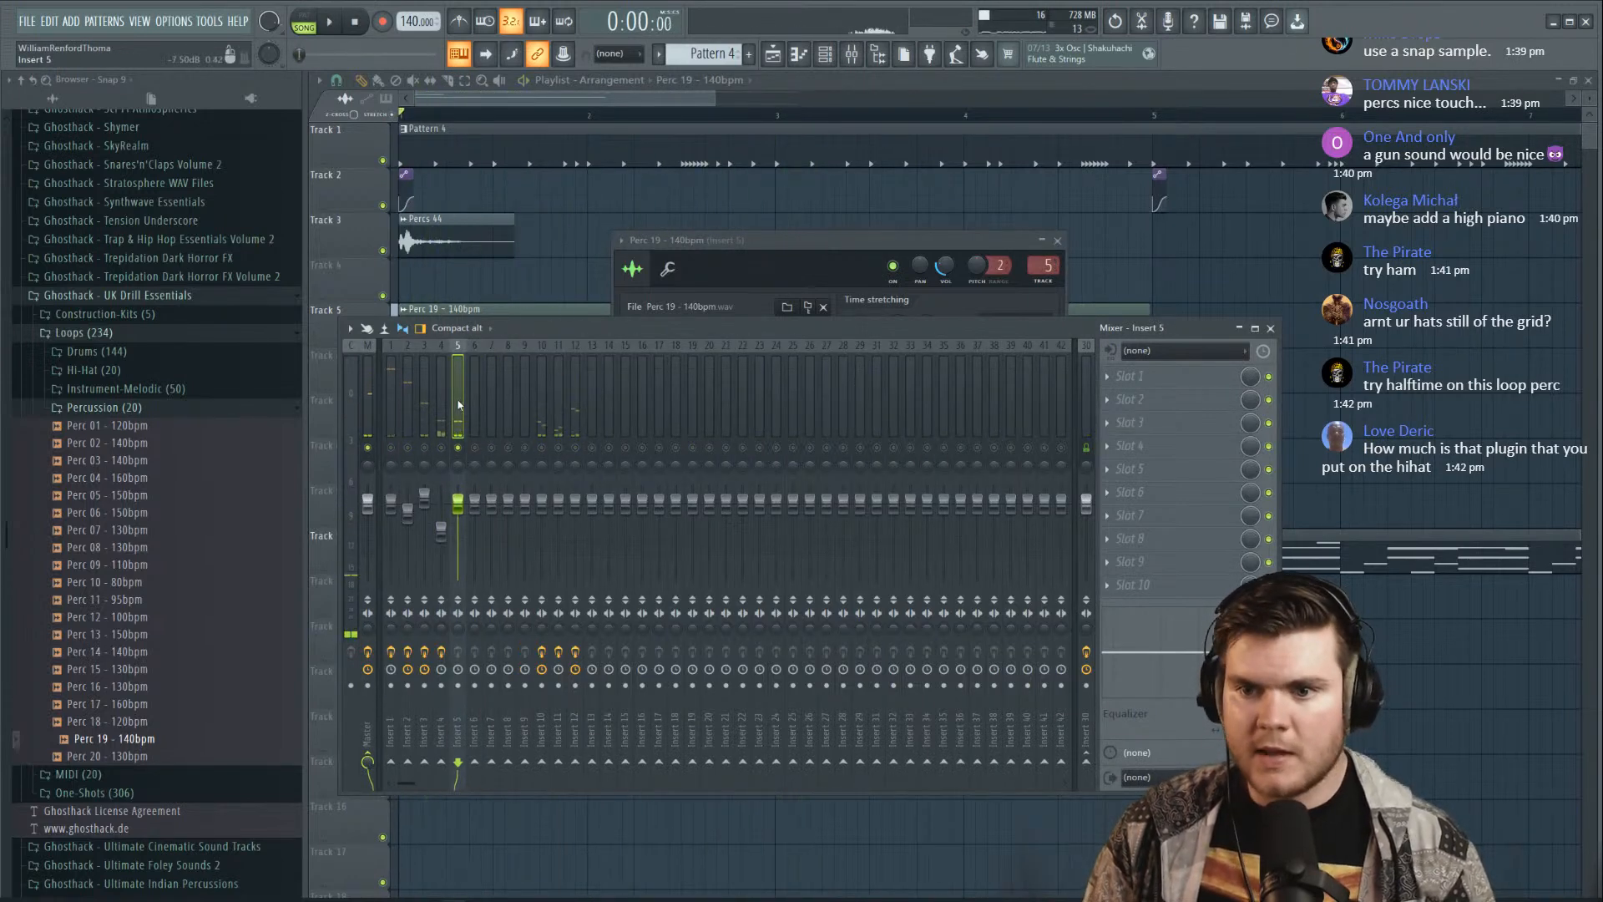
Audition mixer inserts 4, 3 and 12 for comparison and inspect the Vocodex effect on insert 3
left_click(443, 433)
key("space")
left_click(424, 433)
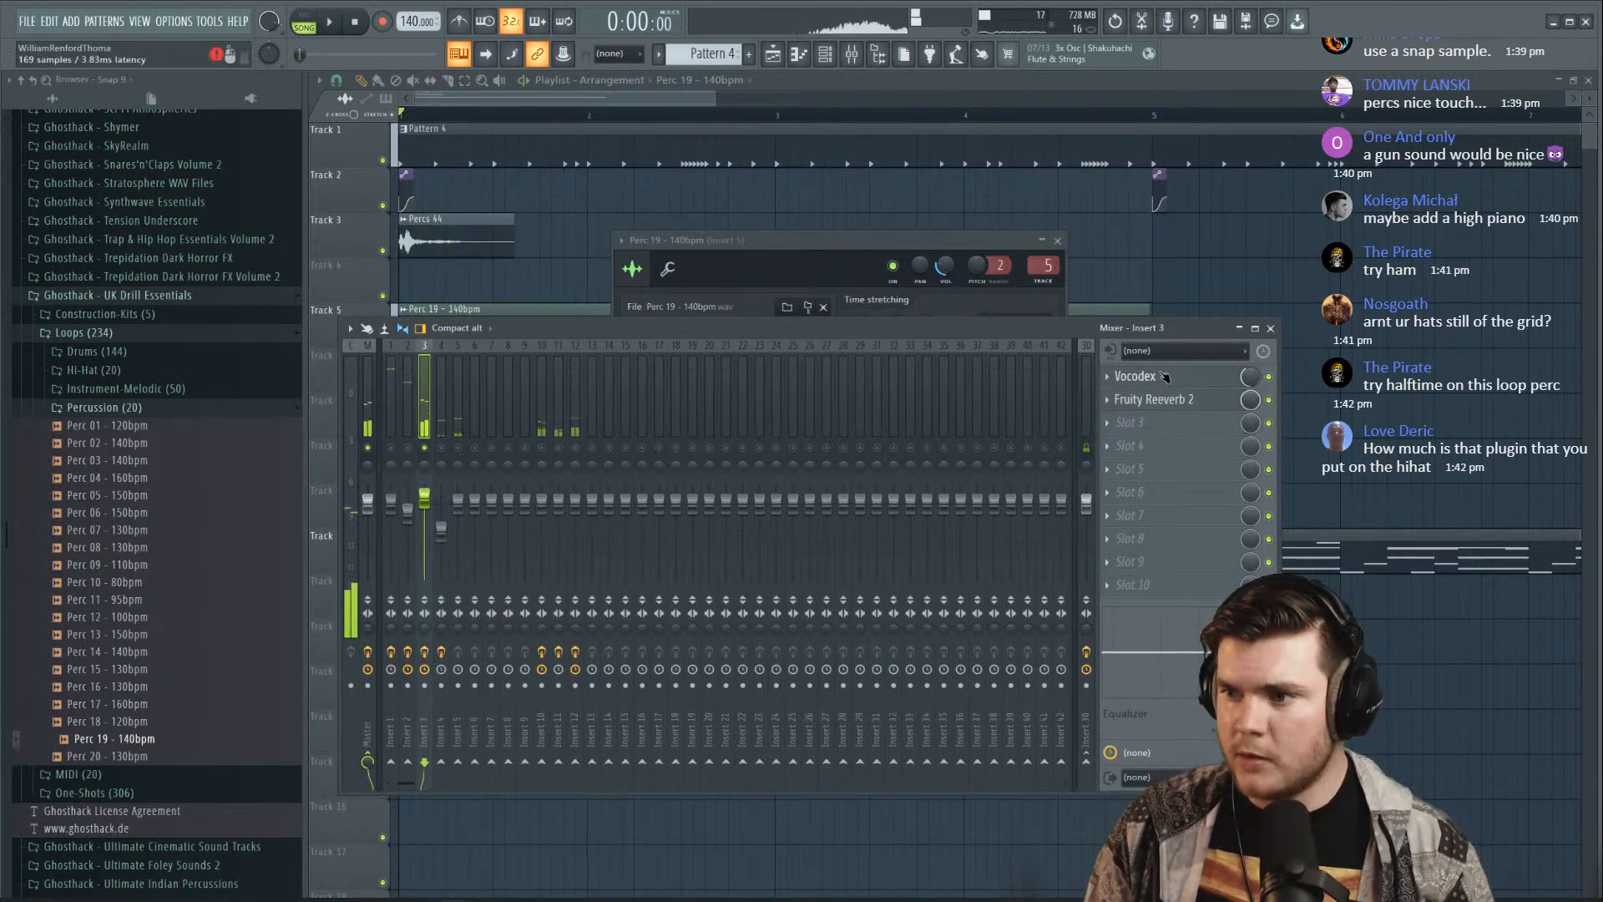
left_click(1166, 377)
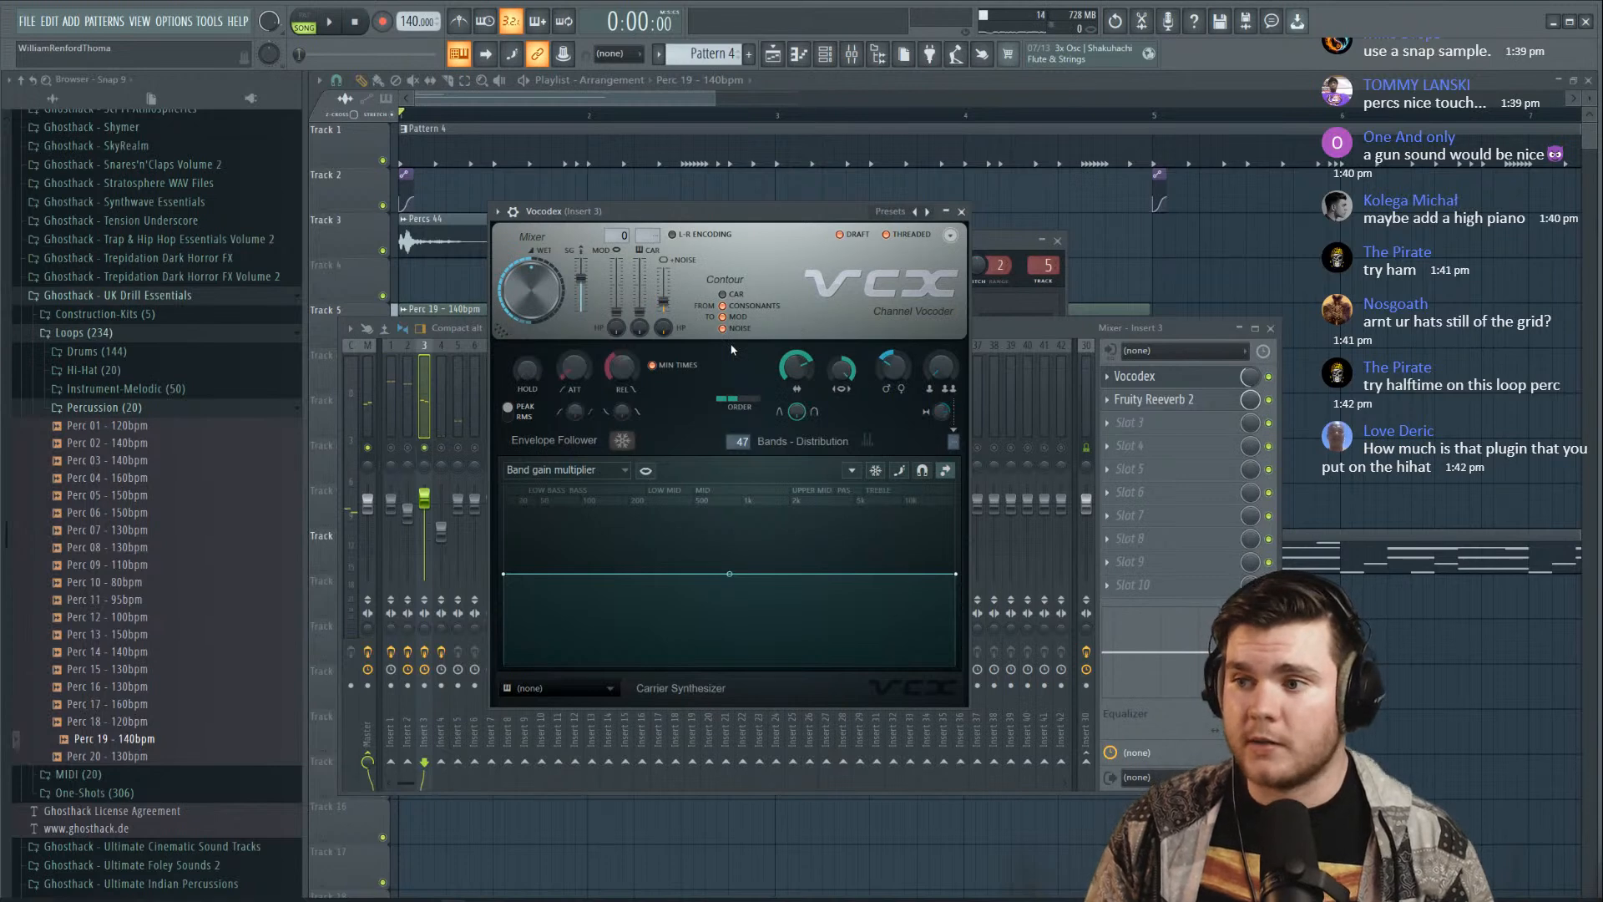
left_click(1152, 376)
key("space")
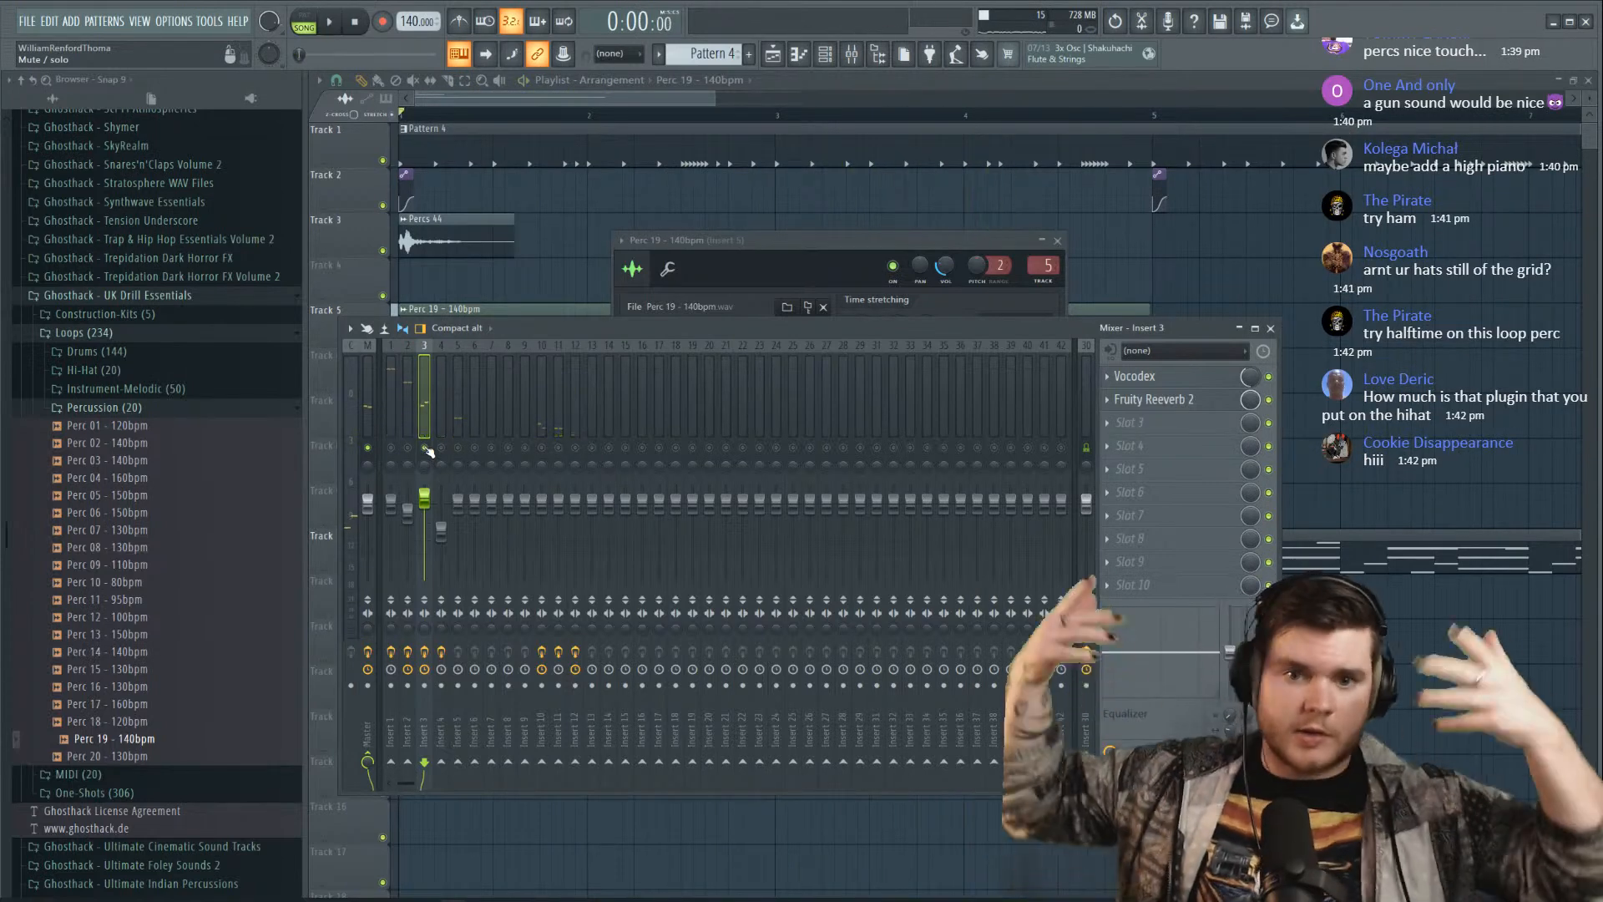
left_click(575, 421)
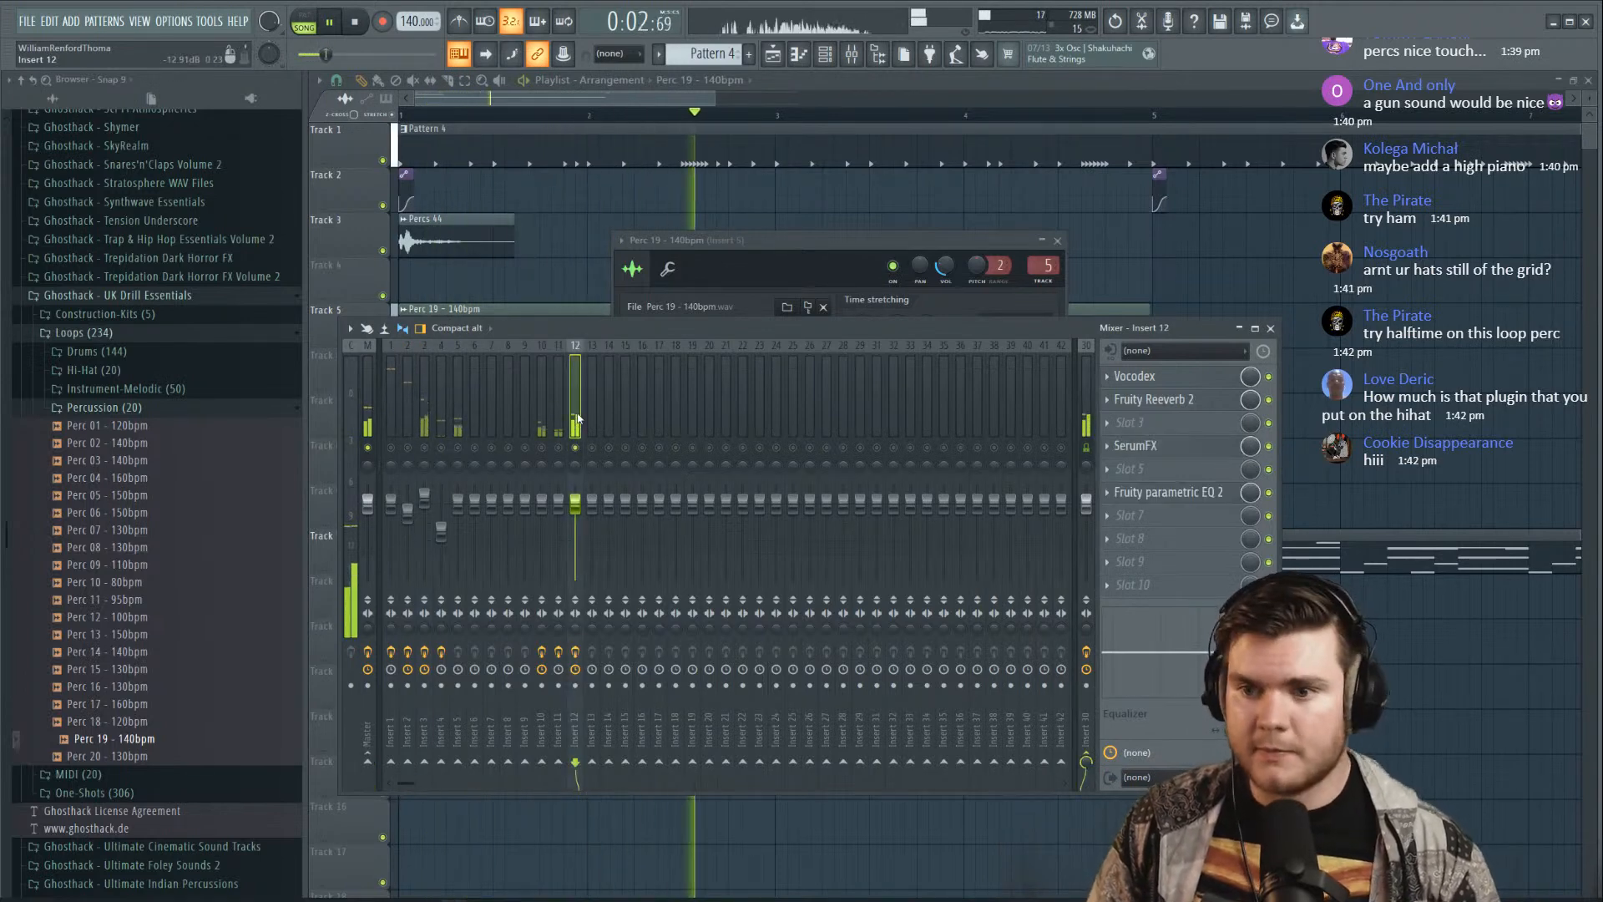
Load the PanCake2 effect into the first effect slot of mixer insert 5
left_click(457, 432)
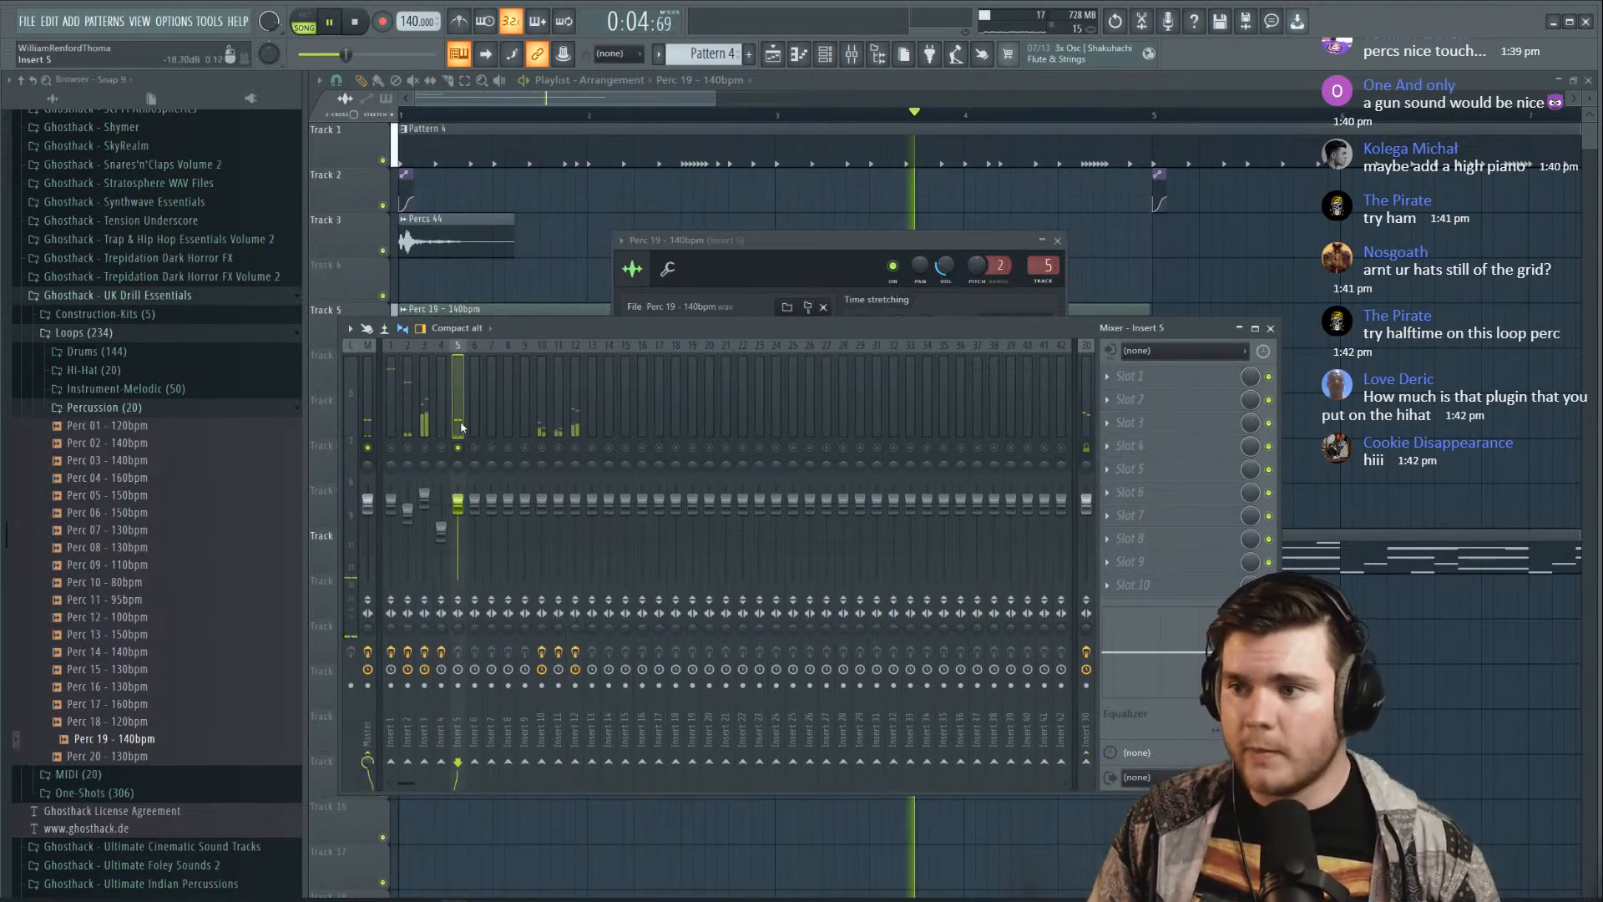
left_click(1123, 377)
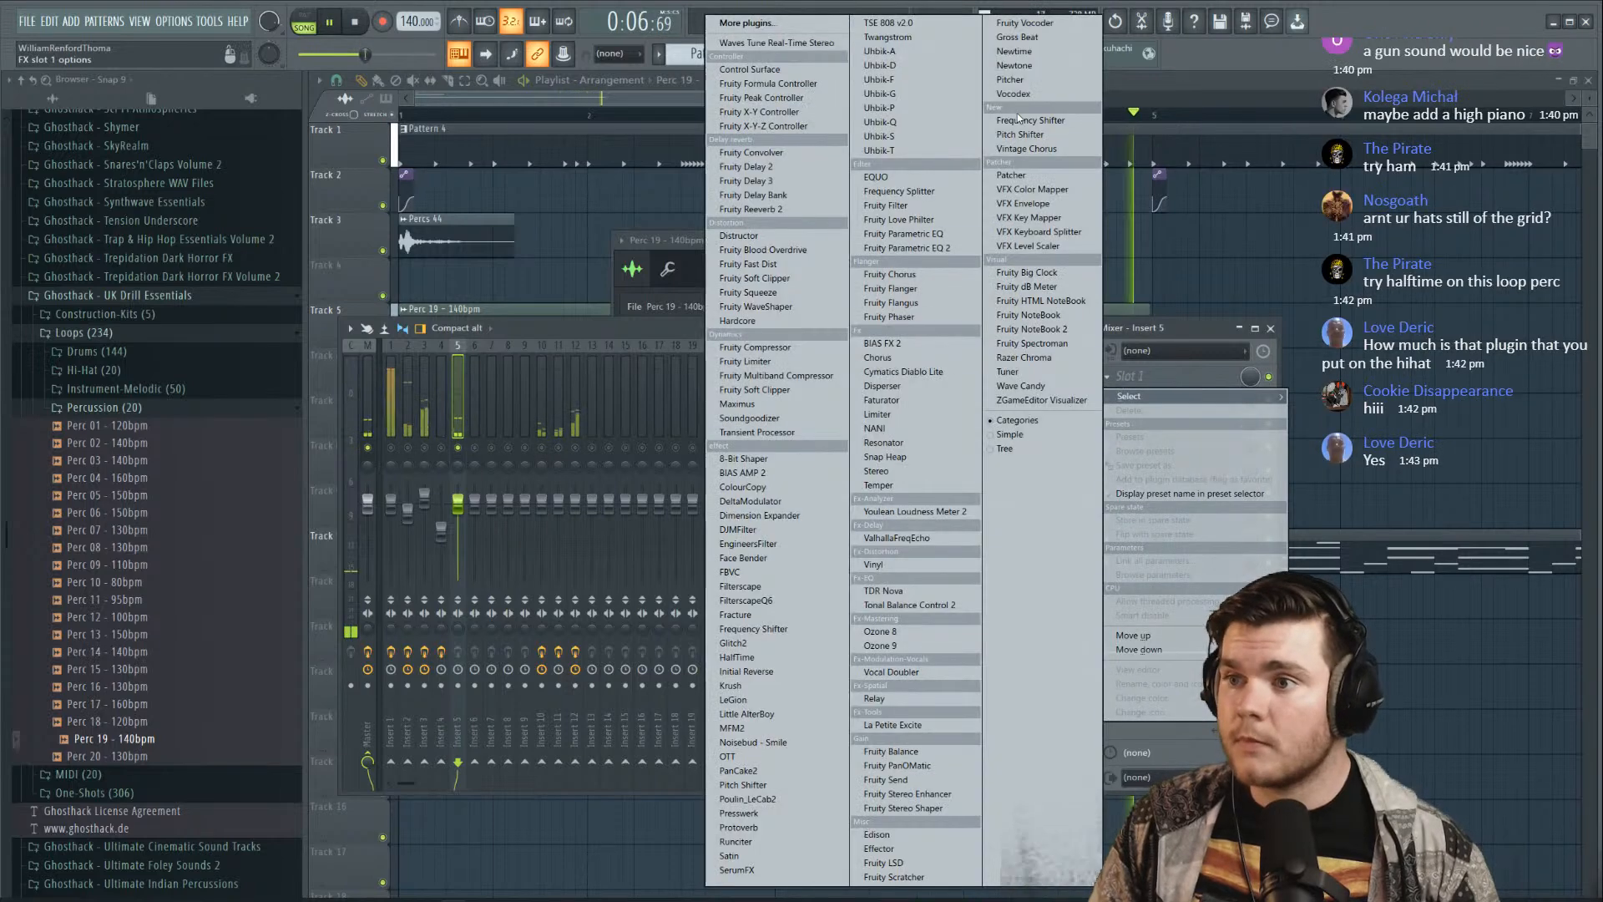
left_click(666, 305)
key("space")
key("space")
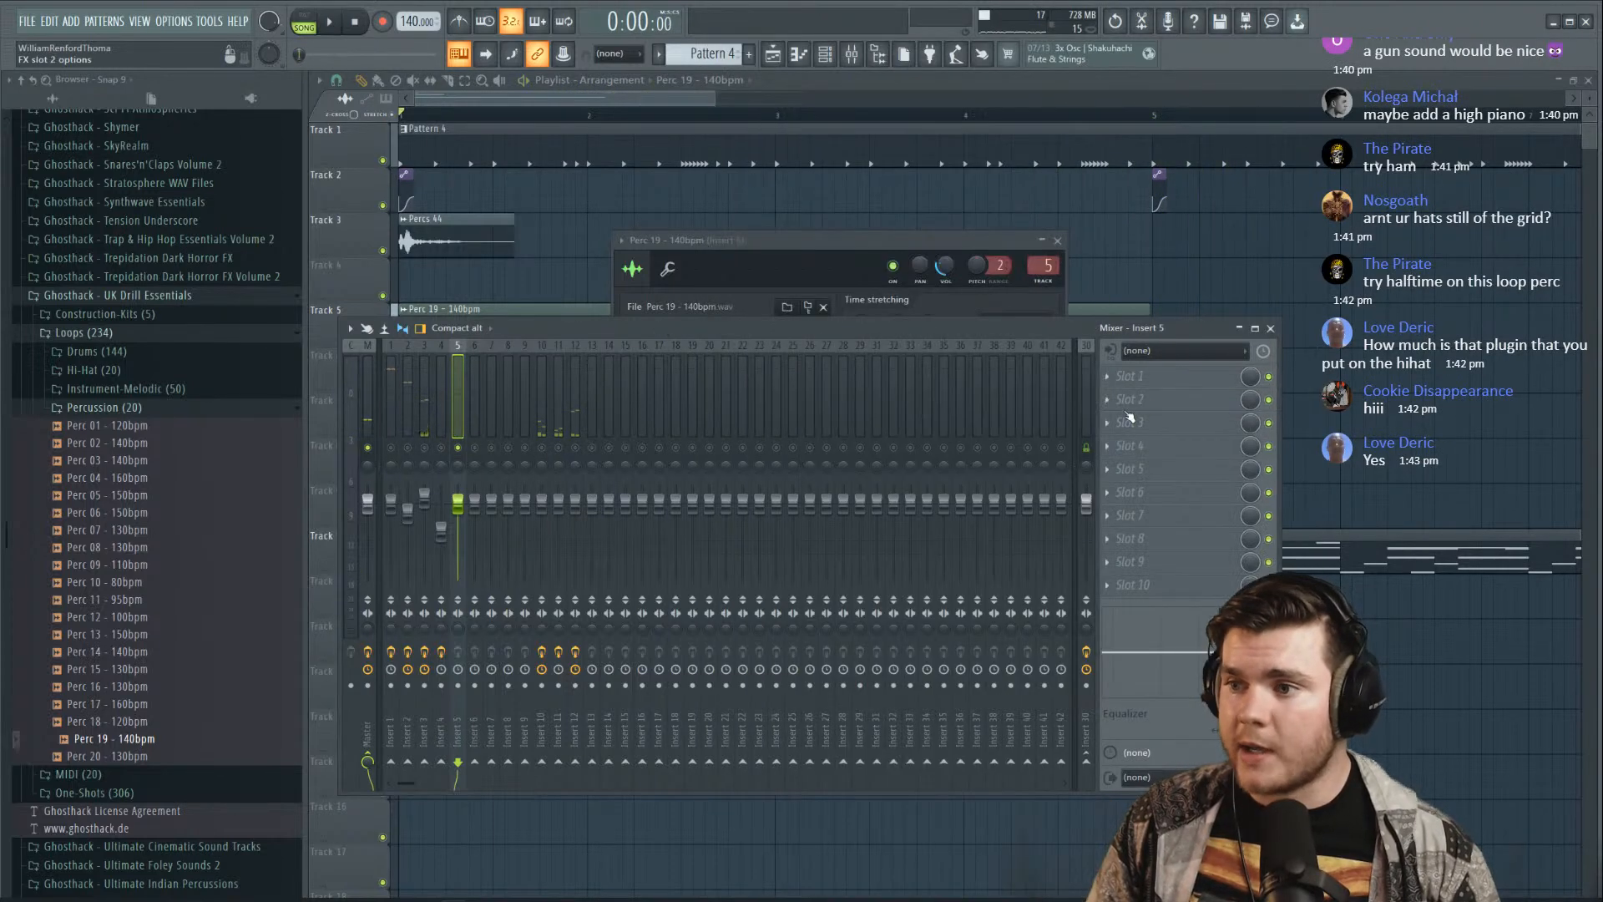
left_click(1108, 377)
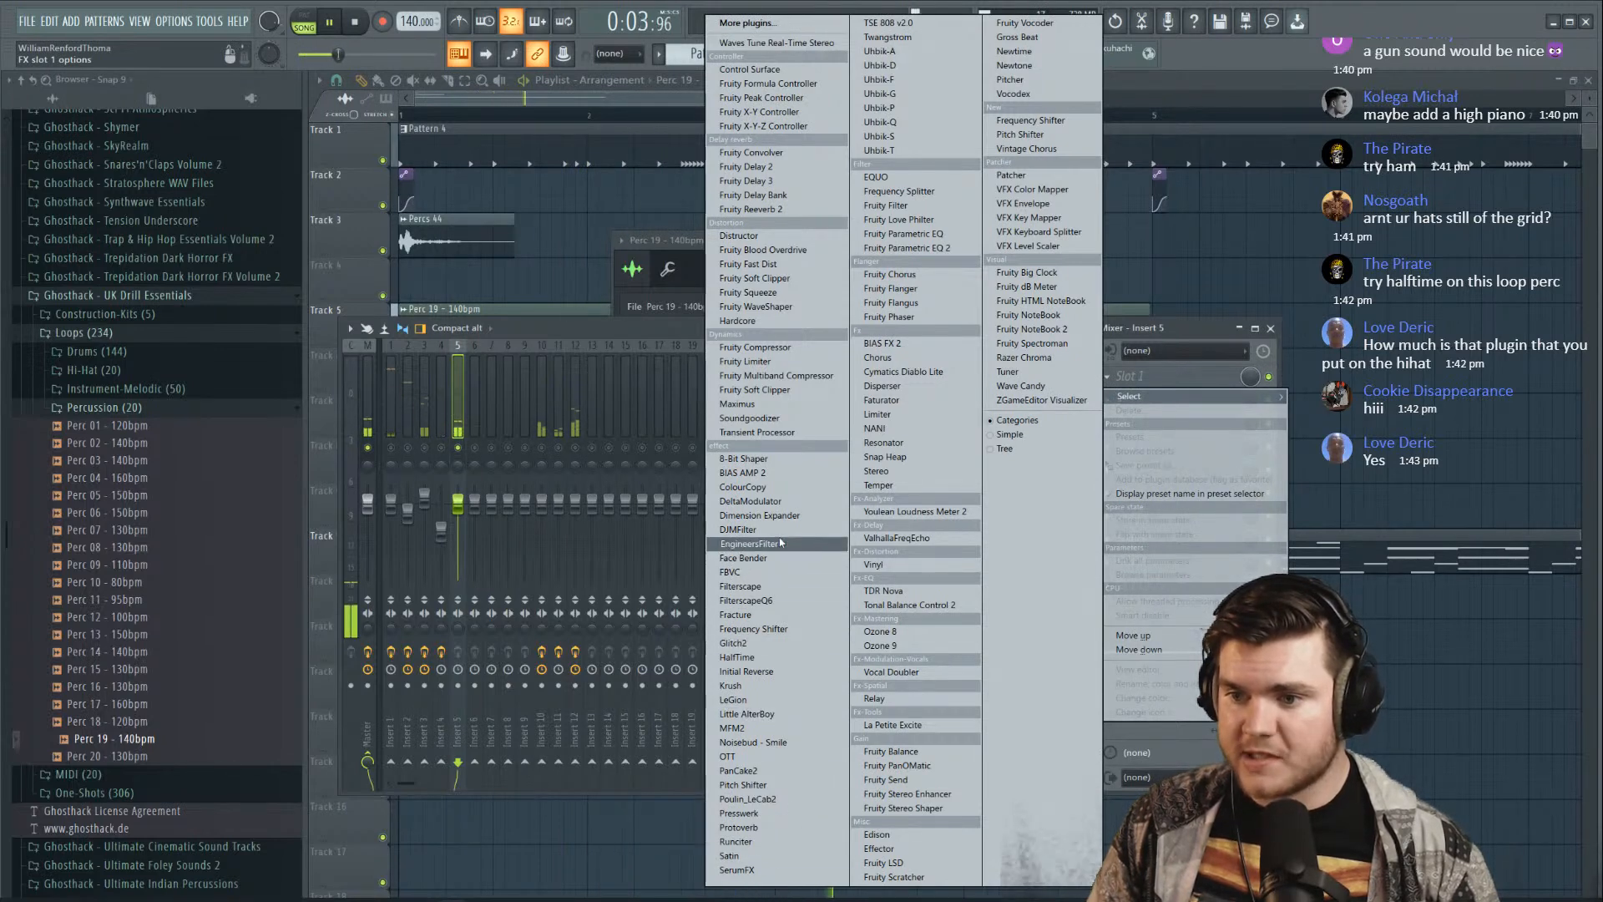
left_click(773, 770)
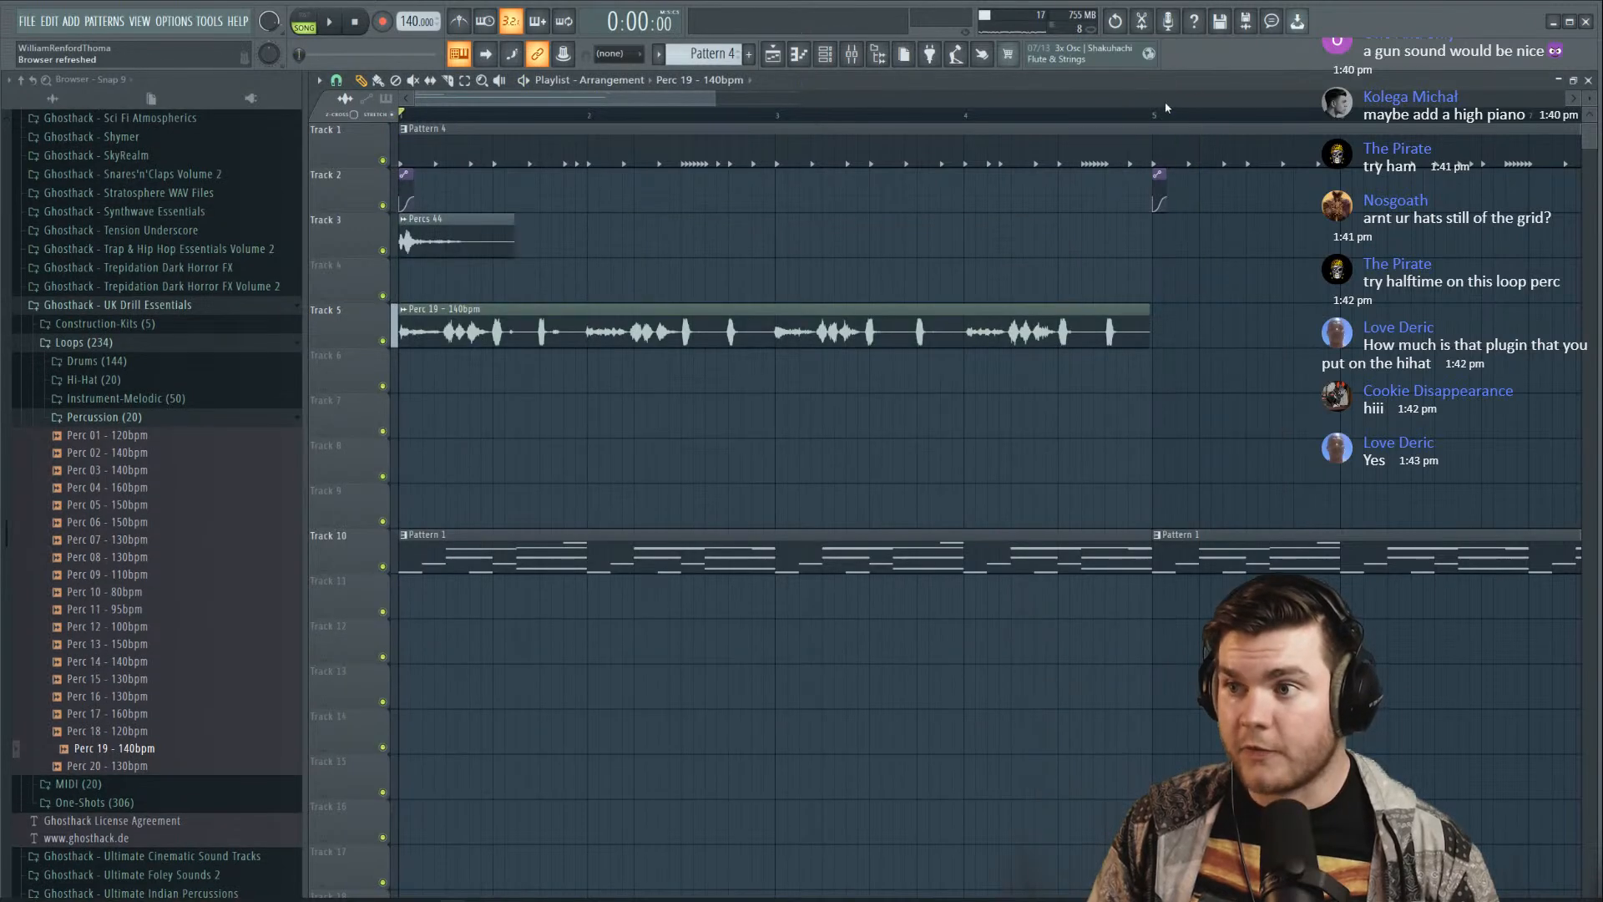
Select bars 1 to 4 as the playback loop and open PanCake2 on mixer insert 5
left_click_drag(1153, 118, 286, 150)
left_click(851, 54)
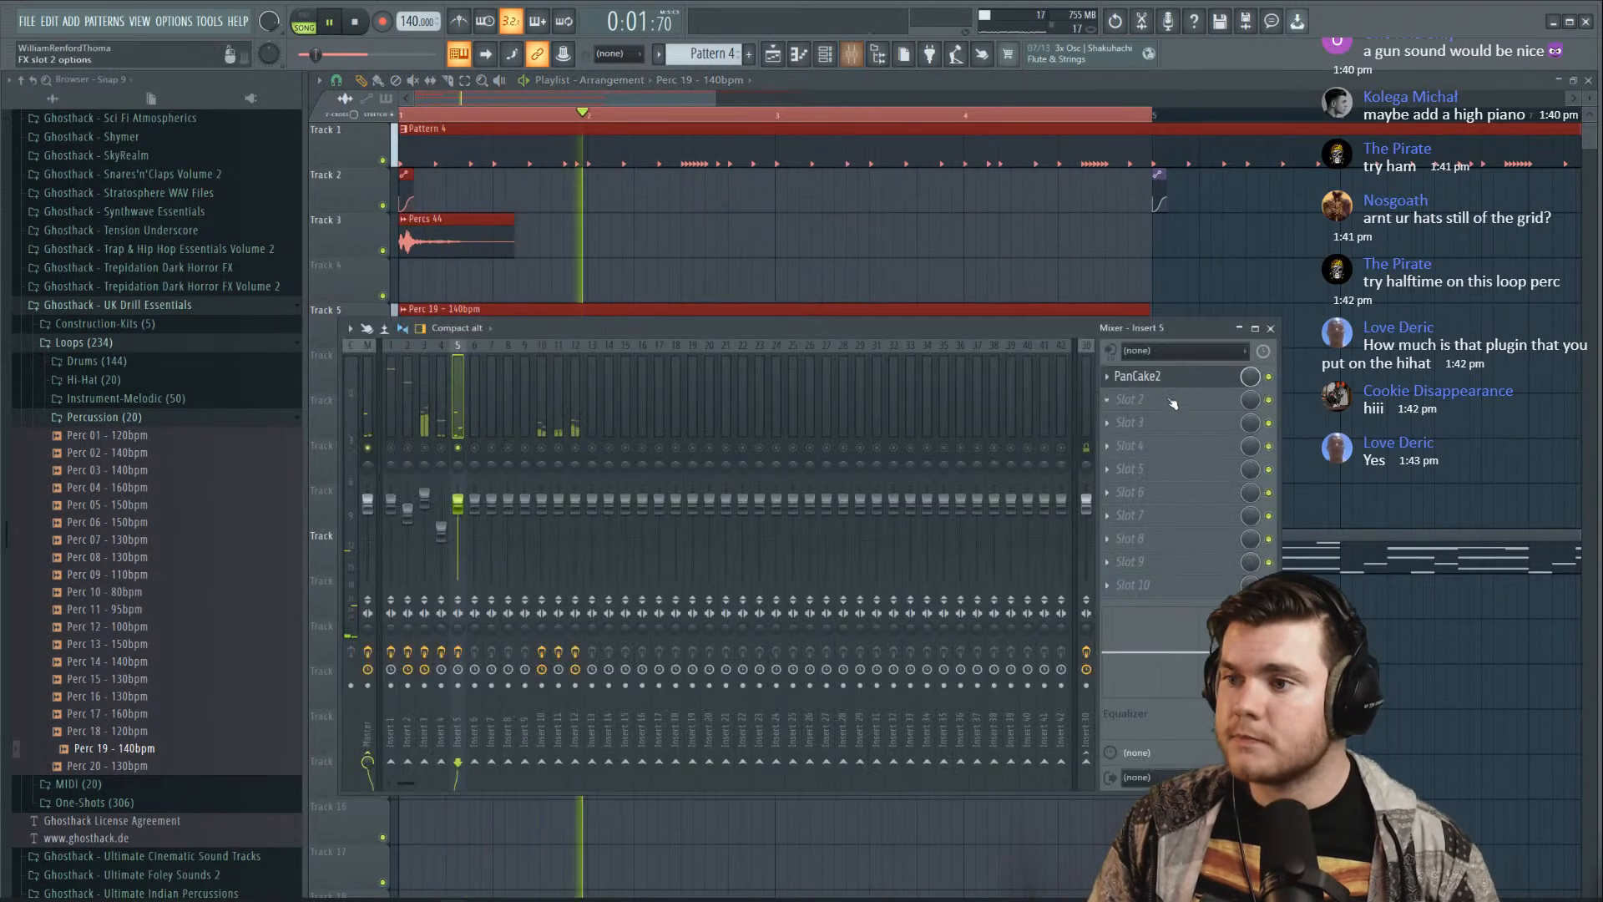
left_click(1155, 385)
Try PanCake2 LFO rates of 1/4 and 1/16, settle on 1/32 and reduce its master amount
left_click(658, 285)
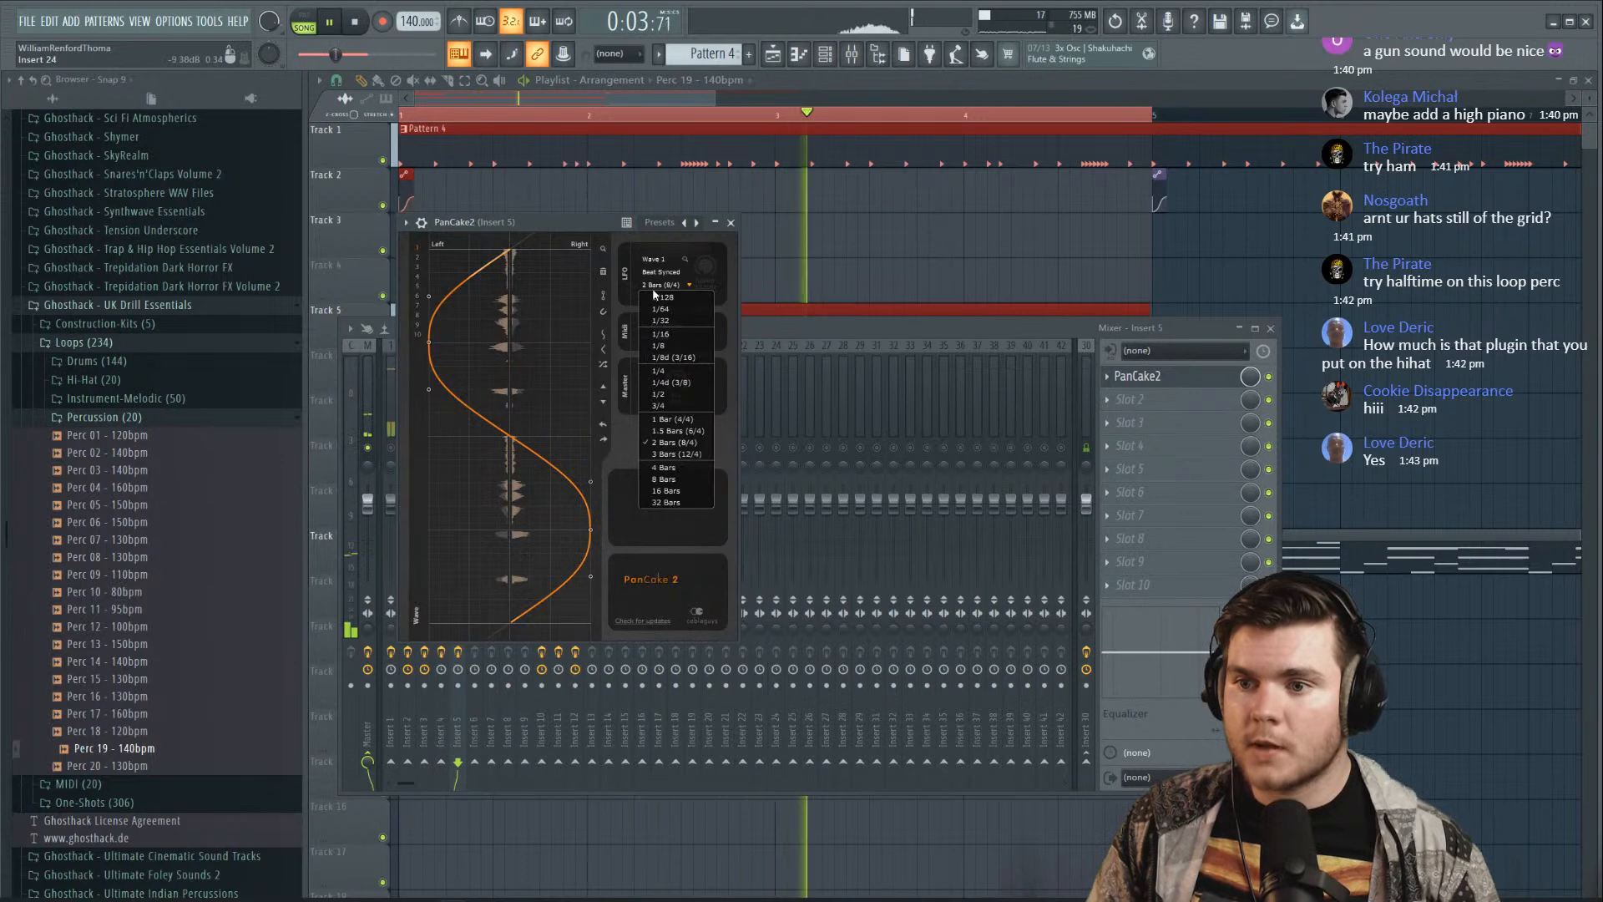
left_click(658, 370)
left_click(653, 285)
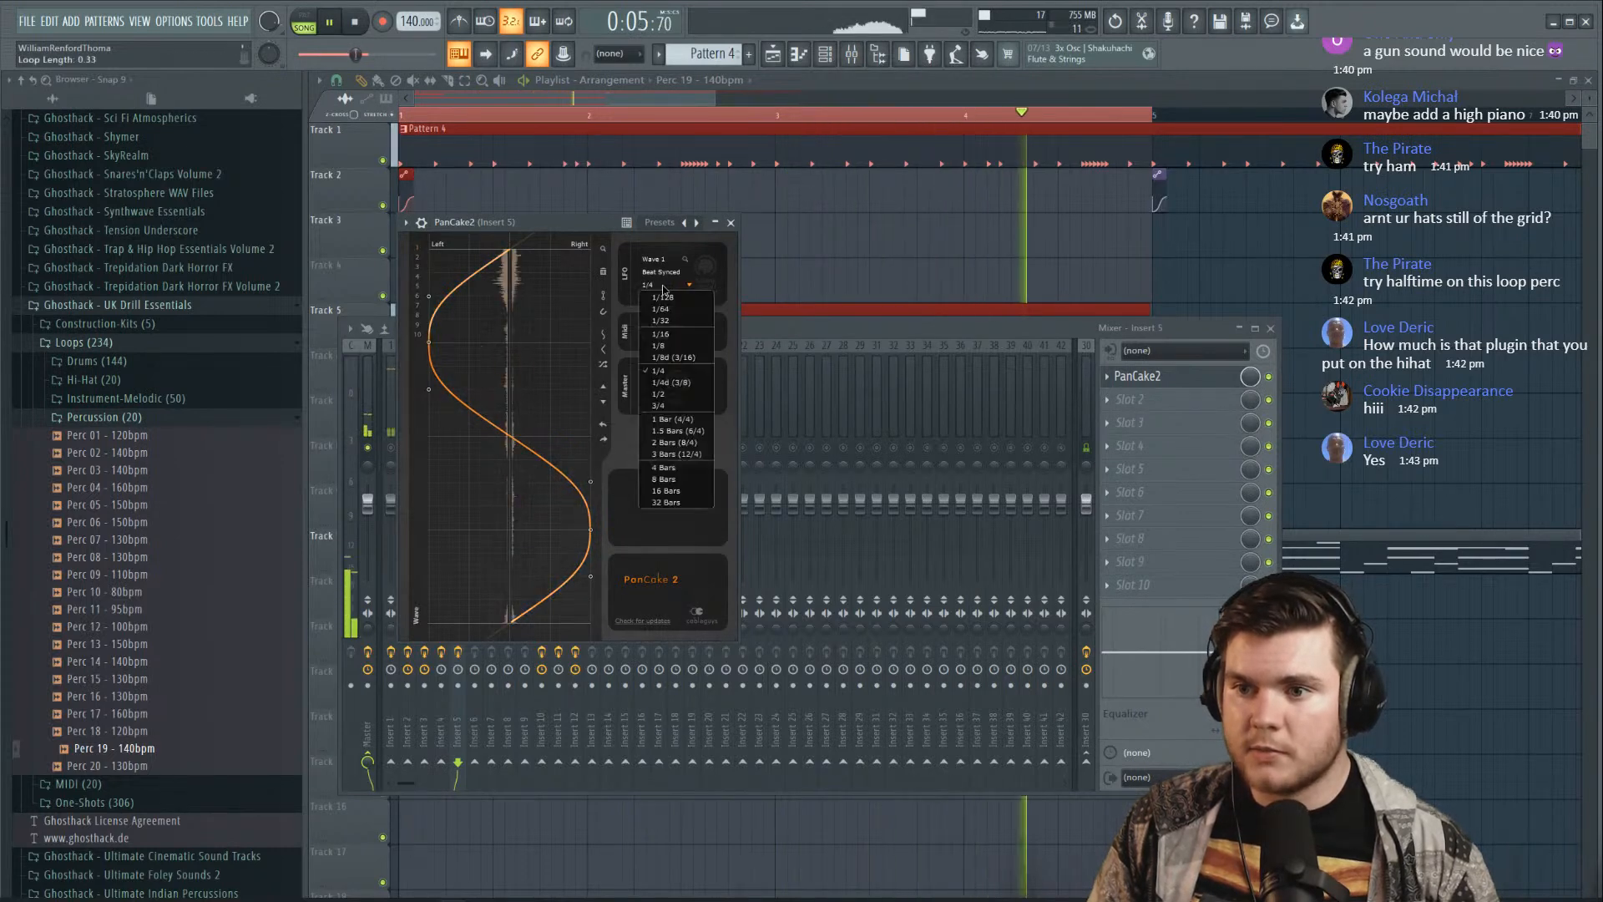
left_click(660, 333)
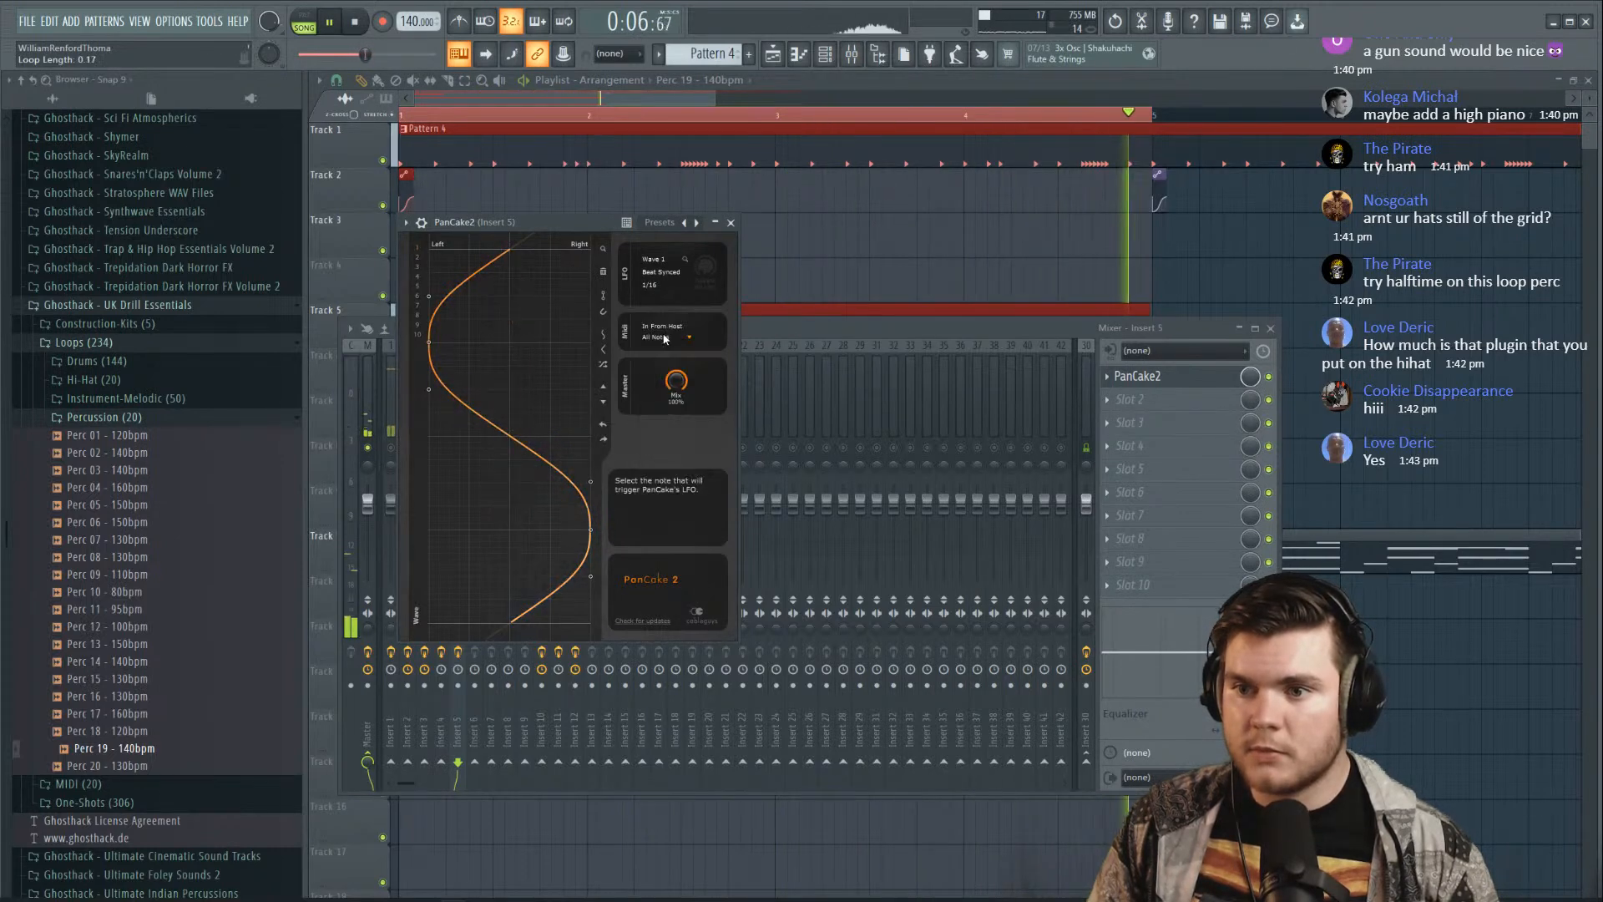
left_click(657, 286)
left_click(660, 320)
left_click(656, 285)
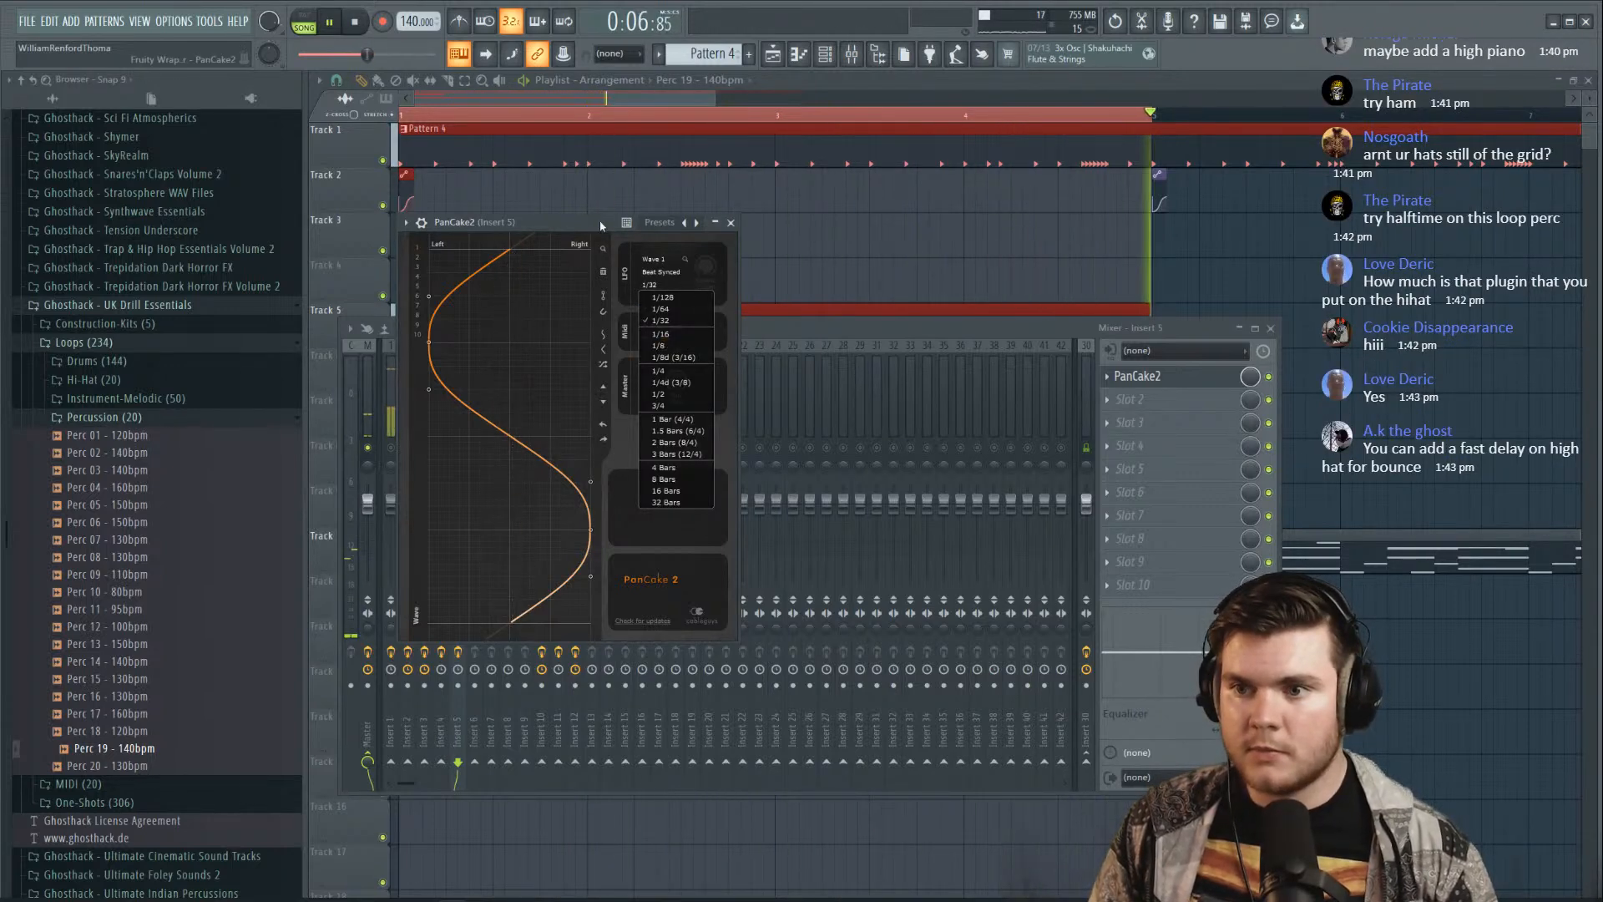
left_click(669, 279)
left_click_drag(676, 381, 675, 469)
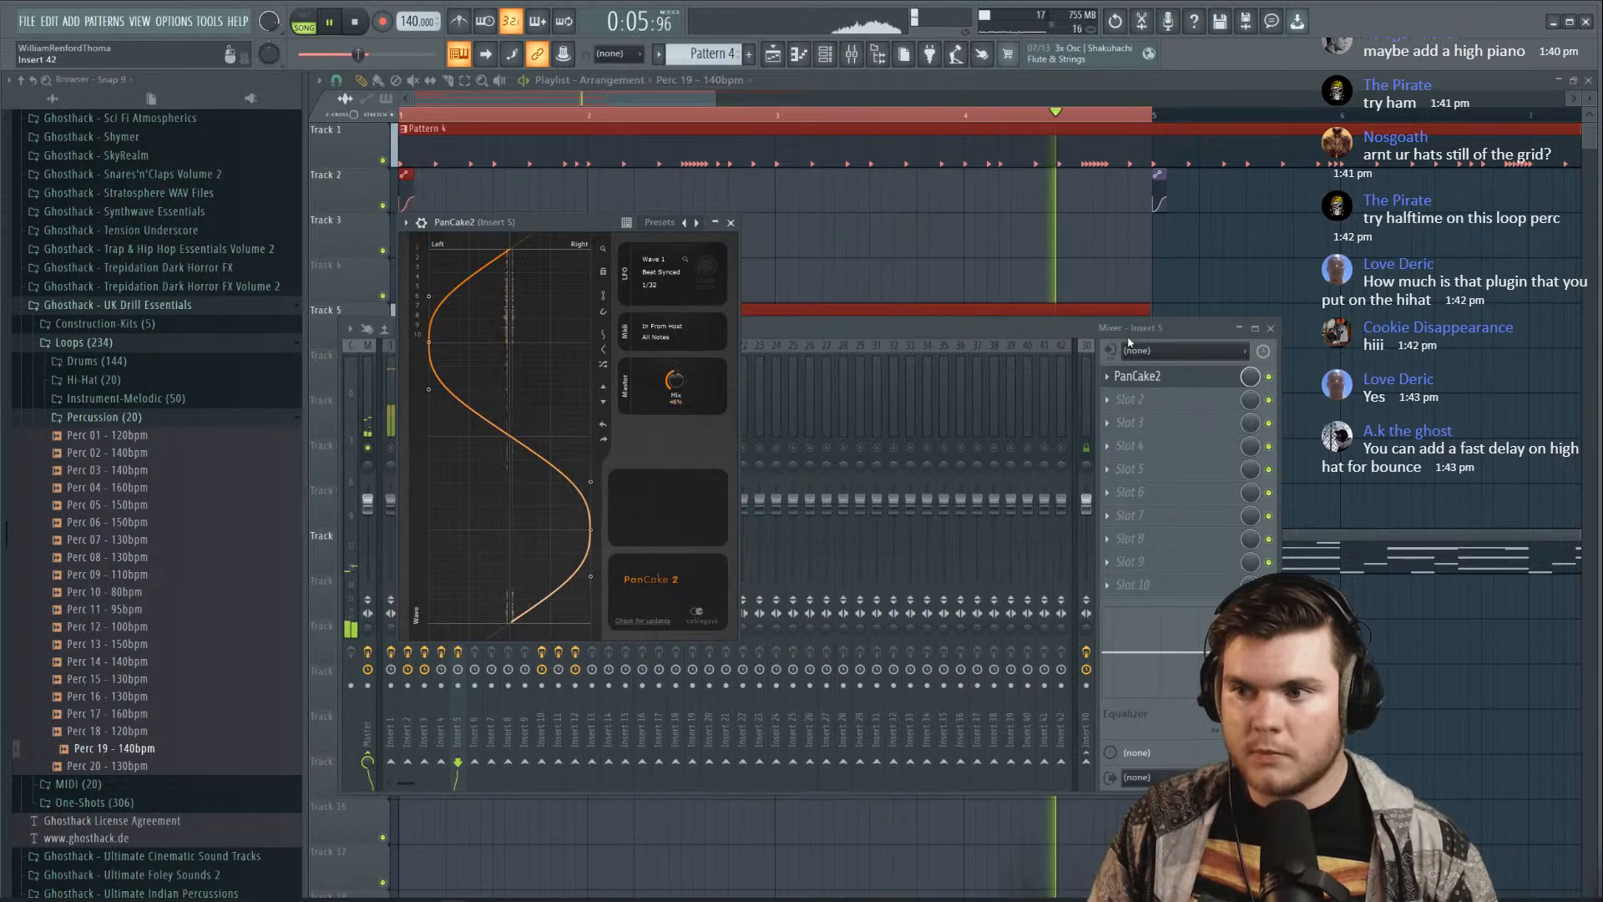
left_click(1140, 377)
Bring the other mixer tracks back in, replay the loop and fine-tune insert 5's fader to about -0.1 dB
key("space")
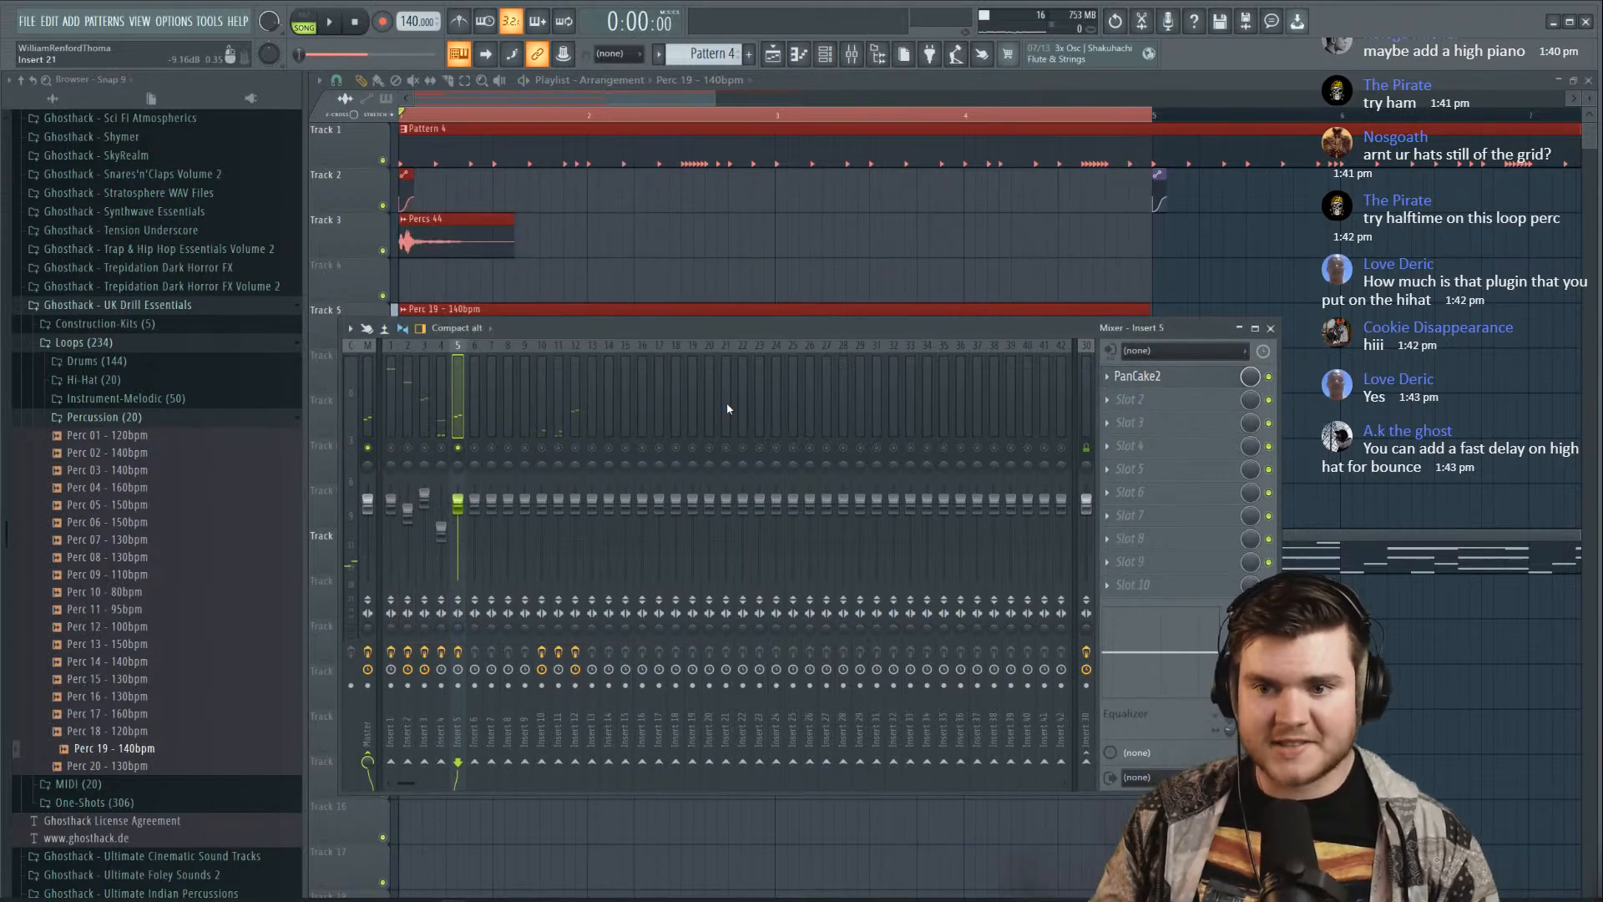
key("space")
left_click_drag(458, 500, 458, 503)
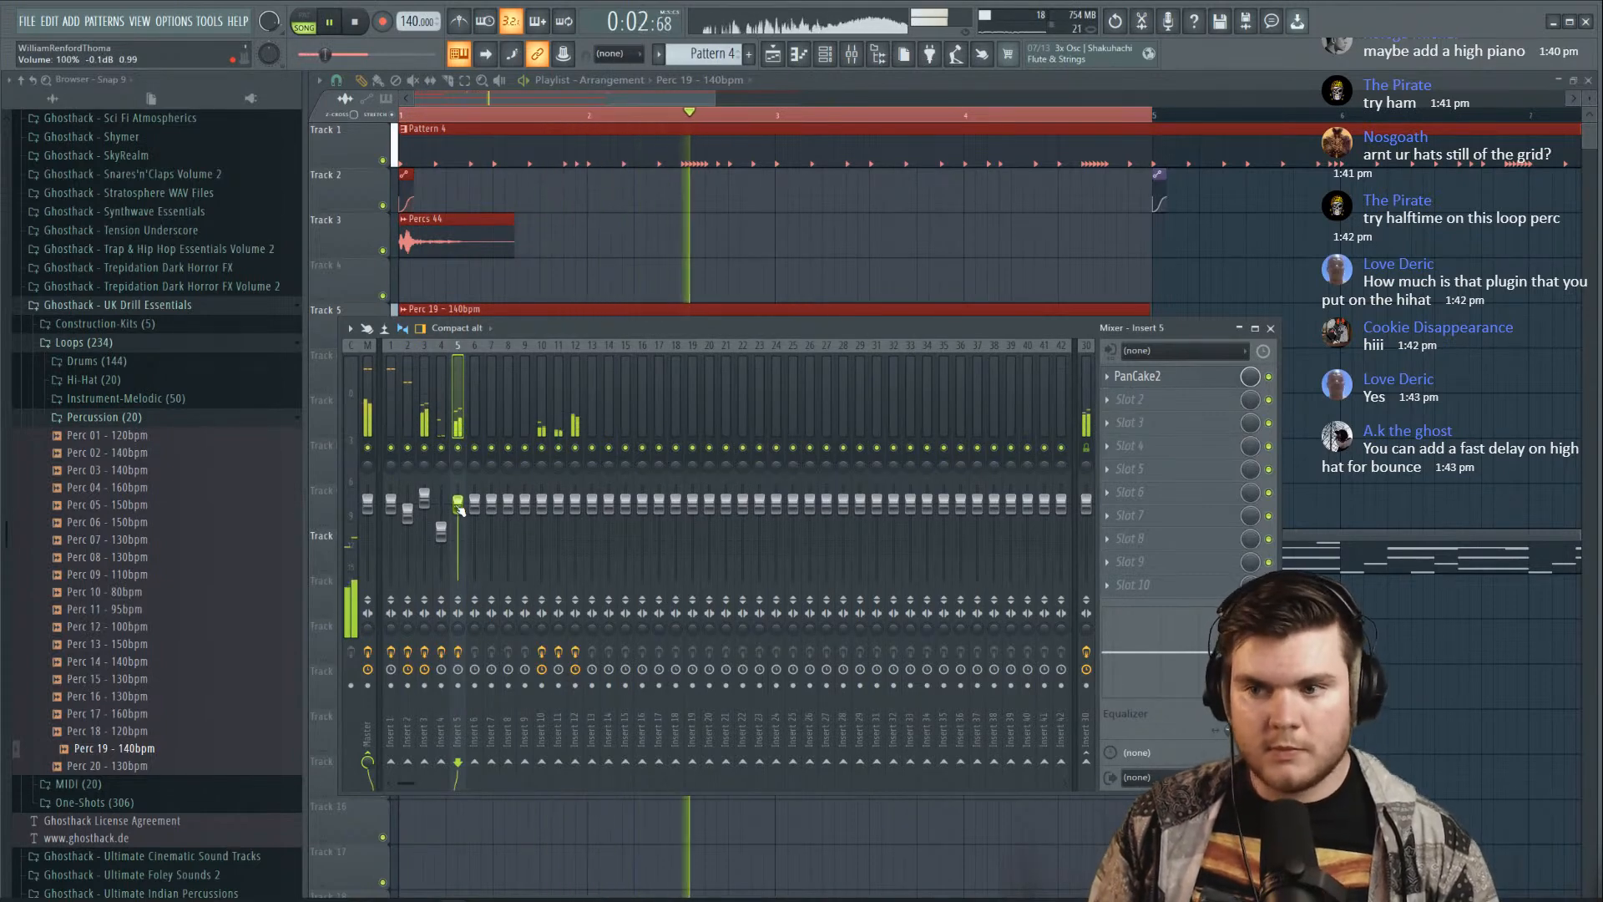
Add Fruity parametric EQ 2 to insert 5's second slot and pull band 7 down to roll off the highest frequencies
left_click(1149, 409)
left_click(918, 251)
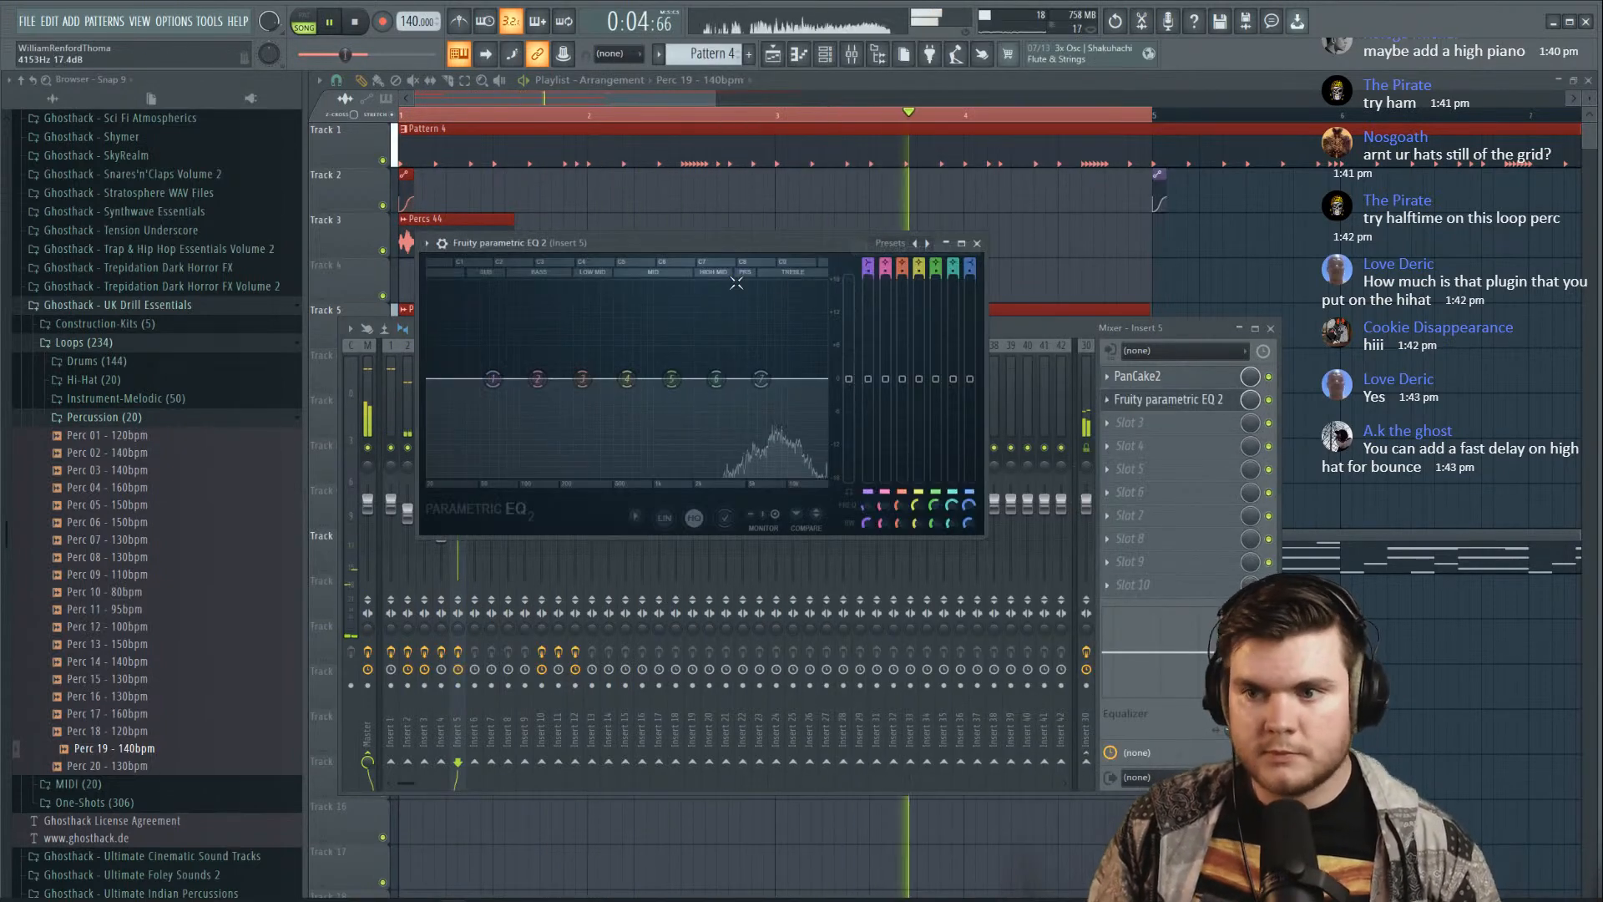
left_click_drag(760, 378, 833, 483)
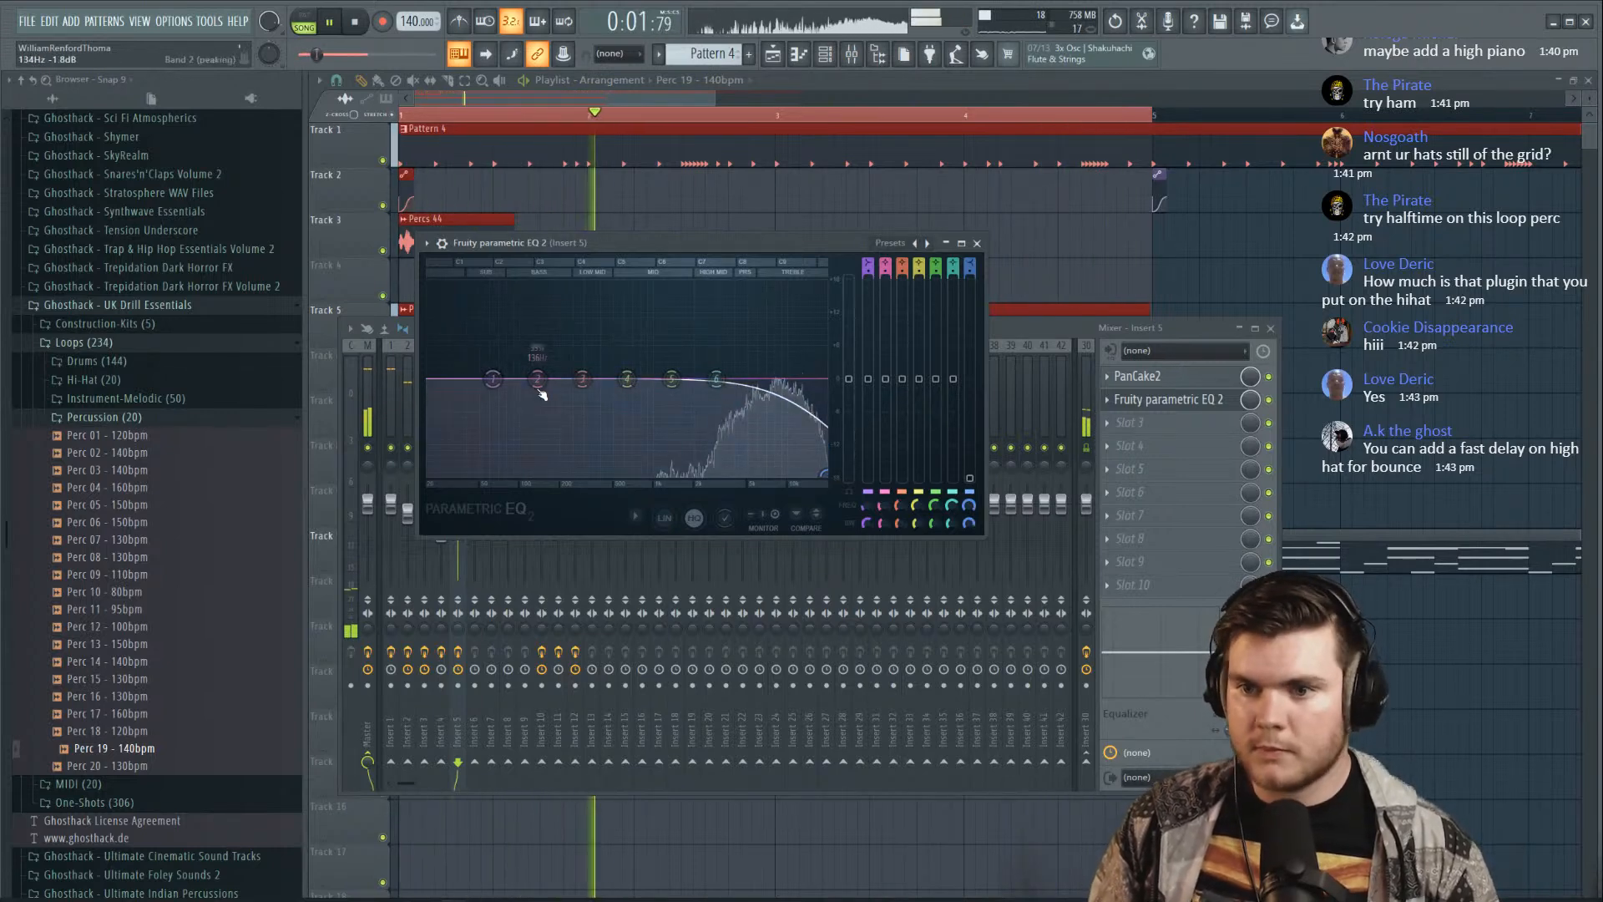
Change the filter type of band 1 in insert 5's EQ, shift the band higher in frequency and replay the loop
mouse_move(868, 263)
left_mouse_down()
mouse_move(868, 282)
mouse_move(868, 247)
left_mouse_up()
left_click_drag(492, 378, 595, 384)
left_click(1156, 400)
key("space")
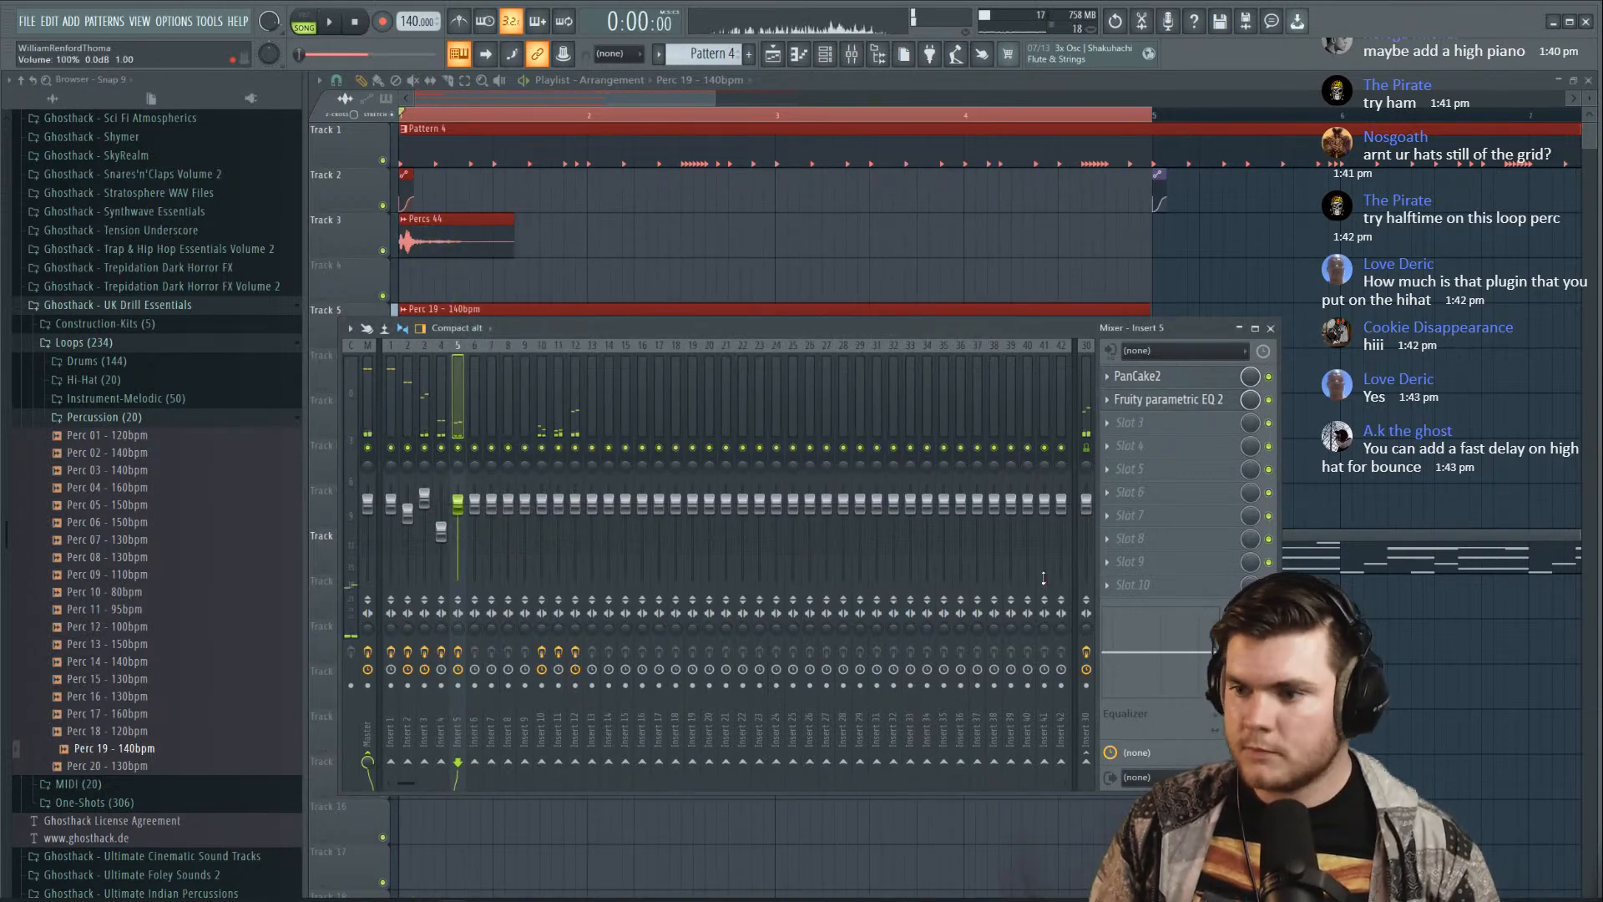
key("space")
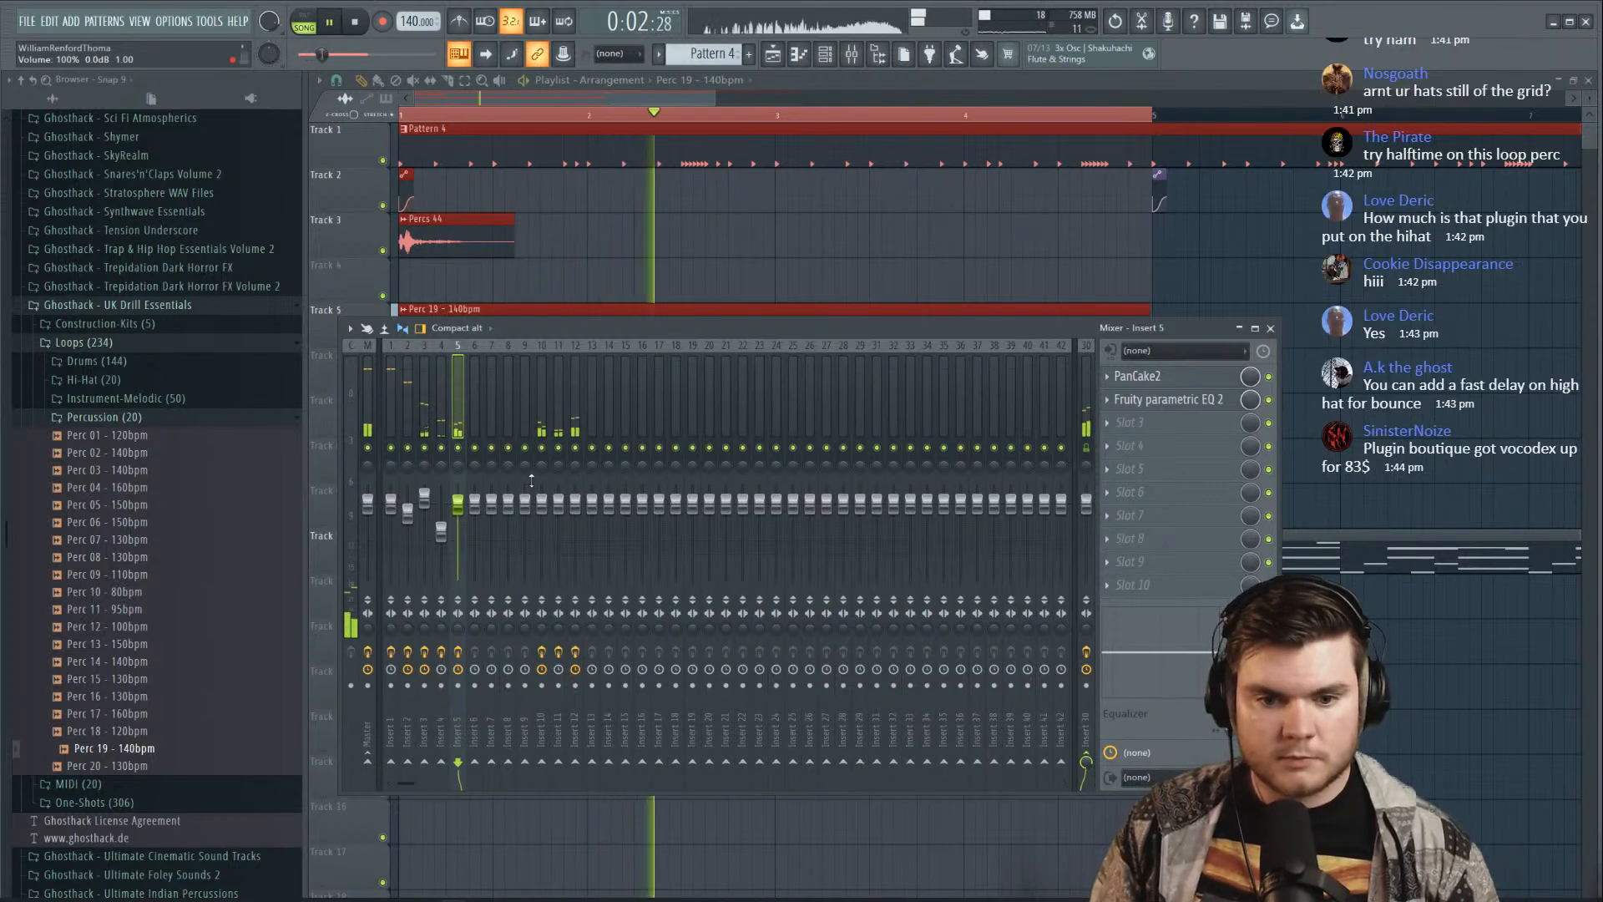
key("space")
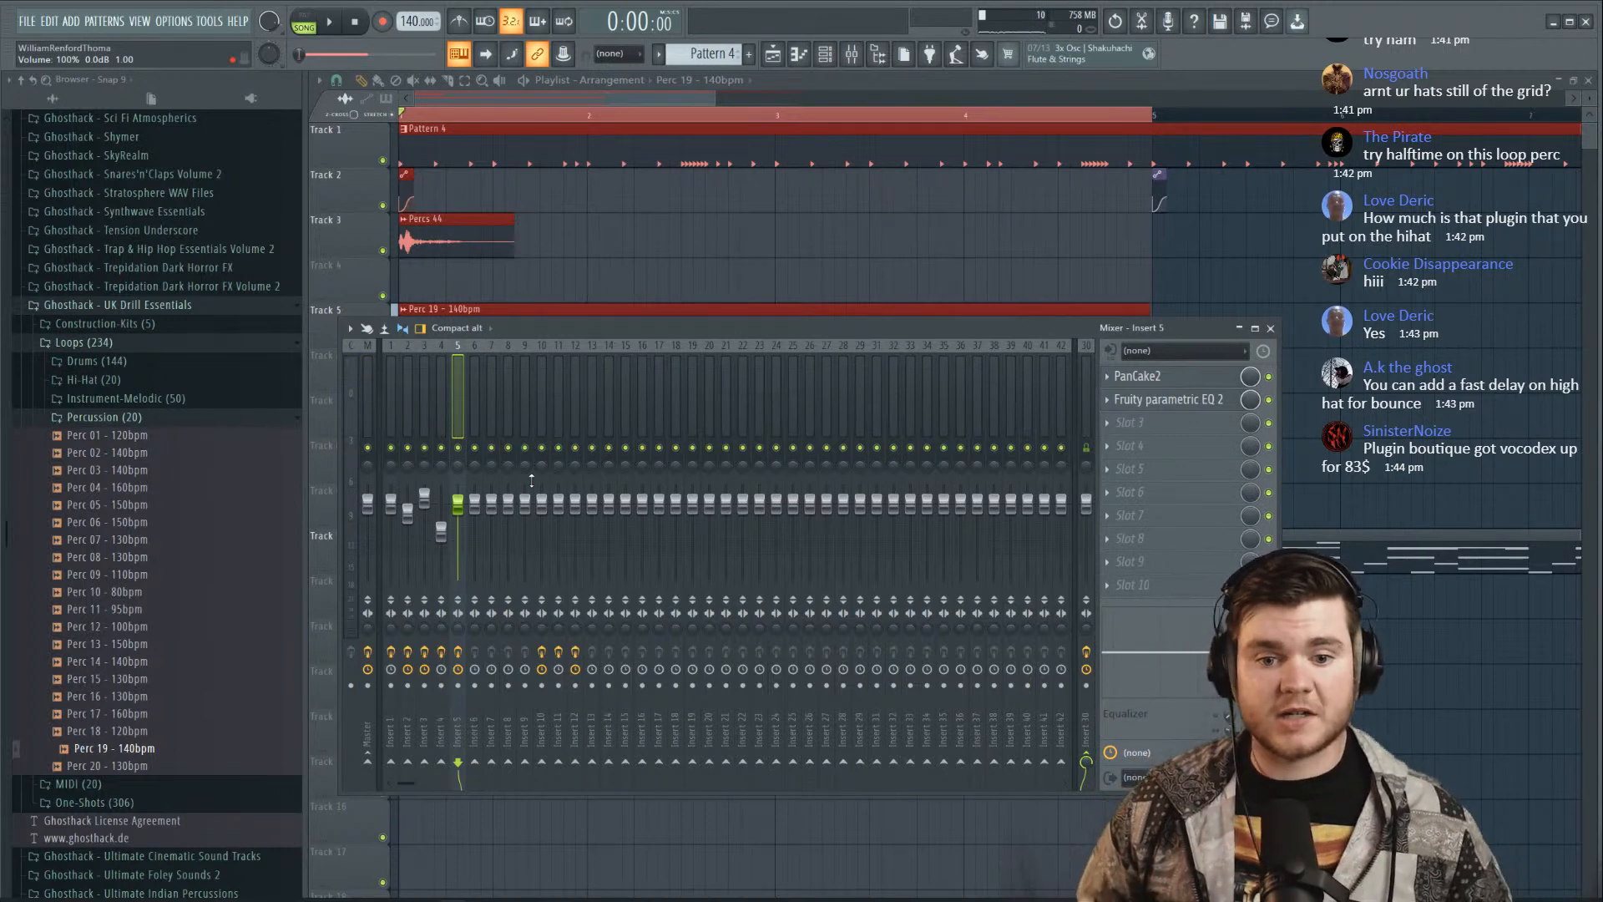
key("space")
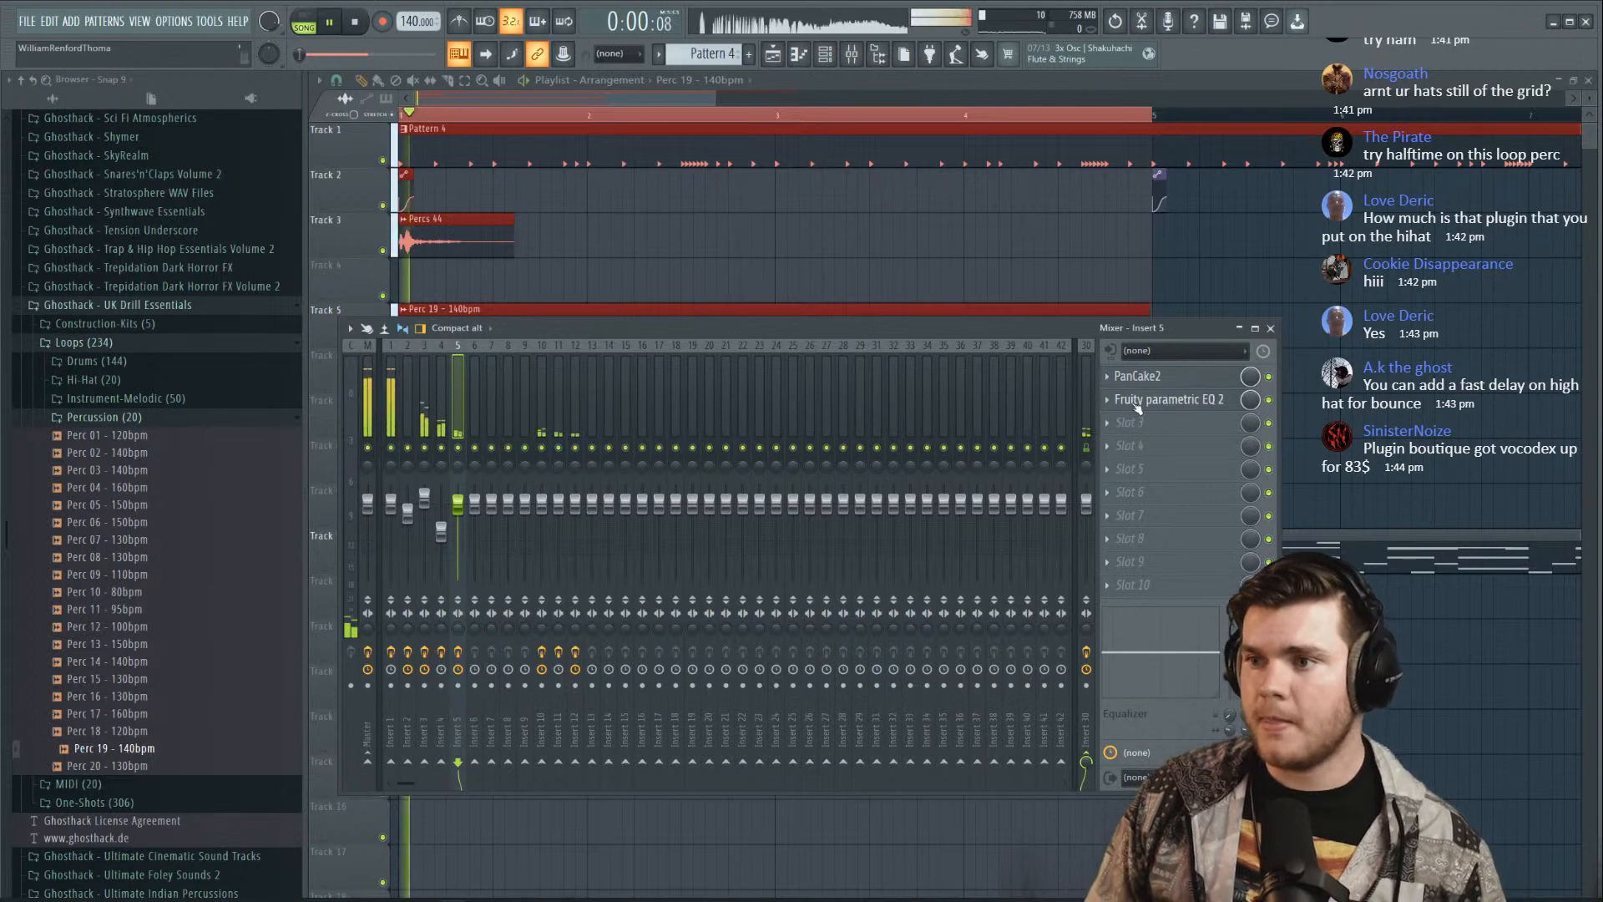
key("space")
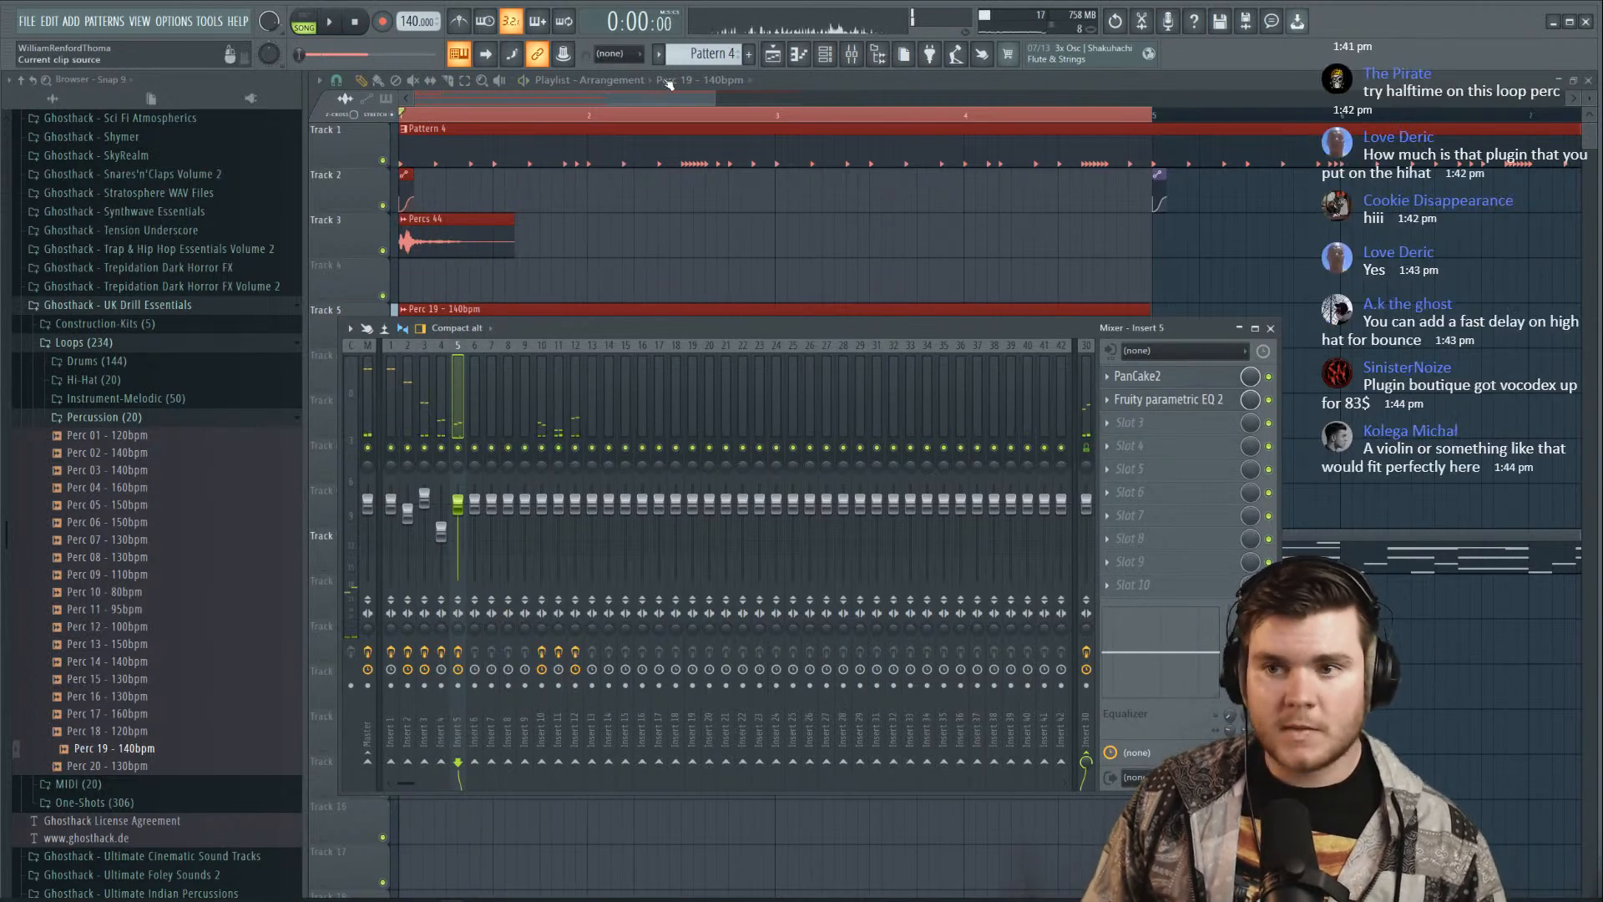
Clear the bars 1 to 4 loop selection and audition mixer inserts 10 to 12 alone before restoring the other tracks
scroll(663, 117, "down", 2)
right_click(713, 118)
left_click(853, 63)
key("space")
right_click(542, 449)
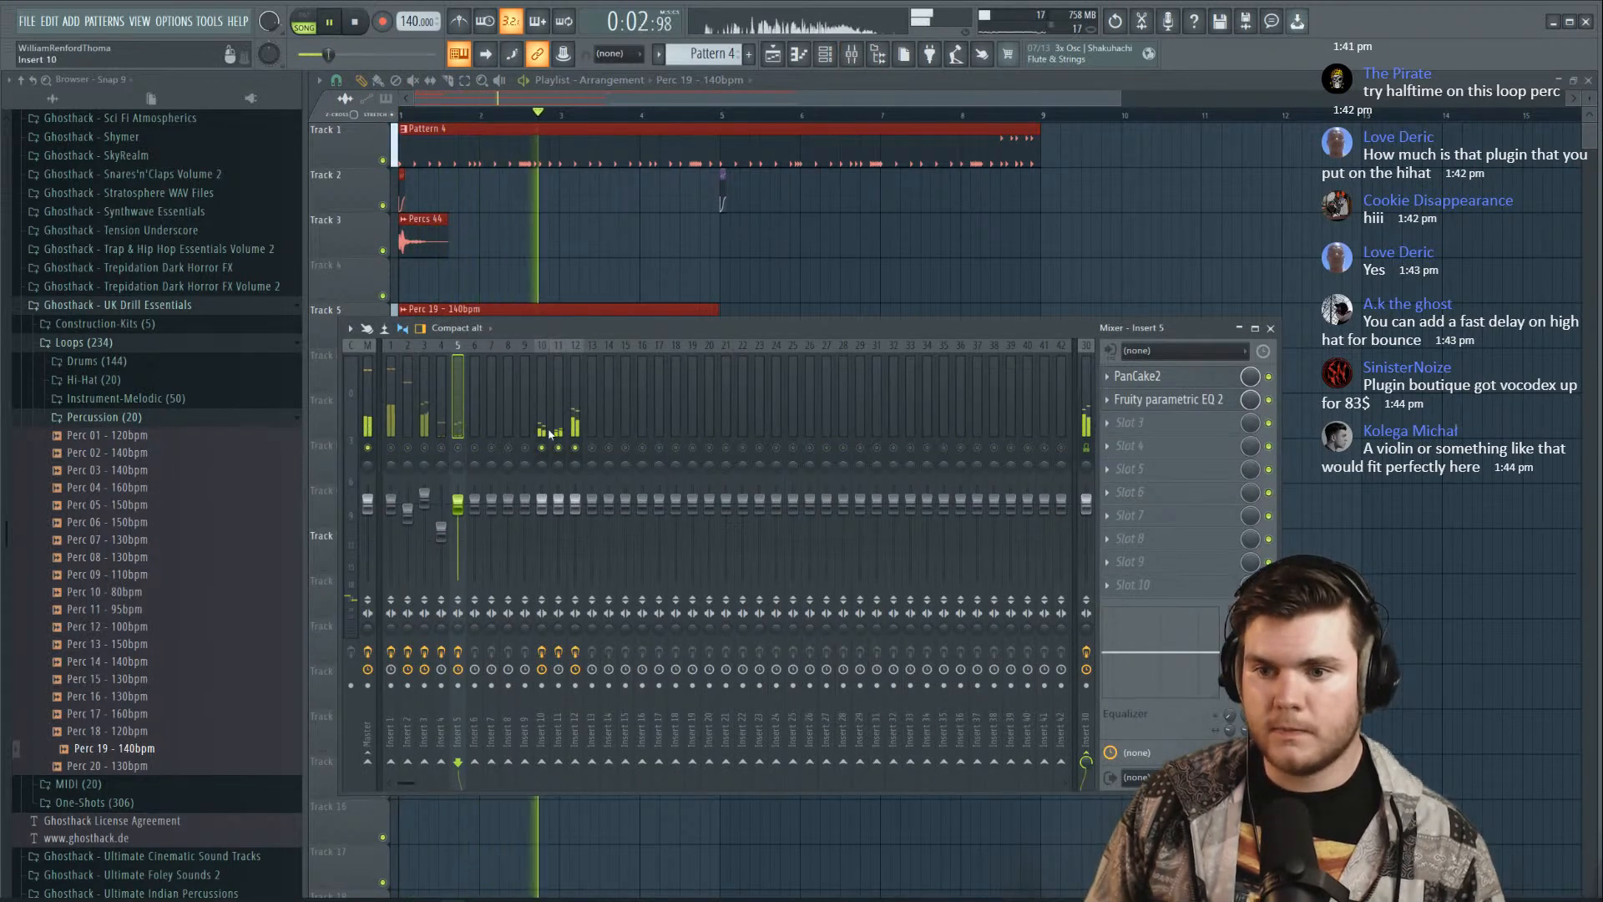
key("space")
right_click(559, 449)
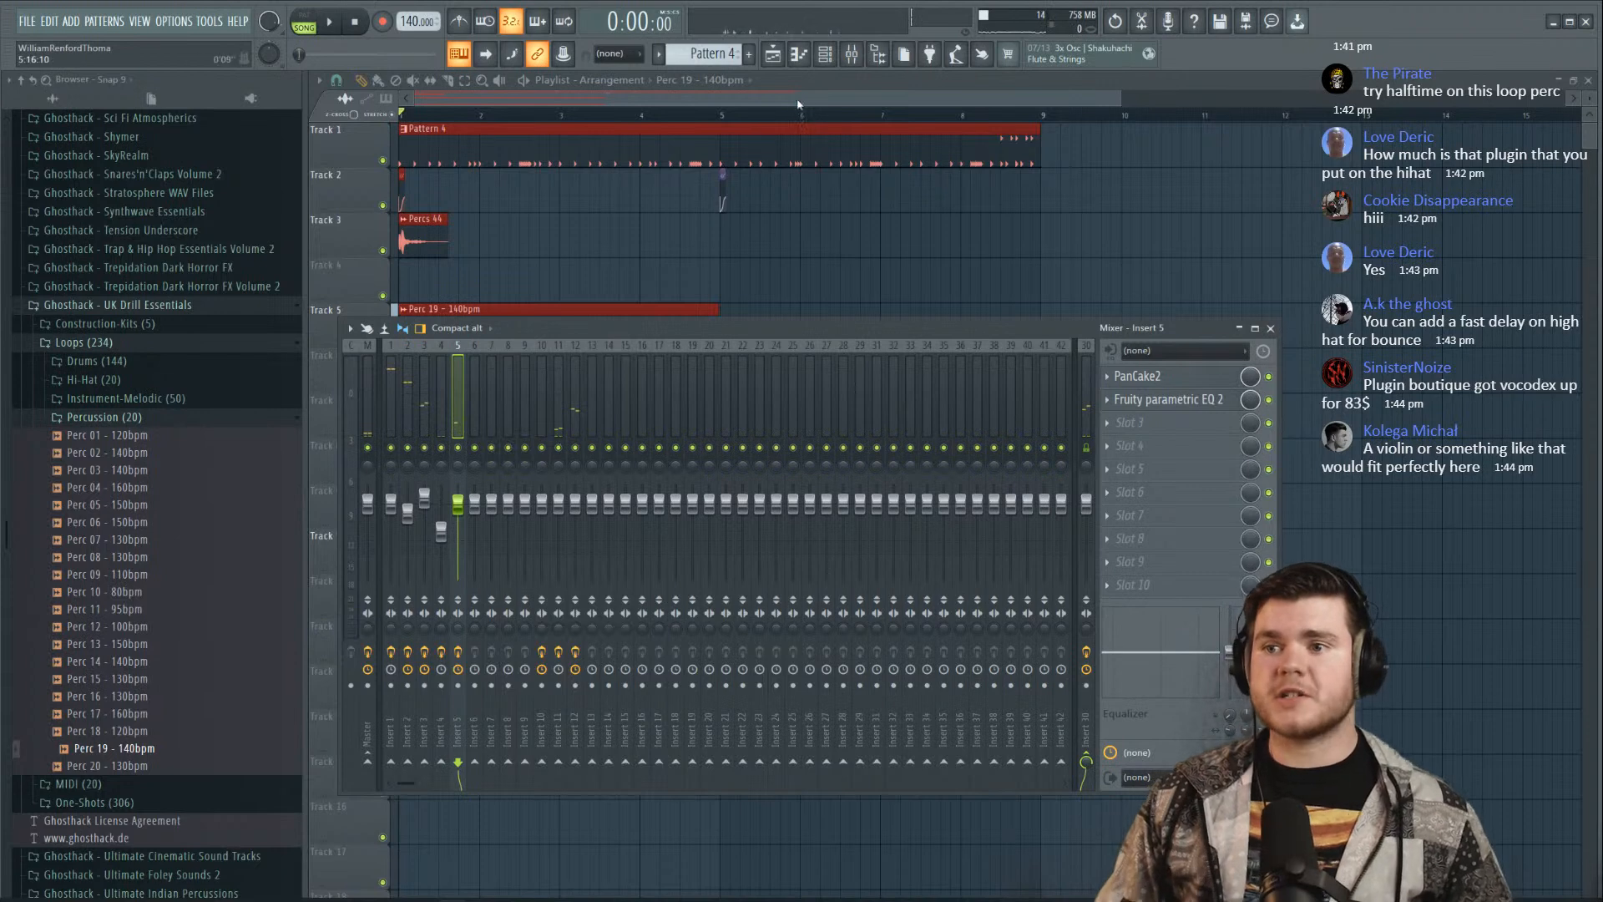
Place a second Perc 19 loop on Track 5 from bar 5 and play the arrangement with the mixer open
key("F9")
left_click(770, 326)
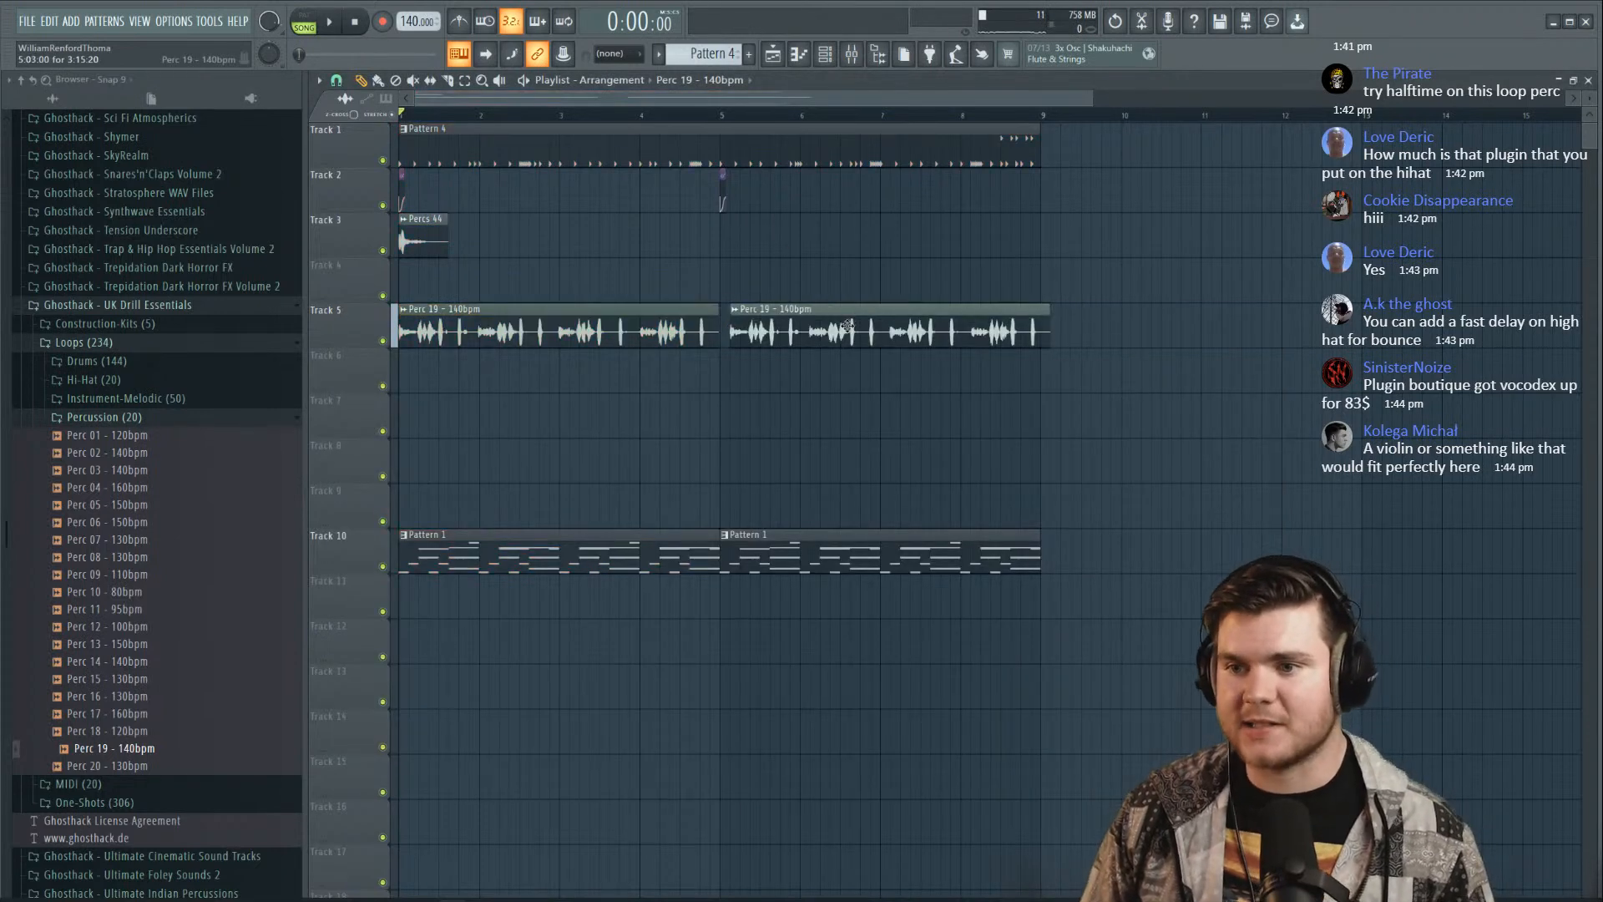
key("space")
left_click(849, 57)
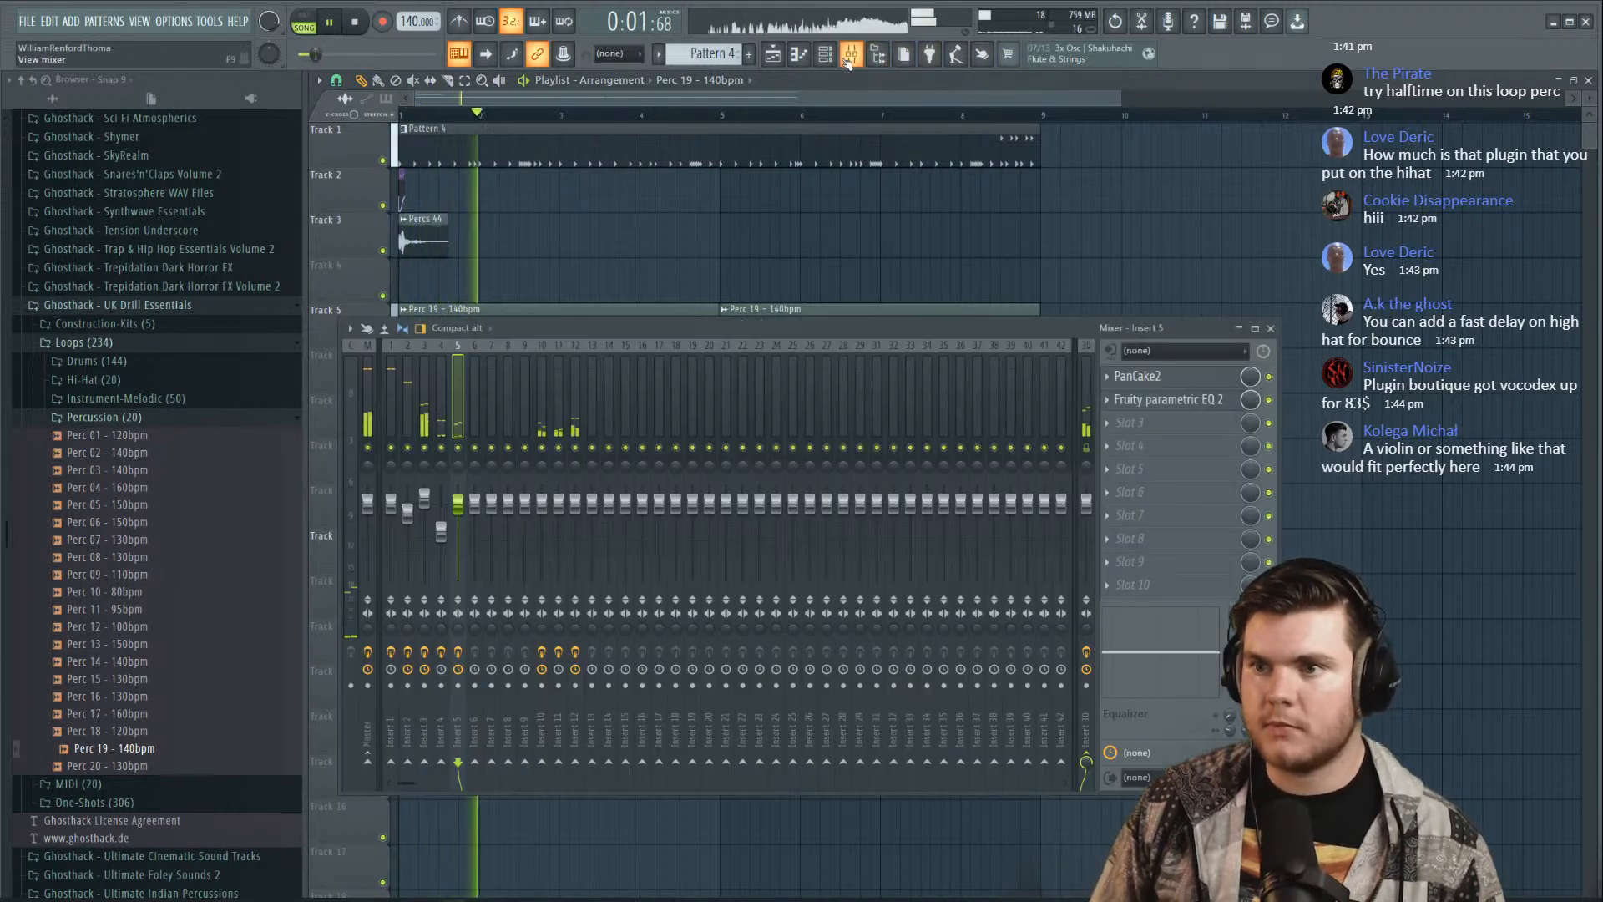
Create Pattern 5 and add a Sakura instrument channel to the channel rack
left_click(826, 57)
left_click(535, 155)
left_click(523, 222)
key("space")
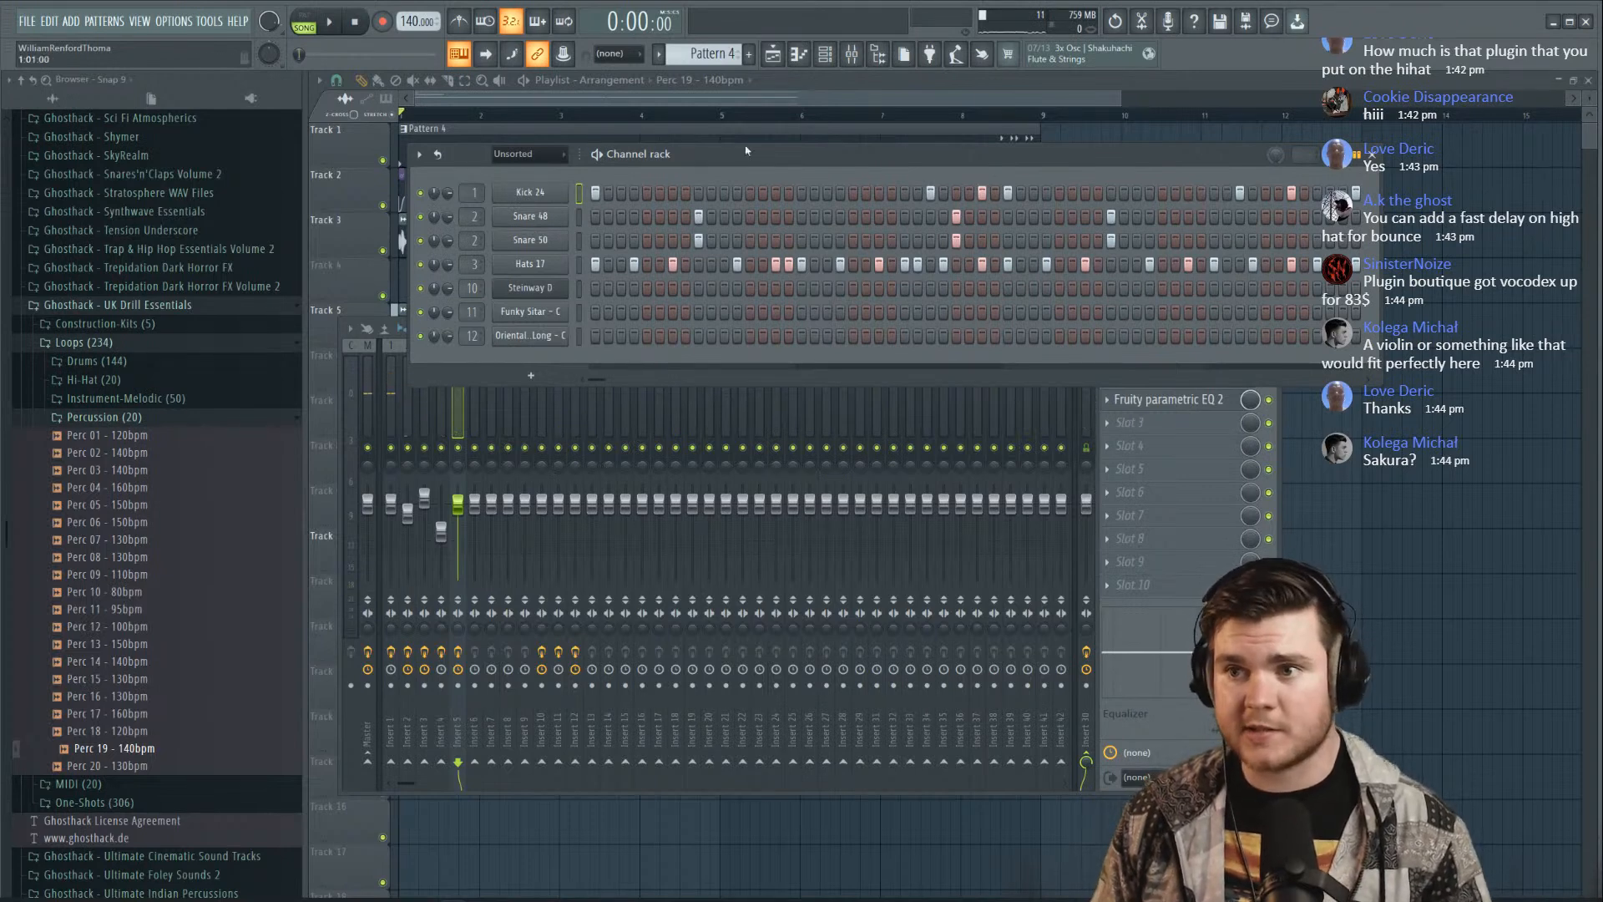
left_click(748, 60)
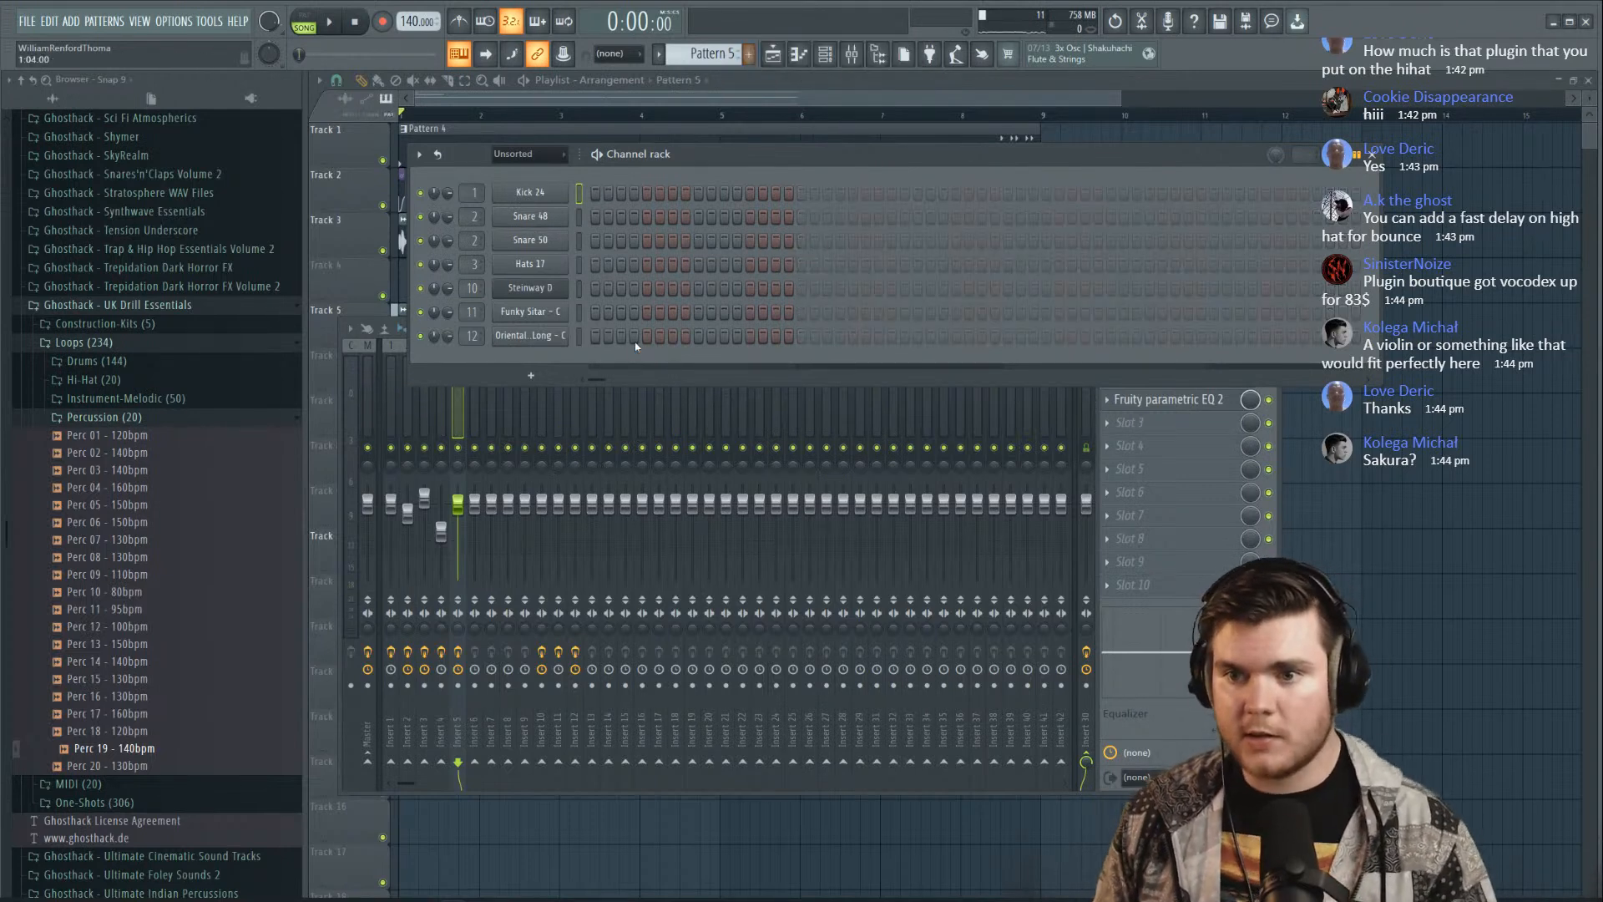
left_click(534, 375)
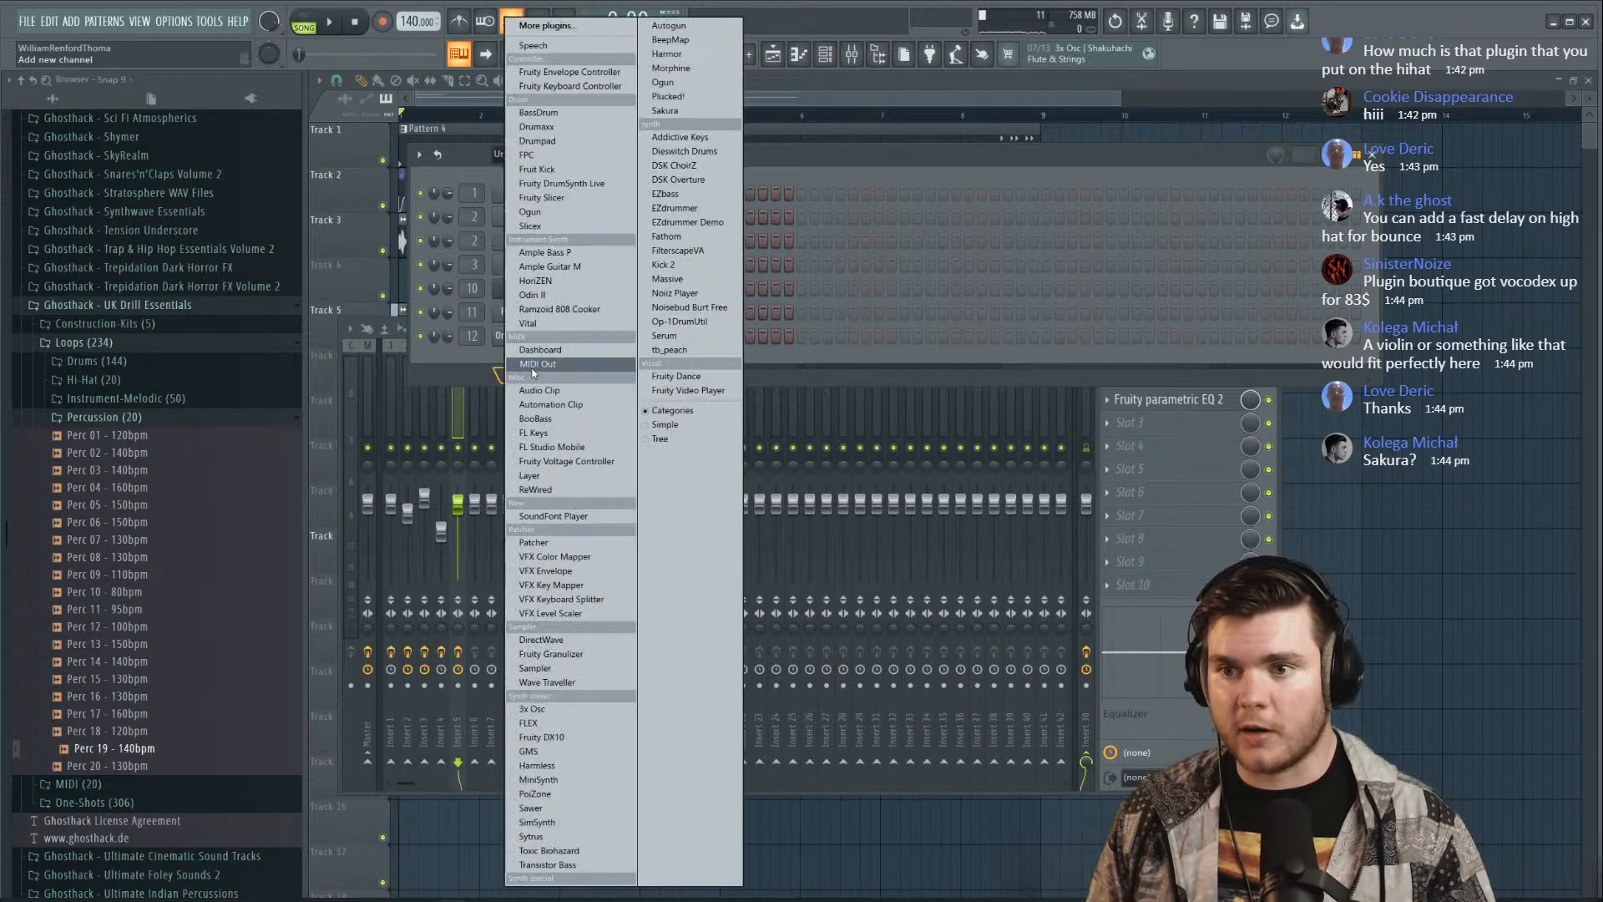
left_click(678, 112)
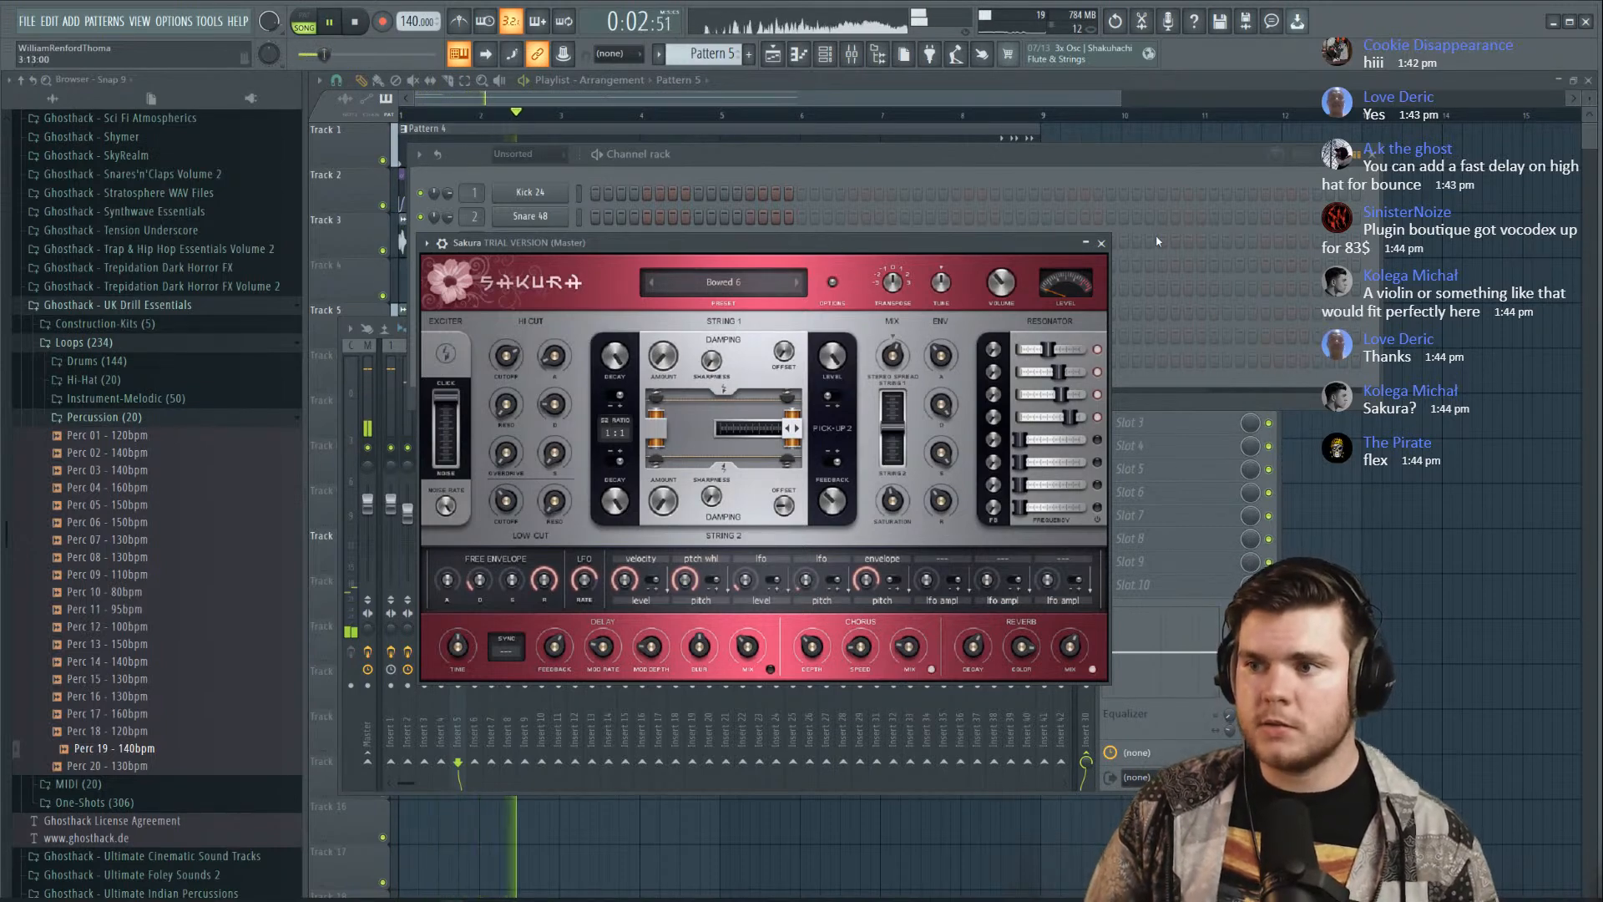
Stop playback and replace the Sakura channel with Serum
left_click(1101, 243)
key("space")
right_click(561, 364)
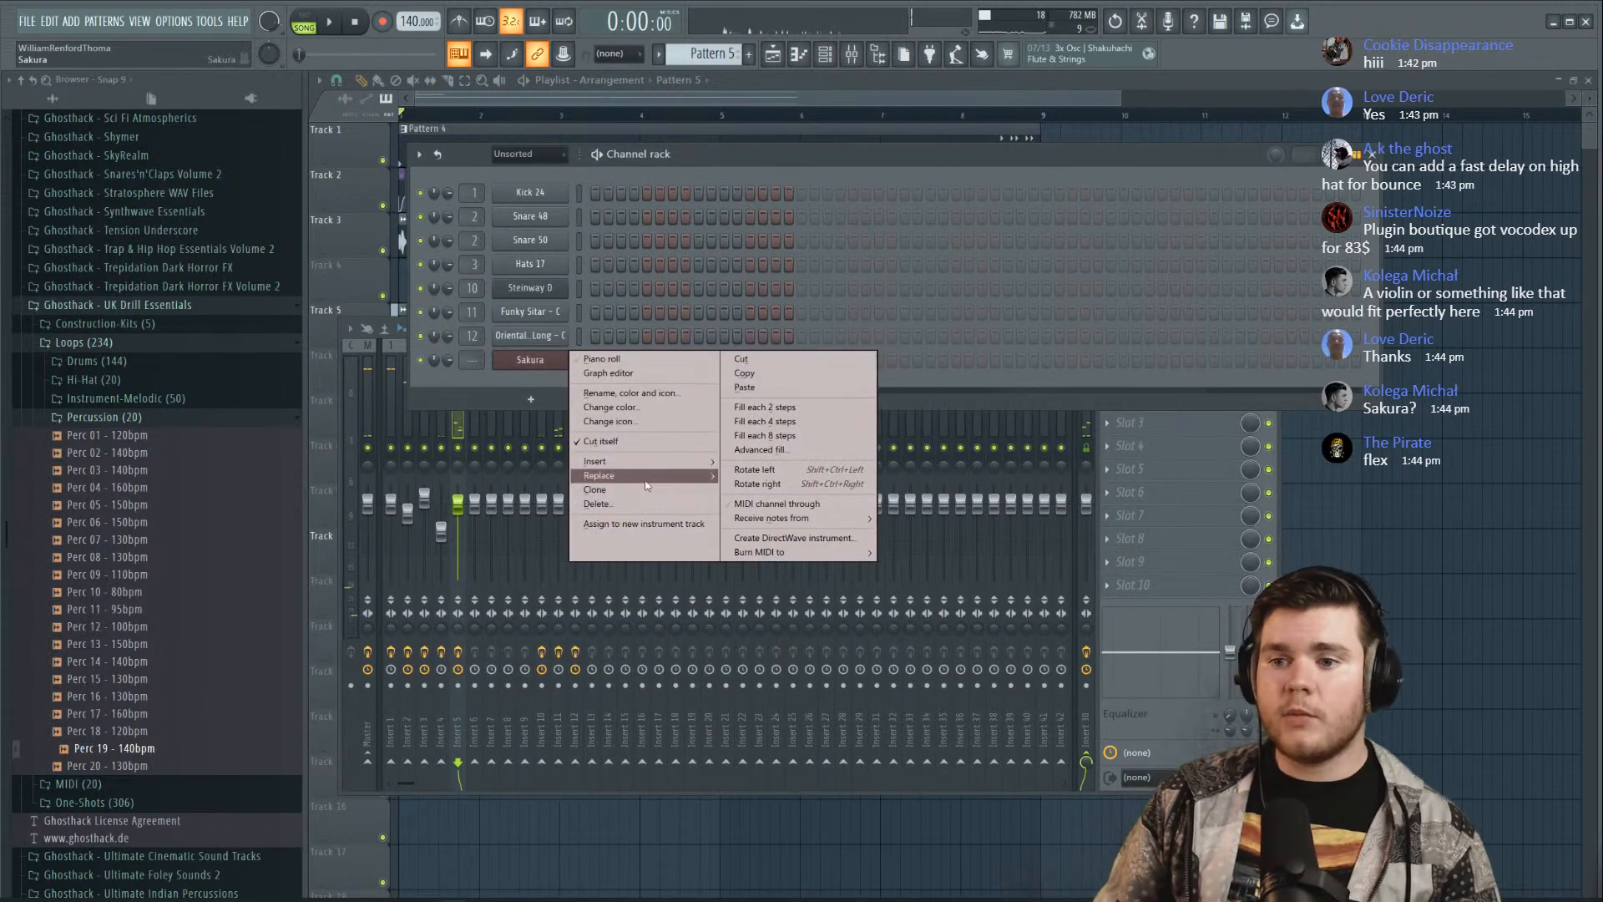
mouse_move(648, 481)
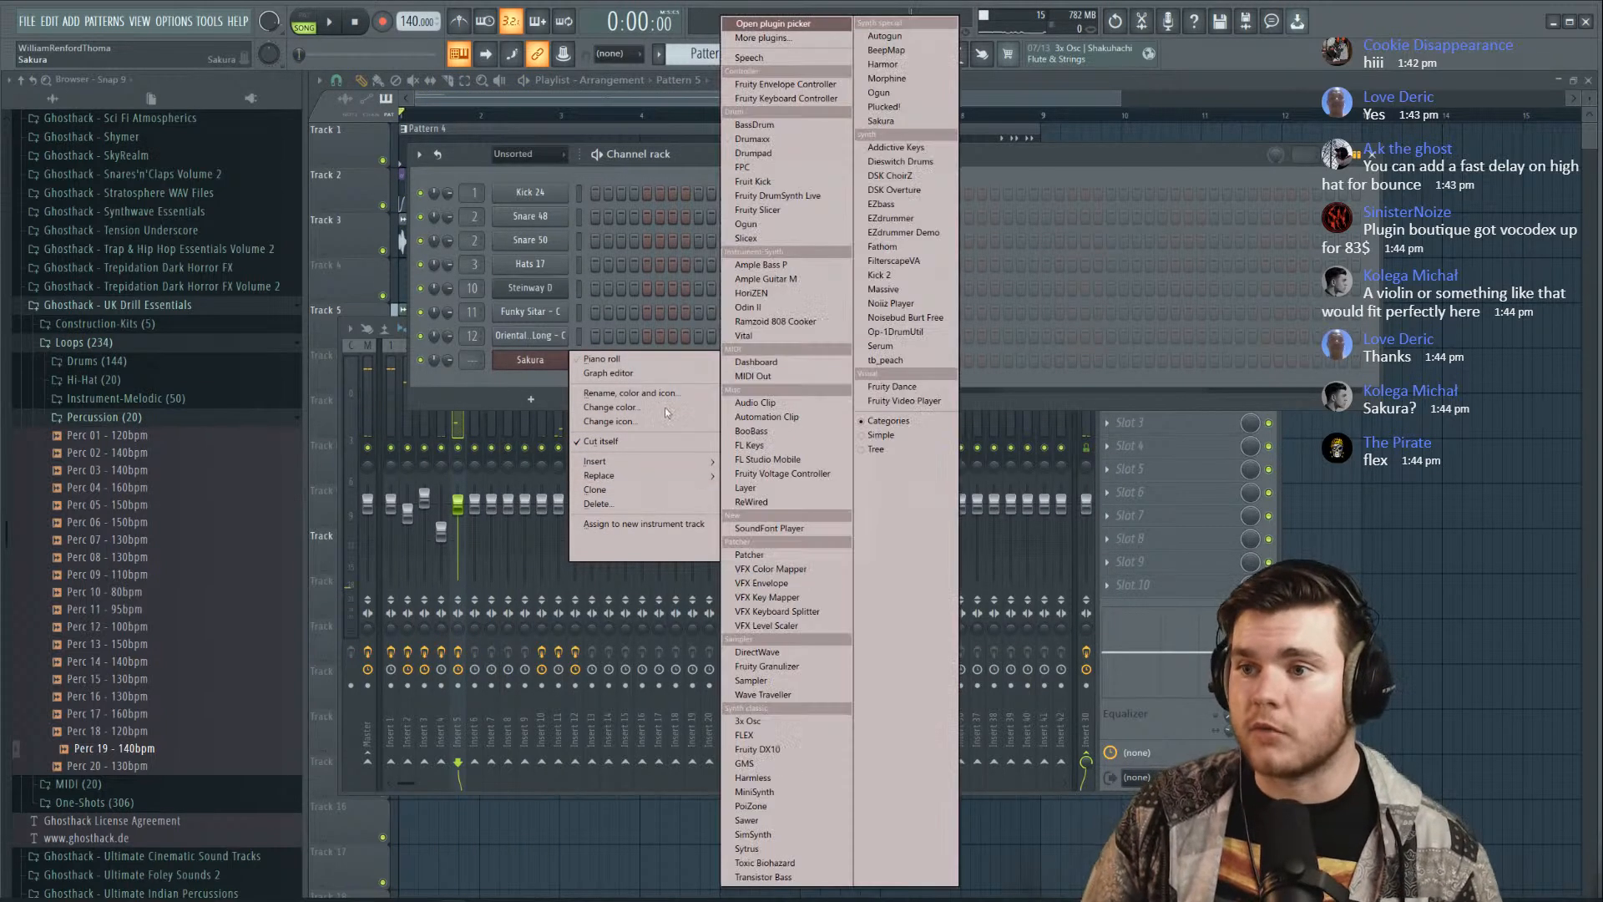
left_click(882, 347)
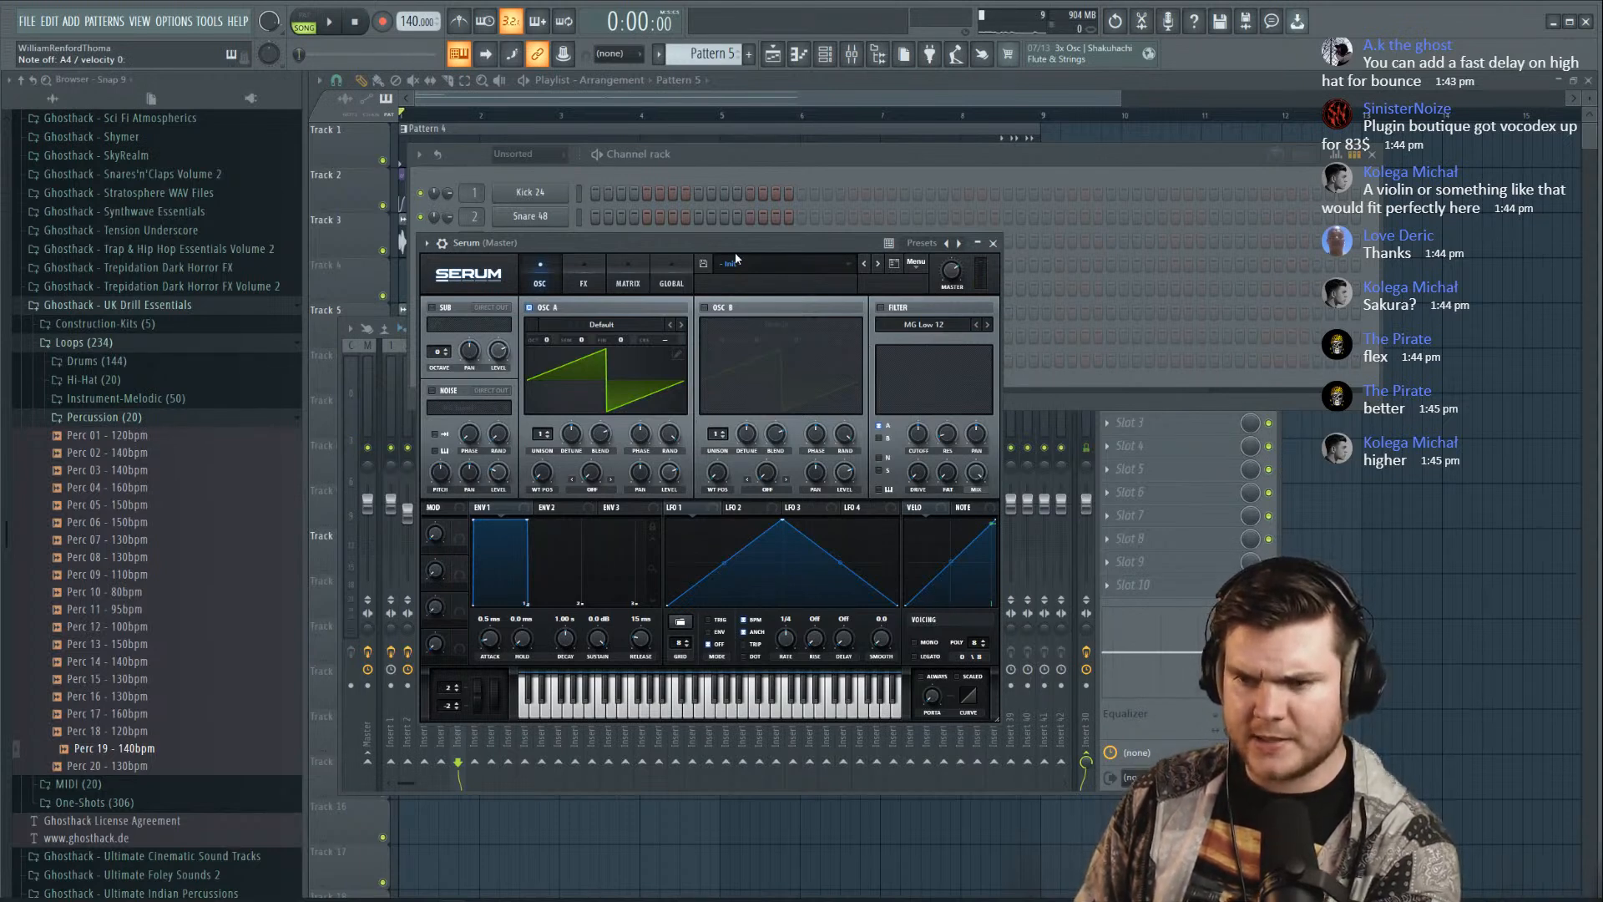
Open Pattern 1's Steinway D notes and transpose all of them down four semitones
key("F12")
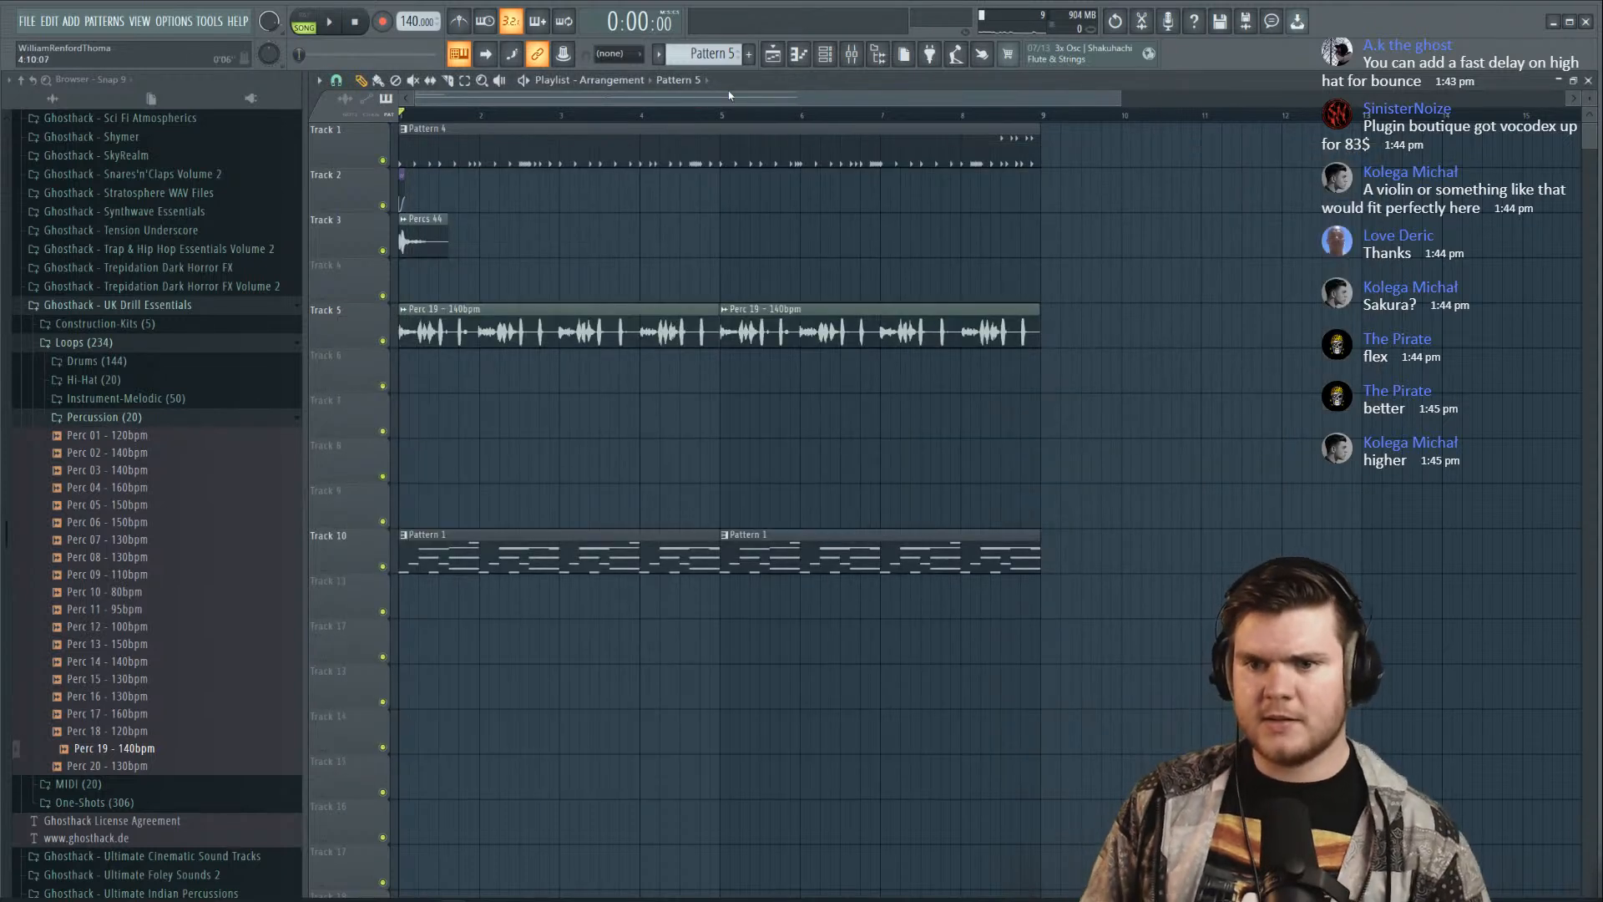
double_click(589, 535)
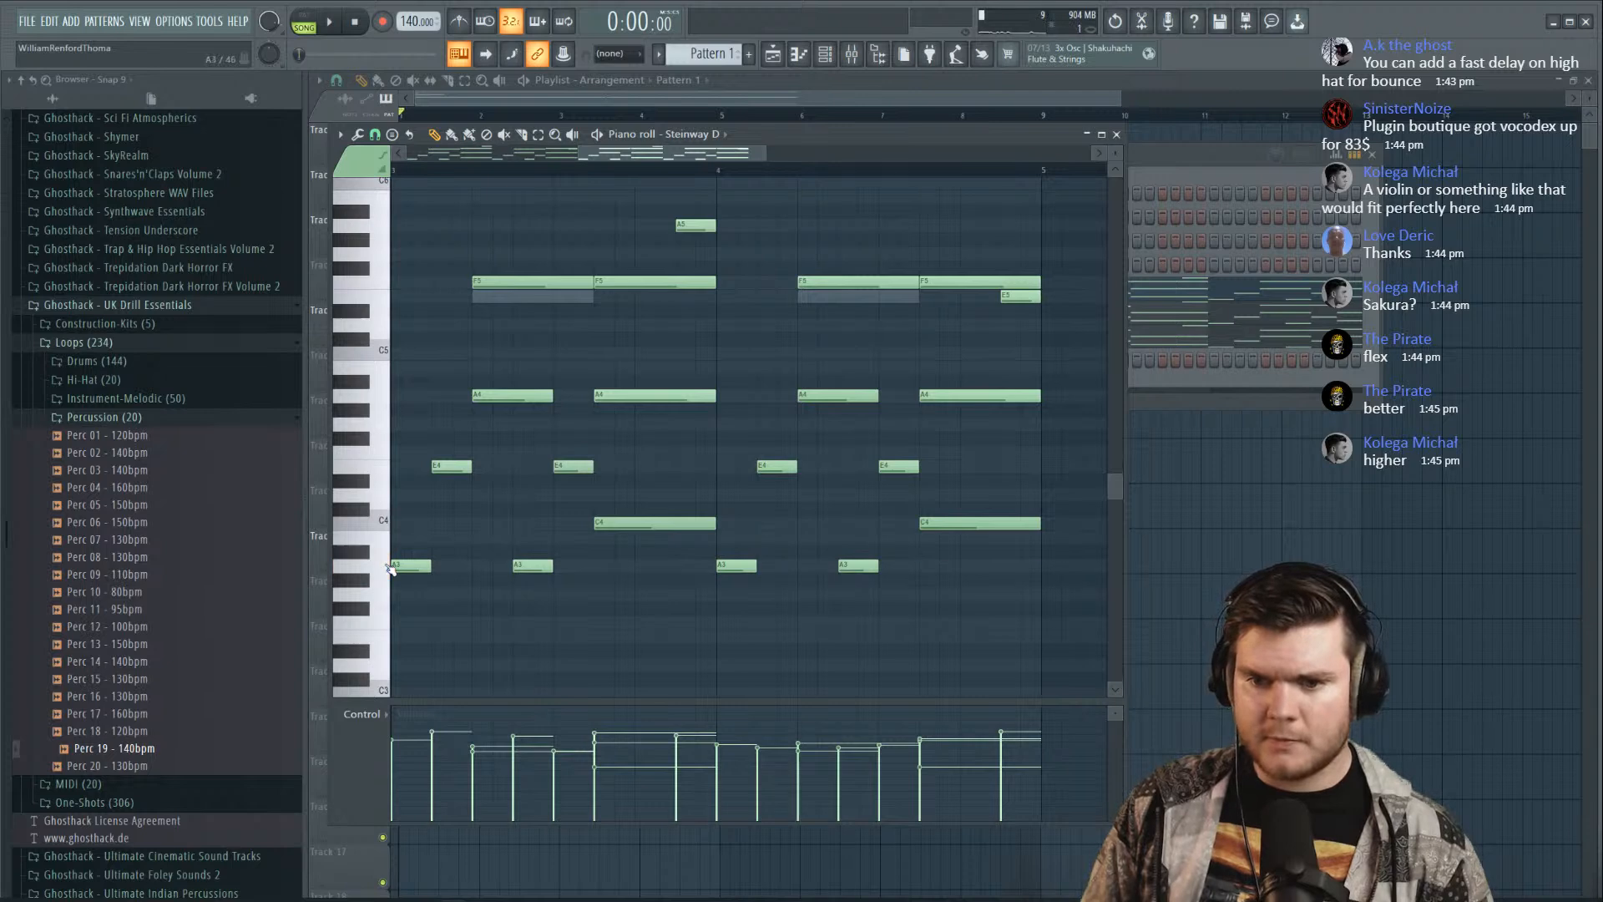
scroll(390, 567, "down", 1)
scroll(386, 551, "down", 2)
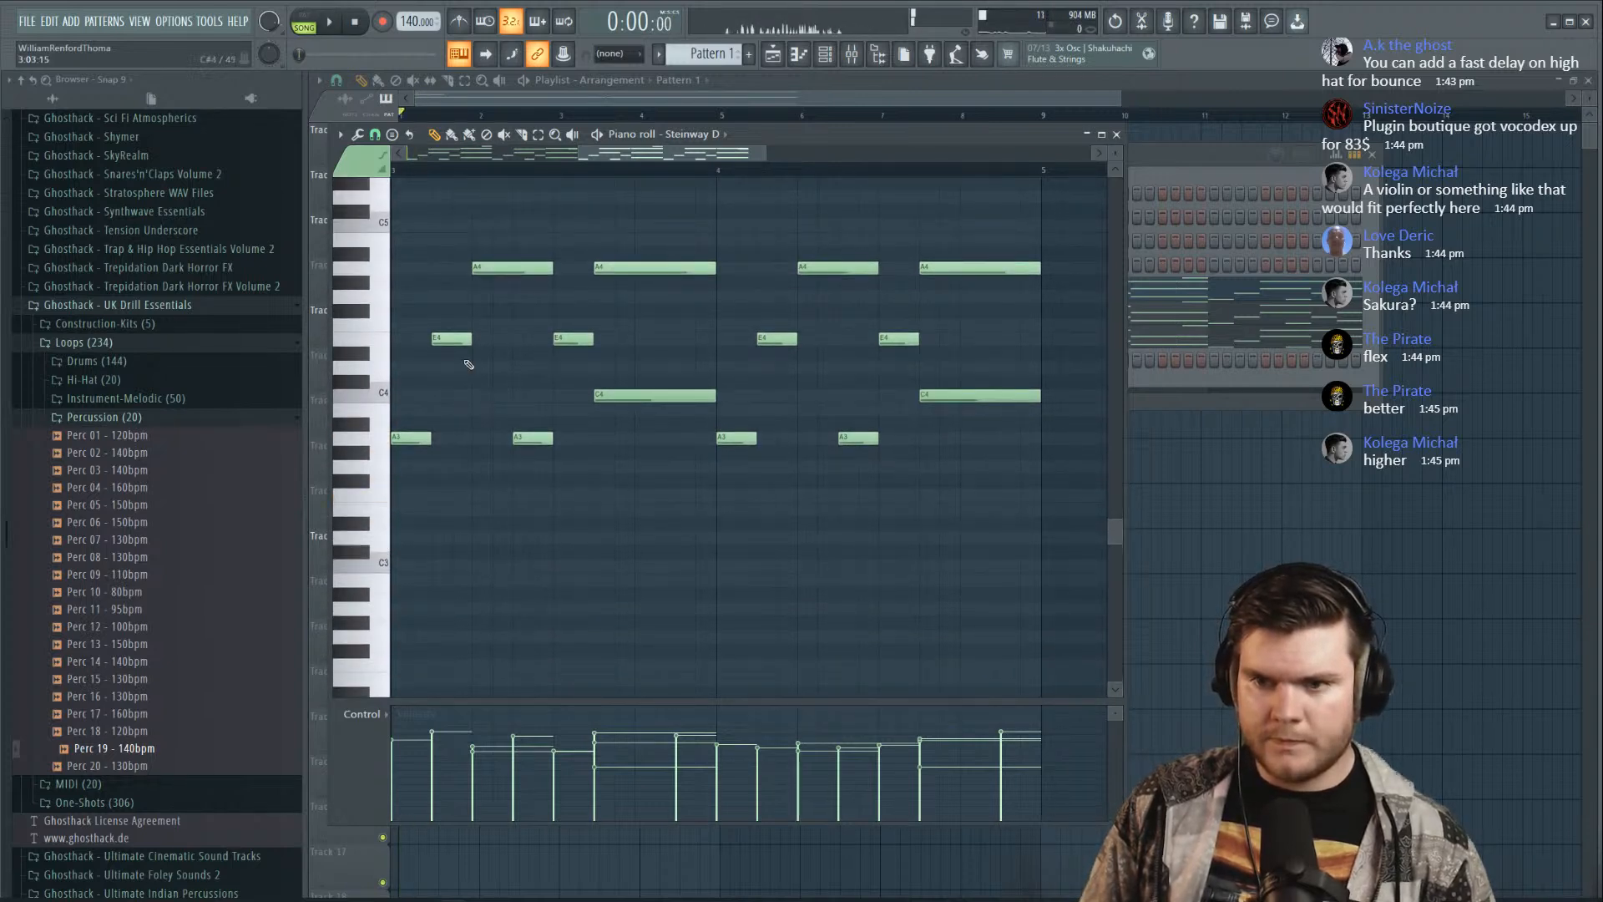
key("ctrl+a")
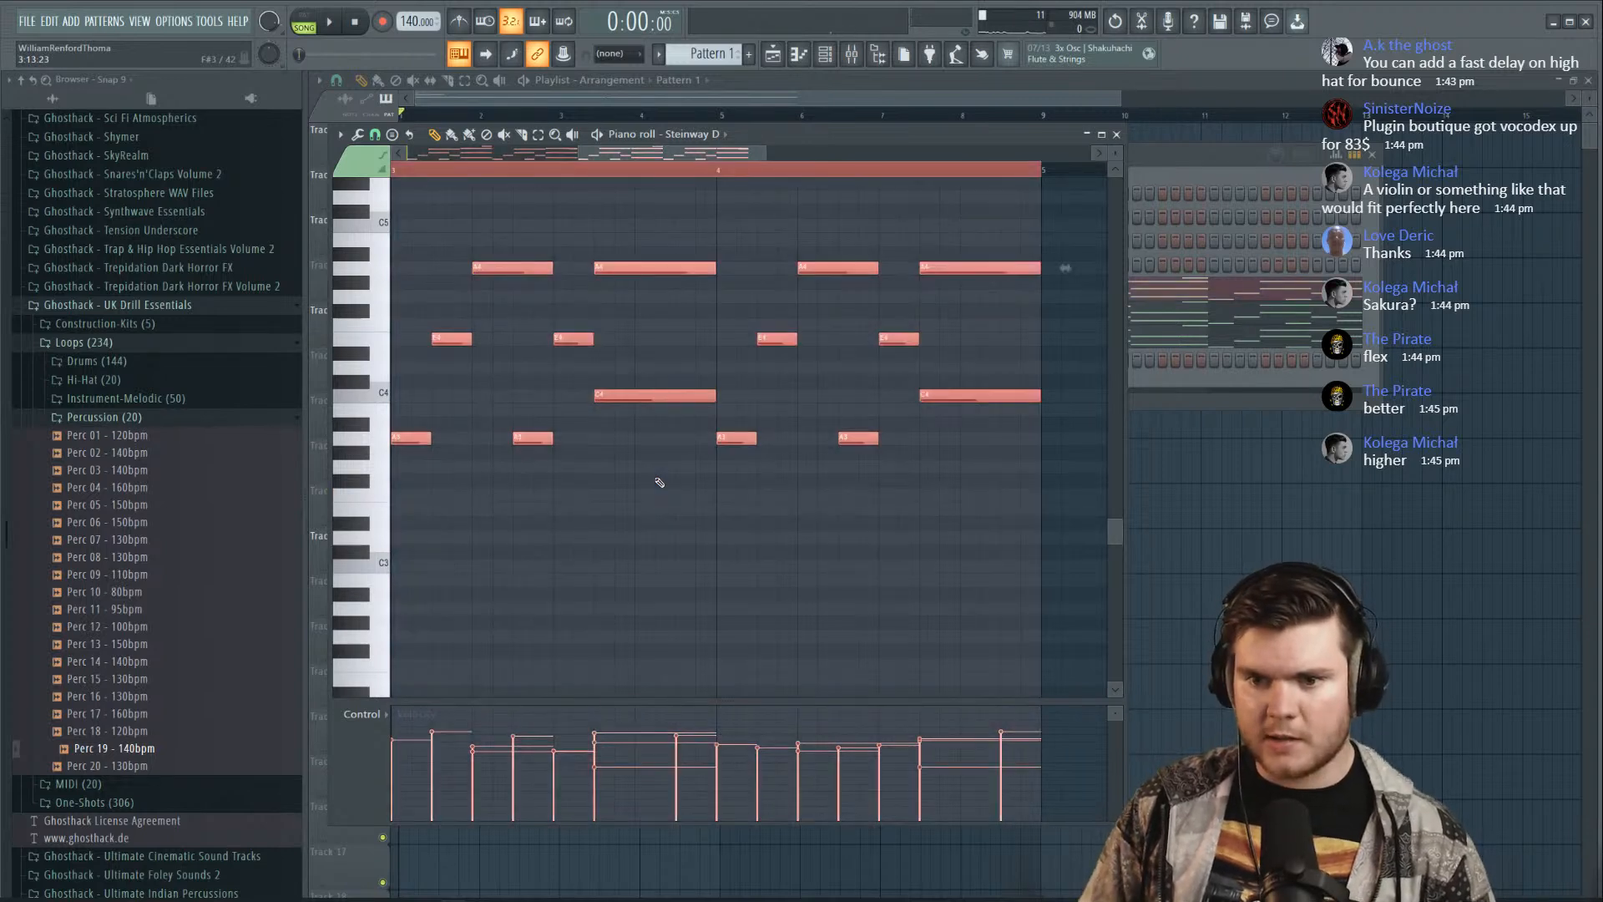
key("shift+Down")
key("shift+Down")
key("shift+Down")
key("shift+Down")
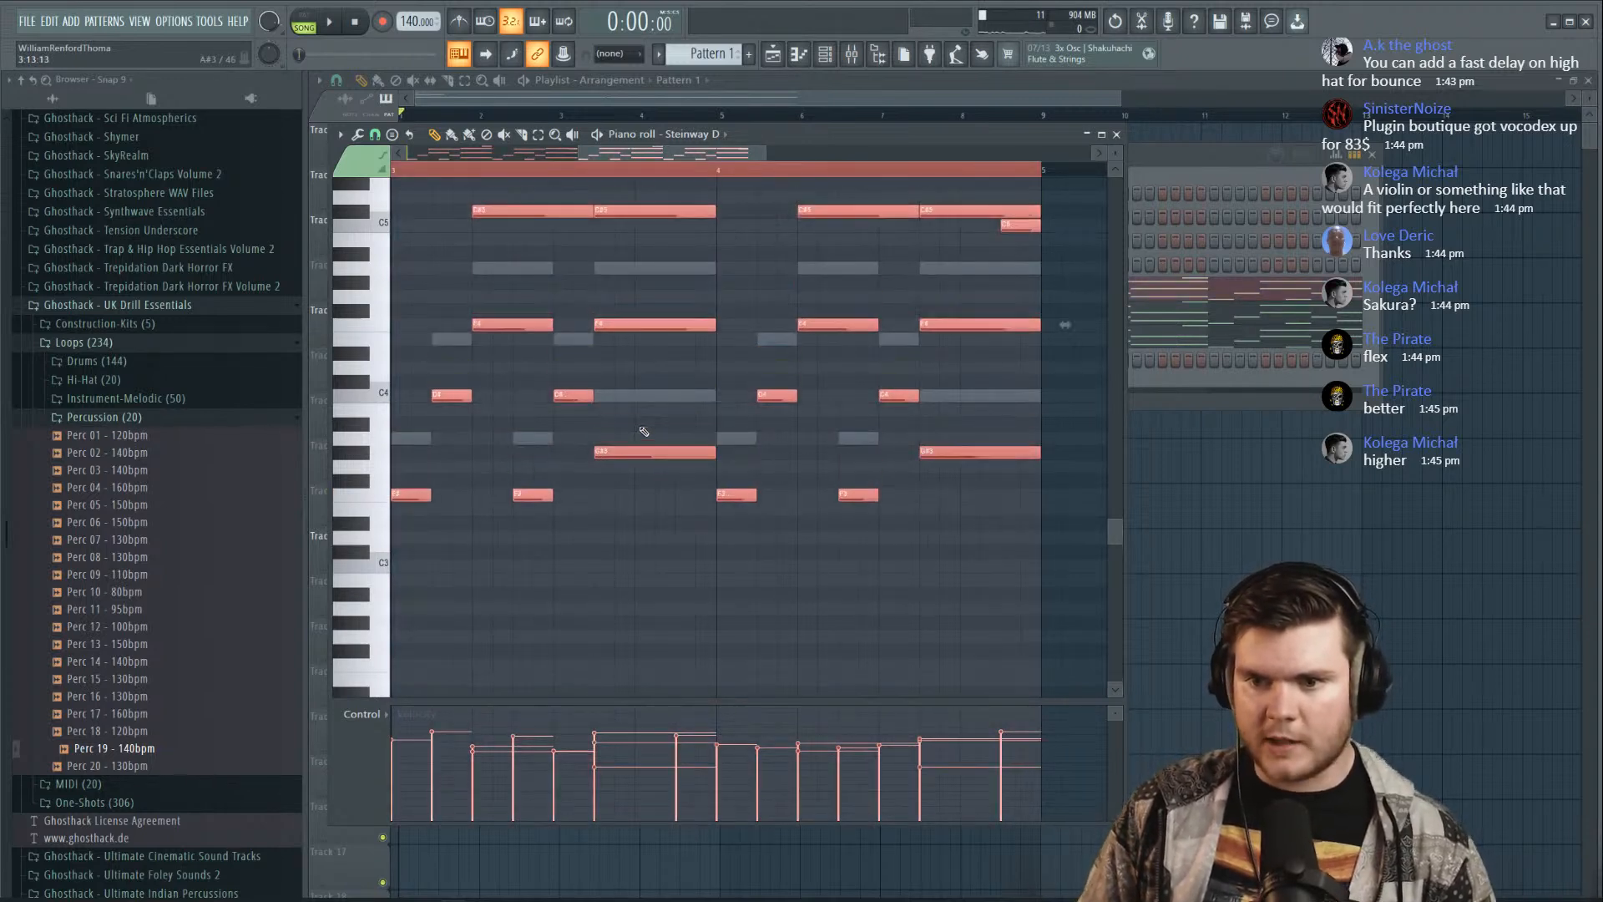
Switch to the Funky Sitar notes in Pattern 1 and transpose all of them down four semitones
right_click(547, 442)
right_click(546, 443)
key("ctrl+a")
key("shift+Down")
key("shift+Down")
key("shift+Down")
key("shift+Down")
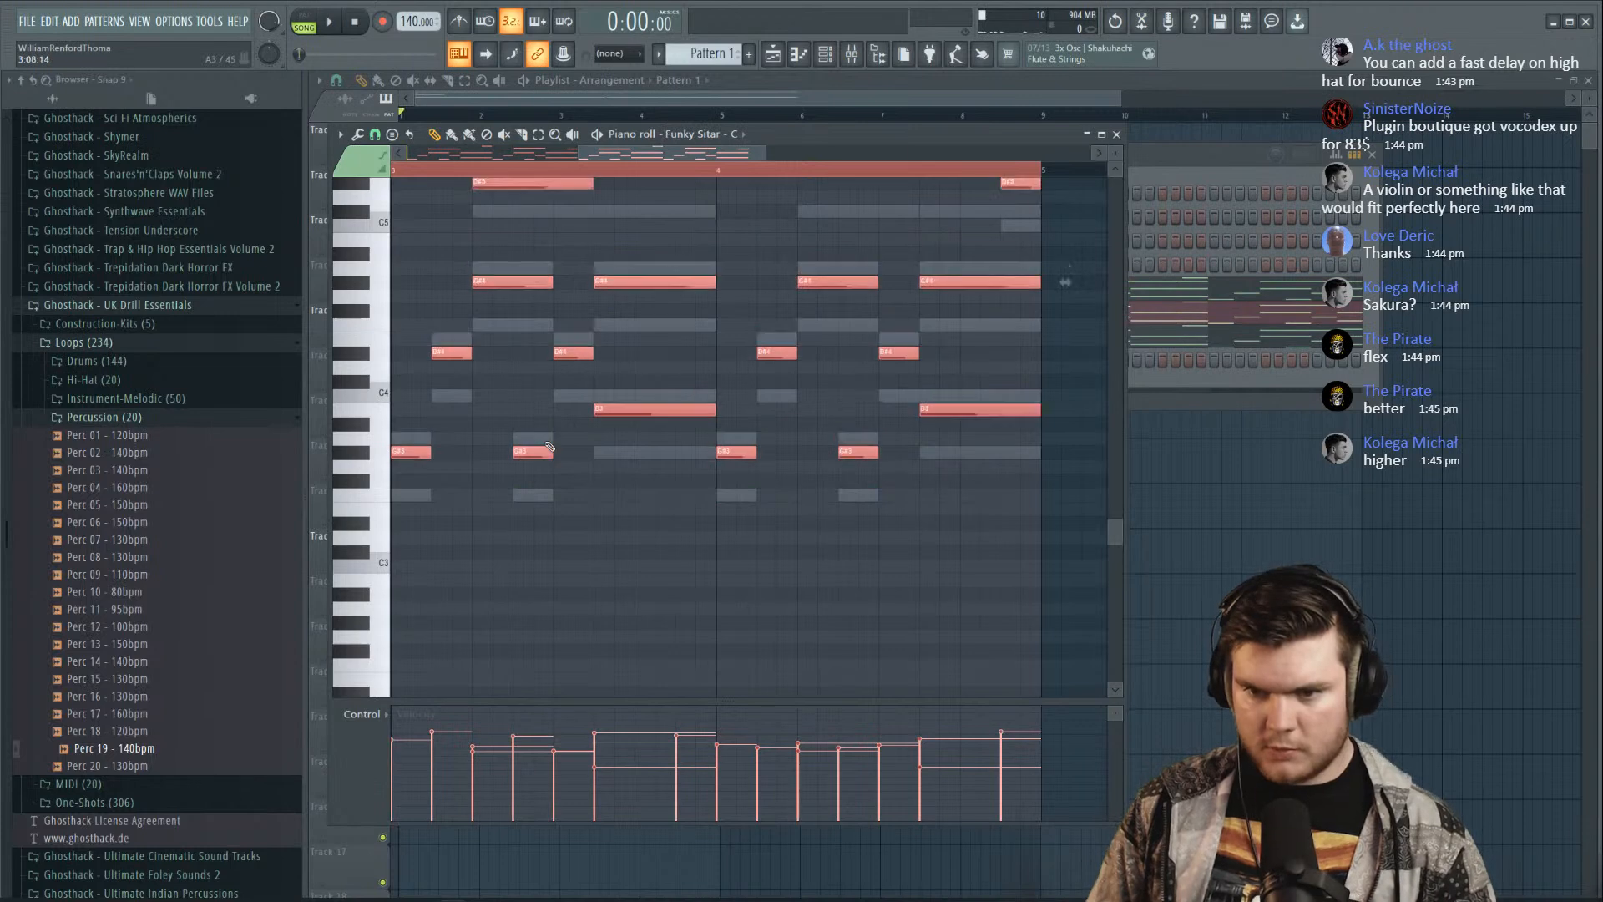
Transpose all Oriental Flute Long notes in Pattern 1 down four semitones and listen to the lowered melody
double_click(544, 440)
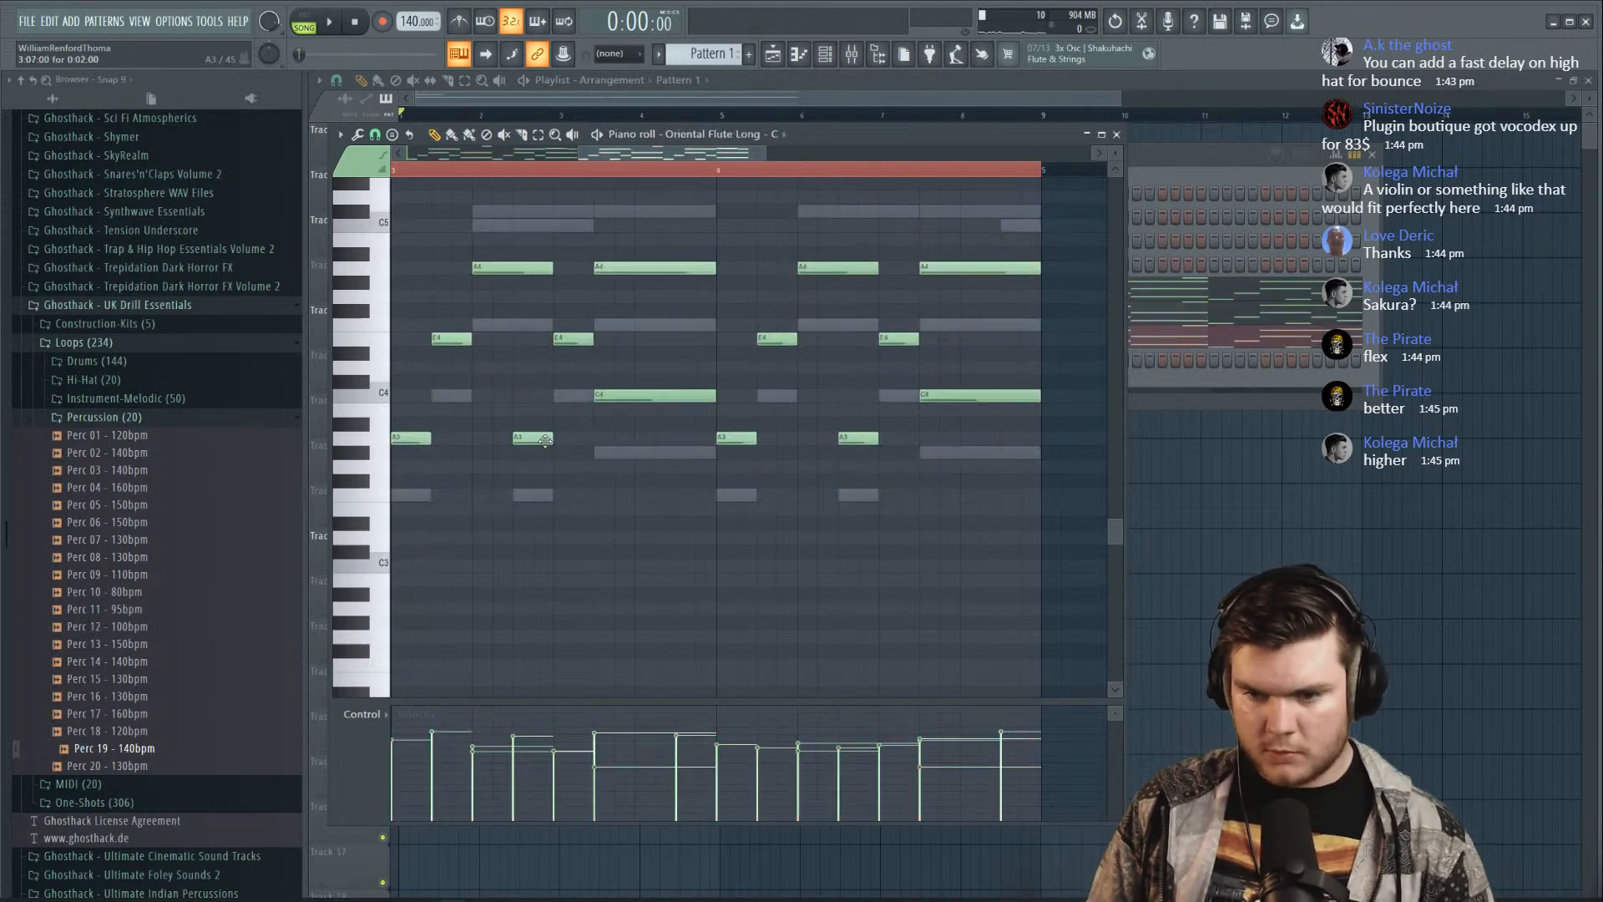
key("ctrl+a")
key("shift+Down")
key("shift+Down")
key("shift+Down")
key("shift+Down")
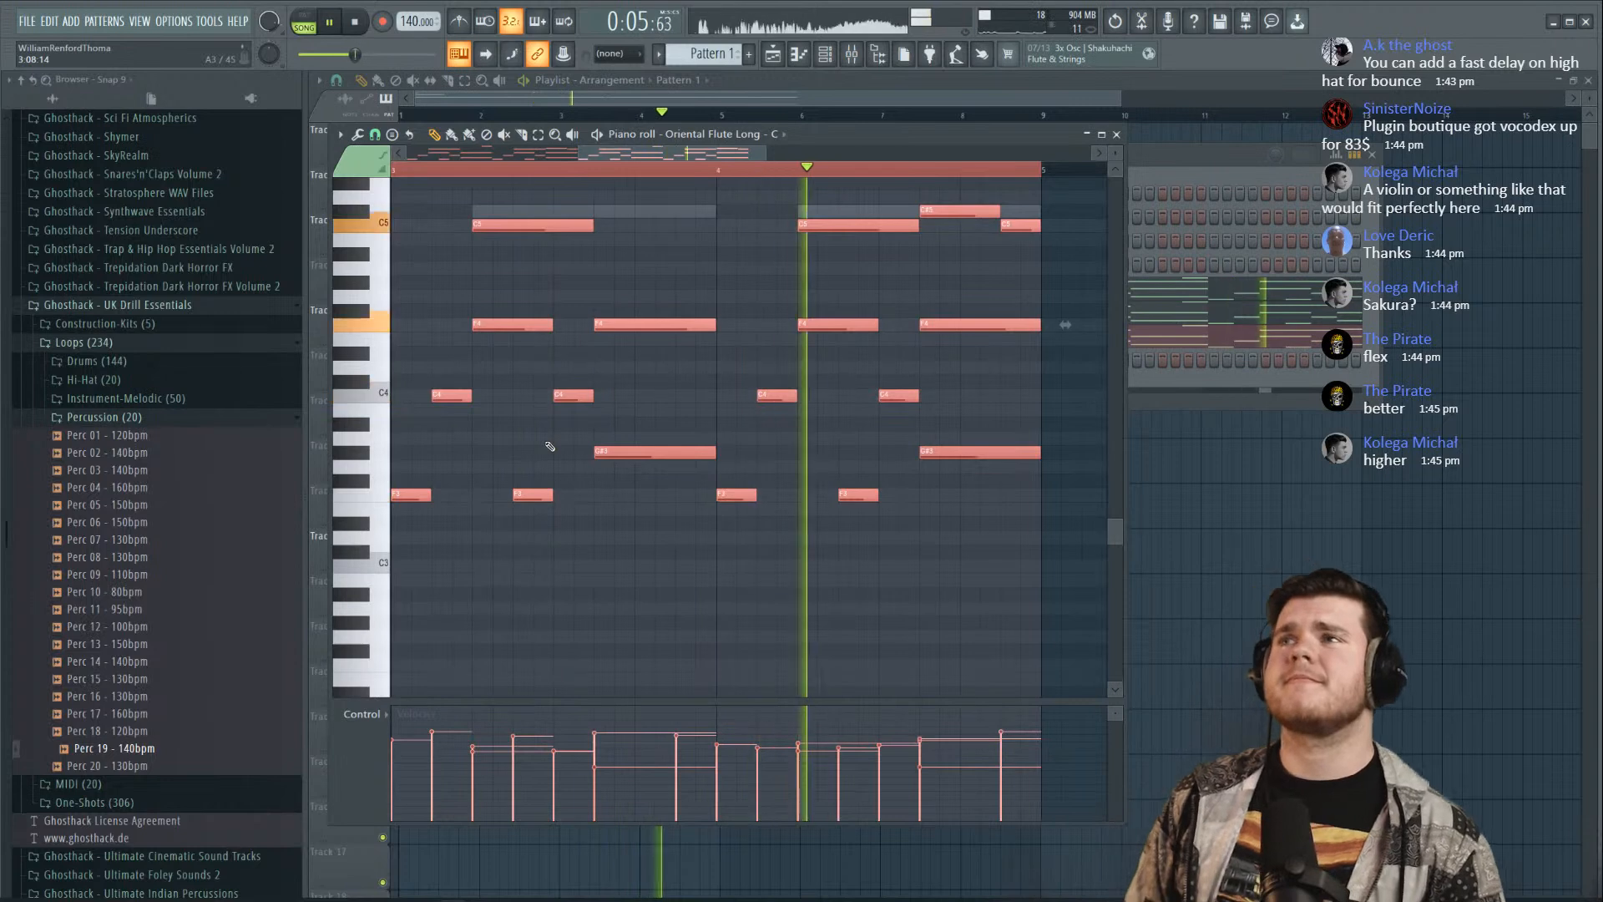
key("space")
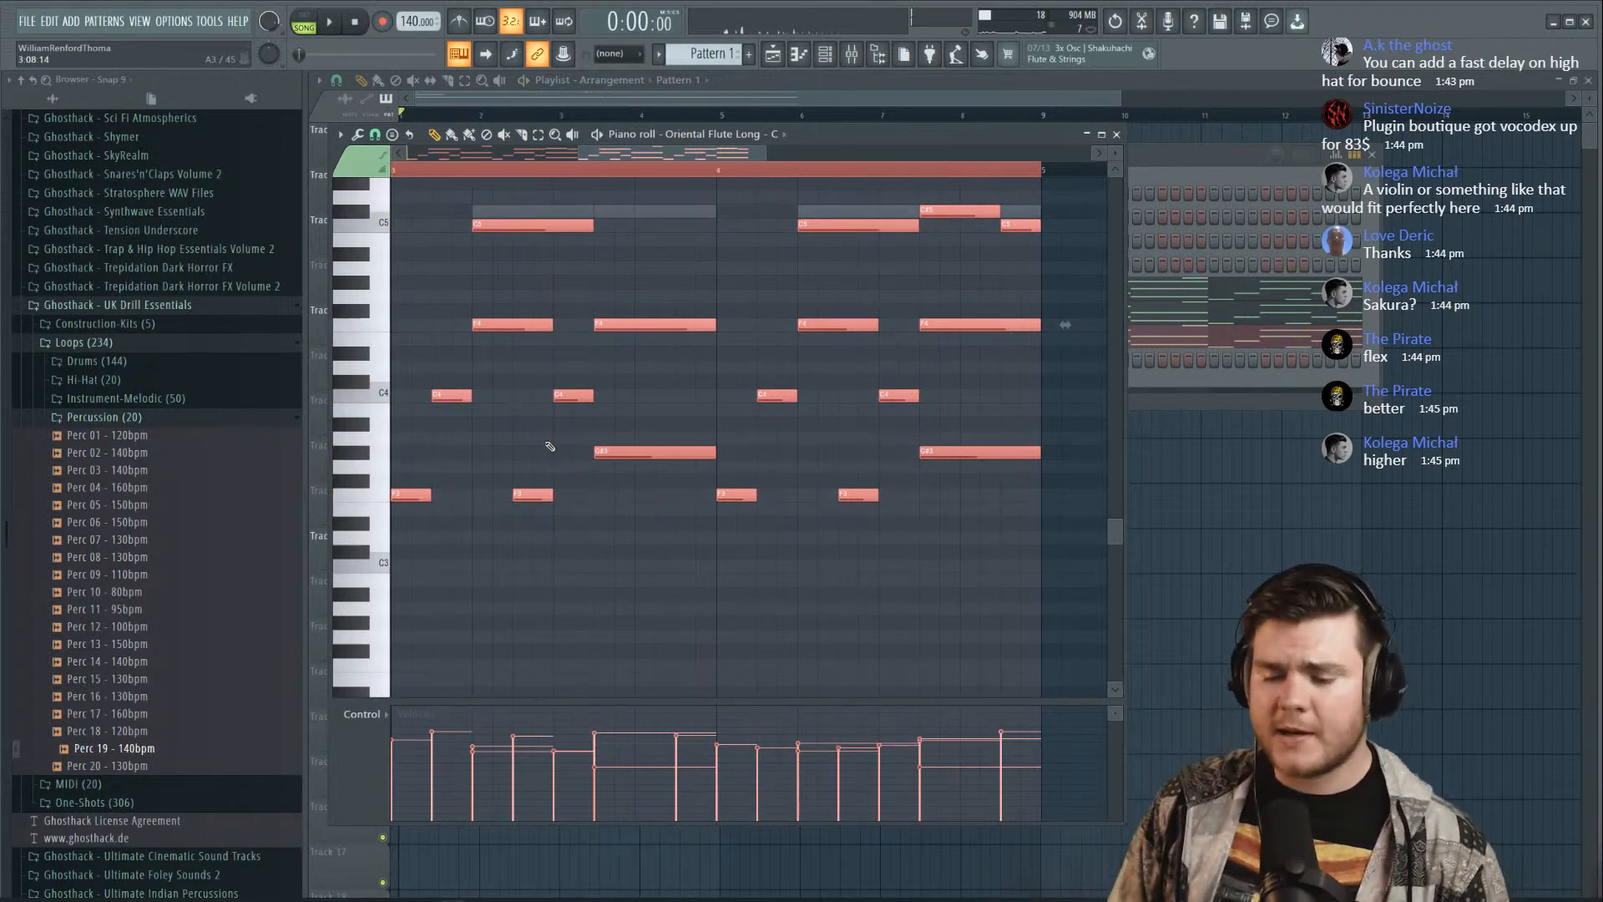
Raise the Oriental Flute Long notes one octave, replay the melody and lower them by two semitones
key("ctrl+Up")
key("space")
scroll(559, 447, "up", 3)
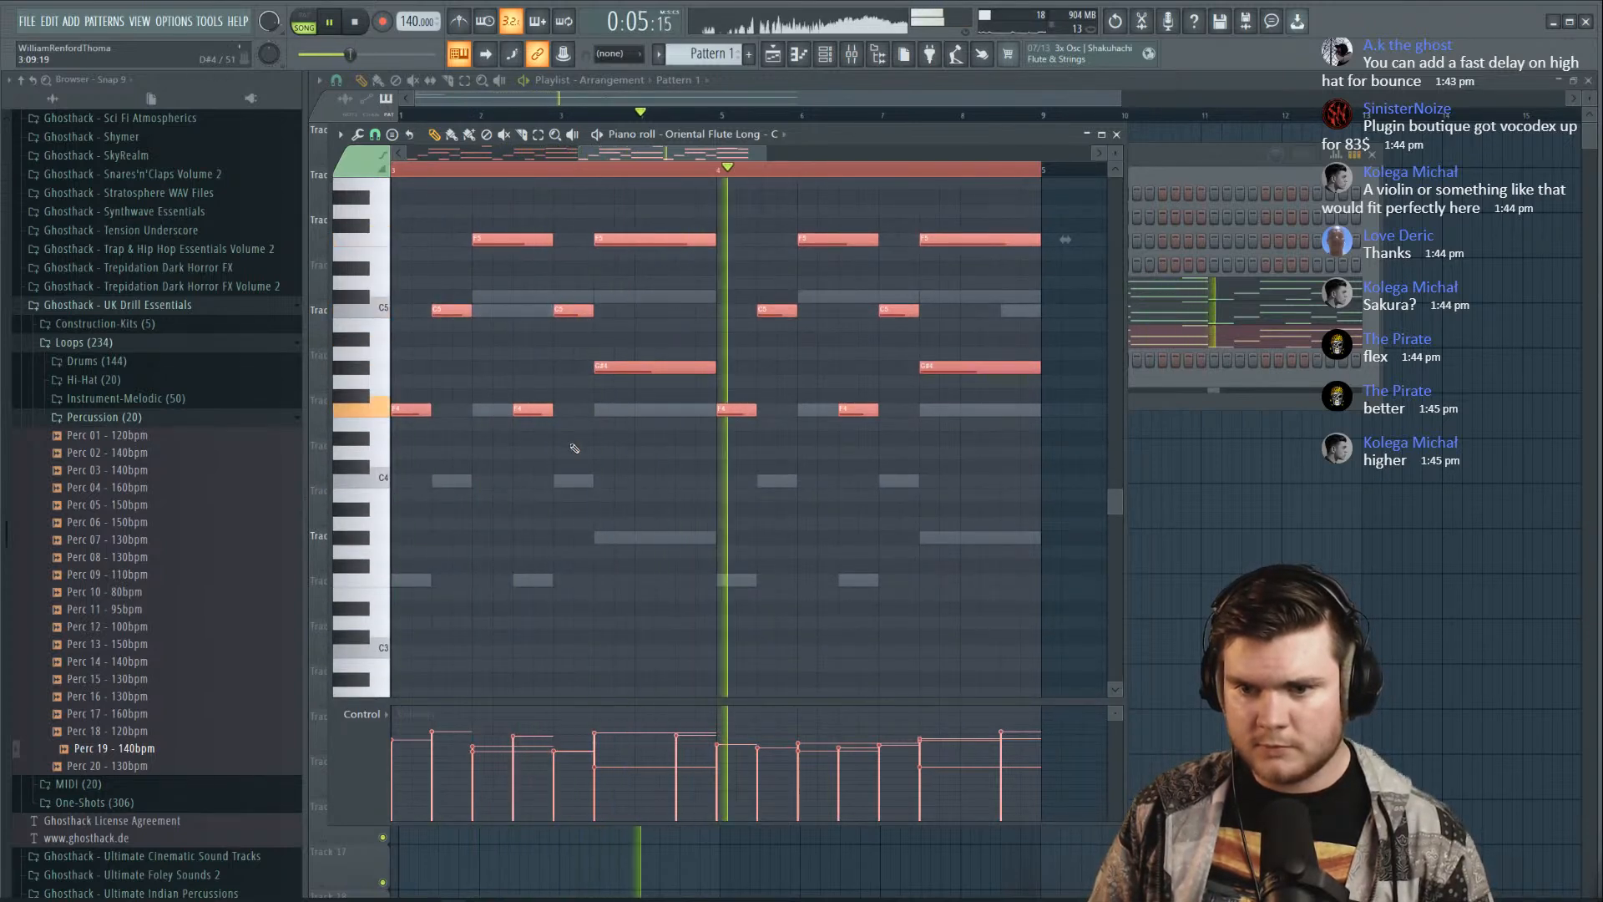
key("space")
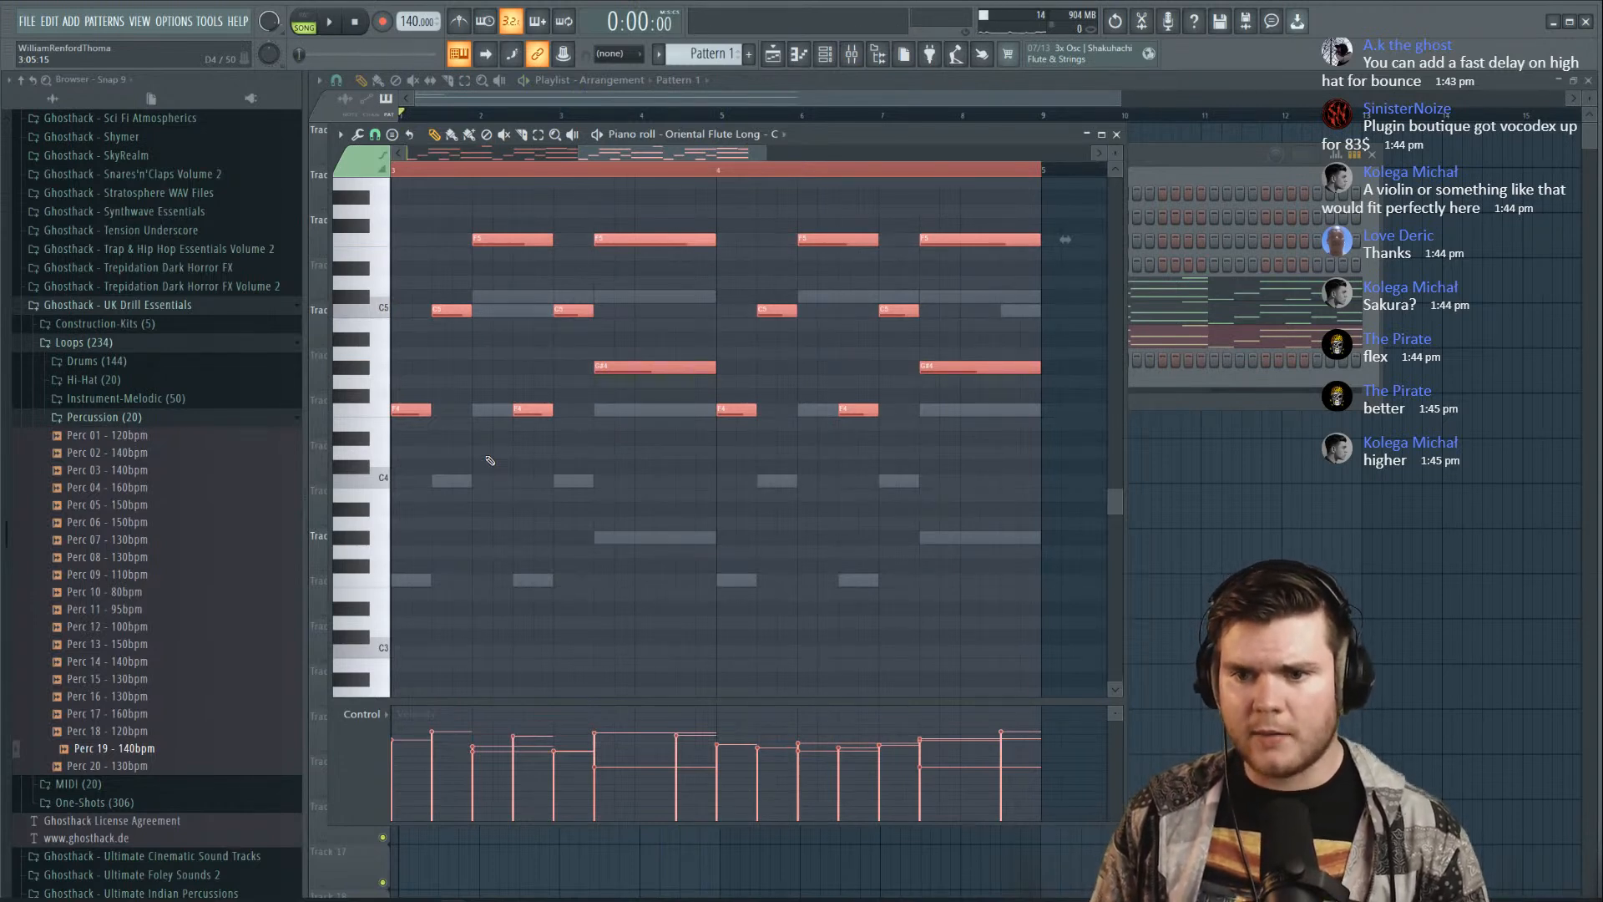
key("Down")
key("Down")
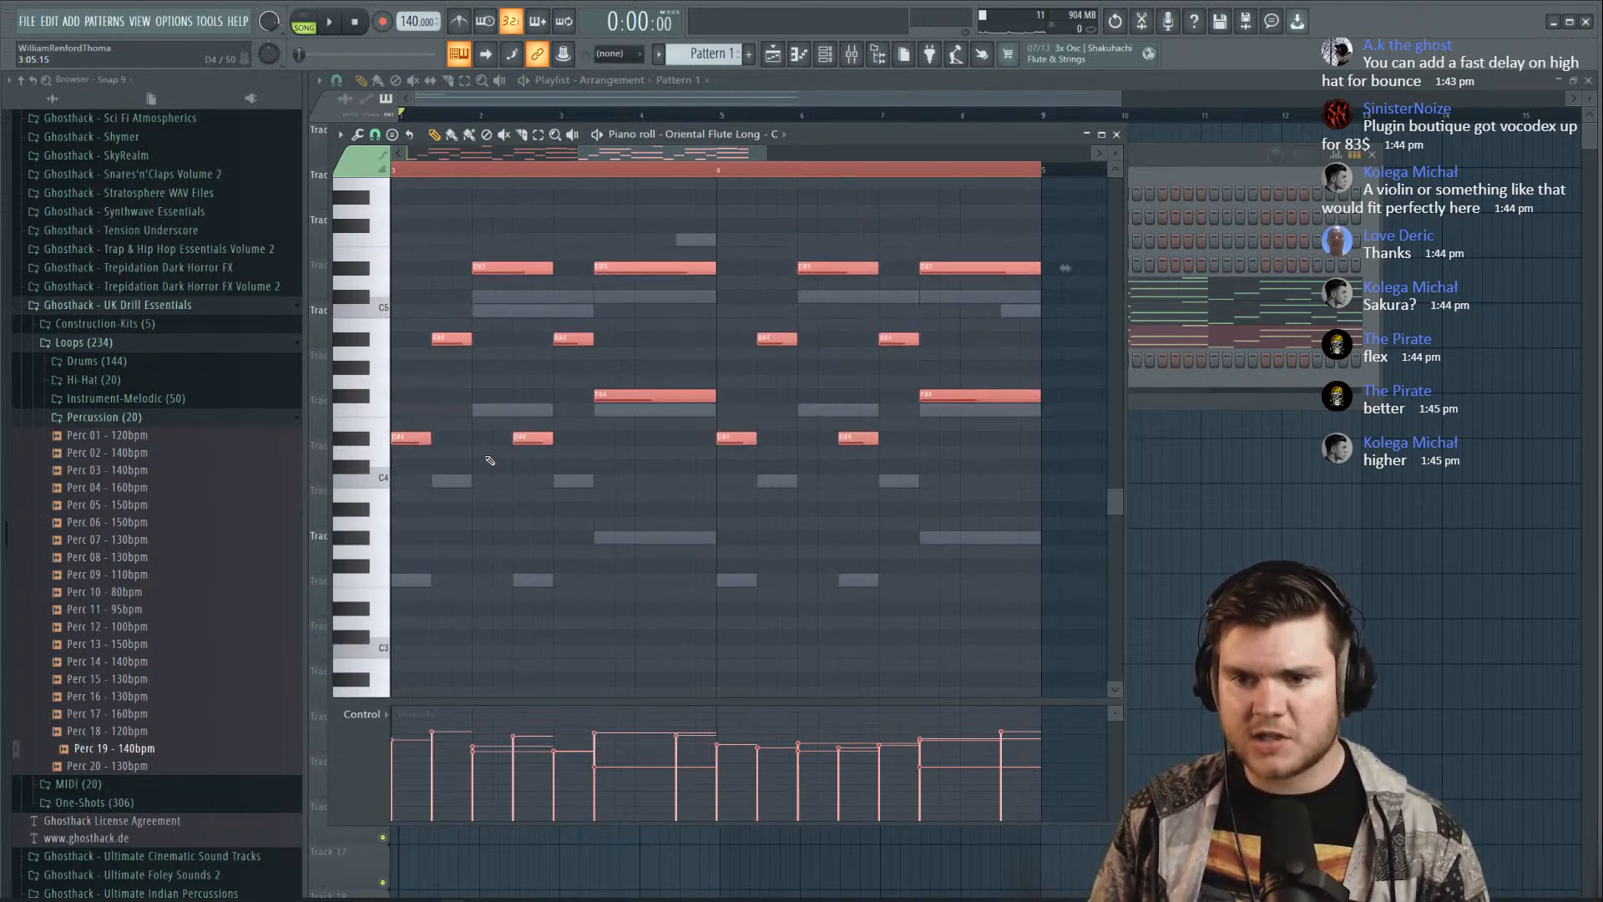
Select all Steinway D notes, lower them two semitones and raise them one octave to match the flute
double_click(452, 481)
key("ctrl+a")
key("shift+Down")
key("shift+Down")
key("ctrl+Up")
key("ctrl+d")
Lower all Funky Sitar notes two semitones, raise them one octave and play the retuned melody
double_click(453, 480)
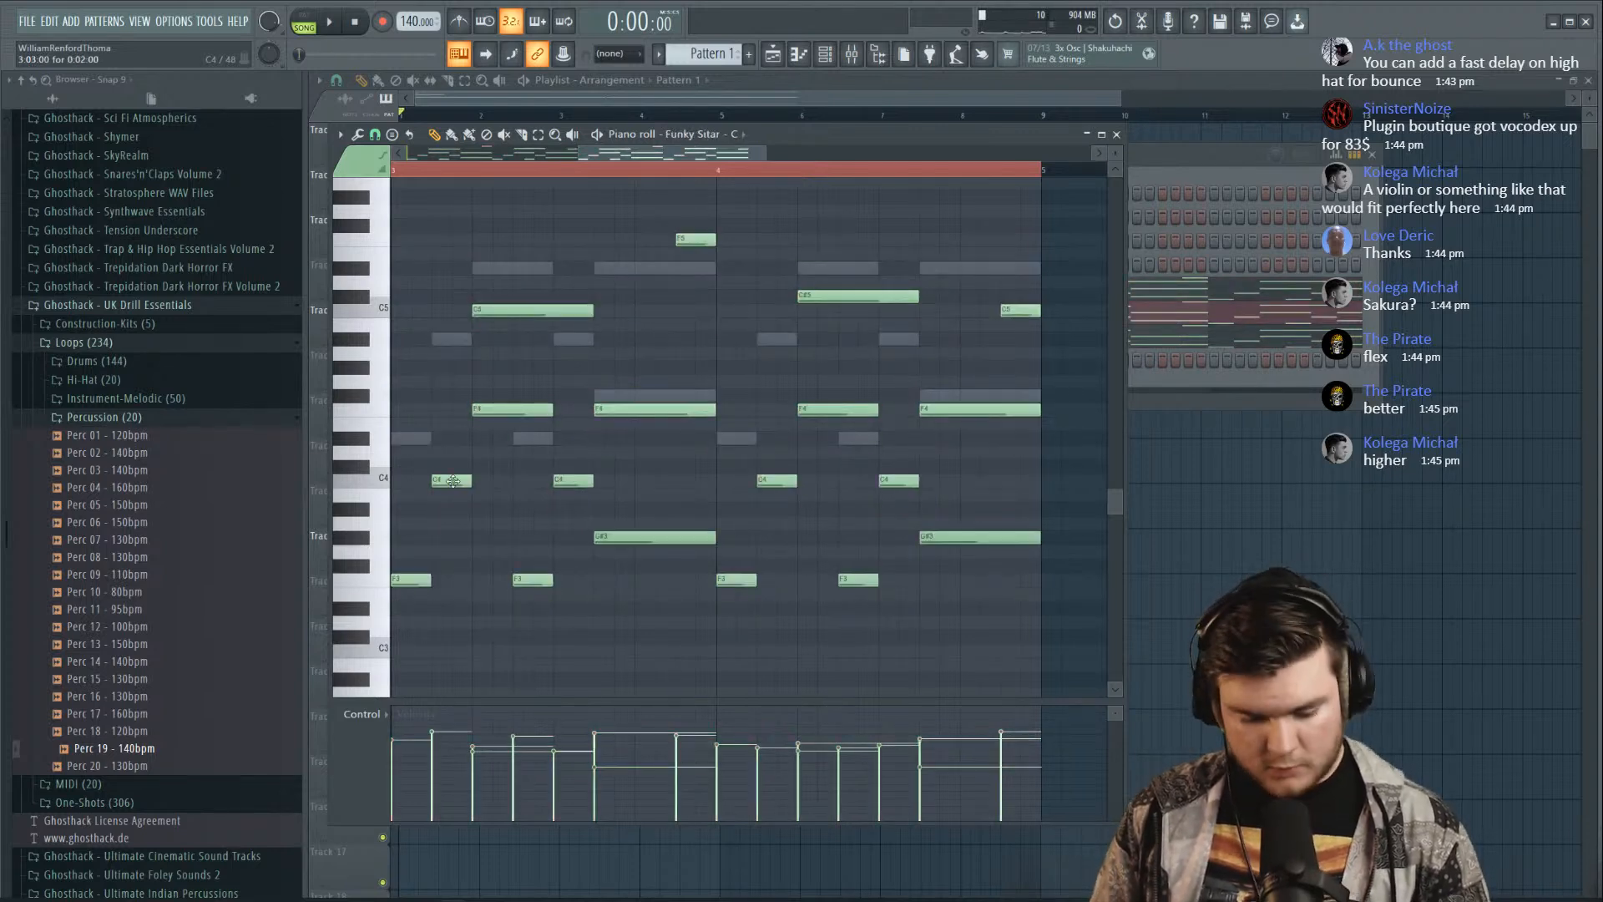
key("ctrl+a")
key("shift+Down")
key("shift+Down")
key("ctrl+Up")
key("space")
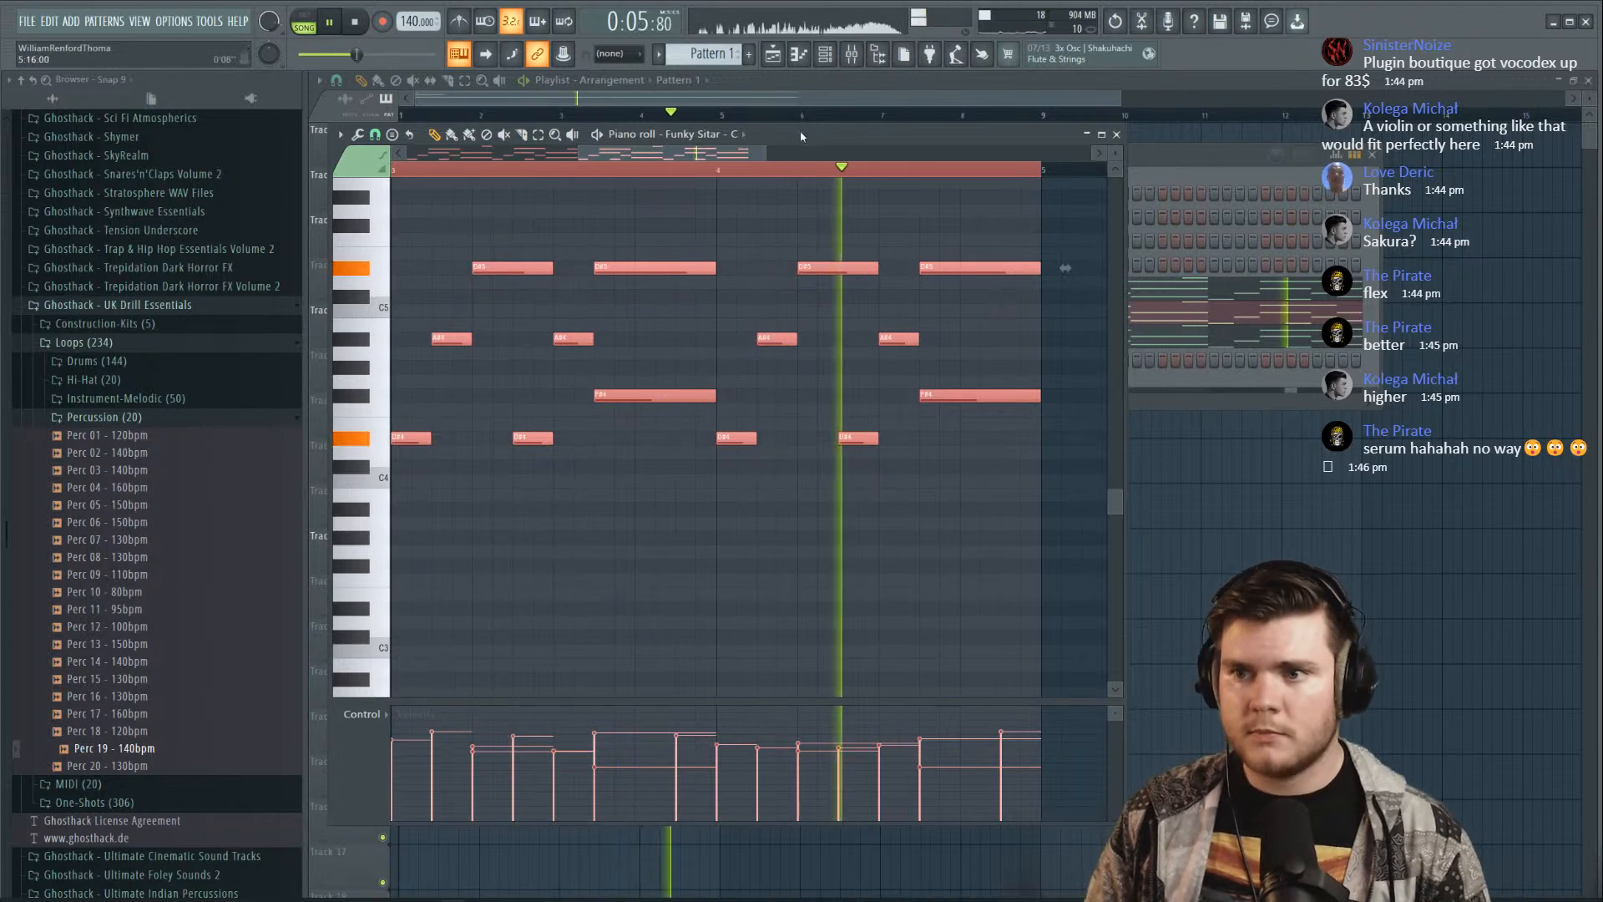
Open Fruity parametric EQ 2 on mixer insert 12 and set band 4 to -6.0 dB at 3560 Hz with 14% width
left_click(1116, 133)
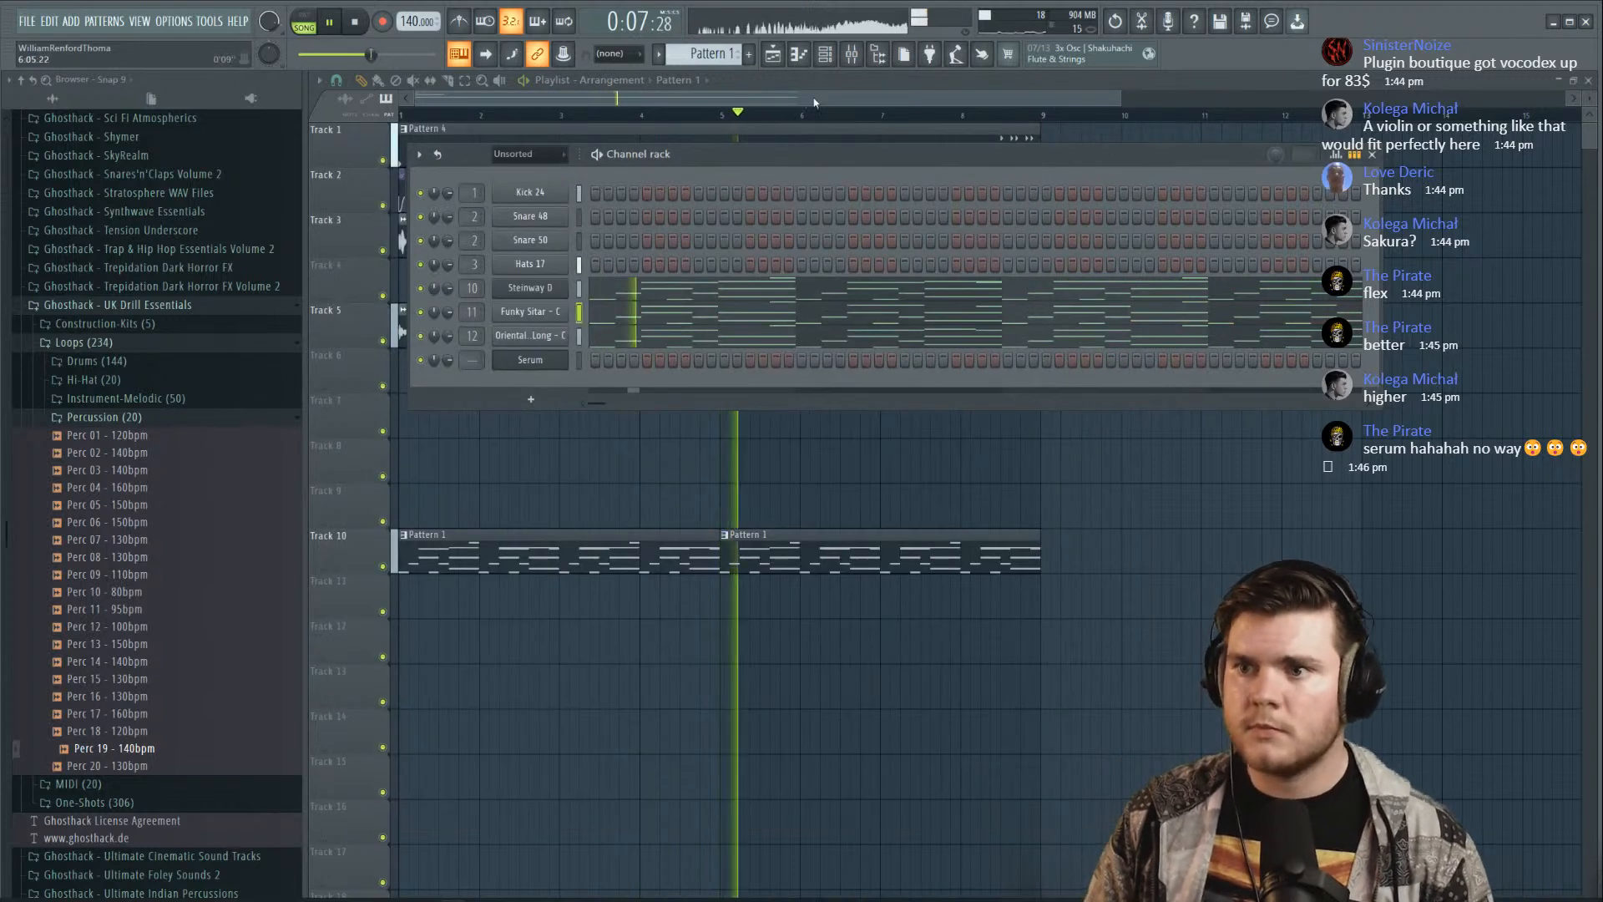
left_click(850, 53)
left_click(576, 384)
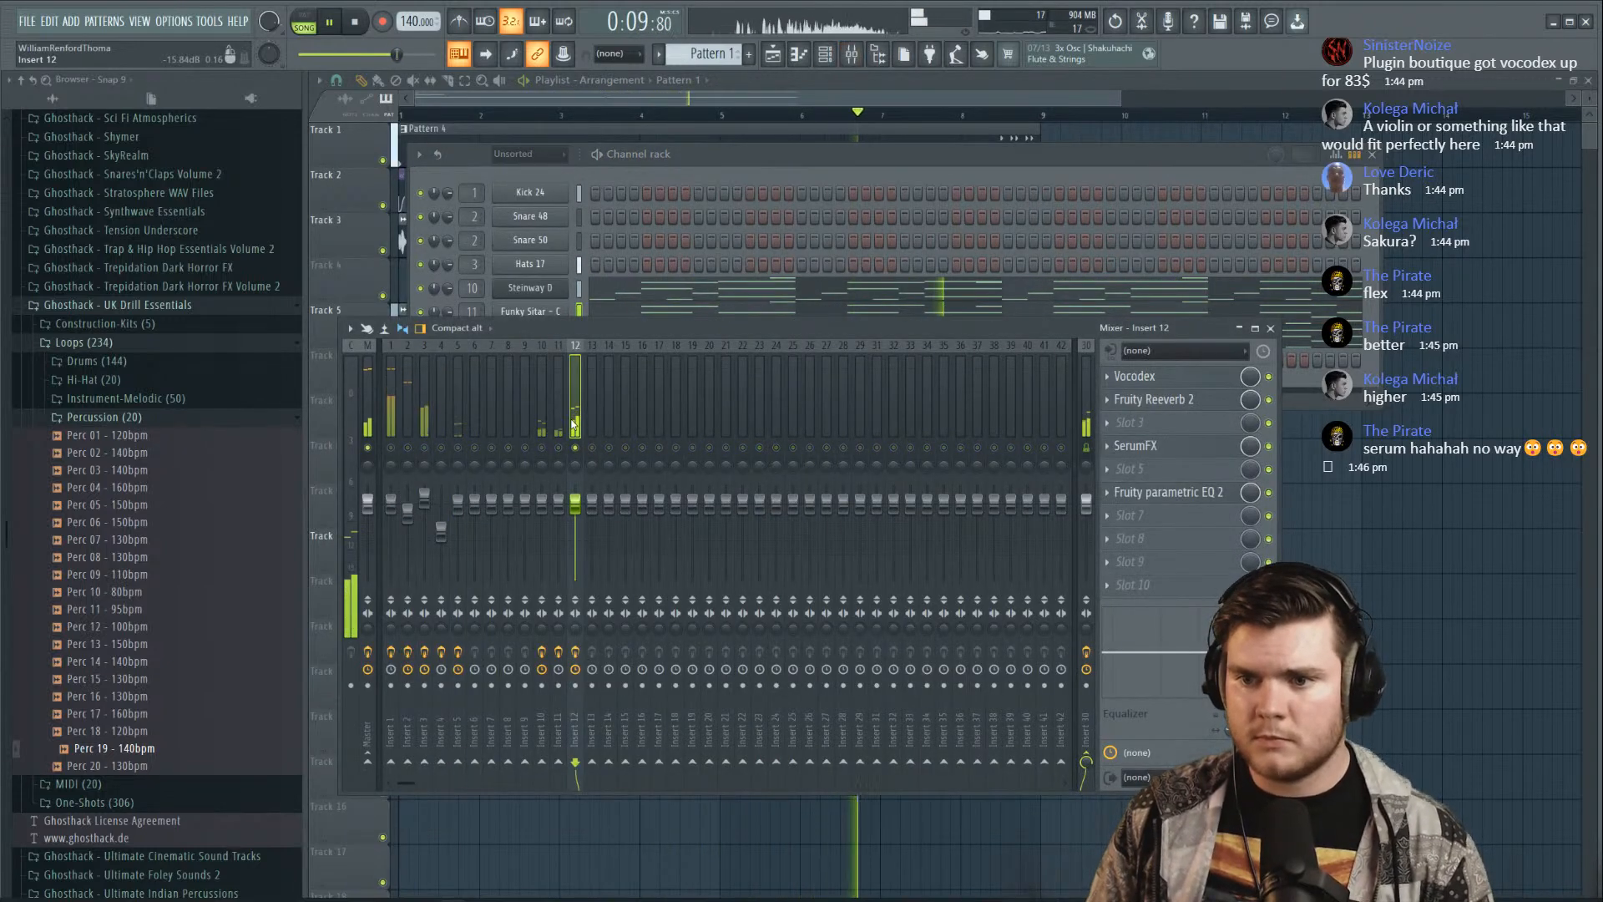
left_click(1168, 491)
key("space")
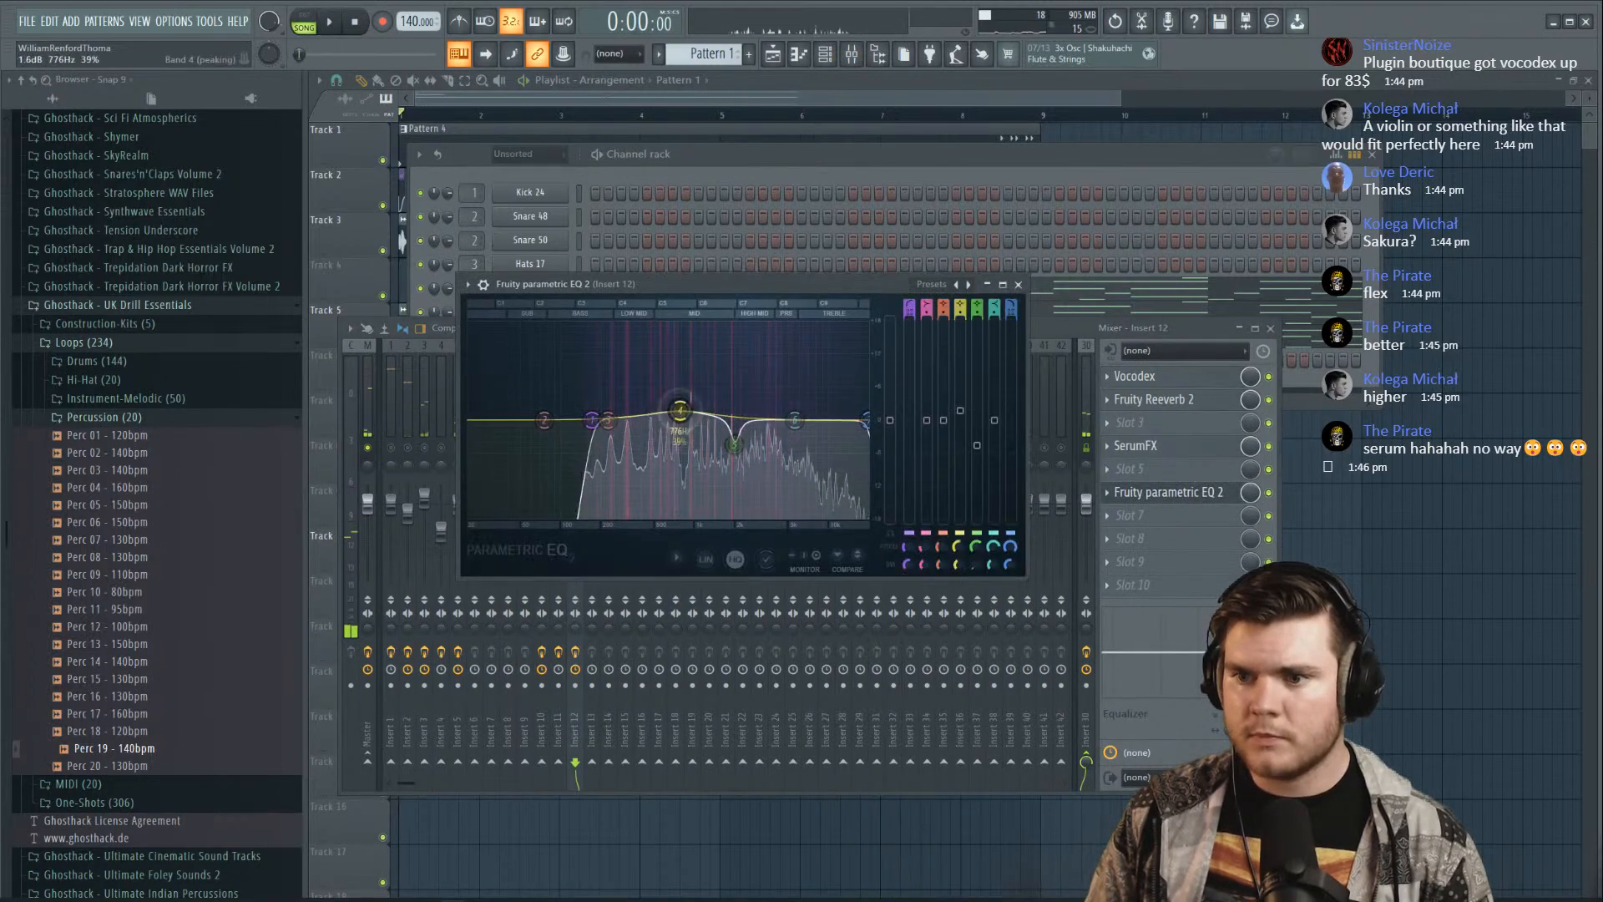
key("space")
left_click_drag(693, 369, 770, 453)
scroll(766, 456, "up", 4)
scroll(770, 453, "down", 2)
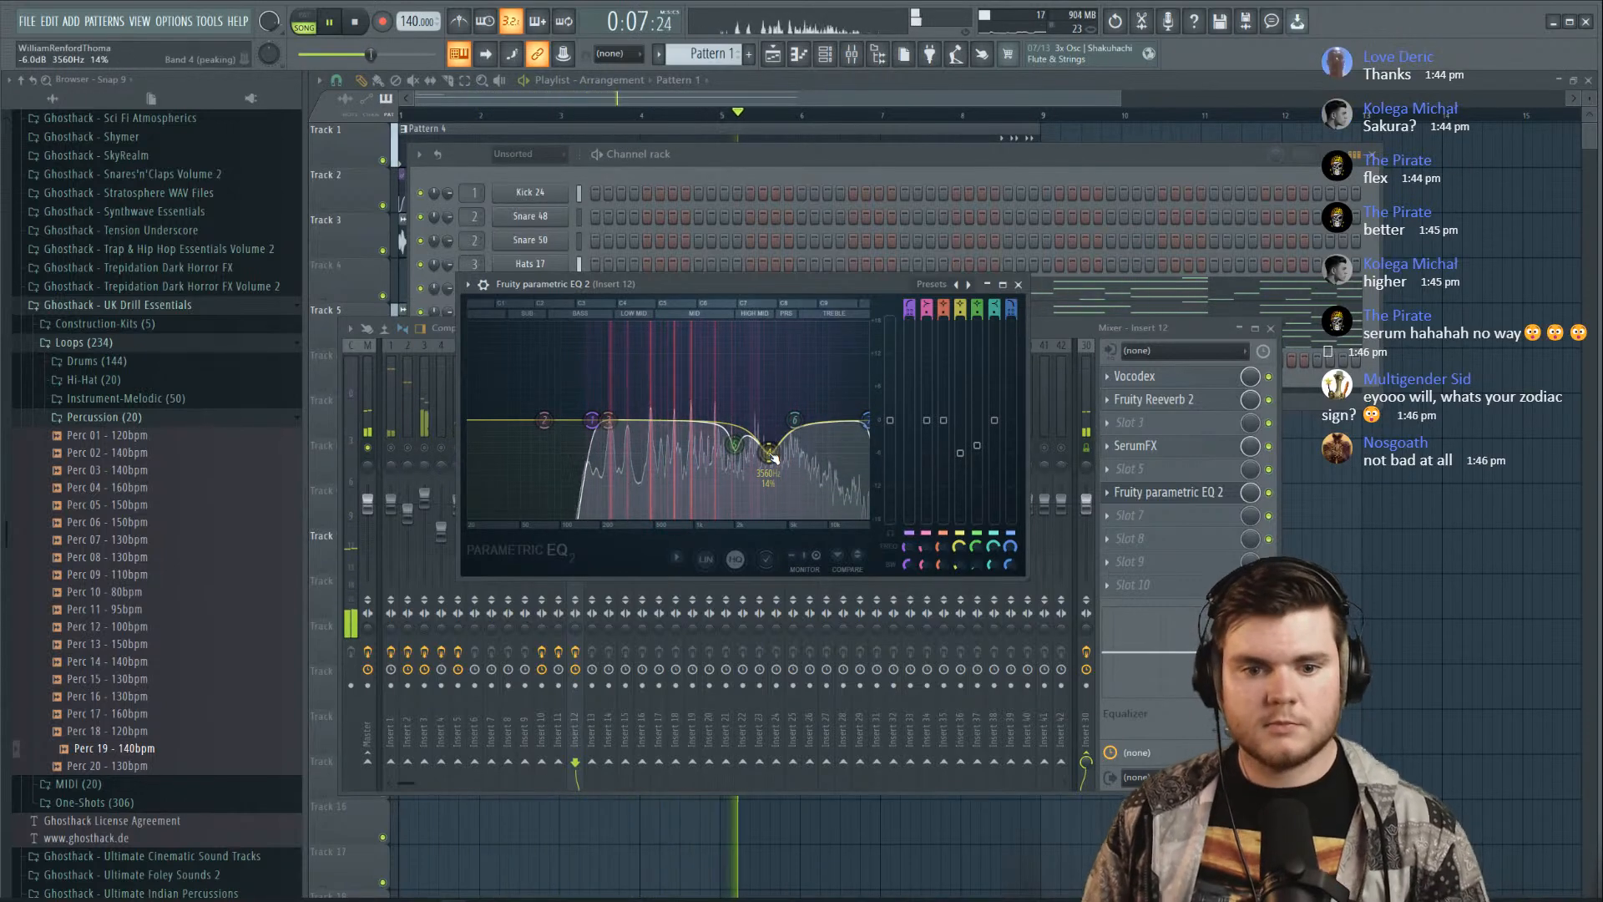
key("space")
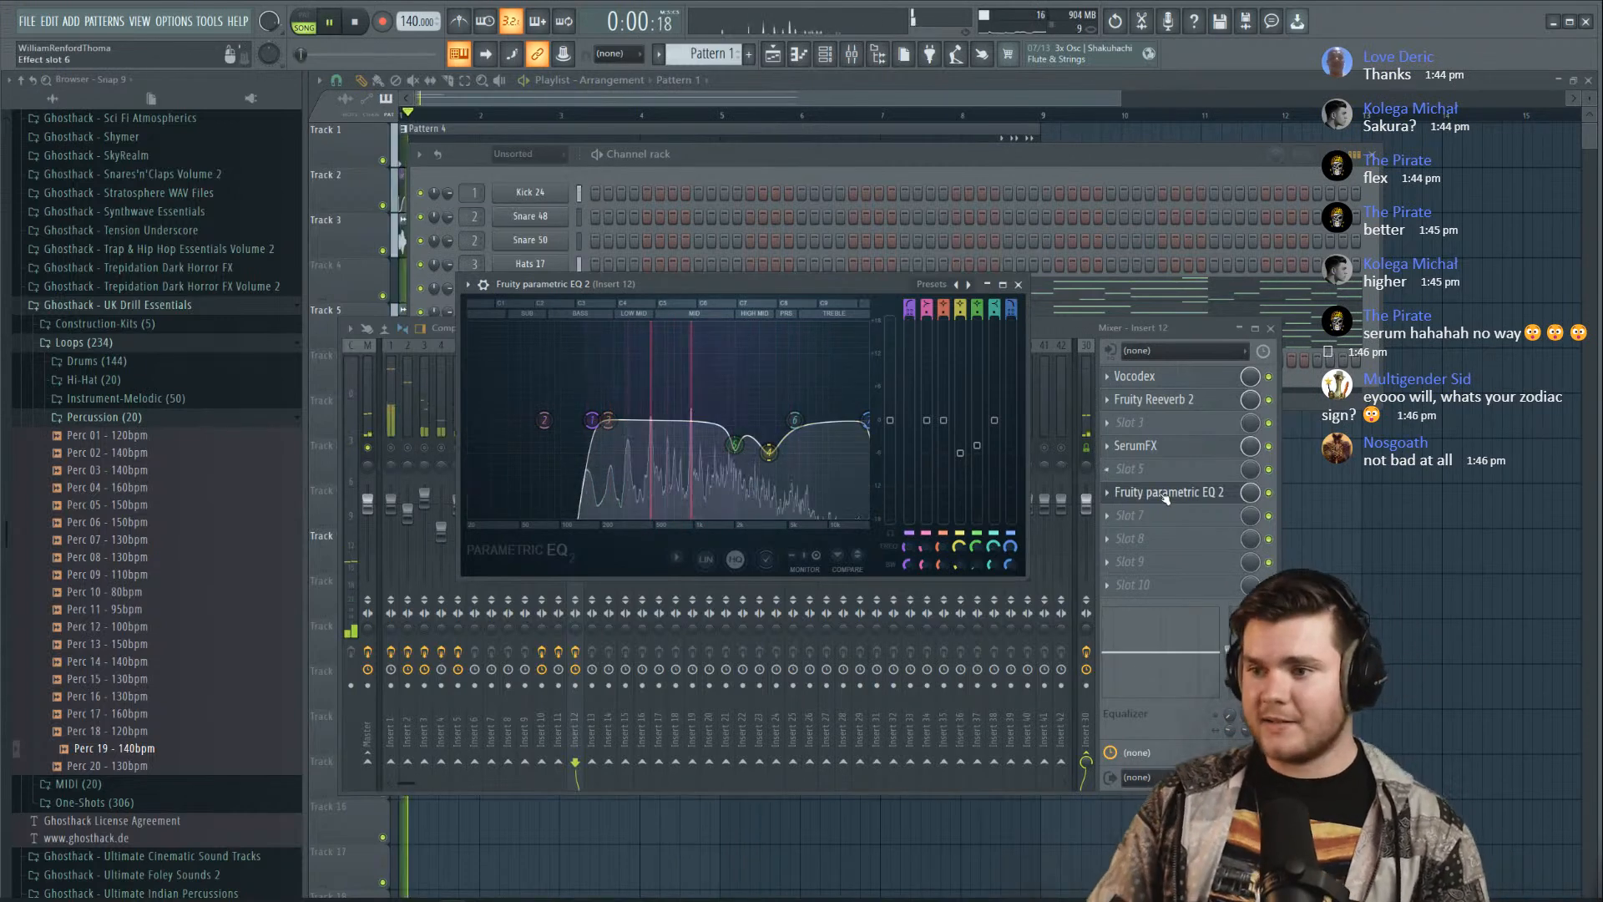
Lower mixer insert 12's volume slightly and play back with inserts 10 and 11 soloed
key("Escape")
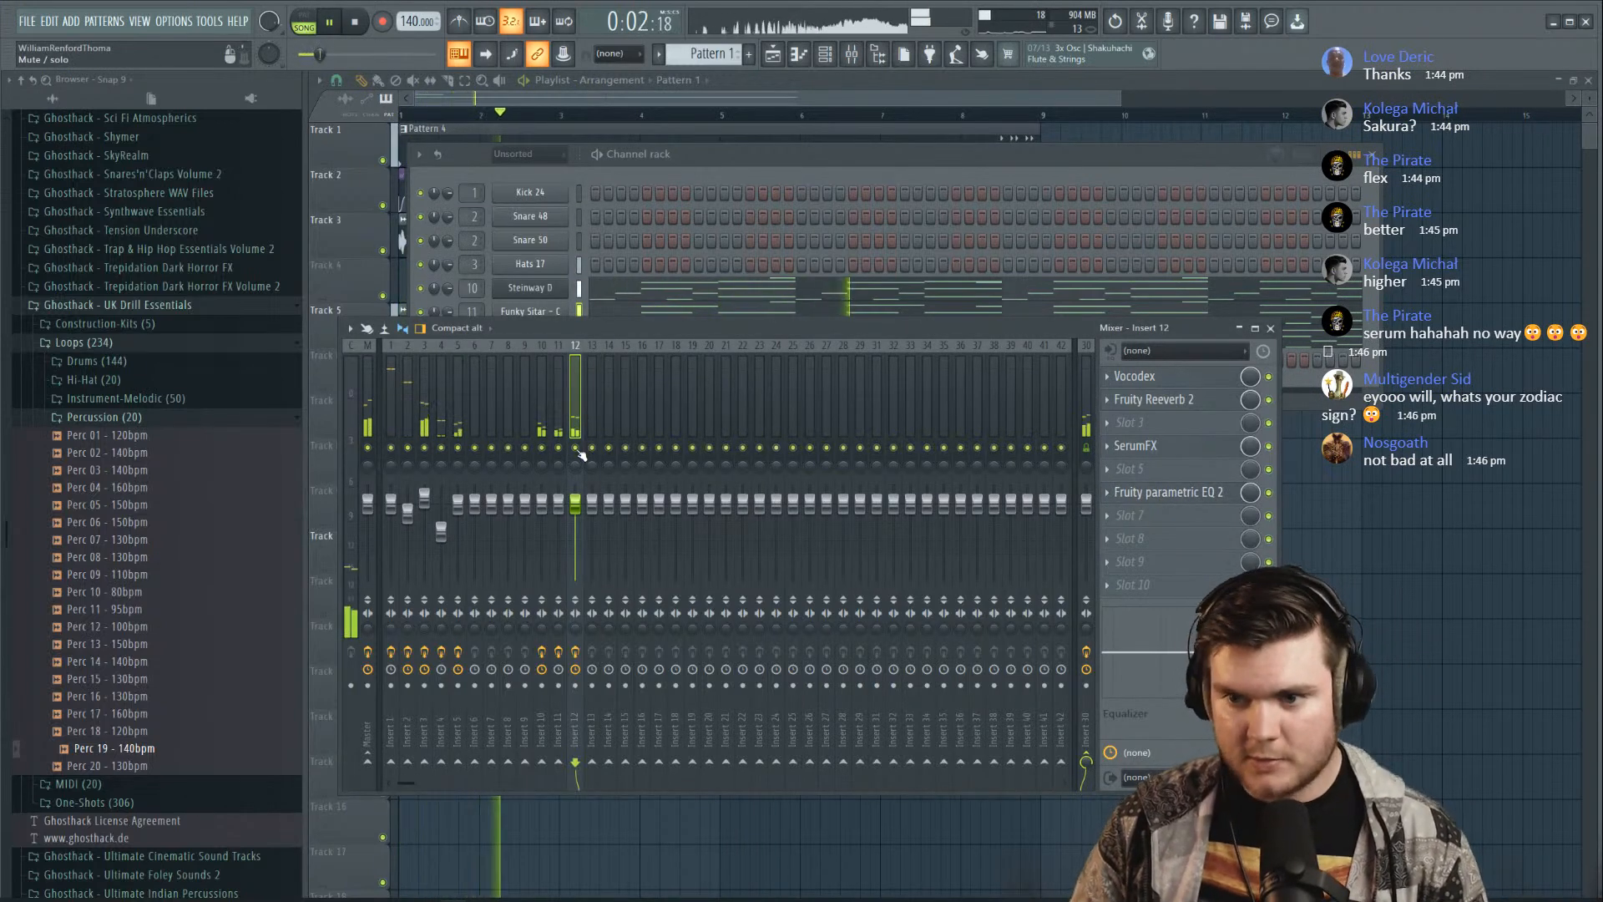
left_click_drag(579, 512, 579, 515)
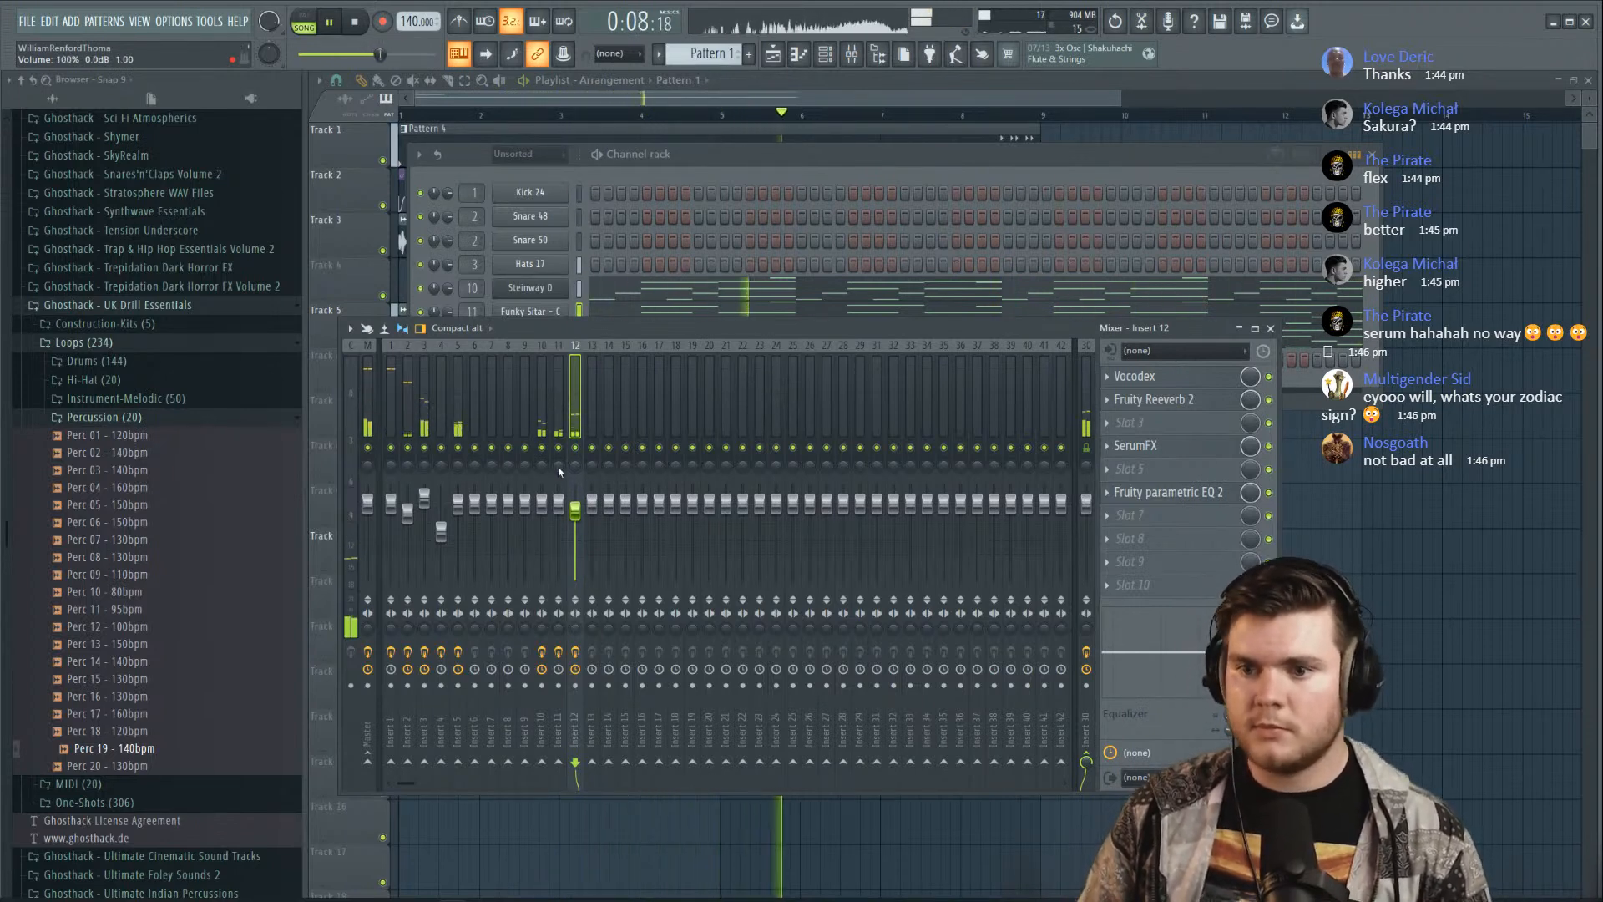
right_click(560, 447)
left_click(557, 411)
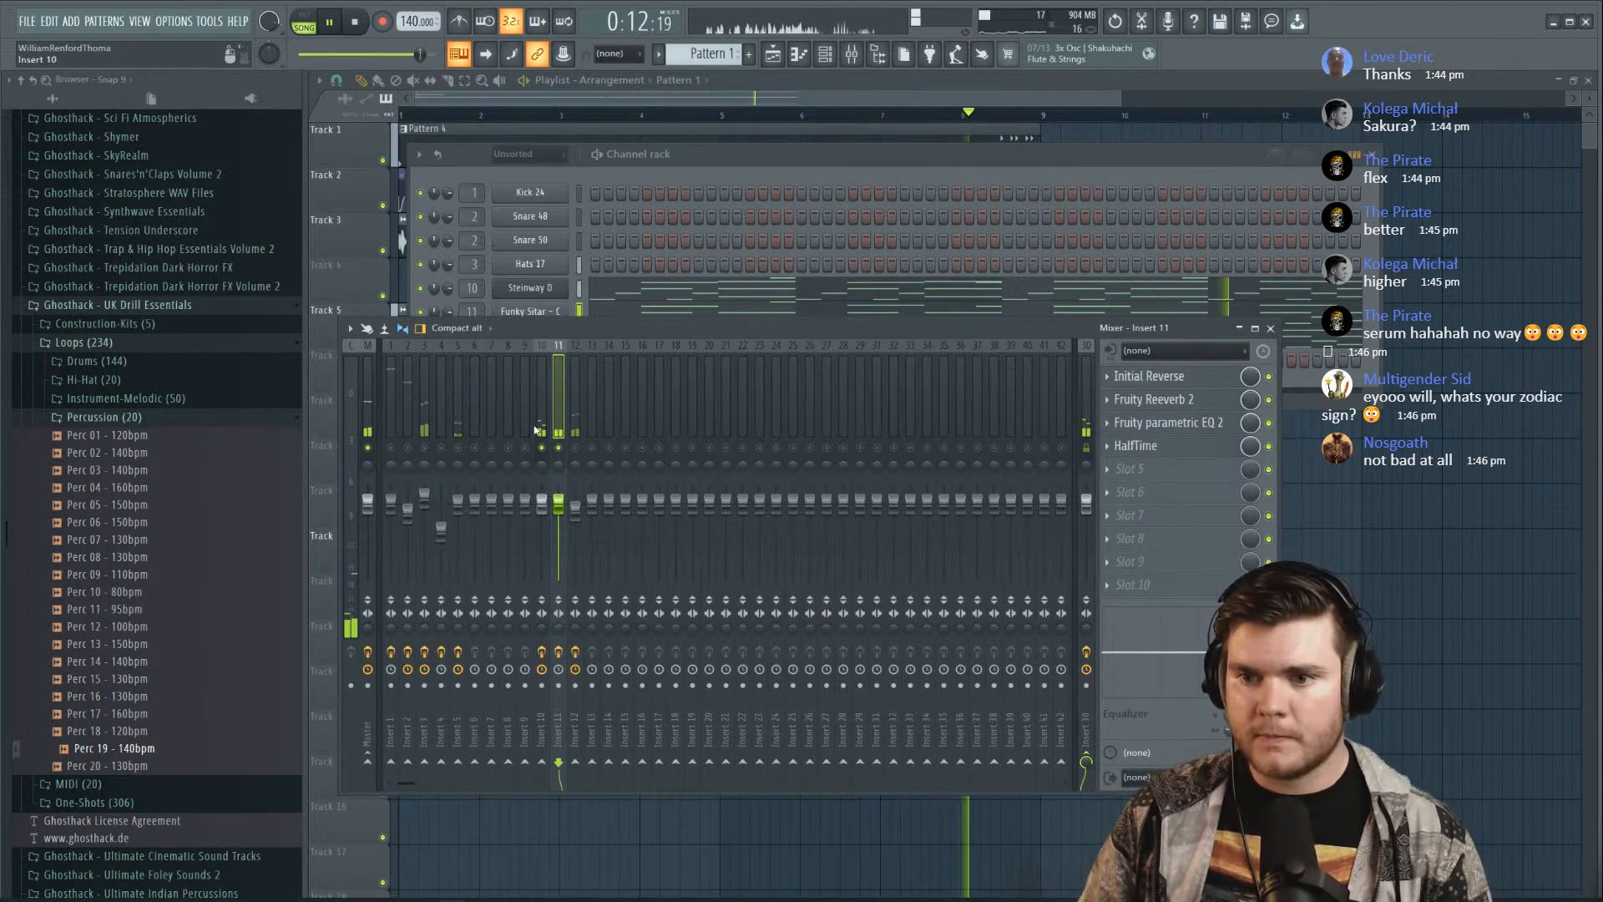
key("space")
Pan mixer insert 10 to the left and insert 11 to the right, and play the beat
left_click(543, 464)
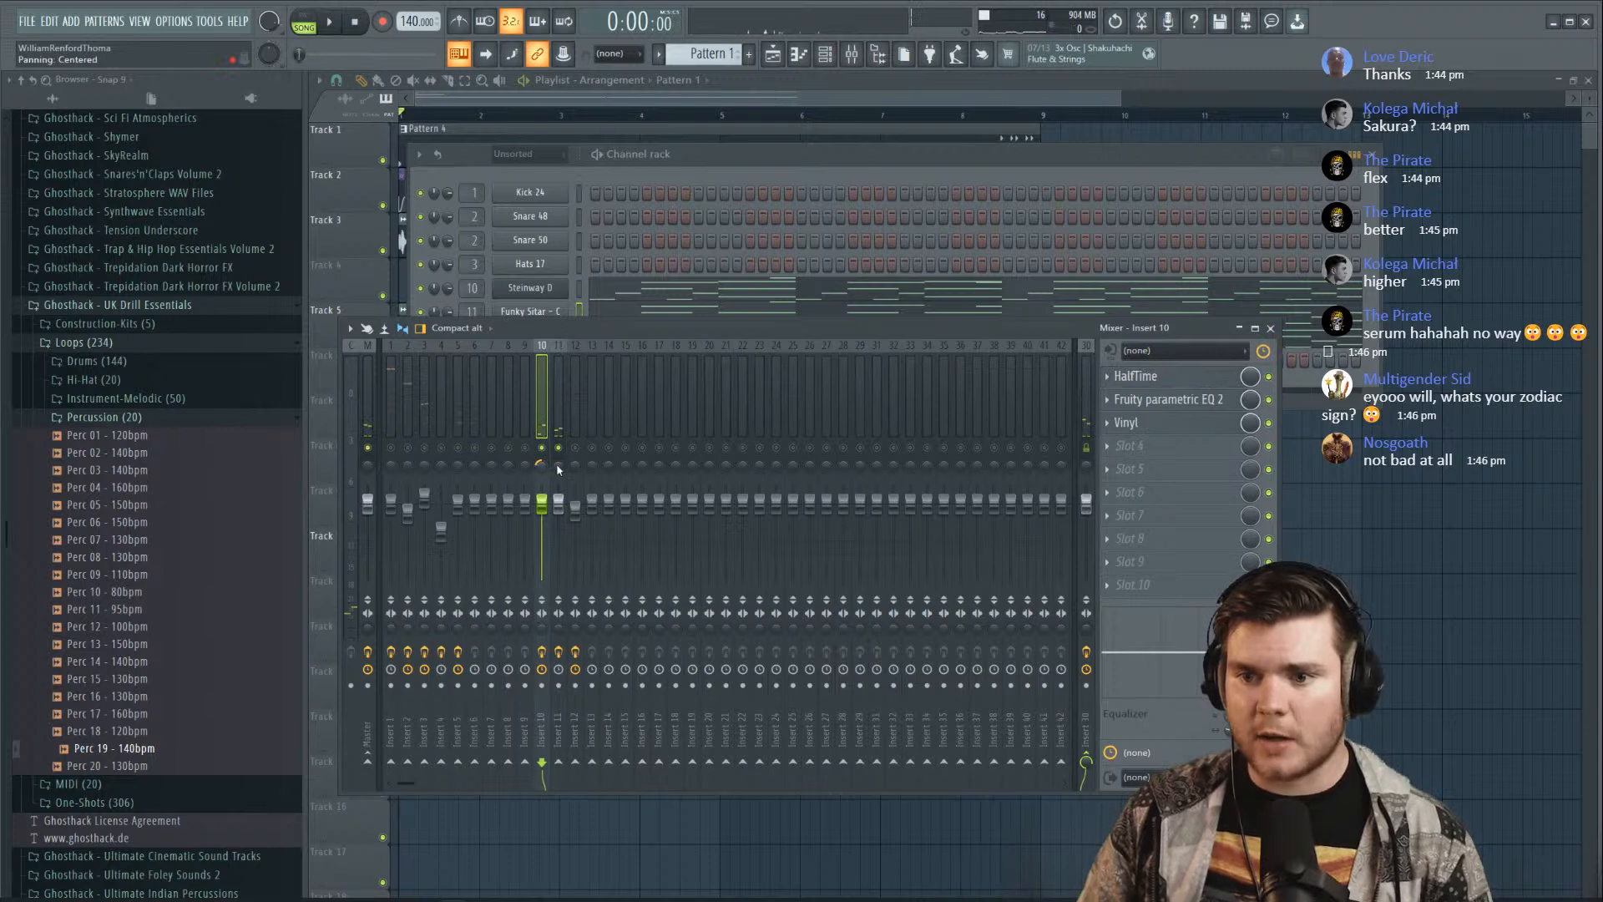
left_click_drag(558, 465, 558, 451)
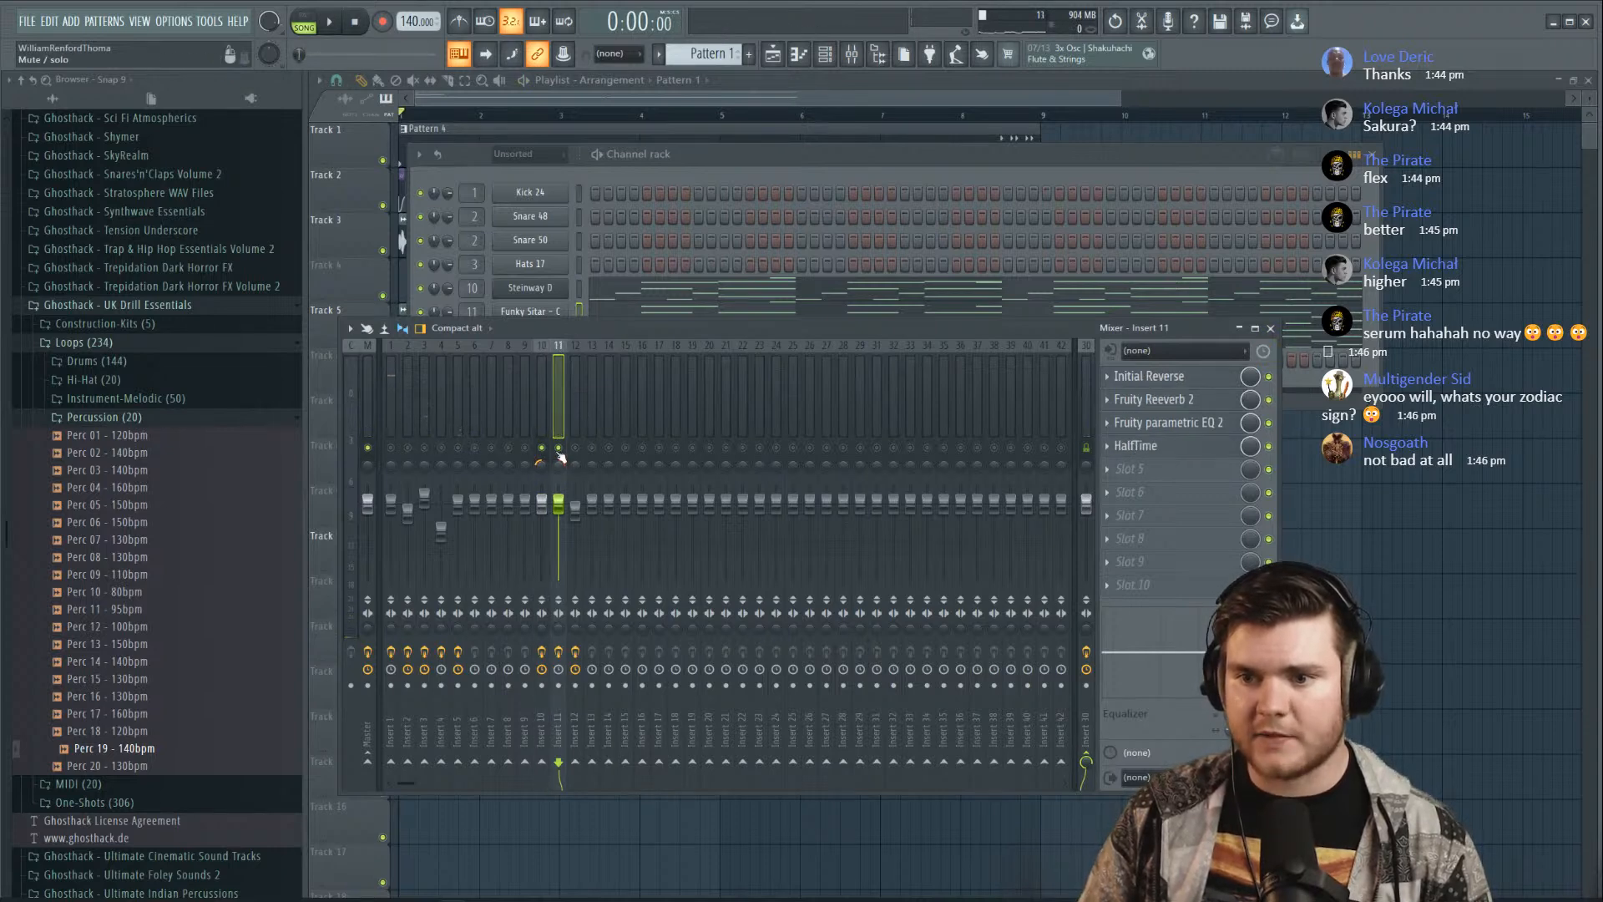
key("space")
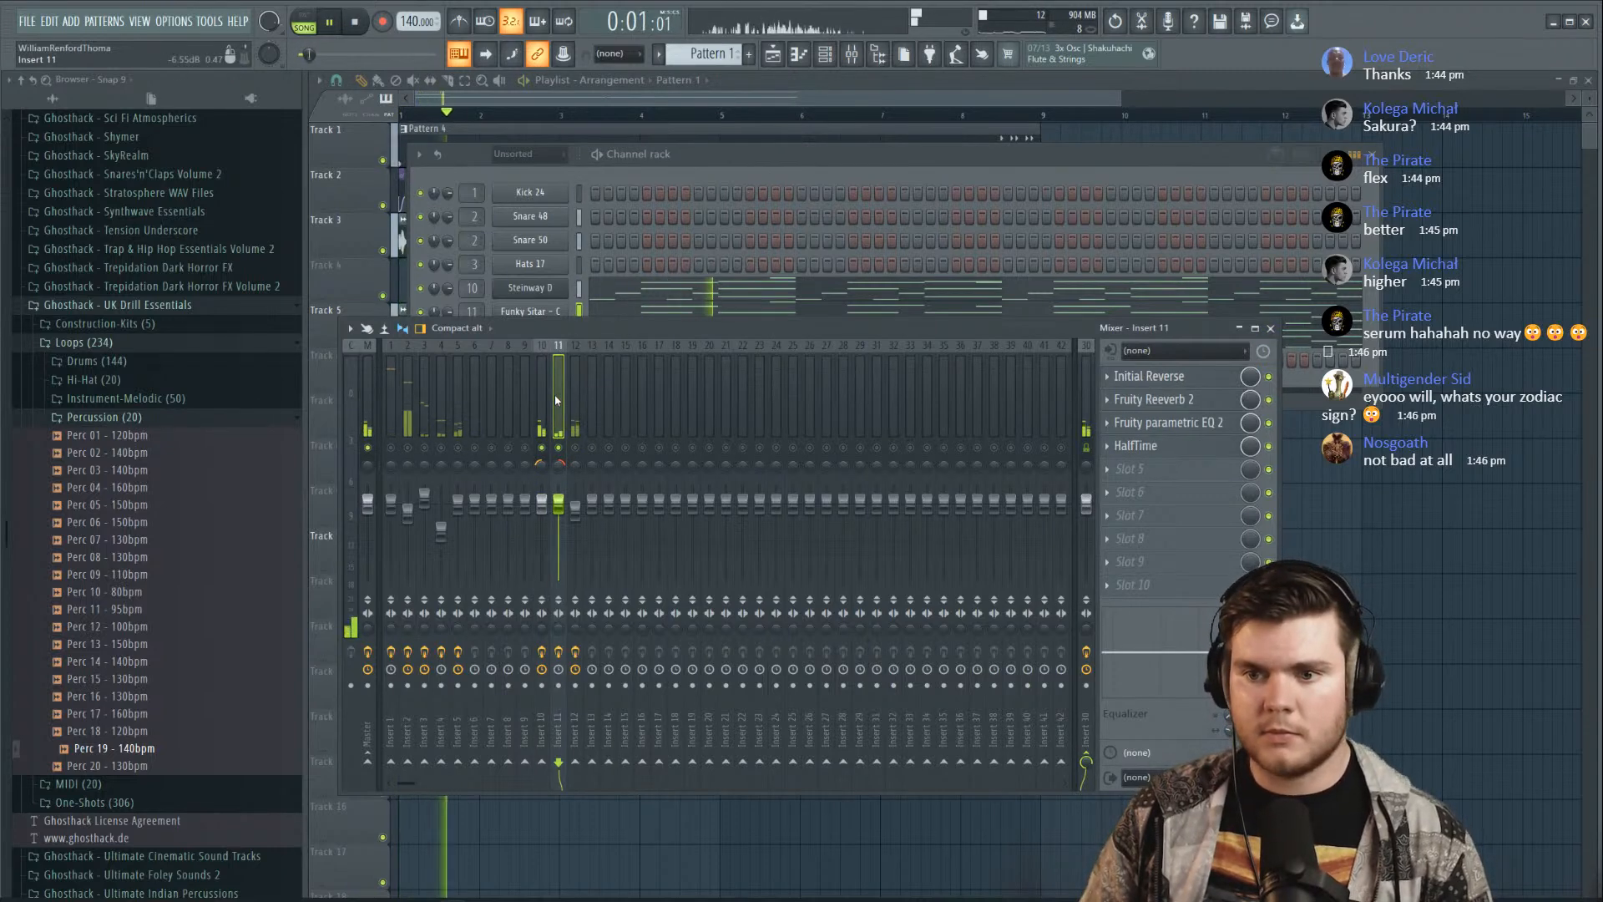
Raise mixer insert 11's volume to about 115%, unsolo the inserts and replay the full beat
left_click_drag(558, 502, 559, 491)
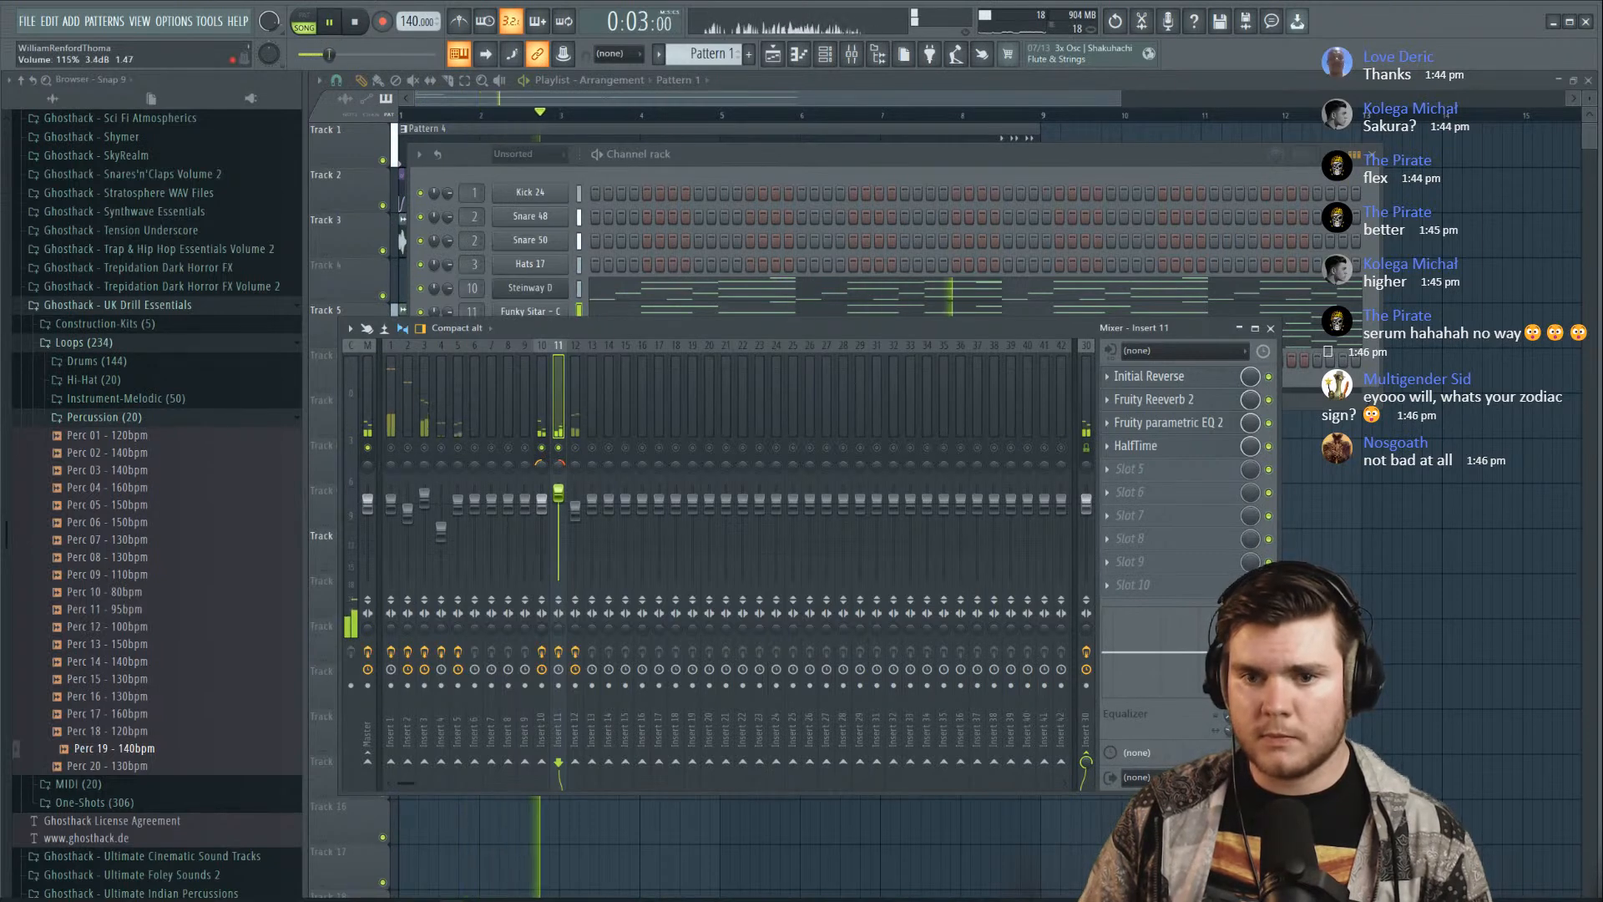
key("space")
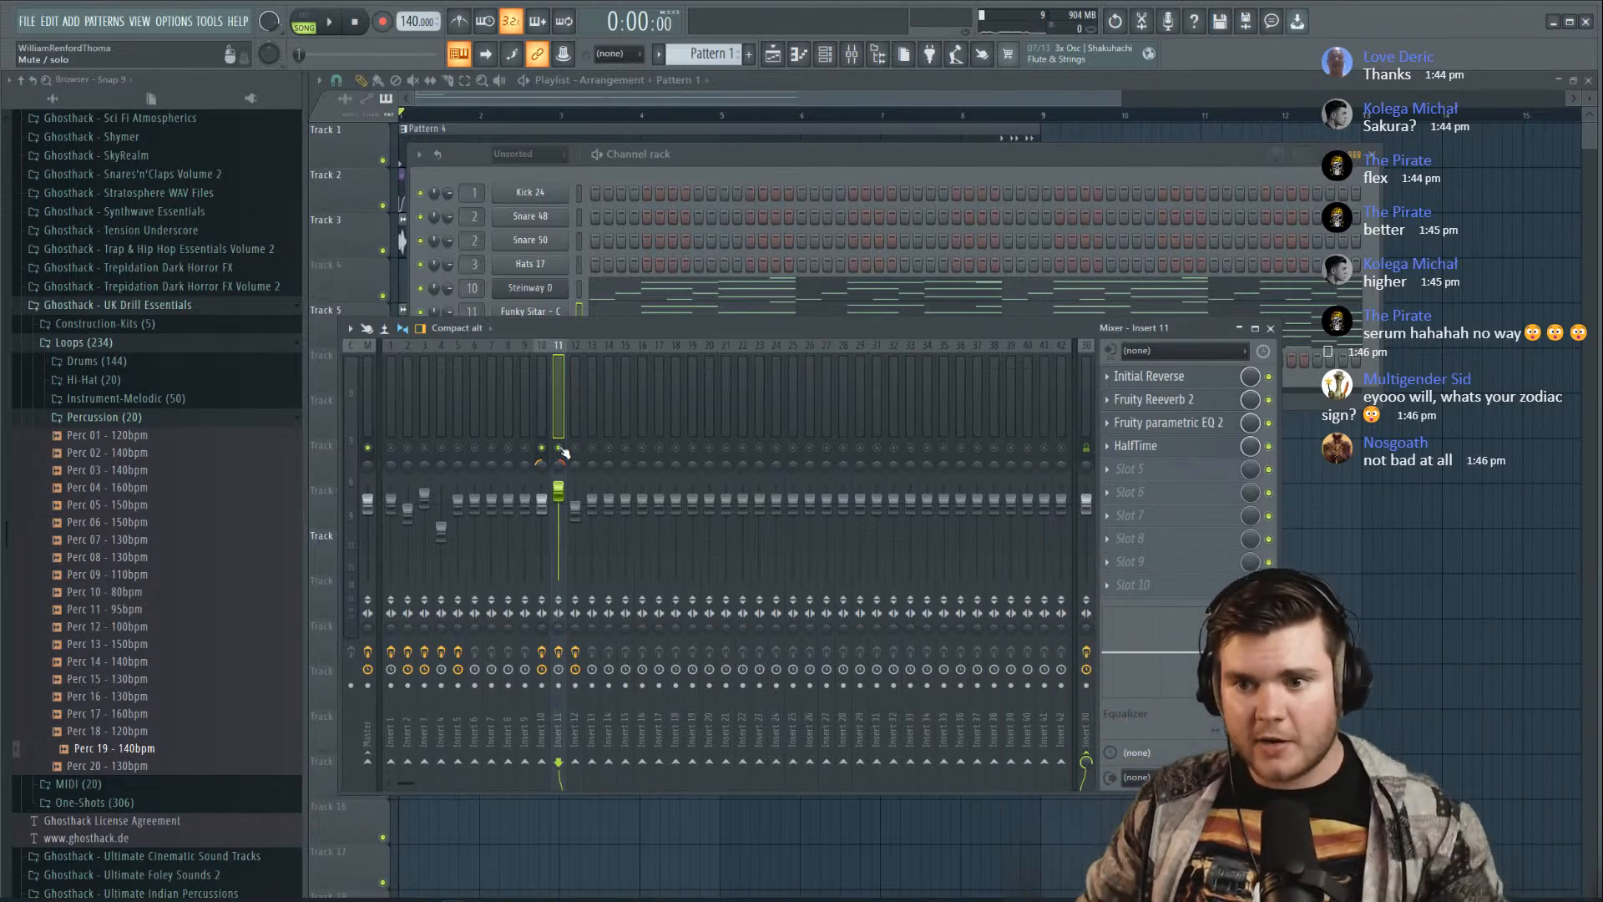
left_click(559, 448, "ctrl")
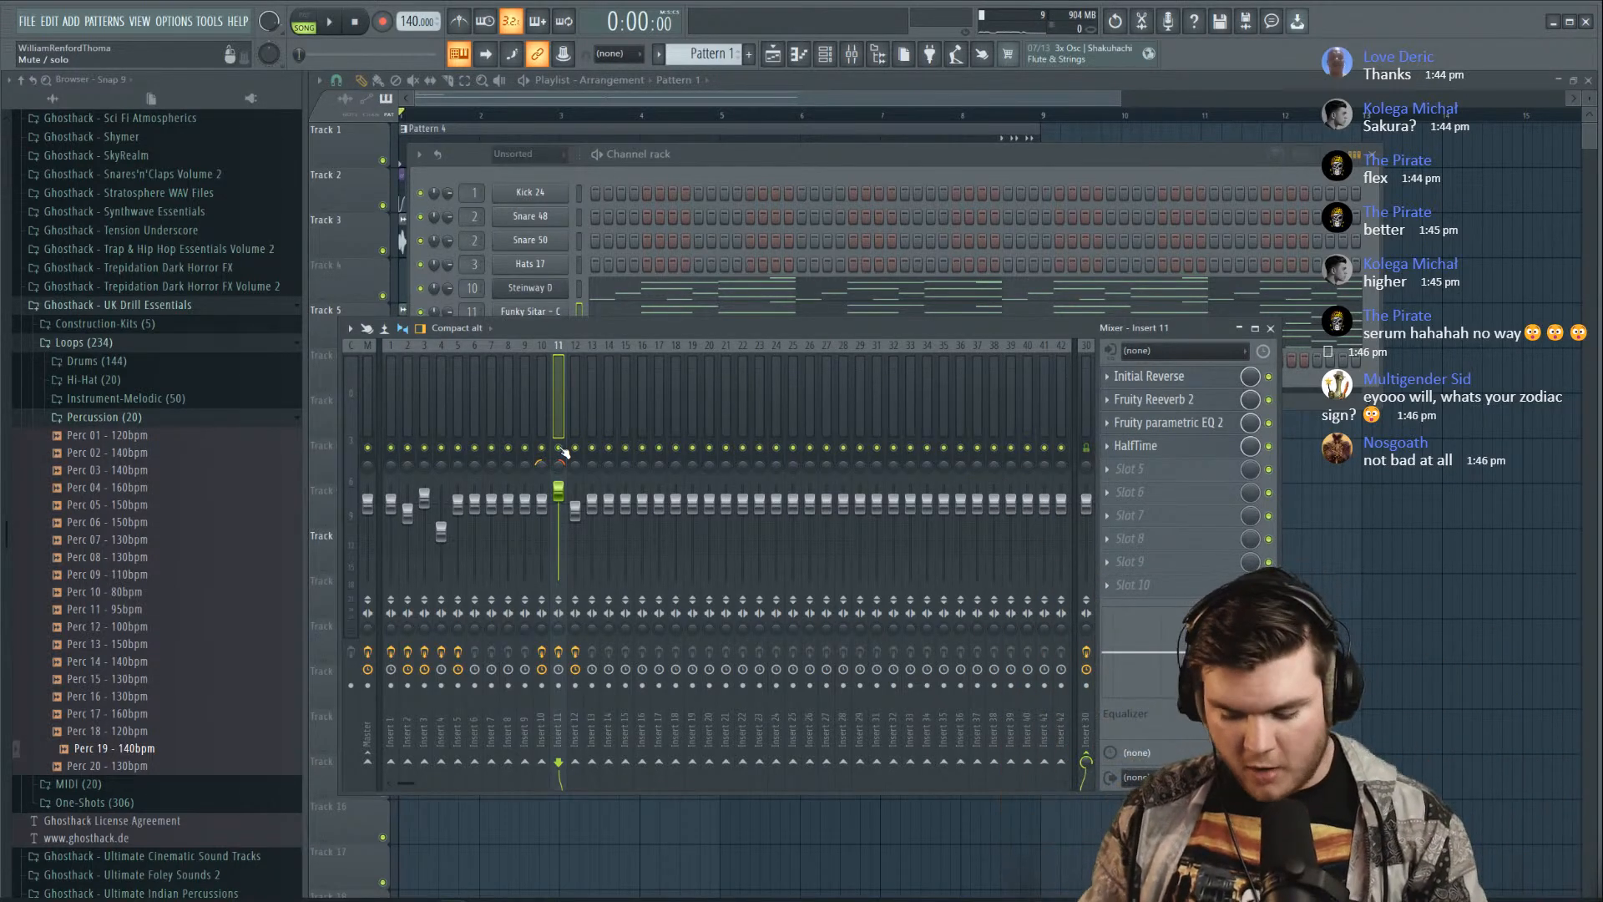
key("space")
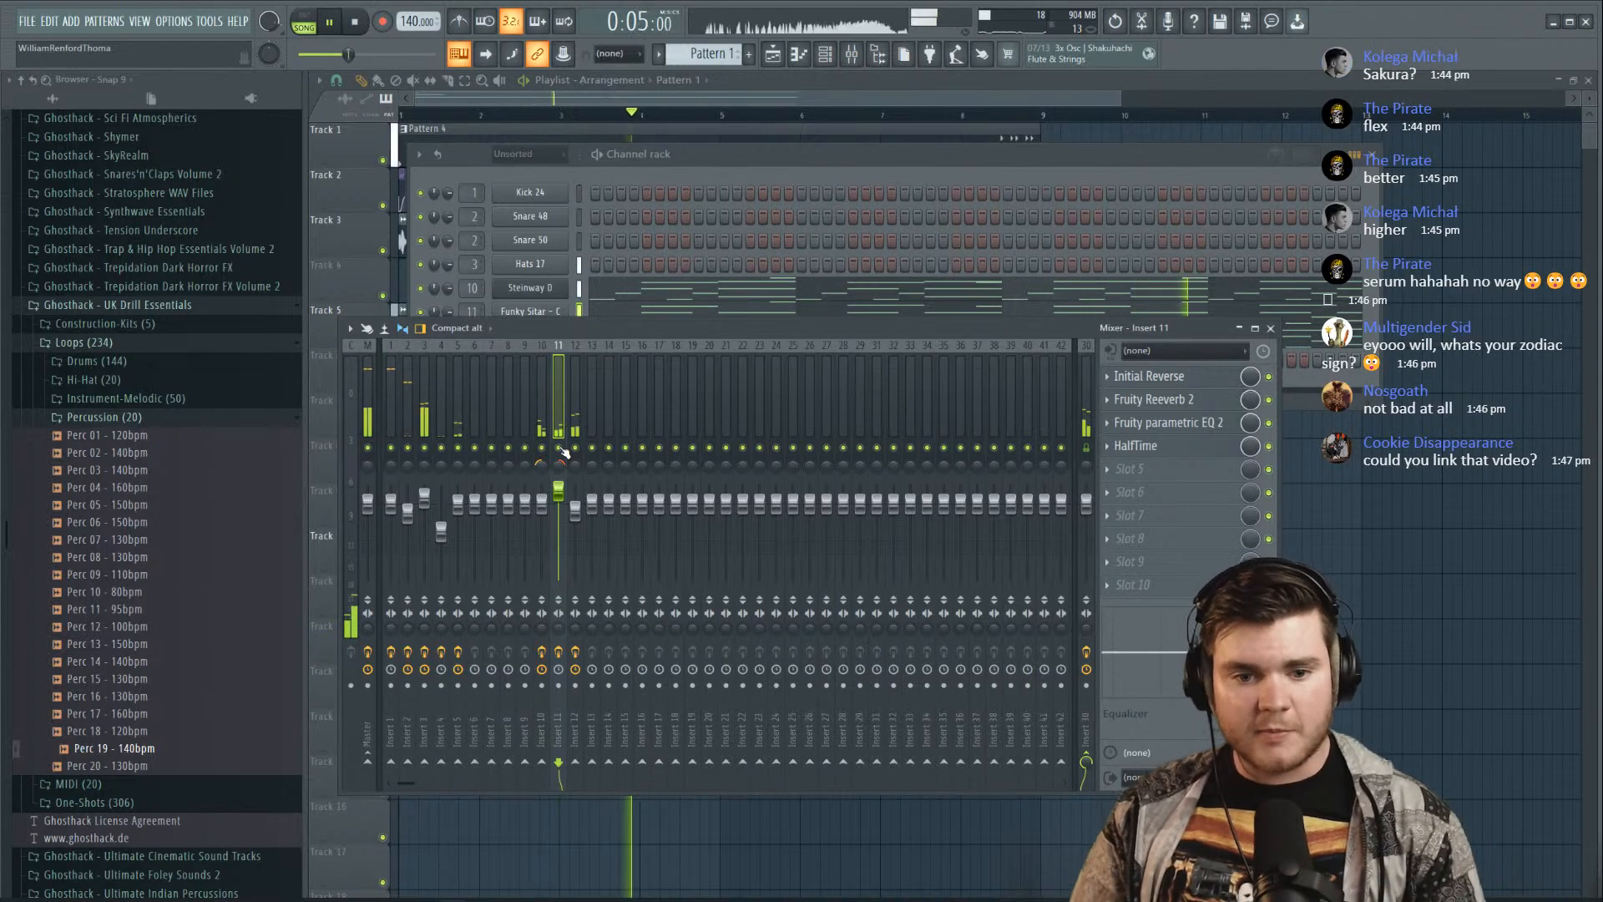
left_click(693, 167)
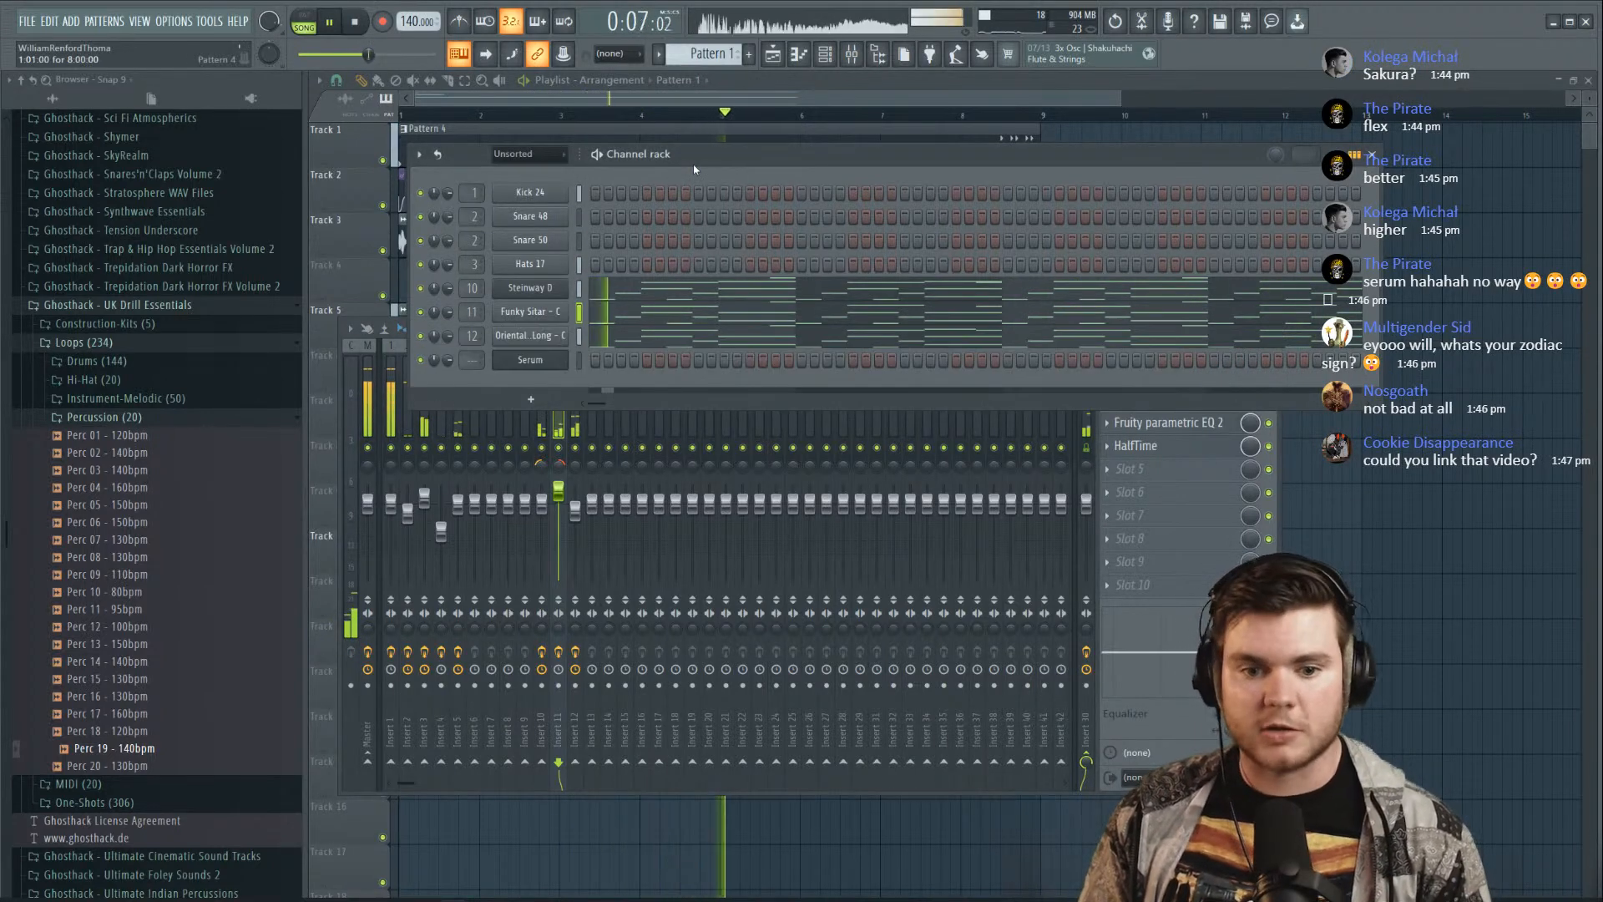
Stop playback, bring in the browser window to view the Noisia Razer mixing search results, and move it away again
key("space")
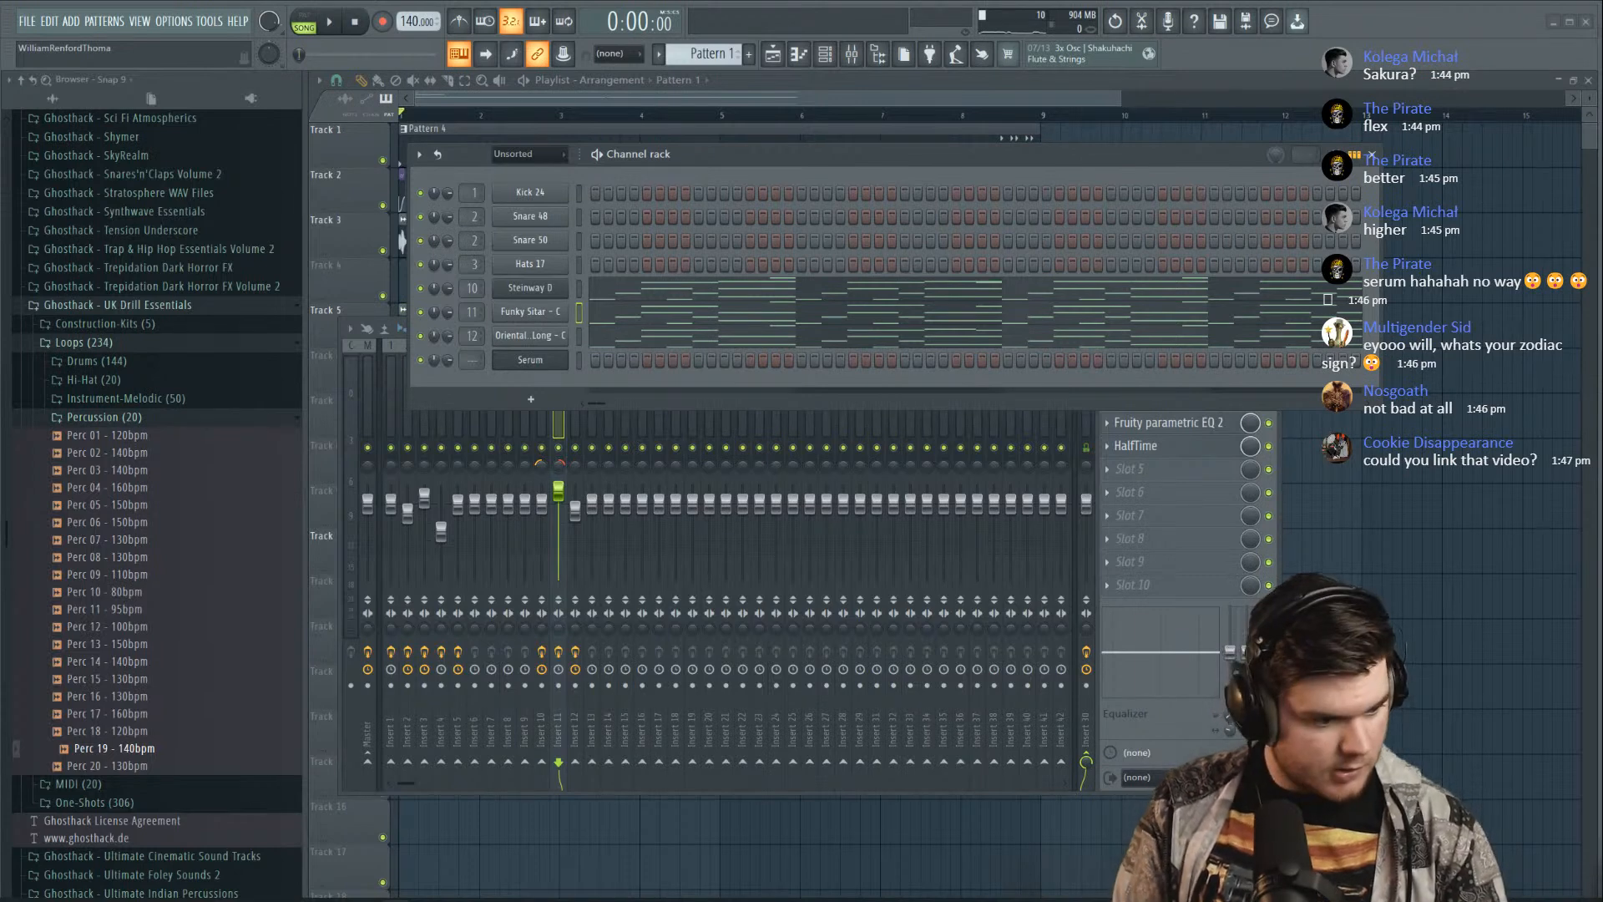
left_click_drag(0, 367, 1092, 130)
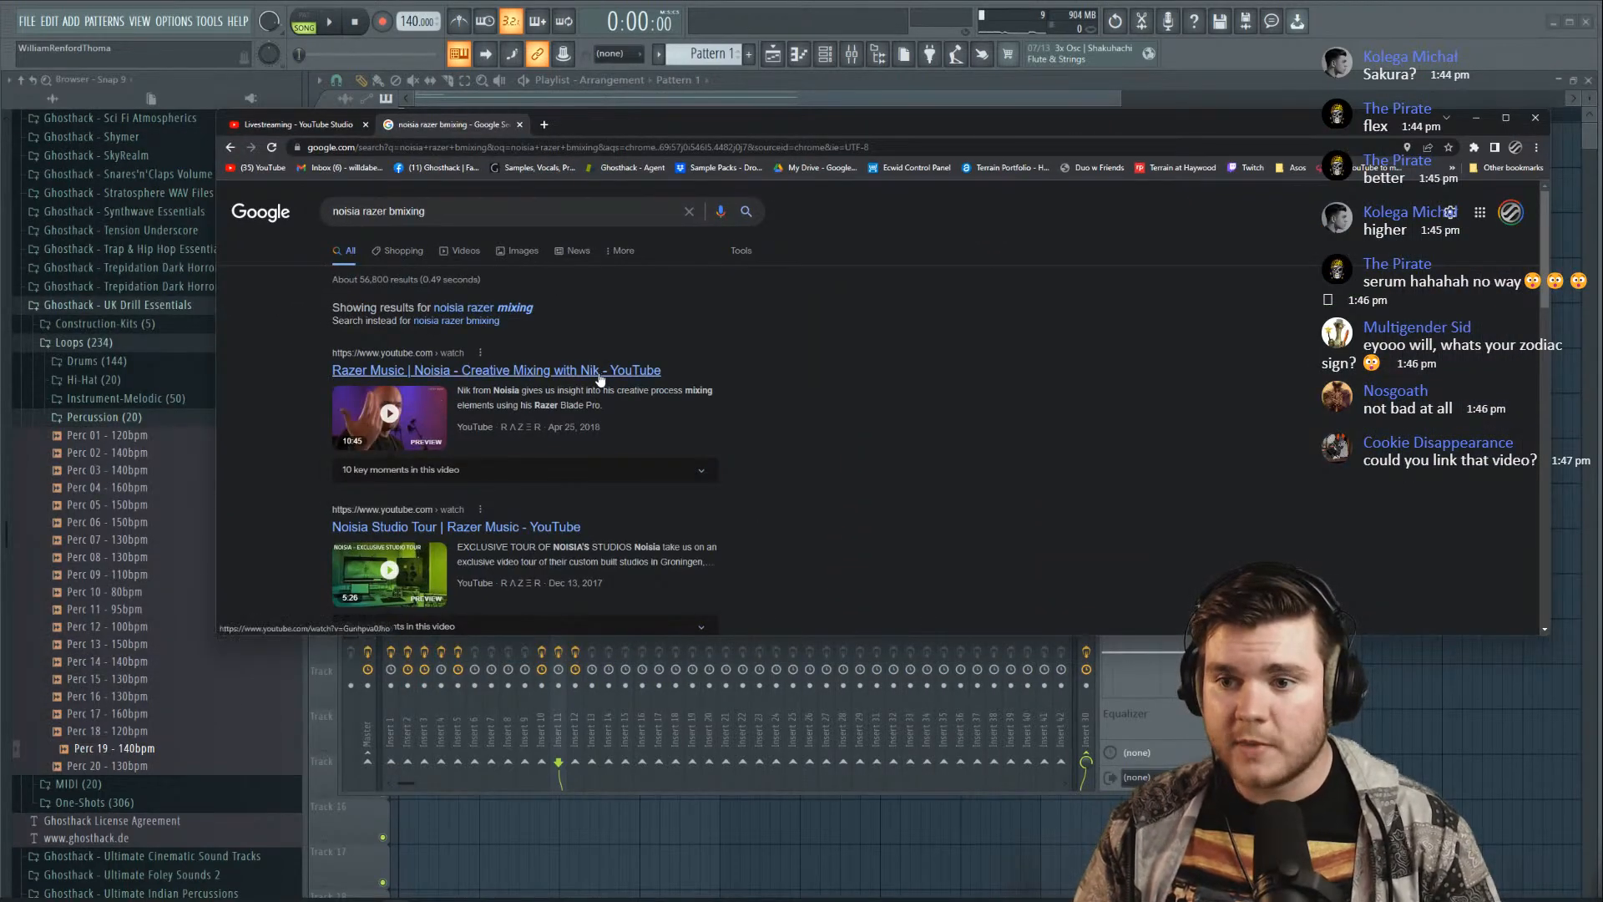
left_click_drag(721, 122, 0, 384)
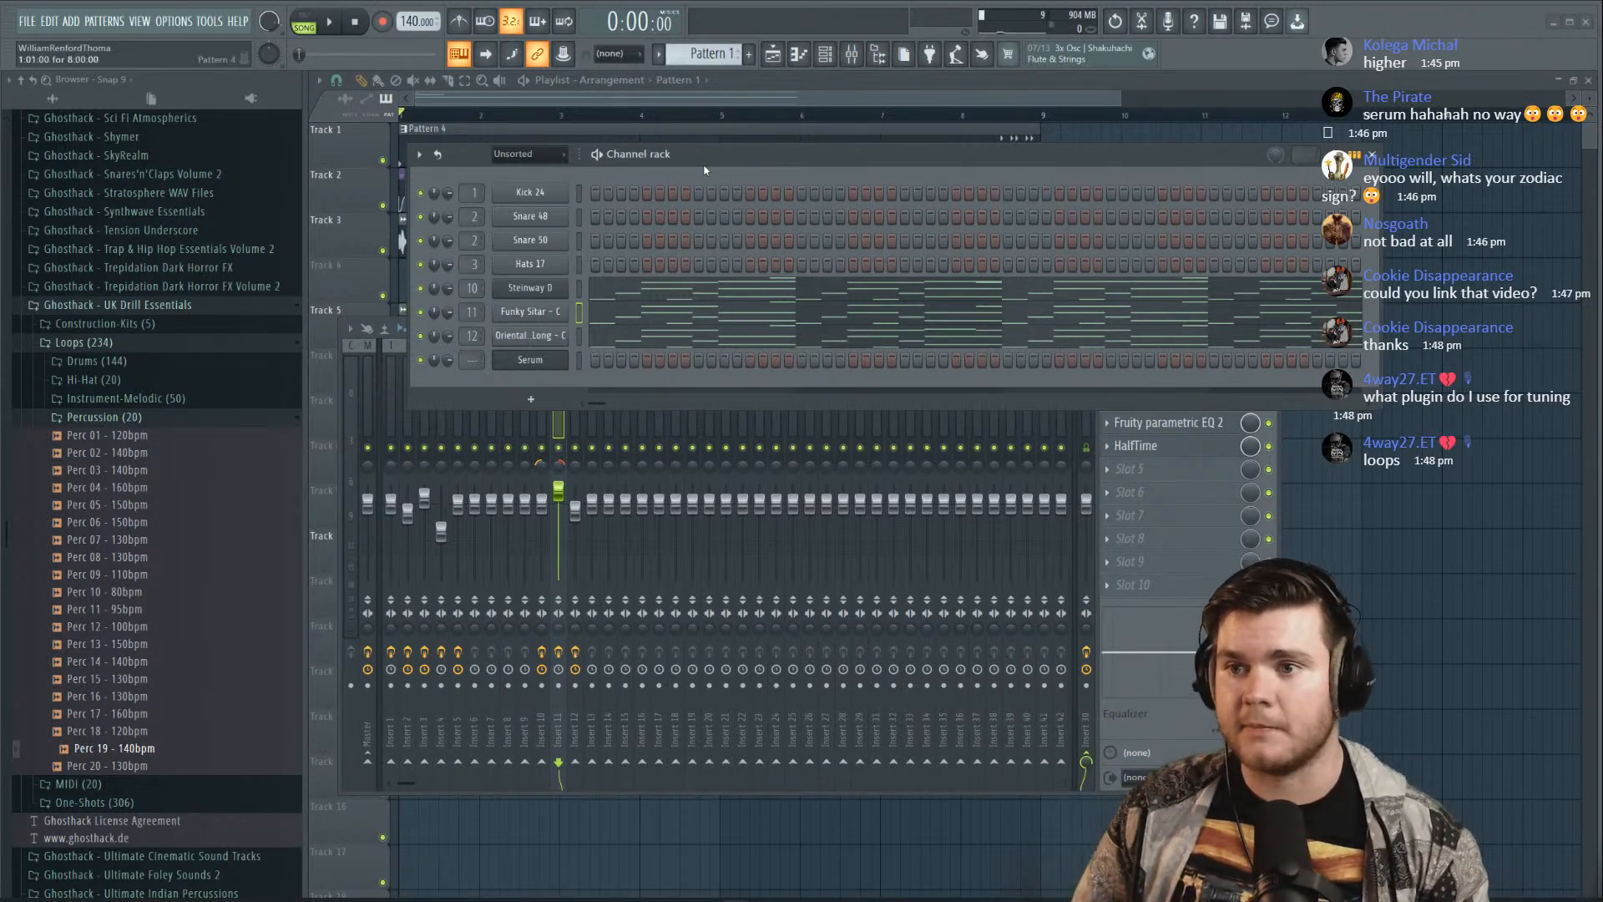
Replay the beat, open the Serum channel and load the analog Basic Shapes wavetable into oscillator A
key("space")
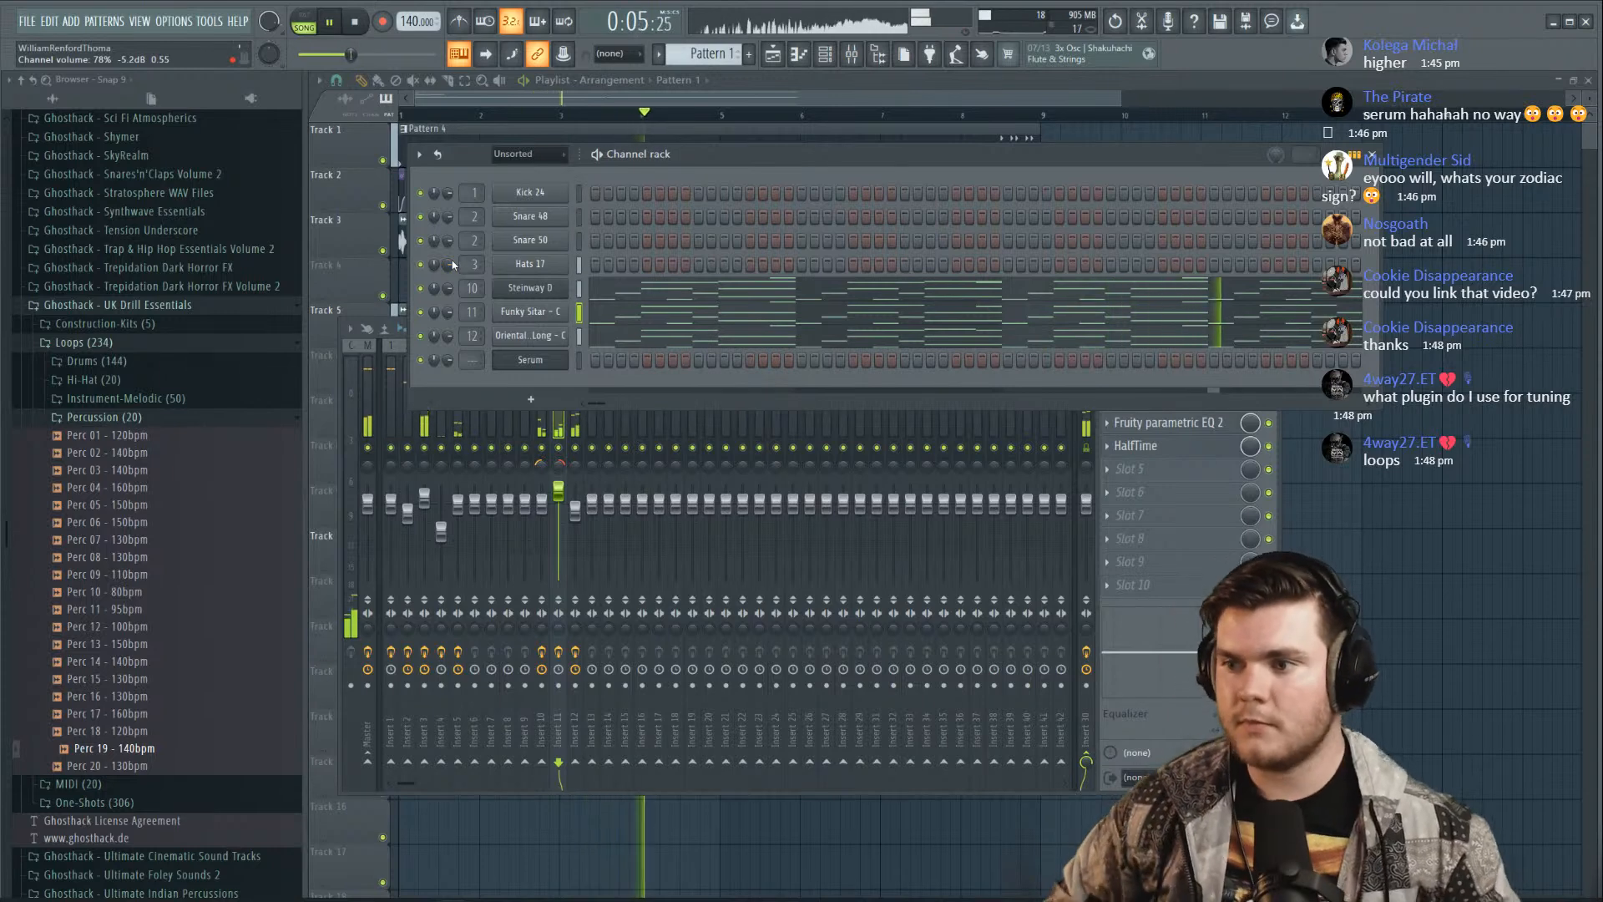
key("F12")
key("space")
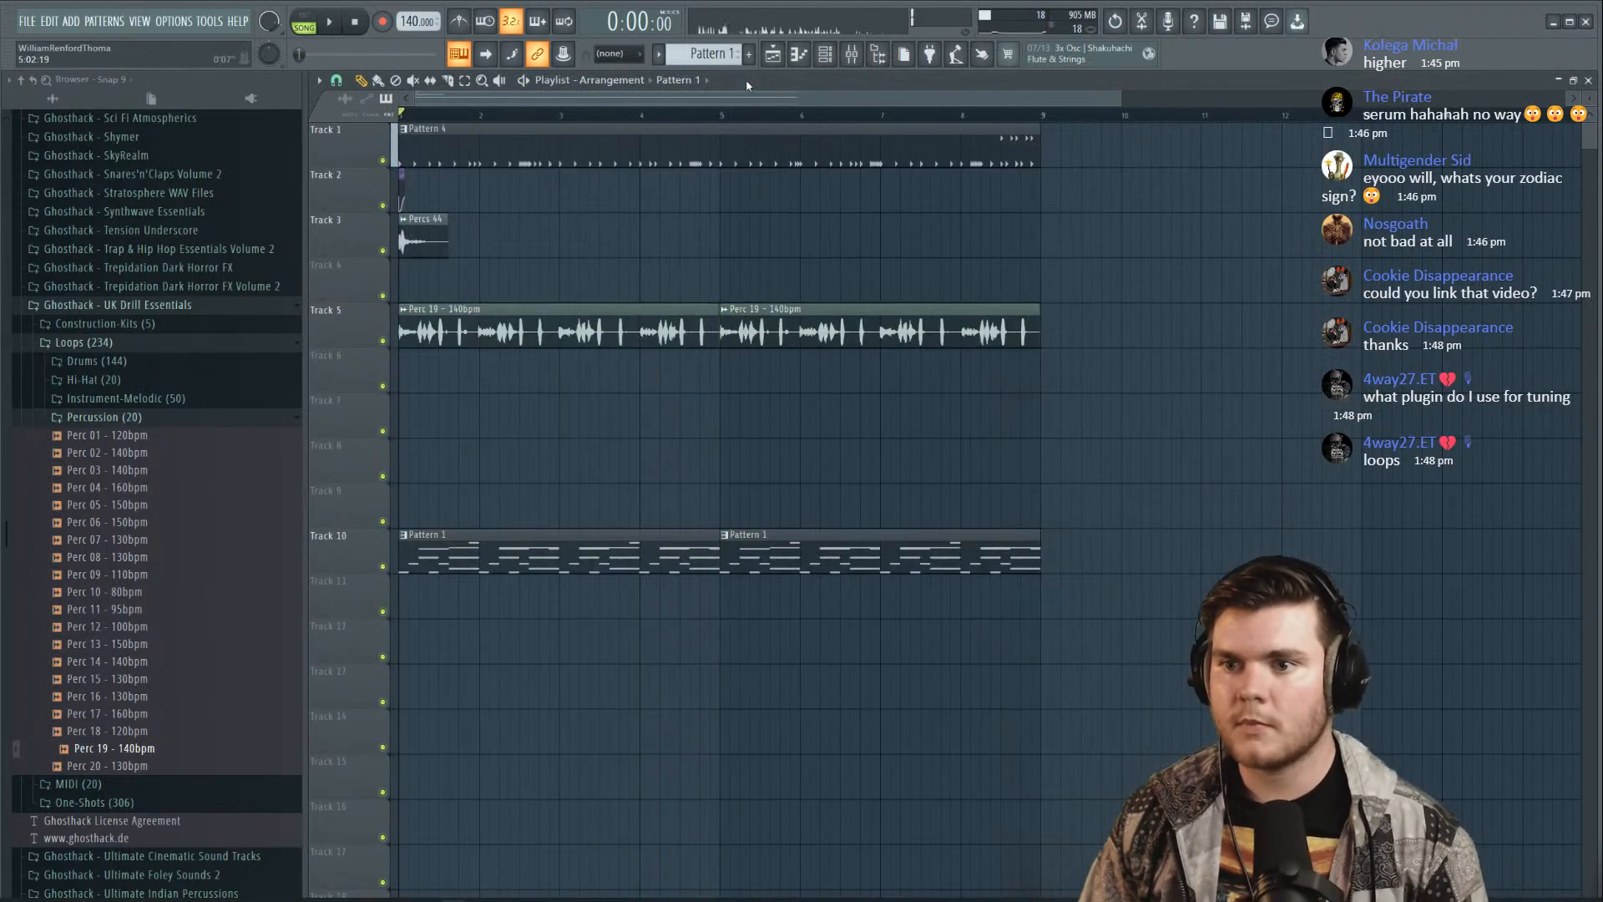
key("F6")
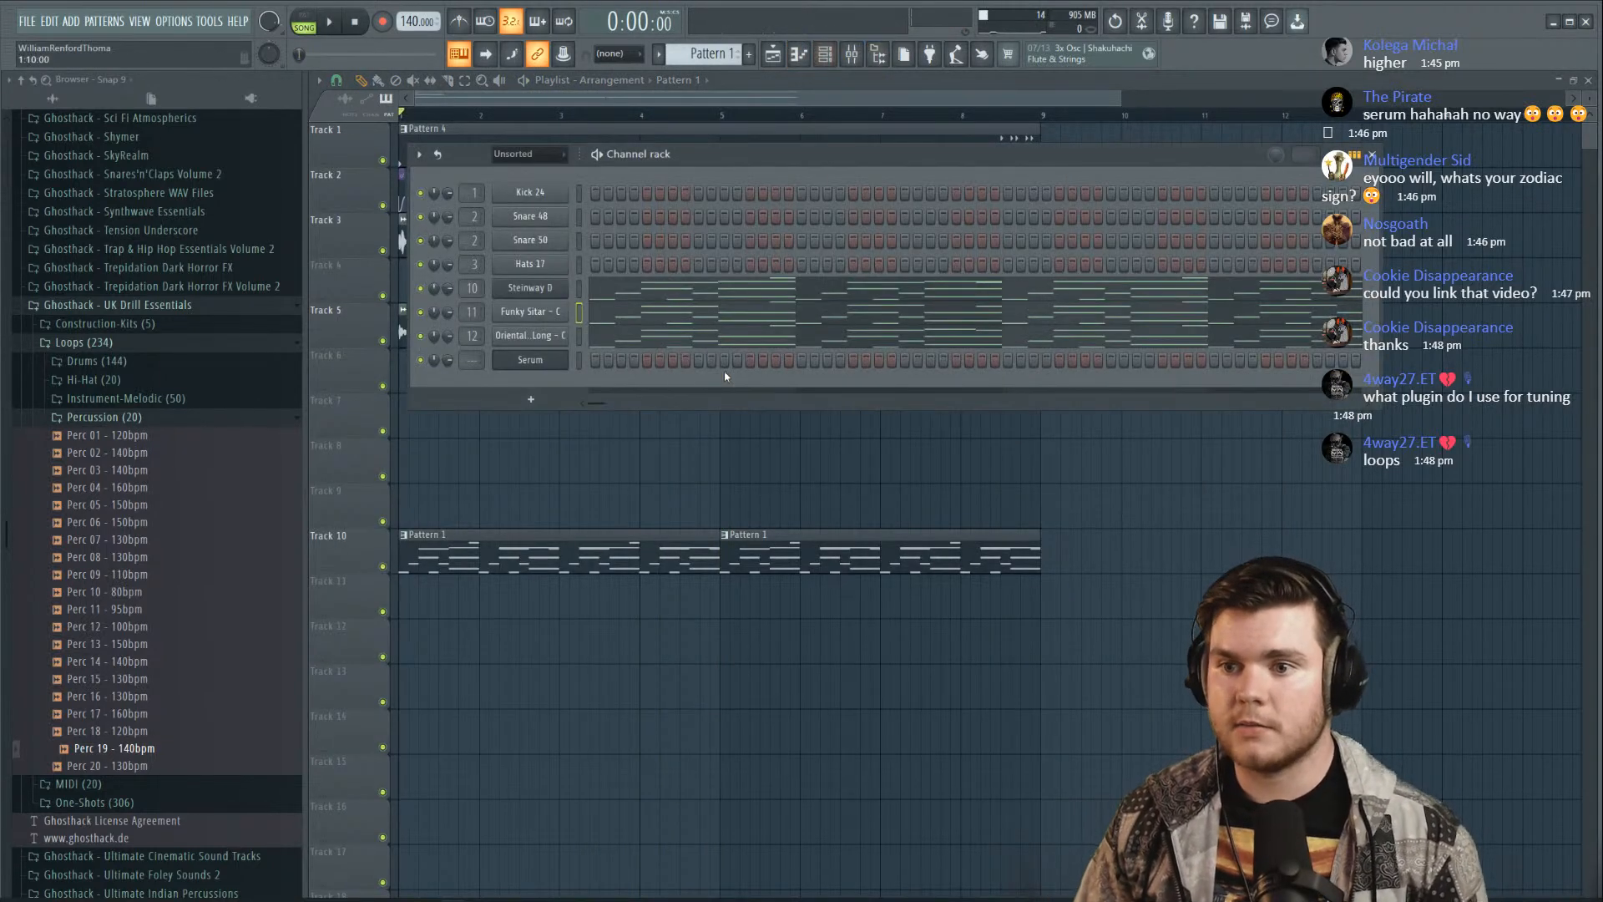
left_click(563, 366)
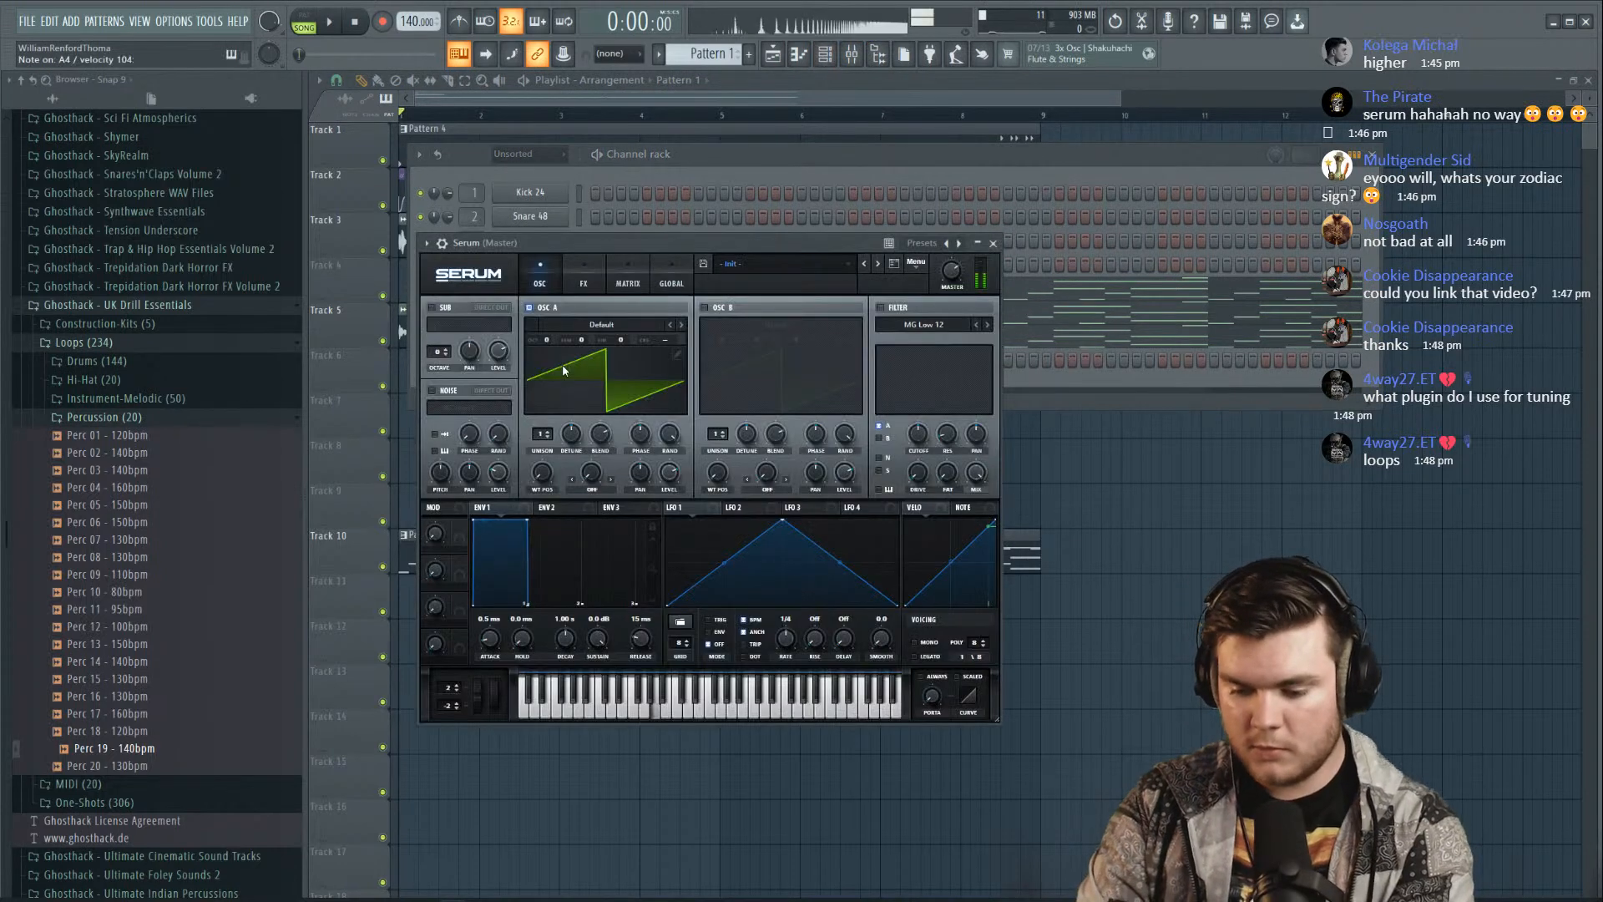
left_click(566, 328)
mouse_move(567, 341)
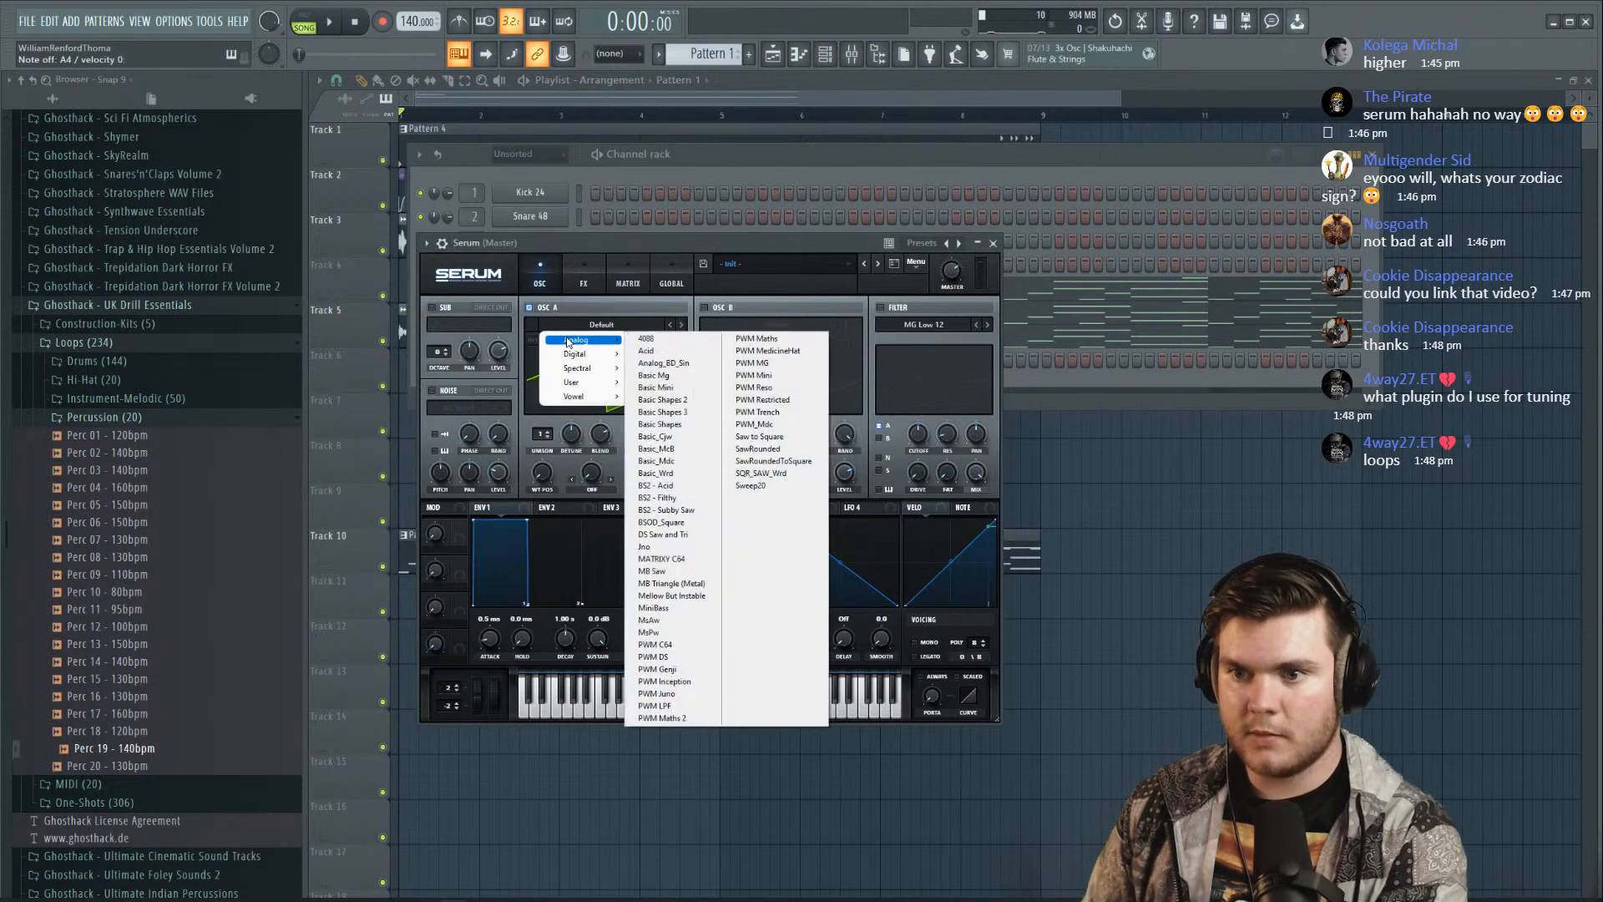
left_click(648, 427)
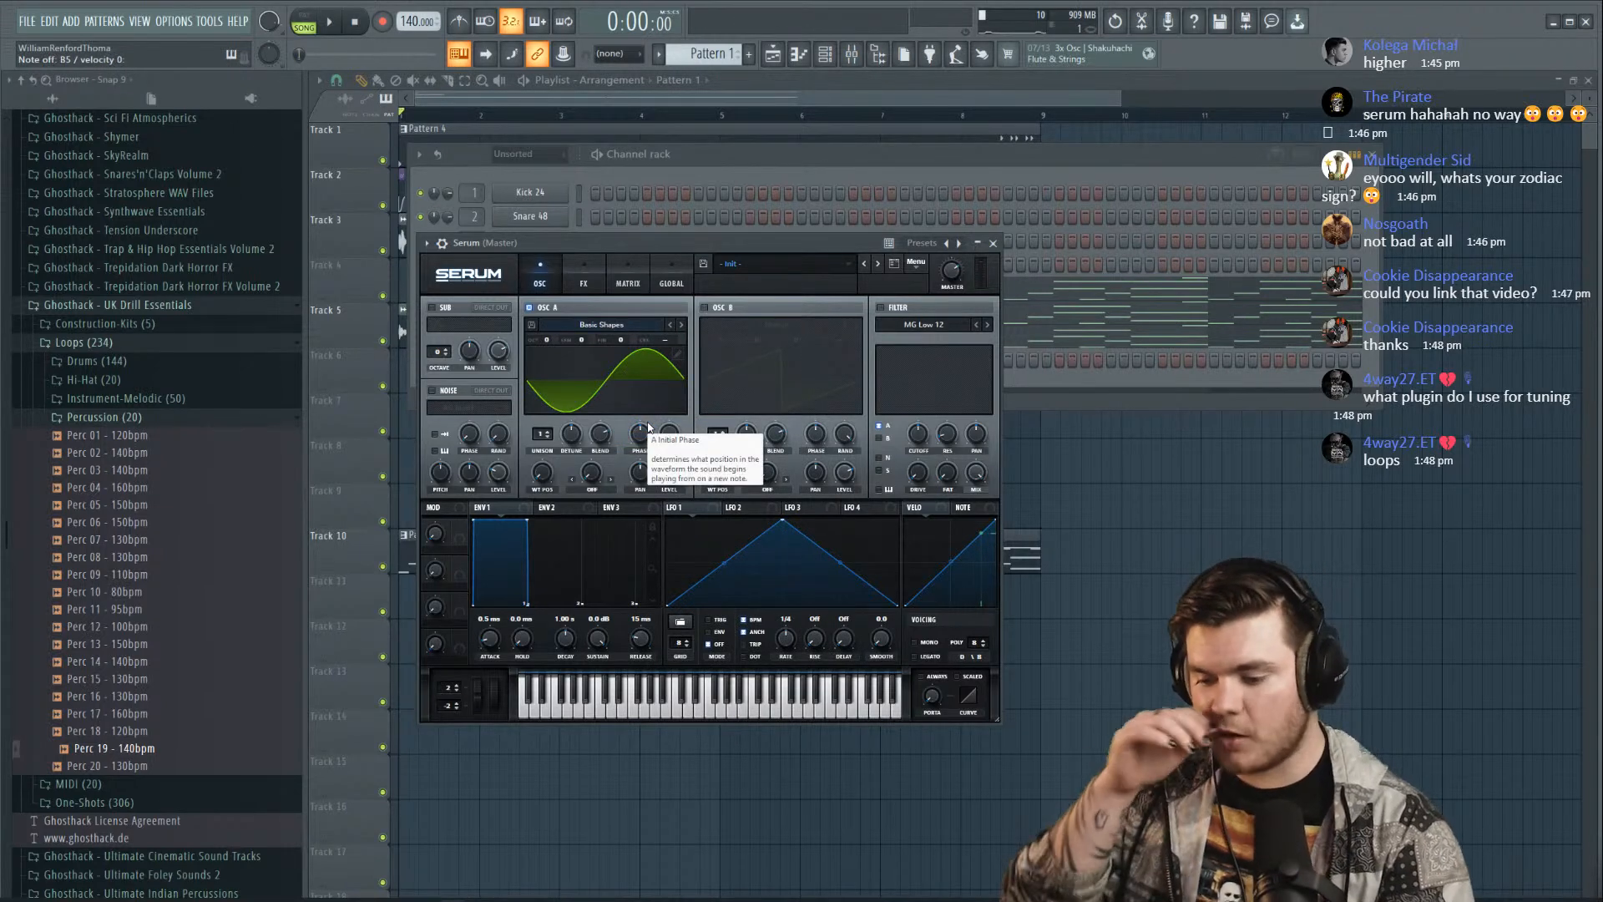
Lengthen Serum envelope 1's attack slightly and set its release to 100 ms
left_click_drag(494, 644, 494, 636)
left_click_drag(639, 637, 641, 630)
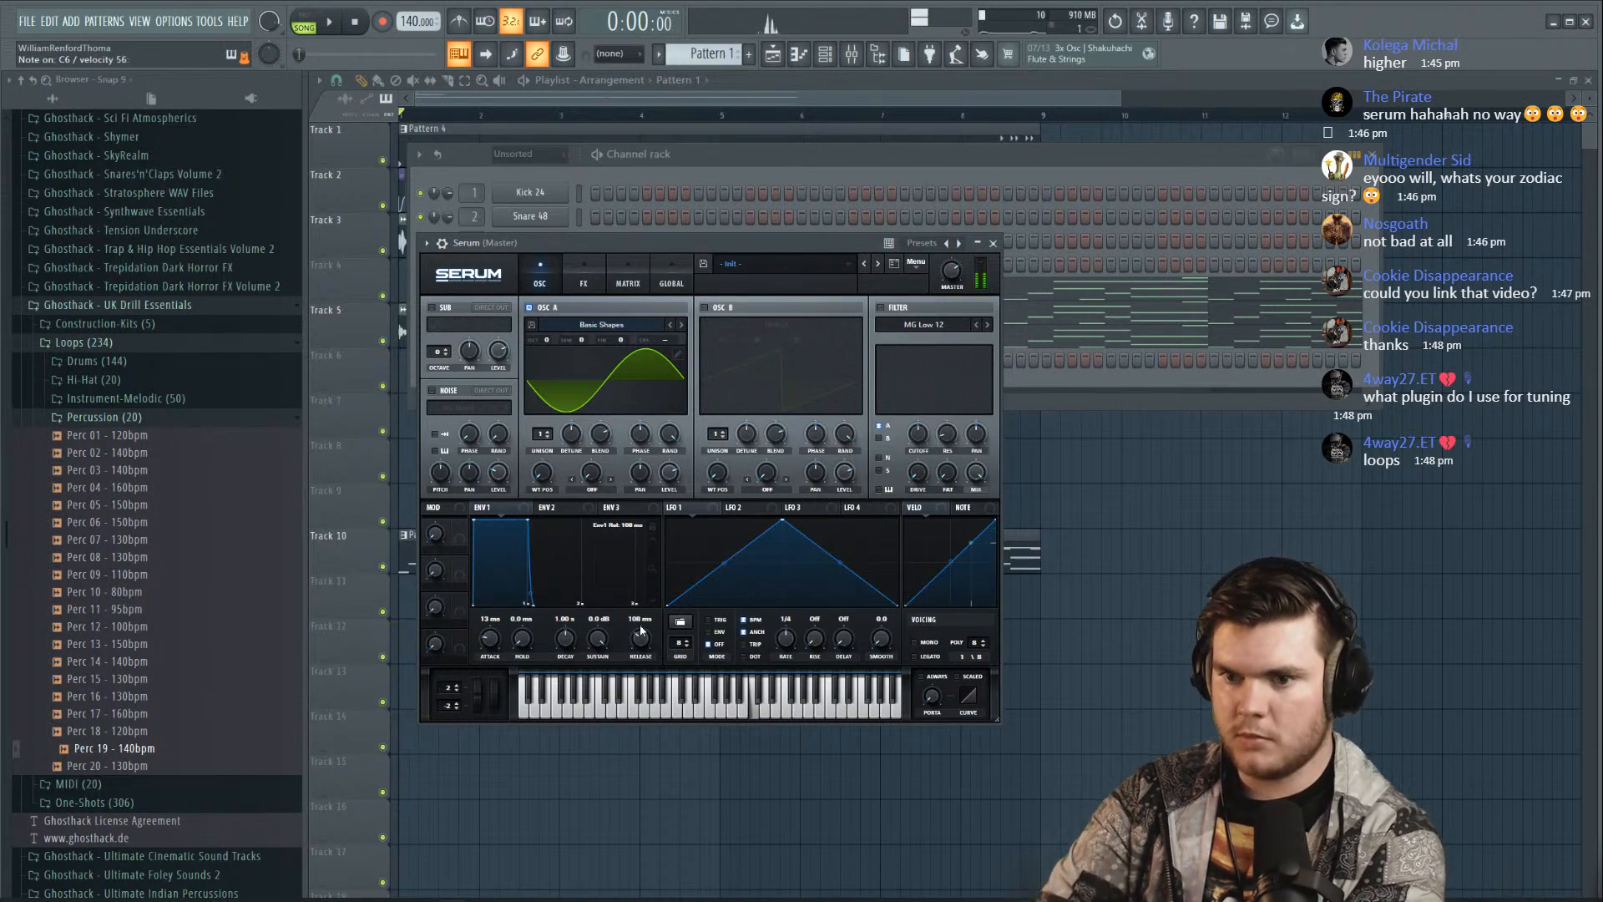
left_click_drag(488, 638, 486, 649)
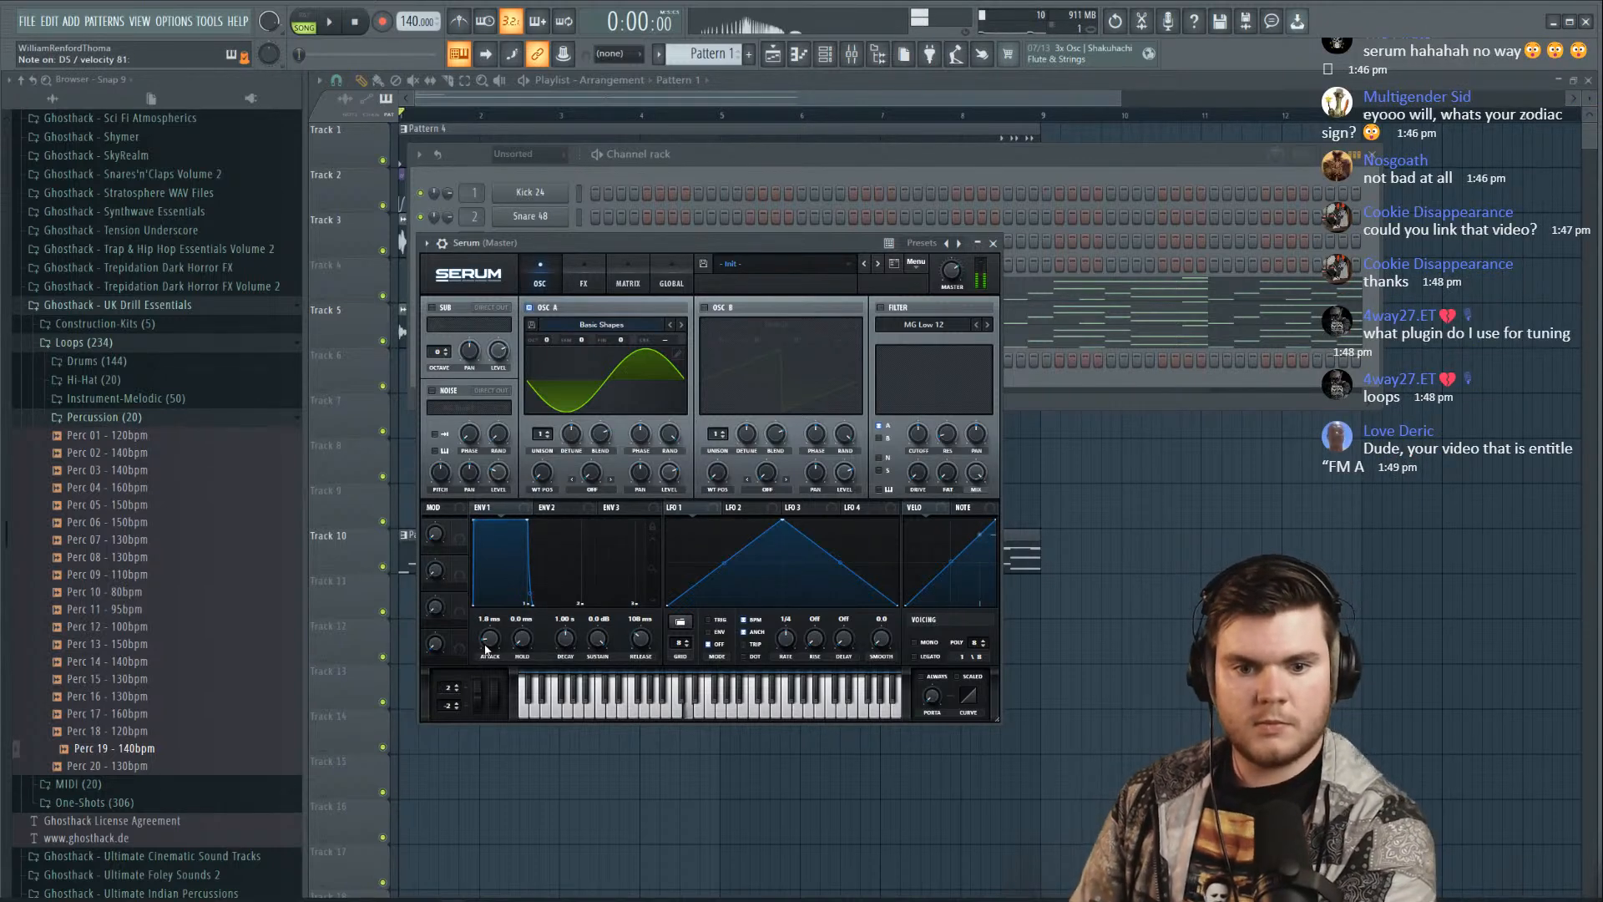
Enable Serum's reverb and delay effects and give the delay the Lush preset
left_click(584, 278)
left_click(435, 310)
left_click(435, 310)
left_click(436, 445)
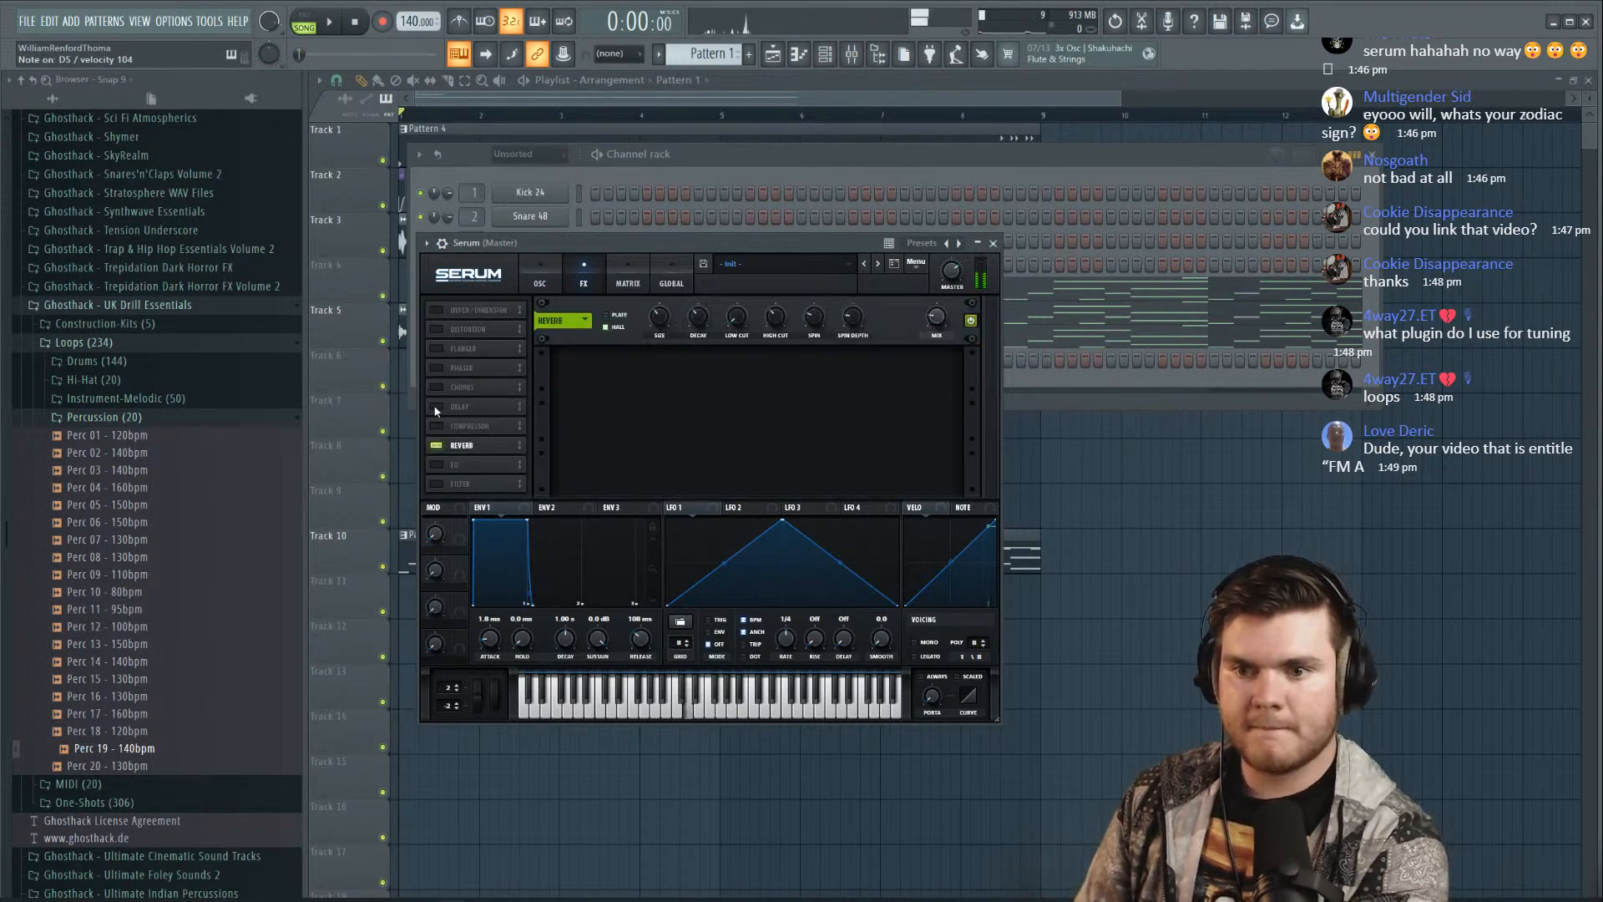
left_click(435, 407)
left_click(585, 321)
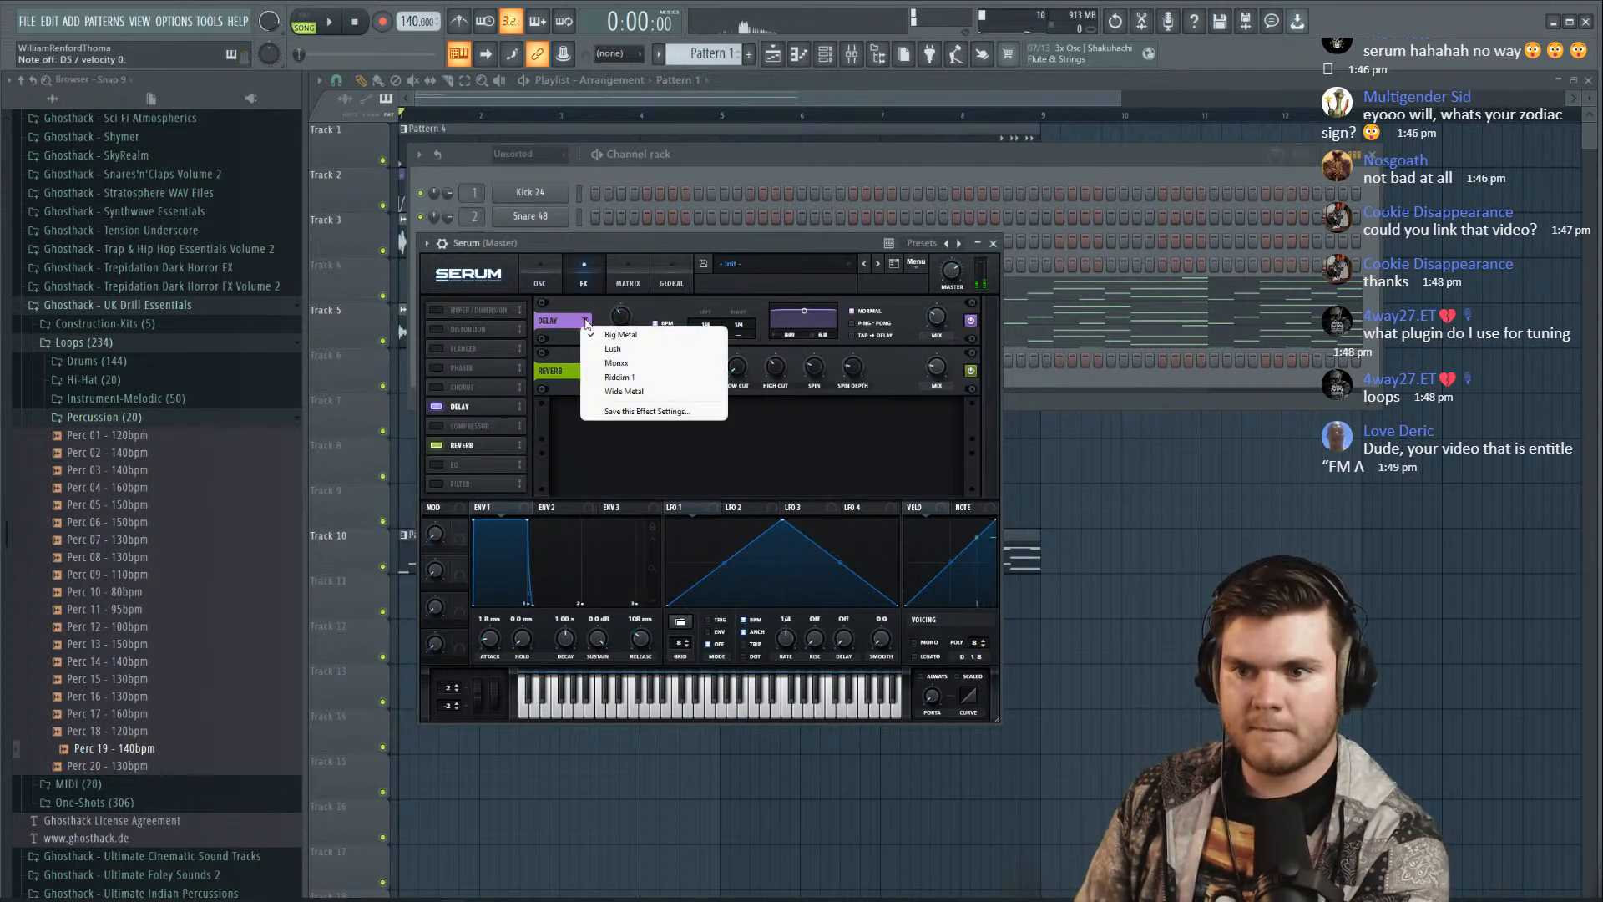
left_click(615, 348)
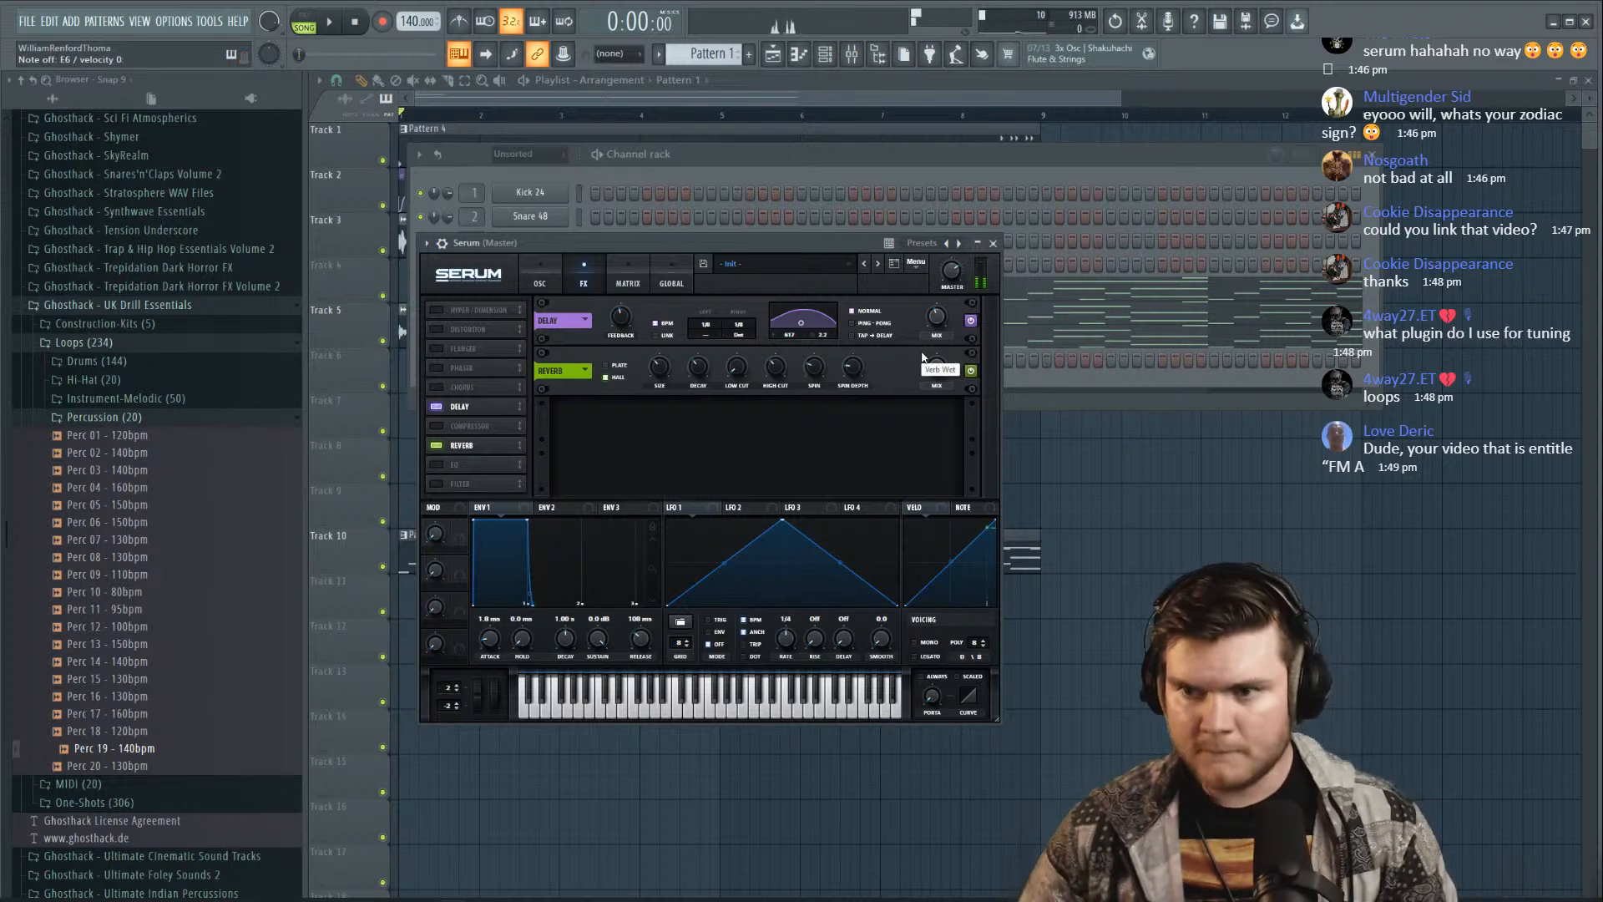
Play the beat, close the Serum window and open the Serum channel's piano roll
key("space")
left_click(992, 243)
right_click(582, 363)
left_click(580, 362)
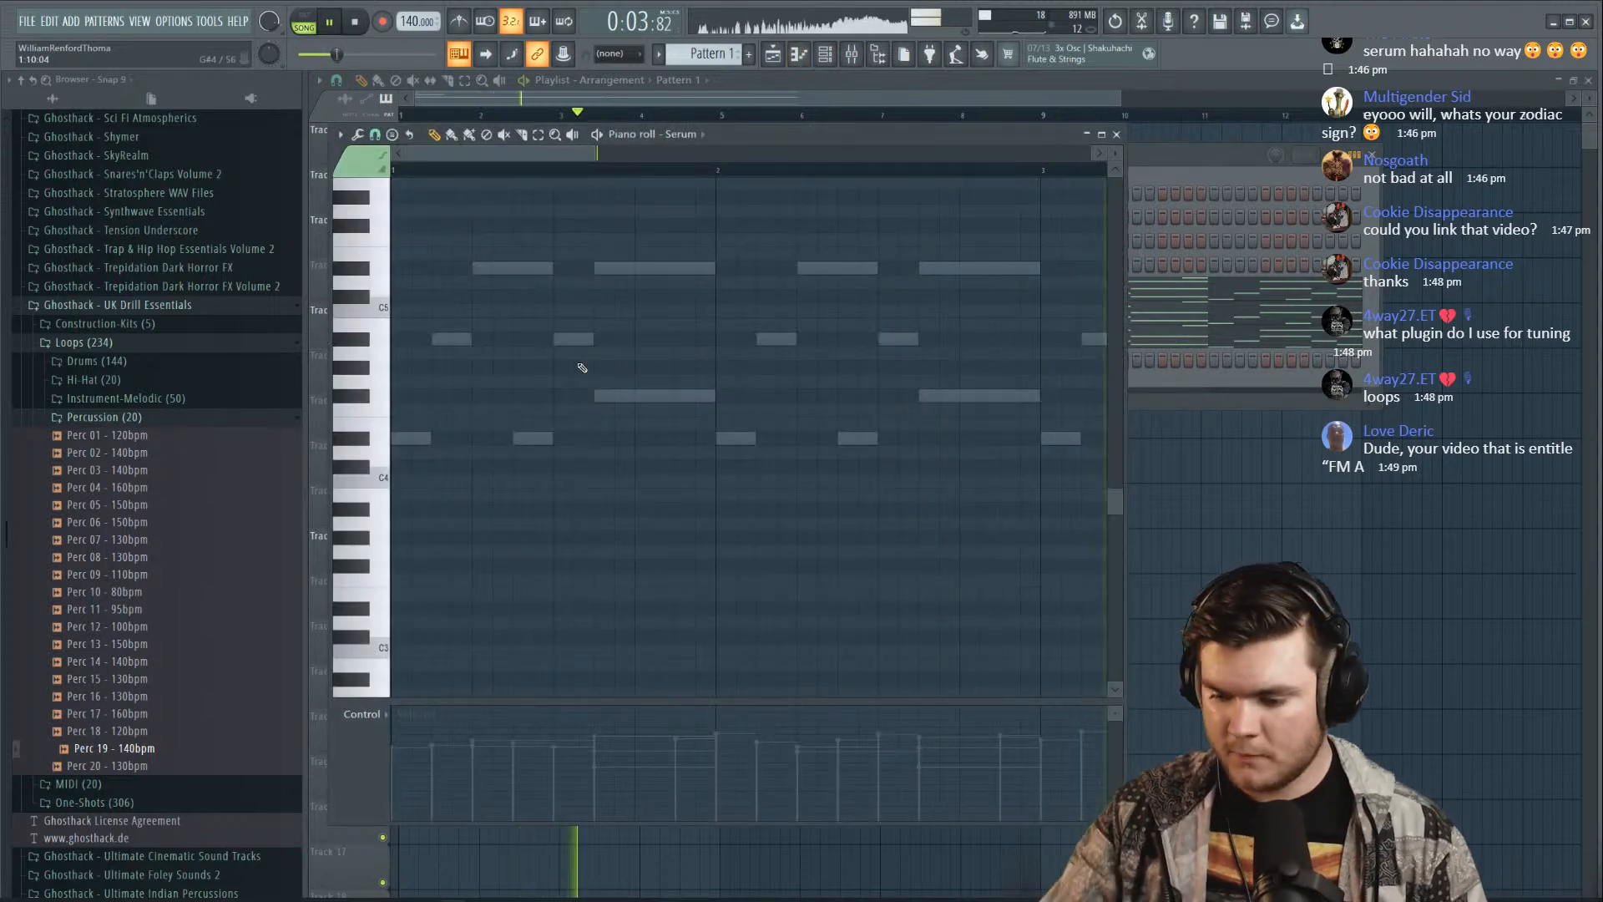
key("space")
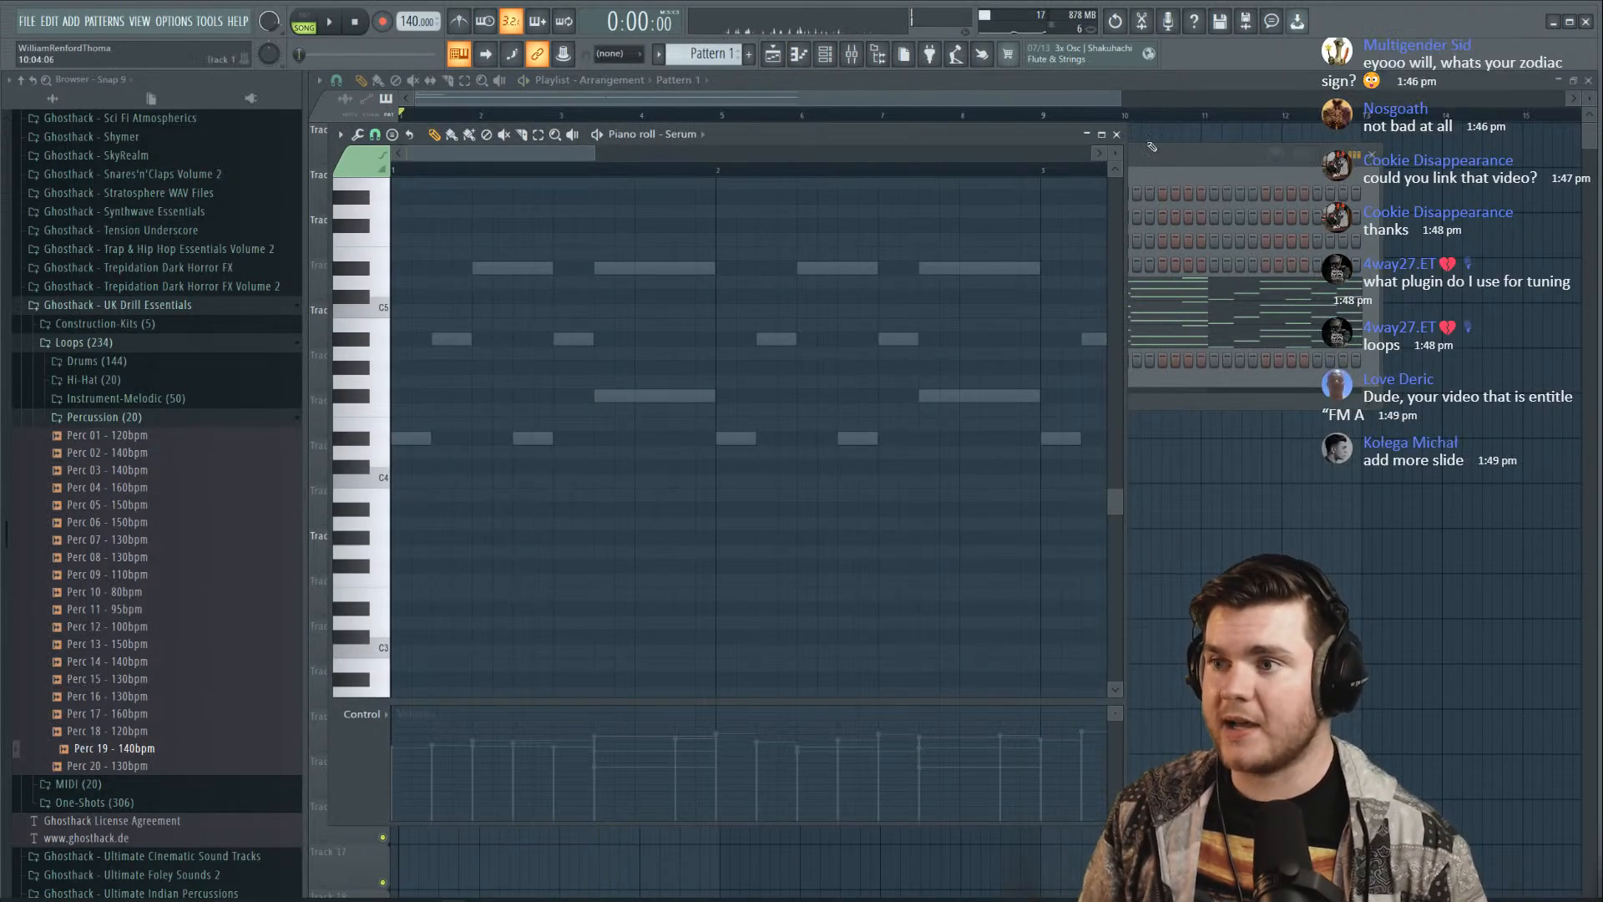
Enable mono and legato voicing in Serum and play the beat with it
key("F6")
left_click(549, 360)
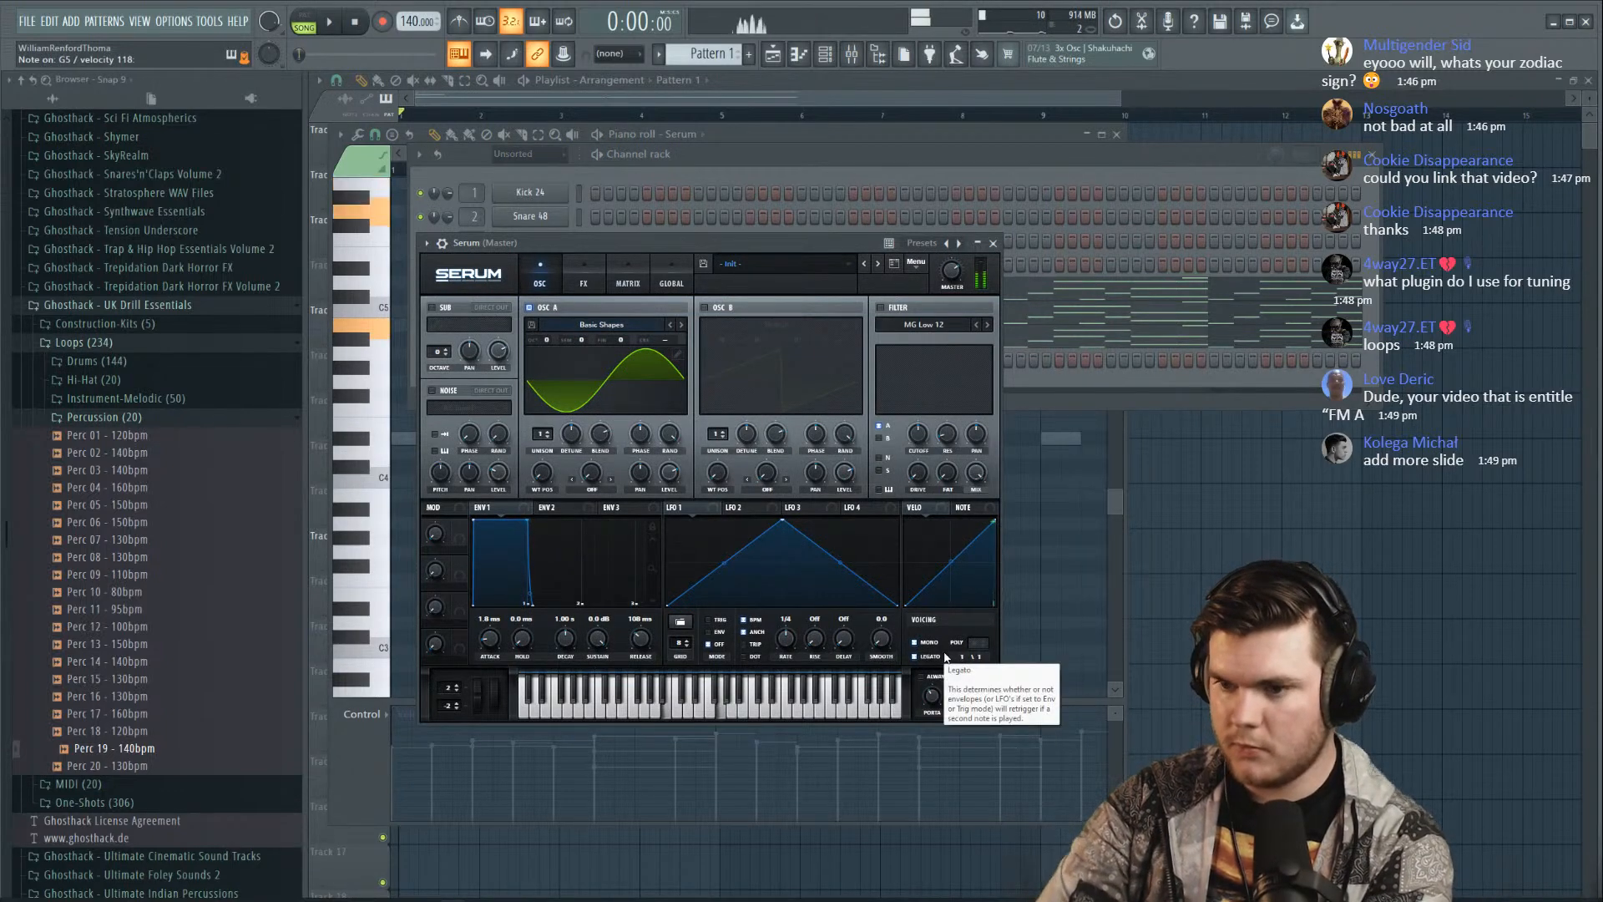
key("space")
left_click(996, 153)
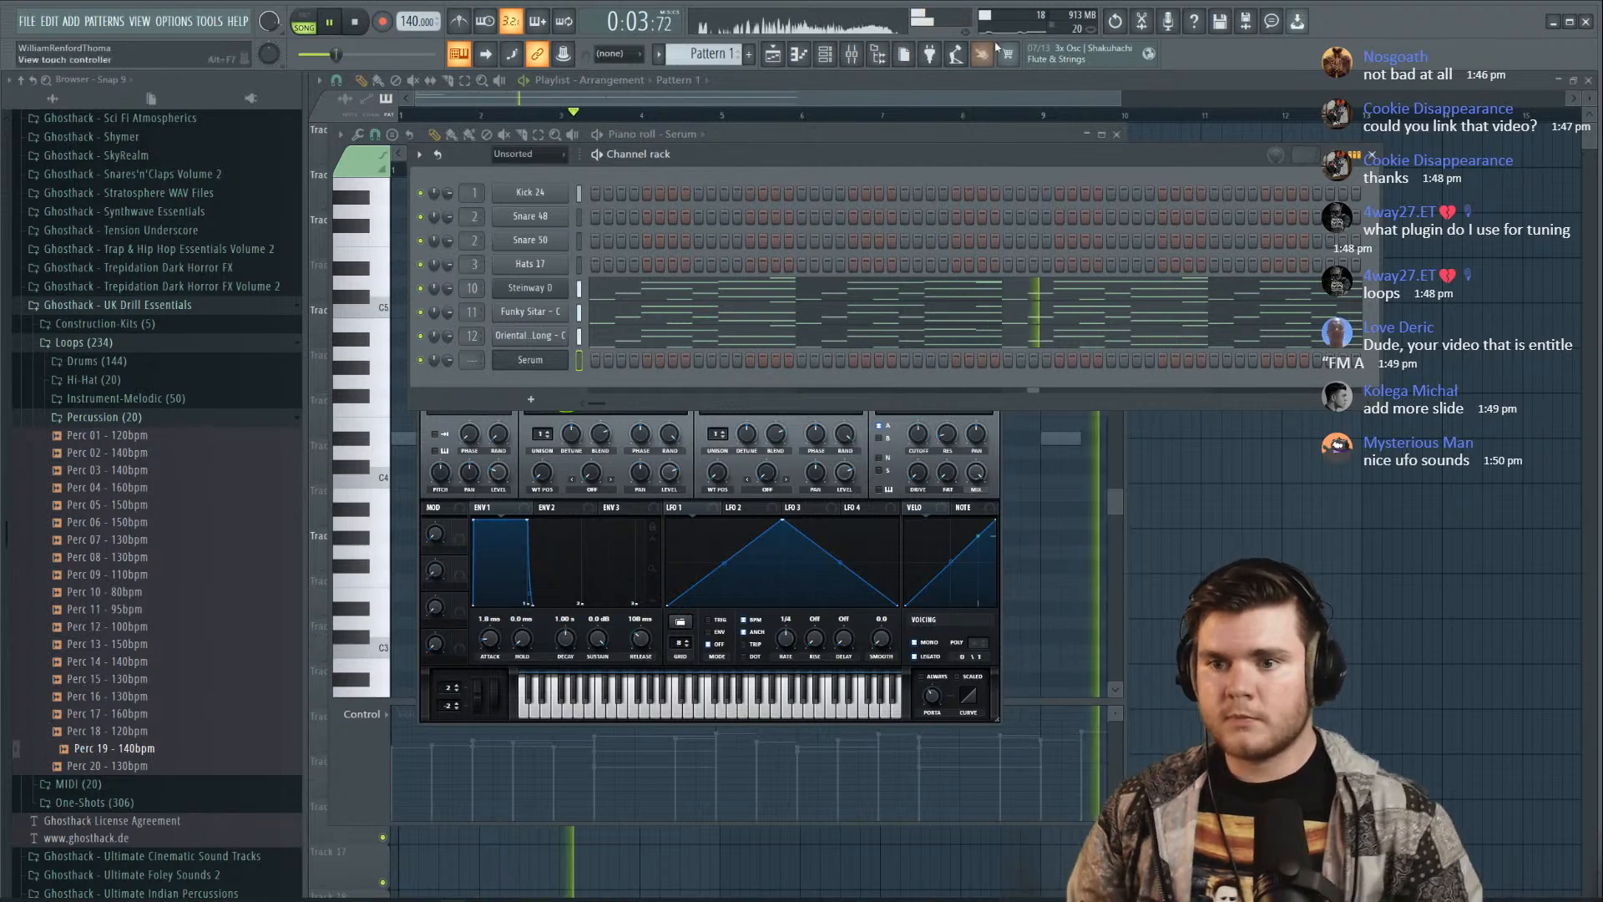
Reopen the Serum piano roll and draw an eight-step D#4 note at the start of bar 1
right_click(536, 362)
left_click(588, 360)
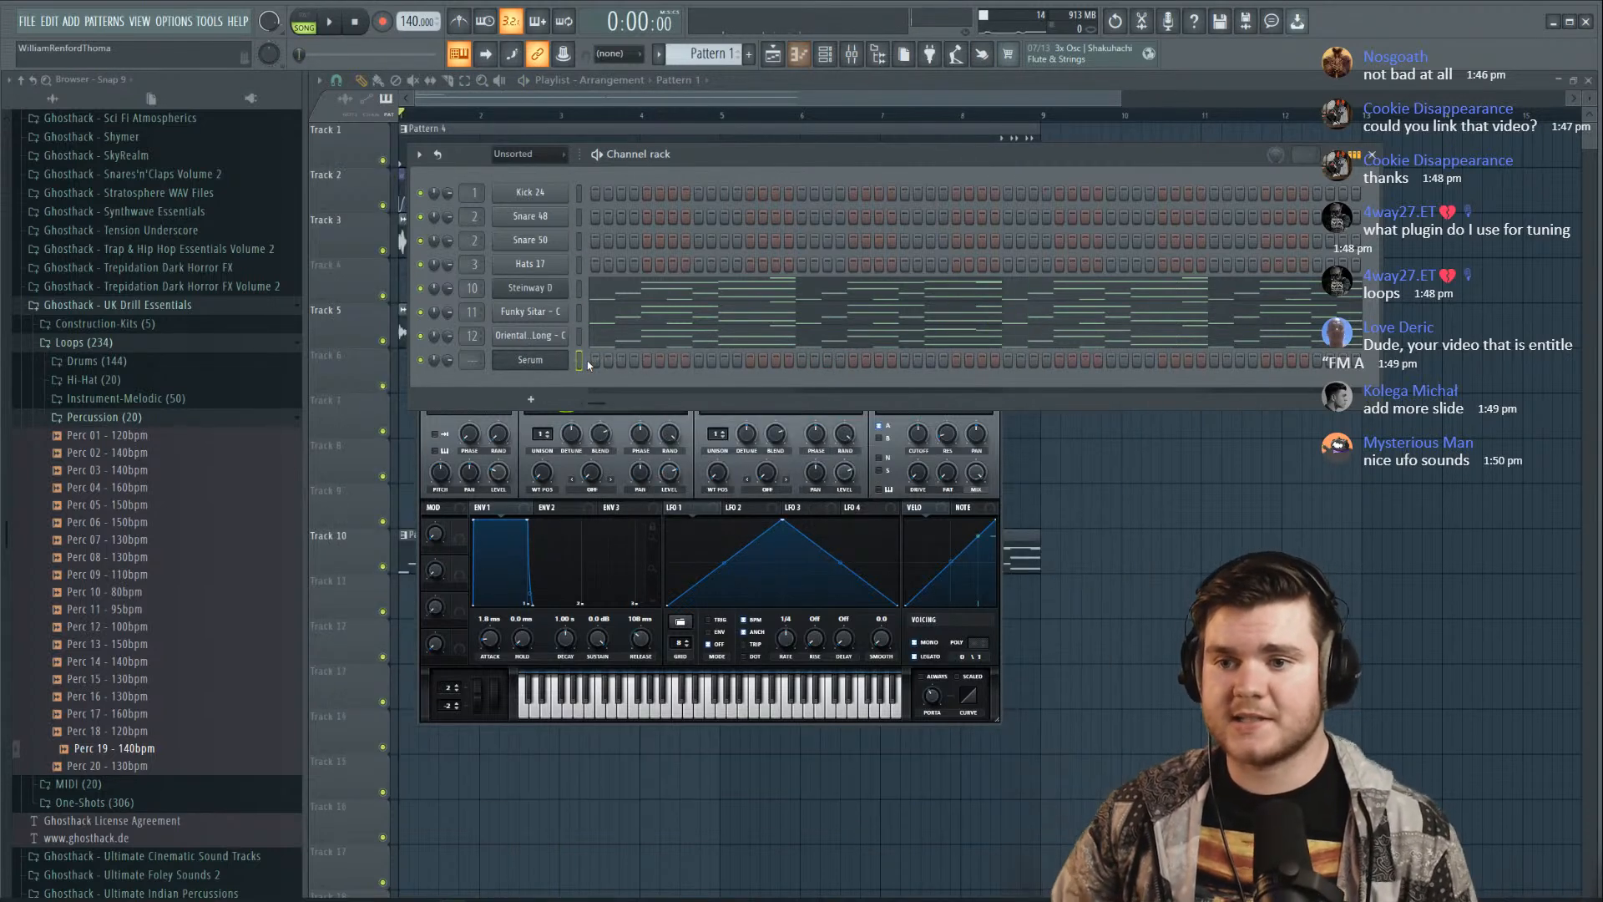
right_click(576, 362)
left_click(607, 359)
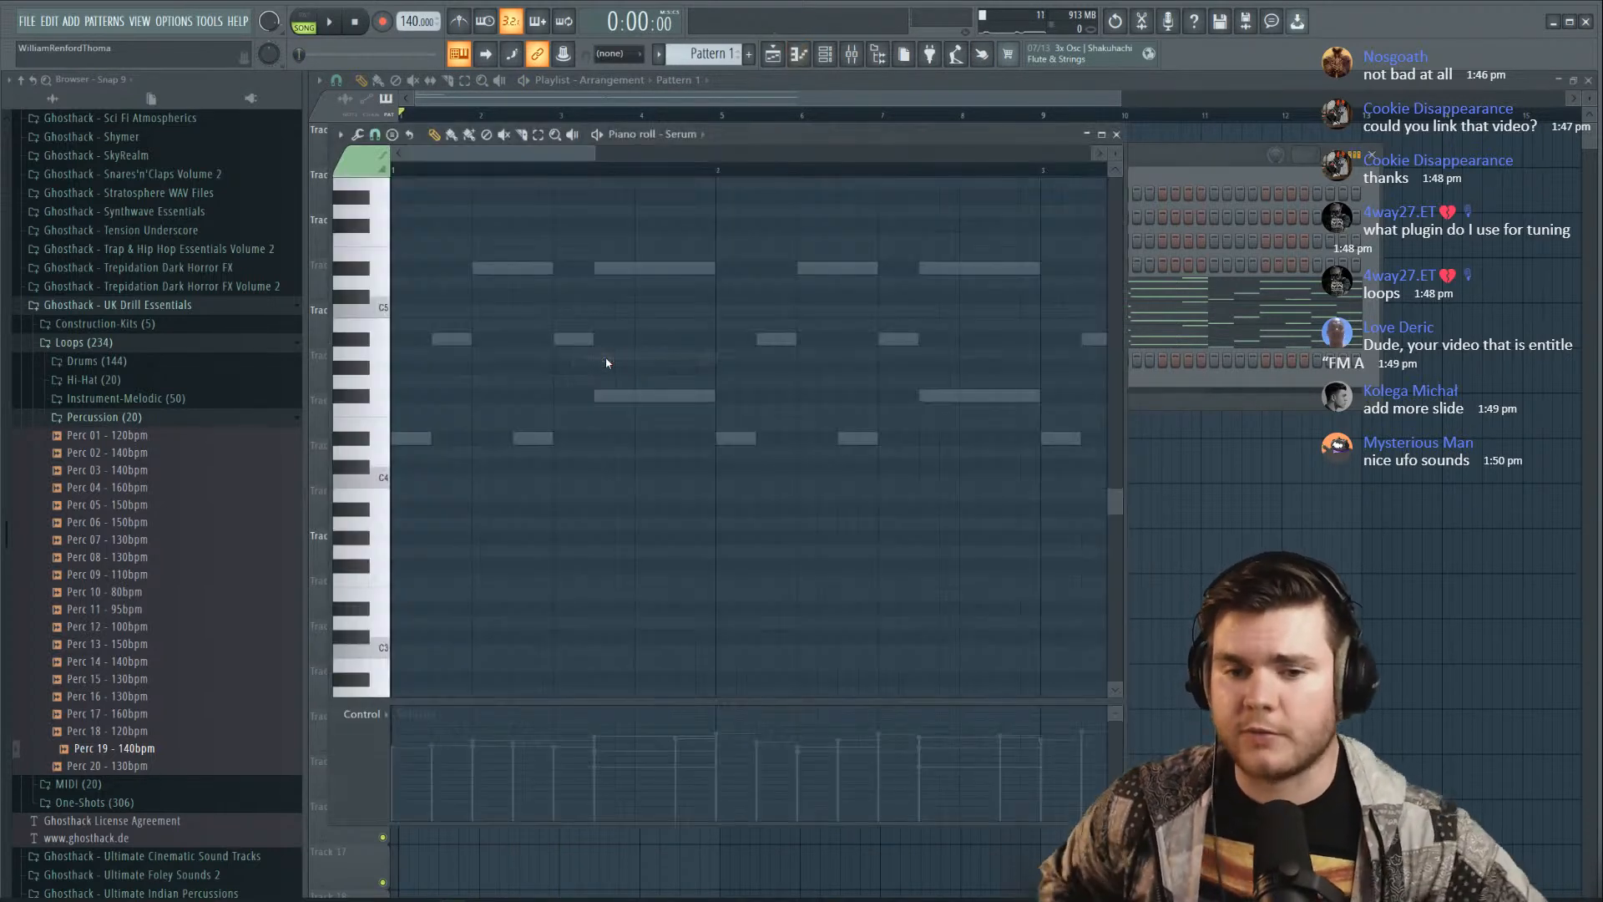
key("space")
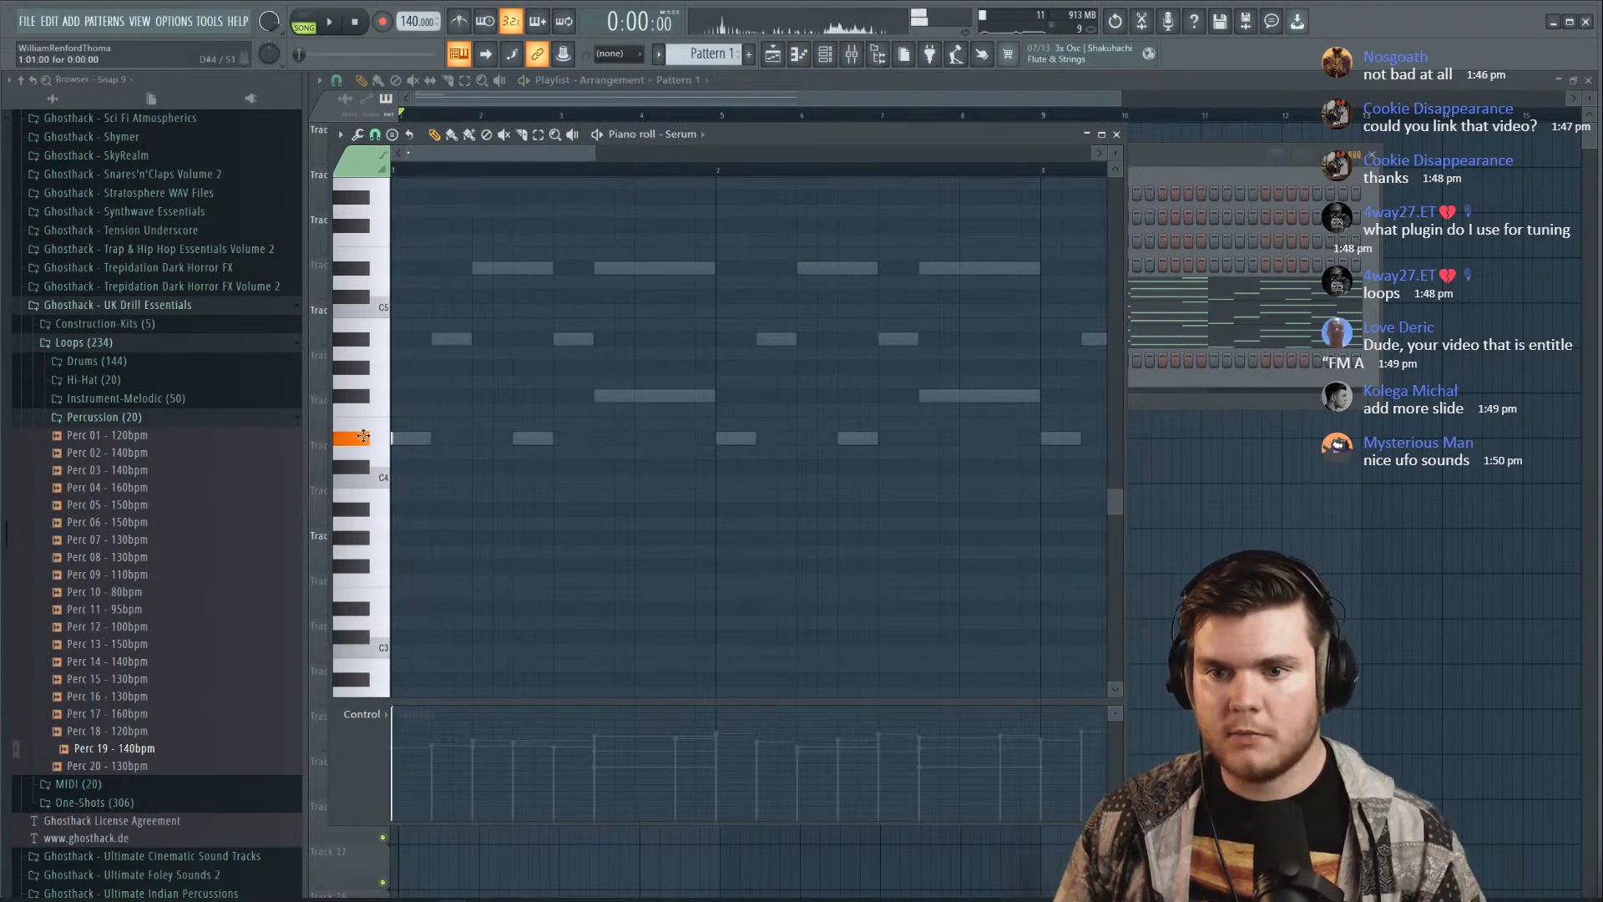
key("space")
left_click_drag(578, 446, 569, 446)
key("space")
scroll(589, 449, "up", 3)
key("space")
key("space")
Place an eight-step D#6 note from step 9 of bar 1 and shorten the D#4 note to four steps
left_click(570, 356)
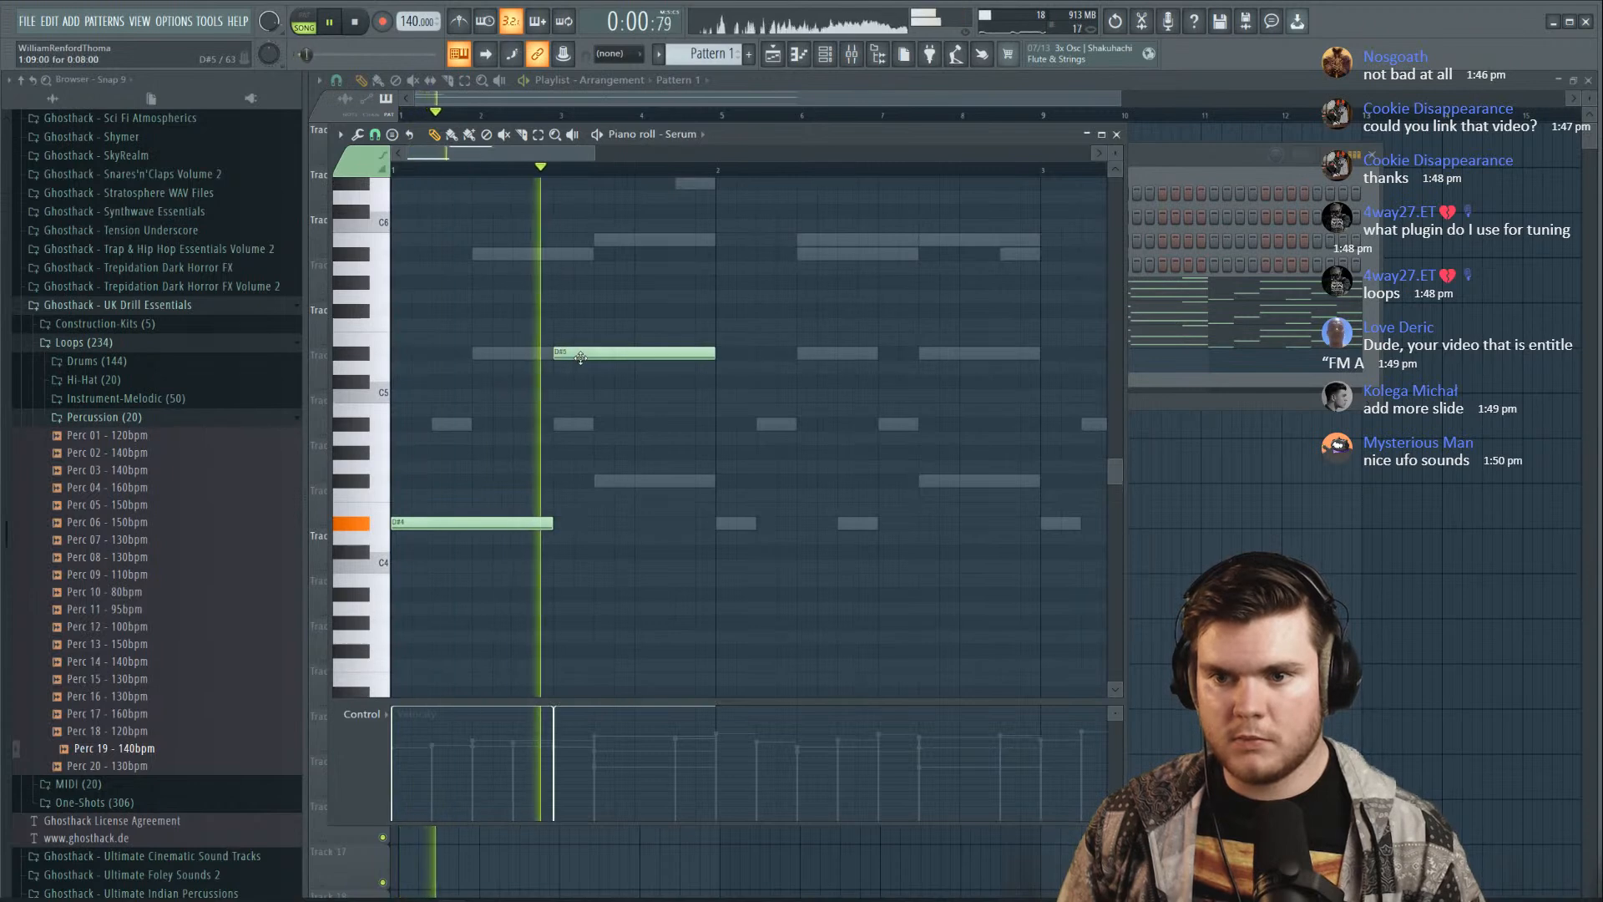
scroll(618, 418, "up", 2)
key("space")
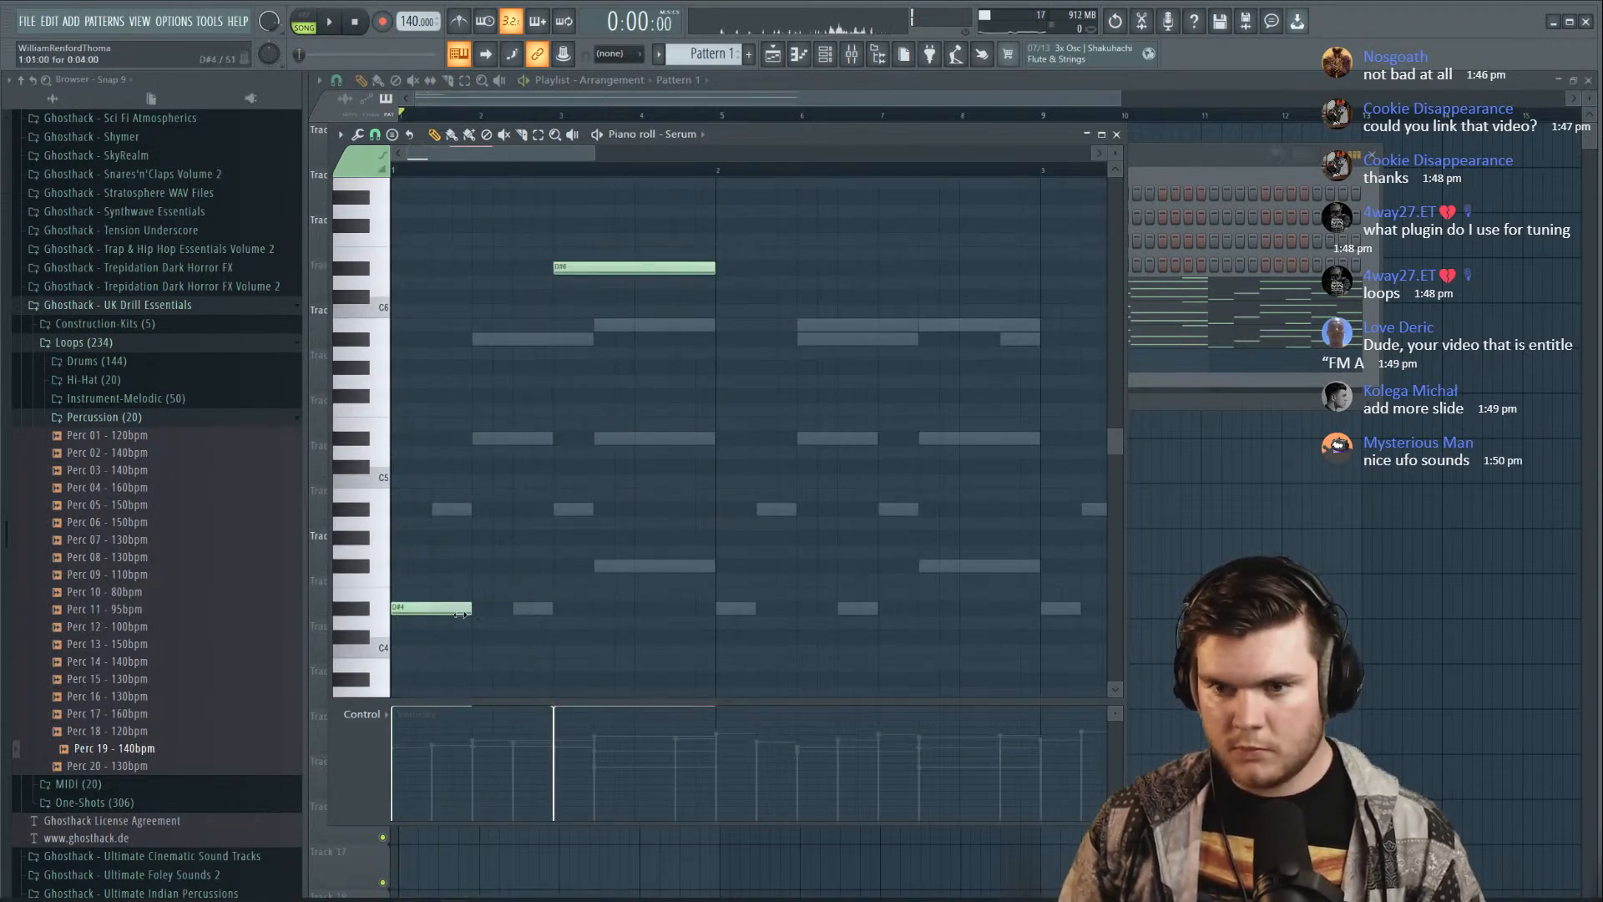
Insert a four-step D#5 note at step 5 between the D#4 and D#6 notes and play the pattern
key("space")
left_click(524, 437)
key("space")
key("space")
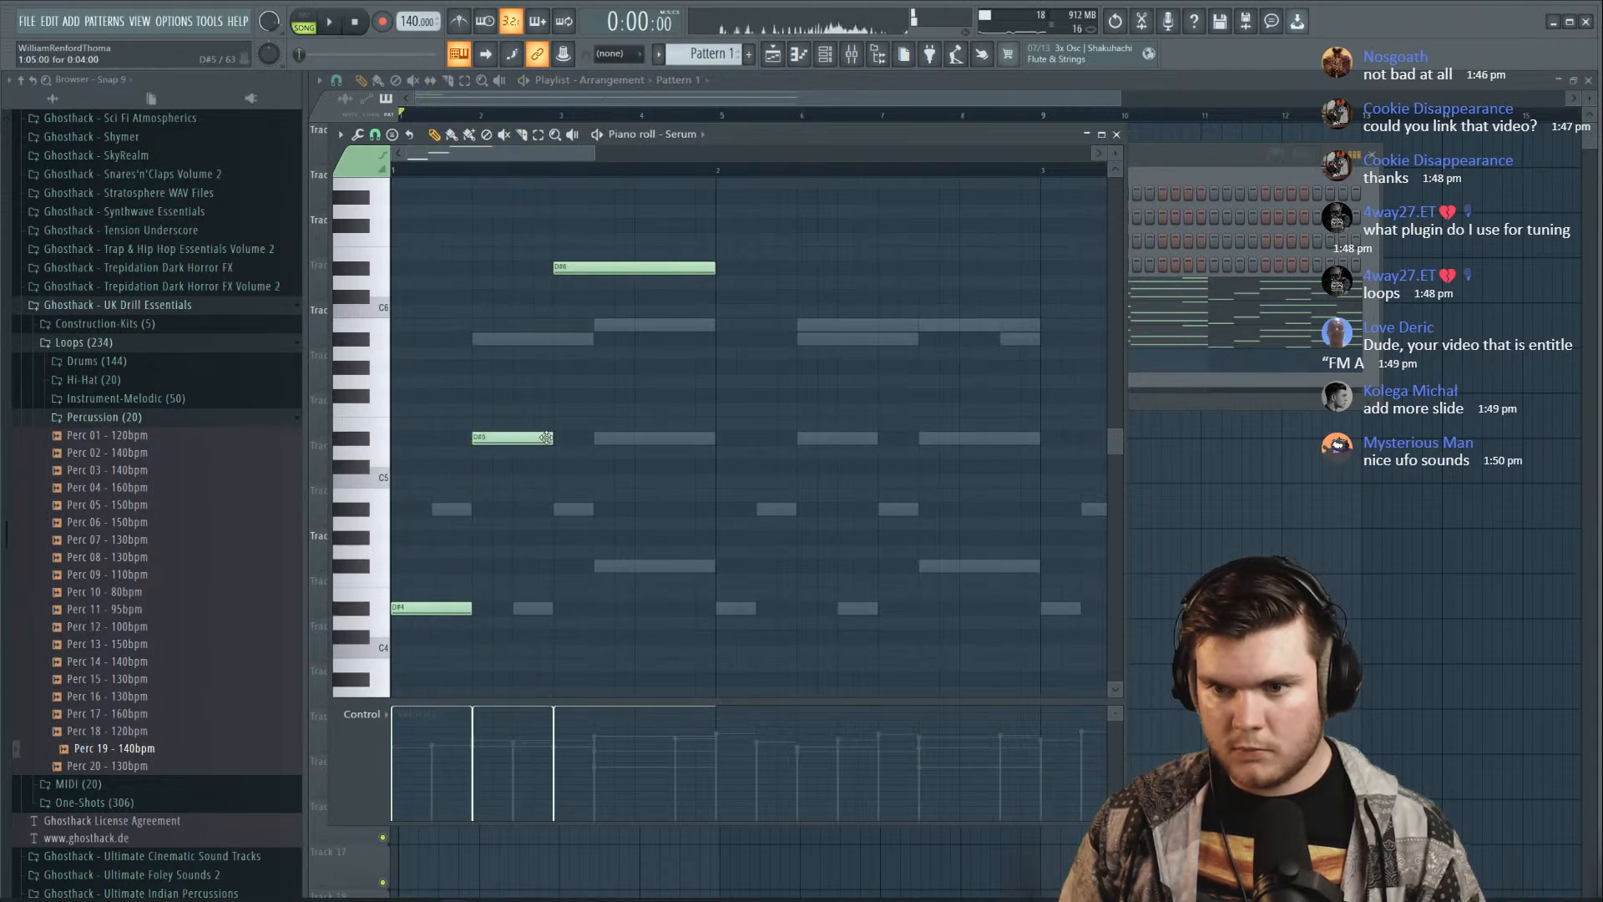
Shorten the D#5 note to two steps and add a two-step D#4 note at step 7 of bar 1
left_click_drag(547, 437, 503, 449)
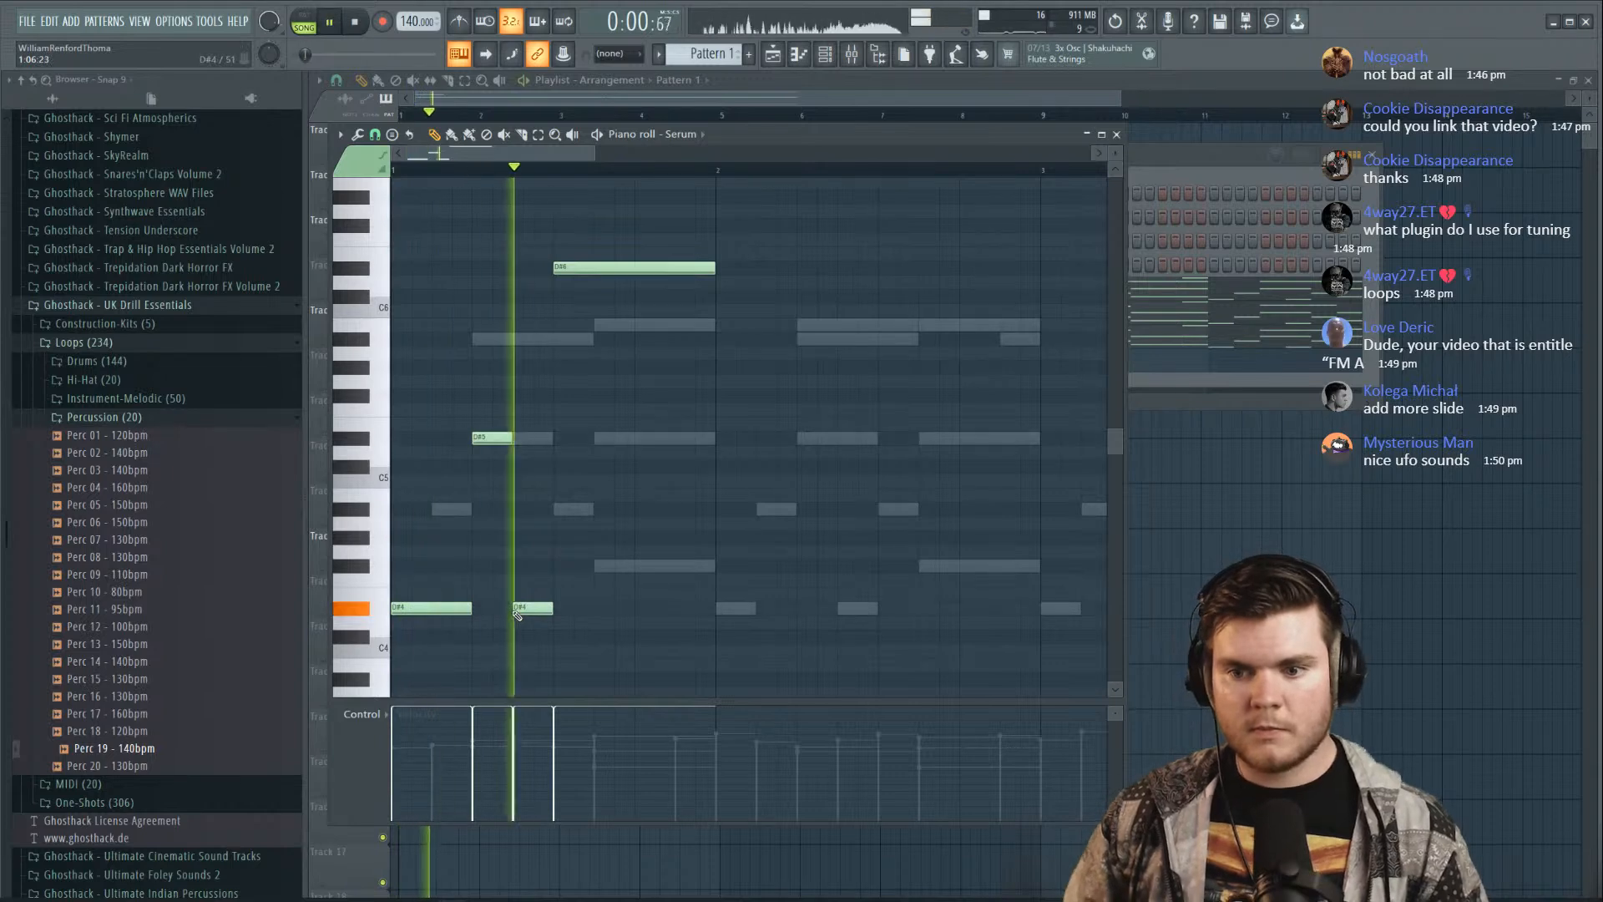
key("space")
Set Serum's master volume to 87% during playback and return to its piano roll
left_click(1118, 134)
key("space")
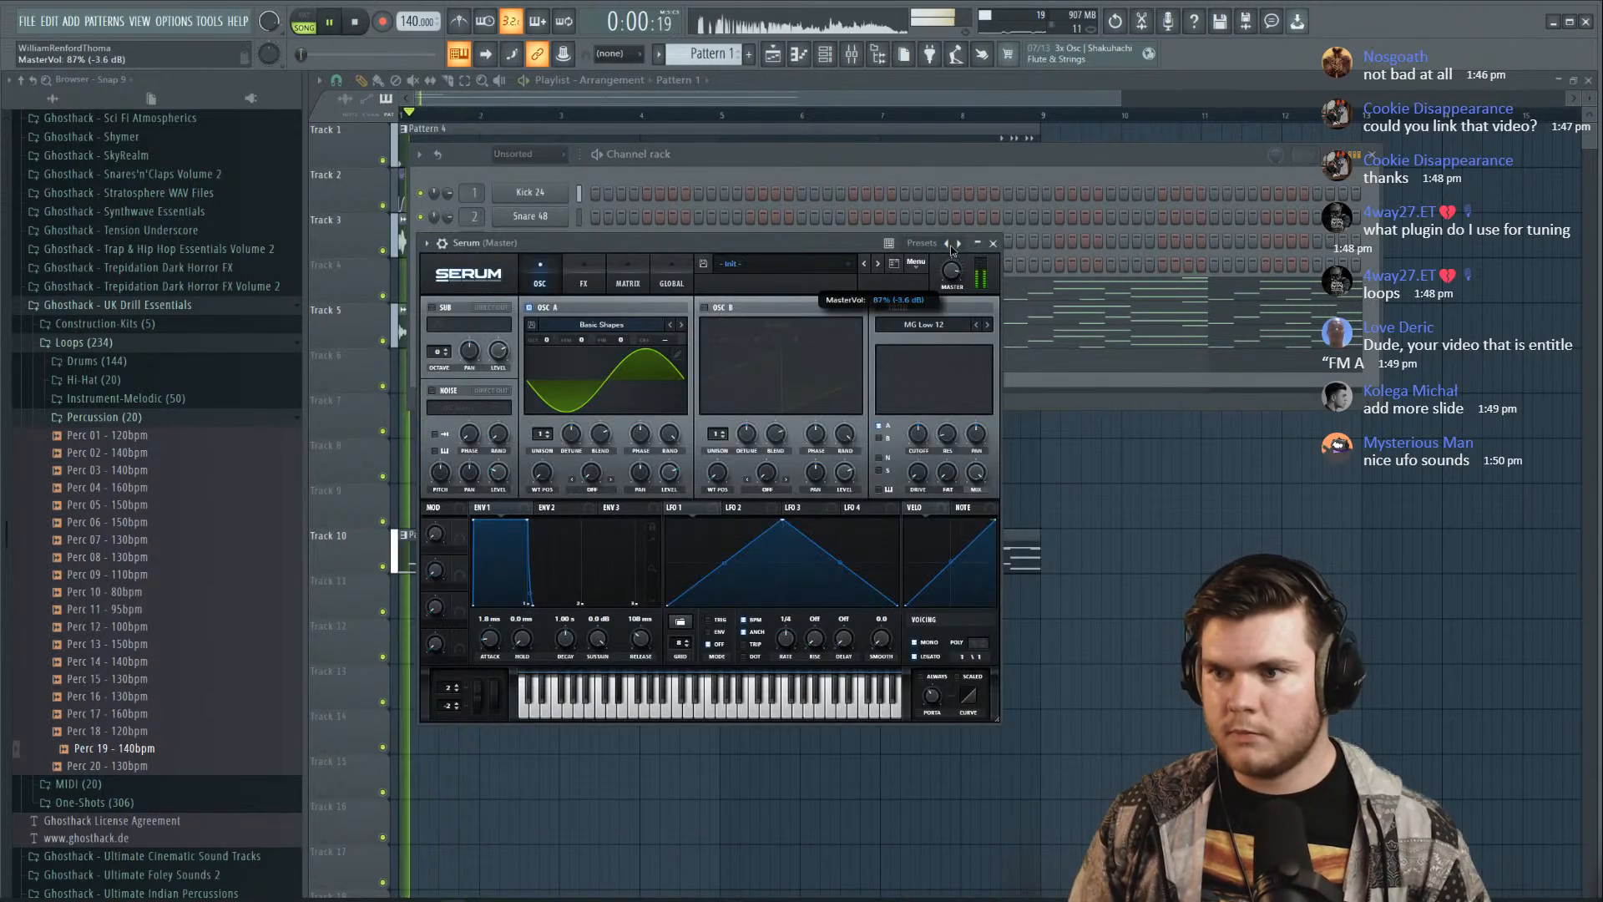
left_click(1025, 362)
key("space")
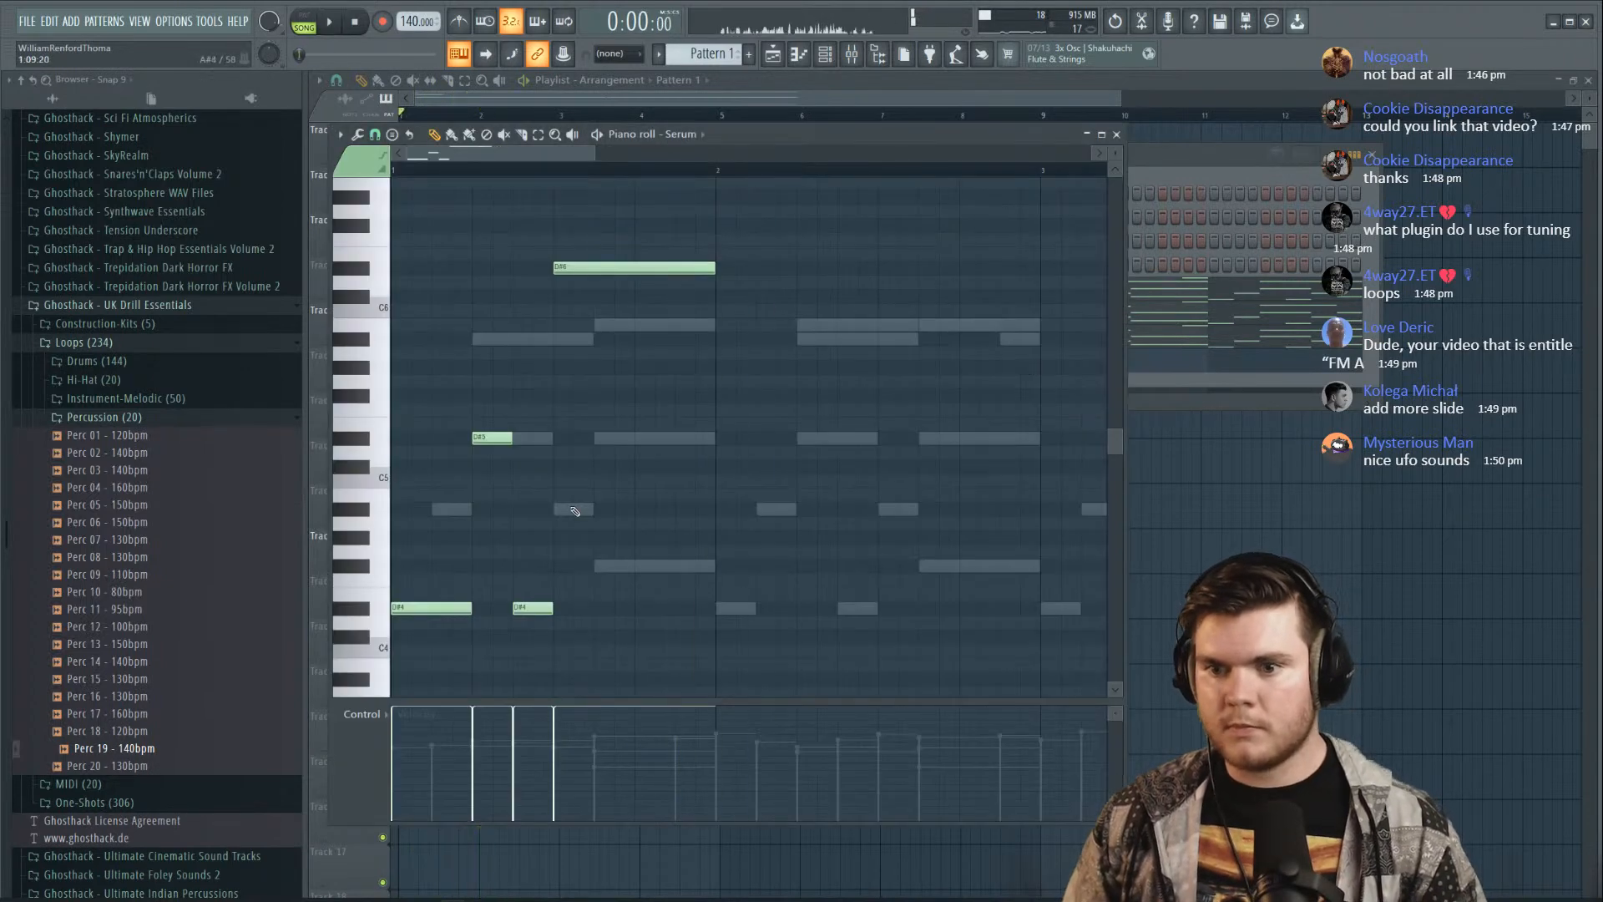
Lengthen the two D#4 notes and the D#5 note in bar 1 by one step each so they overlap, and play the result
left_click_drag(579, 643, 386, 234)
key("space")
left_click_drag(511, 438, 532, 438)
left_click(594, 435, "ctrl")
key("space")
key("space")
key("space")
scroll(665, 174, "down", 2)
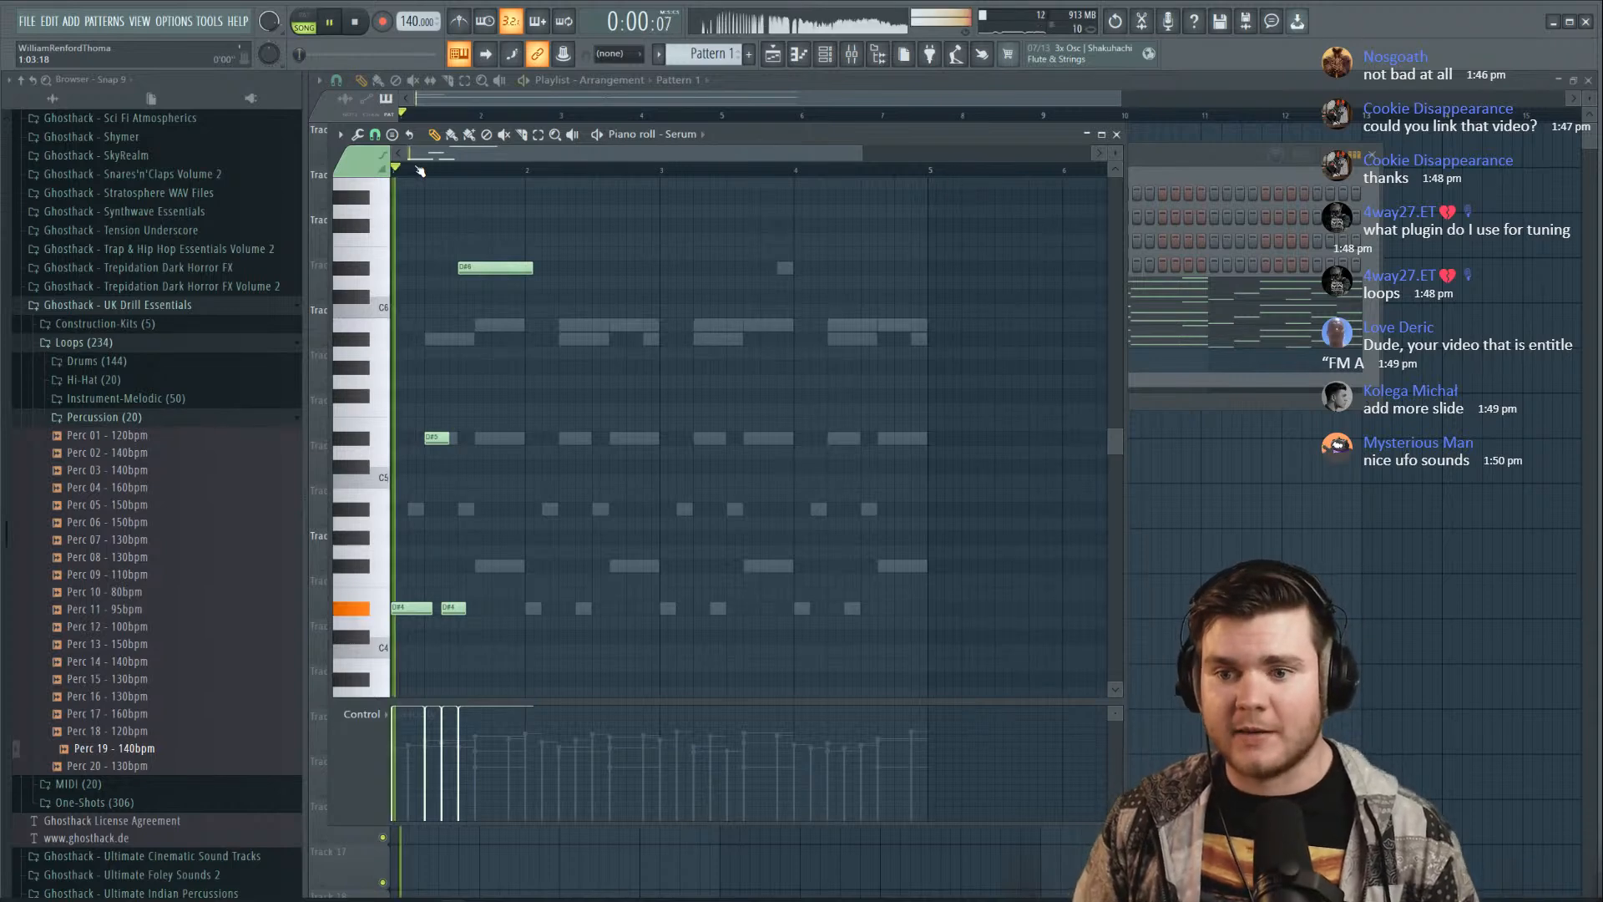
key("space")
Place a five-step B5 note at step 7 of bar 2, checking its timing with playback
scroll(431, 181, "up", 2)
key("space")
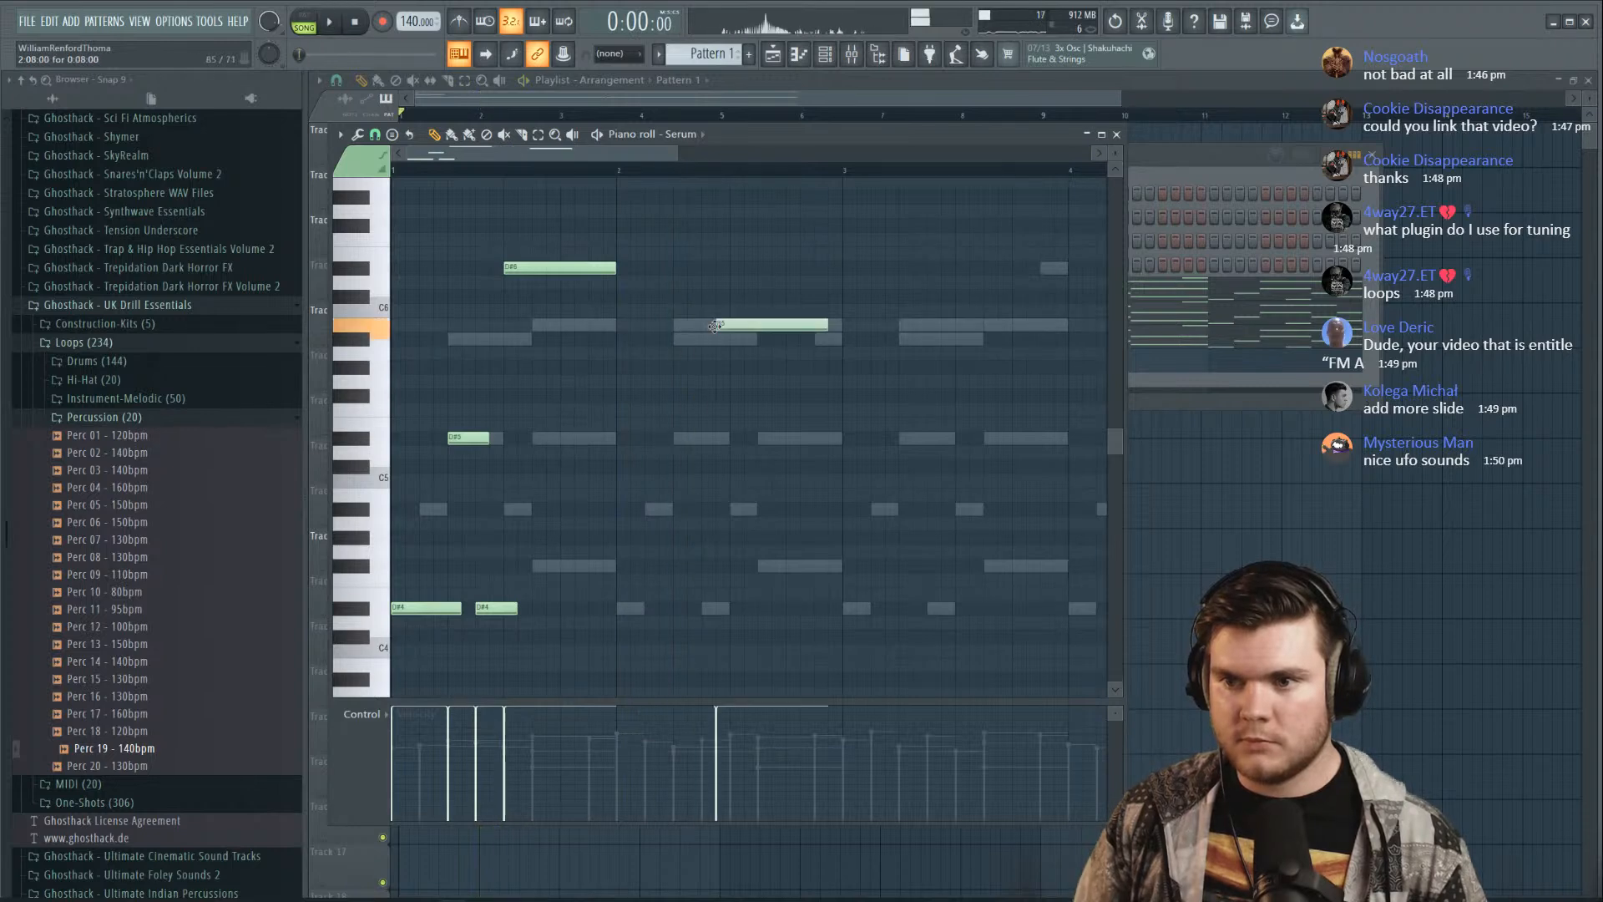
key("space")
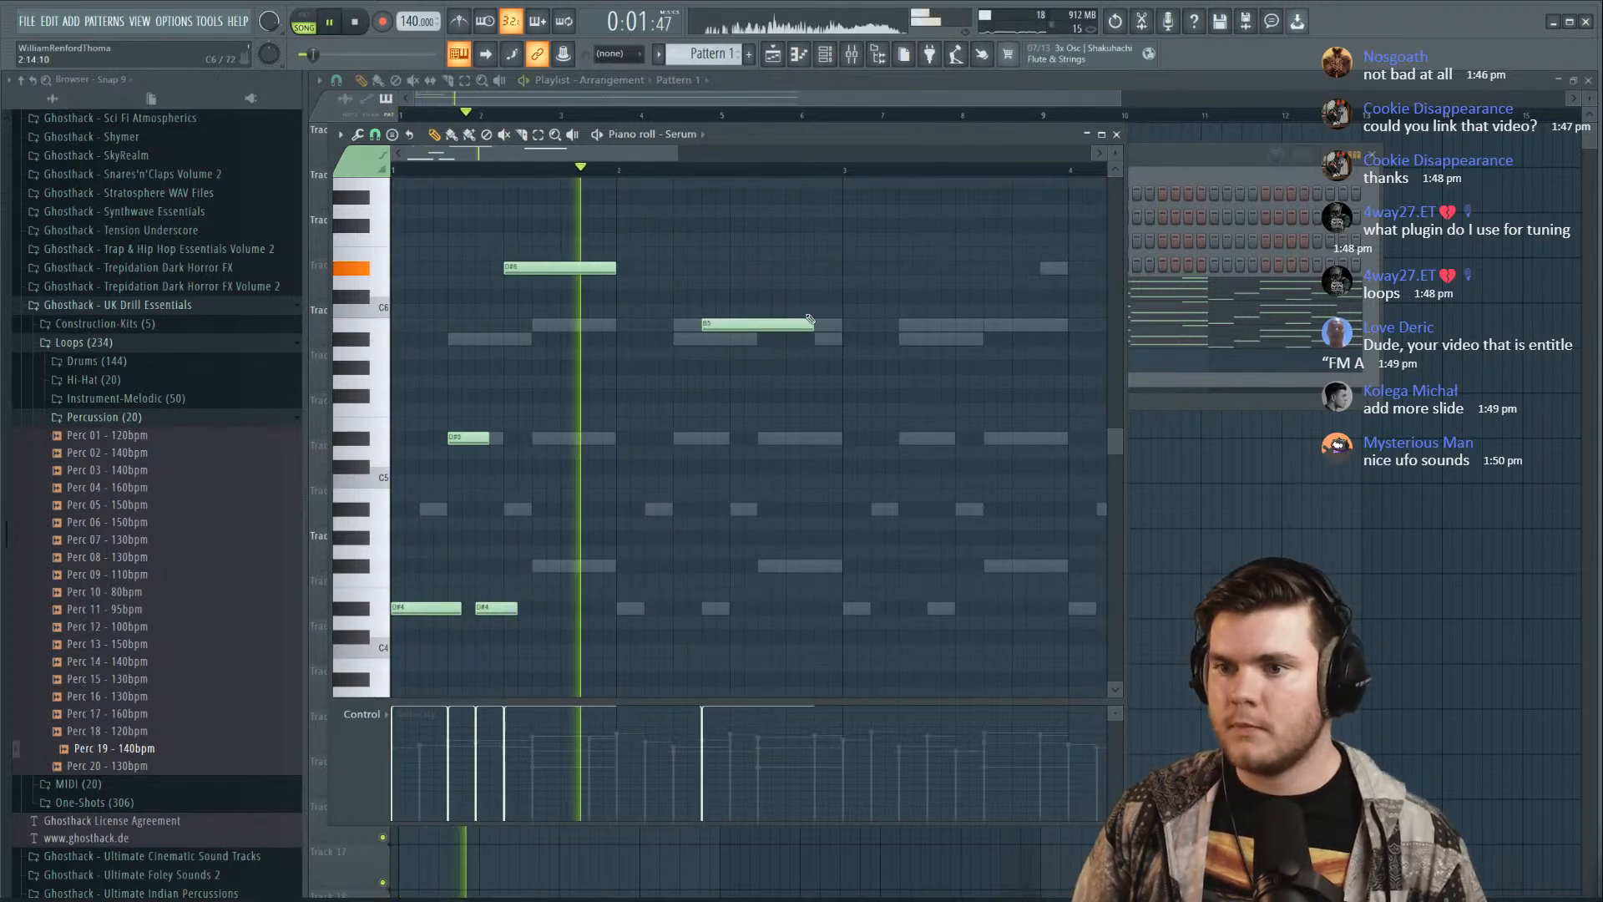
key("space")
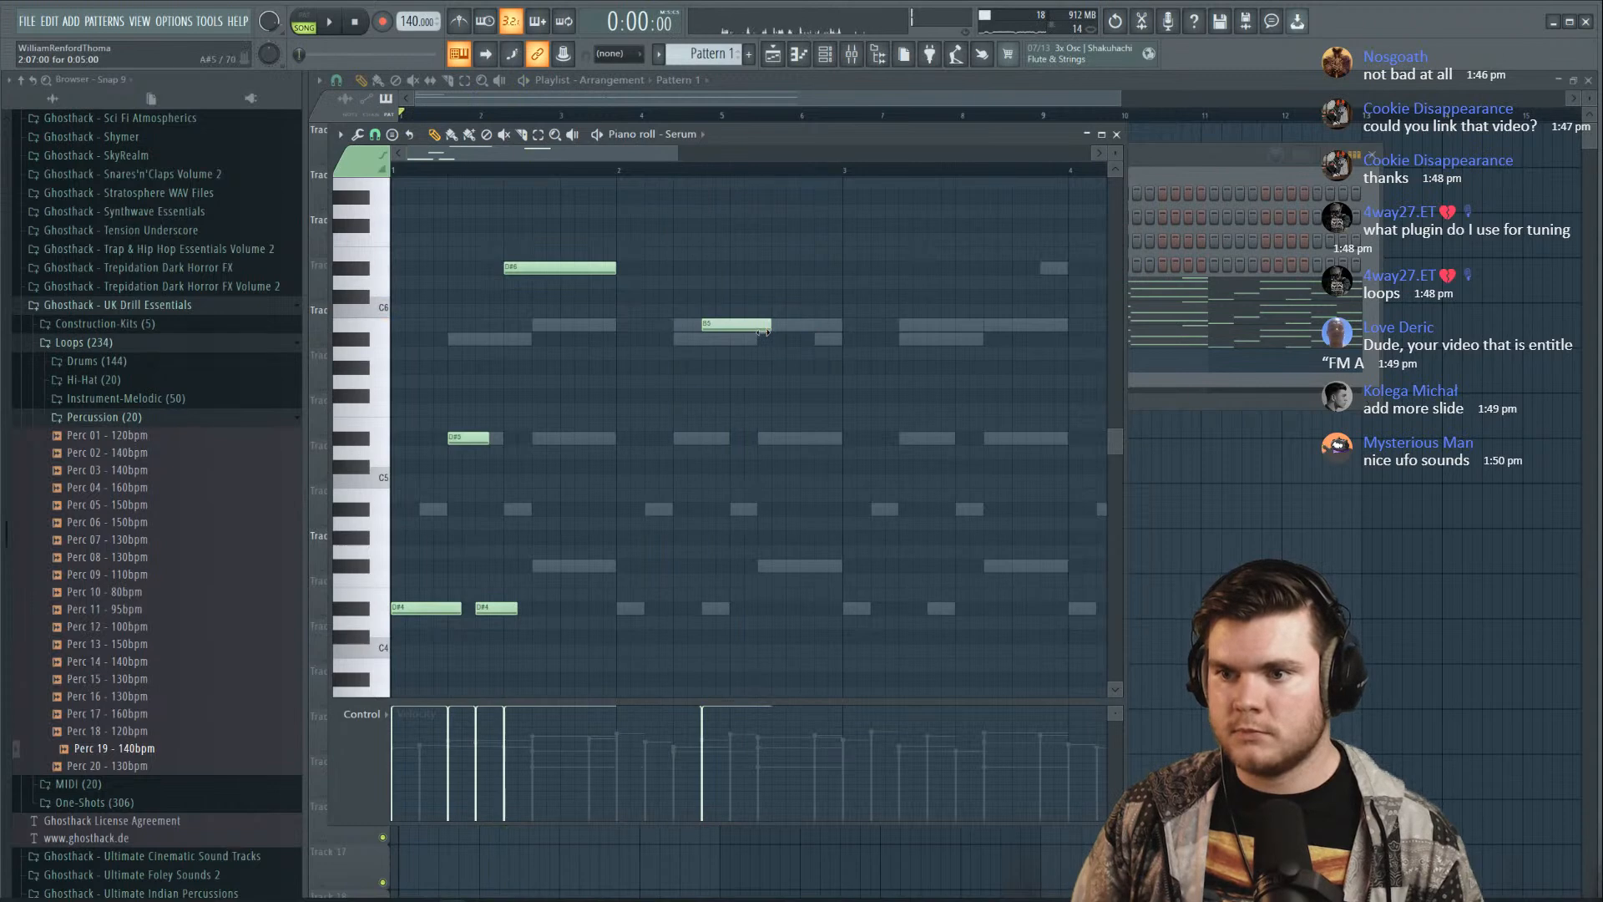
Add a two-step C#6 note at step 11 of bar 2 and a two-step A#5 note at step 15, checking them with playback
key("space")
left_click_drag(826, 296, 784, 297)
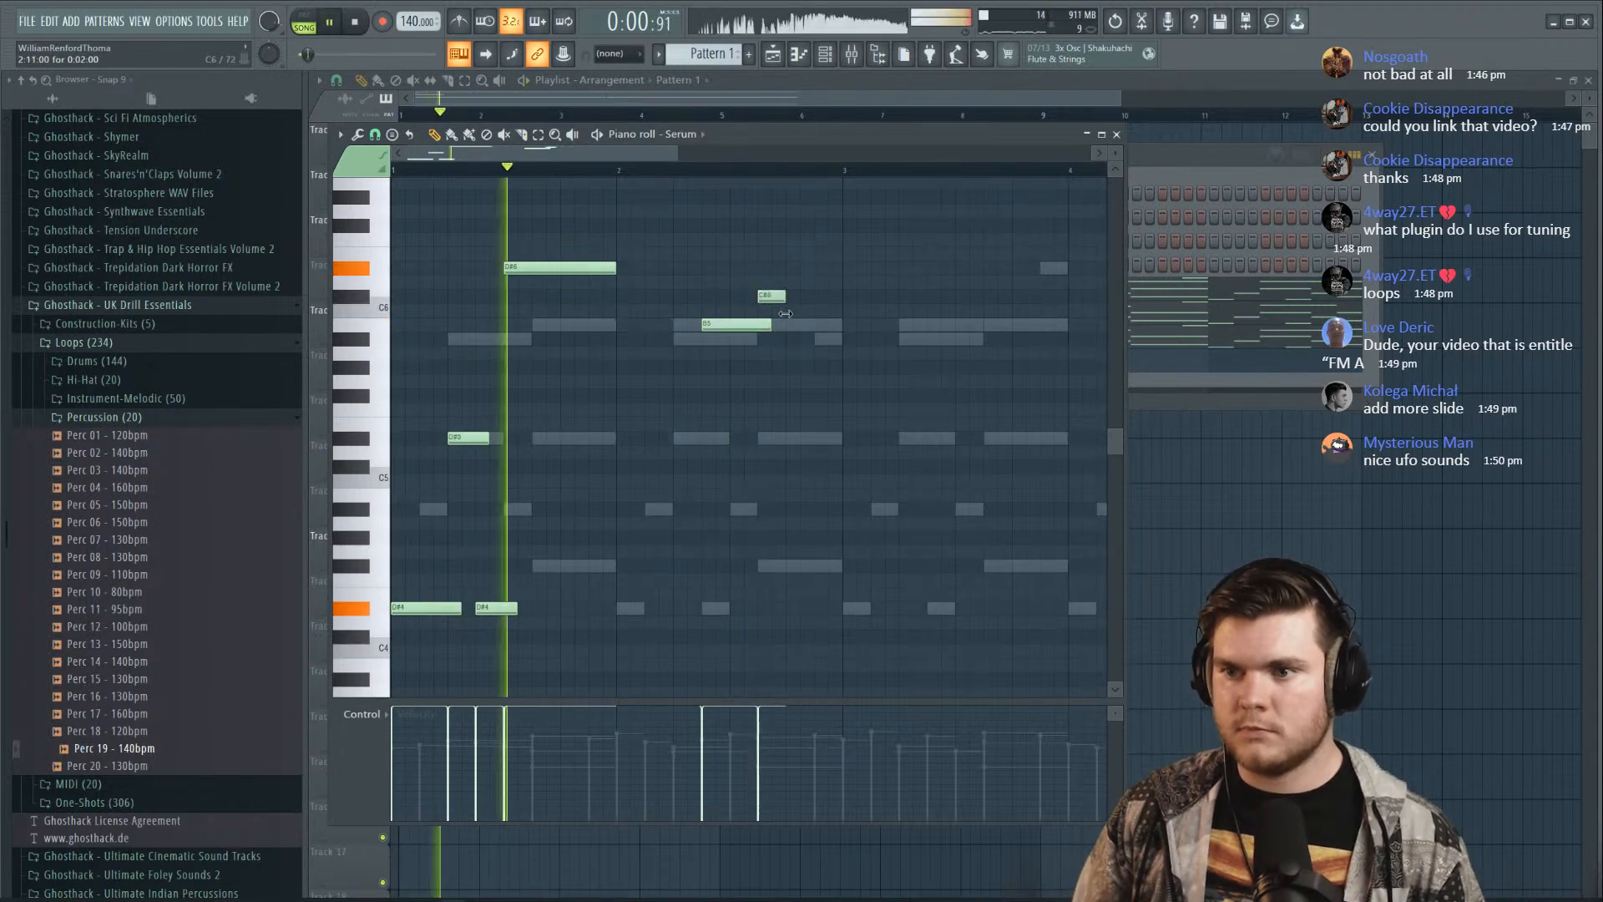
left_click(825, 395)
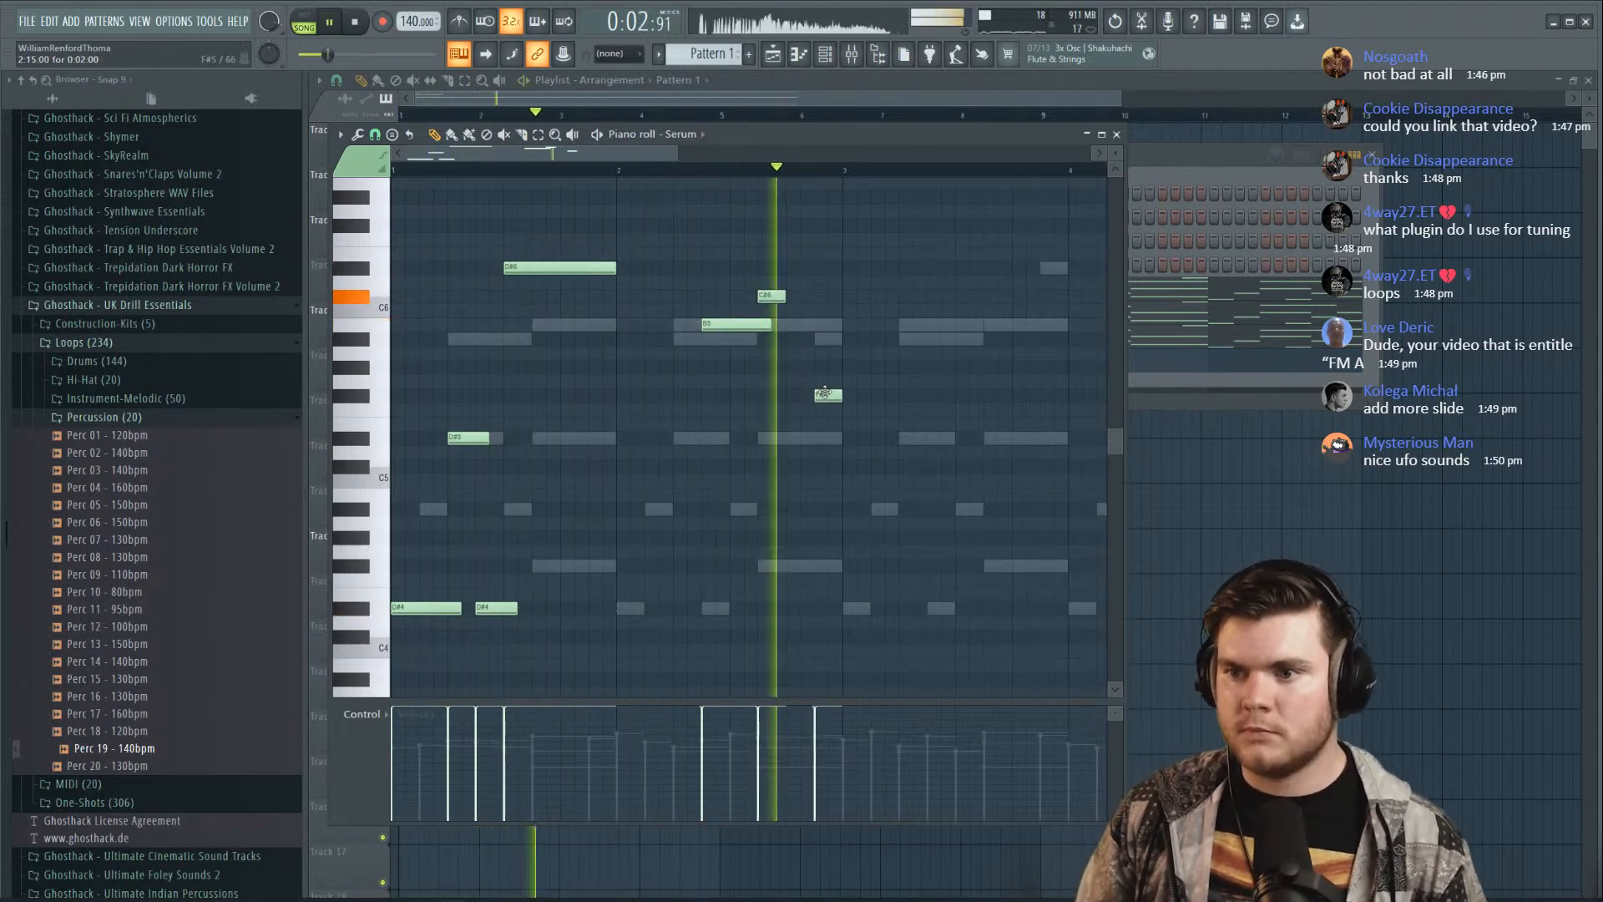
key("space")
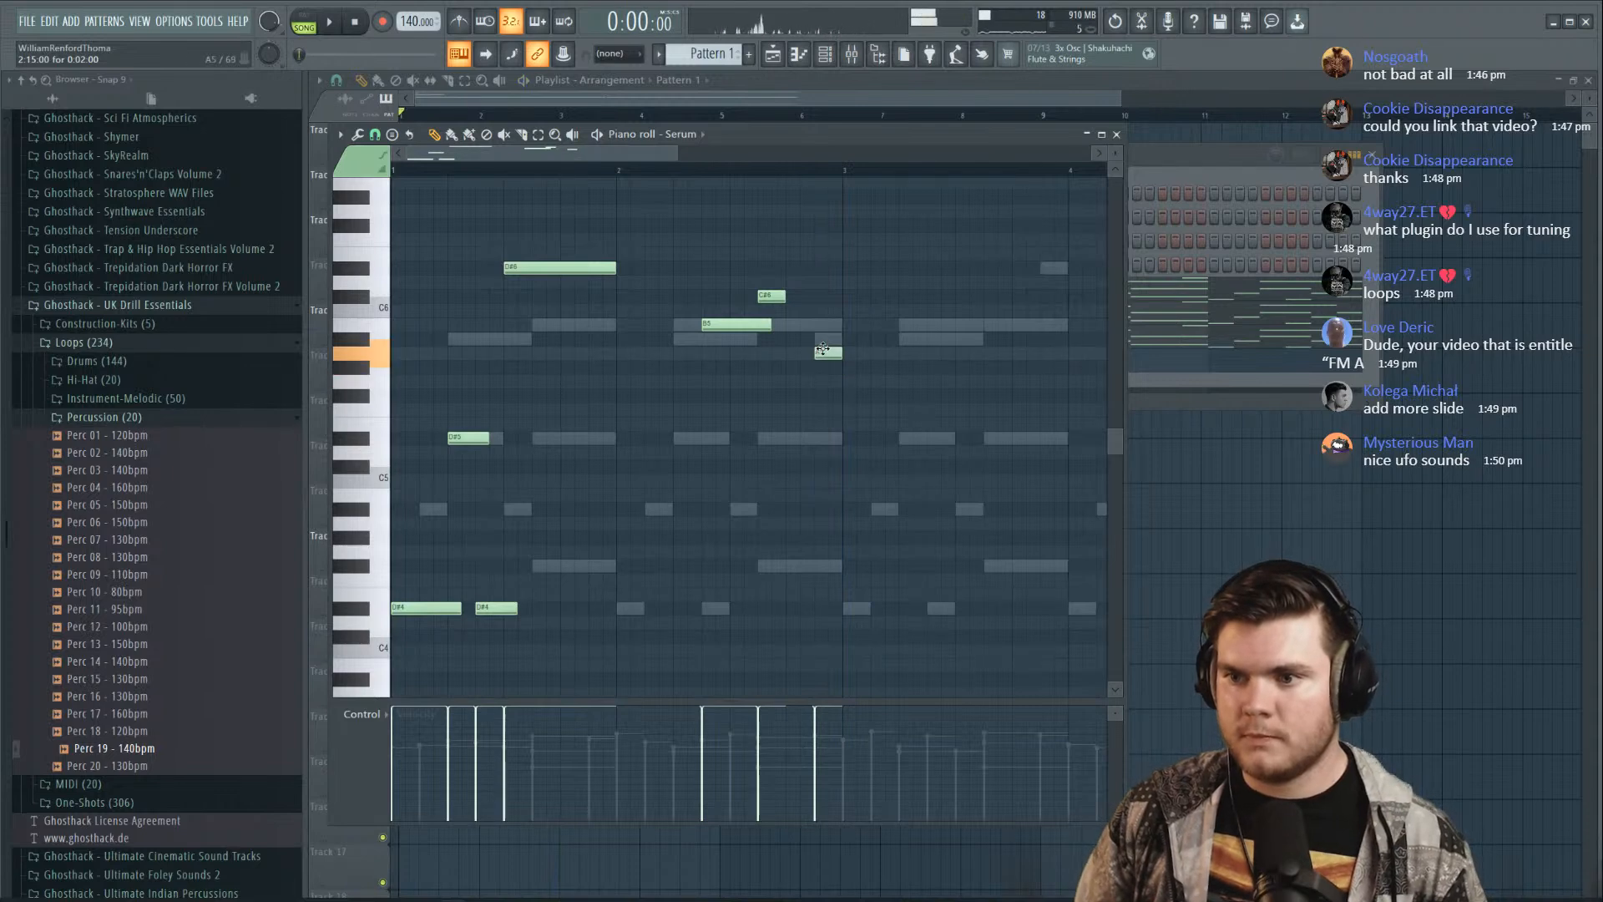
key("space")
left_click_drag(826, 337, 894, 351)
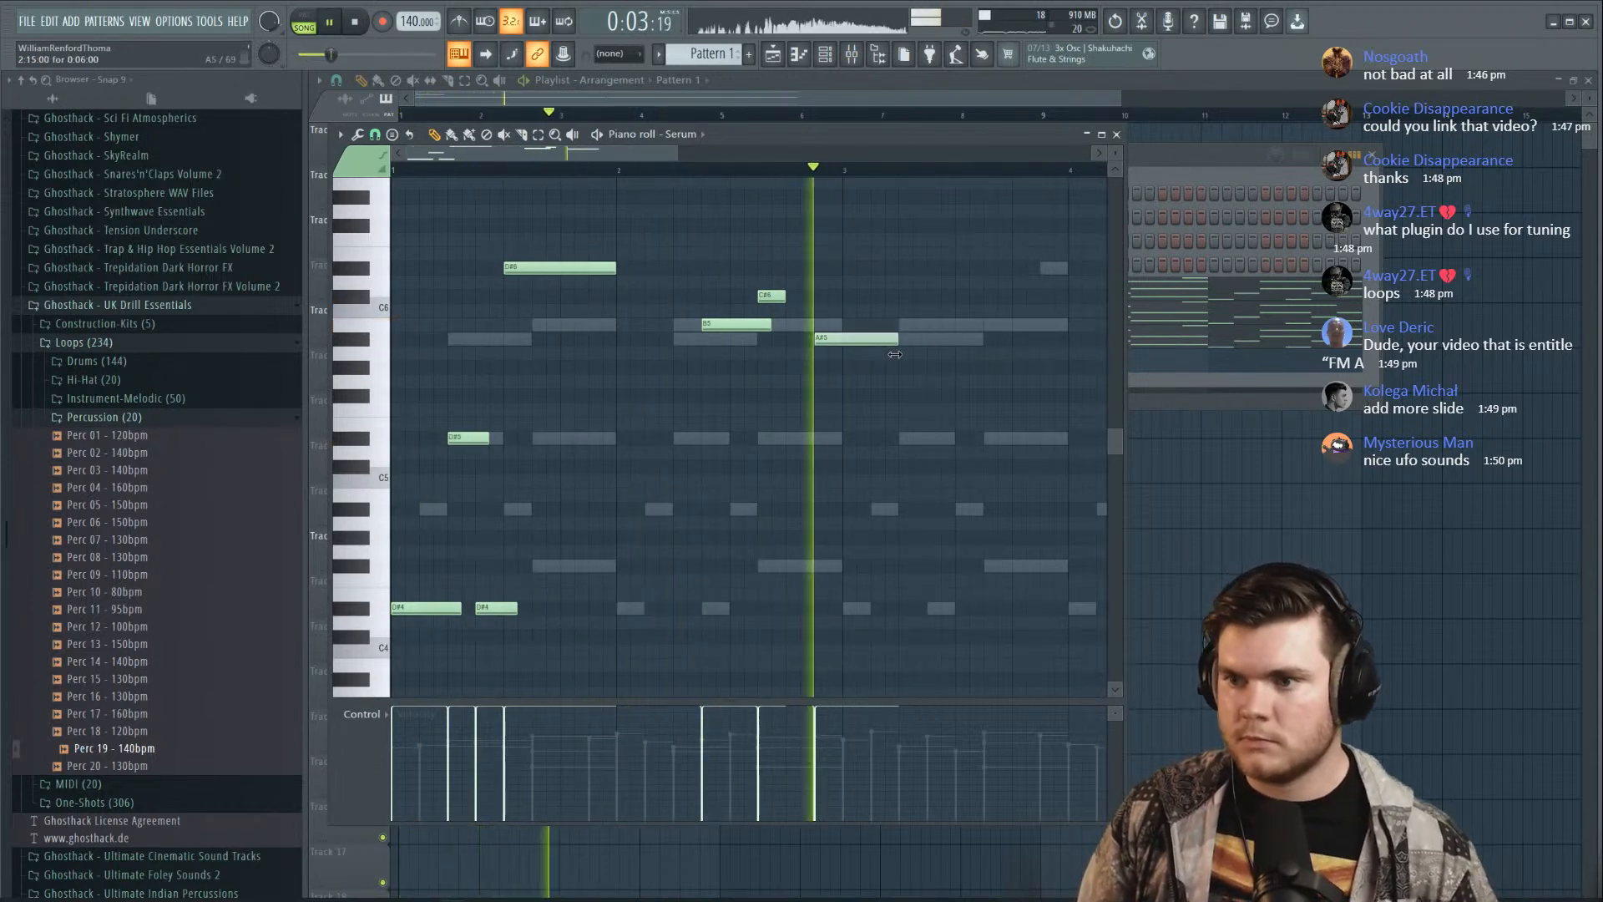
scroll(811, 174, "down", 1)
key("space")
scroll(810, 181, "down", 1)
key("space")
left_click_drag(742, 339, 705, 357)
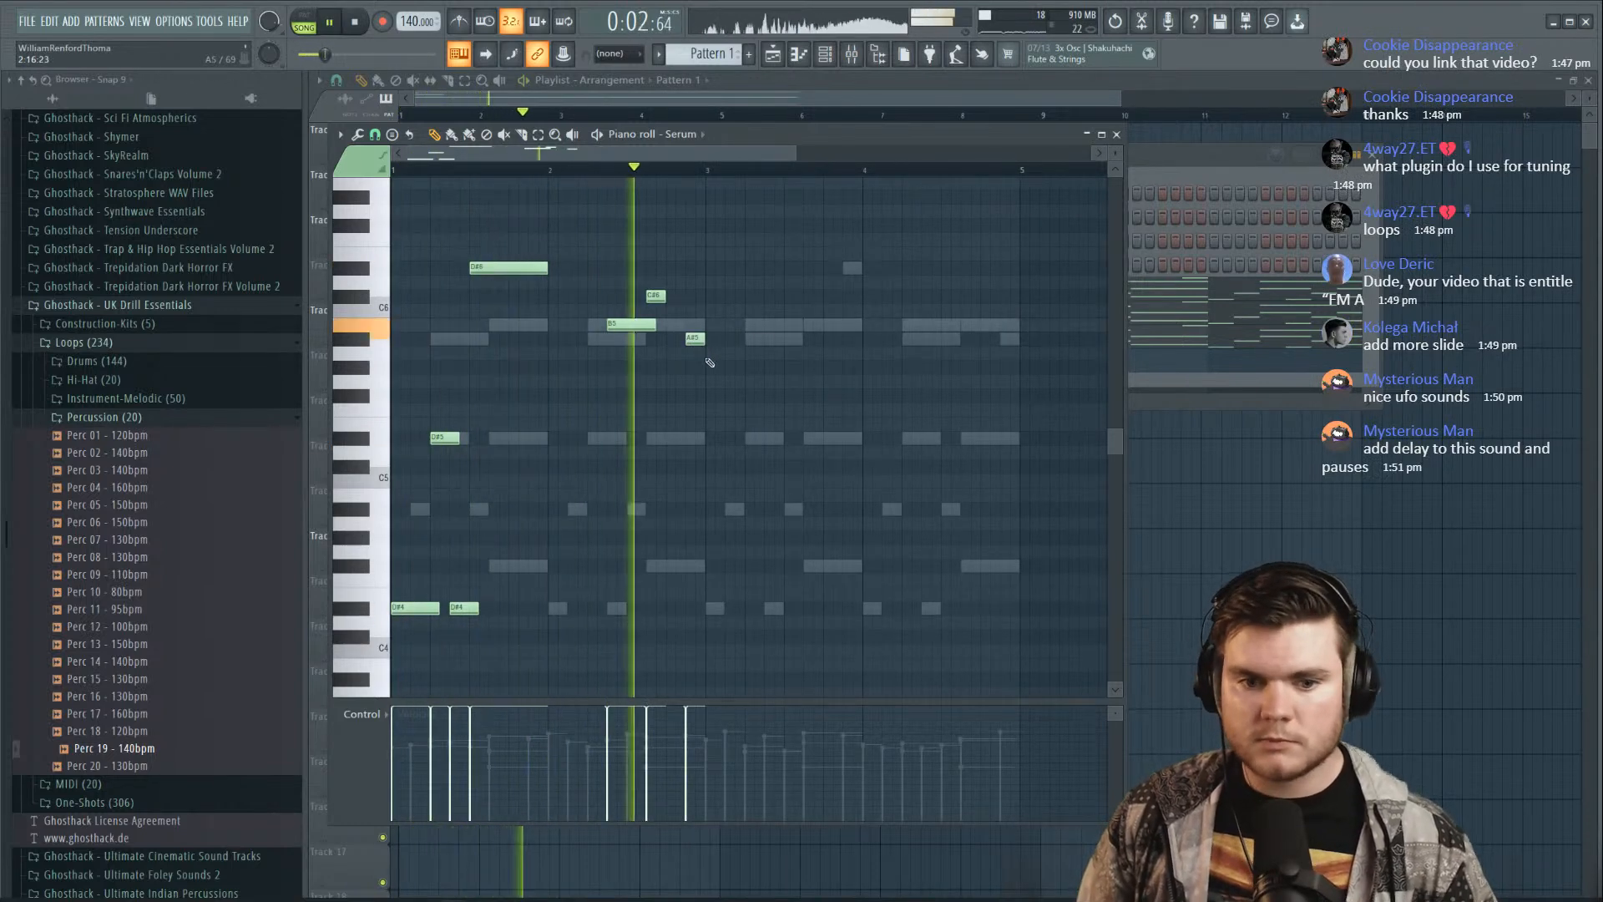
Duplicate the two-bar Serum phrase into bars 3 and 4, lower the copied D#6 note to A#5, and play it
left_click_drag(765, 672, 368, 249)
left_click_drag(436, 608, 748, 608)
left_click(730, 264, "ctrl")
key("space")
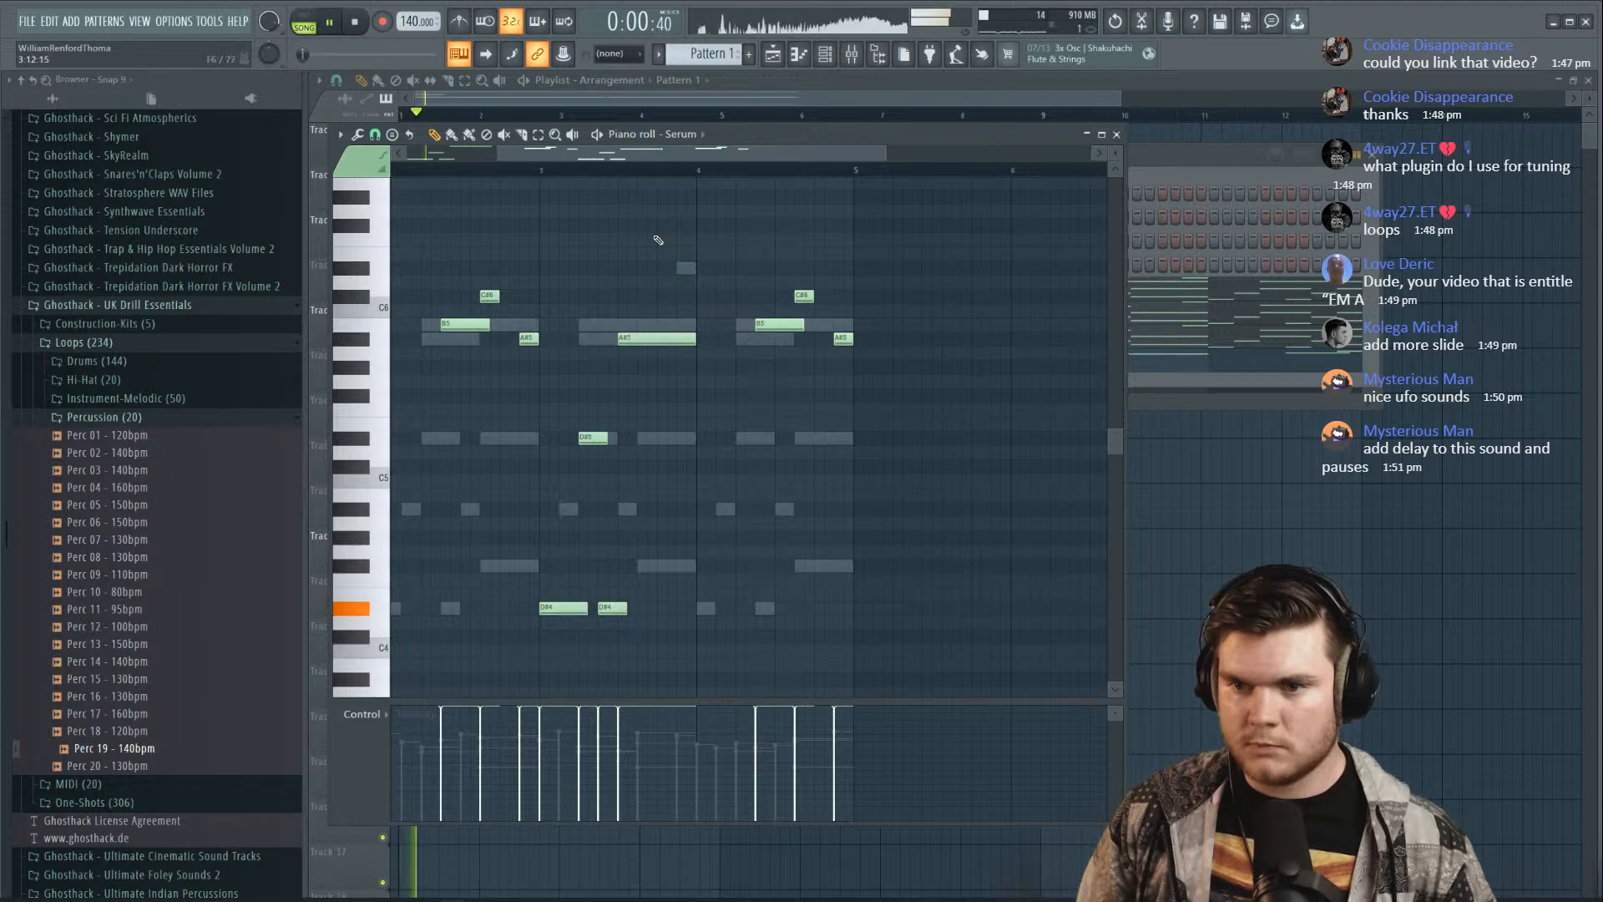
left_click_drag(607, 159, 457, 162)
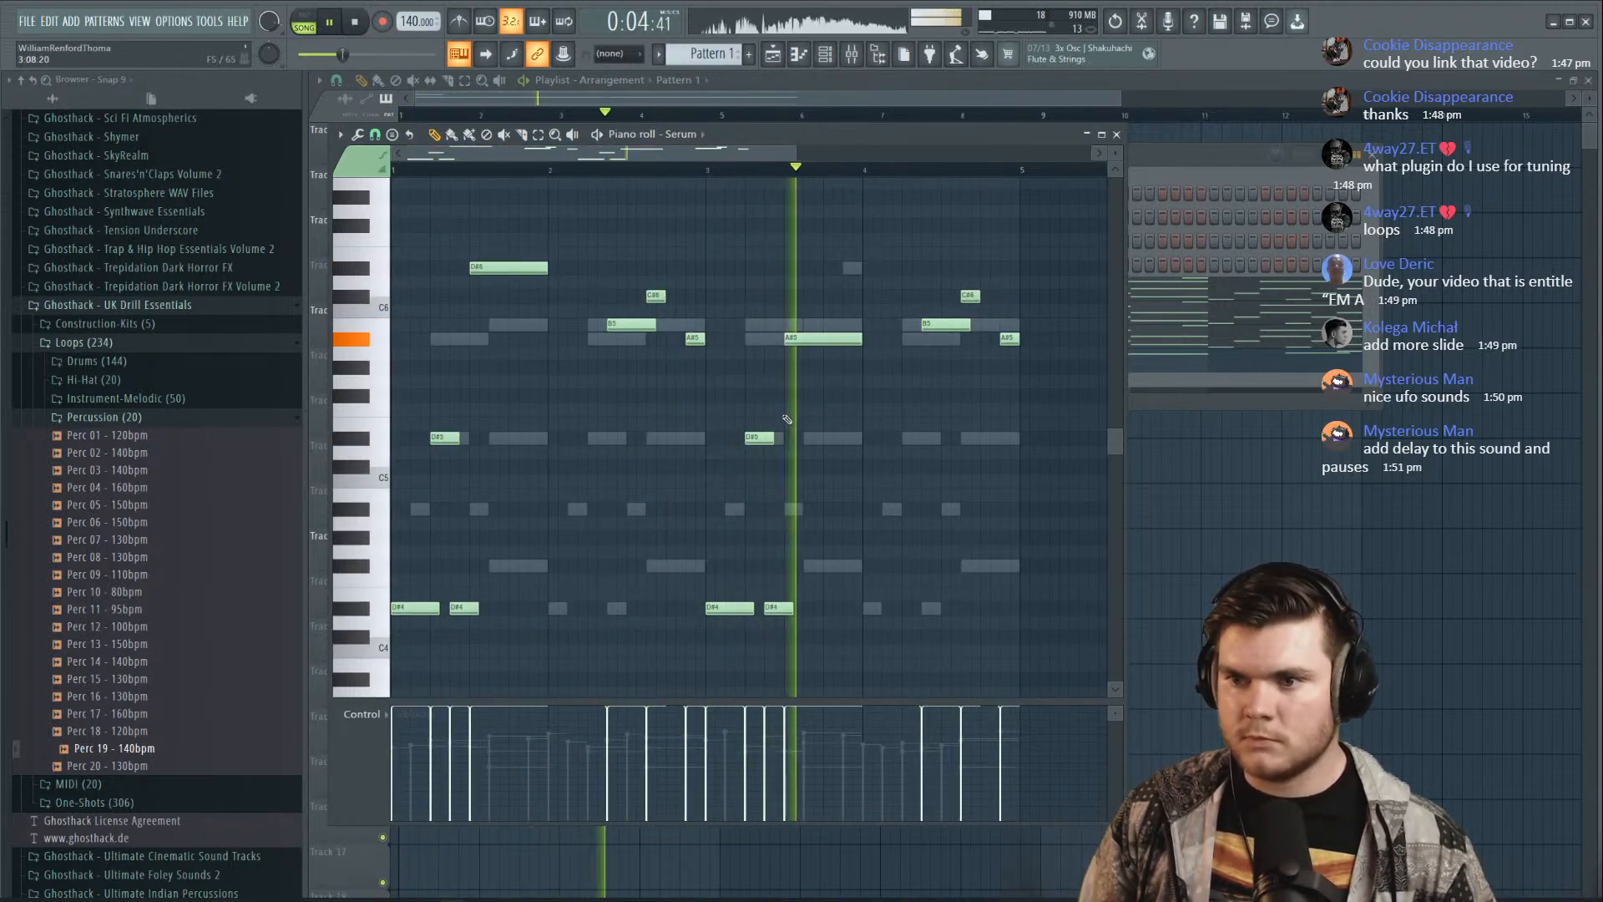
Change the three notes in bar 4 to F#5, G#5 and D#5 and play that bar
key("space")
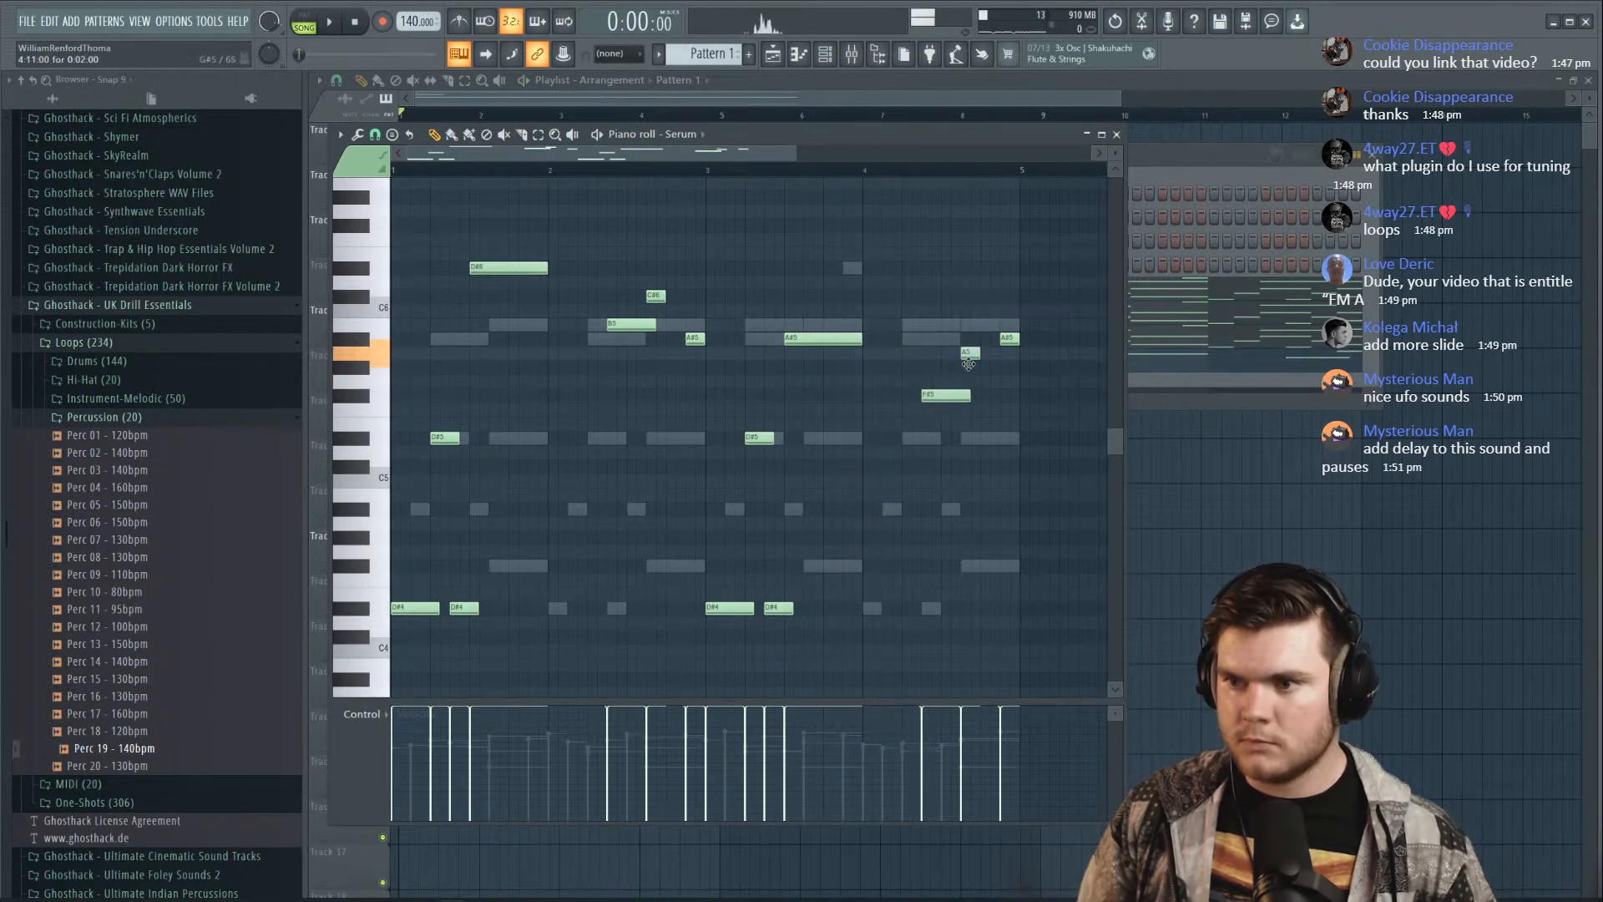
key("space")
left_click(864, 170)
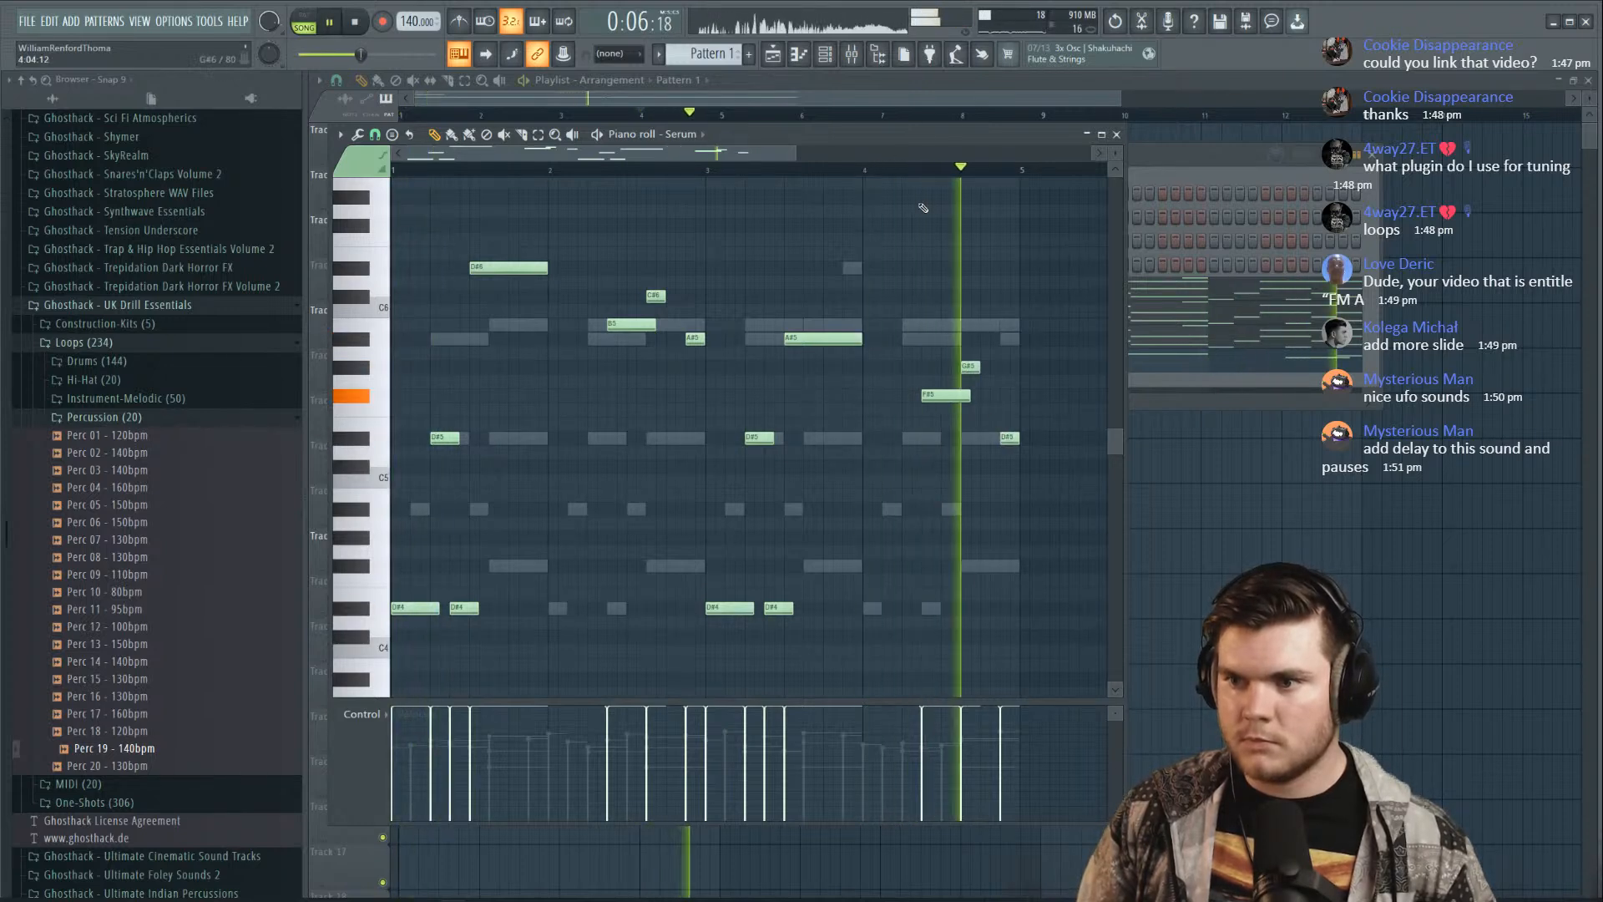
key("space")
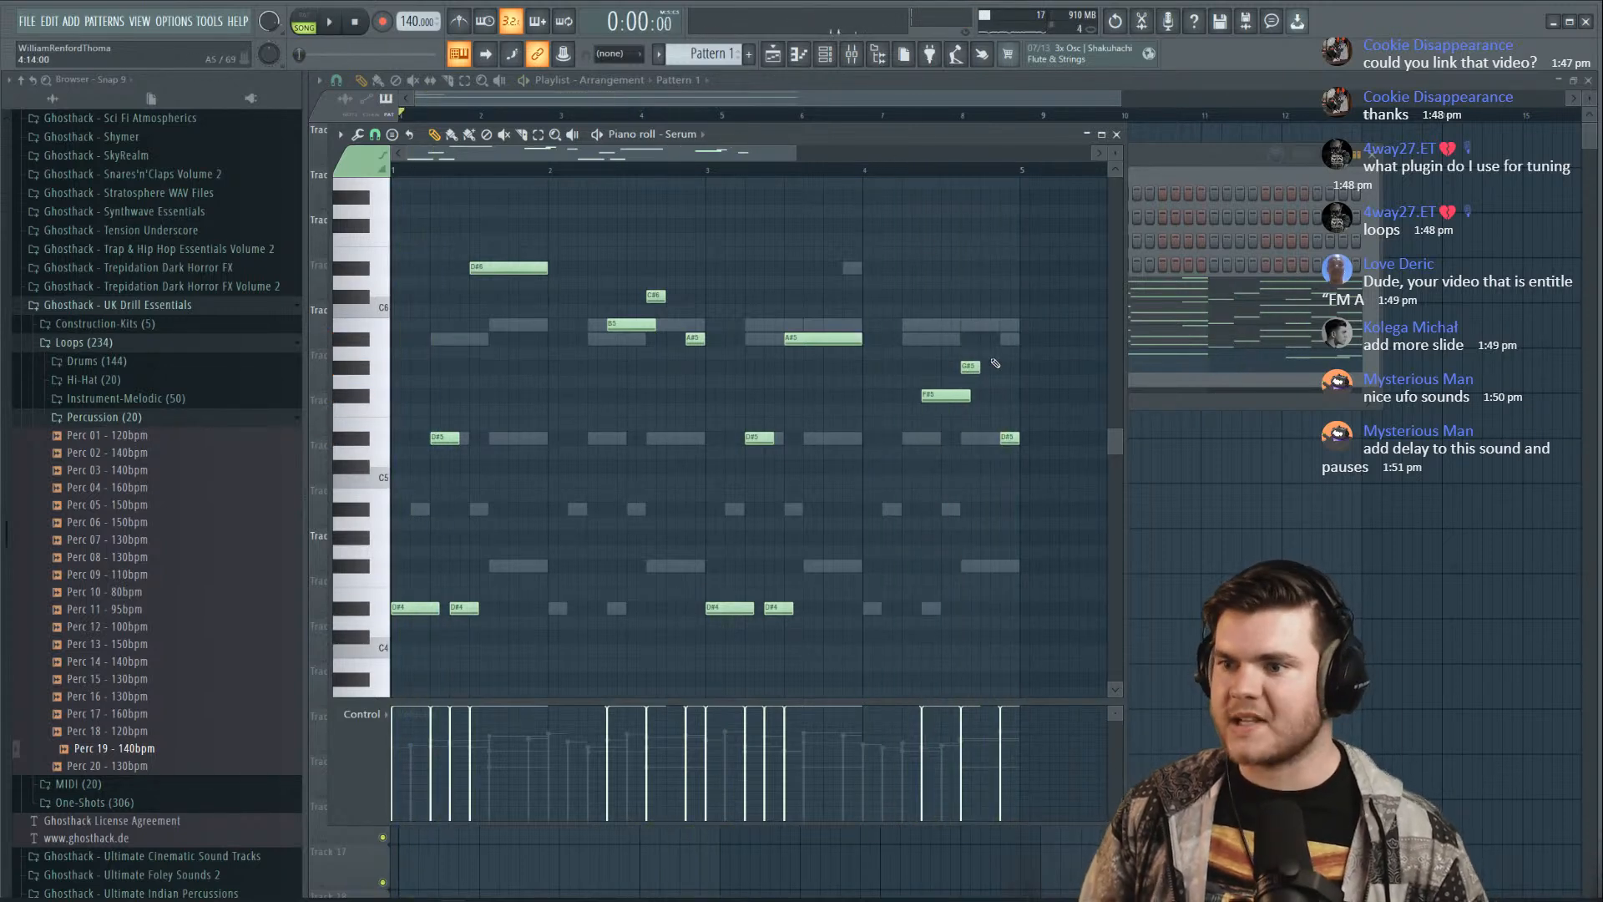
Move bar 4's D#5 note to step 13 and lengthen the G#5 and D#5 notes to three steps each
mouse_move(1012, 440)
left_mouse_down()
mouse_move(992, 441)
mouse_move(1008, 442)
left_mouse_up()
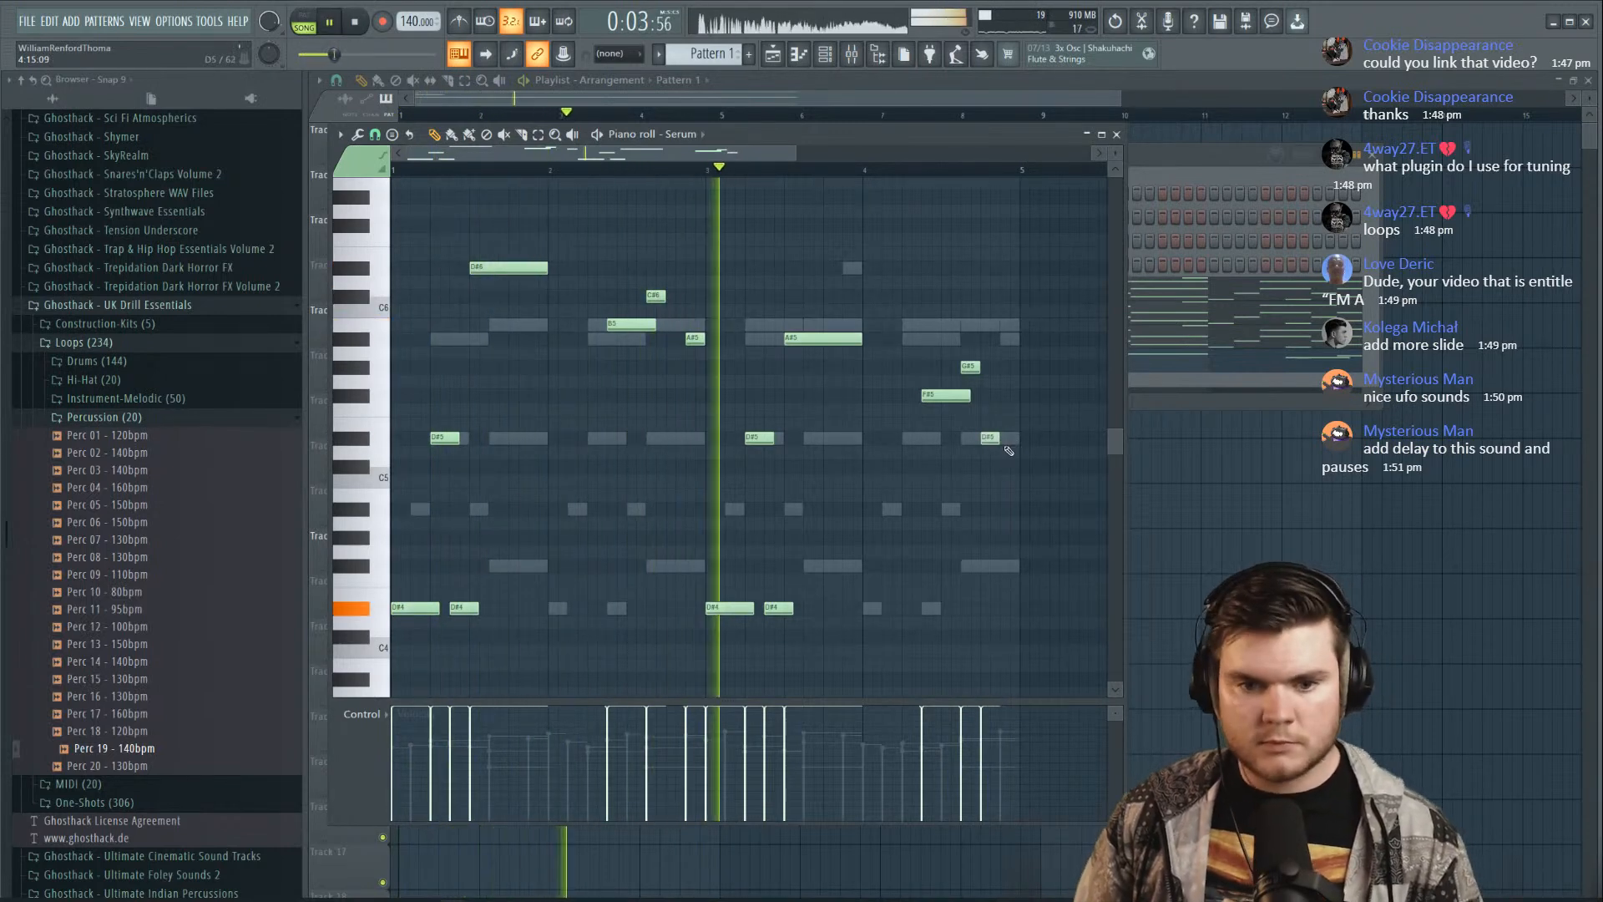
scroll(991, 171, "up", 3)
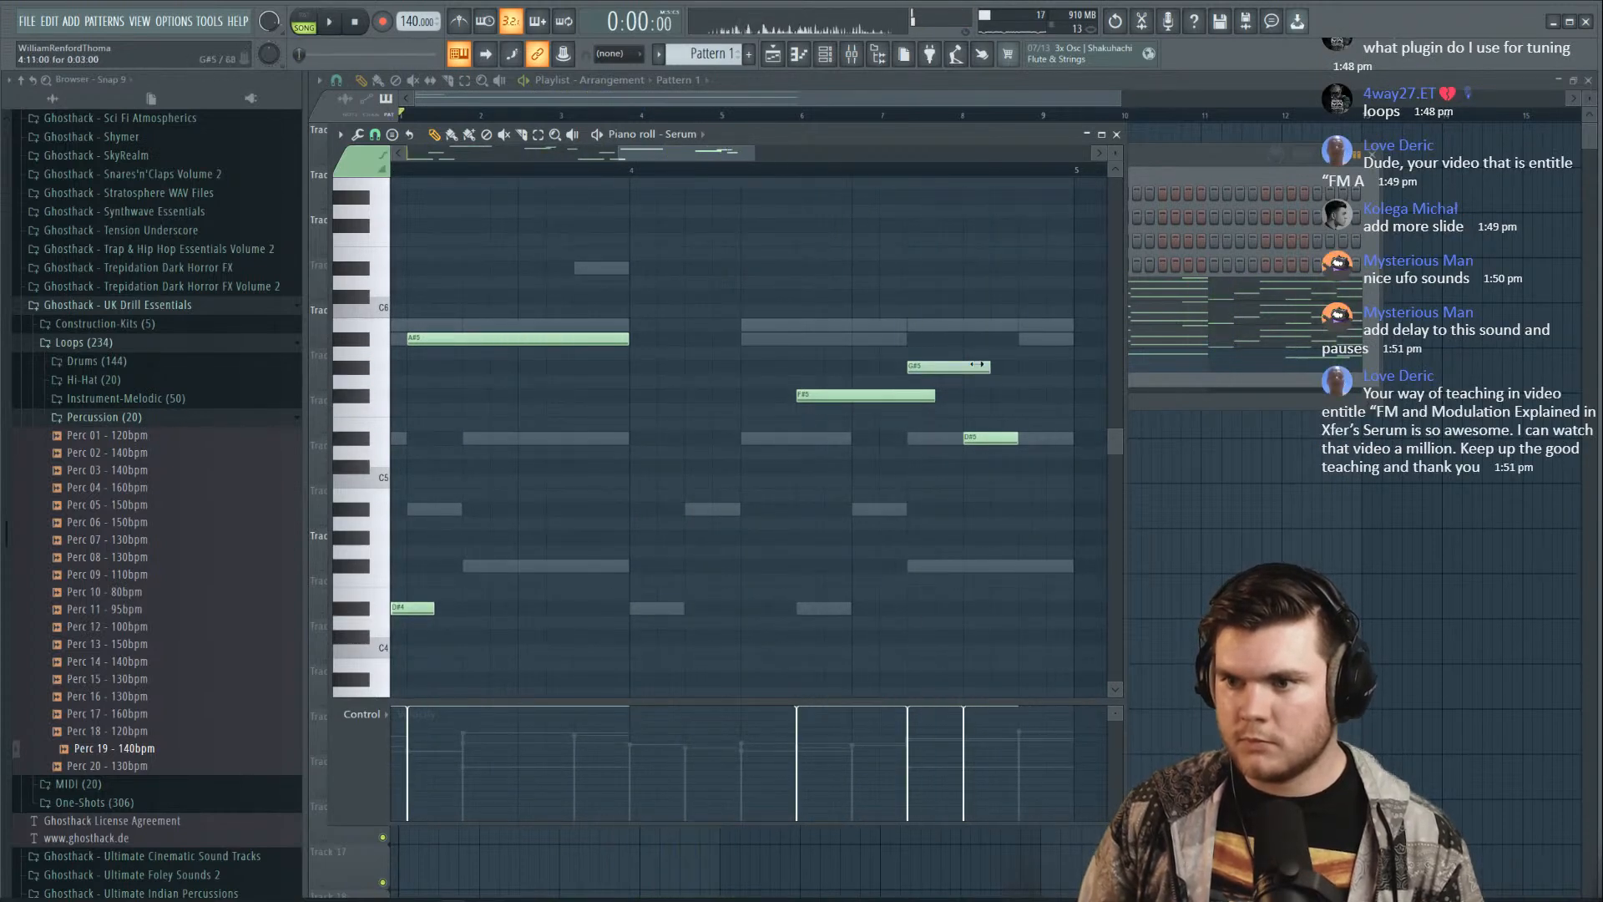
key("space")
left_click_drag(1017, 438, 1045, 437)
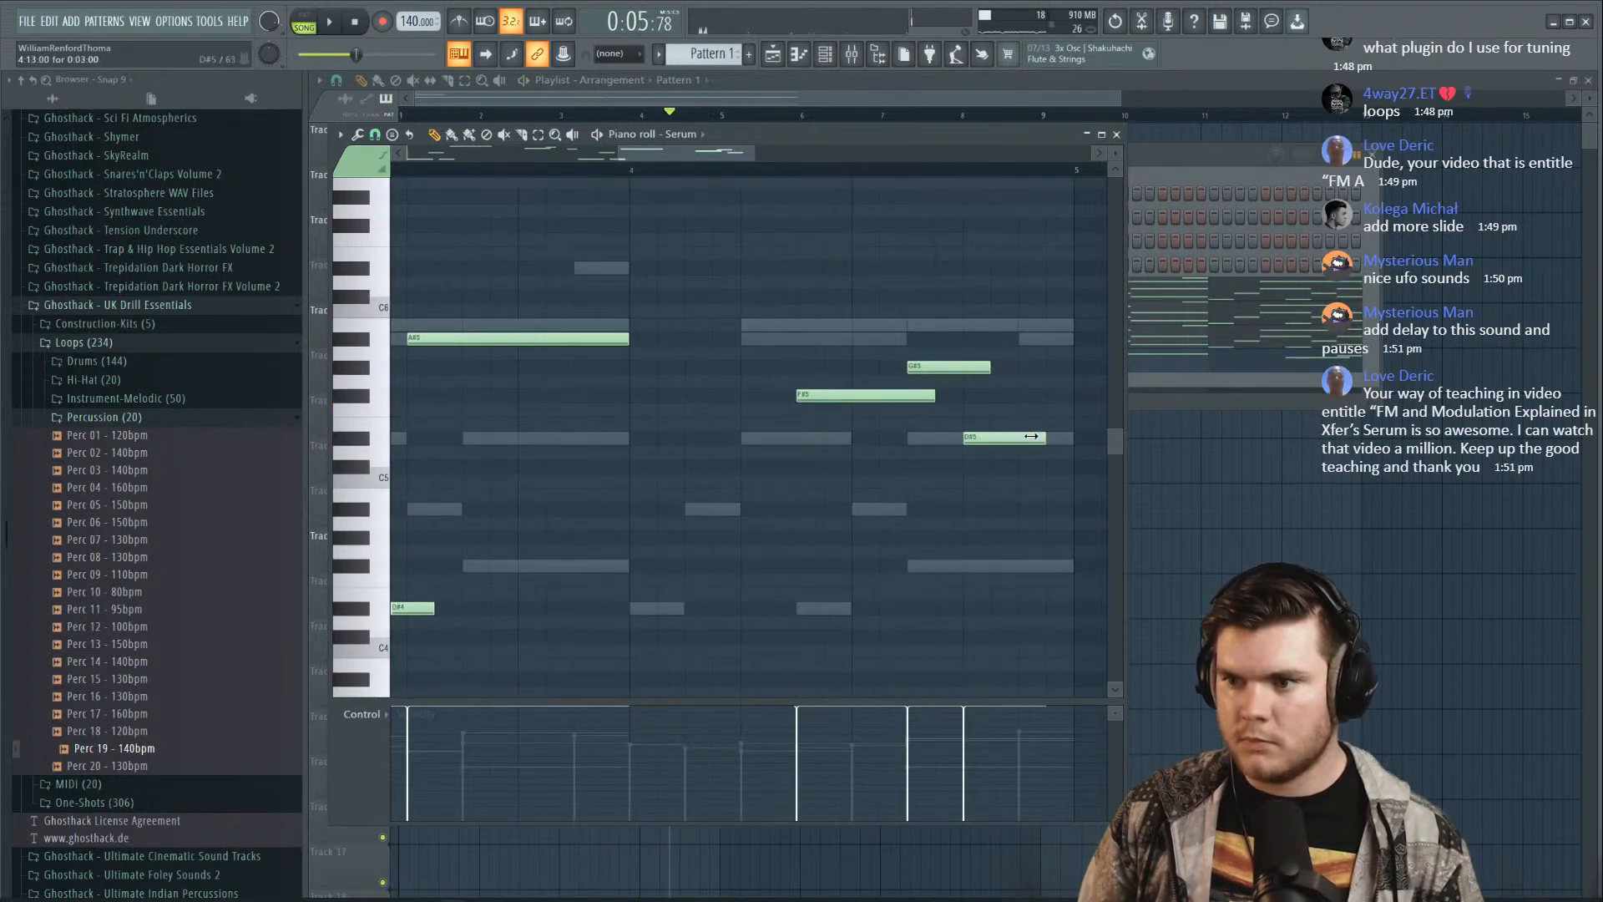
scroll(993, 256, "down", 3)
key("space")
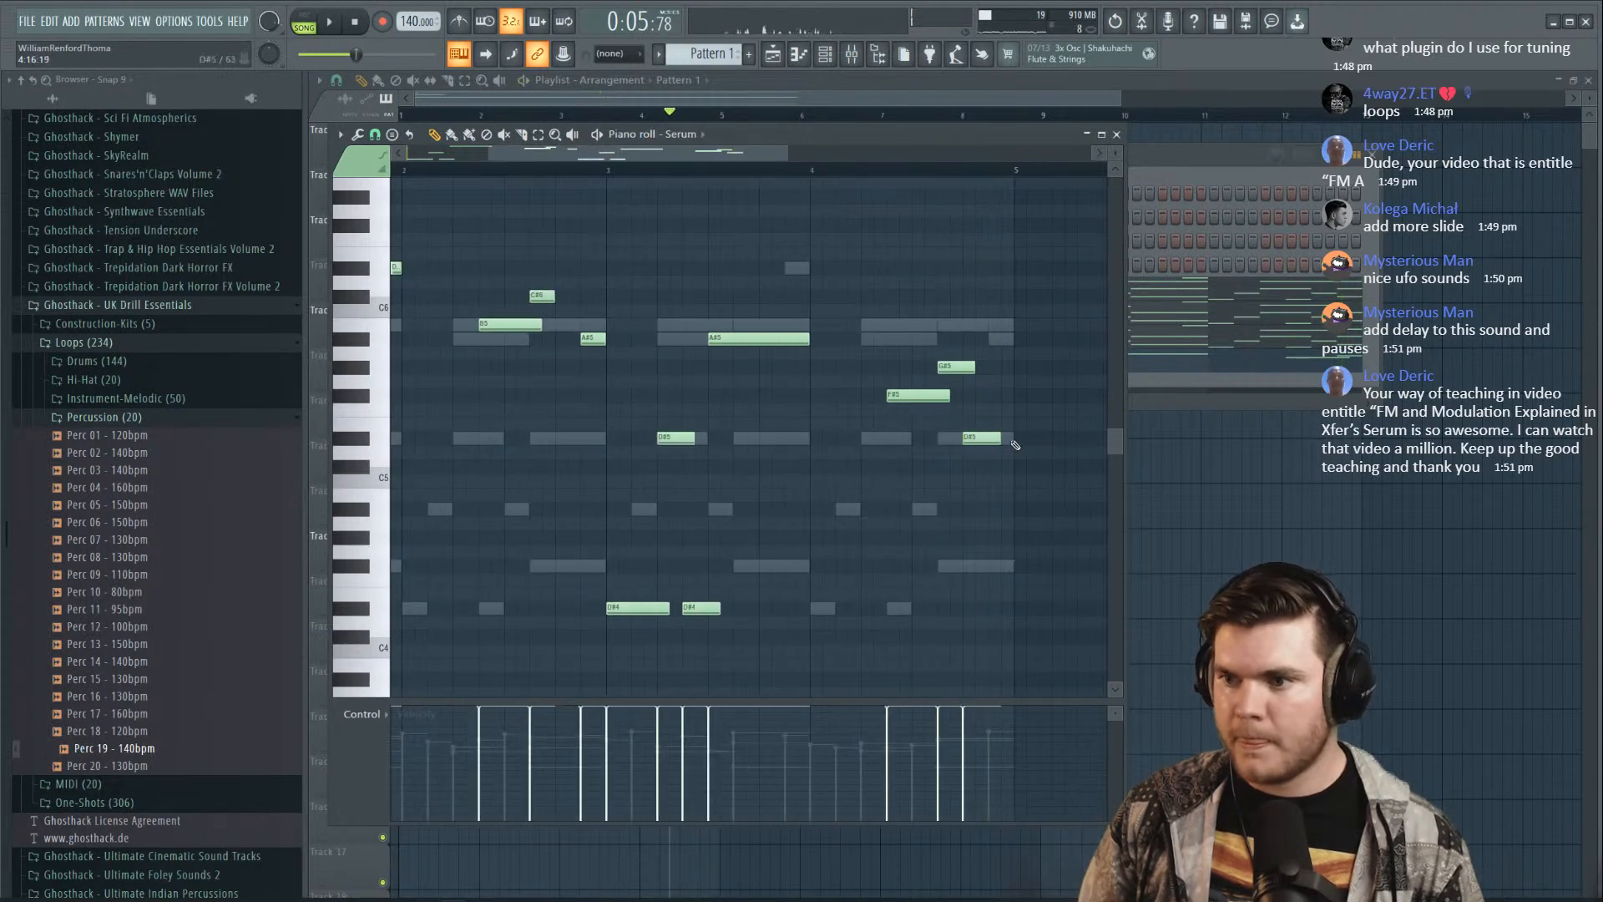
Try a two-step closing note at step 15 of bar 4 on D#4 and on F#4, play both versions, and remove it
key("space")
left_click_drag(1008, 608, 1012, 610)
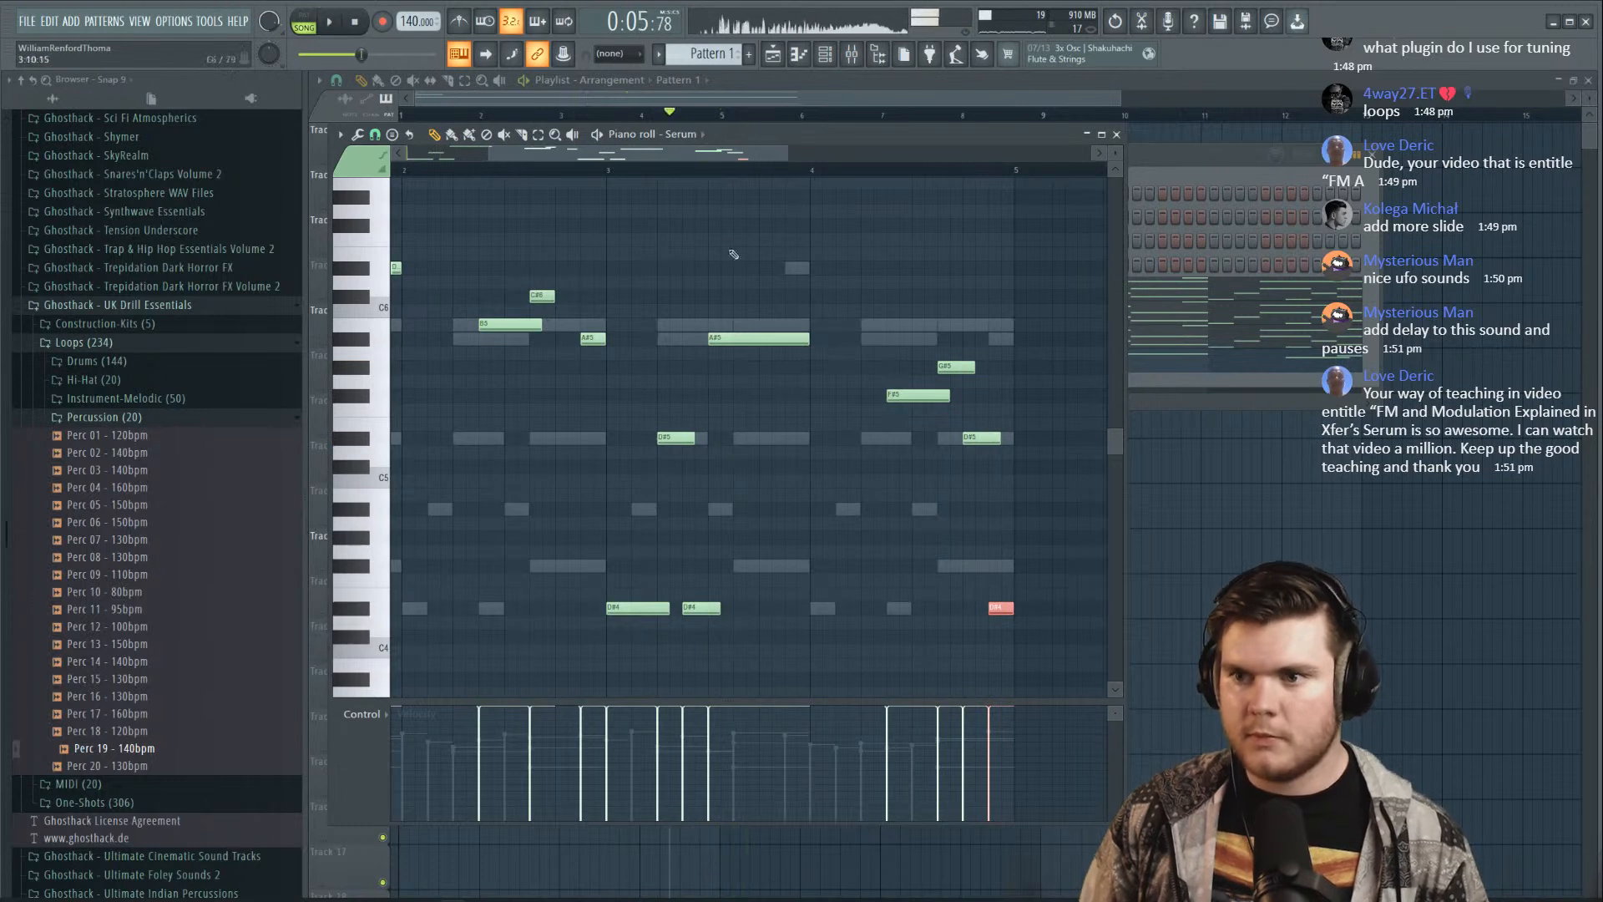
key("space")
scroll(1025, 172, "up", 3)
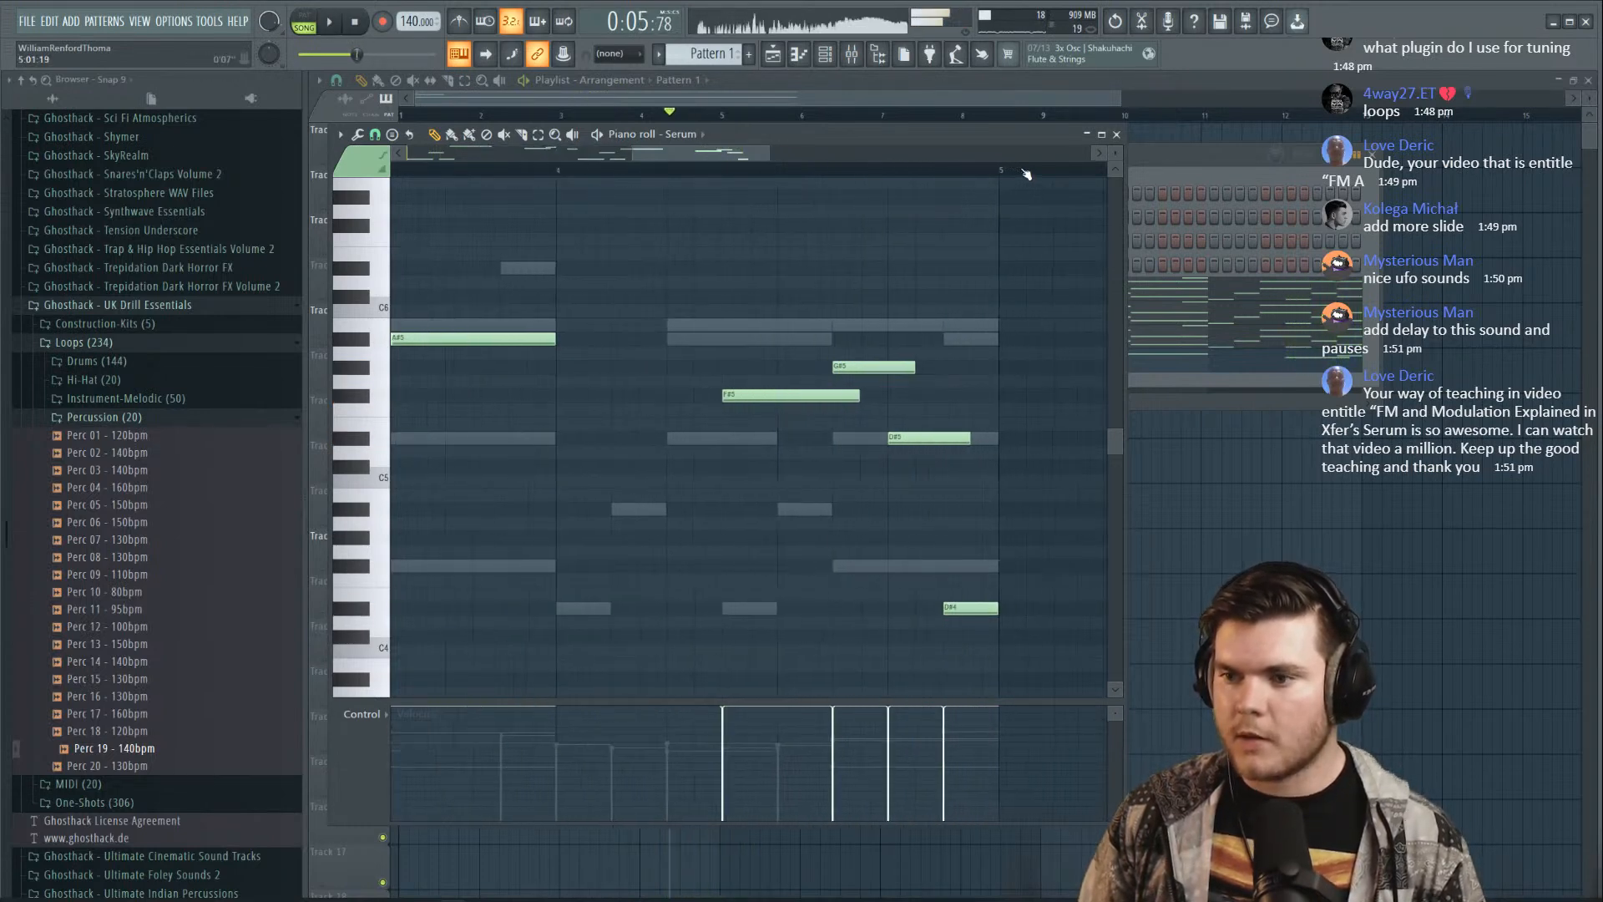
scroll(1025, 173, "down", 3)
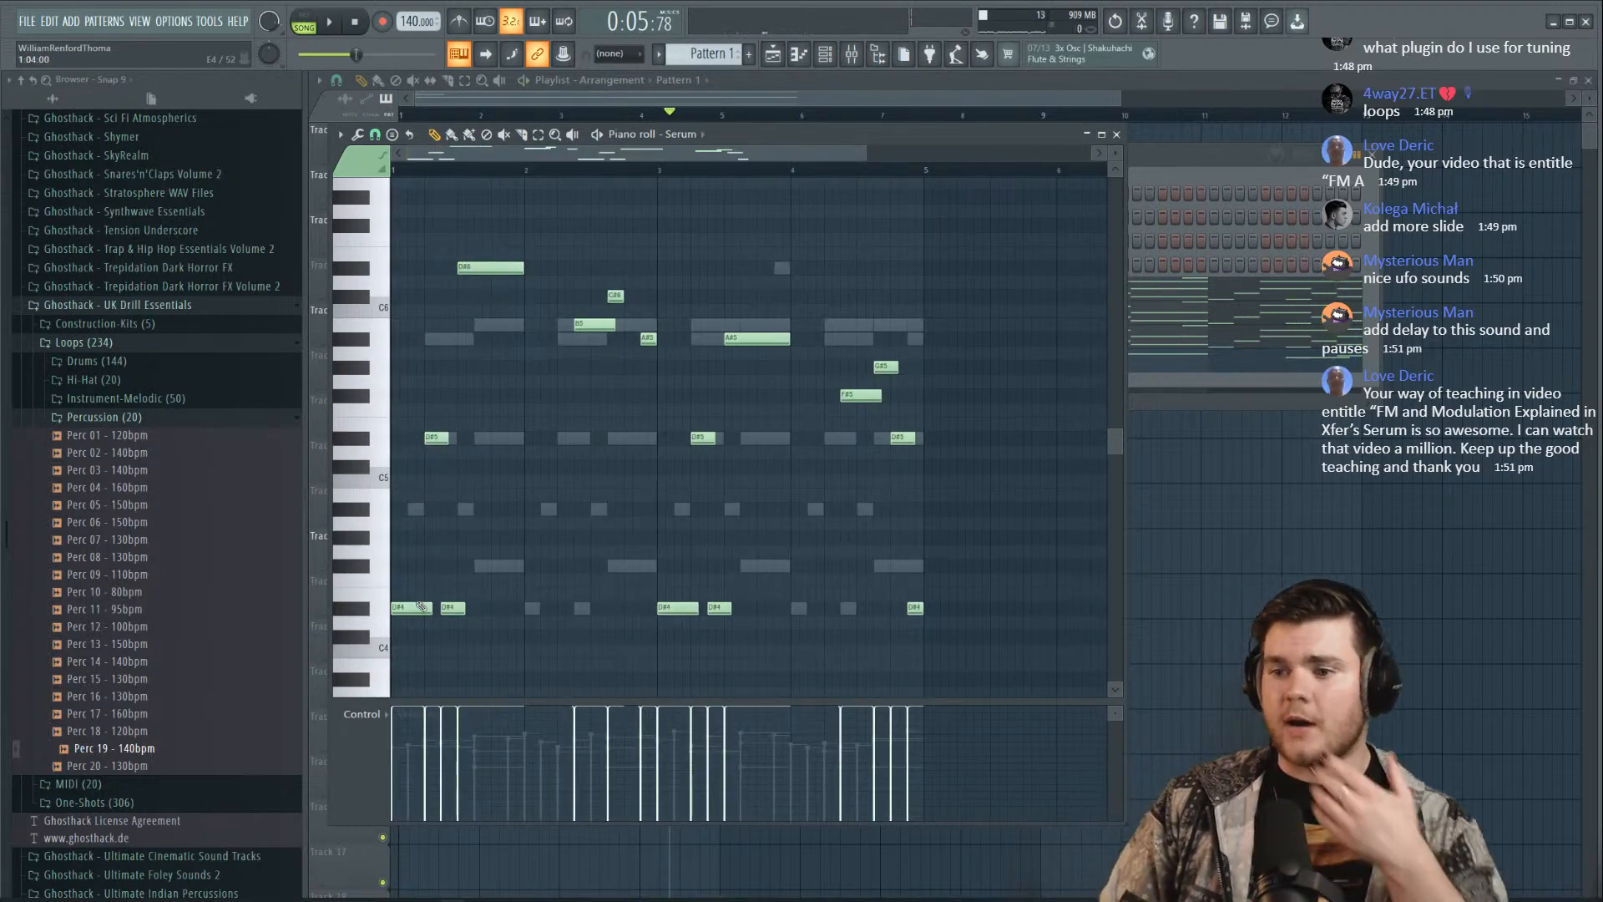
left_click_drag(919, 610, 916, 560)
key("space")
key("space")
key("space")
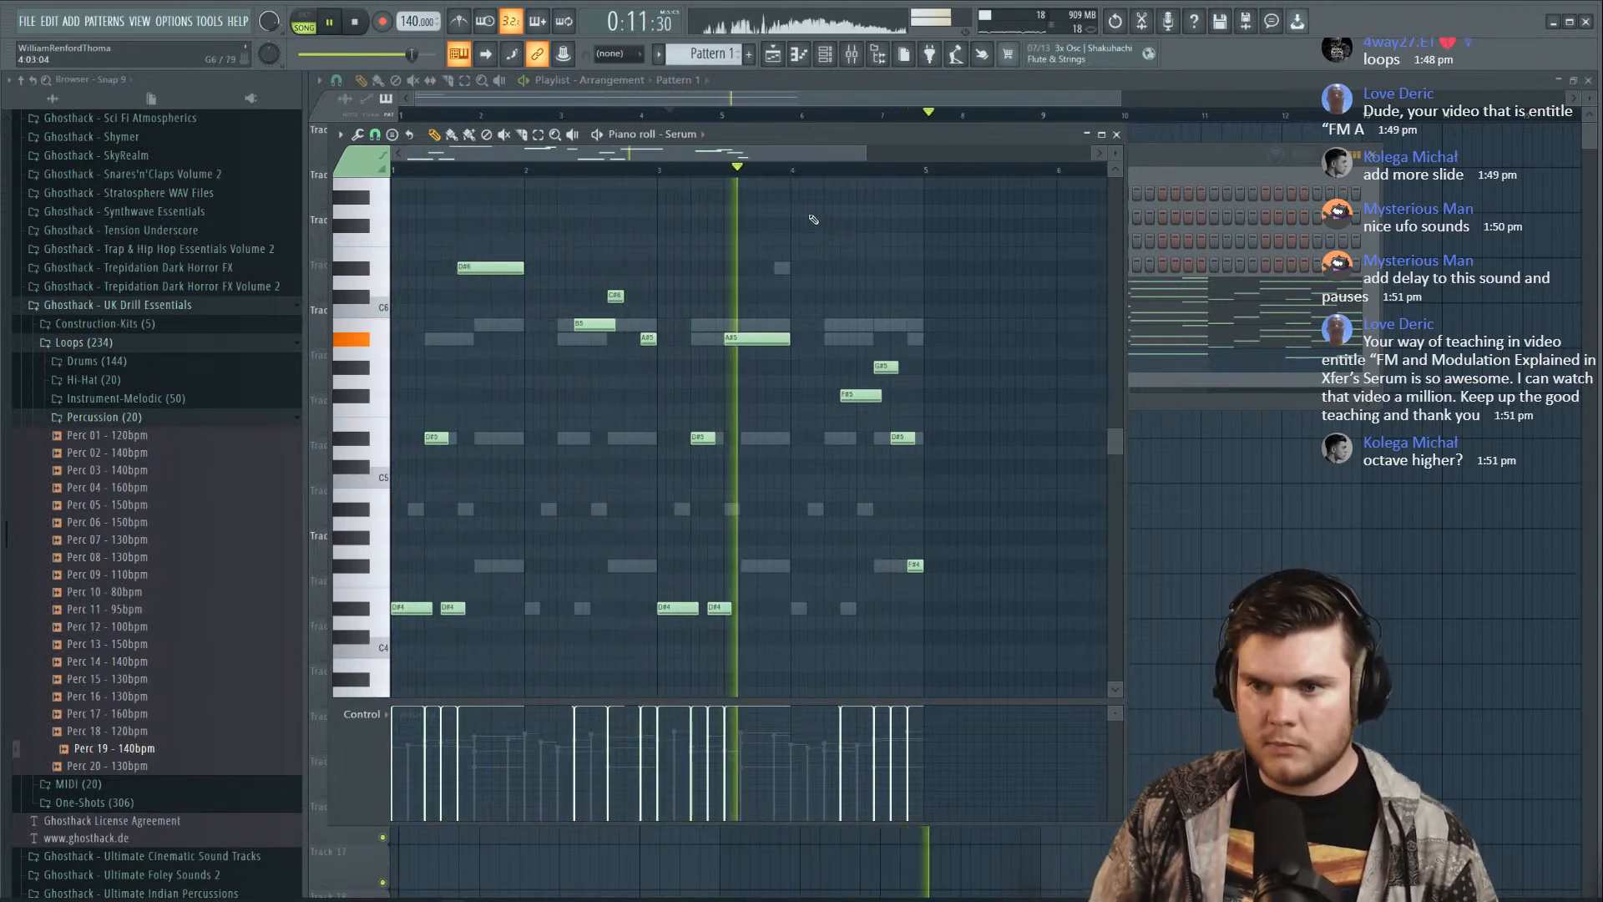
left_click(1115, 136)
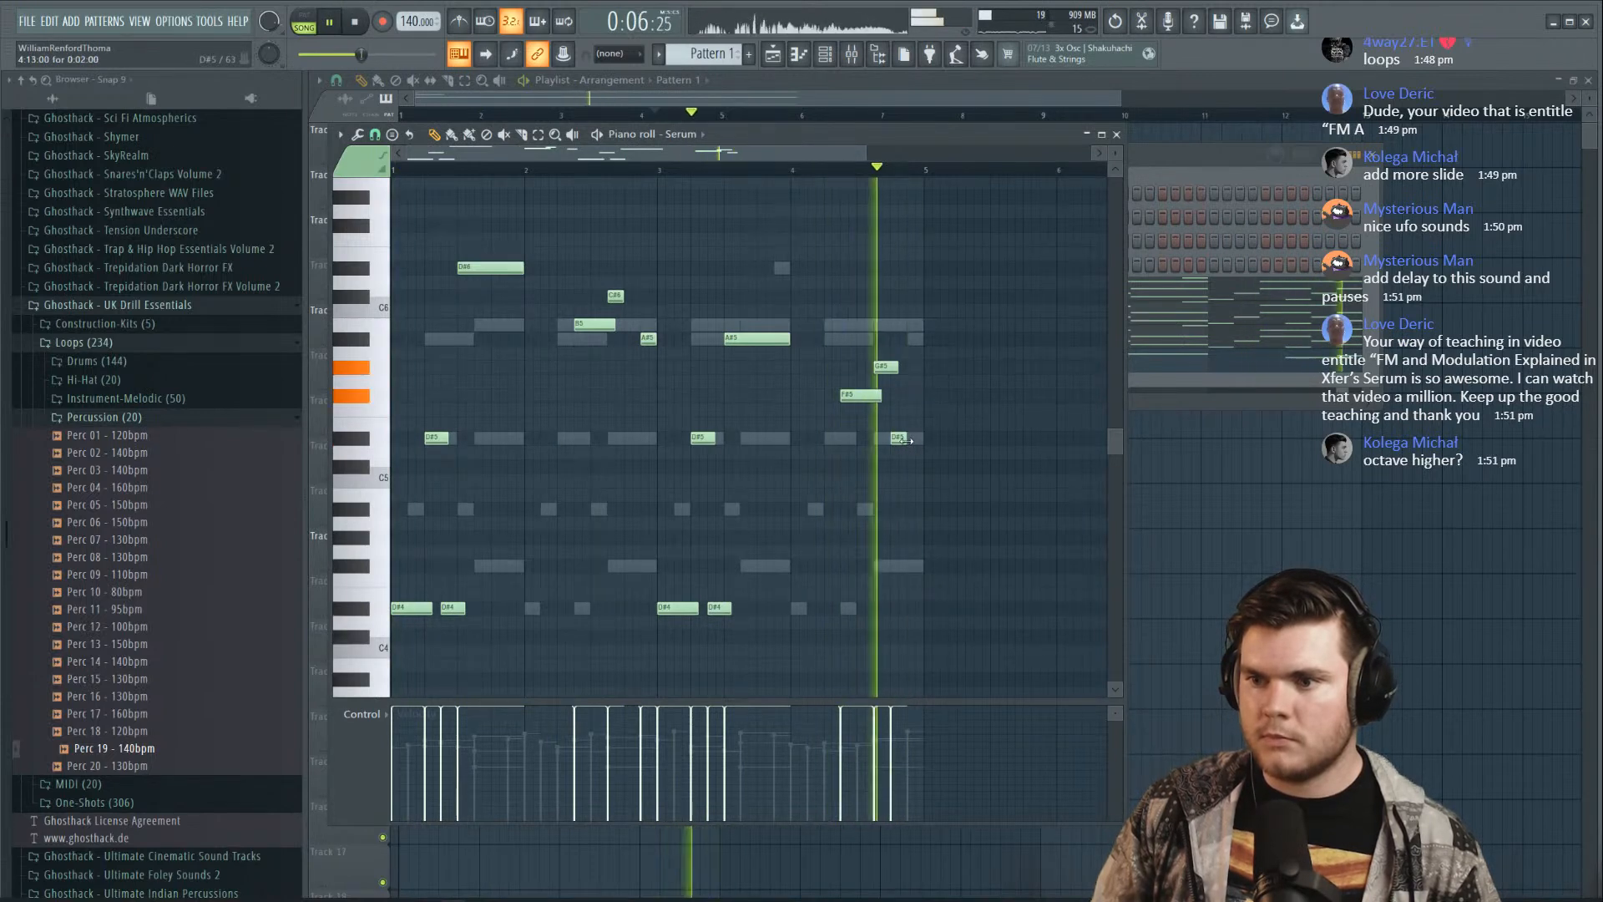
Move the Serum channel's notes out of Pattern 1 into a new empty pattern by copying, cutting and pasting them
key("F6")
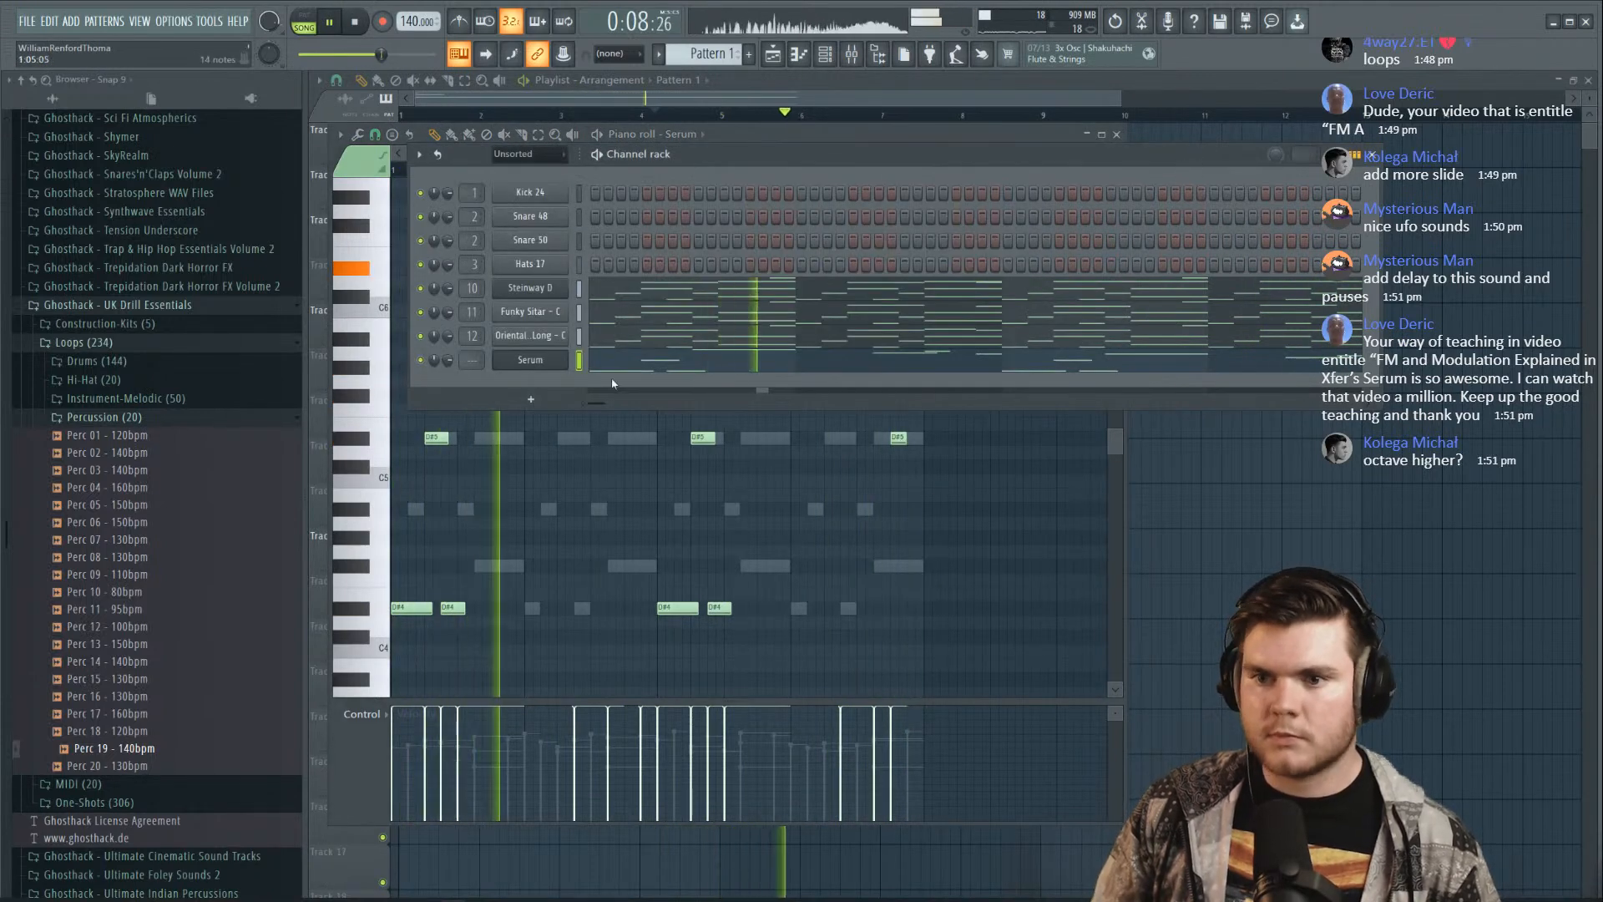
right_click(552, 369)
left_click(743, 375)
right_click(556, 365)
left_click(743, 359)
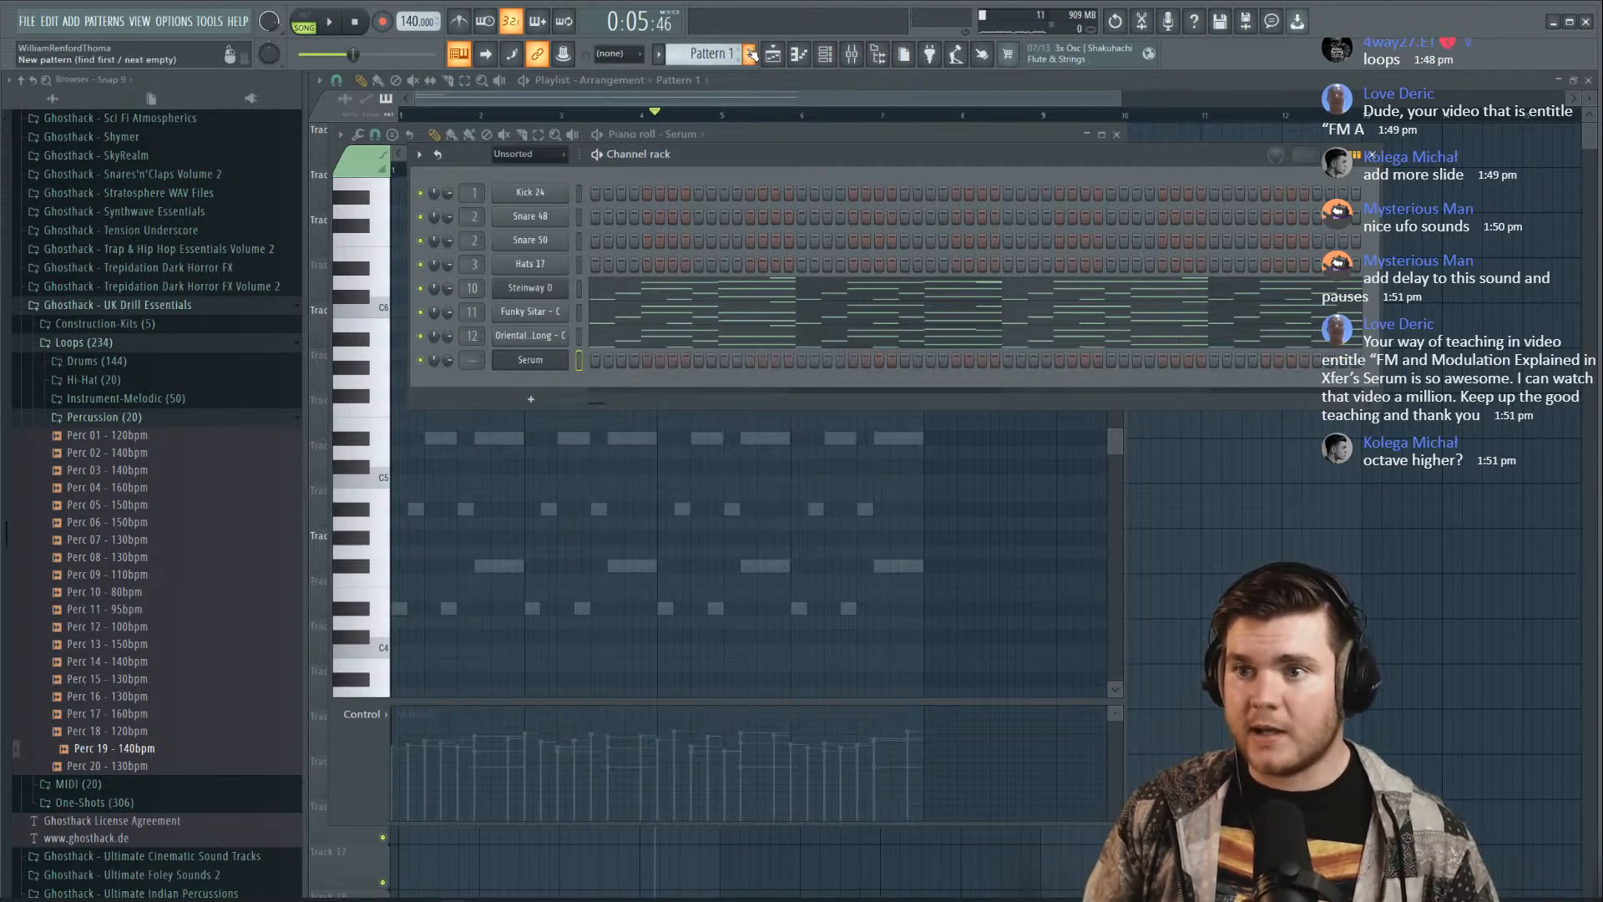
left_click(751, 55)
right_click(579, 362)
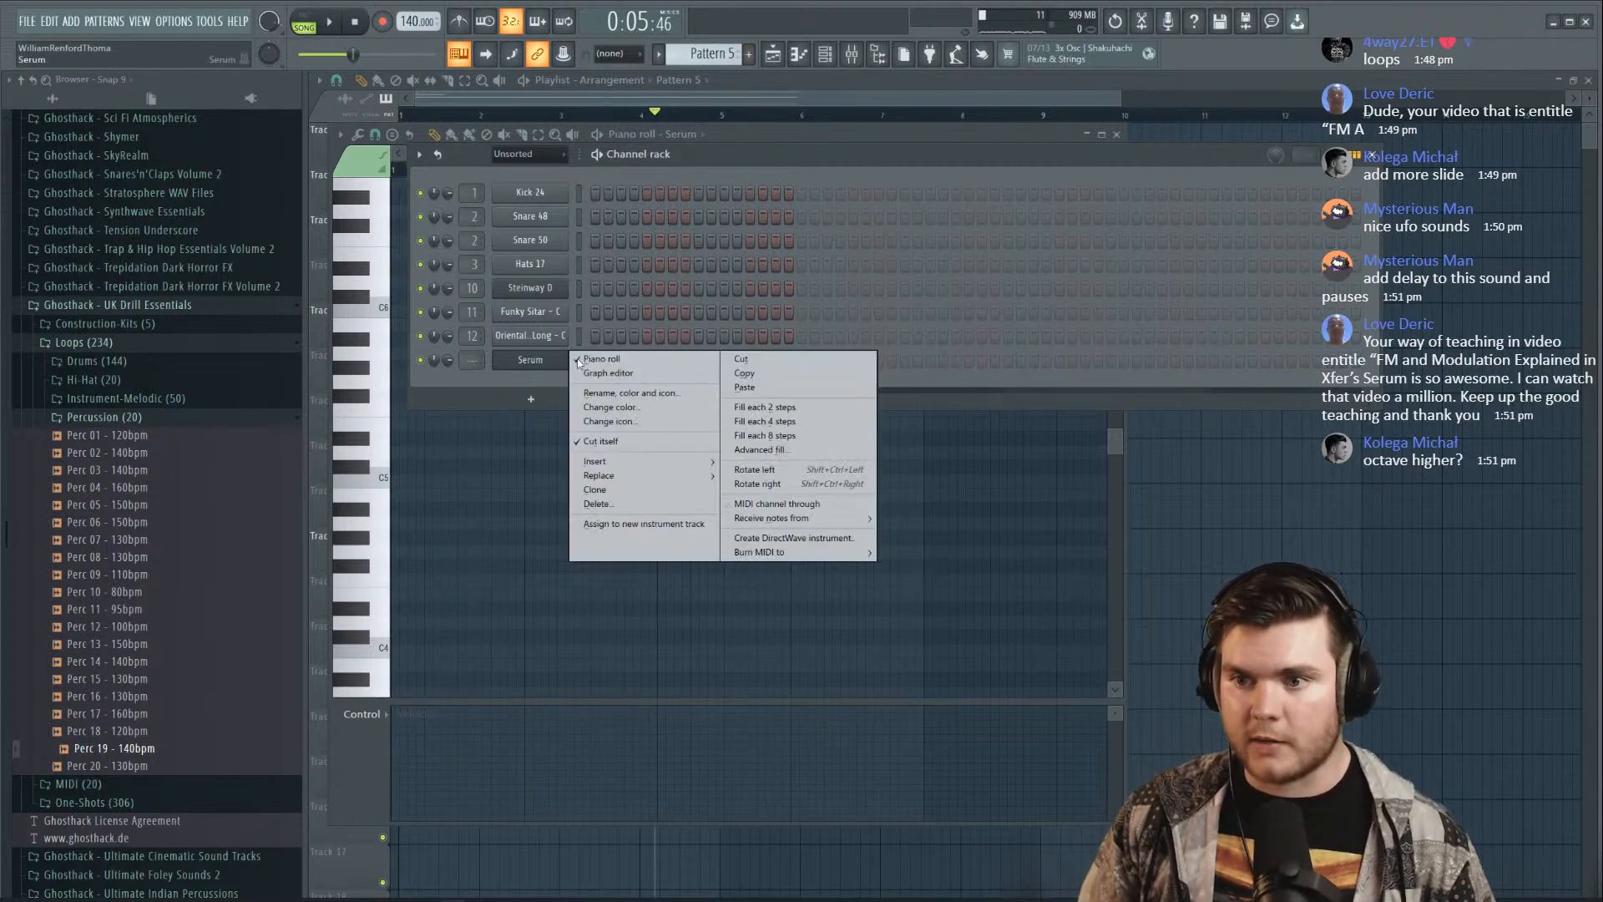
left_click(741, 387)
Duplicate the four-bar Serum melody into bars 5 to 8 of the new pattern
left_click_drag(929, 616, 354, 242)
left_click_drag(447, 606, 970, 614)
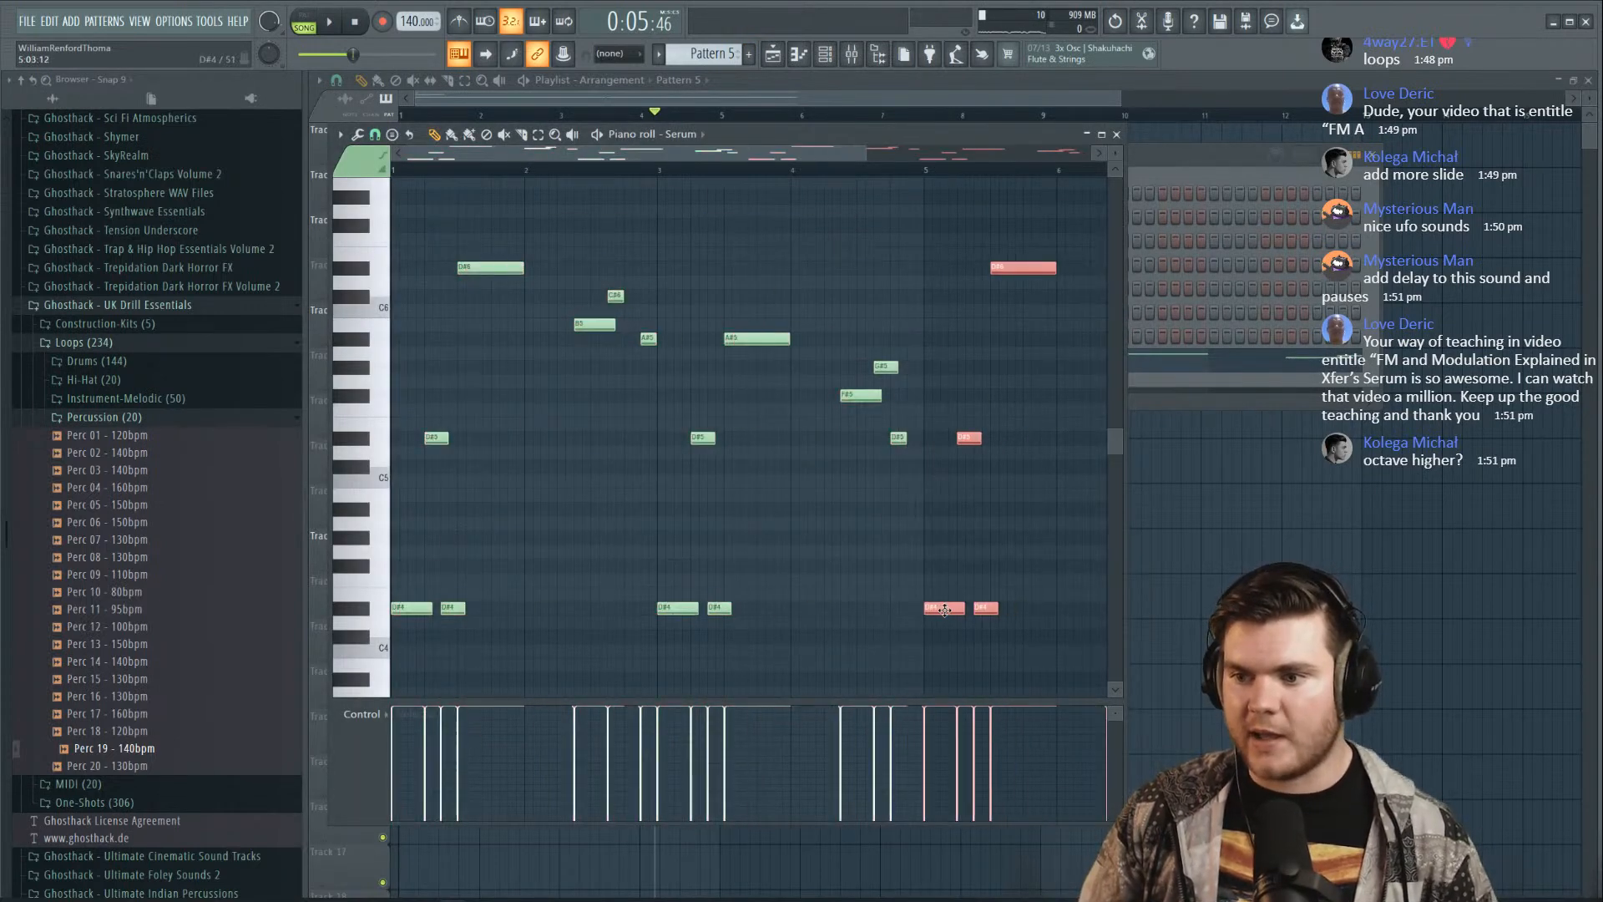
scroll(917, 218, "down", 3)
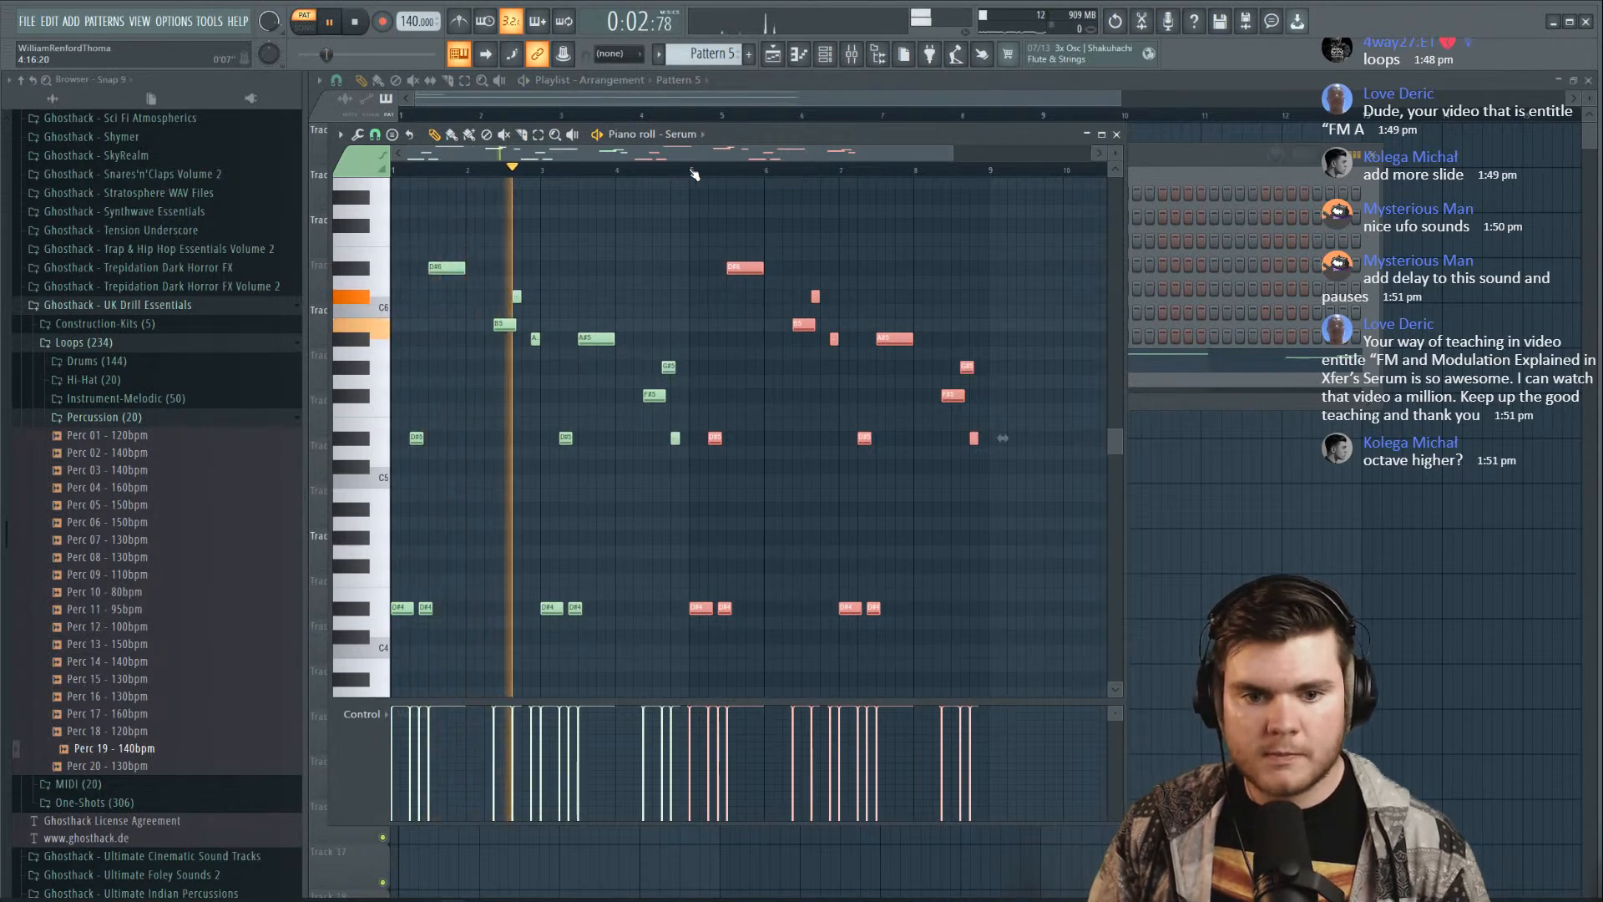
Raise Serum's oscillator A octave to +1 while the pattern plays
left_click(1180, 167)
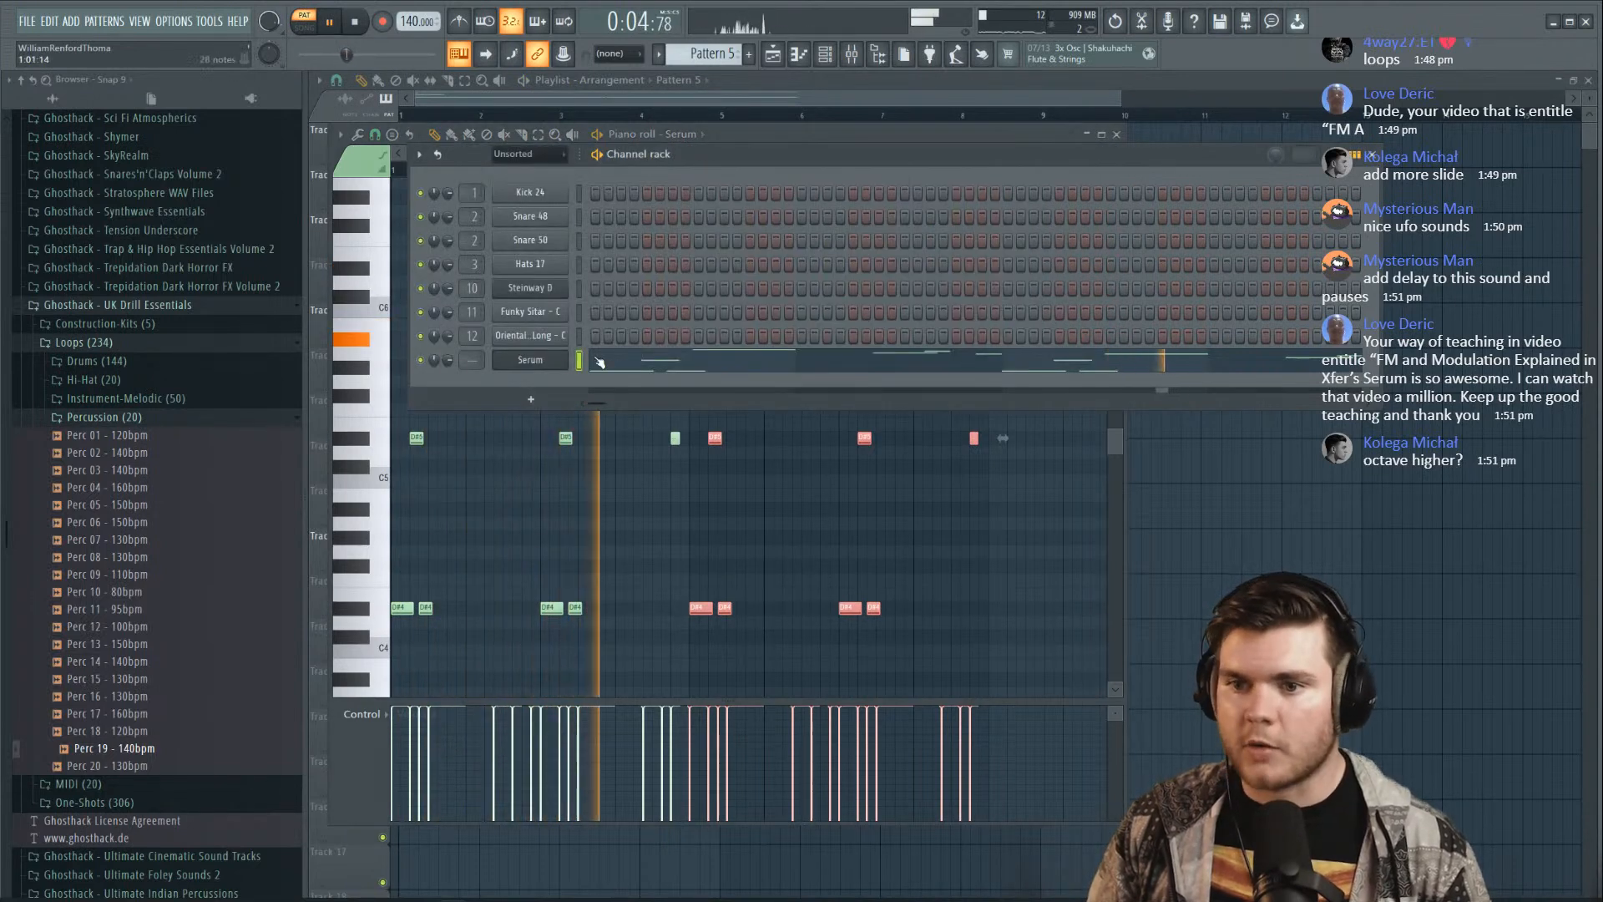
left_click(555, 364)
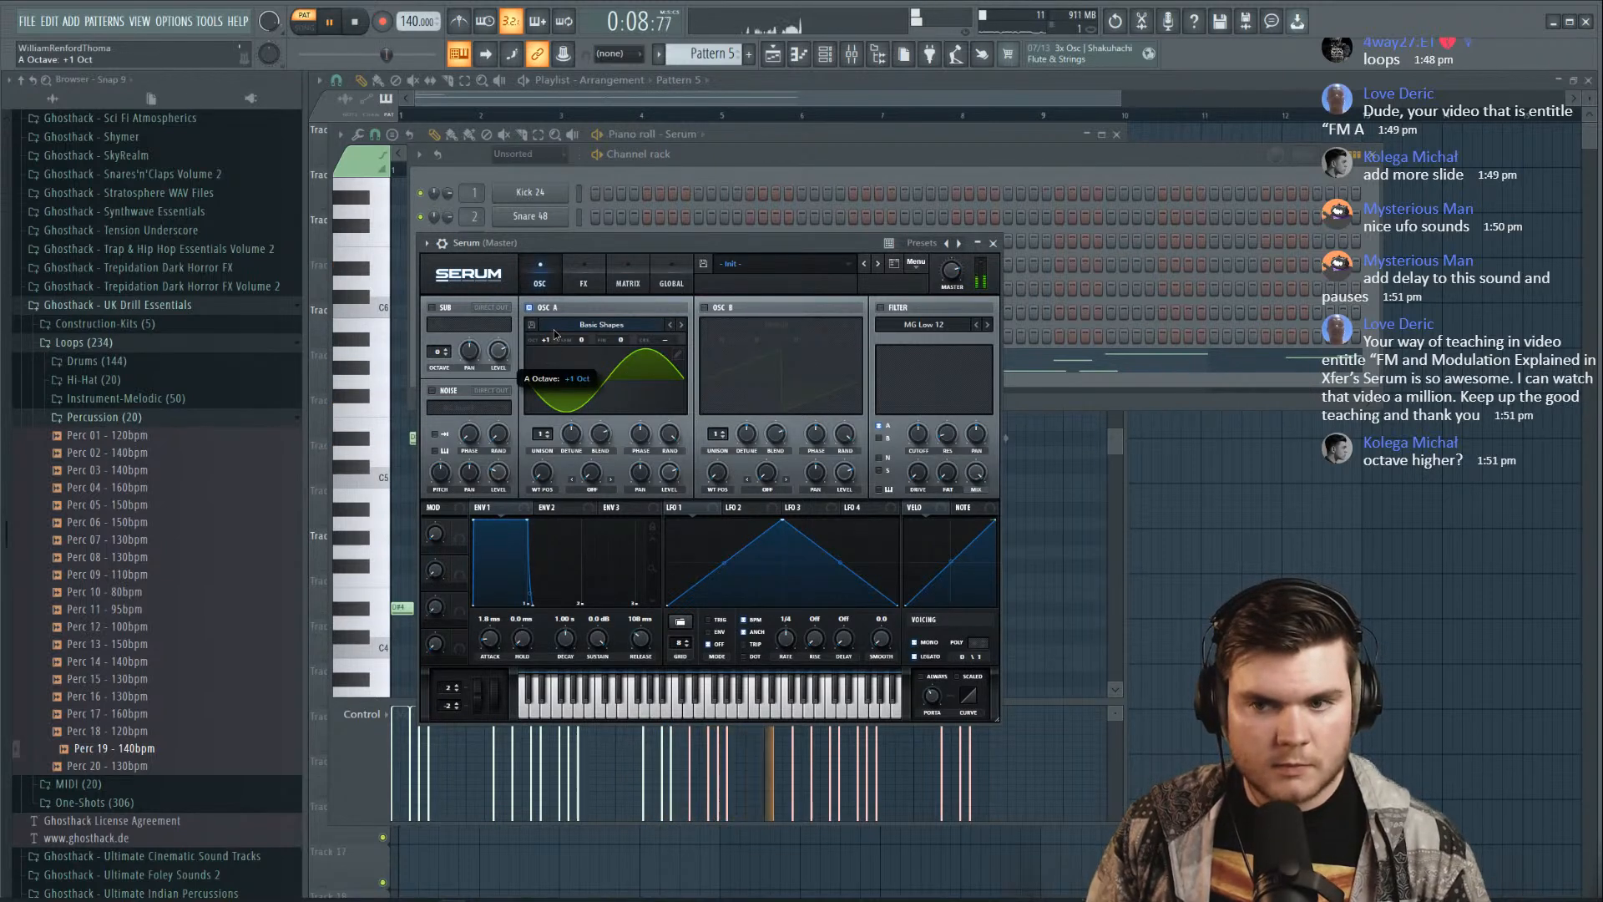
left_click(708, 174)
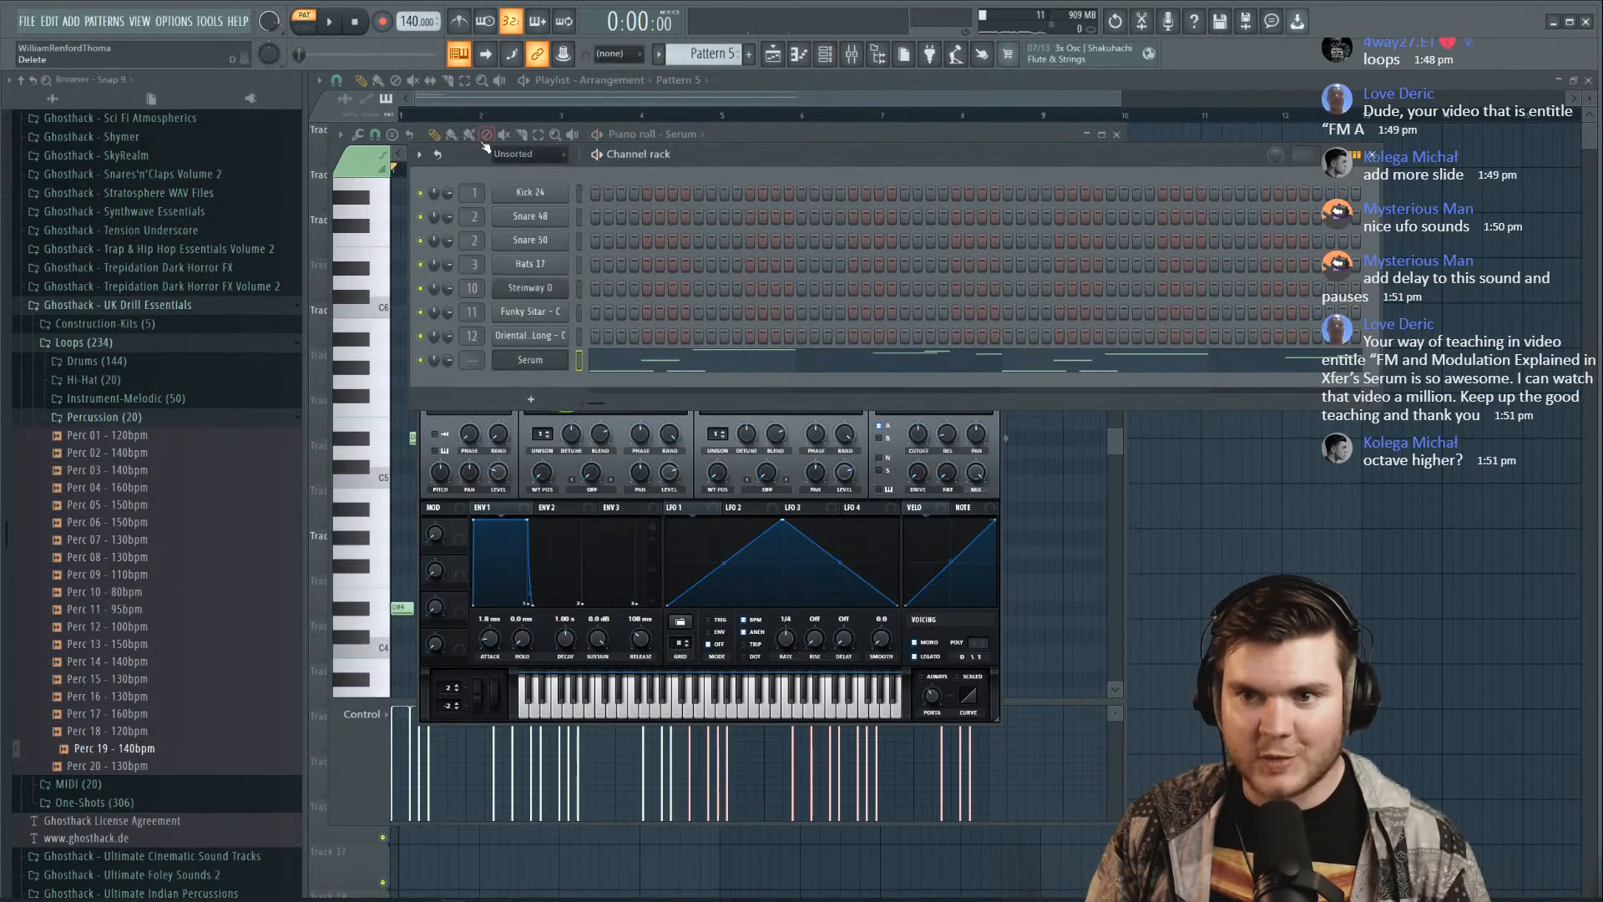
Place Pattern 5 at bar 1 of Track 11 in the playlist and play the arrangement in song mode
left_click(473, 91)
left_click(304, 22)
key("space")
key("space")
left_click_drag(462, 651, 314, 582)
key("space")
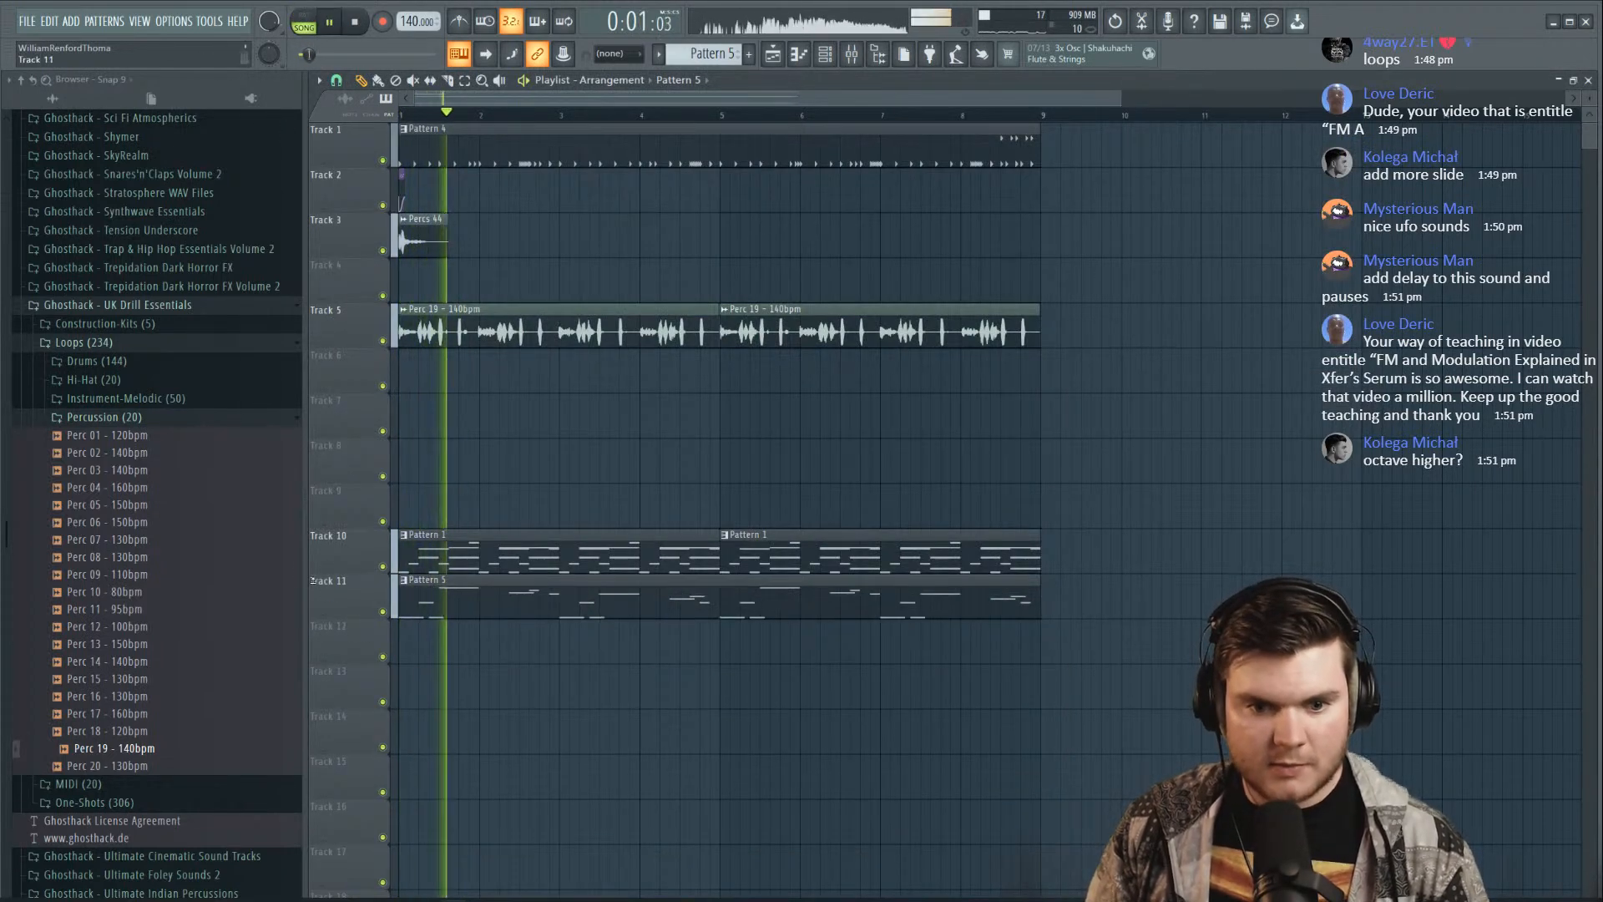
Open Pattern 5's Serum notes and turn bar 7's closing F#5 phrase note into a G#5 starting at bar 8
left_click(826, 55)
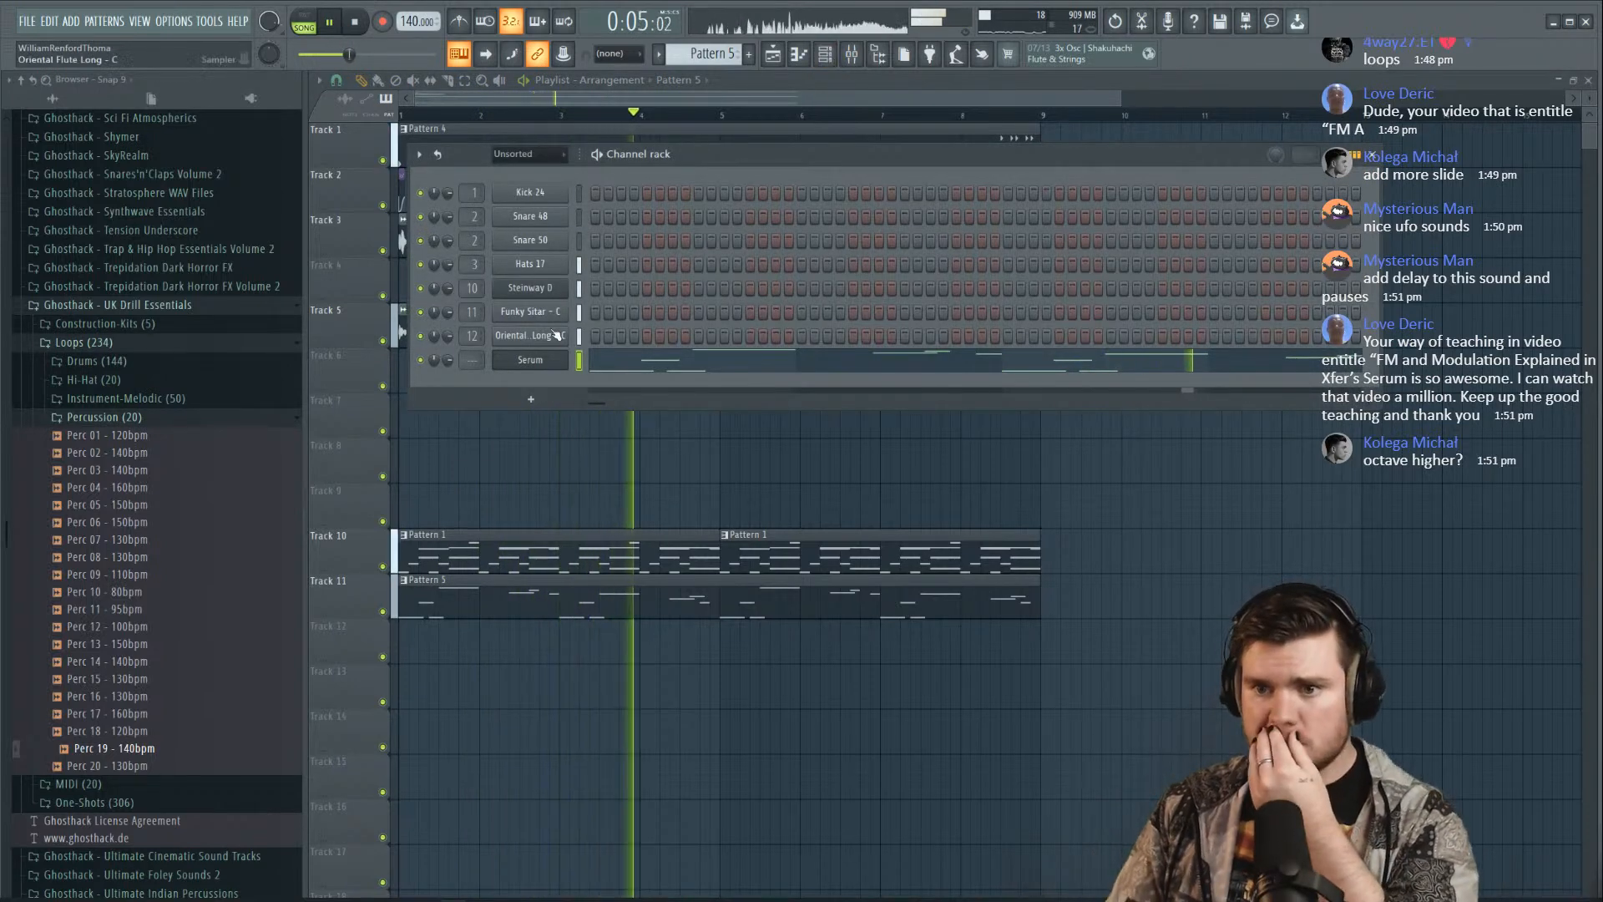
left_click(541, 357)
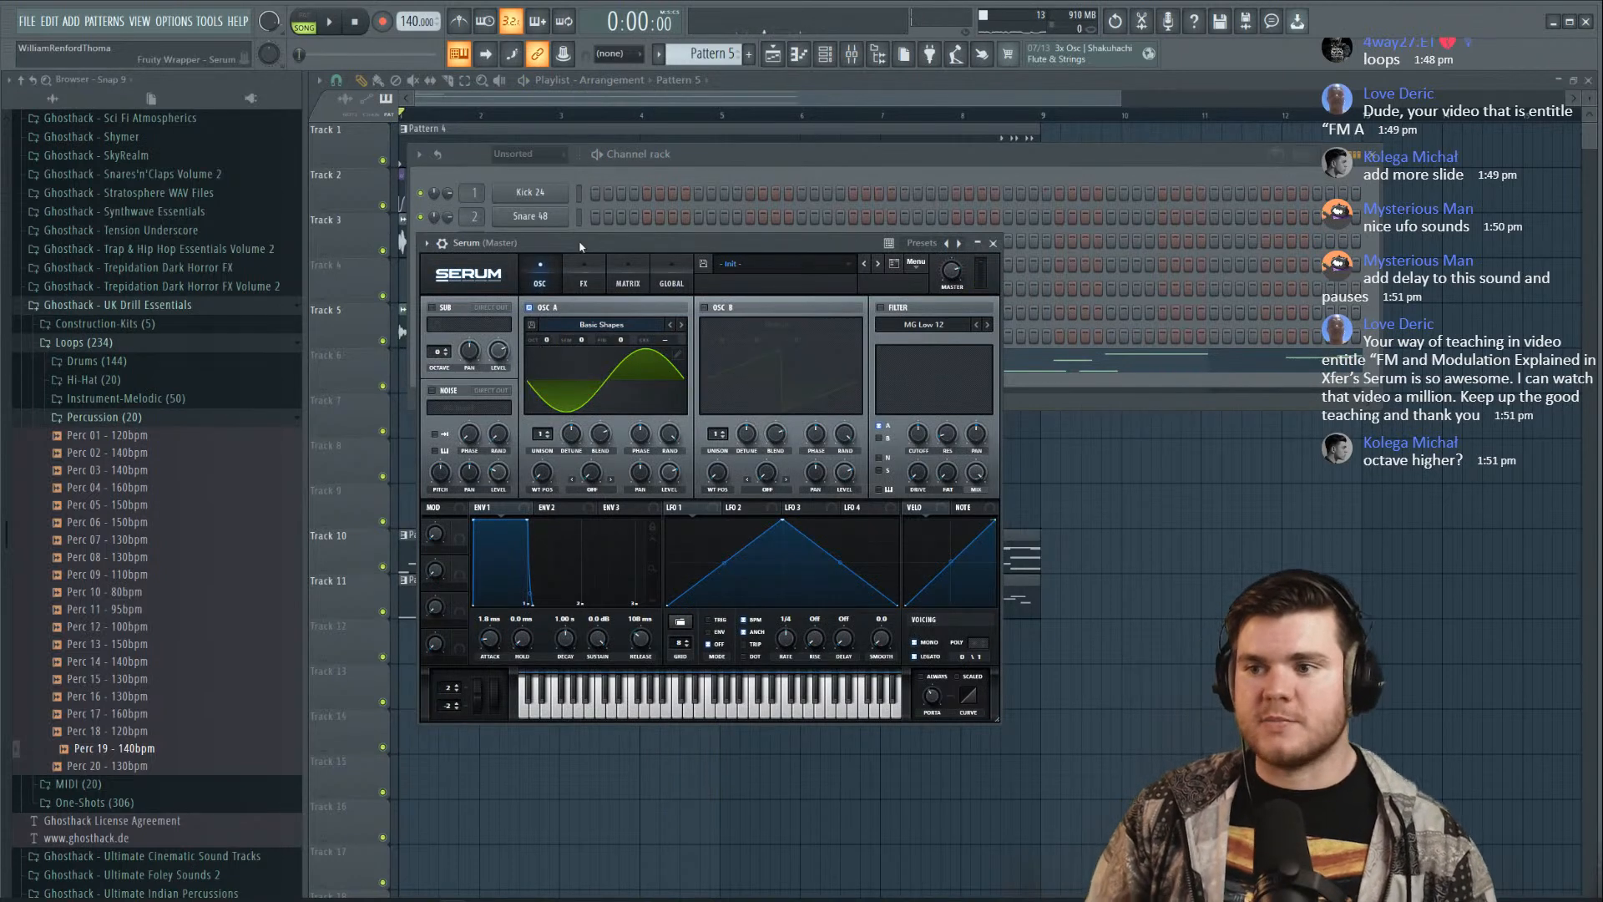
left_click(1011, 365)
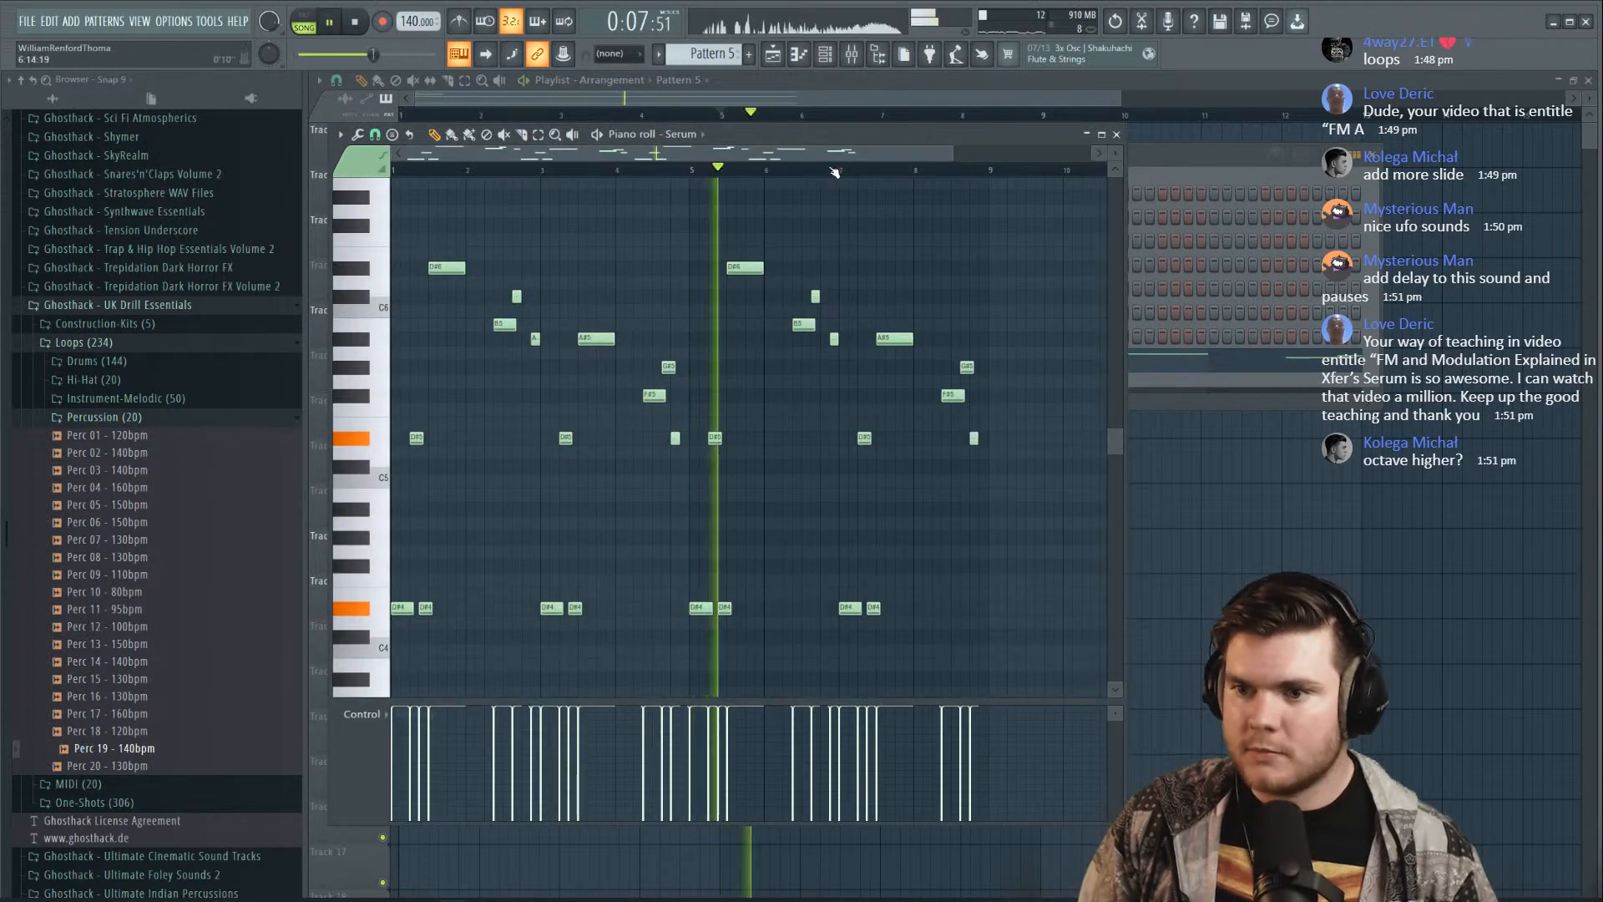
scroll(910, 171, "up", 3)
scroll(909, 174, "up", 1)
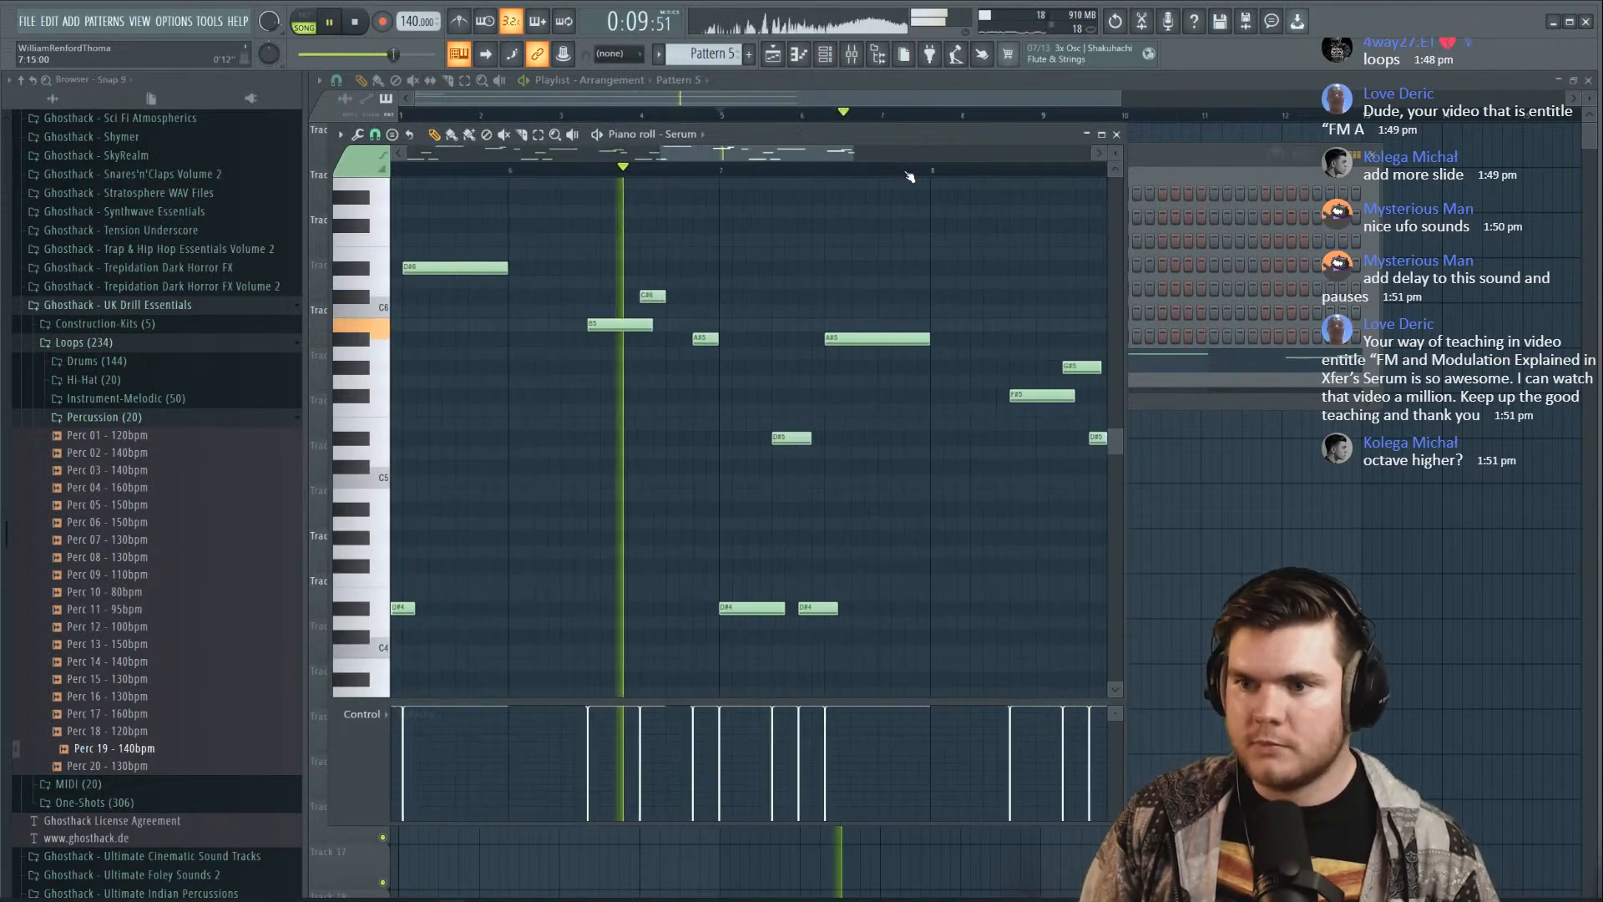
left_click_drag(828, 155, 870, 160)
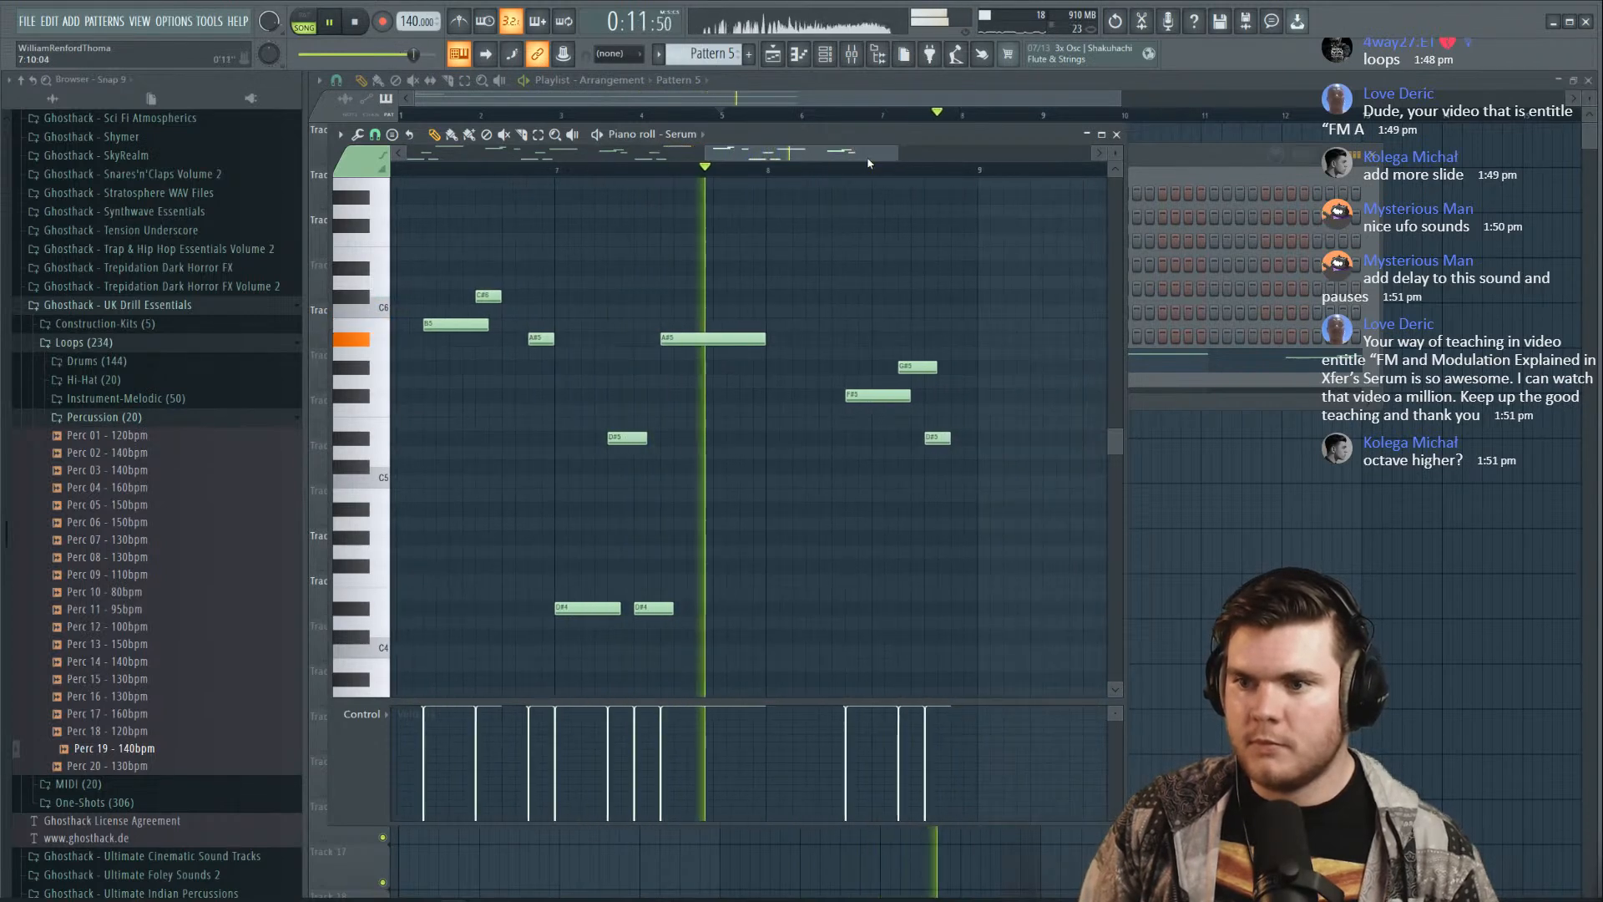
key("space")
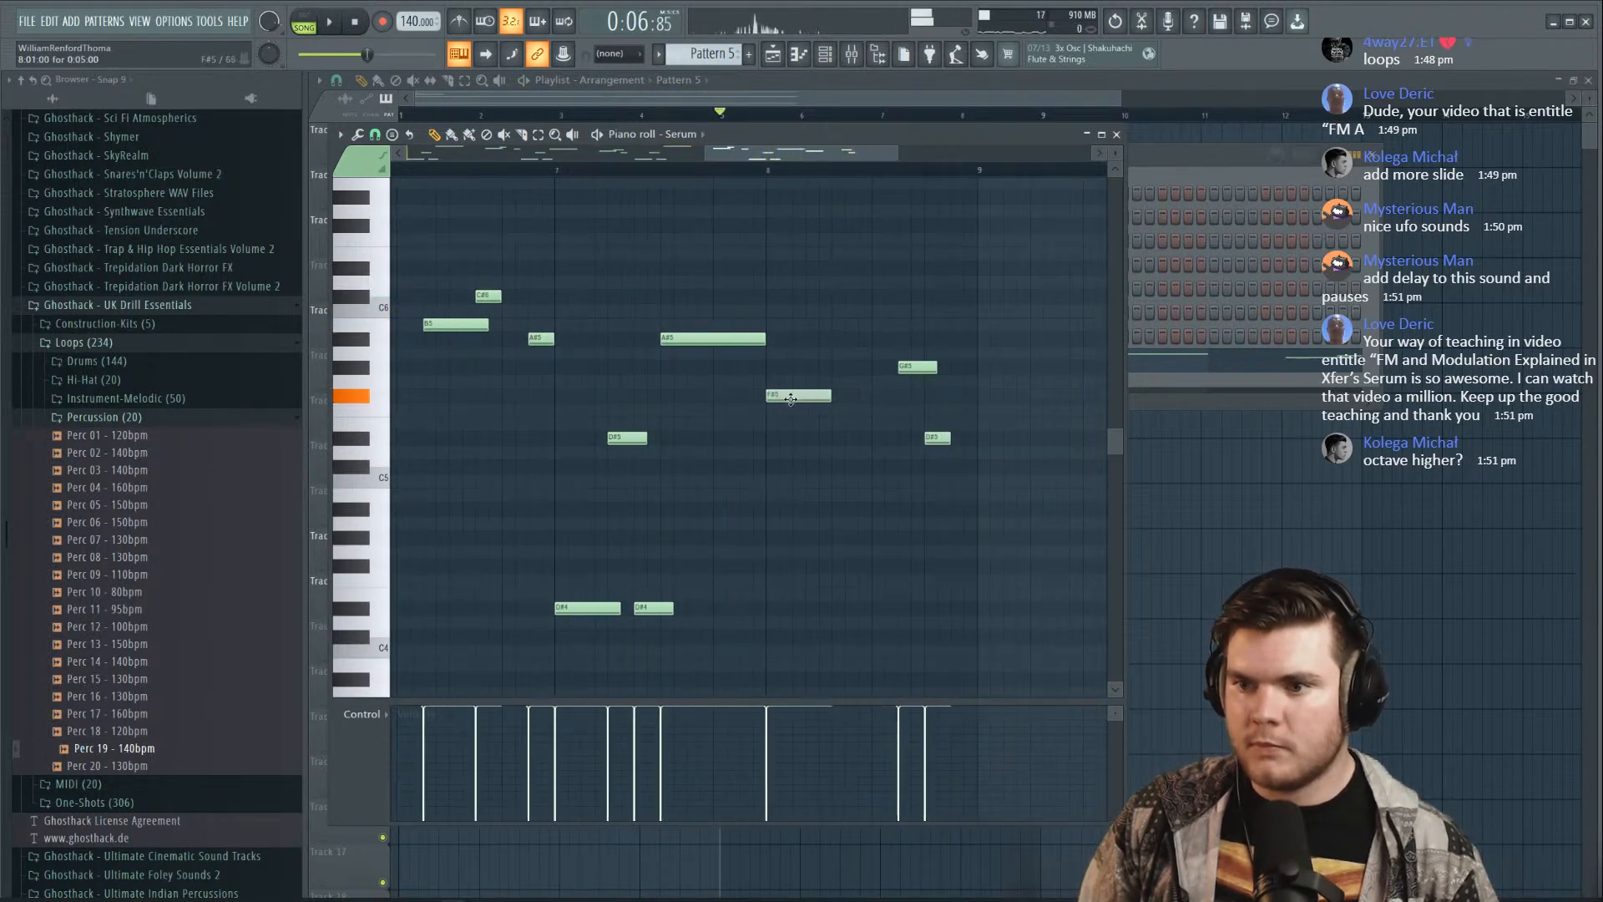
left_click(558, 173)
key("space")
key("space")
key("space")
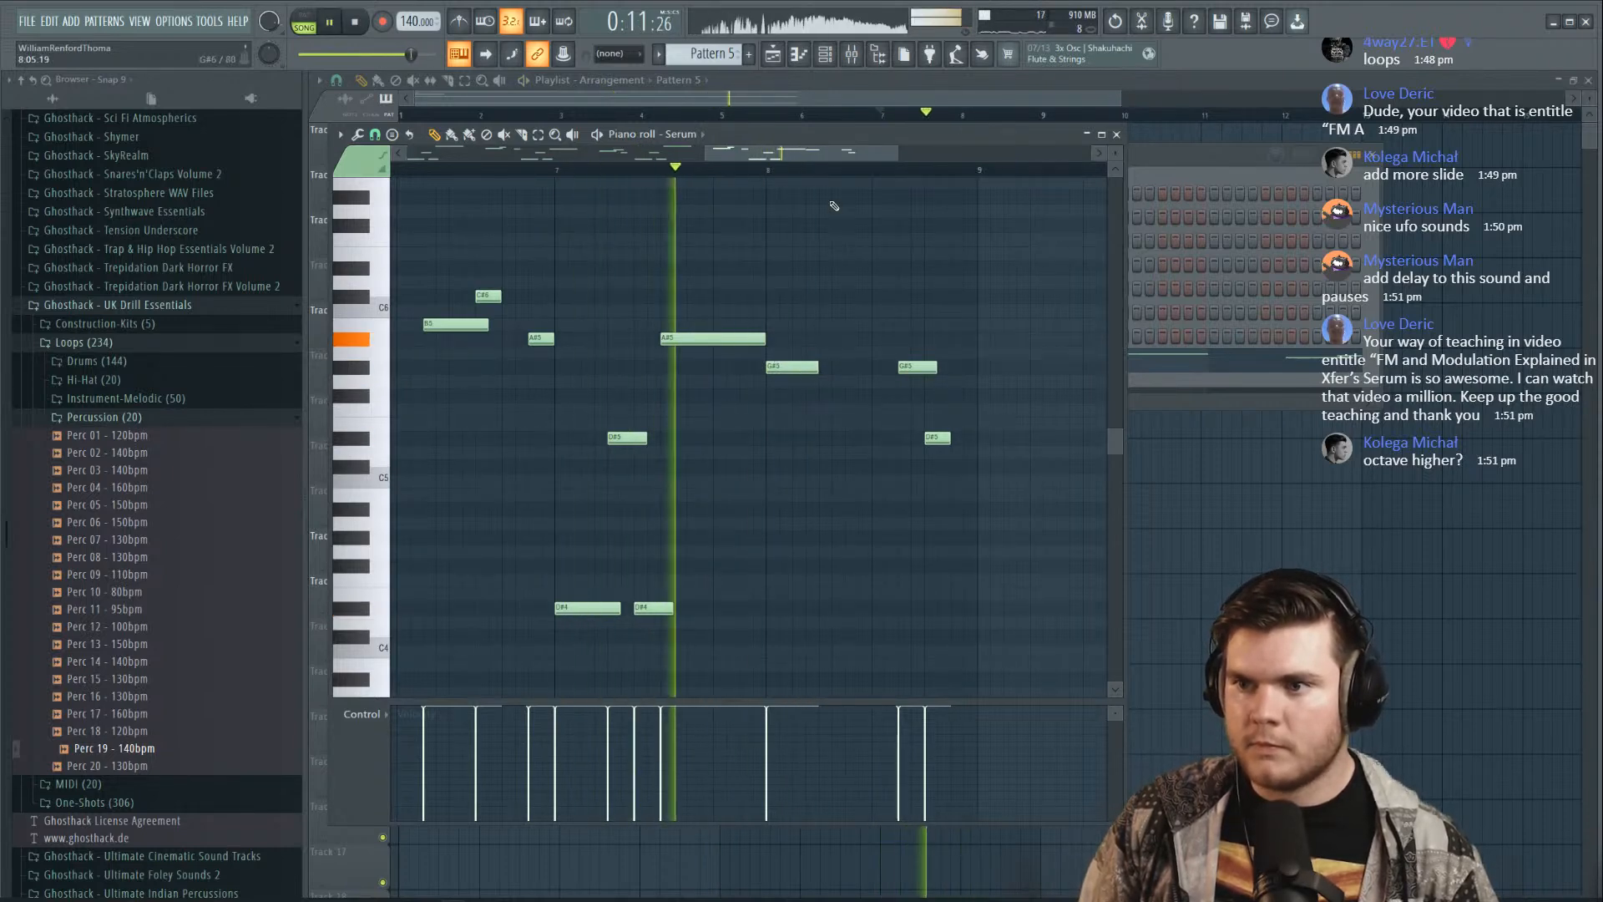
Rework the rest of bar 8 into A#5, F#5, F5 and D#5 notes following an extended, overlapping G#5
key("space")
mouse_move(825, 353)
left_mouse_down()
mouse_move(826, 337)
mouse_move(821, 367)
left_mouse_up()
right_click(970, 319)
key("space")
left_click_drag(956, 367, 863, 426)
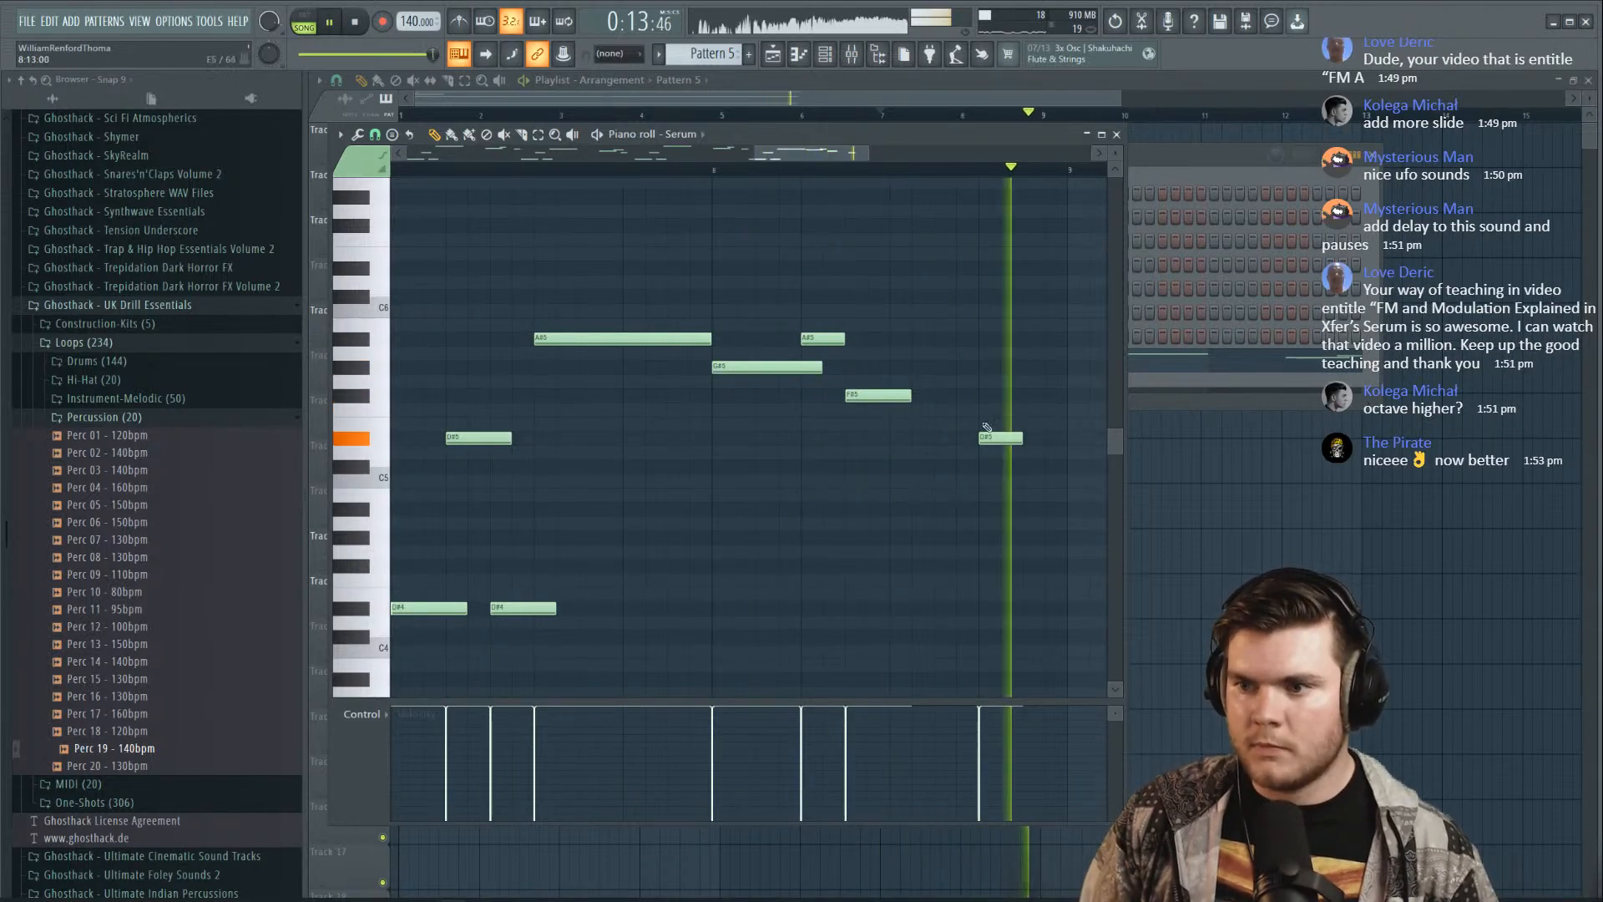
left_click_drag(997, 437, 952, 409)
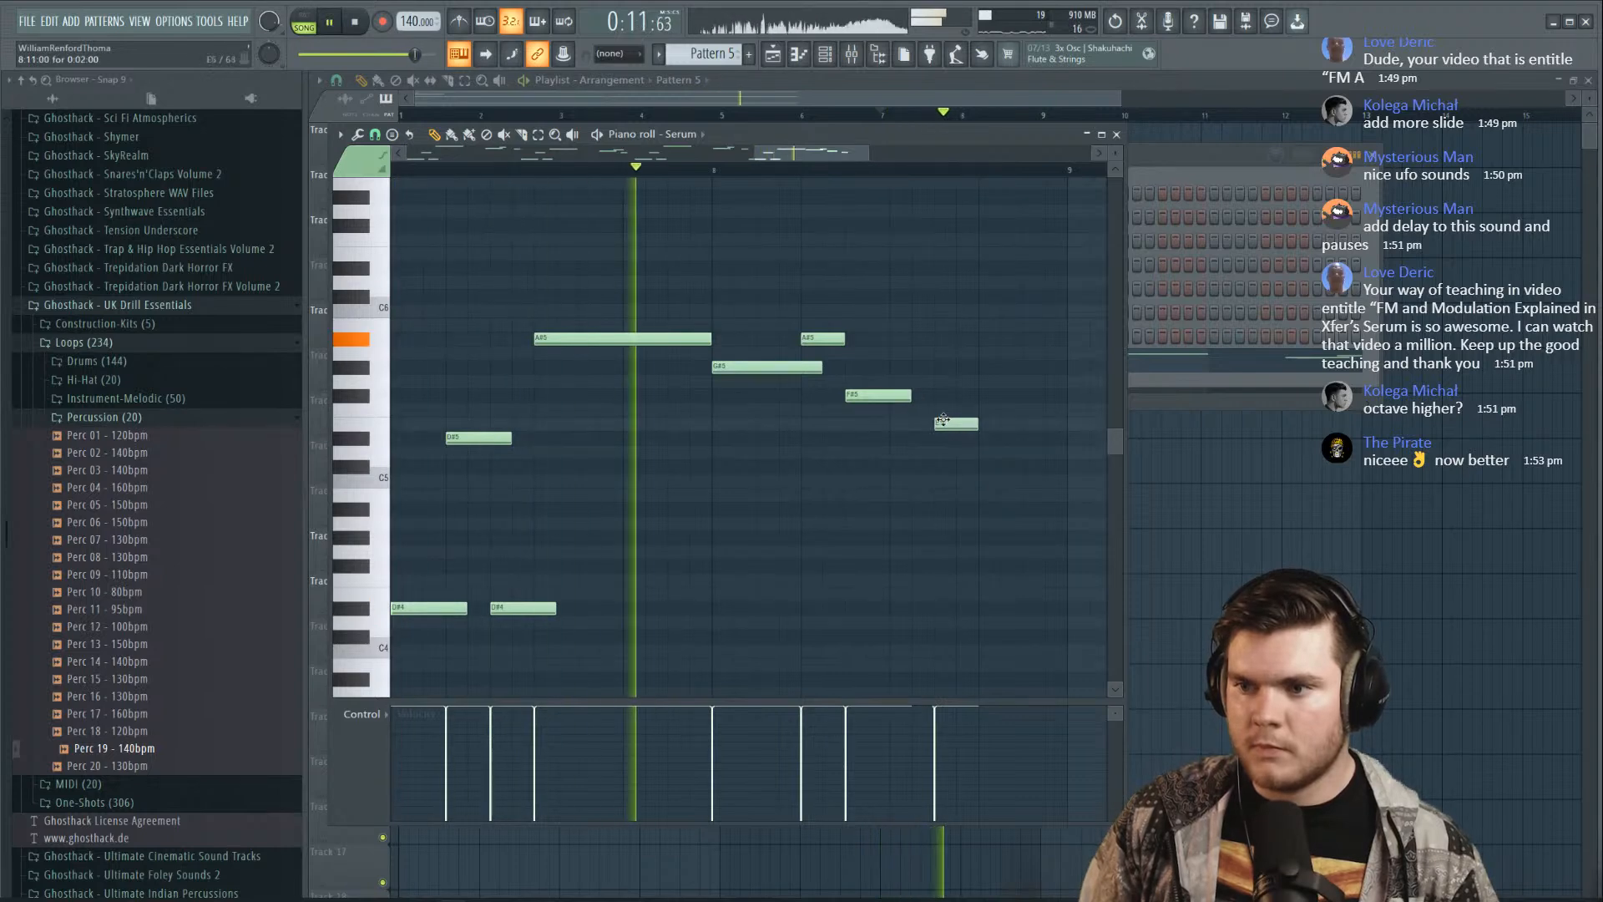
left_click(1044, 437)
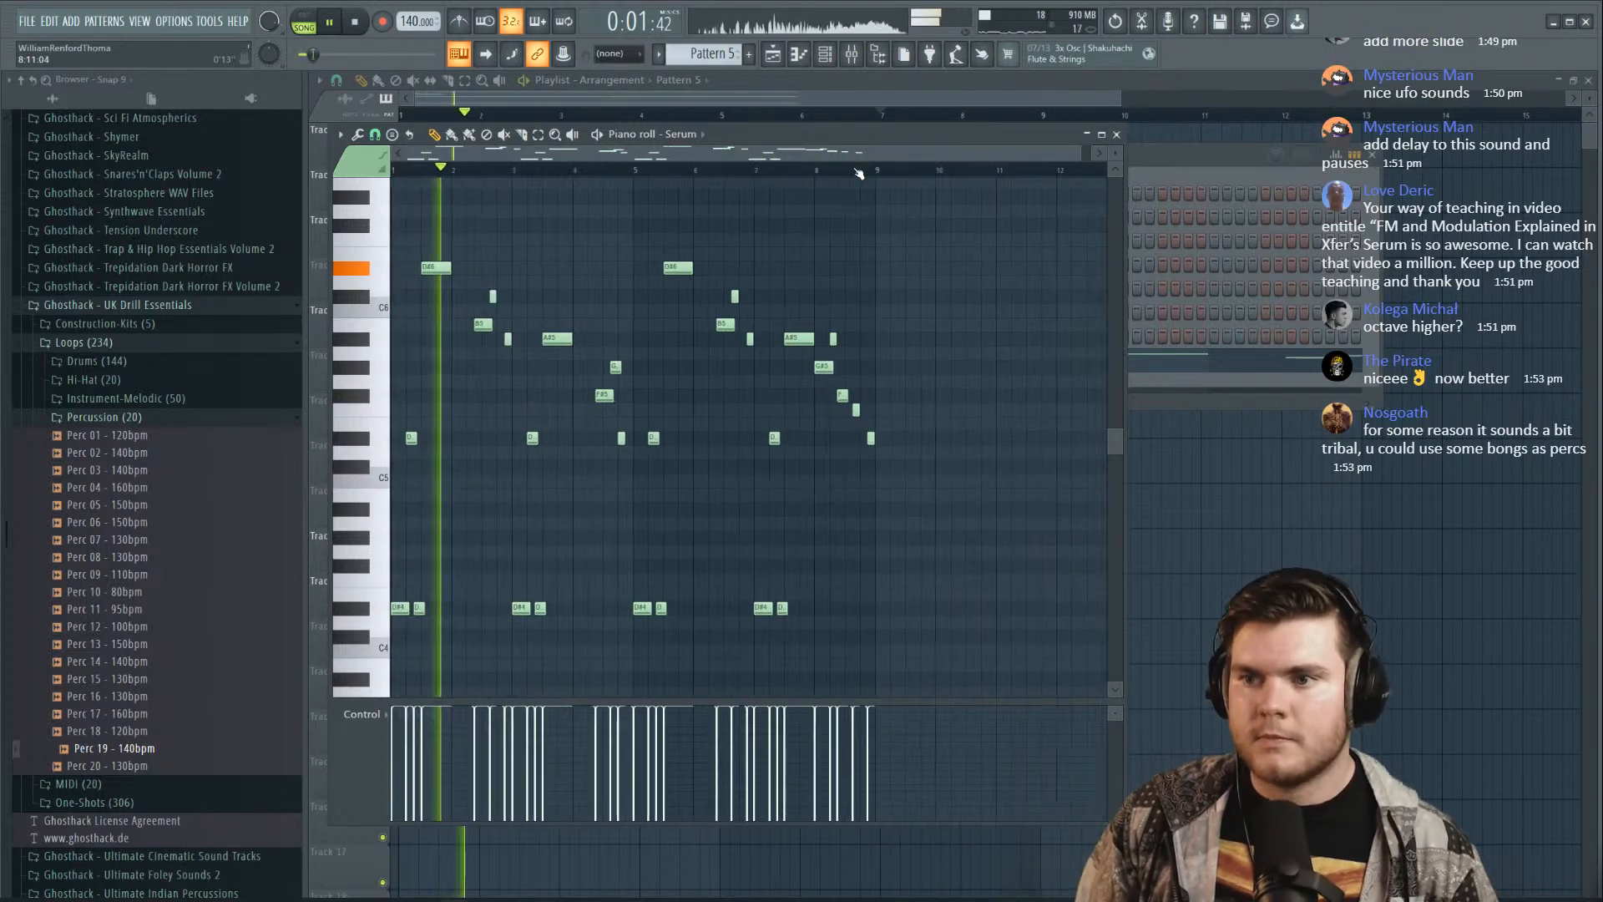
Play the arrangement to hear the lead with its revised ending in bar 8
key("space")
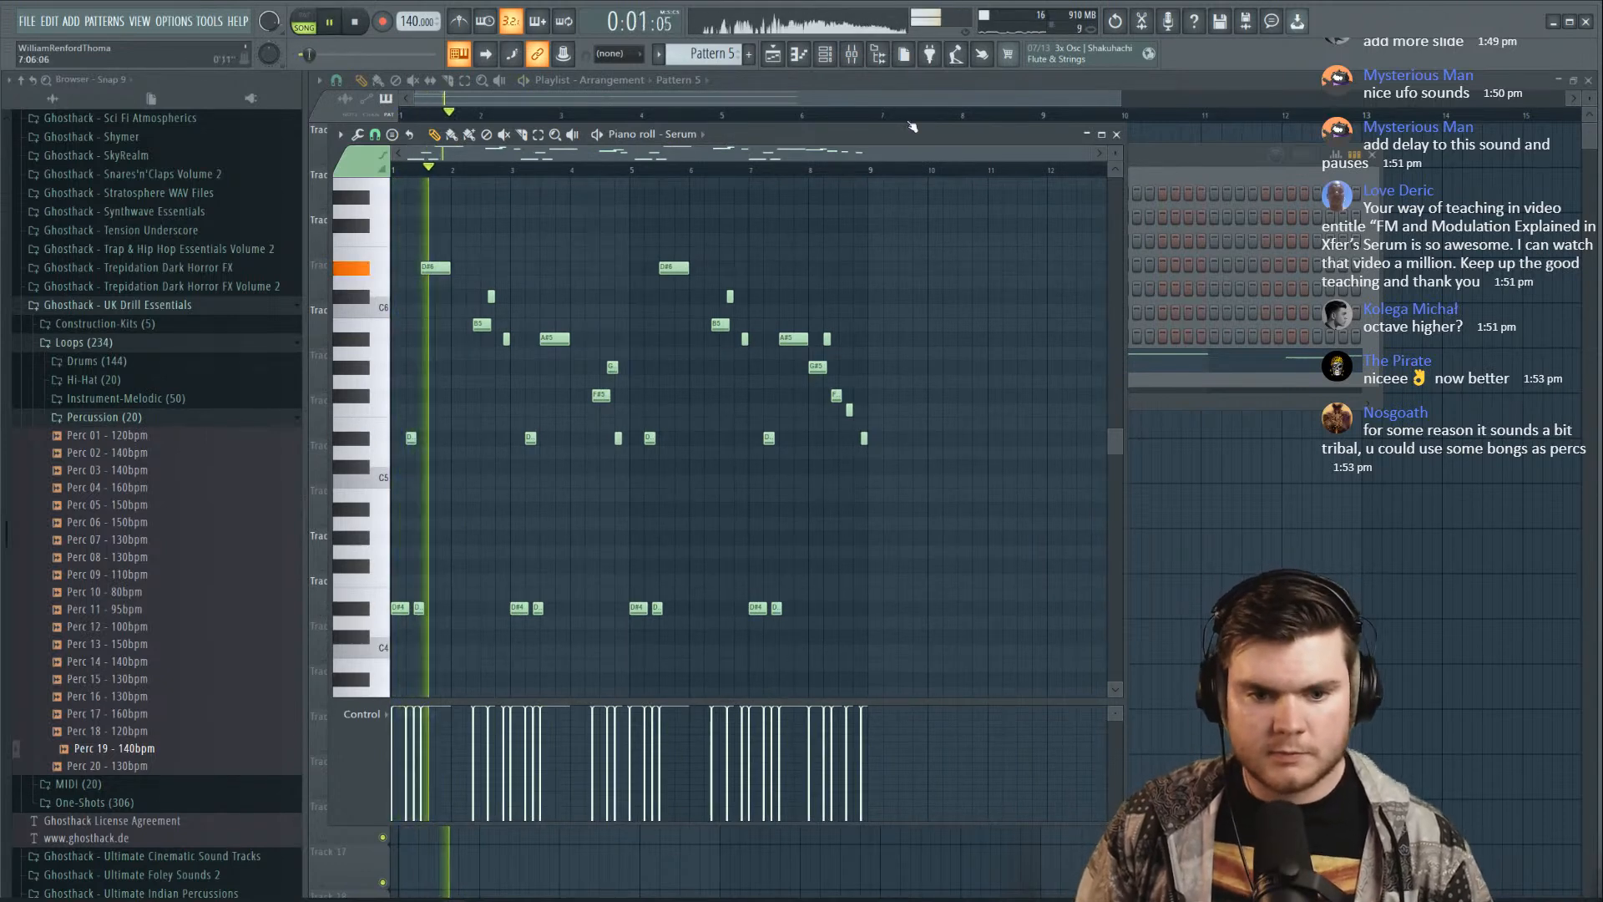
key("space")
key("space")
key("space")
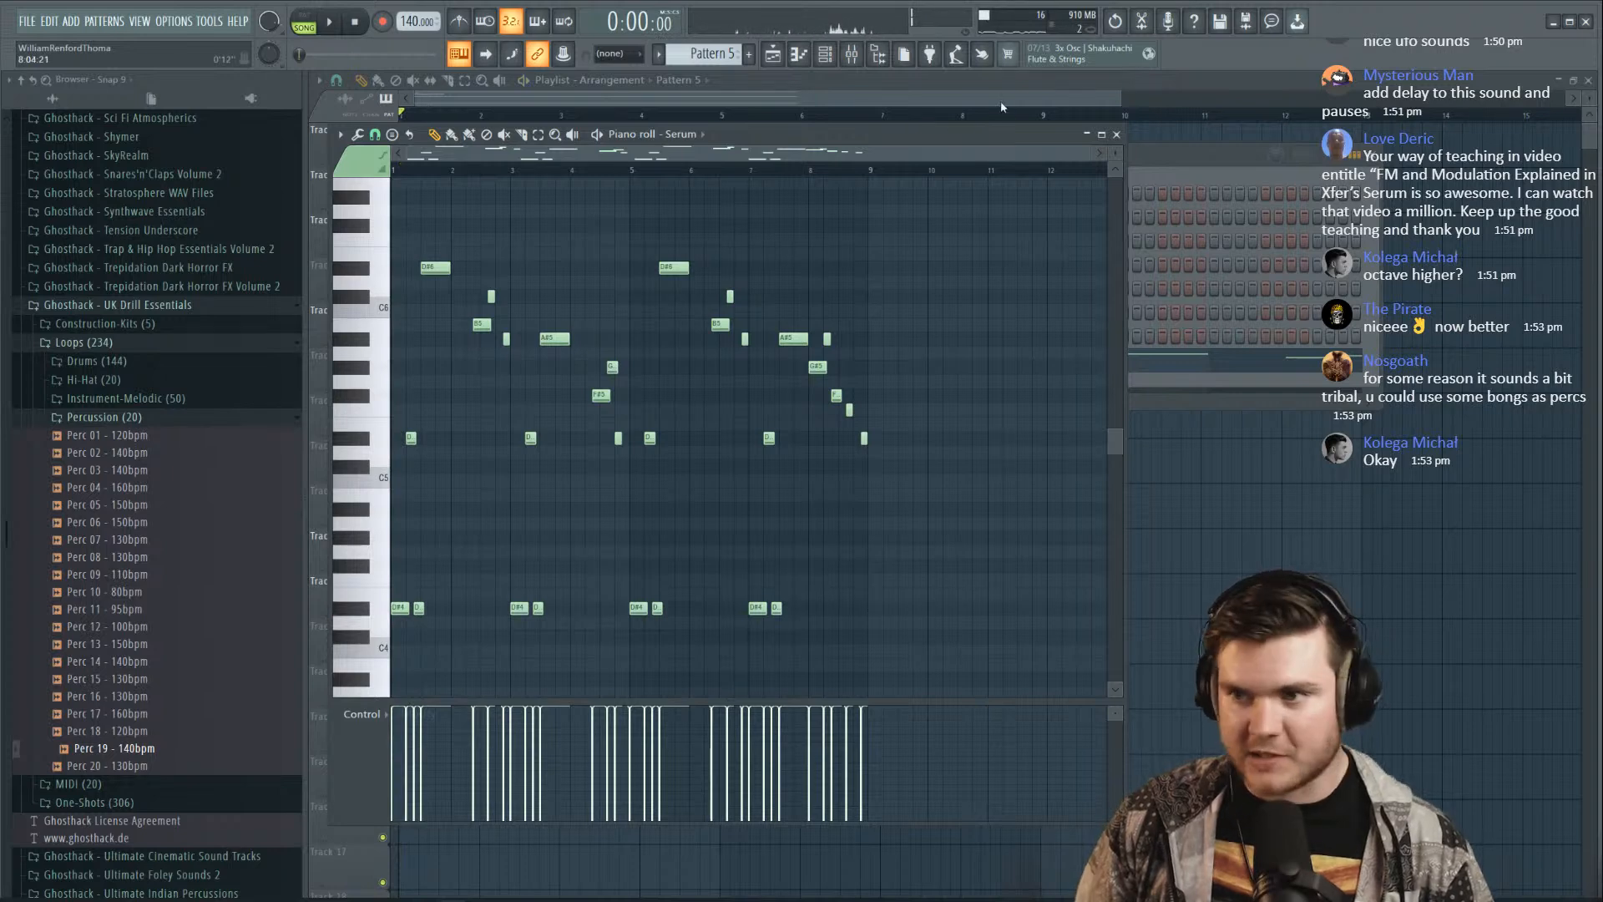
Close the note editor and Serum, and replace the Serum channel's instrument with FLEX
left_click(1115, 135)
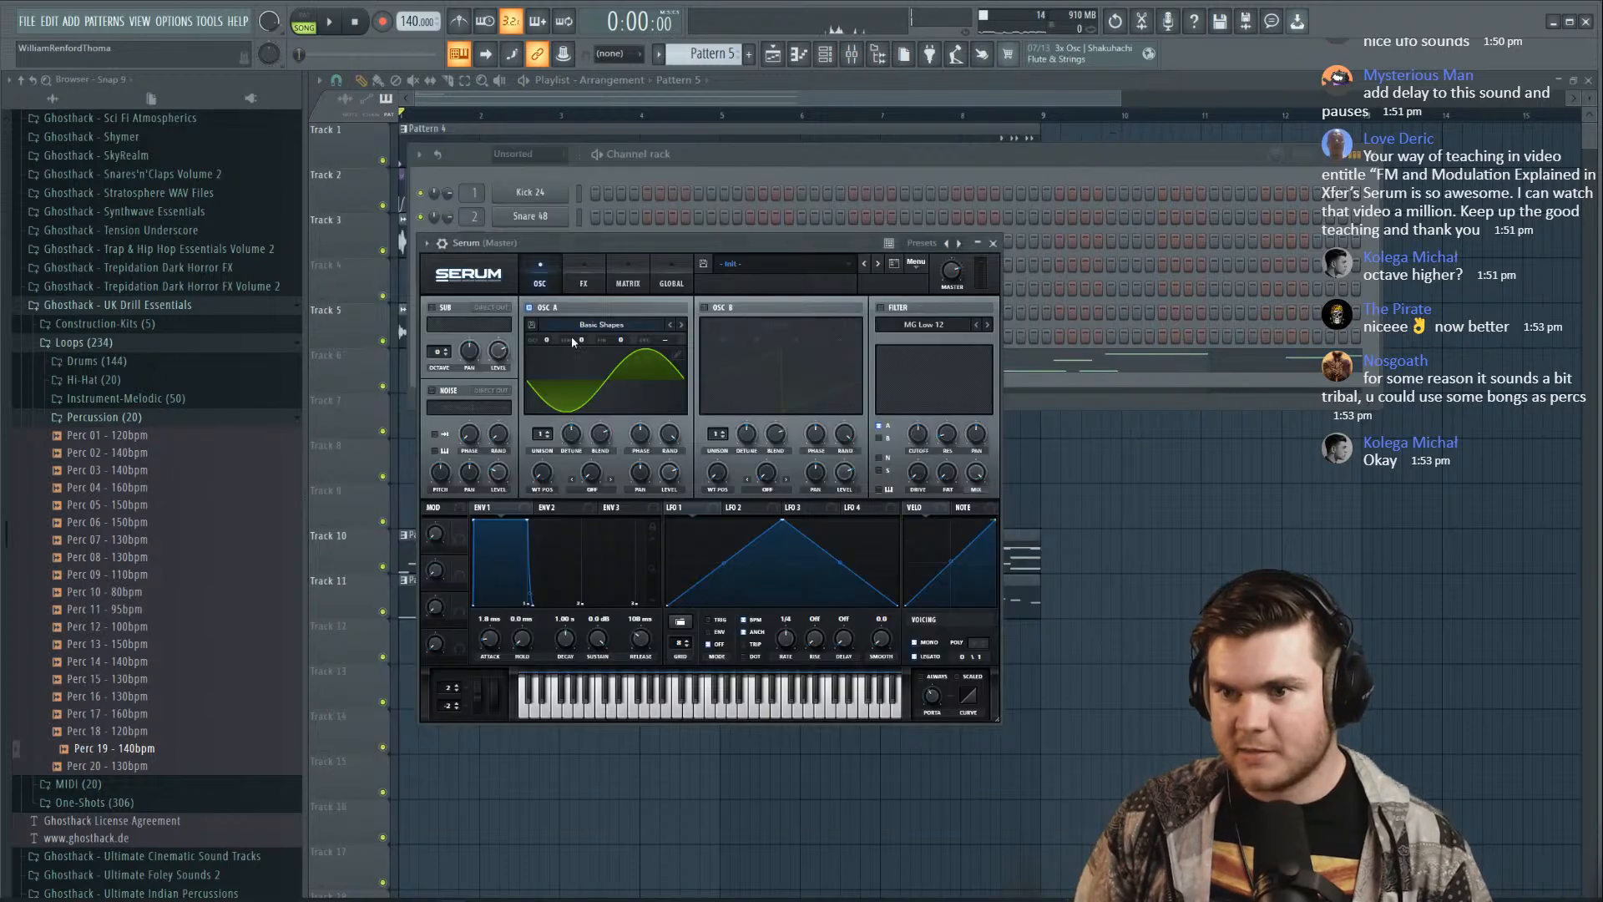
left_click(992, 243)
right_click(511, 362)
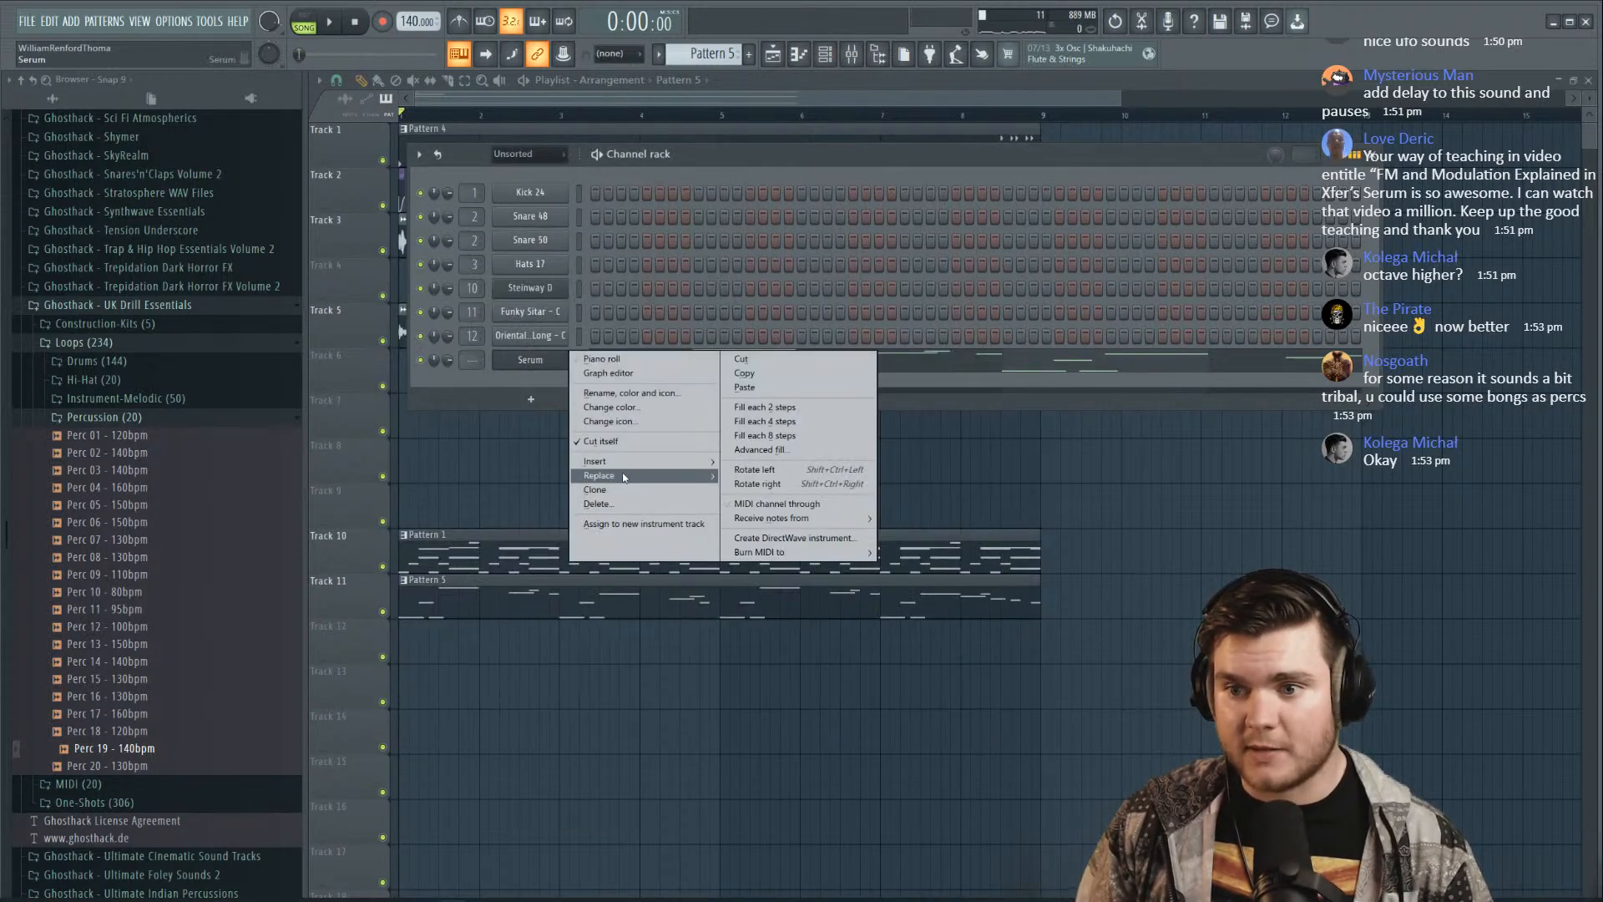
mouse_move(616, 480)
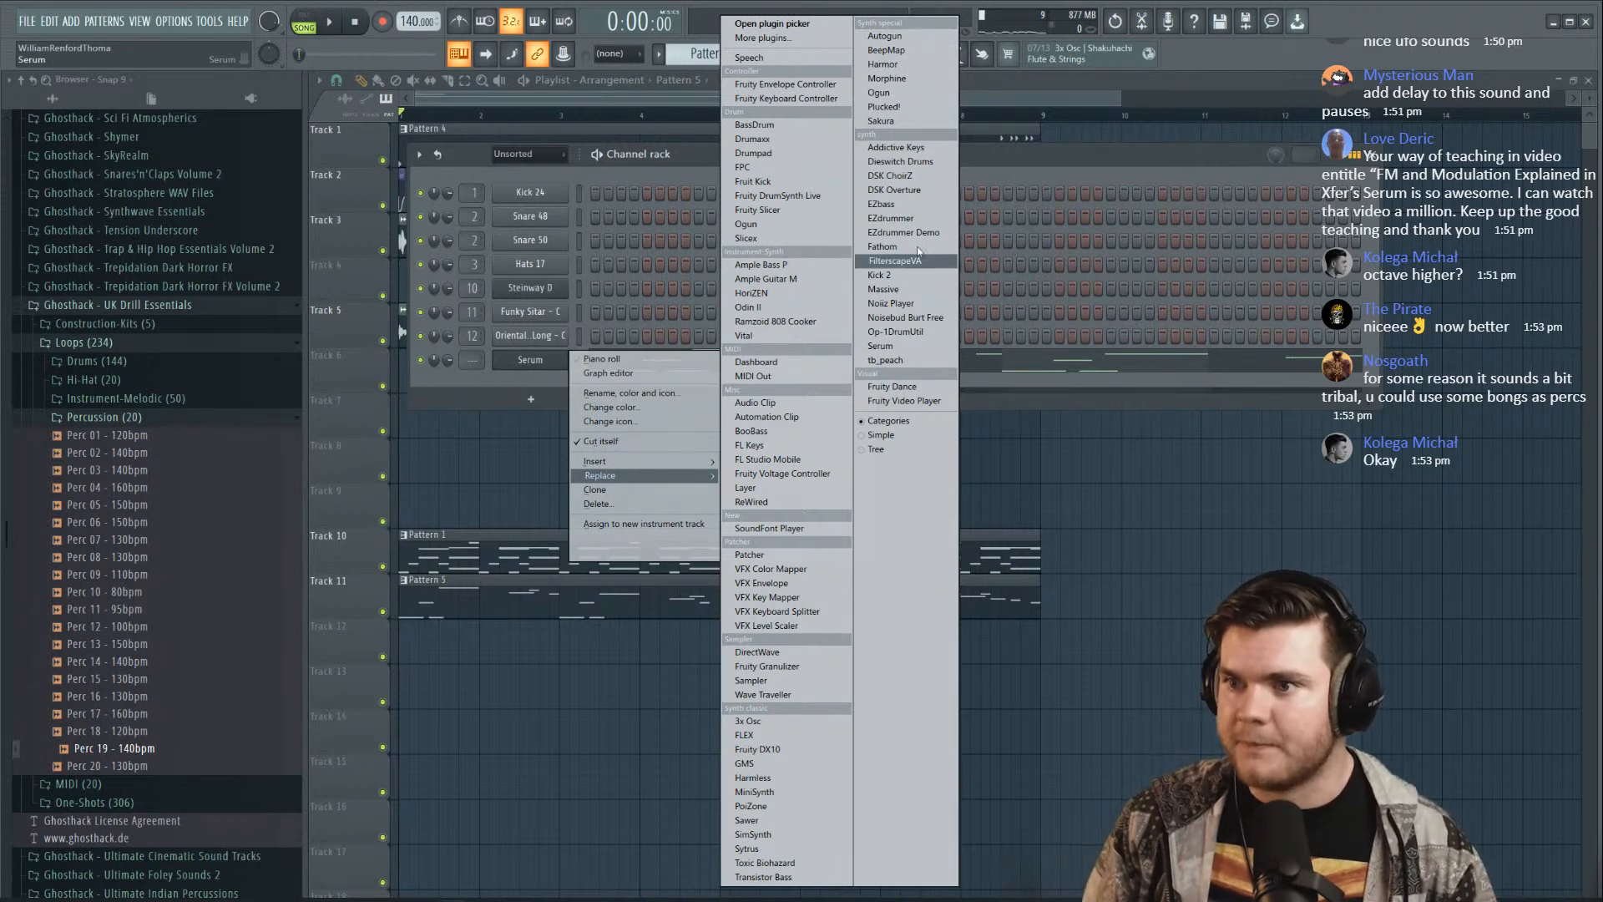
left_click(775, 736)
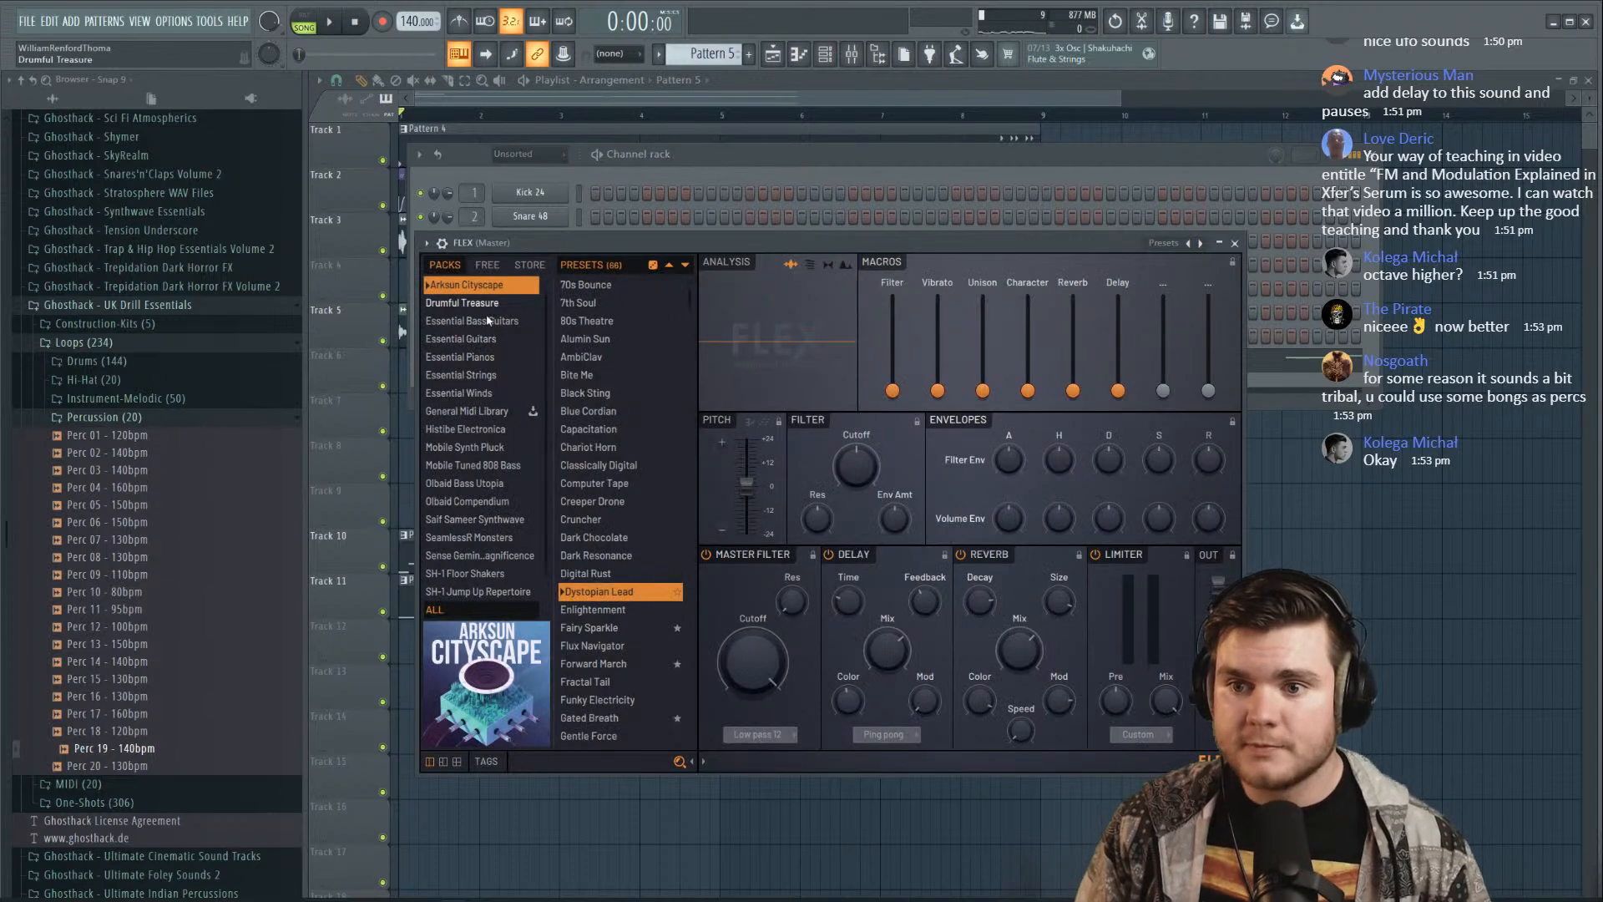
Load the Violins Sustain preset from FLEX's Essential Strings pack and audition it in the arrangement
left_click(466, 357)
left_click(466, 375)
left_click_drag(606, 246, 603, 235)
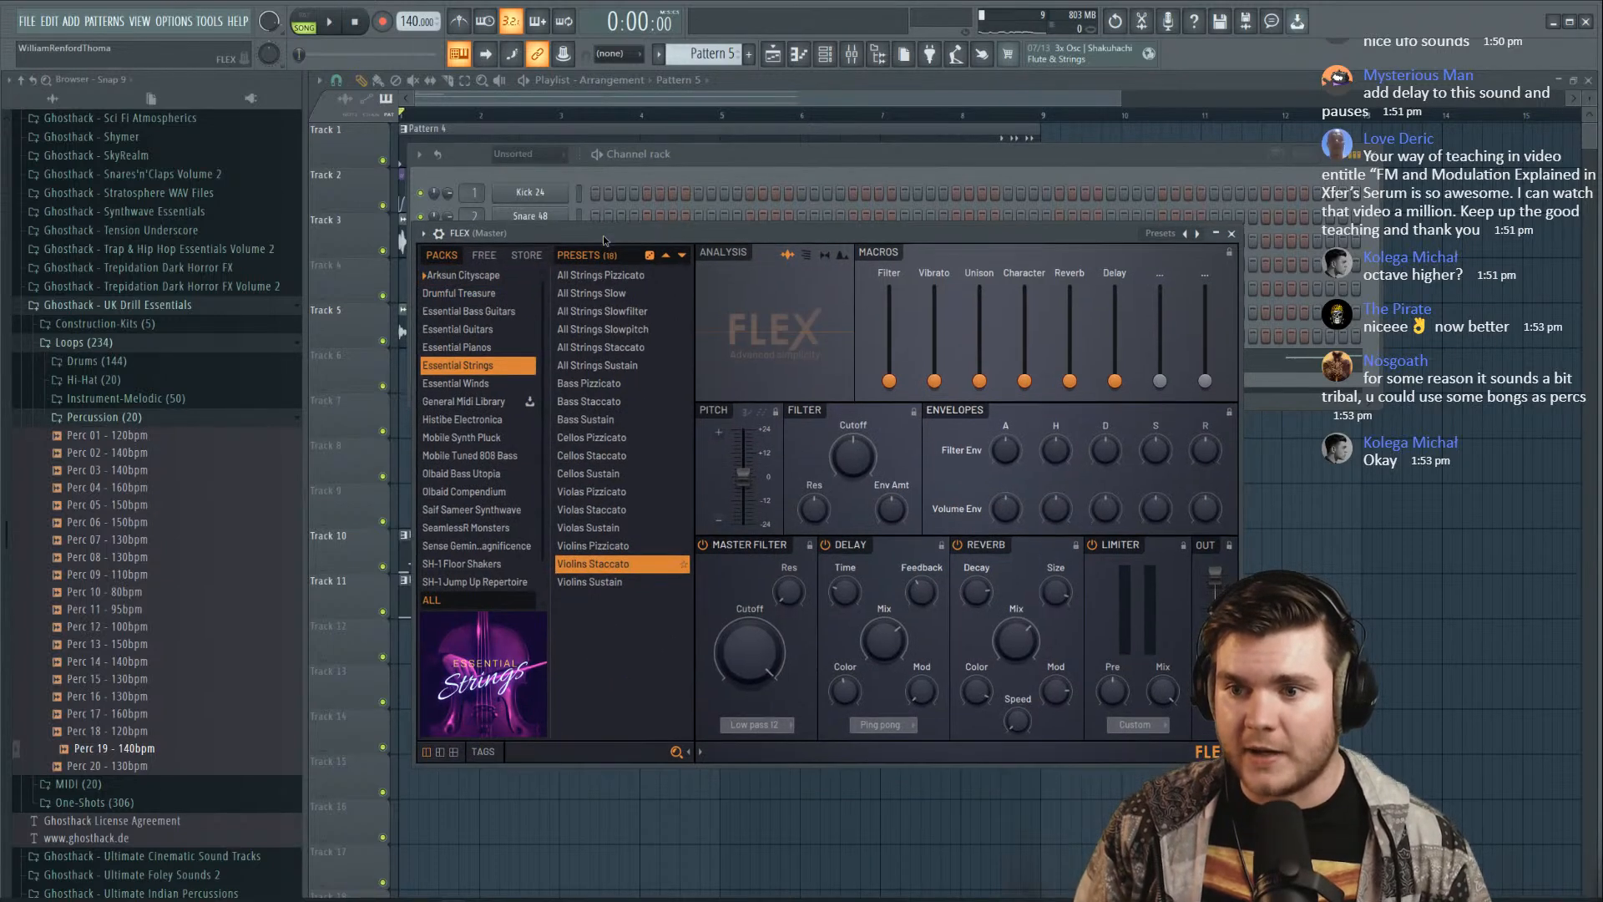
left_click(593, 582)
key("space")
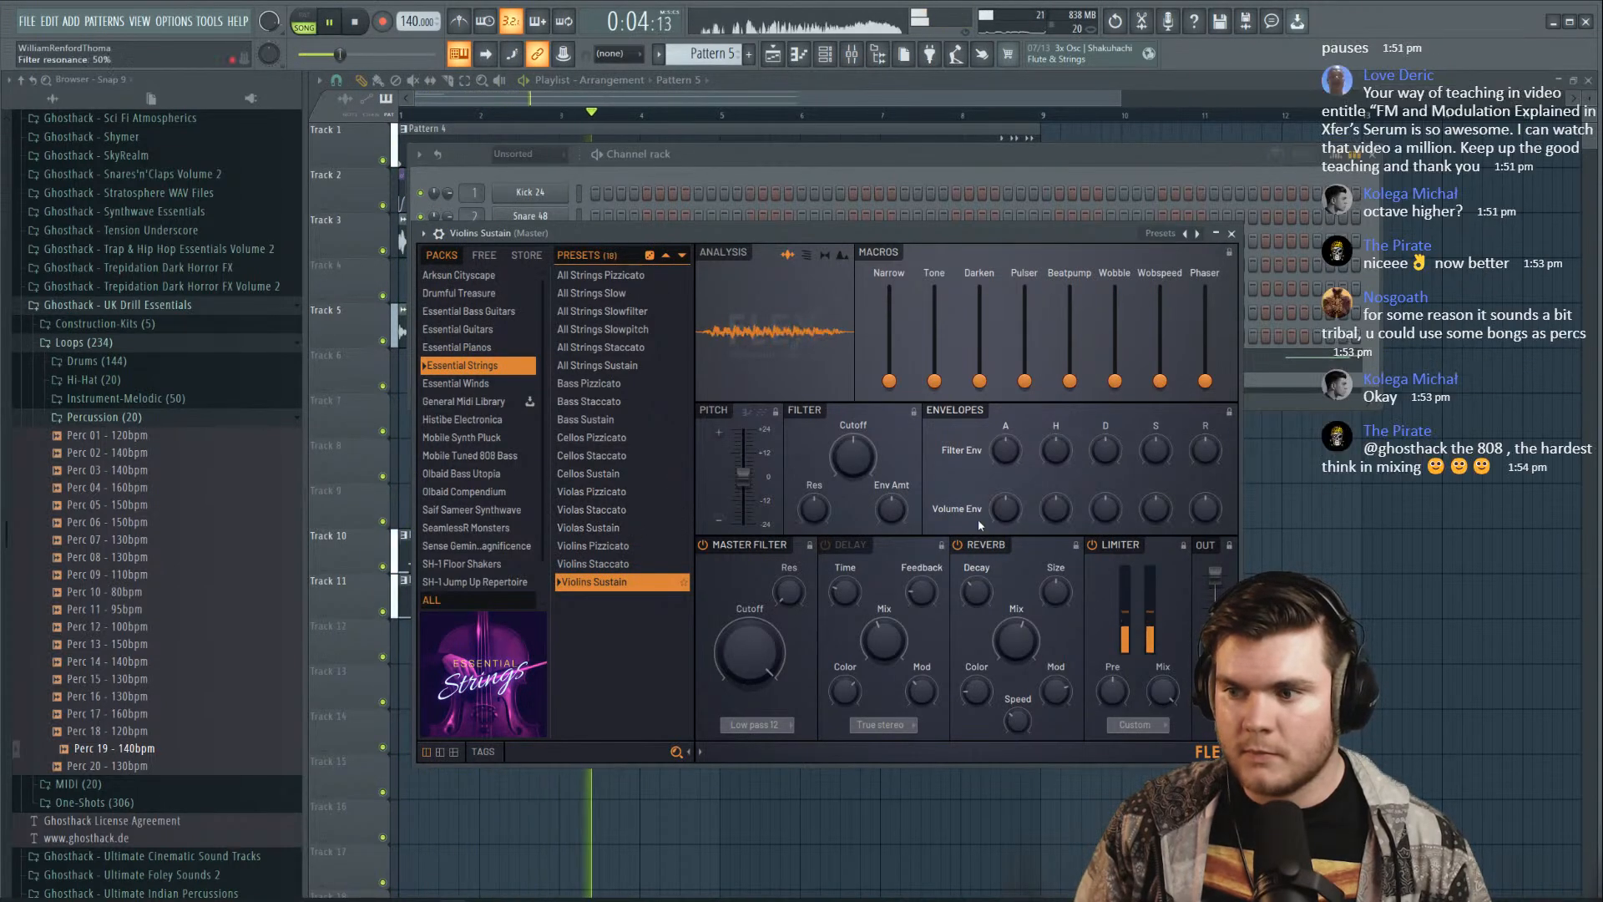
left_click_drag(1112, 691, 1112, 701)
left_click_drag(1020, 234, 1040, 187)
key("space")
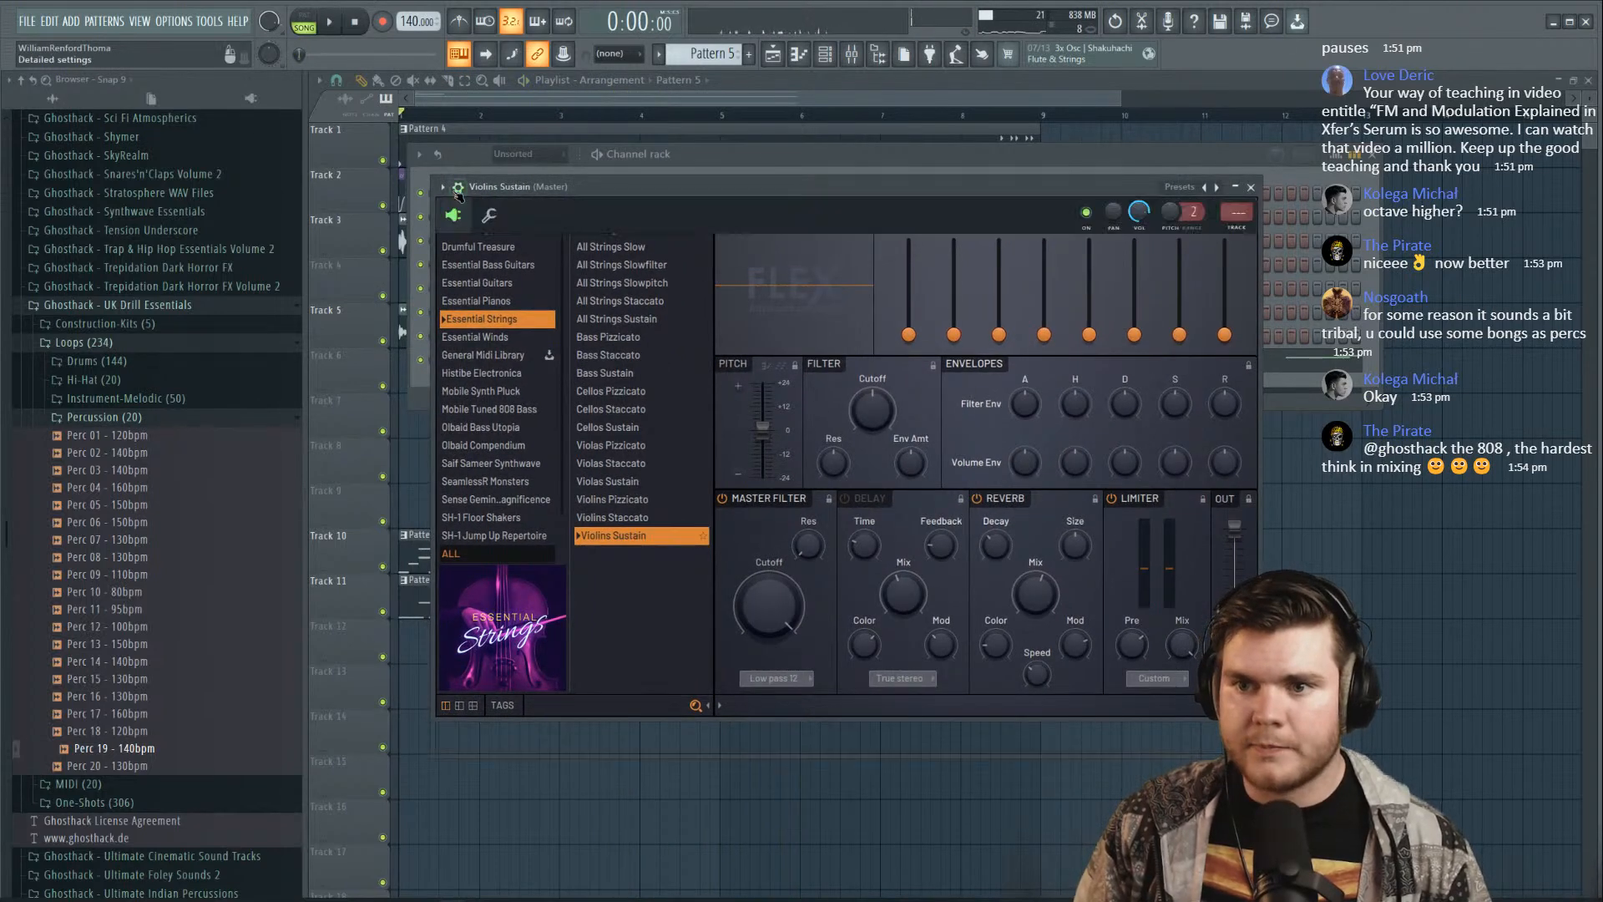
Set the FLEX channel's polyphony to Mono with Porta in its detailed settings and play the arrangement
left_click(458, 187)
key("space")
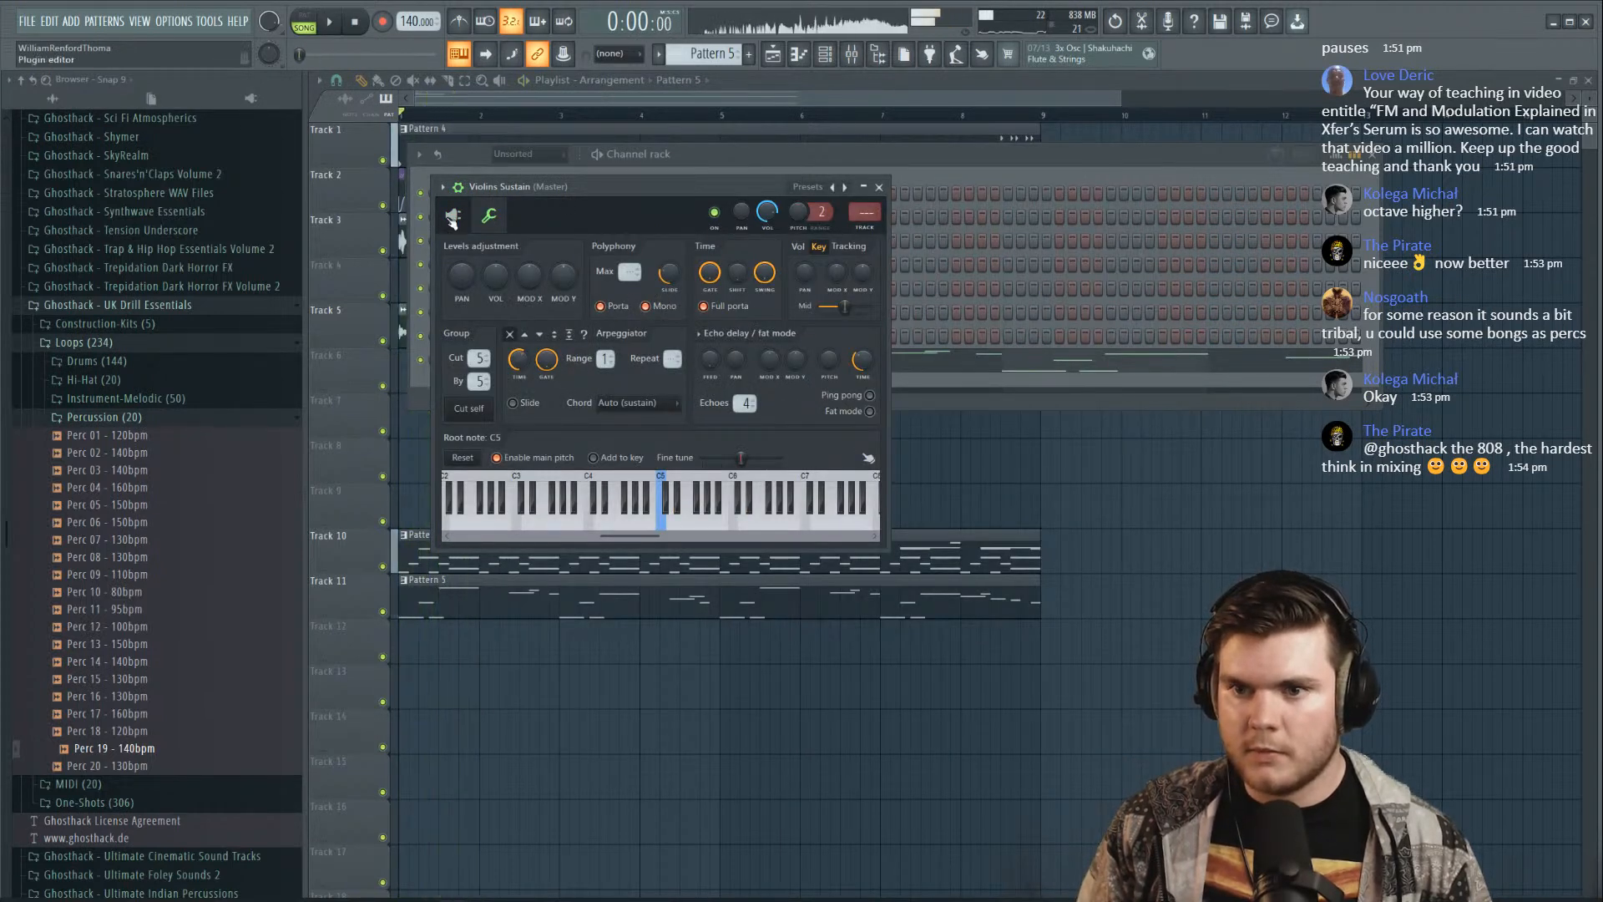
left_click(453, 216)
key("space")
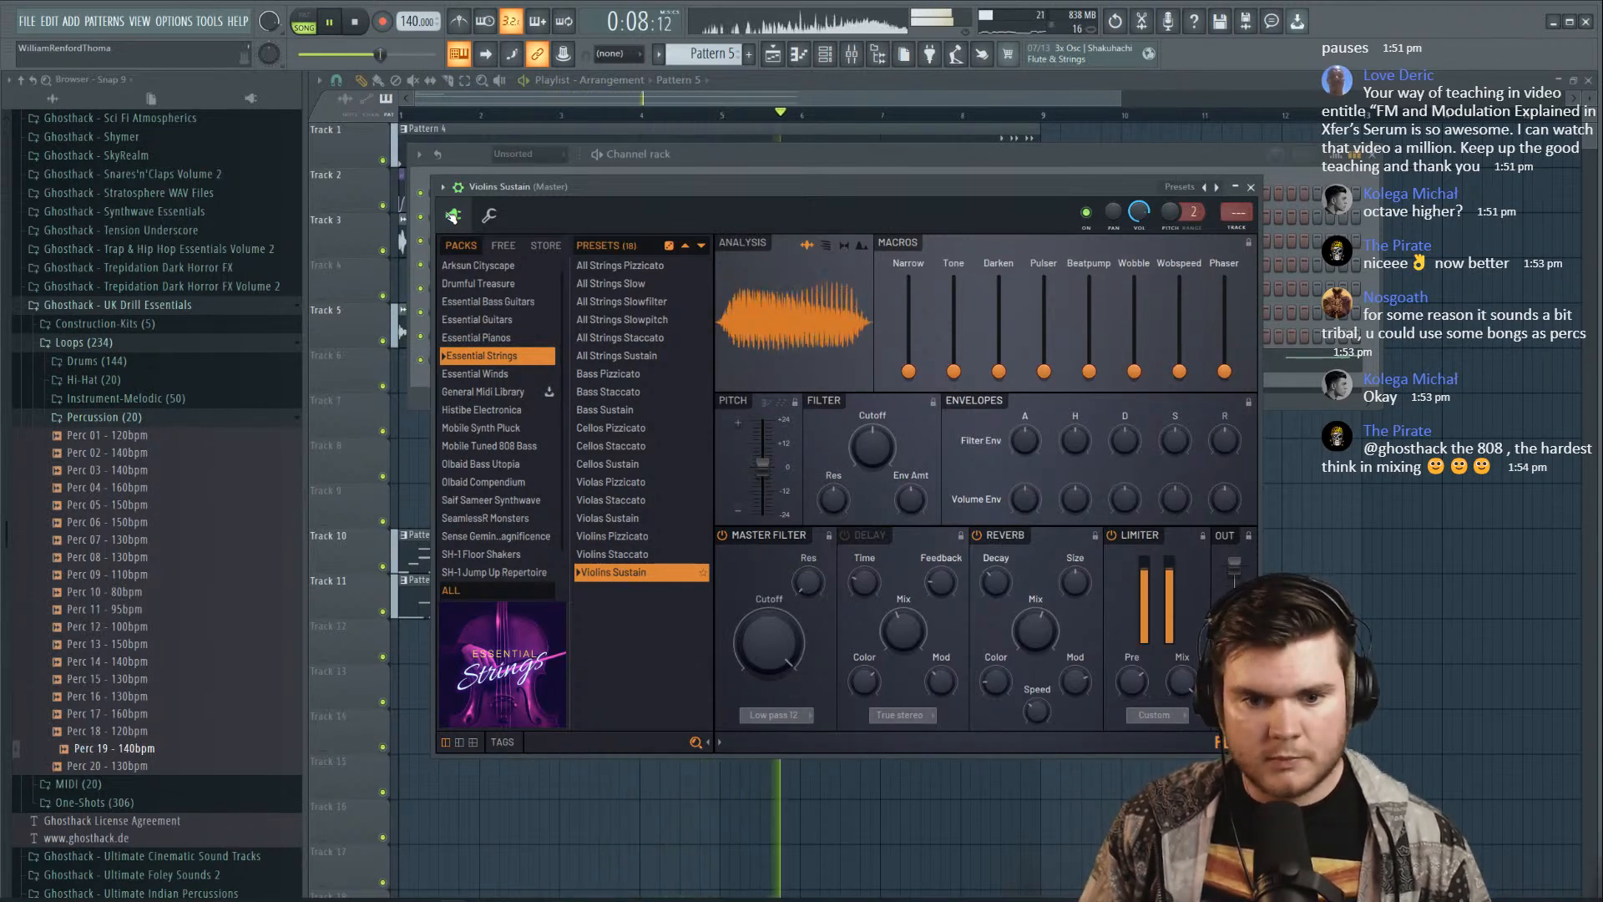
key("space")
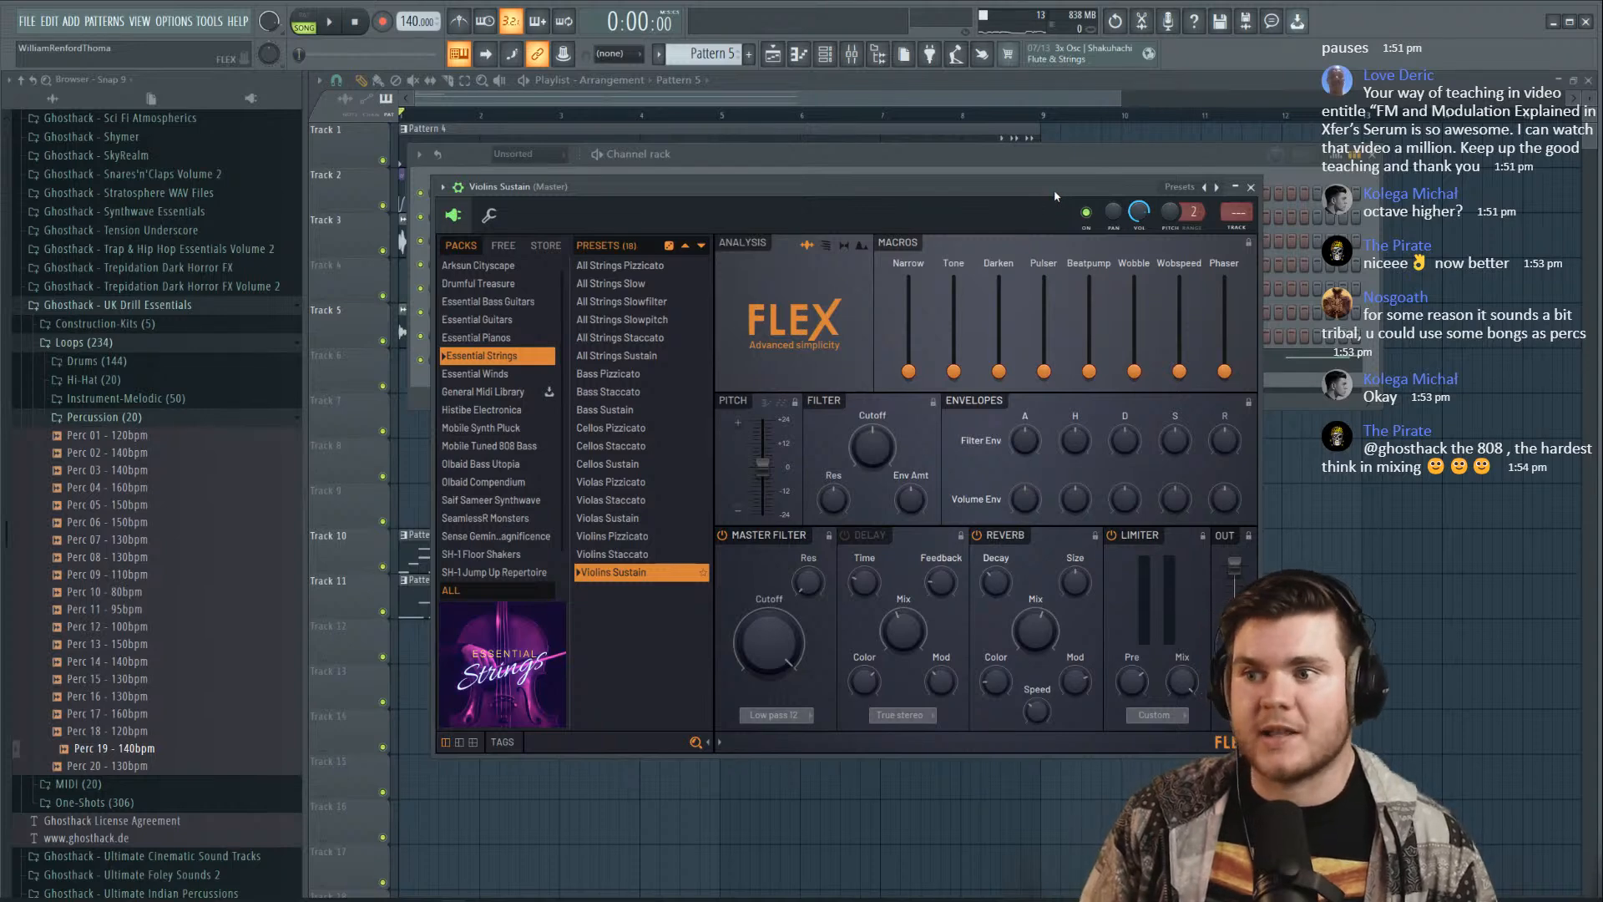
Try the Darken macro at about 85% on the Violins Sustain preset while the arrangement plays
key("space")
key("space")
key("space")
left_click_drag(998, 370, 998, 285)
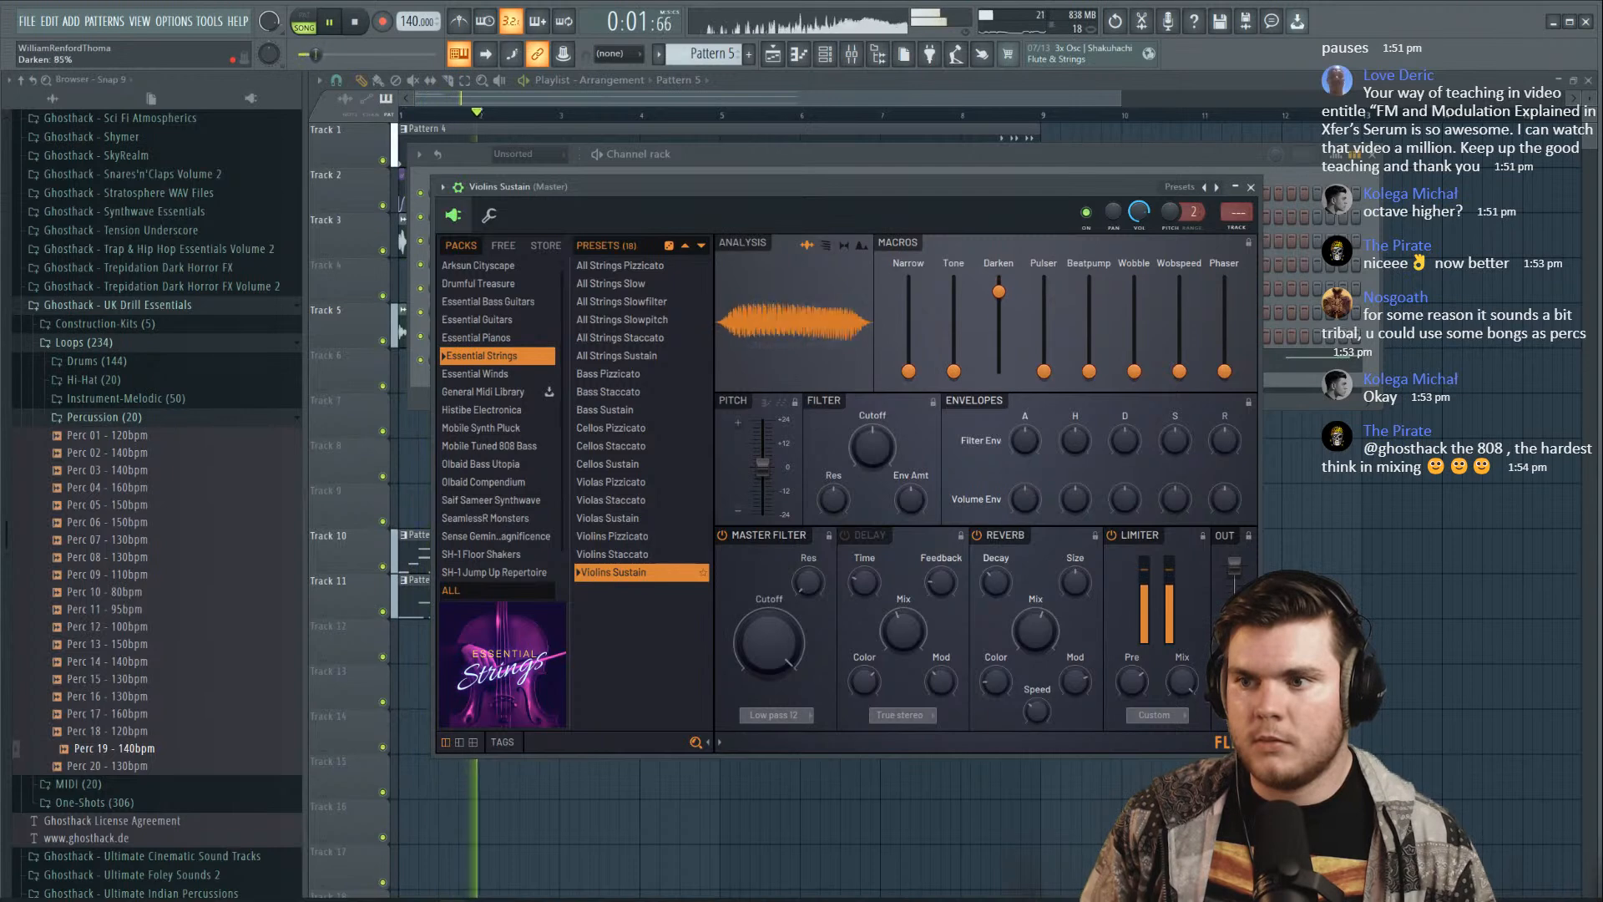
key("space")
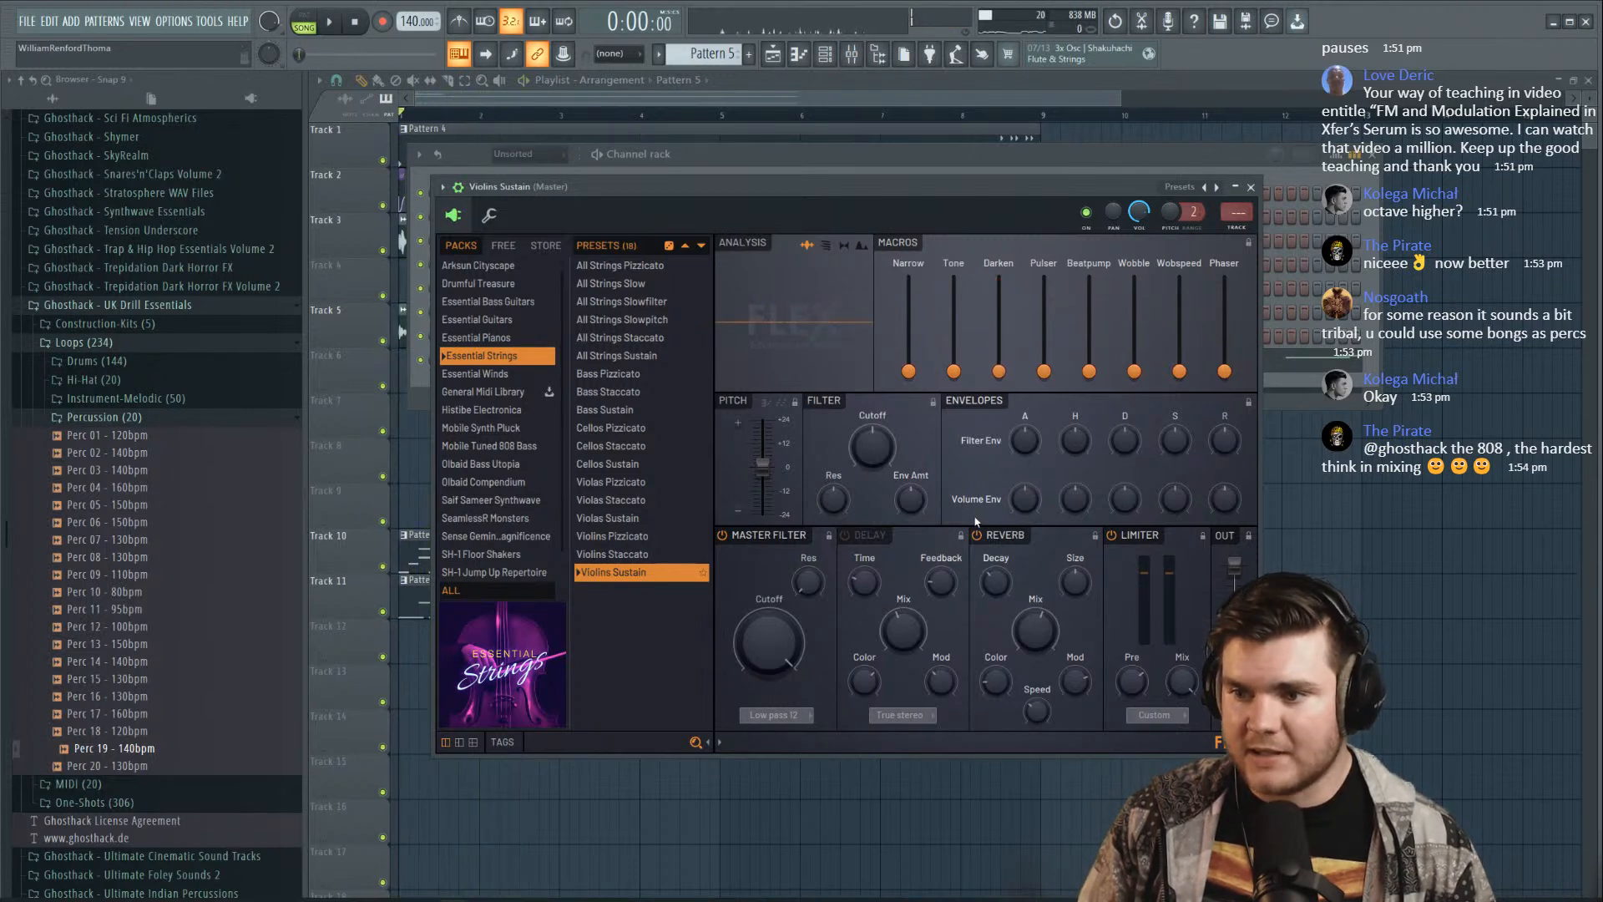
Enable the Violins Sustain patch's delay, switch it to Ping pong mode, and set its reverb mix to about 69%
key("space")
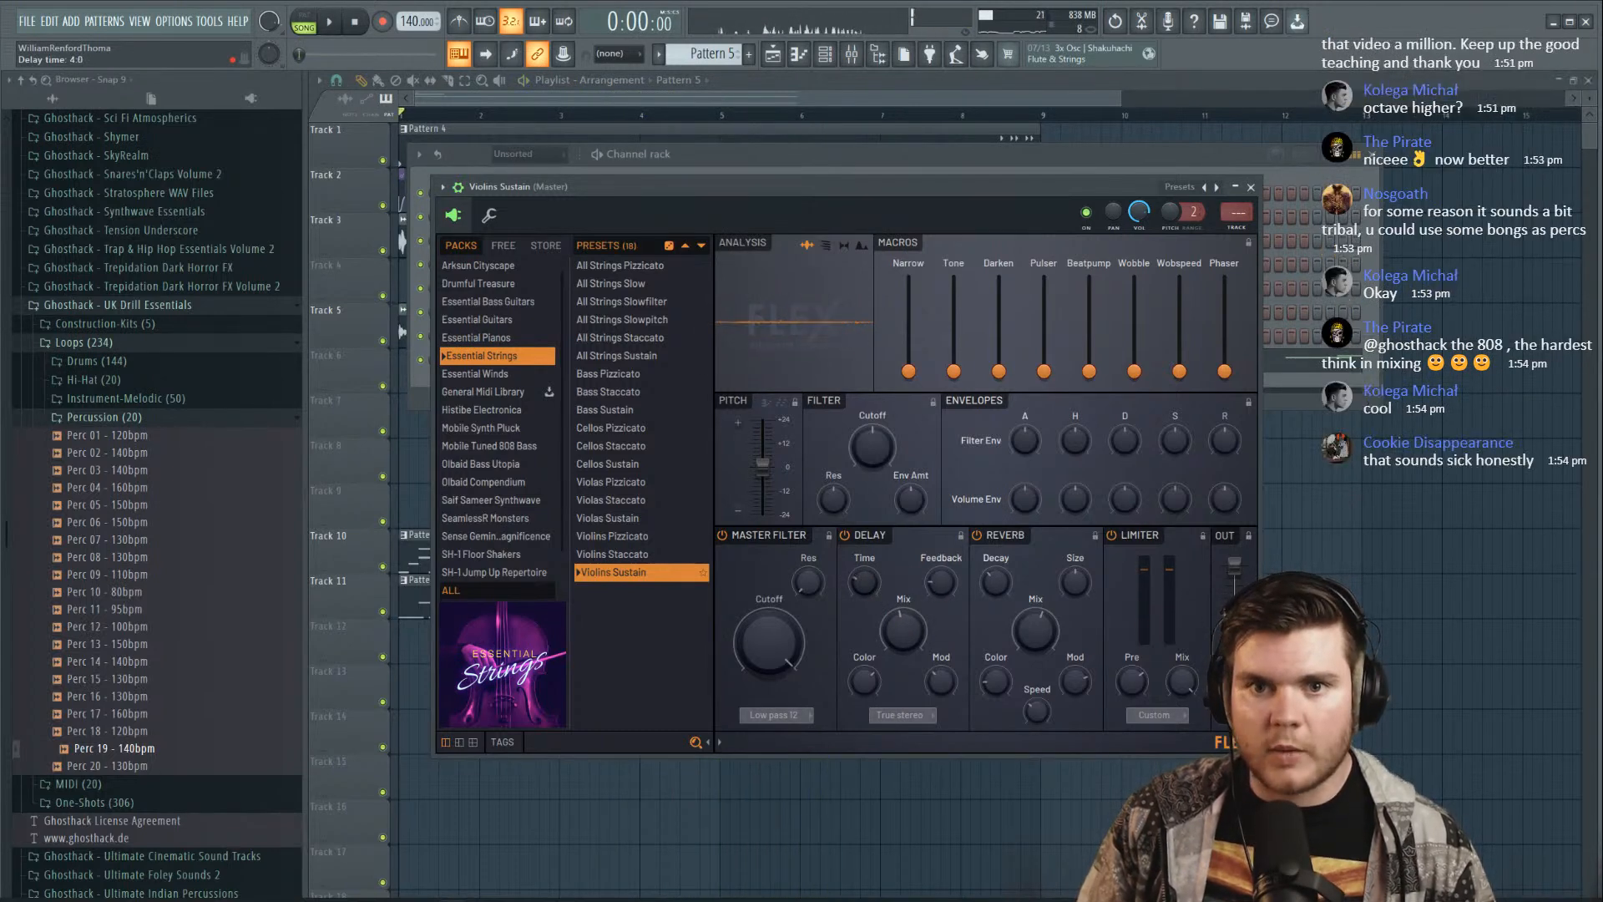
key("space")
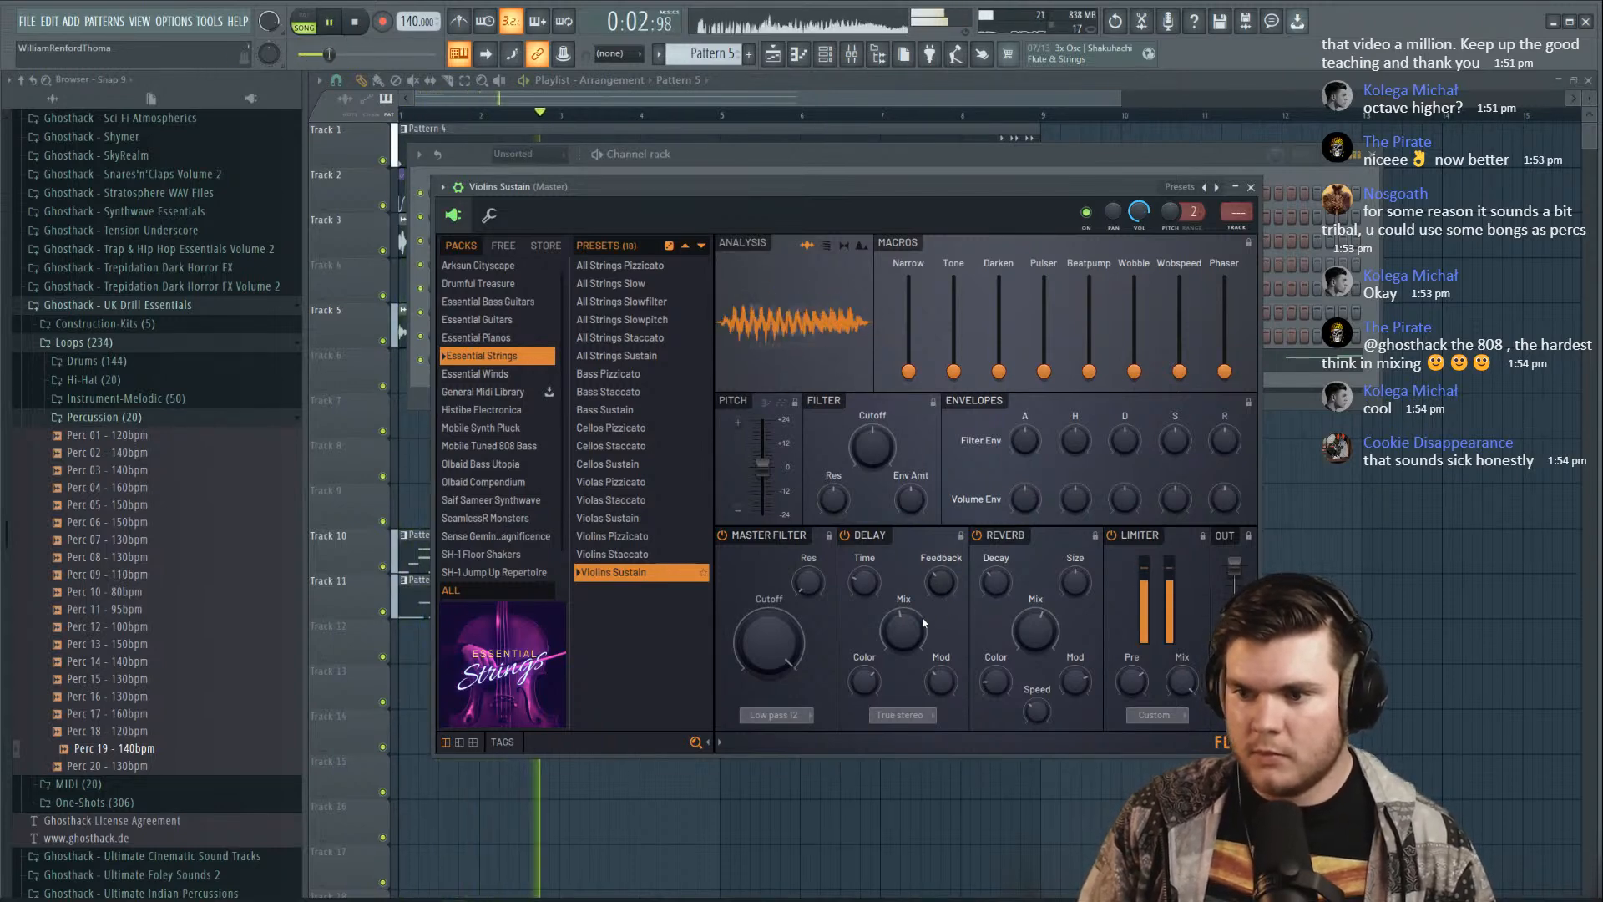
left_click(913, 714)
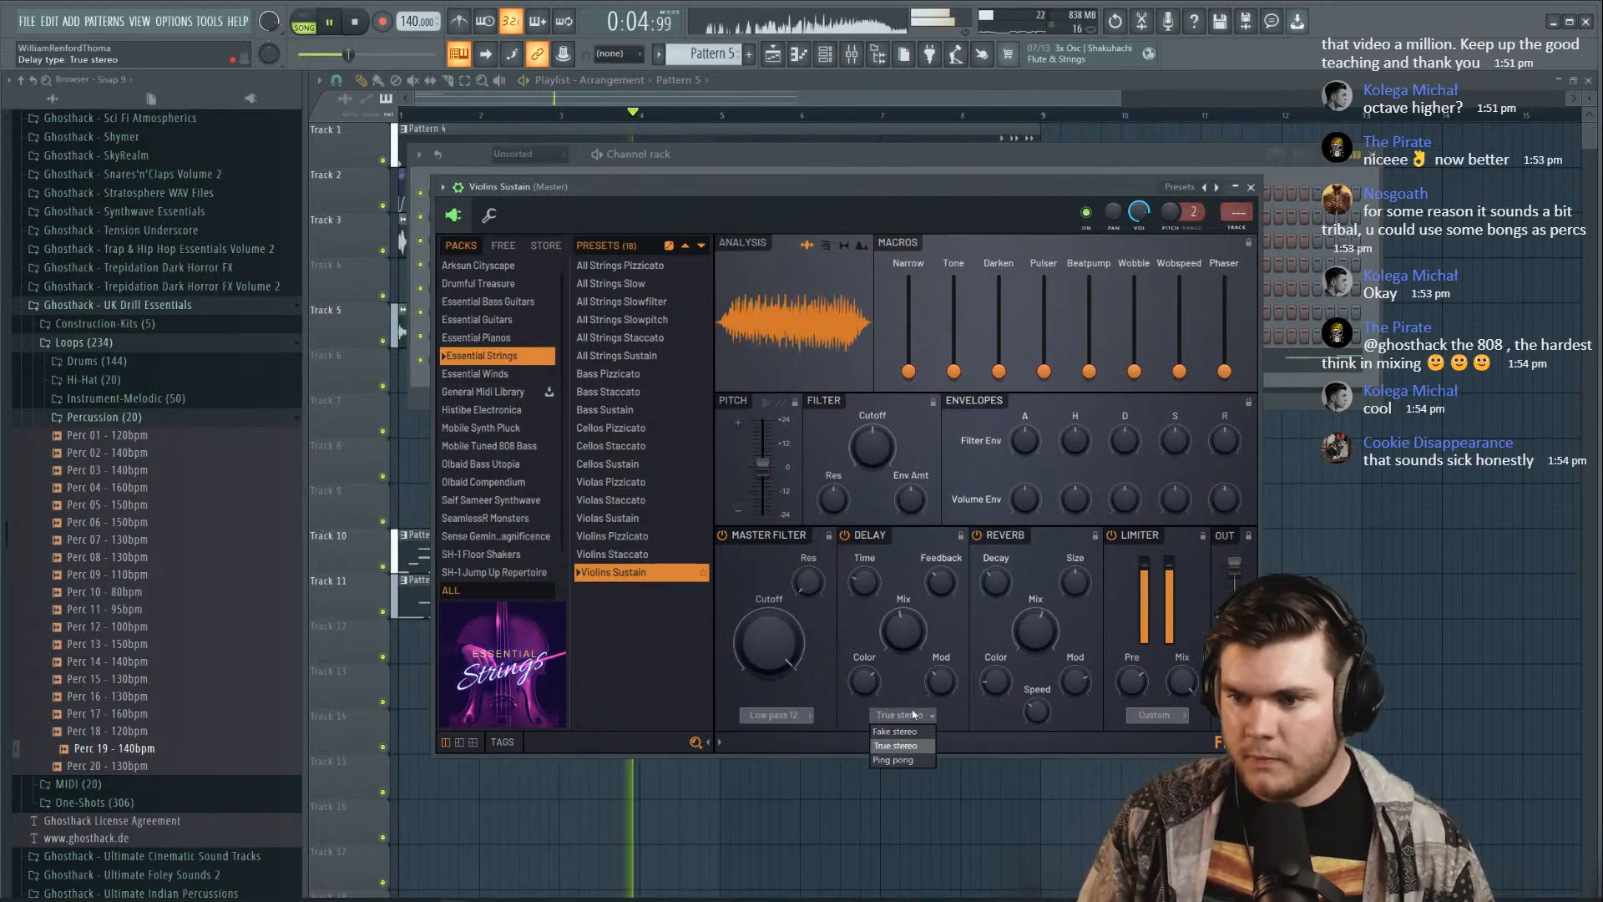
left_click(893, 760)
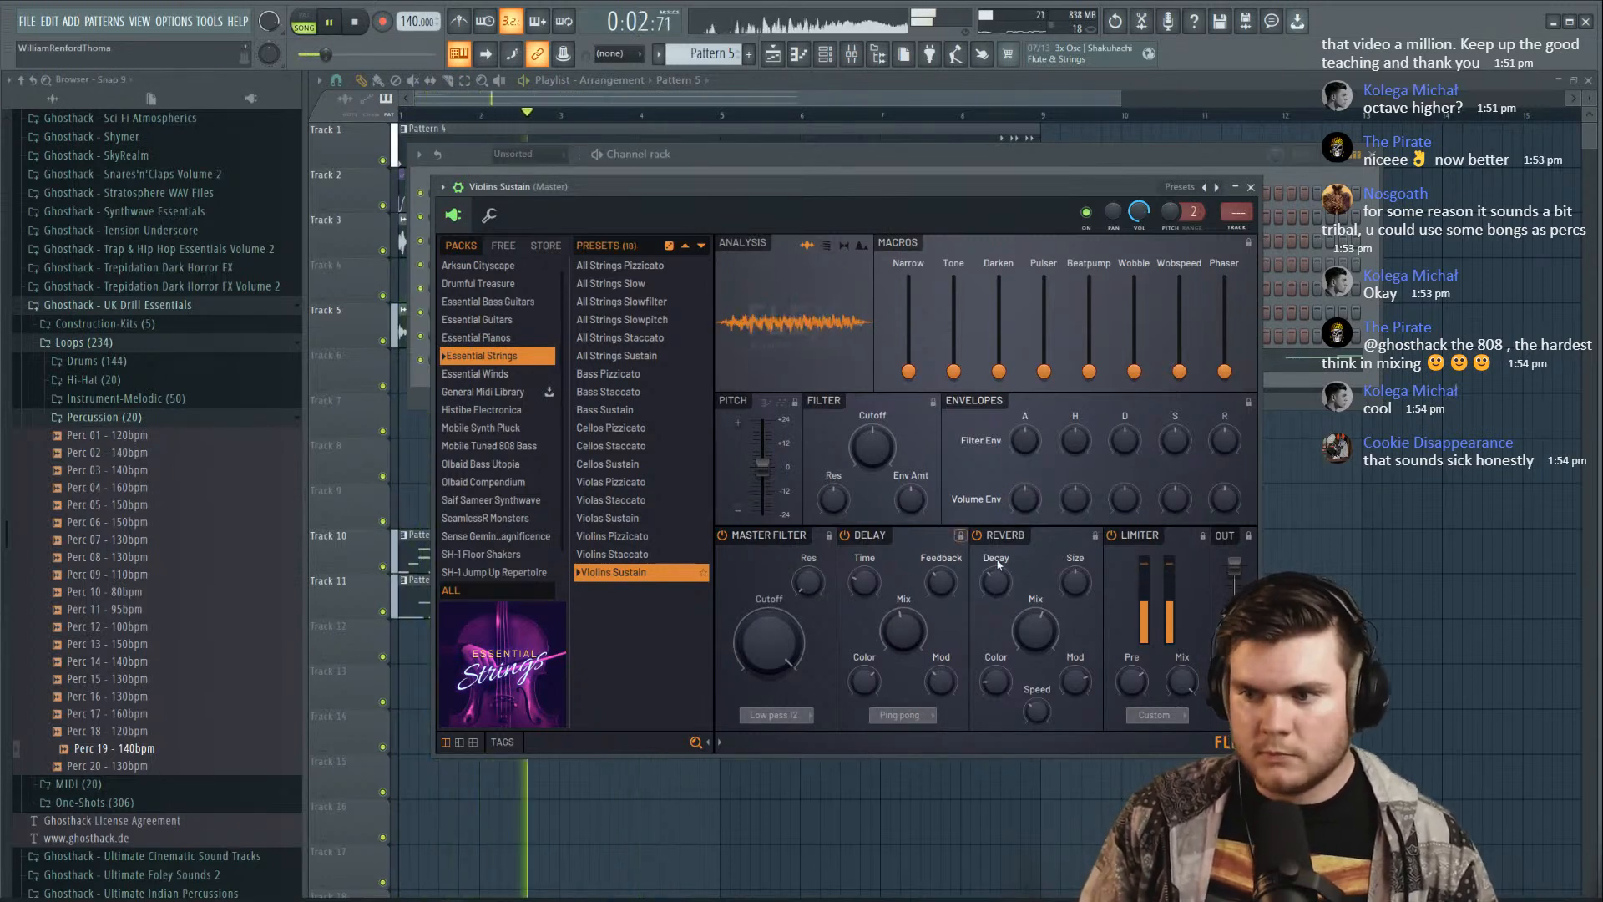
left_click_drag(1036, 631, 1035, 608)
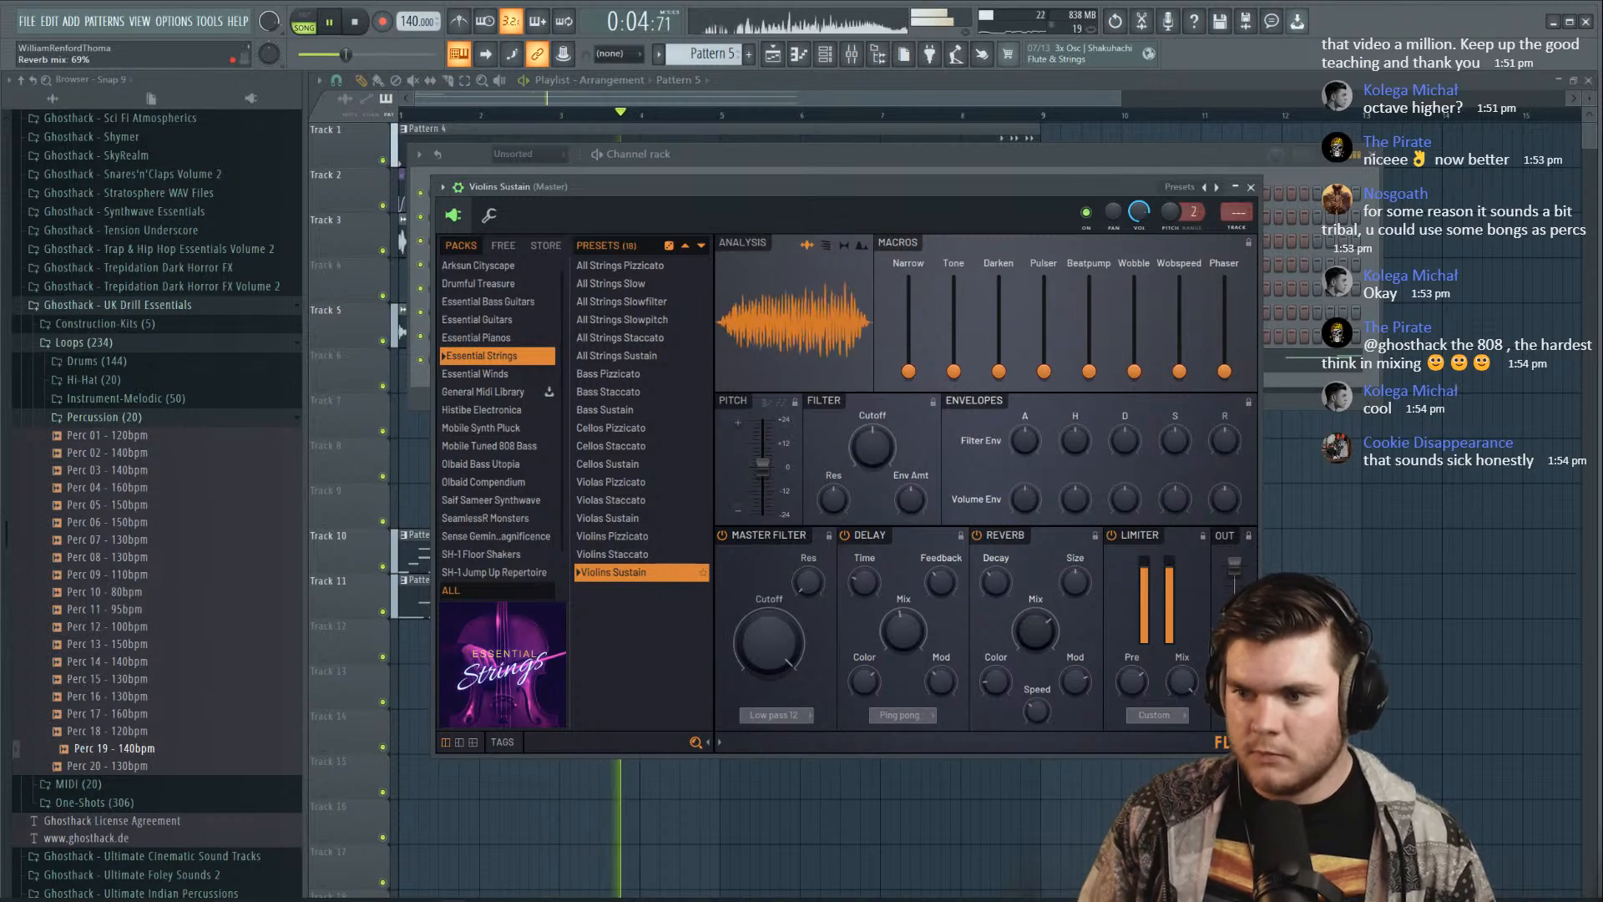
Route the Violins Sustain channel to mixer insert 13
left_click(1251, 187)
key("F9")
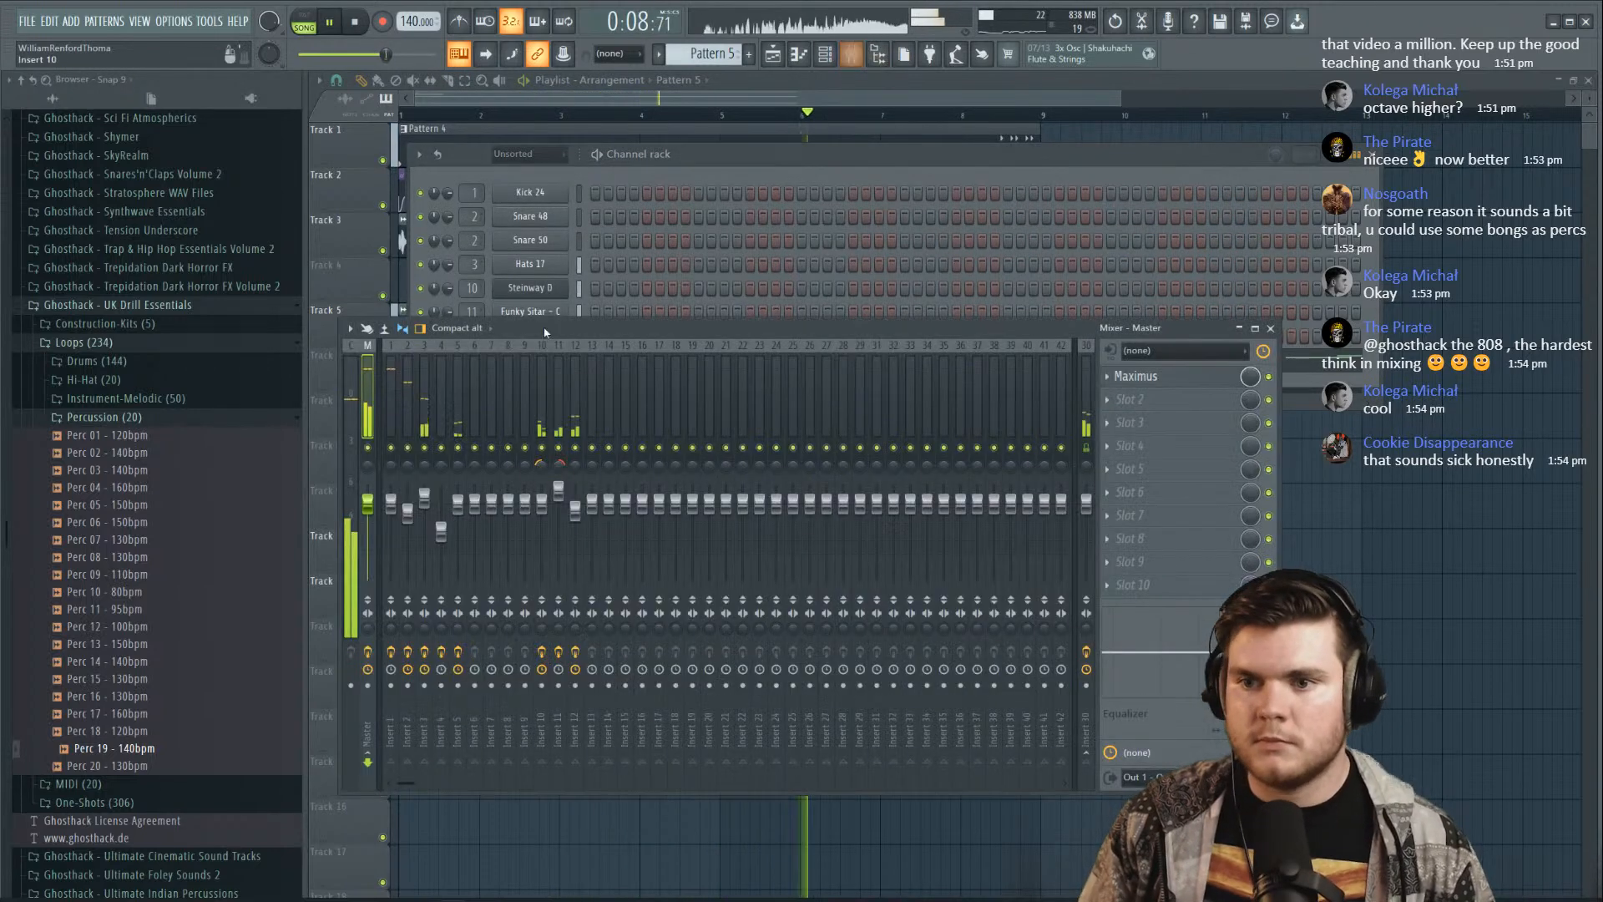
left_click_drag(741, 166, 747, 146)
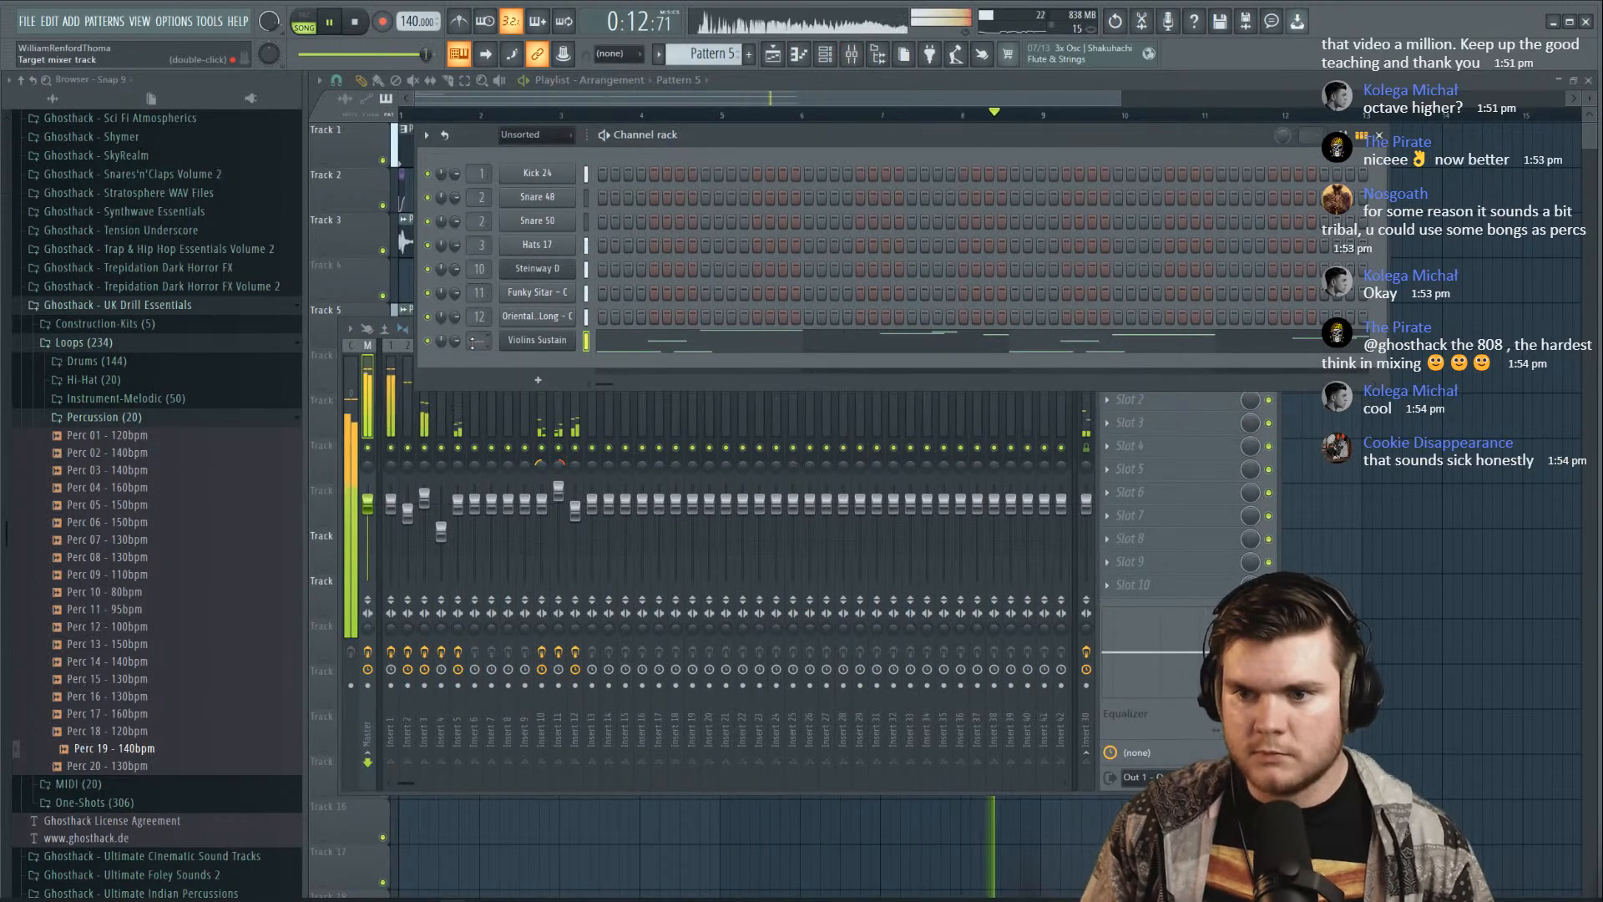
key("space")
scroll(473, 343, "up", 13)
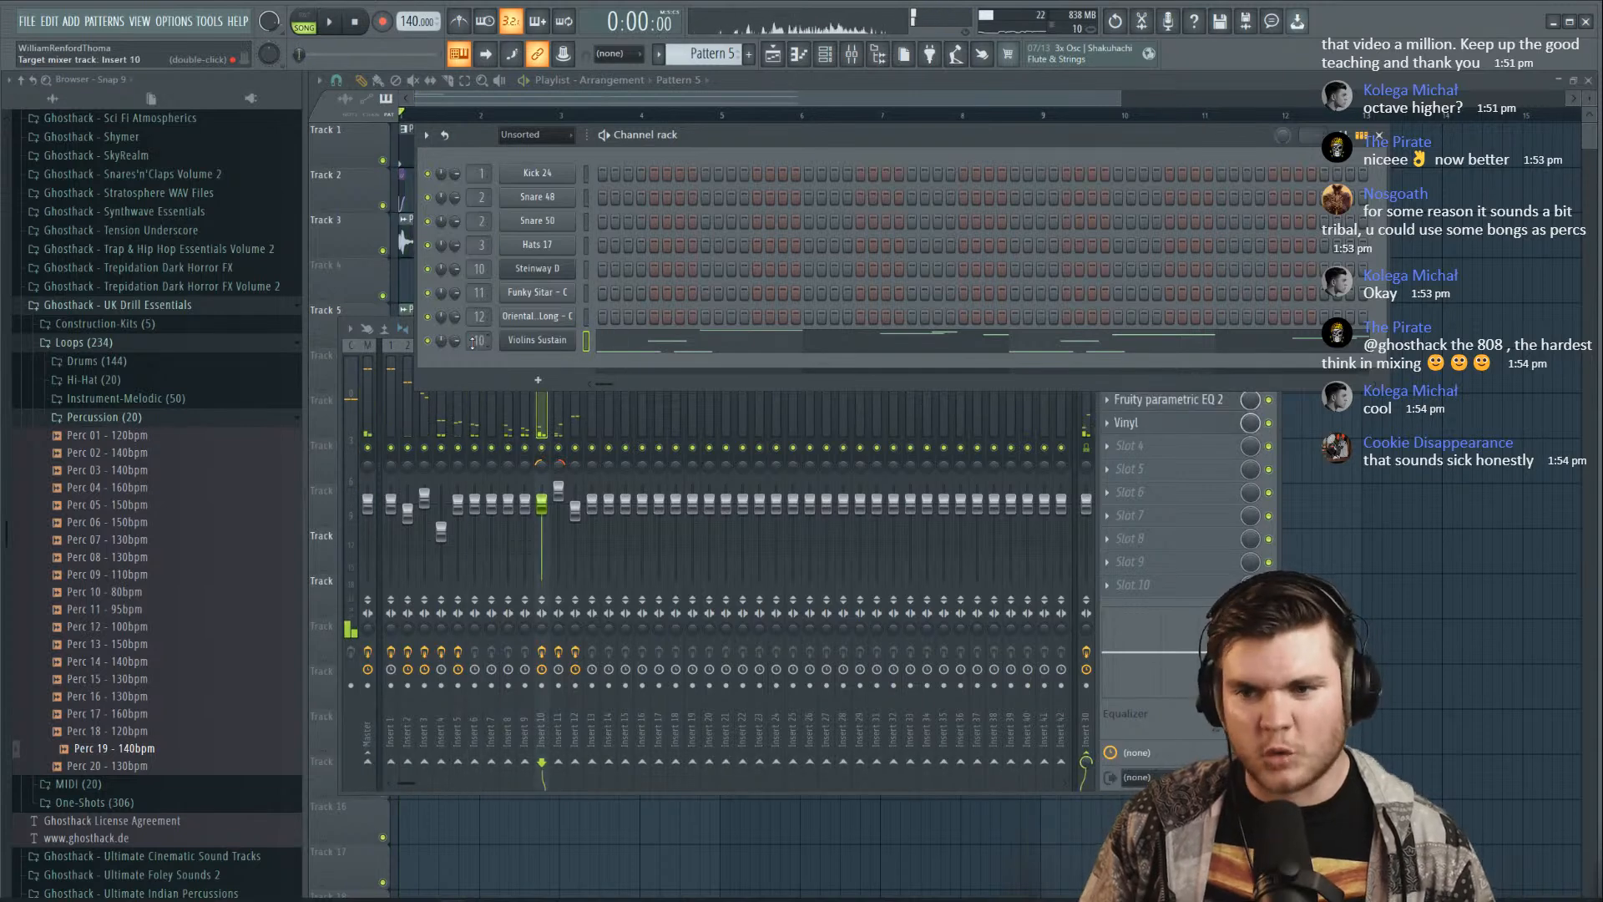
Lengthen the F#5, short A#5 and F5 notes near the end of the violin melody in Pattern 5
left_click(992, 111)
key("space")
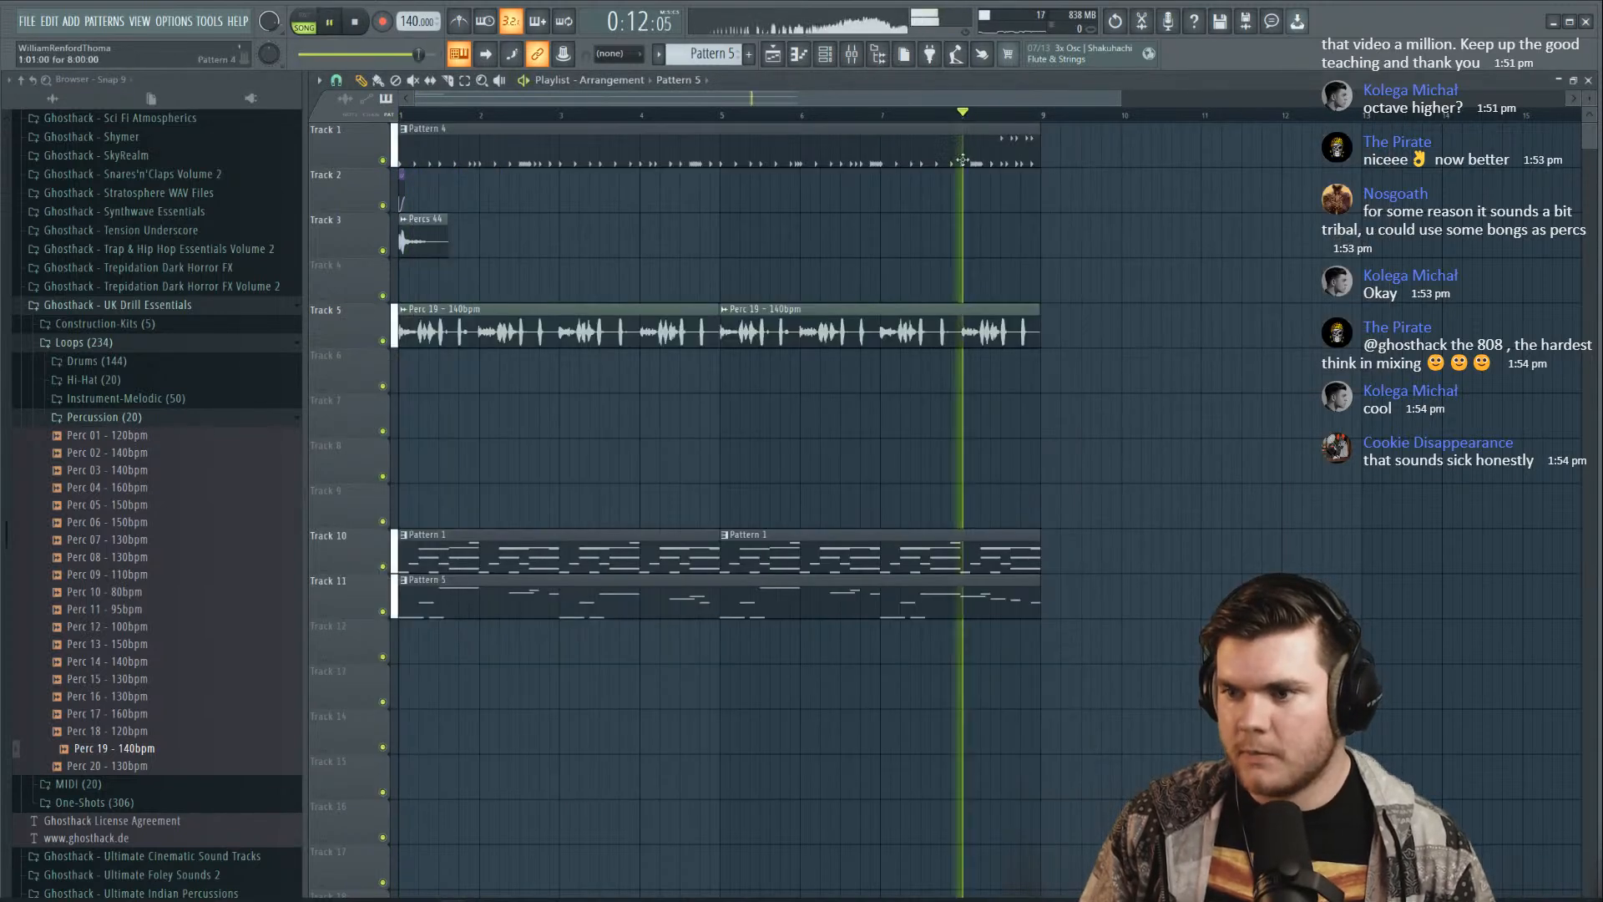
double_click(914, 597)
key("space")
scroll(461, 171, "up", 5)
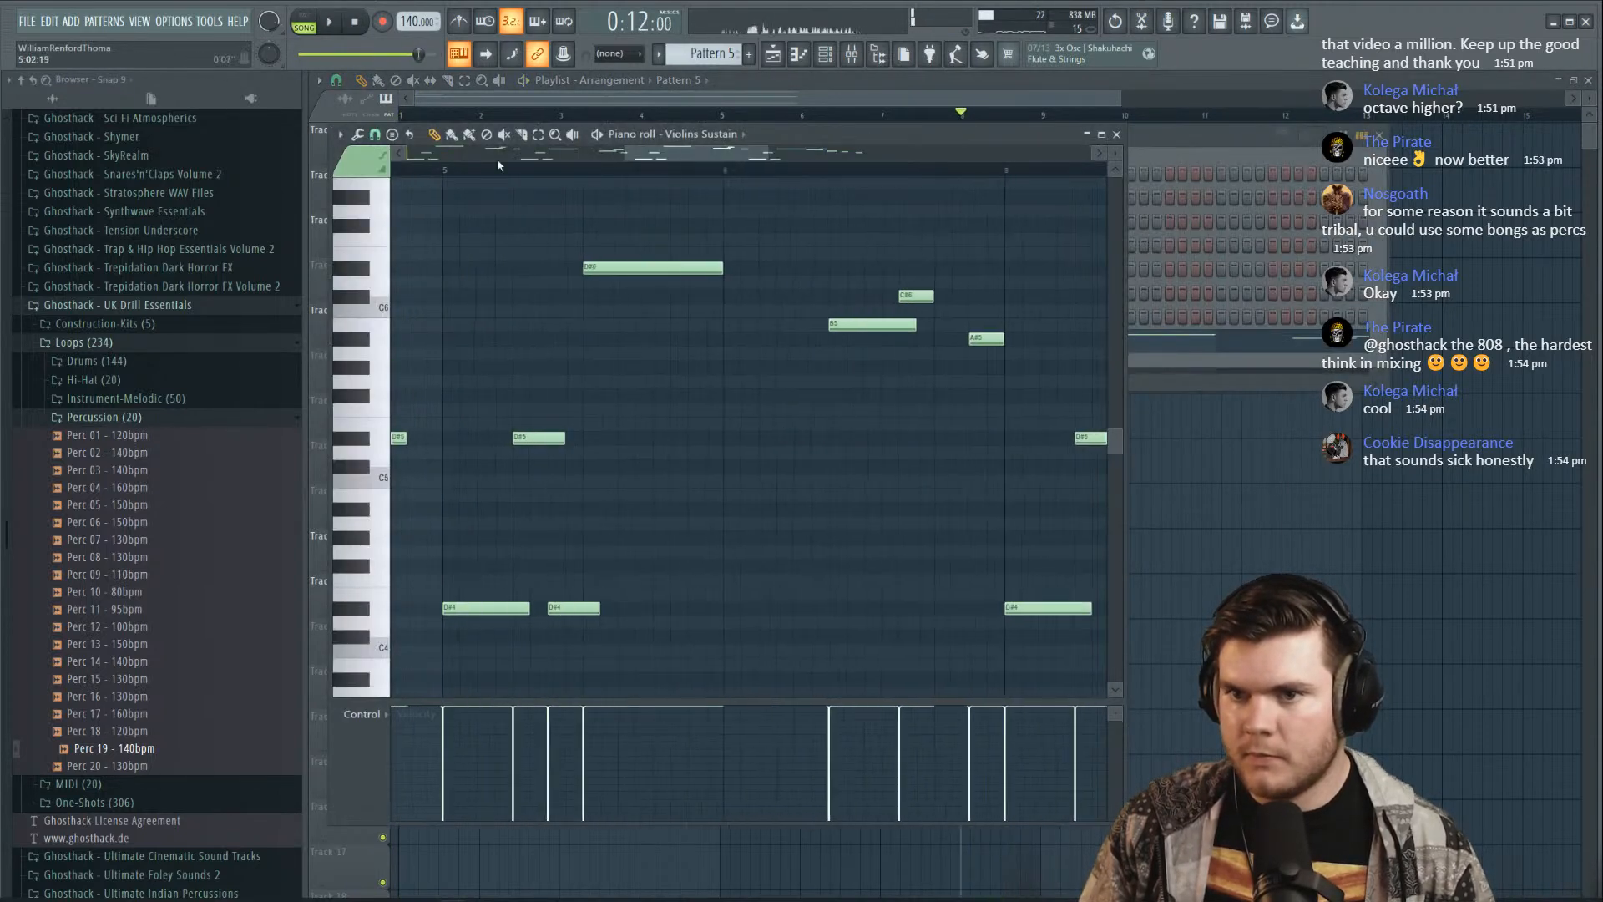
left_click_drag(733, 154, 877, 171)
key("space")
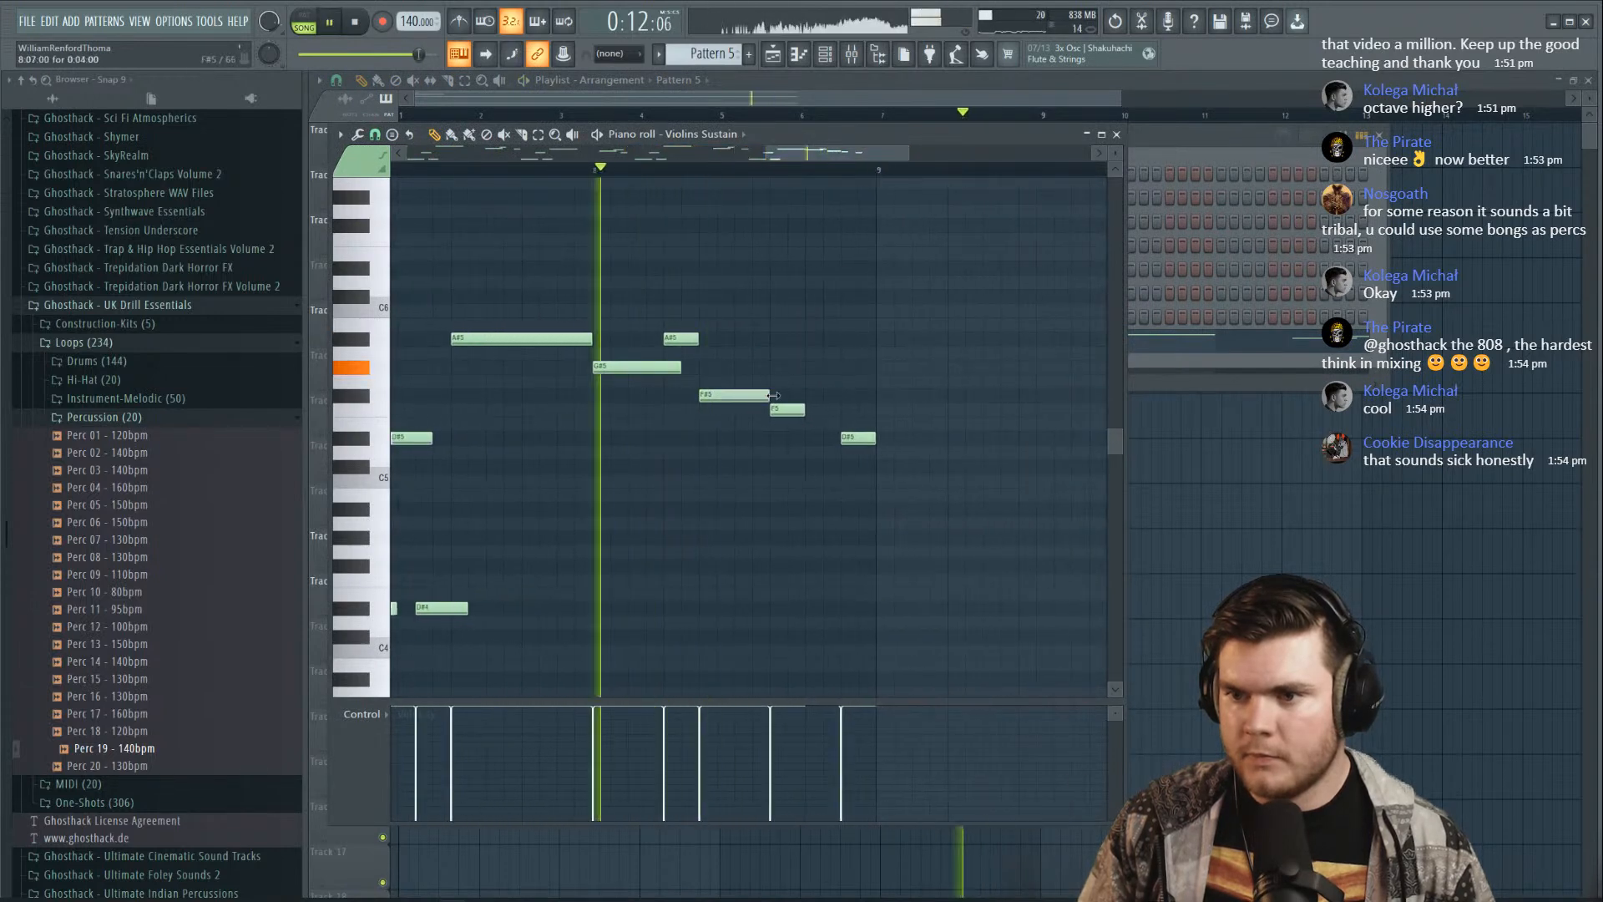
left_click_drag(752, 395, 787, 395)
left_click_drag(698, 339, 708, 339)
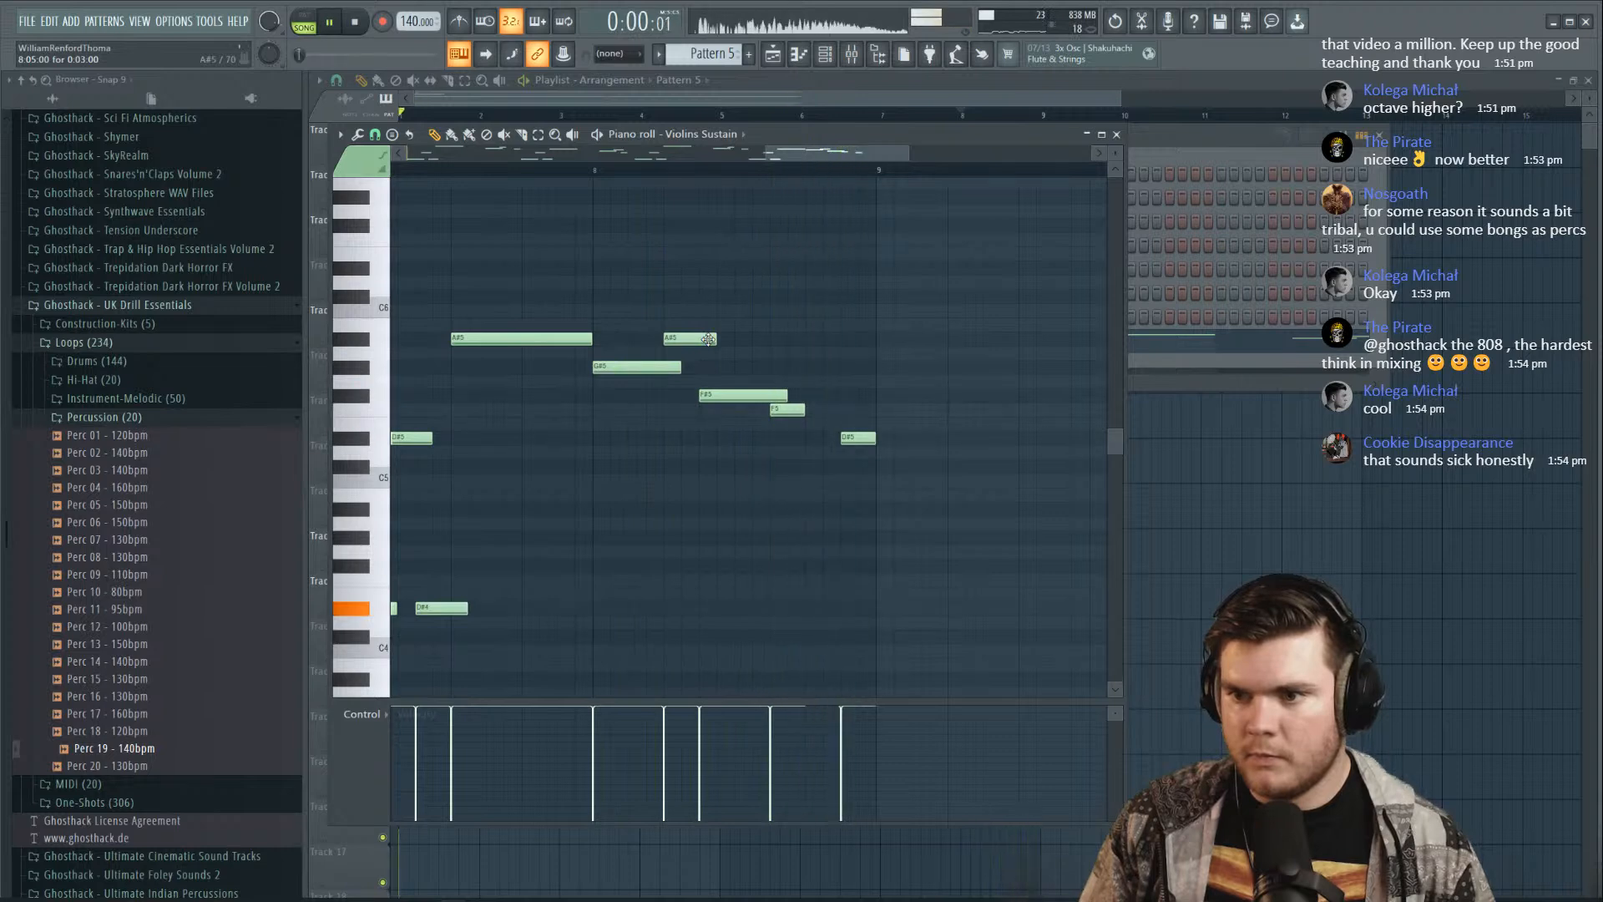
left_click_drag(805, 408, 851, 409)
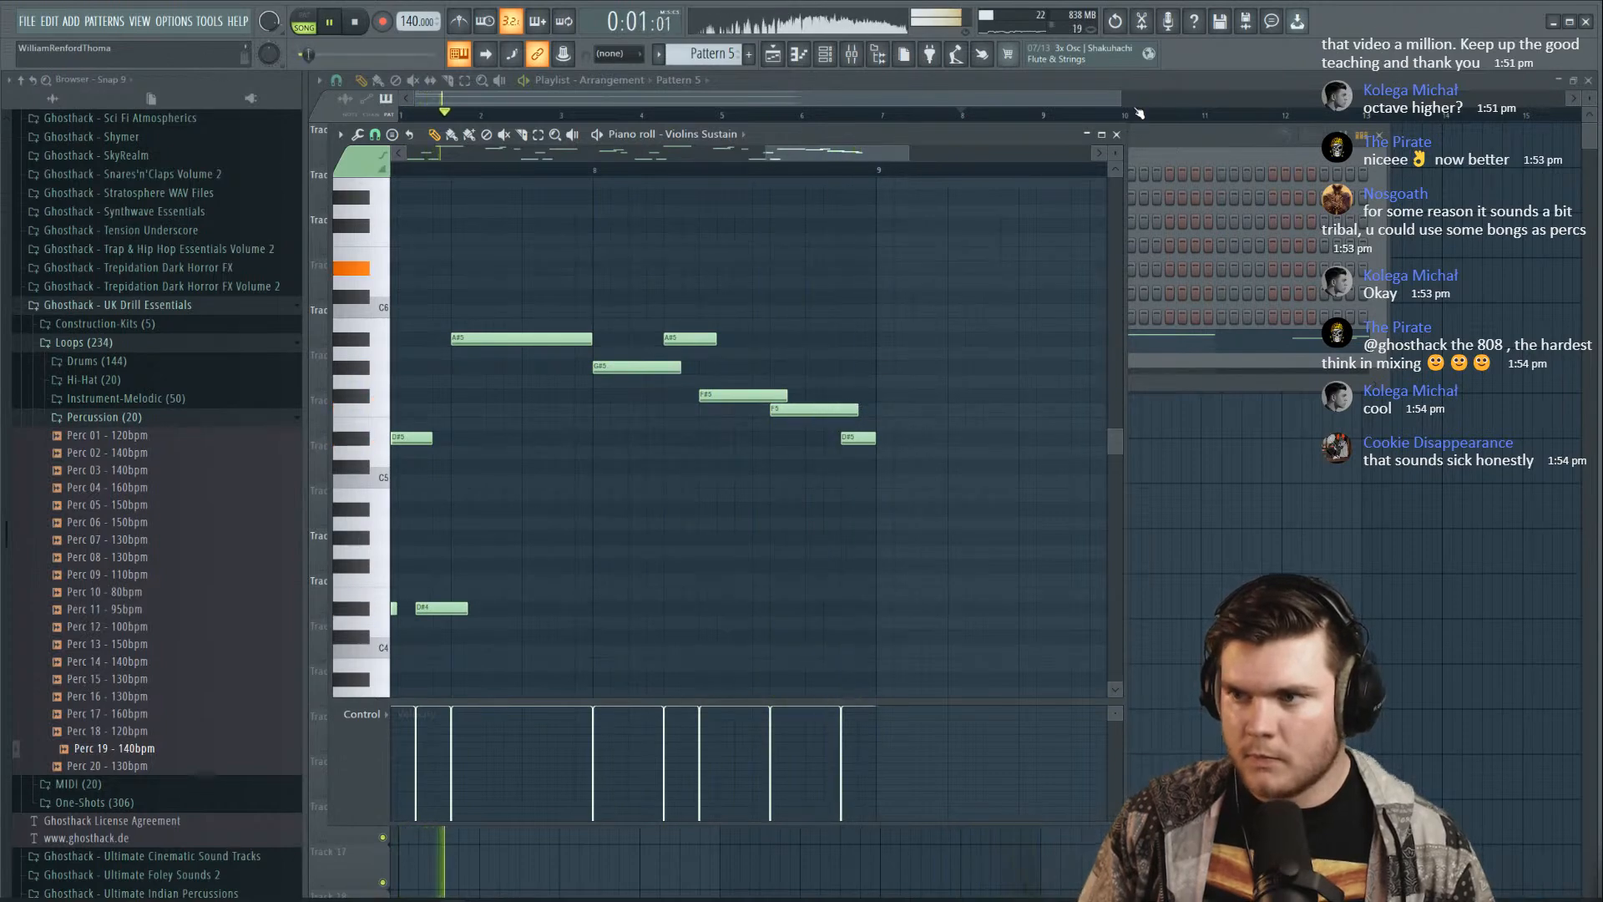
Load Fruity Reeverb 2 into the first effect slot of mixer insert 13
left_click(1116, 133)
key("F9")
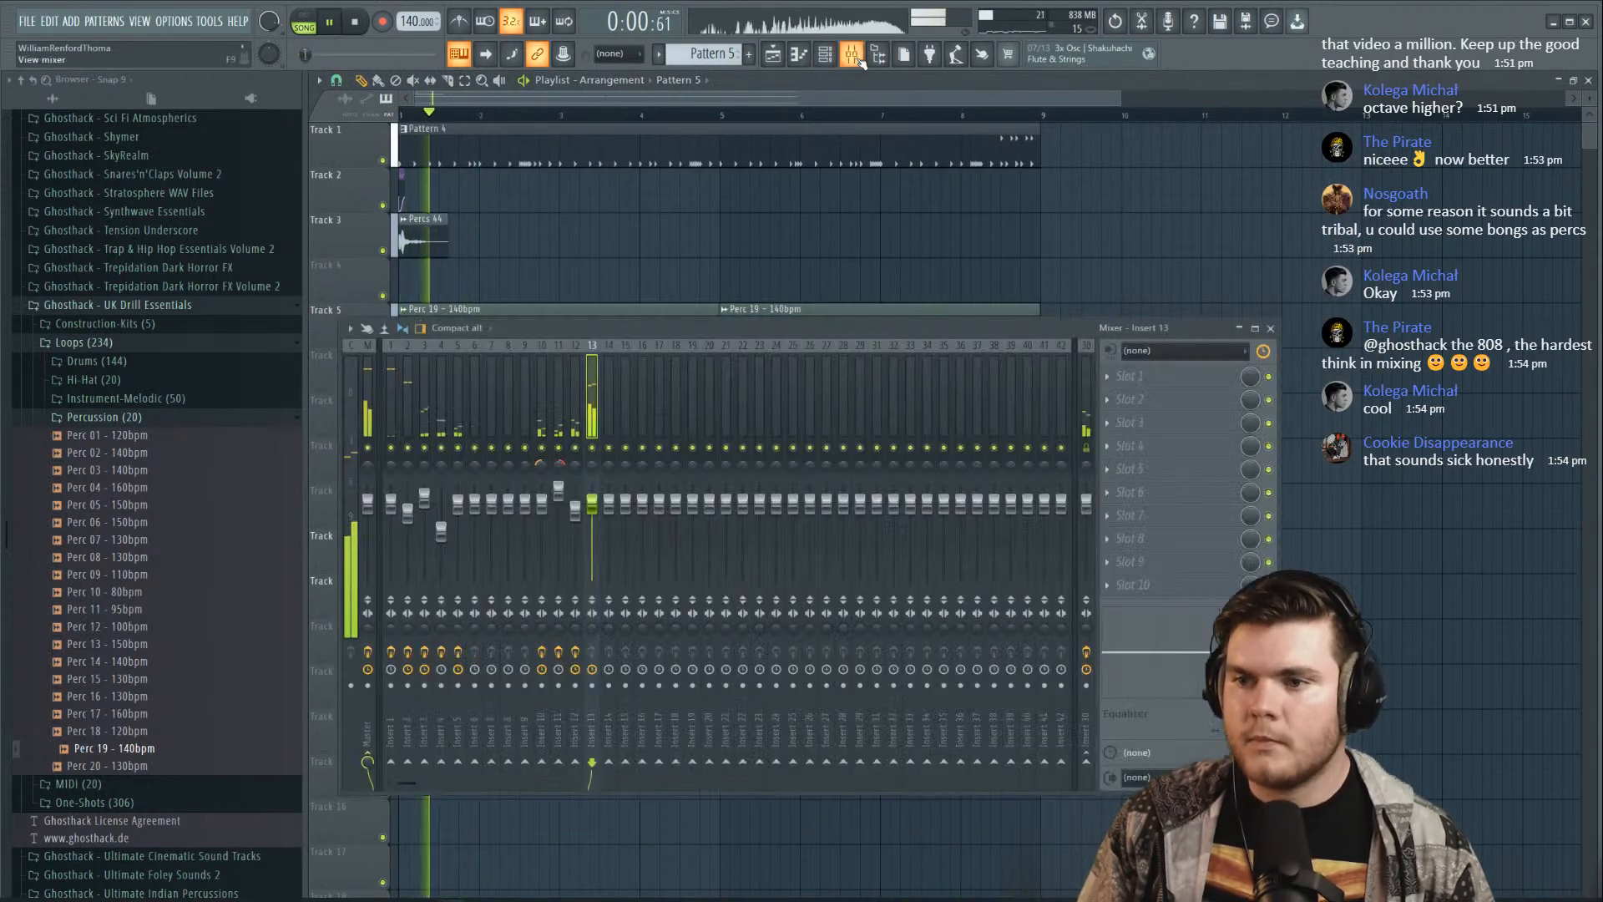
key("space")
left_click(1132, 376)
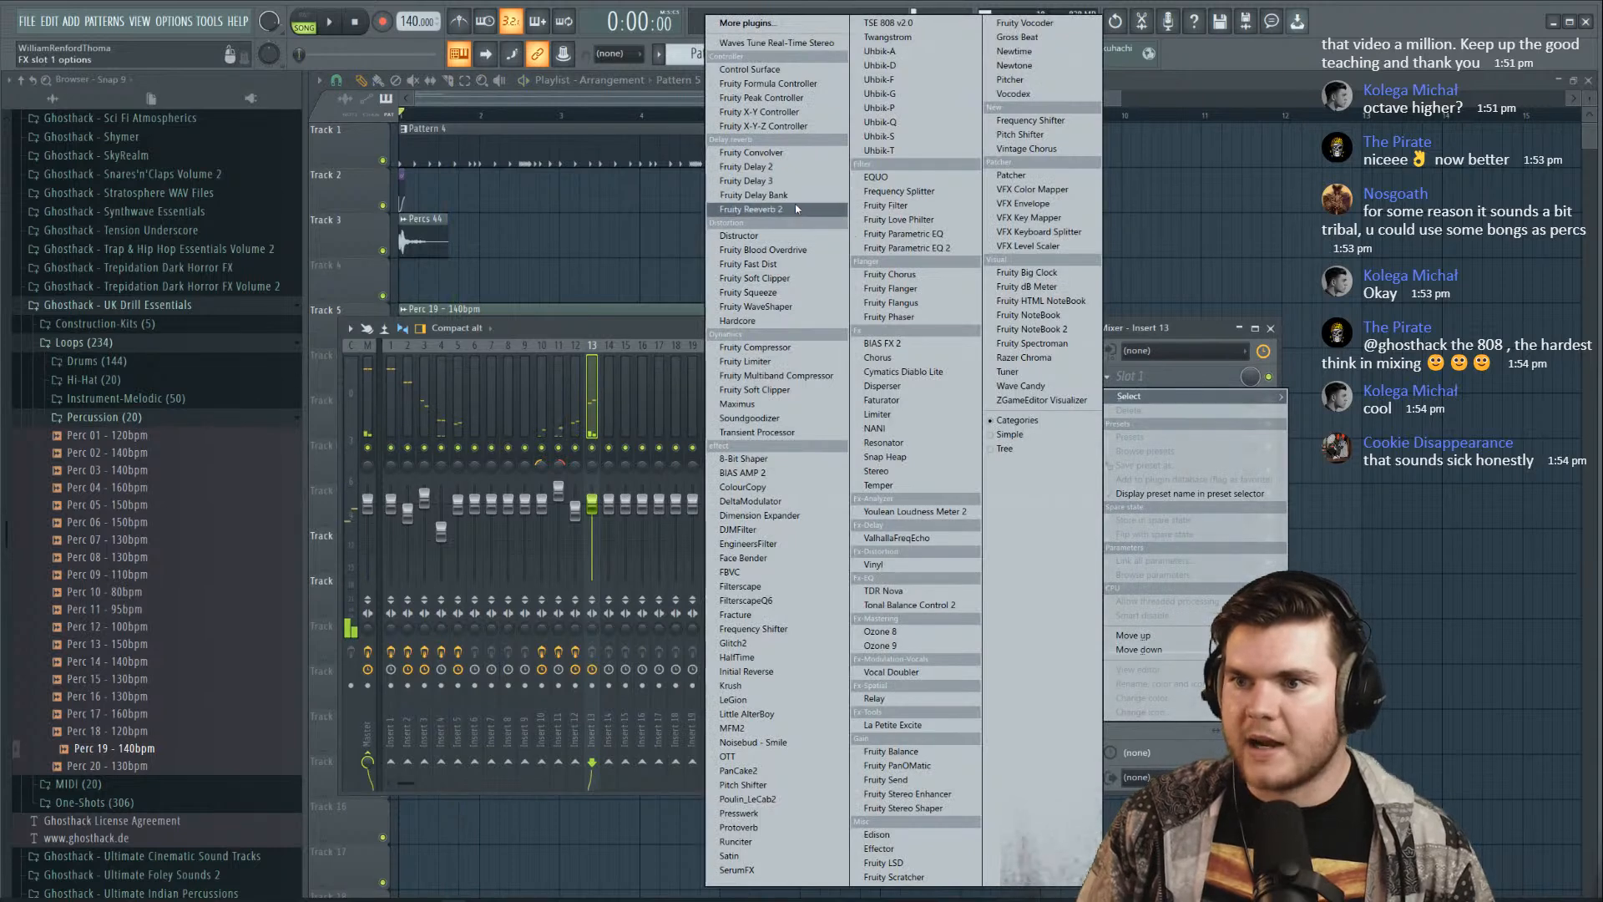
left_click(800, 210)
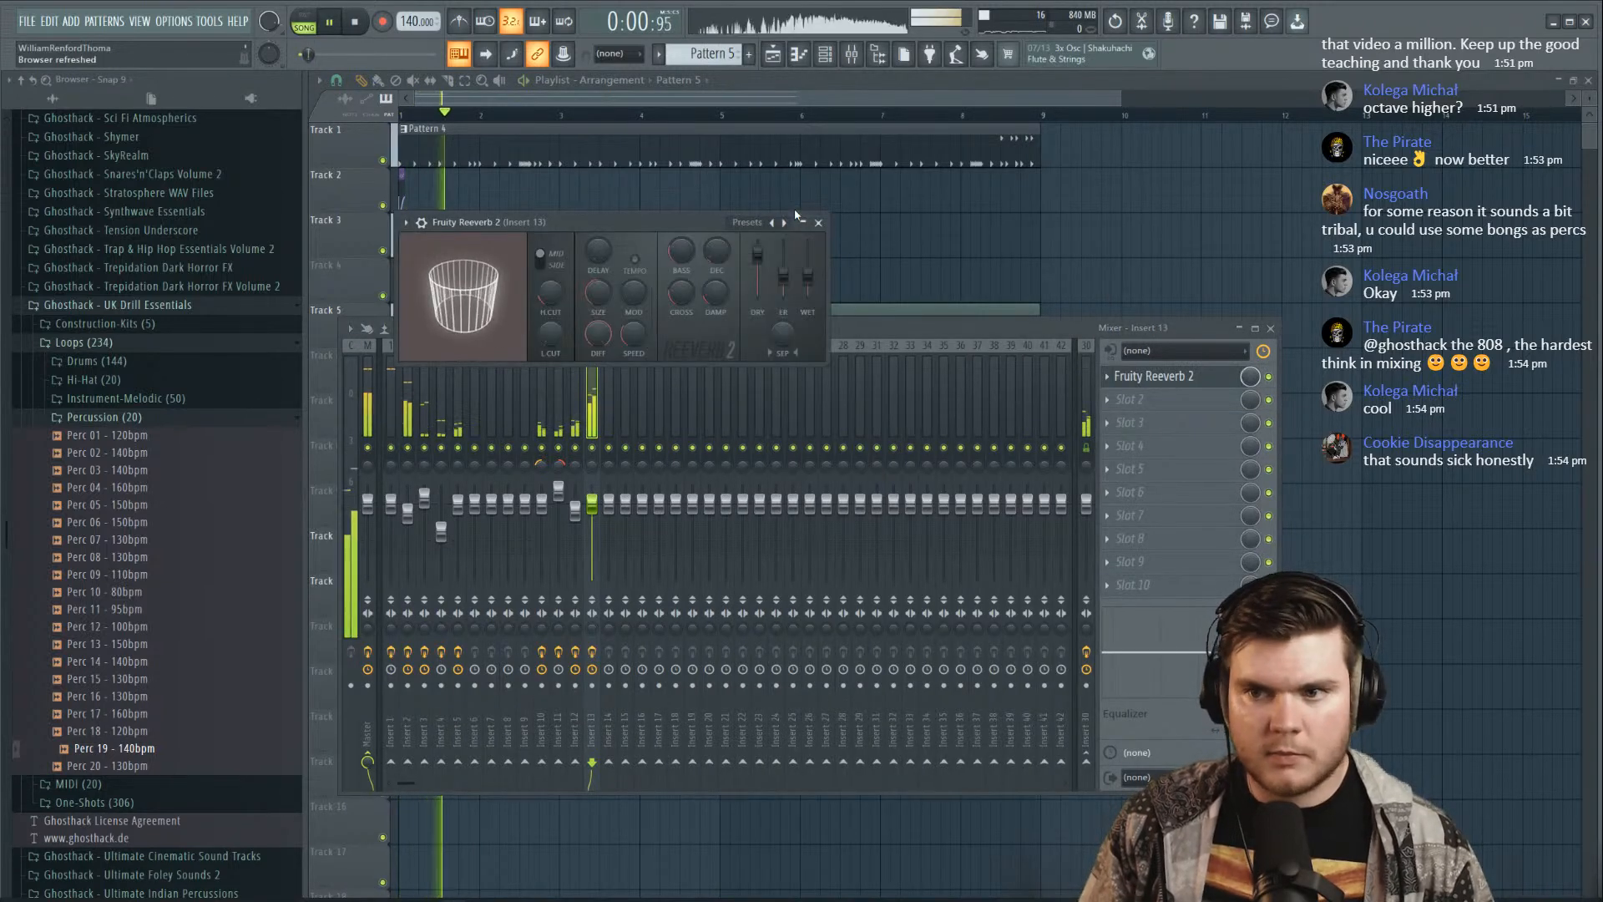
Apply the Cathedral preset to the violin's Reeverb 2, adjust its wet level and close the effect
left_click_drag(807, 276, 808, 257)
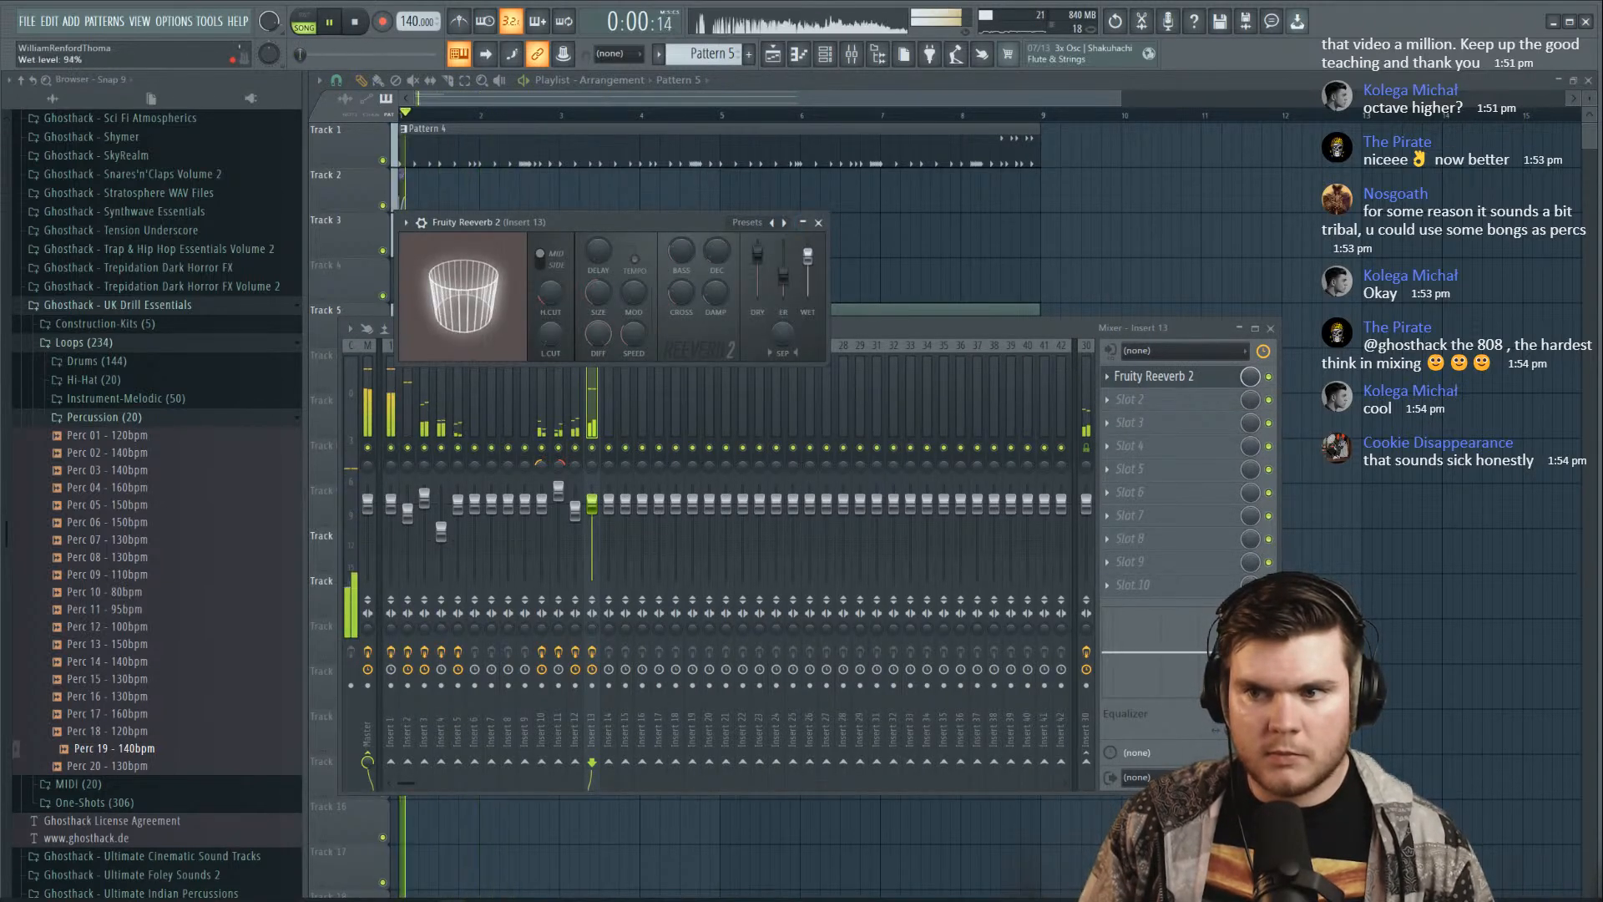
left_click(746, 222)
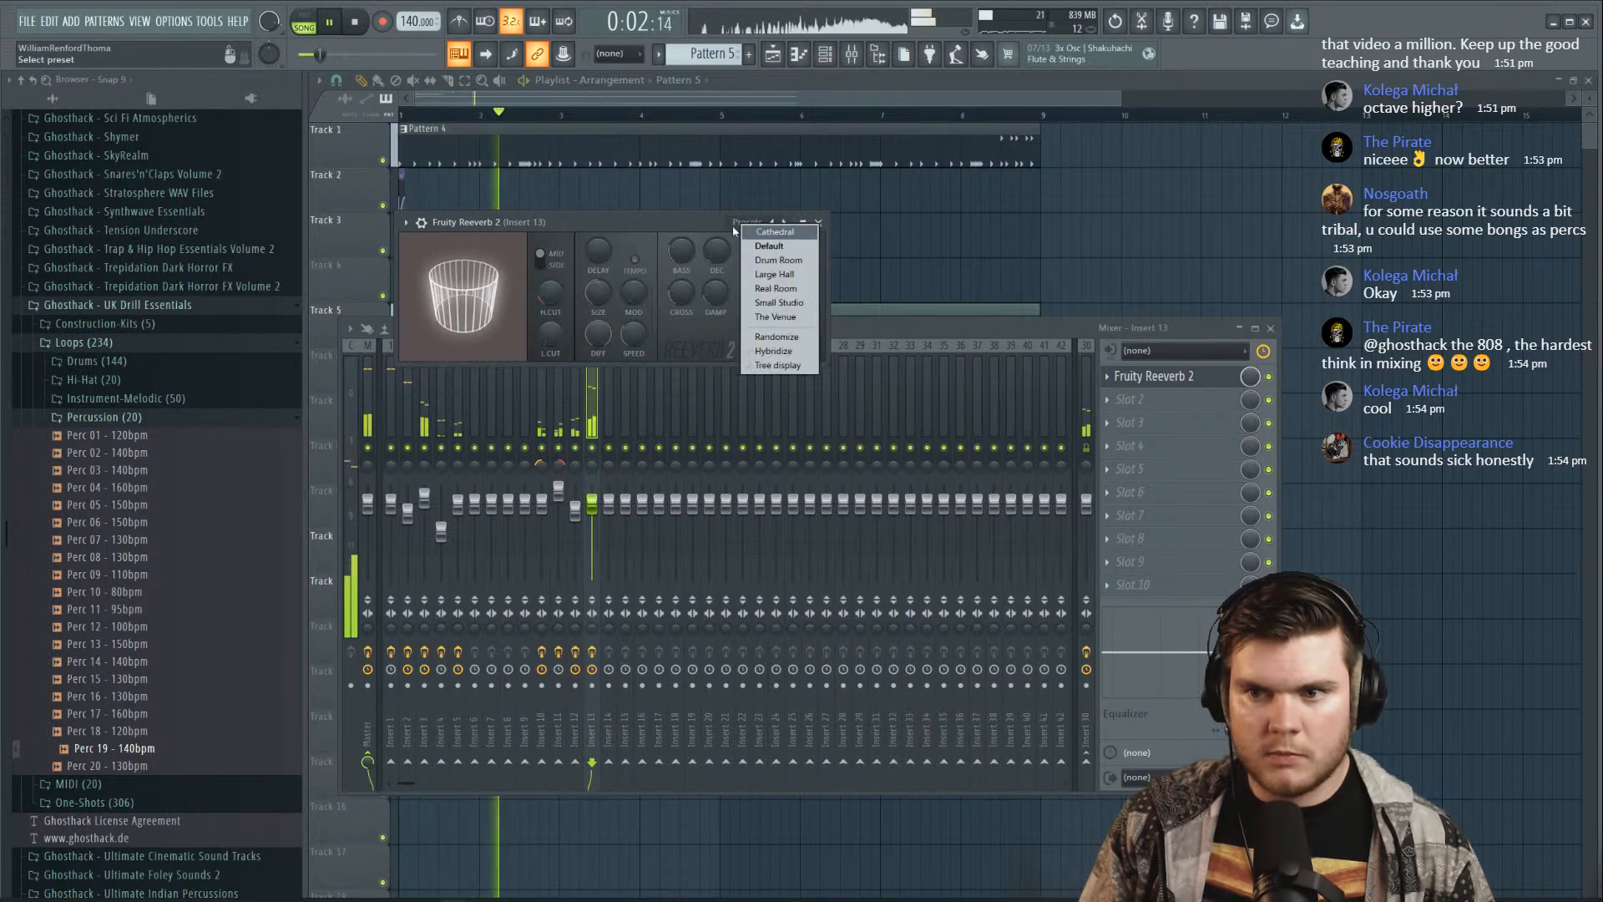
left_click(749, 232)
mouse_move(783, 254)
left_mouse_down()
mouse_move(783, 296)
mouse_move(807, 258)
left_mouse_up()
key("space")
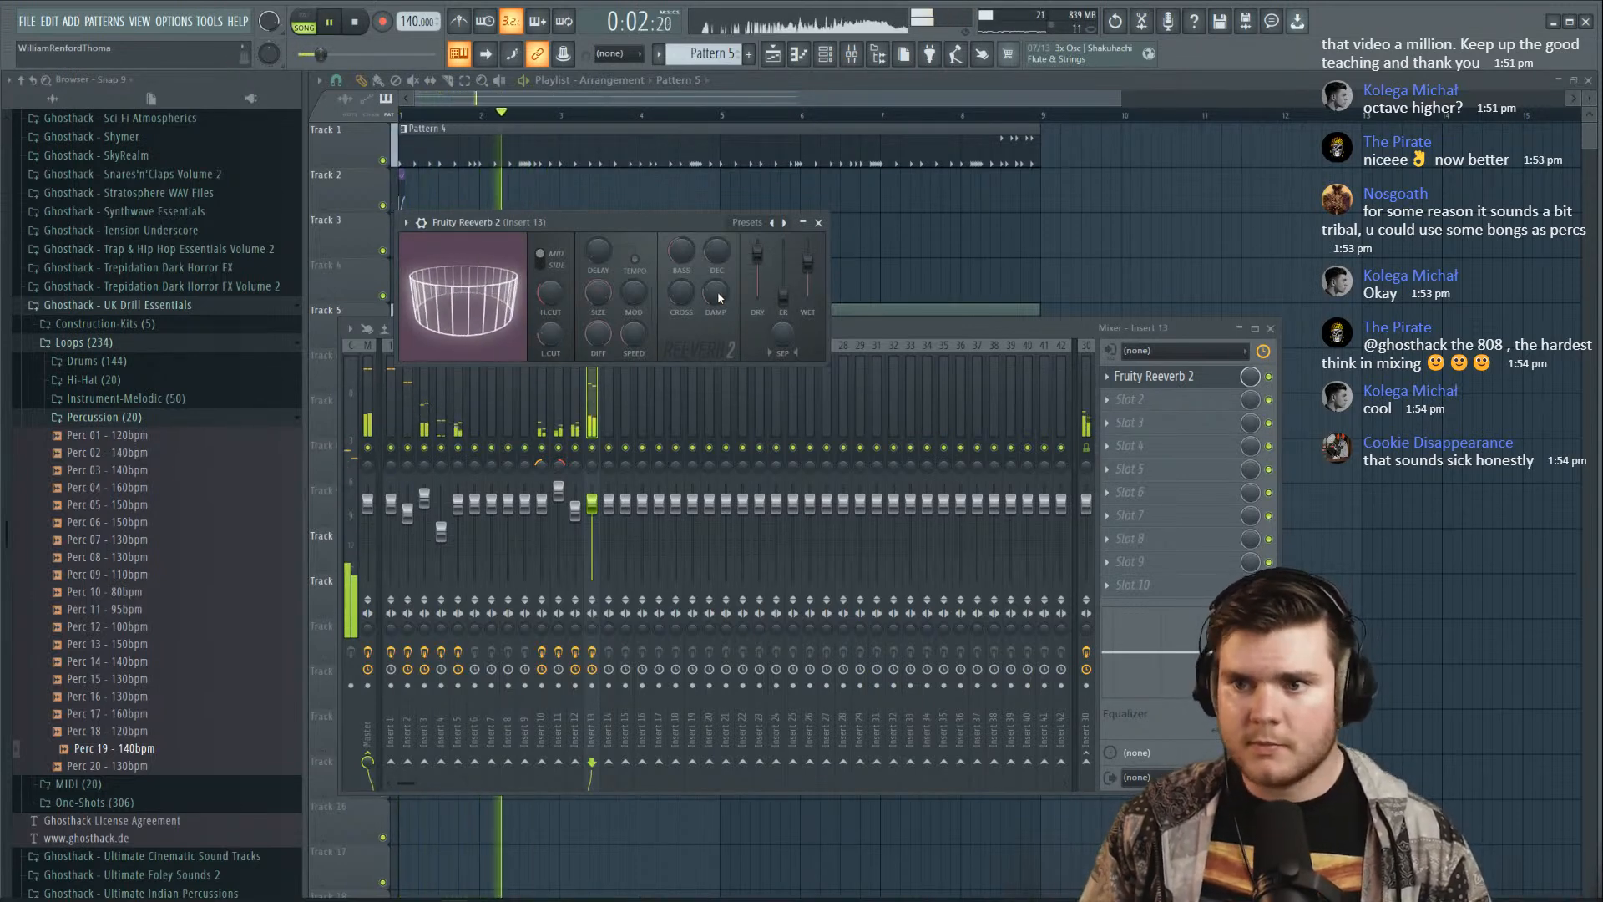
left_click(1156, 383)
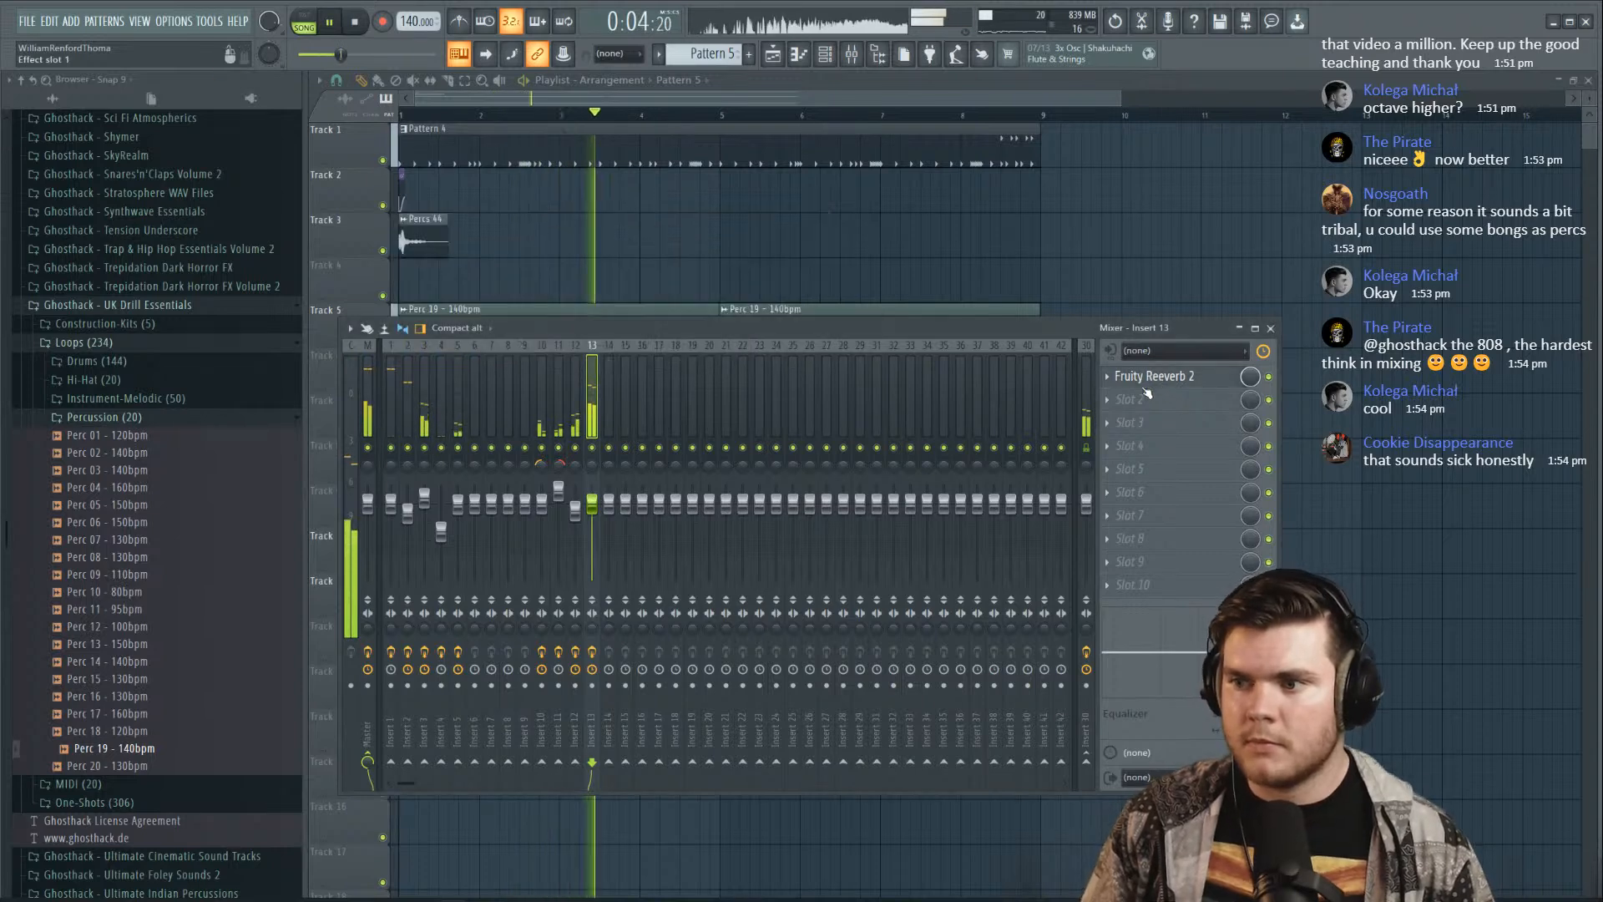
Add Fruity Compressor after the reverb in the second effect slot of insert 13 and stop playback
left_click(1157, 399)
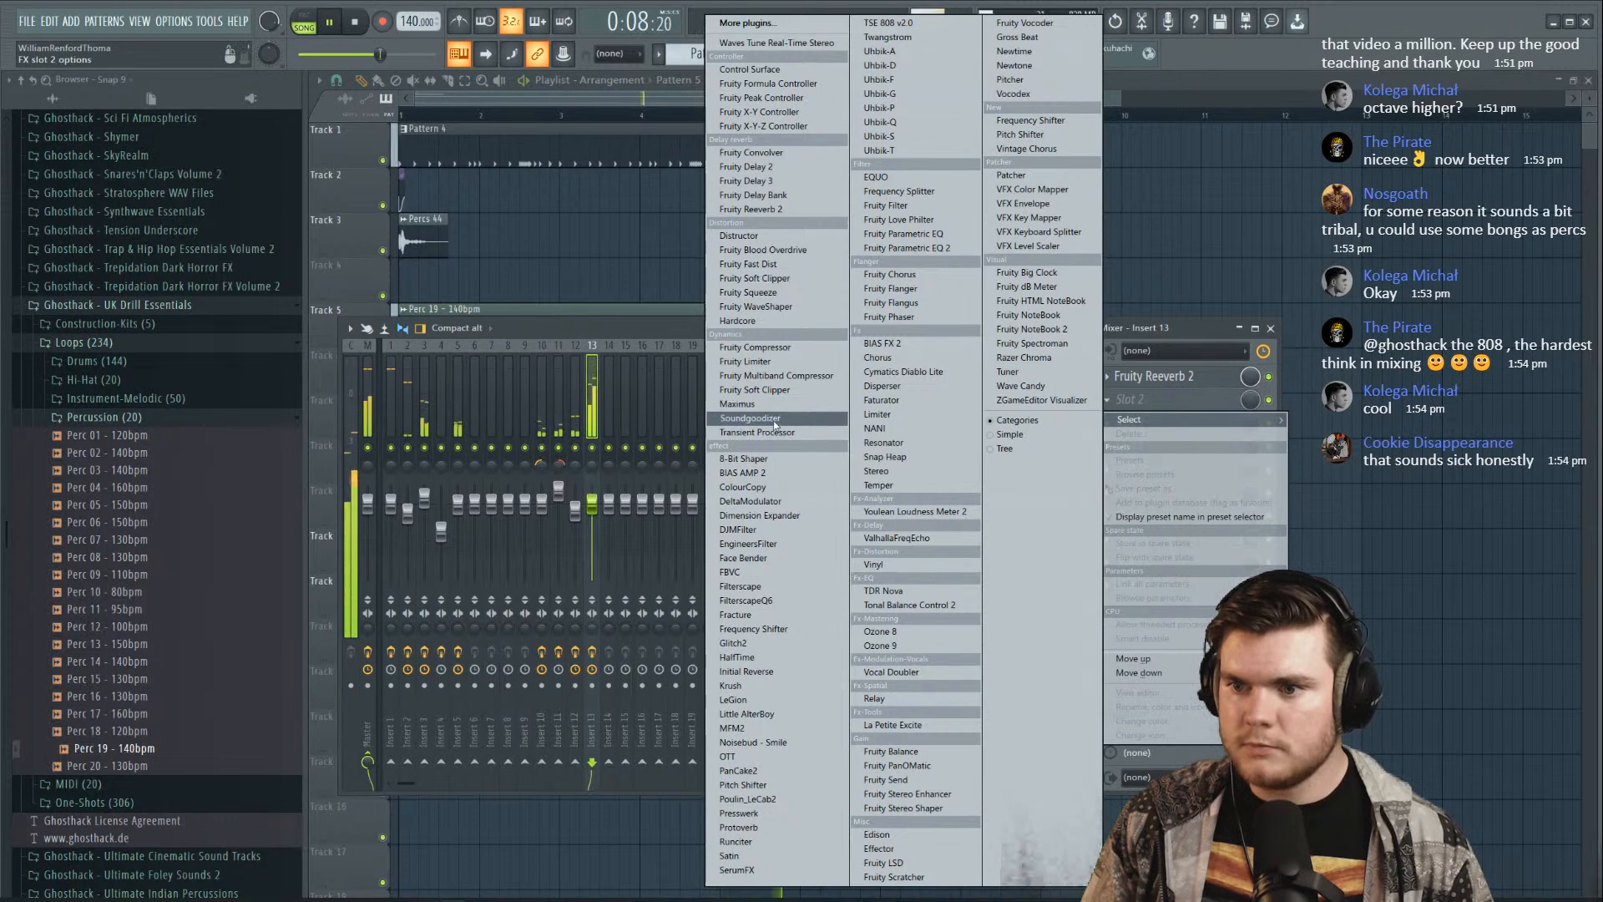
left_click(754, 347)
key("space")
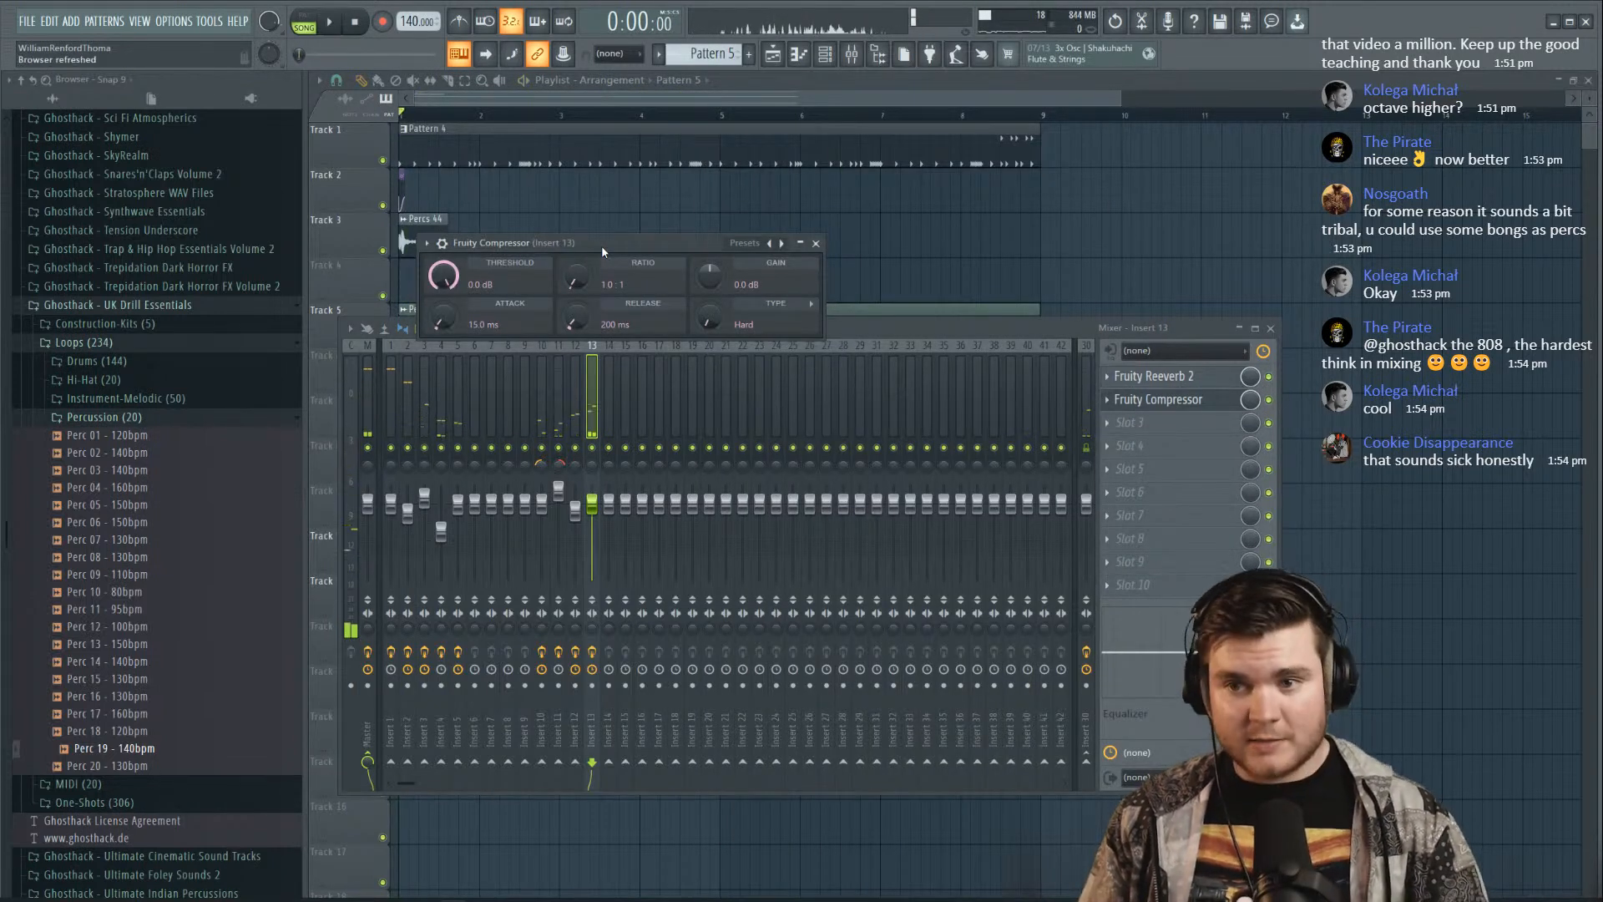
Save the project in the Jams folder as "drill me elmo.flp"
key("ctrl+s")
left_click_drag(289, 18, 0, 165)
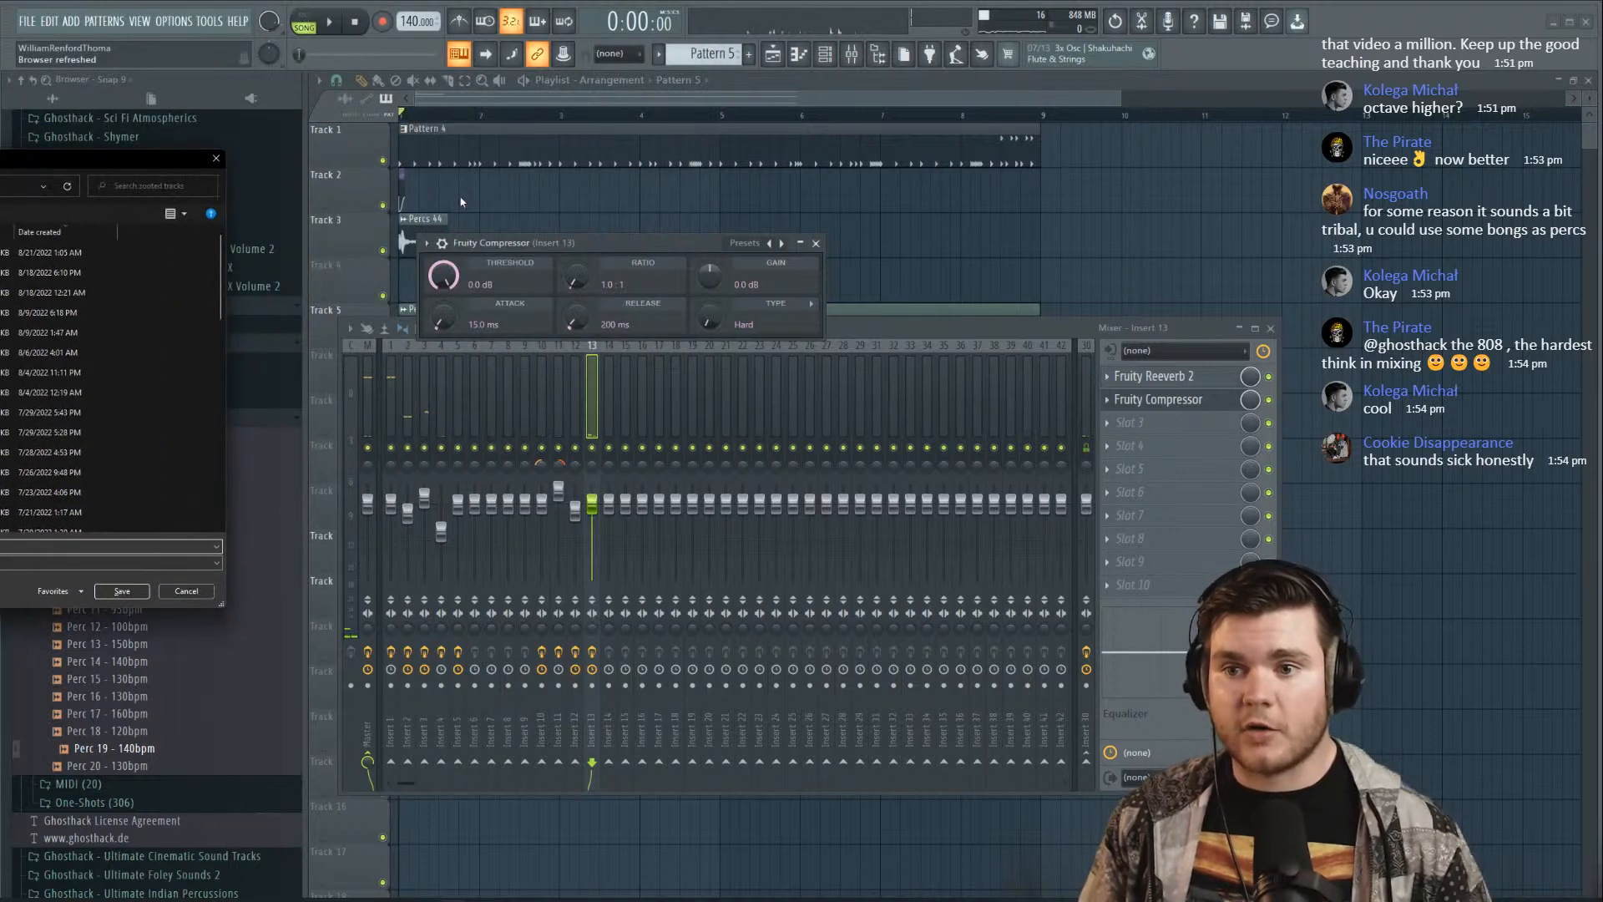
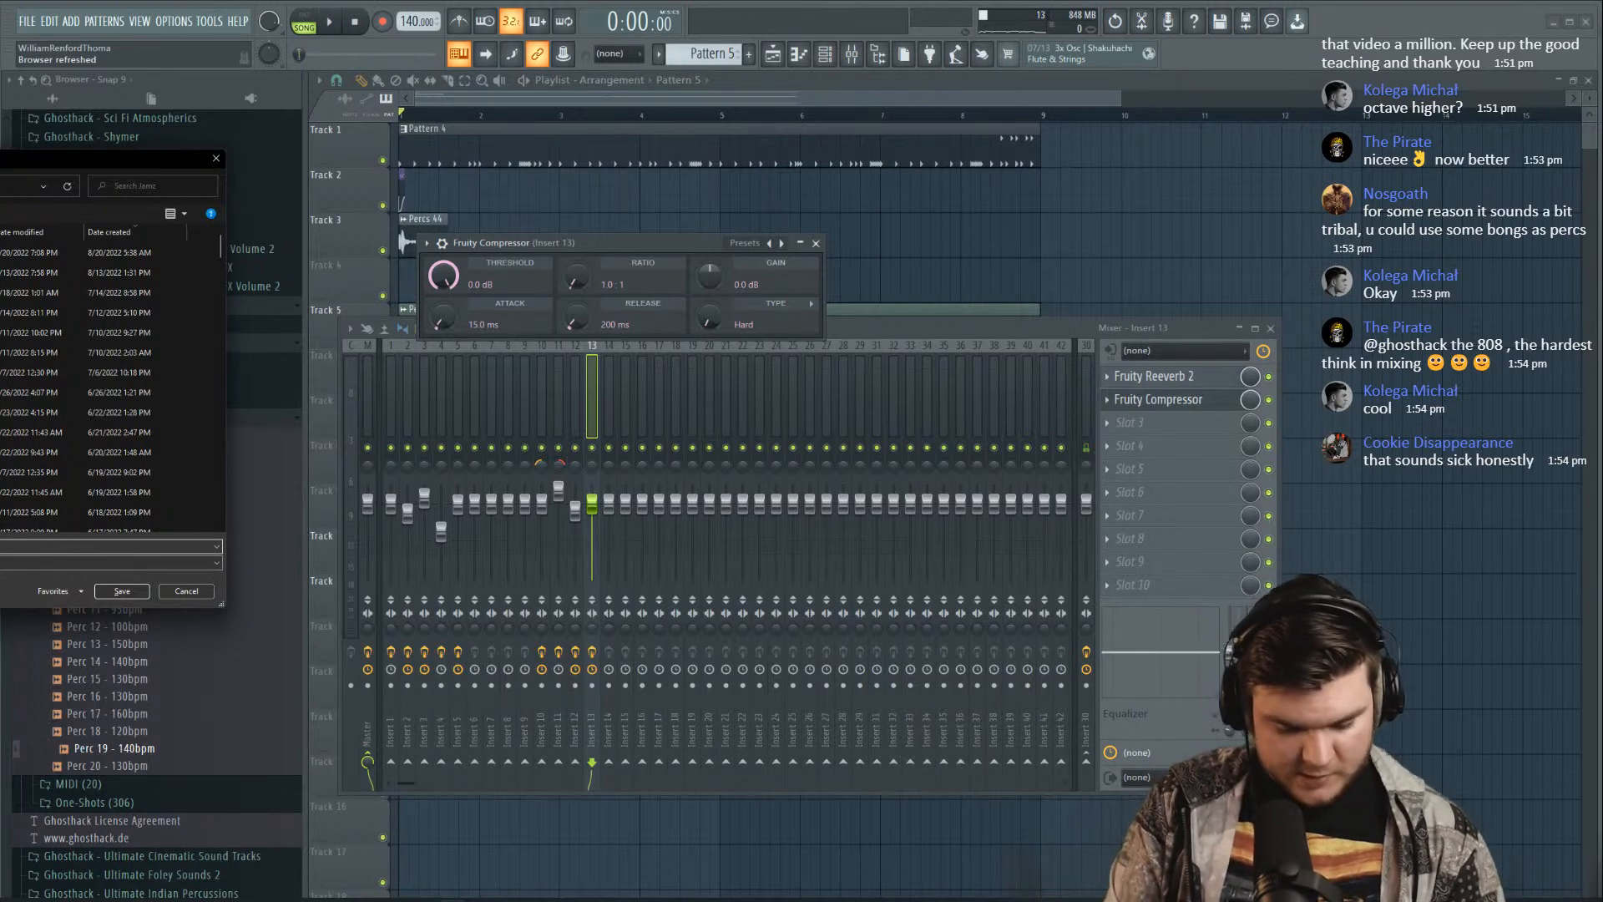
type("Gho")
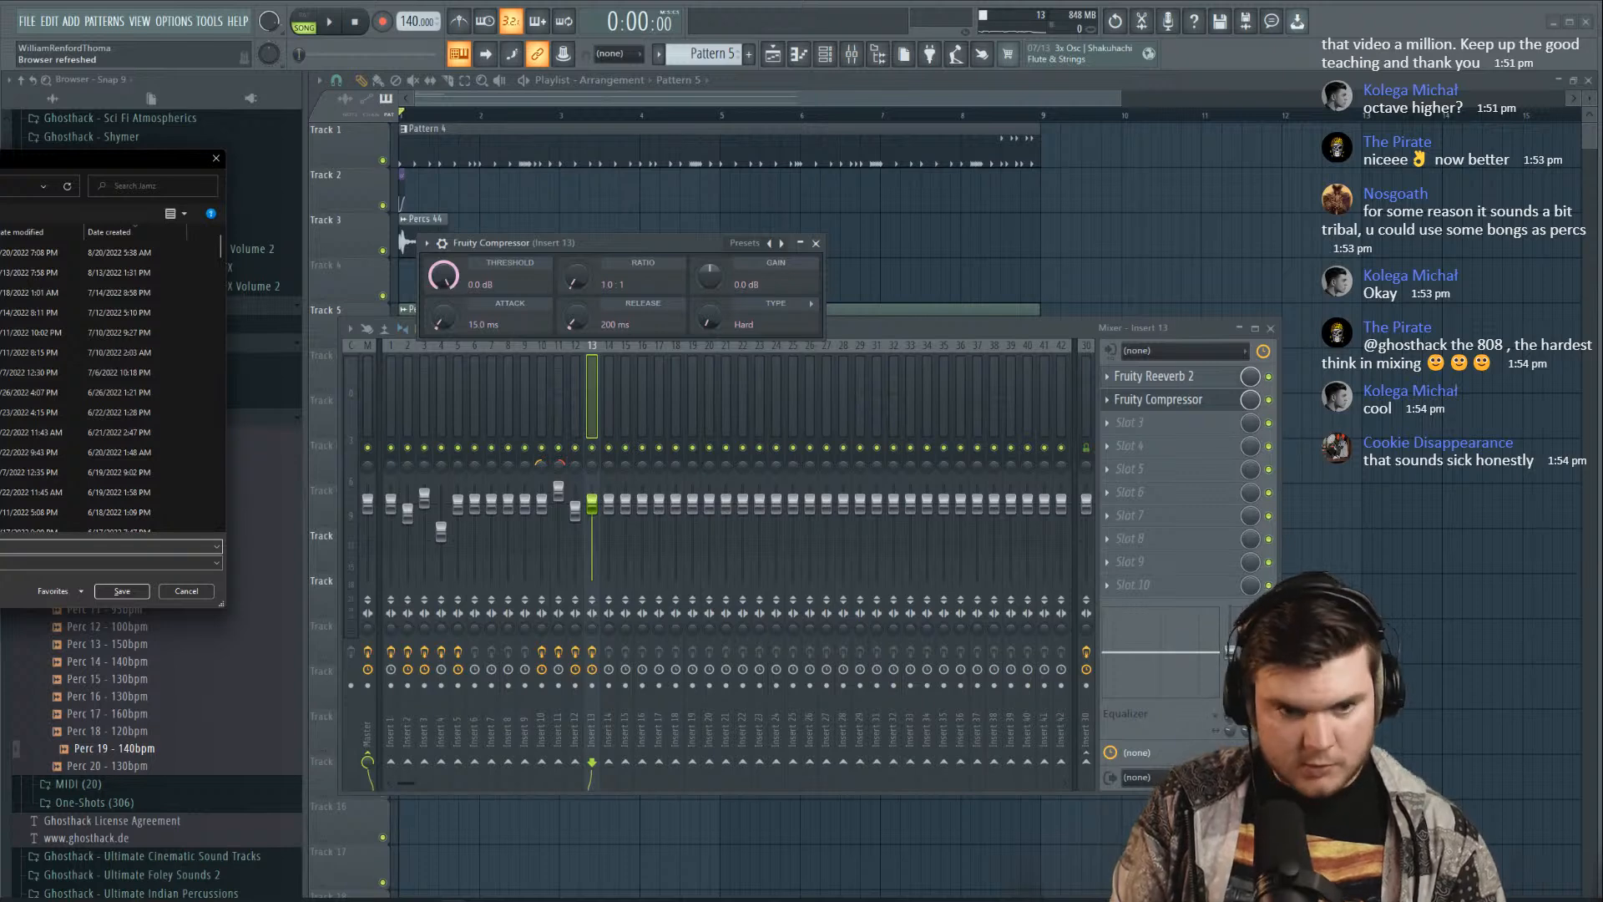
left_click(115, 593)
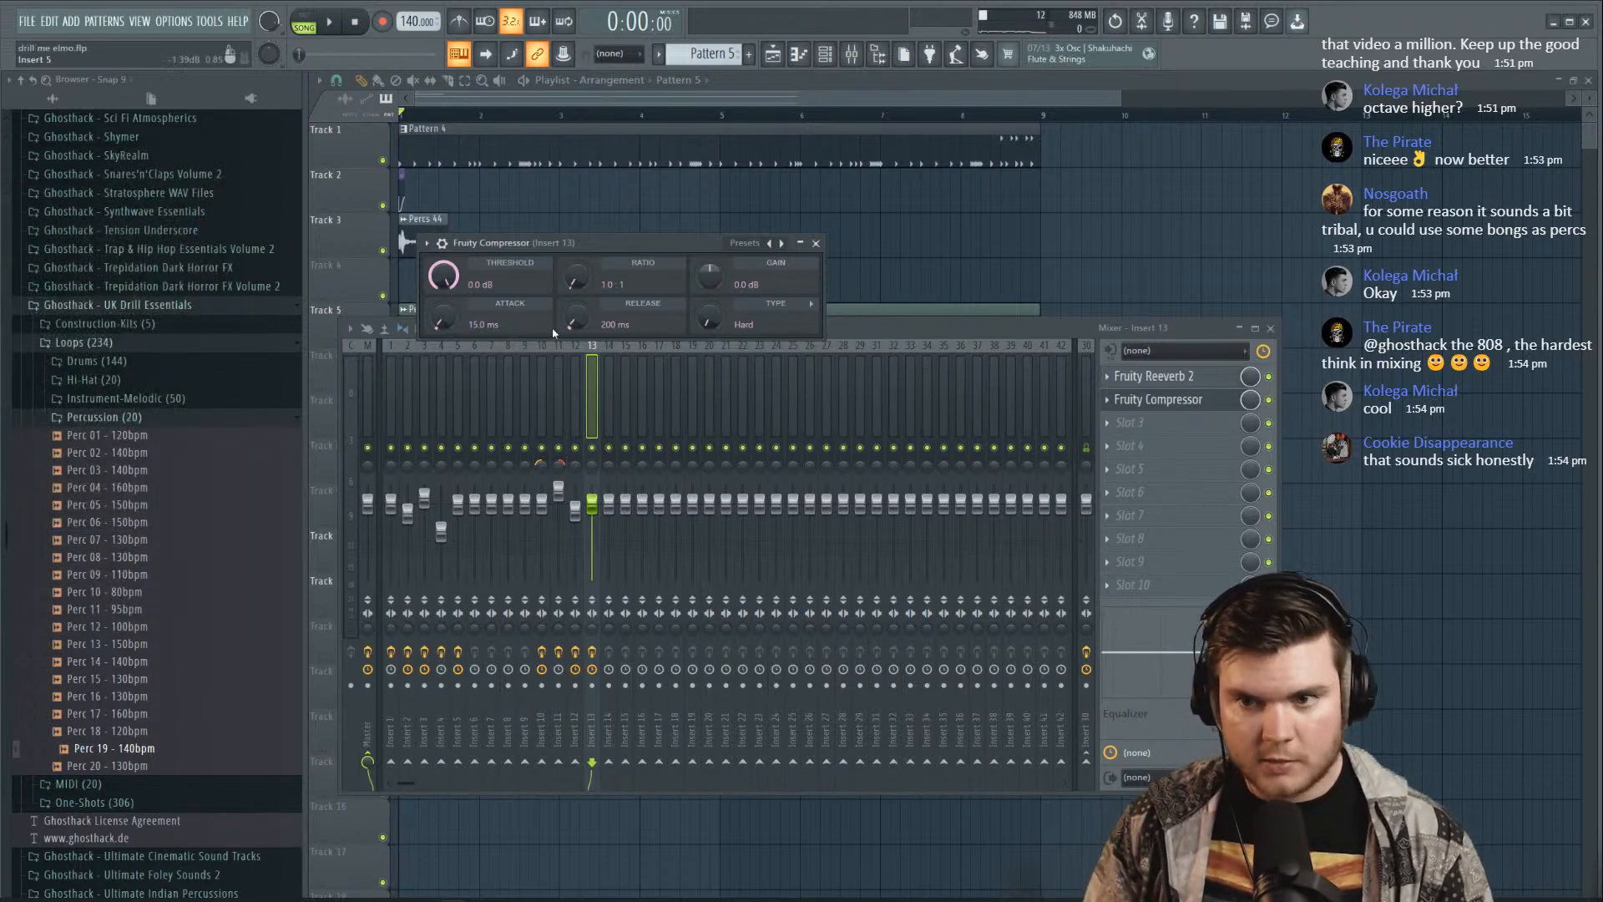
Solo insert 13 during playback and set its compressor to about -21.7 dB threshold, 4.8:1 ratio and 450 ms release
key("space")
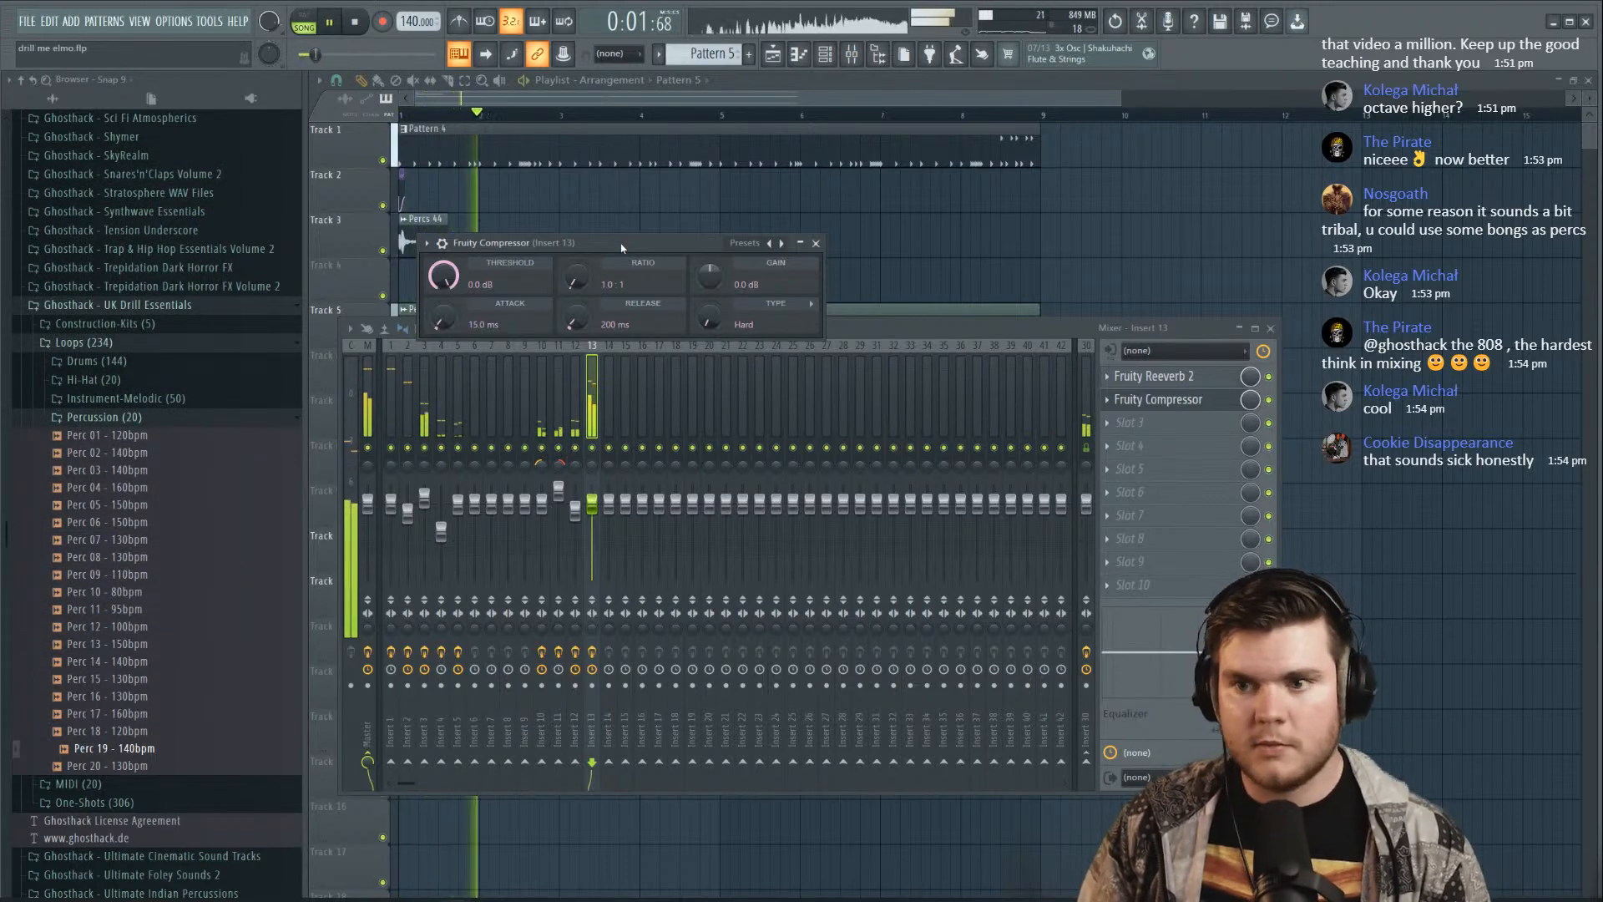
left_click_drag(444, 276, 444, 322)
key("space")
key("space")
left_click_drag(576, 275, 576, 242)
left_click(589, 367)
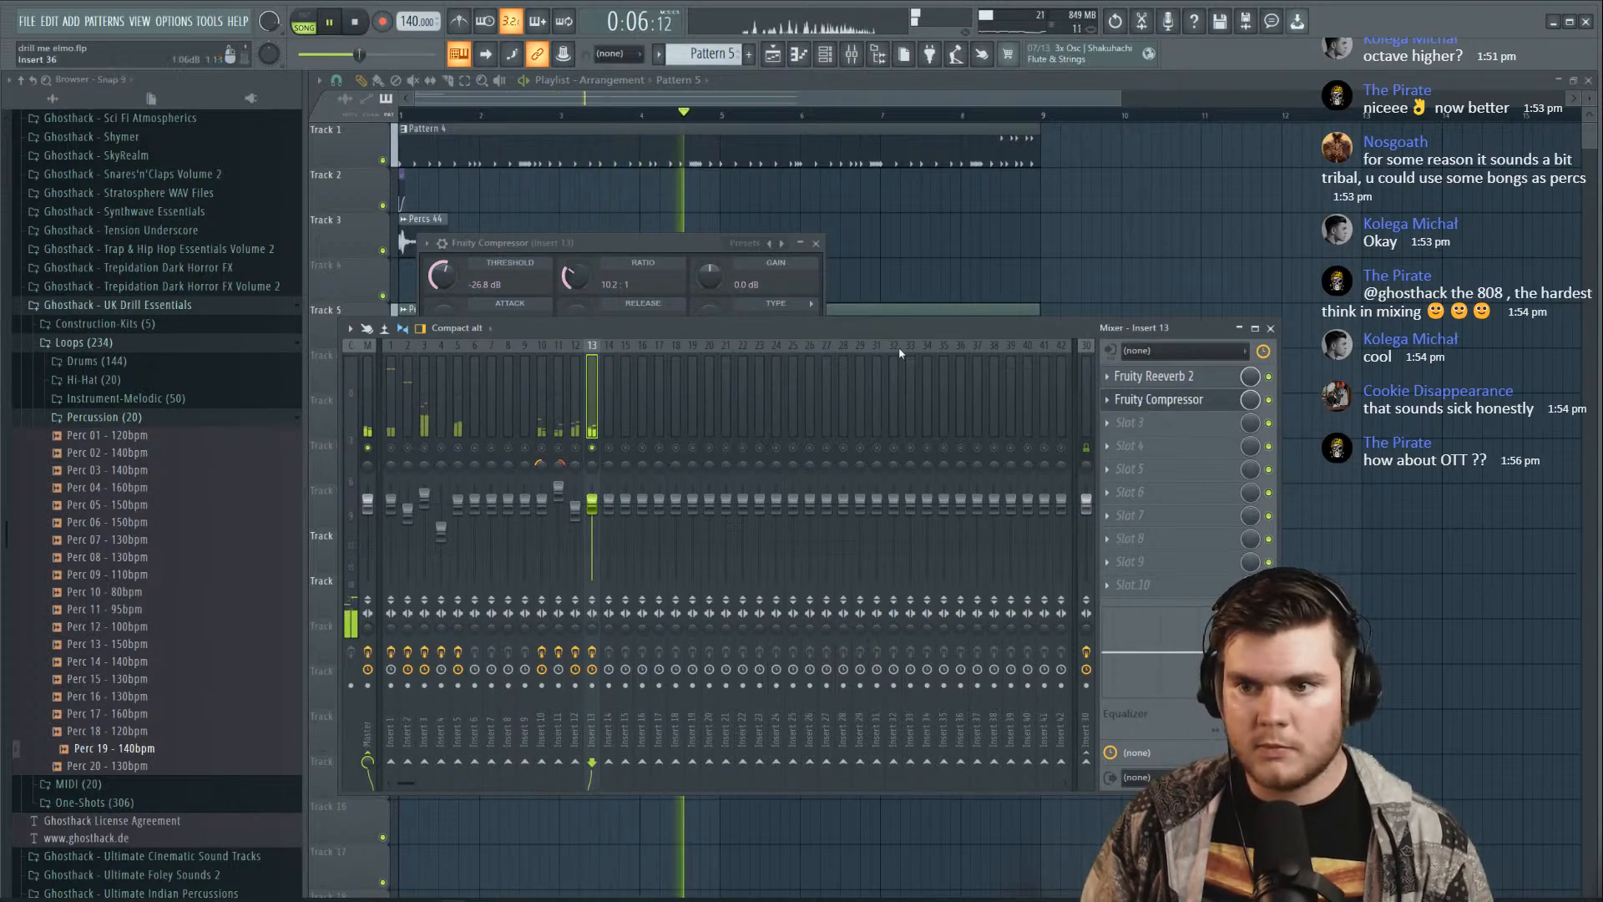
left_click_drag(444, 277, 445, 265)
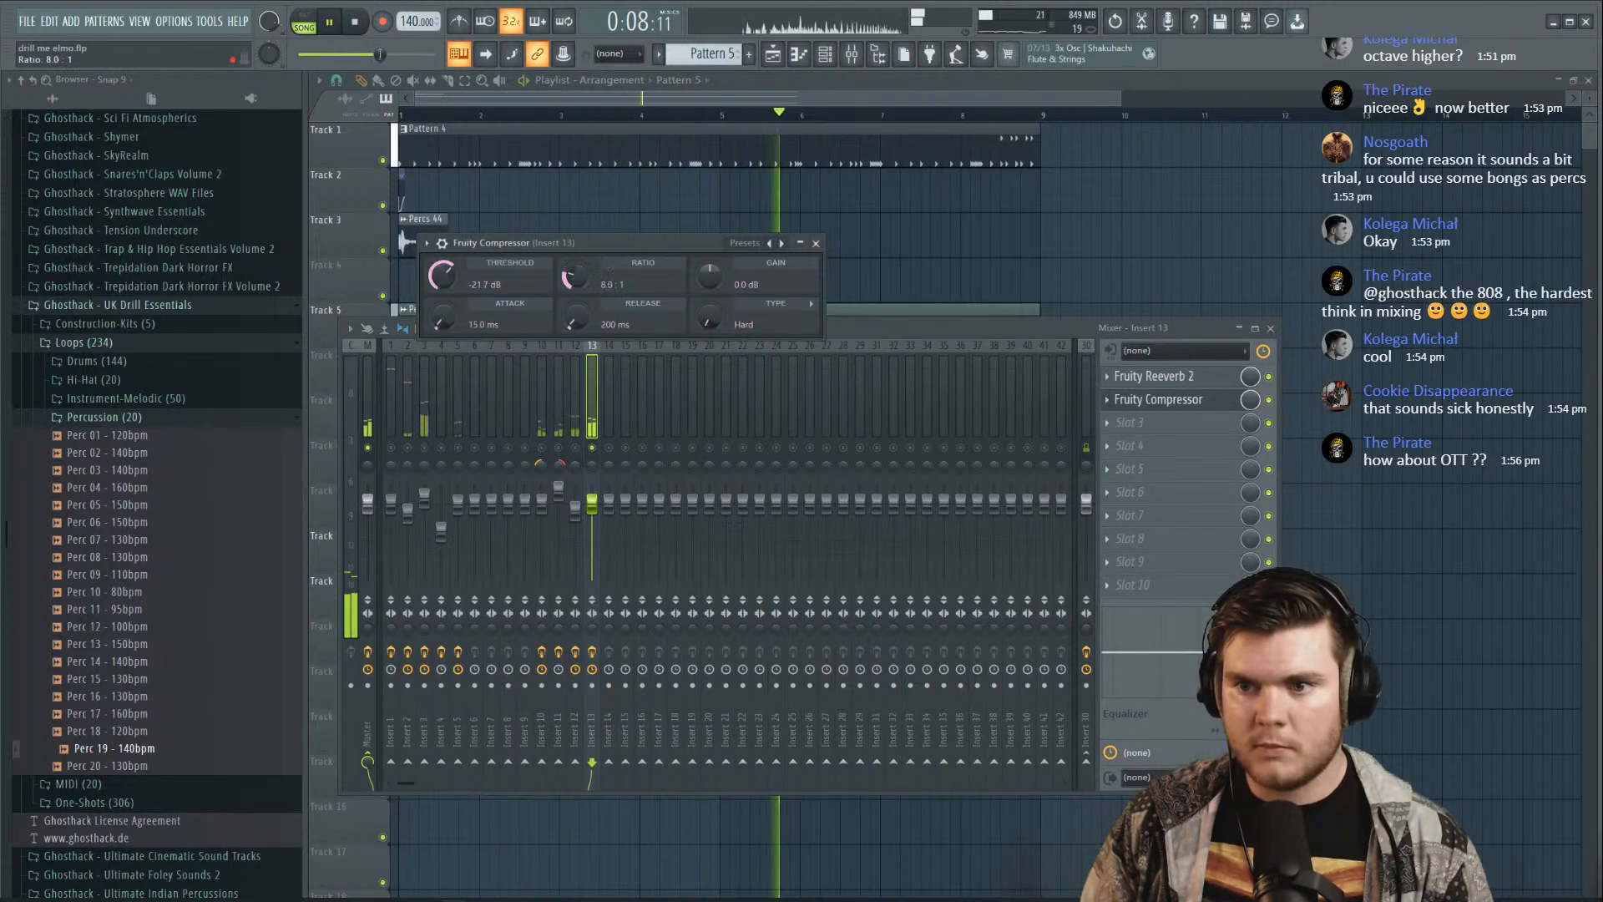
left_click_drag(576, 278, 582, 317)
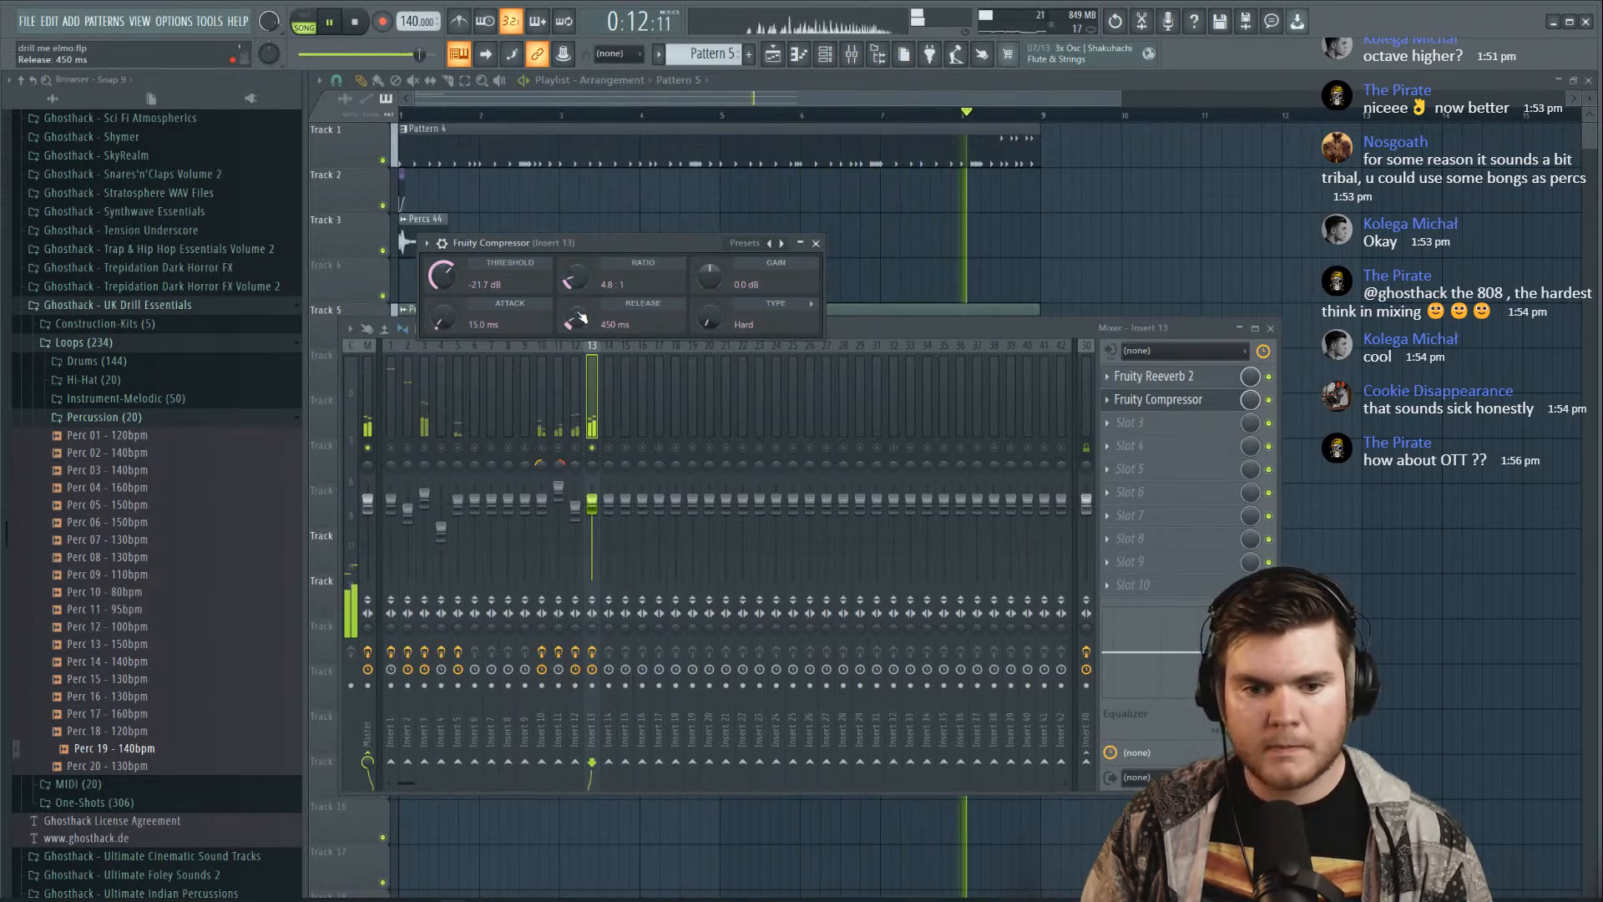
Take insert 13 out of solo and raise its volume to 120% (4.4 dB) during playback
left_click(845, 326)
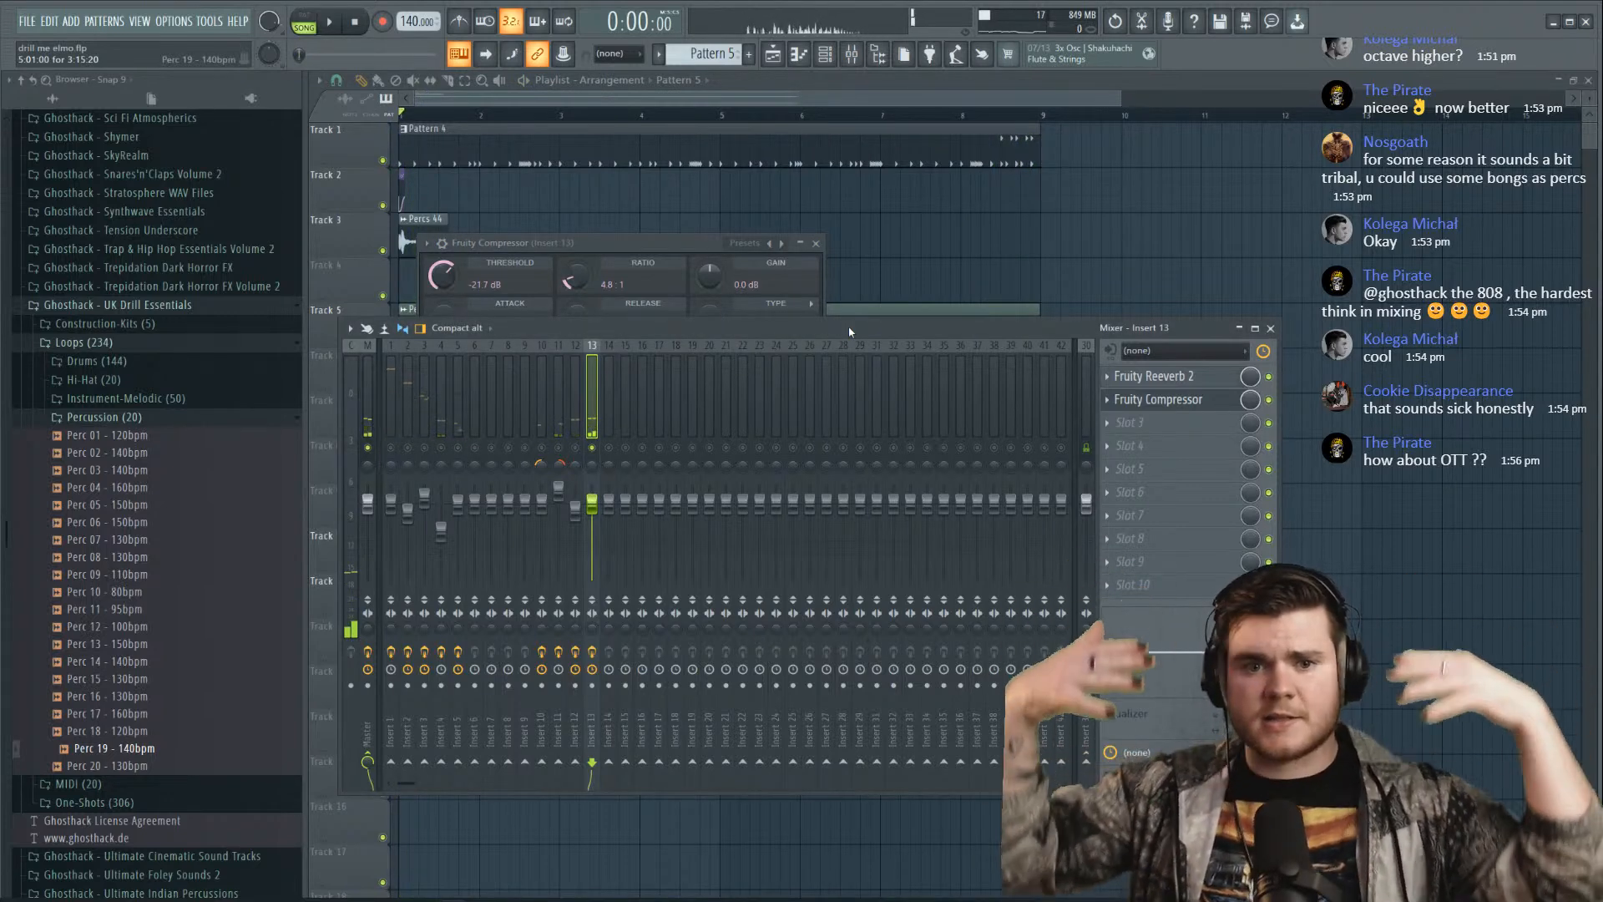
right_click(592, 447)
key("space")
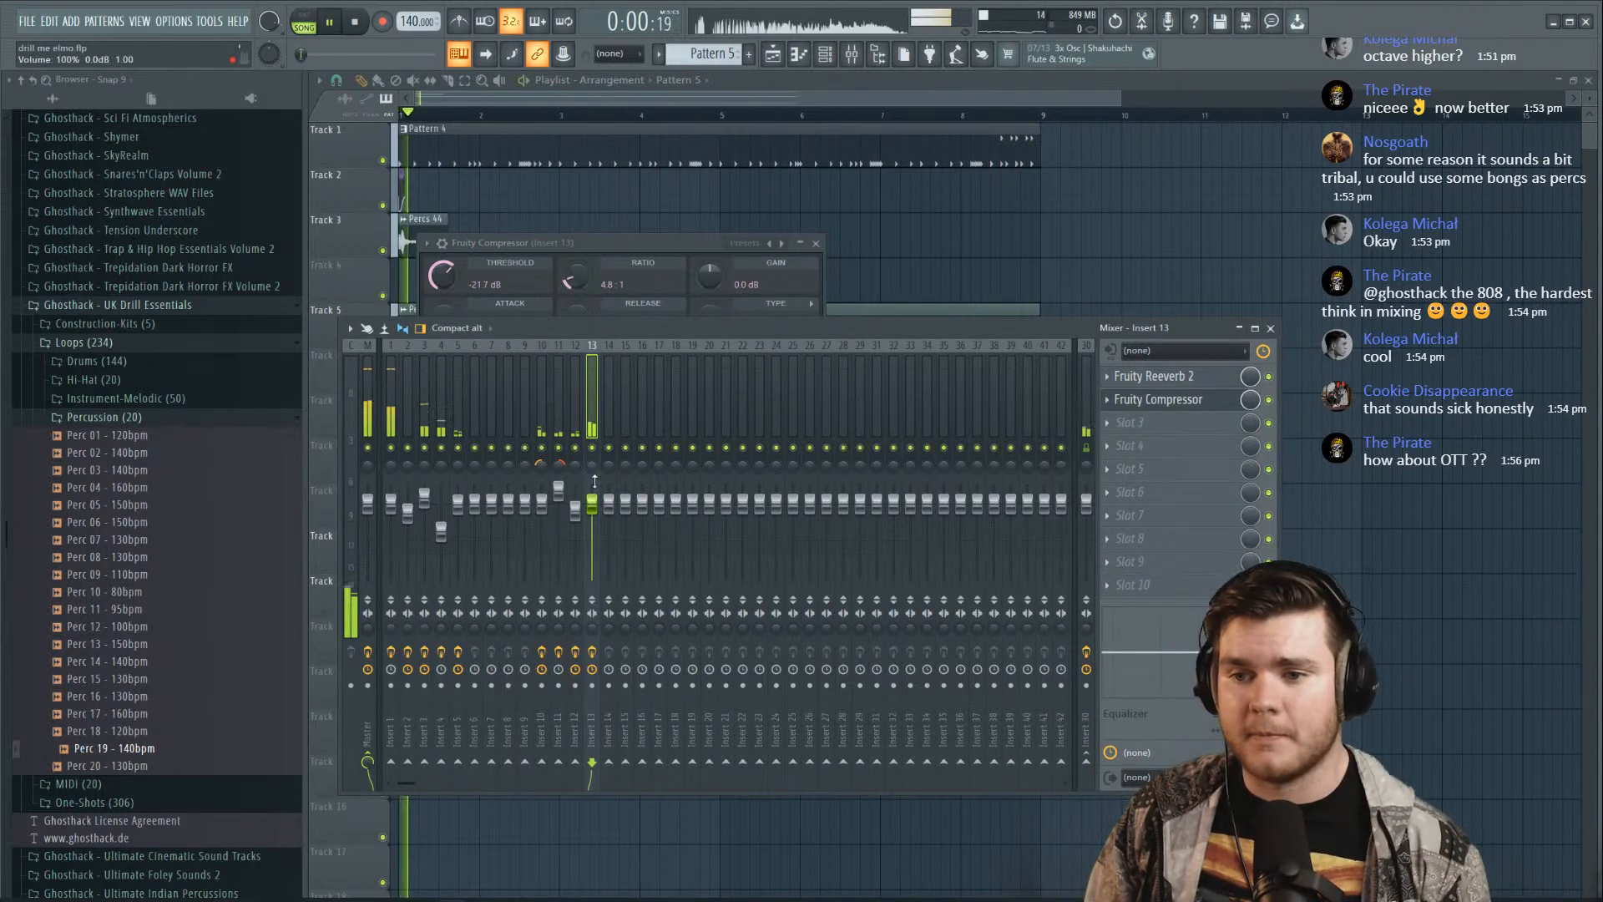
left_click_drag(592, 502, 592, 490)
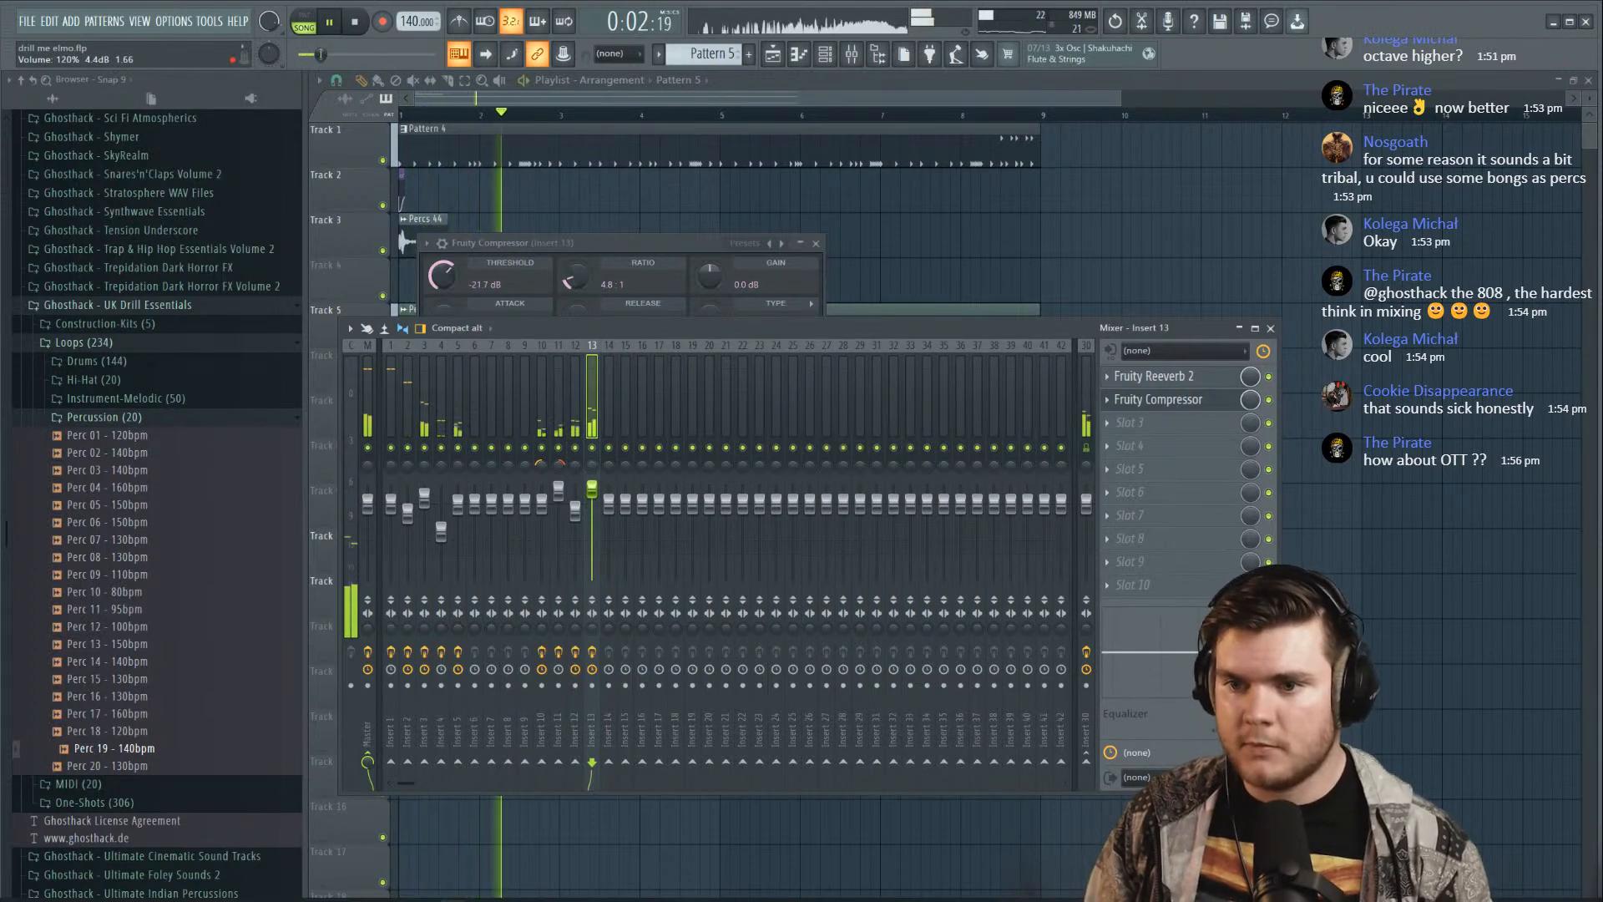
Add Fruity parametric EQ 2 to slot 3 of insert 13, dipping band 3 slightly and cutting band 5 about 16.8 dB at 20000 Hz
left_click(1130, 422)
left_click(918, 274)
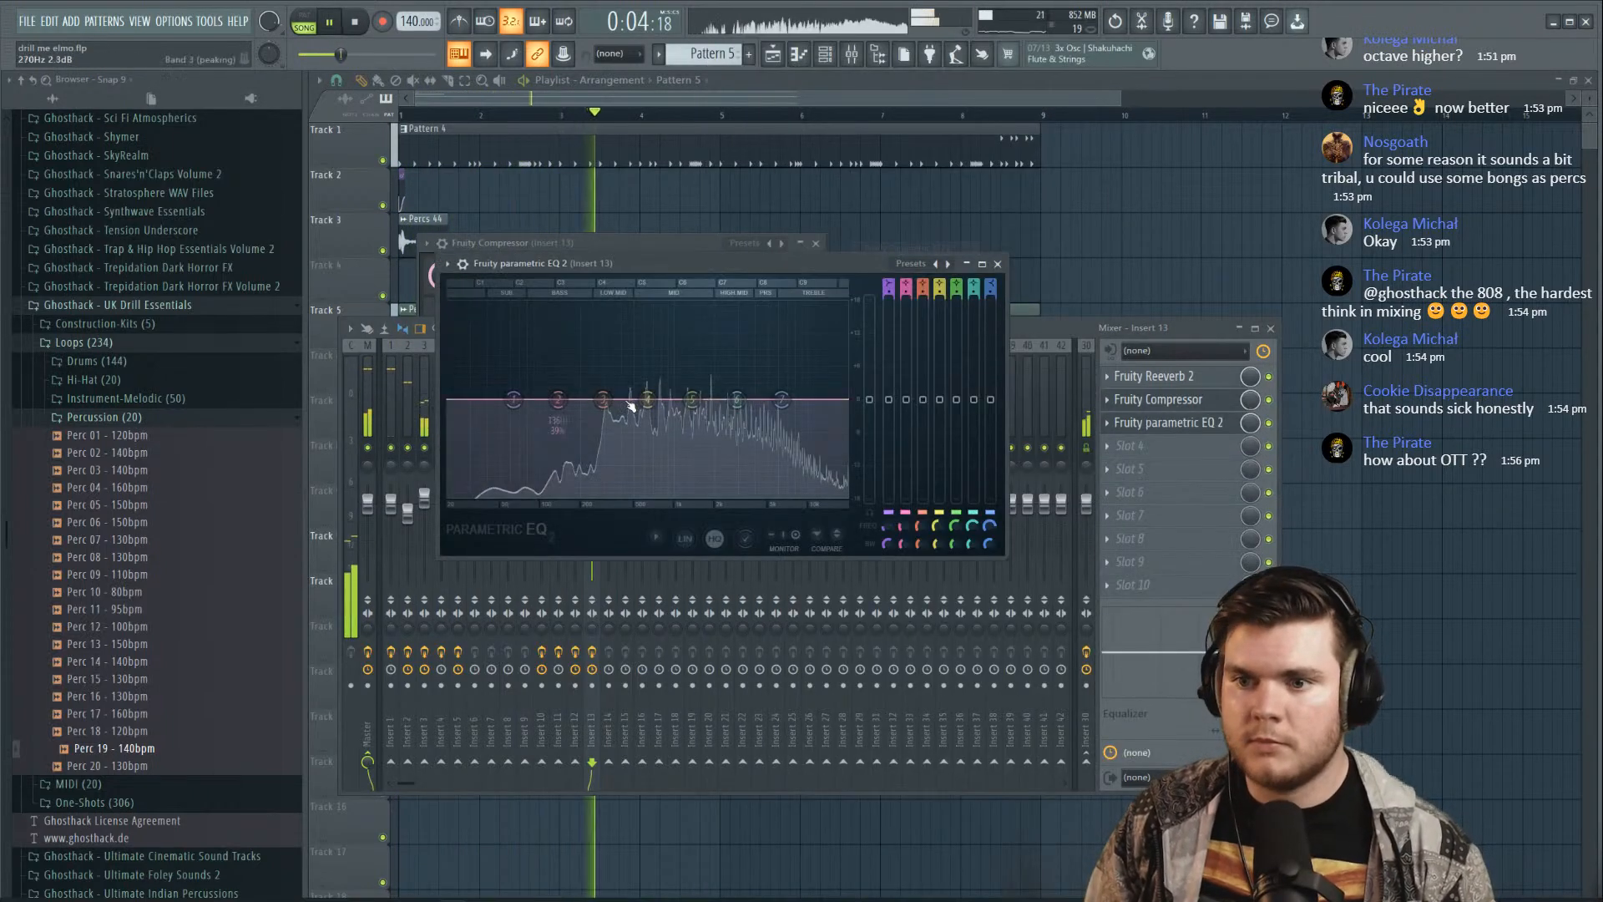
left_click_drag(604, 401, 853, 500)
scroll(598, 355, "down", 5)
scroll(702, 359, "down", 5)
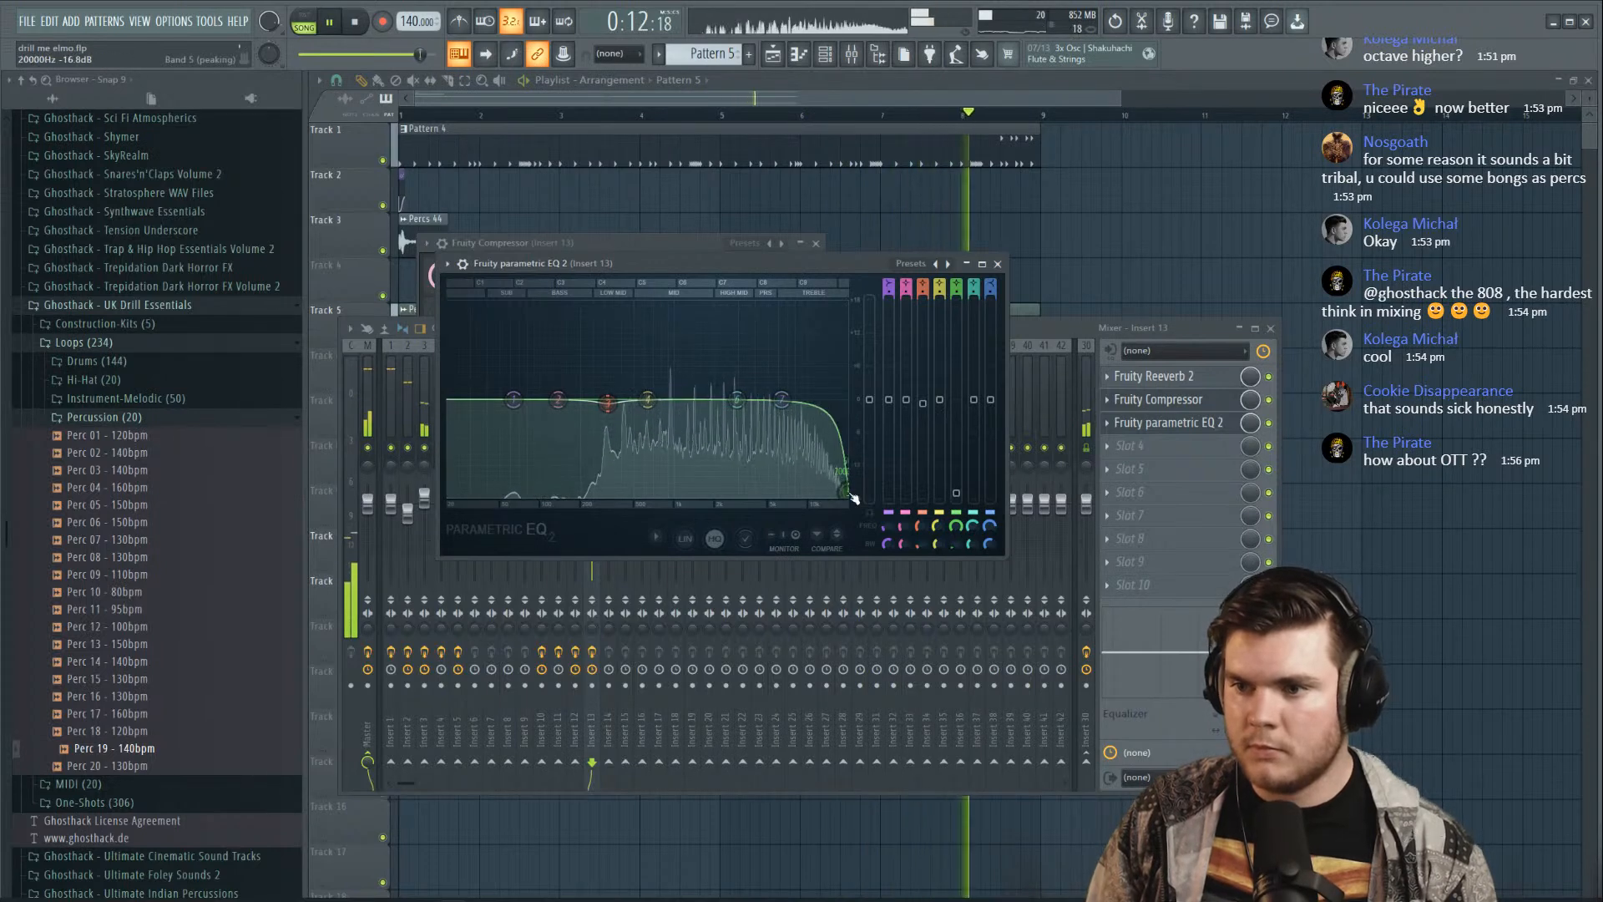
Dip band 6 of insert 13's EQ about 3.2 dB at 2000 Hz, raise band 7 slightly, and play the beat
mouse_move(737, 400)
left_mouse_down()
mouse_move(710, 359)
mouse_move(715, 415)
left_mouse_up()
scroll(714, 415, "up", 4)
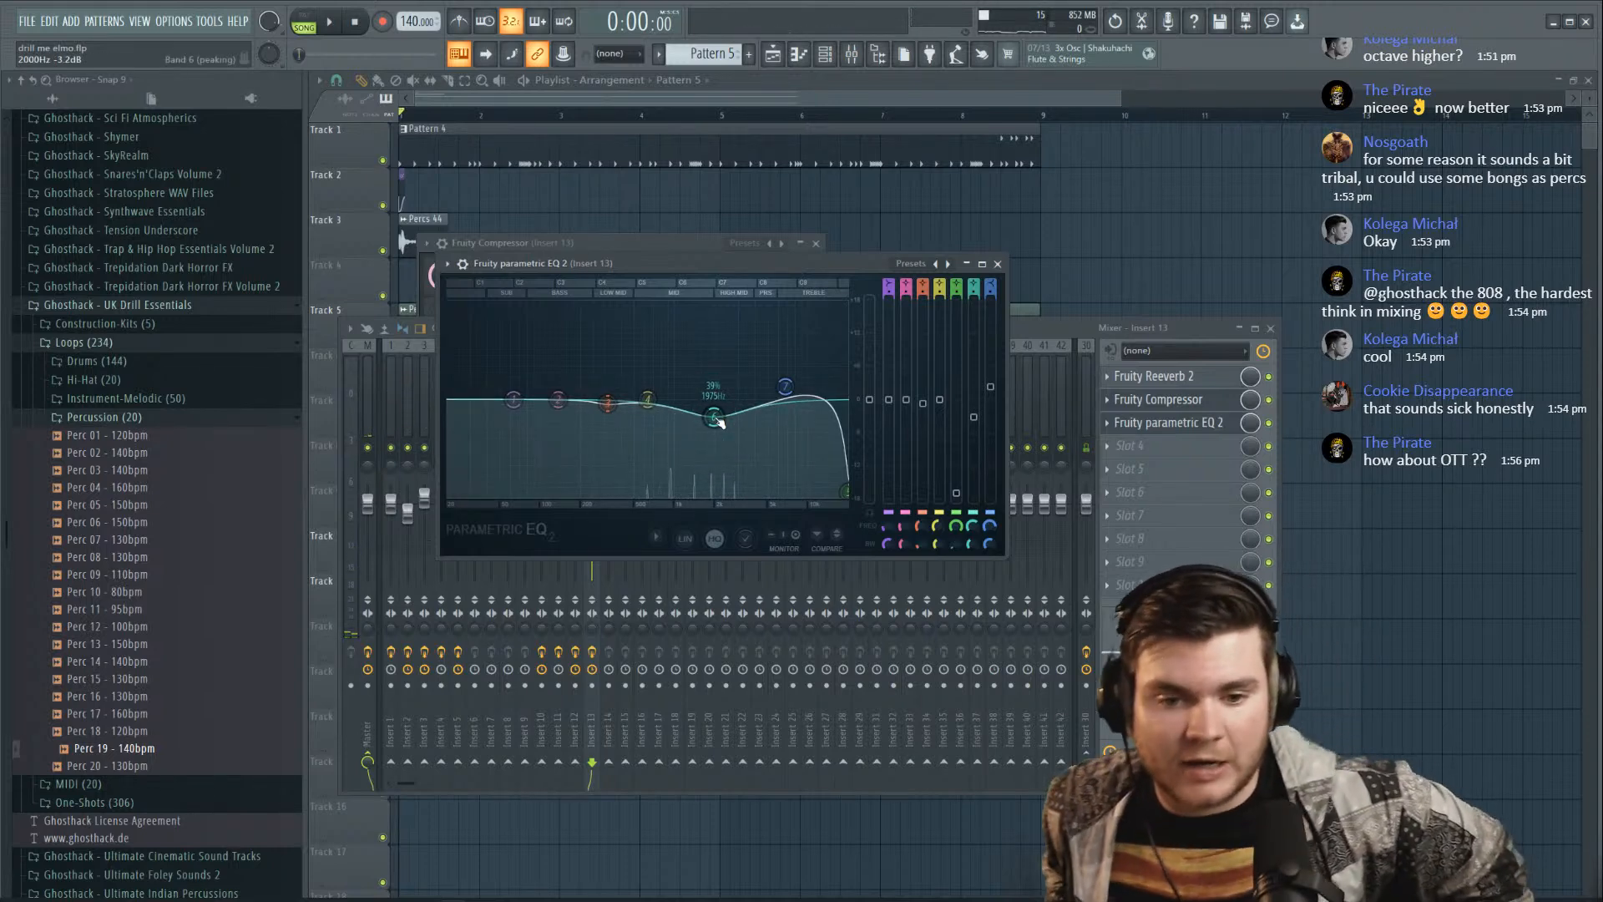
key("space")
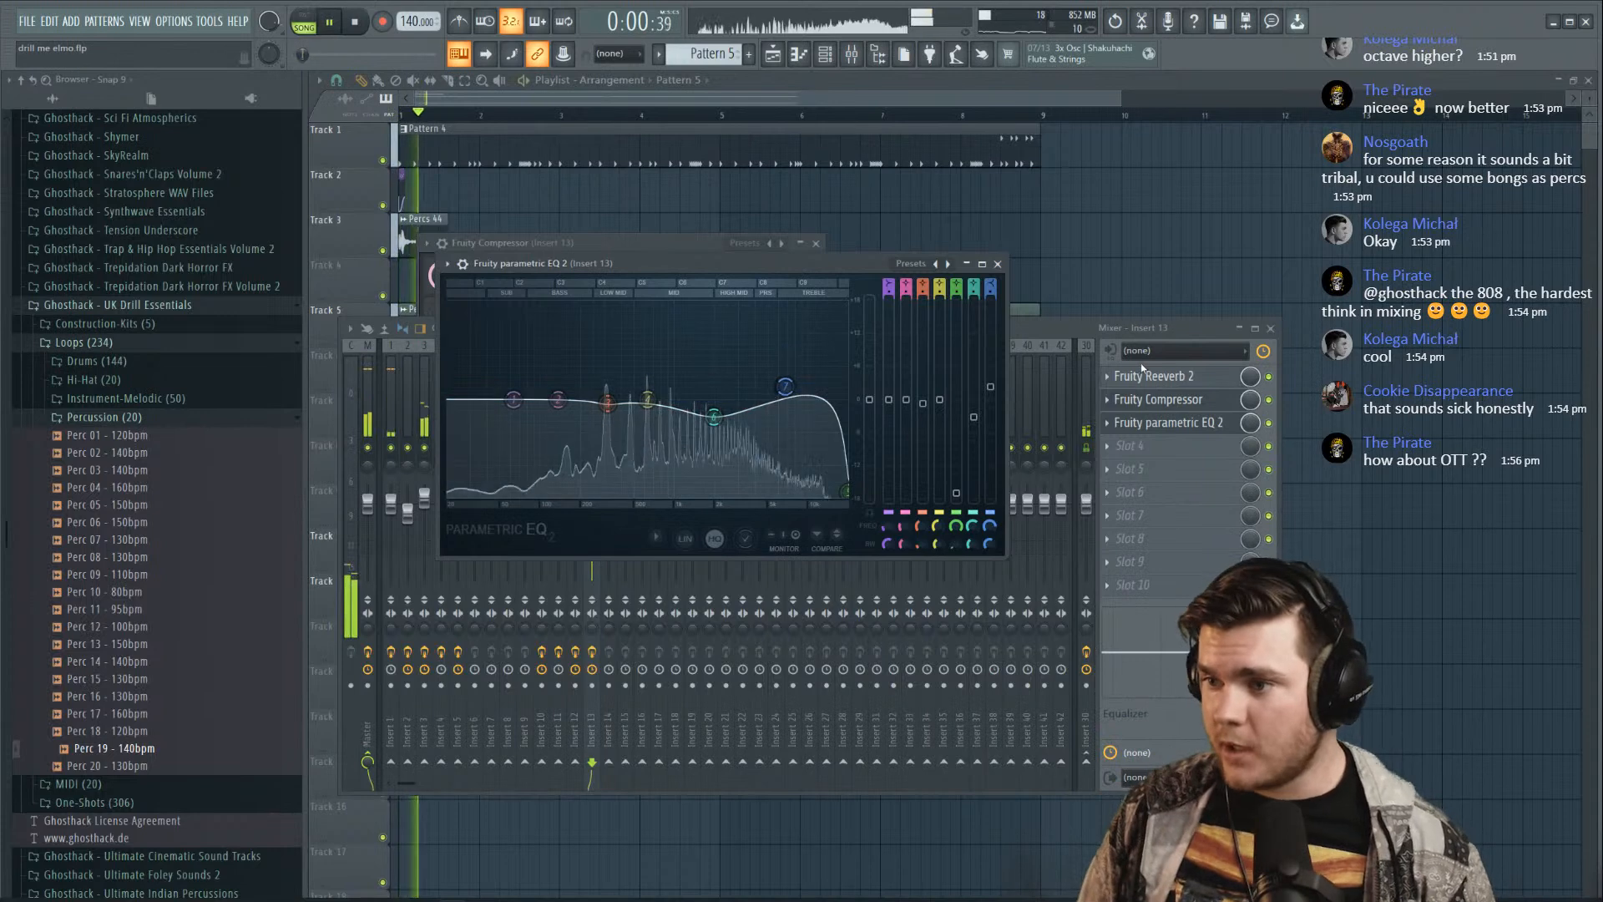
left_click(1166, 401)
left_click(1168, 423)
Add OTT to insert 13, reduce its Depth, set Time to 640%, and move it to the first effect slot
left_click(1132, 468)
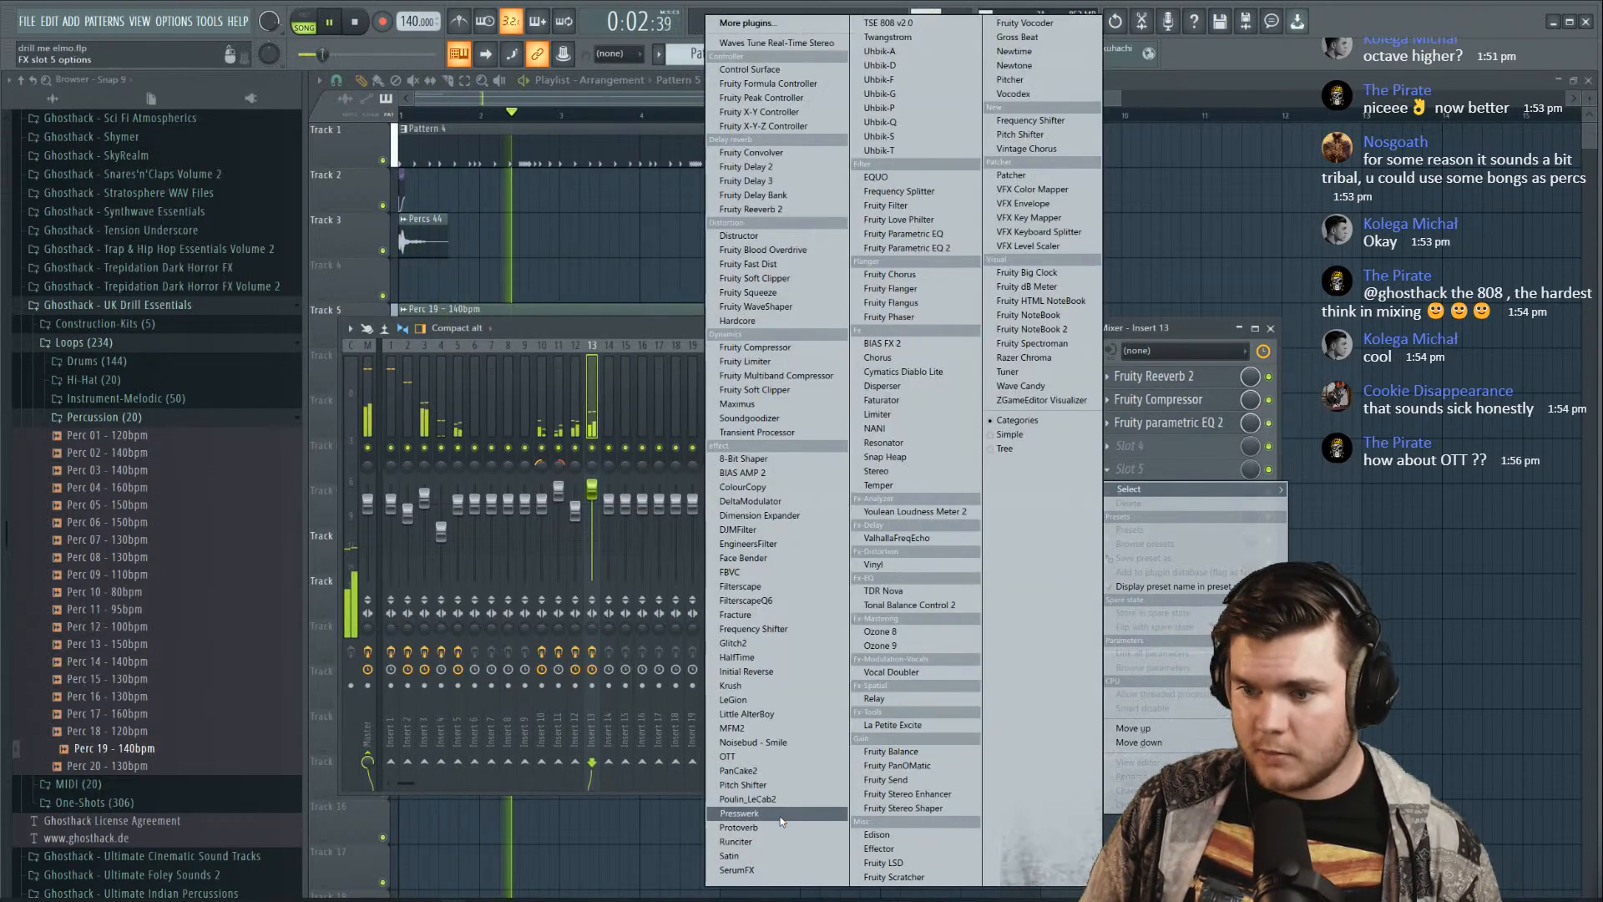
left_click(743, 756)
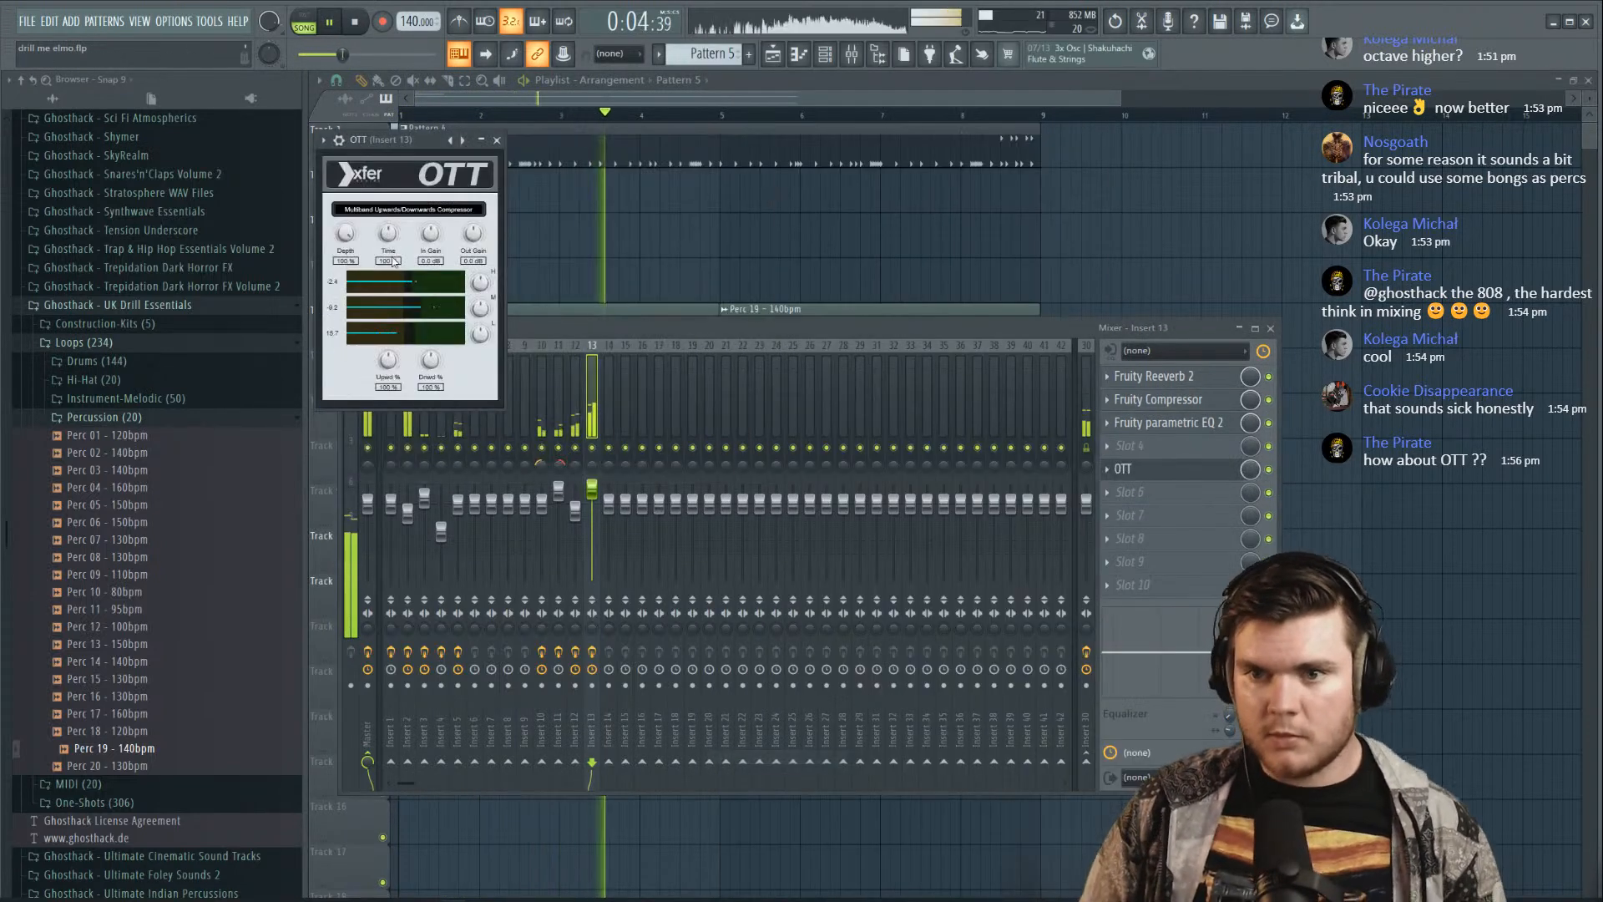
left_click_drag(345, 294, 344, 329)
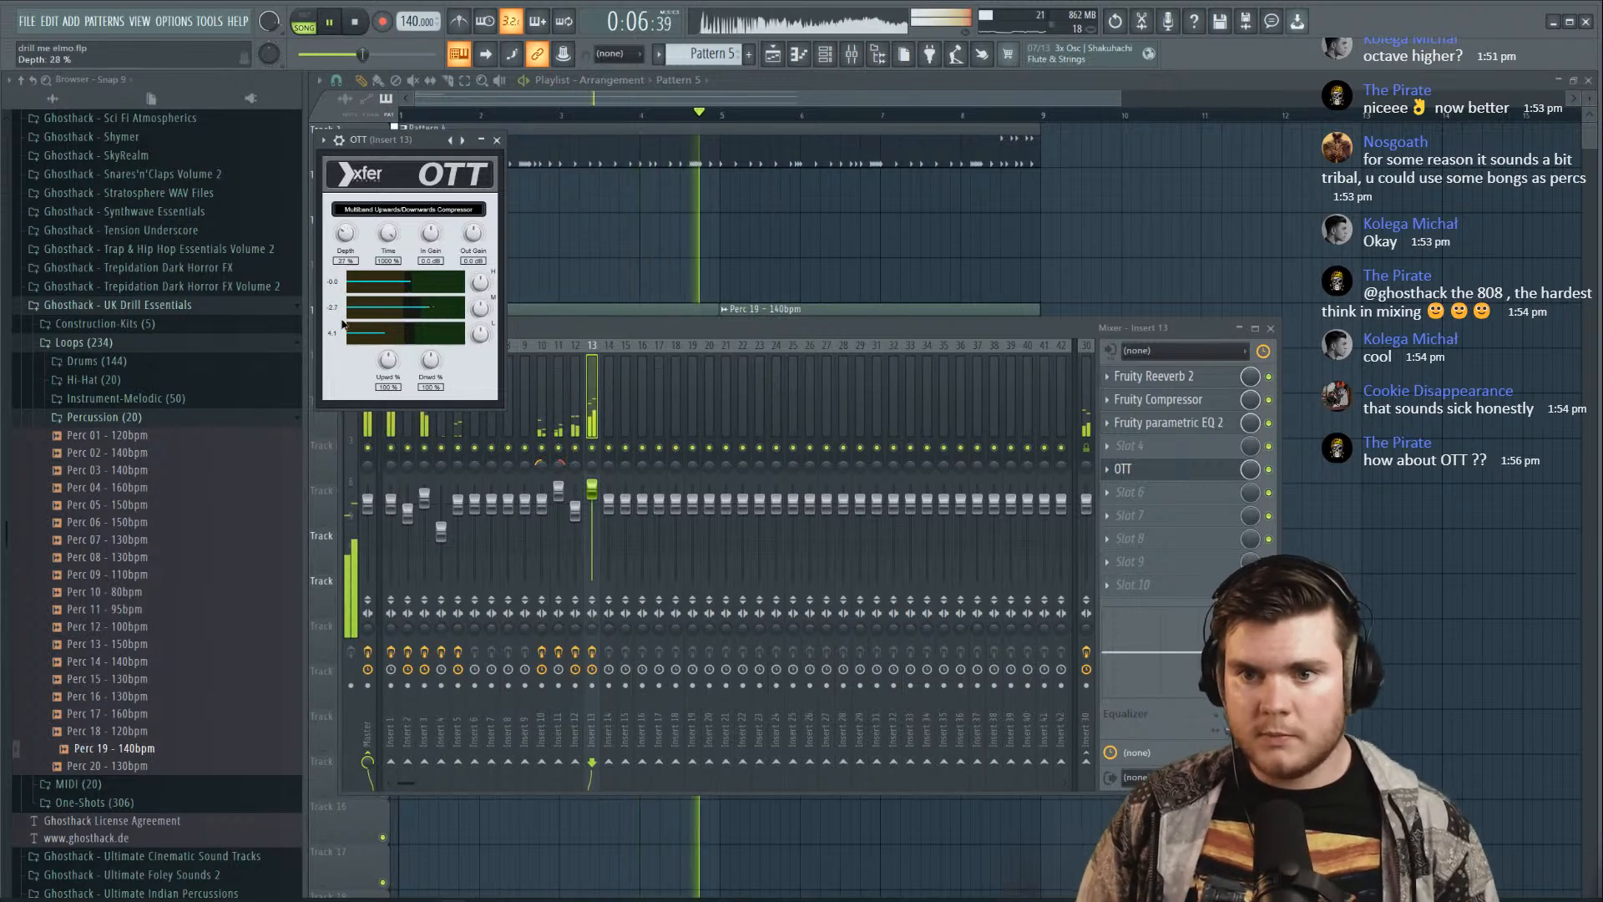
left_click_drag(1144, 472, 1144, 376)
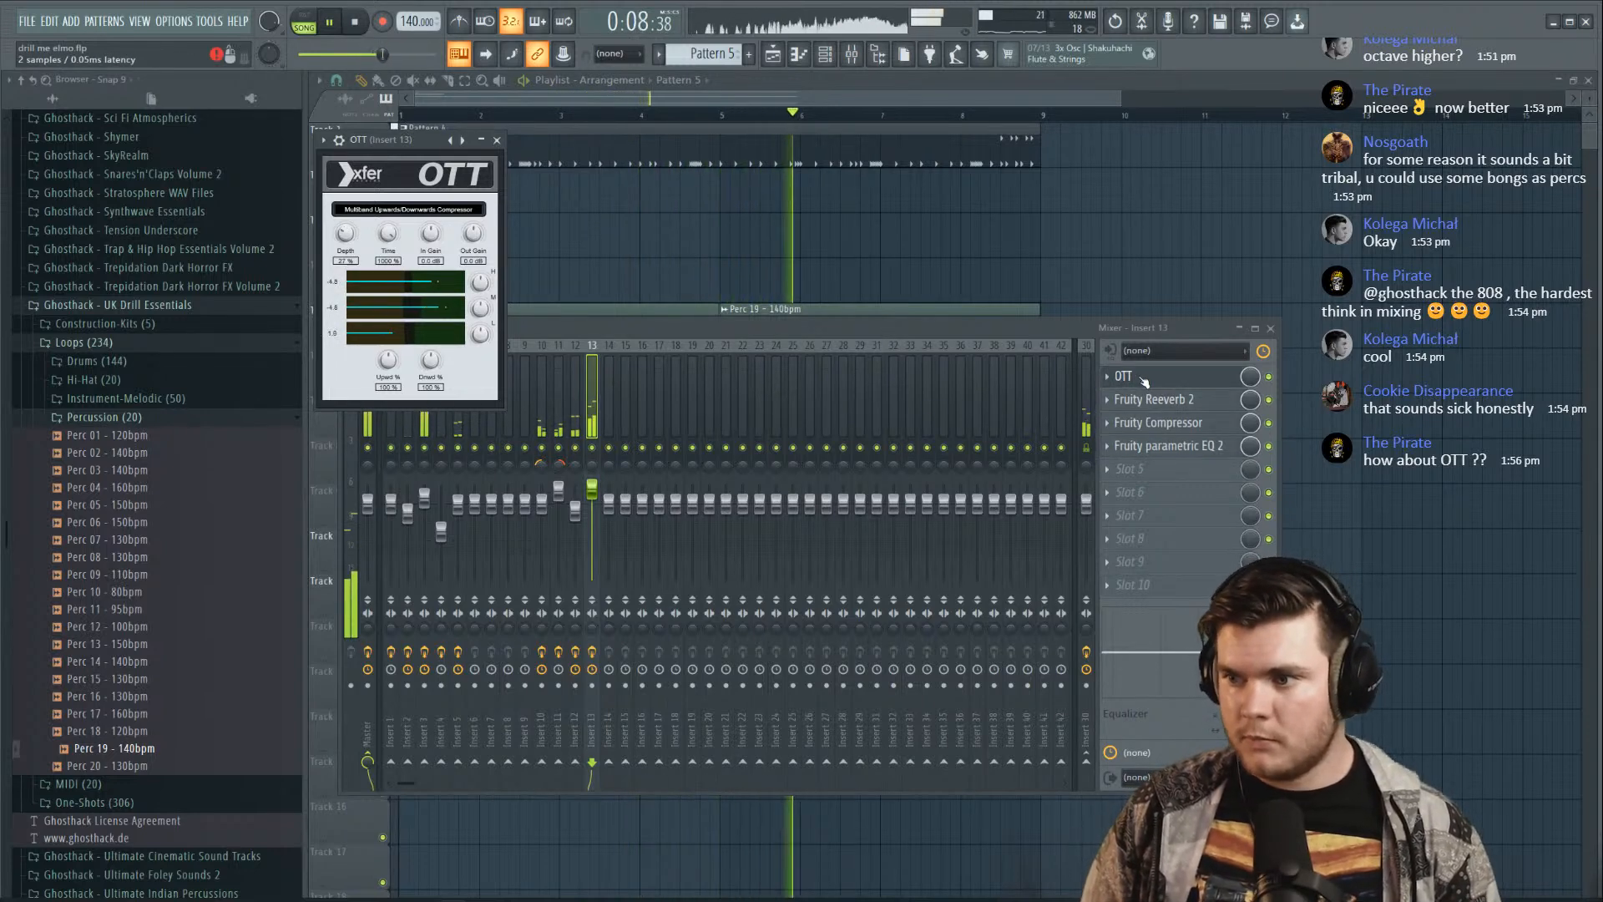
left_click_drag(348, 237, 349, 225)
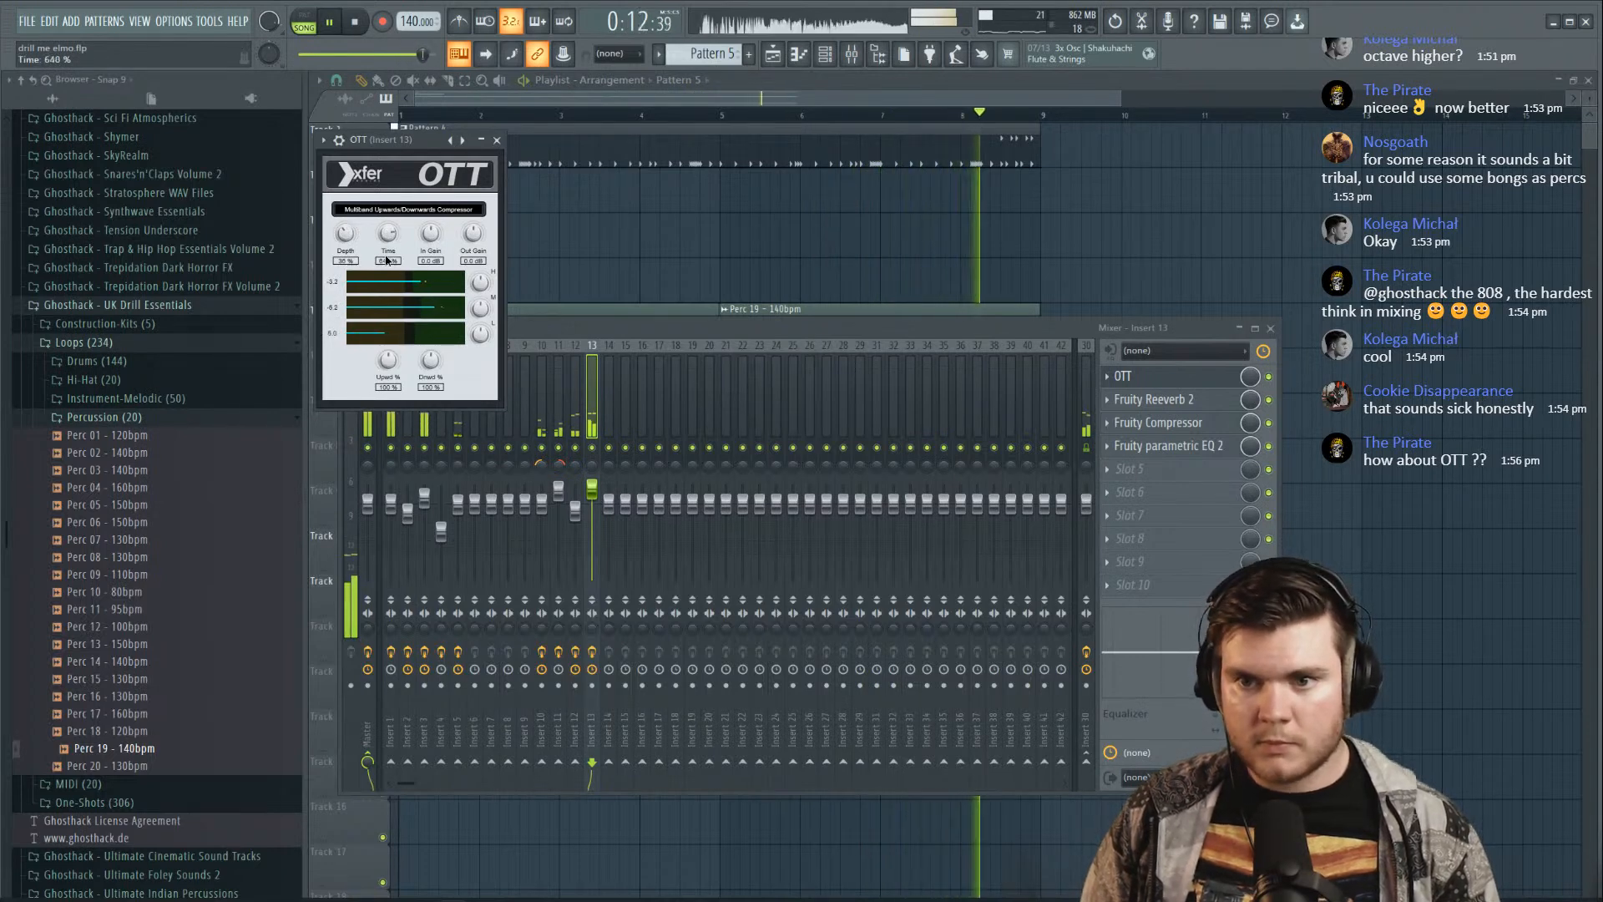
left_click(1152, 378)
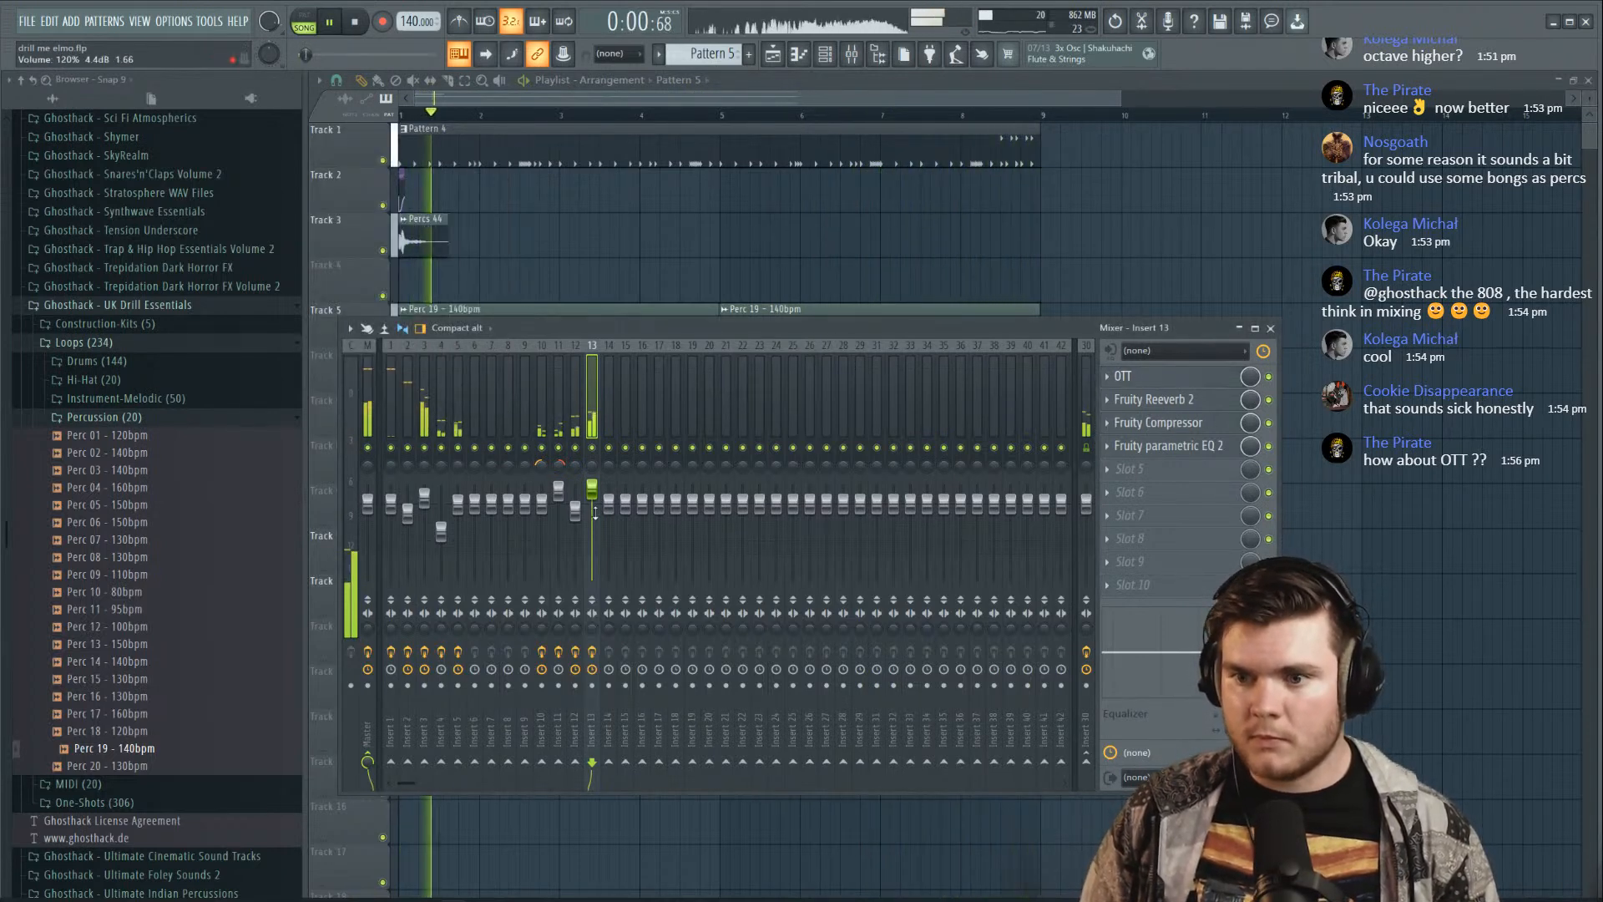
Lower insert 13's volume slightly, stop playback and return to the channel rack
left_click_drag(594, 500, 597, 502)
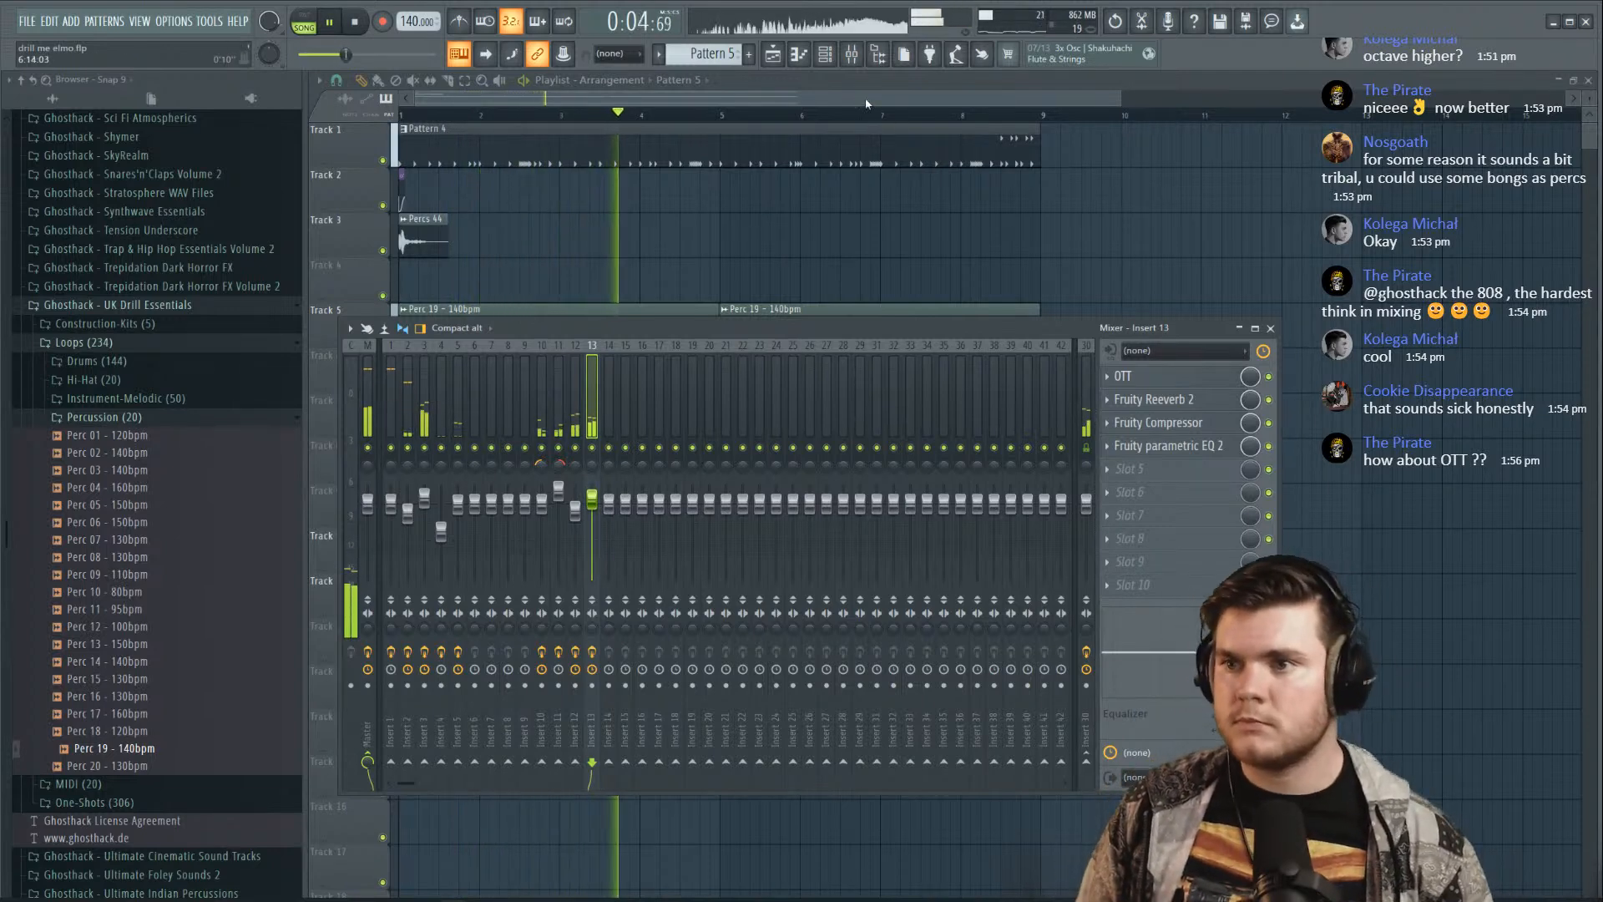
key("F9")
key("F6")
key("space")
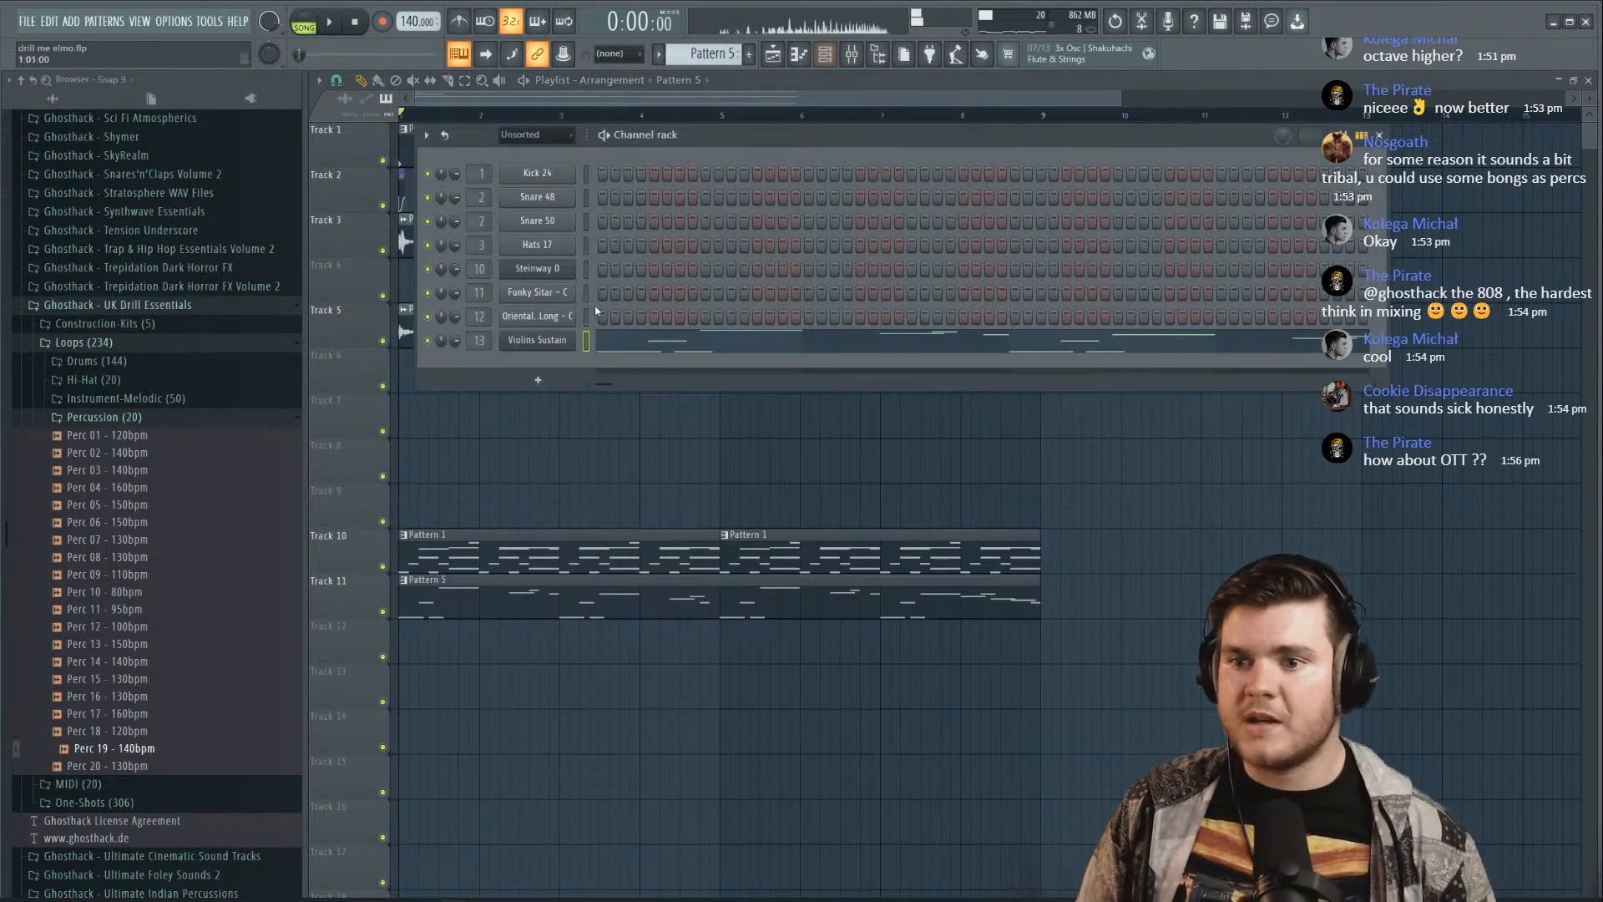
Clone the Violins Sustain channel and close the copy's instrument window
right_click(565, 349)
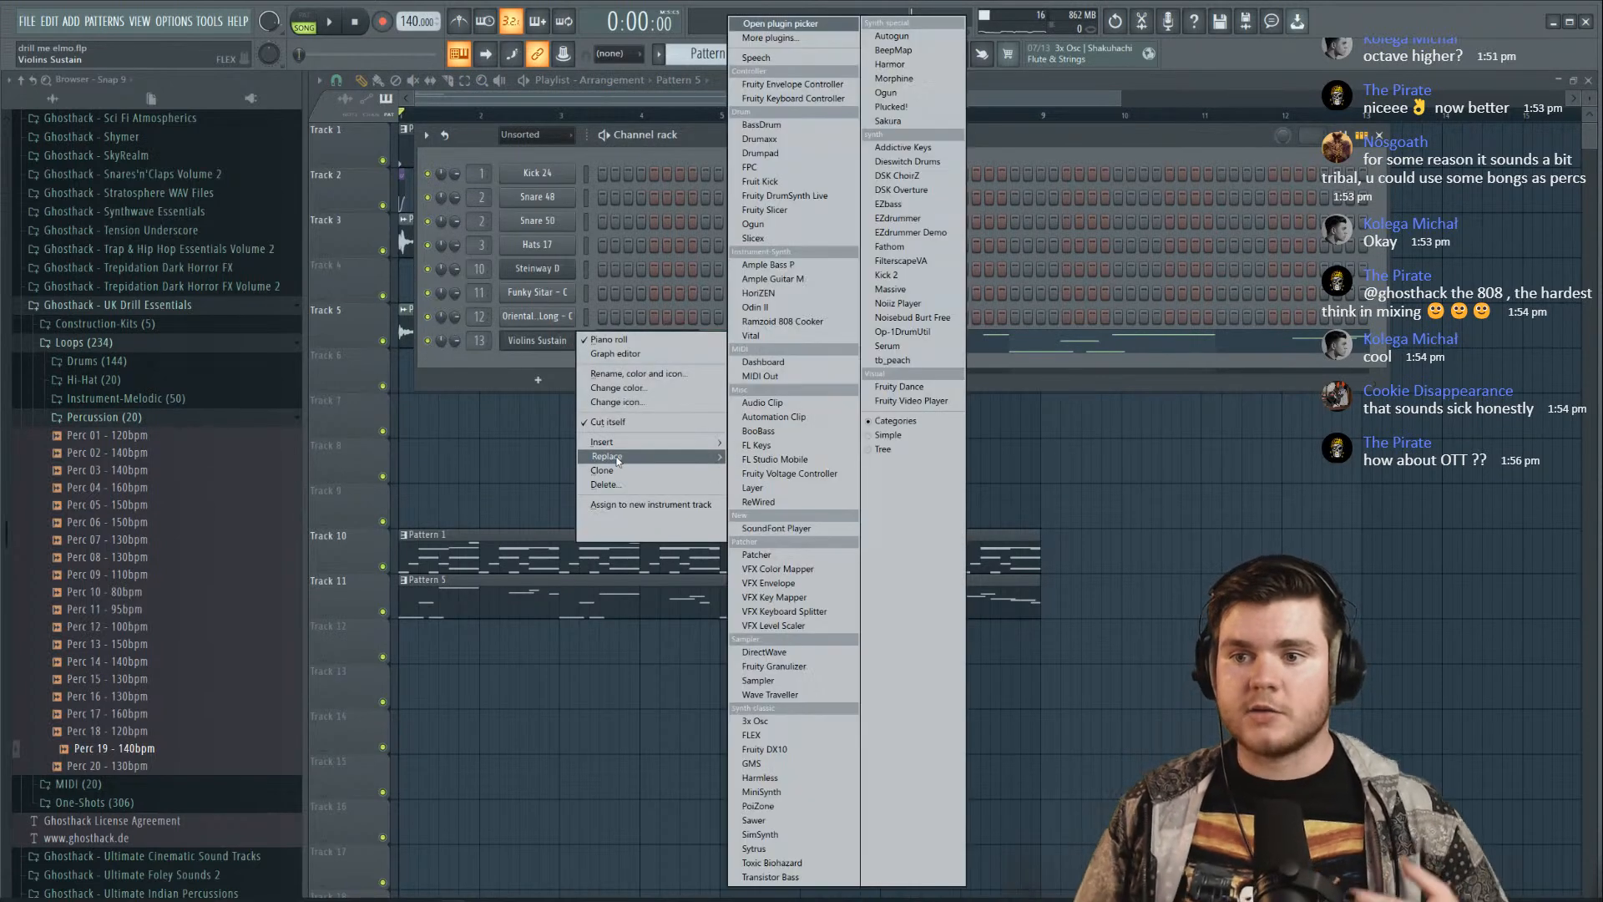
left_click(617, 472)
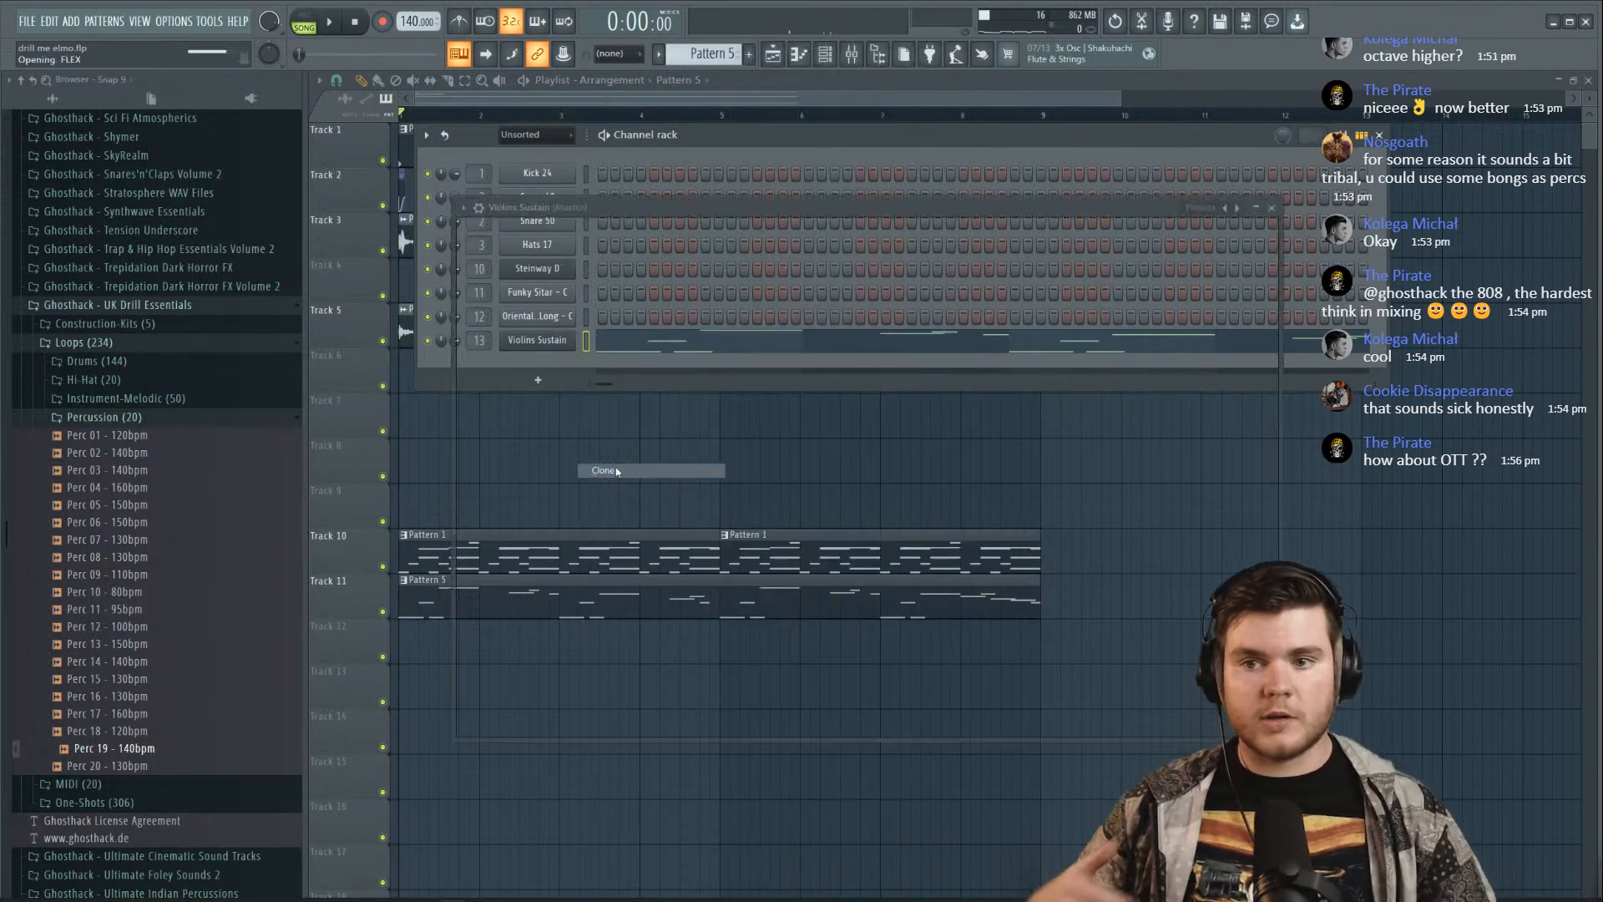
left_click(1271, 208)
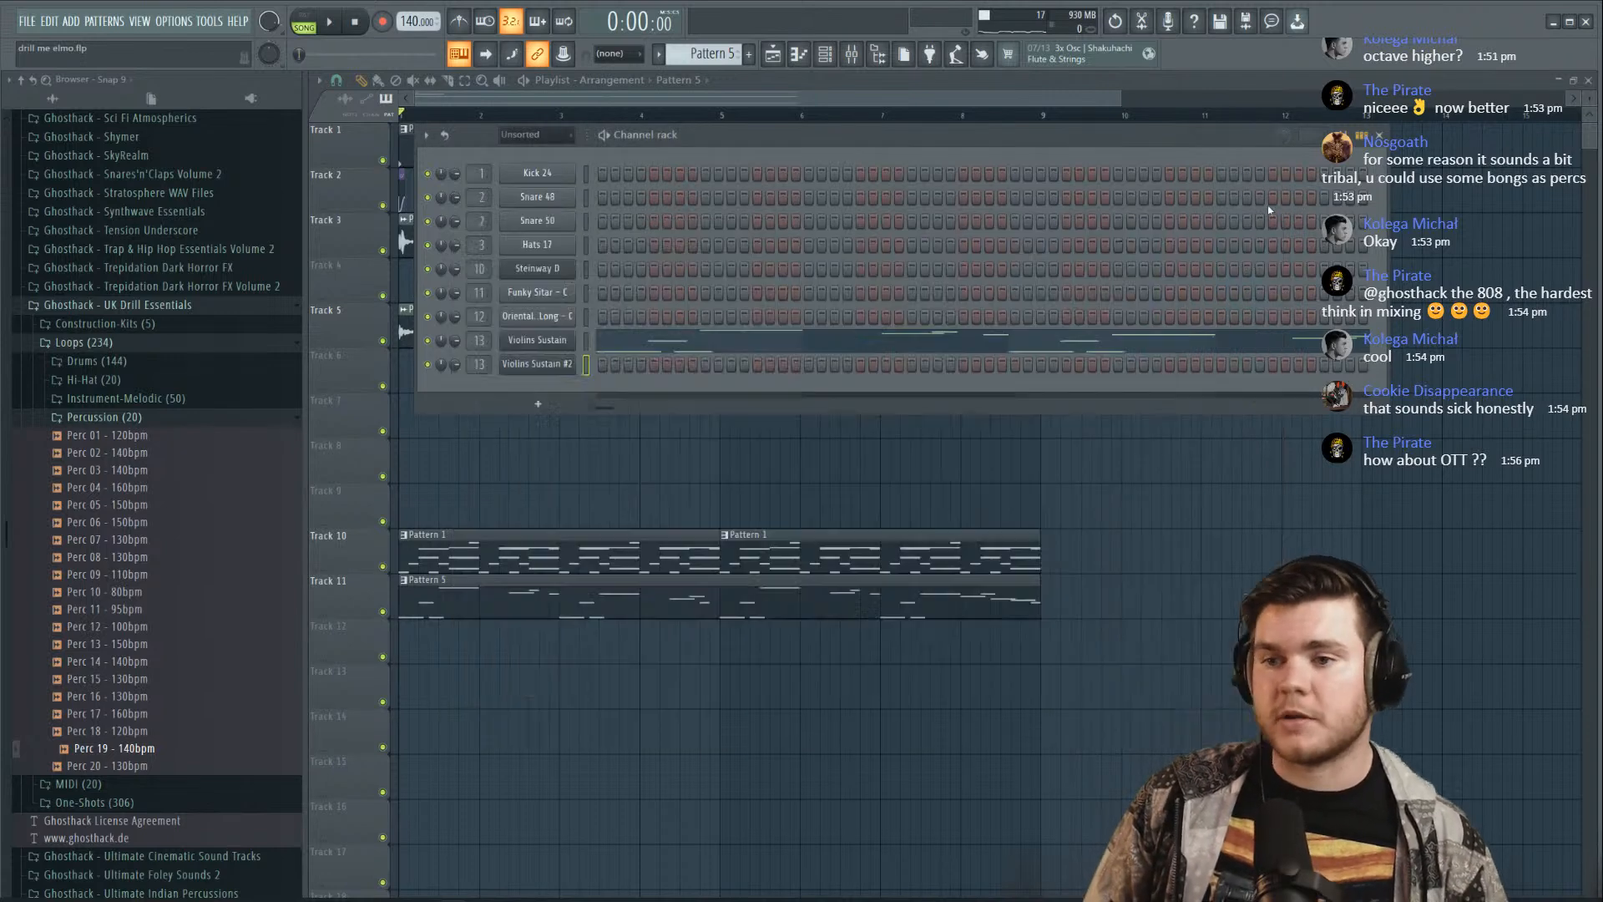
right_click(564, 368)
left_click(618, 494)
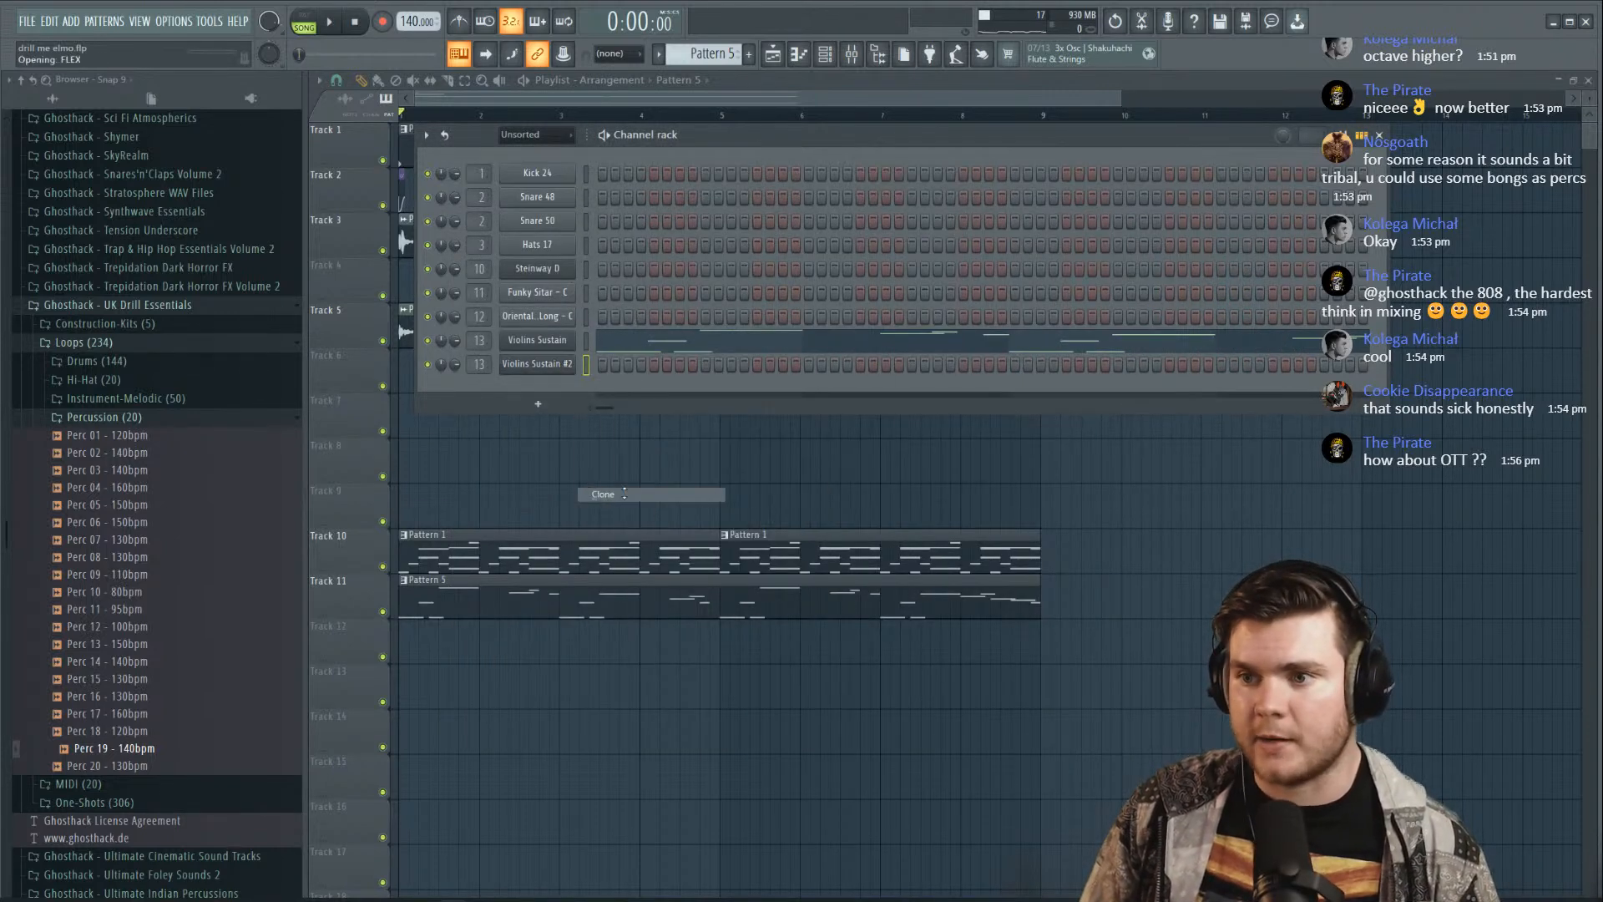
left_click(1269, 228)
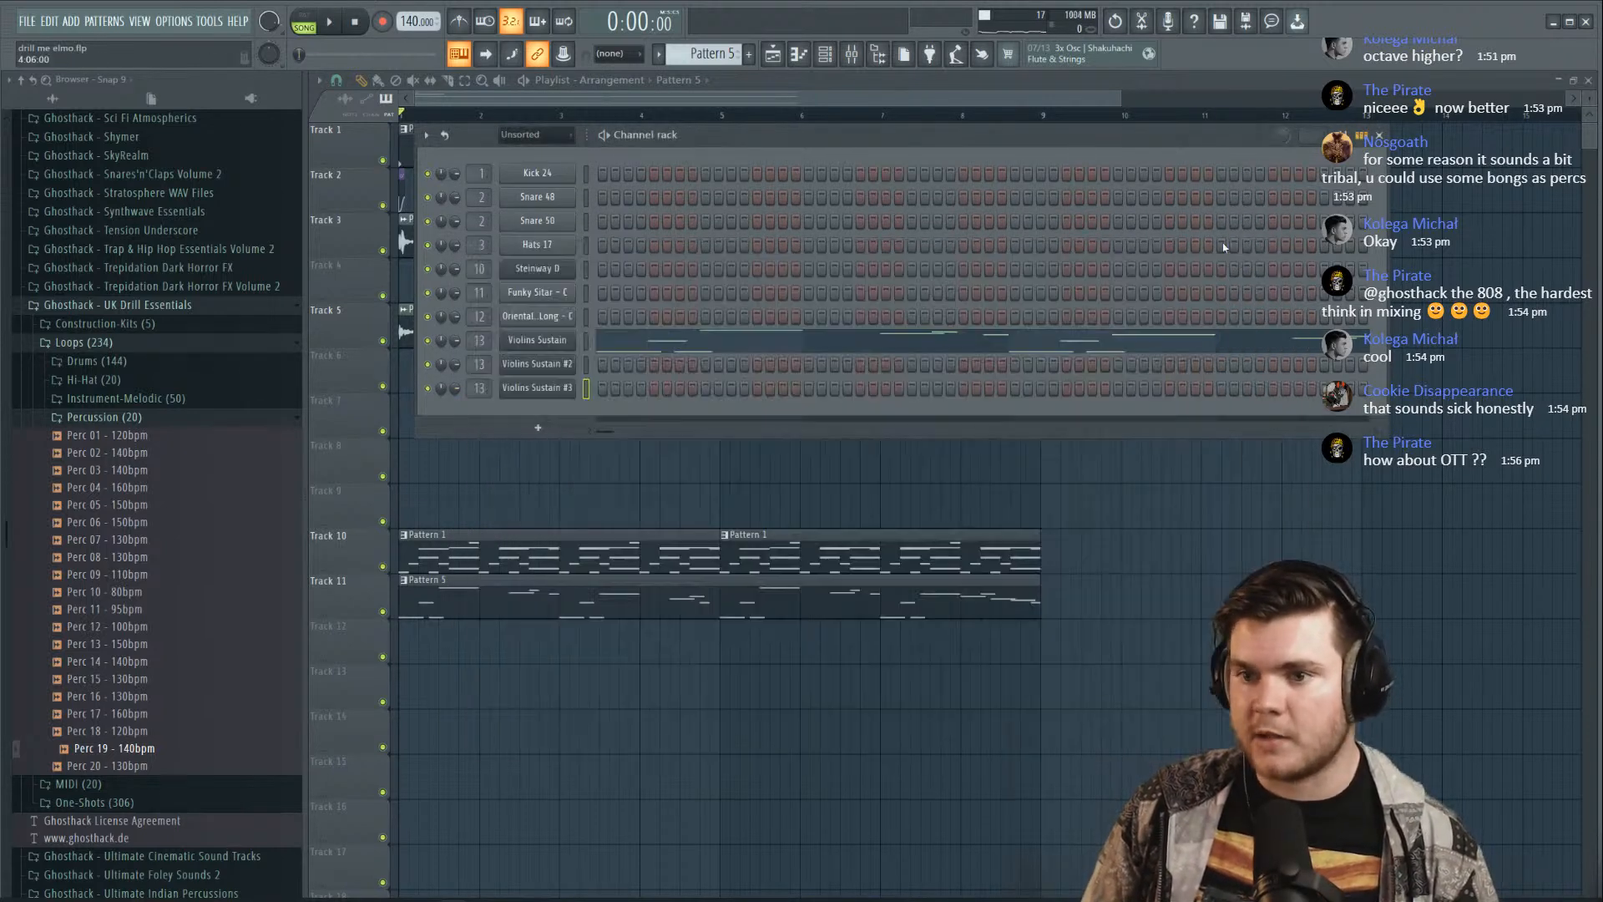
right_click(564, 388)
left_click(605, 532)
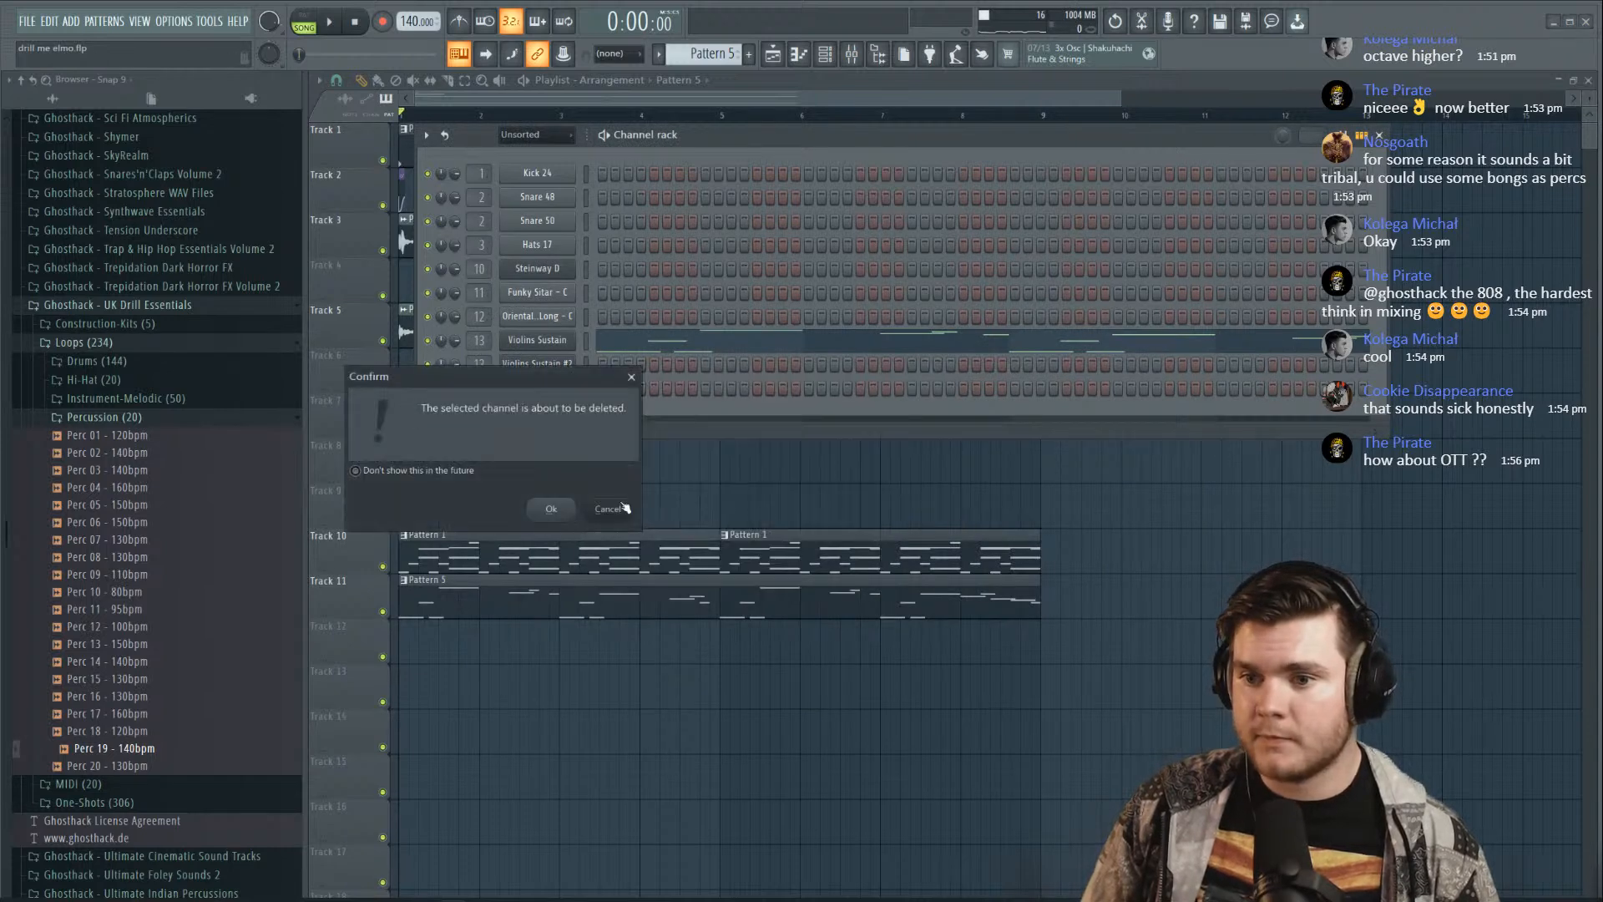
left_click(568, 505)
Replace the cloned Violins Sustain #2 channel with an empty Sampler and check its settings
right_click(567, 365)
mouse_move(618, 480)
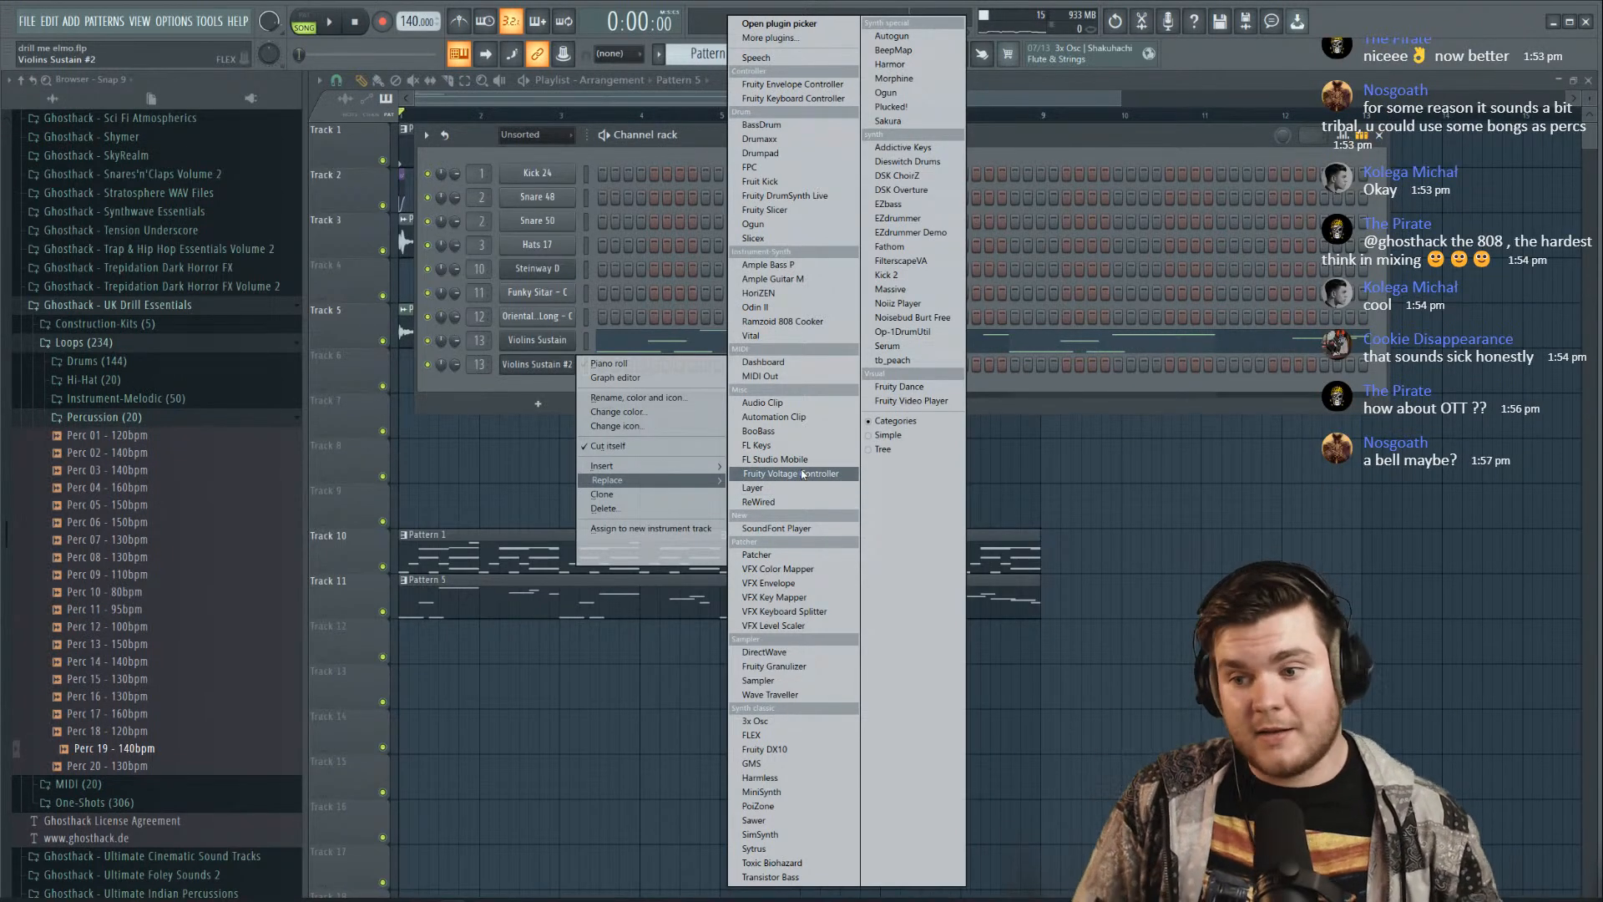
left_click(823, 682)
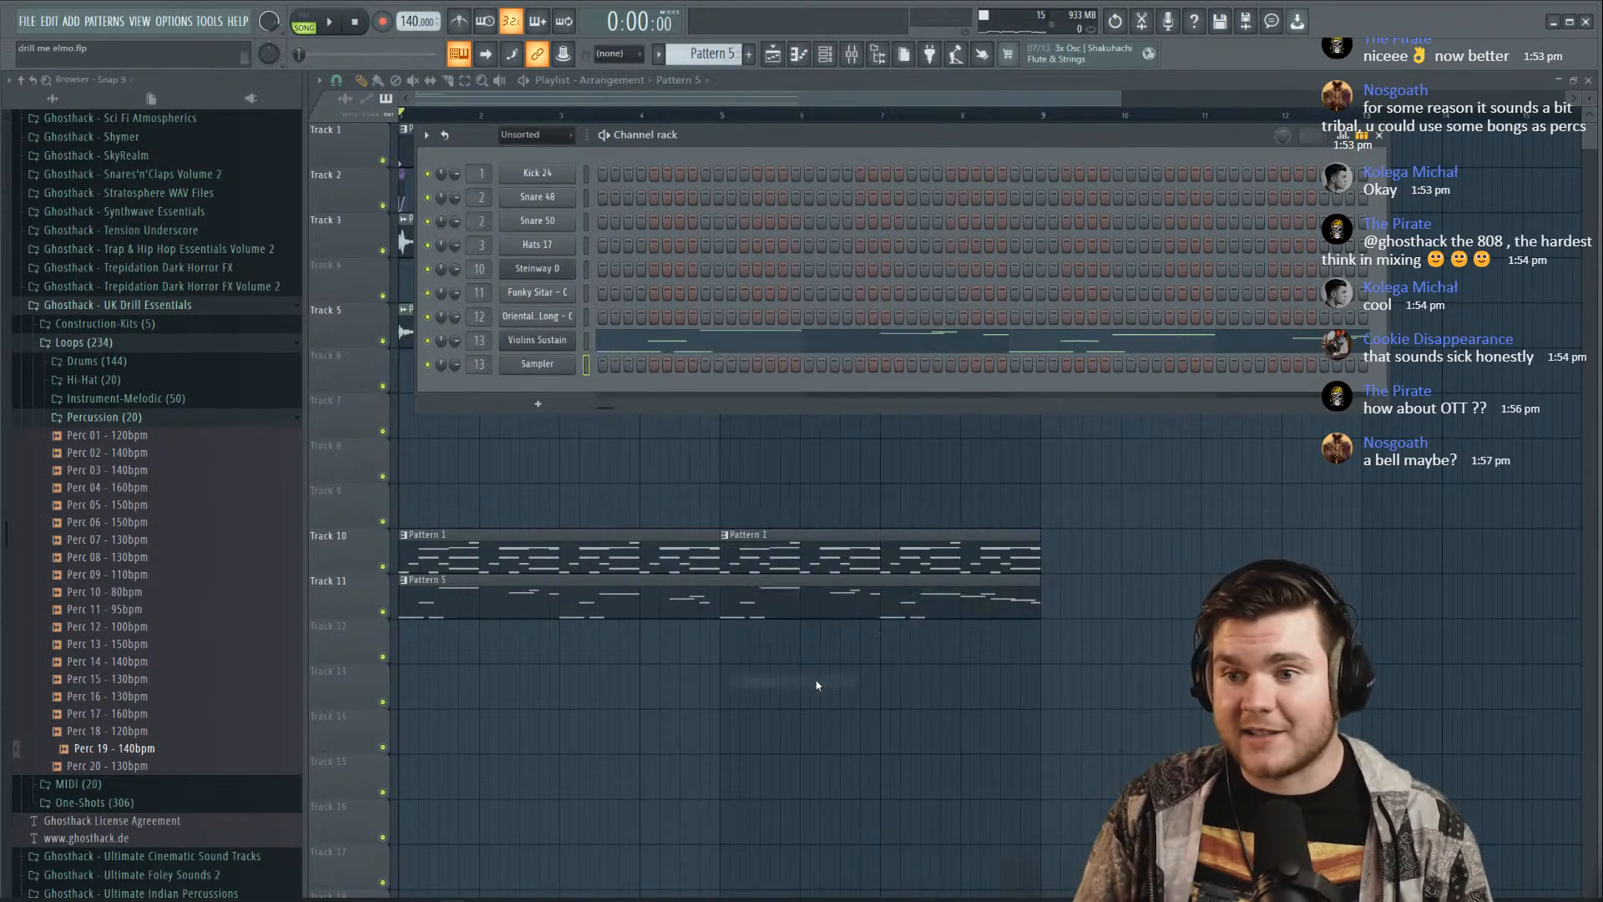
key("space")
left_click(535, 364)
left_click_drag(601, 203, 658, 249)
key("space")
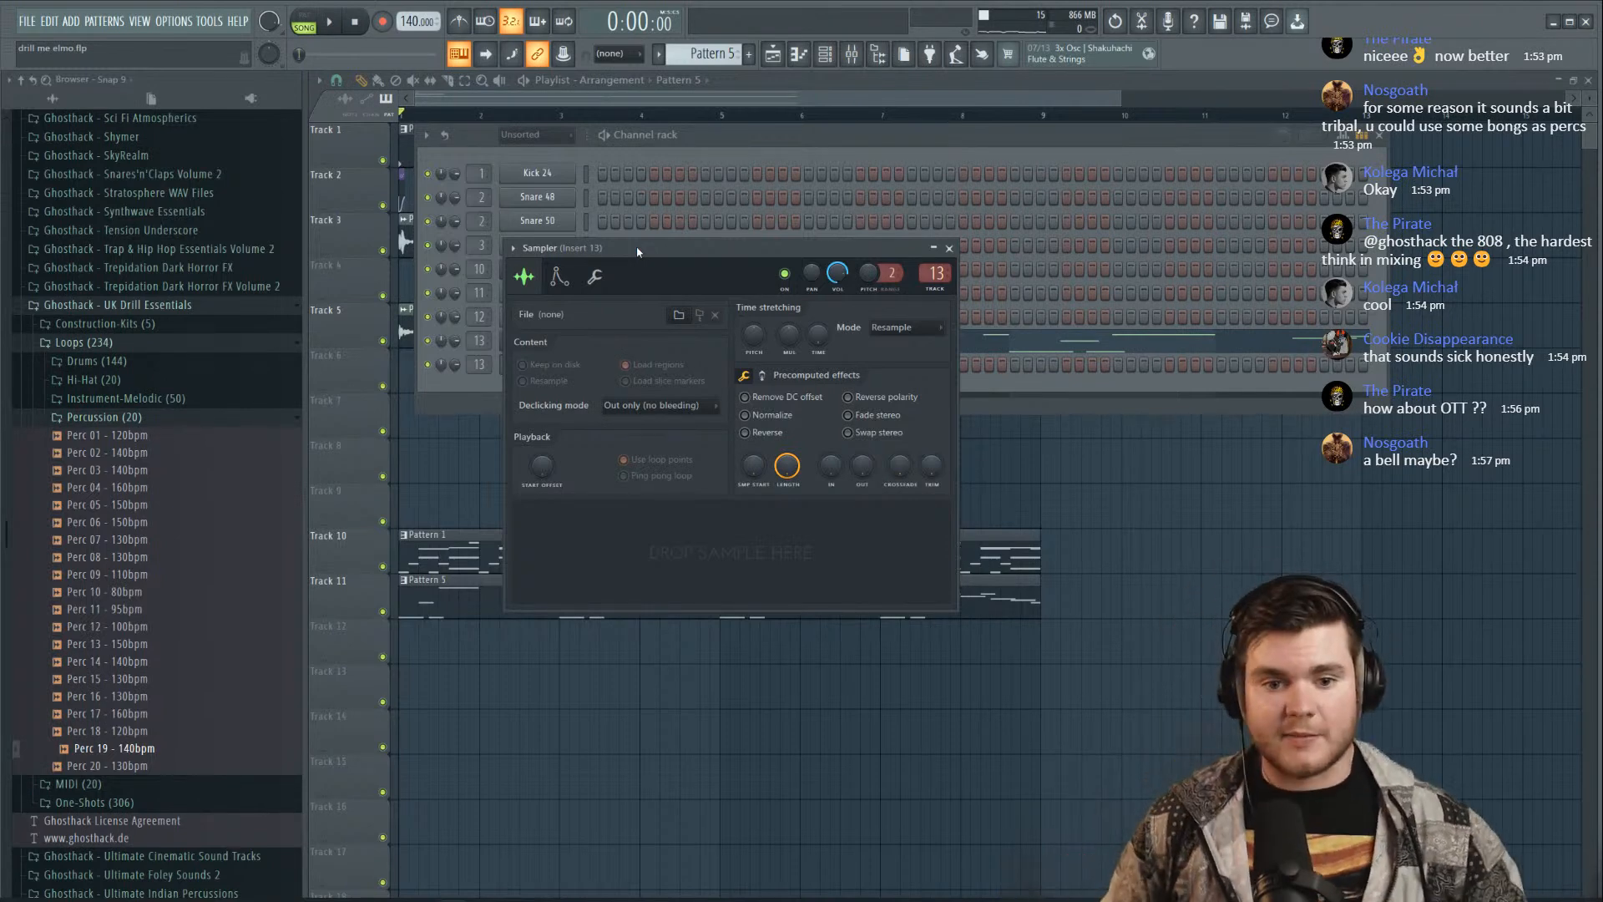
left_click(949, 248)
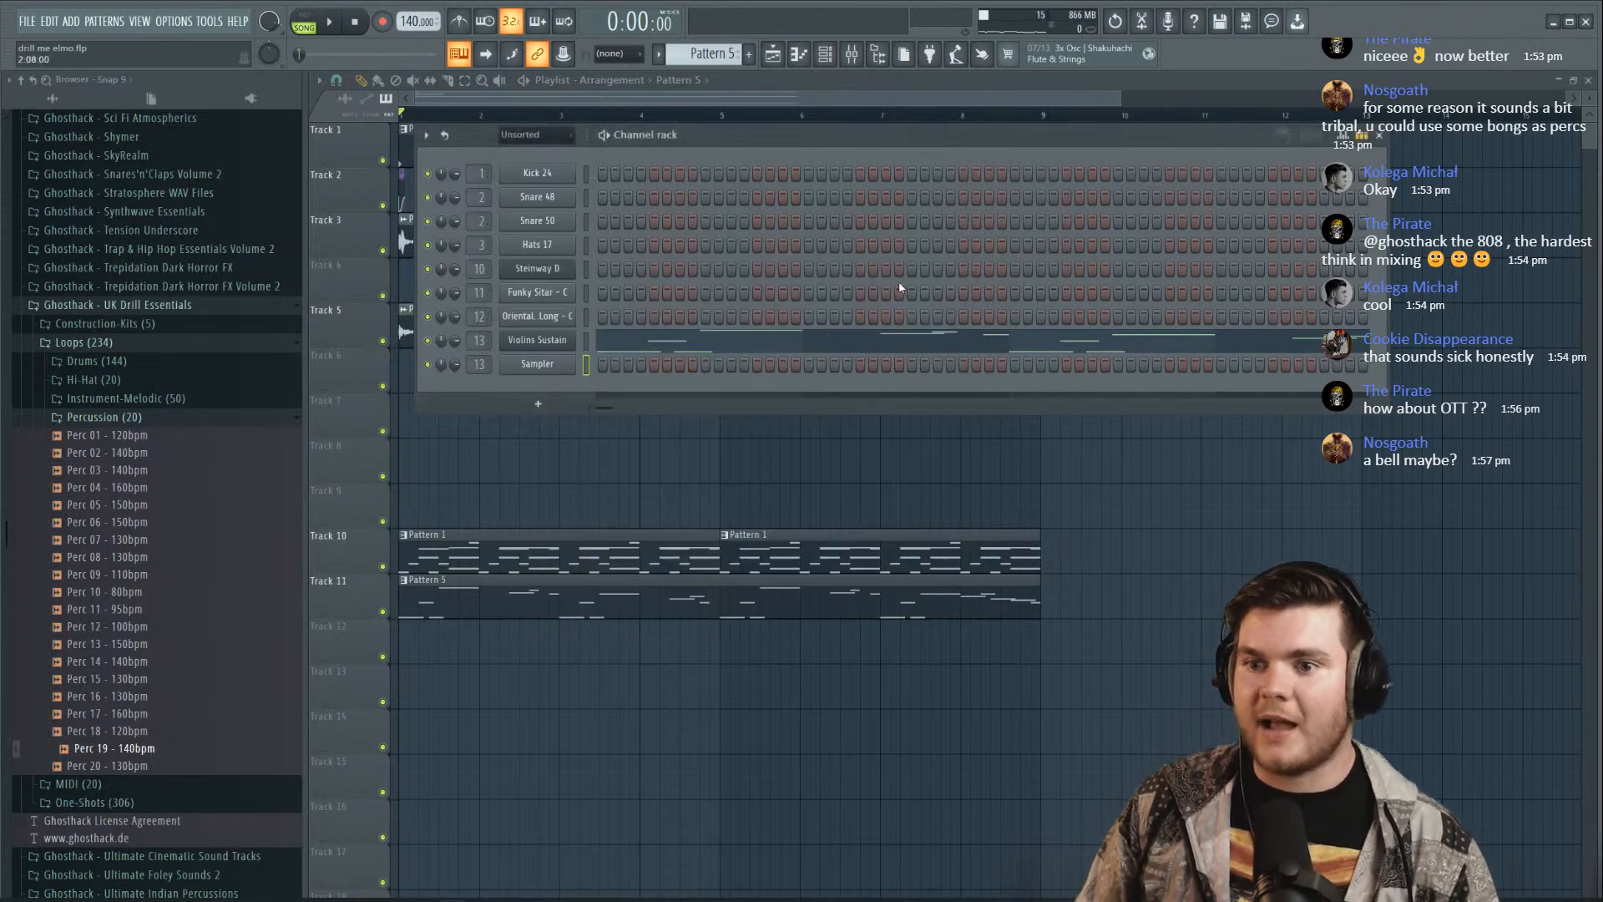
Browse the melodic loops of the UK Drill Essentials pack and preview Deadmans Banjo for the Sampler channel
left_click(509, 364)
left_click(94, 417)
left_click(130, 400)
left_click(140, 380)
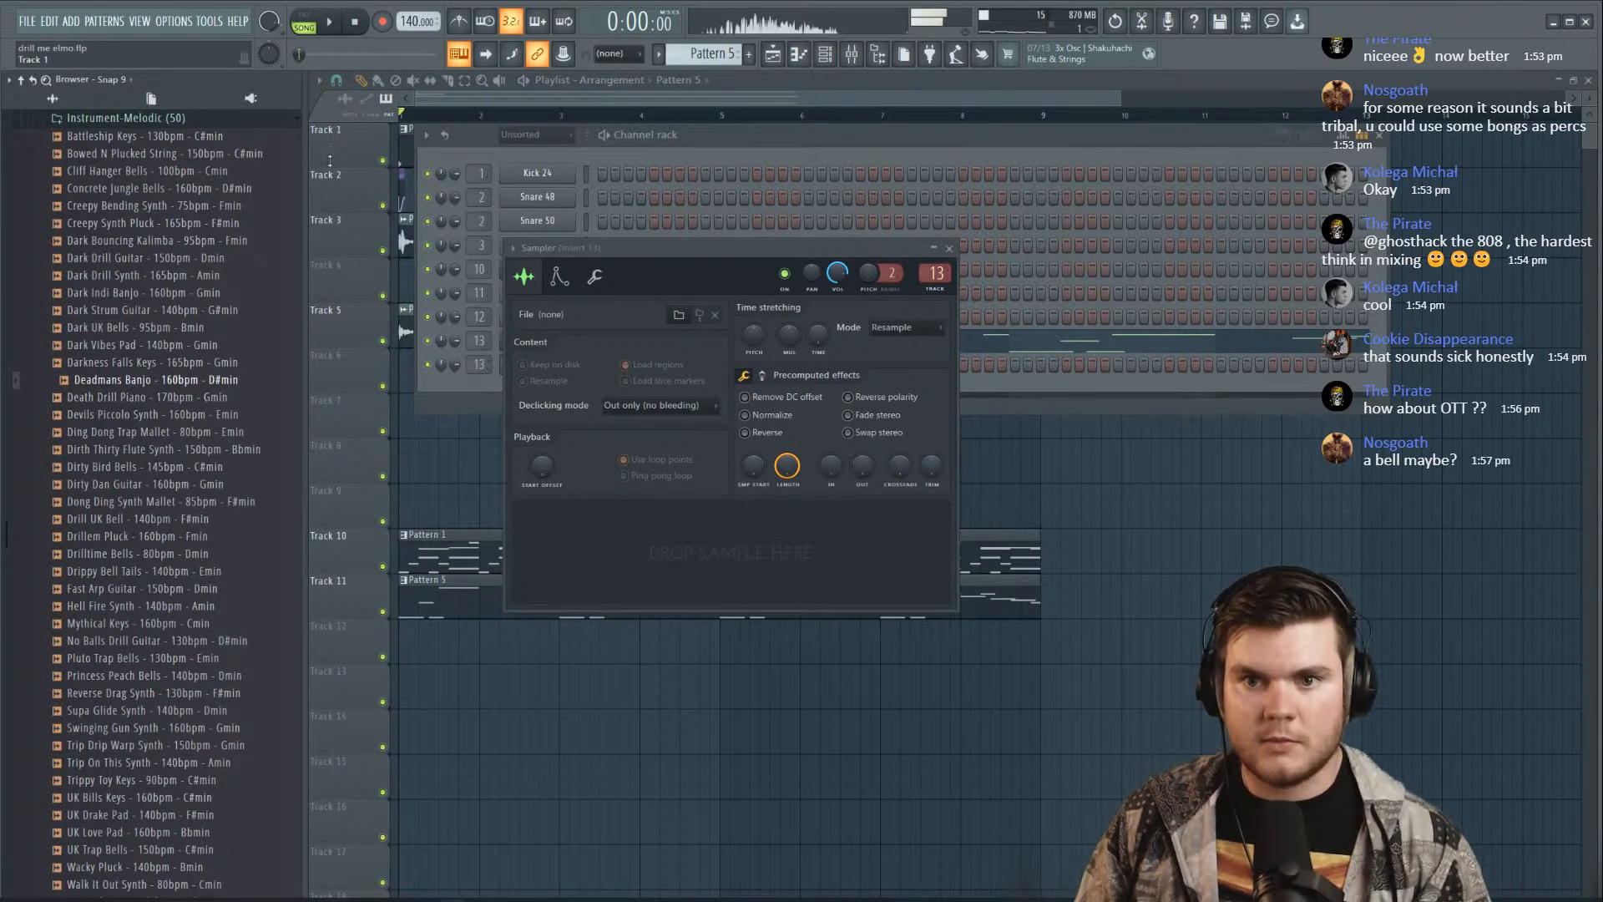
scroll(146, 285, "up", 3)
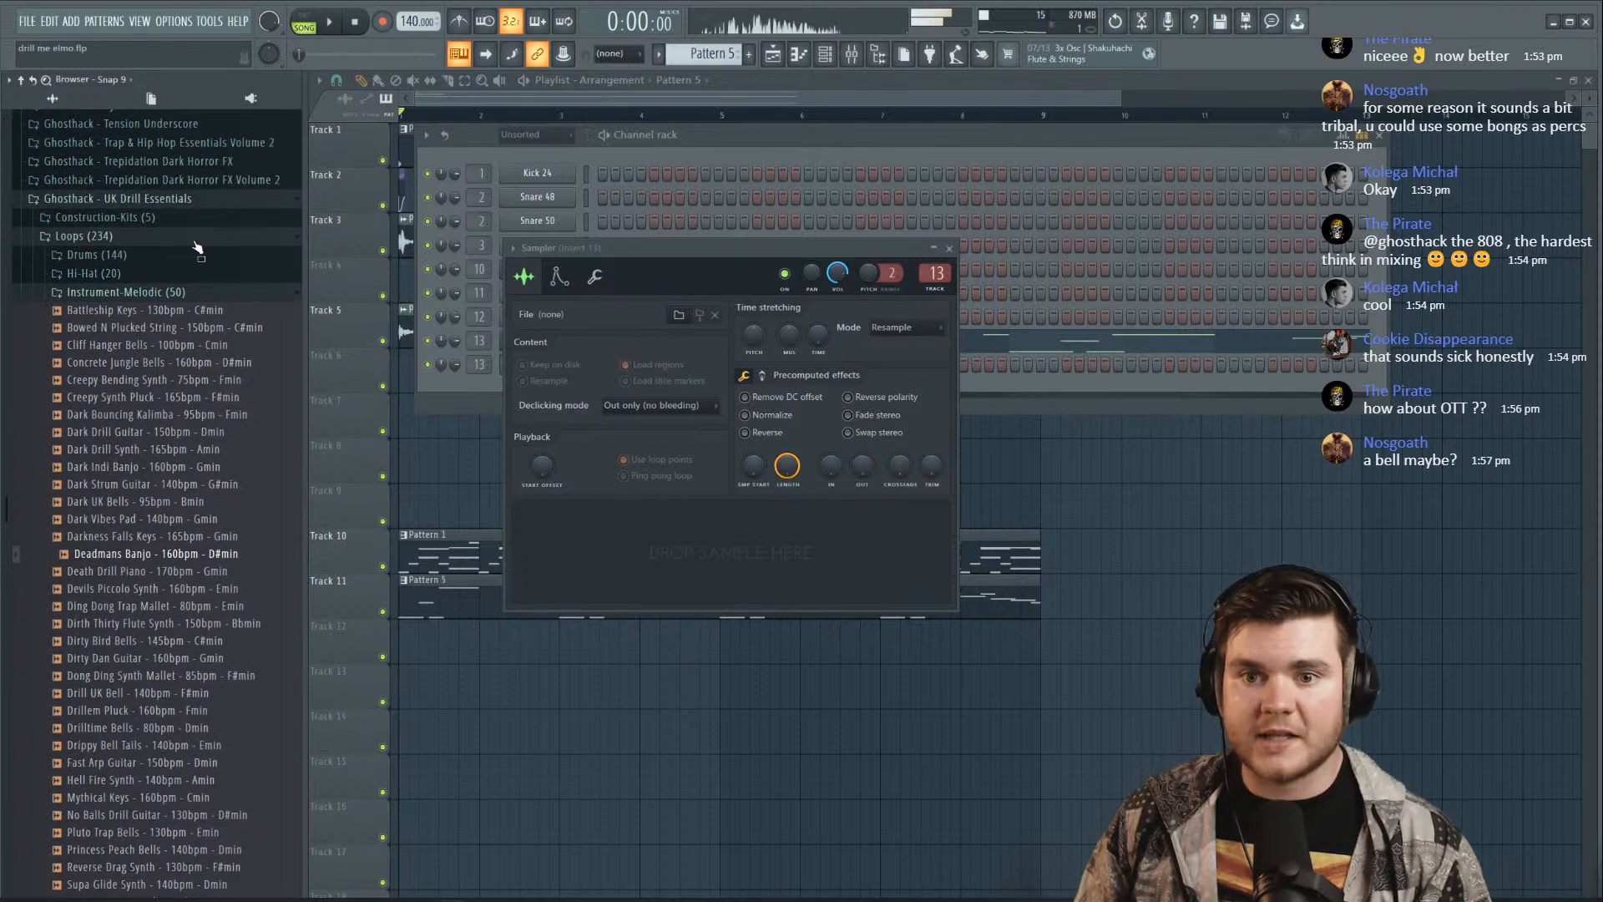
left_click(118, 297)
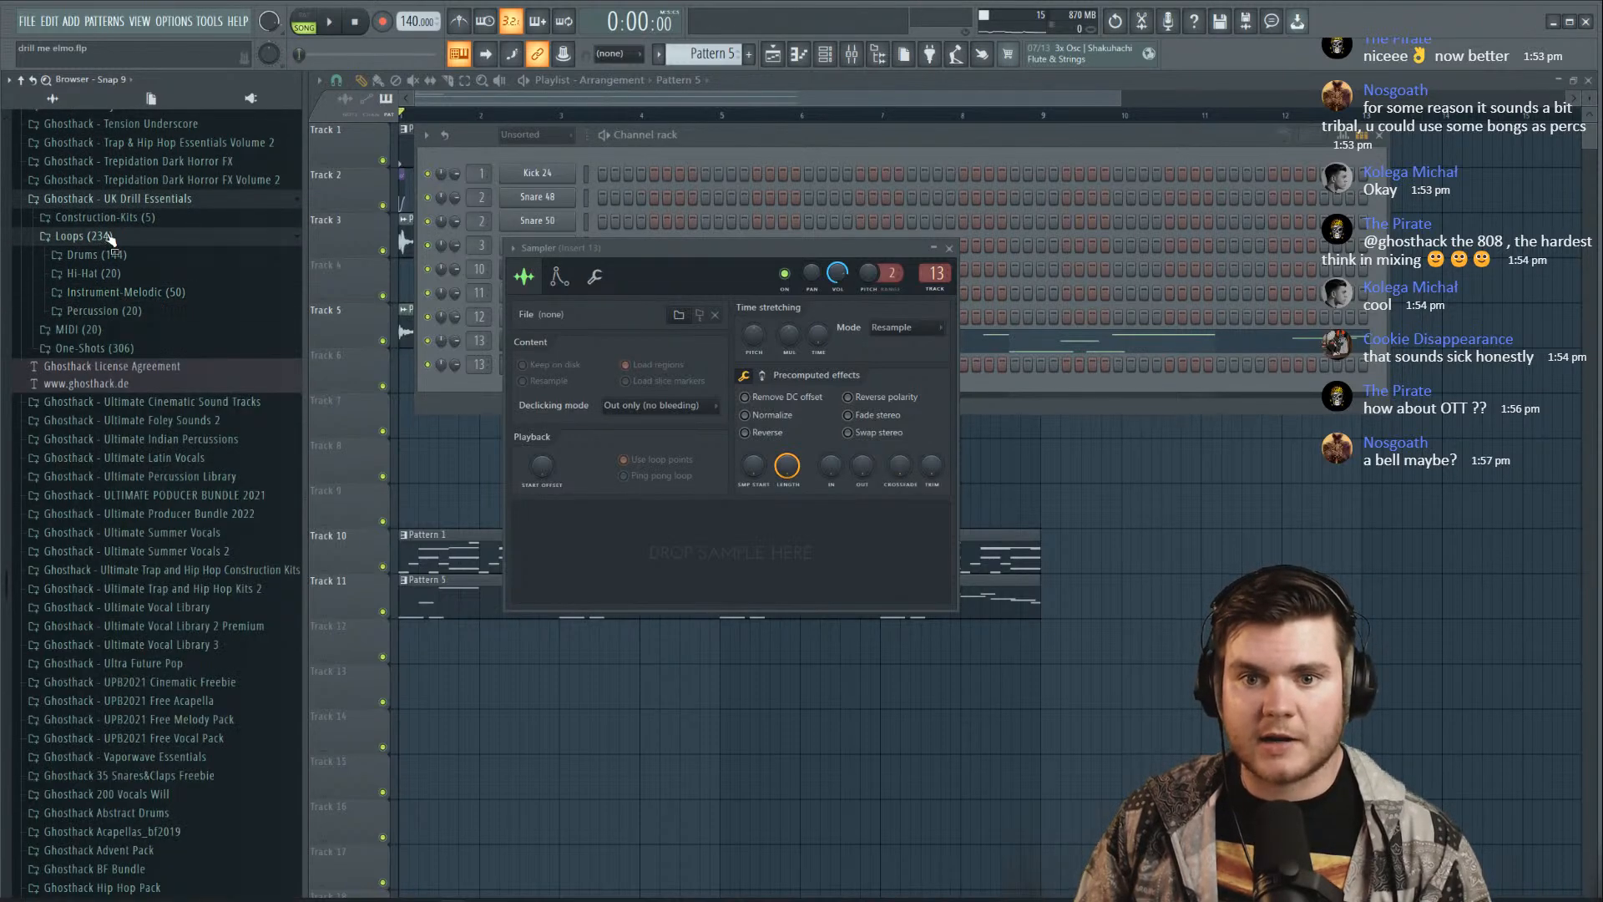
Load the Rowdy Bells - C one-shot from the UK Drill Essentials instruments into the Sampler channel
left_click(110, 237)
left_click(123, 275)
left_click(125, 346)
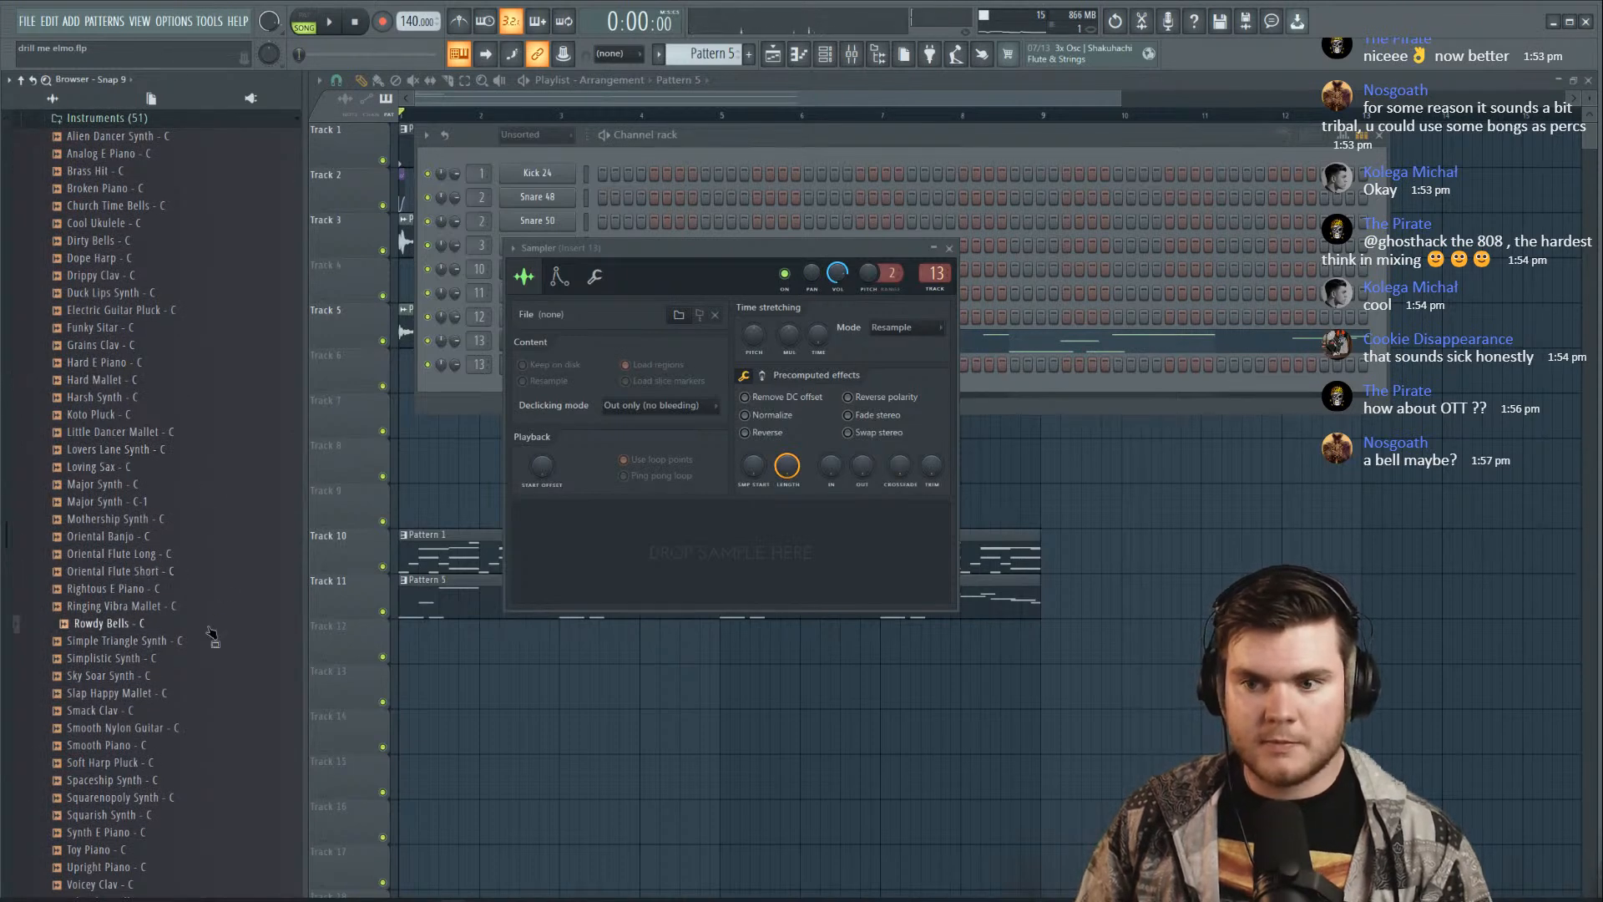
key("space")
left_click_drag(131, 625, 590, 538)
left_click(950, 248)
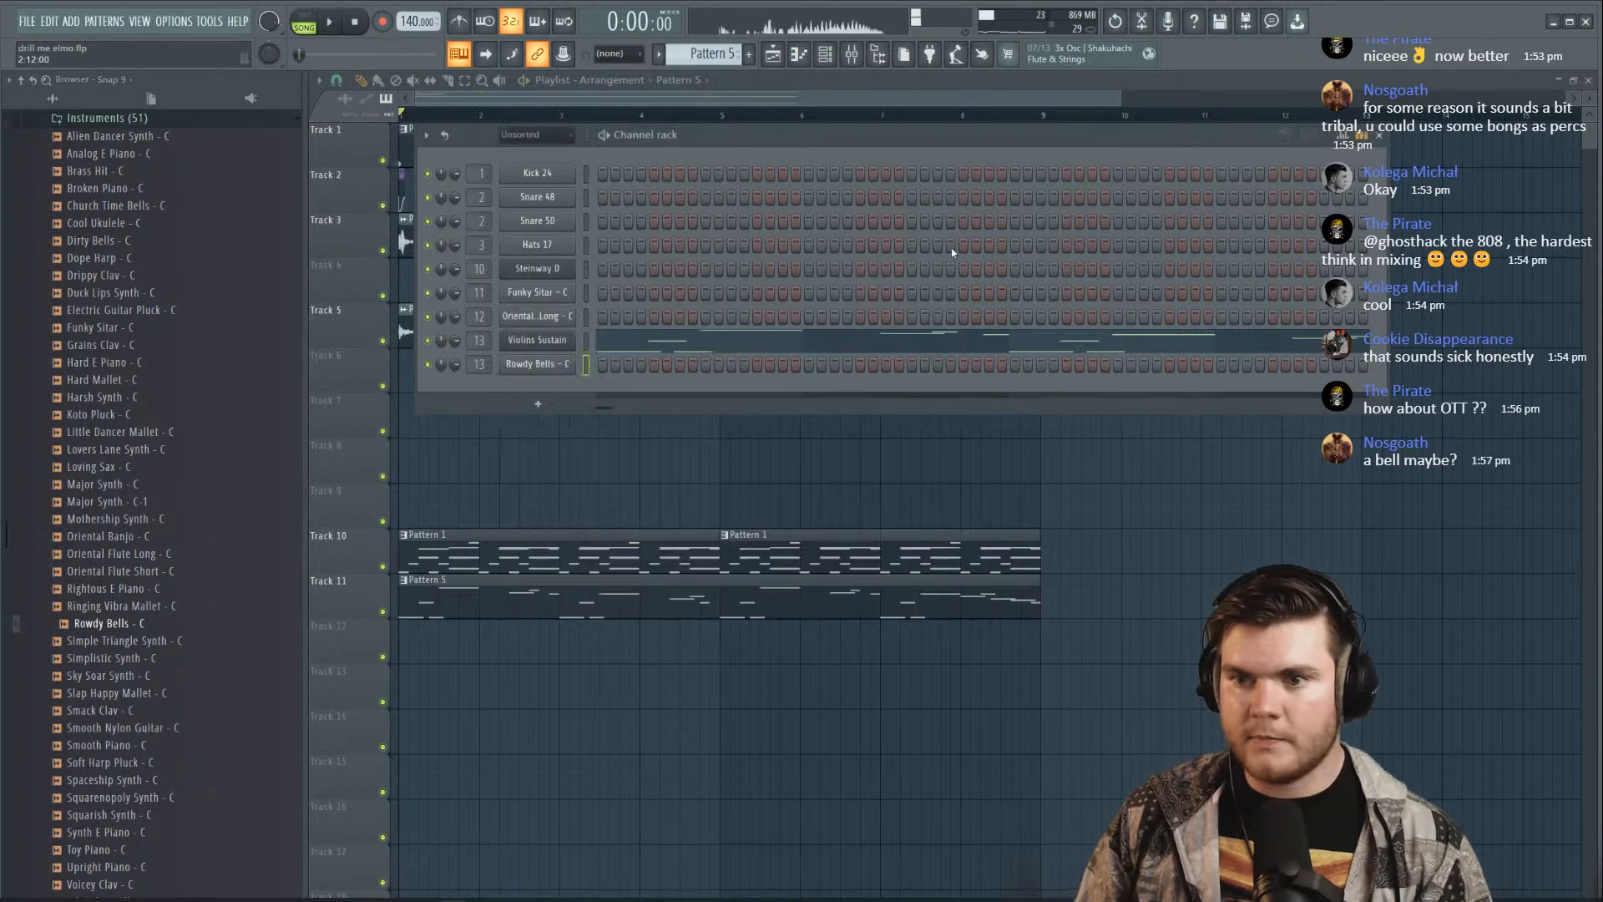
Copy the Violins Sustain notes into the Rowdy Bells channel and play the beat
right_click(559, 338)
left_click(751, 354)
right_click(536, 363)
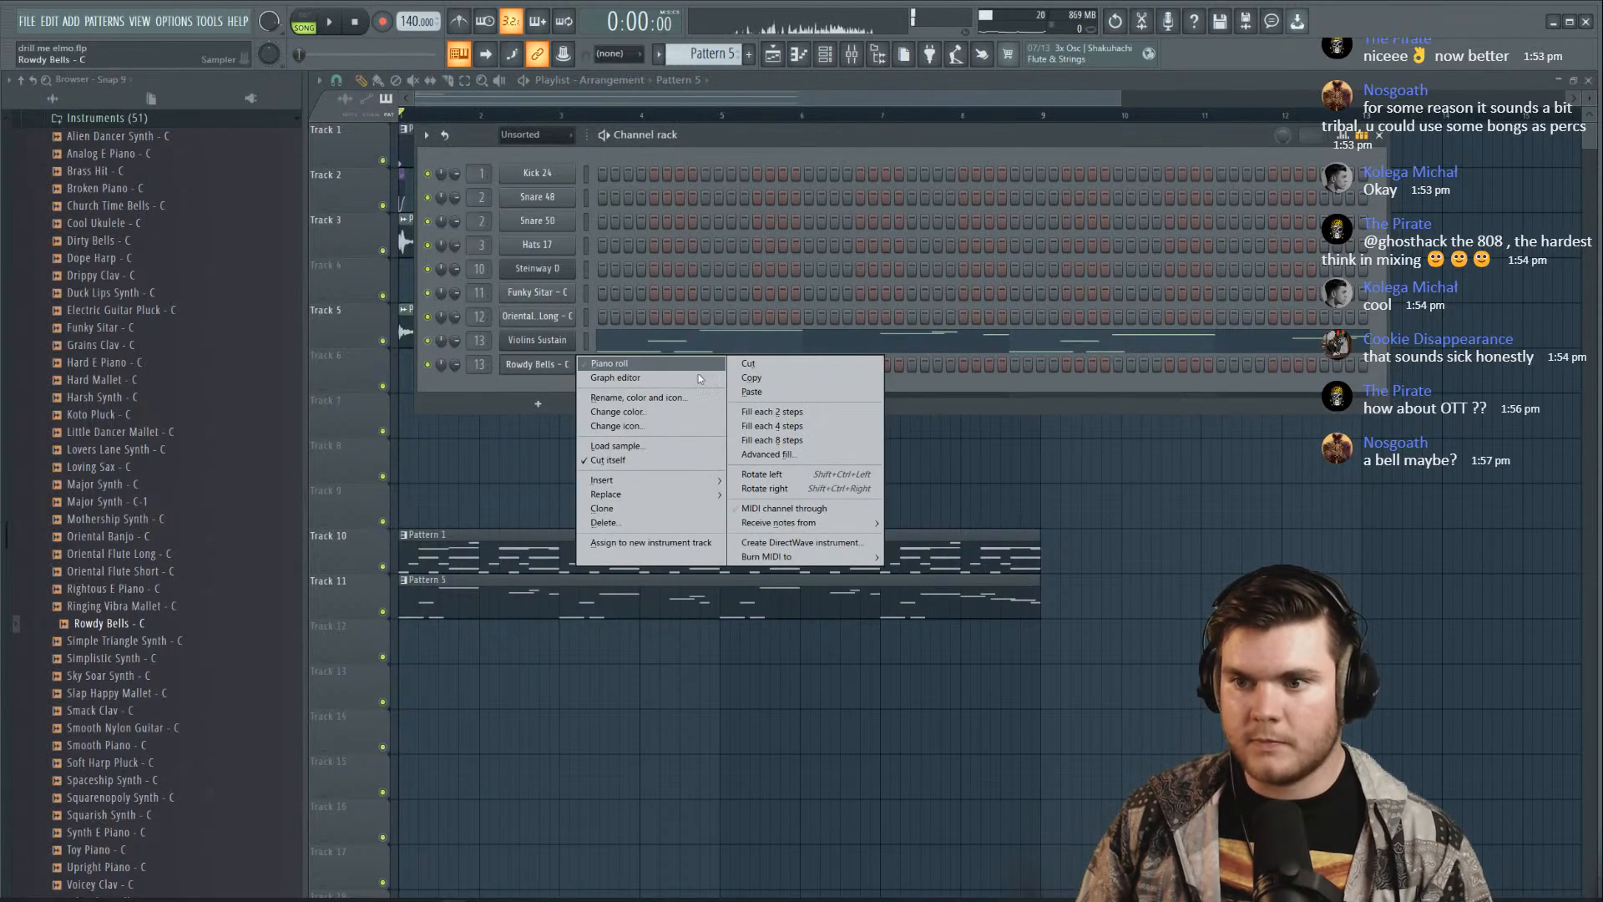
left_click(746, 391)
key("space")
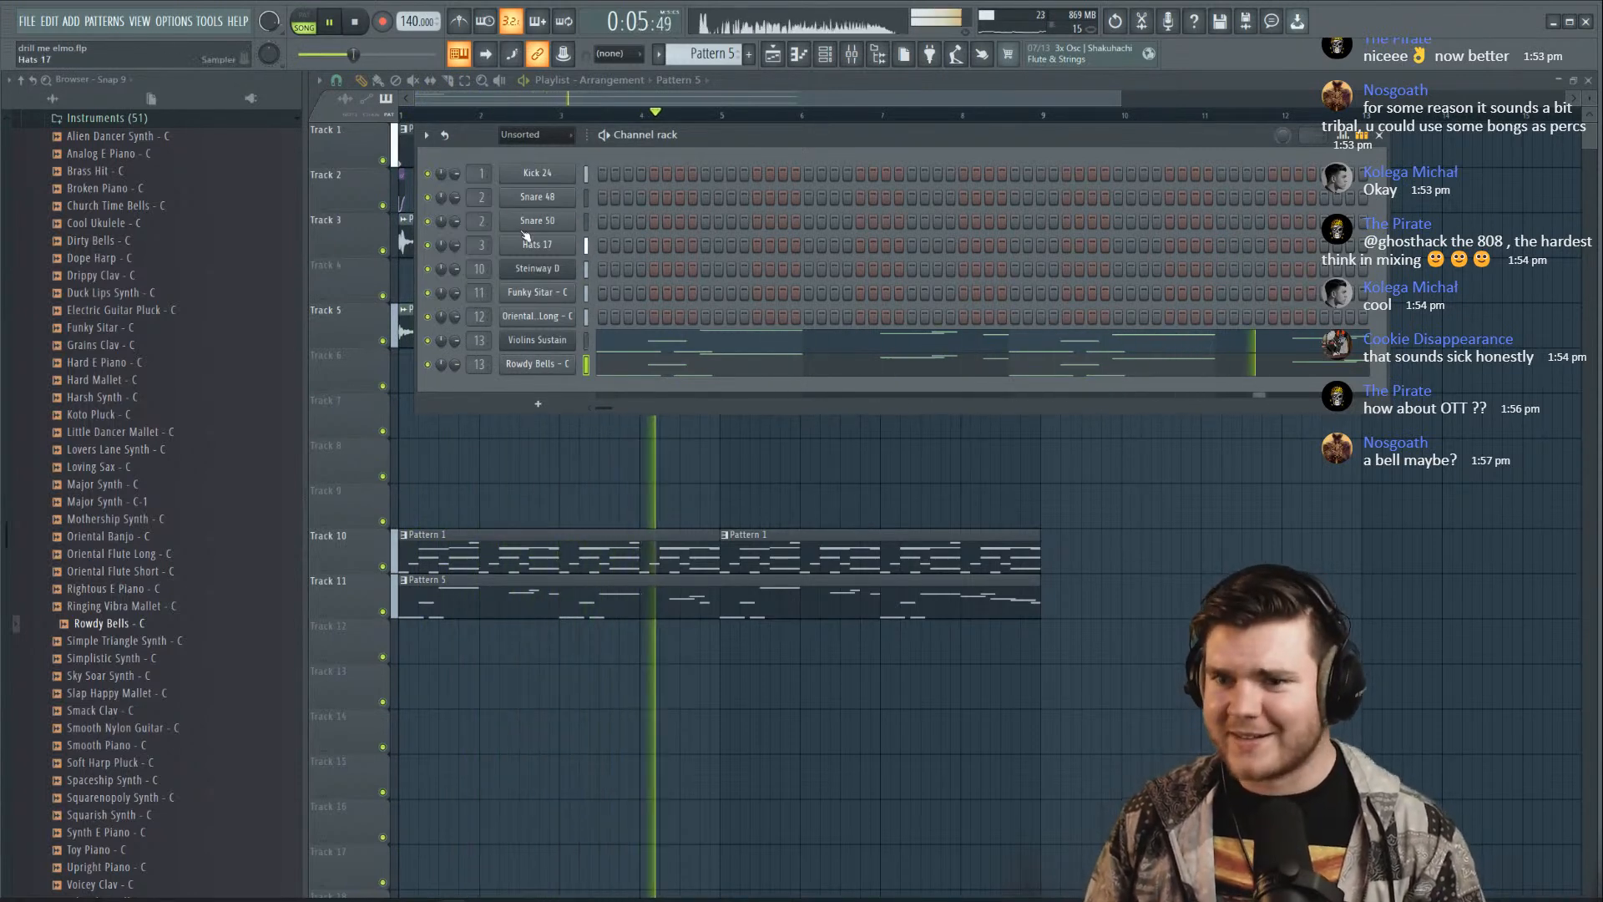
Route Rowdy Bells to mixer insert 14 and lower that insert's volume to 61% (-9.5 dB)
key("F9")
left_click_drag(620, 333, 848, 359)
scroll(480, 365, "up", 1)
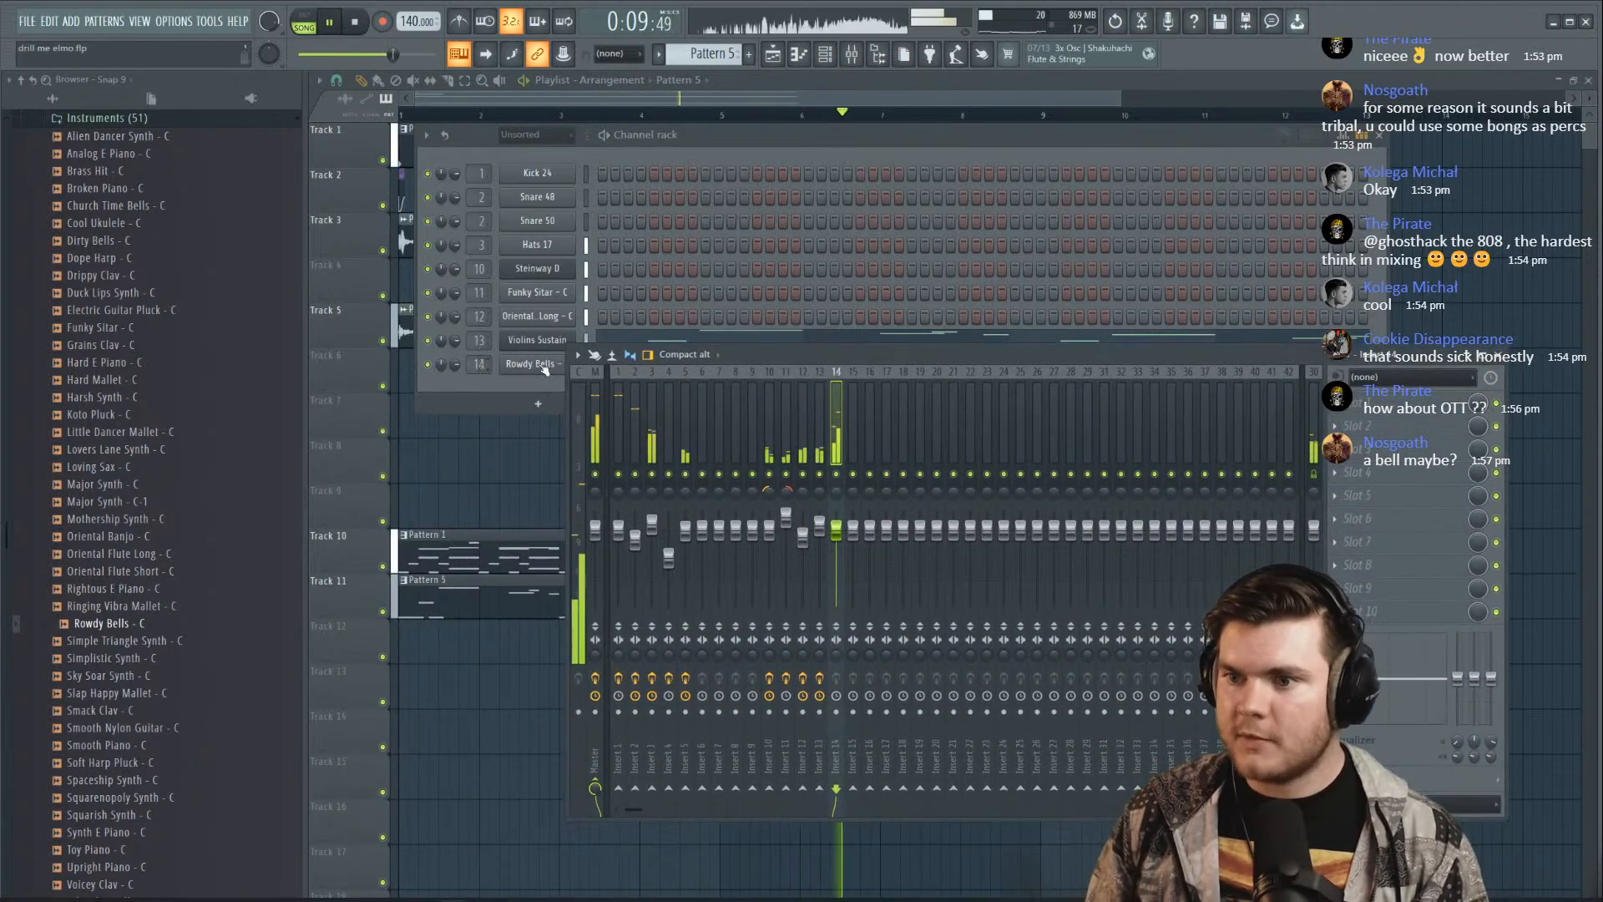
left_click_drag(845, 526, 836, 559)
key("space")
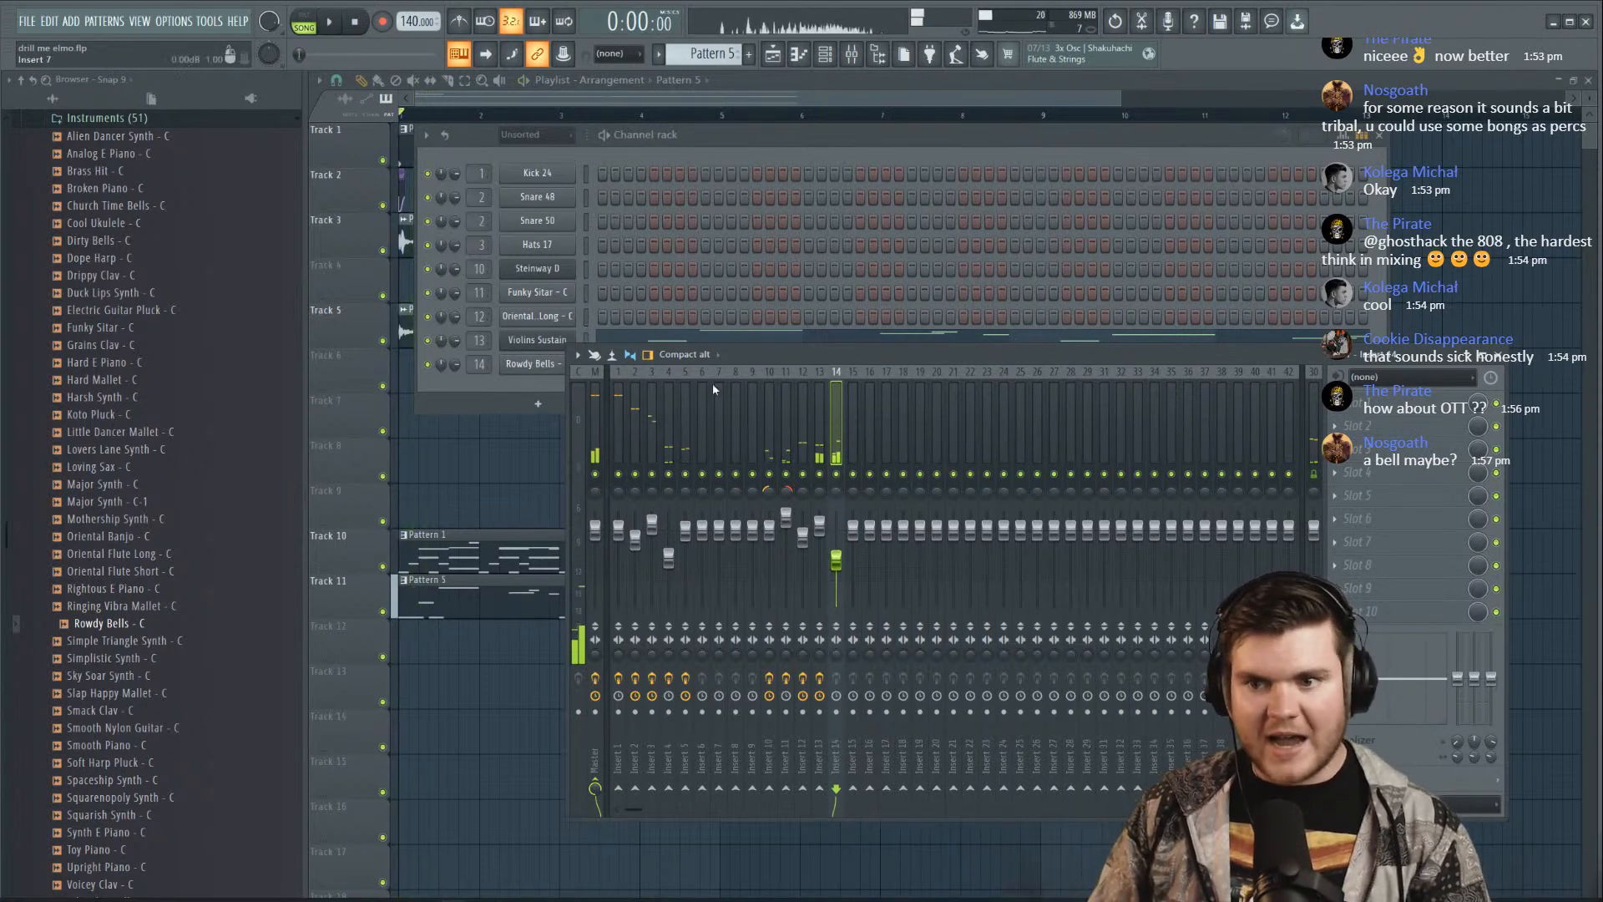
Open the Rowdy Bells notes for editing and delete the C#6, B5 and A#5 notes in bar 2 during playback
left_click(749, 134)
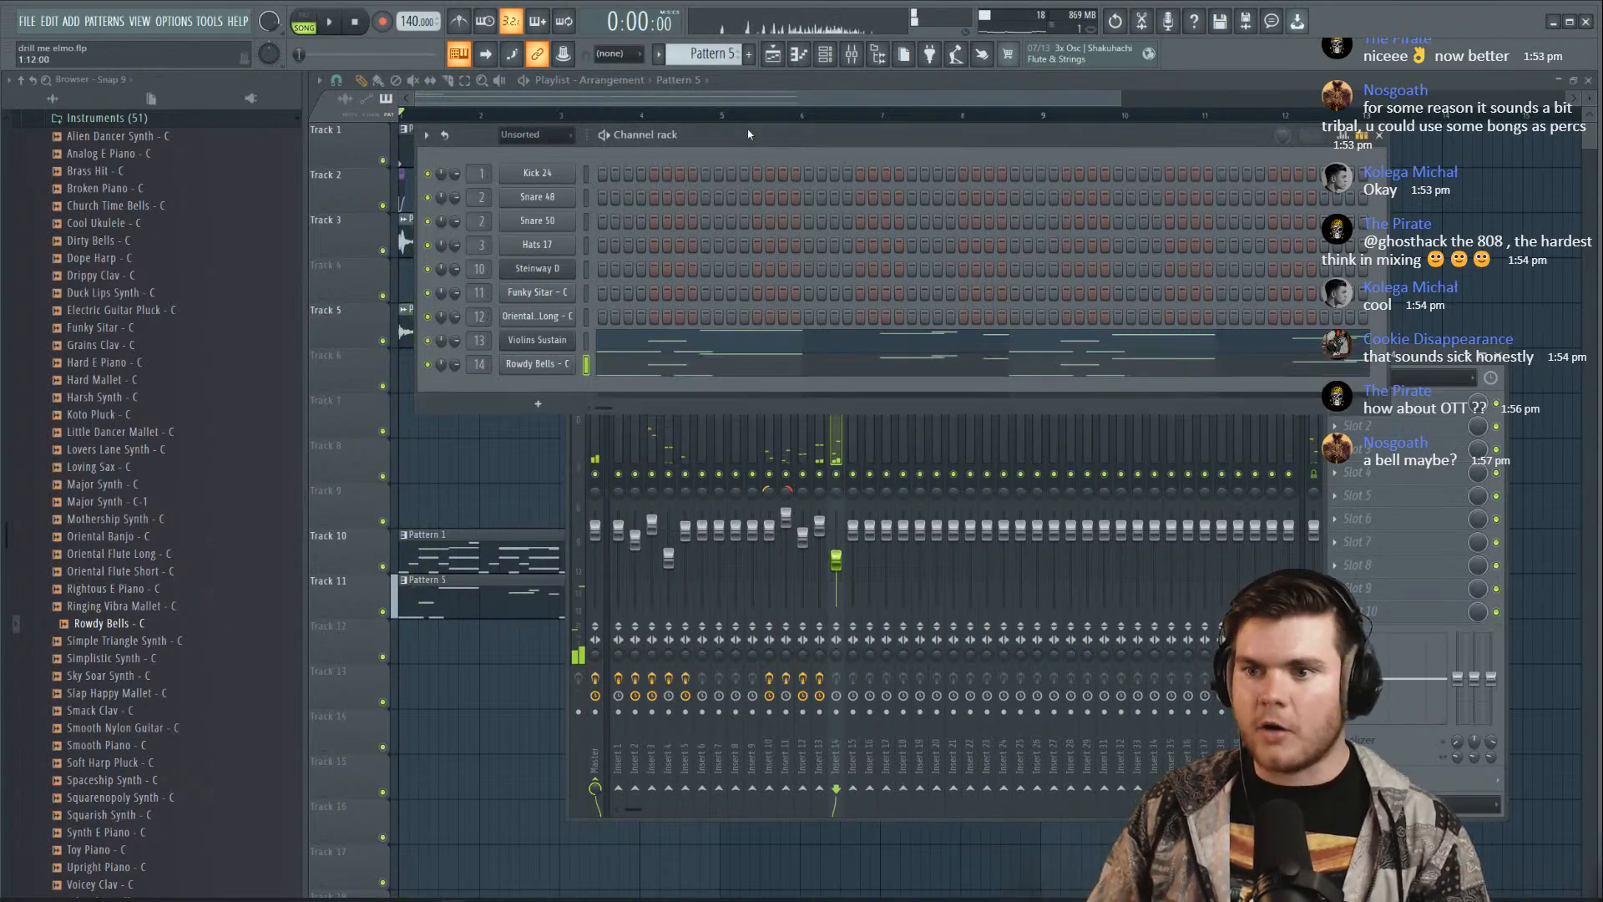
left_click(697, 372)
key("space")
left_click_drag(731, 150, 437, 159)
scroll(436, 168, "down", 4)
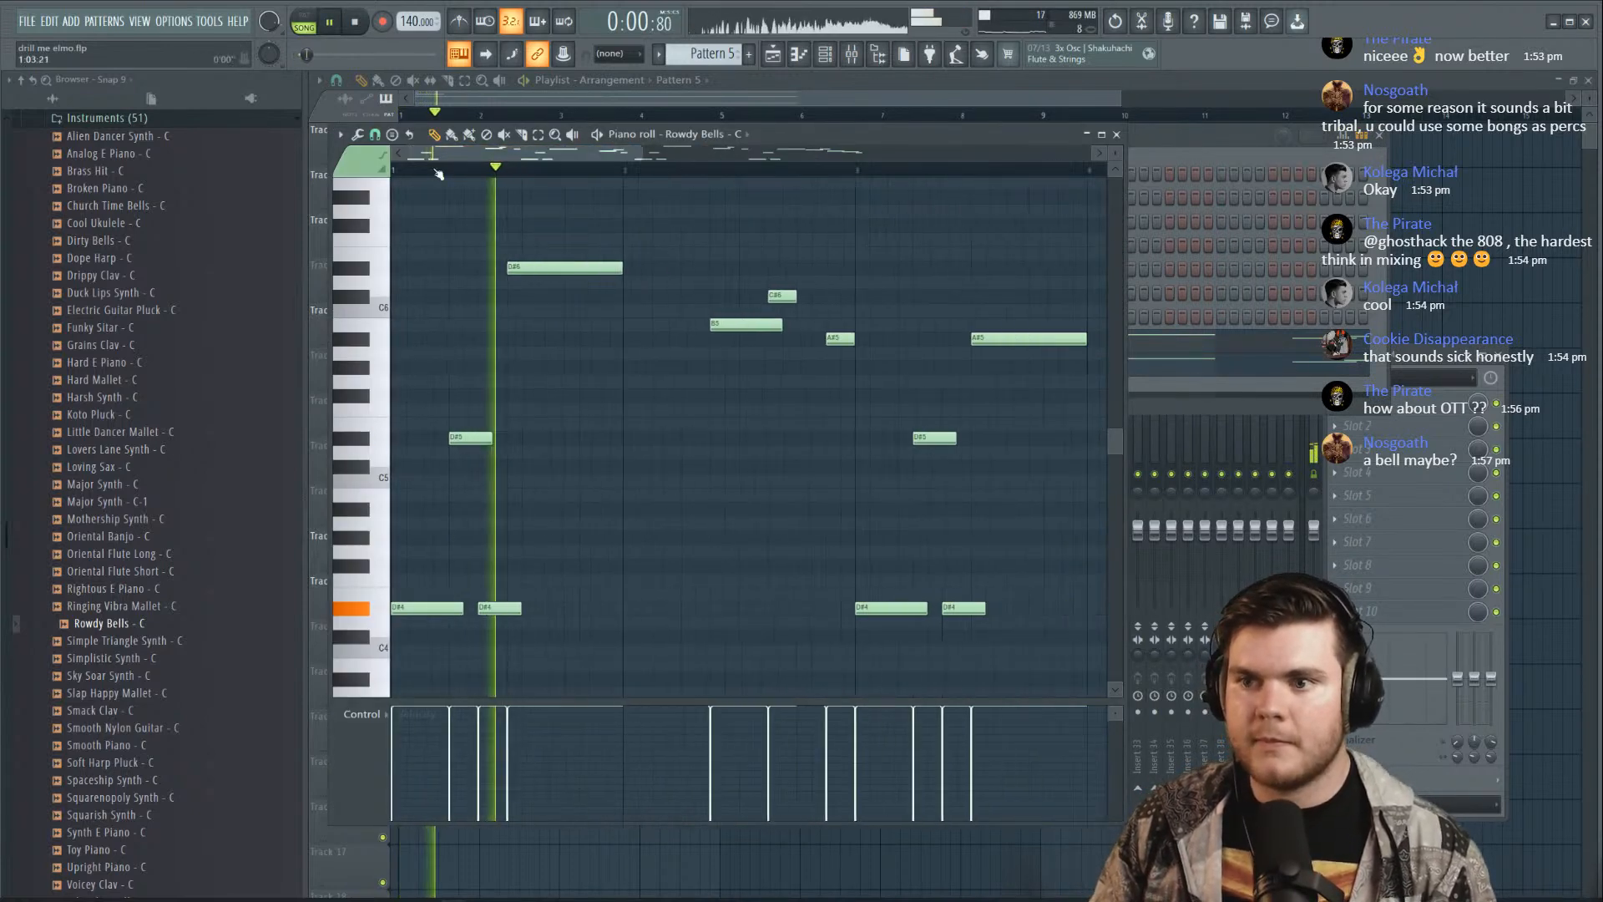
right_click(568, 296)
right_click(558, 324)
right_click(596, 339)
Delete the bells' G#5, F#5 and short D#5 notes in bar 4 and the C#6, B5 and A#5 notes in bar 6
right_click(782, 366)
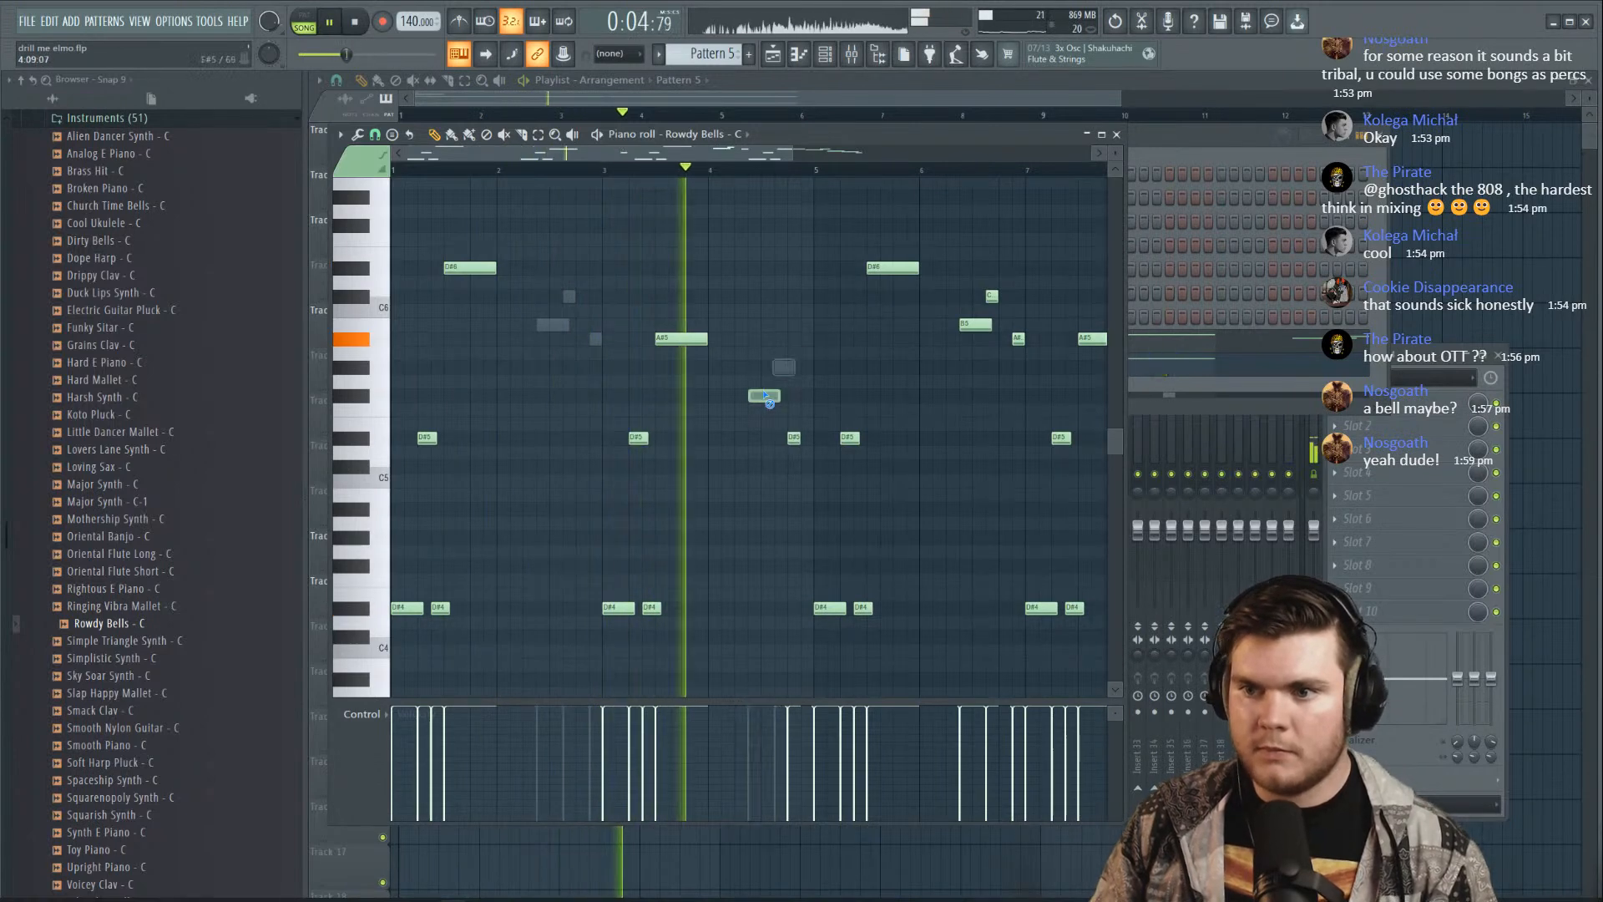
right_click(763, 395)
right_click(794, 438)
left_click_drag(733, 153, 841, 159)
right_click(791, 296)
right_click(774, 324)
right_click(817, 338)
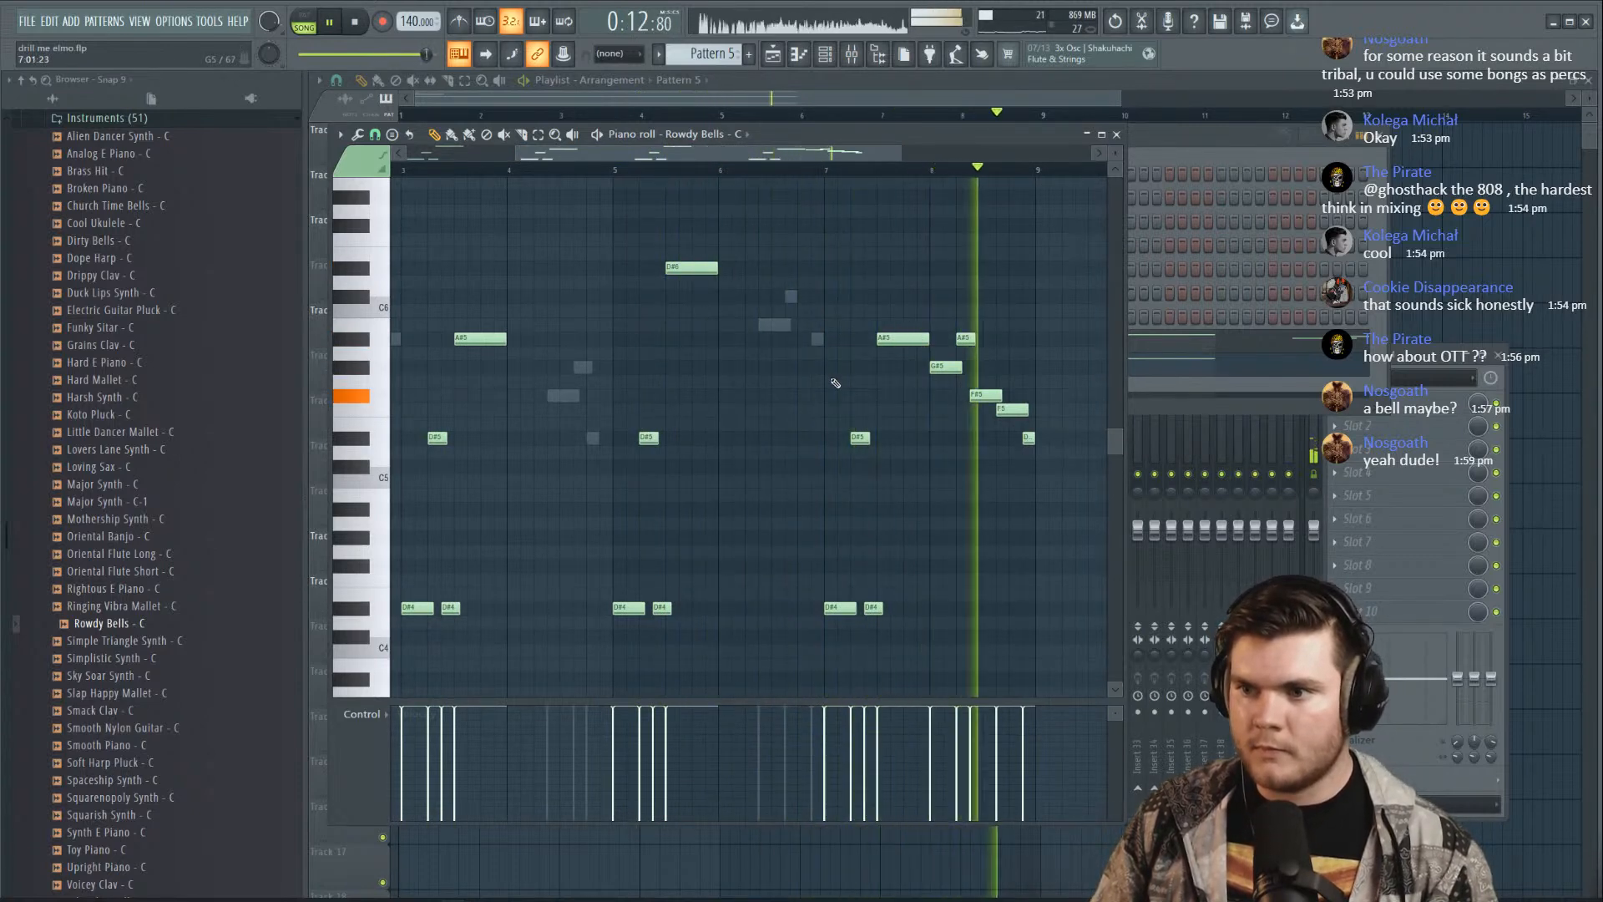
Lower mixer insert 14's volume slightly and load Fruity Parametric EQ 2 in its first effect slot
key("F9")
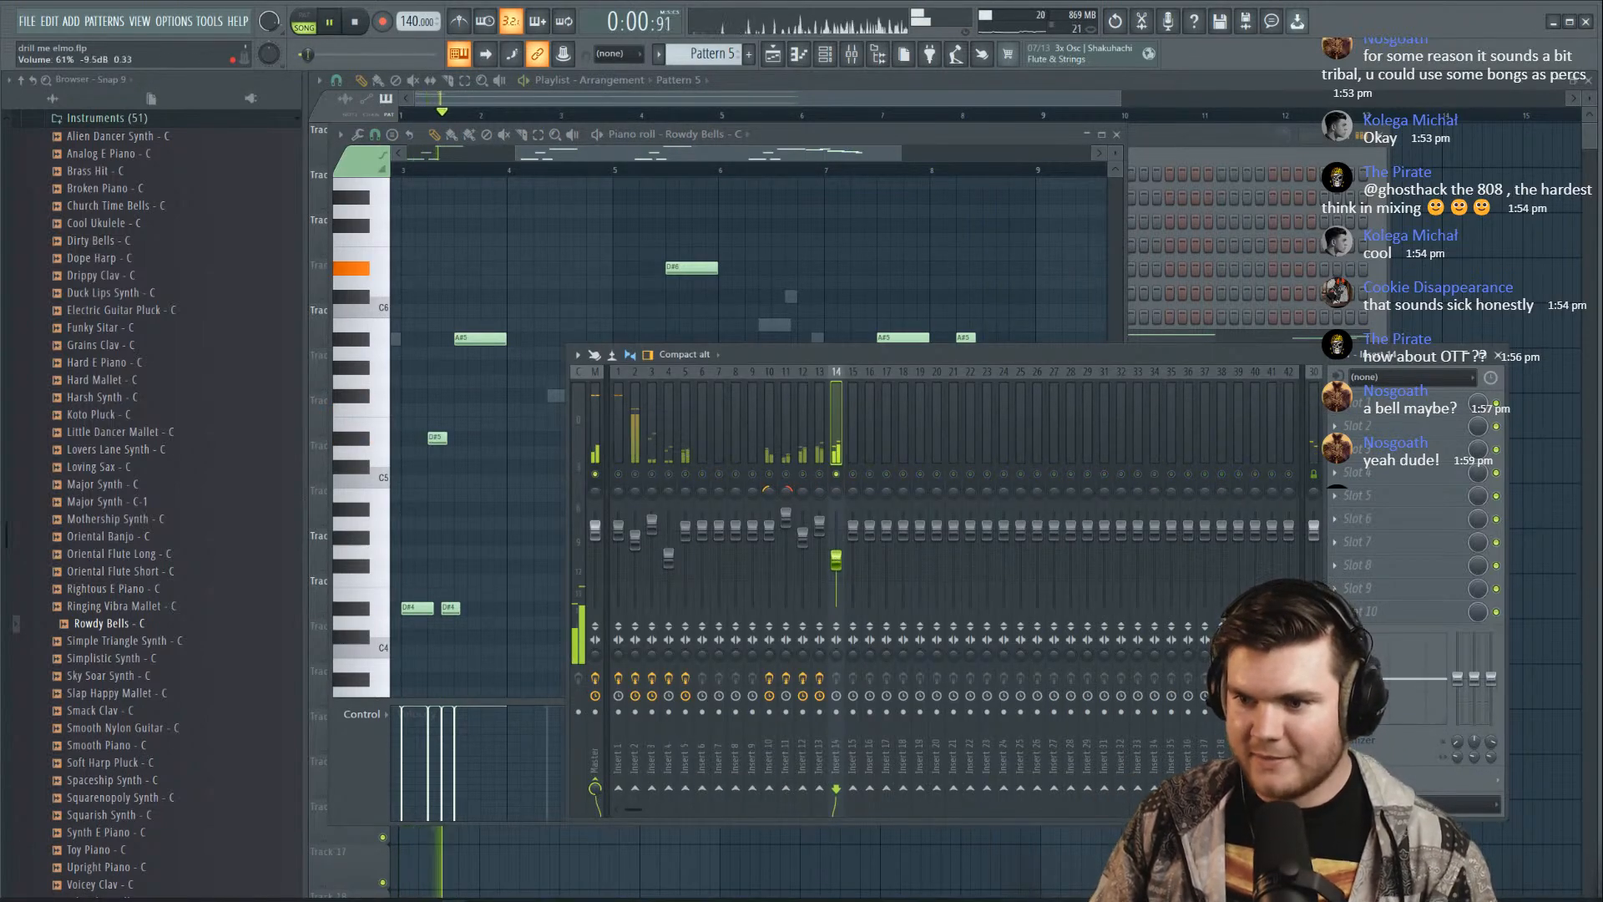
left_click_drag(836, 561, 837, 573)
left_click(1361, 410)
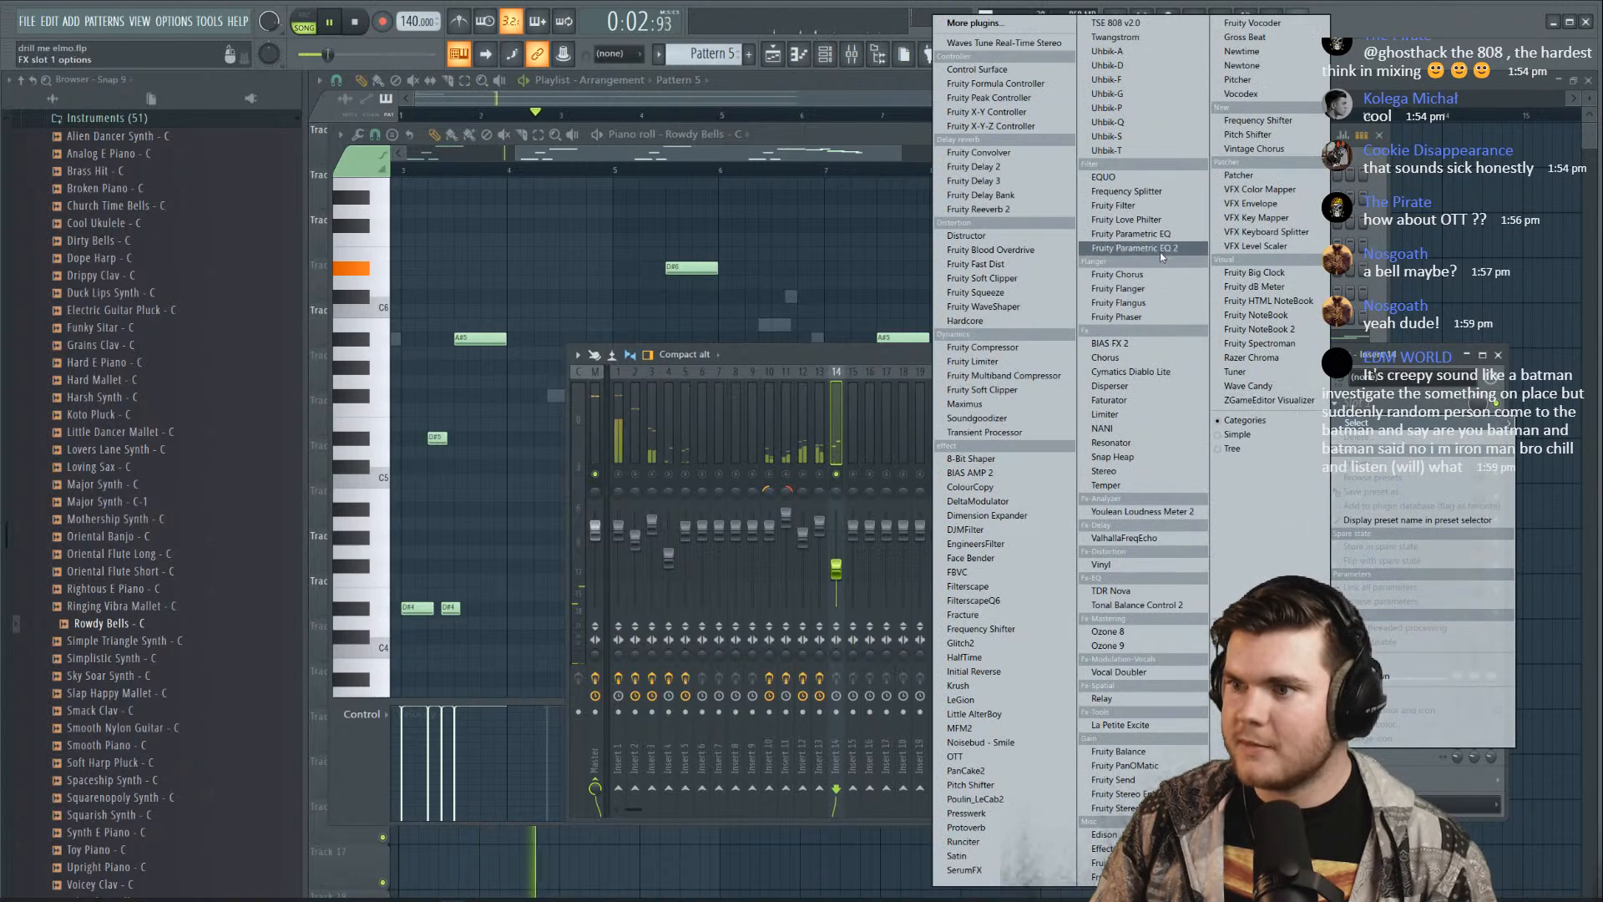
left_click(1140, 294)
left_click(908, 263)
left_click(940, 274)
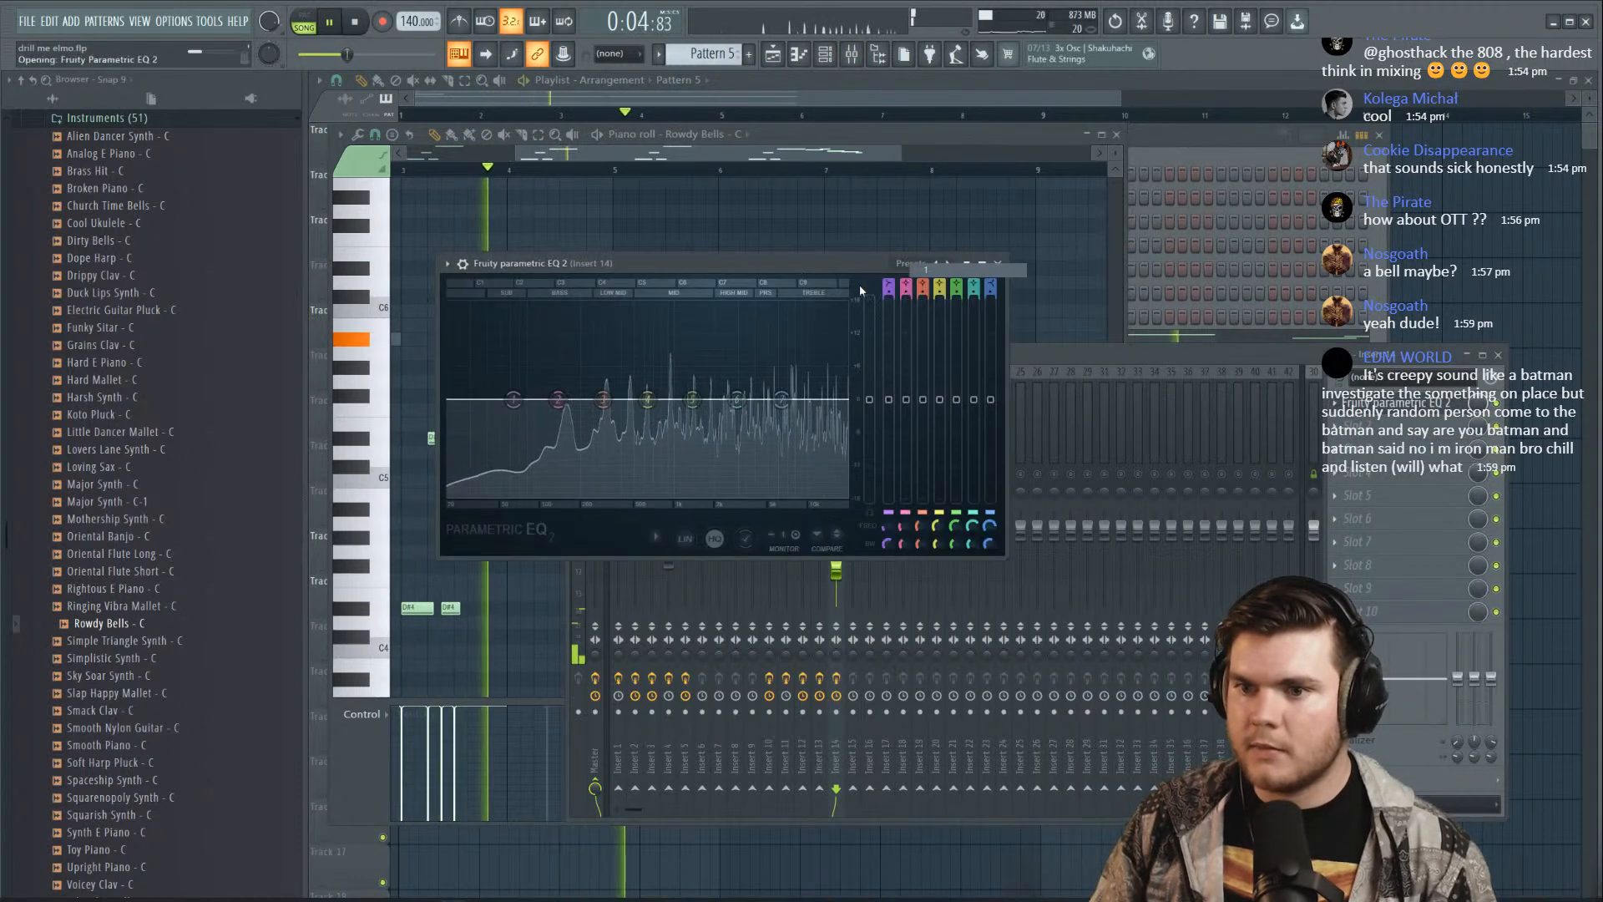
Shape the bells' EQ with a low cut on band 1 and a high cut on band 7, both with Gentle 8 slopes
left_click_drag(460, 395, 553, 399)
left_click_drag(889, 292, 889, 306)
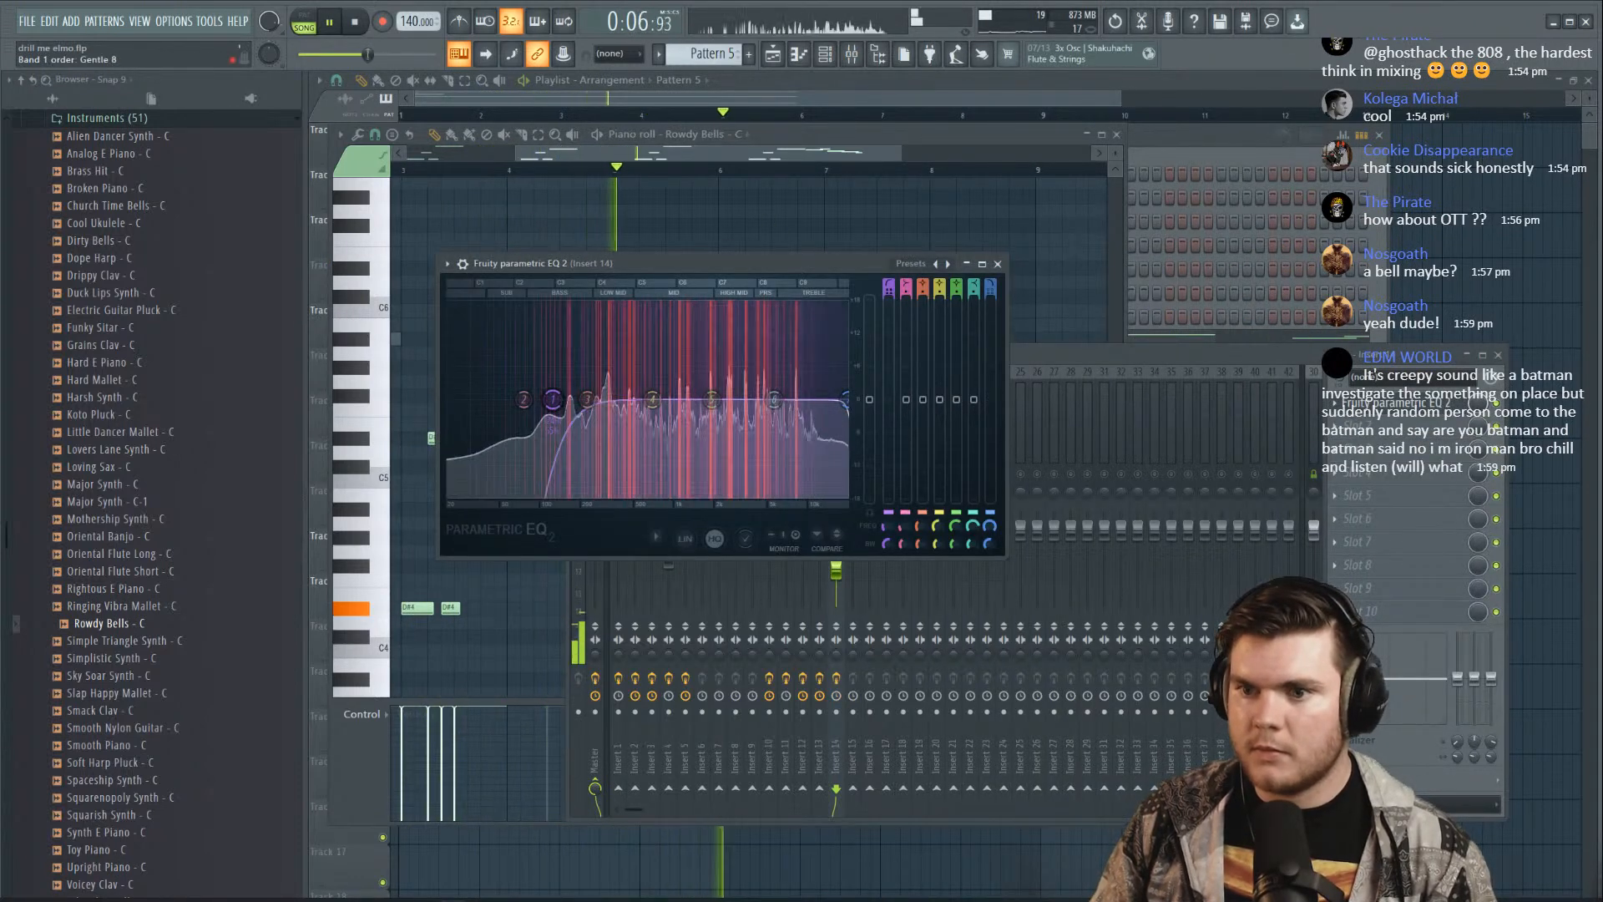
left_click_drag(888, 544, 887, 525)
left_click_drag(990, 292, 990, 305)
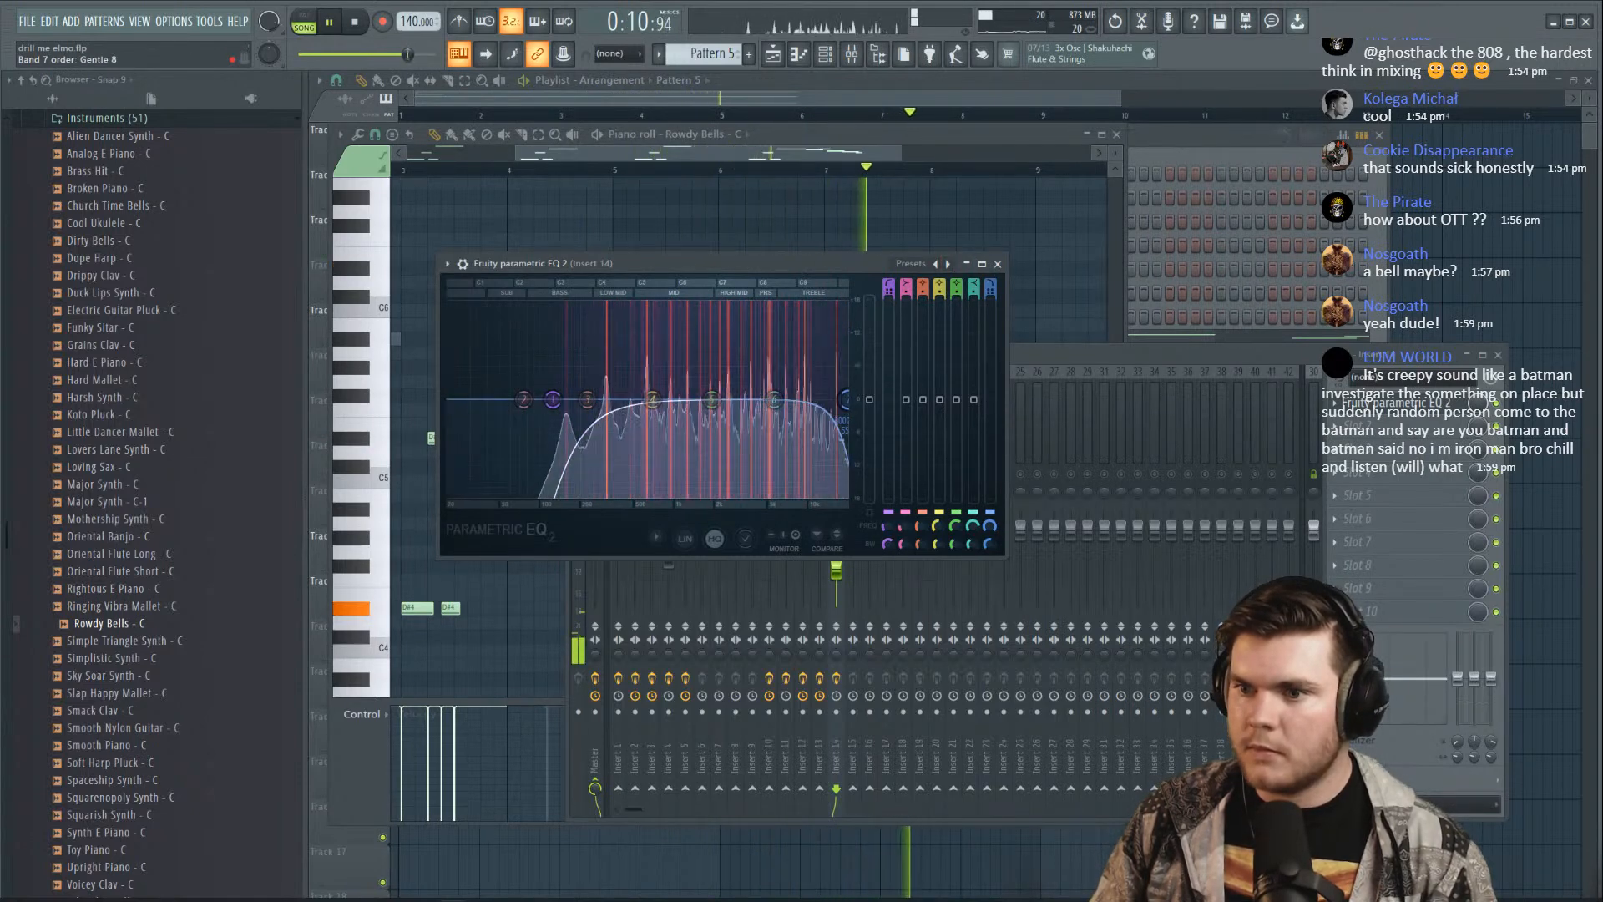
left_click(997, 264)
Try Fruity Multiband Compressor and Fruity Limiter in insert 14's second effect slot
left_click(1335, 426)
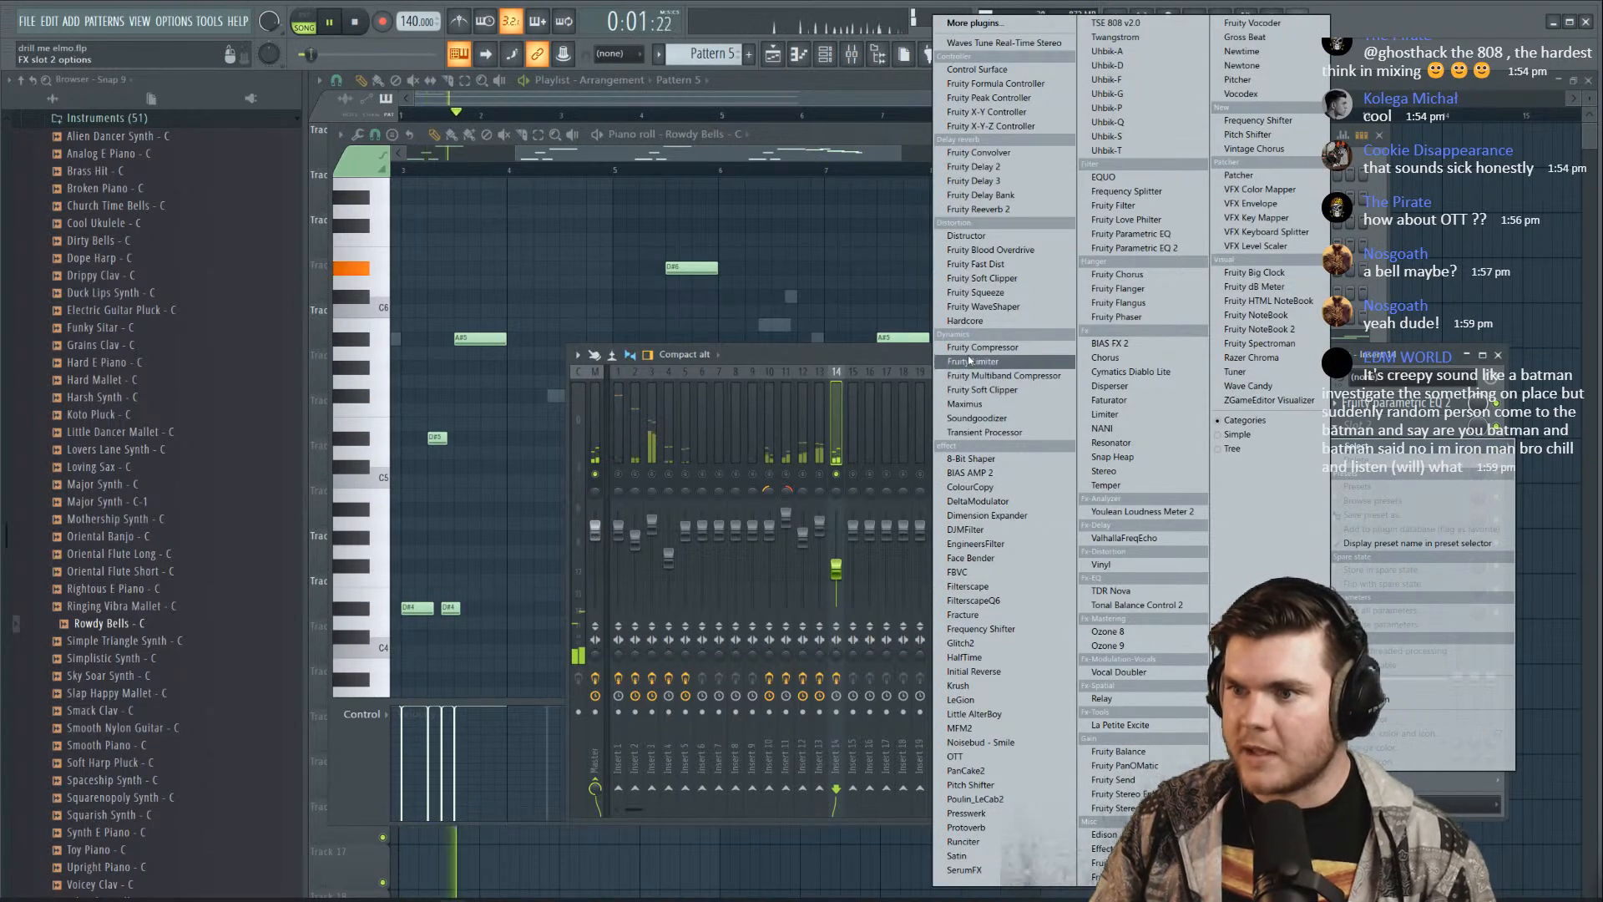
left_click(1004, 377)
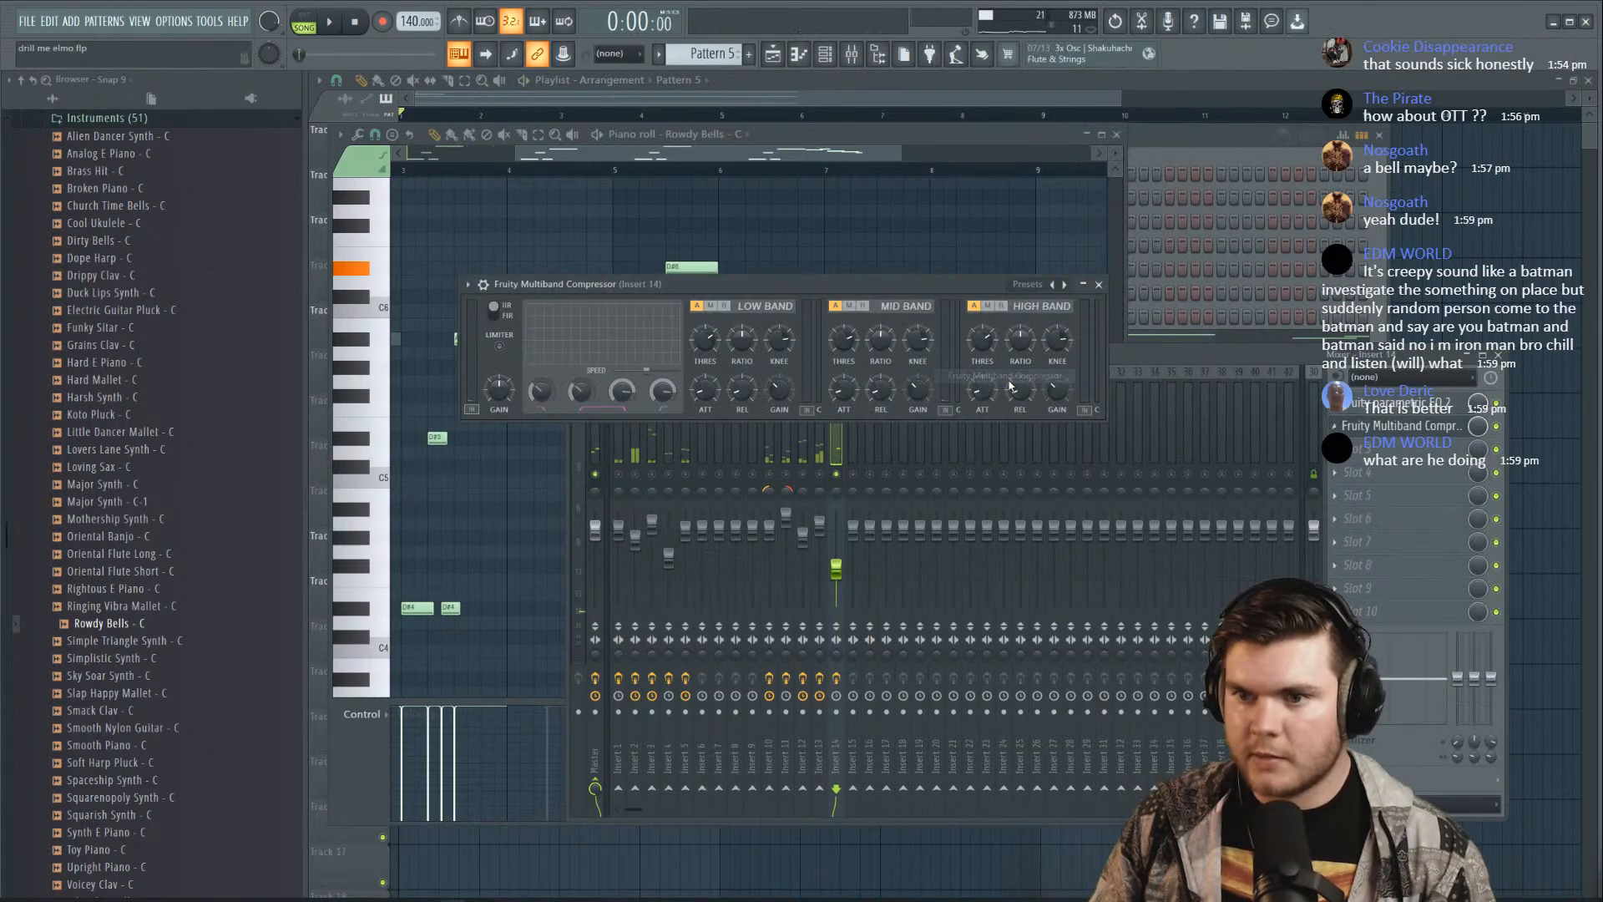
key("space")
left_click(1335, 426)
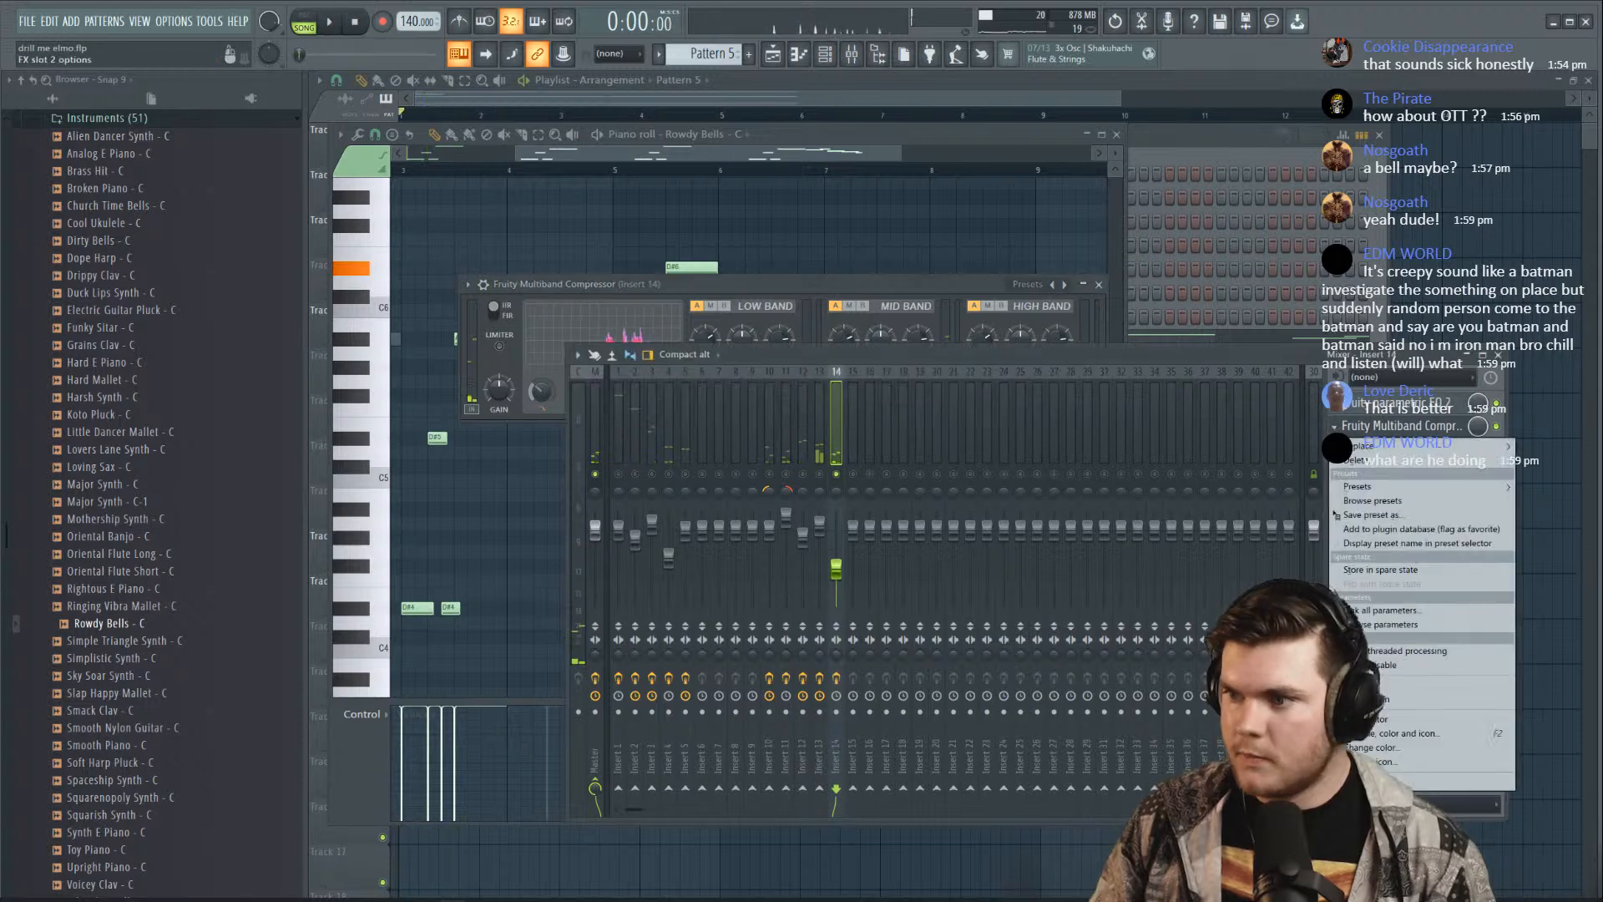
mouse_move(1369, 447)
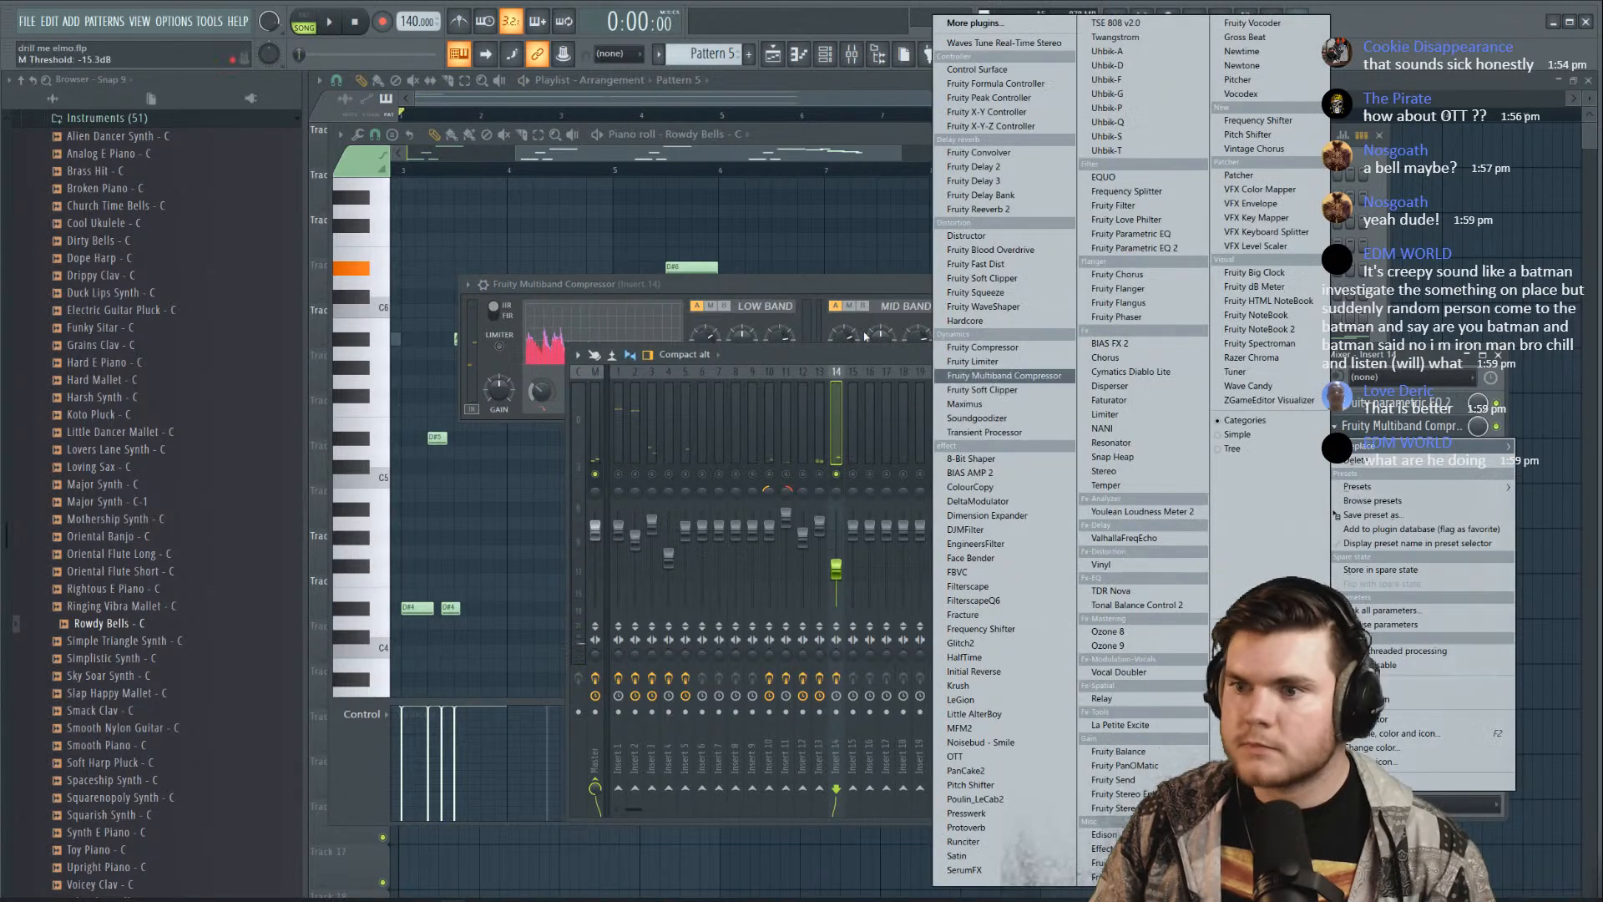
left_click(986, 363)
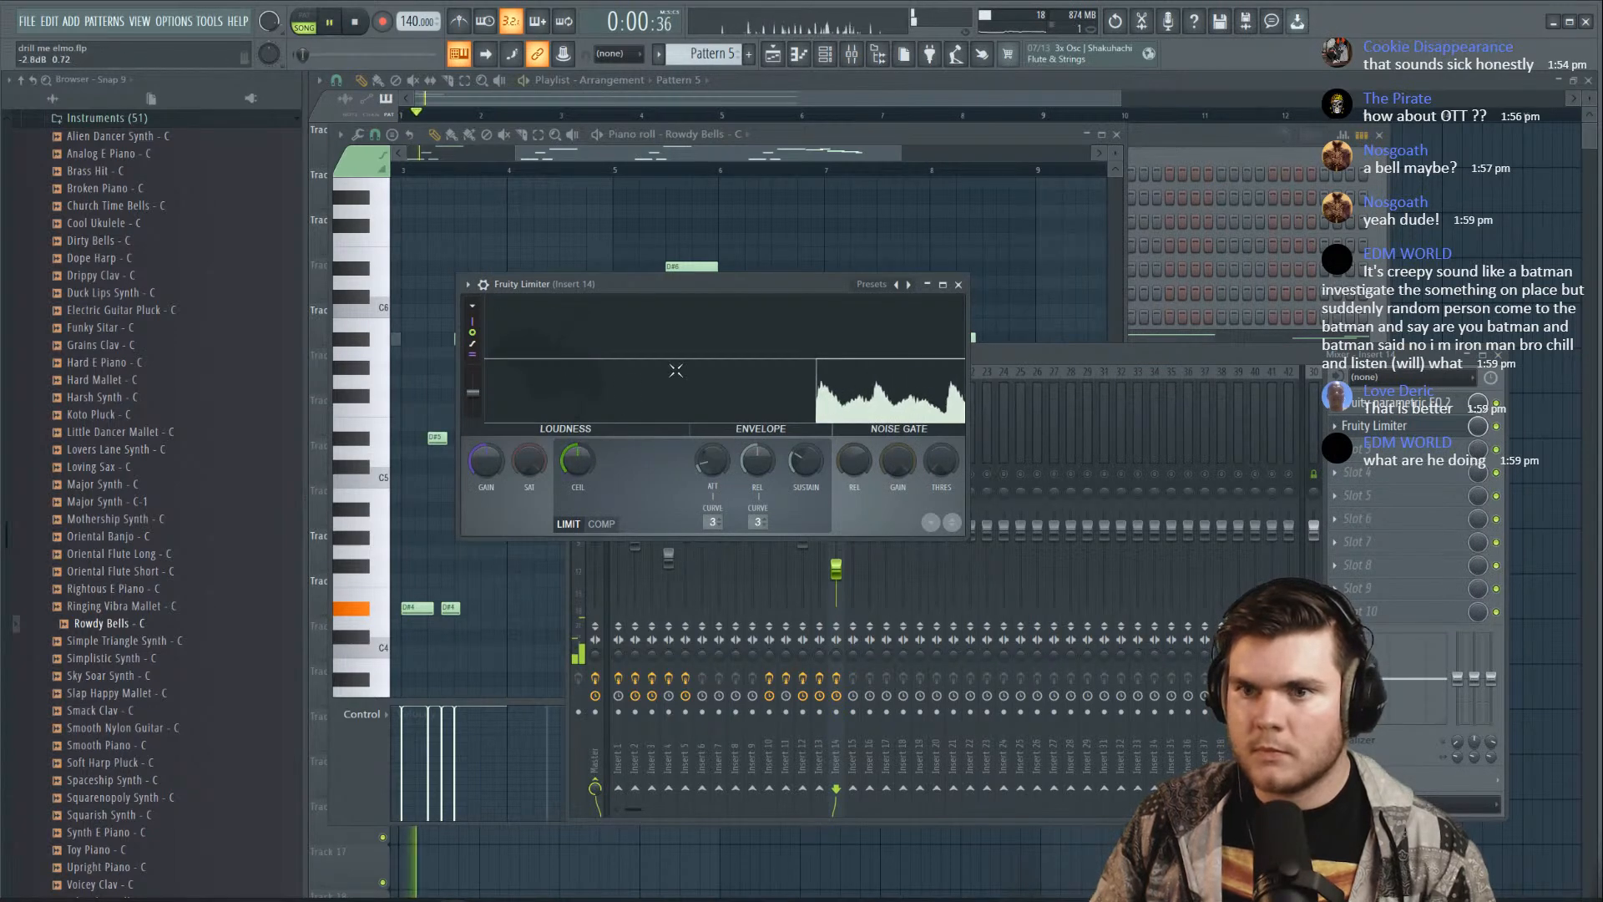
key("space")
Put Fruity Delay 3 in insert 14's second effect slot, set it to ping-pong with 44% wet output, and play the beat
left_click(1335, 426)
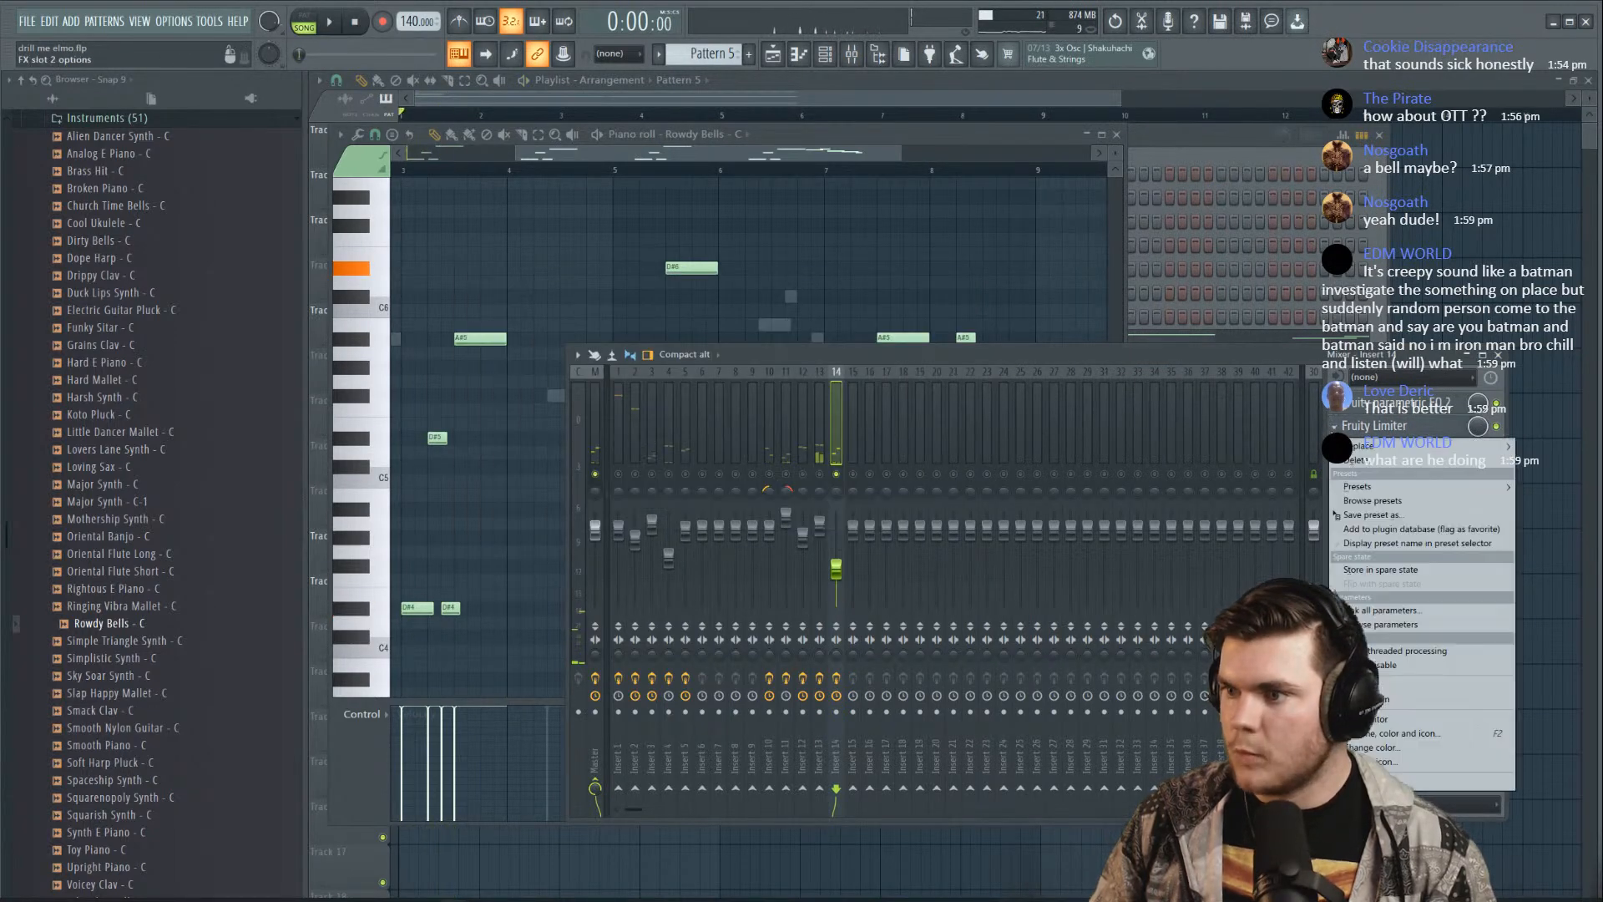
mouse_move(1344, 447)
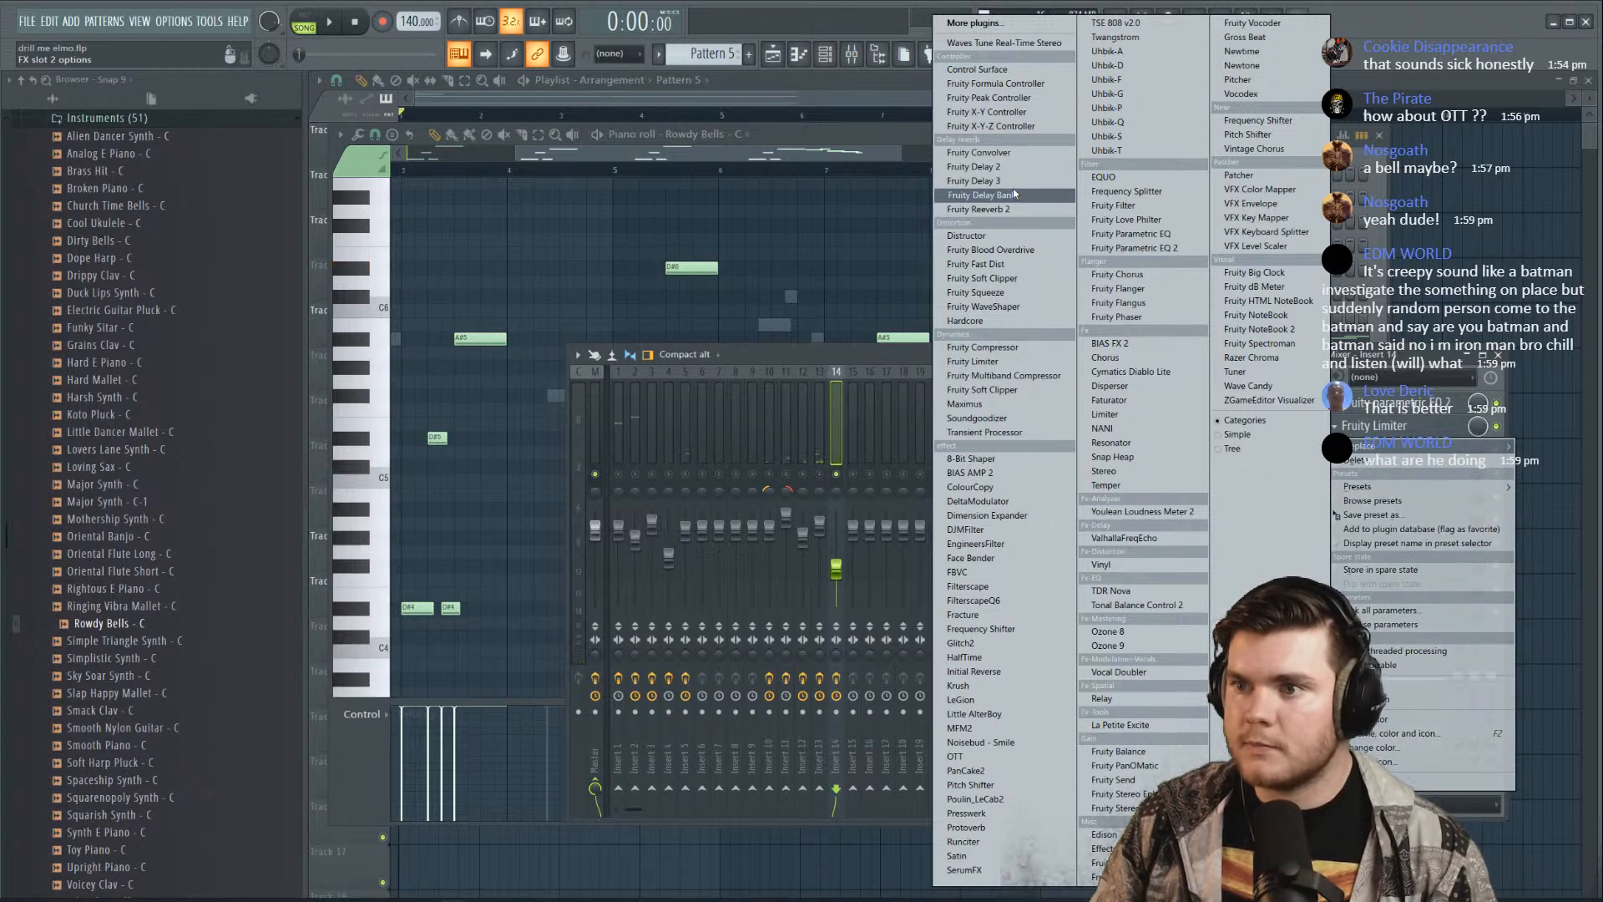
left_click(974, 180)
key("space")
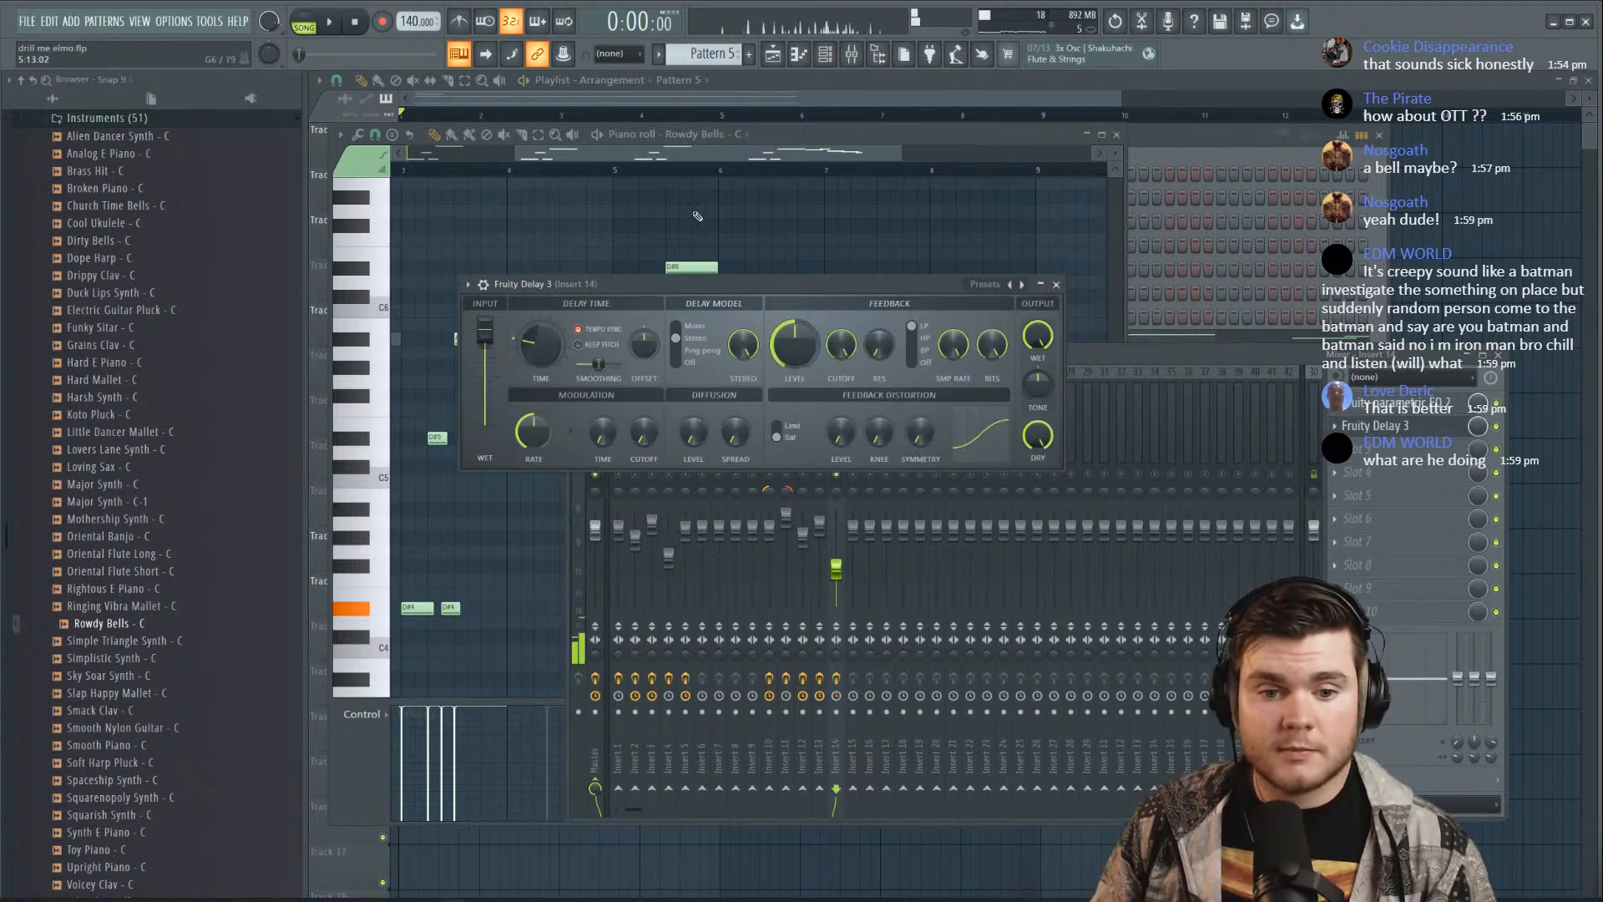
left_click(682, 352)
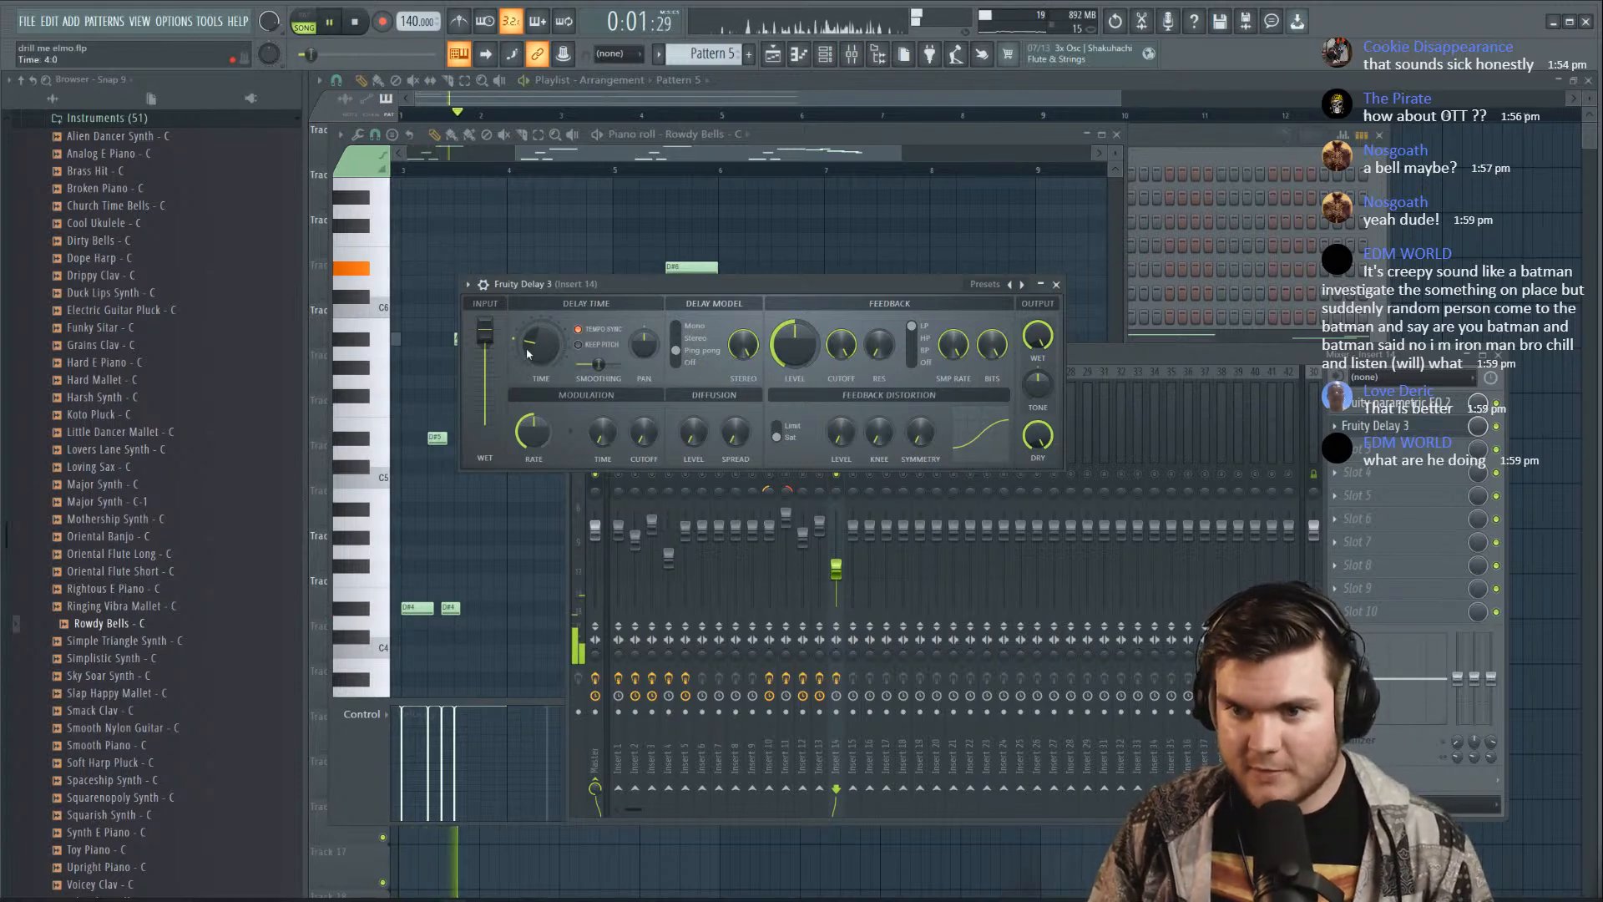
left_click_drag(1038, 334, 1037, 370)
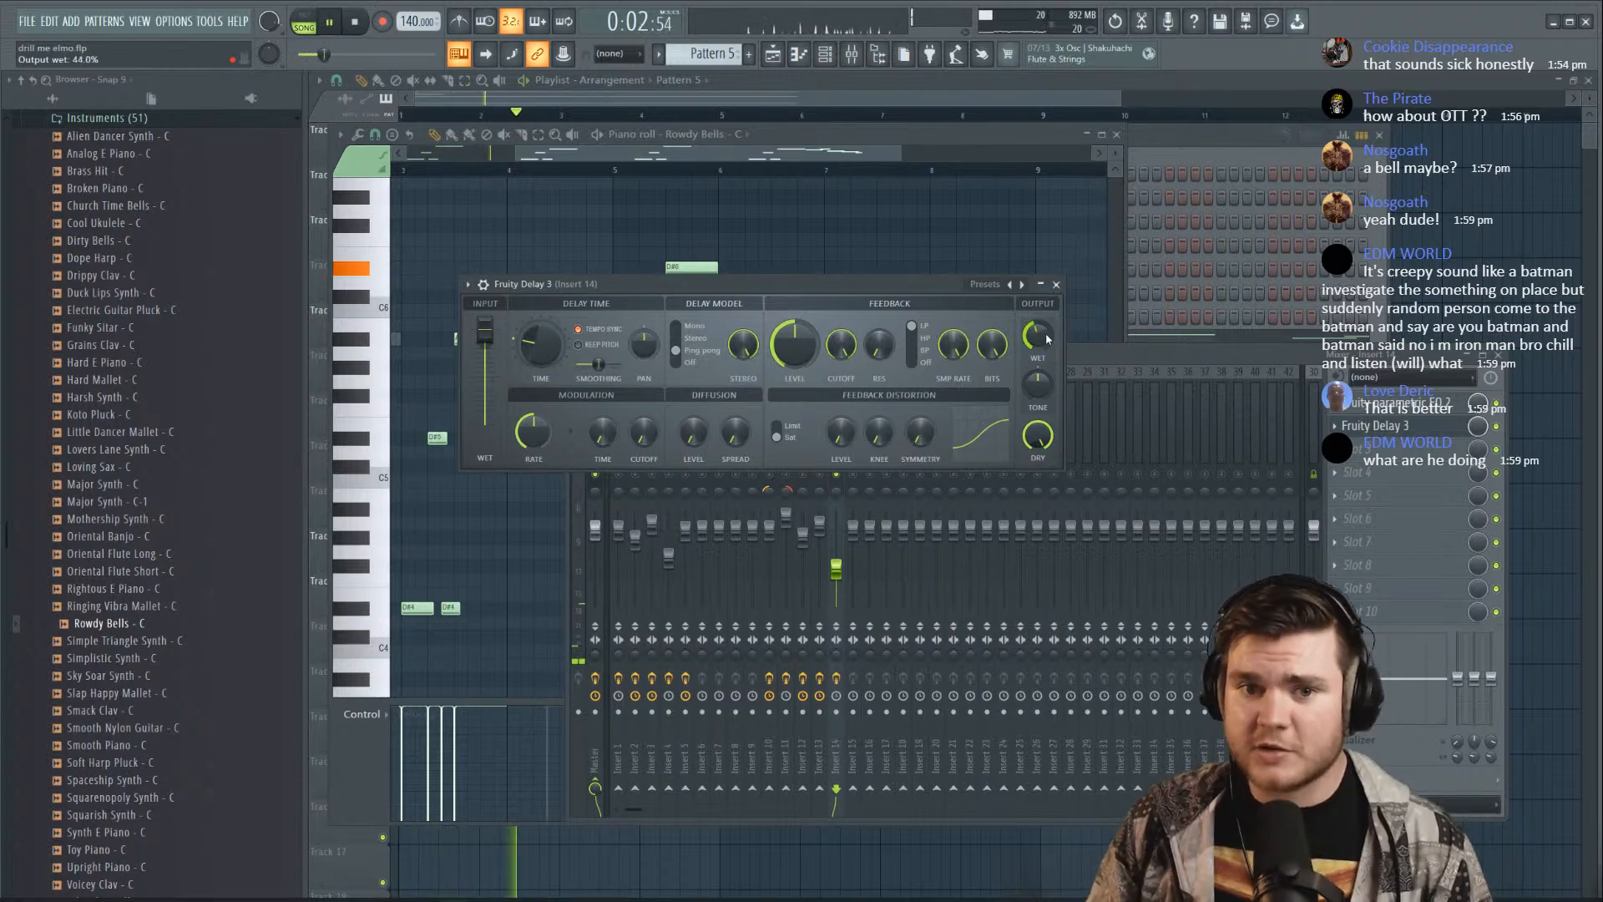
key("space")
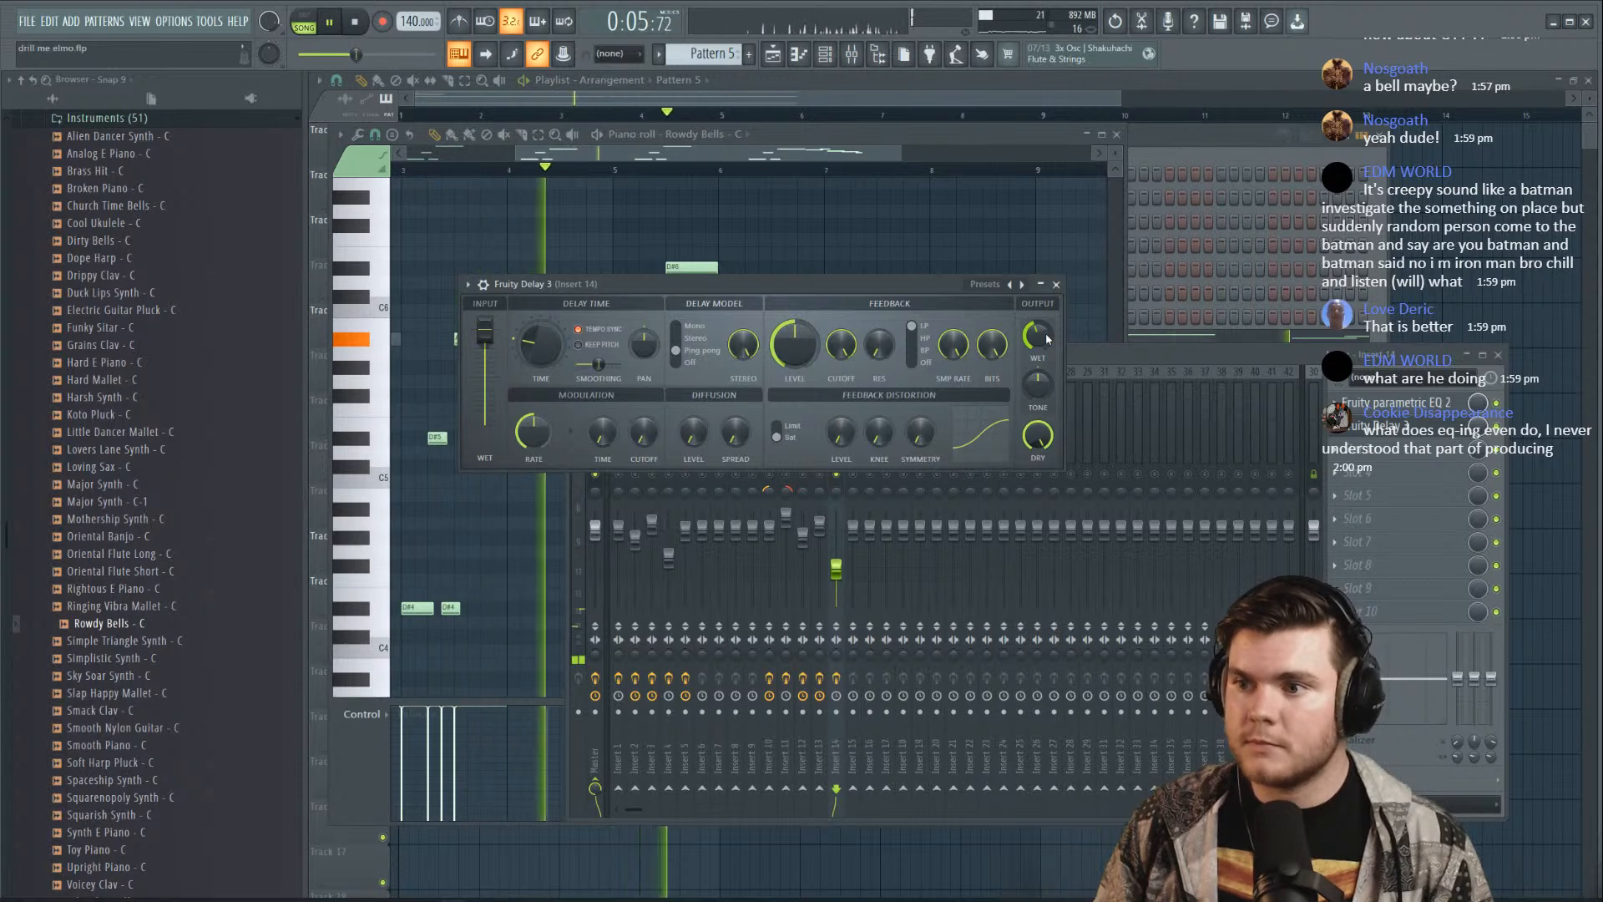
Load Fruity Reeverb 2 in insert 14's third effect slot and restart playback
key("space")
left_click(1367, 424)
left_click(1369, 449)
left_click(1021, 212)
key("space")
Apply the Cathedral preset to the bells' reverb, set its mix level to 59%, and listen to the result
left_click(669, 140)
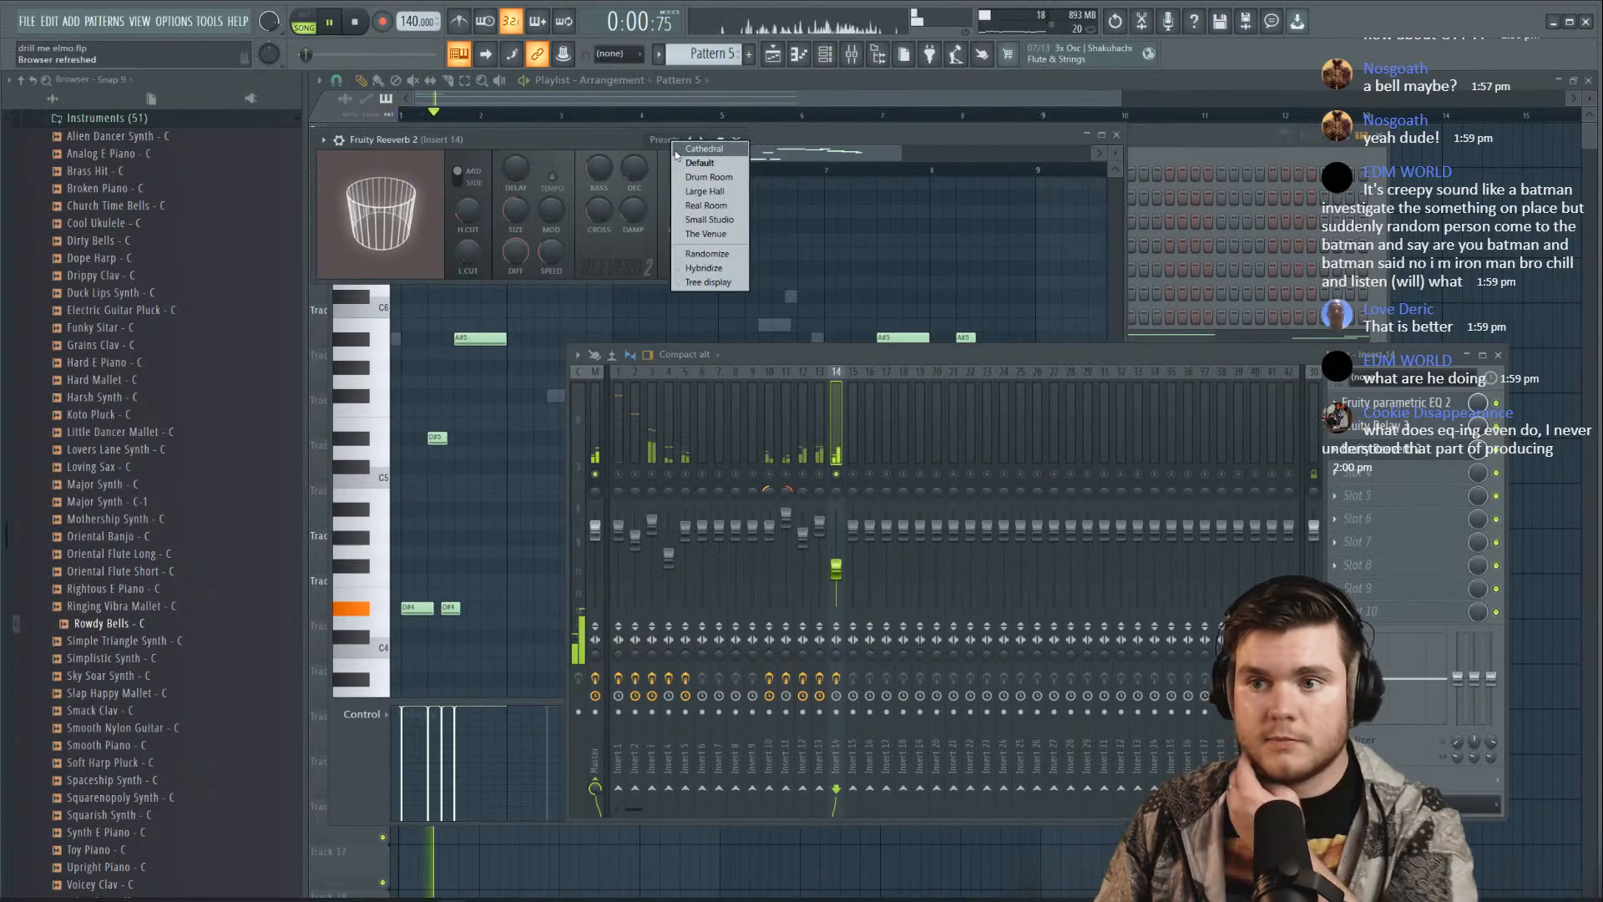
left_click(680, 160)
left_click_drag(701, 195, 702, 219)
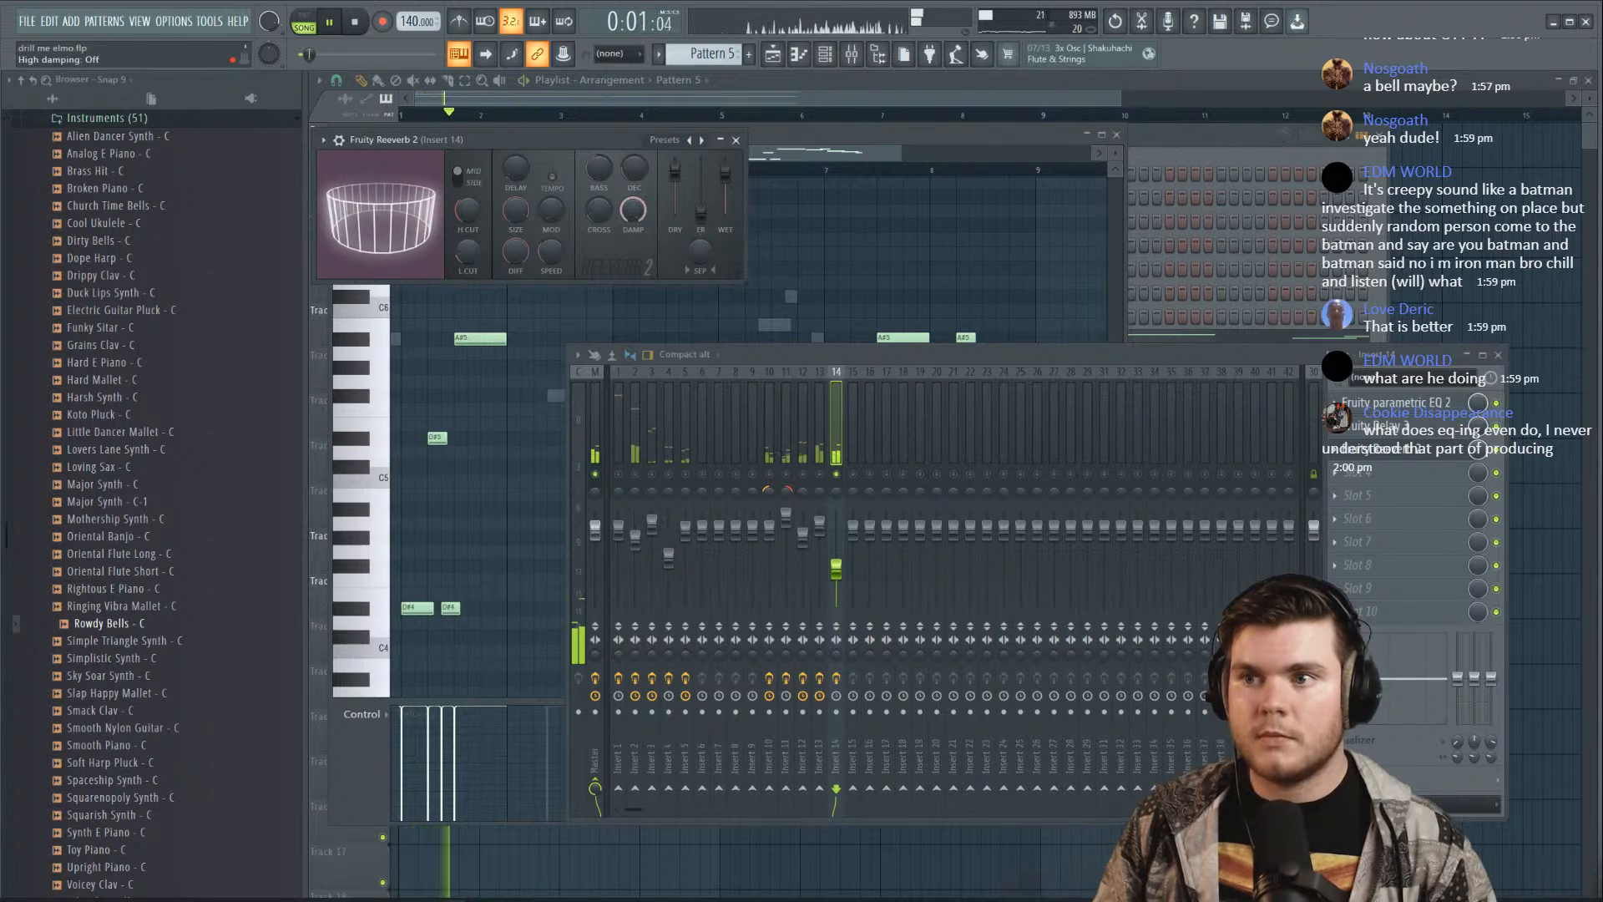
key("space")
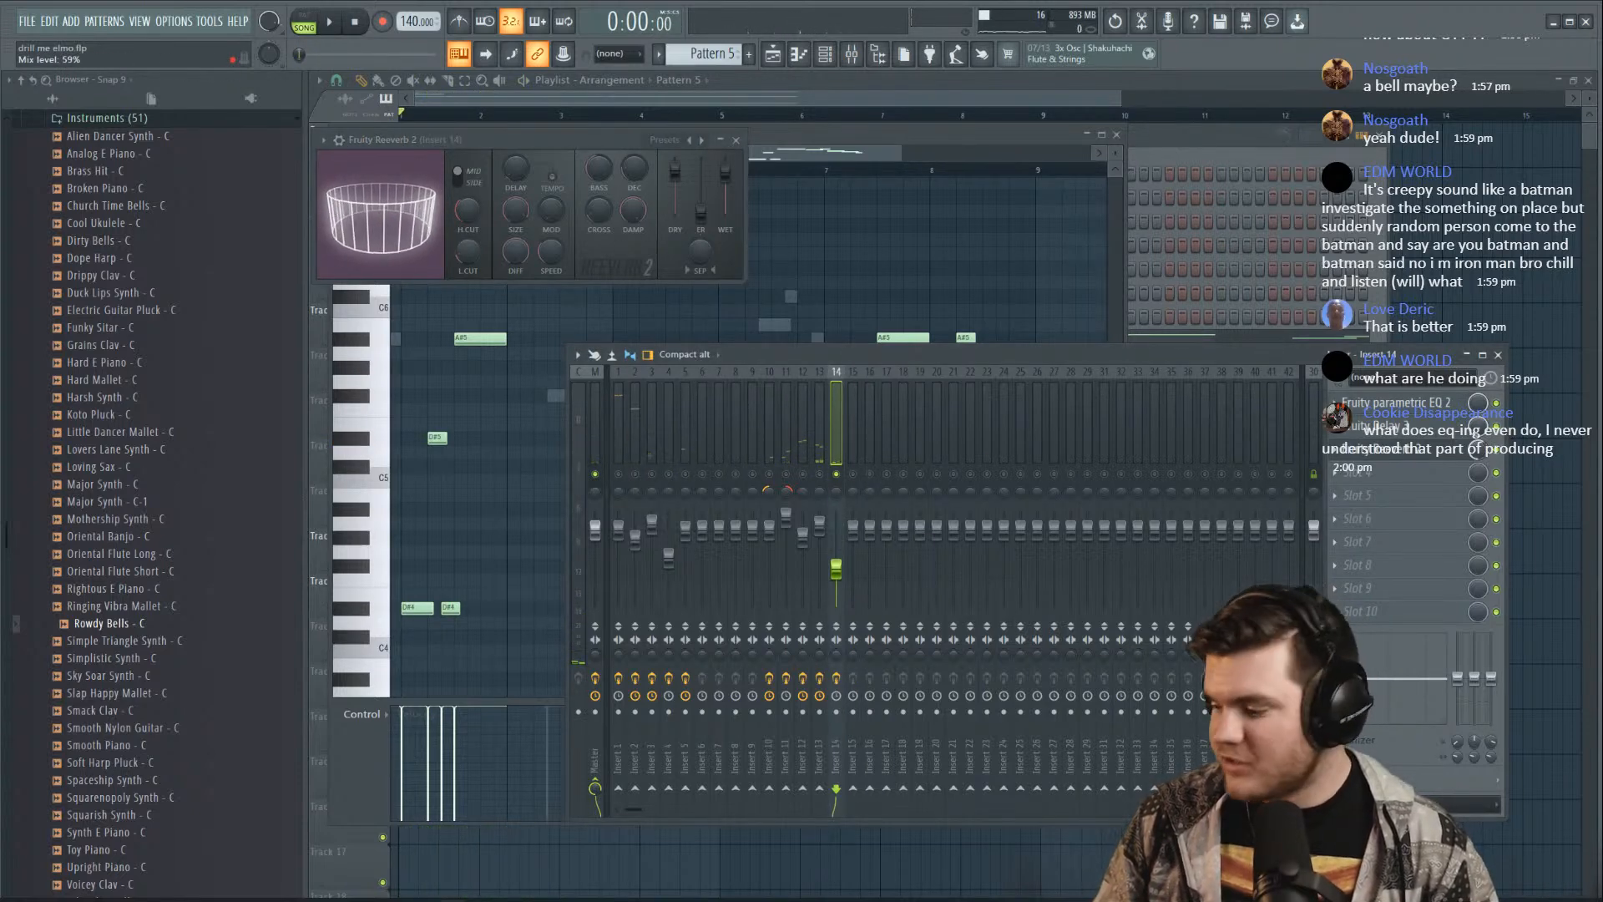
key("space")
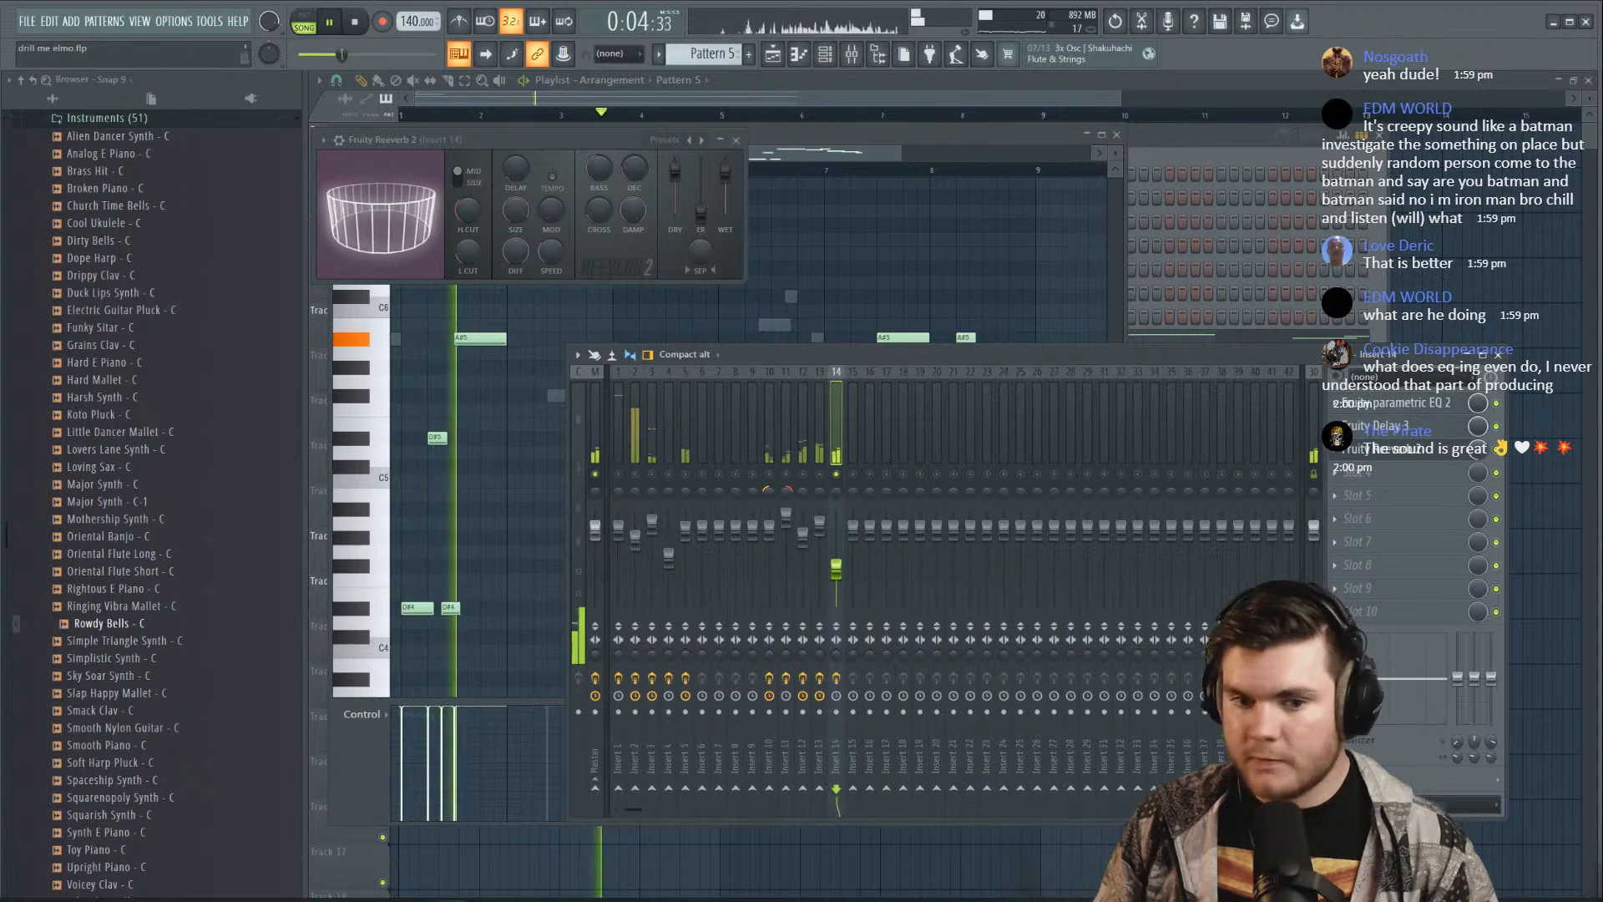
key("space")
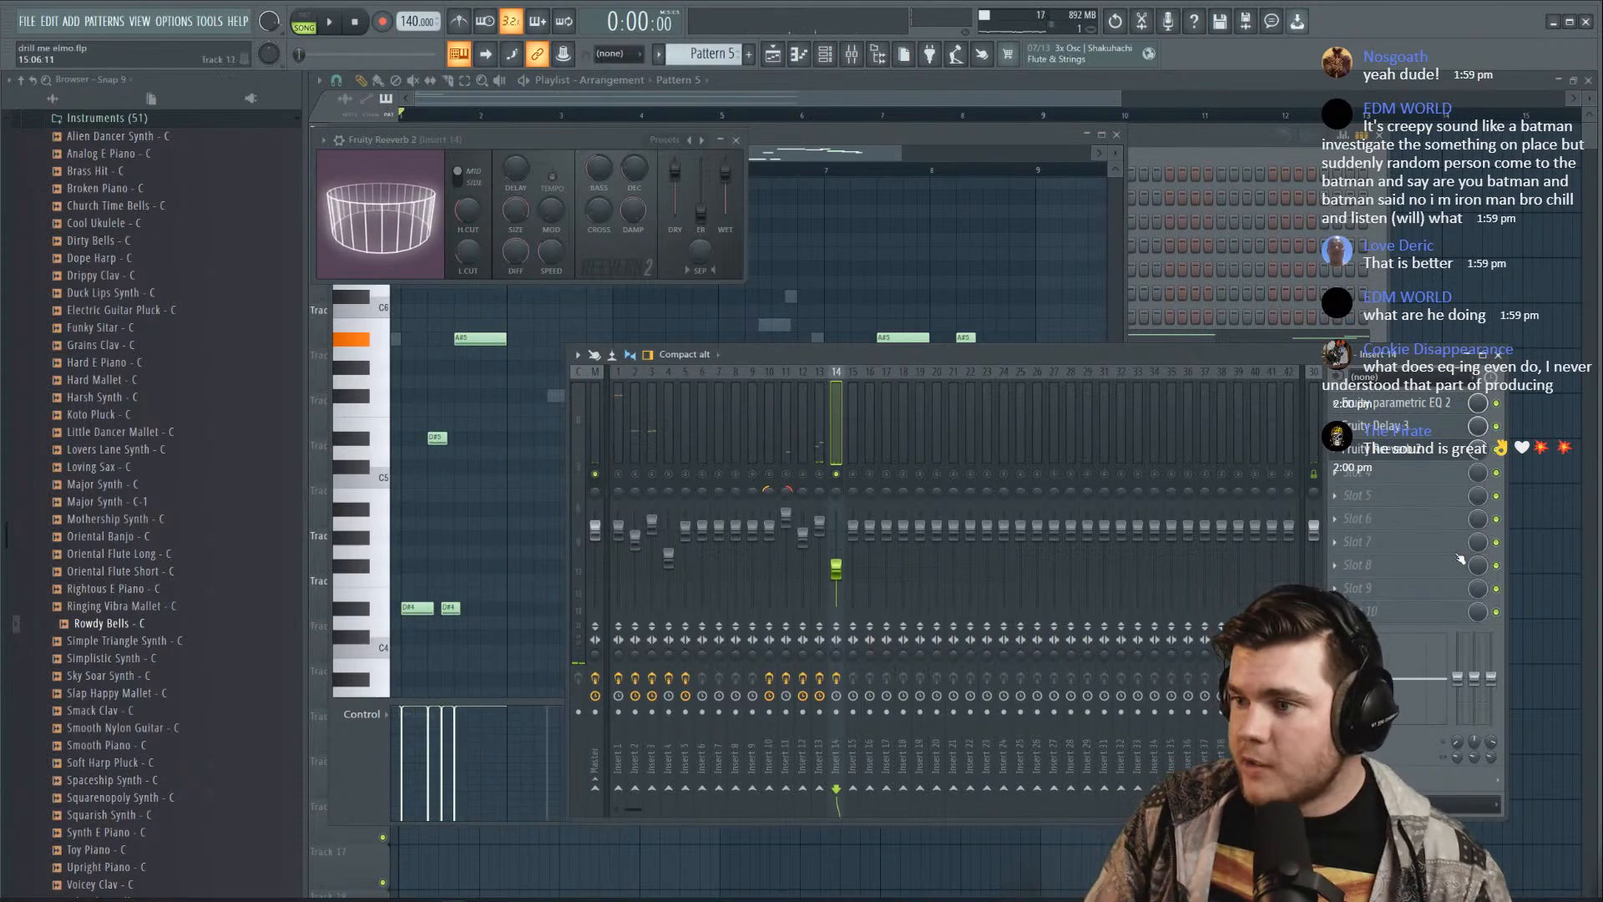
Load a second Fruity Parametric EQ 2 in insert 14's fifth slot and pull its band 7 high shelf far down during playback
left_click(1369, 495)
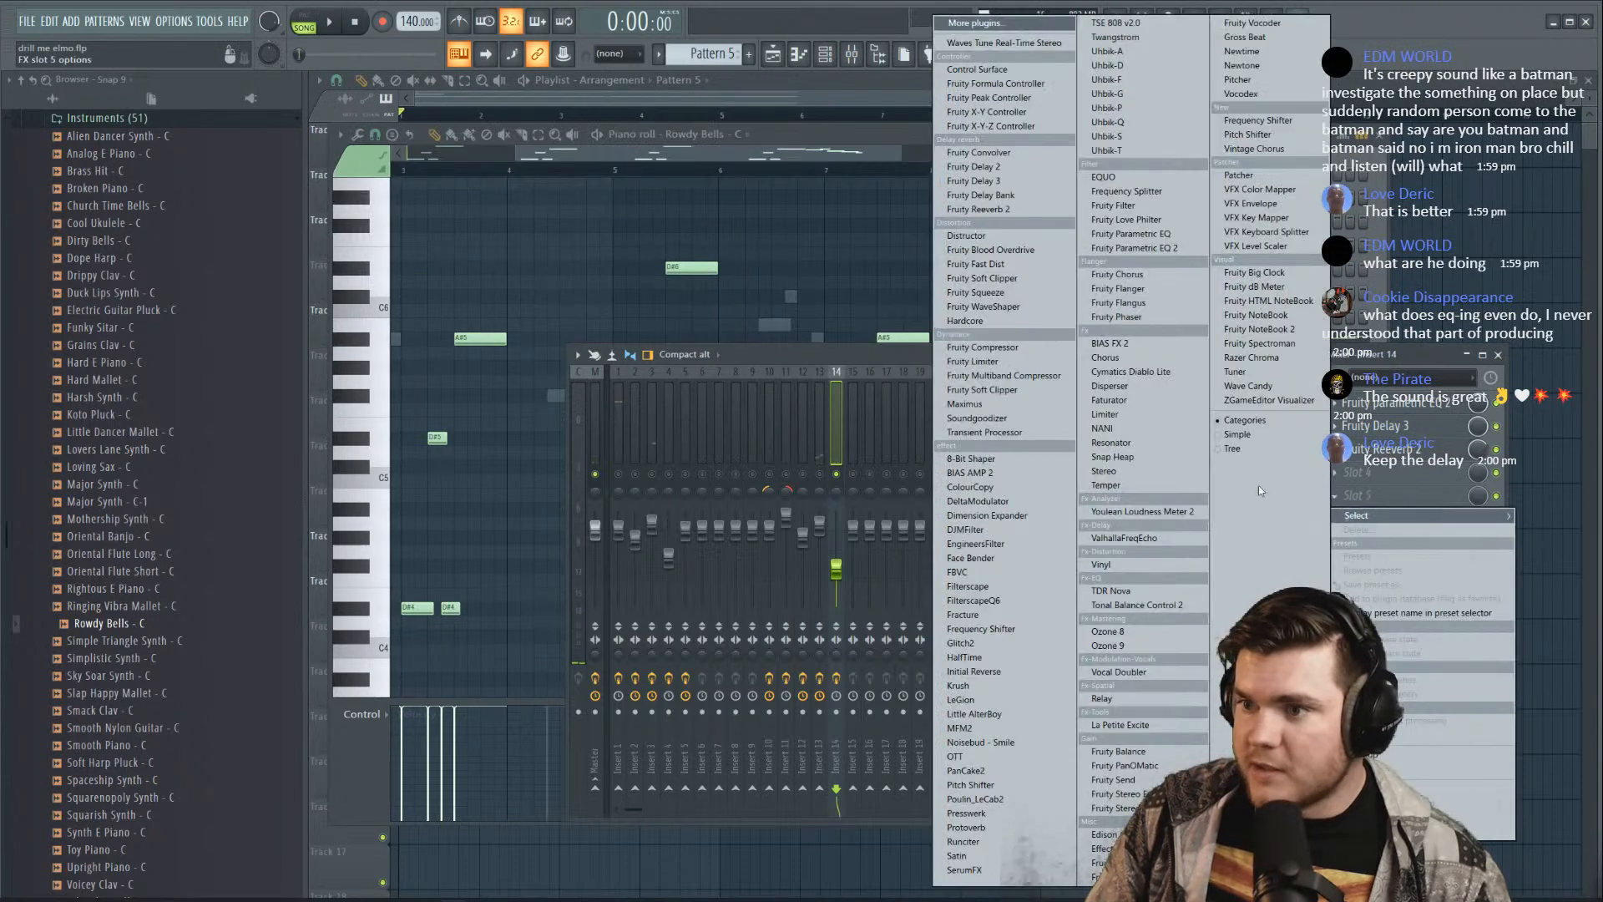
left_click(1146, 250)
left_click_drag(584, 182, 692, 312)
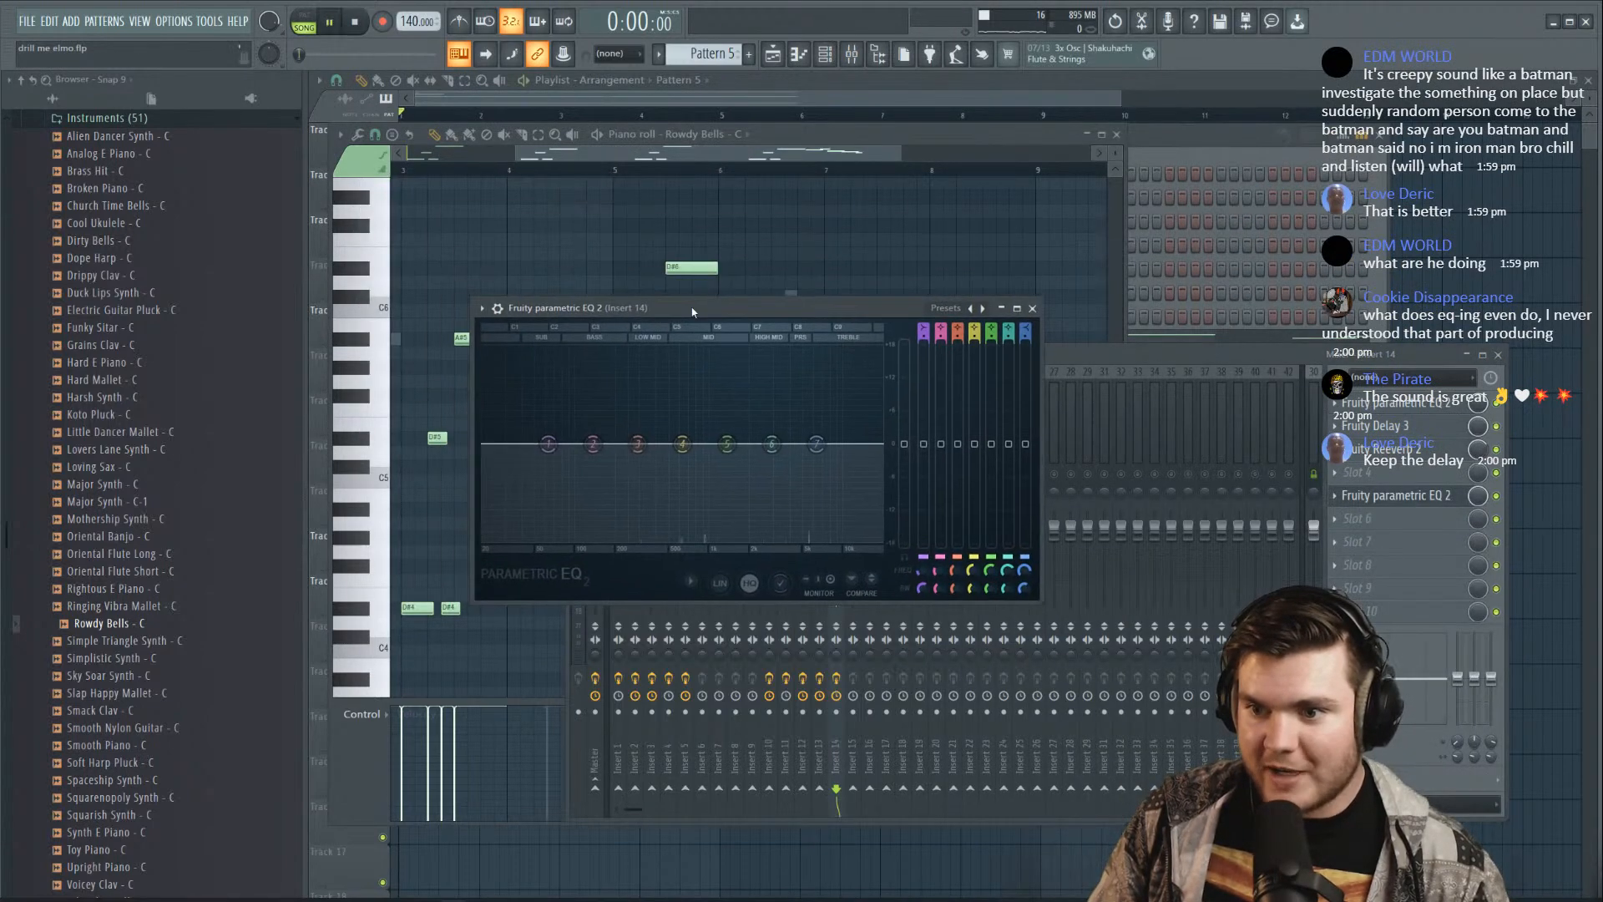
key("space")
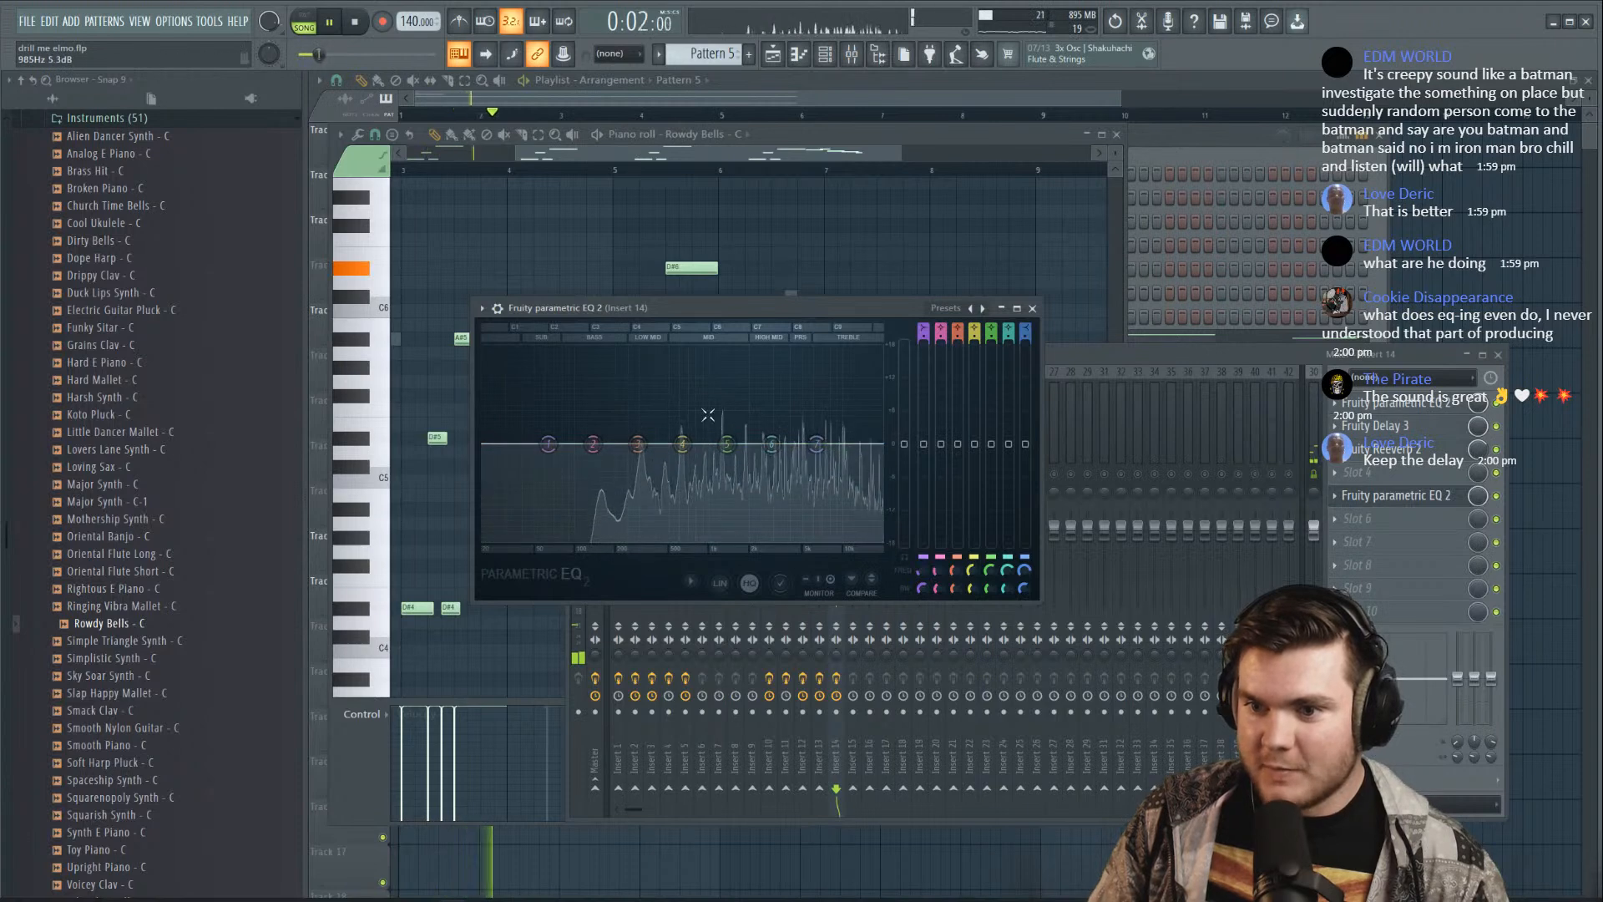
key("space")
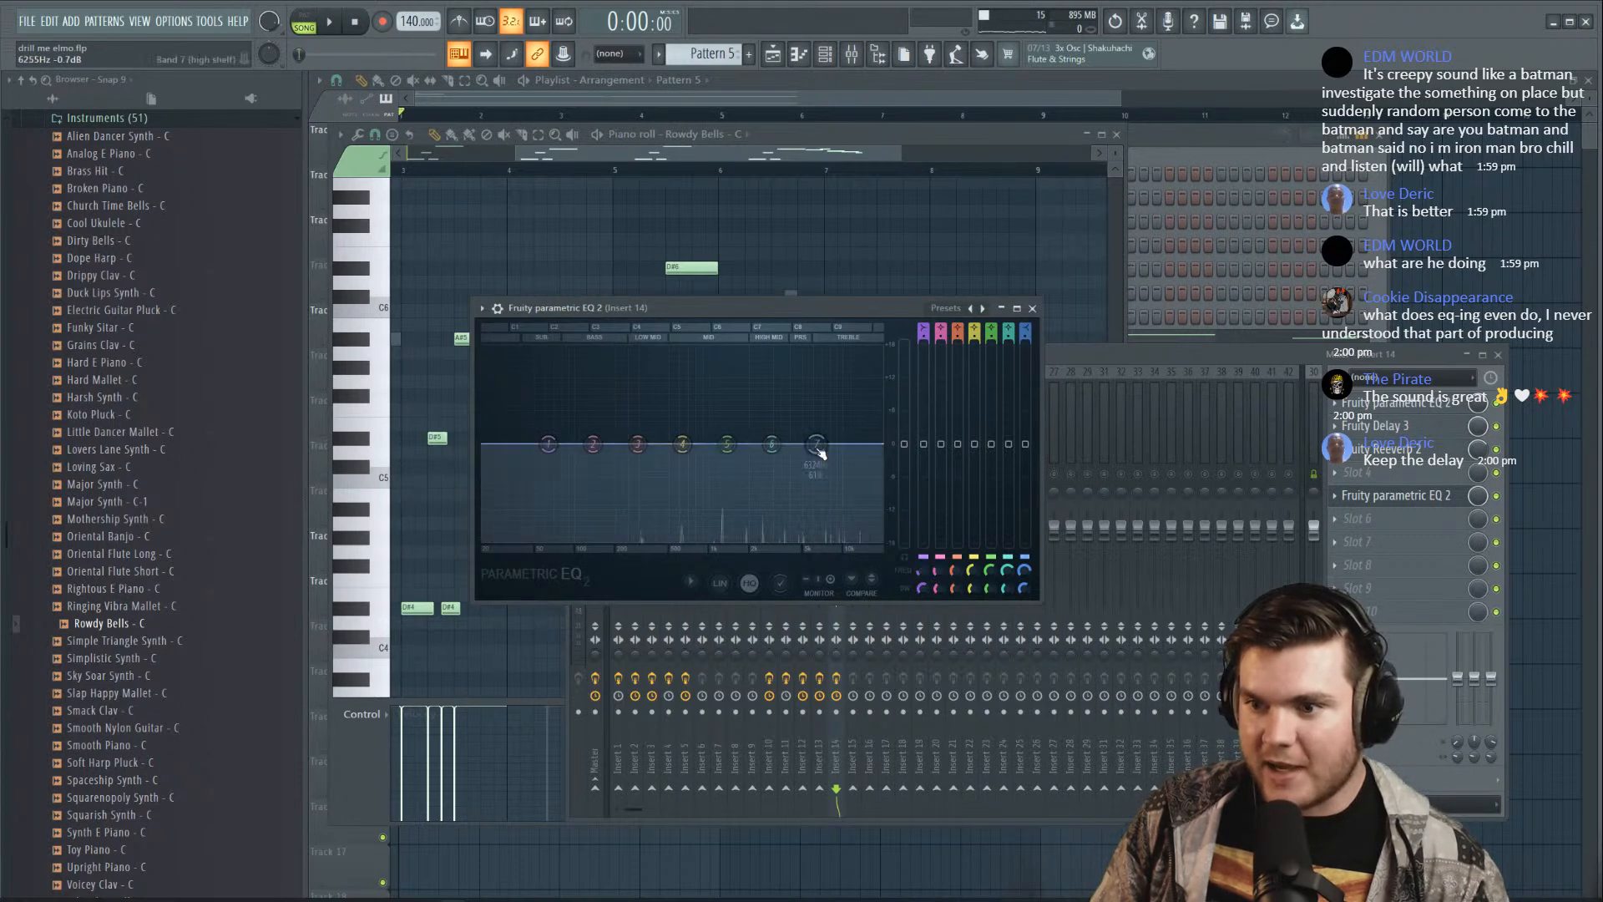
key("space")
left_click_drag(817, 448, 804, 539)
key("space")
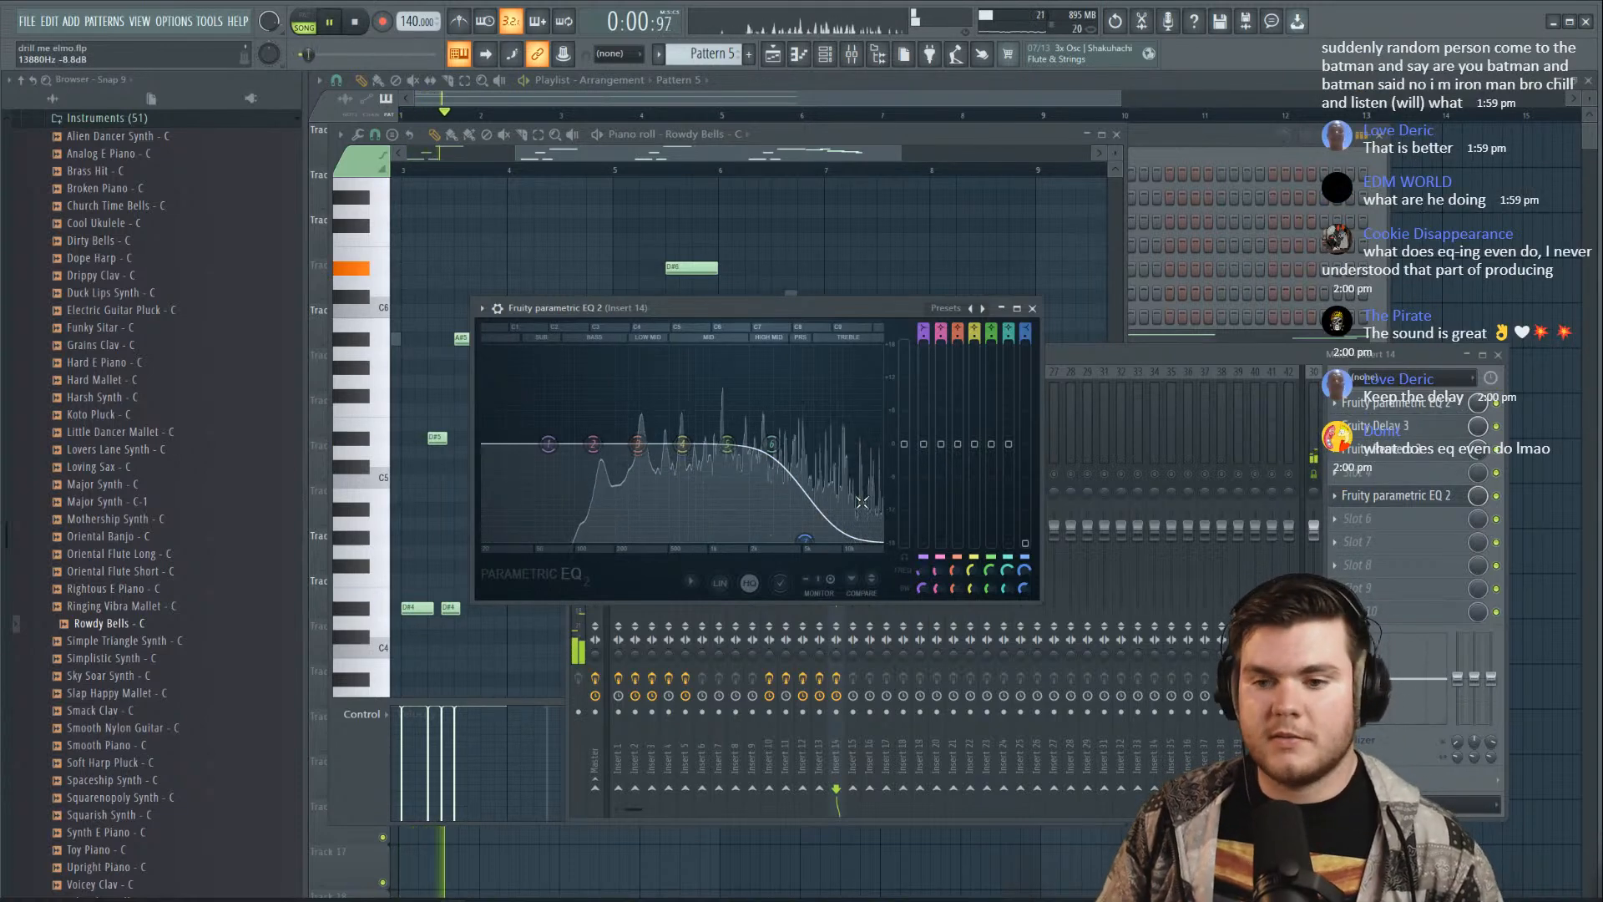
Delete the second Fruity Parametric EQ 2 from insert 14's fifth effect slot
left_click(1335, 496)
left_click(1346, 530)
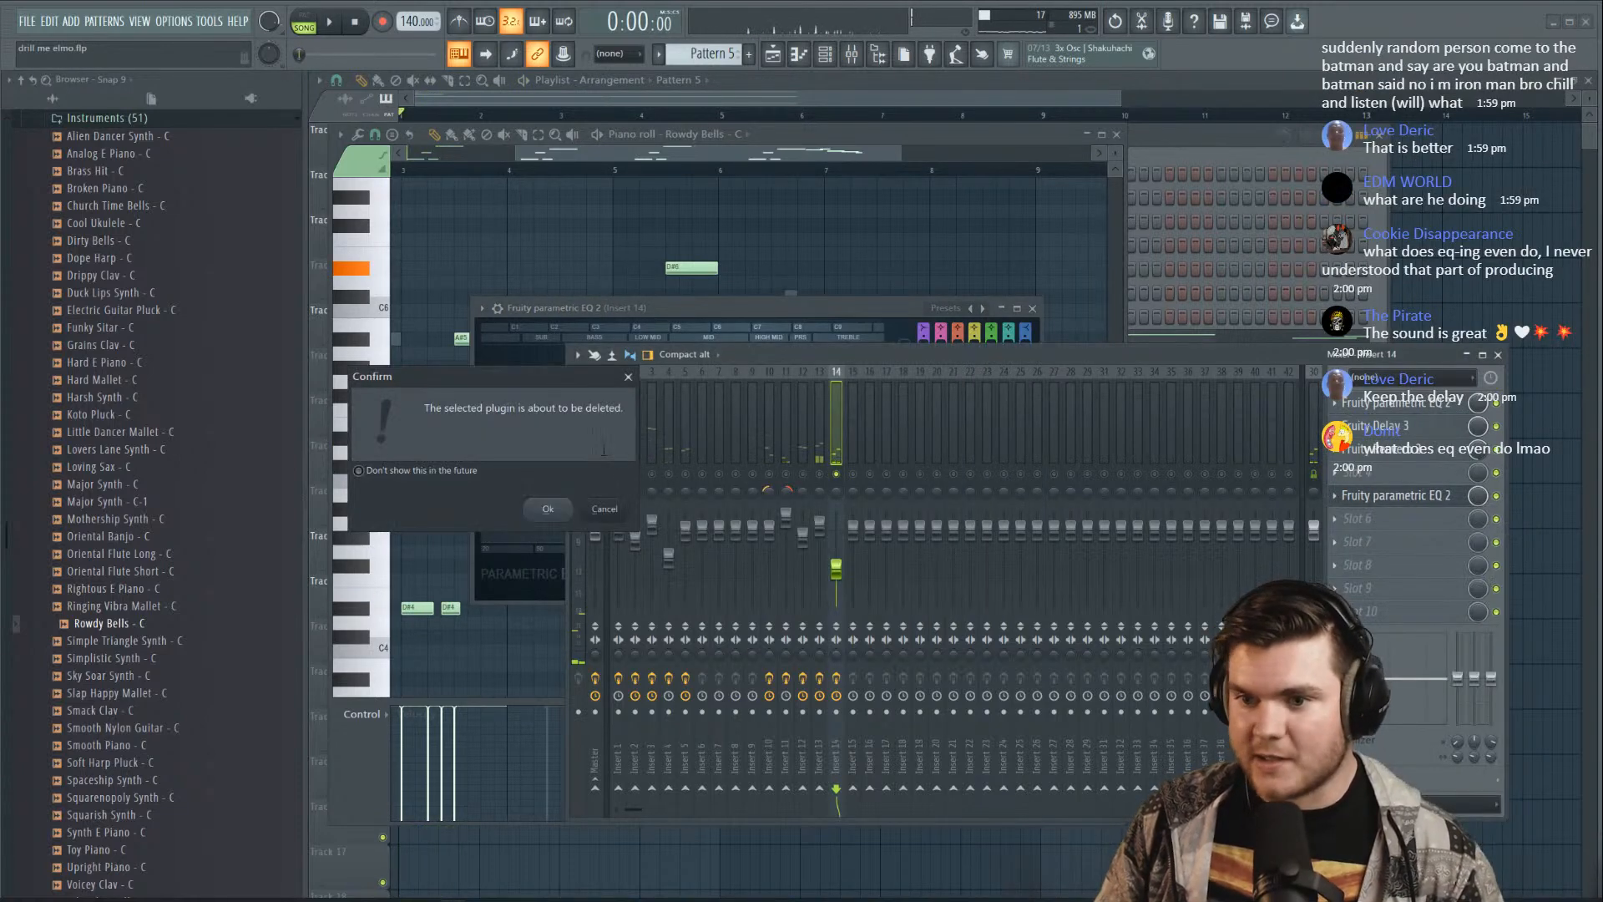
left_click(568, 509)
Unsolo insert 14 and set its volume to 57% (-10.7 dB) while the full beat plays
key("space")
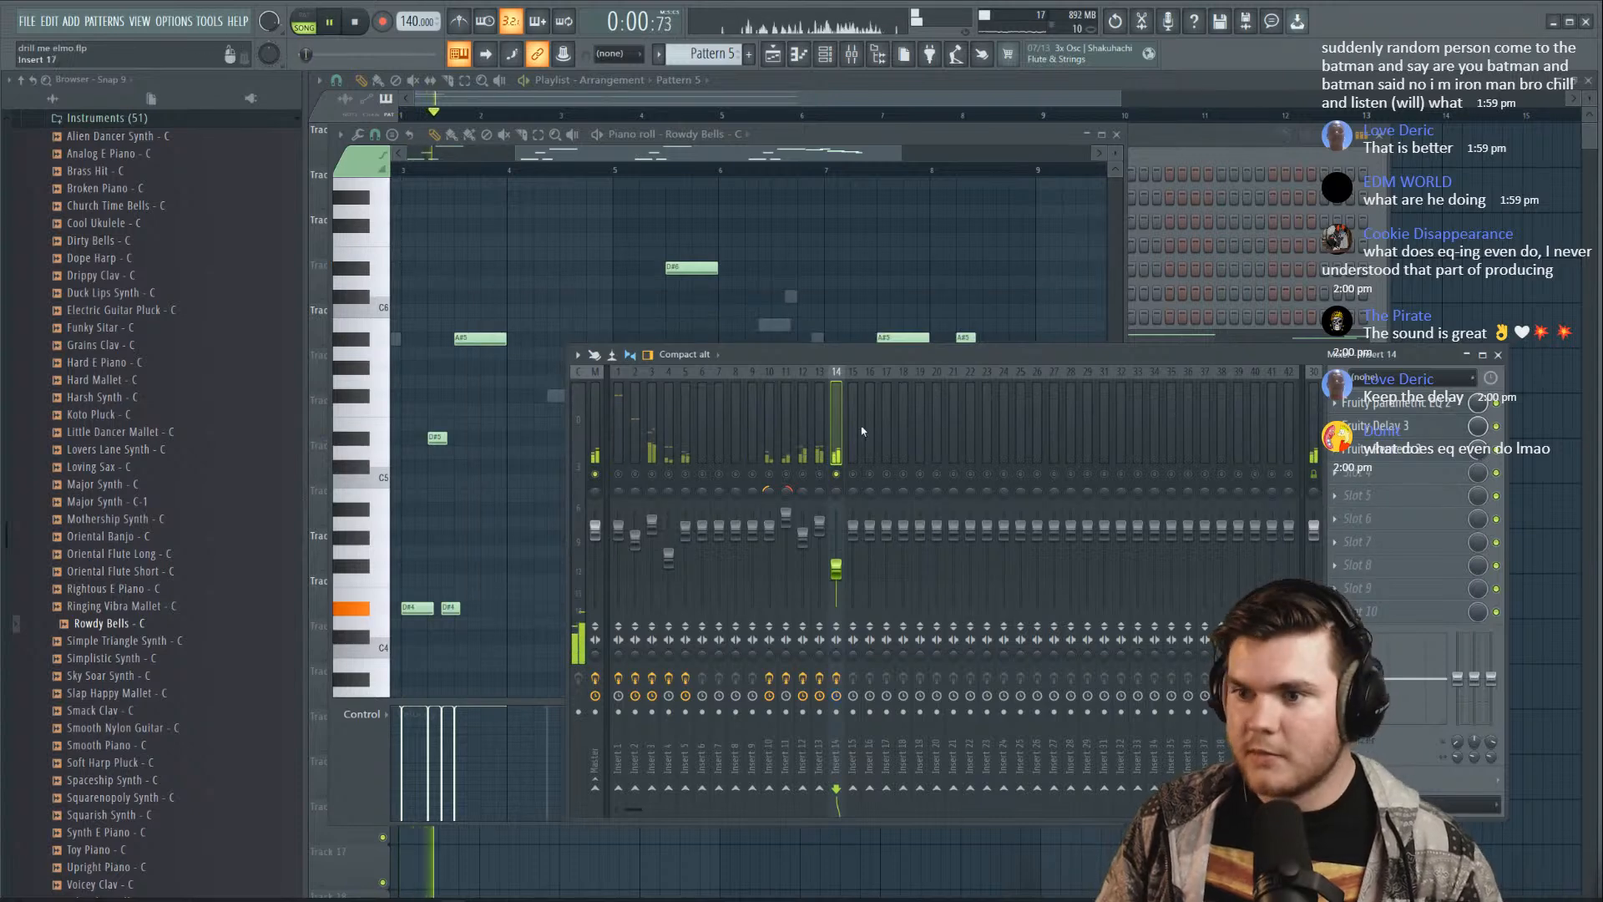
right_click(838, 473)
key("space")
left_click_drag(838, 571, 839, 567)
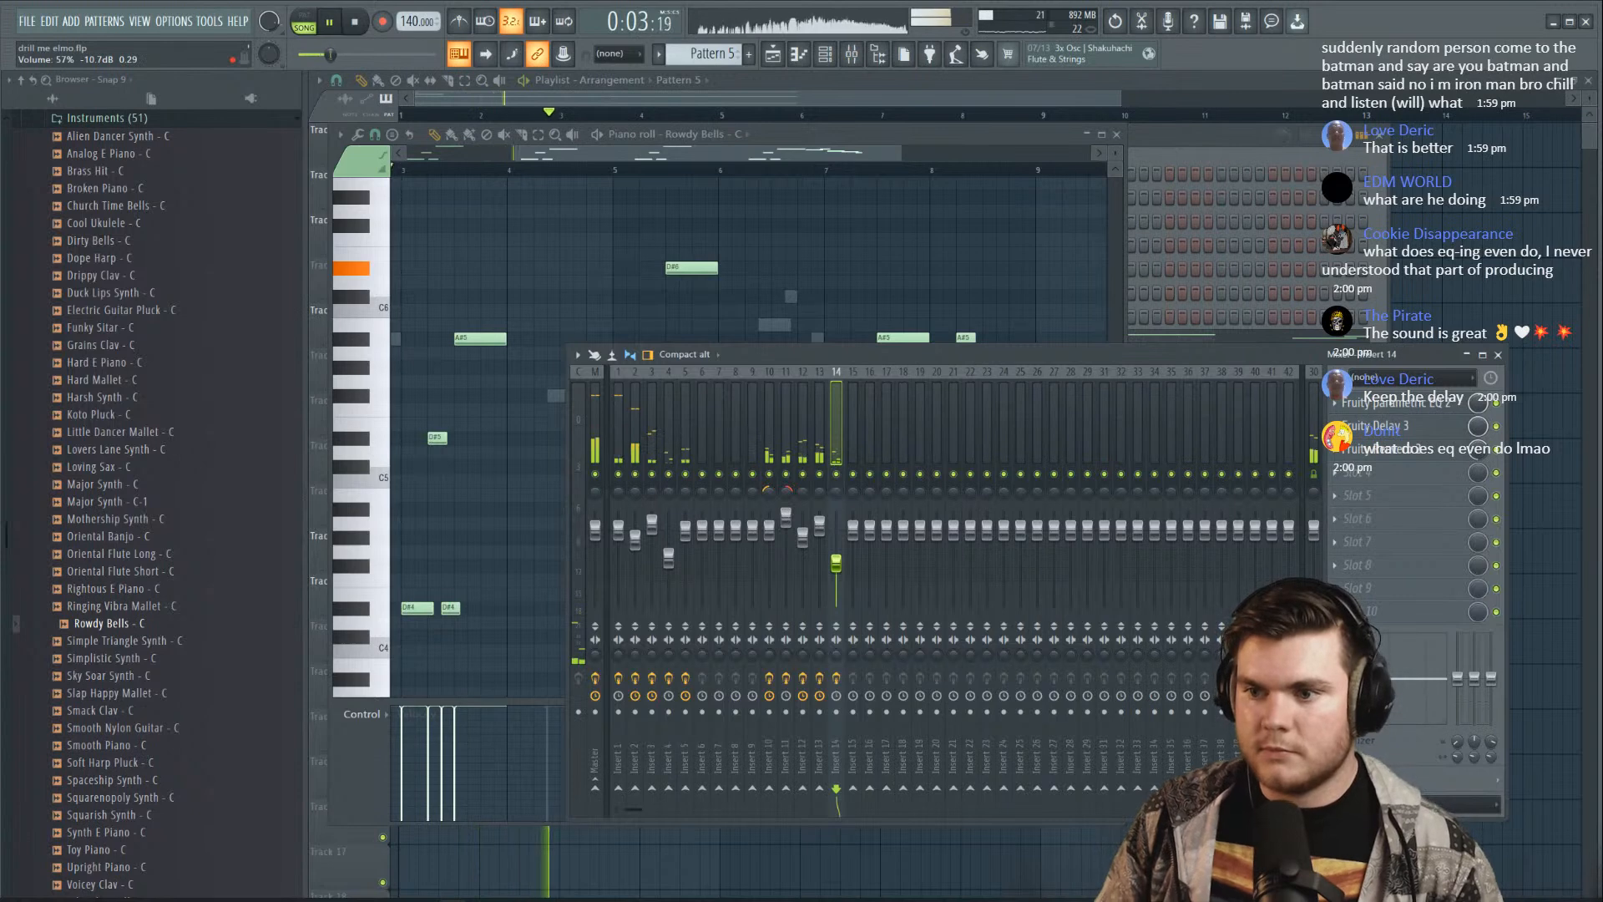
Solo insert 13 to check the violins, lower its volume, and replay the beat with all inserts active
right_click(819, 474)
key("space")
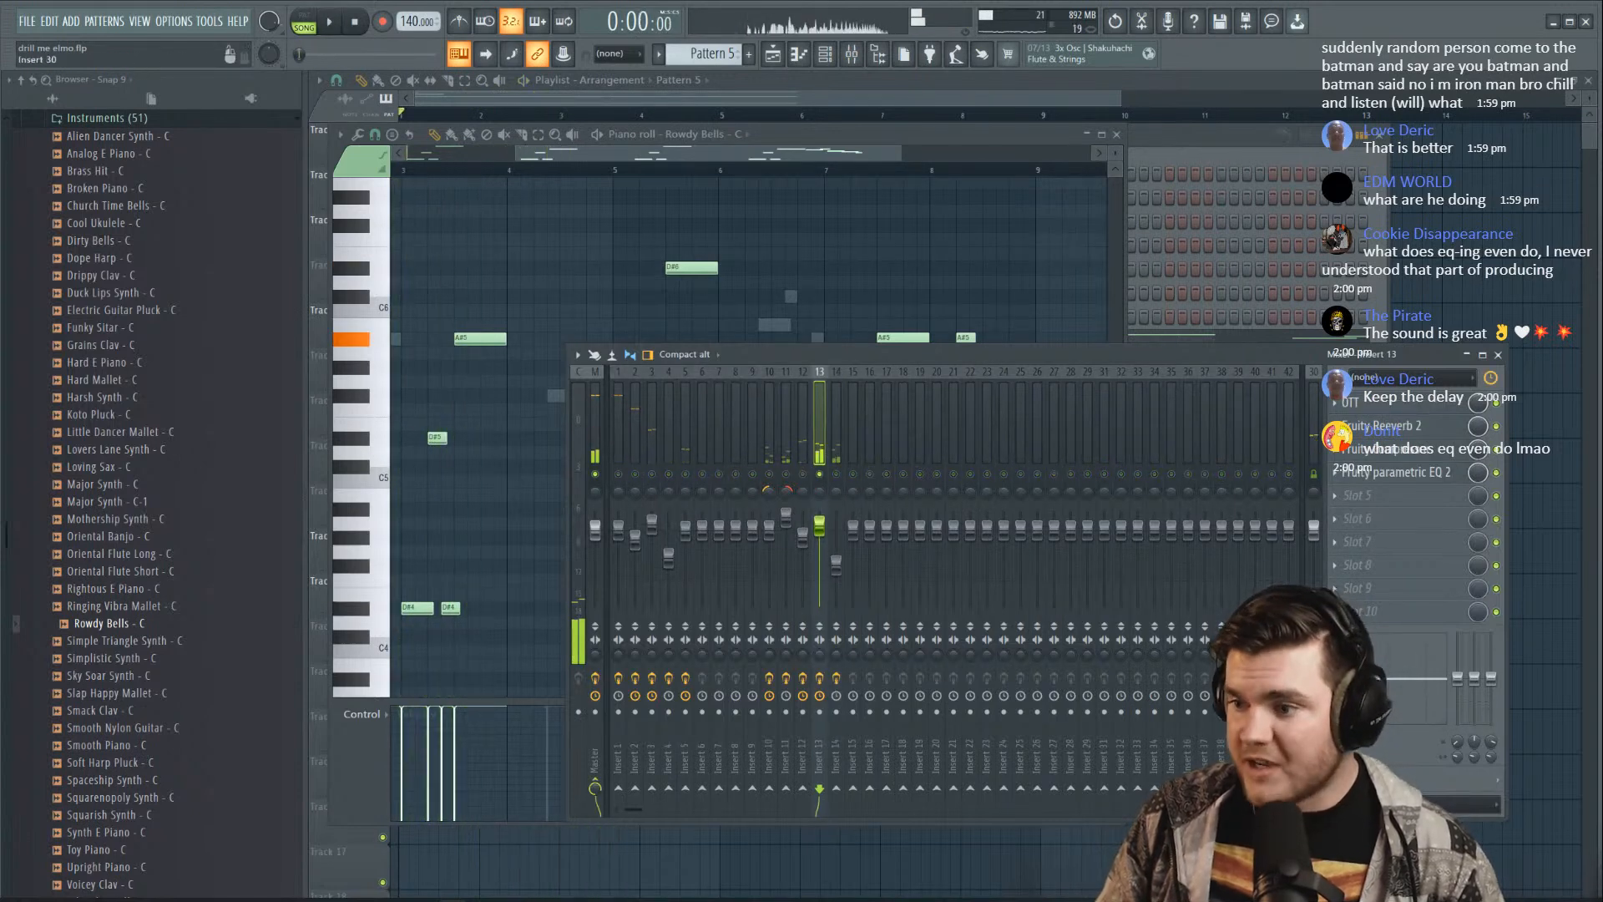
key("space")
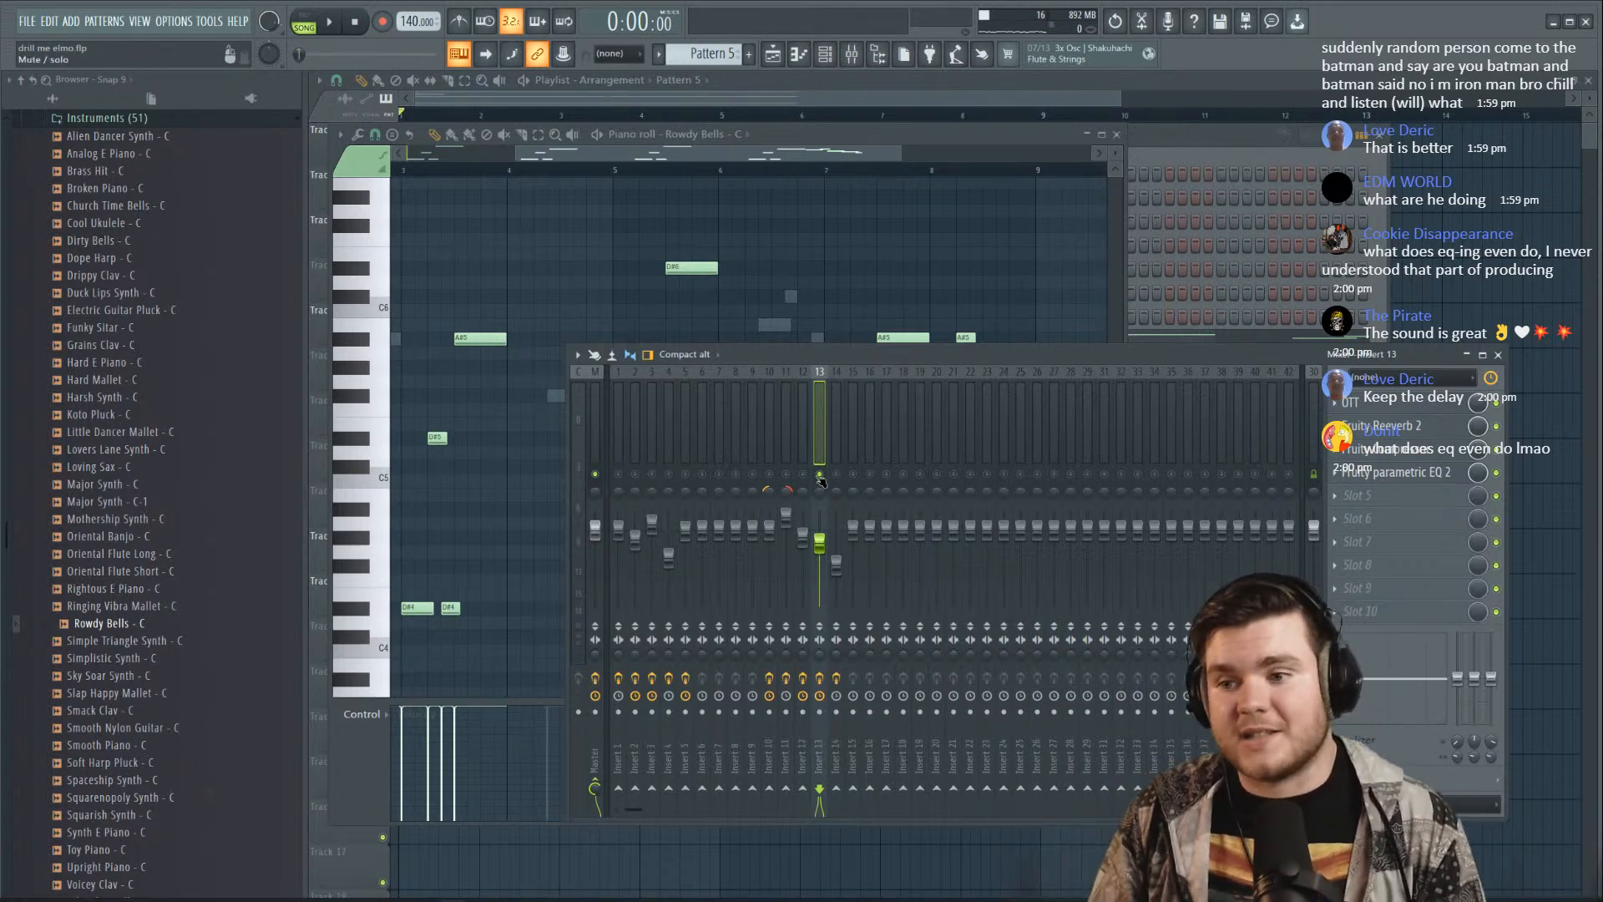
key("space")
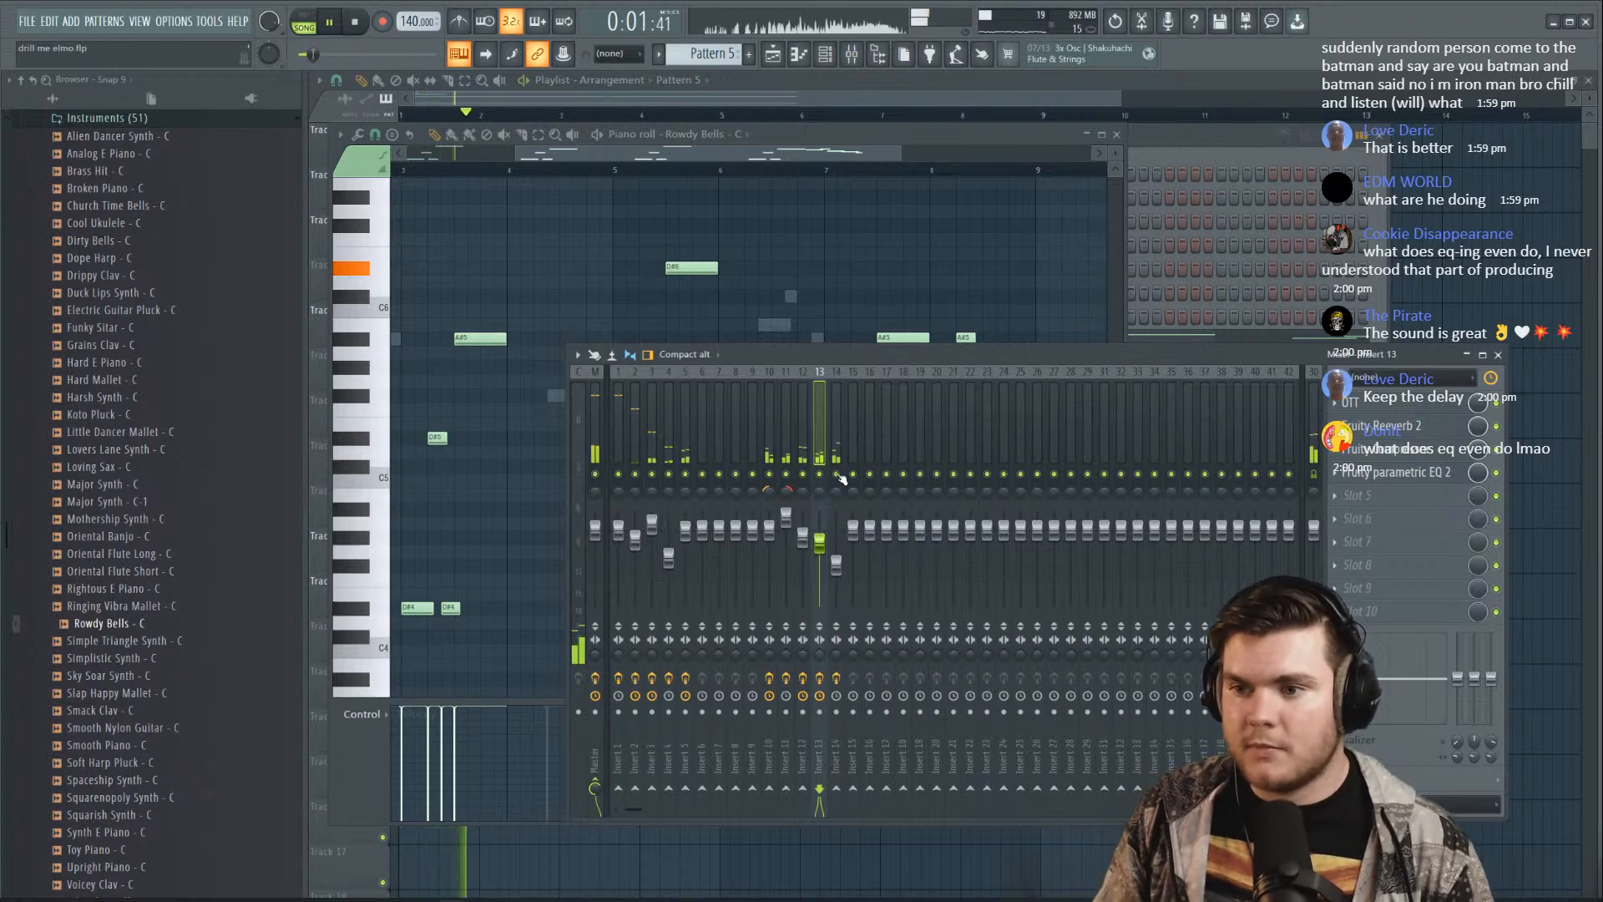
Lower insert 14's volume to 42% (-15.1 dB) and bring the Channel rack to the front
left_click(836, 566)
left_click_drag(839, 570, 839, 567)
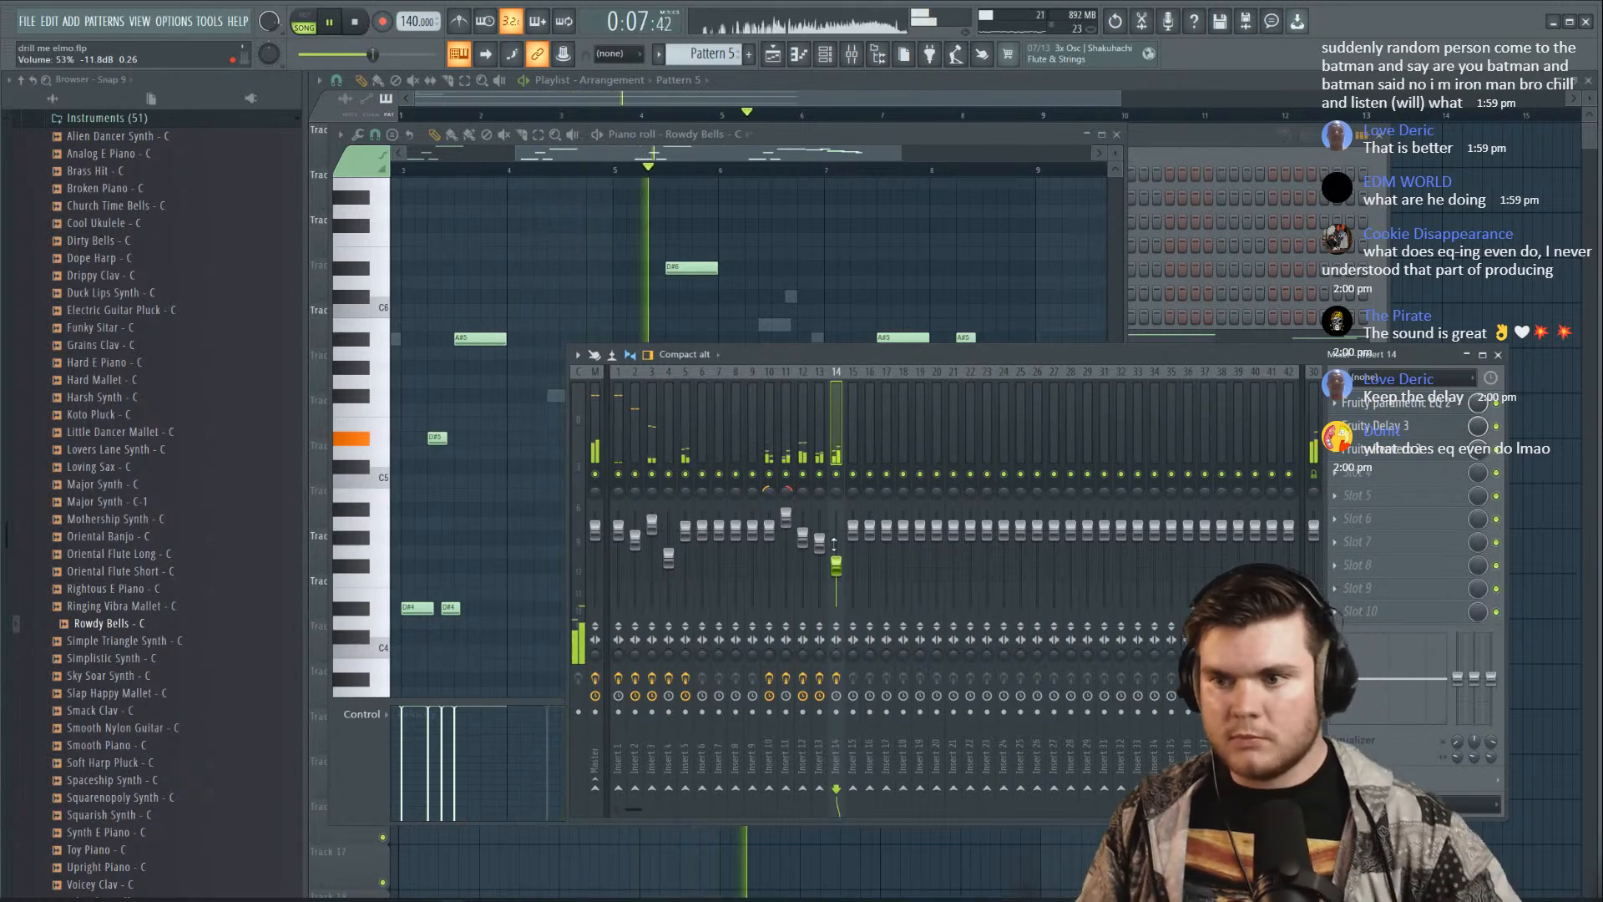
left_click(1149, 142)
key("space")
left_click_drag(854, 560, 854, 568)
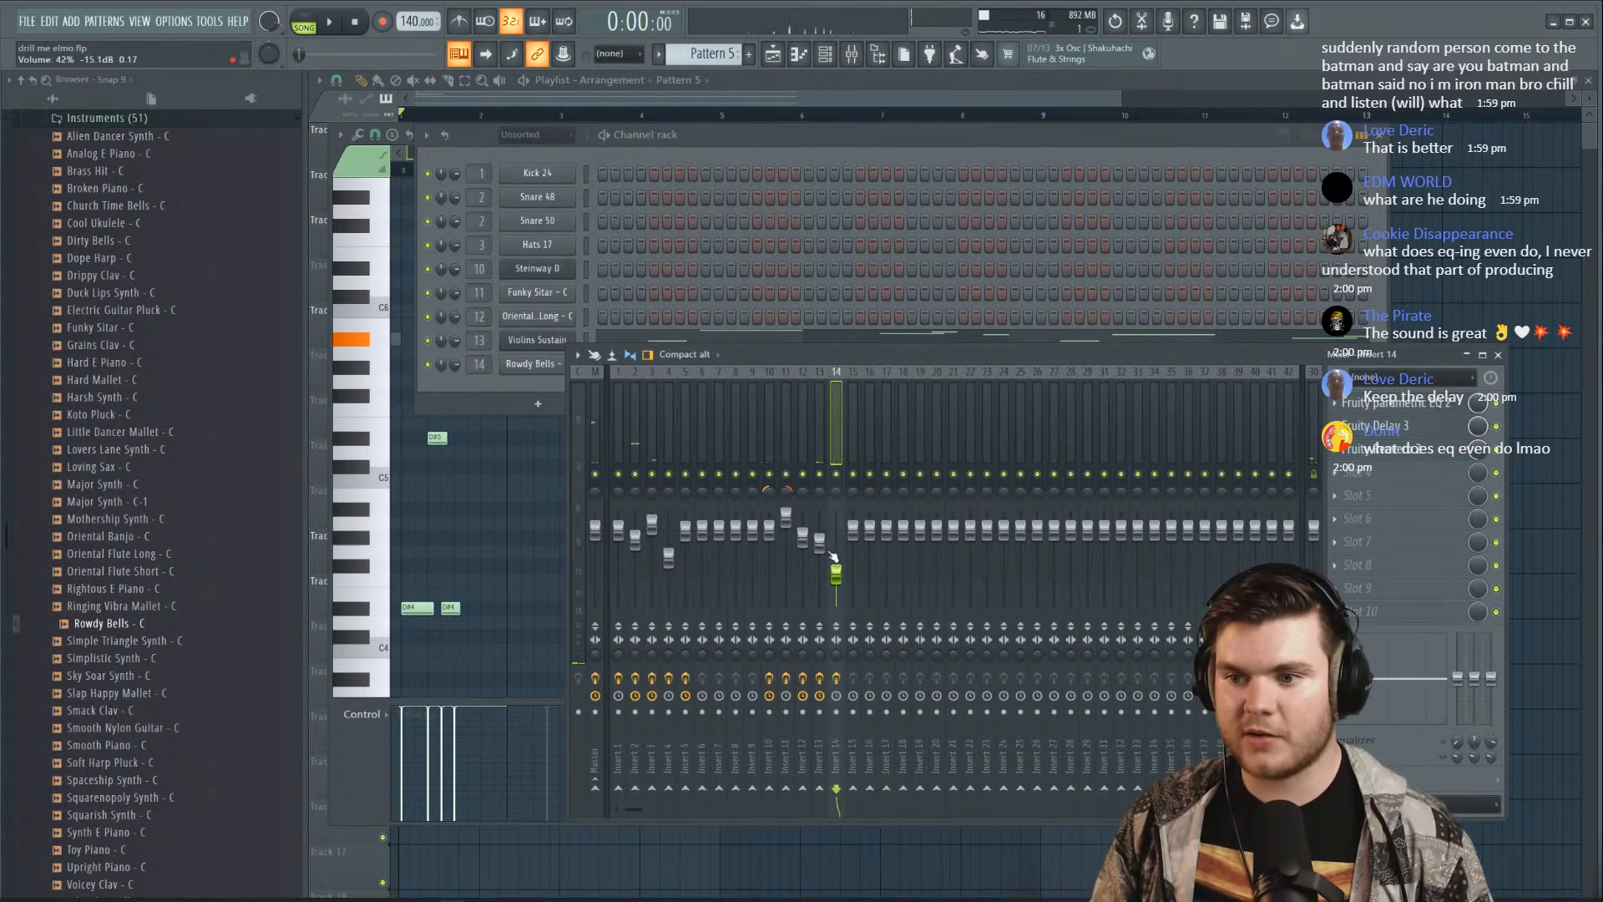
left_click_drag(827, 548, 830, 552)
left_click(731, 137)
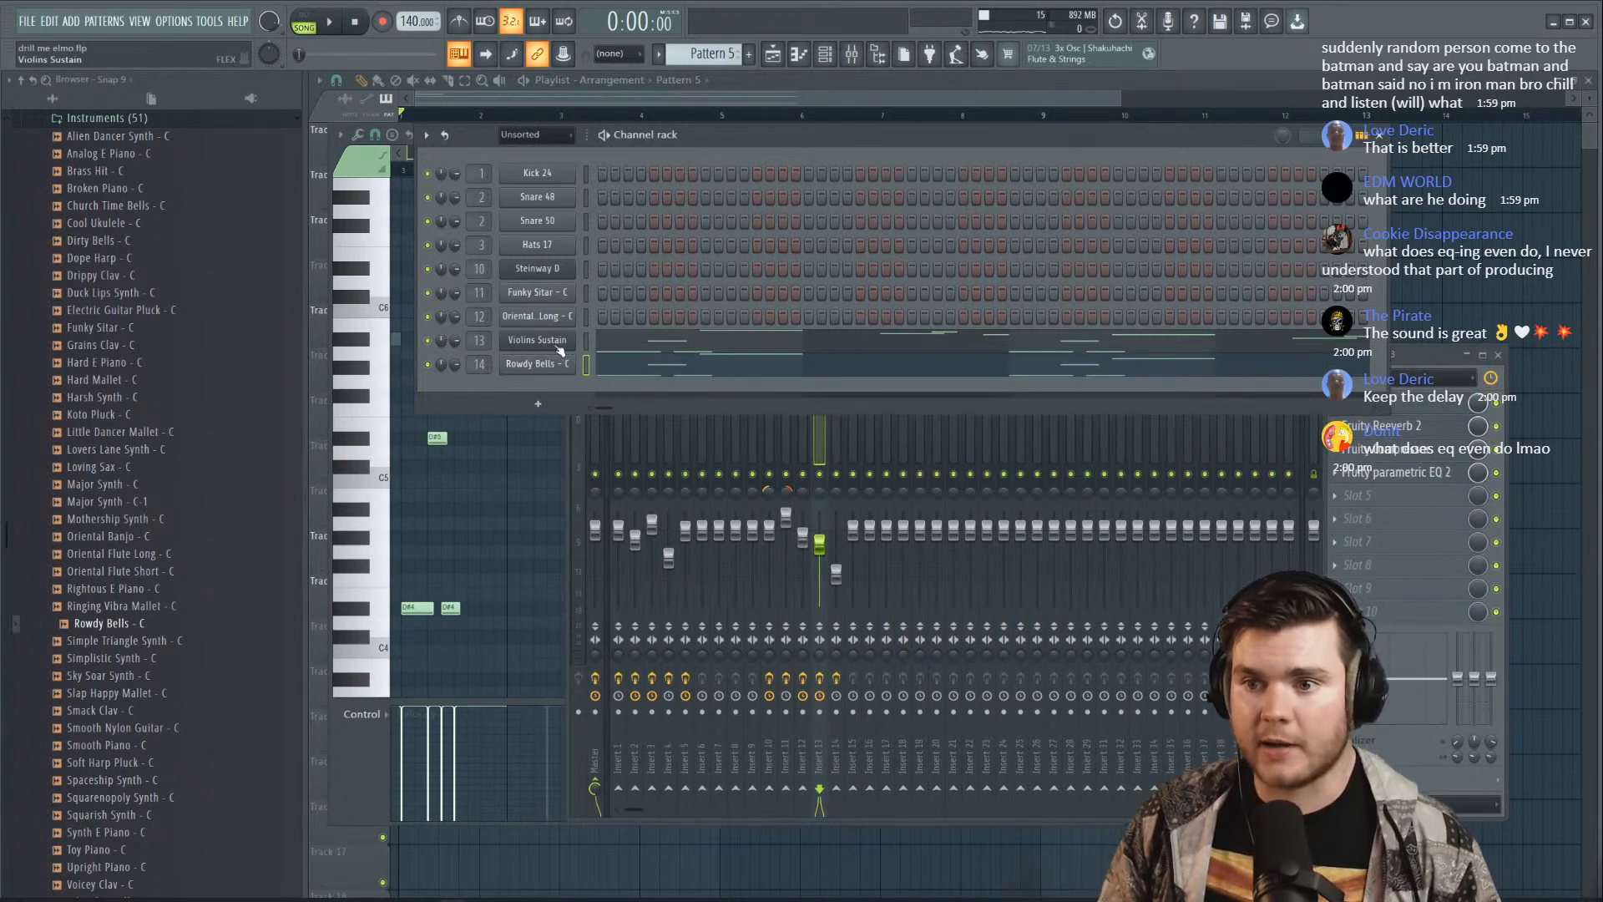
Add a Serum channel below Rowdy Bells, paste the melody notes into it and preview the layer in the beat
left_click(530, 404)
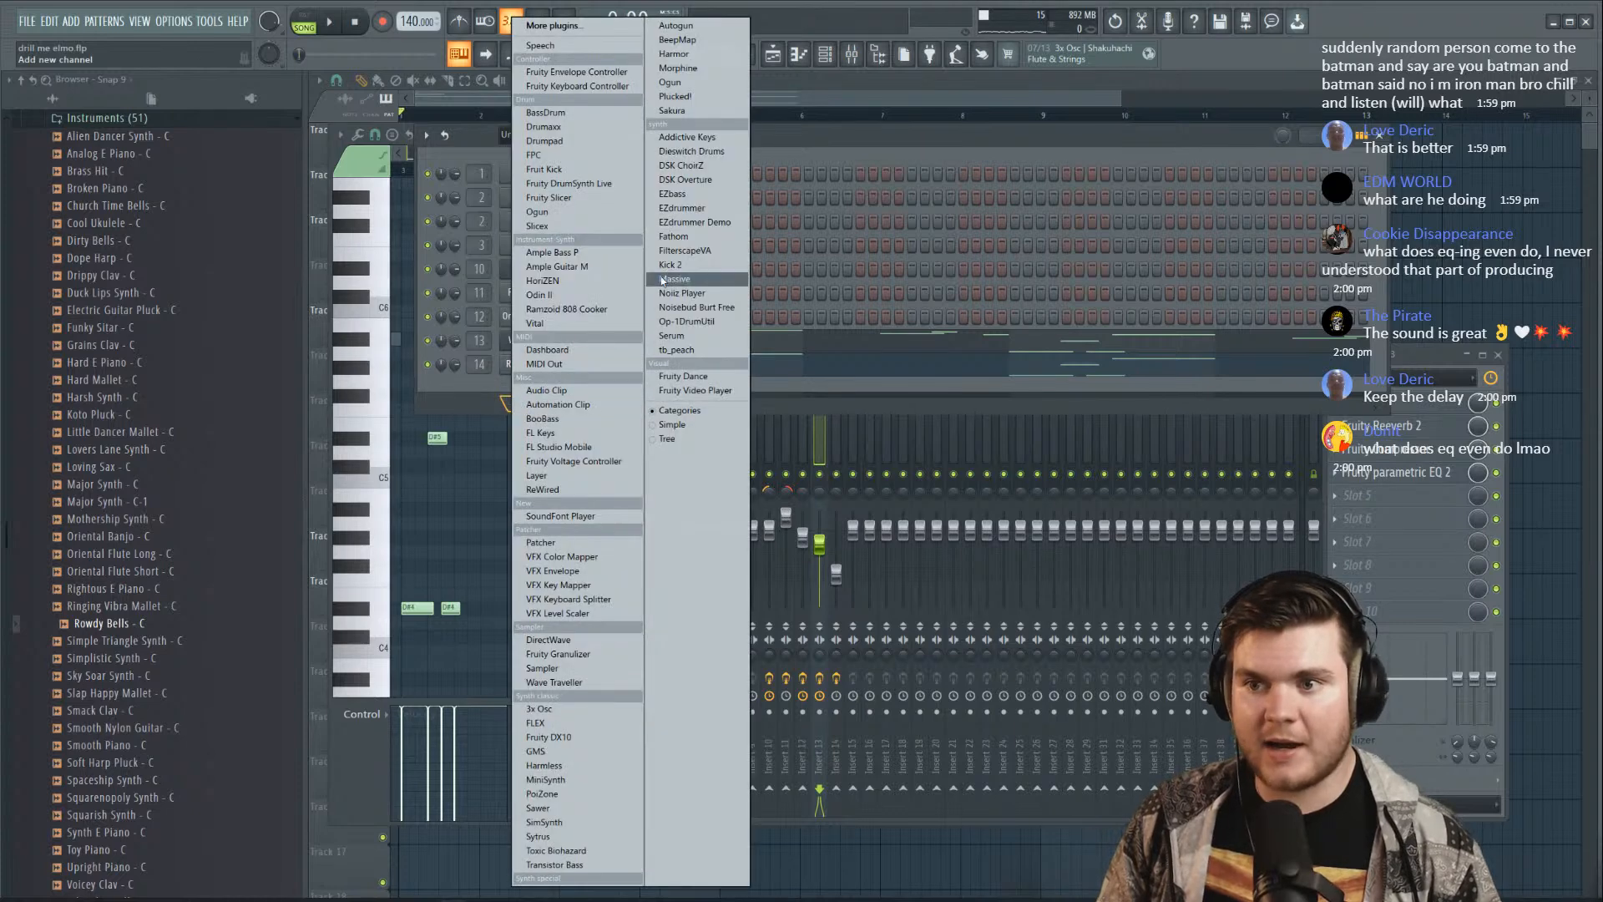
left_click(694, 336)
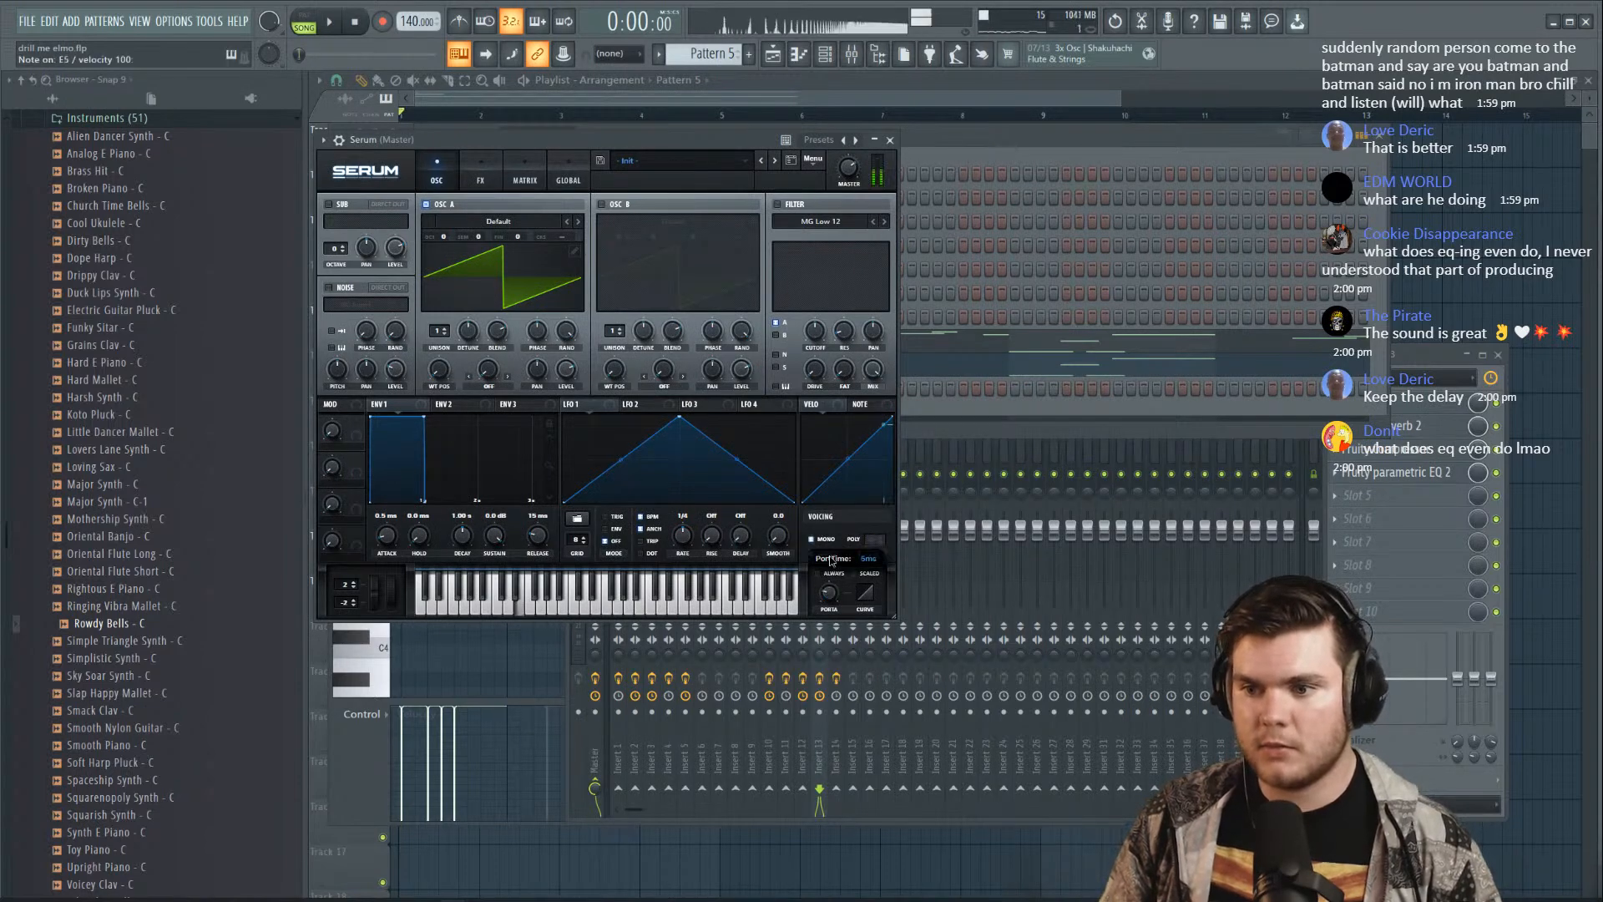
left_click(891, 141)
right_click(556, 389)
left_click(751, 415)
key("space")
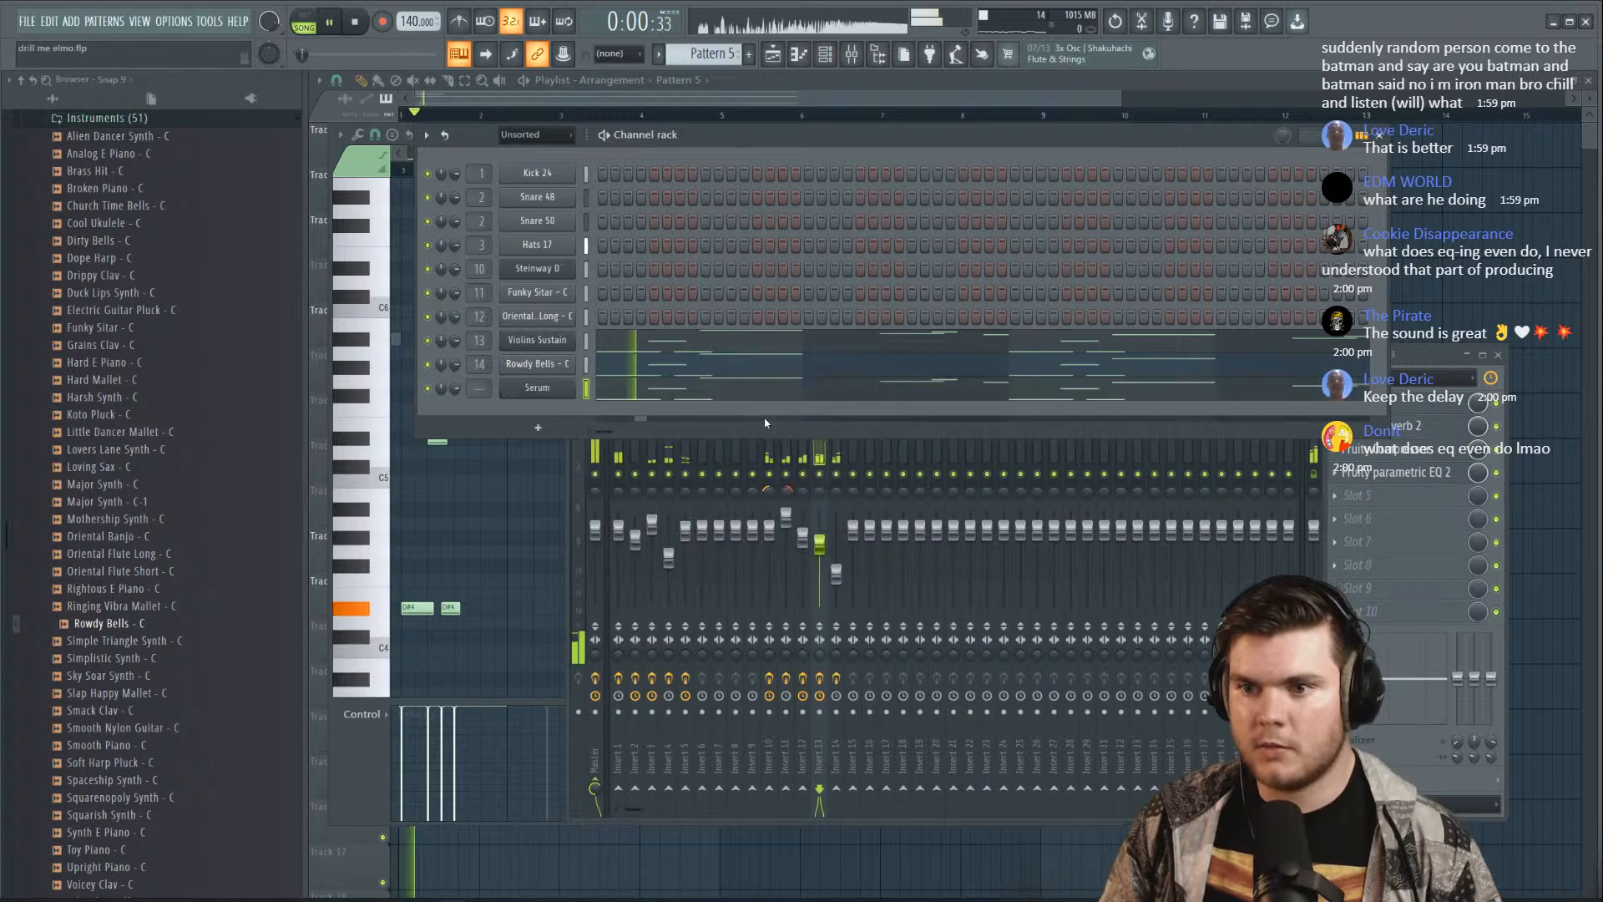
key("space")
Load the Basic Shapes 3 wavetable into oscillator A of the new Serum channel
left_click(564, 393)
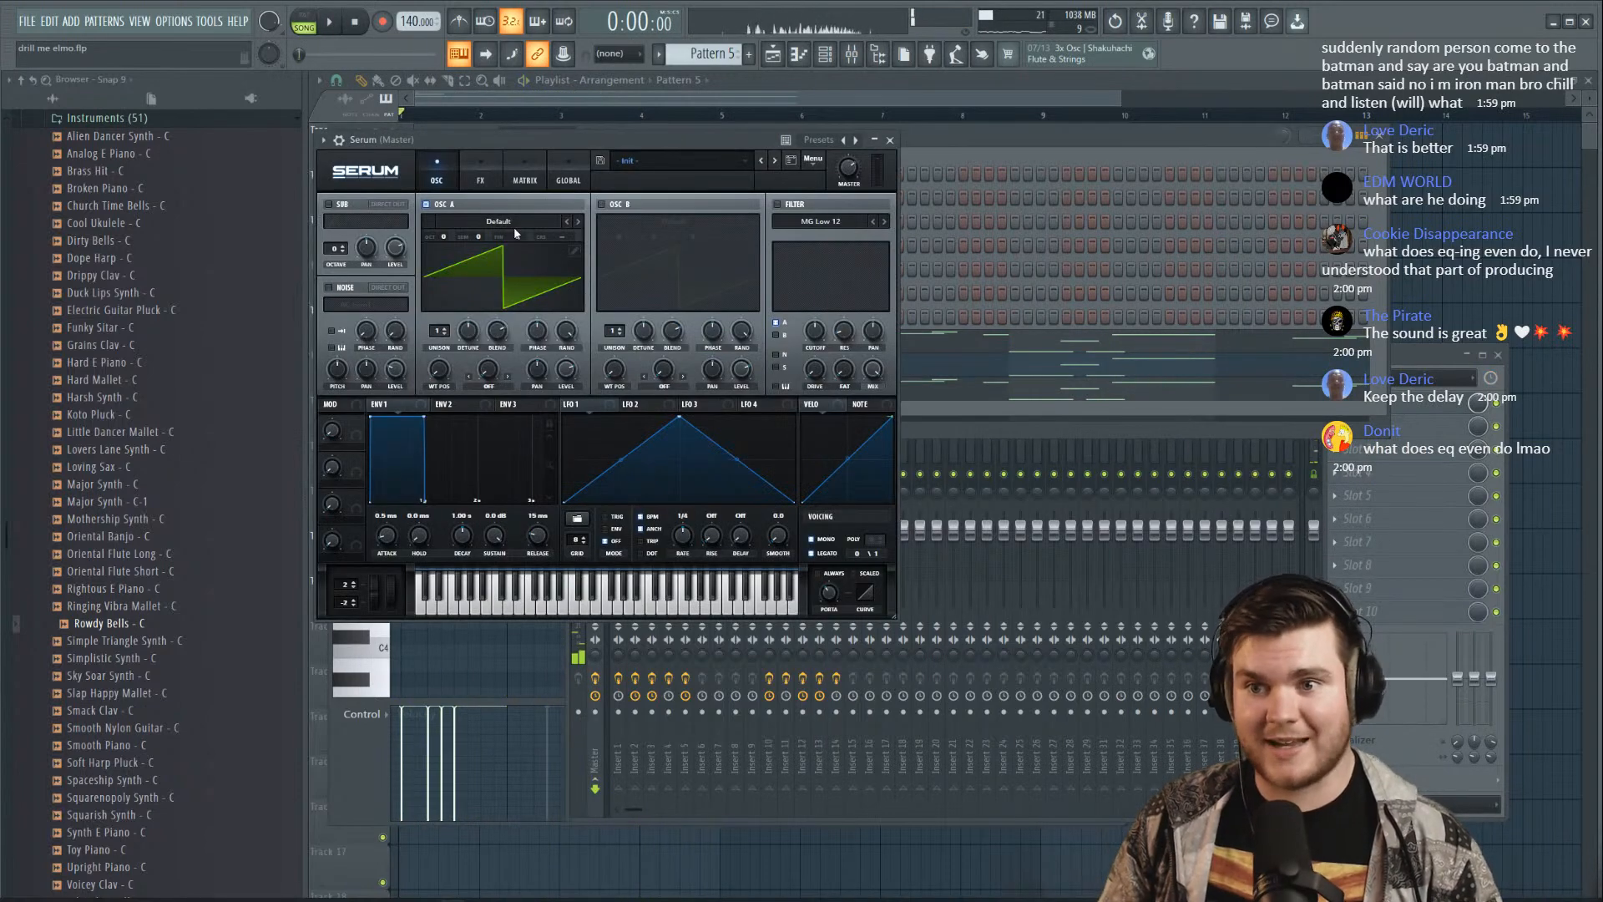
left_click(515, 232)
left_click(569, 316)
left_click(525, 224)
left_click(542, 147)
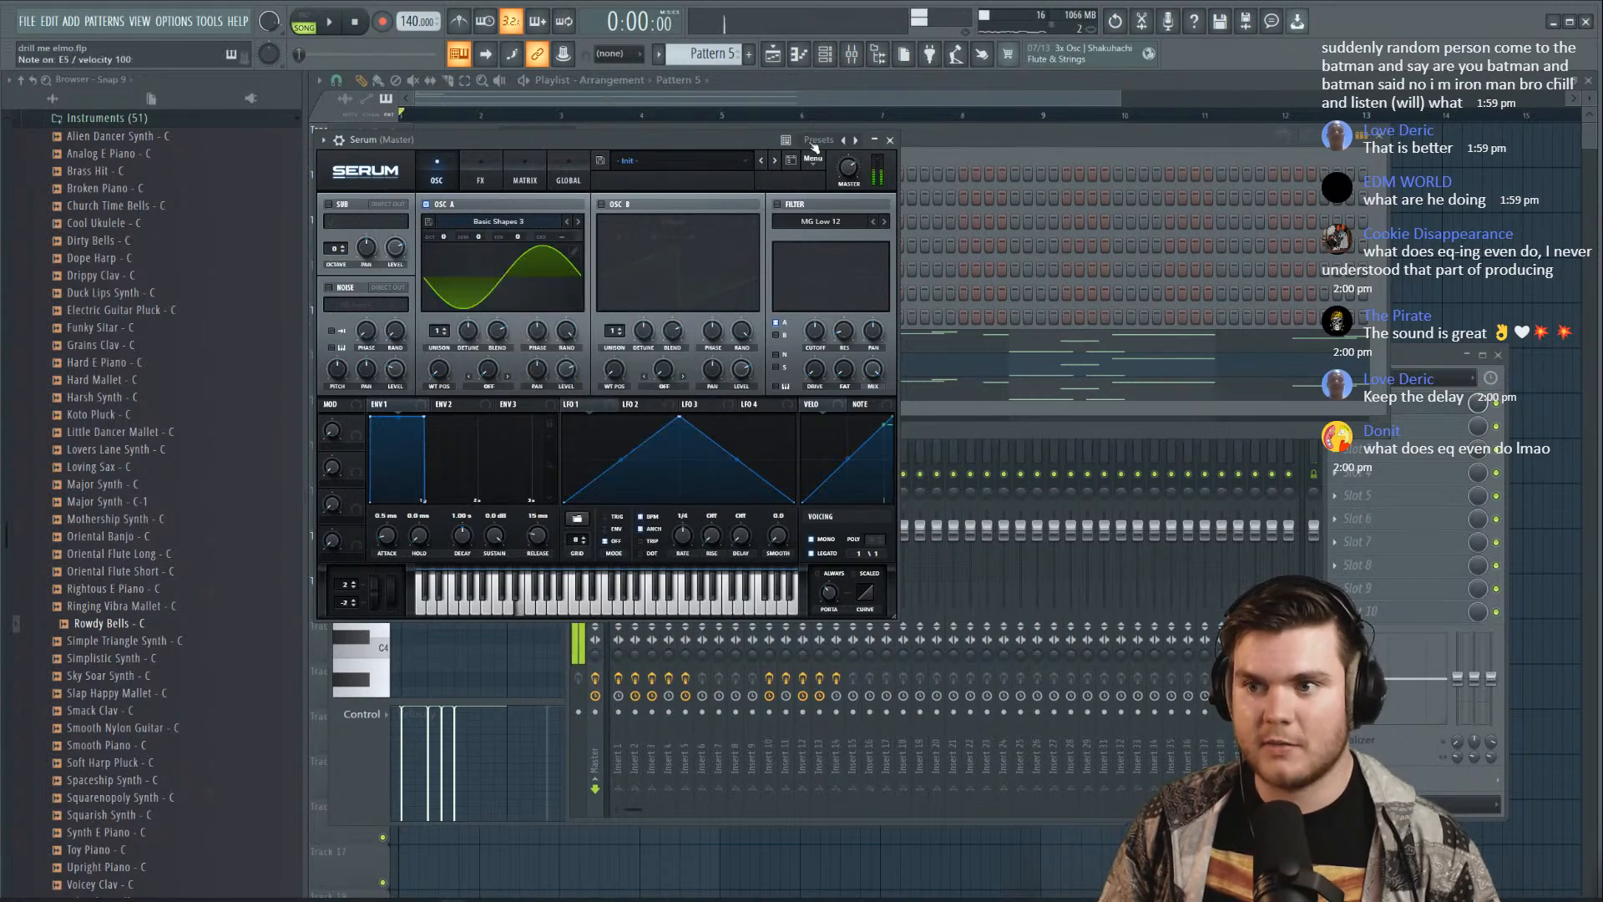
Enable the delay and reverb effects in Serum and adjust the reverb mix
left_click(482, 171)
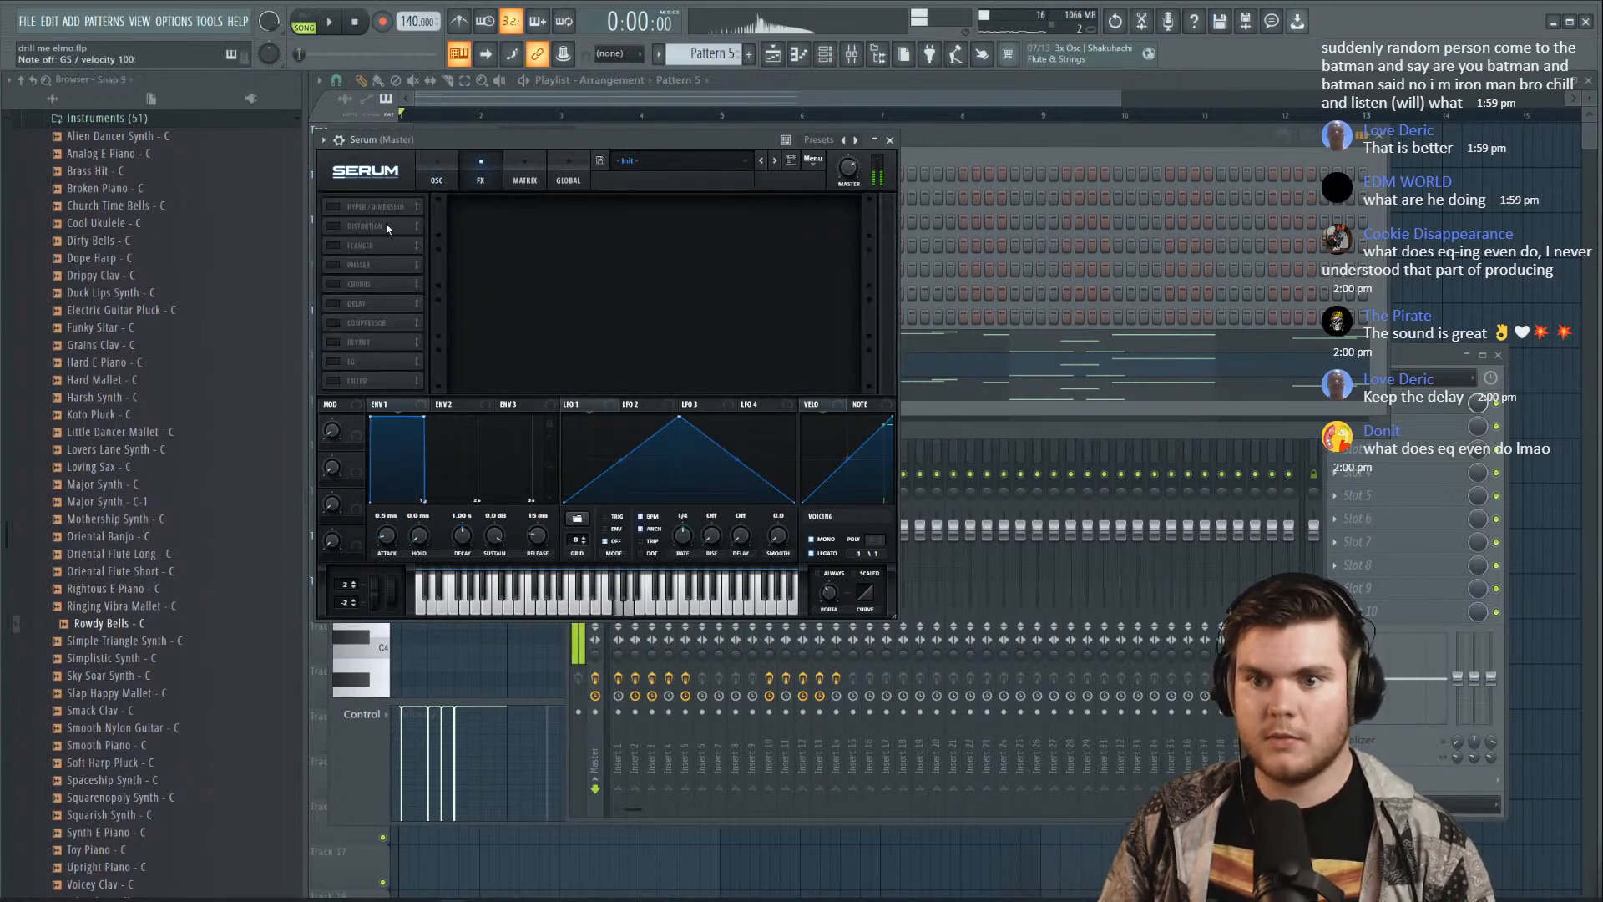
left_click(332, 303)
left_click(481, 217)
left_click(501, 234)
left_click(482, 217)
left_click(506, 245)
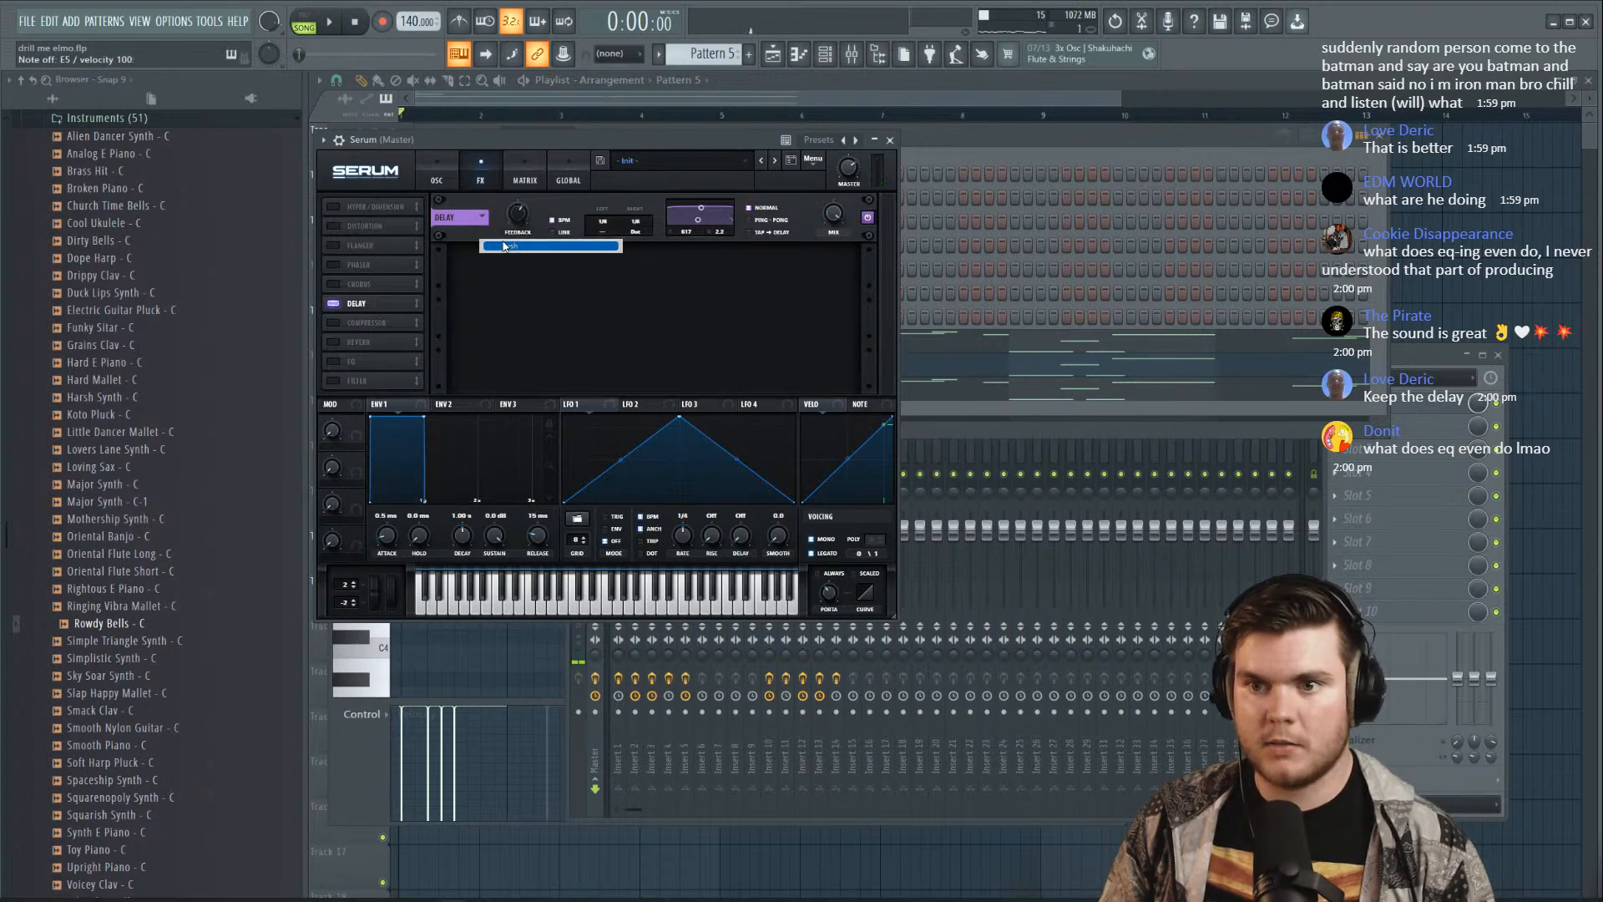
left_click(334, 341)
left_click_drag(827, 261, 849, 234)
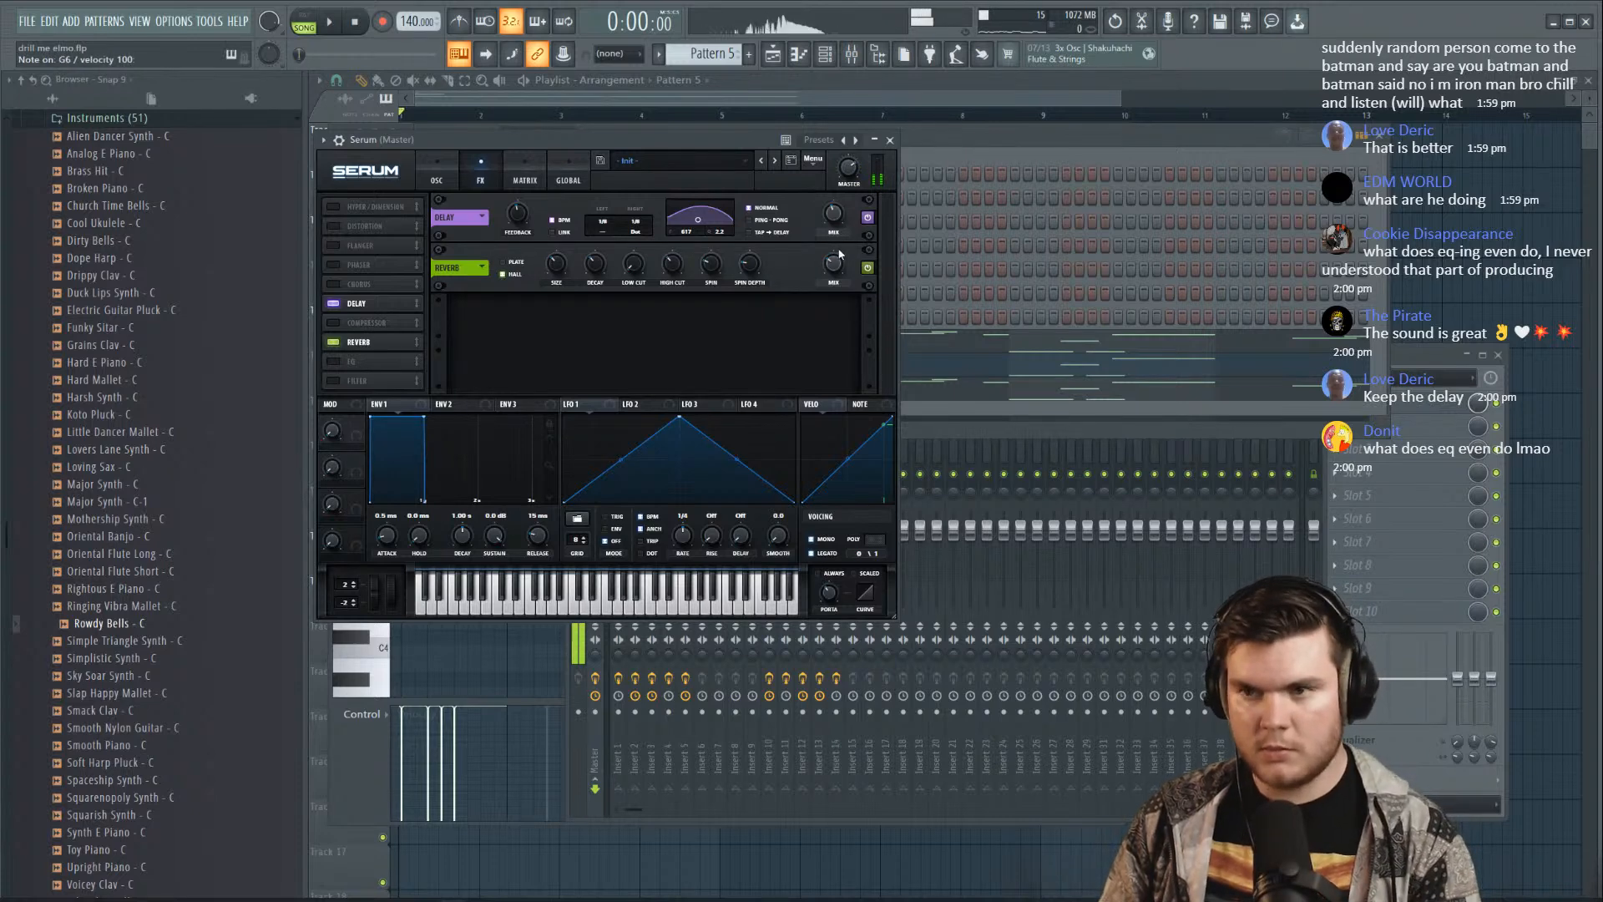
Play the beat and raise Serum's oscillator A by one octave
left_click(891, 140)
key("space")
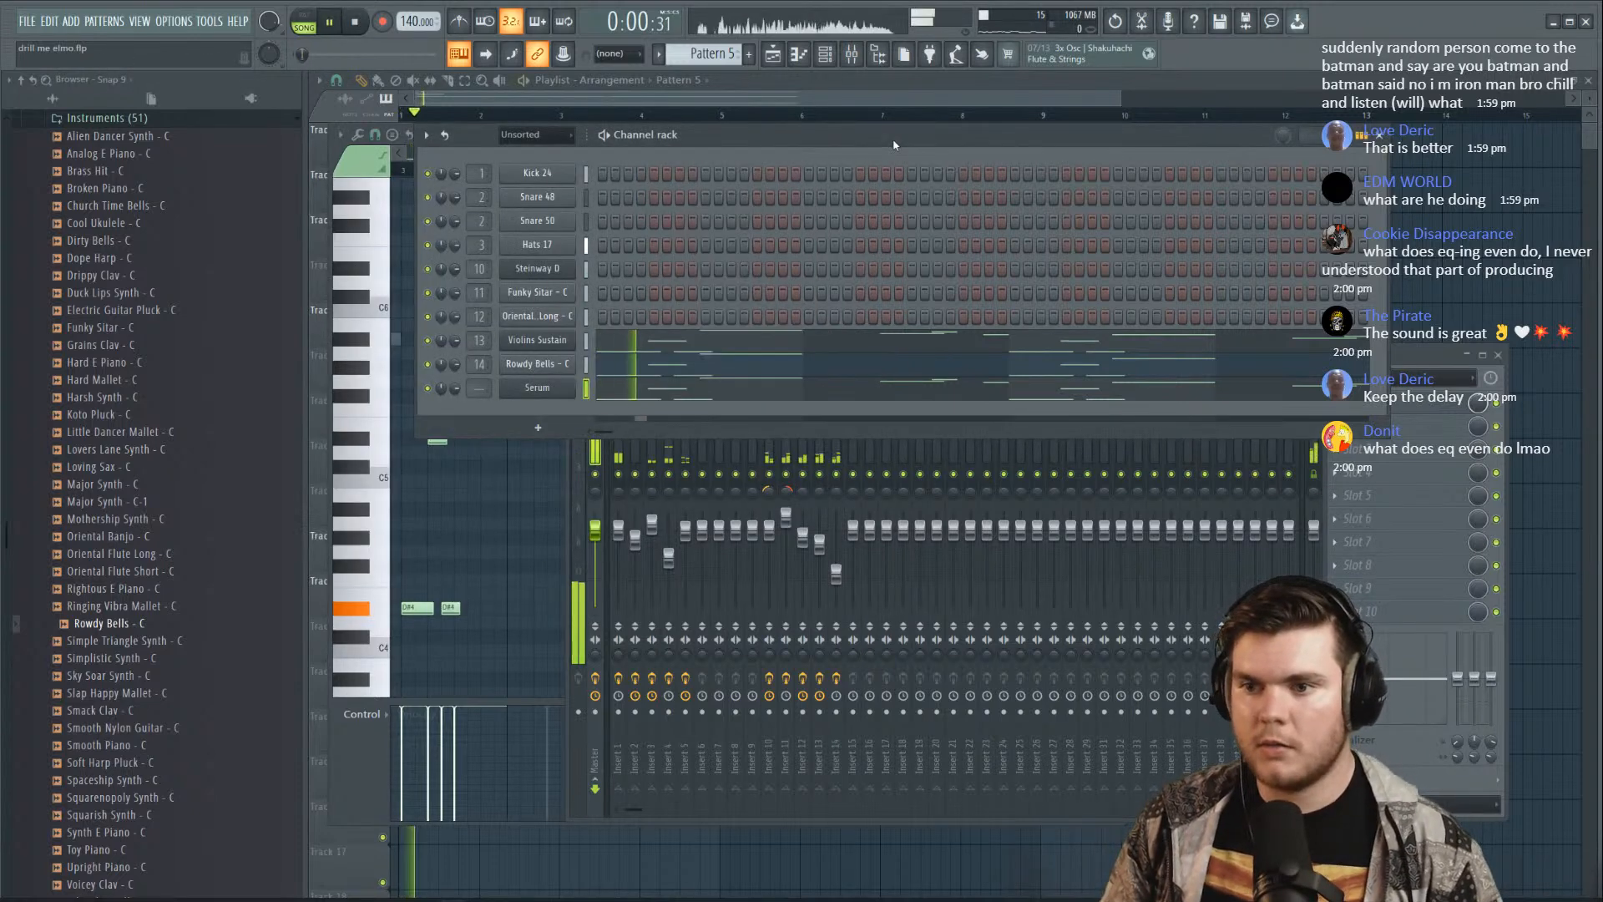
left_click(536, 387)
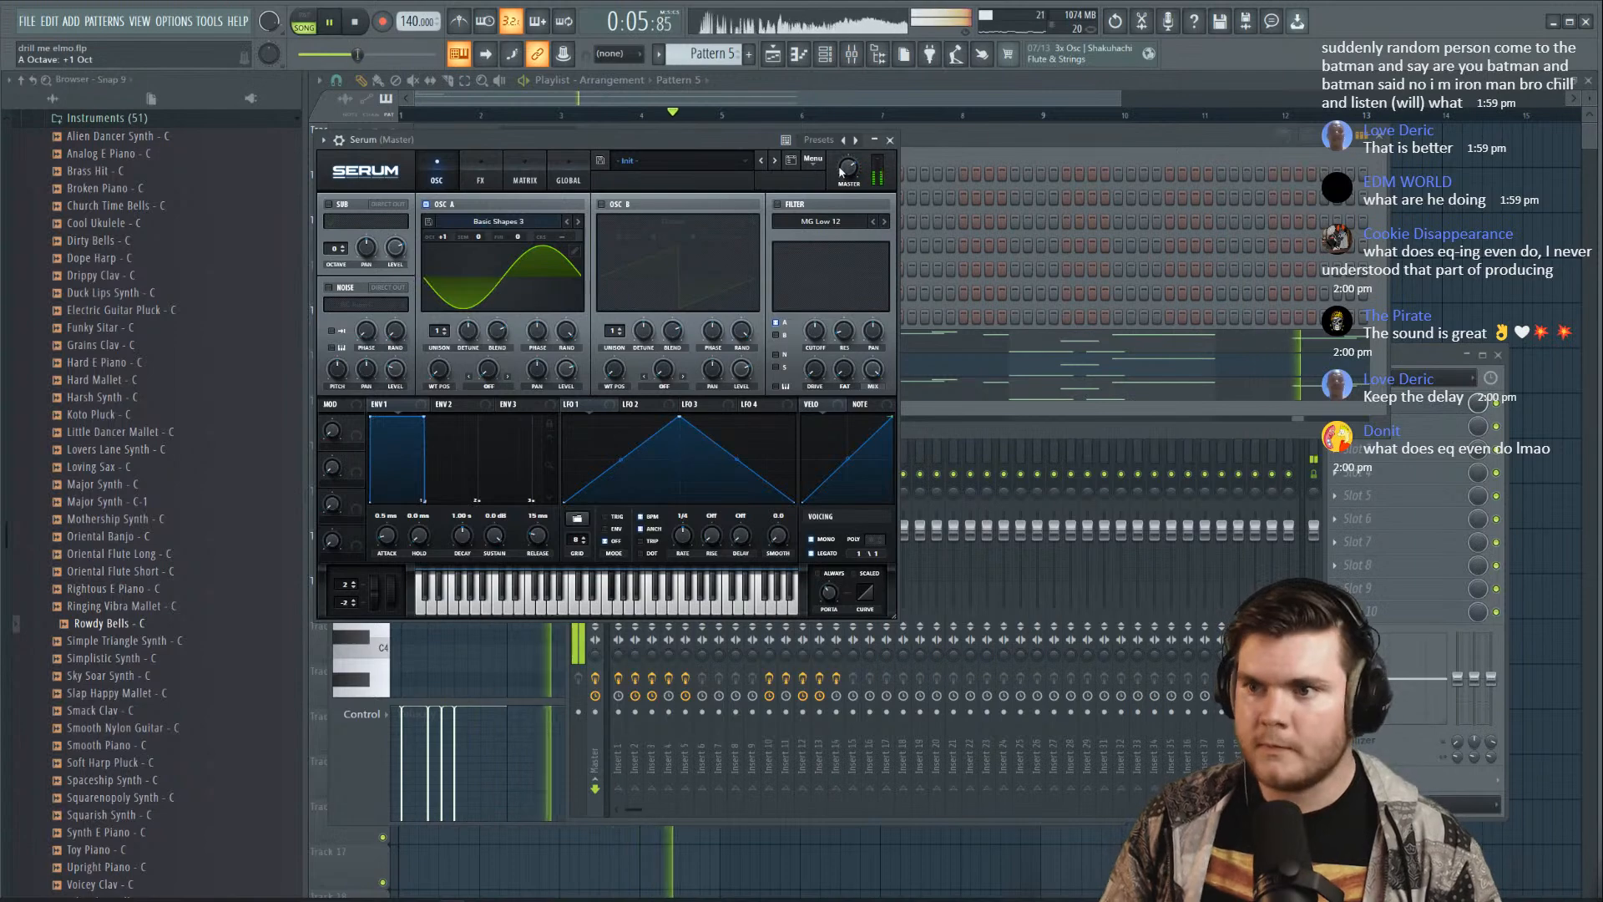
left_click(890, 139)
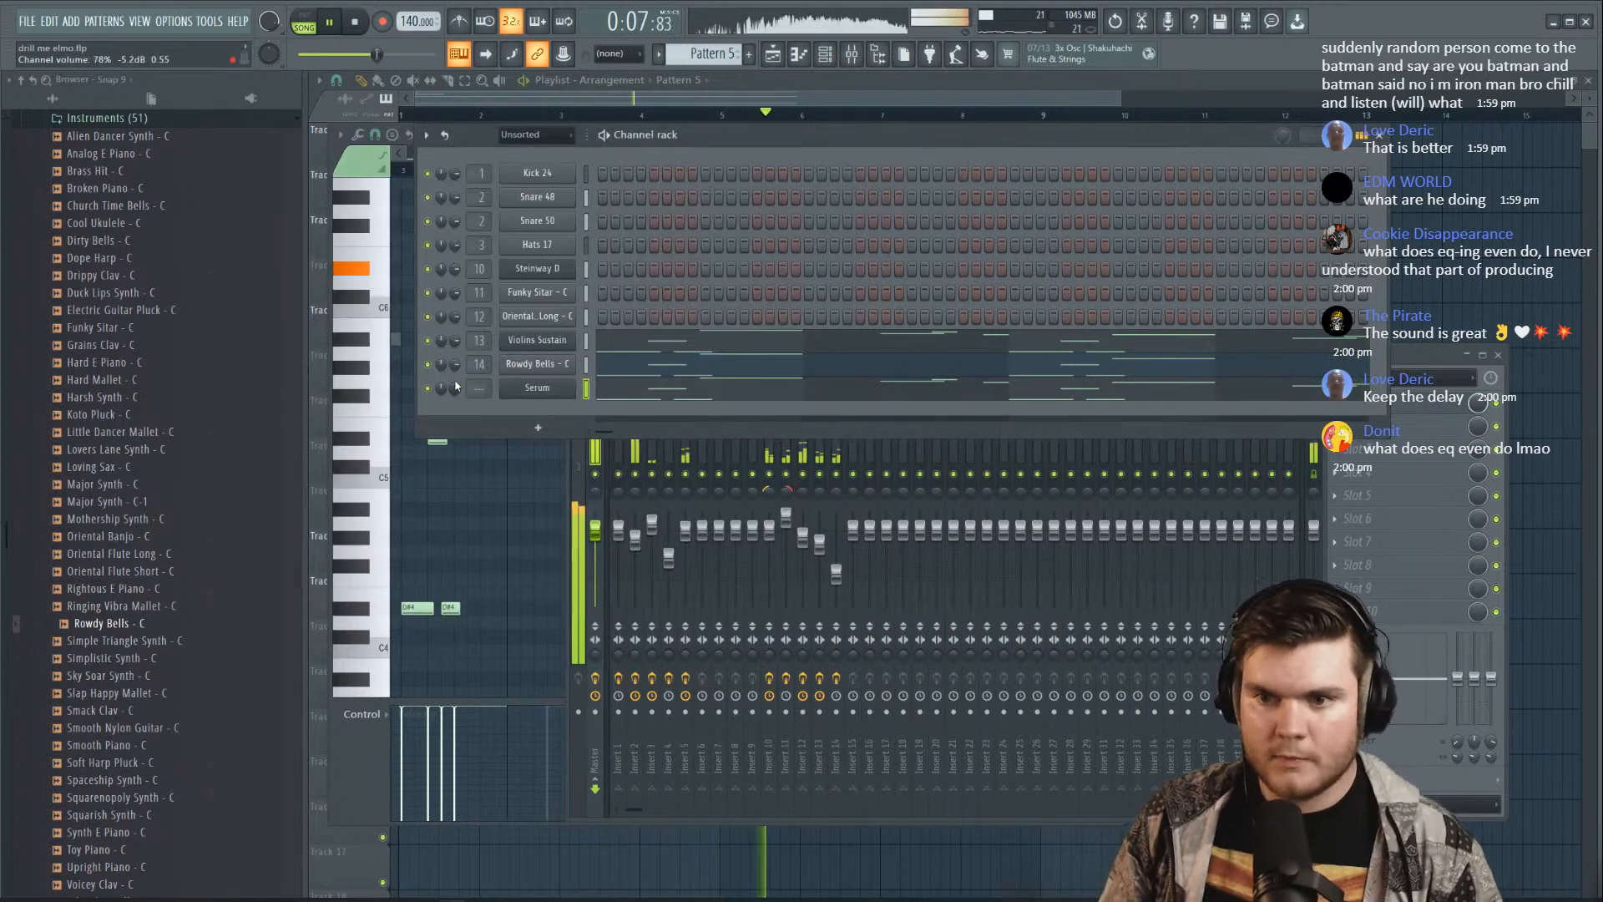
Route the Serum channel to mixer insert 6 and set that insert's volume to 93% (-1.6 dB) during playback
mouse_move(455, 387)
left_mouse_down()
mouse_move(455, 413)
mouse_move(473, 369)
left_mouse_up()
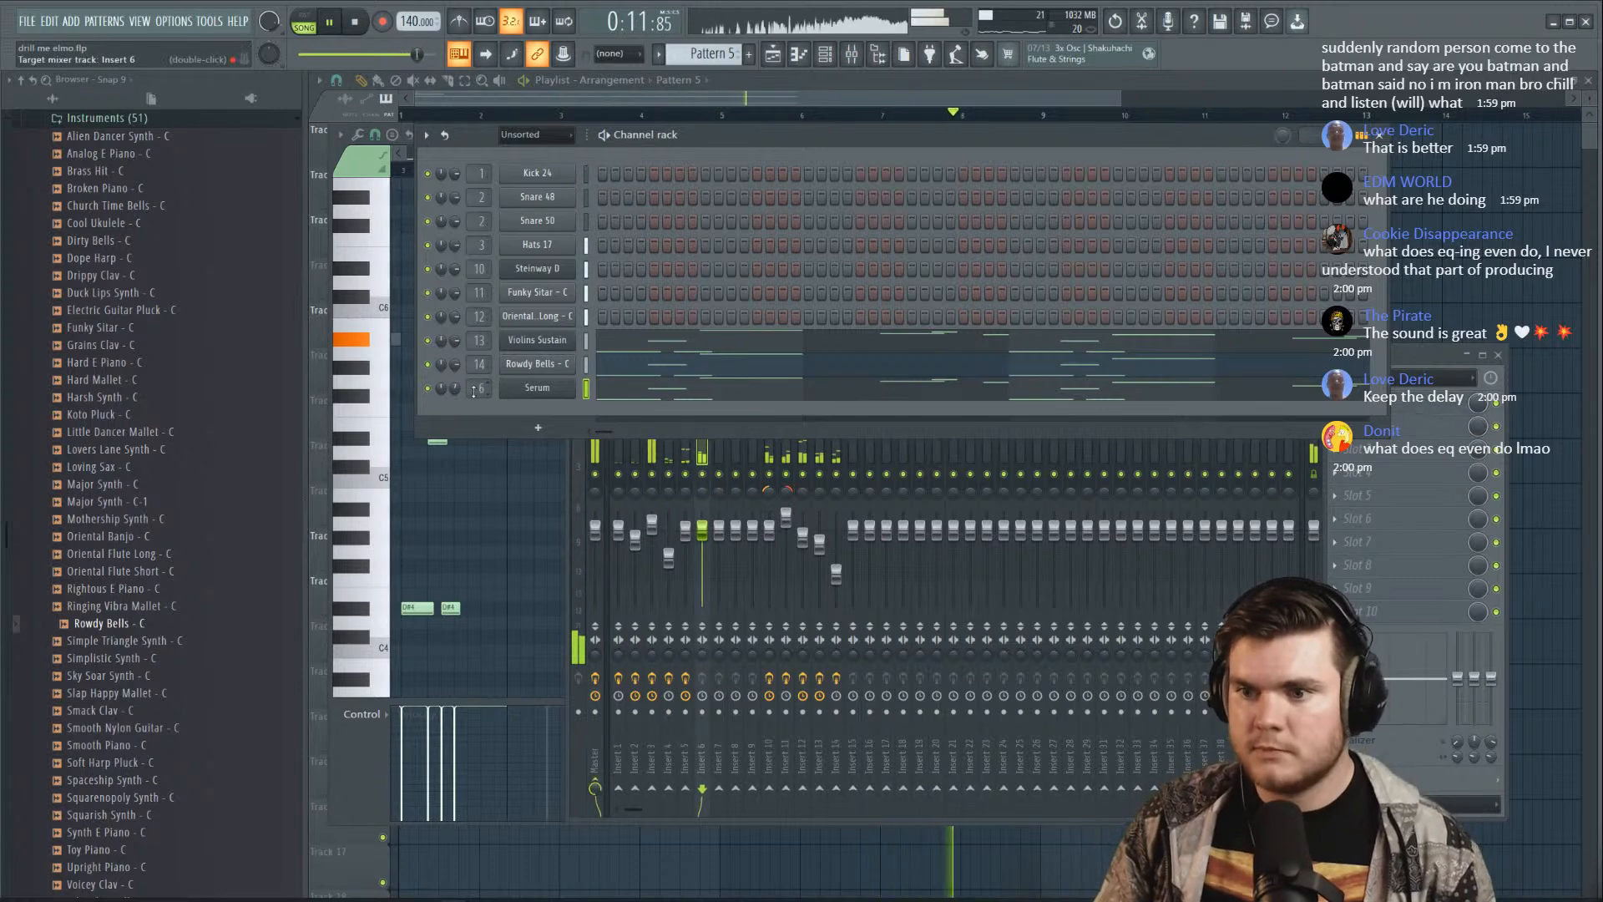
left_click_drag(702, 529, 702, 536)
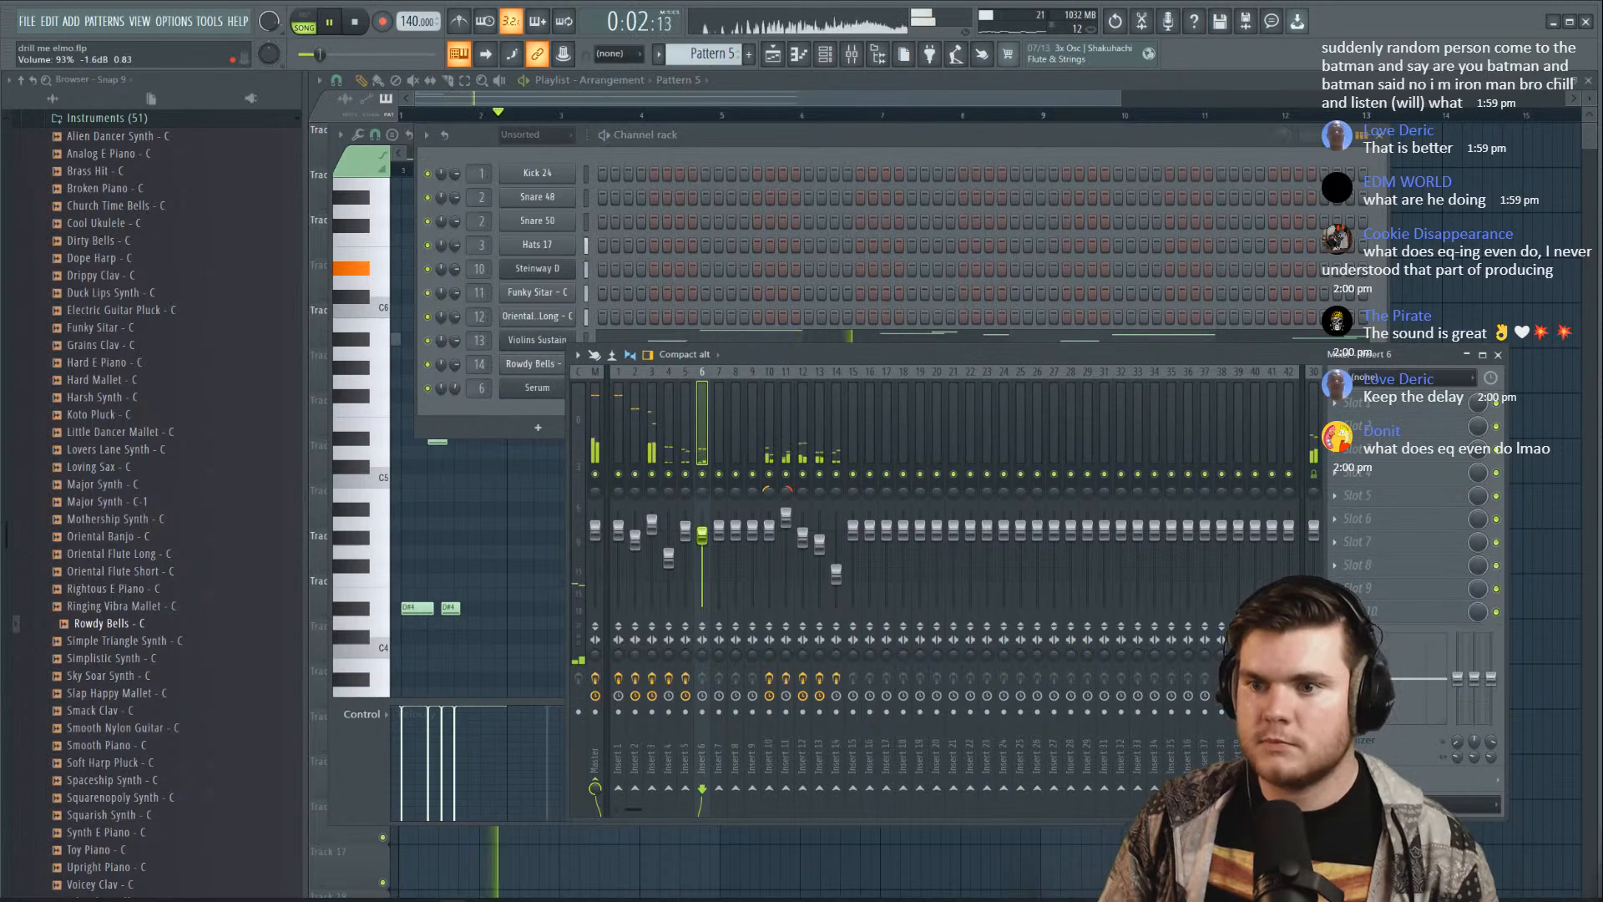
key("space")
left_click(723, 133)
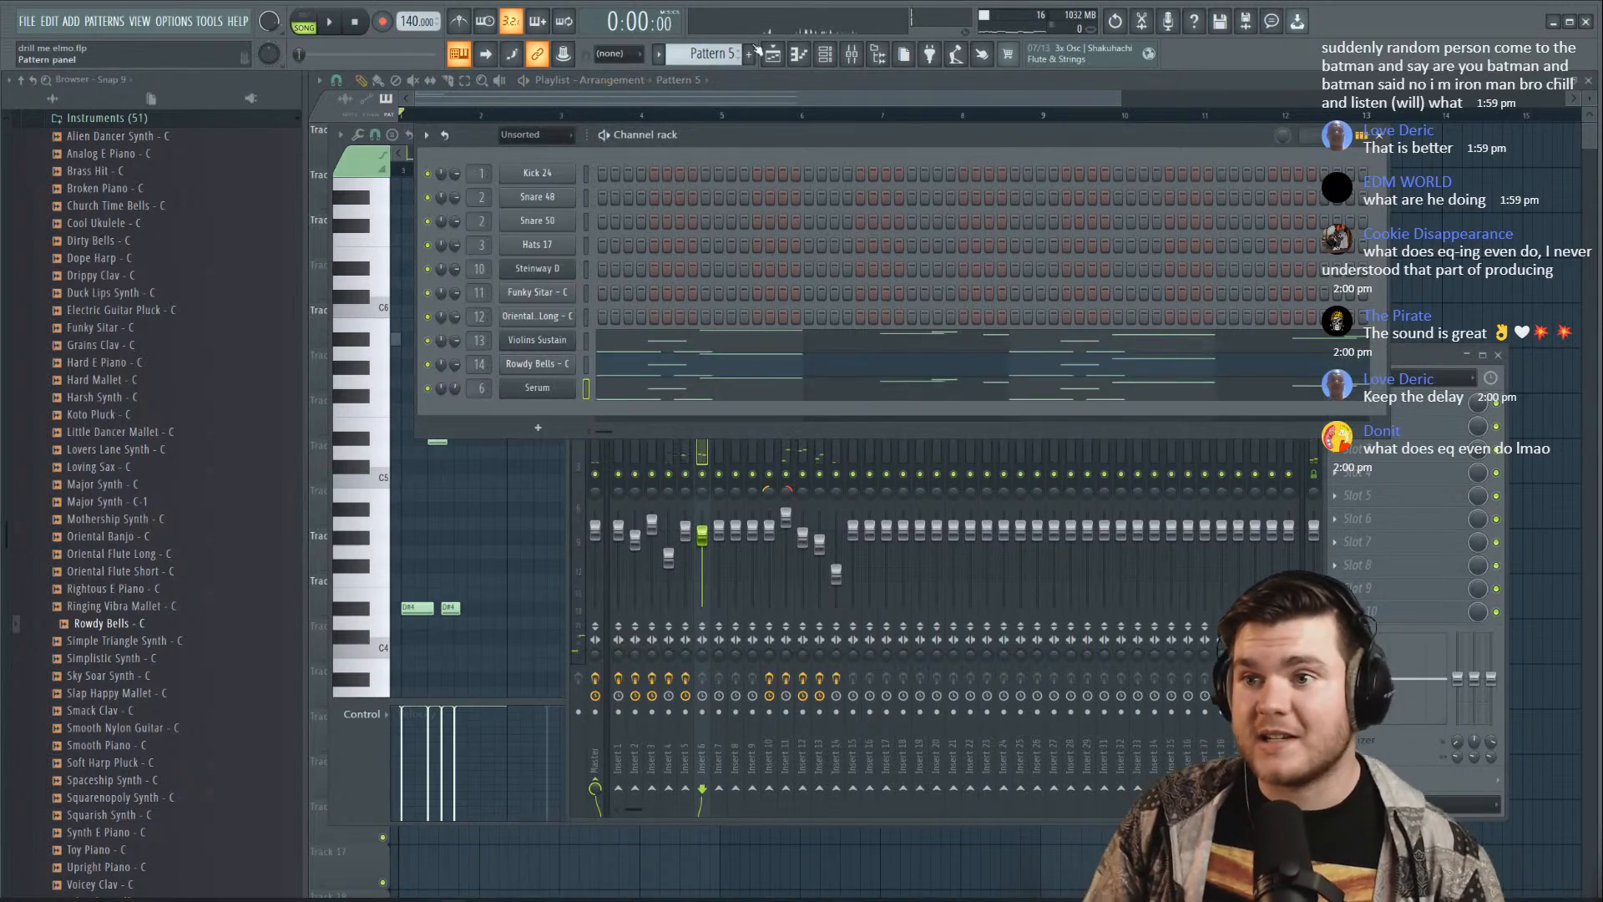
Create the empty Pattern 6 and add a second Serum channel for the bass sound
left_click(750, 52)
left_click(538, 428)
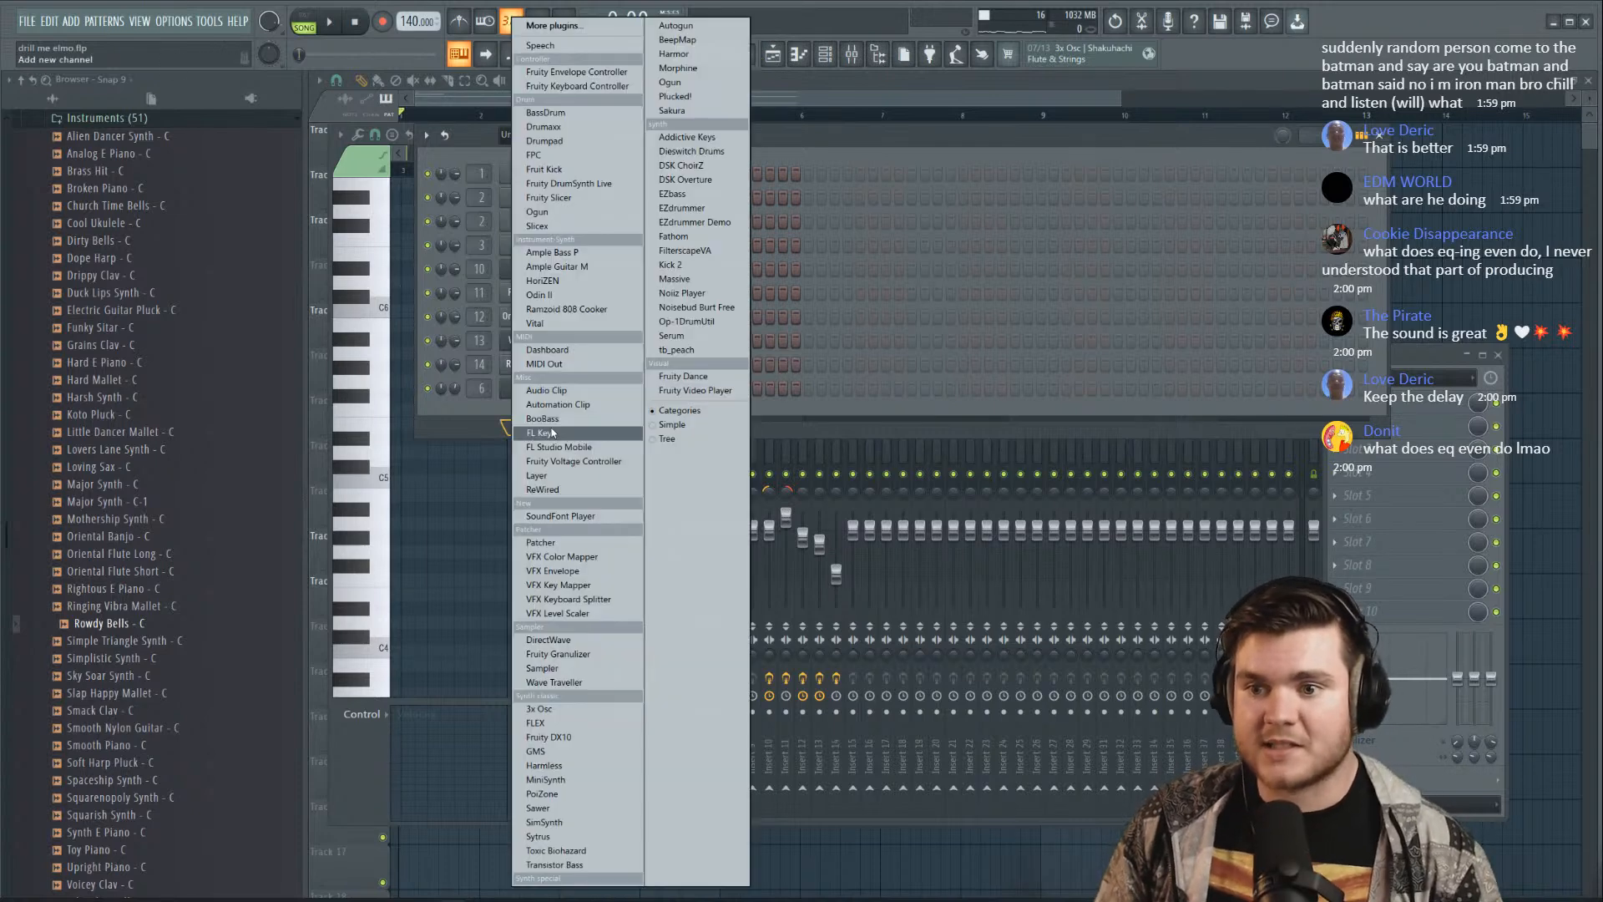
left_click(691, 336)
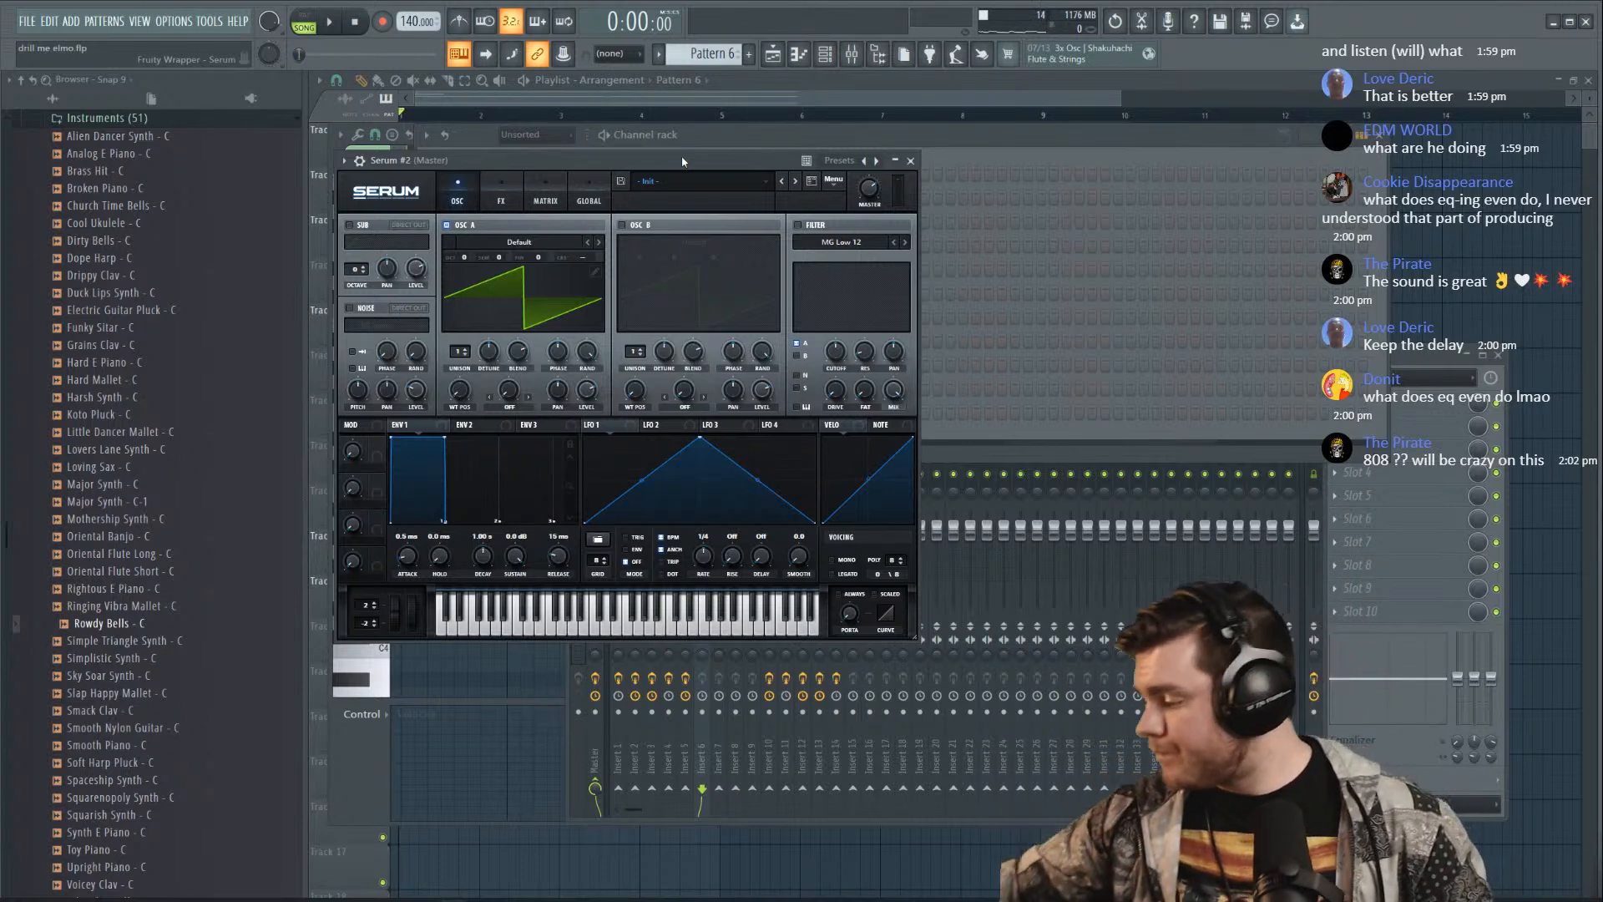
Load the BS2 - Subby Saw wavetable into oscillator A, audition notes and lower the oscillator's octave
left_click(506, 238)
mouse_move(501, 261)
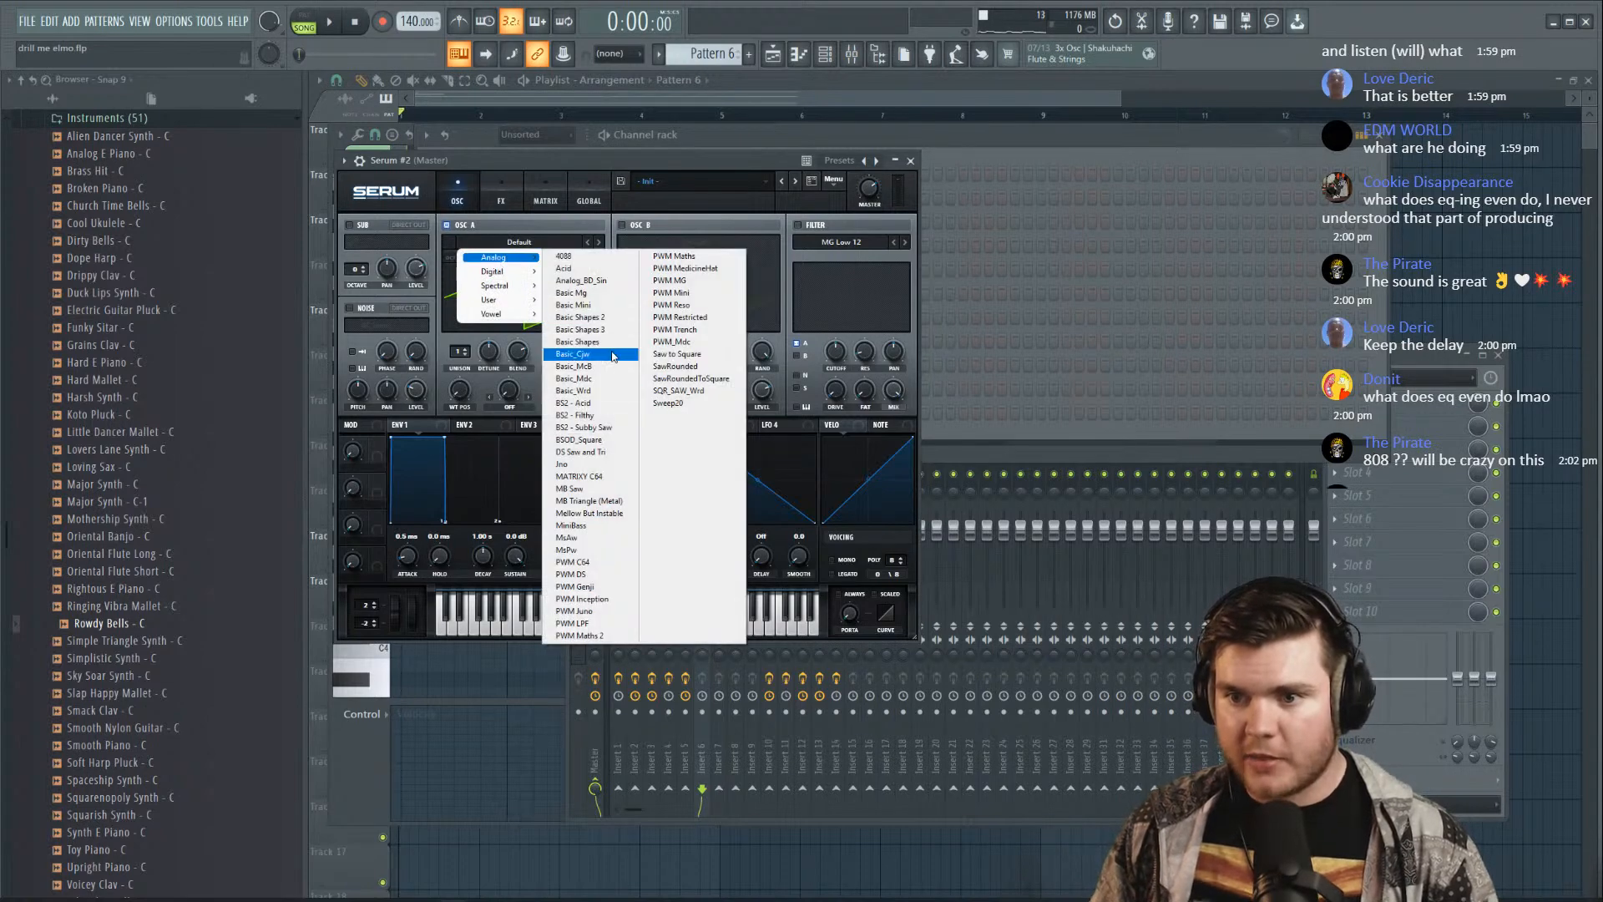
left_click(588, 426)
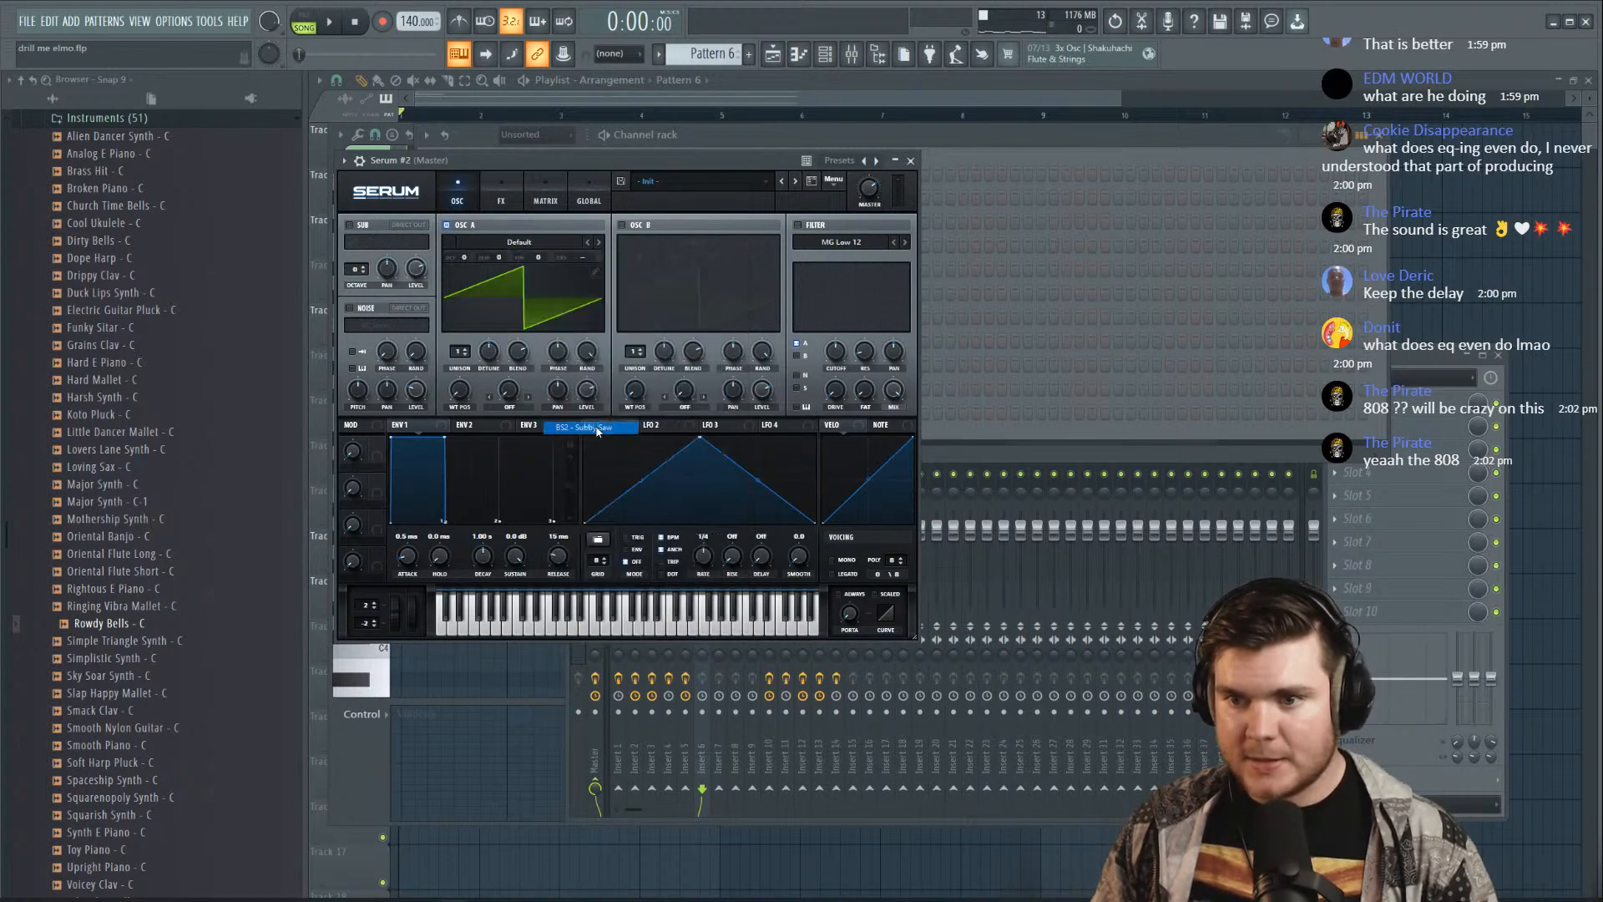
key("w")
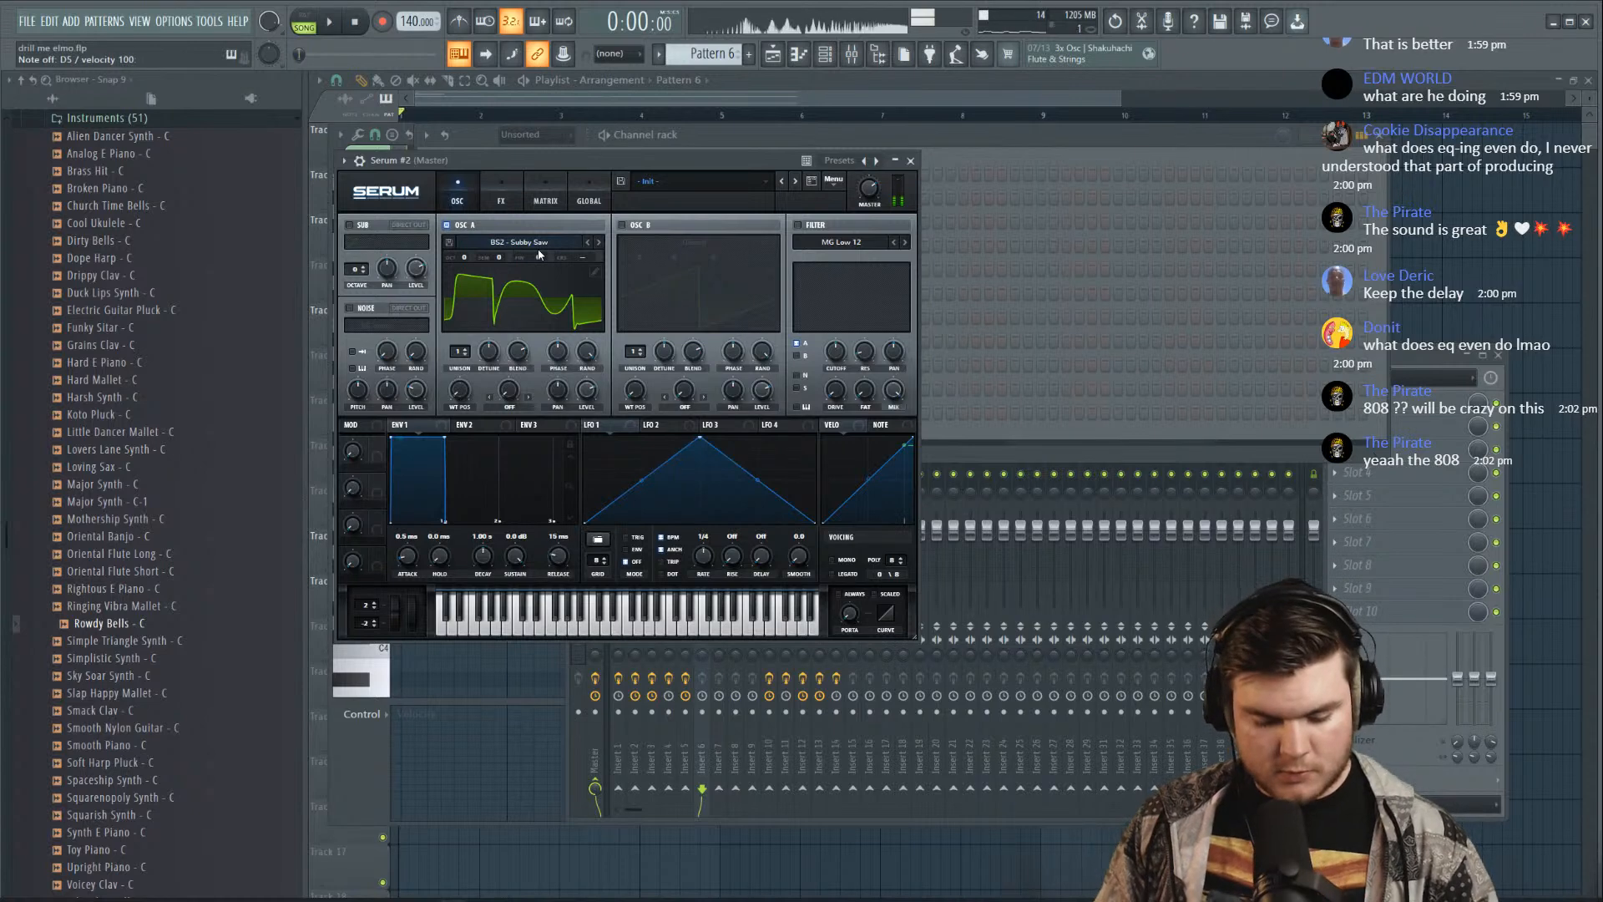
key("x")
key("c")
key("x")
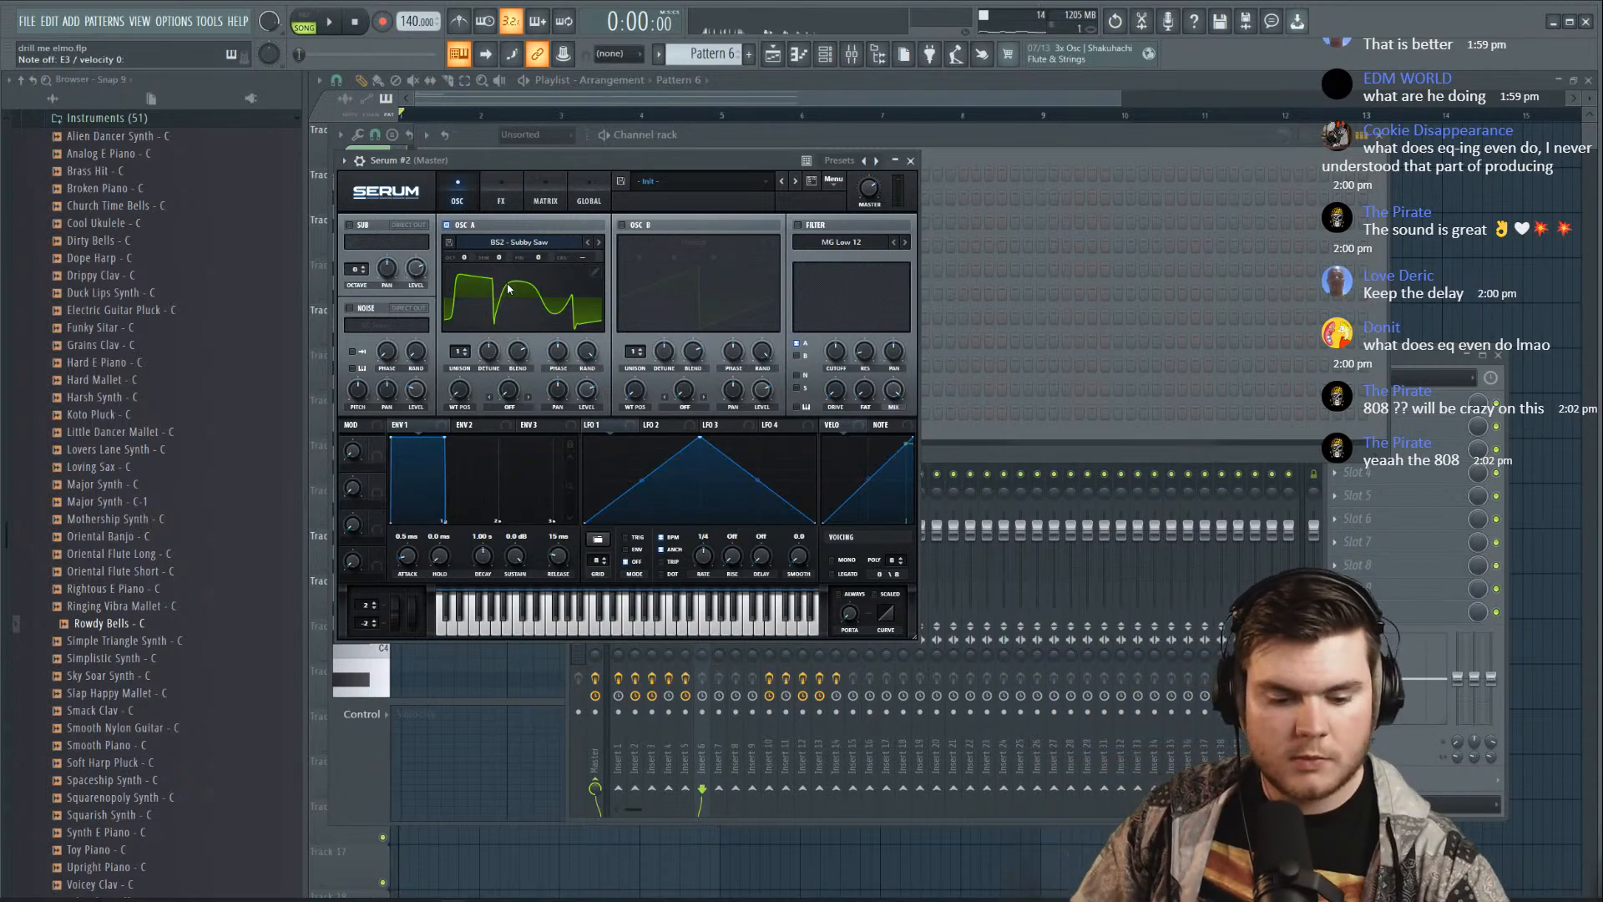
left_click_drag(467, 259, 478, 196)
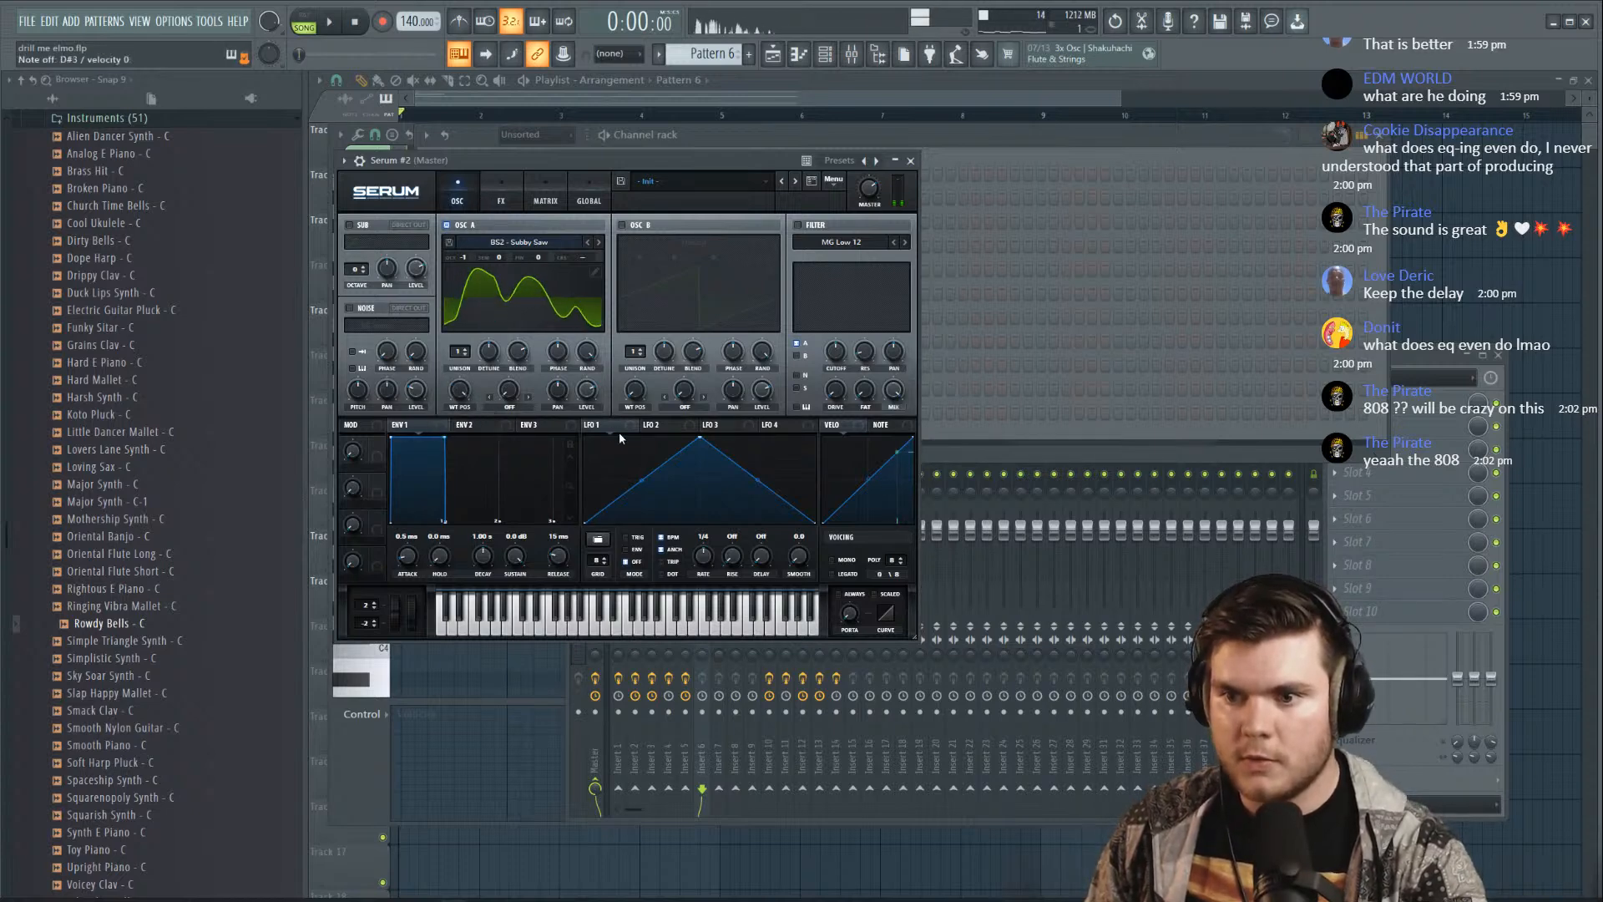
Modulate oscillator A's wavetable position with LFO 1, shaped as a falling ramp in envelope mode, and preview against the beat
left_click_drag(493, 407, 458, 386)
left_click_drag(701, 437, 585, 436)
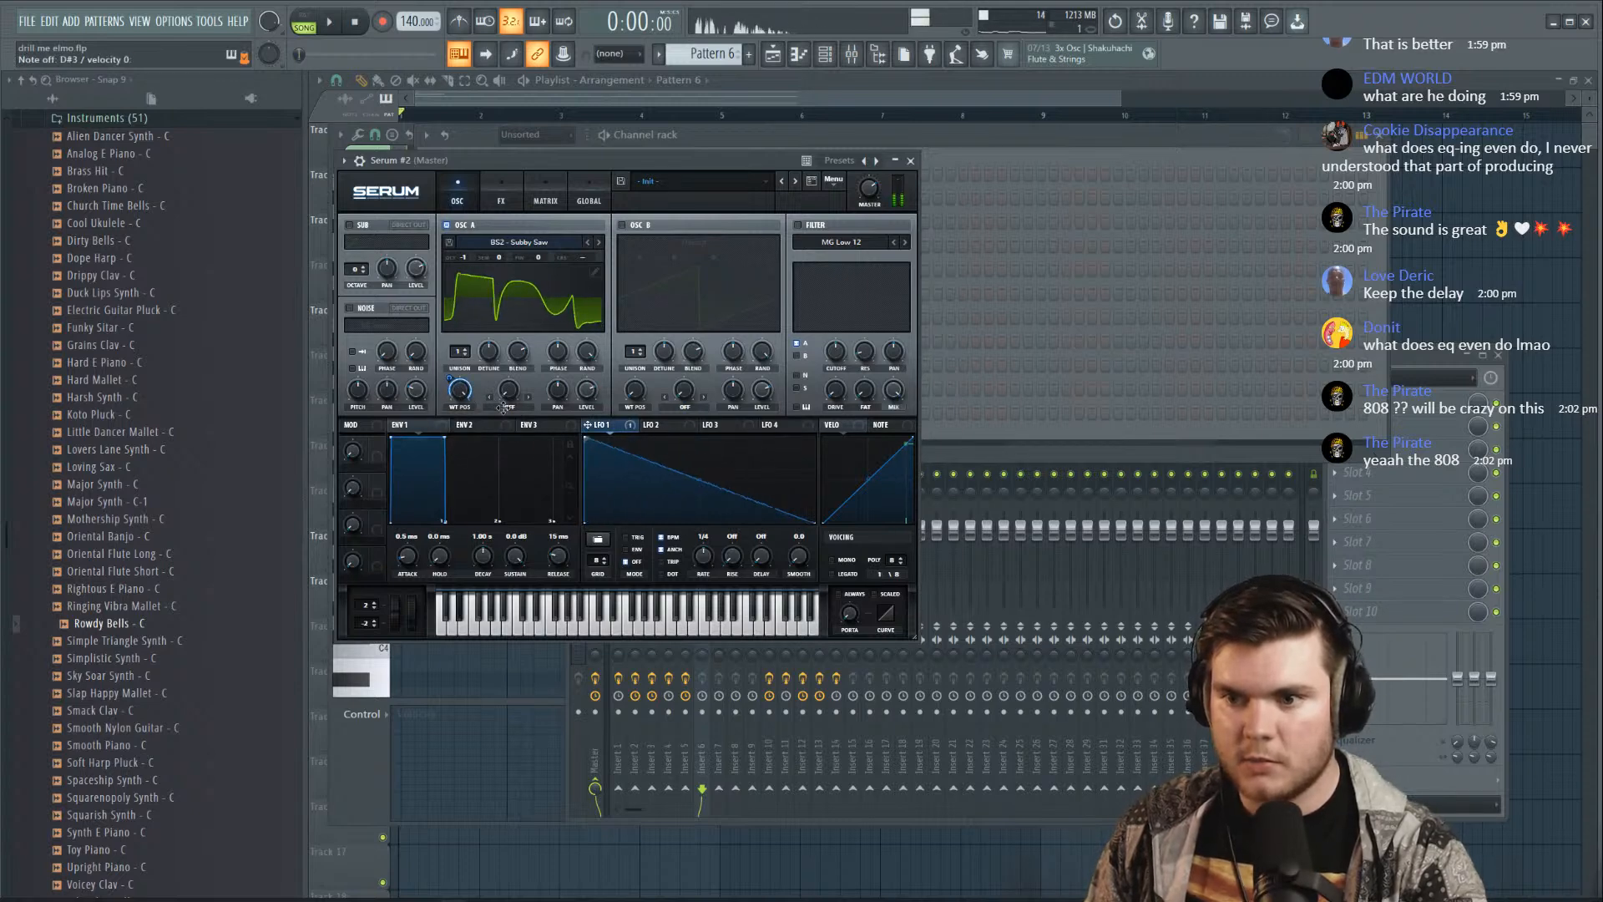
left_click(633, 551)
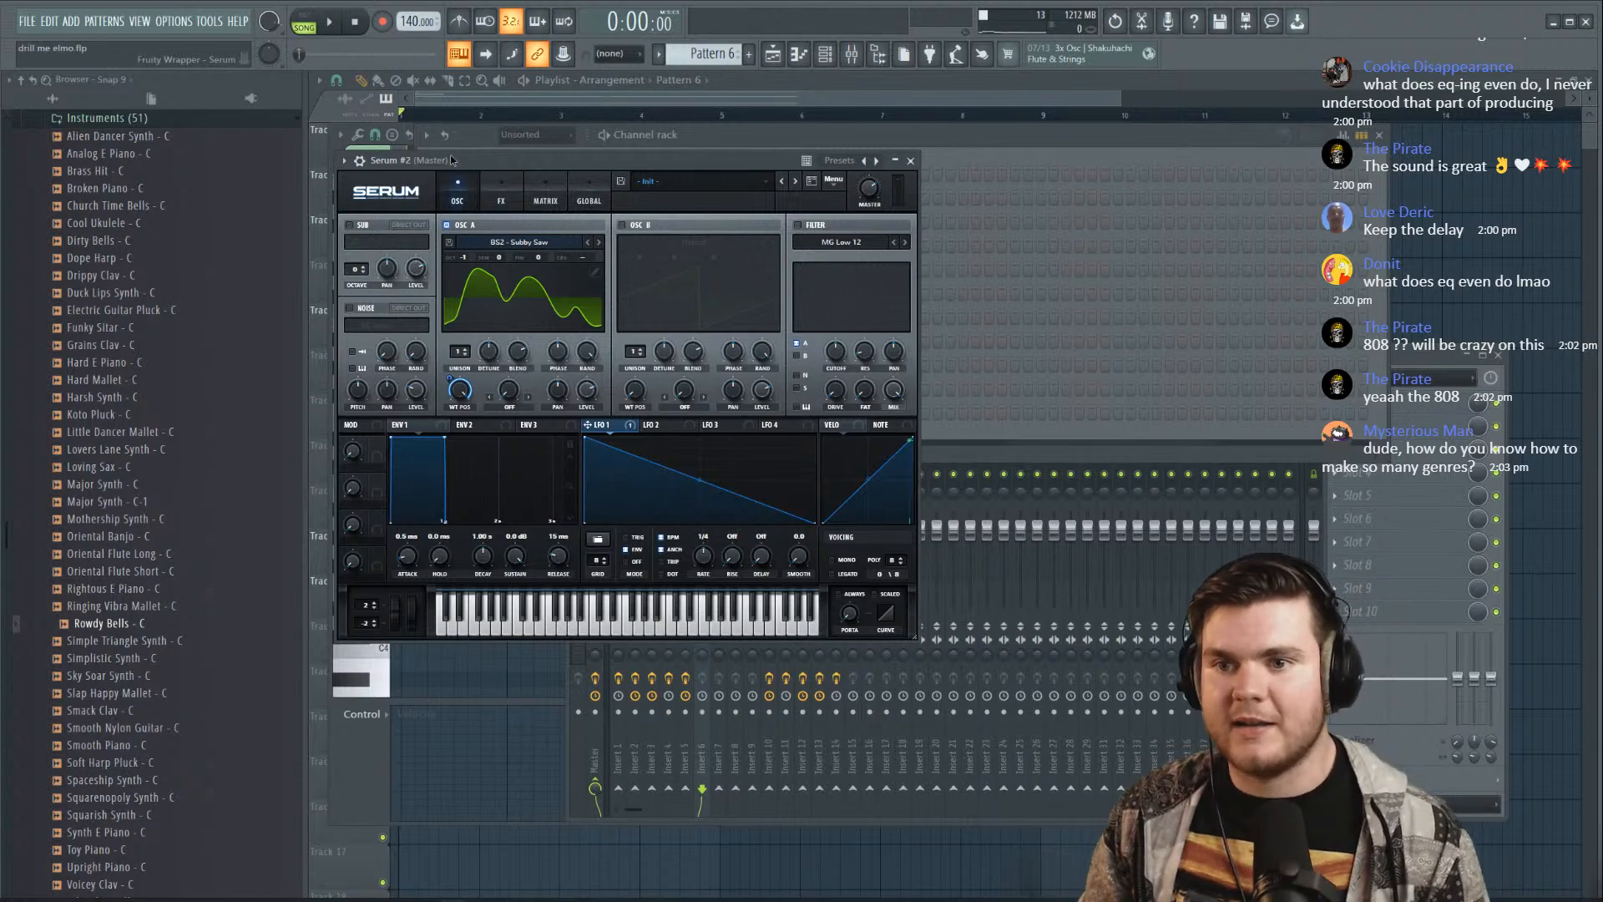
key("space")
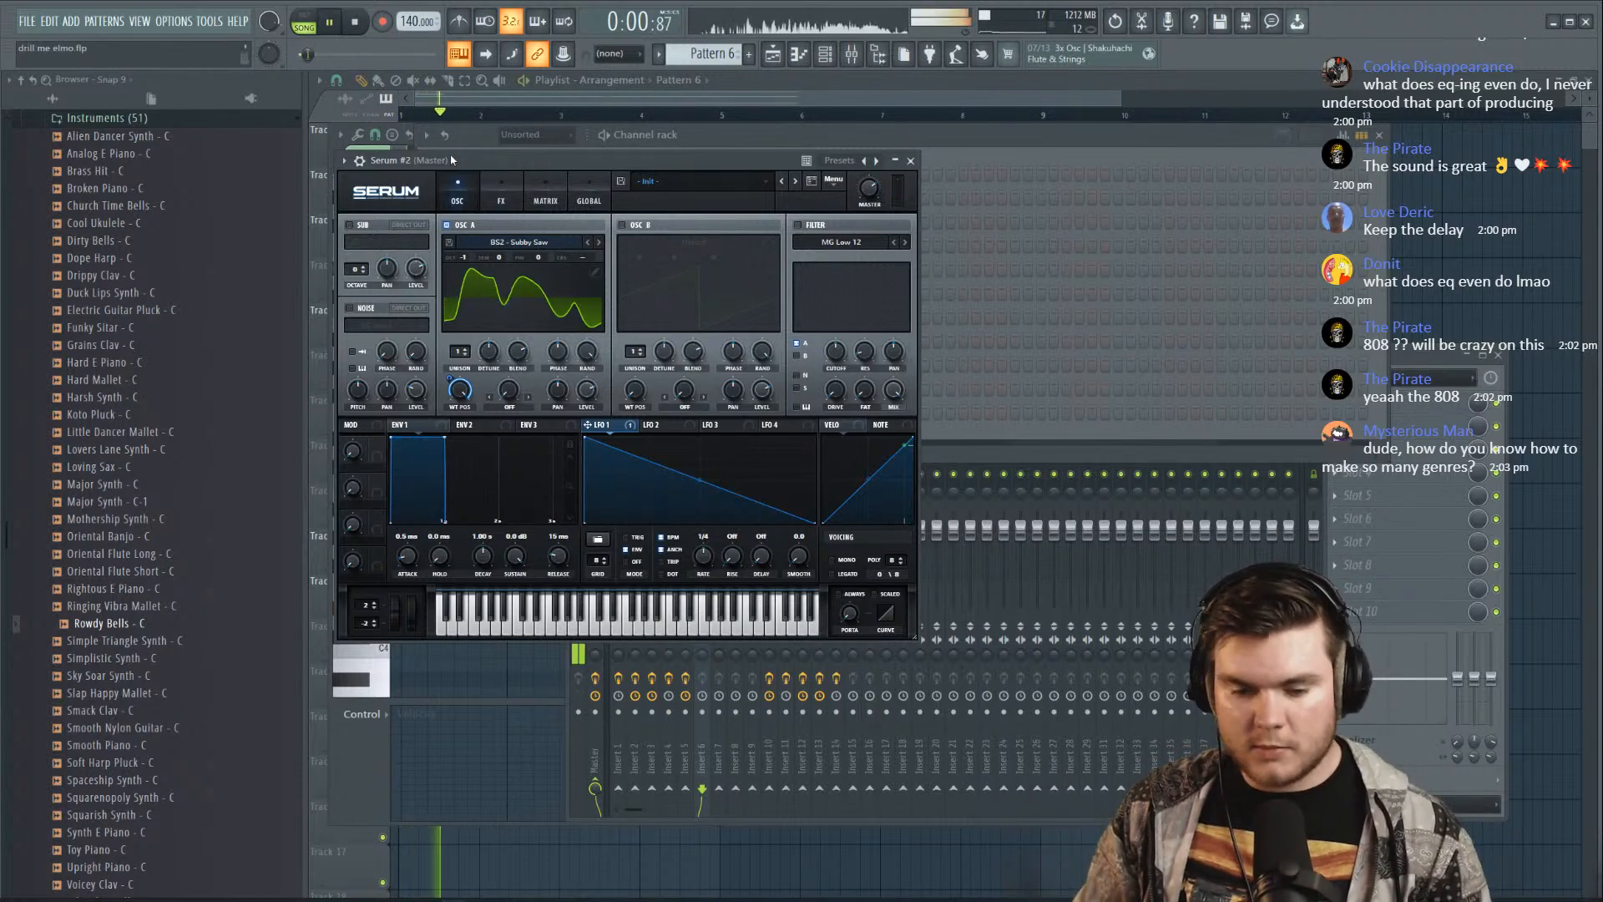
key("space")
Set oscillator A's octave to -2 and bend LFO 1's ramp into a downward curve while auditioning the bass note
left_click_drag(462, 258, 468, 273)
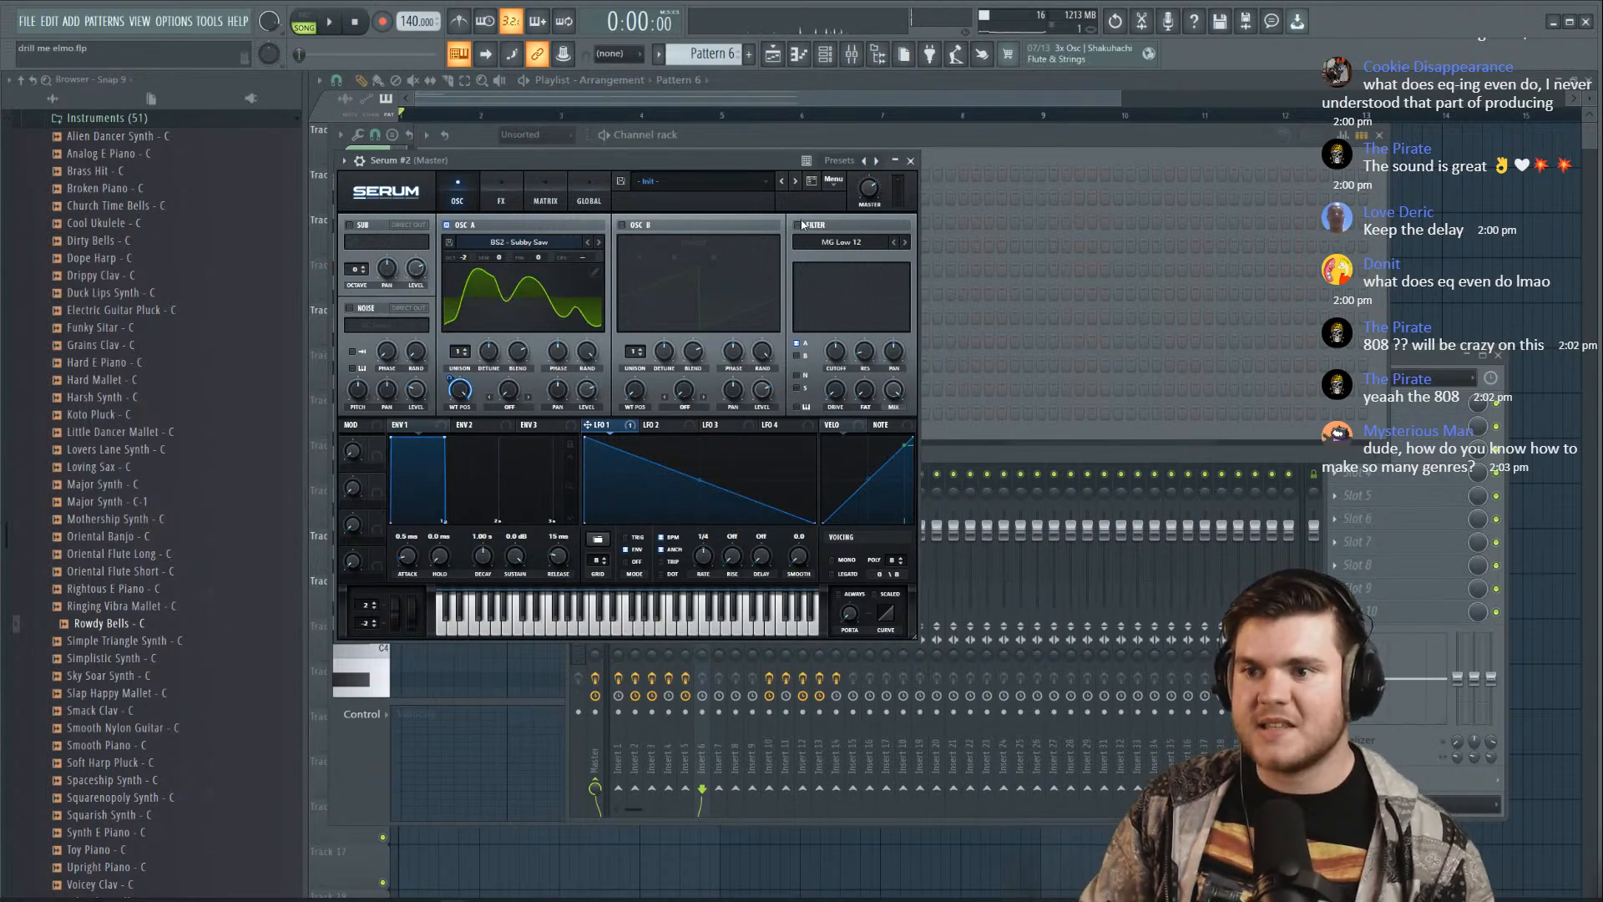
left_click_drag(696, 483, 695, 494)
key("d")
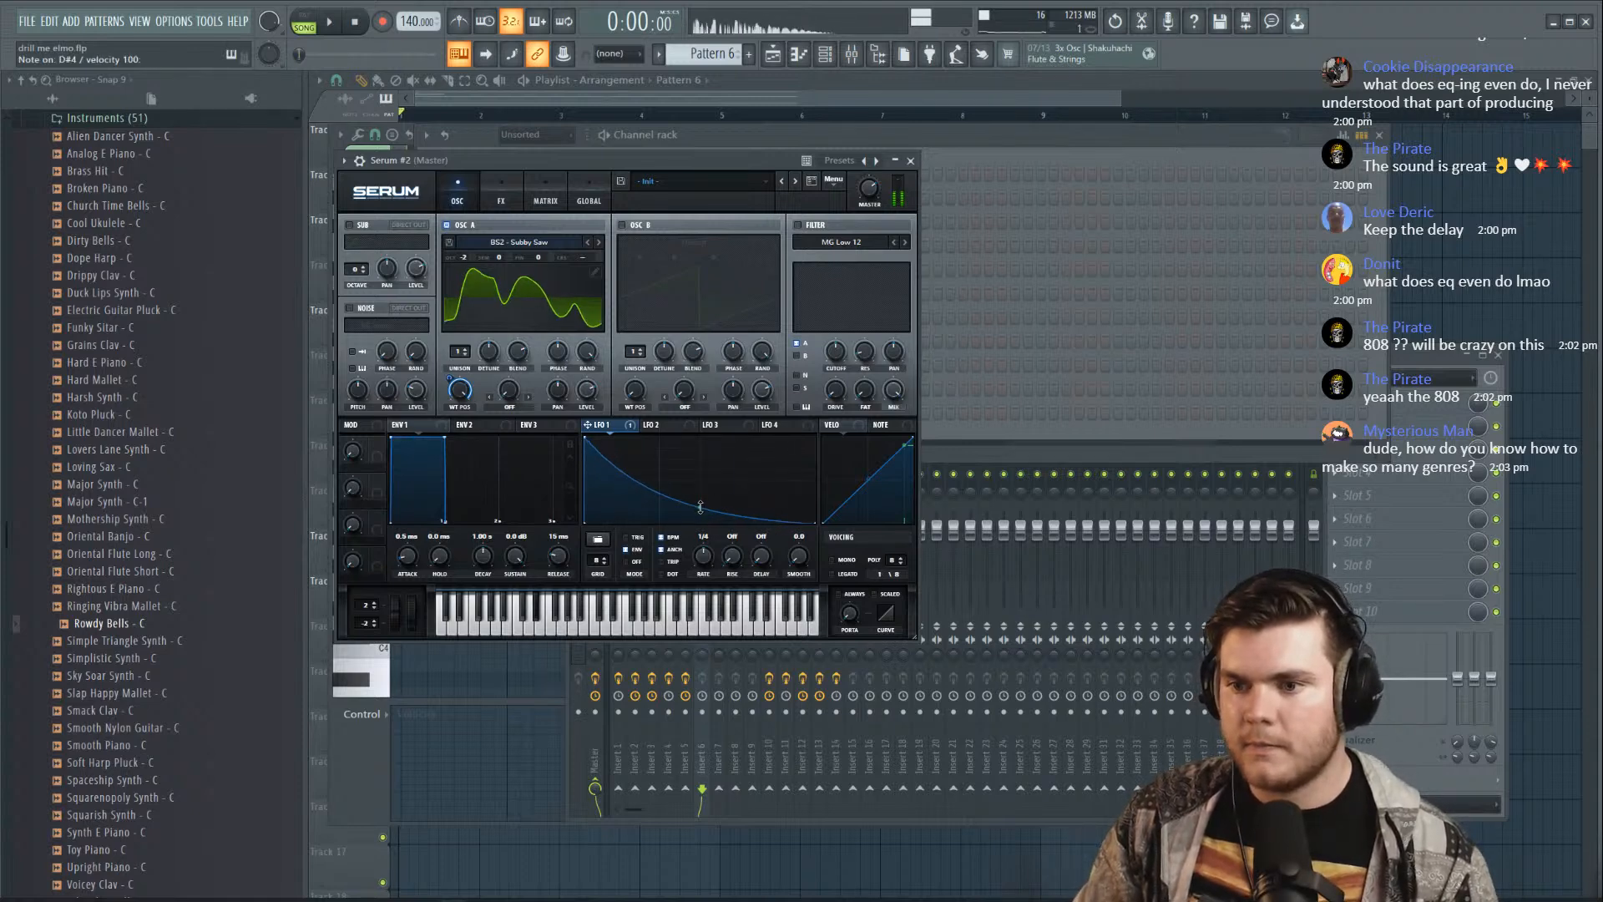
left_click(695, 427)
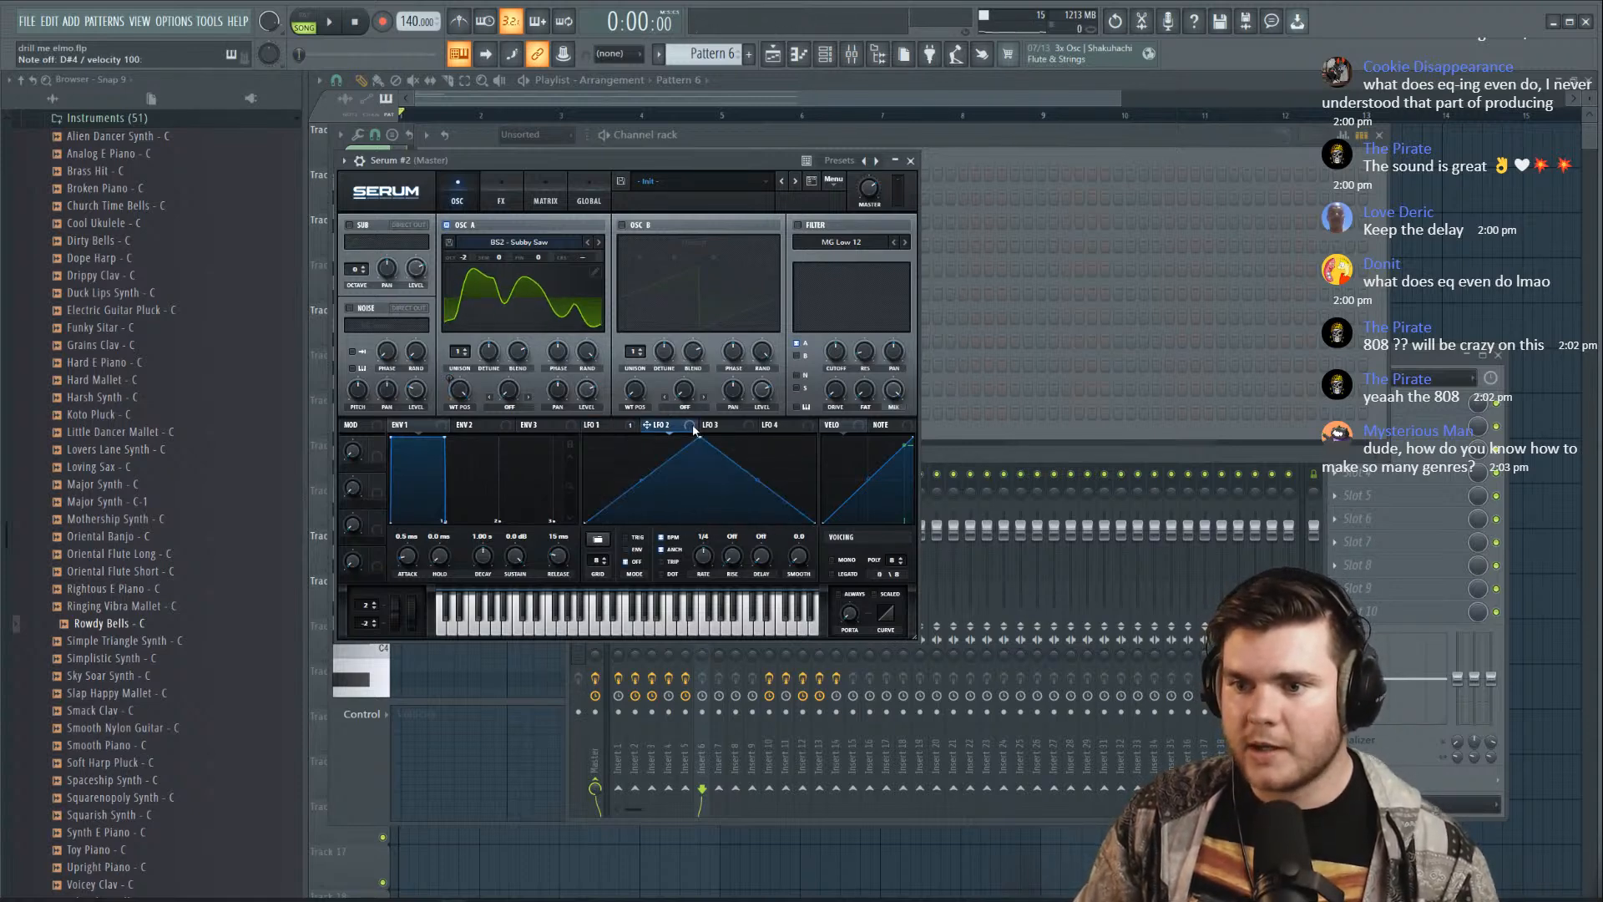
left_click(614, 426)
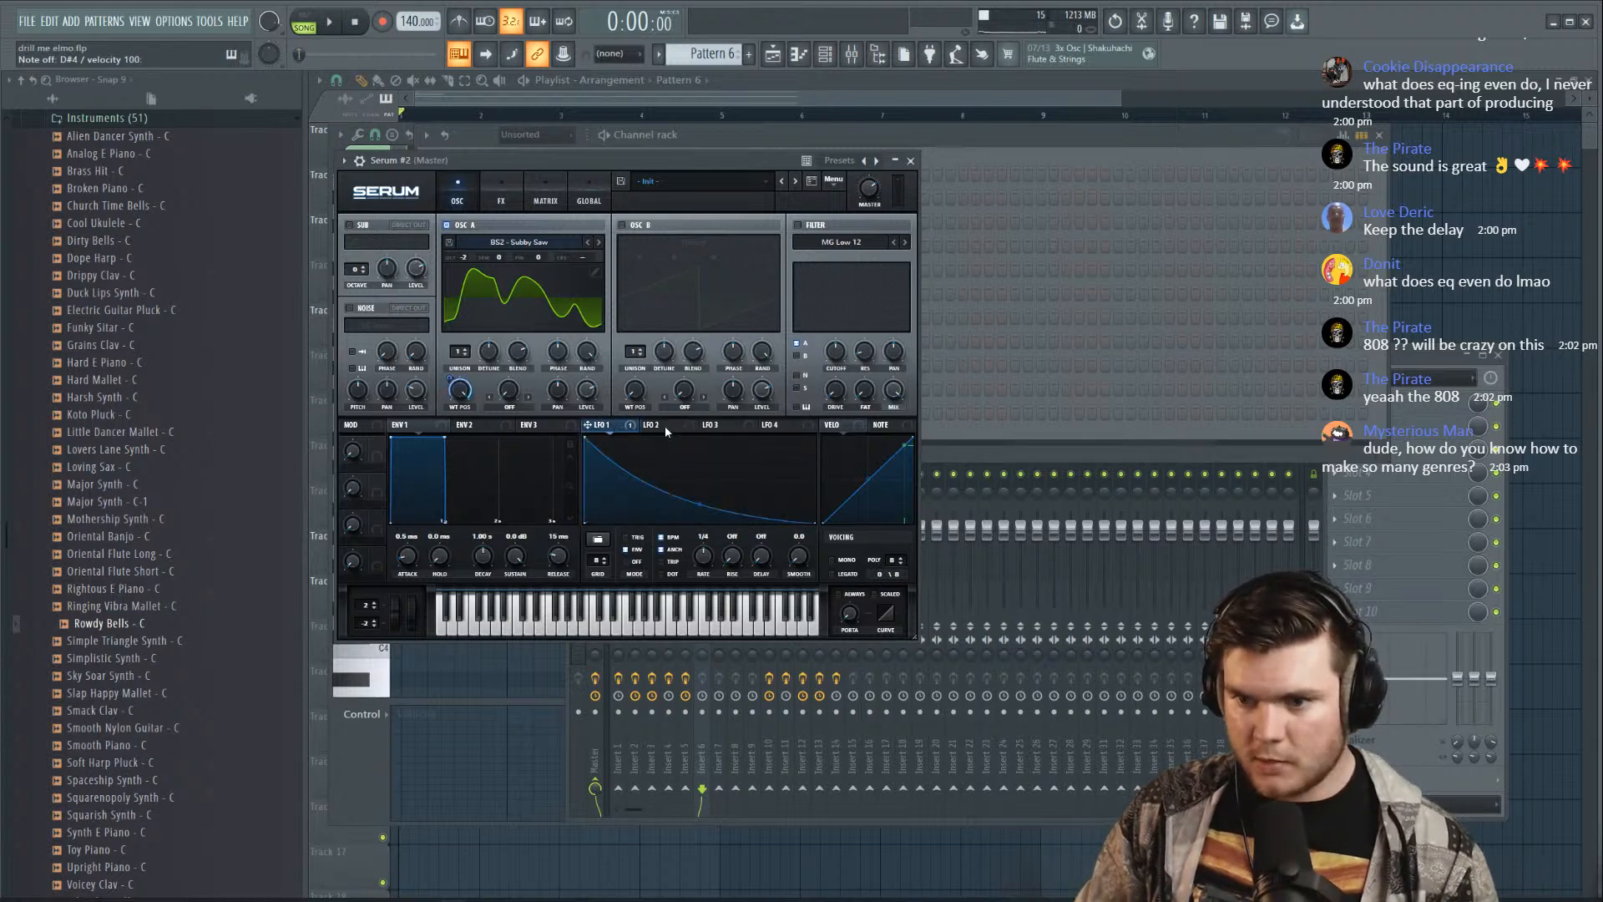
key("d")
Shape LFO 2 as a fast initial drop that levels off about halfway up the graph
left_click_drag(704, 507, 705, 522)
left_click_drag(815, 522, 816, 482)
left_click_drag(699, 479, 696, 493)
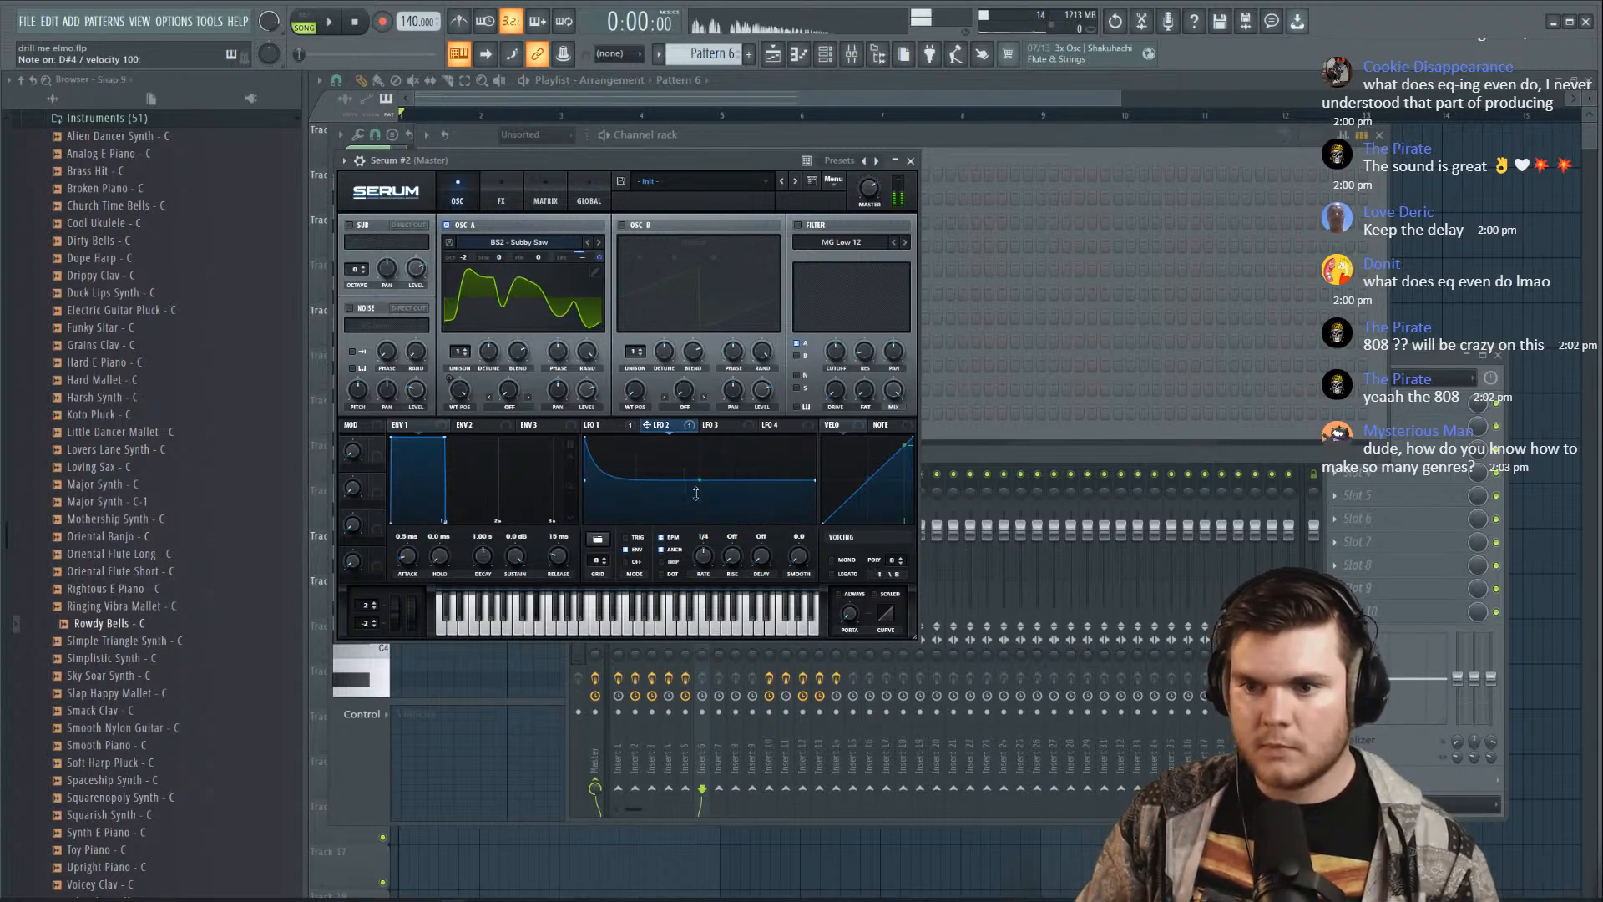
Add a point near the start of LFO 2's curve and tighten its initial drop while auditioning the bass note
double_click(608, 457)
left_click_drag(646, 469, 641, 480)
key("d")
key("d")
key("d")
left_click_drag(592, 466, 595, 442)
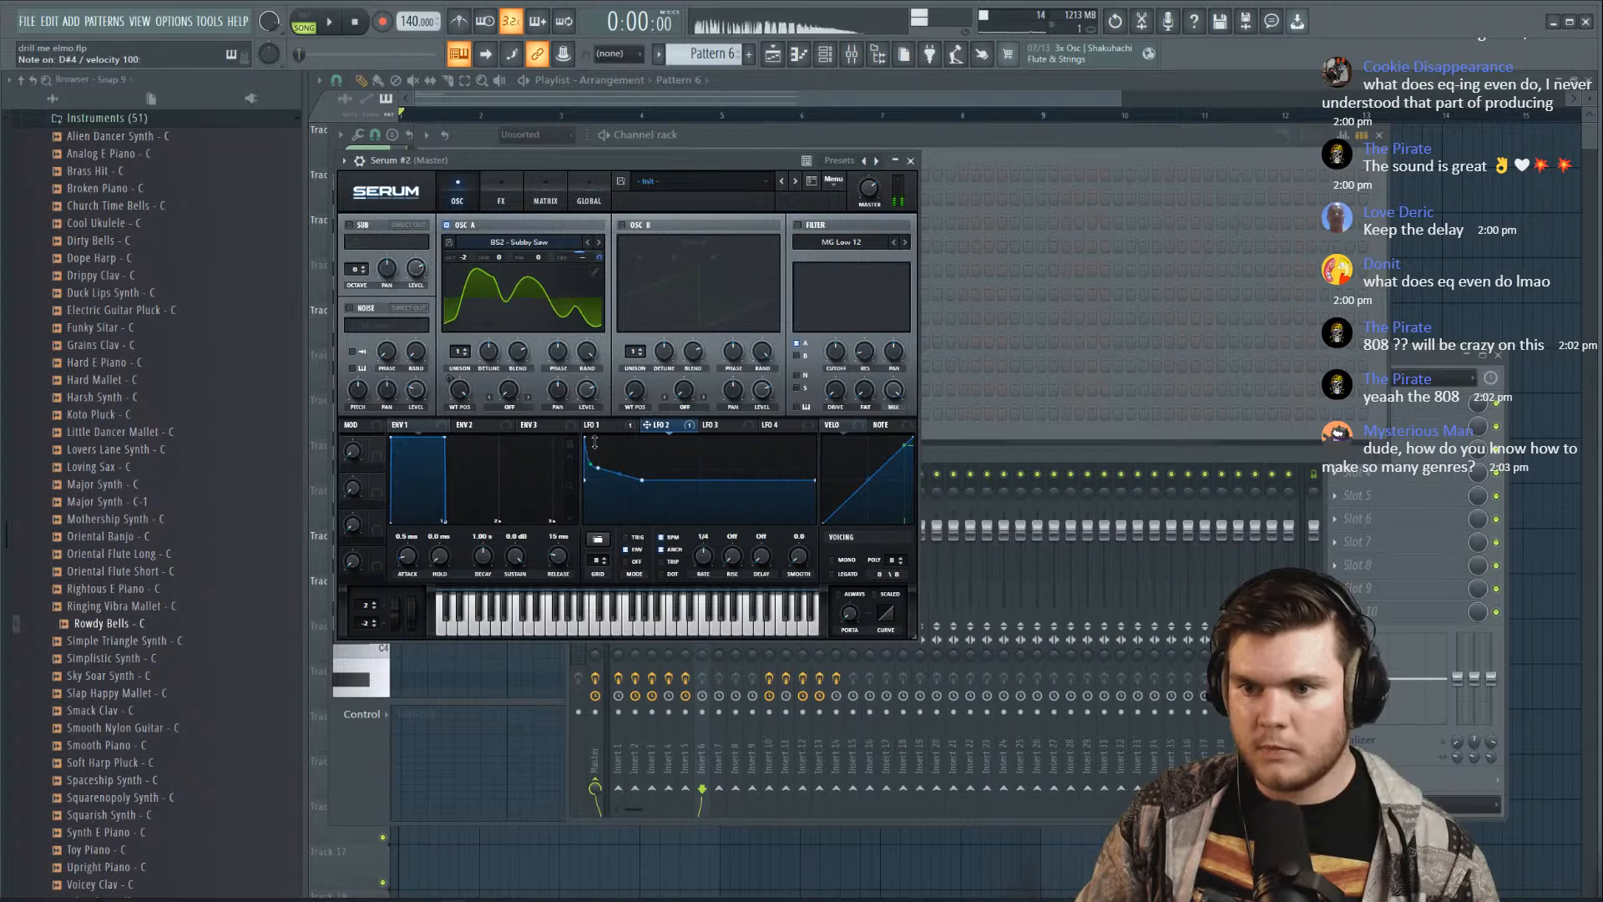
Enable the MG Low 12 filter, lower its cutoff with LFO 2 modulating it, and audition the bass repeatedly
left_click(799, 225)
mouse_move(833, 350)
left_mouse_down()
mouse_move(836, 376)
mouse_move(872, 281)
mouse_move(866, 361)
mouse_move(821, 359)
mouse_move(819, 376)
left_mouse_up()
key("d")
key("d")
key("d")
key("d")
key("d")
key("d")
key("d")
Turn on oscillator B with the Analog_BD_Sin wavetable and set its octave to -2
left_click(622, 224)
left_click(695, 241)
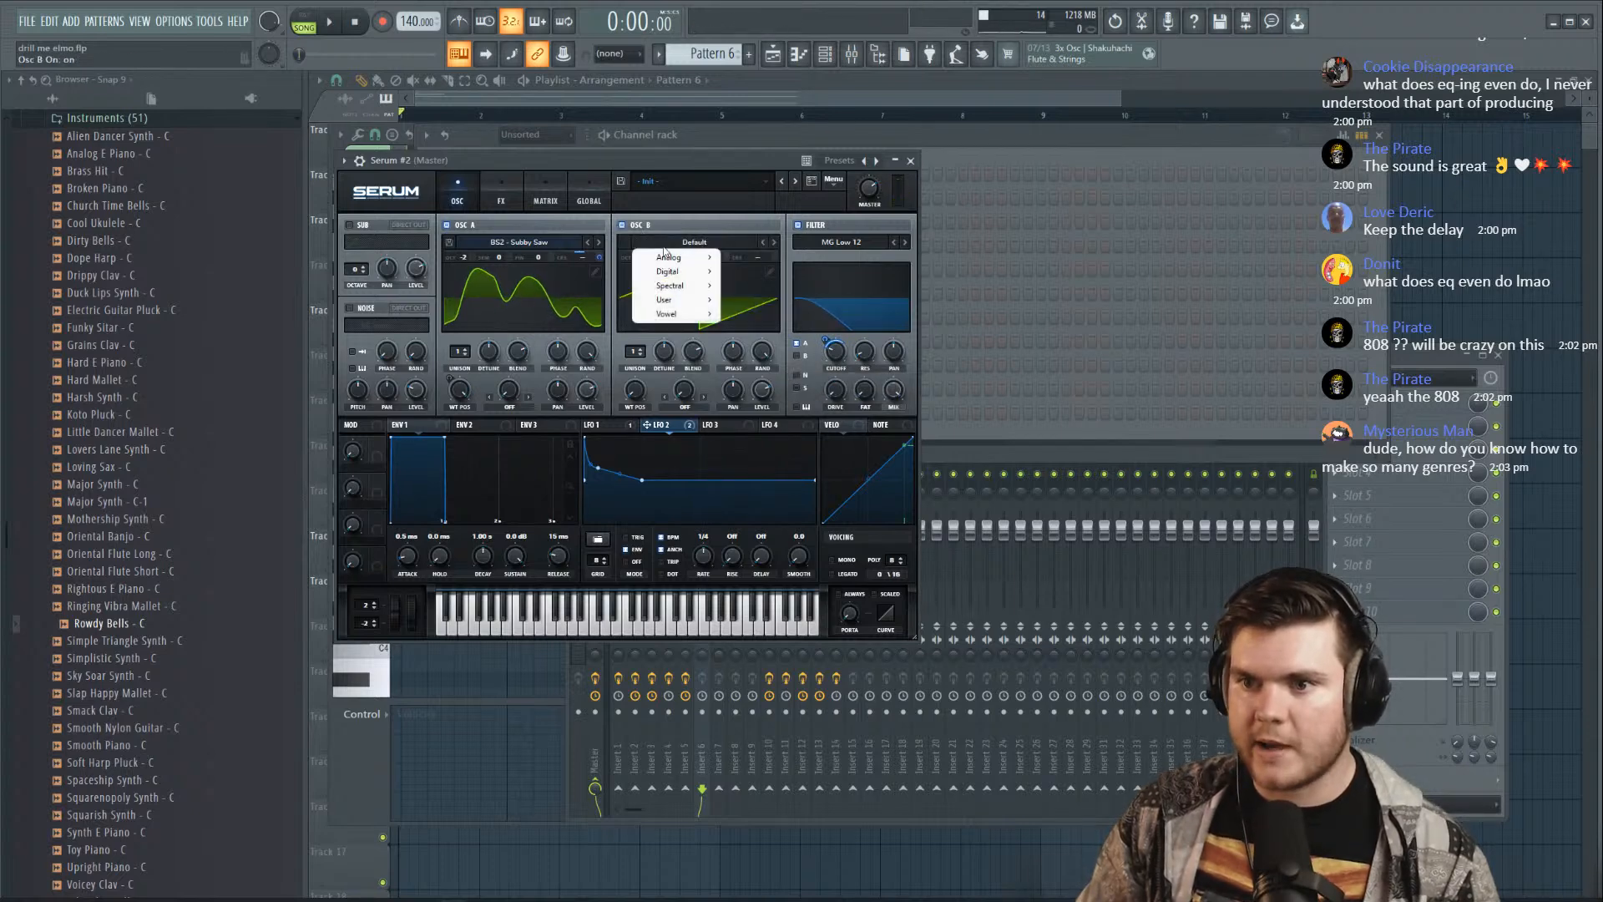
mouse_move(675, 257)
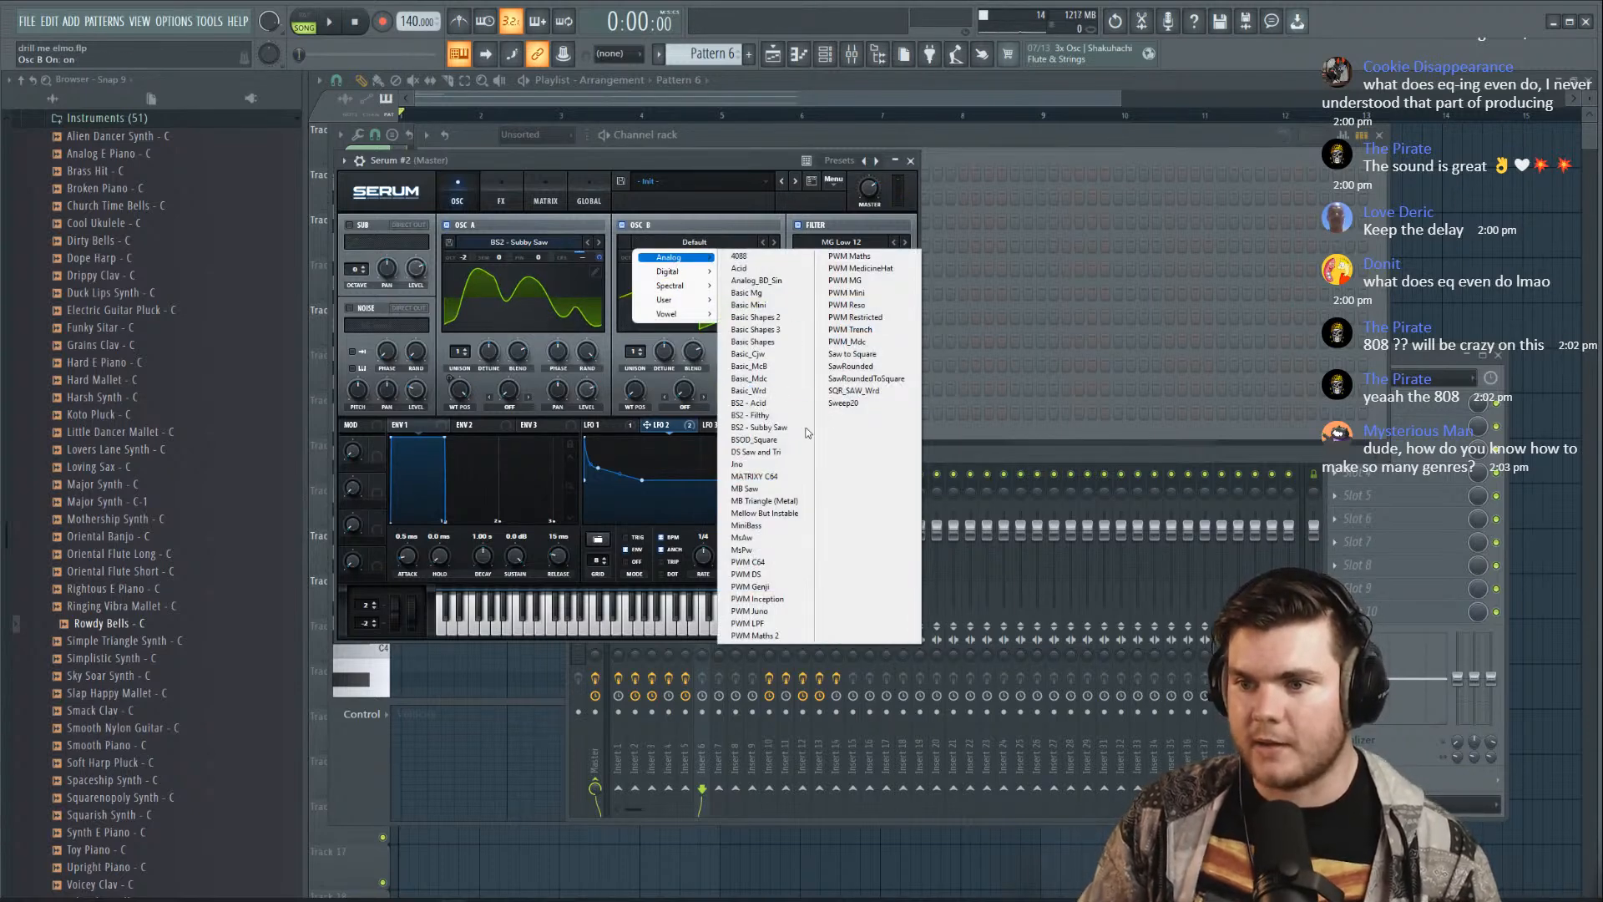
left_click(785, 283)
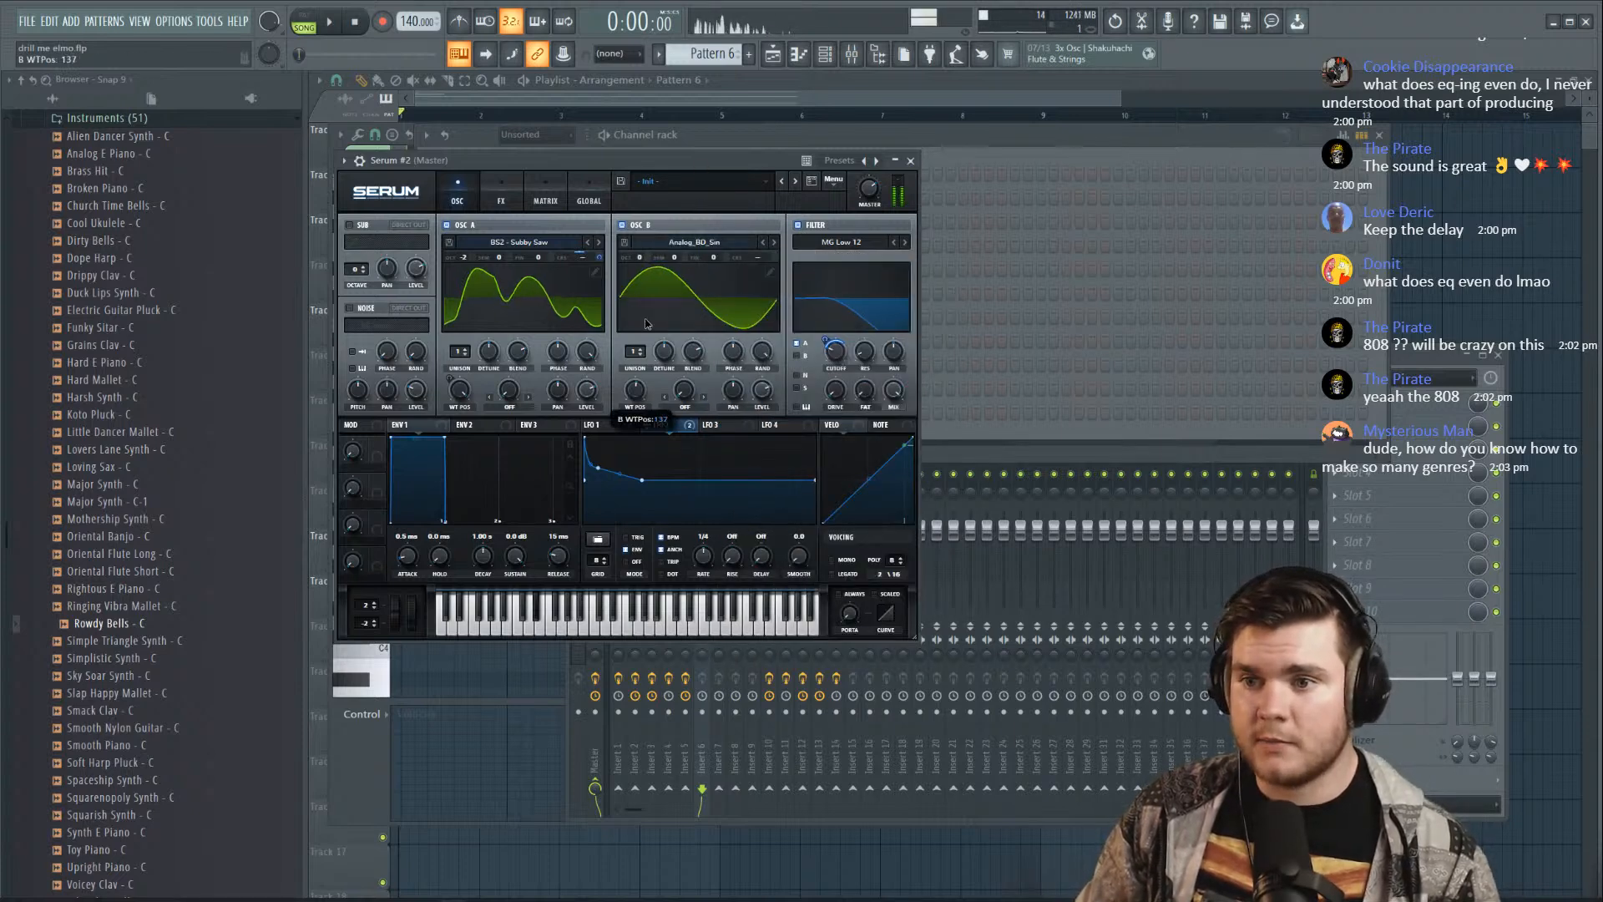
left_click_drag(638, 258, 639, 274)
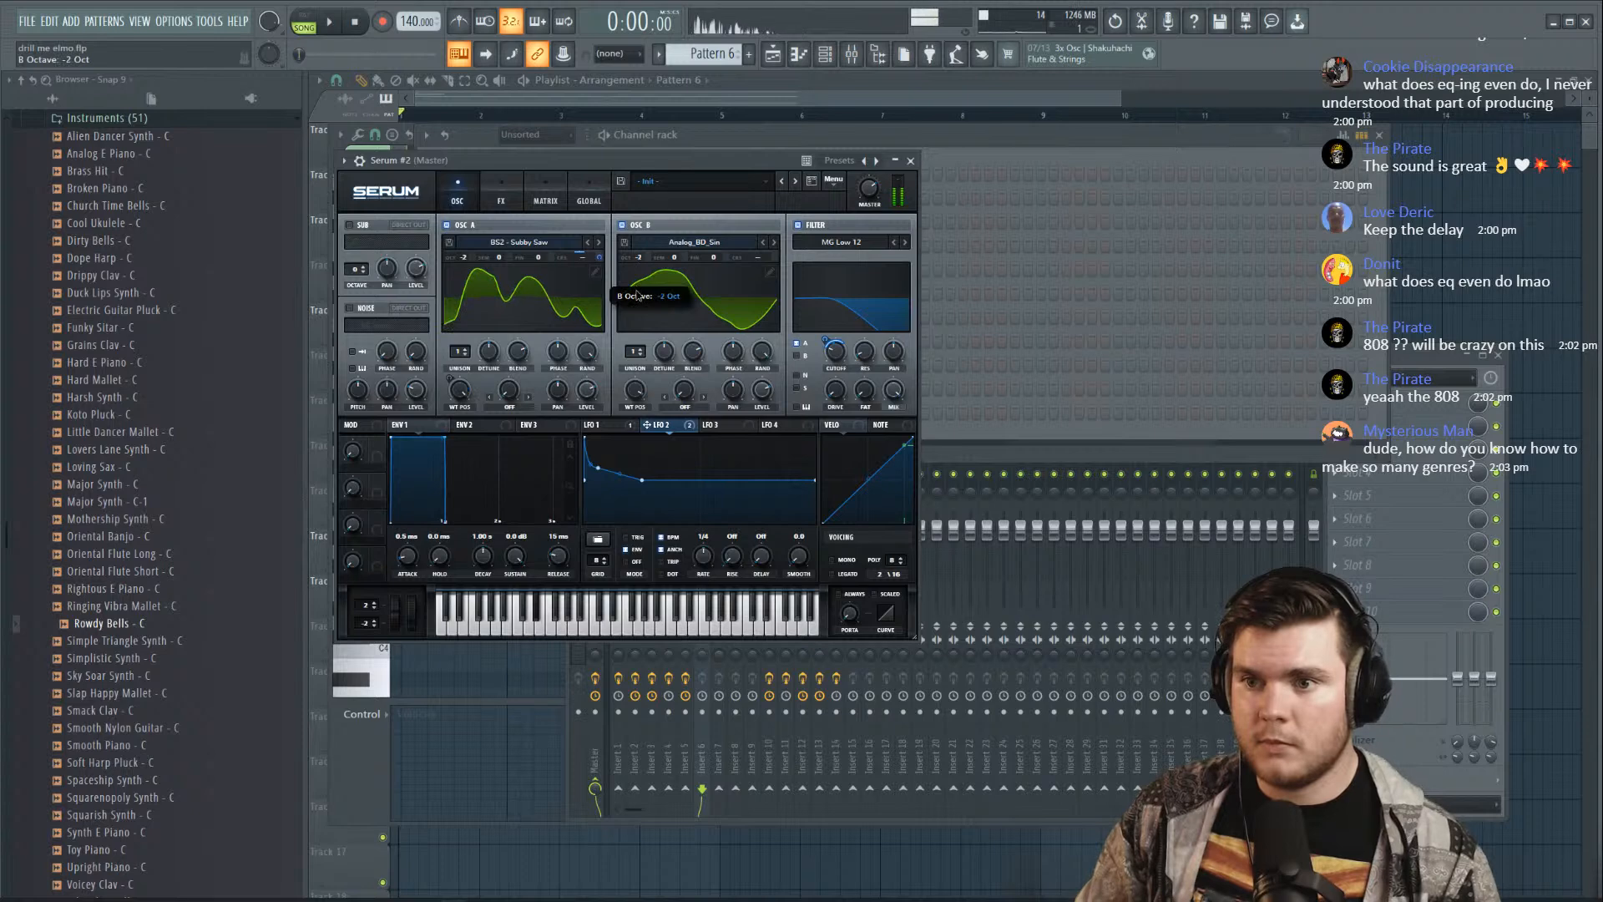
Lower oscillator B's wavetable position, give it 2 unison voices and adjust the unison detune
left_click_drag(636, 391, 641, 499)
left_click(641, 349)
left_click_drag(664, 352, 671, 307)
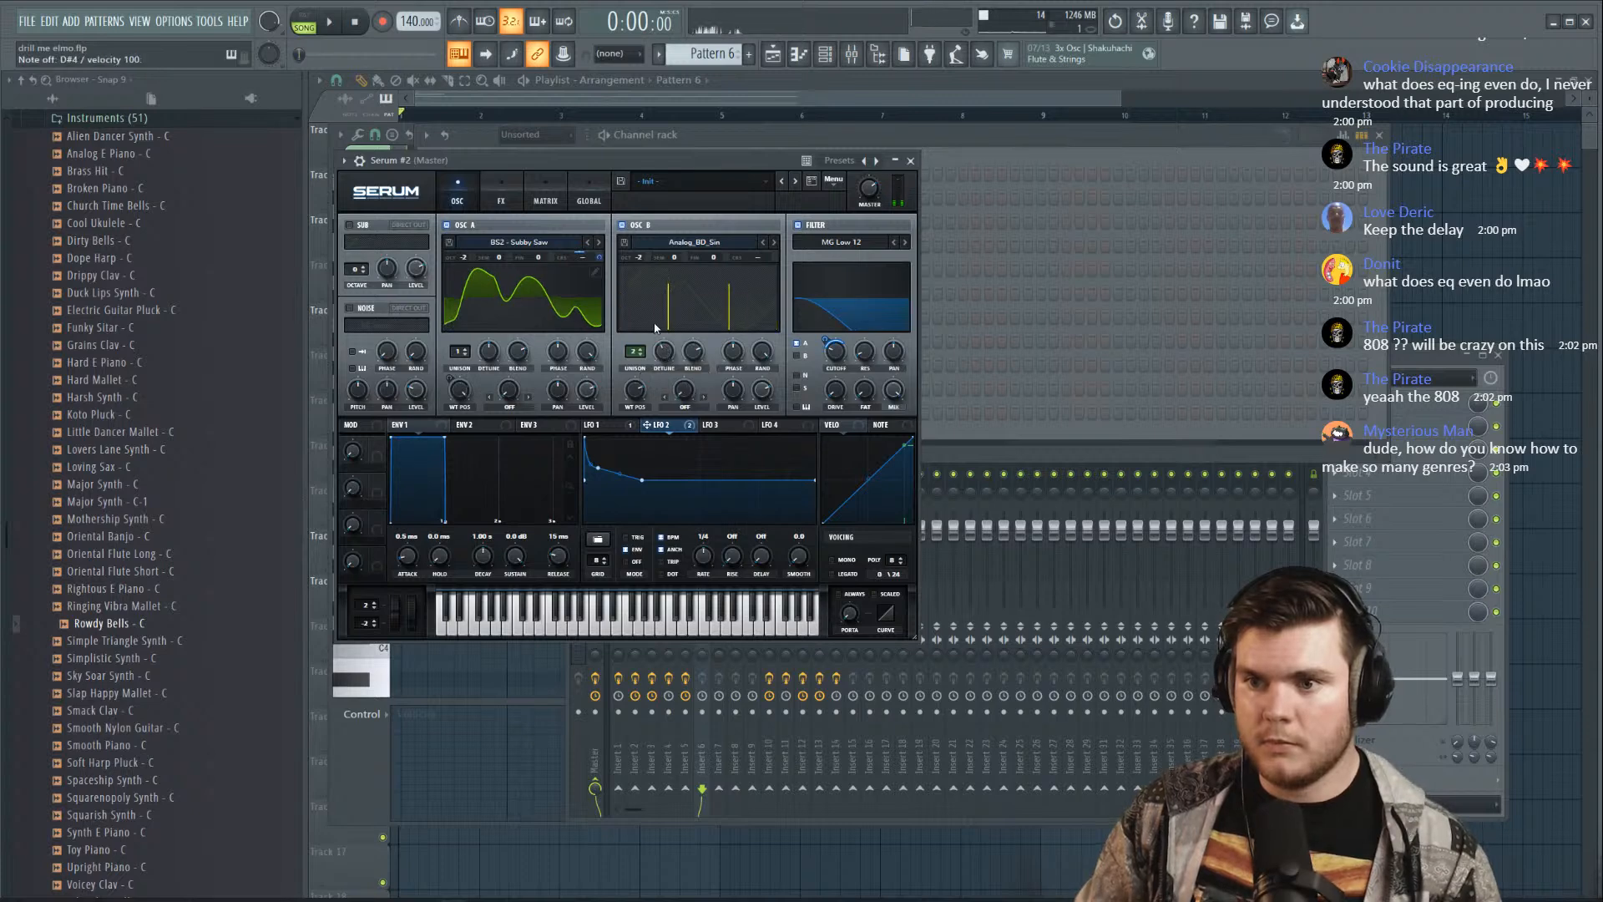
Set oscillator B back to 1 unison voice and audition the bass note
left_click(642, 357)
key("d")
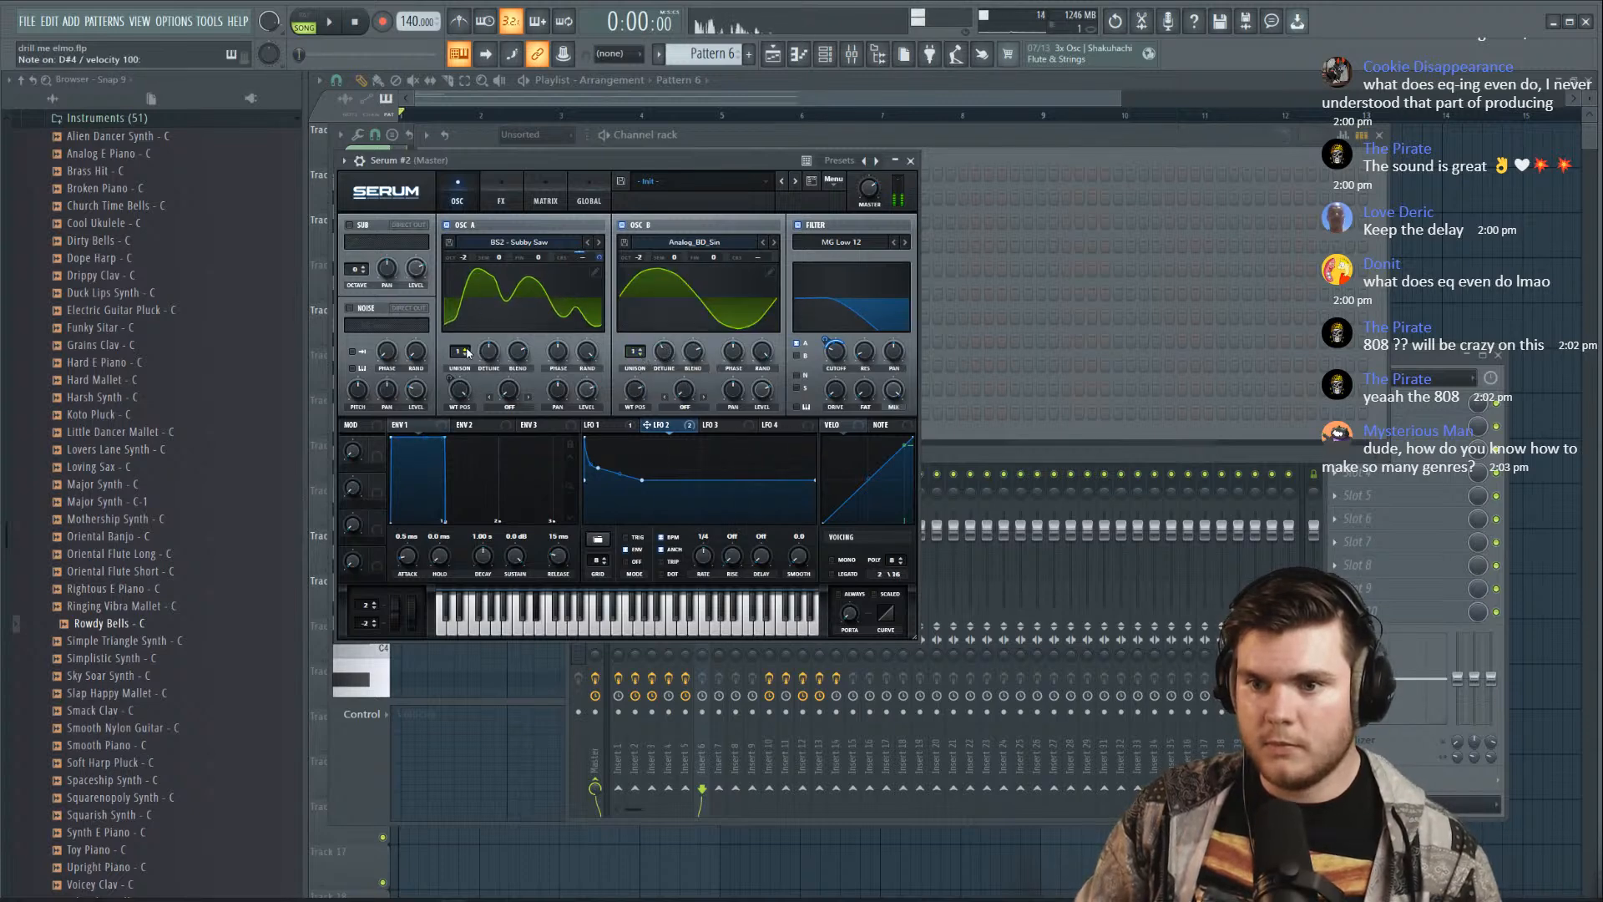
Try 2 detuned unison voices on oscillator A, audition the note, and return it to 1 voice
left_click(461, 352)
mouse_move(490, 351)
left_mouse_down()
mouse_move(488, 395)
mouse_move(495, 347)
left_mouse_up()
key("d")
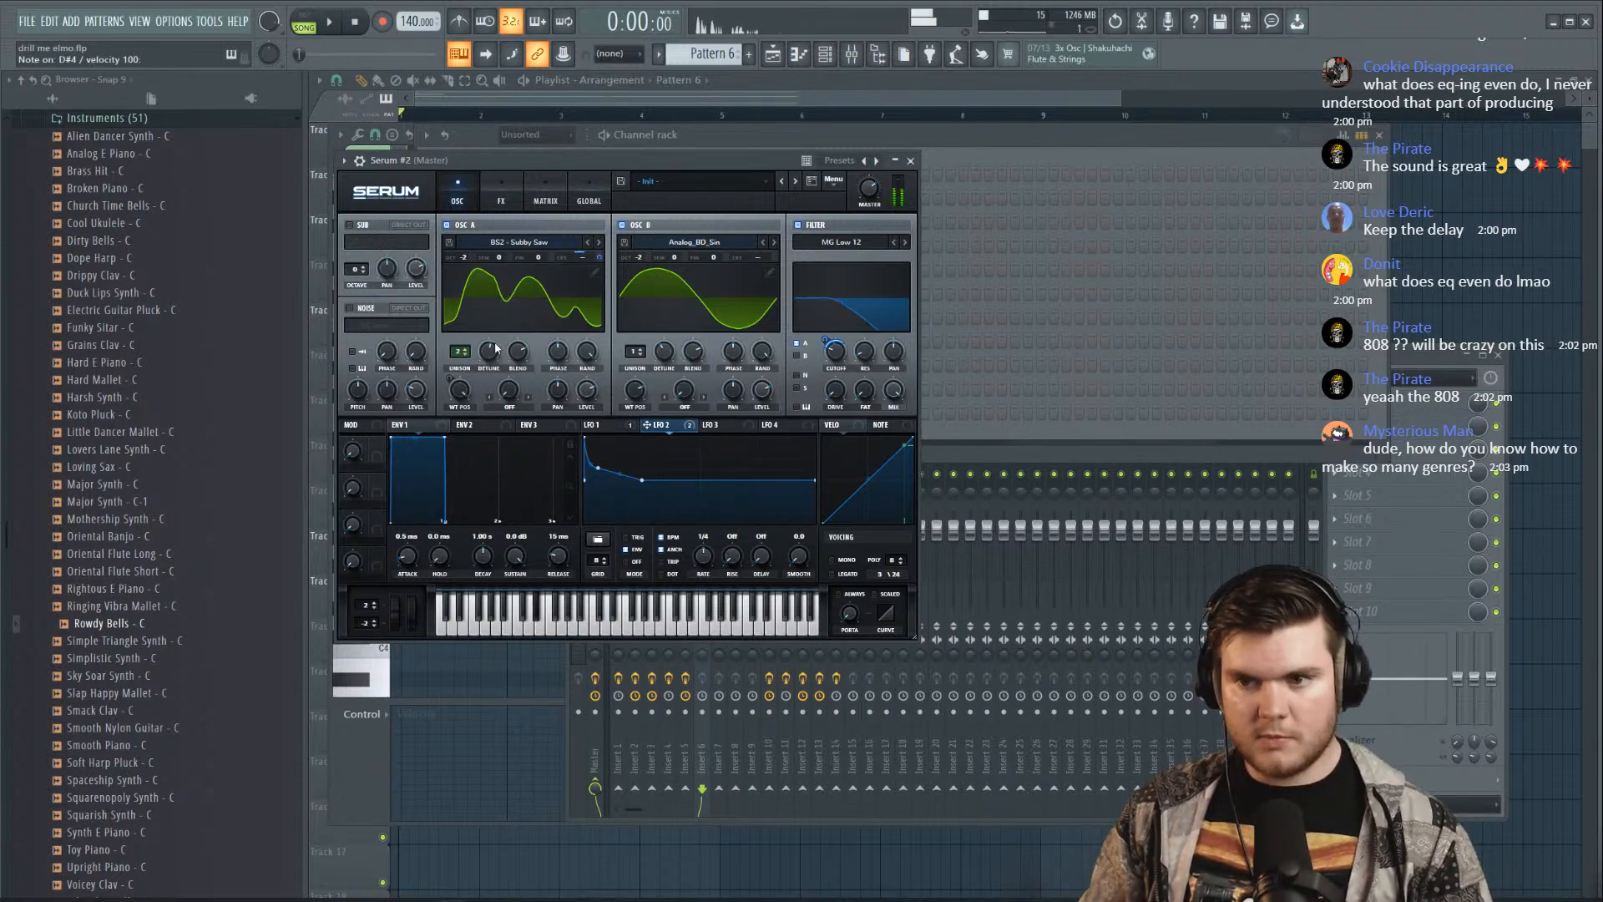
left_click_drag(461, 351, 464, 474)
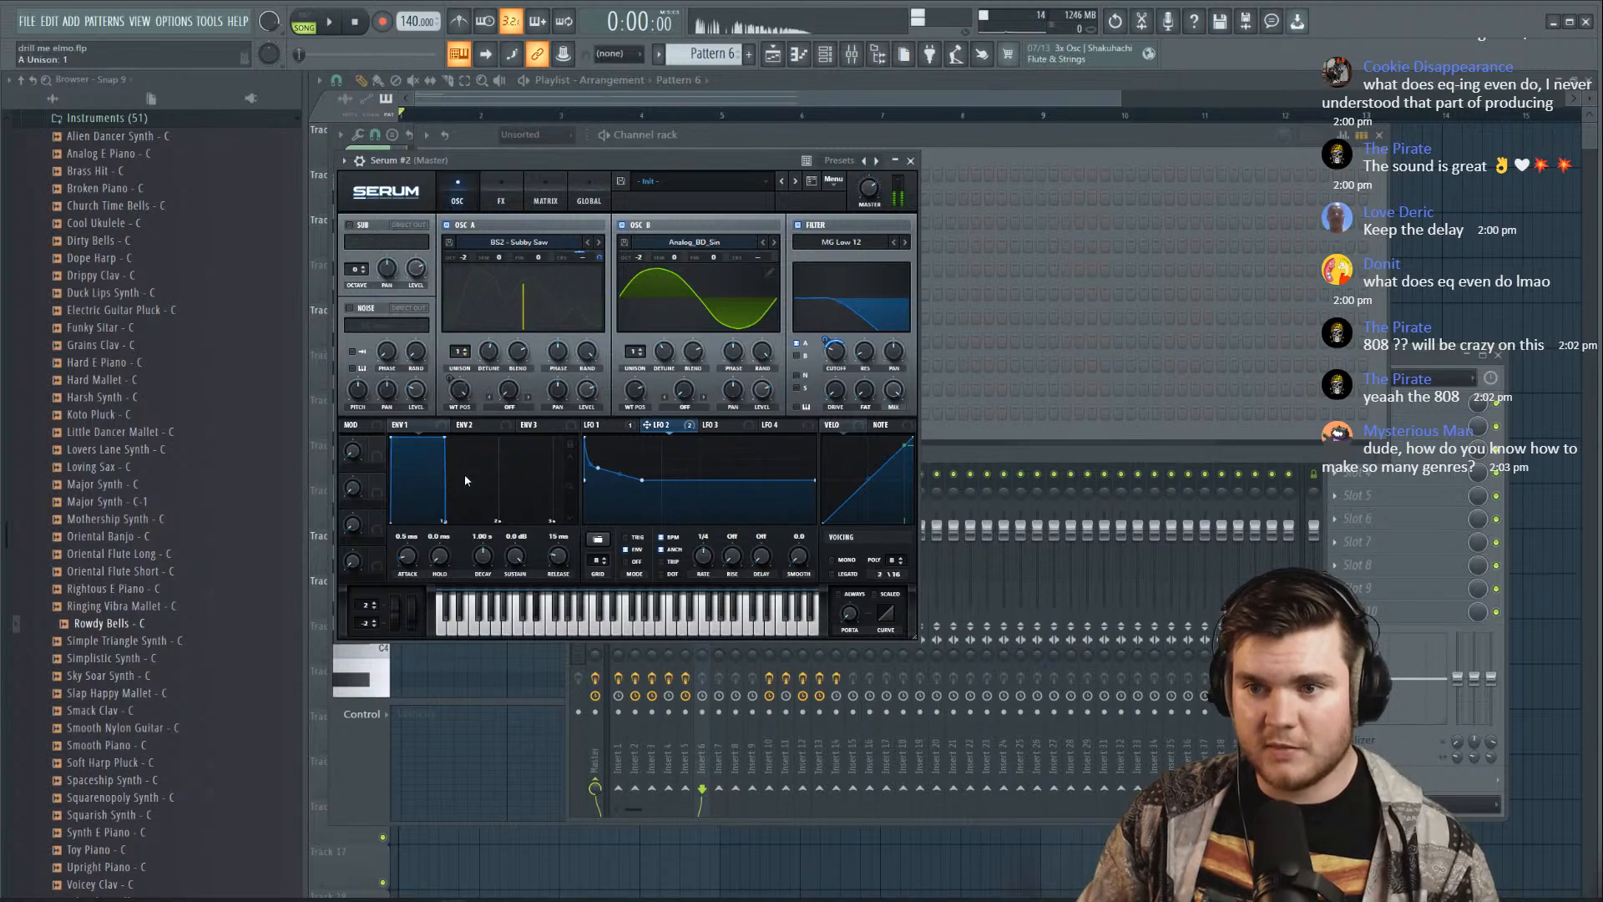
Draw a D#4 note at the start of Serum #2's piano roll and extend it to three bars
left_click(911, 161)
right_click(578, 404)
left_click(609, 412)
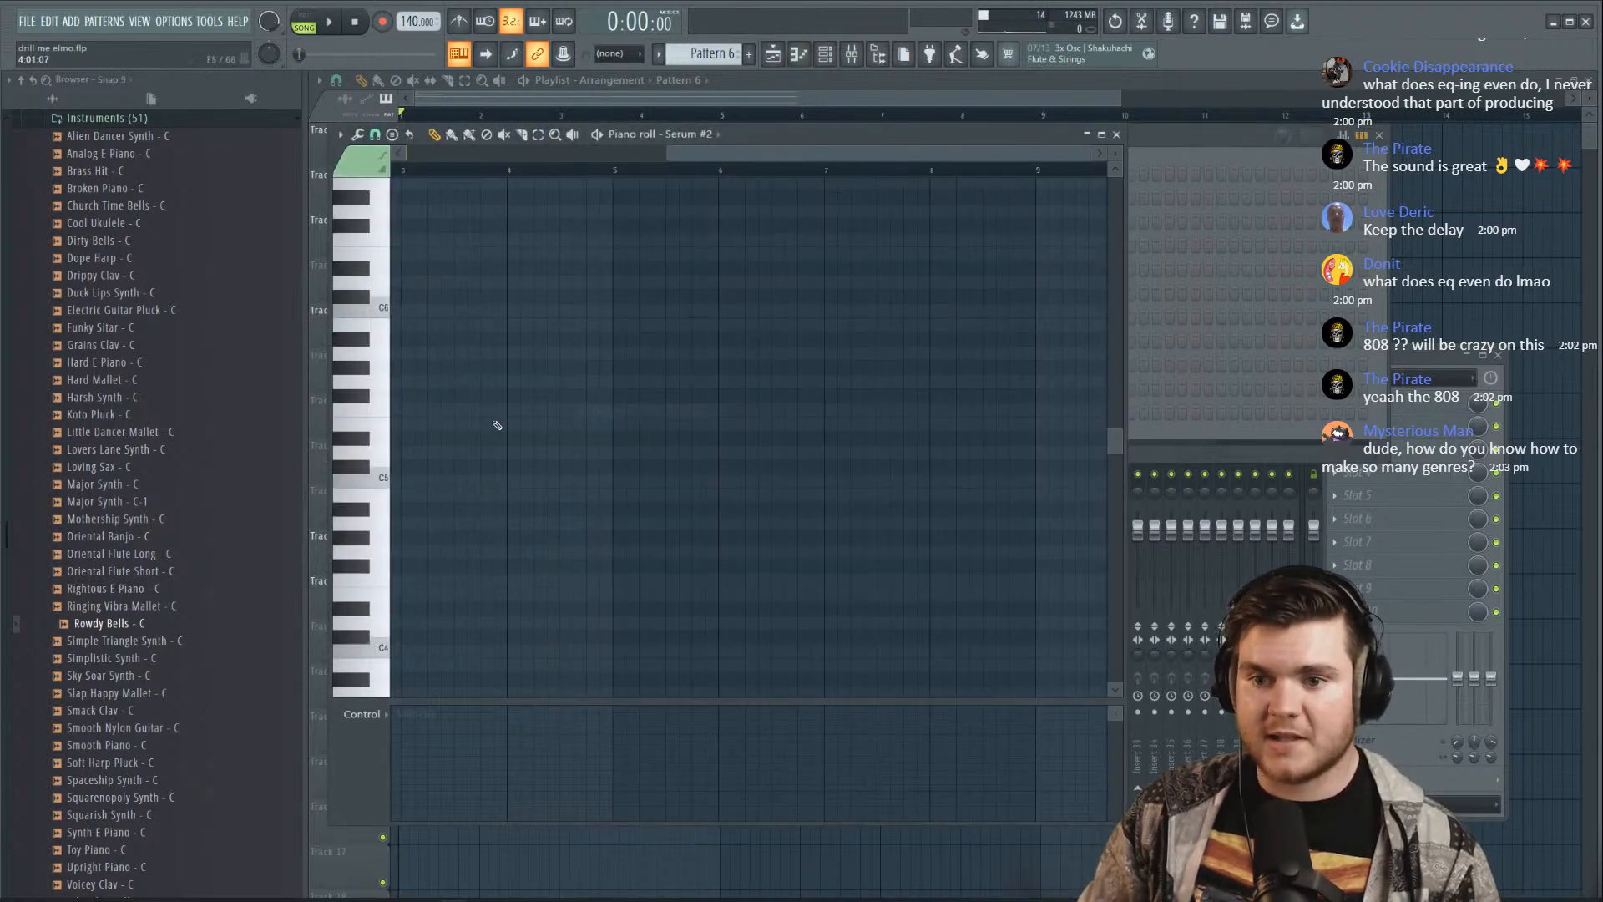
left_click(408, 608)
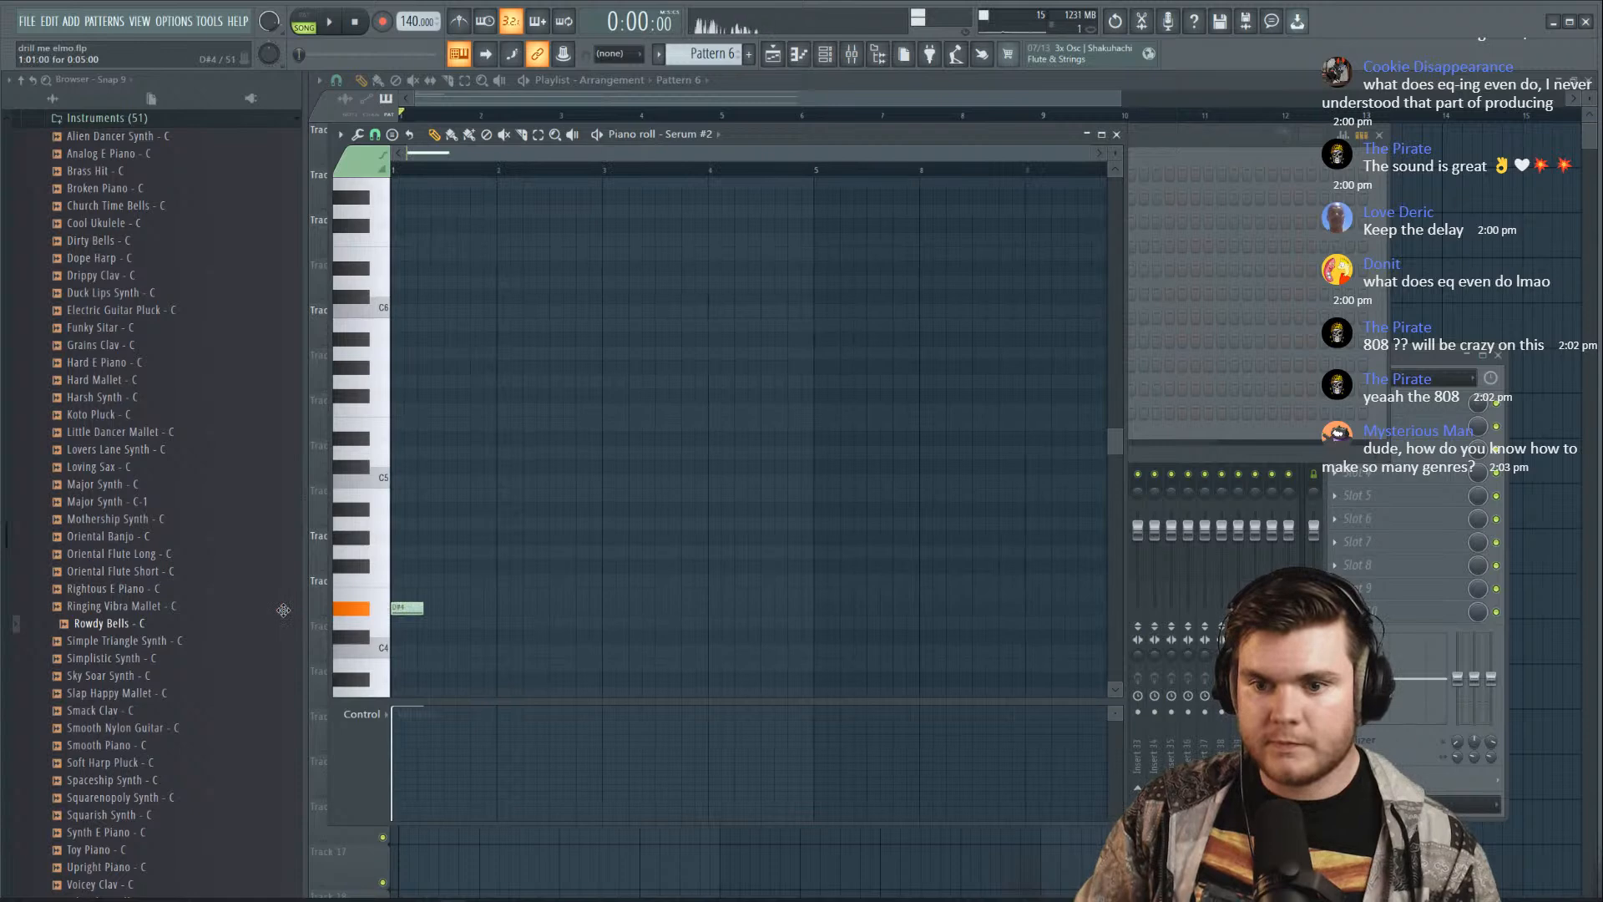
key("space")
key("space")
left_click_drag(421, 605, 822, 612)
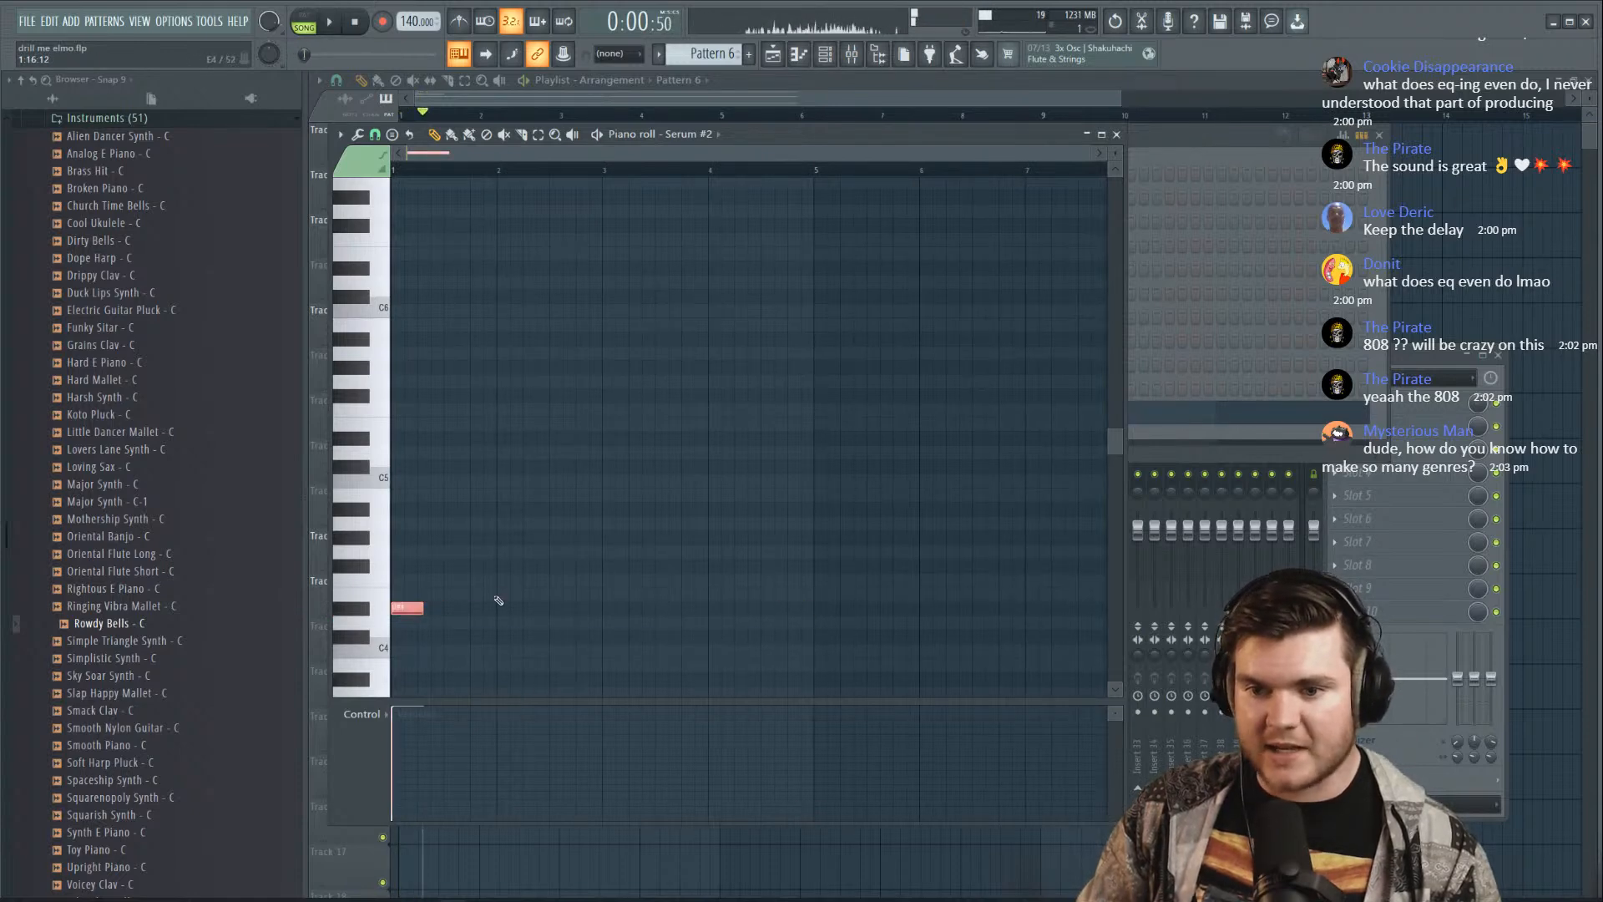
right_click(498, 601, "ctrl")
scroll(554, 227, "down", 3)
left_click_drag(435, 429, 804, 450)
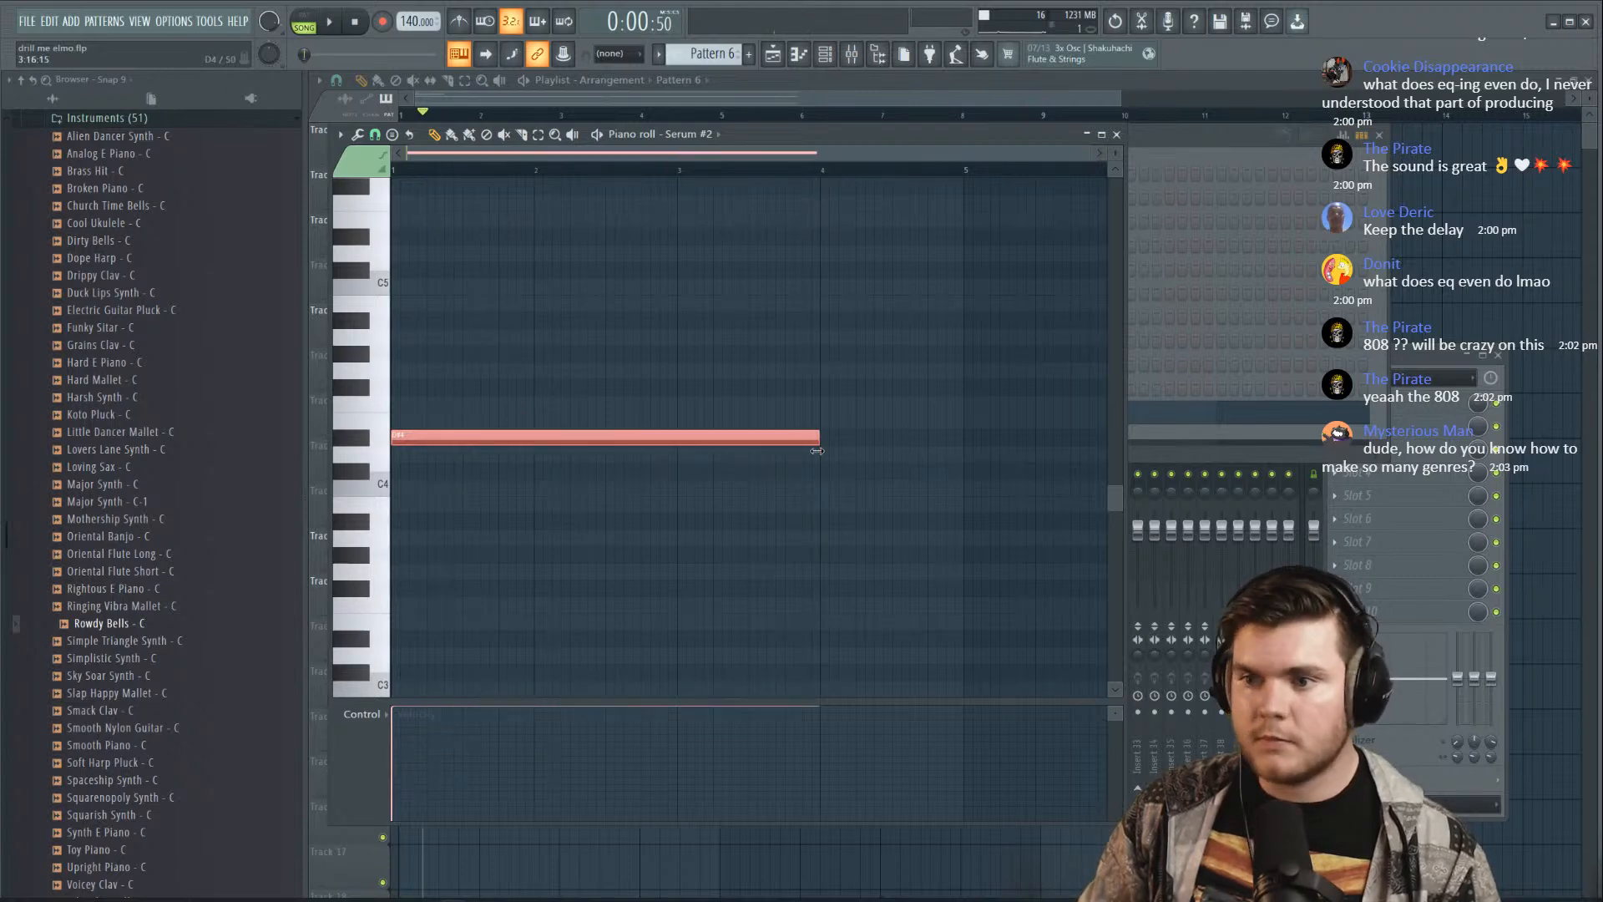
Reopen Serum #2, set envelope 1's attack to 1.8 ms and nudge LFO 2's early curve point slightly lower
left_click(600, 134)
left_click(1133, 306)
key("space")
left_click(566, 414)
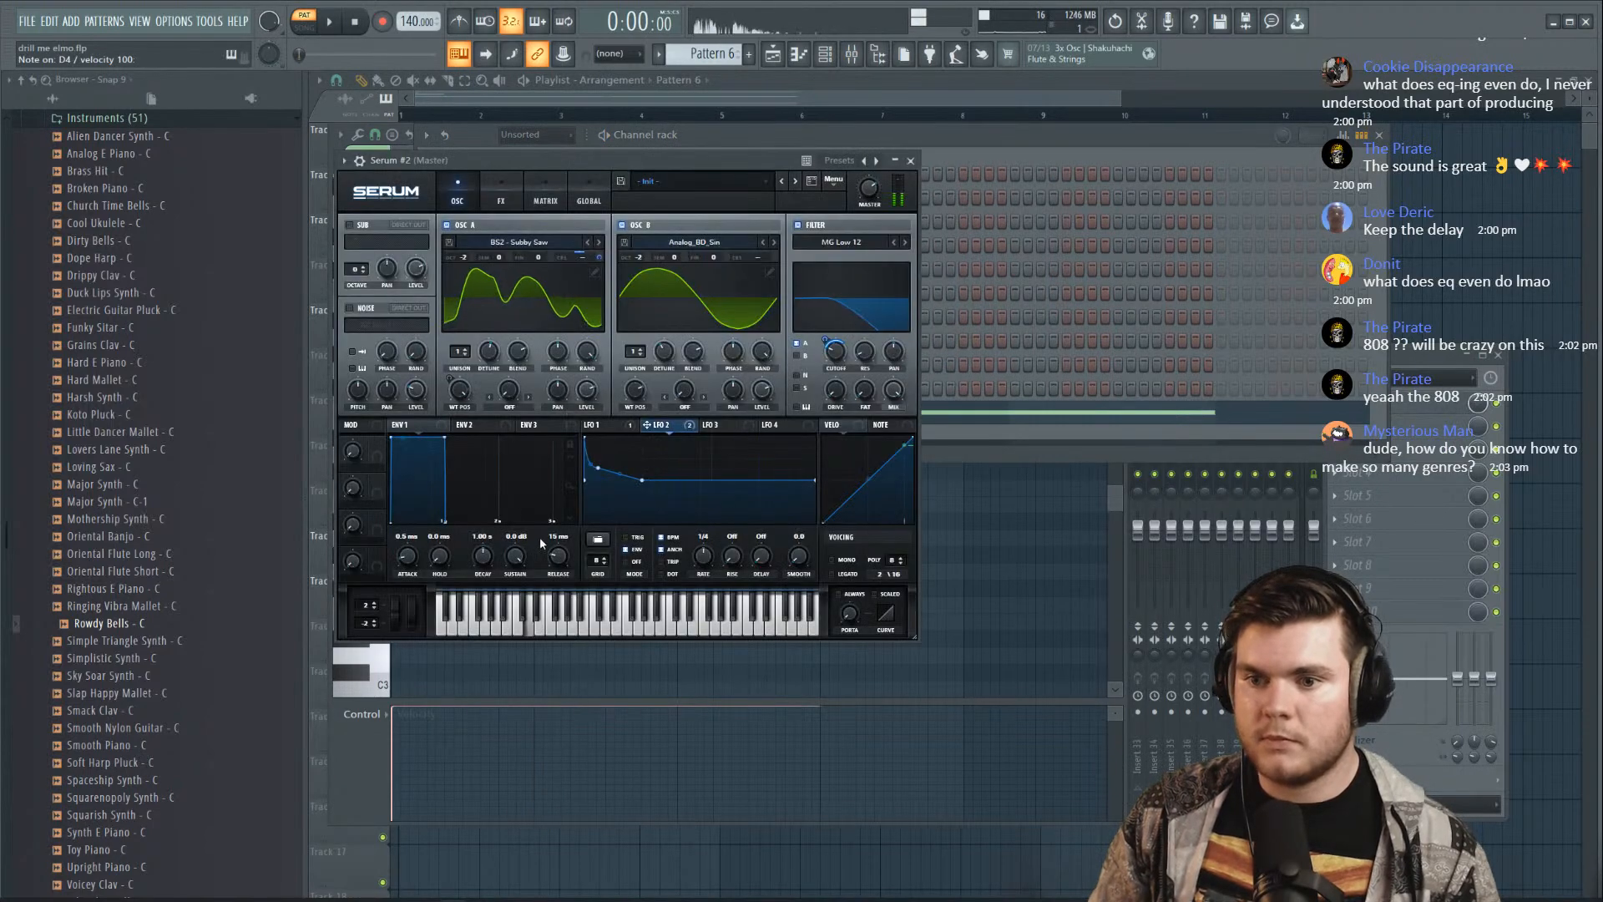
left_click_drag(408, 565, 409, 562)
left_click_drag(599, 469, 599, 474)
key("x")
Adjust LFO 2's modulation amount on oscillator A's coarse pitch and audition the bass
left_click_drag(598, 255, 599, 240)
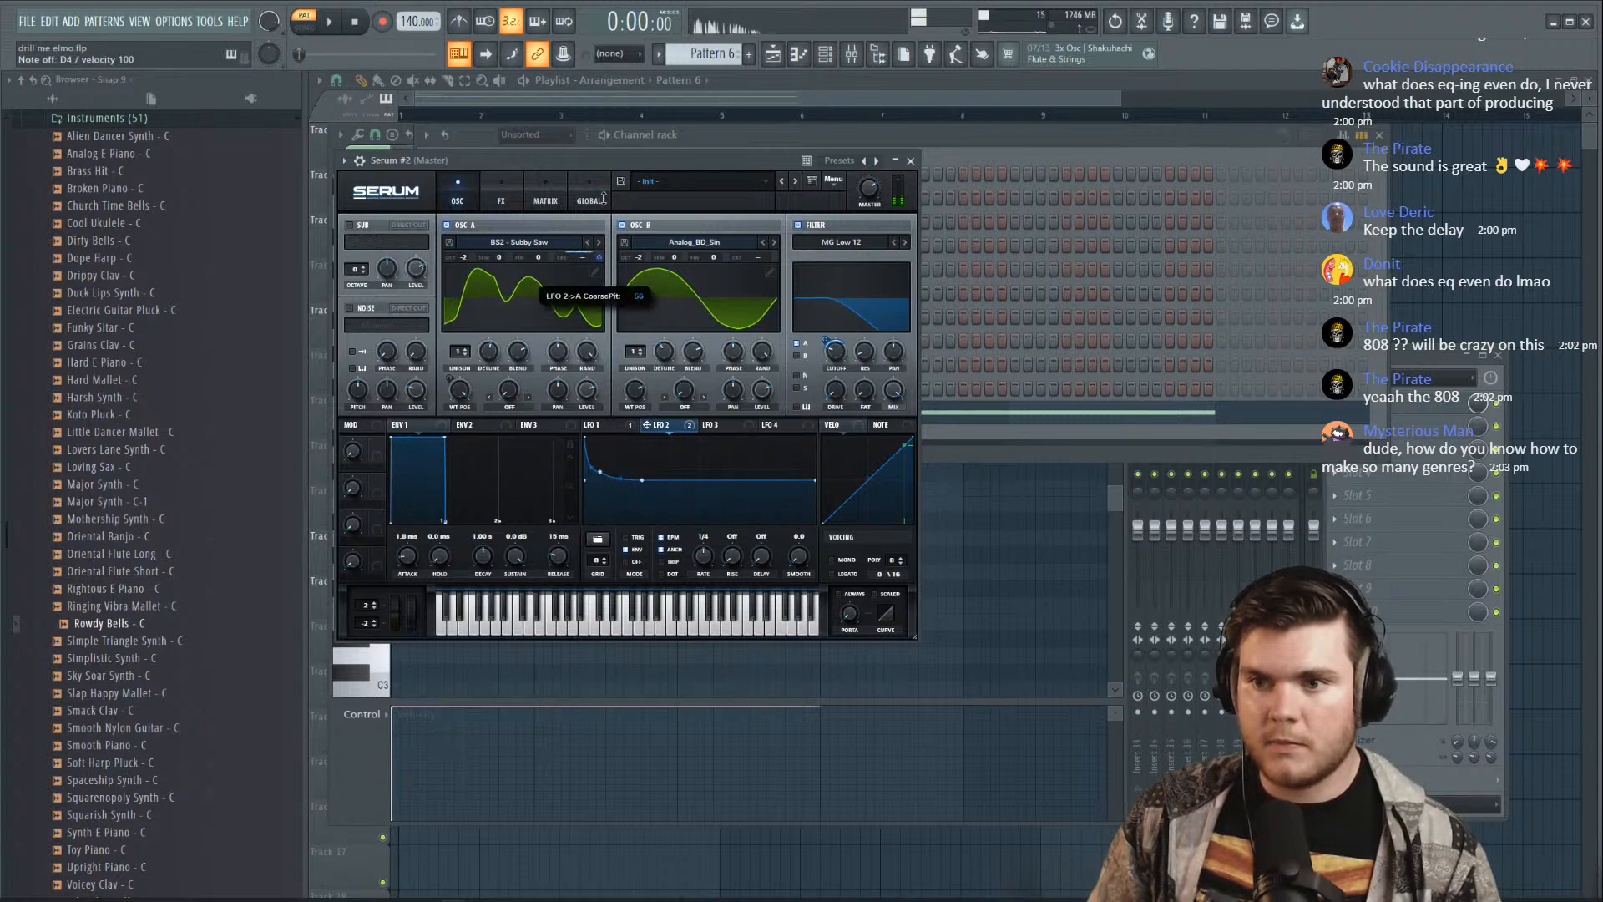
left_click_drag(617, 148, 605, 192)
key("x")
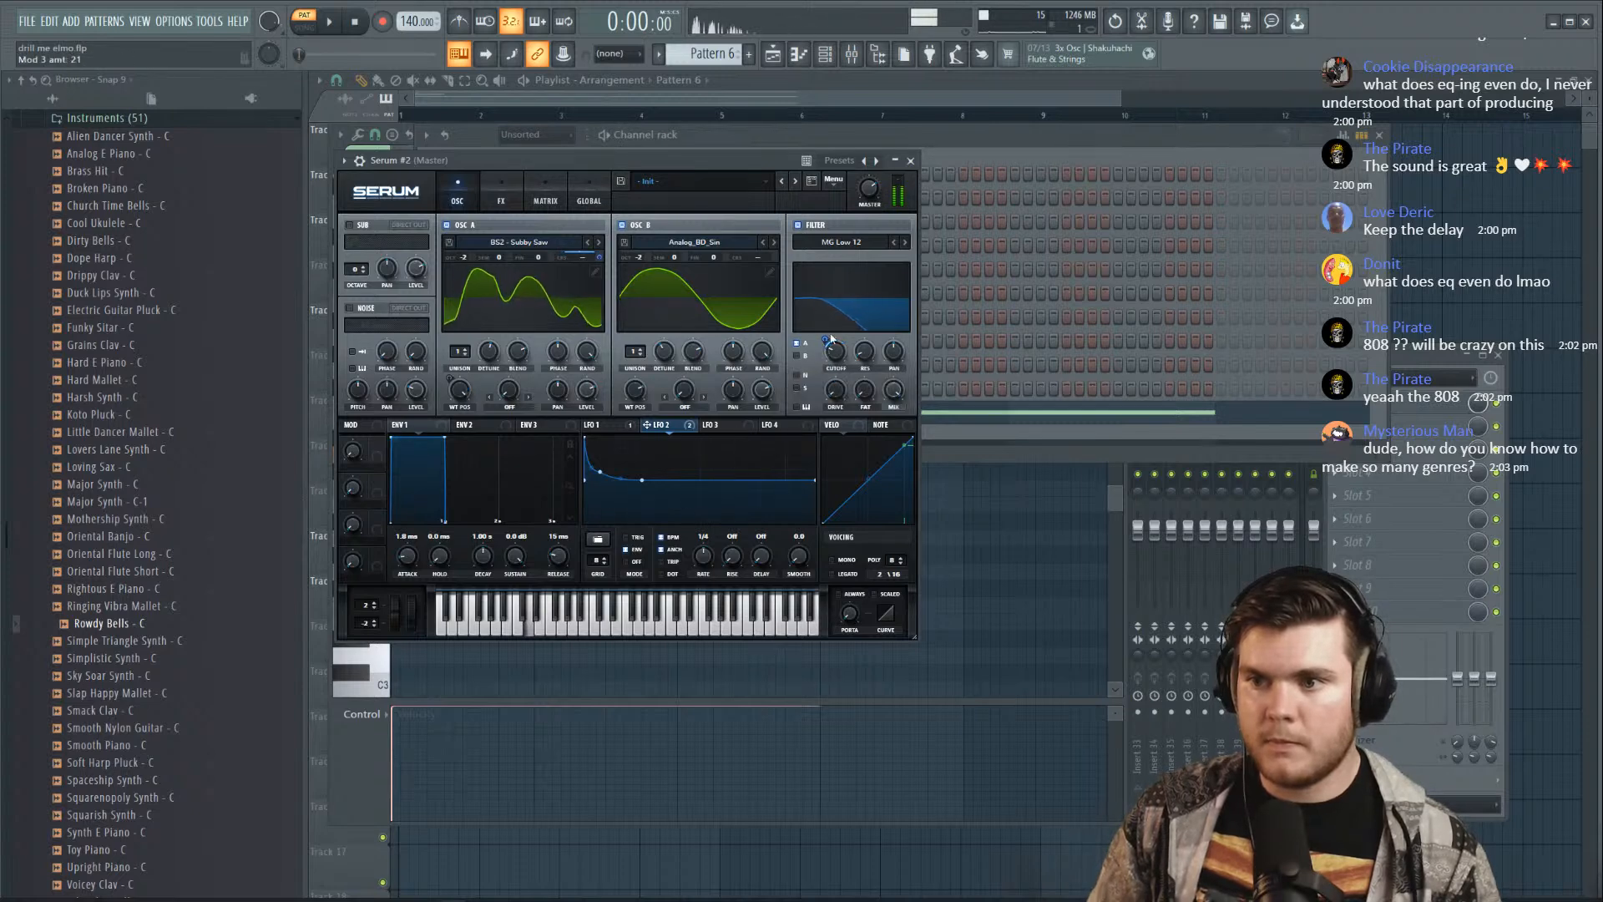
Change the filter type to MG Low 18, adjust LFO 2's modulation of its cutoff and audition the bass
left_click(906, 243)
key("x")
left_click_drag(844, 363, 829, 337)
key("x")
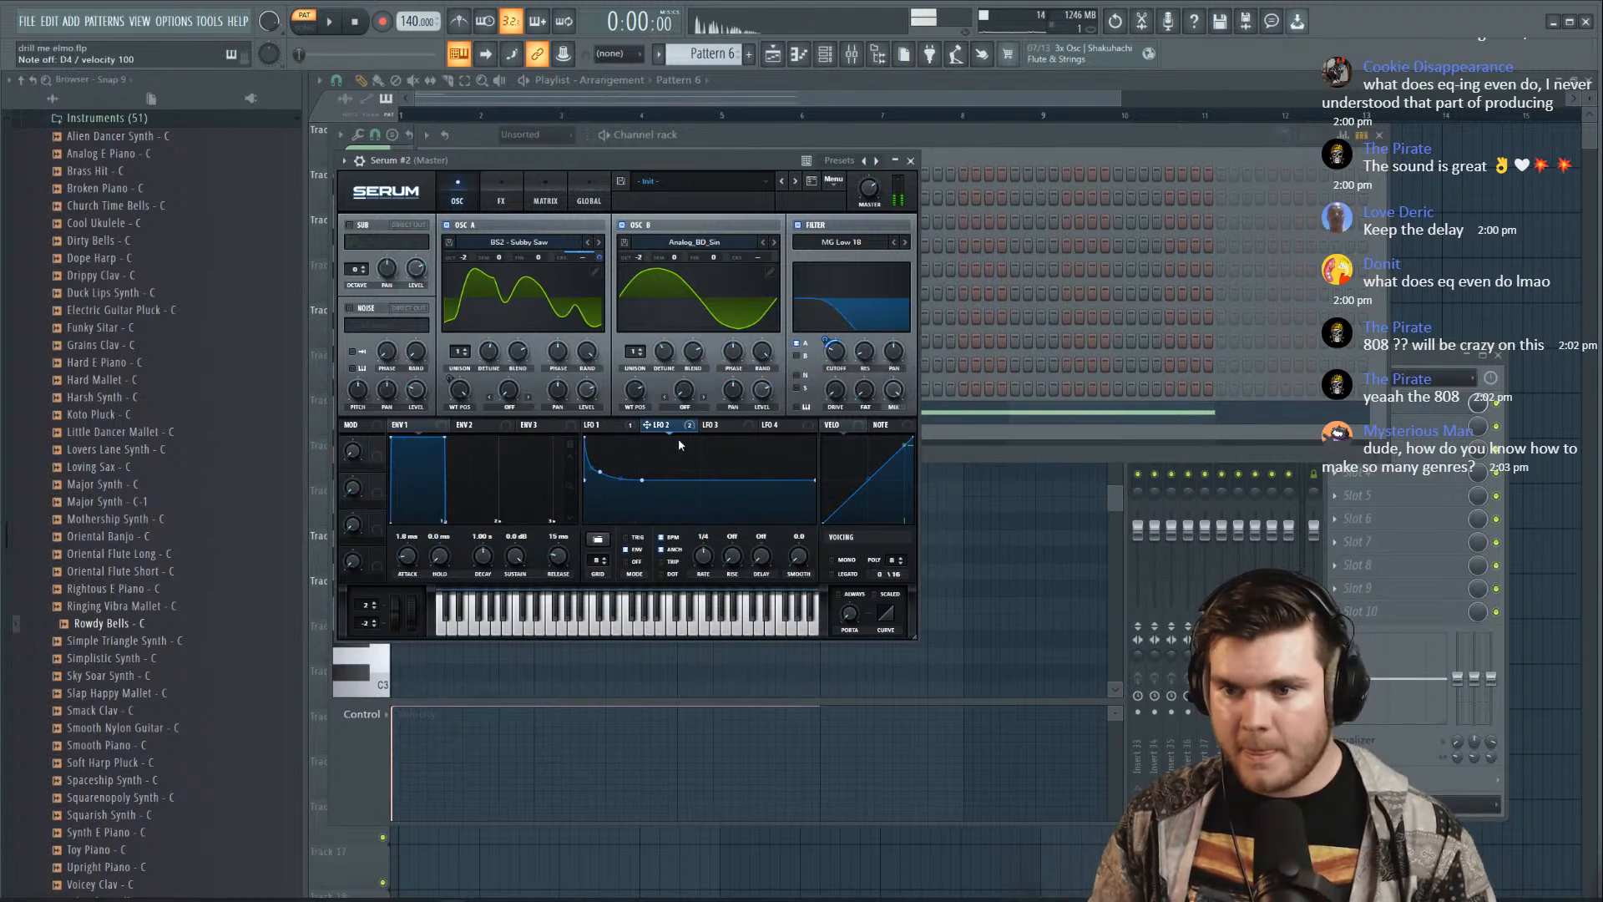
Shift LFO 2's early curve point slightly later and higher, auditioning the bass note repeatedly
key("x")
mouse_move(598, 472)
left_mouse_down()
mouse_move(603, 454)
mouse_move(609, 468)
left_mouse_up()
key("x")
key("x")
key("x")
key("x")
key("x")
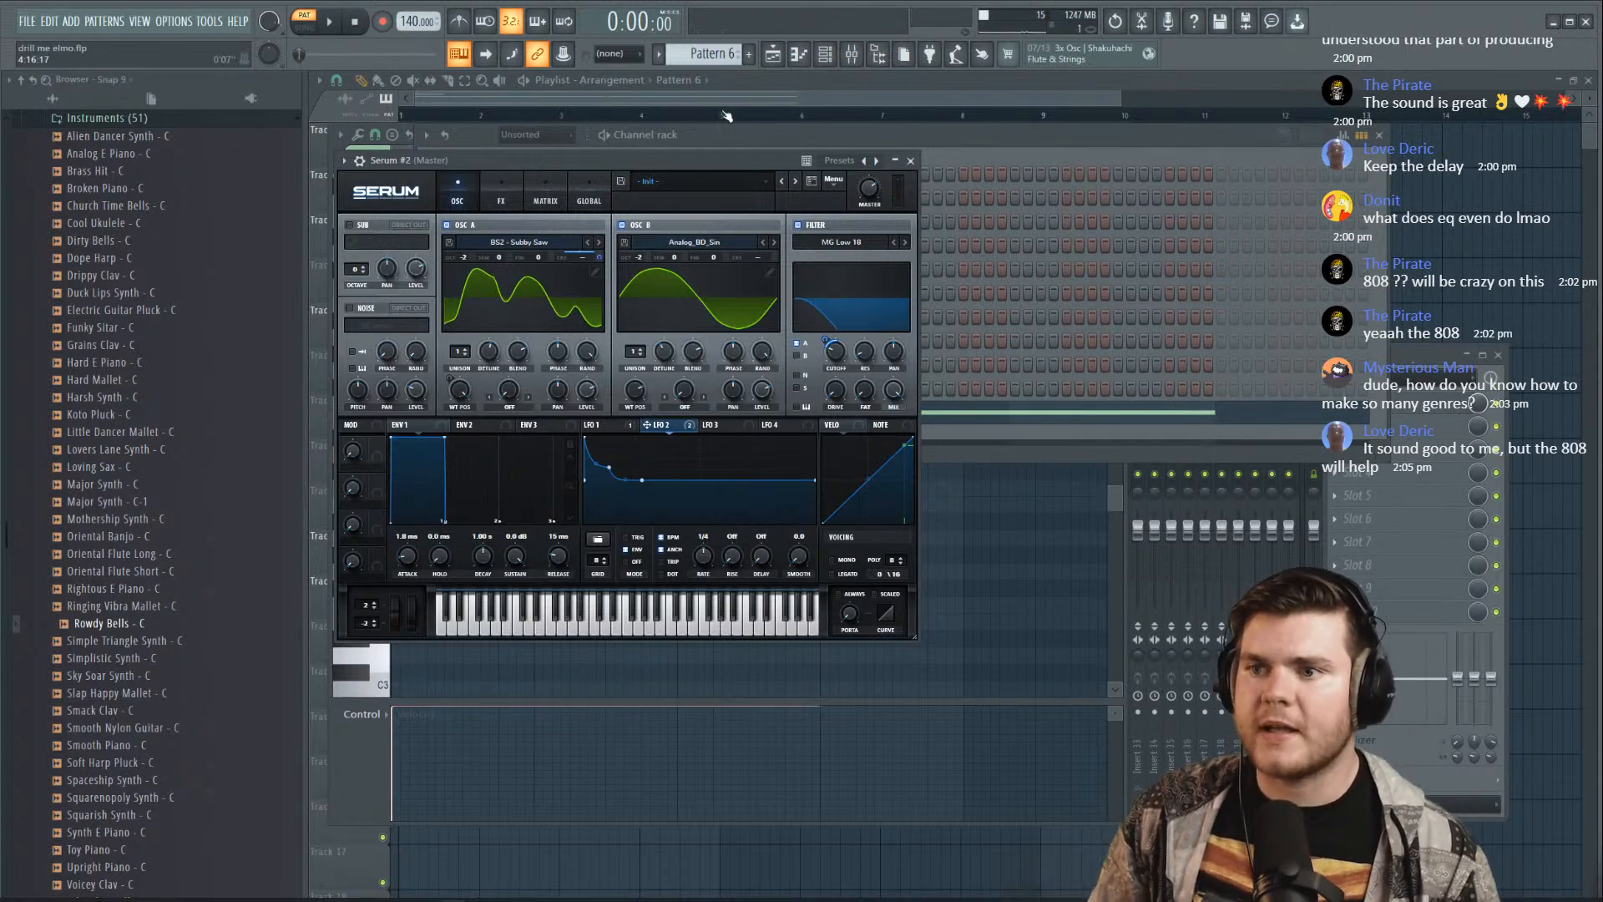
key("x")
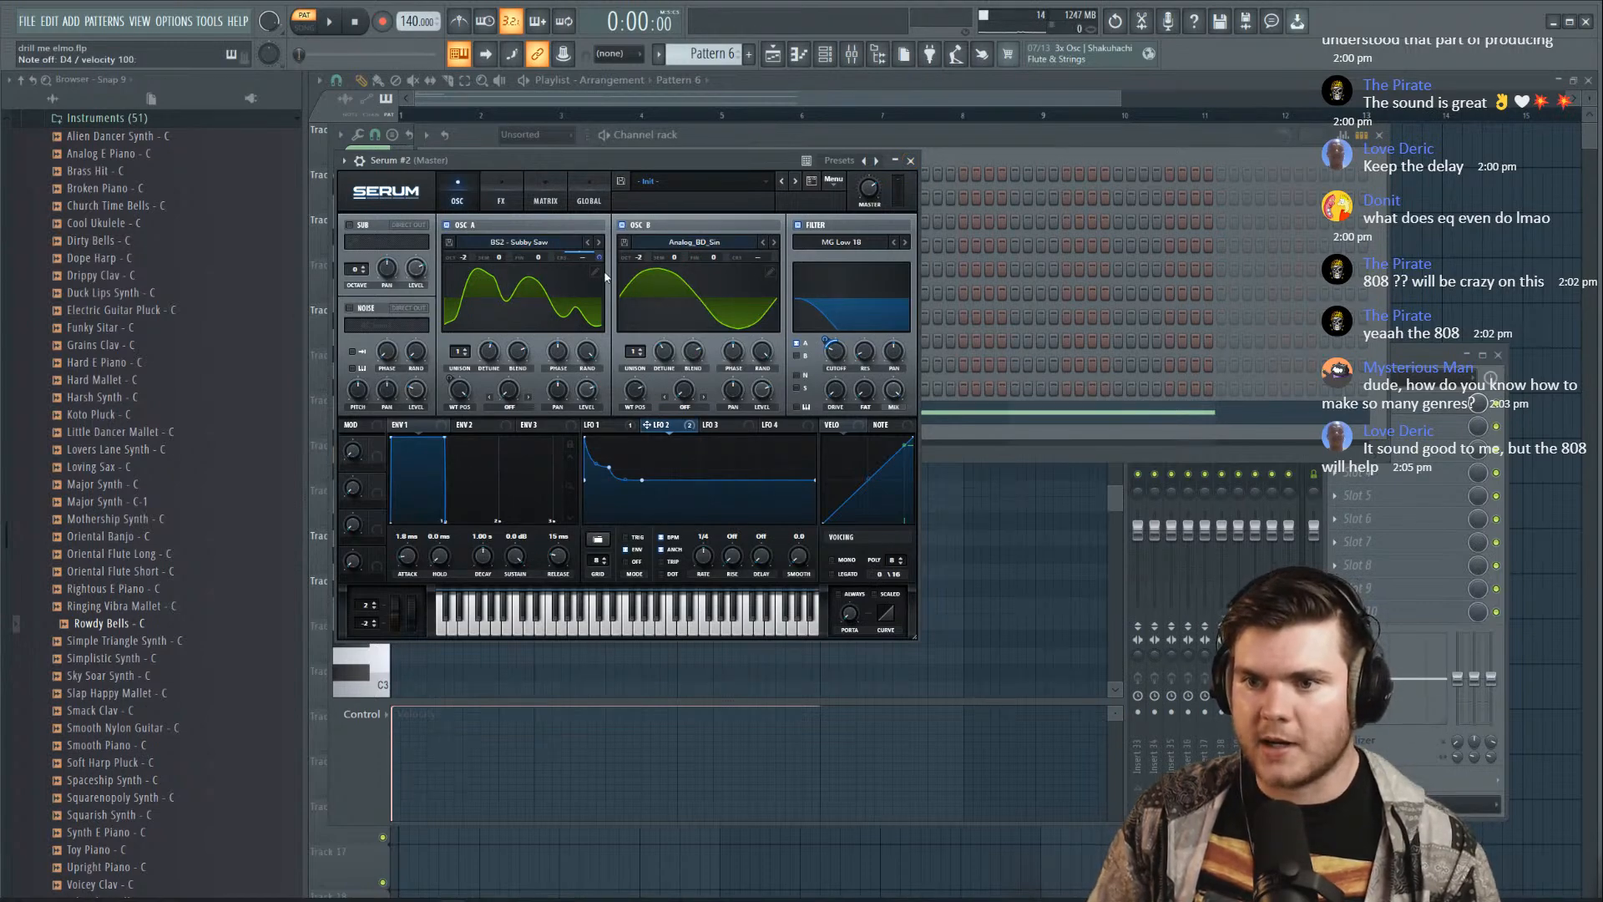
Remove the first harmonic from oscillator A's wavetable frame in the wavetable editor
left_click(596, 272)
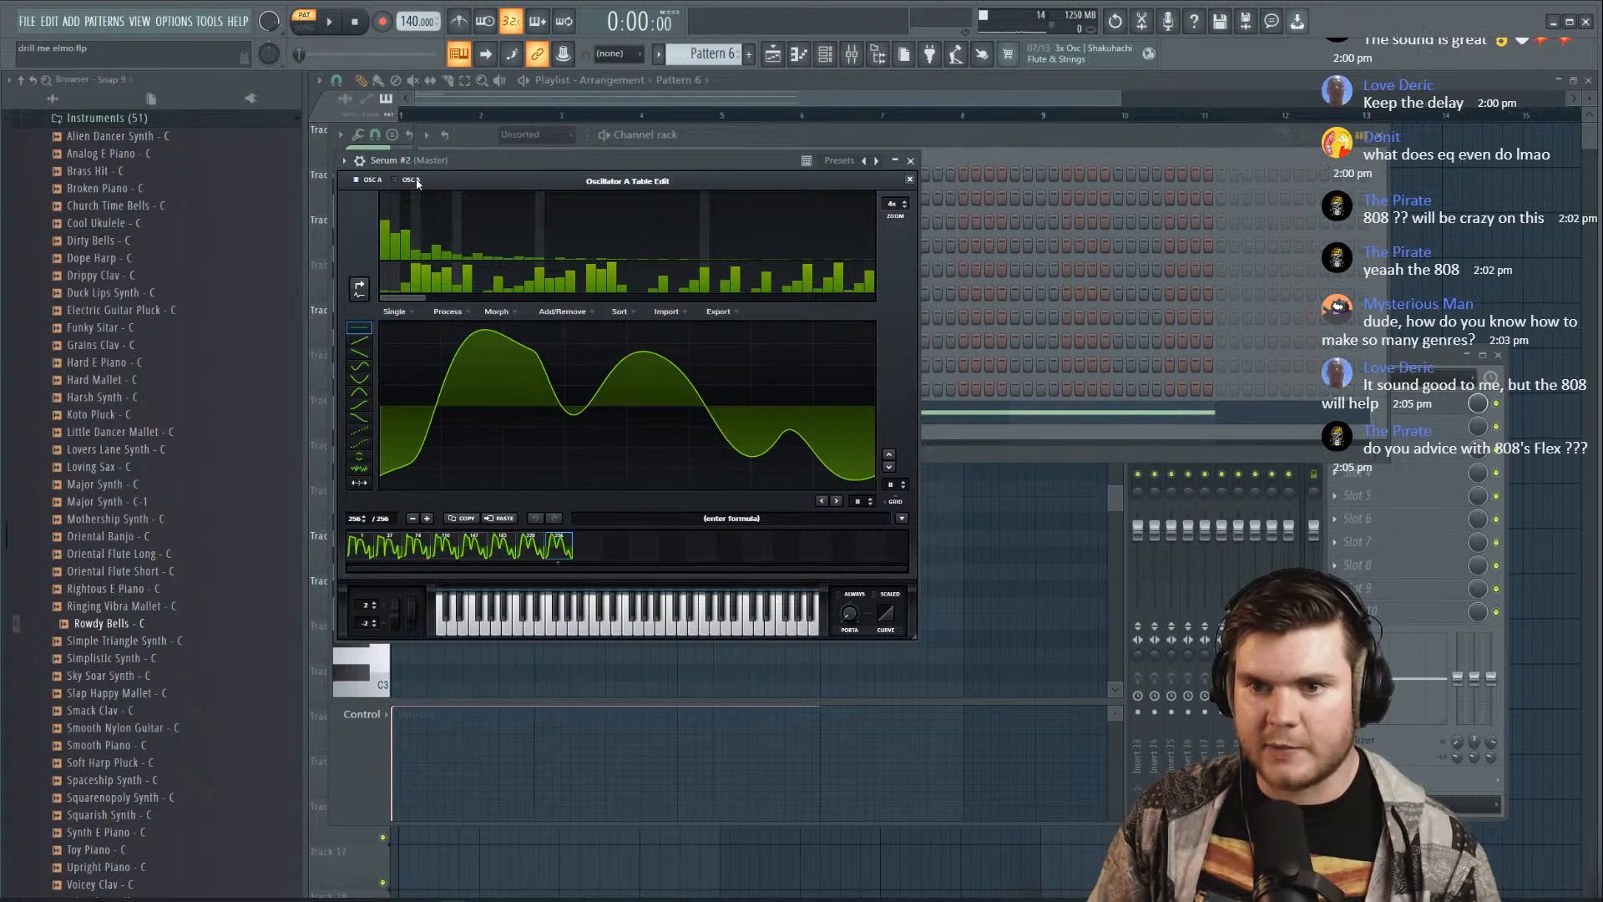
left_click_drag(388, 232, 384, 324)
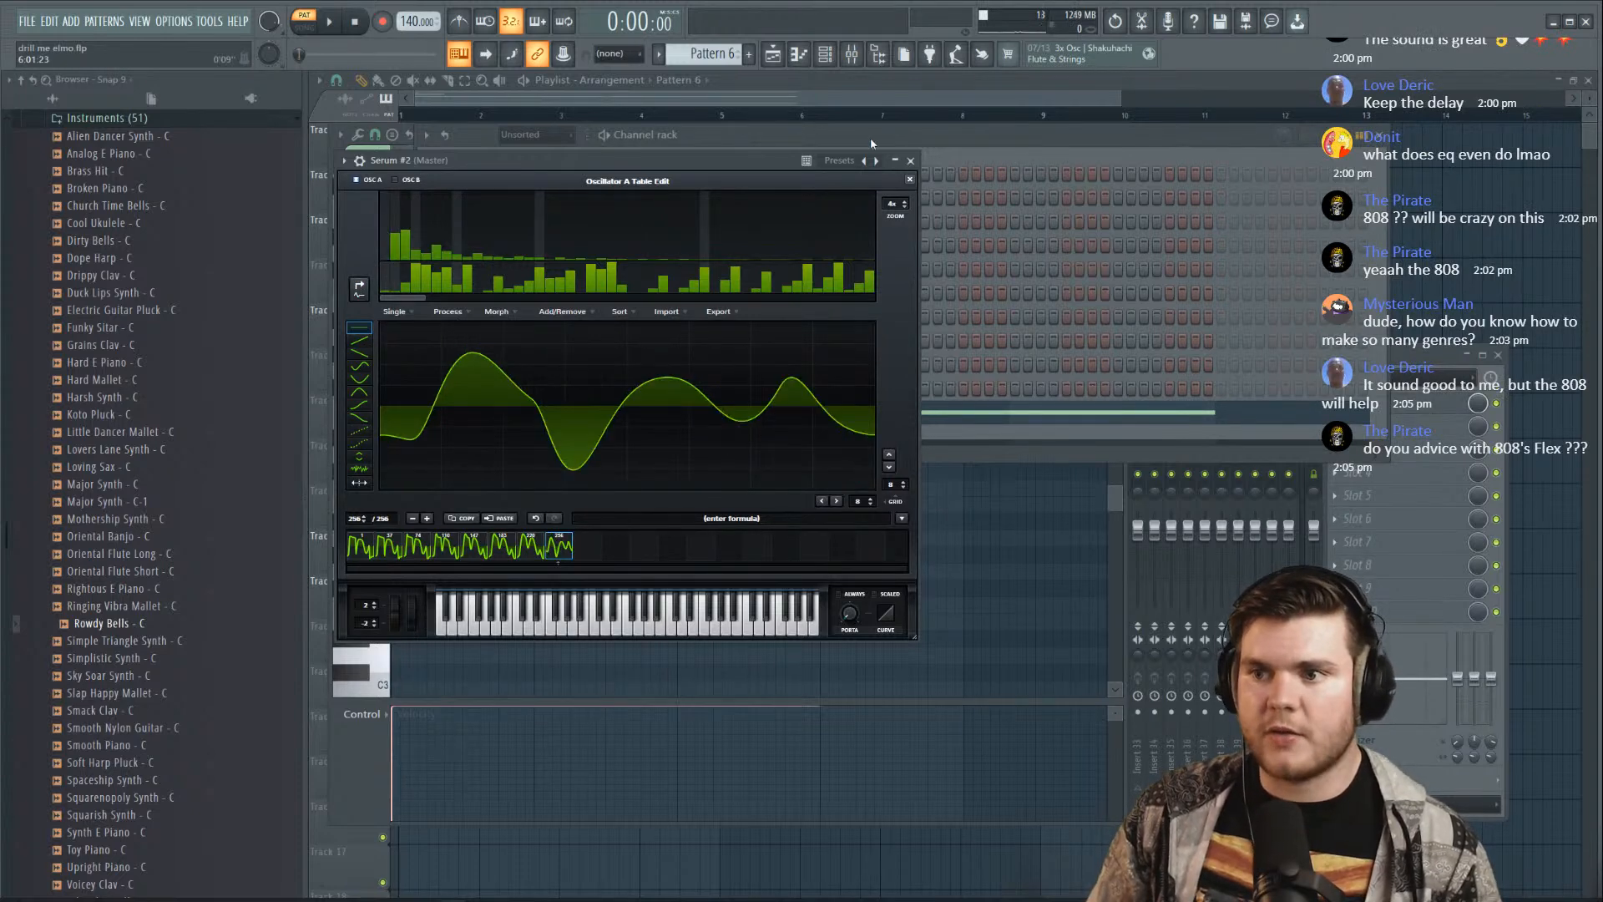
left_click(907, 180)
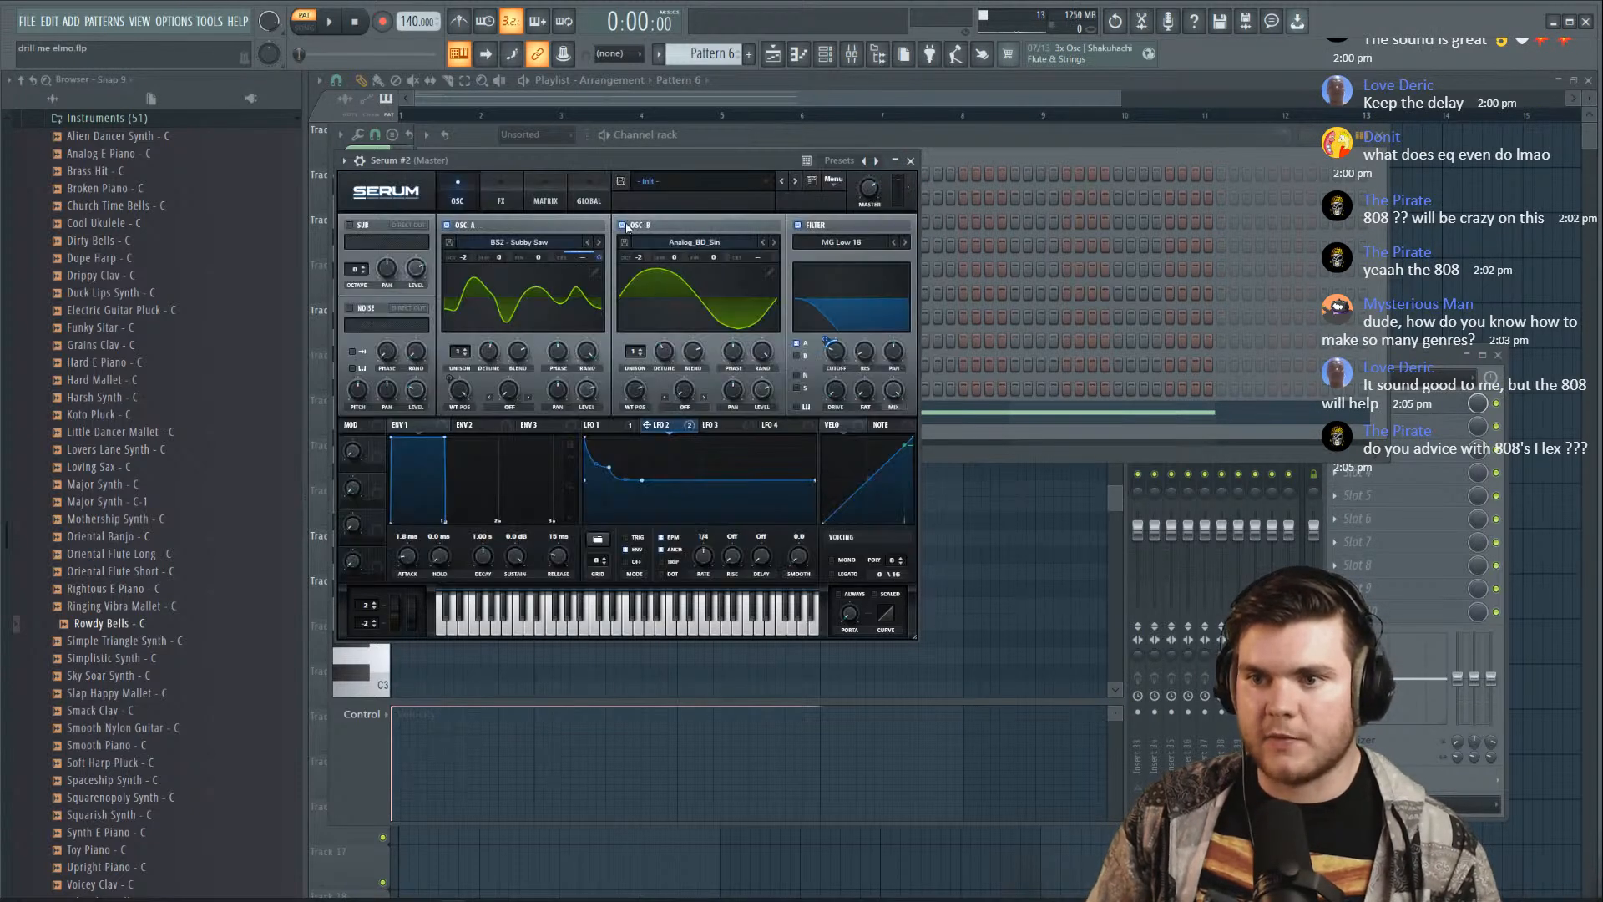
Try 2 unison voices with 0.11 detune on oscillator A and compare the sound with each oscillator switched off
left_click(624, 225)
left_click(623, 225)
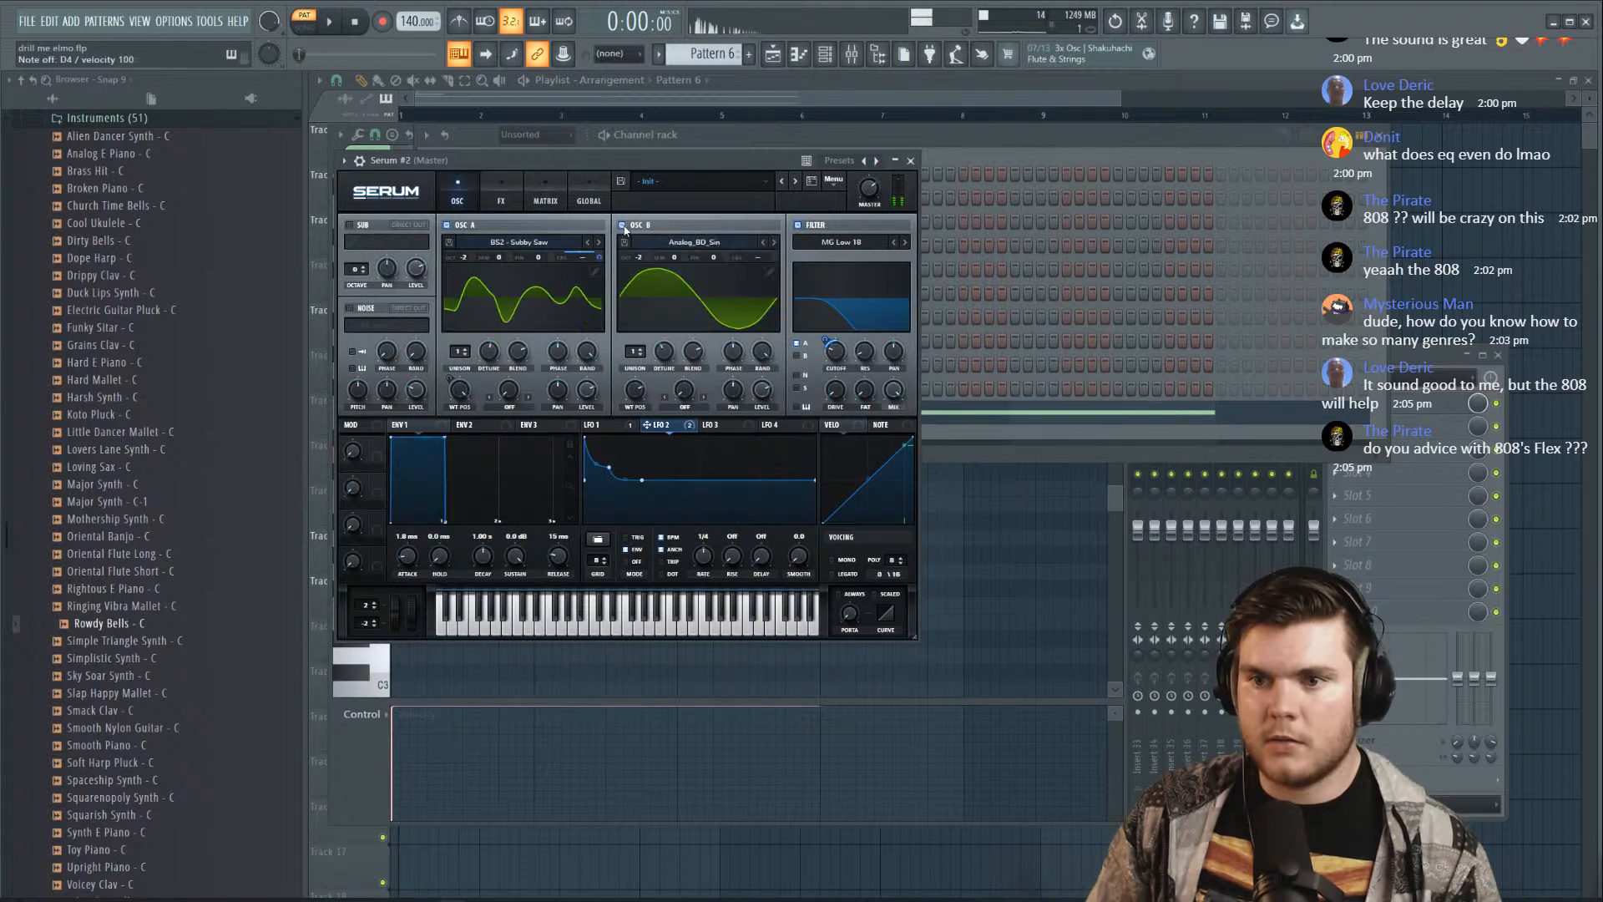
left_click(465, 349)
mouse_move(489, 352)
left_mouse_down()
mouse_move(485, 402)
mouse_move(492, 367)
left_mouse_up()
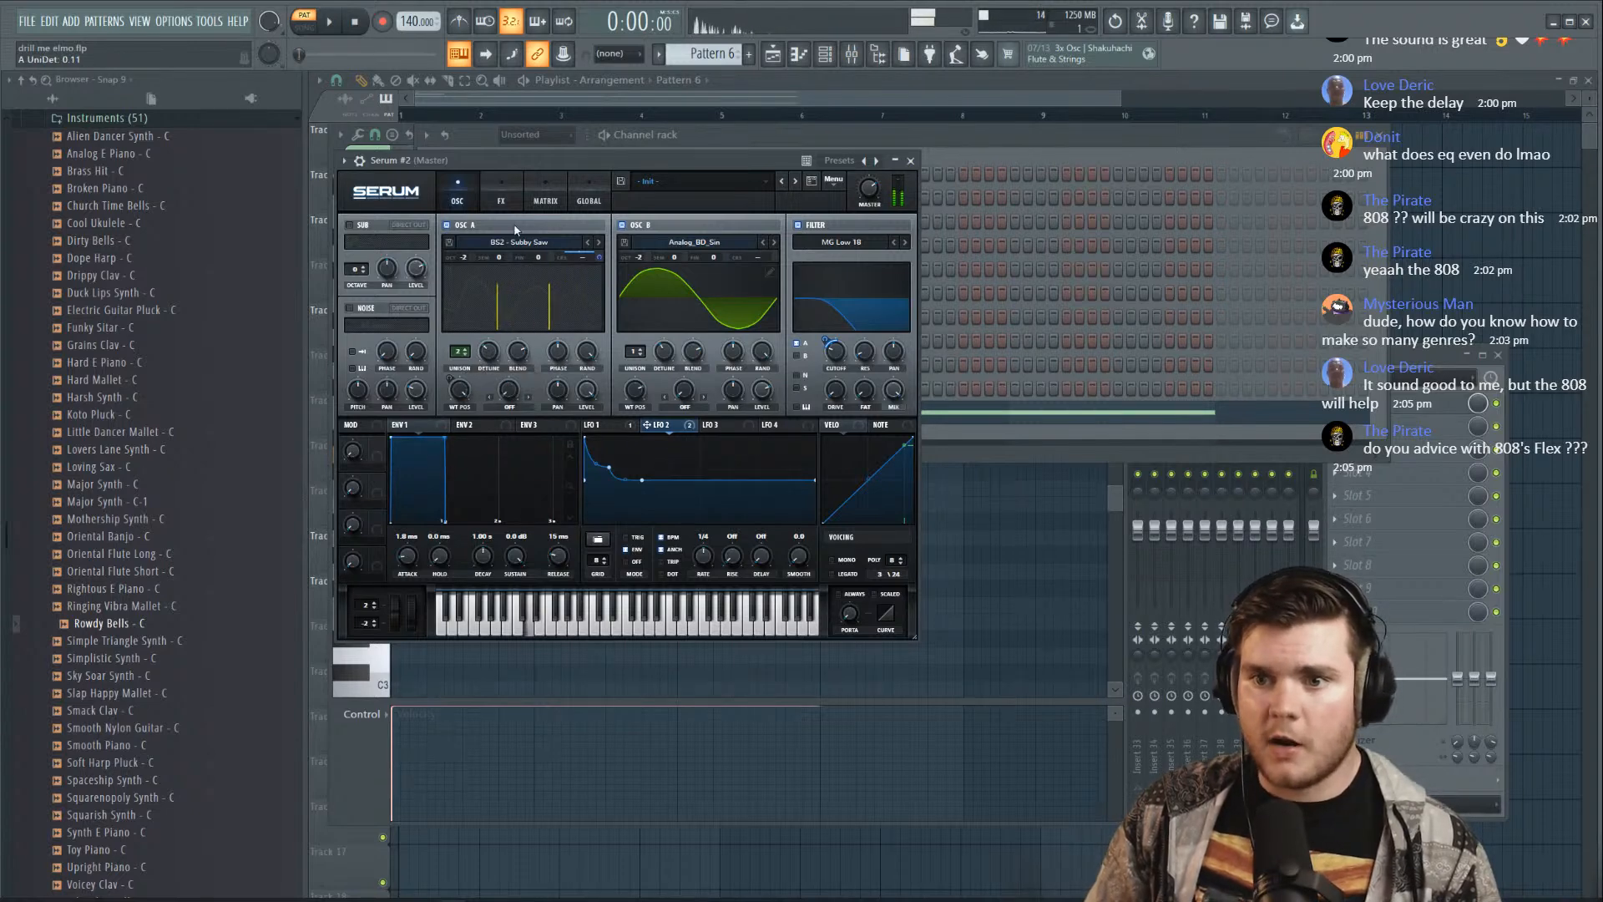
left_click(446, 225)
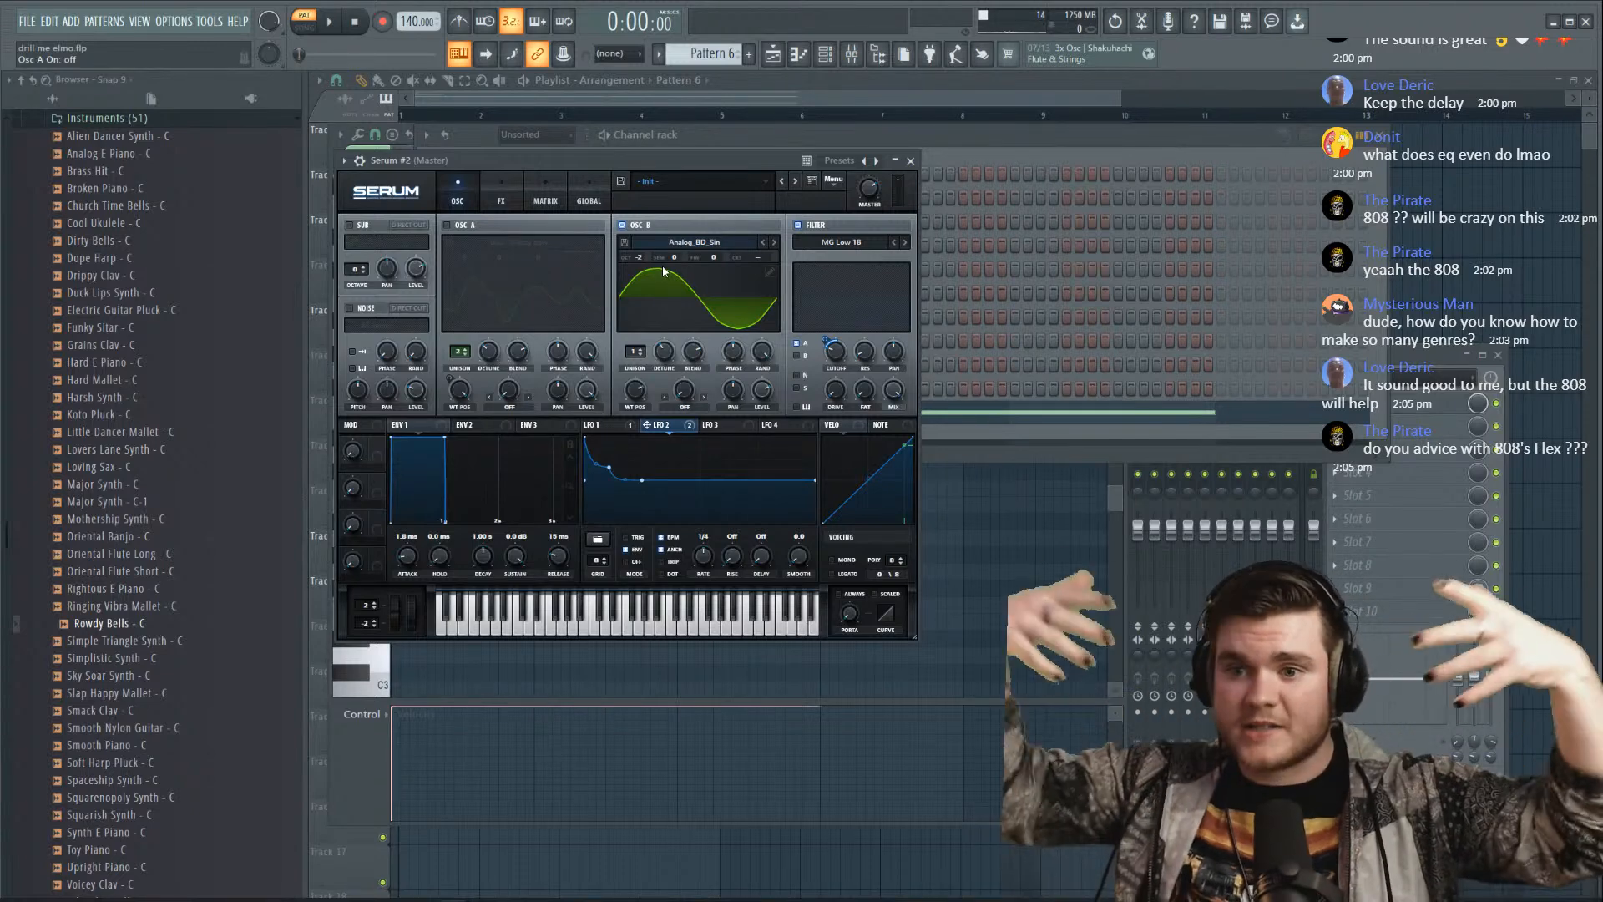
left_click(448, 224)
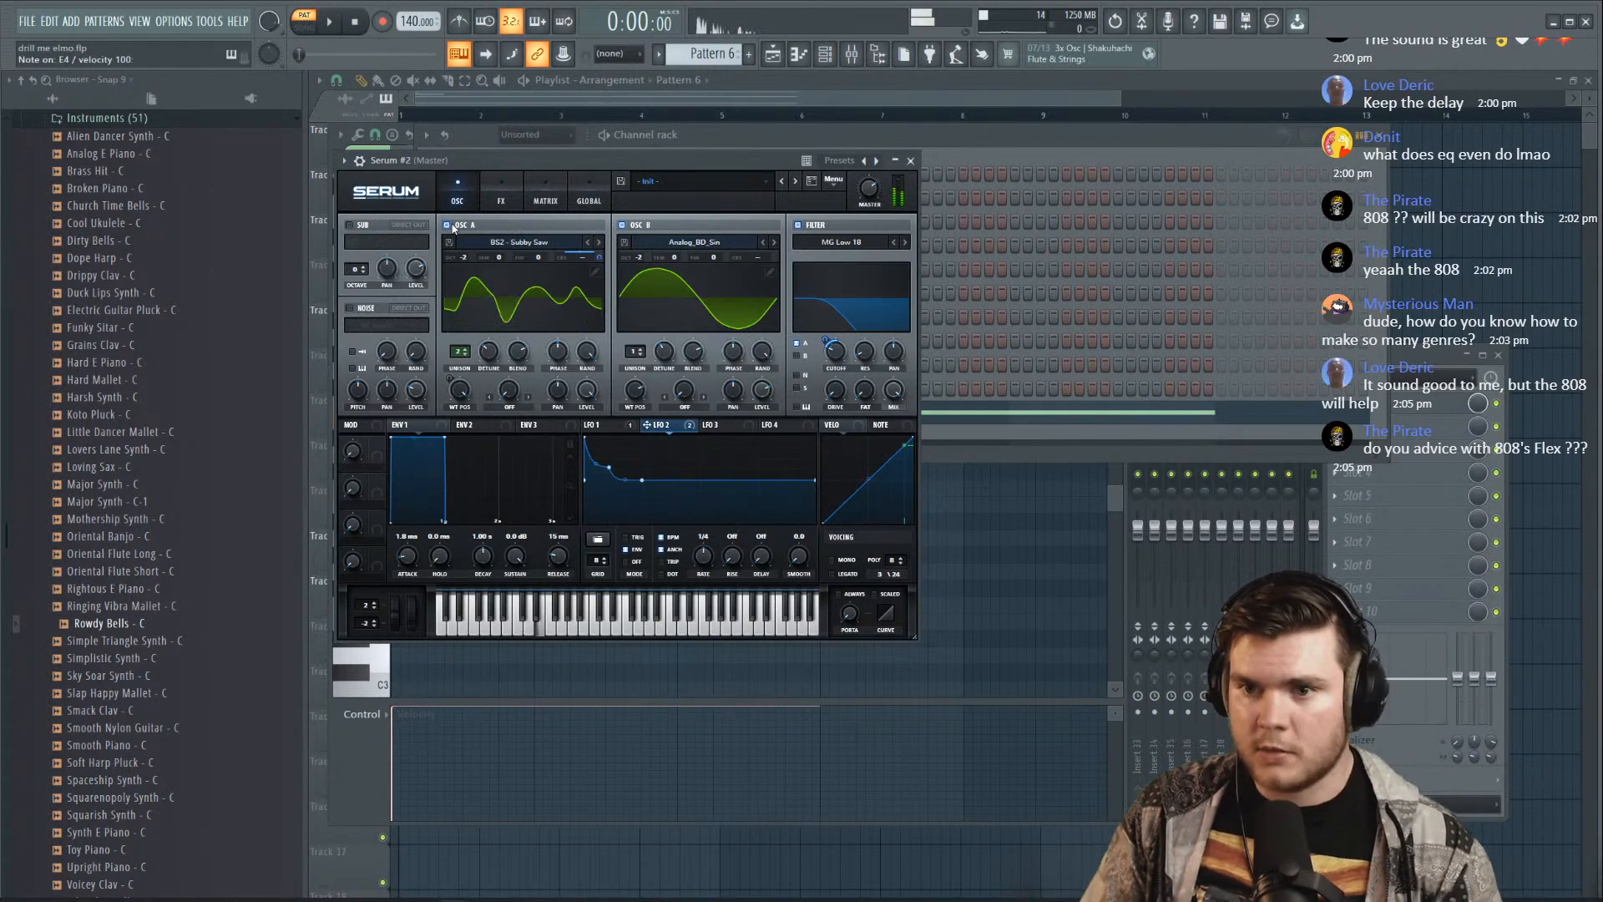
Route the Serum #2 channel to mixer track 6, close the piano roll and bring the mixer forward
left_click(910, 160)
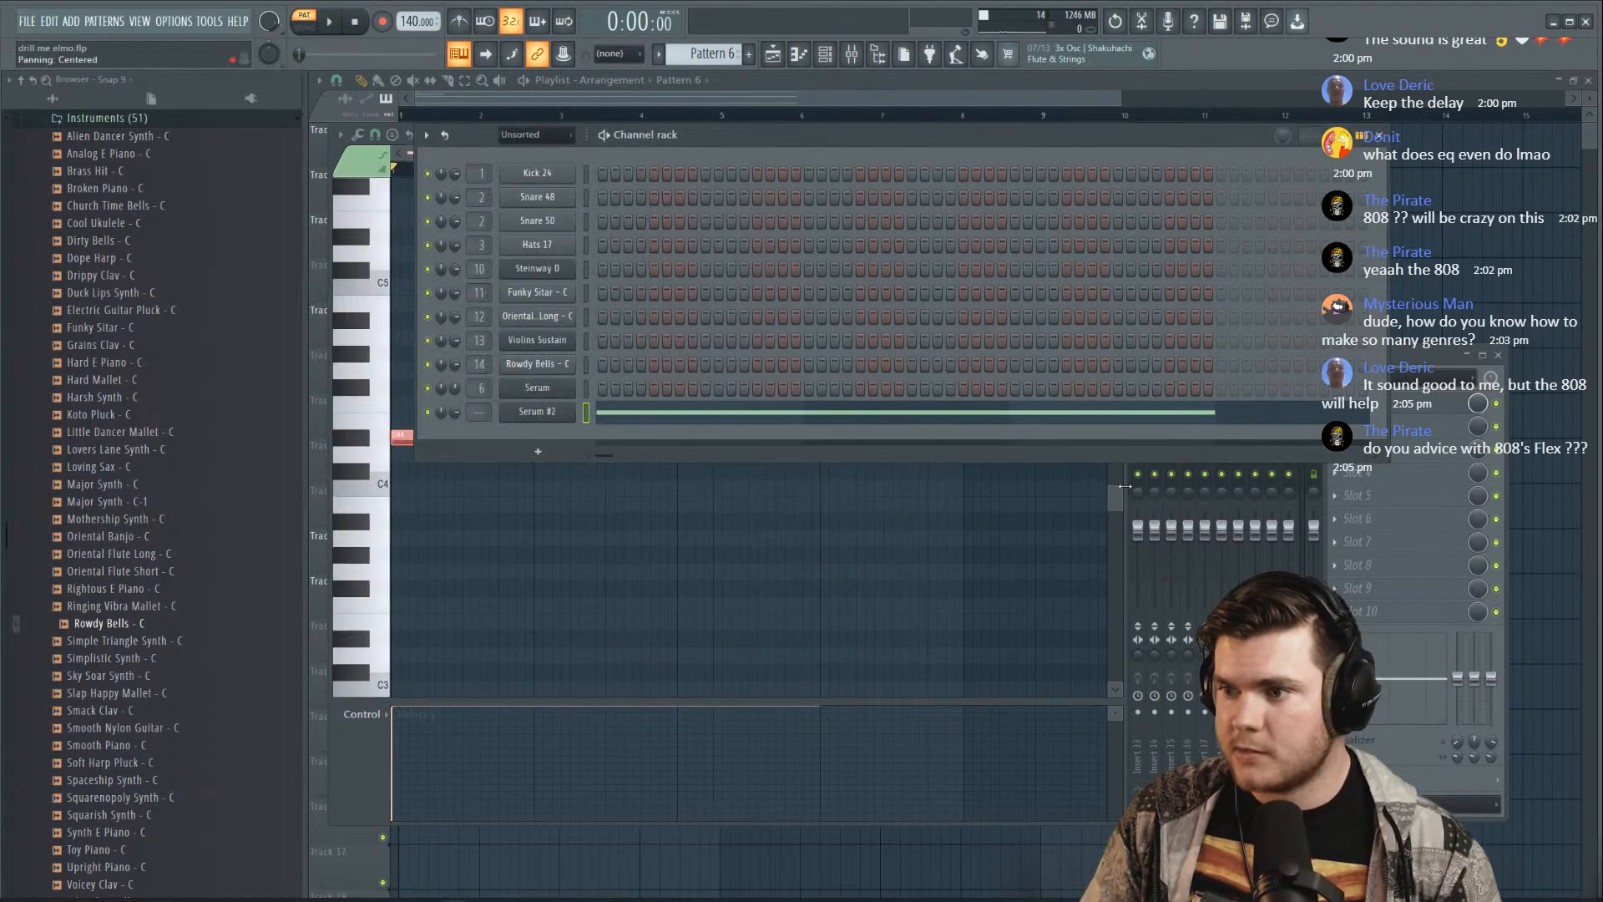
left_click(1125, 486)
left_click(1117, 135)
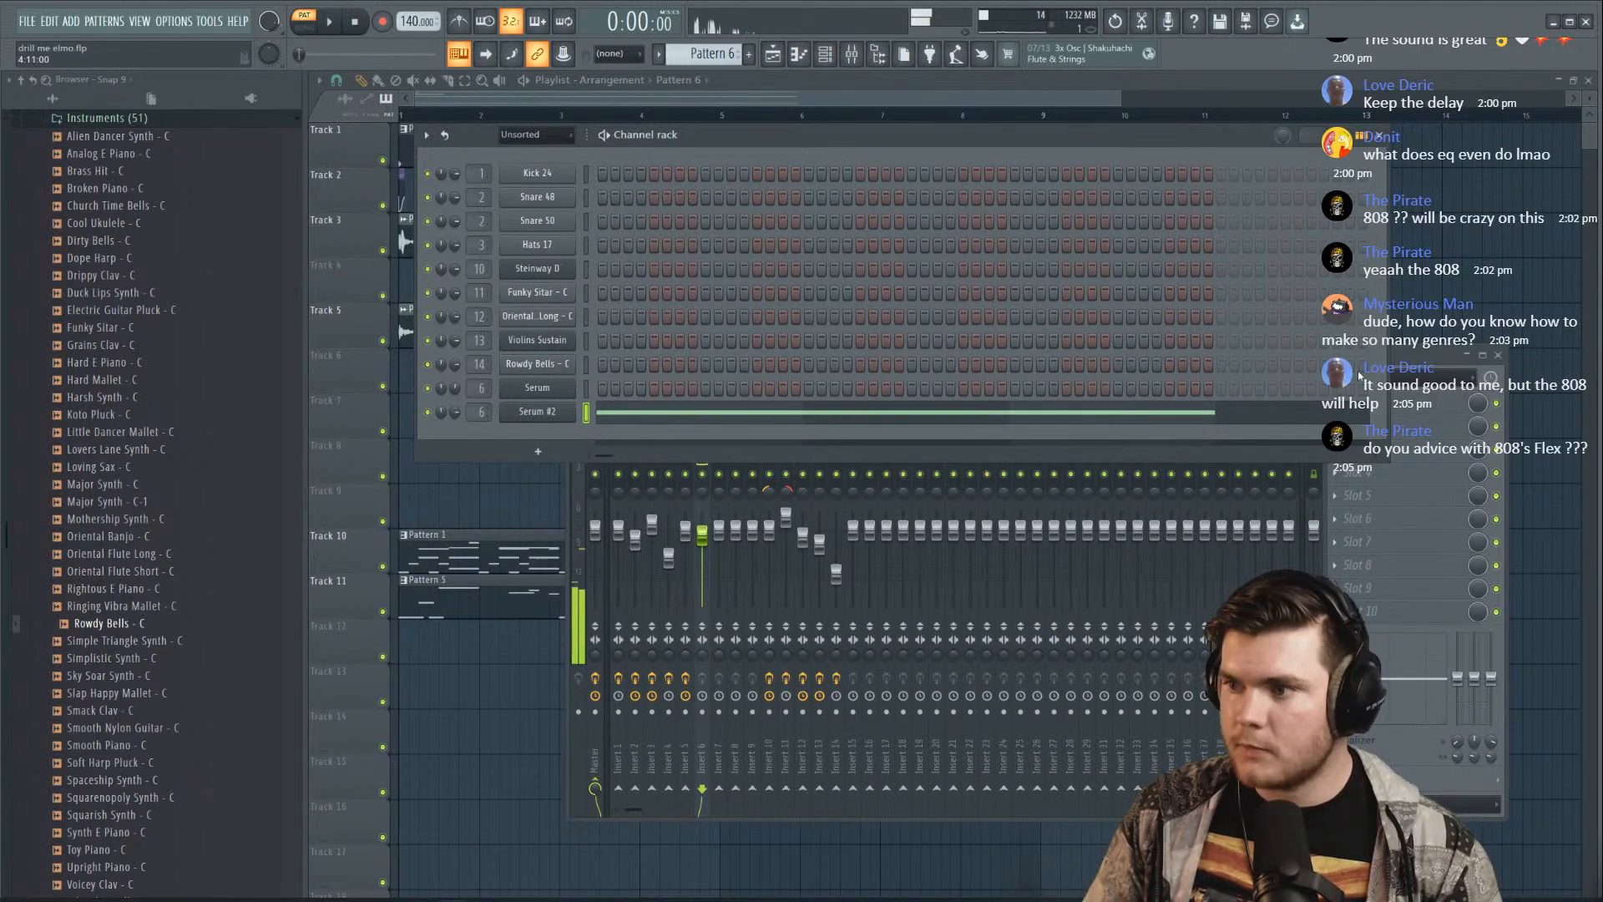
left_click(1415, 361)
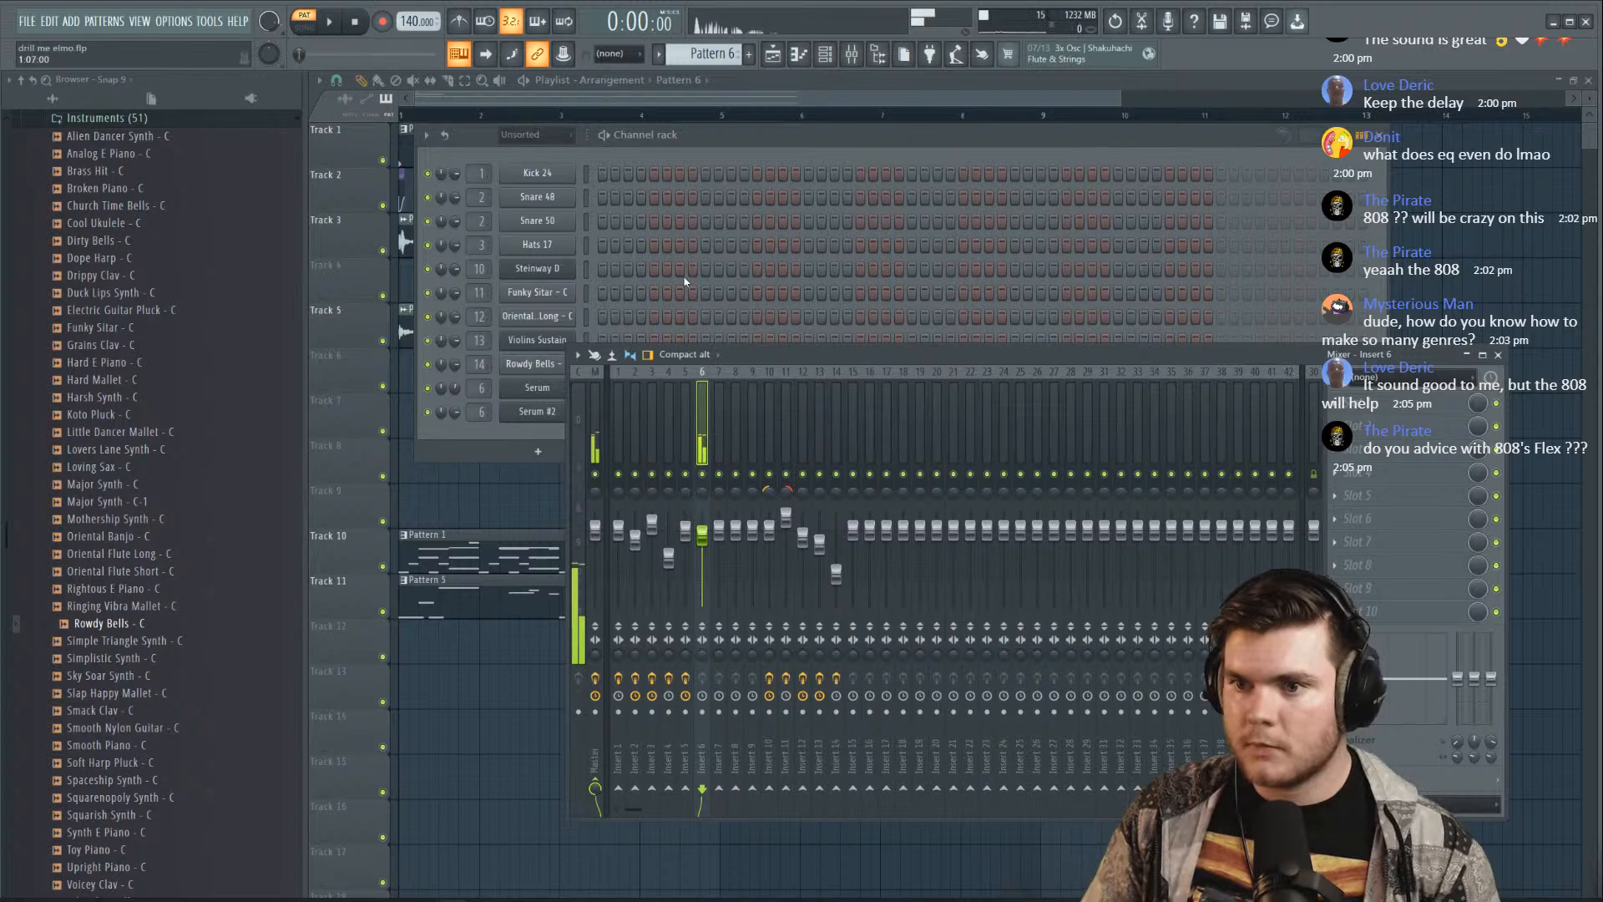
Enable Tube distortion in Serum #2's effects, set its drive to 80% and audition the bass
left_click(536, 400)
left_click(537, 409)
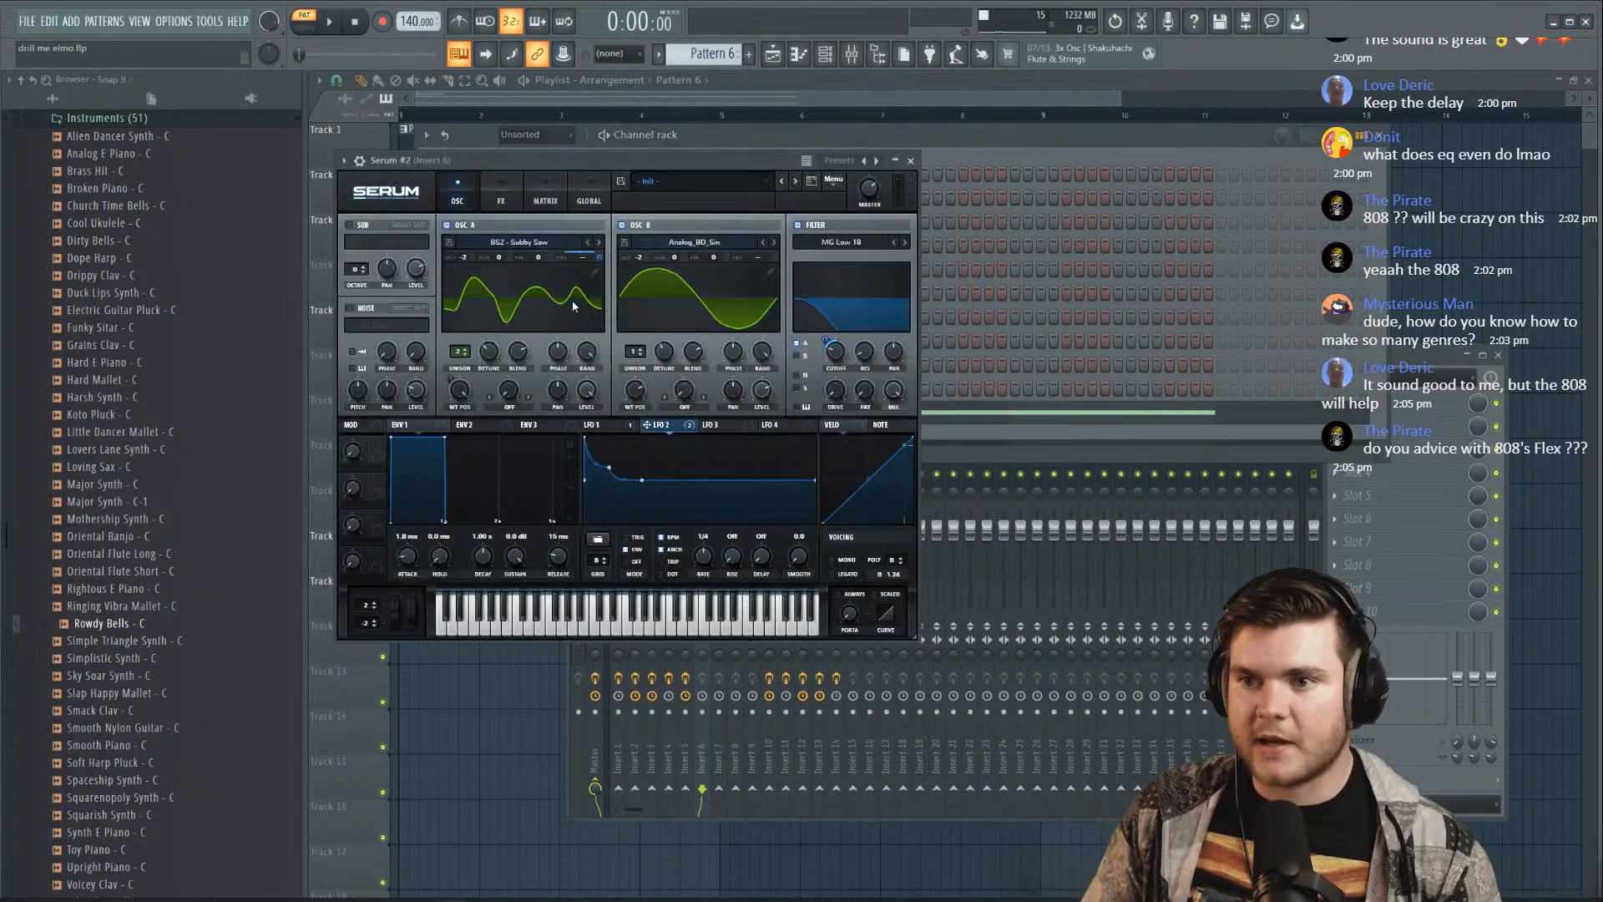
left_click(499, 186)
left_click(366, 247)
mouse_move(763, 238)
left_mouse_down()
mouse_move(763, 125)
mouse_move(763, 253)
left_mouse_up()
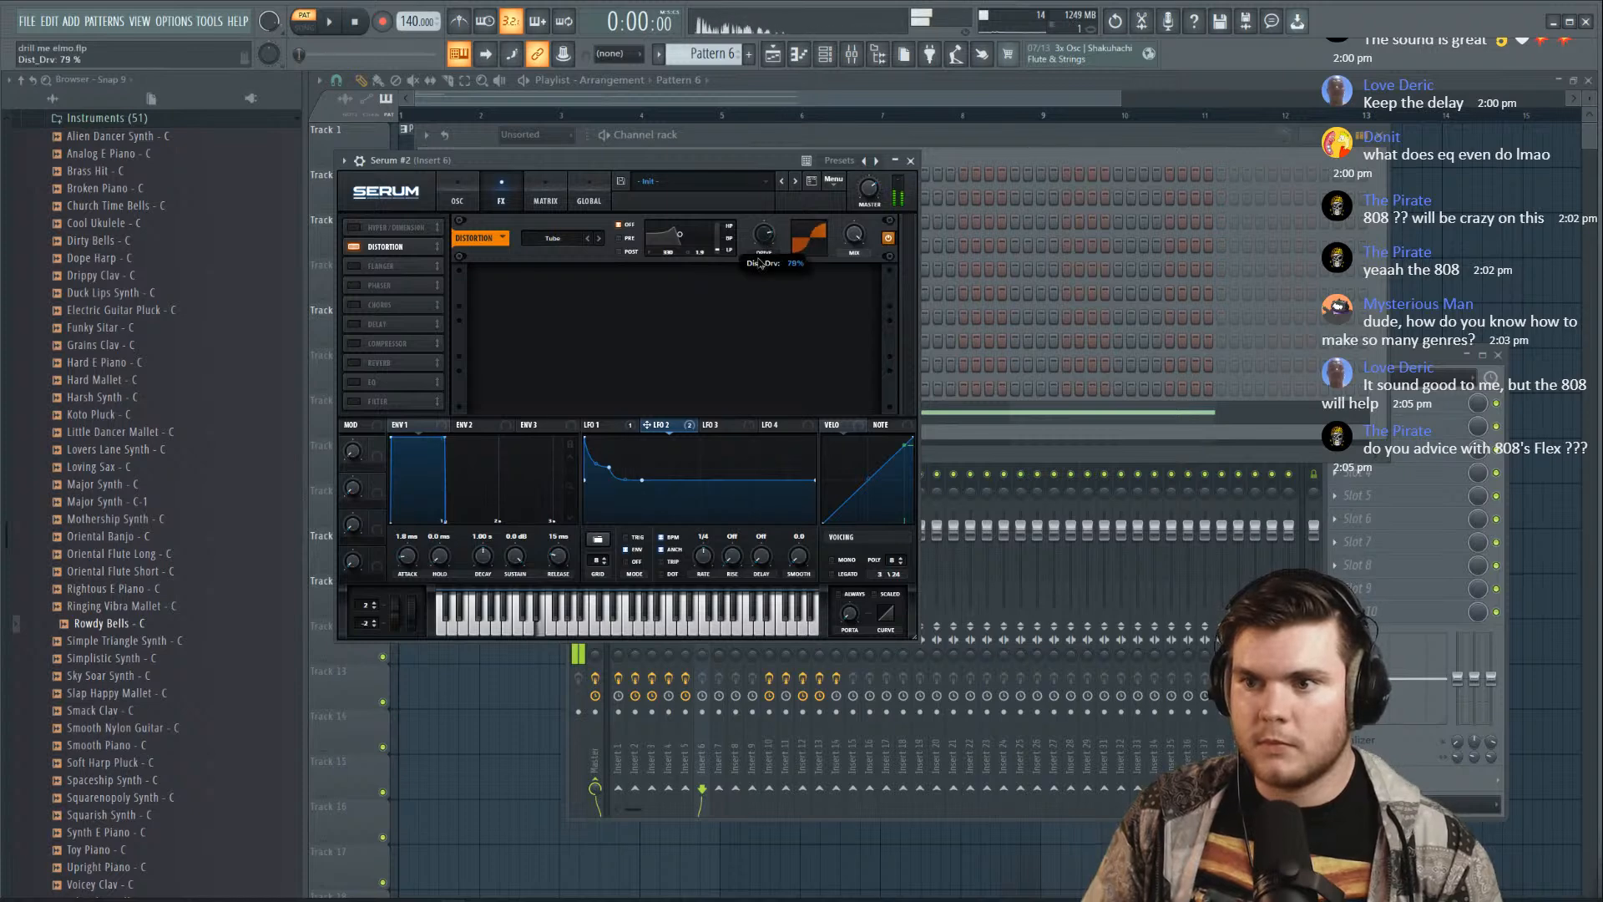
key("c")
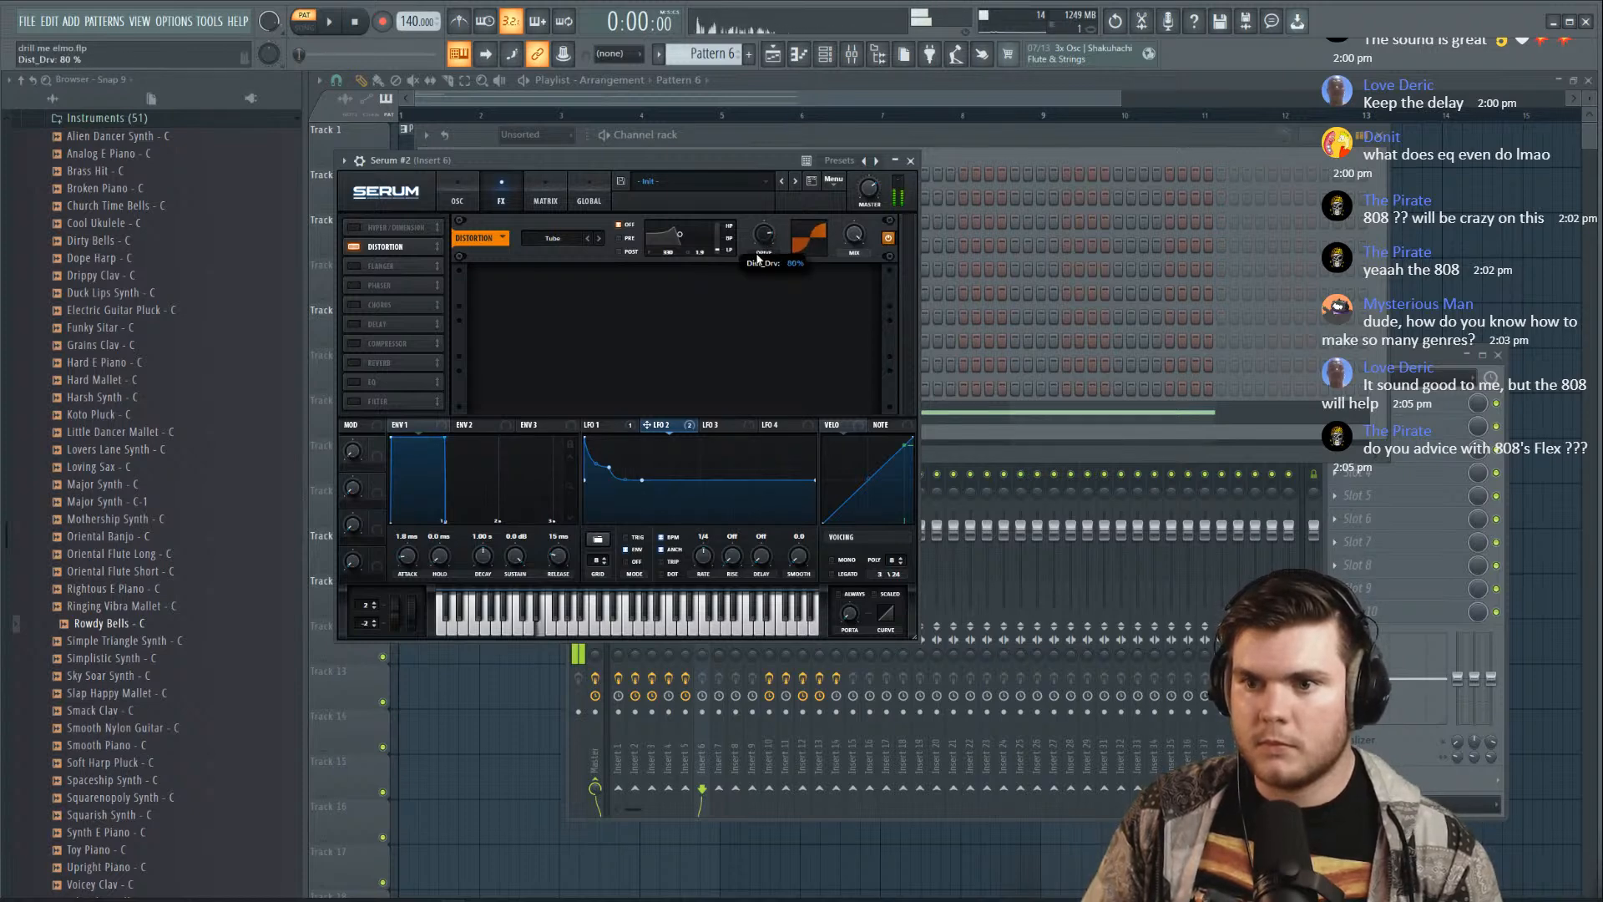
Adjust oscillator A's random phase amount and audition the distorted bass
left_click(473, 193)
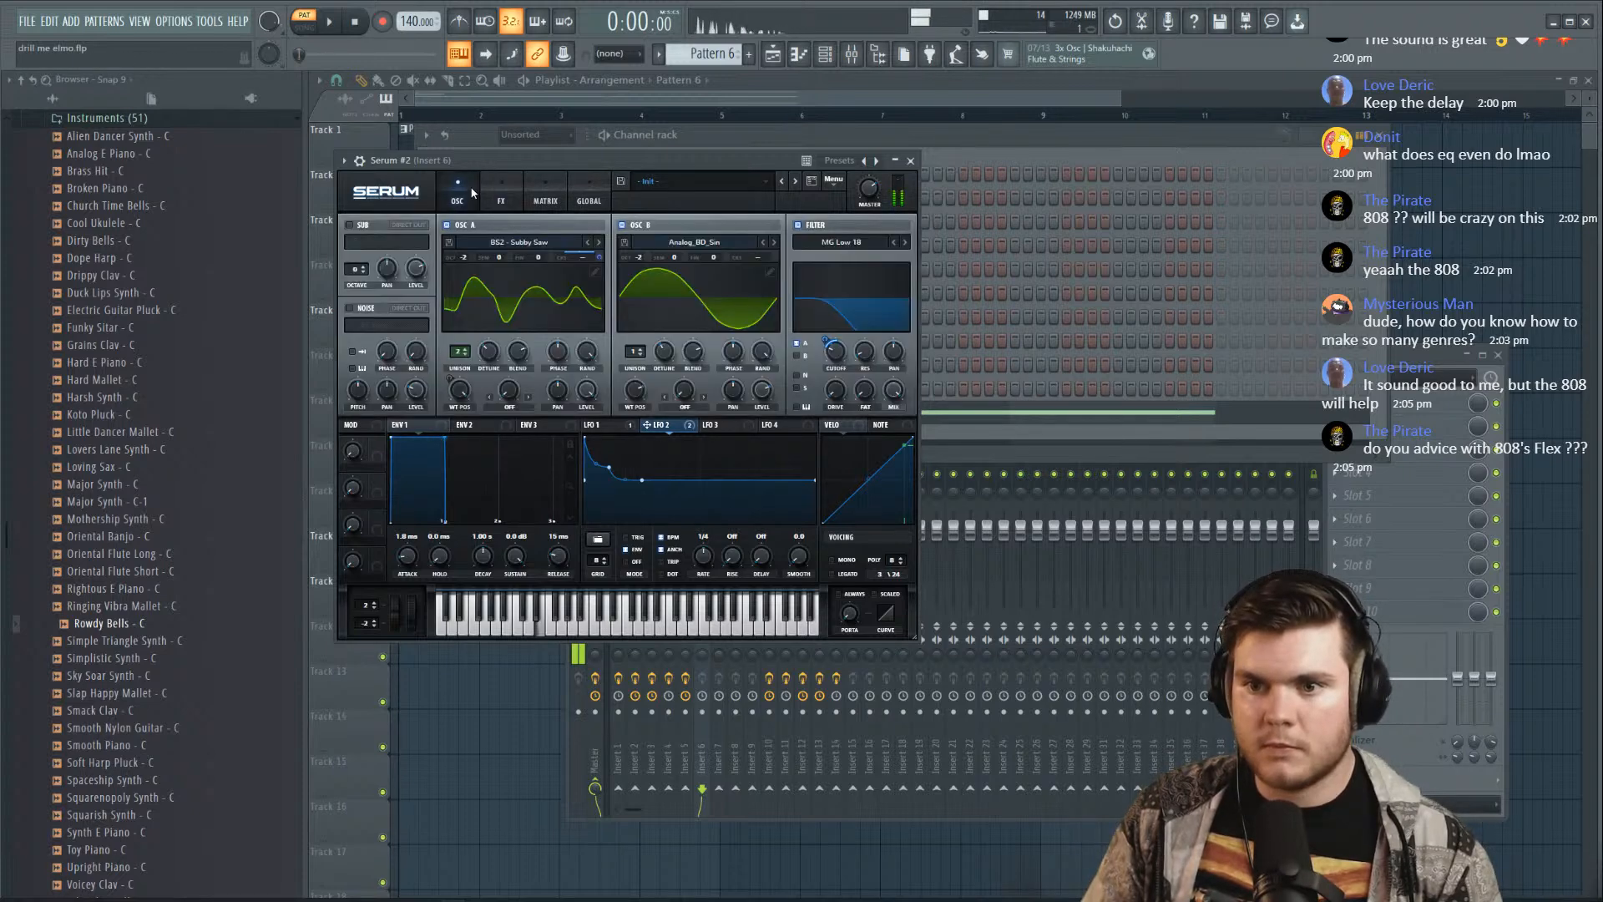
left_click(587, 354)
key("c")
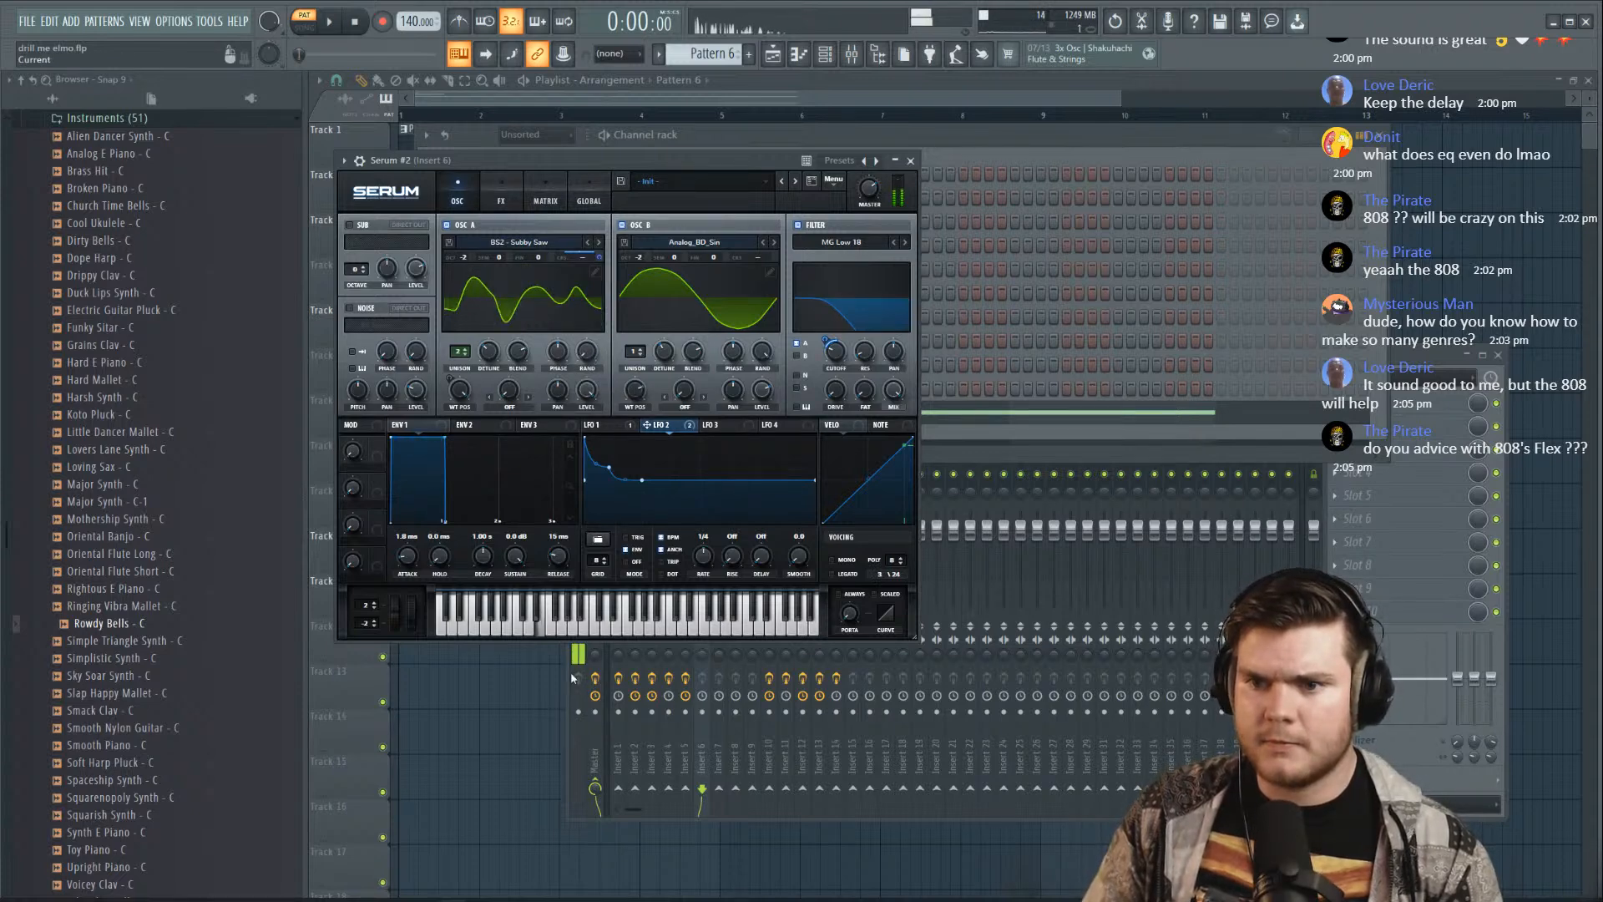
Turn on mono and legato voicing for the bass and adjust its portamento
key("q")
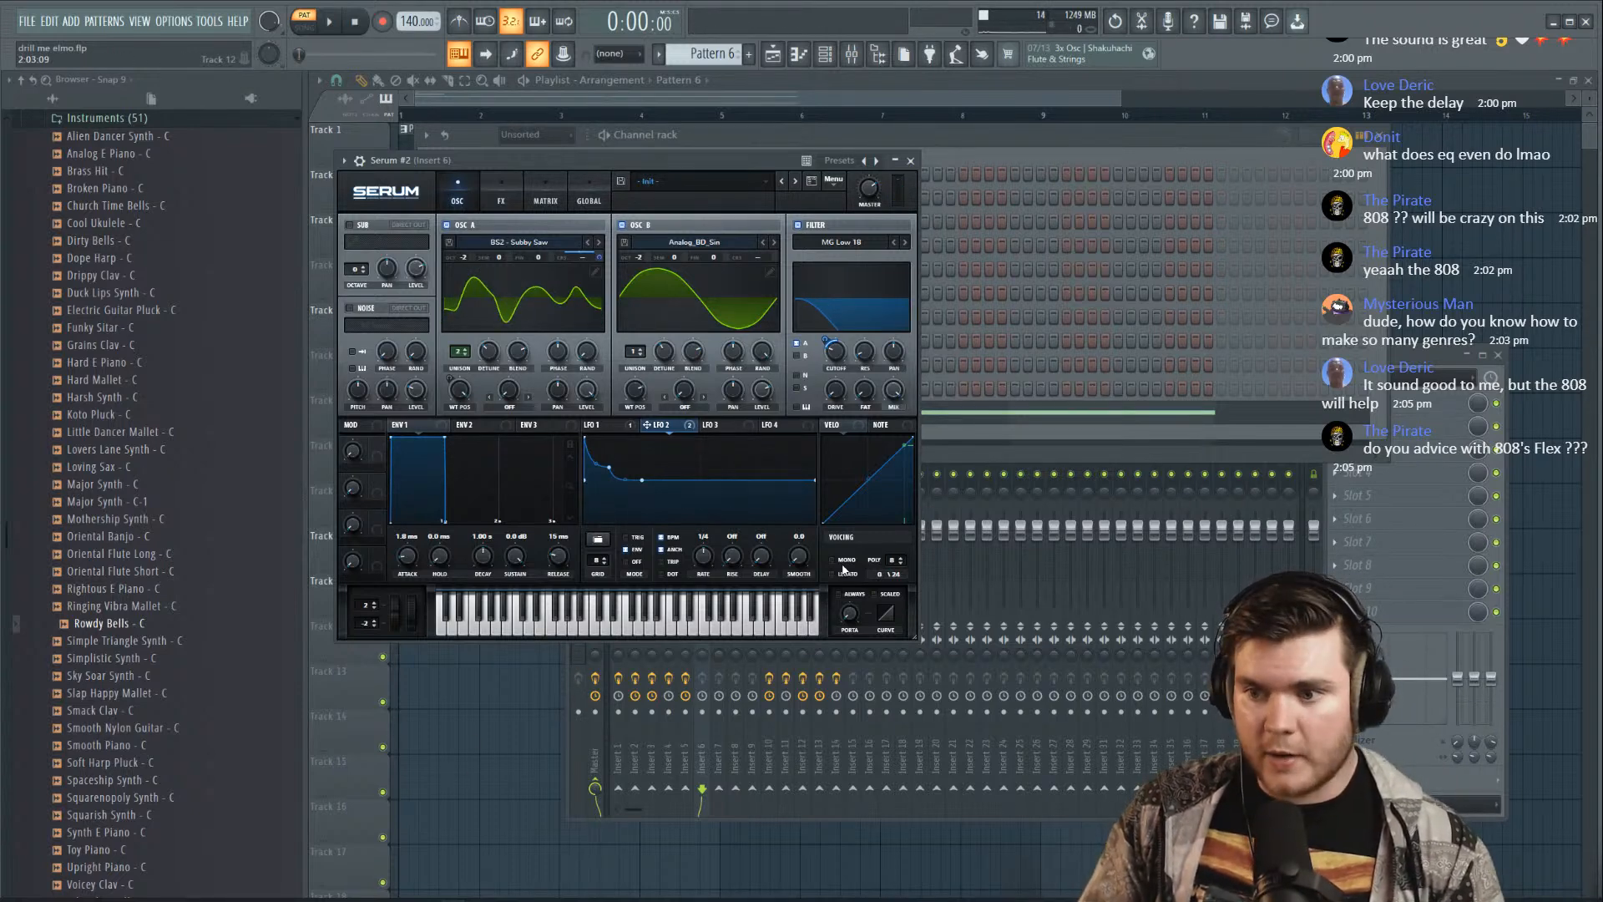
left_click_drag(855, 618, 860, 581)
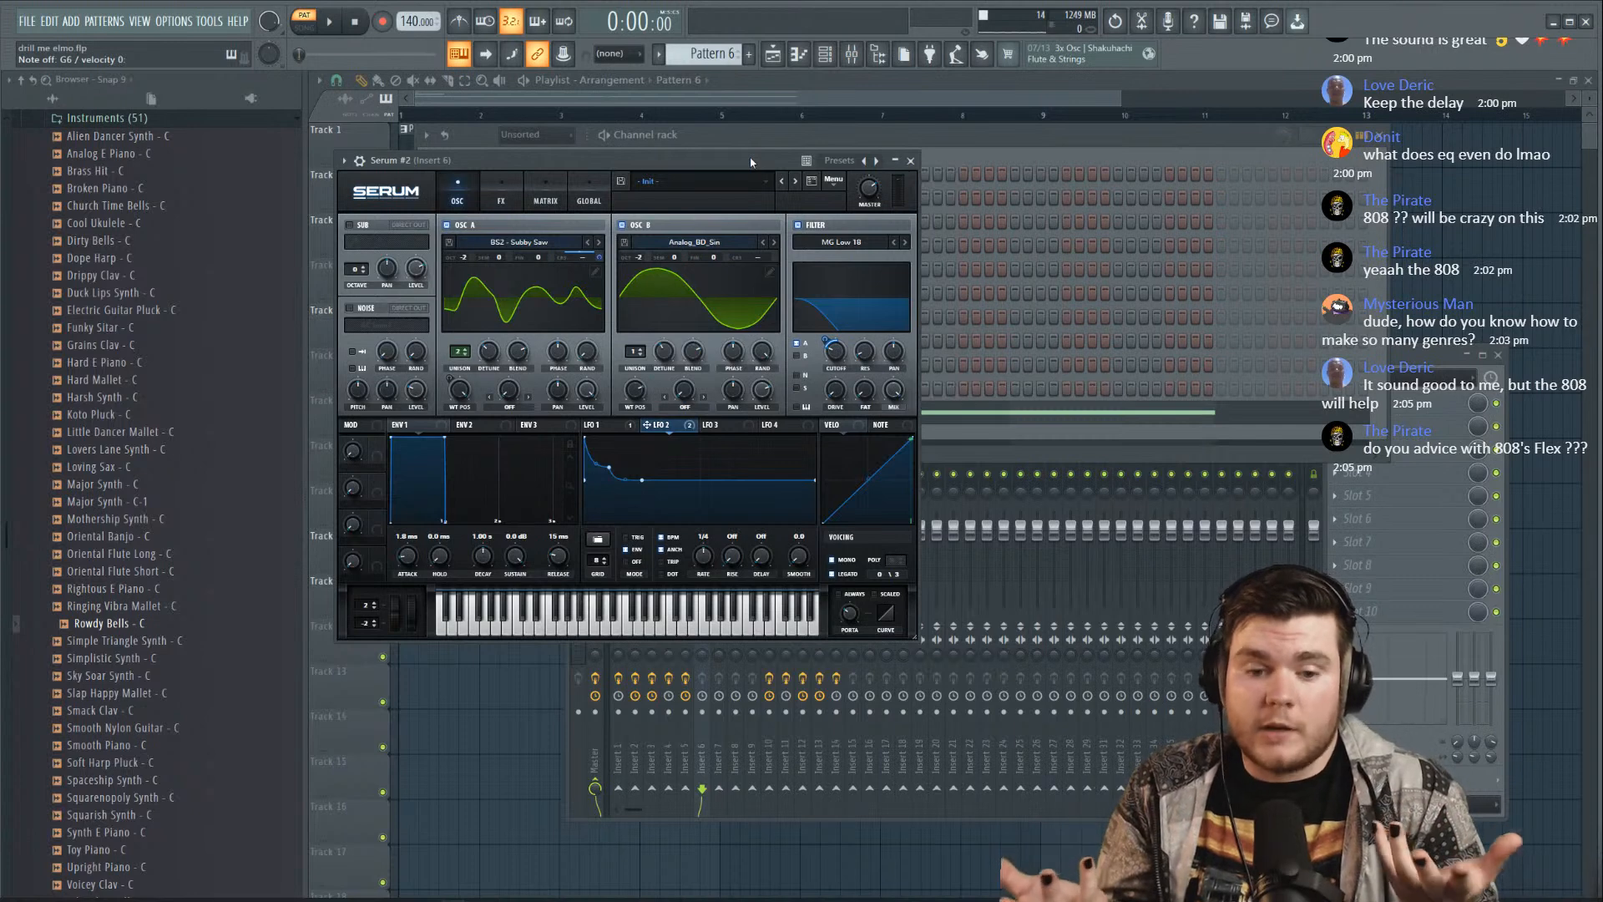
Set oscillator A back to 1 unison voice and adjust the end point of LFO 1's curve, testing with pattern playback
key("space")
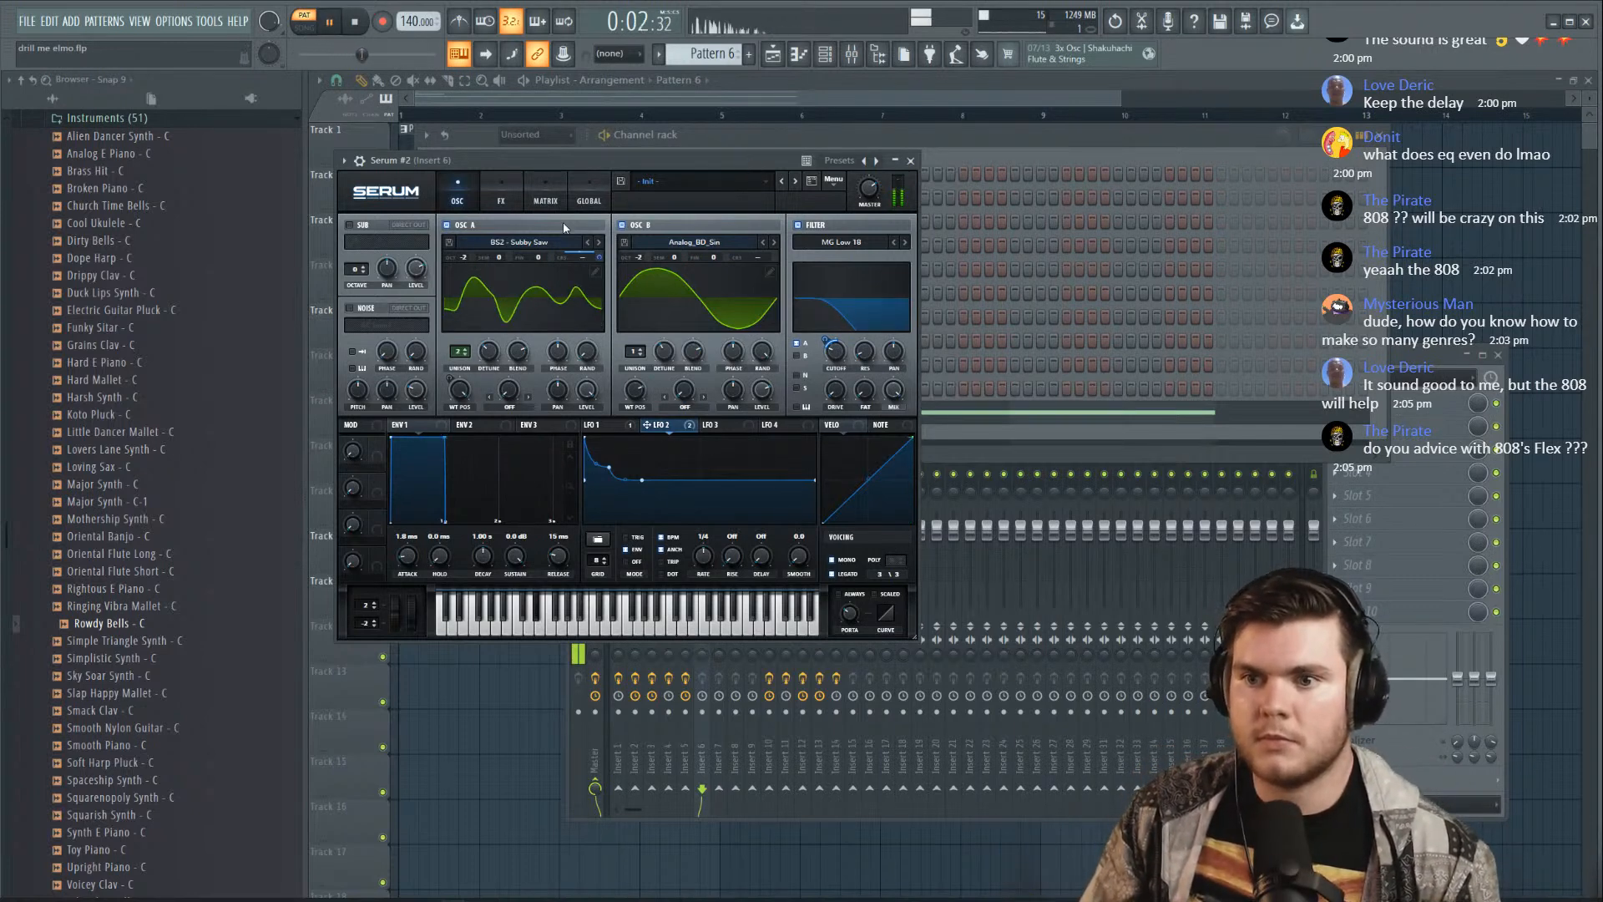
left_click_drag(460, 352, 460, 366)
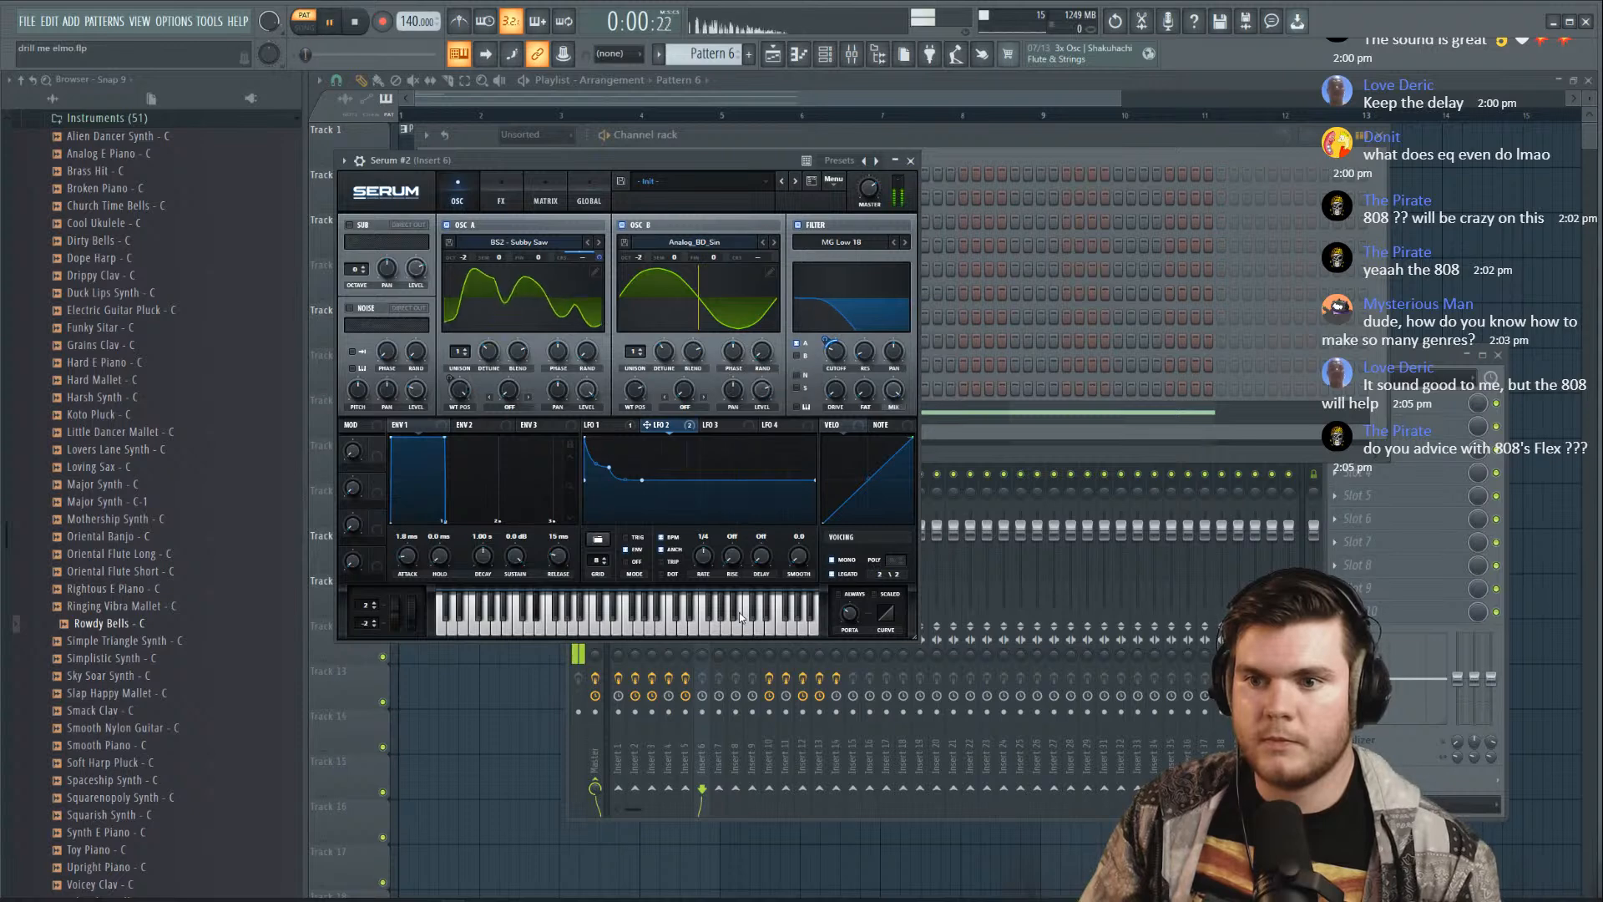
left_click(624, 425)
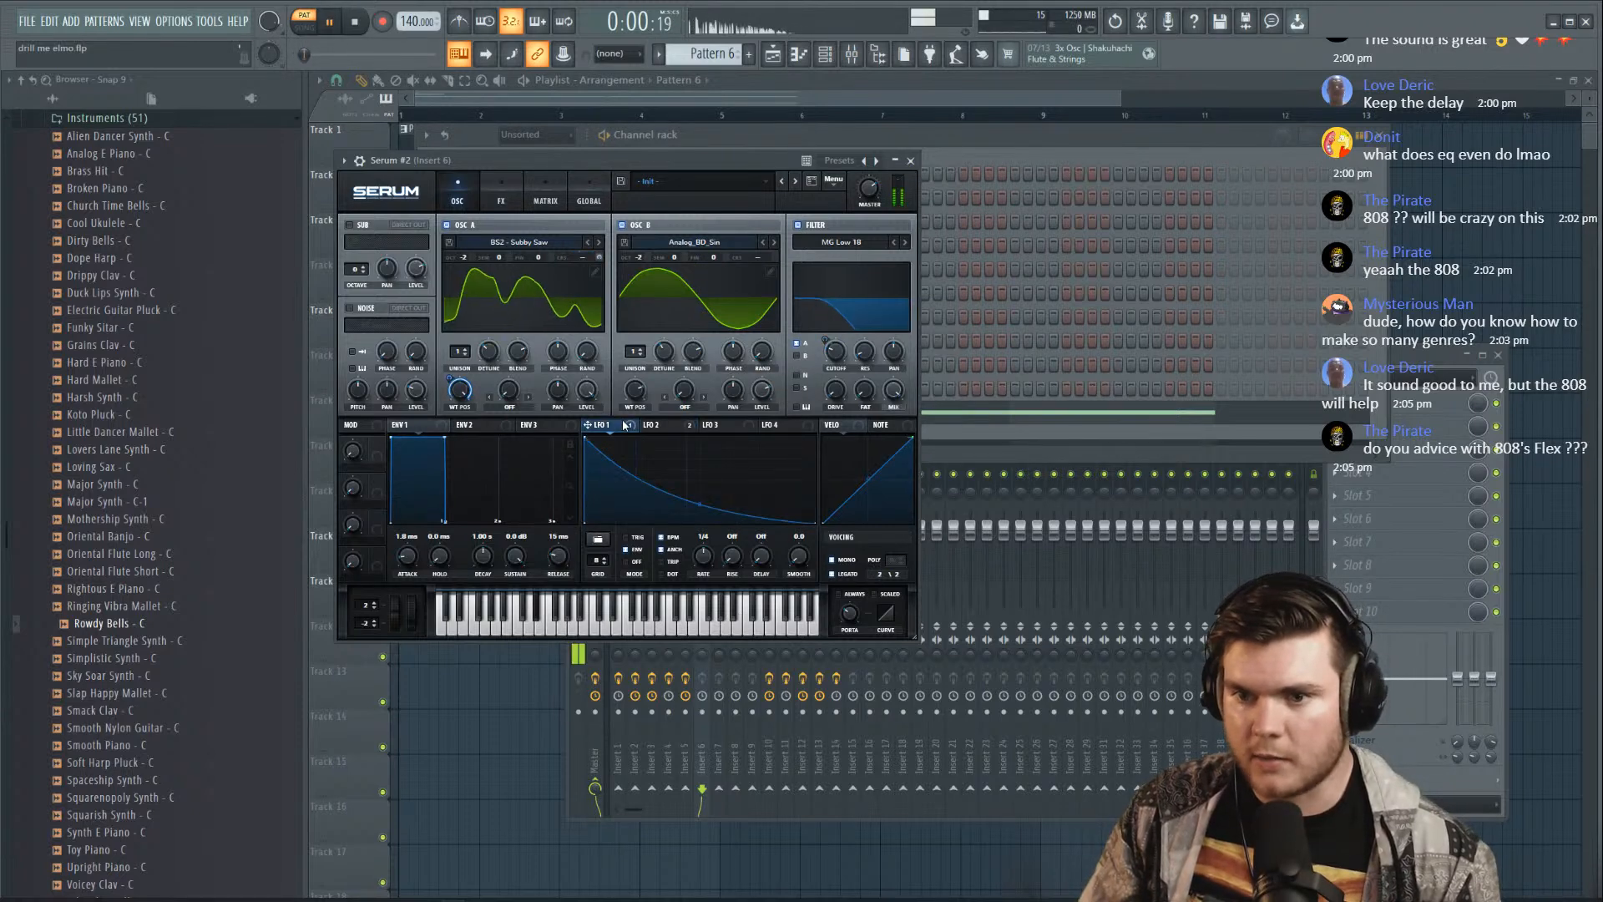
key("space")
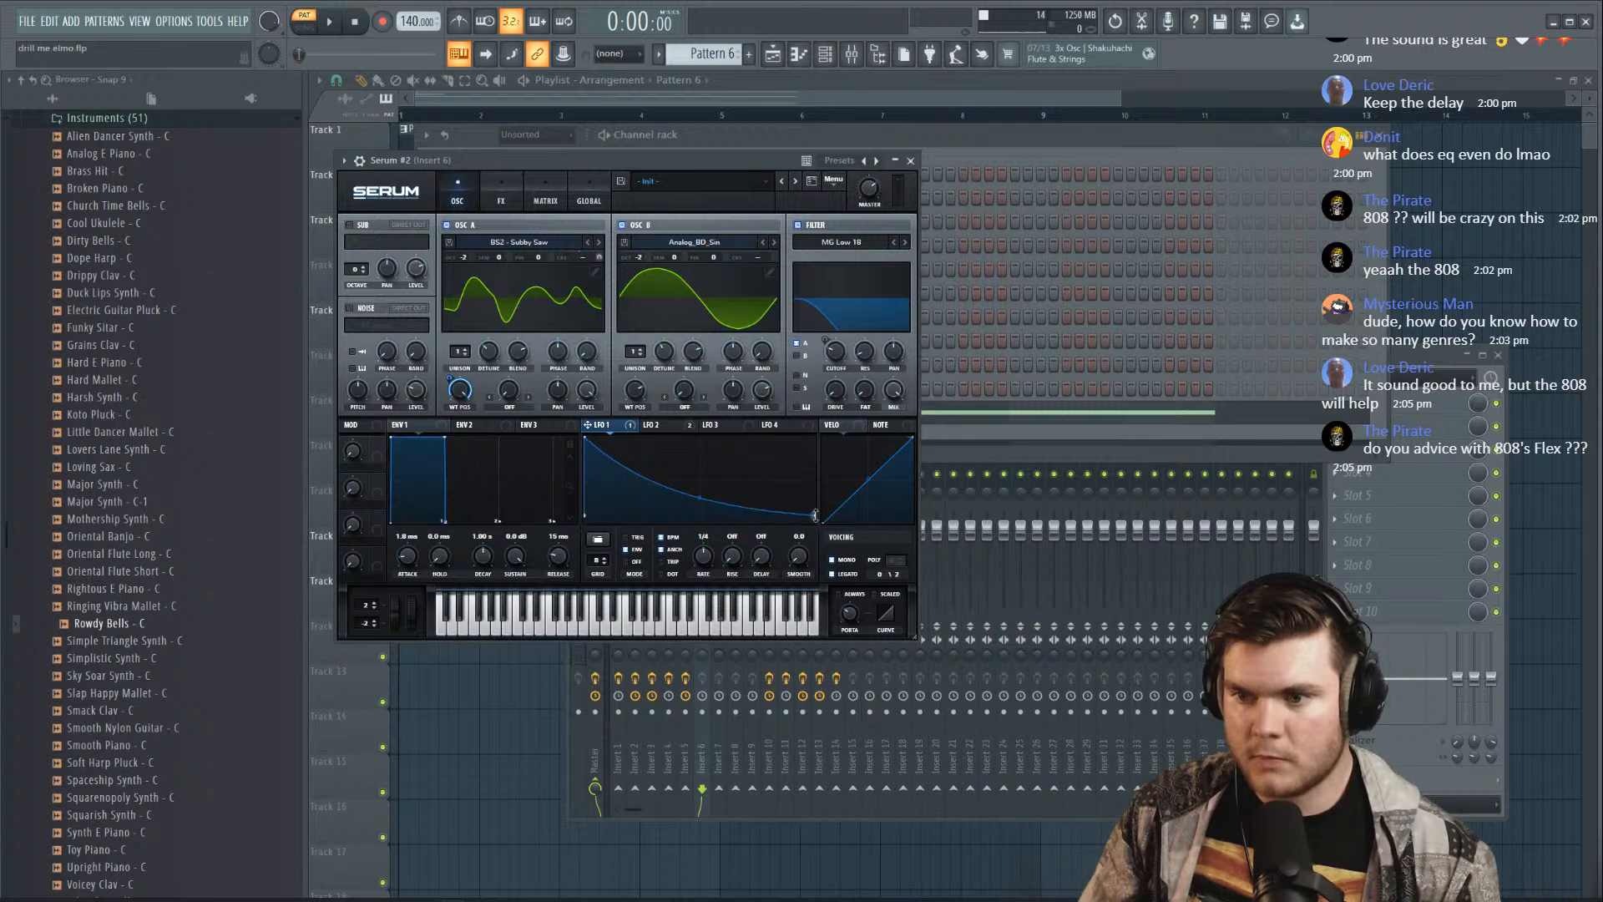
key("space")
key("space")
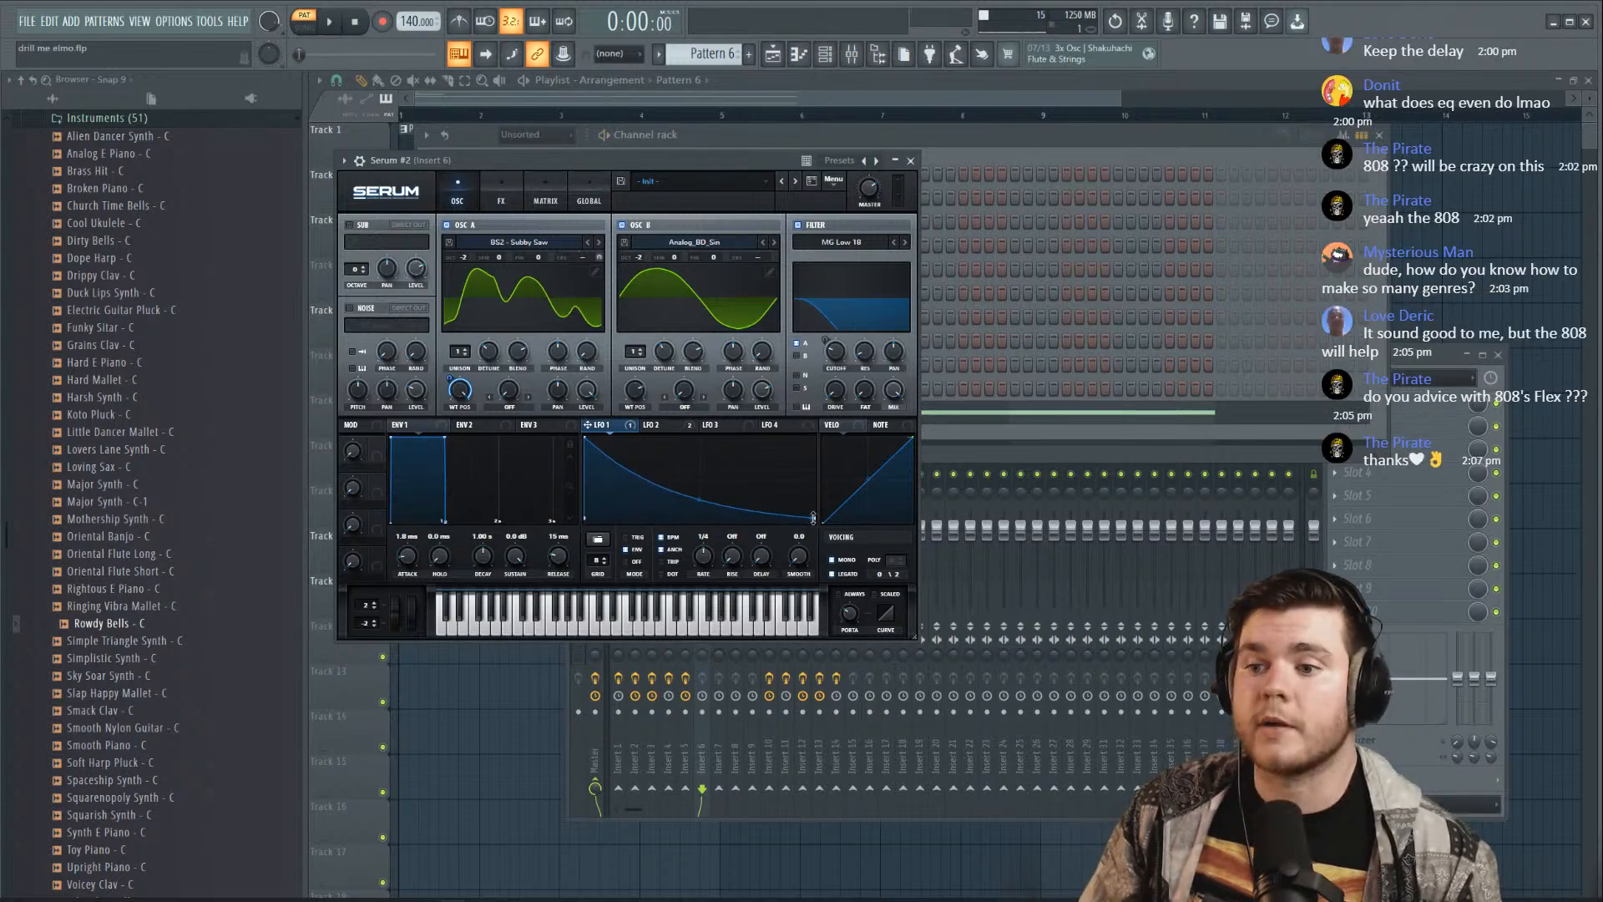
Shape Serum #2's Env 1 with a 2.00 s decay, a -9.5 dB sustain and a 57% decay curve during playback
key("space")
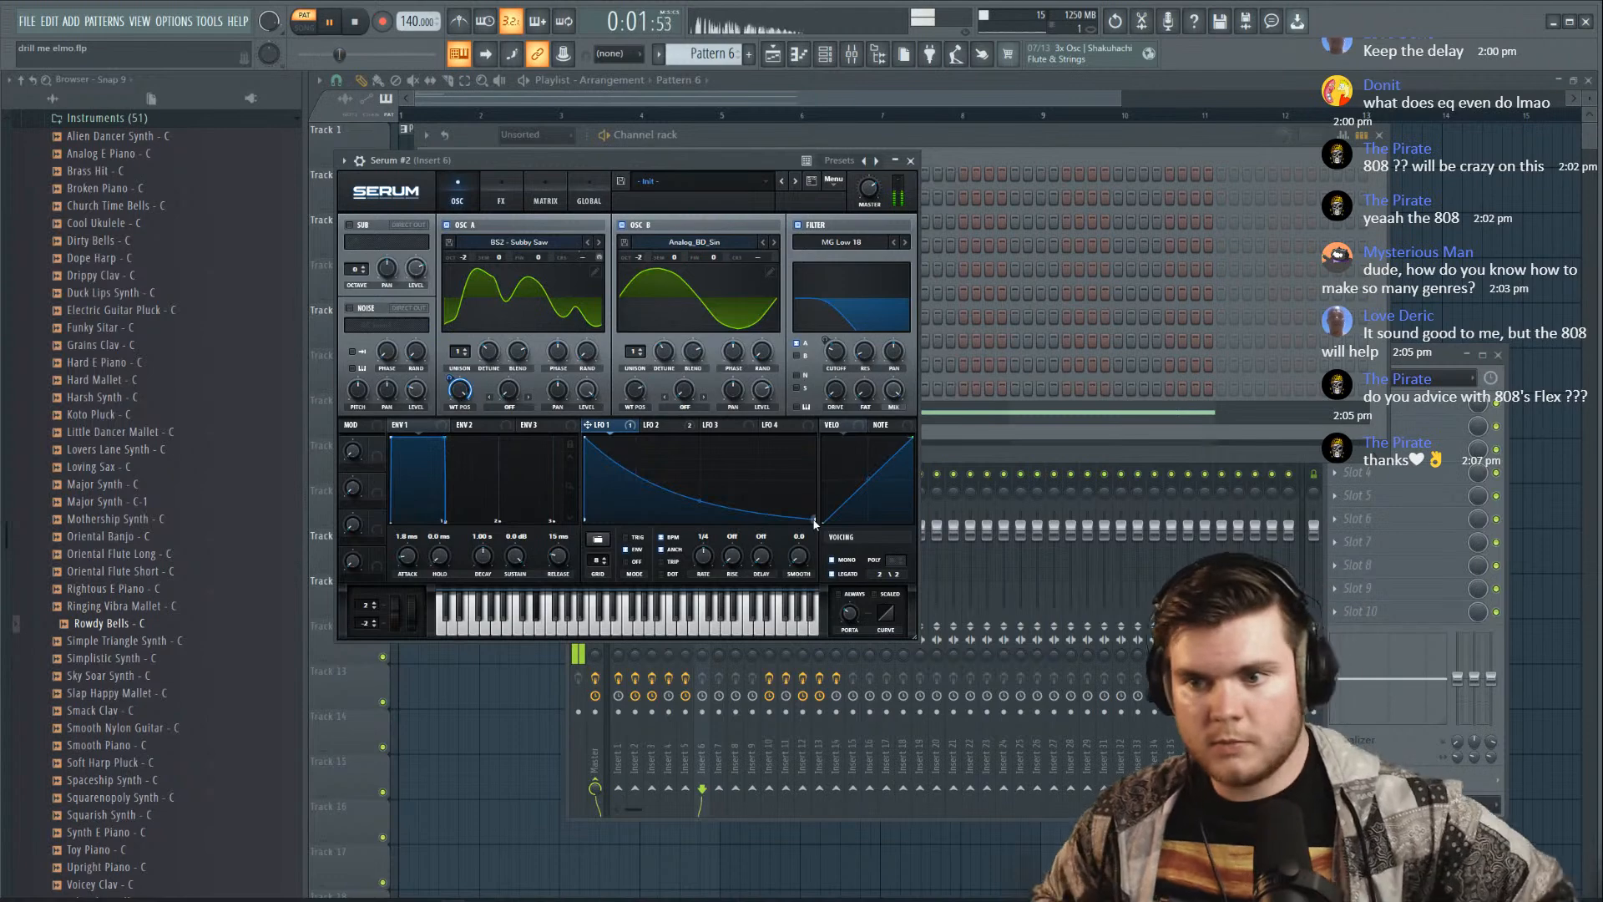
left_click_drag(515, 556, 514, 612)
mouse_move(445, 473)
left_mouse_down()
mouse_move(498, 473)
mouse_move(447, 460)
left_mouse_up()
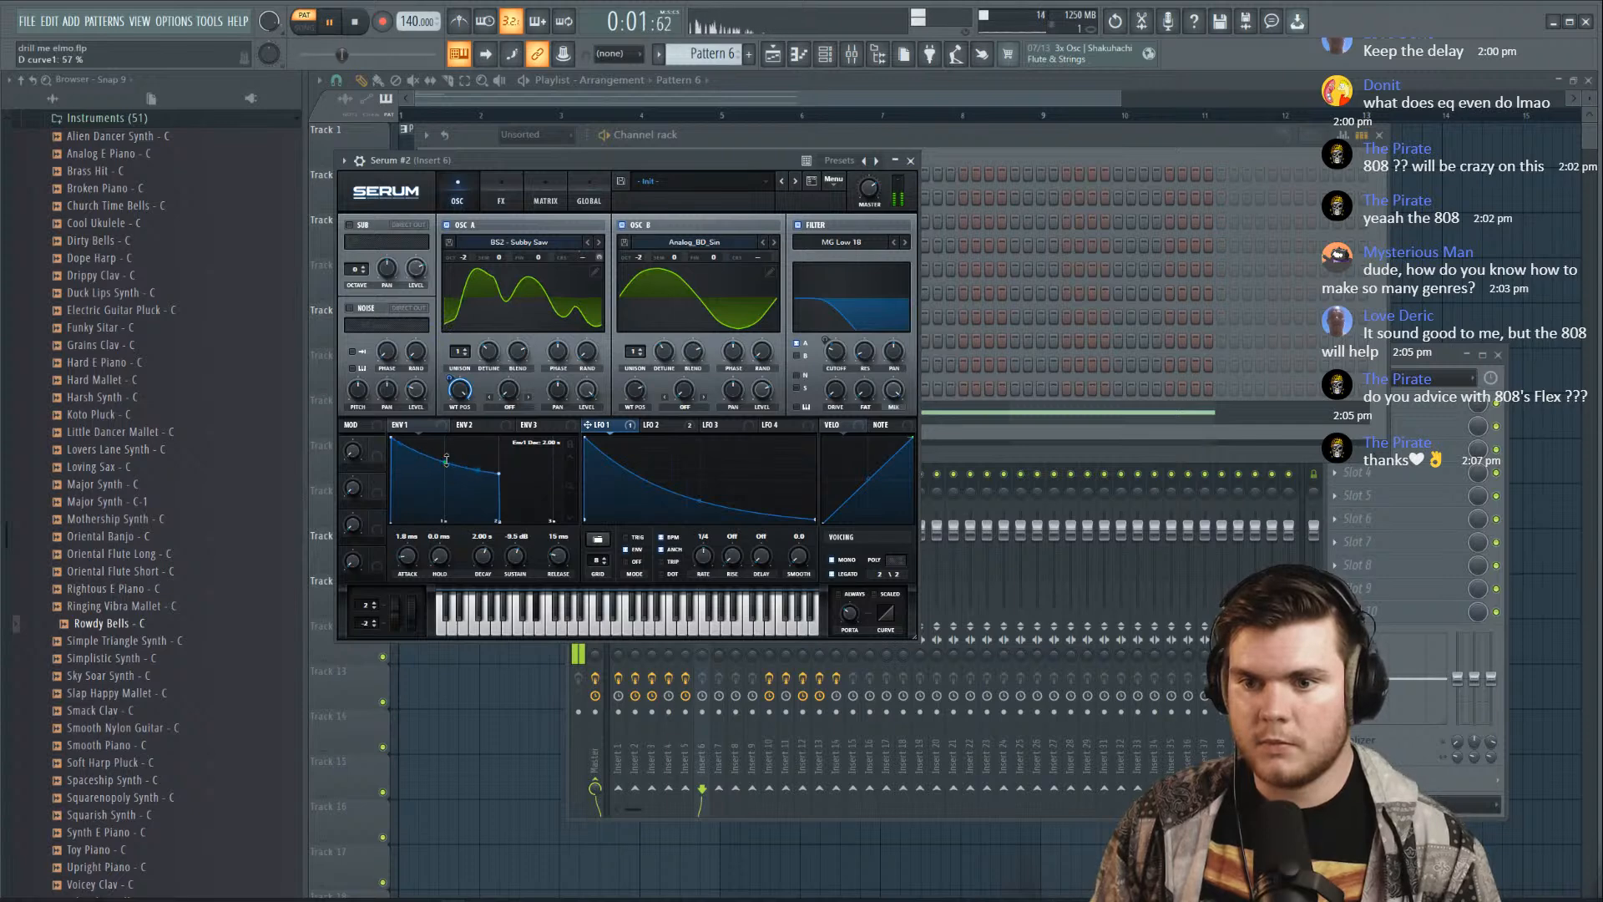
key("space")
Close Serum #2 and load Faturator into the first effect slot of mixer Insert 6
left_click(911, 161)
key("space")
left_click(1429, 366)
key("space")
left_click(1334, 403)
mouse_move(1356, 423)
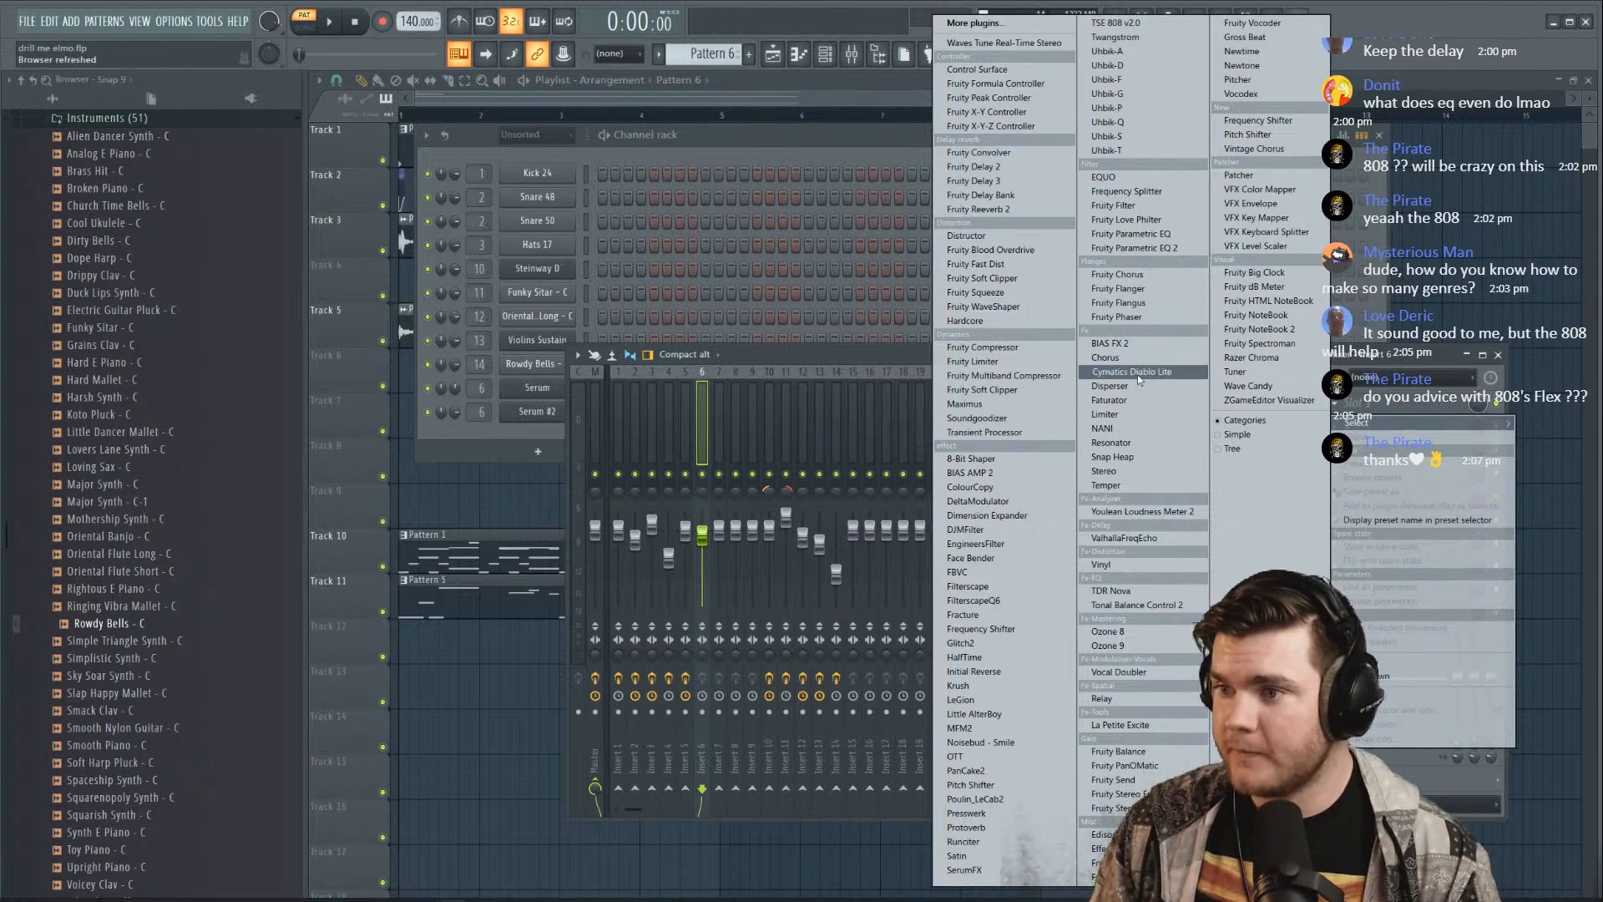
left_click(1128, 404)
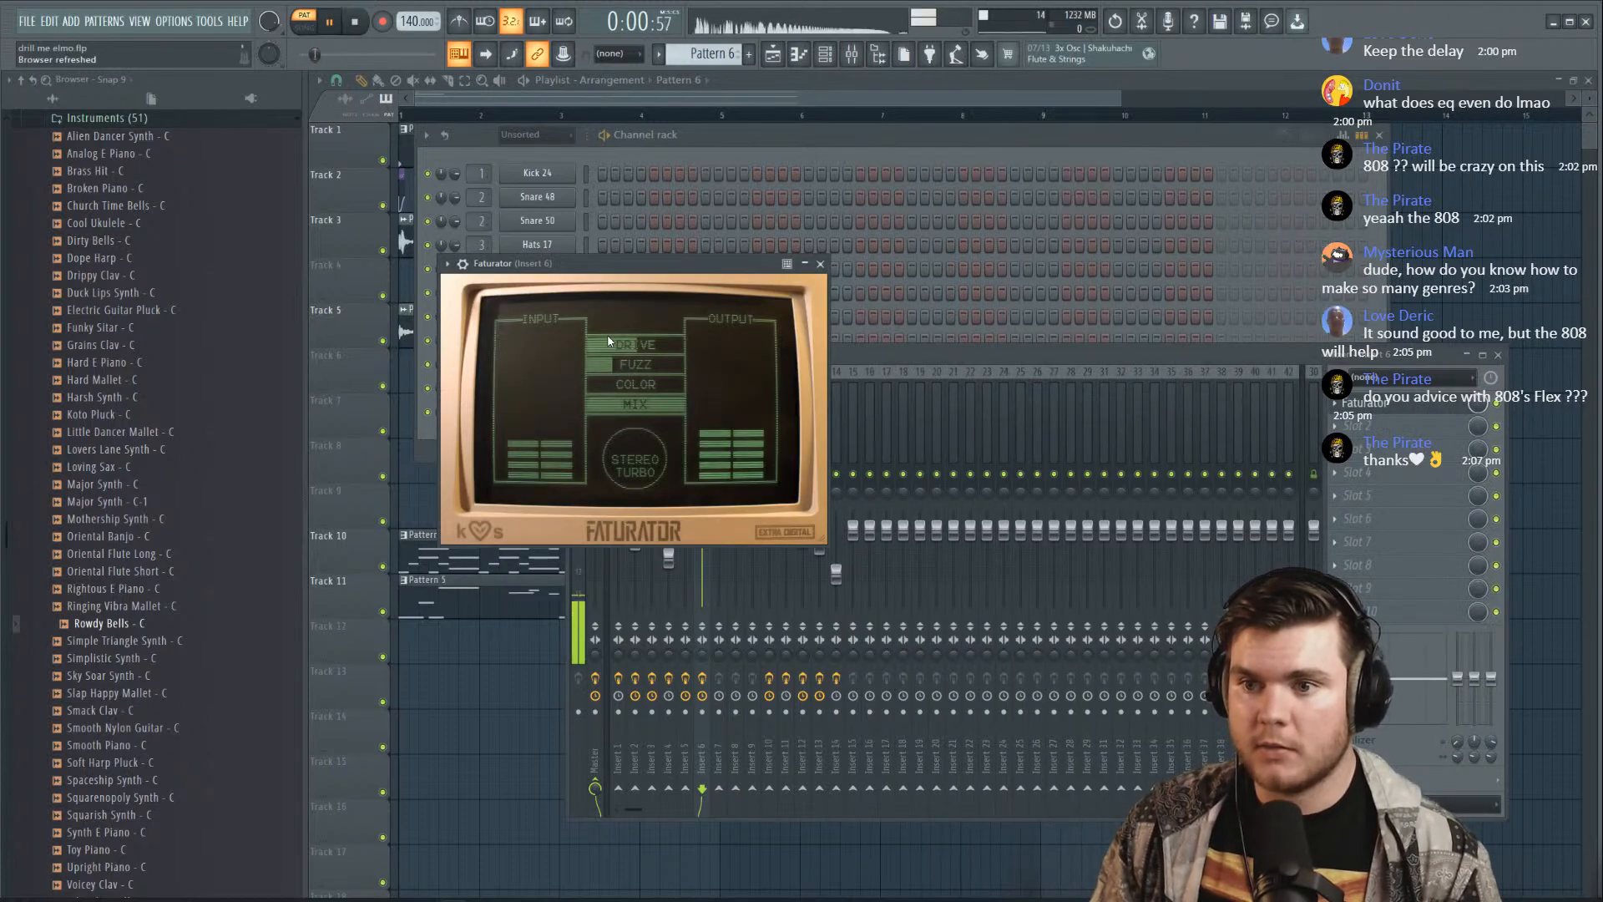
Lower Faturator's drive and fuzz while auditioning the bass, and close the plugin
left_click_drag(639, 344, 639, 338)
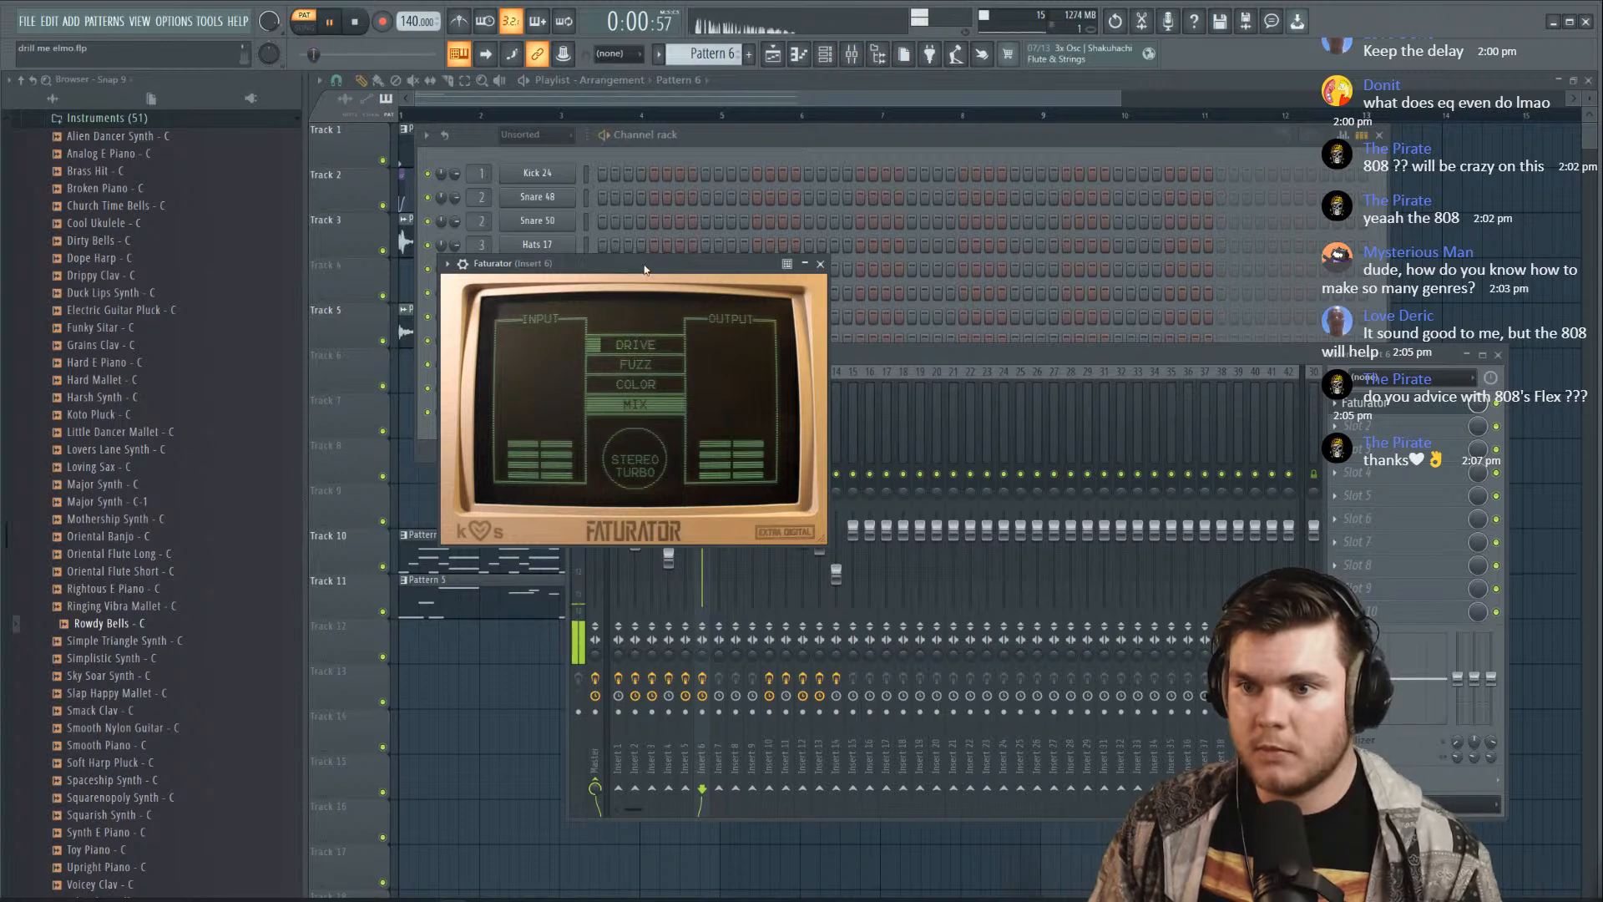
left_click_drag(639, 344, 639, 359)
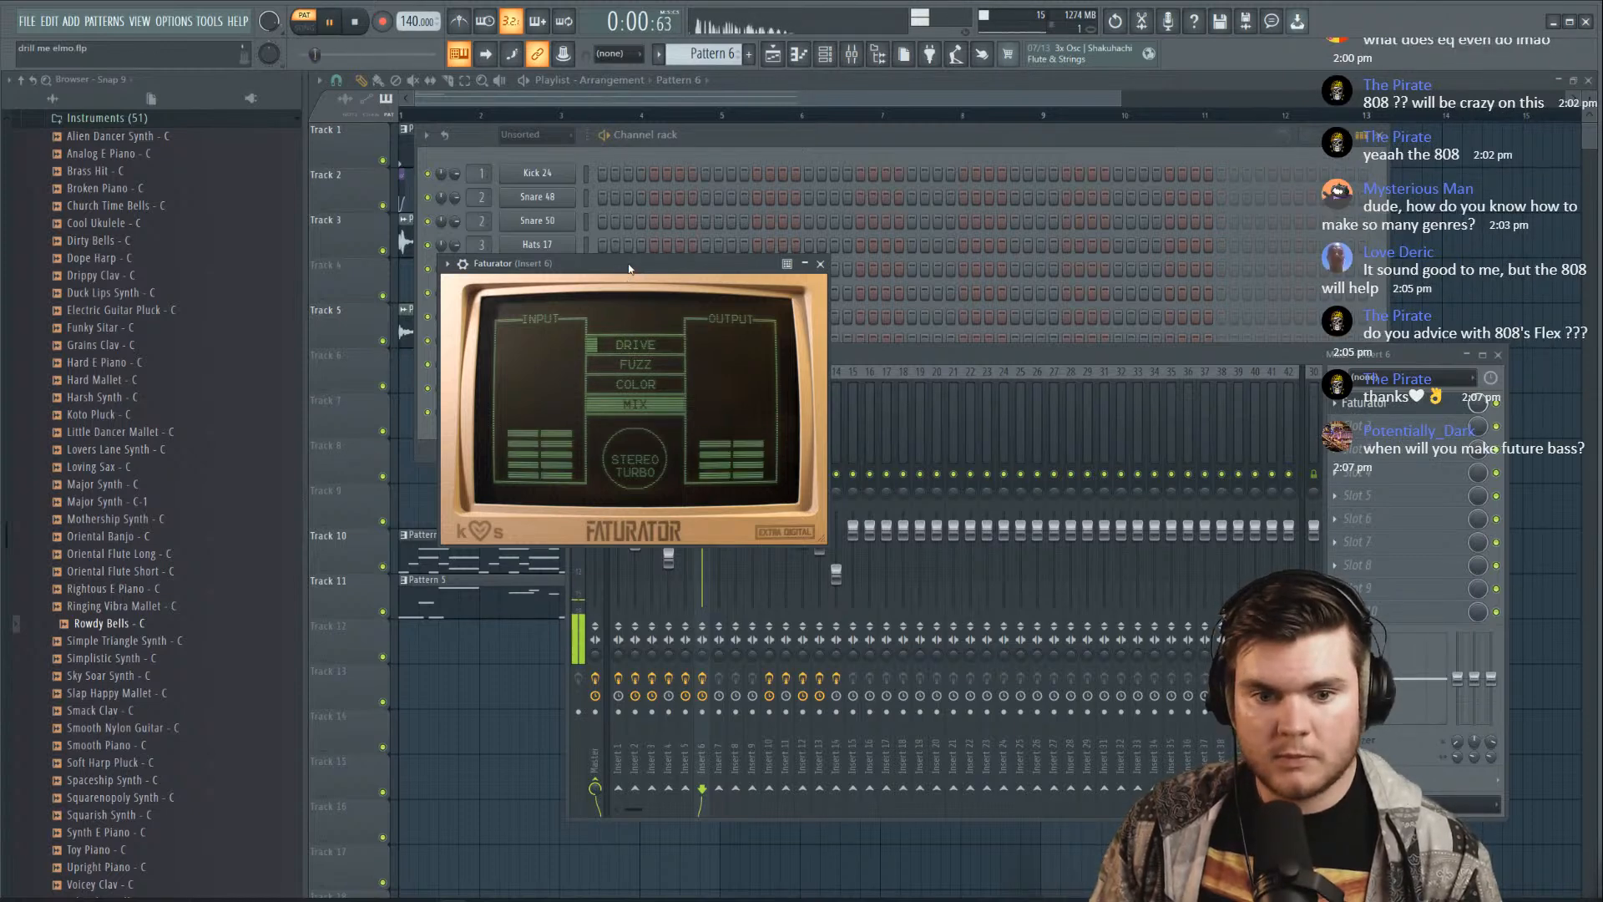
left_click(1365, 403)
key("space")
Add Fruity Limiter to Insert 6's second slot and raise its gain, auditioning the bass
left_click(1335, 426)
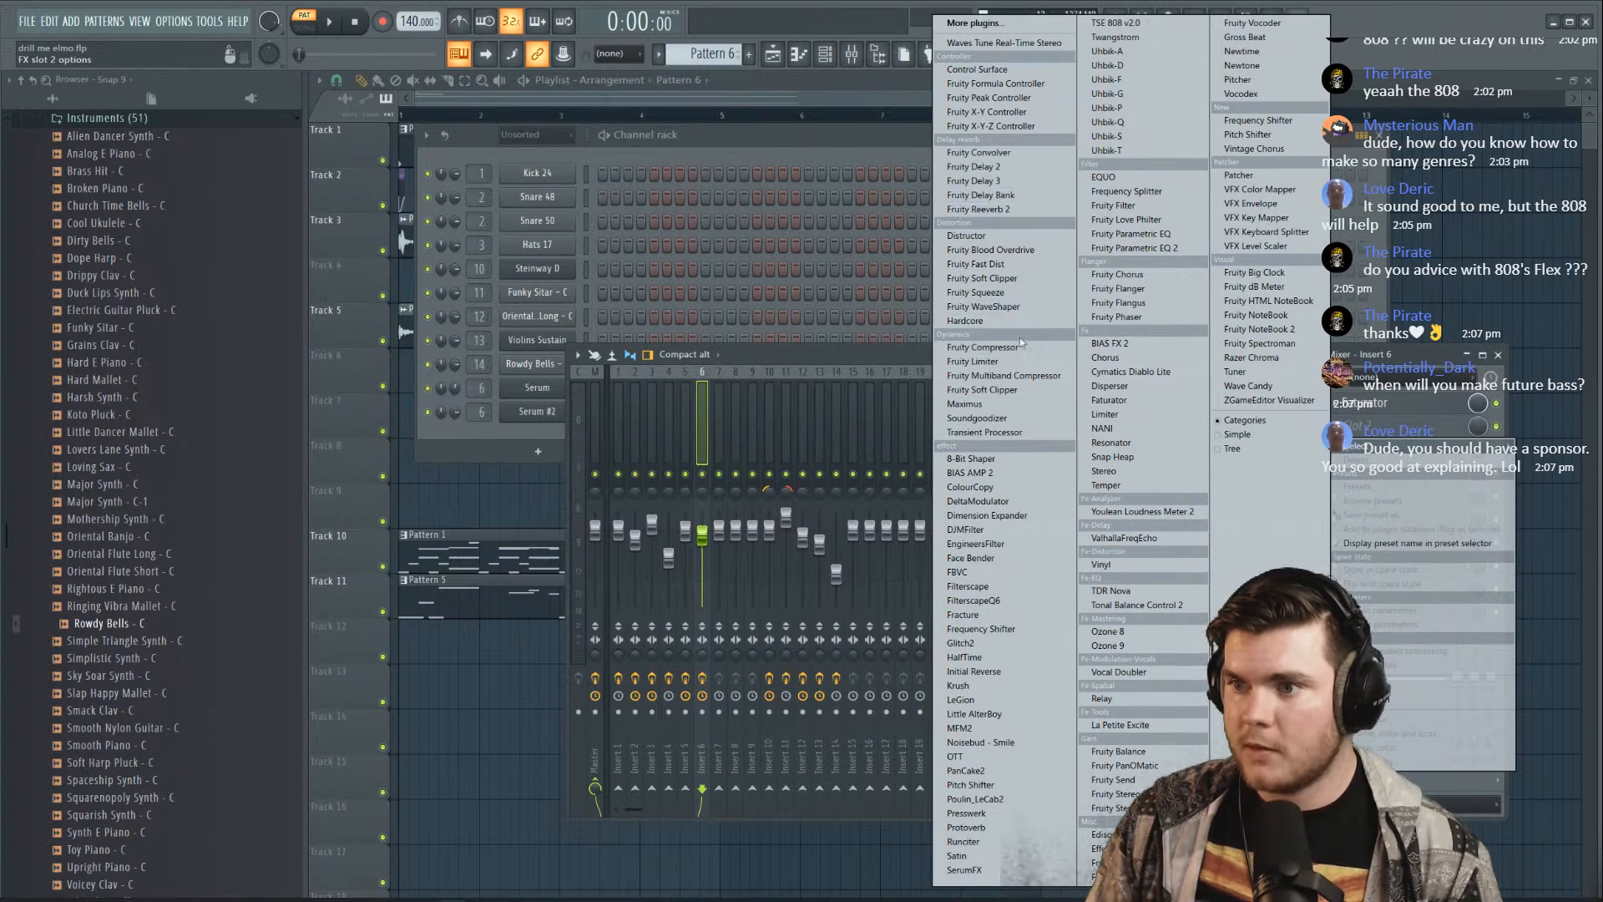
left_click(1003, 364)
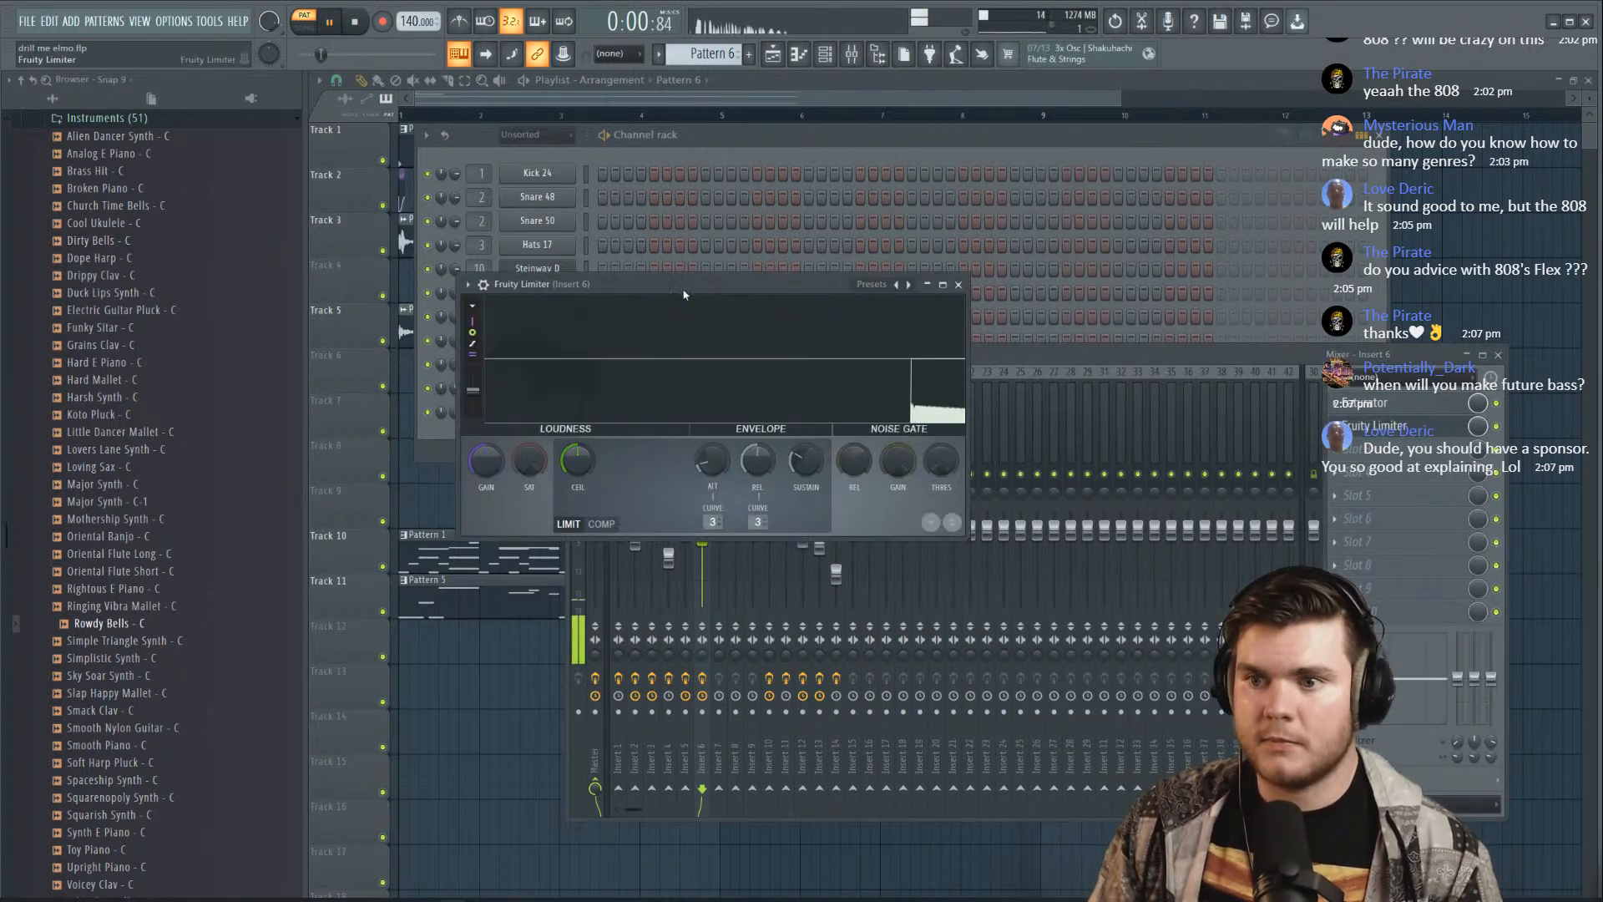
key("space")
left_click_drag(464, 531, 464, 487)
key("space")
key("space")
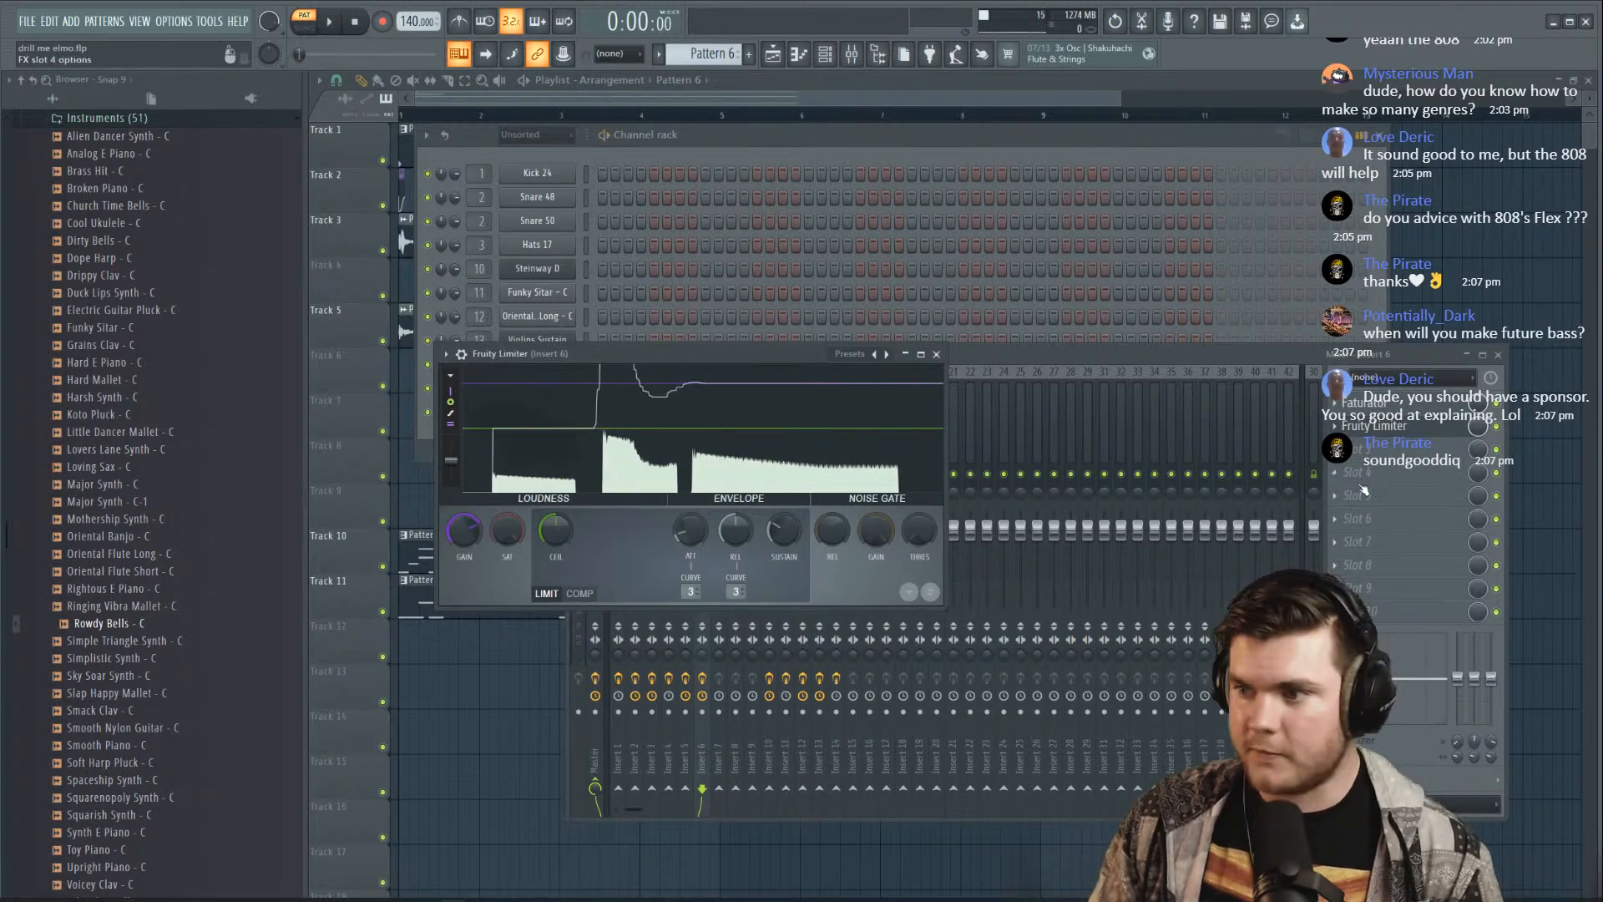
key("space")
left_click(1376, 426)
Add Soundgoodizer in mode A to Insert 6's third slot and raise its amount during playback
left_click(1361, 449)
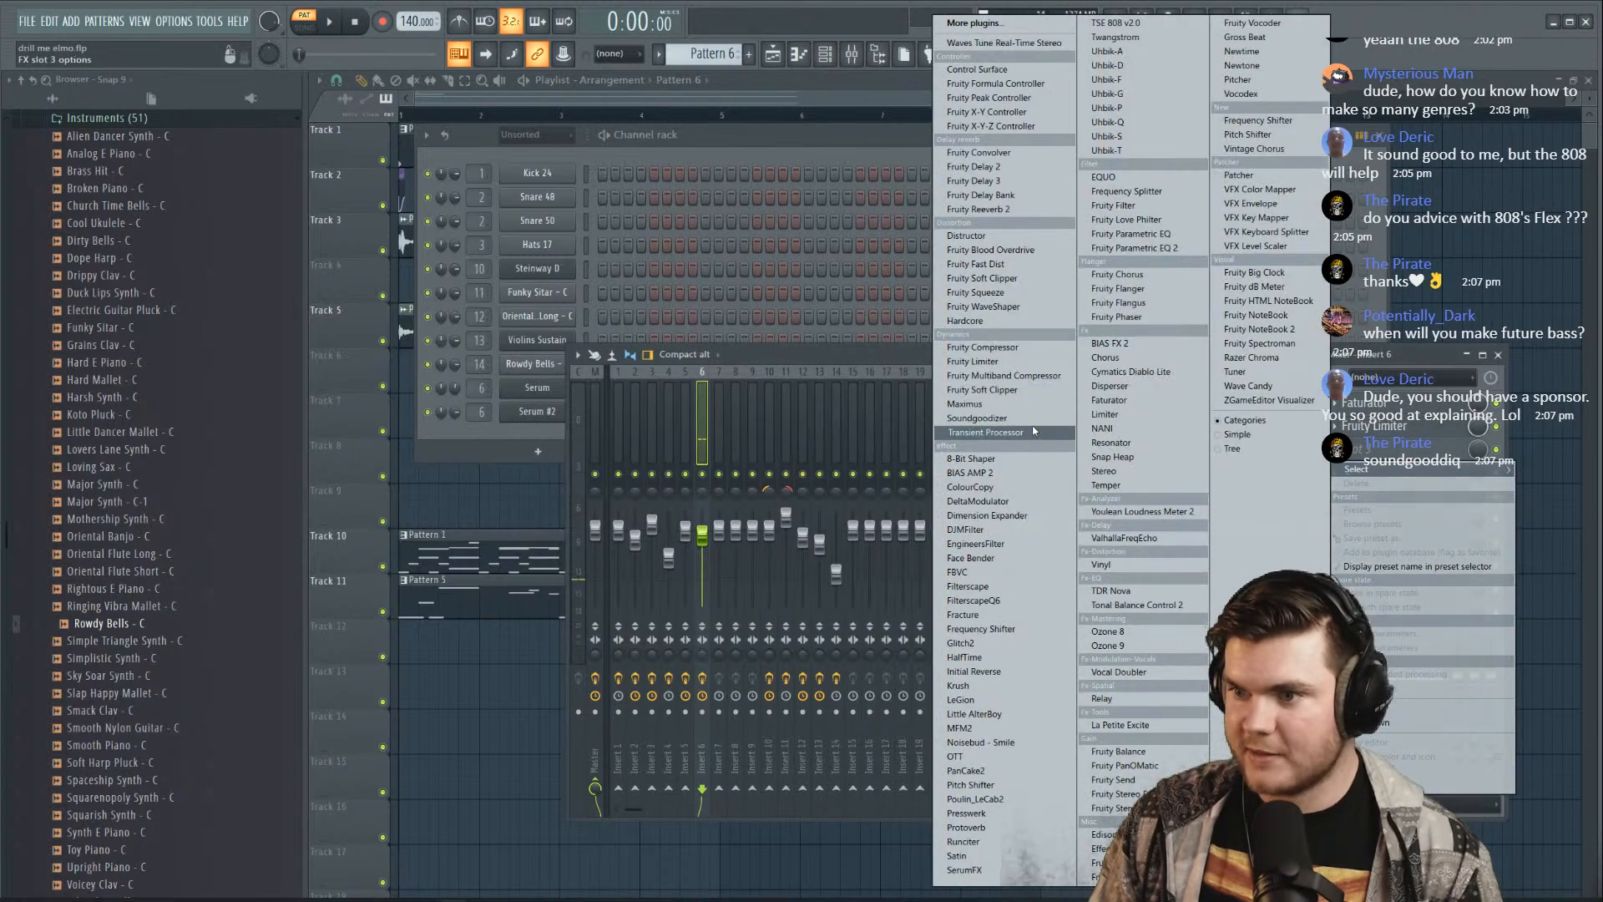
left_click(956, 420)
key("space")
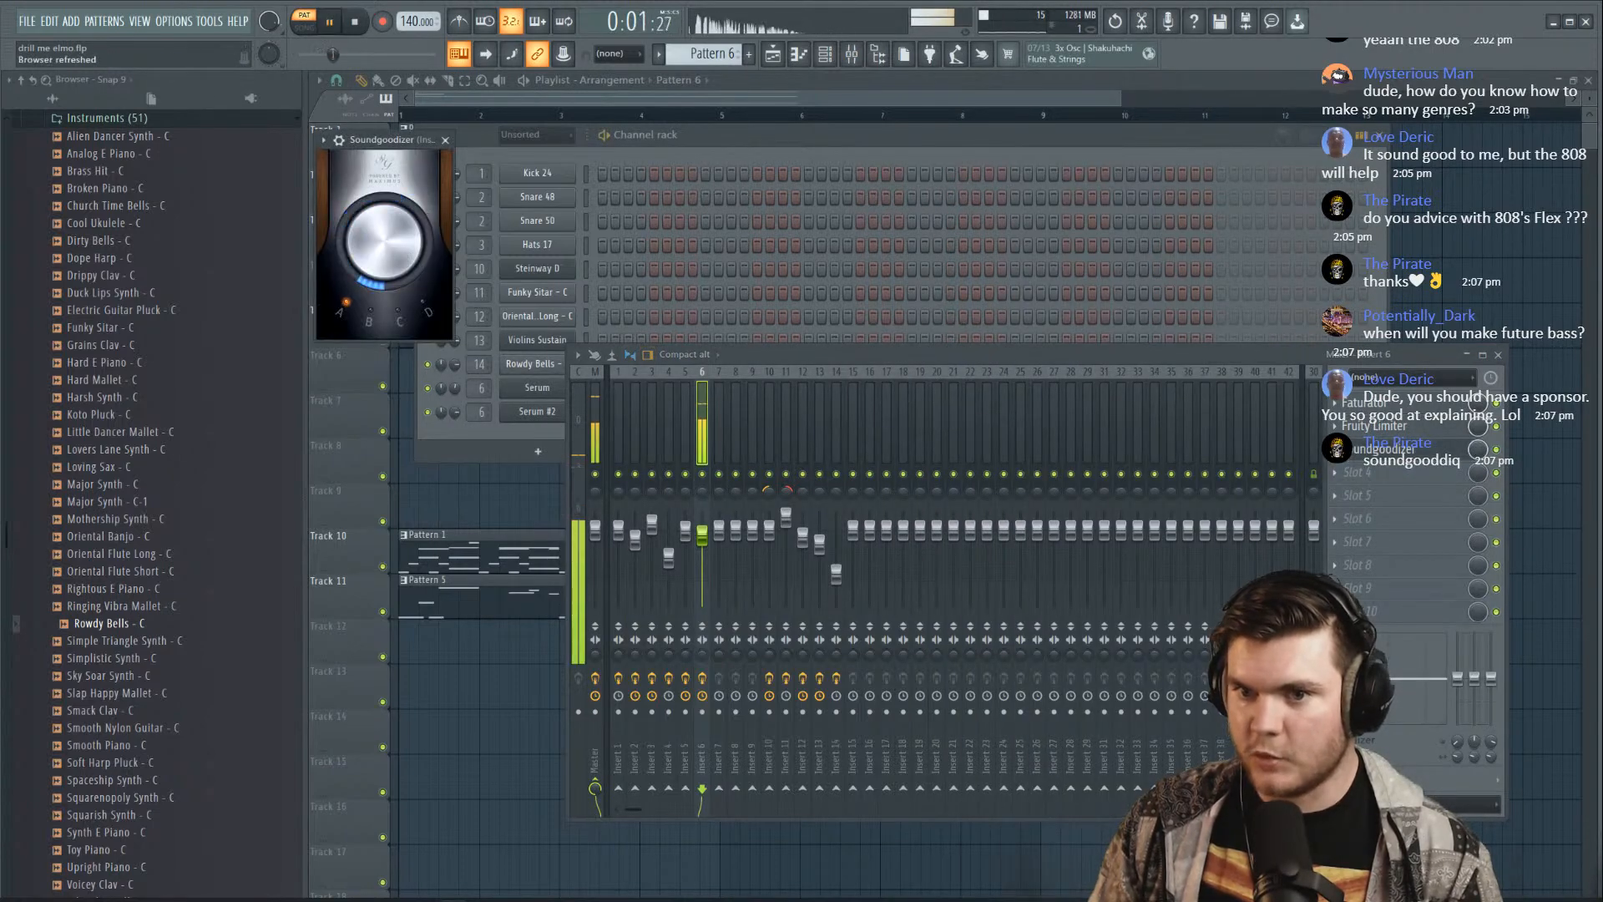
Try 2 unison voices on Serum #2's oscillator A with repeated playback and return it to 1 voice
left_click(548, 406)
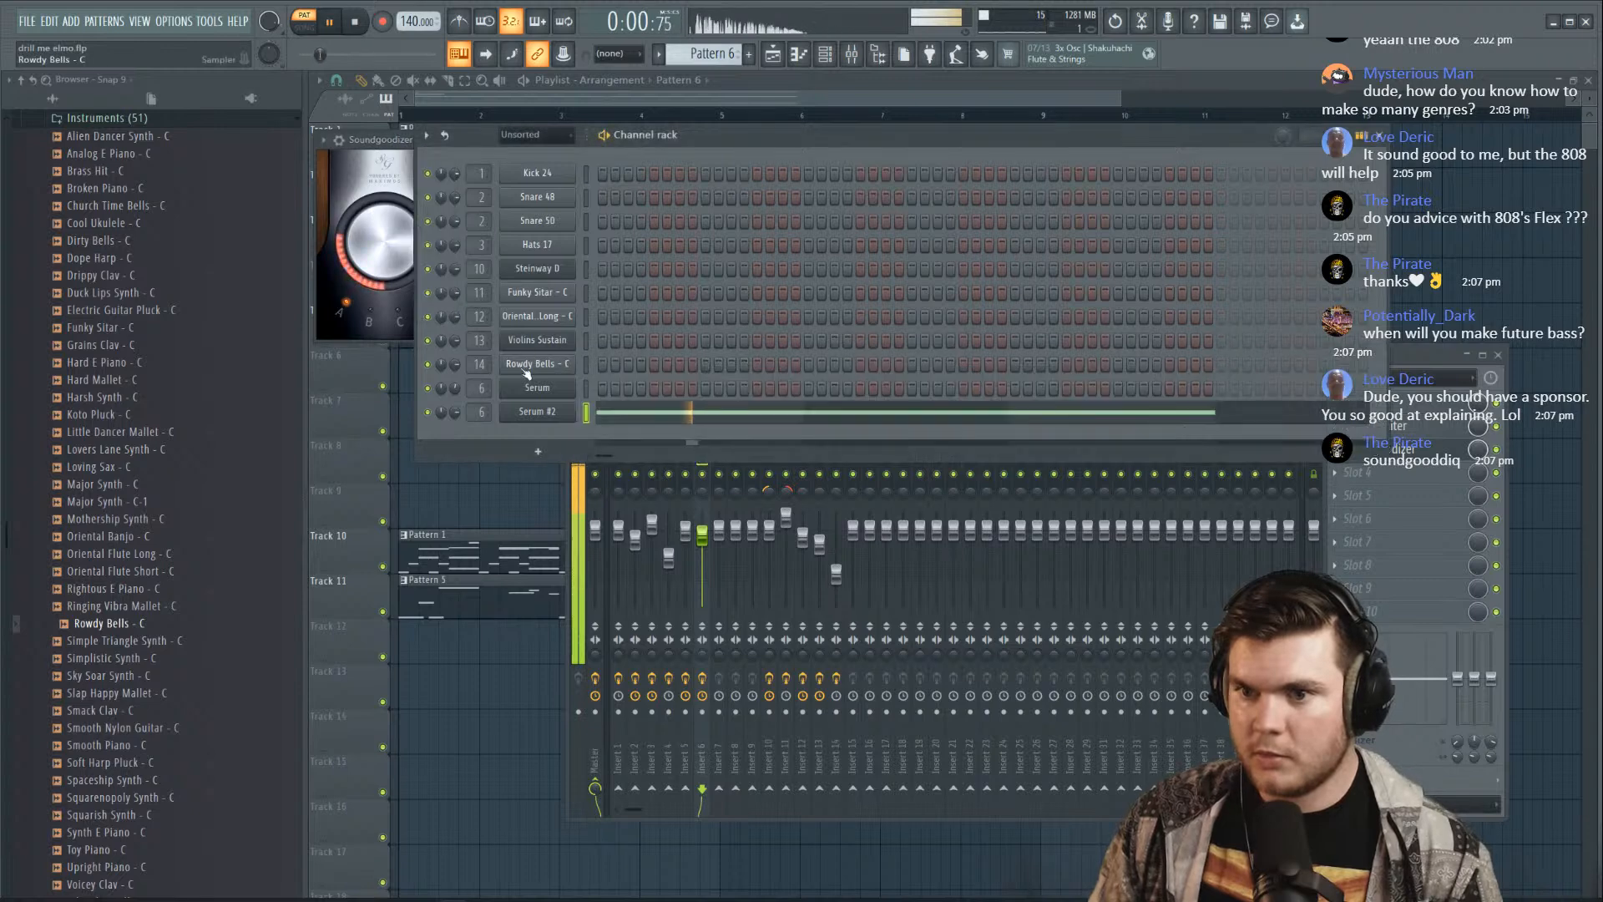
key("space")
left_click(469, 352)
key("space")
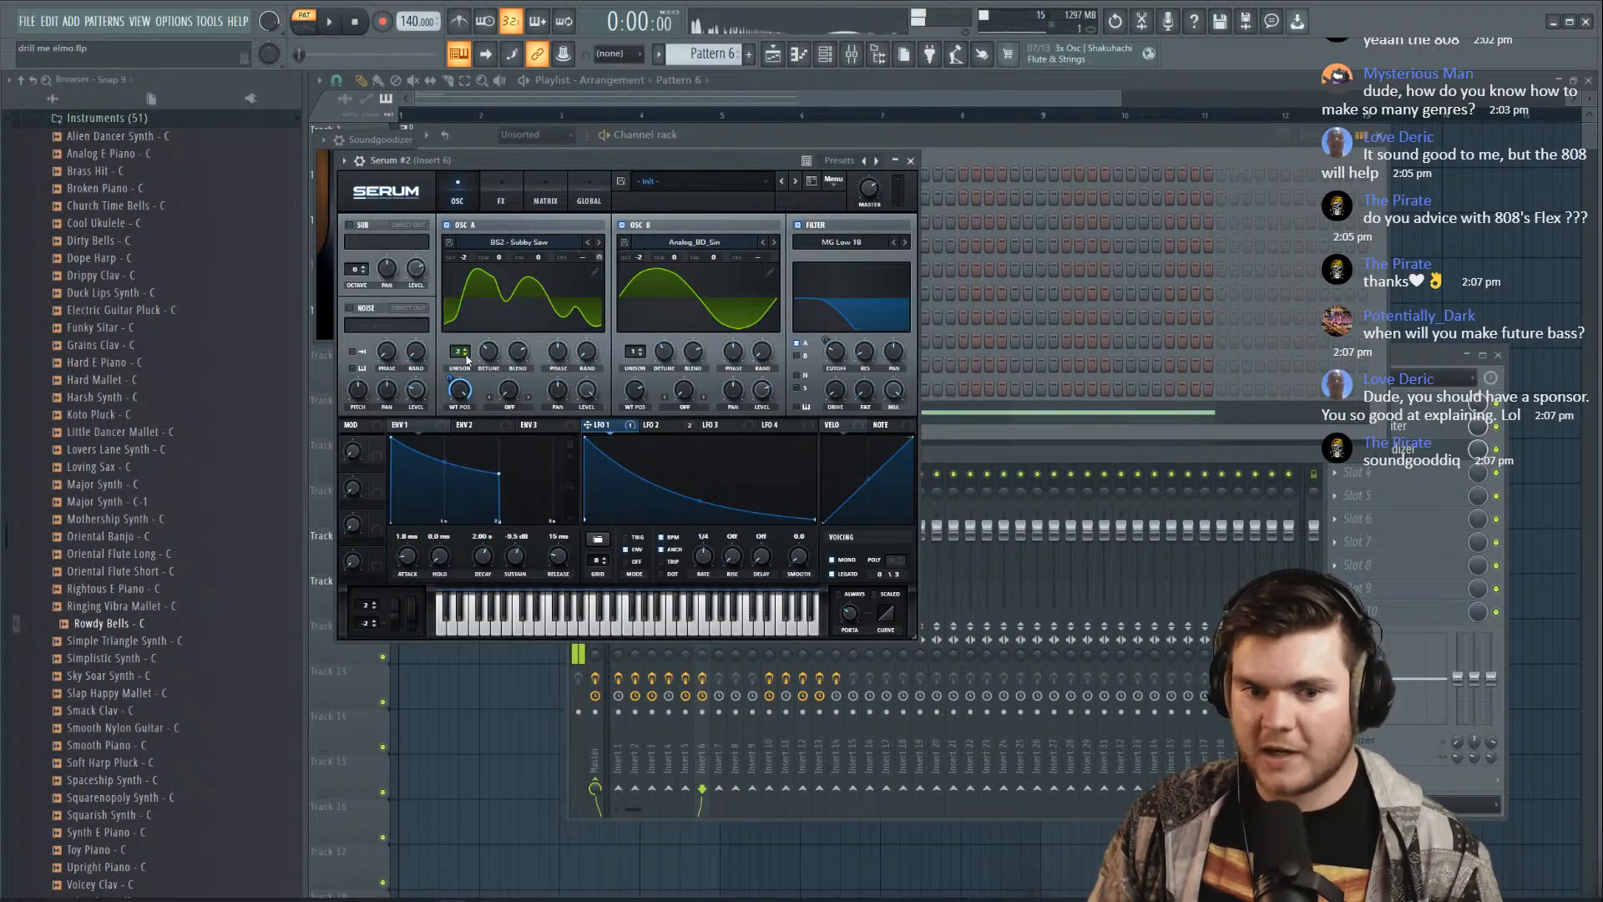
key("space")
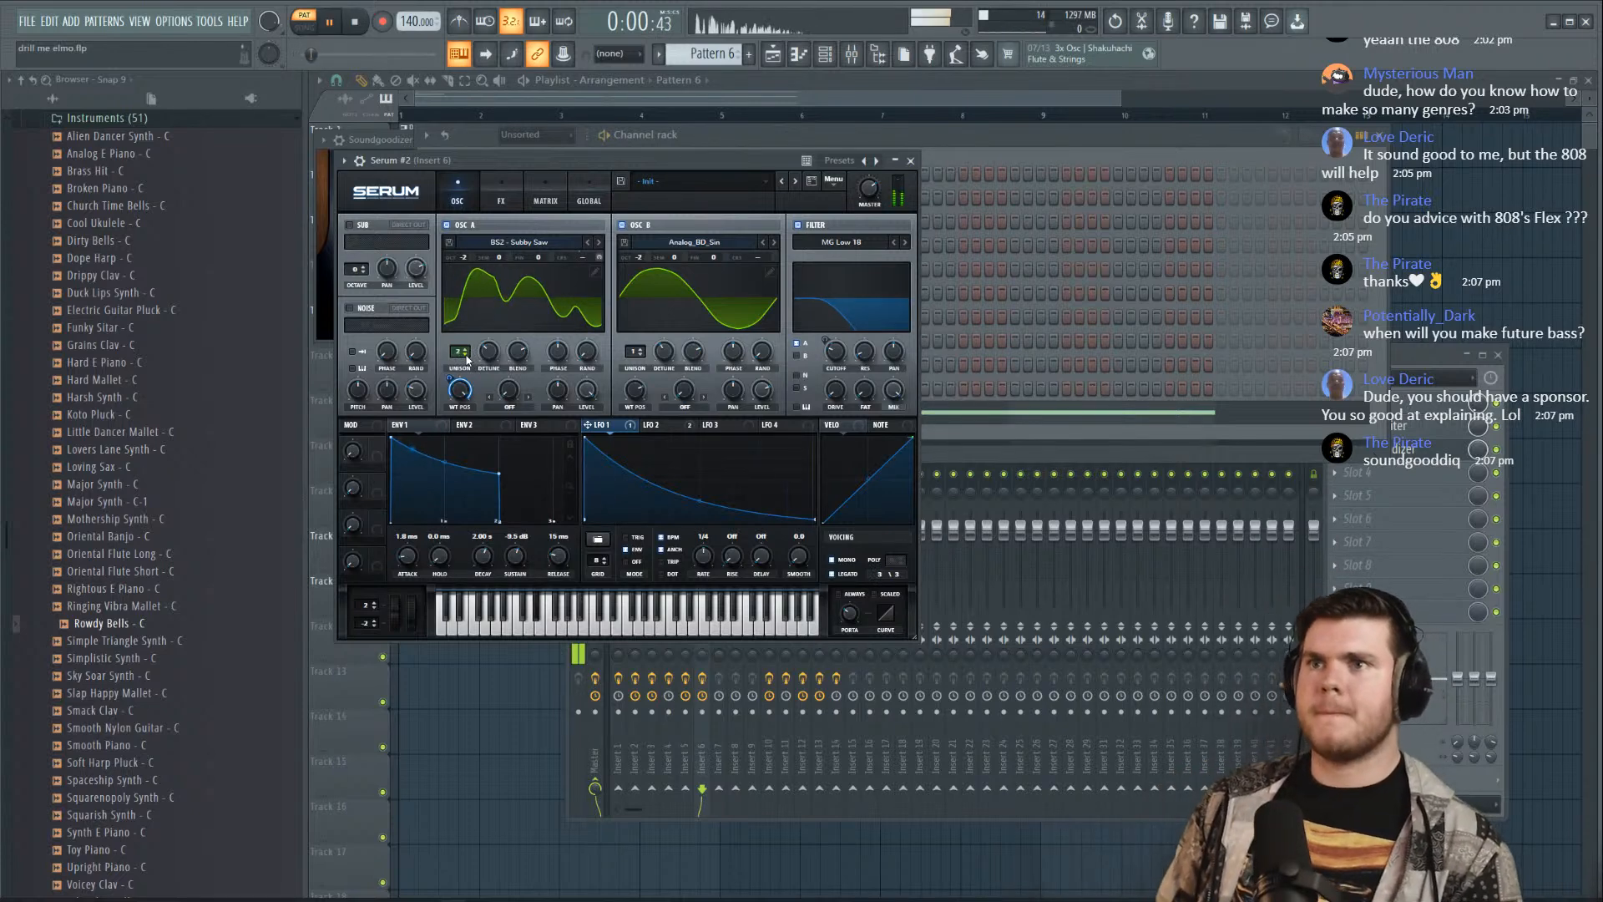
key("space")
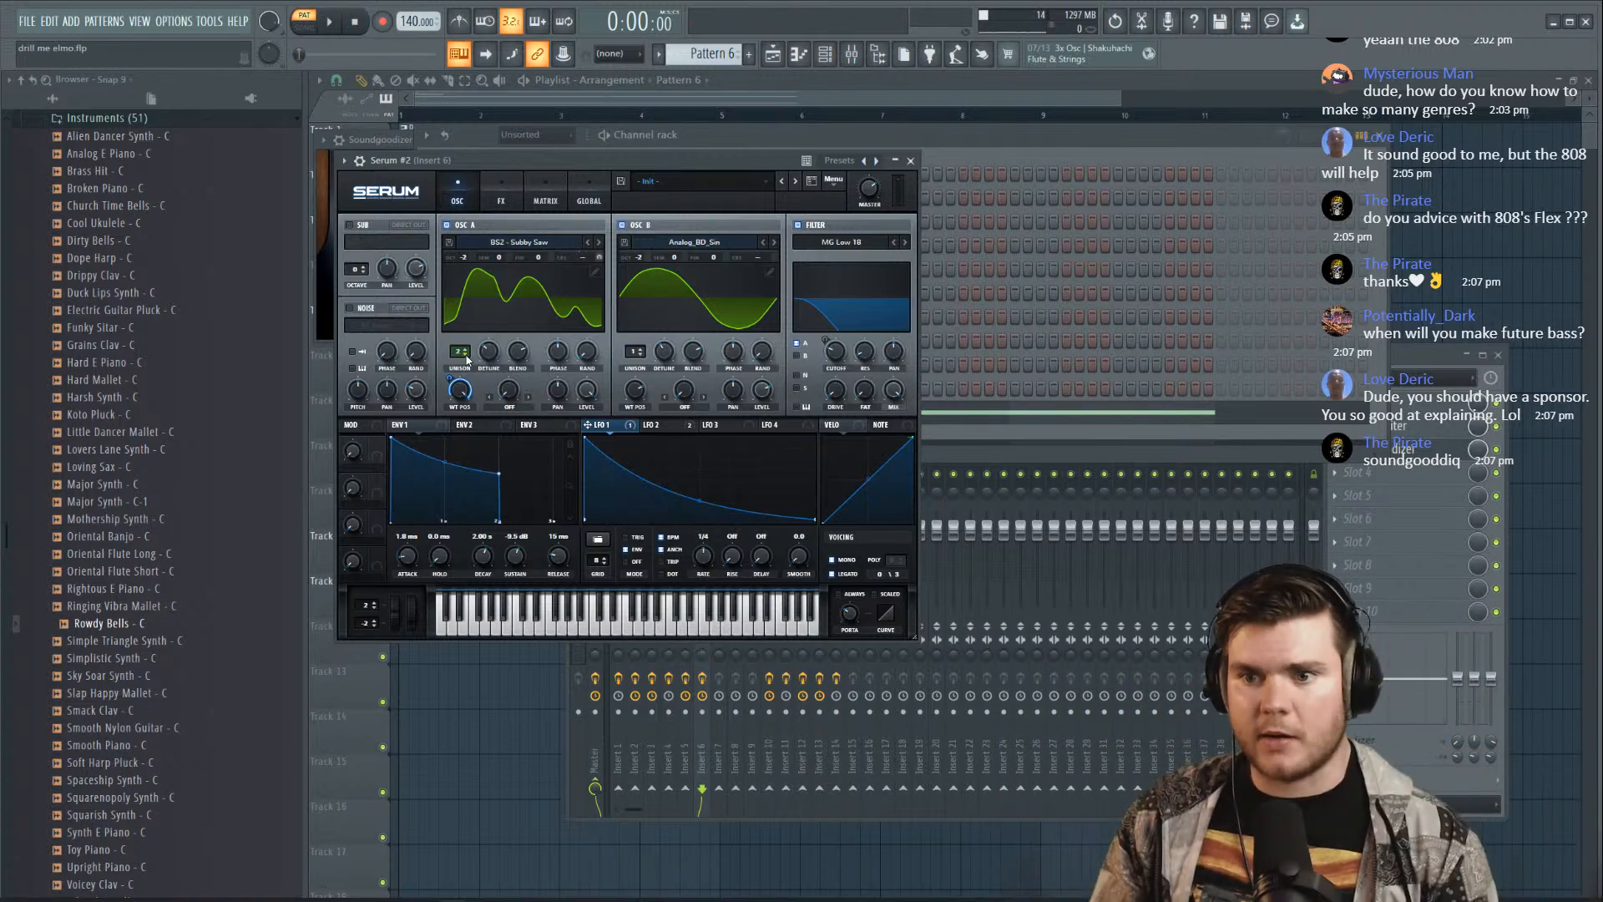
key("space")
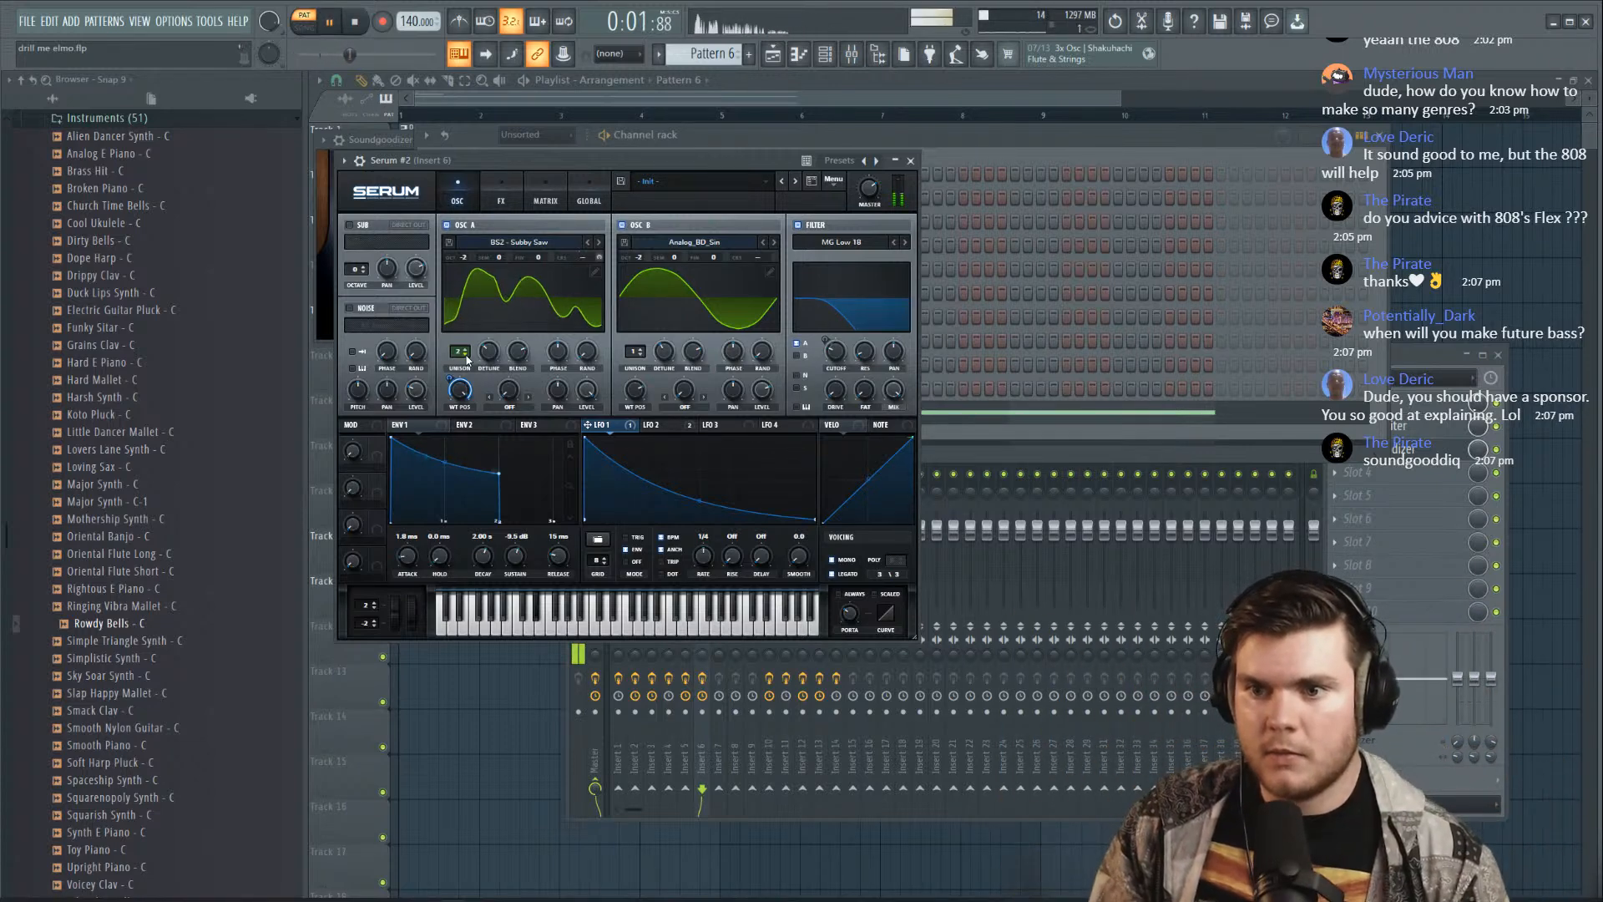
key("space")
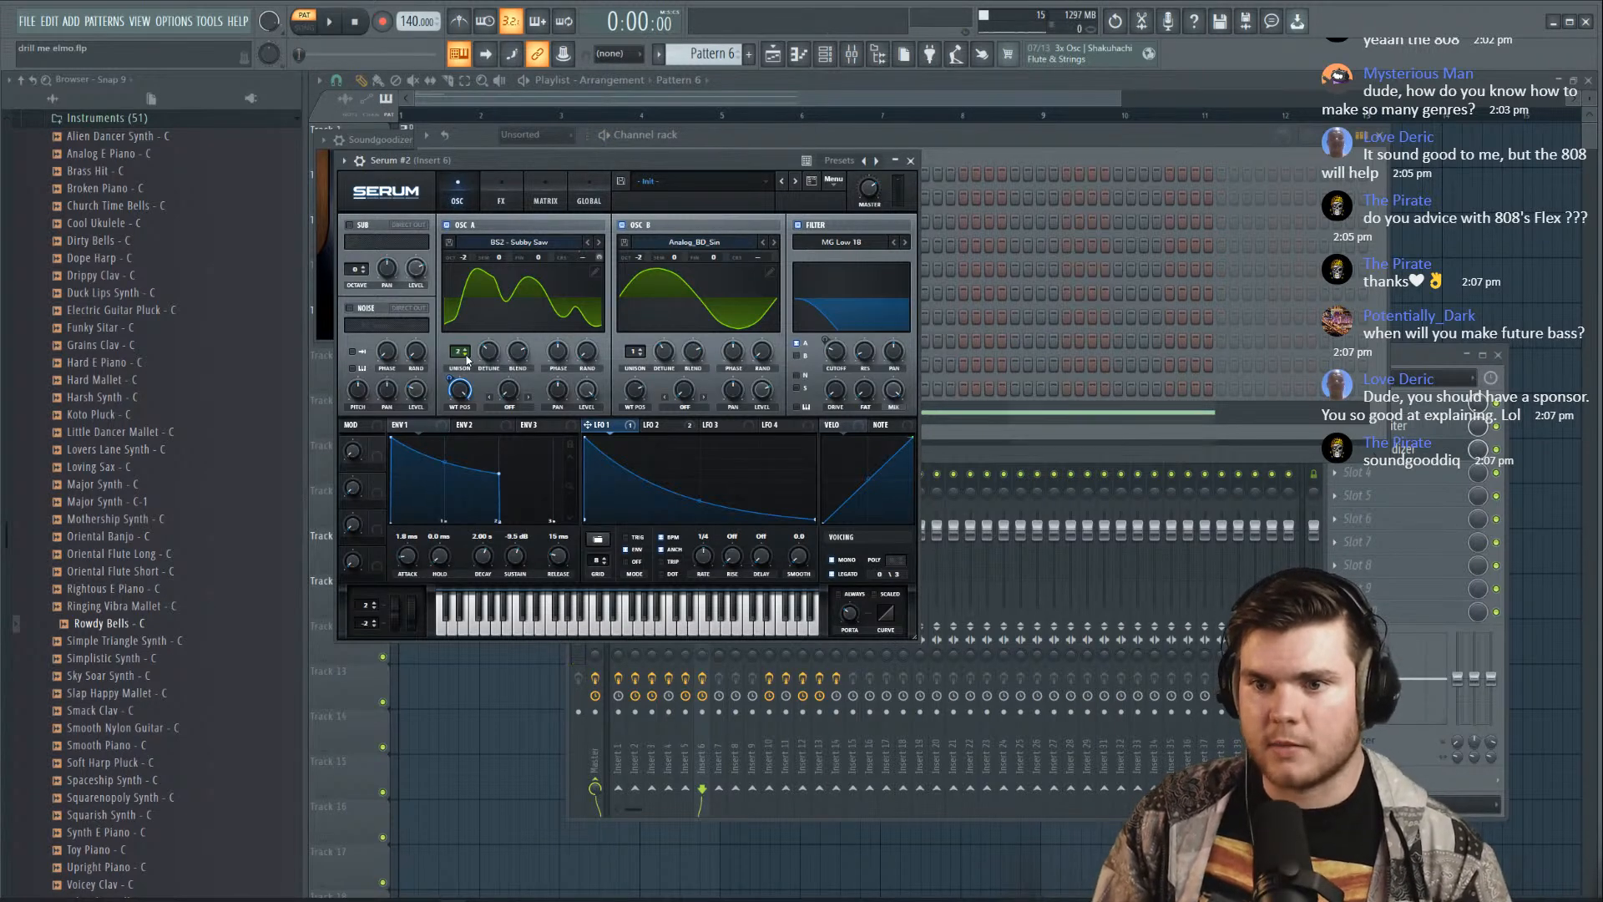
key("space")
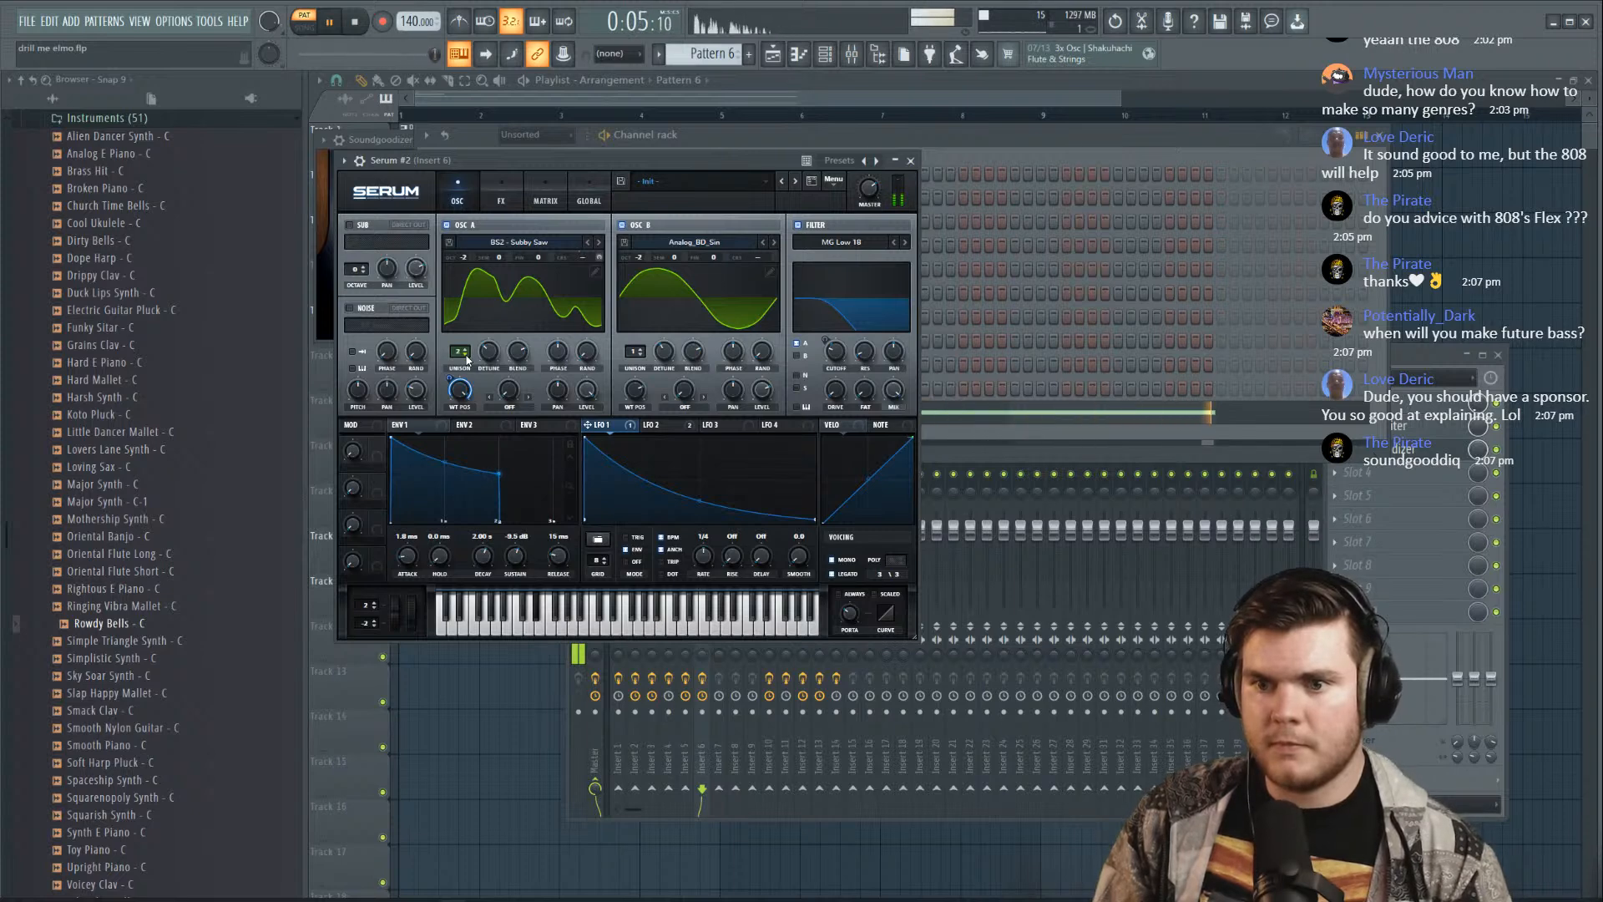
left_click(466, 356)
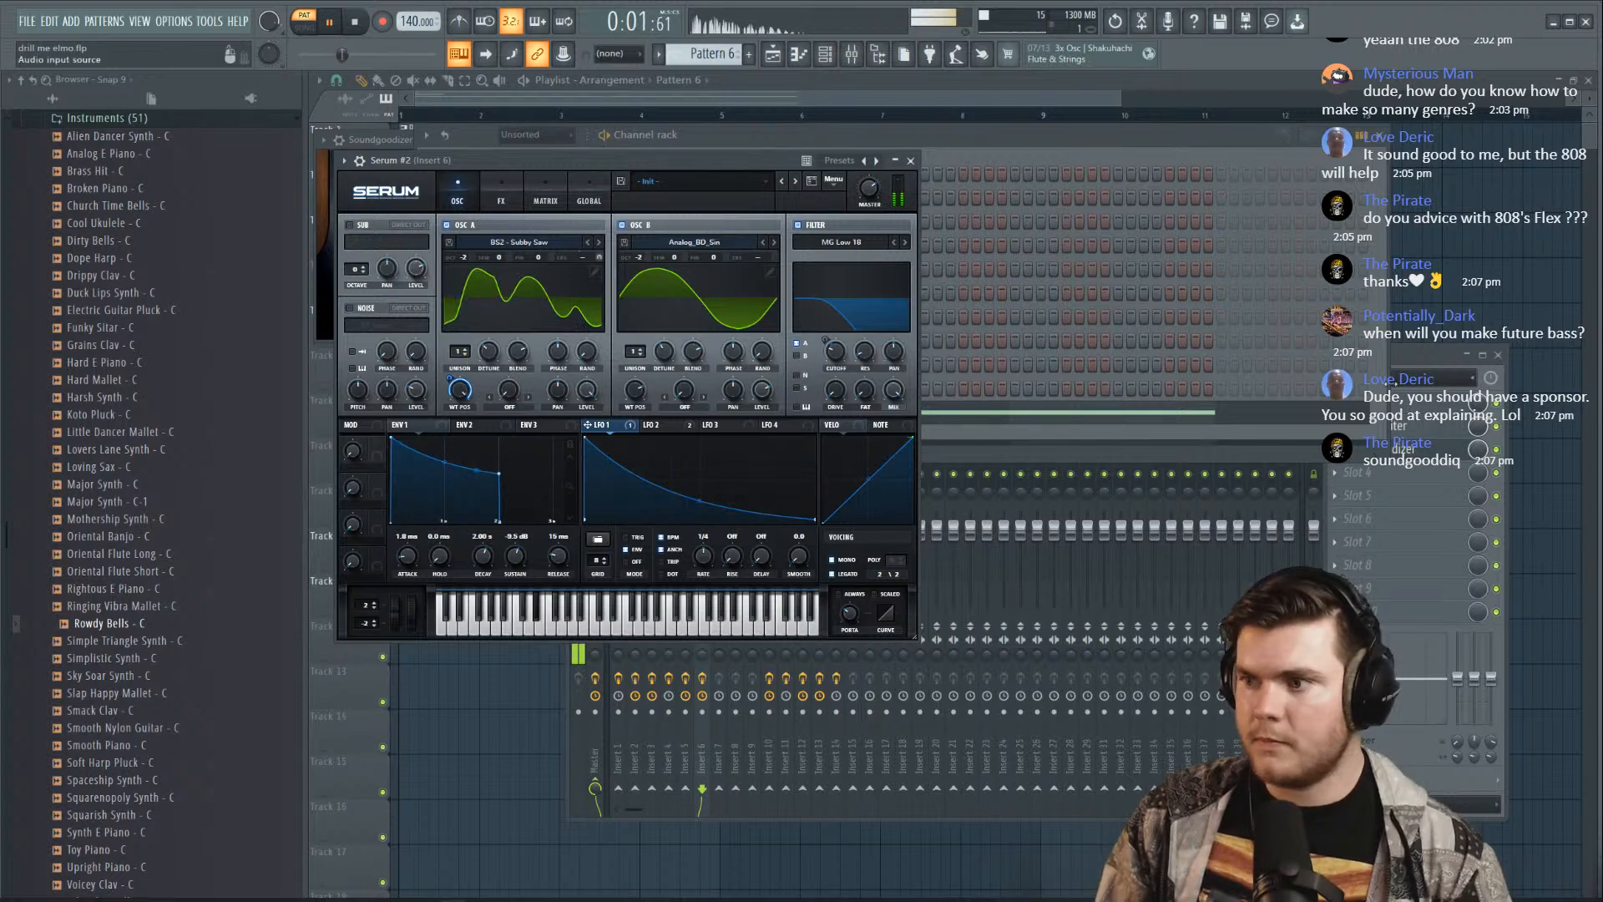
key("space")
Enable Hyper/Dimension in Serum #2's effects and set the Dimension mix to 66% during playback
left_click(501, 198)
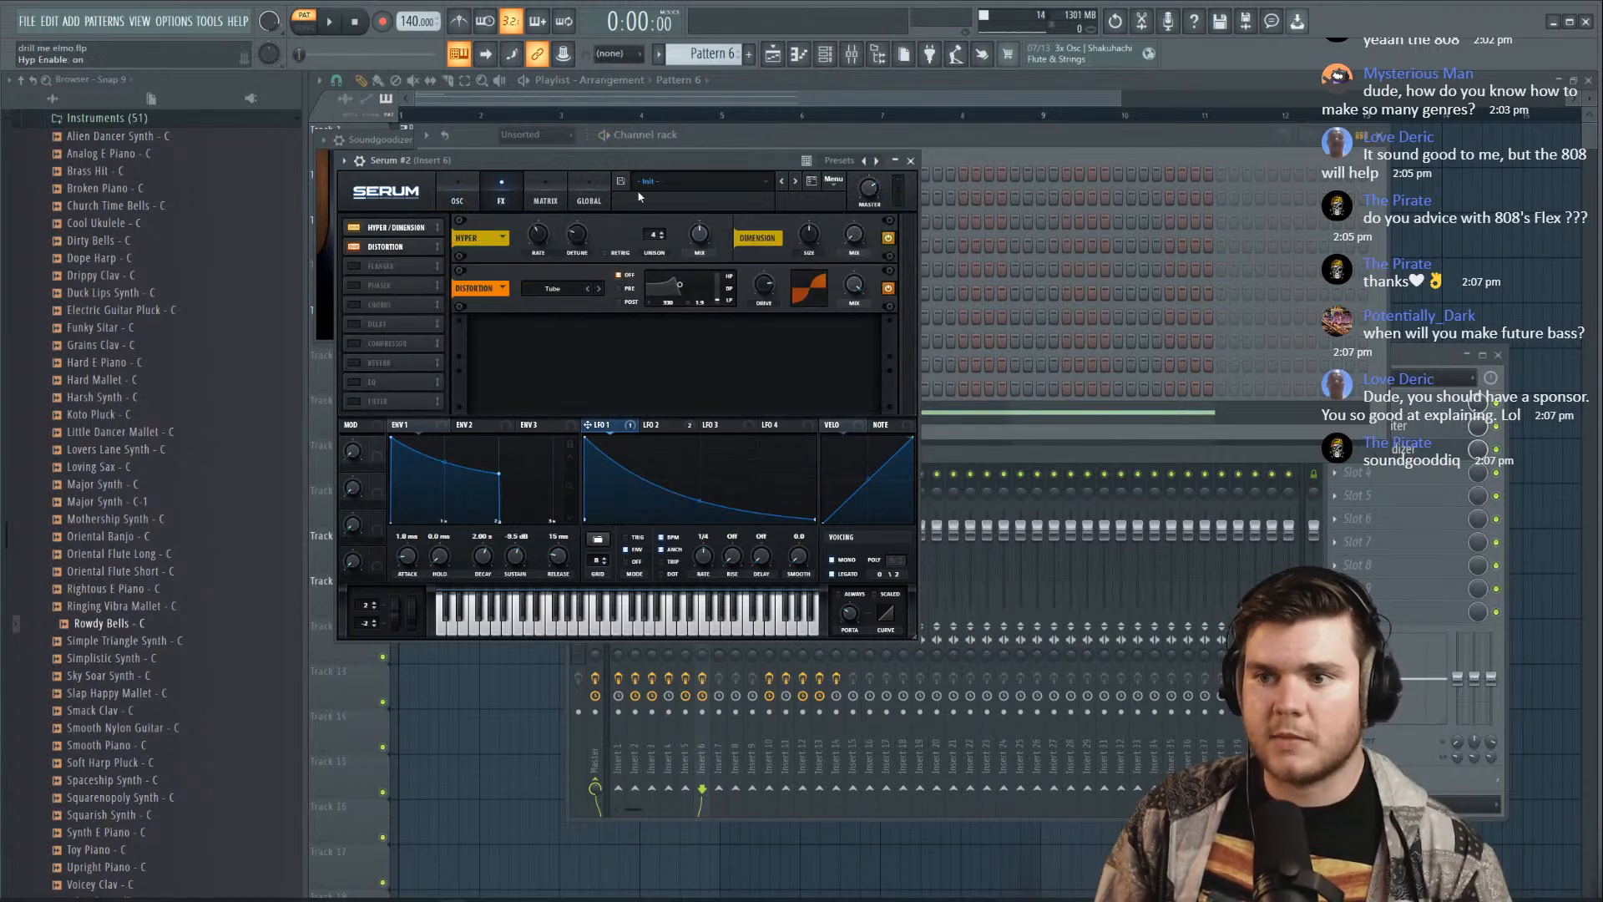
key("space")
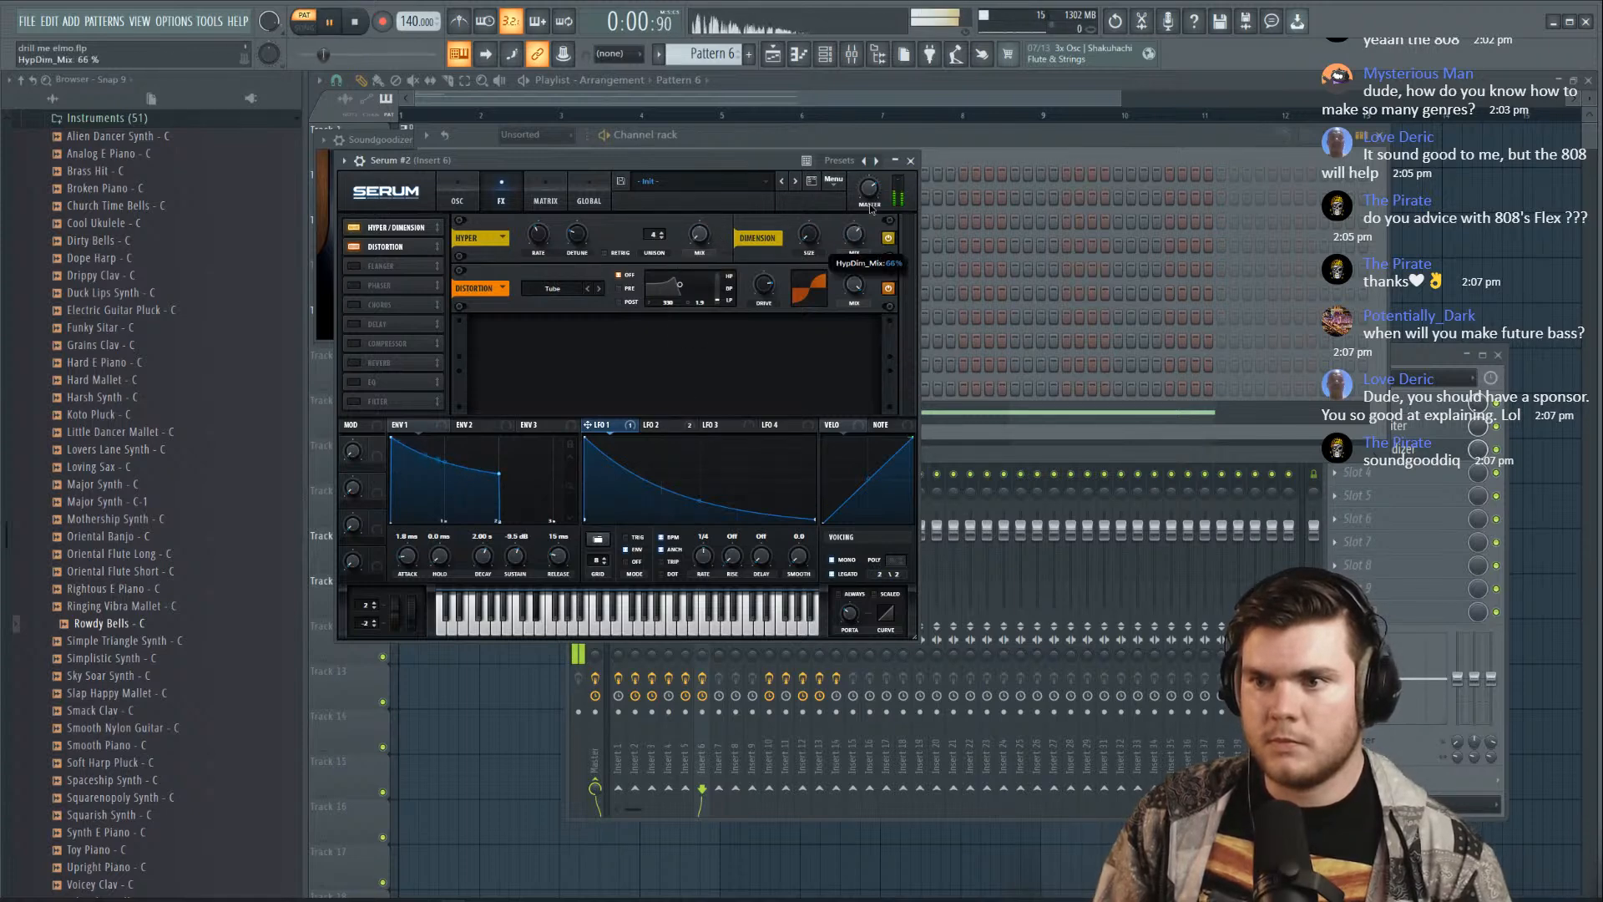
key("space")
Reduce the Hyper unison voices and lower the Hyper mix, auditioning the bass
left_click_drag(661, 236, 662, 248)
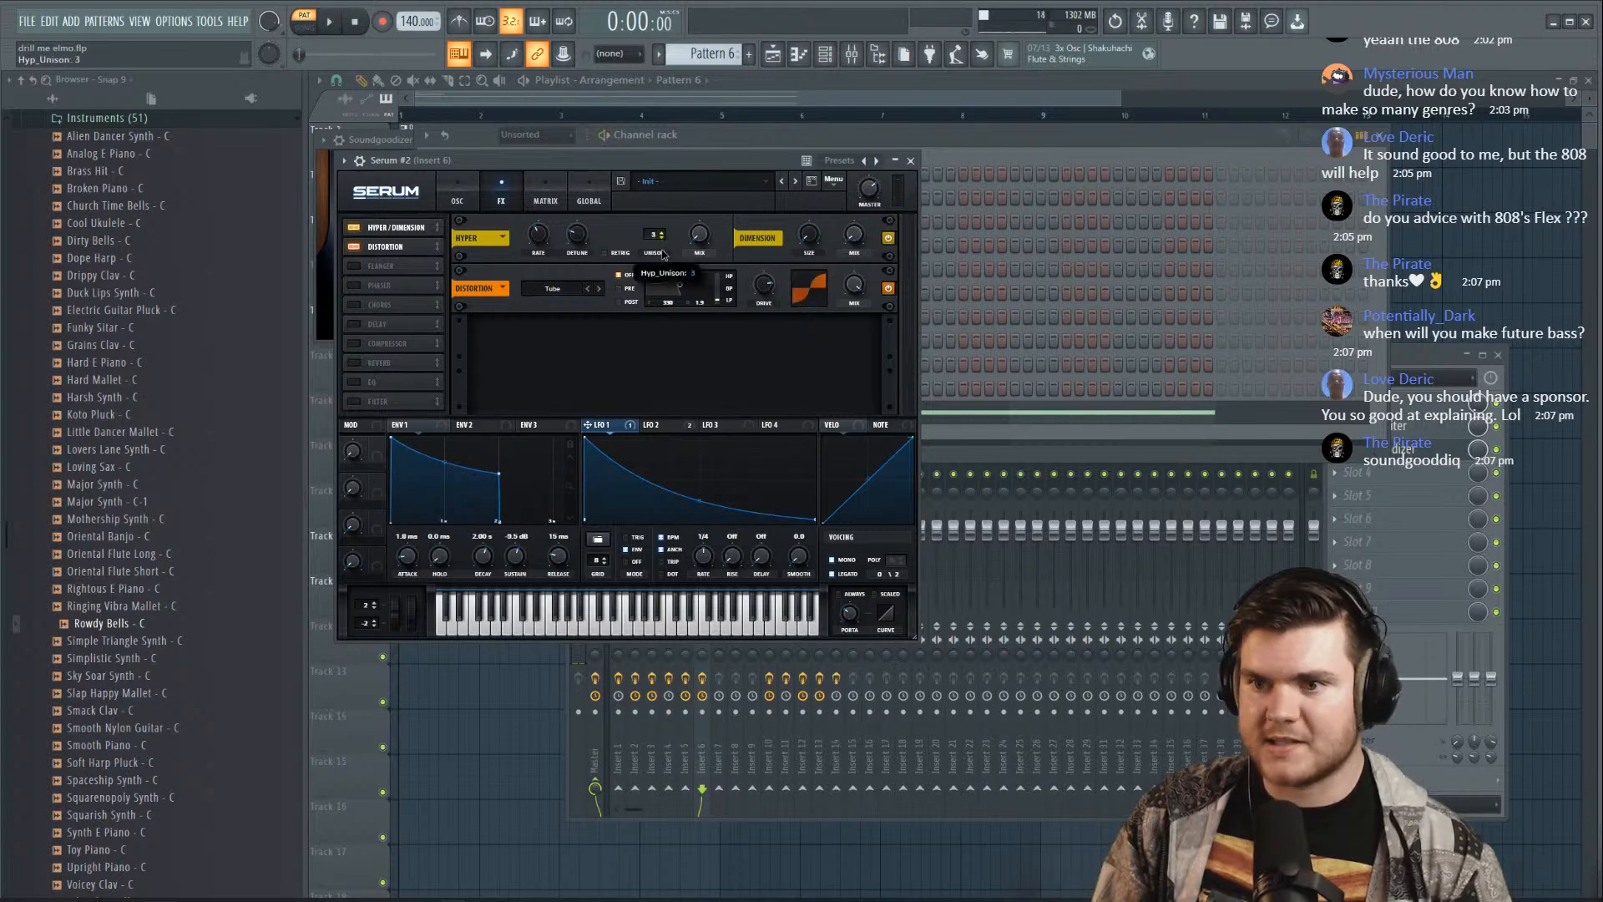
key("space")
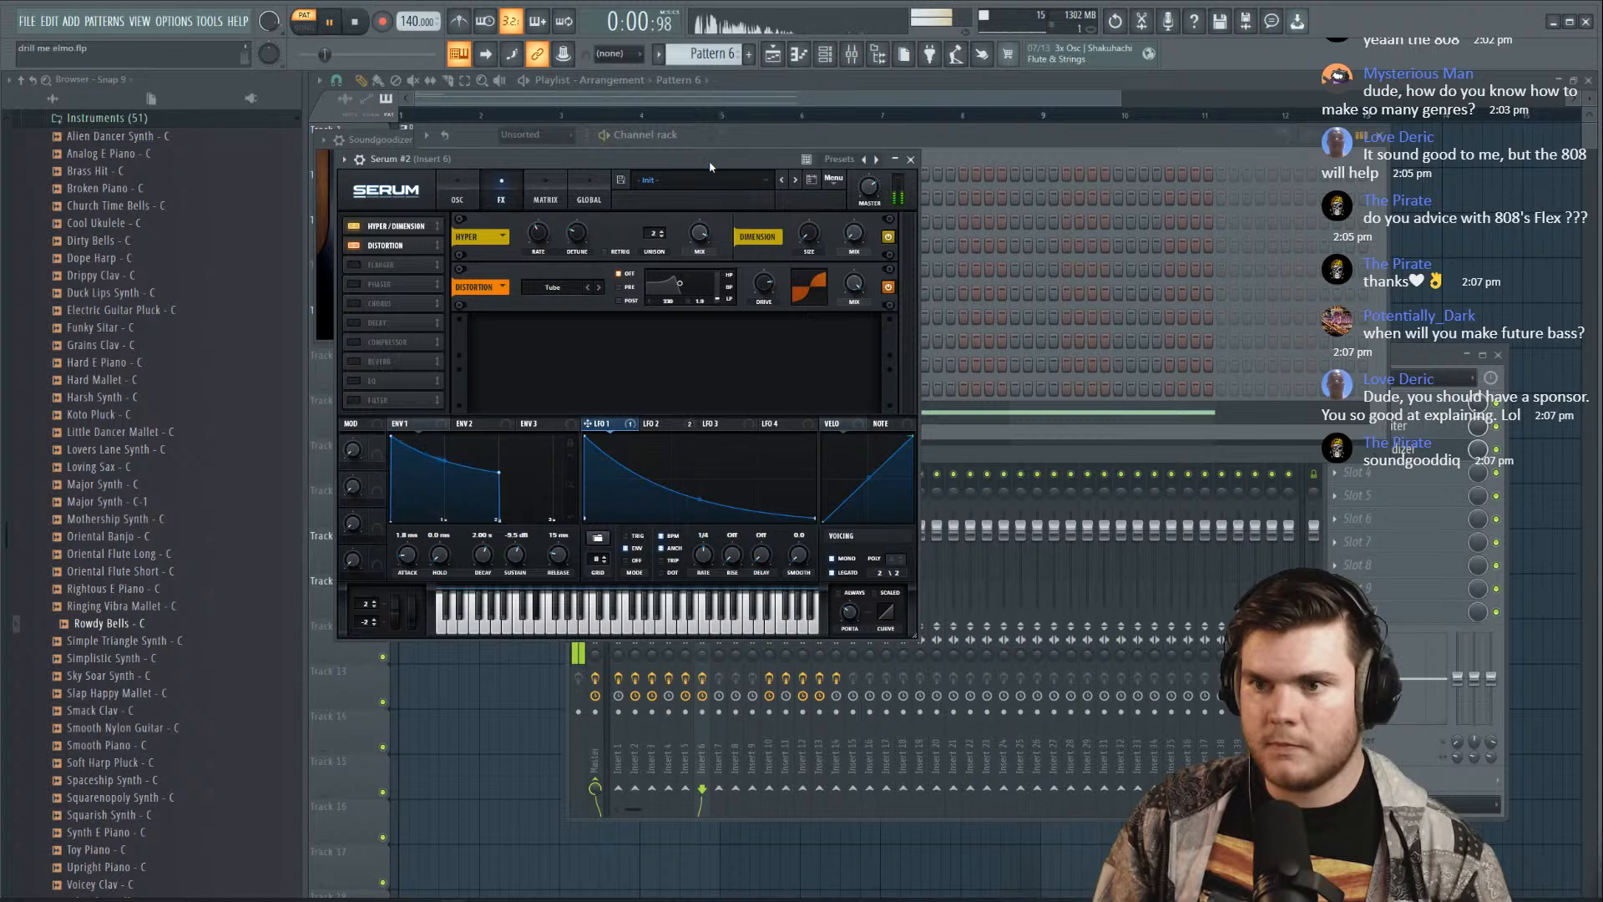
left_click_drag(707, 234, 706, 256)
left_click_drag(726, 160, 725, 160)
key("space")
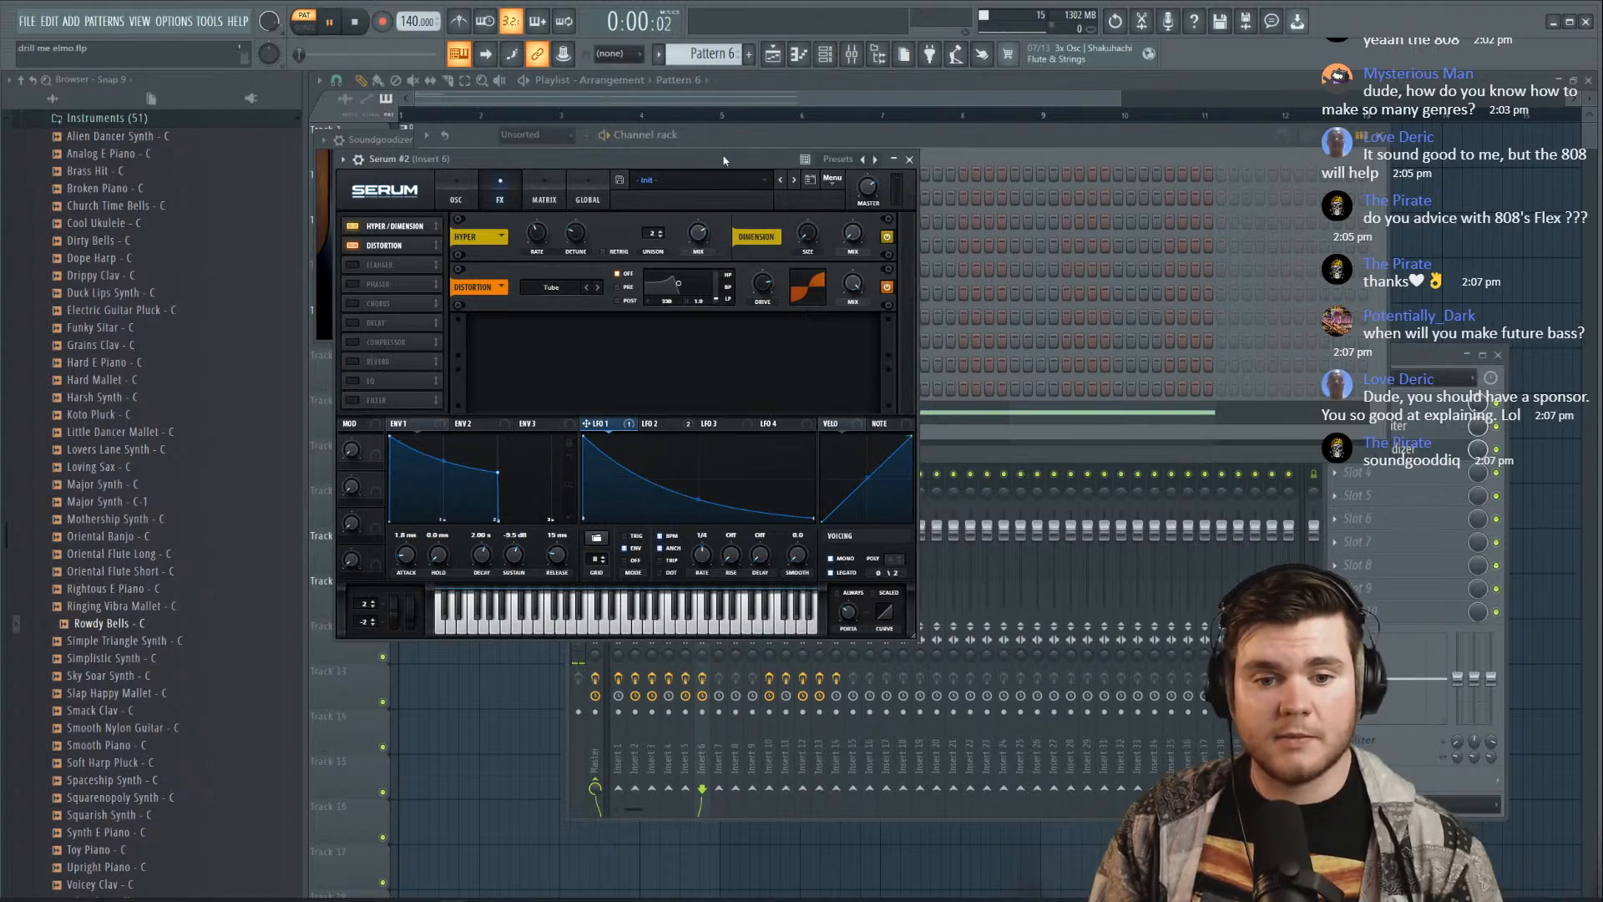
Select Insert 6 in the mixer and check the bass level during playback
key("space")
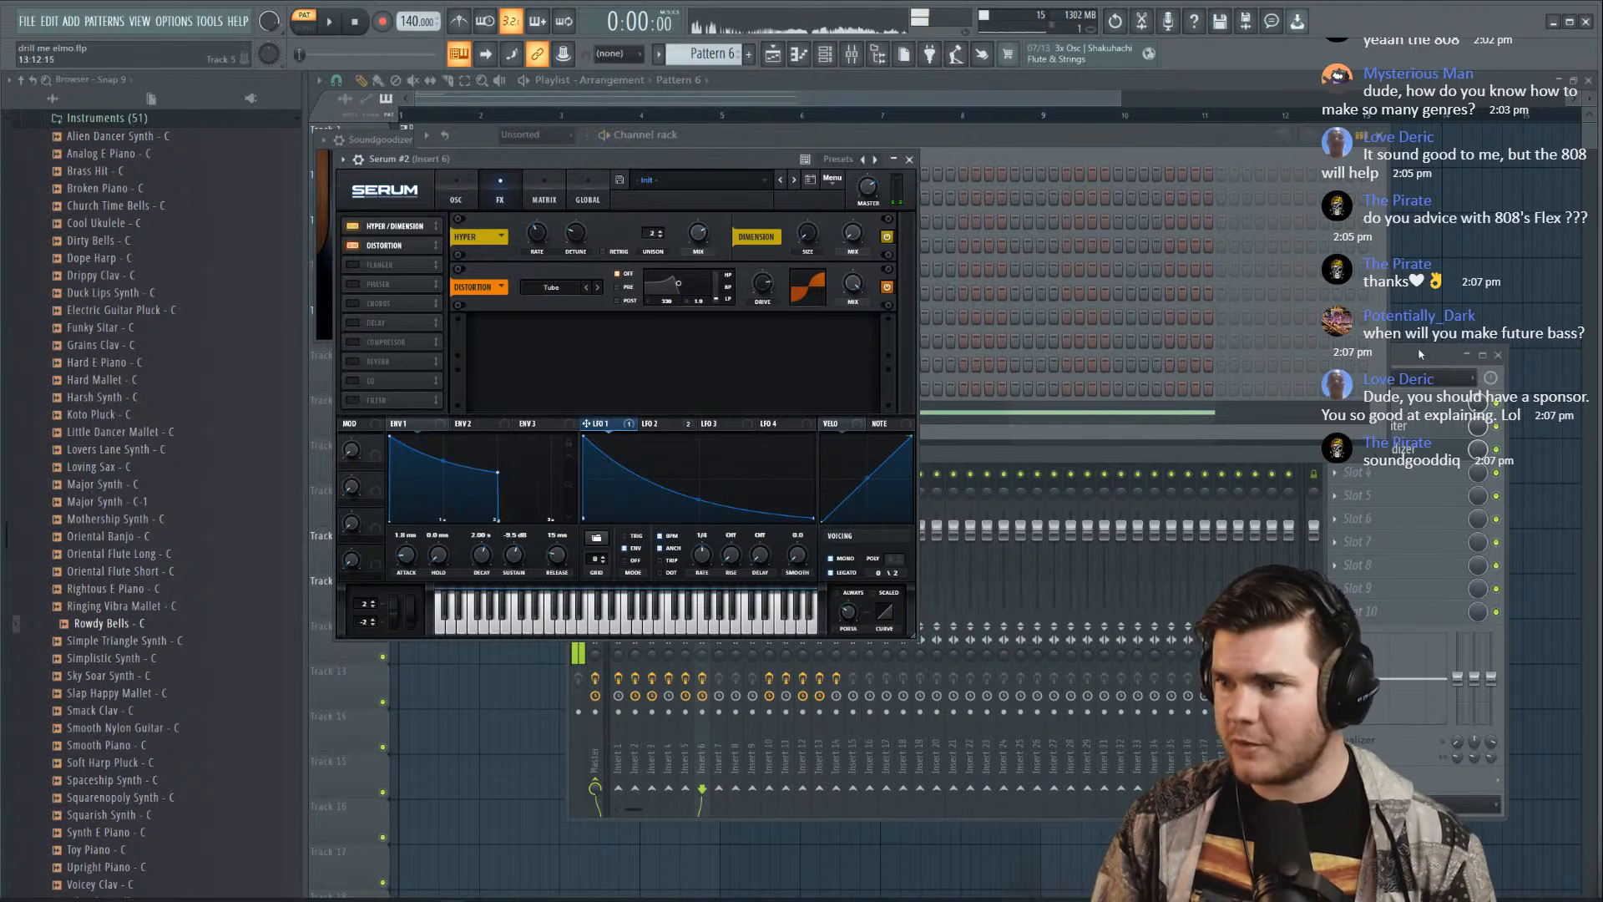
left_click(702, 738)
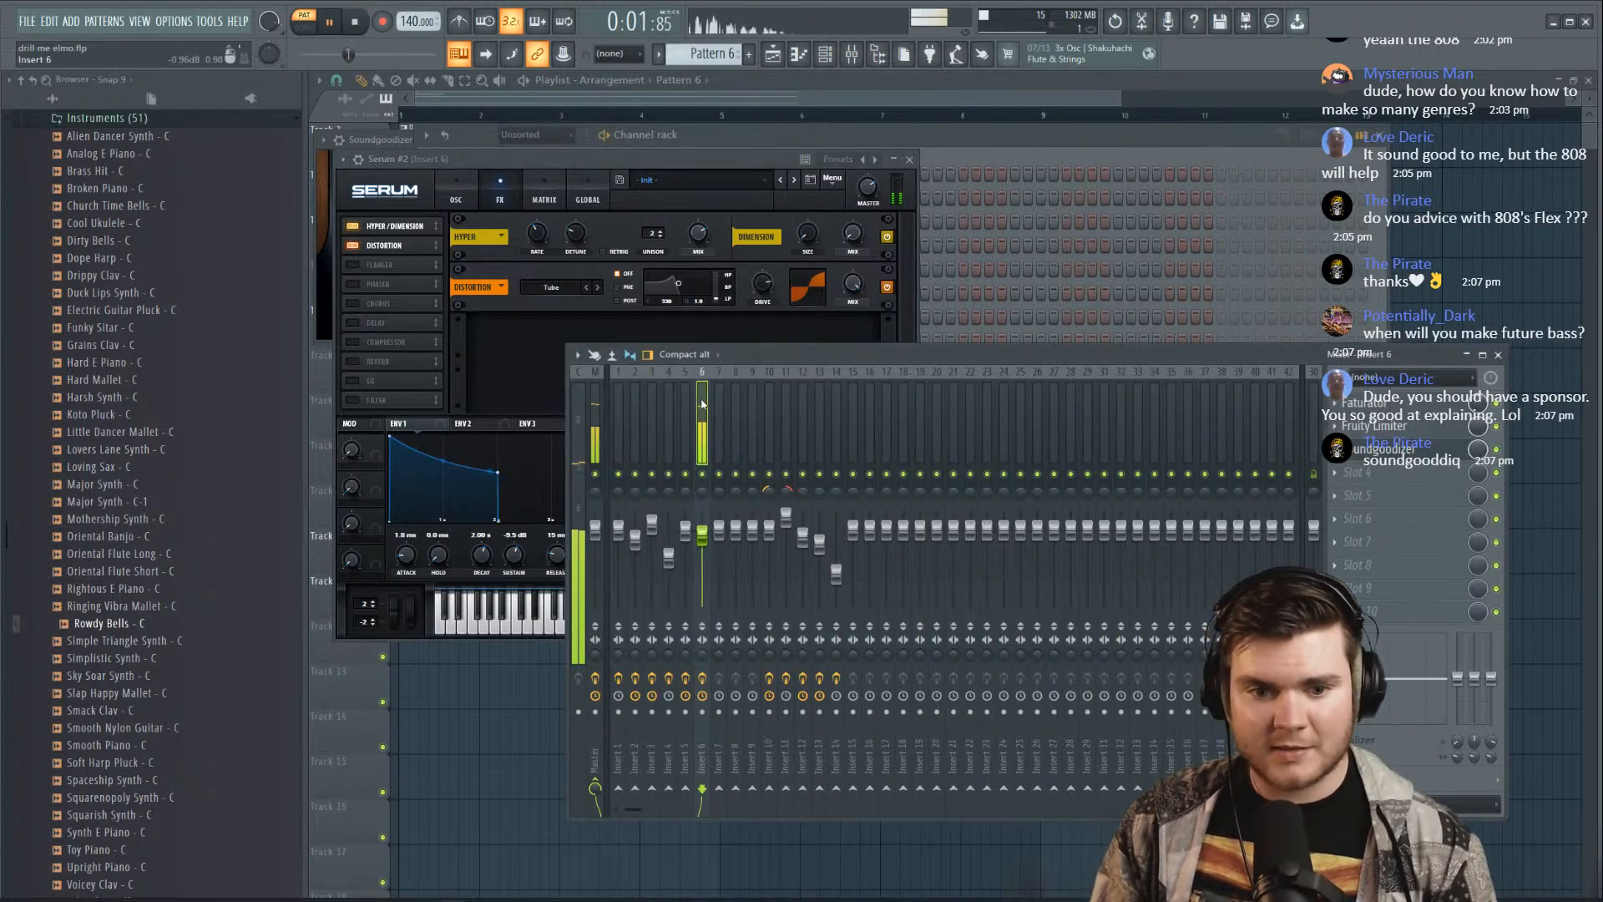
key("space")
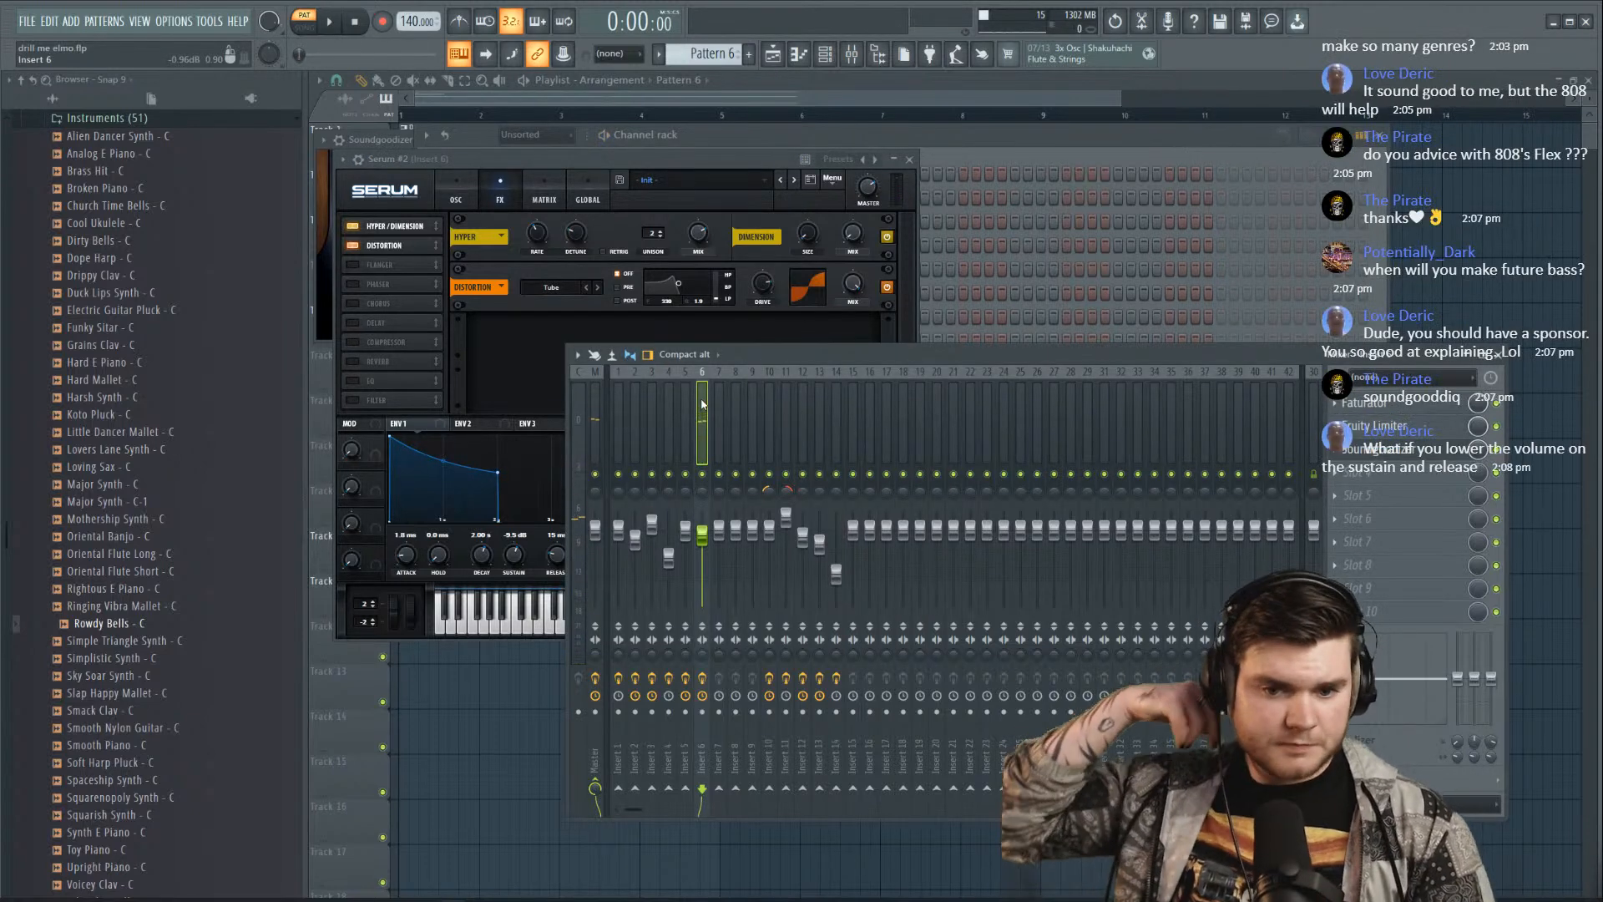
Set Serum #2's Env 1 sustain to -17.6 dB and decay to 2.79 s, and audition the bass
left_click(598, 165)
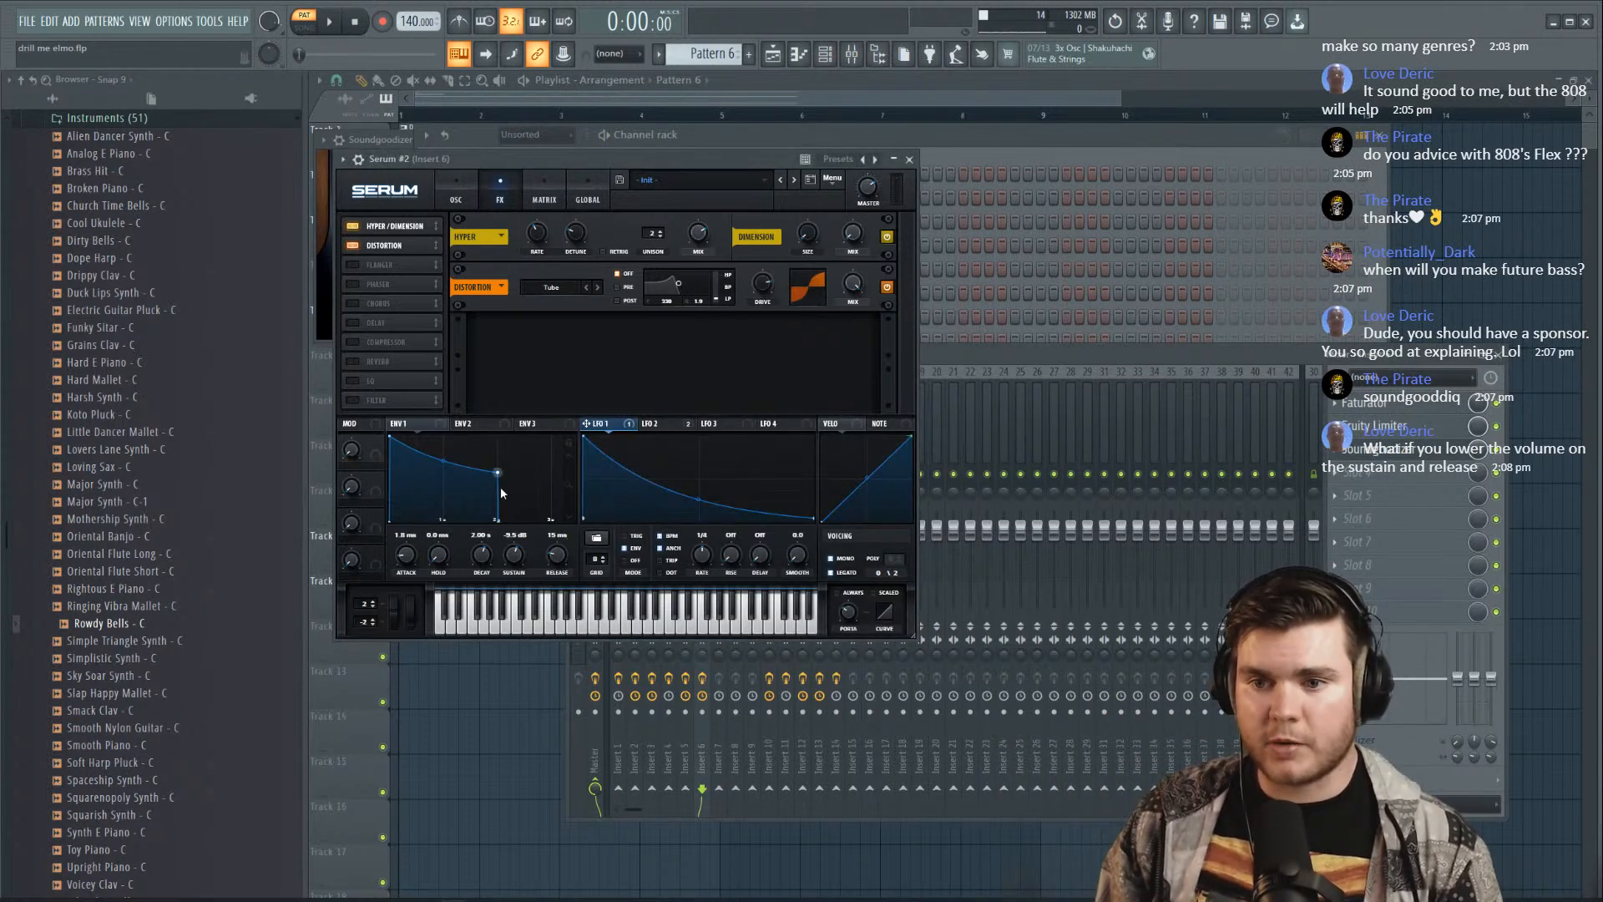
key("space")
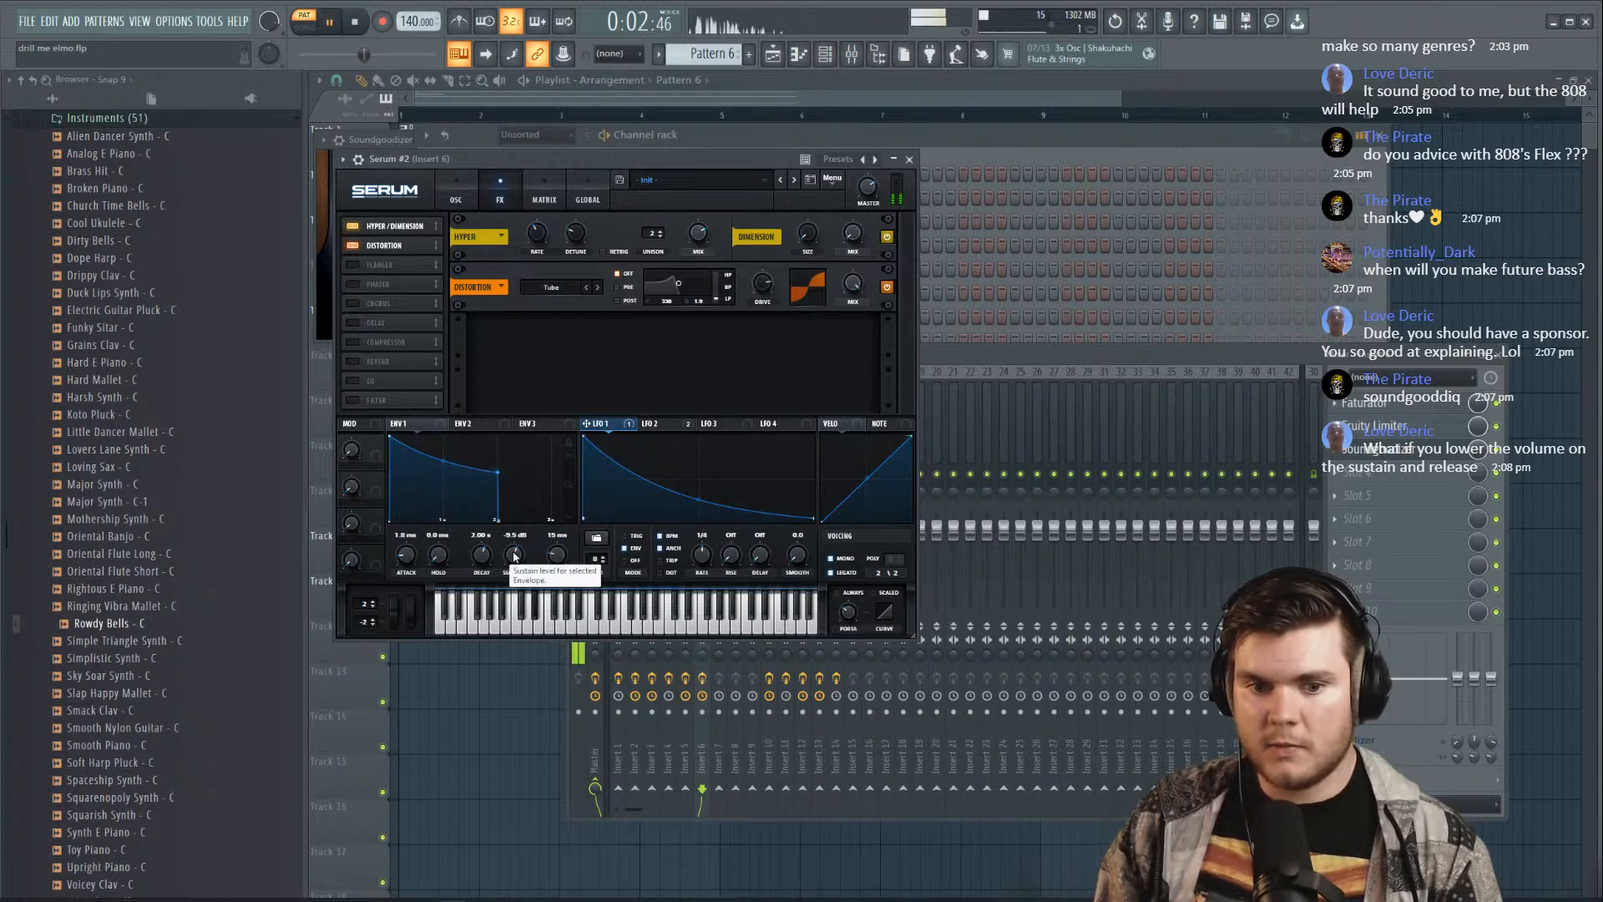
left_click_drag(514, 557, 487, 555)
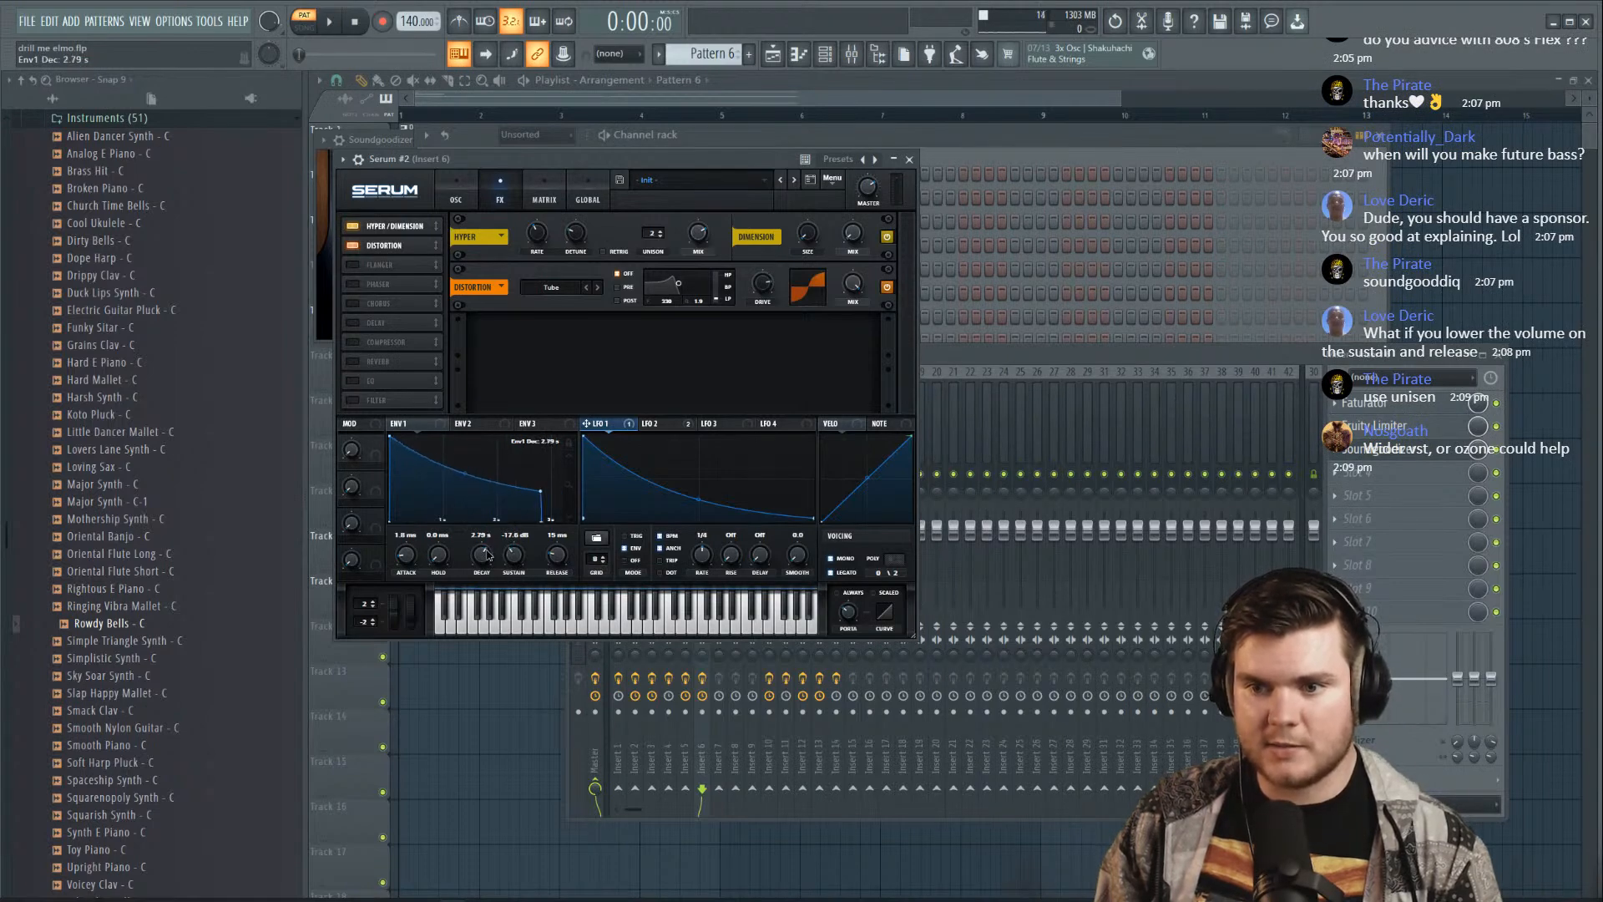
key("space")
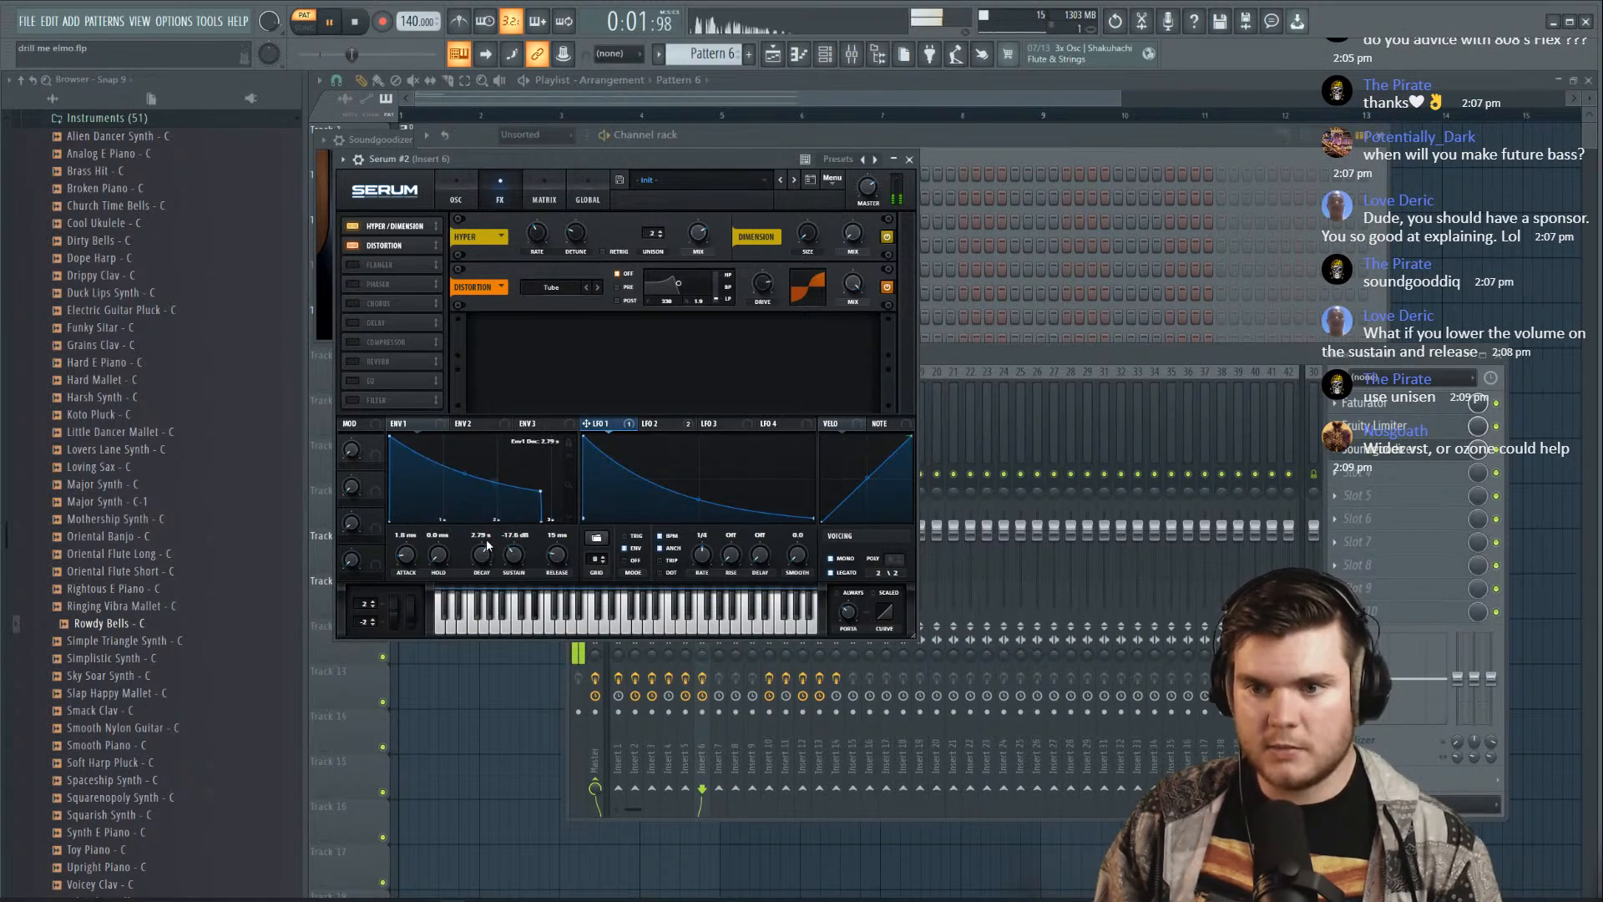
key("space")
Close Serum #2 and the other open windows, and play the whole arrangement in song mode
left_click(910, 159)
left_click(909, 87)
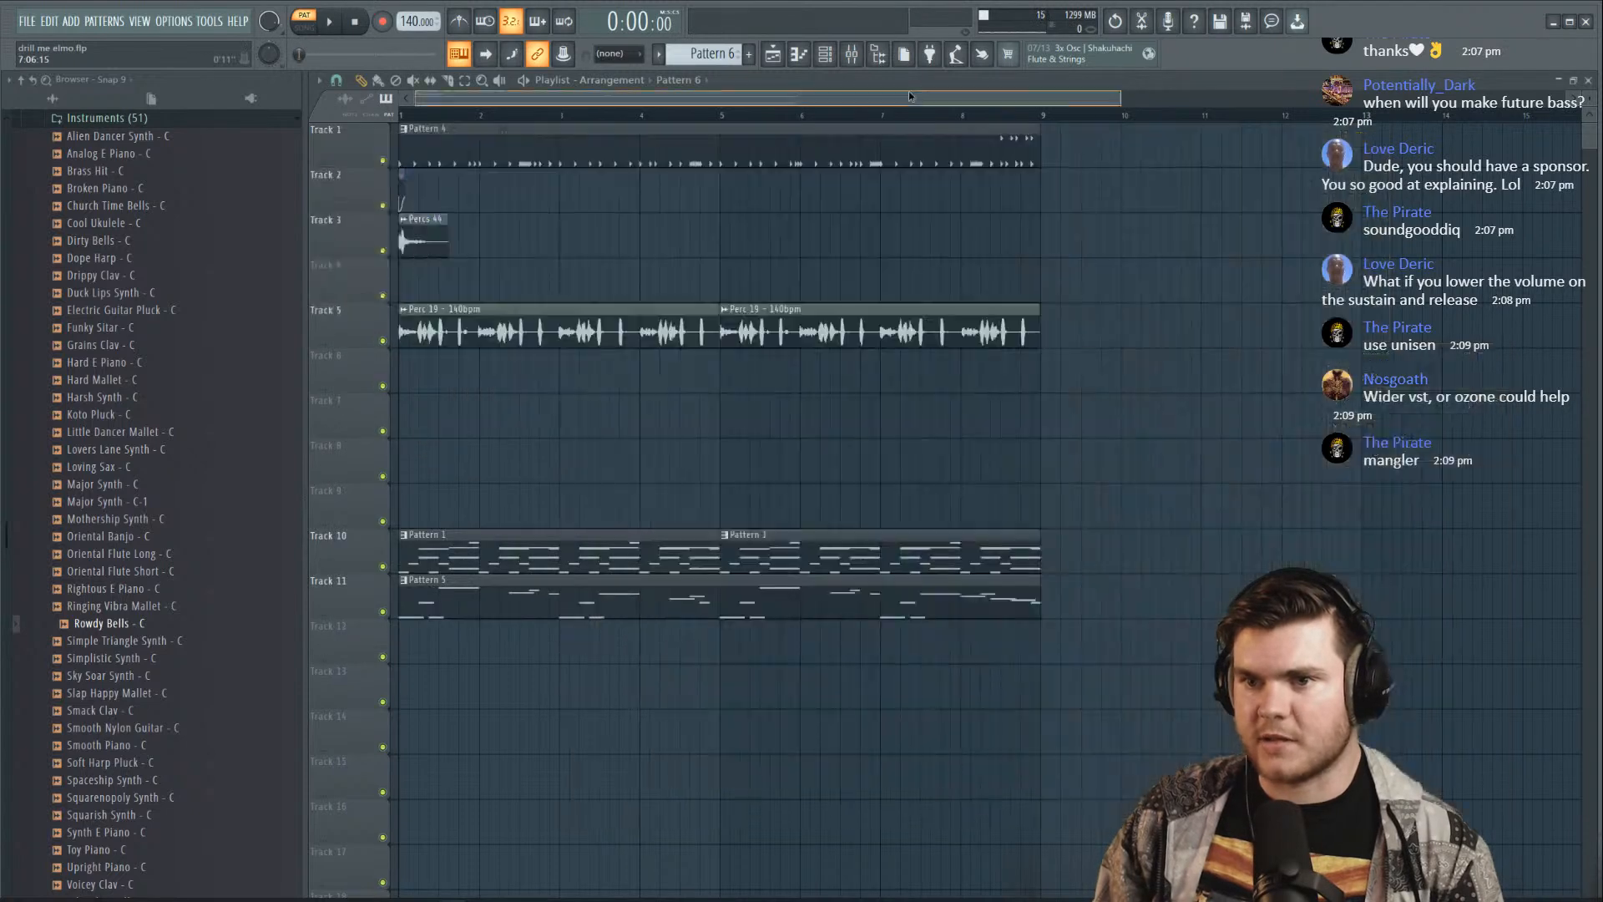
key("space")
key("l")
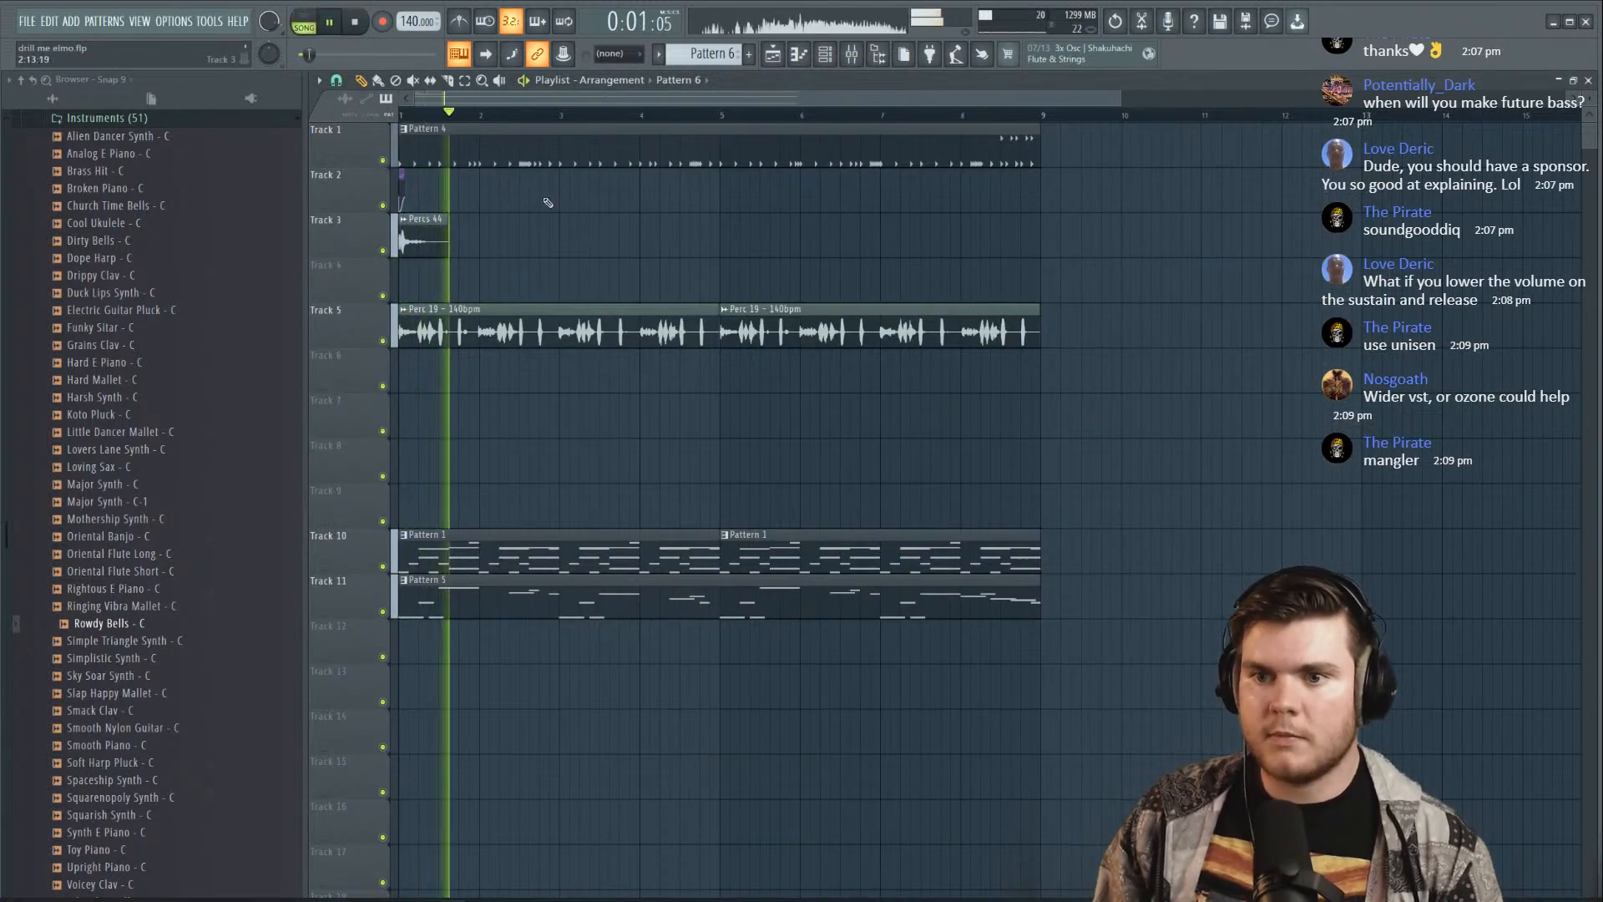
Stop playback and open Serum #2's Pattern 6 notes in the piano roll
left_click(825, 53)
key("space")
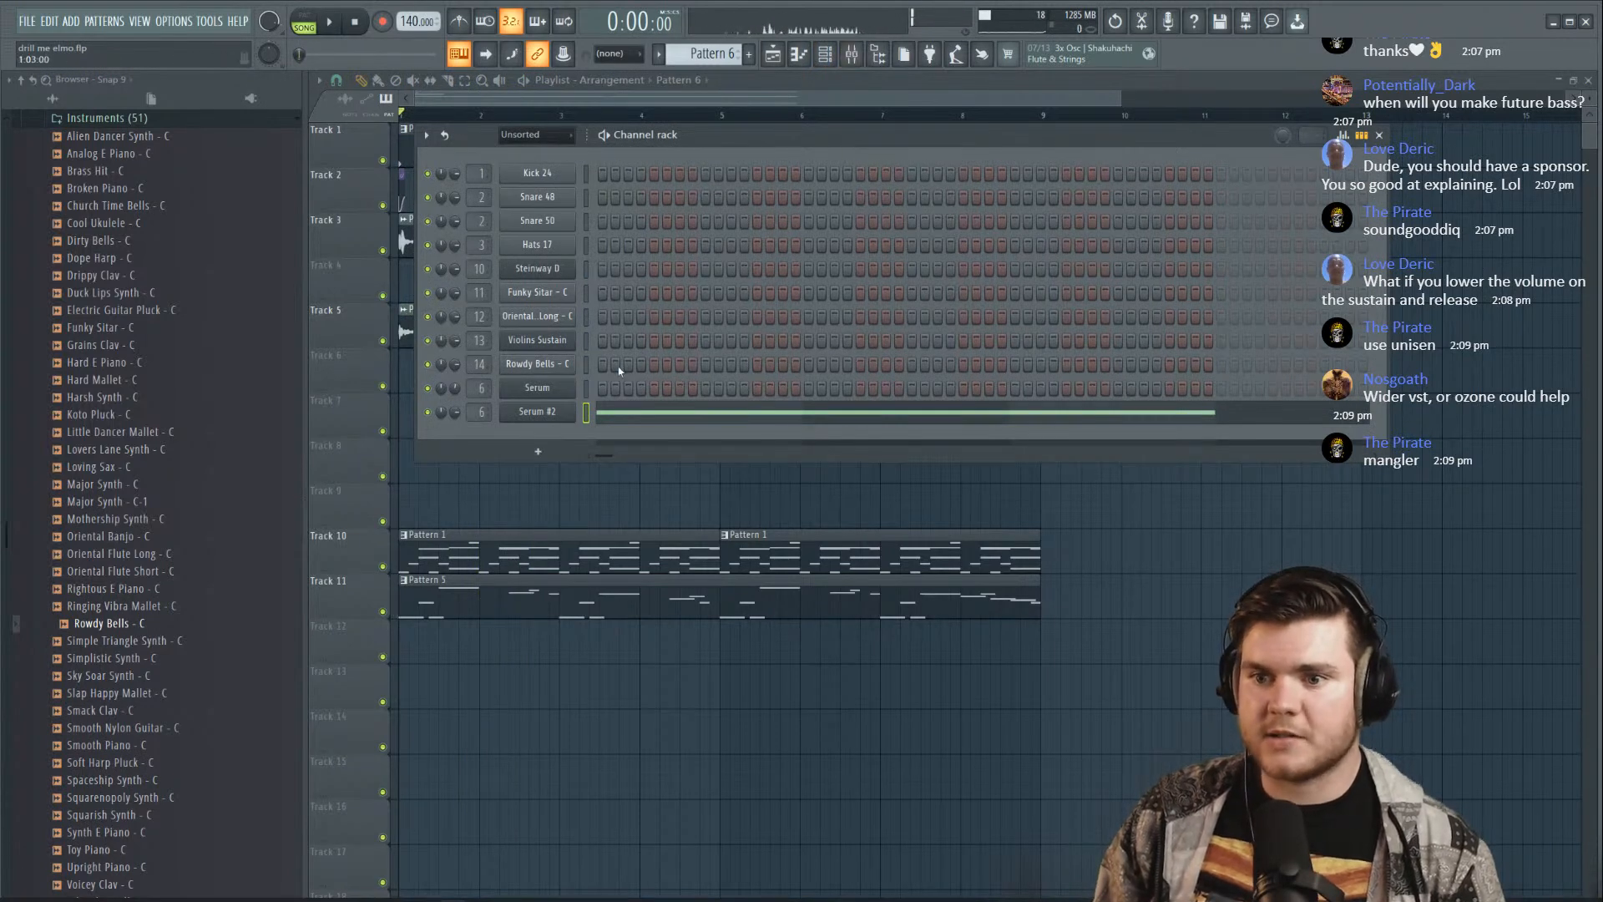
left_click(609, 412)
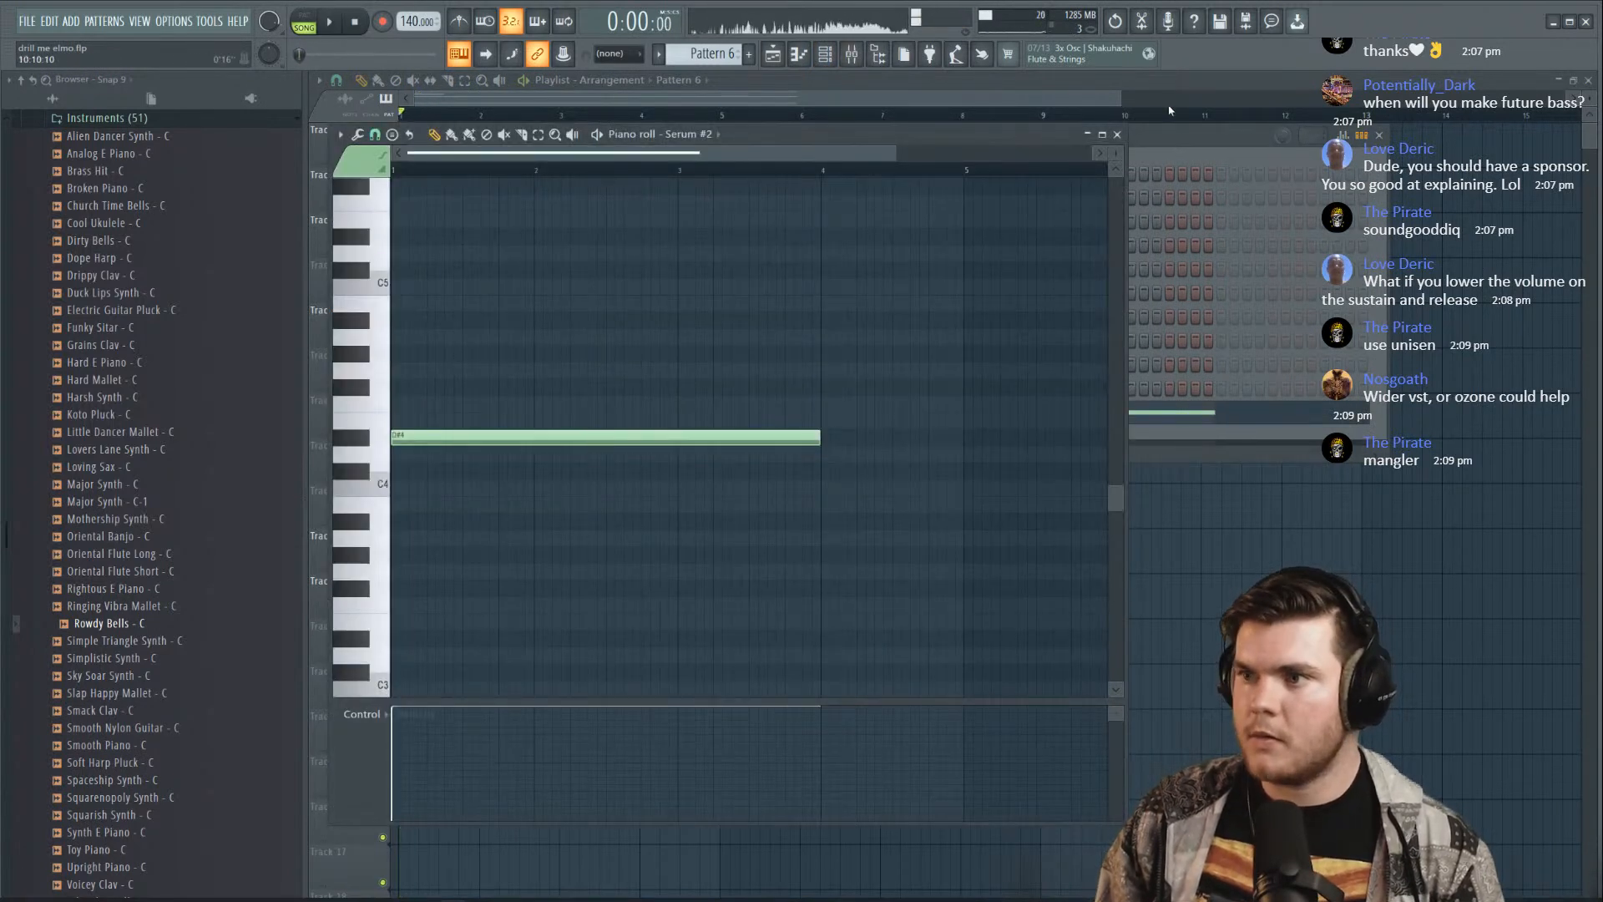
Move the Pattern 6 clip up to the start of Track 6, extend it to four bars, and play it with the beat
left_click(1172, 83)
left_click(601, 424)
left_click_drag(630, 425, 408, 374)
key("space")
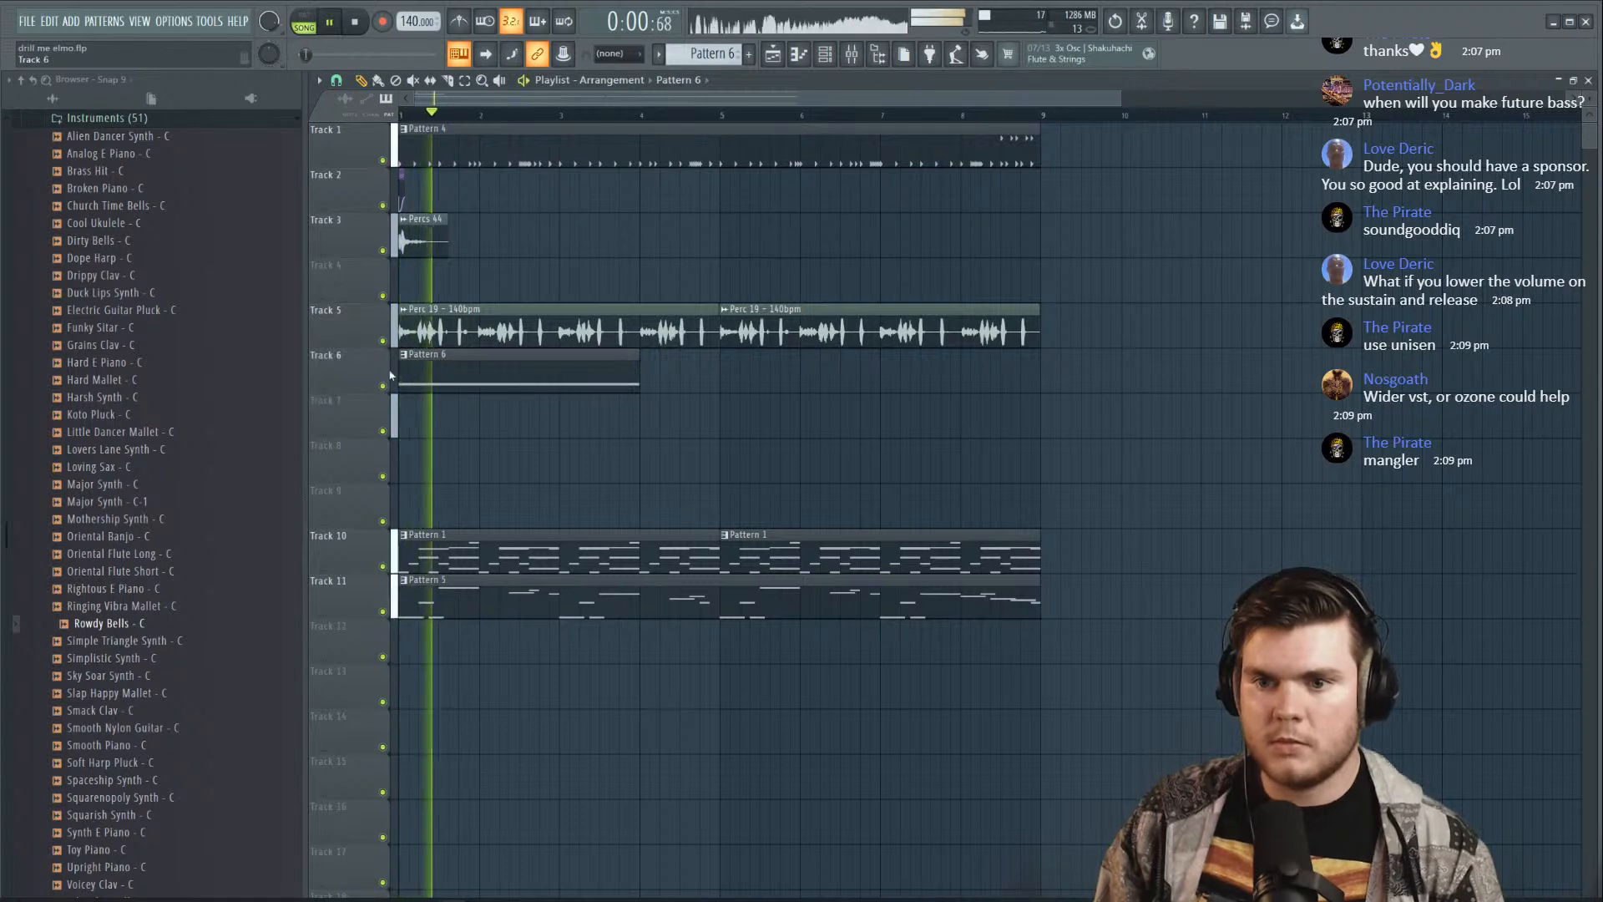
left_click_drag(639, 362, 720, 362)
key("space")
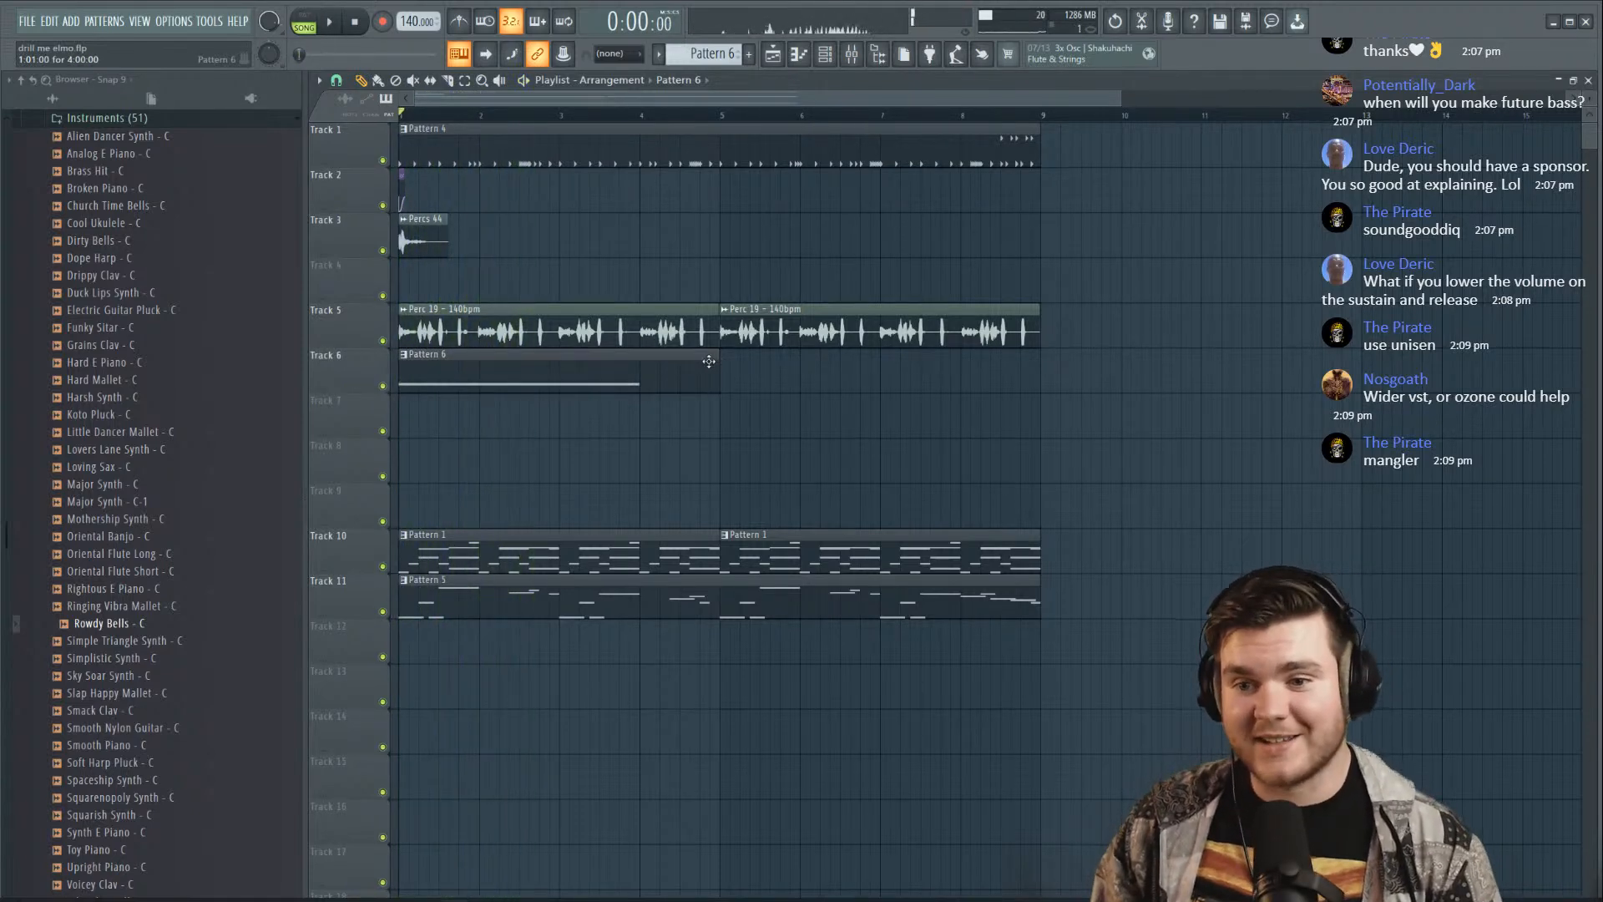
Move the two Perc 19 loop clips up to Track 4 and the Pattern 6 clip up to Track 5
left_click_drag(1098, 330, 457, 295)
key("shift+Up")
key("space")
left_click(834, 354, "ctrl")
key("space")
scroll(478, 103, "up", 5)
key("space")
left_click_drag(411, 352, 410, 307)
key("space")
Open Pattern 6's bass notes and shorten the D#4 note to half a bar while playing the arrangement
double_click(411, 307)
left_click_drag(816, 433, 459, 437)
key("space")
scroll(436, 171, "up", 2)
scroll(436, 173, "up", 1)
scroll(436, 173, "down", 1)
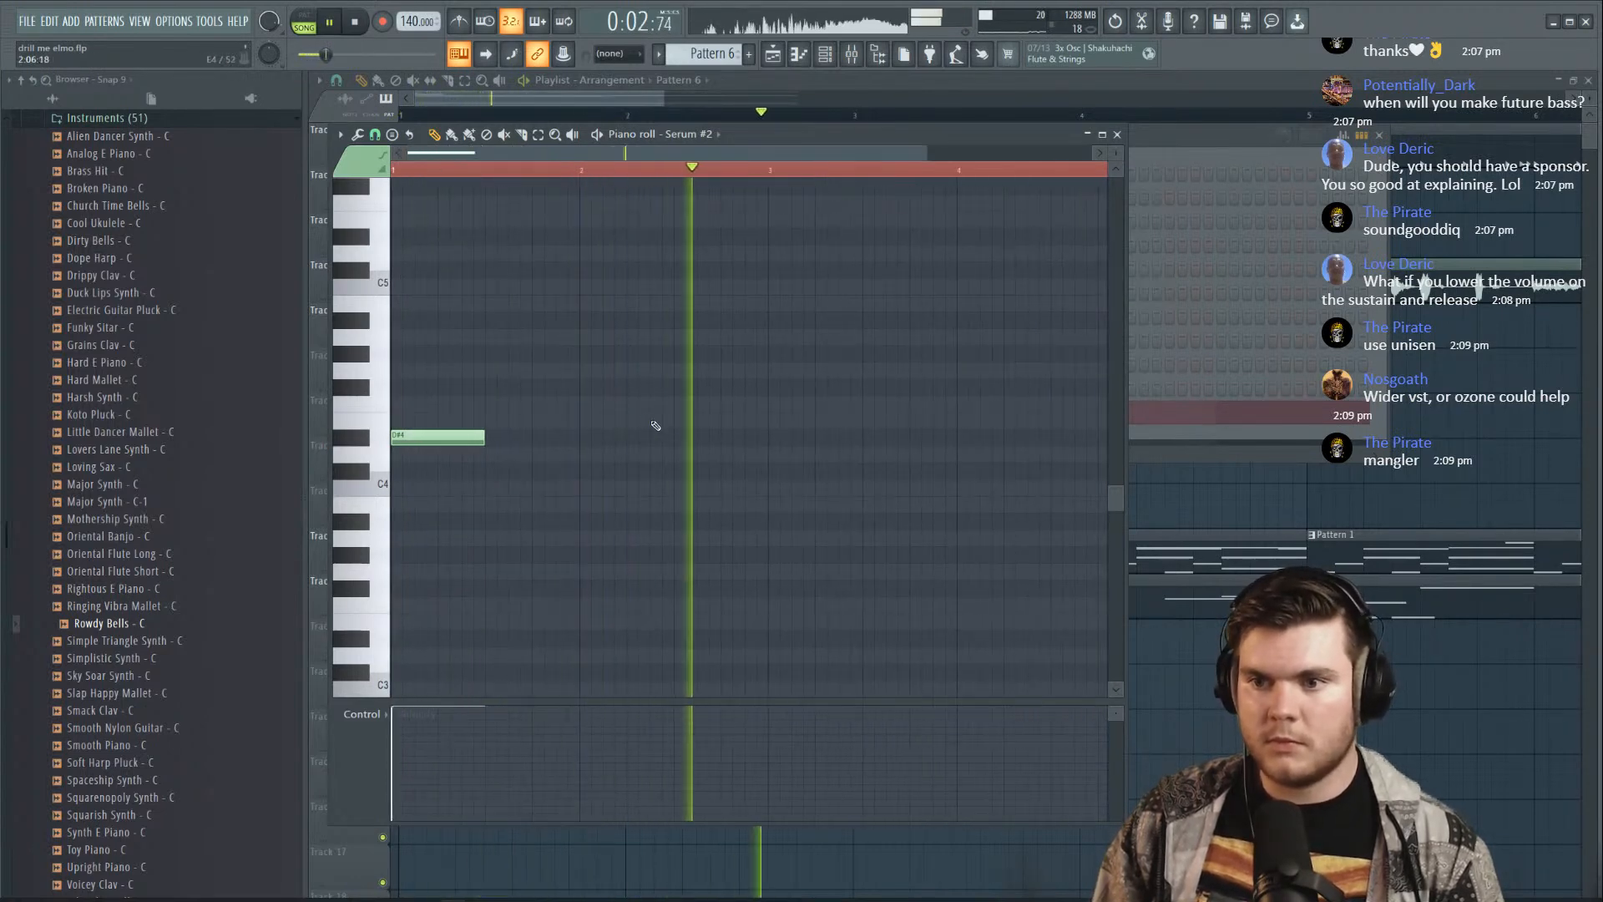
Add a second D#4 note at bar 2 step 11 and shorten it to six steps
left_click(704, 436)
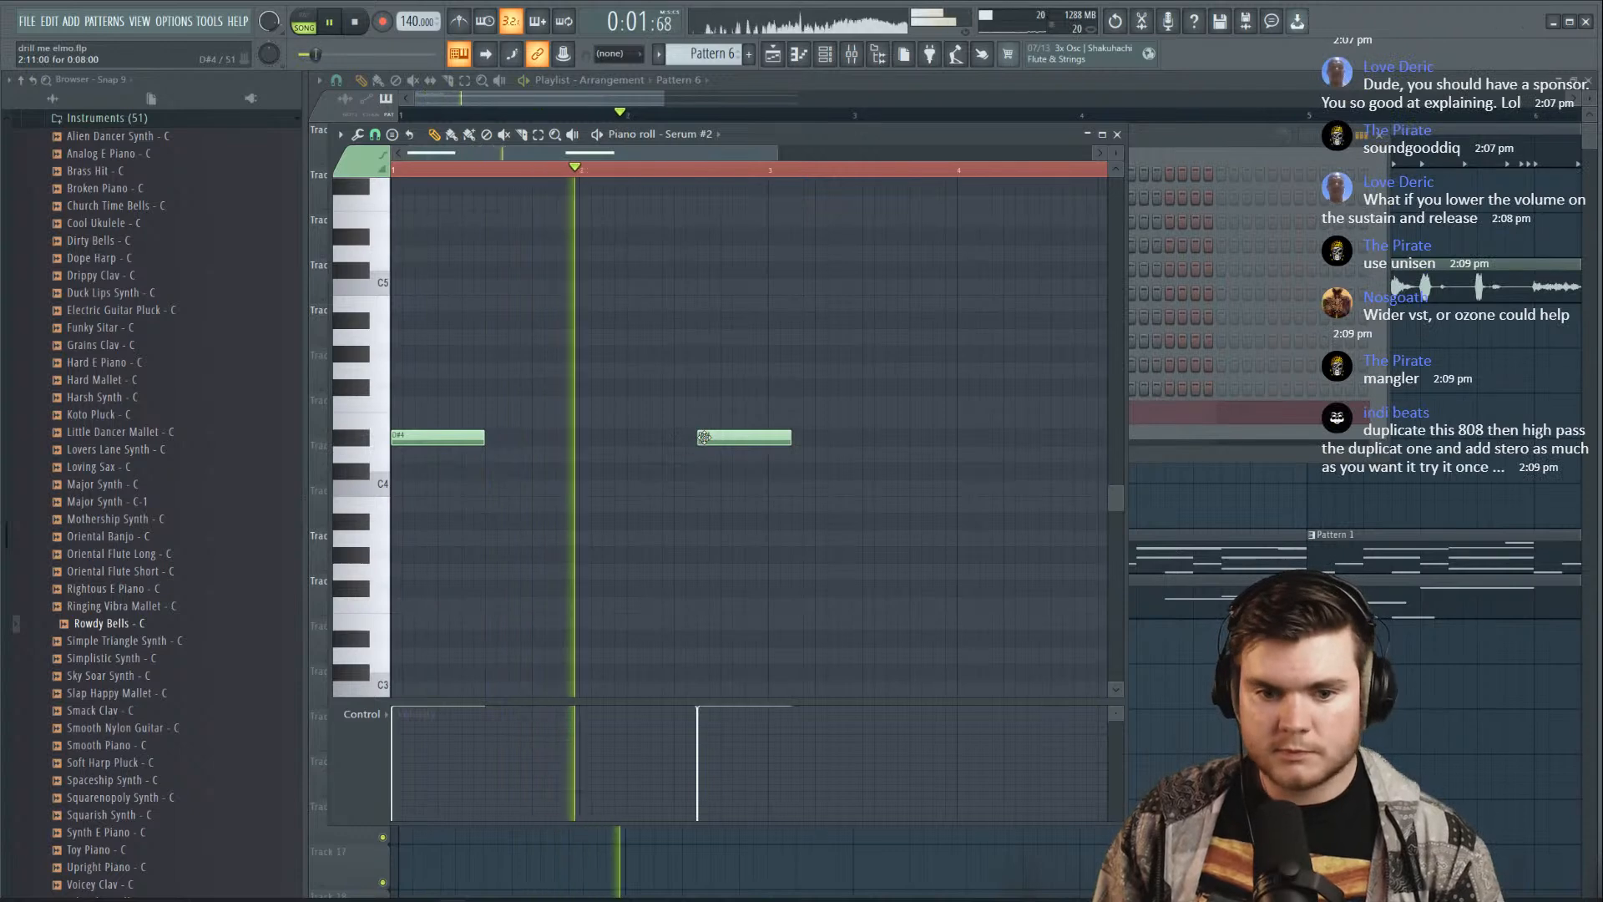
key("space")
key("space")
left_click_drag(785, 437, 767, 438)
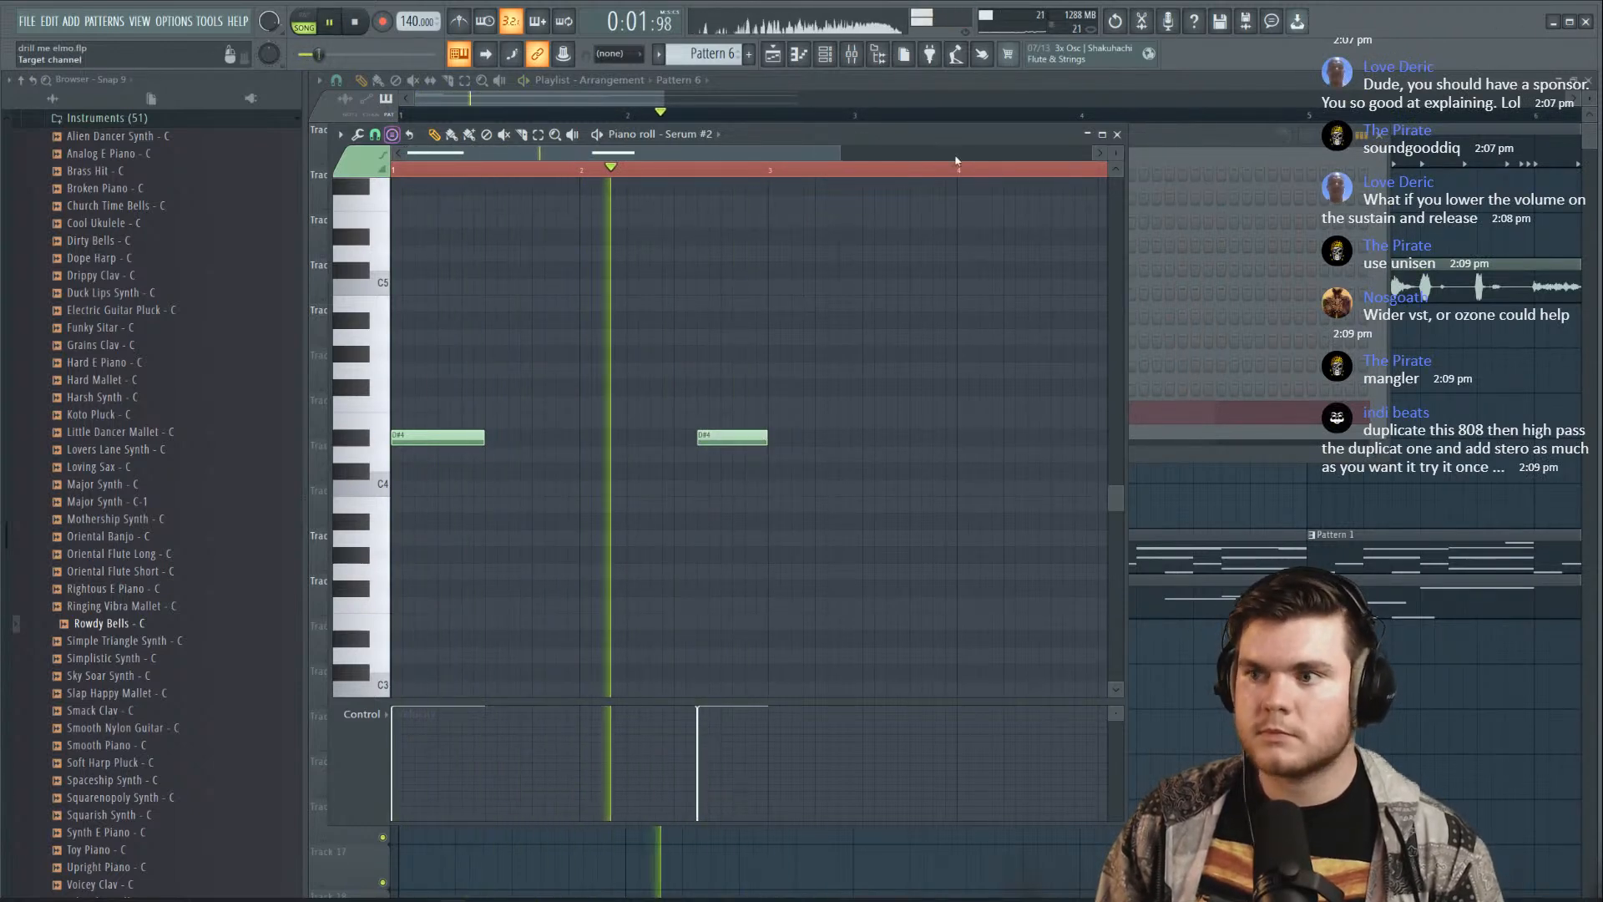
Stop playback, open Serum #2, and play test notes to check the bass's mono and portamento behaviour
key("space")
key("F6")
left_click(572, 412)
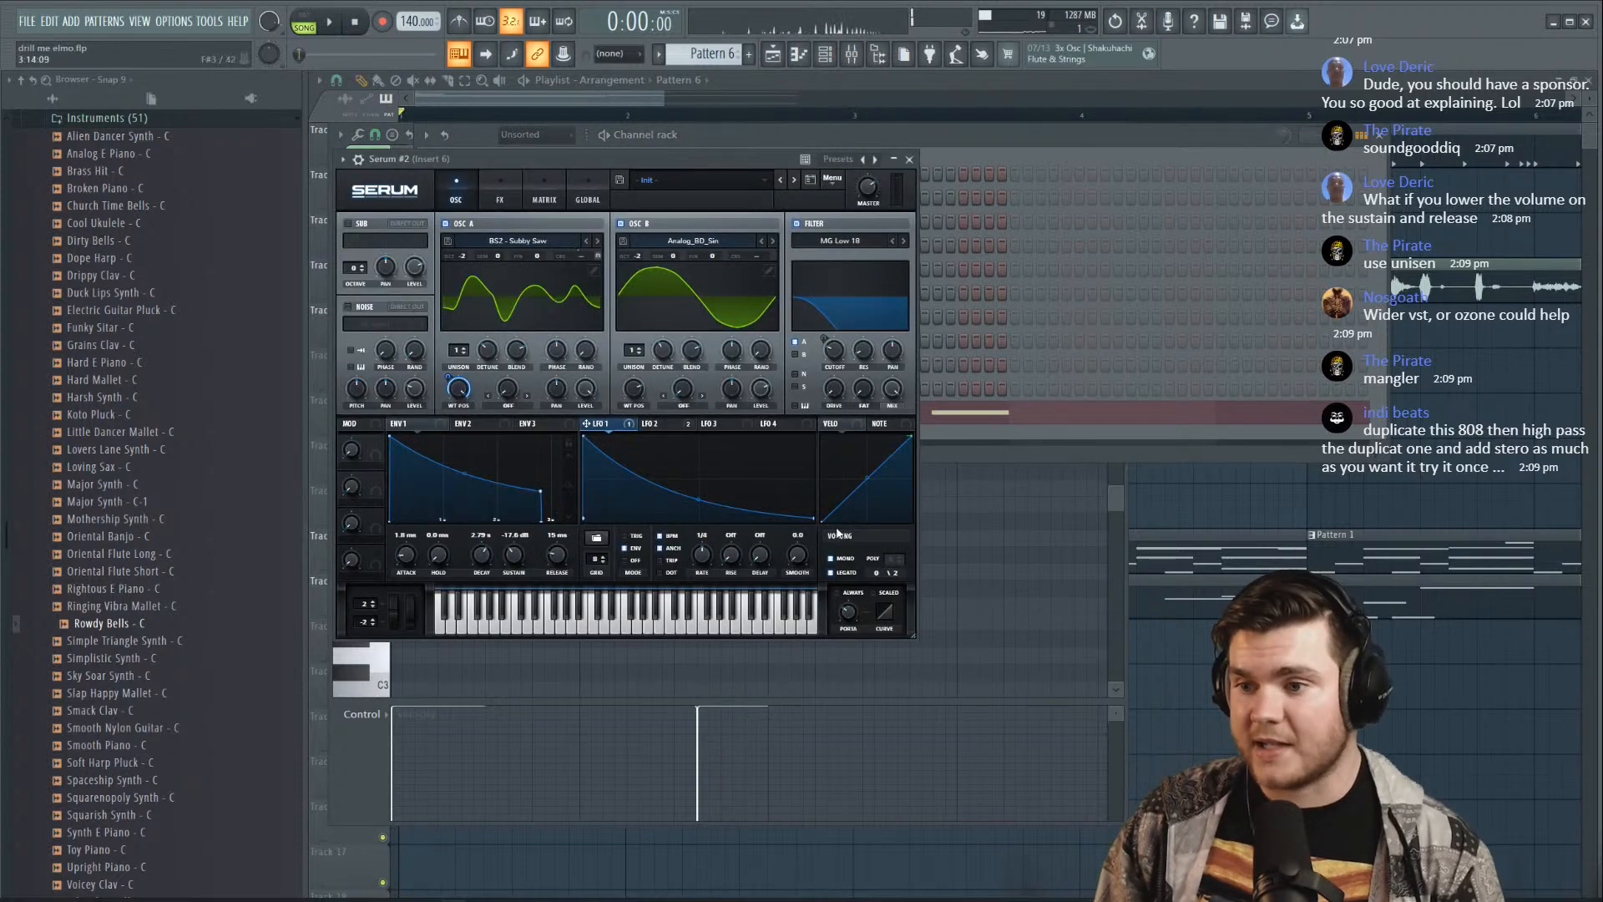
key("e")
key("q")
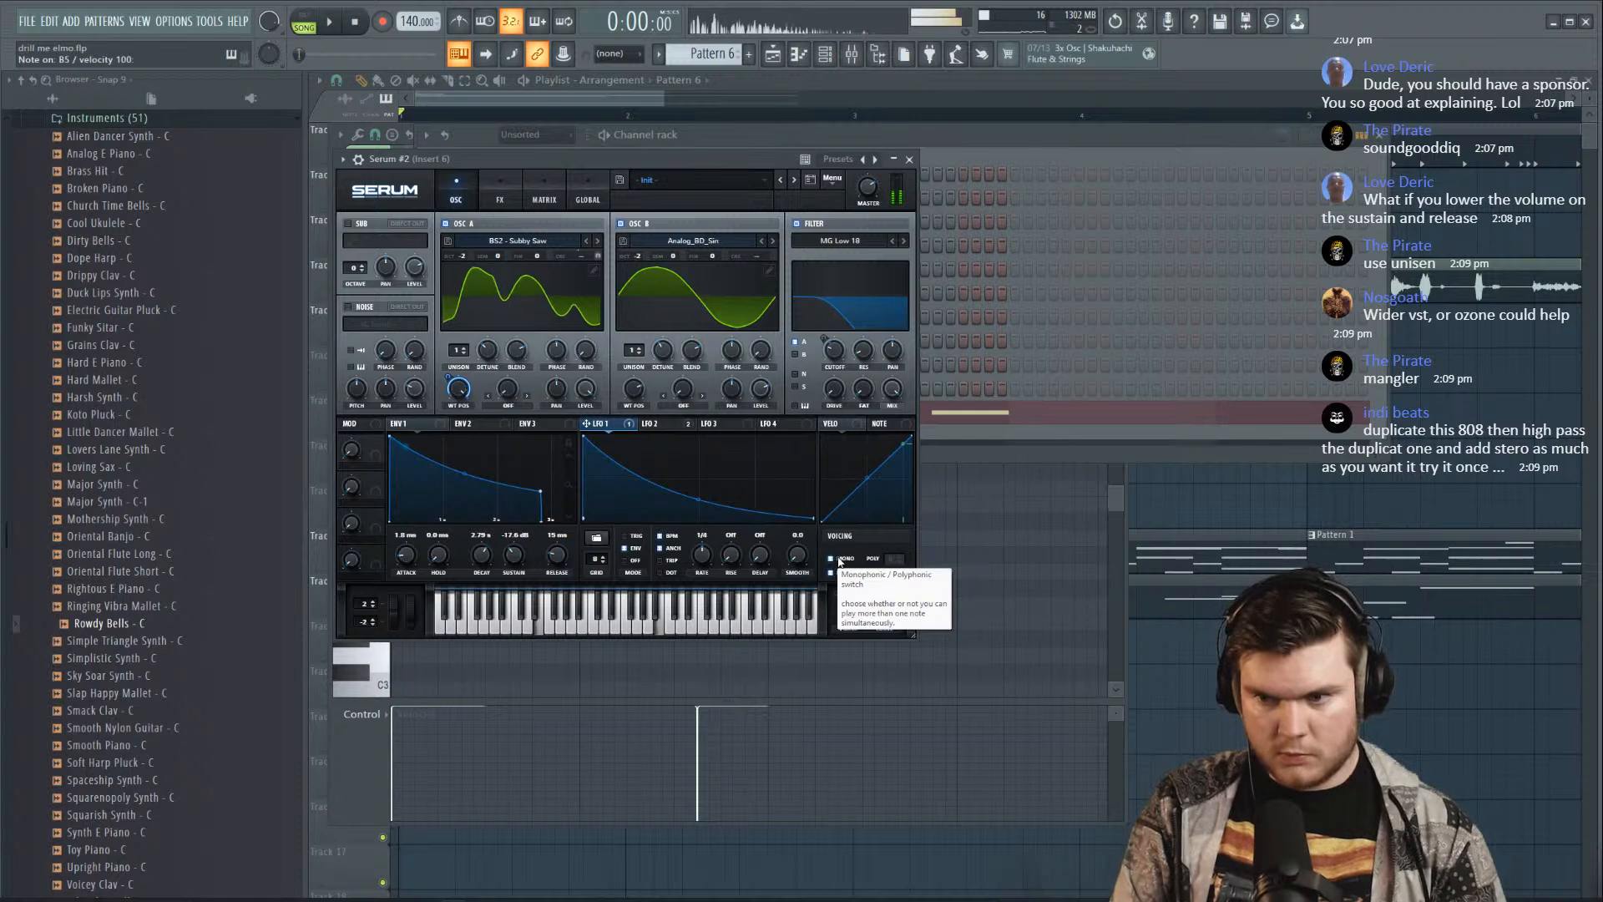
left_click_drag(852, 605, 855, 610)
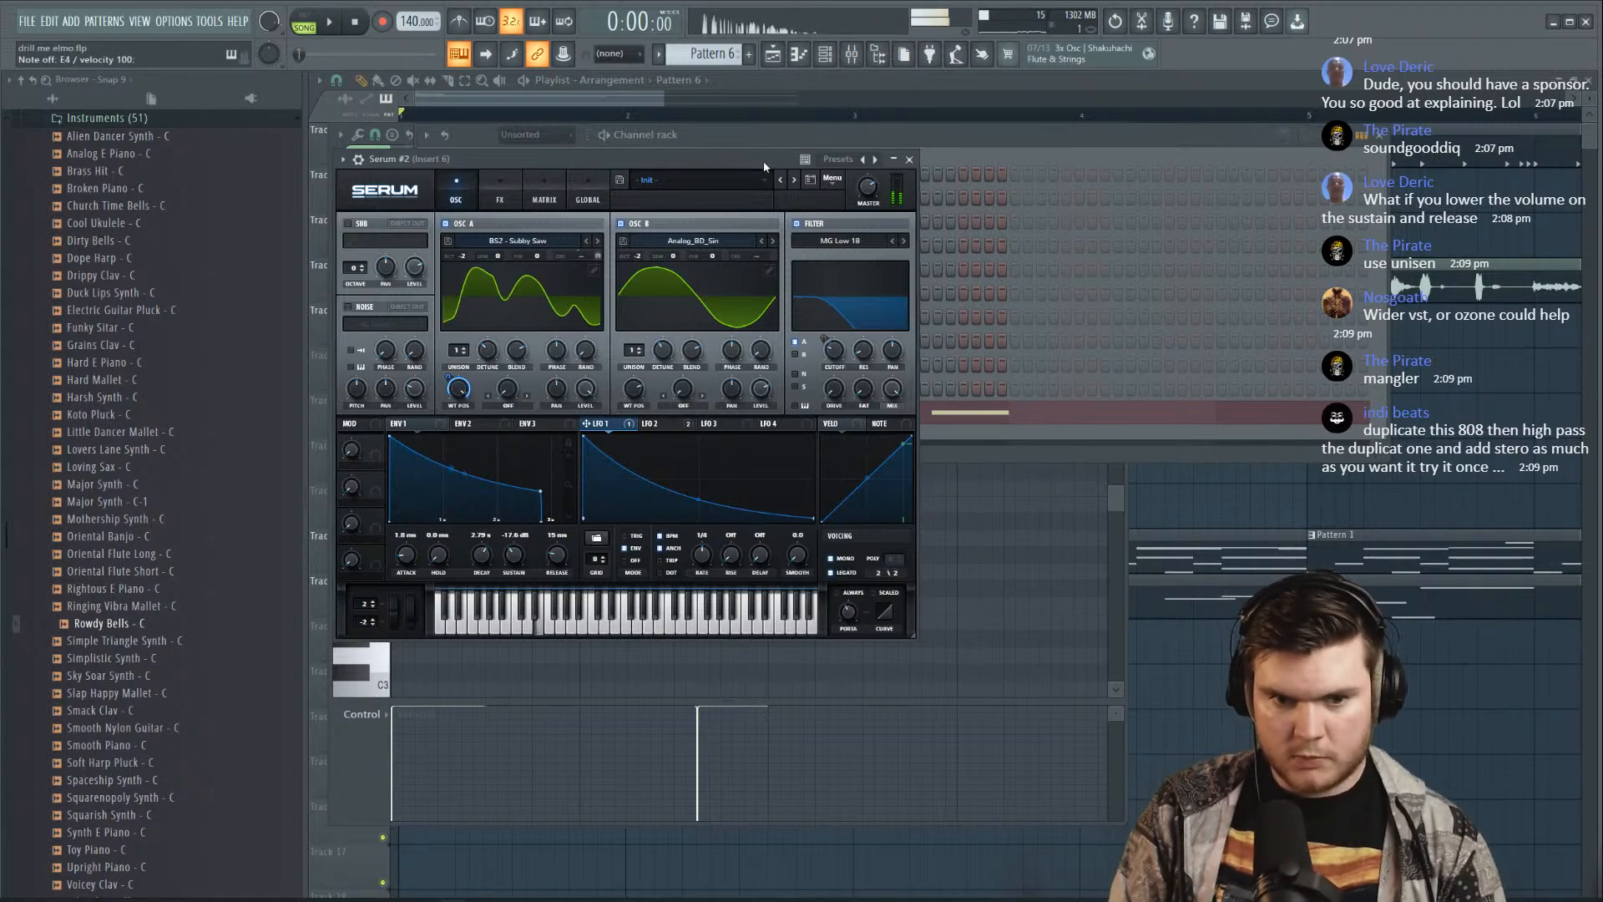
key("space")
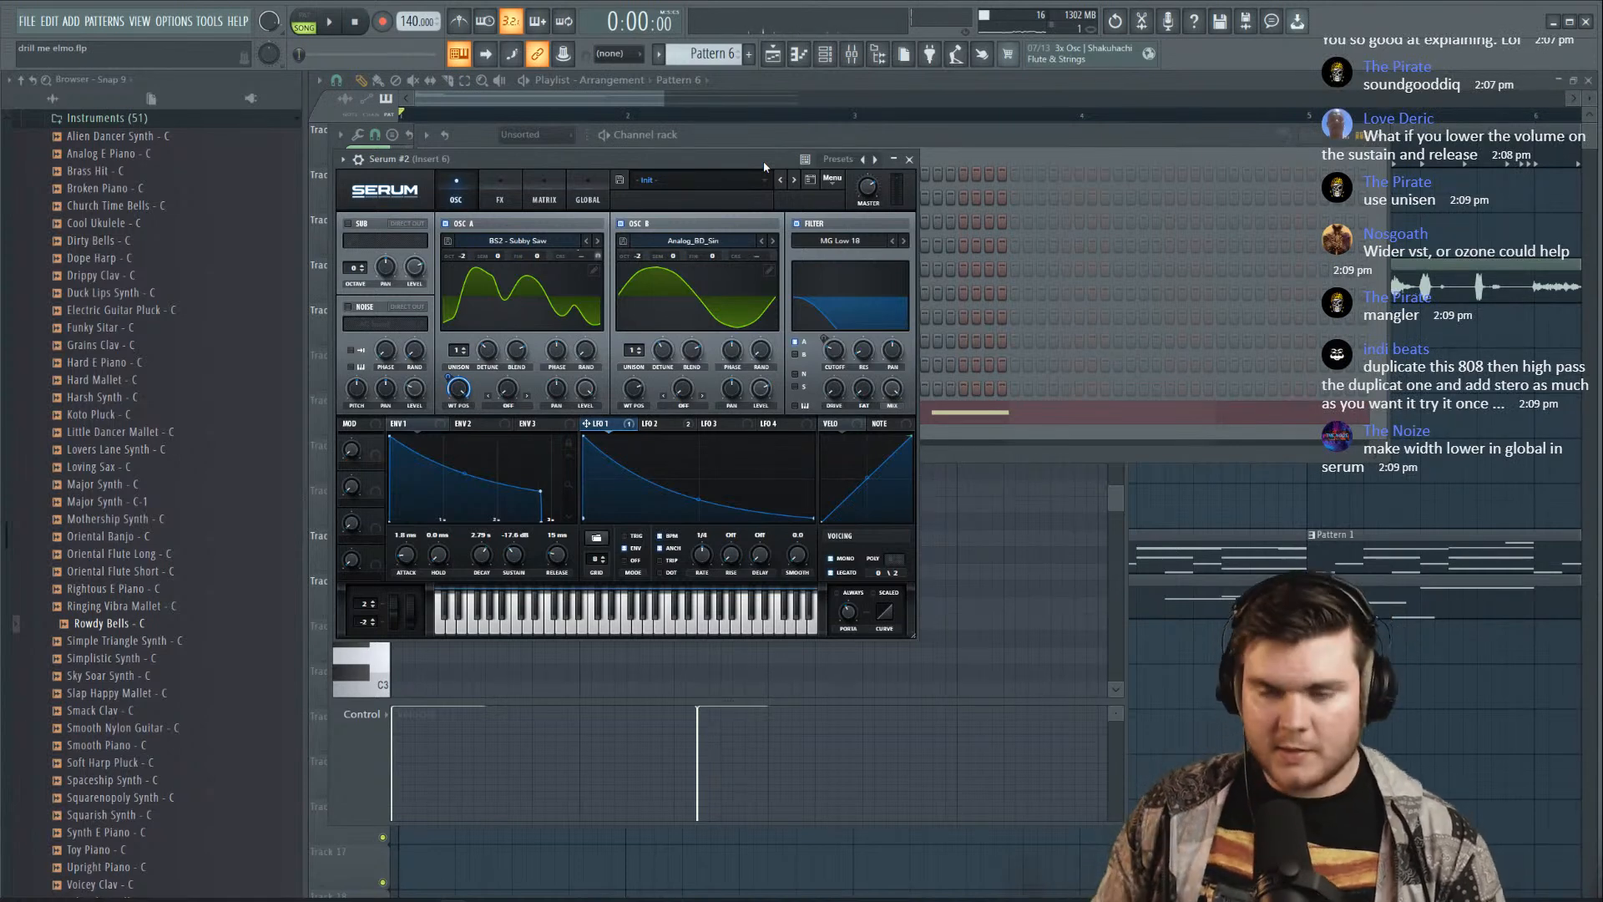
key("c")
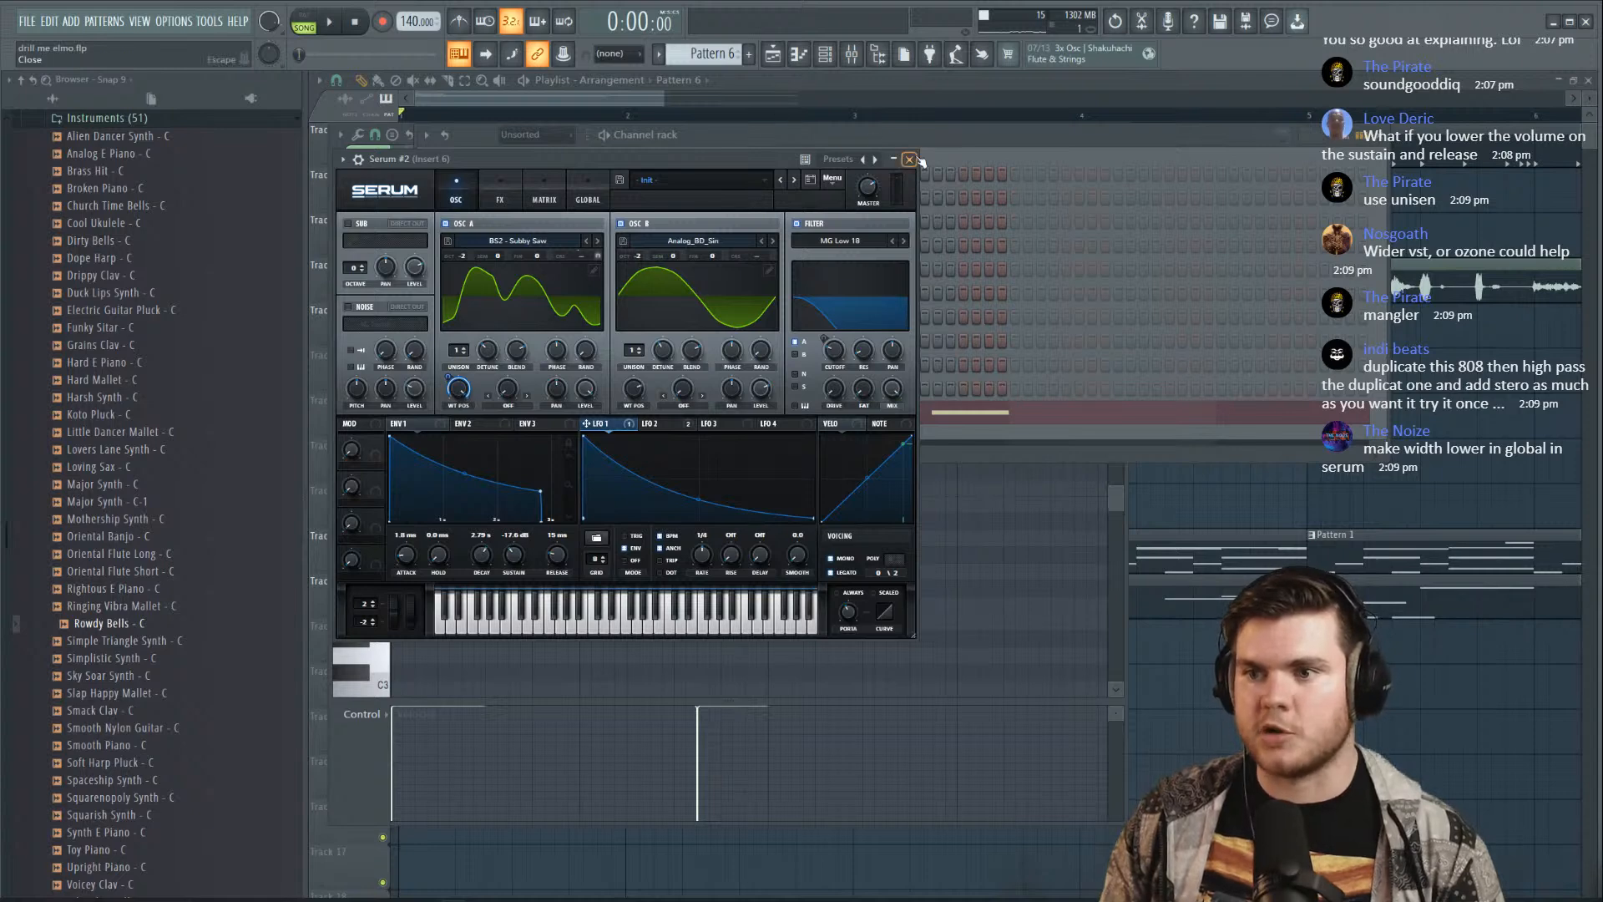
Switch Serum #2's oscillators off and on while auditioning, keeping only Osc A enabled
left_click(447, 224)
key("c")
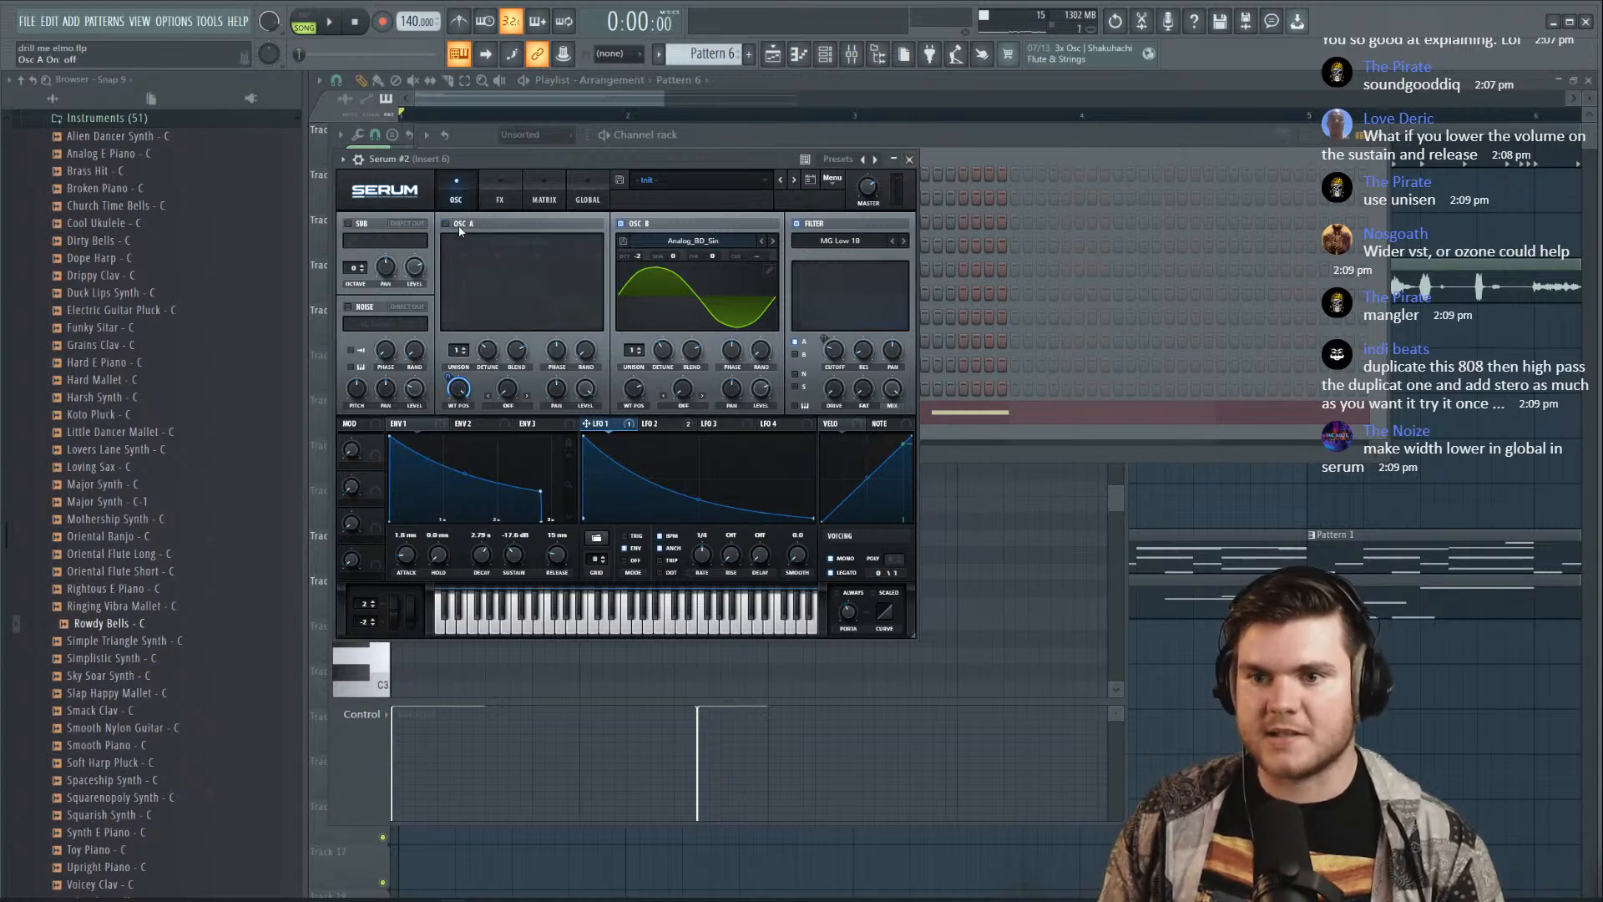
left_click(621, 223)
key("c")
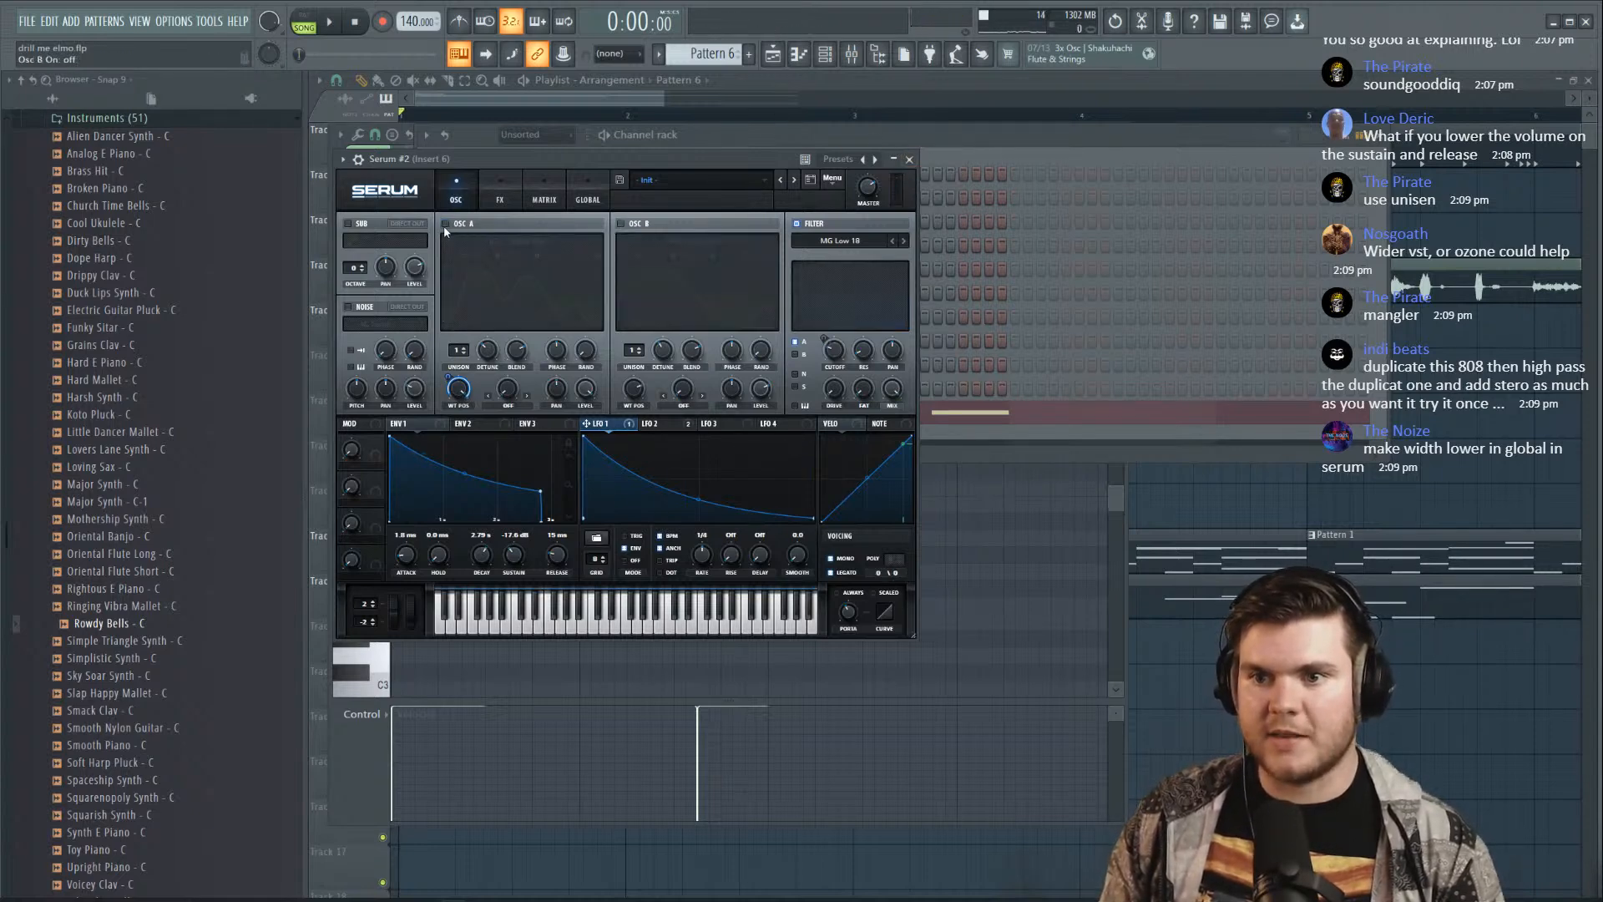
left_click(446, 224)
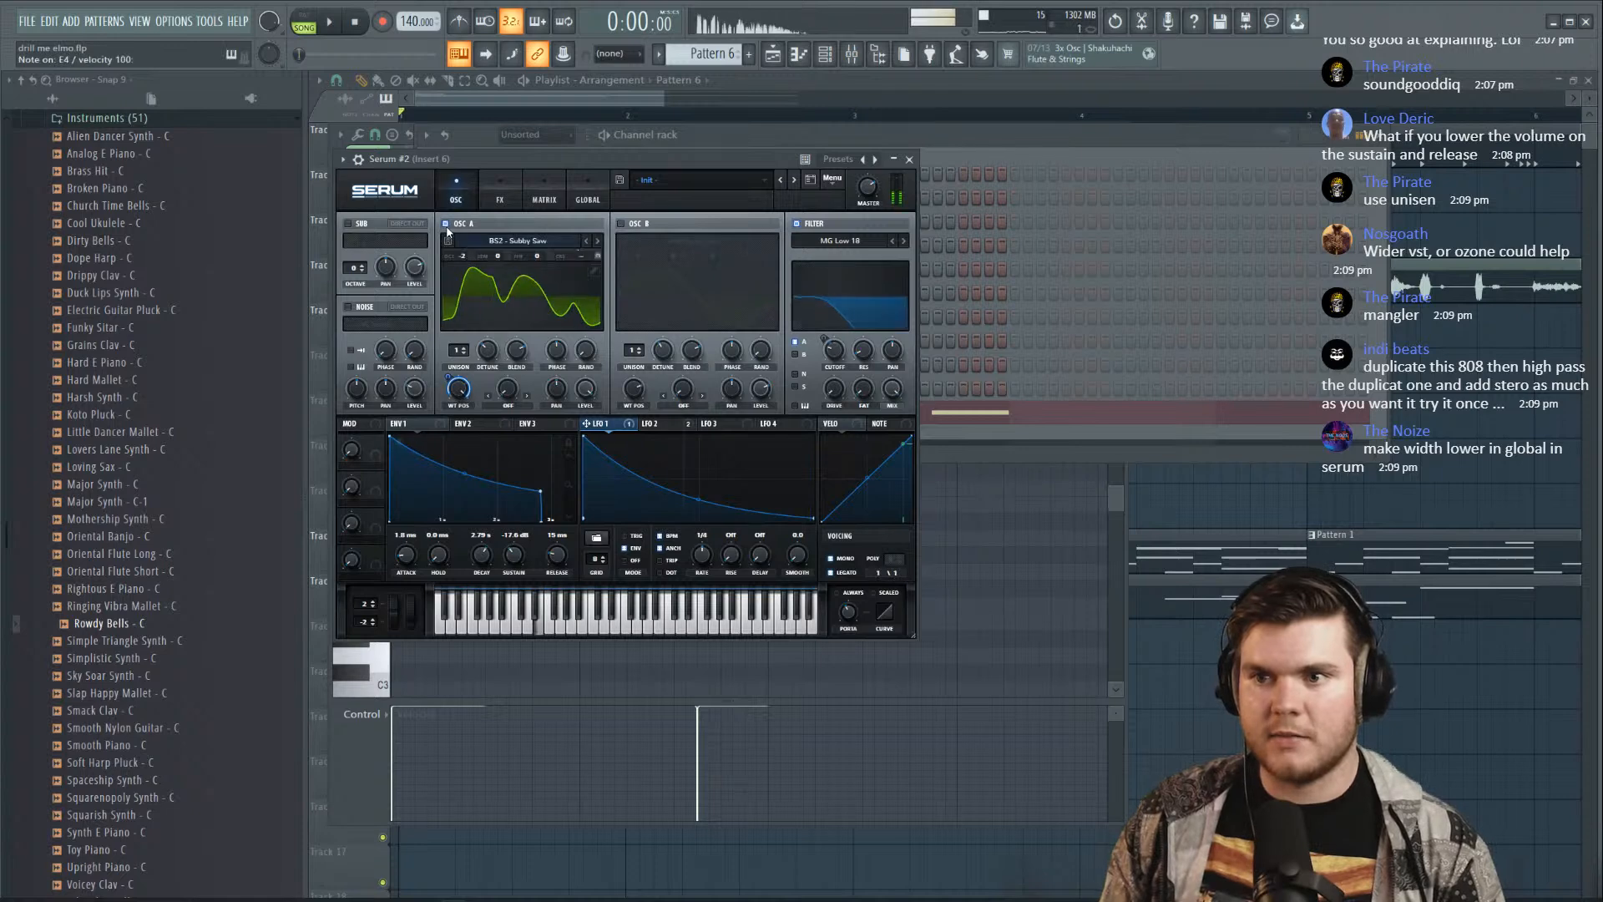
Open Osc A's wavetable editor, select frame 1, and save the project
left_click(594, 270)
key("c")
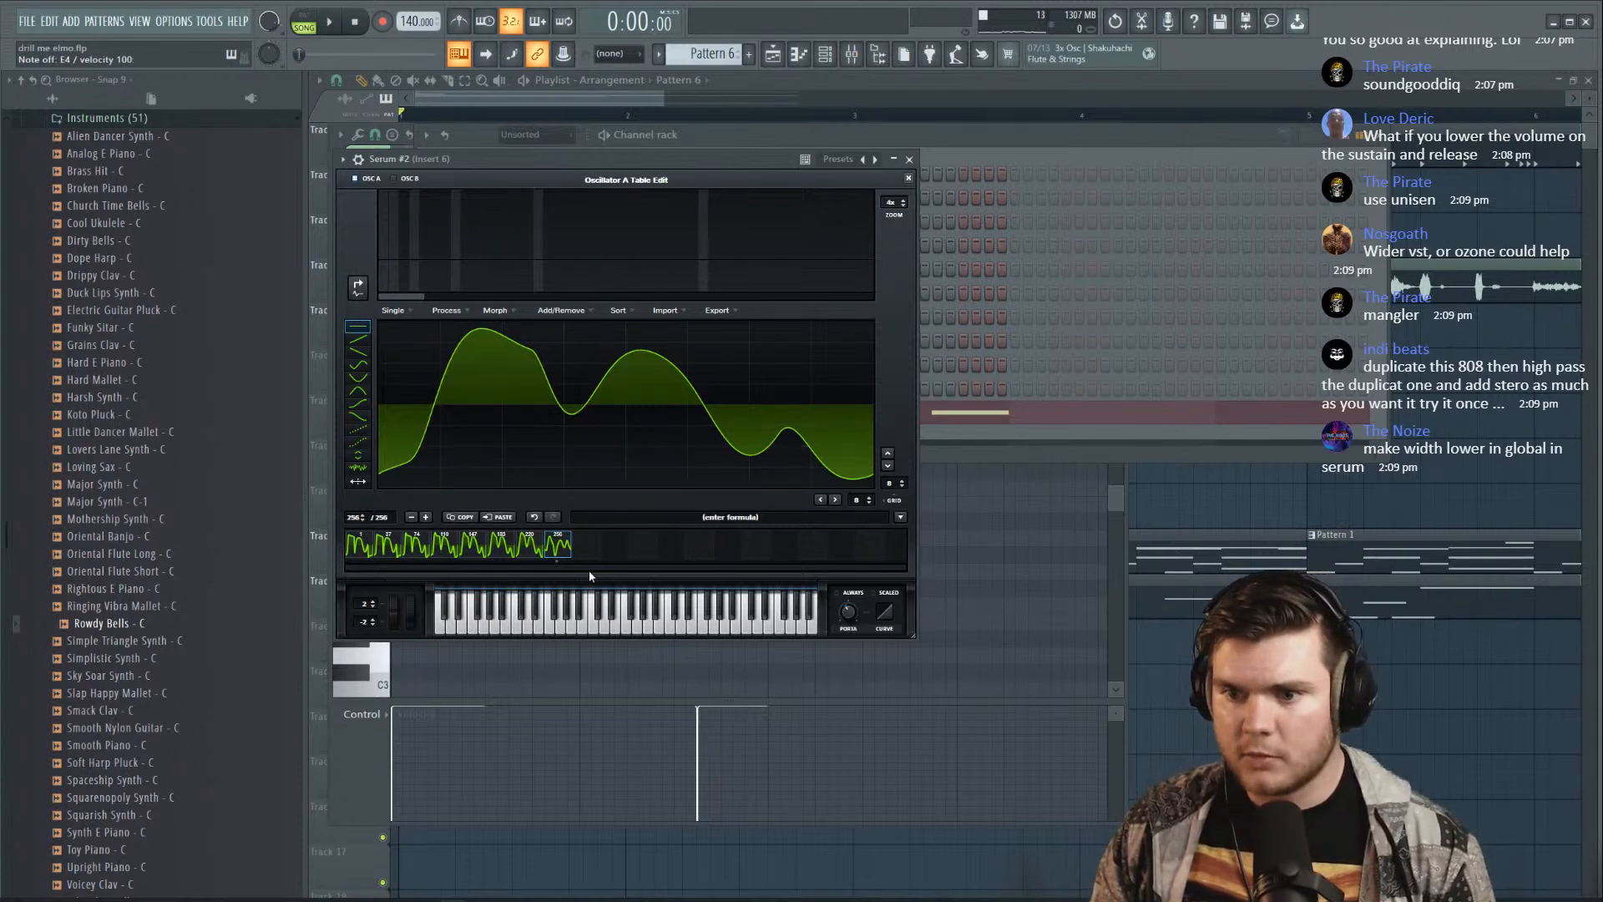
left_click(370, 547)
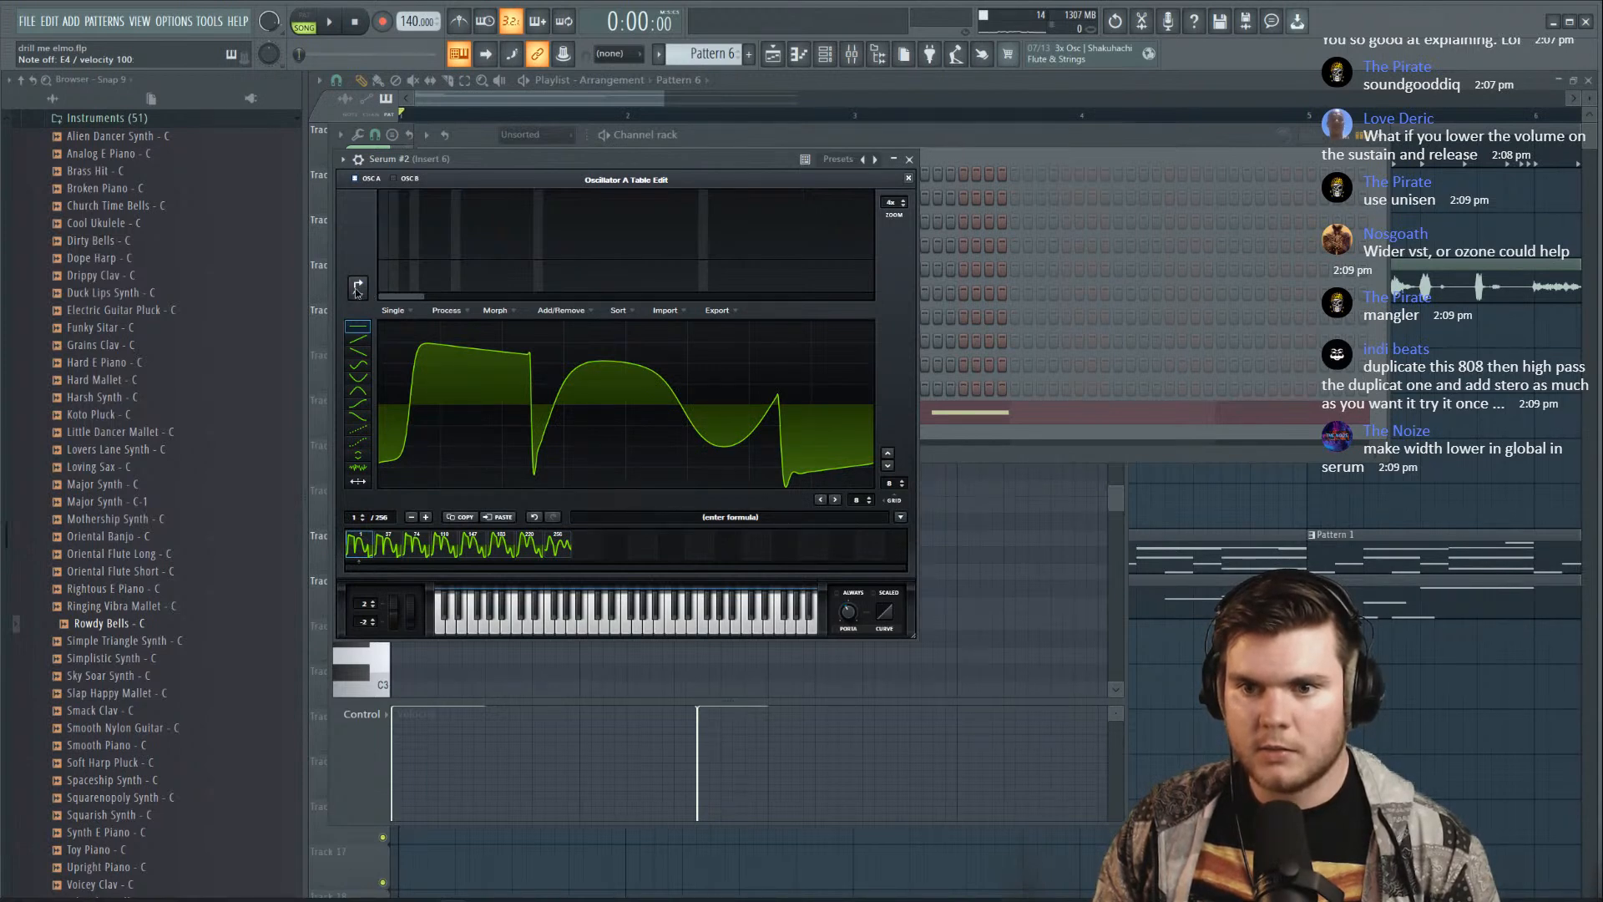
left_click(27, 21)
left_click(32, 92)
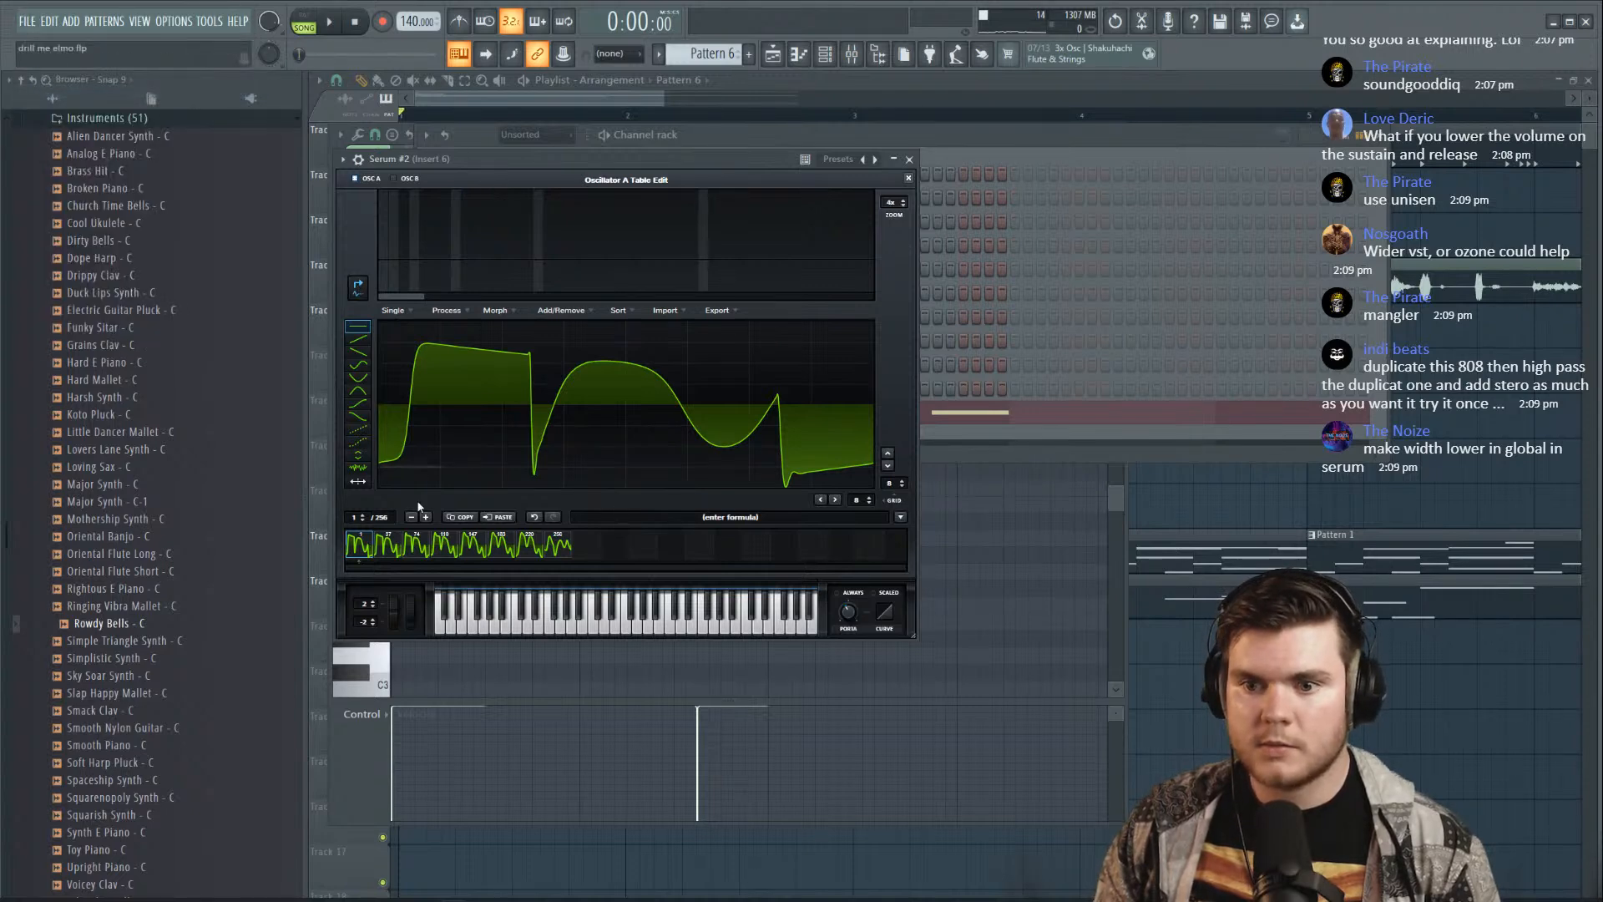
Pull the fundamental, bin 1, down to zero in each key frame of Osc A's wavetable from 1 to 256
left_click(391, 547)
left_click(365, 549)
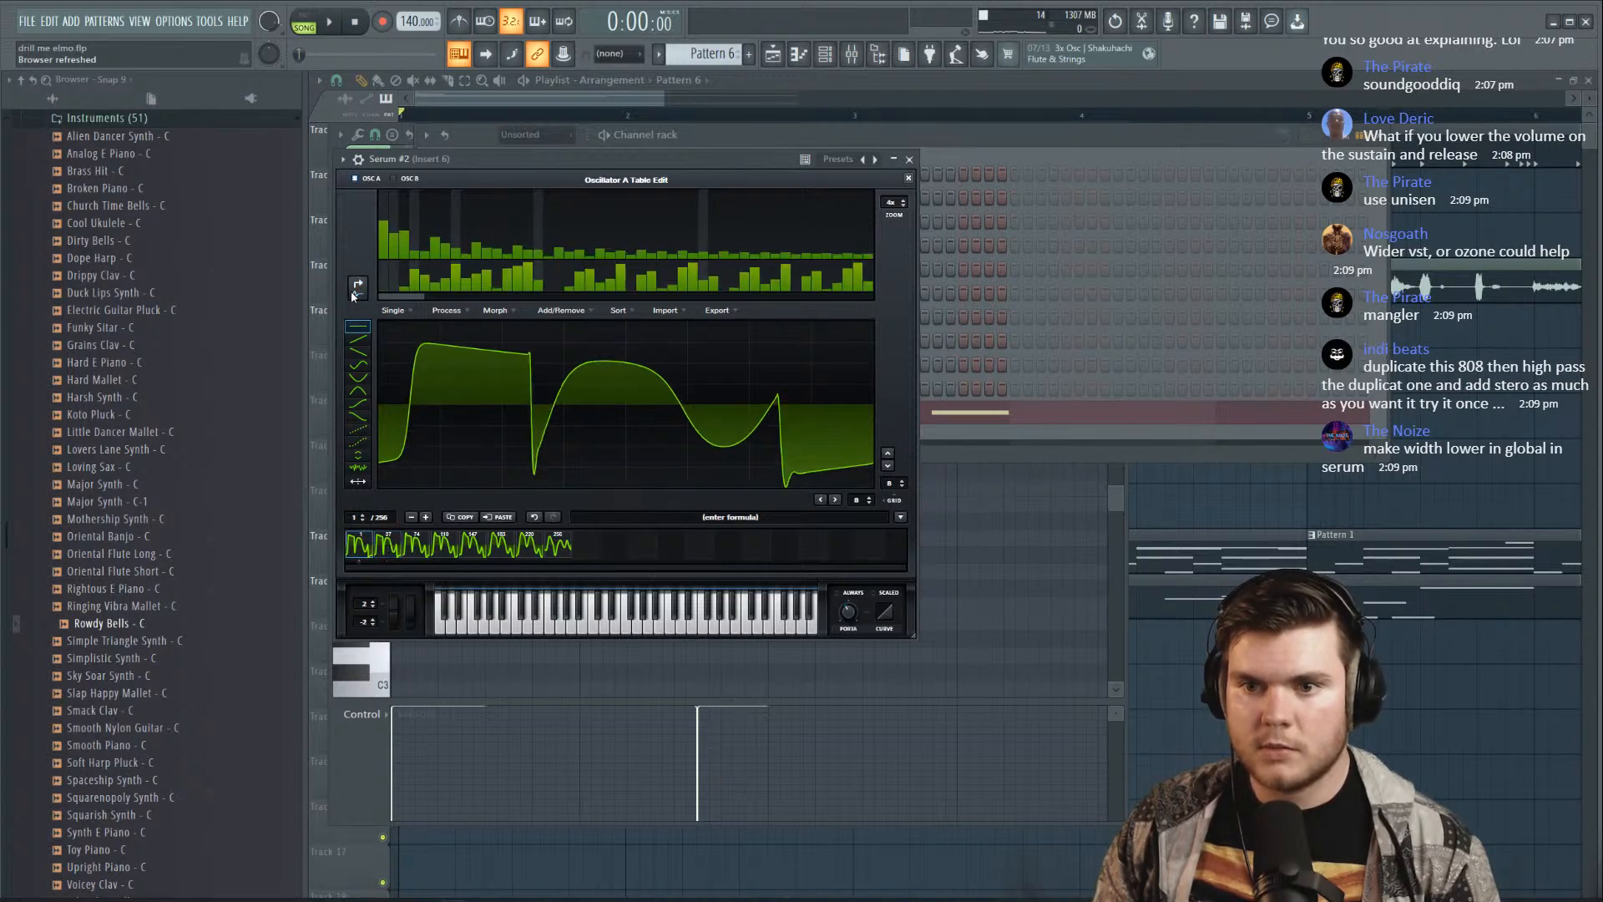
left_click_drag(385, 264, 382, 309)
left_click(389, 546)
left_click(416, 546)
left_click(444, 546)
left_click(472, 546)
left_click(501, 544)
left_click(529, 546)
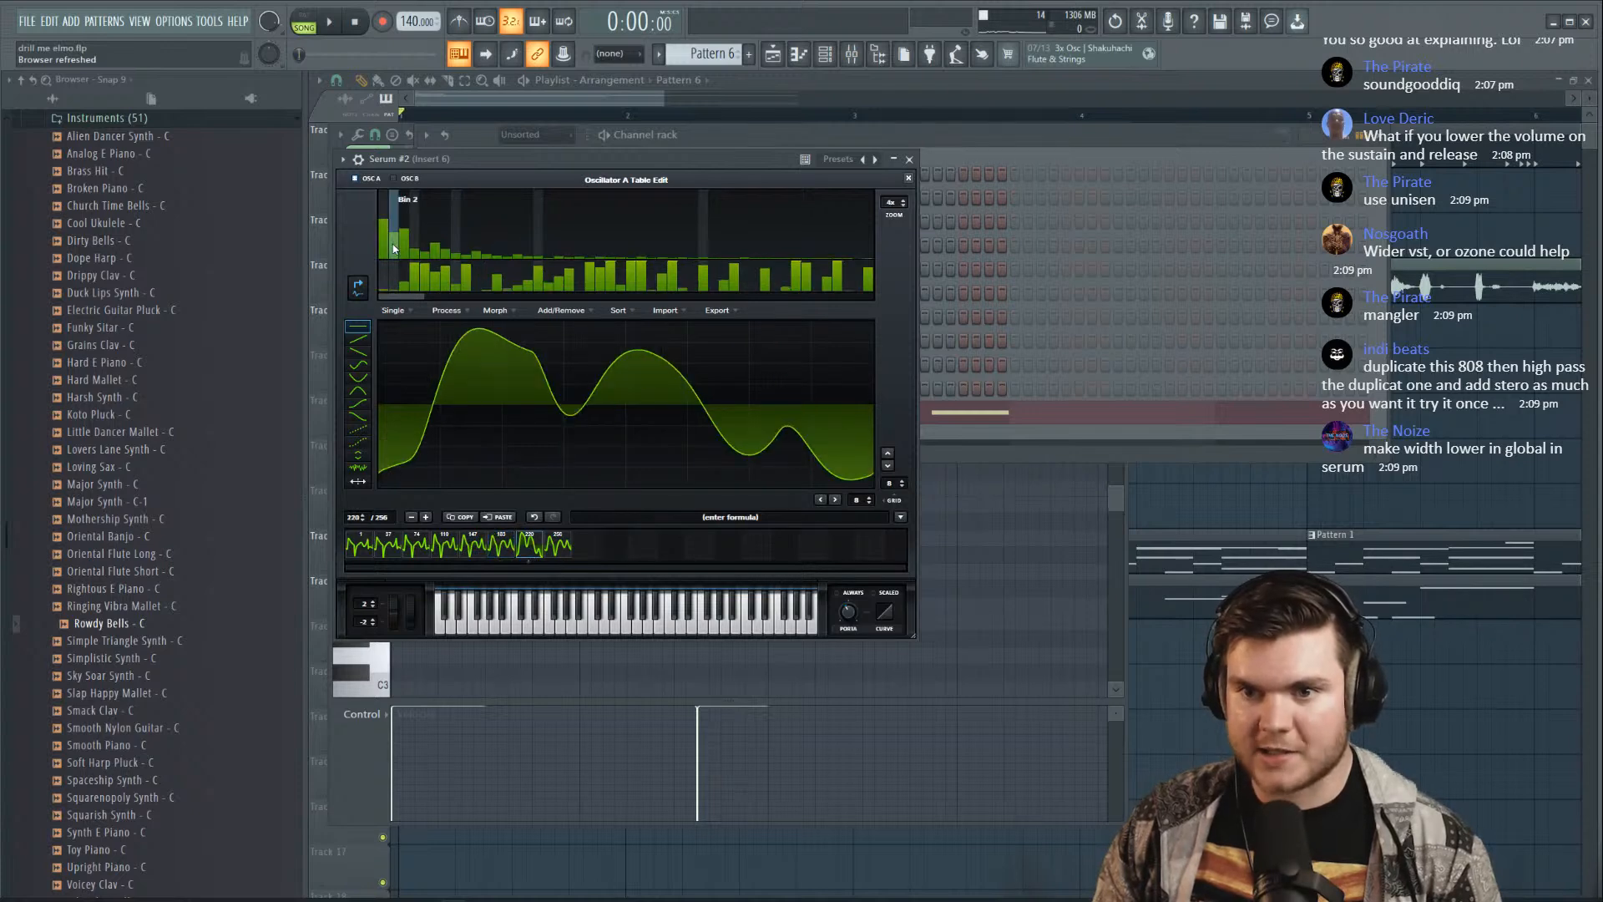
left_click(558, 546)
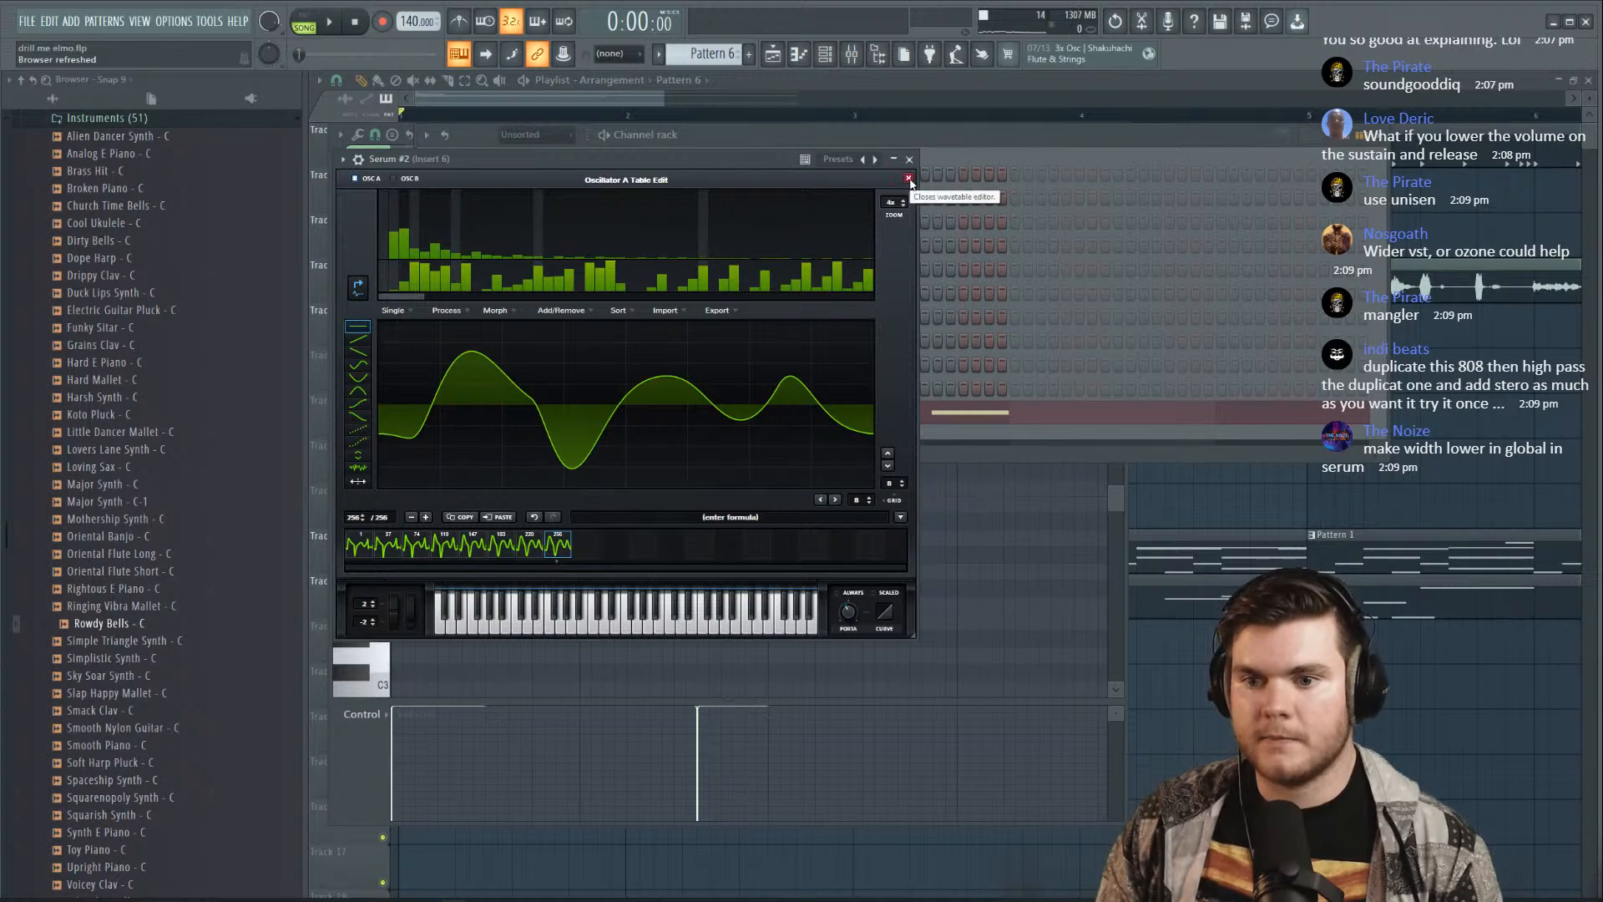
Apply Morph - Crossfade to Osc A's wavetable and close the wavetable editor
left_click(446, 309)
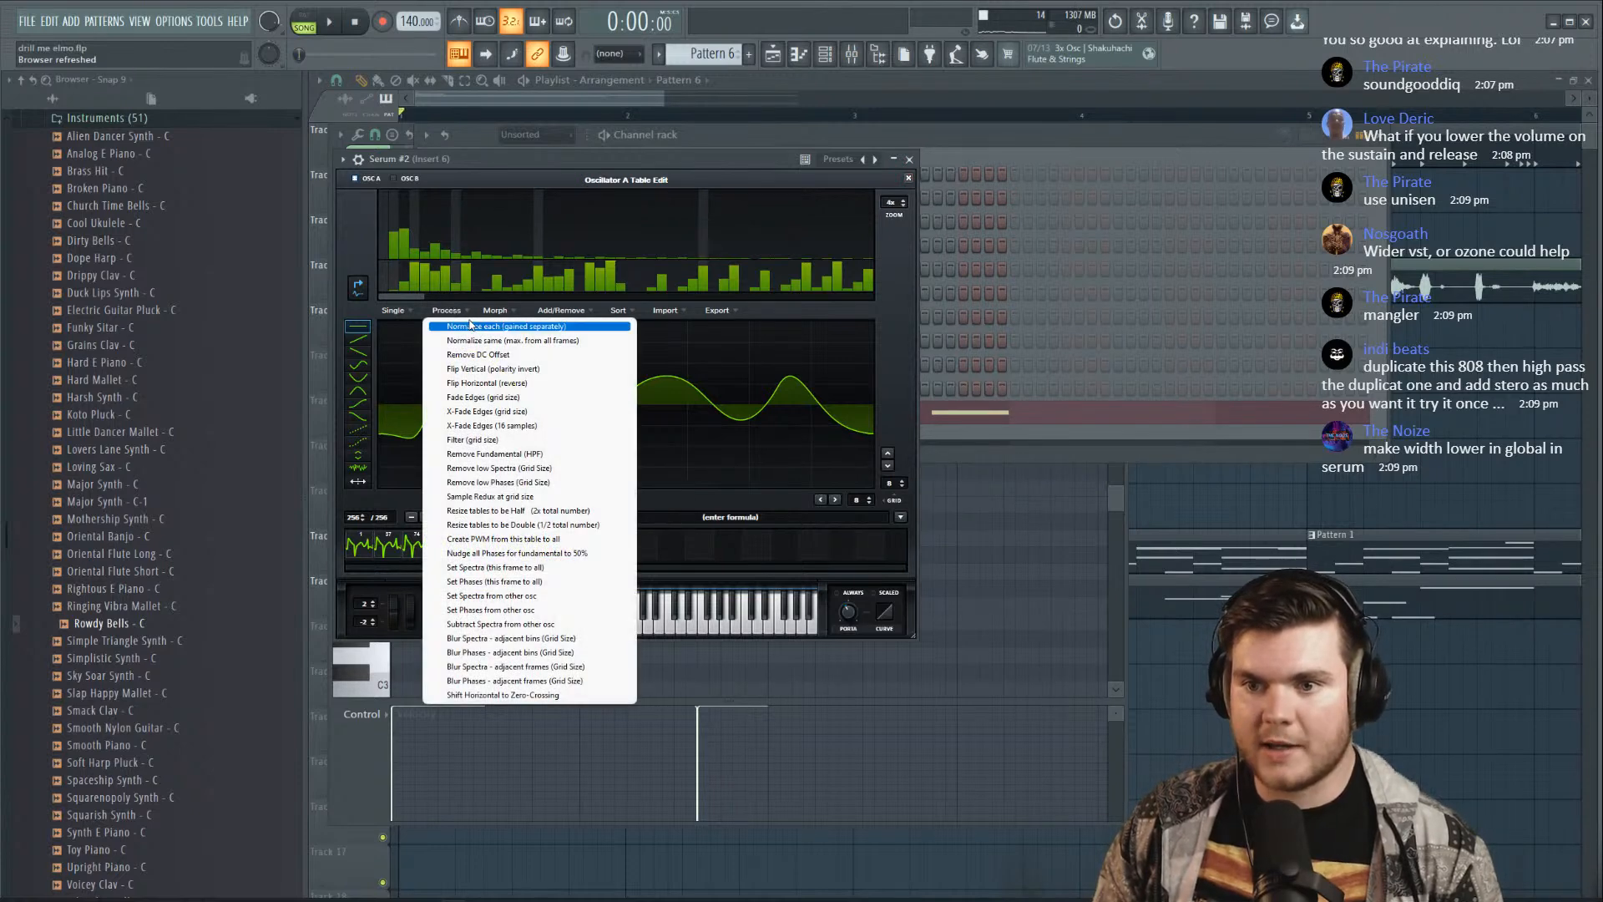
left_click(493, 311)
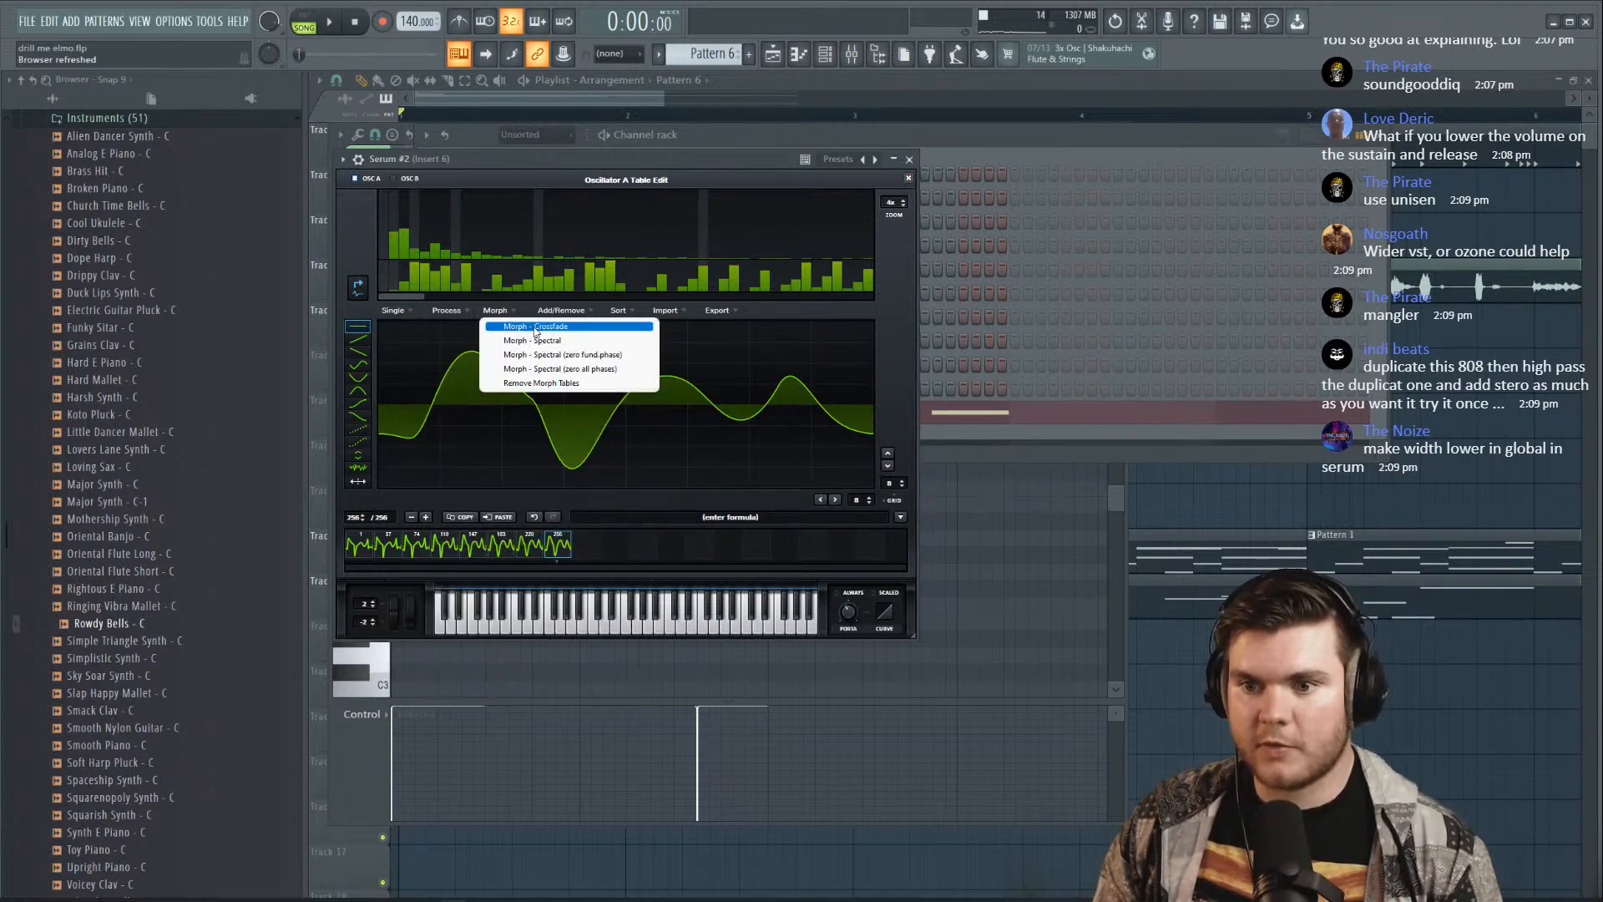
left_click(535, 326)
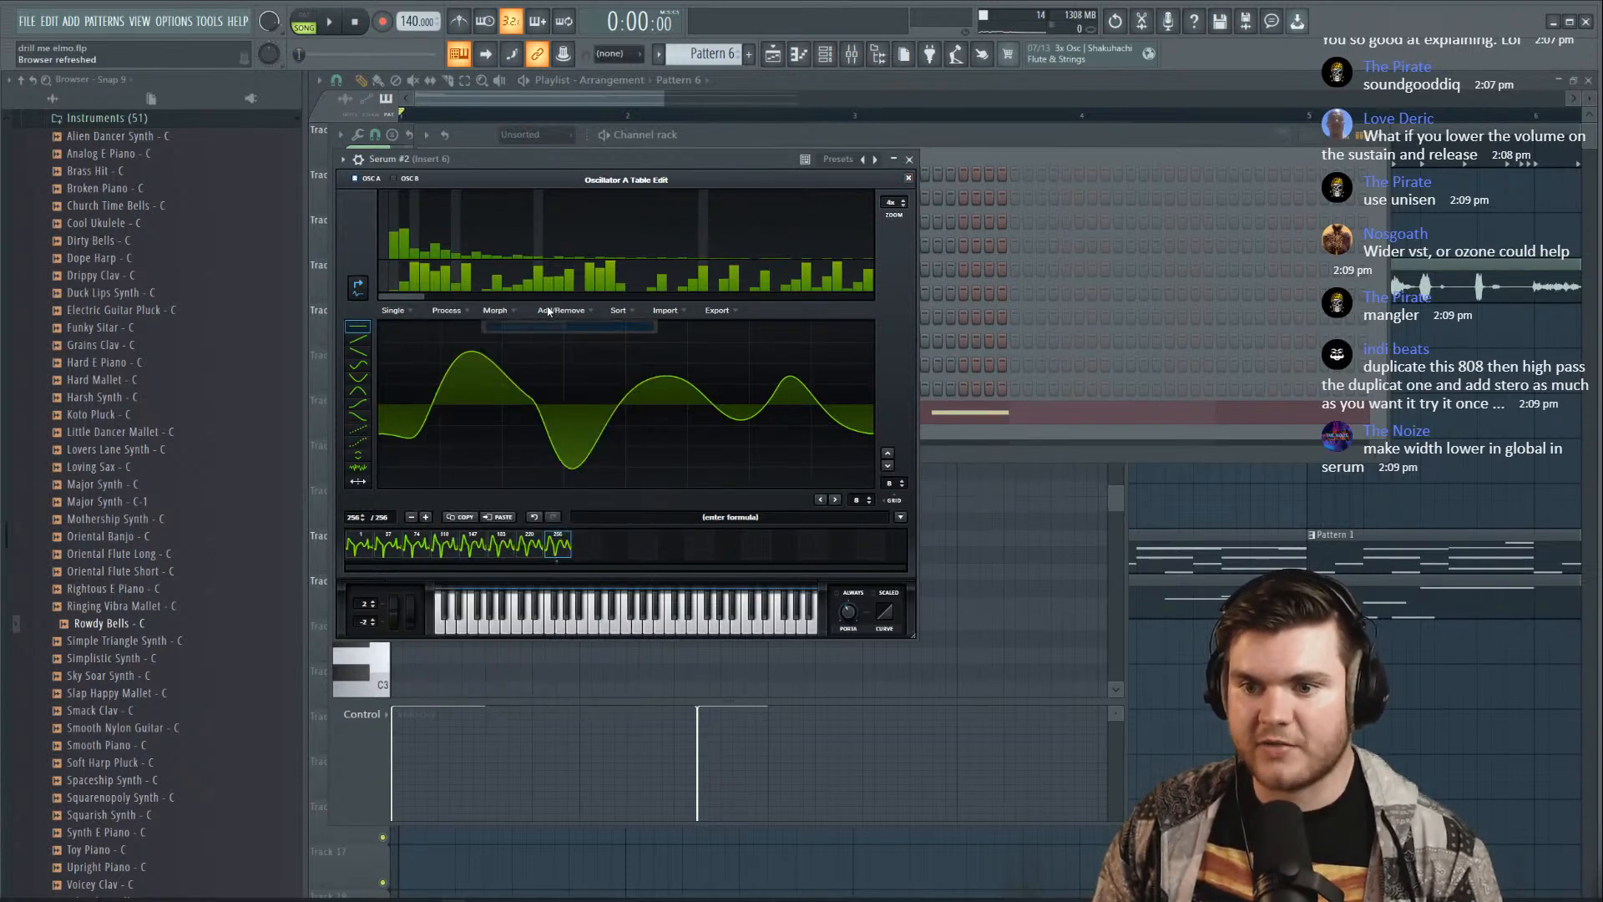
left_click(909, 178)
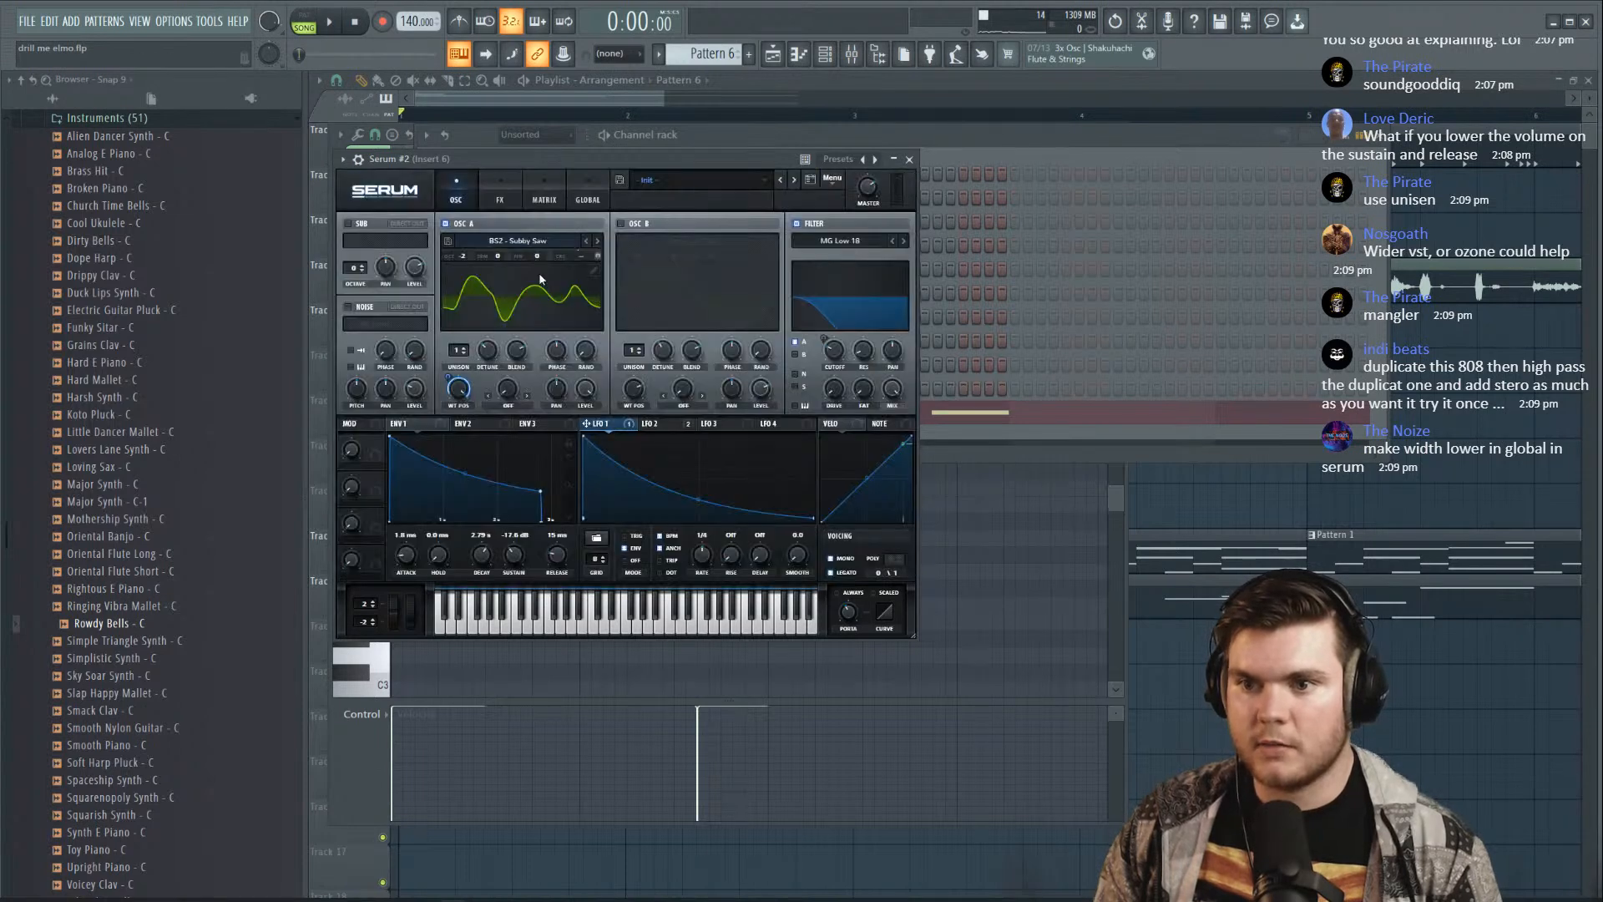
Play the arrangement, turn Osc B back on, and return to the Serum #2 piano roll
key("space")
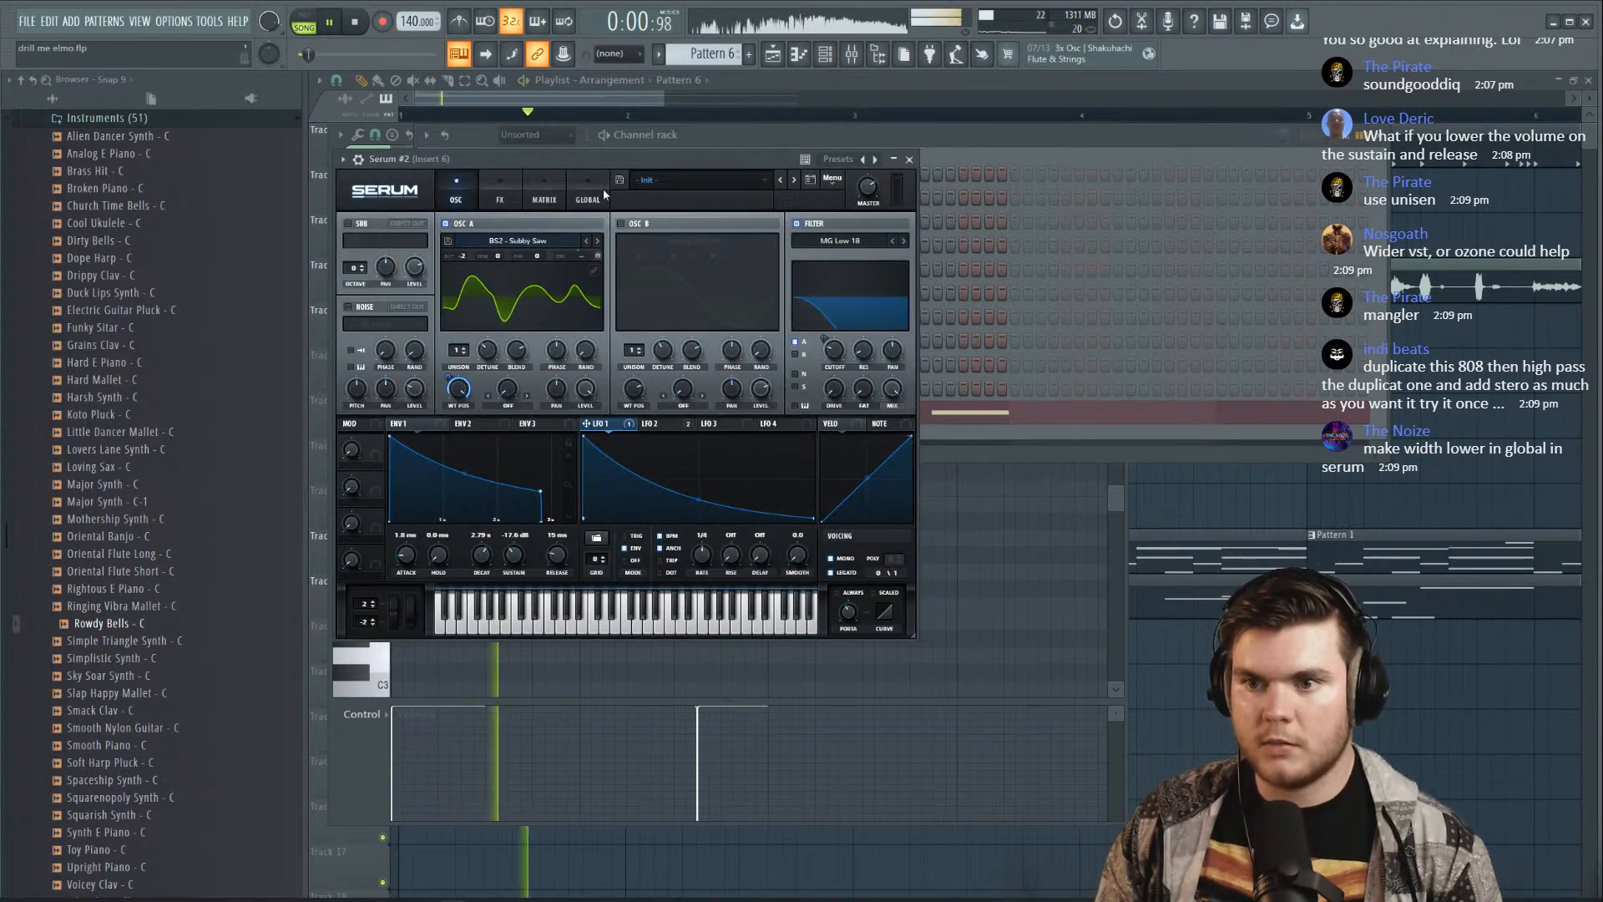
left_click(620, 223)
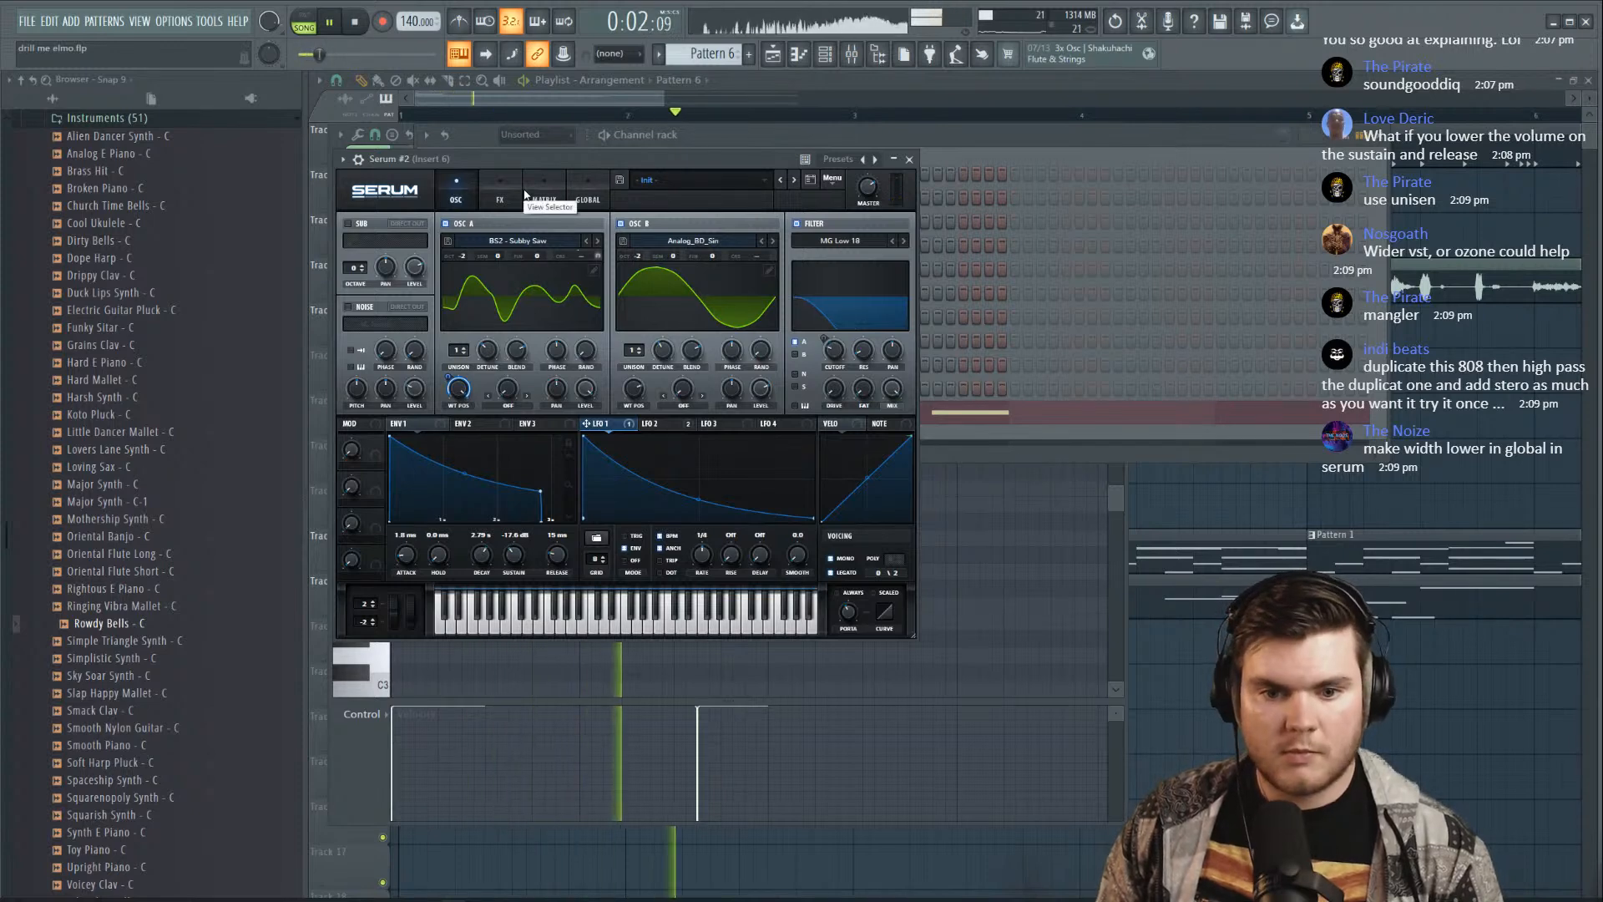
left_click(1124, 481)
Add a D#5 note at bar 2 step 13 and shorten it to two steps
scroll(801, 336, "up", 3)
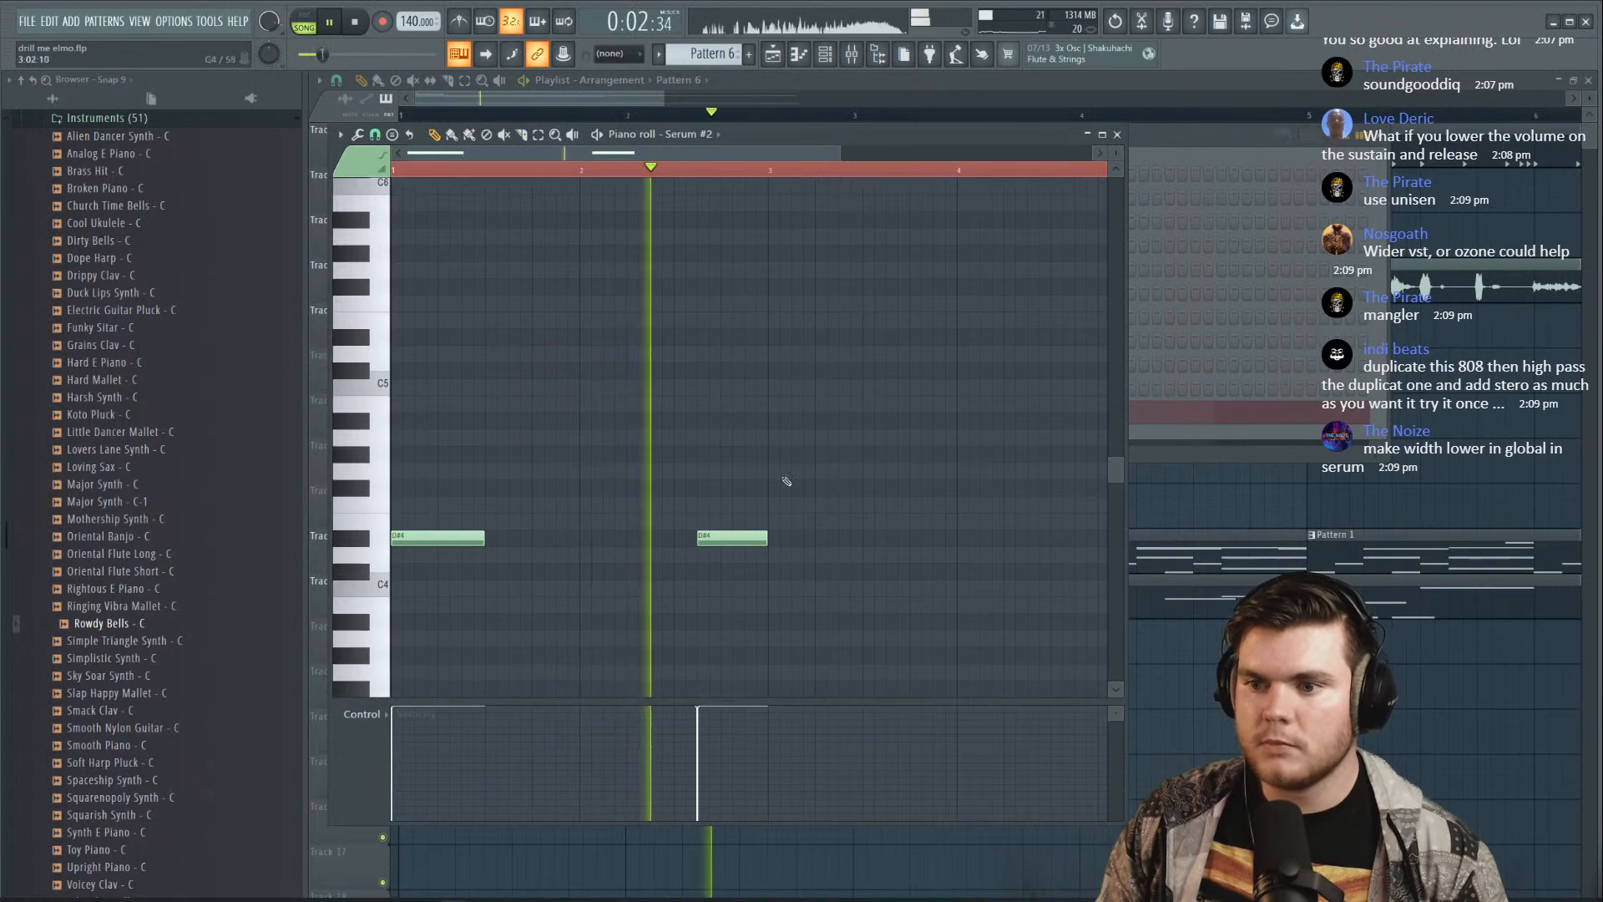
key("space")
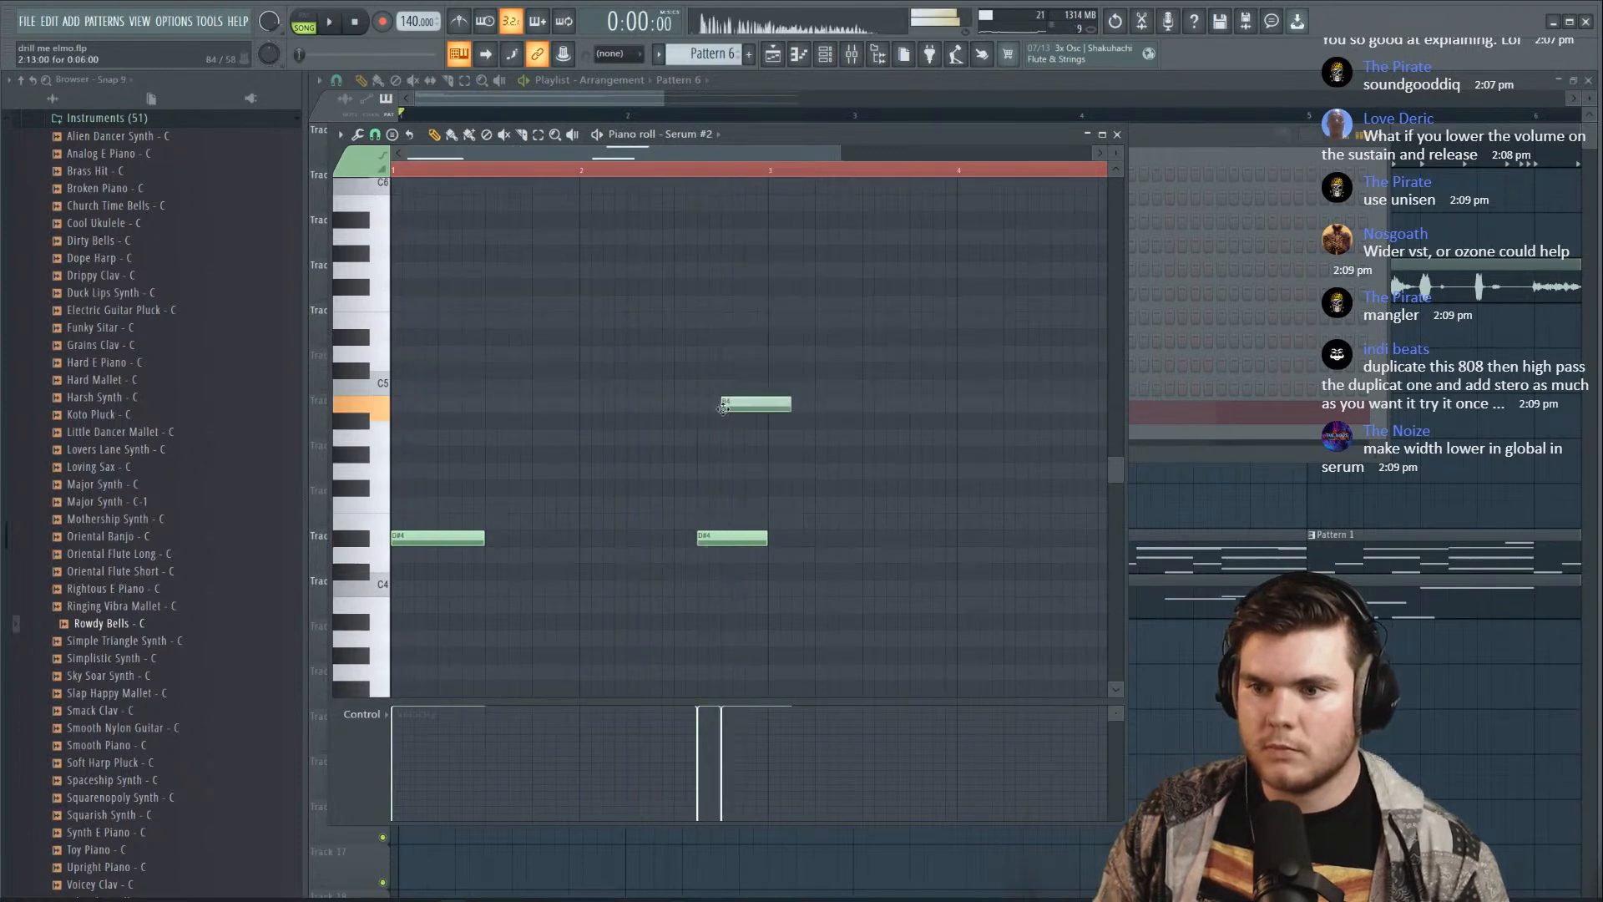
key("space")
left_click_drag(790, 340, 743, 342)
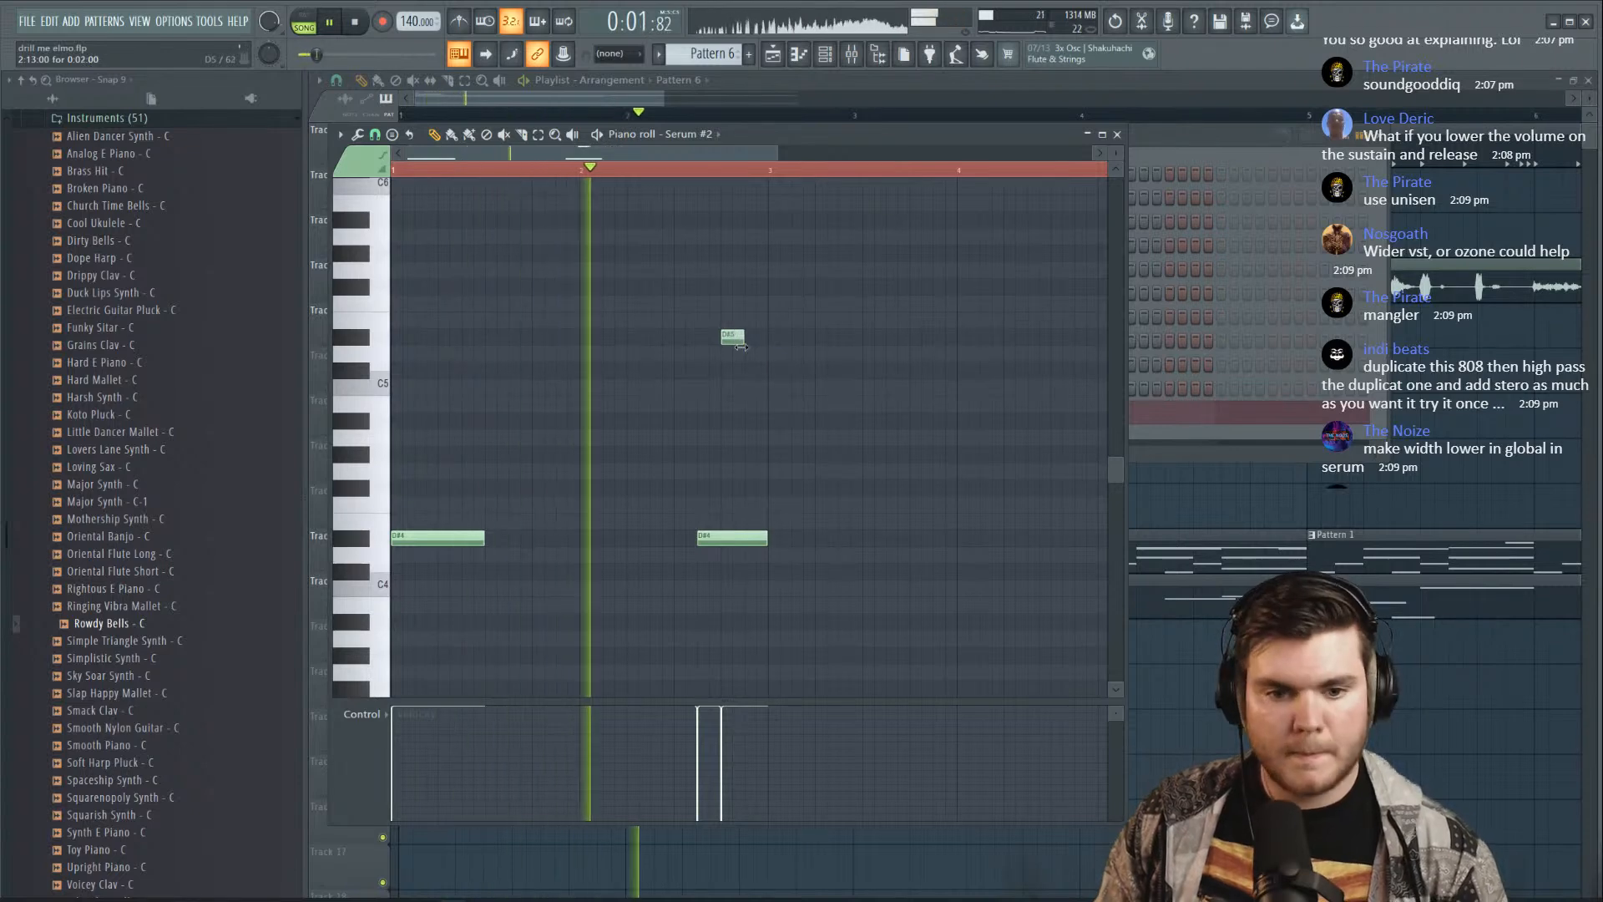
key("space")
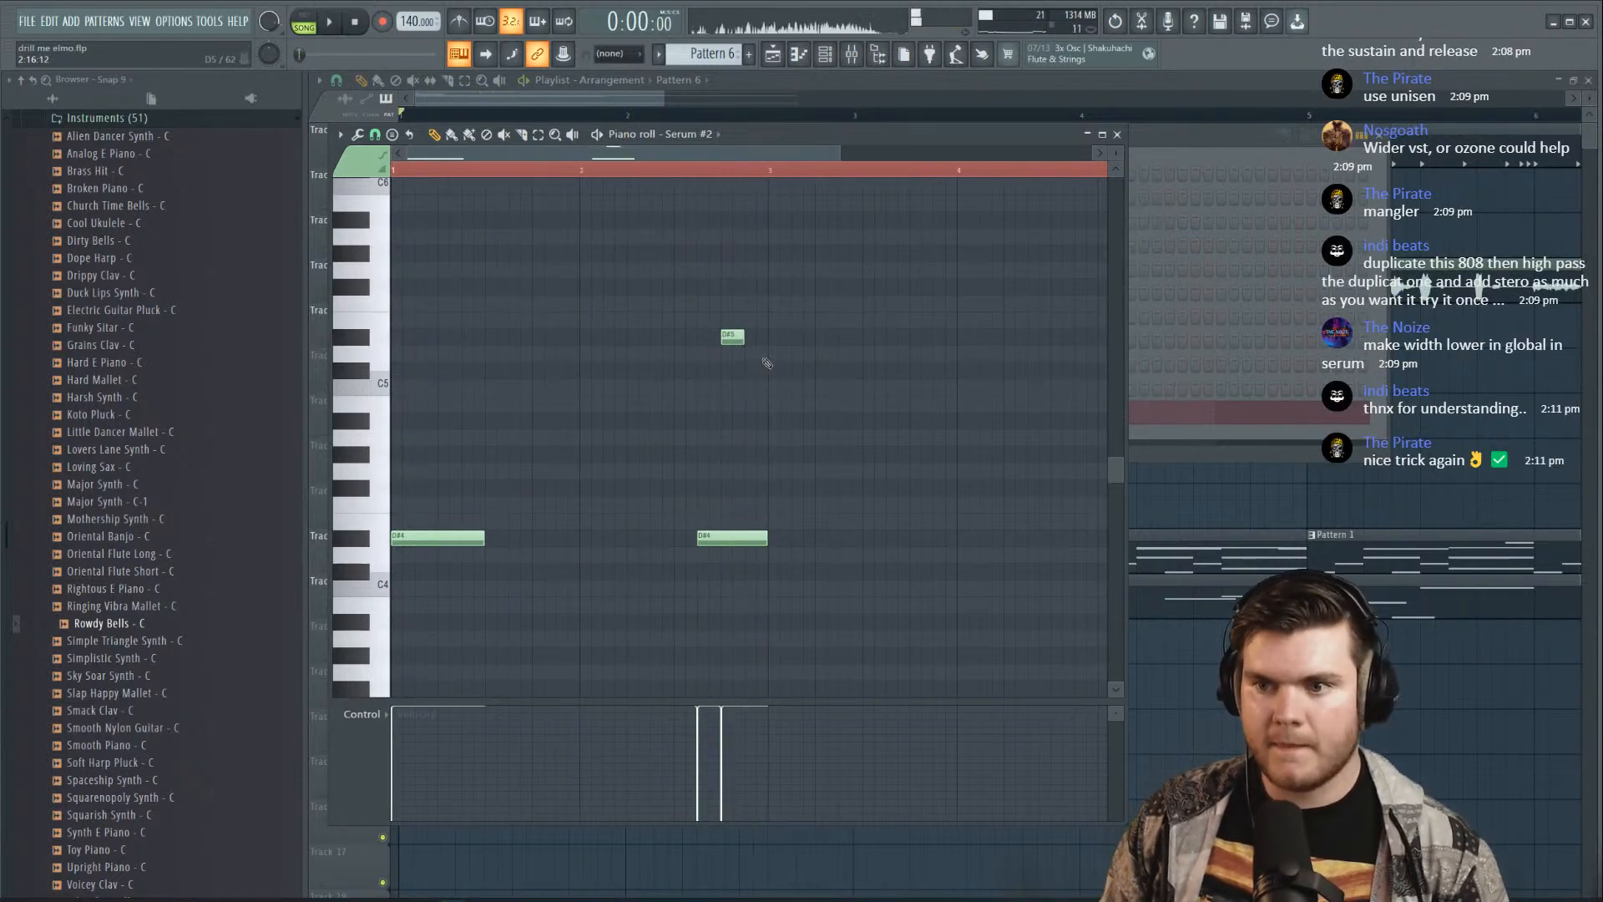
Raise the two-step note to D#6 and the D#4 note at bar 2 step 11 to D#5
key("ctrl+Up")
key("space")
scroll(796, 252, "up", 4)
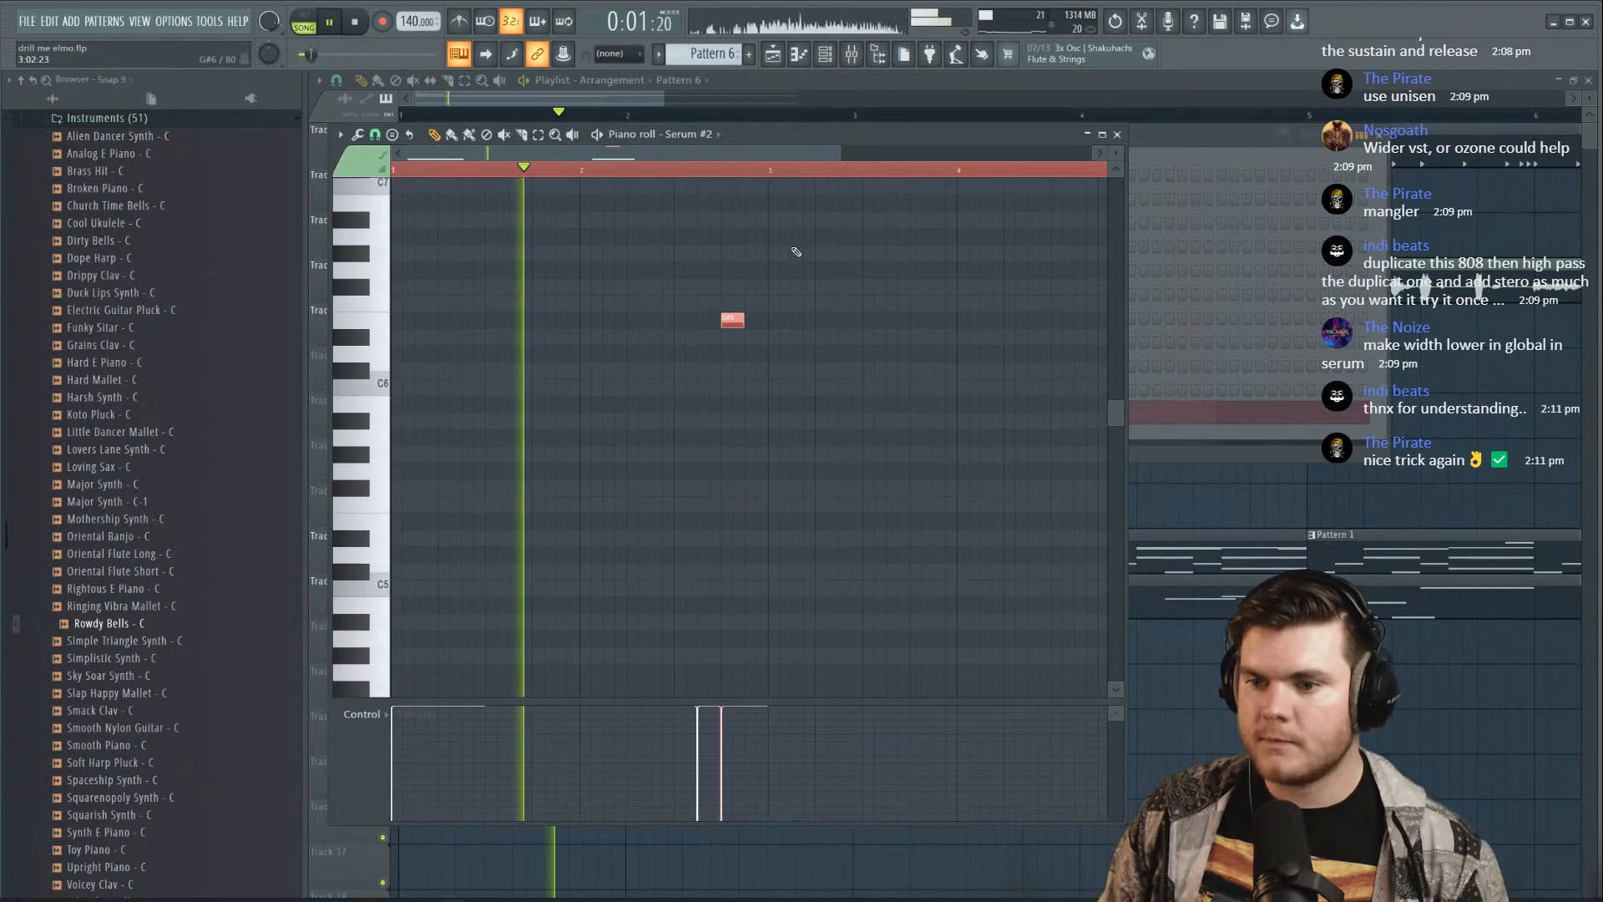
scroll(795, 251, "down", 2)
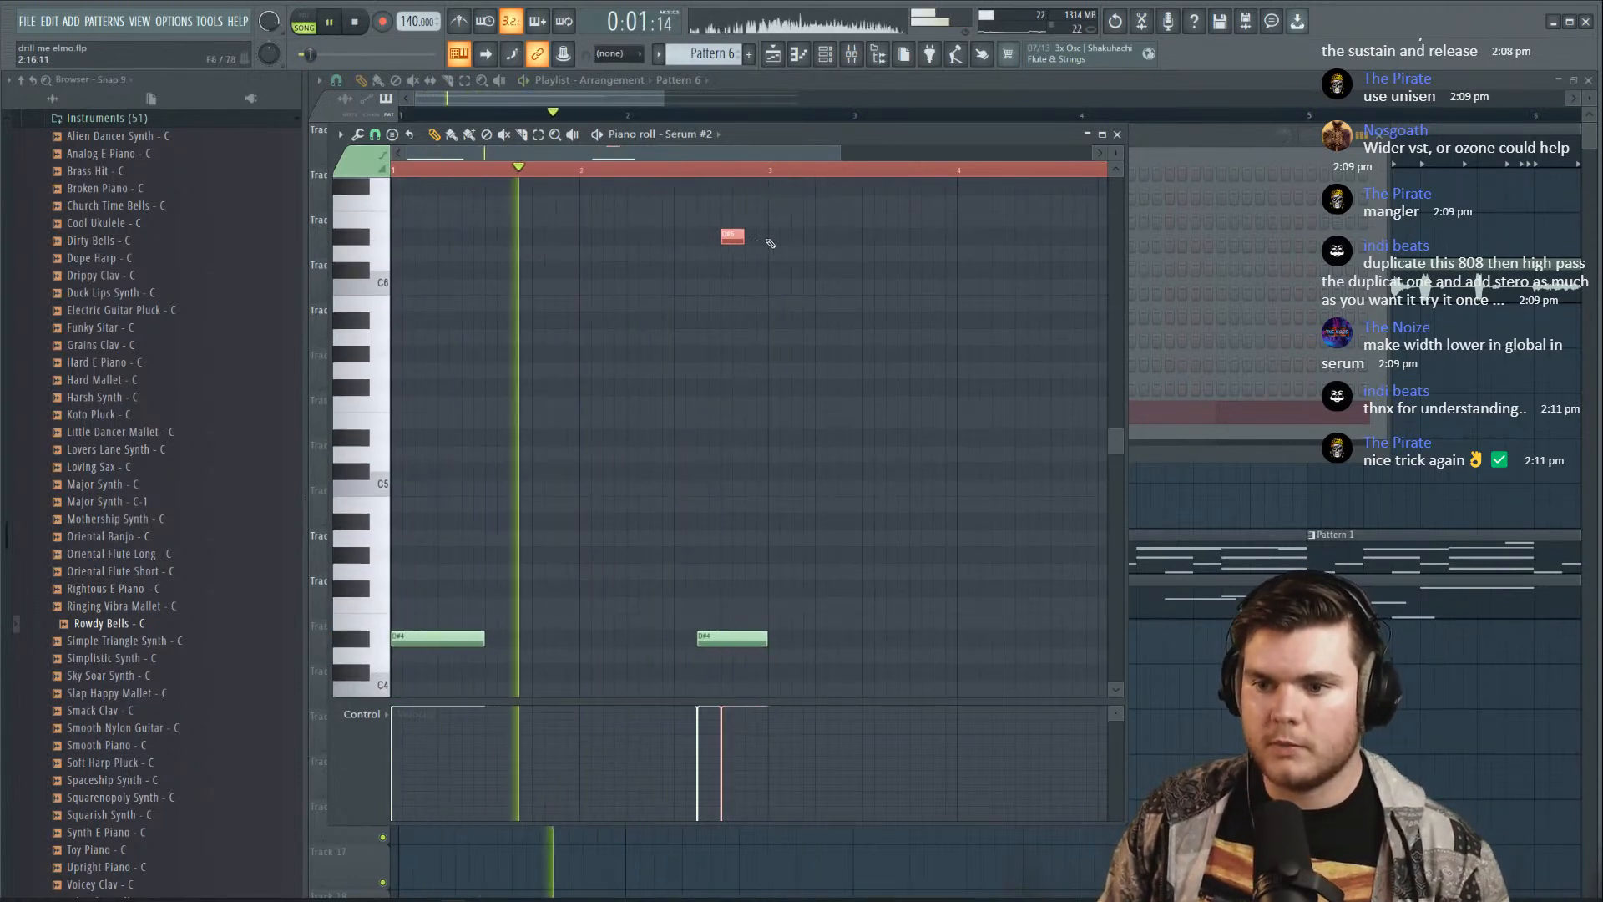
scroll(803, 544, "down", 2)
left_click_drag(804, 544, 722, 501)
key("ctrl+Up")
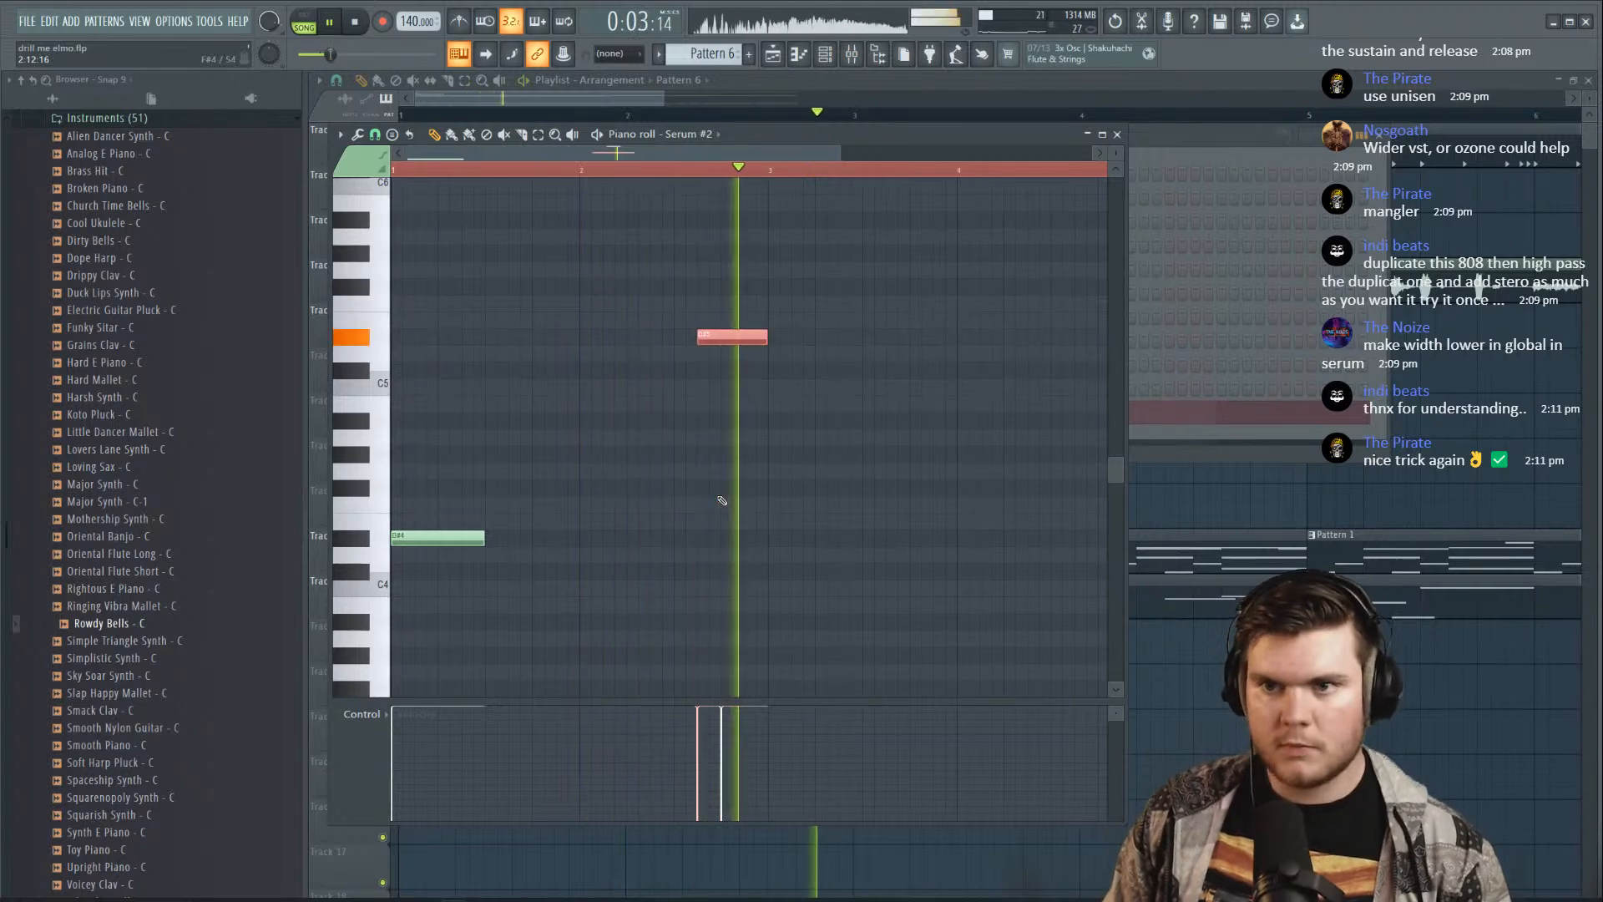
Lengthen the first D#4 note to one bar and add a one-bar D#4 note at the start of bar 3
key("space")
left_click_drag(487, 537, 581, 541)
key("space")
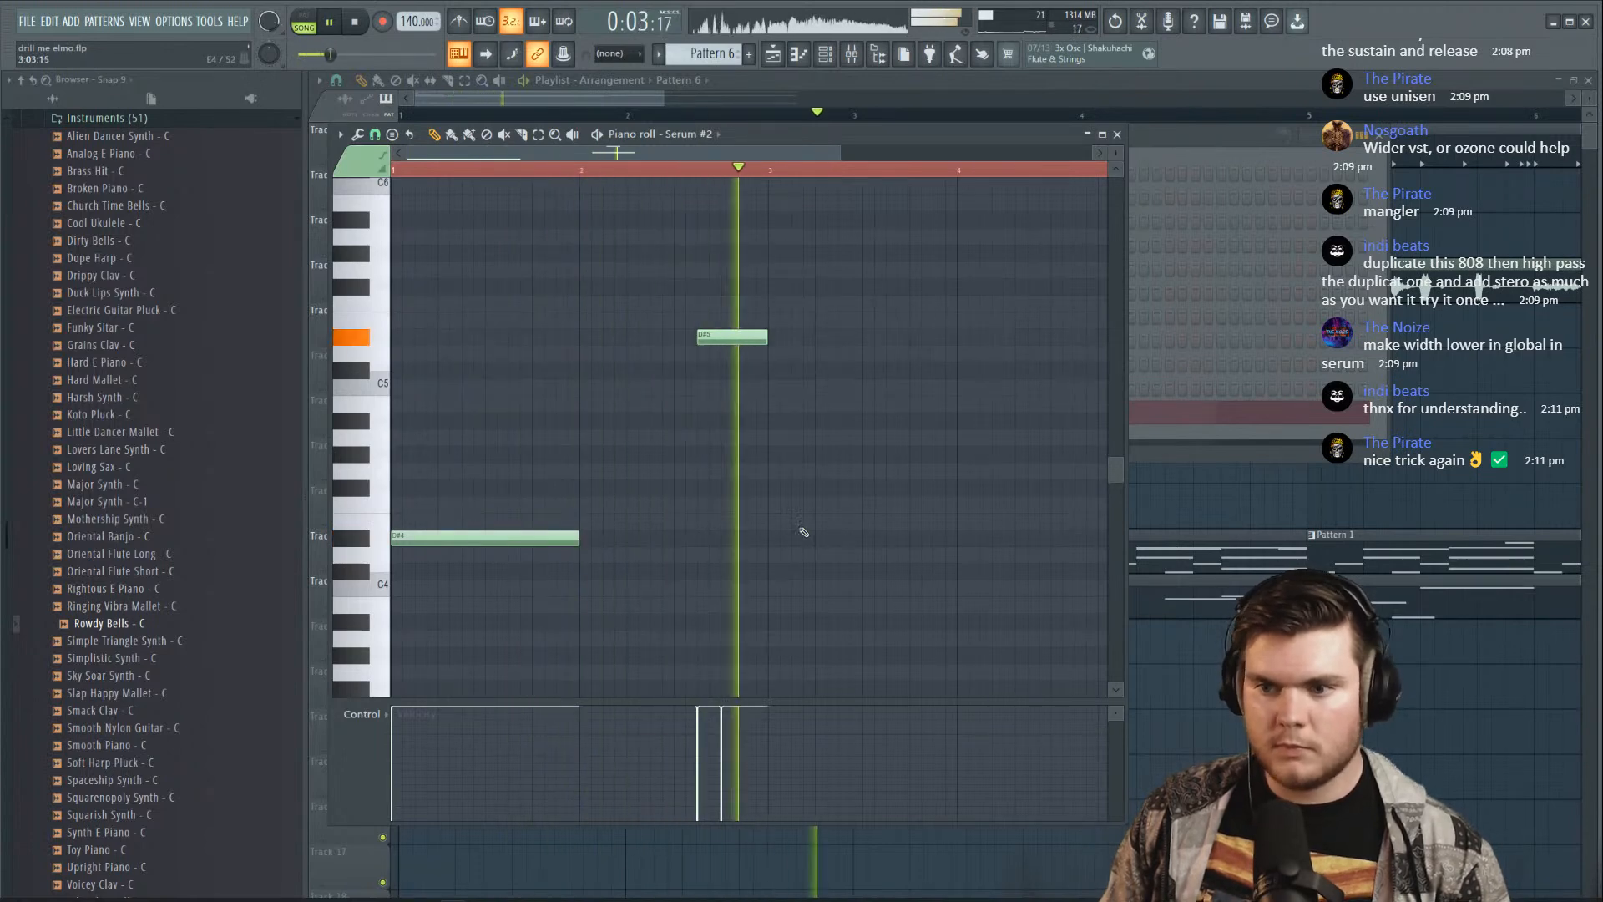
left_click(799, 541)
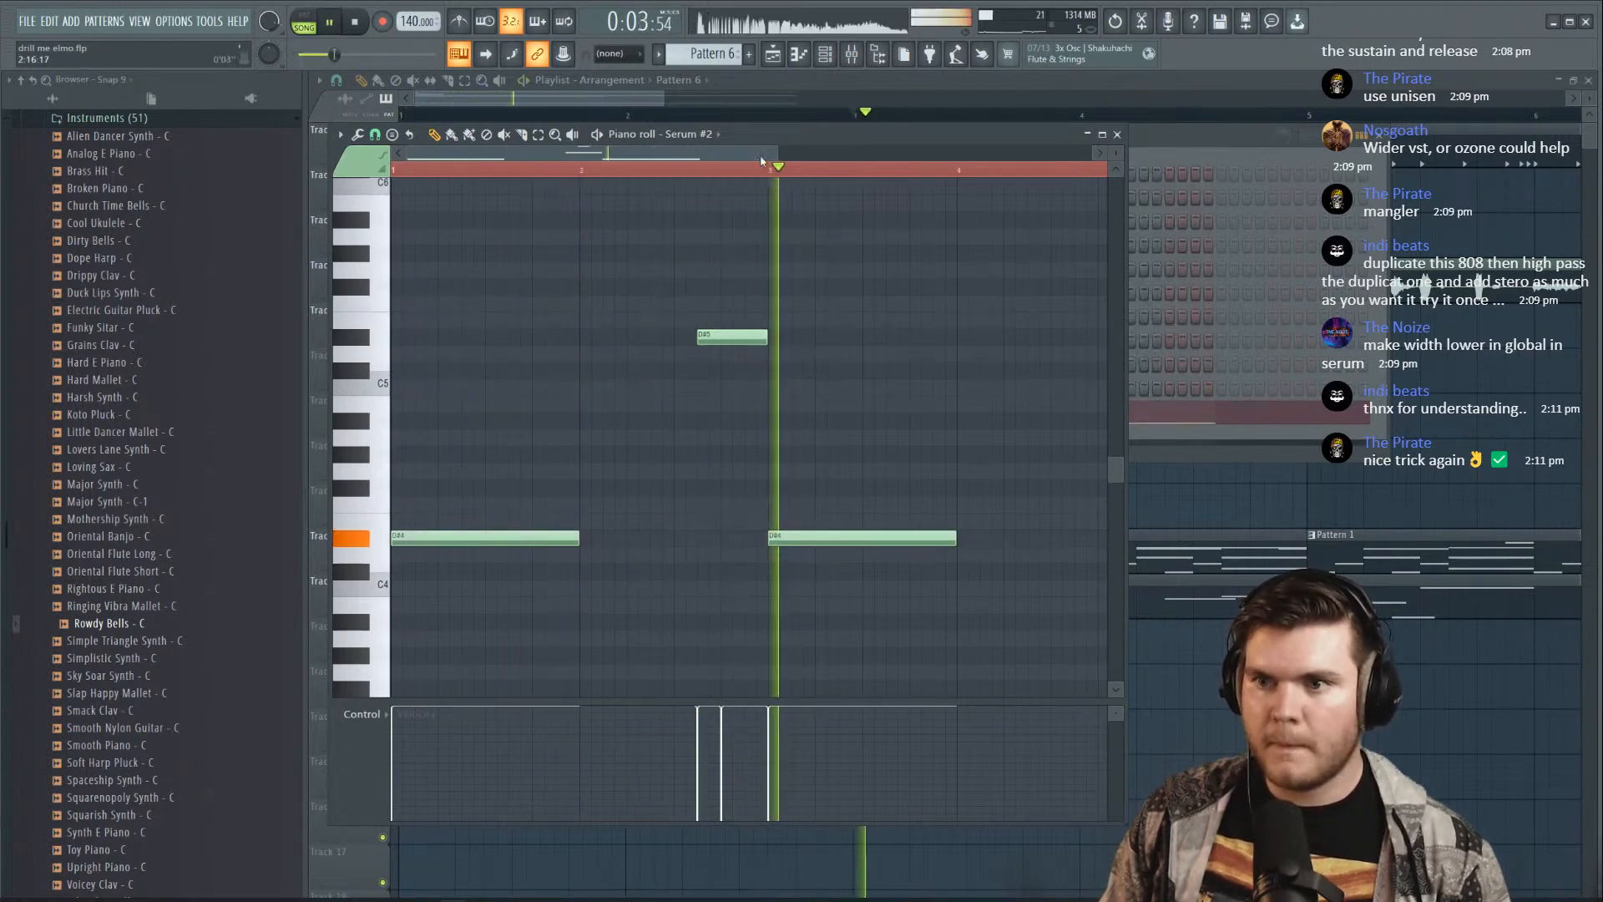
Try an additional D#4 note at the start of bar 4 against the beat
scroll(809, 171, "right", 2)
scroll(809, 177, "right", 3)
key("space")
left_click(722, 539)
key("space")
right_click(723, 539)
Replay the pattern and shorten the D#4 note at bar 3 to half a bar
key("space")
key("space")
left_click_drag(710, 539, 624, 541)
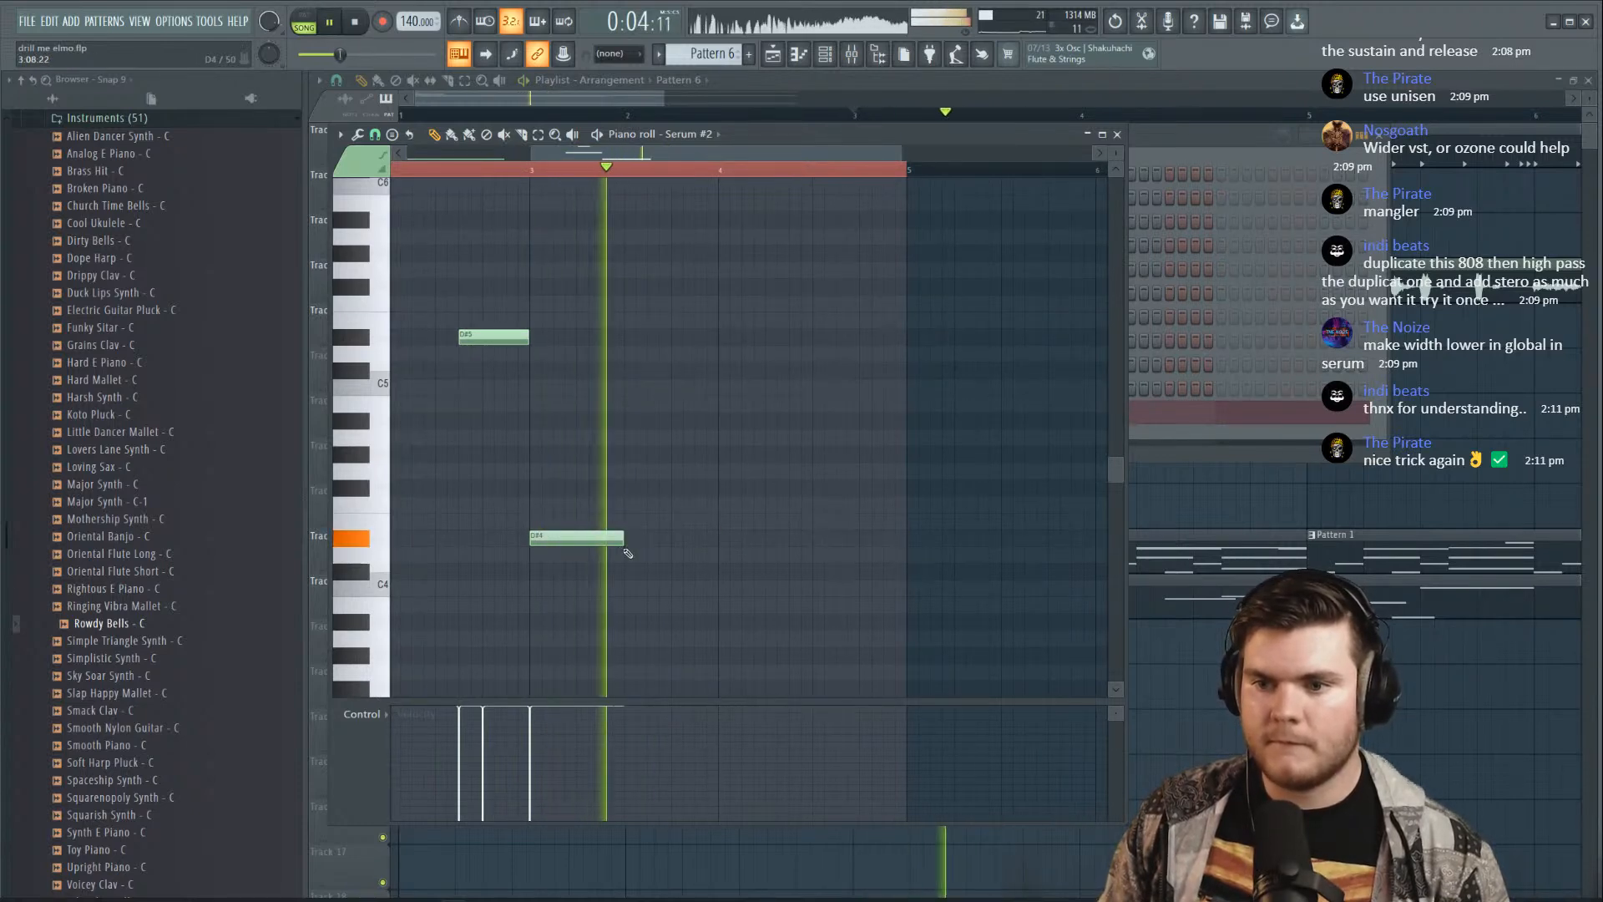
Add a D#4 note at bar 4 step 3, shorten it to six steps and replay the pattern
key("space")
key("space")
left_click(750, 541)
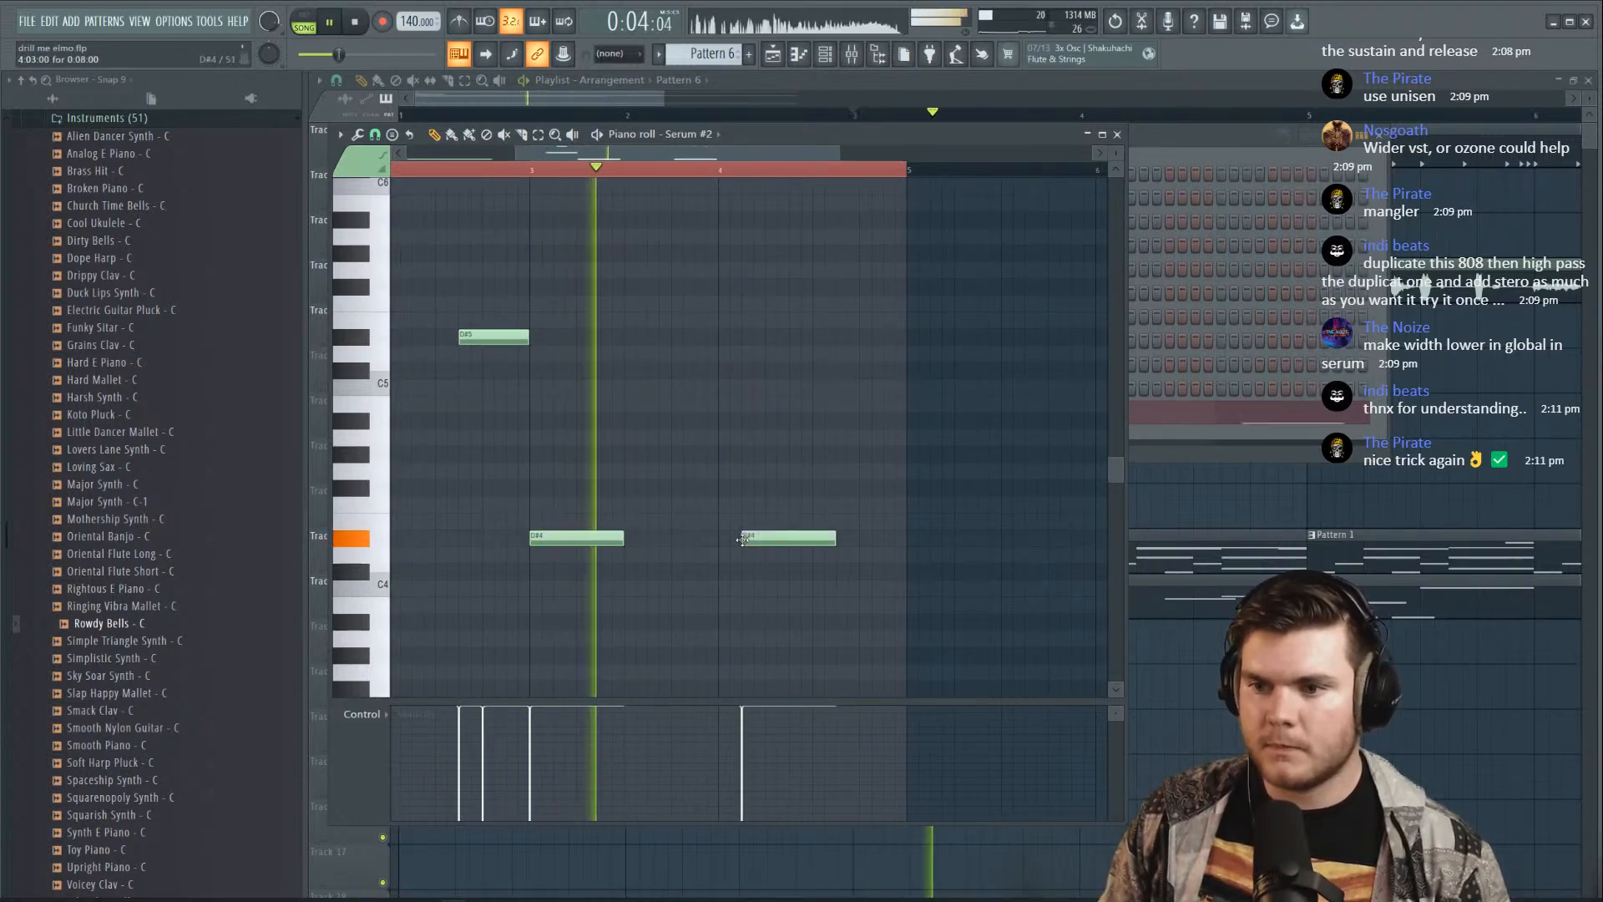
key("space")
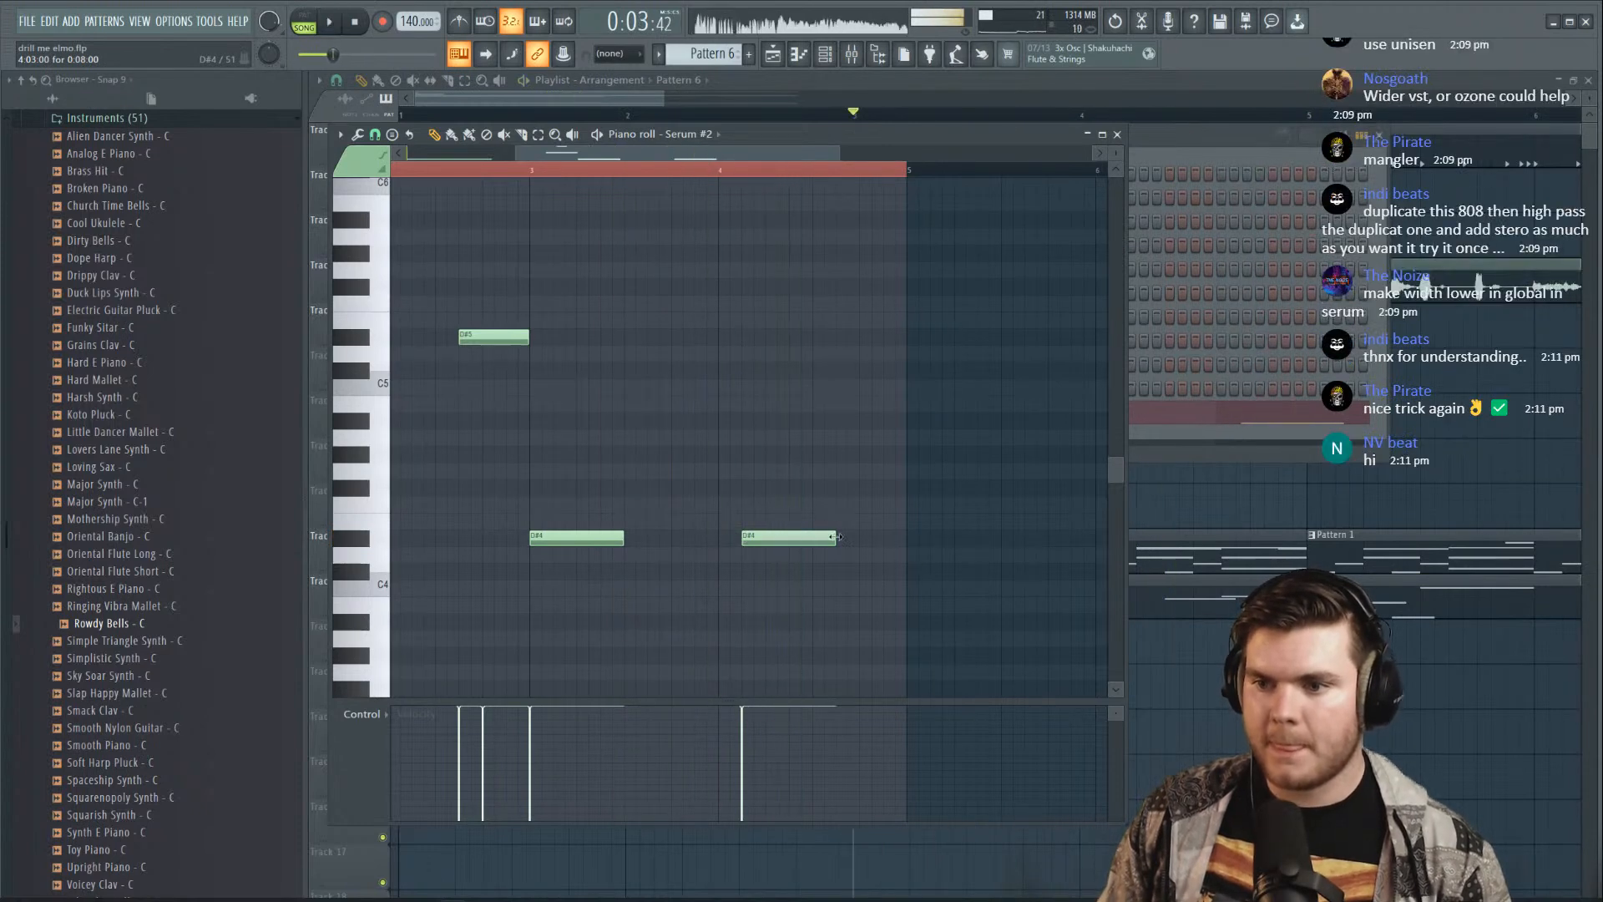
key("space")
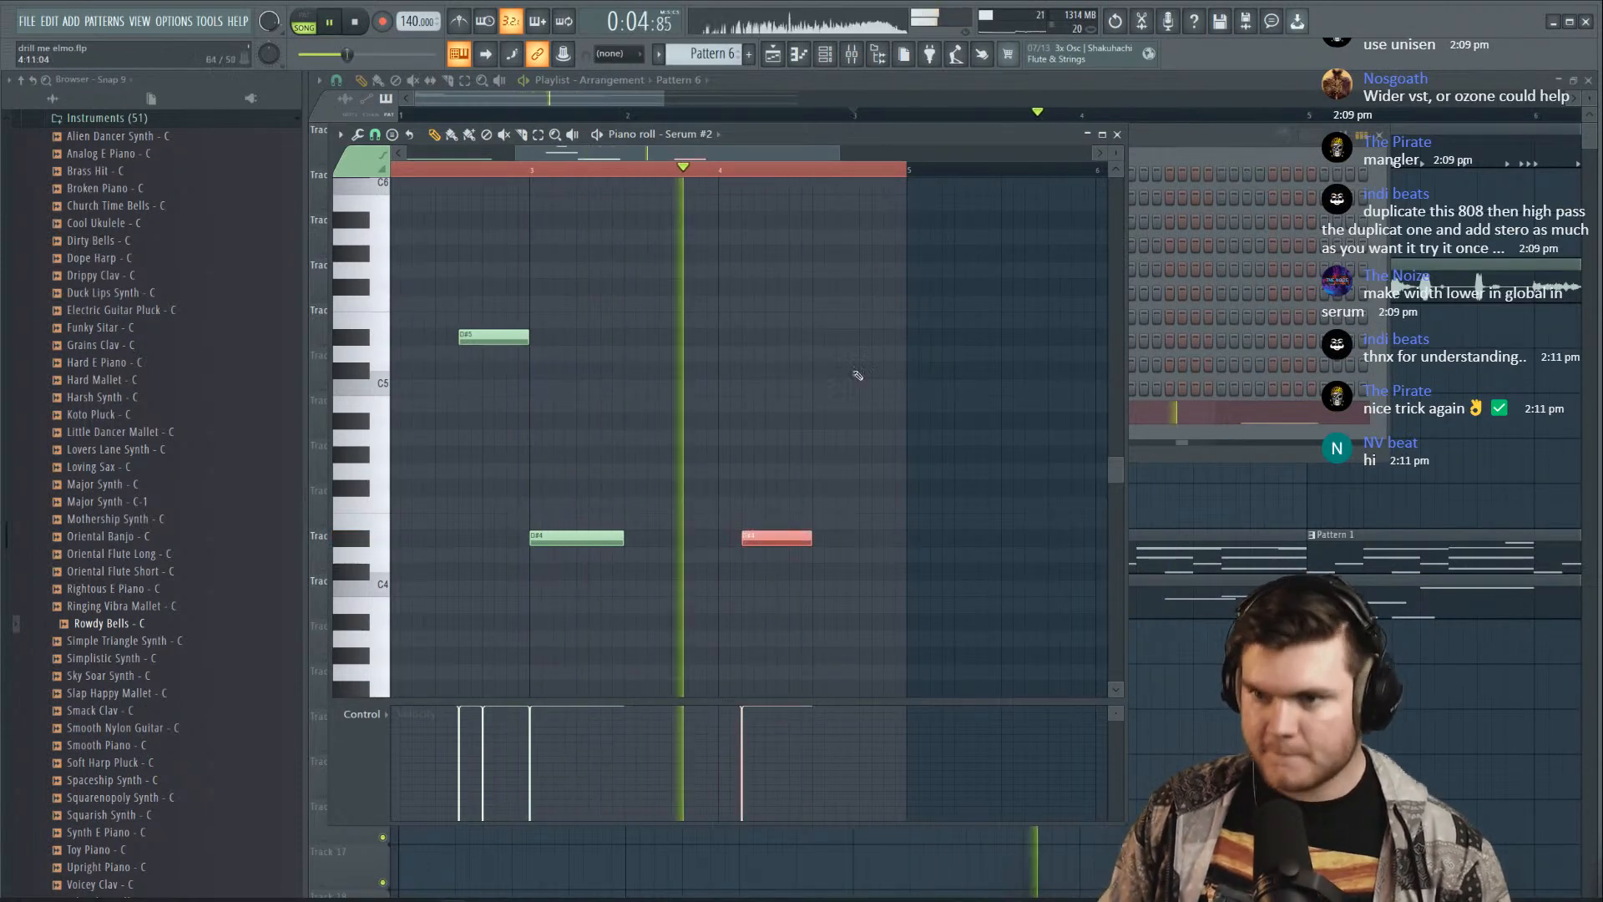
Raise all notes in the pattern by two octaves and play the bassline back
scroll(831, 173, "down", 3)
key("space")
left_click_drag(803, 624, 234, 125)
scroll(559, 318, "down", 4)
key("ctrl+Up")
scroll(559, 318, "up", 6)
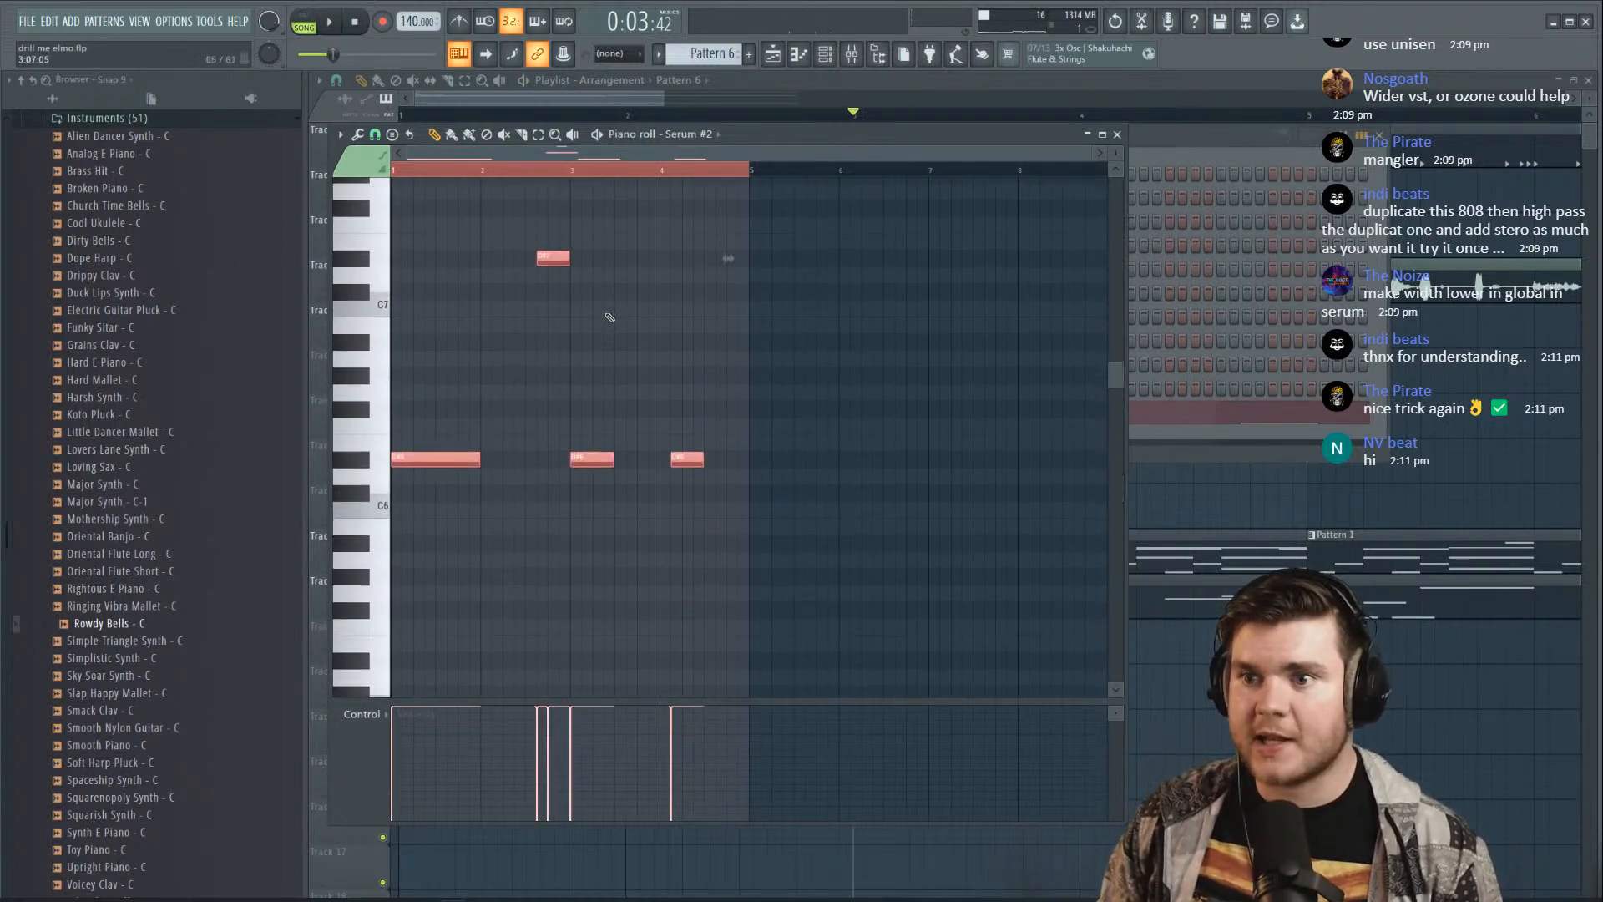
left_click(726, 318)
key("space")
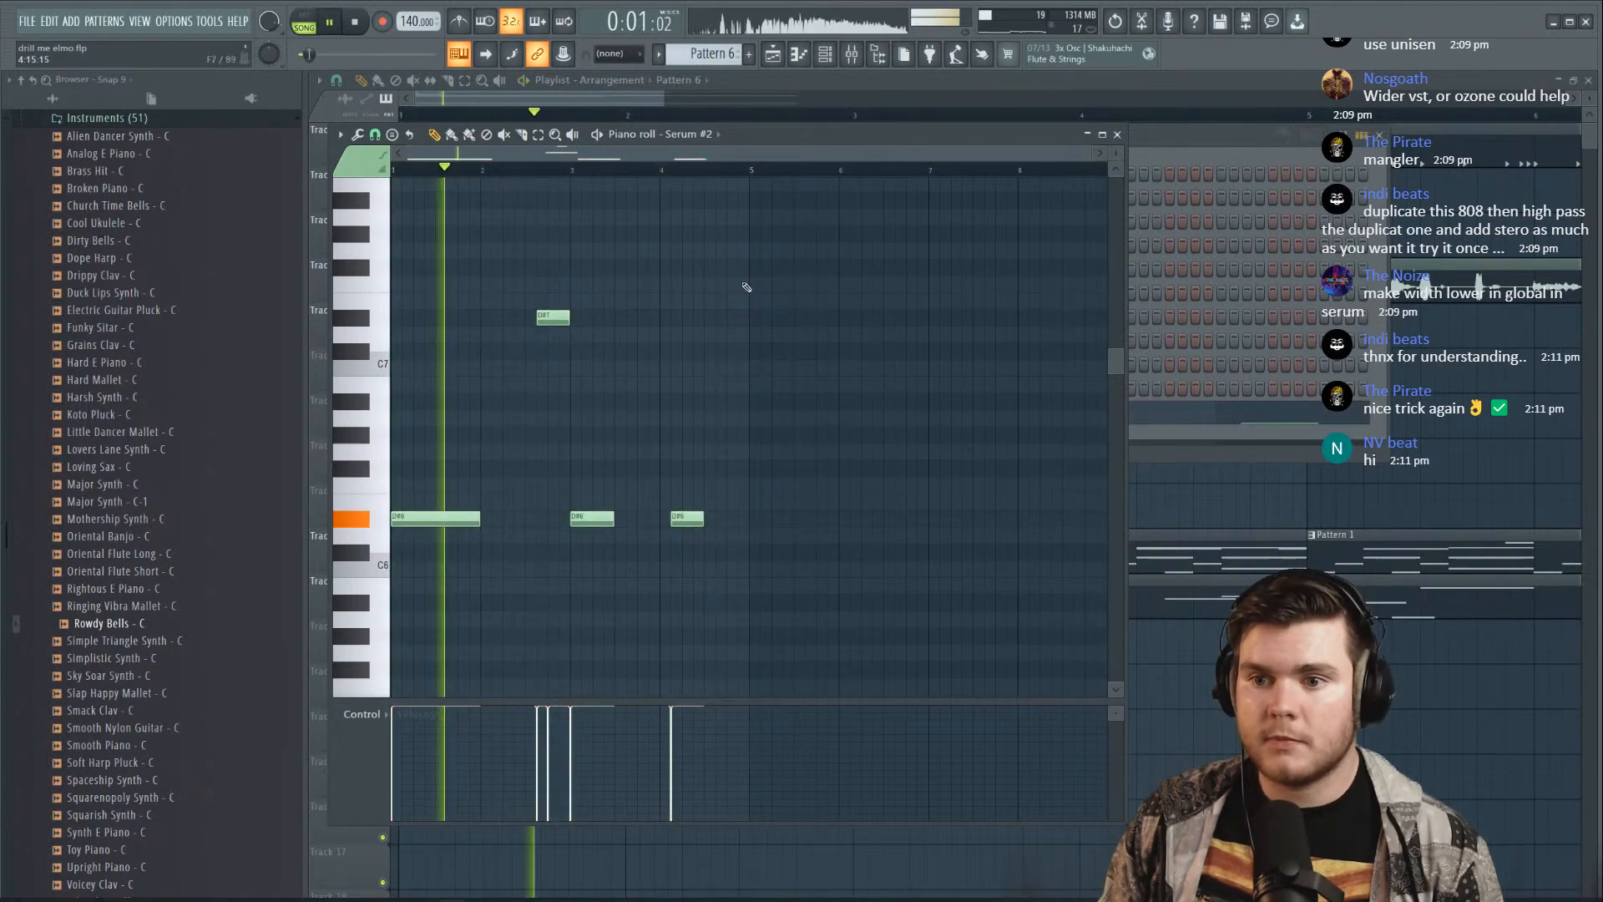
scroll(751, 361, "up", 3)
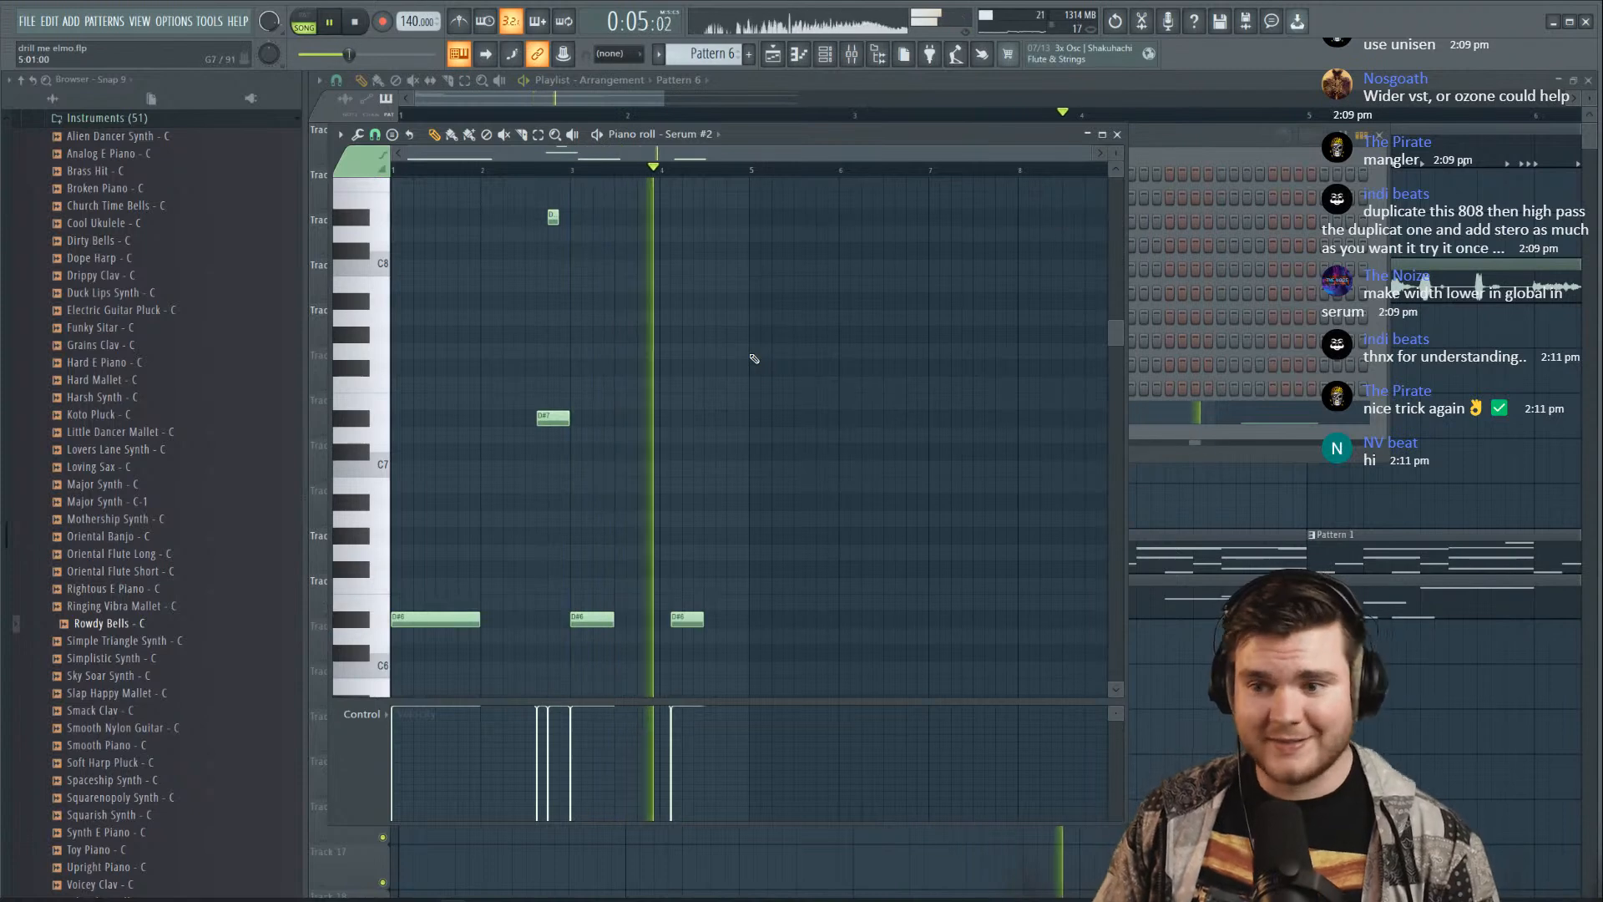
Raise the bar 4 step 3 note to A#6 and shorten it to four steps
key("space")
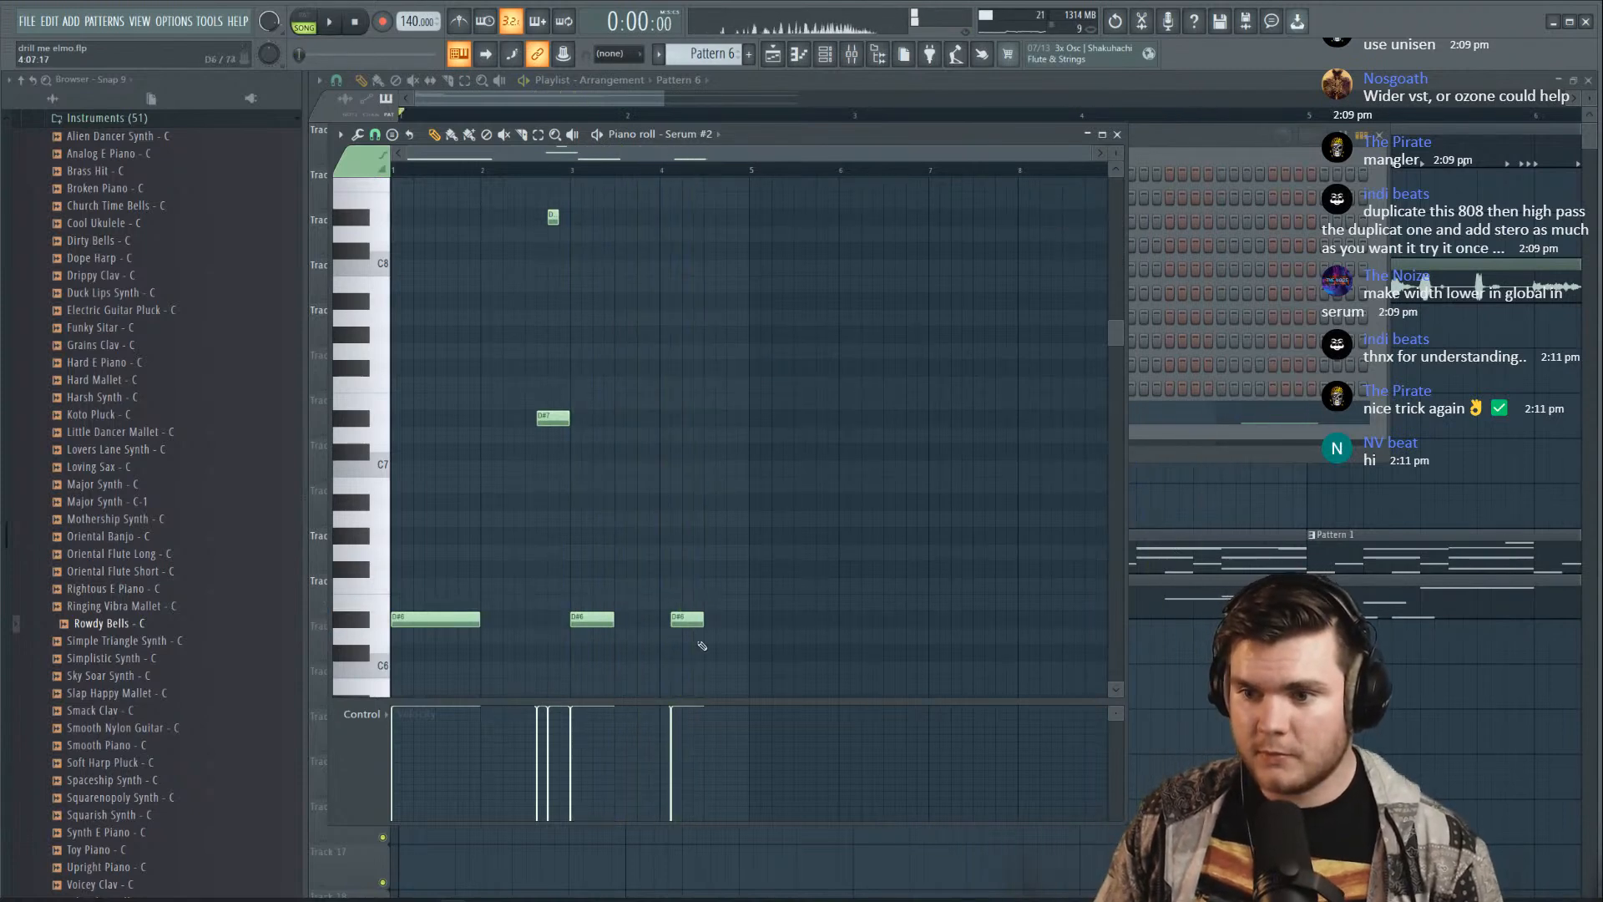
key("space")
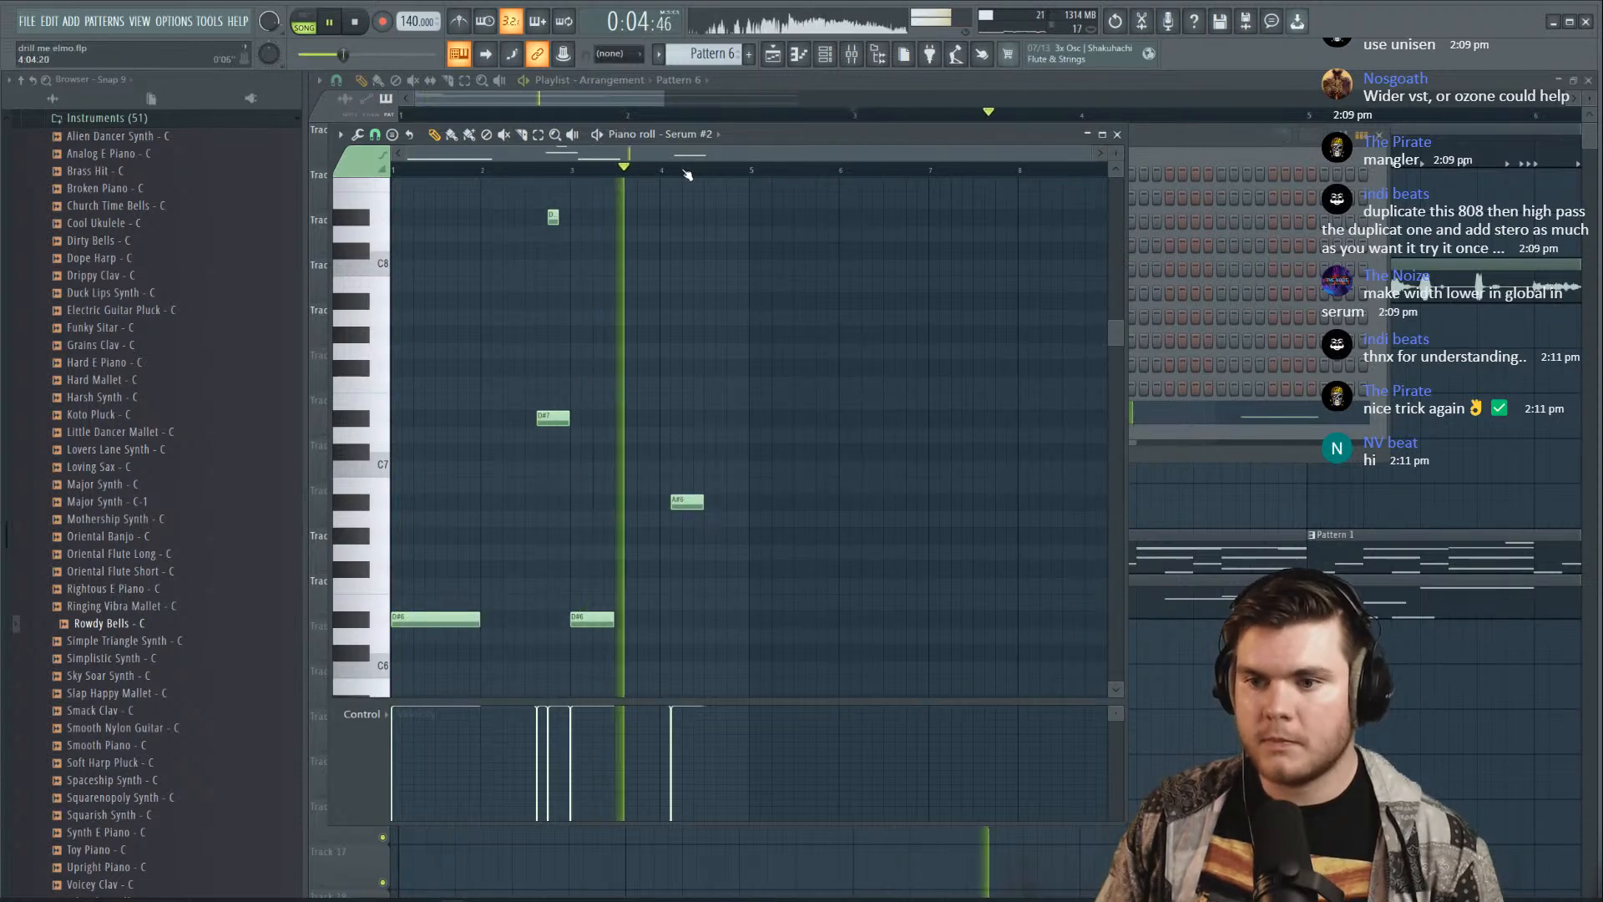
scroll(687, 171, "up", 4)
key("space")
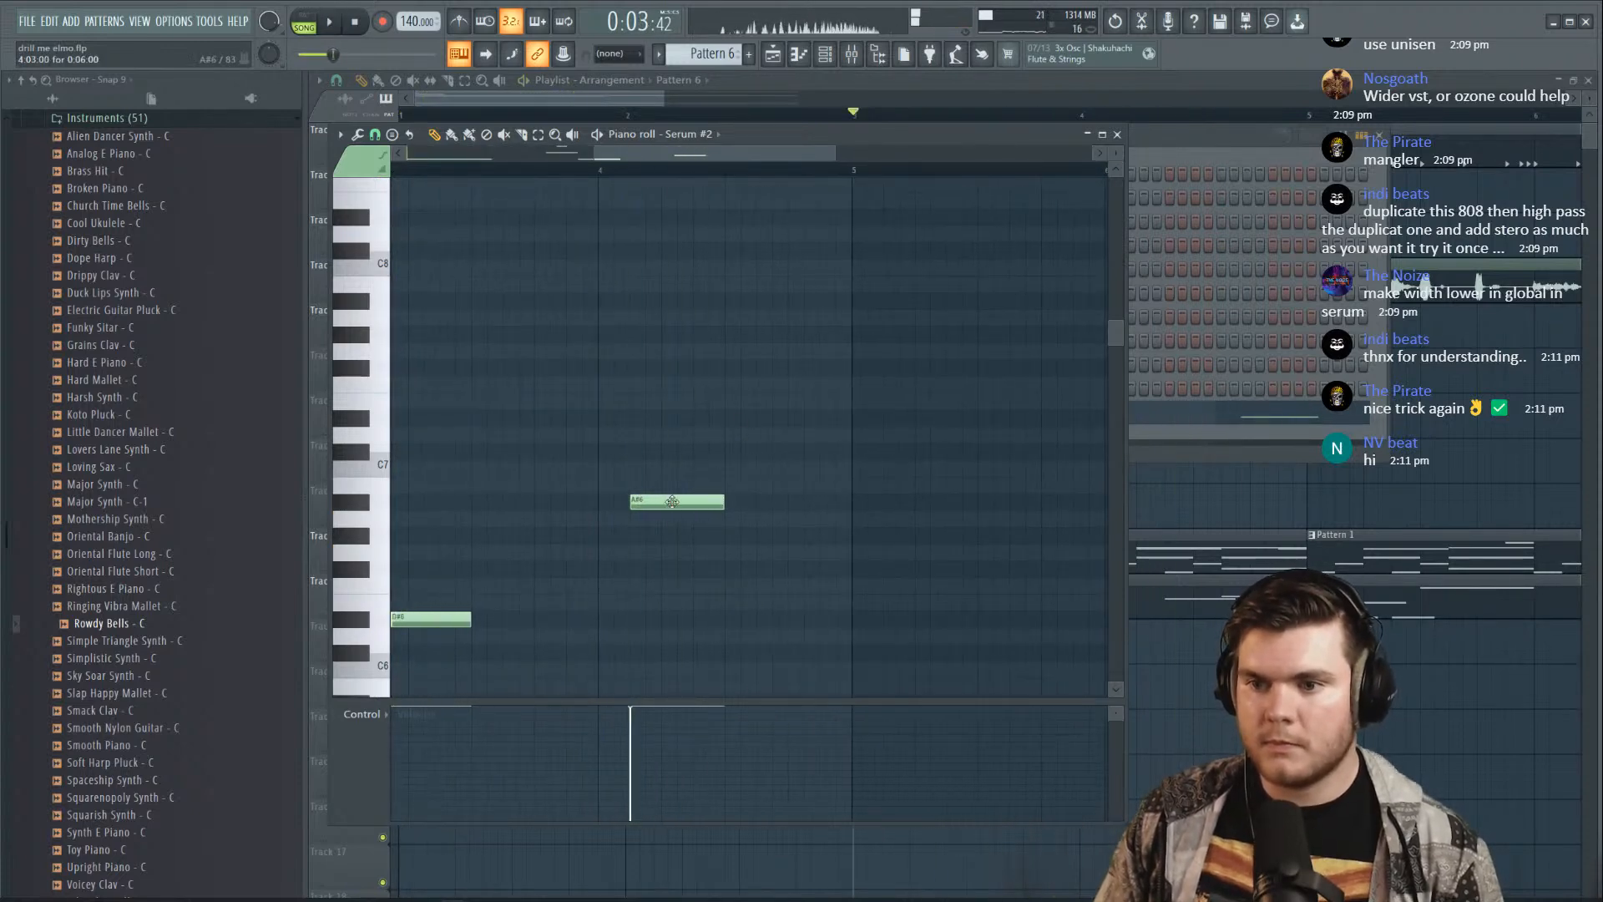
left_click_drag(723, 504, 692, 505)
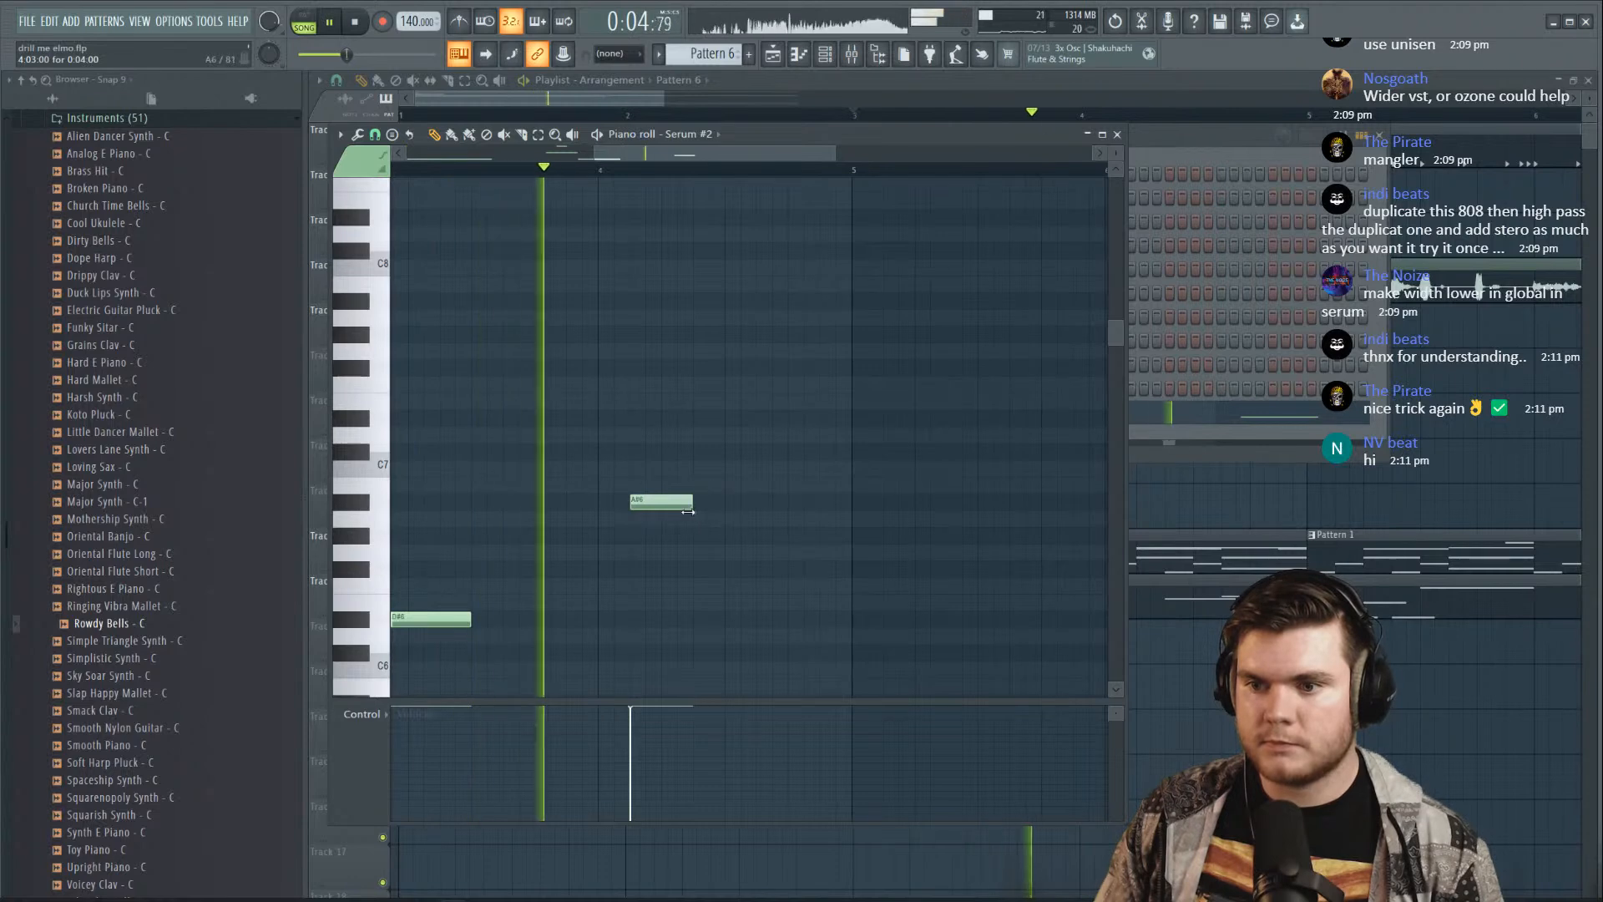
Shorten the A#6 note to two steps and add a two-step G#6 note at bar 4 step 7
key("space")
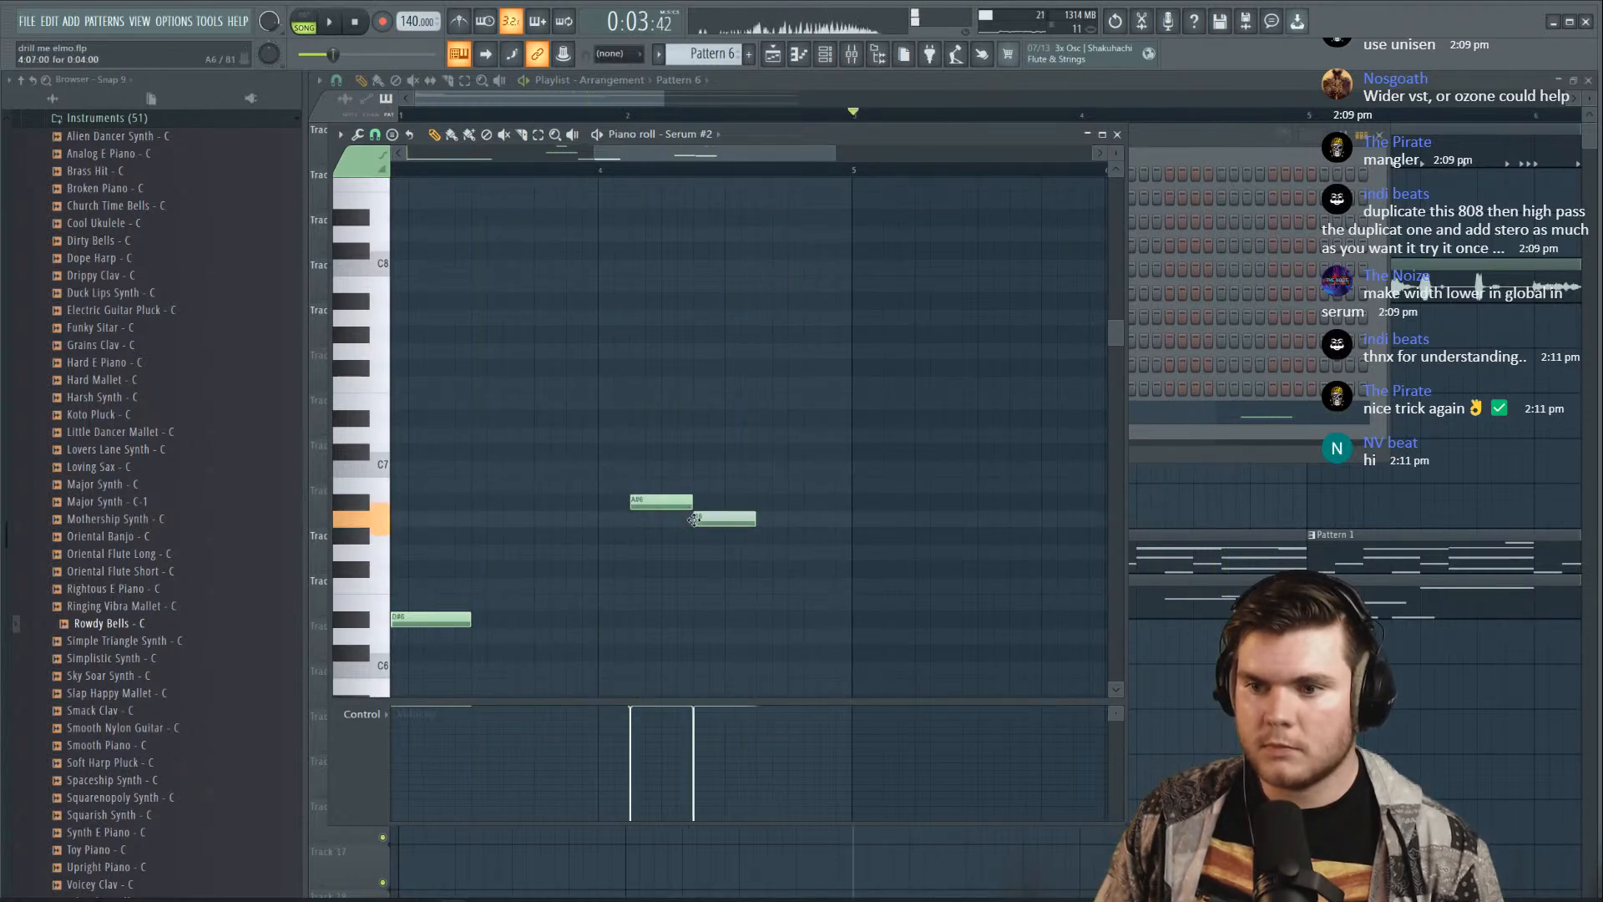
left_click_drag(691, 502, 661, 503)
left_click_drag(753, 518, 724, 519)
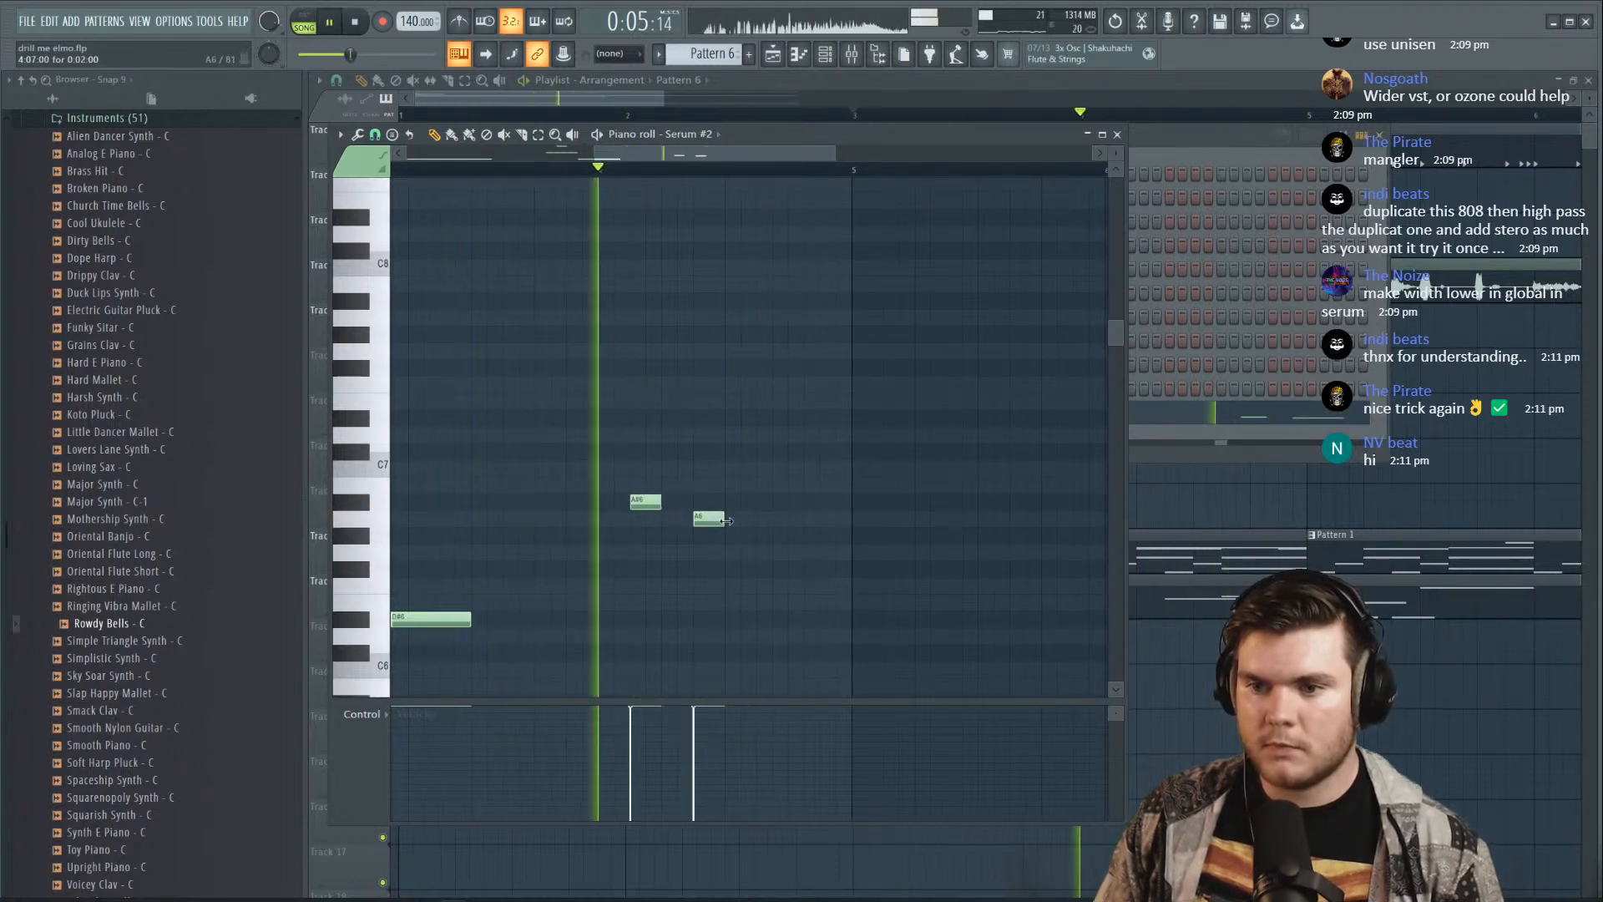
key("space")
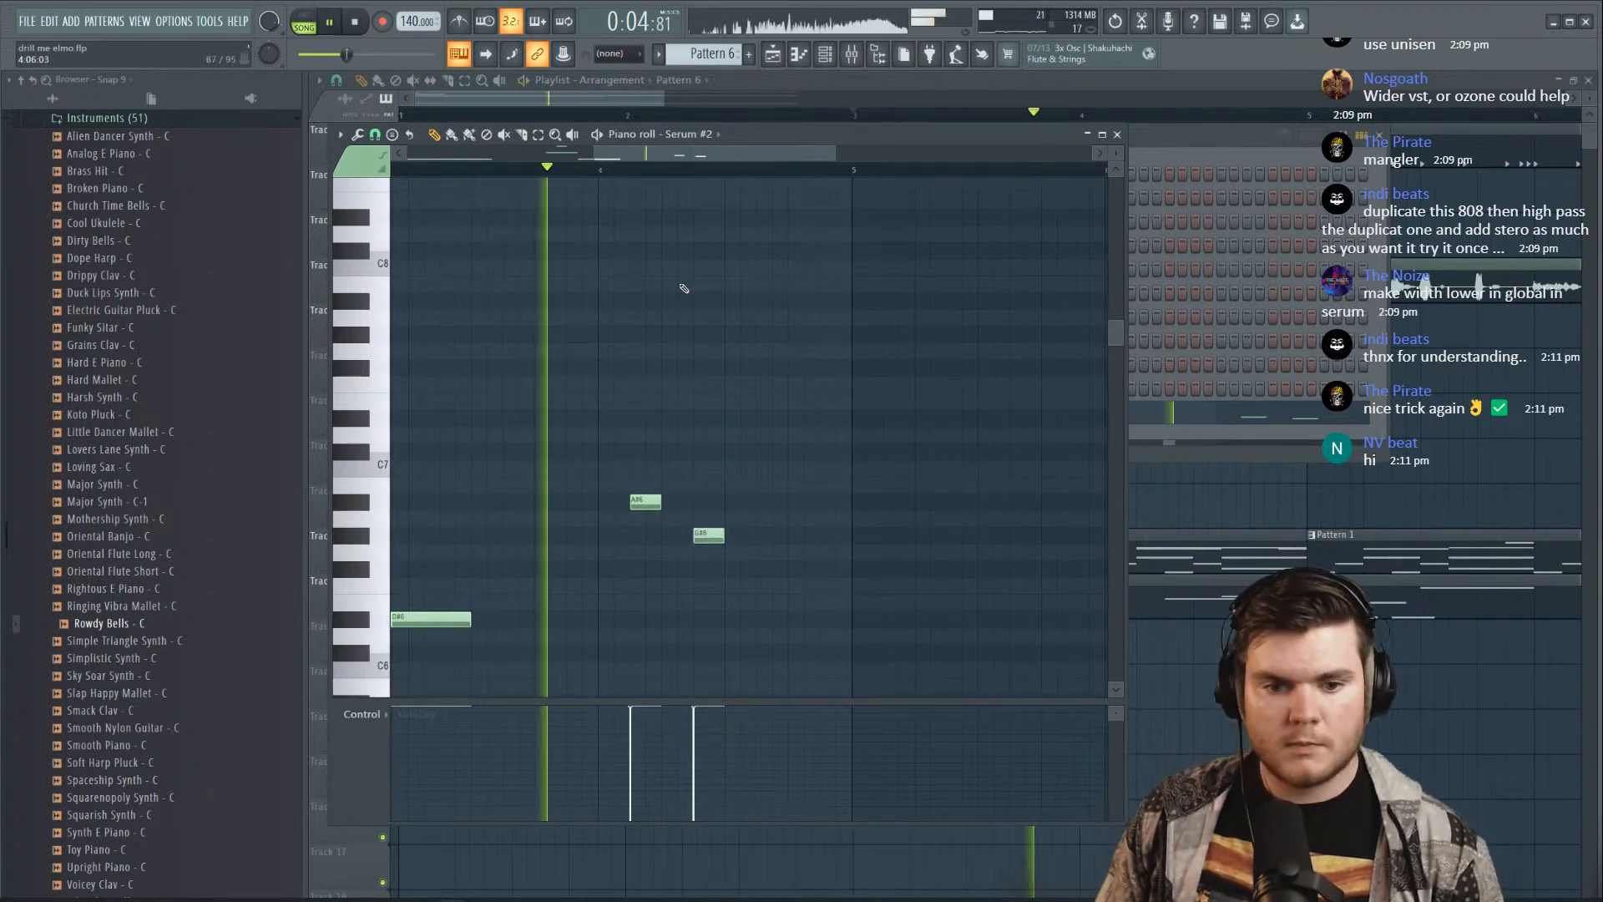
key("space")
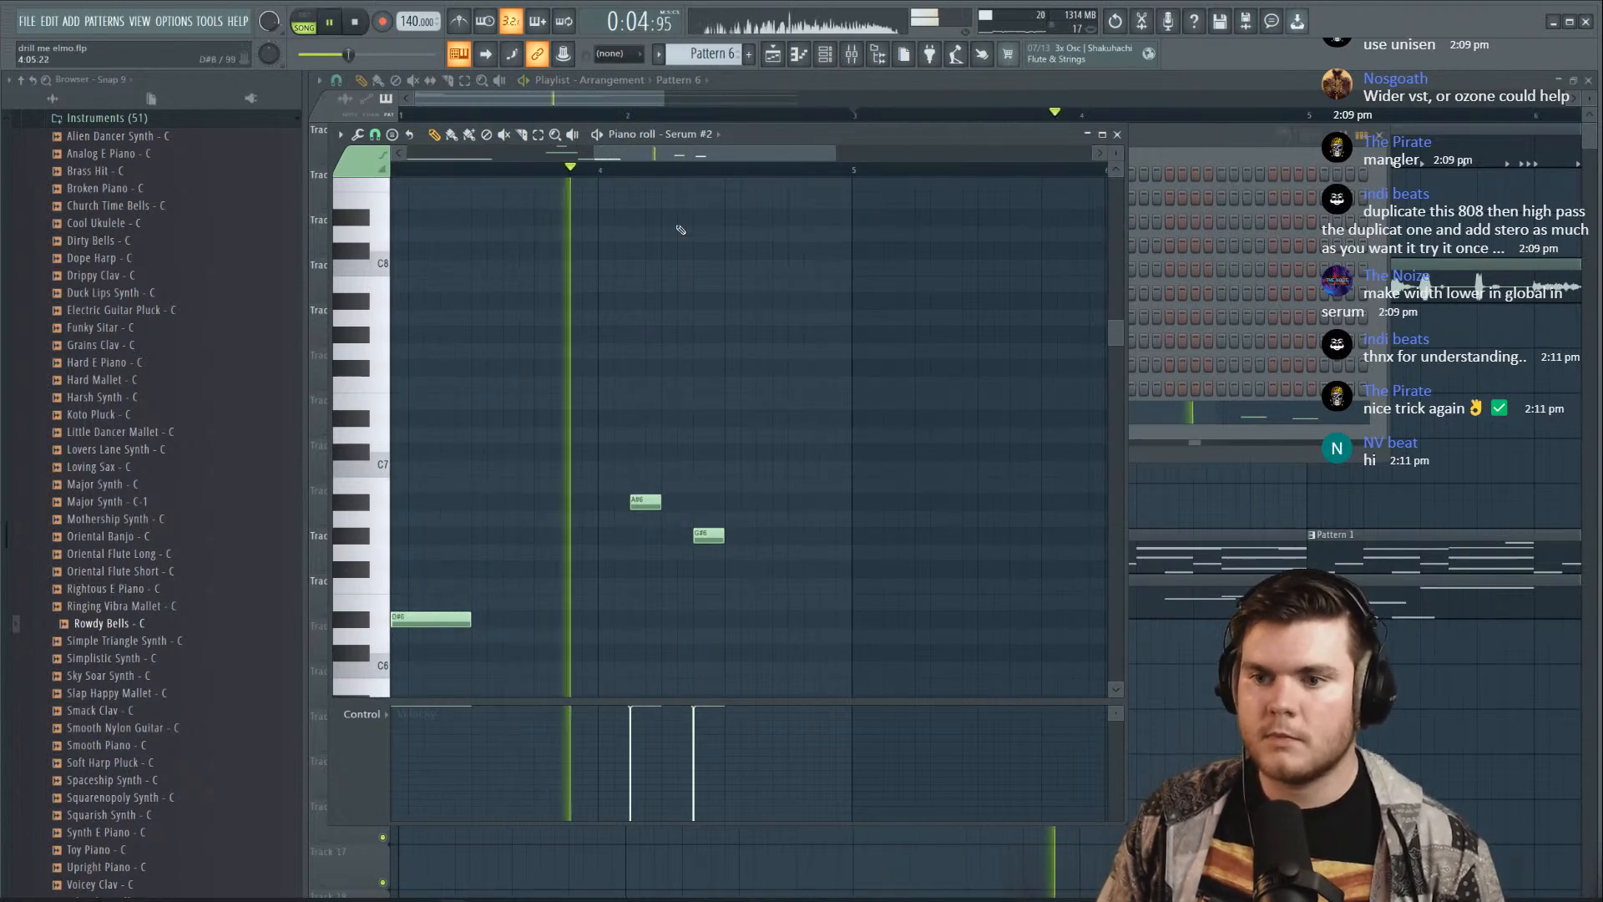
Add a D#6 note near the end of bar 4, move it to step 12 and shorten it to one step
key("space")
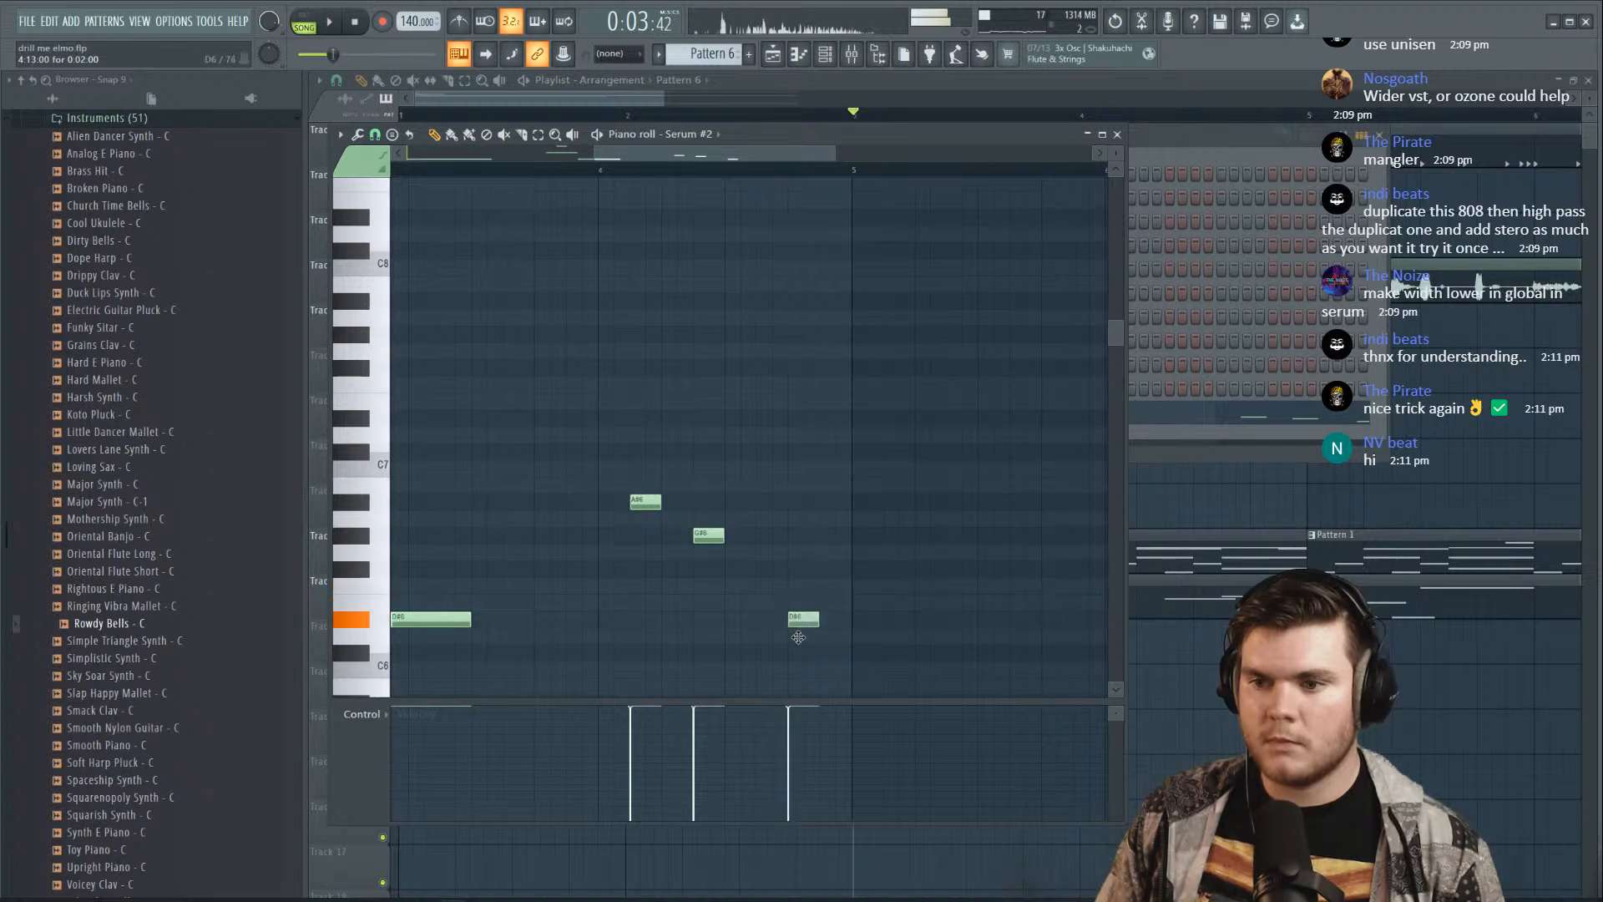
left_click_drag(818, 622, 851, 622)
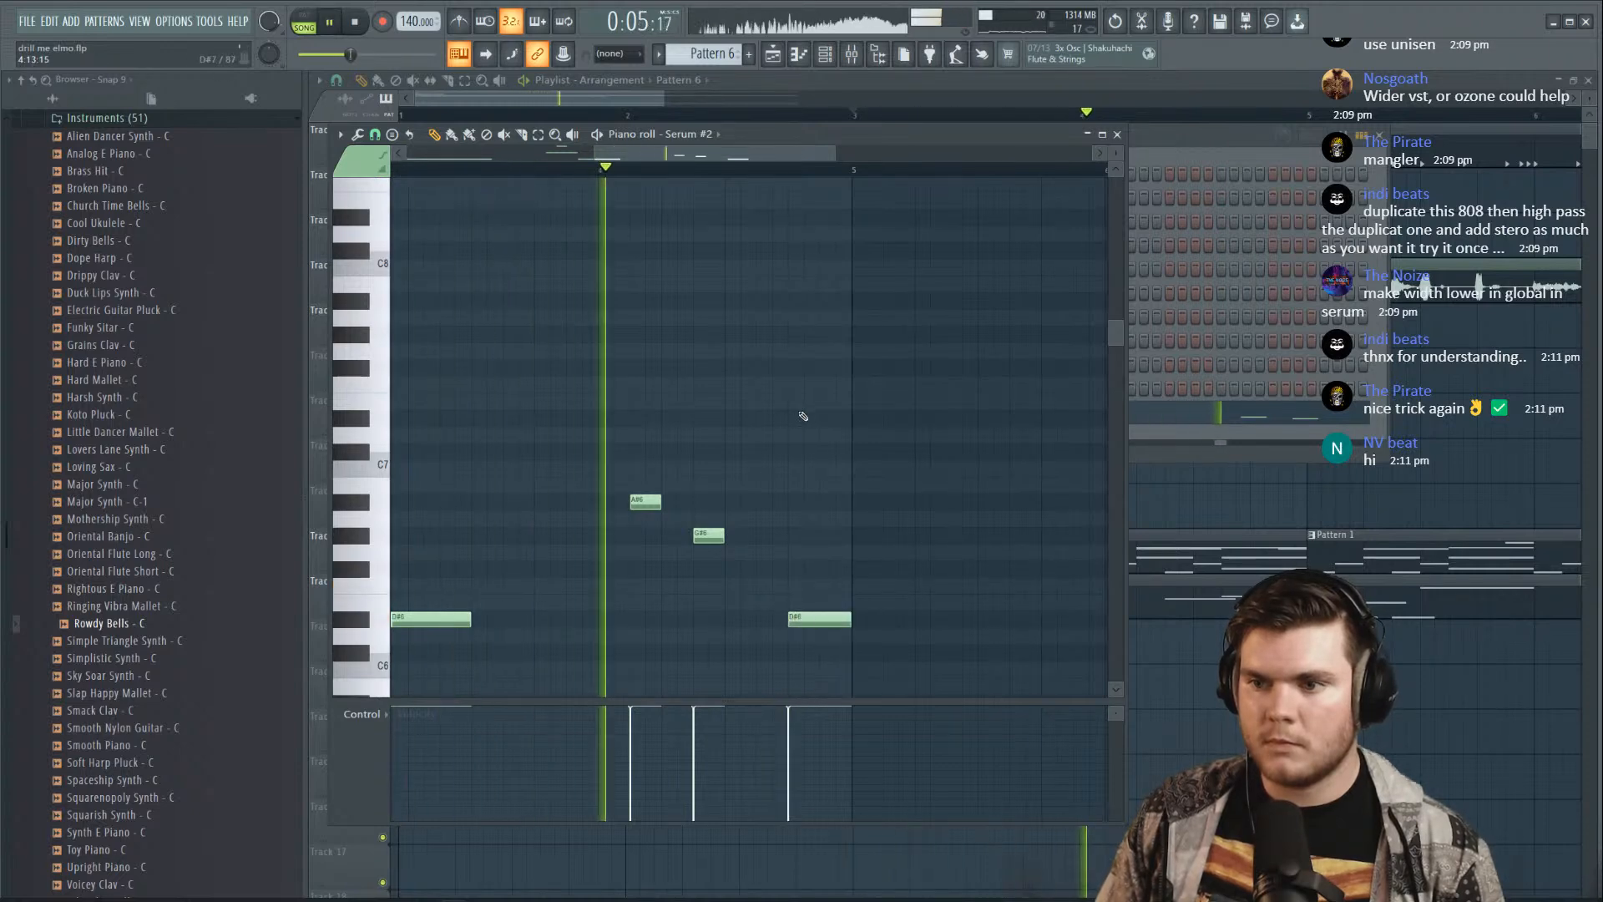
key("space")
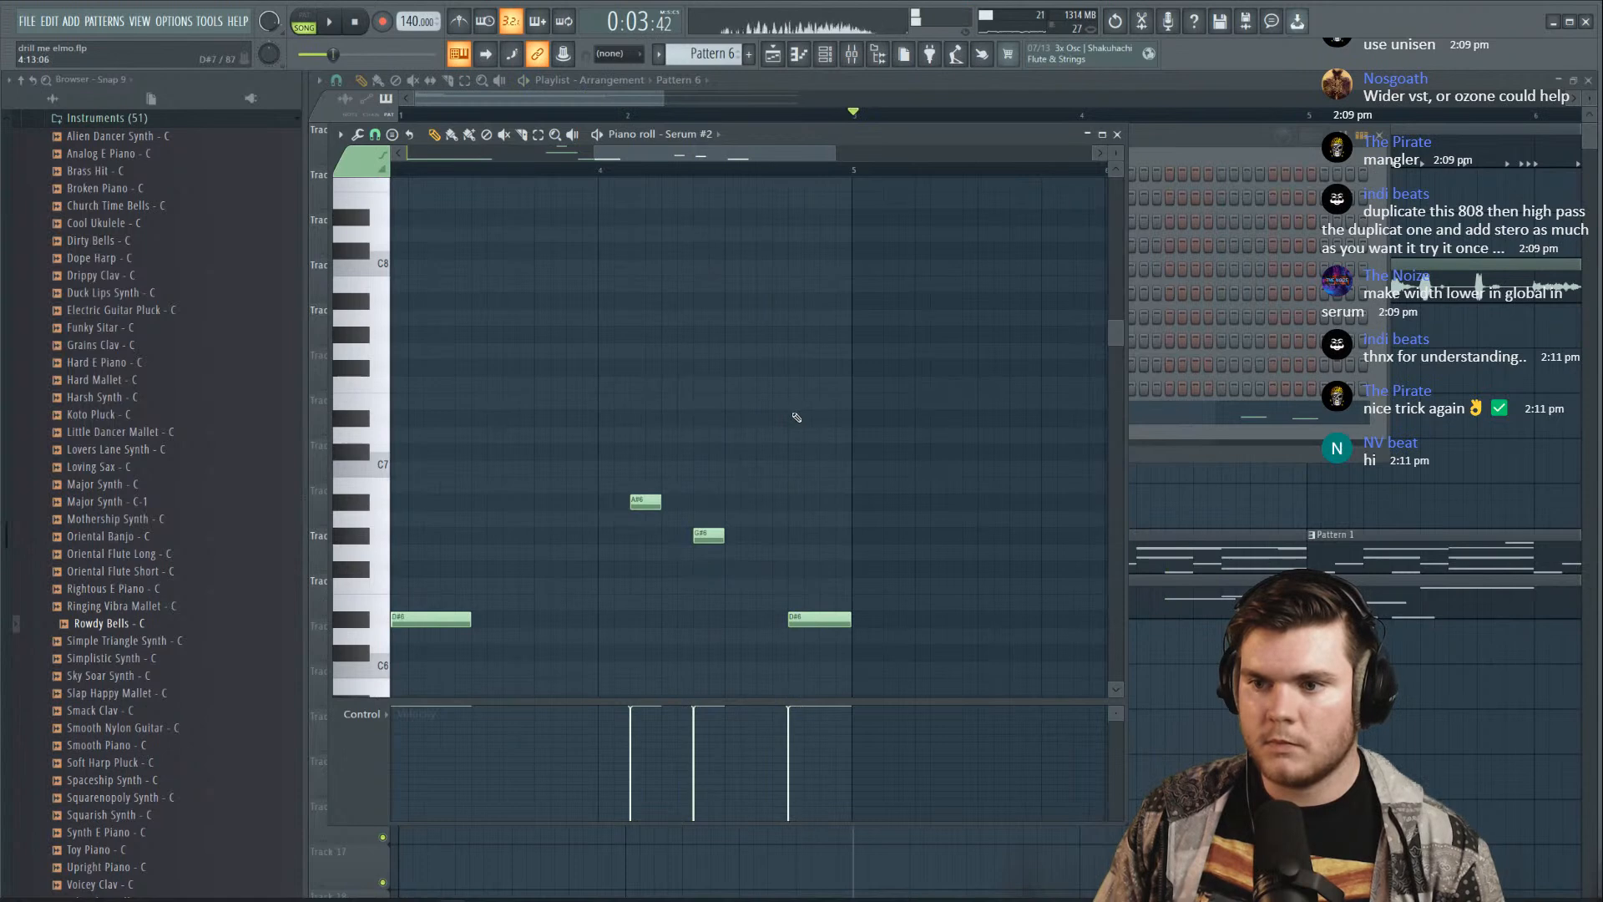
left_click_drag(826, 622, 787, 624)
key("space")
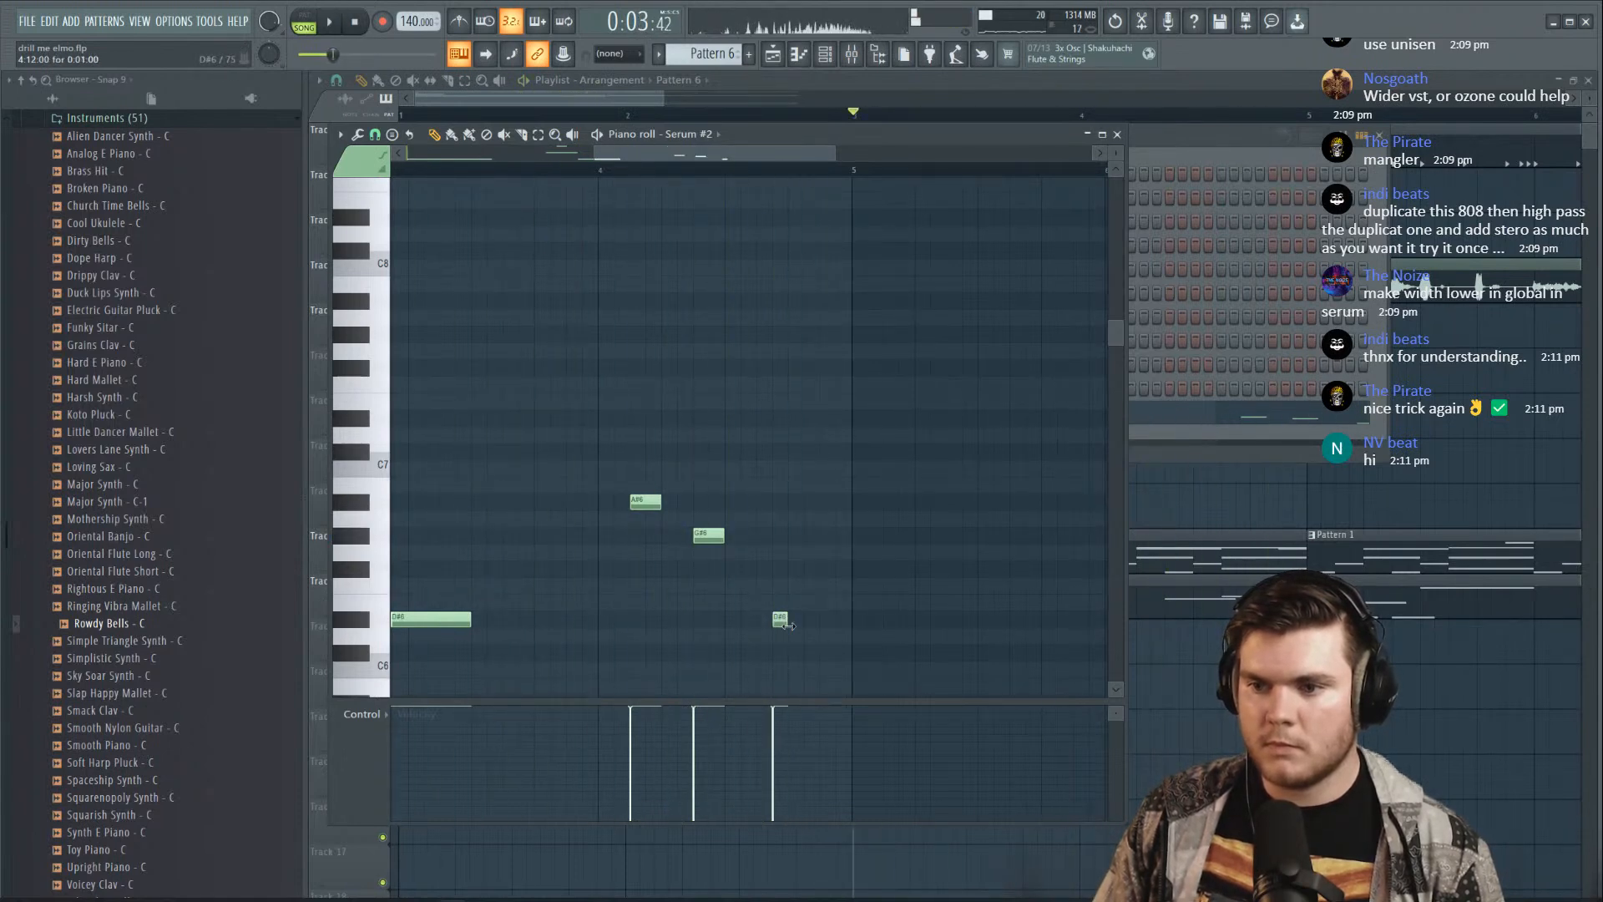
Lengthen the D#6 note to three steps and add a two-step D#6 at step 15 plus two-step D#7 notes at steps 13 and 15
left_click_drag(811, 365, 818, 421)
key("space")
left_click(828, 424)
left_click_drag(848, 621, 816, 622)
left_click(828, 622)
left_click(757, 170)
key("space")
scroll(794, 170, "up", 3)
key("space")
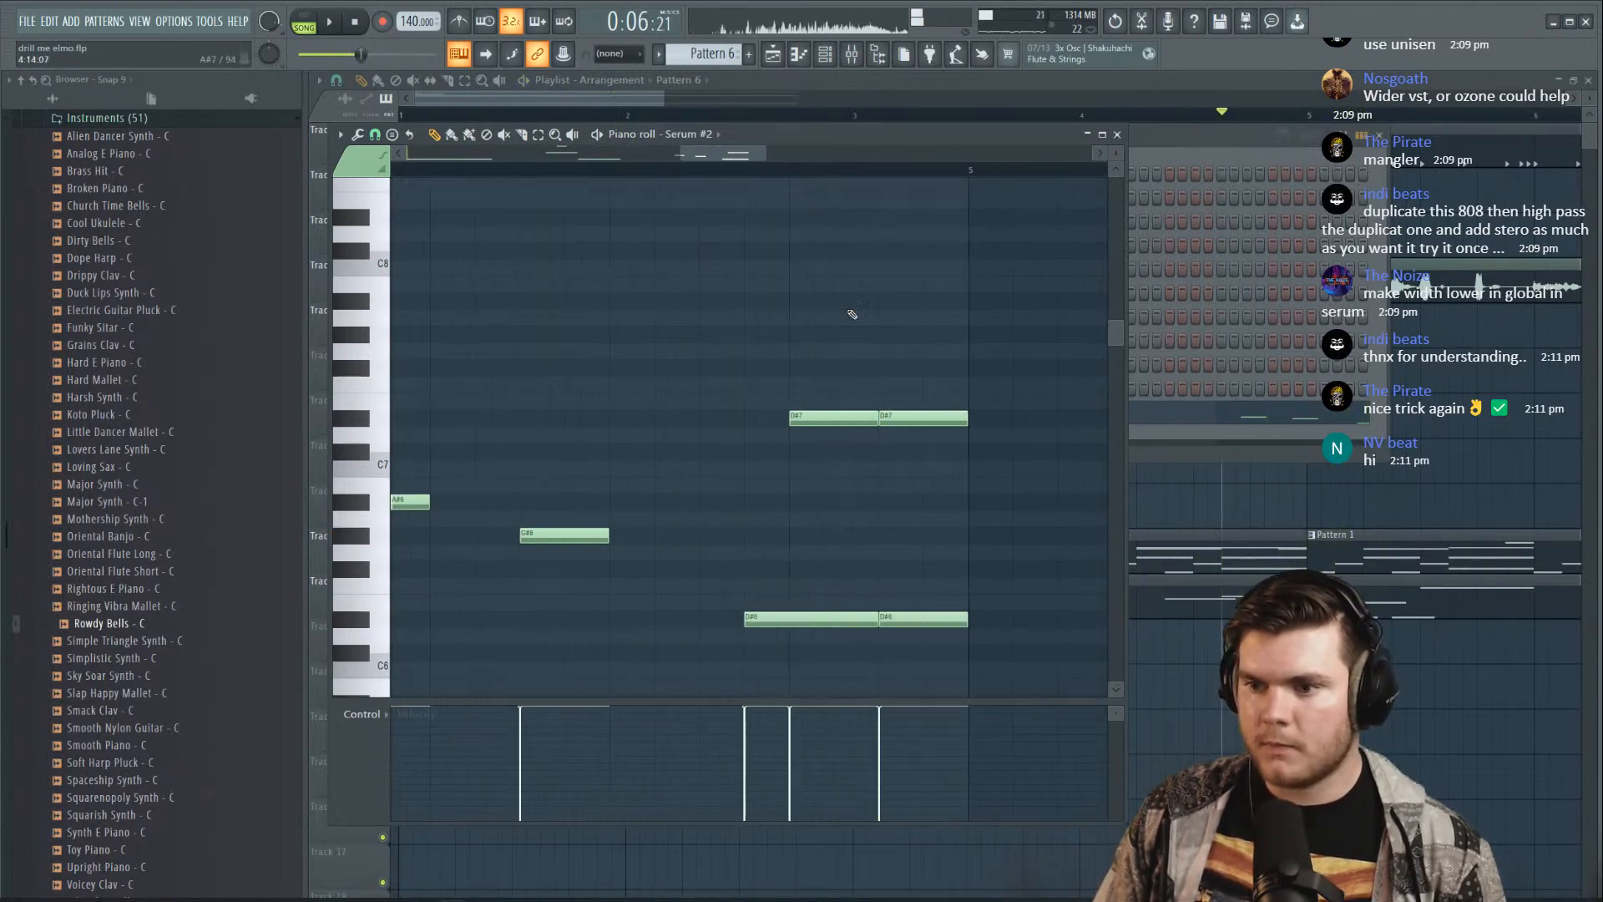
Lower the D#7 note at step 15 to A#6 and raise both upper notes at the end of bar 4 by an octave
left_click(898, 417)
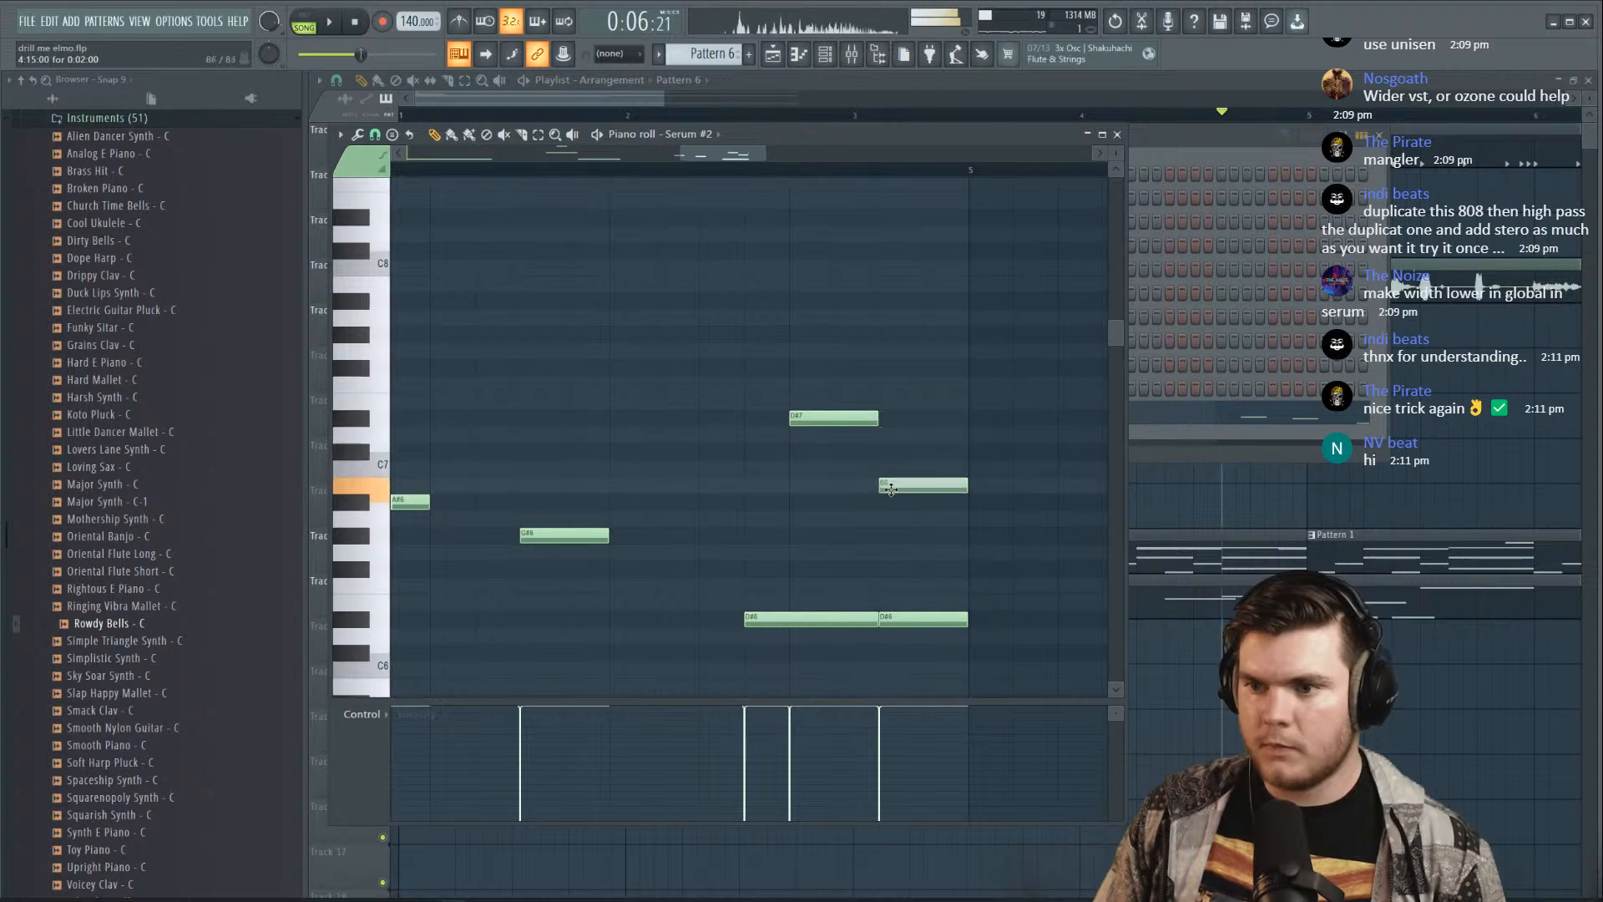
key("space")
key("space")
key("space")
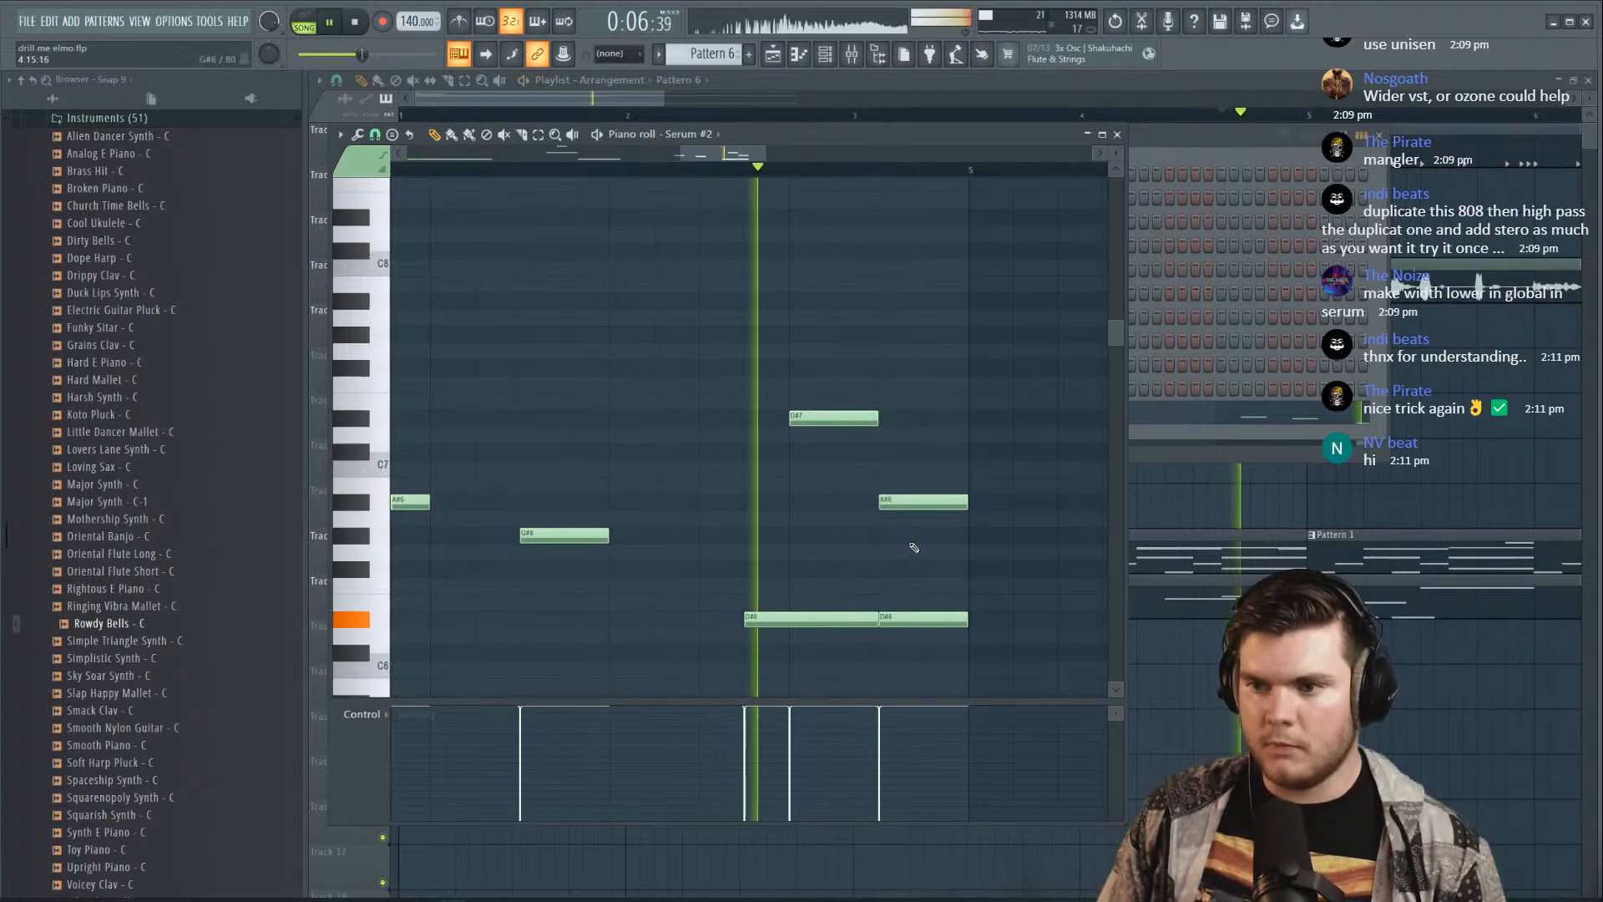
left_click_drag(915, 545, 834, 376)
key("ctrl+Up")
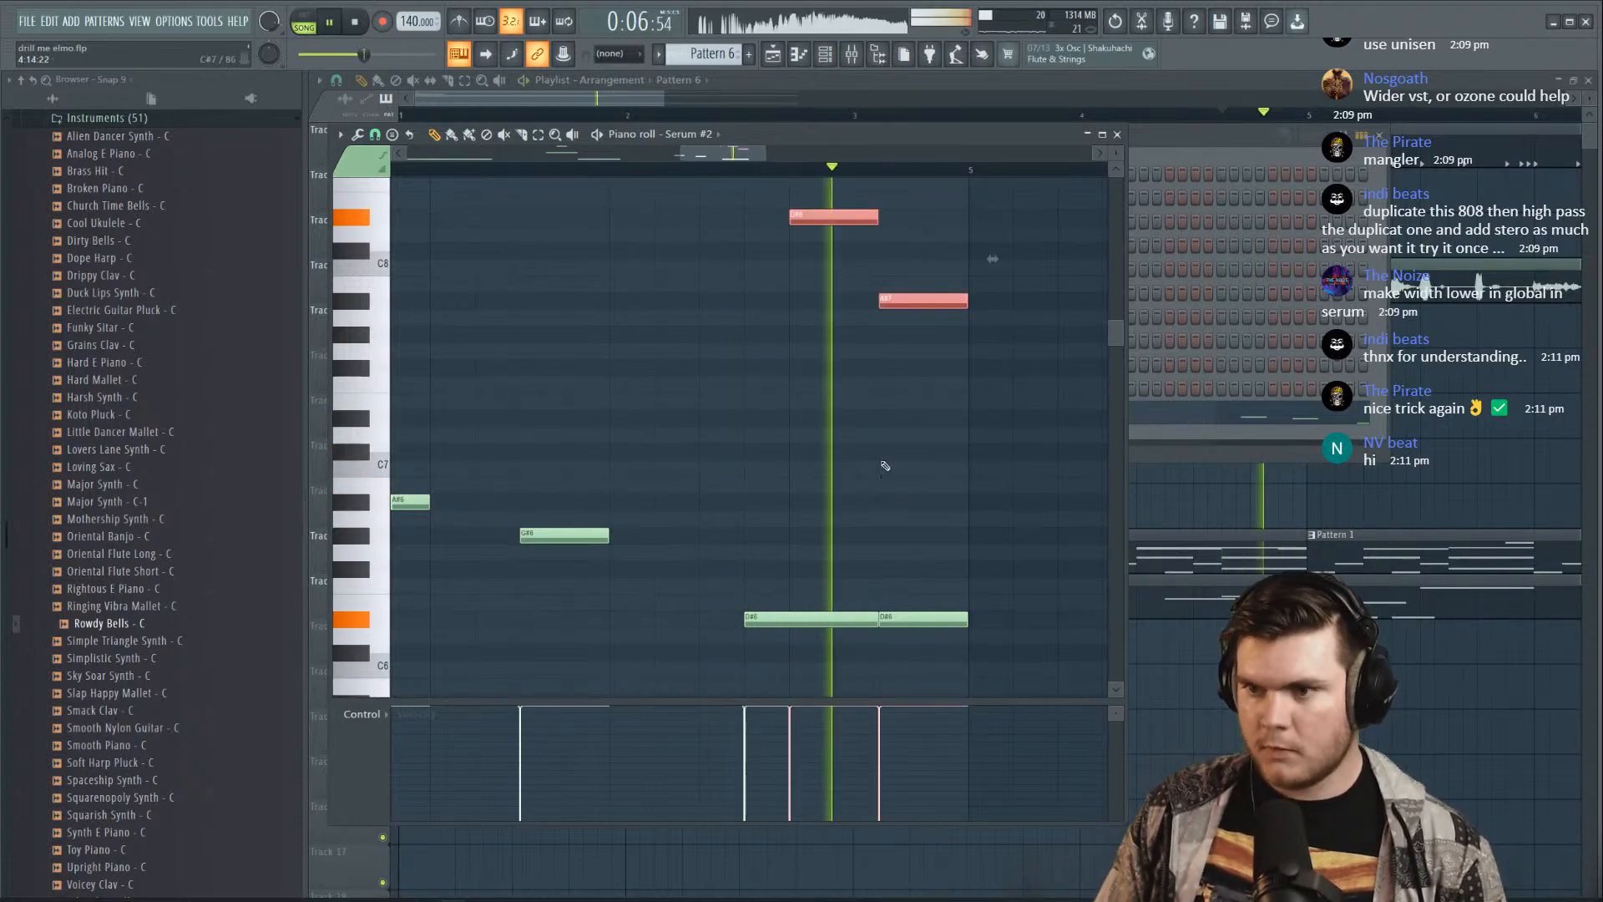
key("space")
Shorten both D#6 notes at the end of bar 4 slightly so a small gap follows each
left_click_drag(998, 660, 859, 577)
key("space")
key("space")
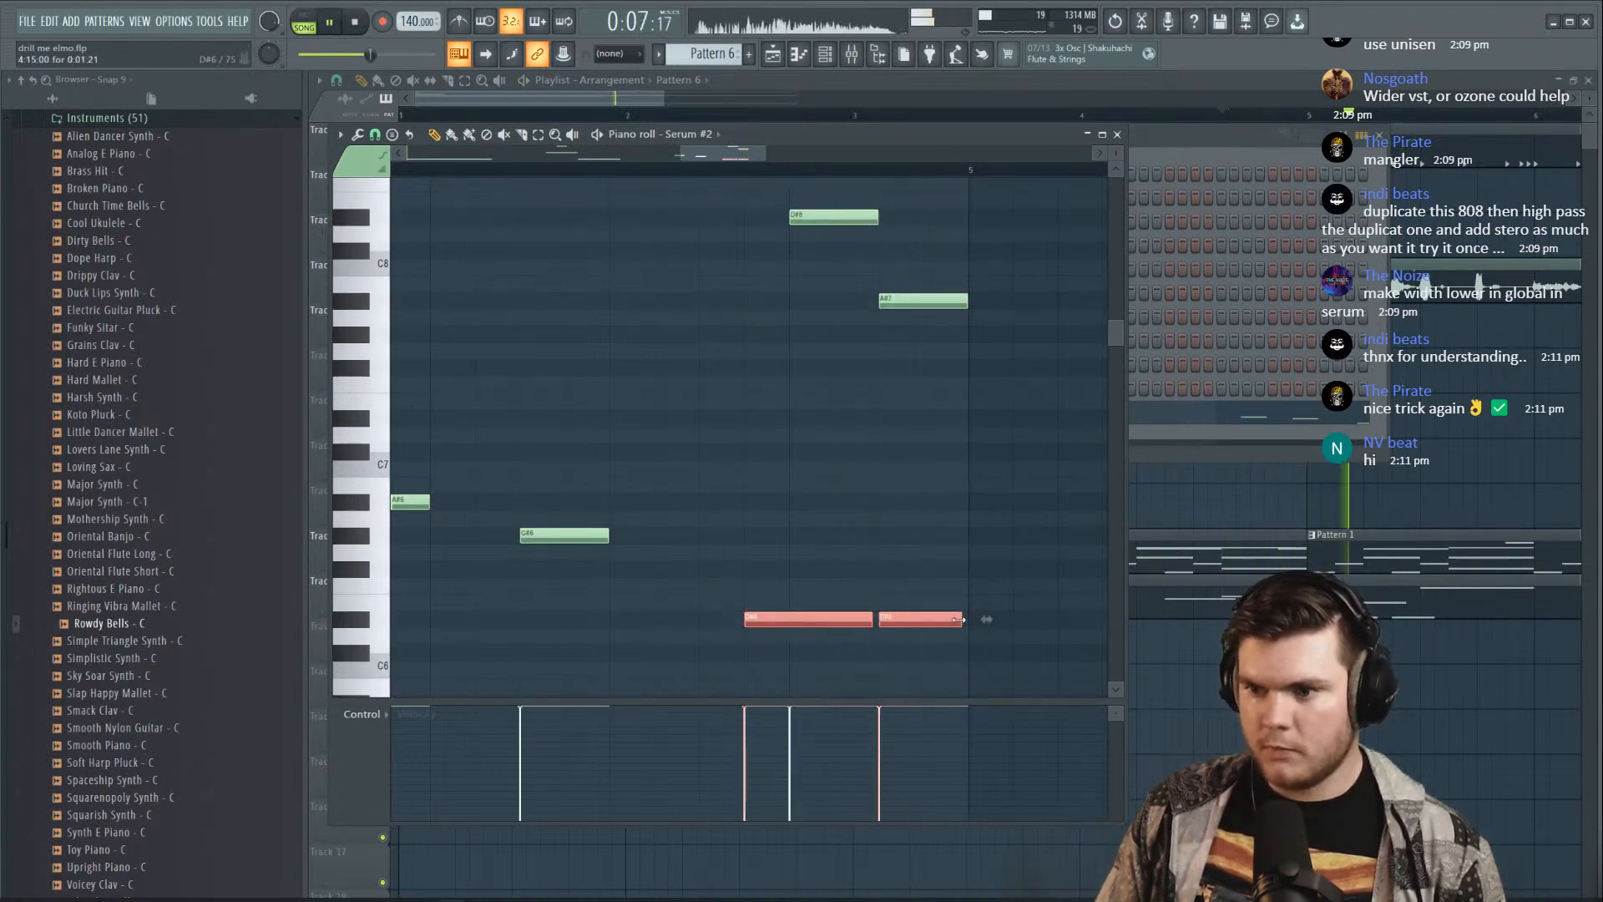
left_click(977, 503, "ctrl")
Nudge the A#7 note one tick later and trim its end back to the bar line
key("space")
key("space")
key("space")
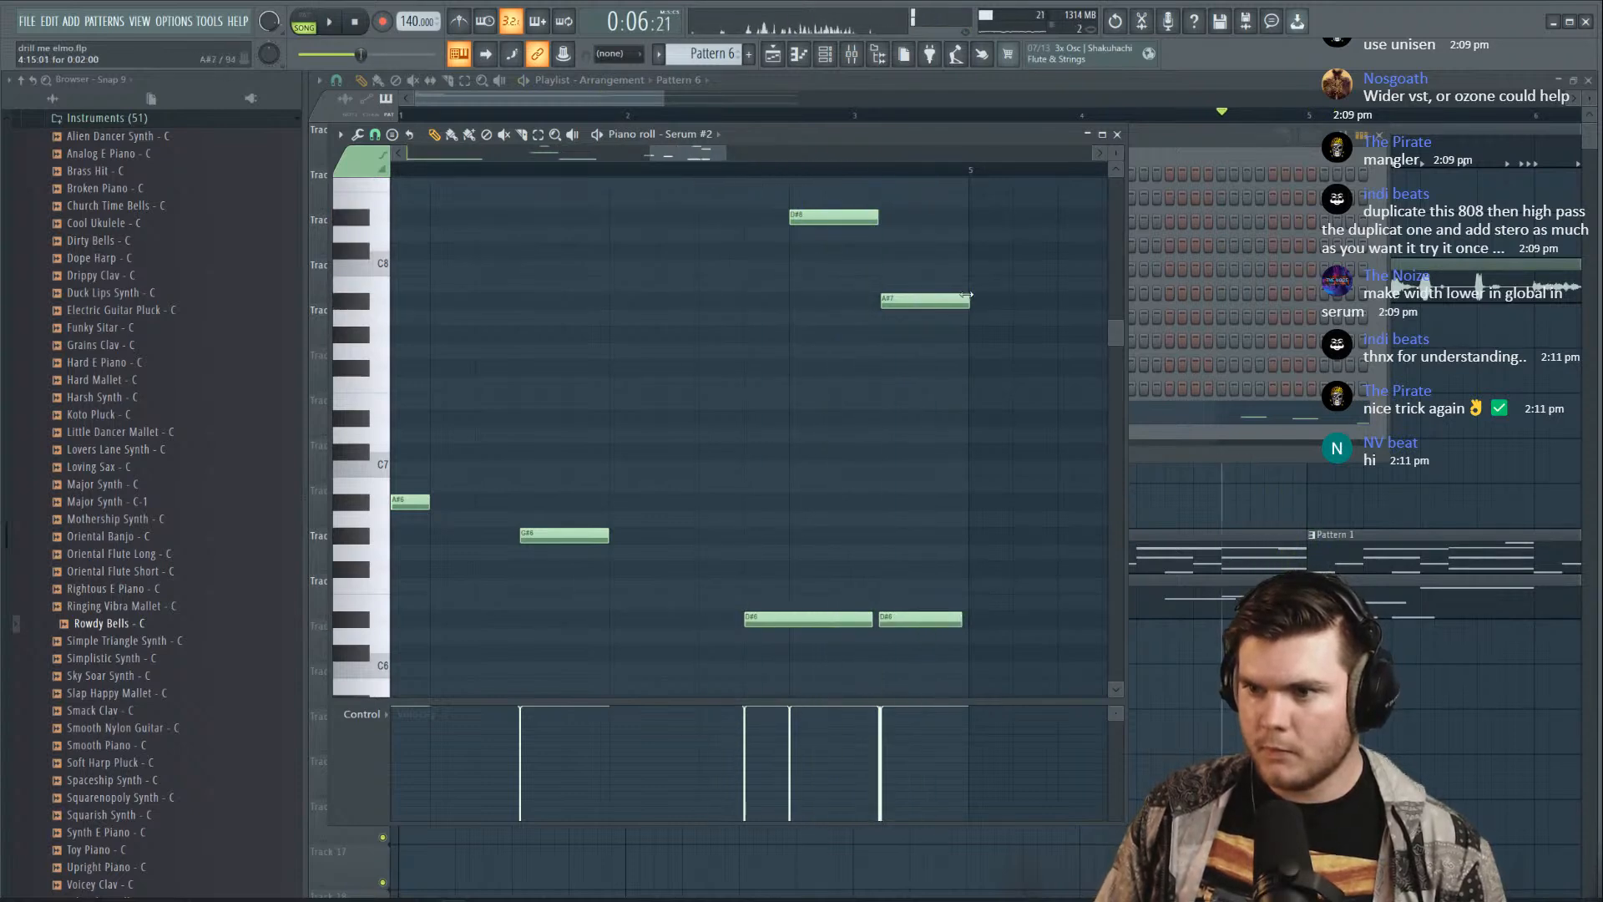
key("space")
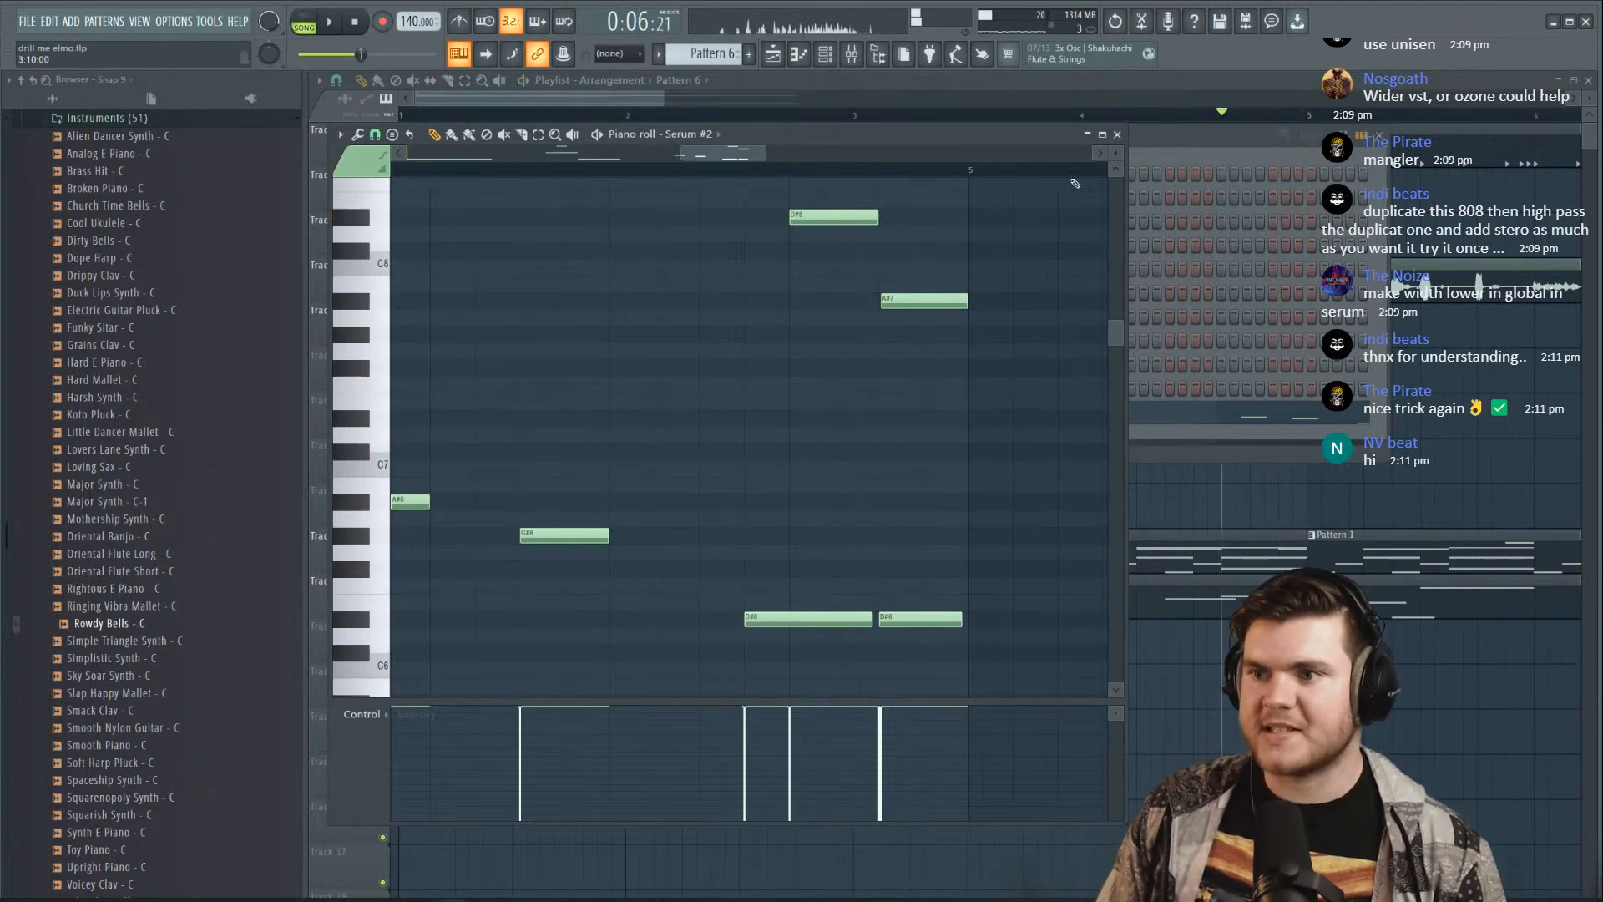
Lower the whole bassline by two octaves and listen to it from the start
scroll(938, 172, "down", 4)
key("ctrl+a")
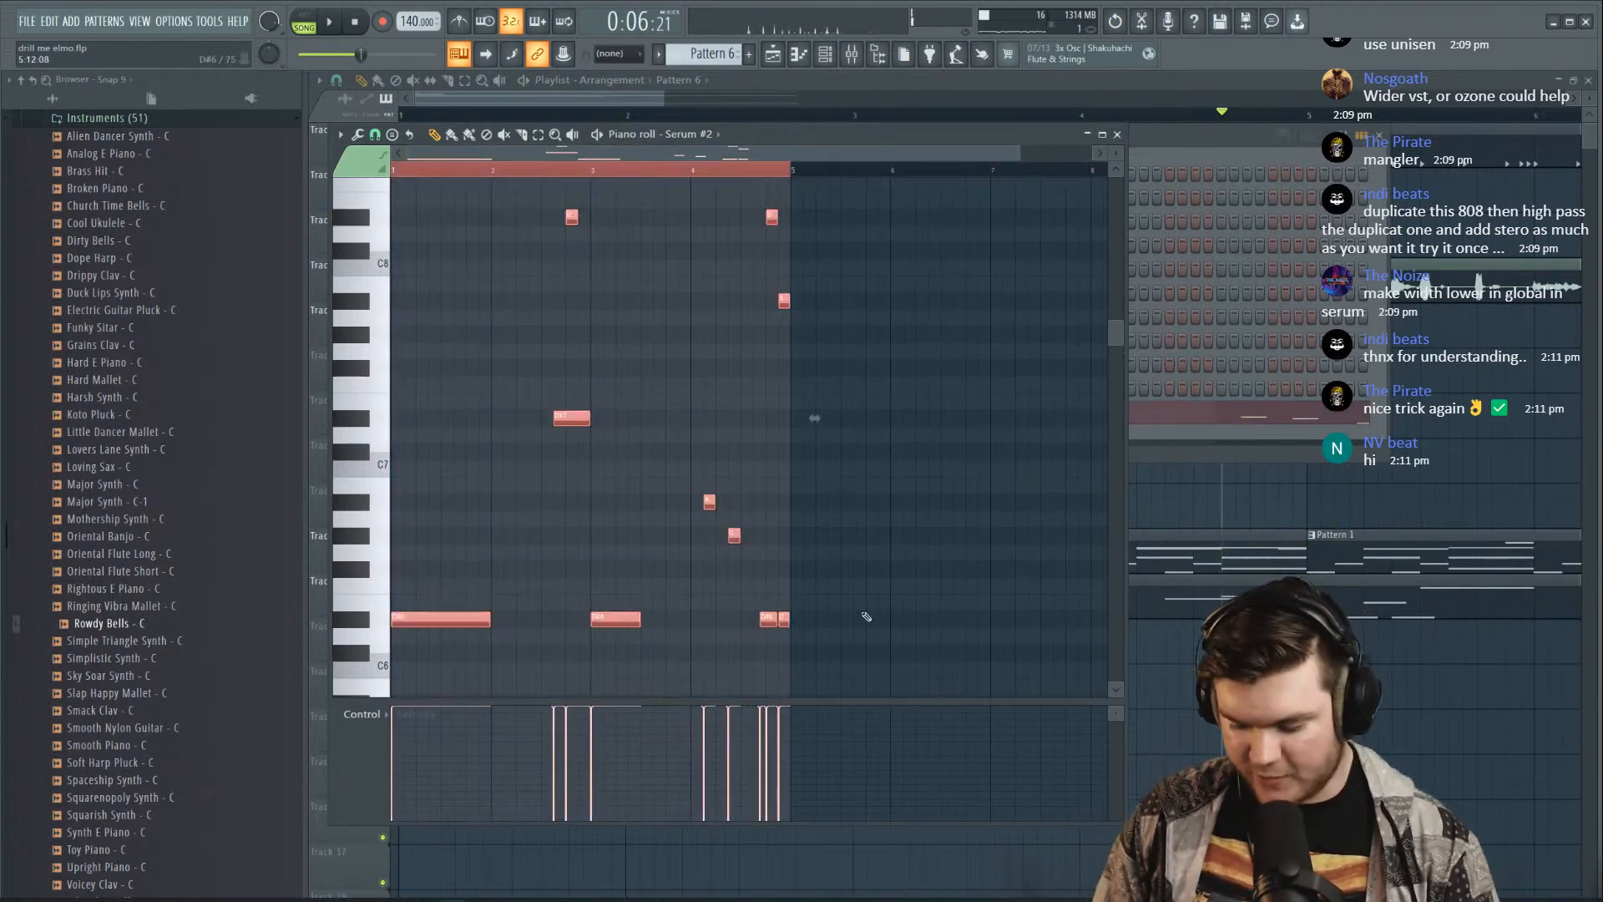
key("ctrl+Down")
key("space")
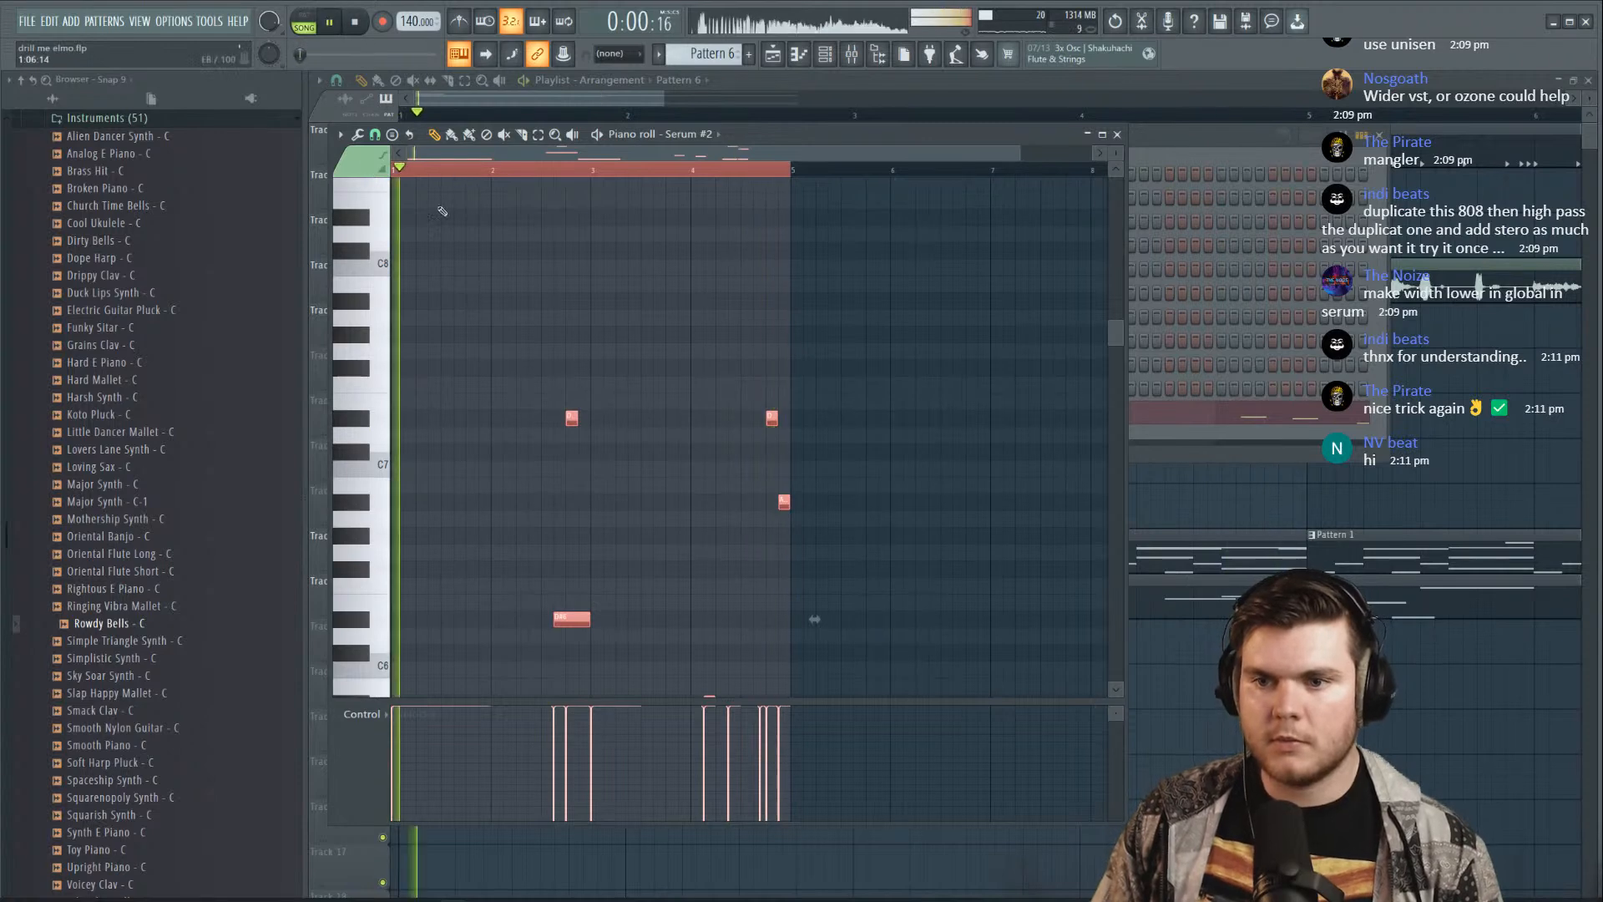
scroll(535, 274, "down", 3)
key("ctrl+Down")
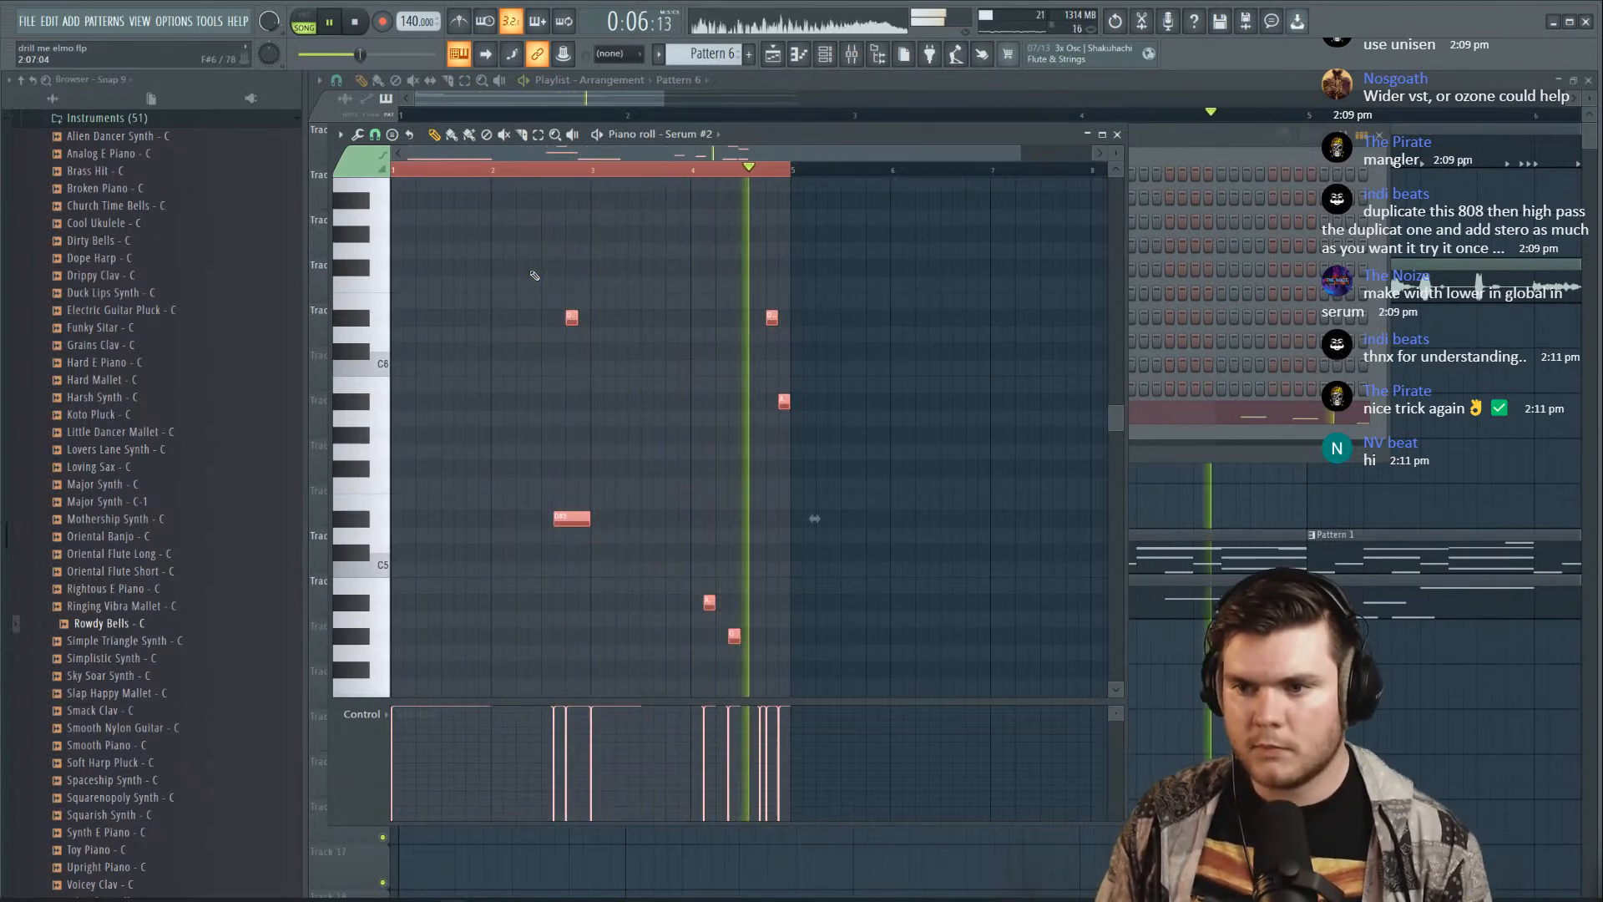
Raise the two notes at bar 4 steps 3 and 7 by an octave, set the first to D#5 and replay bar 4
key("space")
scroll(659, 275, "down", 4)
left_click(690, 170)
key("space")
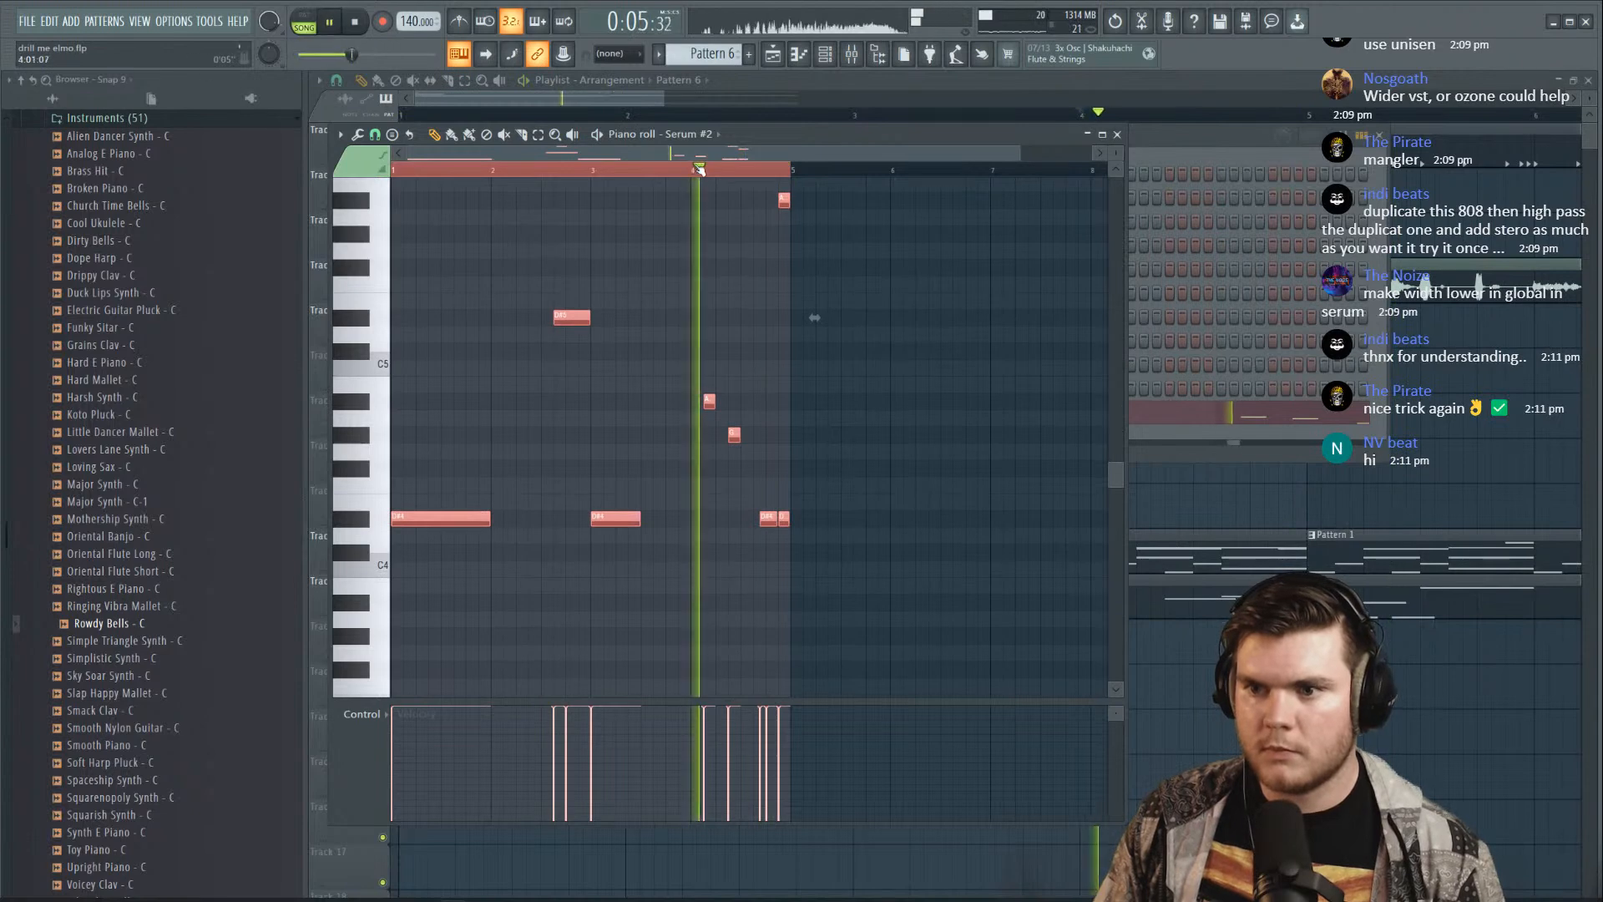
left_click_drag(776, 434, 707, 399)
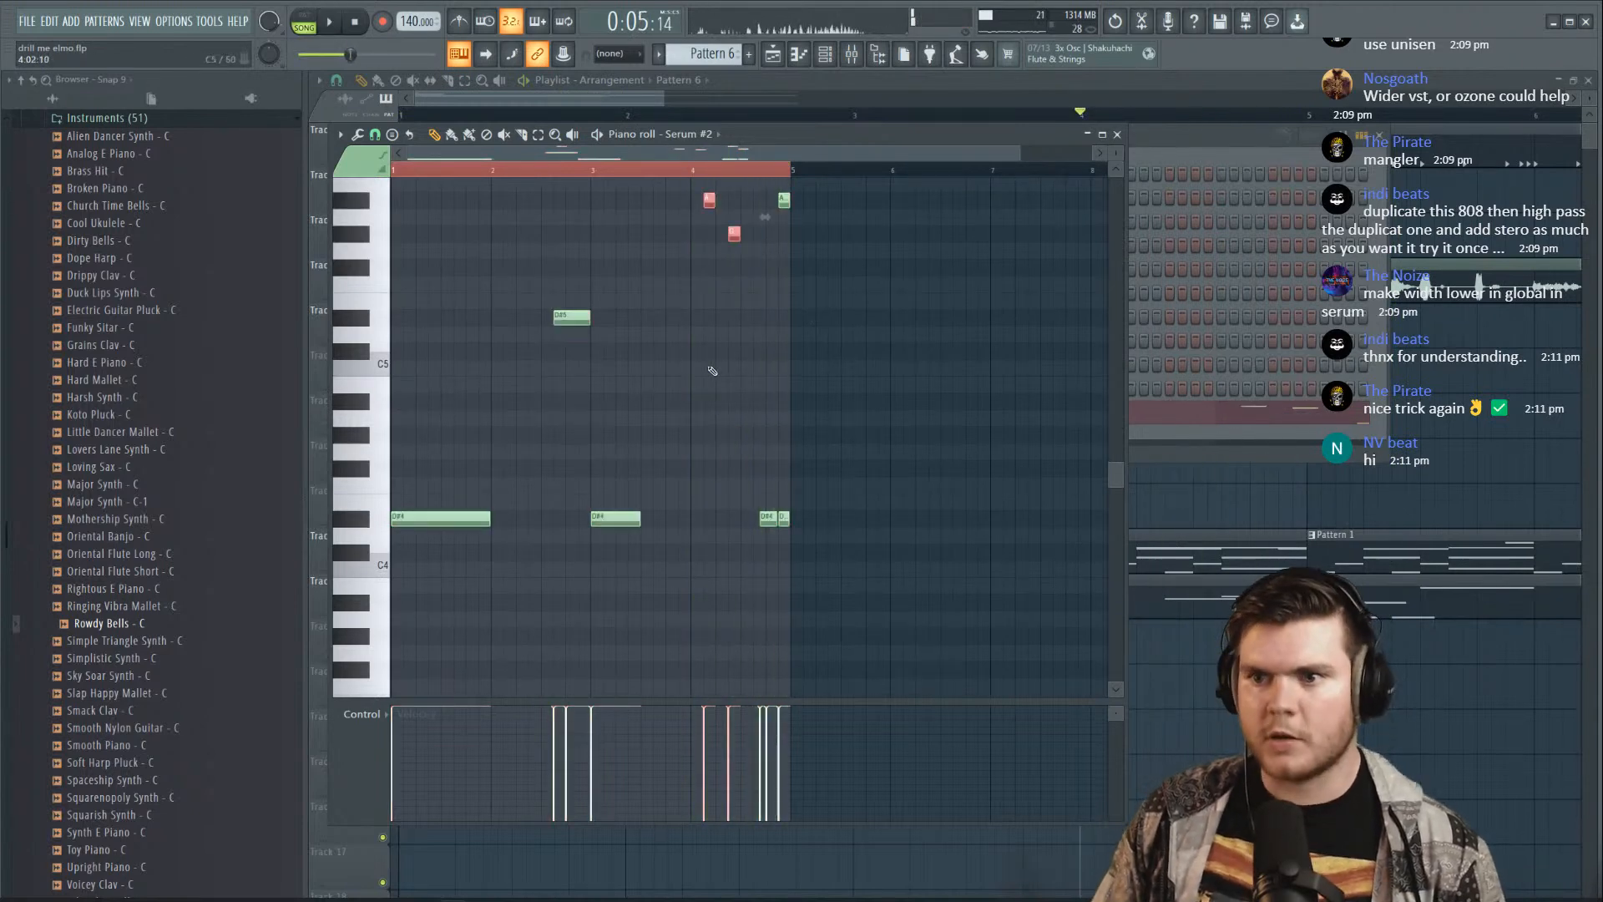
scroll(706, 384, "up", 4)
key("space")
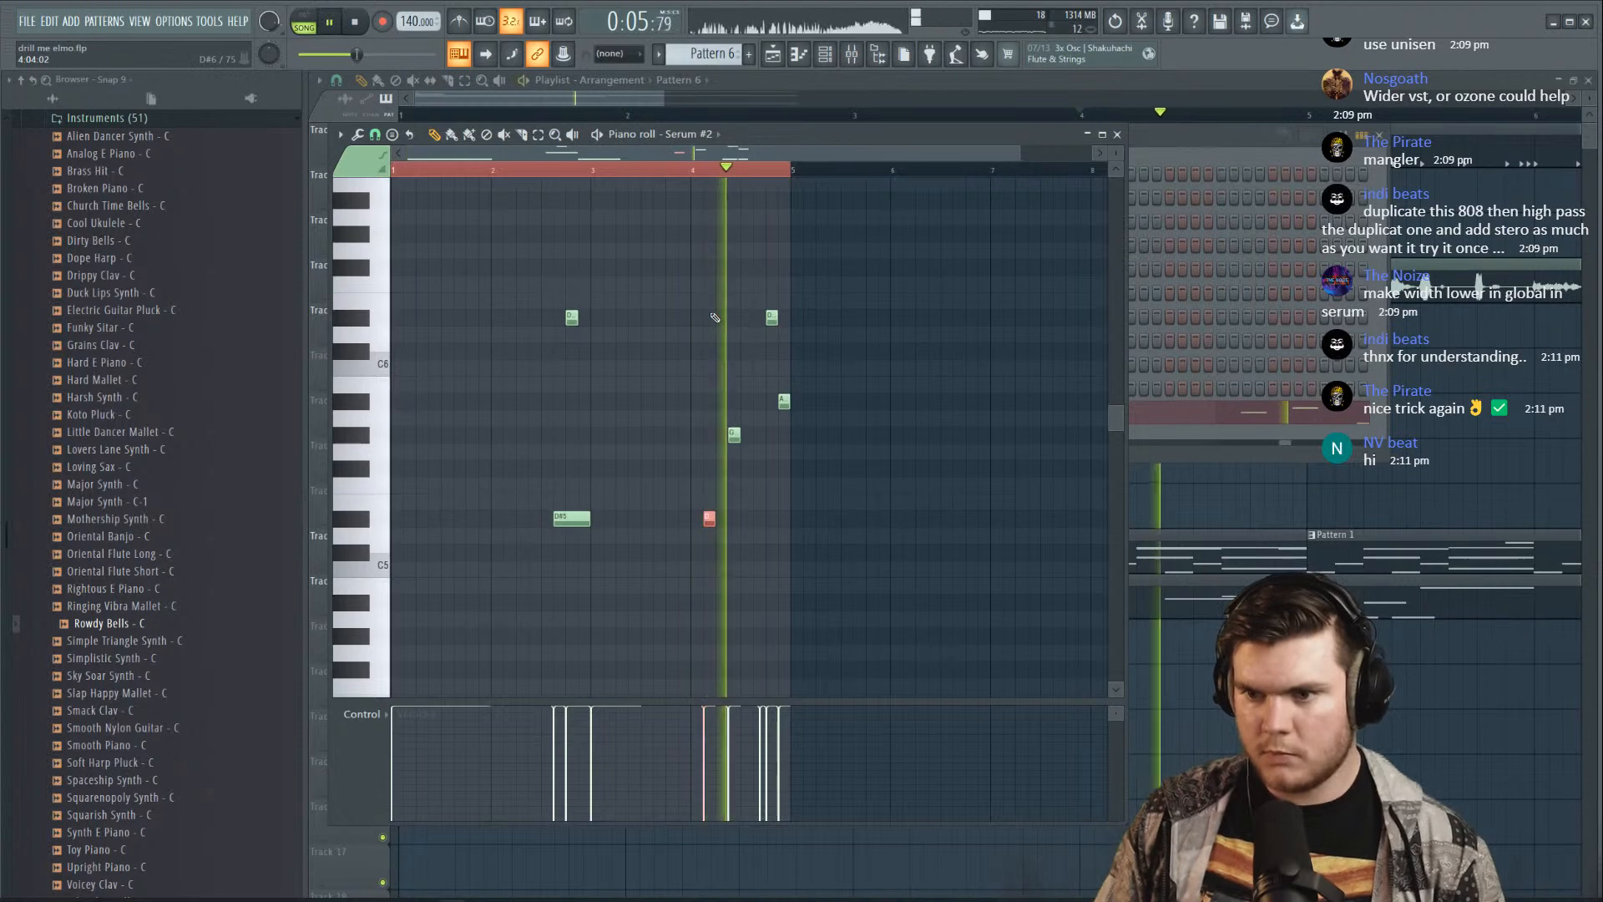
Lower the G#5 note at bar 4 step 7 to A#4 and replay the end of the pattern
scroll(726, 348, "down", 1)
scroll(754, 180, "up", 4)
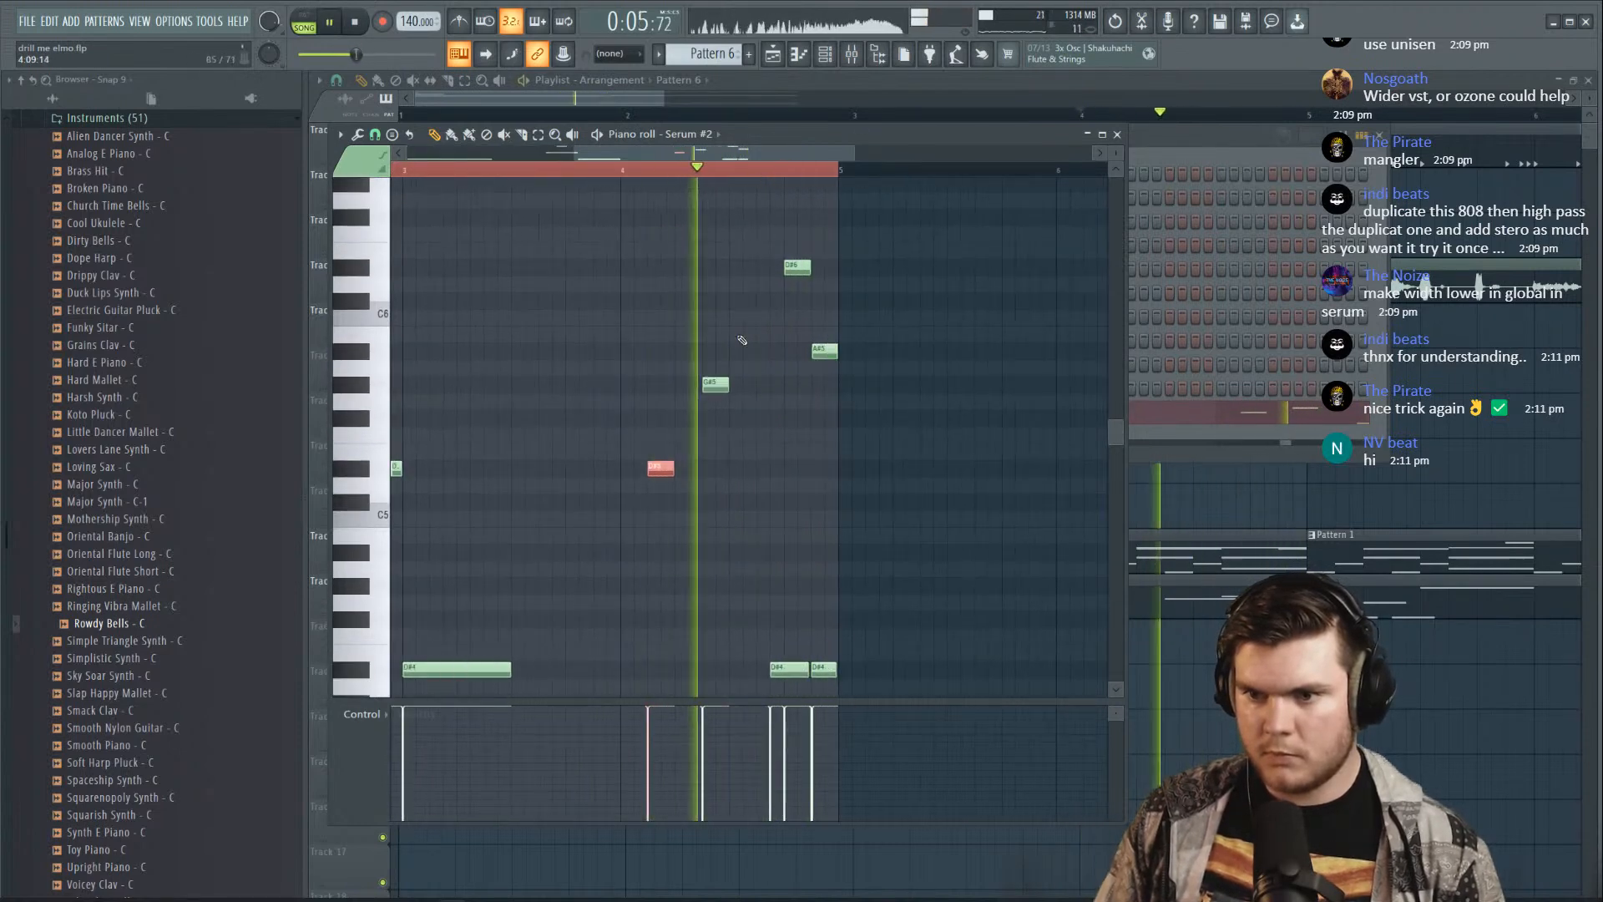
key("space")
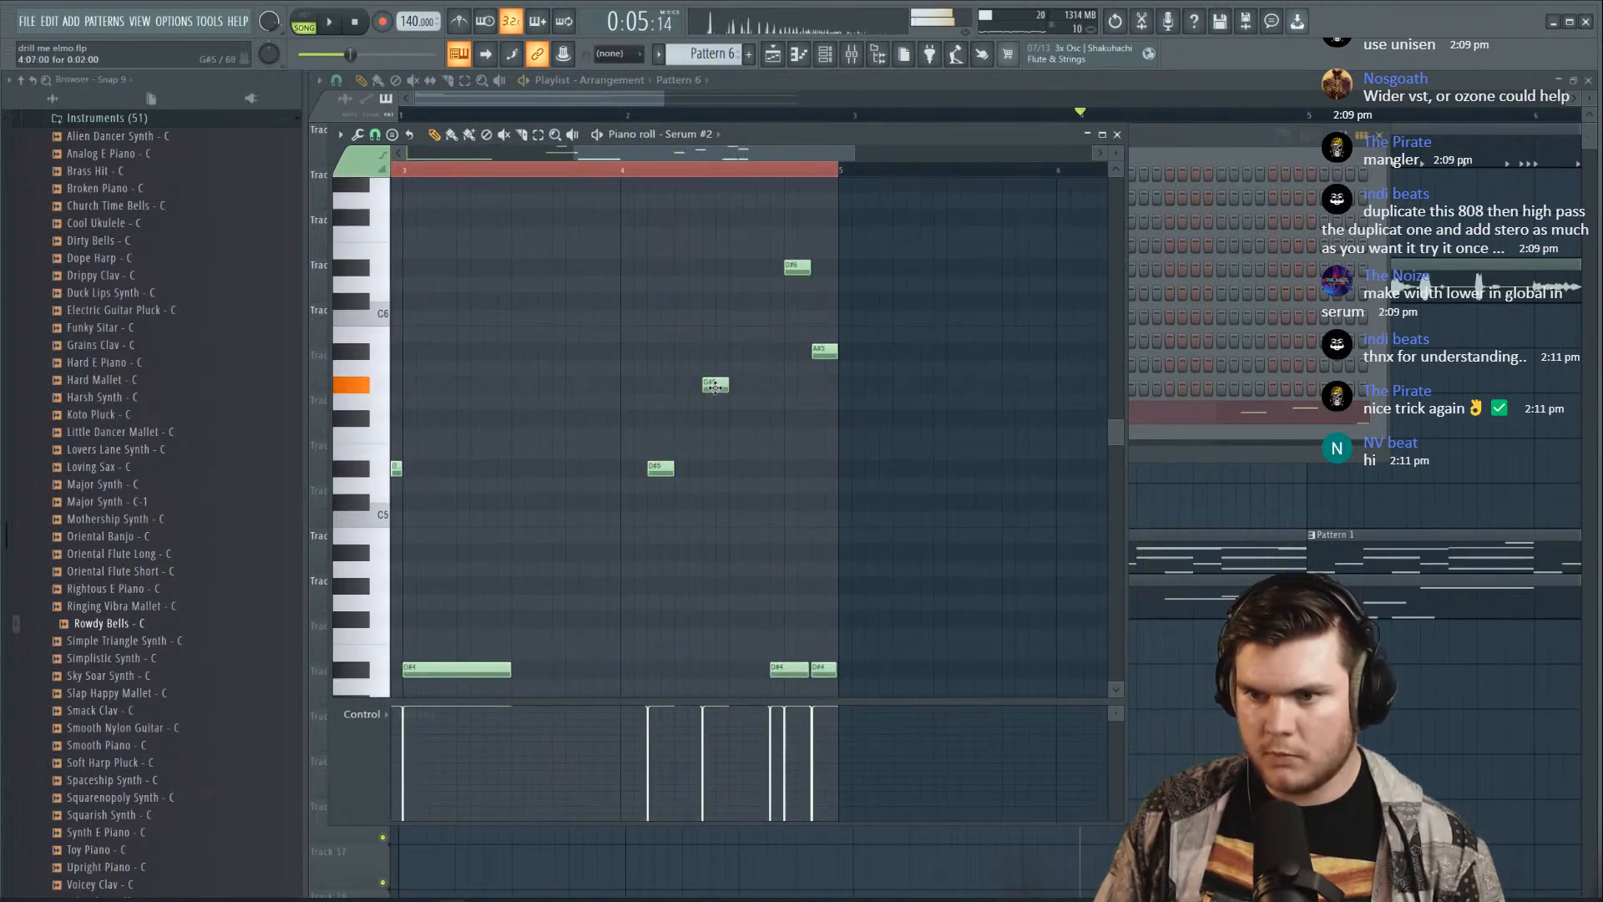
key("ctrl+Down")
key("space")
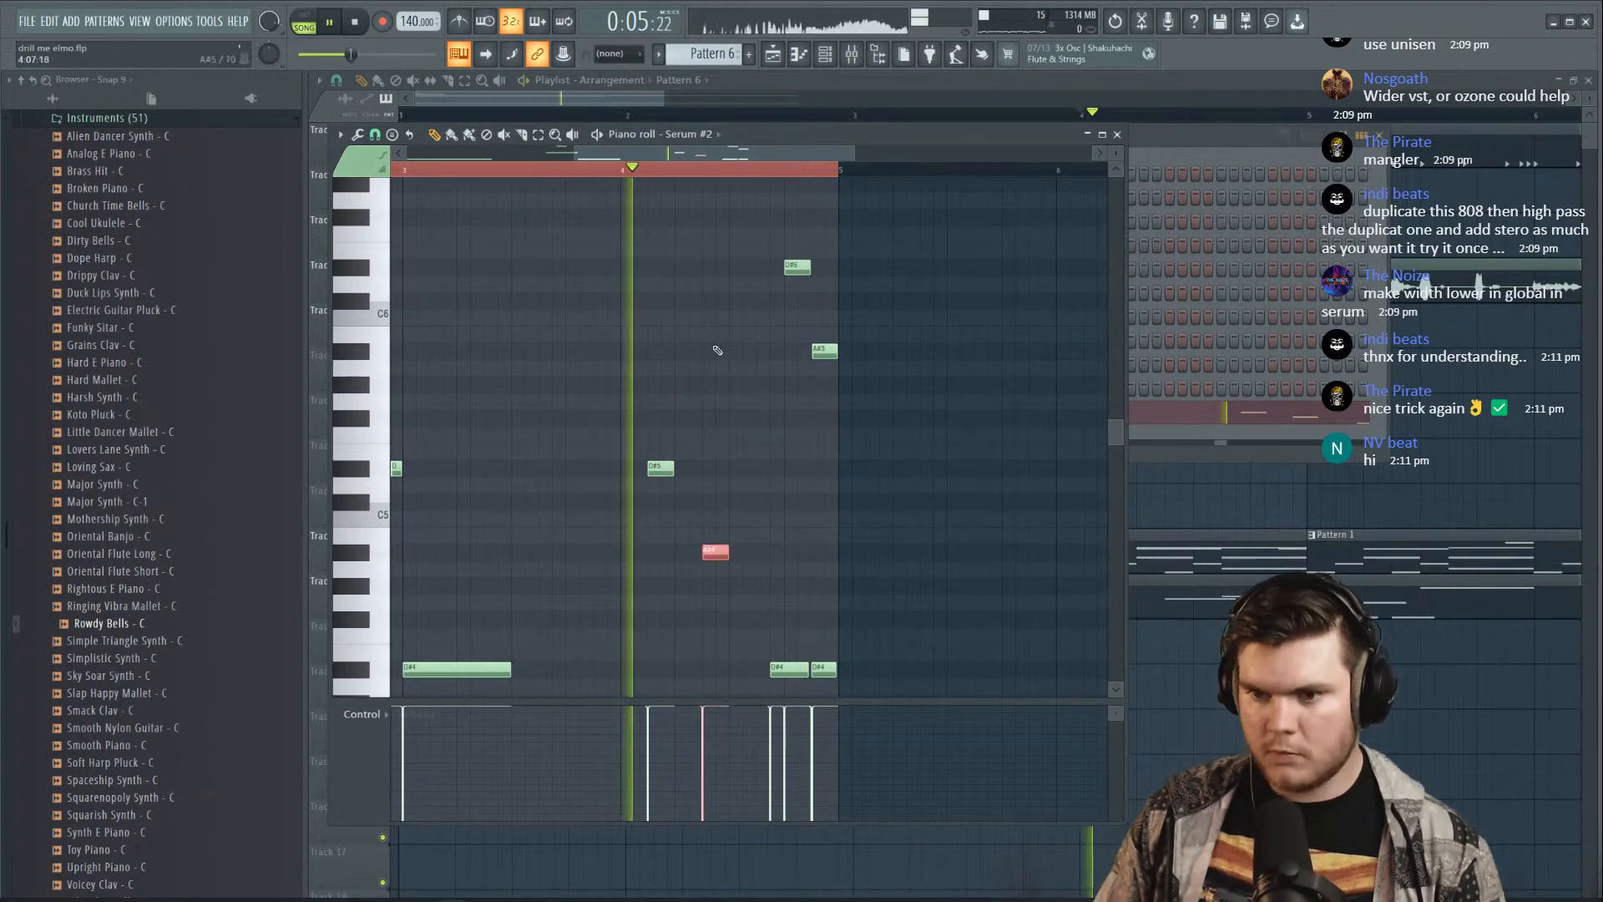
scroll(680, 178, "down", 4)
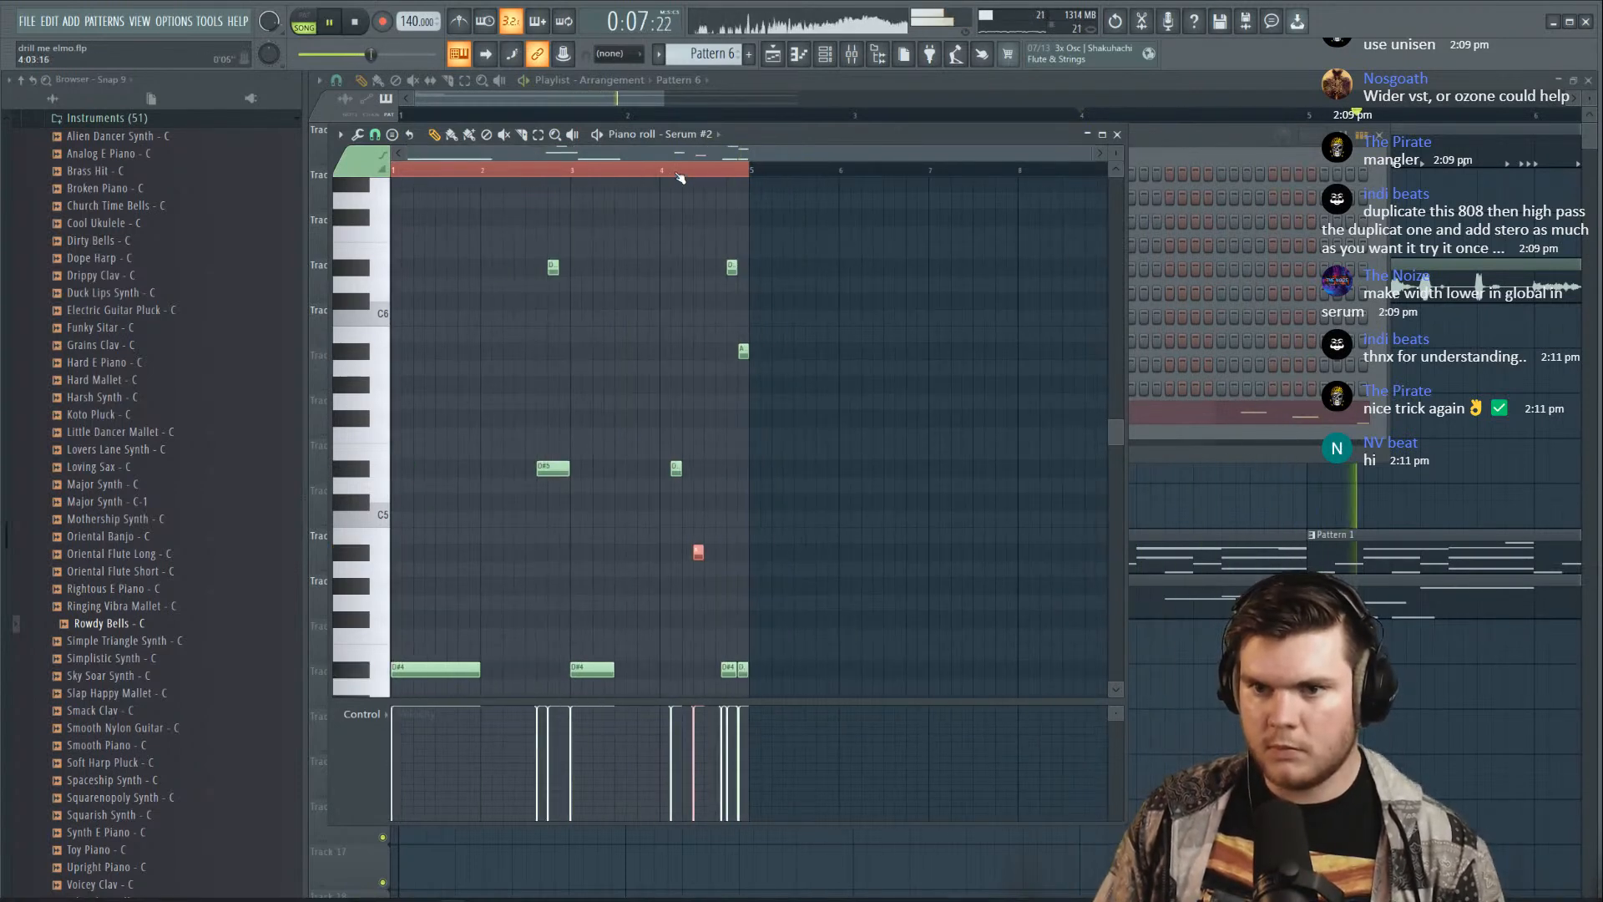
Enlarge the piano roll window in both directions and replay the bassline from the start
left_click_drag(828, 699, 813, 769)
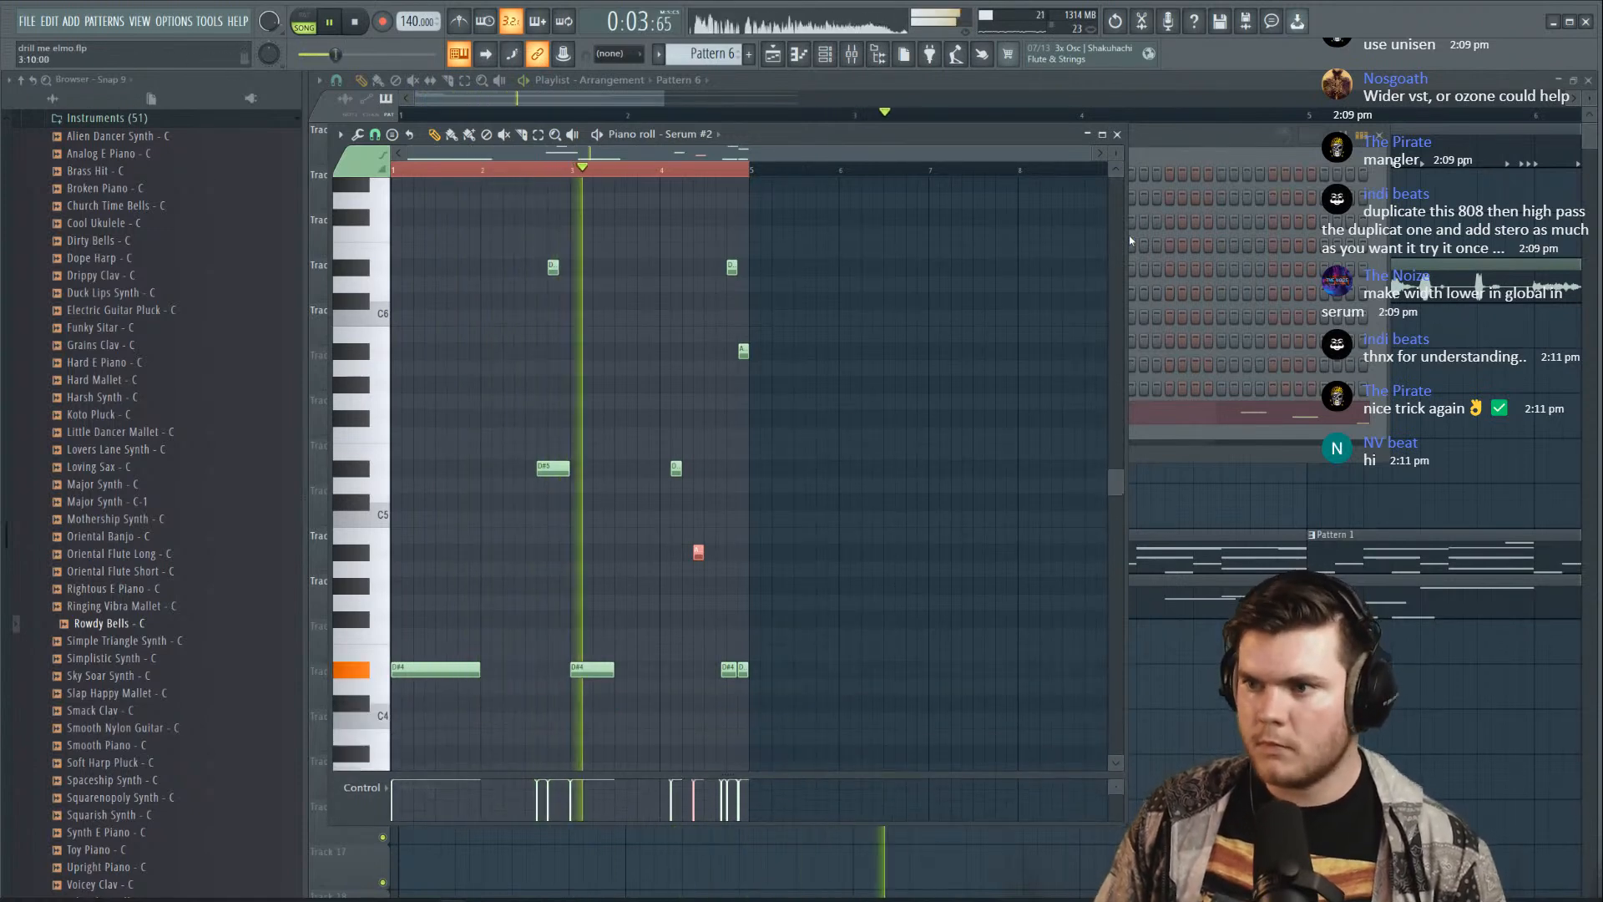
left_click_drag(1126, 509, 1420, 484)
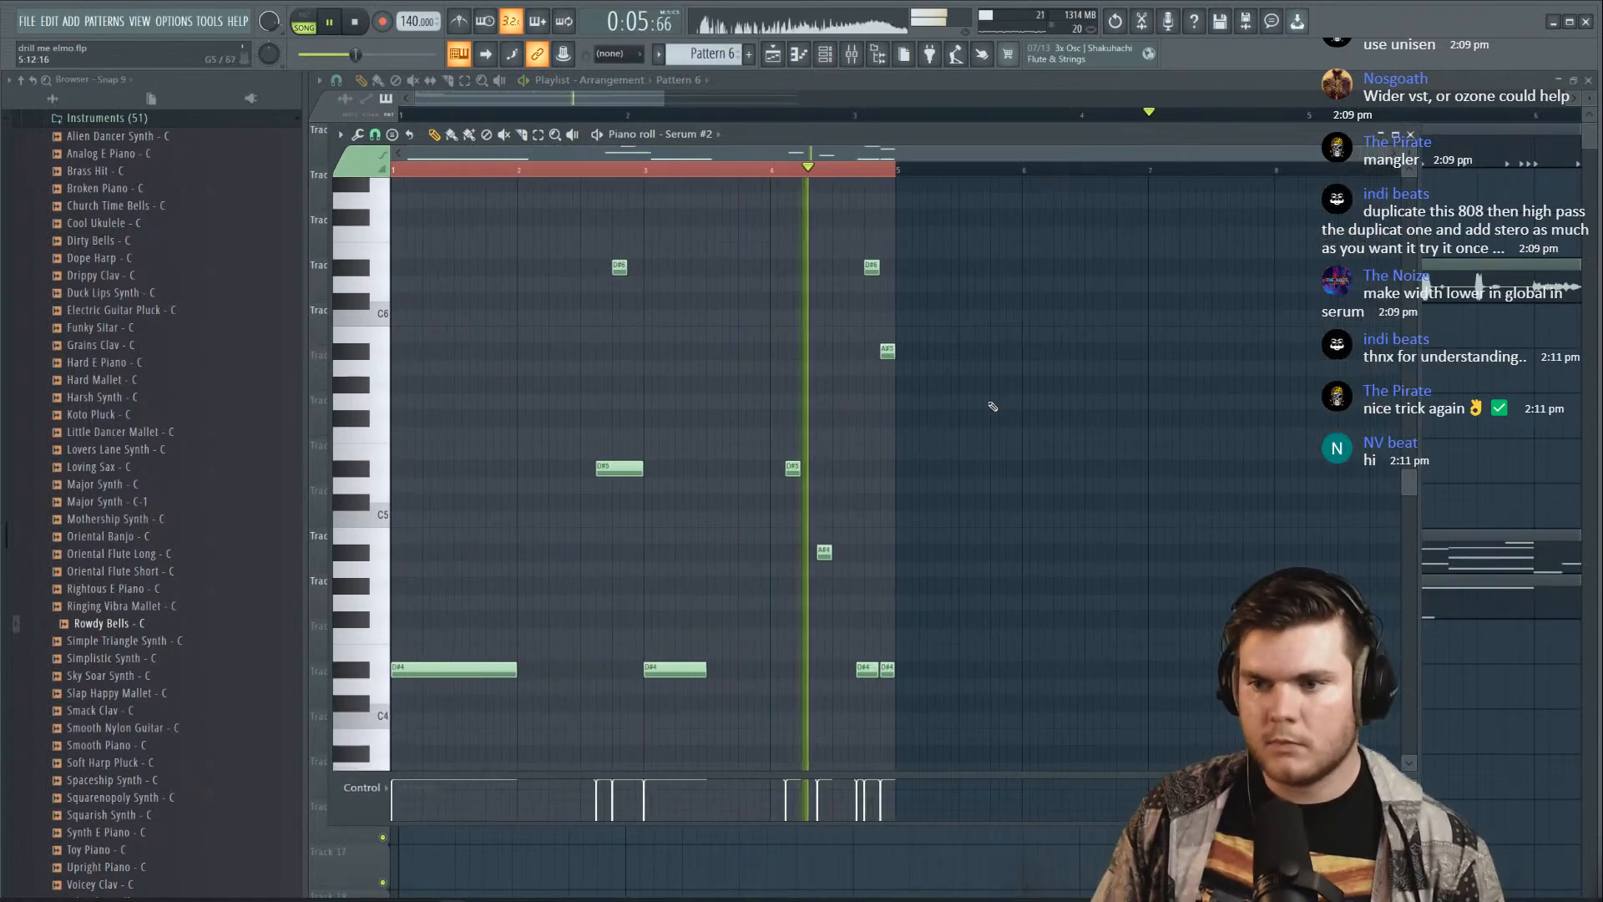
left_click_drag(968, 726, 424, 271)
key("space")
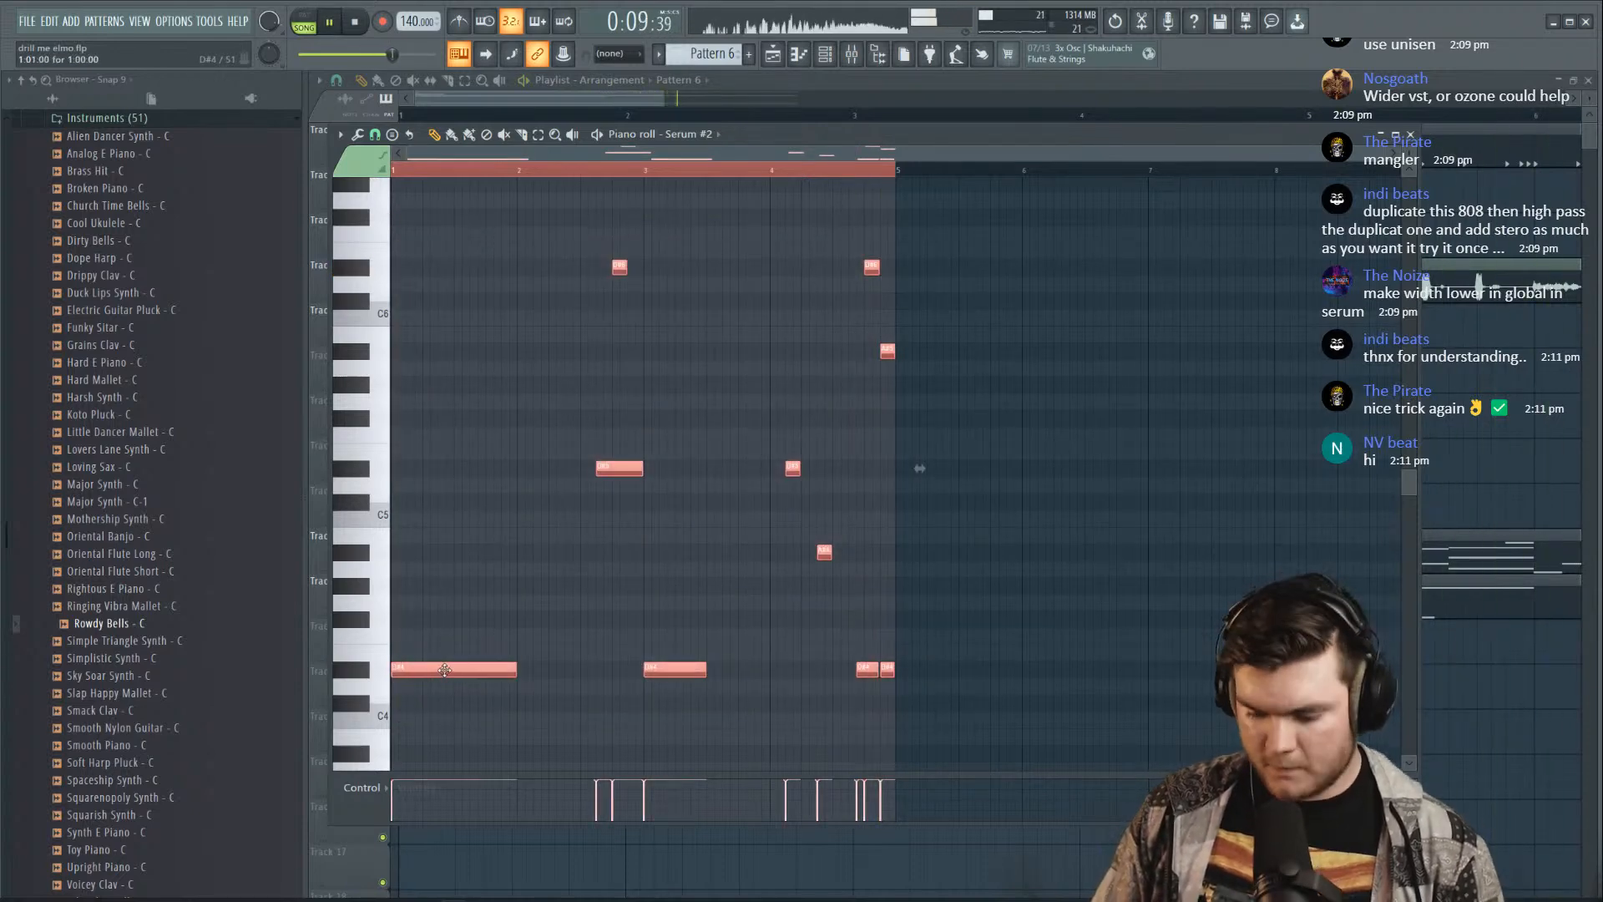
key("space")
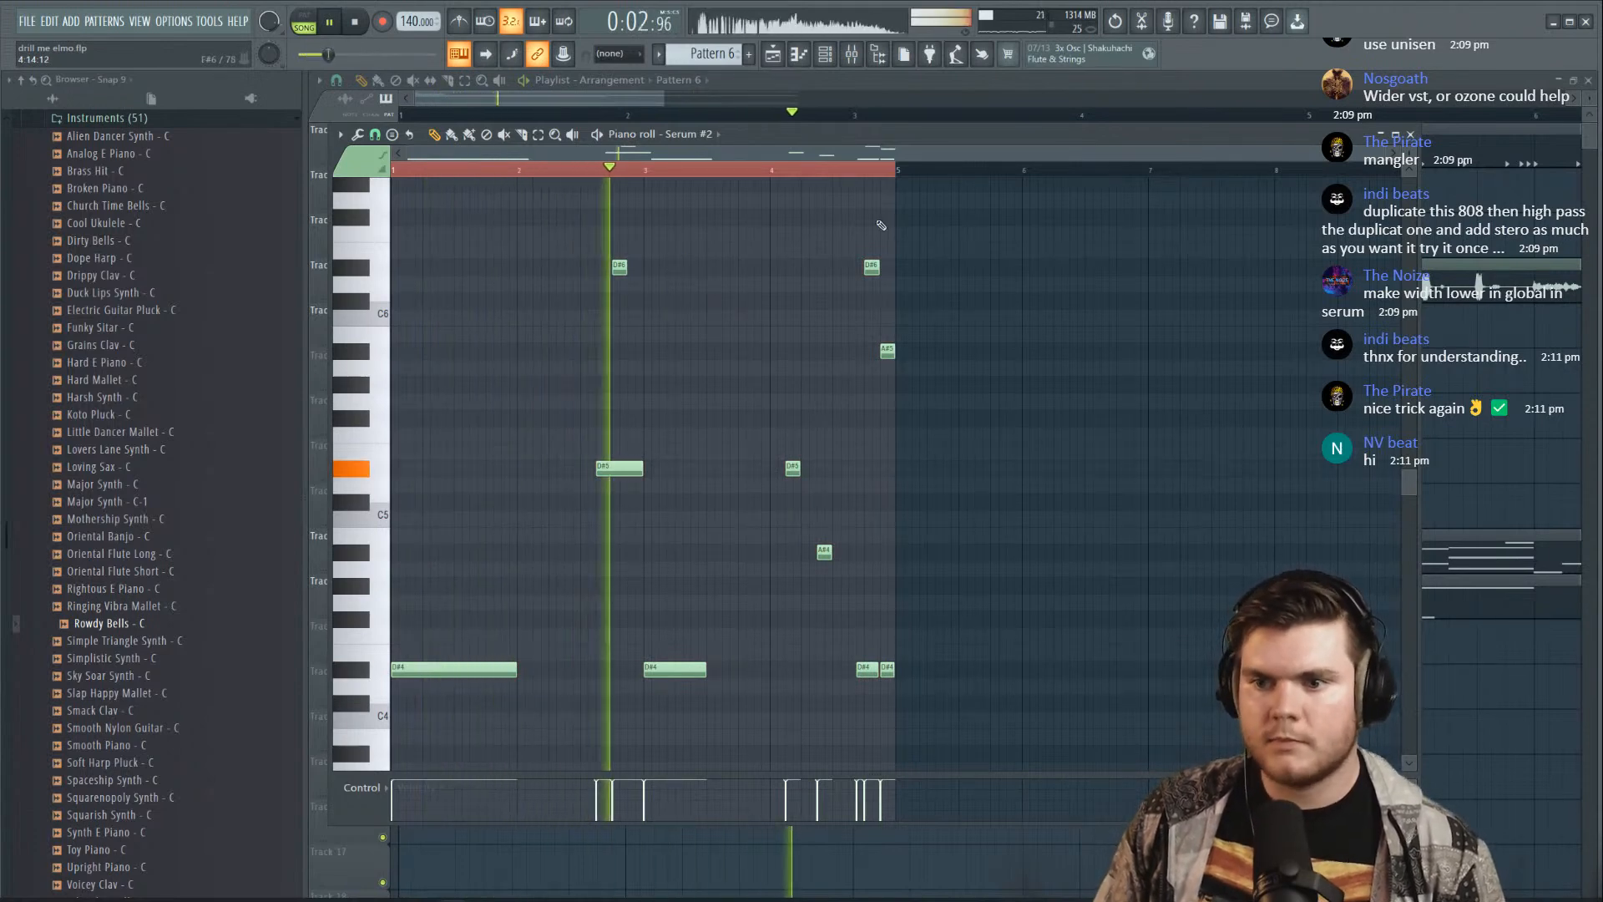
Lower the D#6 note near the end of bar 4 by an octave to D#5 and replay the bassline
left_click_drag(891, 289, 849, 249)
key("ctrl+Down")
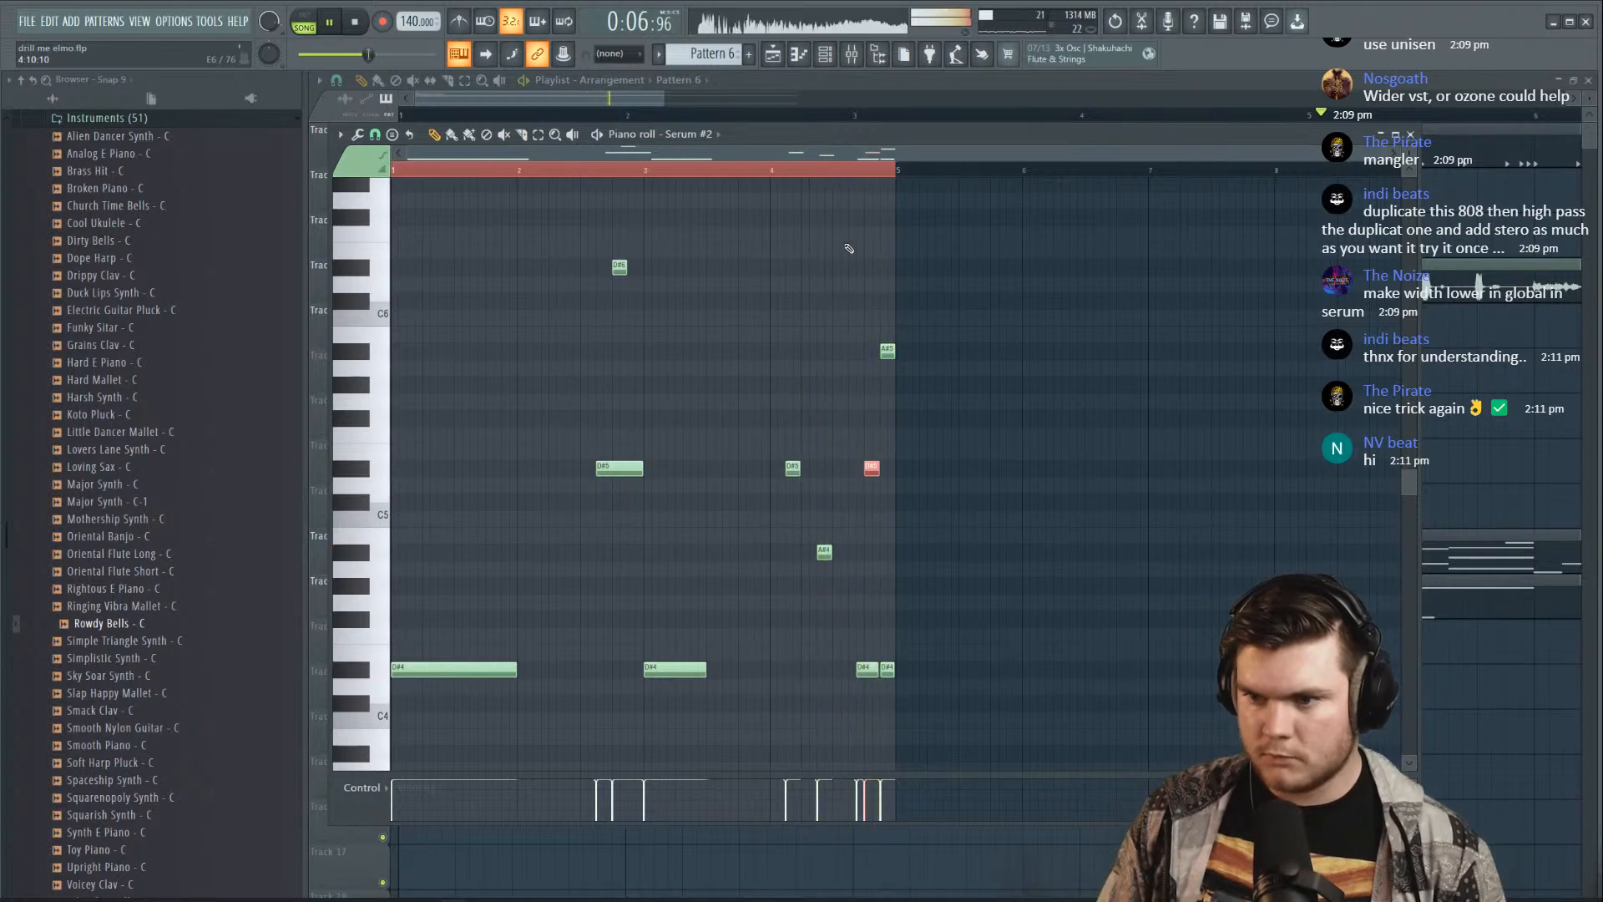
key("space")
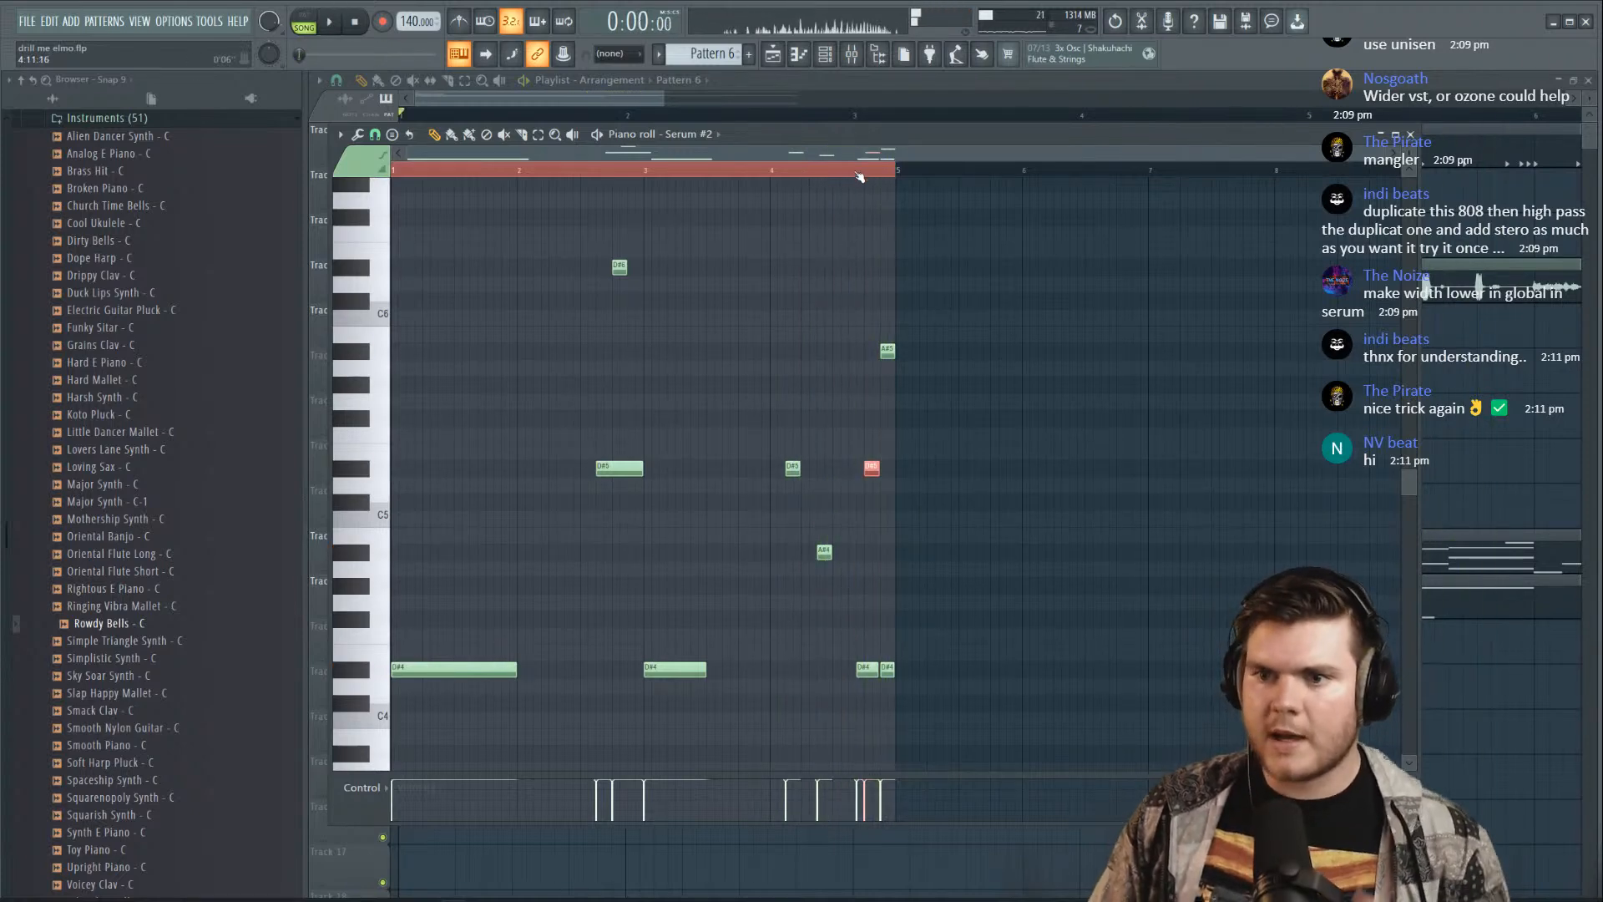
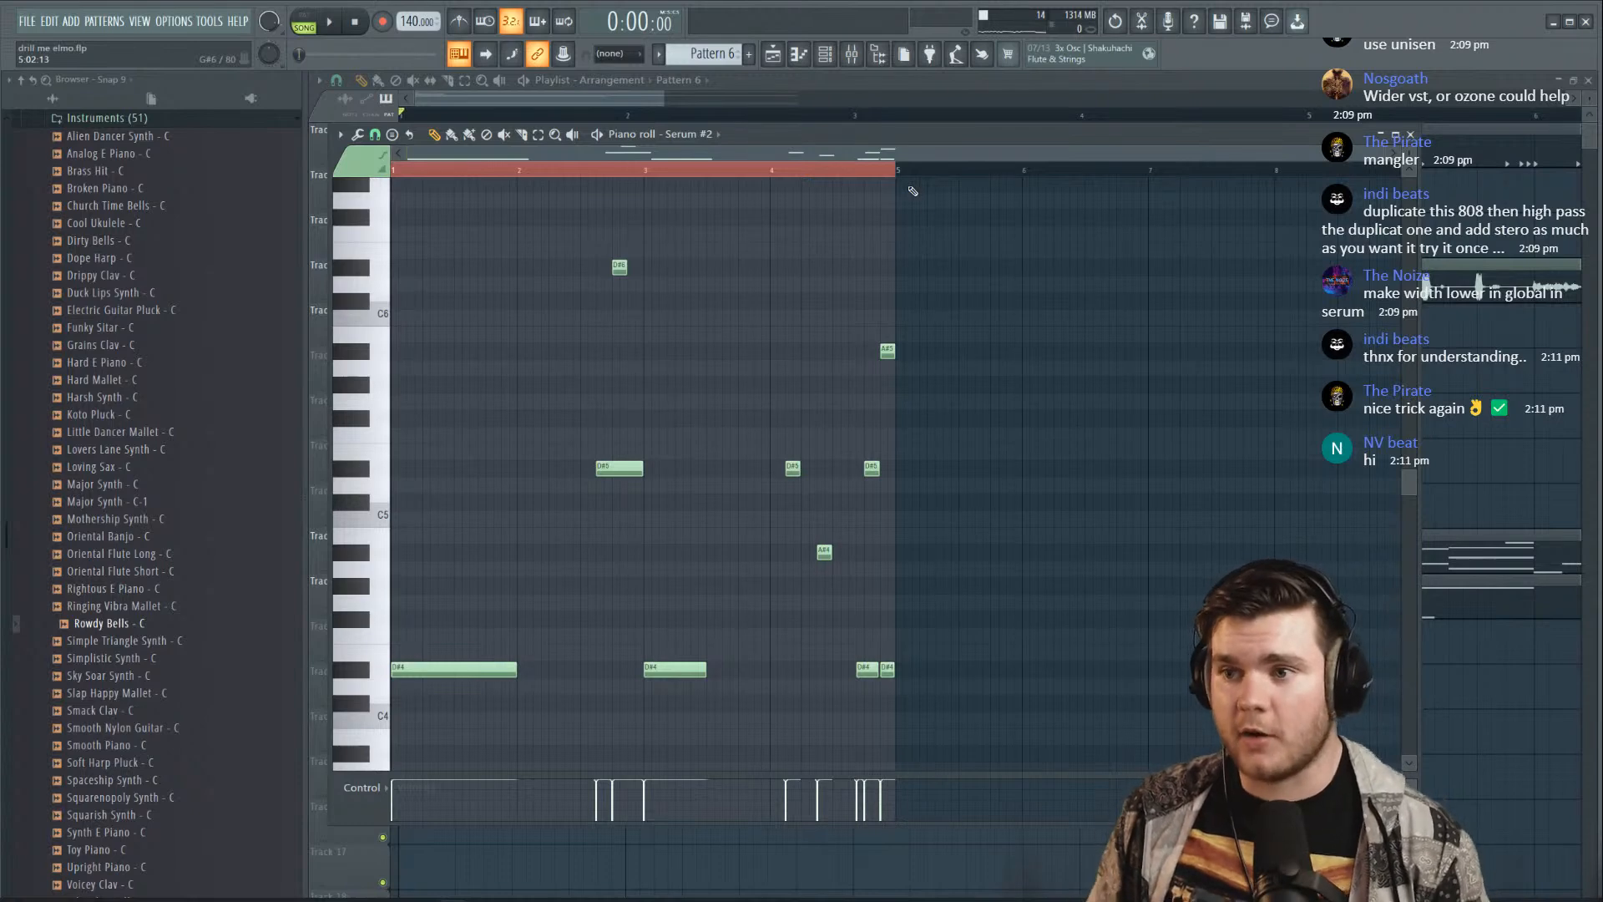
key("space")
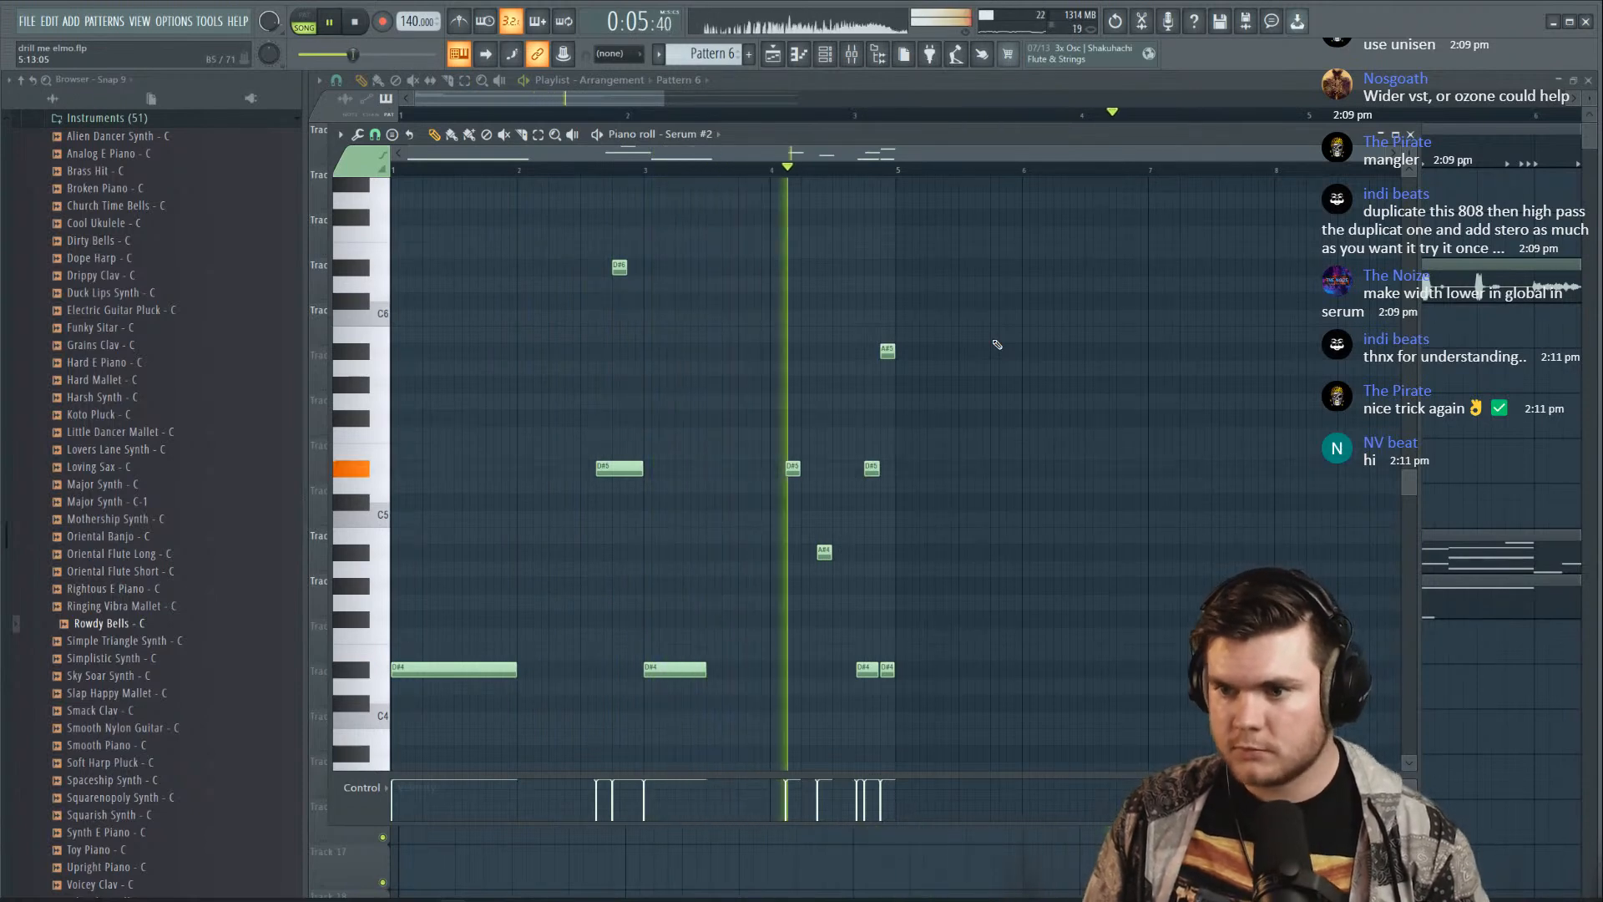
Lengthen the D#4 note that starts bar 3 to fill the whole bar and listen to the result
key("space")
left_click_drag(704, 669, 767, 669)
key("space")
key("space")
key("space")
scroll(872, 384, "up", 3)
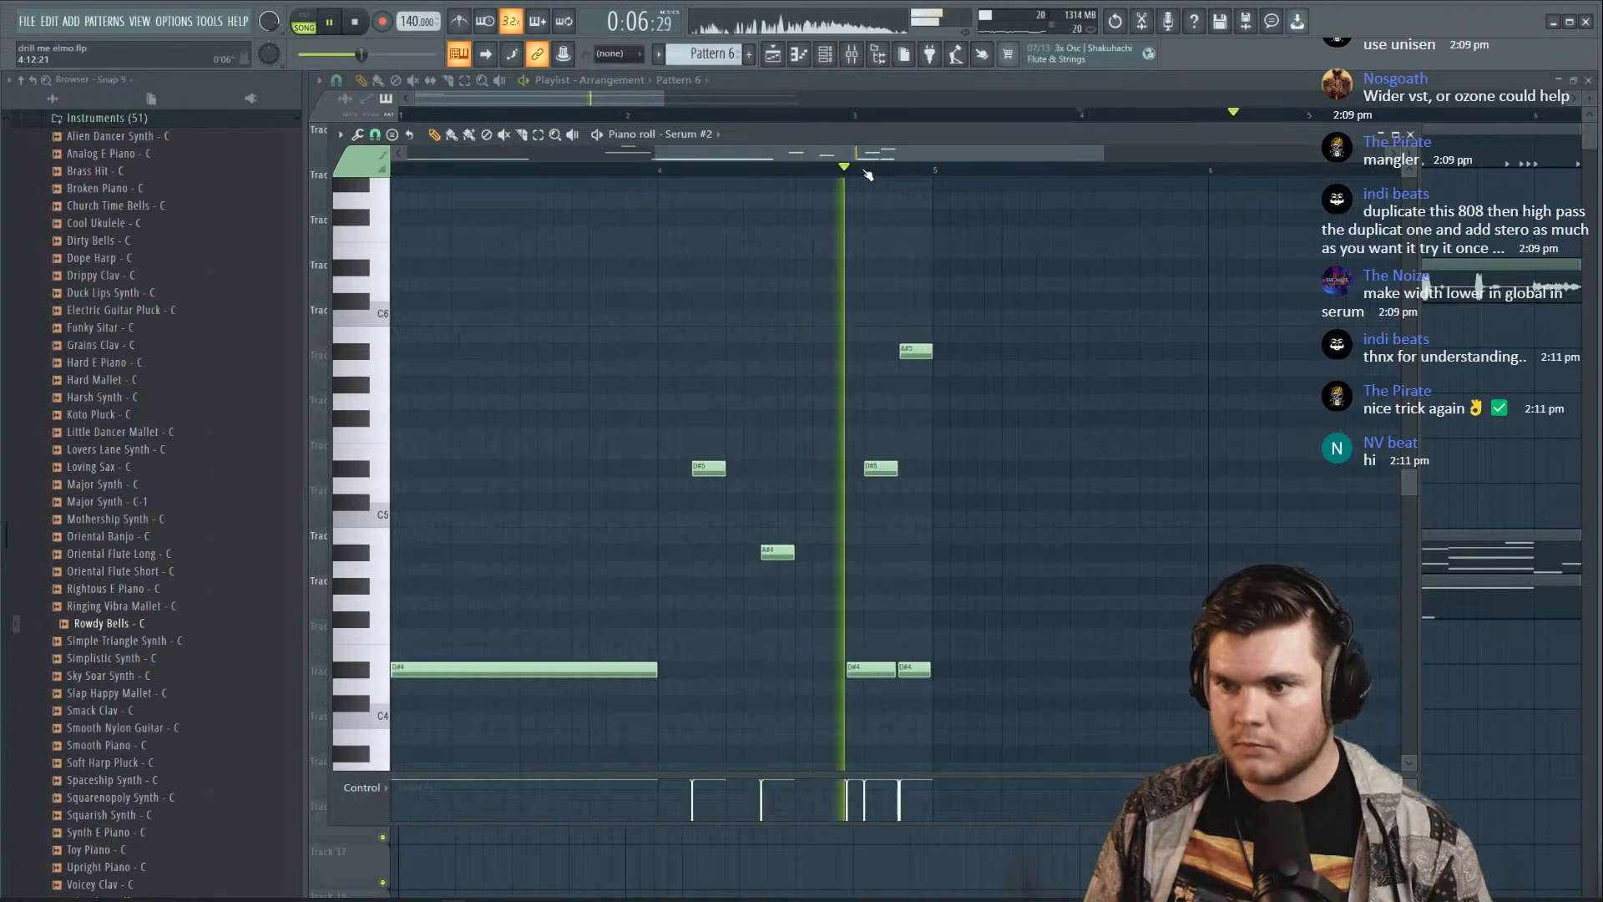
scroll(894, 181, "down", 3)
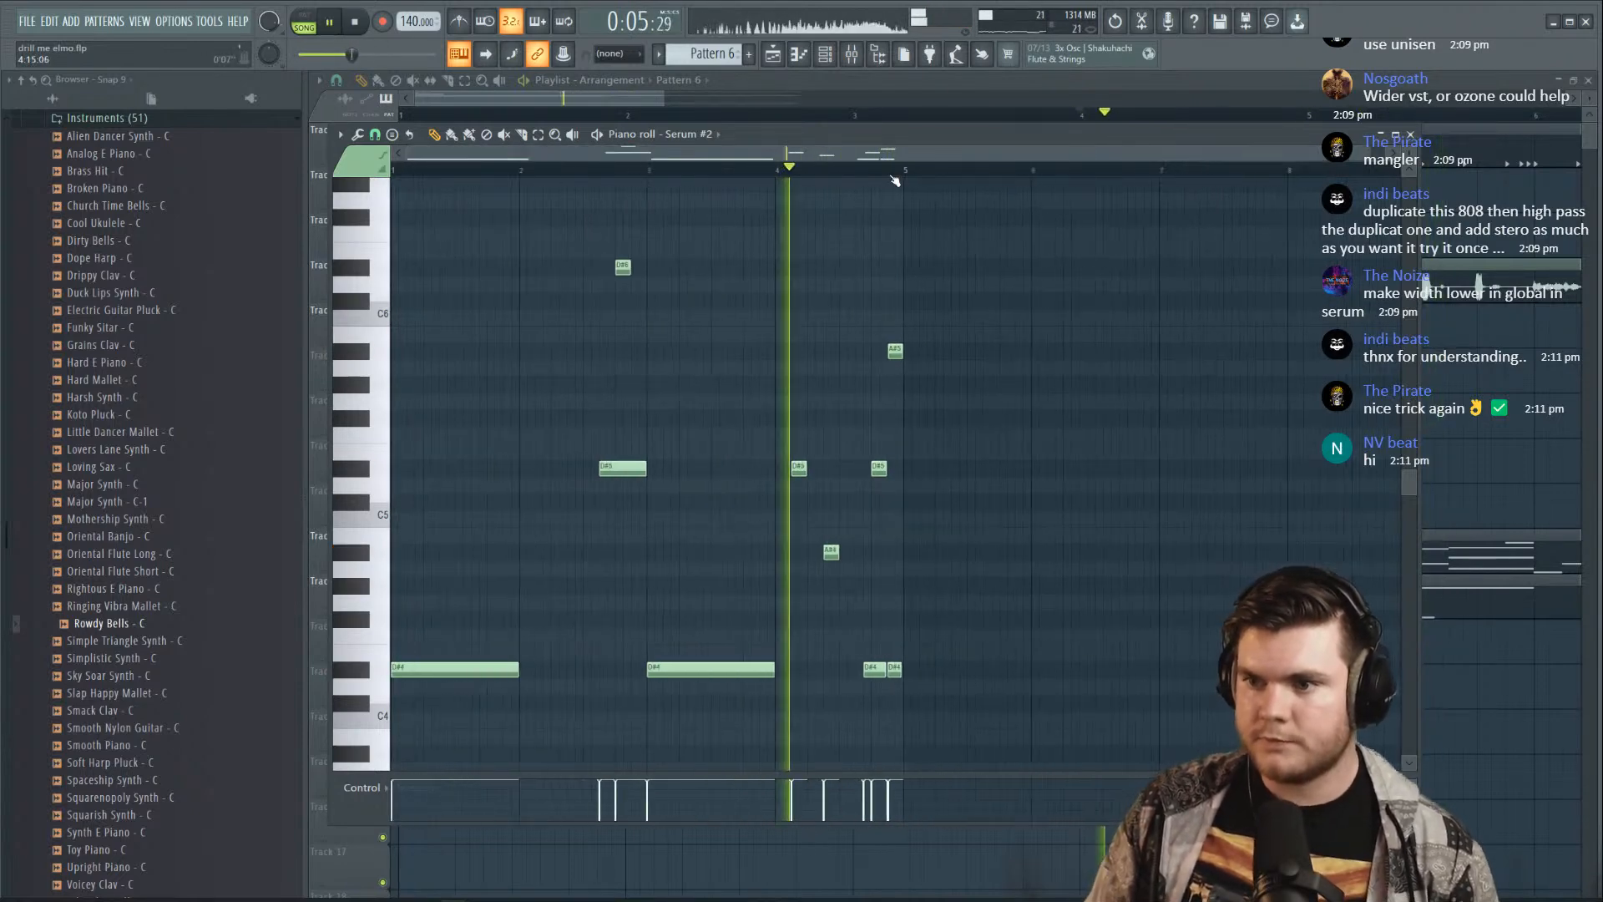
scroll(890, 177, "down", 1)
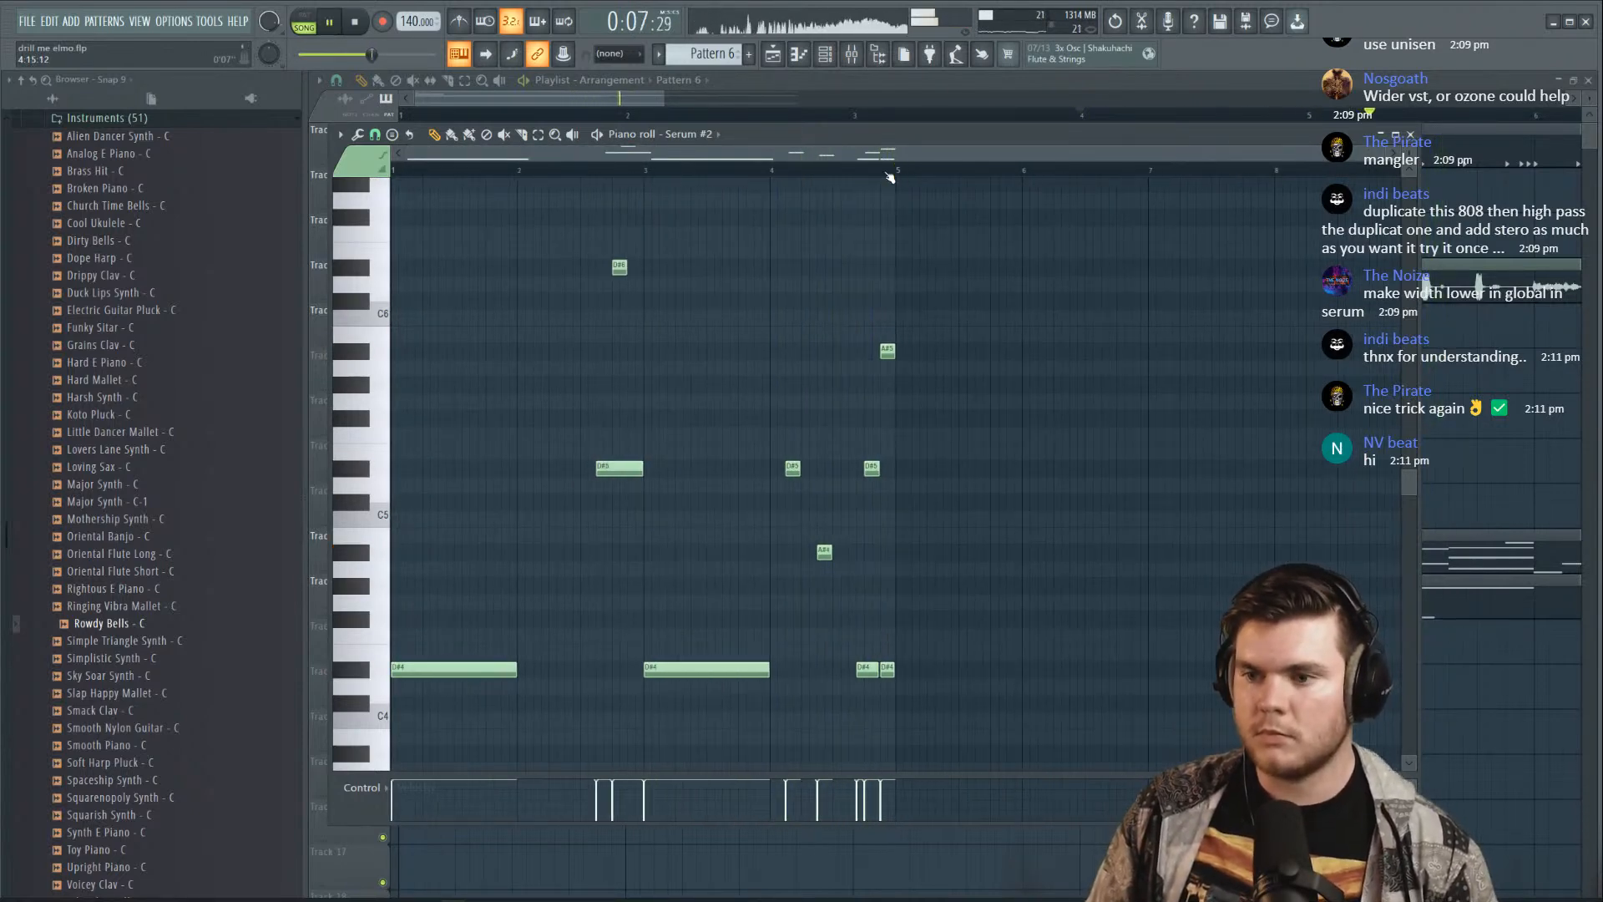
Duplicate the complete four-bar bassline into bars 5 to 8 and return to the playlist
left_click_drag(948, 726, 379, 194)
key("space")
left_click_drag(488, 668, 1030, 667)
key("space")
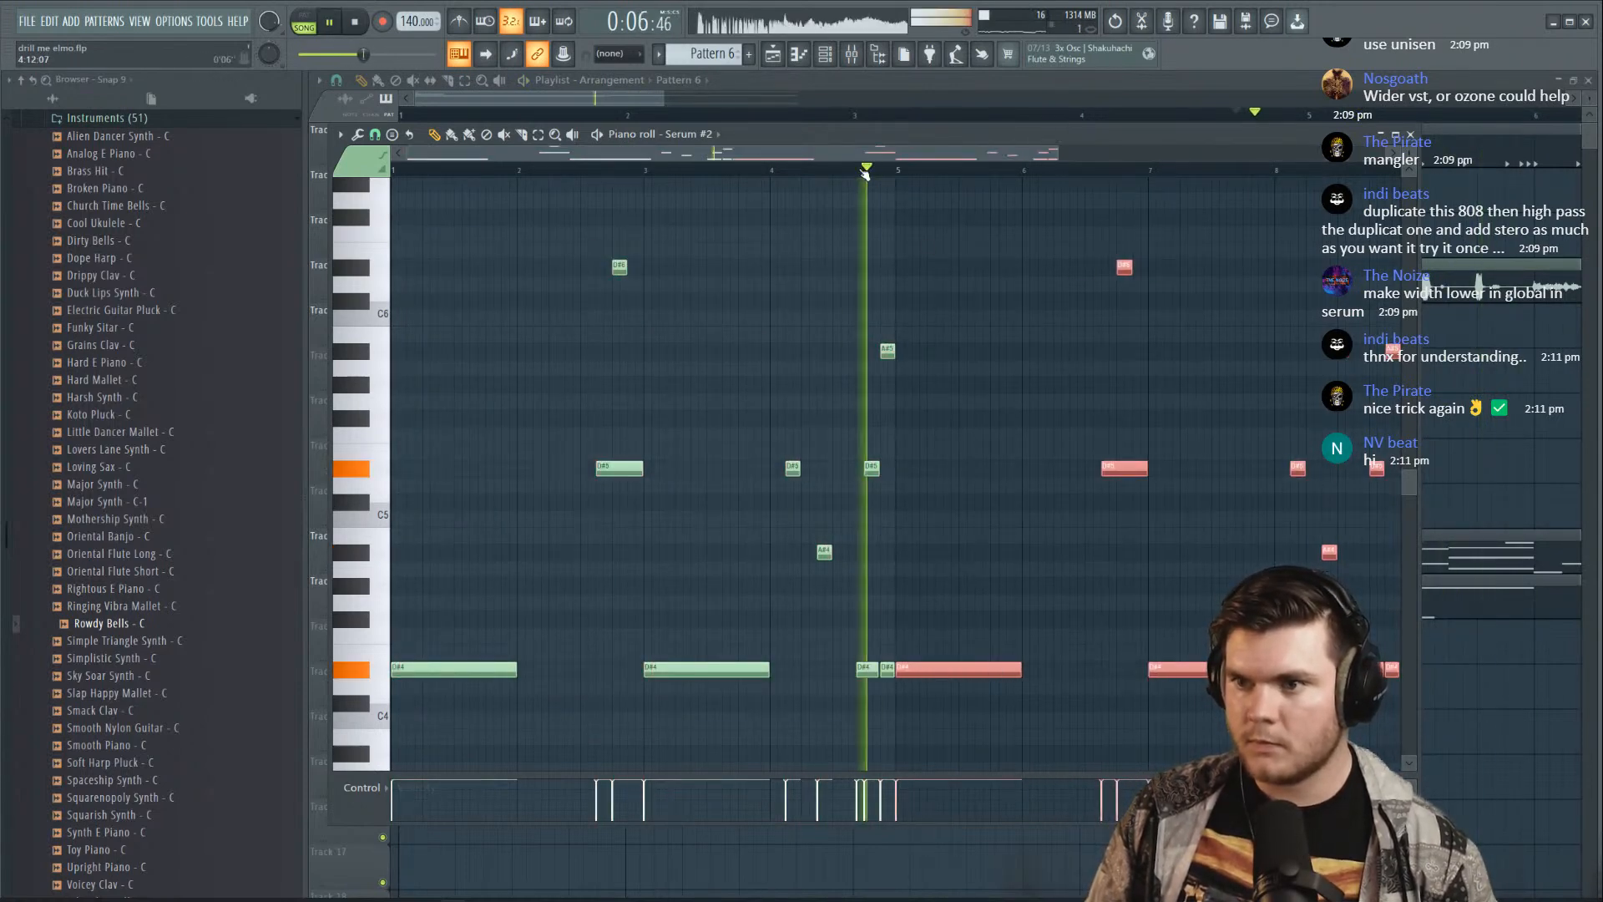
left_click(728, 89)
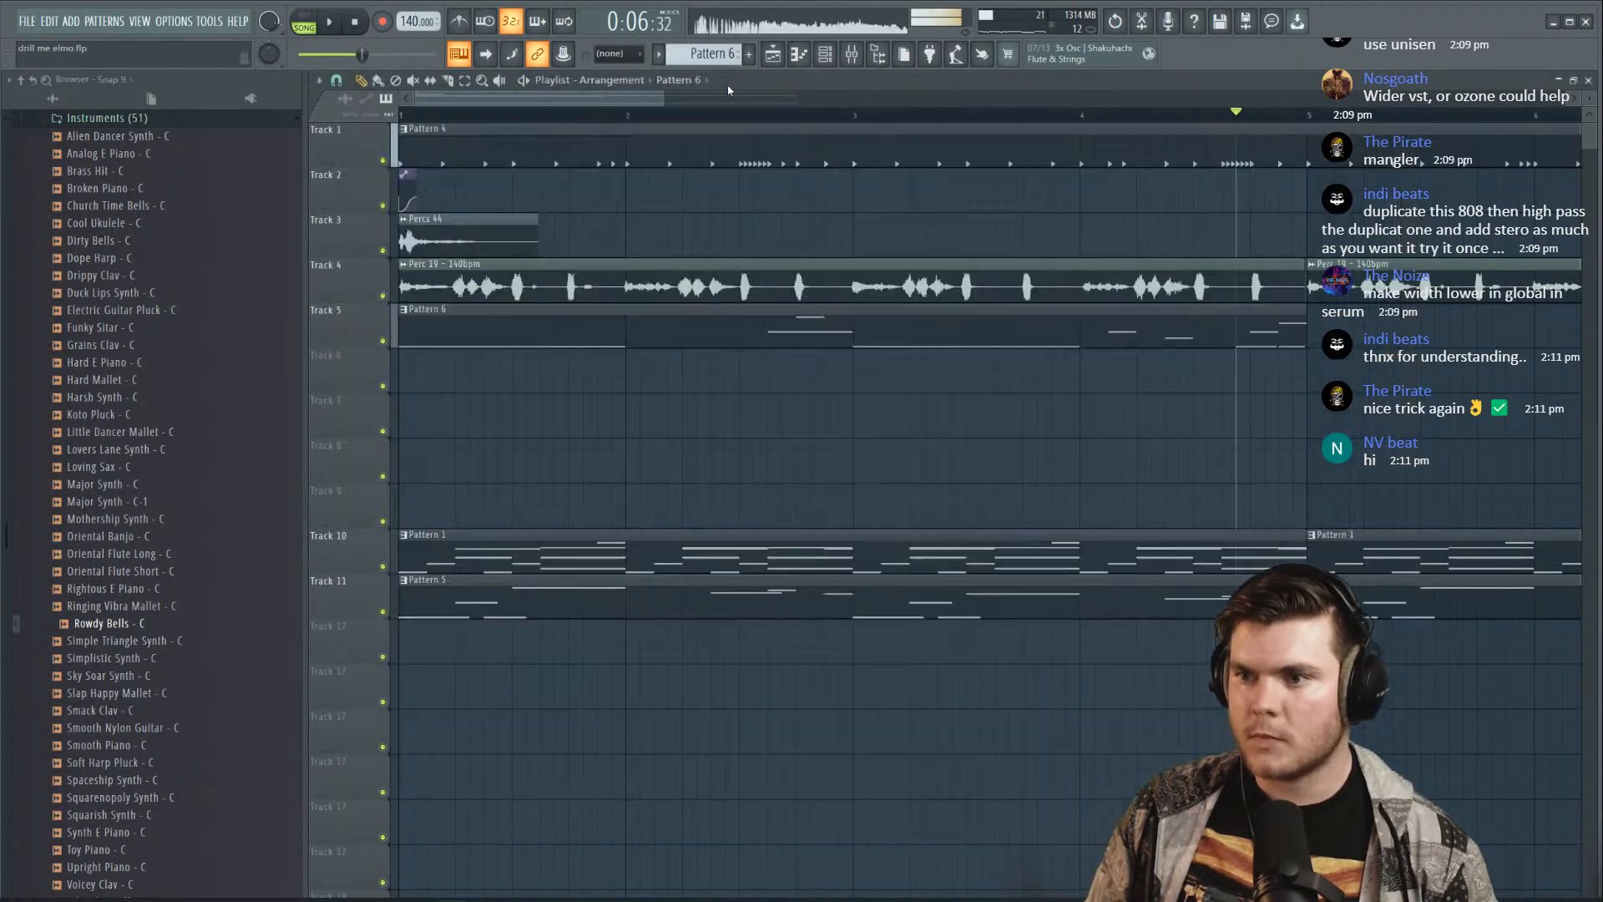
scroll(1057, 117, "down", 3)
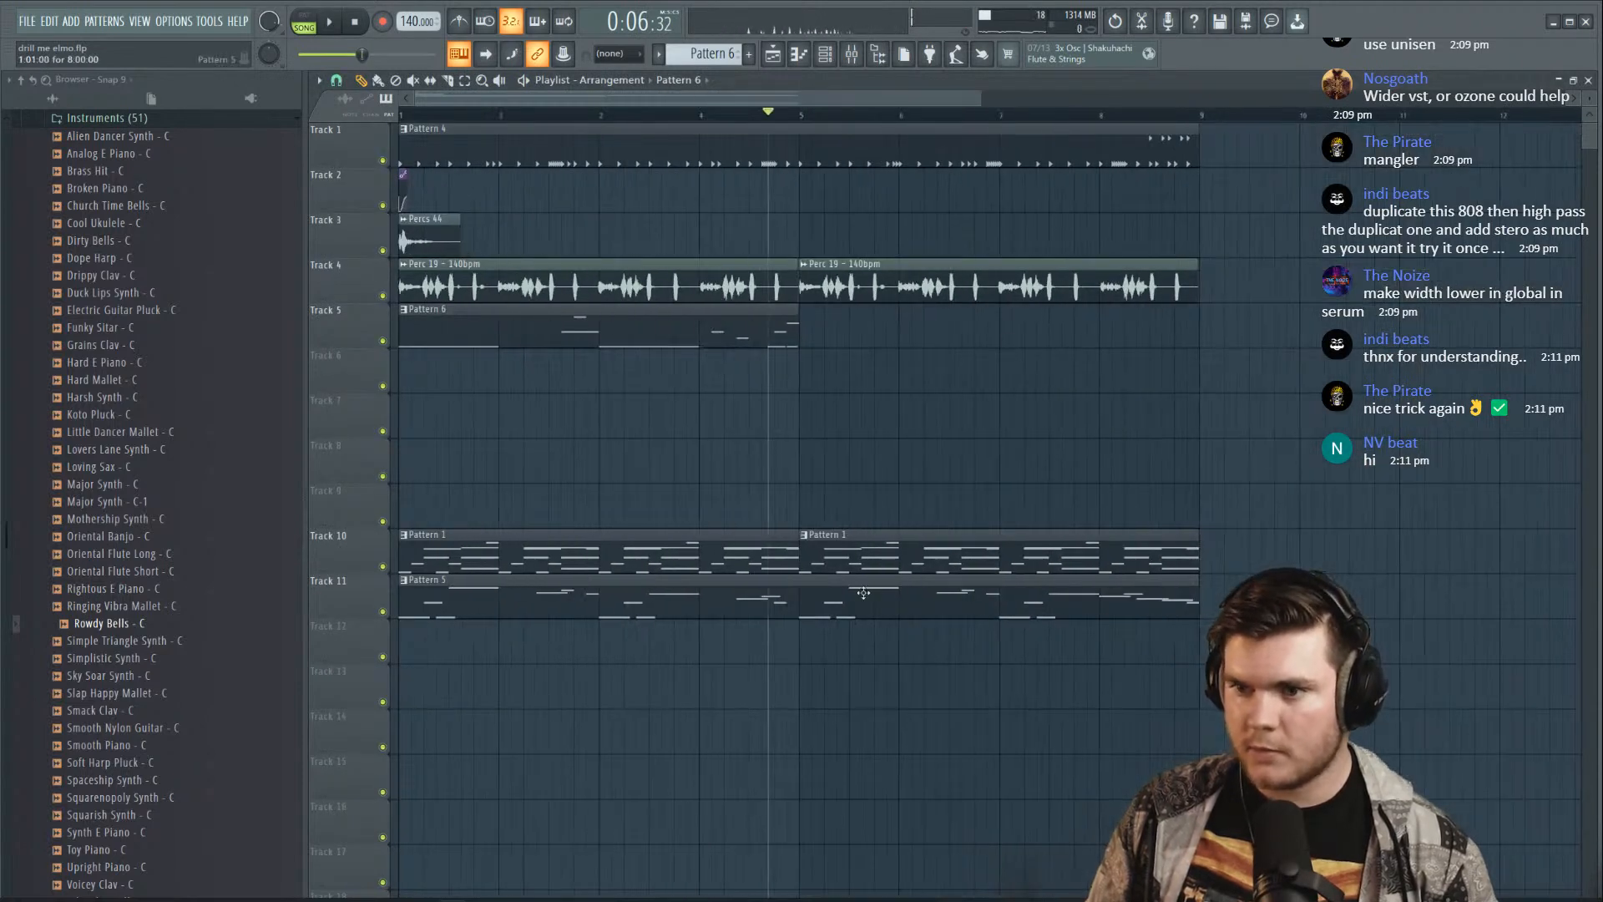
left_click(836, 323)
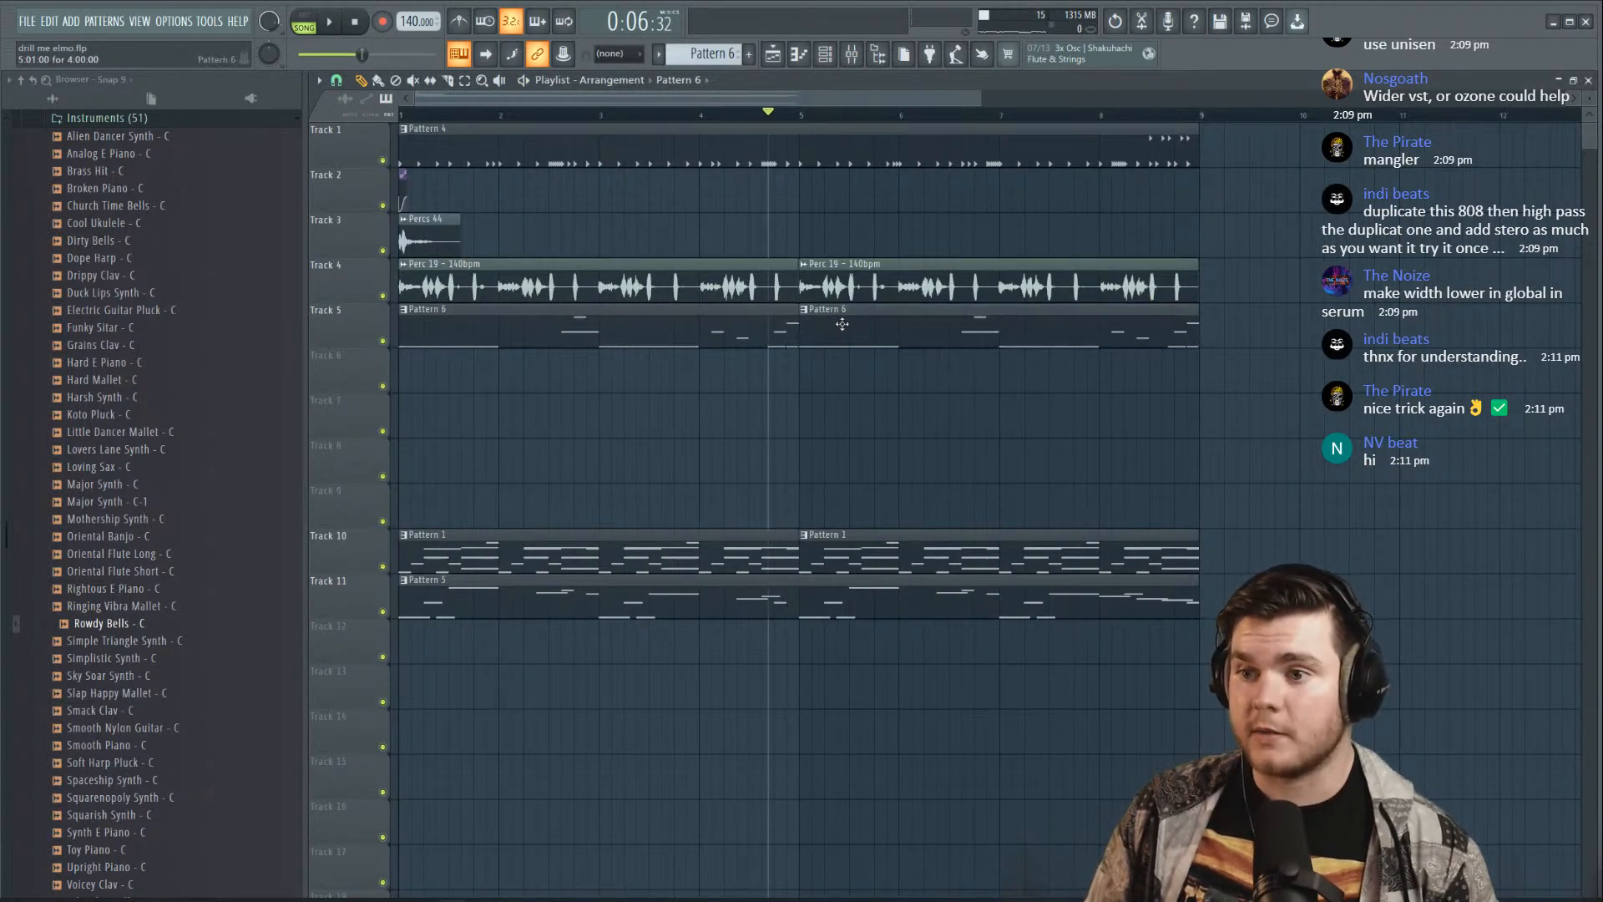
double_click(842, 324)
key("space")
key("F7")
key("space")
key("space")
right_click(814, 322)
Extend the Pattern 6 clip on Track 5 to the end of bar 8 and reopen its Serum #2 notes
left_click_drag(796, 314, 1200, 314)
key("space")
double_click(1106, 321)
key("space")
Shorten the D#4 note that starts bar 5 to half a bar
left_click_drag(1048, 160, 750, 159)
scroll(726, 367, "down", 2)
key("space")
key("space")
left_click_drag(595, 564, 540, 565)
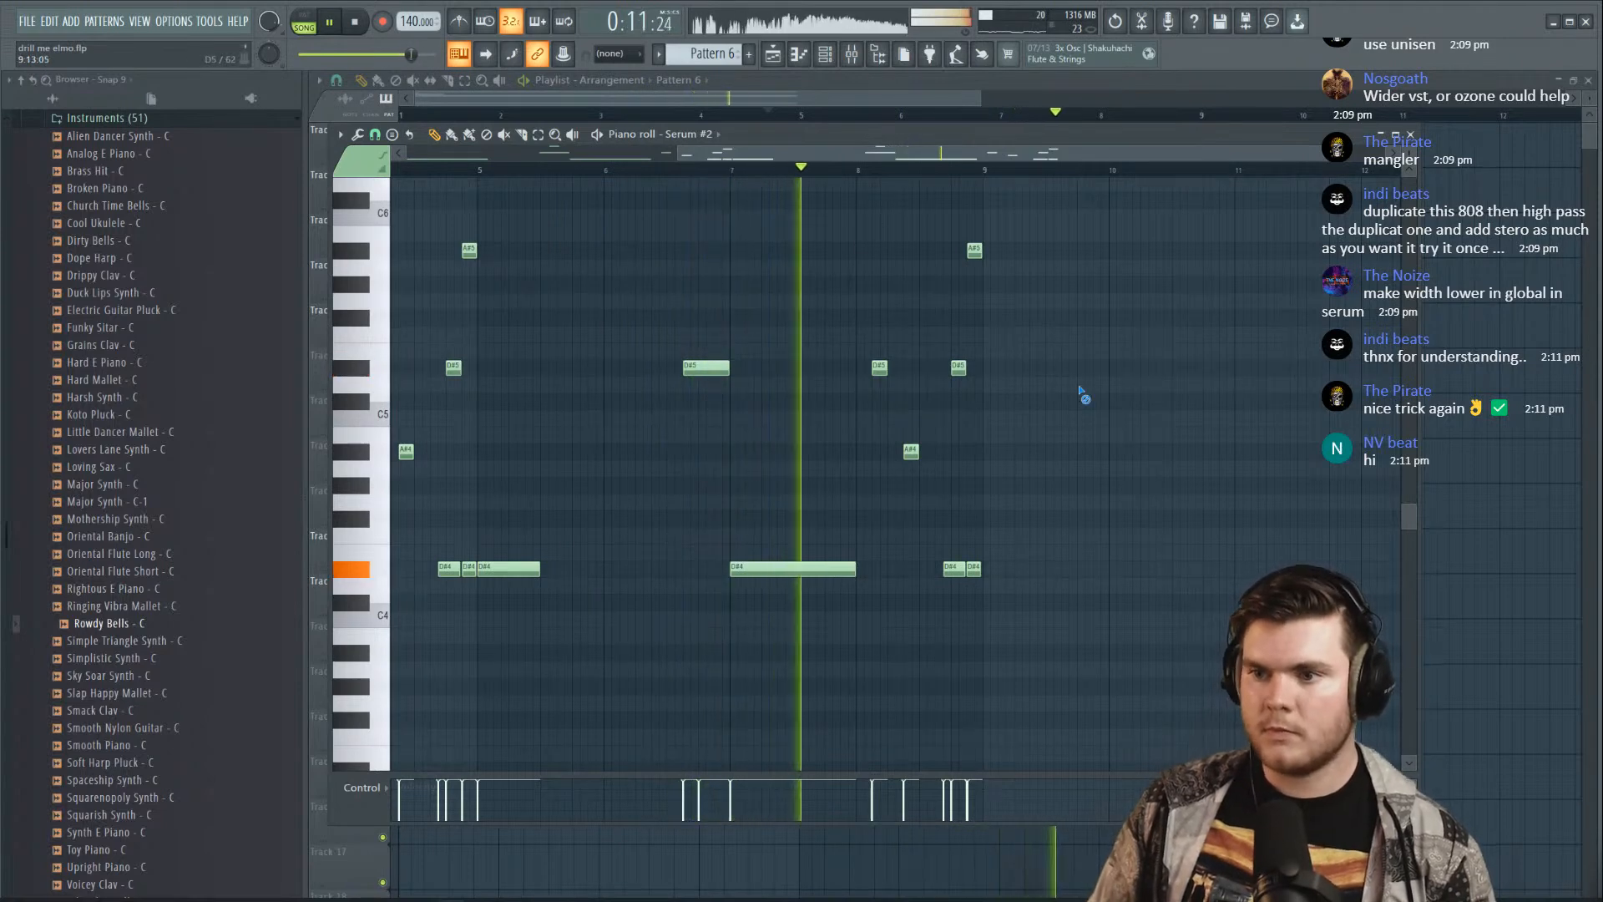
Delete the D#5 note at bar 8 step 3 and raise the A#4 note at step 7 to A#5
scroll(984, 169, "up", 4)
key("space")
key("space")
right_click(692, 367)
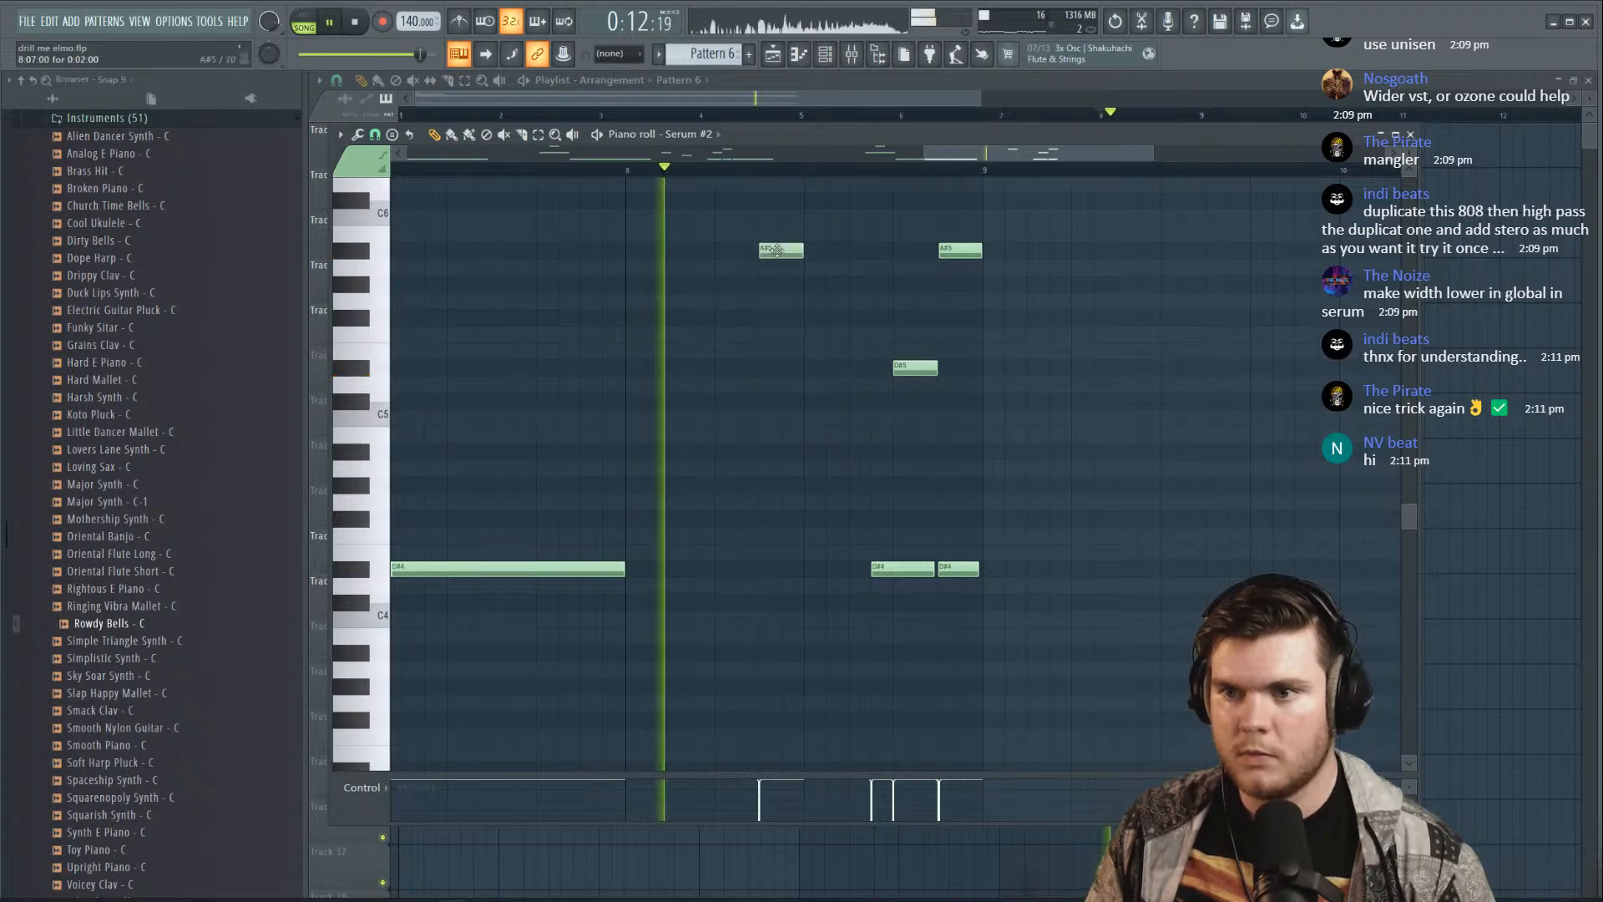
scroll(961, 258, "up", 3)
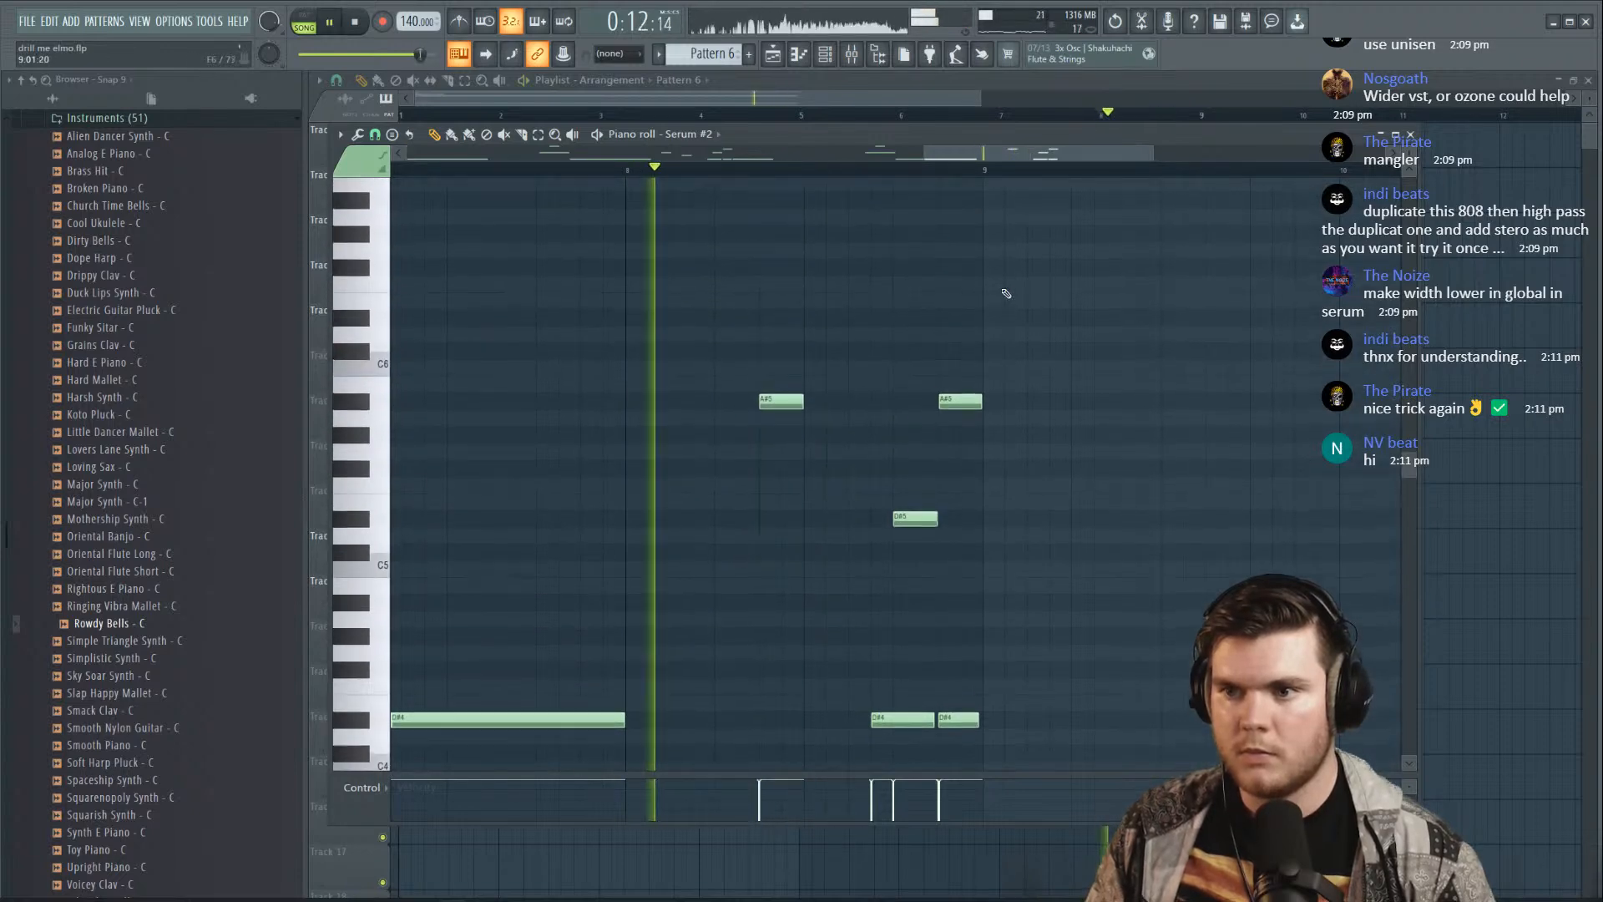
Add a D#4 note beneath the A#5 at bar 8 step 7 and make the A#5 start three ticks after it
key("space")
scroll(785, 626, "down", 1)
left_click(786, 668)
key("space")
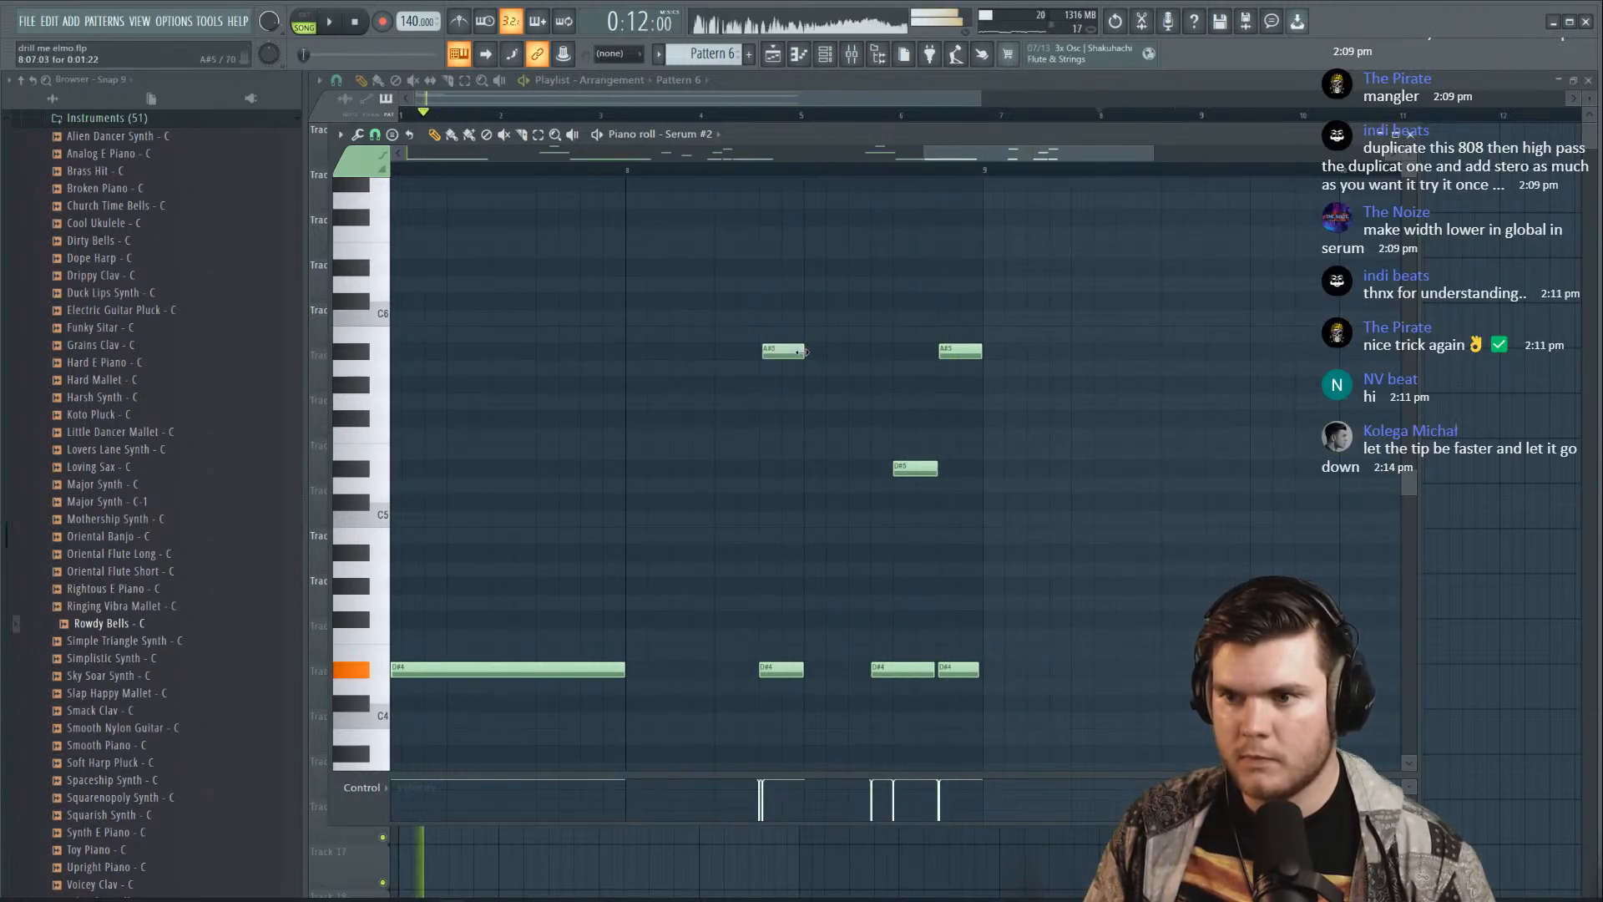
Delete the four remaining notes at the end of bar 8, after the D#4 and A#5 pair
right_click(915, 468)
right_click(902, 669)
right_click(959, 669)
right_click(960, 350)
key("space")
Duplicate the D#4 and A#5 note pair twice, placing the copies at bar 8 steps 10 and 13
left_click_drag(843, 729, 735, 299)
key("space")
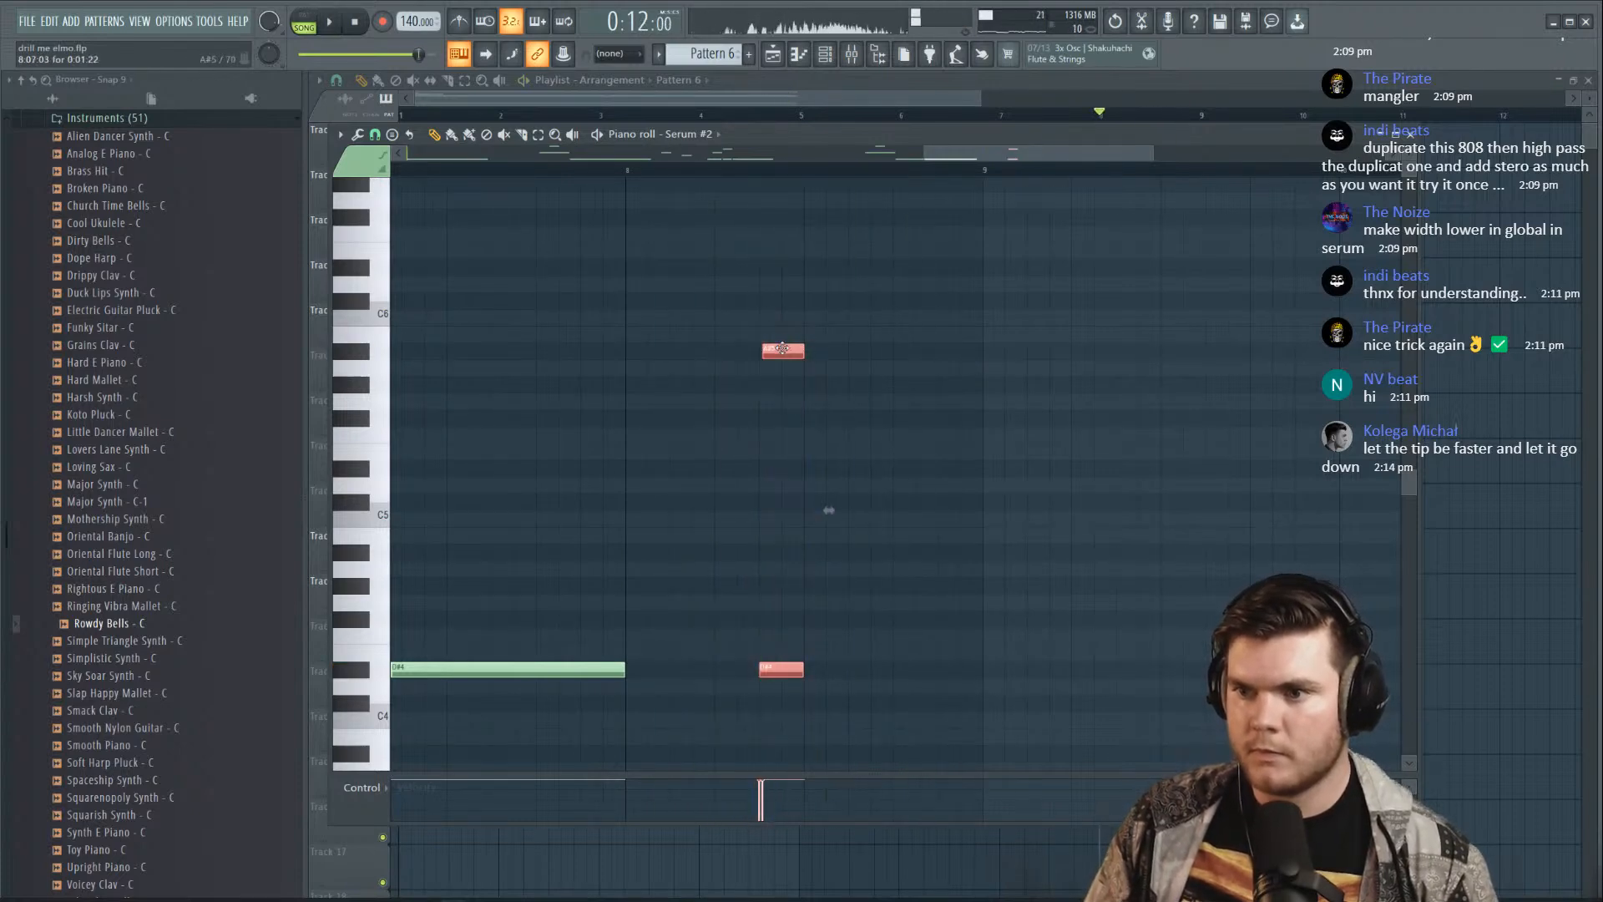
left_click_drag(874, 357, 855, 361)
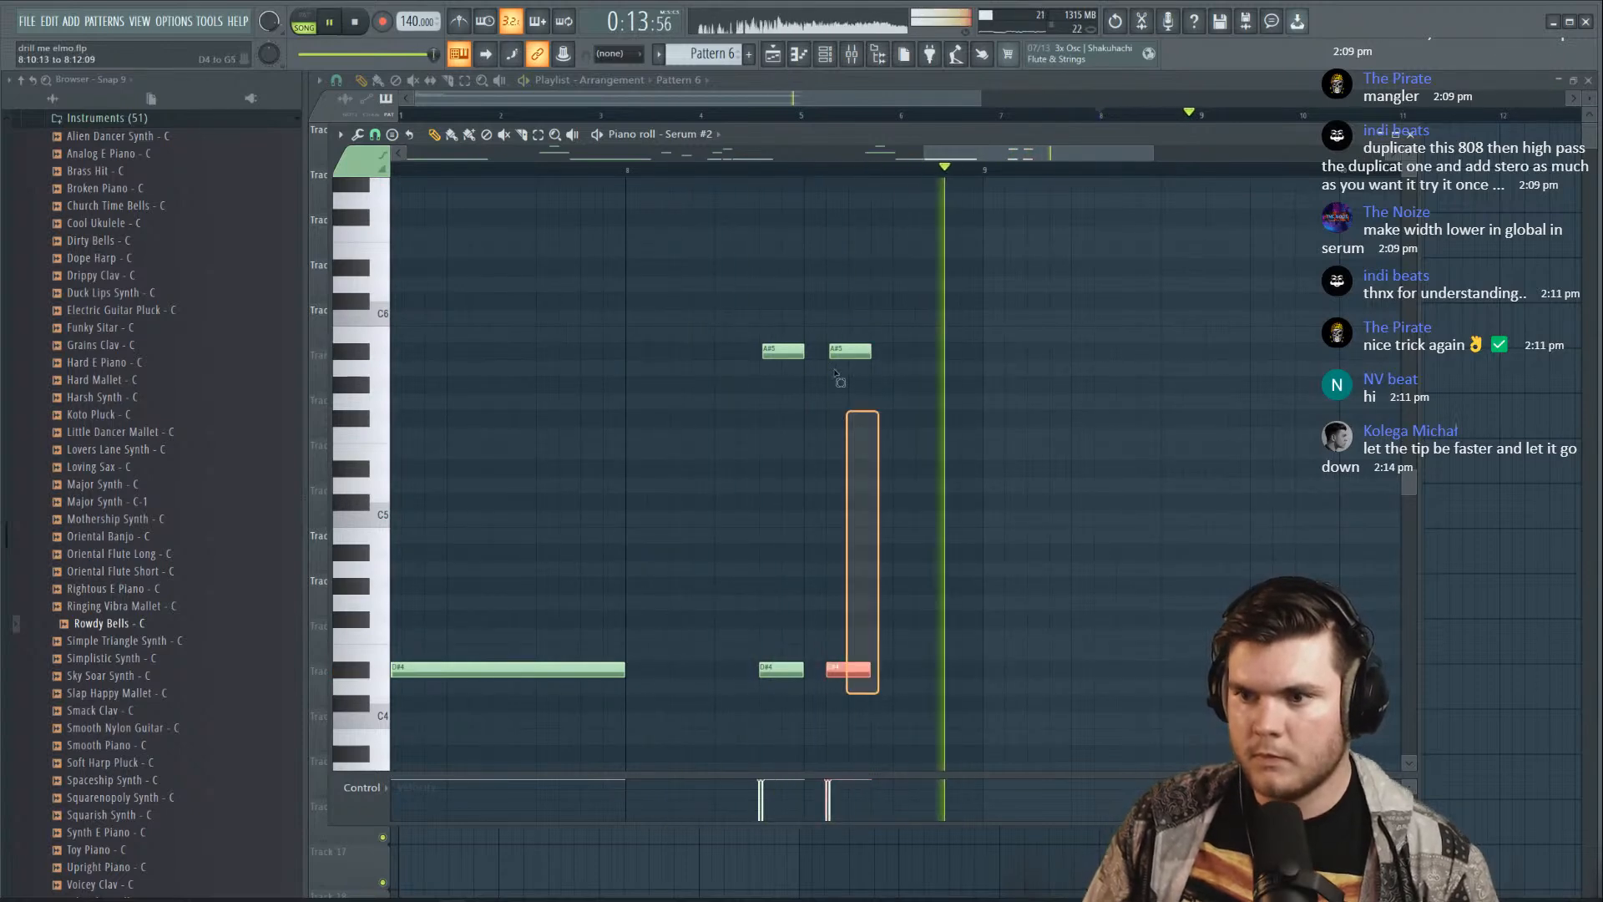
key("space")
key("space")
key("ctrl+b")
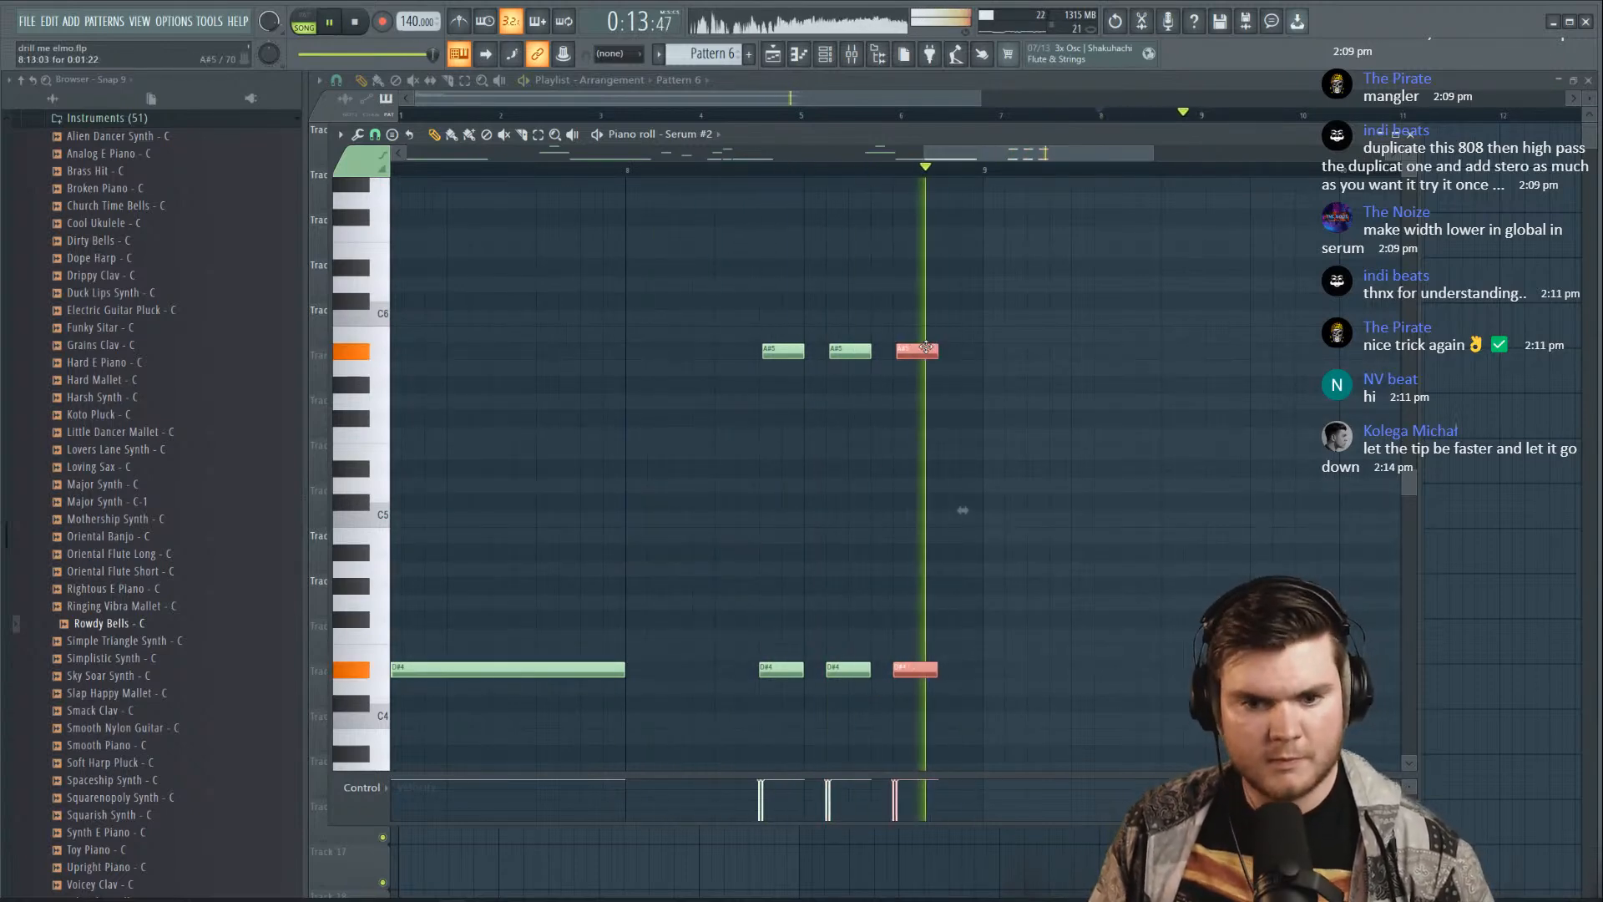
key("space")
Add a D#5 note at bar 8 step 15 and lengthen the A#5 at step 13 to 0:02:22
left_click(1016, 389, "ctrl")
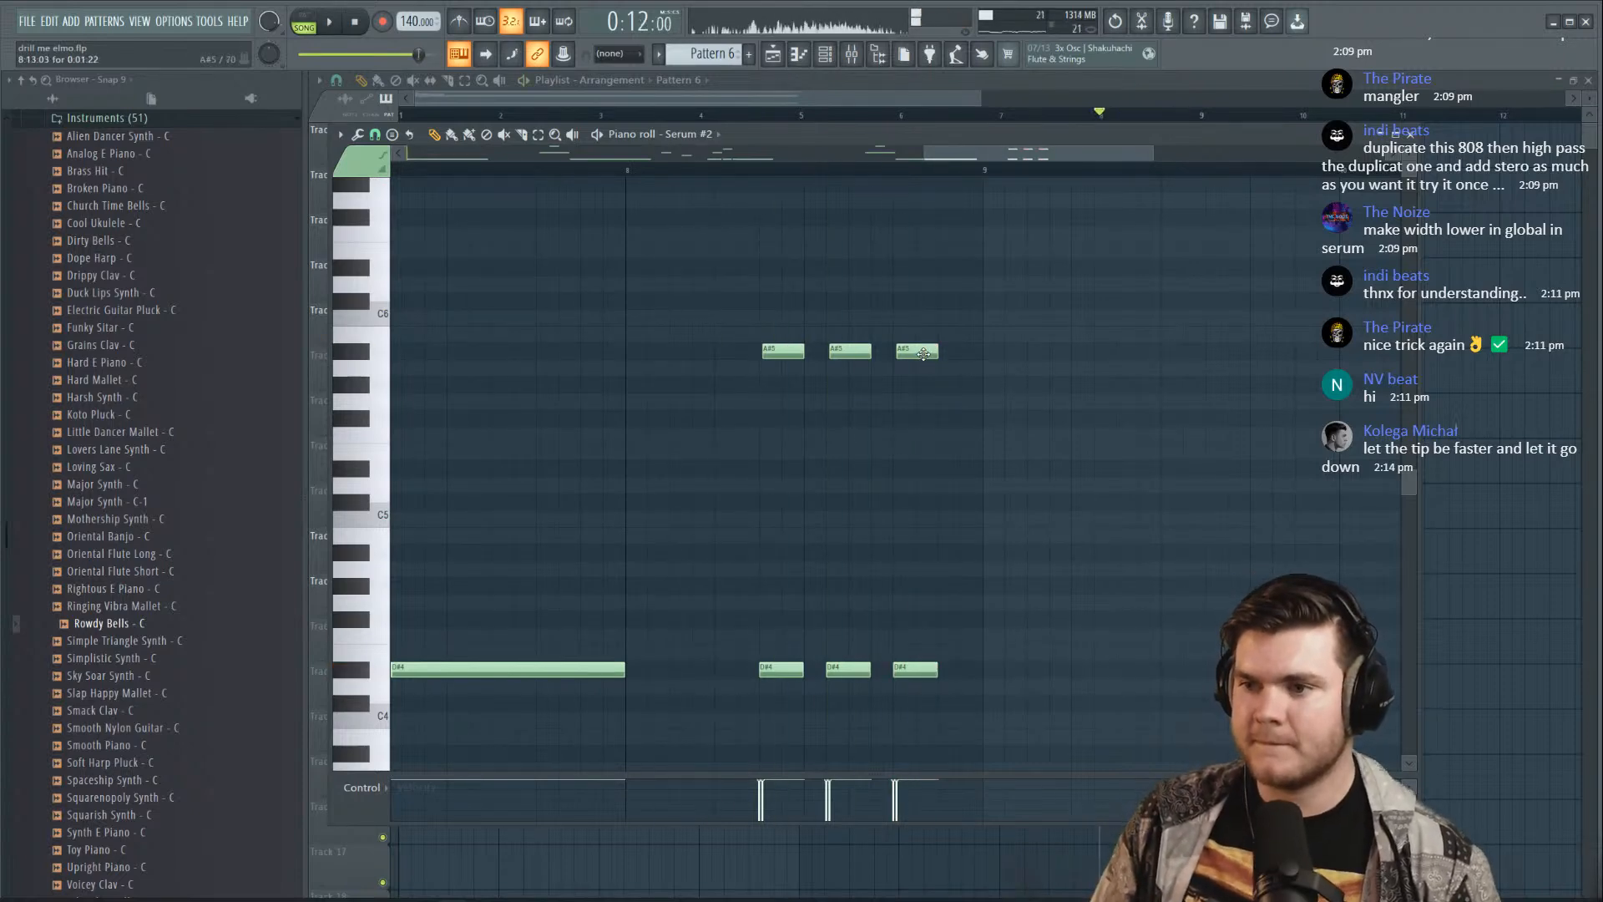
left_click(941, 452)
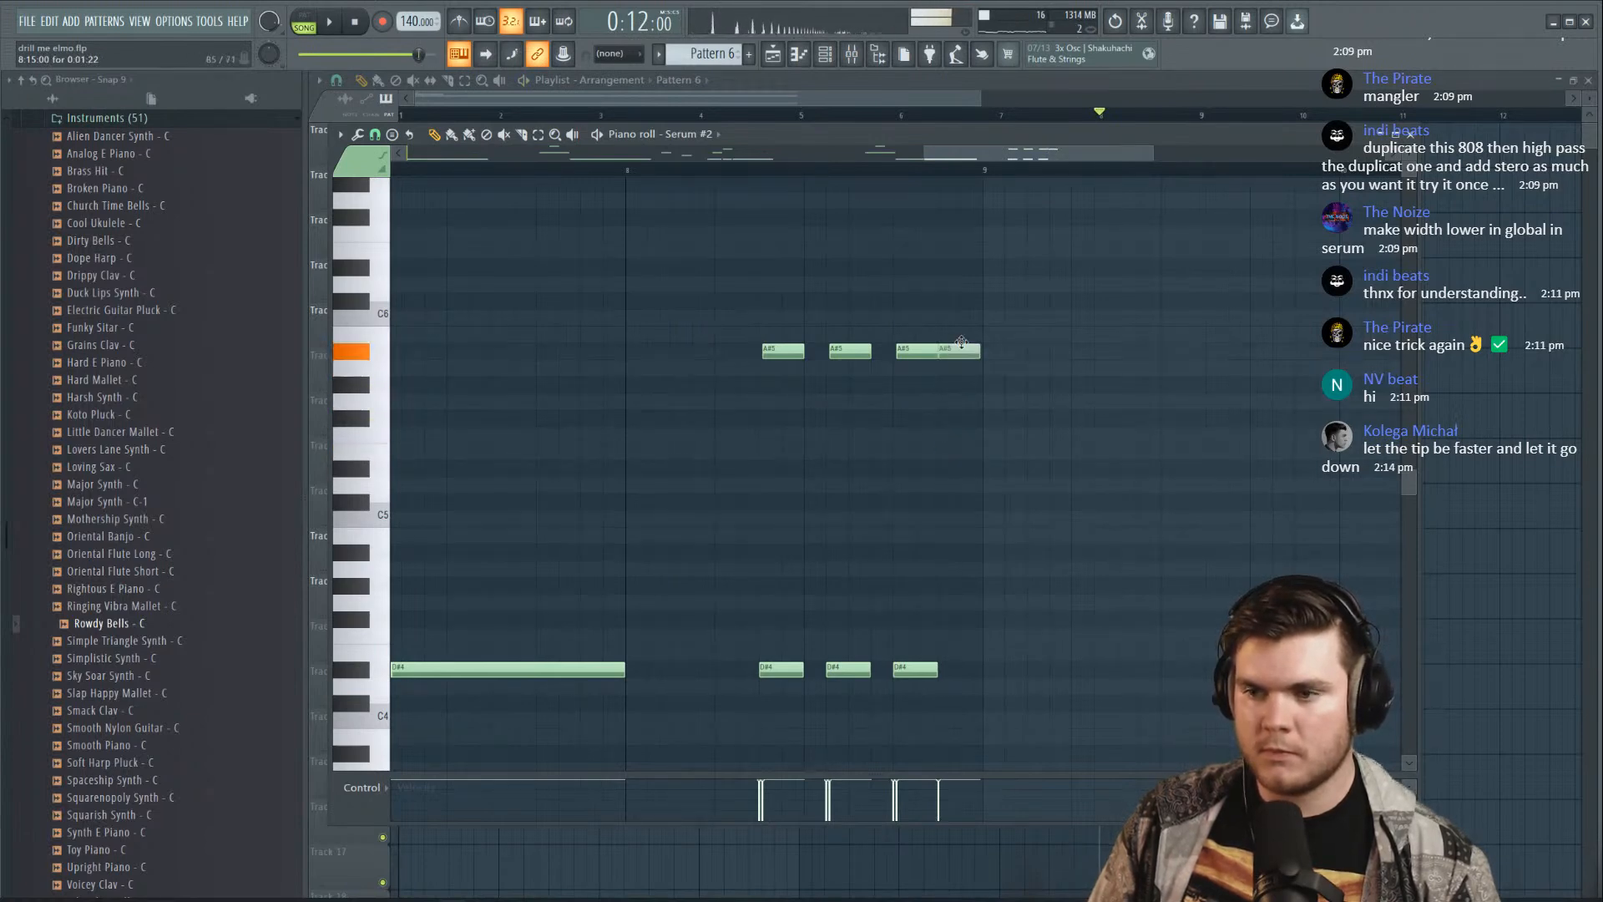
key("space")
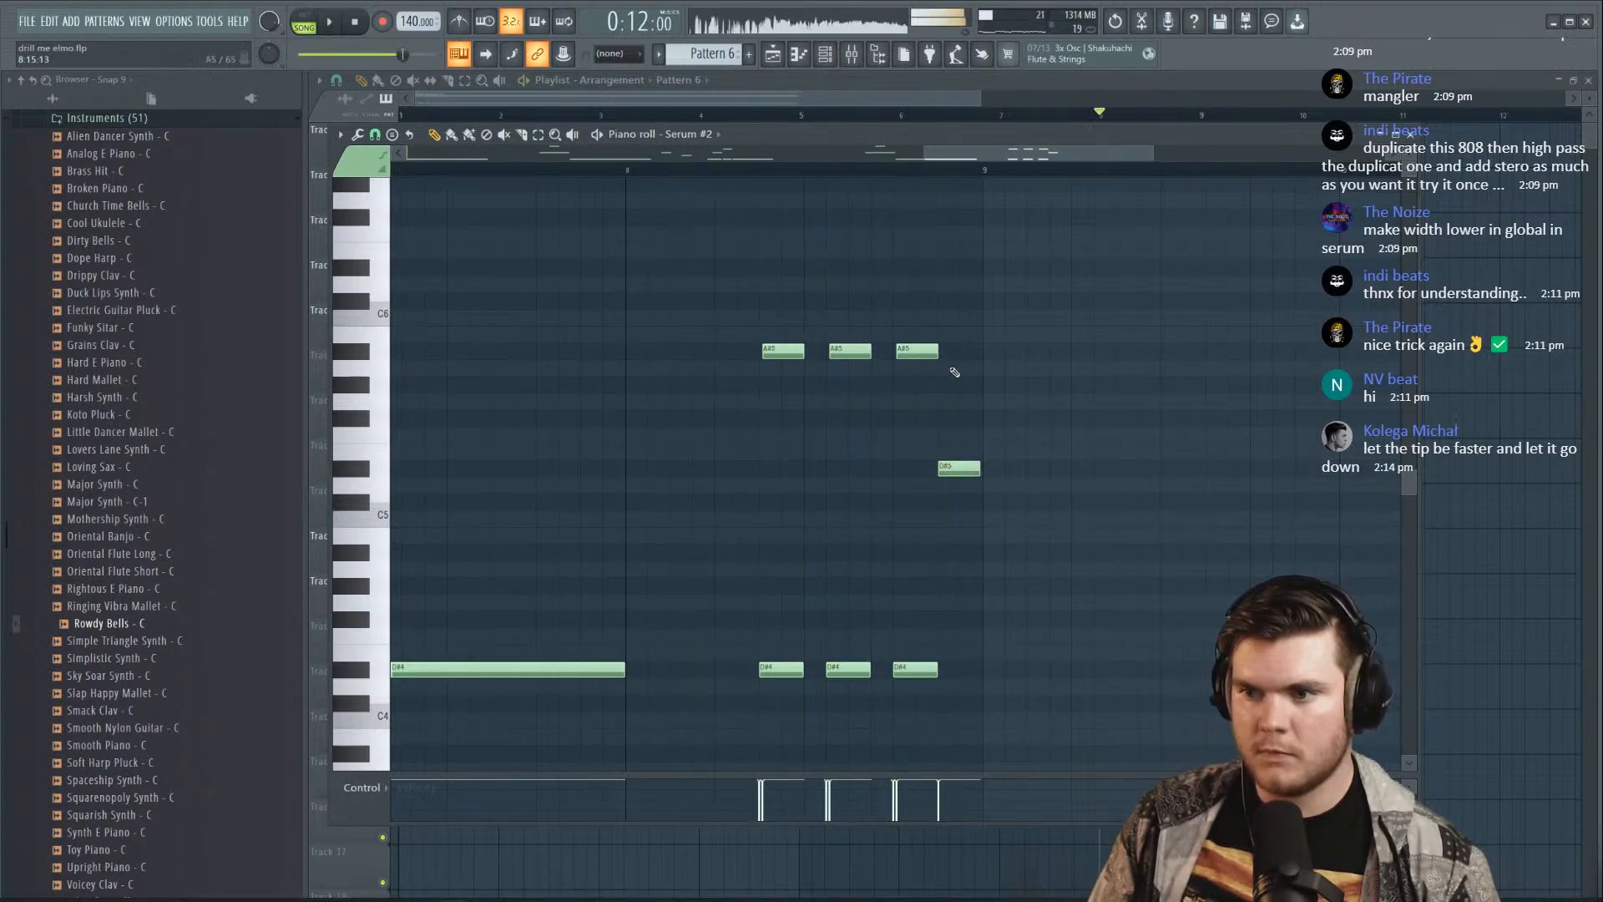
left_click_drag(937, 351, 960, 351)
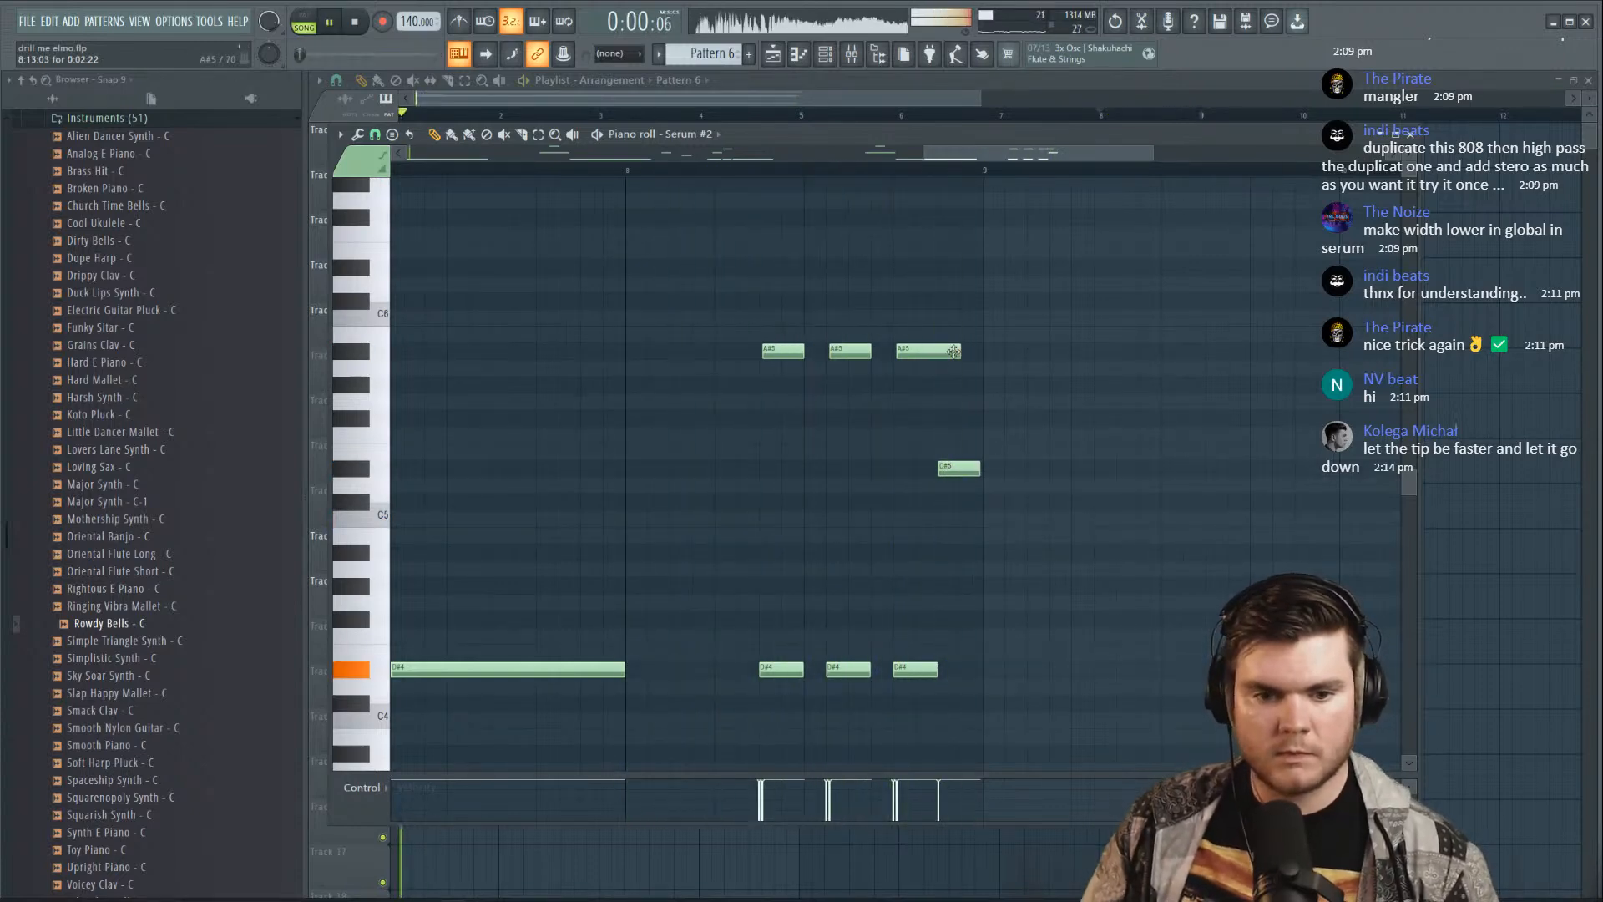
Raise the A#5 note at bar 8 step 7 by an octave to A#6 and replay the final fill
right_click(850, 350)
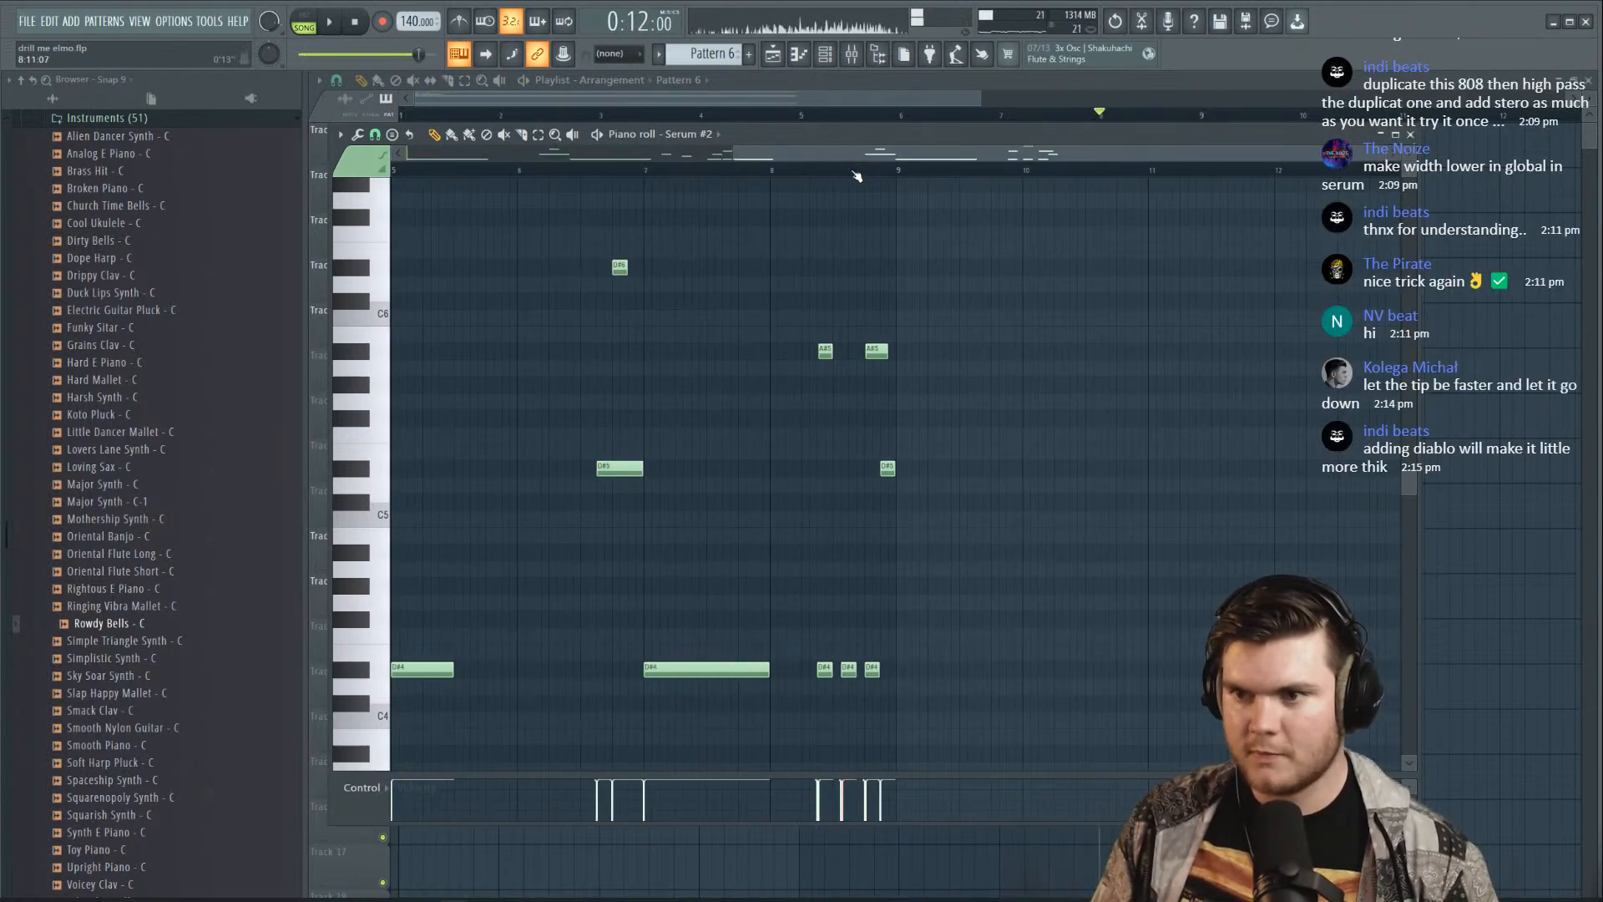
key("space")
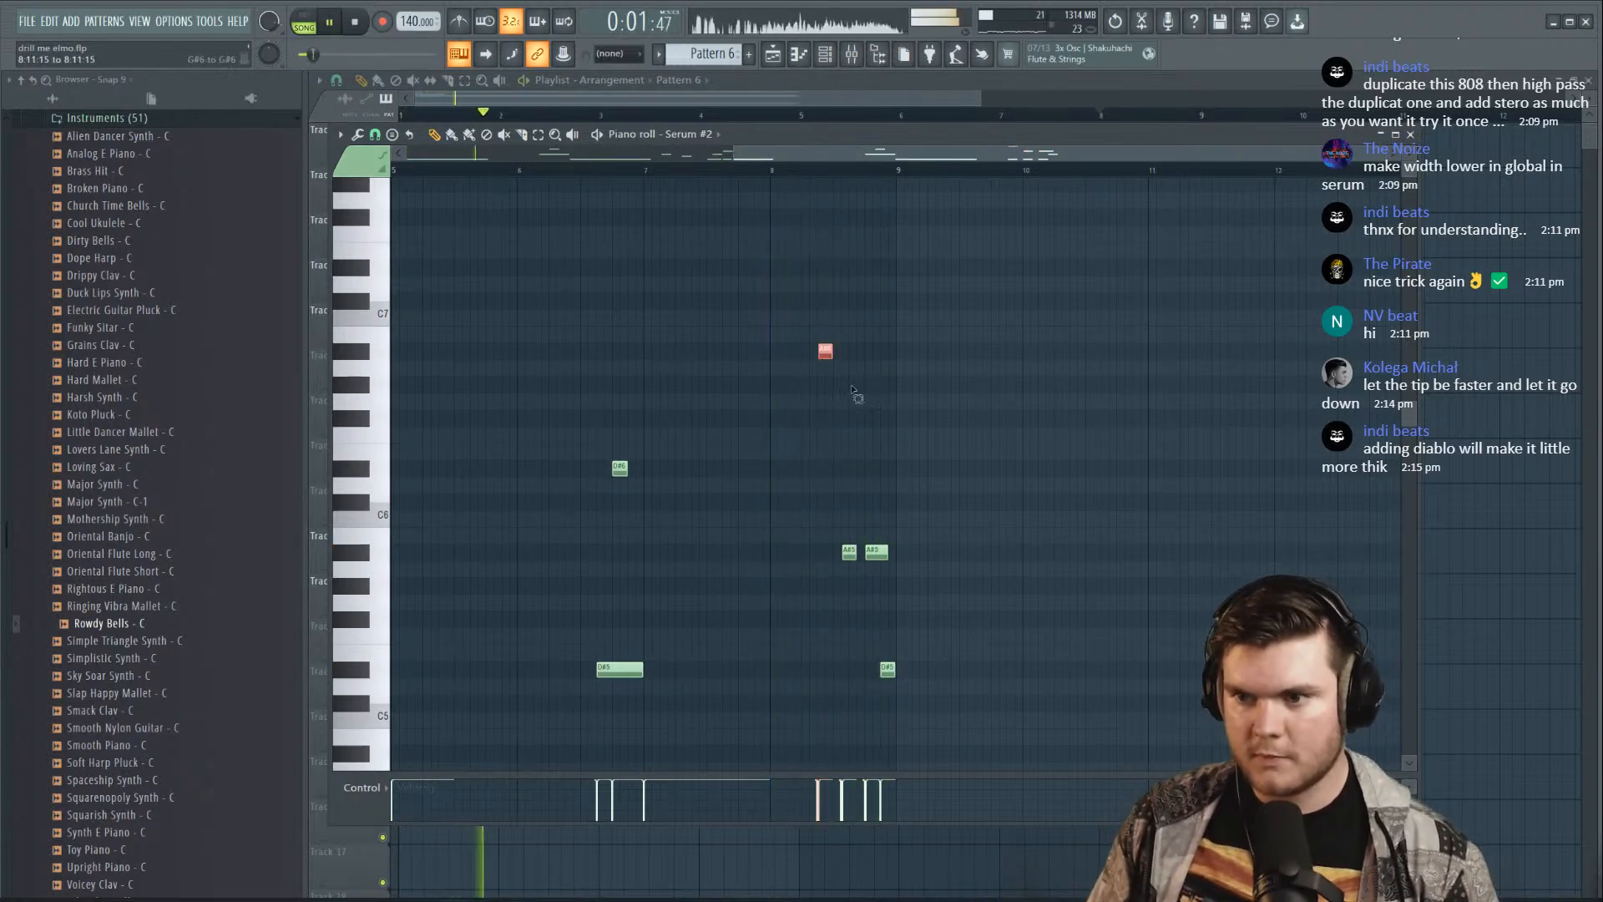
left_click(848, 551, "ctrl")
key("ctrl+Up")
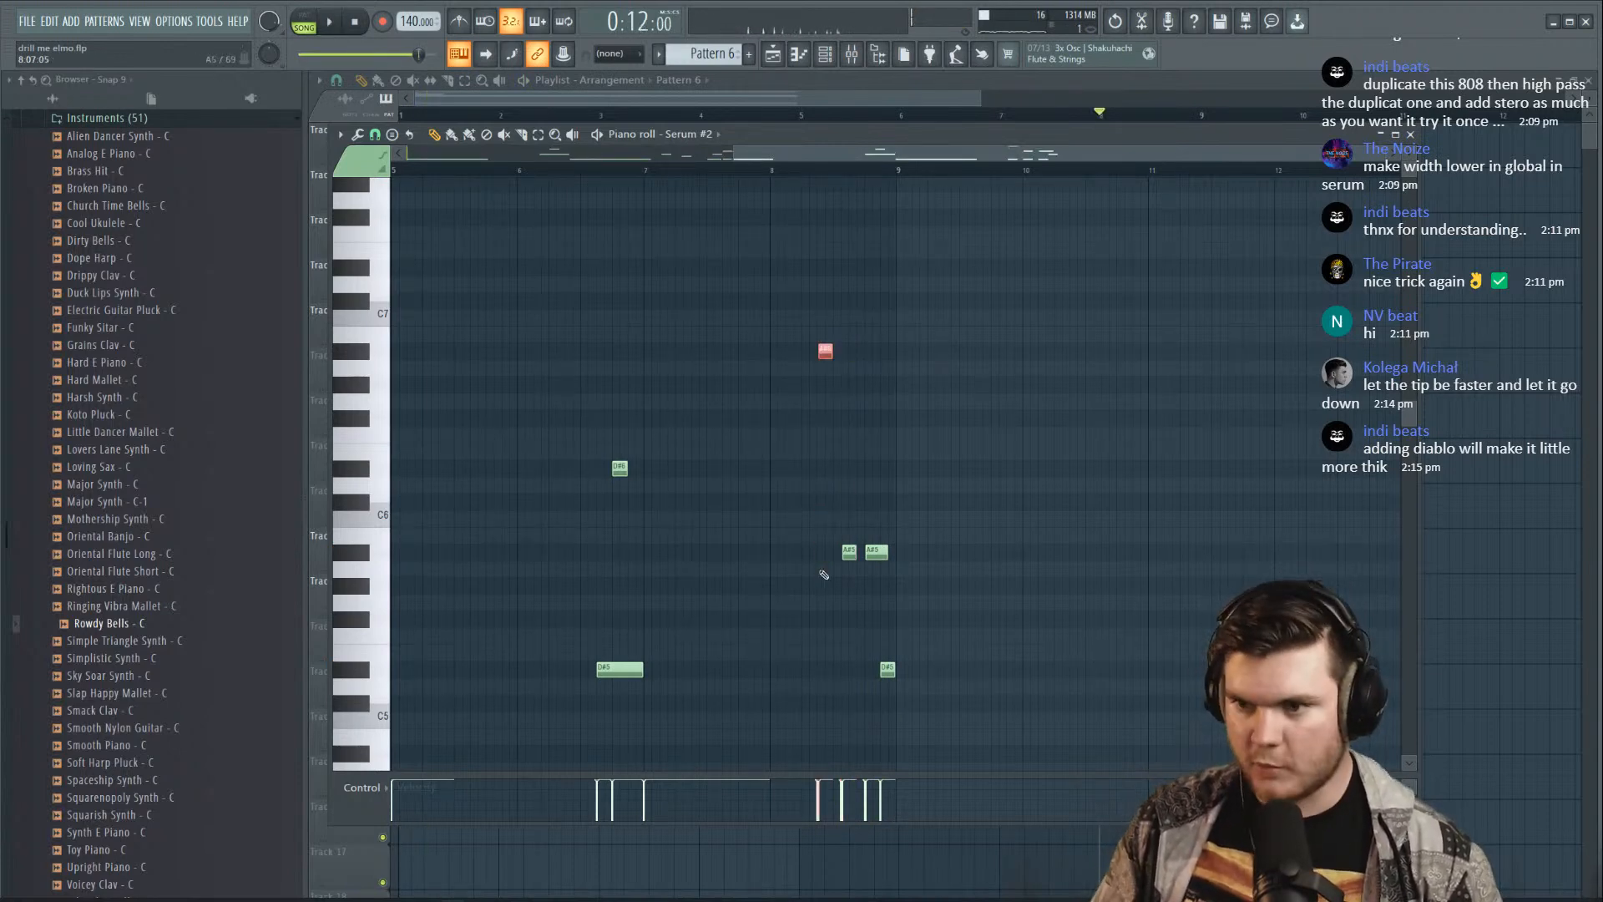
key("space")
Close the piano roll and solo the Serum #2 channel for playback
scroll(785, 173, "down", 2)
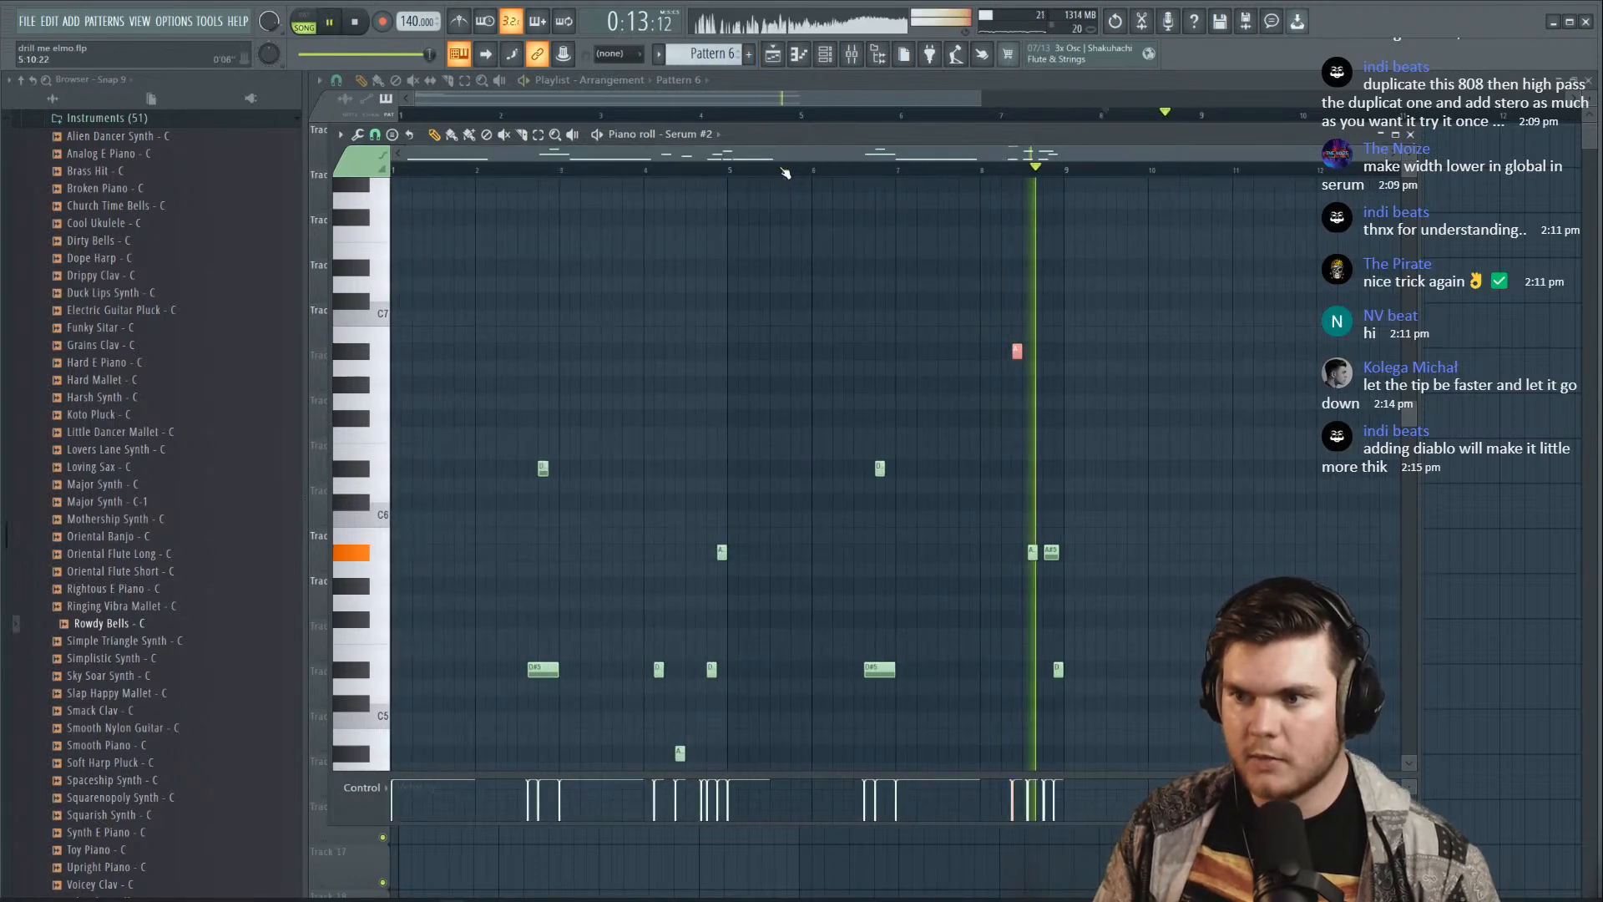
scroll(1054, 324, "down", 1)
scroll(1054, 325, "down", 3)
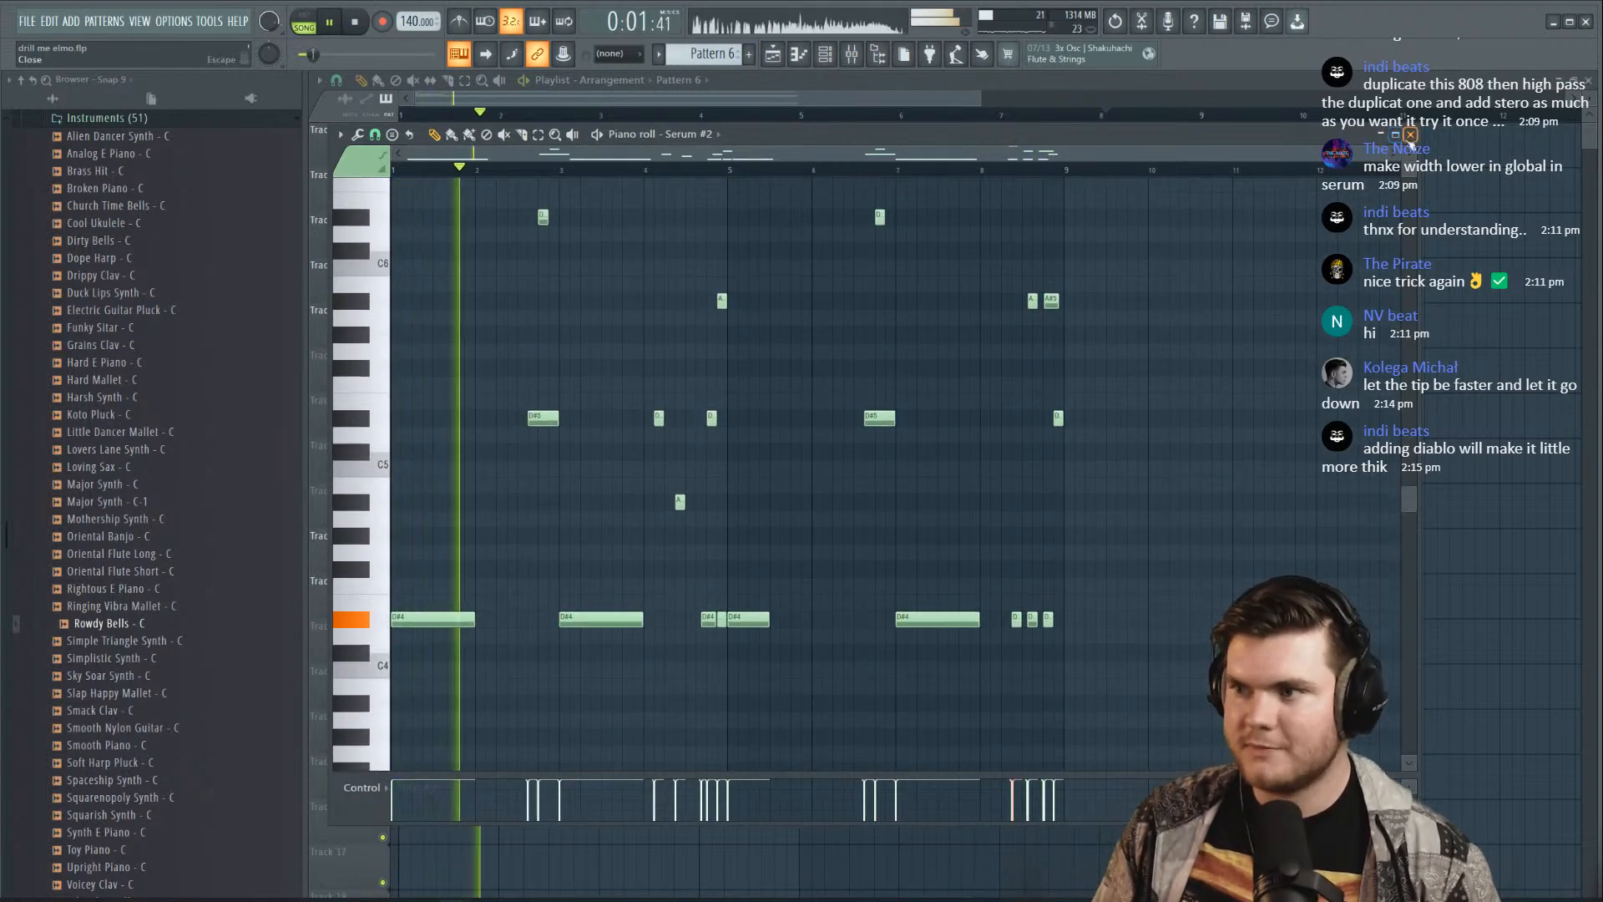
left_click(1410, 134)
right_click(429, 412)
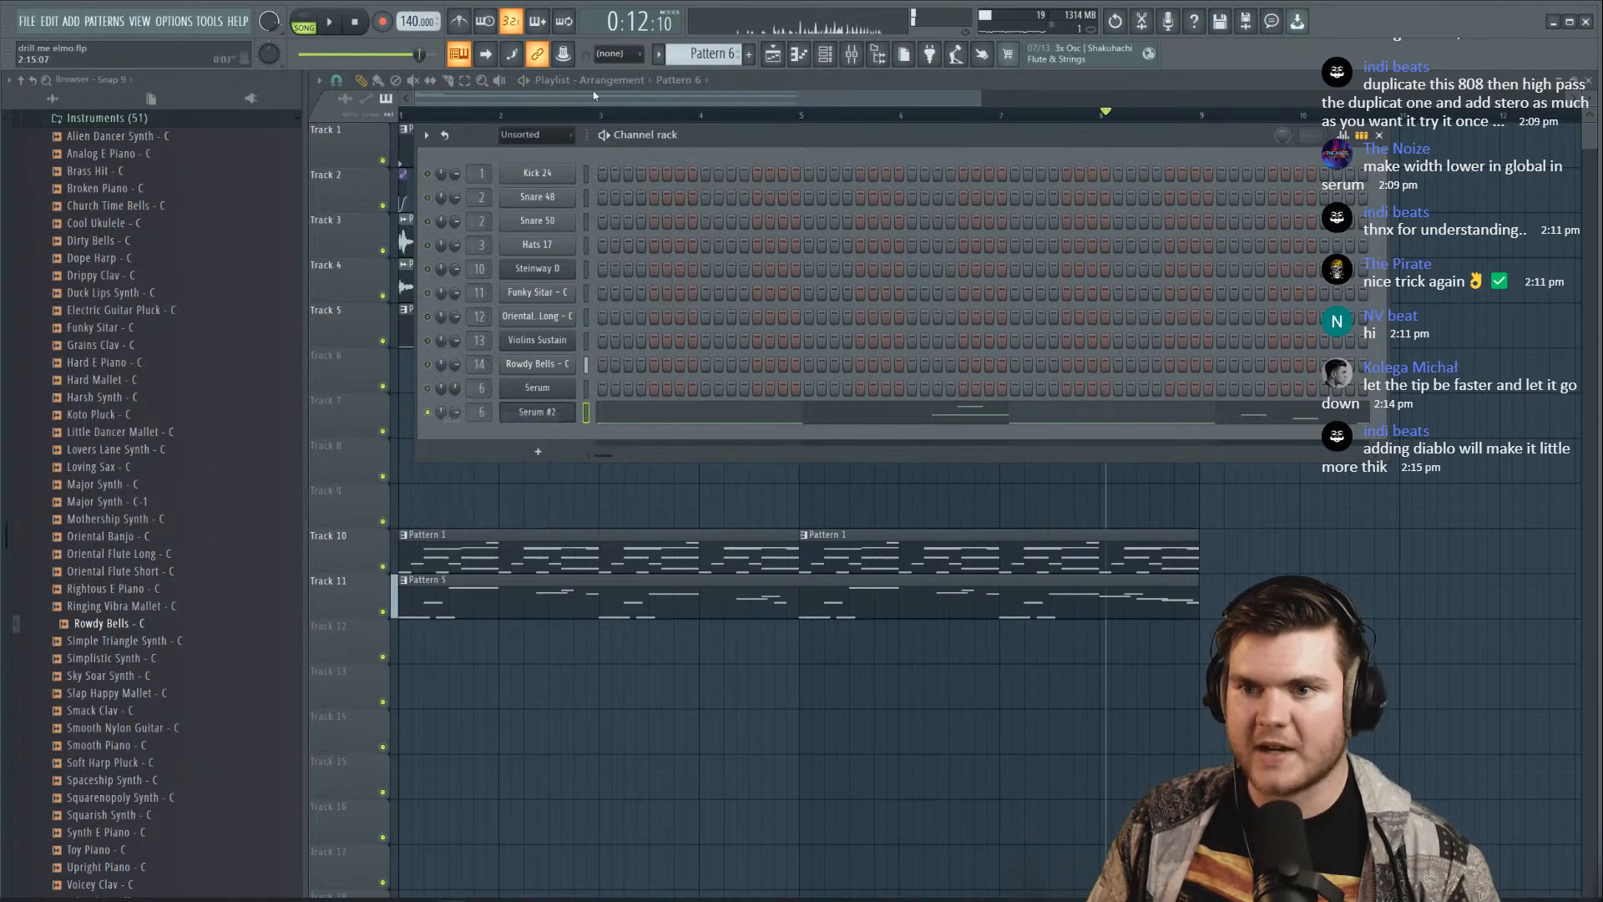
key("space")
Load Distructor into the first empty effect slot of mixer Insert 6
left_click(825, 54)
left_click(852, 54)
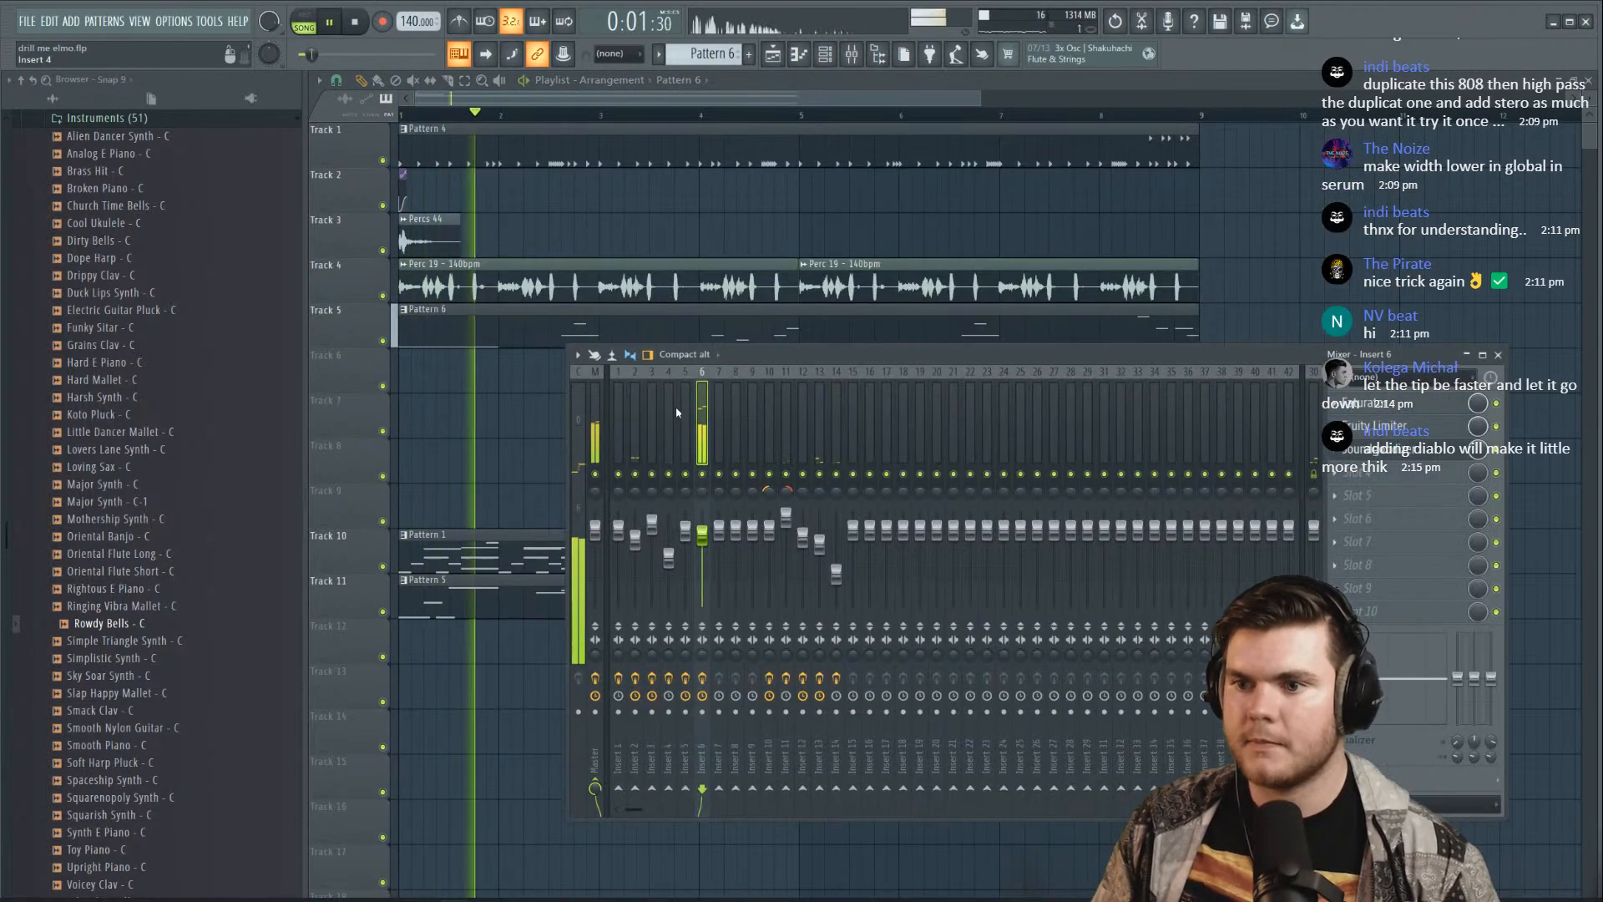
left_click(1410, 443)
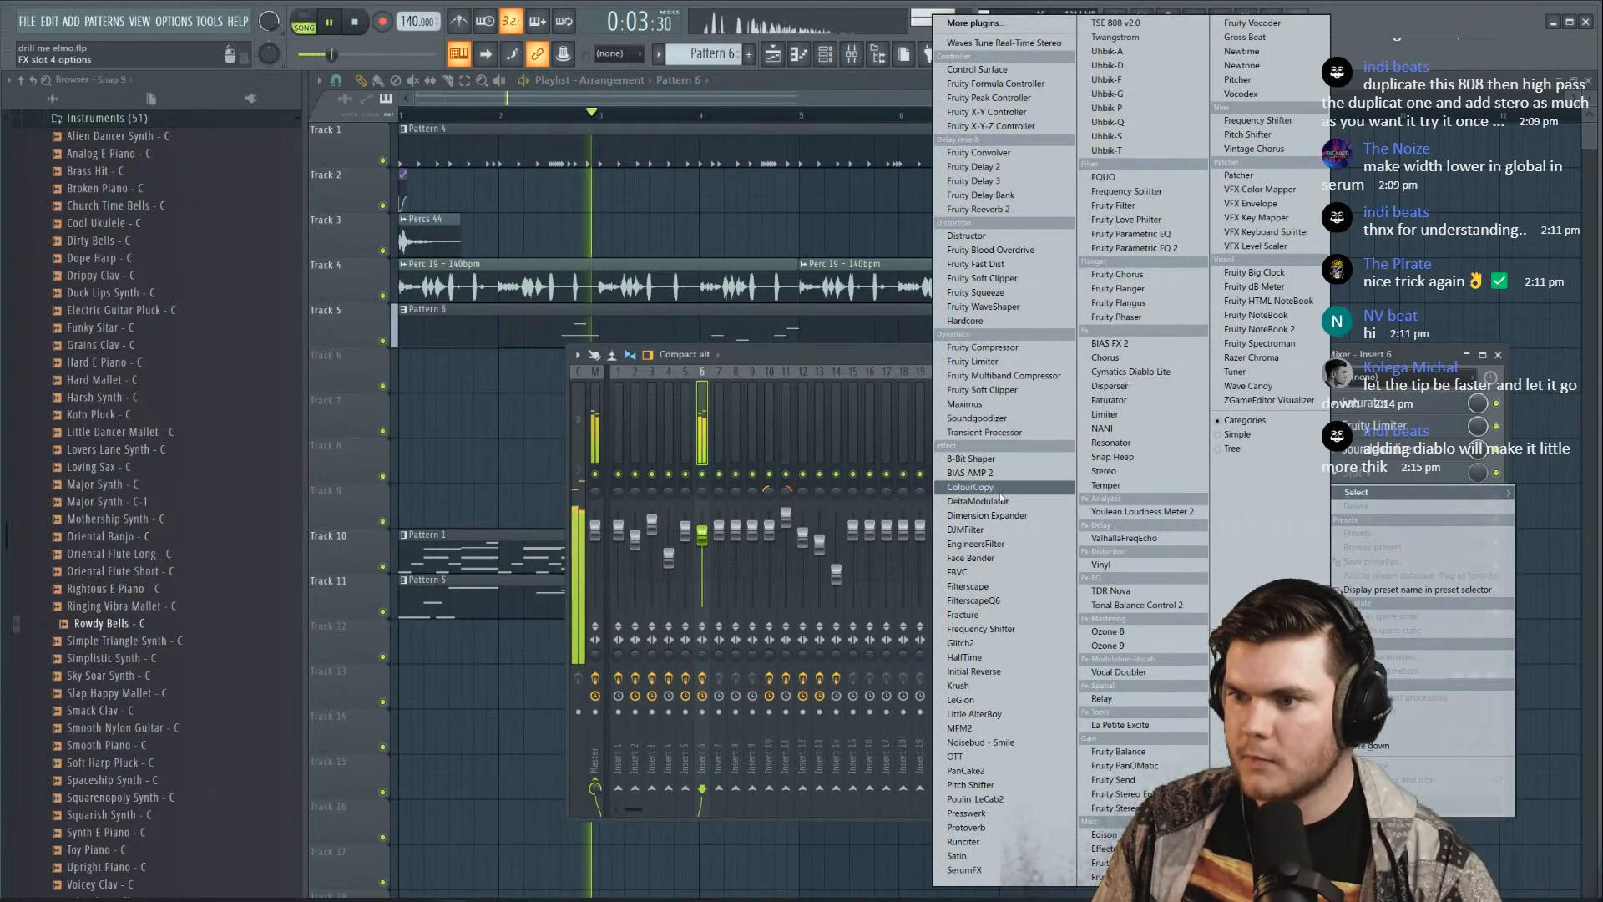
left_click(1044, 236)
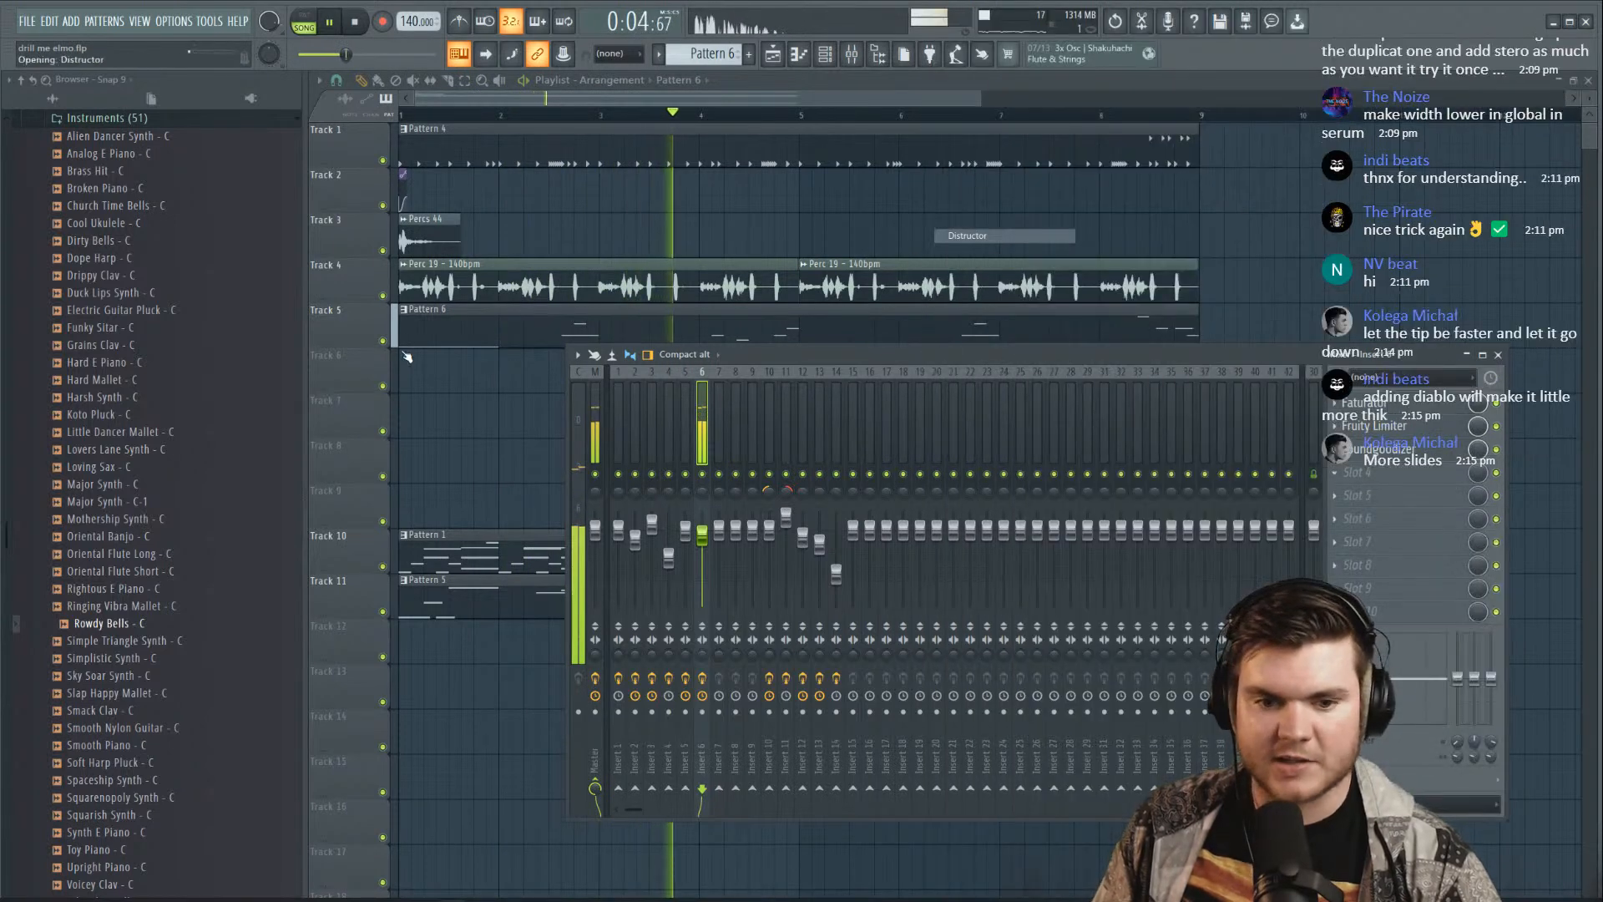
Switch off Distructor's filter and chorus modules and try the Model J speaker
left_click(680, 192)
left_click(860, 192)
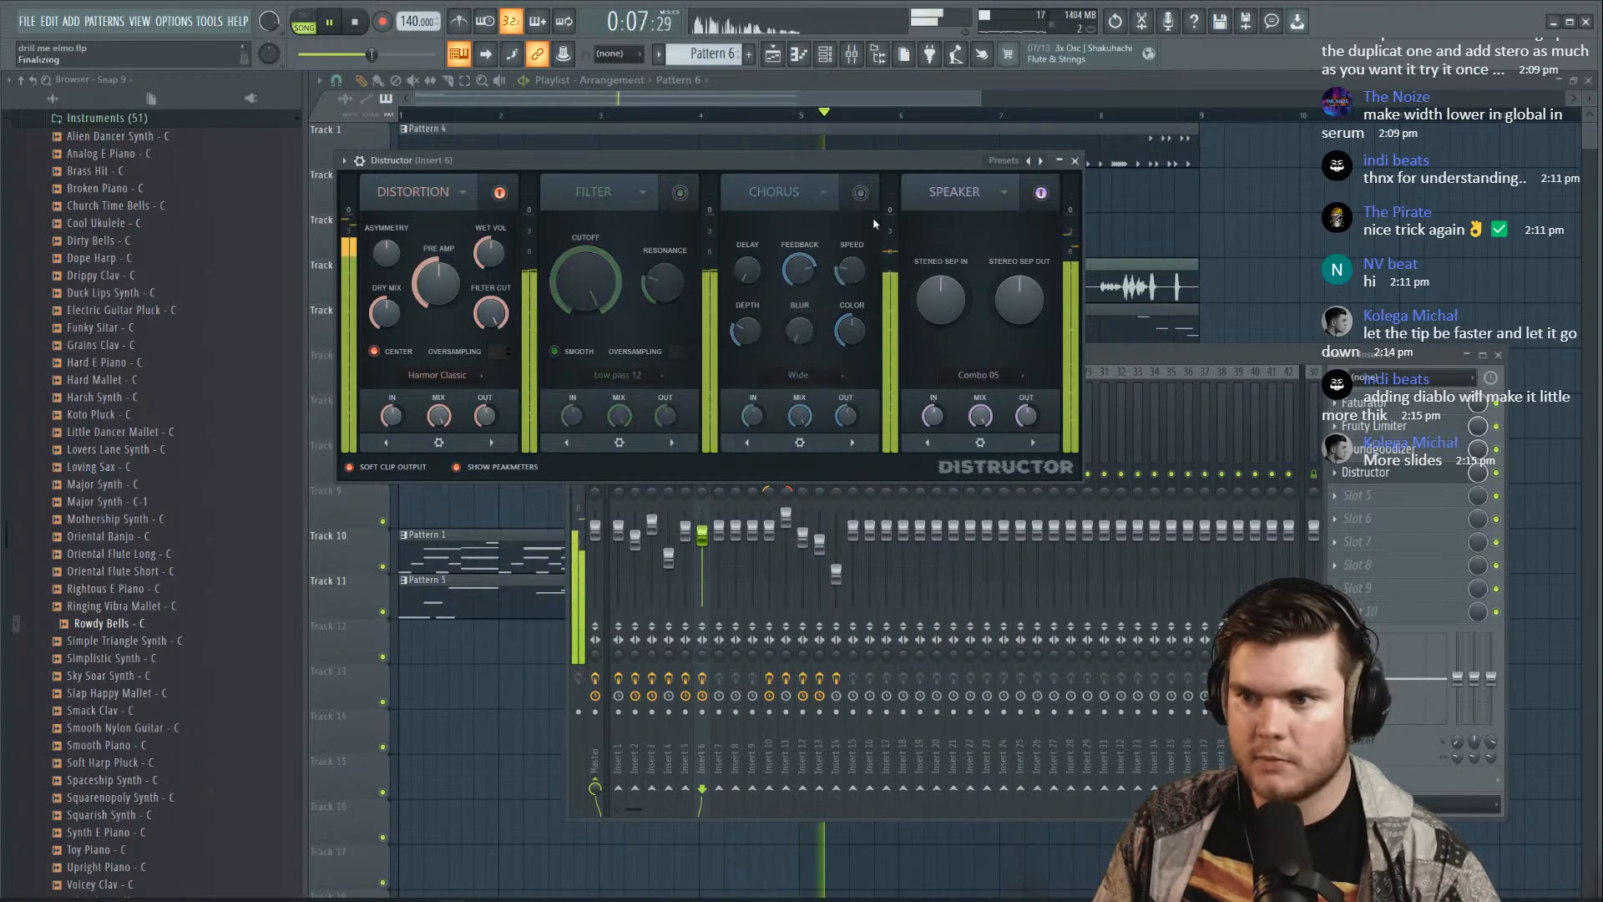
left_click(975, 375)
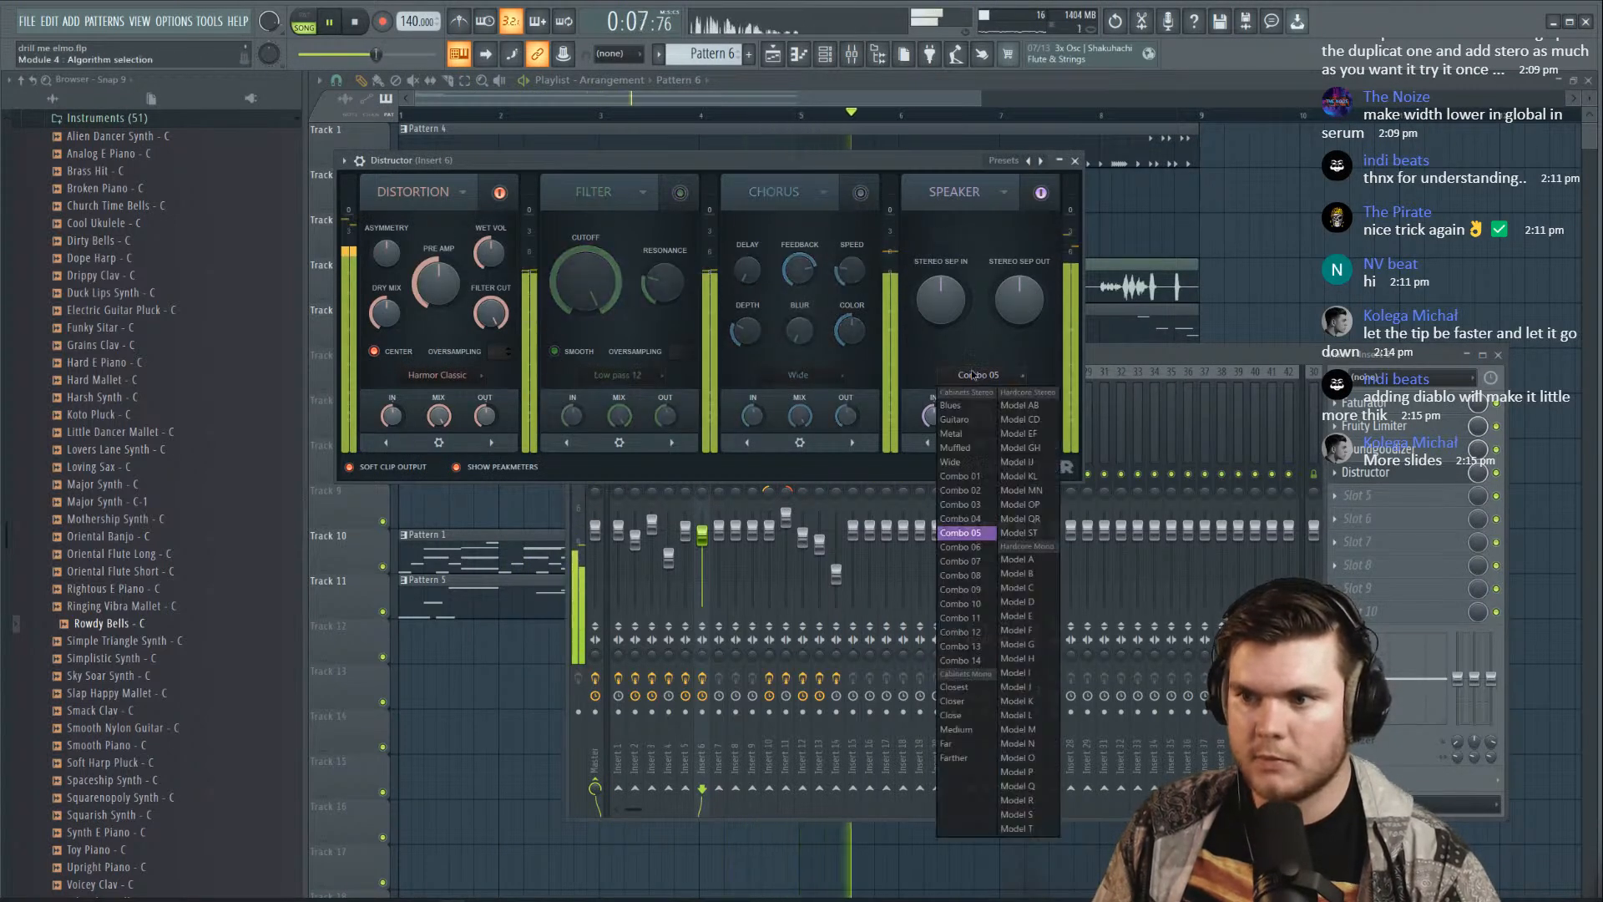
left_click(1034, 687)
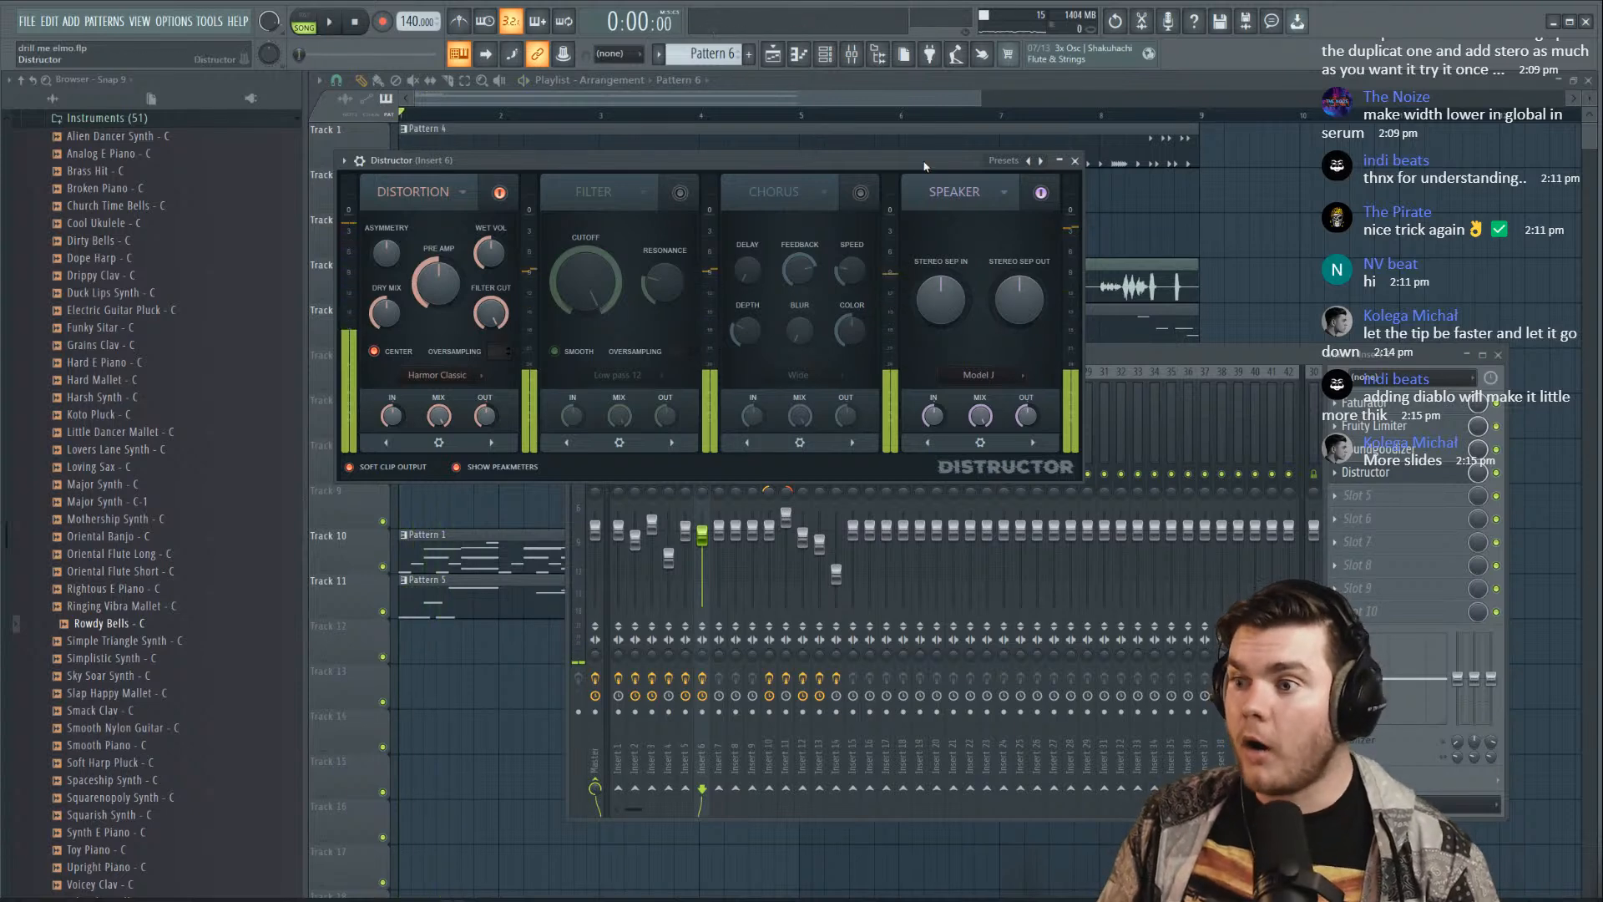
Audition Distructor's speaker models during playback, trying Model AB, Model GH, Combo 03 and Combo 11
left_click(971, 375)
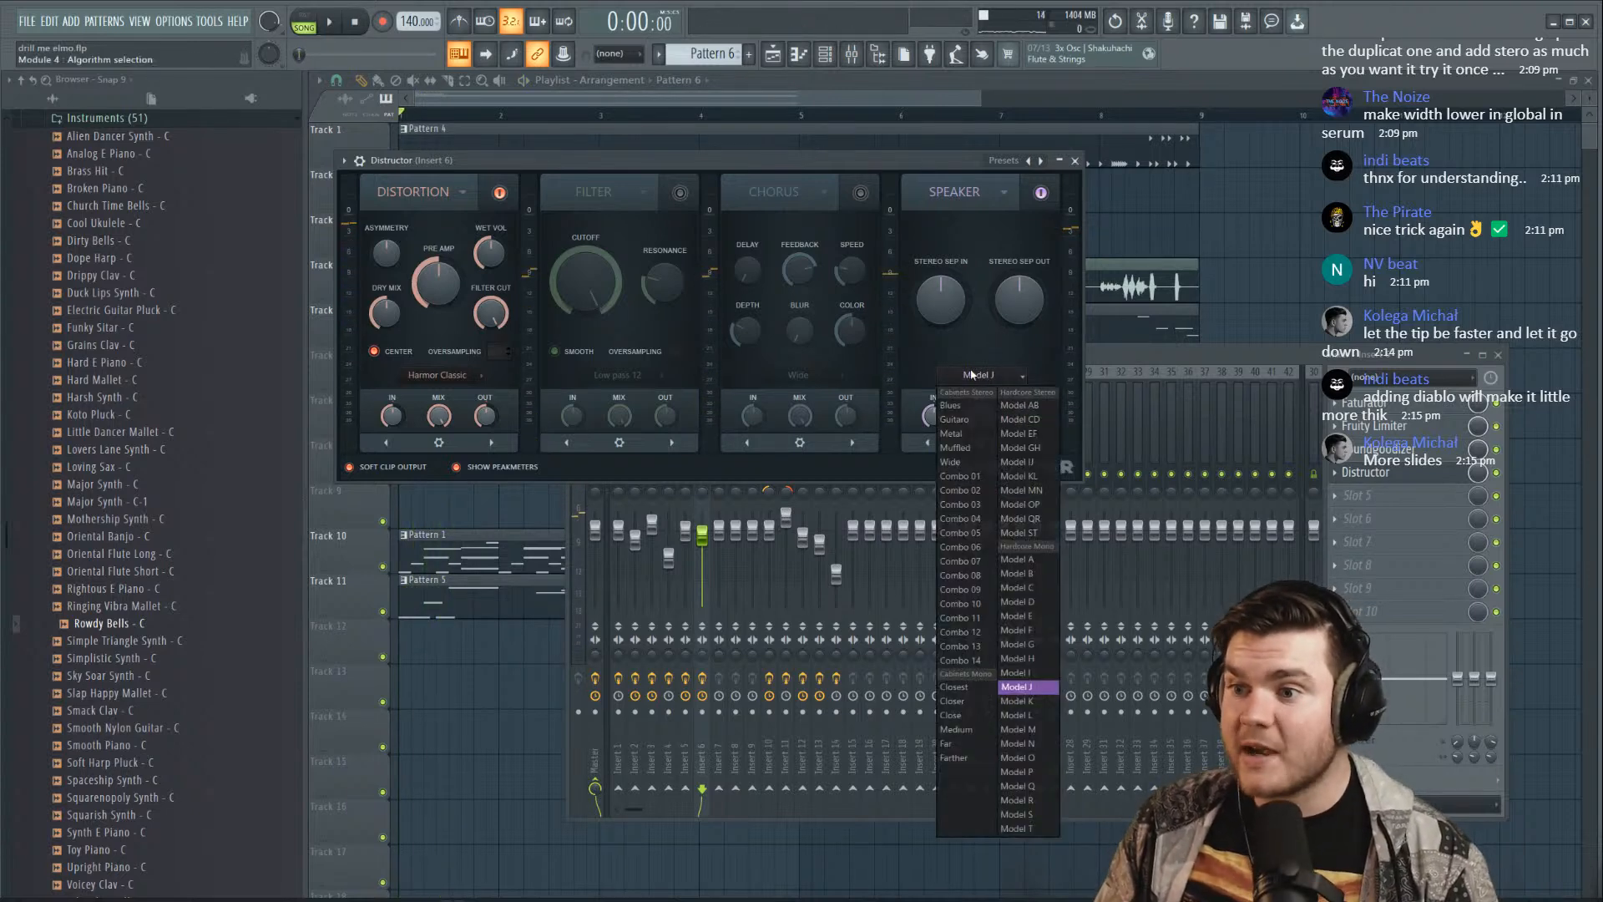
left_click(1022, 406)
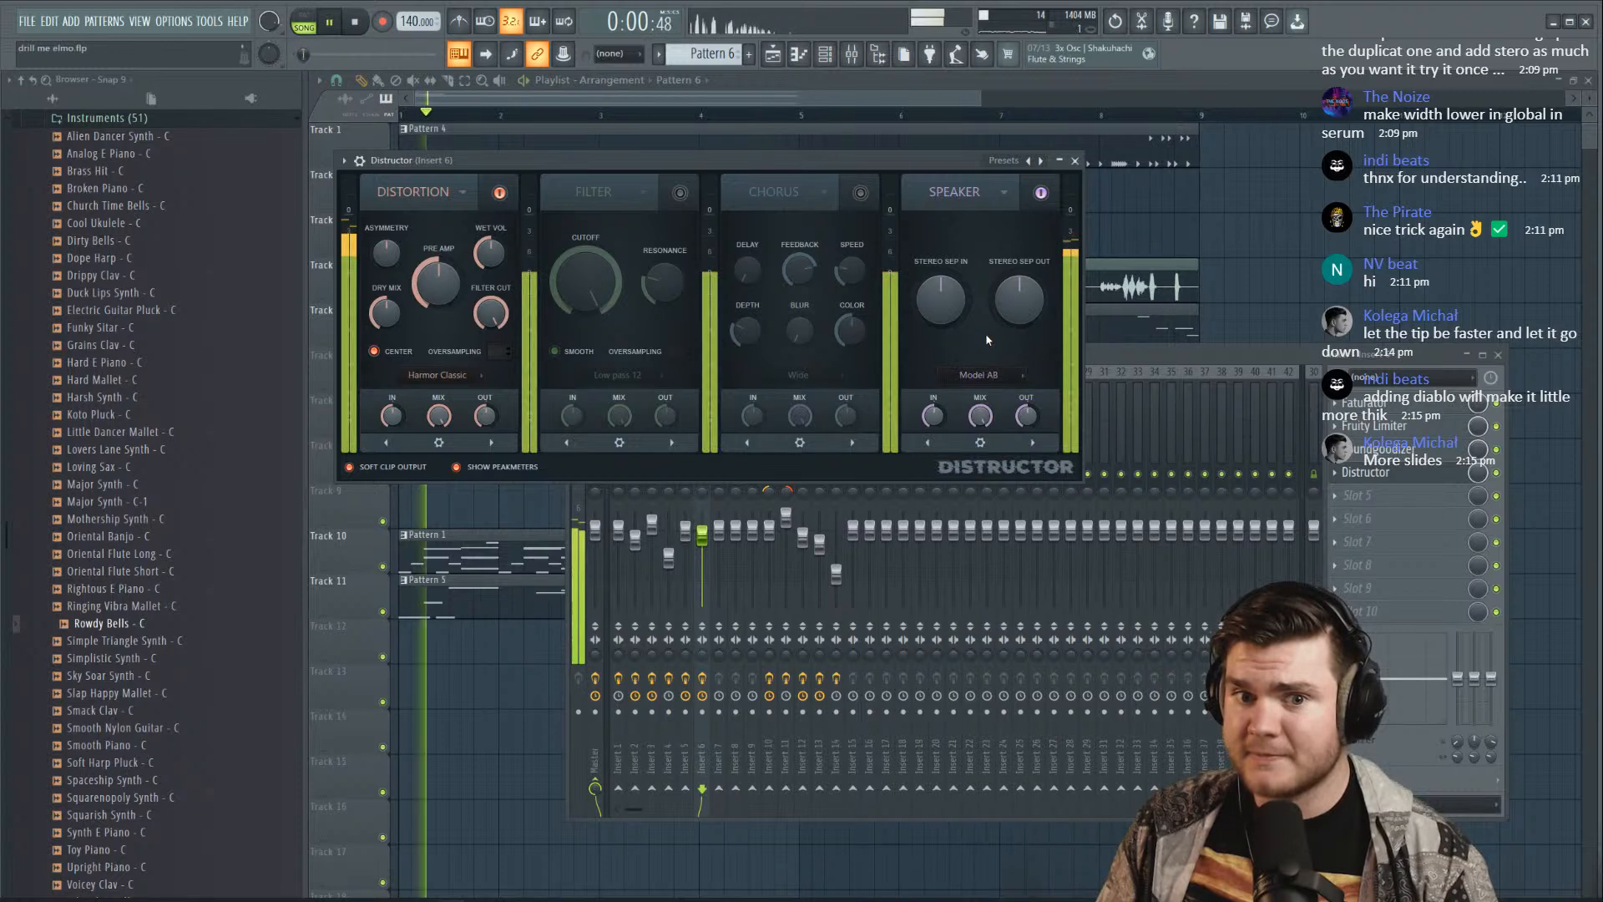
scroll(1007, 384, "down", 1)
key("space")
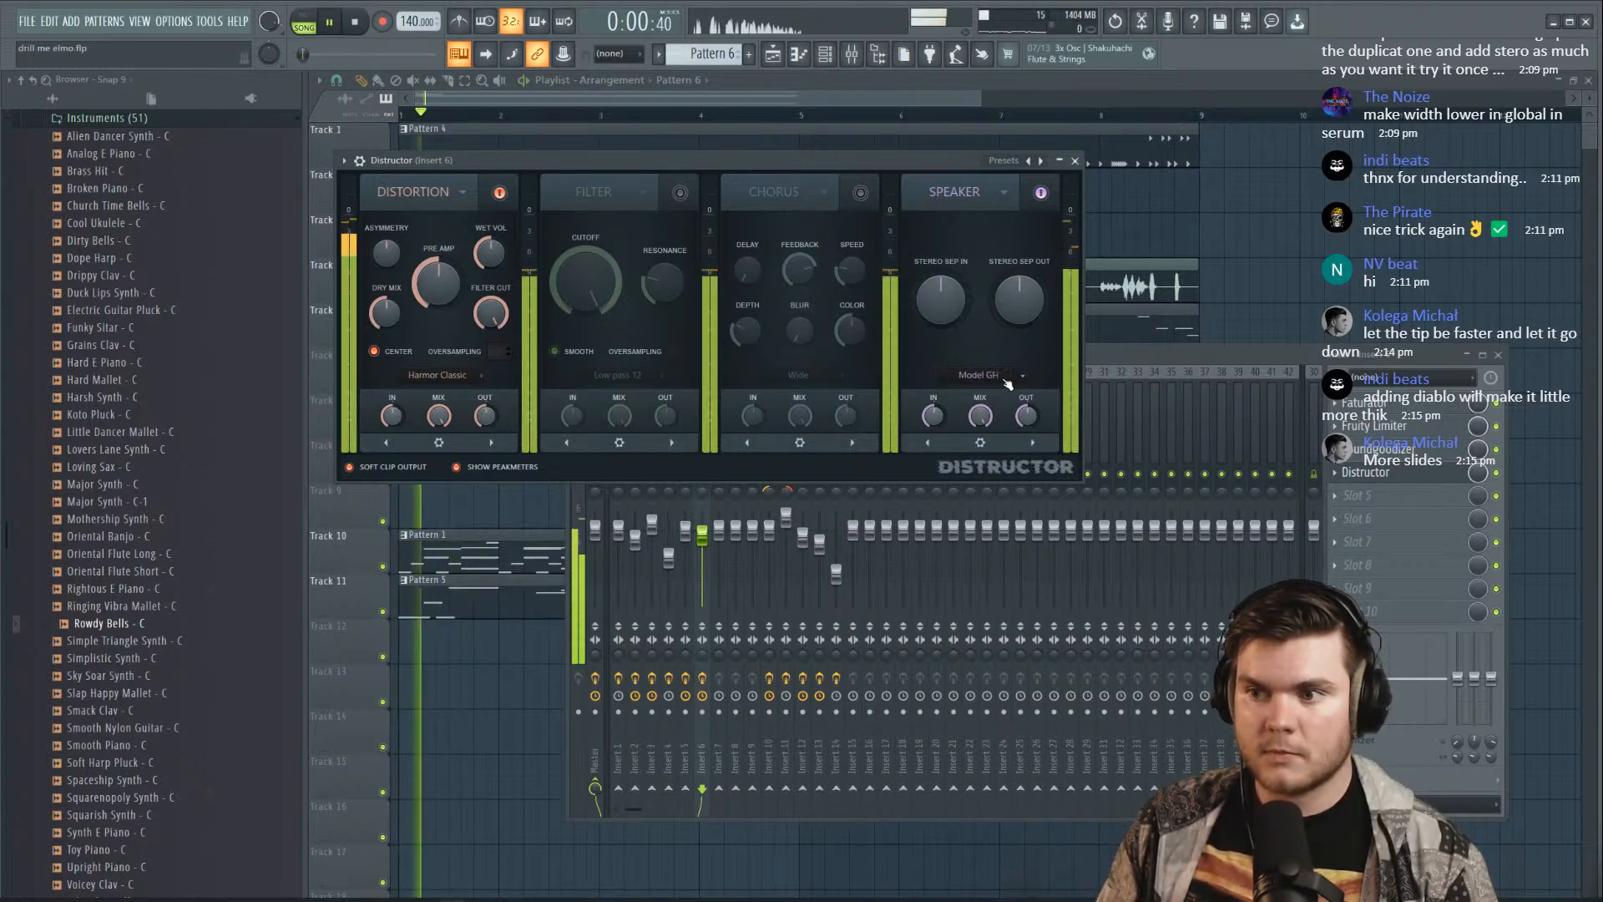
left_click(1005, 382)
left_click(983, 490)
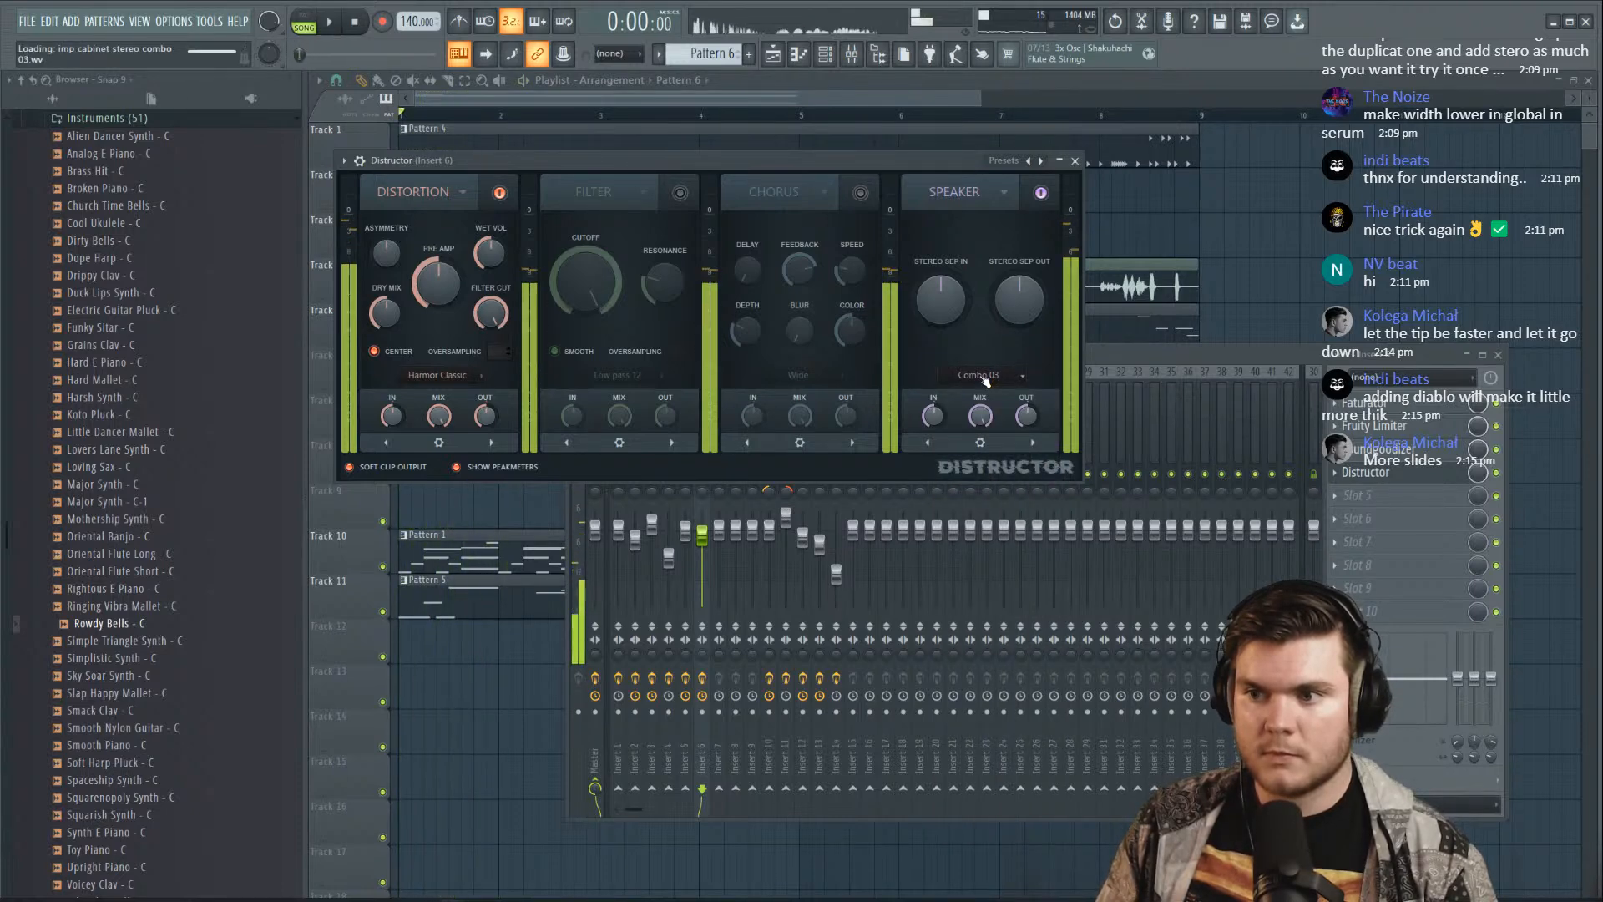
key("space")
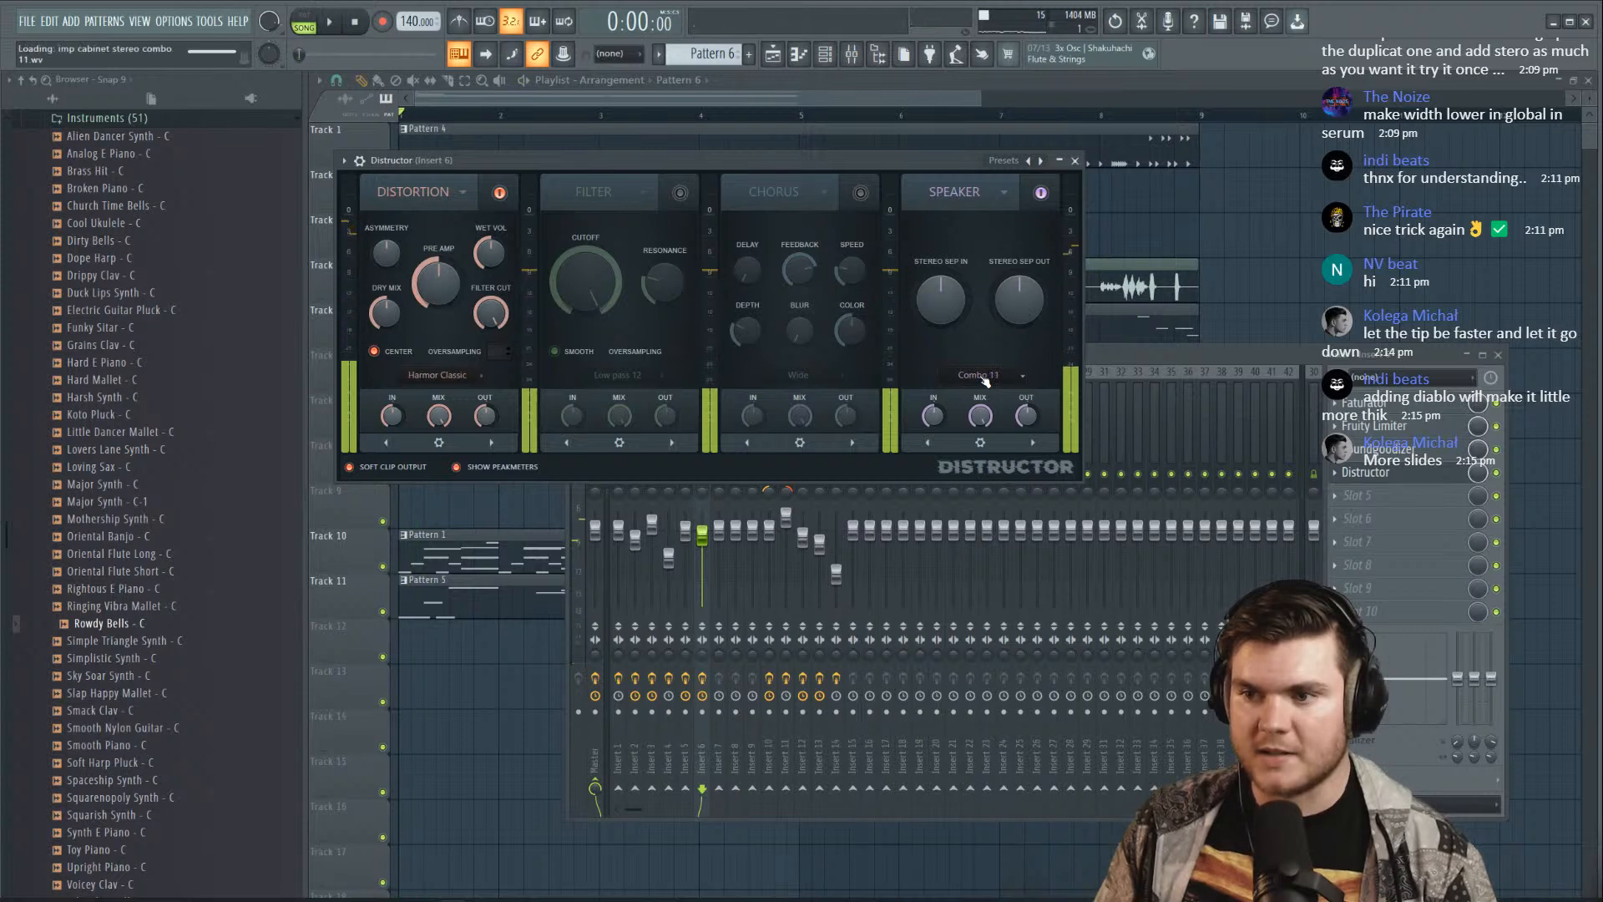
key("space")
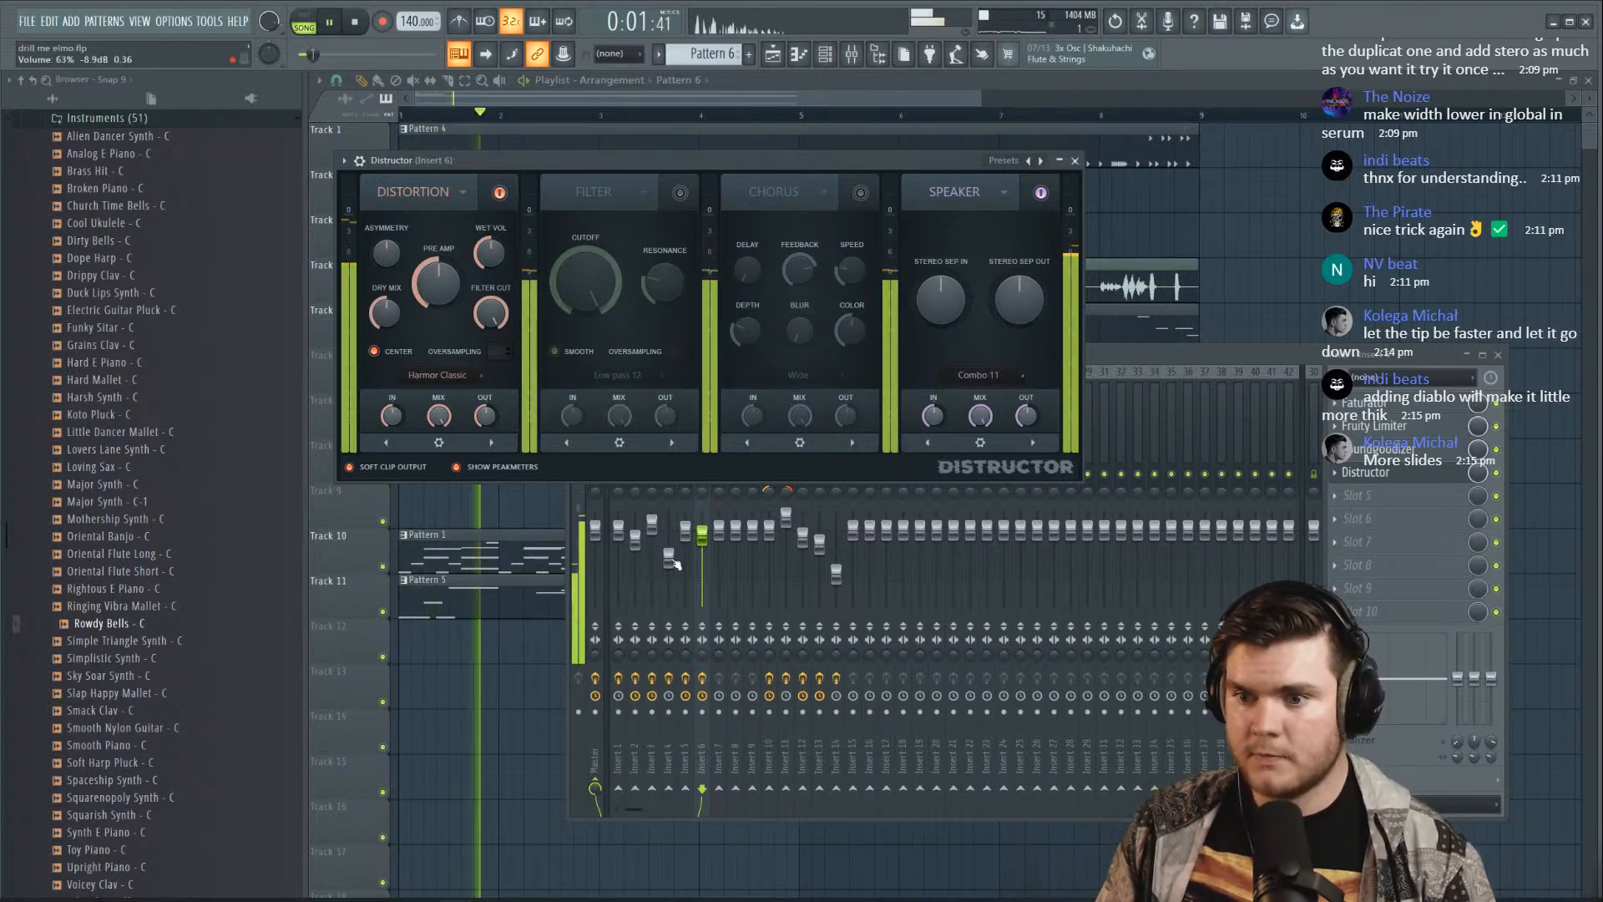
Try an 11% merged stereo separation on mixer Insert 6, reset it to default and replay the bass
left_click(704, 656)
right_click(704, 659)
left_click(725, 648)
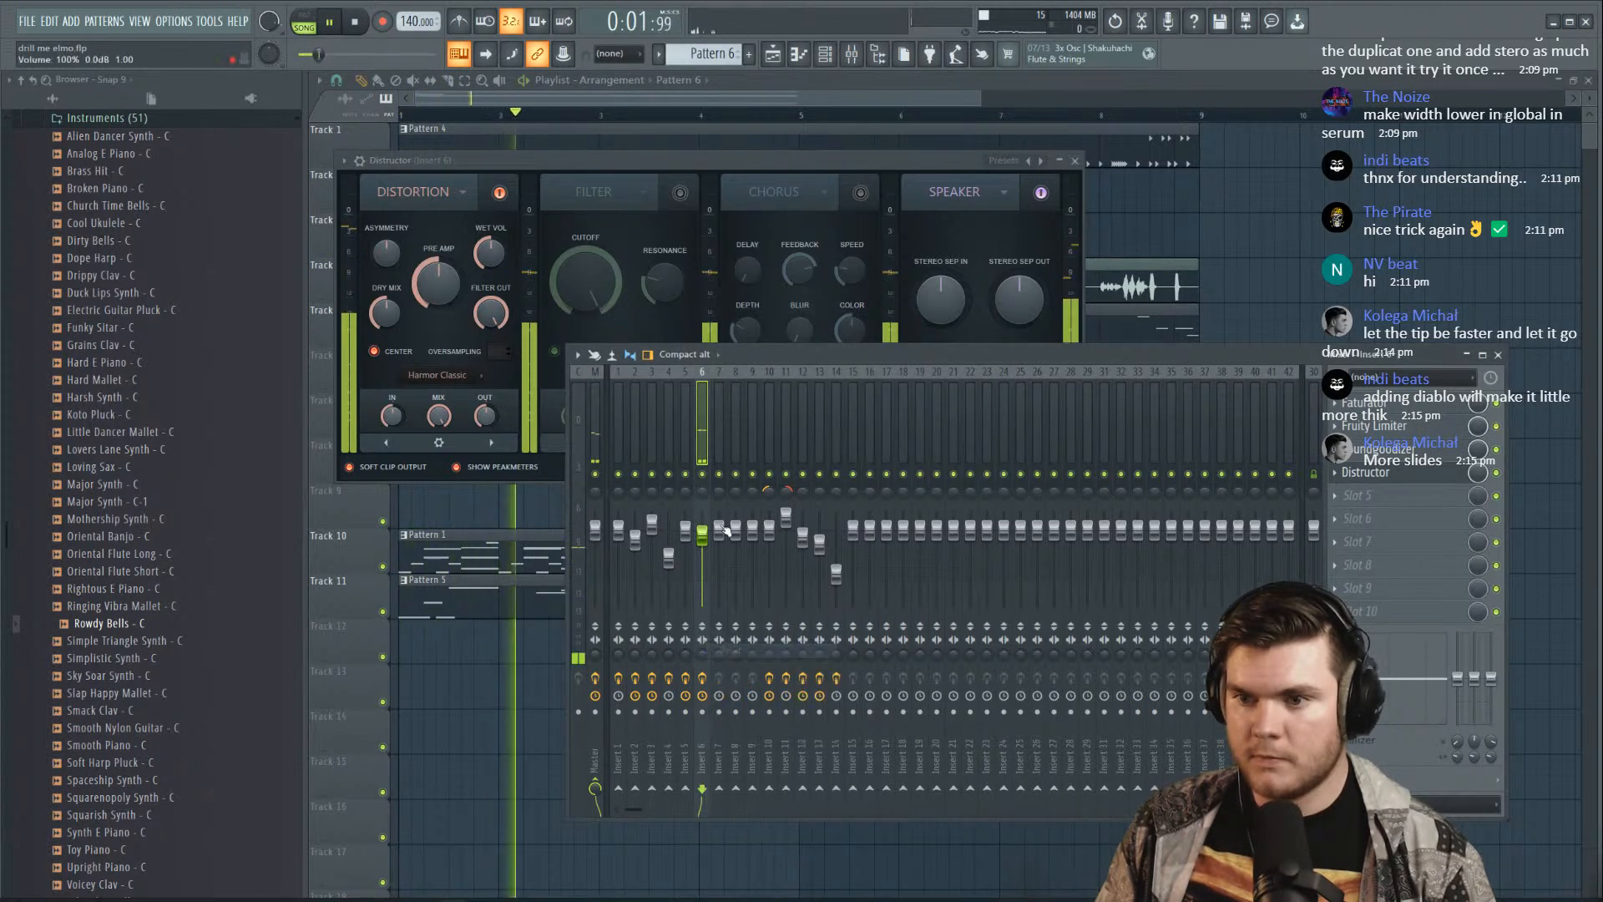
left_click(918, 161)
left_click(814, 597)
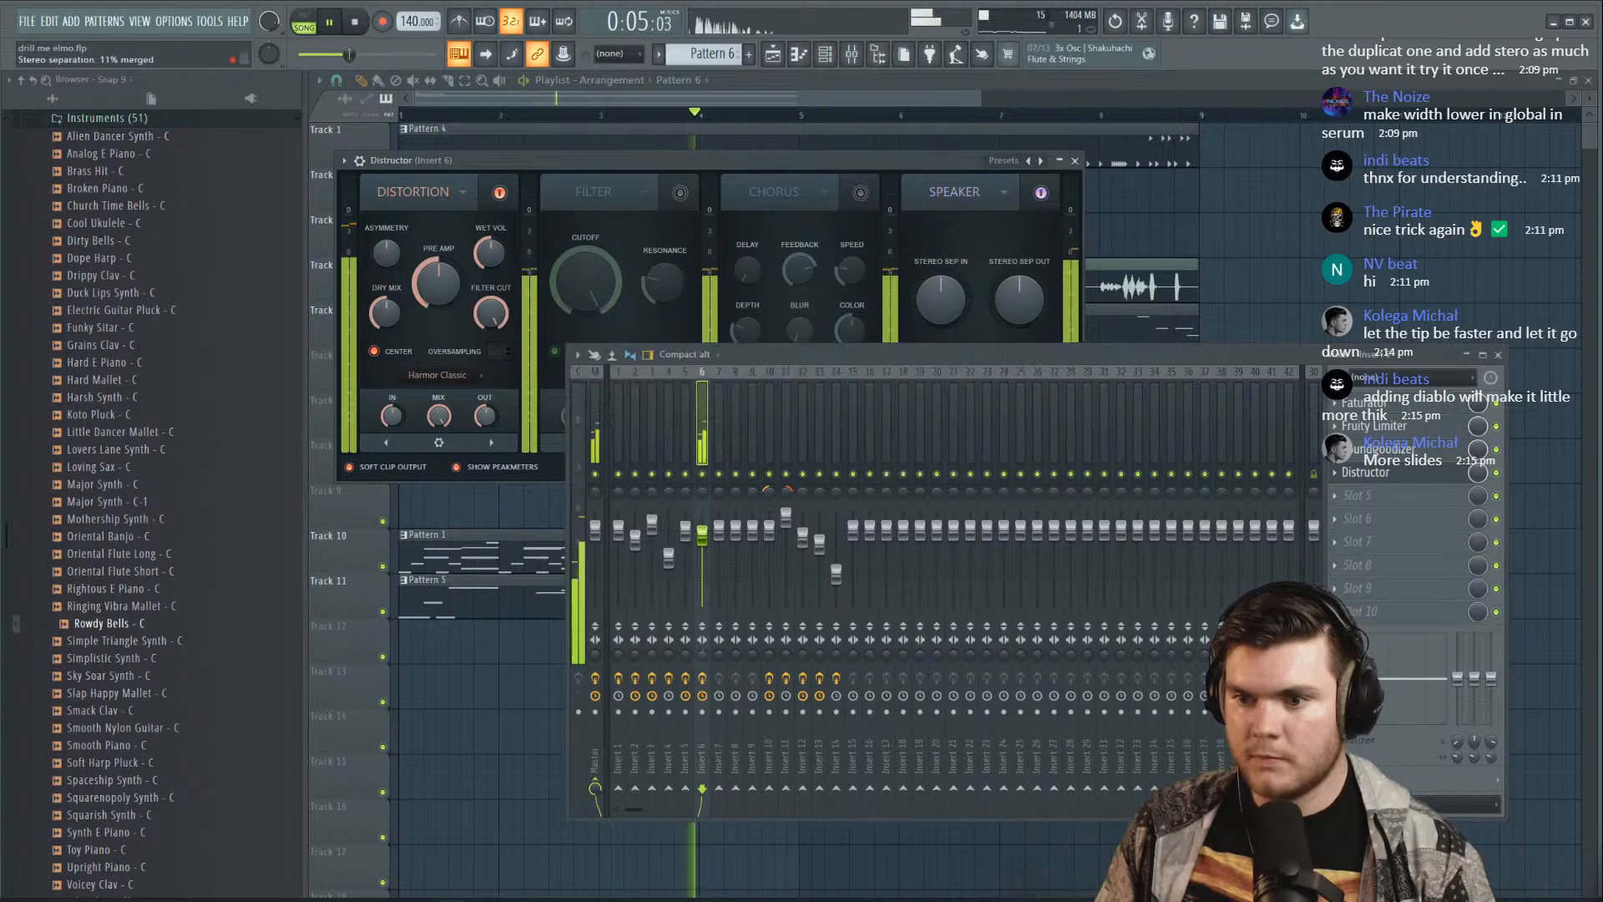
right_click(704, 659)
left_click(725, 649)
left_click(683, 170)
key("space")
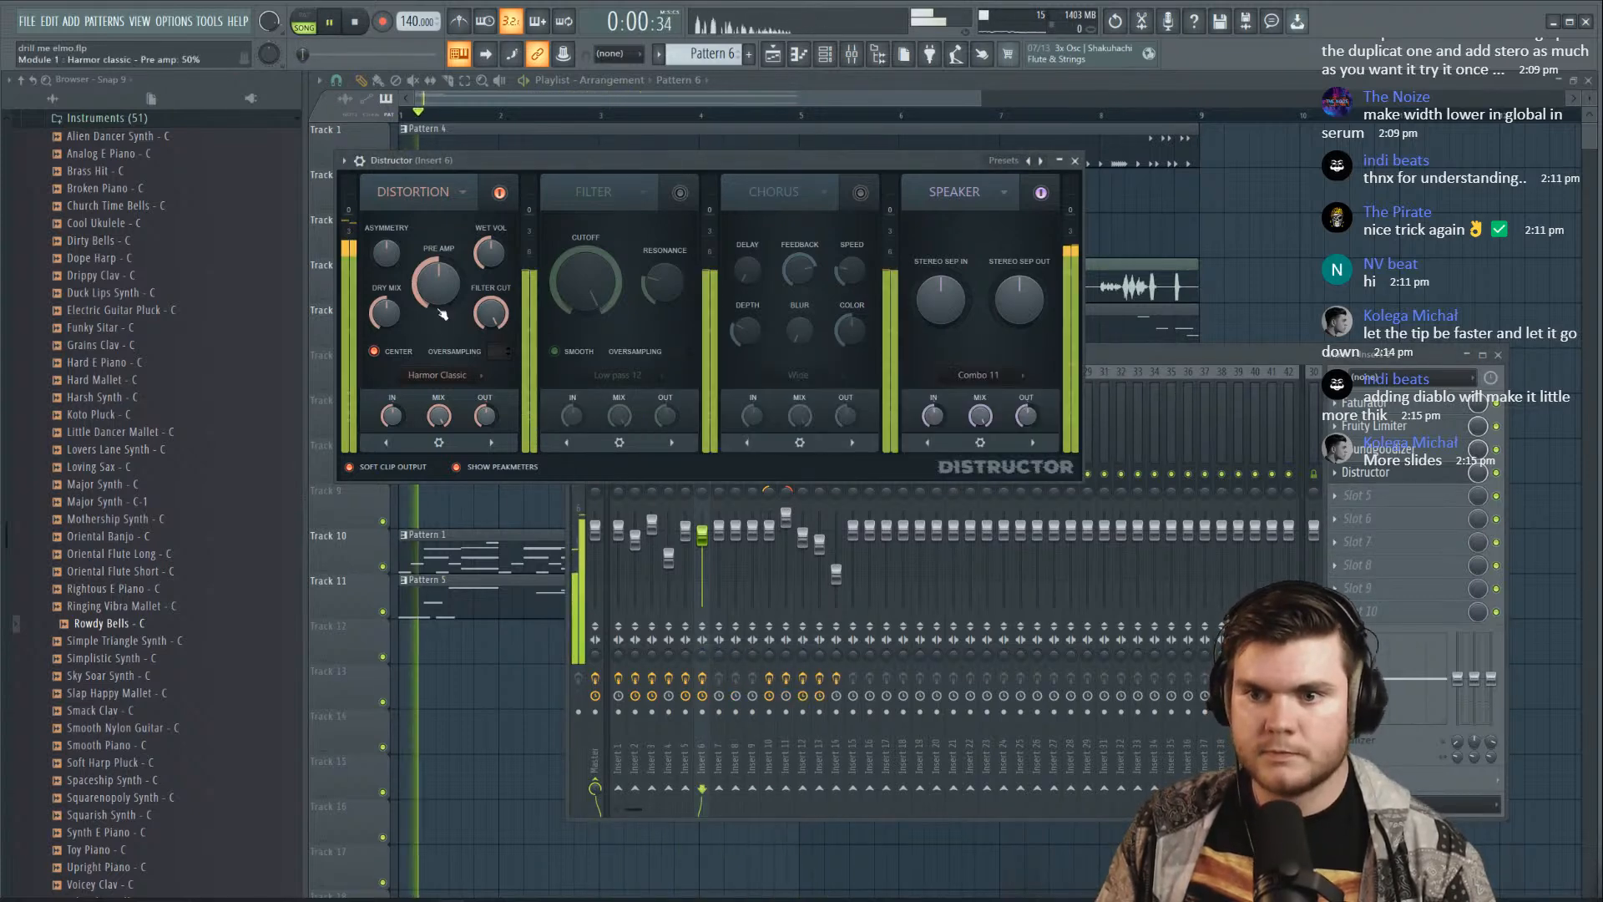
Try the Harmor Log distortion algorithm, switch to Harmor Softsat with the pre amp at 64%, and replay the bass
left_click(443, 378)
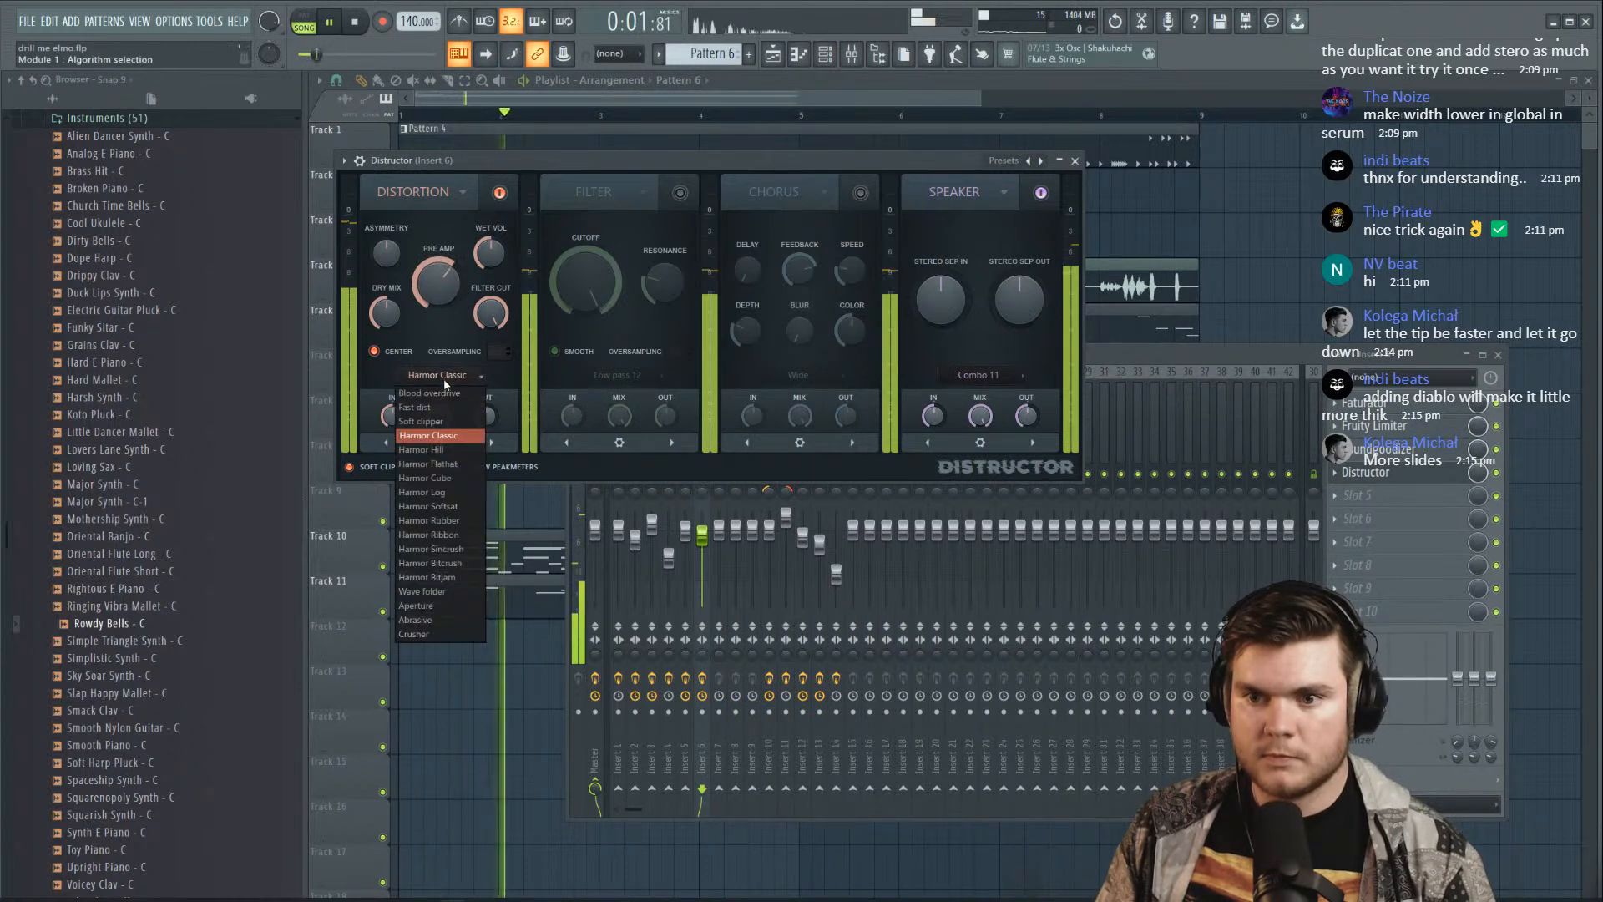
left_click(445, 493)
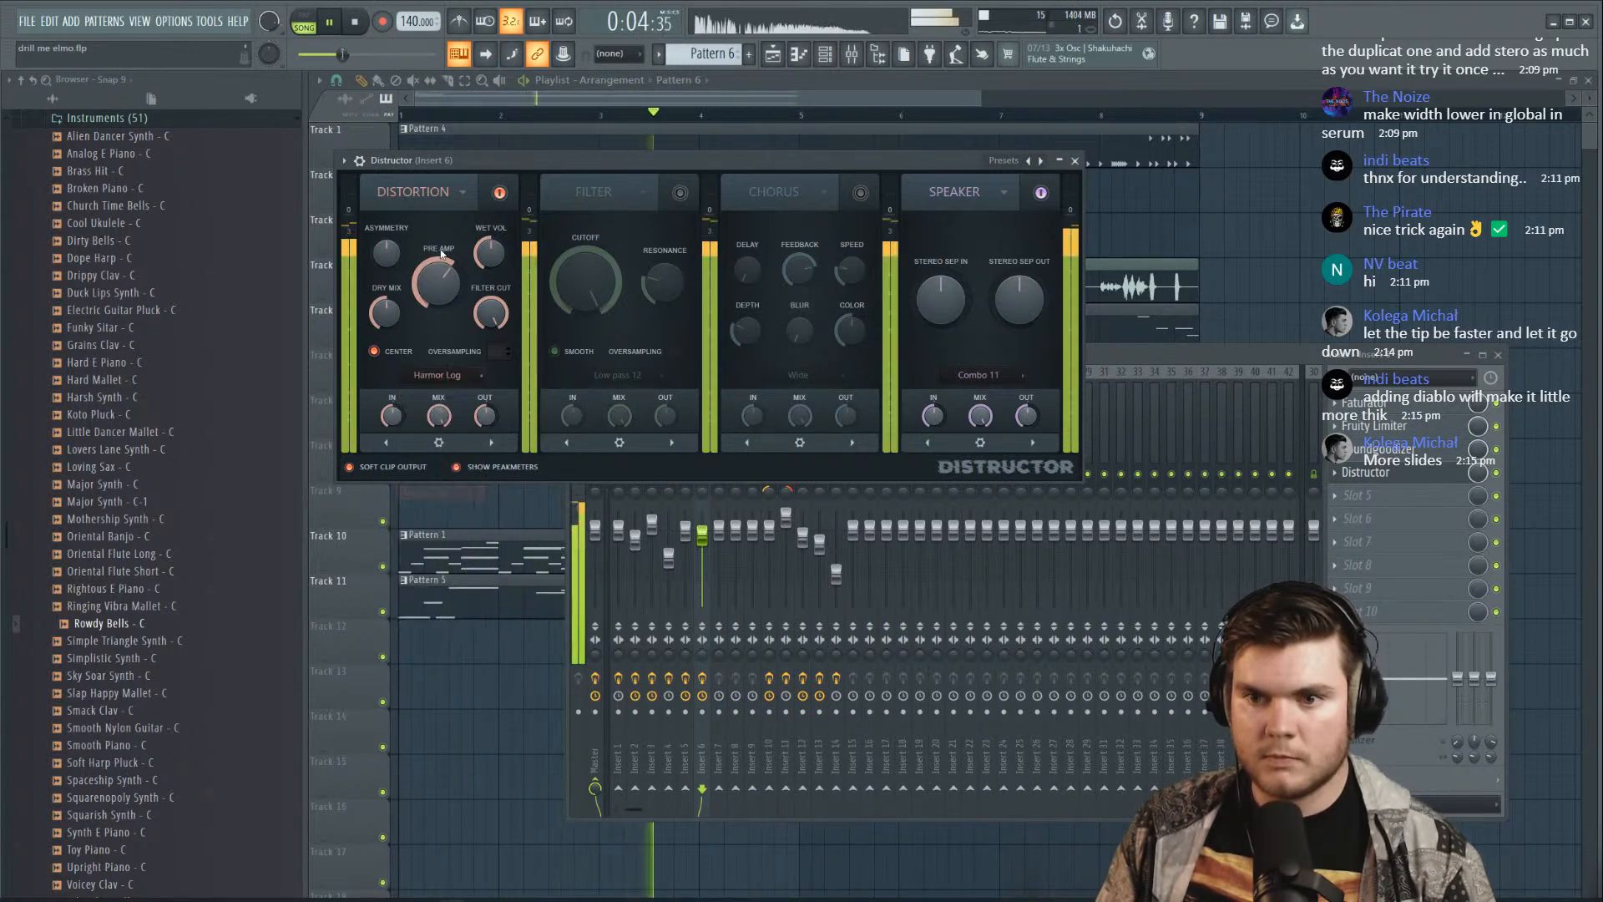
left_click(458, 374)
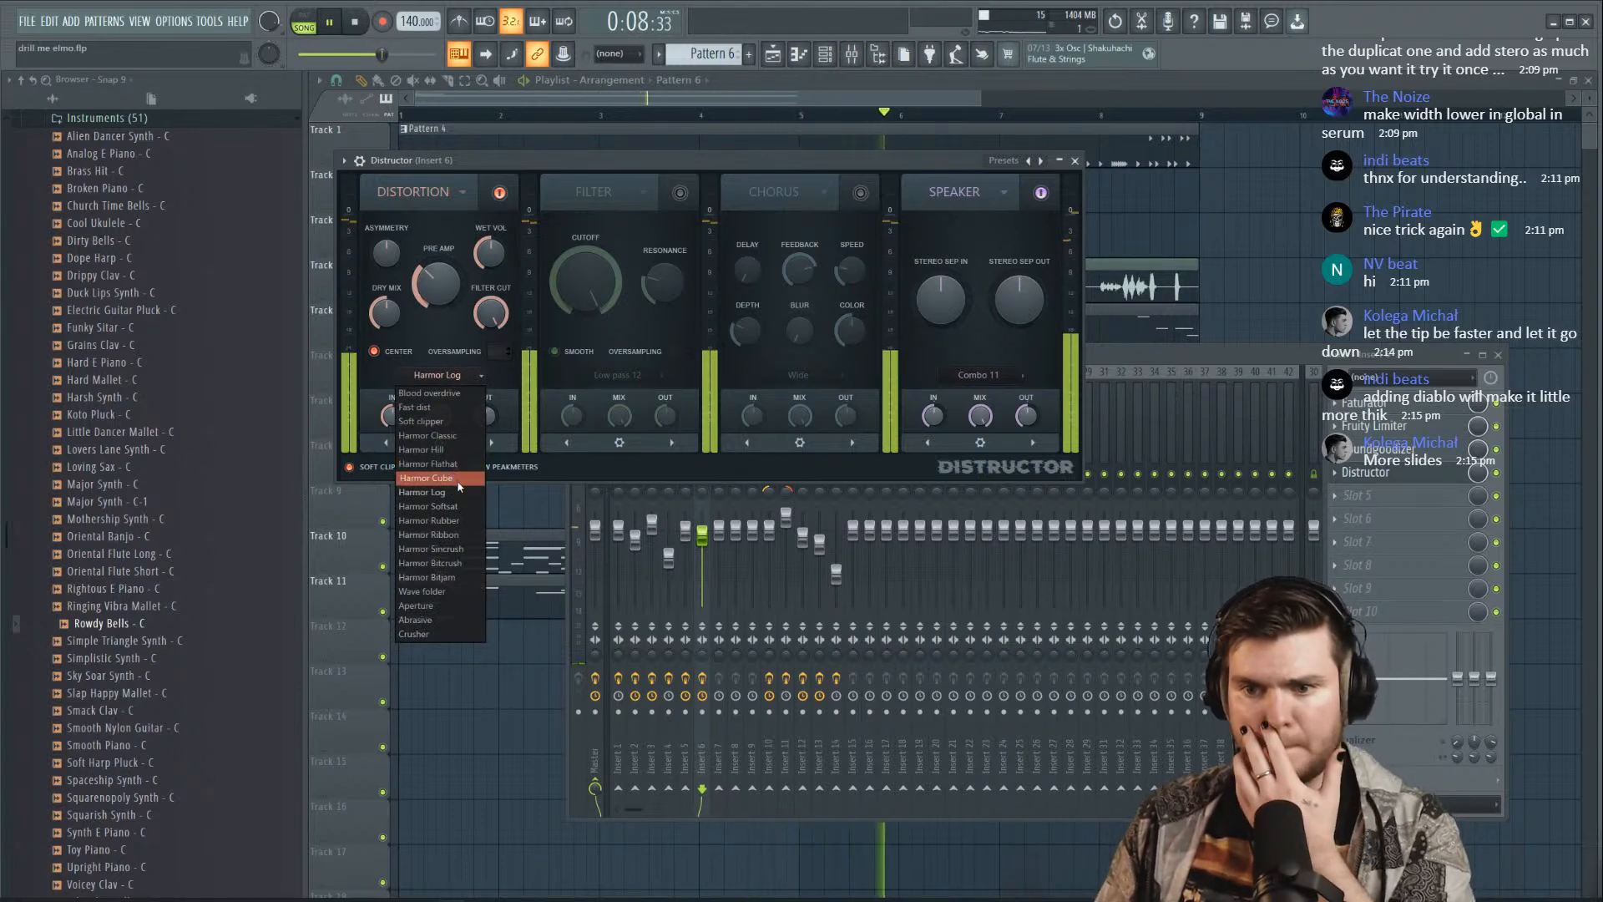
left_click(461, 507)
key("space")
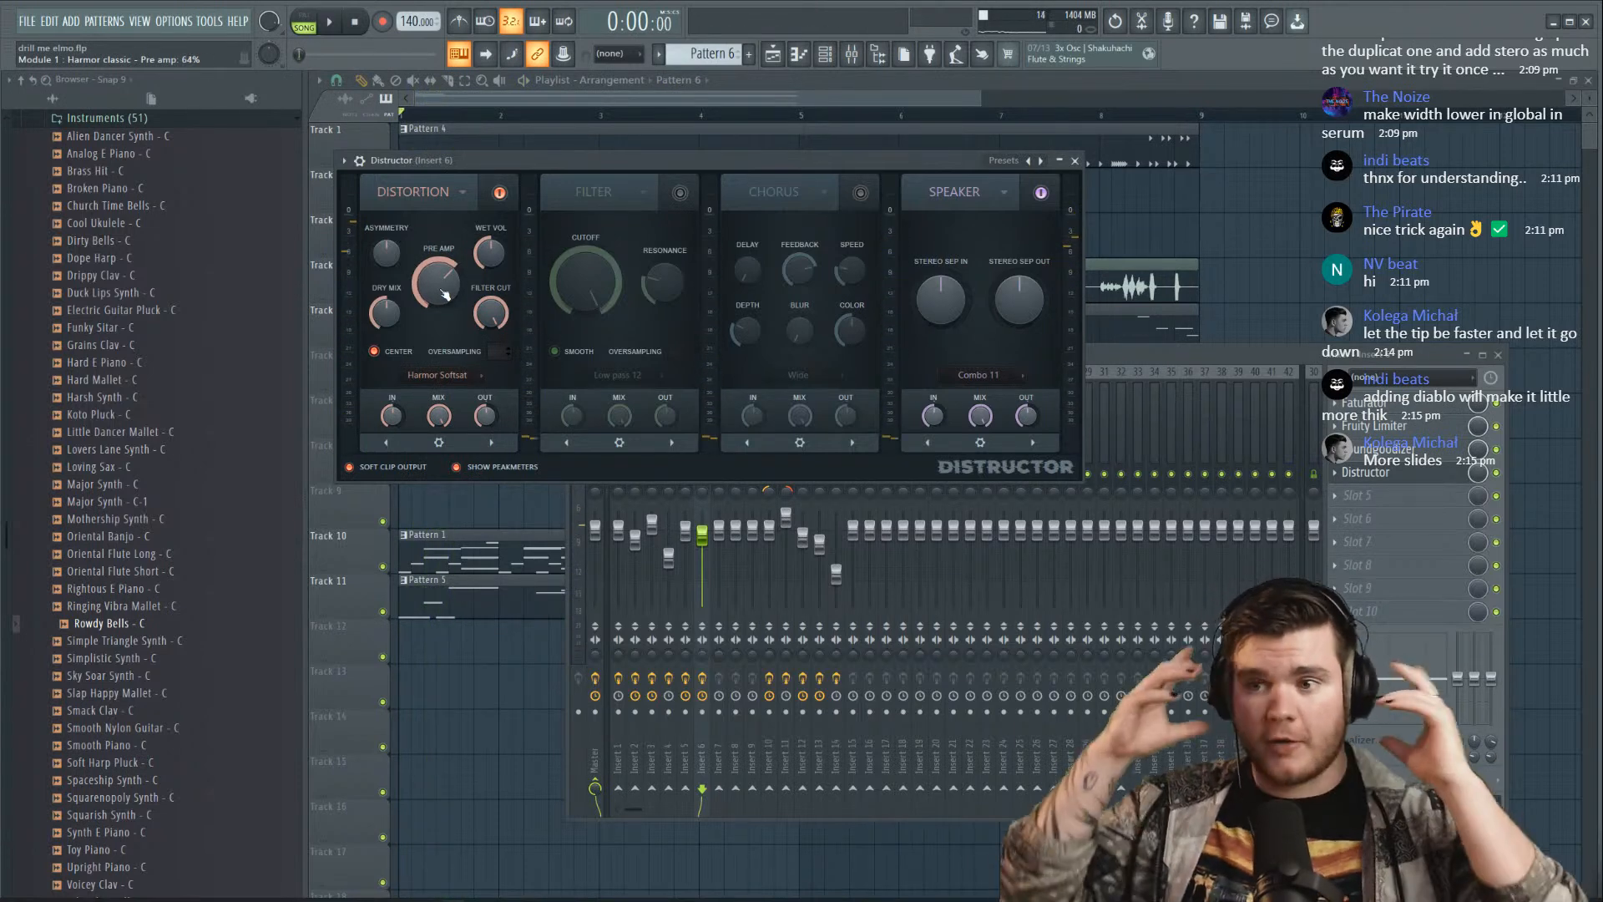
left_click_drag(489, 162, 520, 213)
key("space")
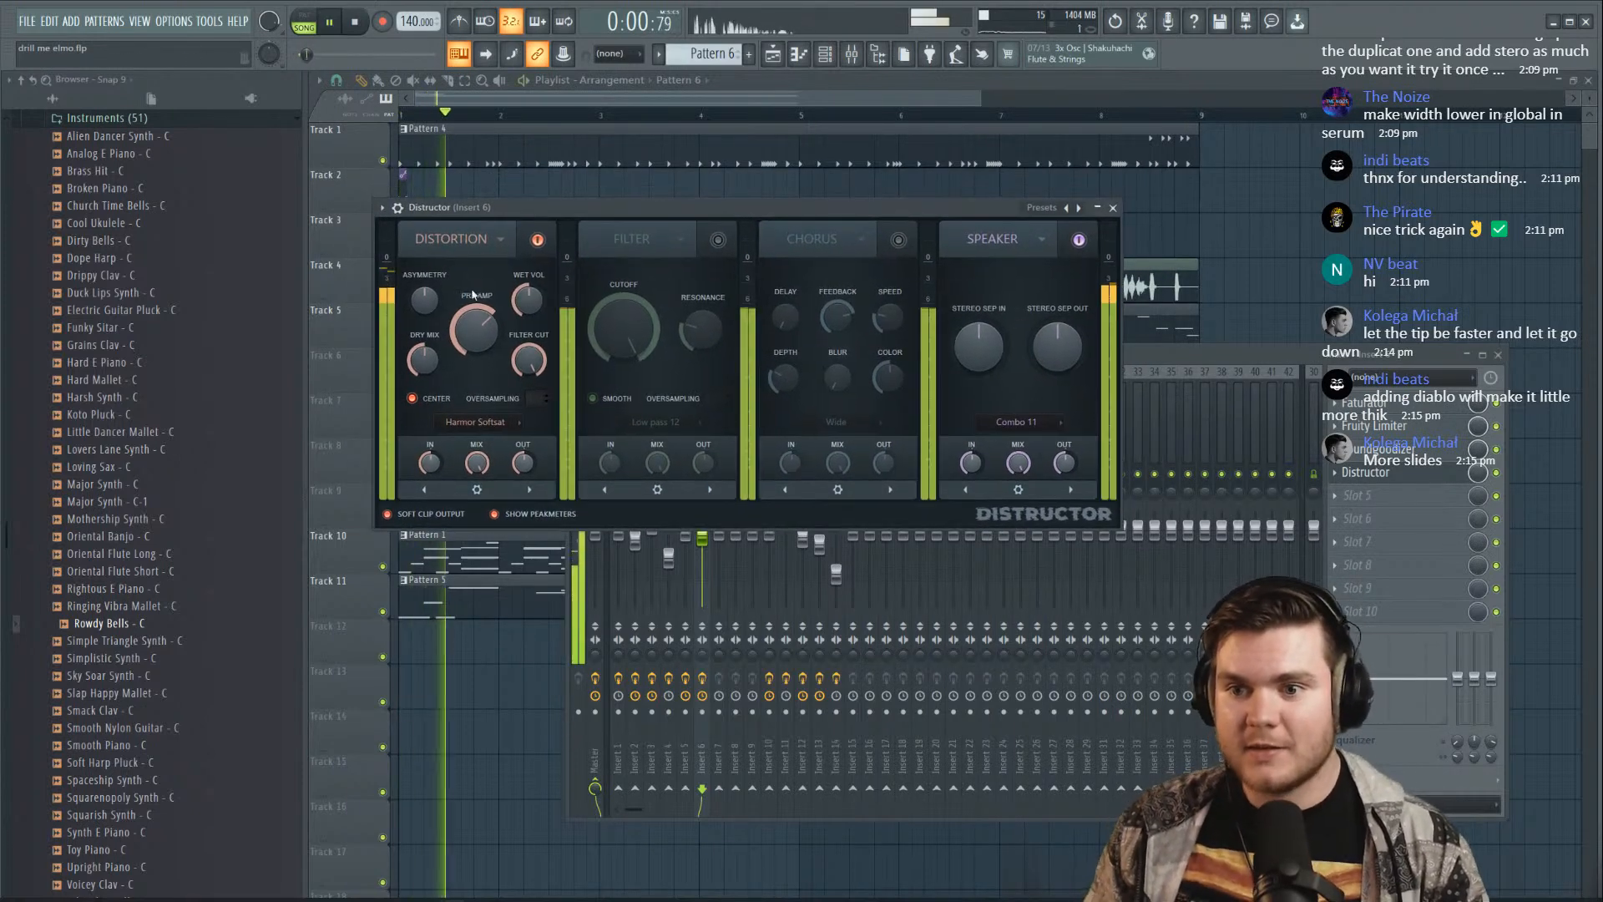
Change the speaker model to Combo 12 and on to Combo 13 while replaying the bass
left_click(1018, 424)
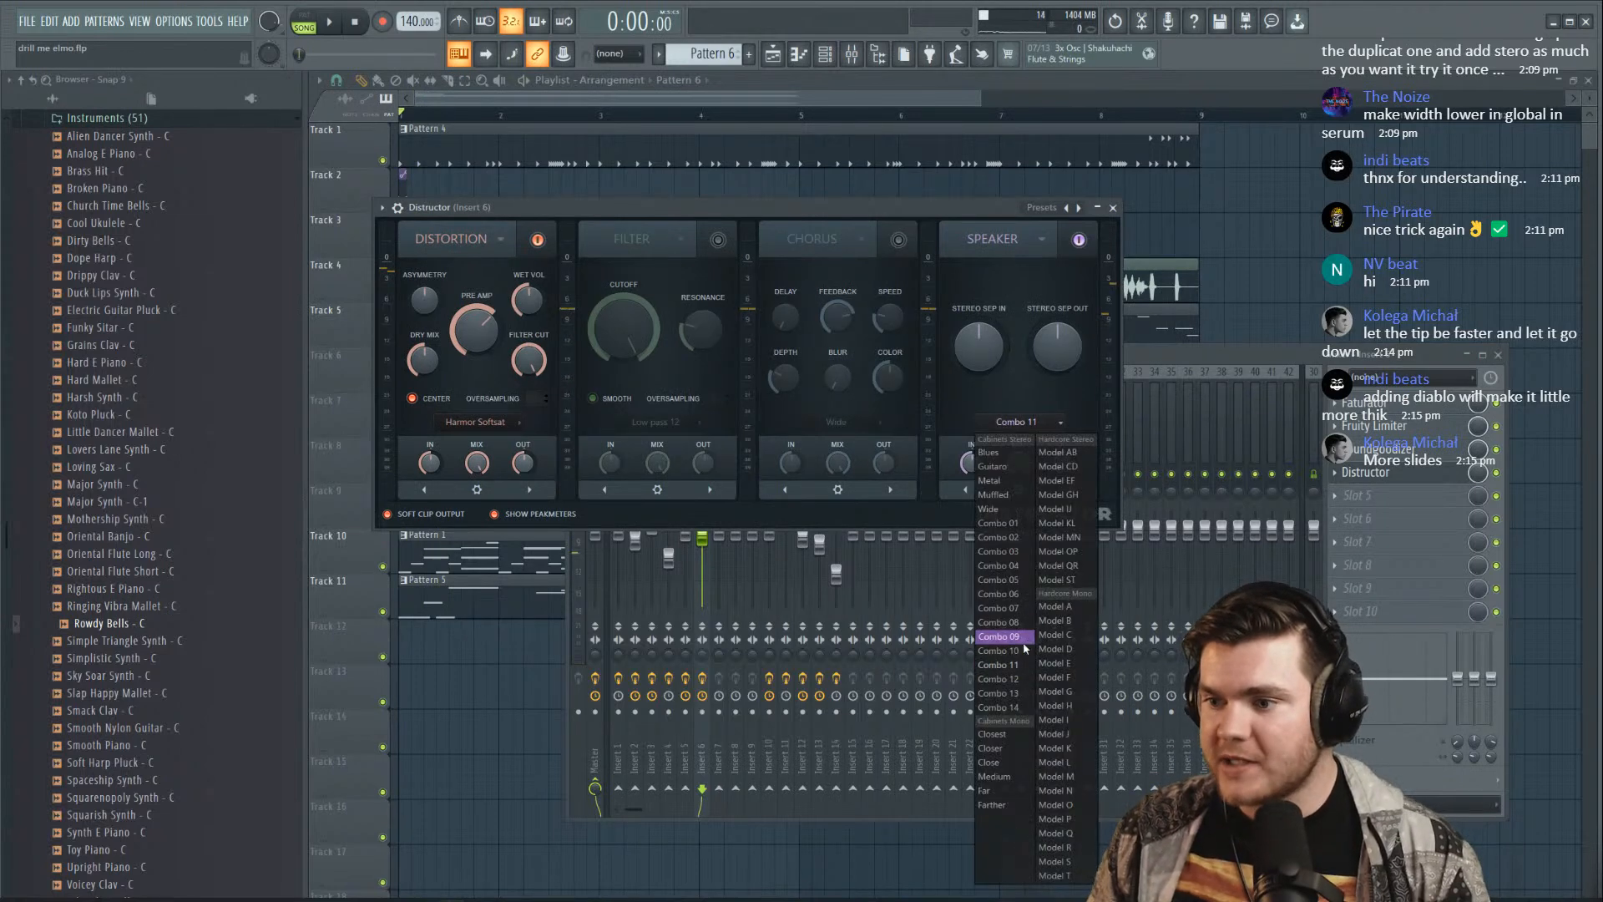
left_click(1013, 680)
key("space")
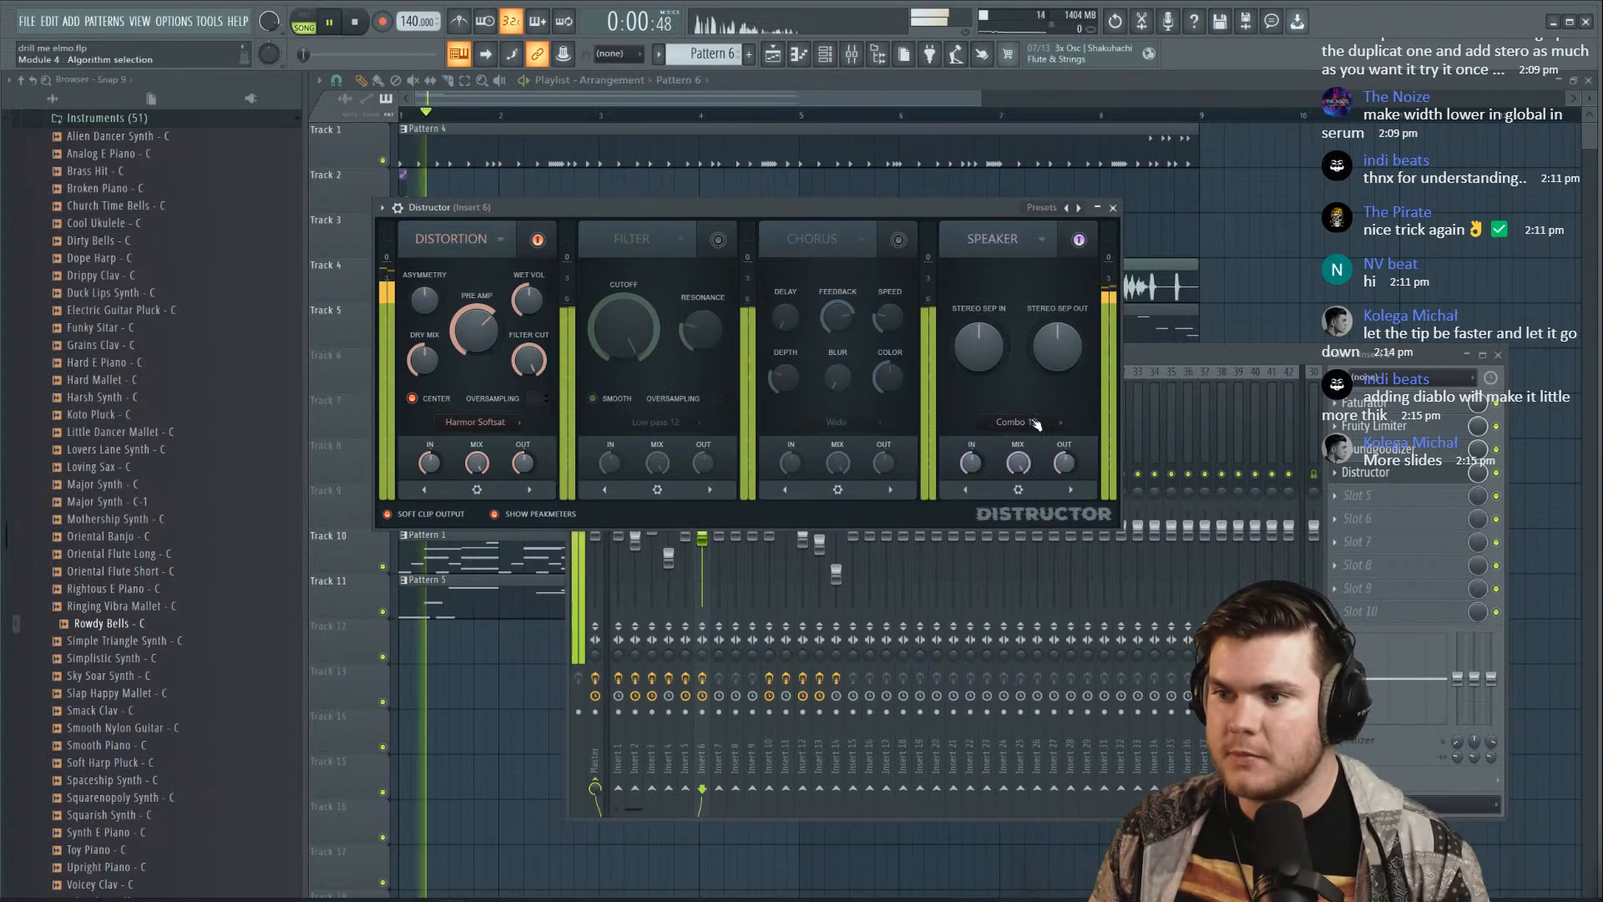
scroll(1032, 422, "down", 1)
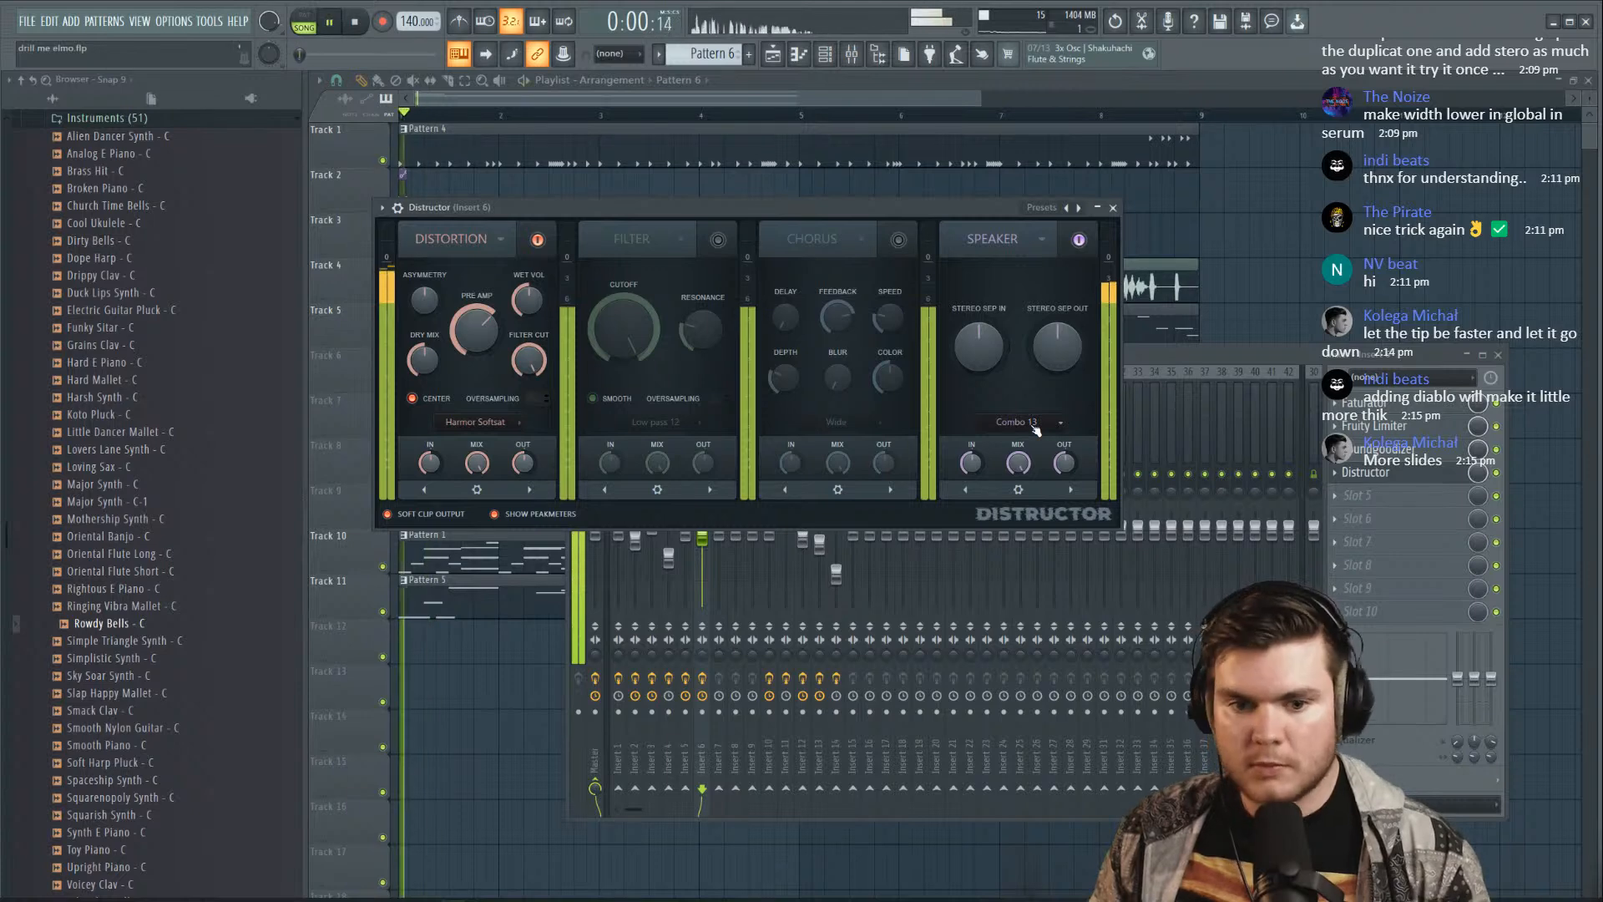
Lower the speaker module's mix slightly and compare the bass with the module switched off and on
left_click(1079, 240)
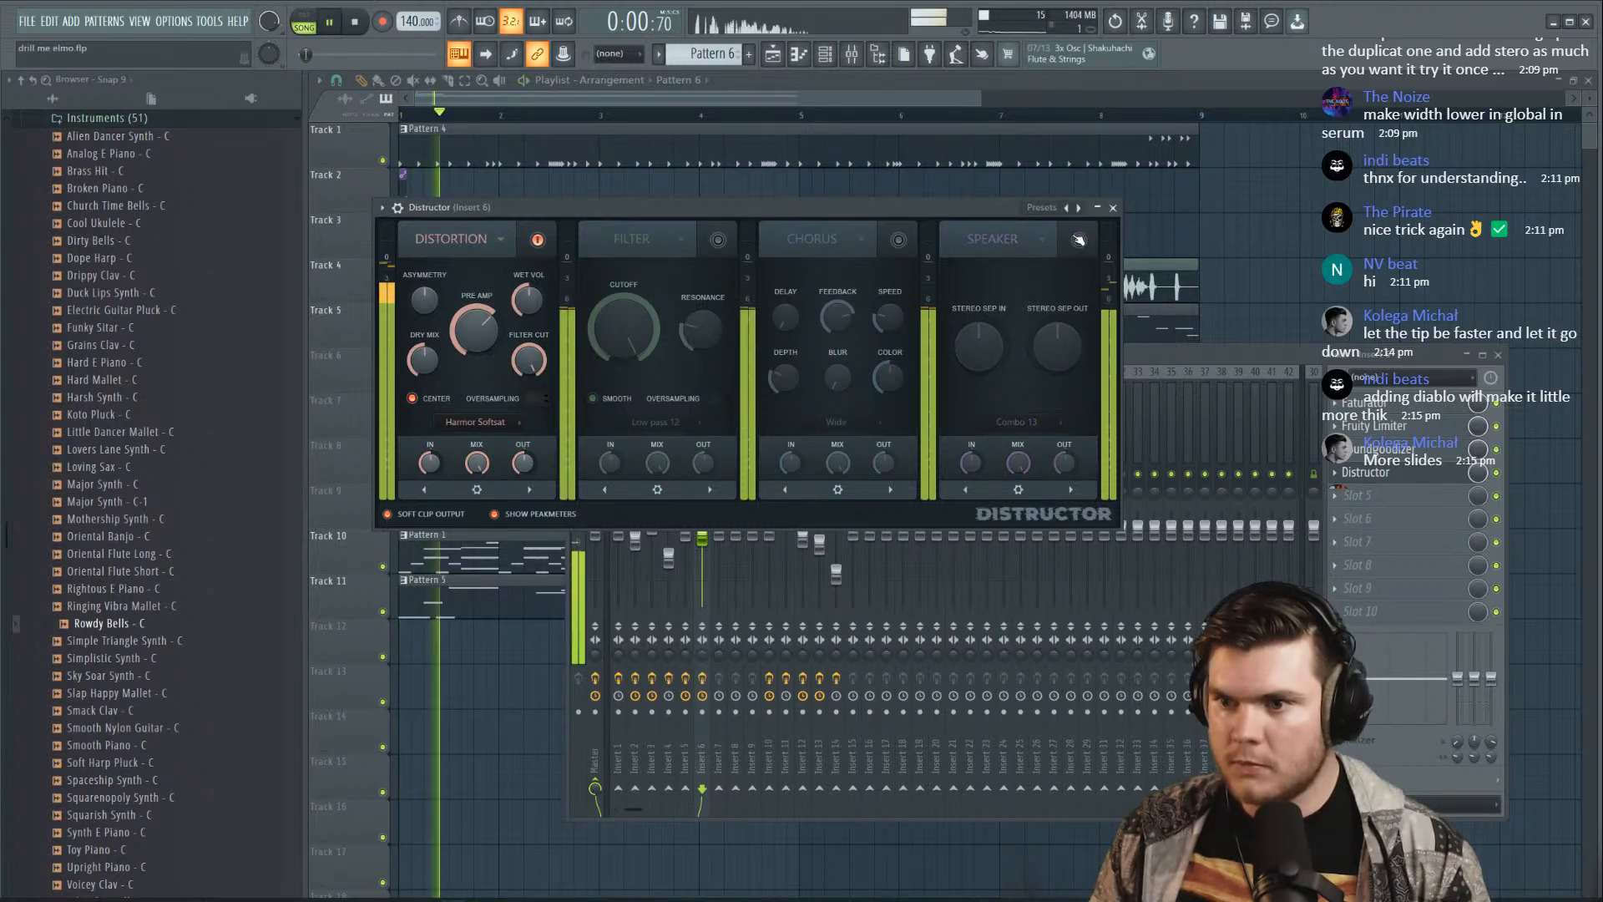
left_click(1079, 240)
left_click_drag(1018, 463, 1018, 482)
key("space")
key("space")
key("space")
left_click(1079, 240)
key("space")
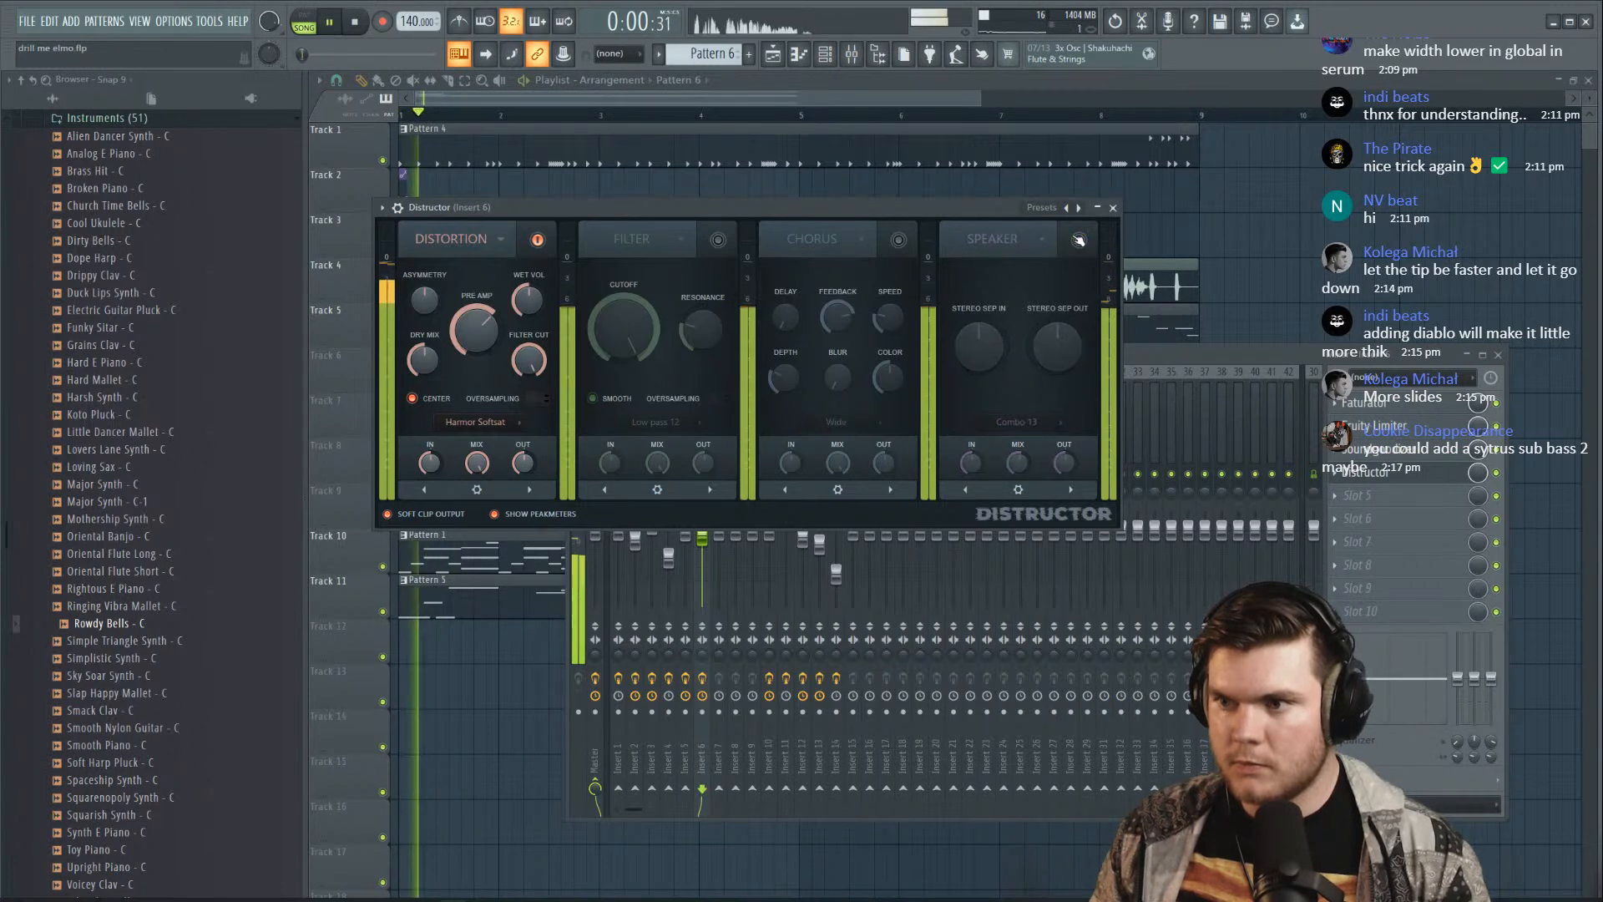
left_click(1078, 240)
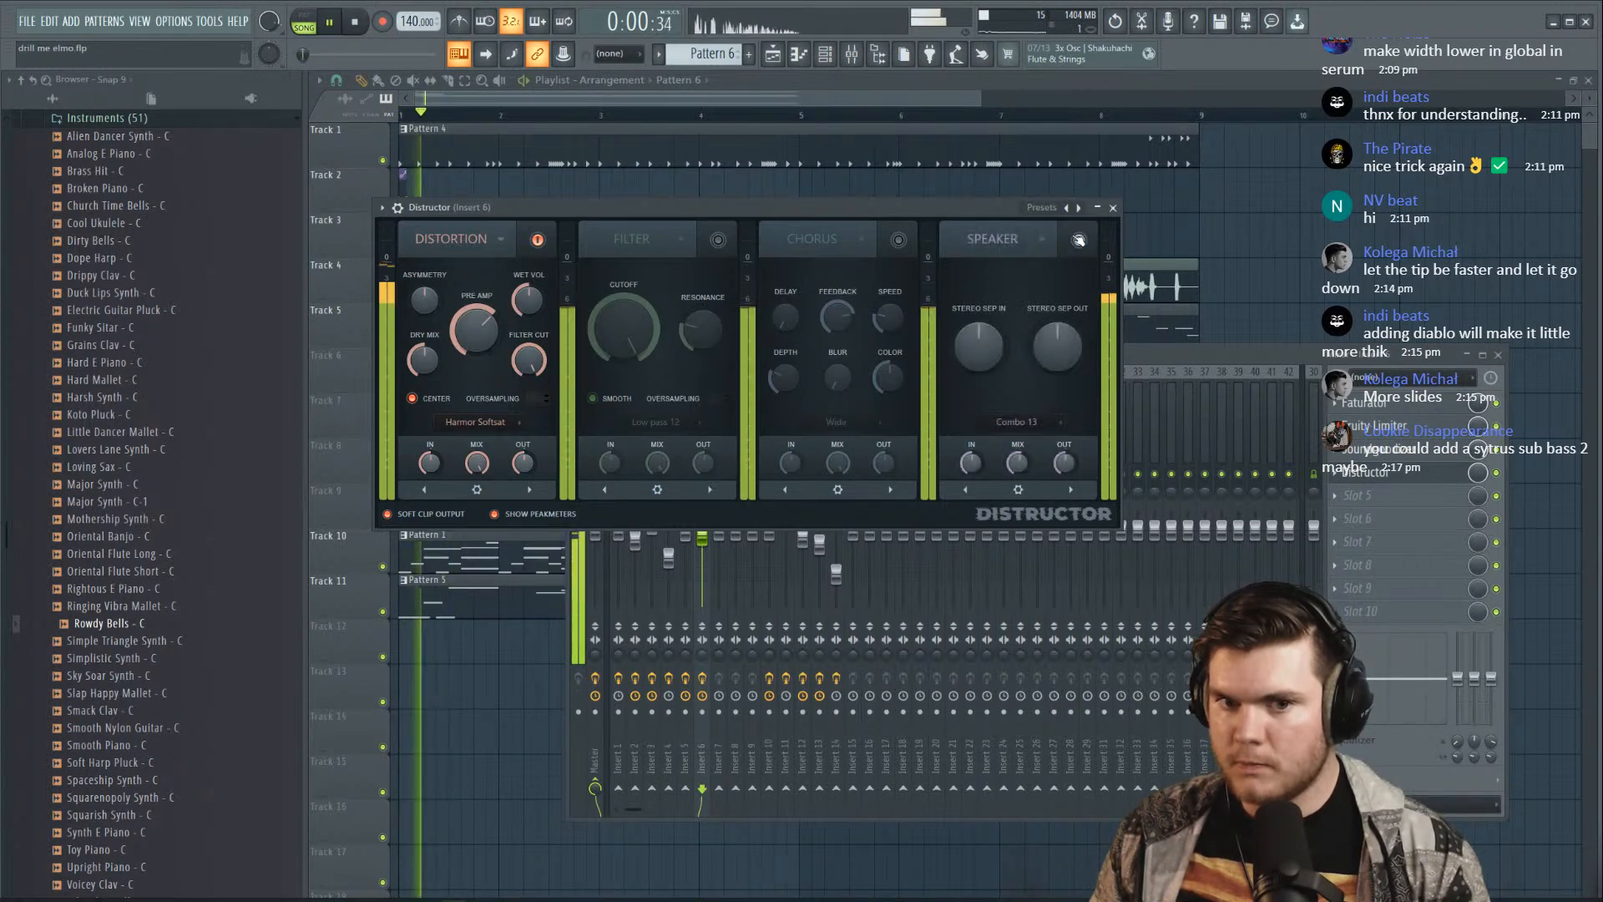
key("space")
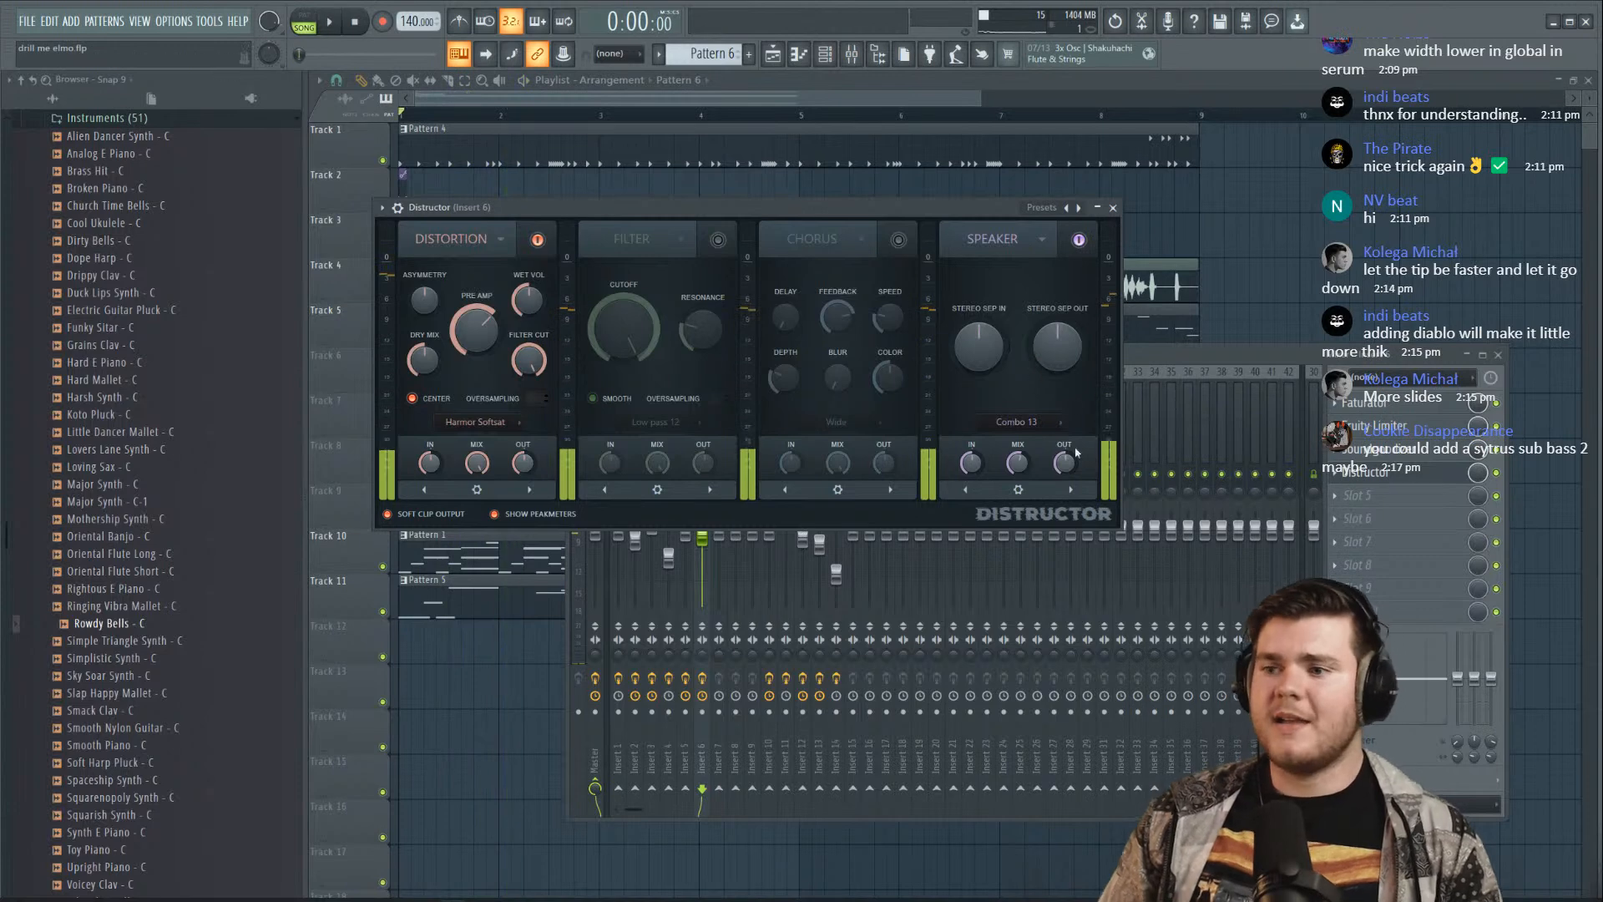
Set the distortion pre amp to 62% during playback and close Distructor
key("space")
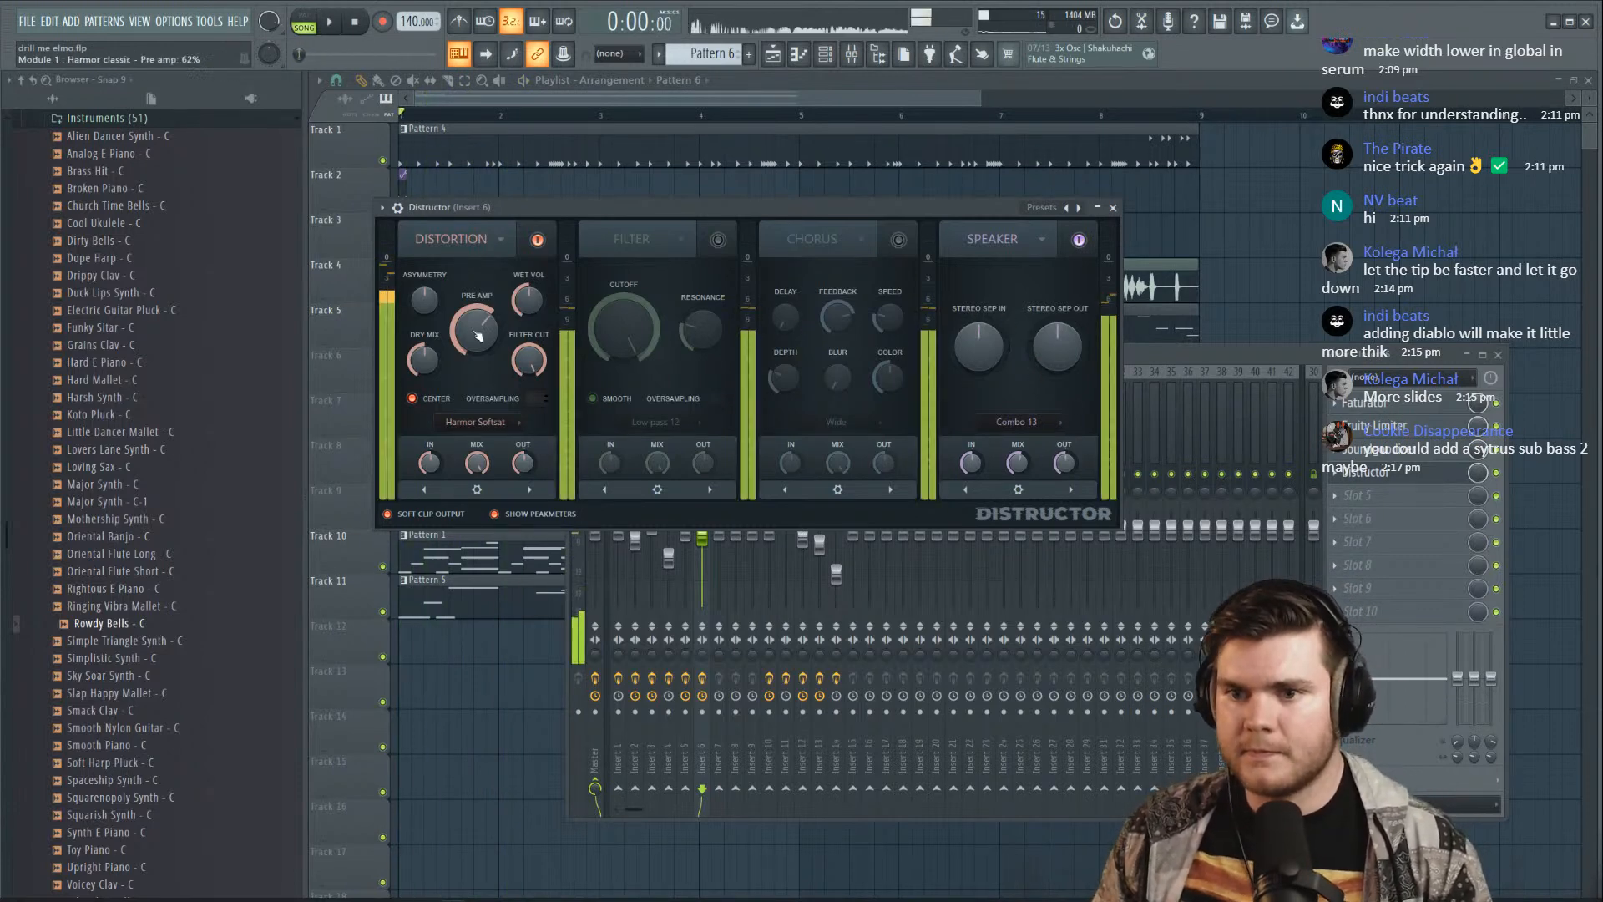
key("Escape")
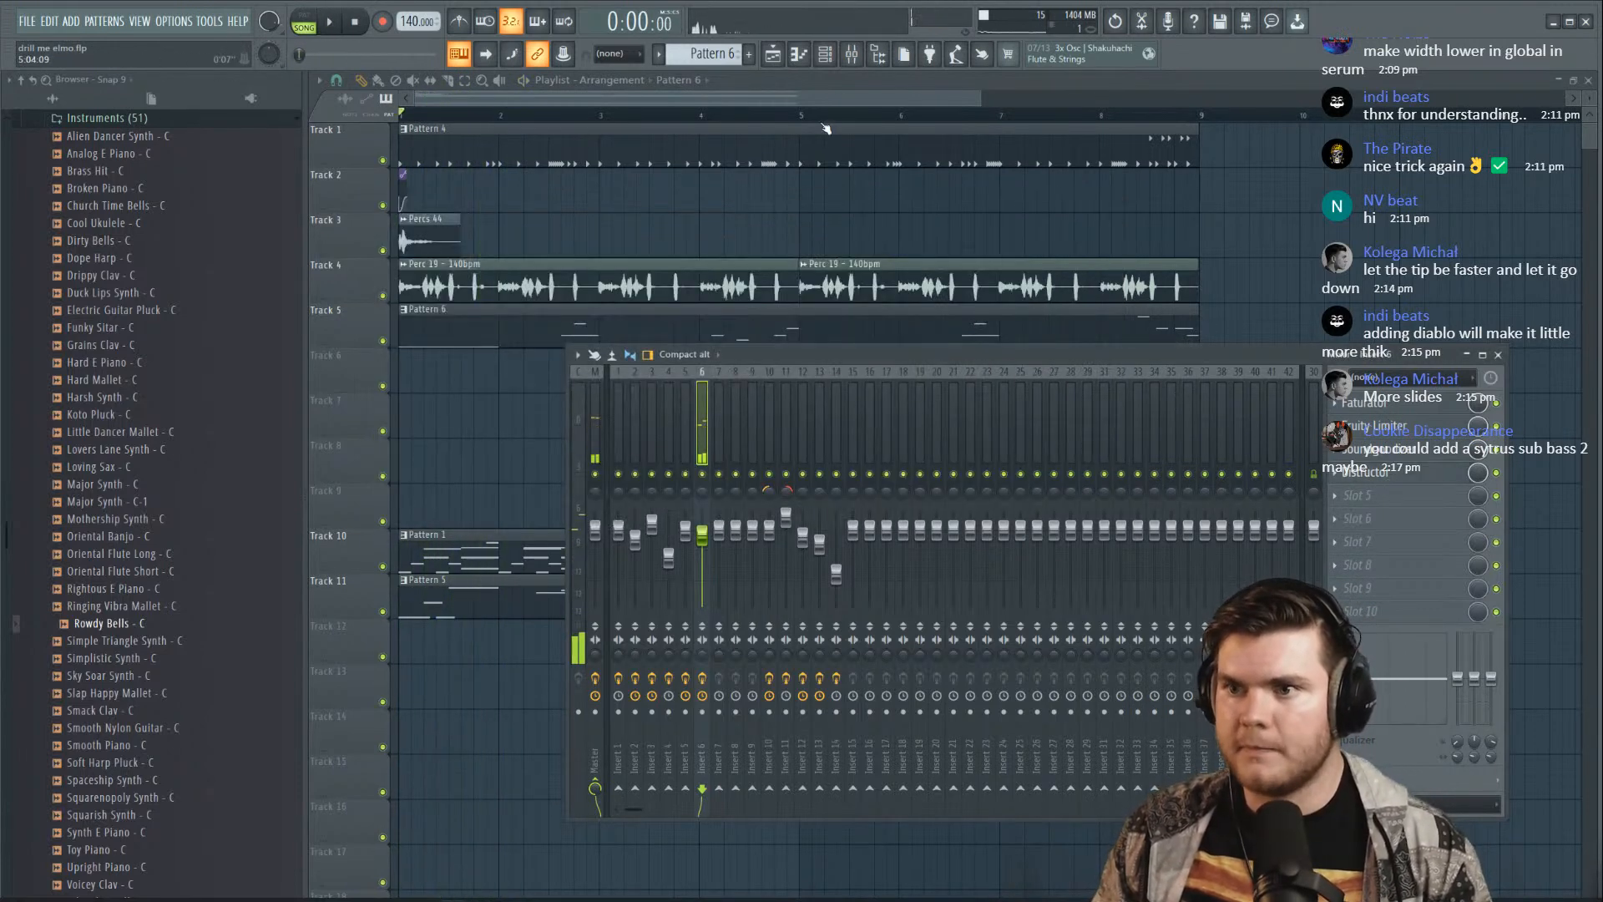
Open Serum #2 and set Env 1 to about 2.2 s decay with a steeper decay curve and -9.0 dB sustain
key("F6")
left_click(558, 411)
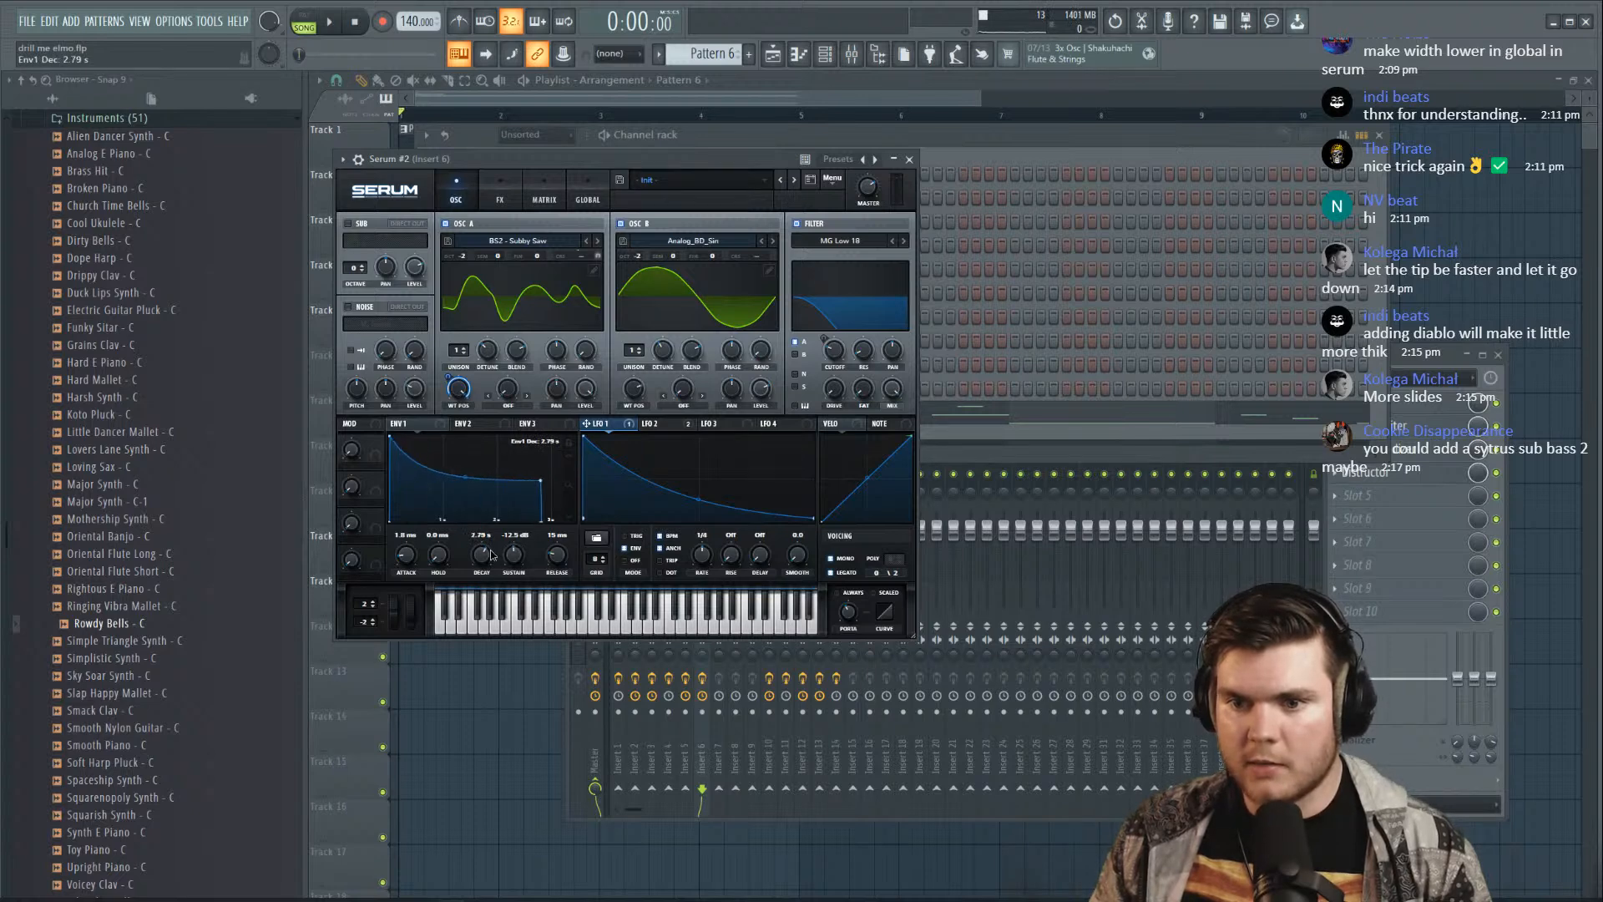
key("space")
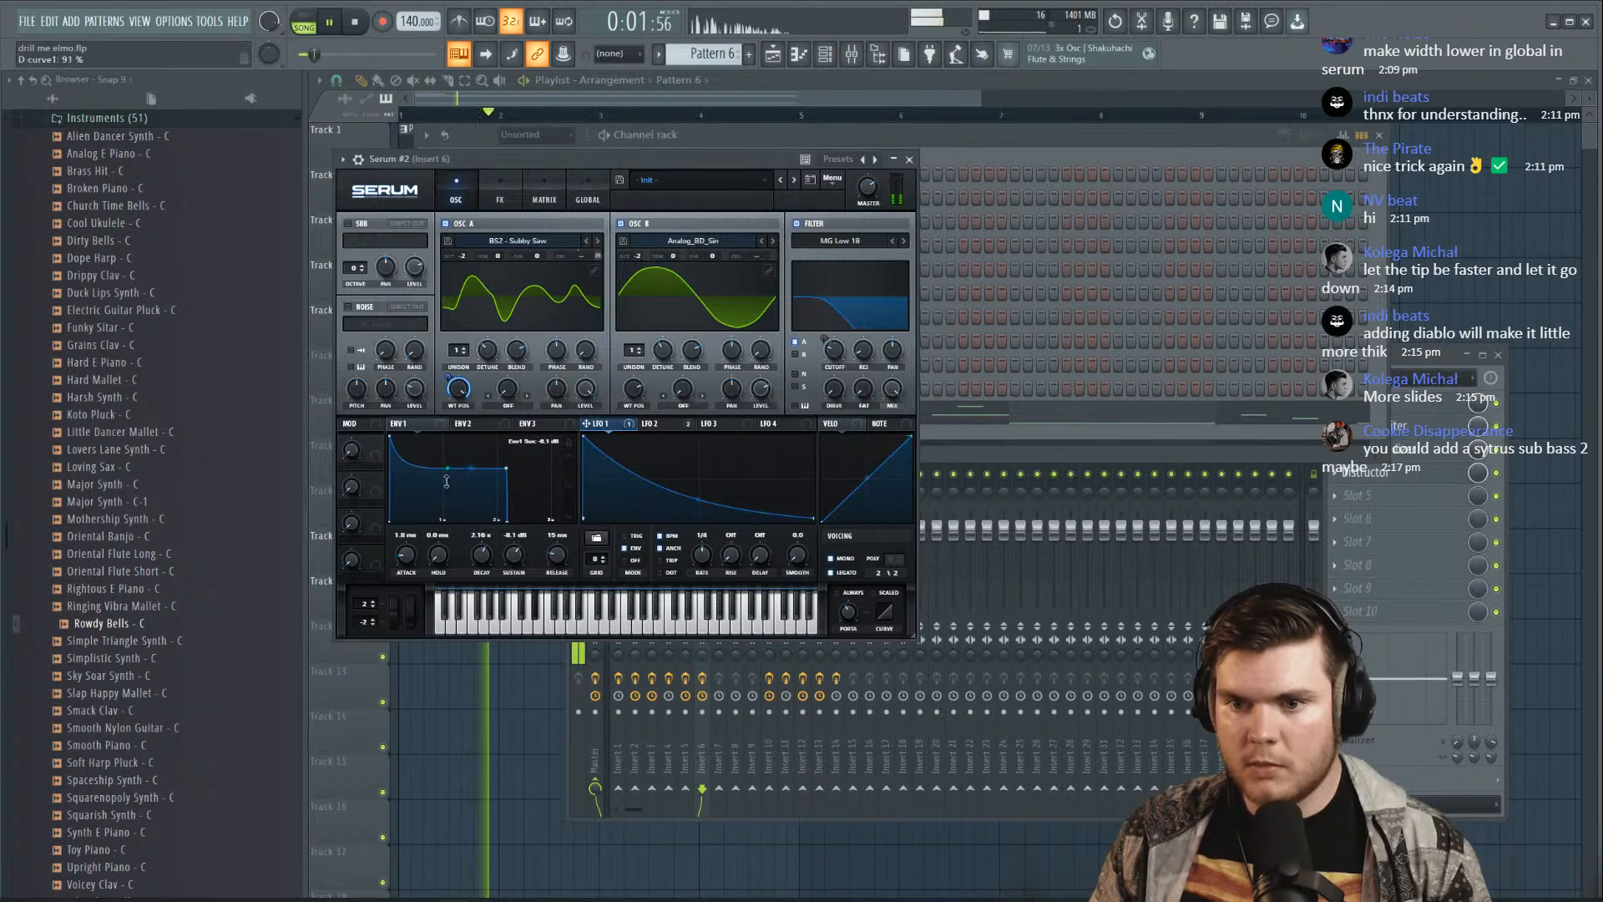
key("space")
key("space")
left_click_drag(515, 555, 516, 557)
key("space")
key("space")
key("space")
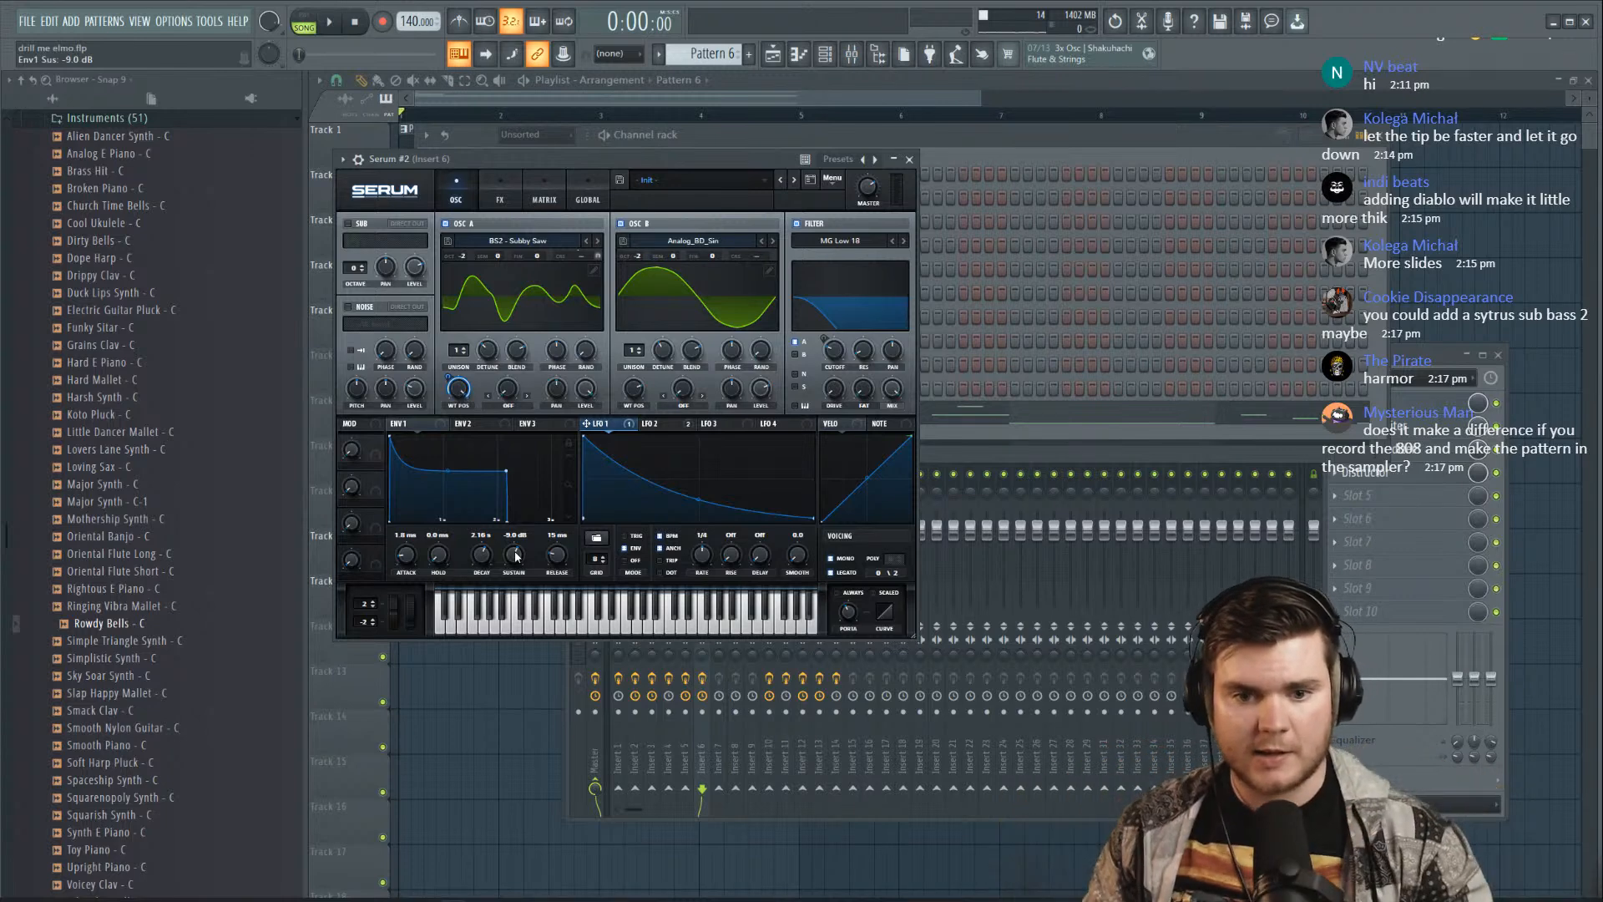
key("space")
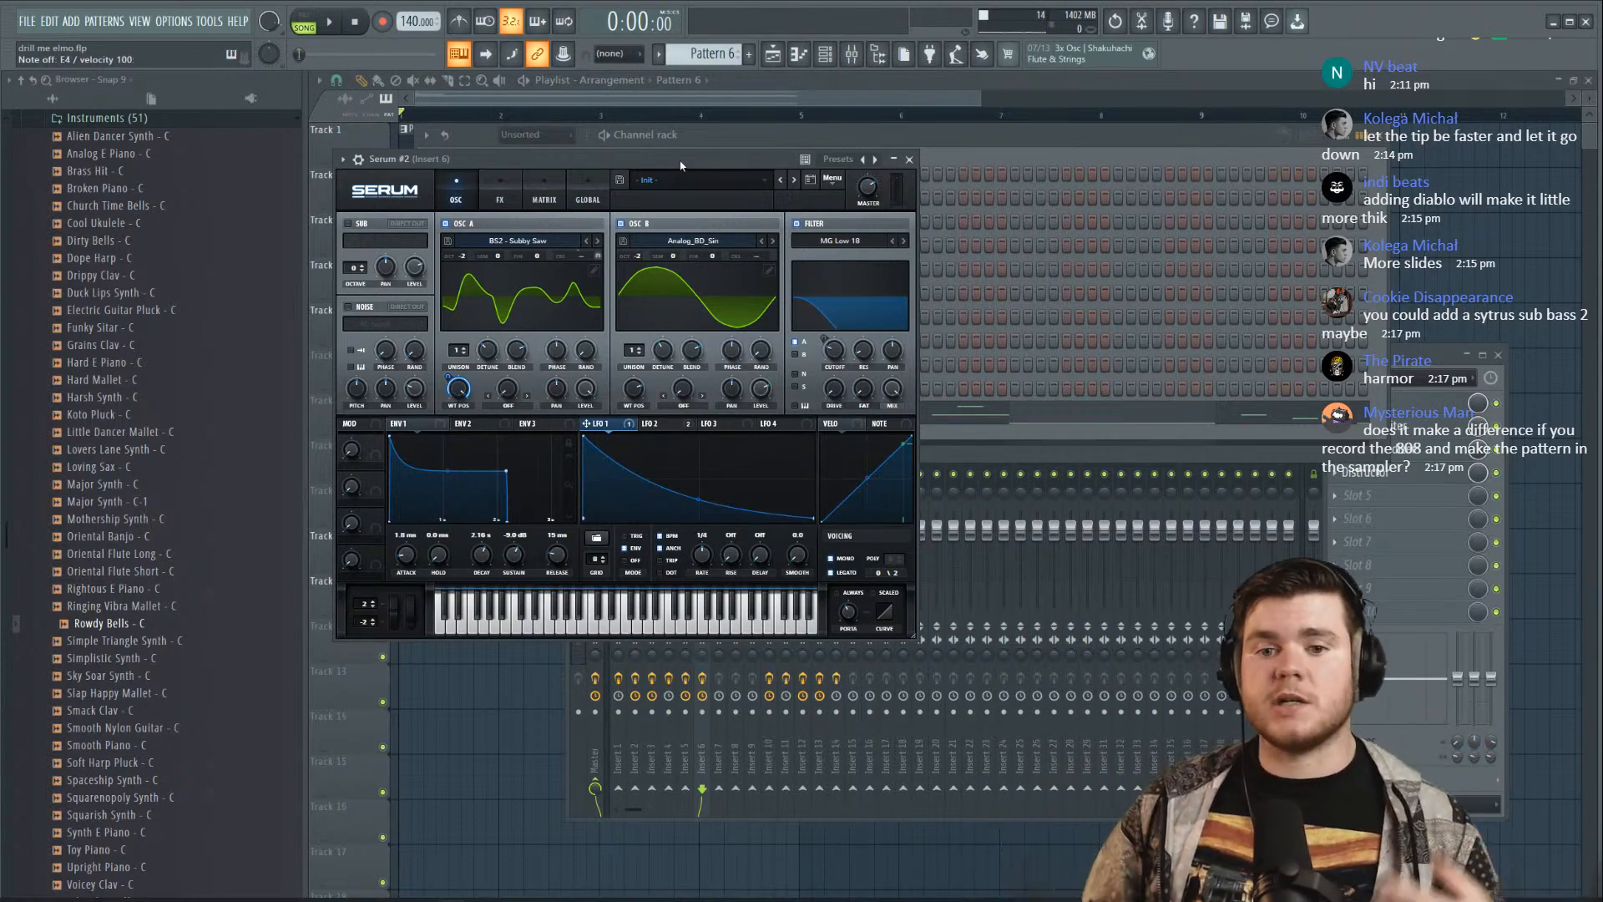
Bring the mixer forward, replay the bass briefly and close Serum #2
left_click(1416, 360)
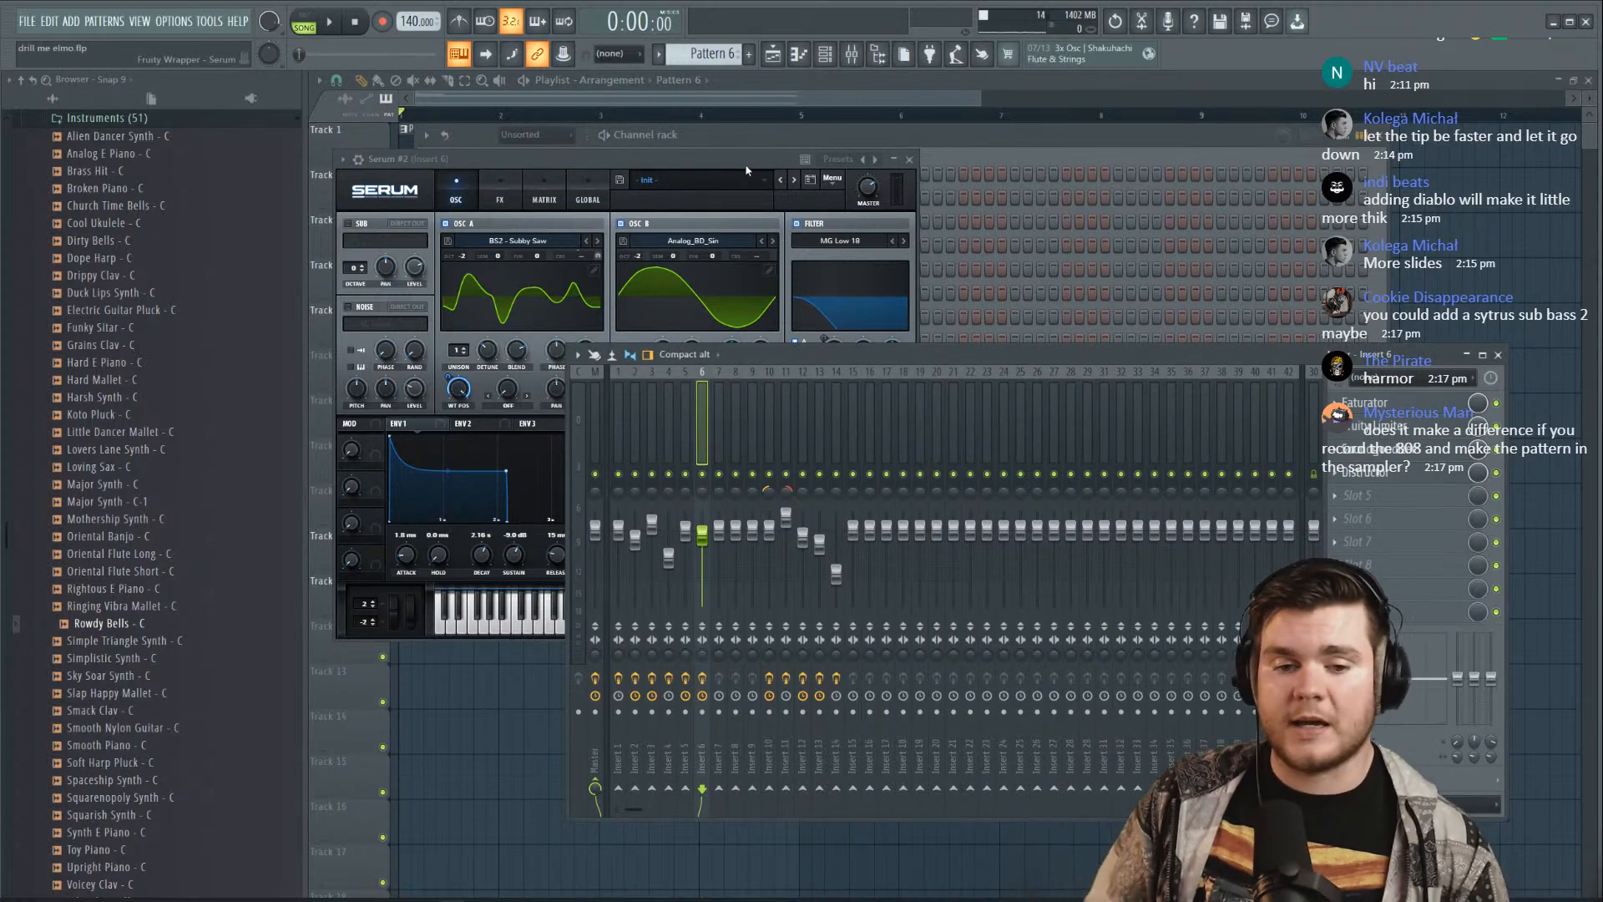
key("space")
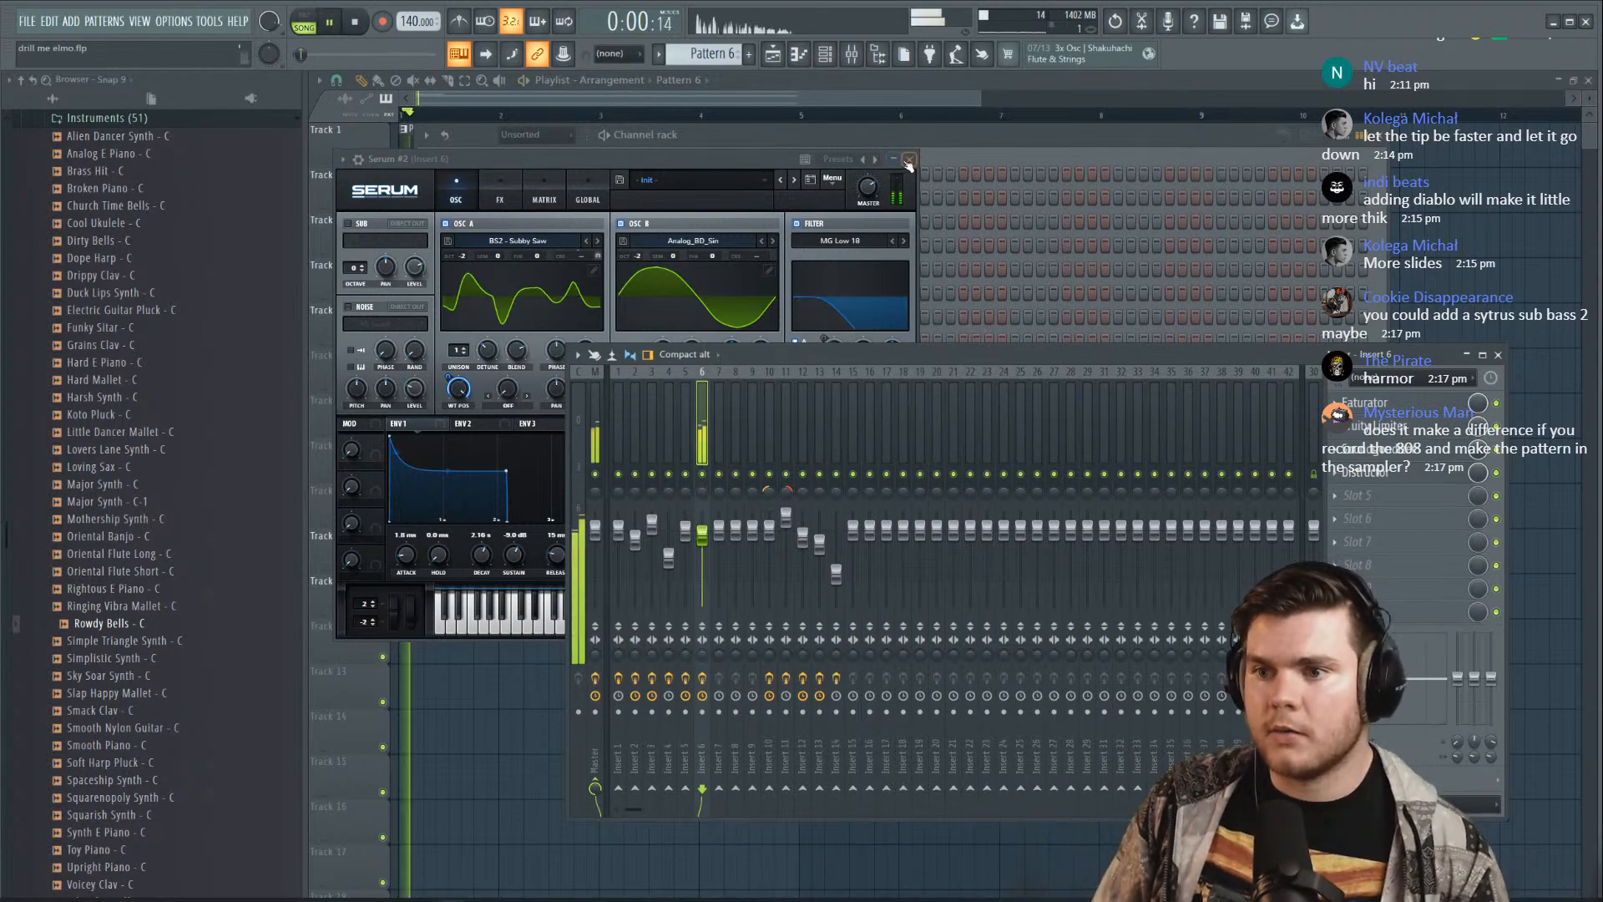
left_click(910, 159)
key("space")
Load Fruity Soft Clipper into effect slot 5 of Insert 6, lower its threshold and replay the bass
left_click(1359, 496)
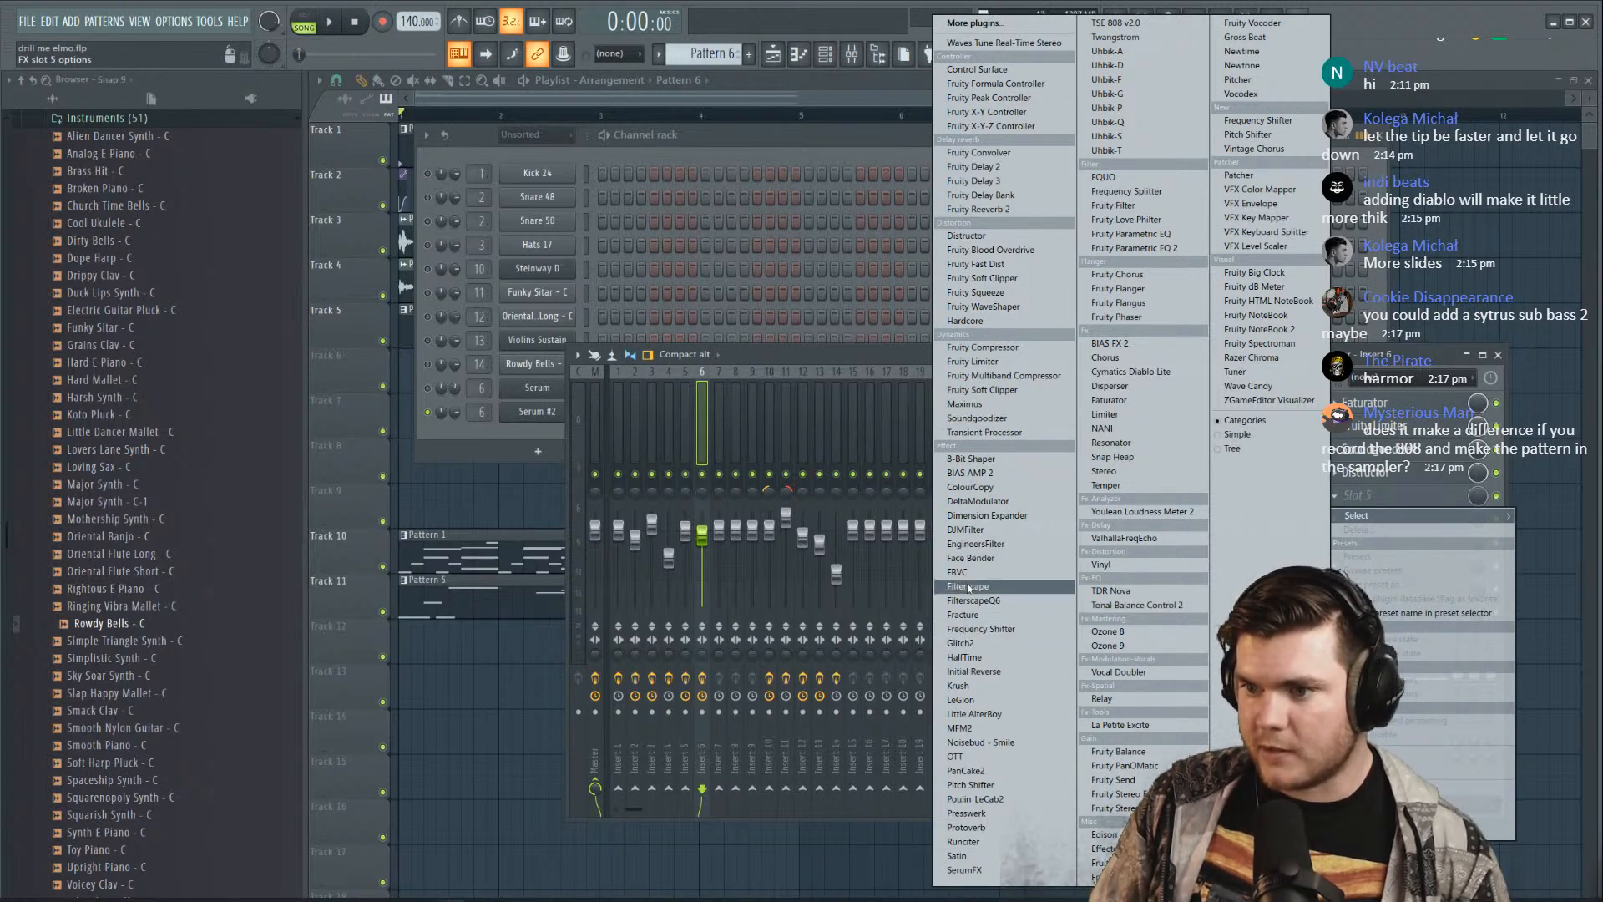
left_click(993, 390)
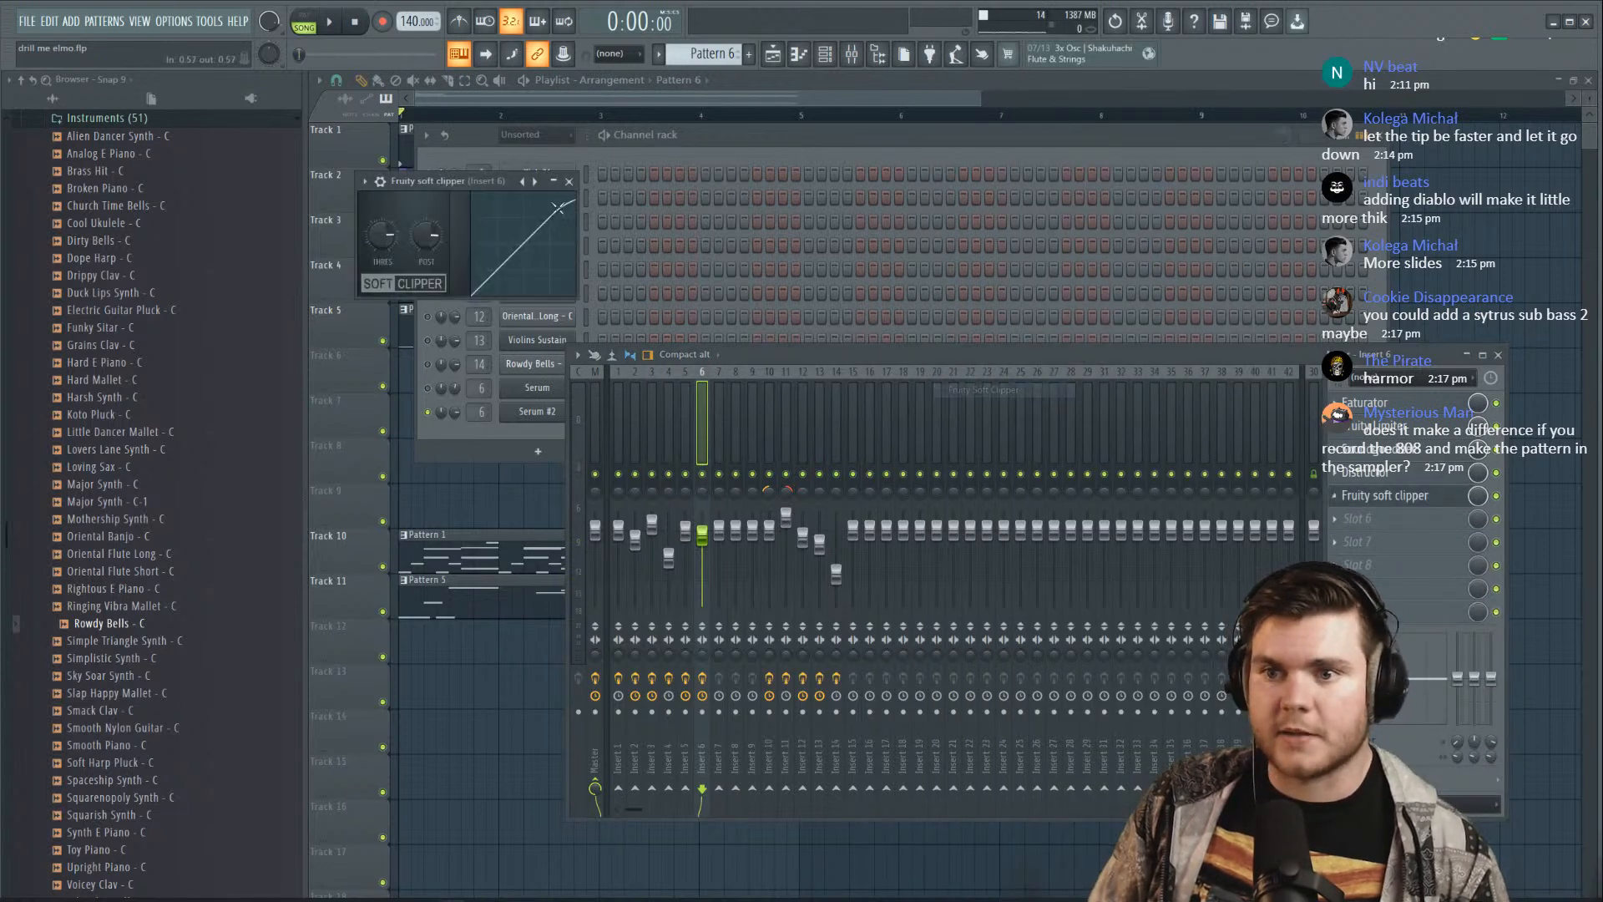
left_click(537, 182)
key("space")
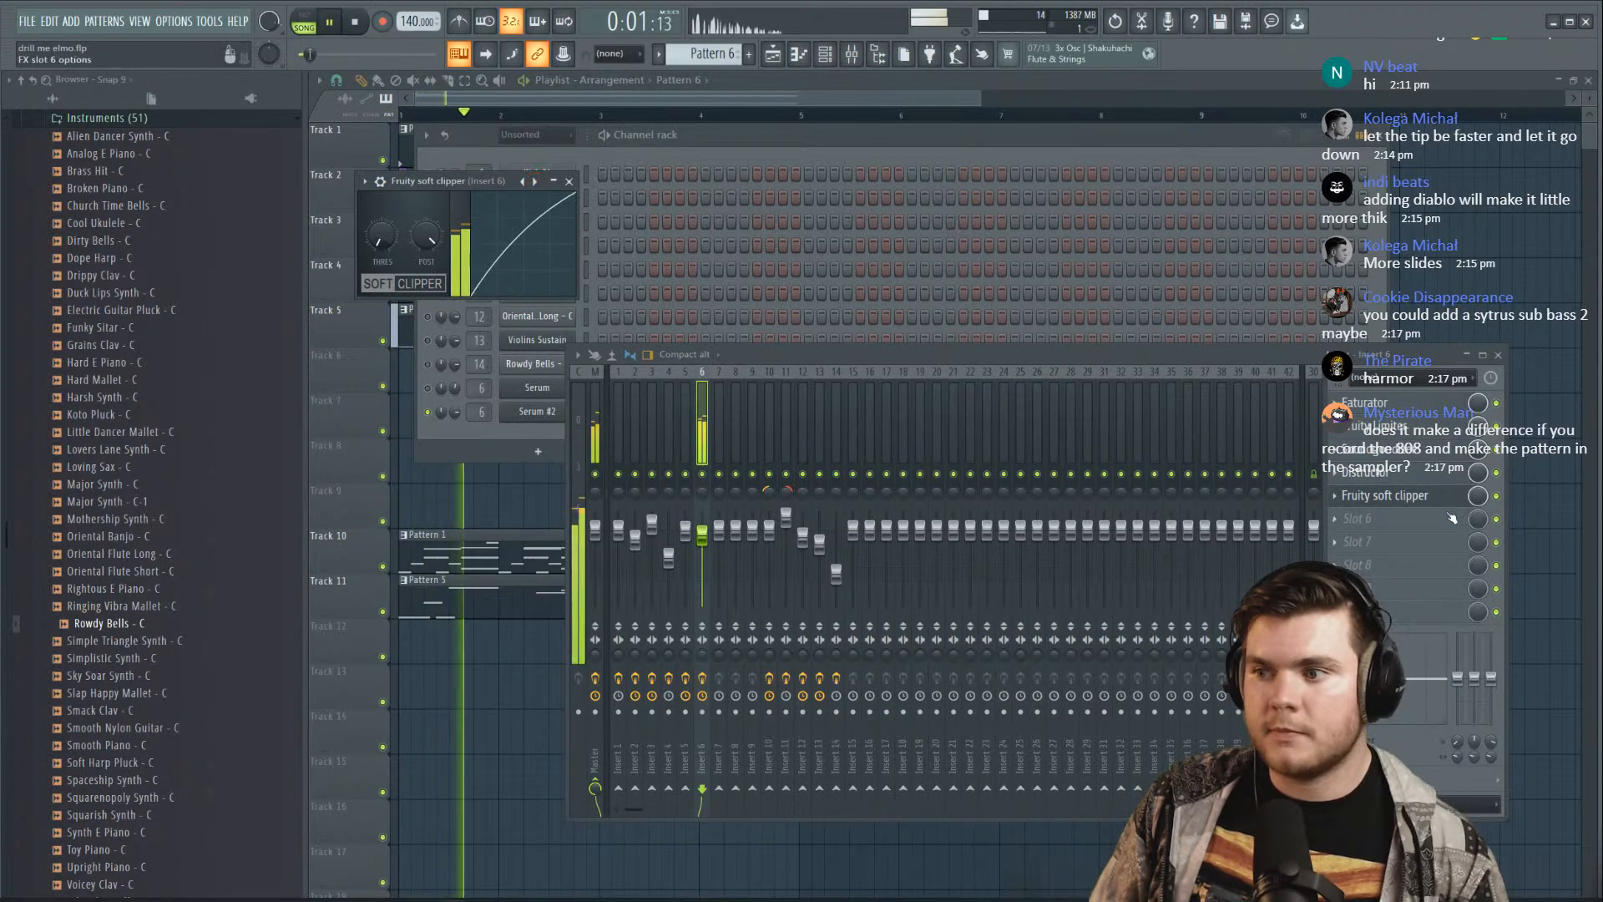
Add a second Fruity Soft Clipper in effect slot 6 of Insert 6, switch it to its next preset and replay the bass
key("space")
left_click(1411, 495)
left_click(1362, 519)
left_click(985, 278)
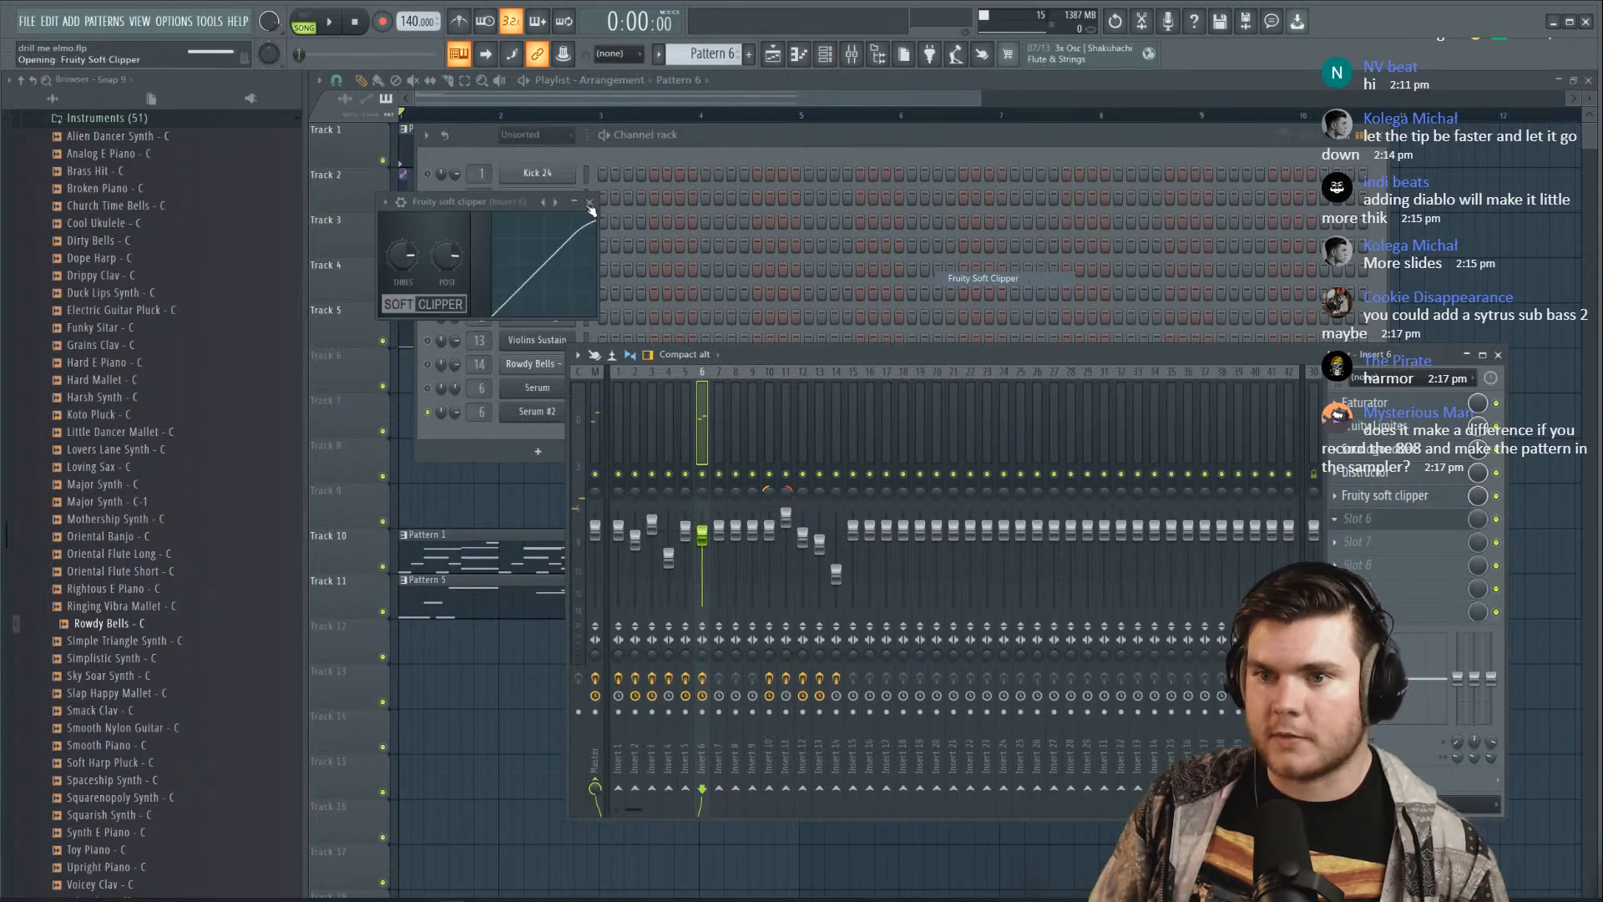
key("space")
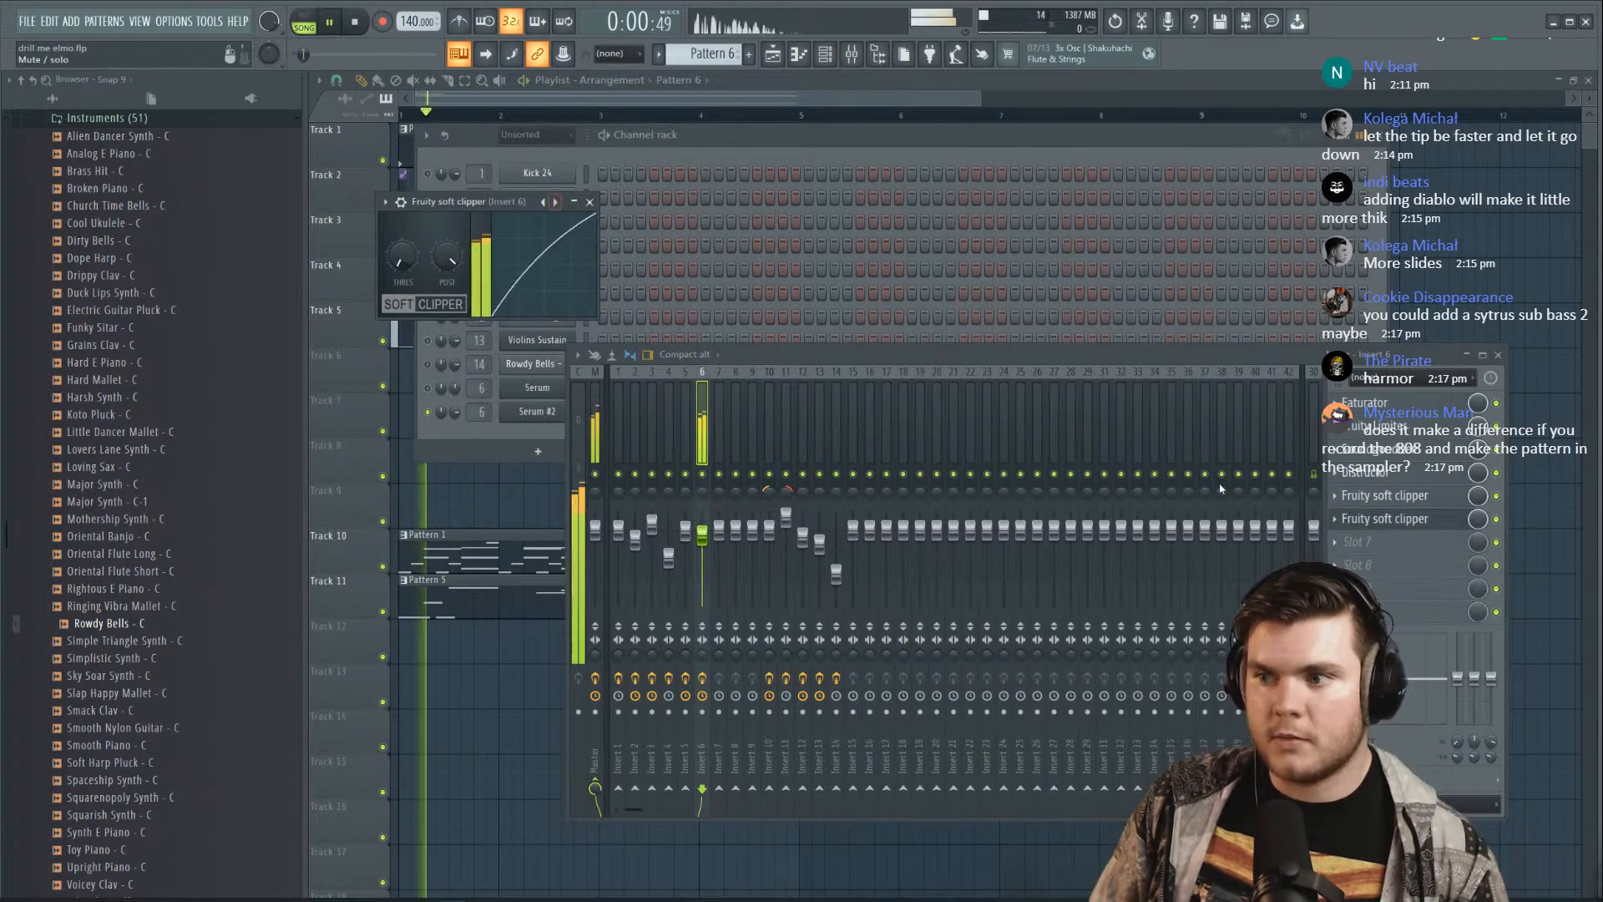
left_click(1434, 521)
key("space")
Load a third Fruity Soft Clipper into effect slot 7 of Insert 6 and audition the bass through it
left_click(1365, 542)
left_click(1001, 279)
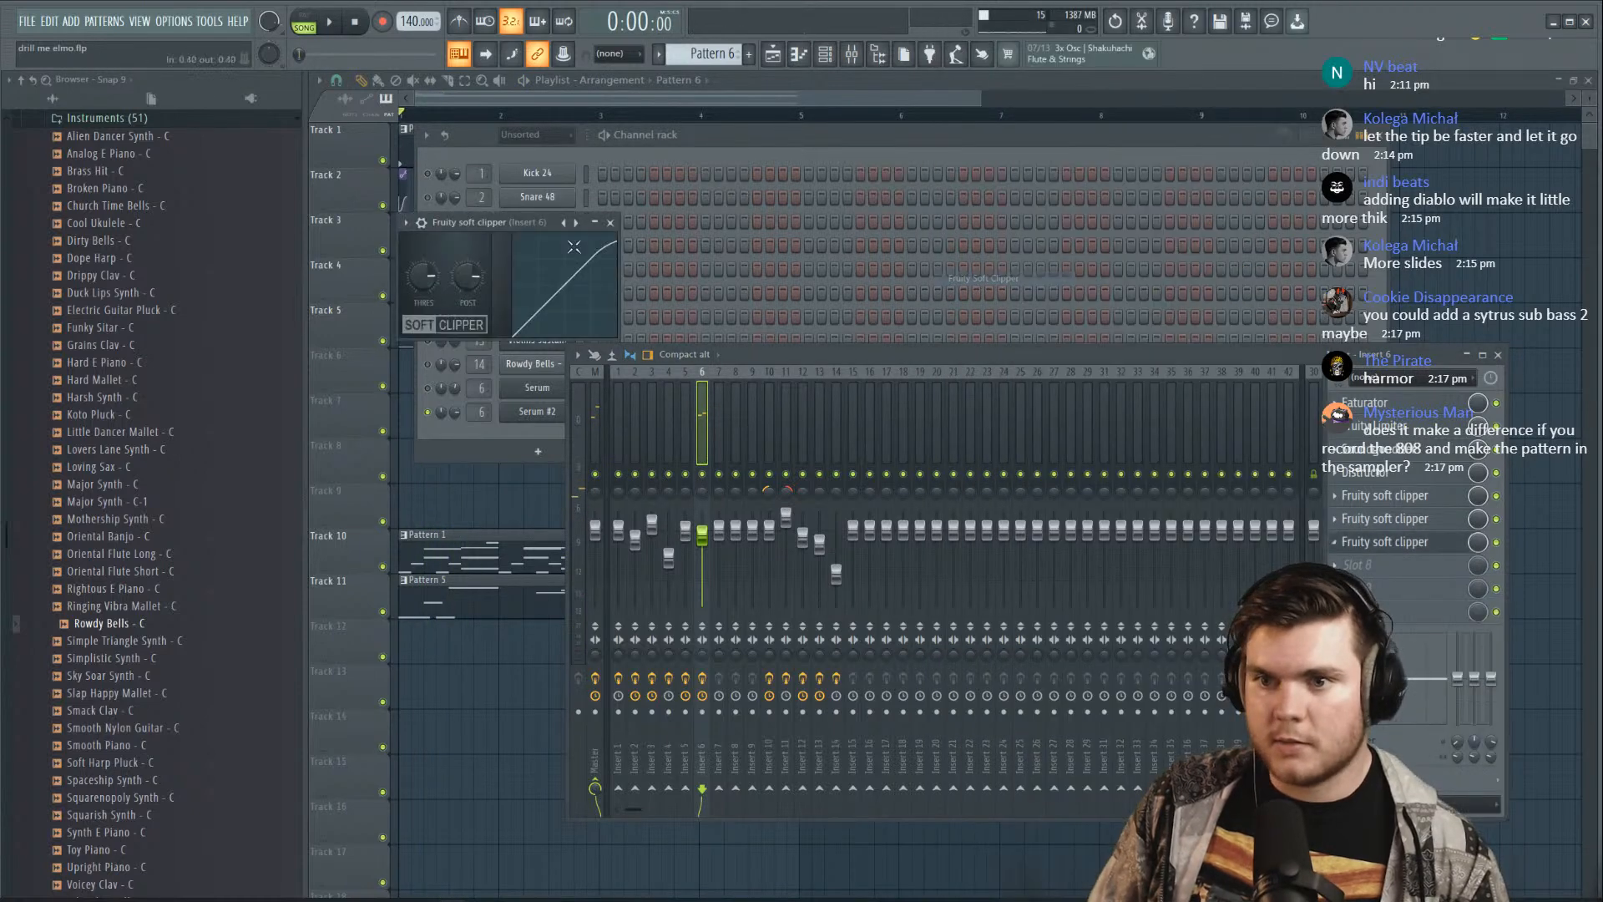
key("space")
left_click(1386, 542)
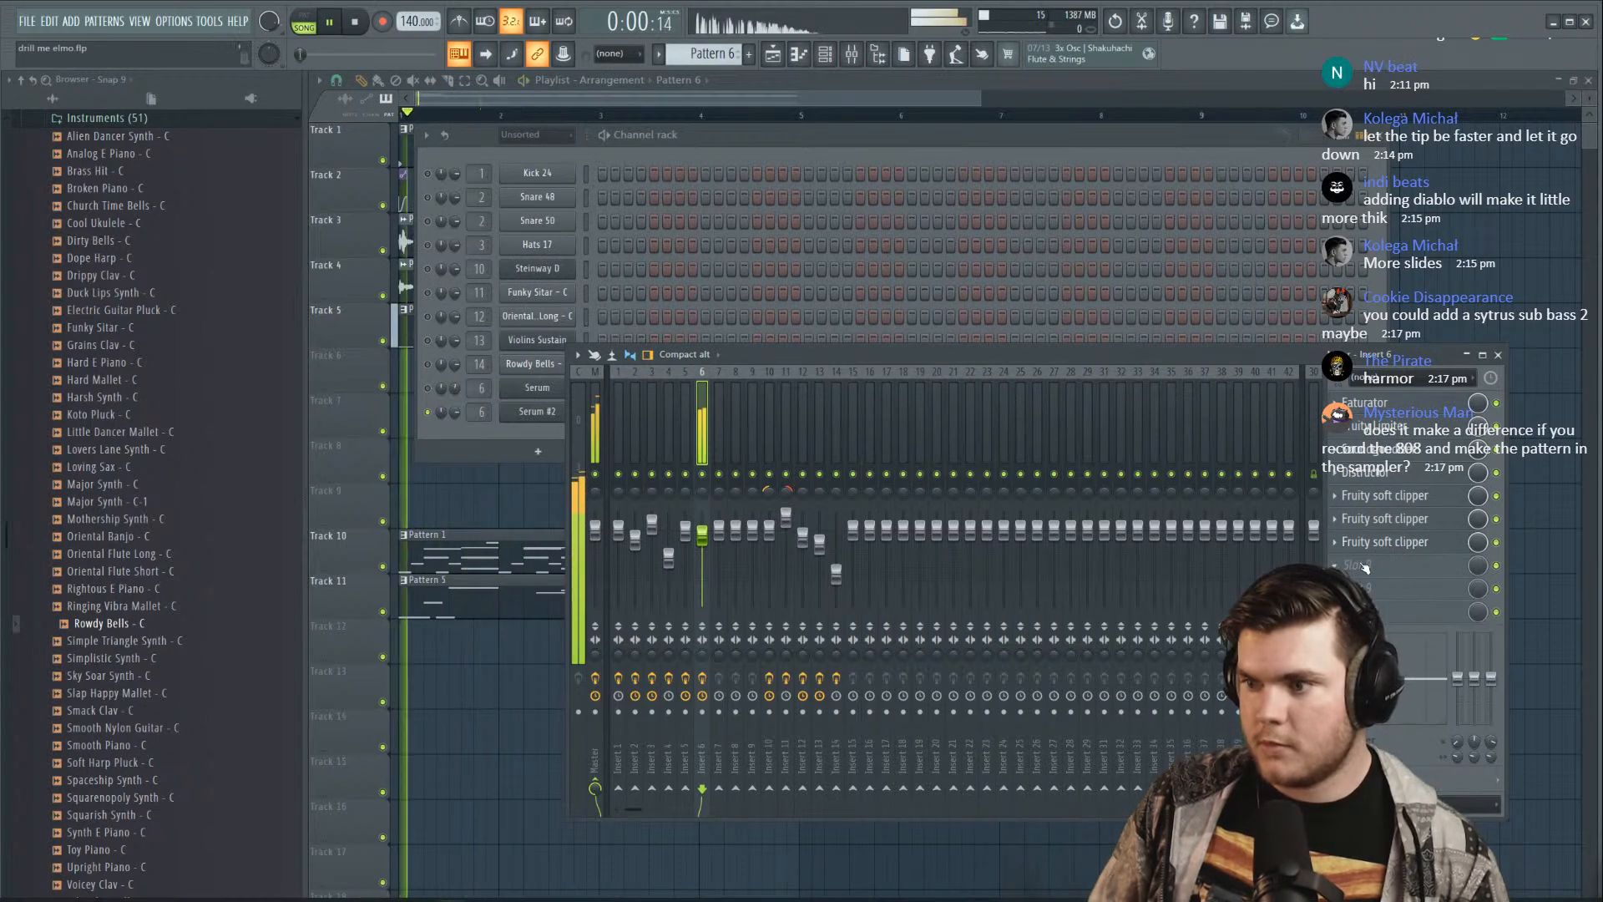
Stack a fourth Fruity Soft Clipper in effect slot 8 of Insert 6 during playback and stop the song
left_click(1386, 542)
left_click(986, 278)
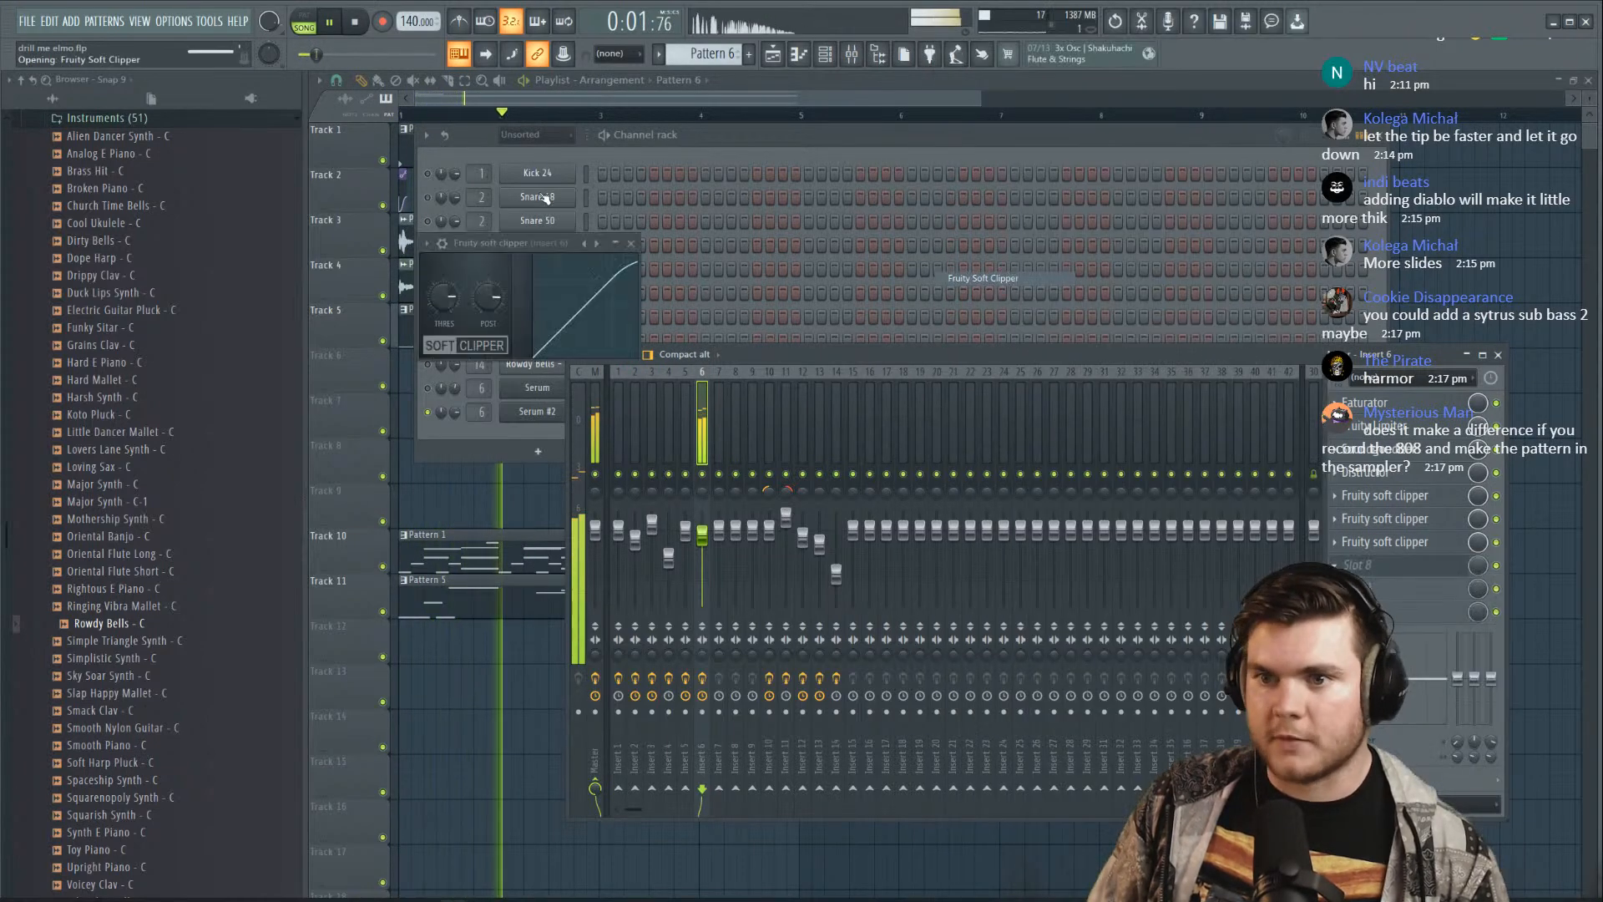
left_click(1372, 568)
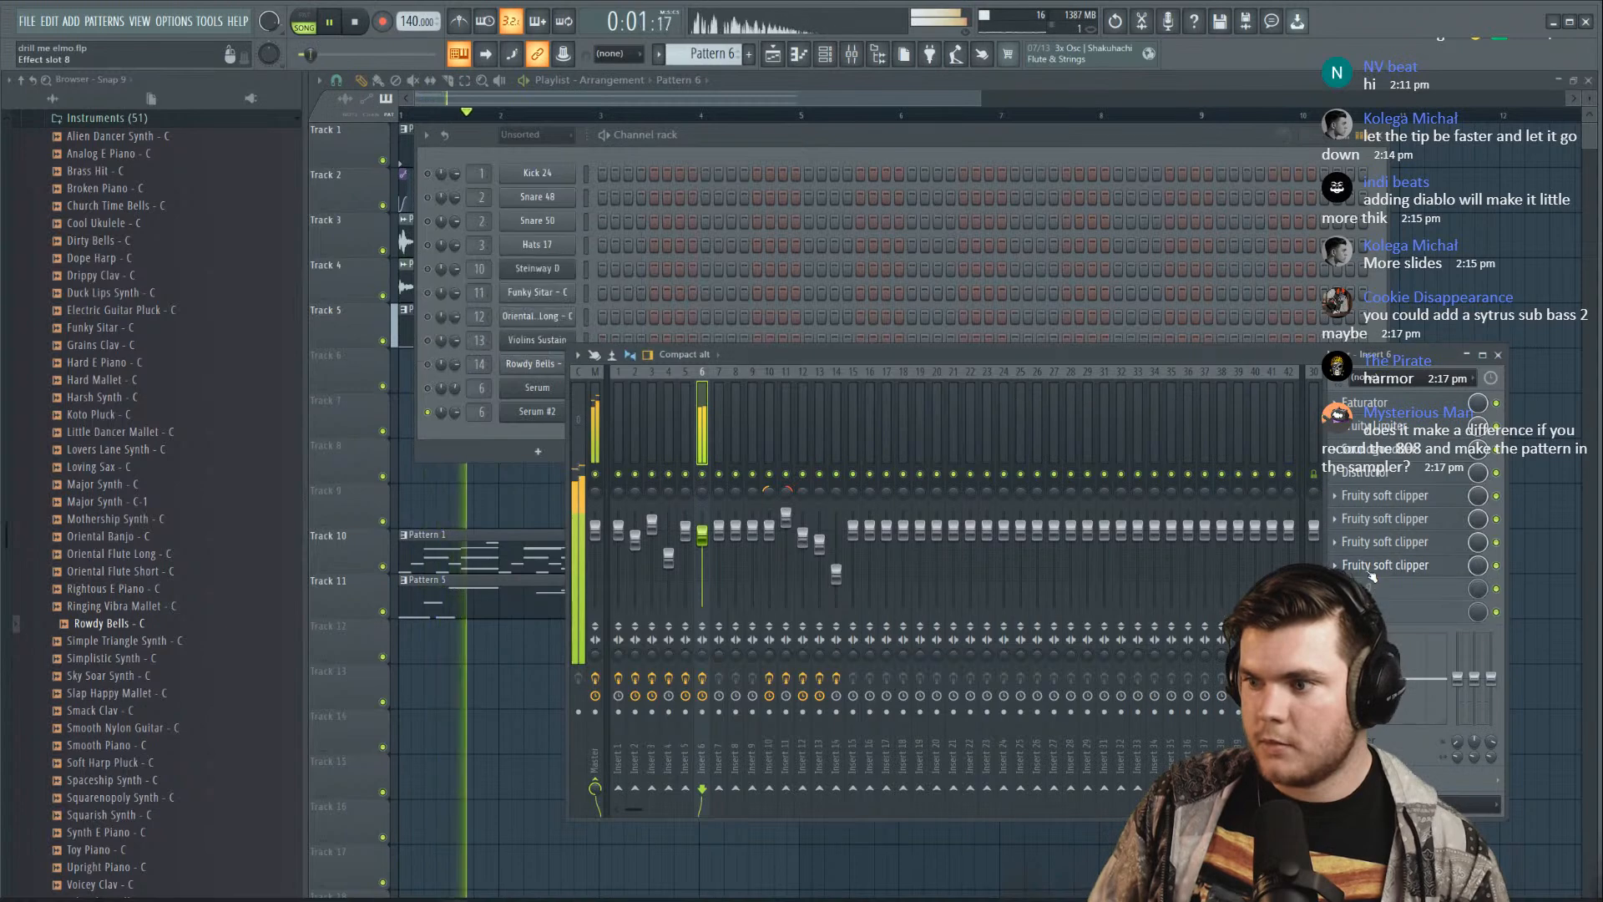
key("space")
Load Fruity Soft Clipper into effect slot 9 of Insert 6, switch it to its next preset and replay the bass
left_click(1370, 589)
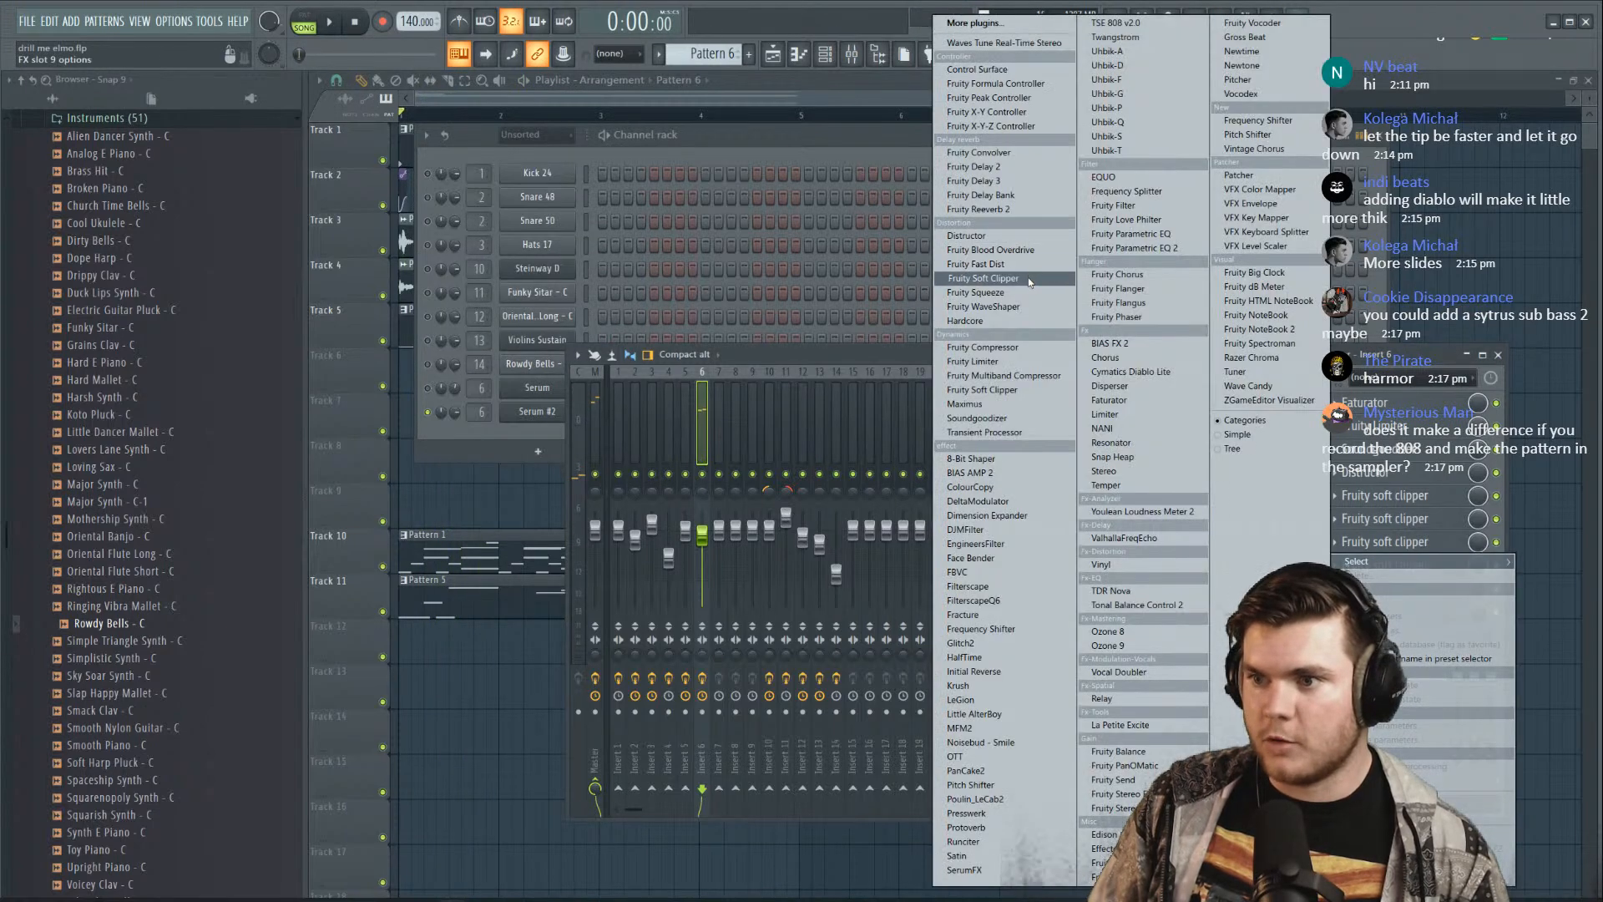
left_click(1030, 281)
key("space")
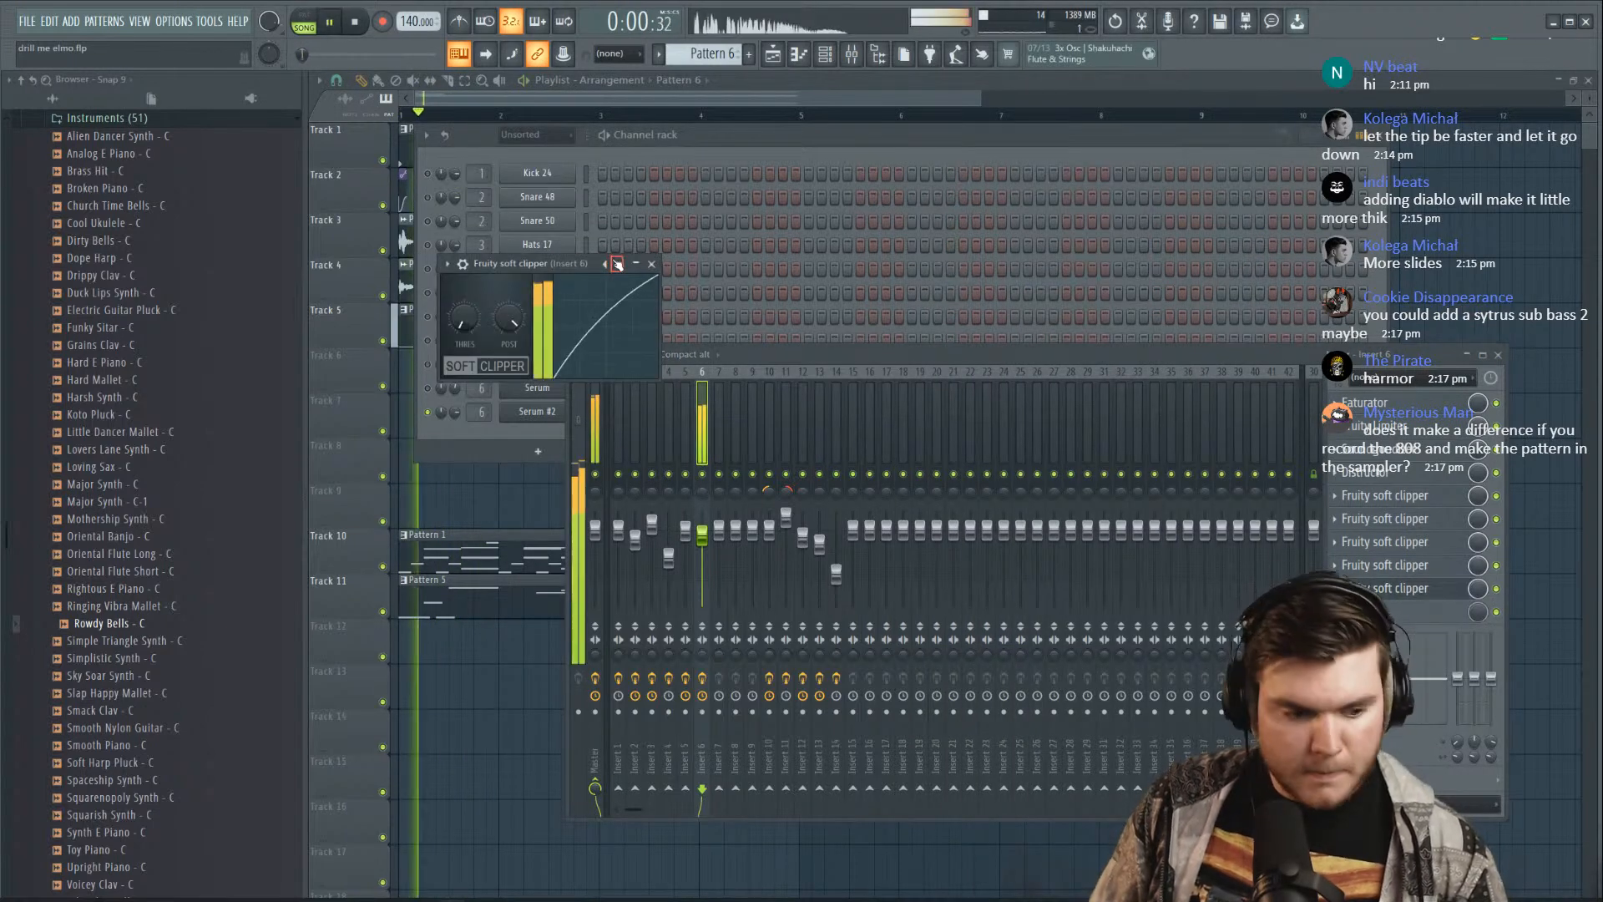
Fill effect slot 10 of Insert 6 with another Fruity Soft Clipper, lower its threshold, replay the bass and close the plugin
left_click(1411, 612)
left_click(1044, 278)
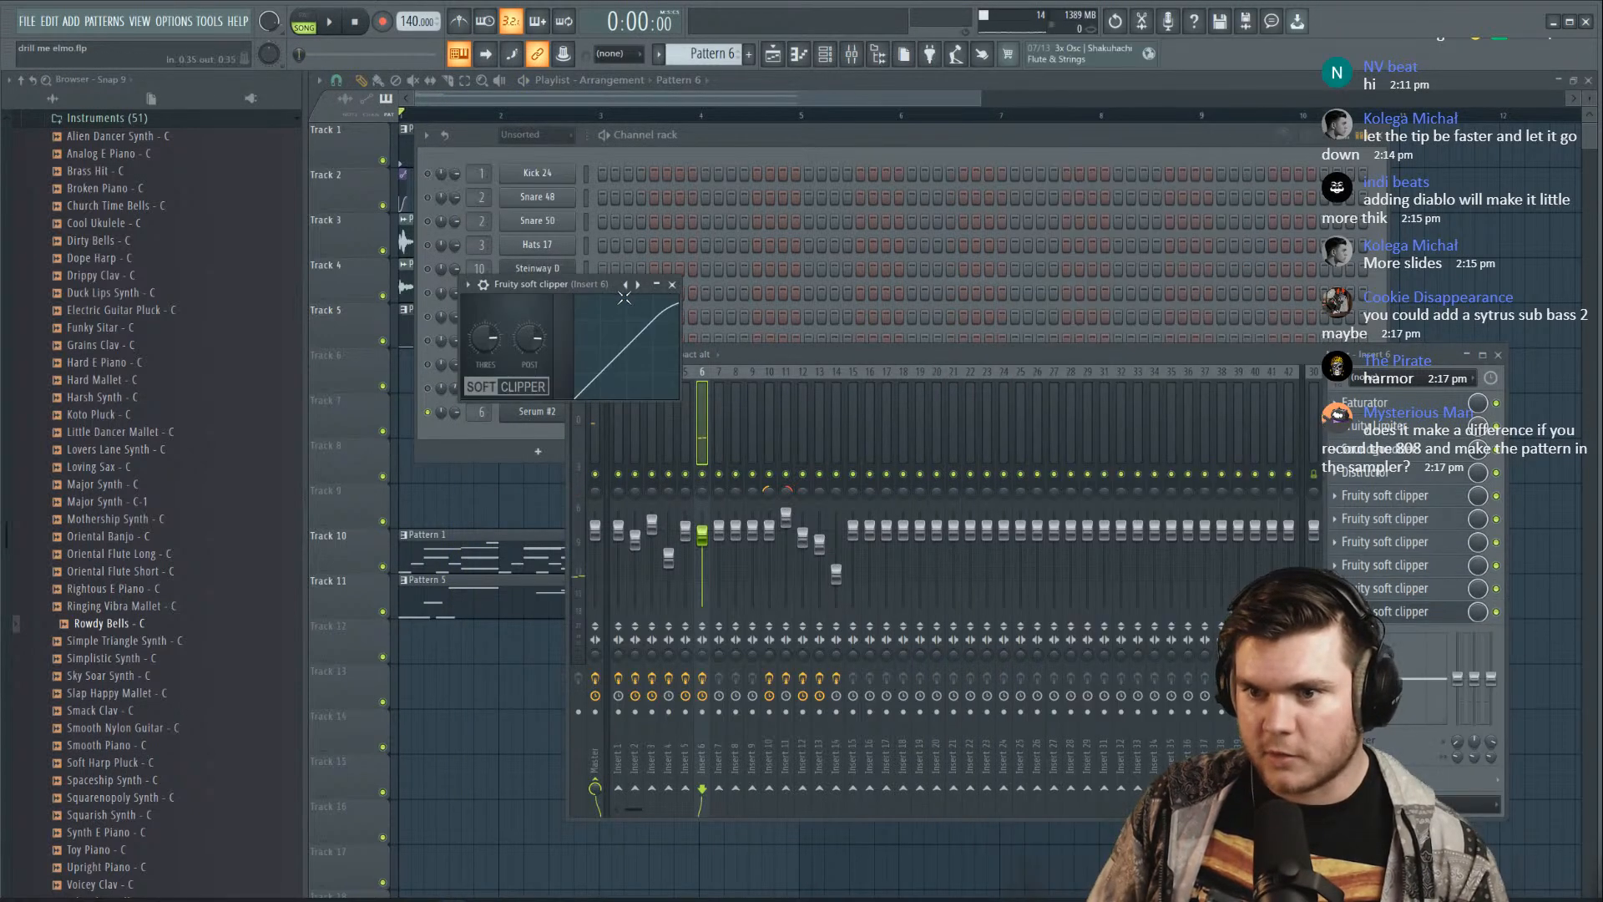
key("space")
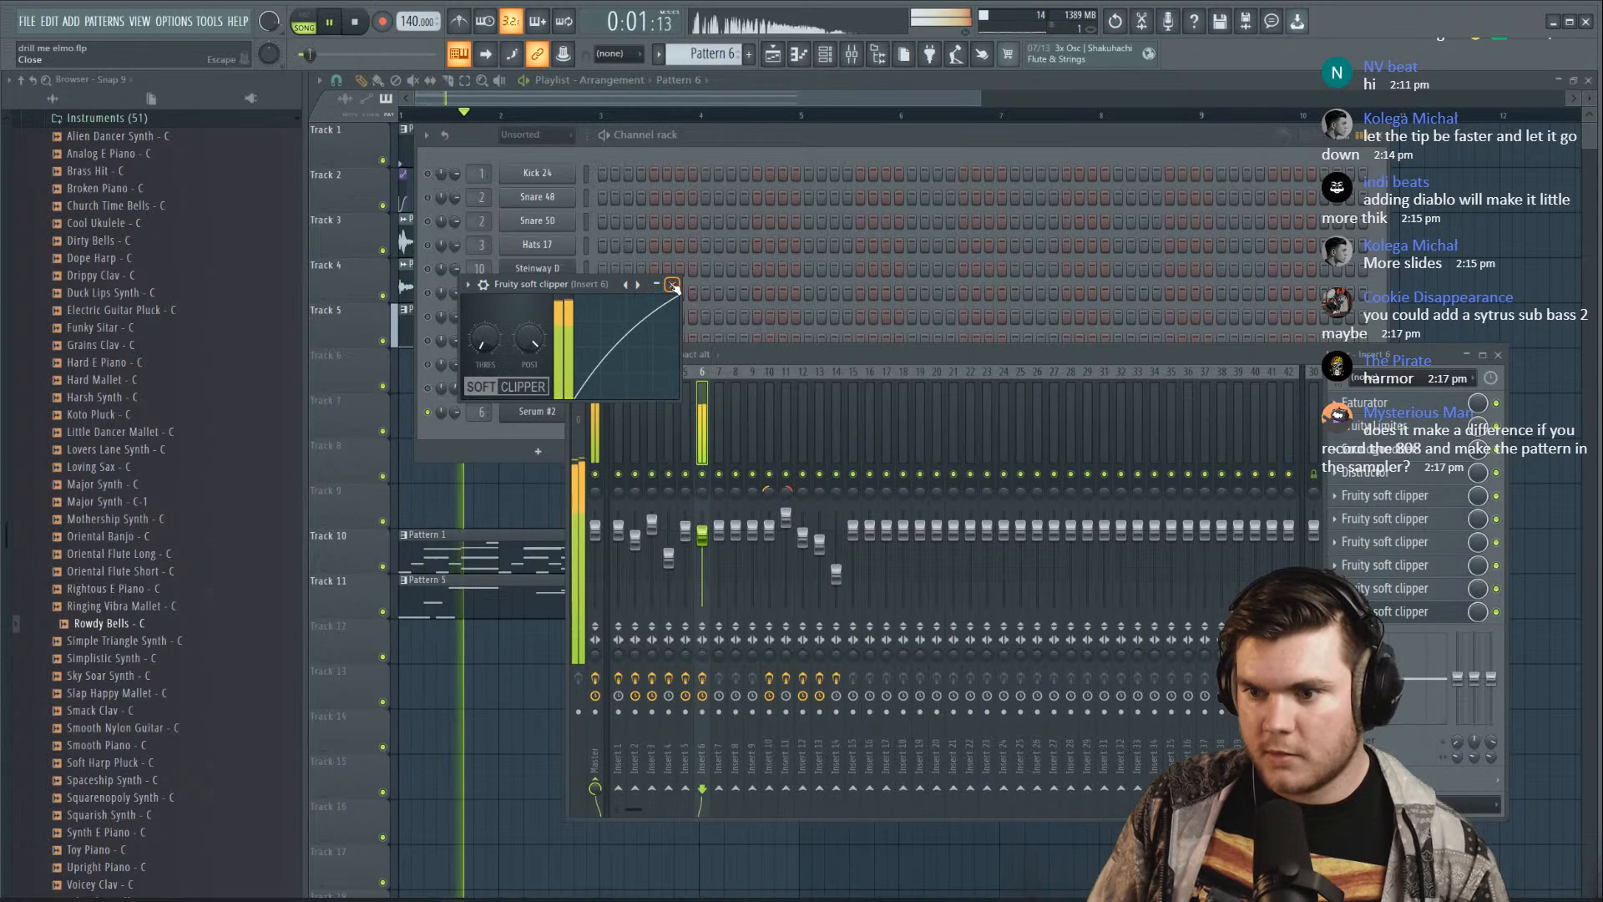
left_click(673, 286)
key("space")
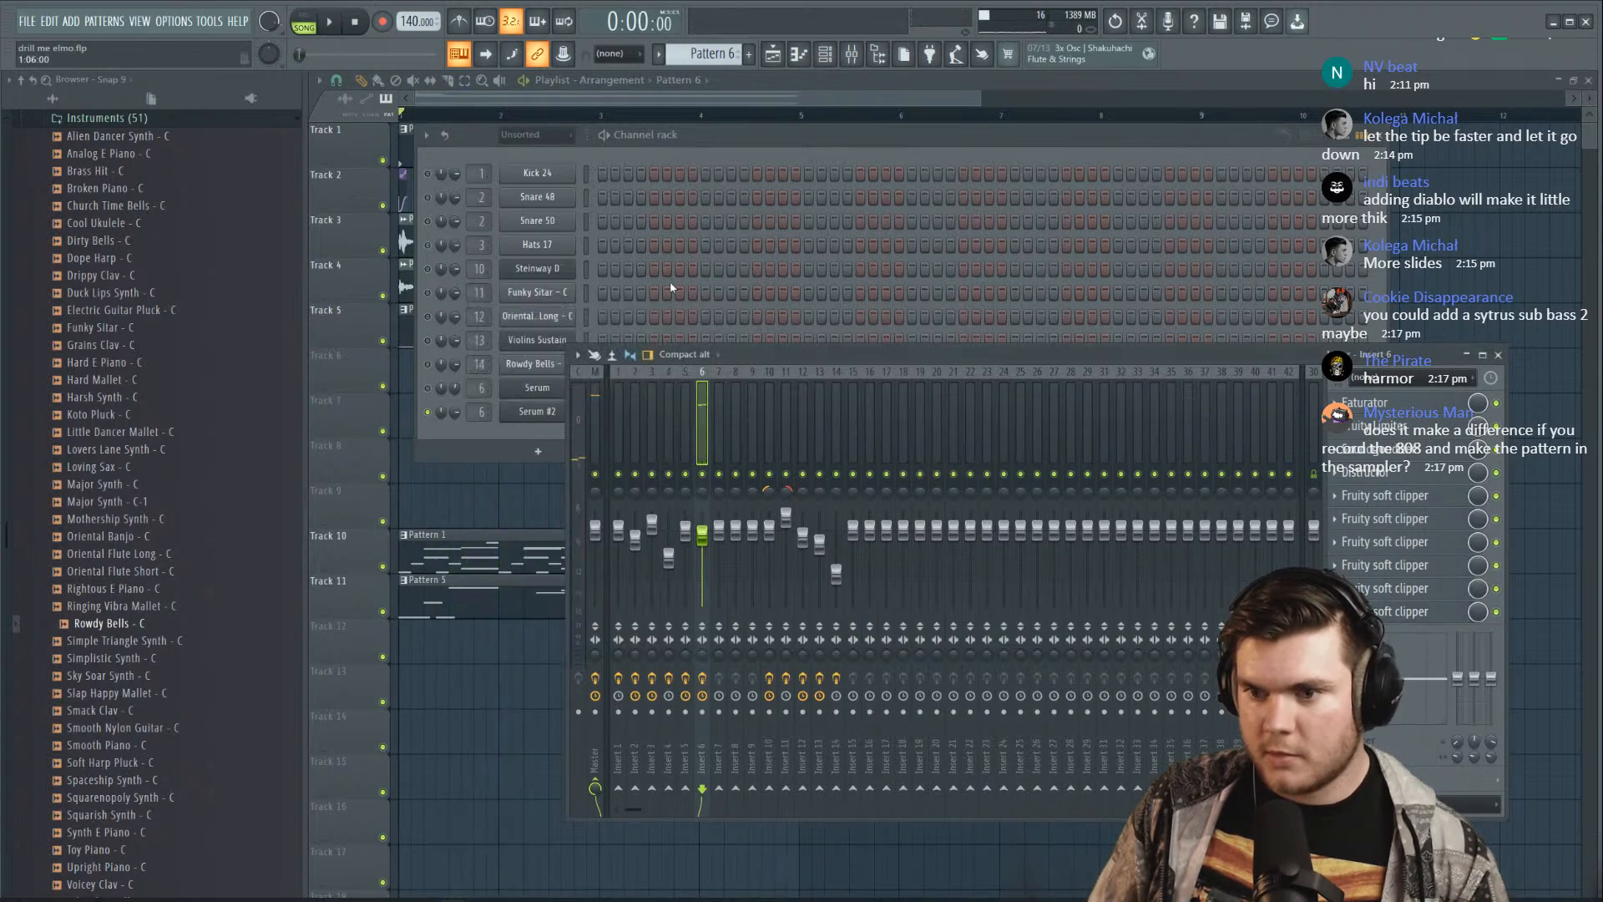
Try a Fruity Soft Clipper with its next preset in effect slot 1 of the Master track while playing the bass
left_click(591, 402)
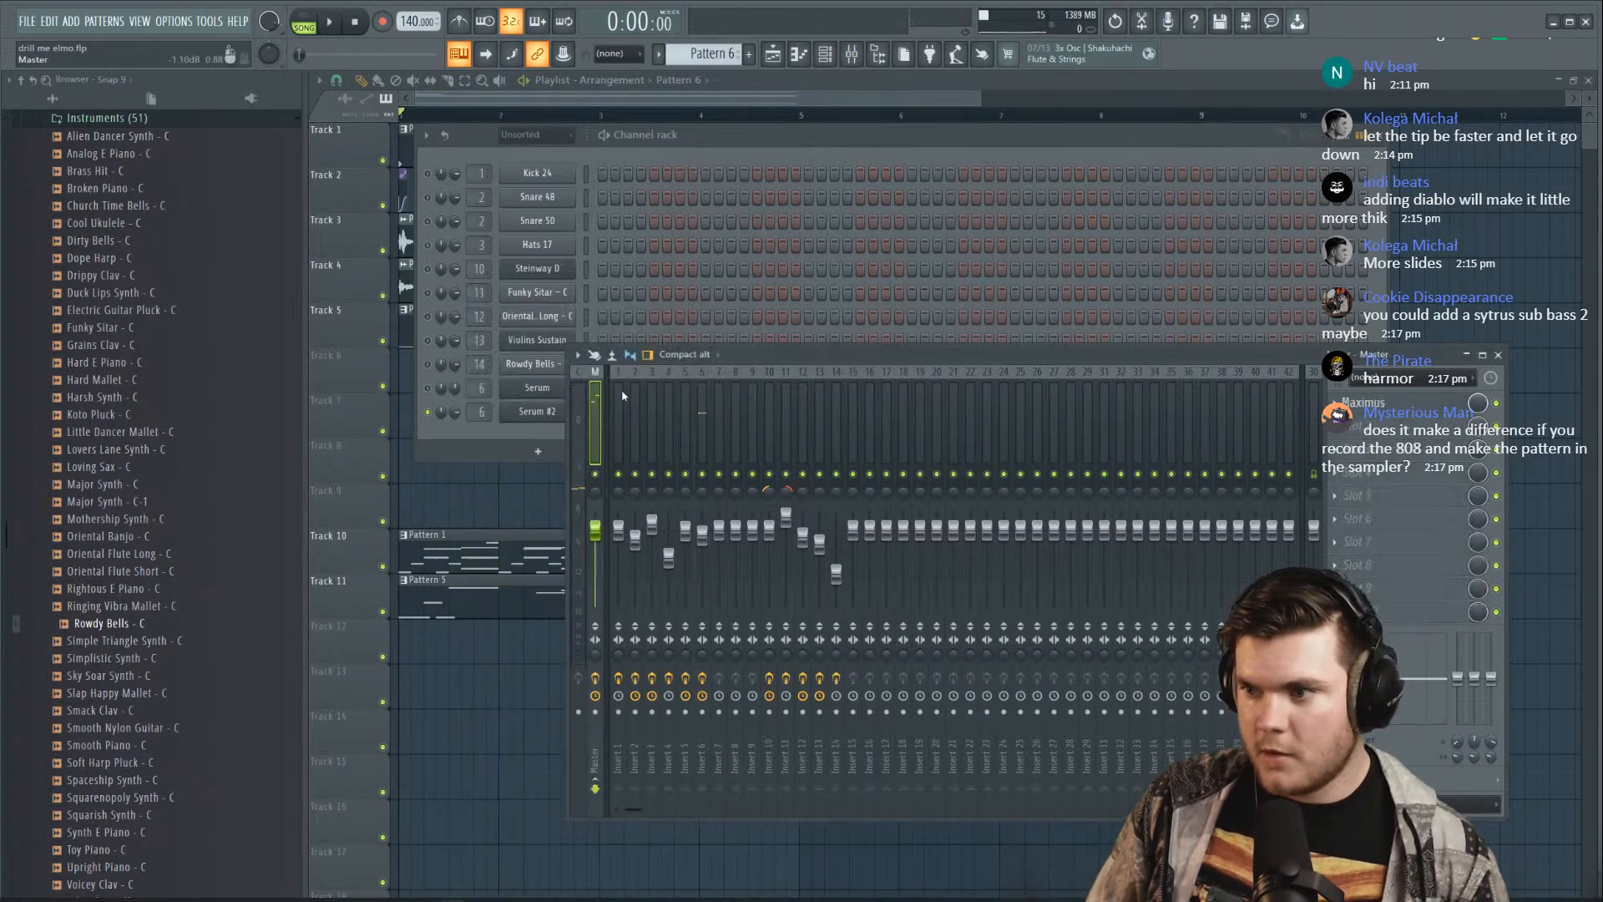
left_click(1381, 410)
left_click(995, 280)
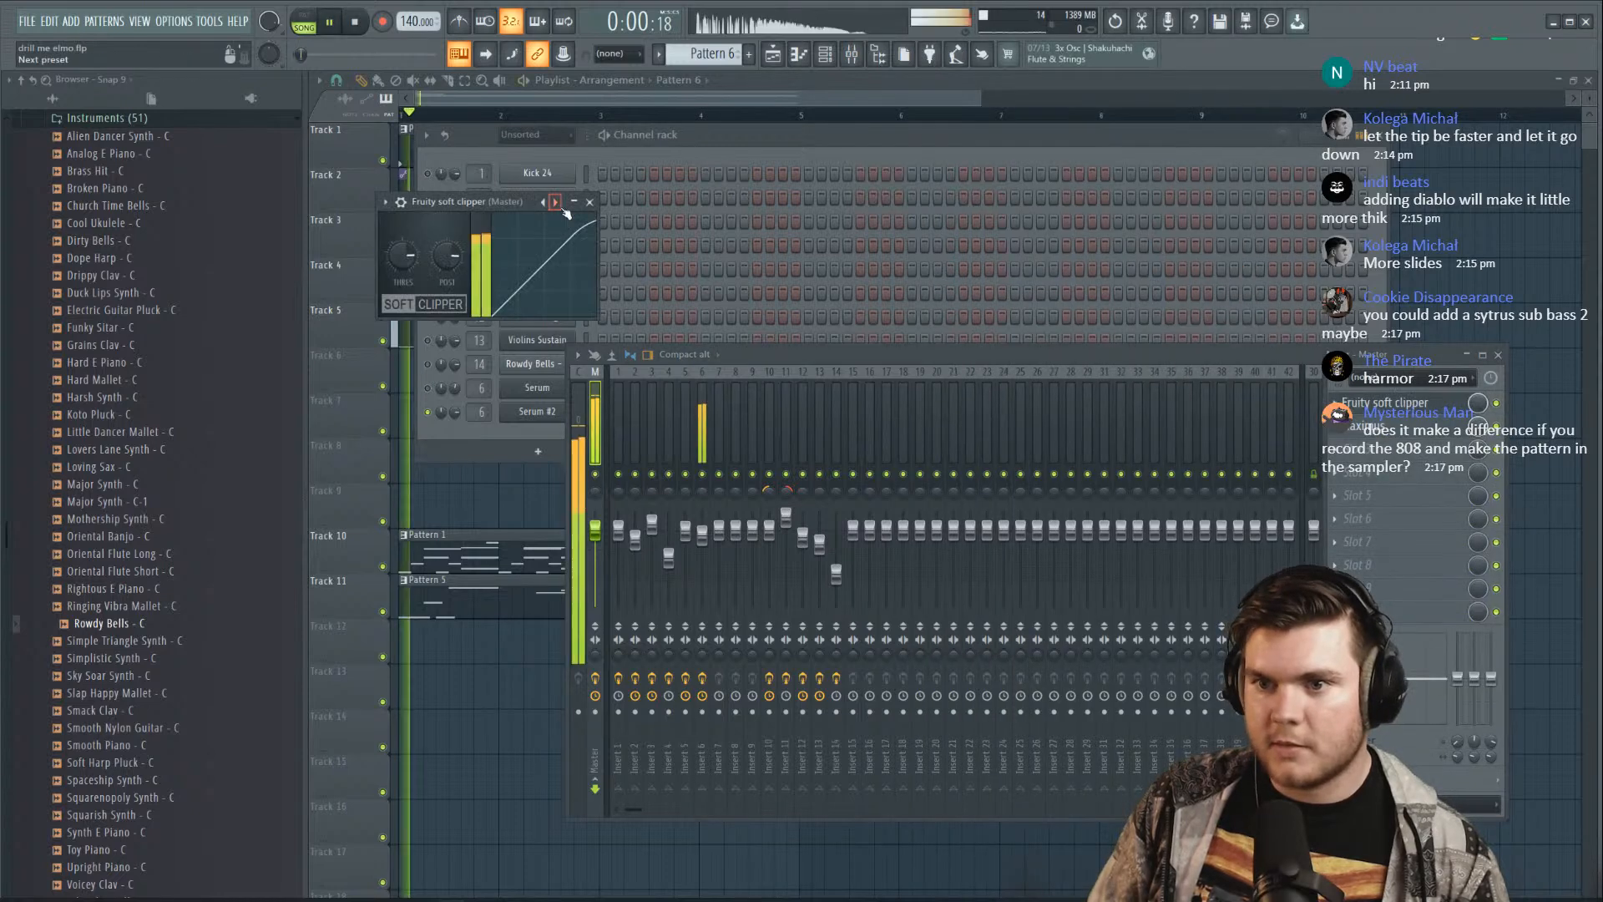
Delete the Fruity Soft Clipper from effect slot 1 of the Master track
left_click(1335, 404)
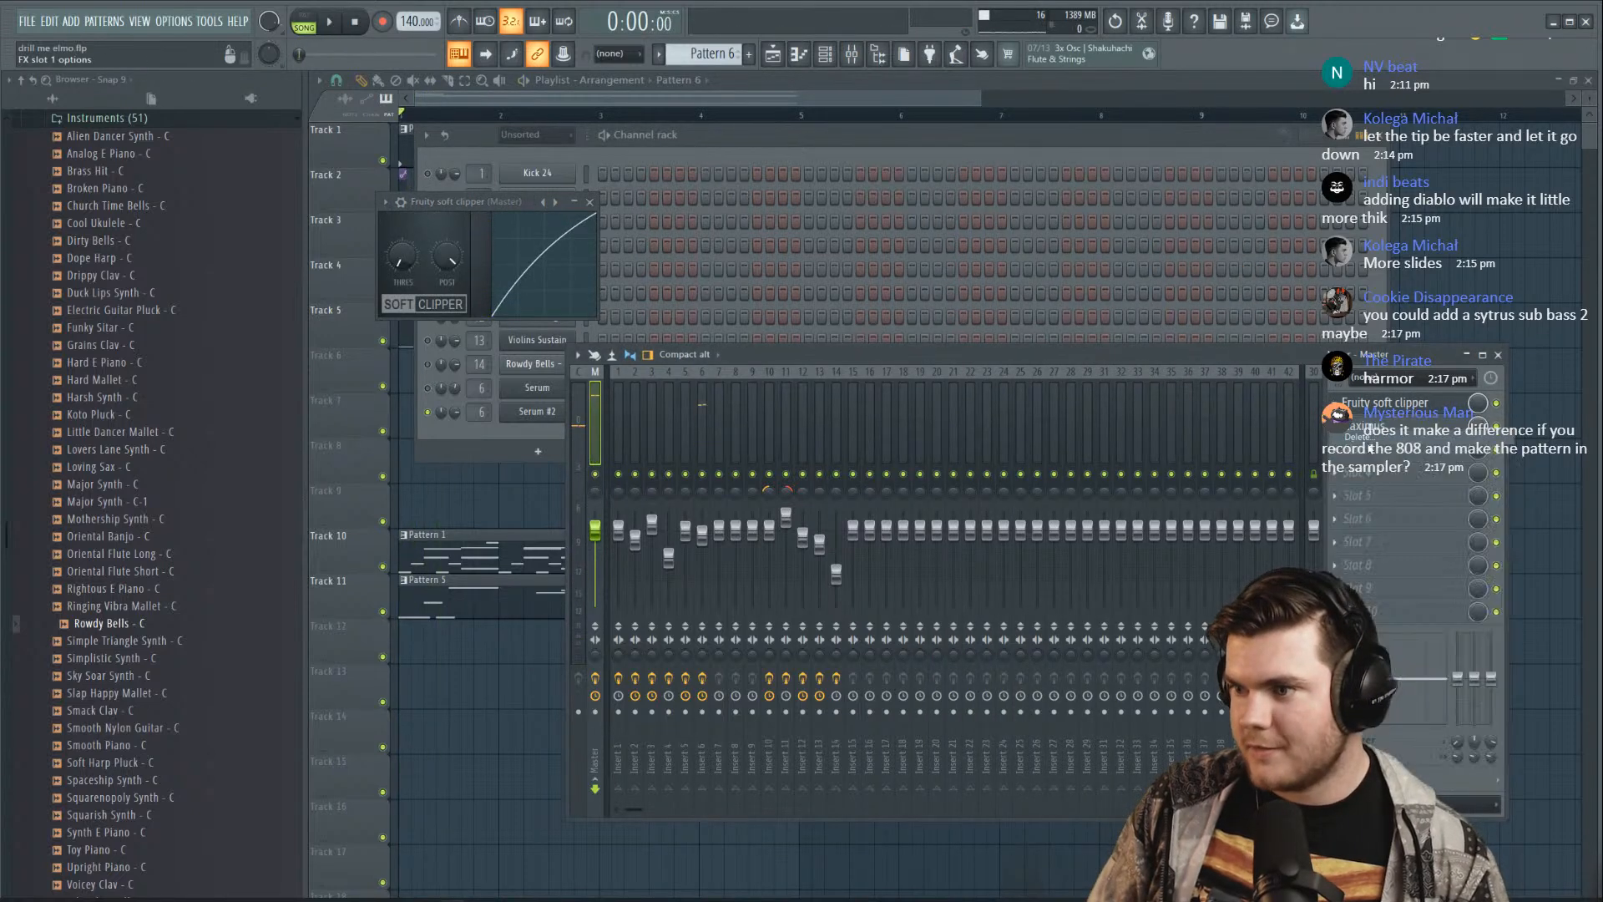
left_click(1371, 451)
left_click(543, 509)
Return to Insert 6 and disable the soft clippers in effect slots 9 and 10 while replaying the bass
key("space")
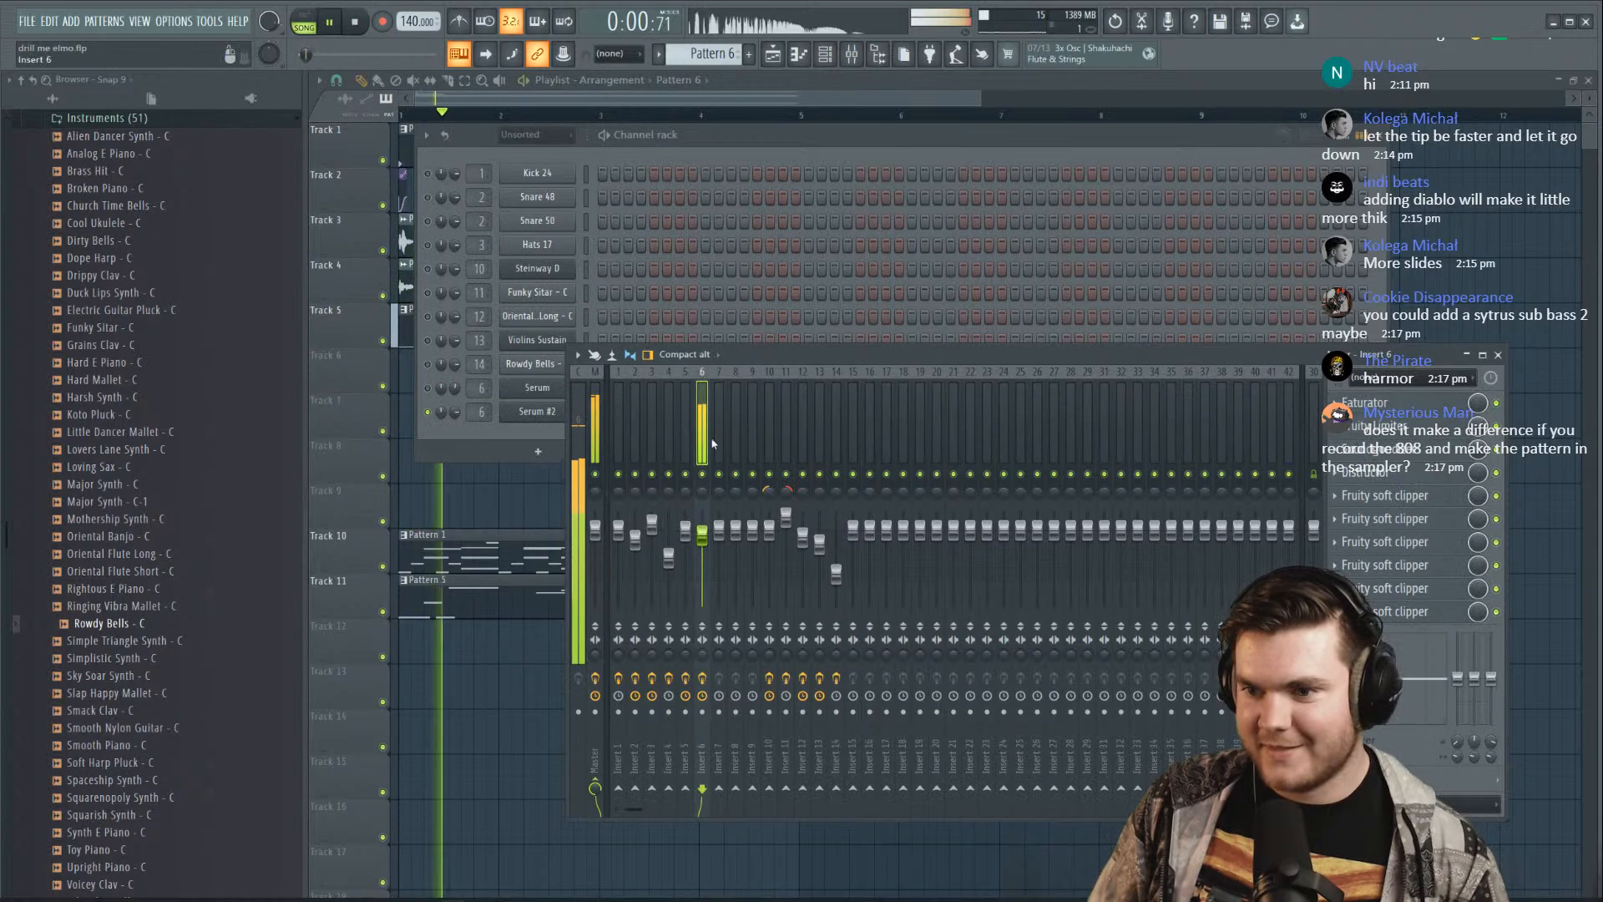
left_click(1496, 588)
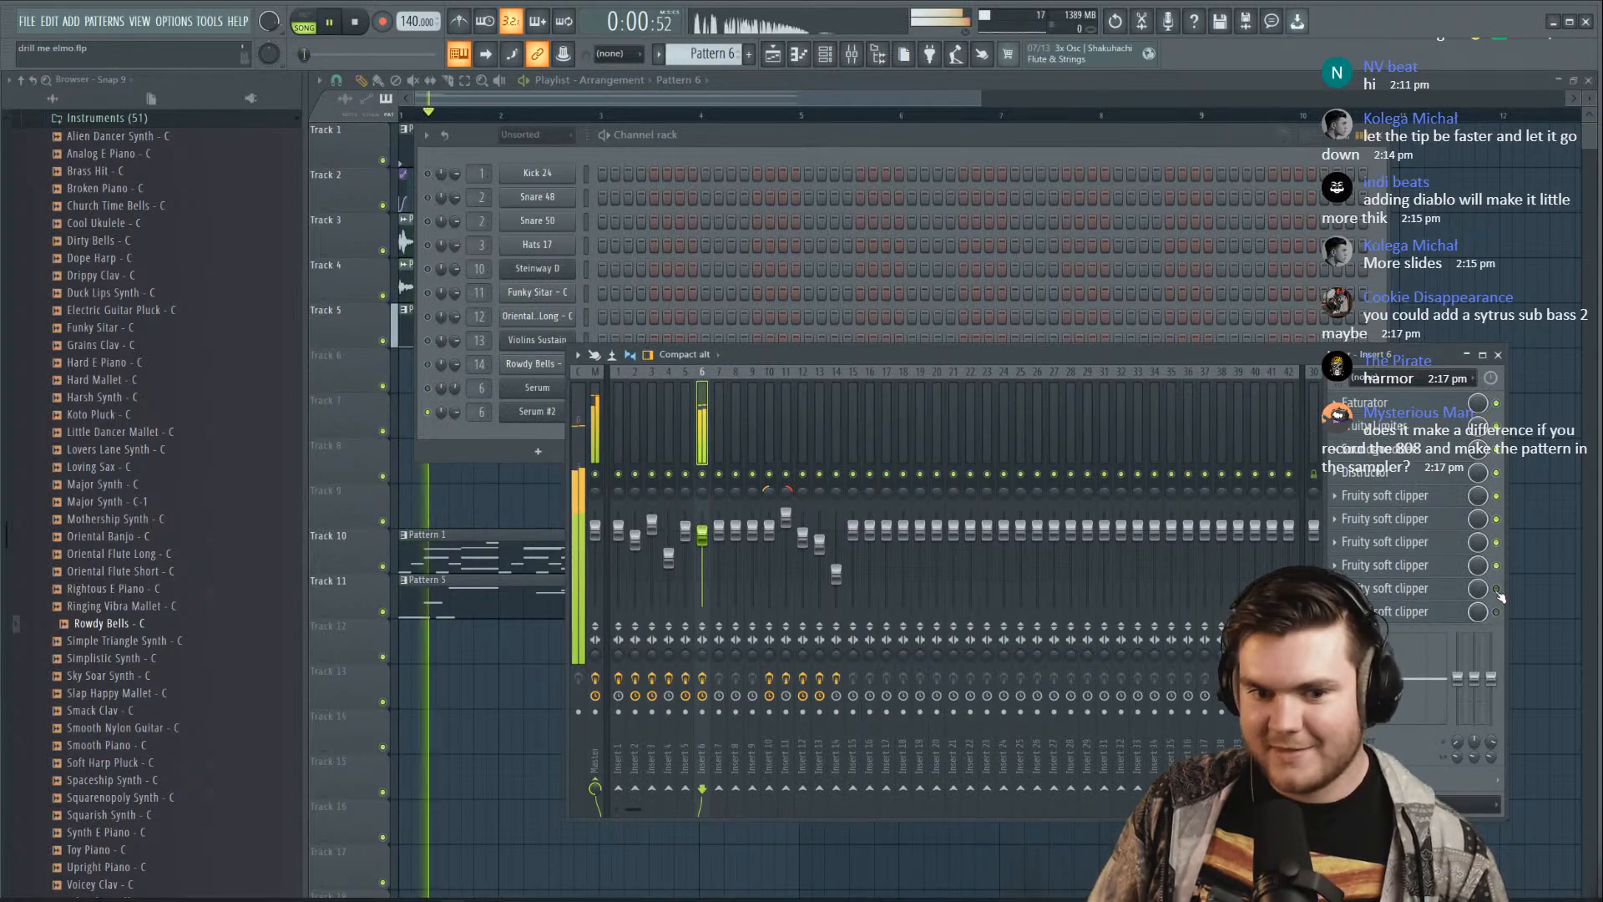
key("space")
key("space")
Disable the soft clipper in effect slot 8 of Insert 6 as well and compare the bass in playback
left_click(1499, 573)
key("space")
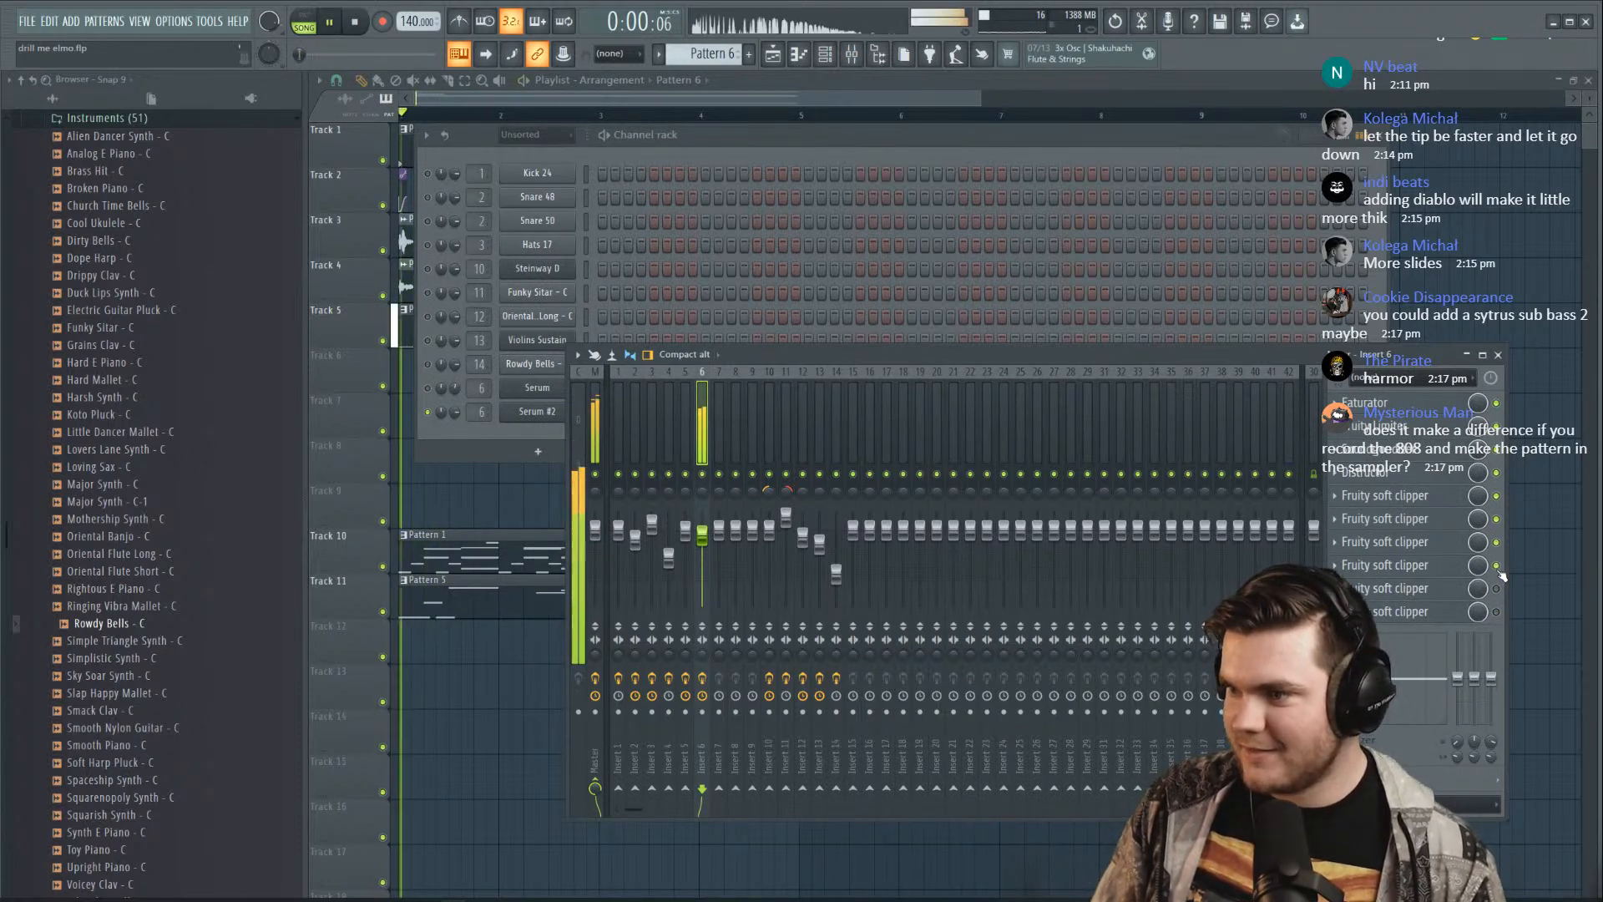
key("space")
left_click(1497, 566)
key("space")
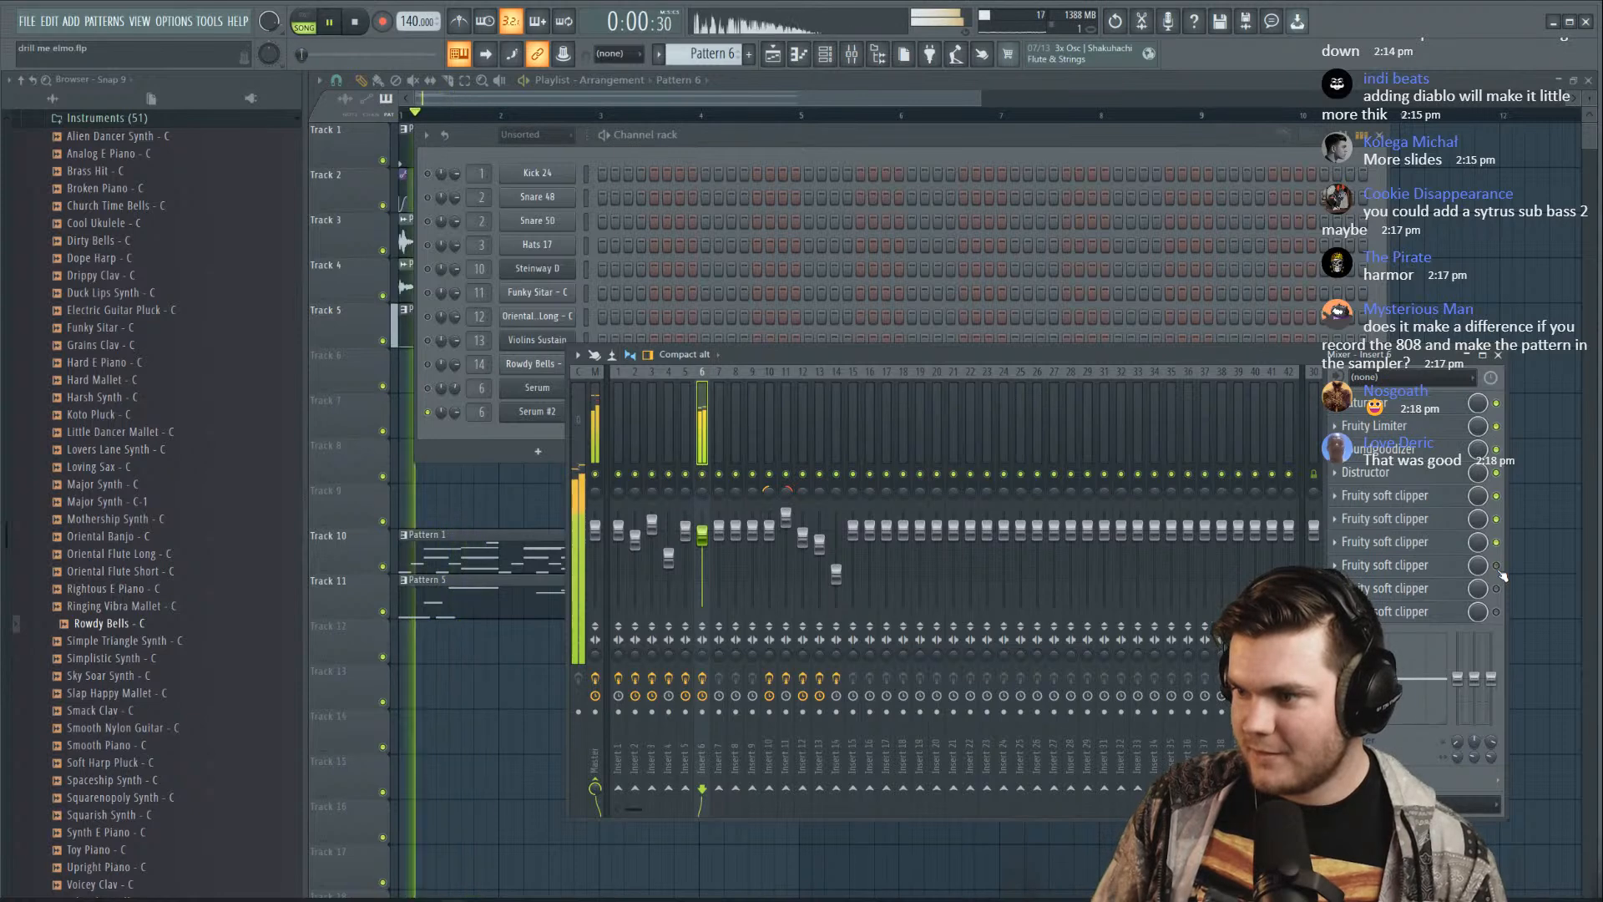
key("space")
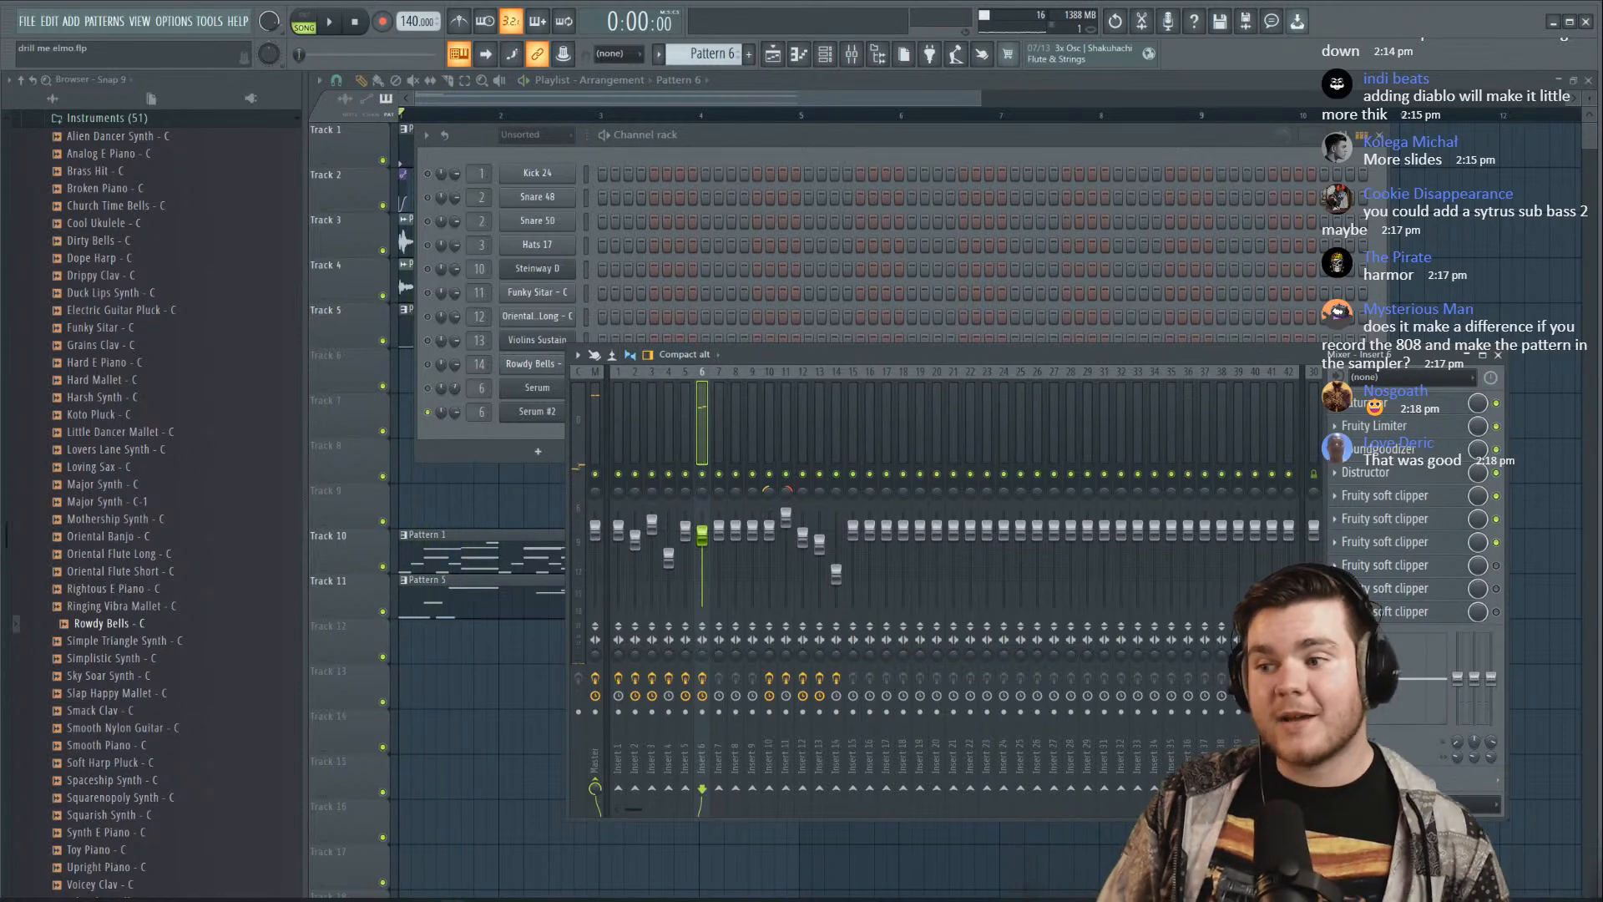
Delete the disabled Fruity Soft Clipper from effect slot 10 of Insert 6
left_click(1335, 611)
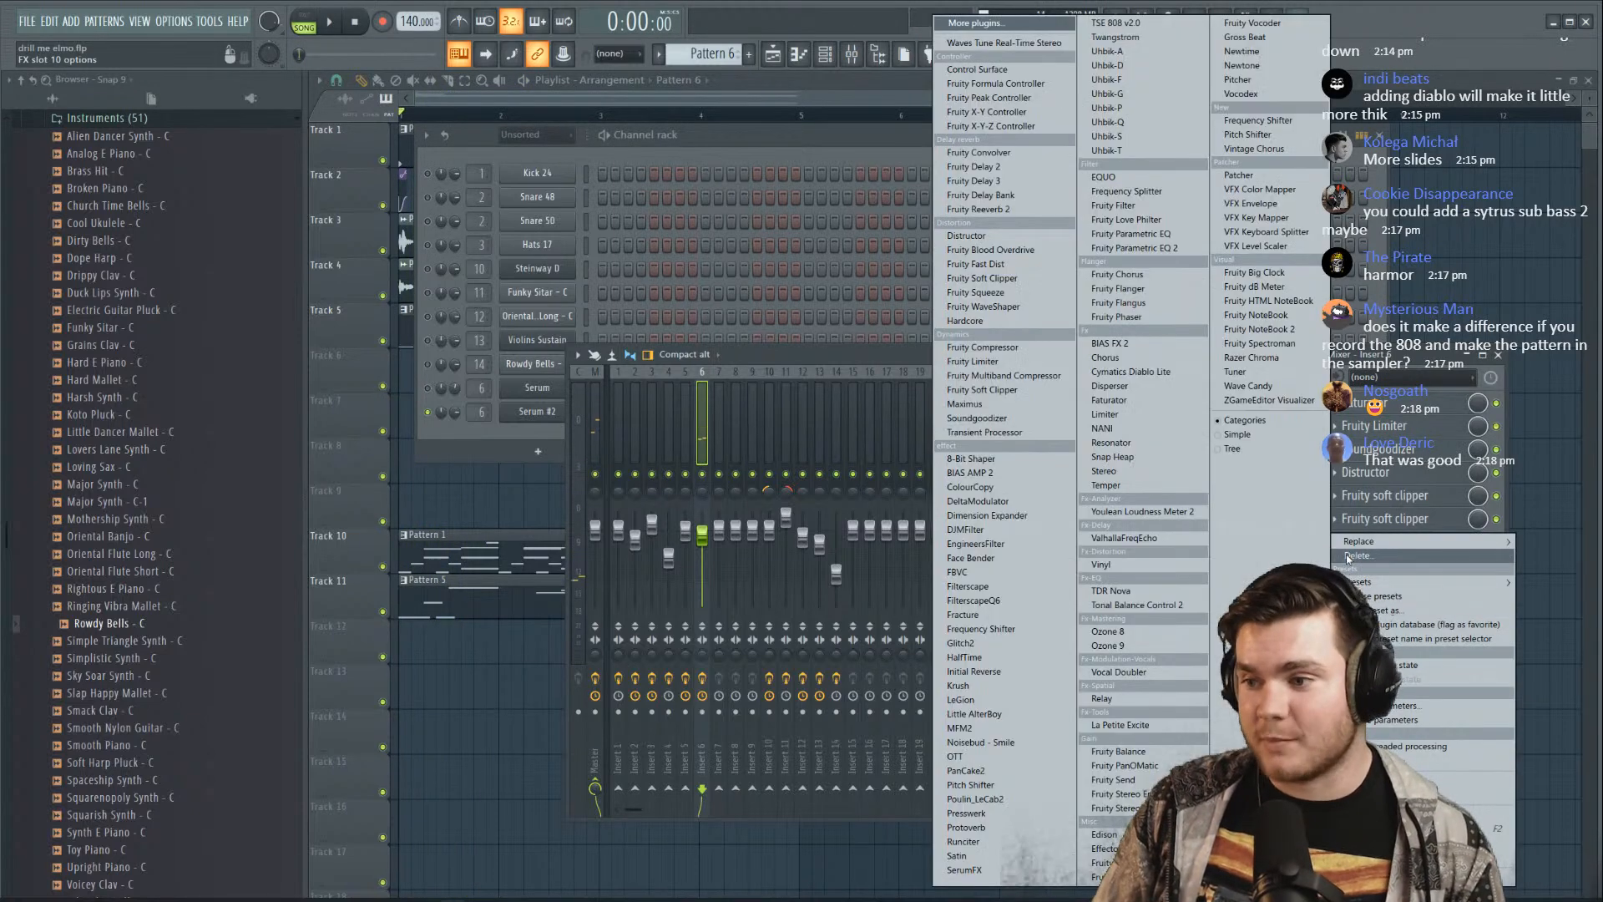
left_click(1357, 555)
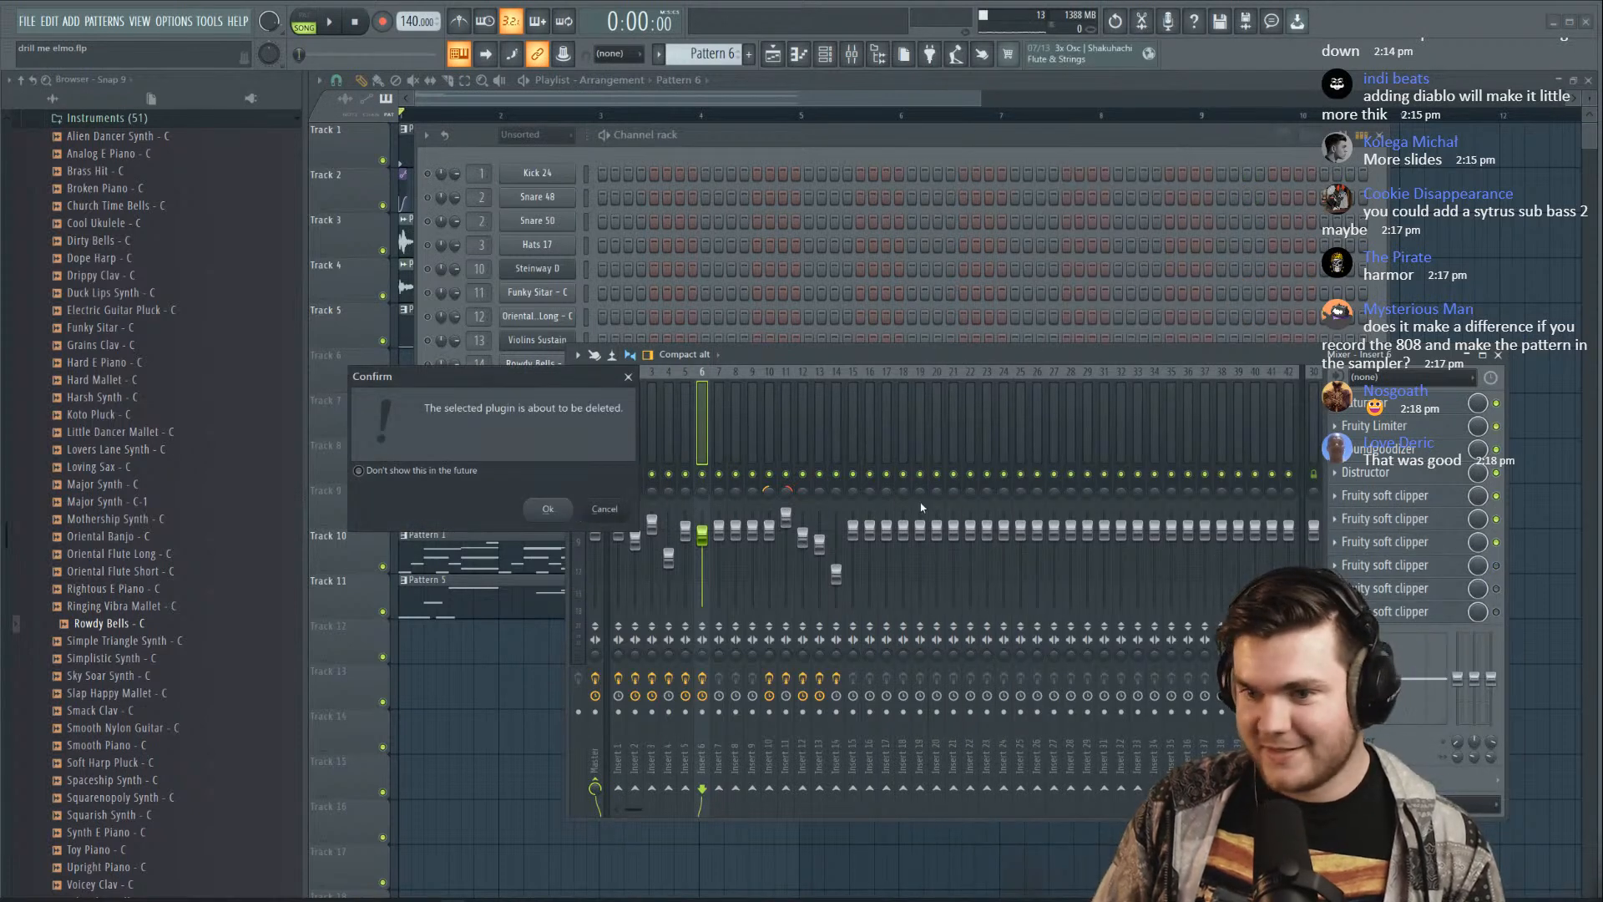
Delete the last three Fruity soft clipper effects from mixer insert 6
left_click(568, 506)
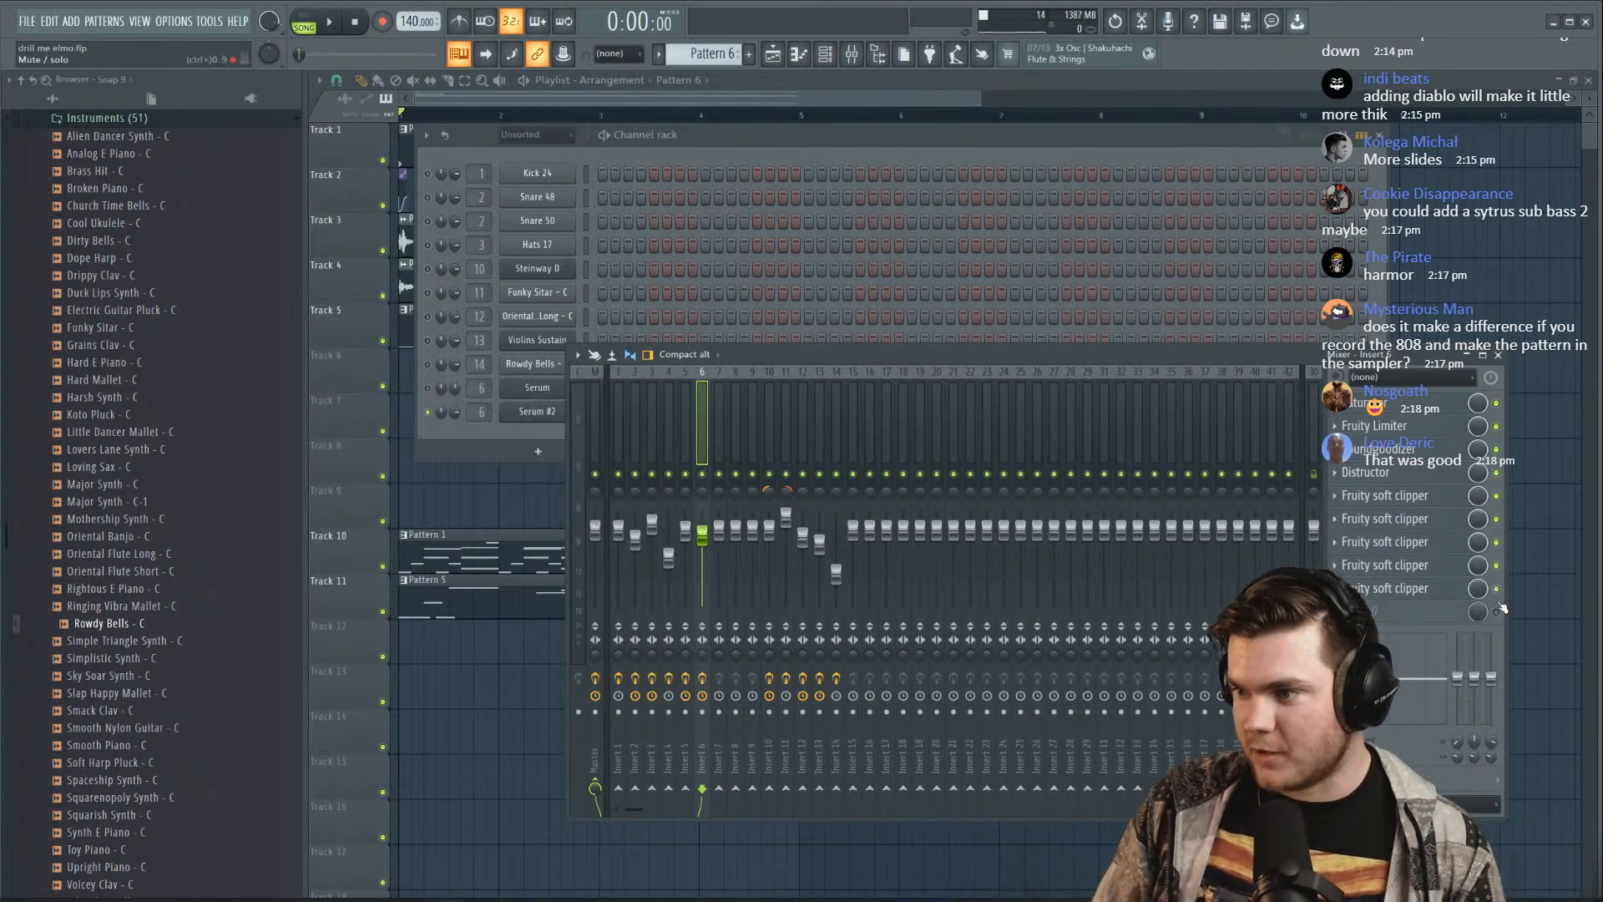
left_click(1335, 587)
left_click(1356, 556)
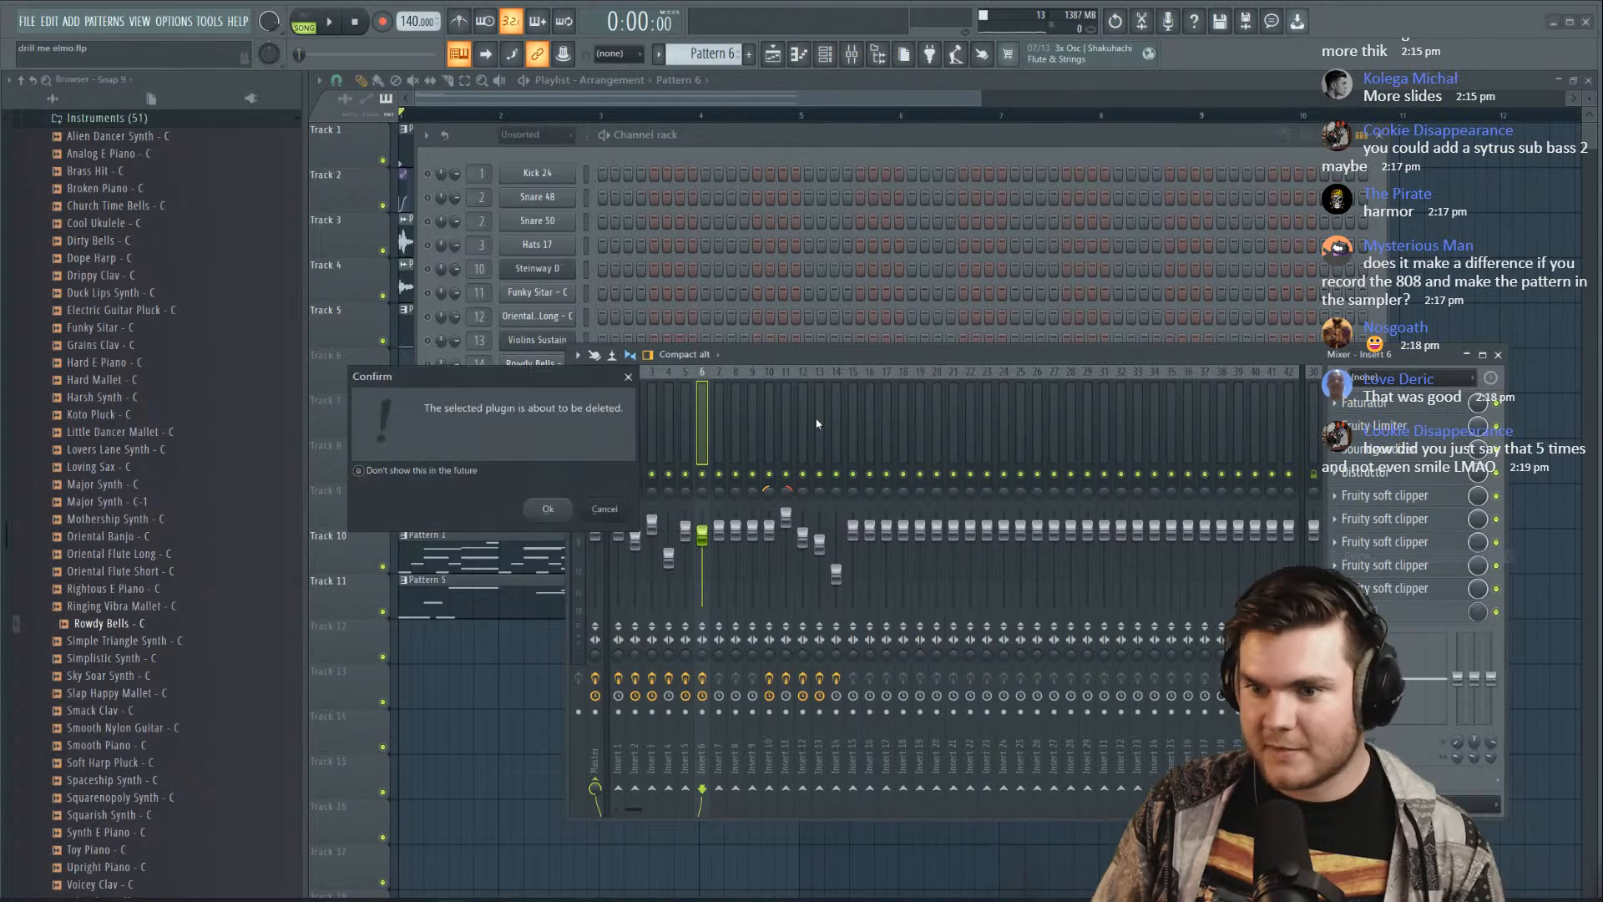
left_click(571, 509)
left_click(1335, 567)
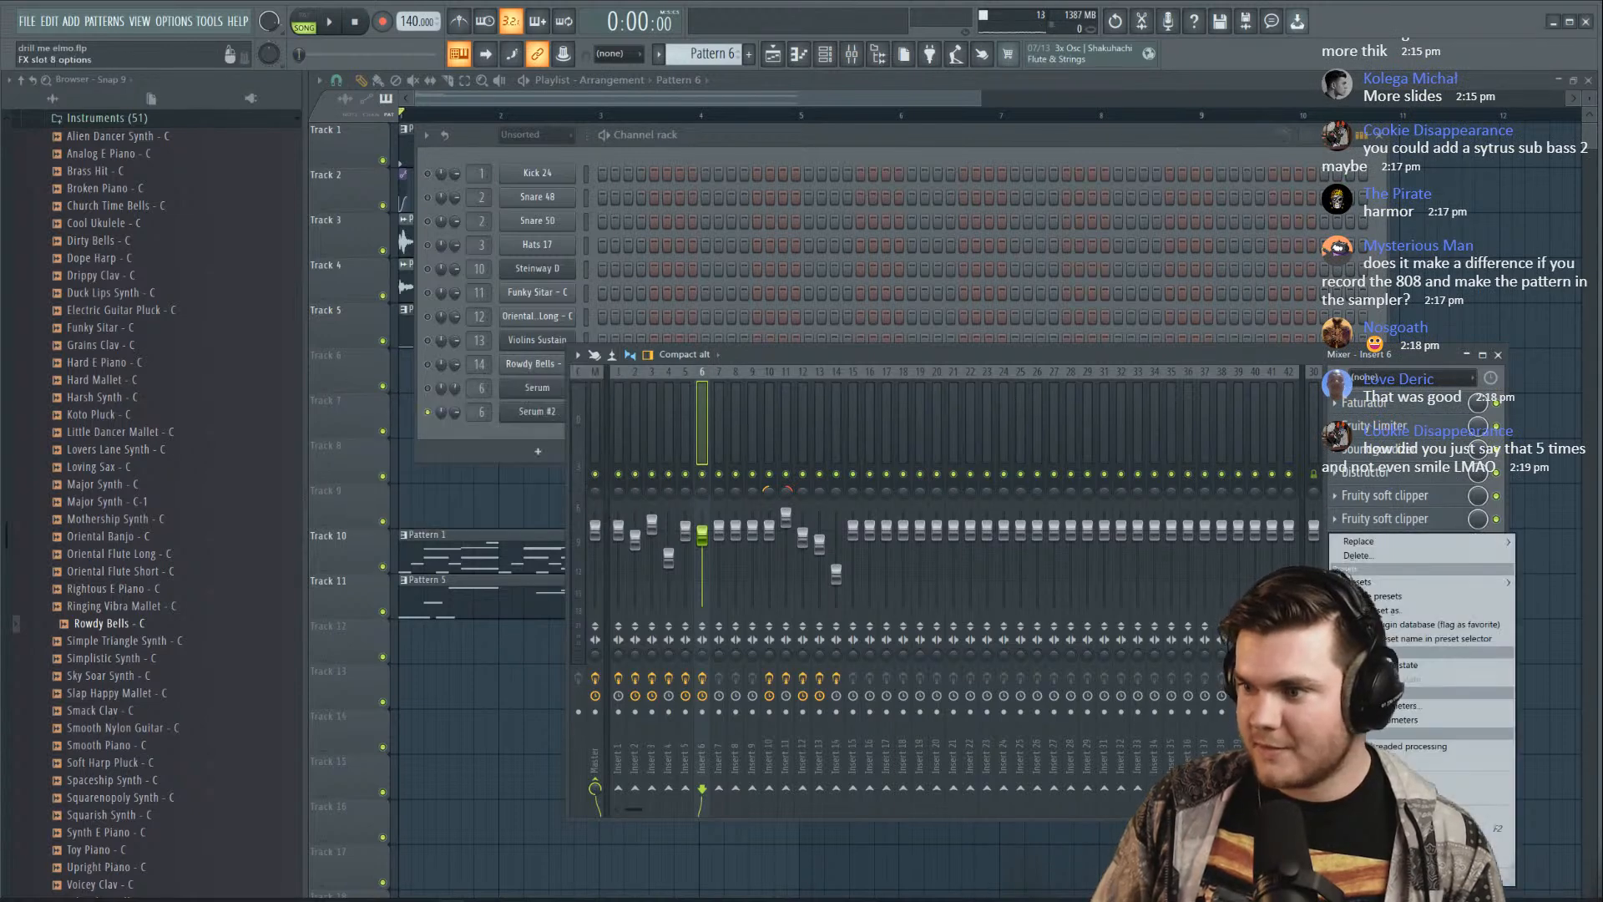
left_click(1357, 556)
left_click(548, 508)
Listen to Serum #2 in solo, unsolo its channel and play it with all other channels
key("space")
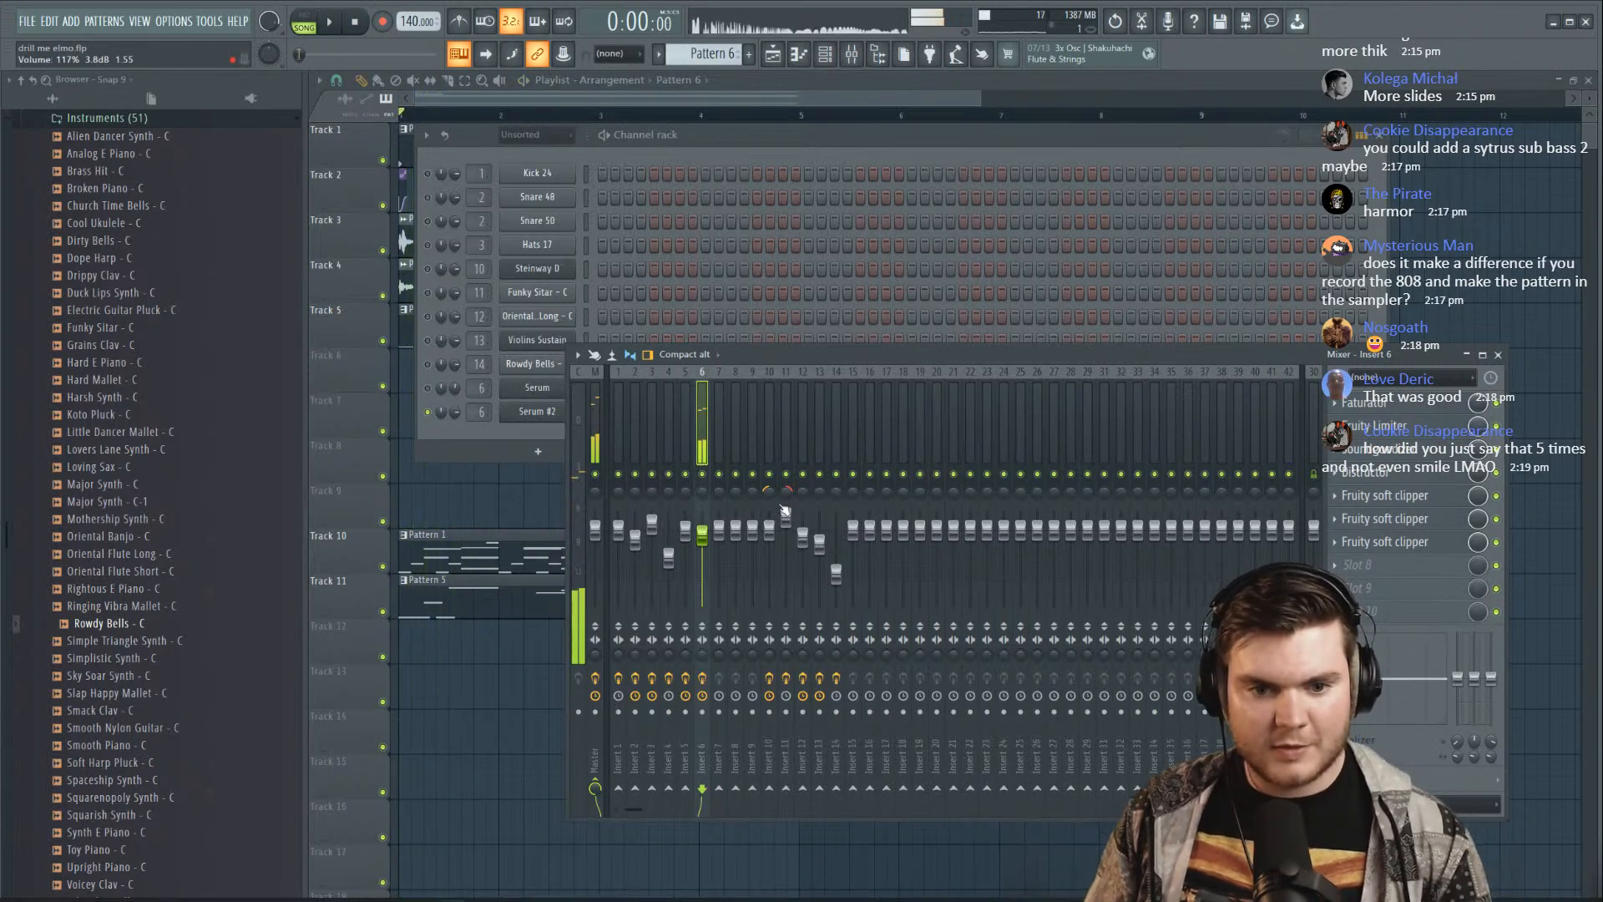
key("space")
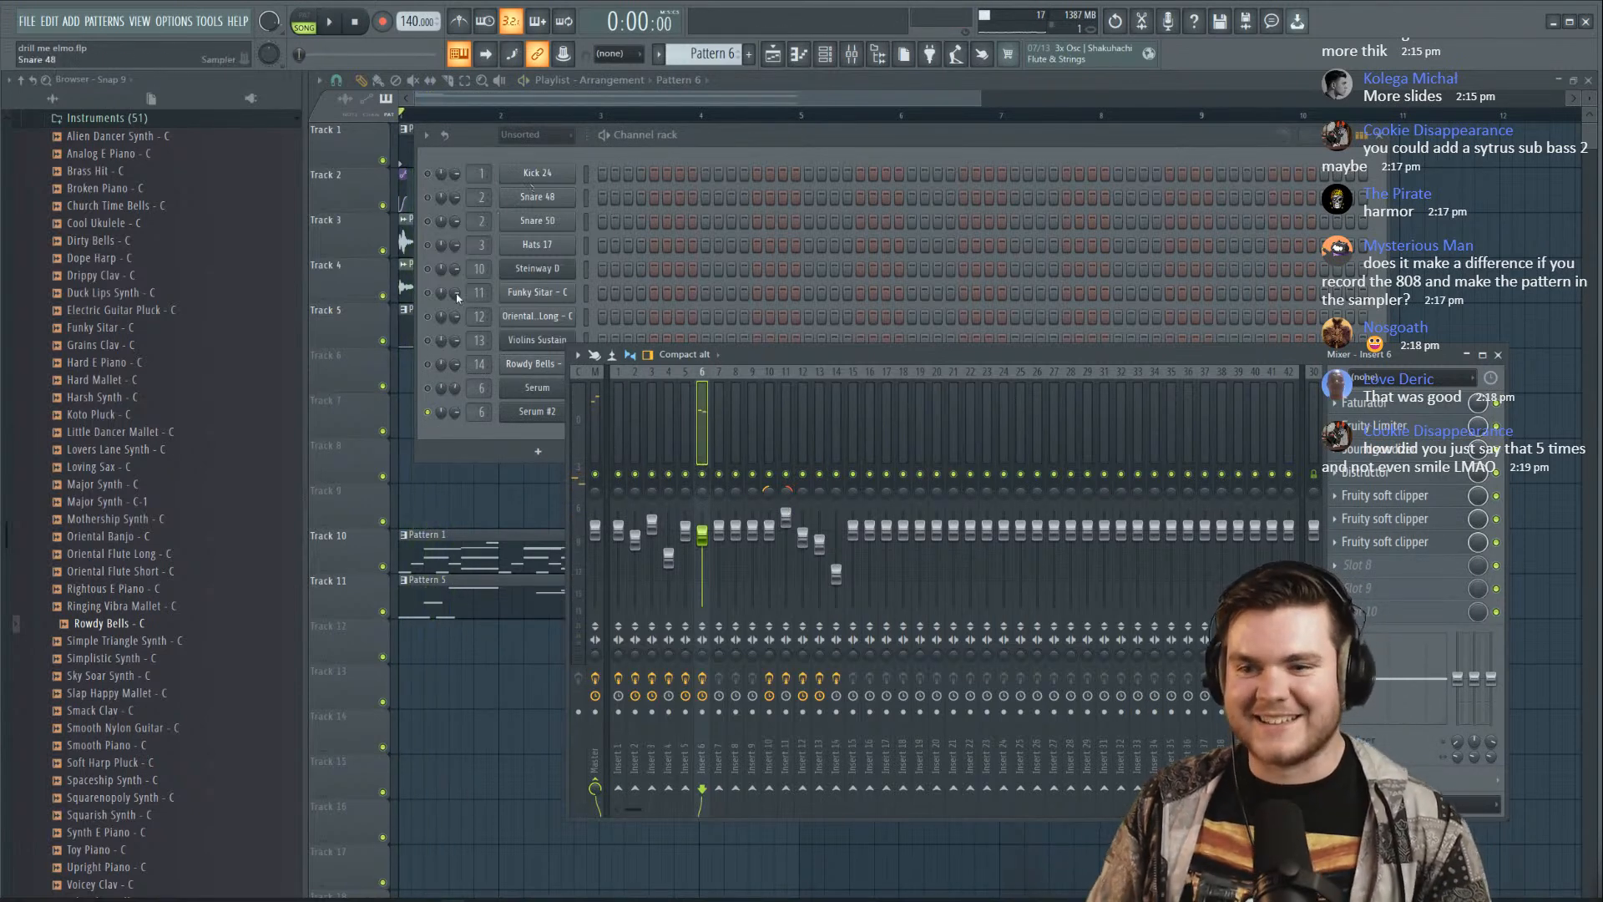
key("space")
right_click(427, 412)
left_click(433, 429)
key("space")
key("space")
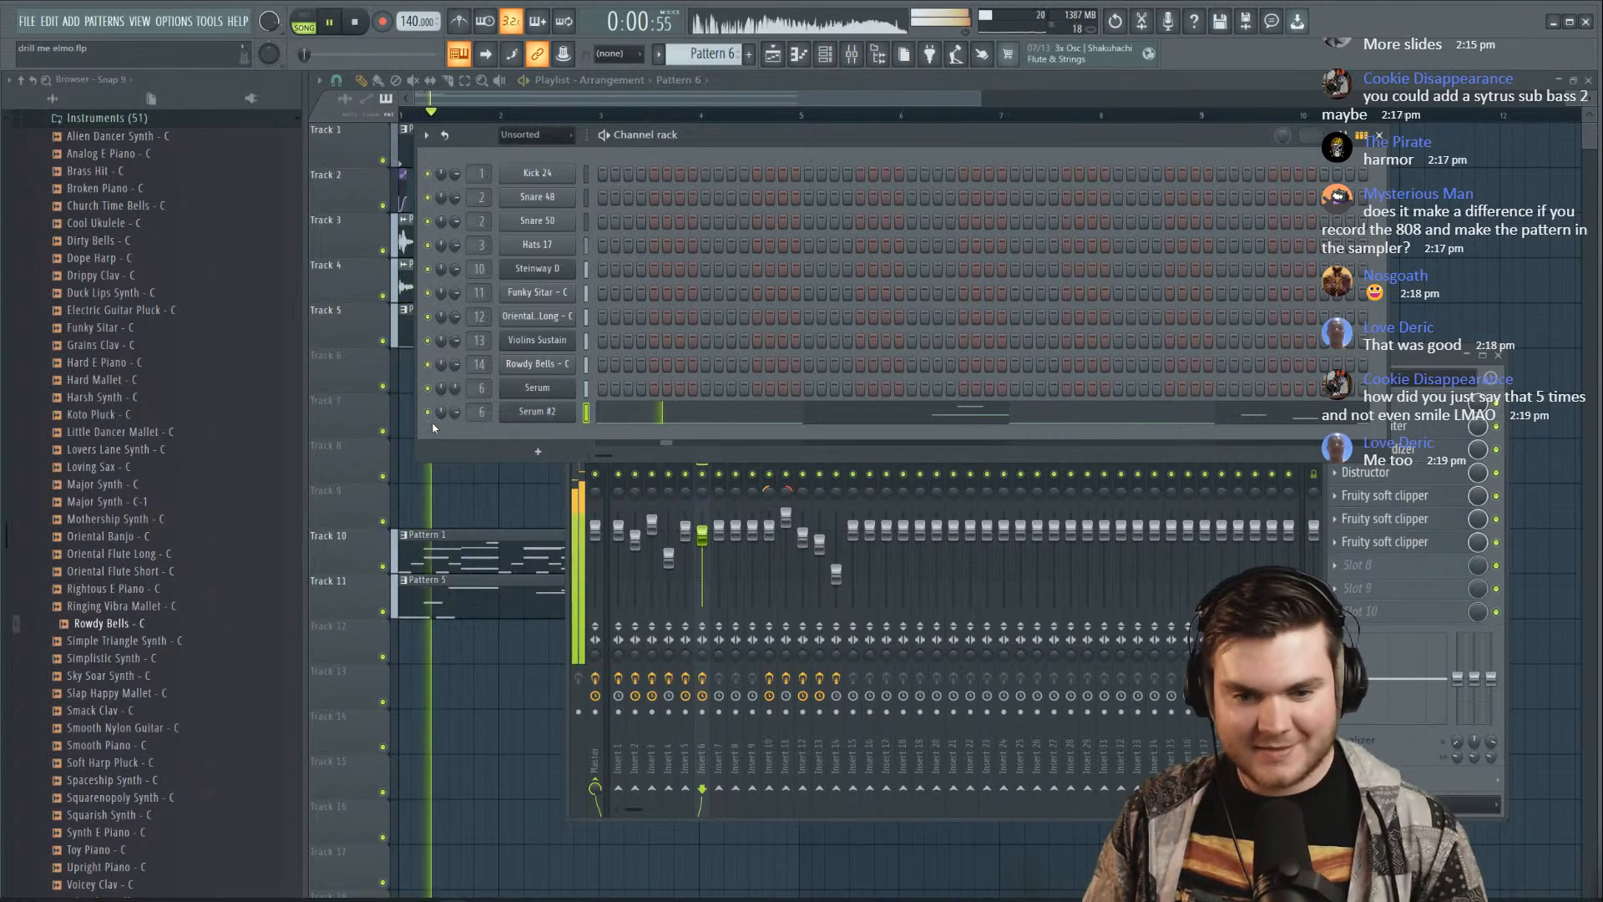
key("space")
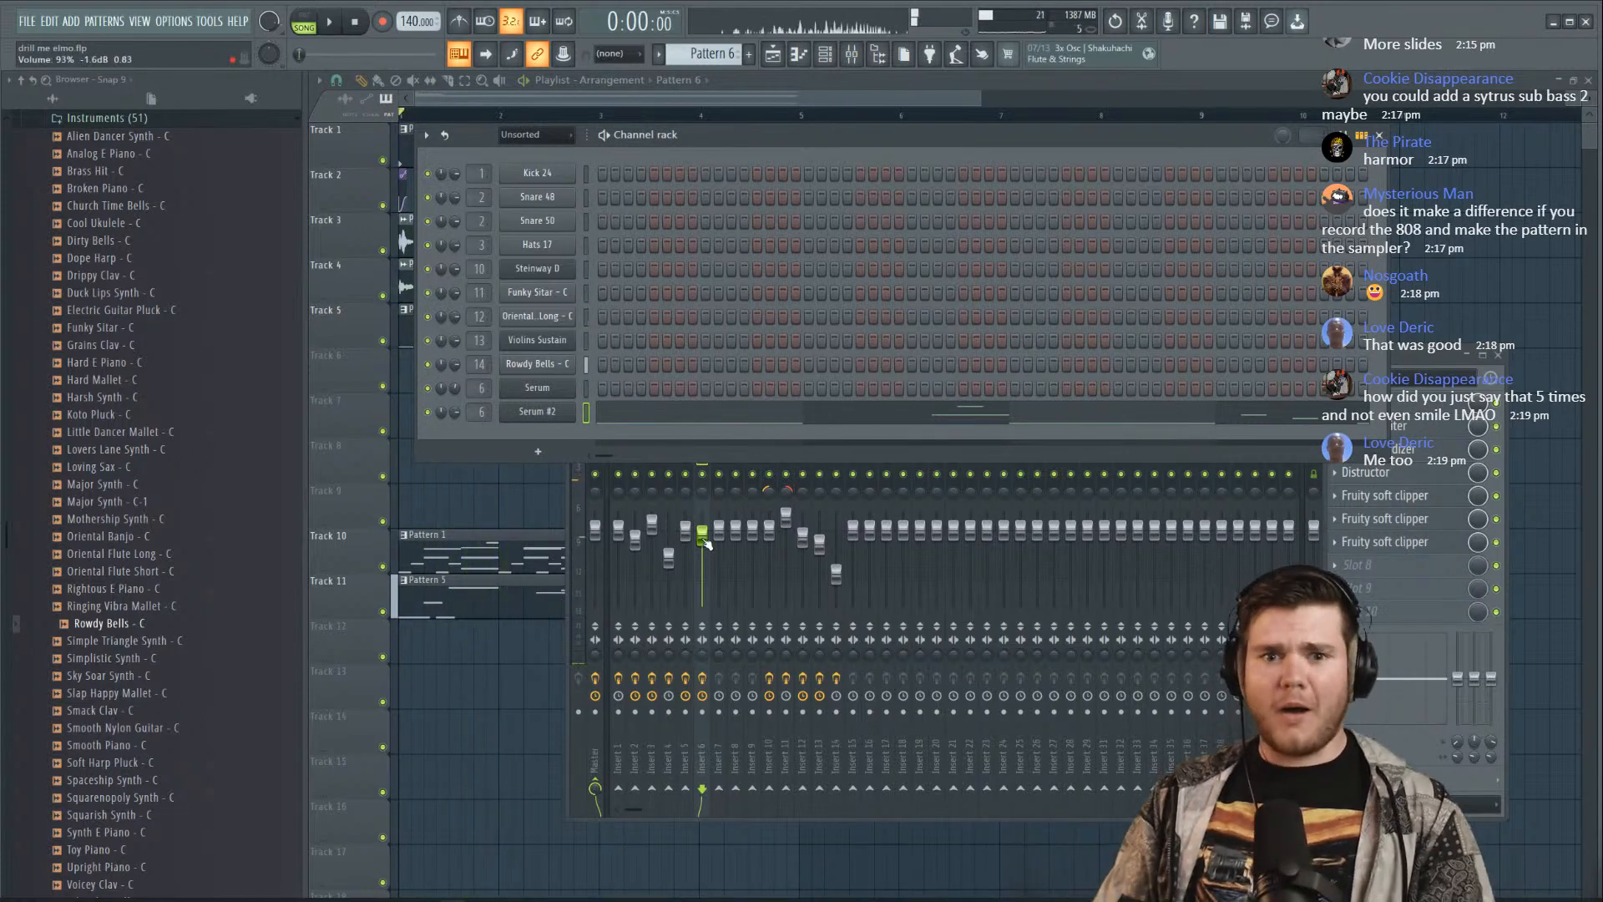
Compare the full mix with mixer insert 6 soloed during playback
key("space")
left_click(706, 543)
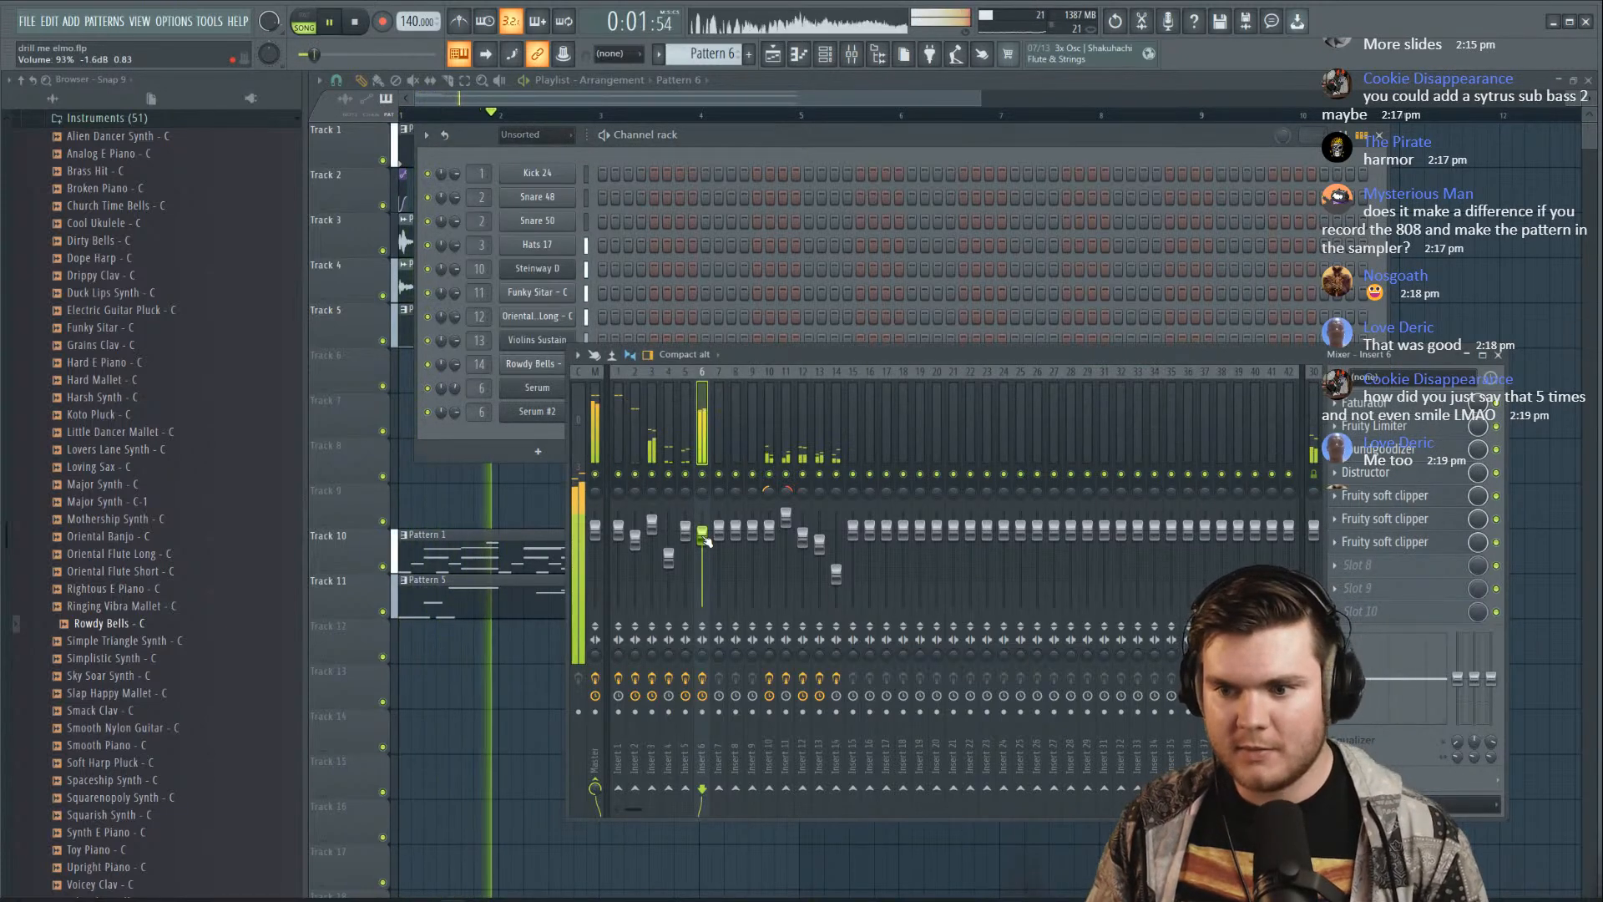
key("space")
right_click(702, 474)
left_click(708, 489)
key("space")
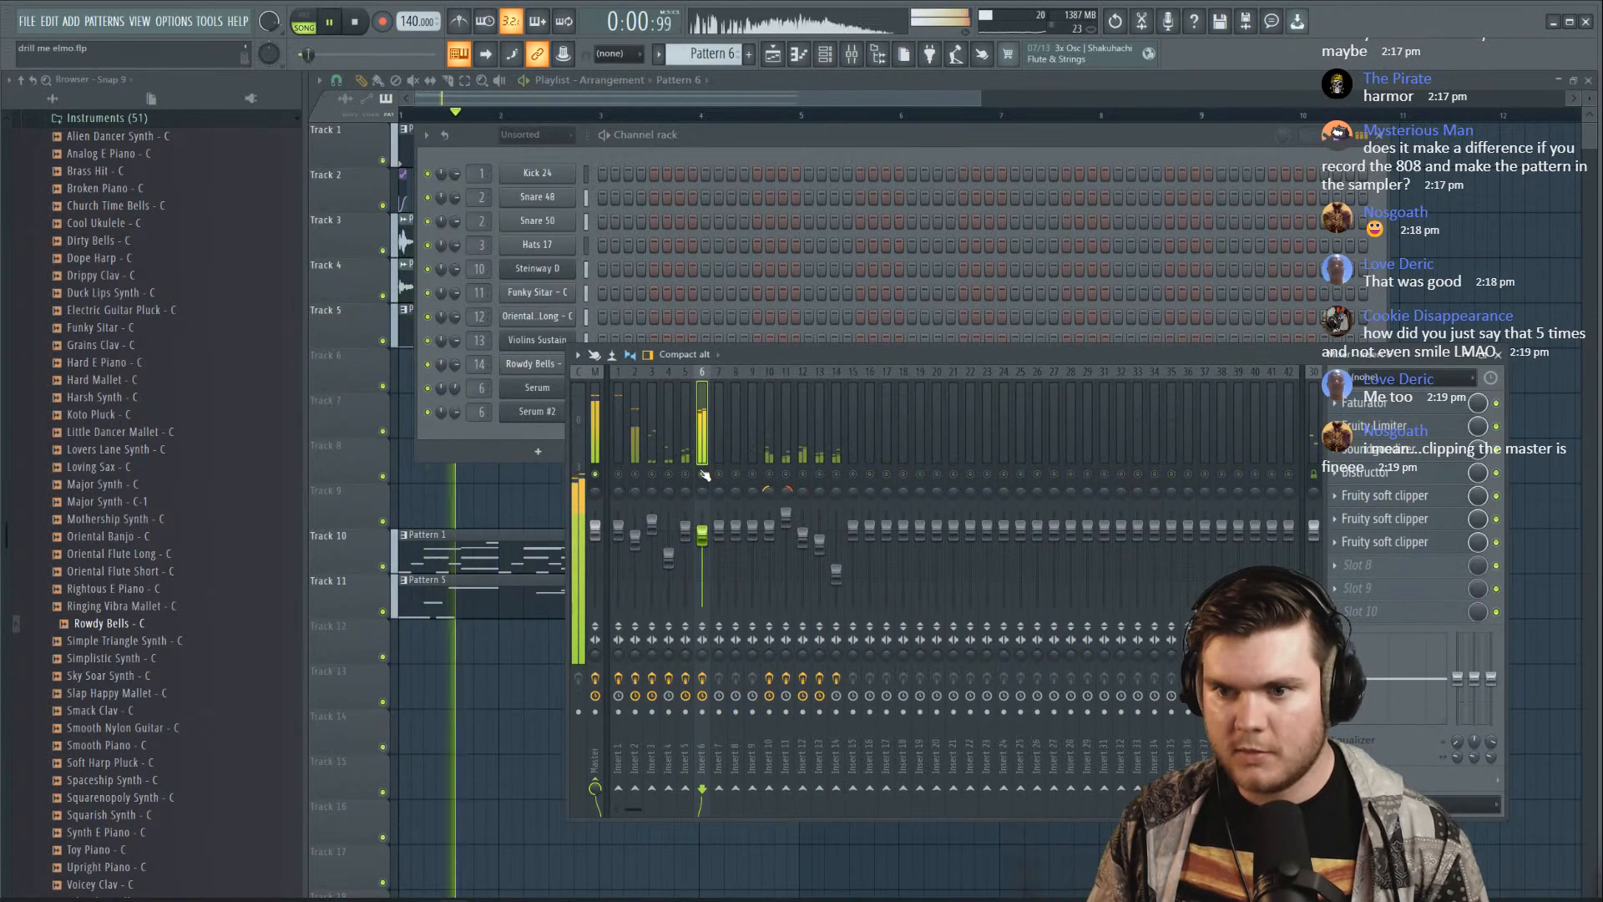
key("space")
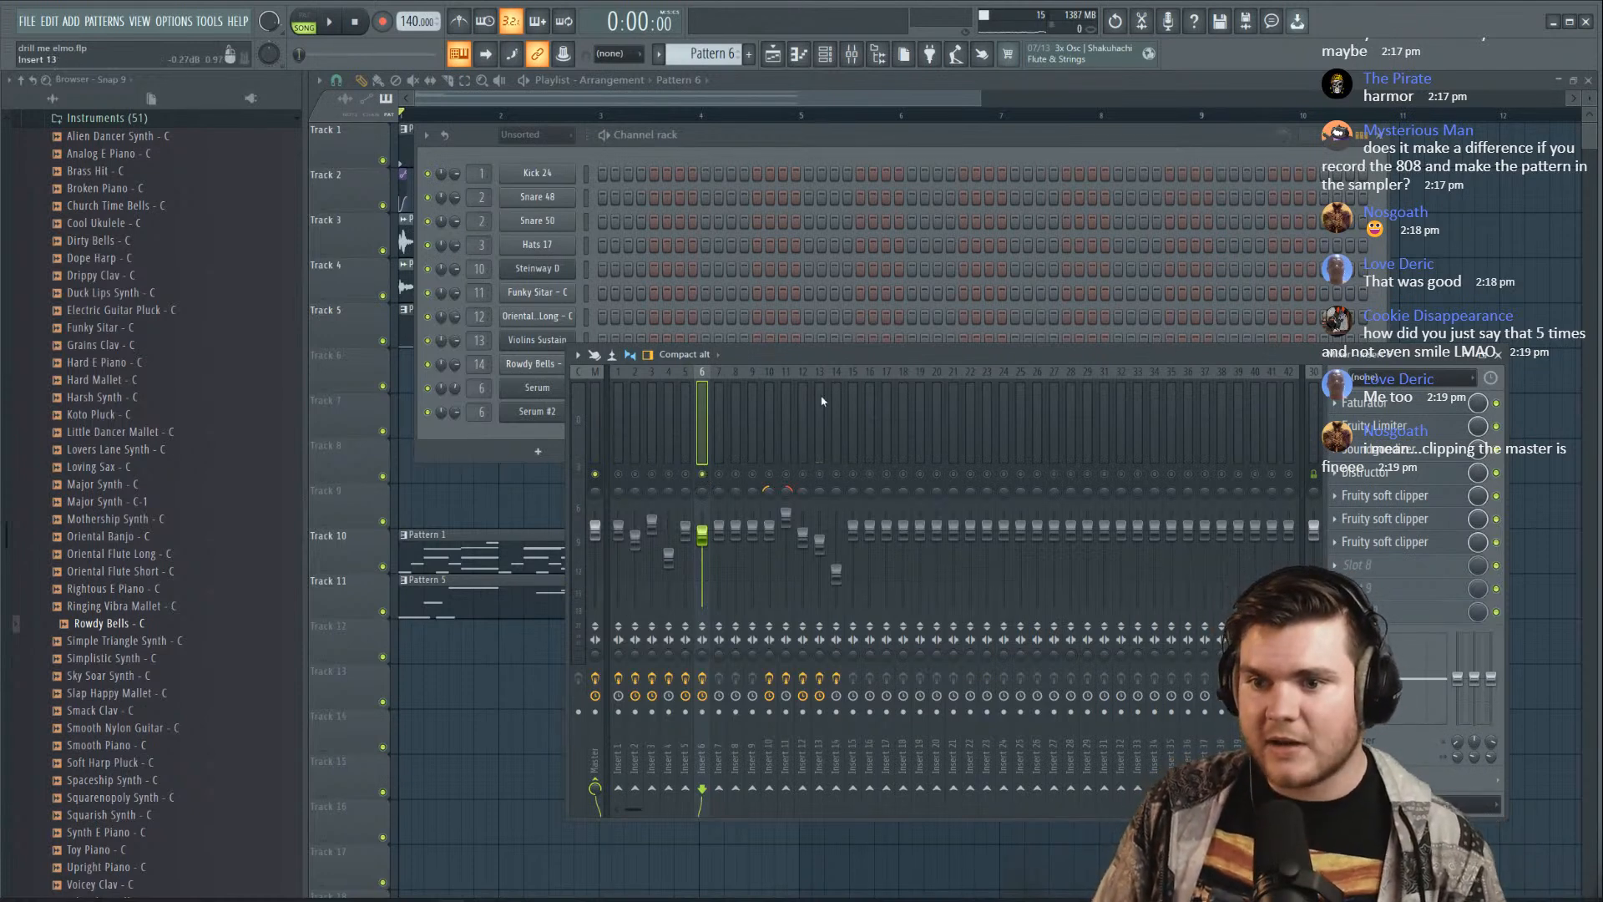
Route the Serum channel to insert 7 and swap inserts 6 and 7, so Serum #2 and its effects occupy insert 7
left_click_drag(807, 354, 853, 321)
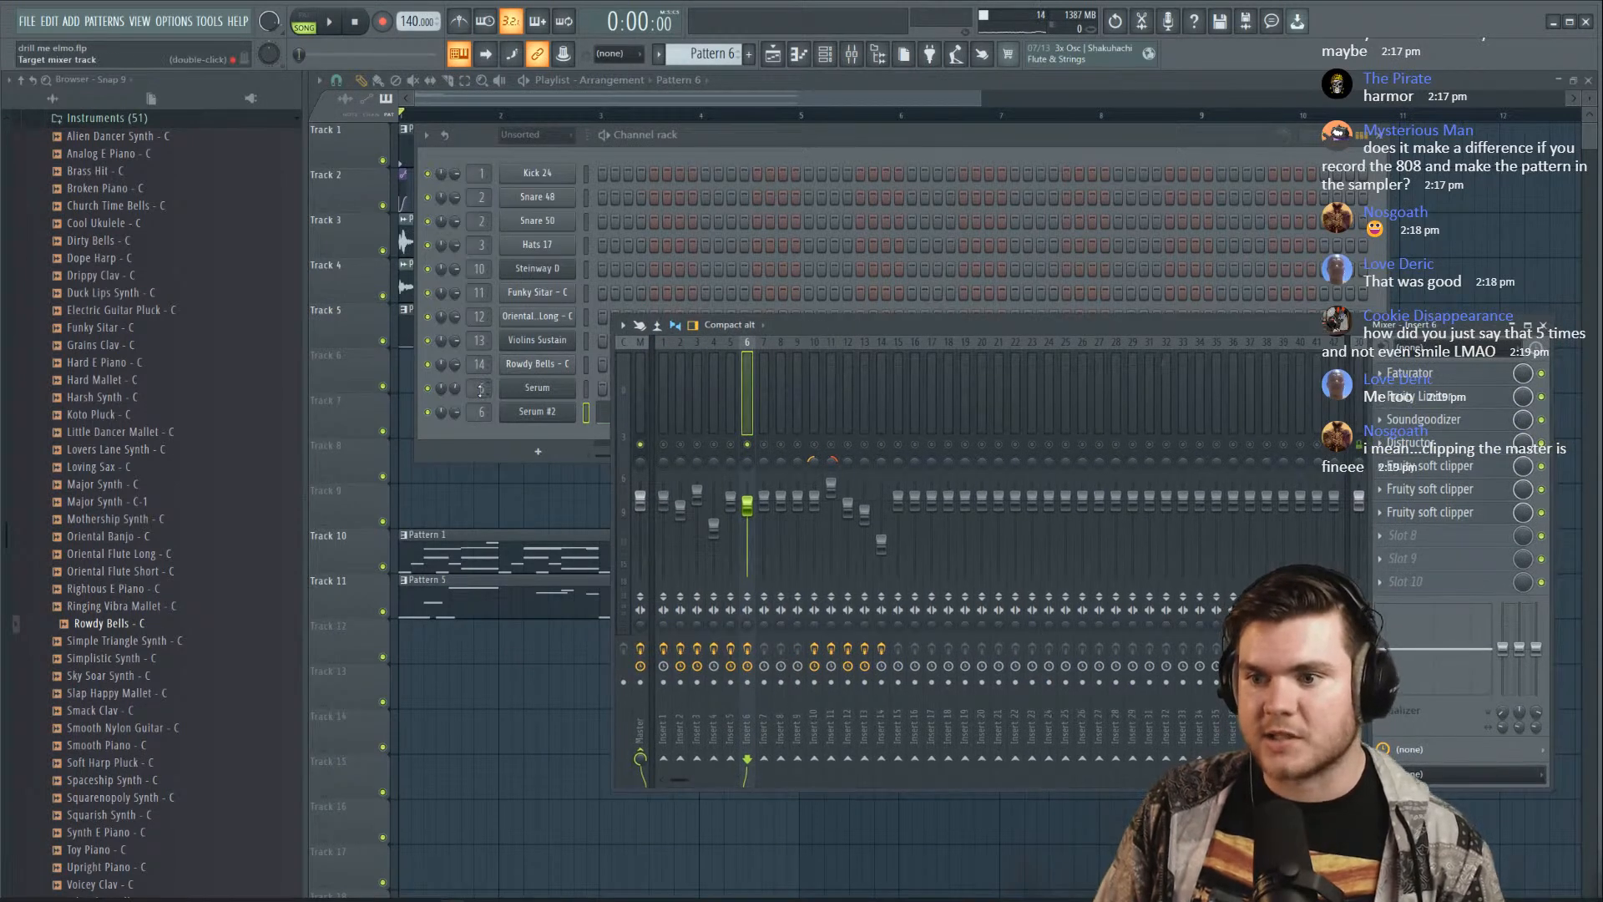
scroll(480, 388, "up", 1)
key("space")
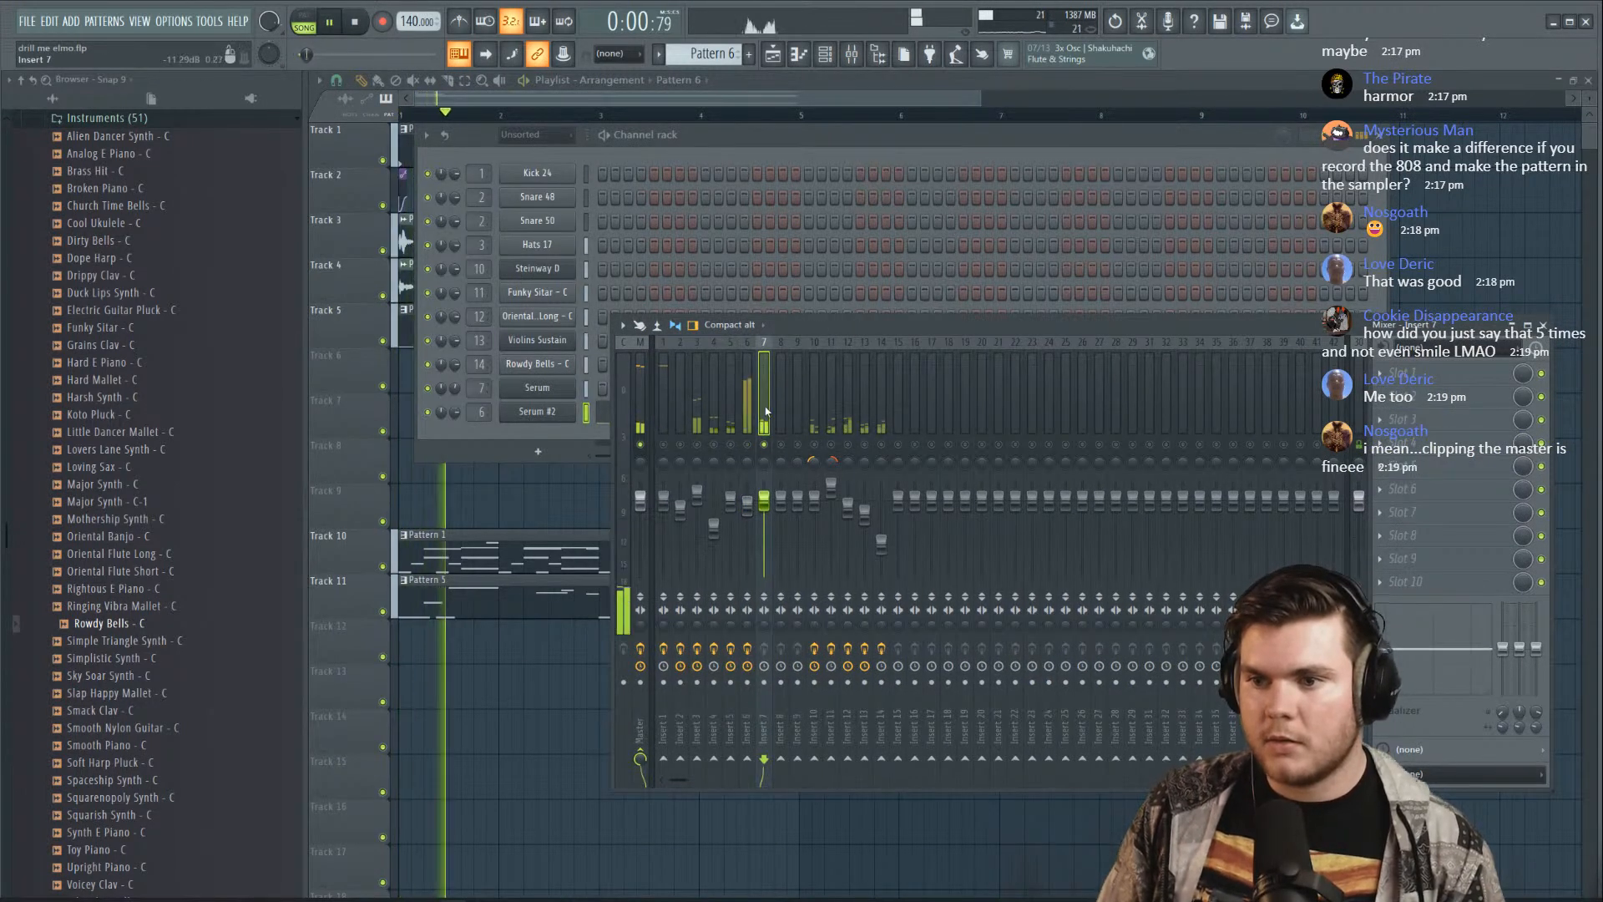
key("alt+Left")
key("space")
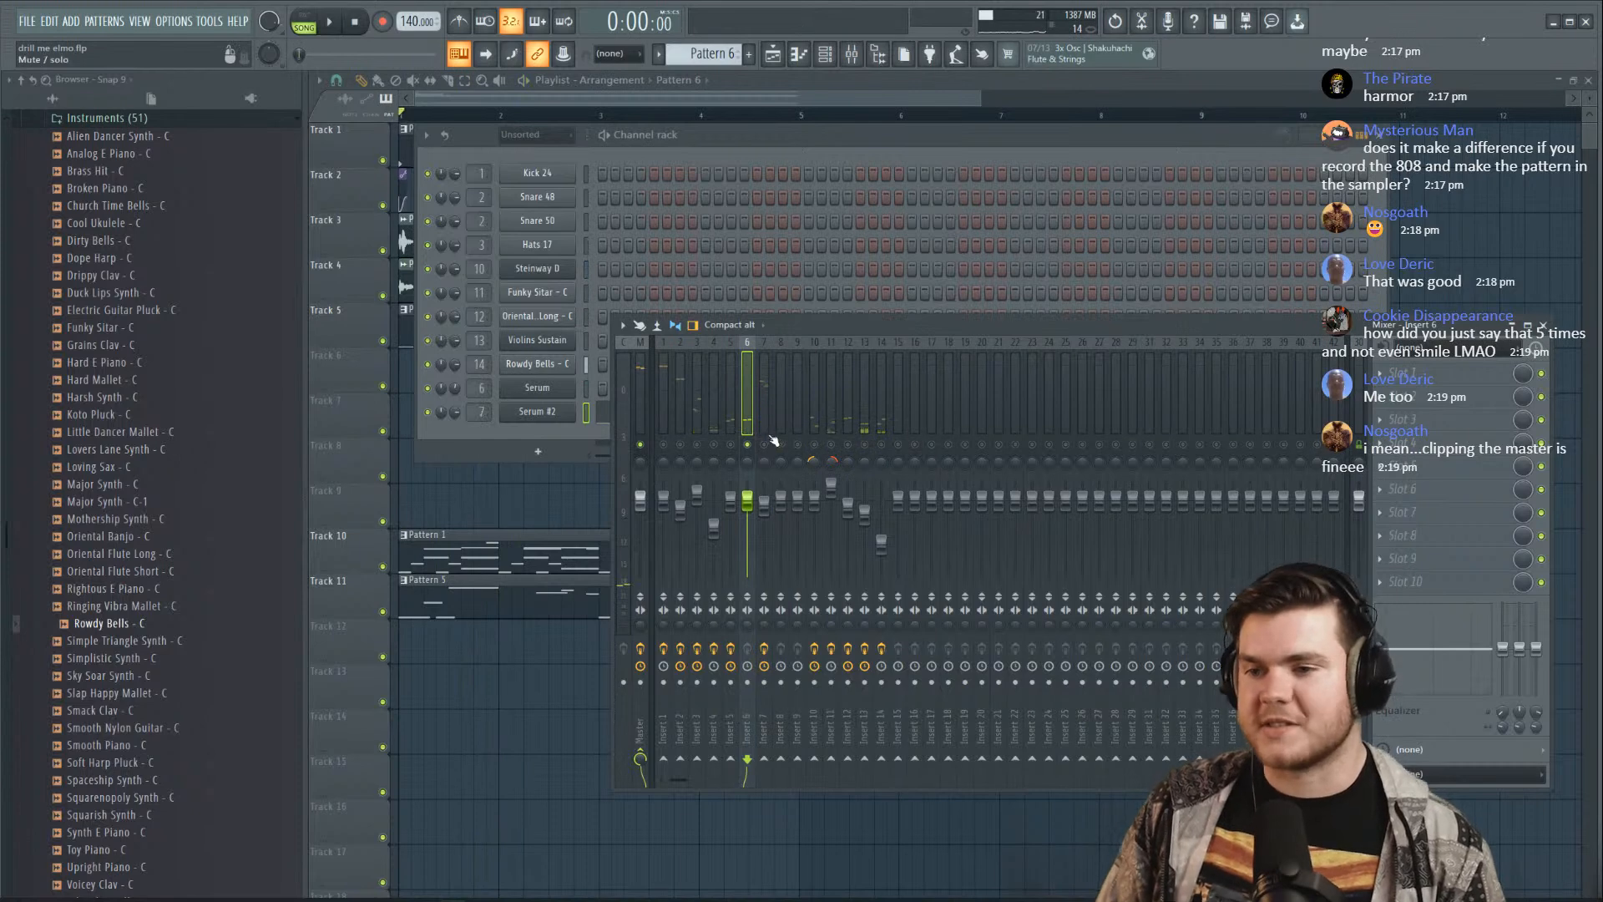
Lower the volume of insert 7 while listening to it within the full mix
key("space")
left_click(765, 501)
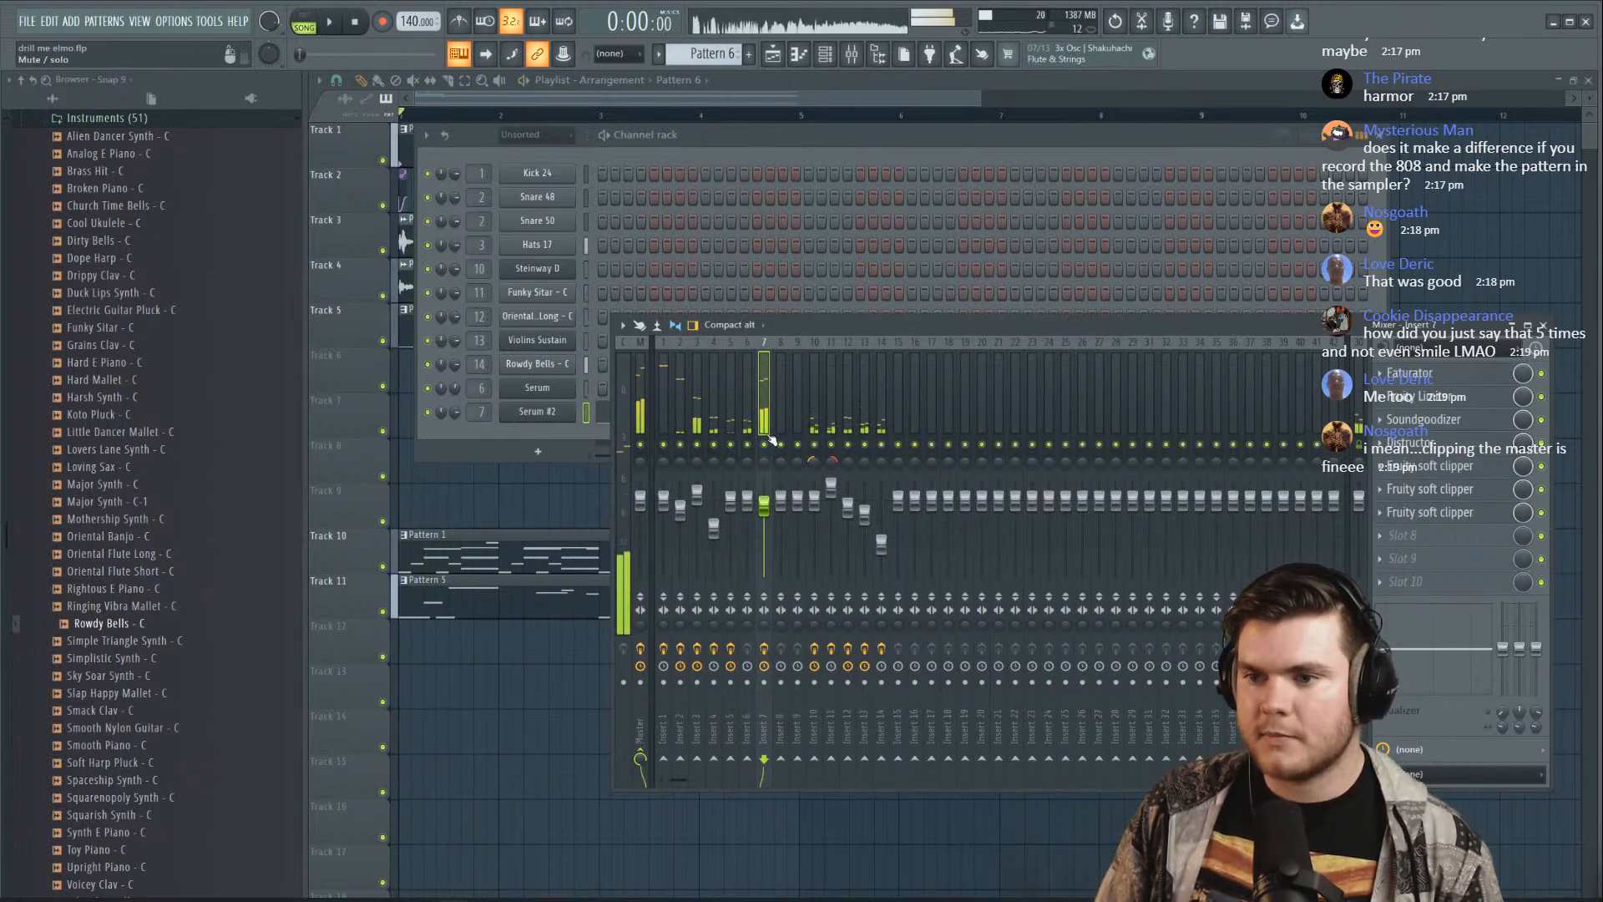
left_click_drag(764, 501, 769, 530)
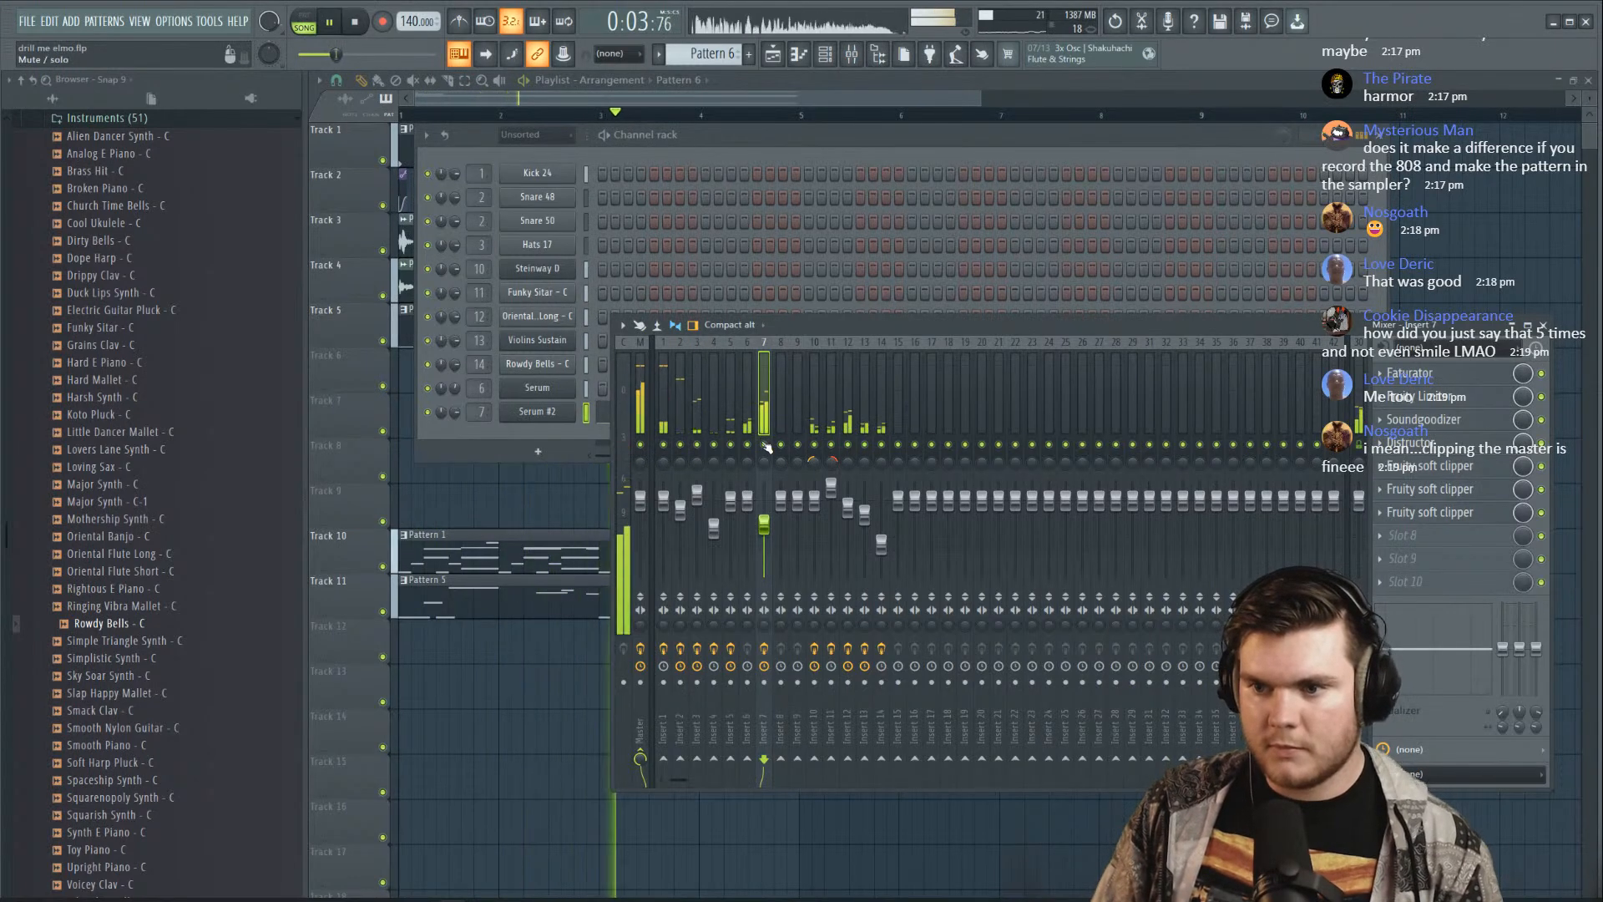
key("space")
Delete the Fruity soft clipper in slot 7 of insert 7 and listen to the result
right_click(1392, 493)
left_click(1407, 547)
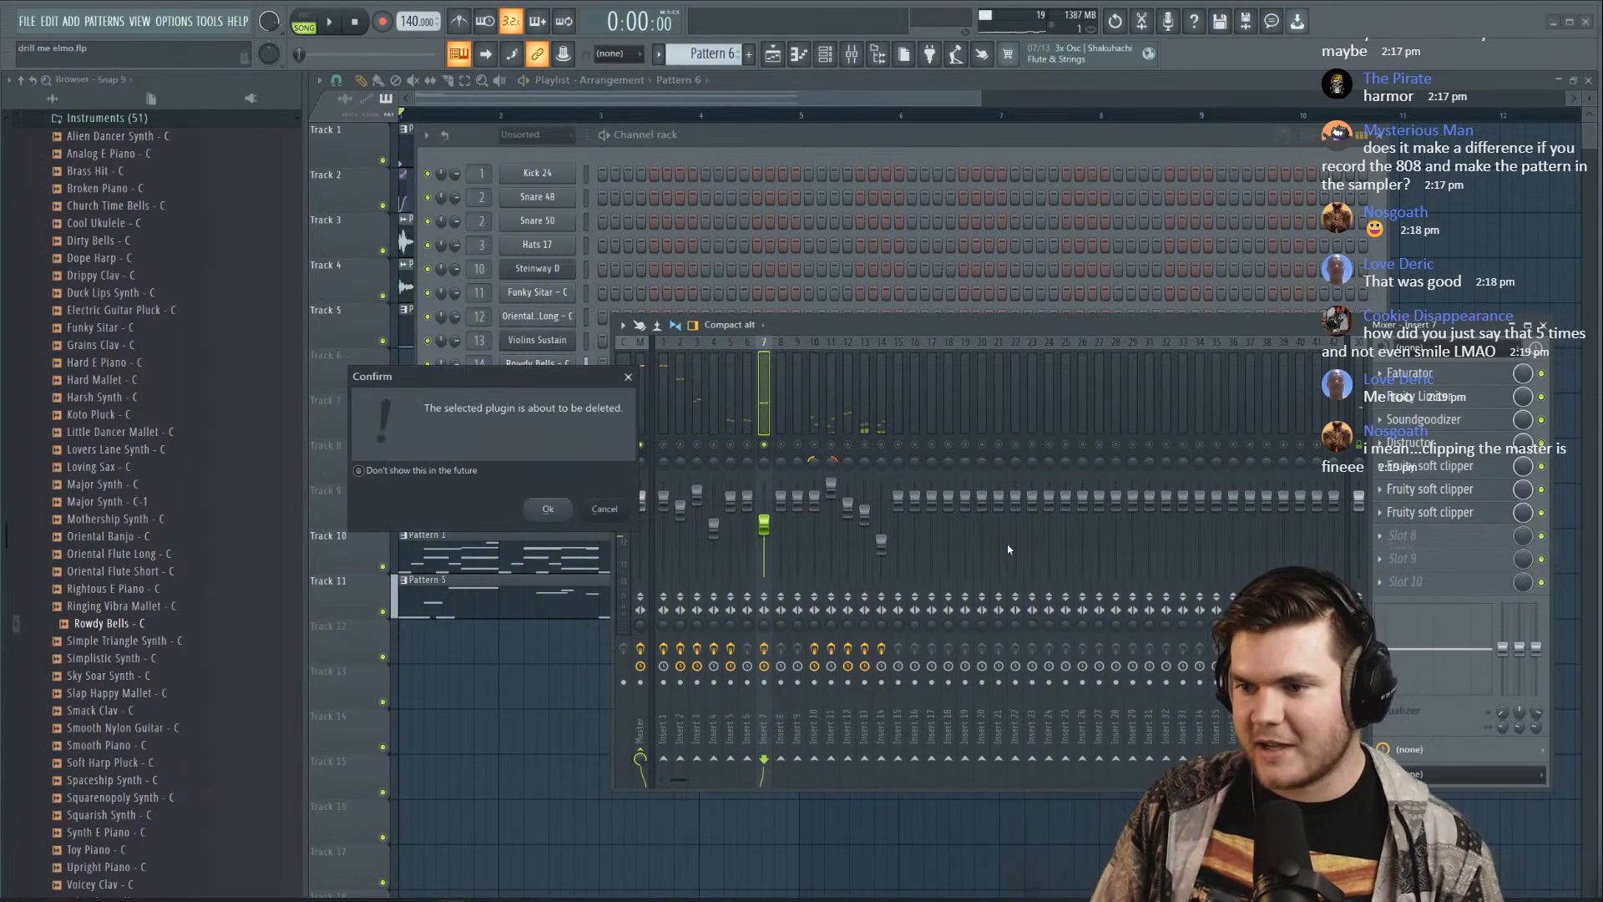
left_click(548, 509)
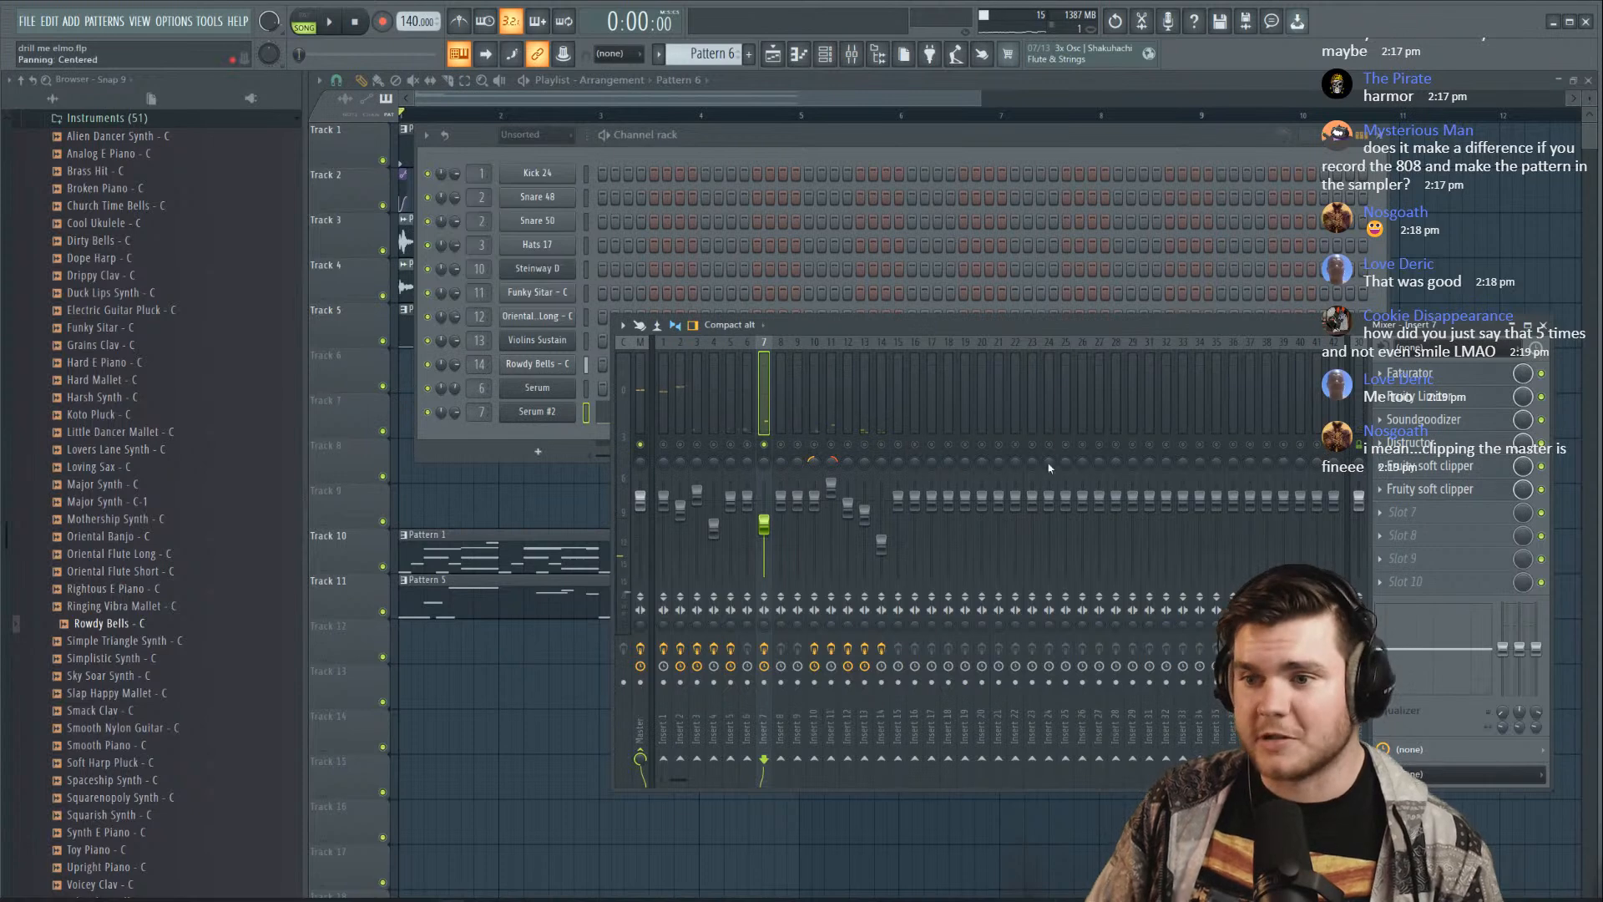
key("space")
key("space")
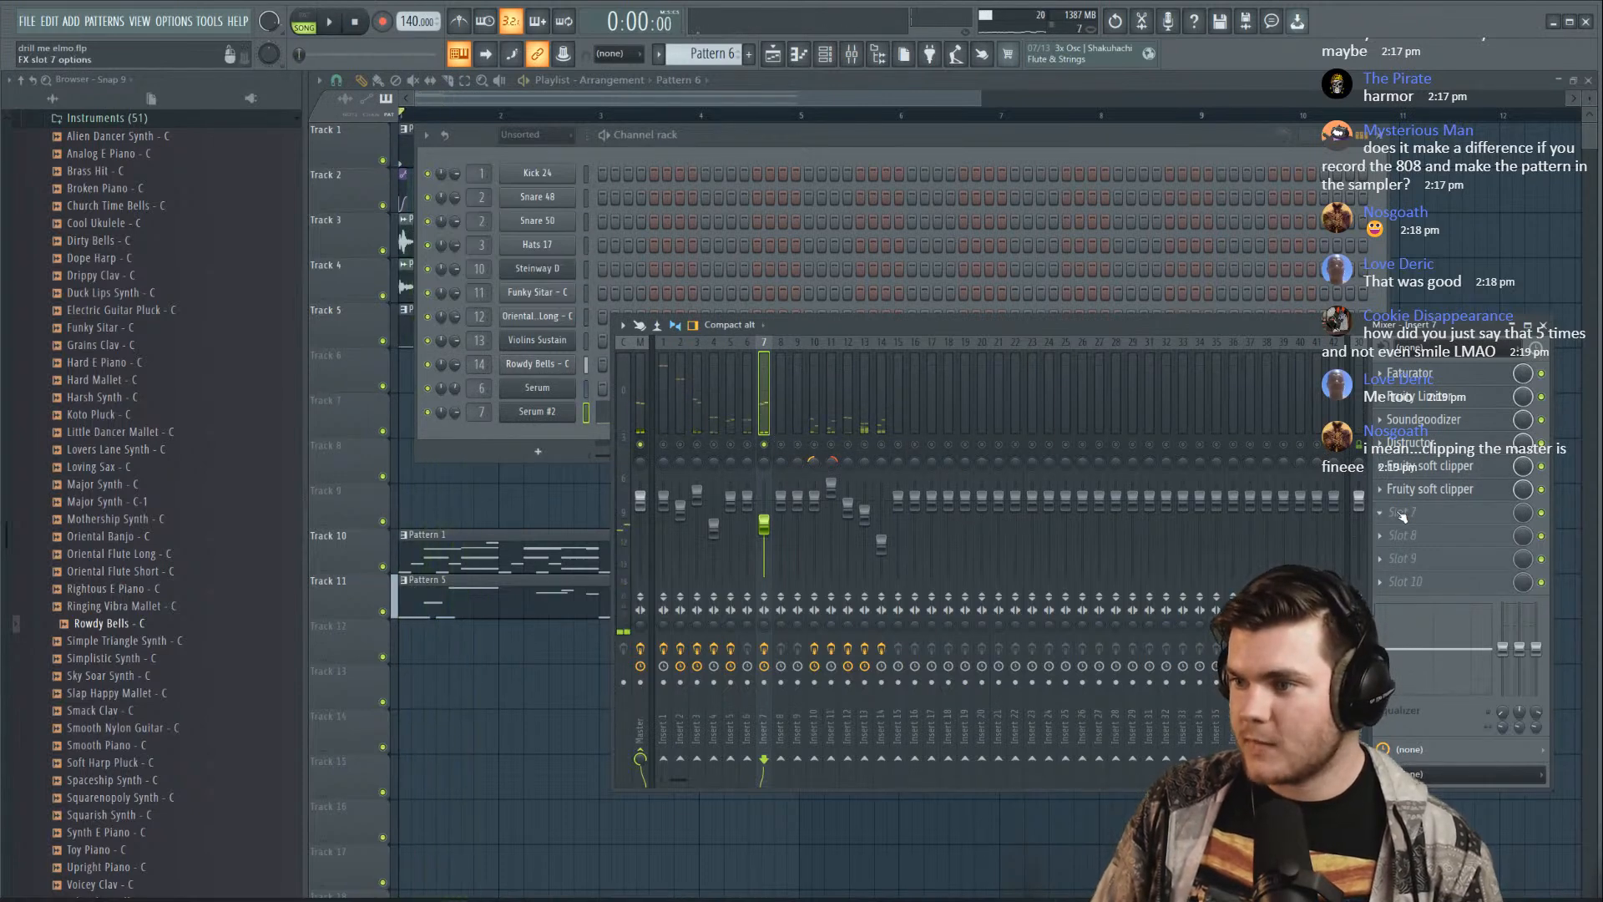
Open Faturator on insert 7 and set its stereo width to about 28% during playback
left_click(1411, 373)
key("space")
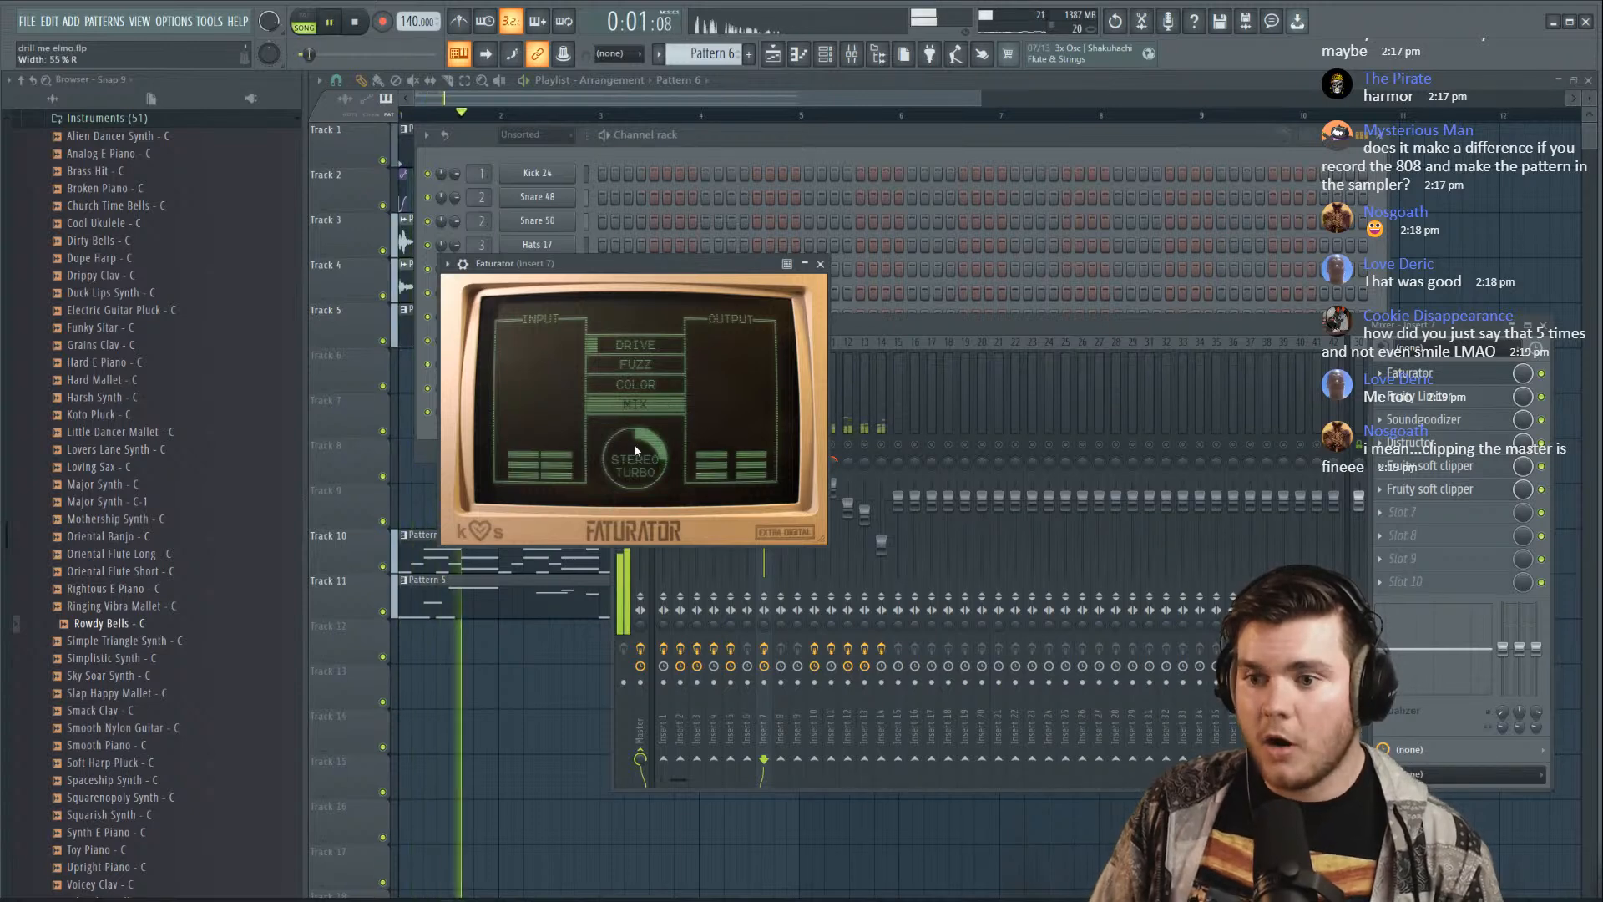
key("space")
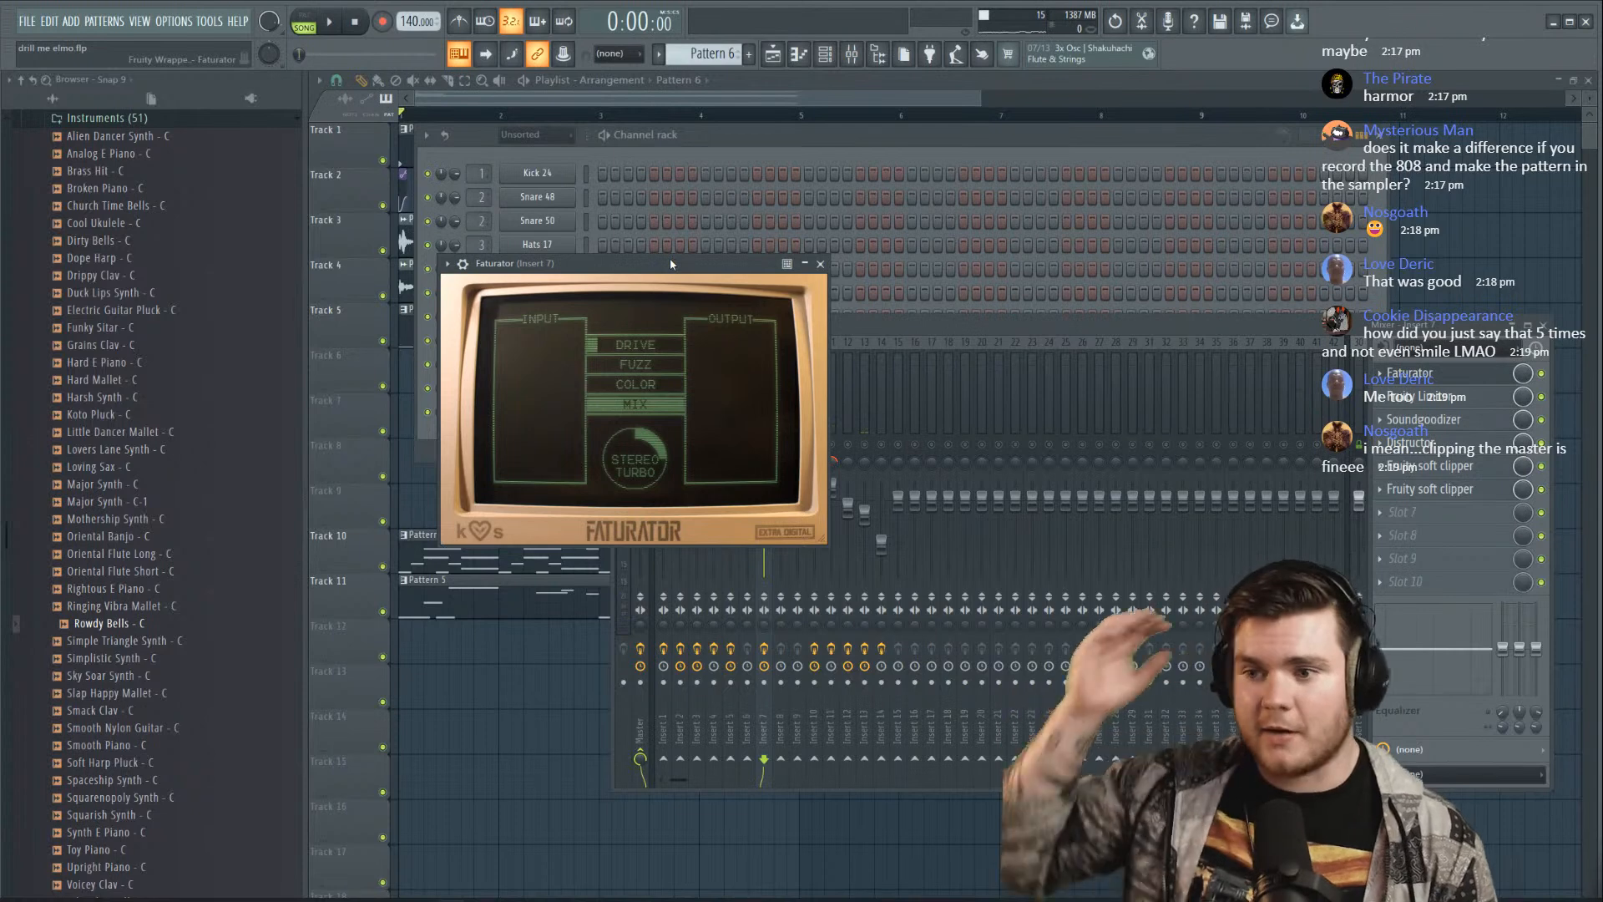
key("space")
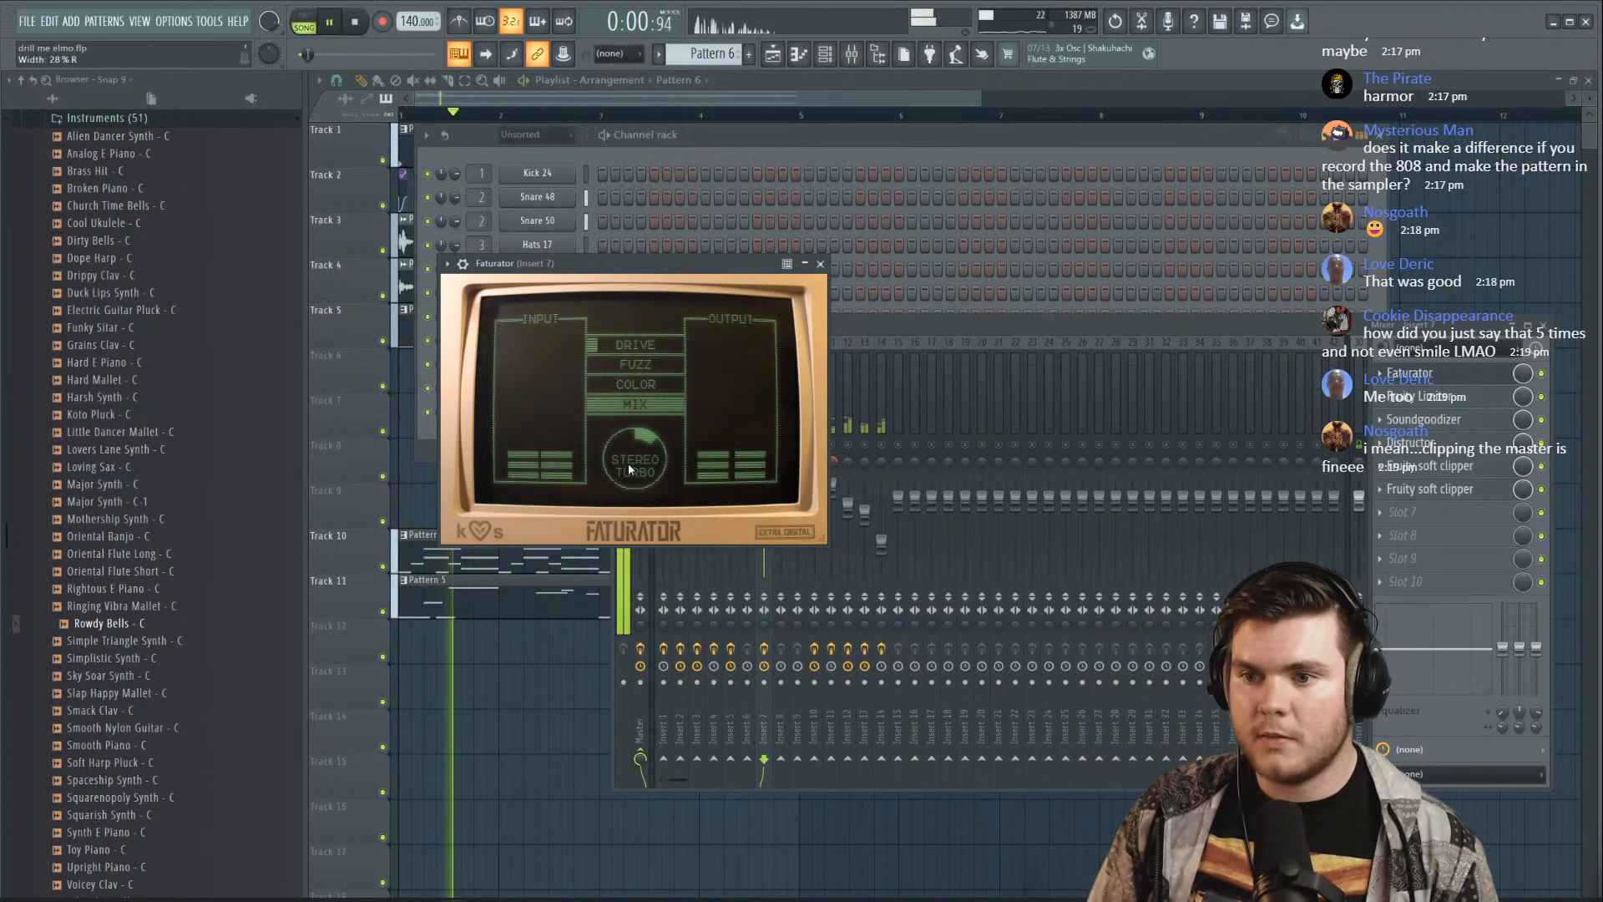
Reset the stereo separation of insert 7 to its default while listening
left_click(870, 329)
key("space")
key("space")
right_click(766, 625)
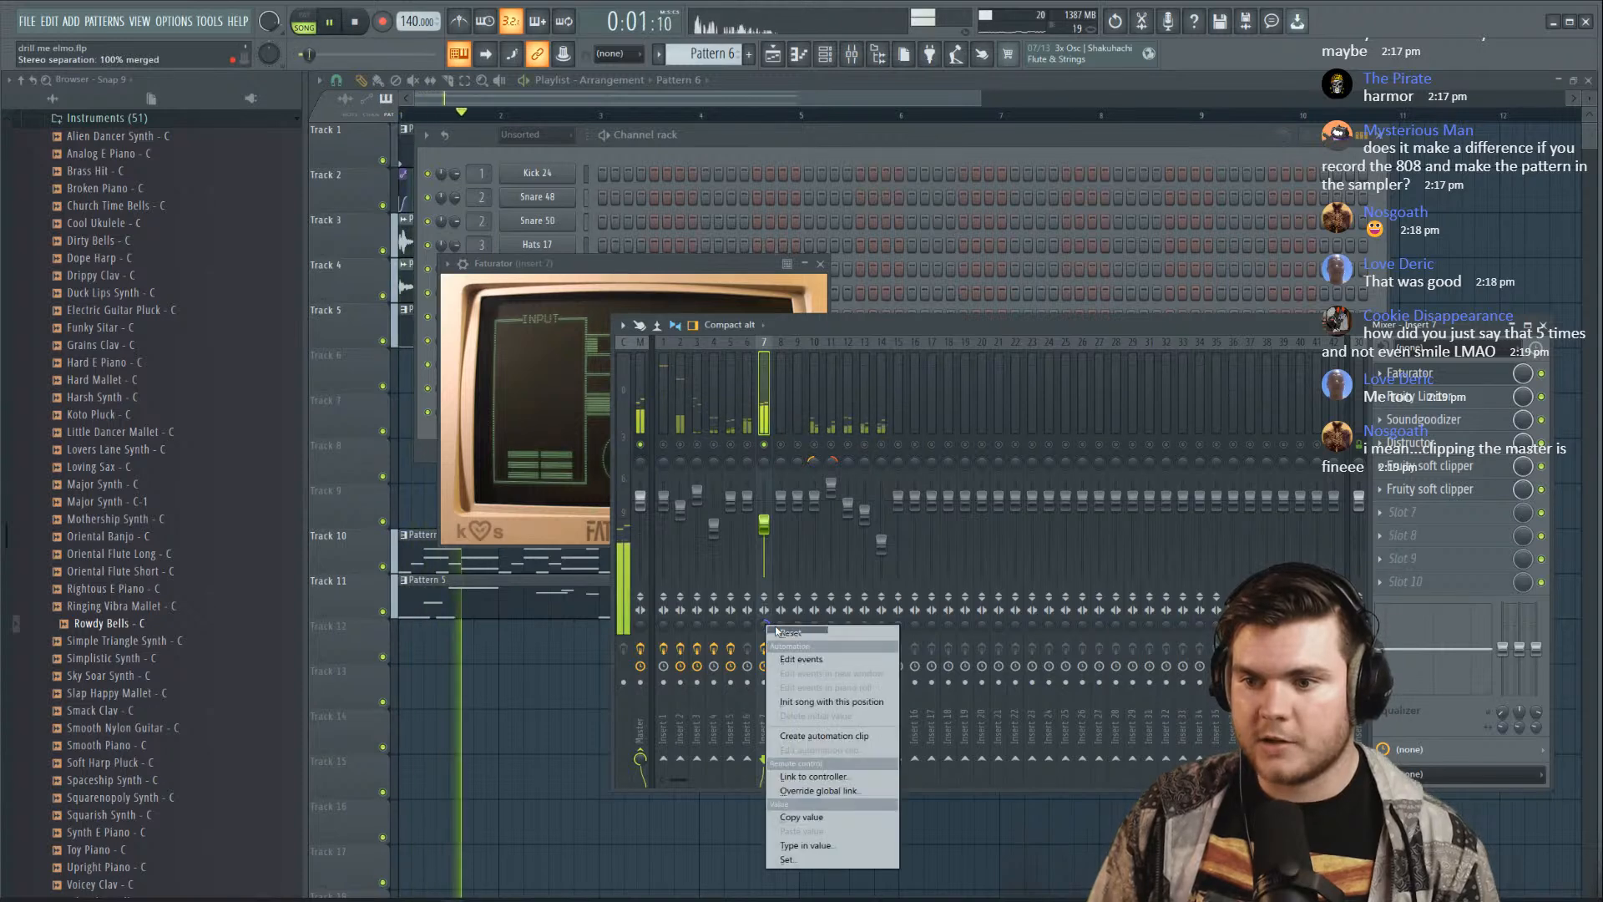
left_click(778, 633)
key("space")
Unsolo insert 7 and adjust its volume against the full mix
right_click(764, 445)
key("space")
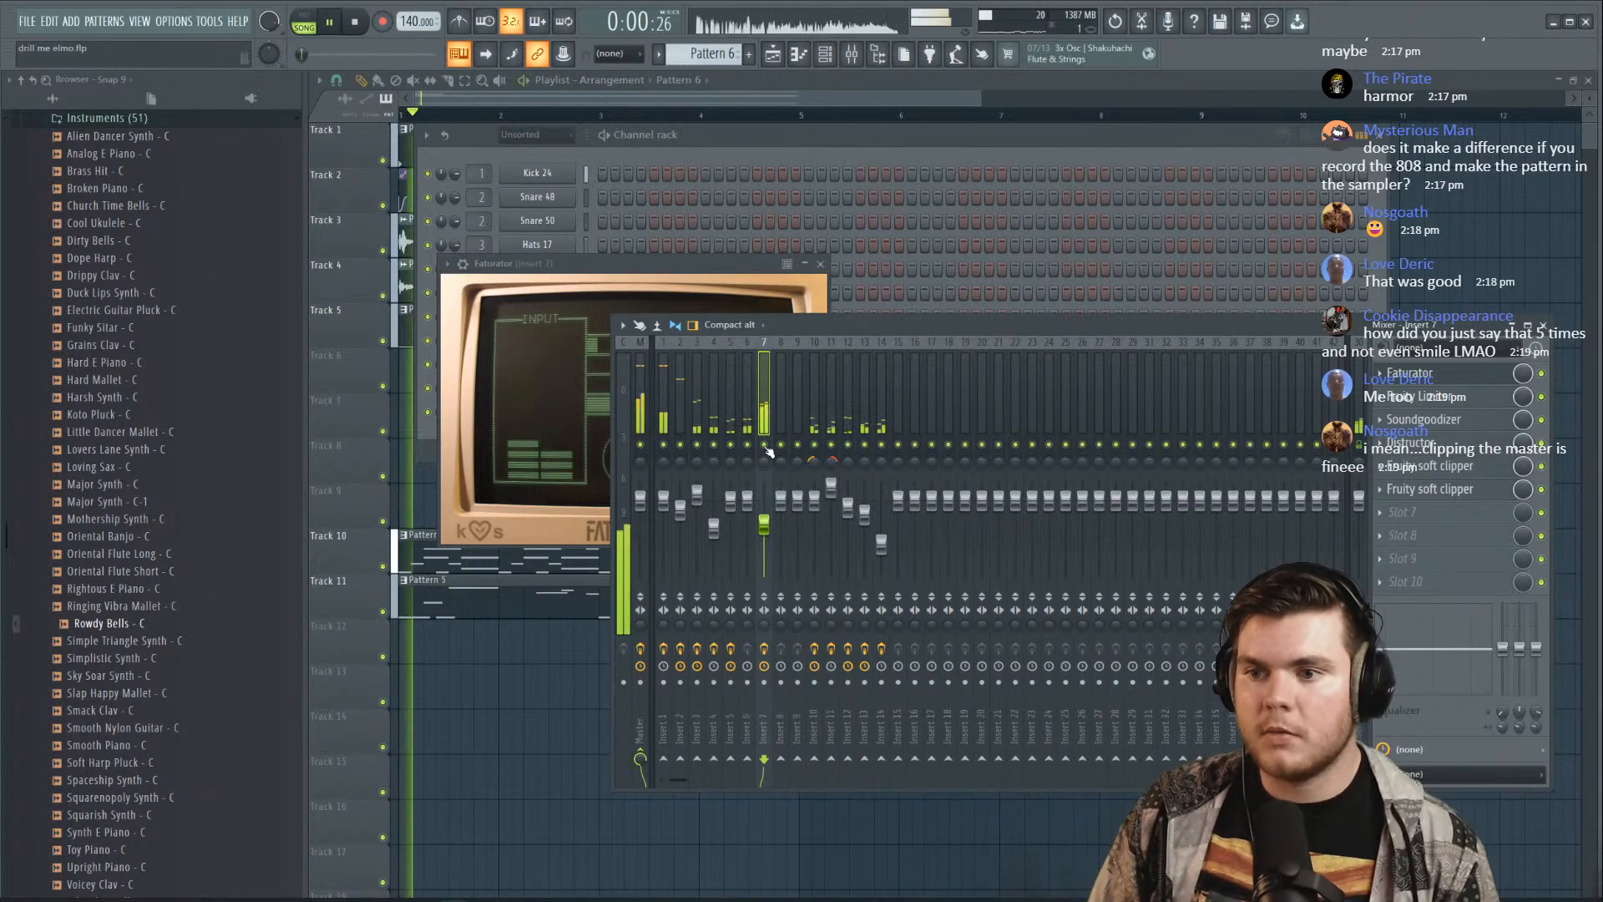
left_click_drag(764, 524, 764, 511)
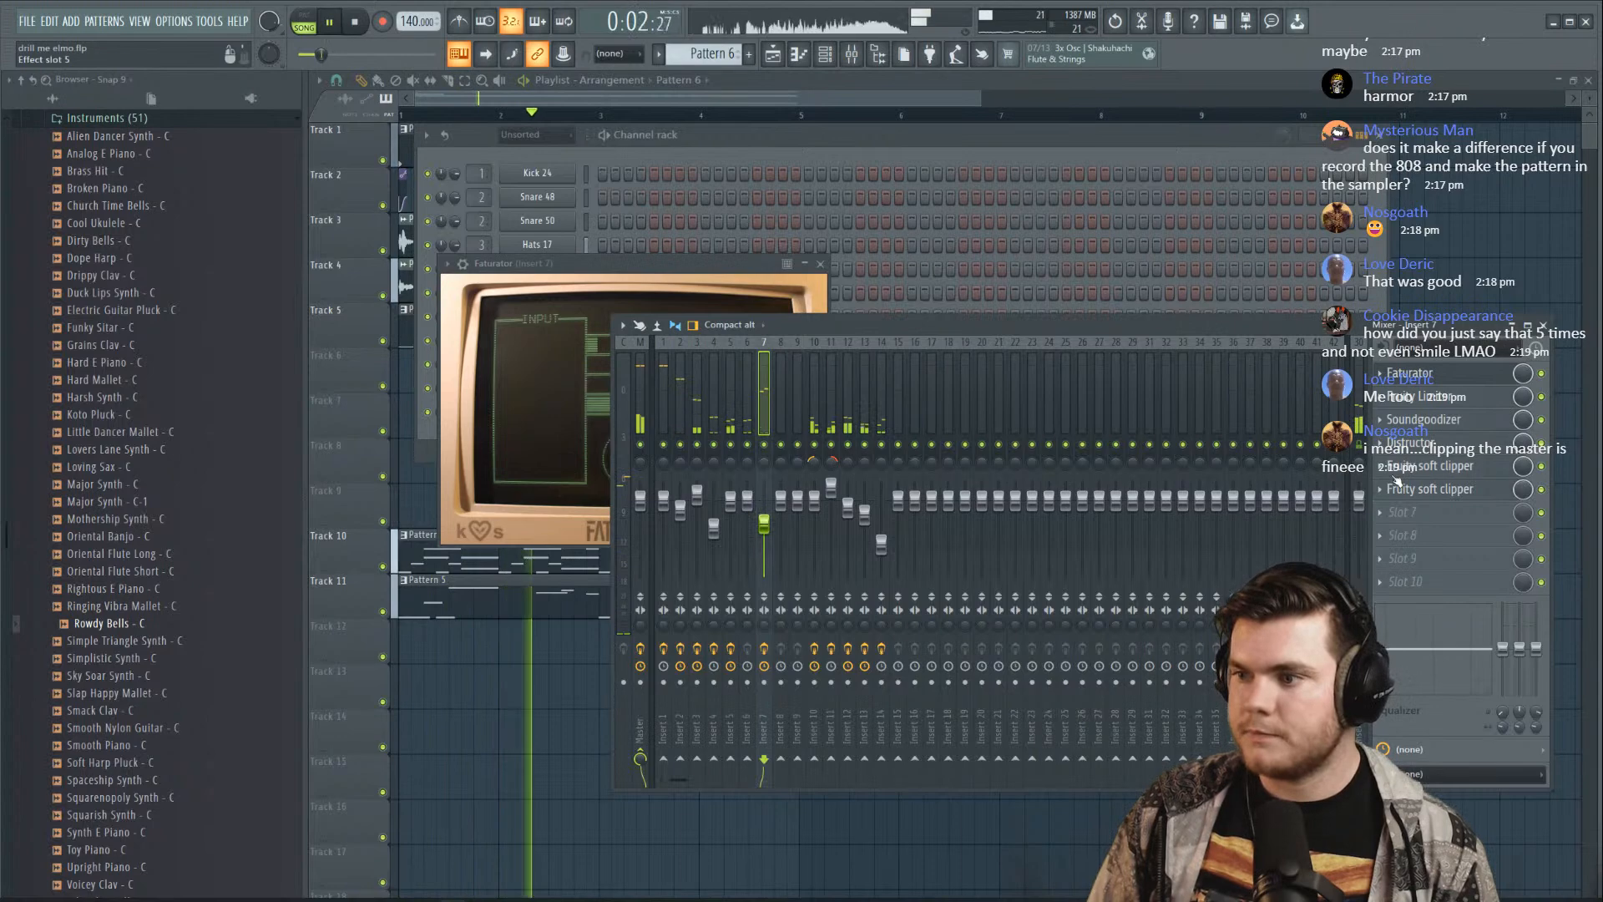
Add Fruity parametric EQ 2 to slot 7 of insert 7 and load an EQ preset
left_click(1403, 511)
left_click(1156, 250)
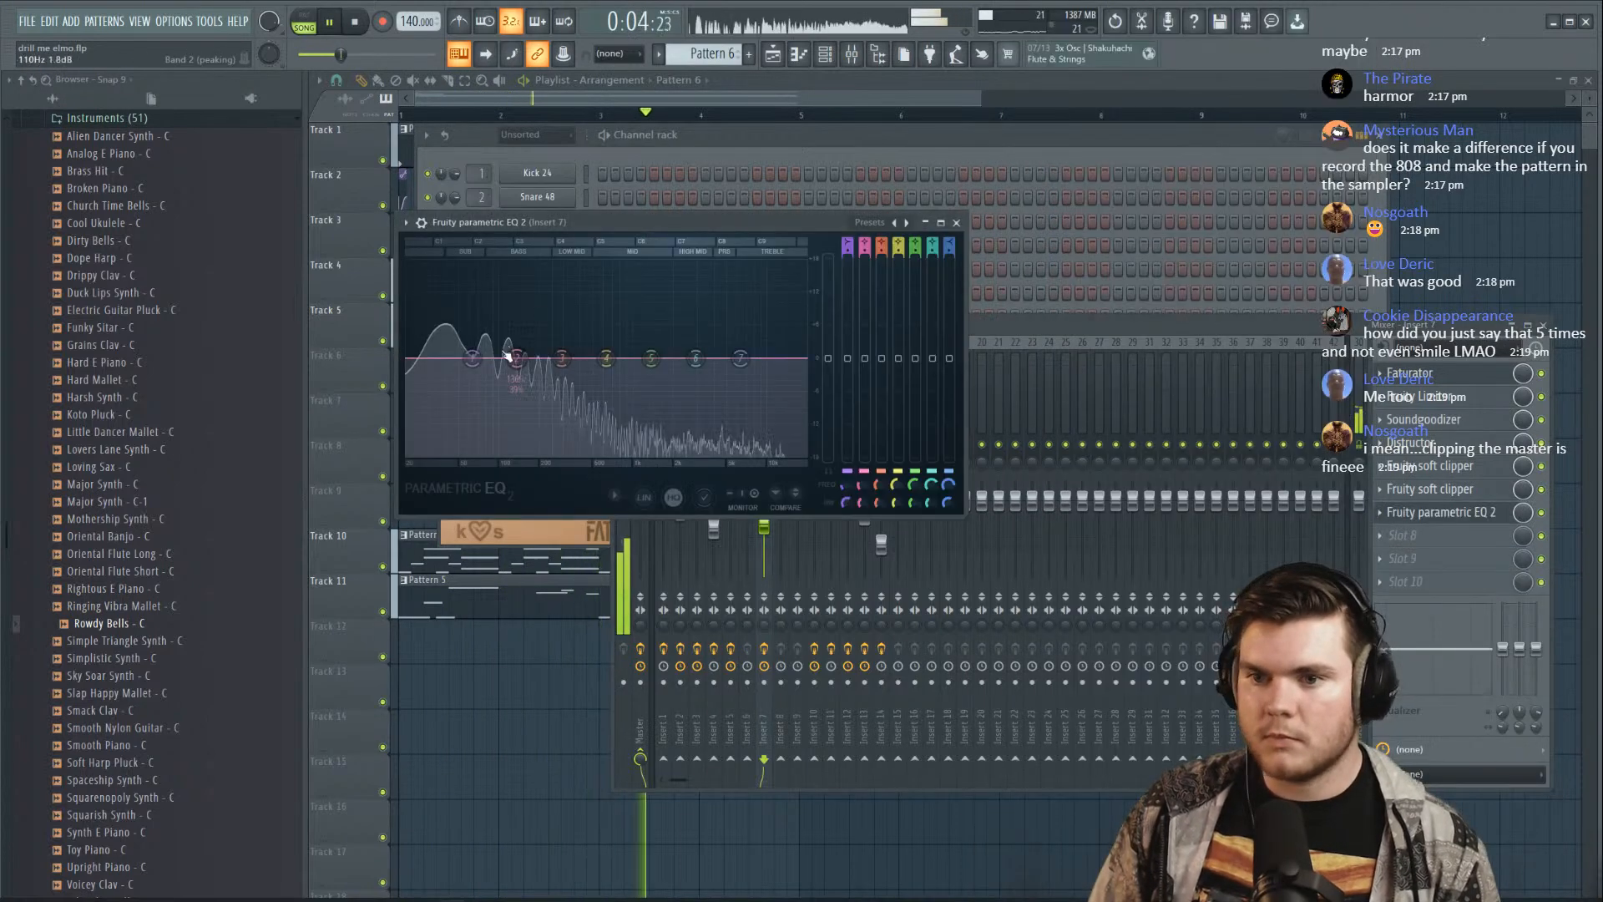
left_click(867, 225)
left_click(887, 249)
Cut the low frequencies with the EQ's band 2 low shelf and raise the EQ's main output level
left_click_drag(471, 361, 485, 416)
scroll(493, 415, "down", 3)
left_click_drag(828, 358, 829, 320)
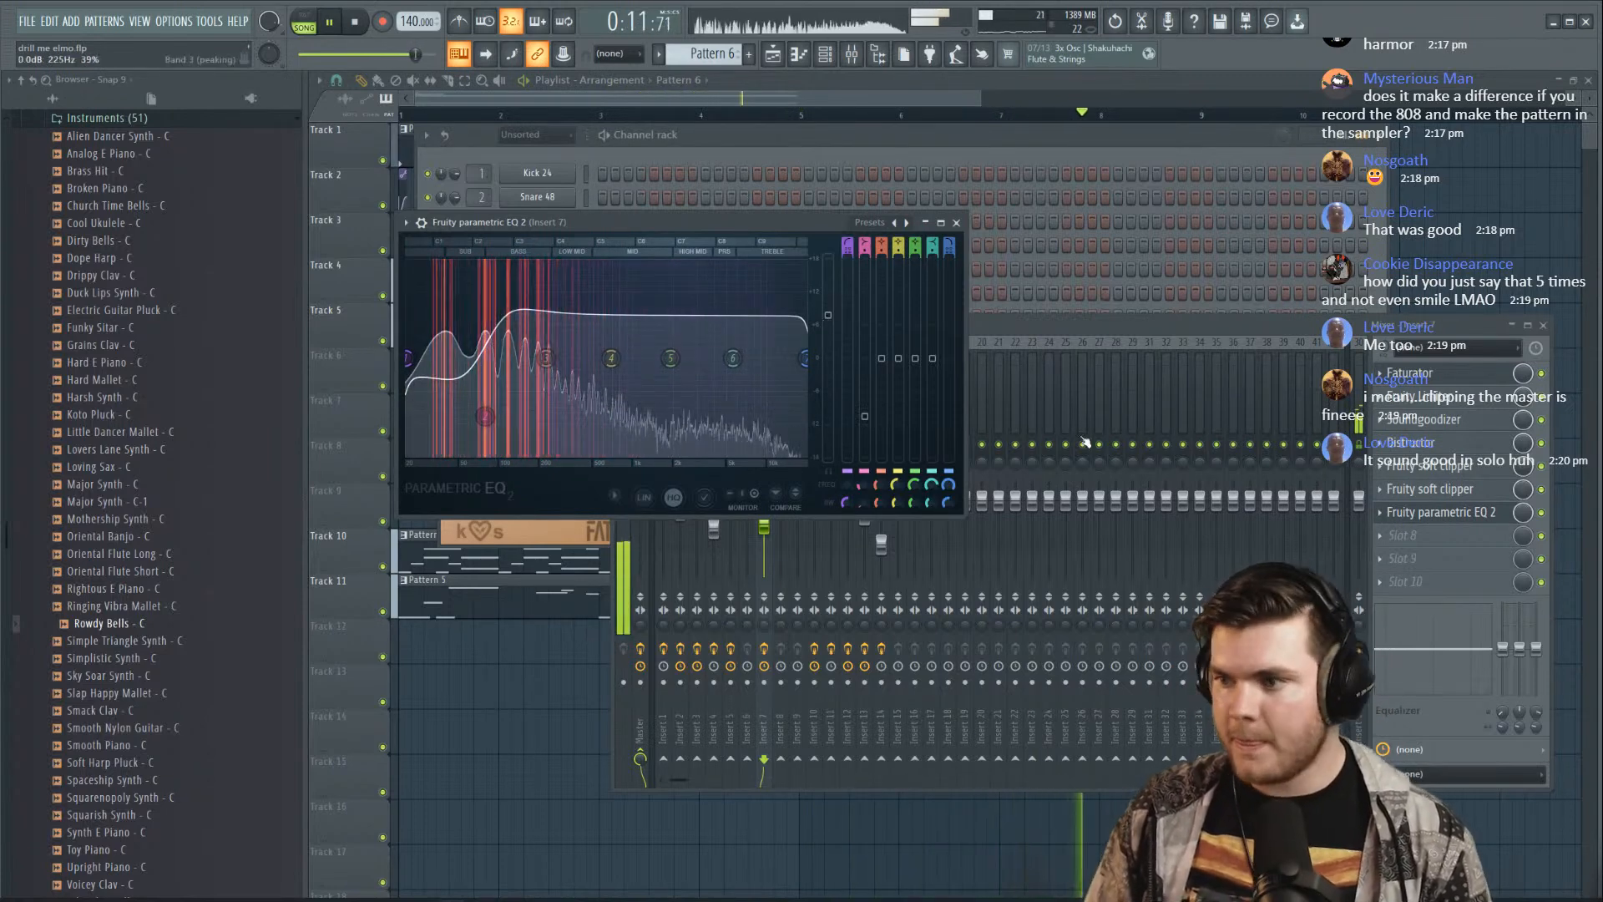
Check Faturator on insert 7, lower the insert's volume slightly and stop playback
left_click(1420, 373)
left_click(1419, 373)
left_click_drag(763, 506, 767, 530)
key("space")
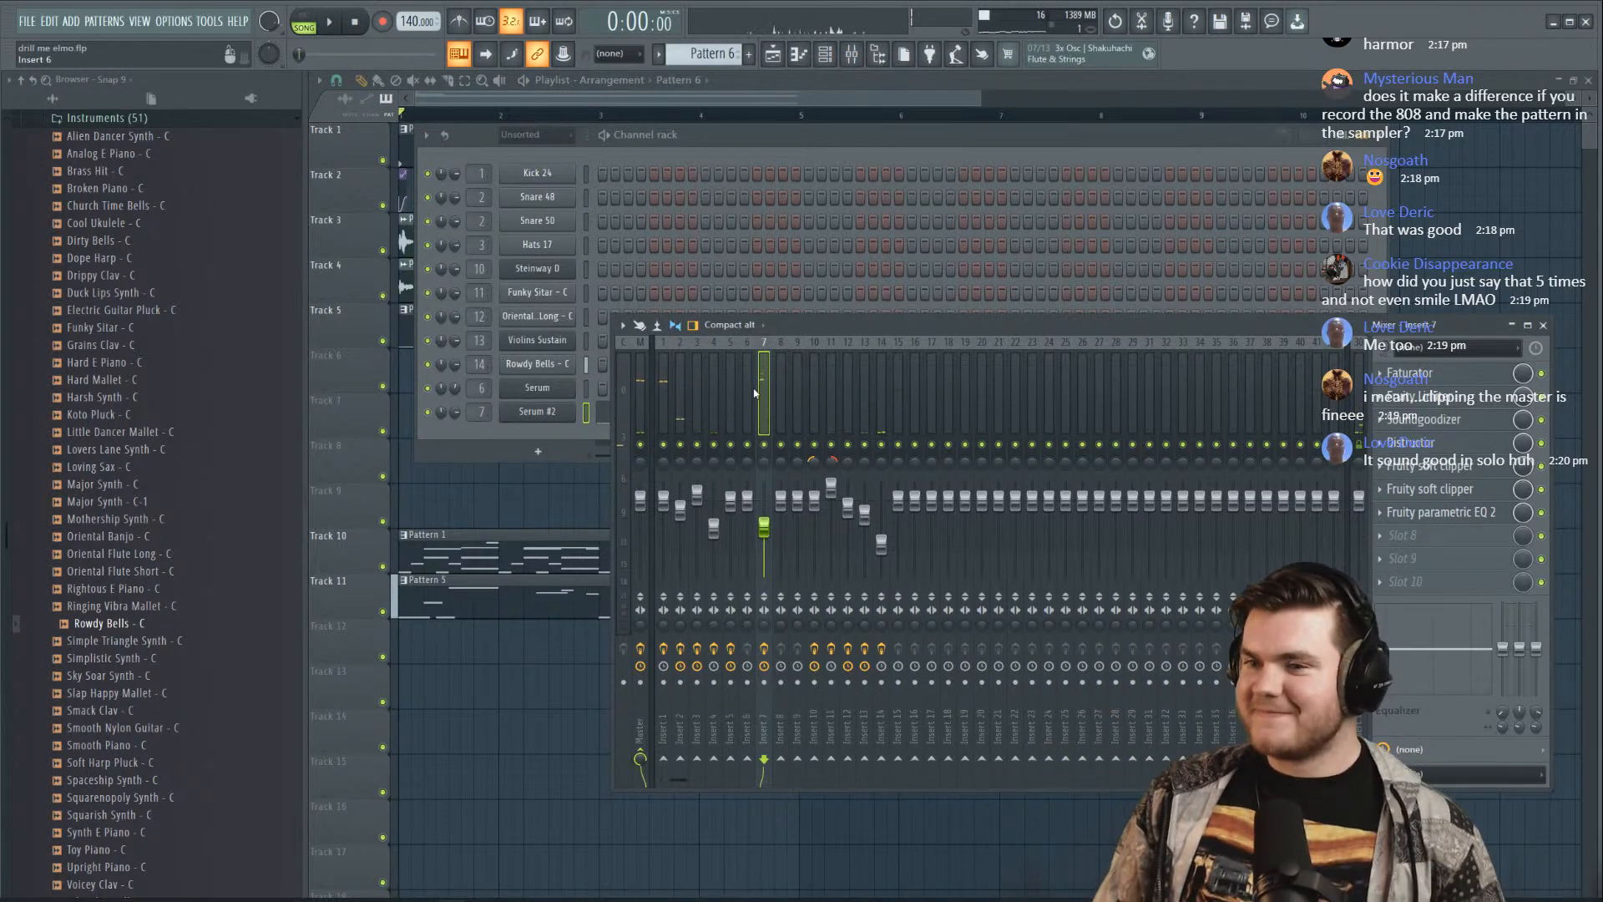
Open the effects page of Serum #2 and check its Hyper and Distortion settings during playback
left_click(571, 411)
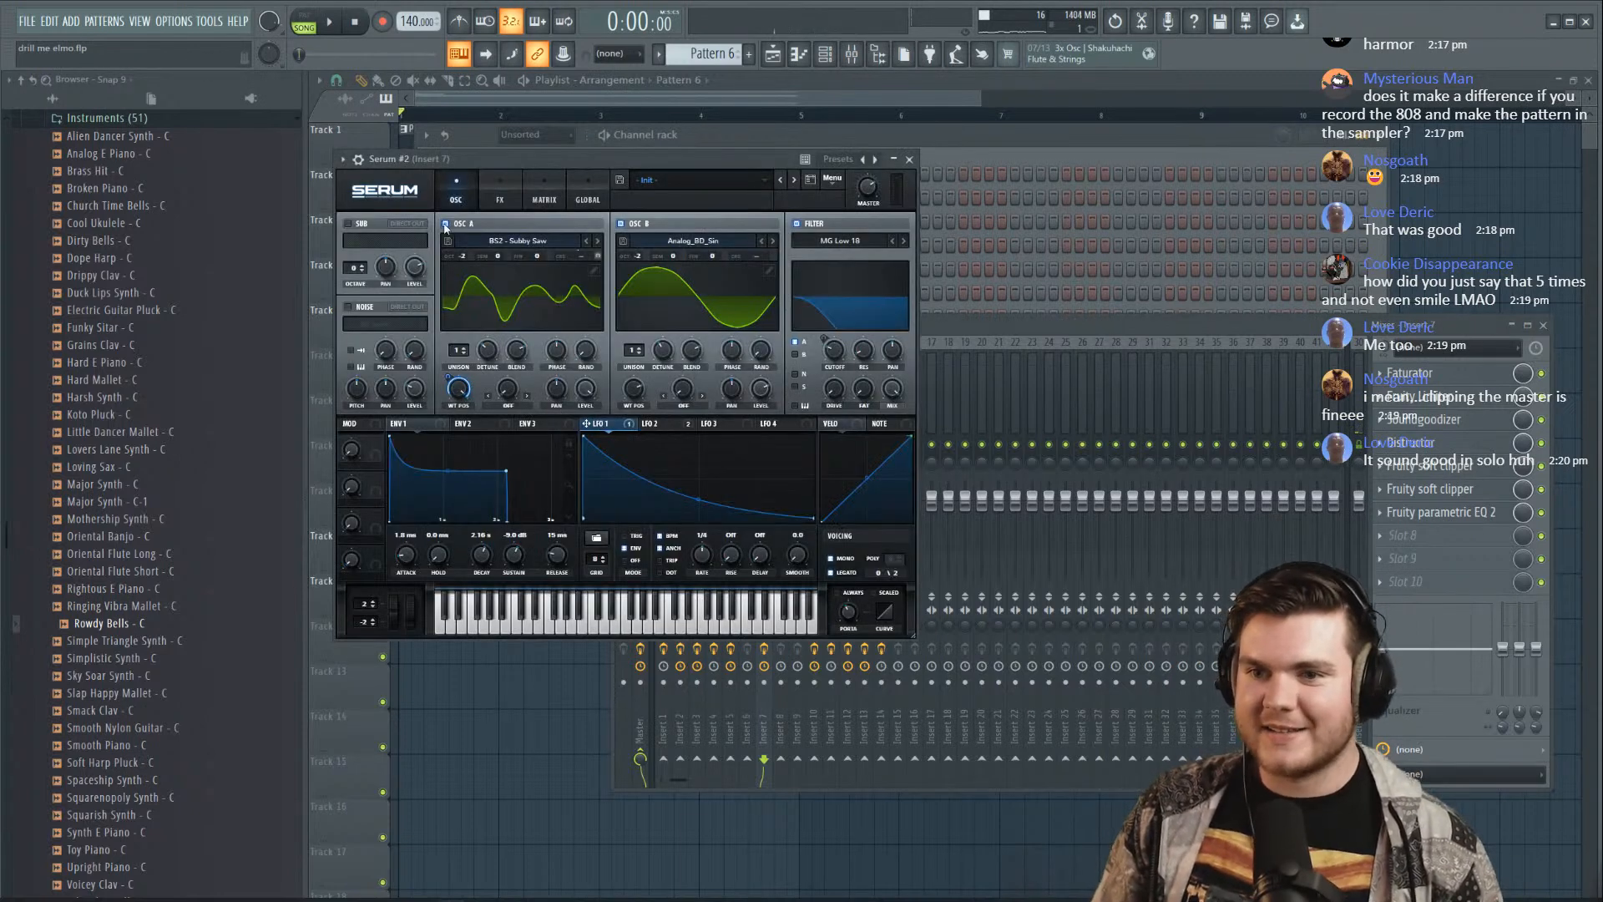
left_click(500, 201)
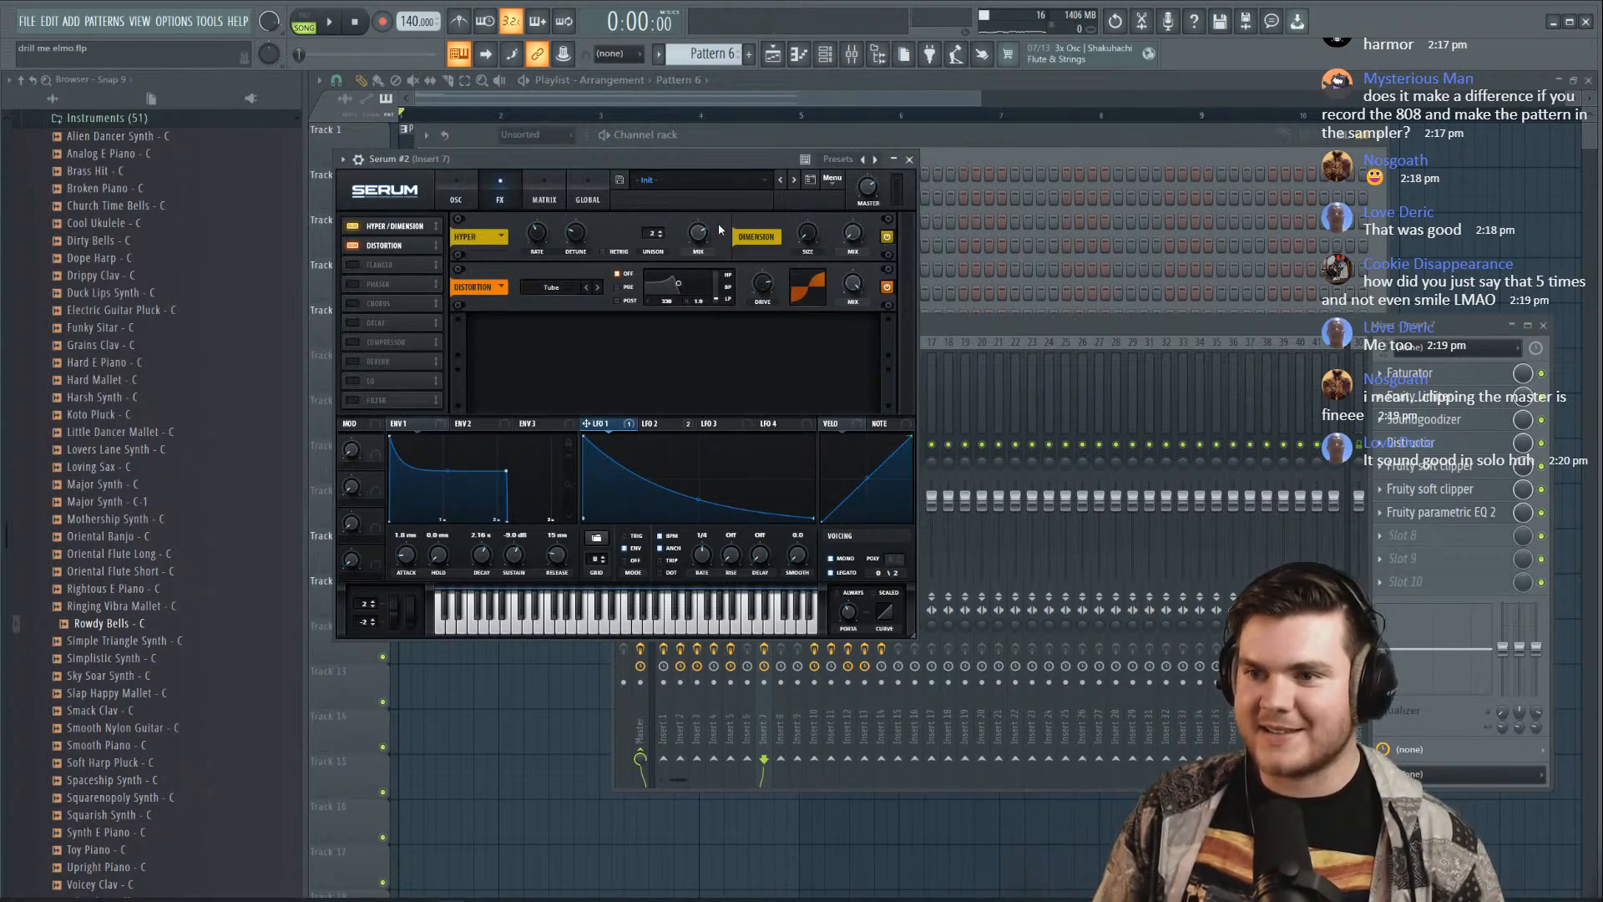
left_click_drag(749, 164, 789, 174)
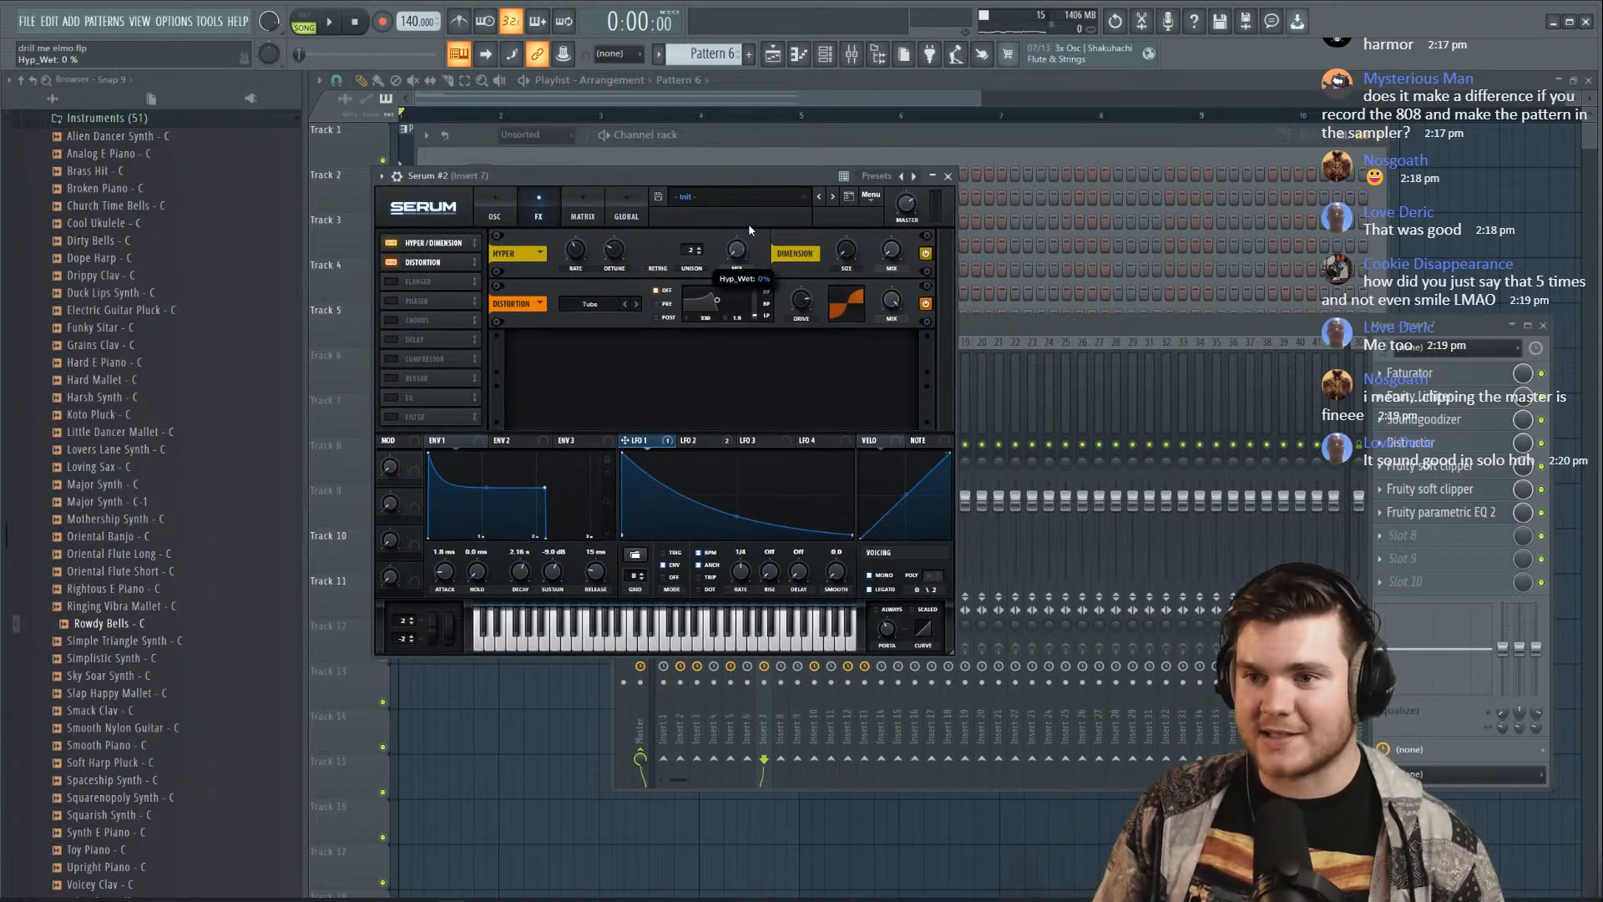
left_click_drag(755, 182, 752, 181)
key("space")
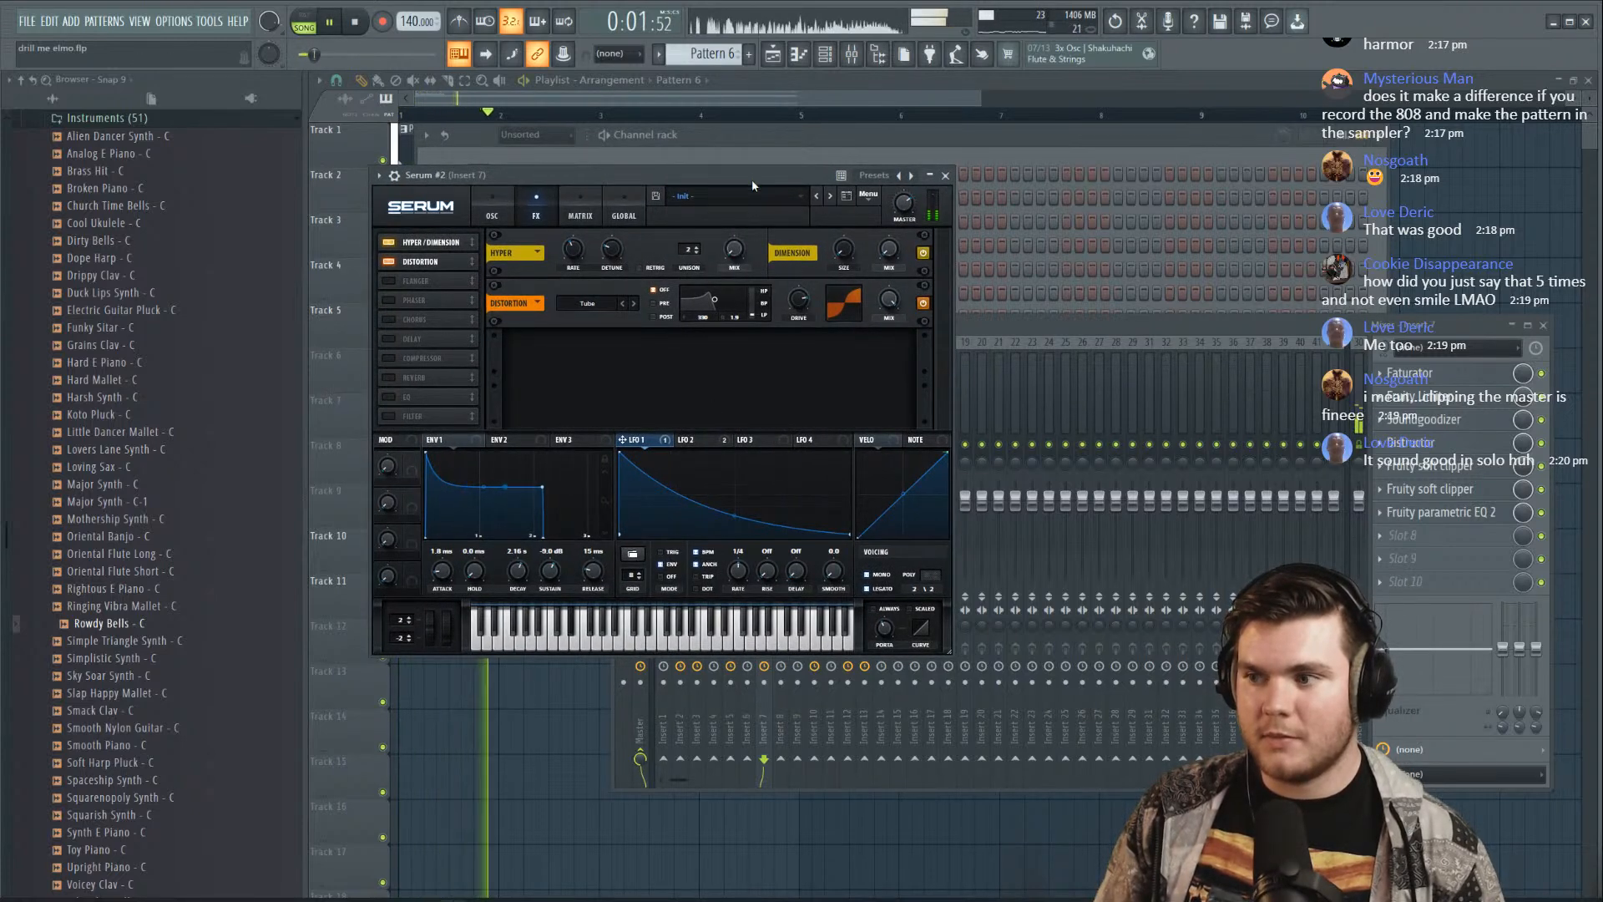
Review Faturator on insert 7 once more and fine-tune the insert's volume
left_click(1423, 374)
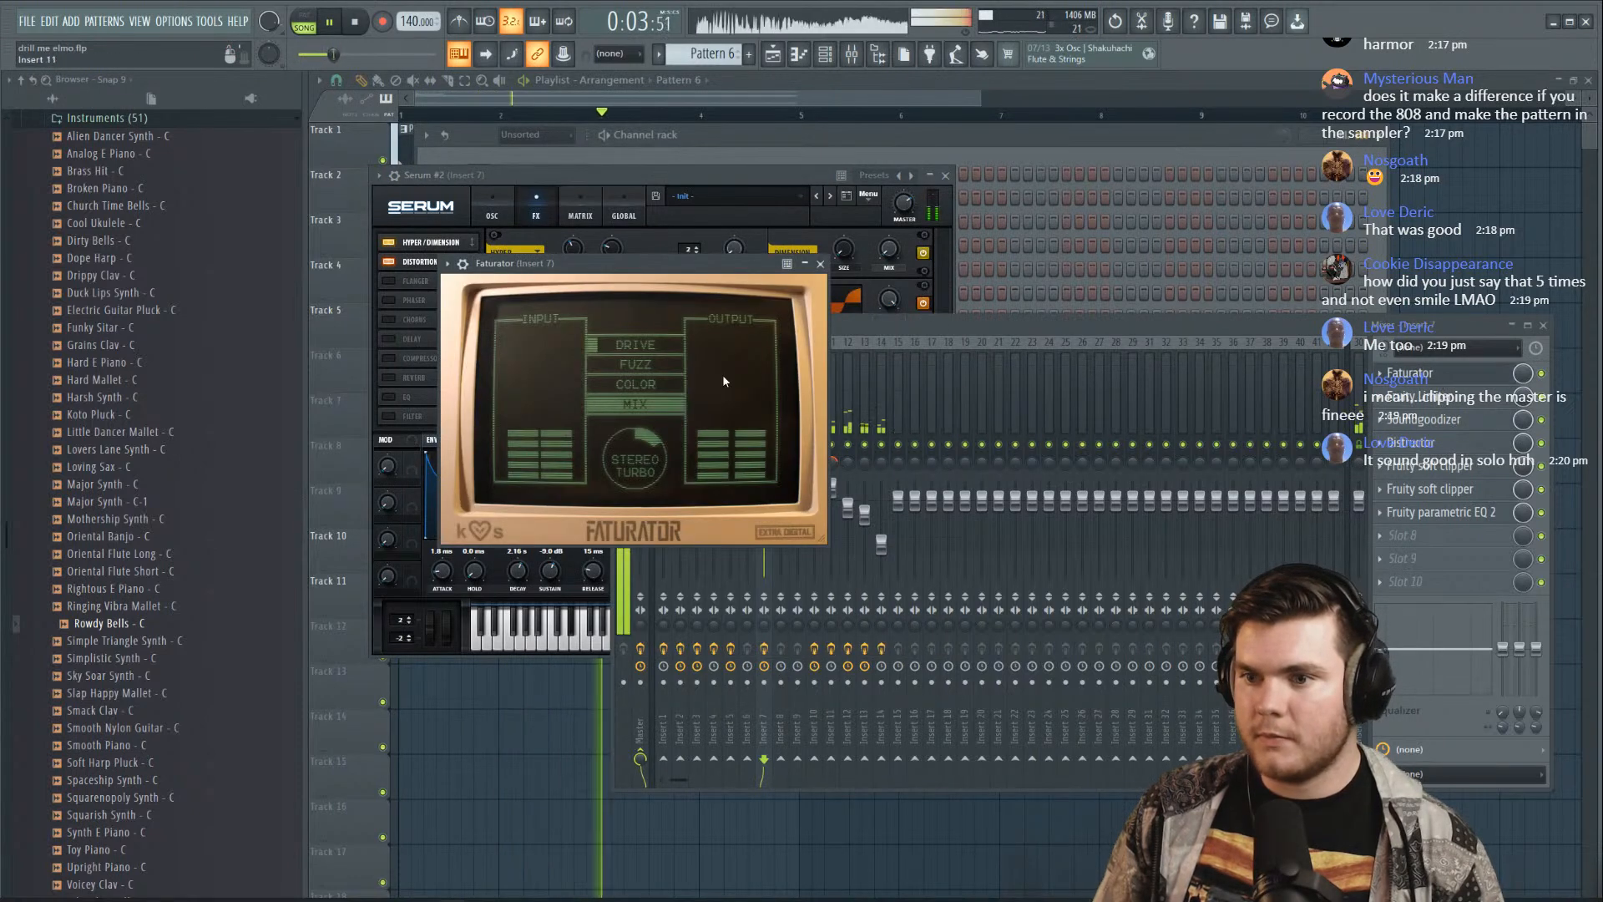
left_click(1443, 374)
left_click_drag(764, 527, 764, 525)
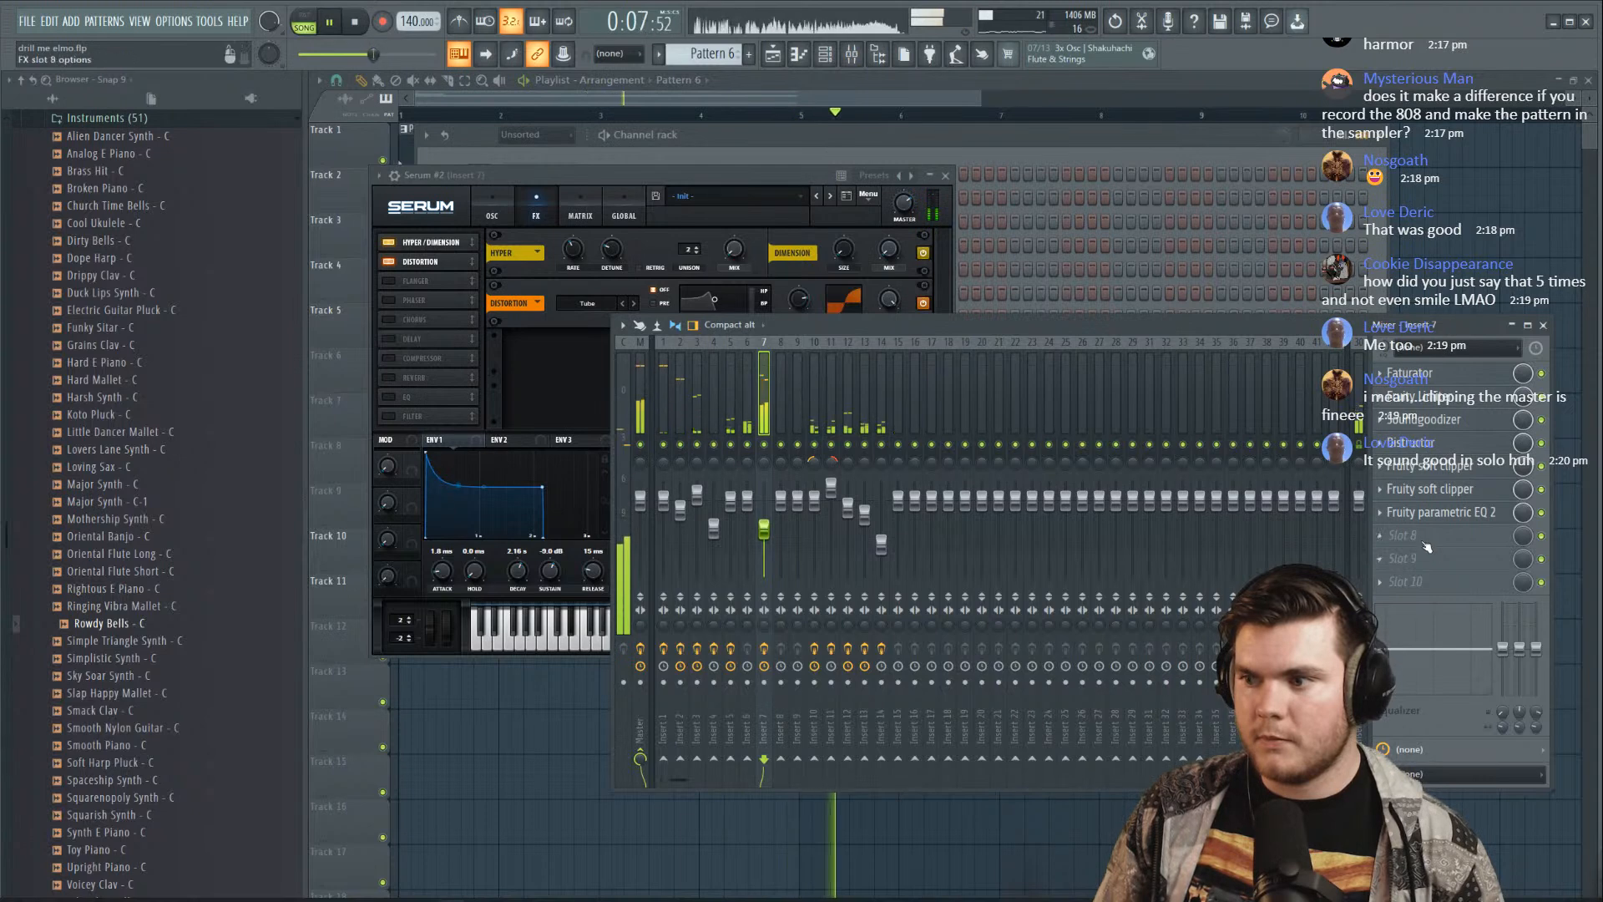
Shift the EQ's band 2 low shelf slightly higher in frequency at about -11 dB and stop playback
left_click(1435, 513)
mouse_move(485, 415)
left_mouse_down()
mouse_move(486, 435)
mouse_move(496, 417)
left_mouse_up()
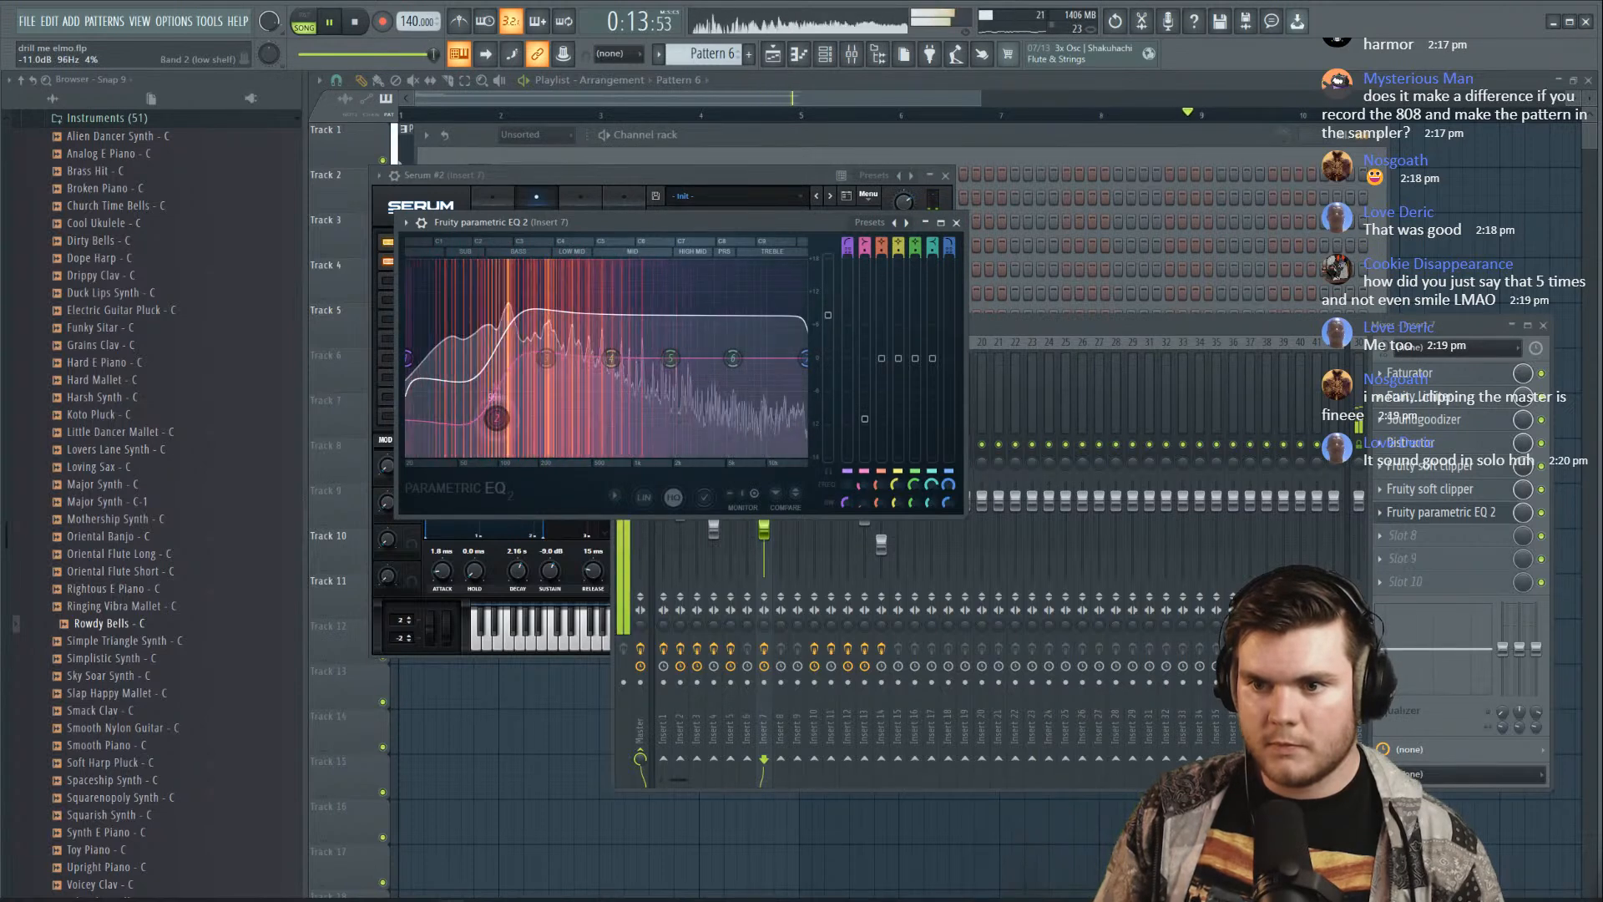
key("space")
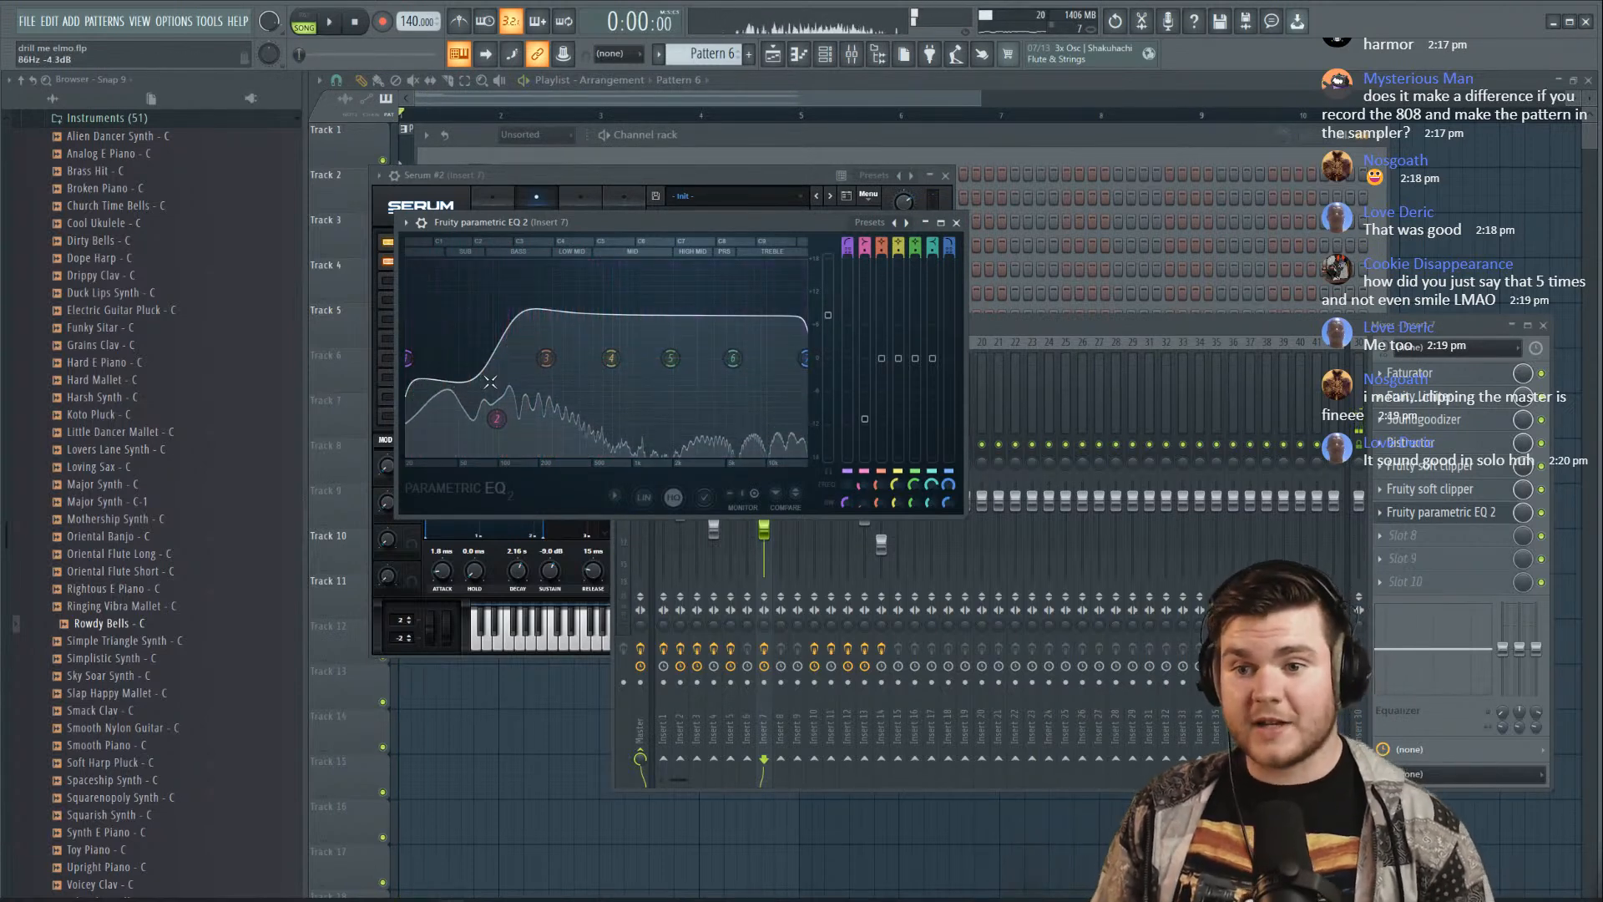
Close the EQ and load Fruity Fast Dist into effect slot 8 of insert 7
left_click(1451, 512)
left_click(1381, 536)
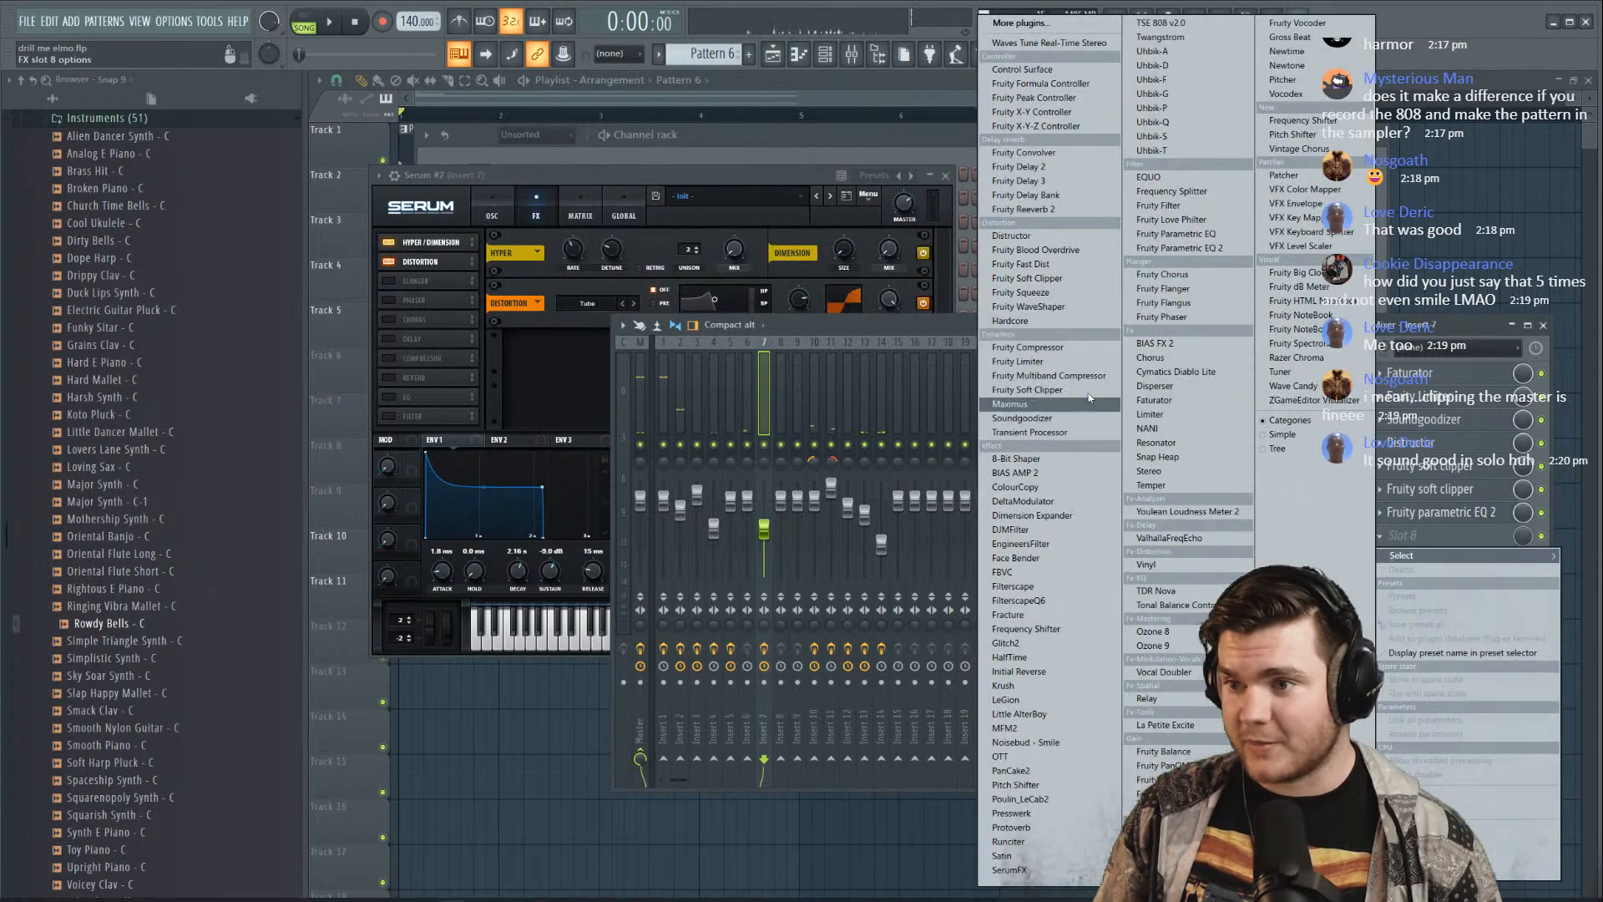
left_click(1057, 267)
Lower Fruity Fast Dist's threshold and mix during playback, and fine-tune insert 7's volume
key("space")
left_click_drag(488, 286, 488, 350)
left_click_drag(558, 286, 559, 305)
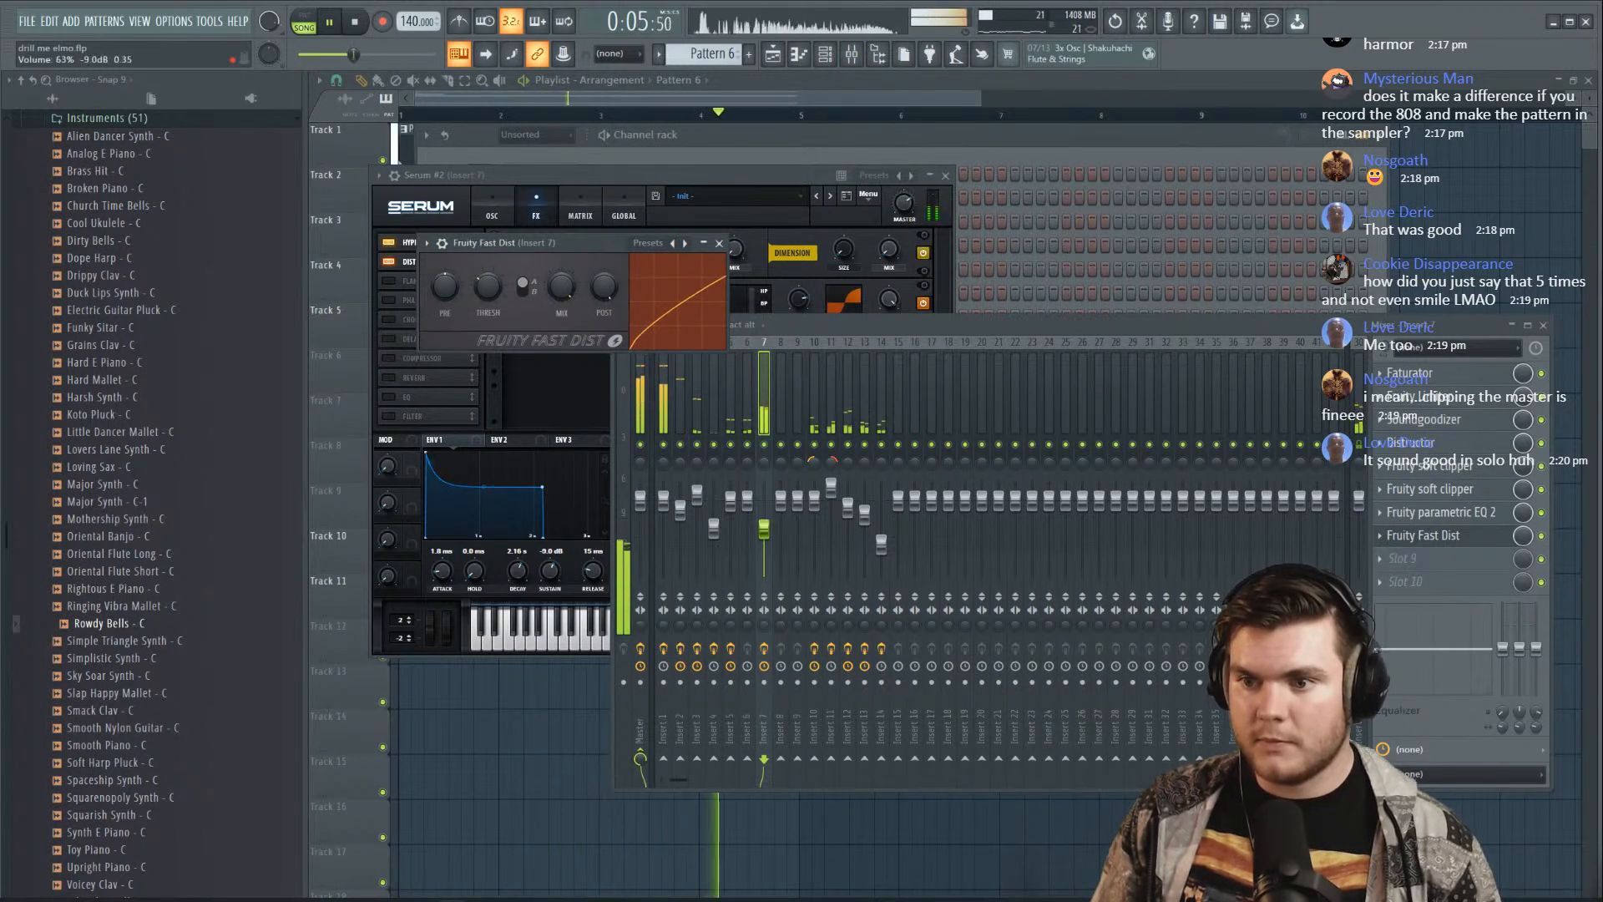
left_click_drag(764, 528, 764, 513)
key("space")
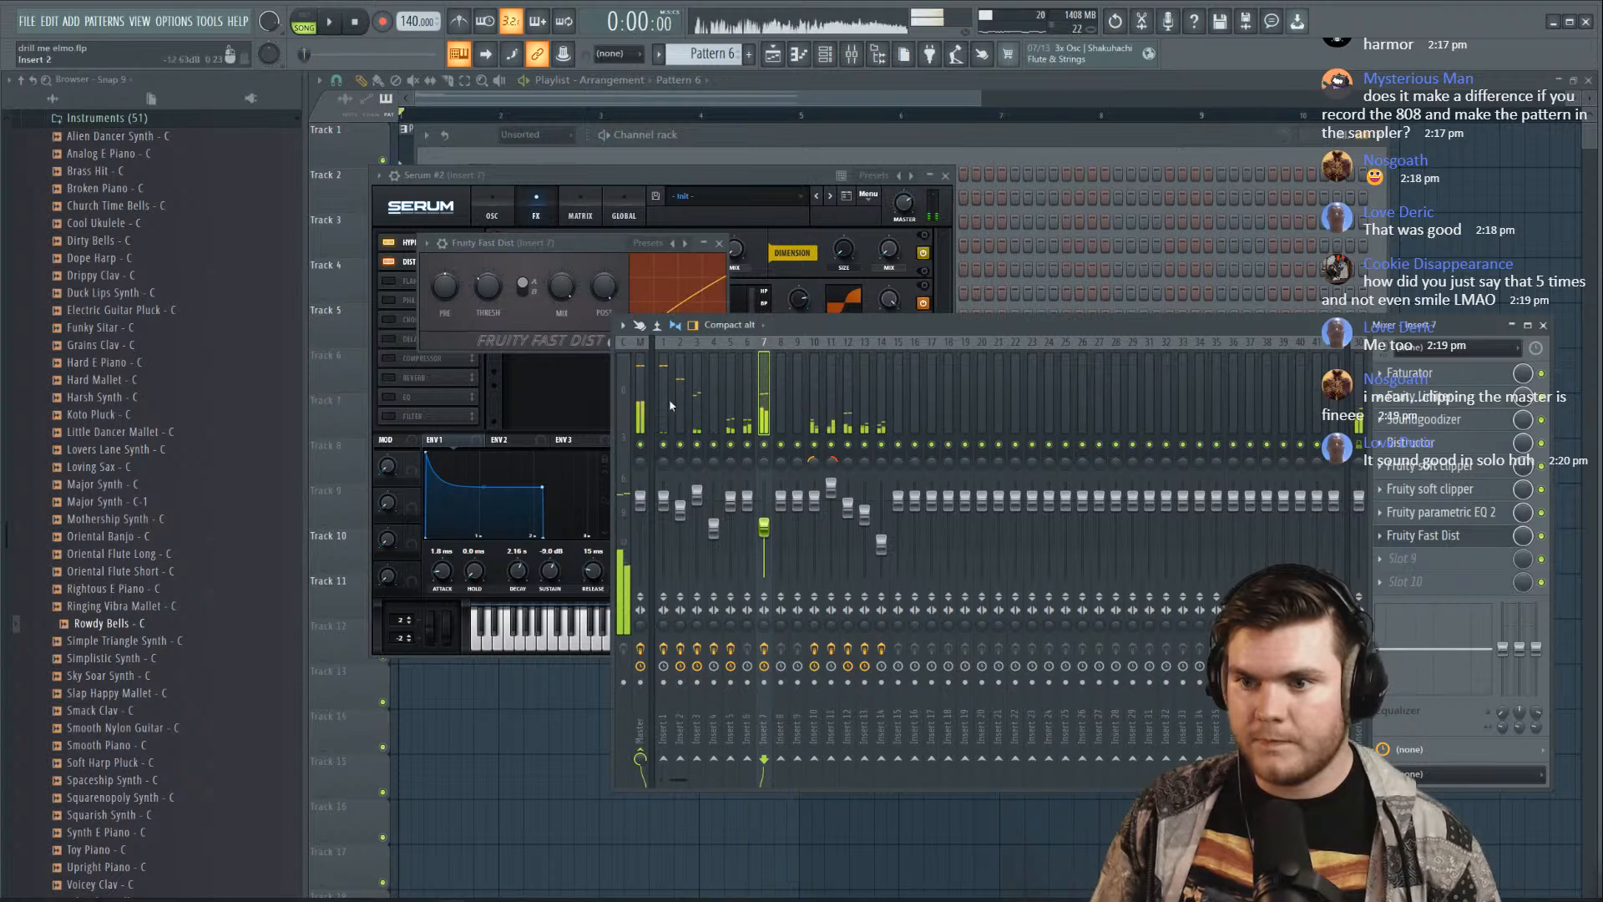
Load Cymatics Diablo Lite into effect slot 1 of the master channel
left_click(641, 382)
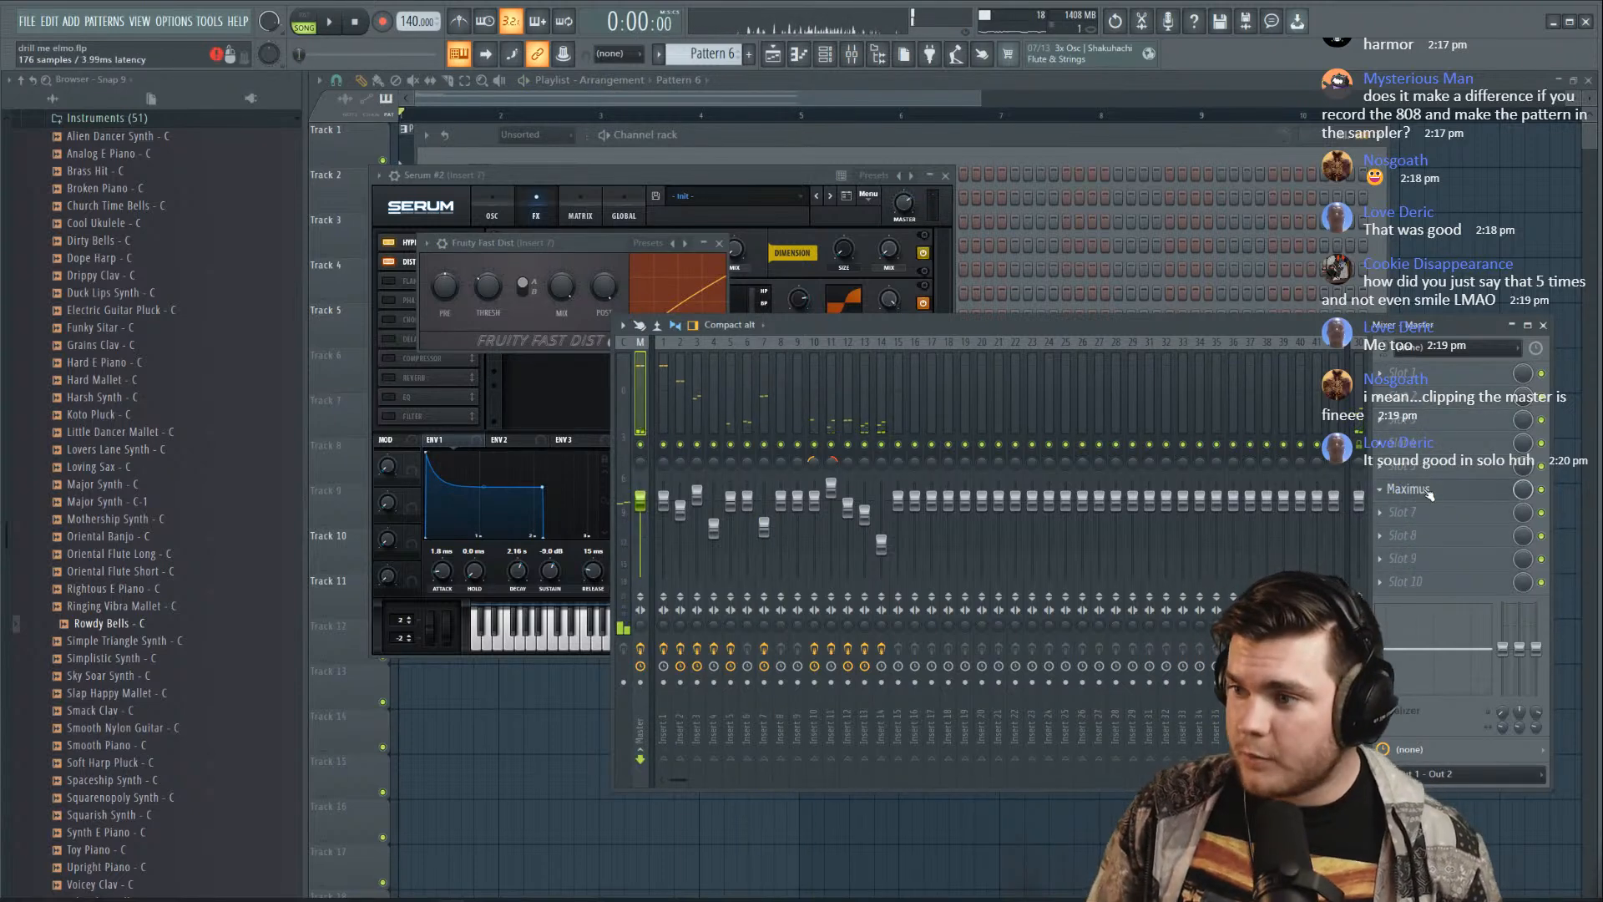
left_click(1413, 377)
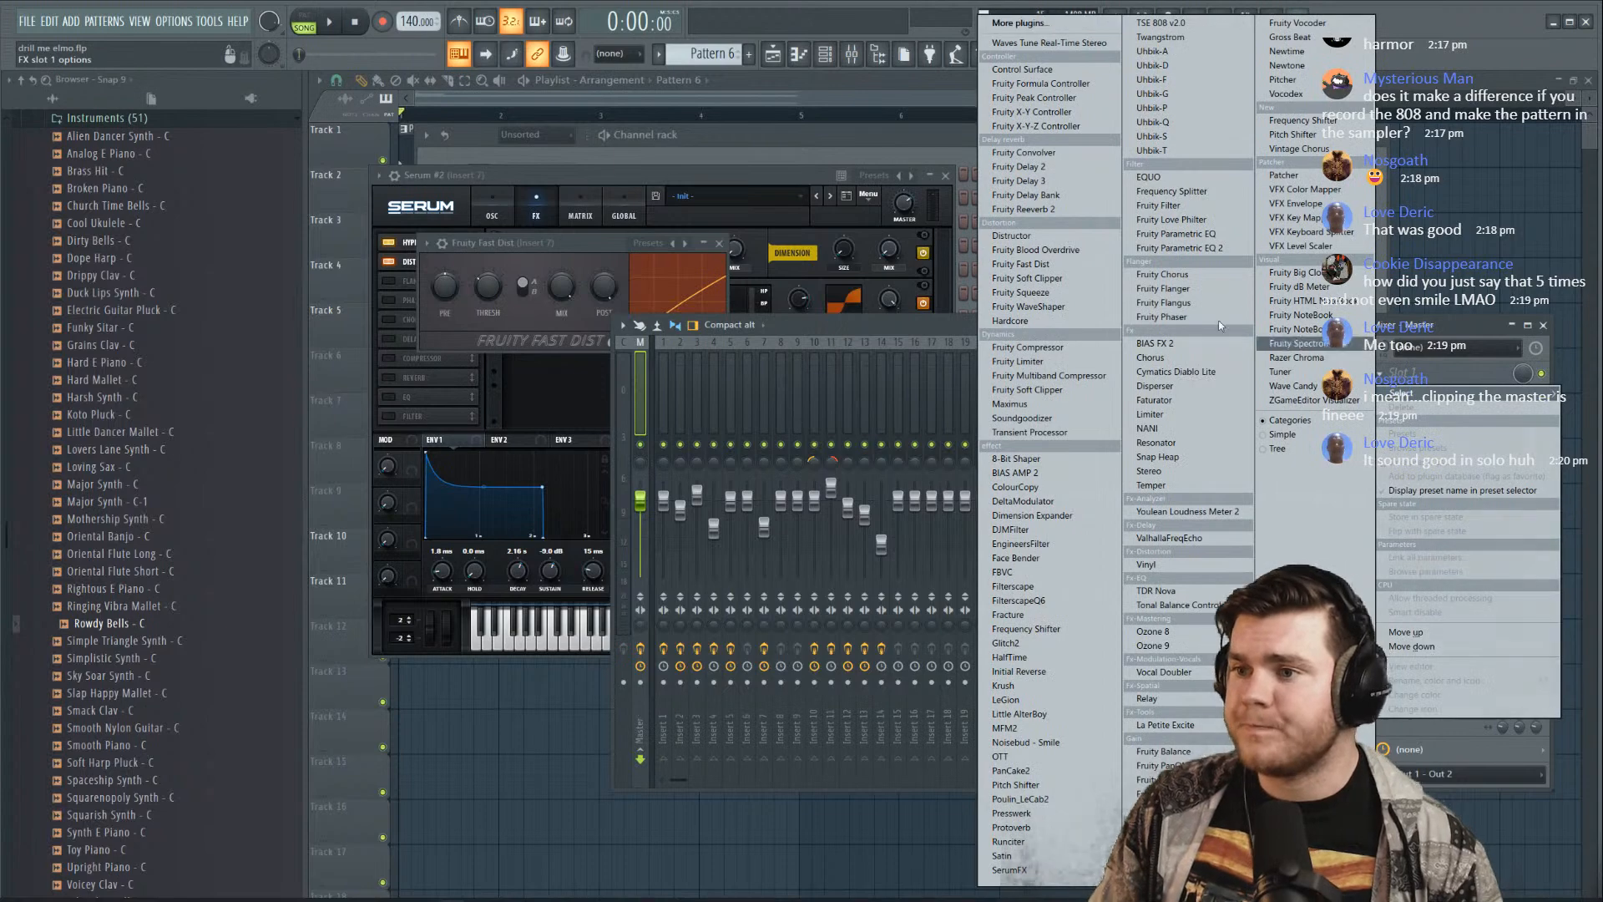
left_click(1193, 373)
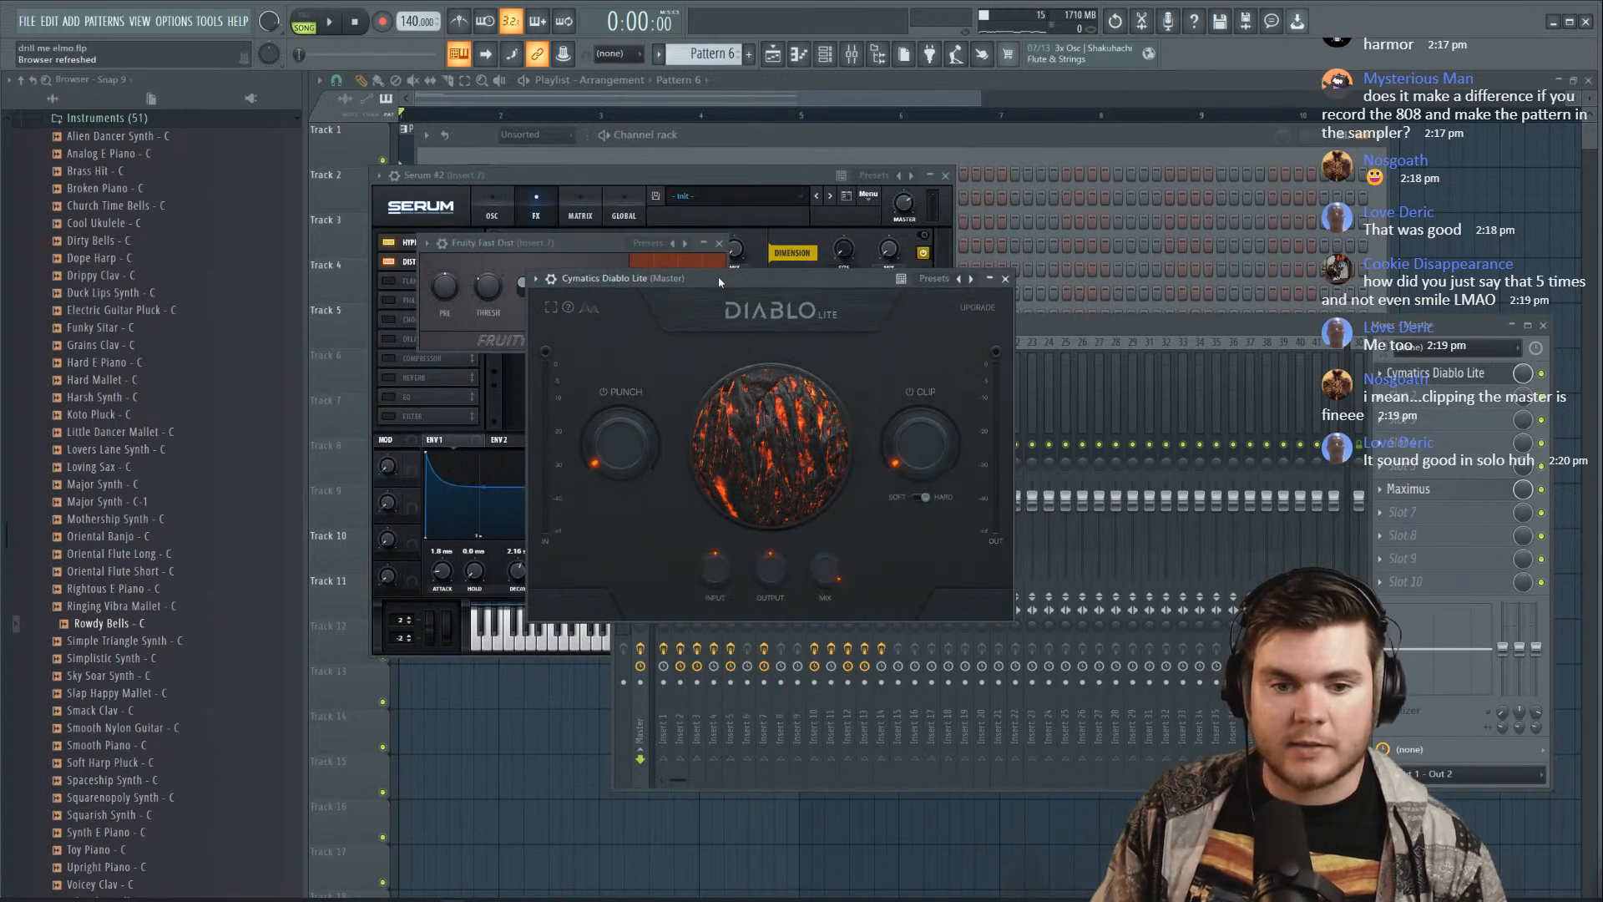
mouse_move(703, 279)
left_mouse_down()
mouse_move(725, 297)
mouse_move(699, 289)
left_mouse_up()
Raise Diablo Lite's Punch to 63 during playback, ease it back down, and fine-tune its Clip amount
key("space")
mouse_move(620, 456)
left_mouse_down()
mouse_move(618, 412)
mouse_move(633, 453)
left_mouse_up()
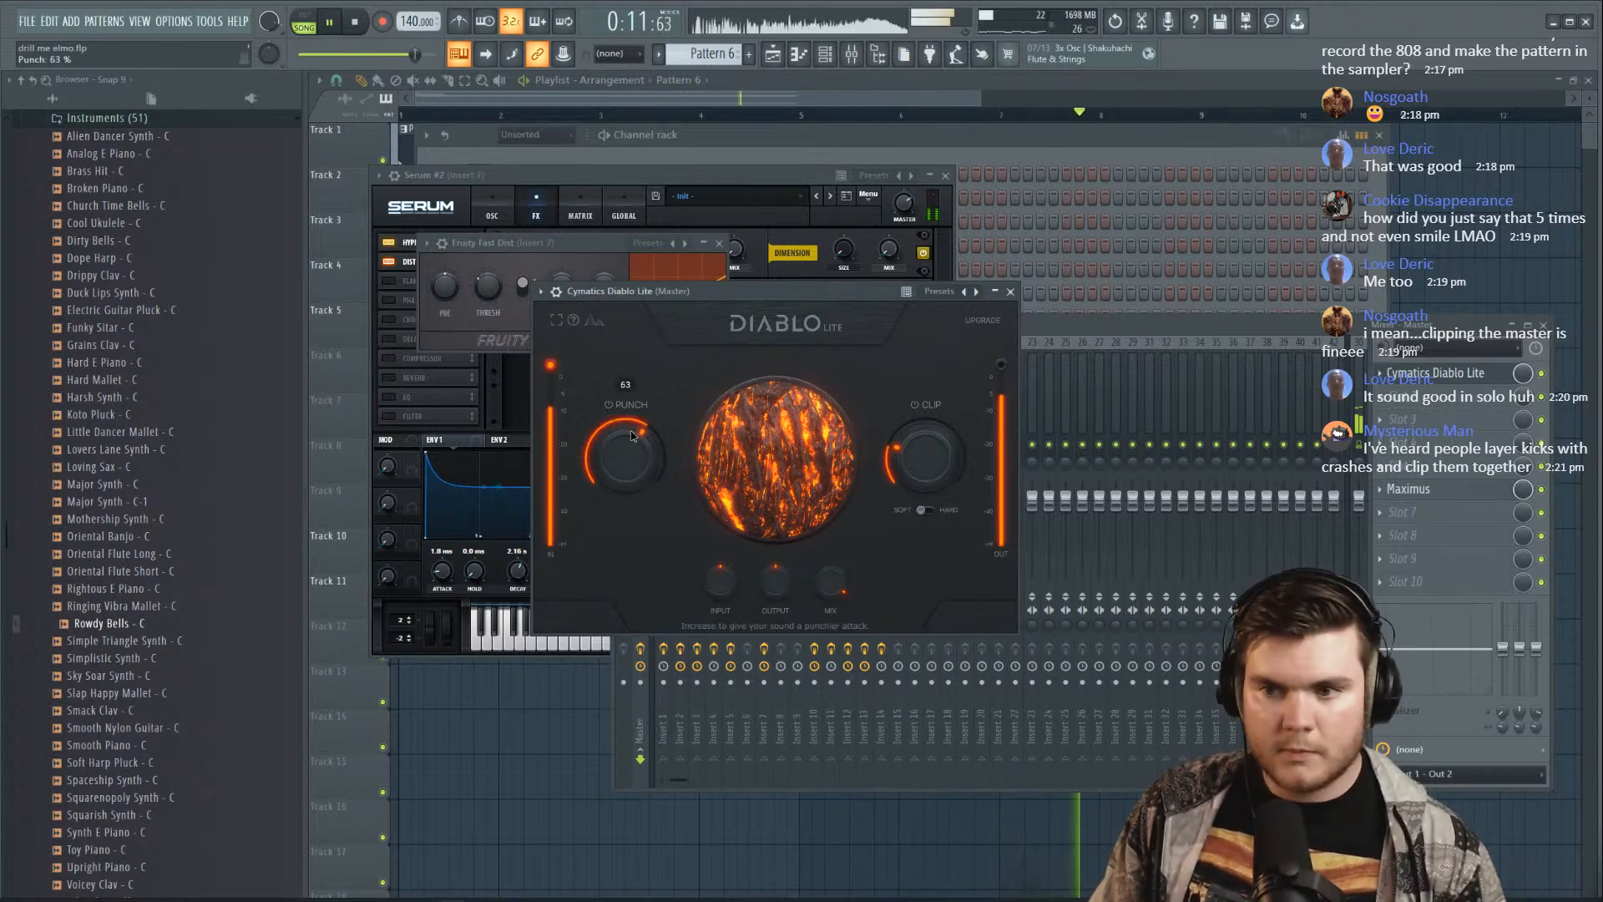
left_click_drag(632, 442, 633, 454)
left_click_drag(940, 451, 939, 454)
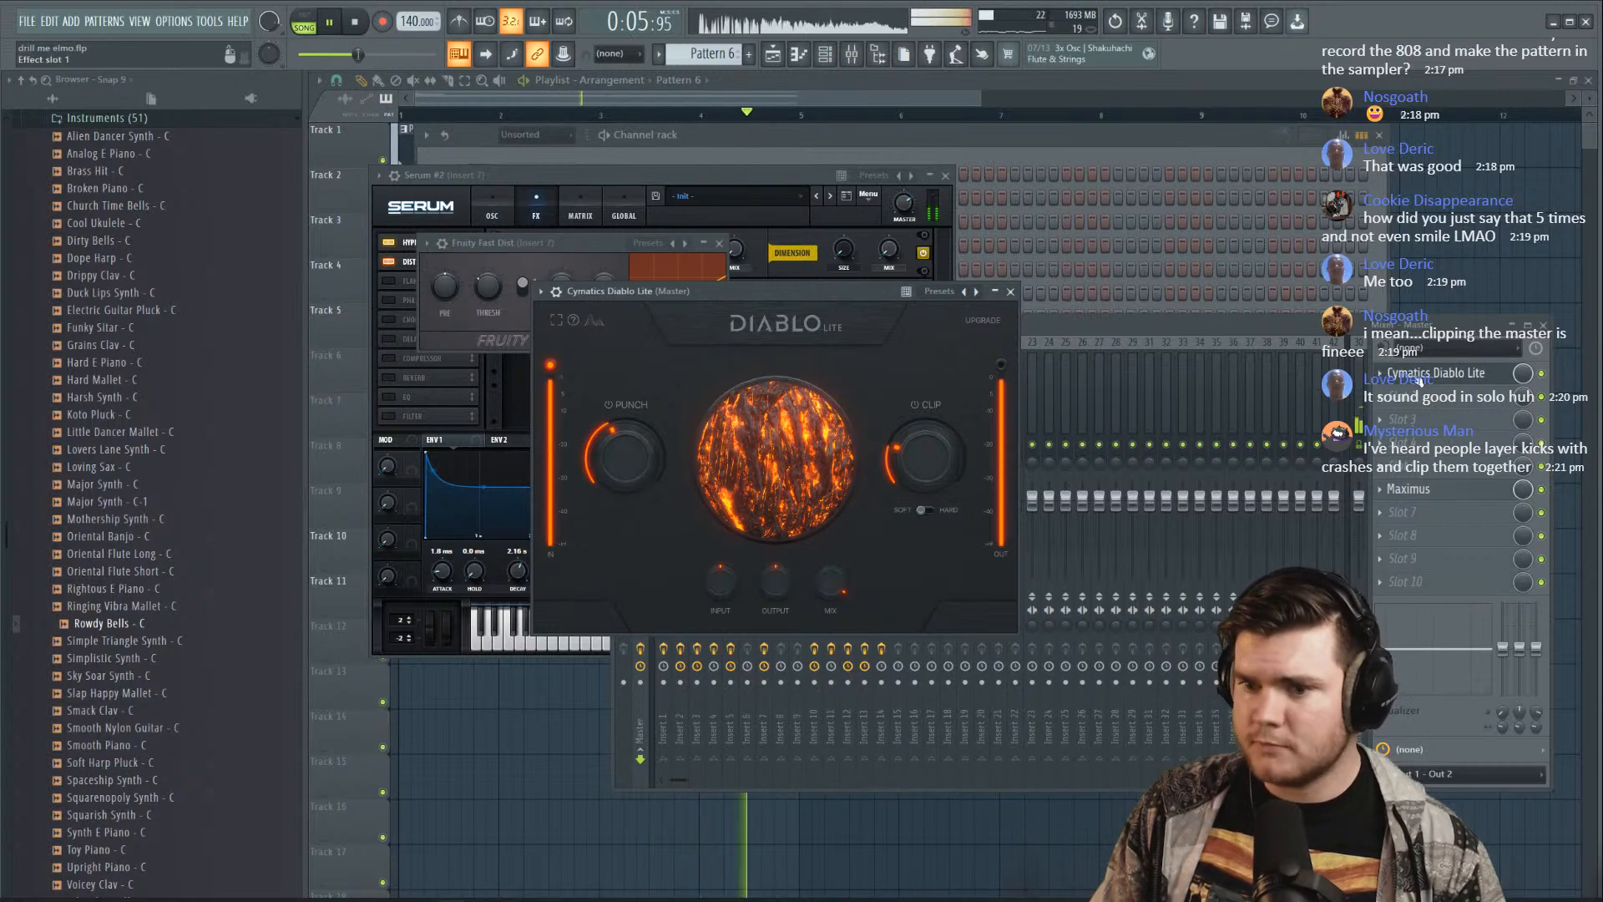
key("space")
left_click(1420, 380)
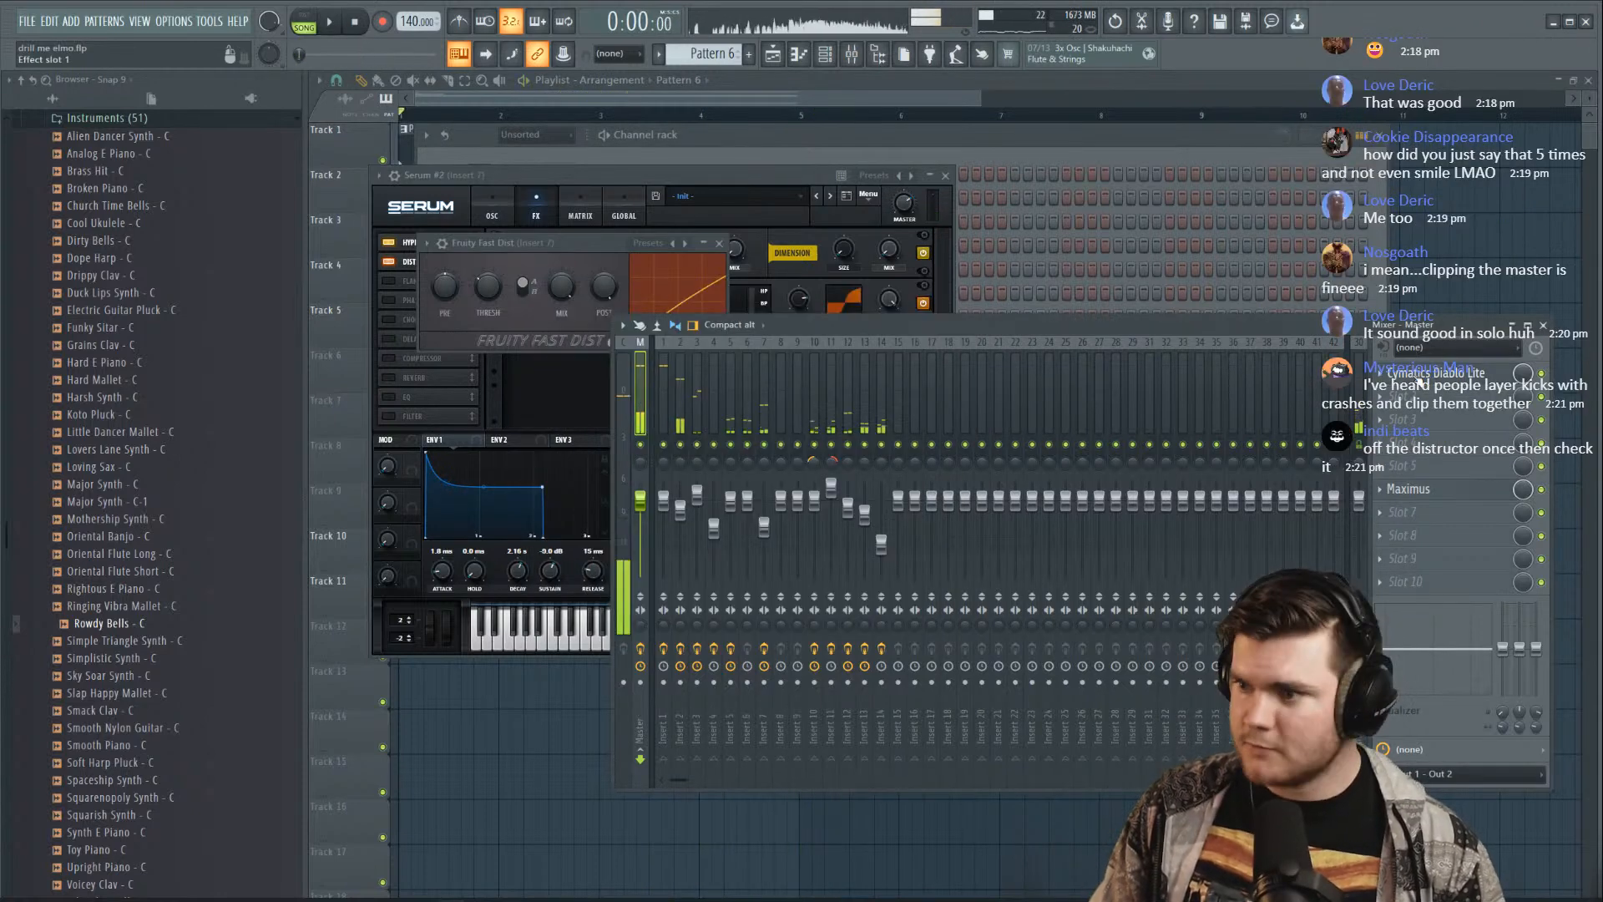
Play the beat briefly and lower insert 1's volume to 95% (-1.1 dB)
key("space")
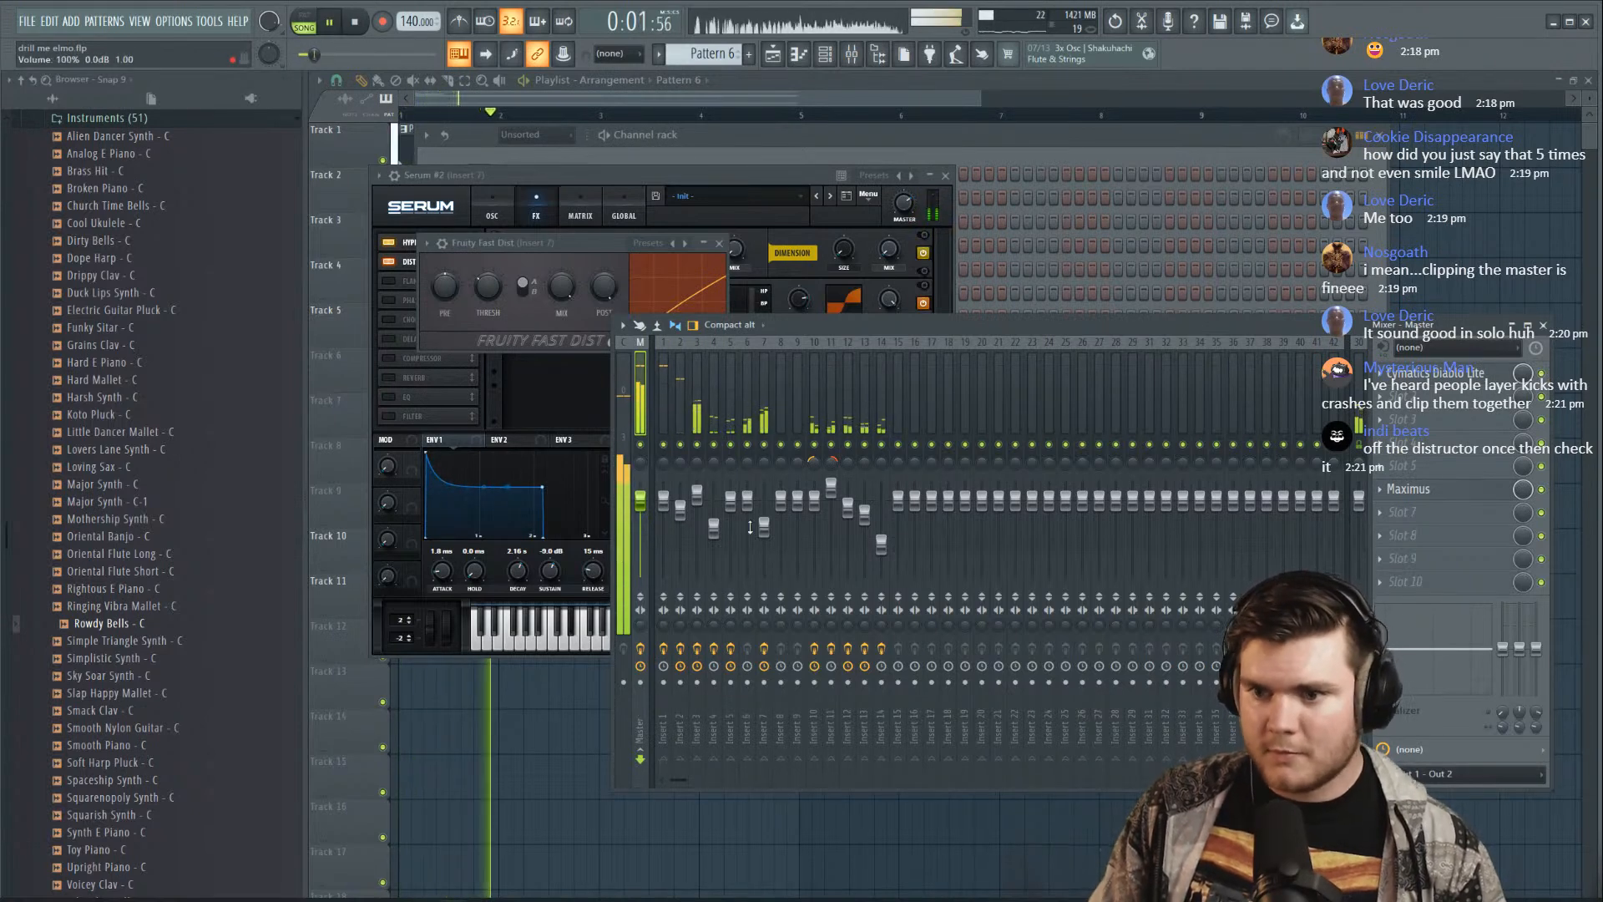
key("space")
left_click(664, 502)
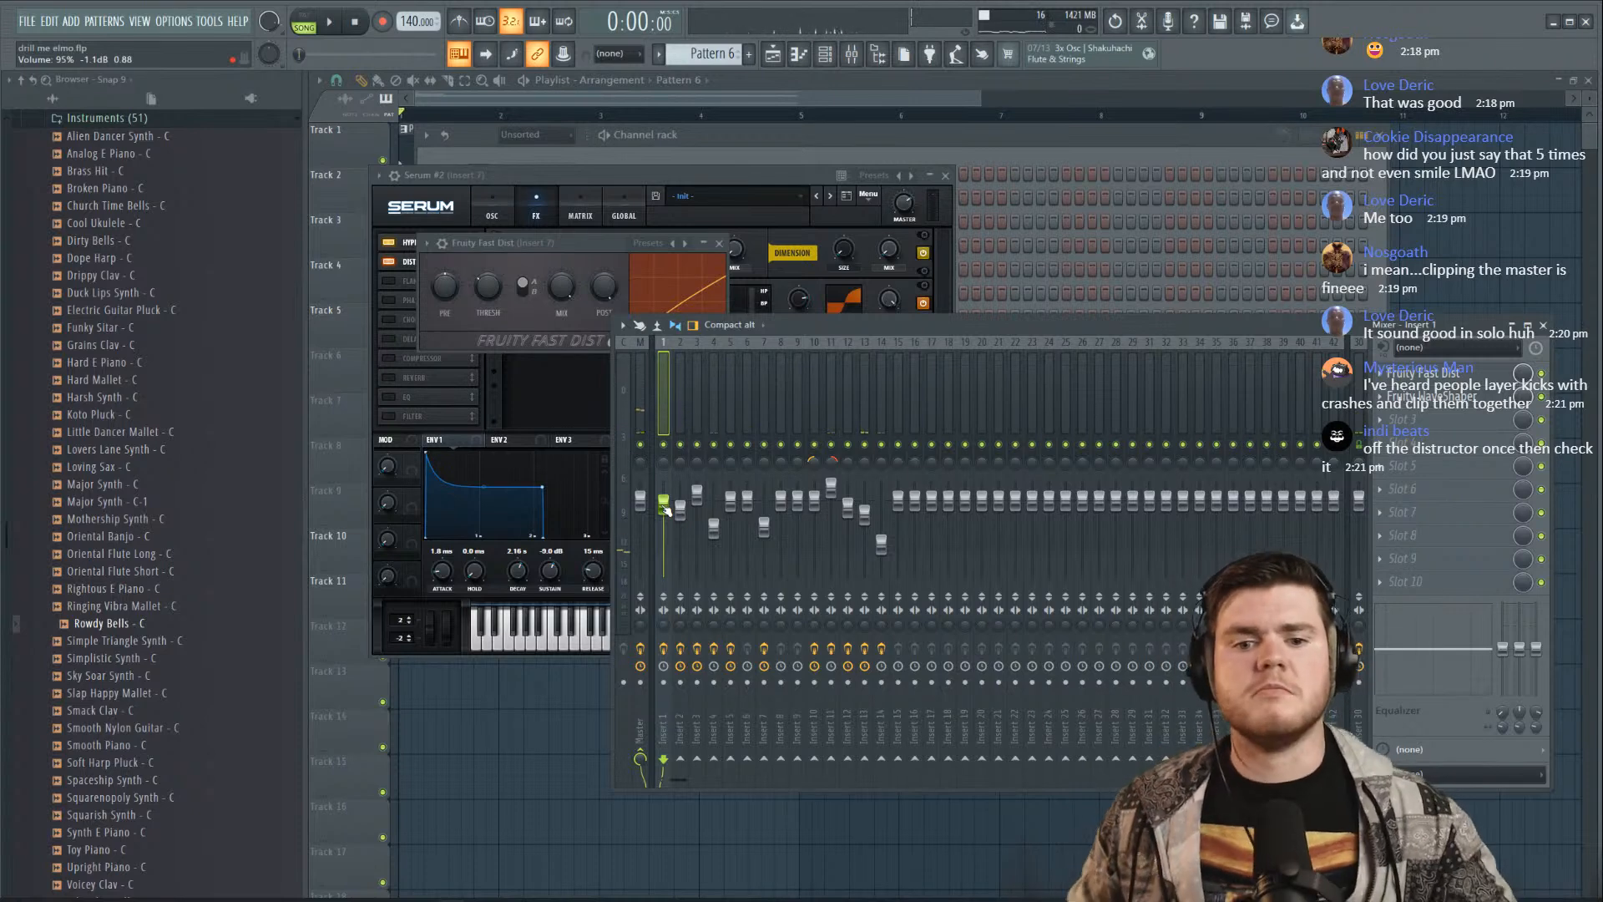
Audition insert 7 in solo during playback, then bring the full mix back and listen again
key("space")
left_click(768, 451)
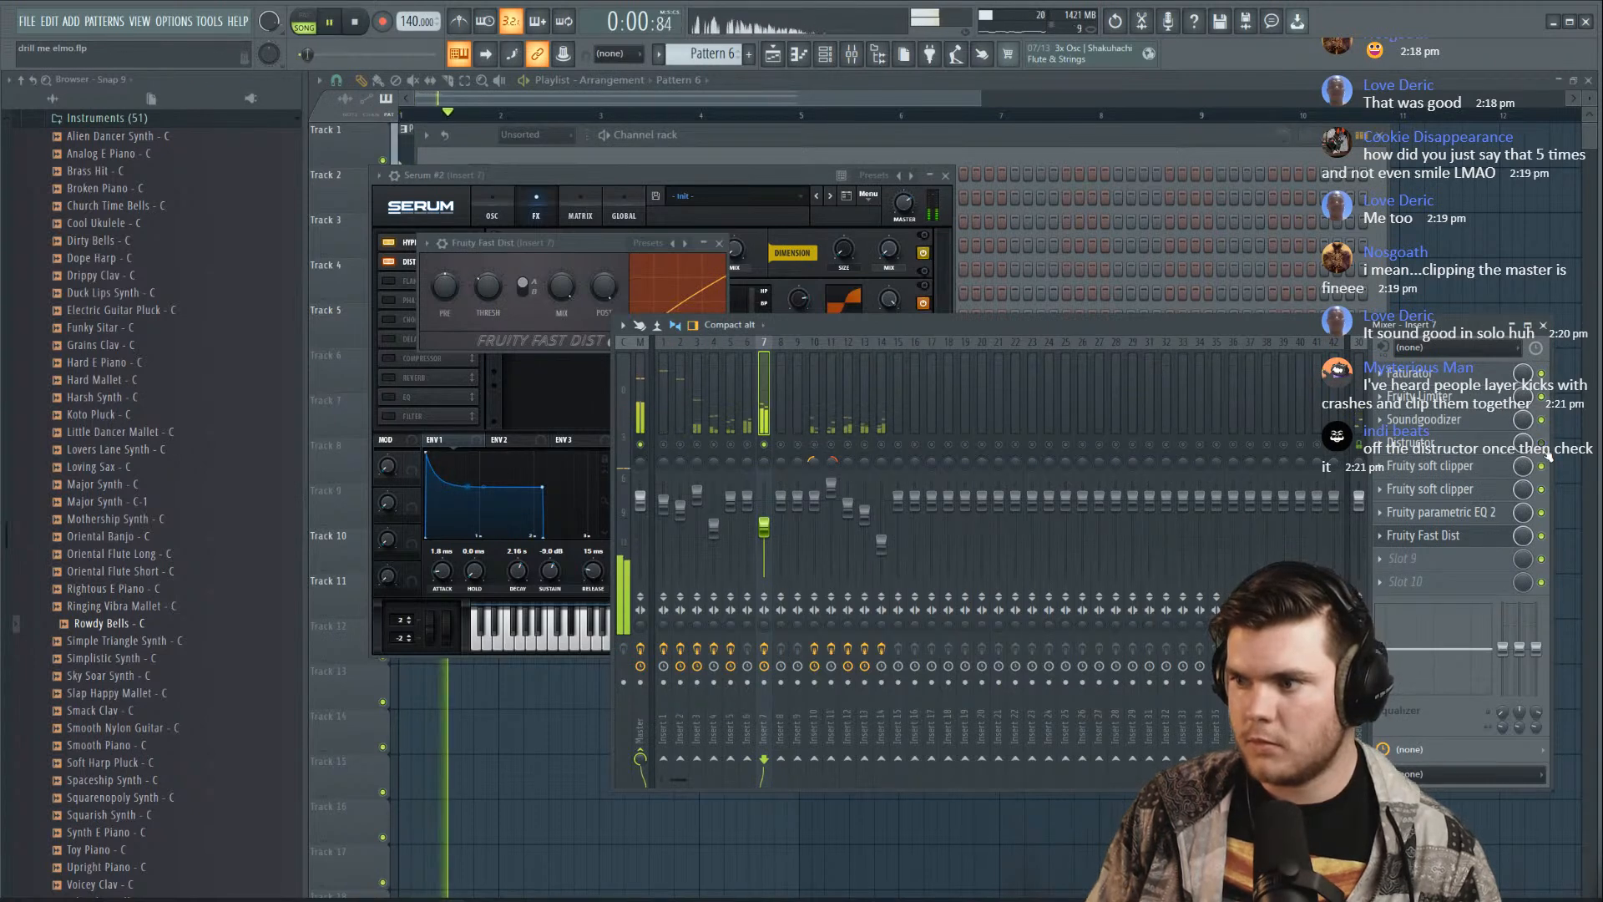
right_click(766, 444)
key("space")
key("space")
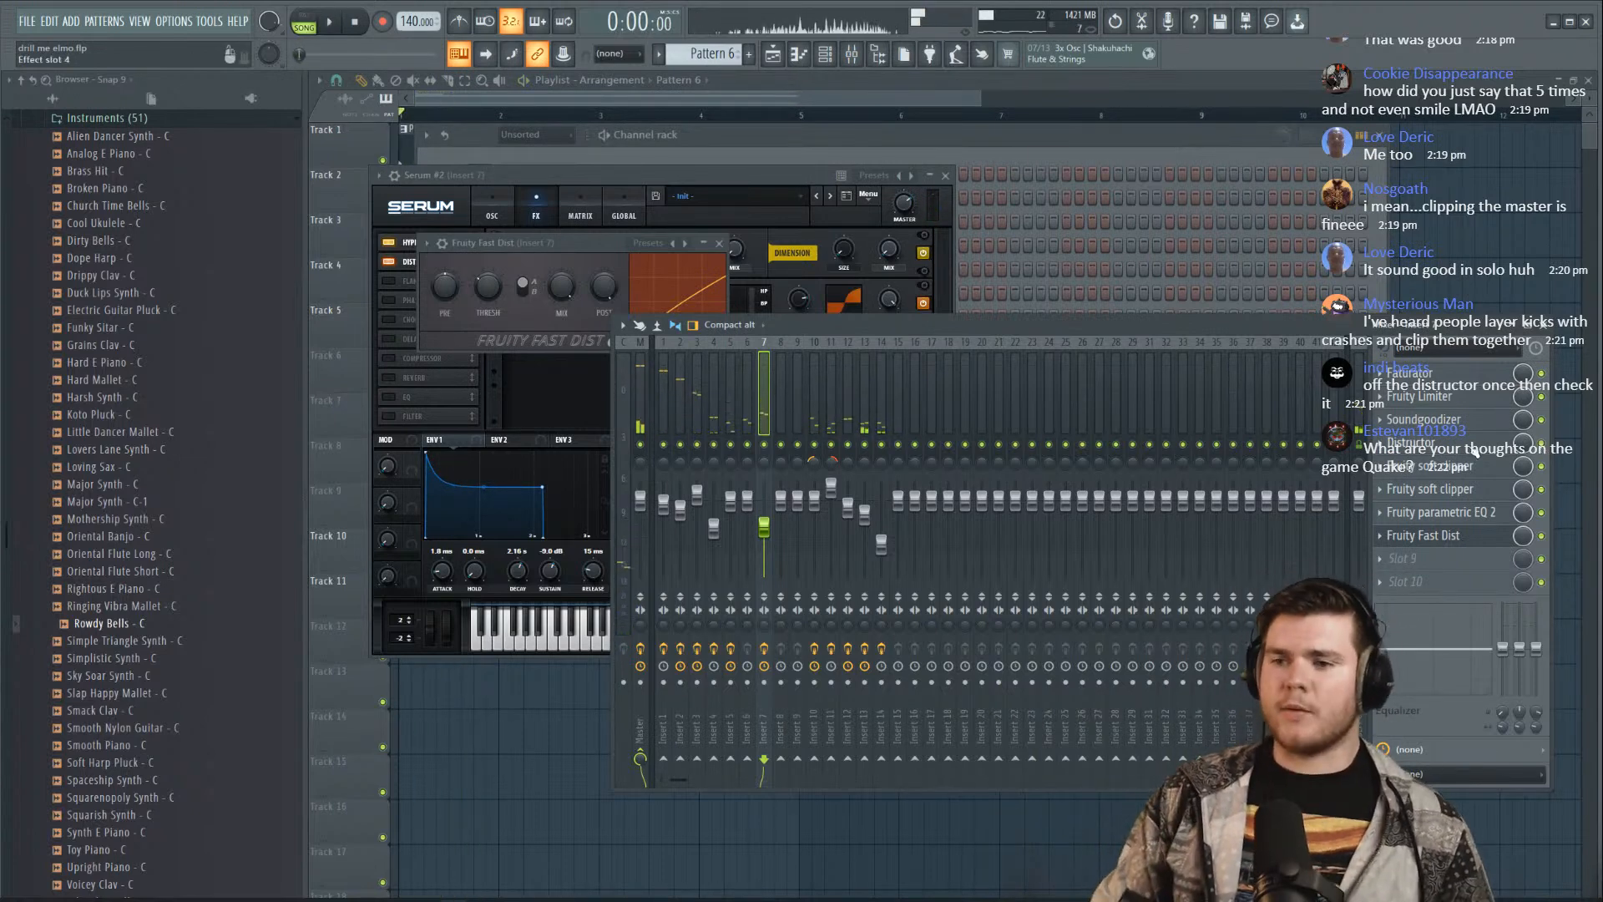
Close the Fruity Fast Dist and Serum #2 windows and play the beat briefly
left_click(718, 244)
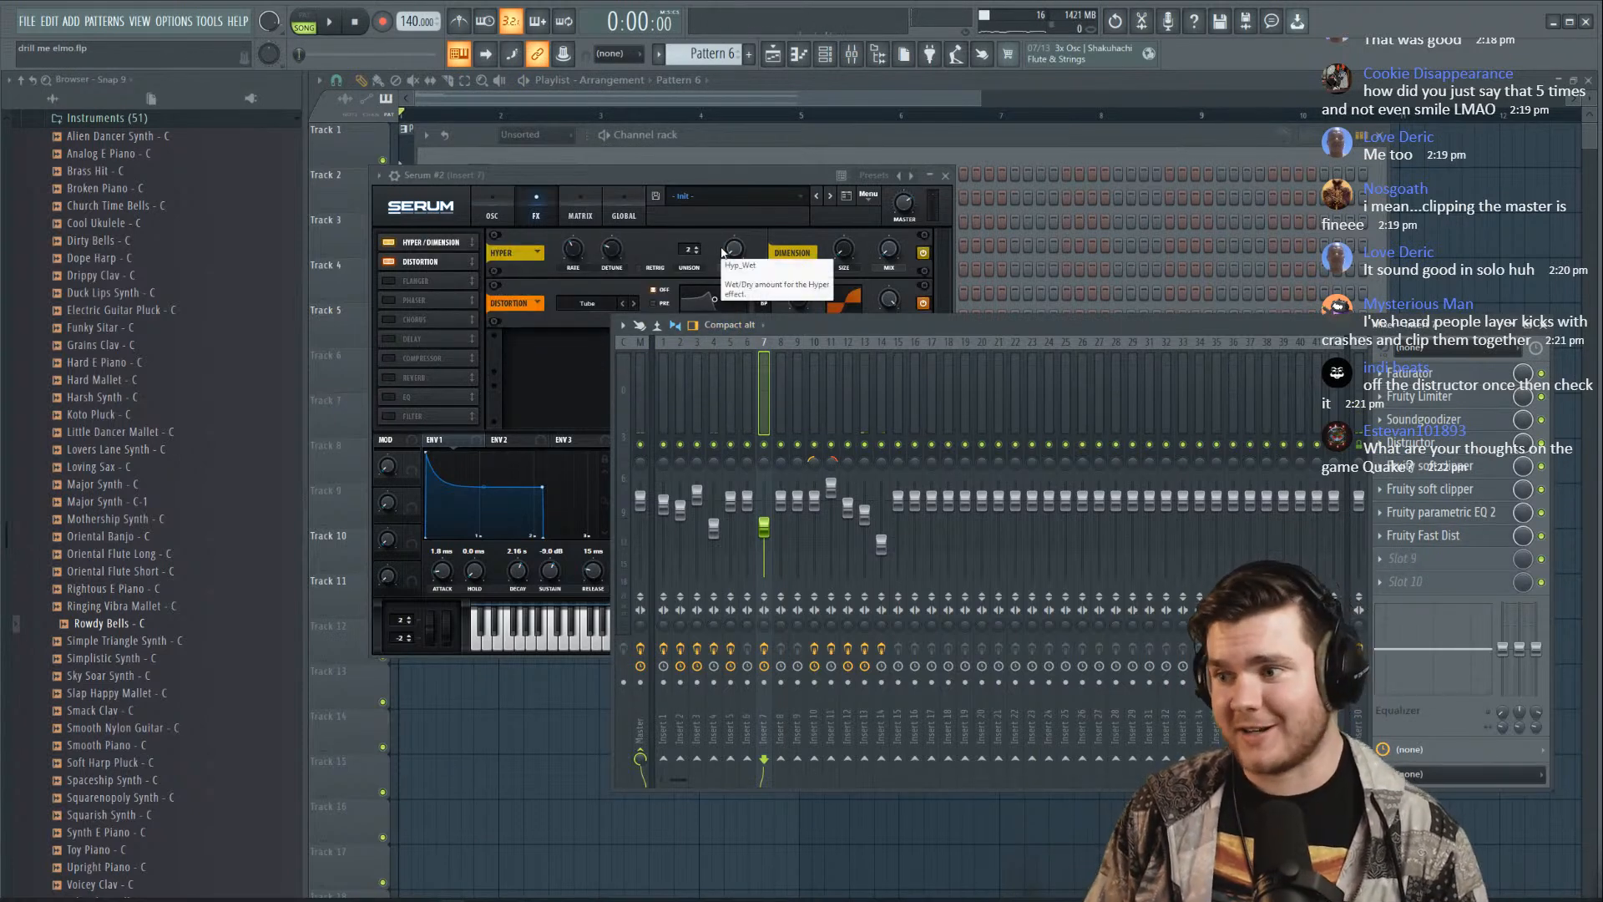
left_click(946, 175)
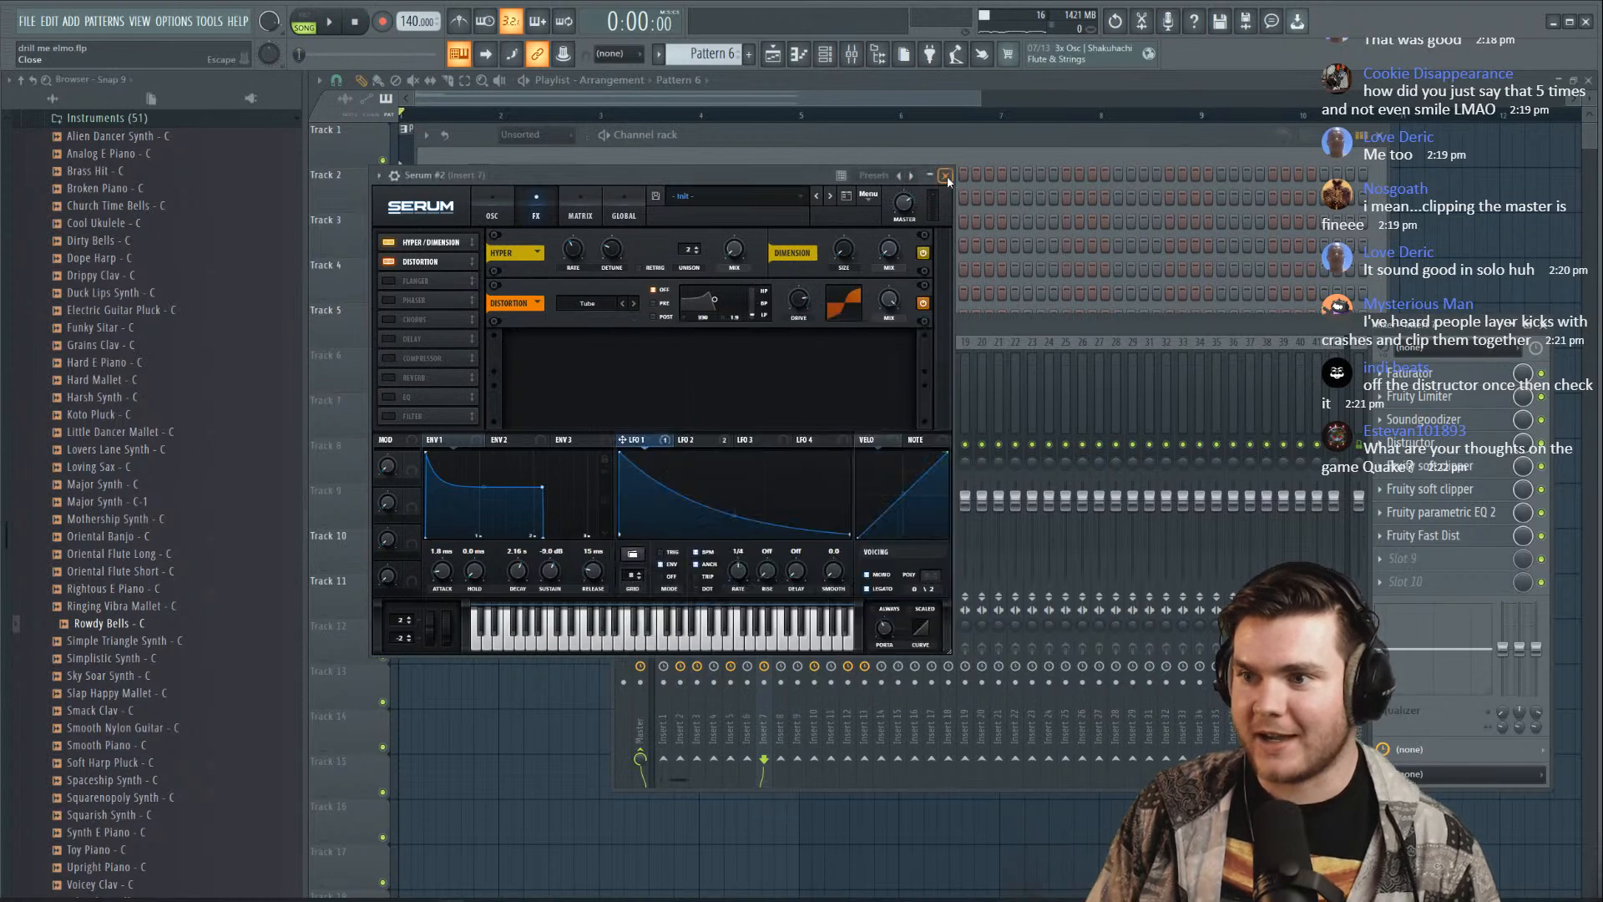
left_click(946, 175)
key("space")
key("space")
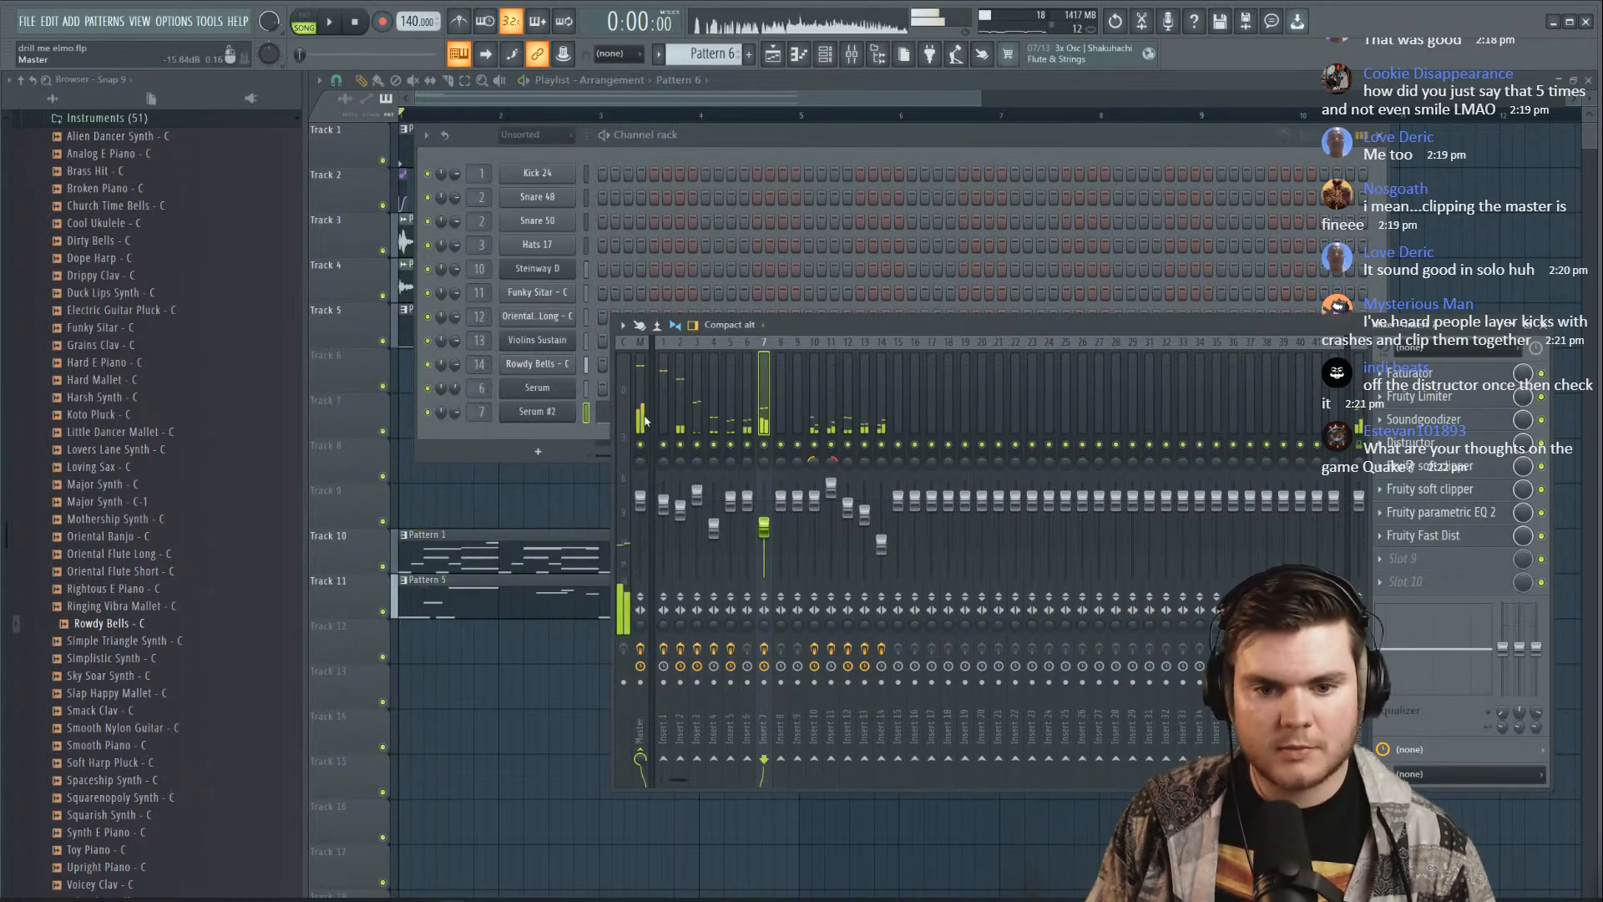
Solo inserts 12 and 13 in turn during playback to compare their sounds, and stop on insert 13
key("space")
left_click(847, 427)
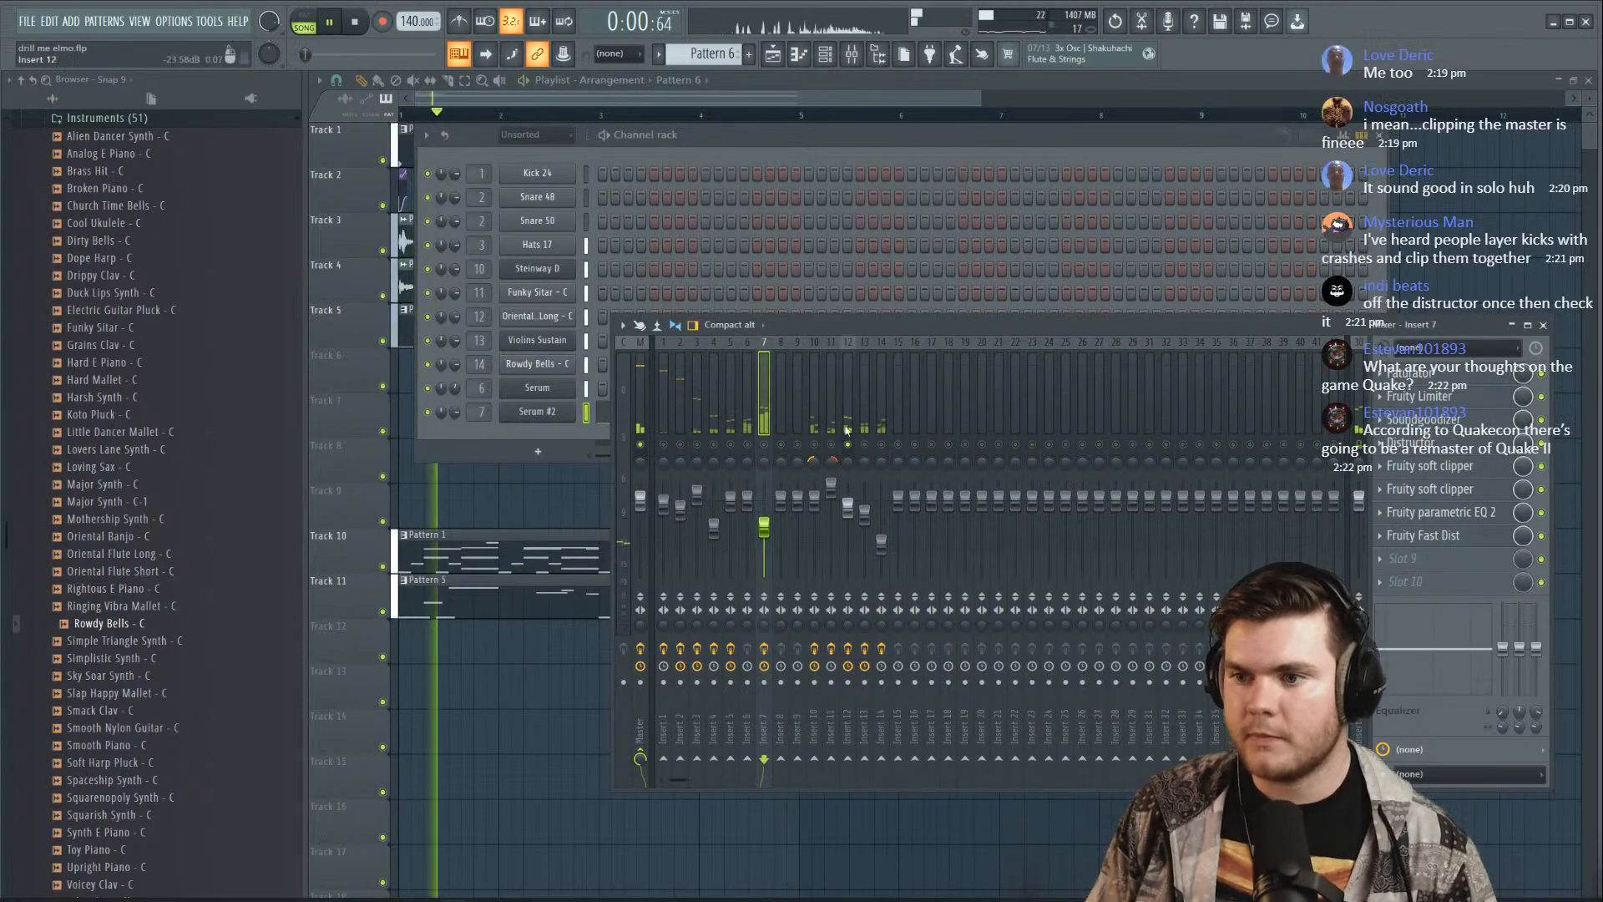
left_click(864, 427)
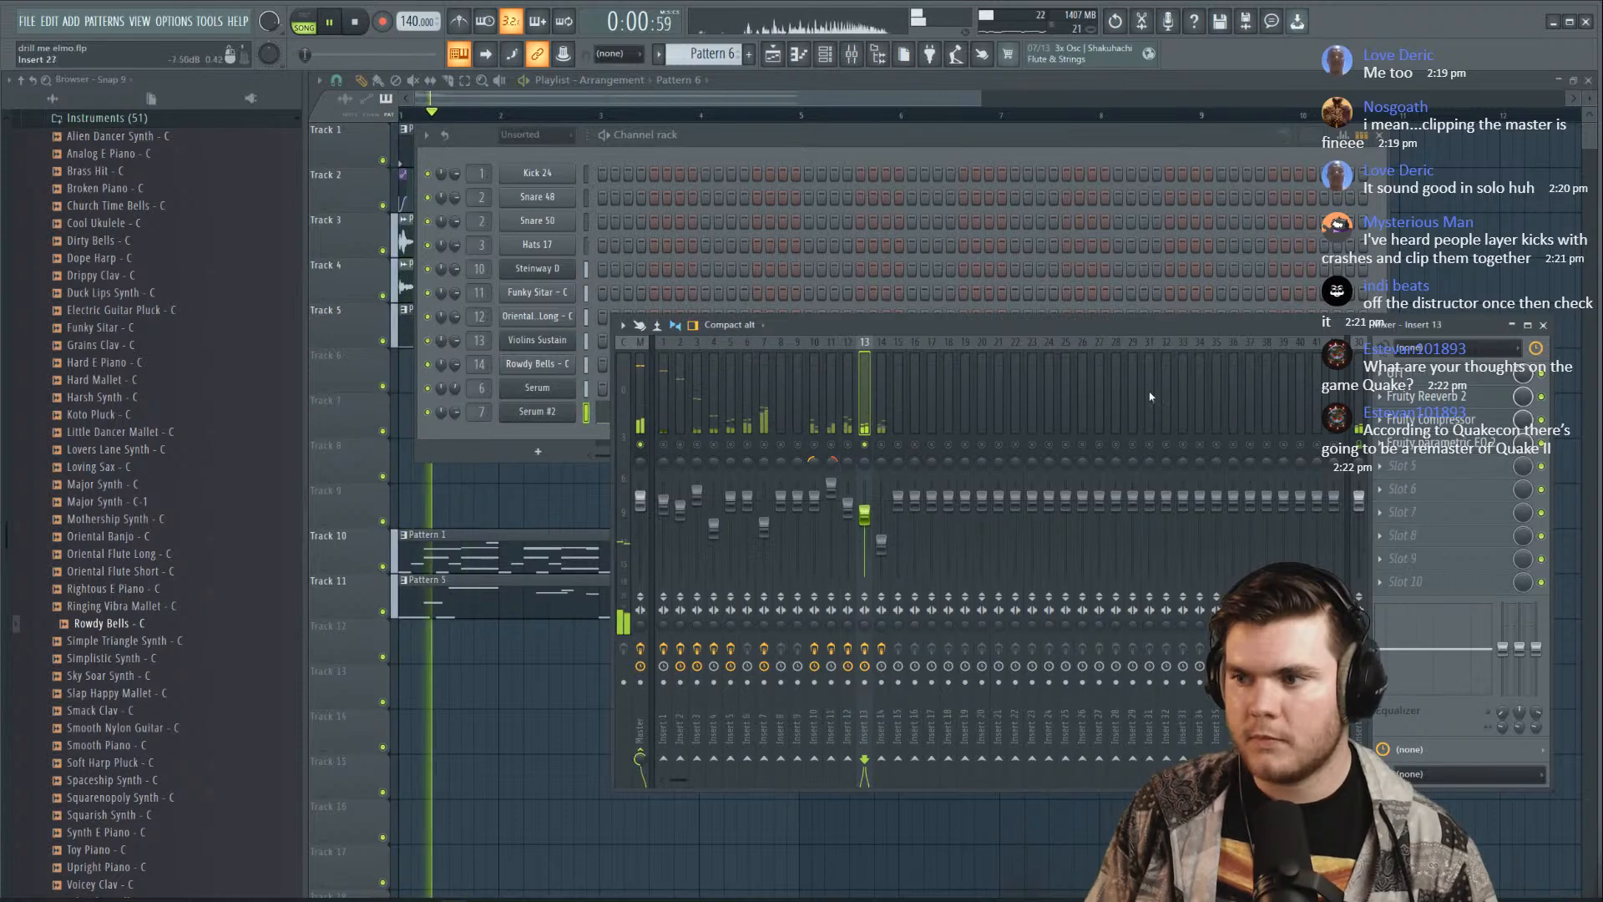
key("space")
Load Vocodex into effect slot 5 of insert 13 and try its Juiced preset
left_click(1406, 472)
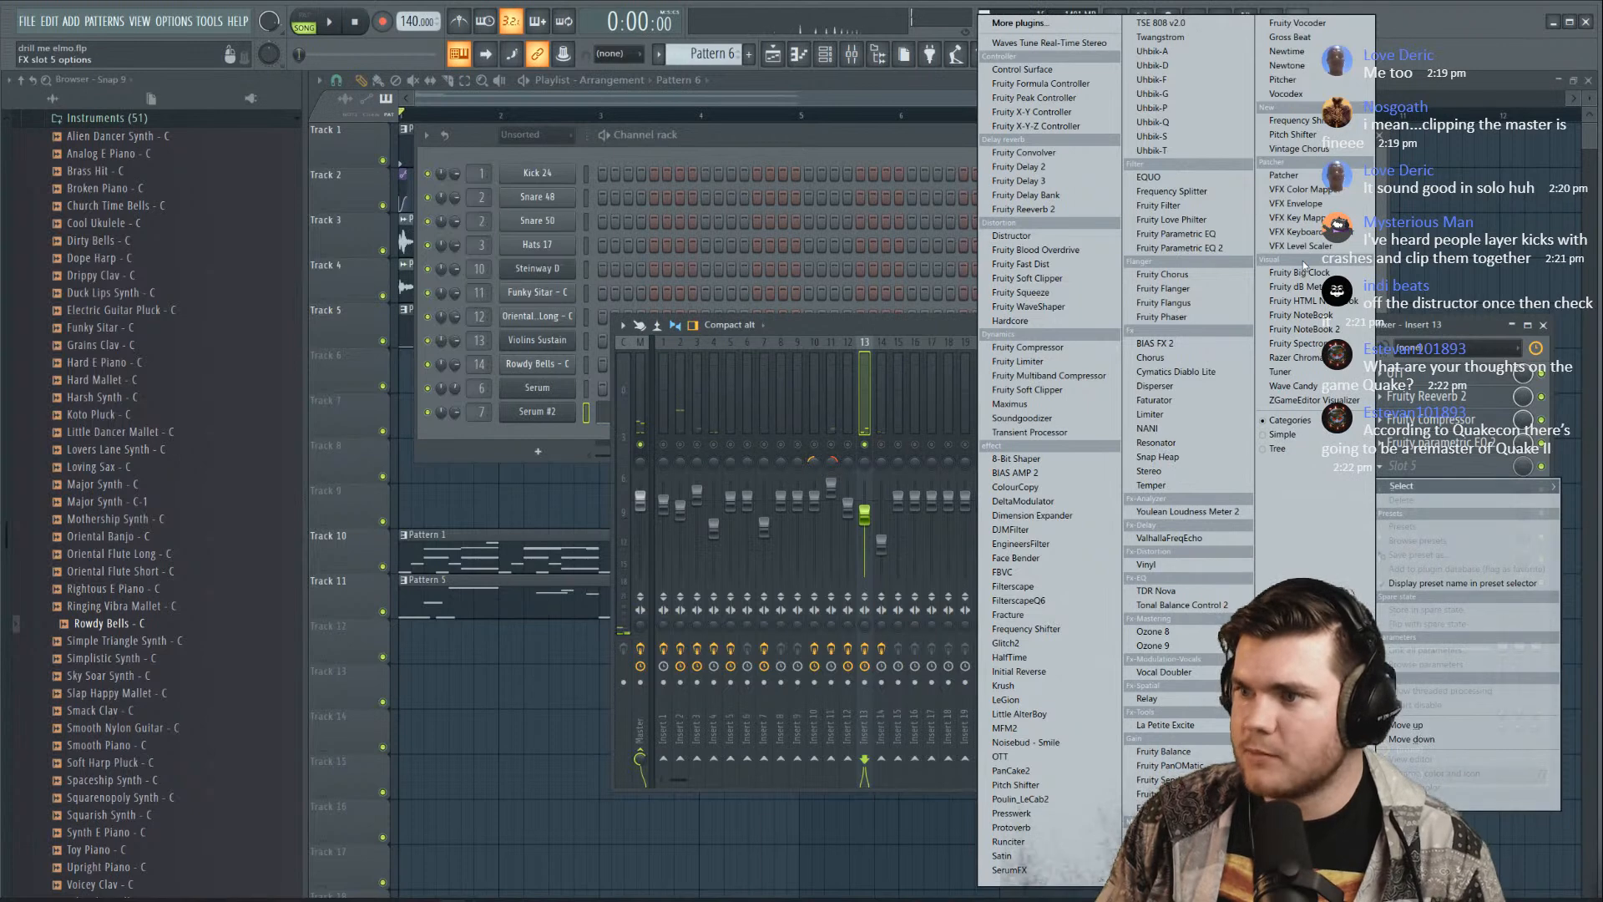
left_click(1322, 94)
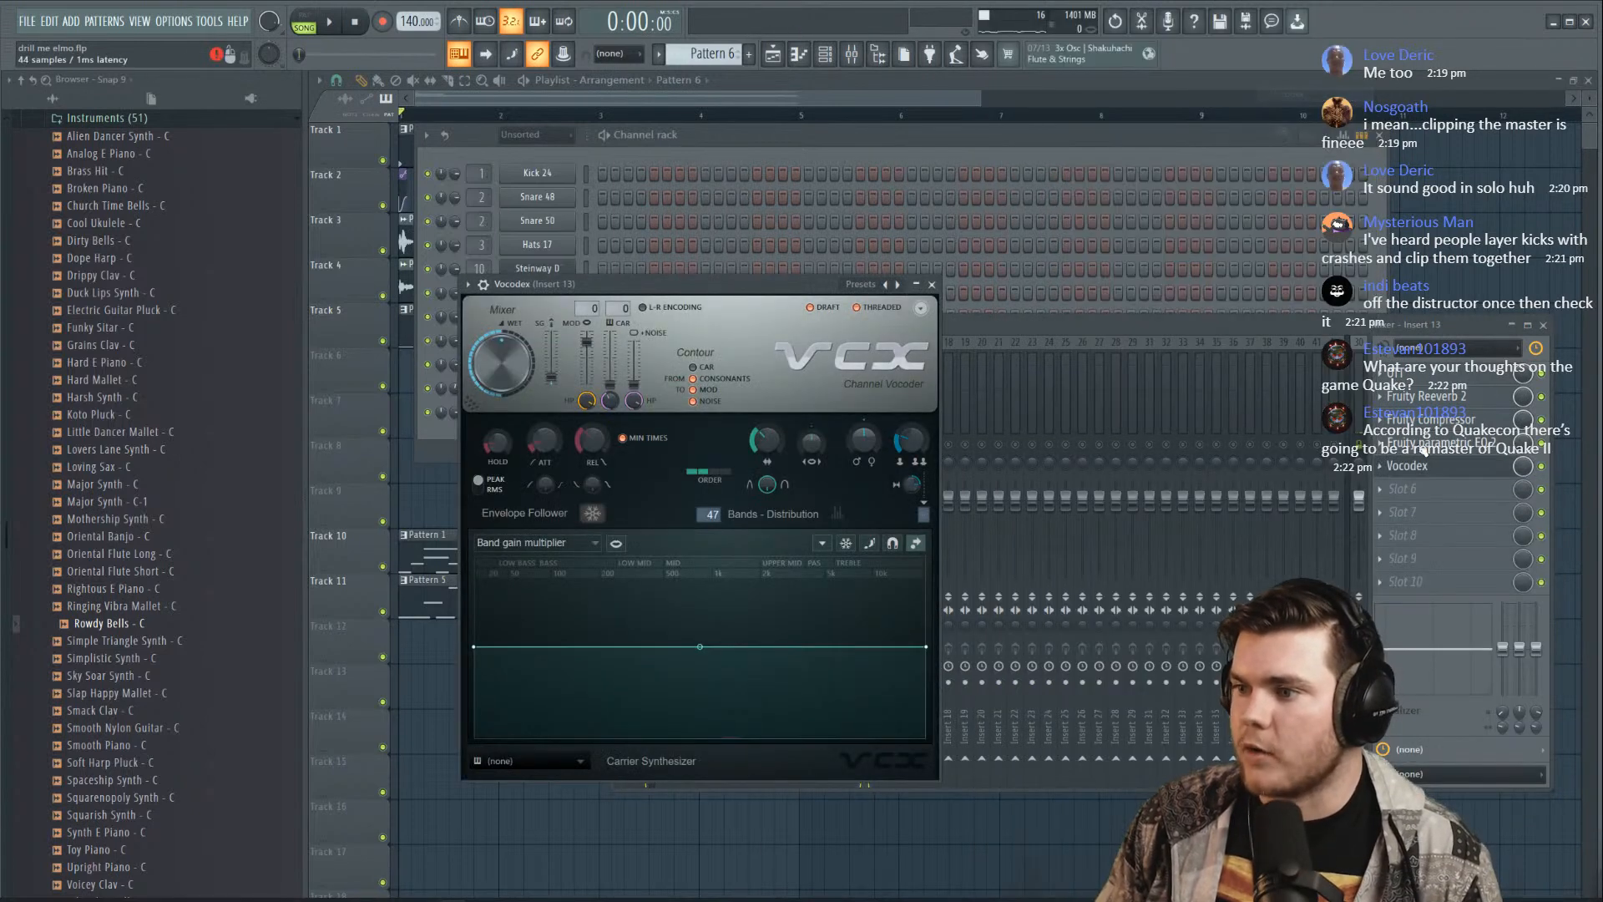
left_click(864, 284)
left_click(891, 316)
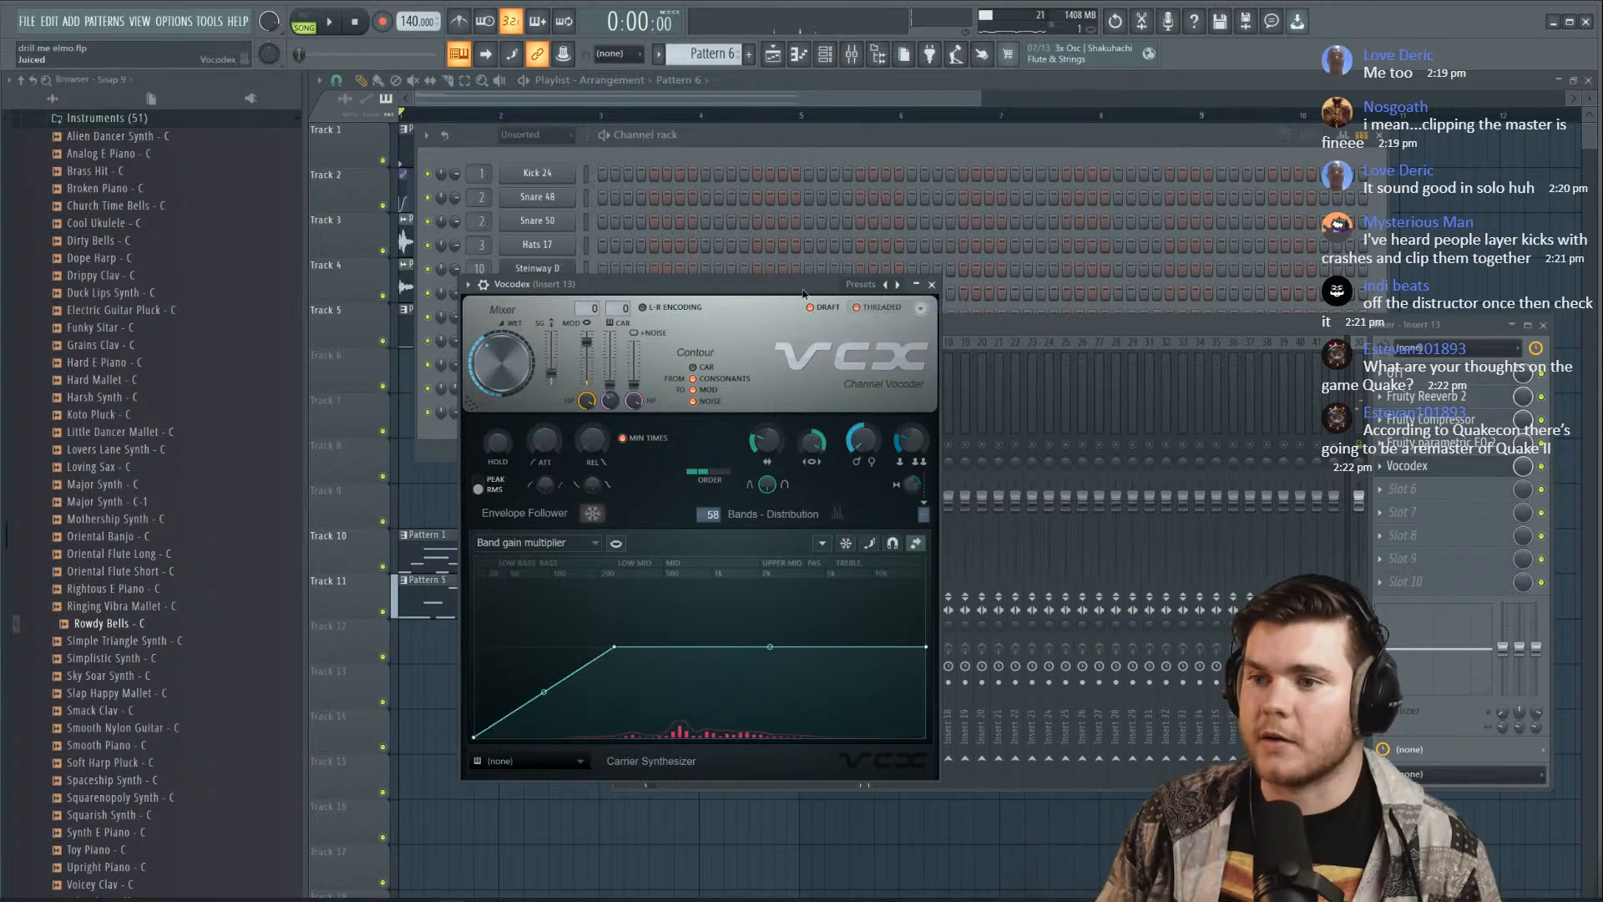
Compare further Vocodex presets during playback and keep the 58-band one with the reduced low-end gain
left_click(864, 285)
left_click(869, 326)
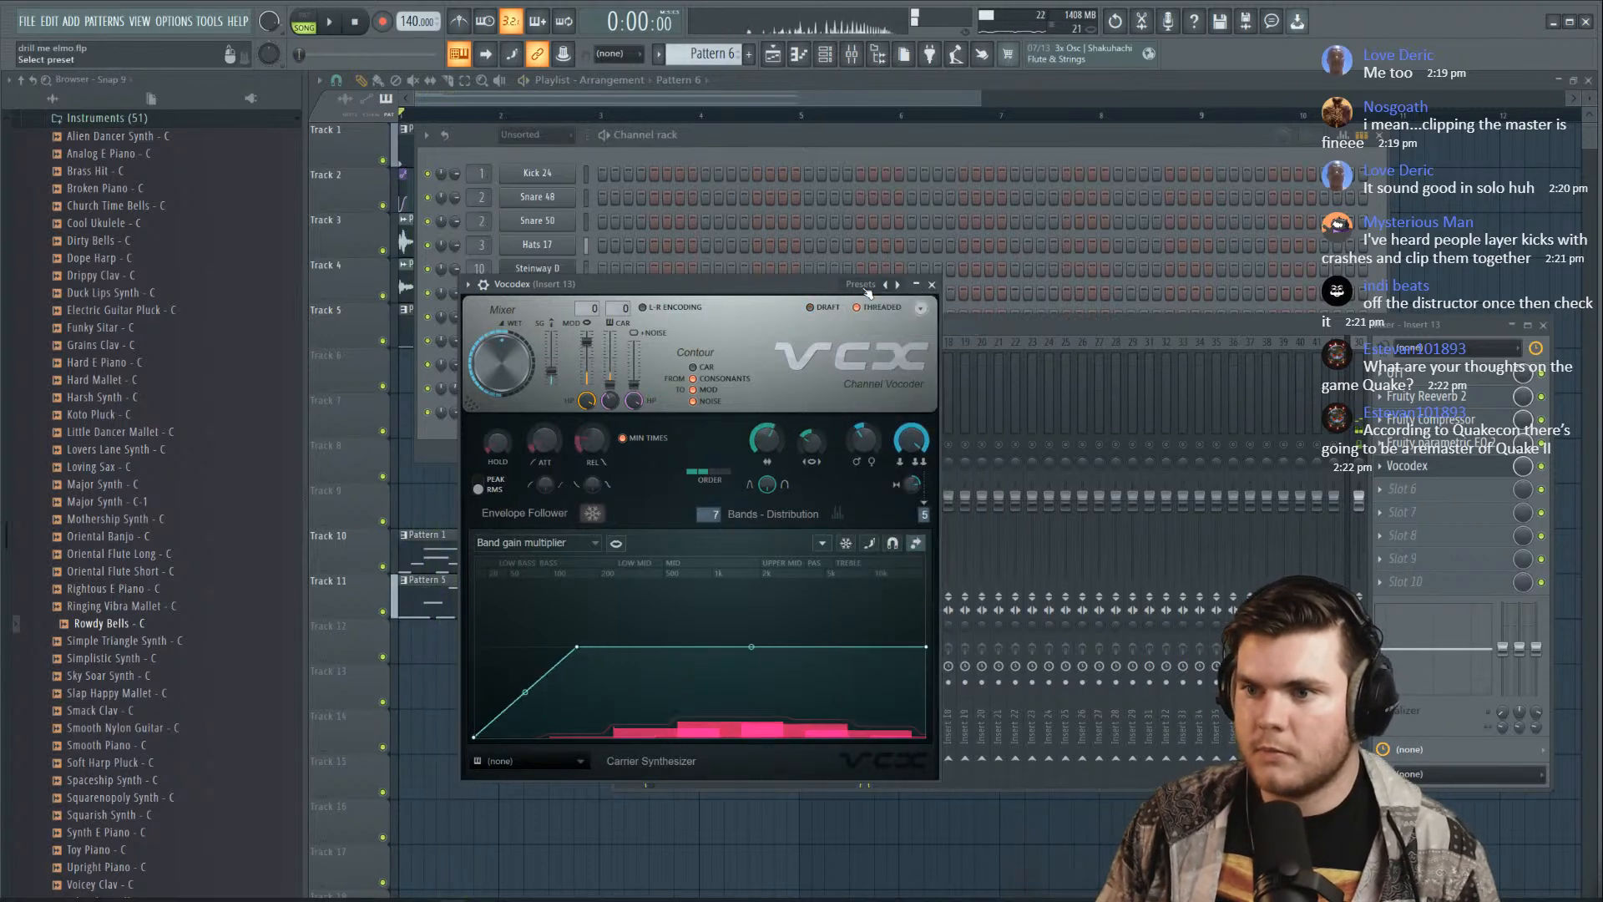
left_click(864, 284)
left_click(885, 338)
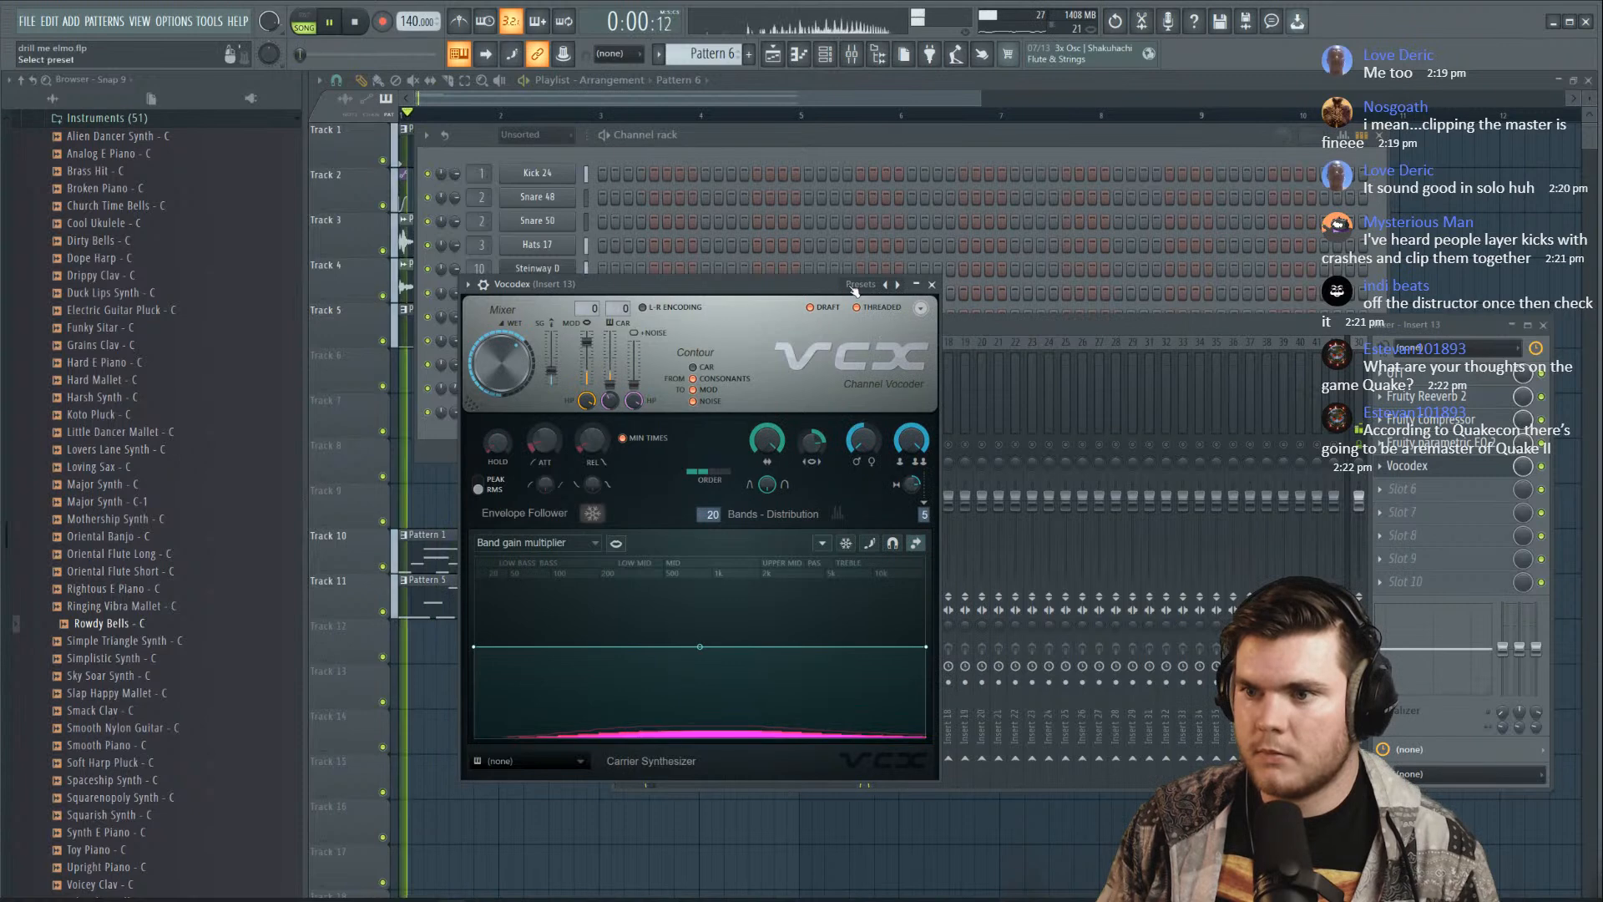
left_click(862, 284)
left_click(874, 353)
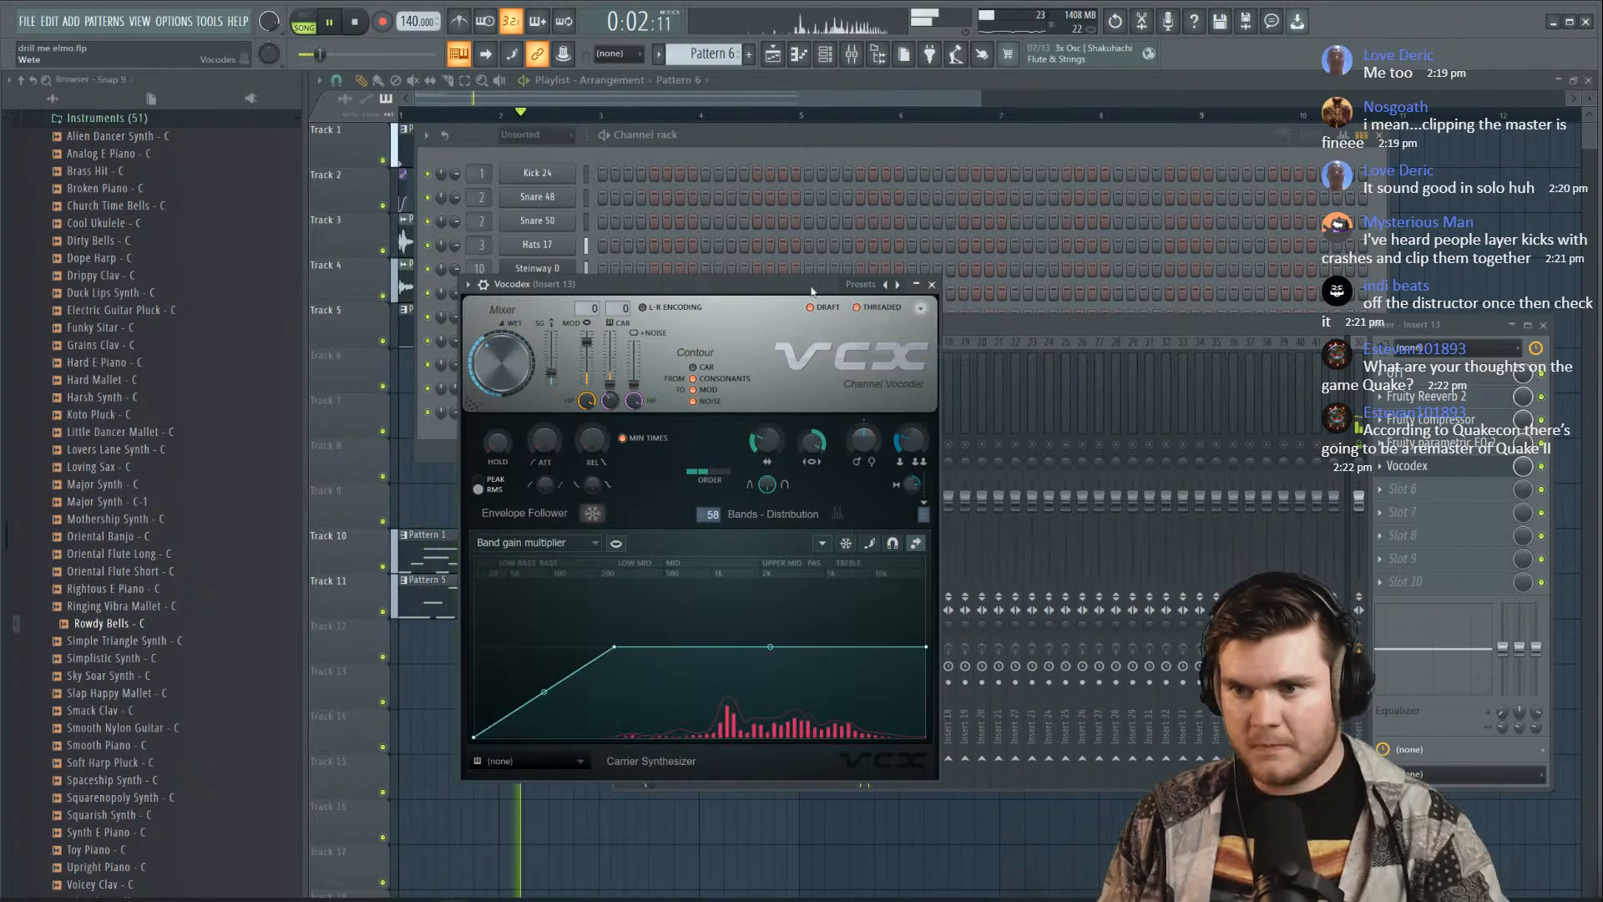
Raise the treble end of Vocodex's band gain multiplier and bend the last segment into a curve
left_click(843, 285)
left_click(802, 285)
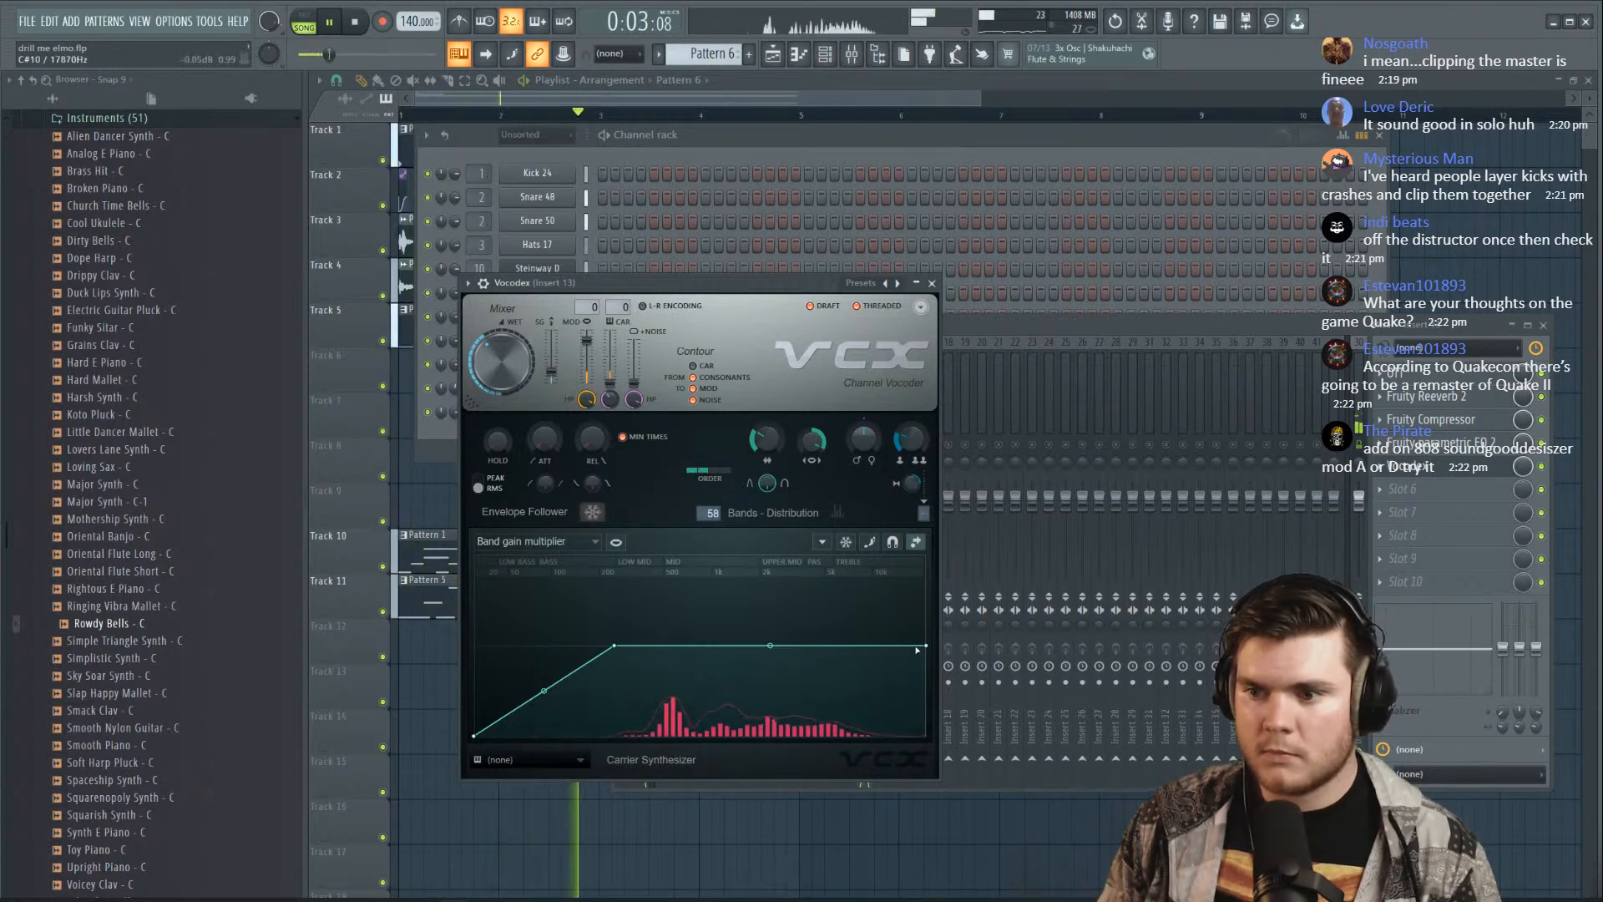
left_click_drag(924, 645, 928, 583)
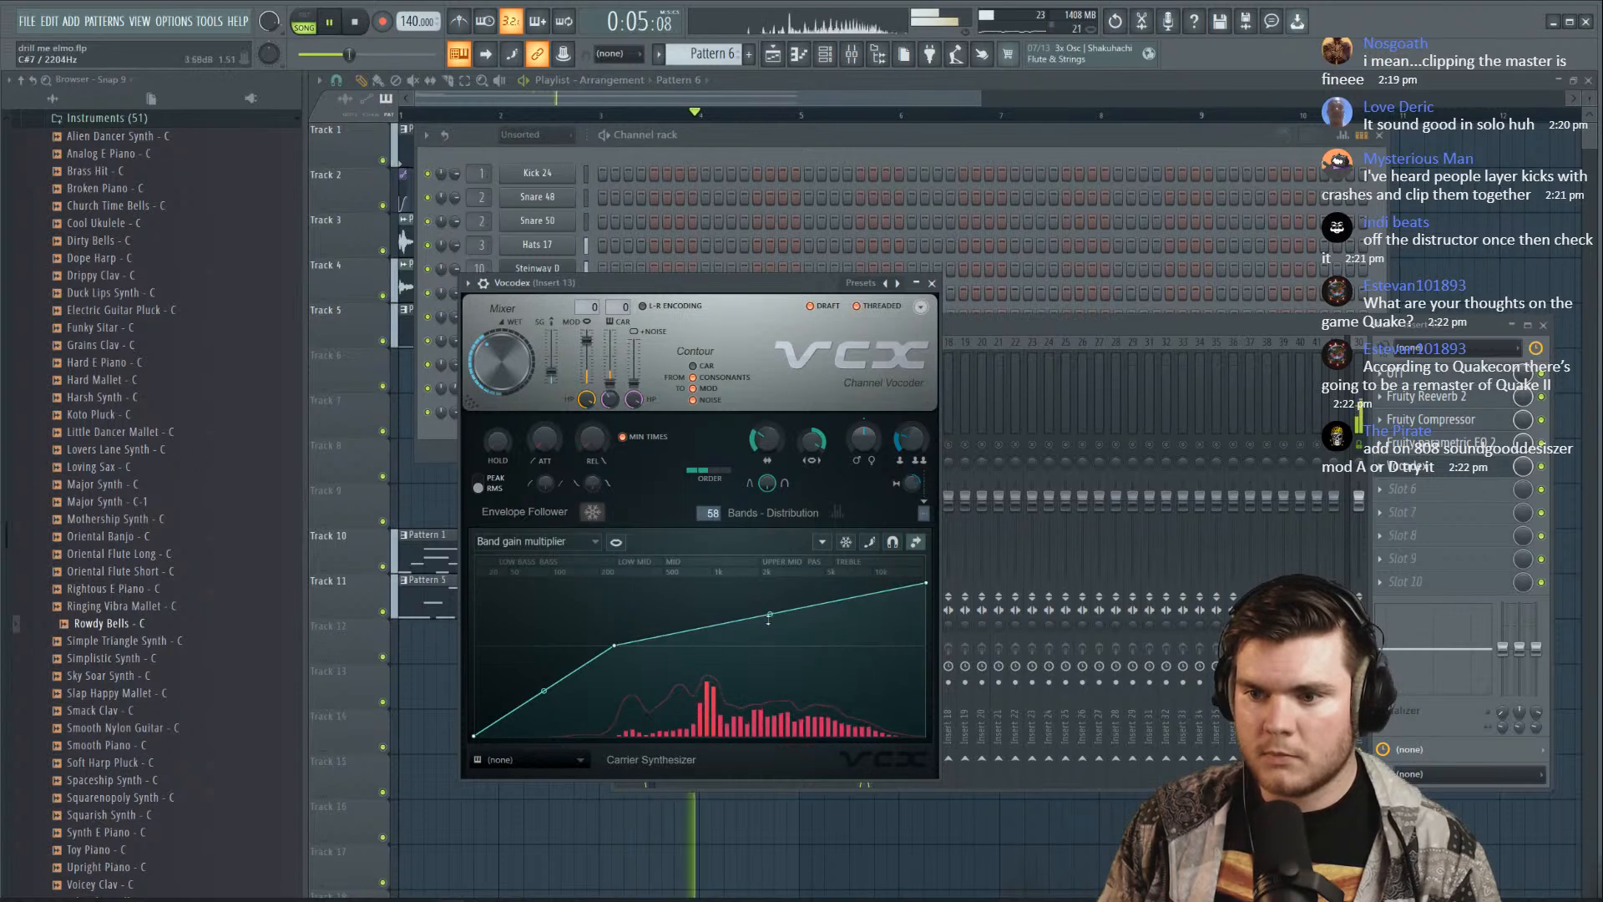
left_click_drag(769, 622, 770, 641)
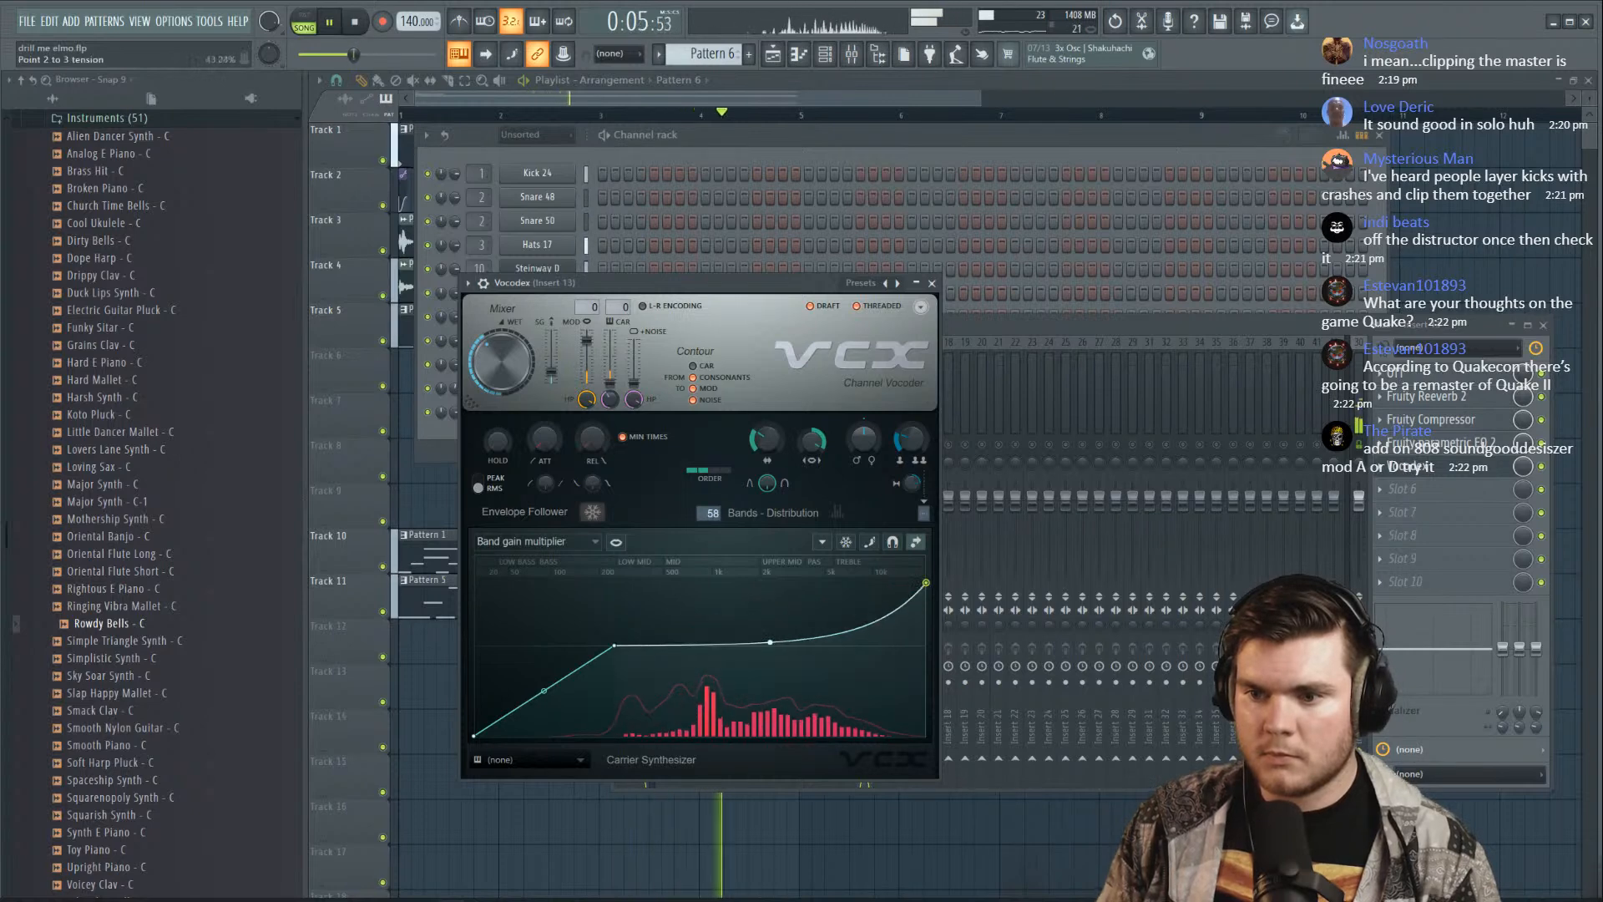
Load Fruity Parametric EQ 2 into effect slot 6 of insert 13 and recheck the Vocodex sound
left_click(1421, 482)
left_click(1191, 250)
key("space")
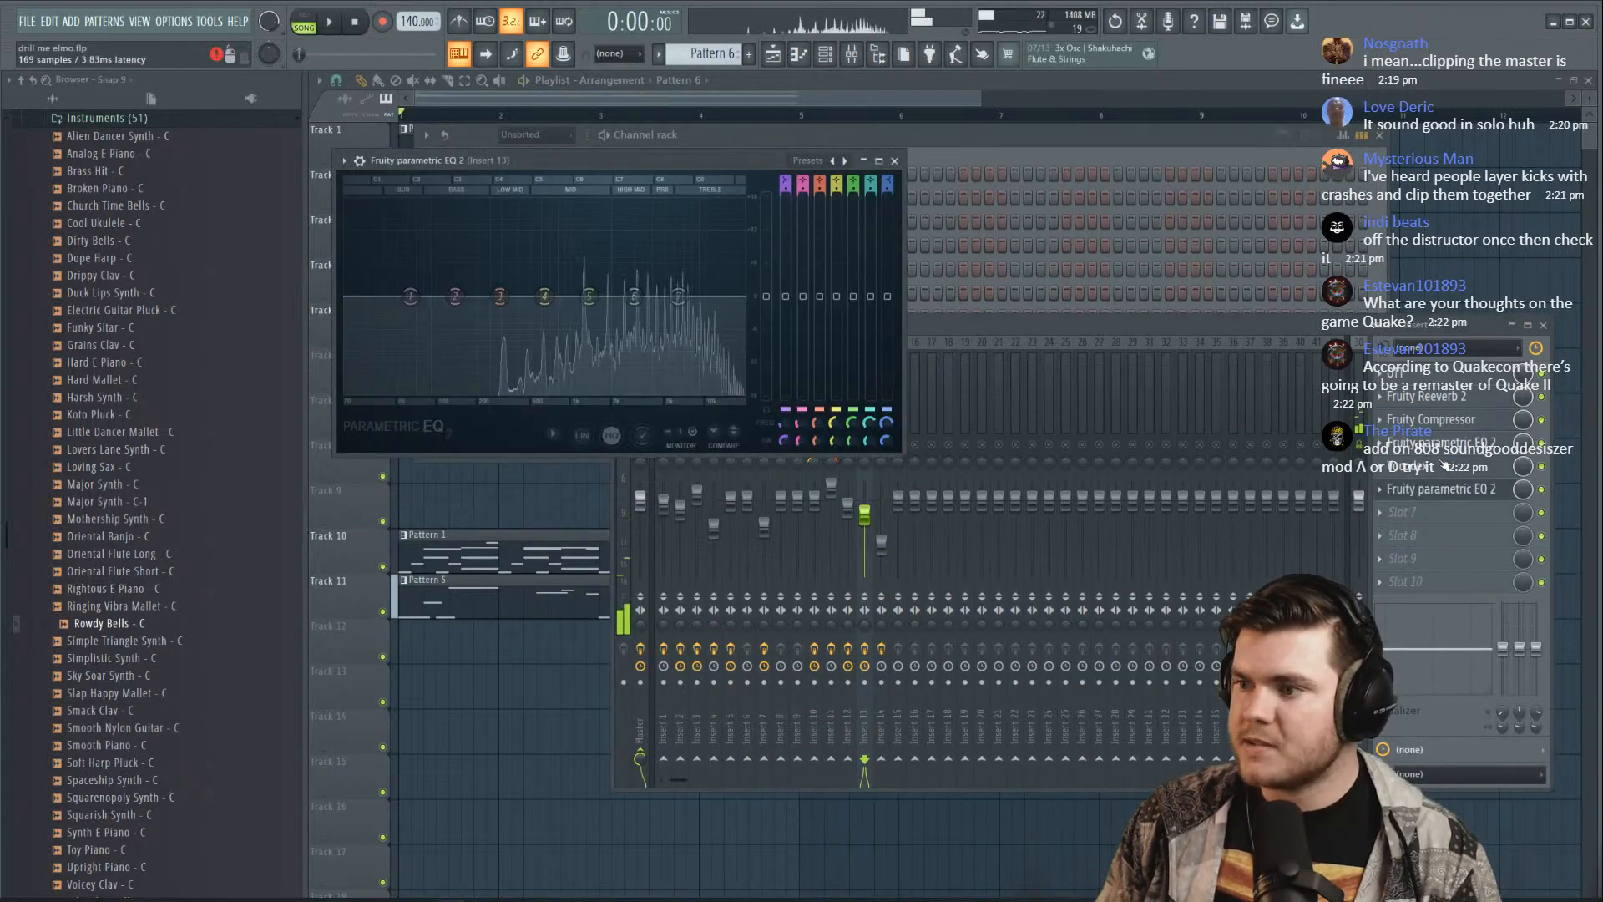
mouse_move(1442, 468)
left_mouse_down()
mouse_move(1430, 403)
mouse_move(1430, 473)
left_mouse_up()
key("space")
key("space")
left_click(1430, 470)
left_click(1426, 489)
left_click(1426, 490)
Cut EQ bands 4, 5 and 6 slightly and place band 3 at about 6695 Hz and -3.4 dB
key("space")
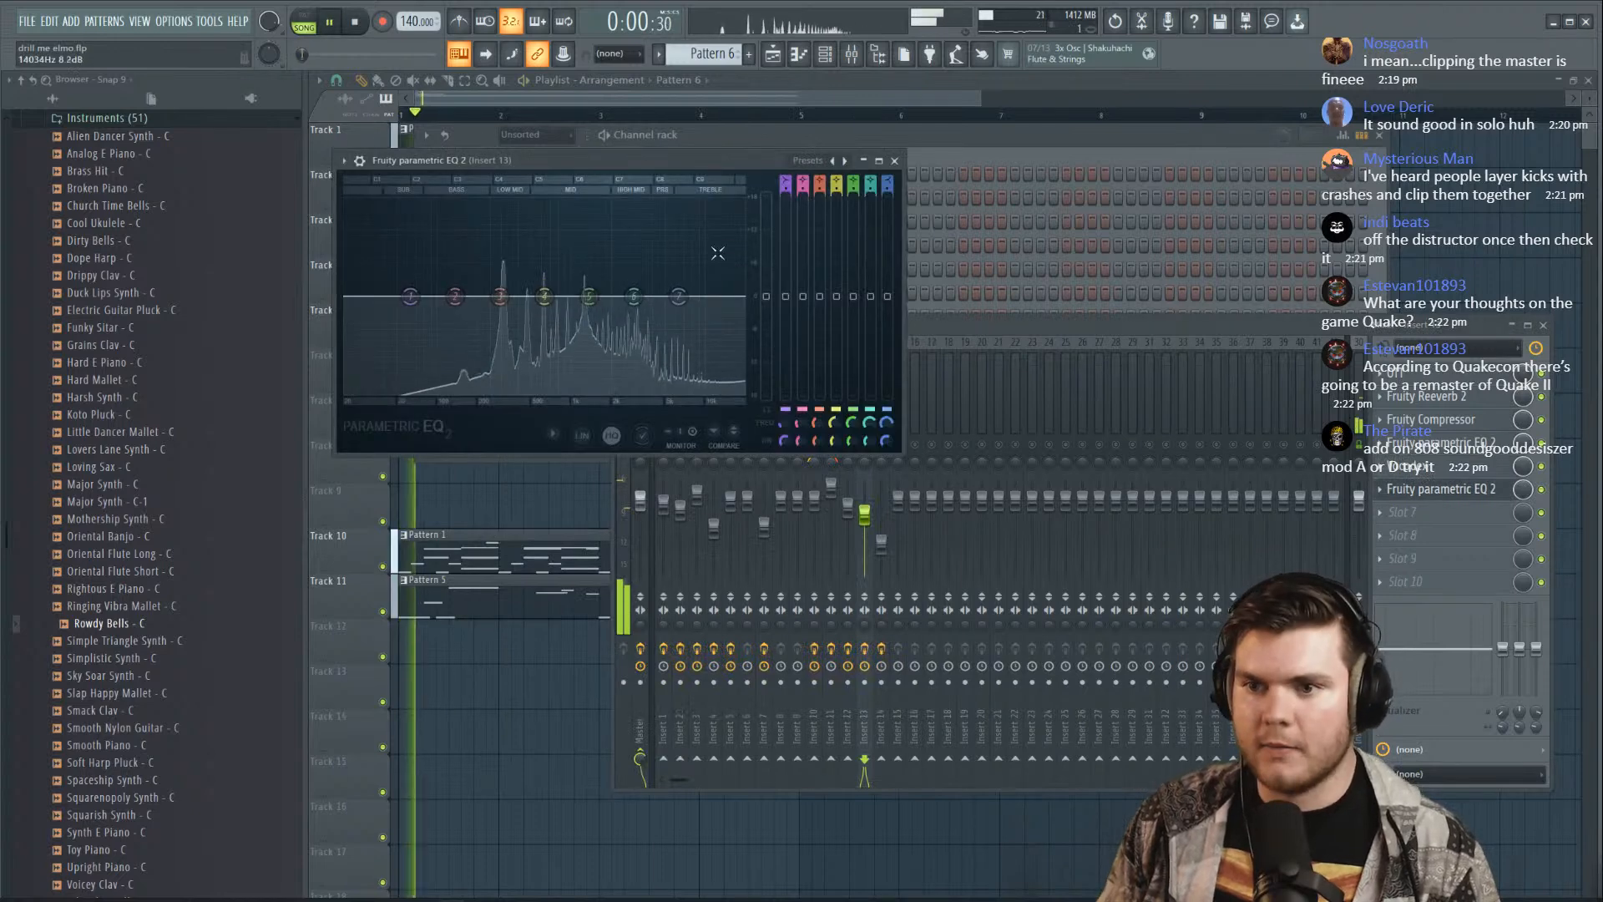
mouse_move(588, 296)
left_mouse_down()
mouse_move(590, 254)
mouse_move(573, 338)
mouse_move(583, 318)
left_mouse_up()
left_click_drag(537, 255, 511, 322)
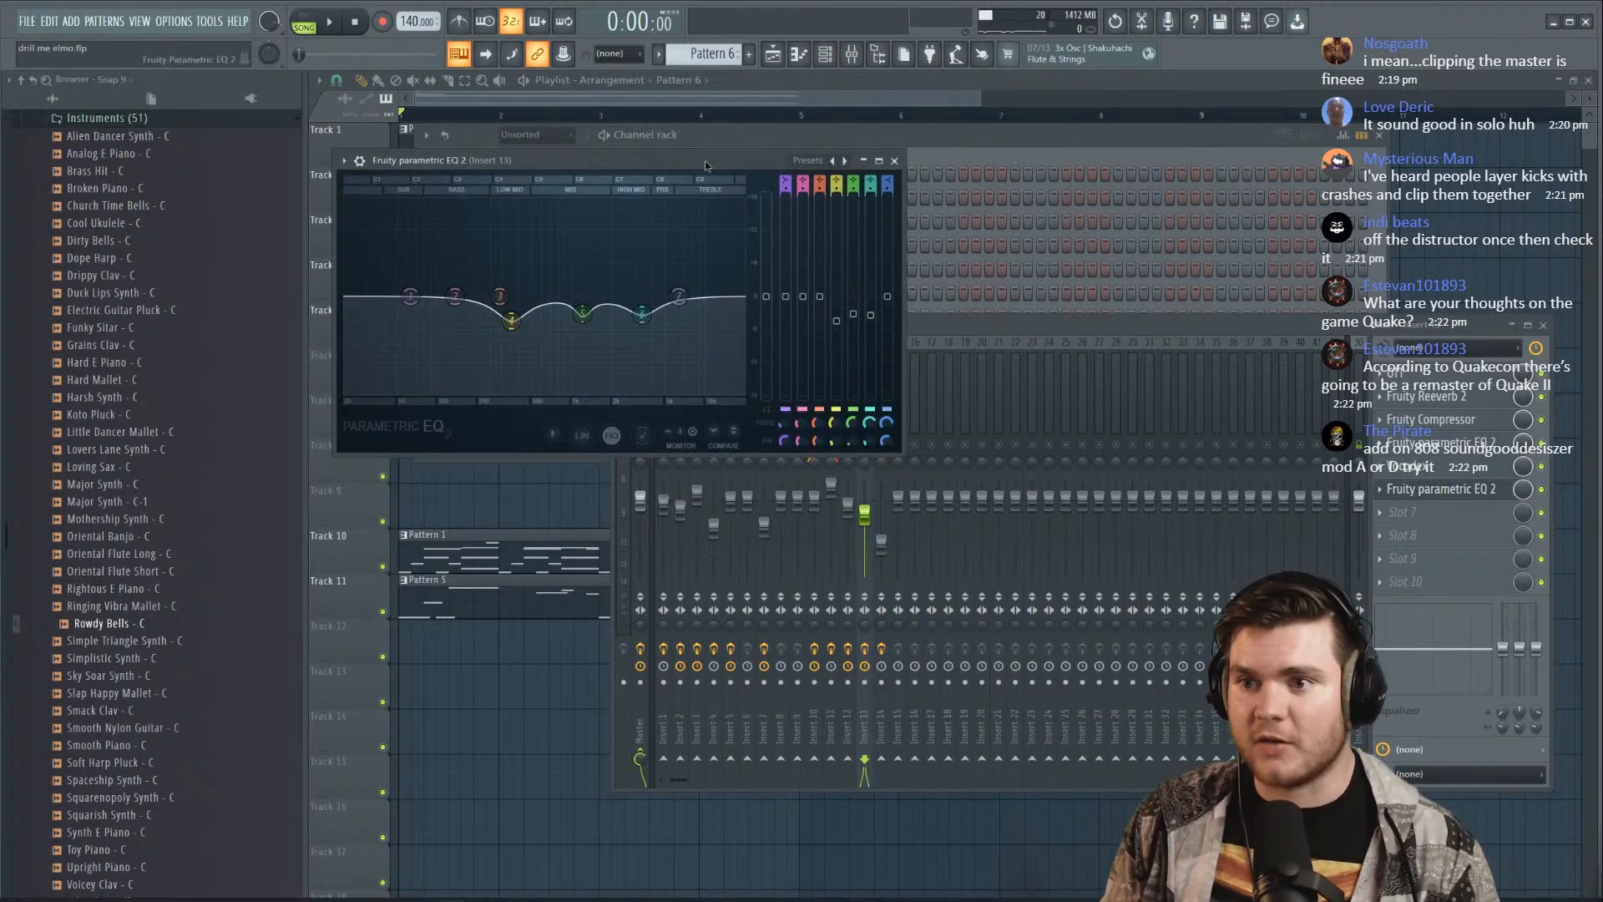
key("space")
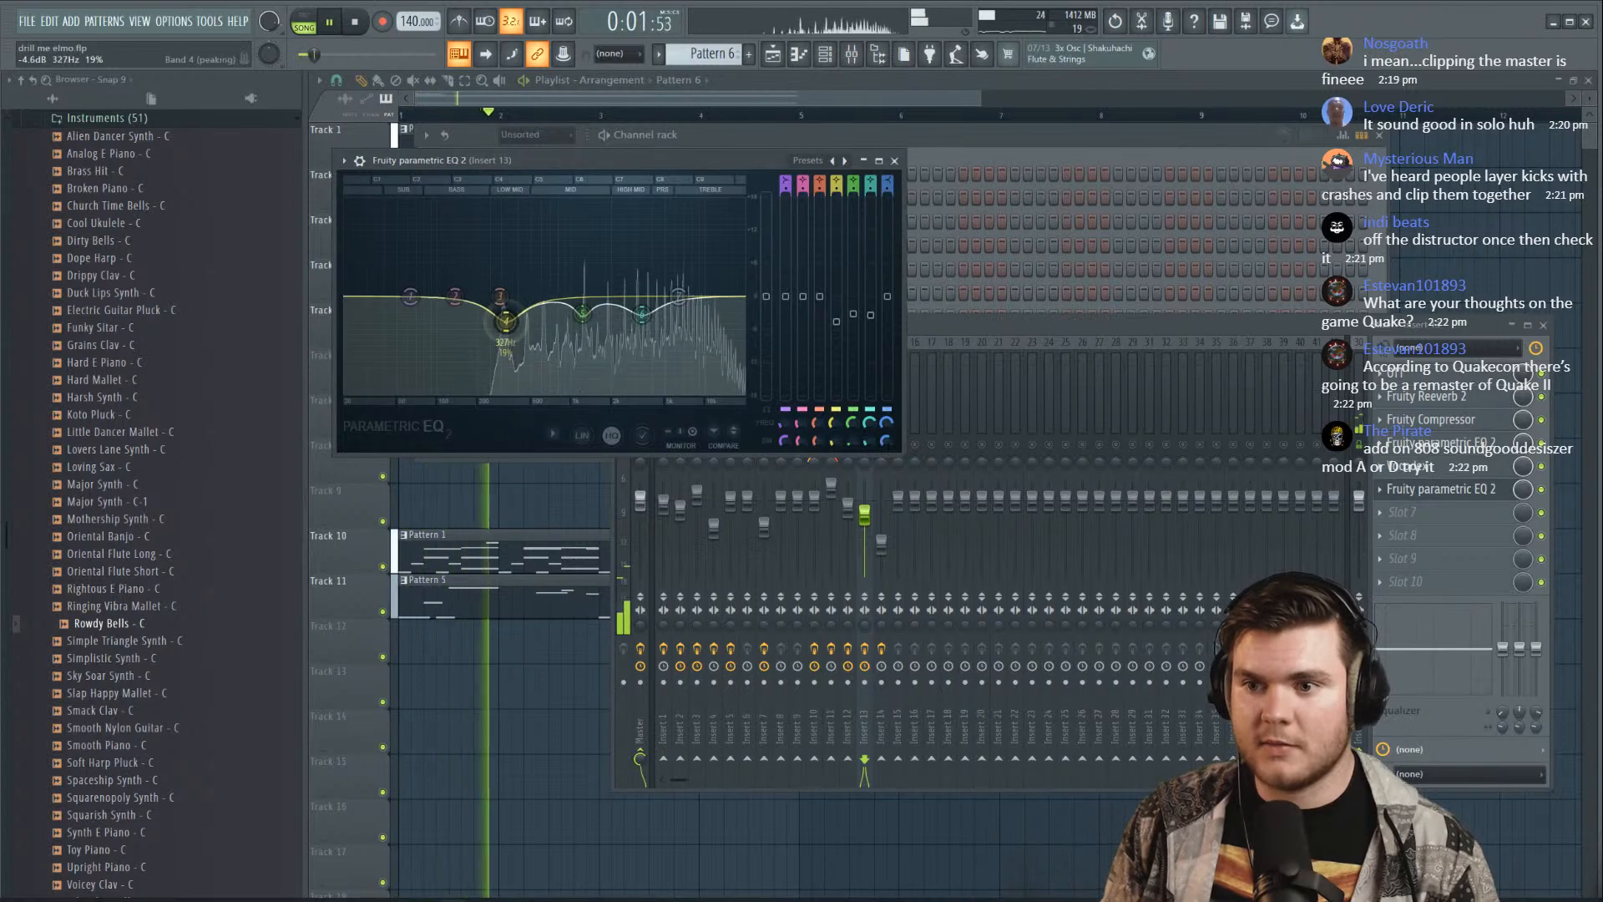
mouse_move(679, 297)
left_mouse_down()
mouse_move(683, 244)
mouse_move(681, 312)
left_mouse_up()
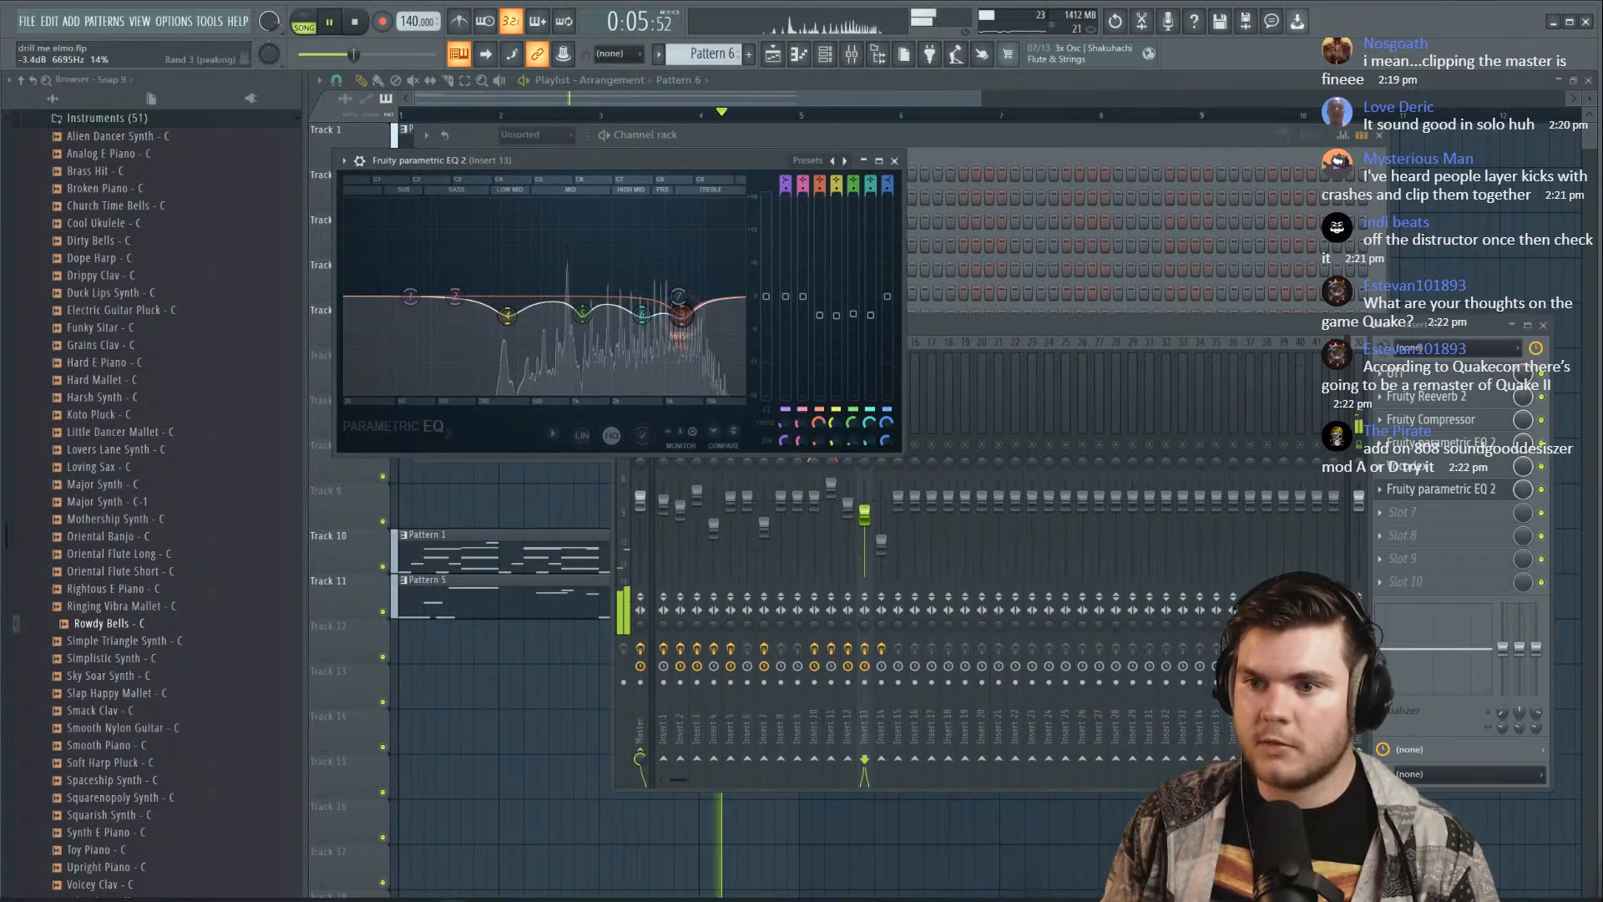
left_click(1479, 491)
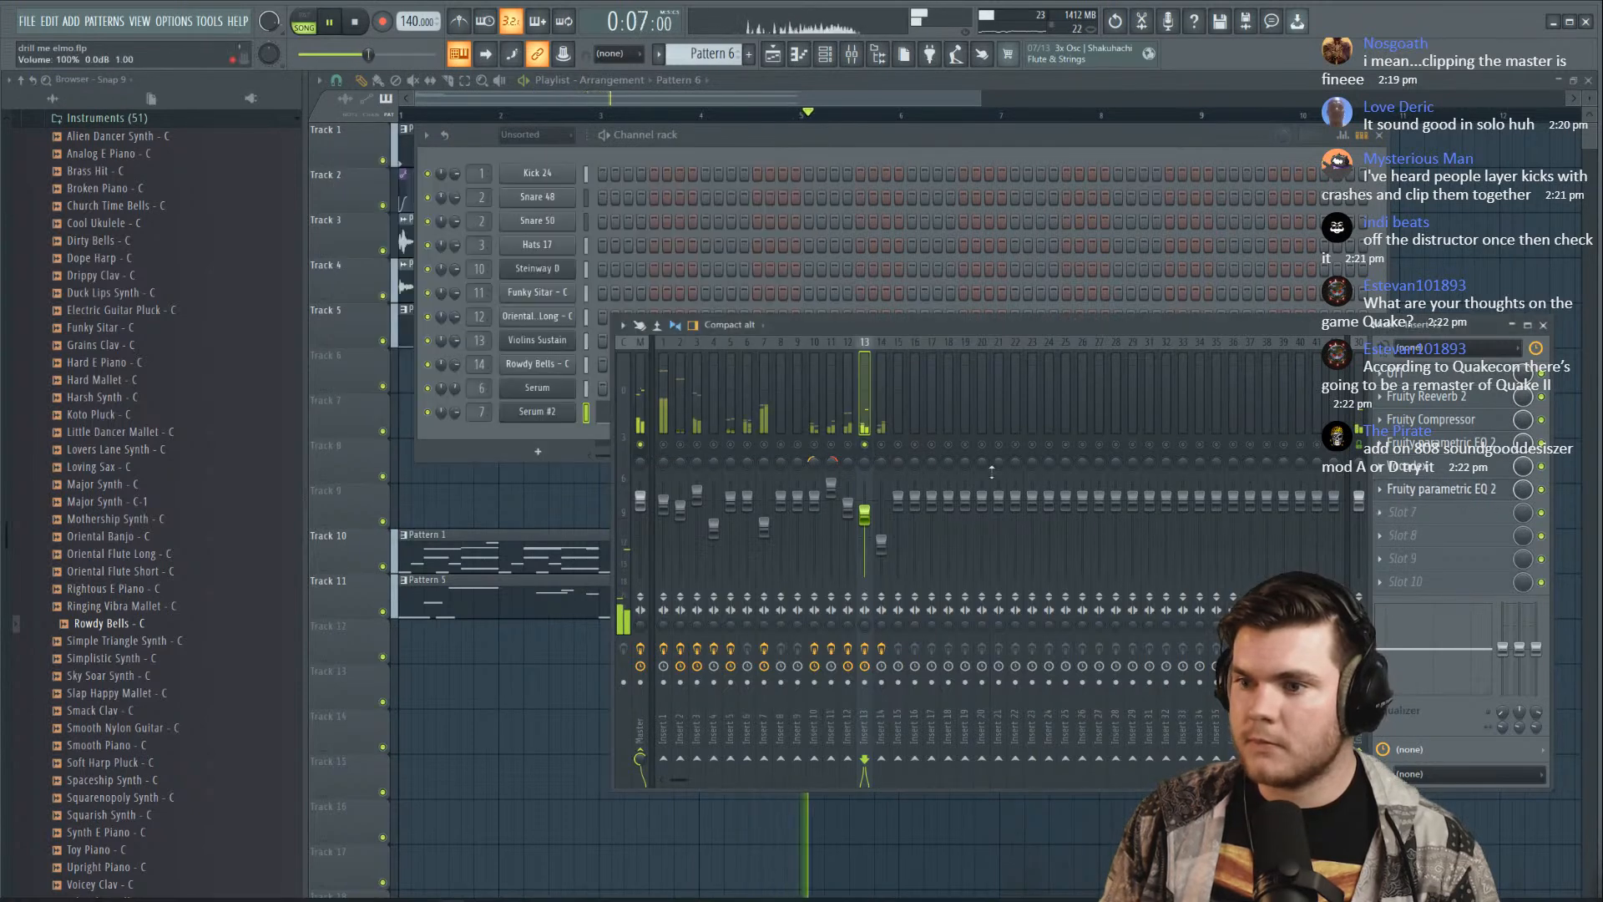
Unsolo insert 13 and raise its volume slightly while the full mix plays
right_click(866, 445)
key("space")
left_click_drag(865, 514, 865, 512)
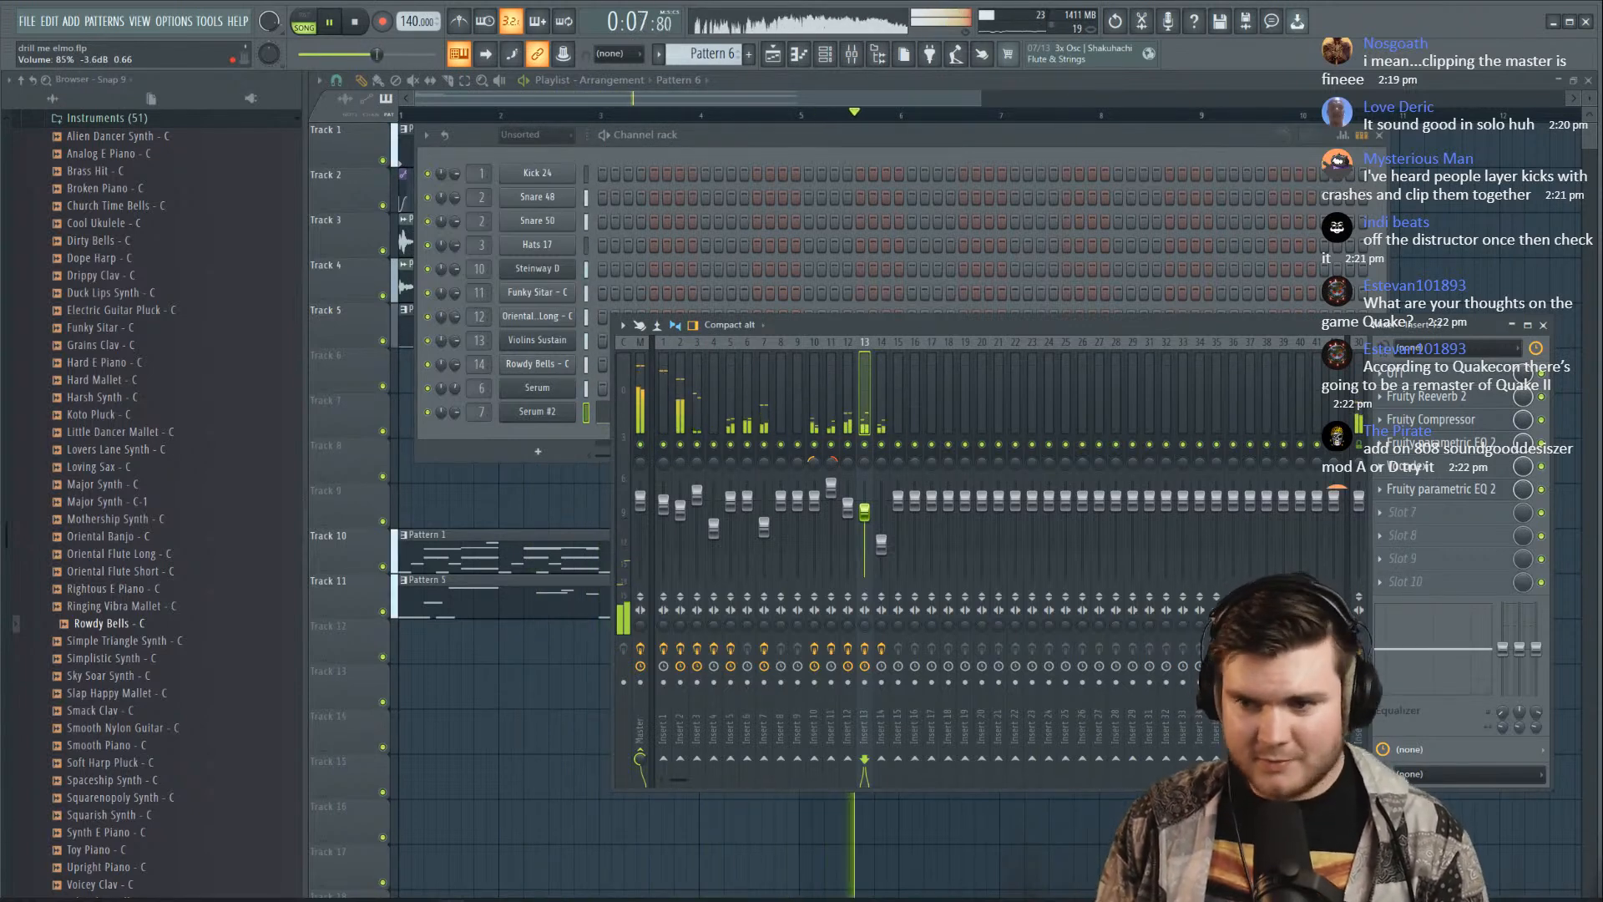
left_click_drag(865, 512, 865, 505)
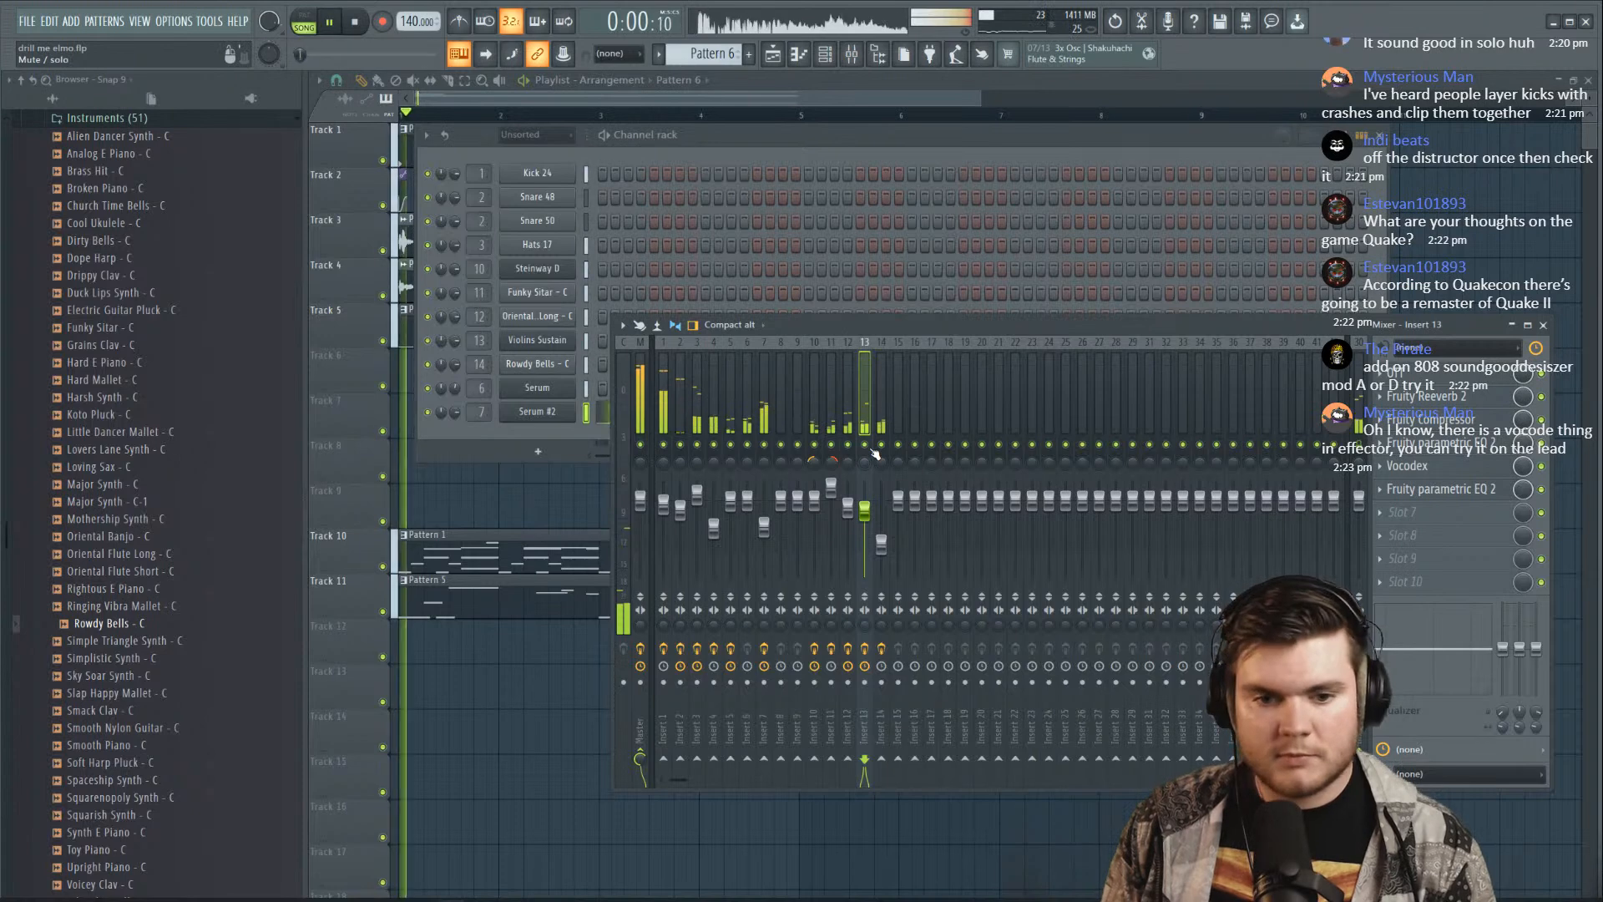
Load Effector into effect slot 9 of insert 13, switch it to Vox and try lower X and Y parameter settings
key("space")
left_click(1422, 554)
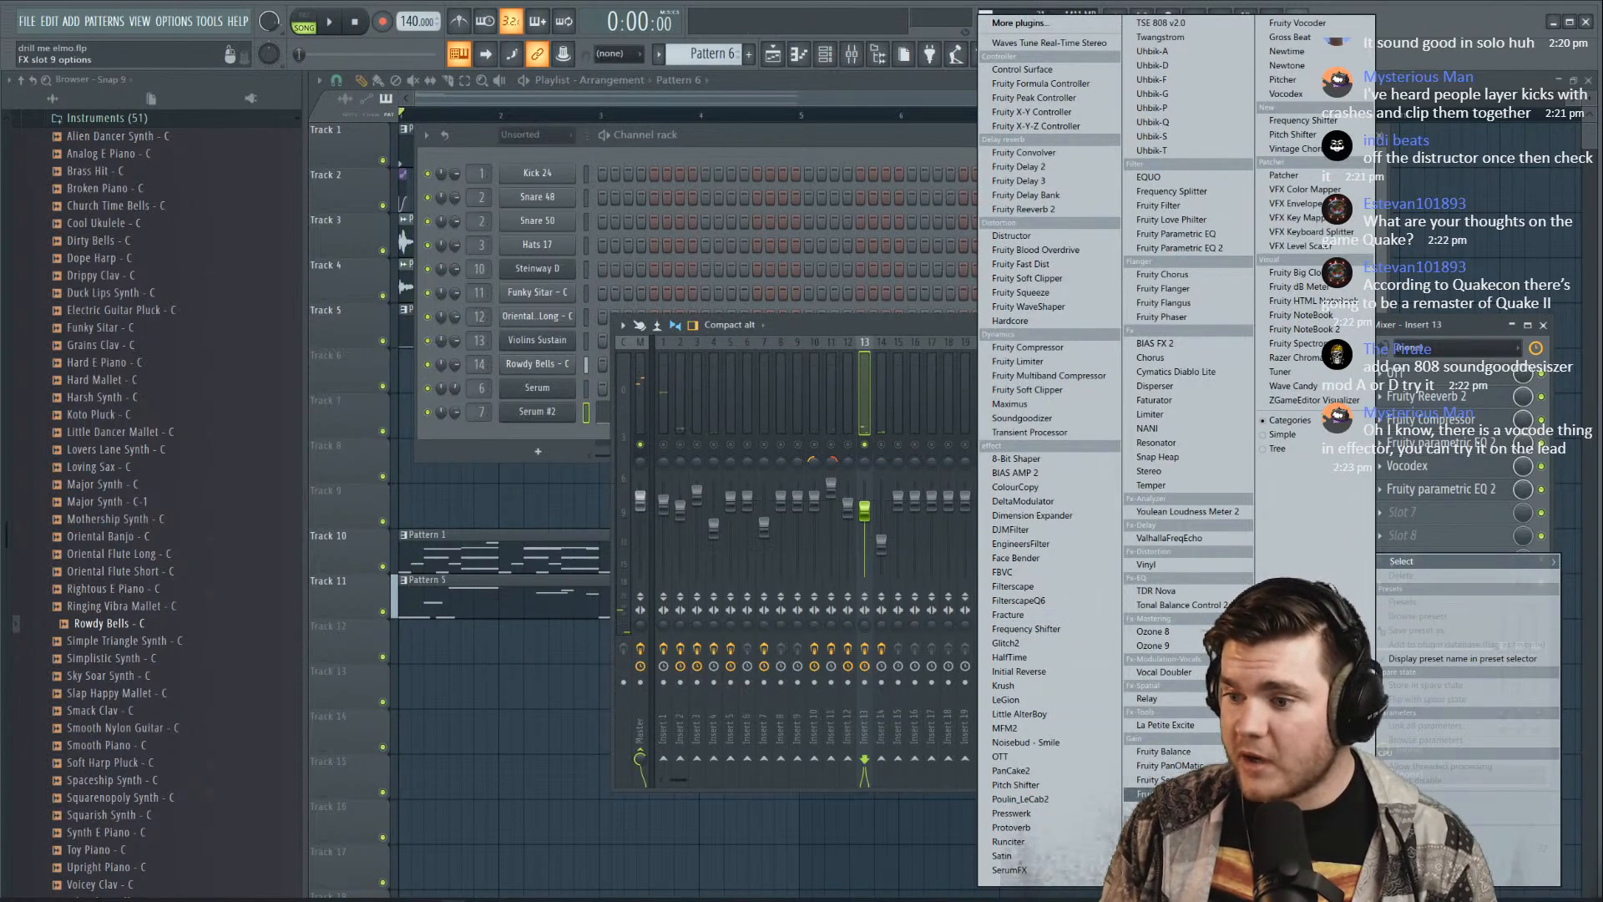
left_click(1156, 848)
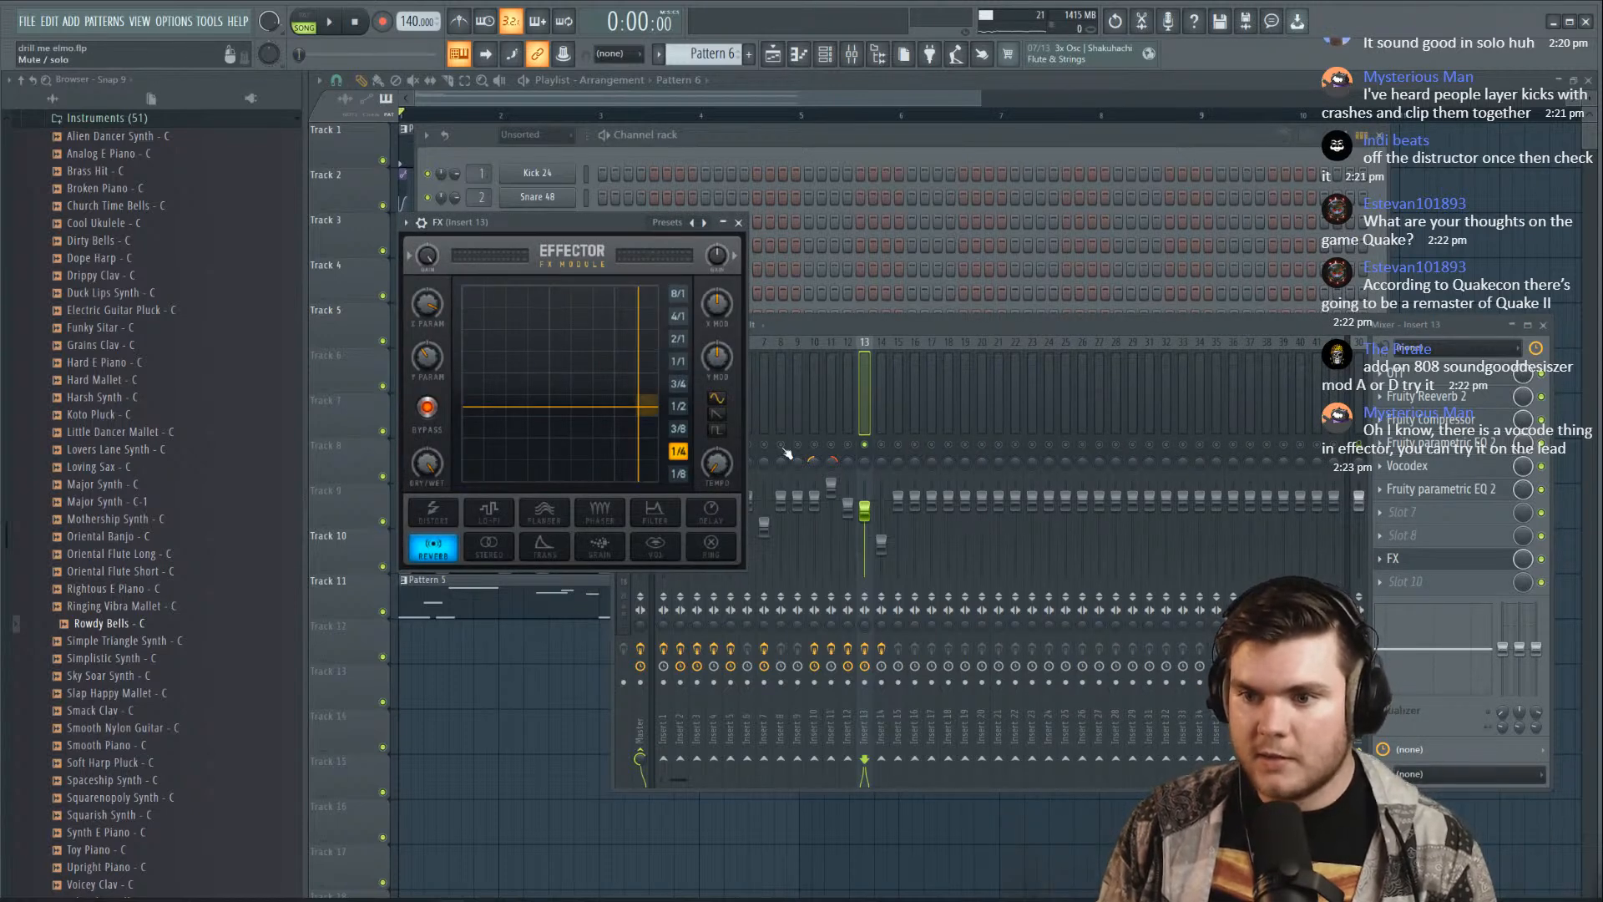
left_click(656, 547)
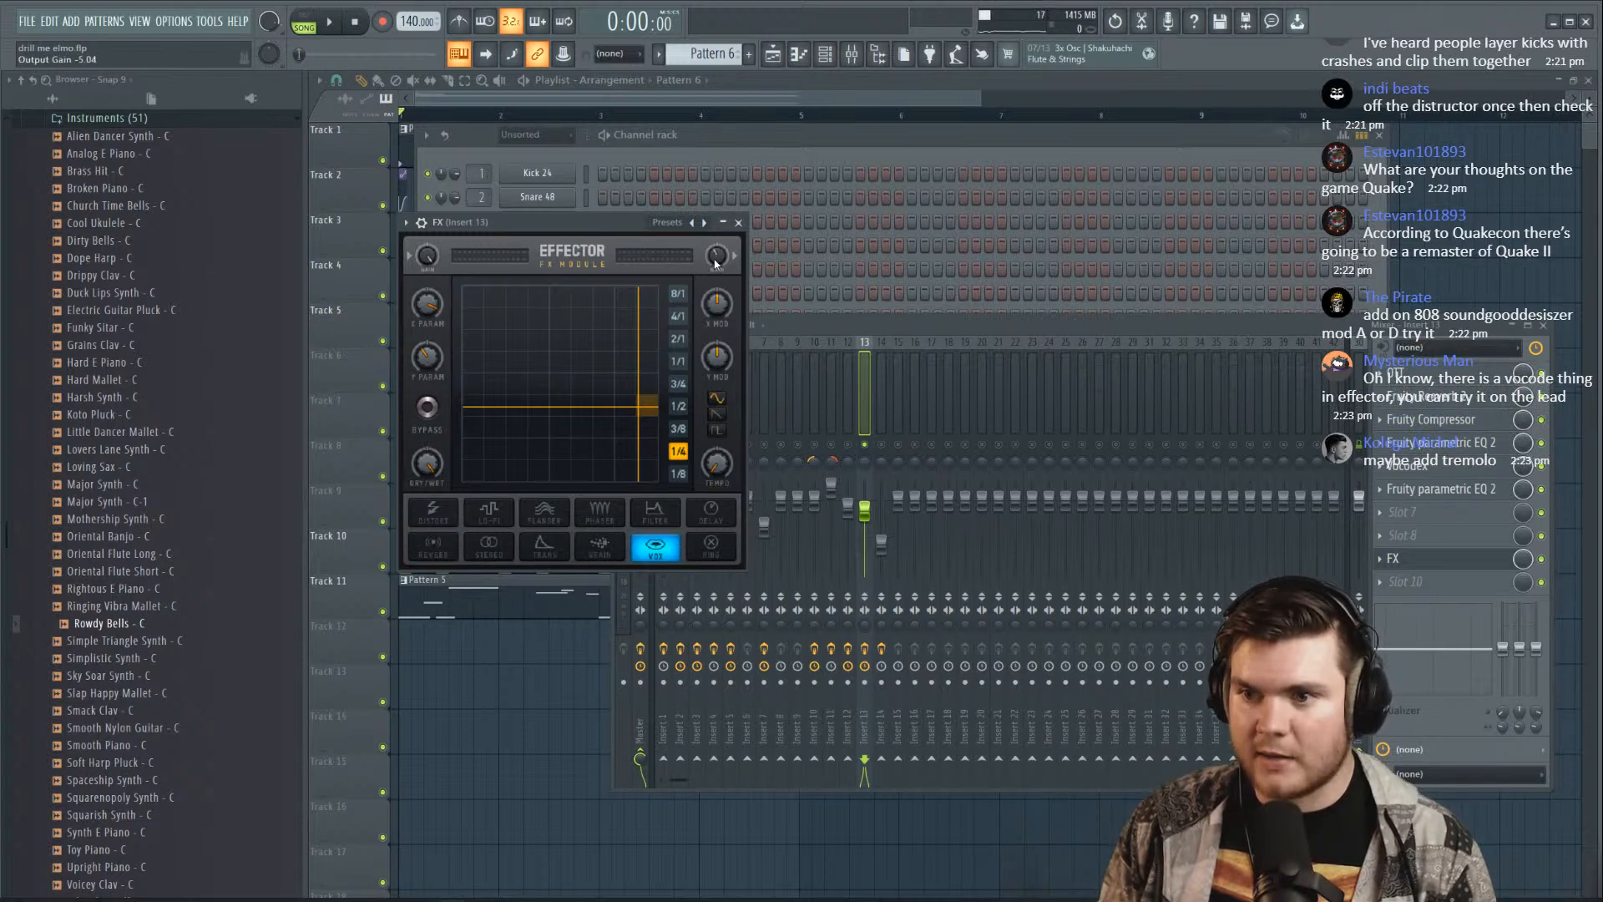
key("space")
left_click_drag(601, 392, 608, 432)
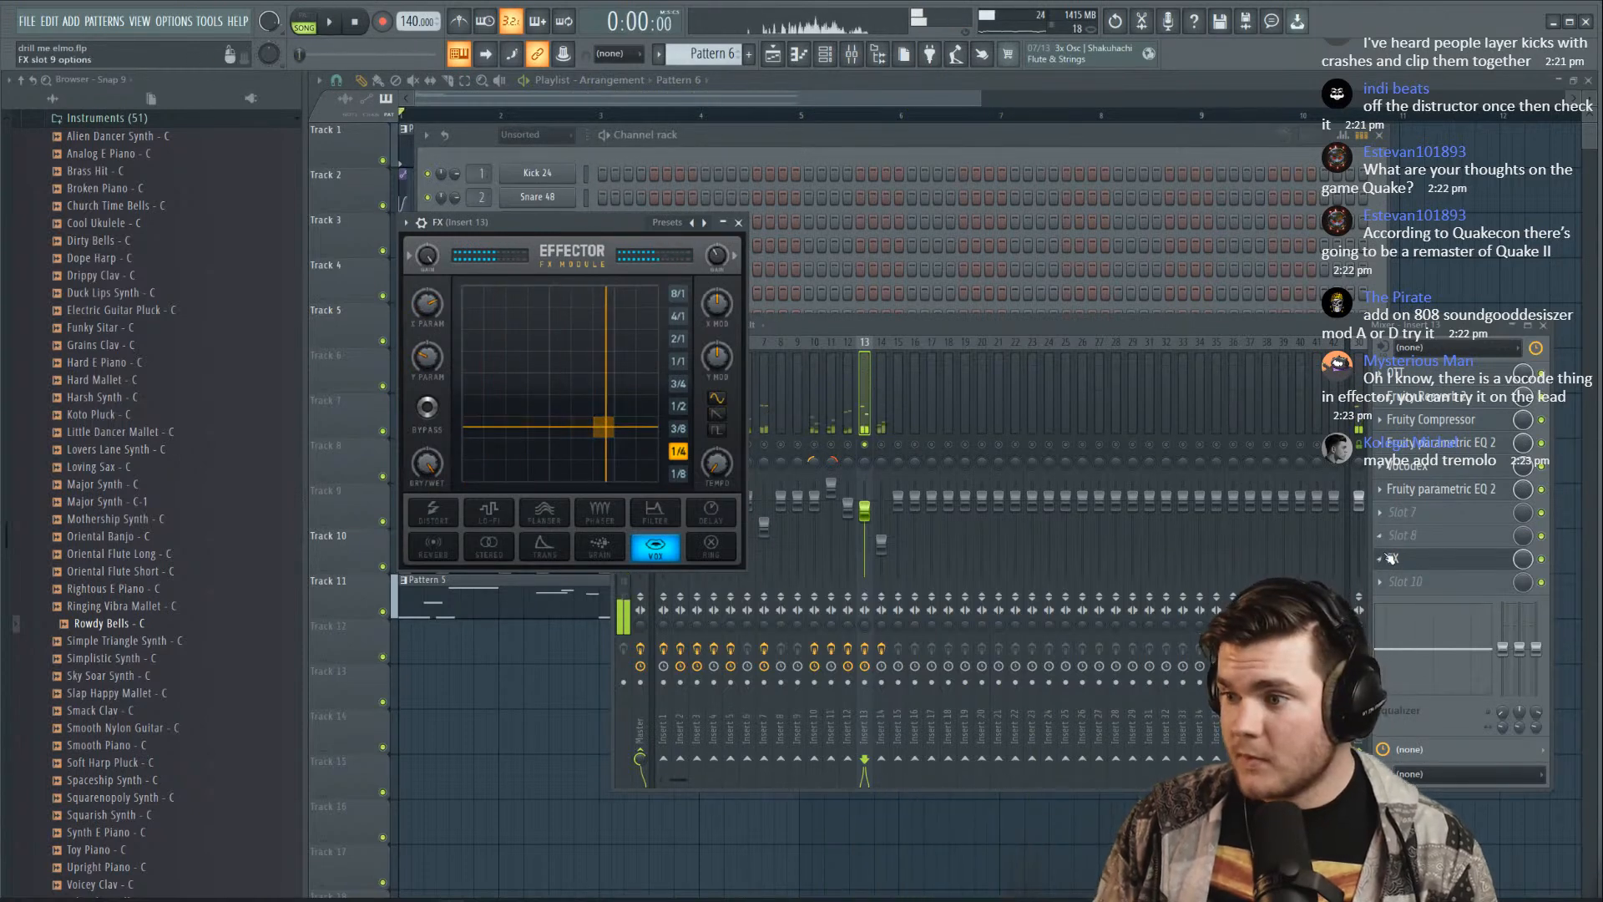
Remove Effector from slot 9 of insert 13 and unsolo the insert
key("space")
right_click(1381, 557)
left_click(1403, 556)
left_click(548, 509)
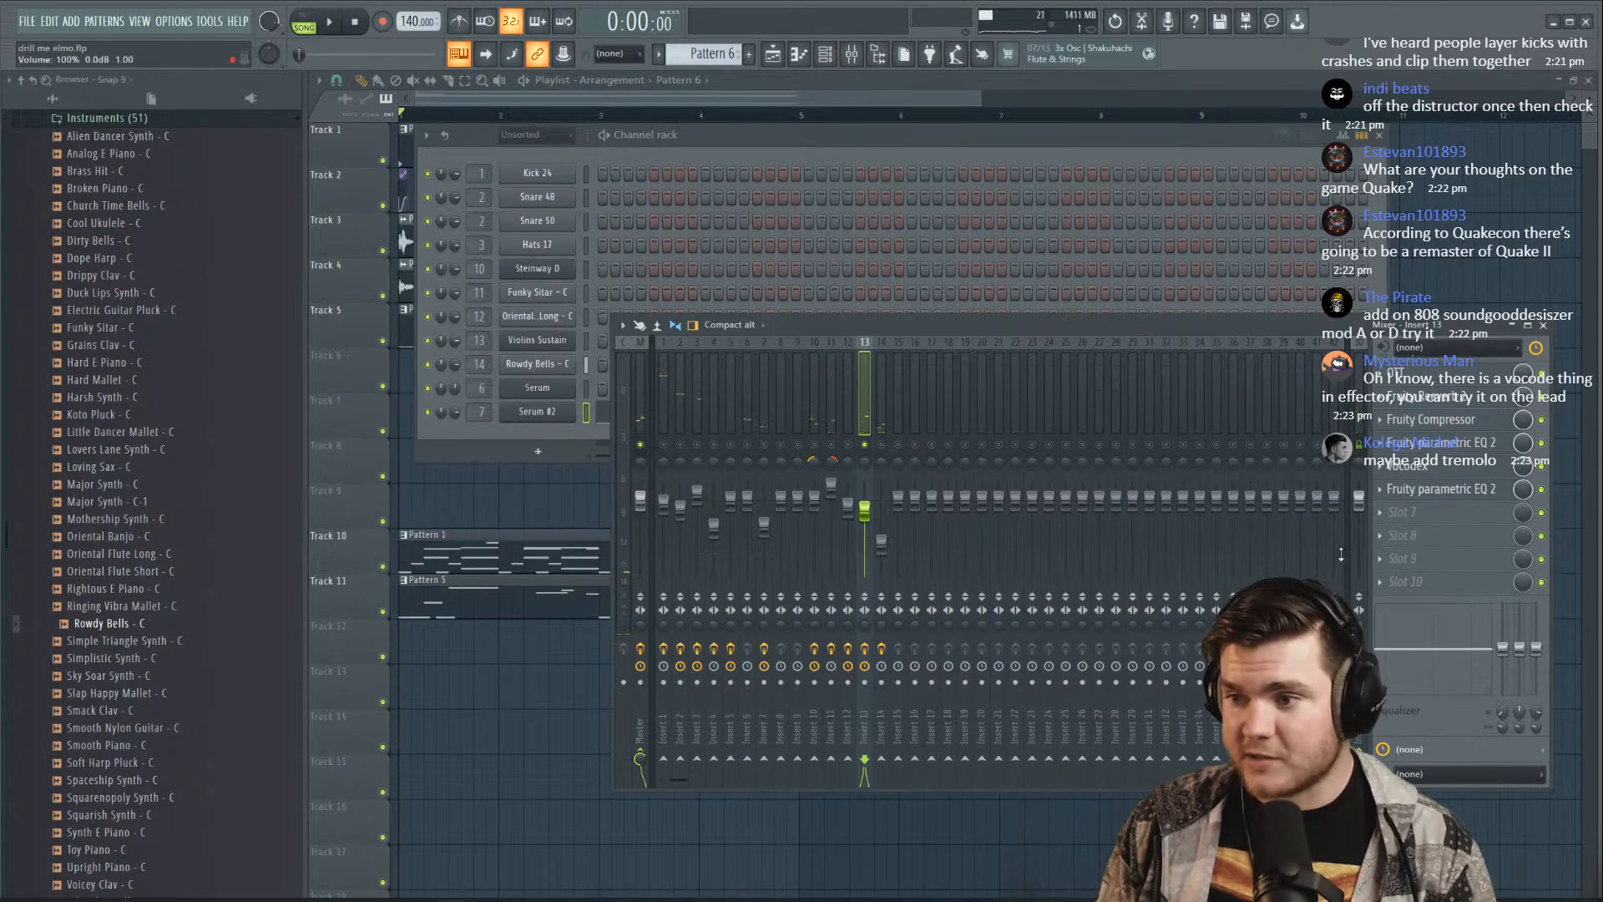
right_click(866, 447)
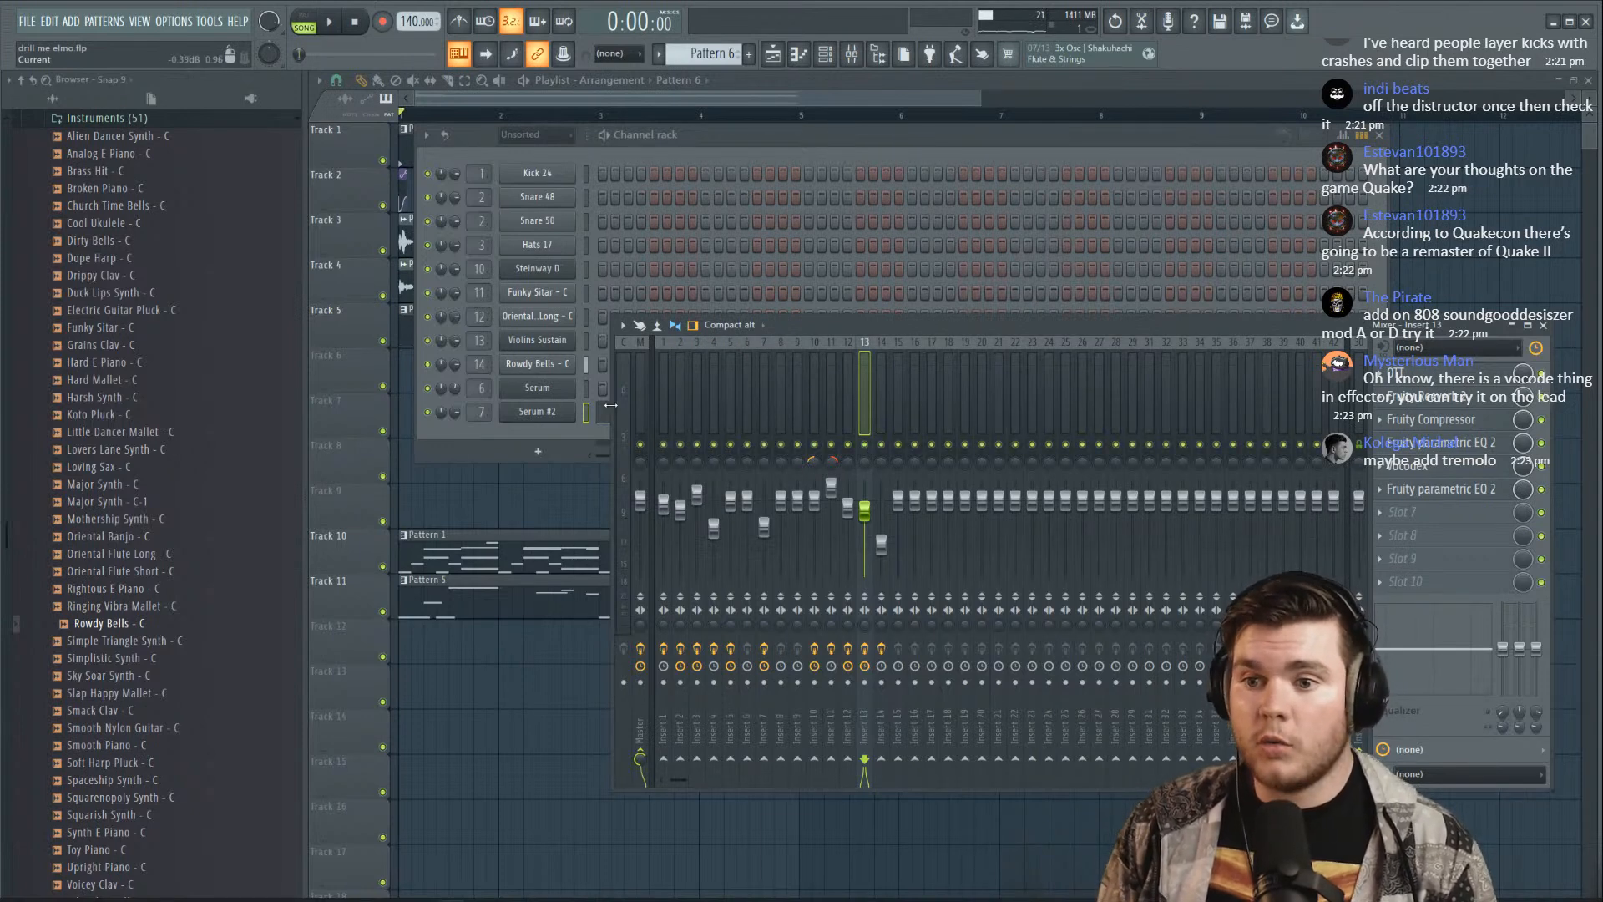
Check the Serum #2 instrument and mixer insert 13 to trace which channel feeds that insert
left_click(570, 412)
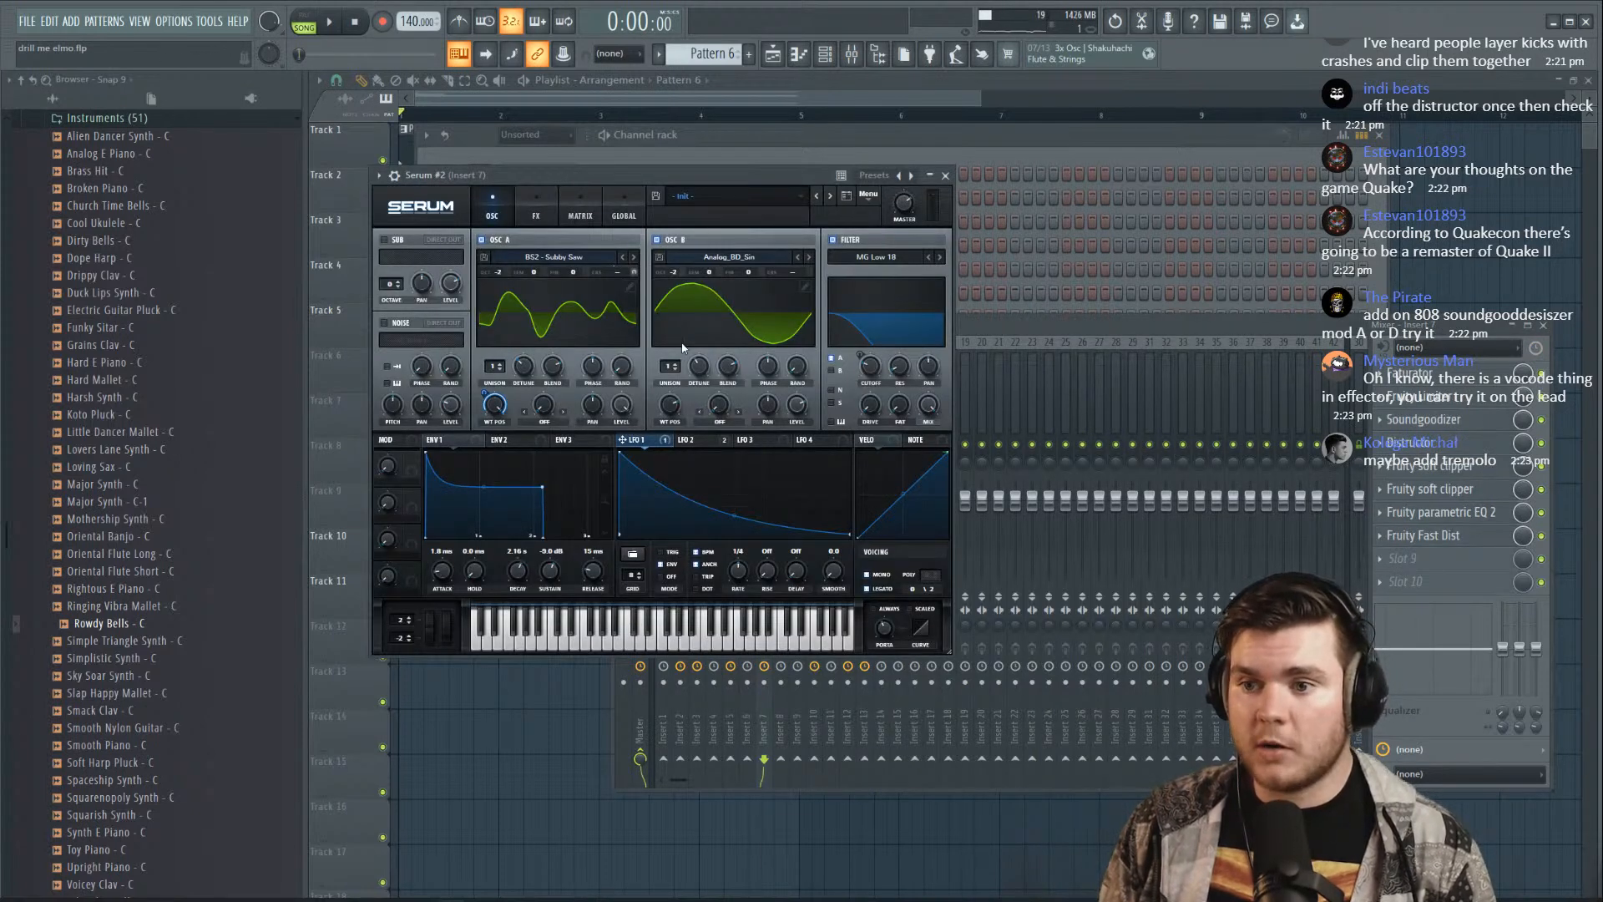
left_click(945, 175)
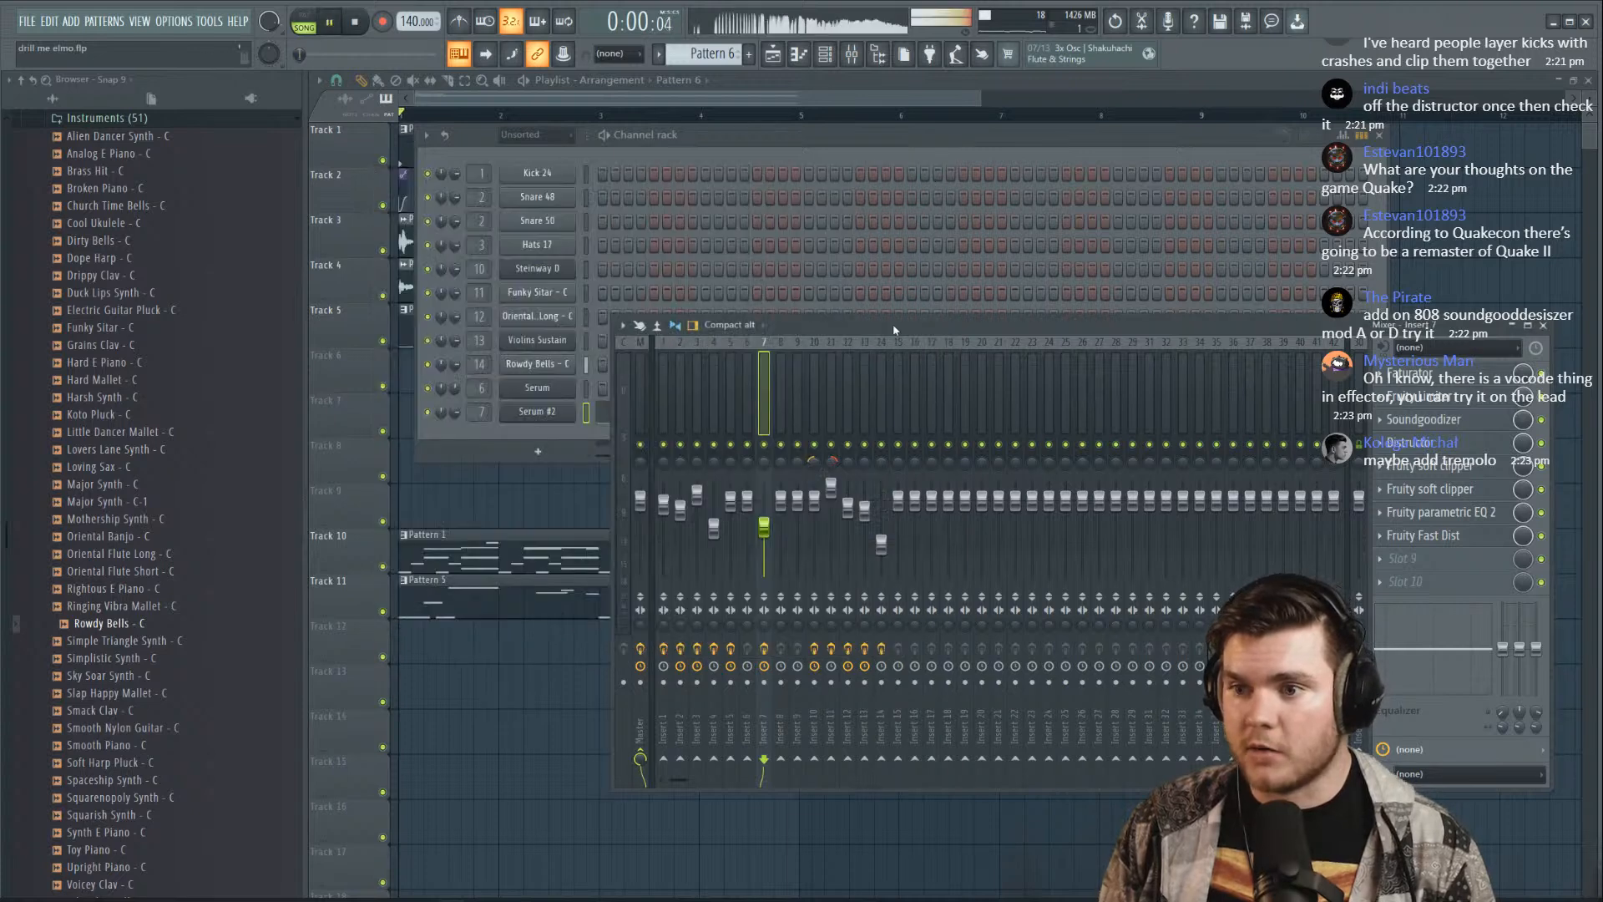
left_click(865, 415)
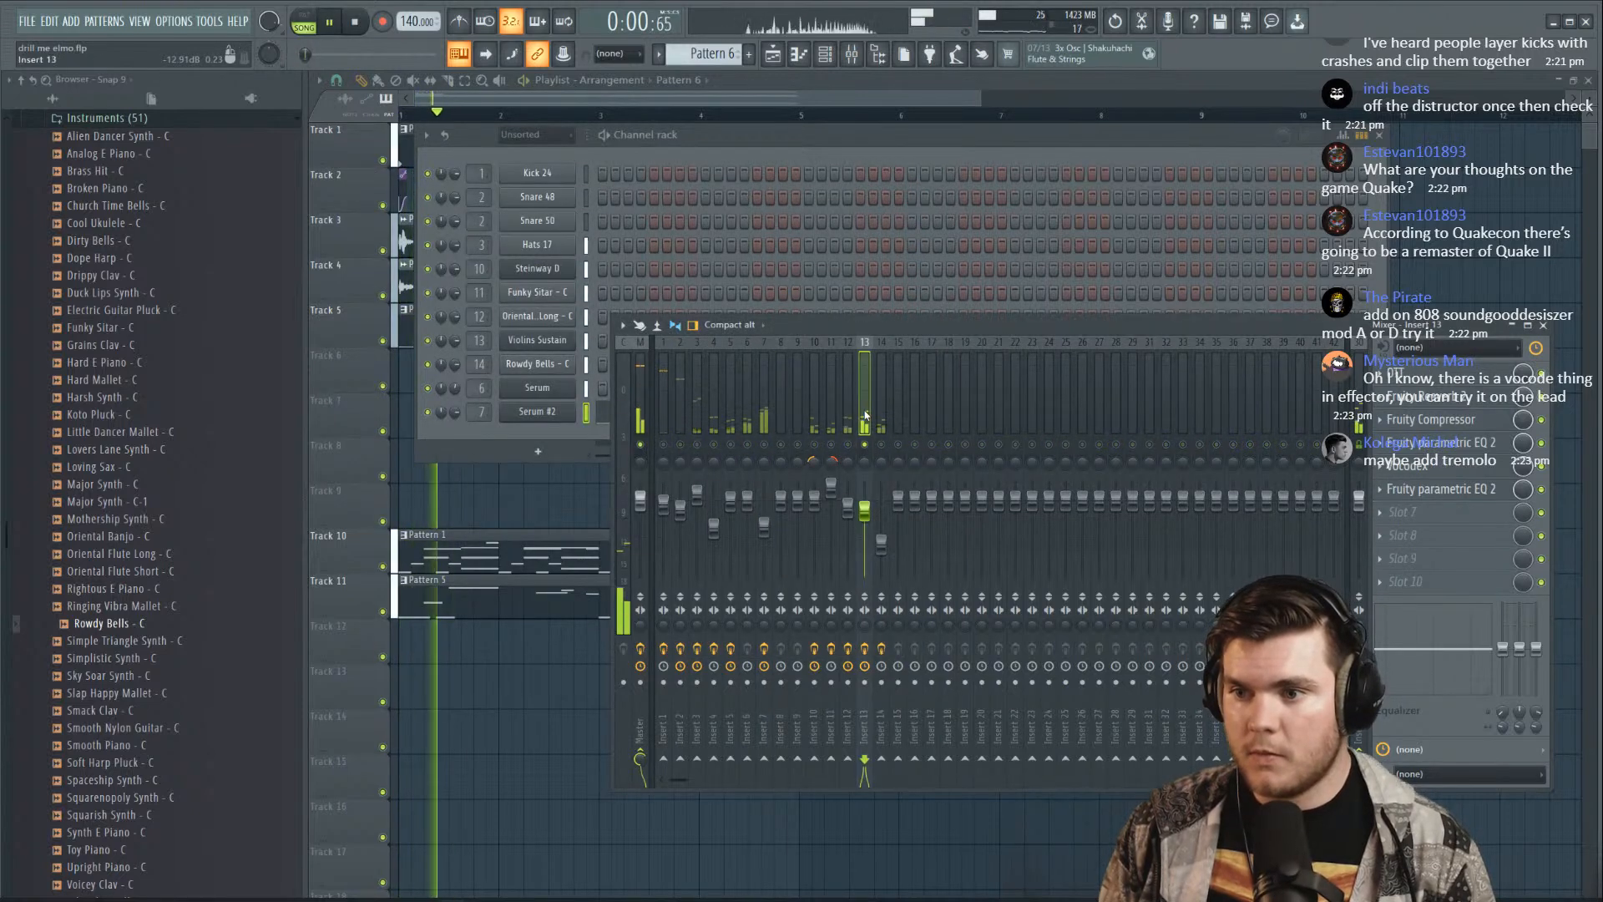
left_click(536, 436)
key("space")
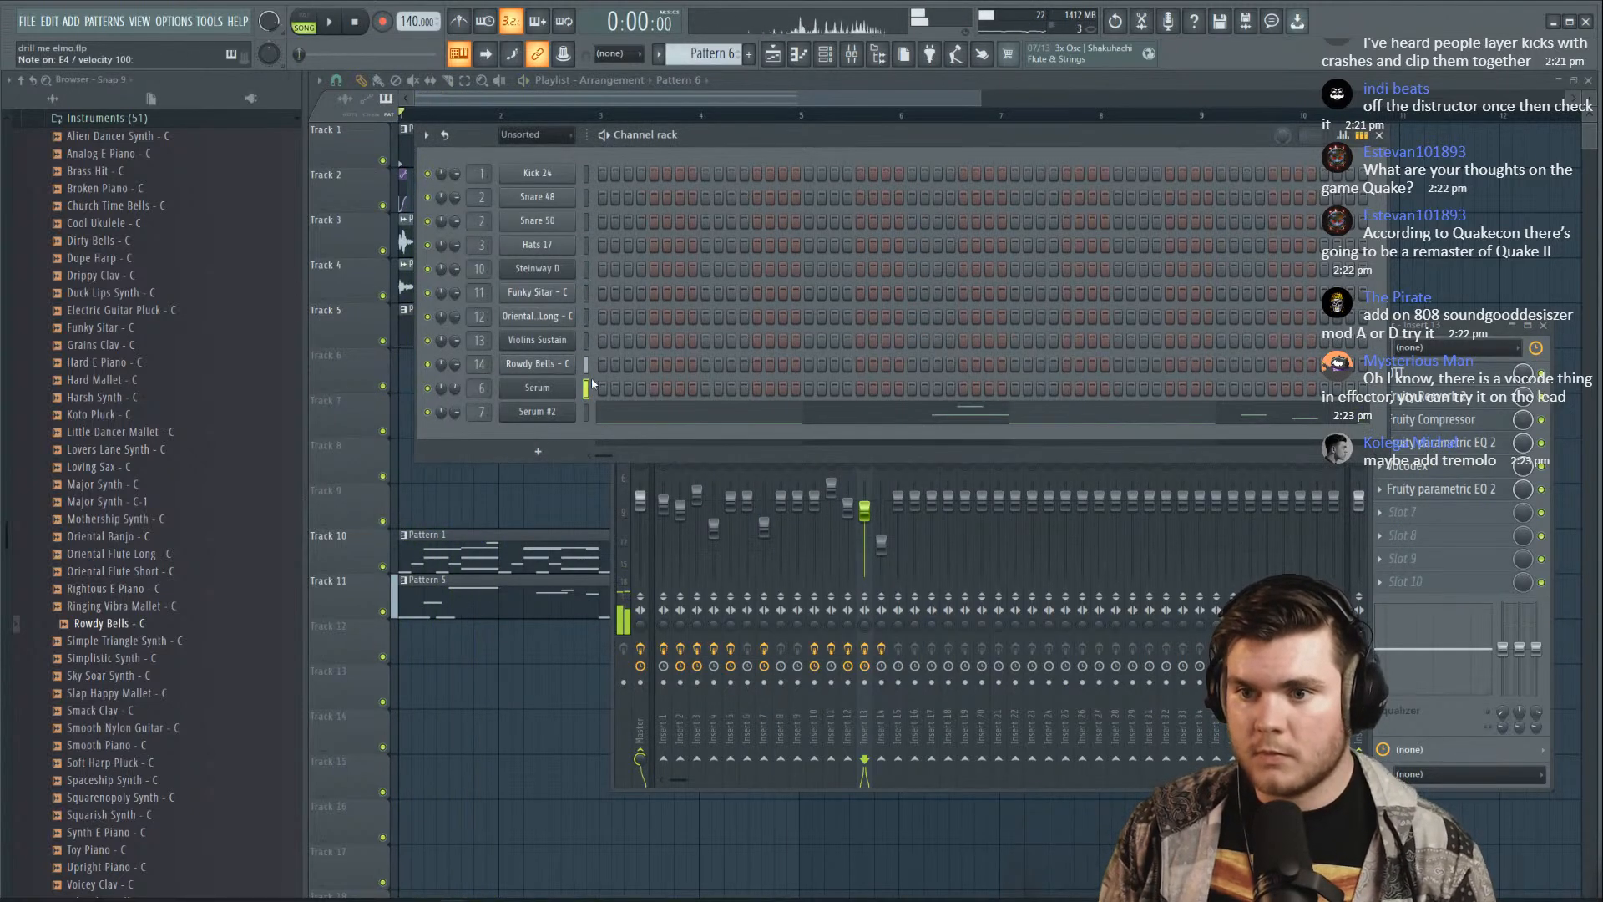
Solo Track 11 in the playlist and display Pattern 5's channels in the channel rack
key("space")
left_click(723, 93)
key("space")
right_click(385, 613)
key("space")
double_click(462, 605)
left_click(1411, 133)
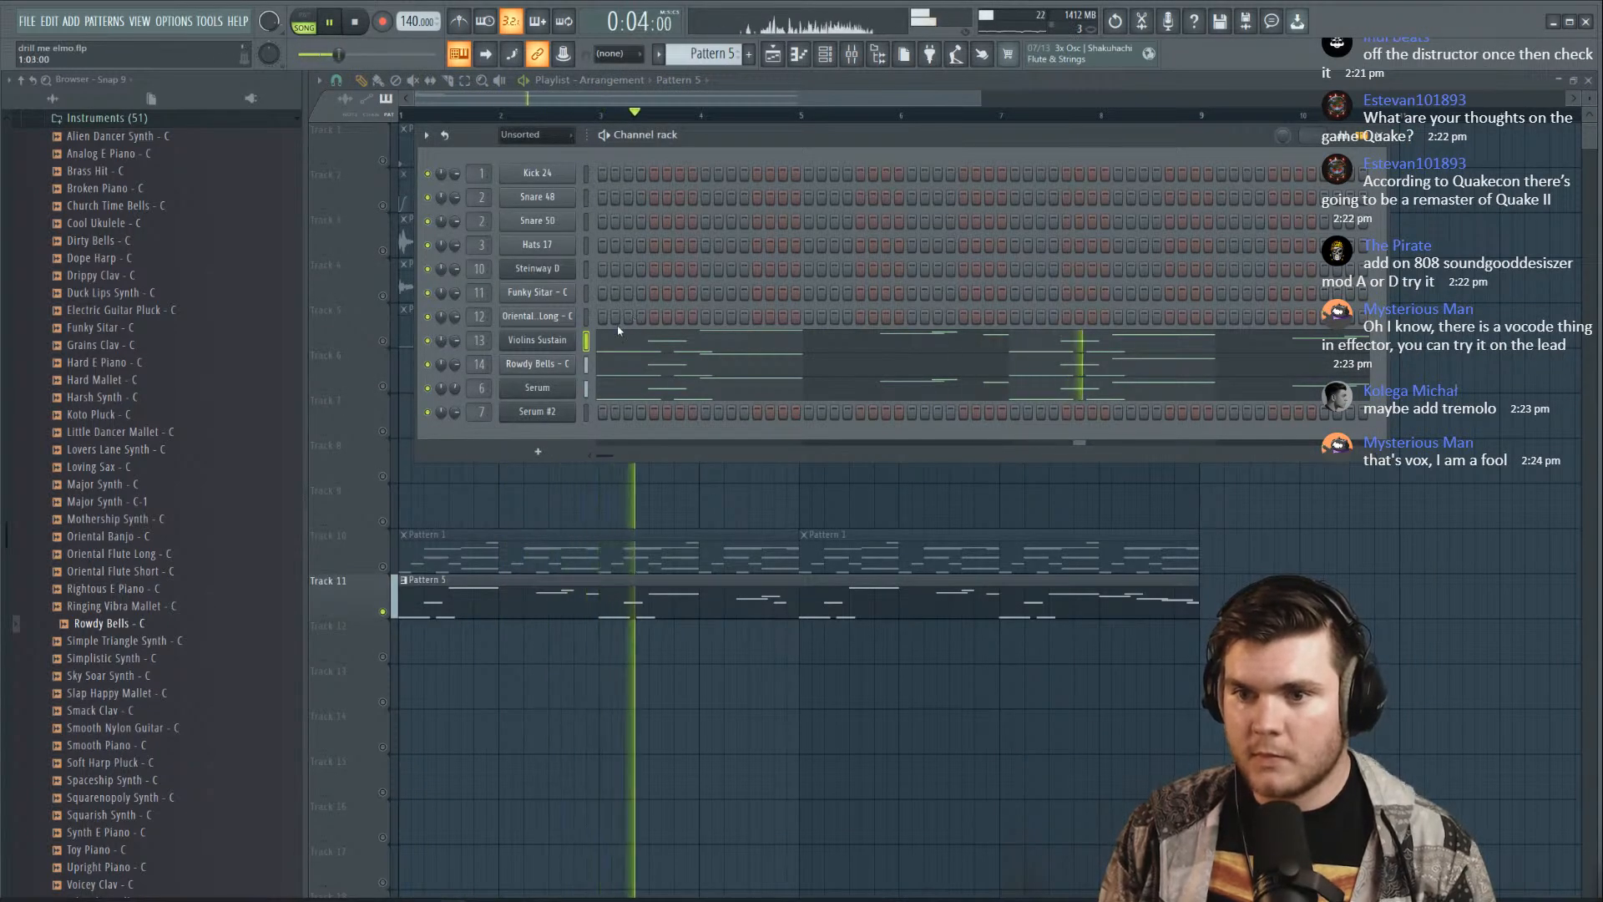
Open the Violins Sustain instrument and try raising its Wobble macro during playback
key("F9")
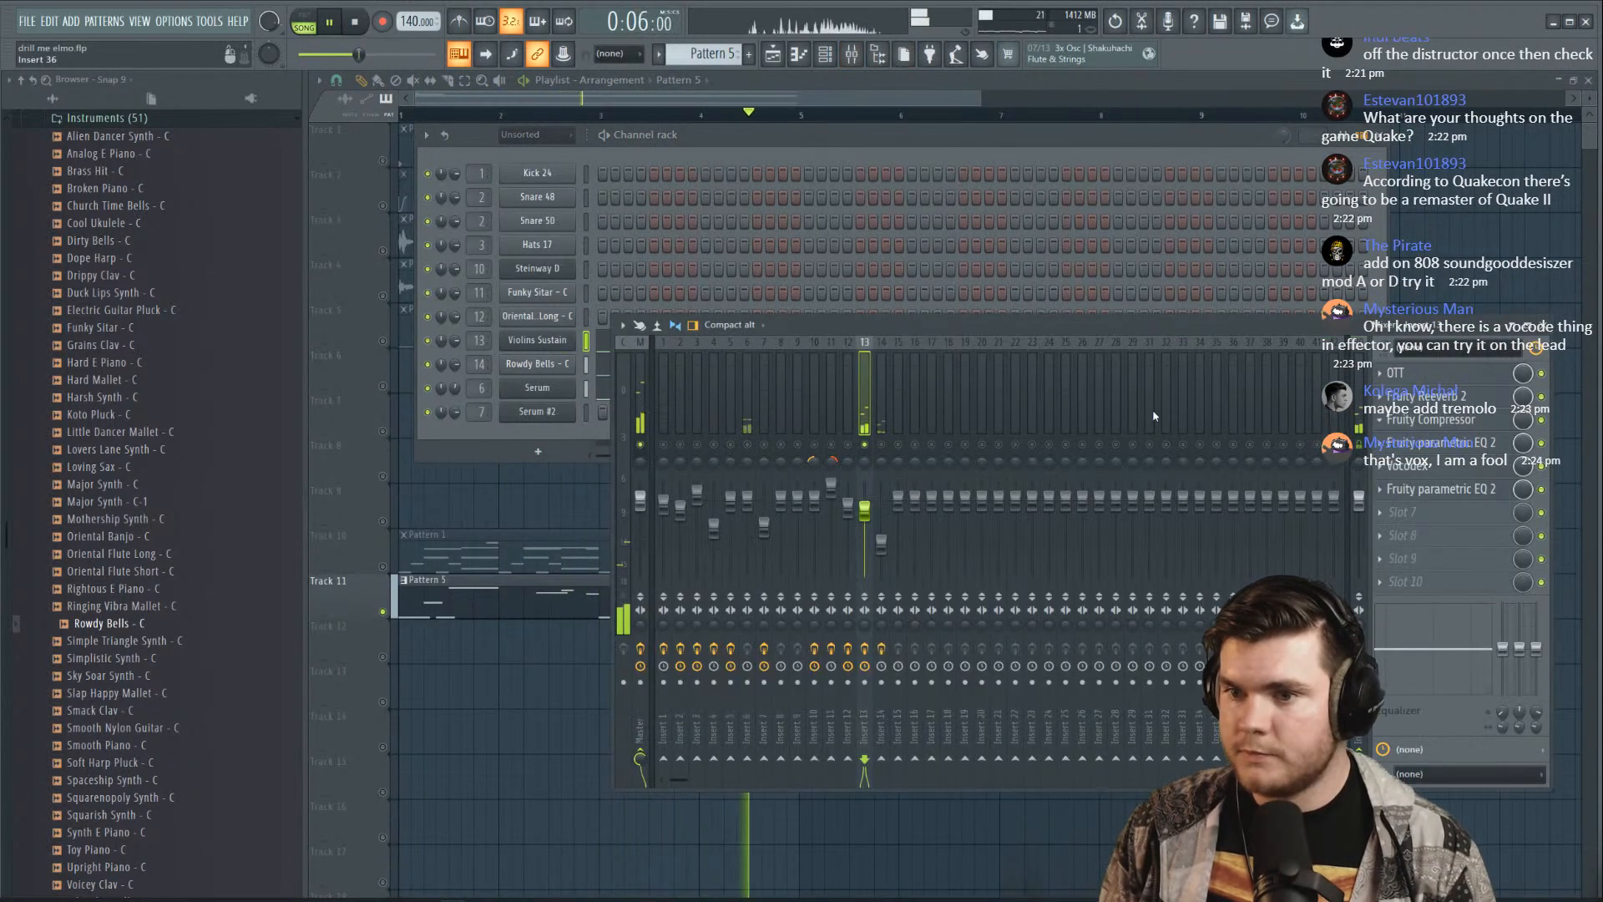
left_click(558, 342)
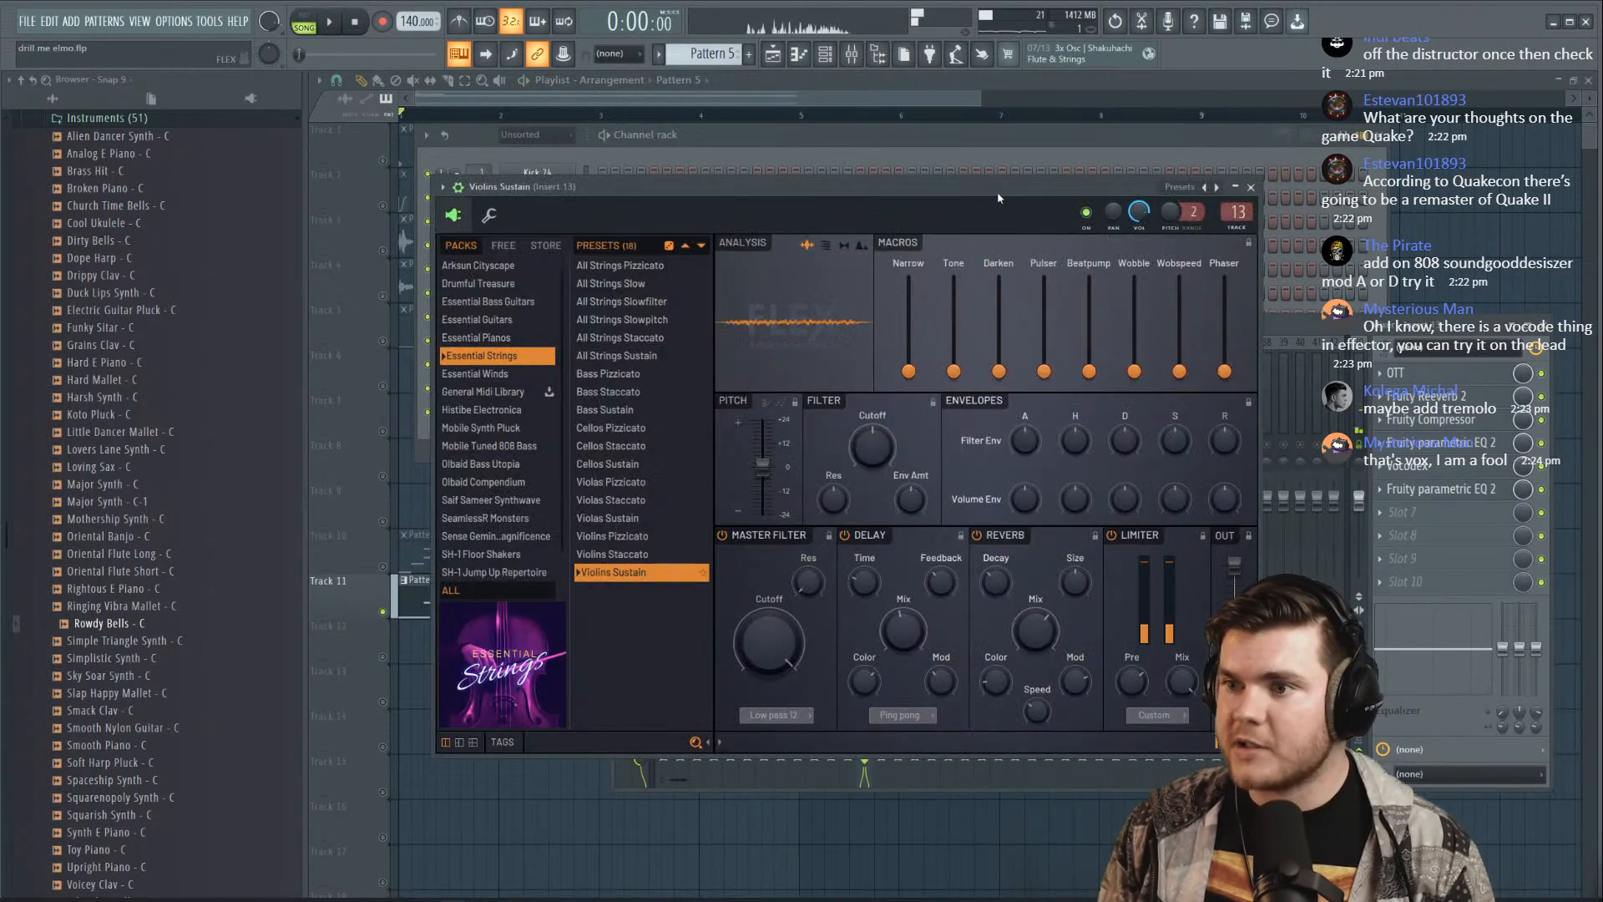
key("space")
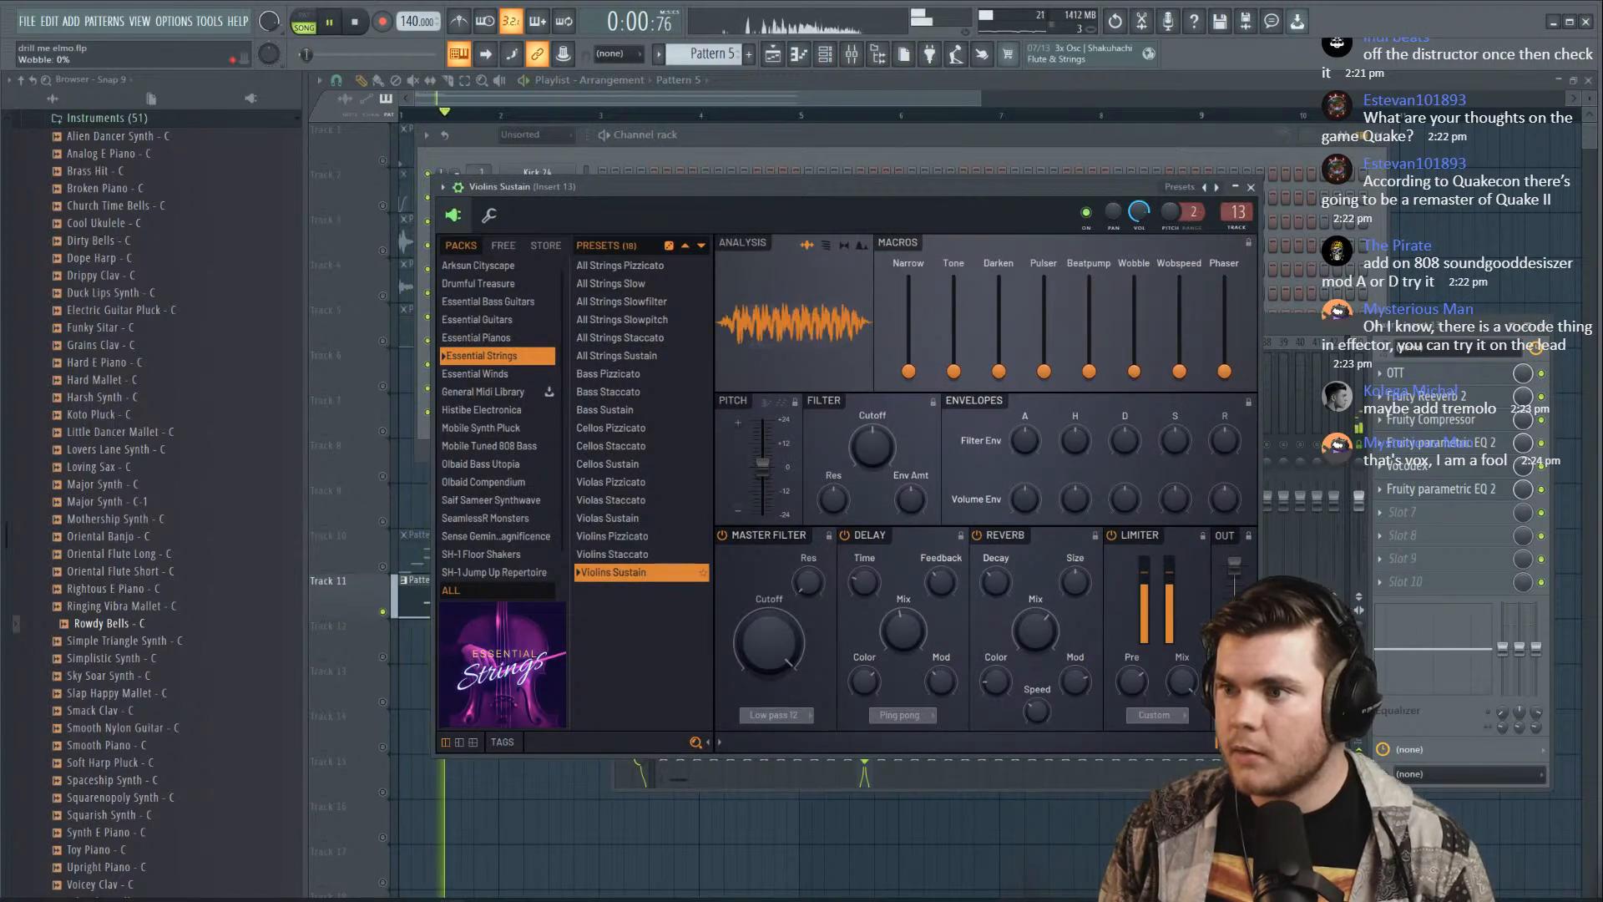
left_click_drag(1134, 371, 1134, 278)
key("space")
key("space")
key("space")
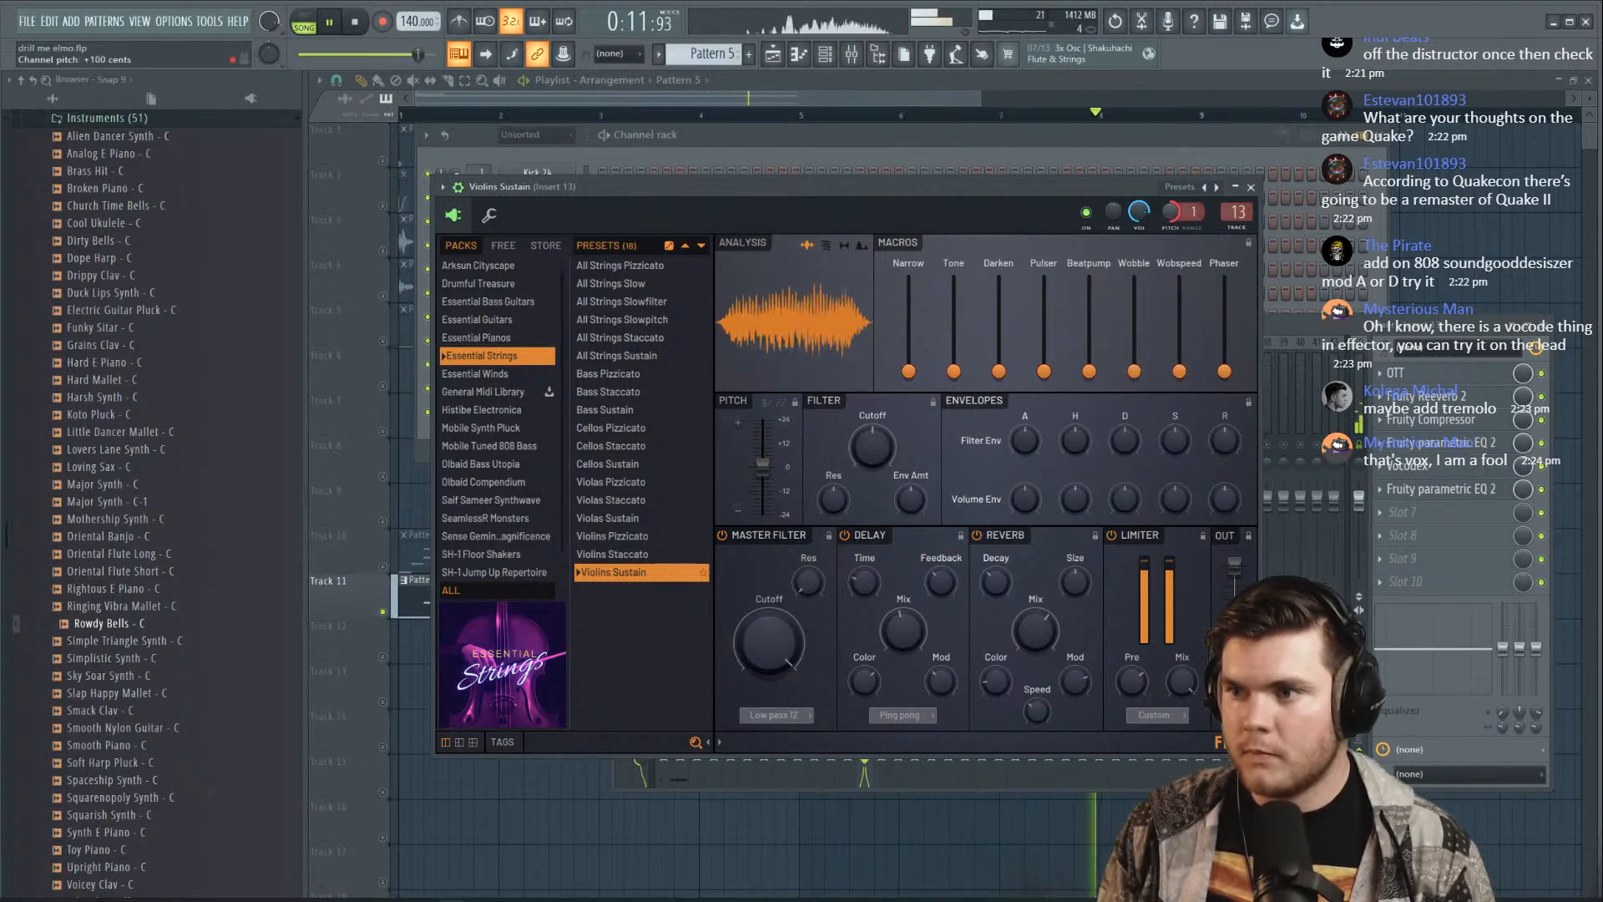
right_click(1173, 220)
left_click(1213, 328)
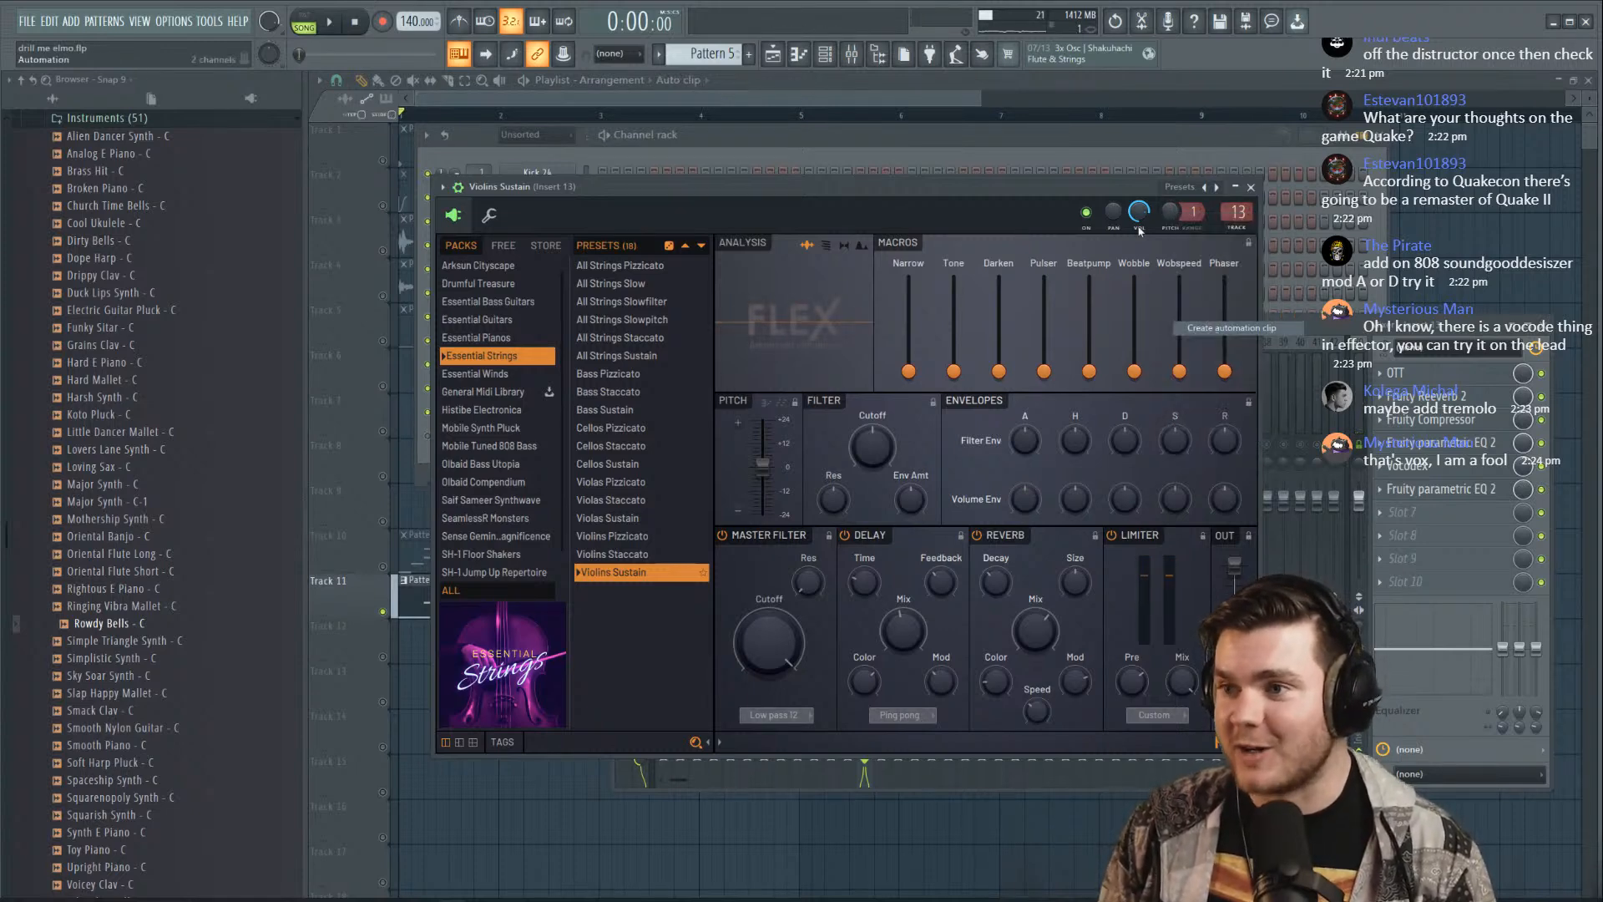
left_click_drag(1199, 376, 756, 399)
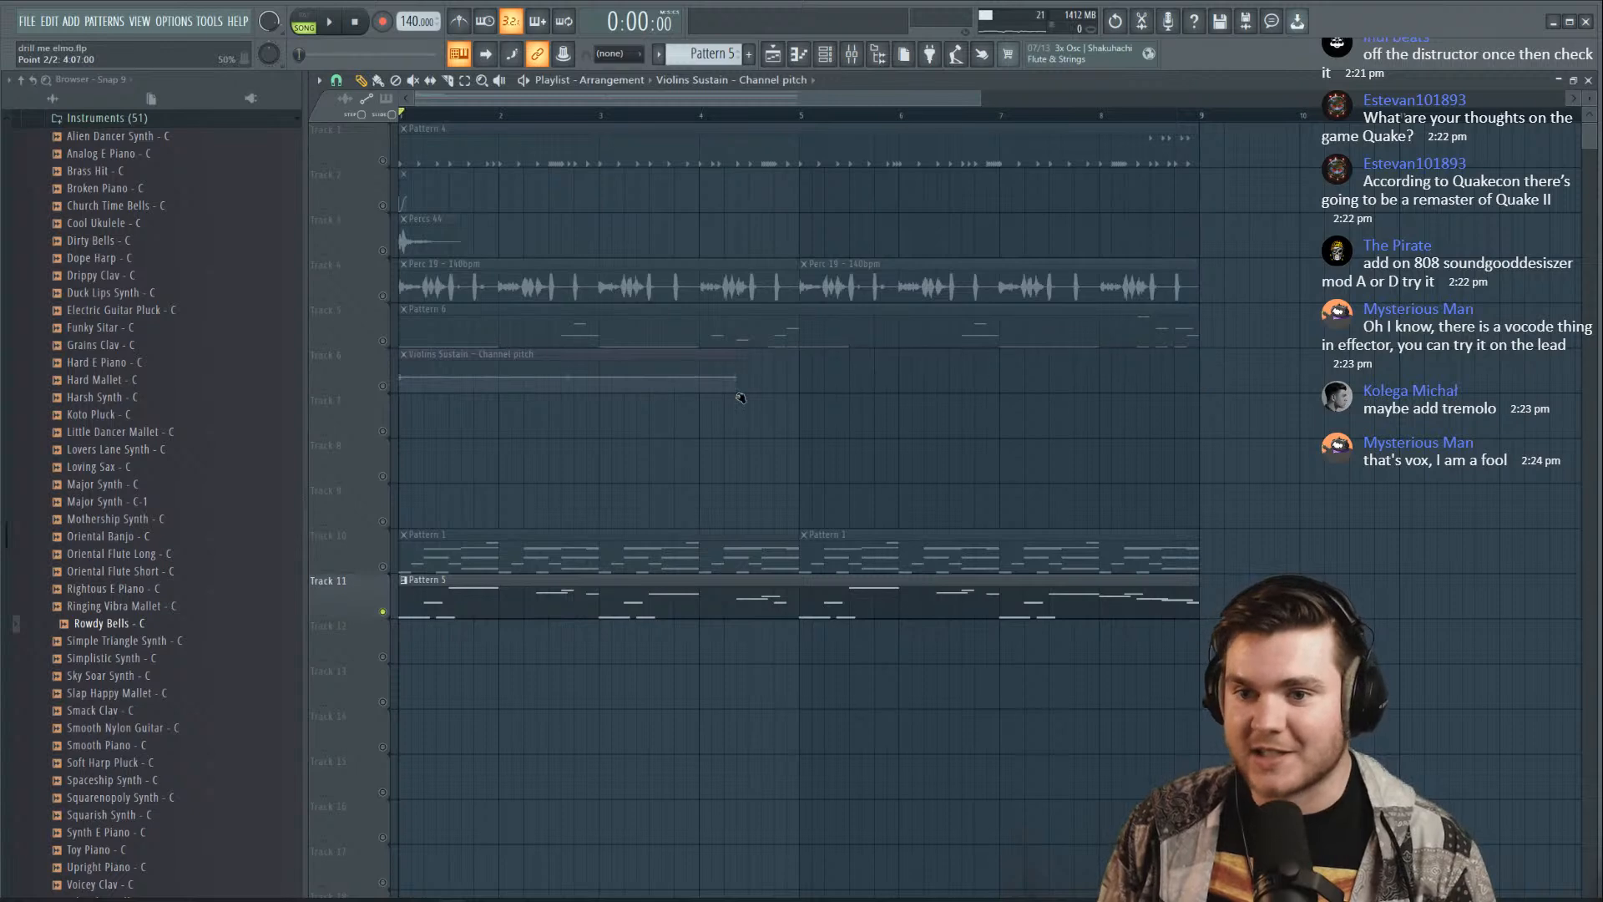
right_click(383, 386)
scroll(429, 117, "up", 3)
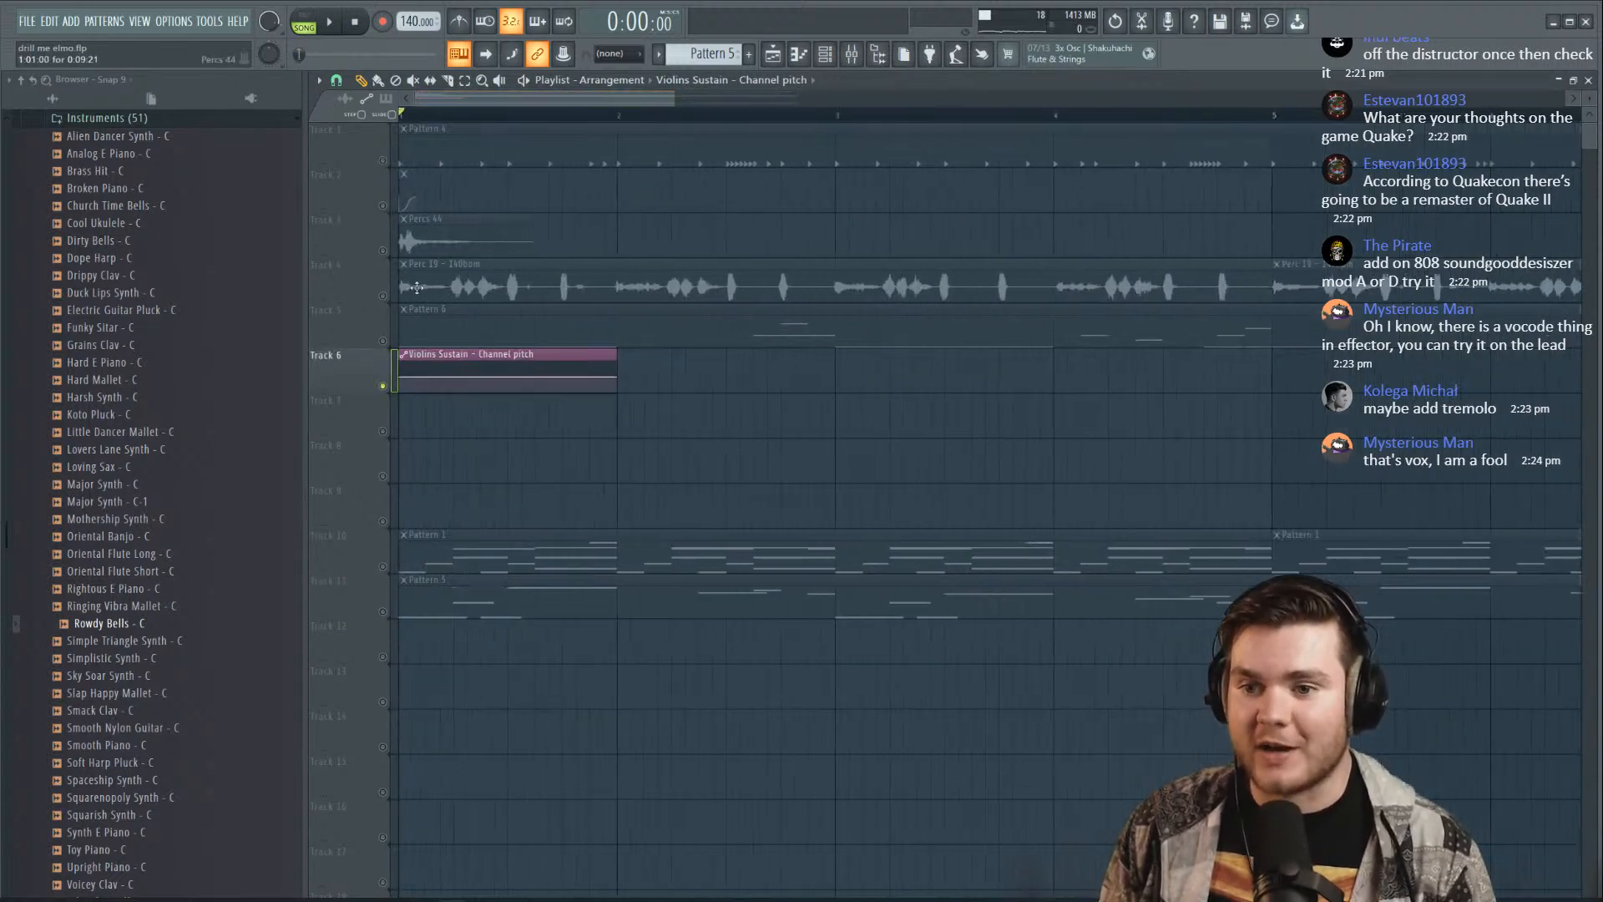
Add a point to the channel pitch automation and set the end point's curve mode to Wave
right_click(620, 381)
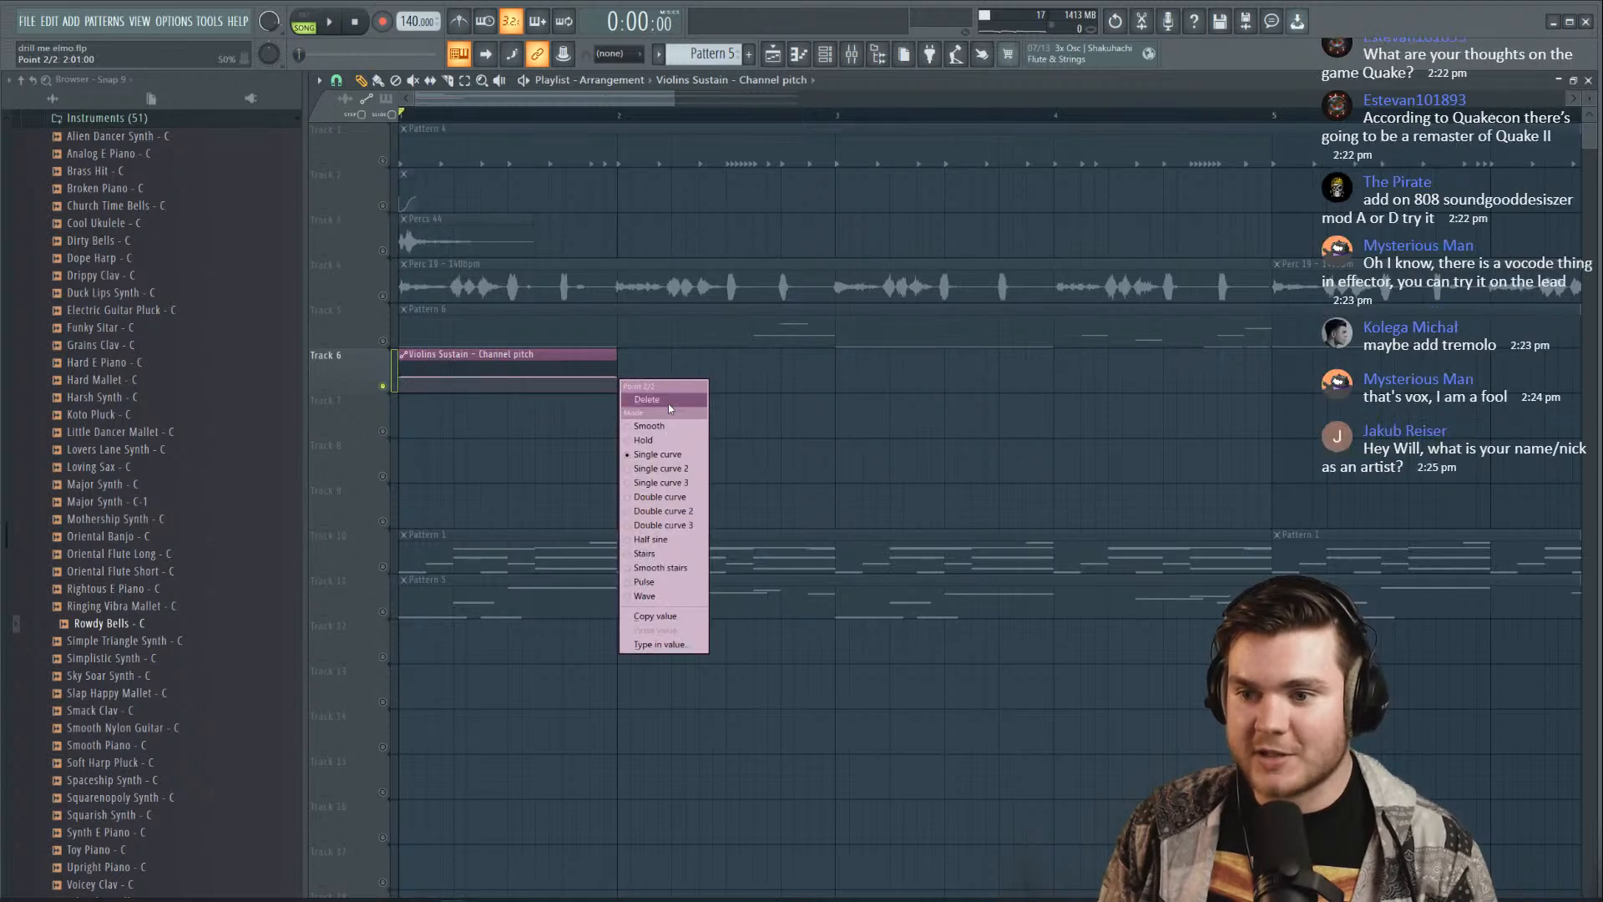
right_click(594, 390)
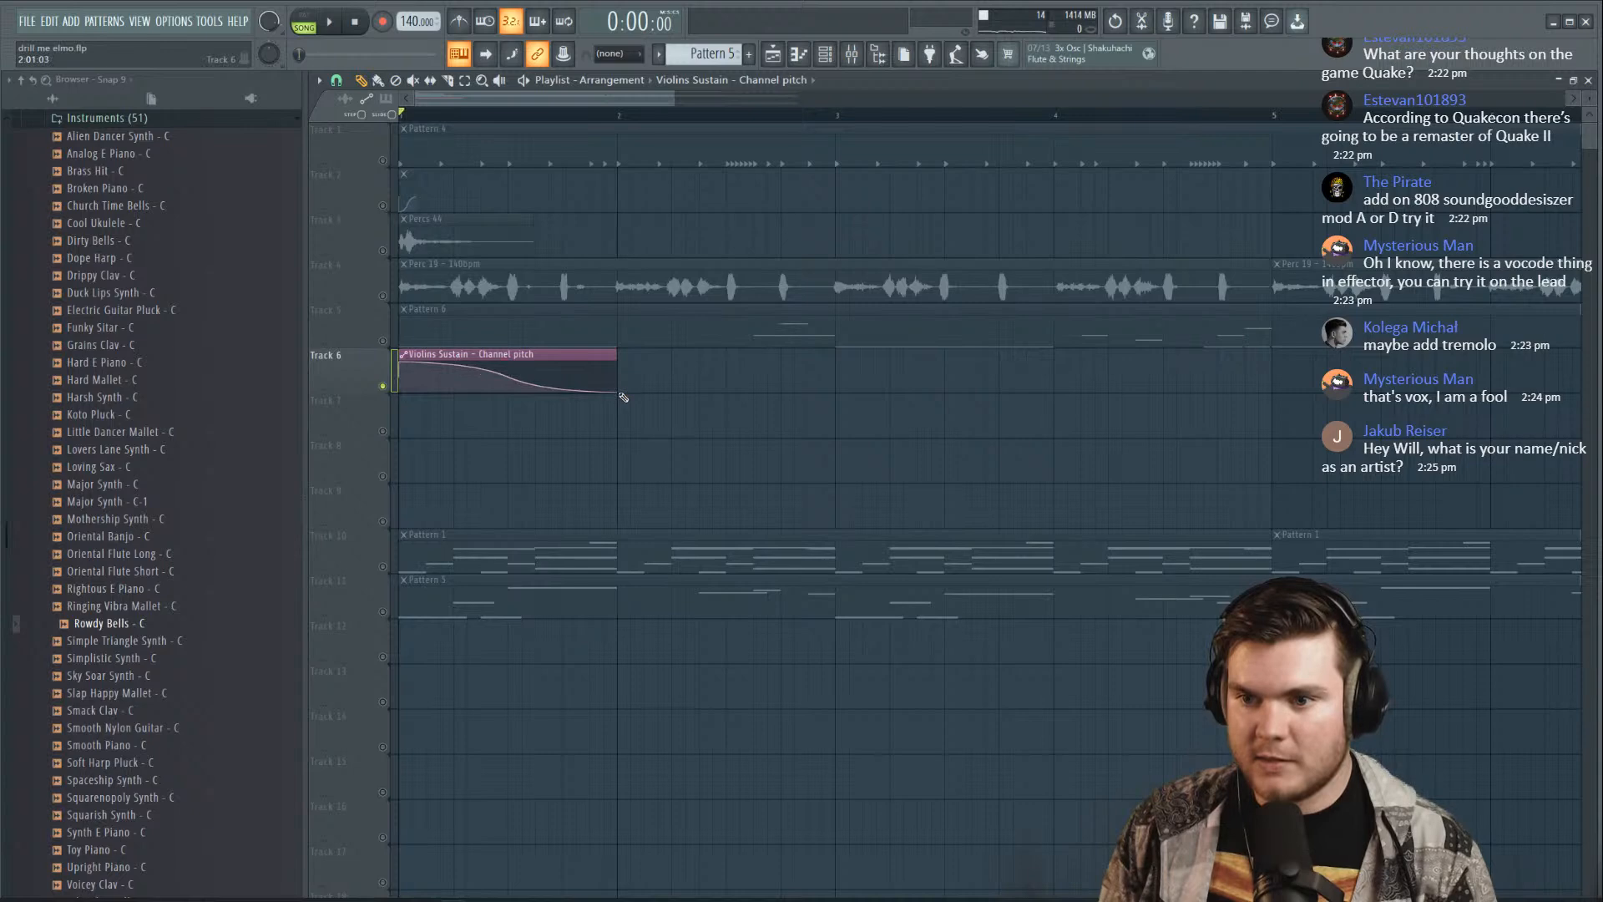
right_click(617, 392)
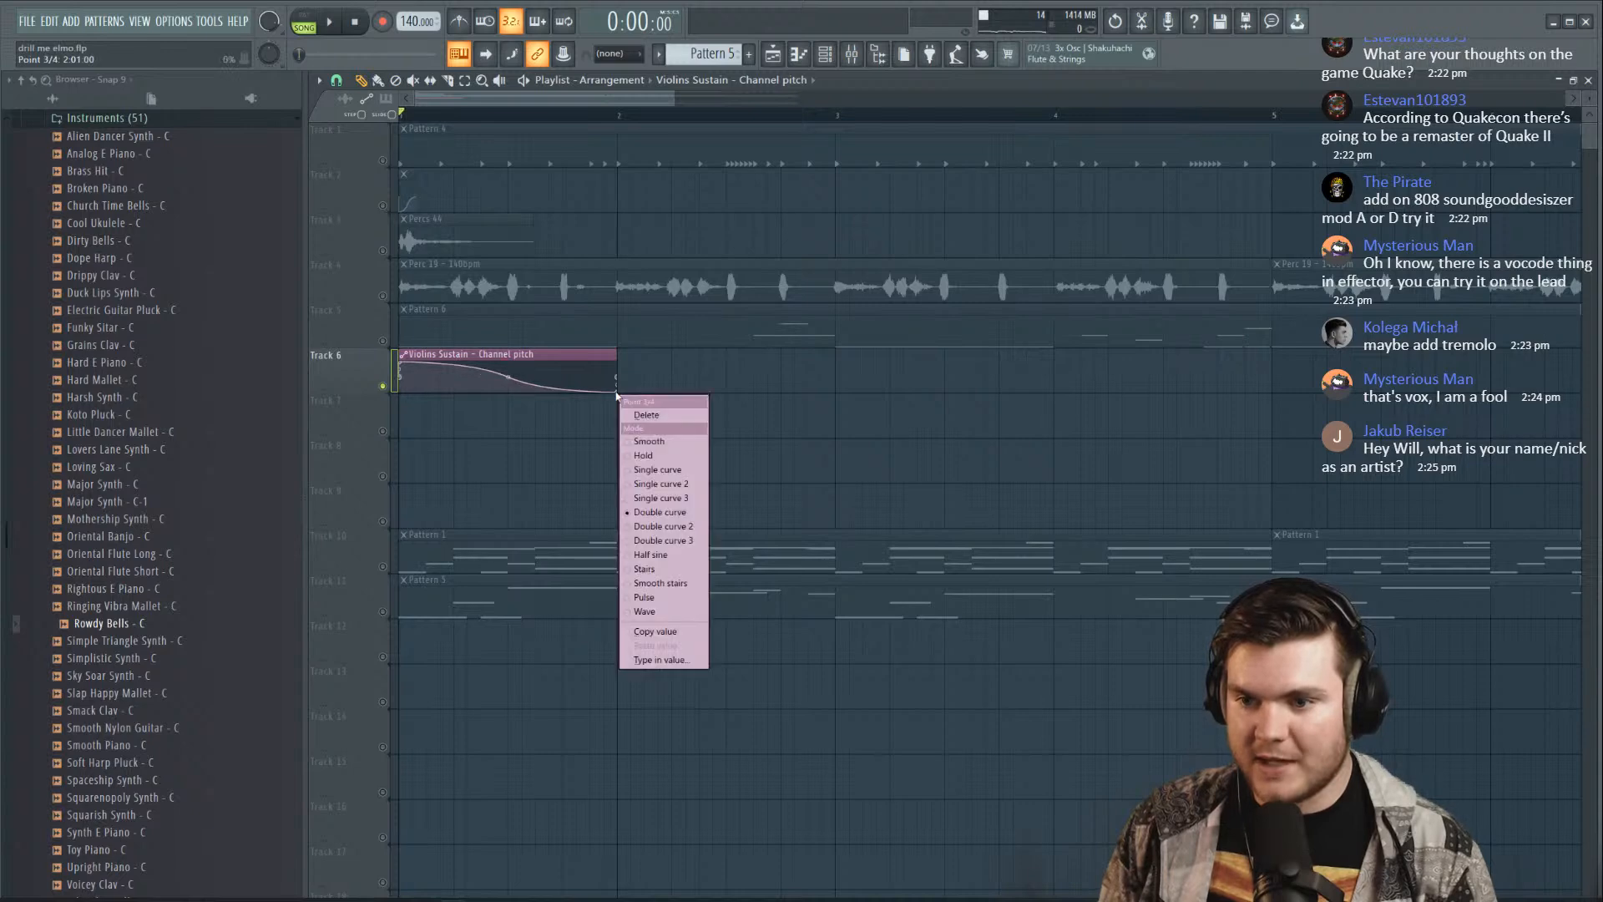
left_click(668, 611)
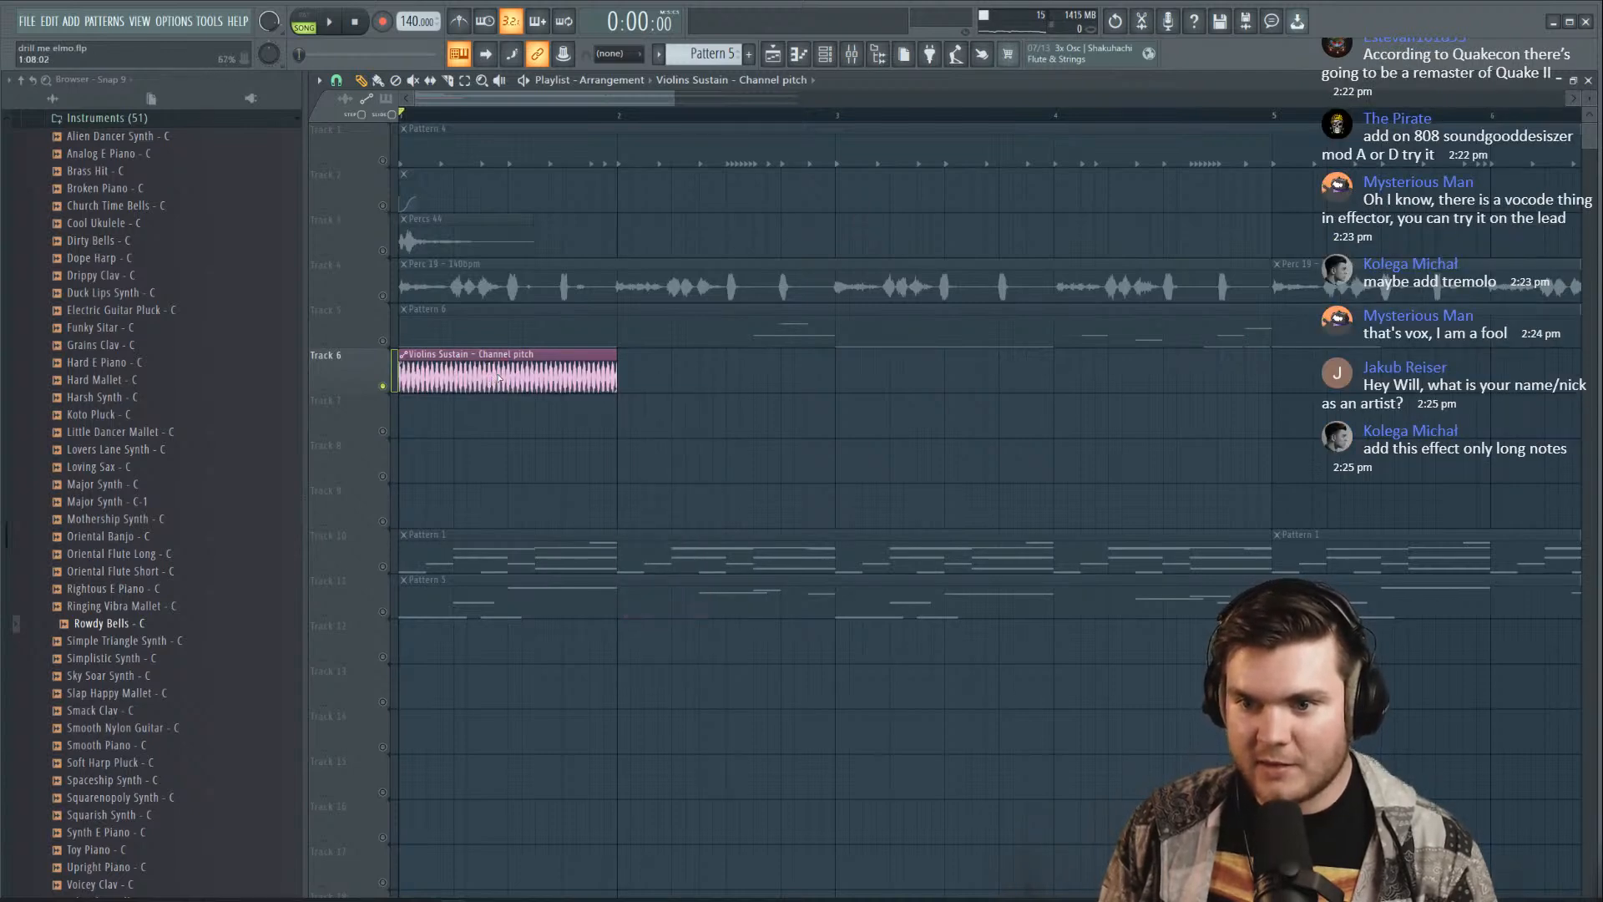
Slow the pitch automation's wave with its tension handle and turn Track 11 back on to hear it
left_click_drag(506, 376, 506, 362)
key("space")
key("space")
key("space")
left_click(383, 612)
key("space")
Move the pitch automation clip onto the long note in bar 1 and shorten it to end at bar 2
left_click_drag(507, 358, 611, 357)
key("space")
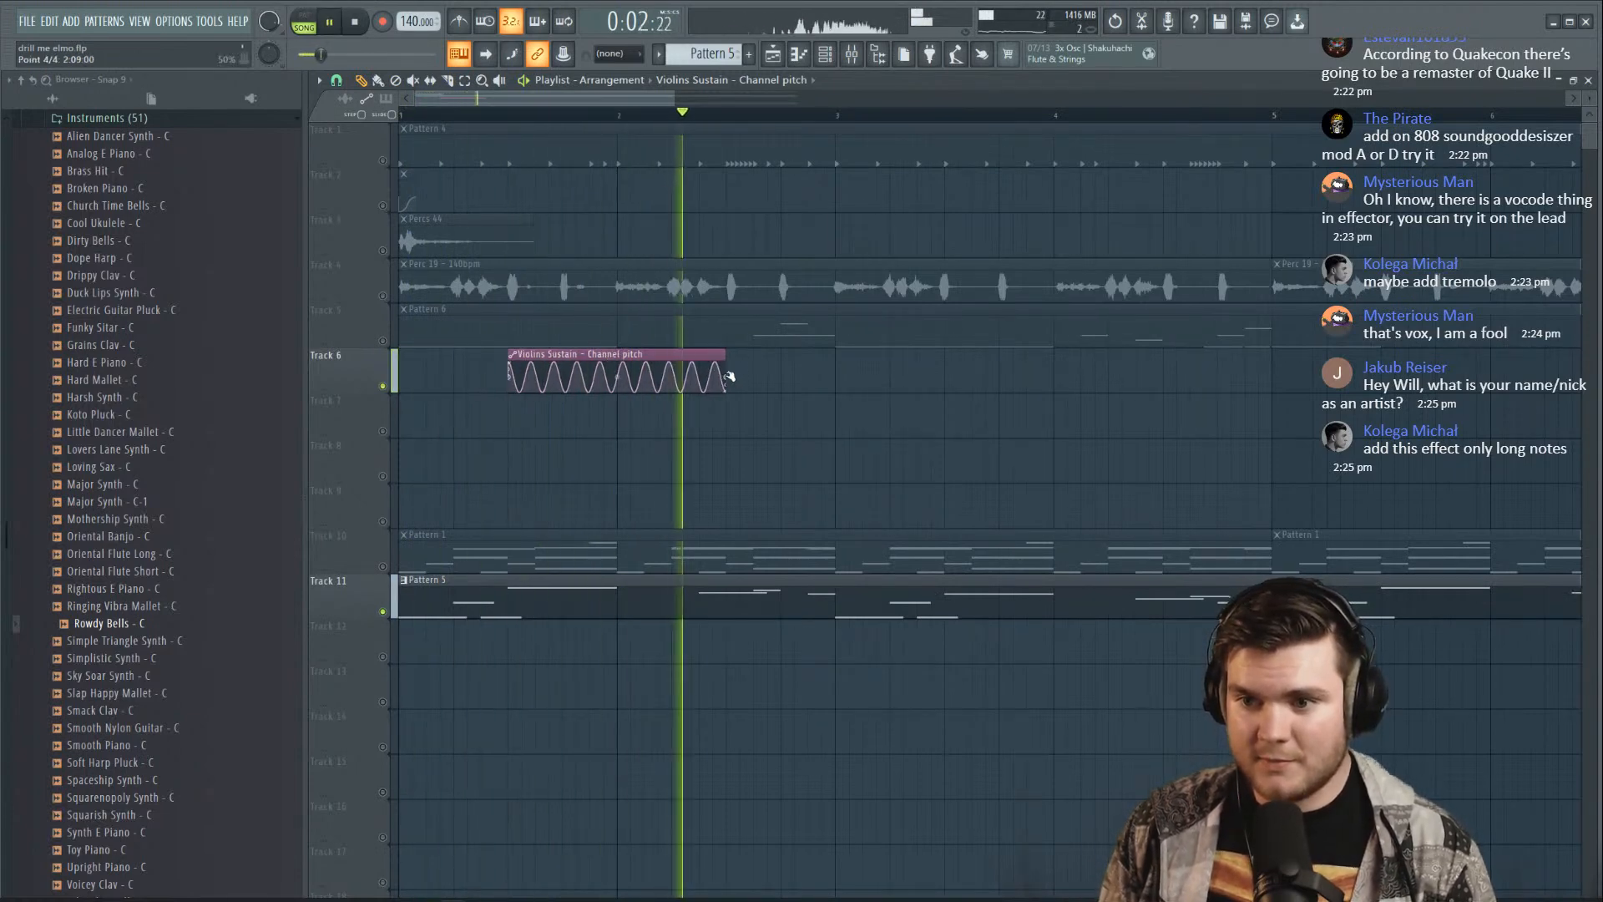
key("space")
key("space")
right_click(681, 391)
left_click_drag(681, 391, 563, 361)
key("space")
key("space")
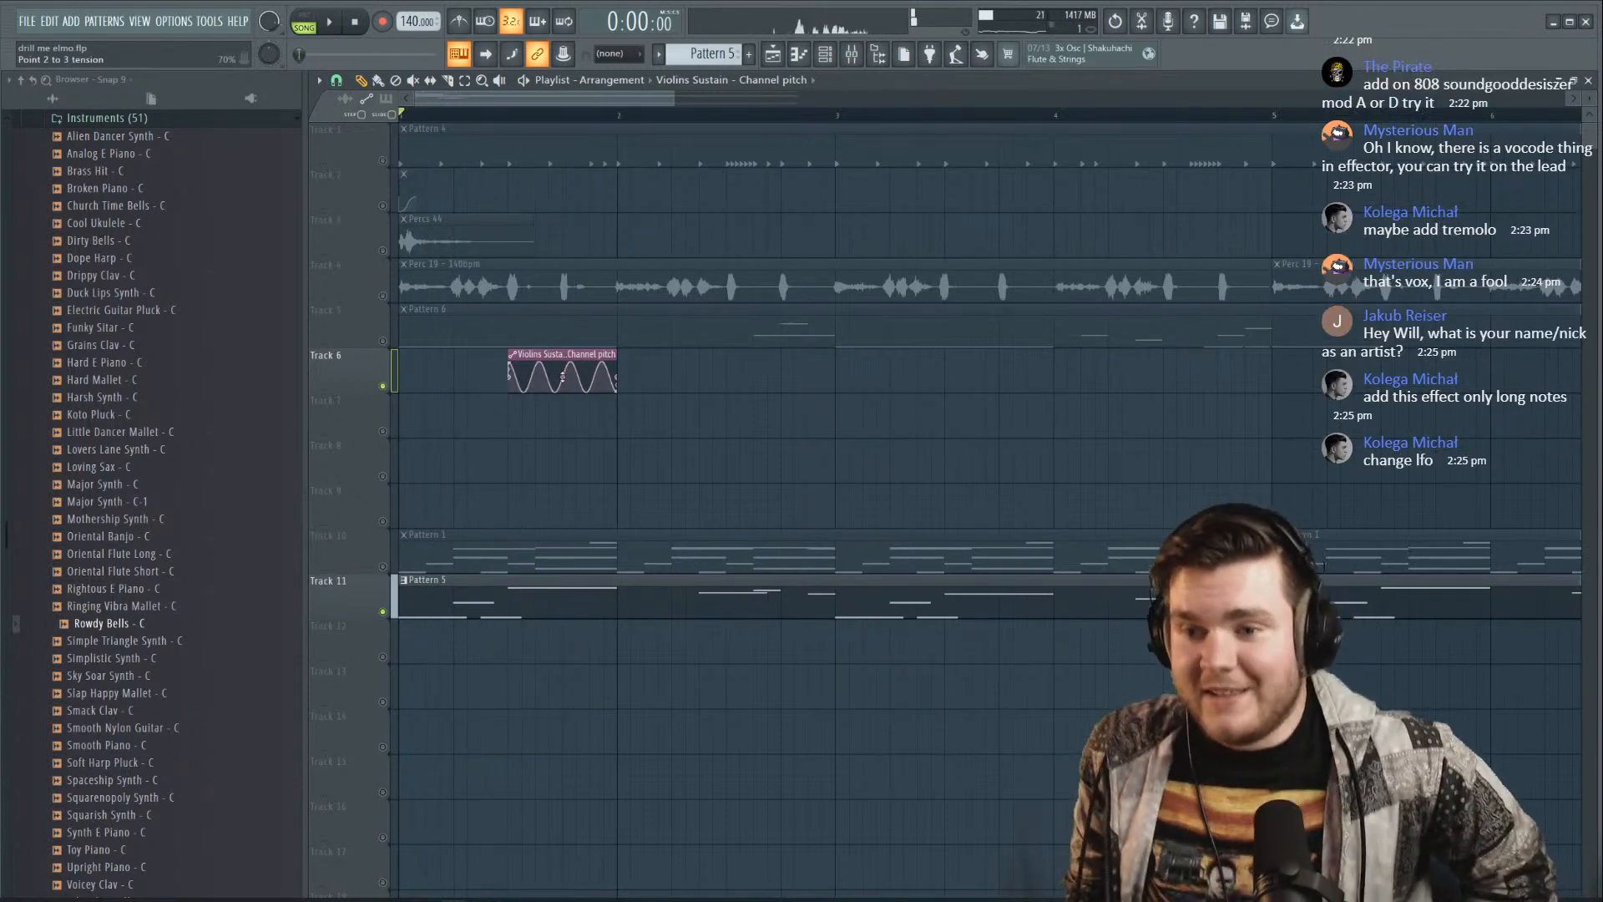
Speed up the pitch clip's wave with its tension handle and check the shape in the clip's automation editor
key("space")
double_click(569, 354)
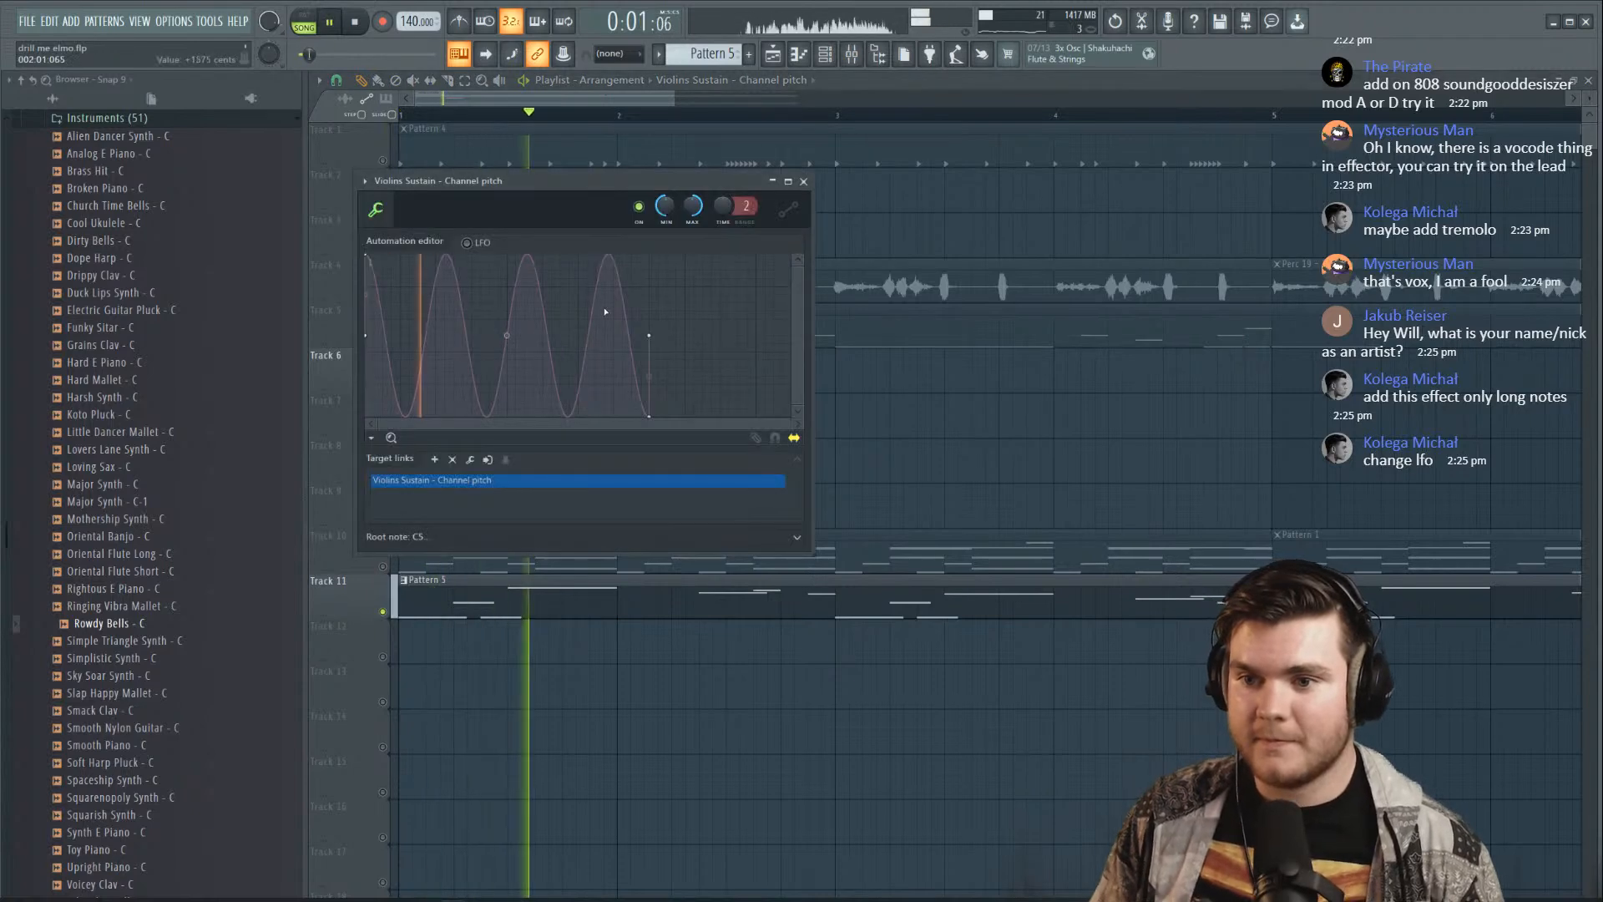
key("space")
left_click(803, 181)
key("space")
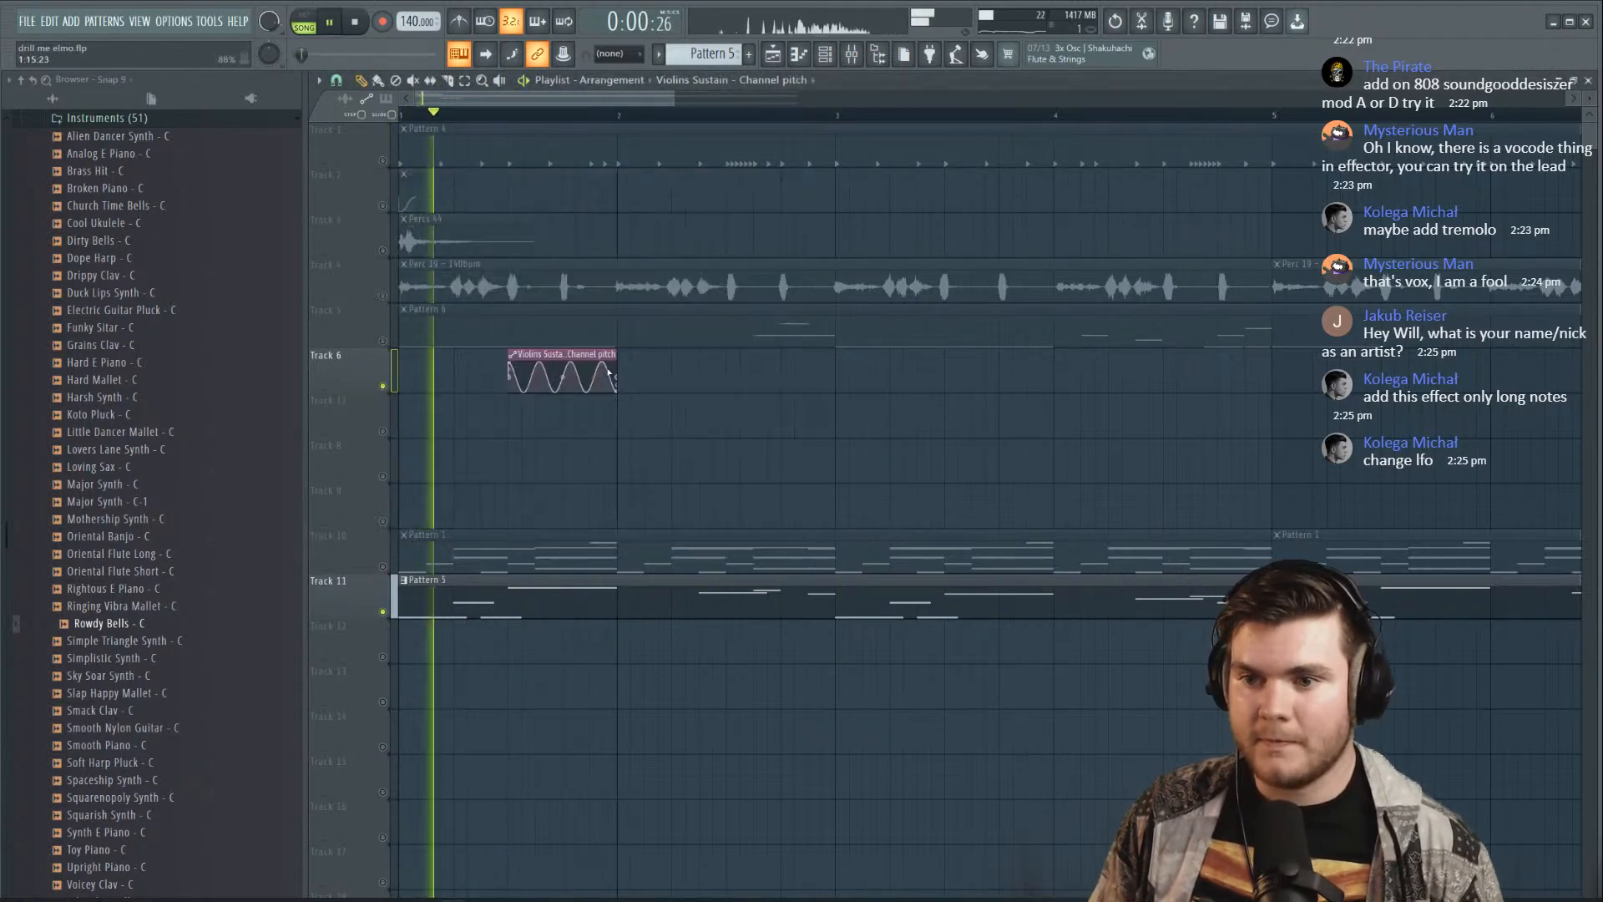
left_click_drag(563, 377, 563, 356)
key("space")
double_click(564, 357)
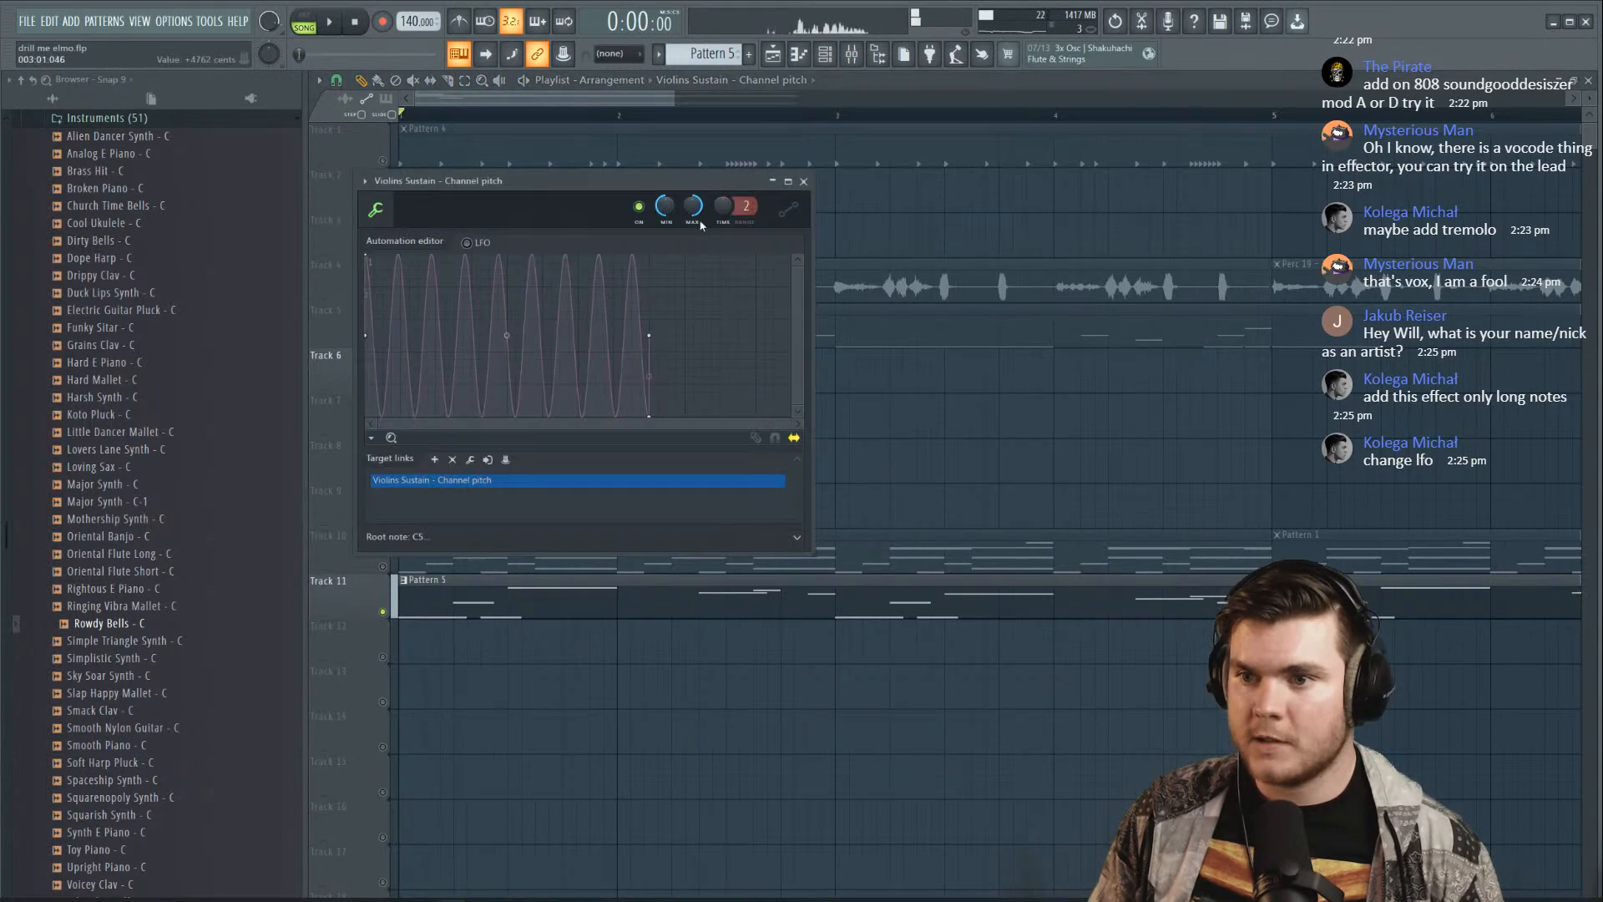
left_click(804, 181)
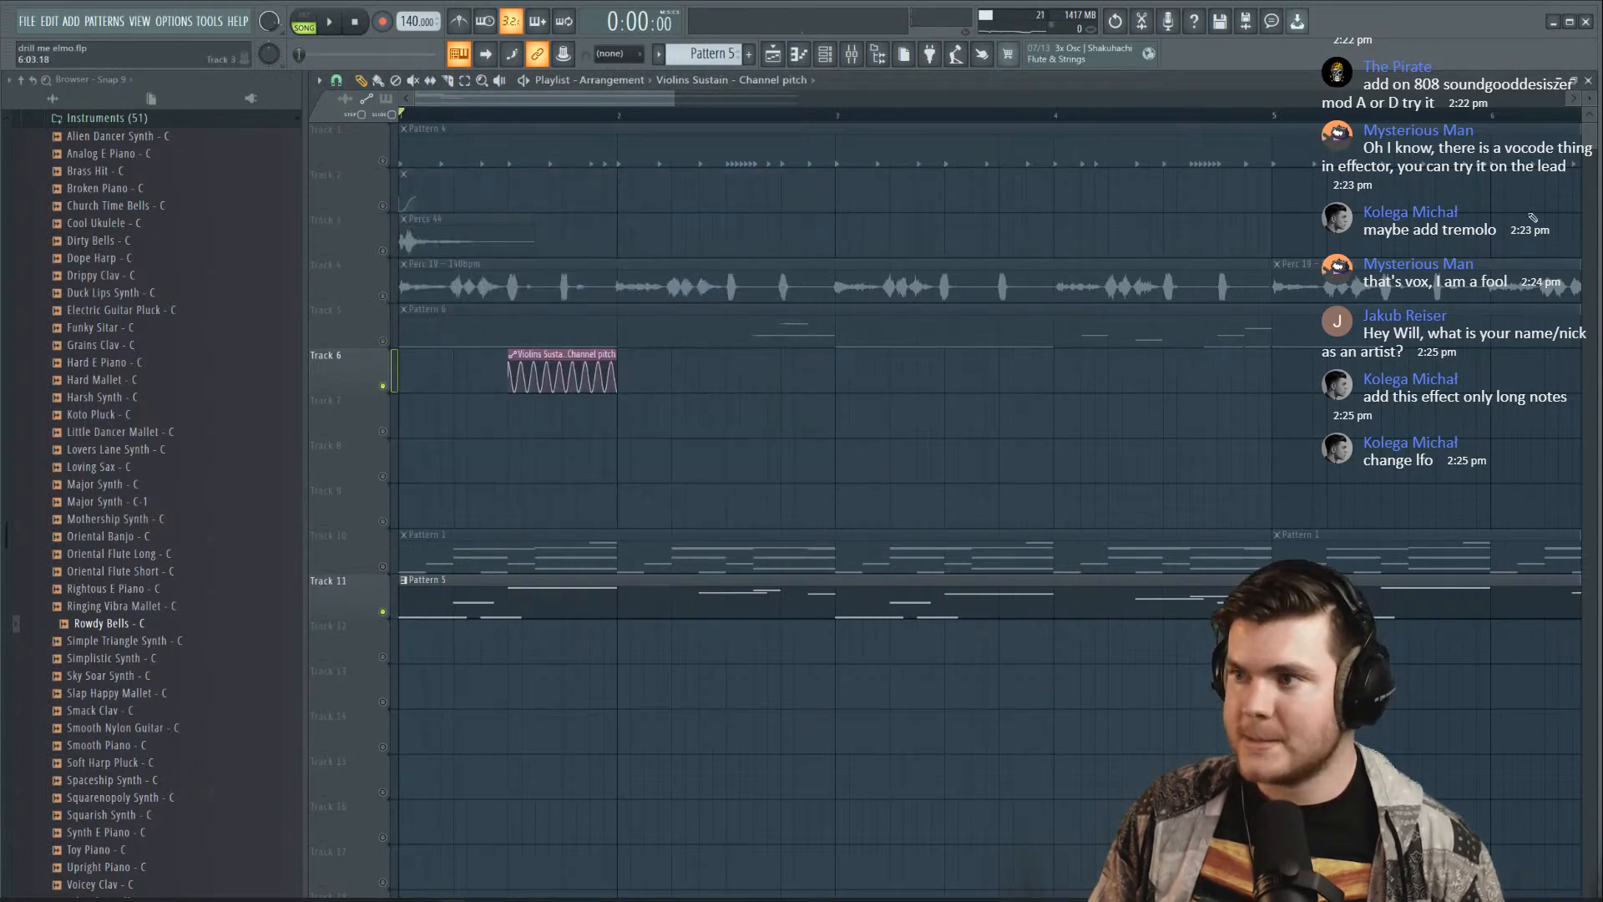
Narrow the pitch wave's swing by lowering its start point to about 76% and raising its end point
scroll(532, 368, "up", 4)
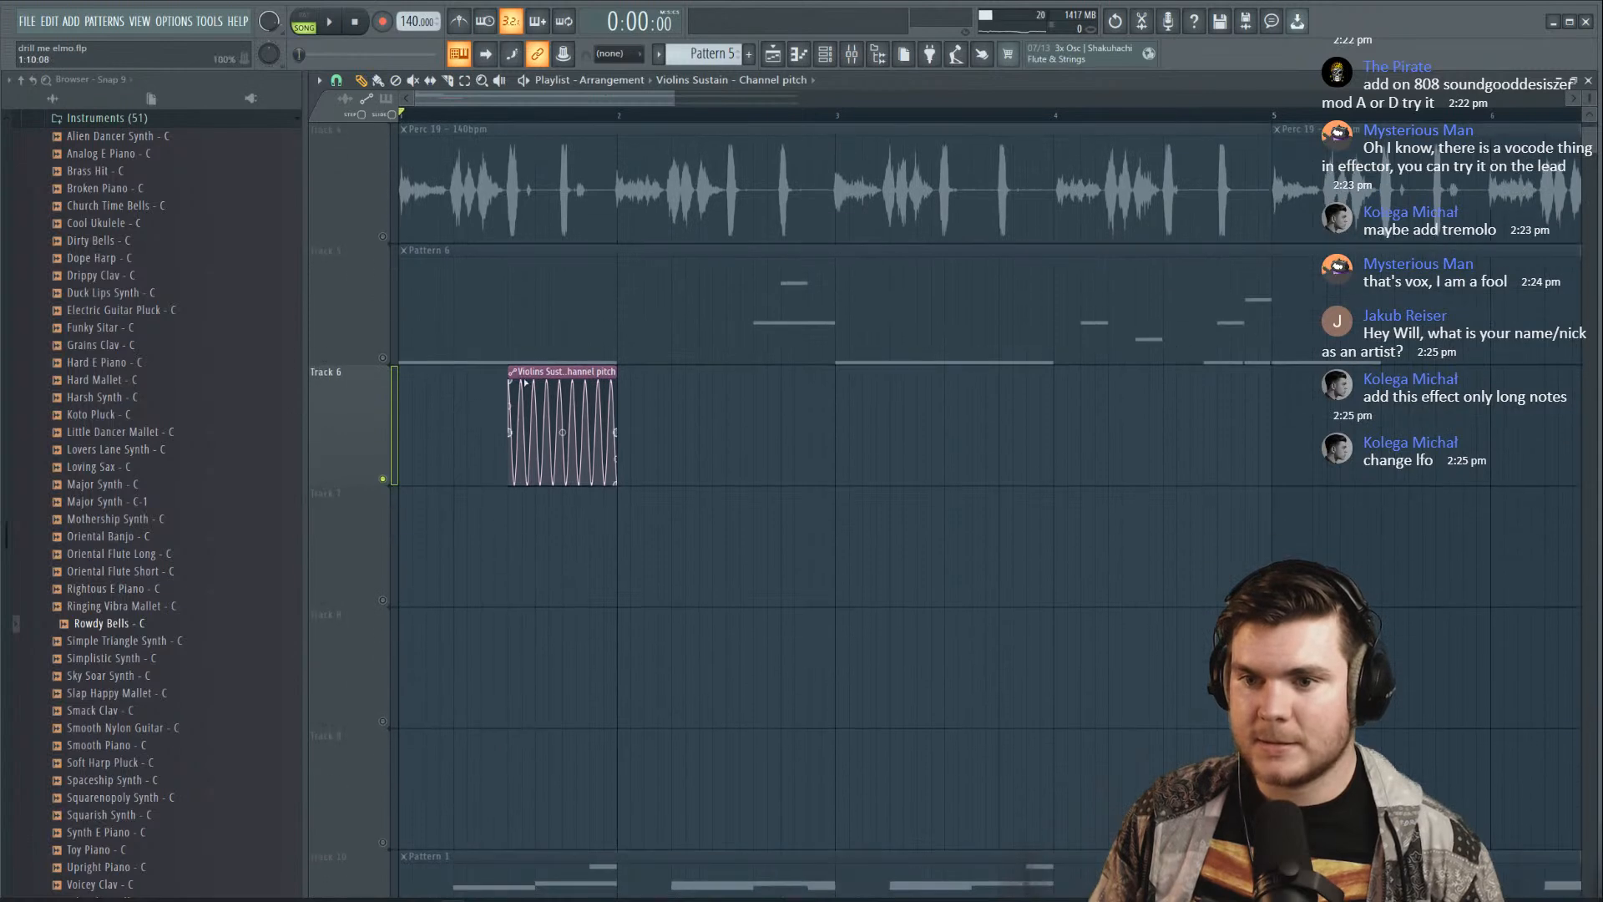
left_click_drag(513, 384, 509, 405)
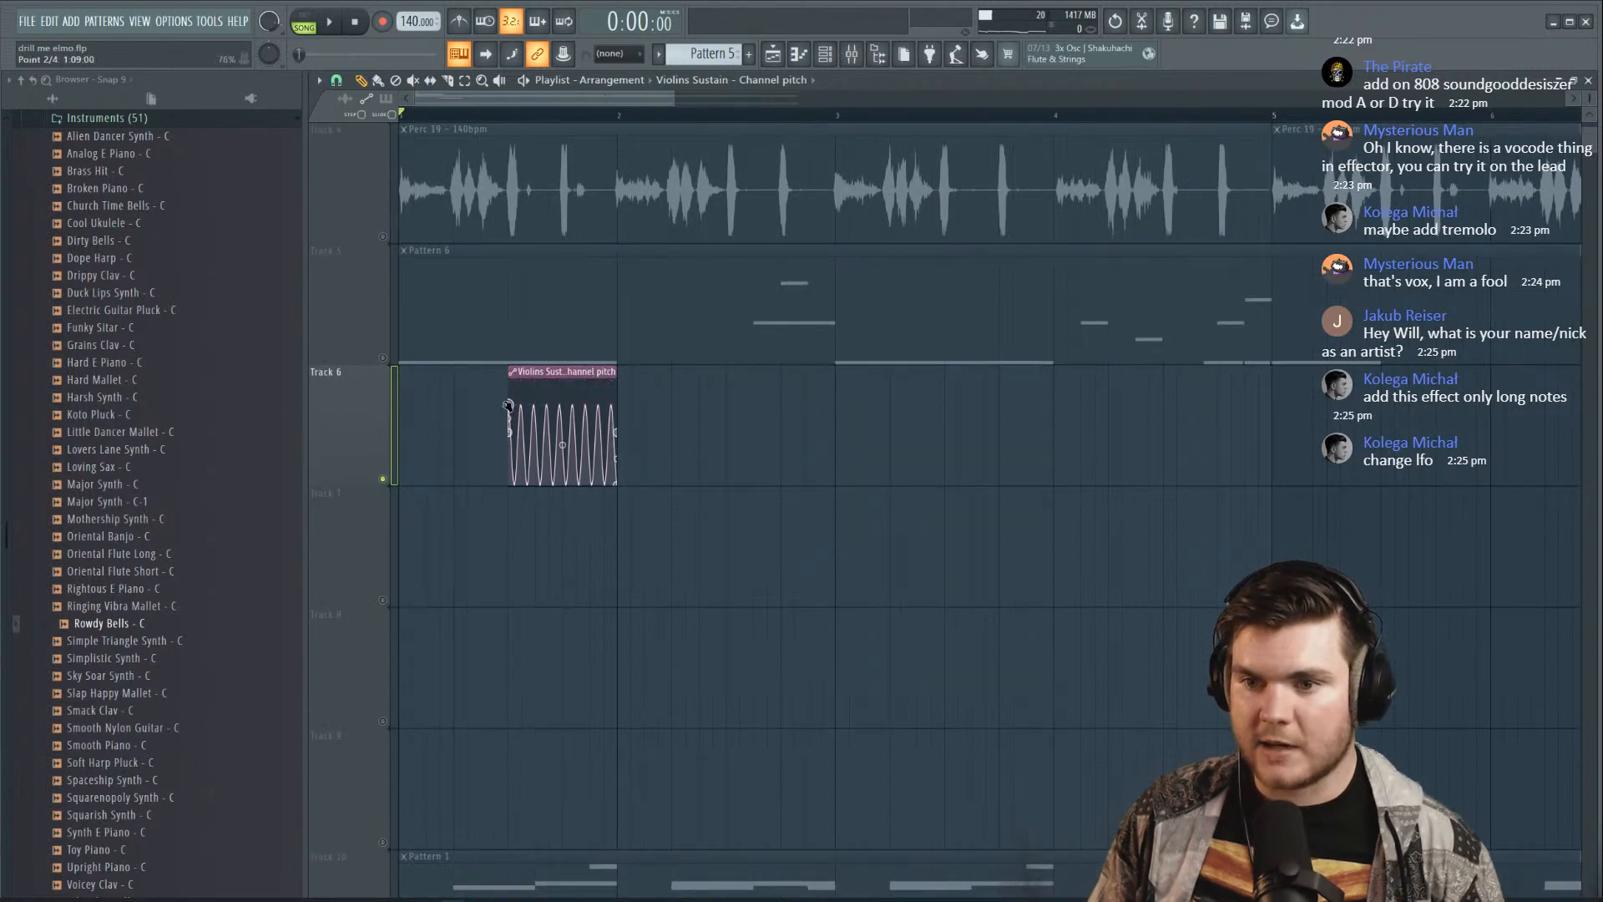
key("space")
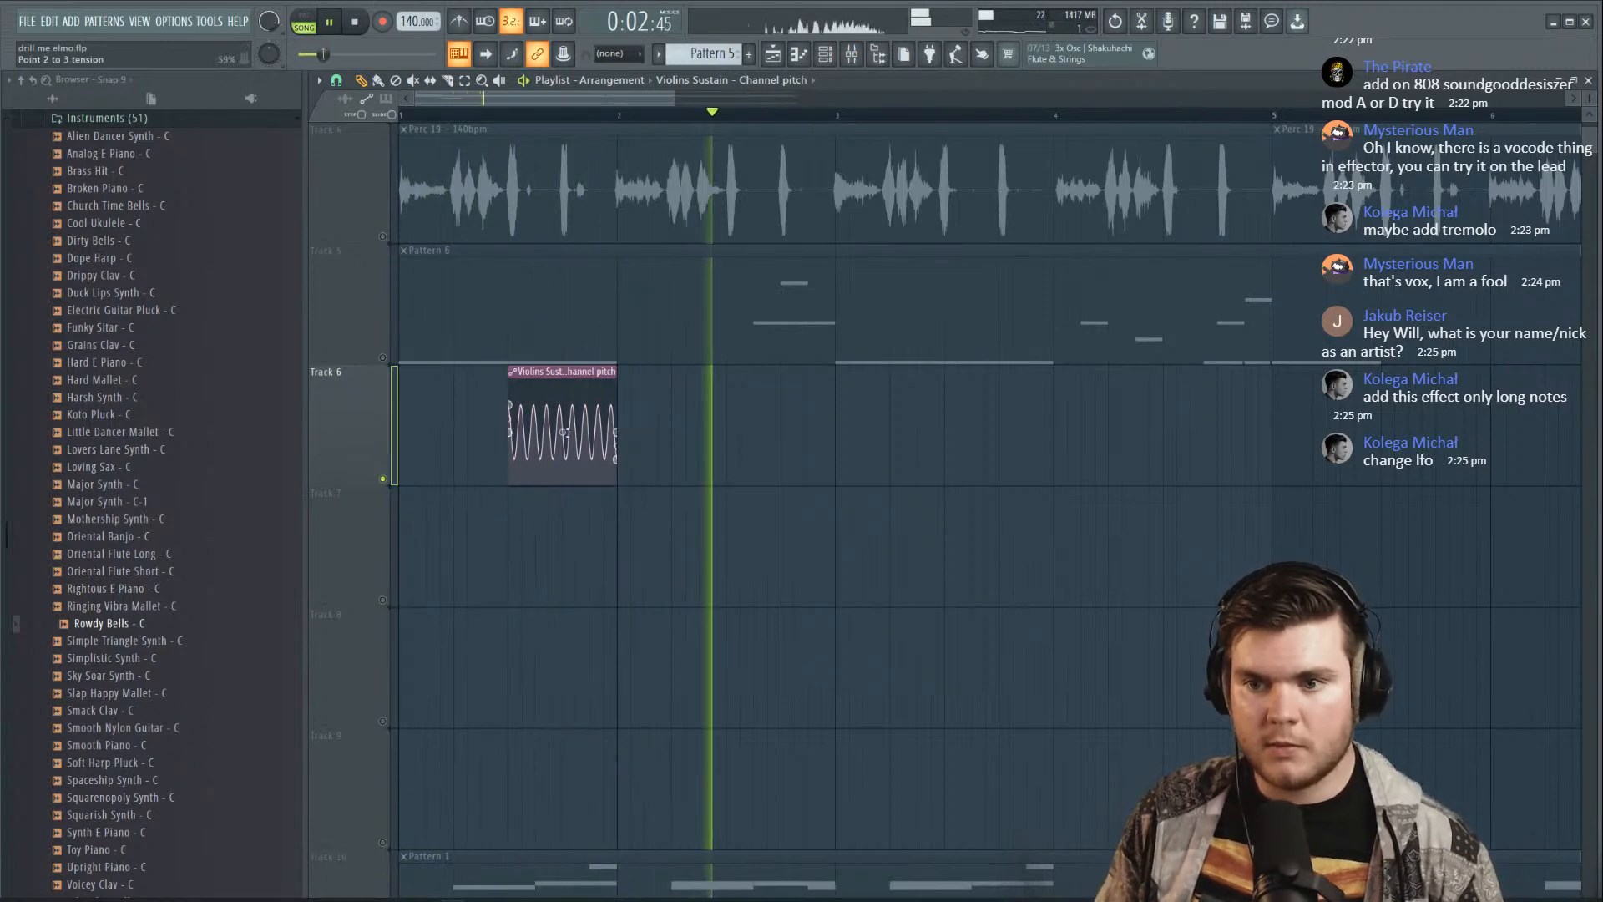
key("space")
Slow the pitch wave slightly and lower its start point to about 65% while replaying the violins
key("space")
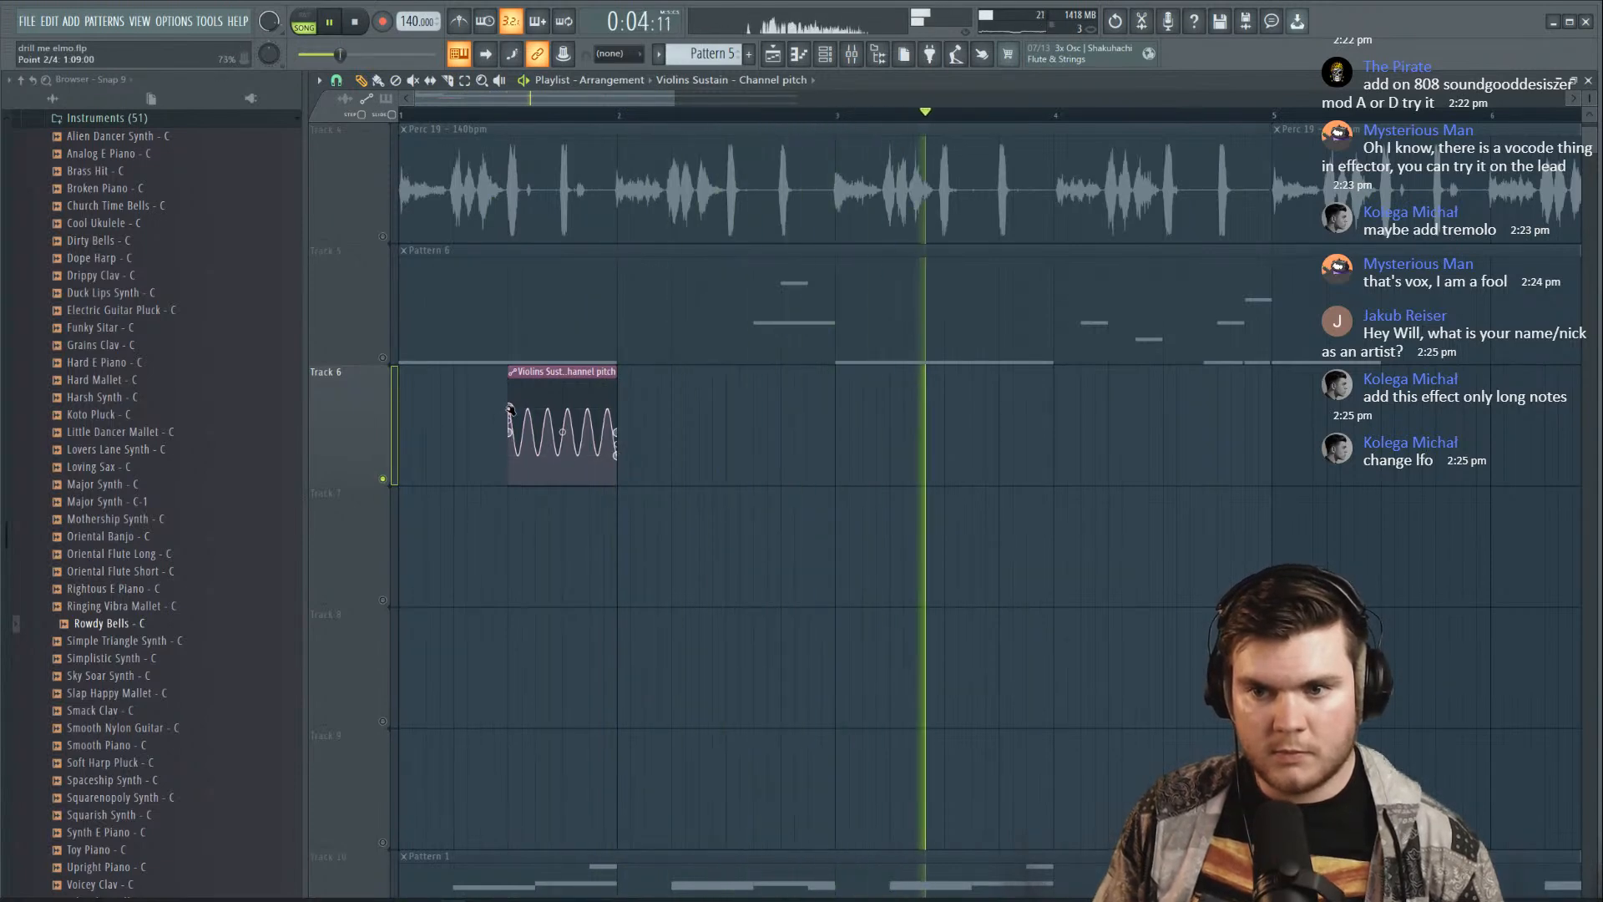
key("space")
key("space")
key("space")
key("space")
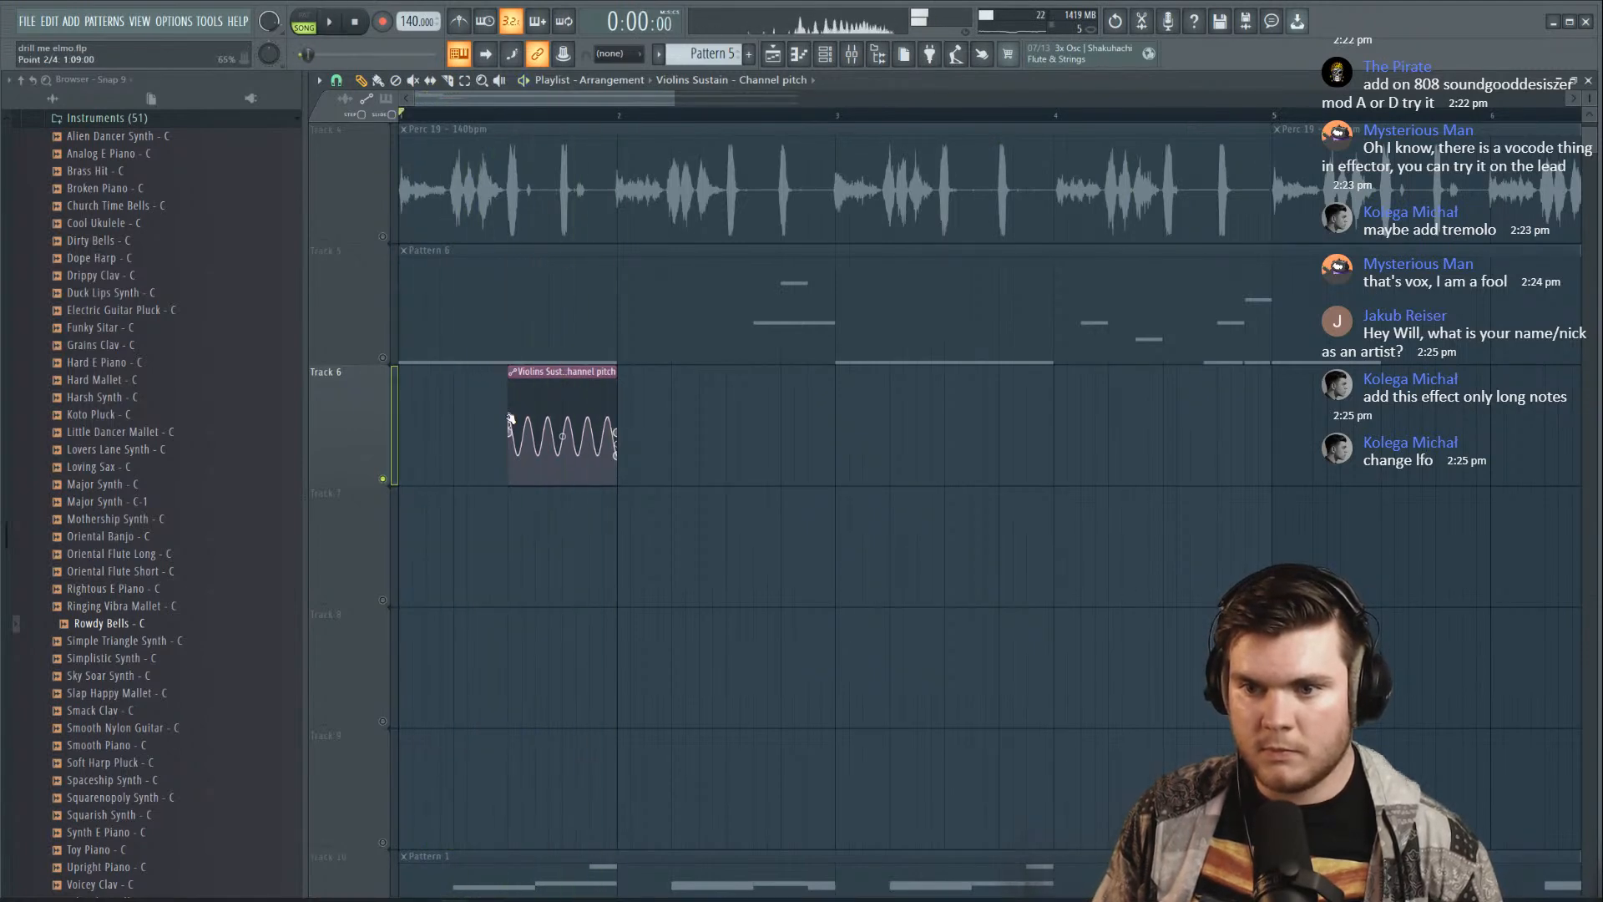
key("space")
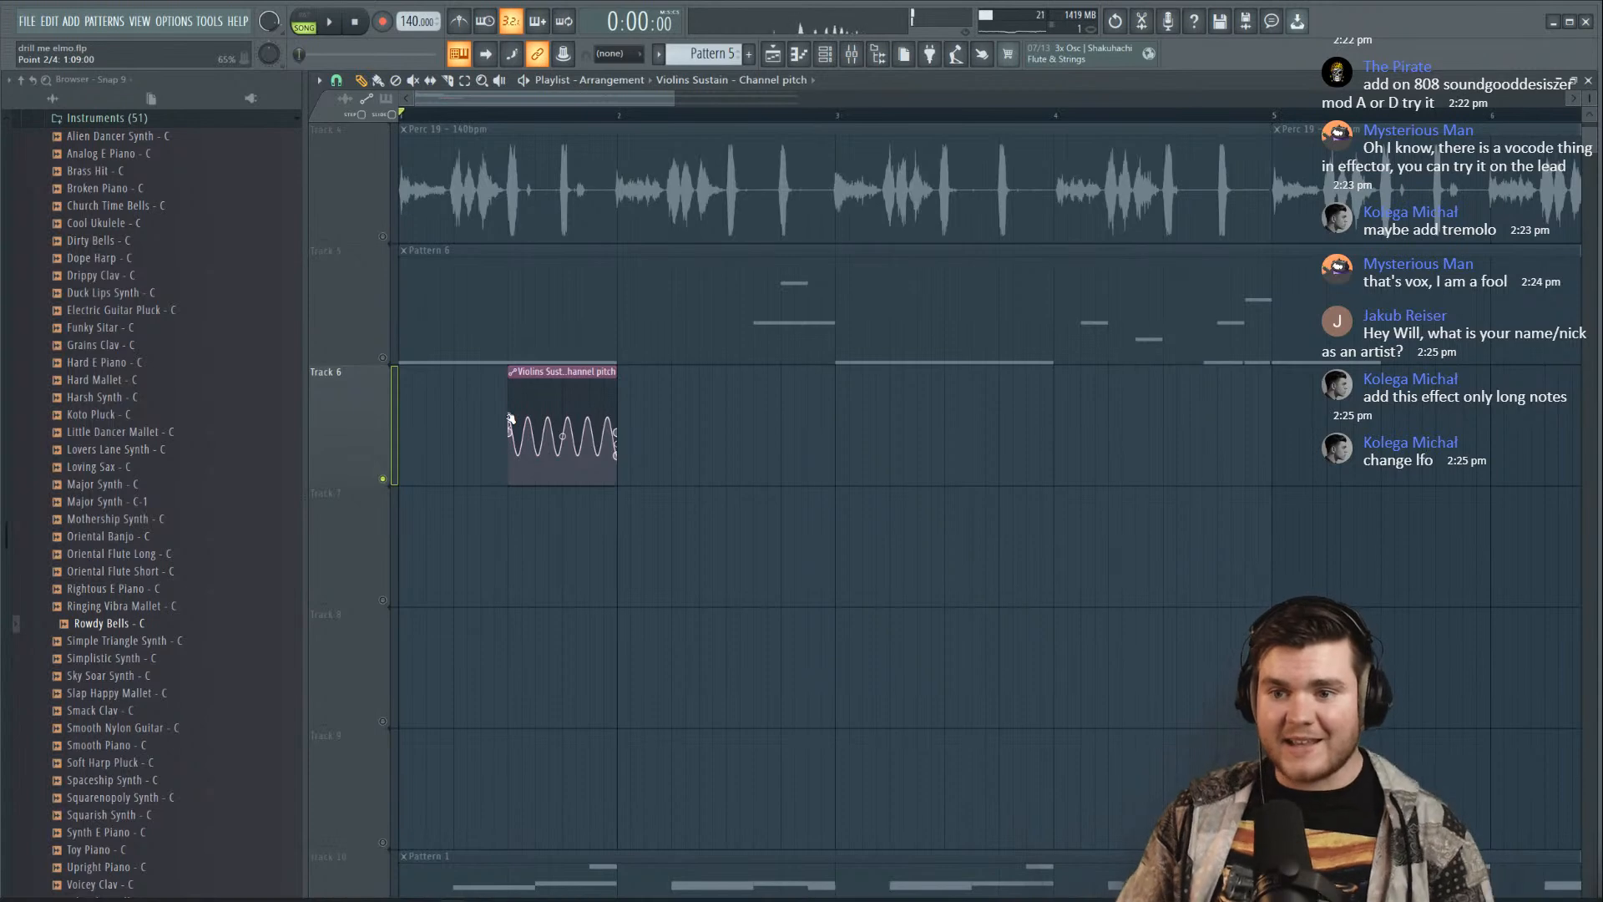
Check the pitch clip's shape in its automation editor, slow its wave with the tension handle, and replay the result
double_click(575, 379)
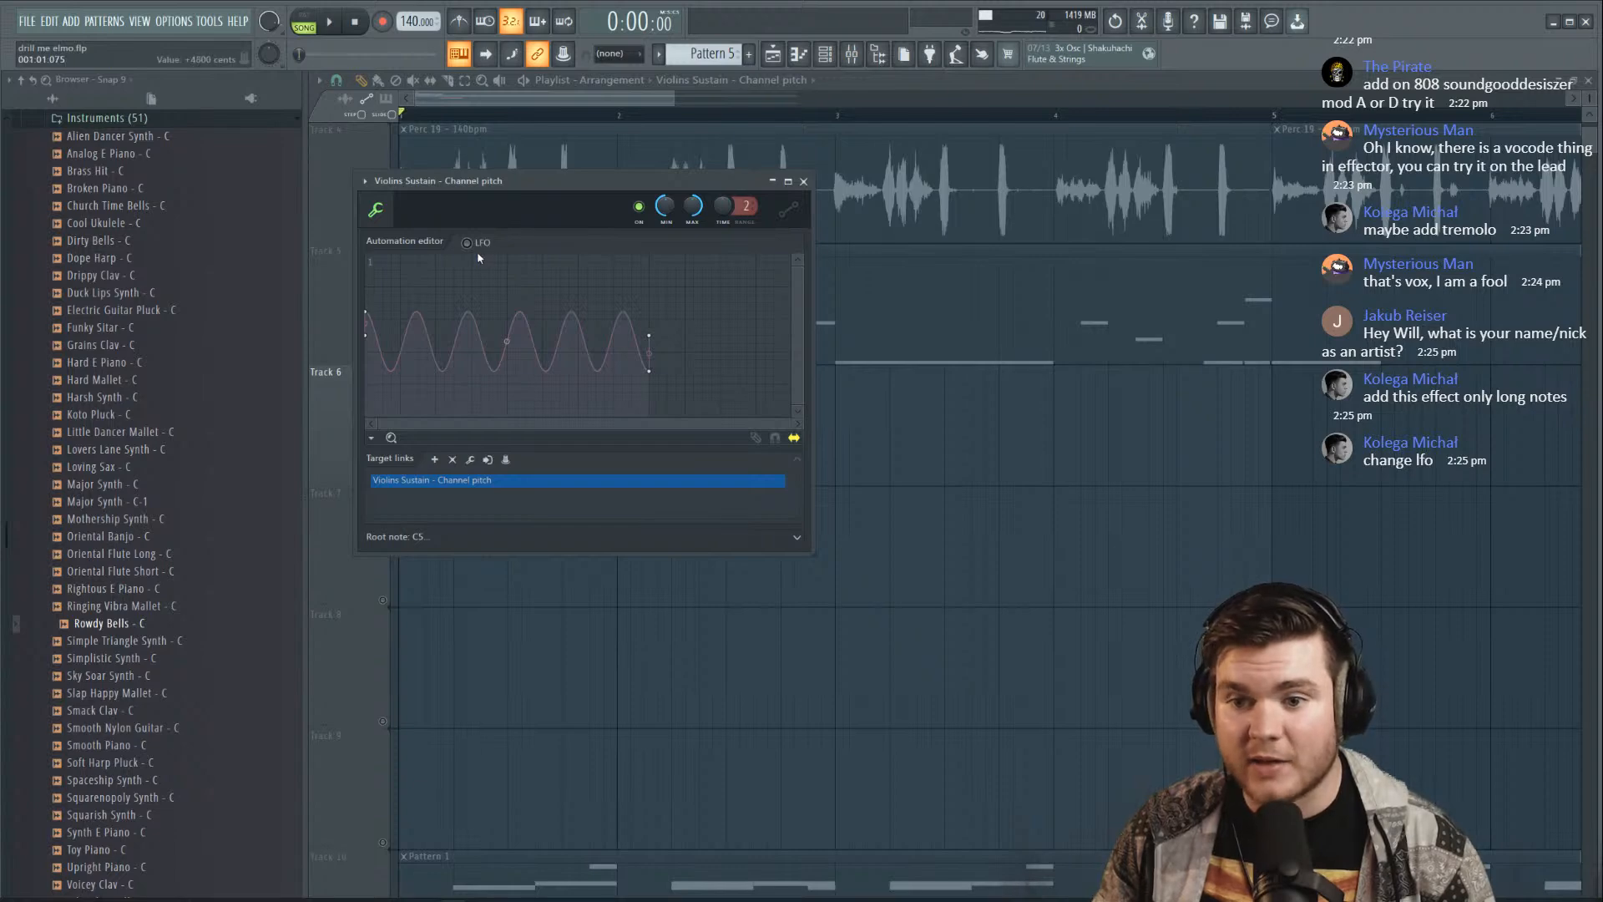
key("space")
key("Escape")
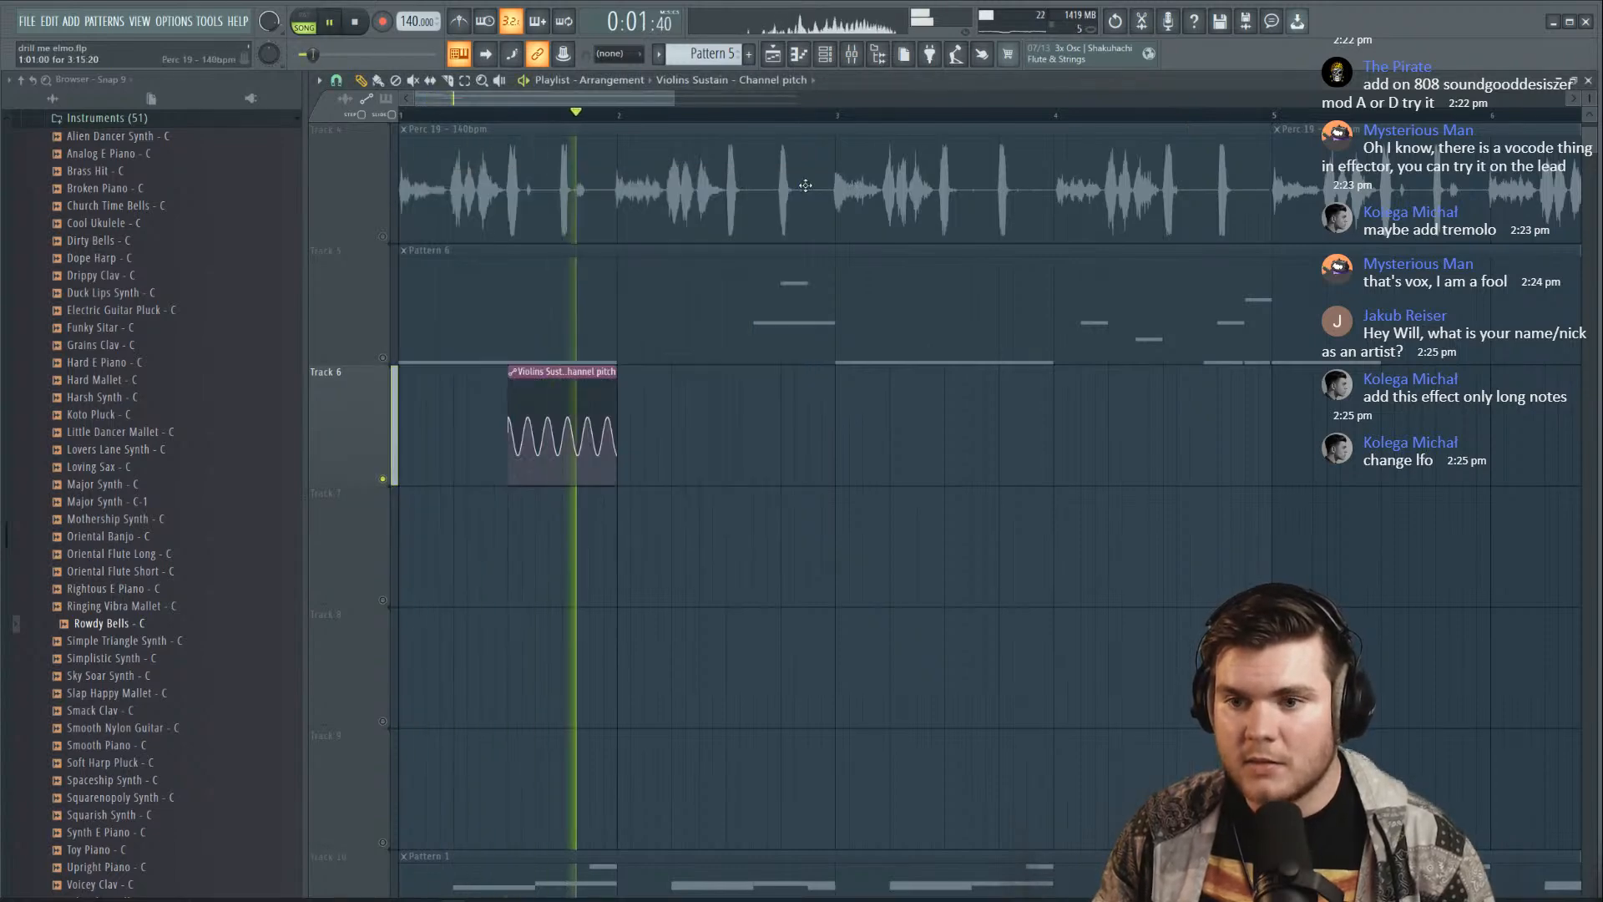
key("space")
key("space")
mouse_move(562, 436)
left_mouse_down()
mouse_move(563, 451)
mouse_move(563, 424)
left_mouse_up()
key("space")
key("space")
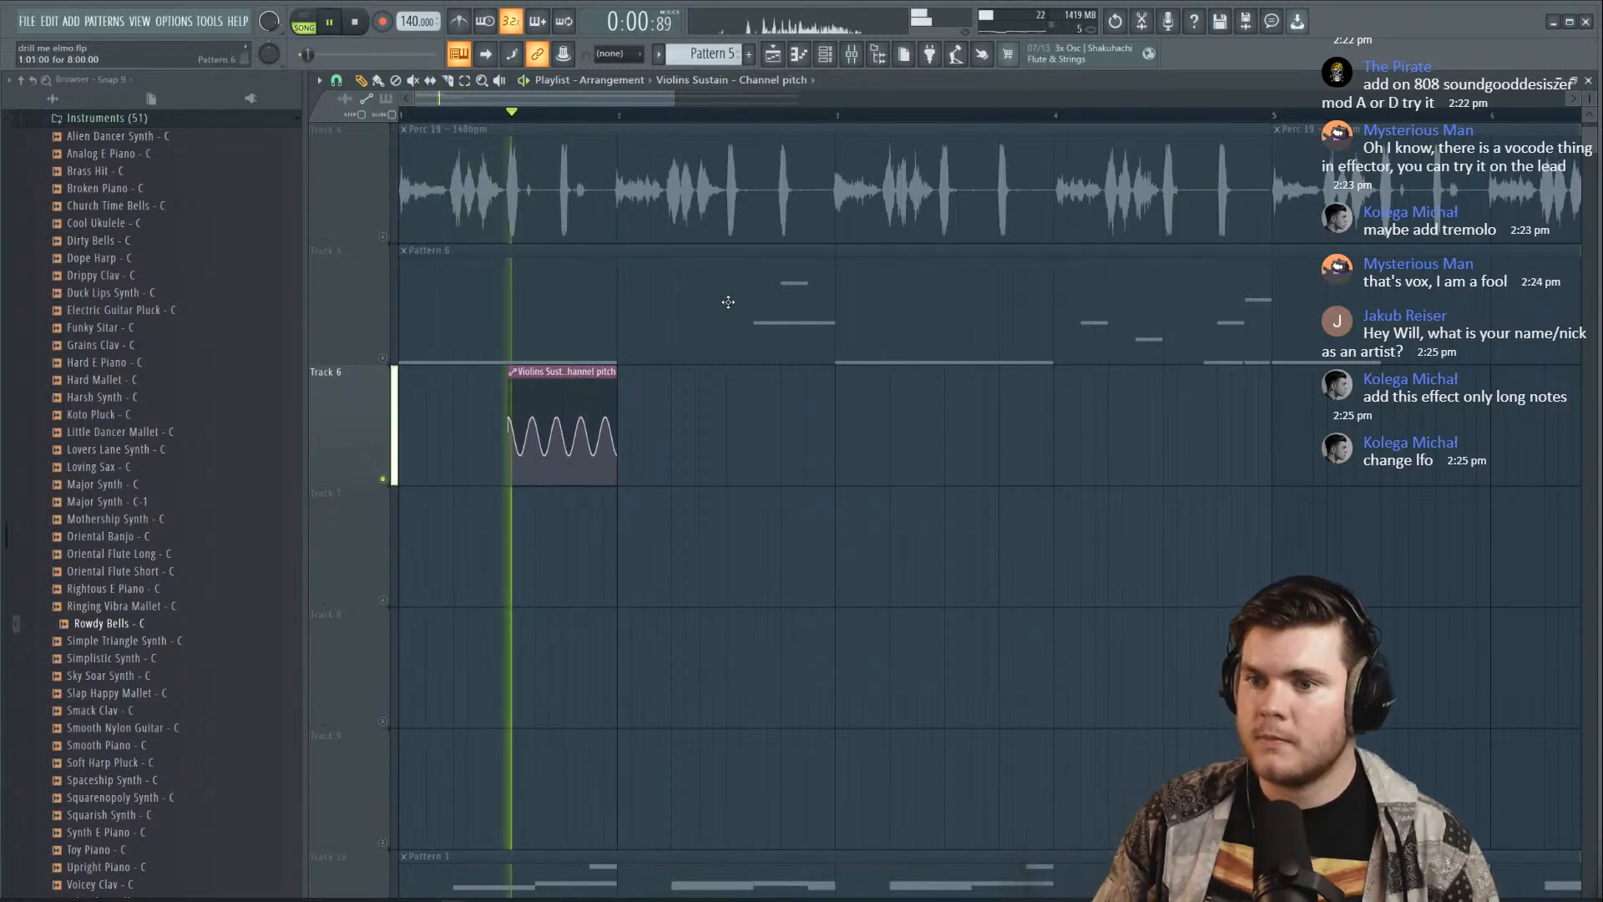
Add a copy of the pitch clip over the second half of bar 3 and speed up the wave with its tension handle
left_click(949, 391)
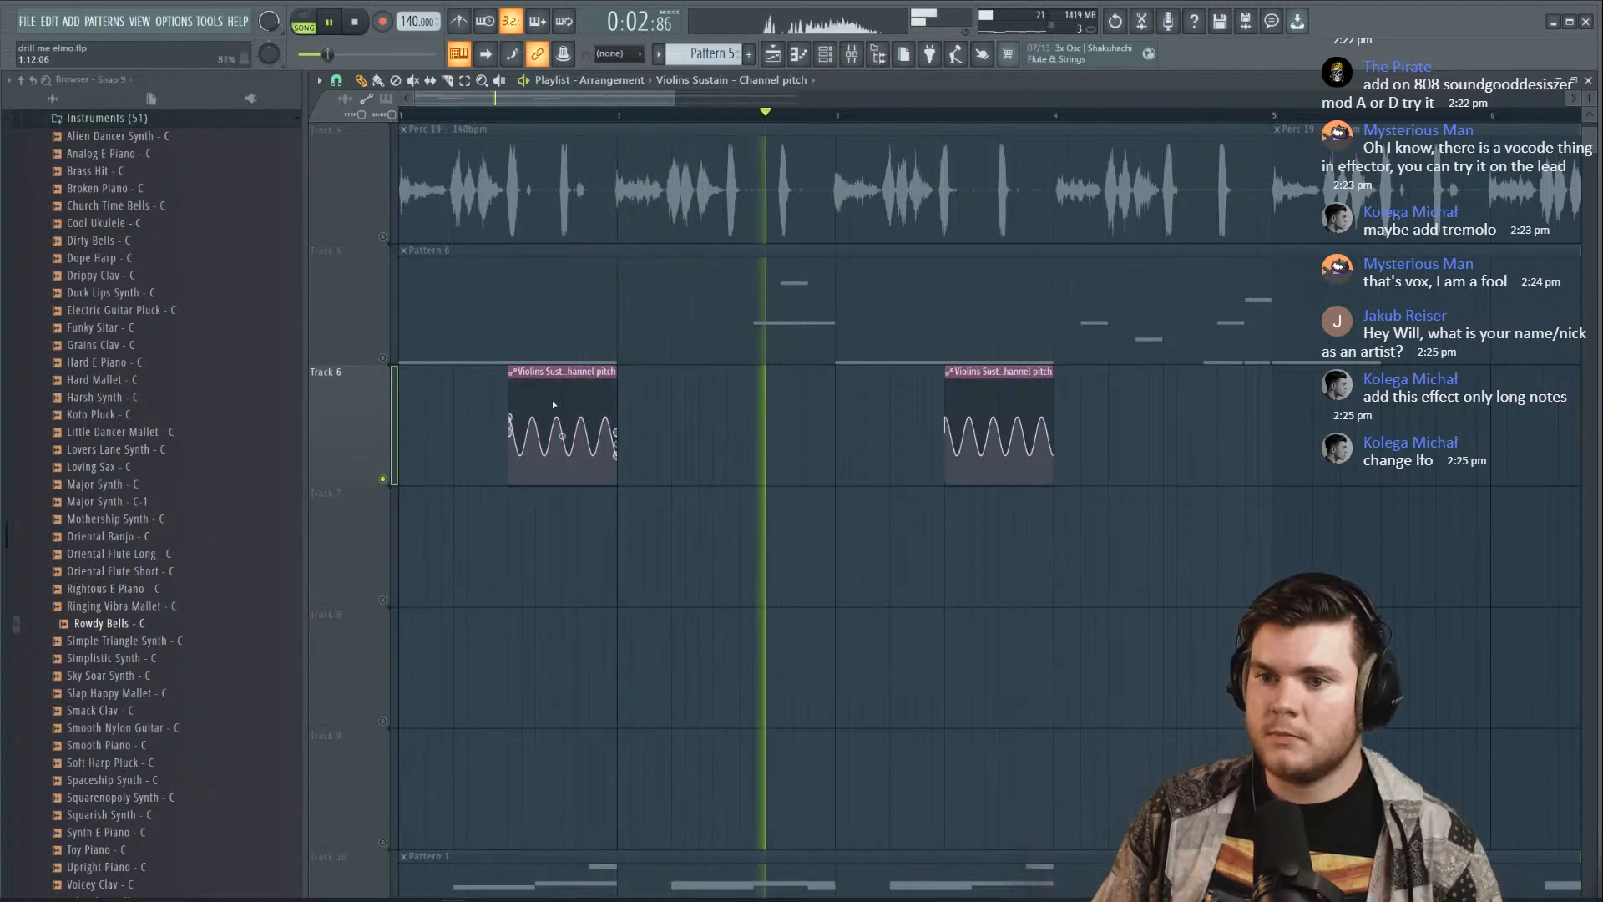
left_click_drag(563, 436, 562, 444)
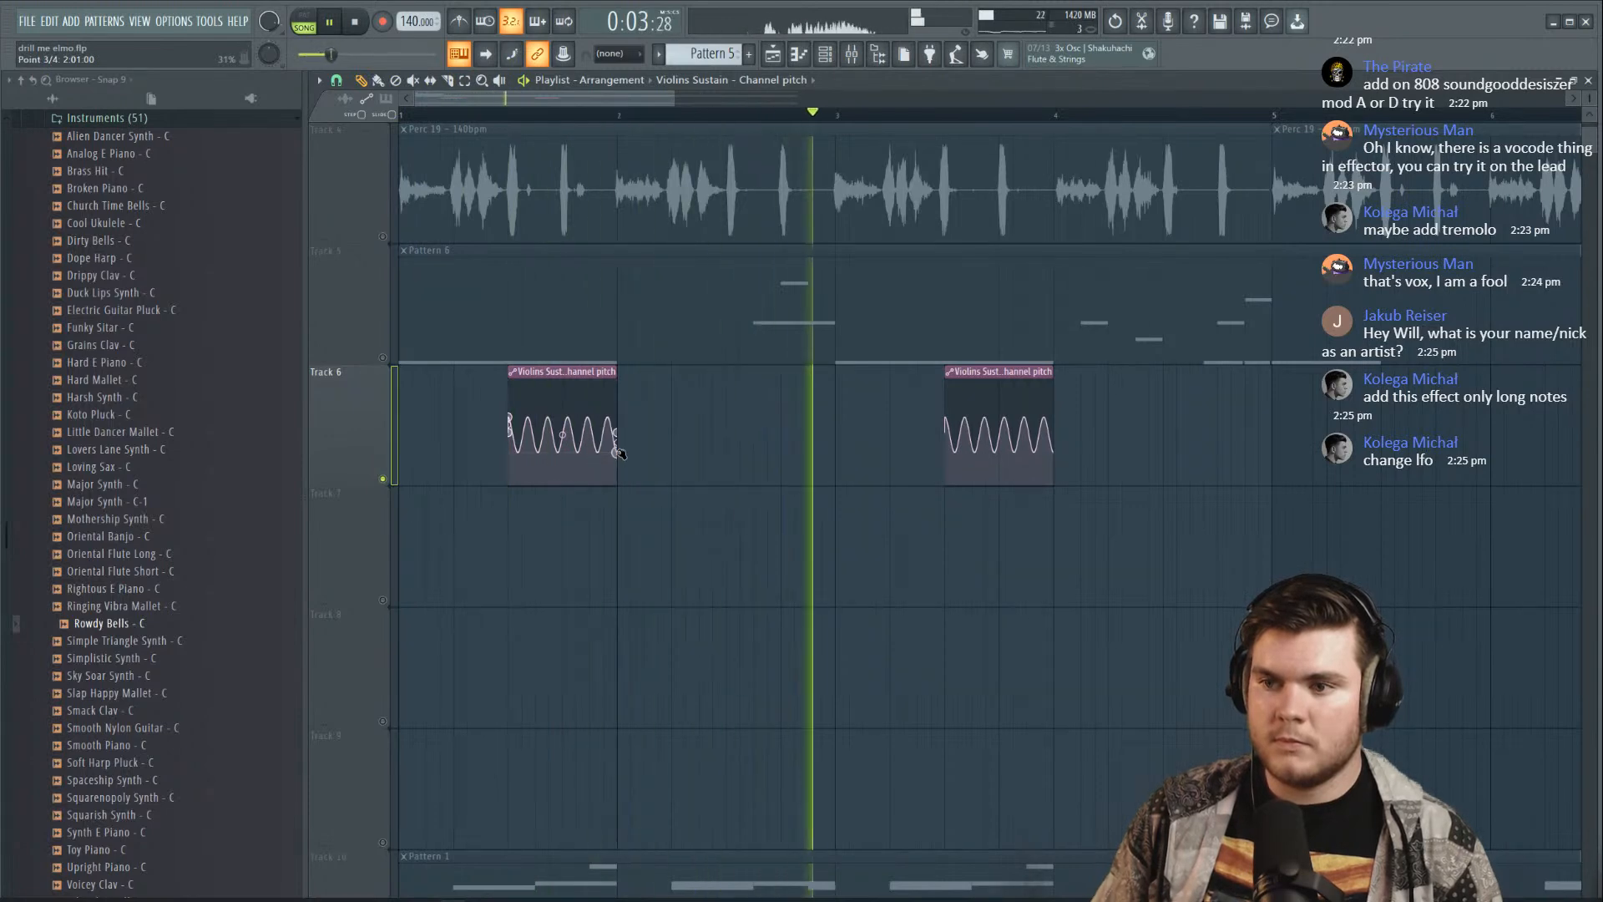
scroll(947, 122, "down", 3)
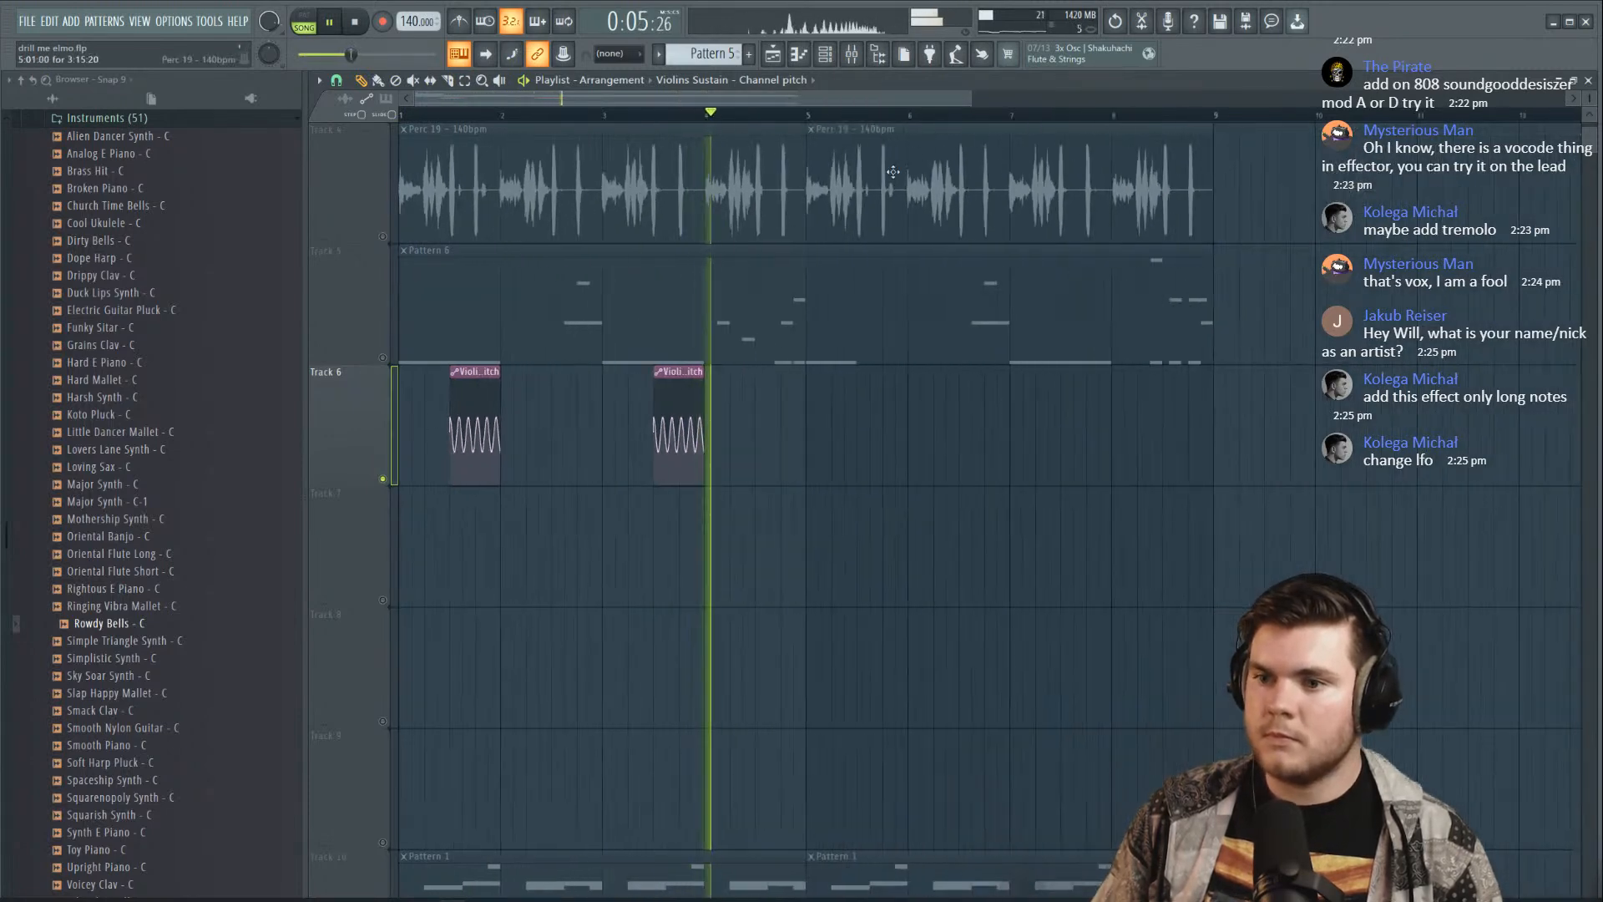
left_click(817, 385)
right_click(829, 388)
key("space")
Turn off the solo on Track 6 and replay the full beat while checking the levels in the mixer
right_click(375, 480)
left_click(373, 480)
right_click(382, 480)
key("space")
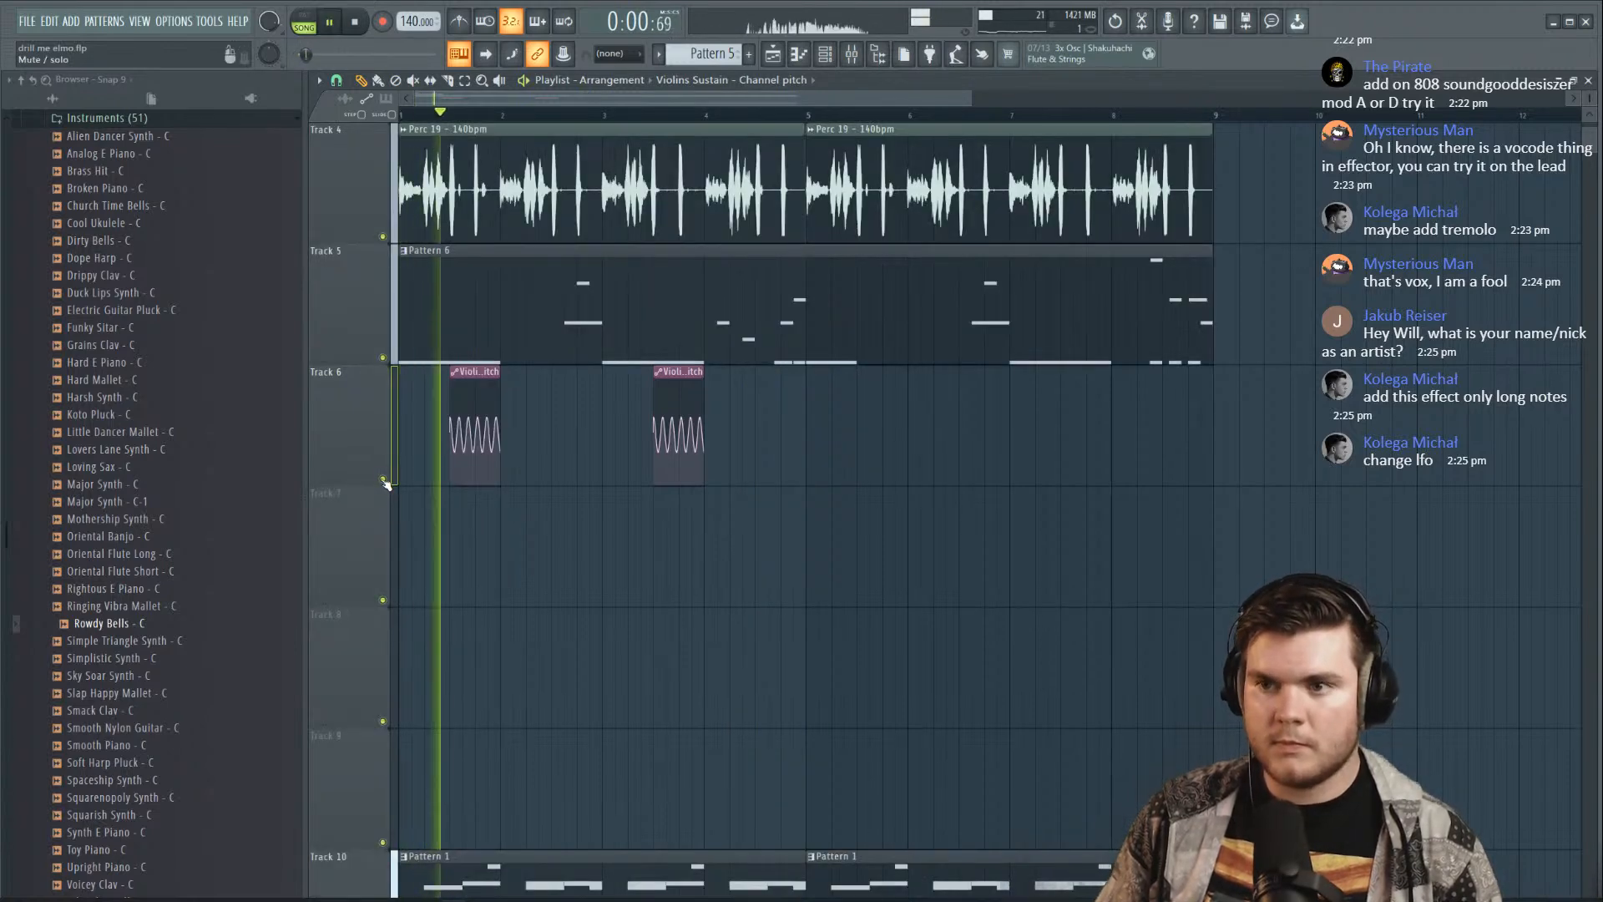
key("F9")
key("space")
key("space")
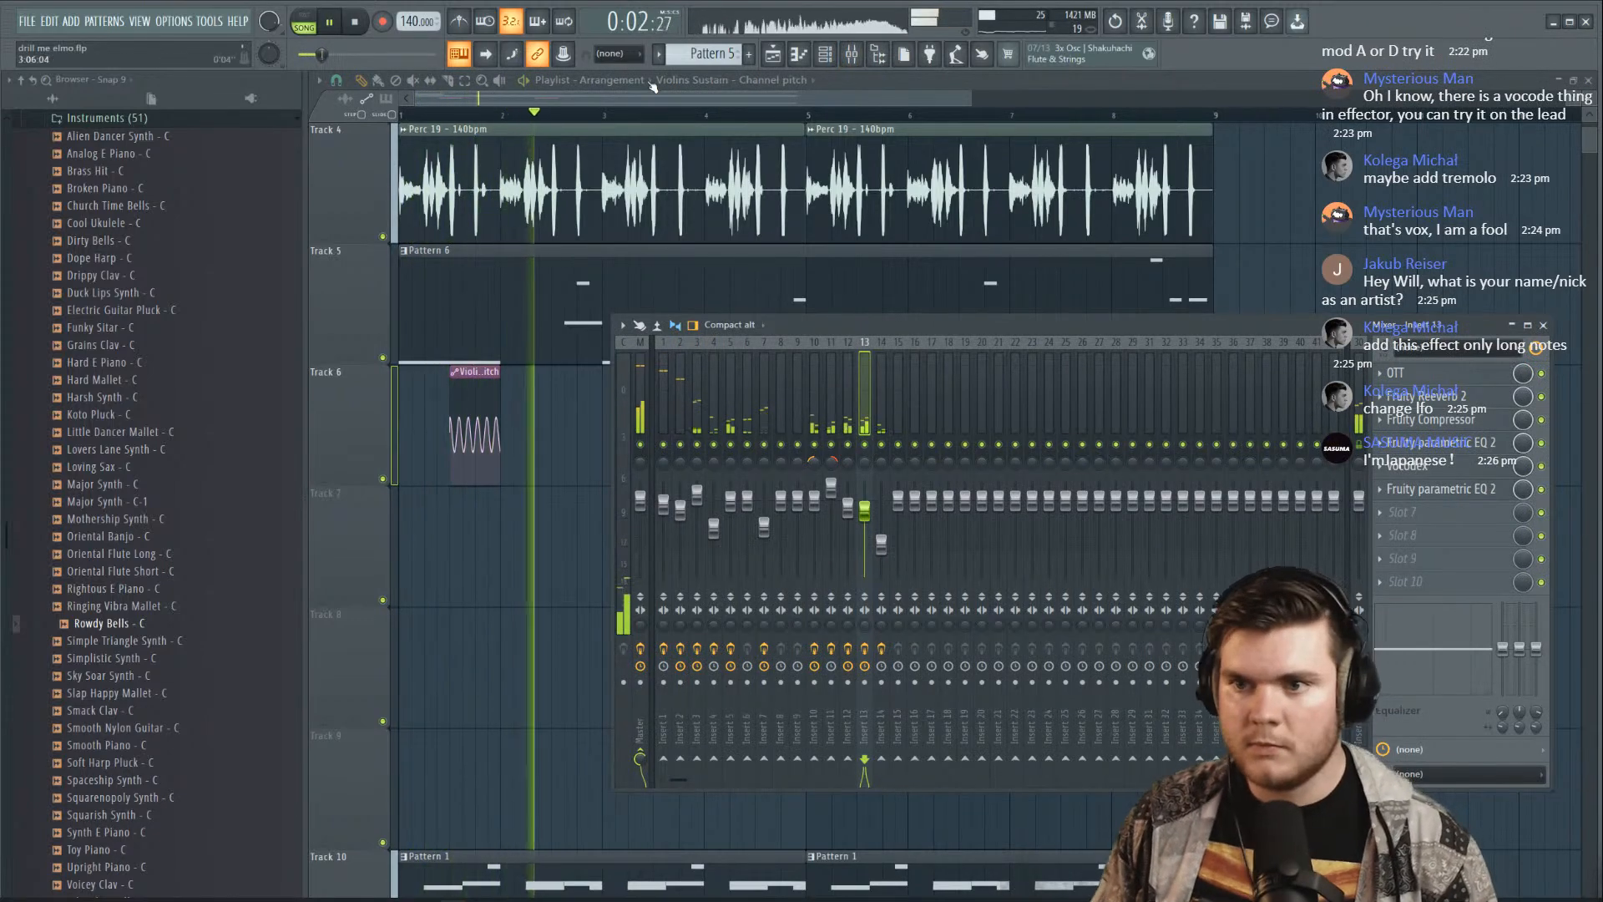
key("F9")
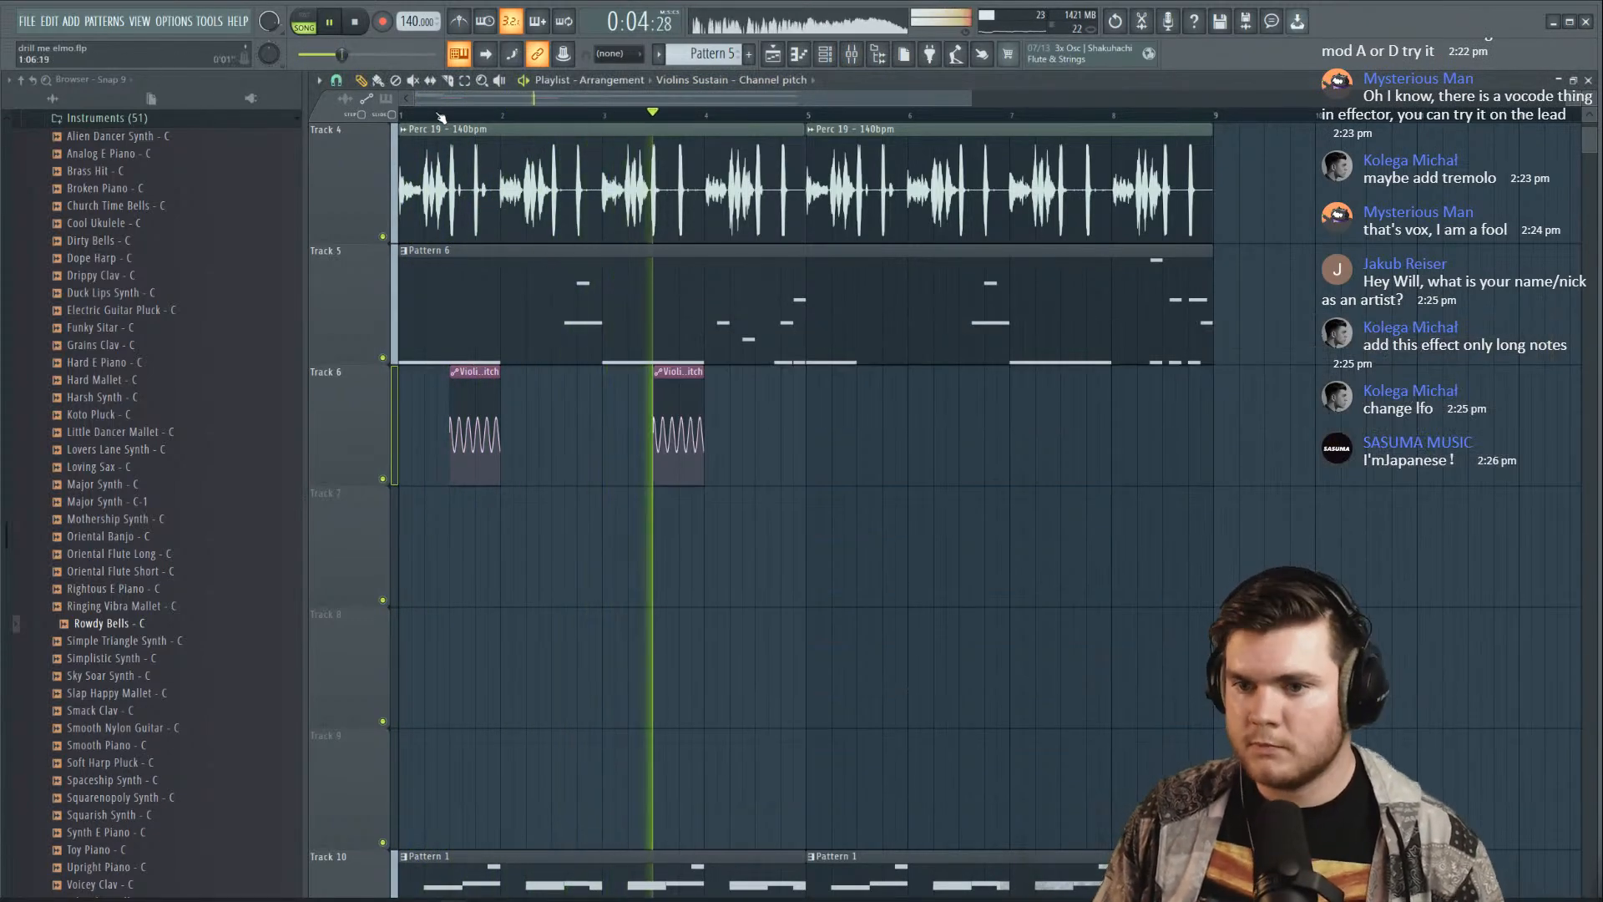
Narrow the pitch wave's swing on the bar 1 clip, raising its end point to about 37%
scroll(441, 121, "up", 5)
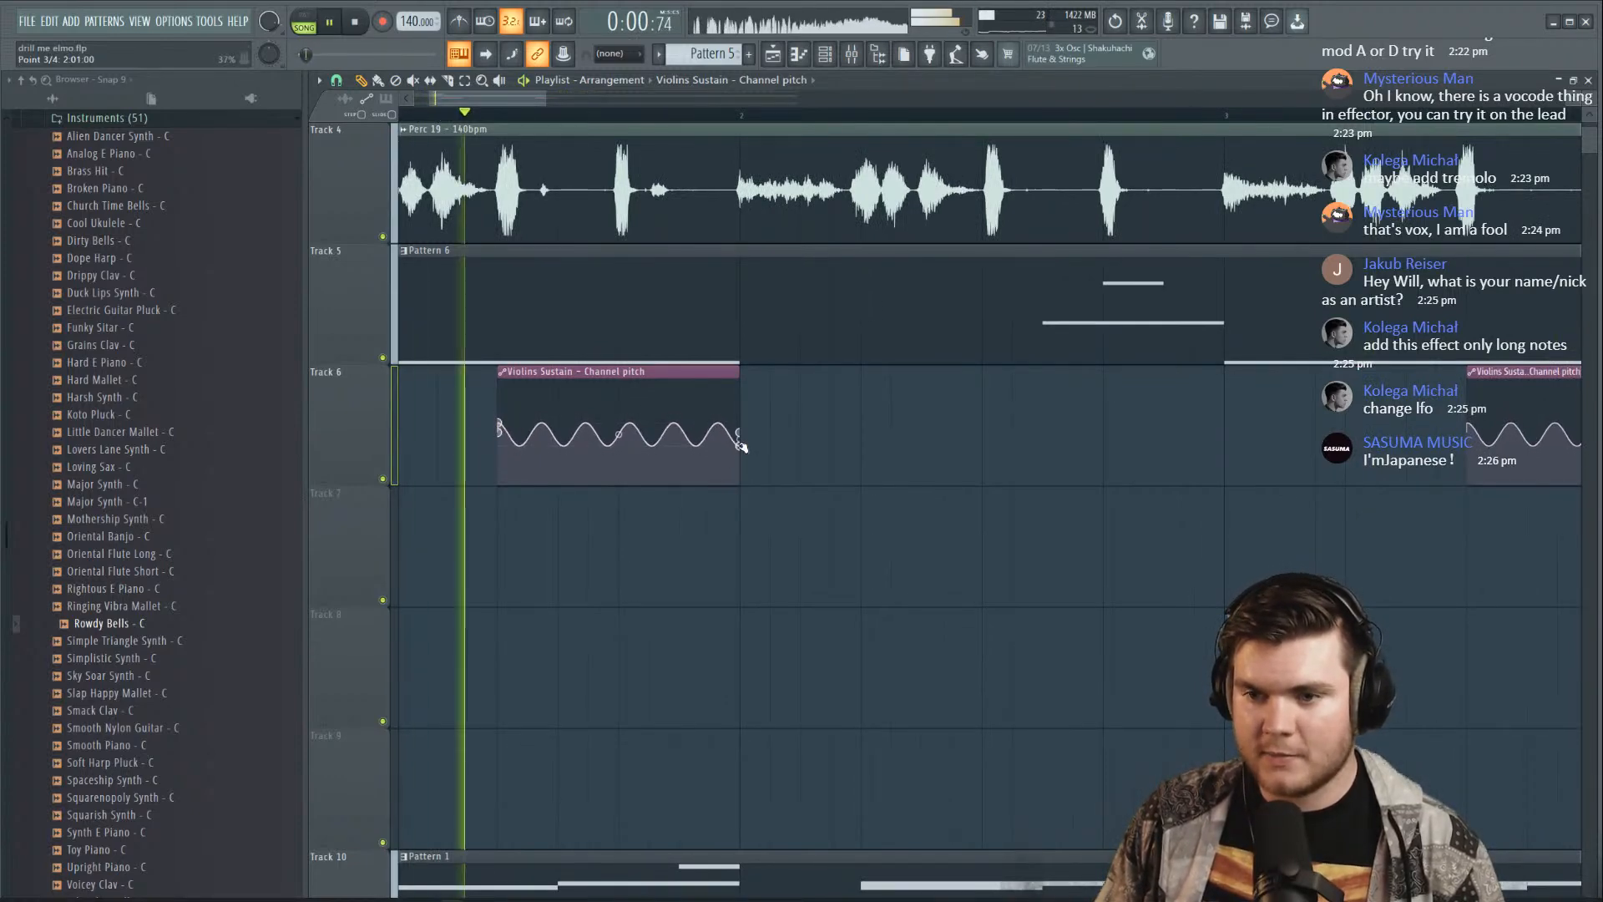
scroll(585, 317, "down", 5)
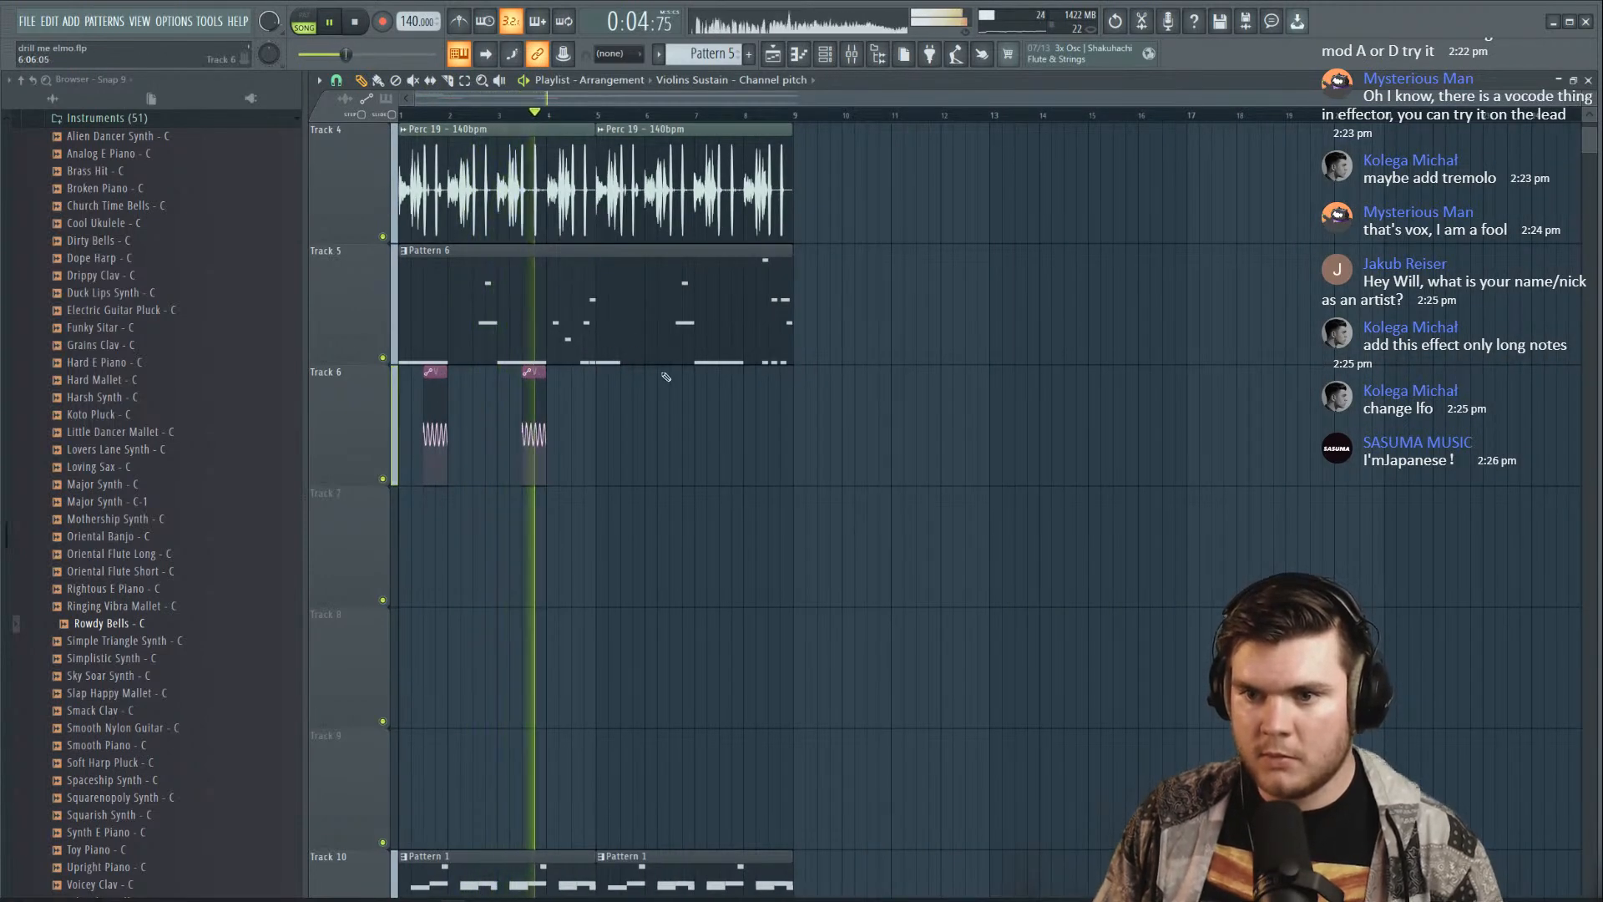
Try copies of the pitch clip over the second halves of bars 5 and 7, and remove both copies
left_click(623, 382)
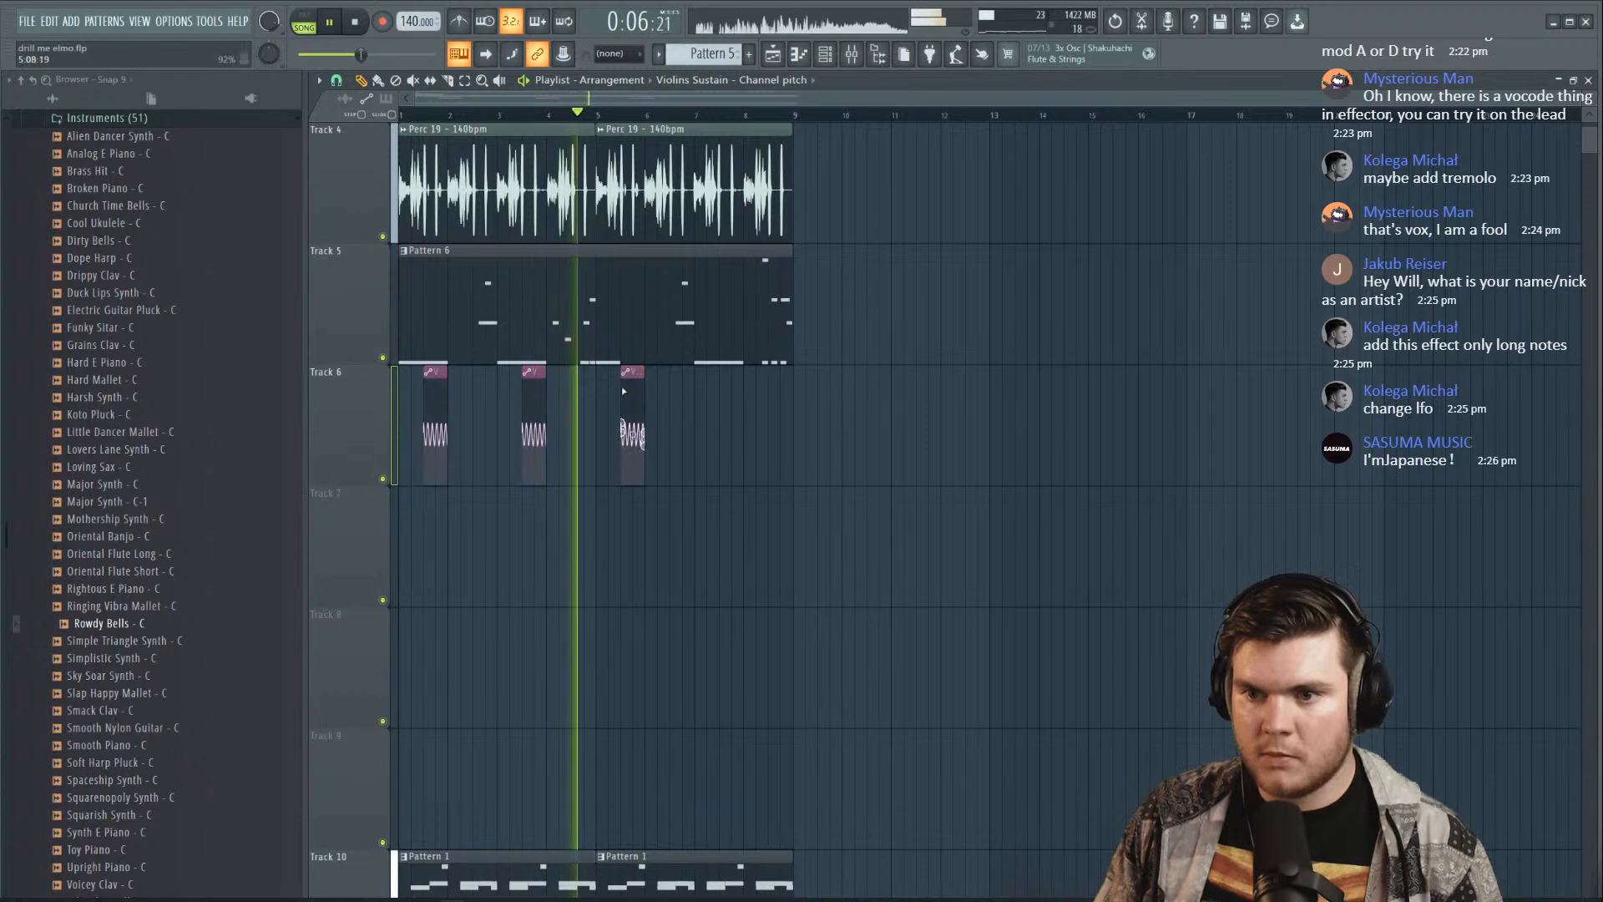
left_click(722, 383)
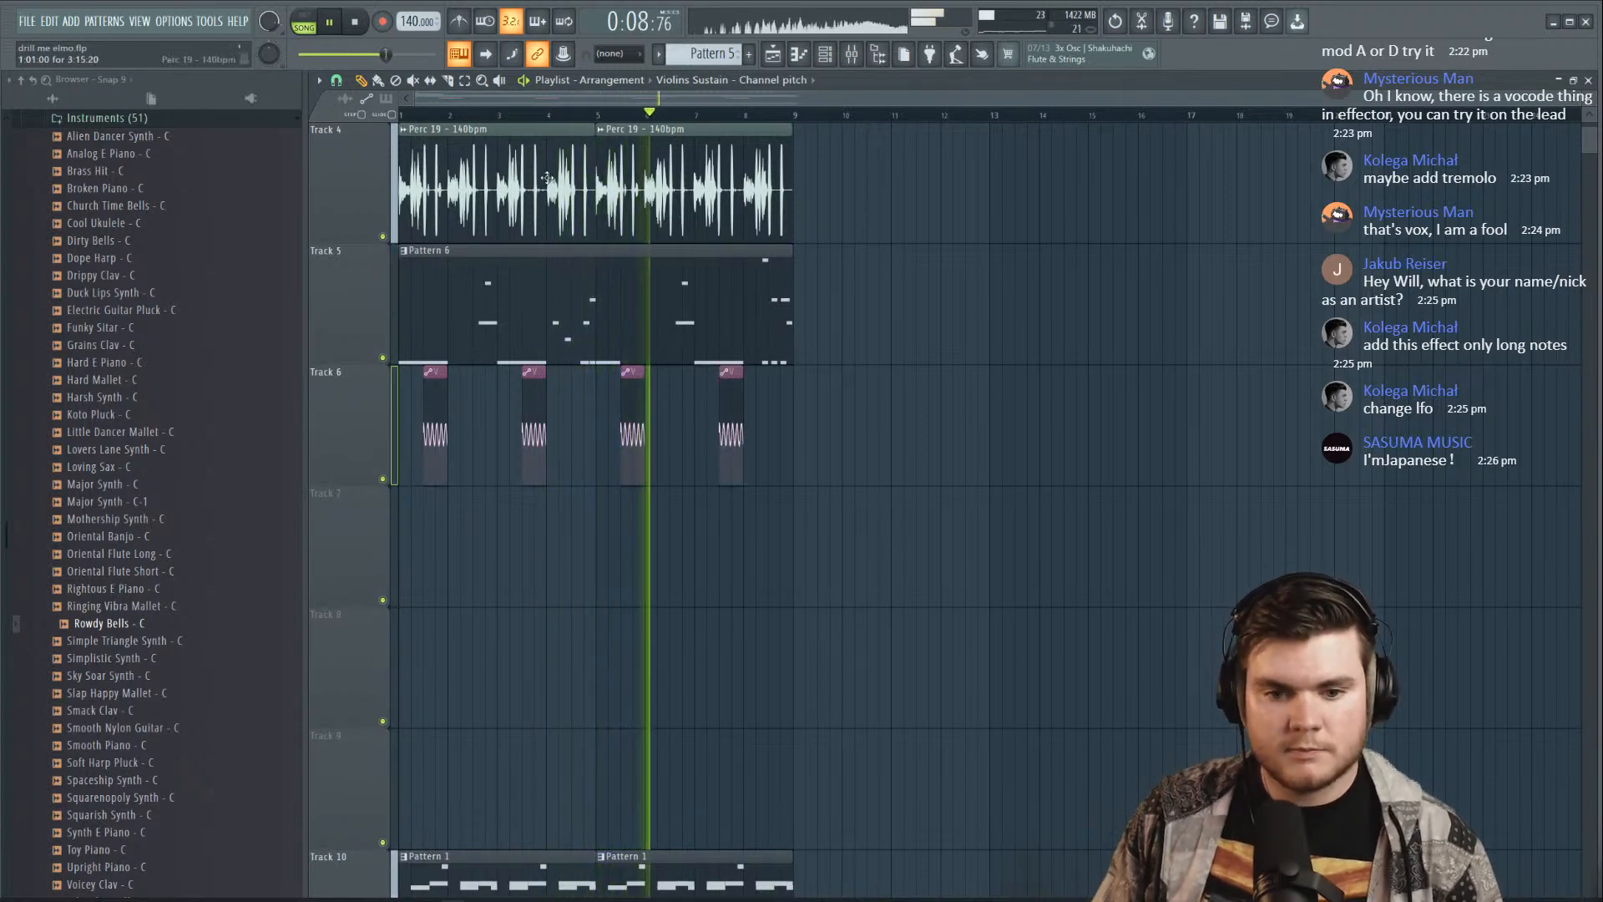
scroll(415, 115, "up", 4)
left_click_drag(422, 99, 350, 105)
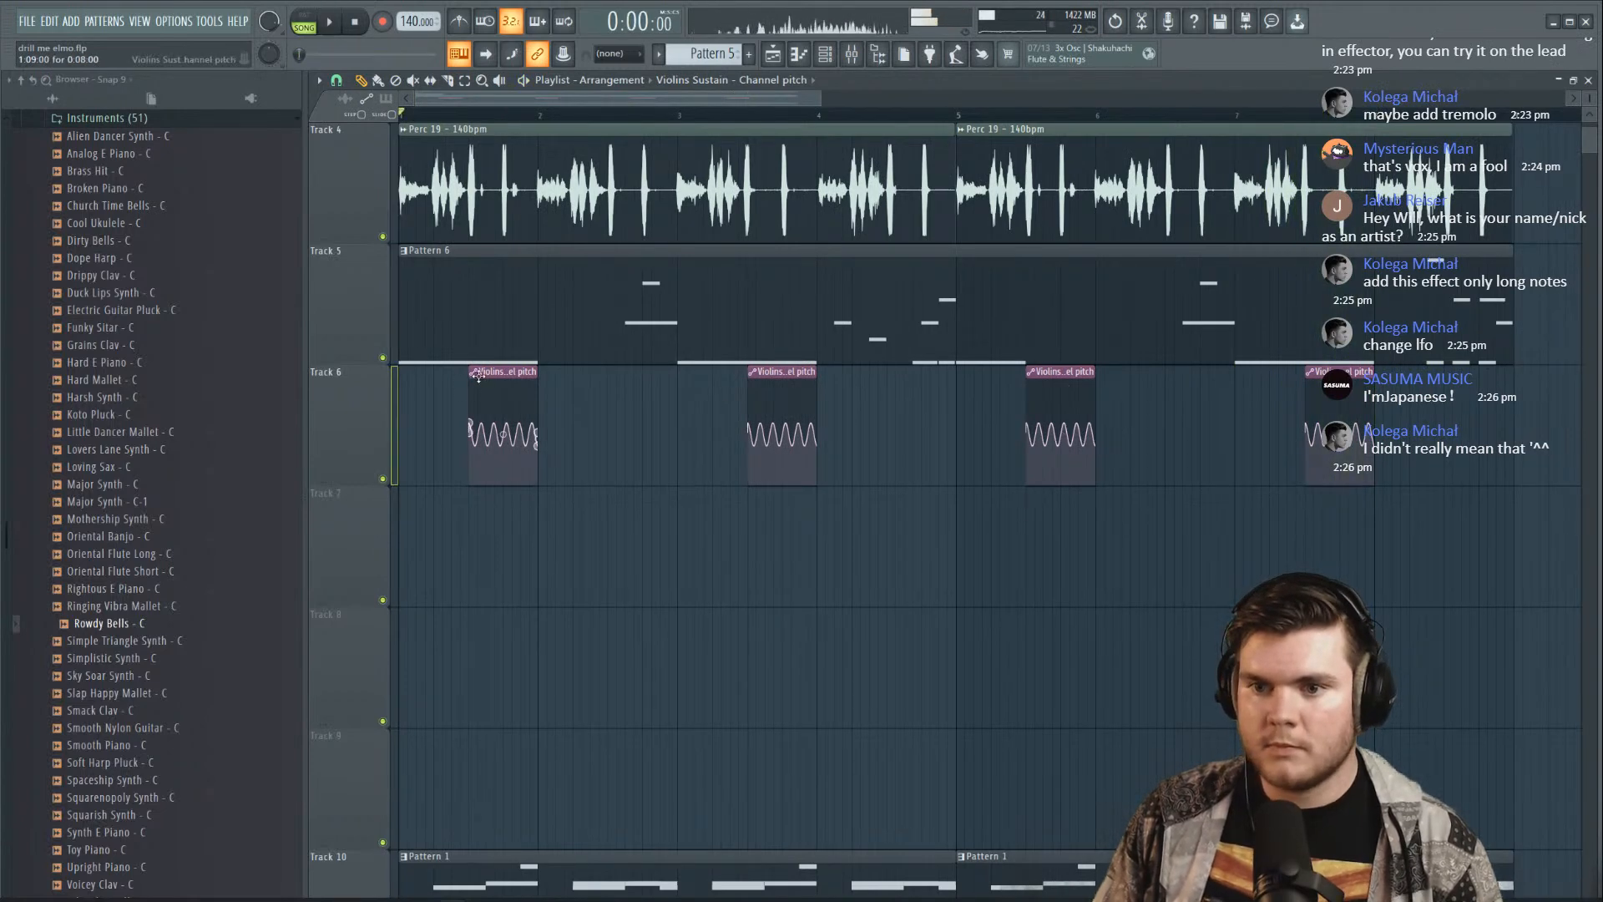
right_click(1336, 409)
right_click(1061, 409)
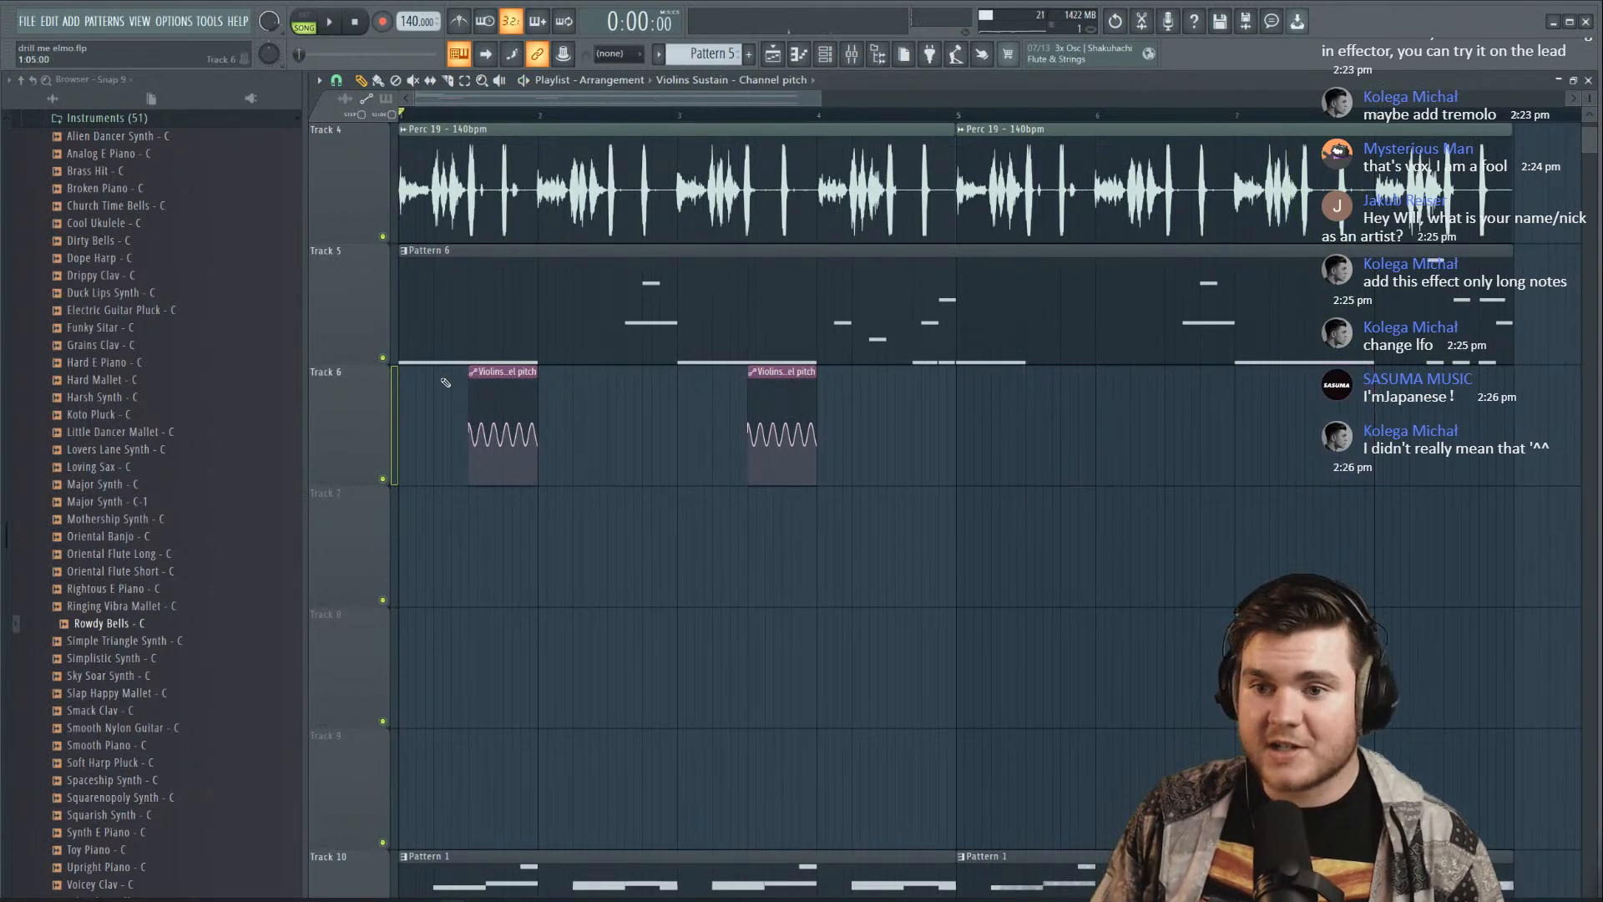
Make the bar 1 pitch clip unique, giving its wave a slower speed and a narrower swing
right_click(471, 381)
left_click(496, 499)
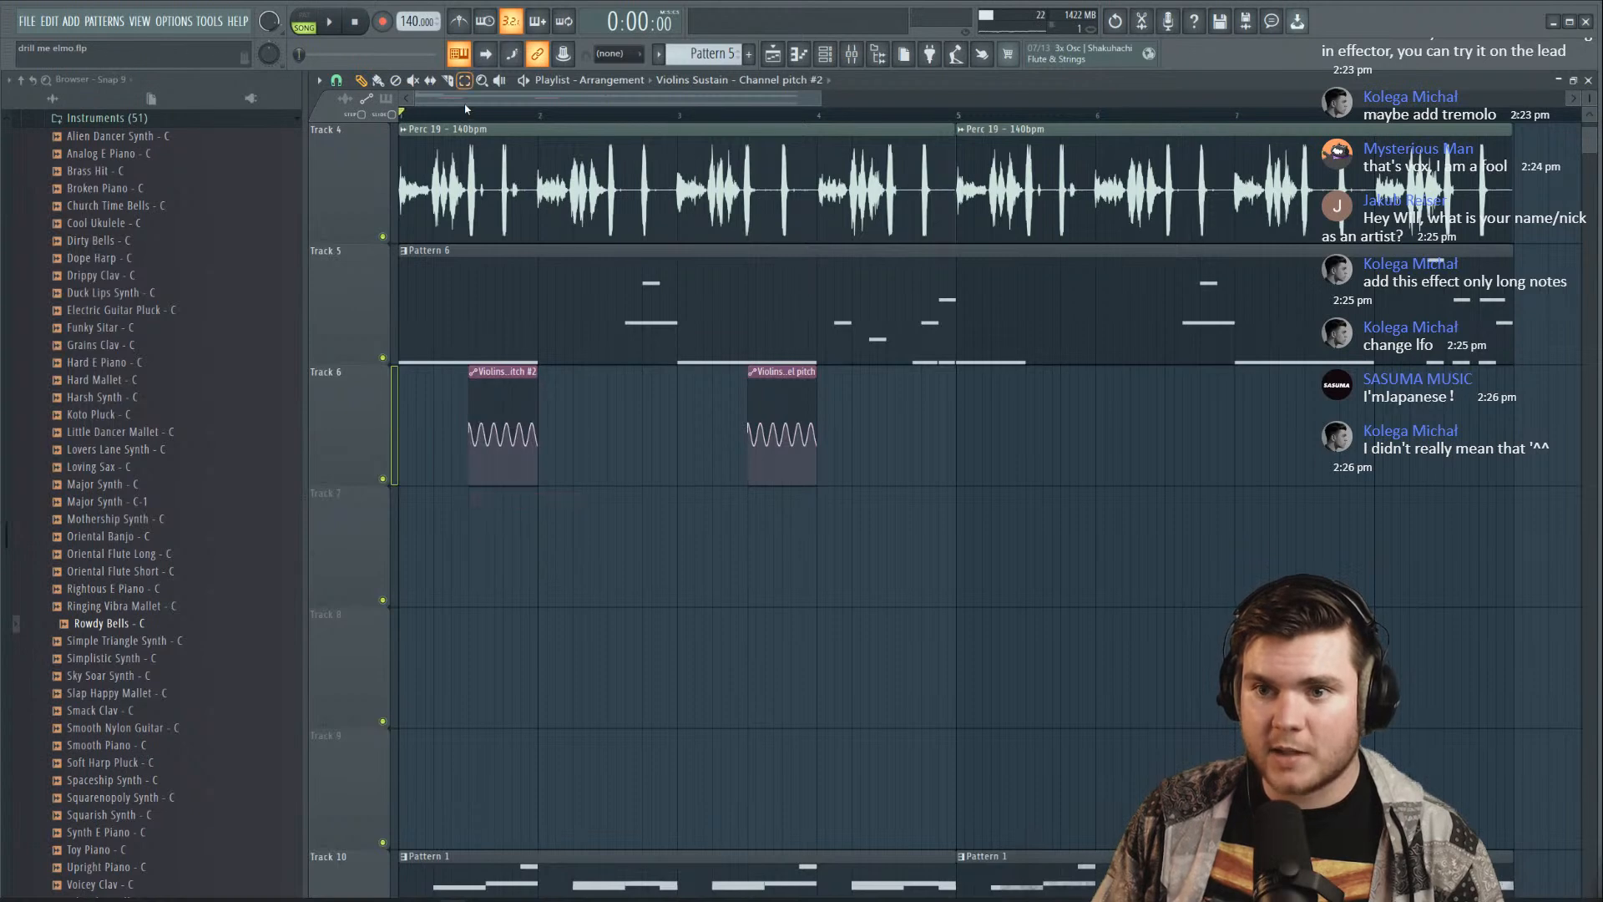
scroll(465, 101, "up", 3)
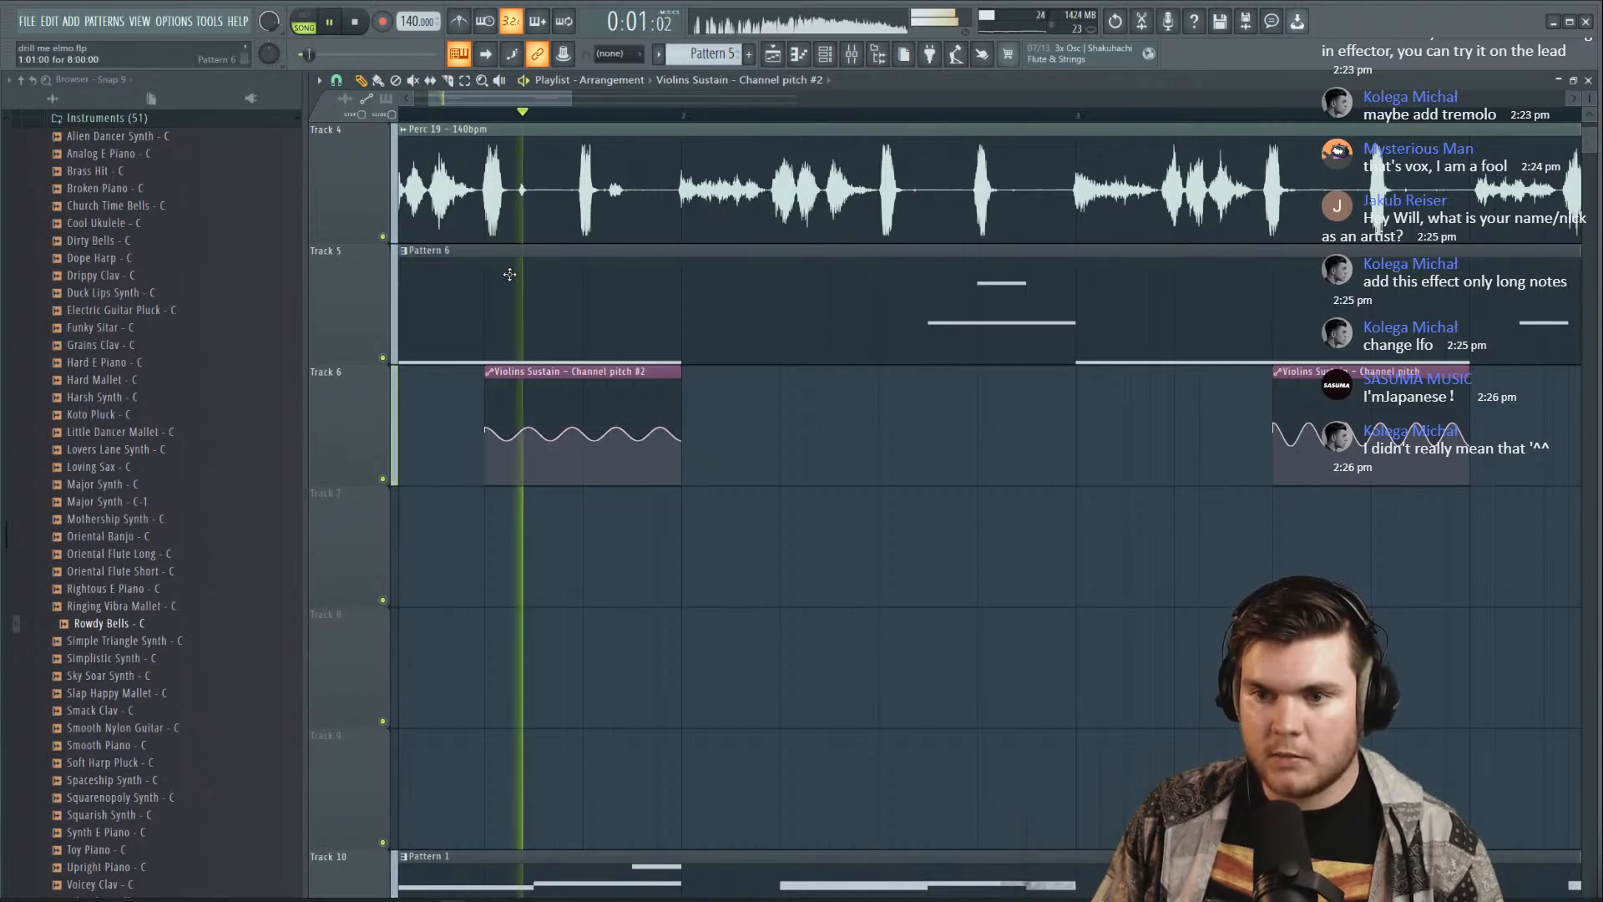
Place the gentler pitch clip over the second half of bar 5 and the original one over the second half of bar 8
scroll(500, 107, "down", 4)
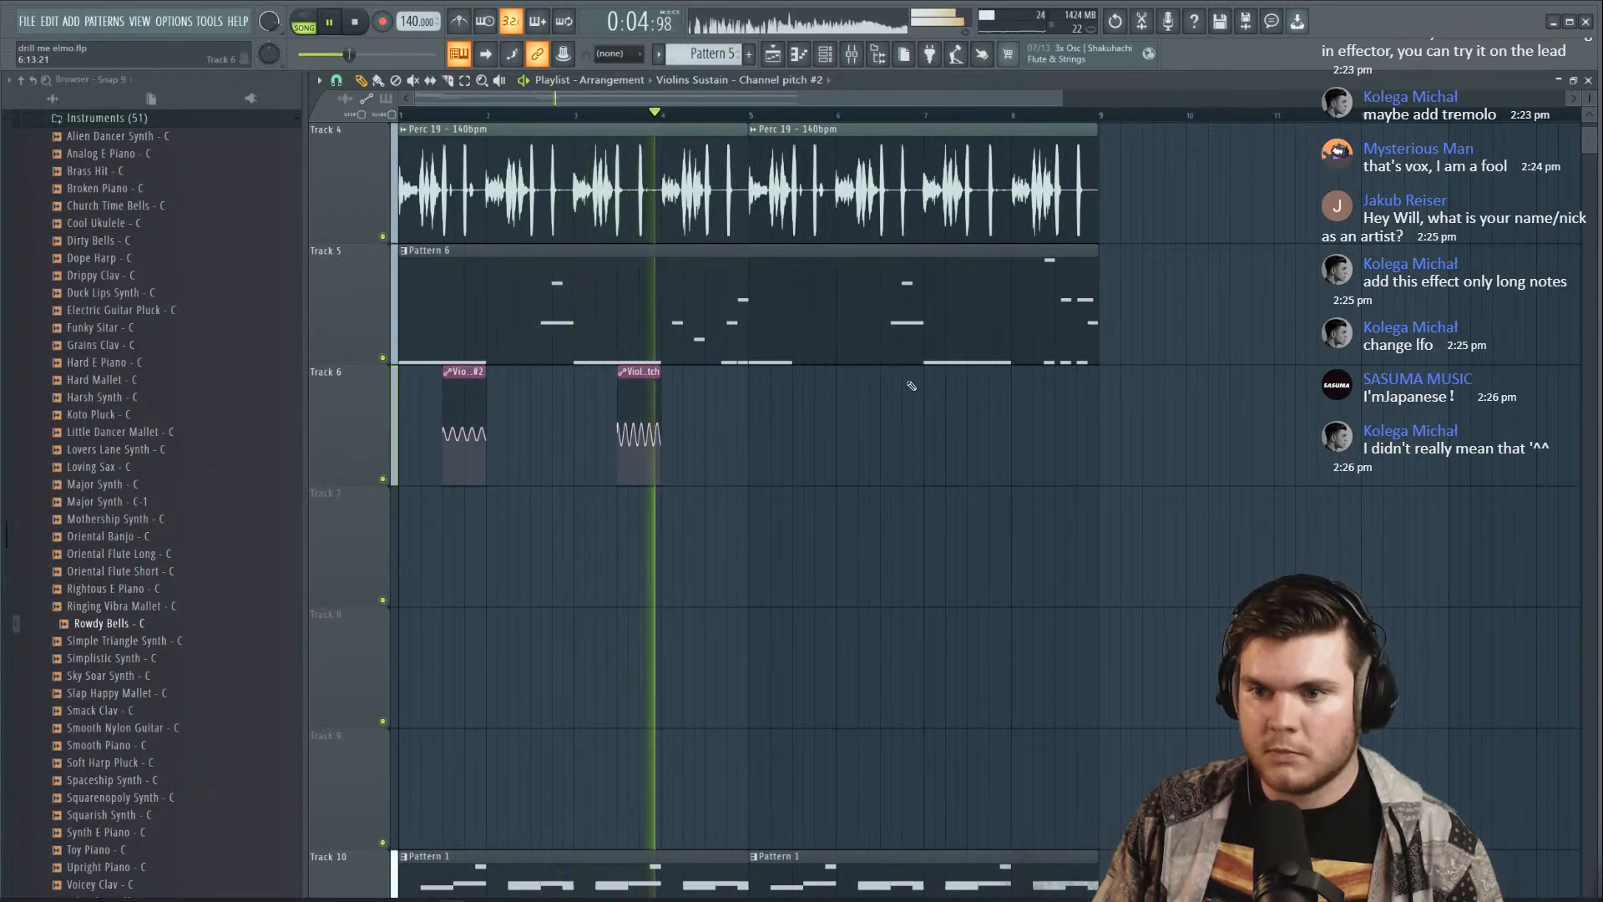
left_click(803, 389)
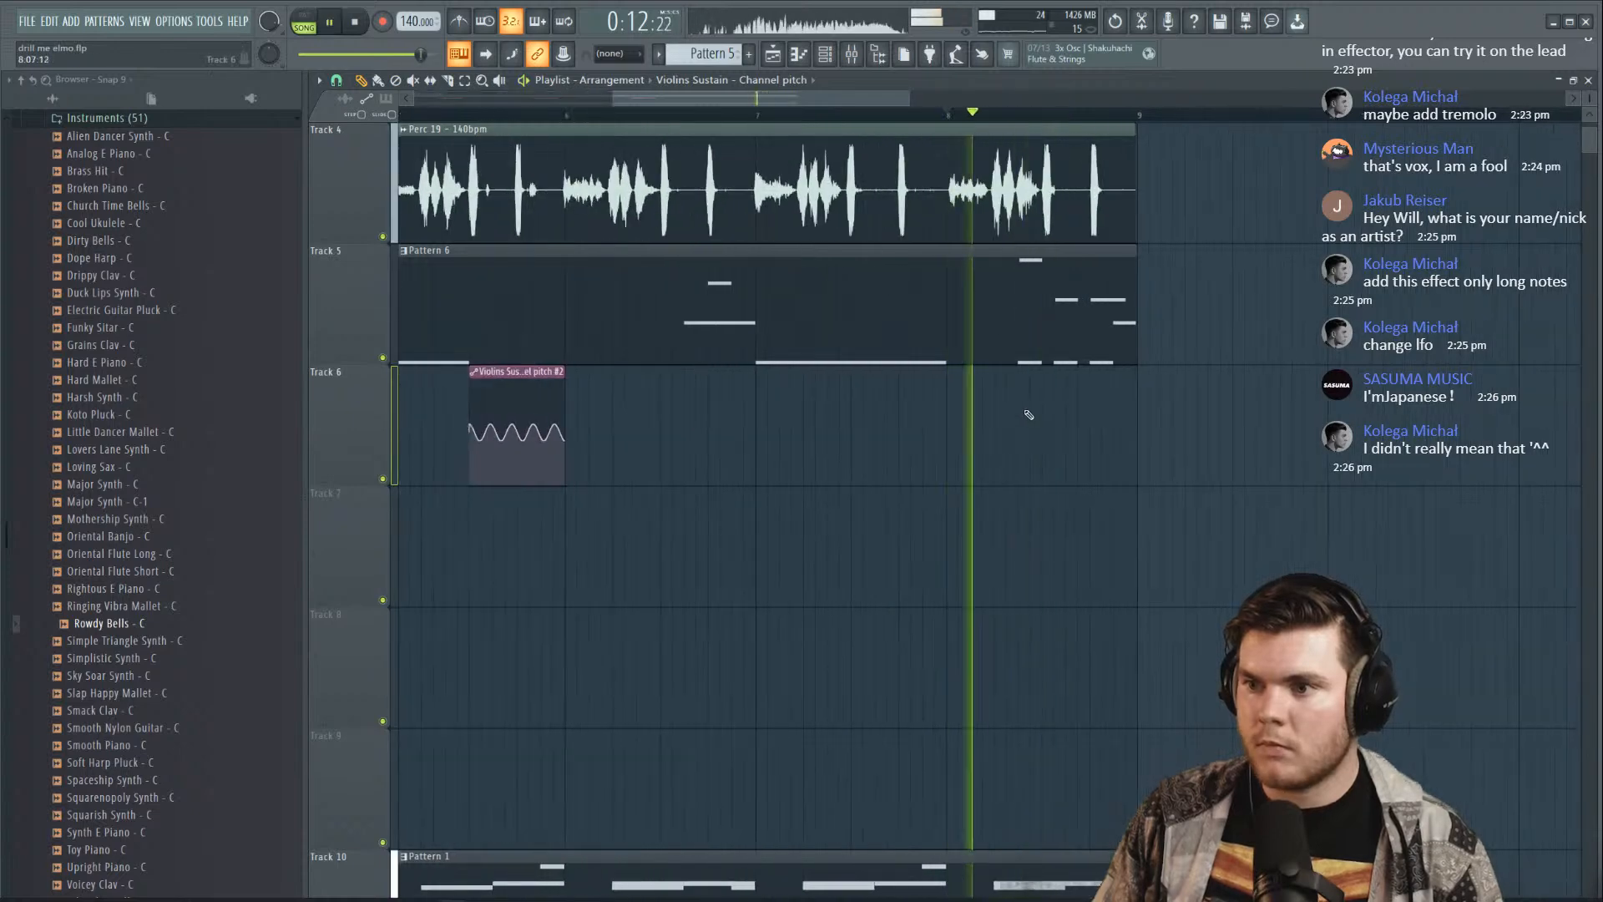
left_click(1027, 408)
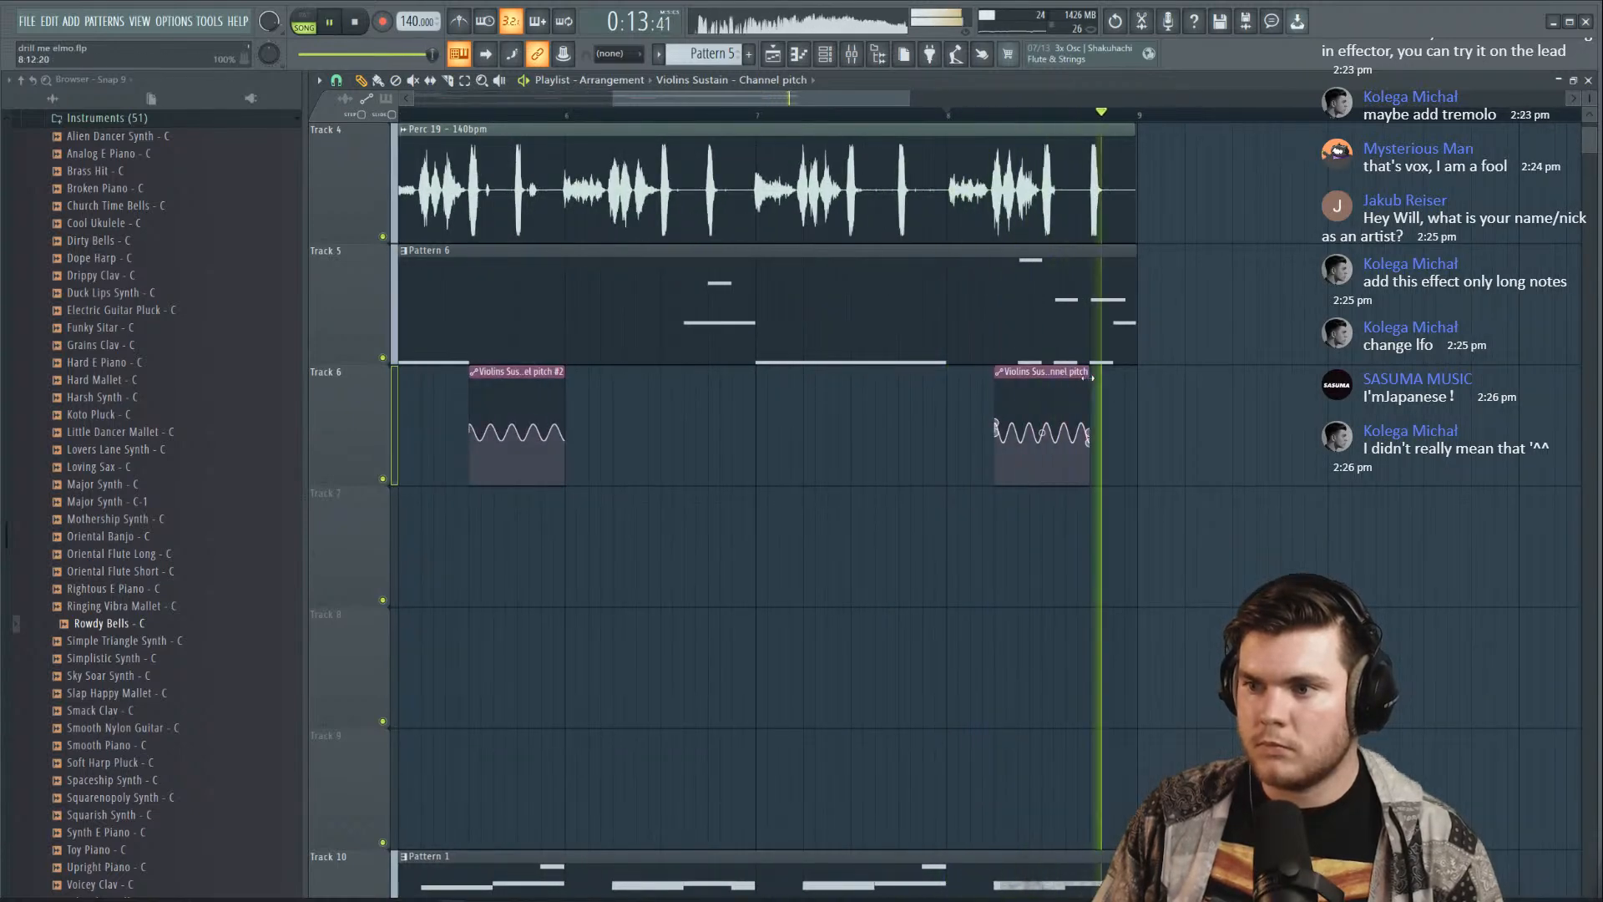
key("space")
key("space")
left_click_drag(1045, 372, 1093, 370)
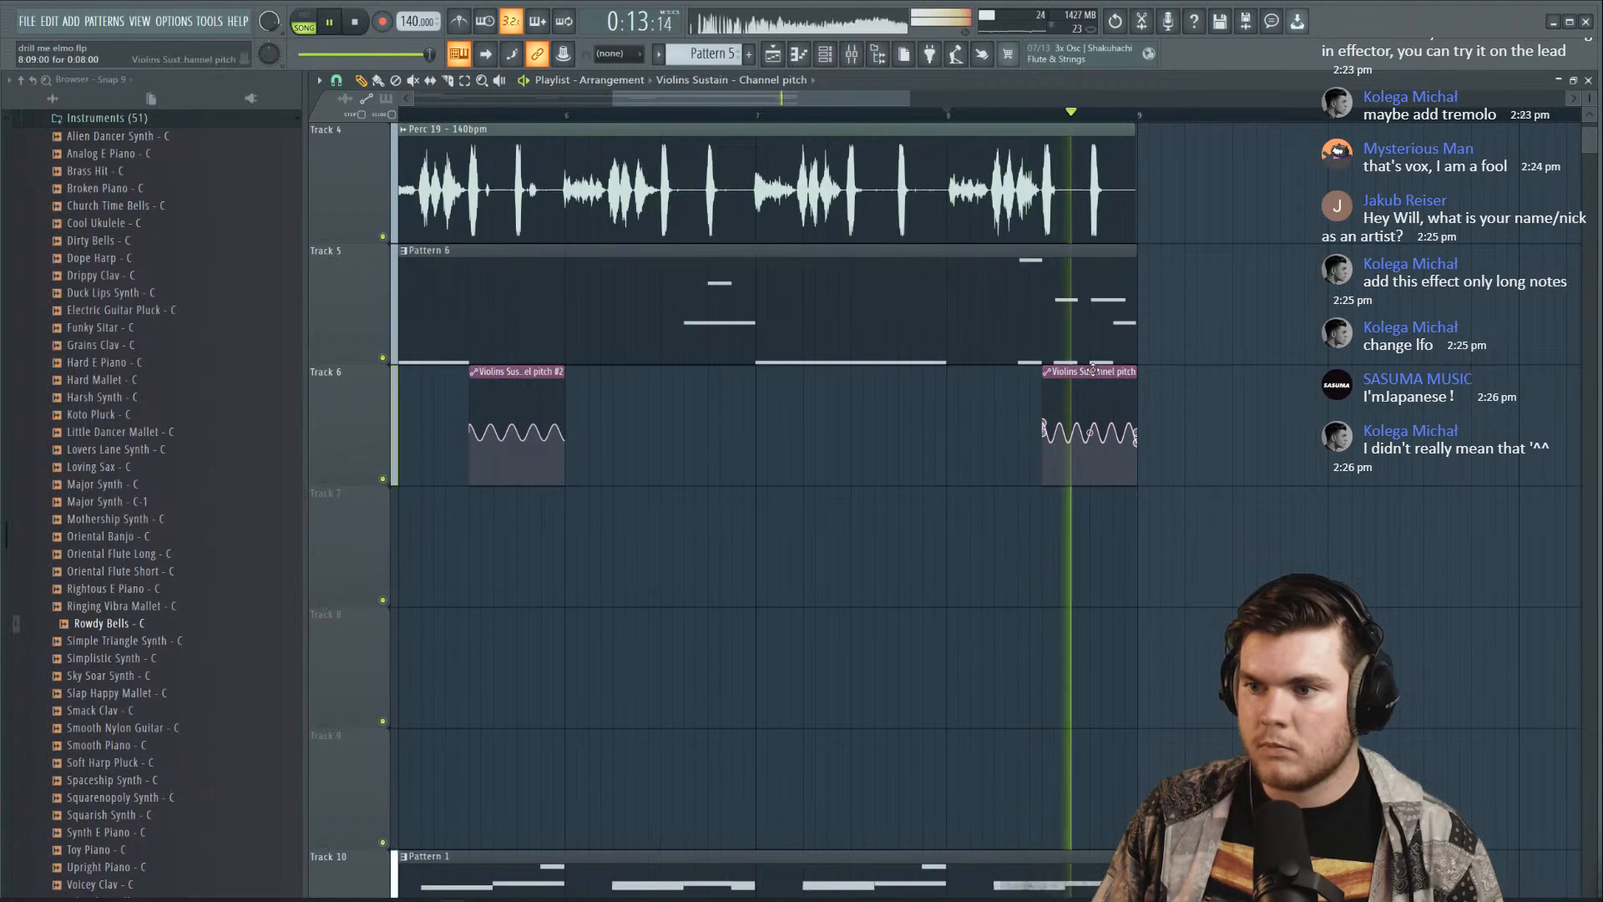
Try an additional pitch clip over the first half of bar 8 while replaying that bar
left_click(950, 117)
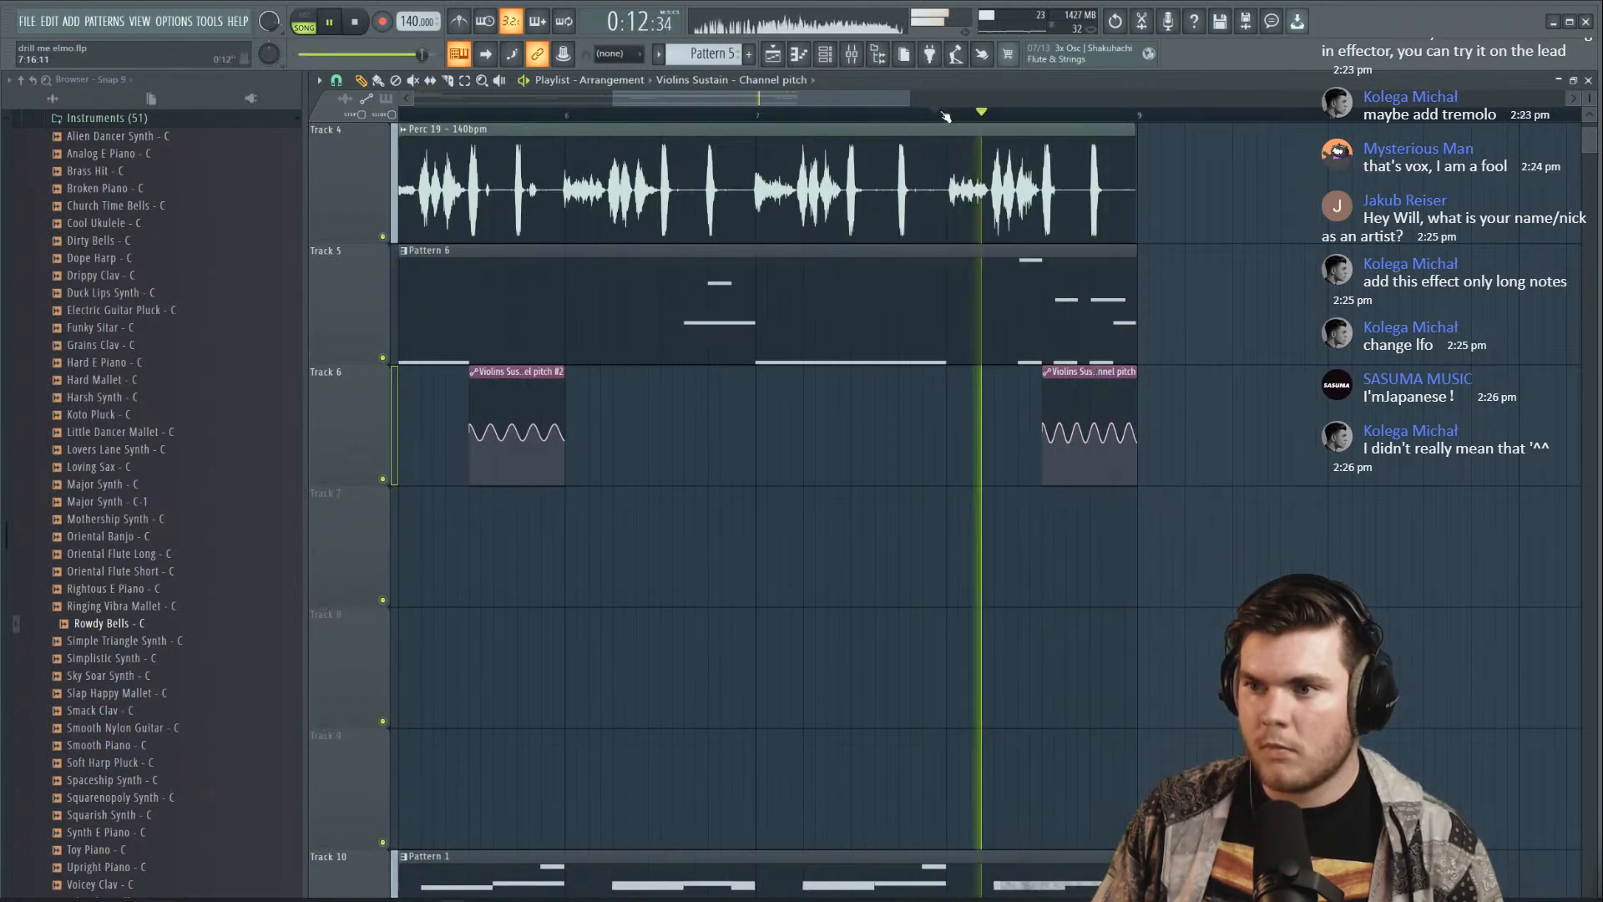
left_click(951, 387)
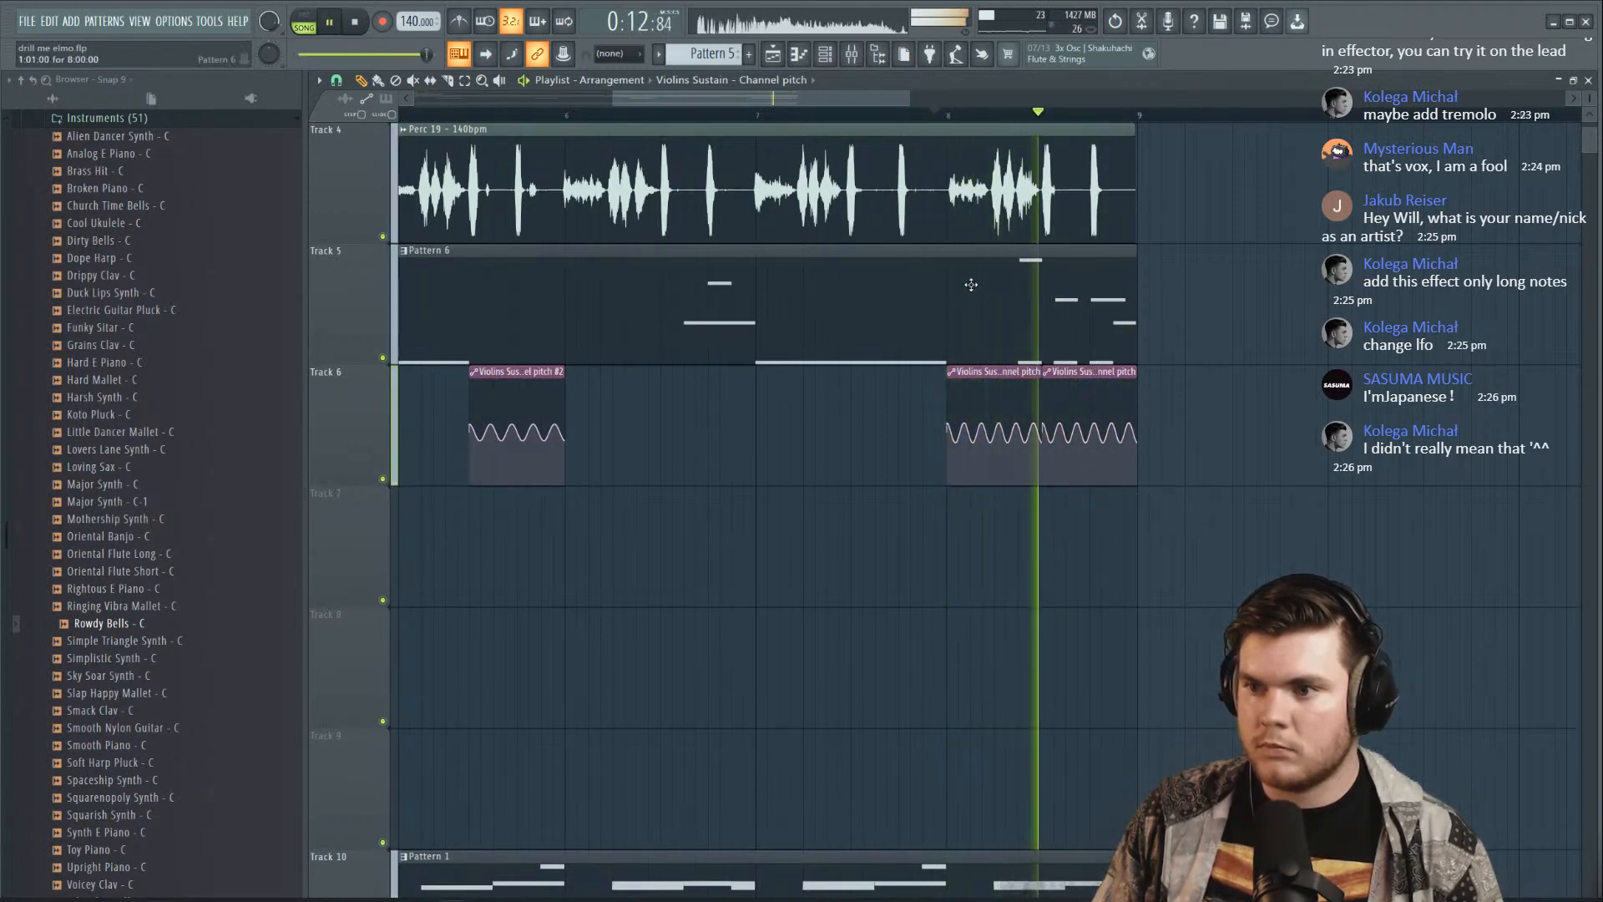
left_click(996, 380)
left_click(944, 115)
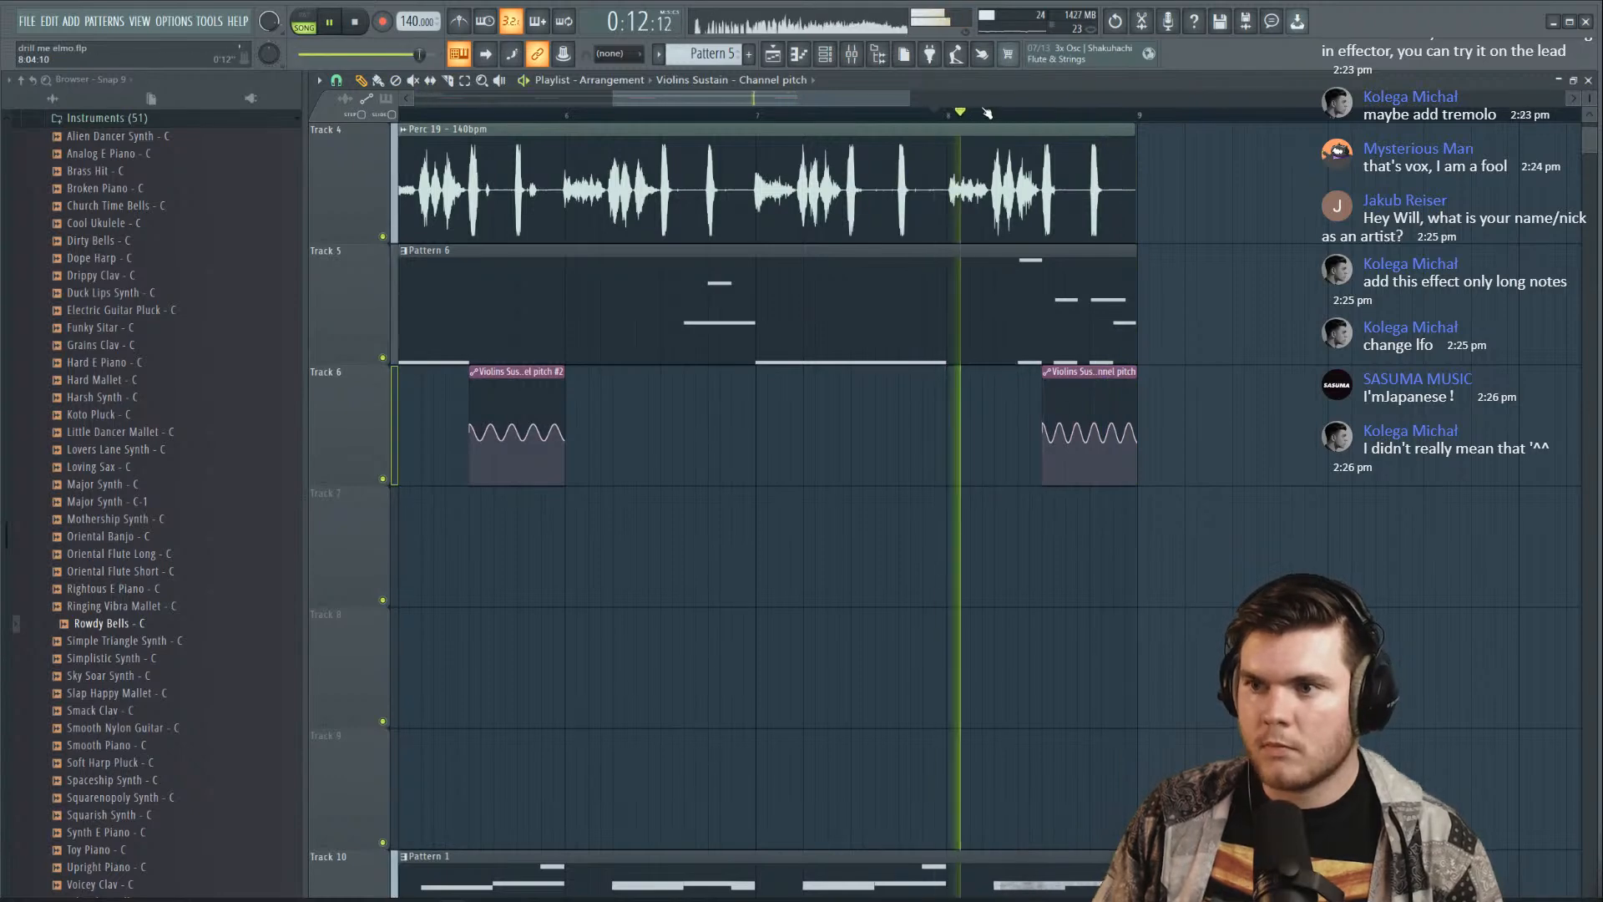
Lower the volume of mixer Insert 13 to 77% (-5.4 dB) while the full arrangement plays
scroll(988, 115, "down", 5)
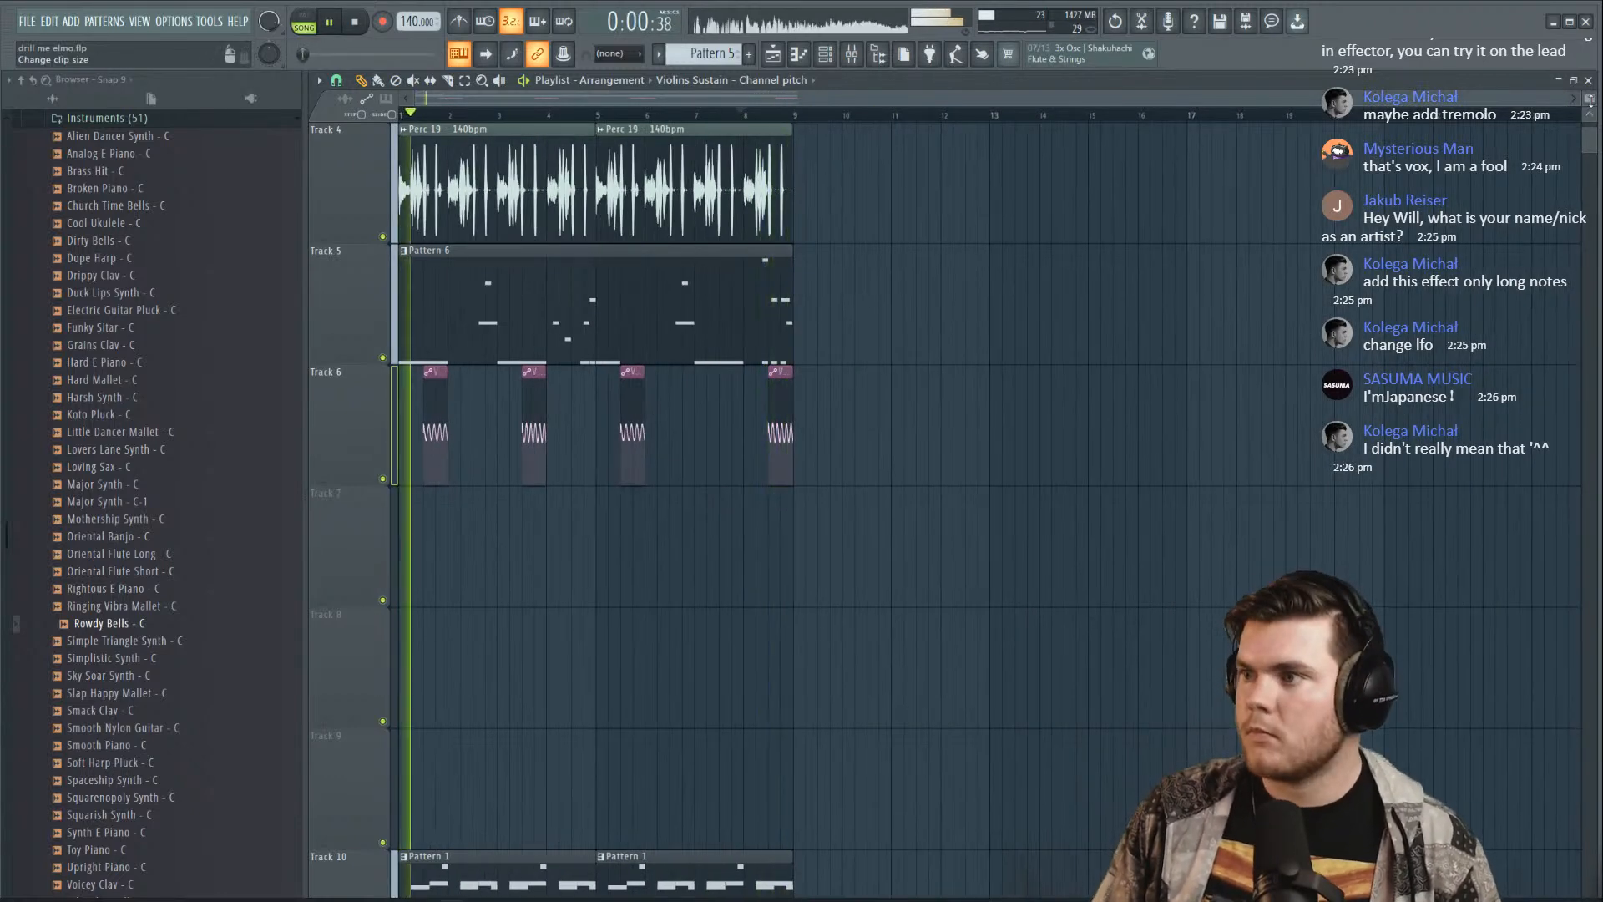
scroll(1220, 266, "down", 5)
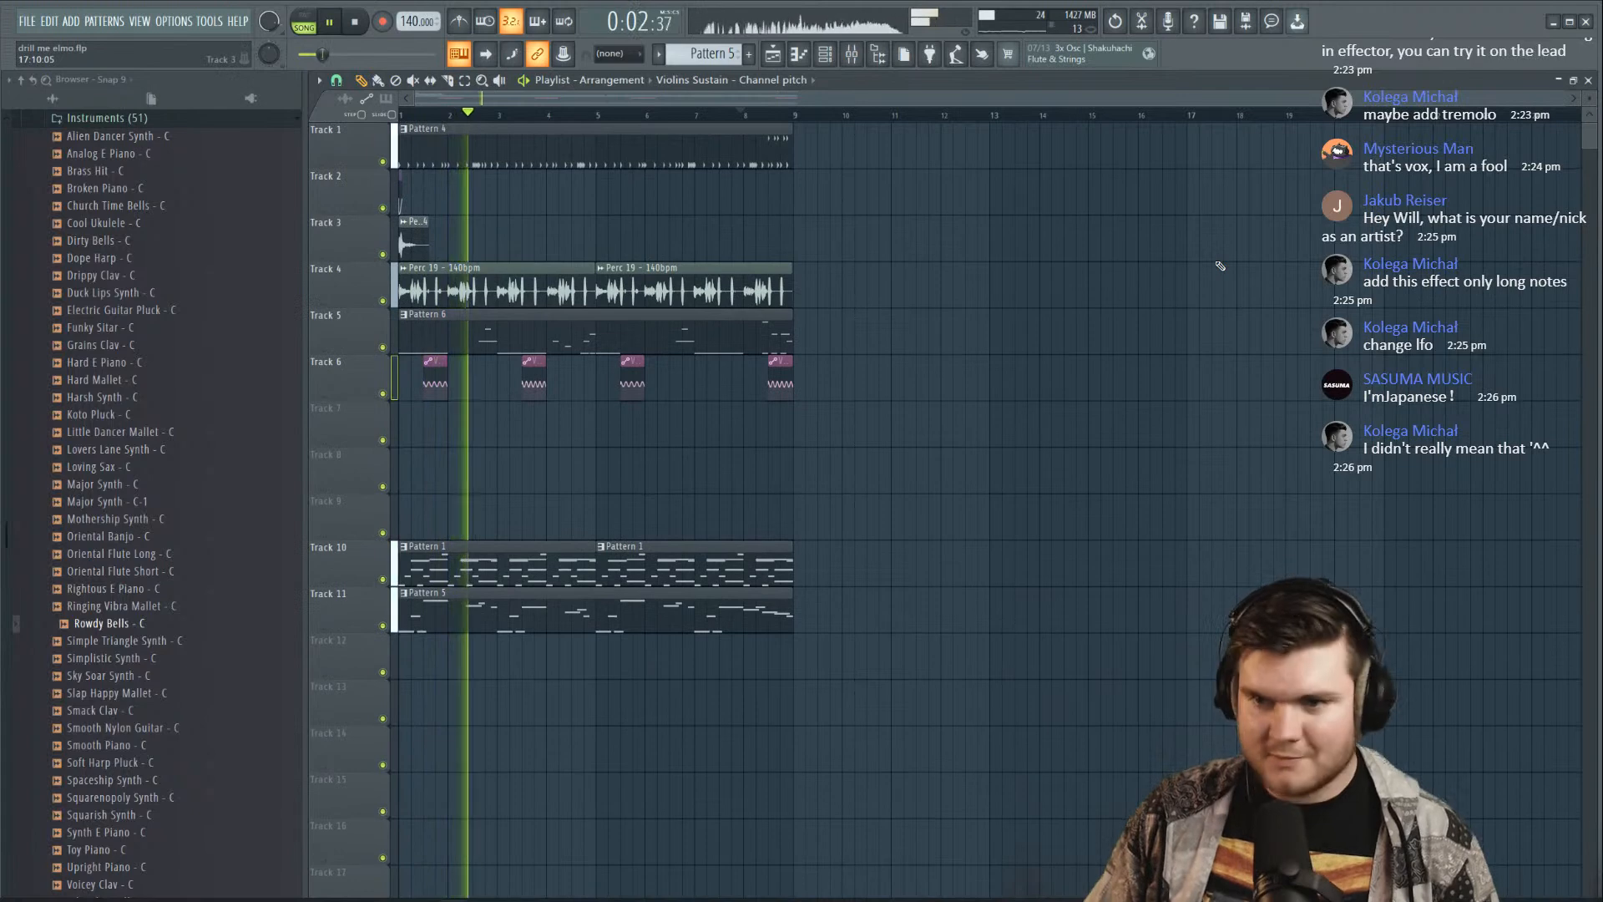
scroll(430, 115, "up", 4)
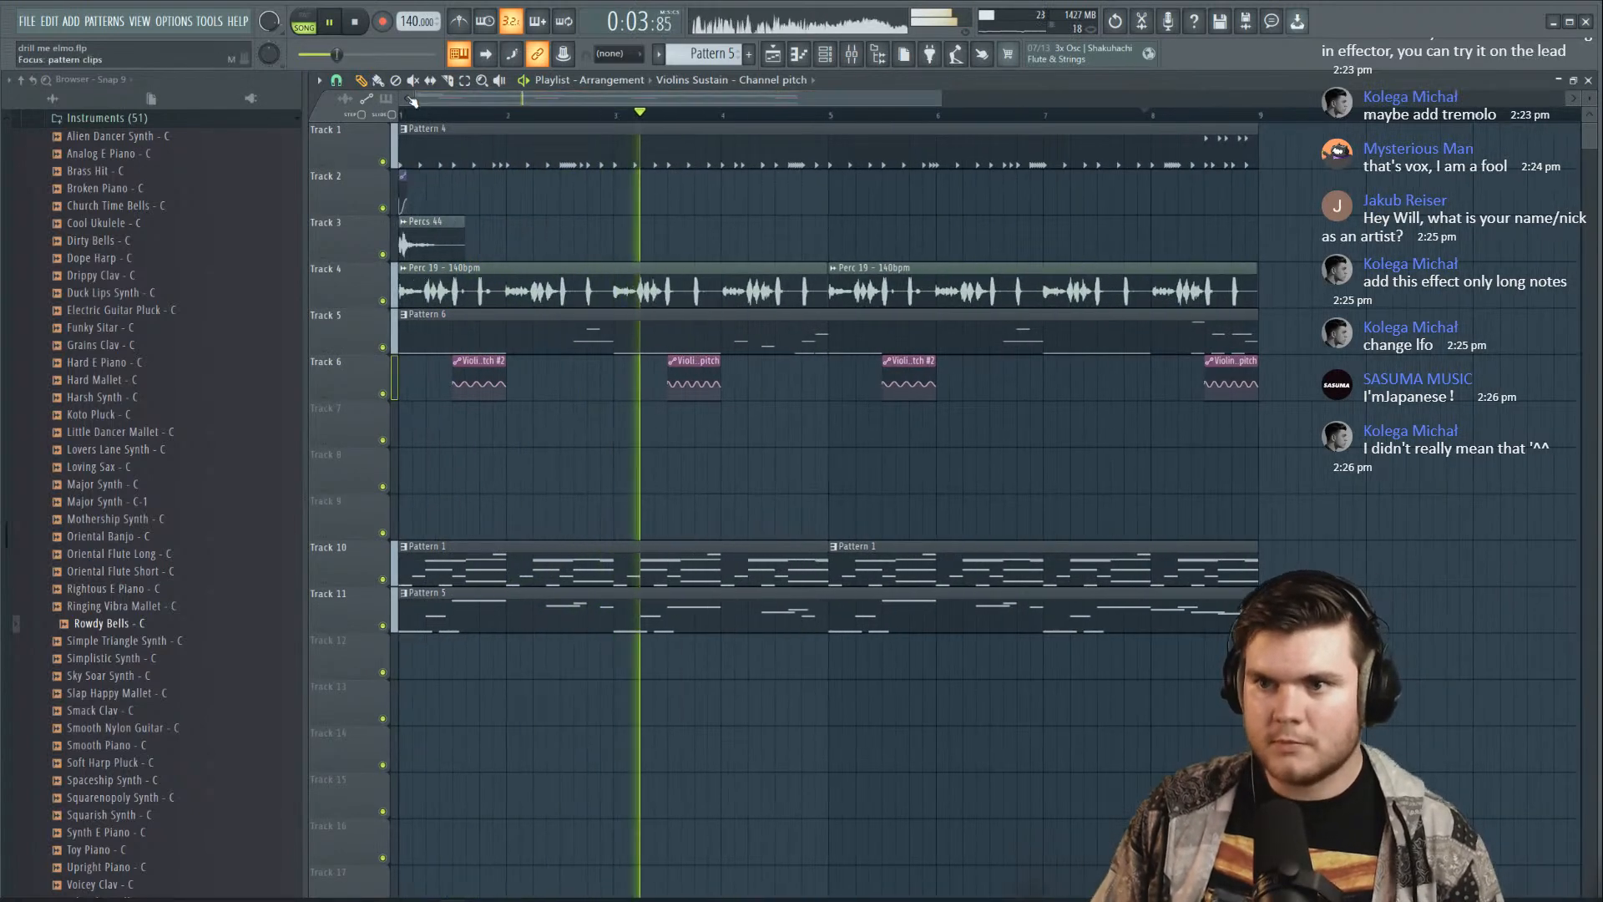
left_click(852, 54)
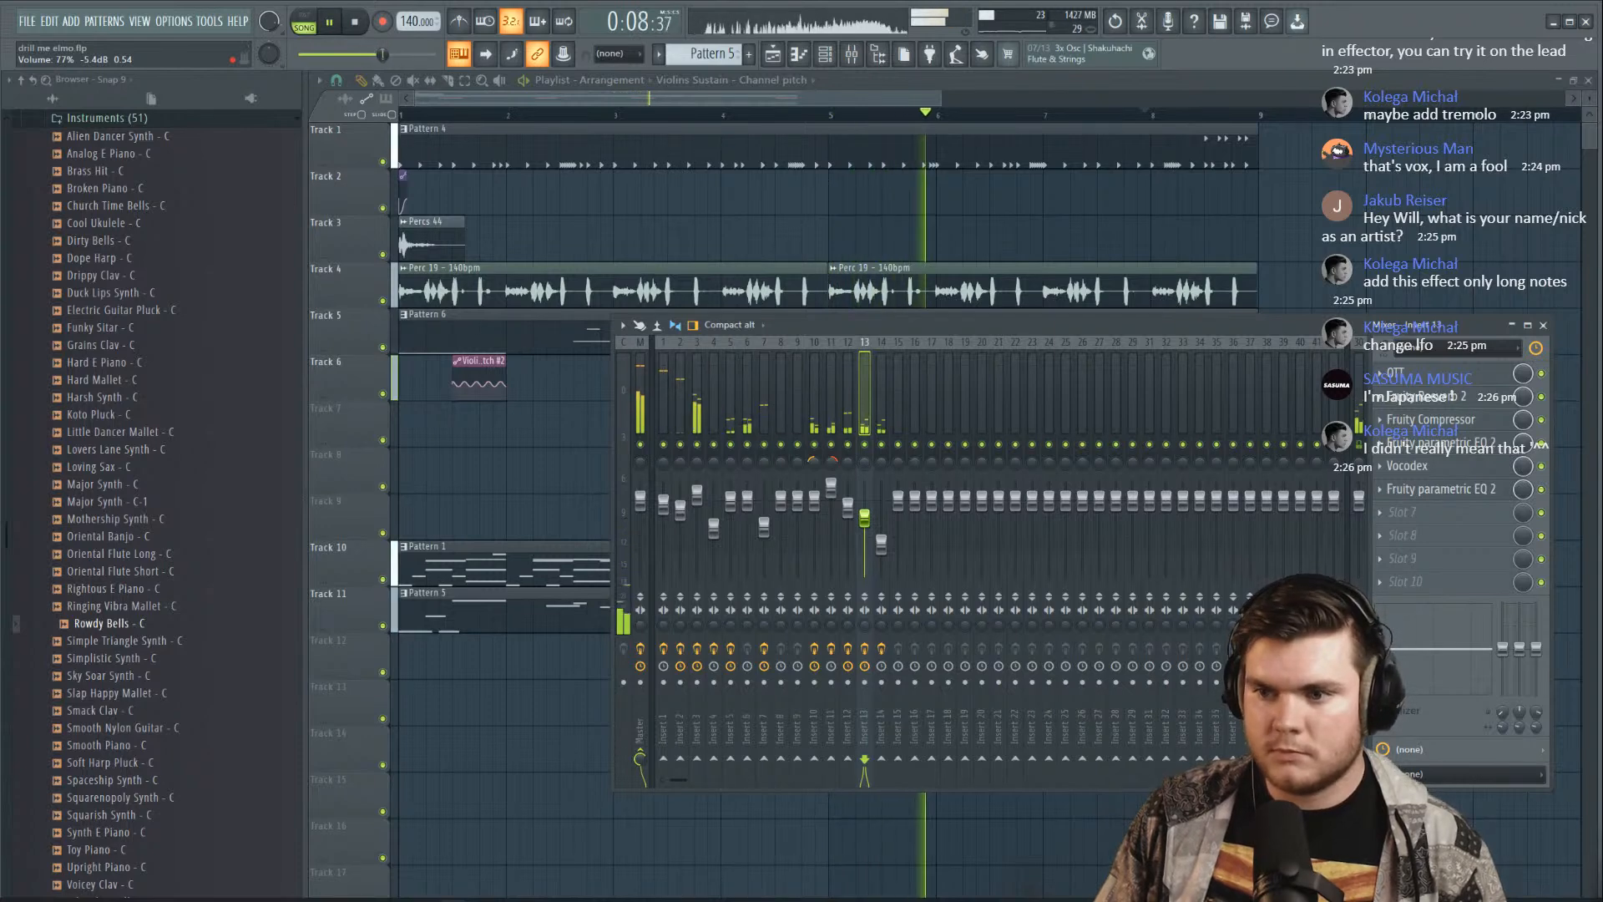
left_click(851, 54)
Select every clip in bars 1 to 8 and duplicate them so the copies start at bar 9
scroll(894, 119, "down", 4)
left_click_drag(833, 658, 290, 131)
key("ctrl+b")
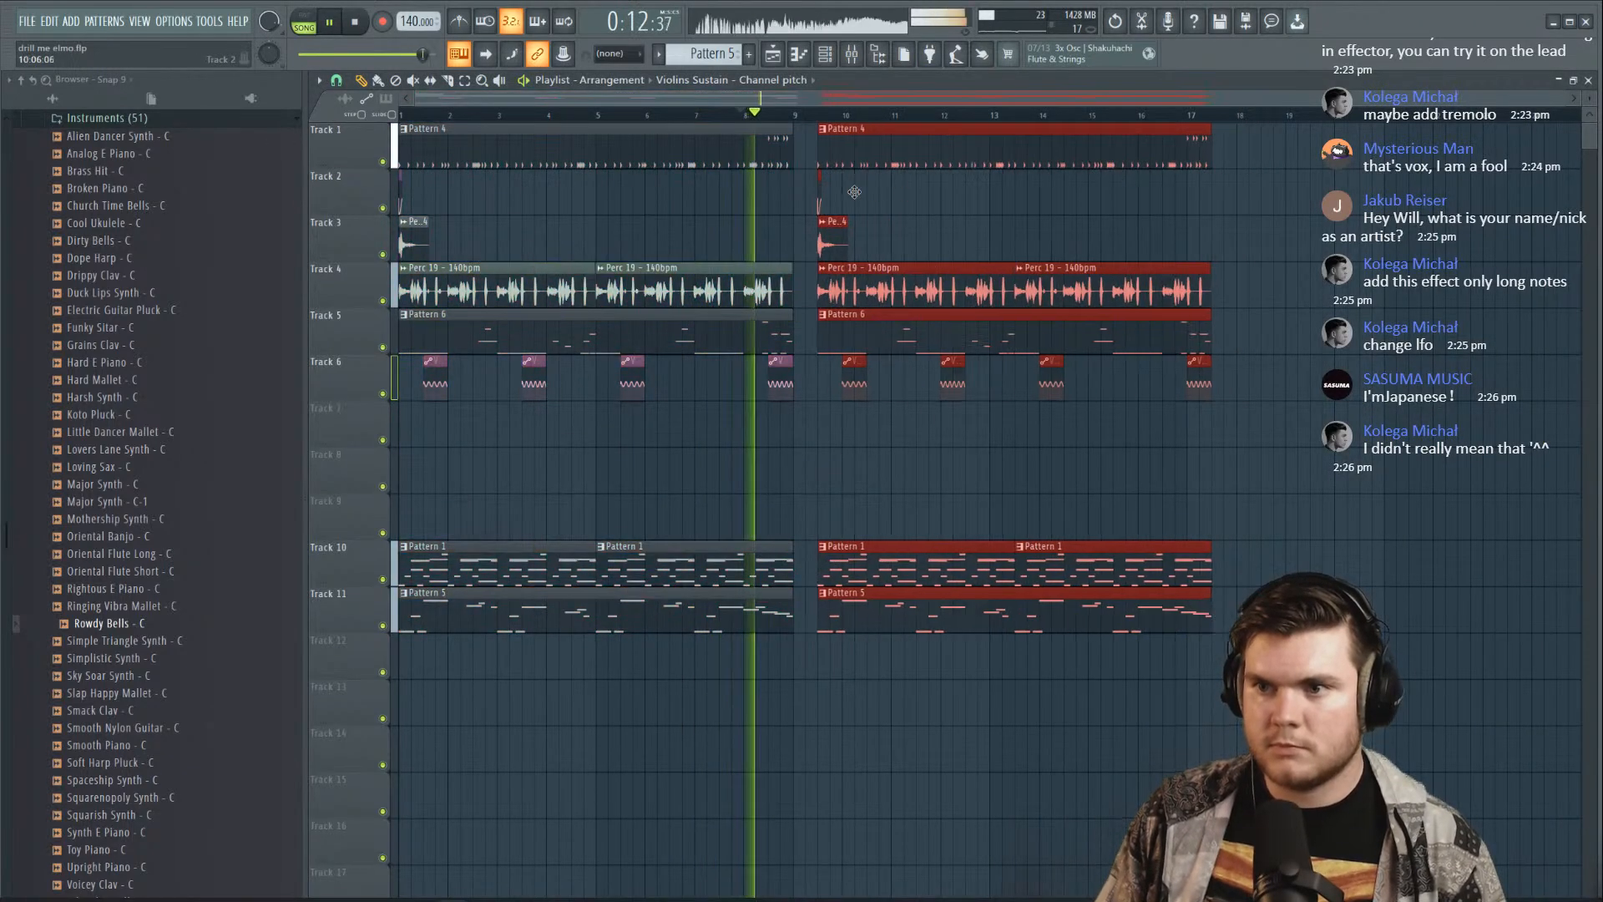
key("space")
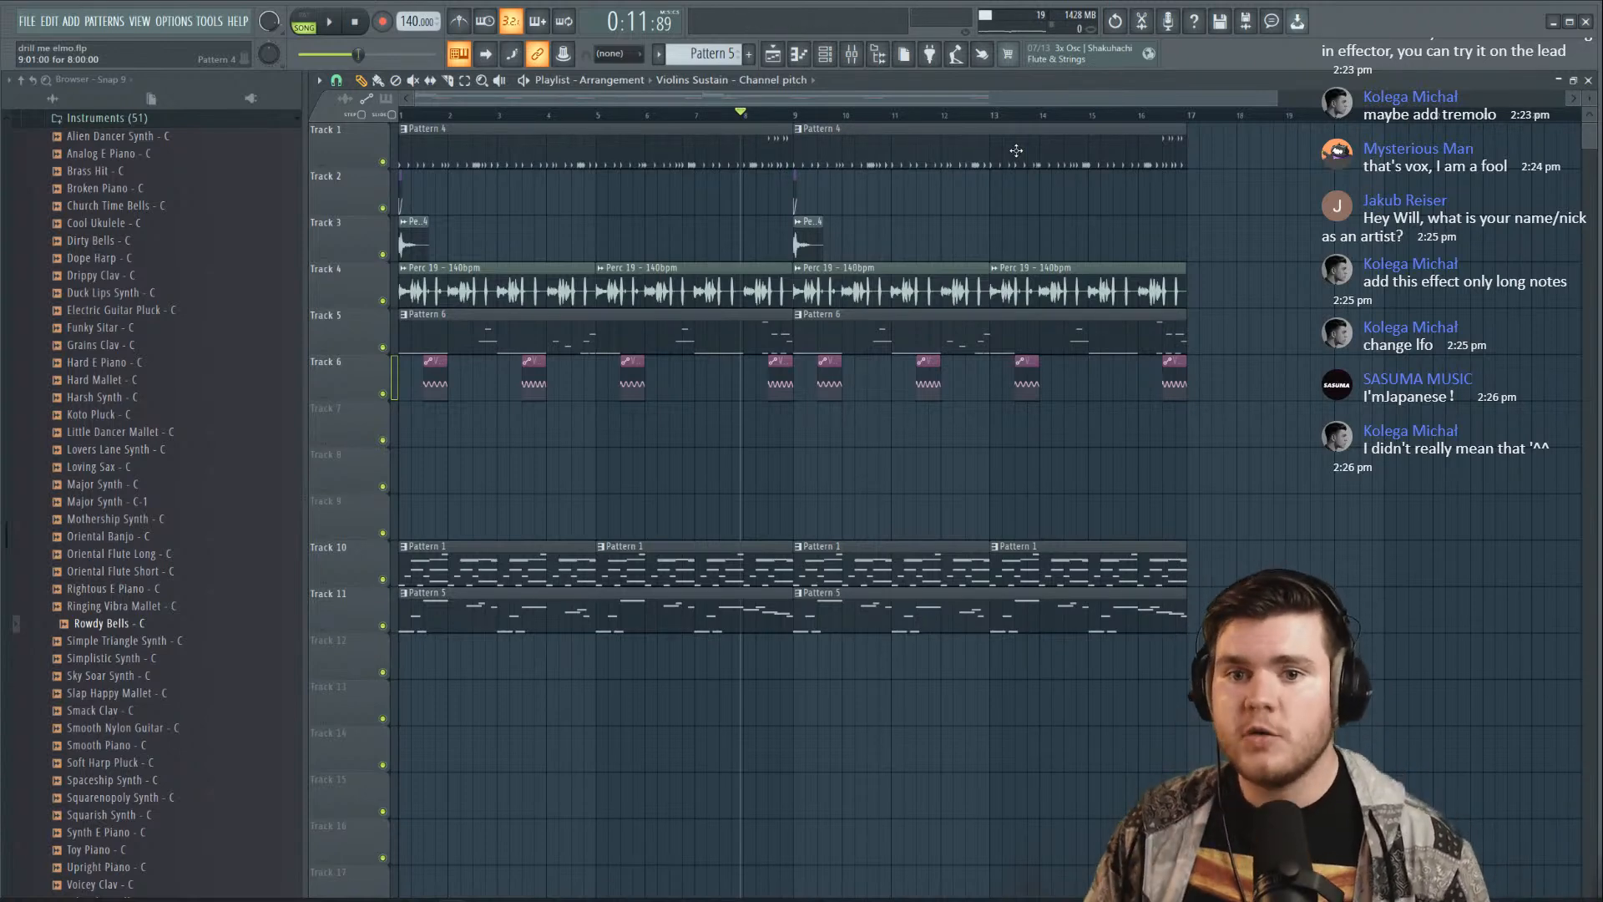
Audition one-shots in the UK Drill Essentials Percussion folder, including Percs 26 and Percs 45, and replay the beat
scroll(159, 315, "up", 5)
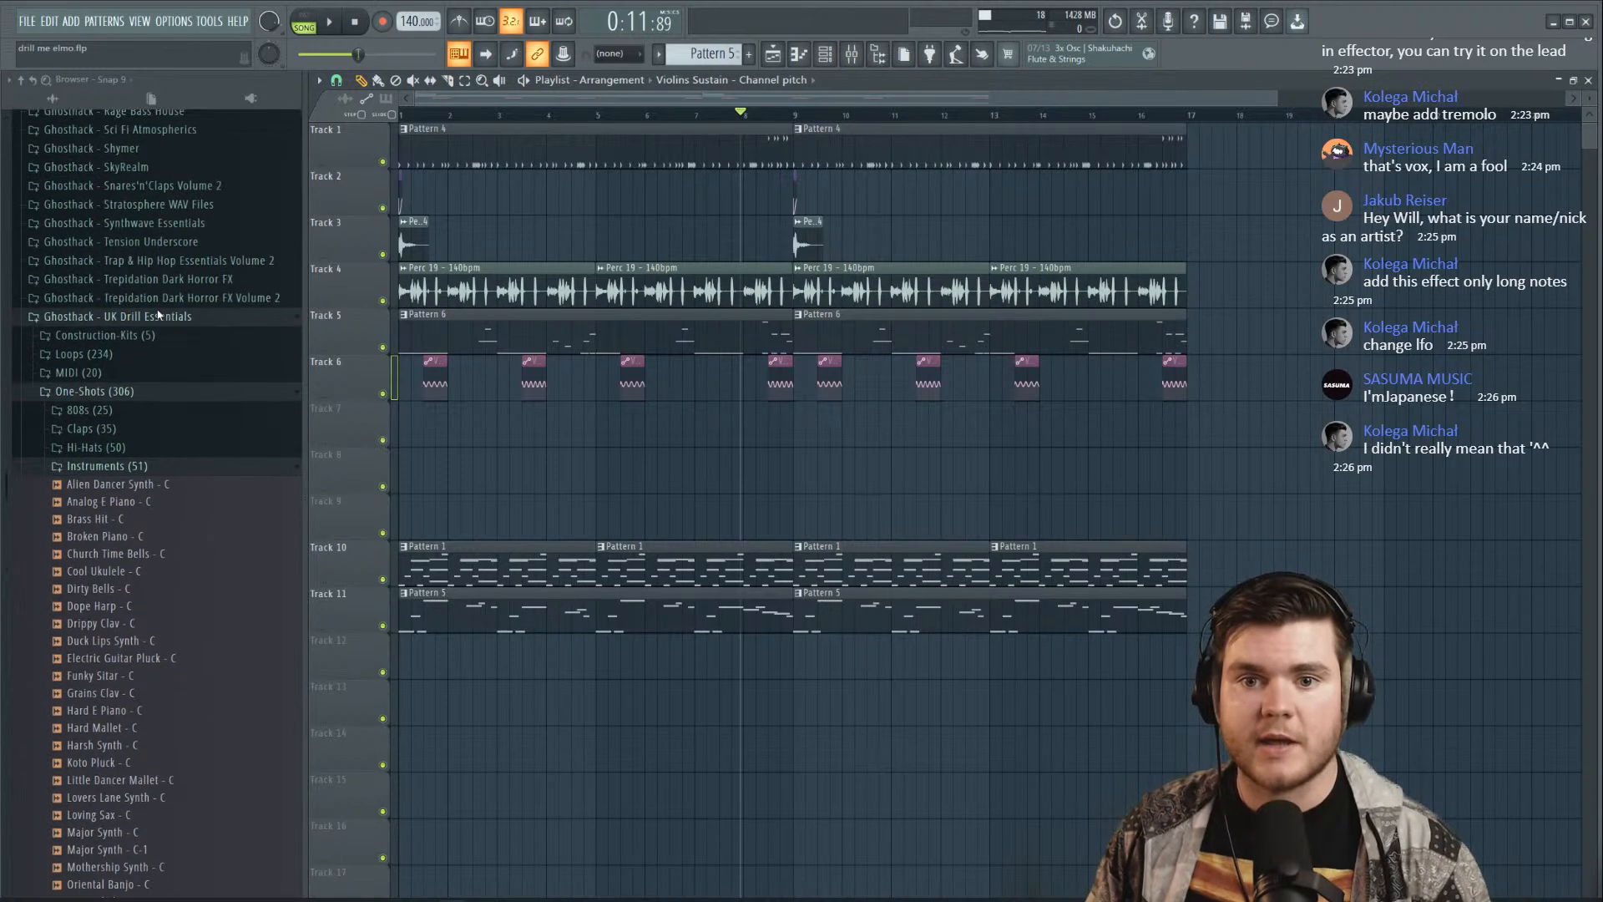
left_click(130, 468)
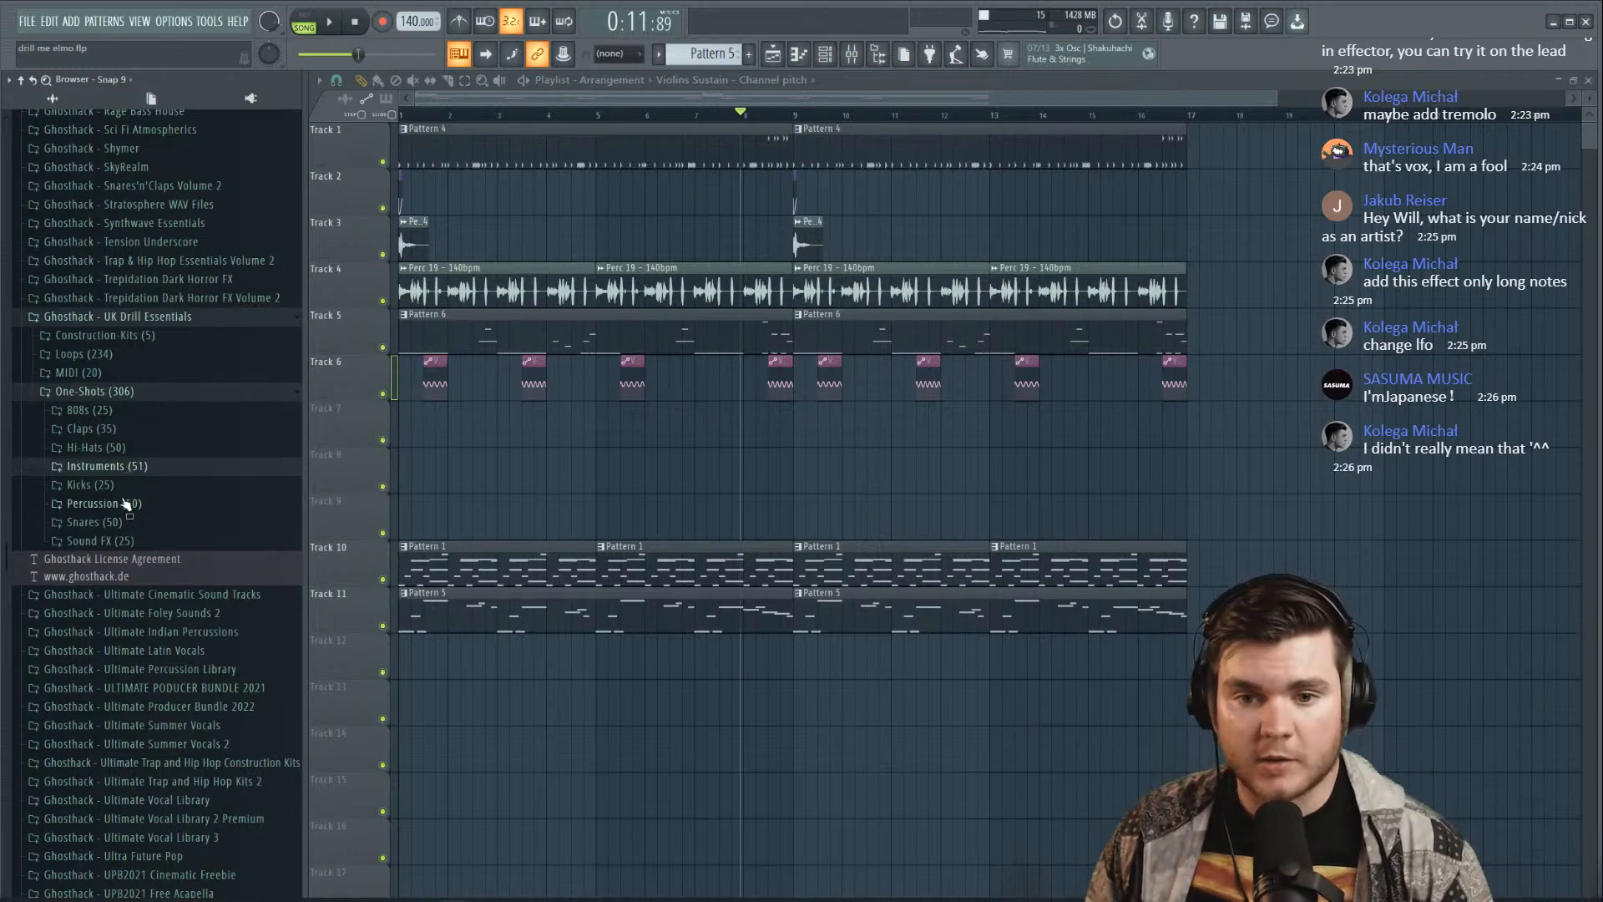
left_click(130, 502)
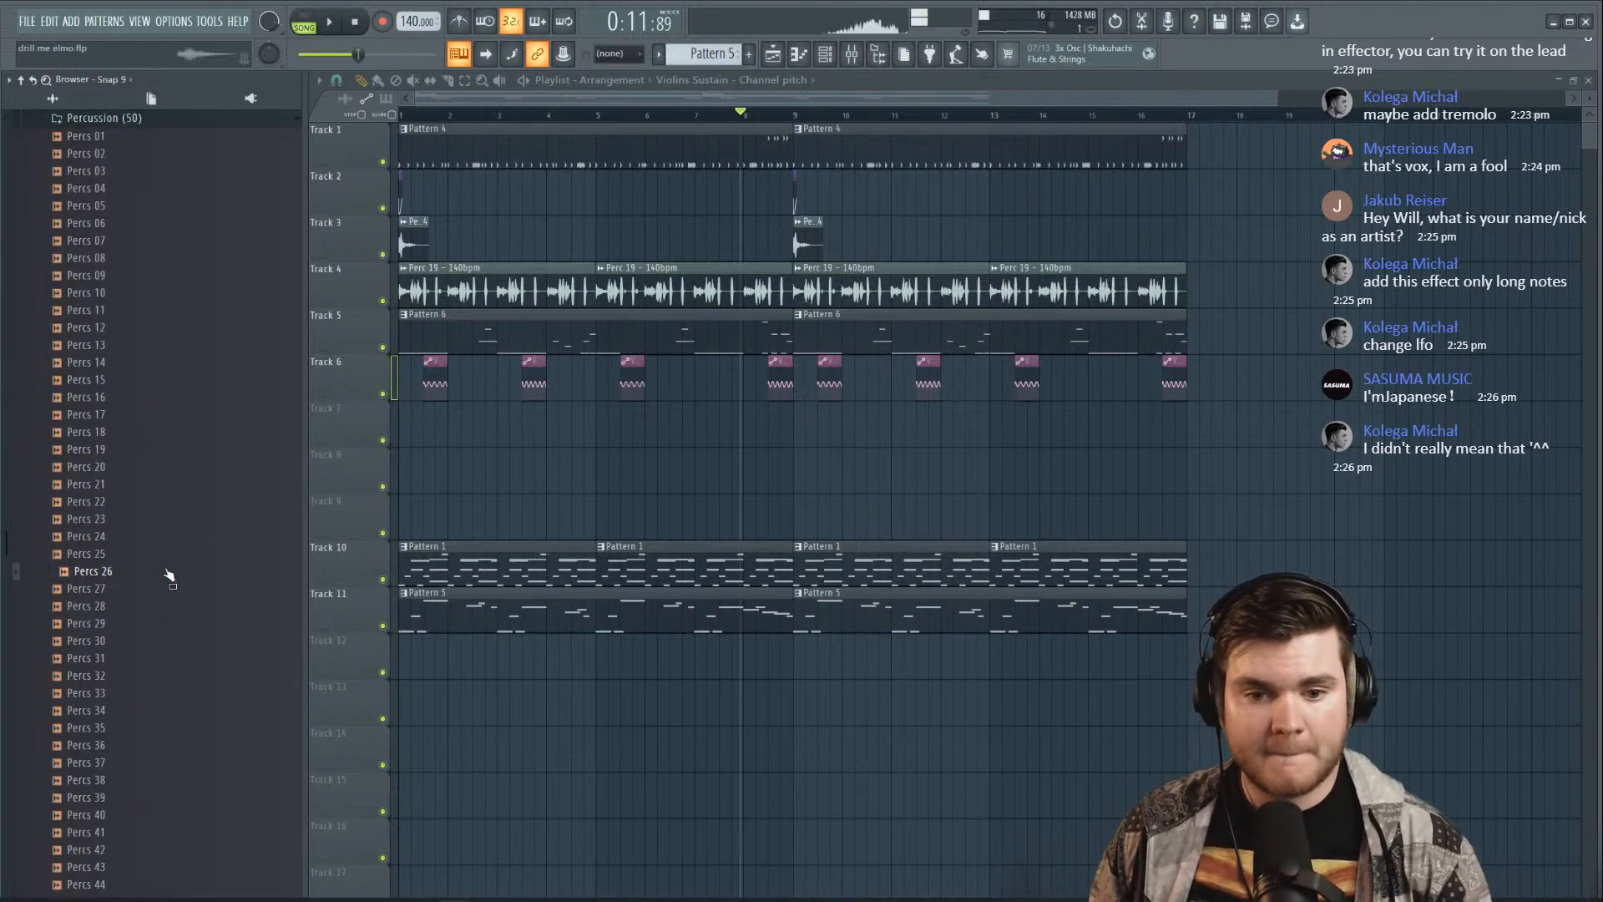
scroll(165, 647, "down", 5)
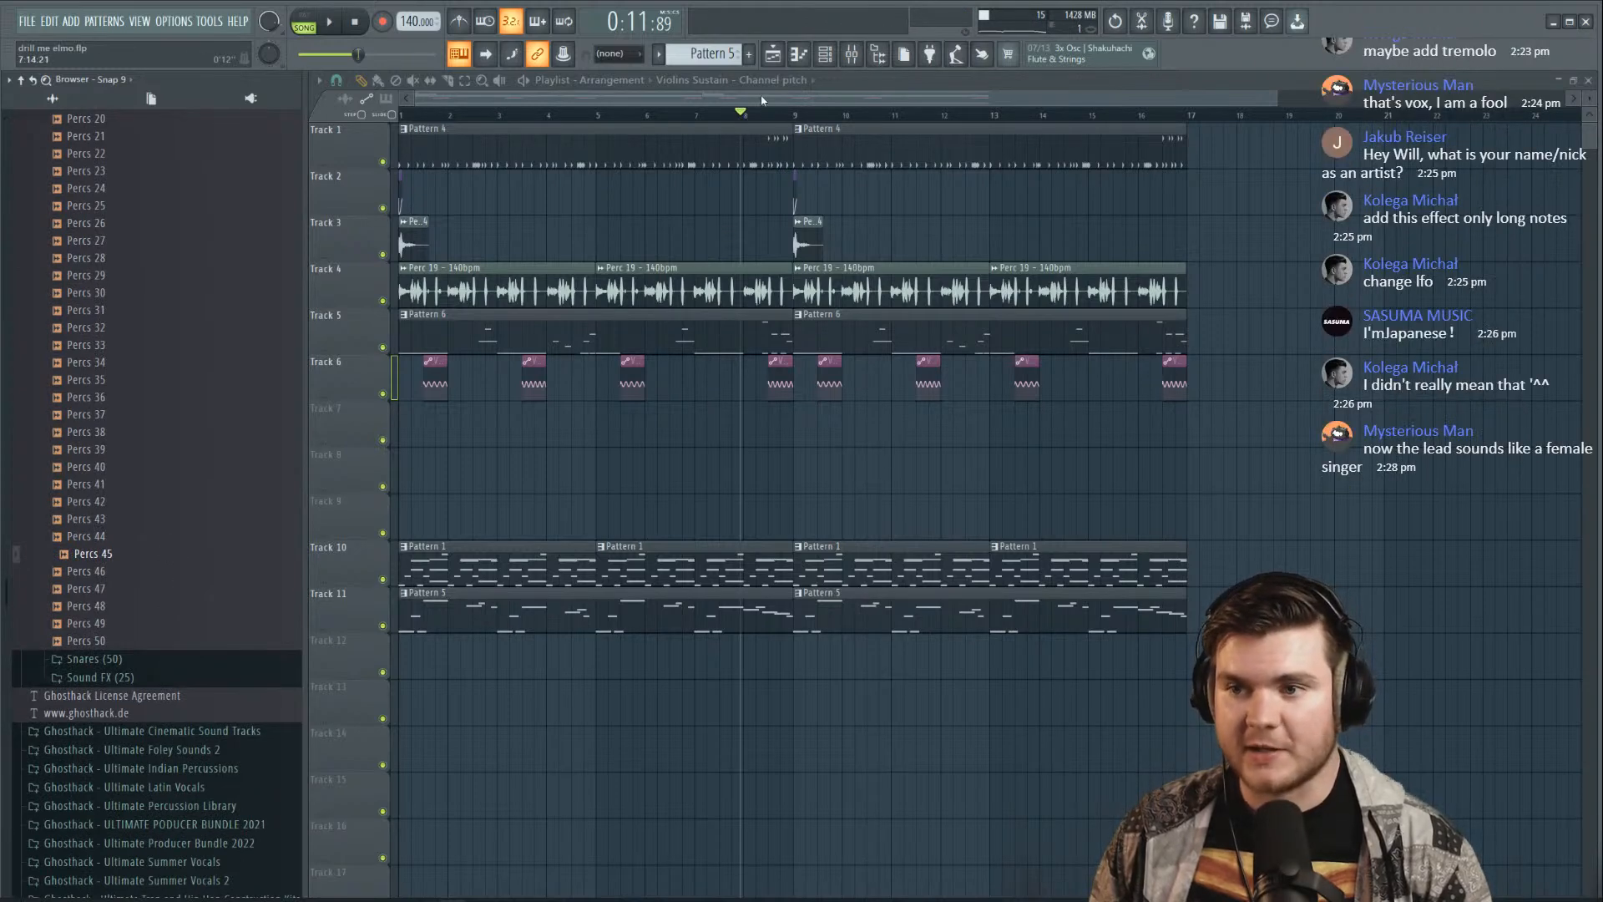
key("space")
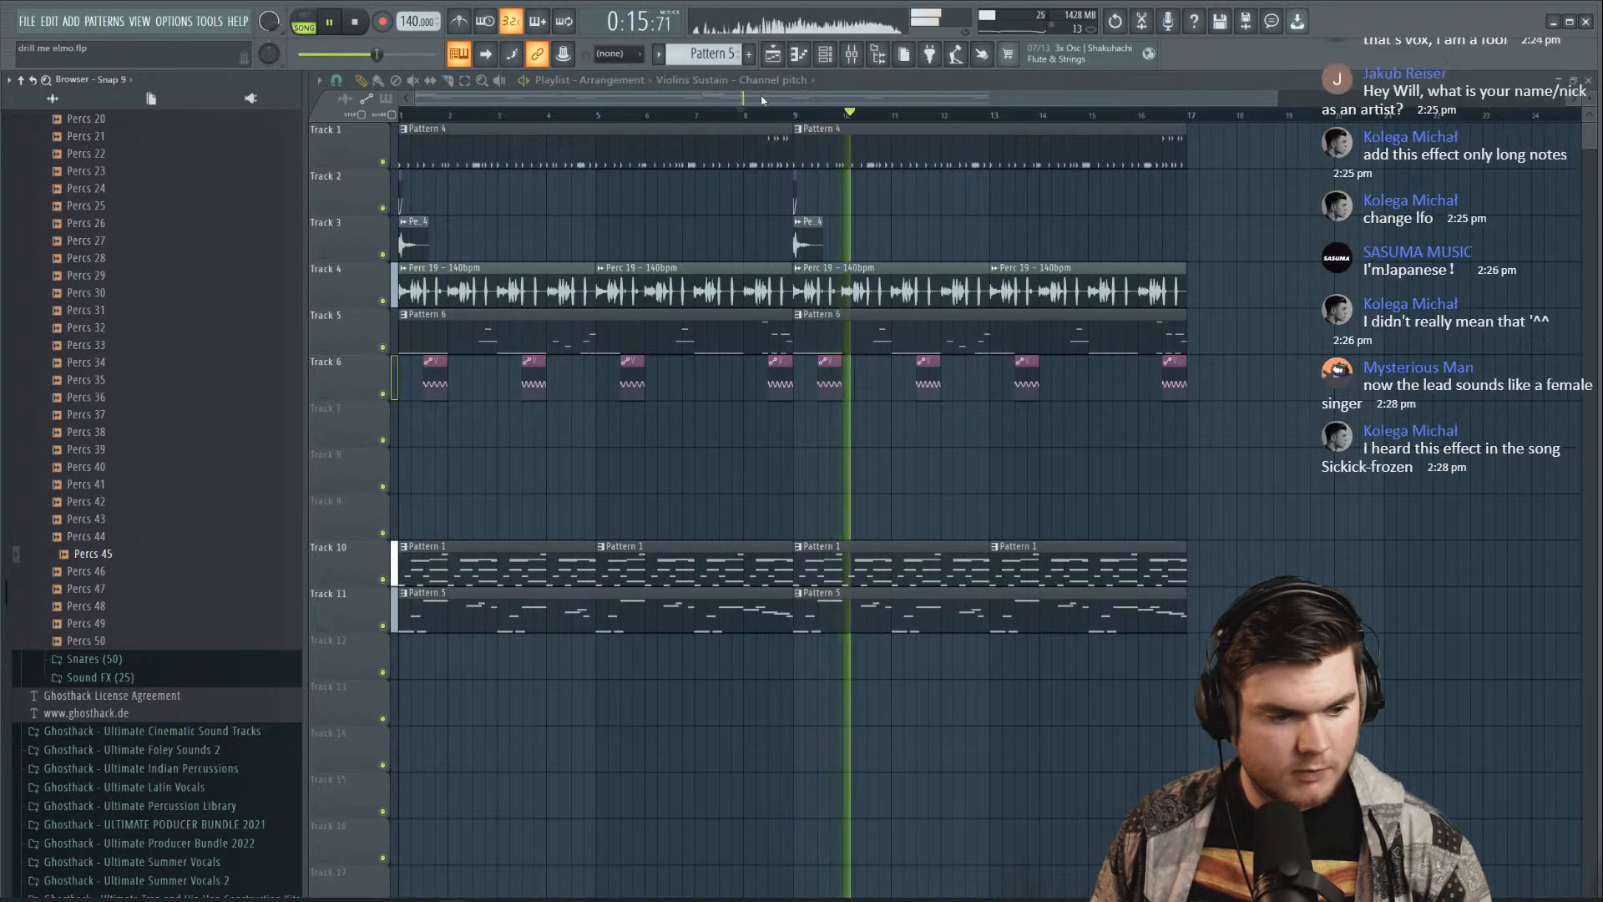
Try the Percs 25 one-shot on Track 2 near the end of bar 2, shifting it to 2:12 while replaying the opening bars
key("space")
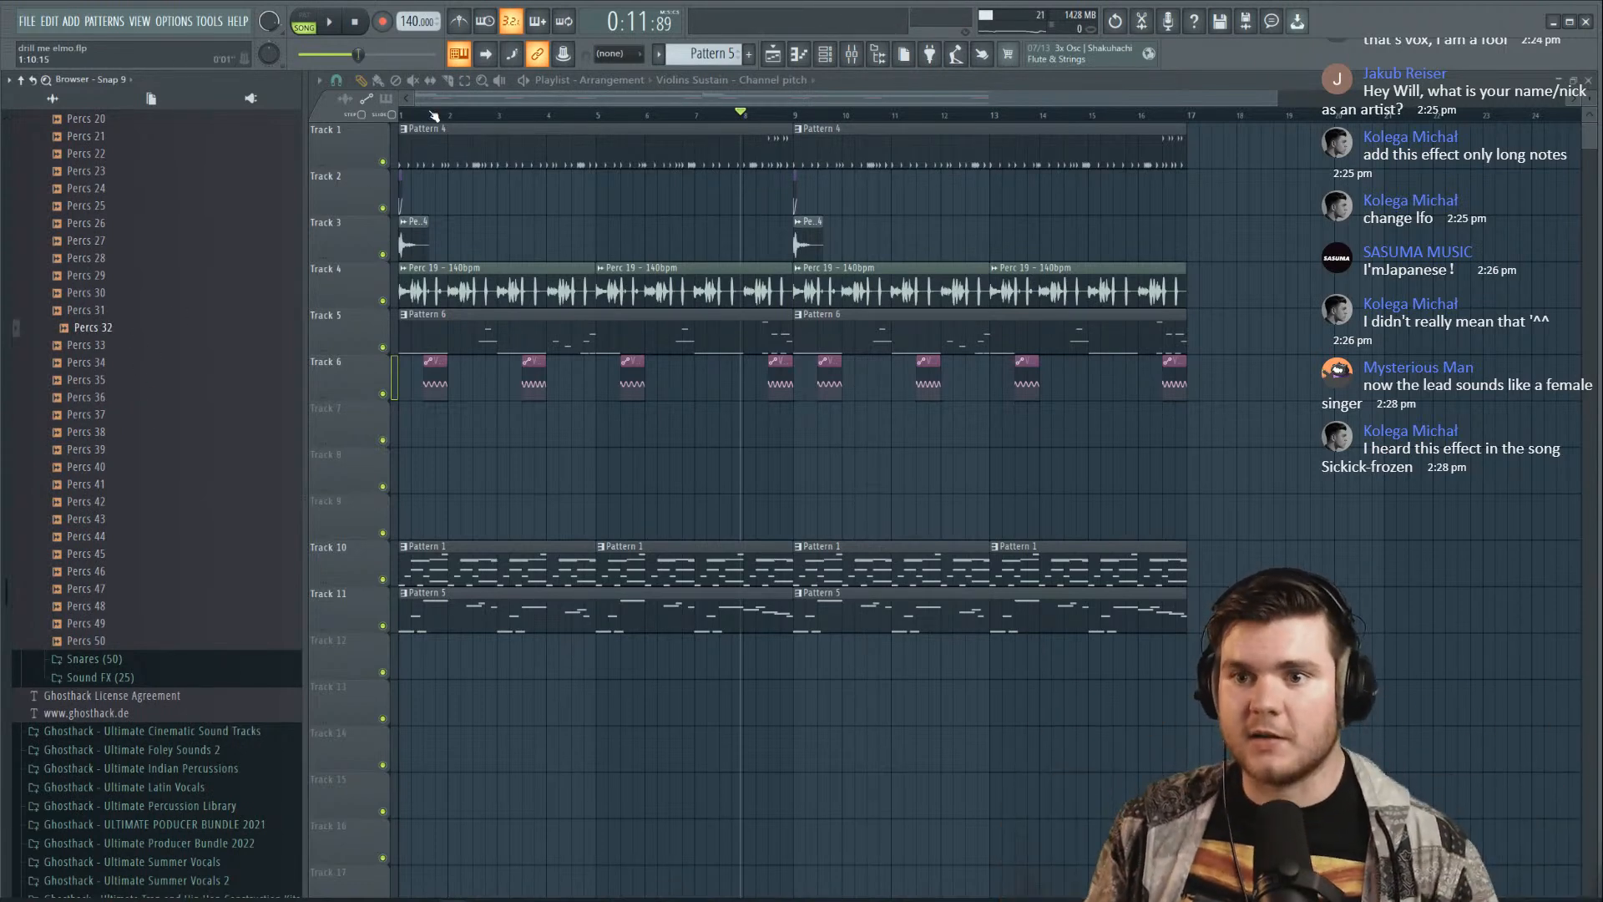
scroll(424, 118, "up", 3)
key("space")
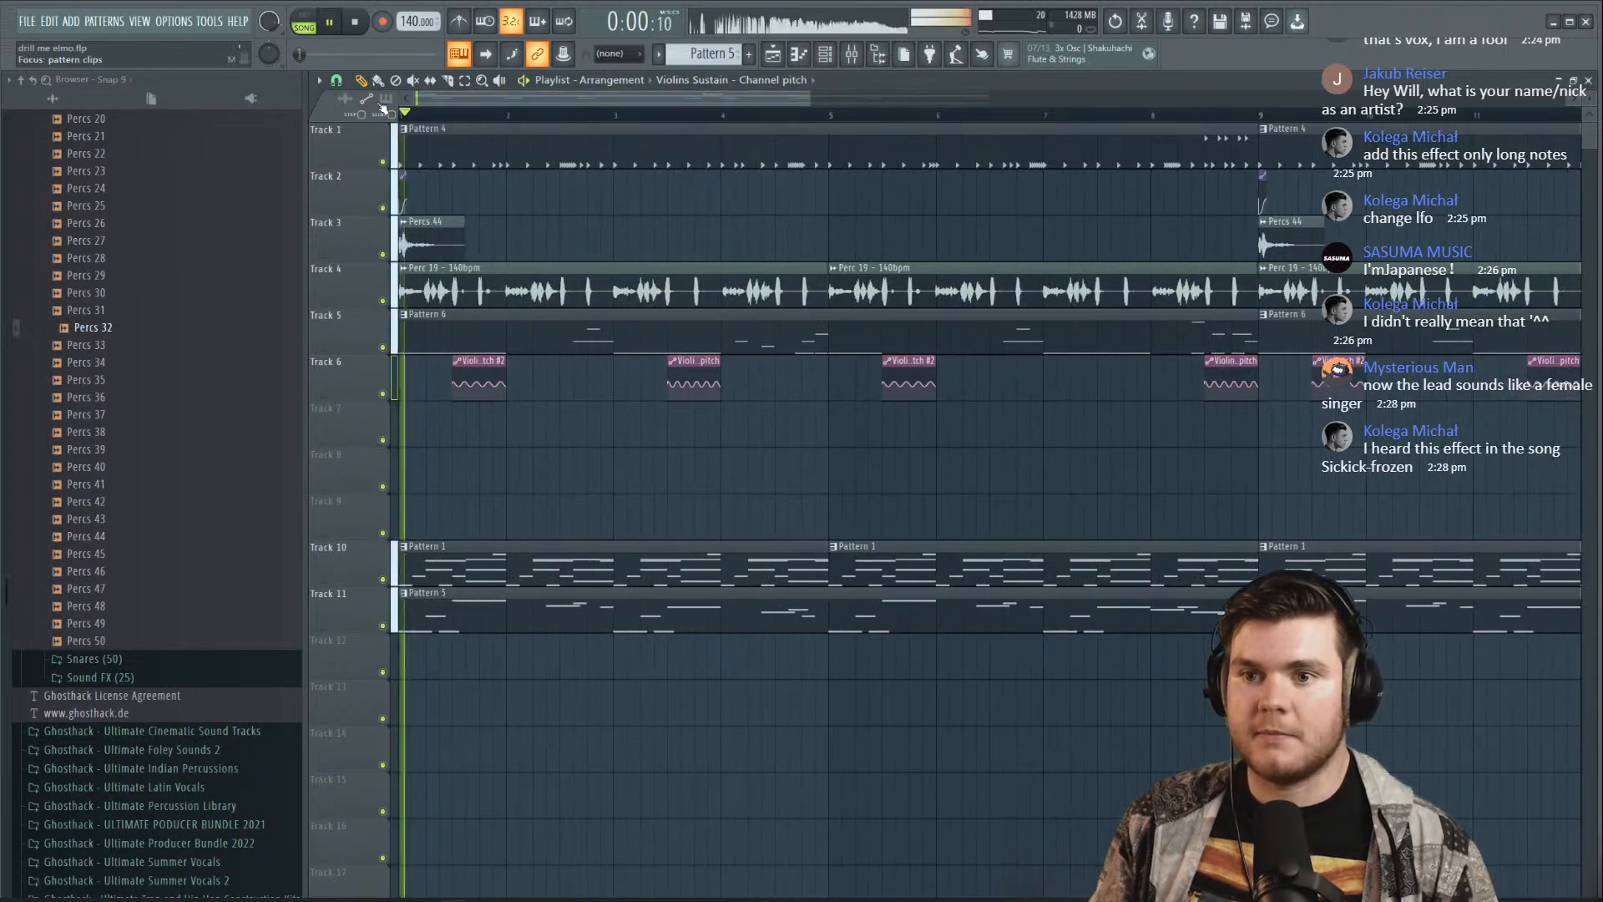
scroll(560, 117, "up", 3)
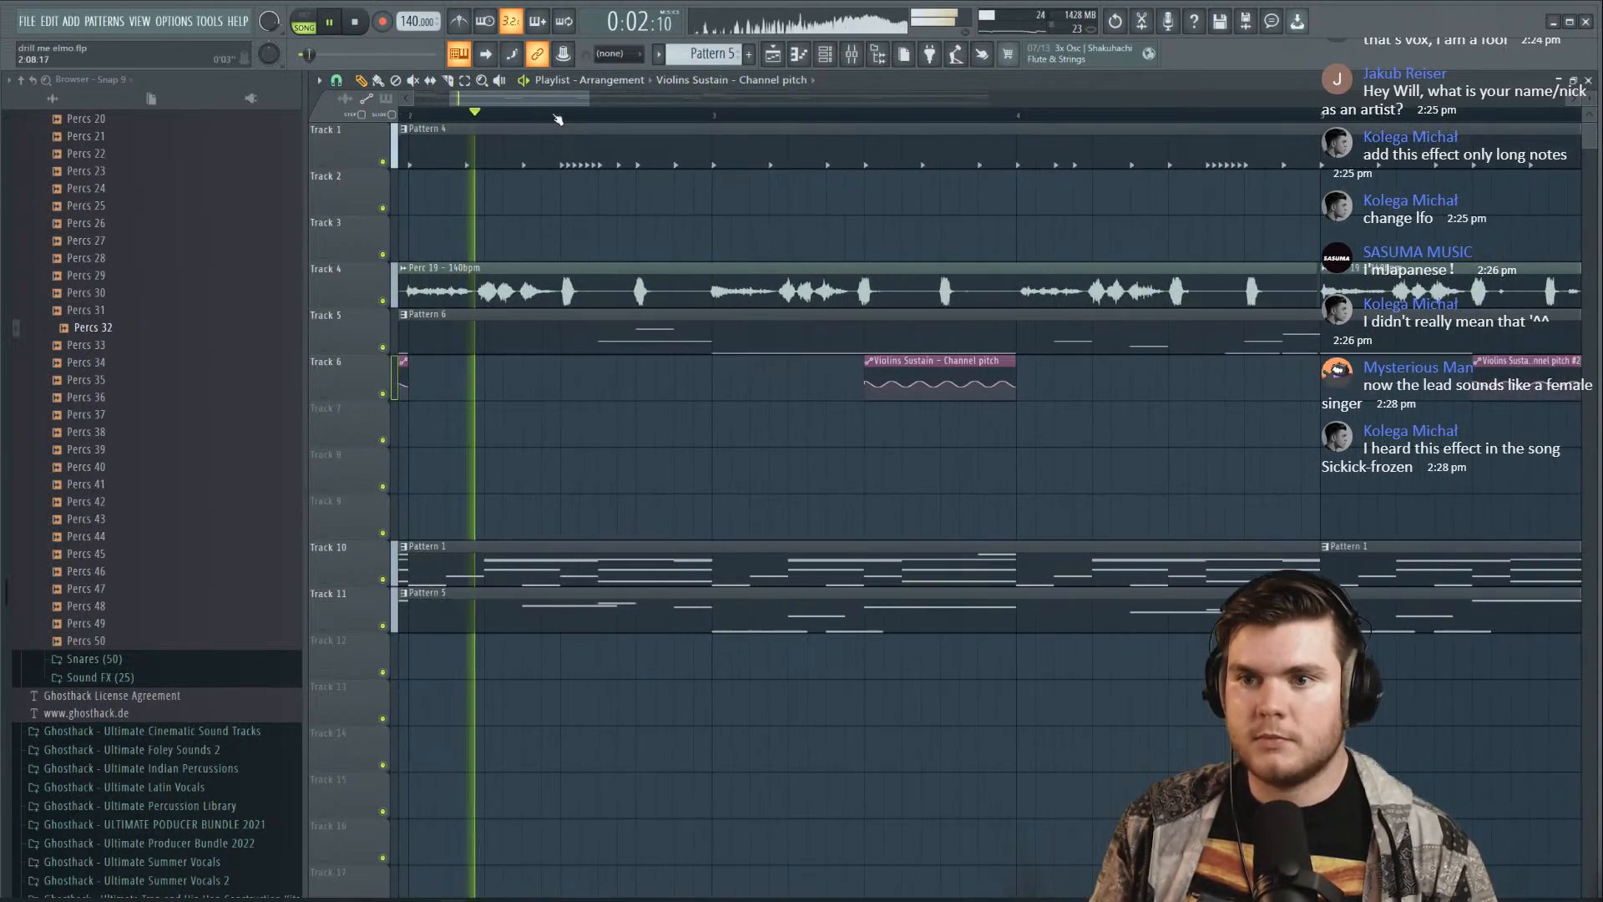
key("space")
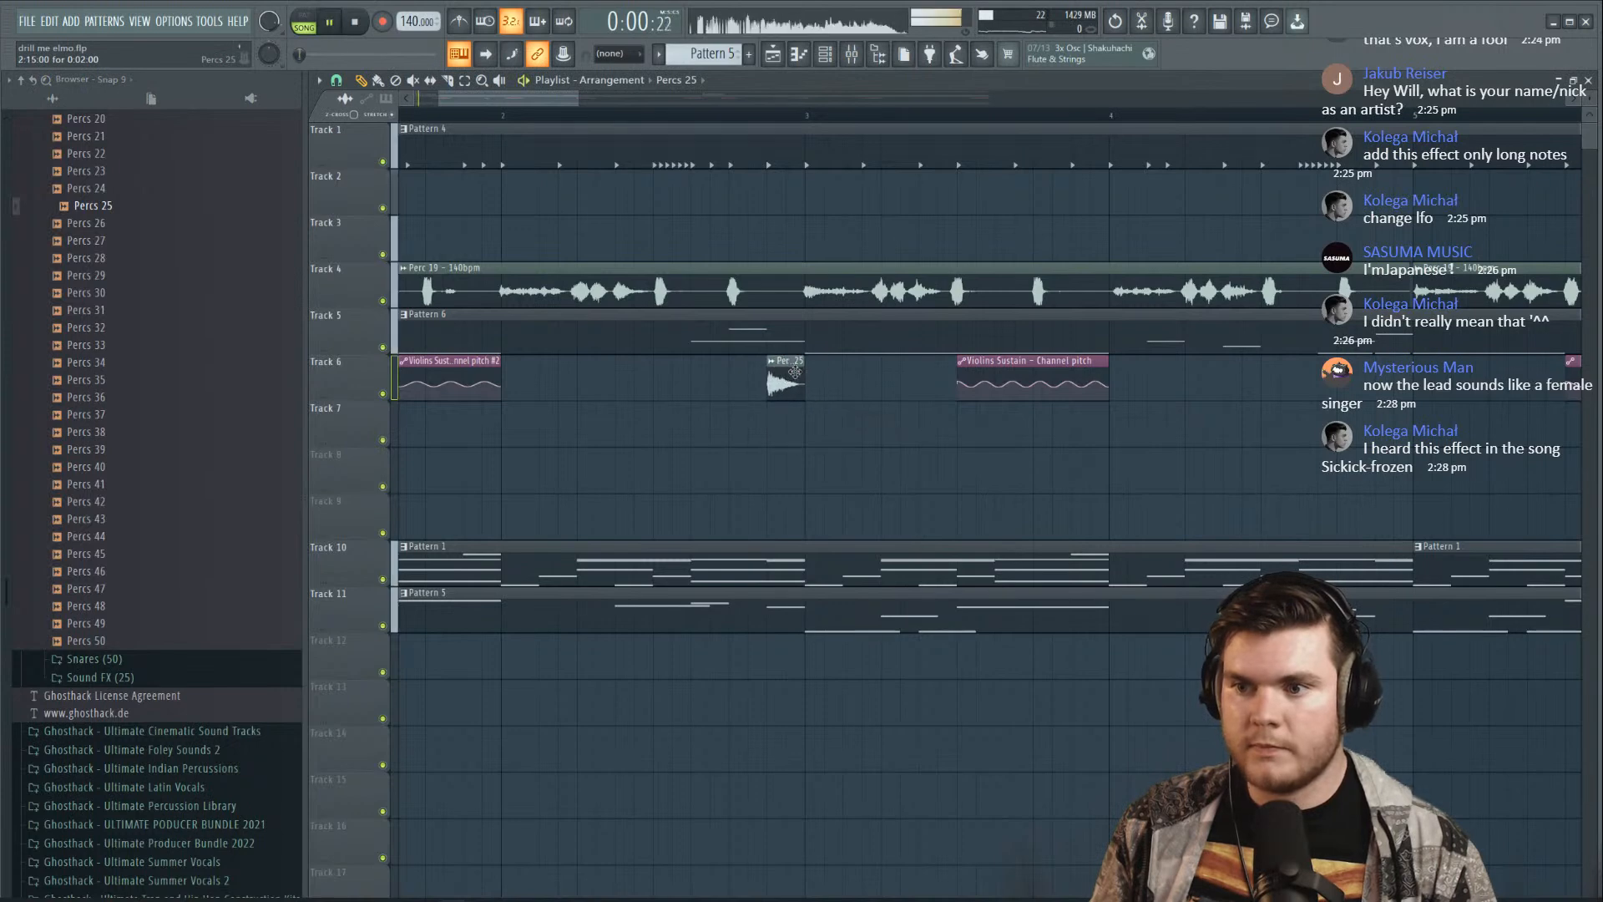
left_click_drag(800, 194, 800, 189)
scroll(784, 117, "down", 4)
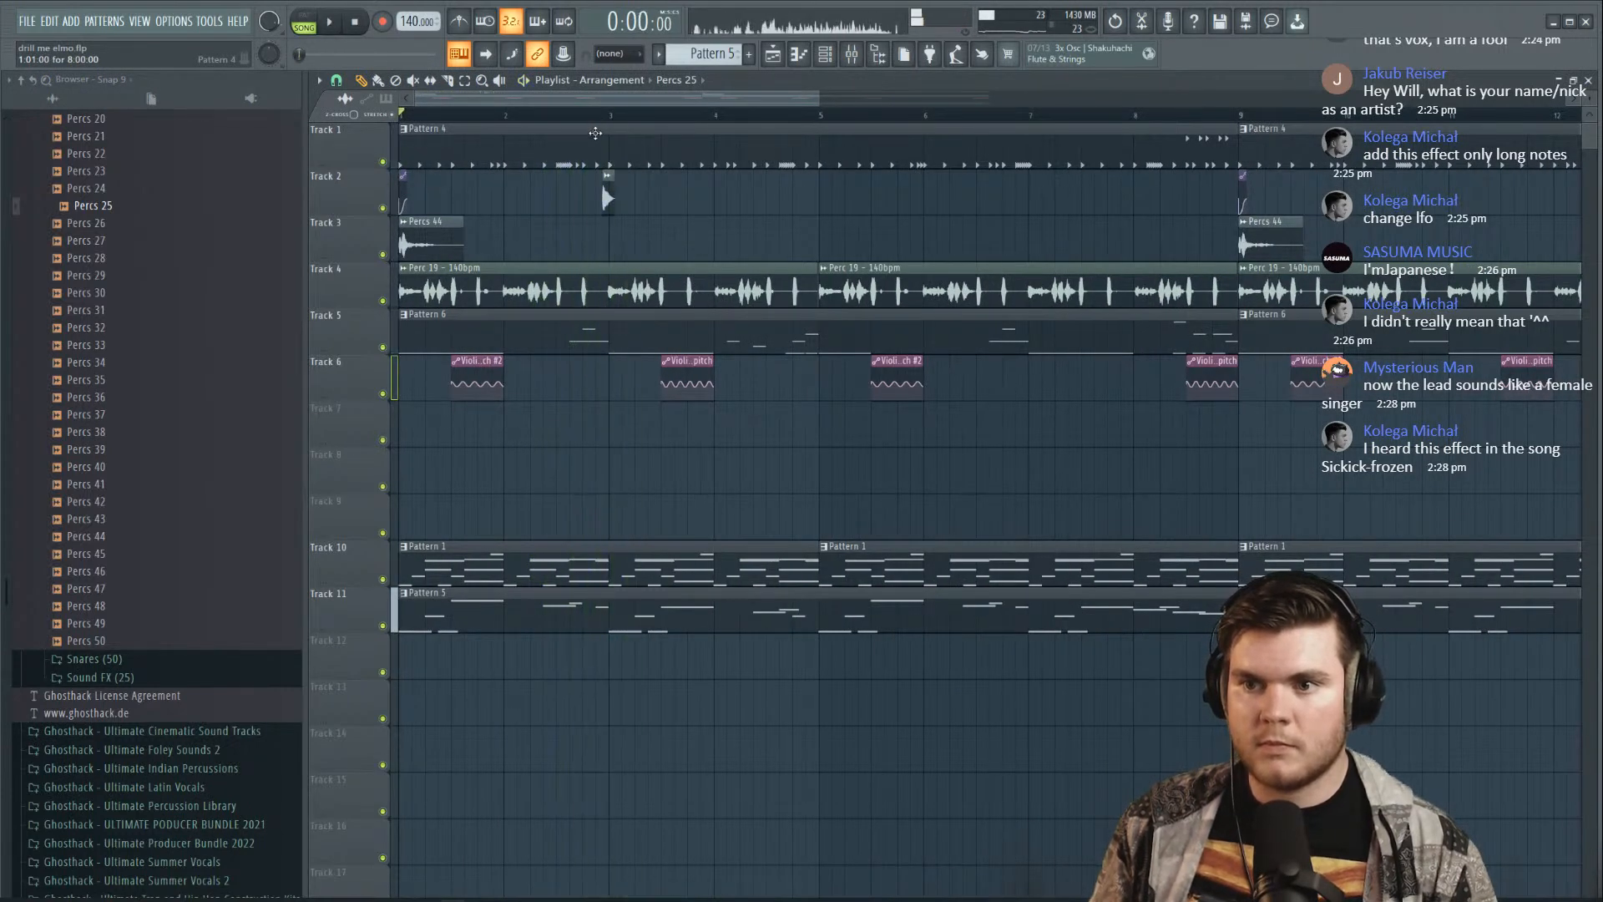
scroll(593, 117, "up", 4)
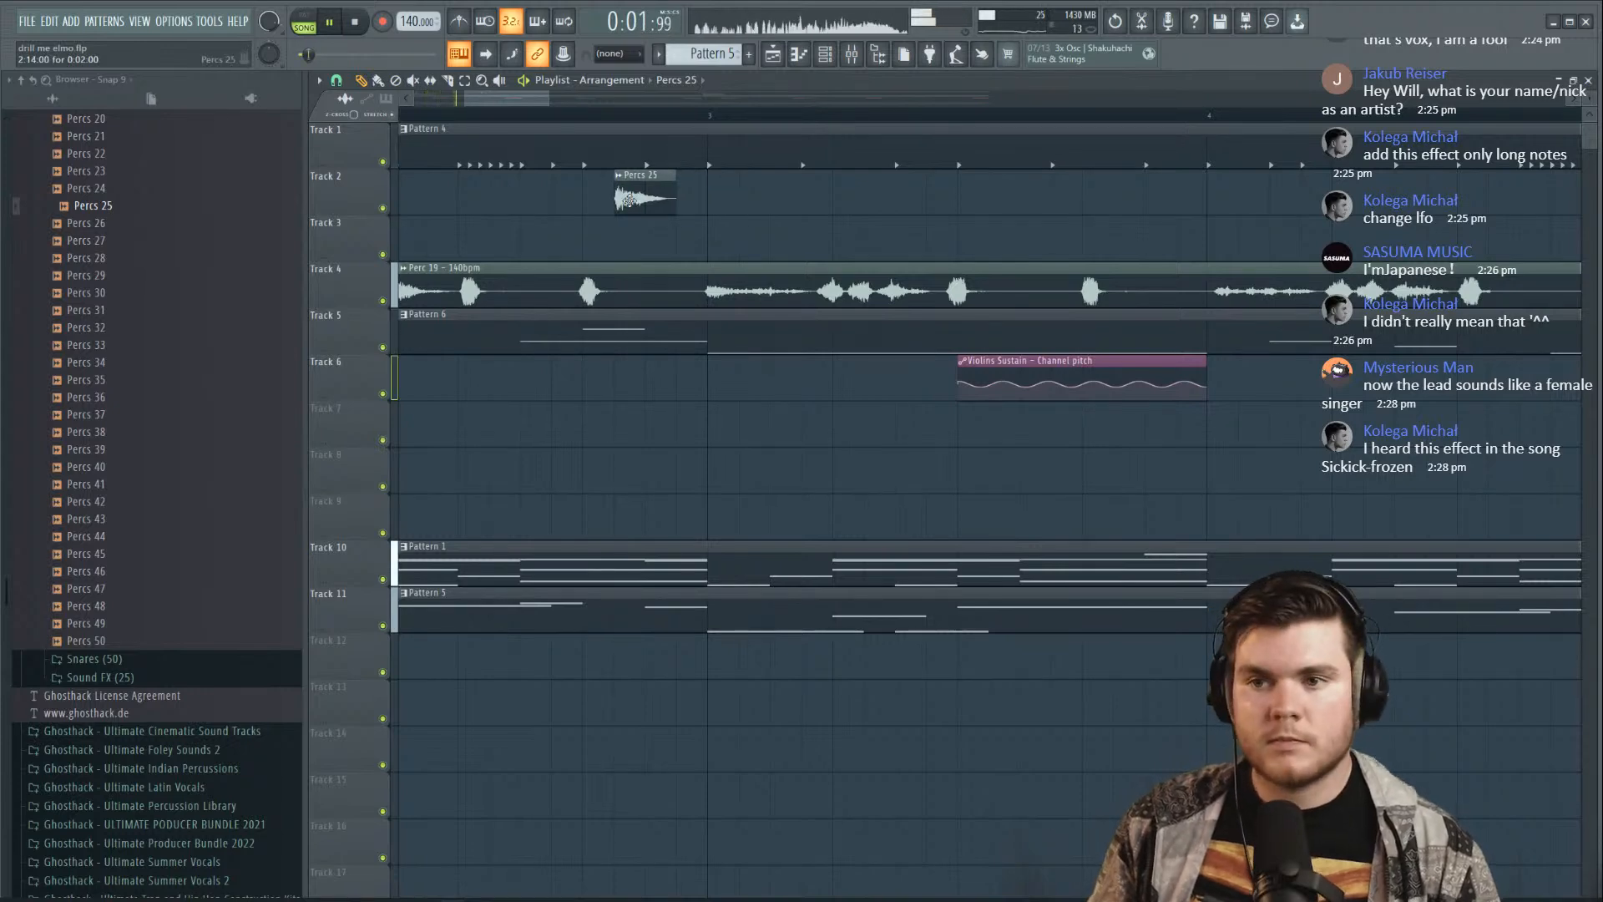
key("space")
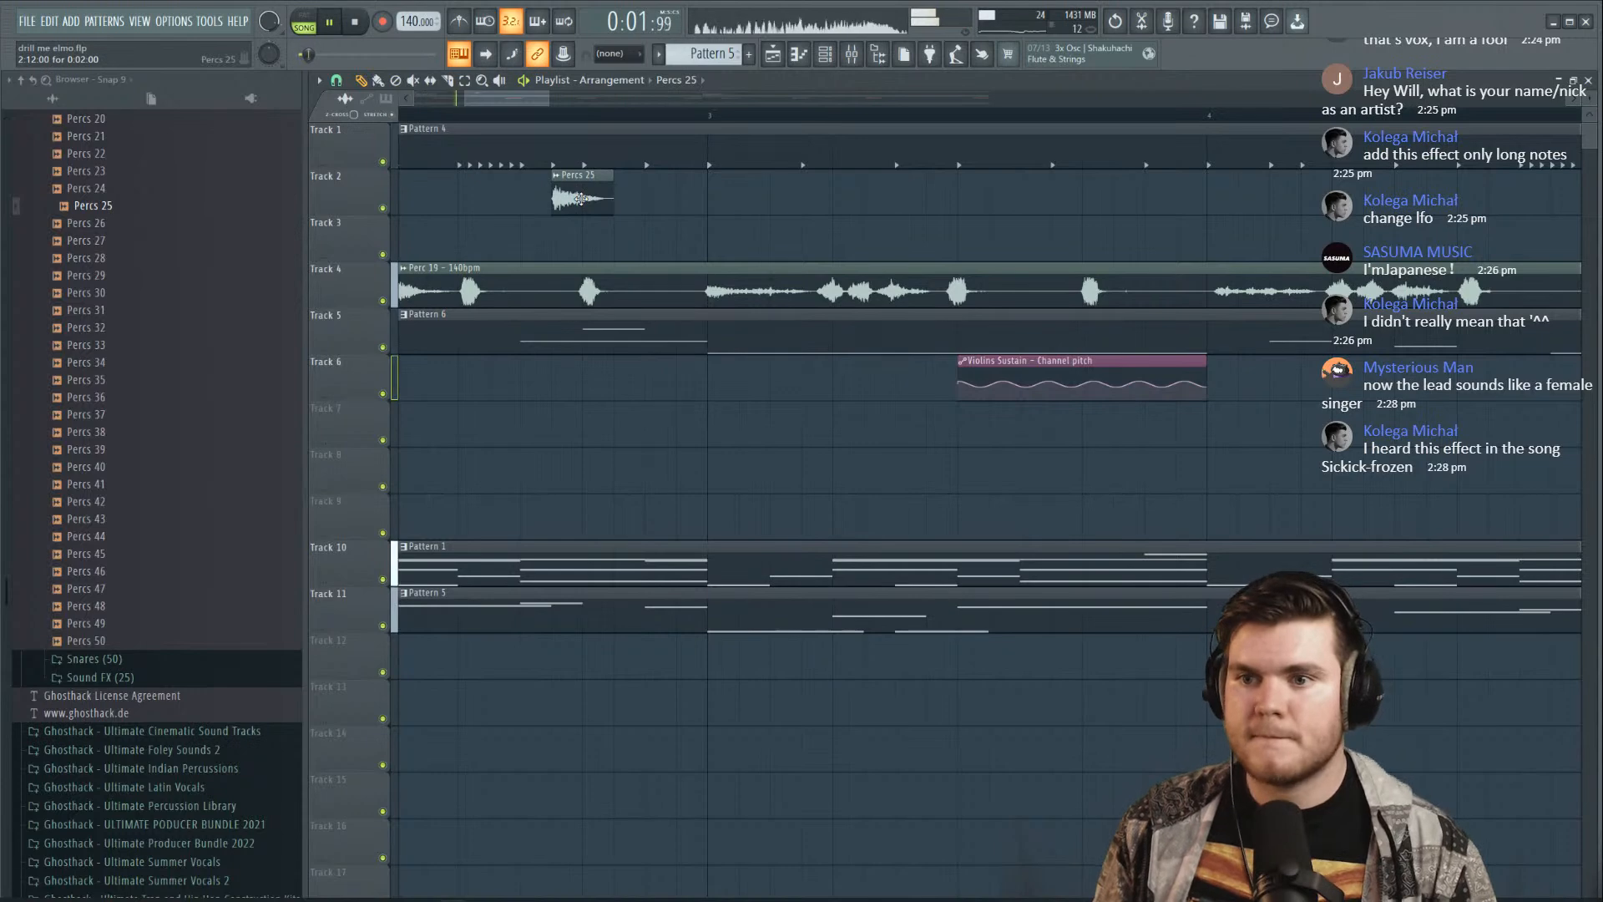
key("space")
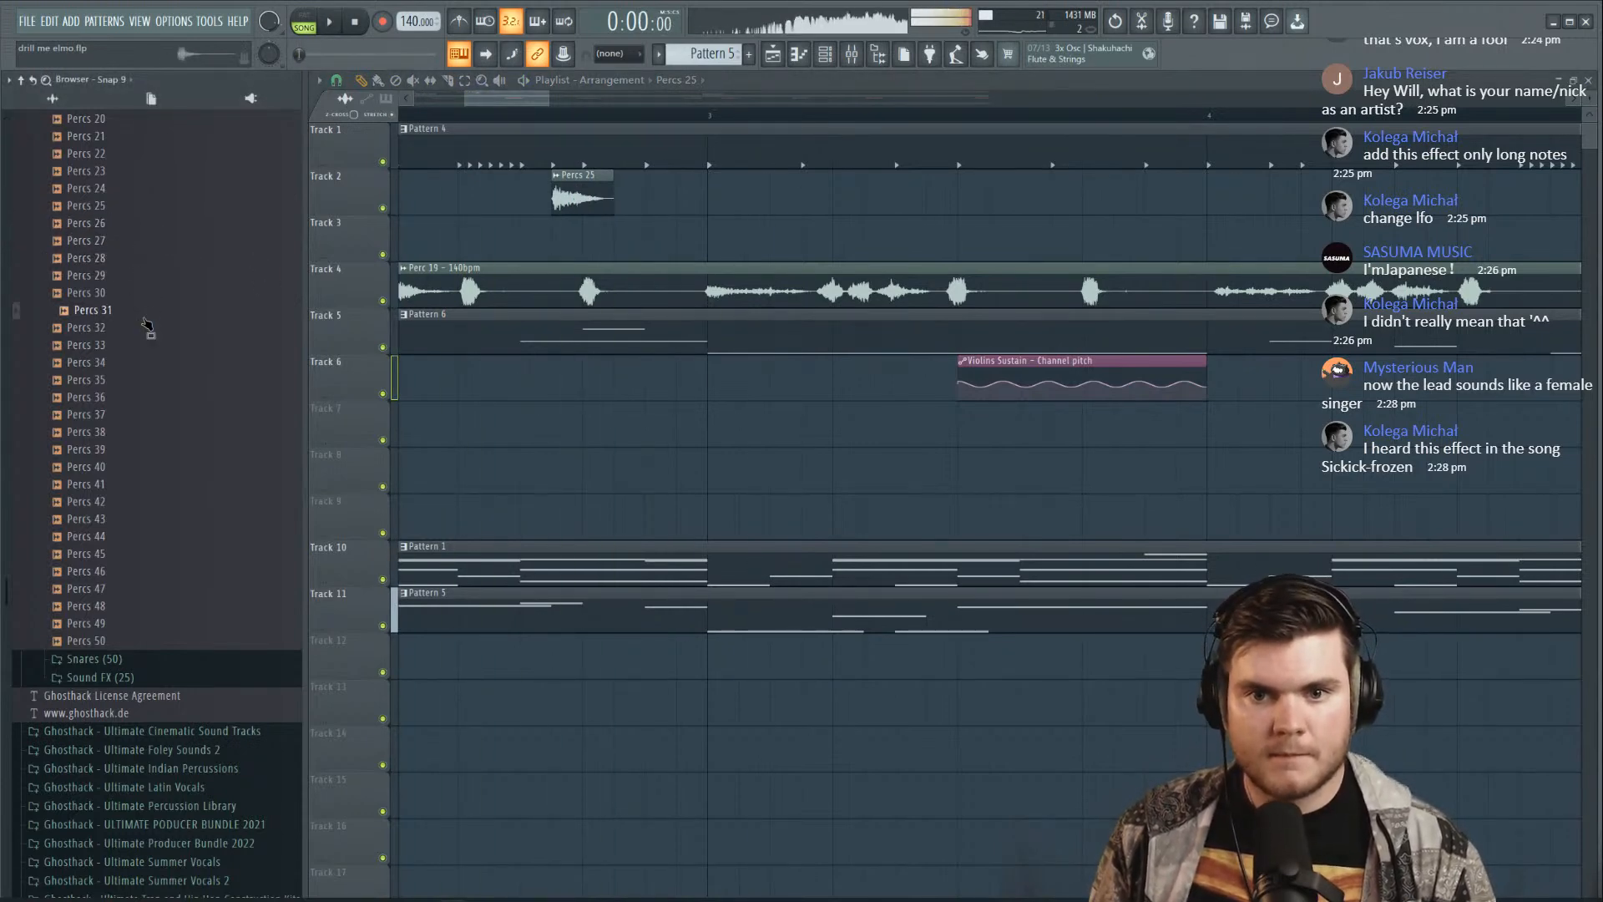
Replace the Percs 25 clip on Track 2 with the Percs 31 one-shot at 2:12 and replay that spot
mouse_move(639, 219)
left_mouse_down()
mouse_move(575, 197)
mouse_move(630, 189)
mouse_move(546, 201)
left_mouse_up()
key("space")
key("space")
key("space")
key("space")
key("space")
key("space")
key("space")
key("space")
key("space")
key("space")
key("ctrl+z")
key("space")
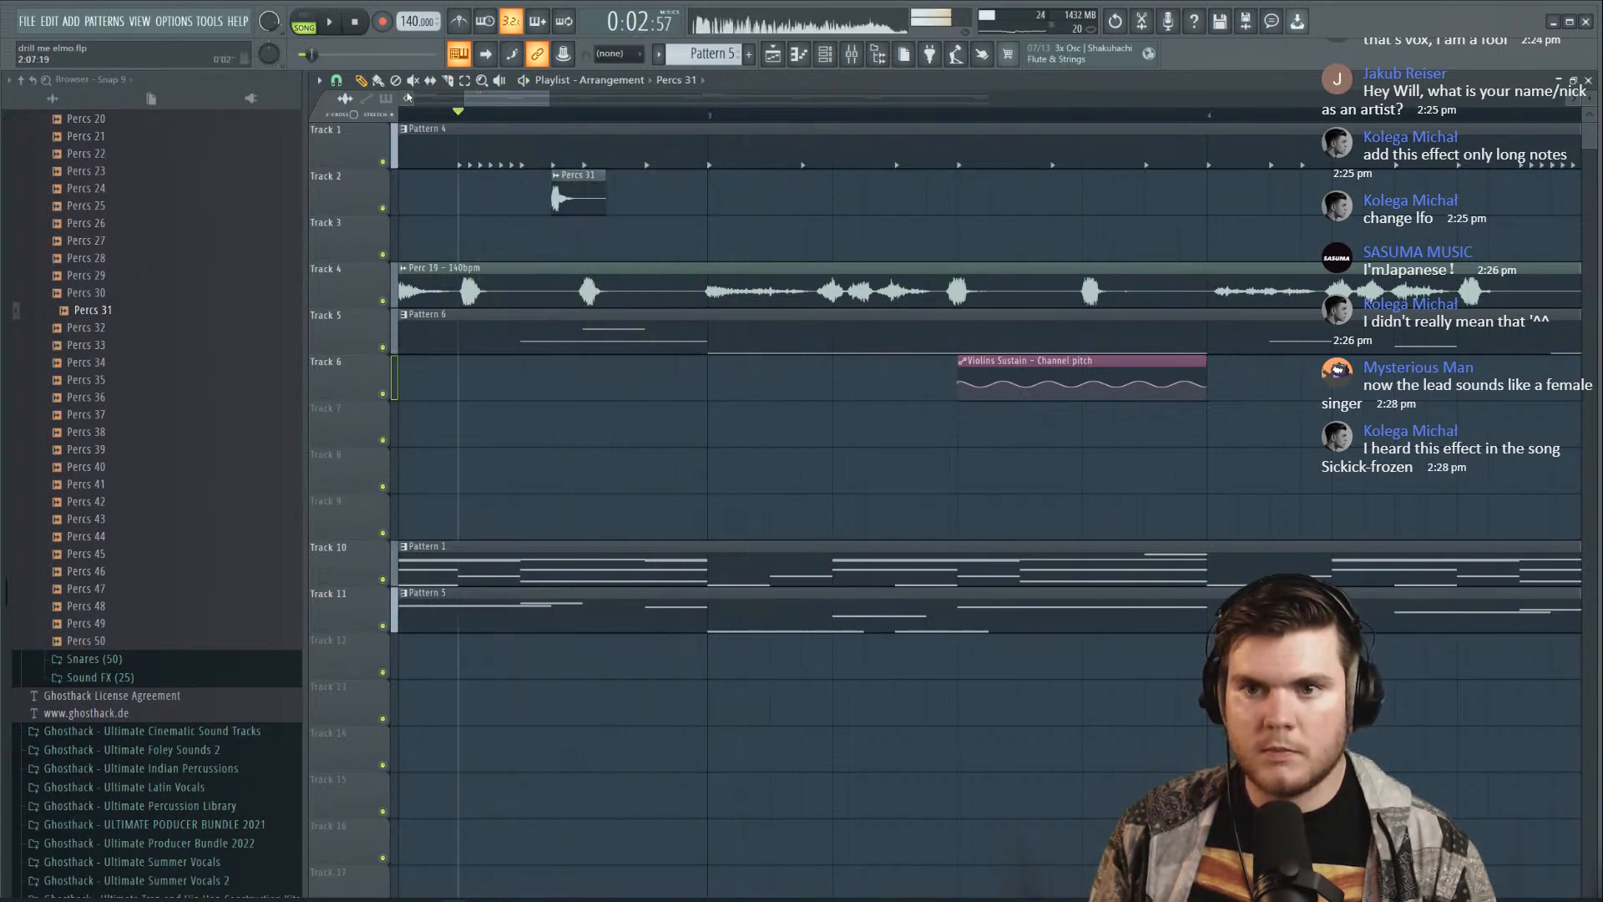
Replay the second half of bar 2 and inspect the channel settings of the Percs 31 clip
key("space")
key("space")
key("space")
key("space")
double_click(598, 187)
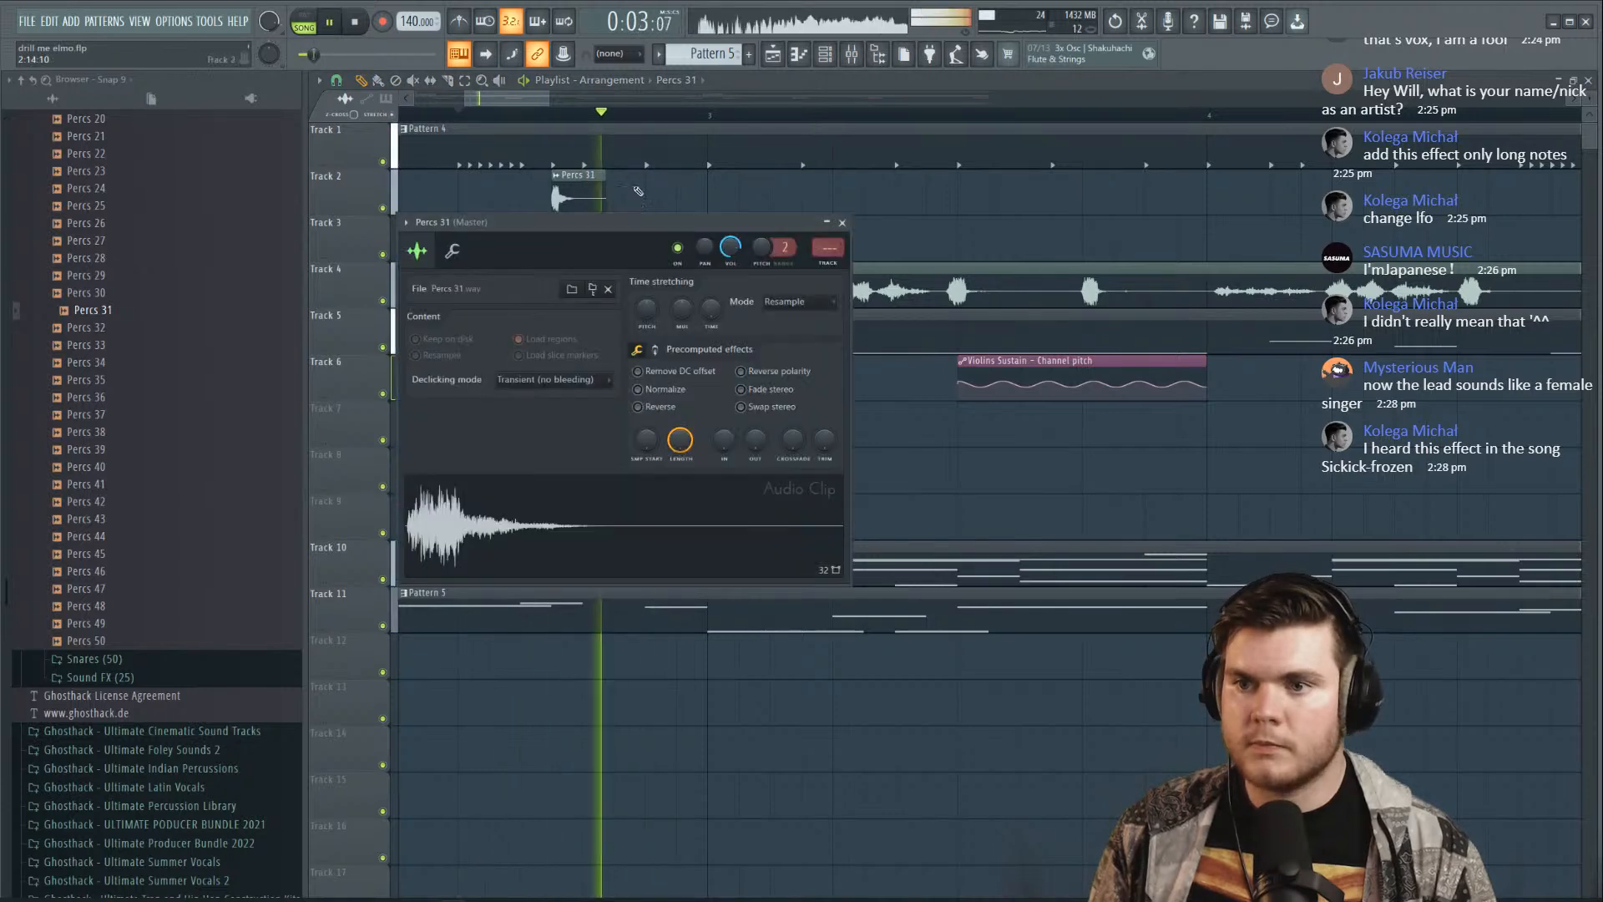
key("space")
left_click(842, 223)
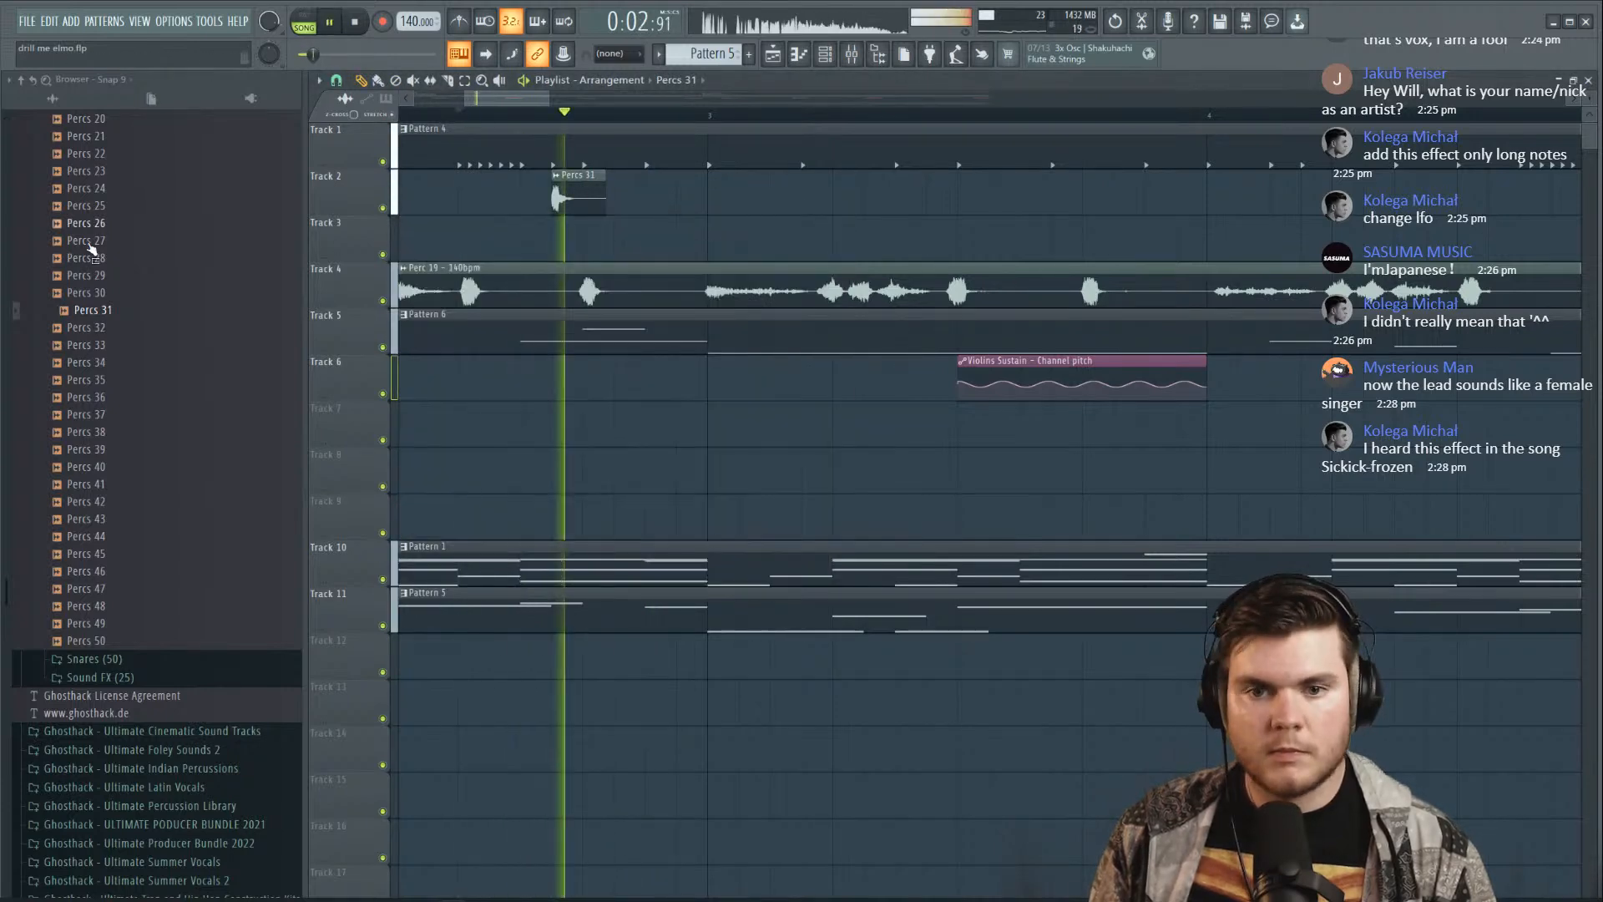
Place the Percs 36 one-shot on Track 3 at 2:14 and replay the fill
left_click_drag(409, 332, 636, 248)
key("space")
key("space")
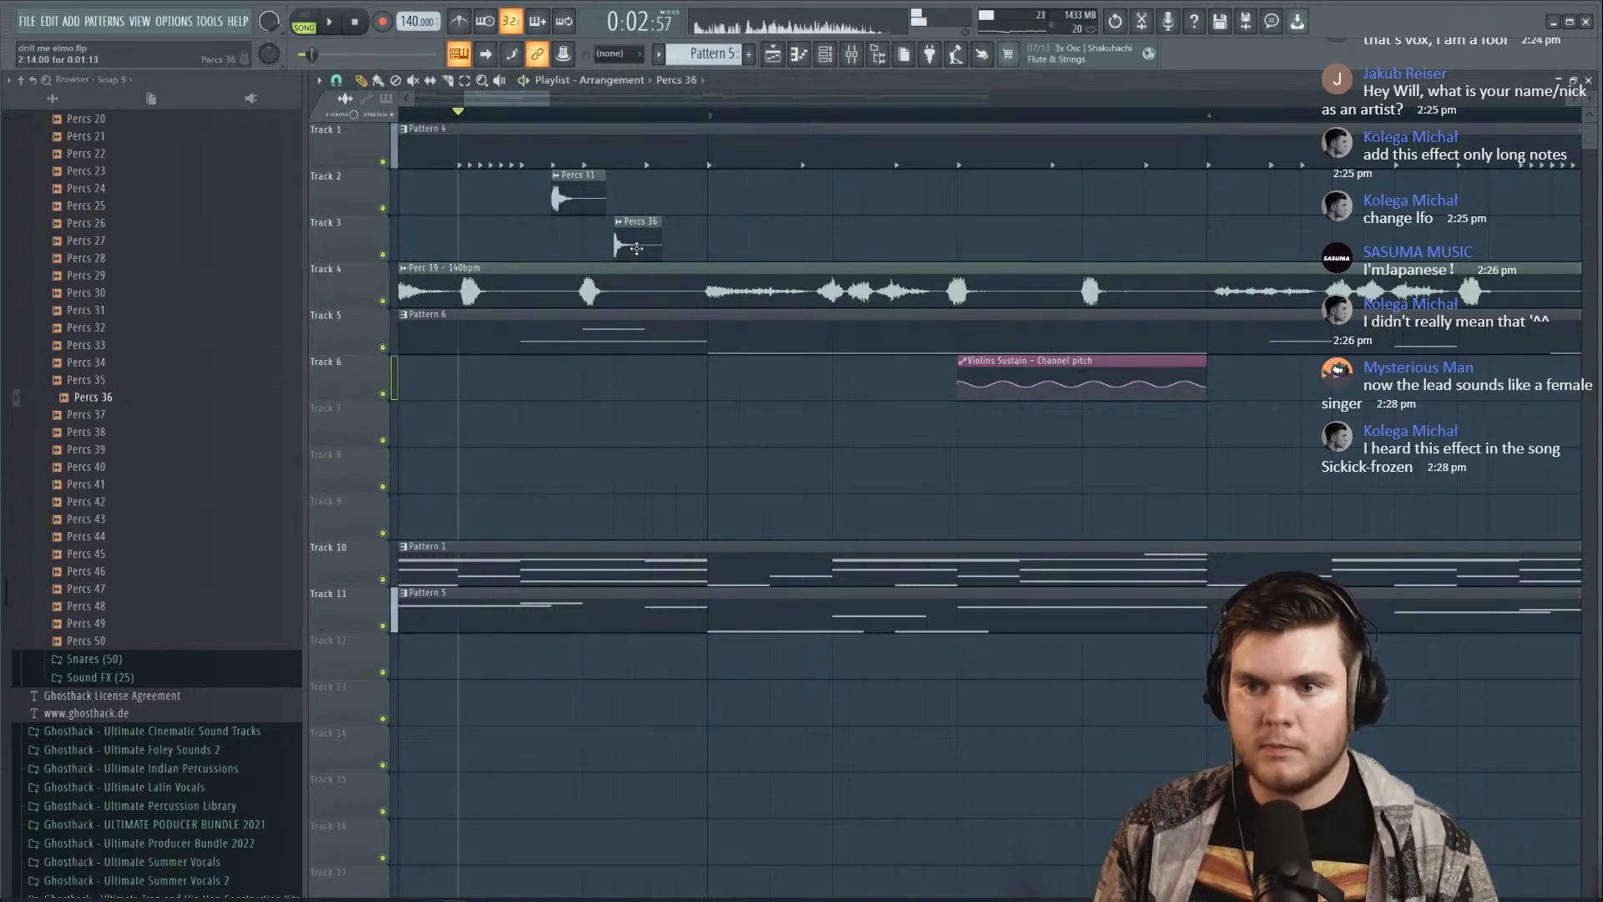
key("space")
key("space")
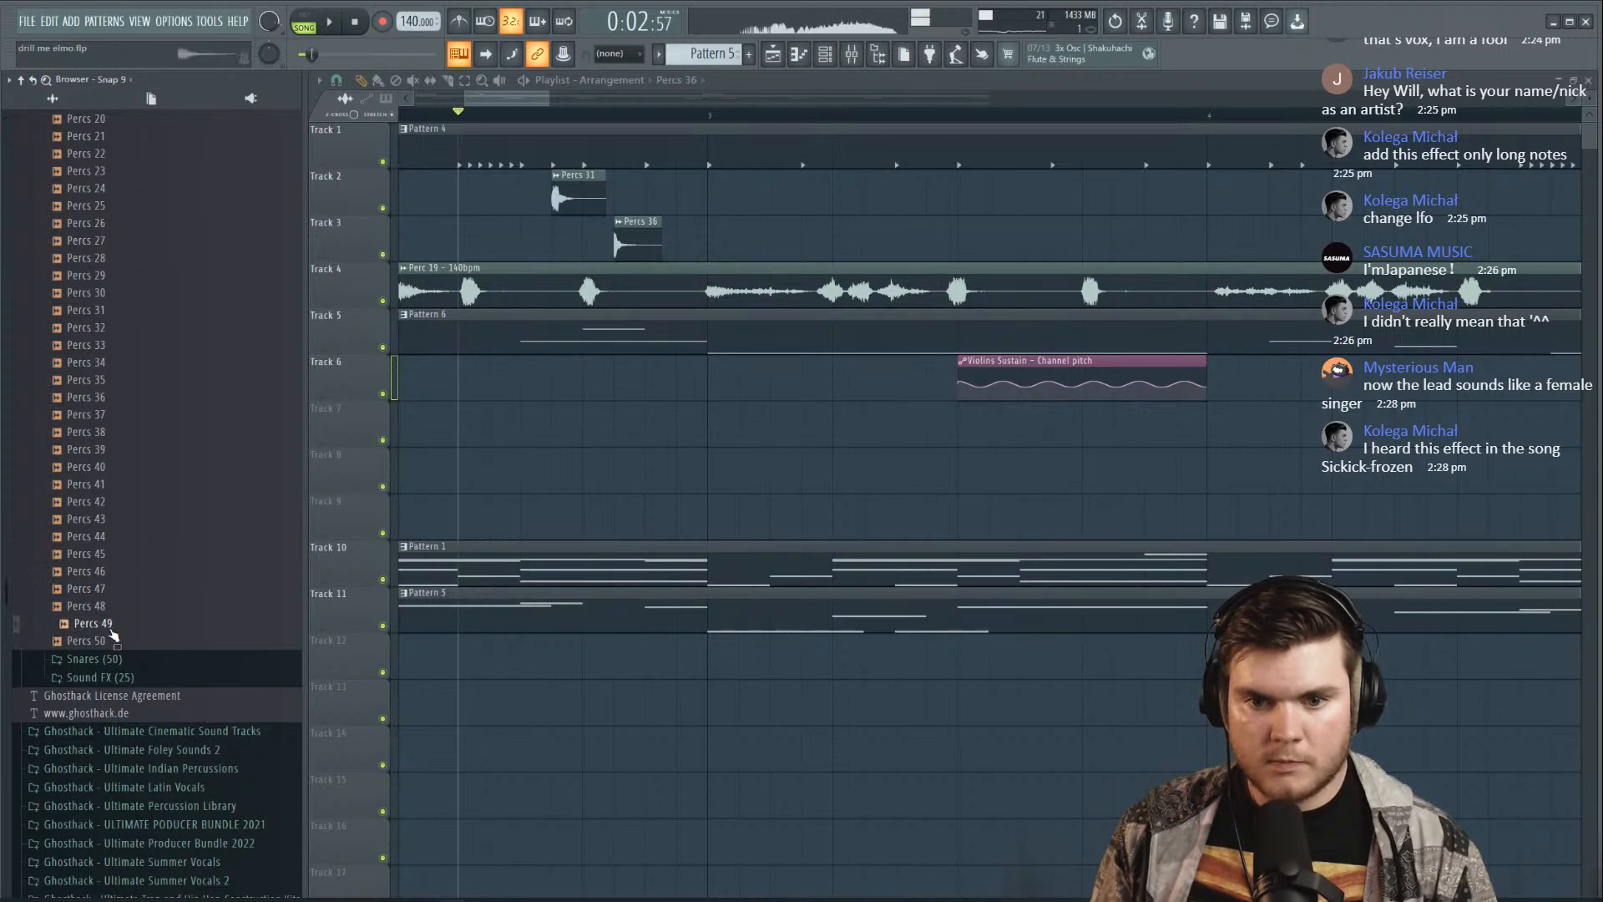
Add the Percs 49 one-shot at 2:15, move it onto Track 2 beside Percs 31, and replay the fill
left_click_drag(584, 347, 673, 391)
key("space")
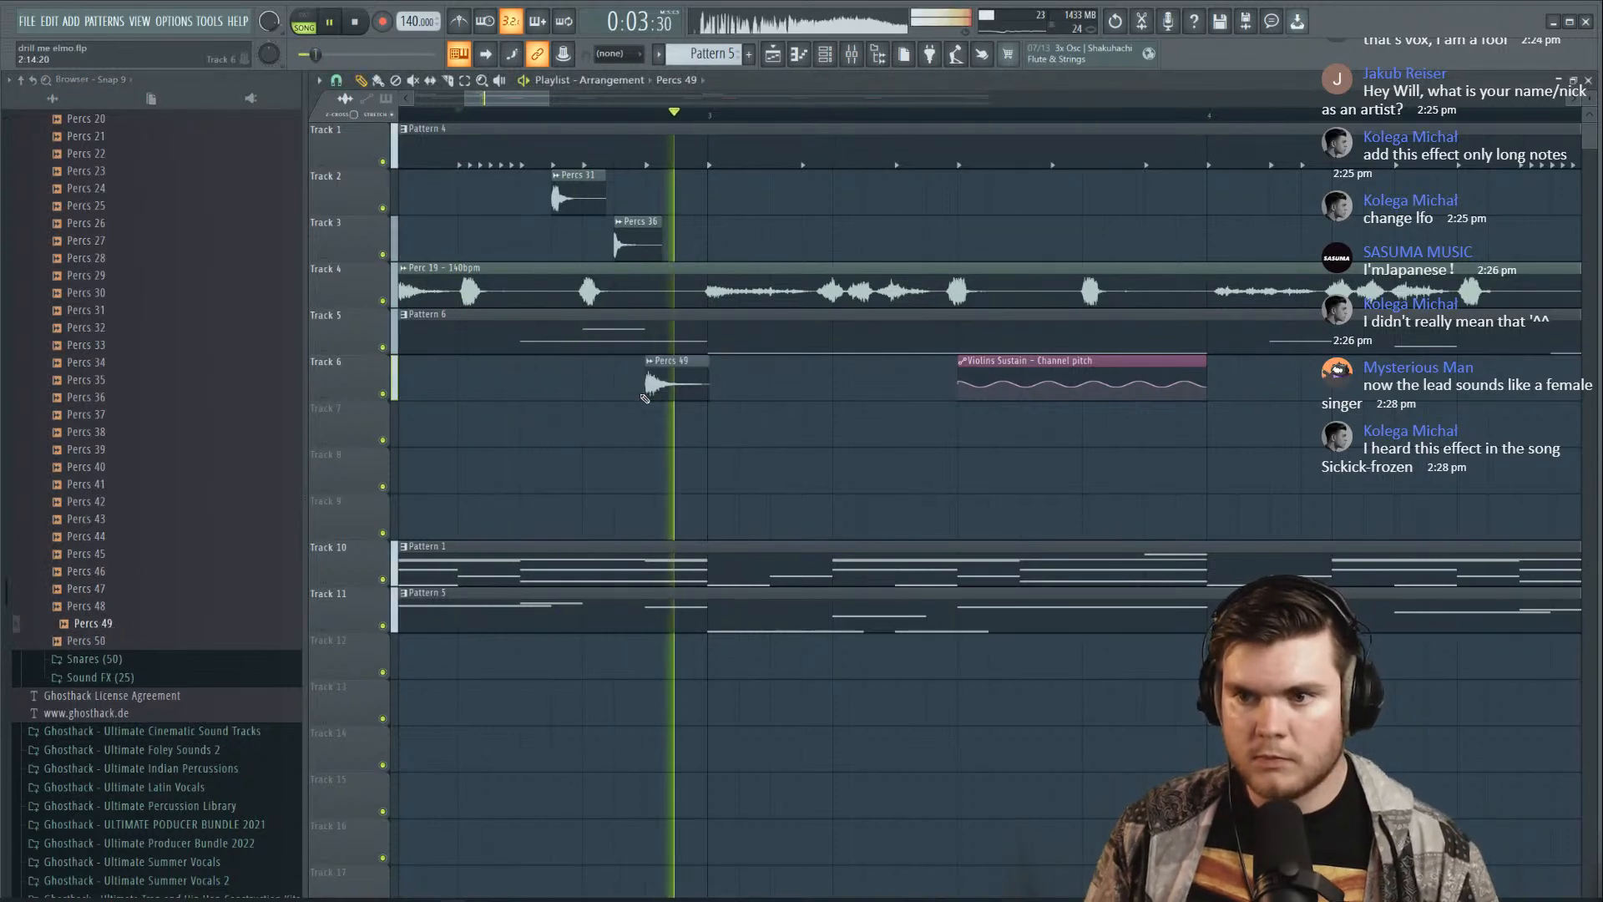
key("space")
key("space")
scroll(610, 119, "down", 3)
key("space")
scroll(610, 120, "up", 3)
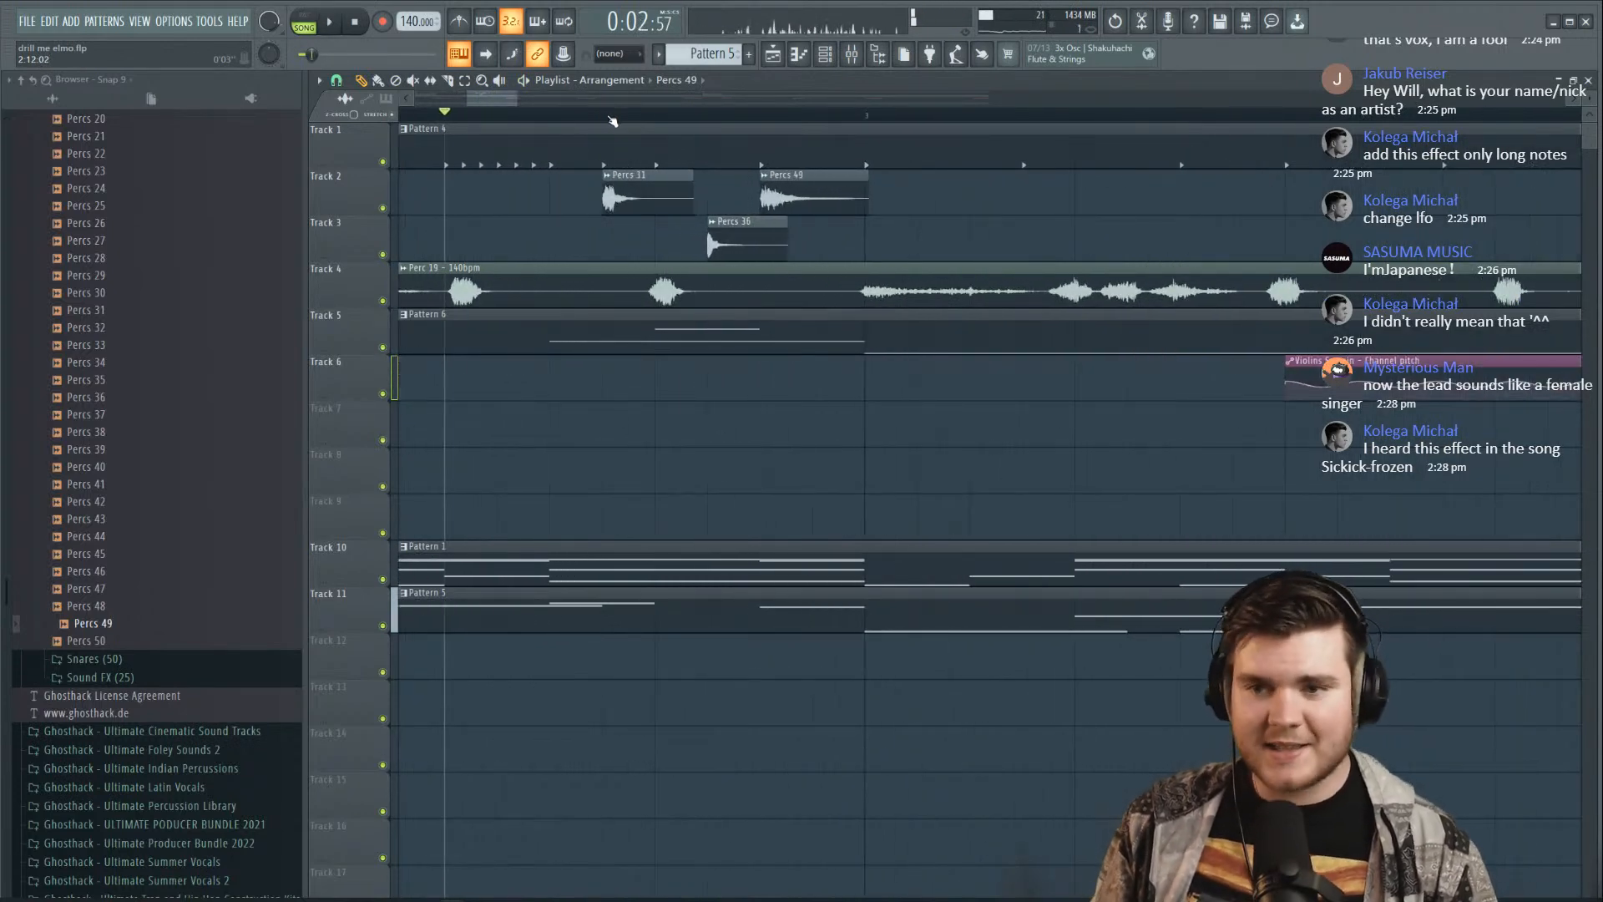
Route the Percs 31 clip to mixer Insert 8 while checking for a free mixer track
key("space")
double_click(626, 188)
key("space")
left_click(853, 54)
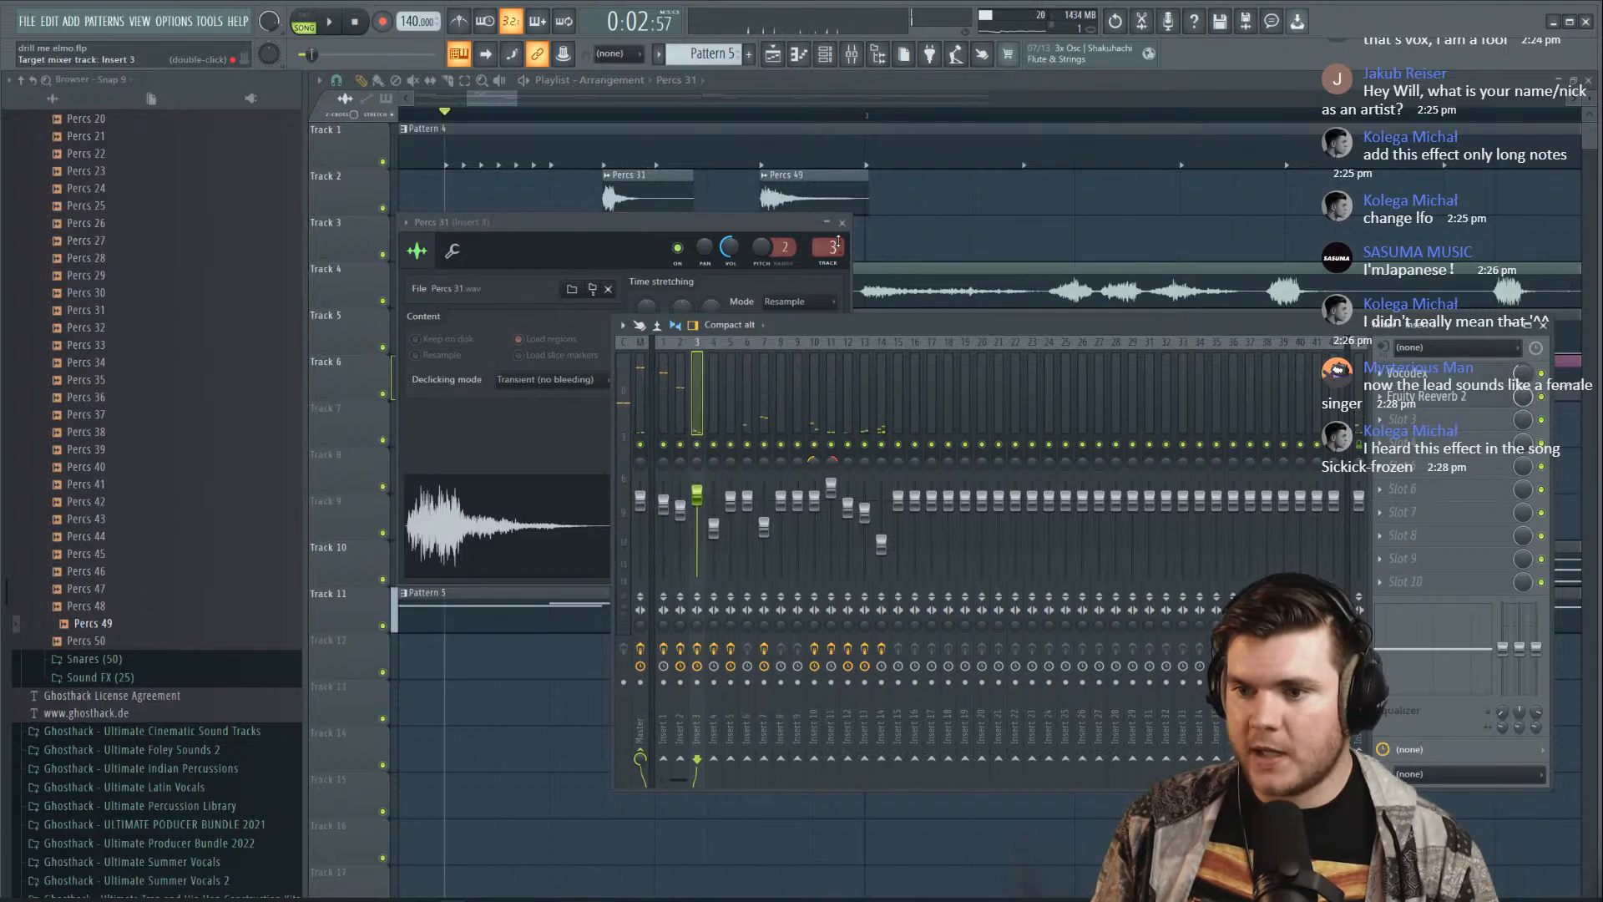
key("space")
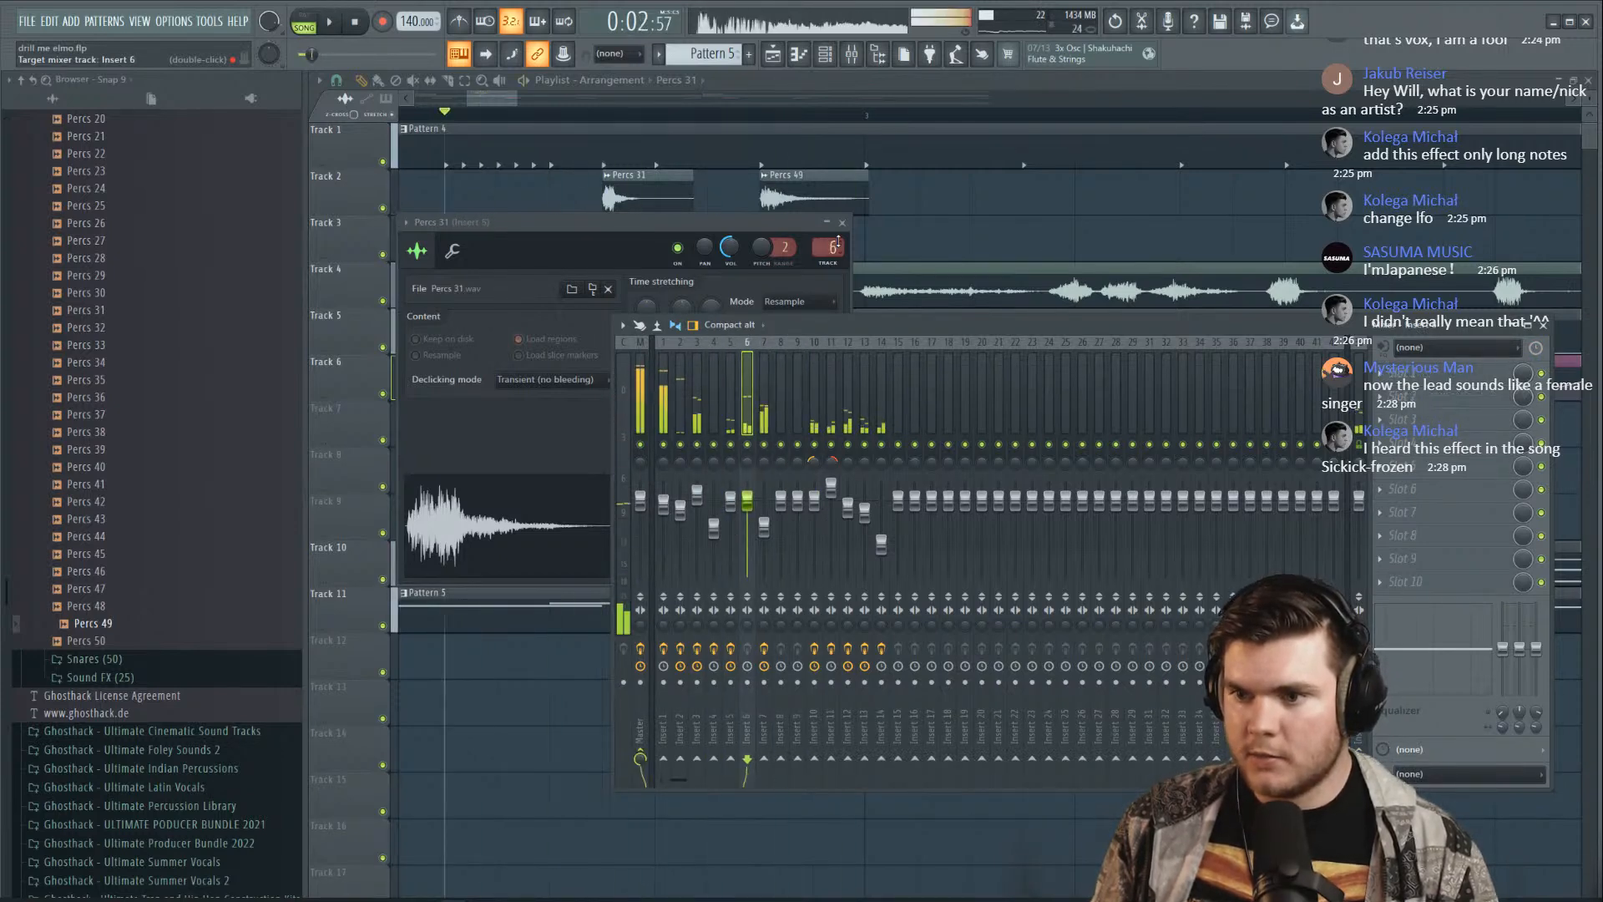
scroll(837, 242, "up", 2)
key("space")
key("space")
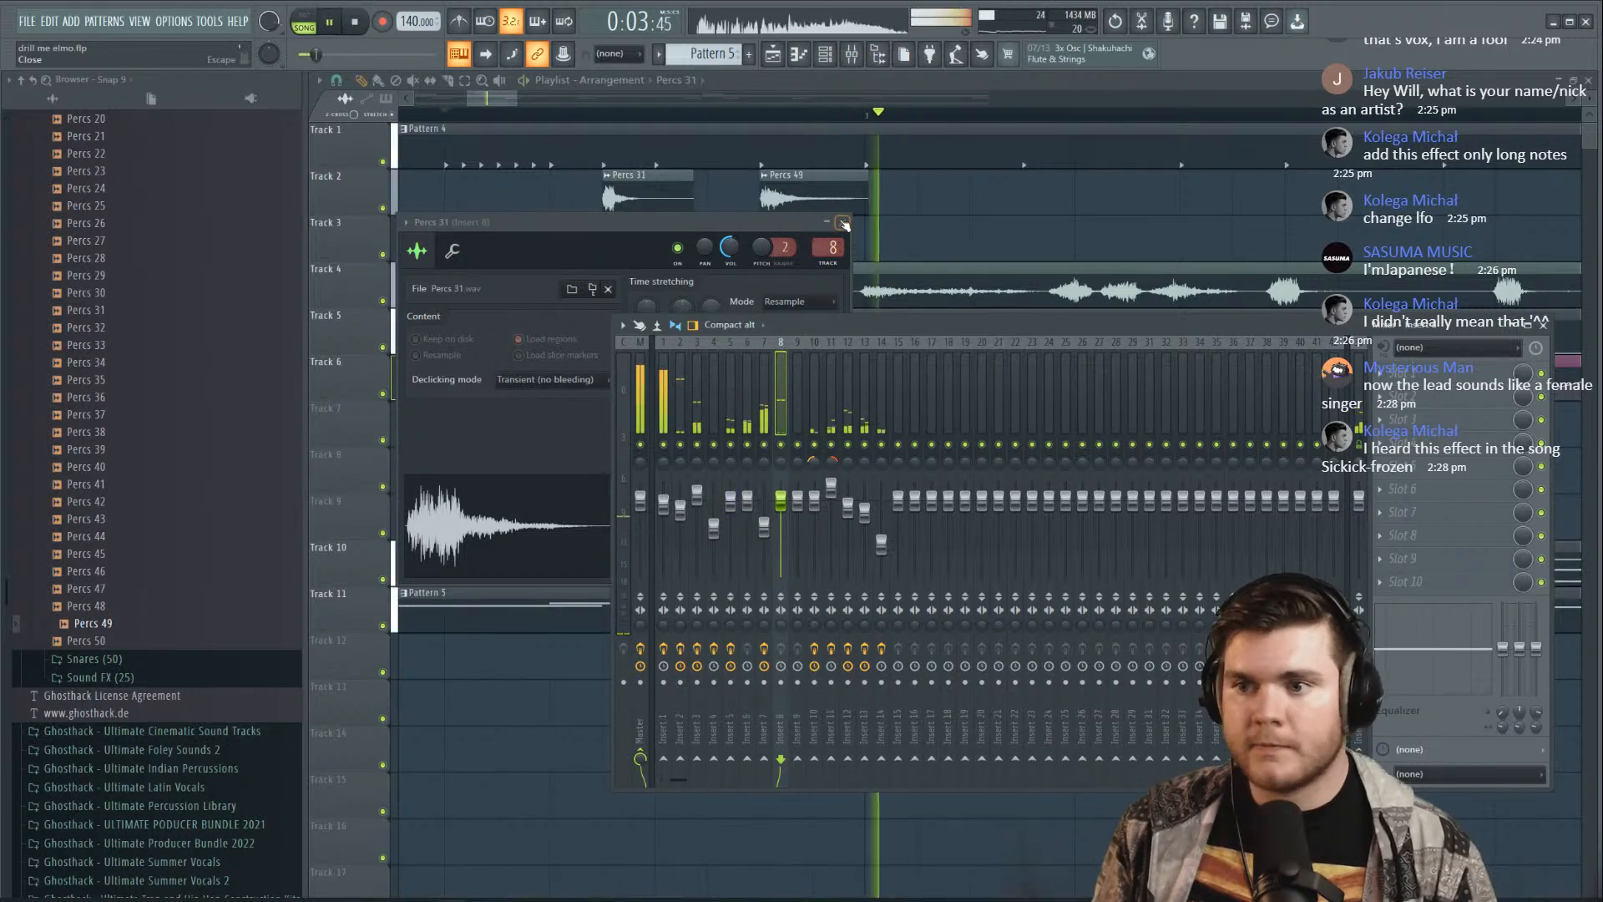
left_click(844, 224)
key("space")
Route the Percs 49 and Percs 36 clips to mixer Insert 8 as well
left_click(808, 193)
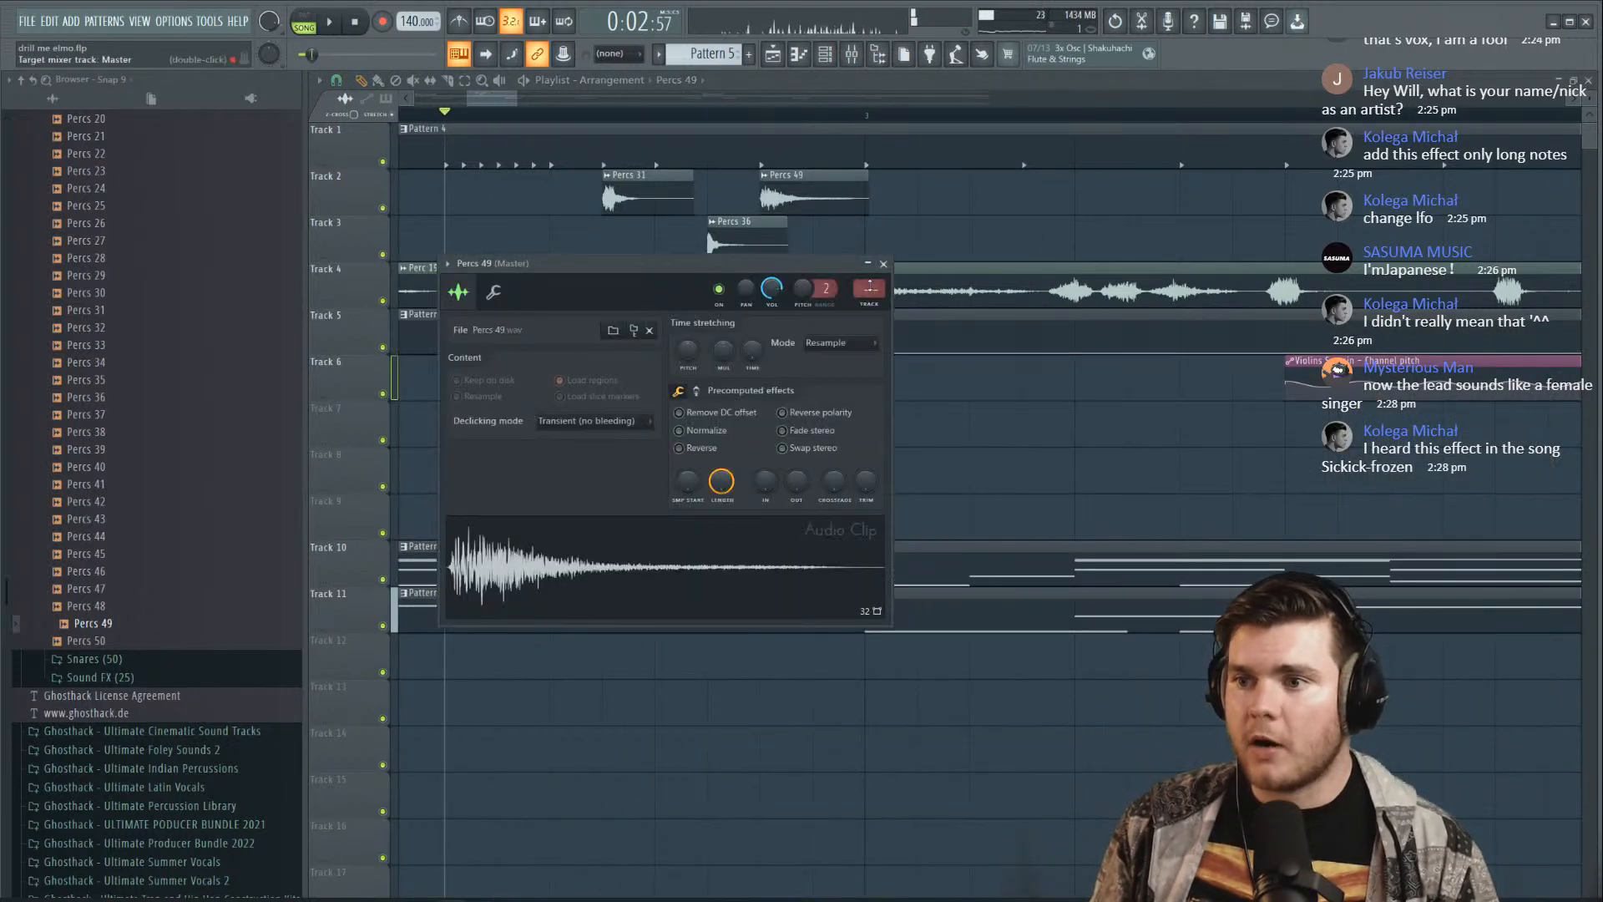
left_click(883, 264)
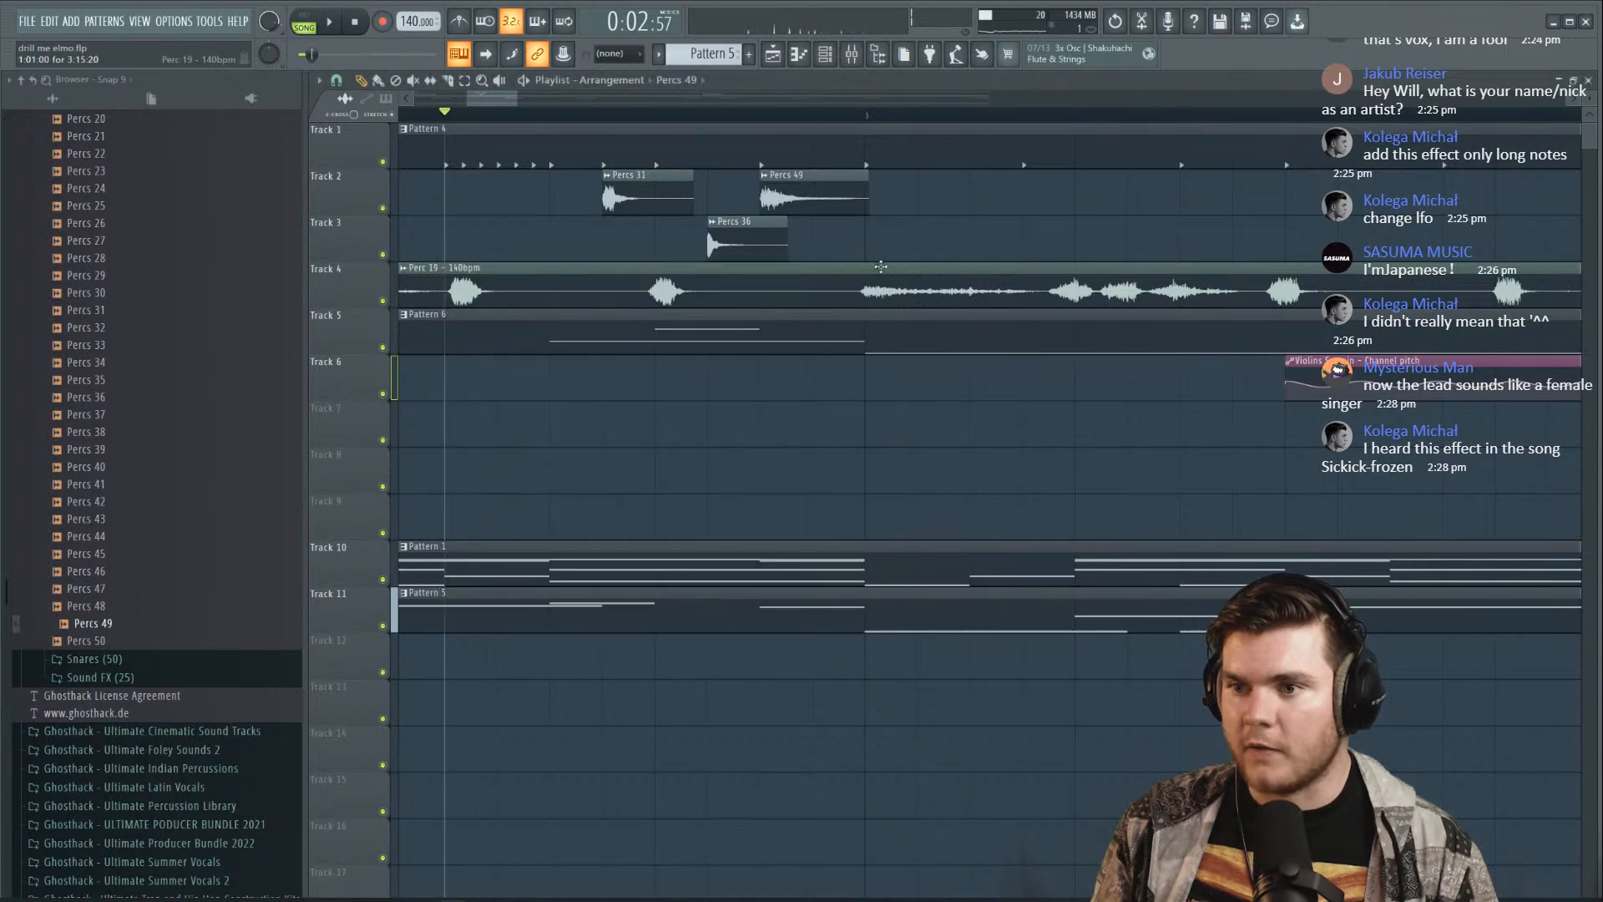
left_click(764, 237)
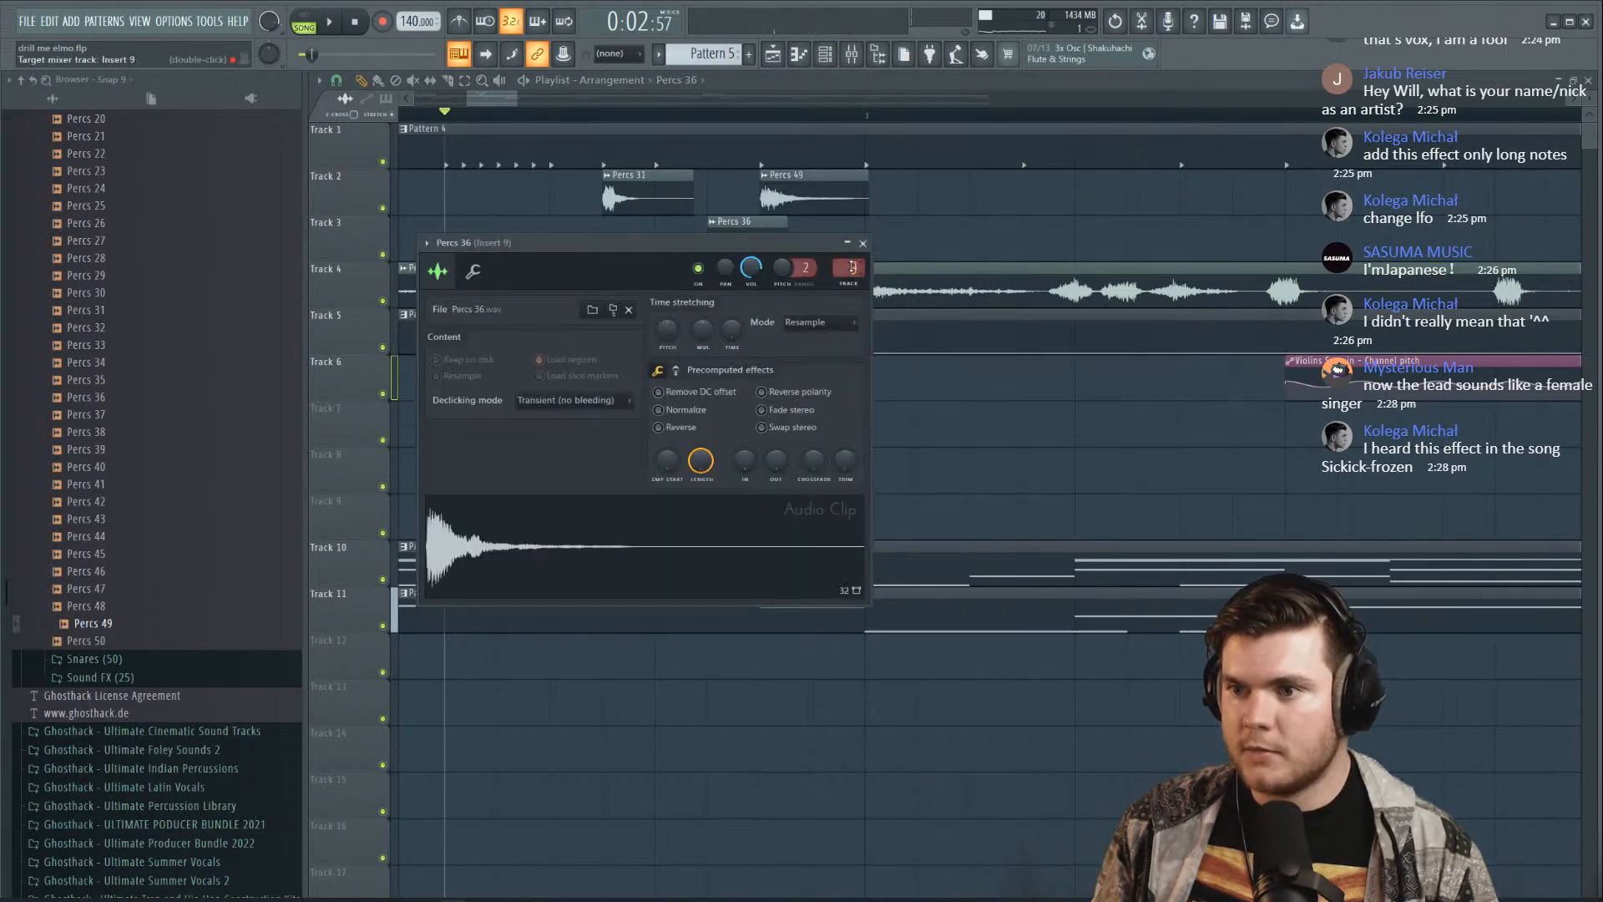
left_click(863, 243)
key("space")
Solo the percussion on Tracks 2 and 3, pan Percs 36 off centre, and restore the full mix for playback
left_click(853, 56)
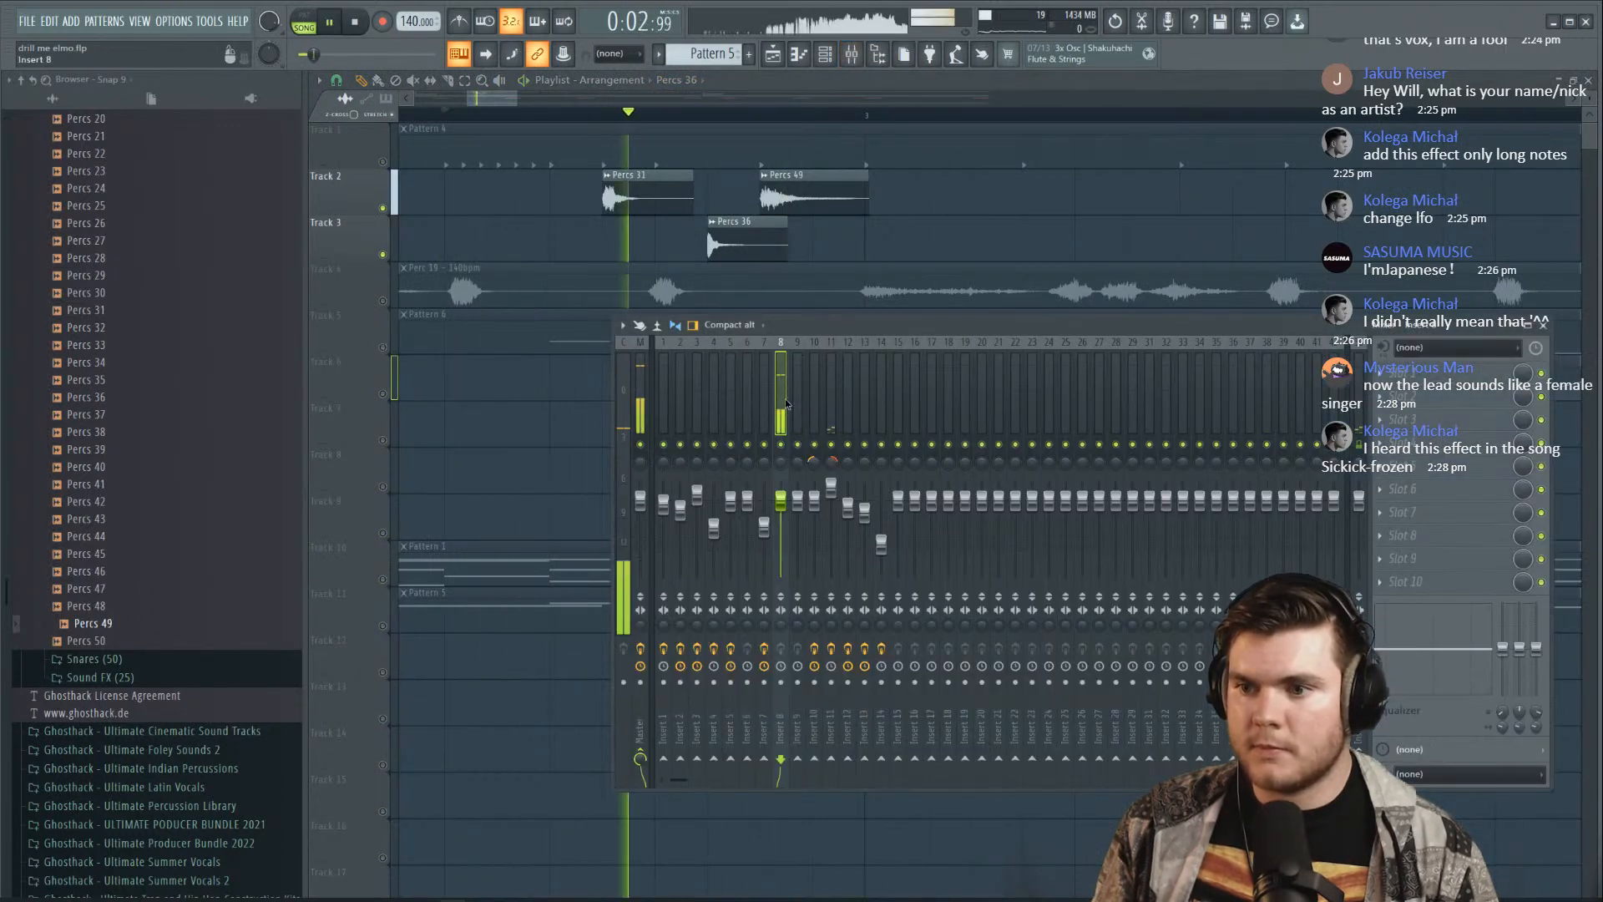
double_click(662, 190)
key("space")
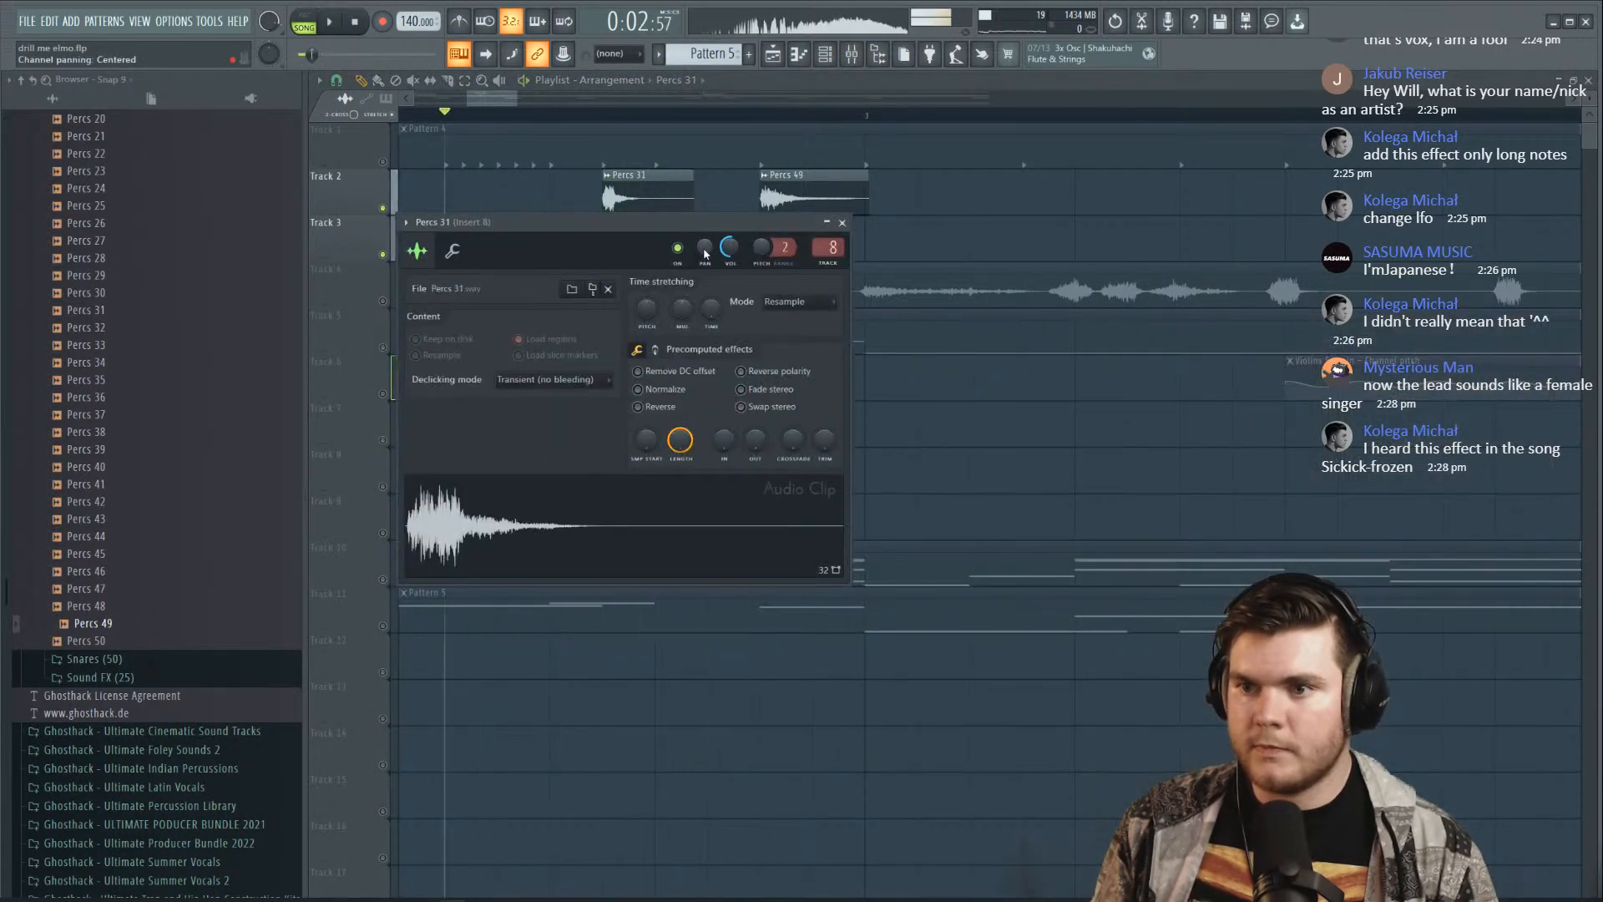
left_click(841, 222)
key("space")
double_click(728, 242)
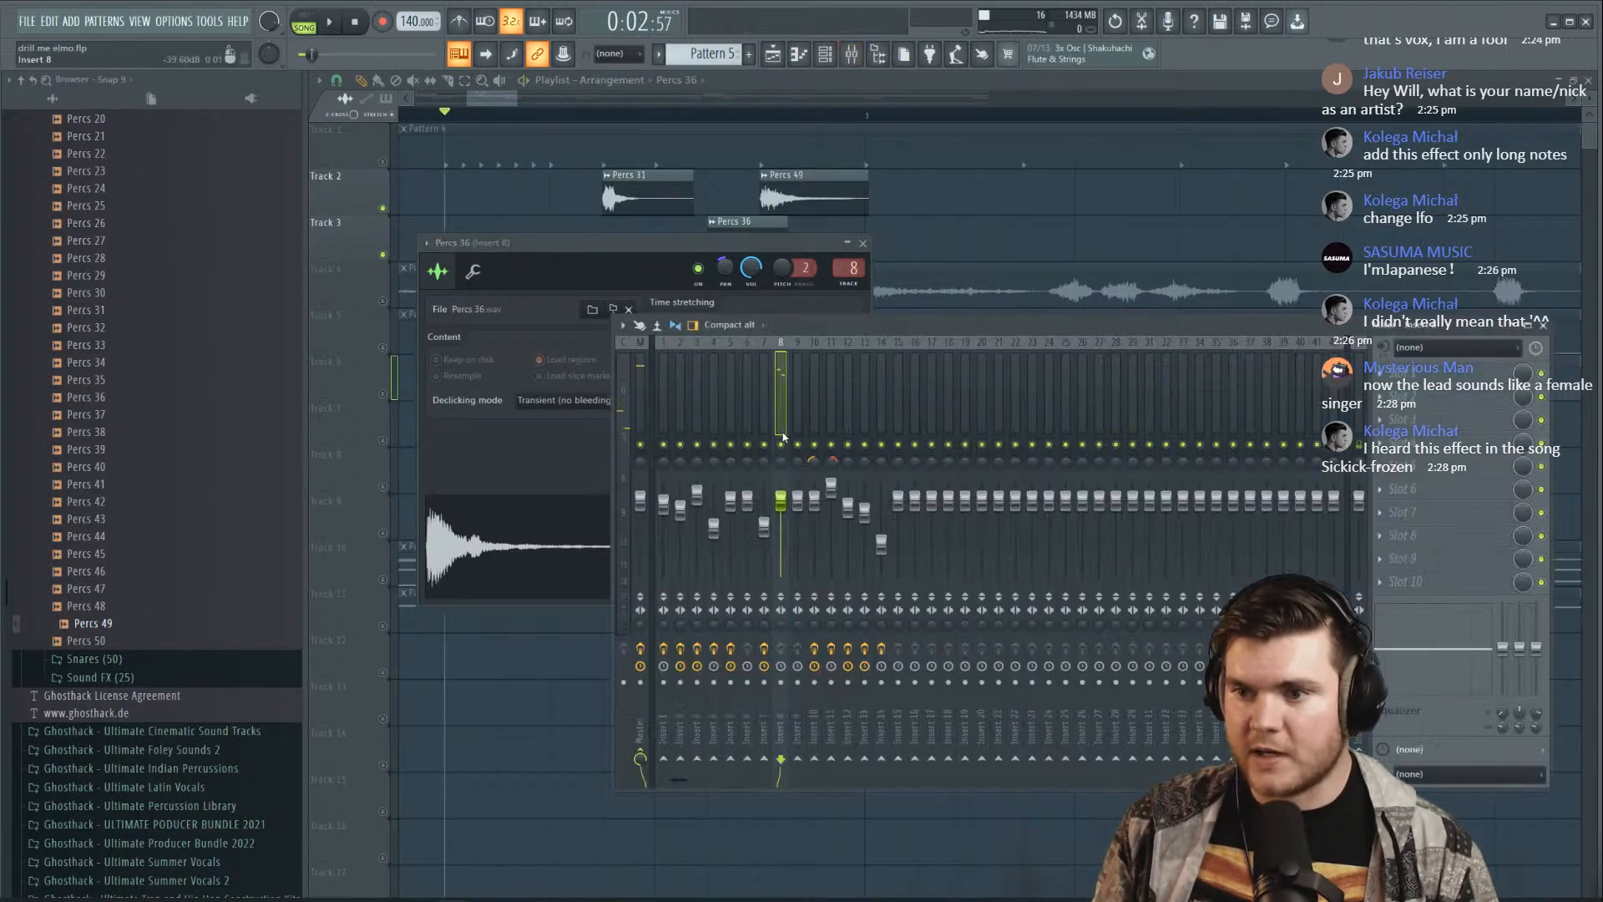
key("F12")
key("space")
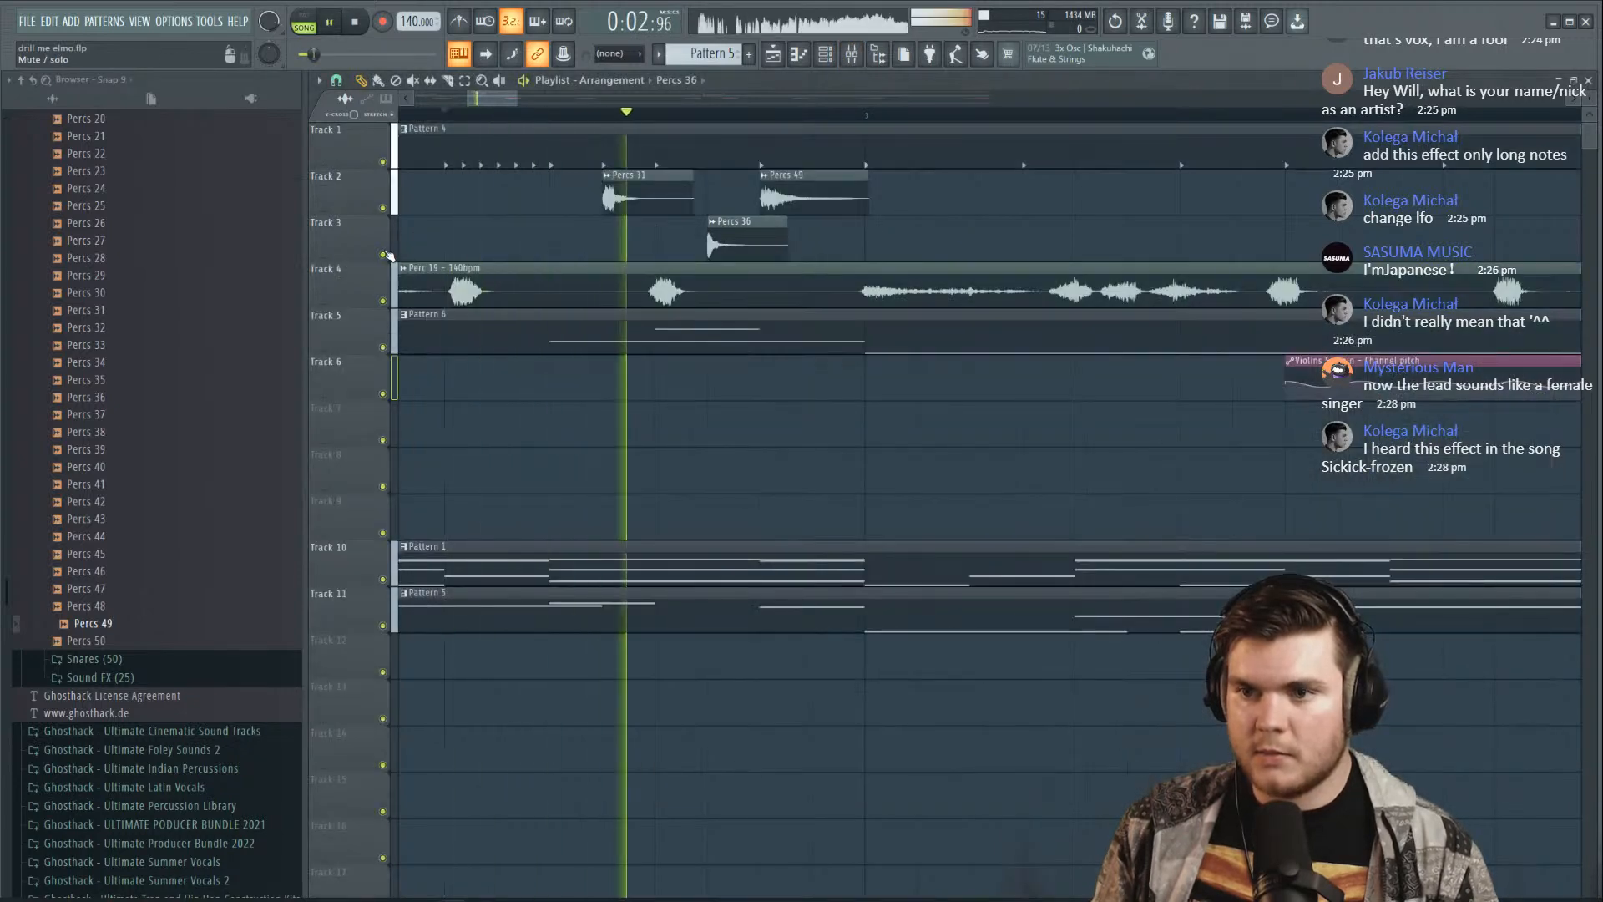
Lower the volume of mixer Insert 8 slightly and solo it during playback
left_click(831, 57)
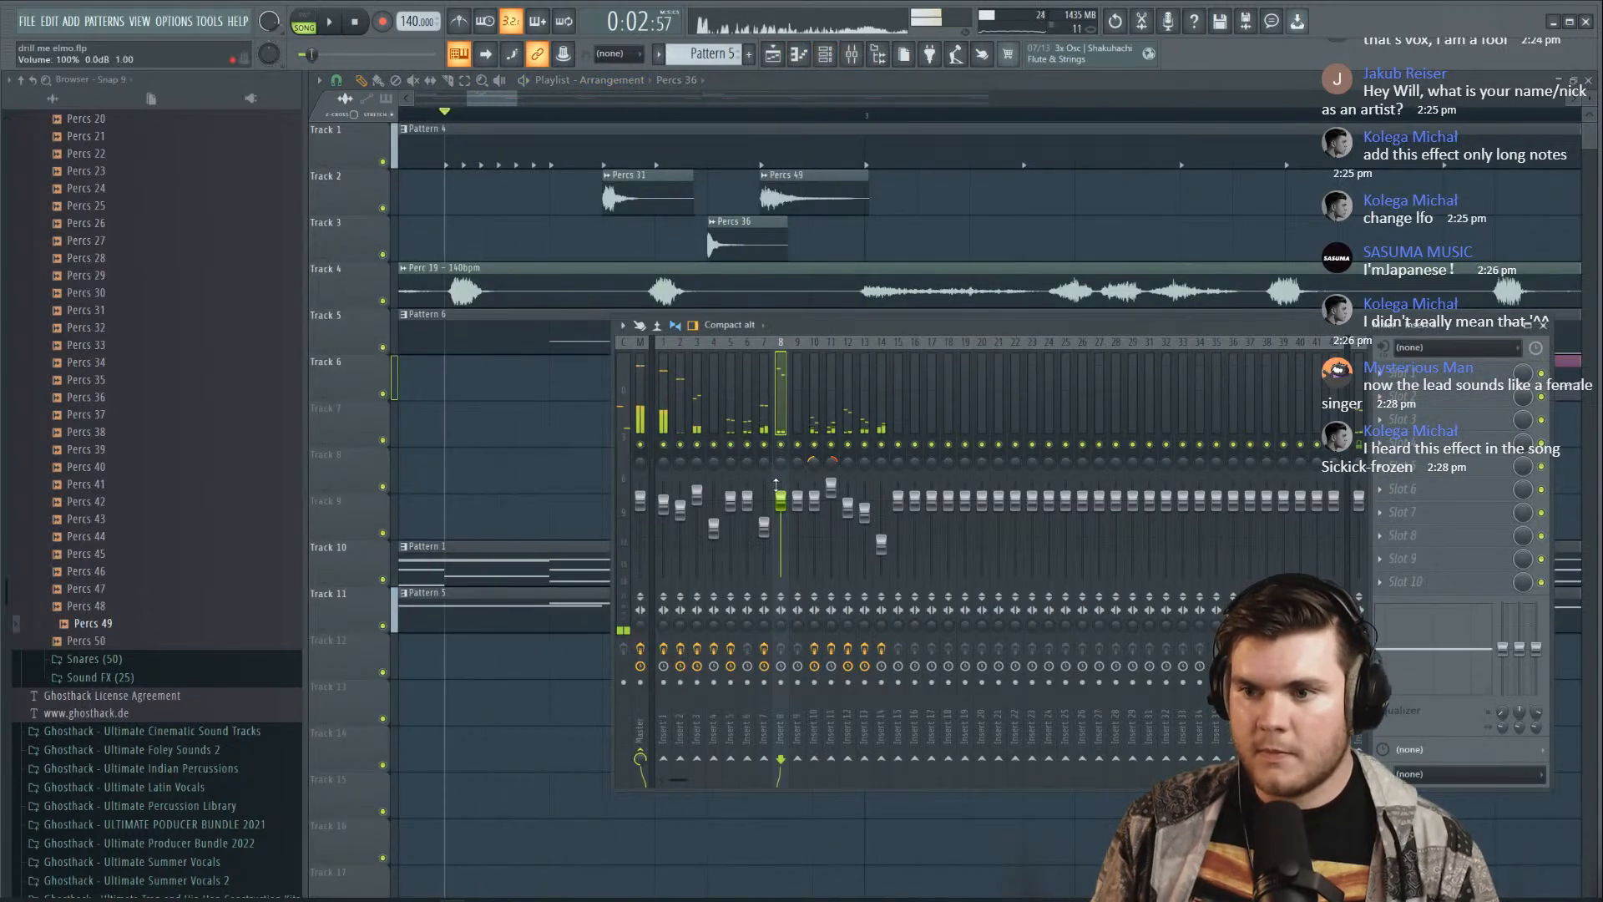
key("space")
right_click(783, 445)
key("space")
Add Fruity Reeverb 2 to the first effect slot of Insert 8 and lower its early reflections level
left_click(1380, 373)
mouse_move(1410, 384)
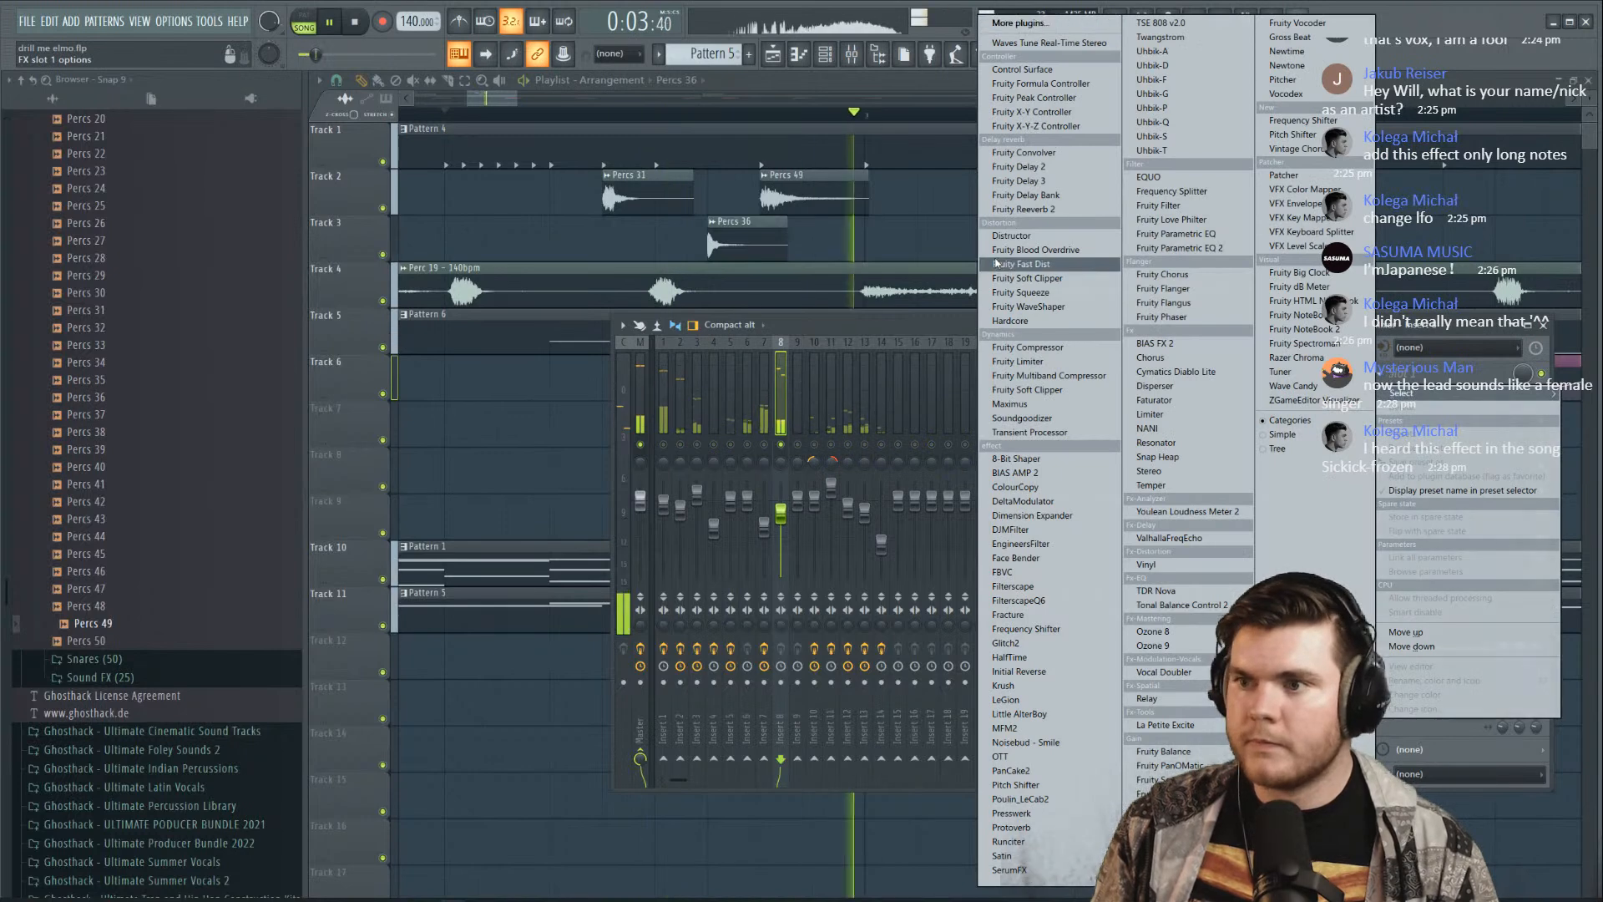
left_click(1010, 213)
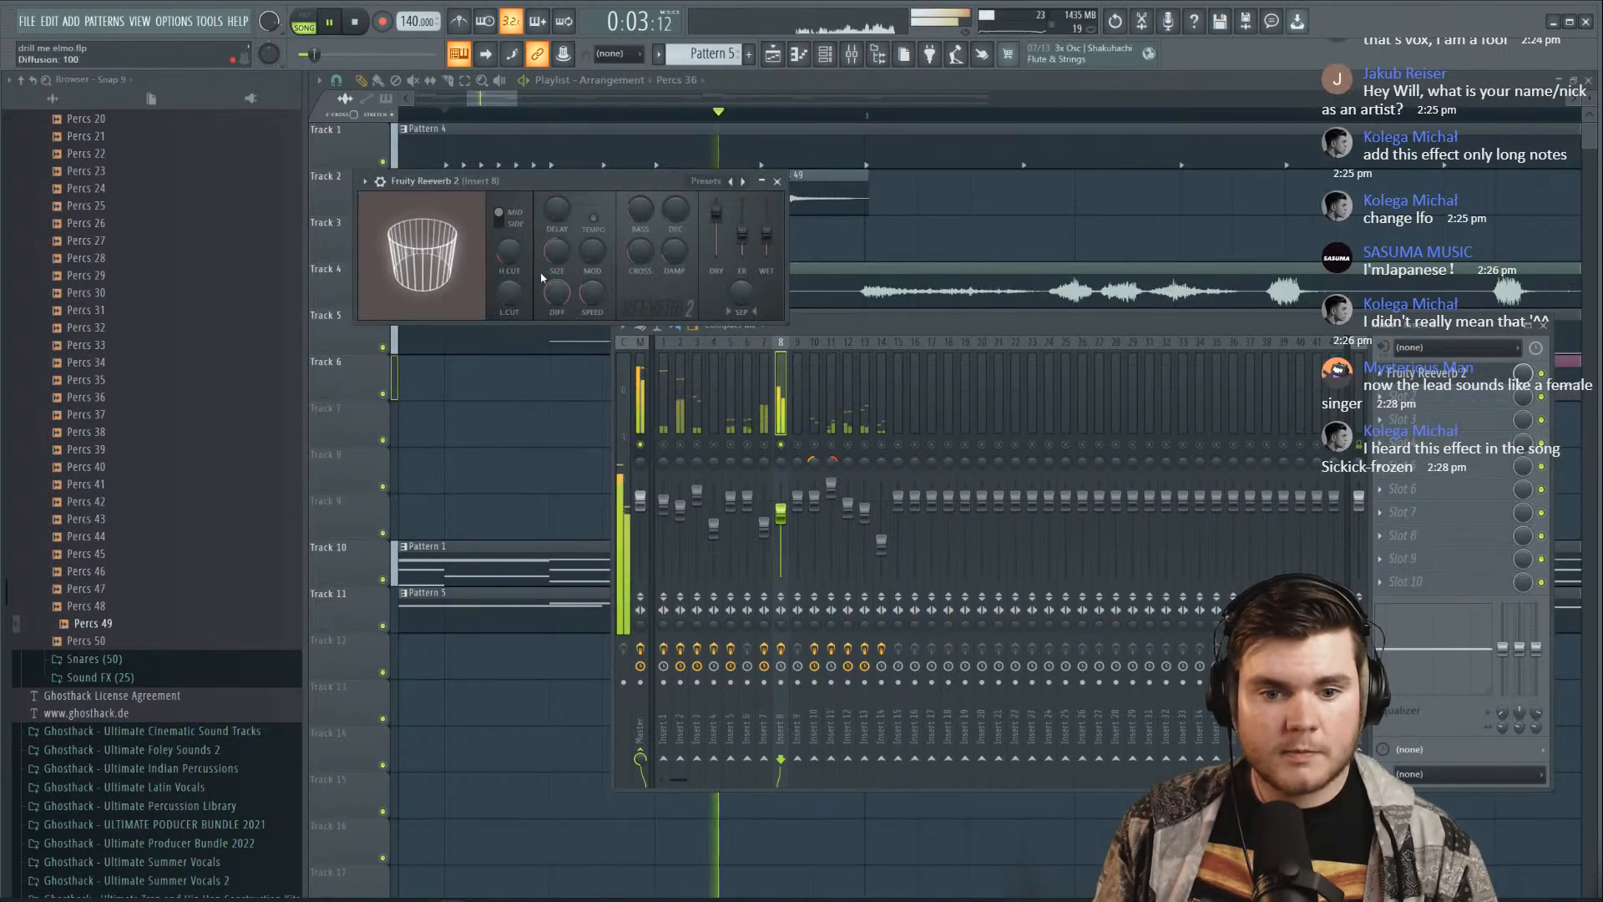
key("space")
key("space")
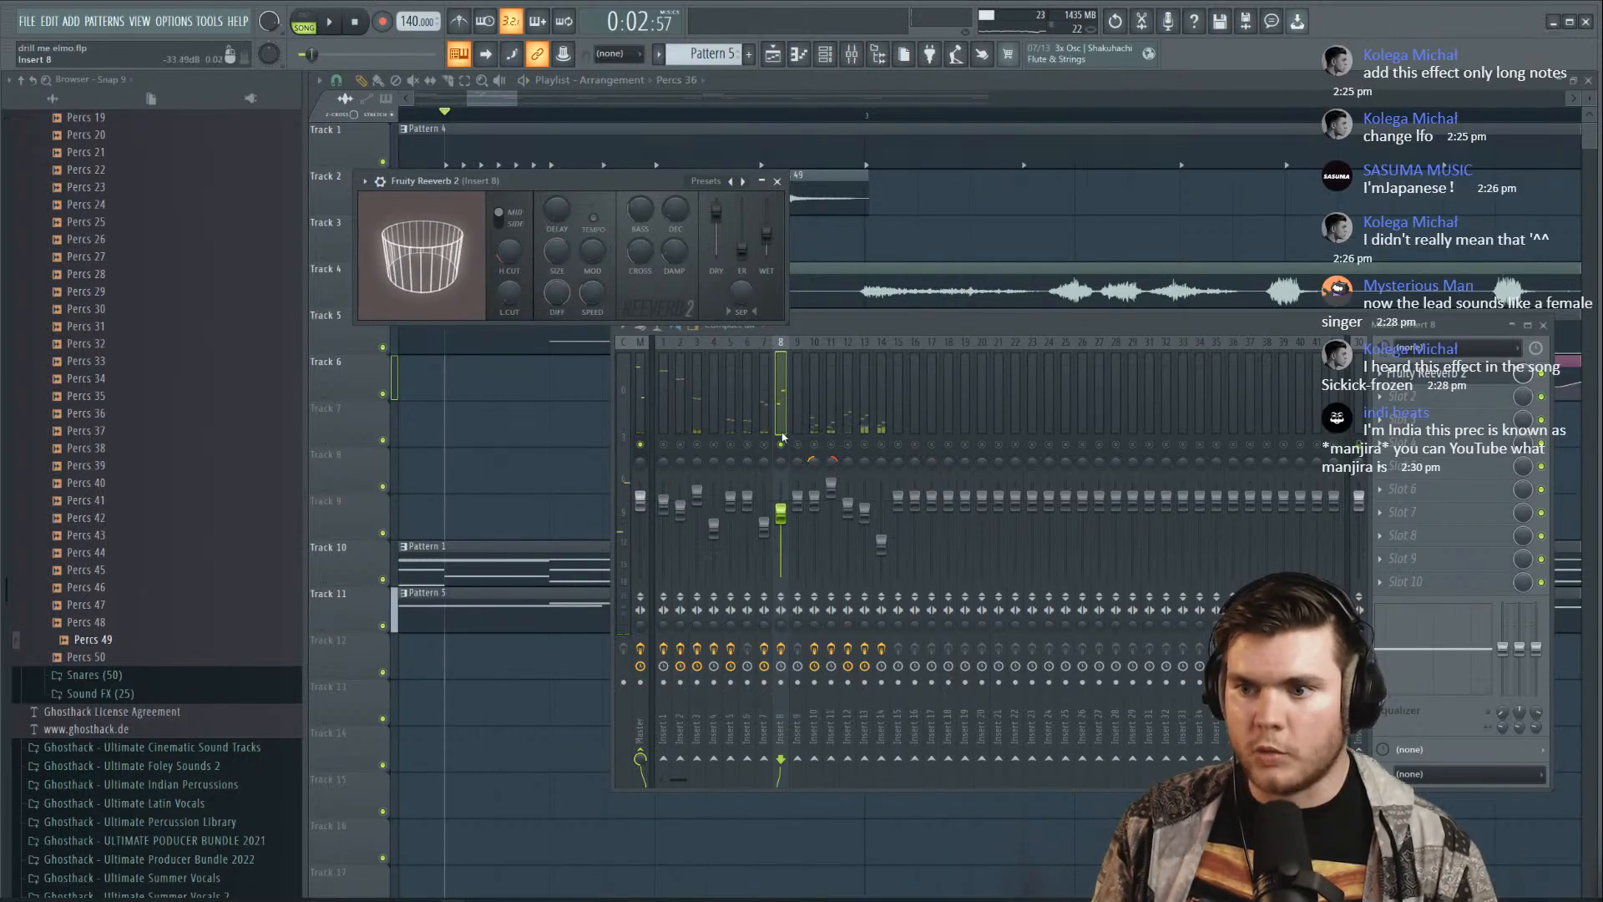
Unsolo Insert 8 and lower its volume a little more while replaying the fill
right_click(782, 444)
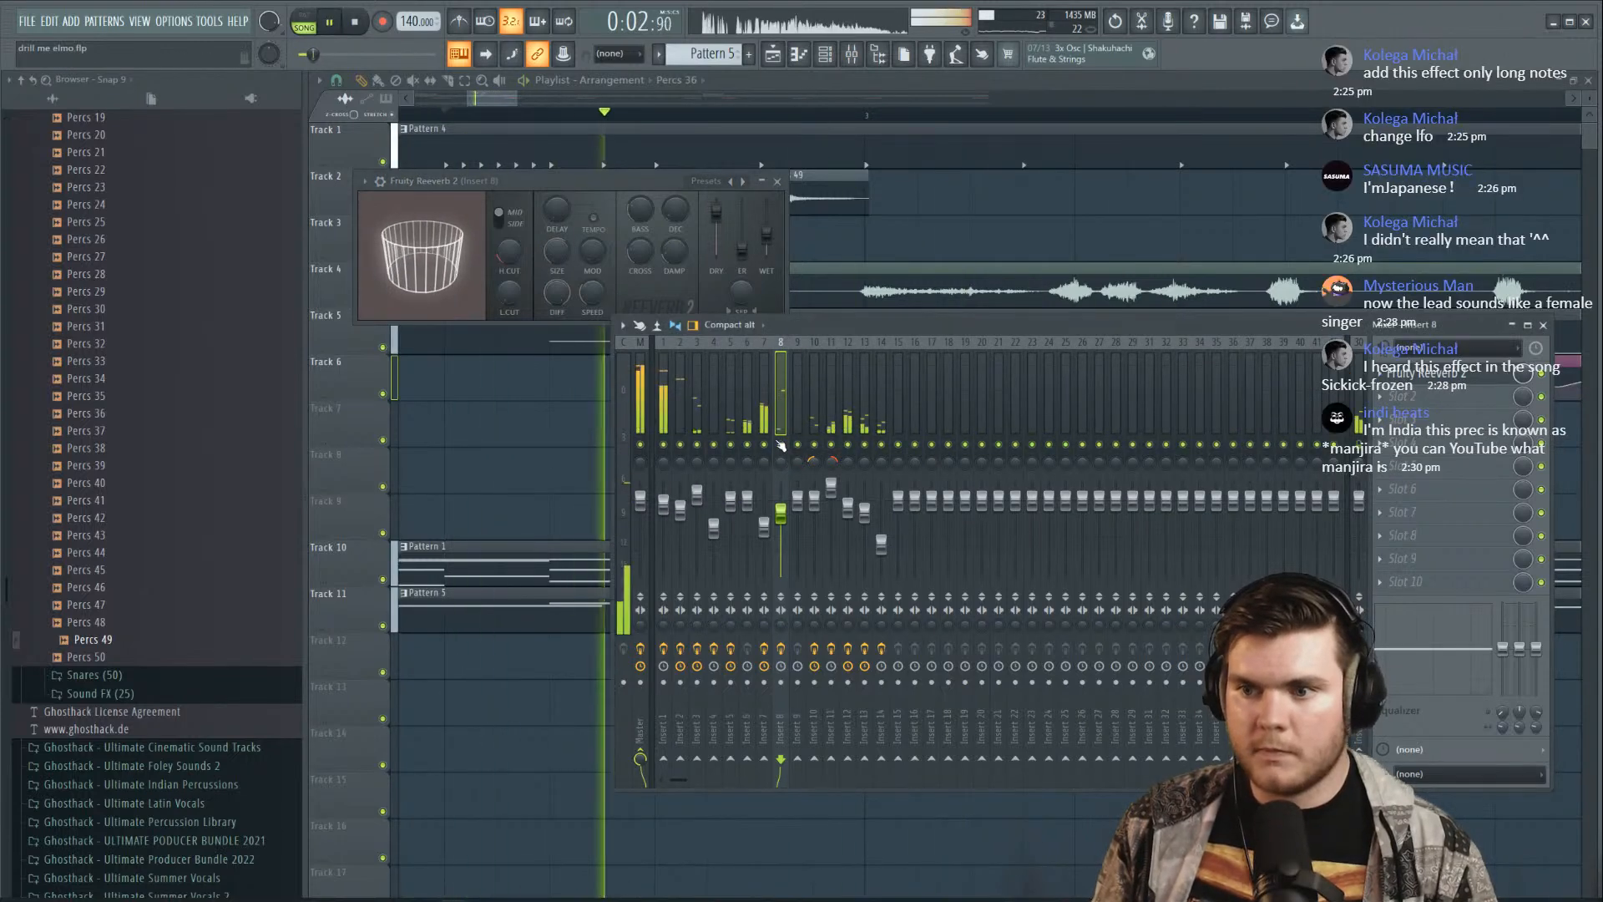
key("space")
key("space")
left_click_drag(788, 515, 787, 520)
key("space")
key("space")
Add Fruity Parametric EQ 2 to the second effect slot of Insert 8 and reduce the highest frequencies with band 7
left_click(1408, 417)
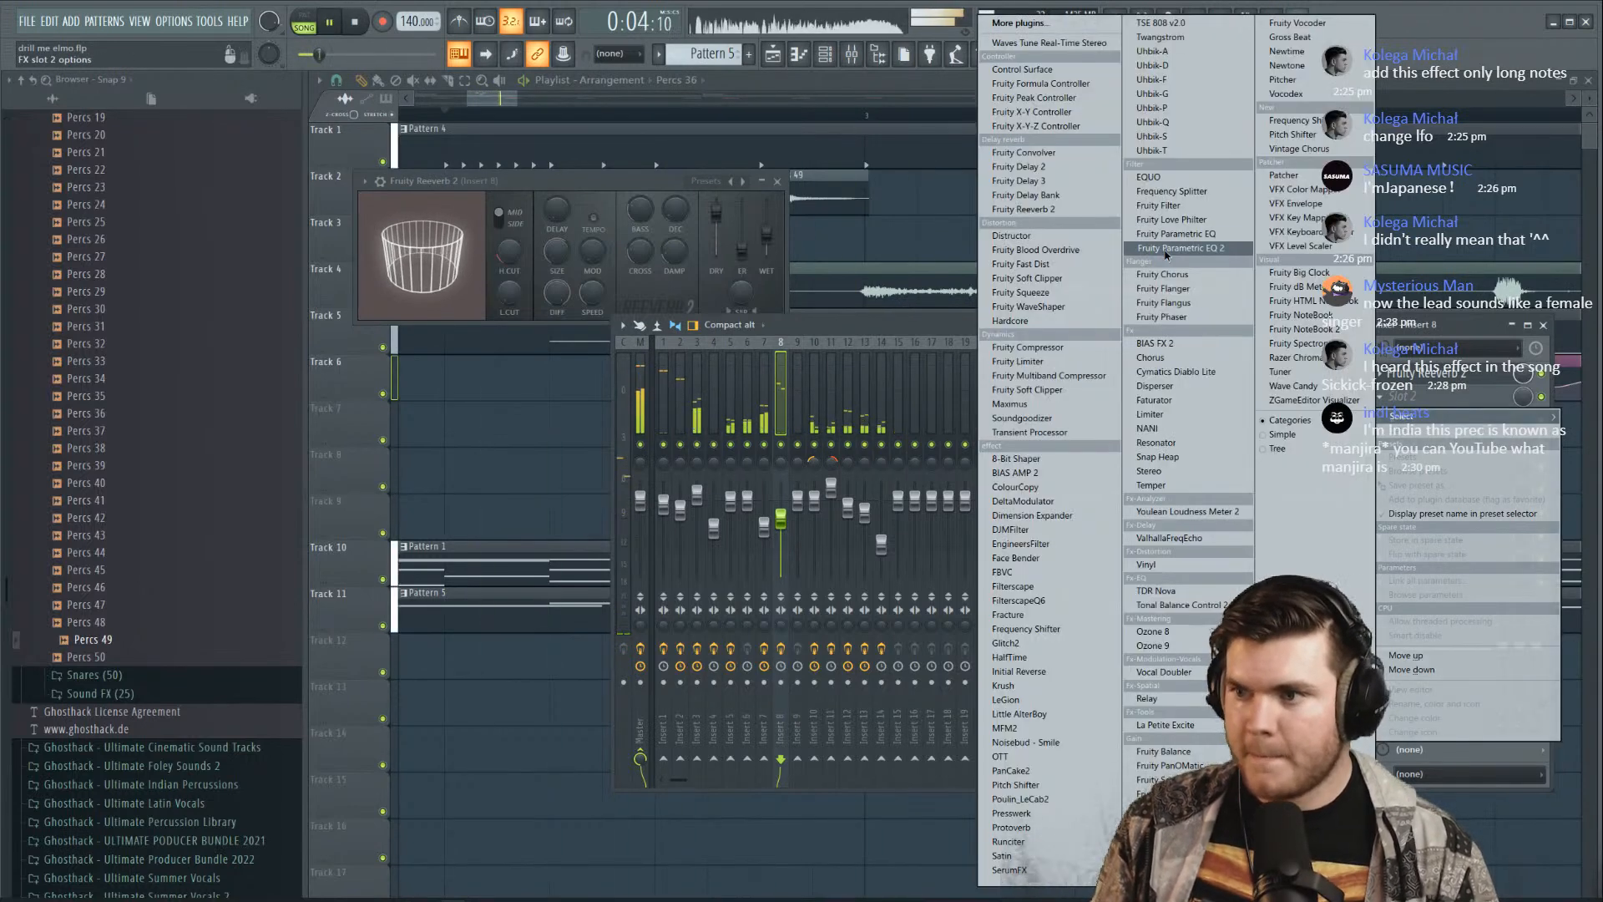
left_click(1185, 242)
left_click_drag(733, 334, 755, 368)
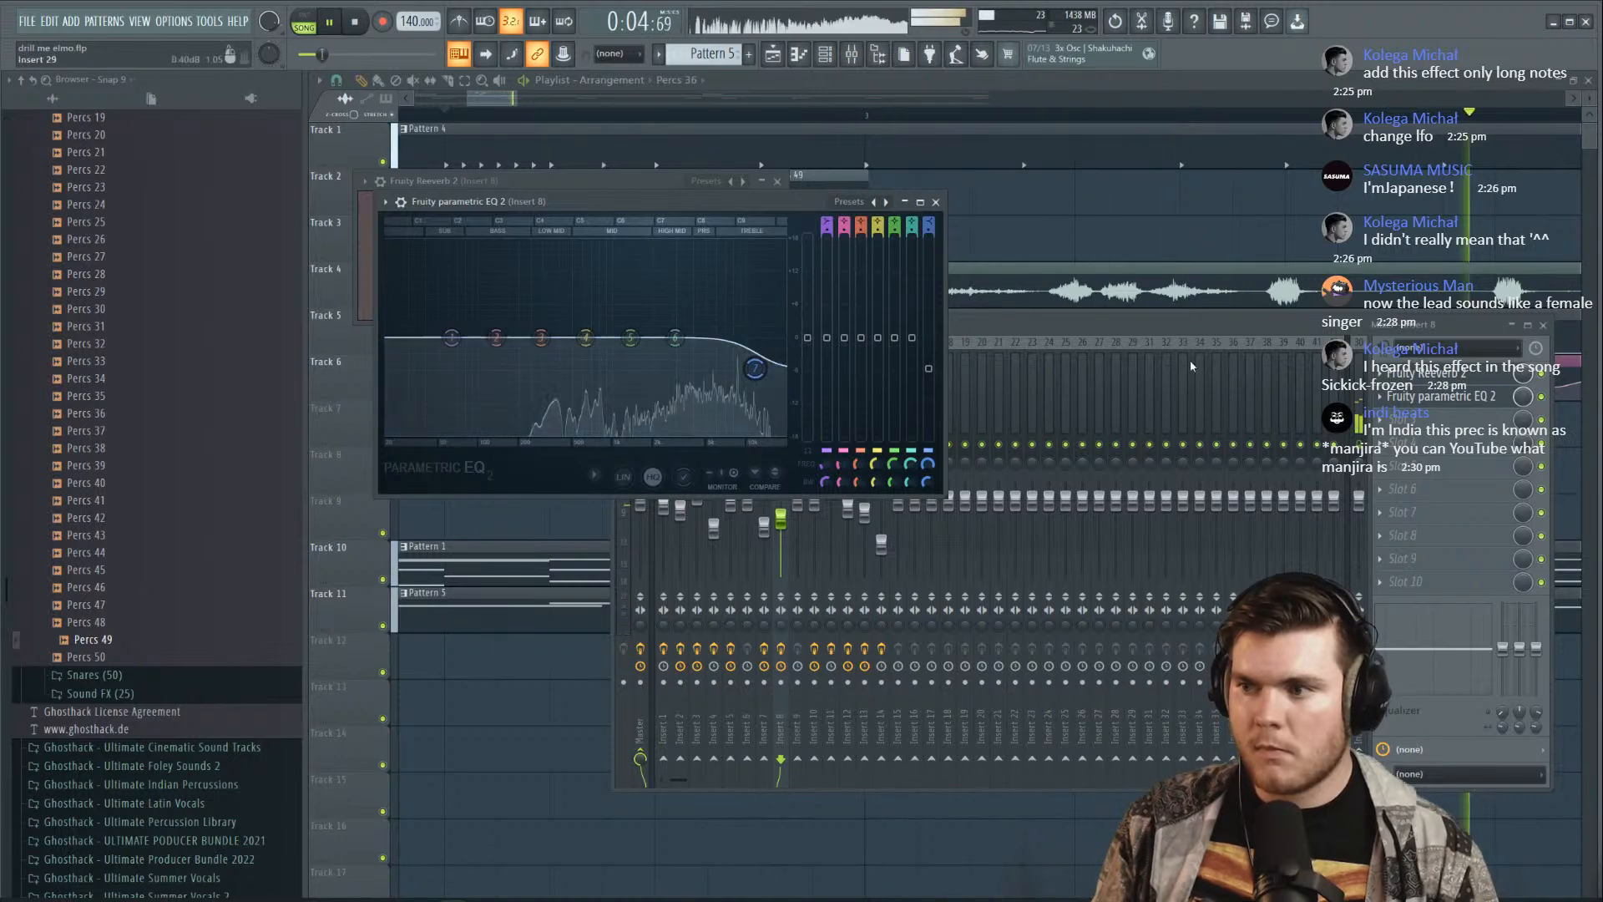
left_click(1440, 392)
key("space")
key("space")
Set the volume of Insert 8 to 83% (-4.0 dB) and replay the arrangement from the opening bars
left_click_drag(764, 527, 780, 515)
key("space")
key("space")
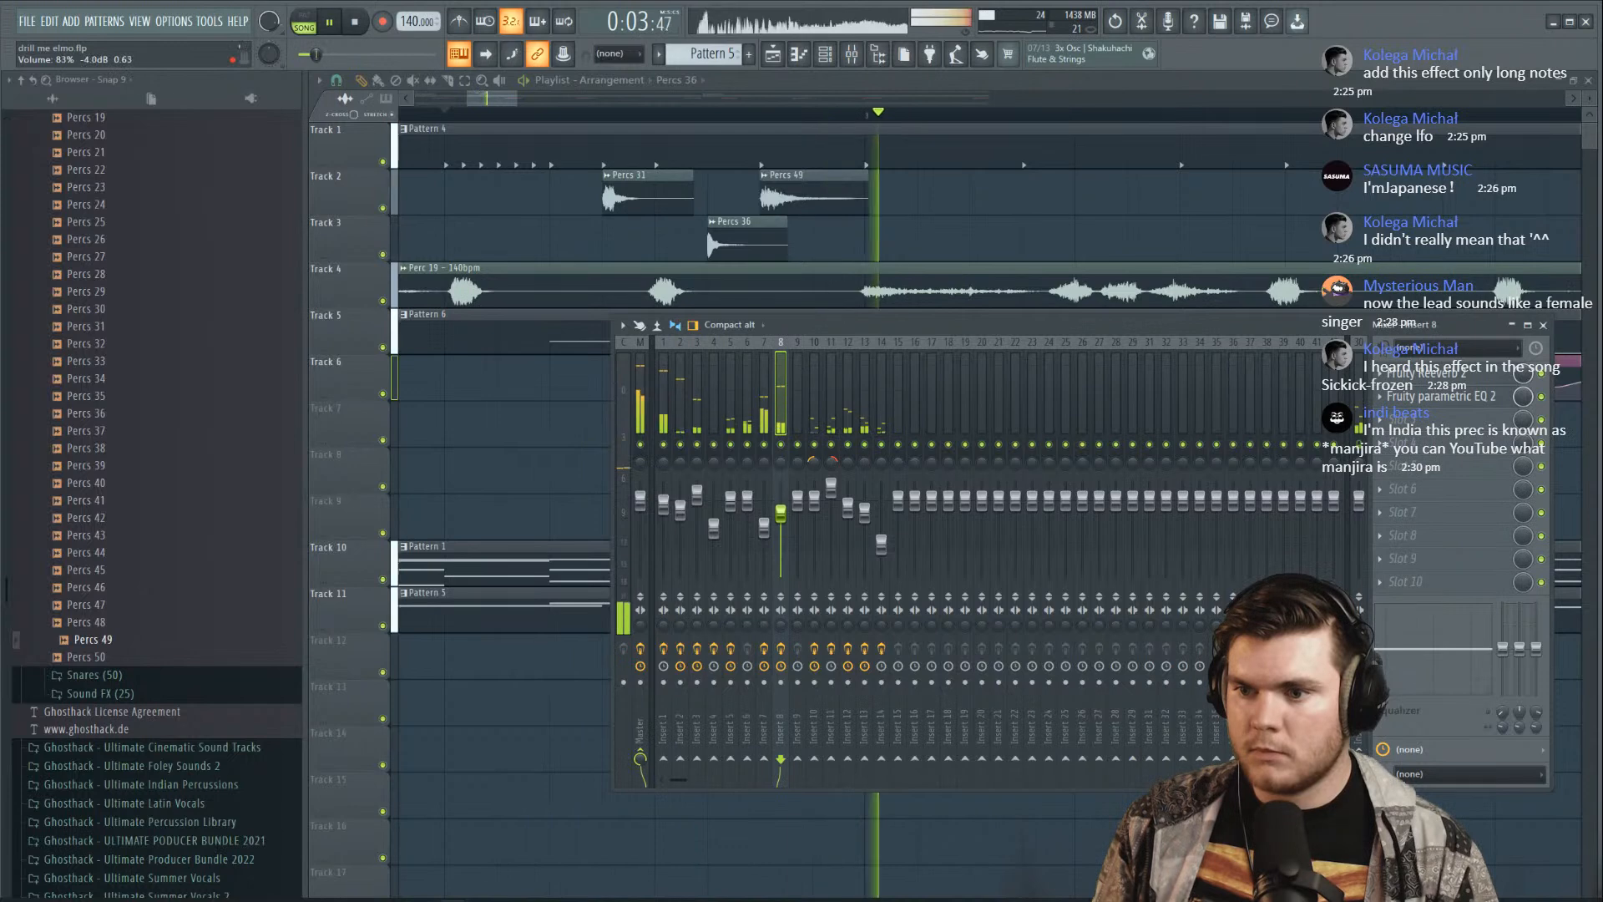
scroll(862, 167, "down", 1)
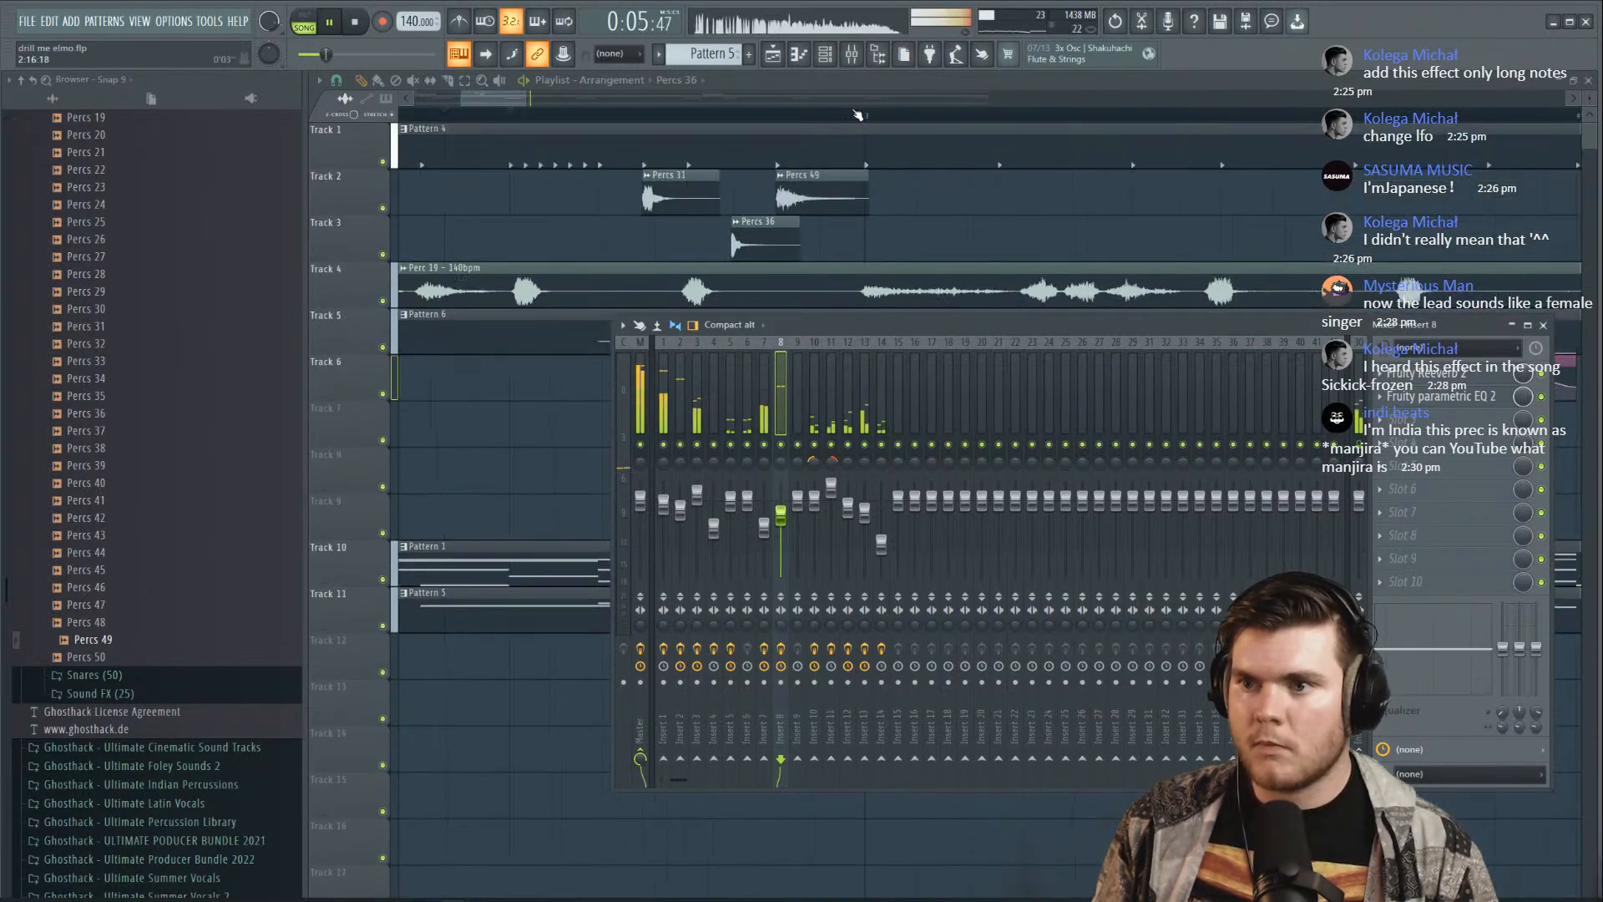
scroll(859, 115, "down", 6)
left_click(854, 99)
key("space")
key("space")
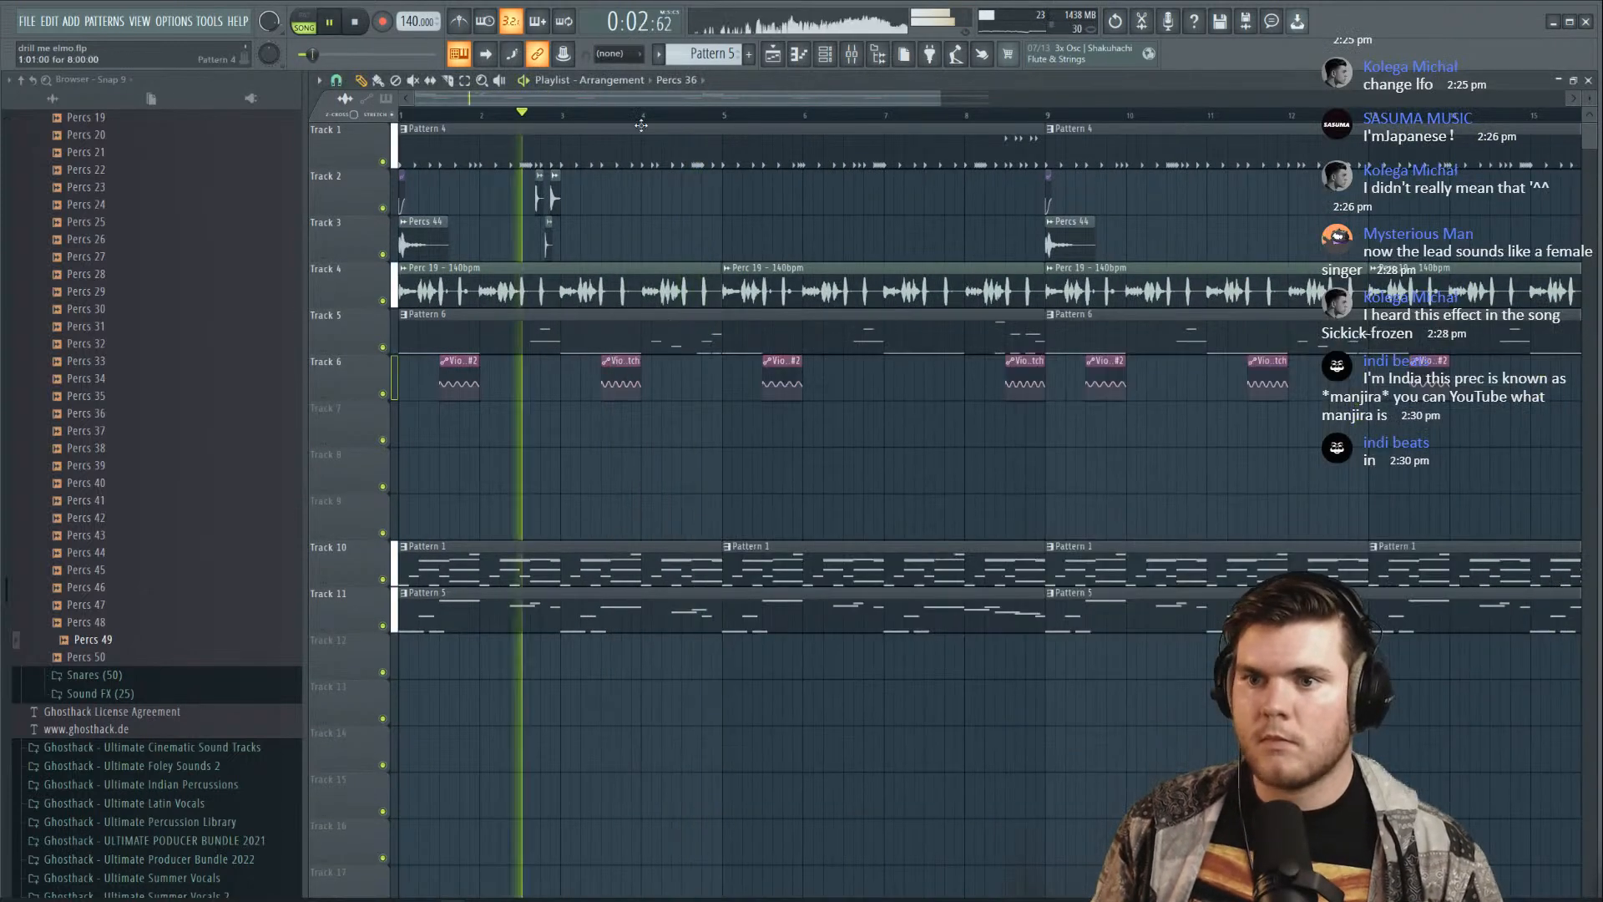
Replay the arrangement through bars 2 to 4 and stop playback with bar 4 in close view
left_click(512, 116)
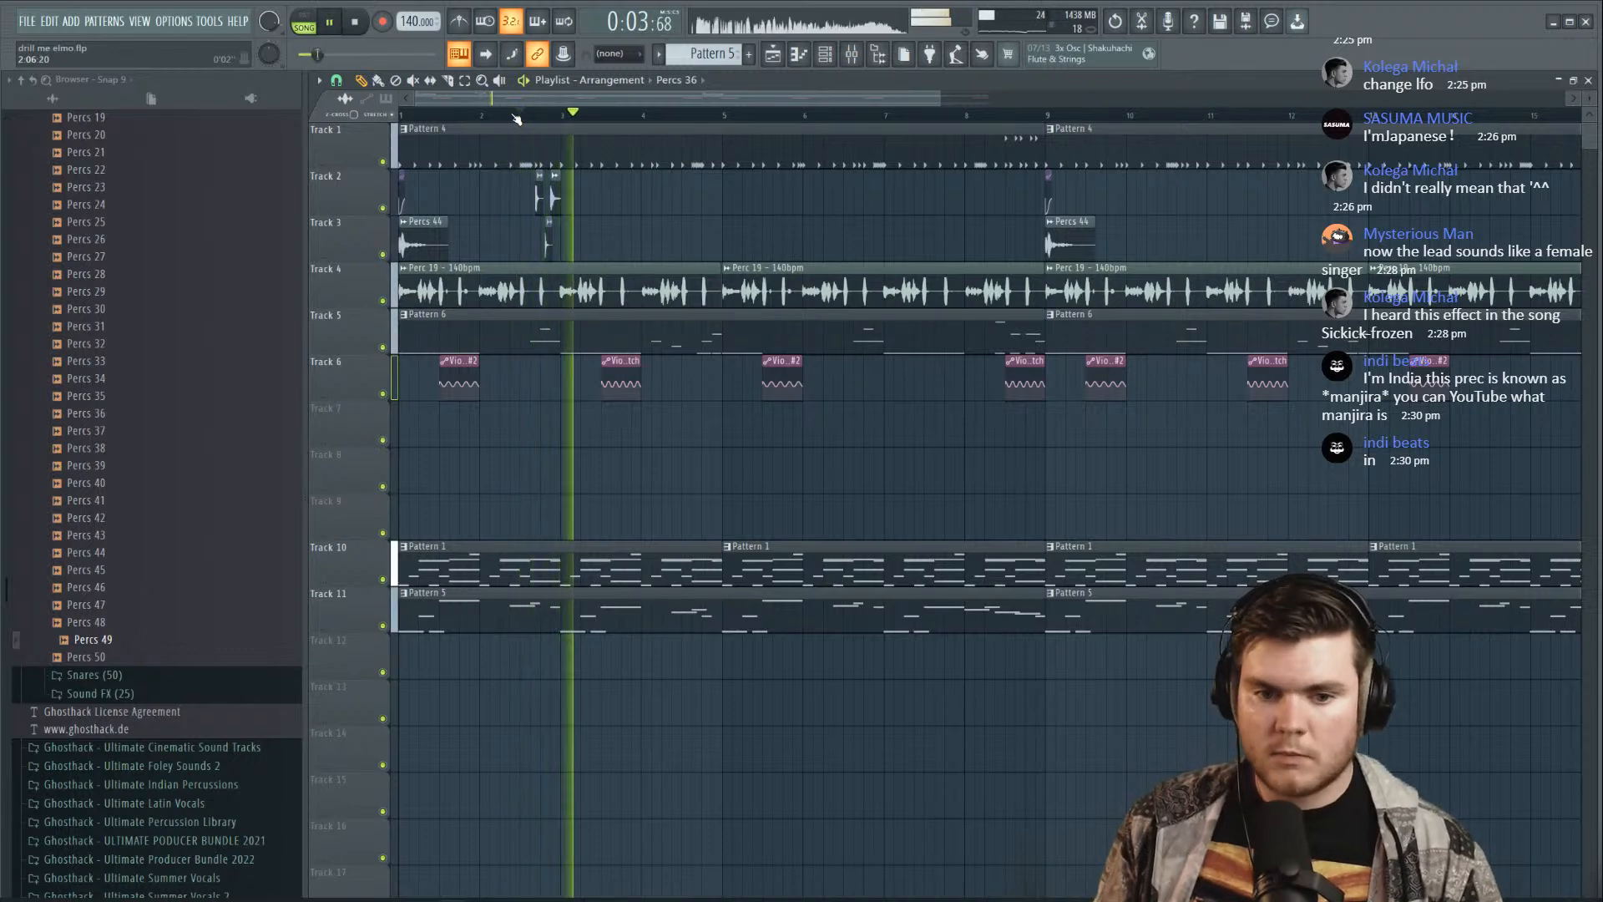
scroll(633, 122, "up", 5)
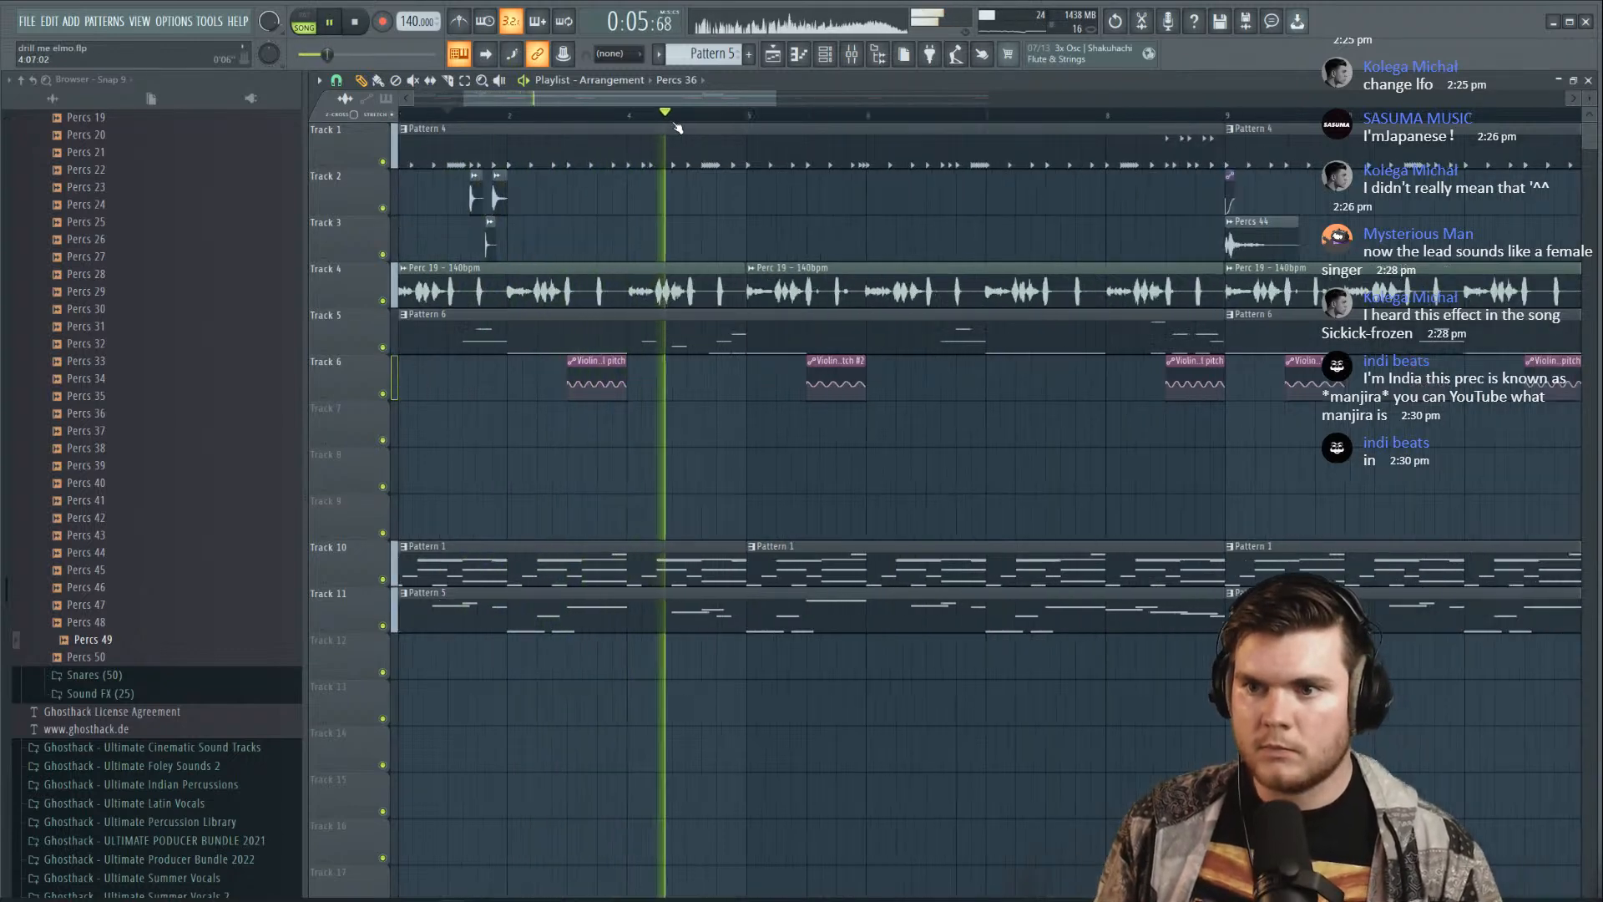
key("space")
scroll(185, 285, "up", 10)
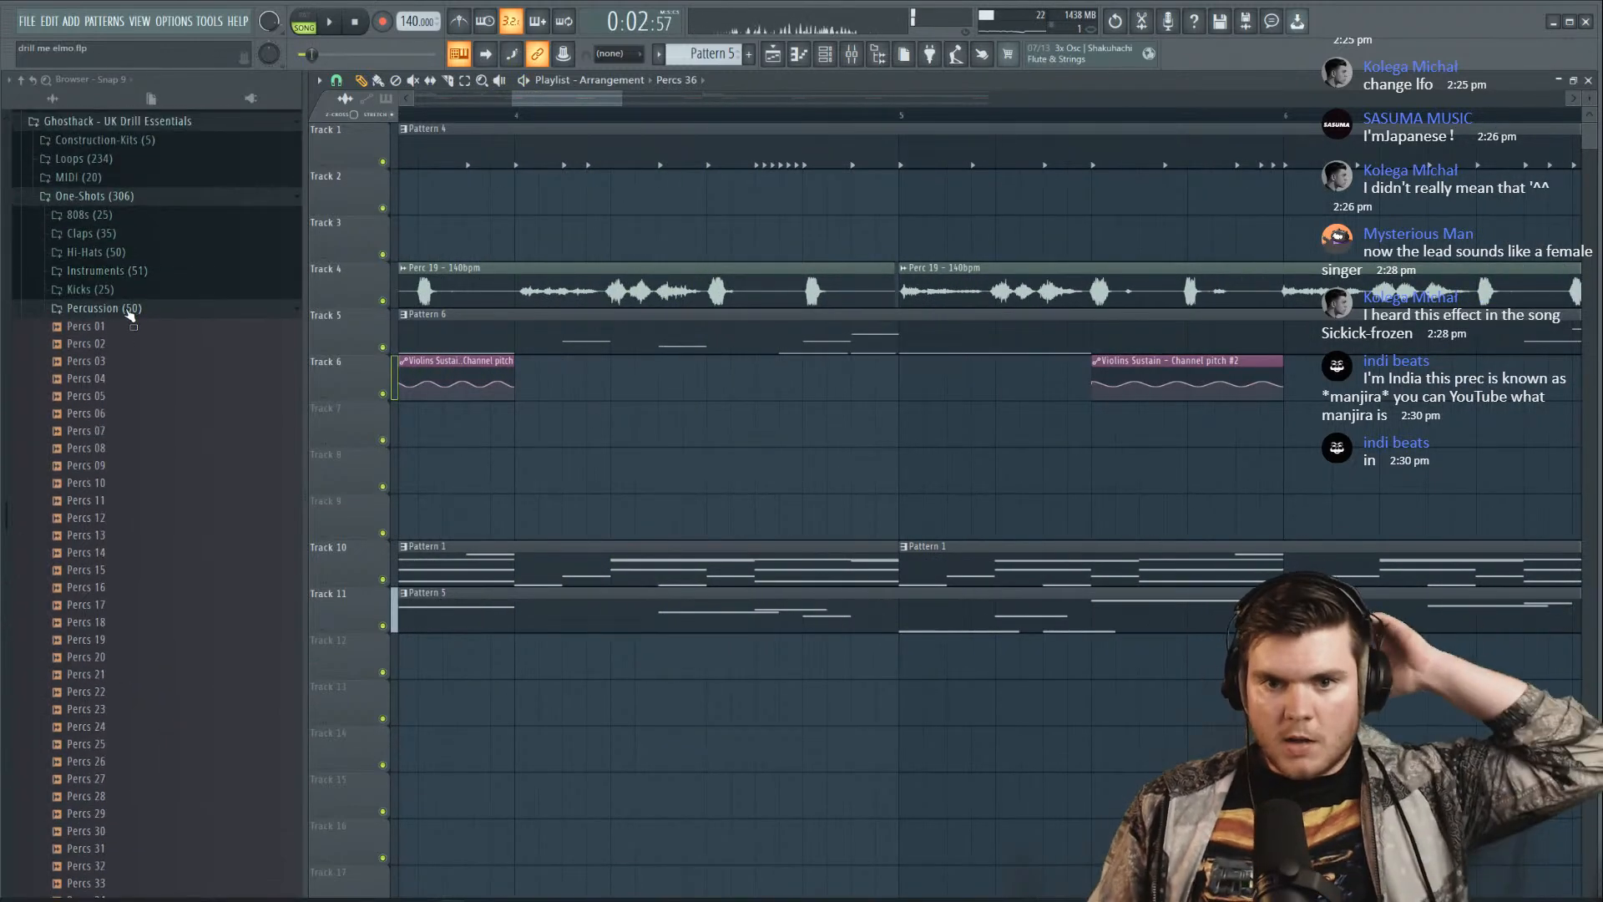
Collapse the Percussion, One-Shots and UK Drill Essentials folders in the sample browser
left_click(129, 299)
left_click(133, 188)
scroll(169, 340, "up", 3)
left_click(146, 295)
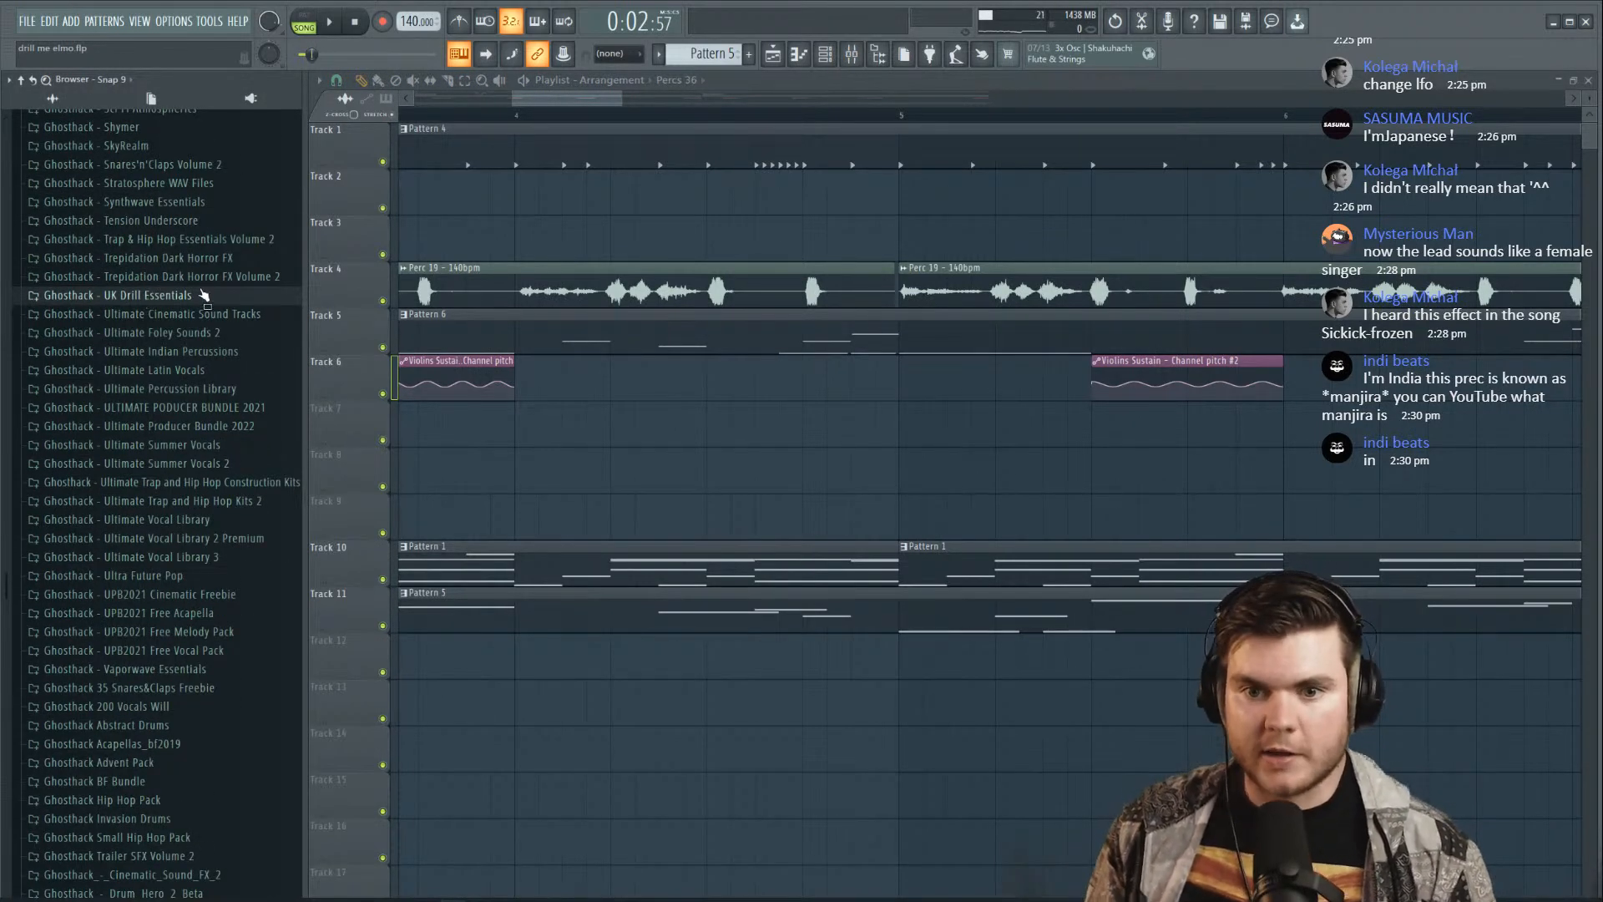
Expand the Ultimate Indian Percussions pack to show its One-Shots and 110 BPM percussion loop folders
left_click(205, 351)
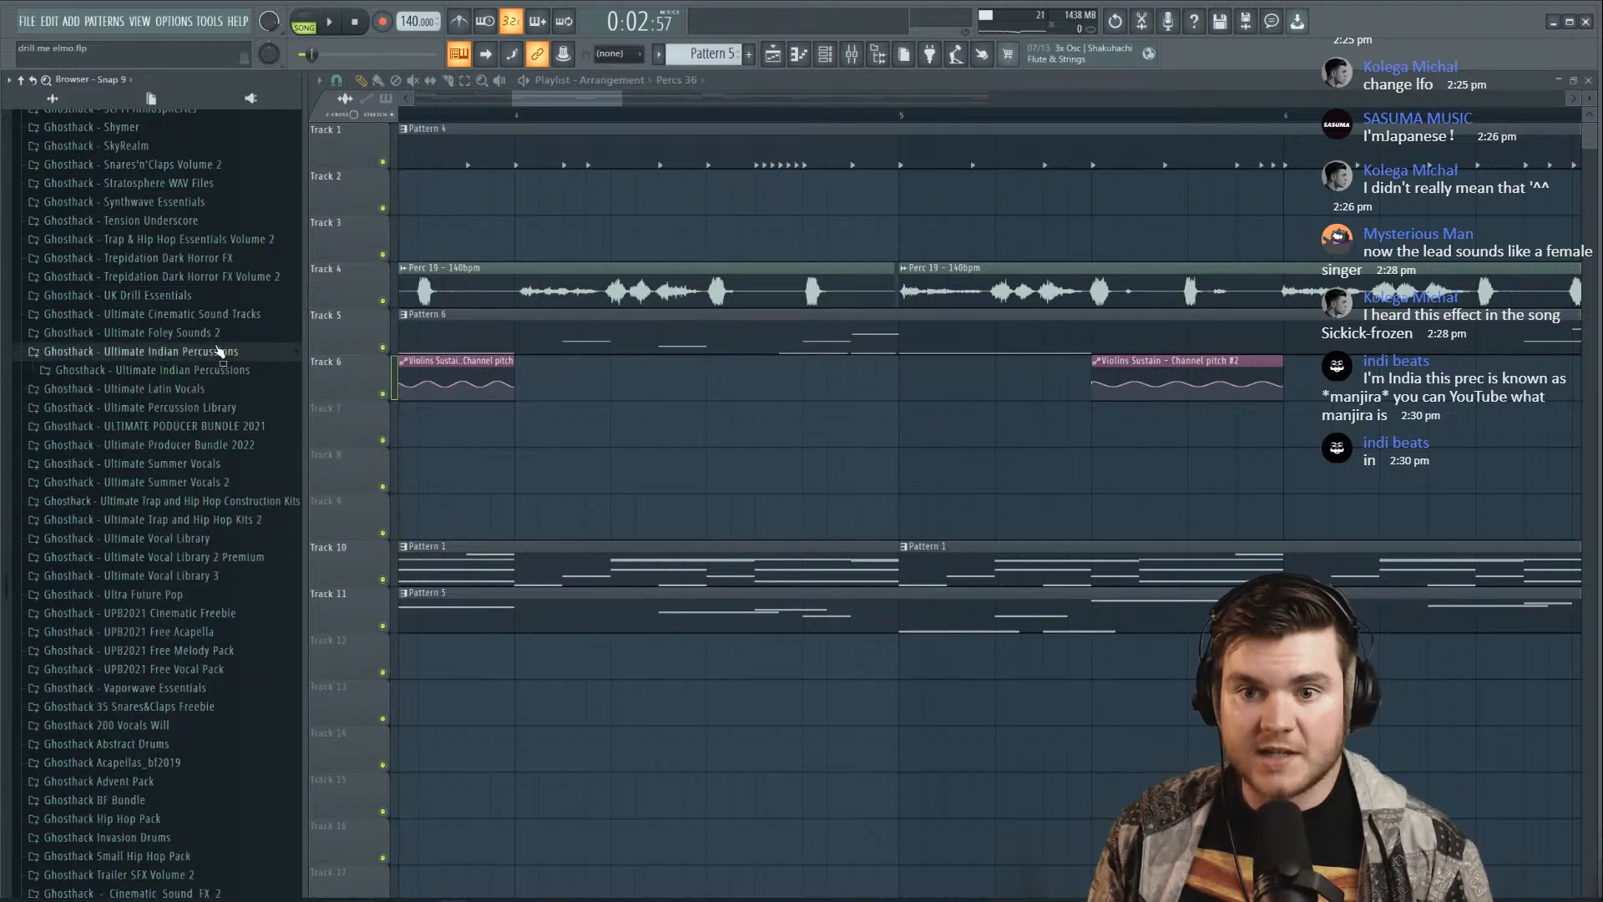
left_click(202, 372)
left_click(168, 390)
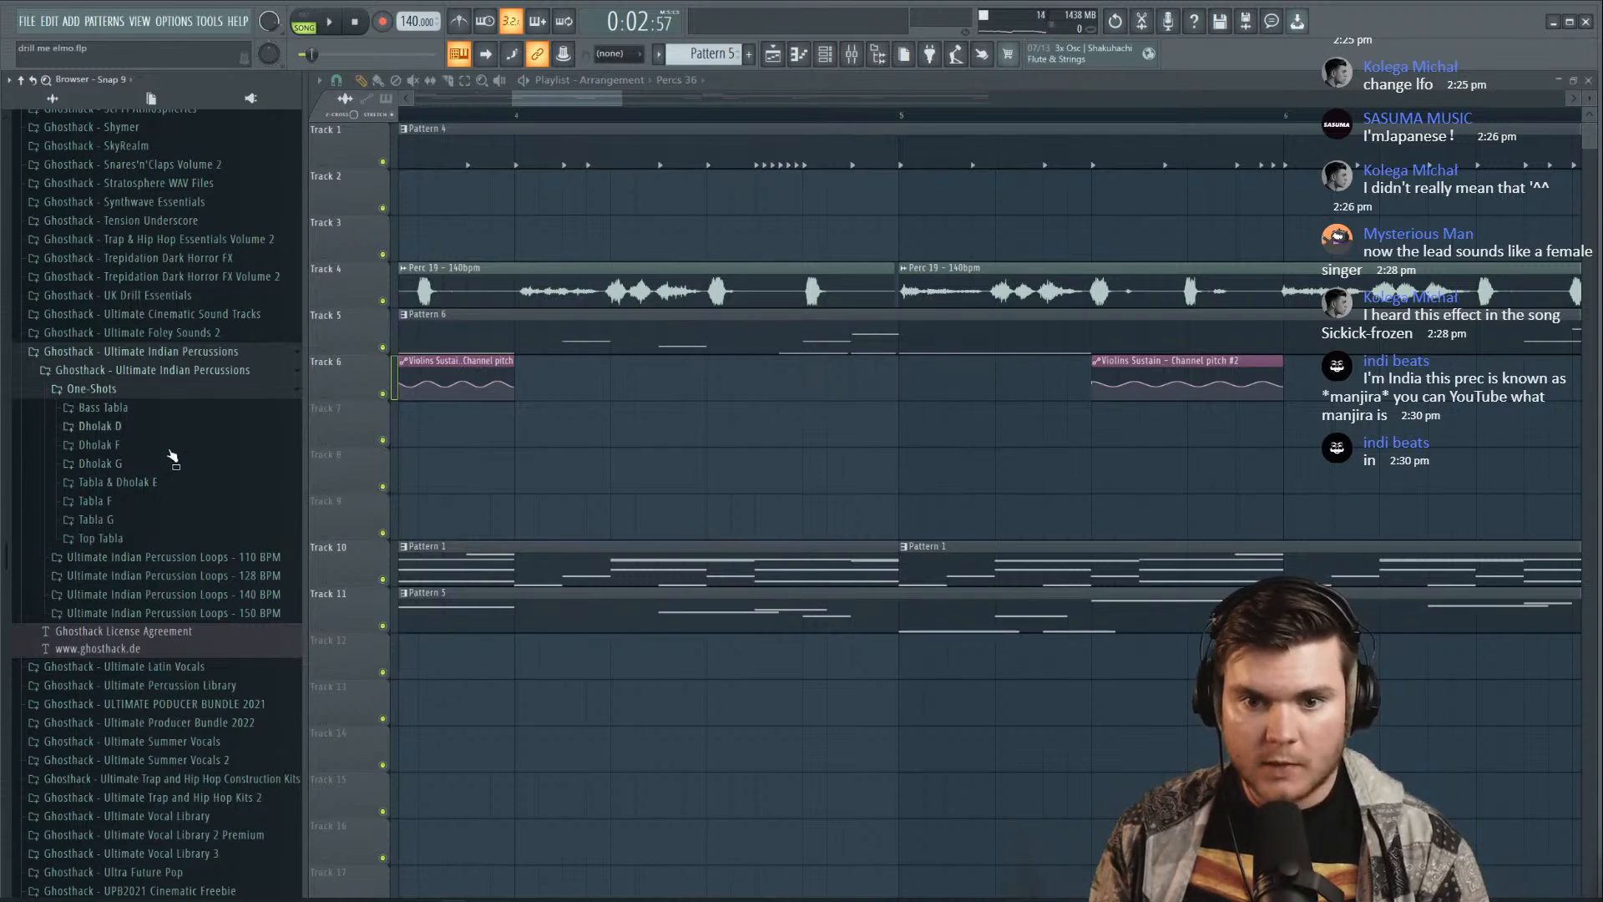
left_click(184, 561)
scroll(187, 551, "down", 4)
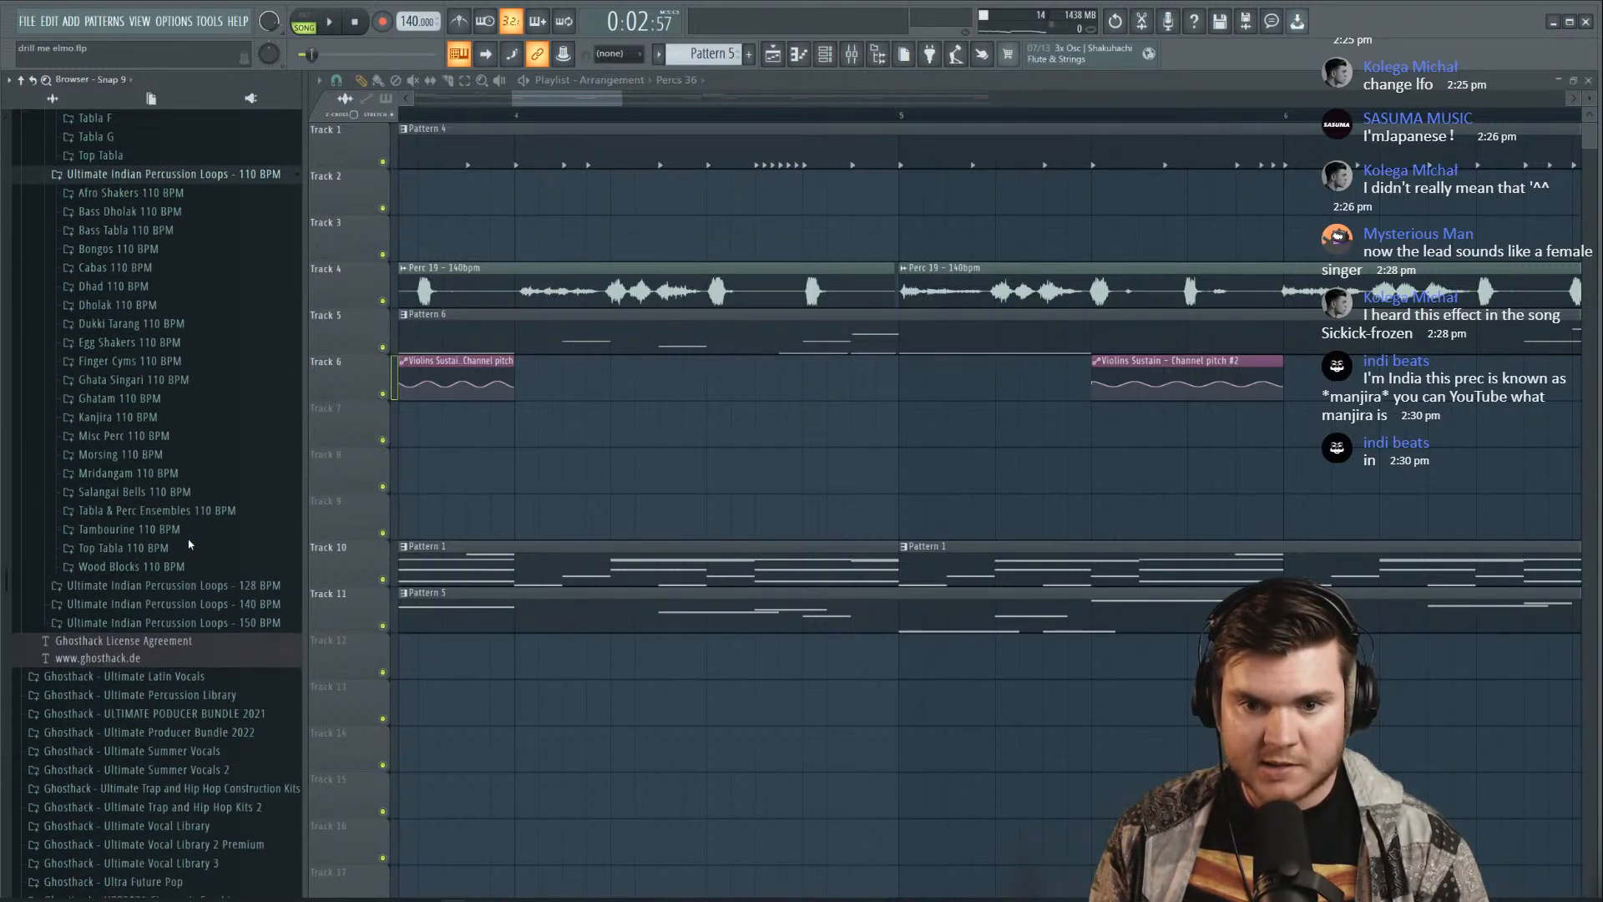
scroll(186, 534, "up", 2)
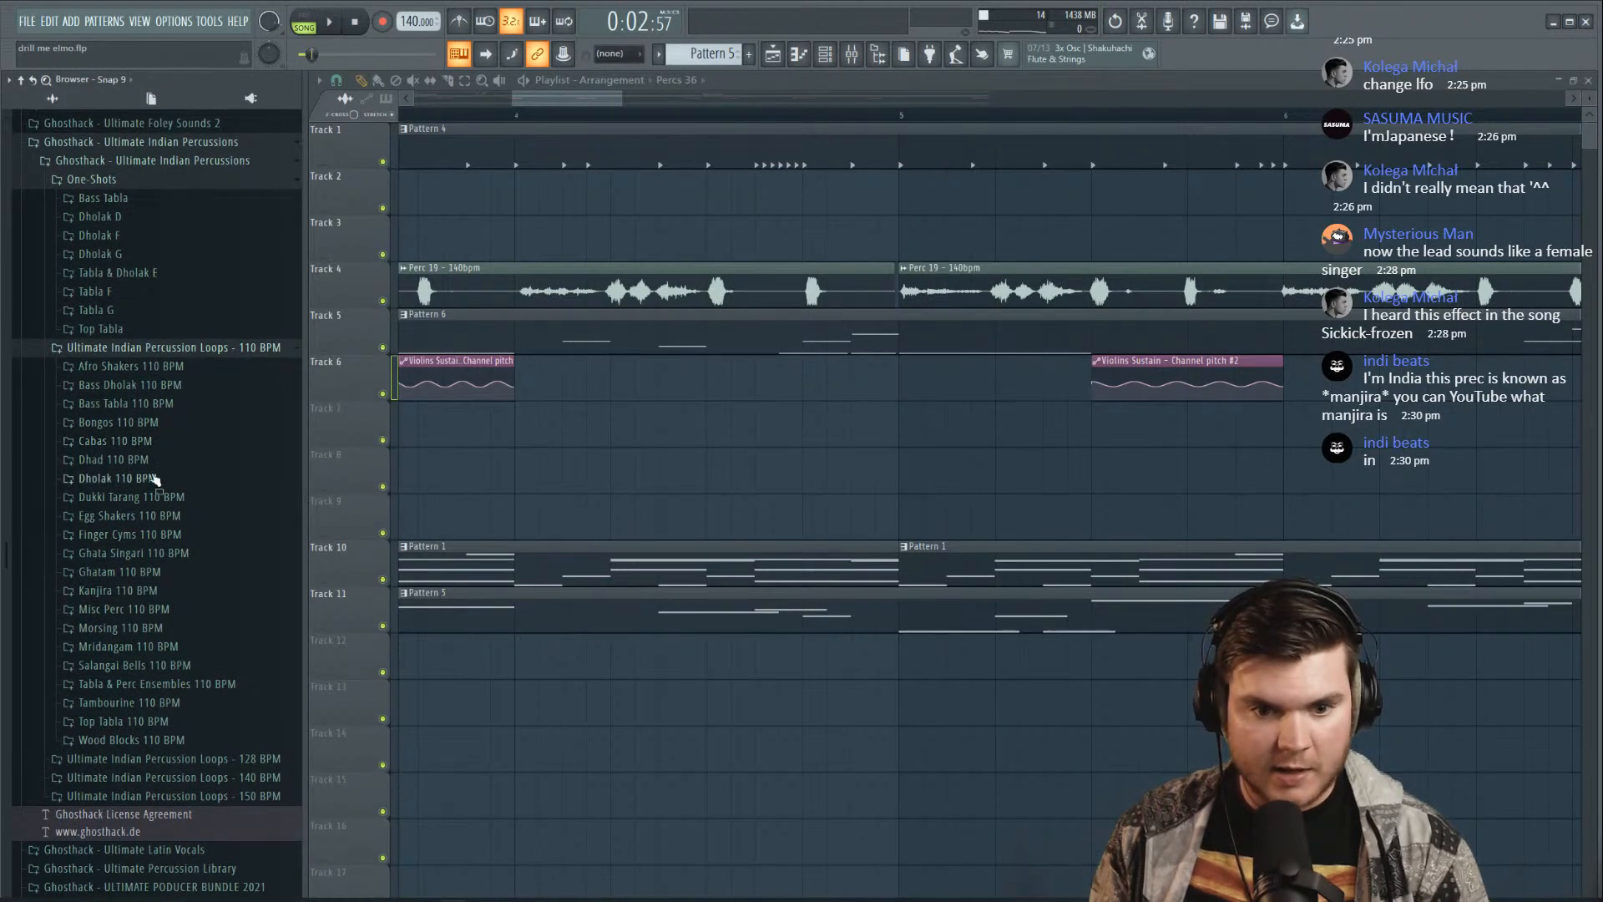
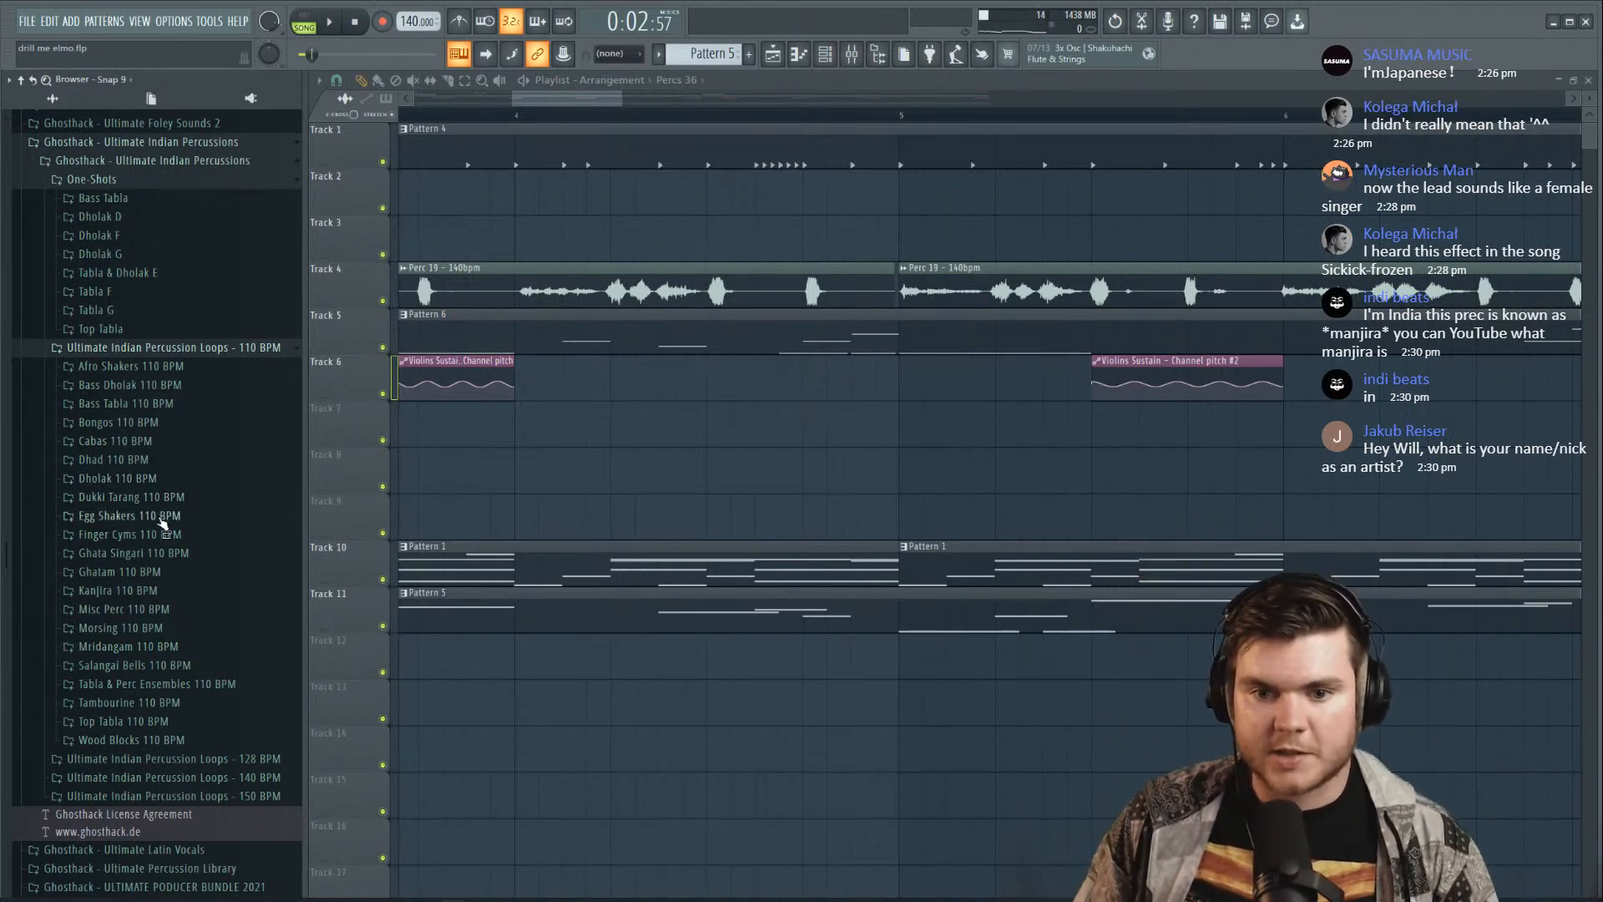
Place KV_Nagara_Fx_110_D_4 from the Misc Perc 110 BPM folder on Track 8 at bar 5 and play the arrangement
left_click(153, 611)
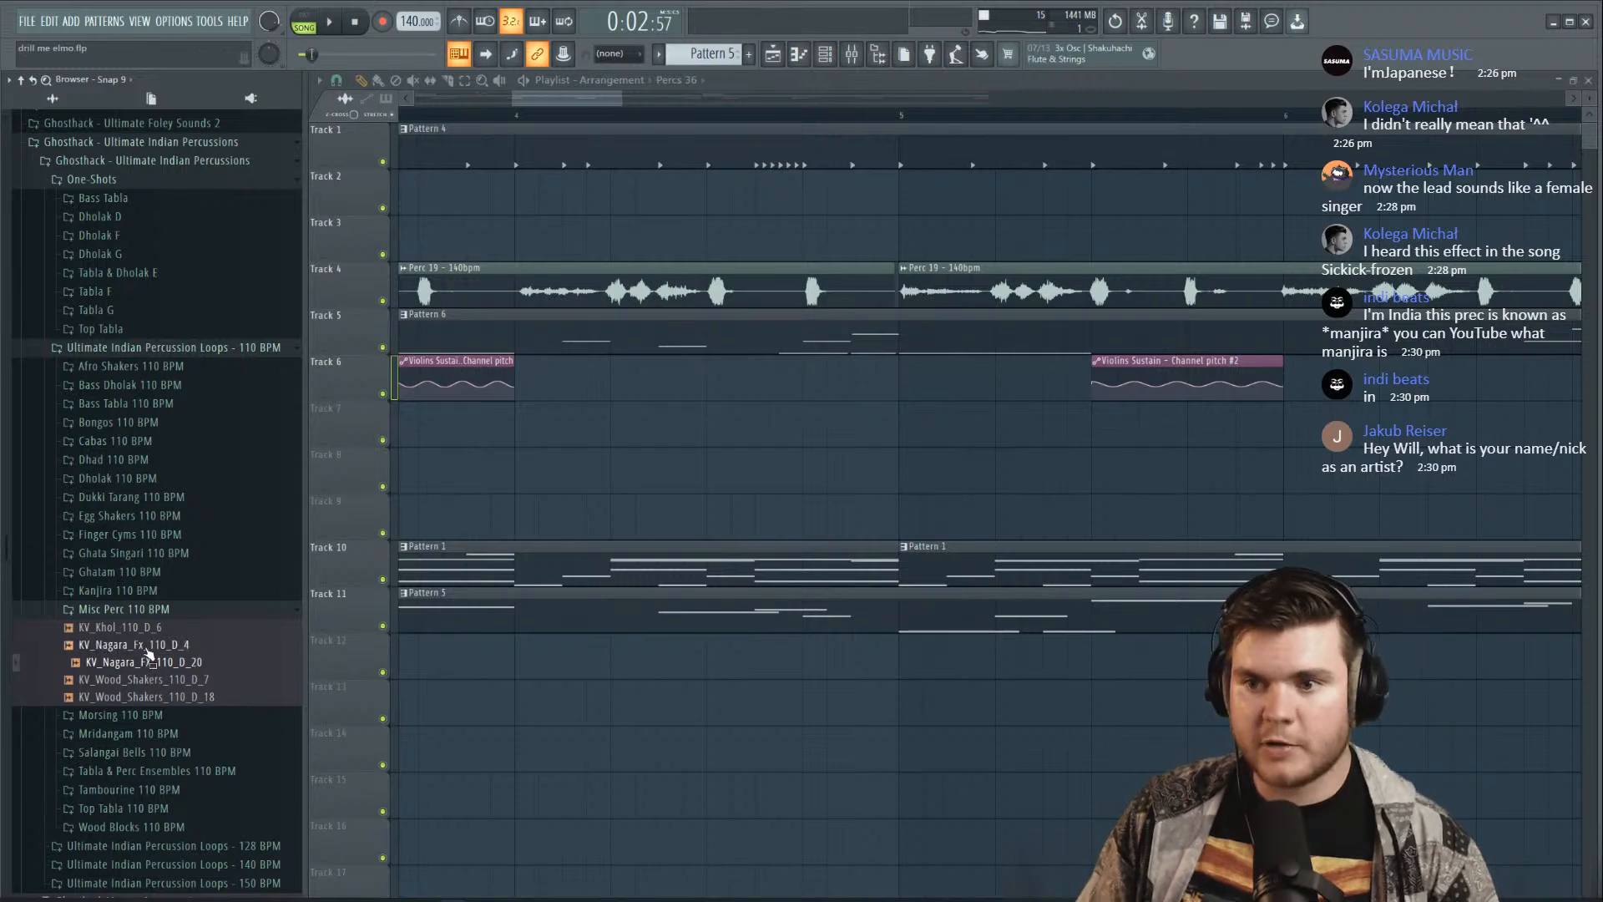
left_click_drag(186, 634, 552, 468)
scroll(530, 122, "down", 7)
key("space")
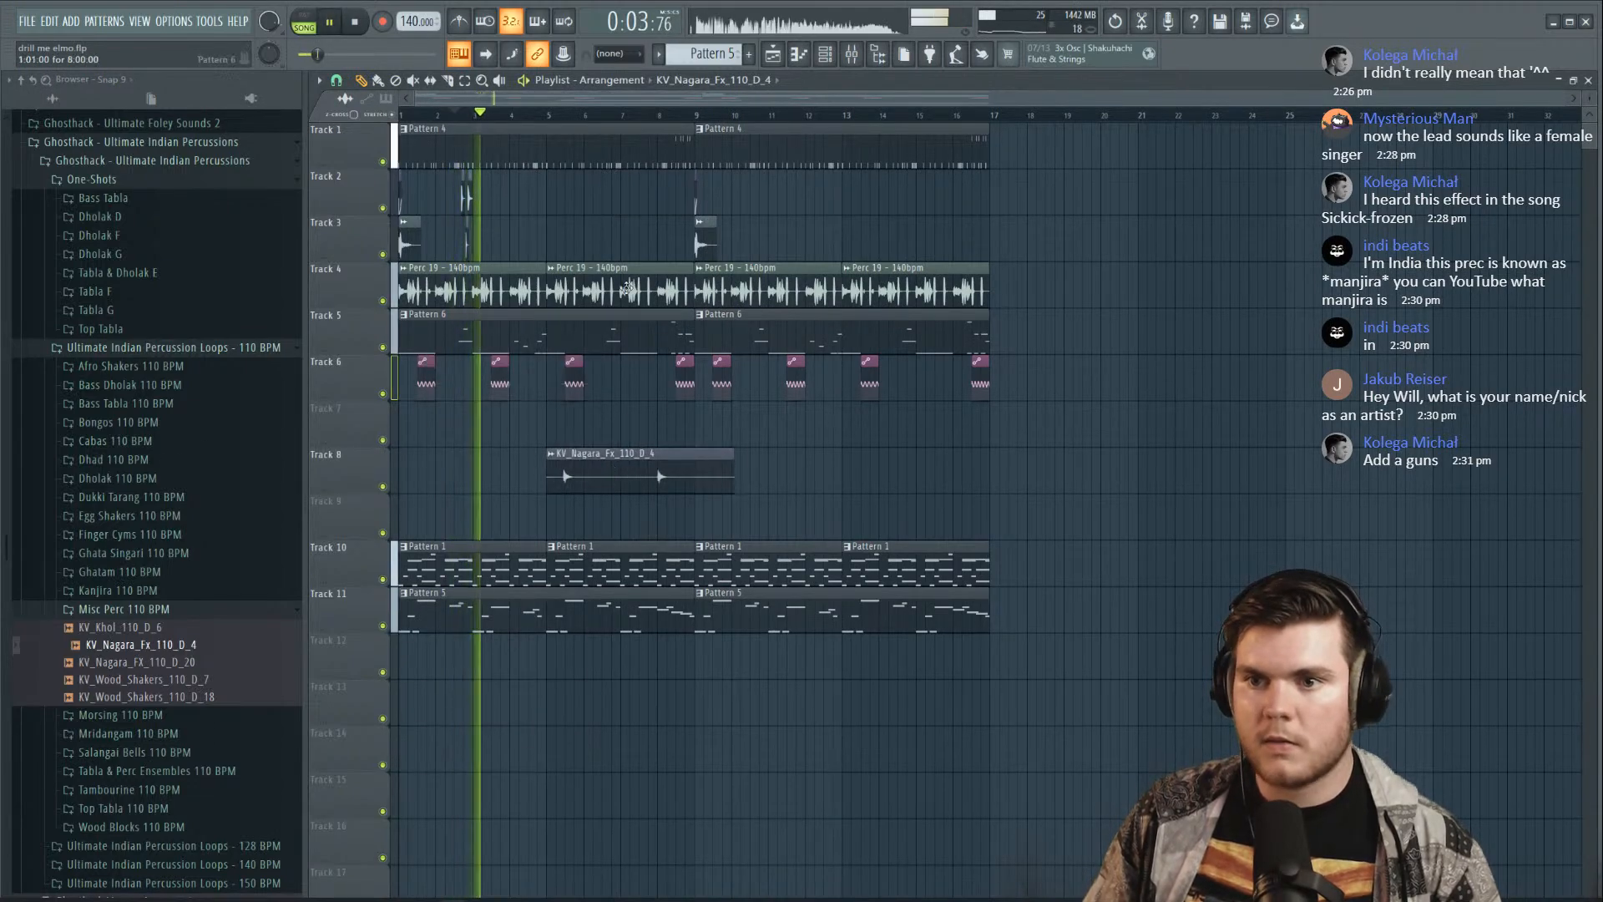
Move the Nagara clip on Track 8 earlier so a drum hit falls halfway through bar 4, and replay
scroll(516, 126, "up", 7)
key("space")
left_click_drag(784, 461, 608, 461)
key("space")
scroll(608, 117, "up", 5)
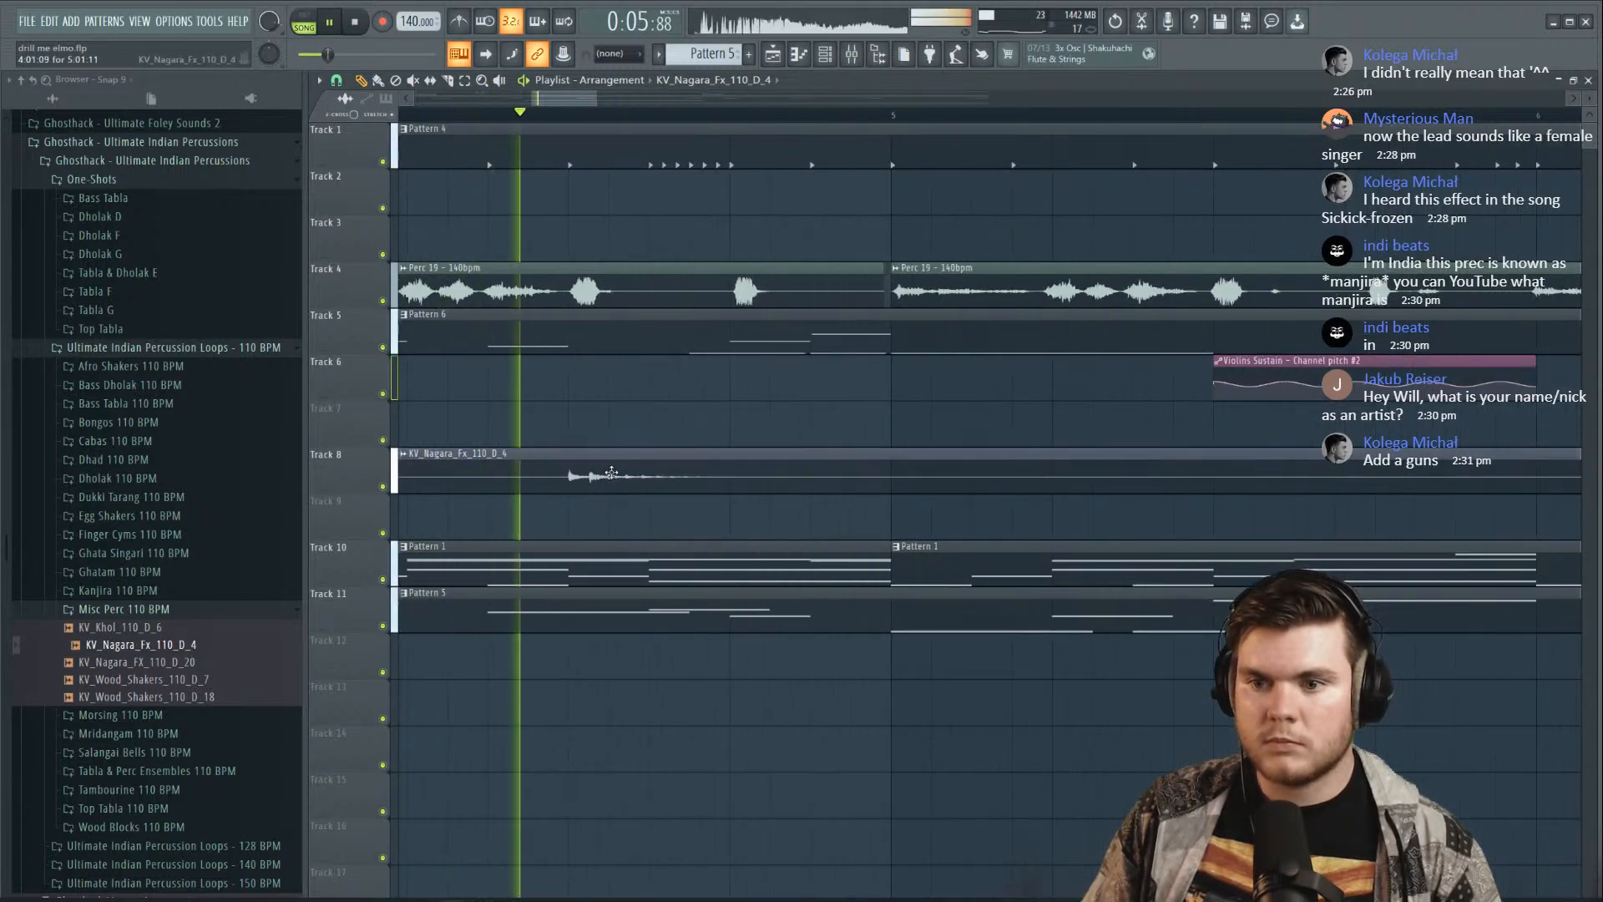
Slice the Nagara clip at 4:09 and at bar 5, and delete the pieces outside that range
key("c")
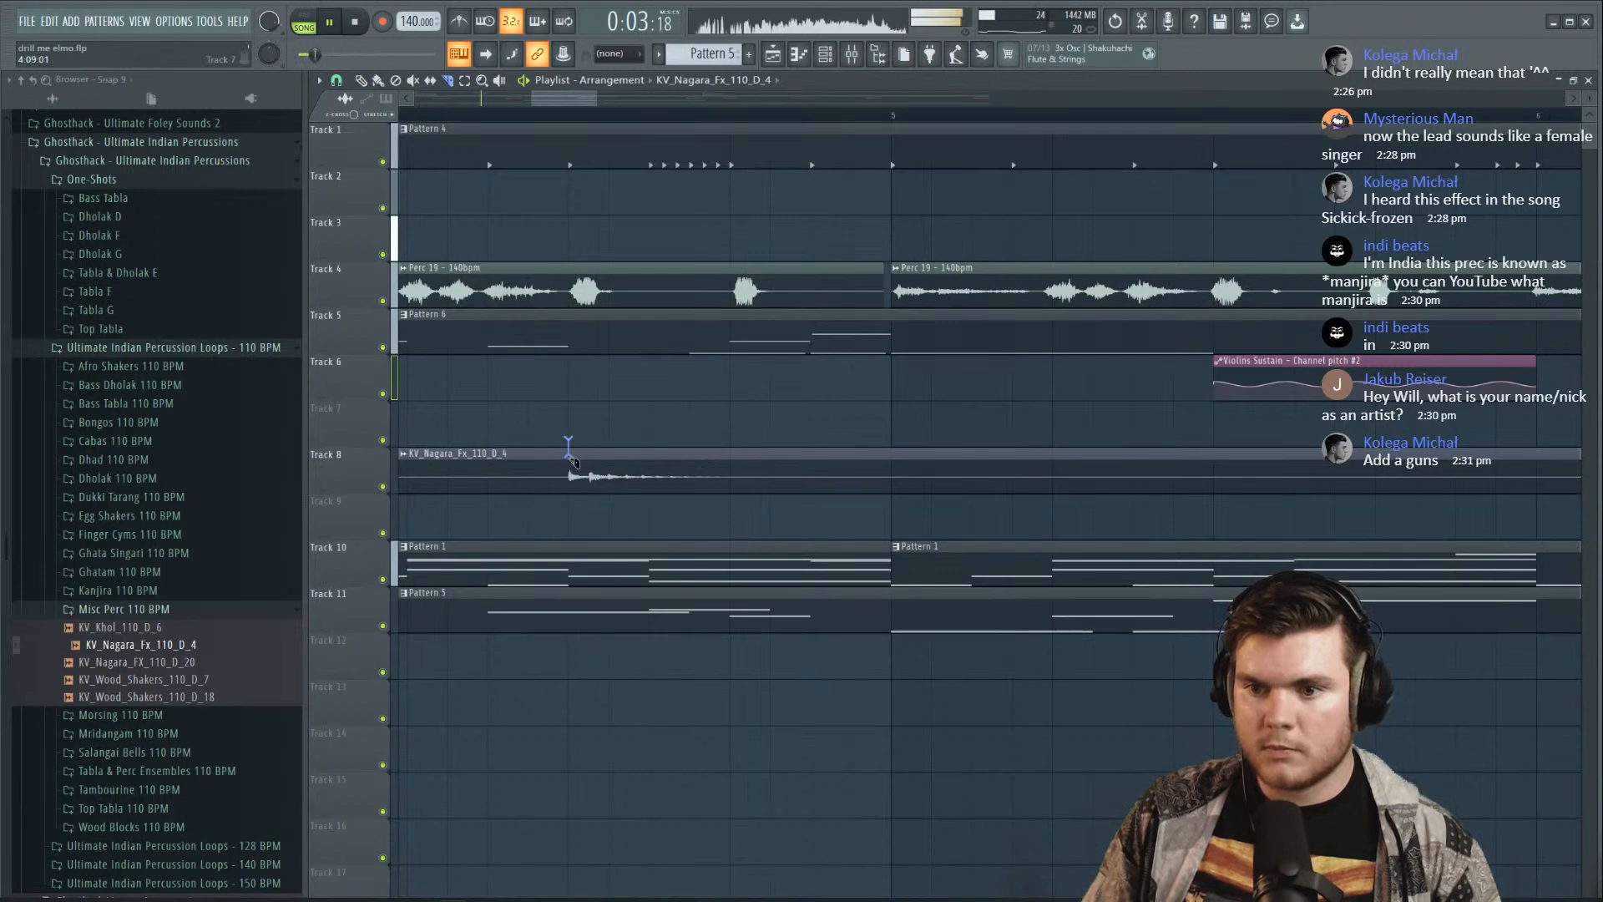
left_click(362, 81)
right_click(522, 455)
right_click(1008, 458)
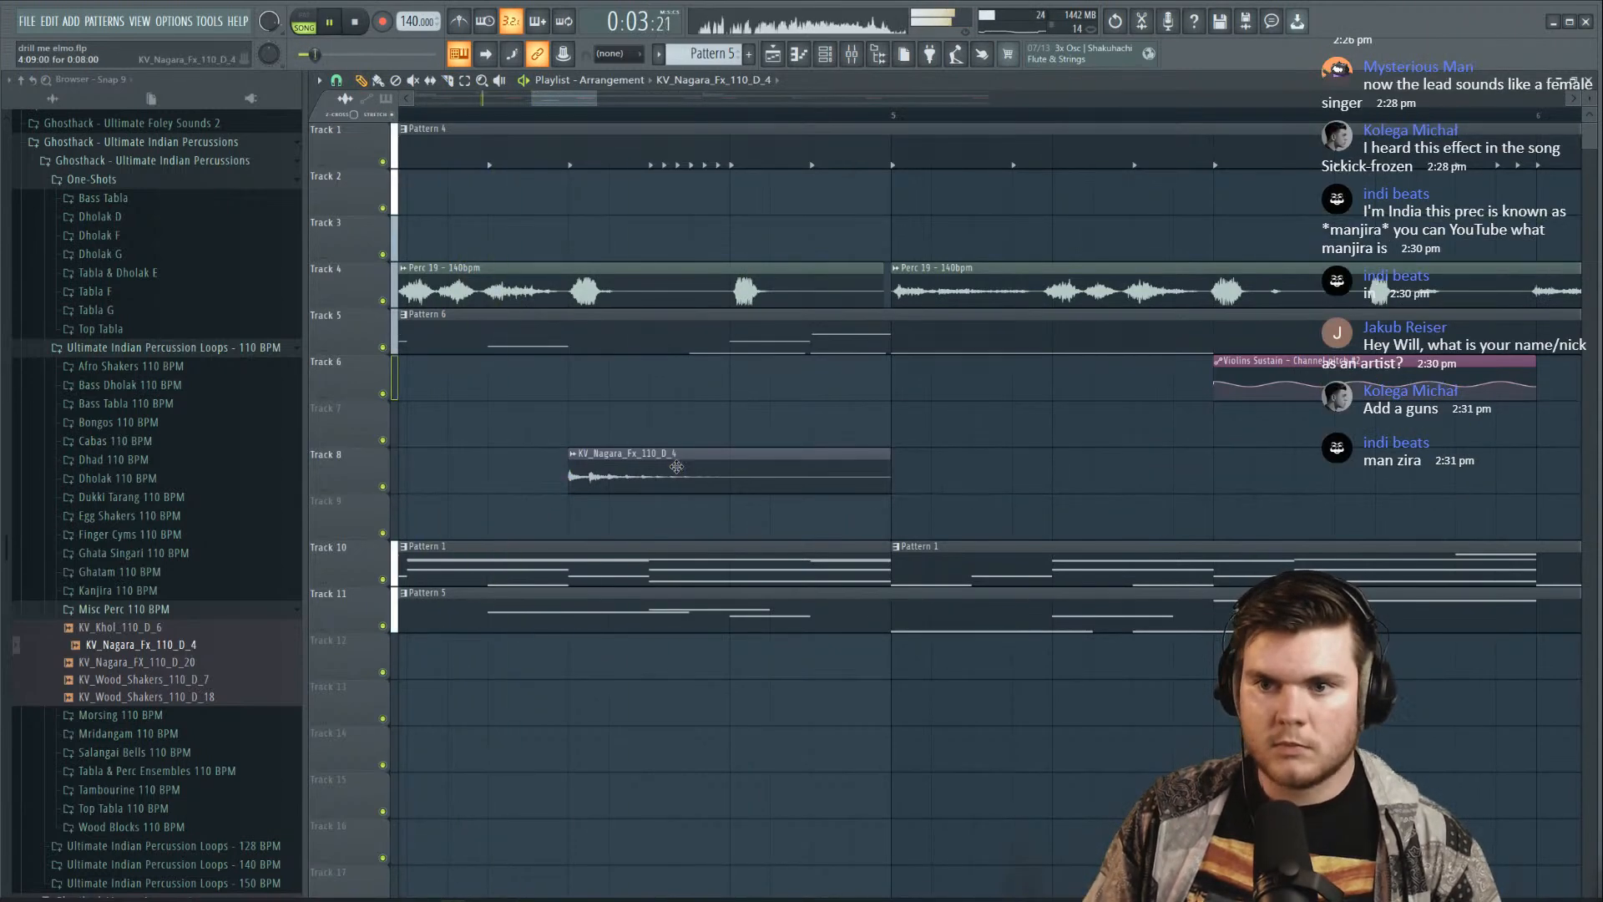
Move the trimmed Nagara clip two steps earlier on Track 8 and stop playback
left_click_drag(680, 465, 596, 474)
scroll(549, 118, "down", 5)
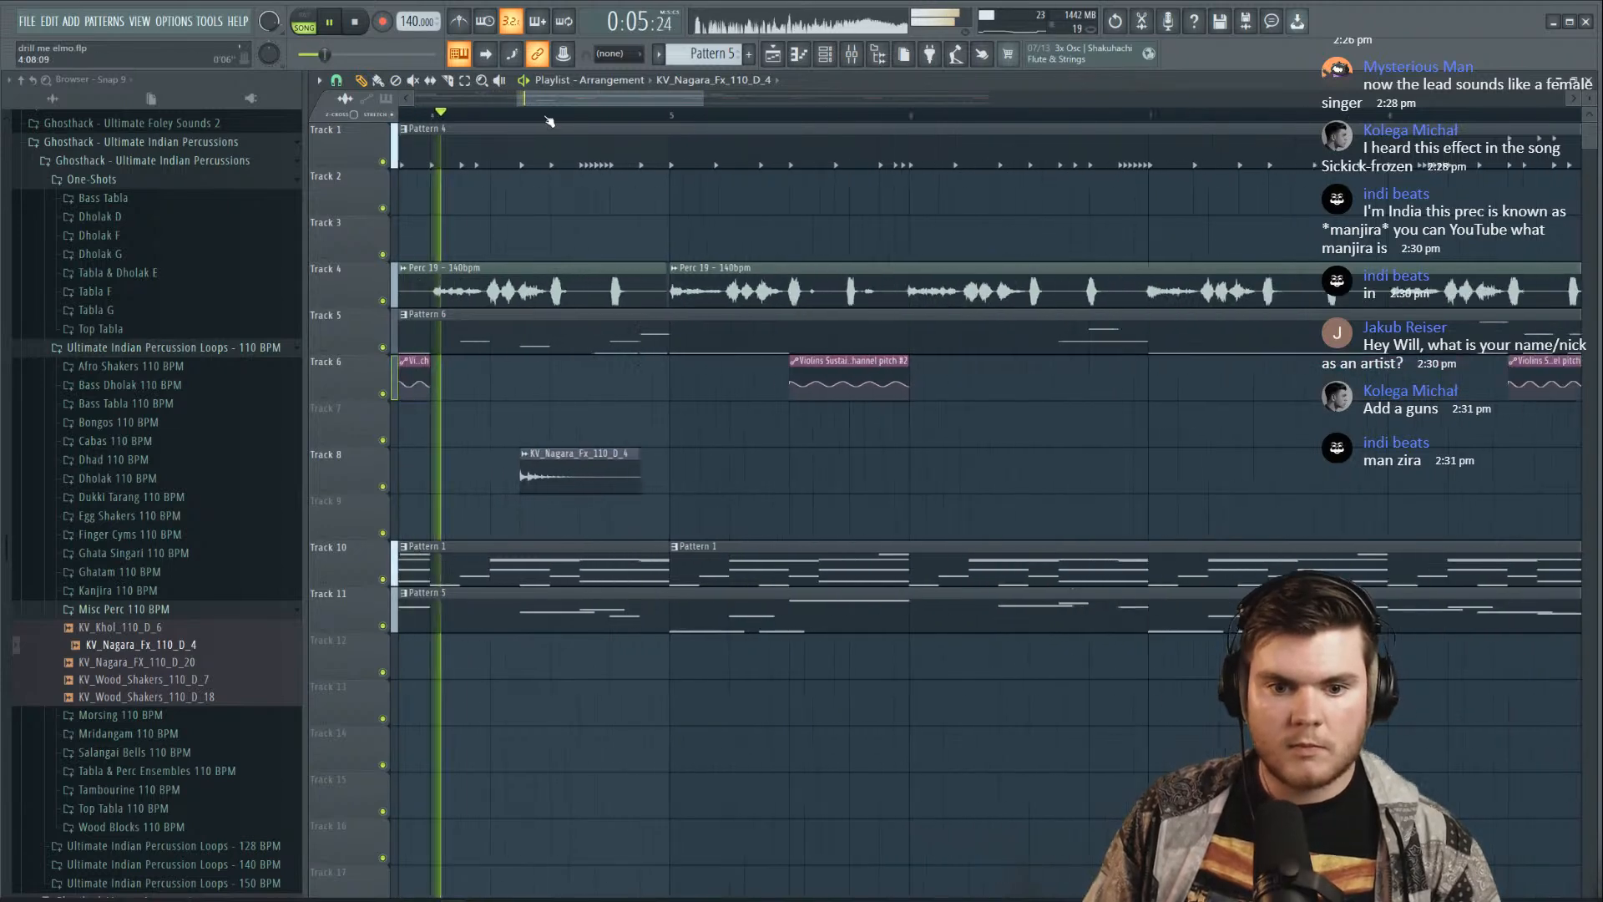
key("space")
left_click_drag(567, 101, 548, 104)
scroll(547, 103, "up", 3)
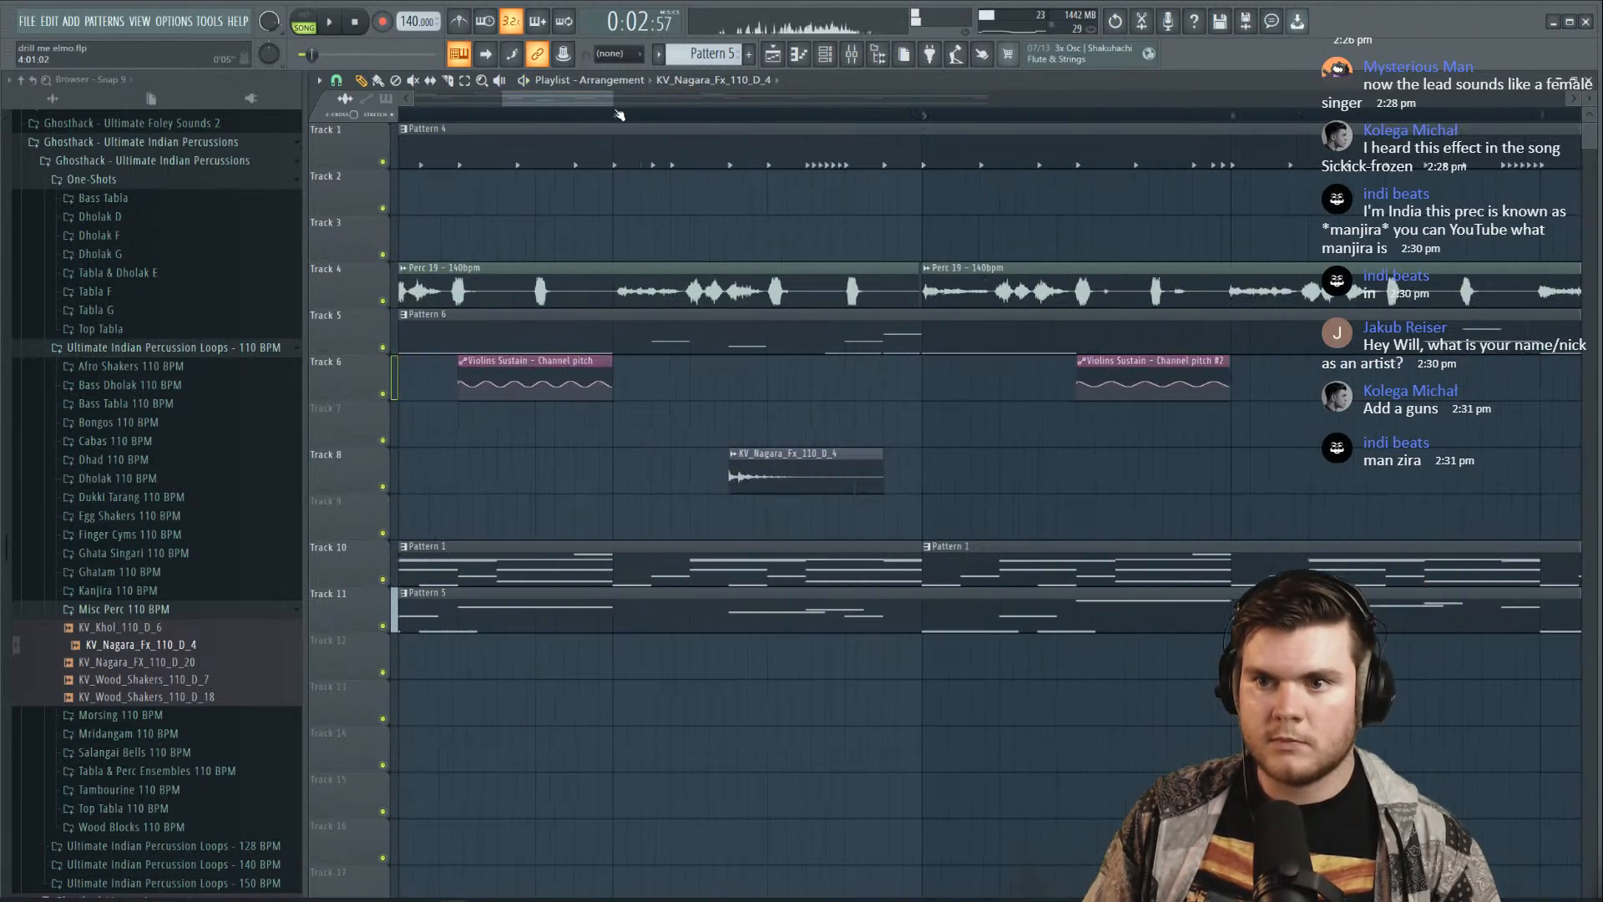
Move the Nagara clip further back to 4:03:00 and replay the lead-in from bar 3
left_click_drag(845, 467, 757, 467)
left_click(619, 117)
left_click(440, 114)
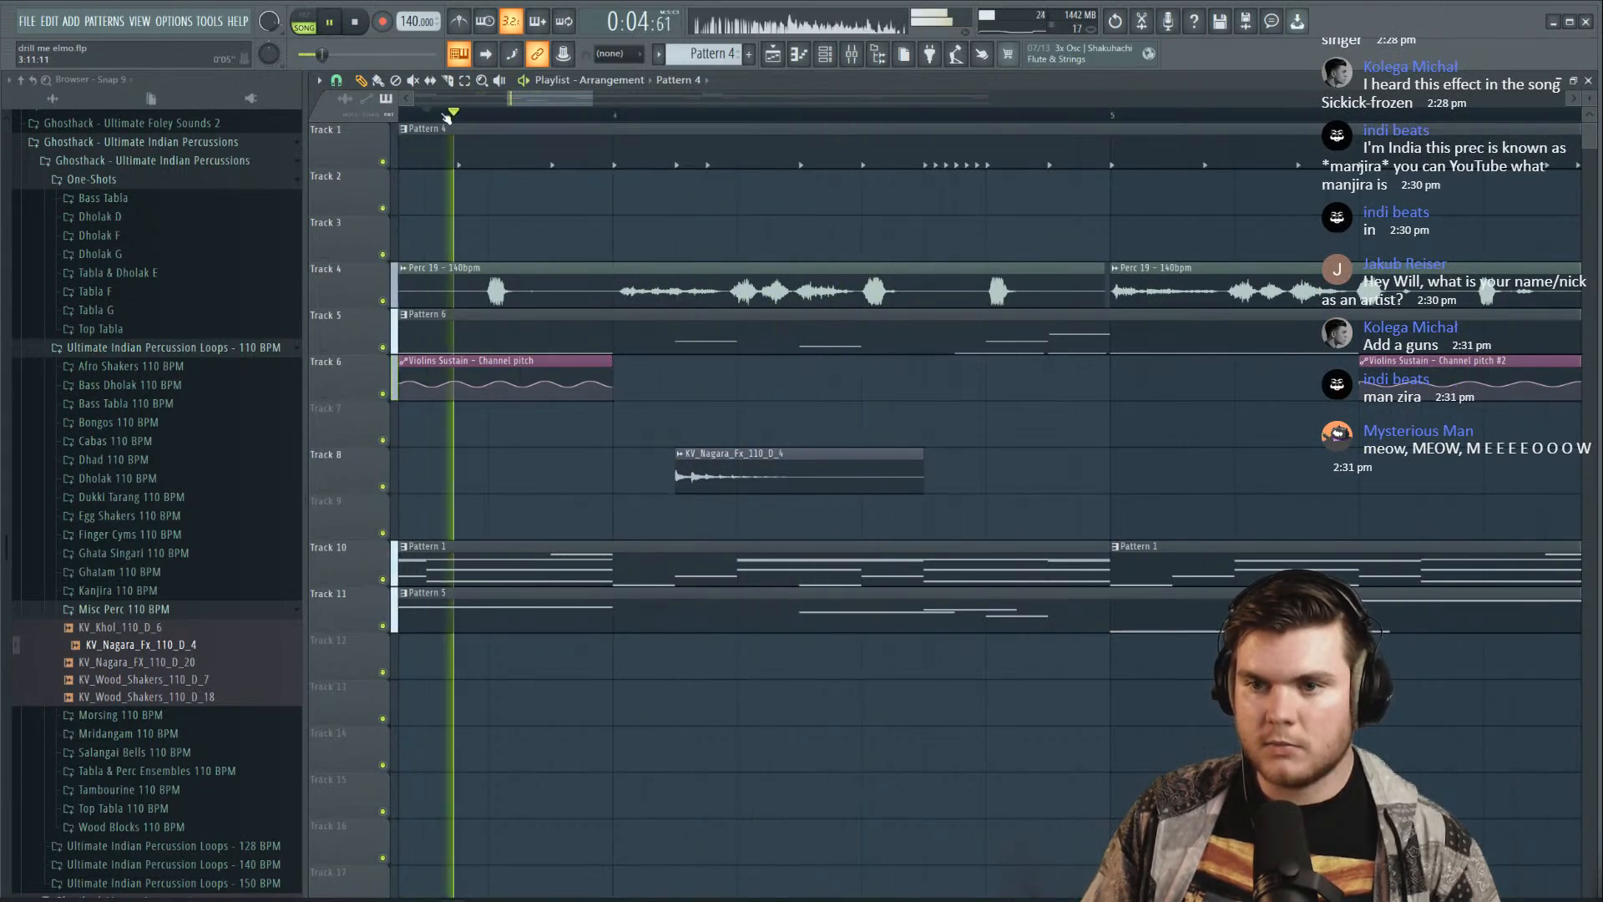
mouse_move(681, 470)
left_mouse_down()
mouse_move(619, 471)
mouse_move(674, 471)
left_mouse_up()
key("space")
key("space")
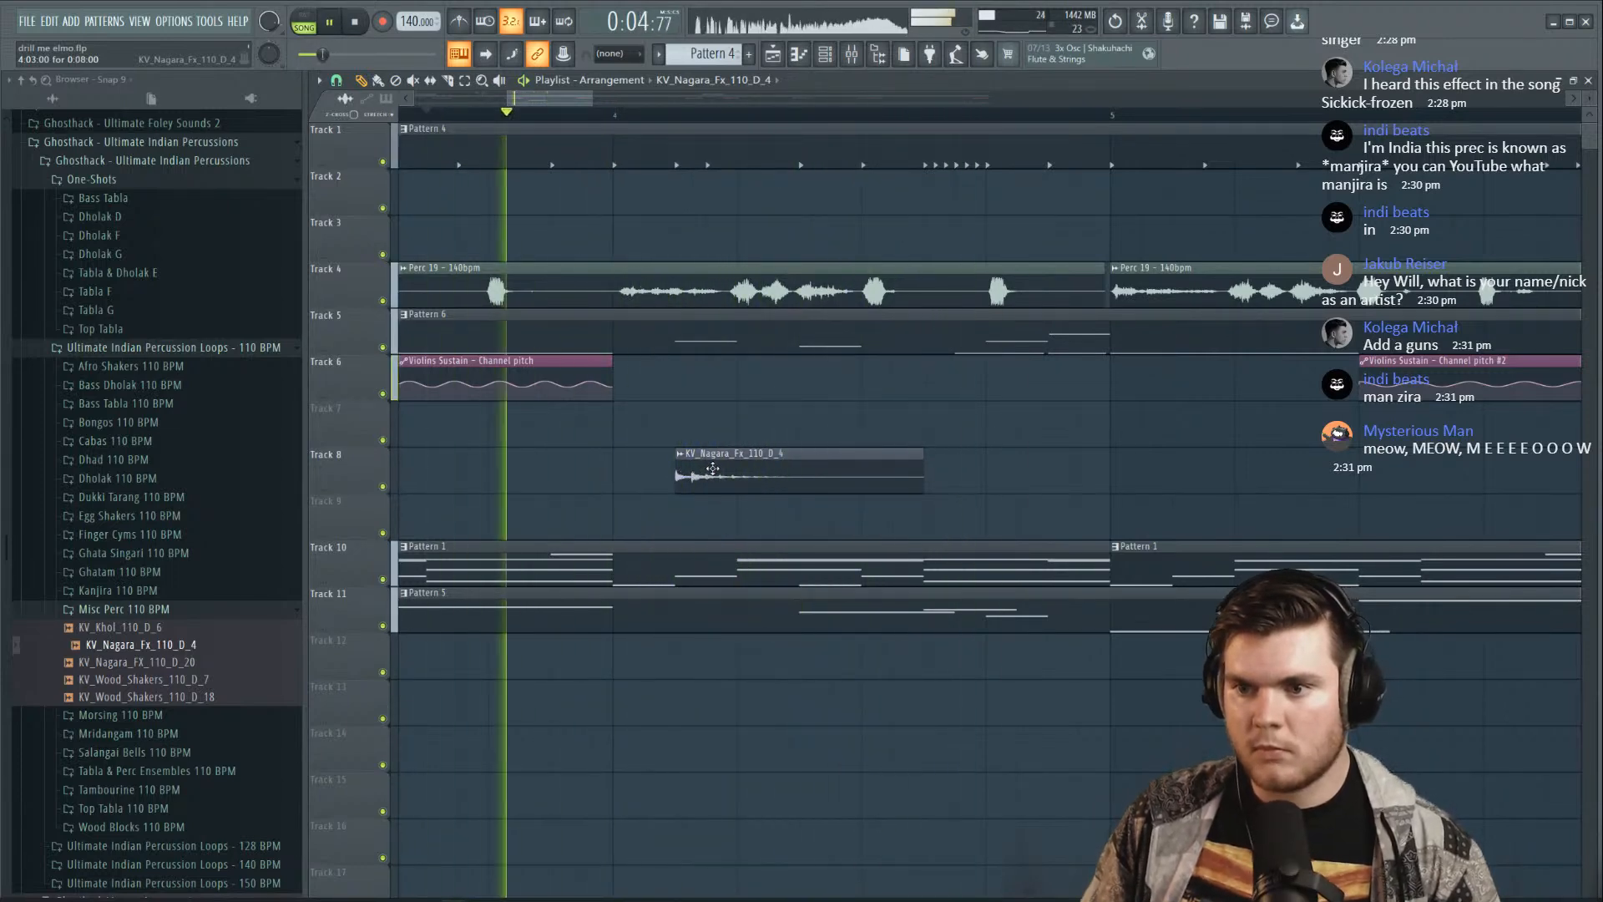
key("space")
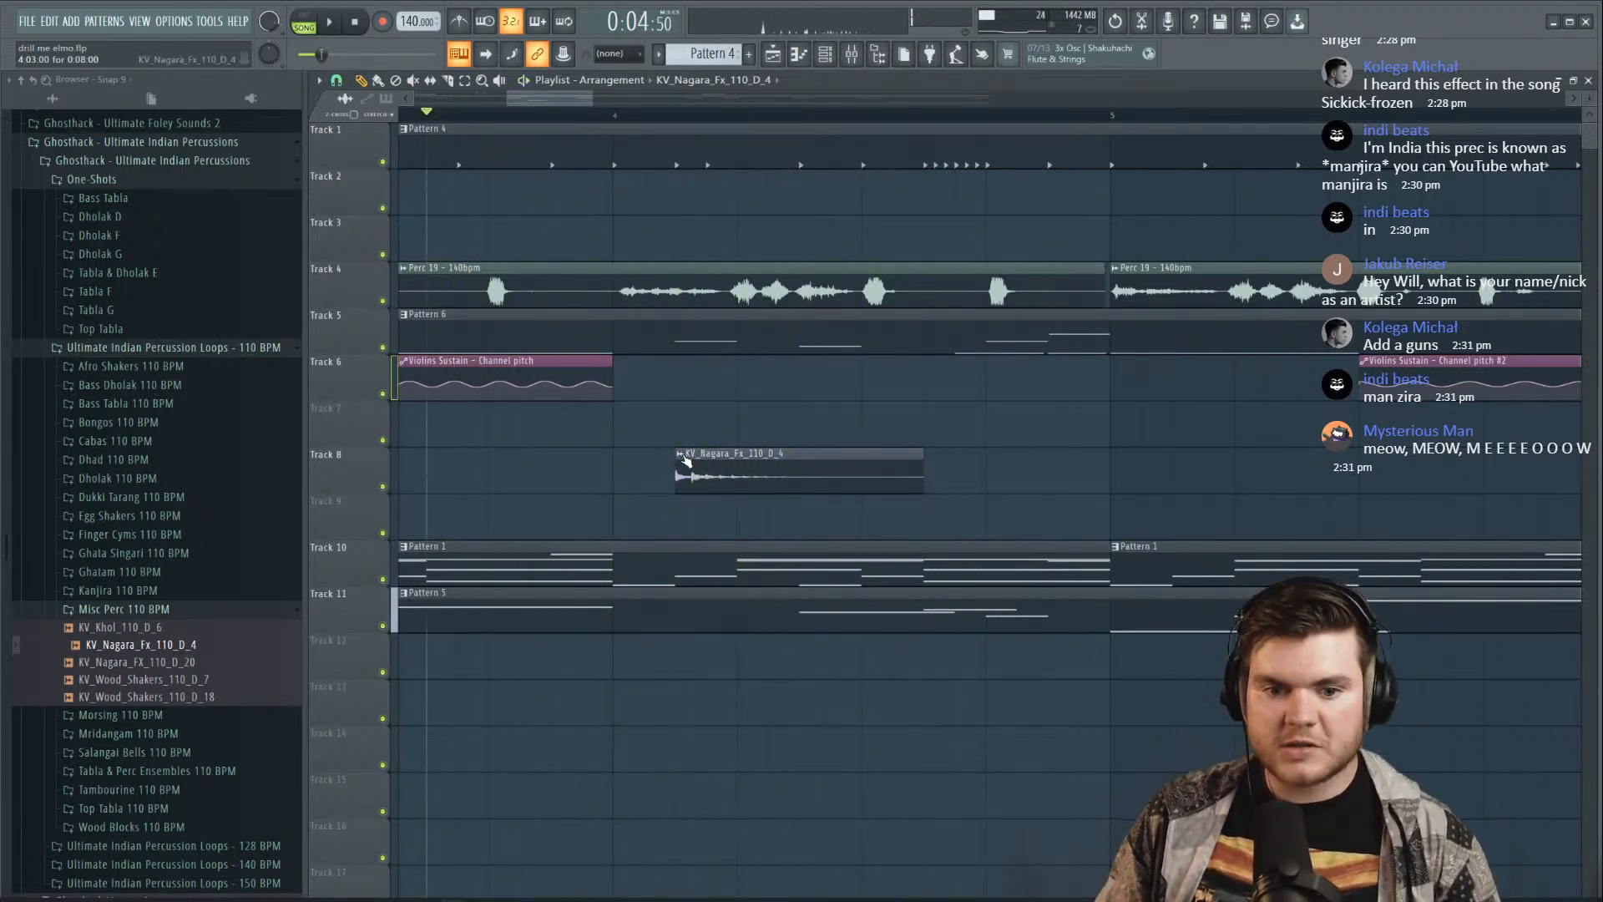
Turn on Reverse in the Nagara clip's channel settings and check the reversed waveform
left_click(682, 455)
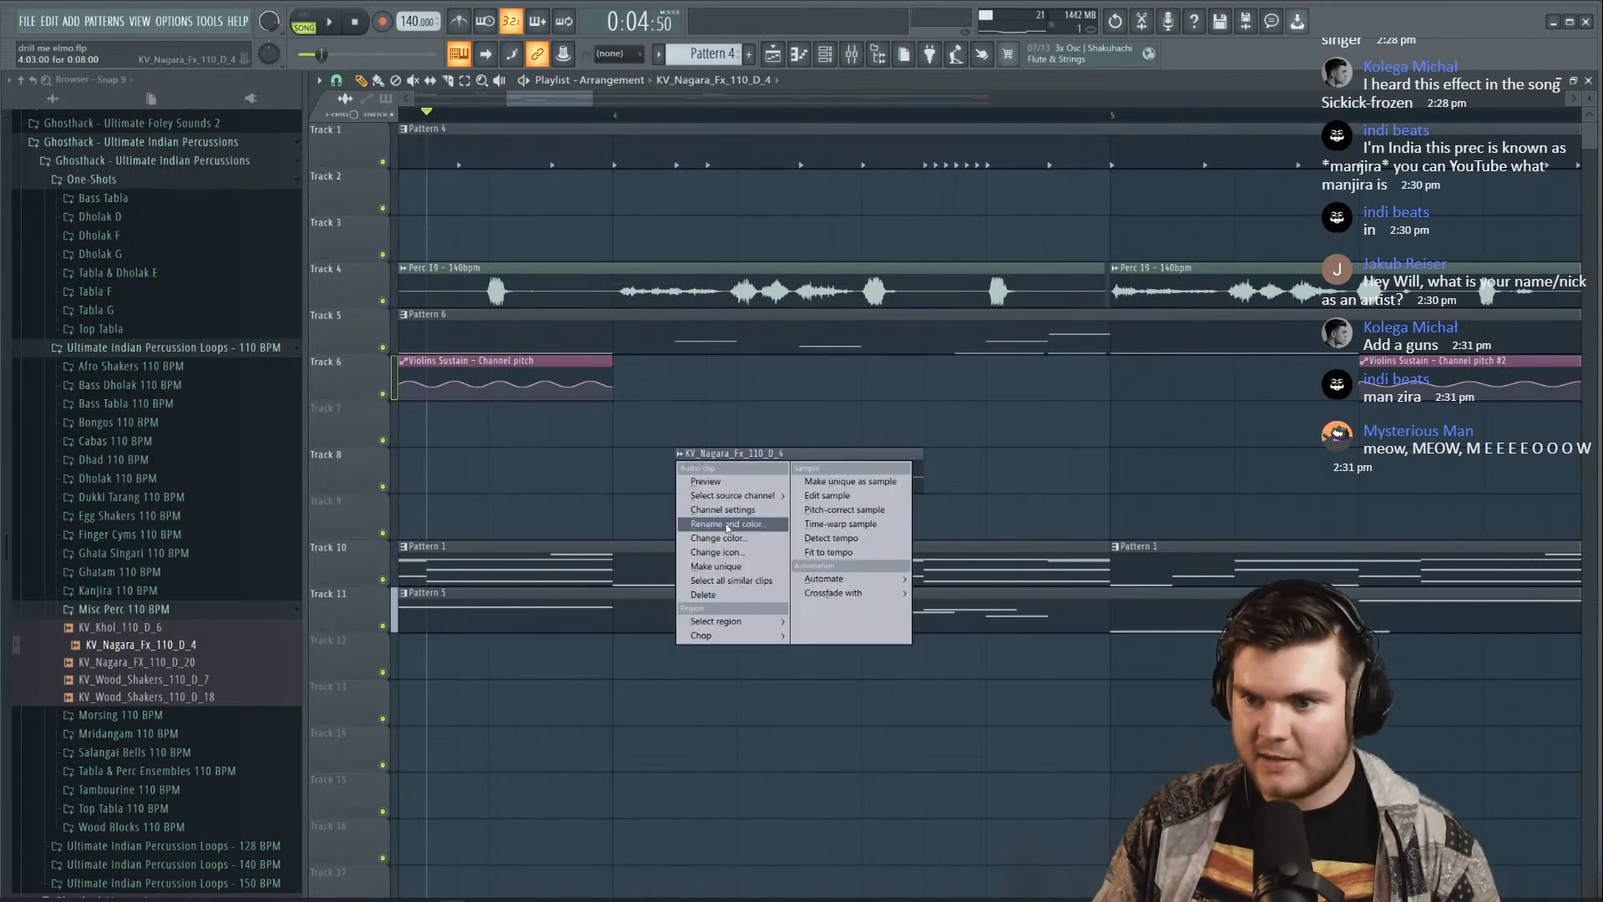
left_click(723, 561)
left_click(690, 518)
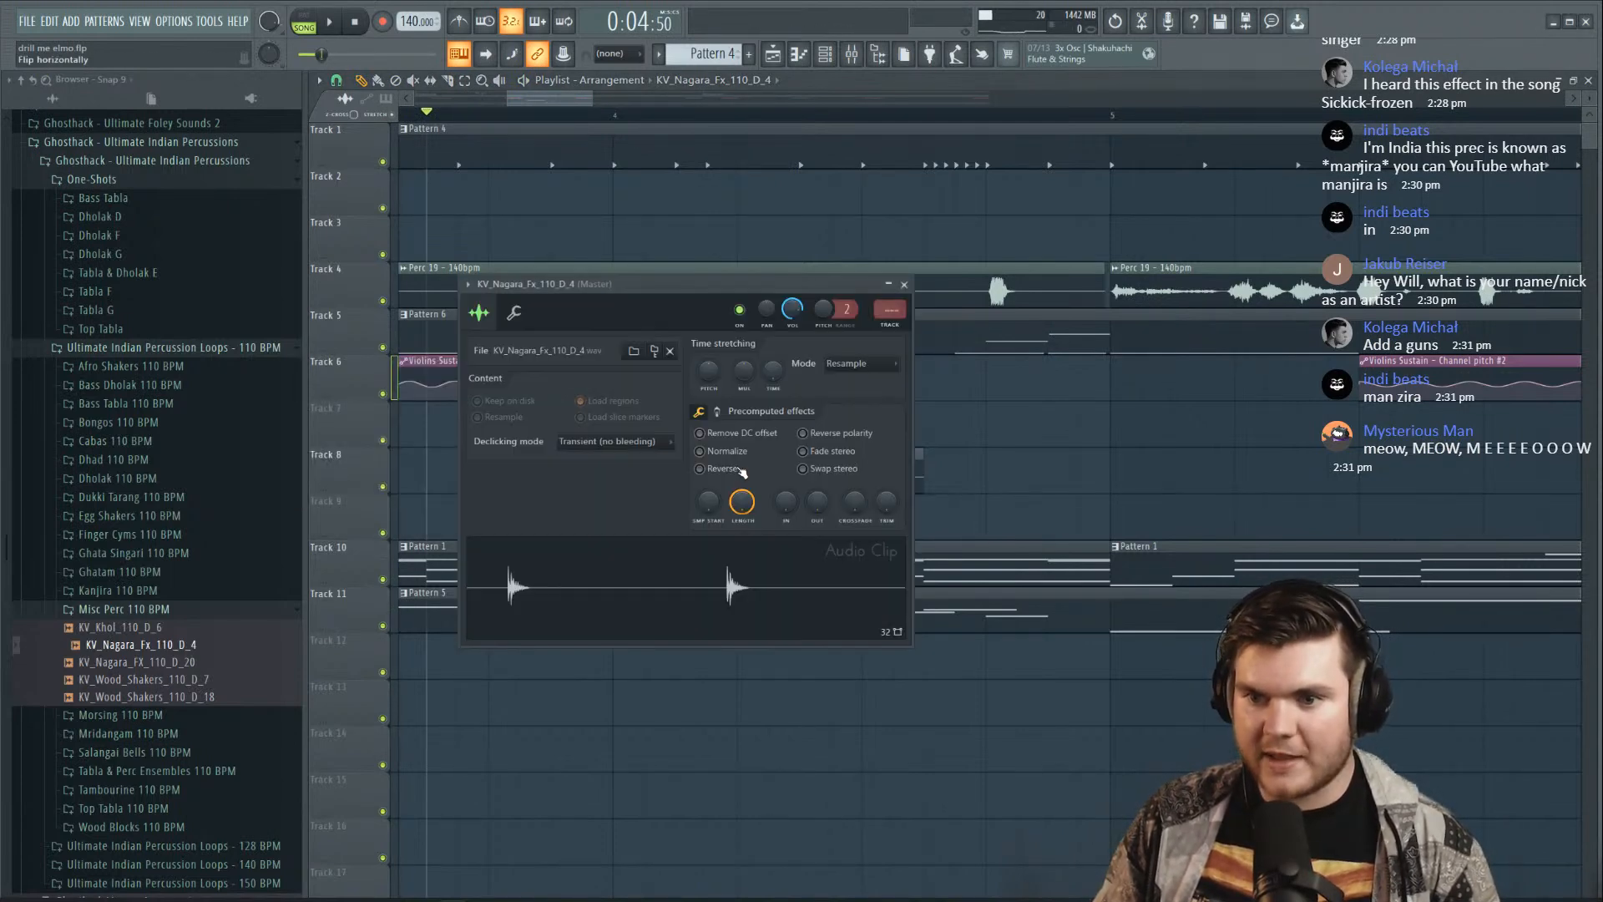
left_click(904, 285)
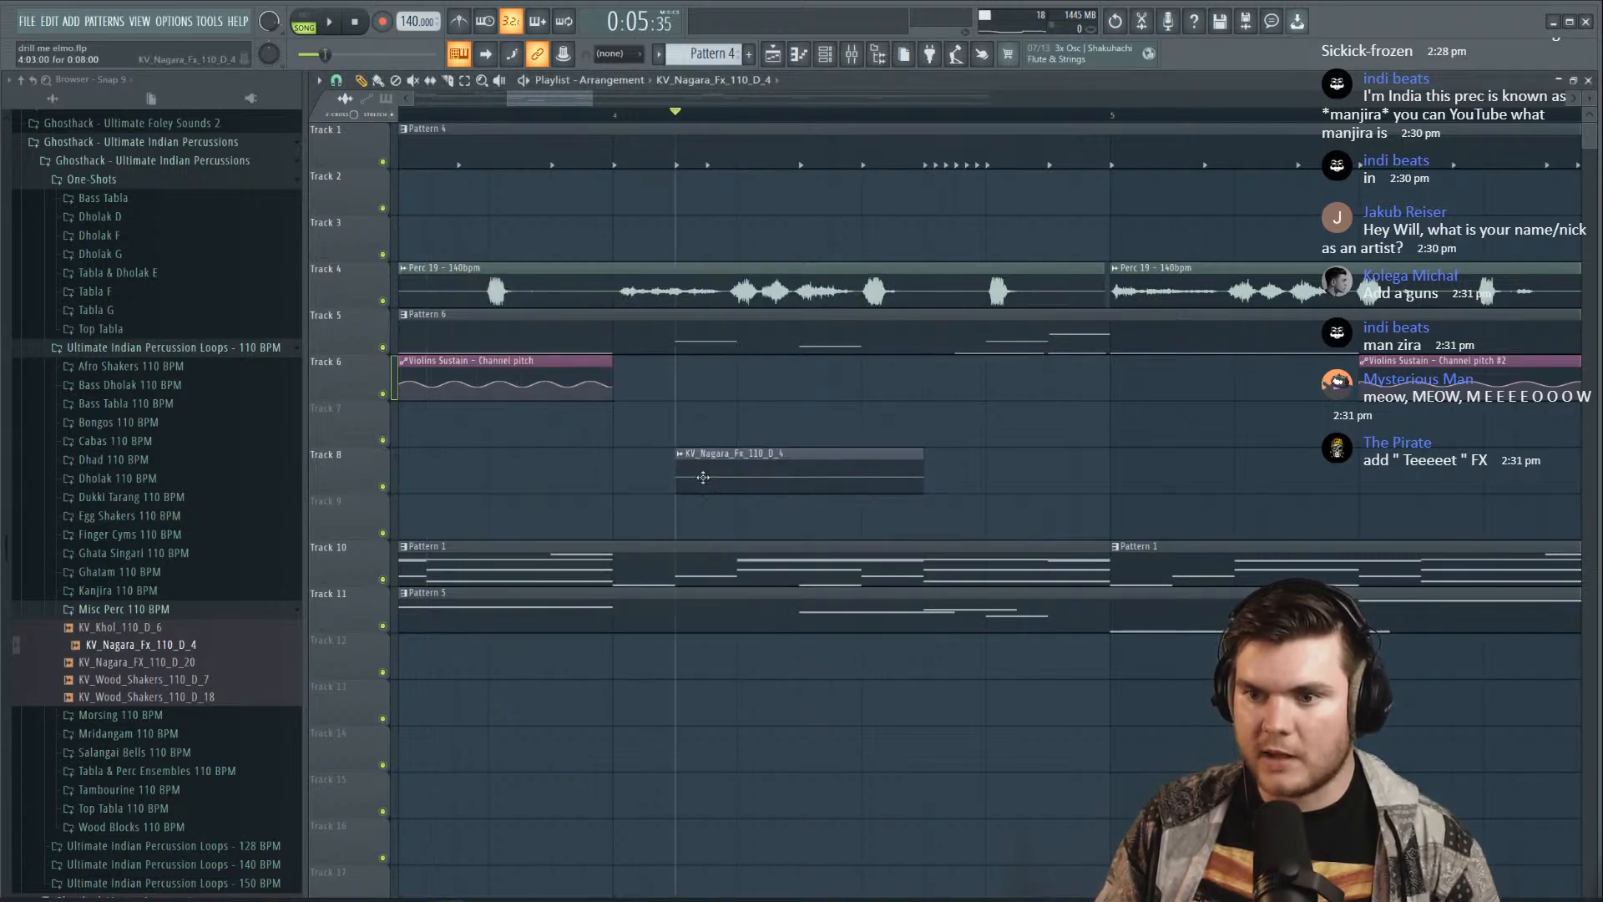
double_click(702, 484)
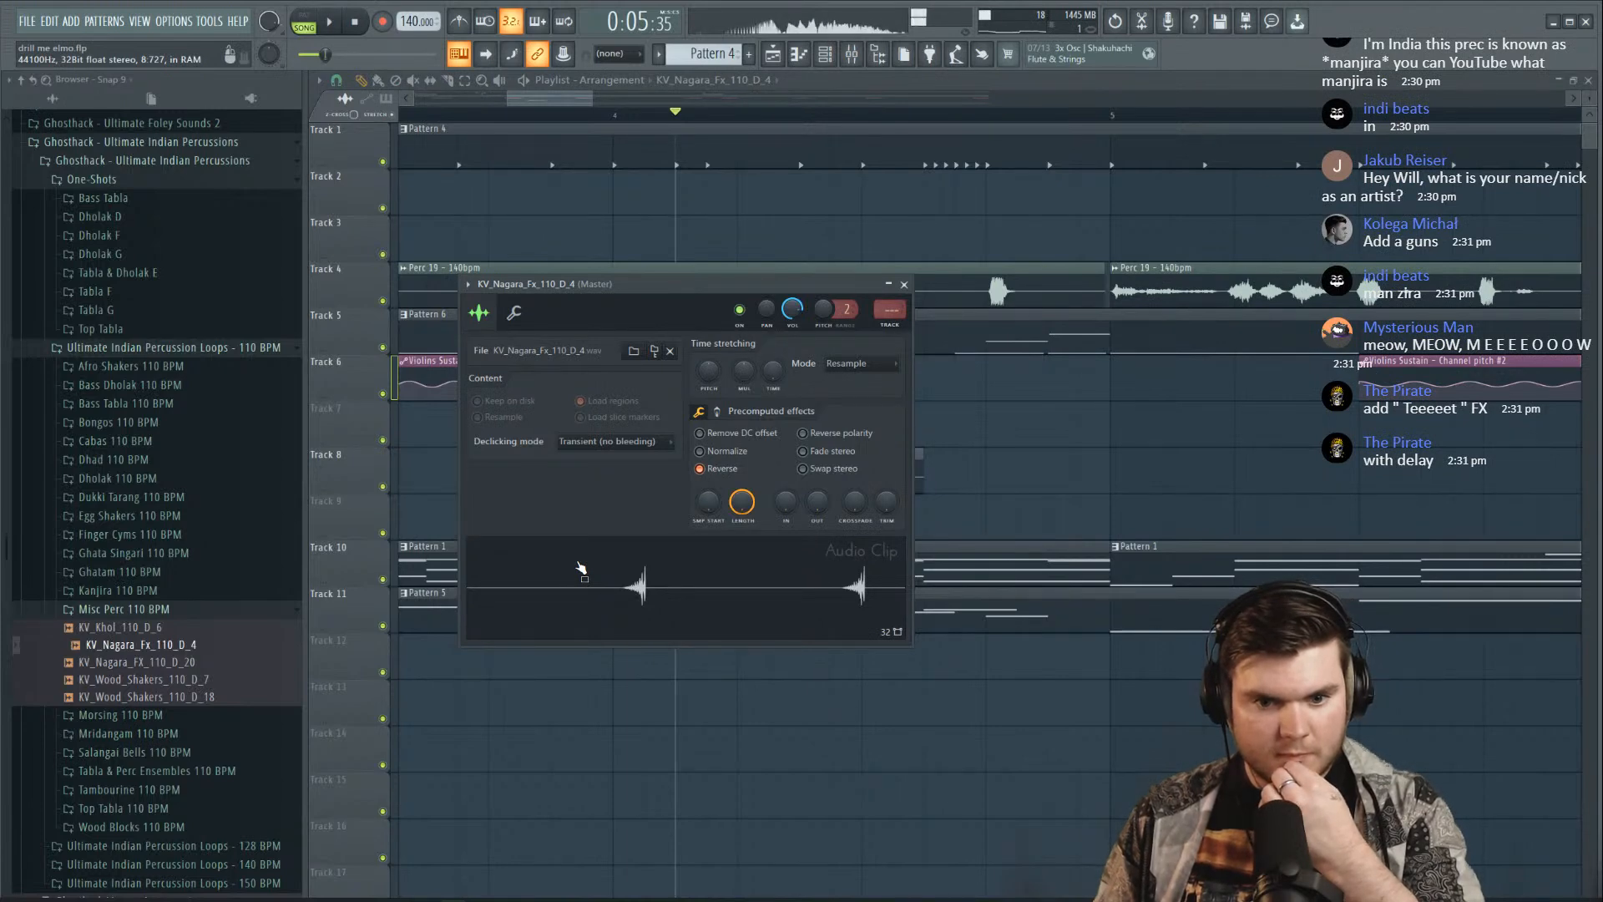
left_click(905, 284)
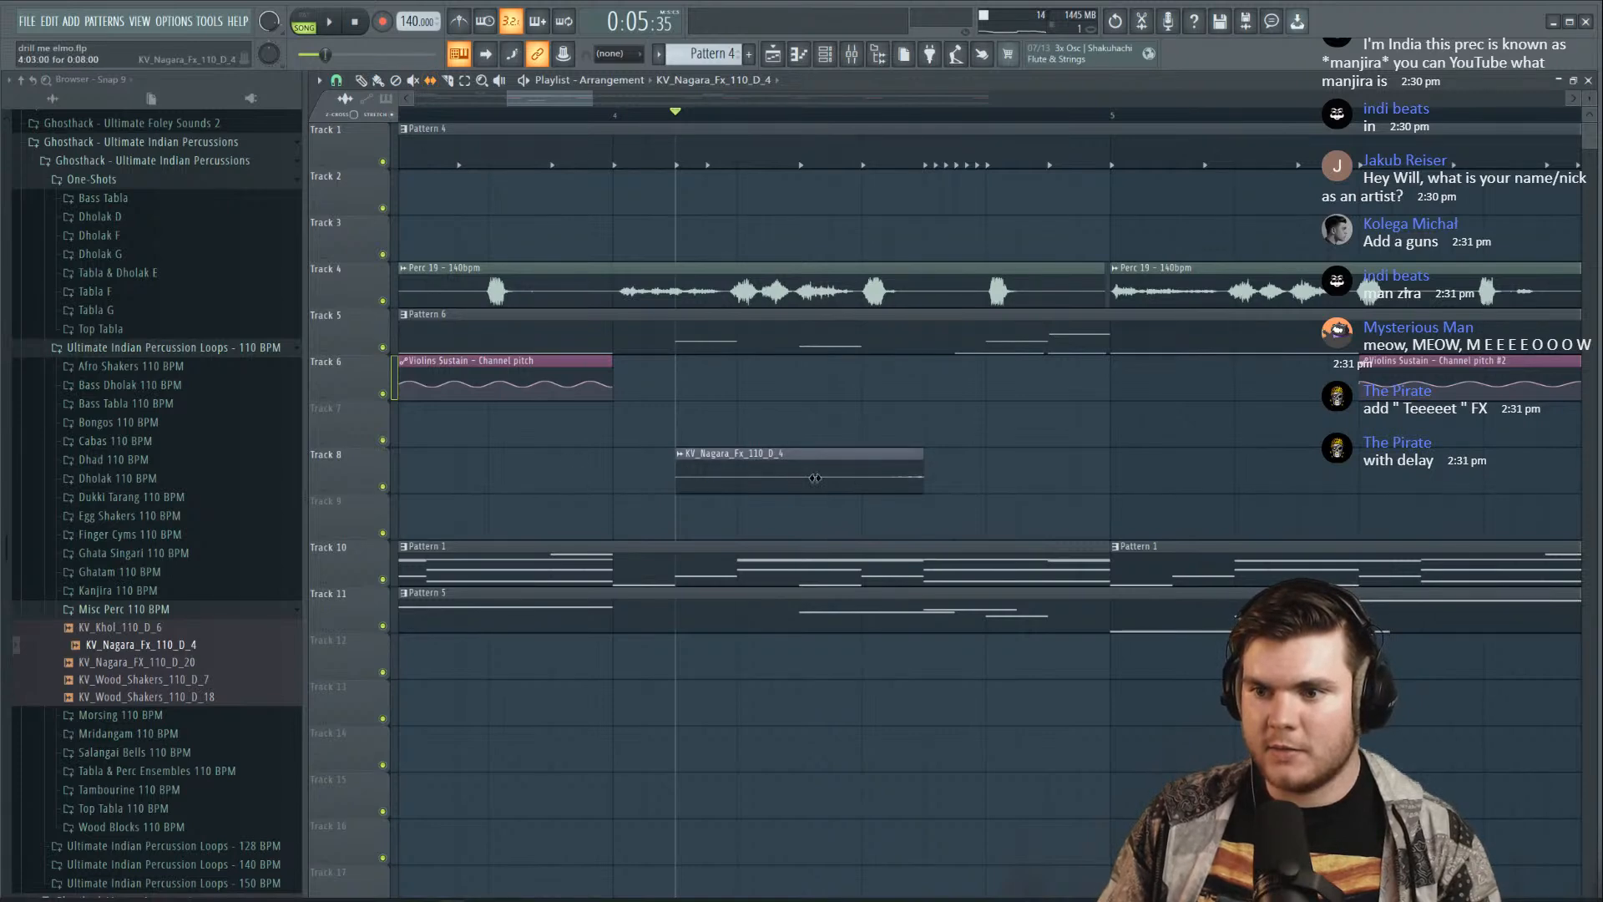
Slip the reversed audio inside the Track 8 clip until its hit sits near the clip's middle, and play it
key("space")
key("space")
key("space")
key("space")
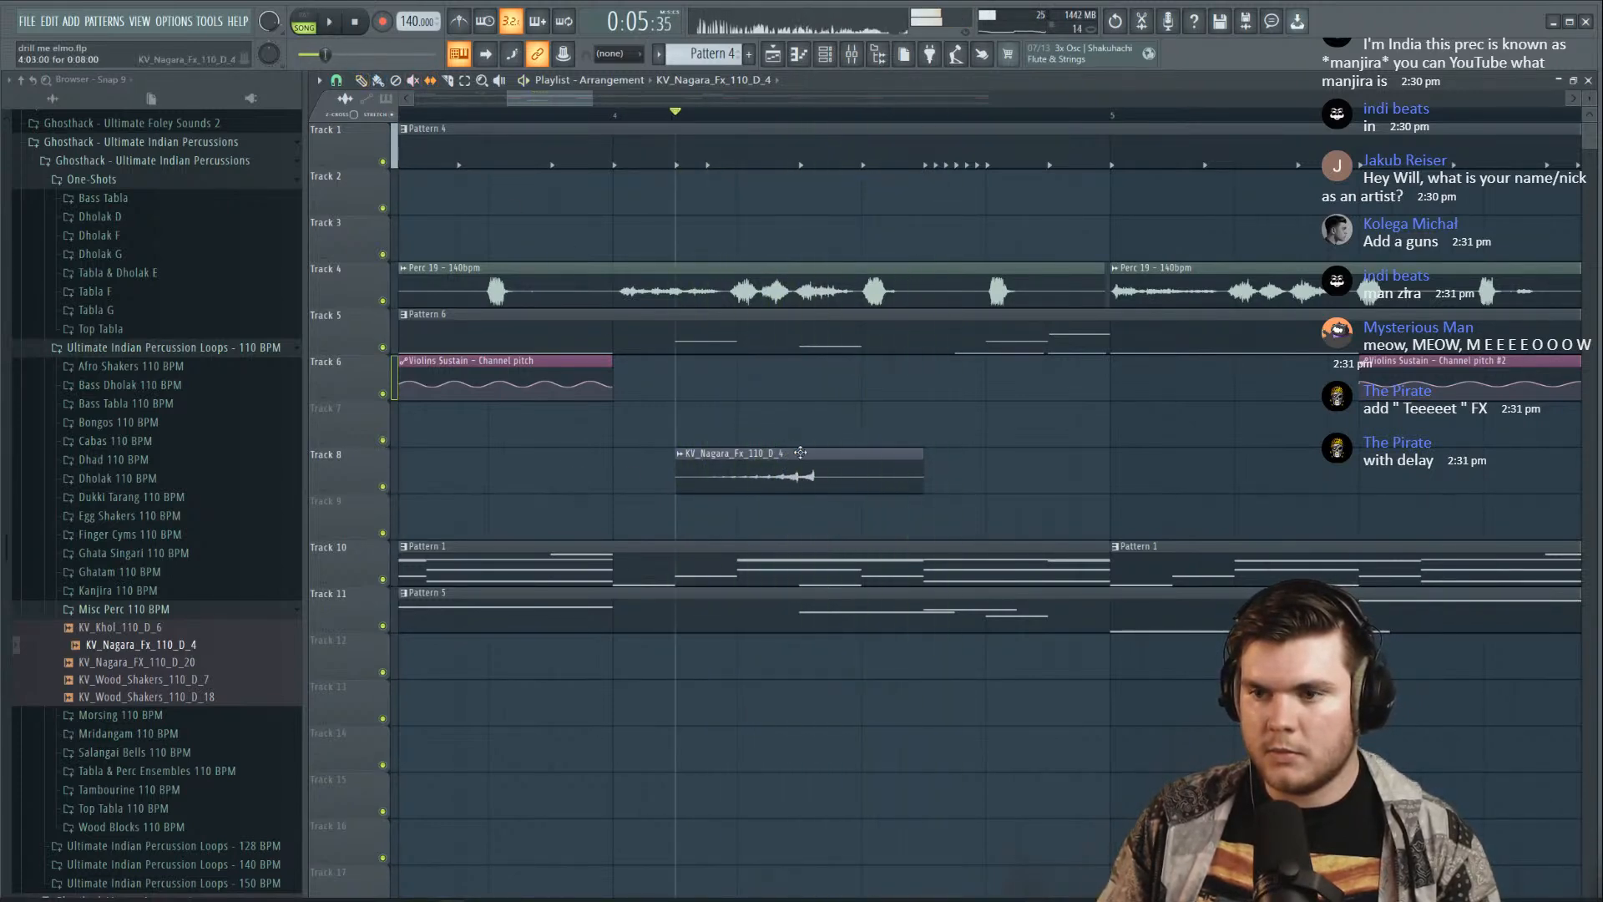
Move the reversed Nagara clip to 3:14:13 so its hit ends at 4:03, checking it in playback from bar 3
left_click_drag(793, 452, 670, 457)
key("space")
key("space")
key("space")
key("space")
key("space")
left_click(488, 117)
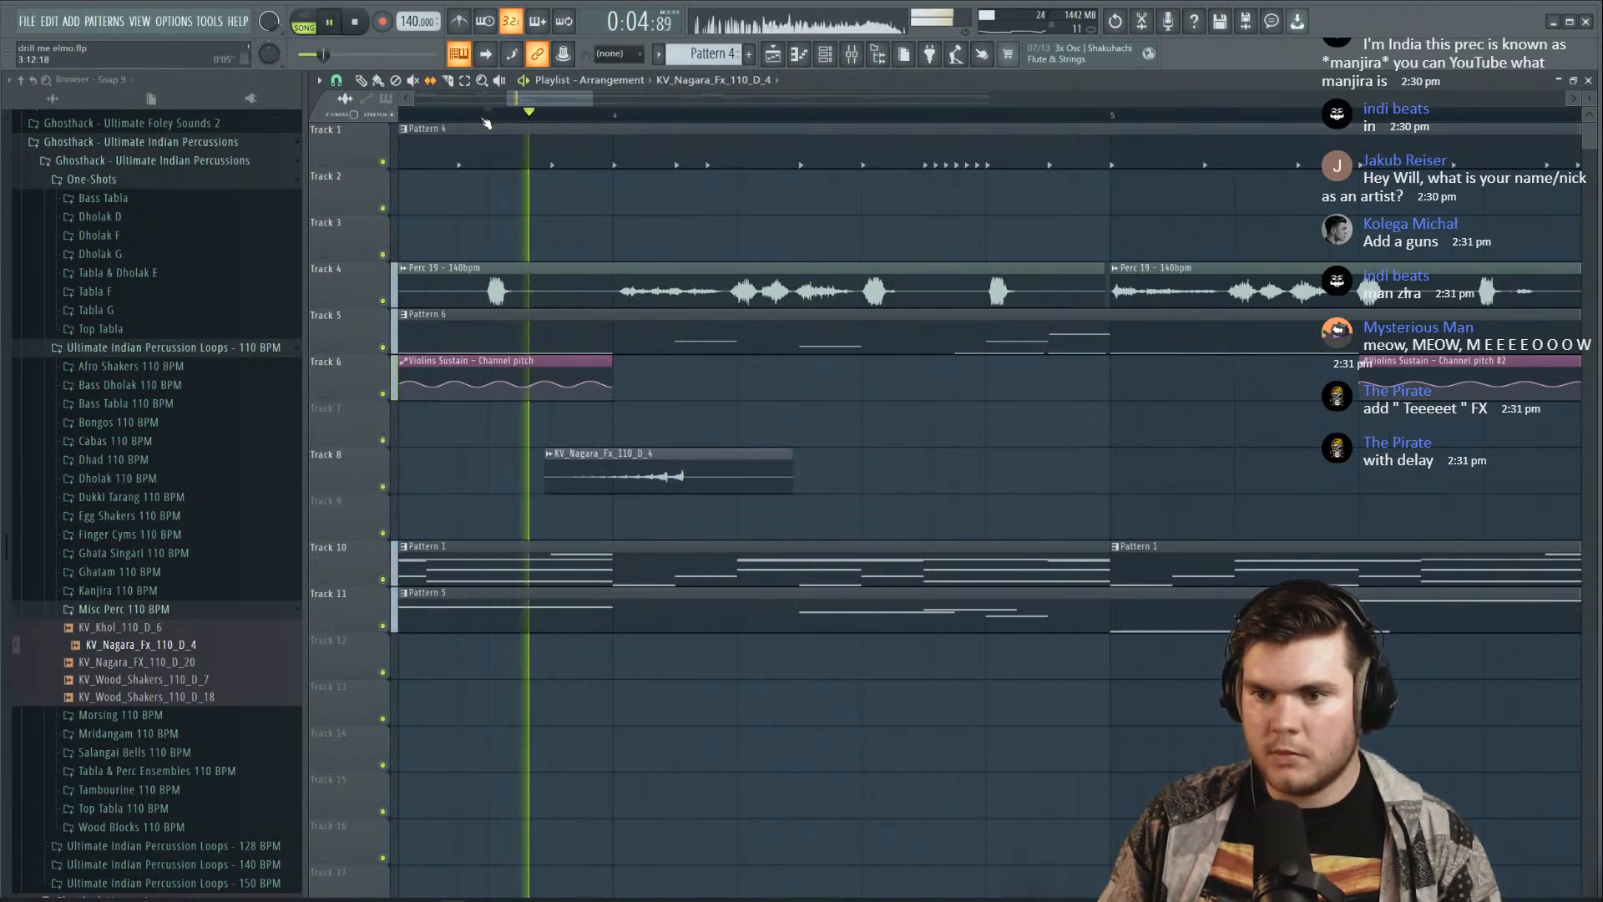
key("space")
left_click_drag(667, 454, 664, 454)
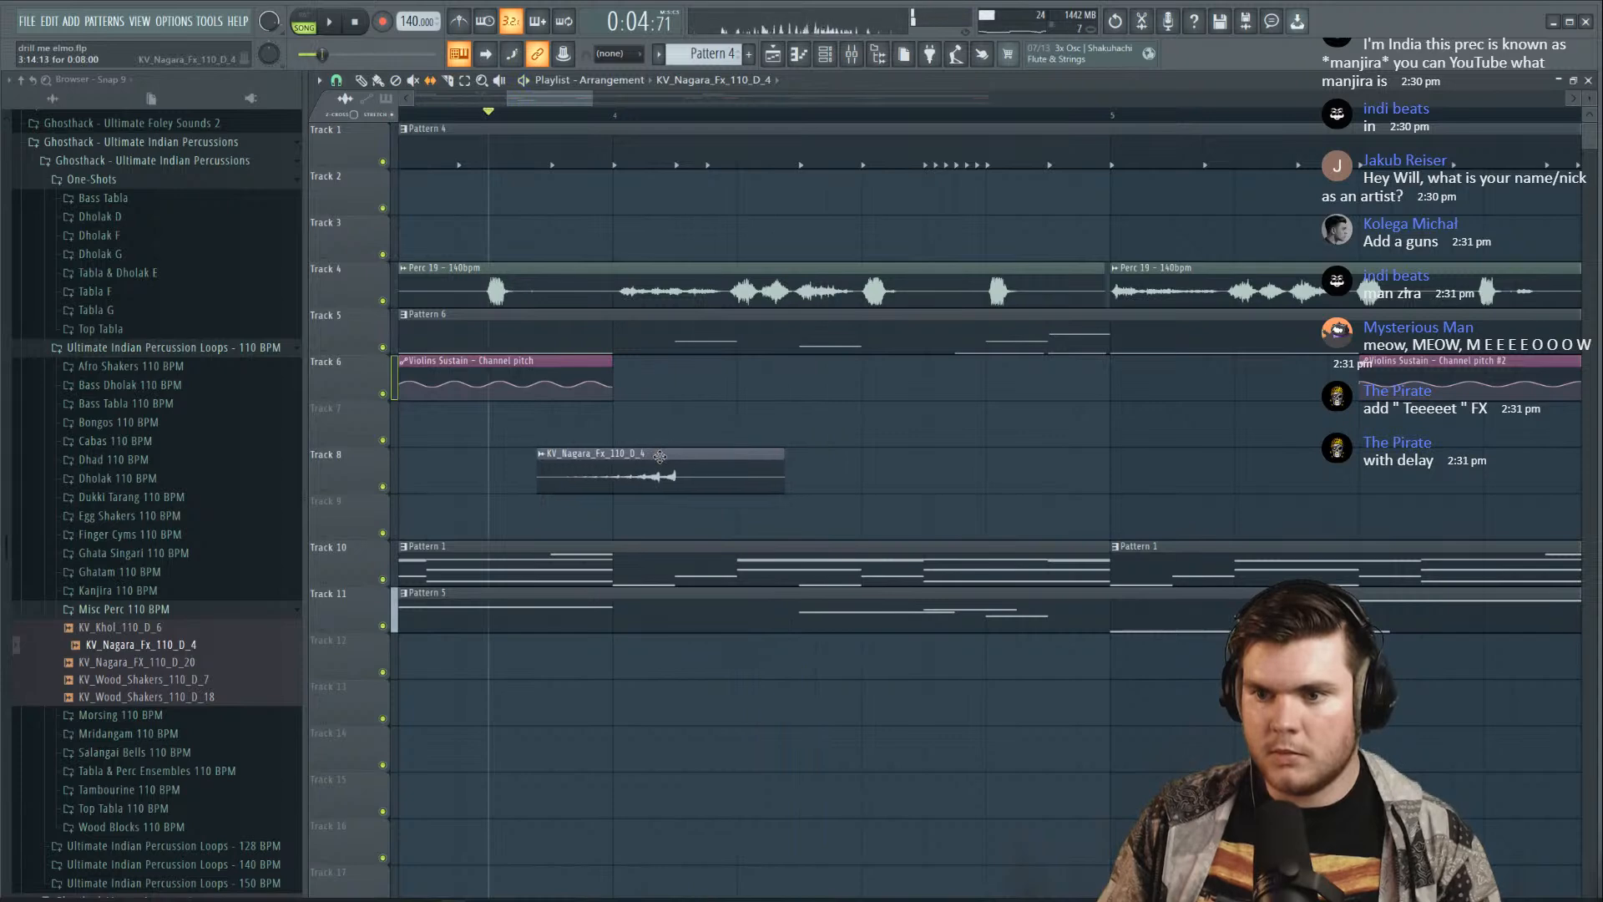
Replay the reversed Nagara fill in context from the start of bar 3
key("space")
scroll(515, 117, "down", 3)
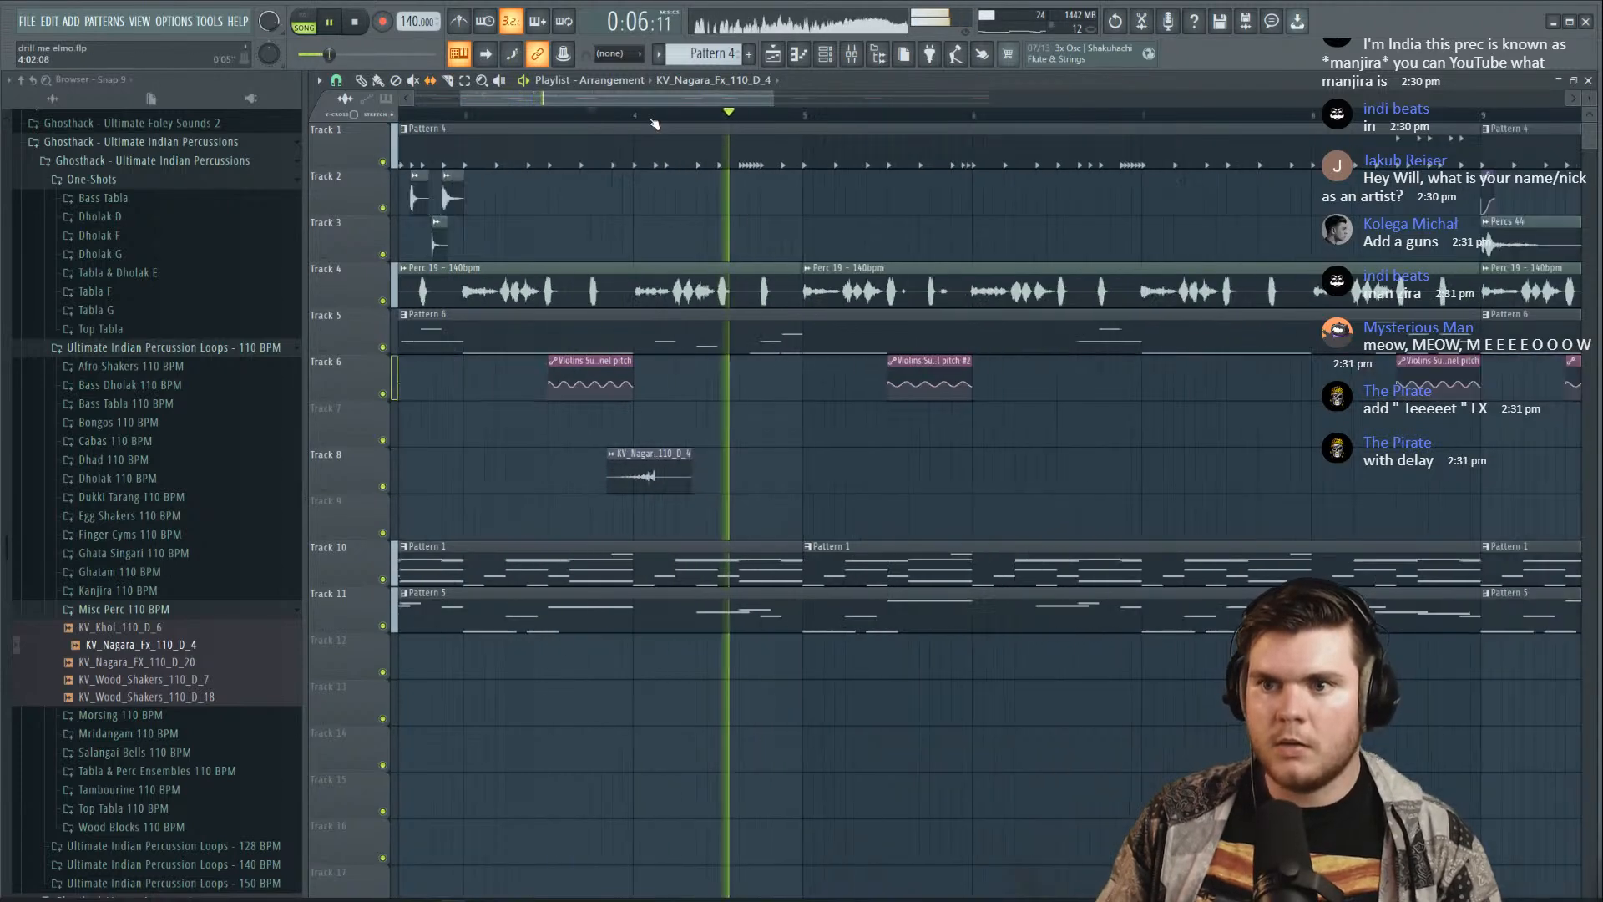
left_click(514, 118)
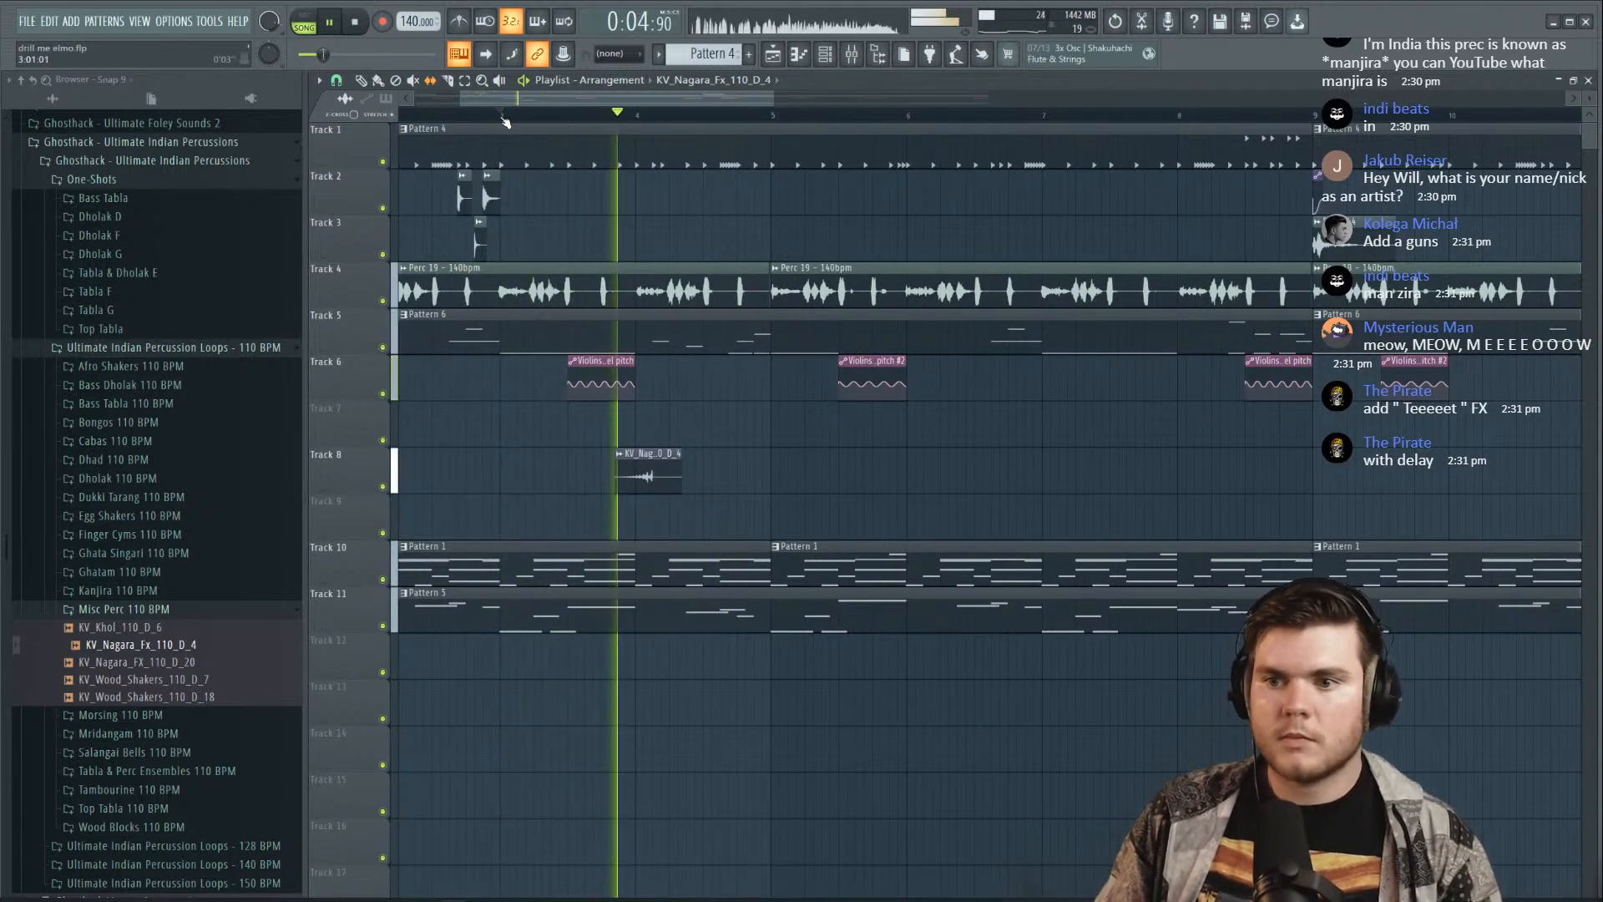
scroll(648, 118, "up", 5)
key("space")
key("space")
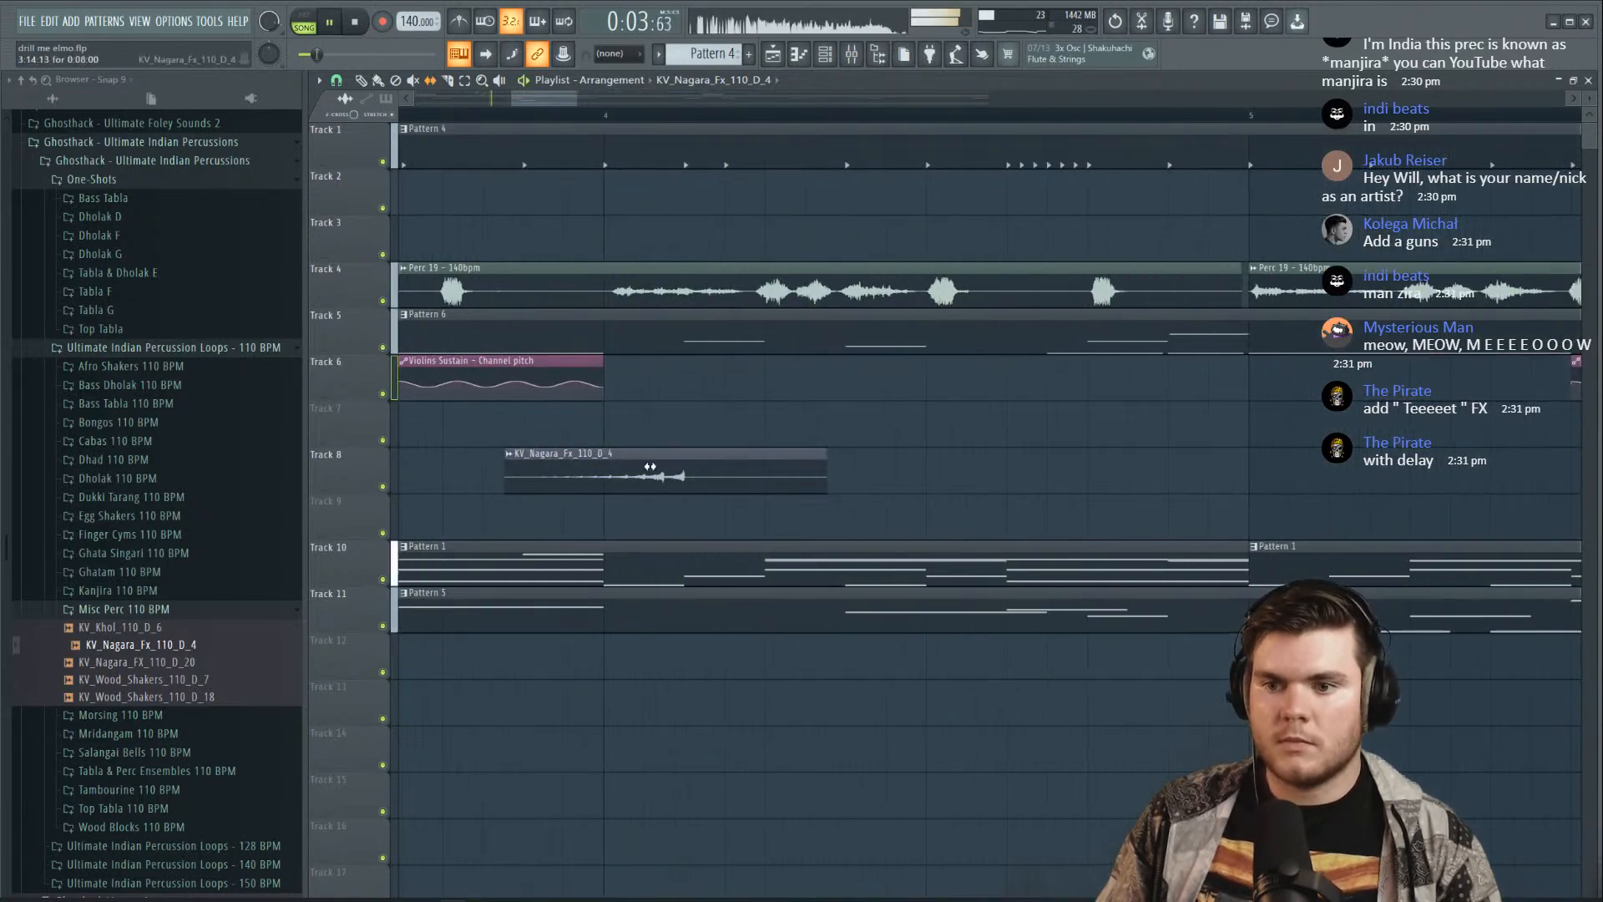
Extend the reversed clip's start to make it ten steps long and align its hit with the start of bar 4
key("space")
left_click_drag(507, 464, 423, 478)
key("space")
key("space")
key("space")
Place a copy of the Nagara clip on Track 7 at bar 4 and make it unique
left_click(611, 433)
left_click(610, 409)
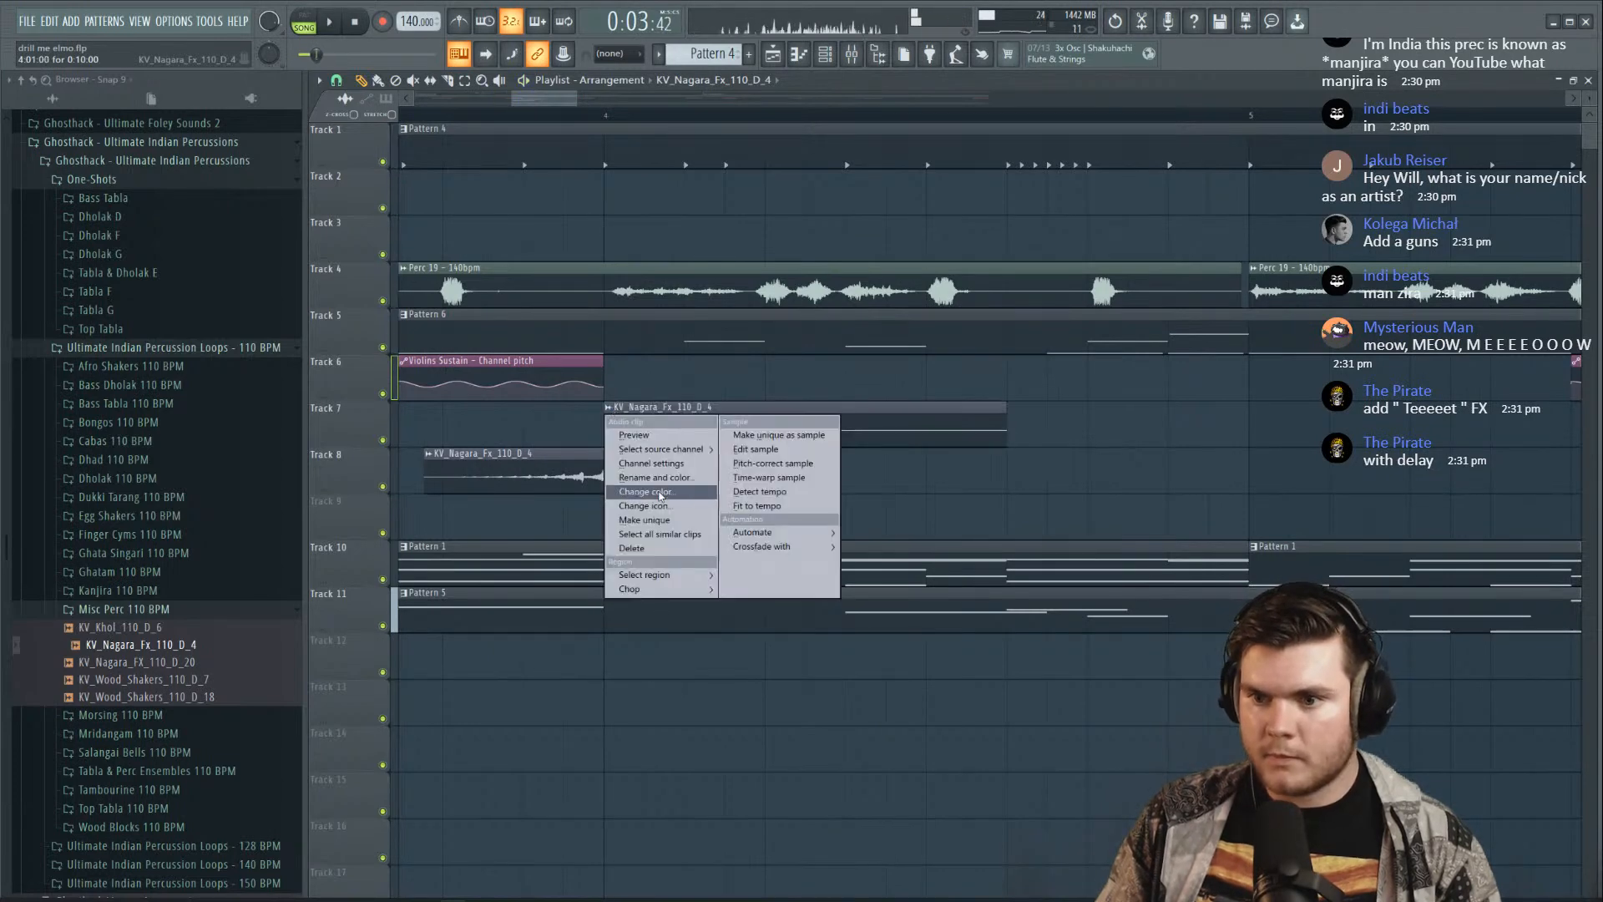
left_click(655, 521)
Turn off Reverse for the Track 7 copy, slip its audio so the hit falls at the clip's start, and play it
double_click(686, 433)
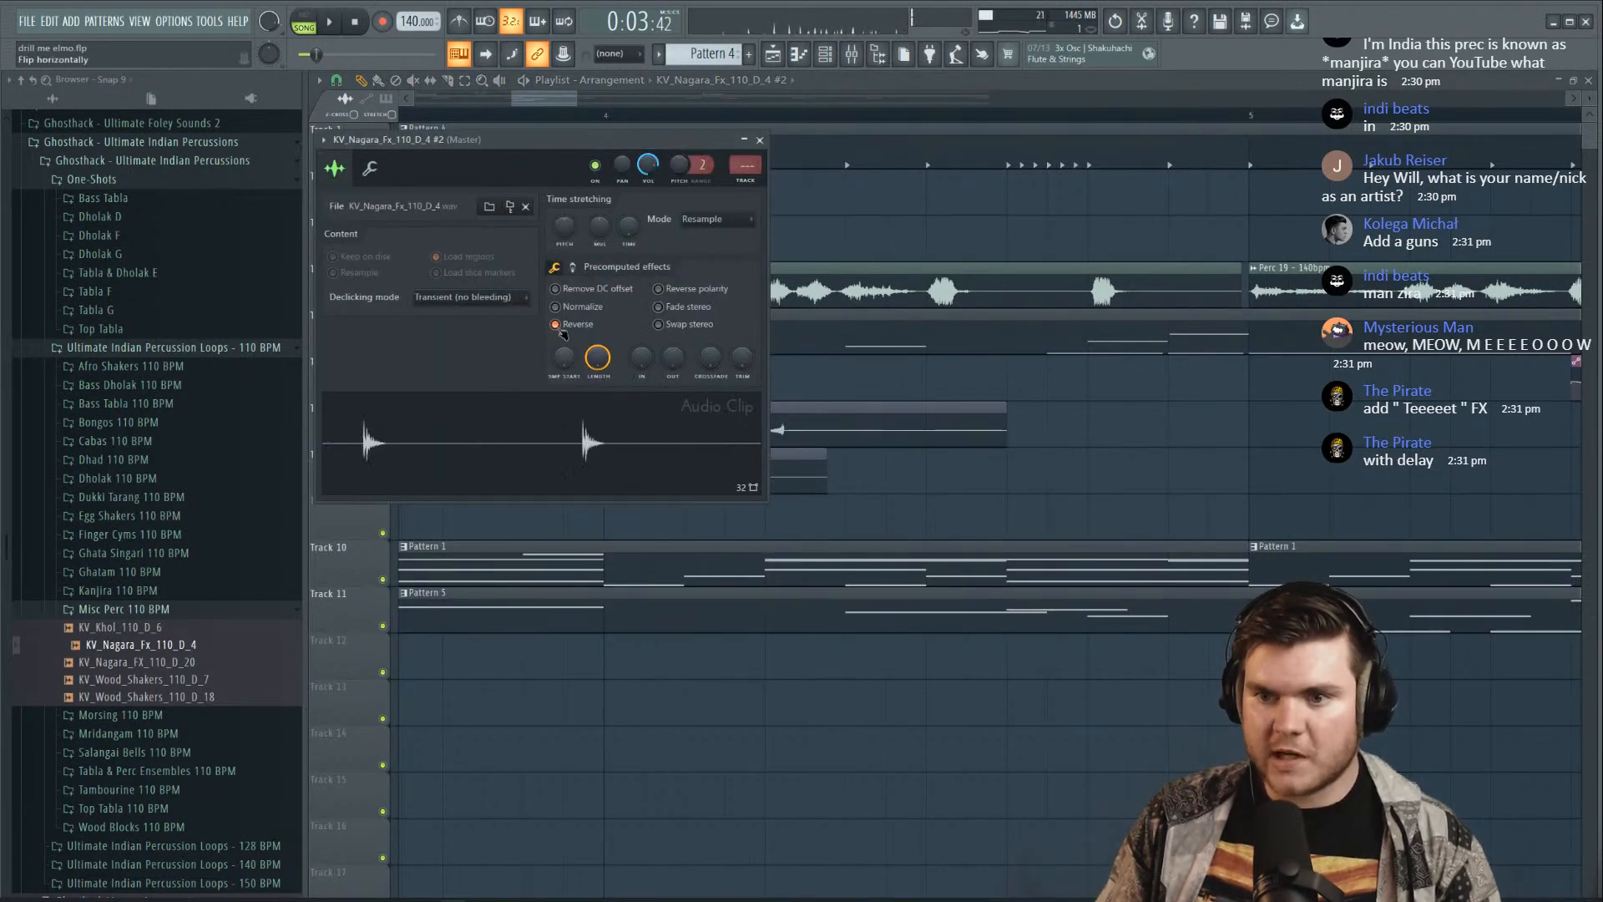
left_click(759, 141)
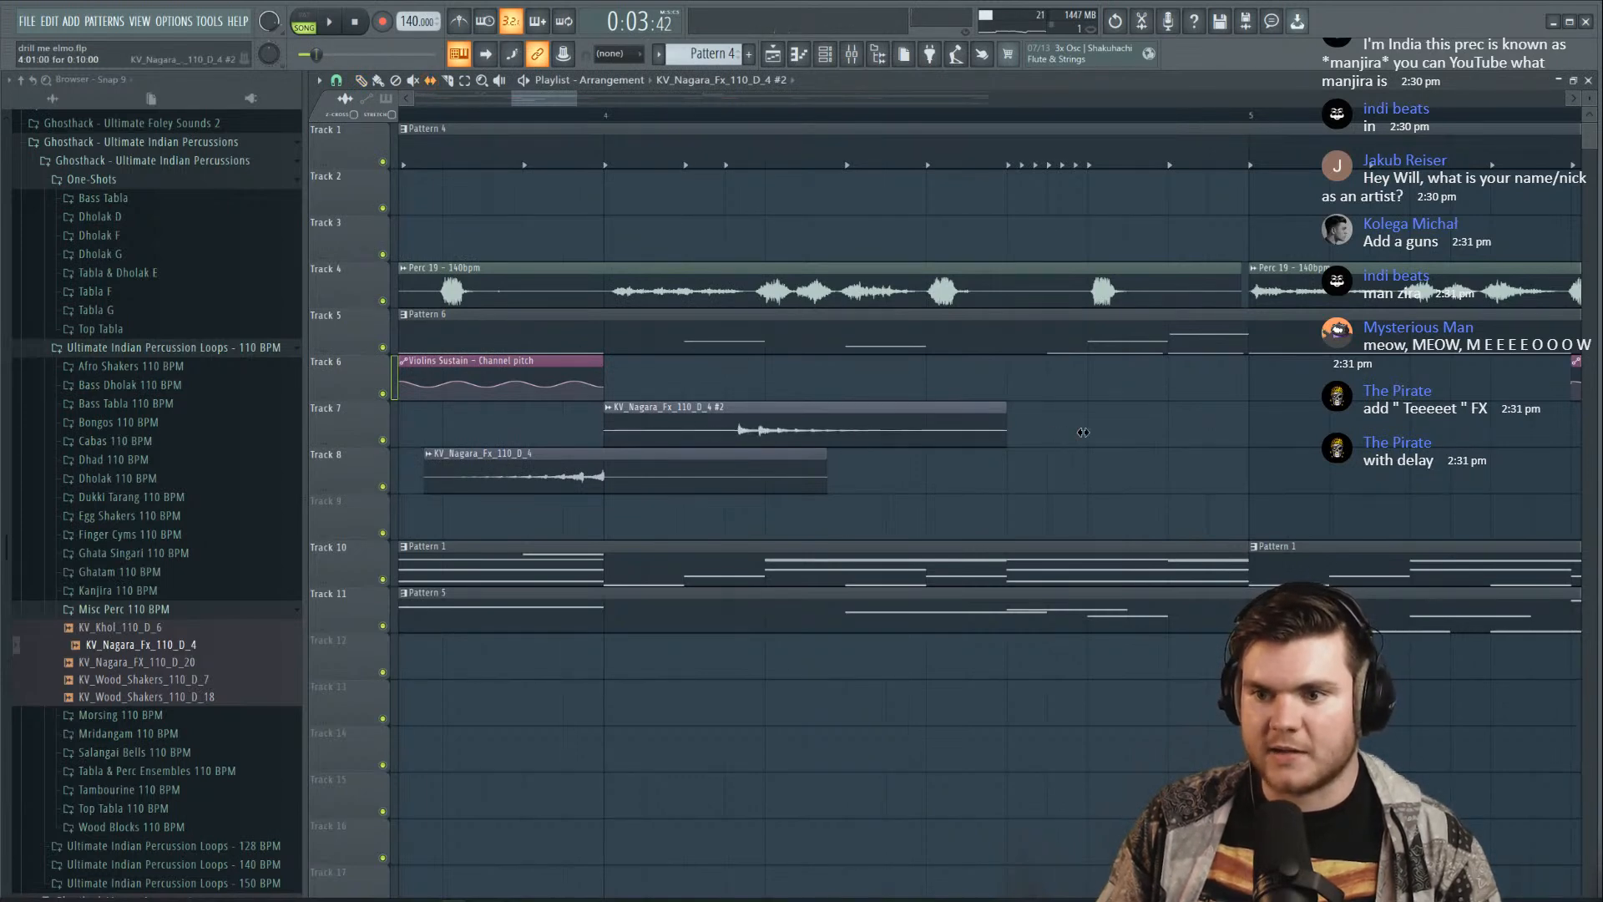
key("space")
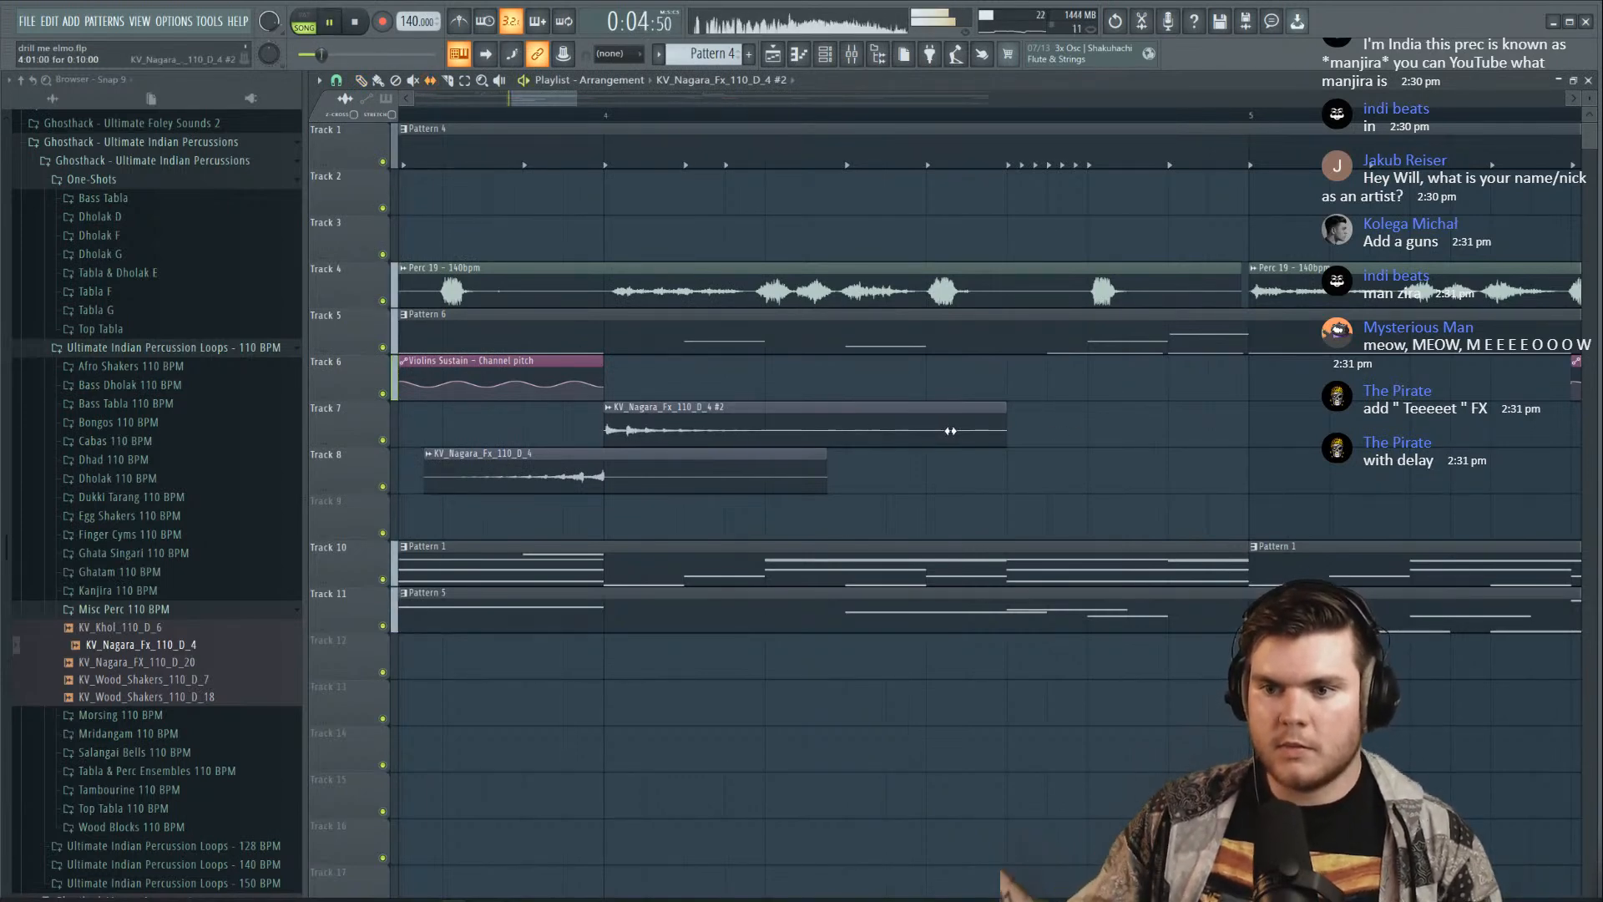
key("space")
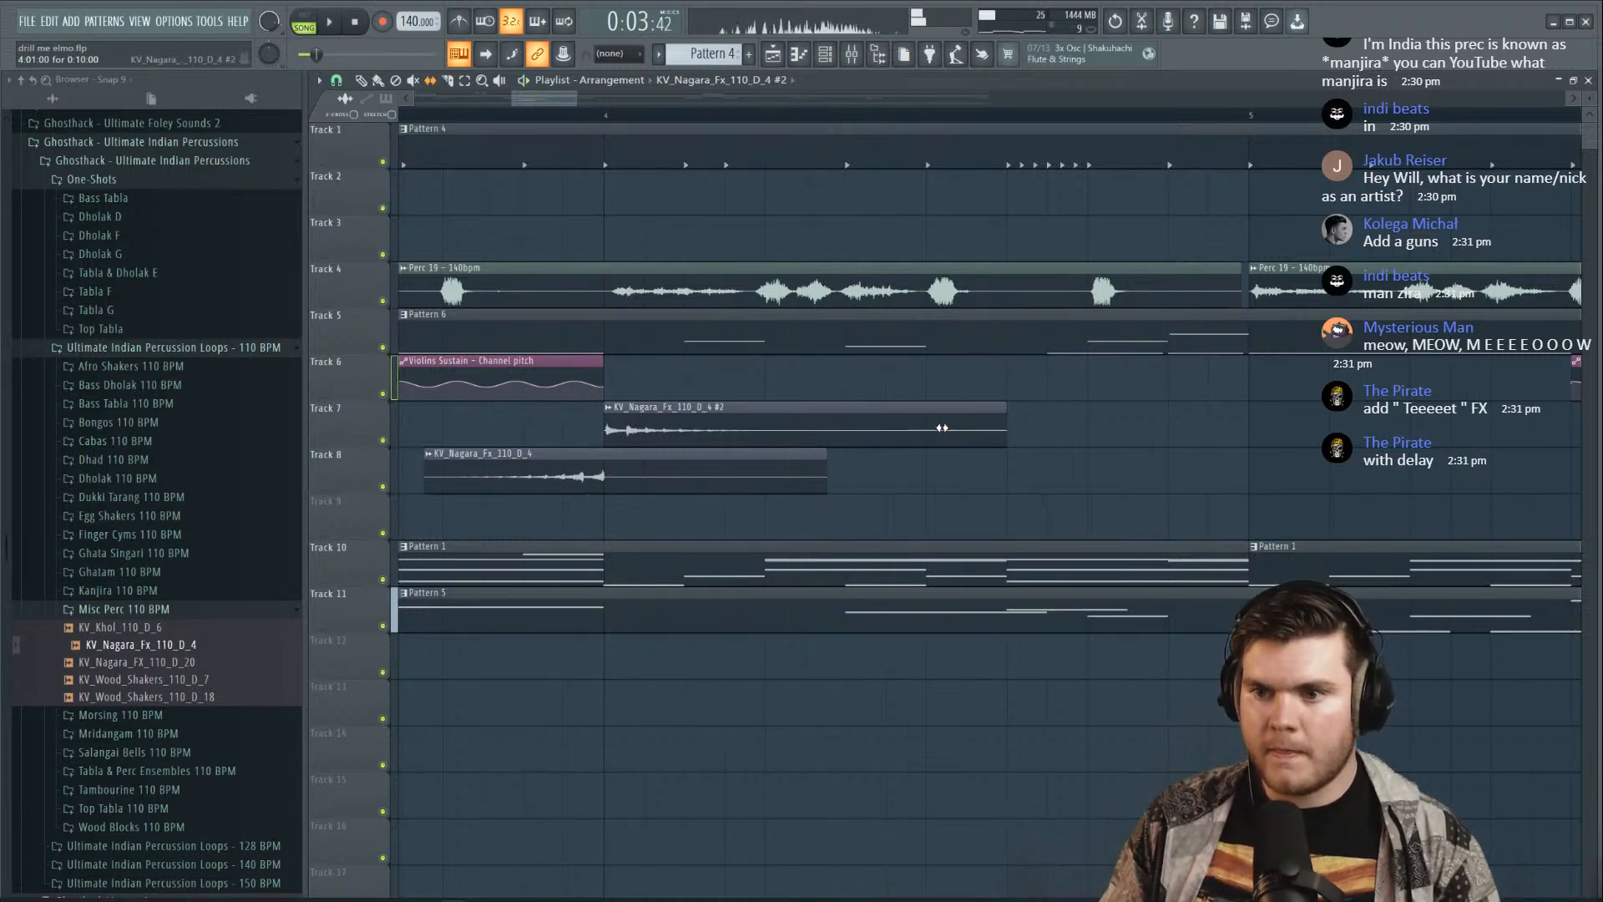
Trim the reversed Nagara clip on Track 8 to four steps long so it ends at bar 4, and replay it
key("space")
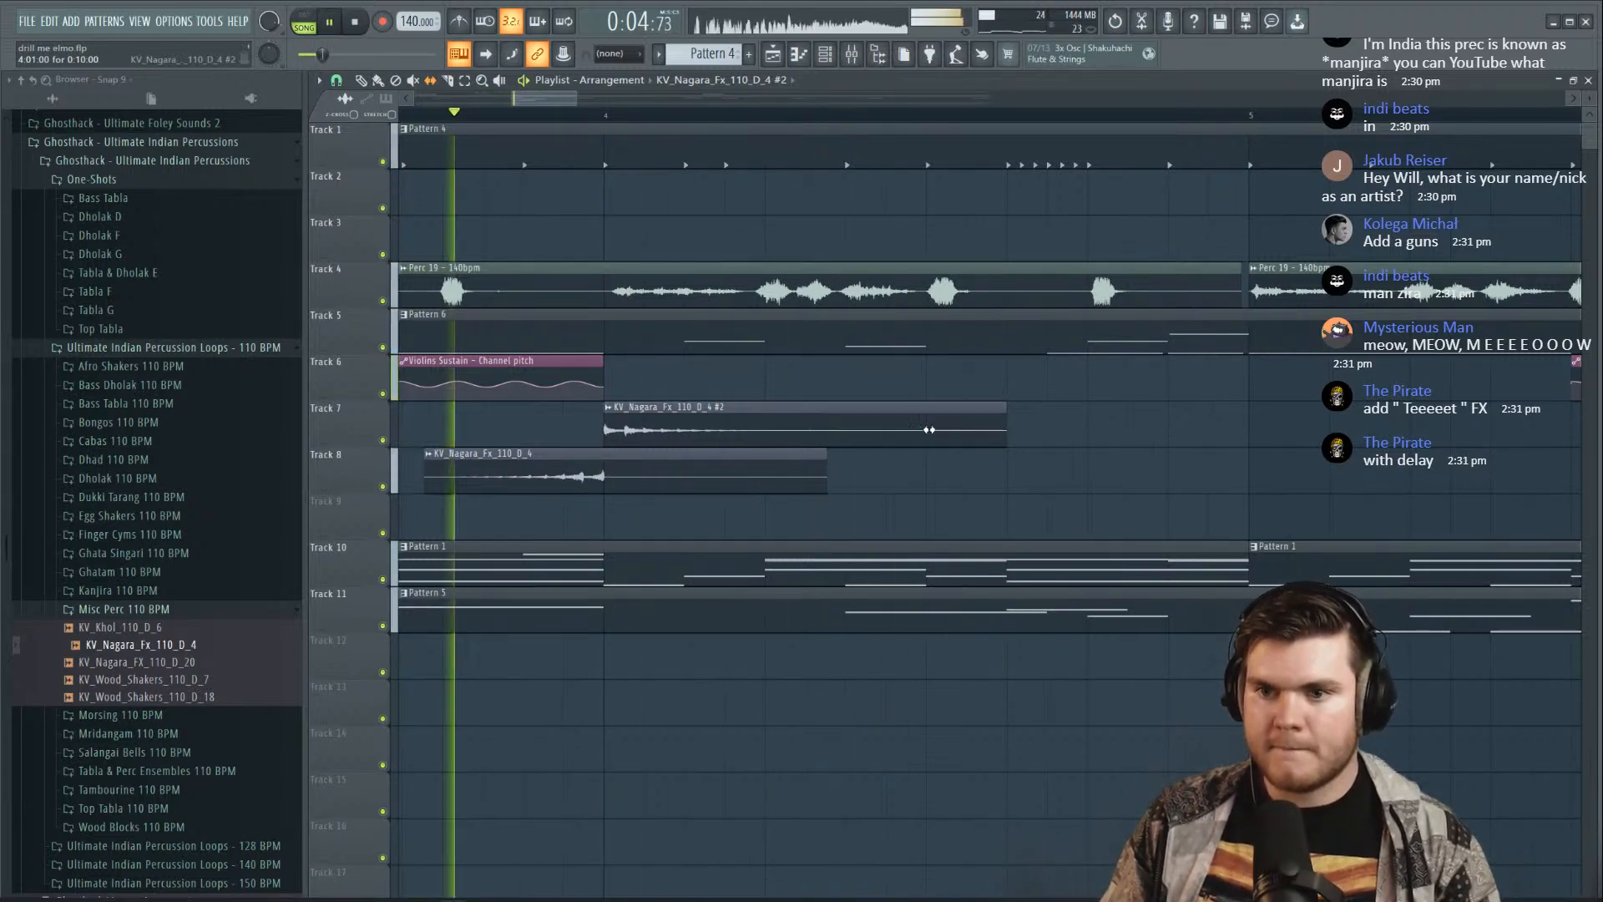
key("space")
left_click_drag(833, 460, 586, 455)
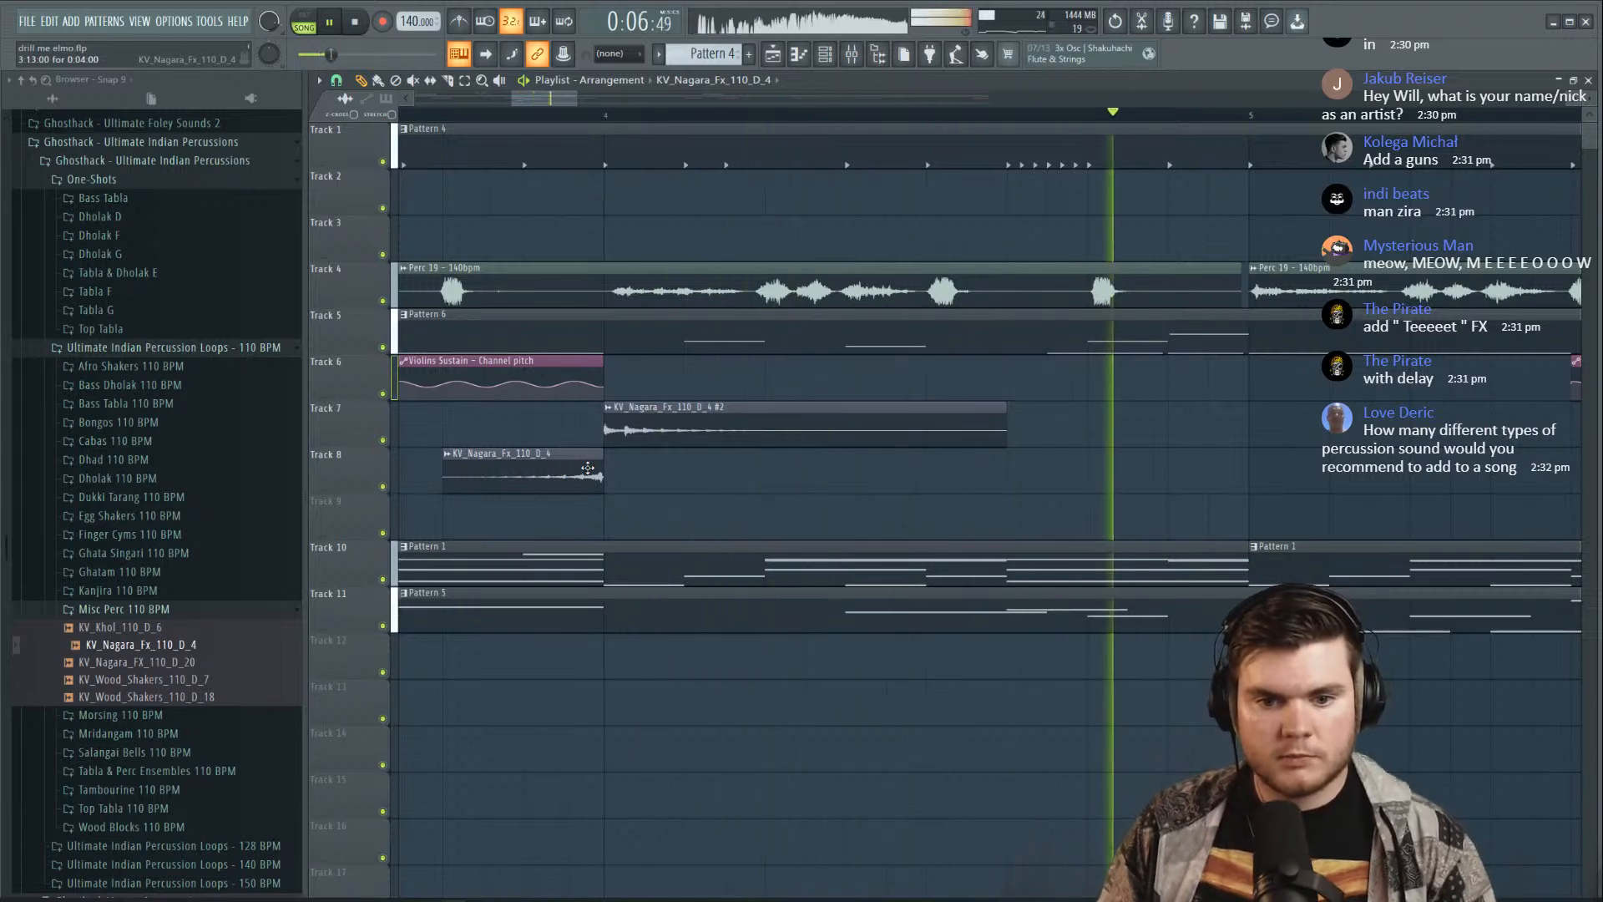
key("space")
Solo Tracks 7 and 8, and pan the Track 7 Nagara clip about 45% left
right_click(383, 486)
left_click(383, 440)
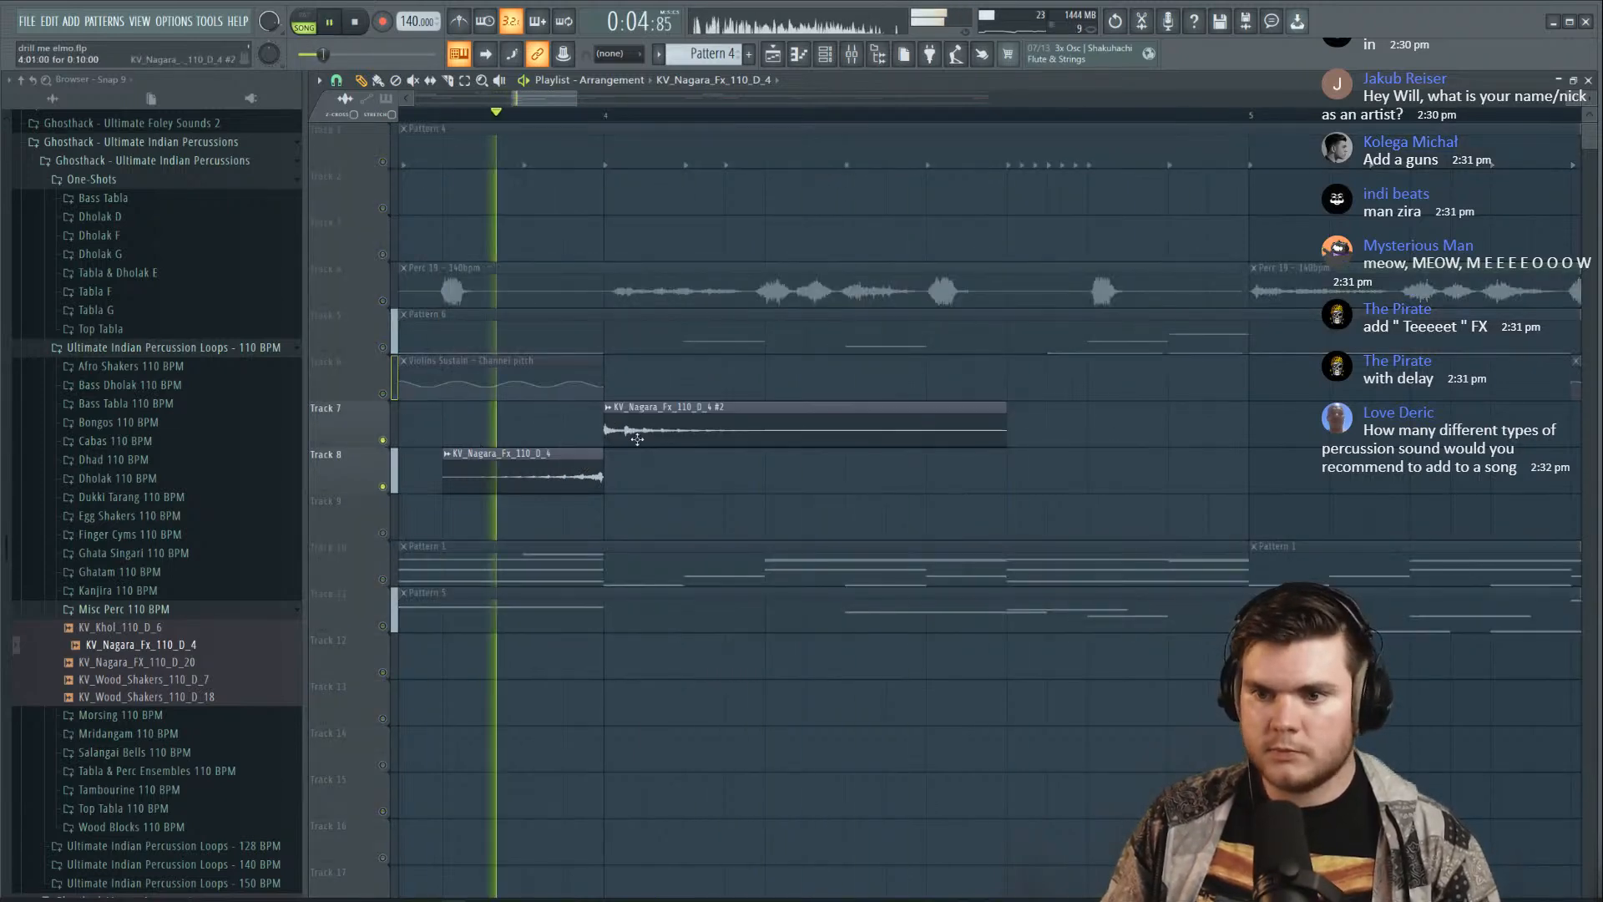
double_click(627, 434)
key("space")
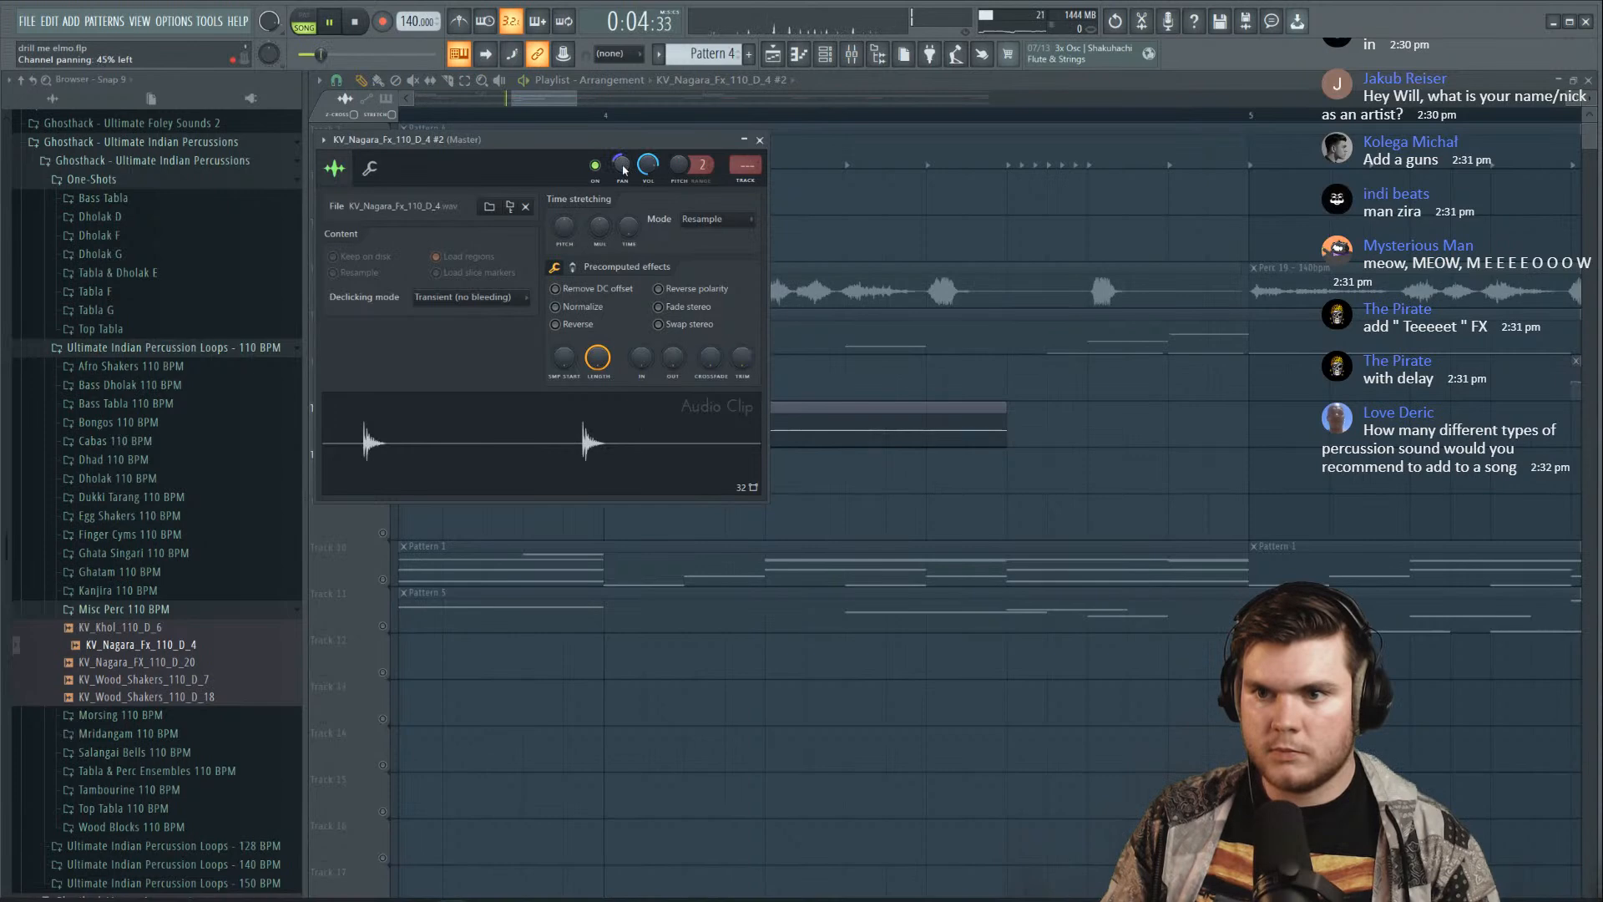
key("space")
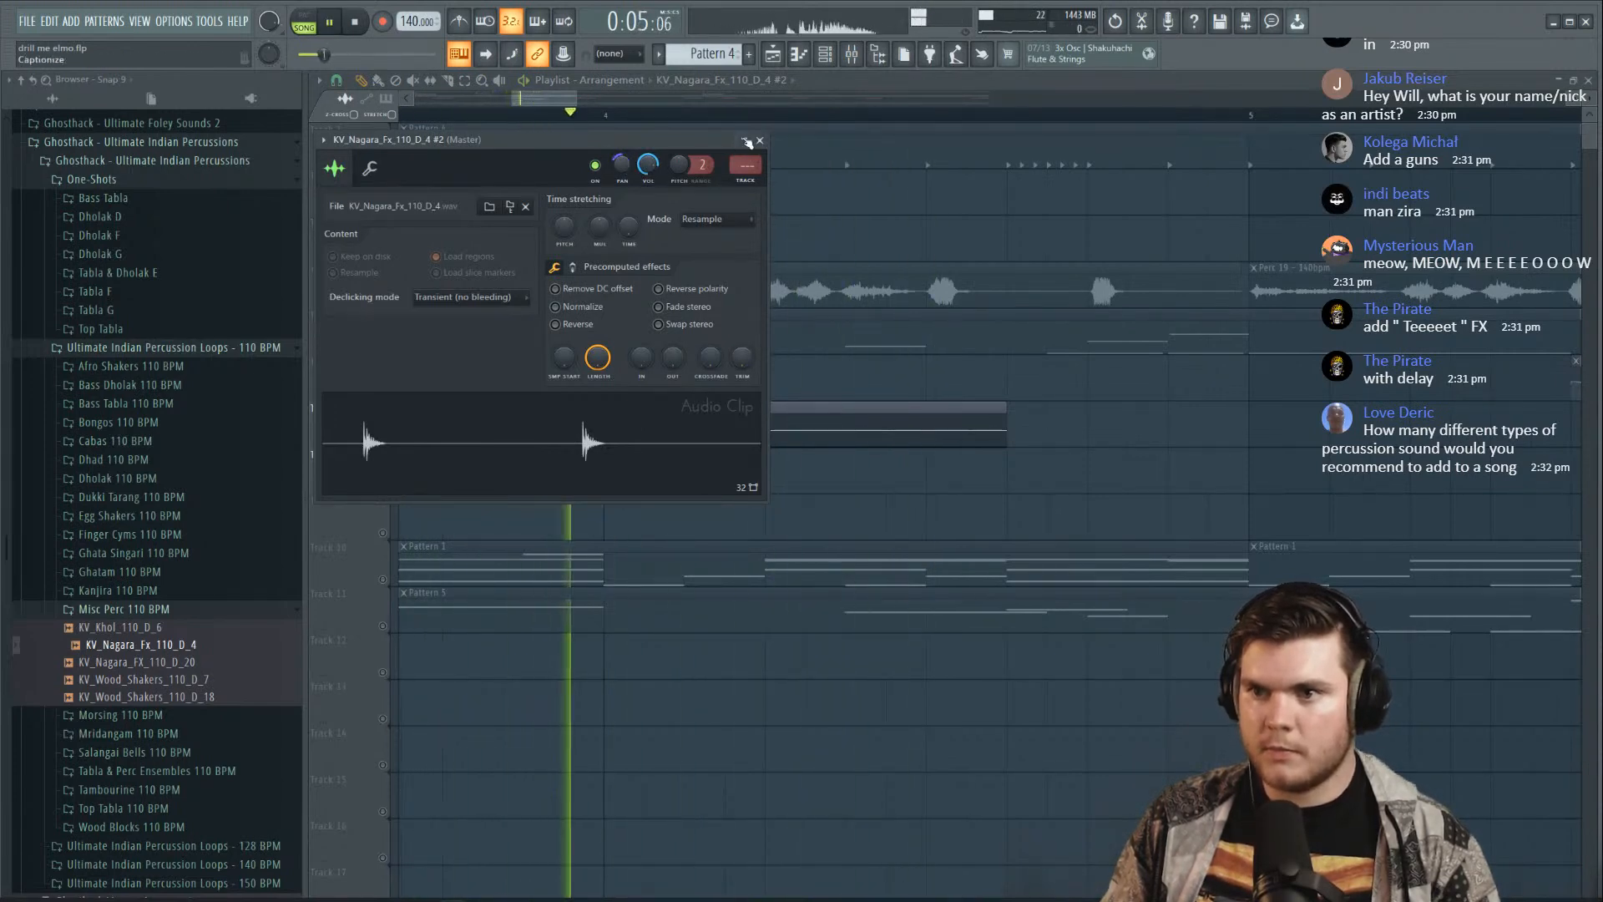
left_click(759, 140)
key("space")
Try the reversed Track 8 clip panned about 16% left, and turn off the solo on Tracks 7 and 8
double_click(579, 469)
key("space")
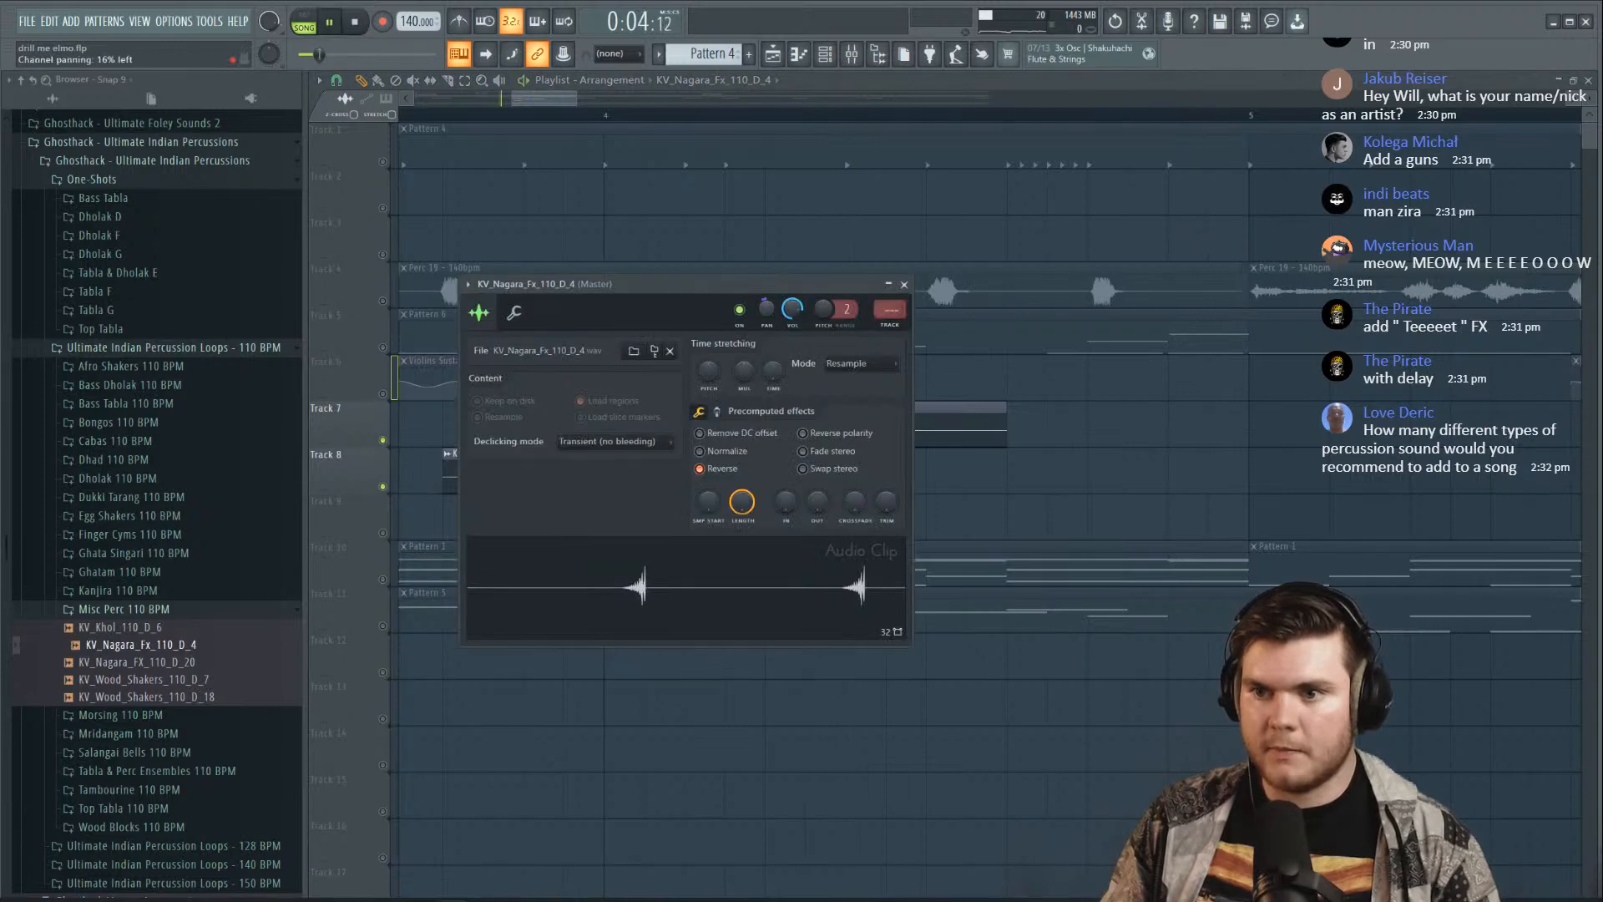
left_click(904, 285)
key("space")
key("space")
right_click(383, 440)
right_click(383, 440)
key("space")
Readjust the reversed Track 8 clip's panning in the full mix, trying about 42% right
double_click(481, 482)
key("space")
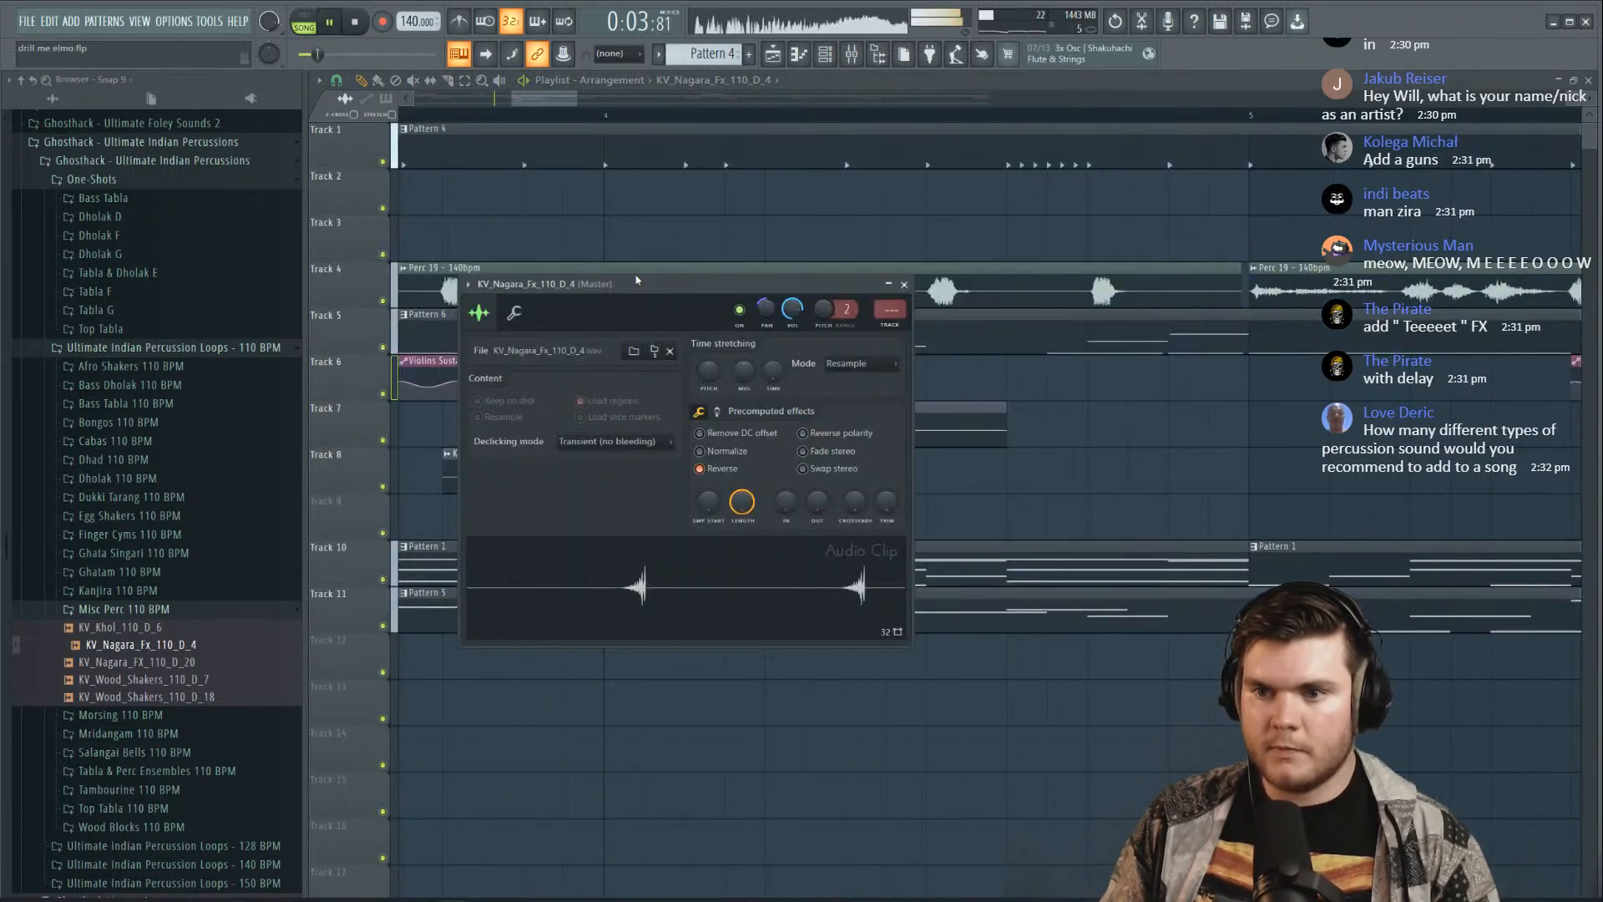
key("space")
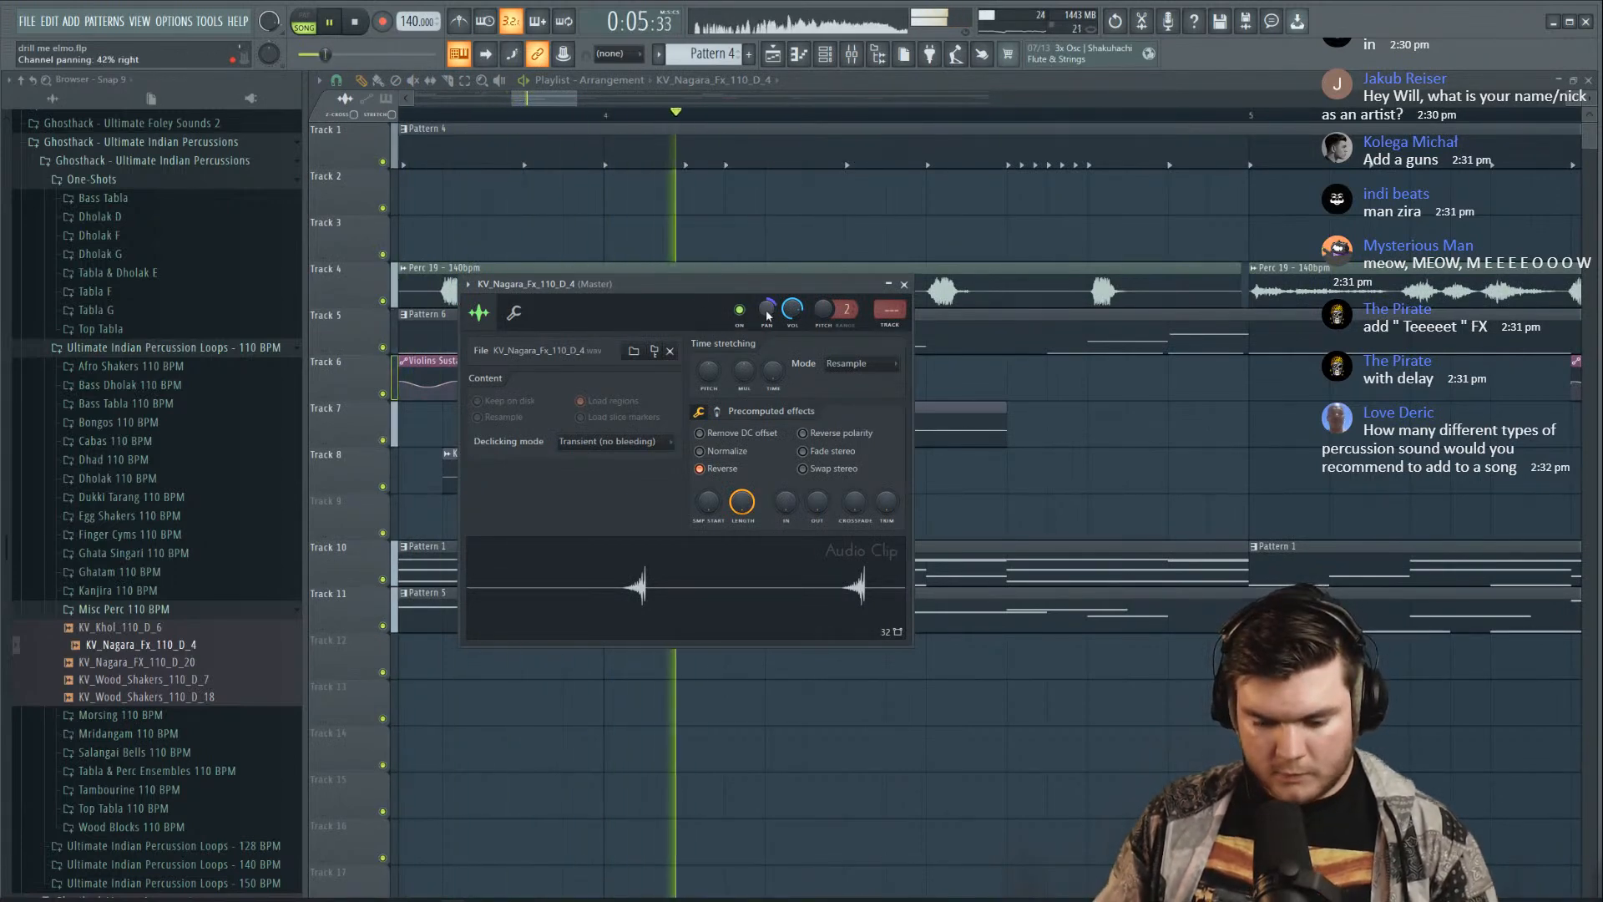
key("space")
key("space")
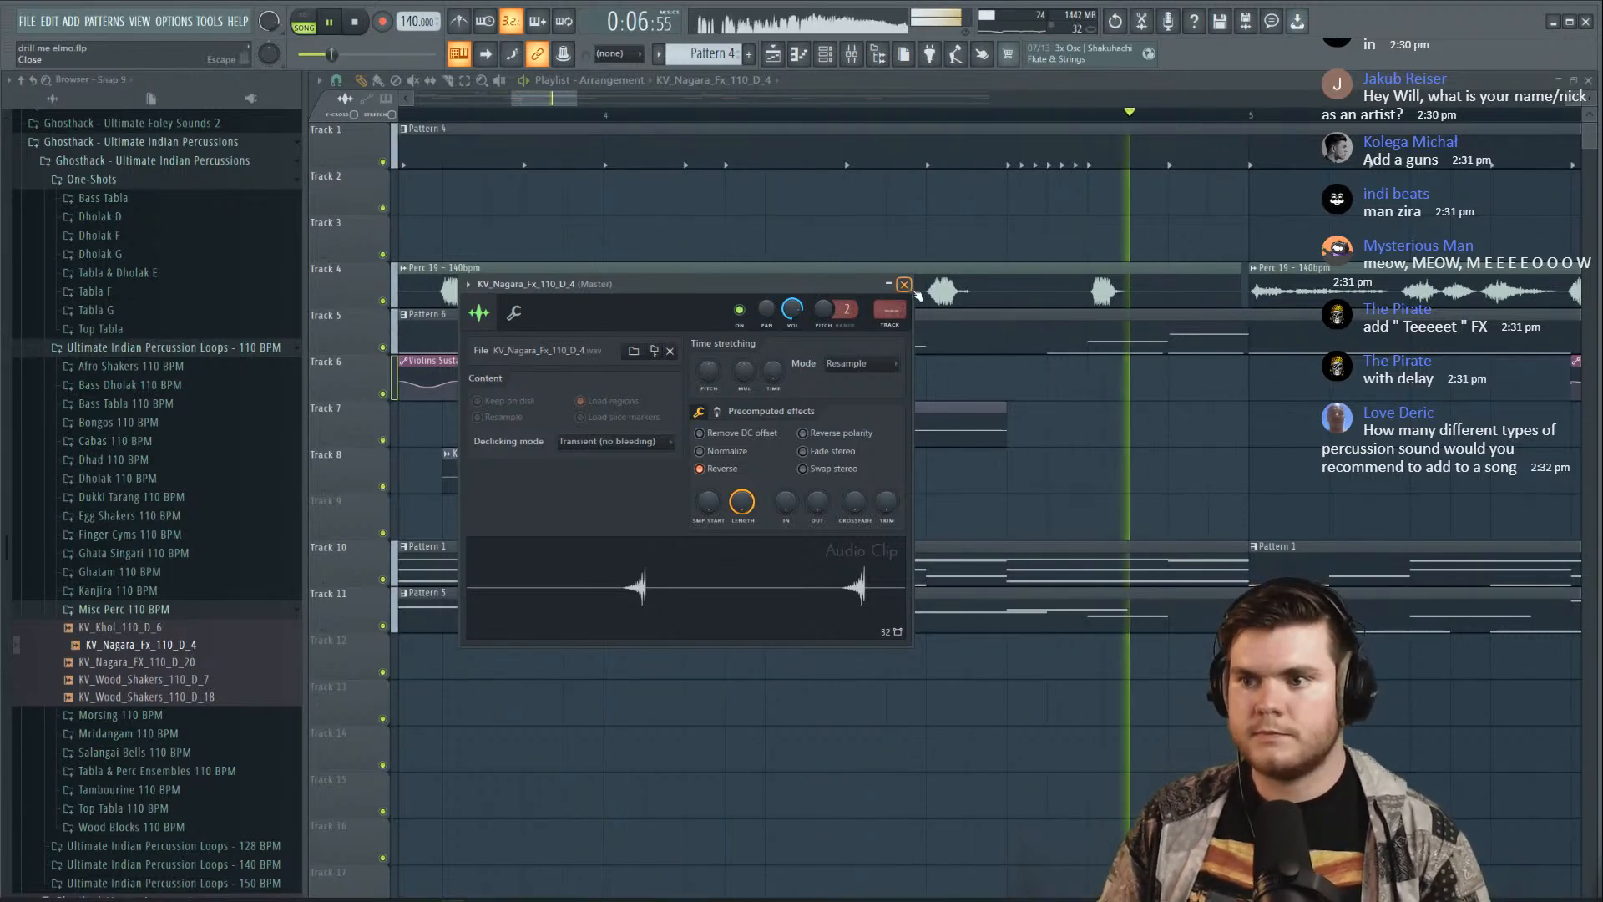
key("space")
Route the reversed Nagara clip to mixer insert 8 and move both Nagara clips up to Tracks 2 and 3
scroll(860, 122, "down", 5)
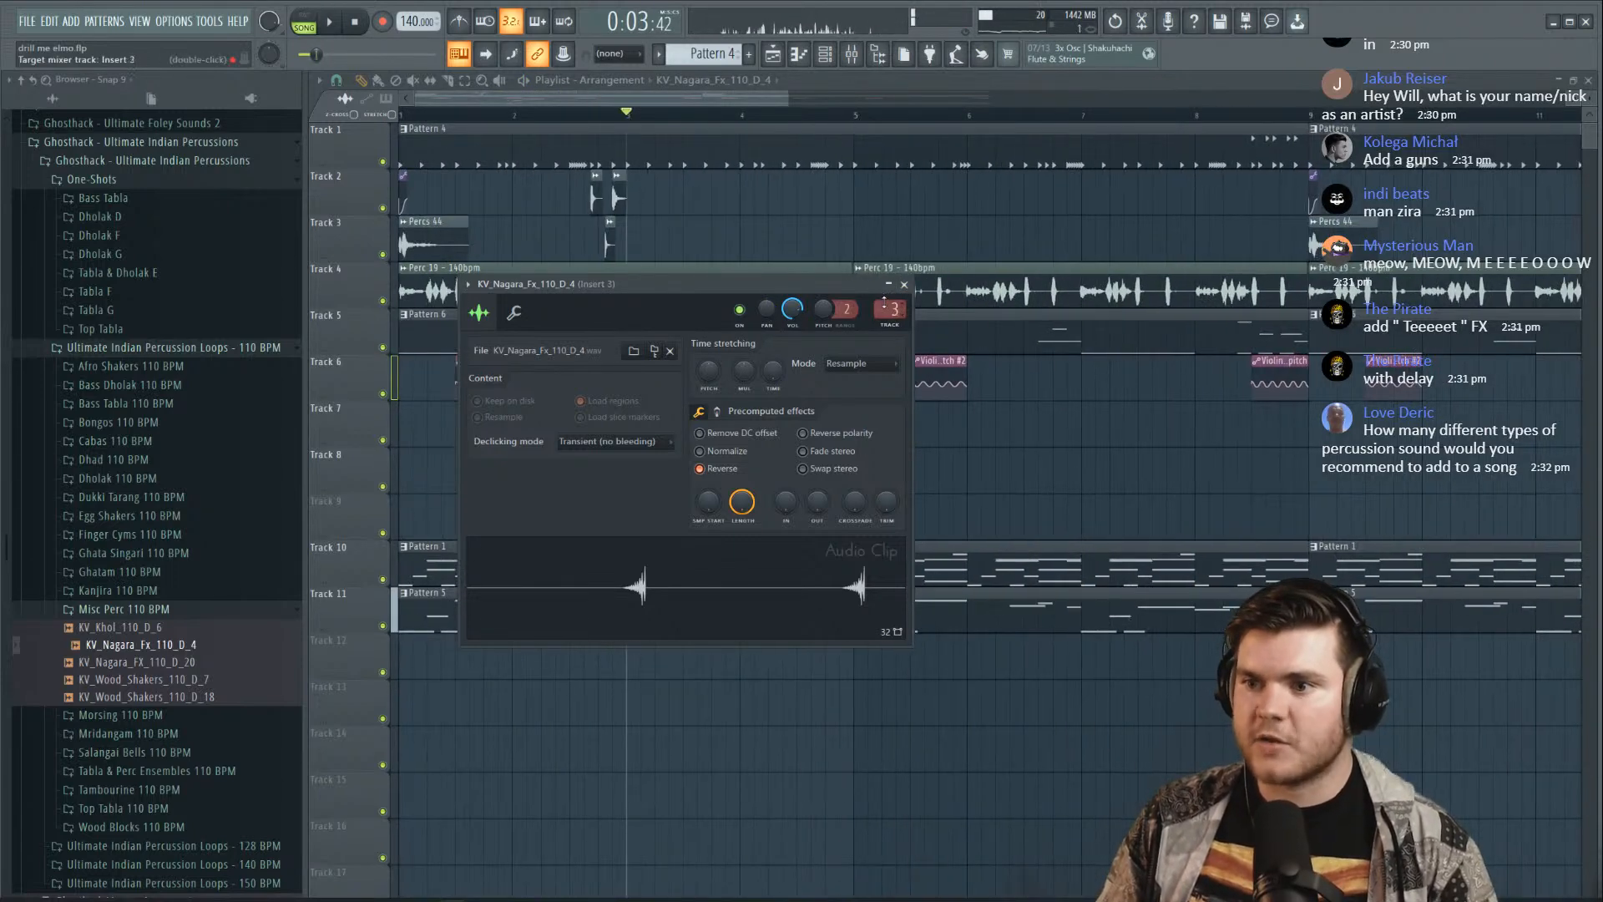
double_click(620, 198)
left_click(884, 264)
left_click(705, 434)
key("shift+Up")
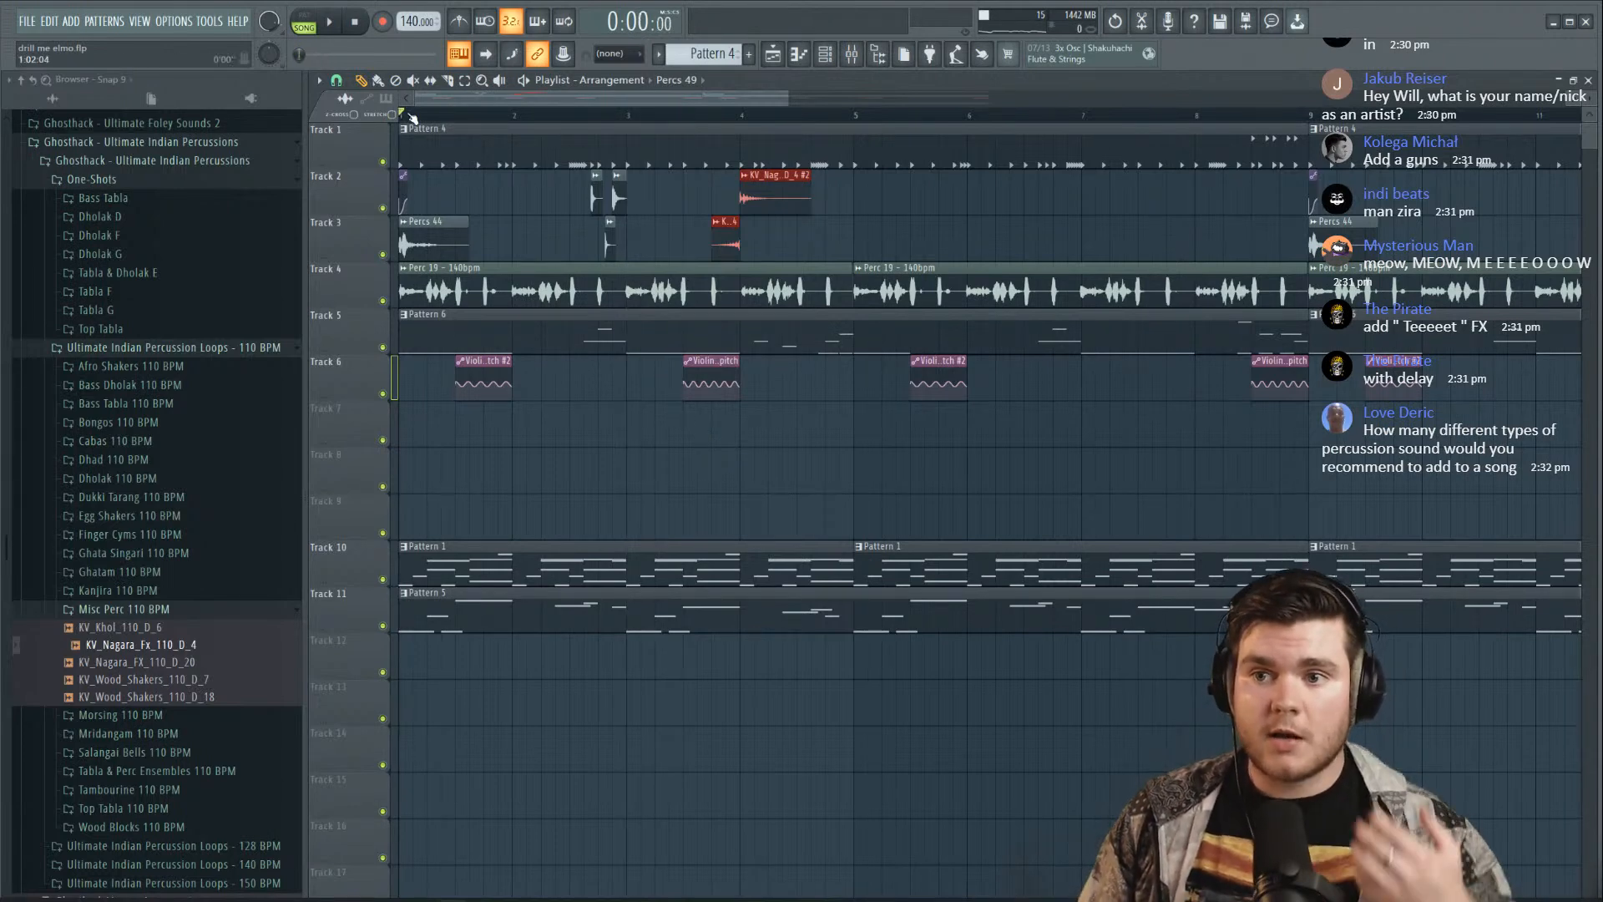
Play the arrangement from the start and set the bar 4 Nagara clip's channel volume to about 66% (-8.3 dB)
scroll(412, 118, "down", 3)
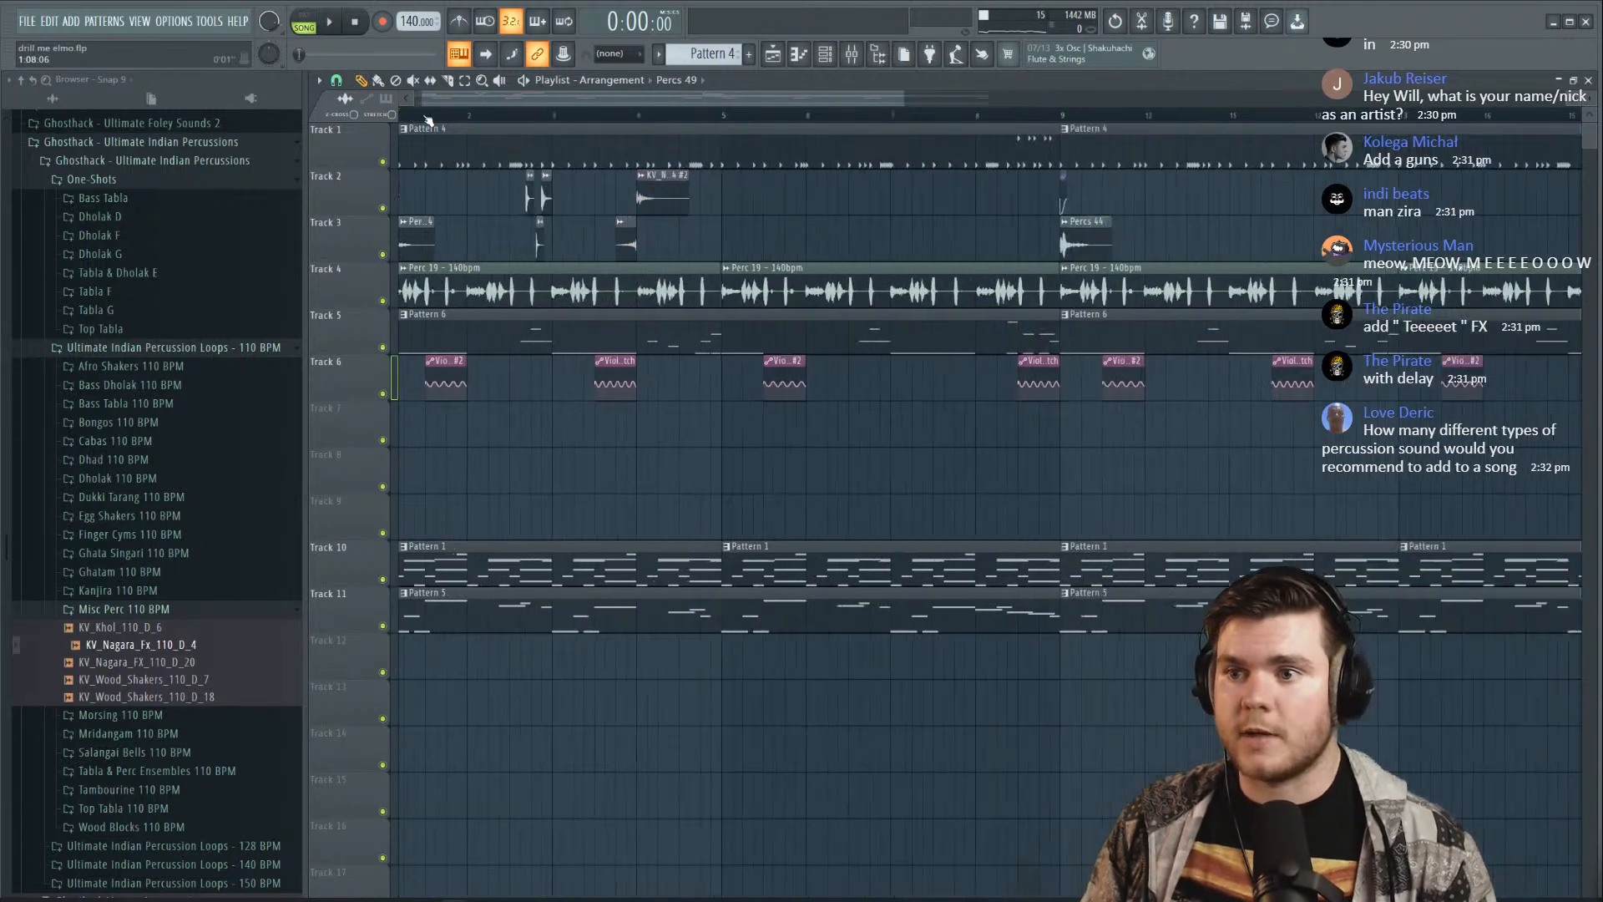
scroll(421, 117, "up", 2)
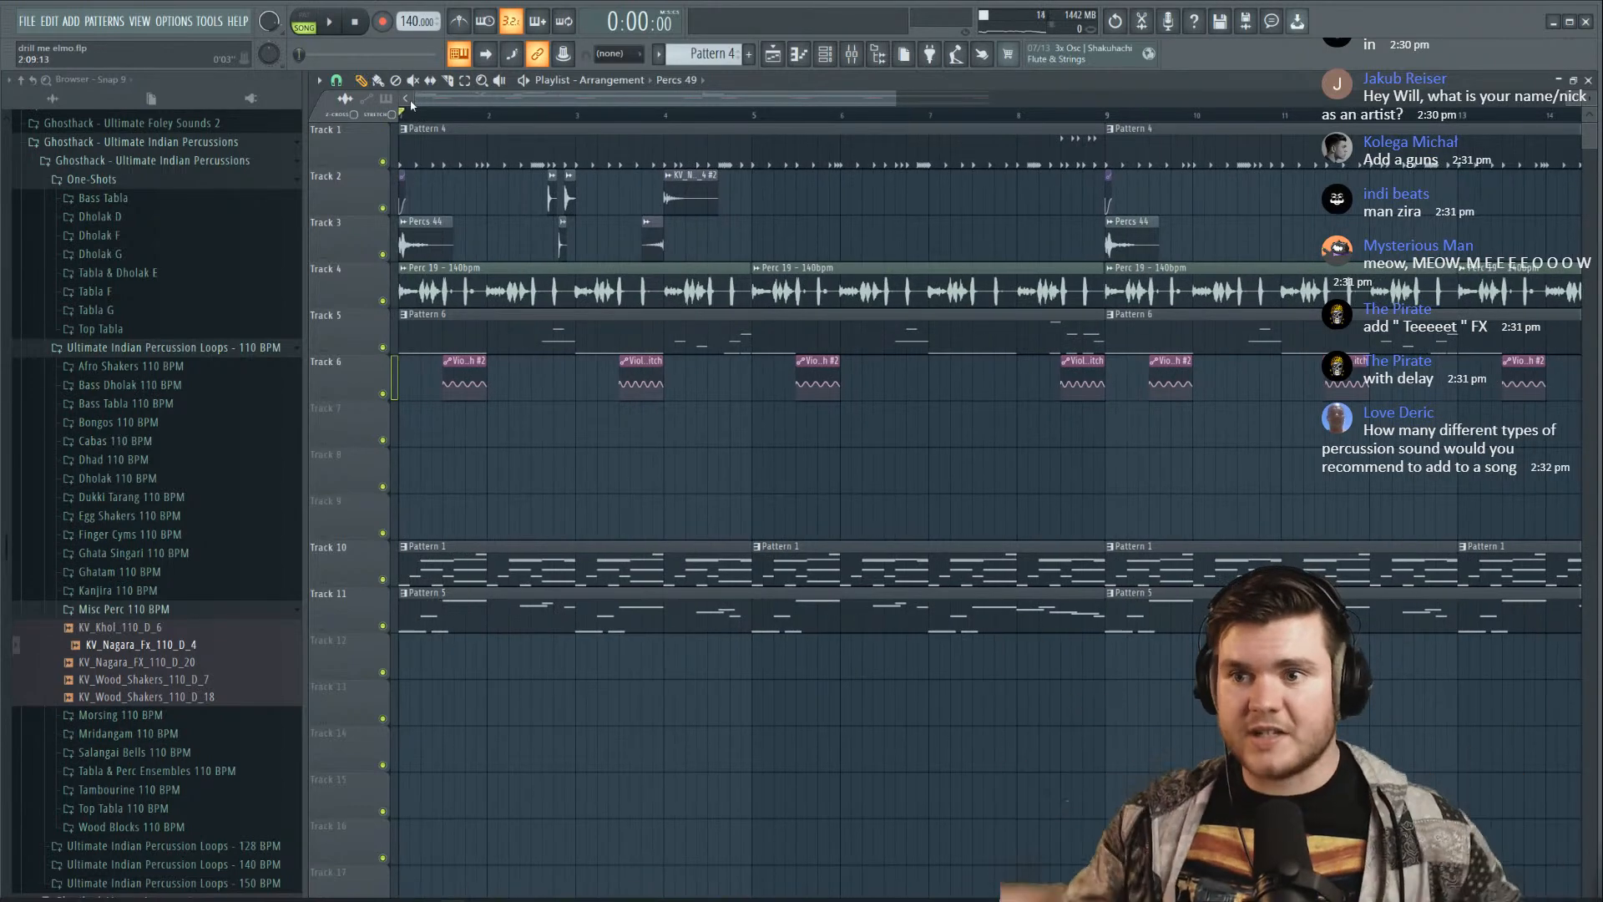
key("space")
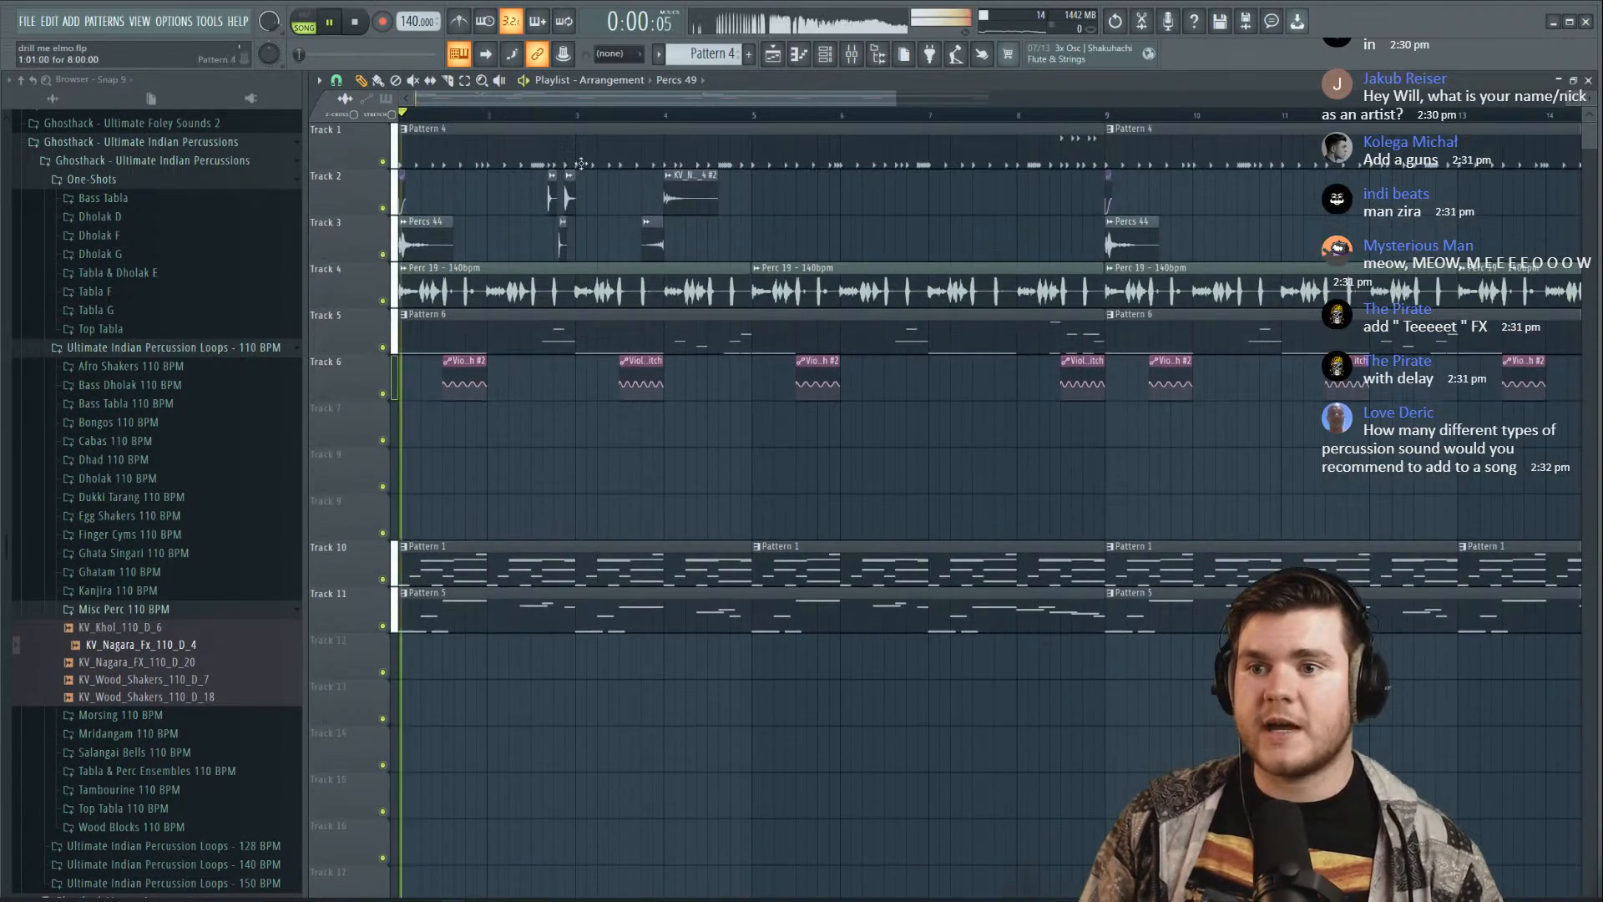
scroll(550, 139, "down", 4)
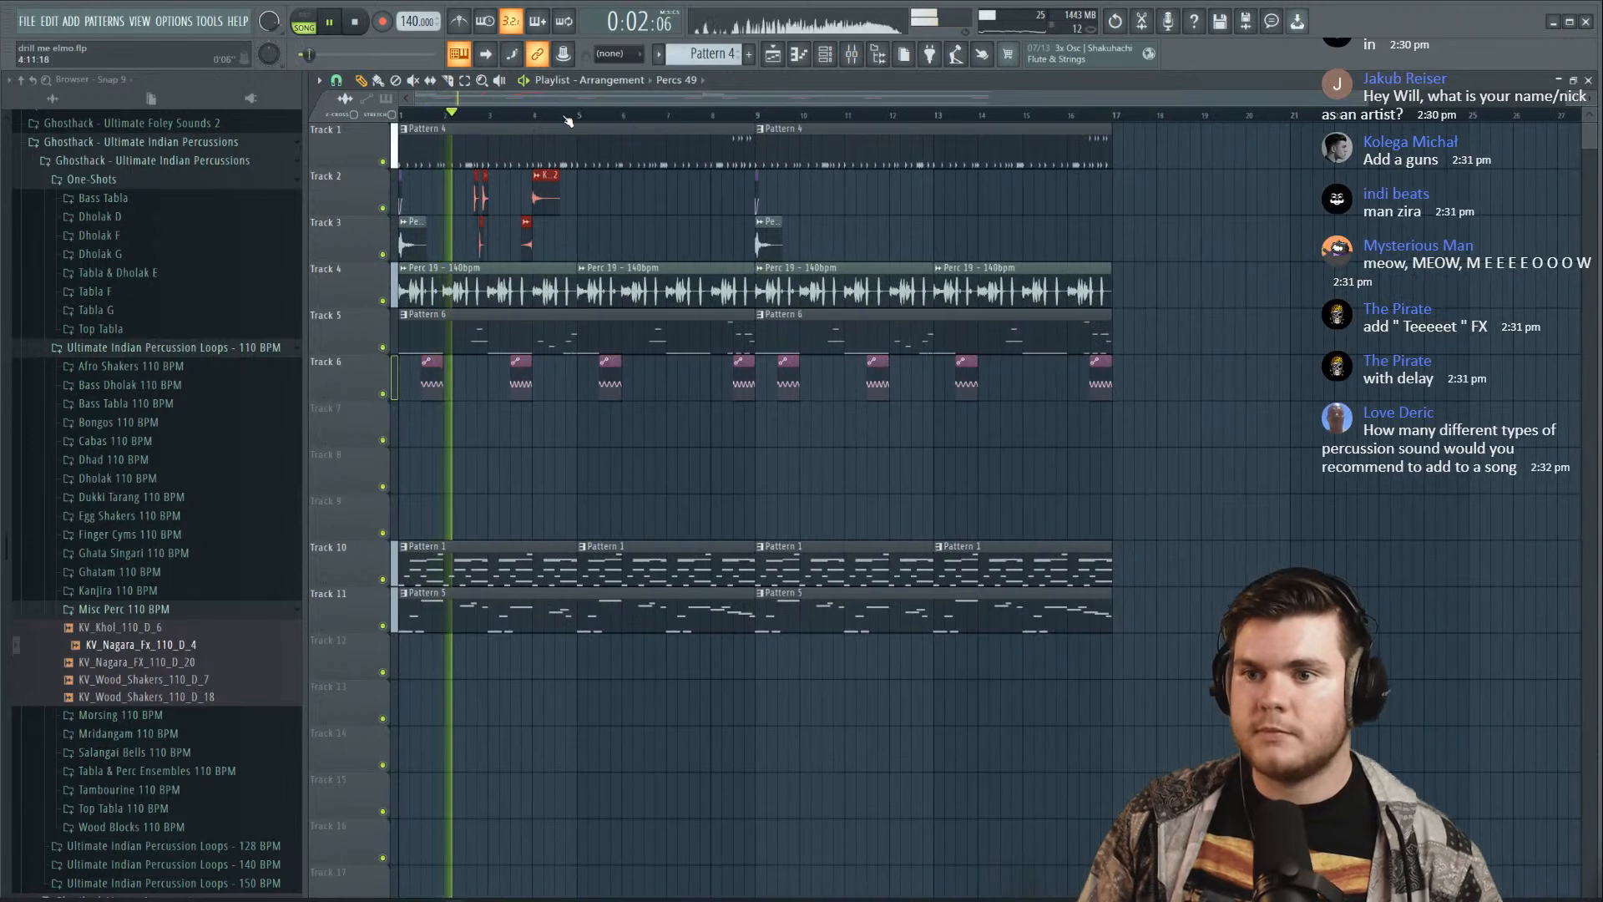
left_click_drag(597, 261, 519, 171)
left_click_drag(616, 262, 467, 171)
left_click(576, 215, "ctrl")
left_click(545, 193)
double_click(545, 193)
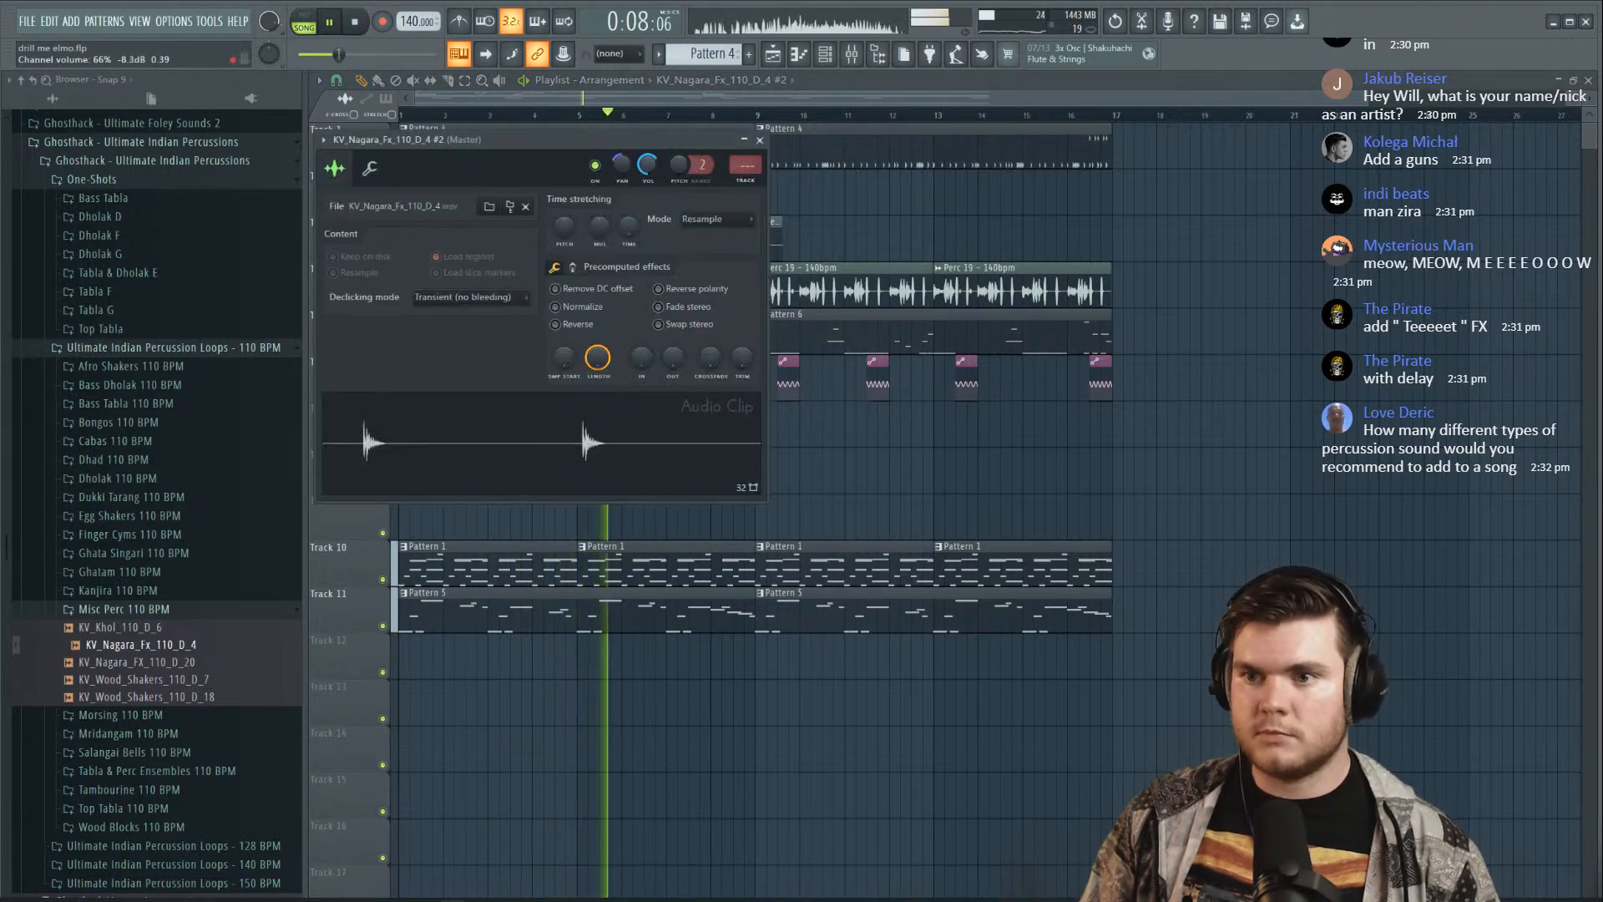
left_click(759, 140)
Copy the percussion fill clips on Tracks 2 and 3 so the forward Nagara hit falls on bar 12, and play from bar 7
left_click_drag(618, 263, 447, 169)
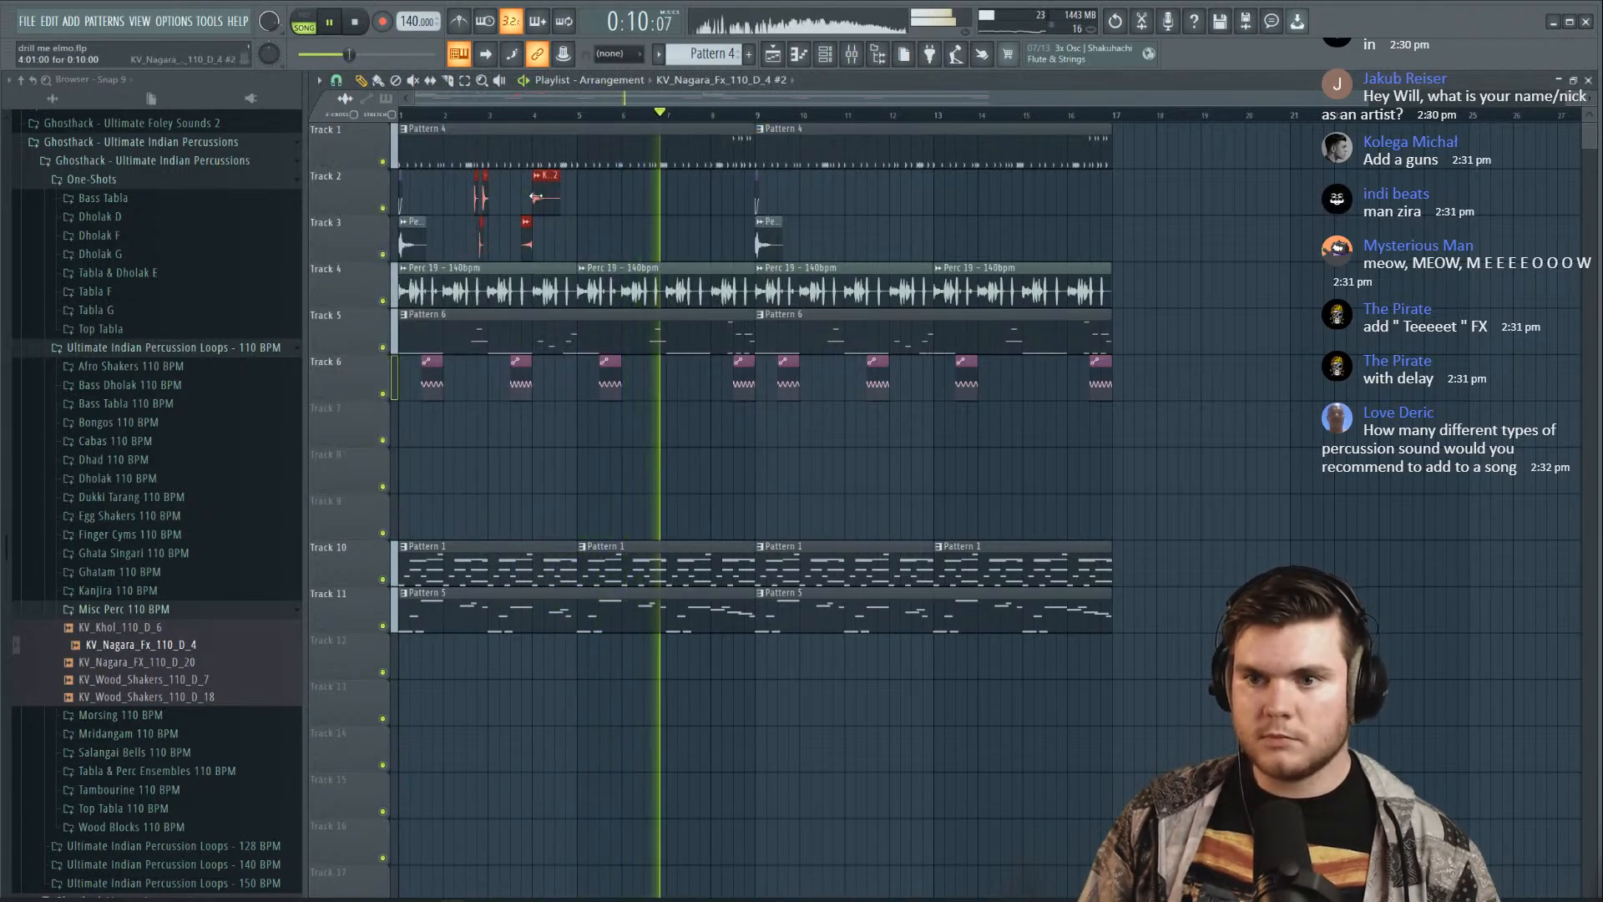
left_click_drag(546, 195, 907, 207, "shift")
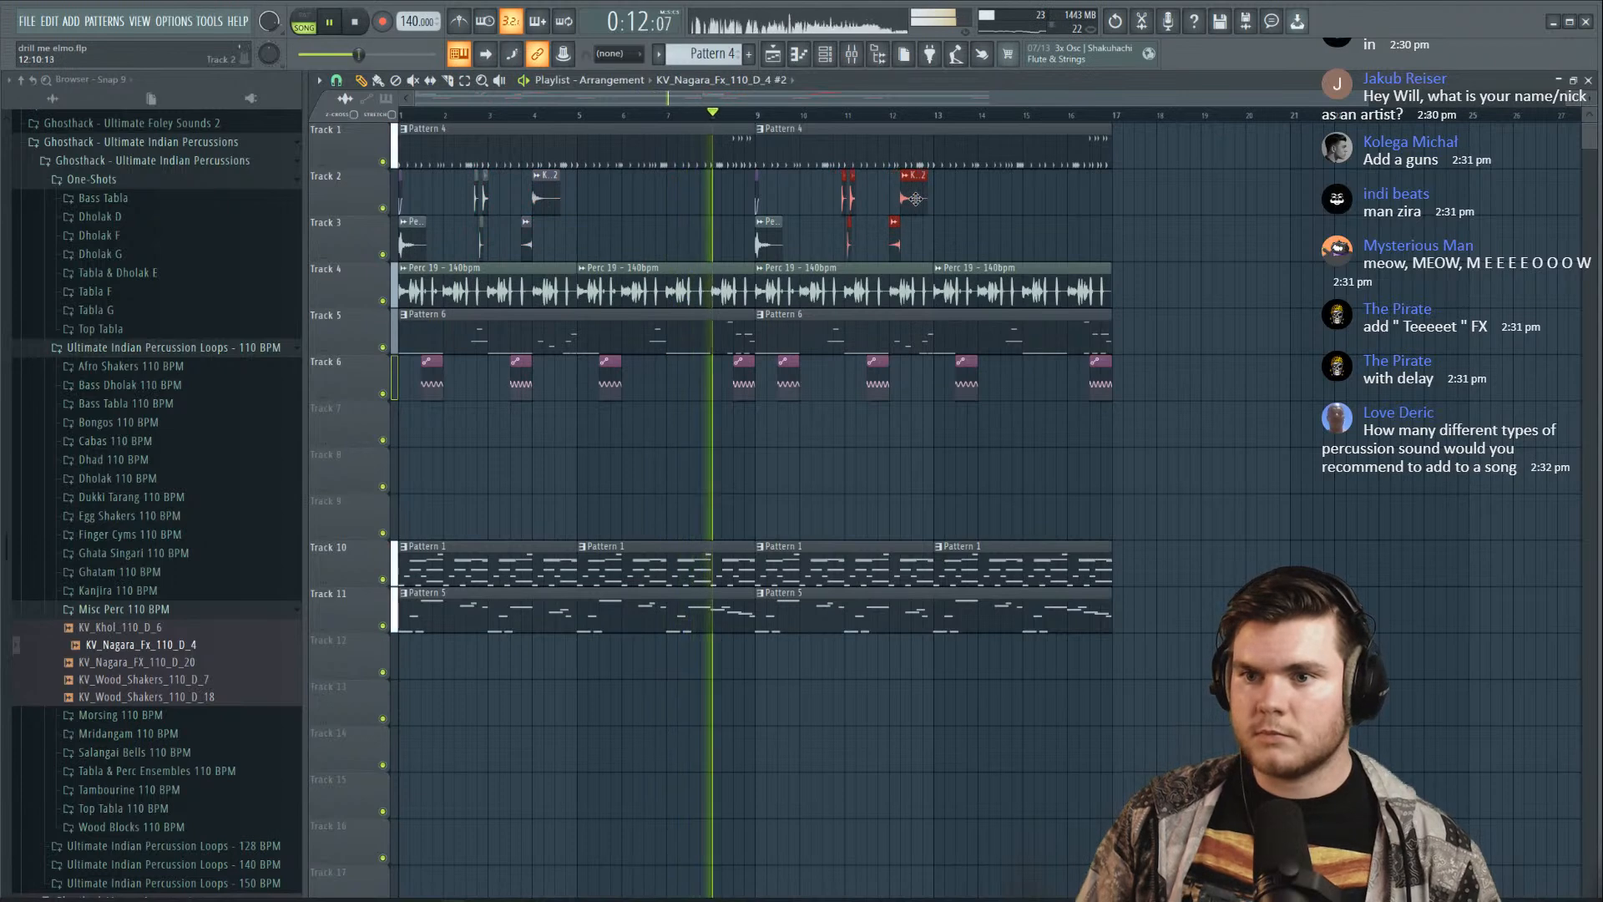
left_click(665, 115)
scroll(673, 117, "up", 3)
scroll(673, 123, "up", 1)
key("space")
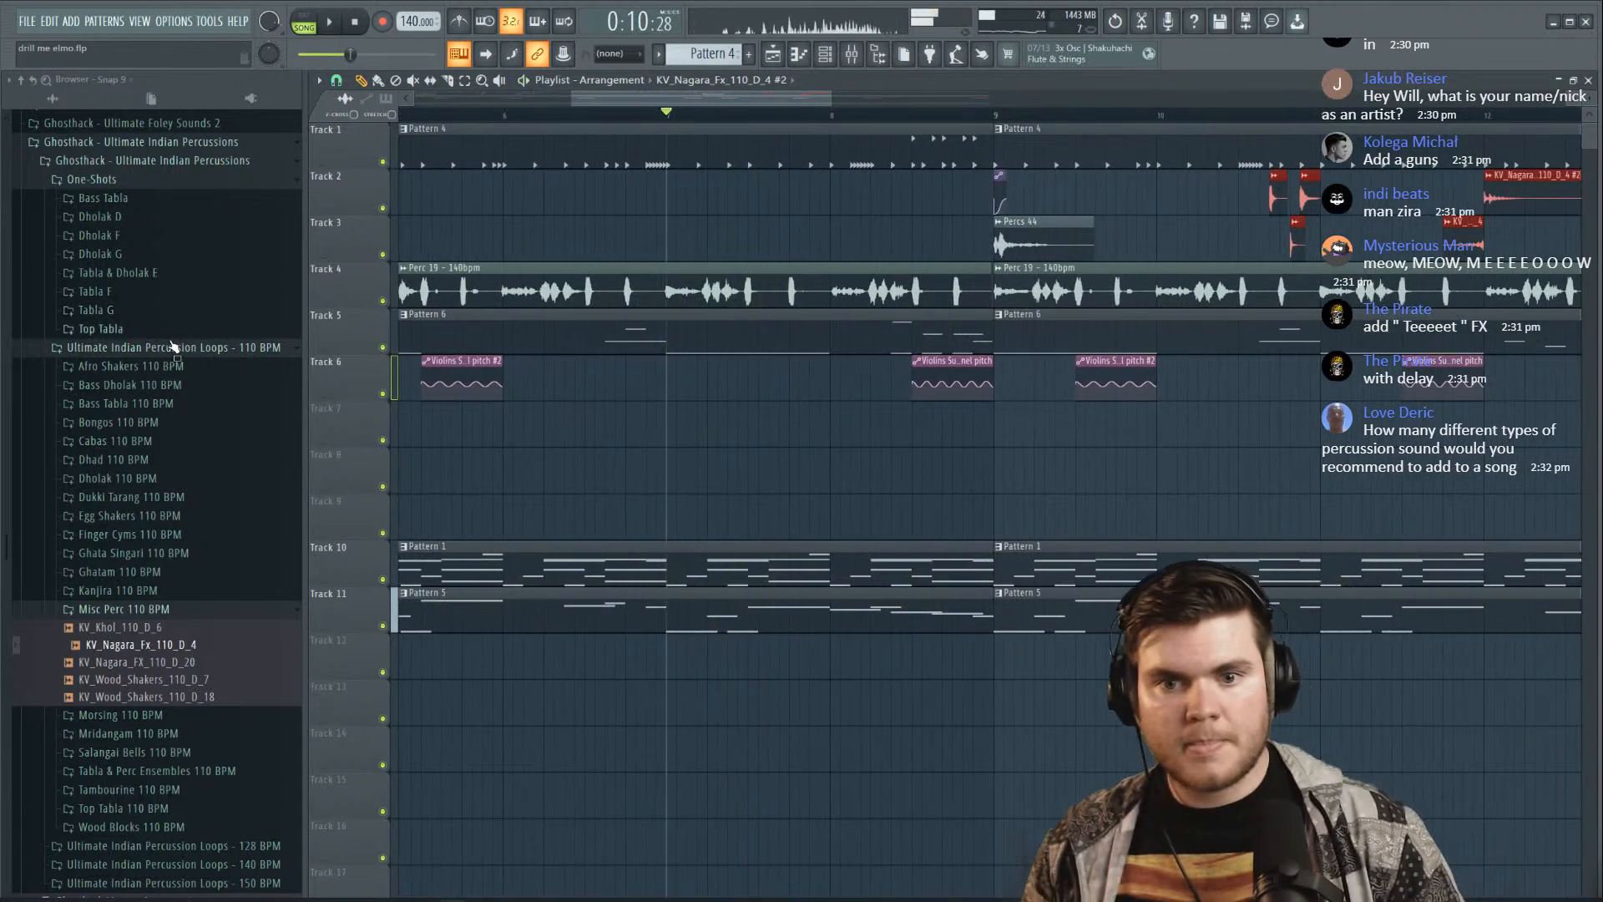
Look through the Bongos 110 BPM loops and preview one-shots in the Top Tabla folder
left_click(155, 425)
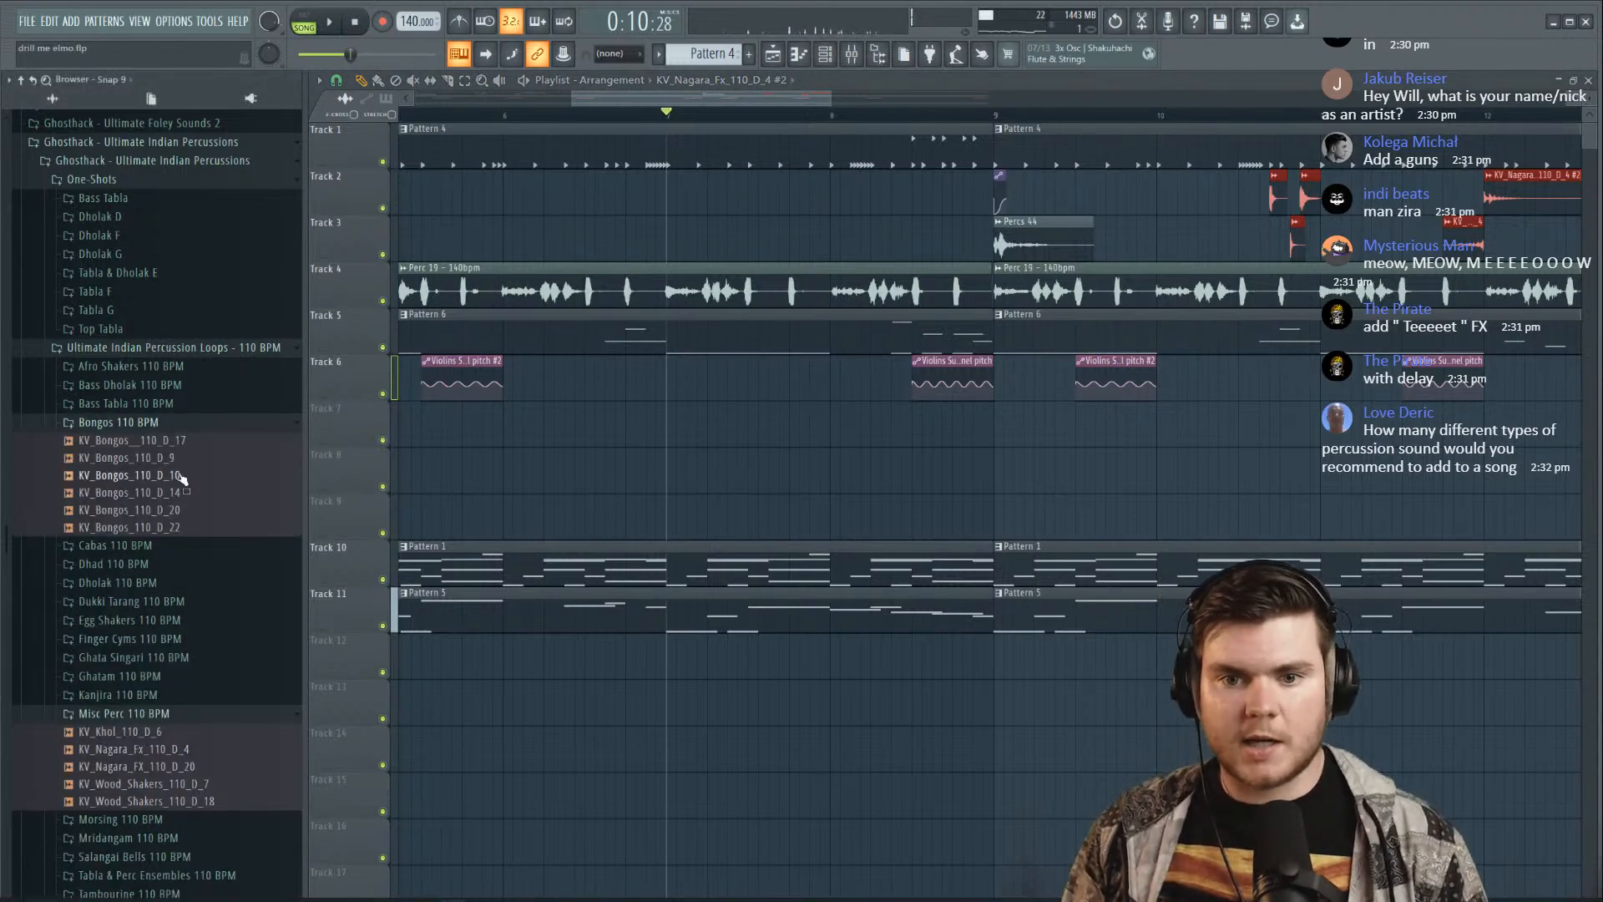
left_click(156, 421)
left_click(200, 345)
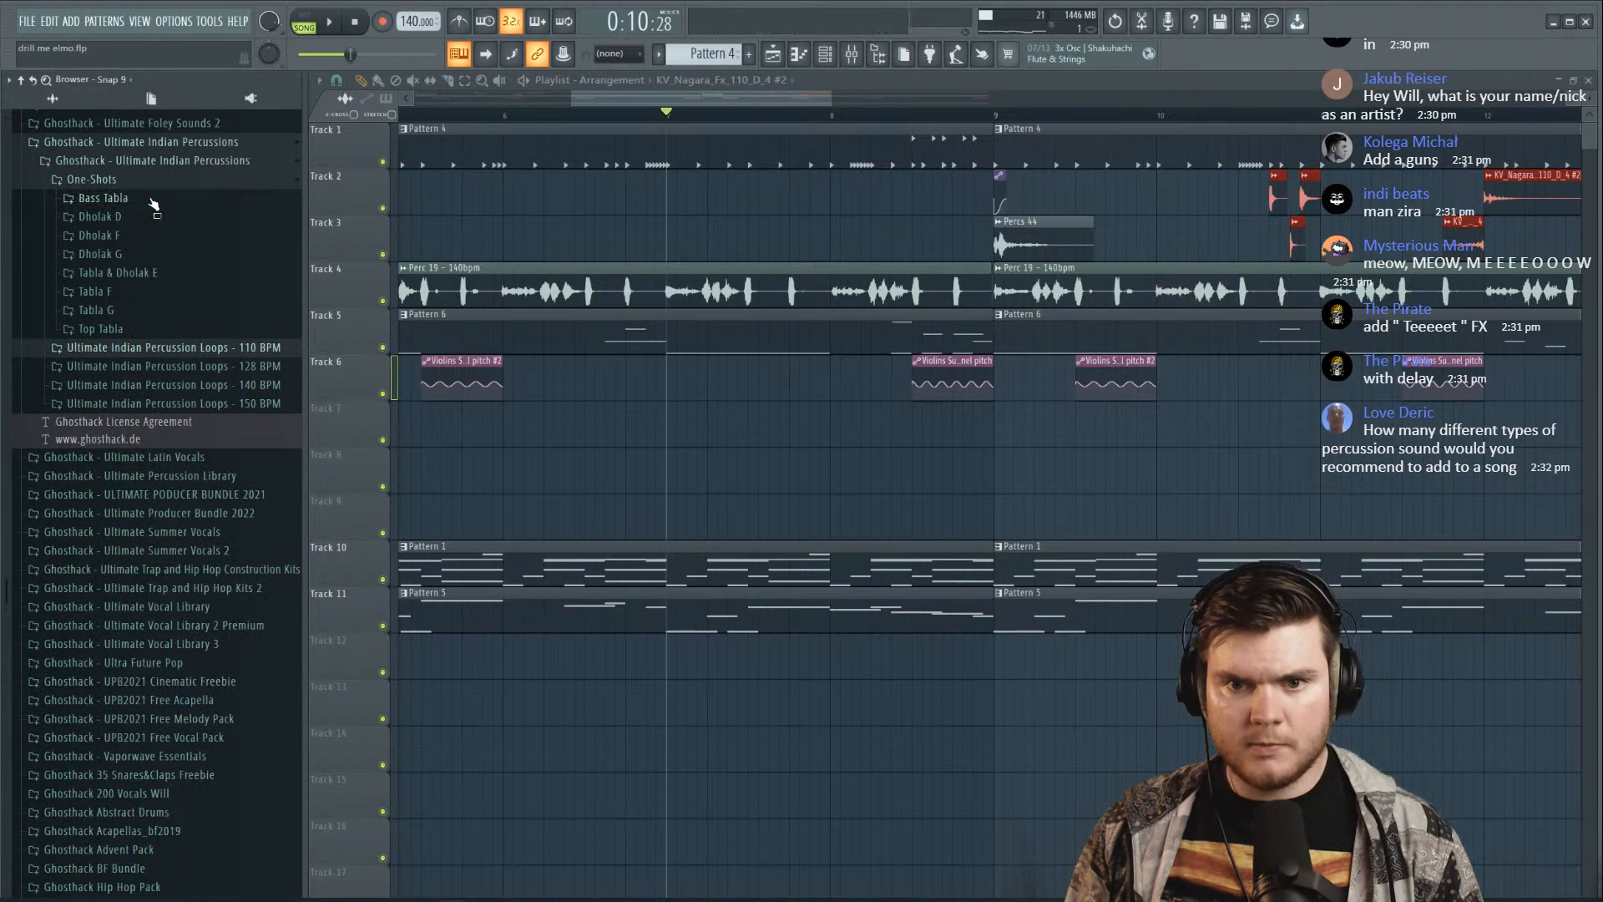
scroll(133, 326, "up", 3)
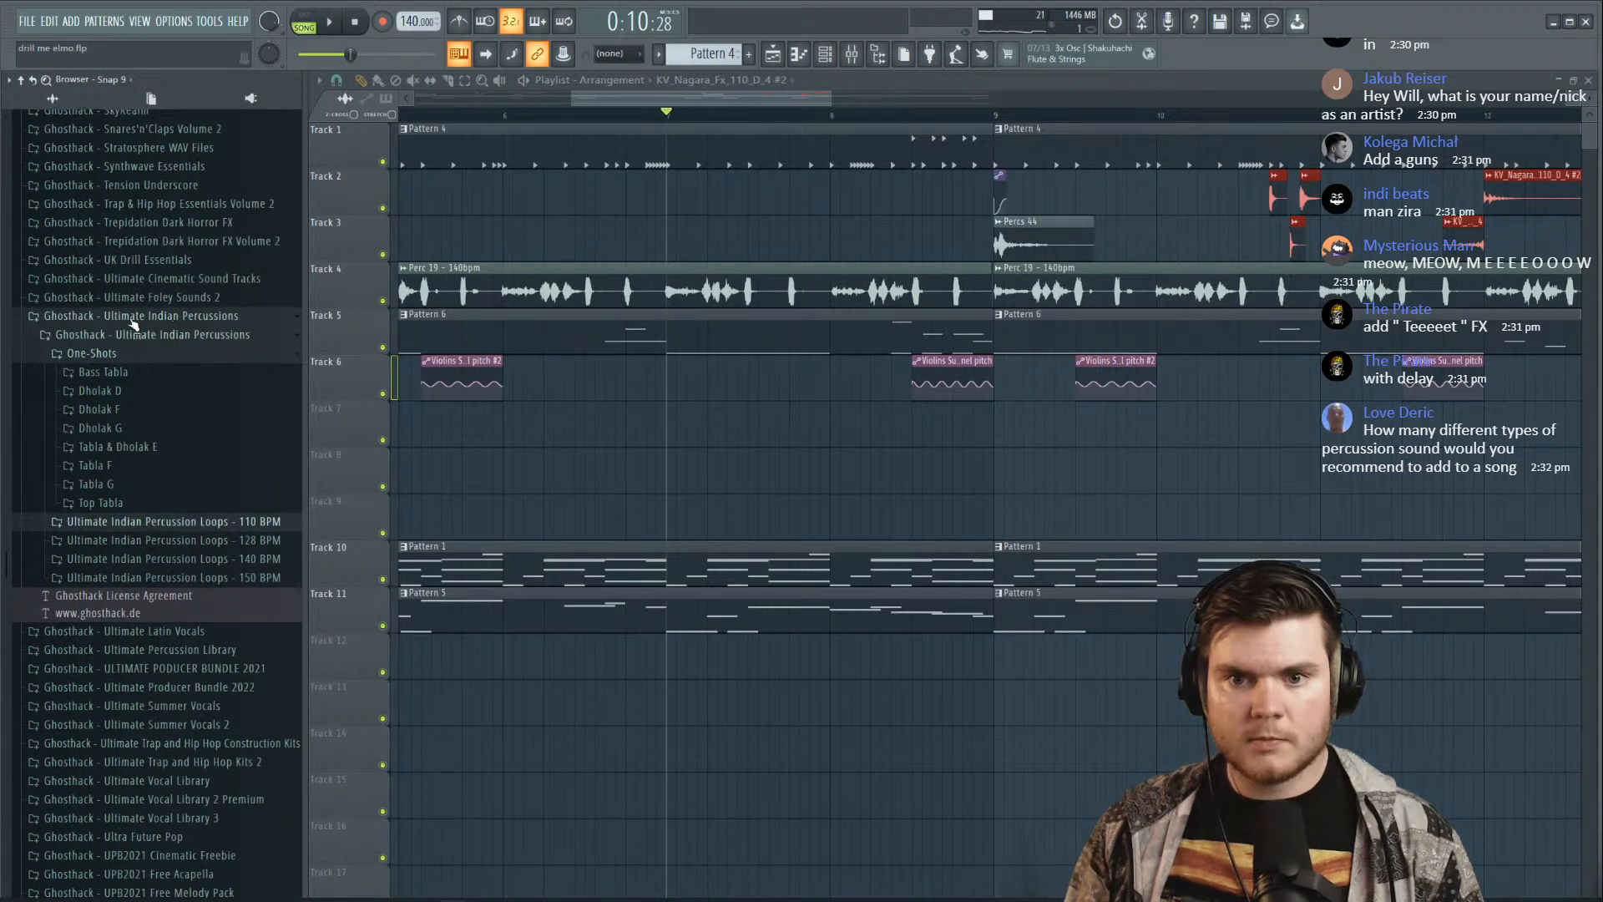
left_click(147, 501)
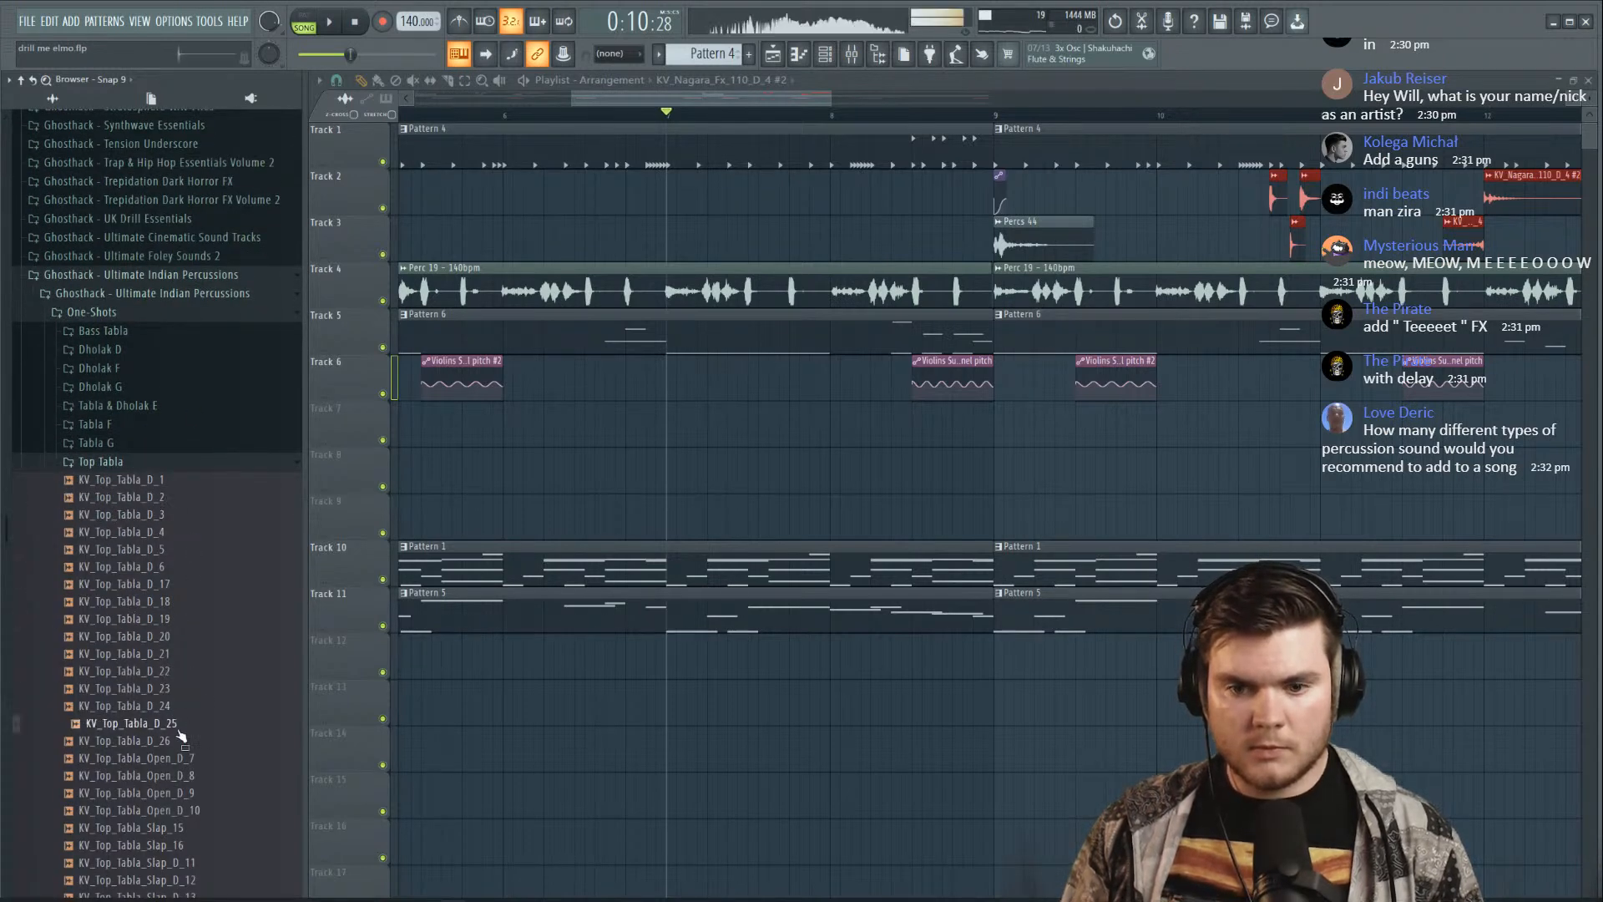
scroll(179, 733, "down", 3)
left_click(192, 619)
scroll(193, 618, "up", 3)
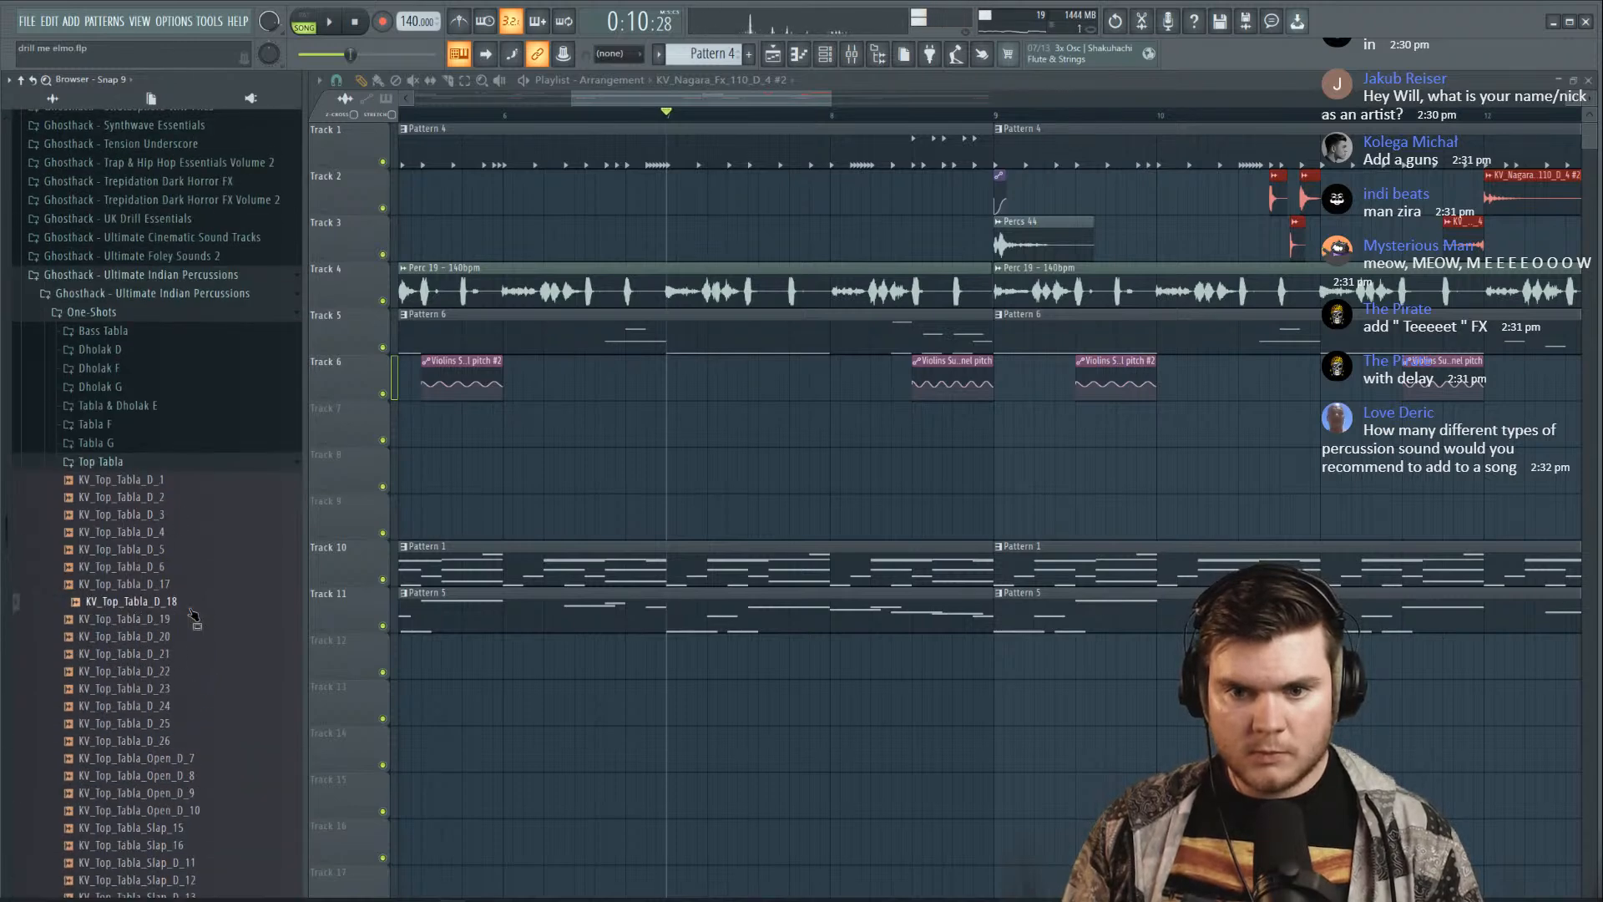
Preview single, muted and open one-shots in the Tabla G folder
left_click(142, 442)
left_click(210, 586)
left_click(221, 639)
left_click(222, 673)
scroll(219, 688, "down", 3)
left_click(241, 587)
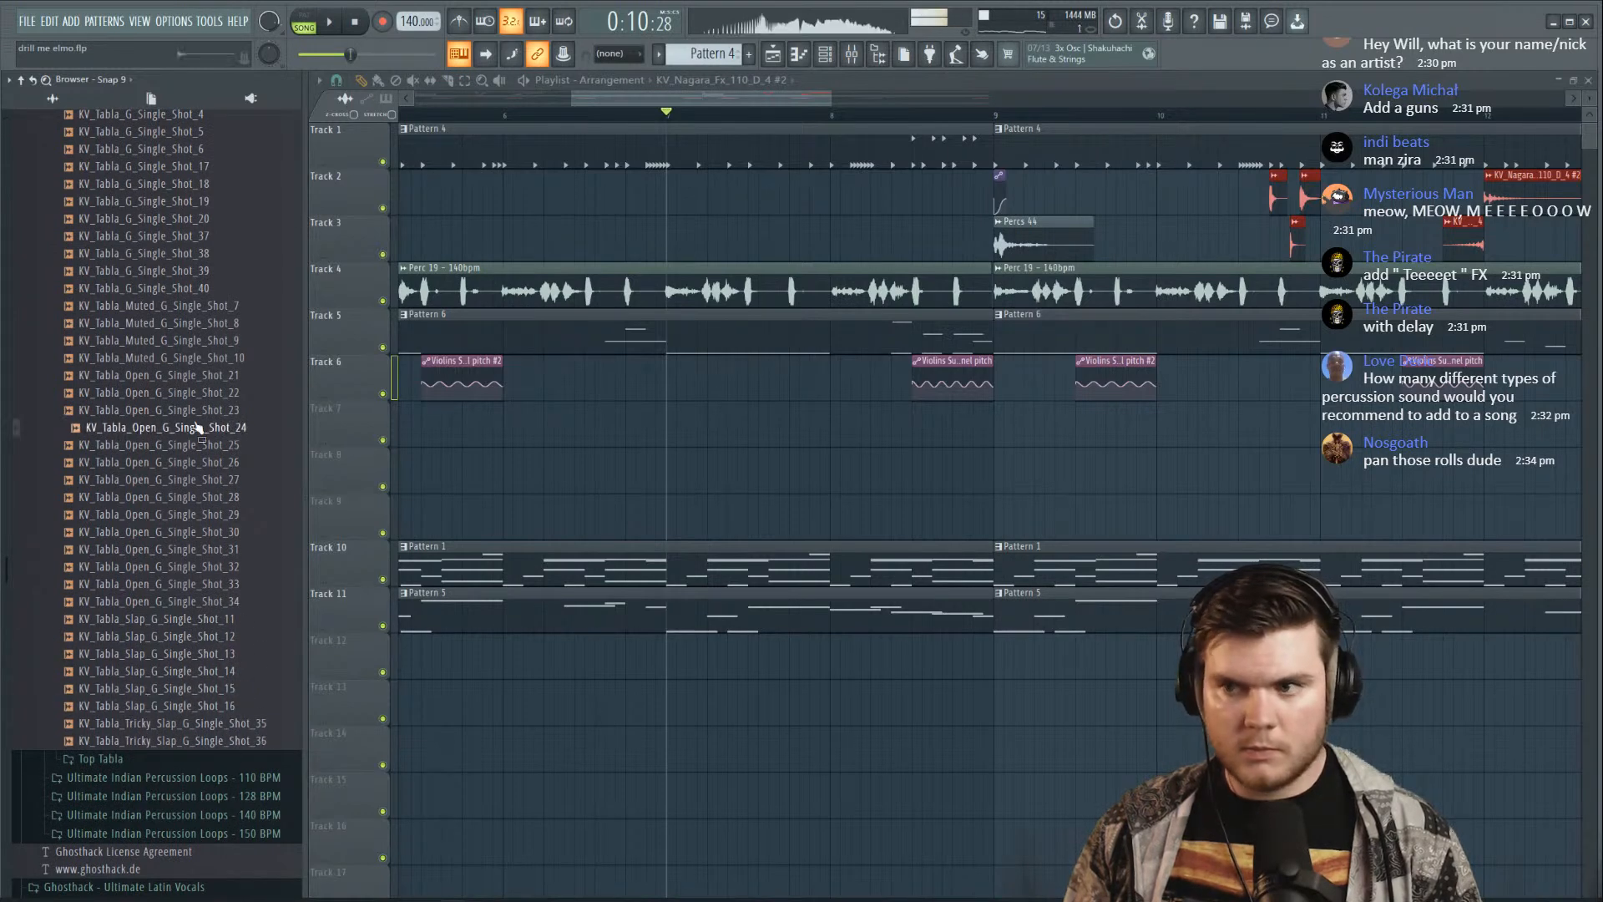
scroll(191, 191, "up", 6)
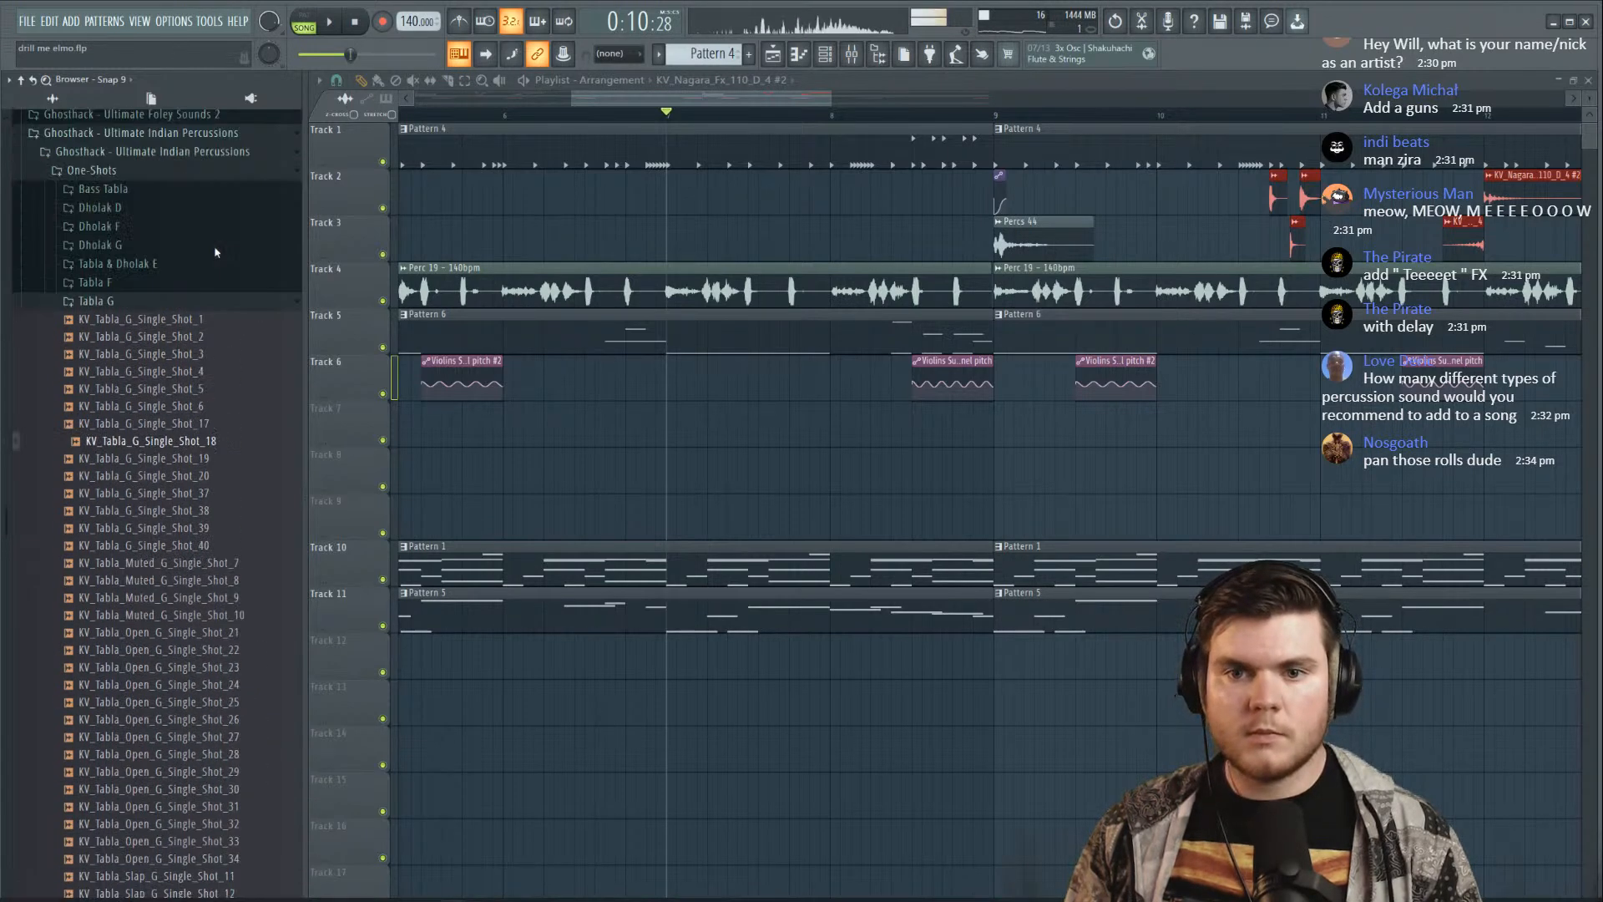
left_click(221, 429)
Preview the open, single and slap one-shots in the Tabla F folder
left_click(144, 392)
left_click(143, 374)
left_click(169, 409)
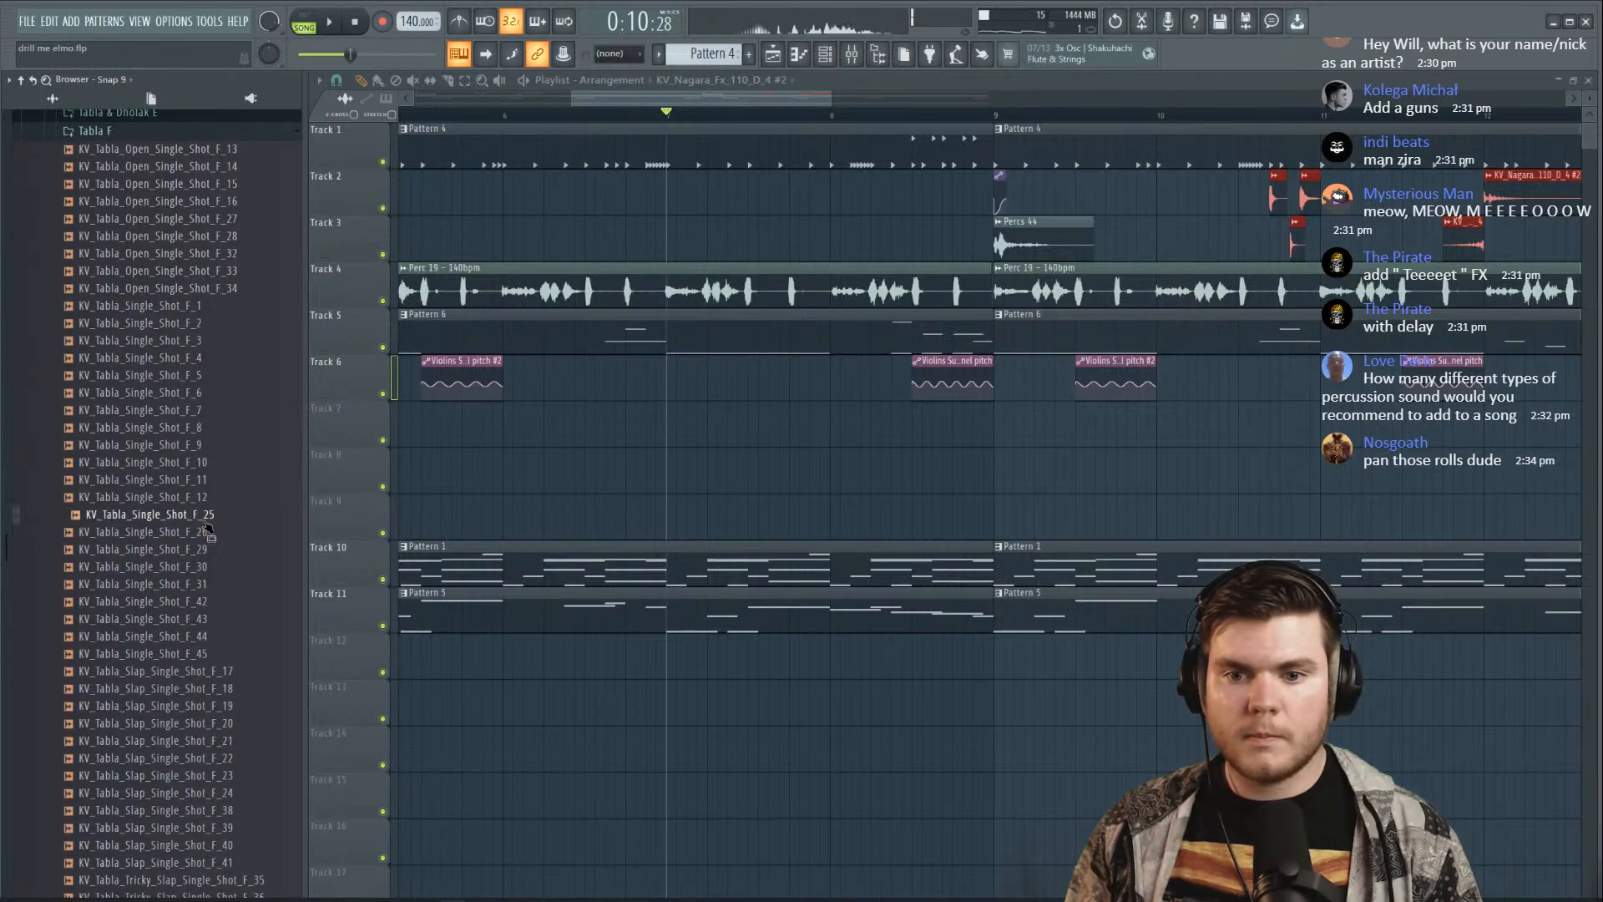
key("Down")
key("Down")
key("Down")
key("Down")
key("Down")
key("Down")
key("Down")
key("Down")
key("Down")
key("Down")
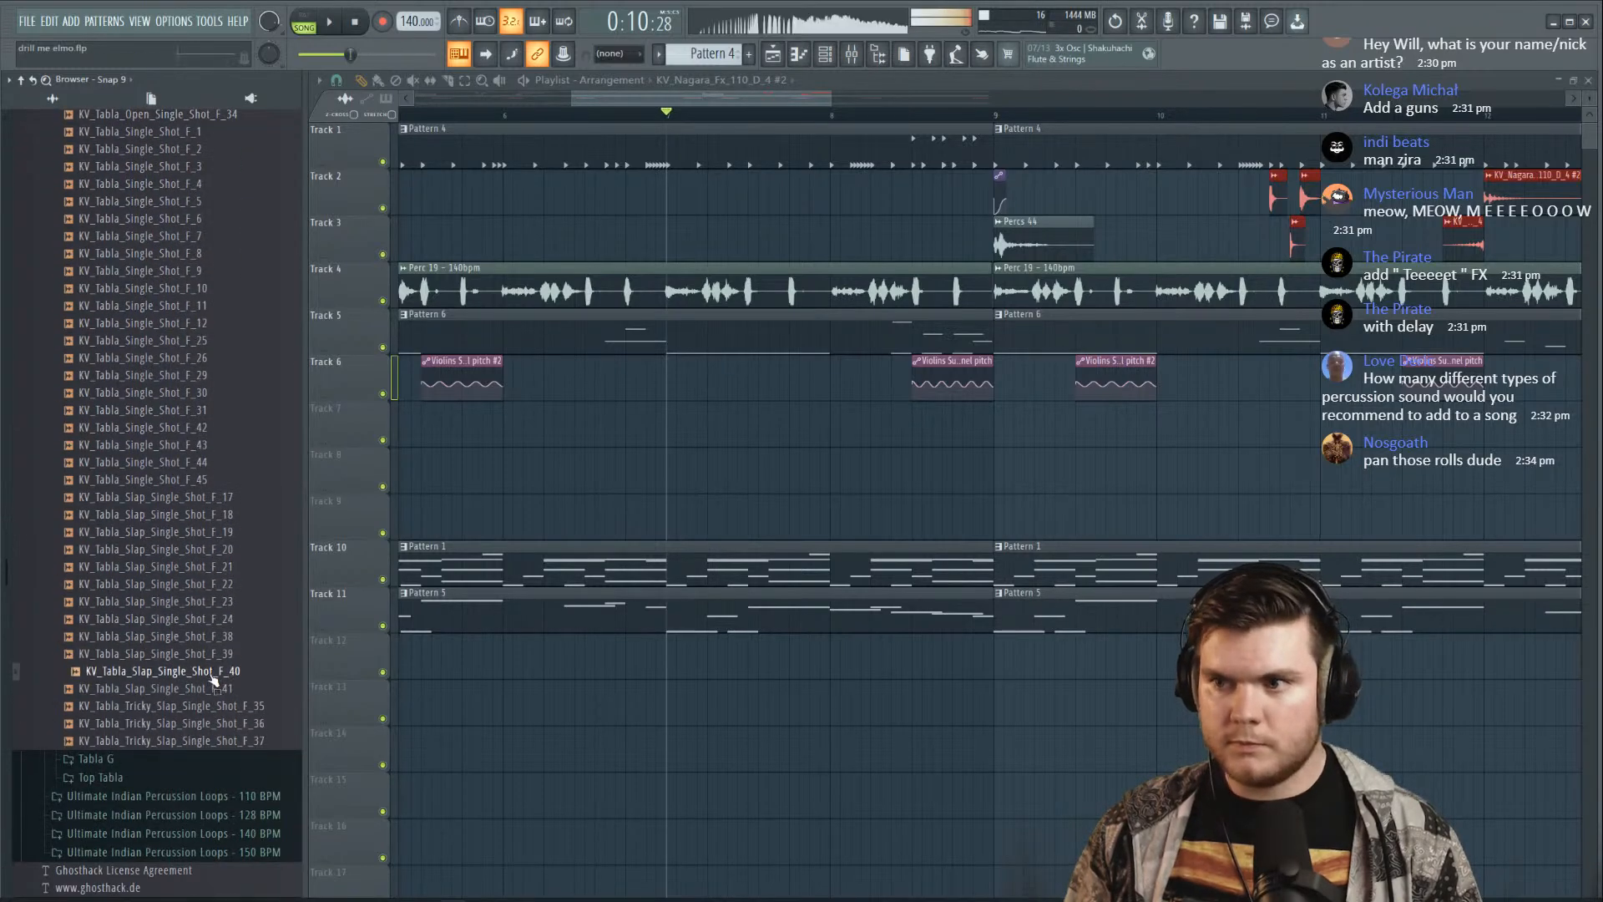
left_click(191, 360)
scroll(187, 360, "up", 2)
left_click(178, 329)
scroll(182, 333, "up", 2)
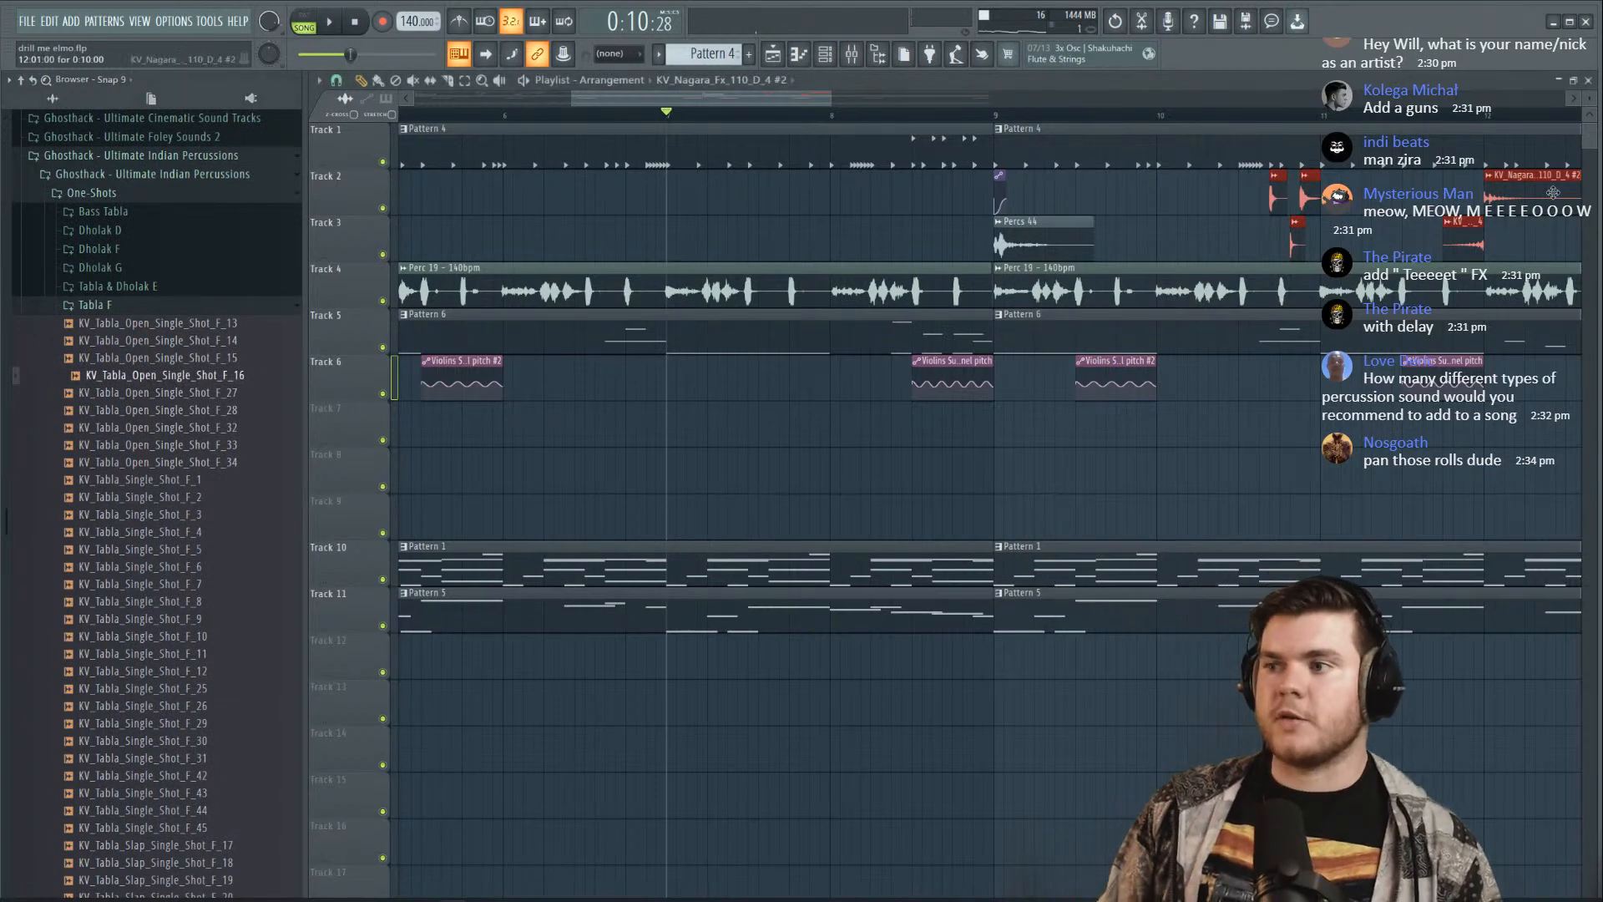
Check the channel settings of the two copied Nagara clips around bar 12
double_click(1553, 192)
double_click(1456, 237)
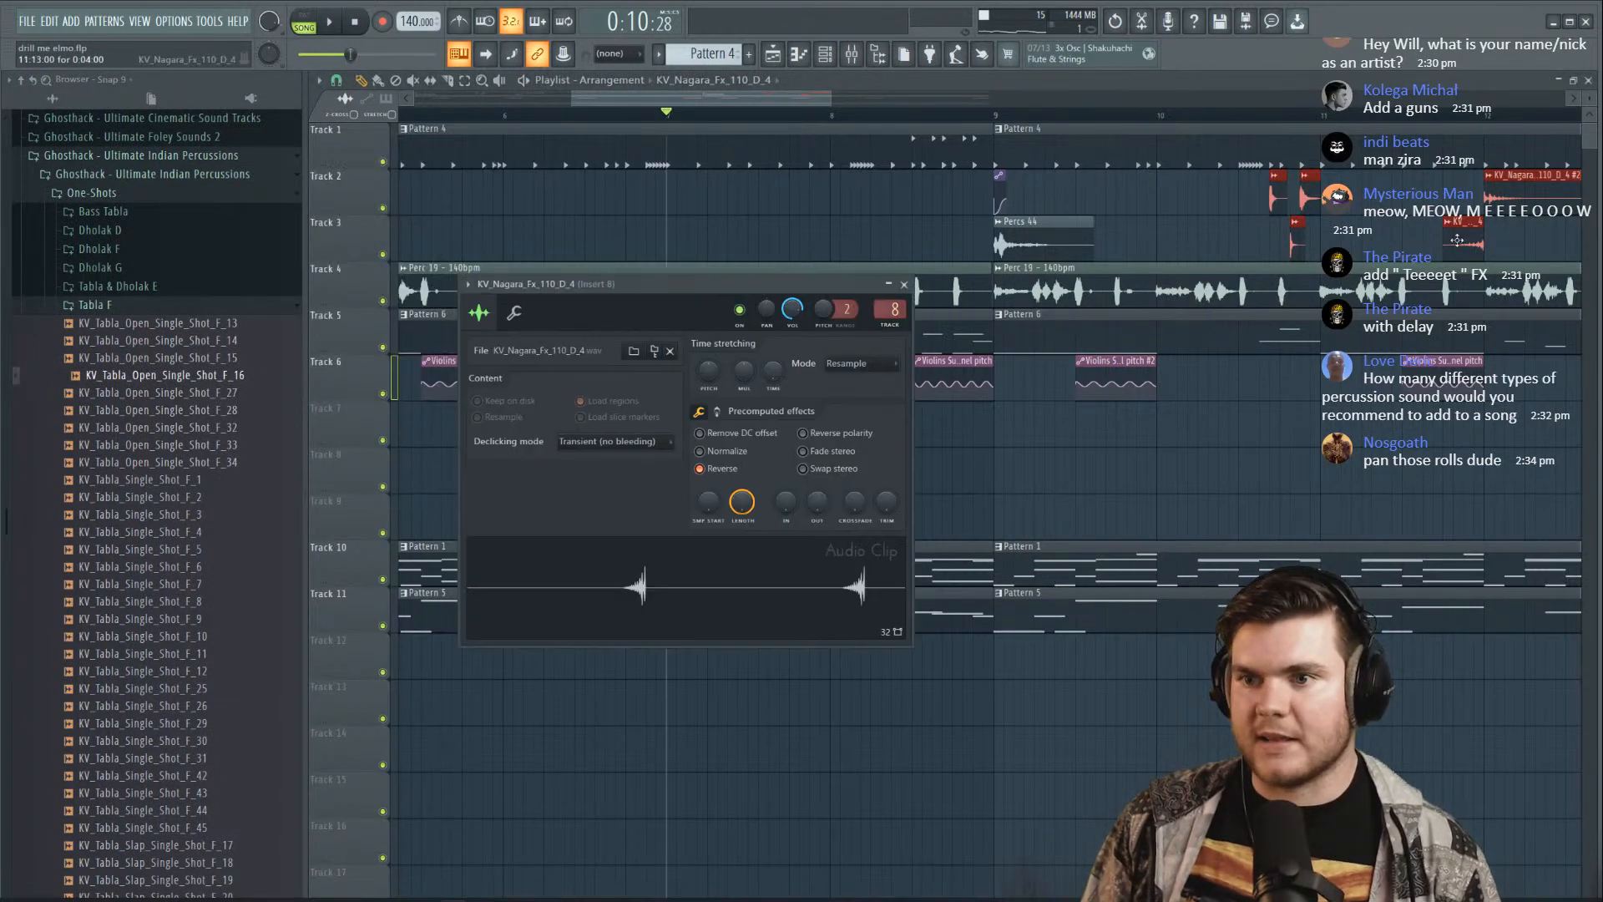
left_click(905, 285)
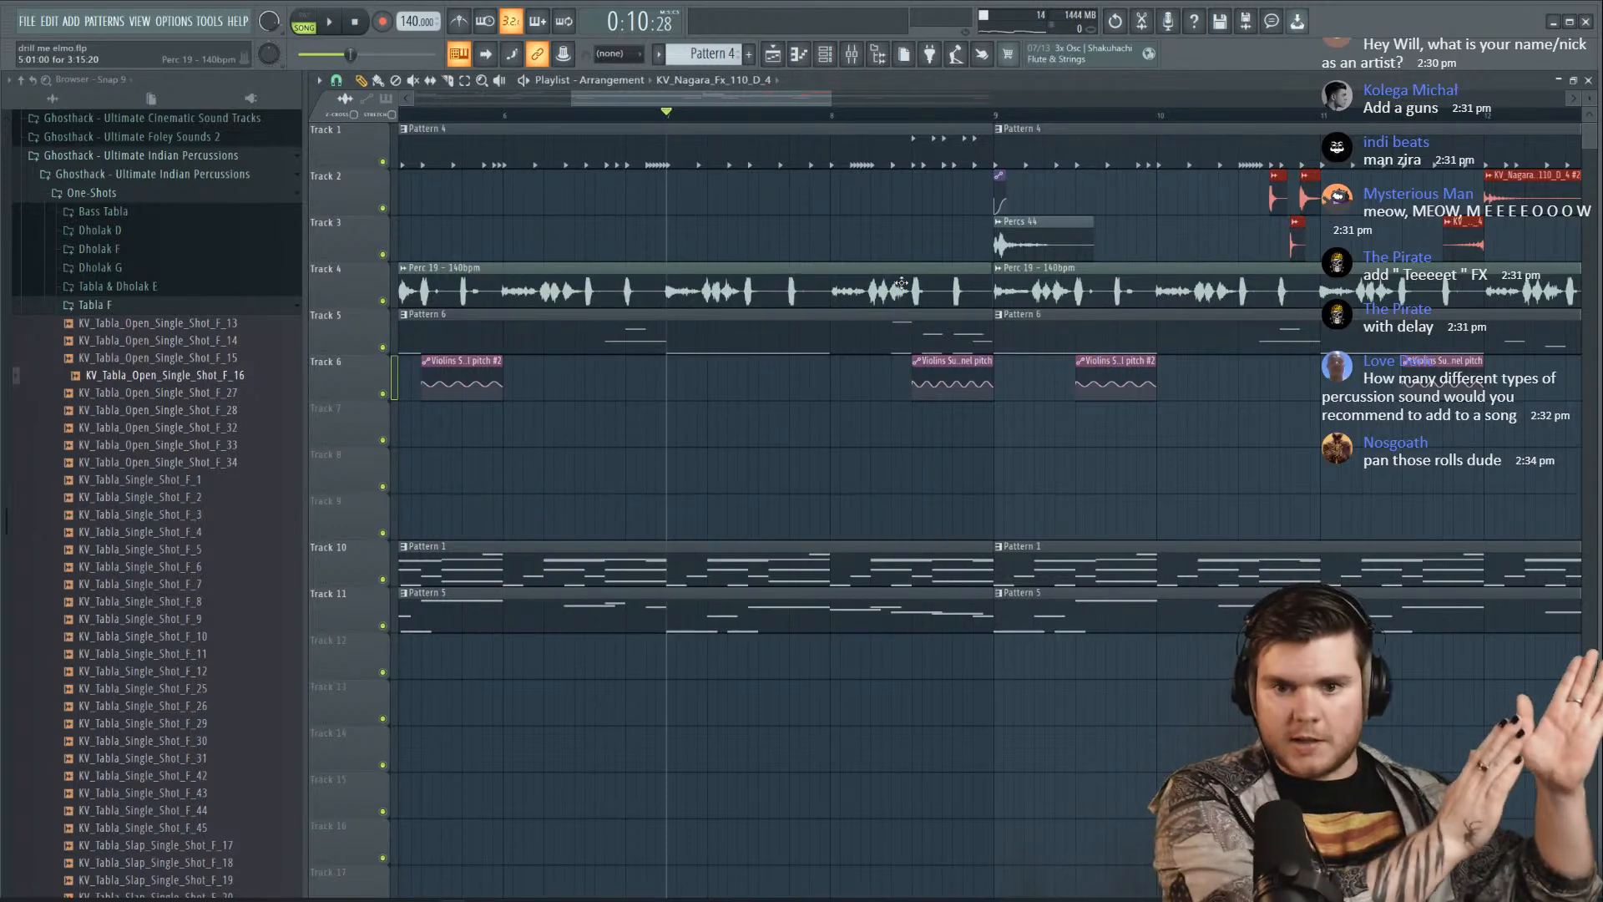
Preview the Tabla & Dholak E one-shots and place KV_Dholak_E_Single_Shots_17 on Track 8 below the start of the bar 10 fill
left_click(213, 498)
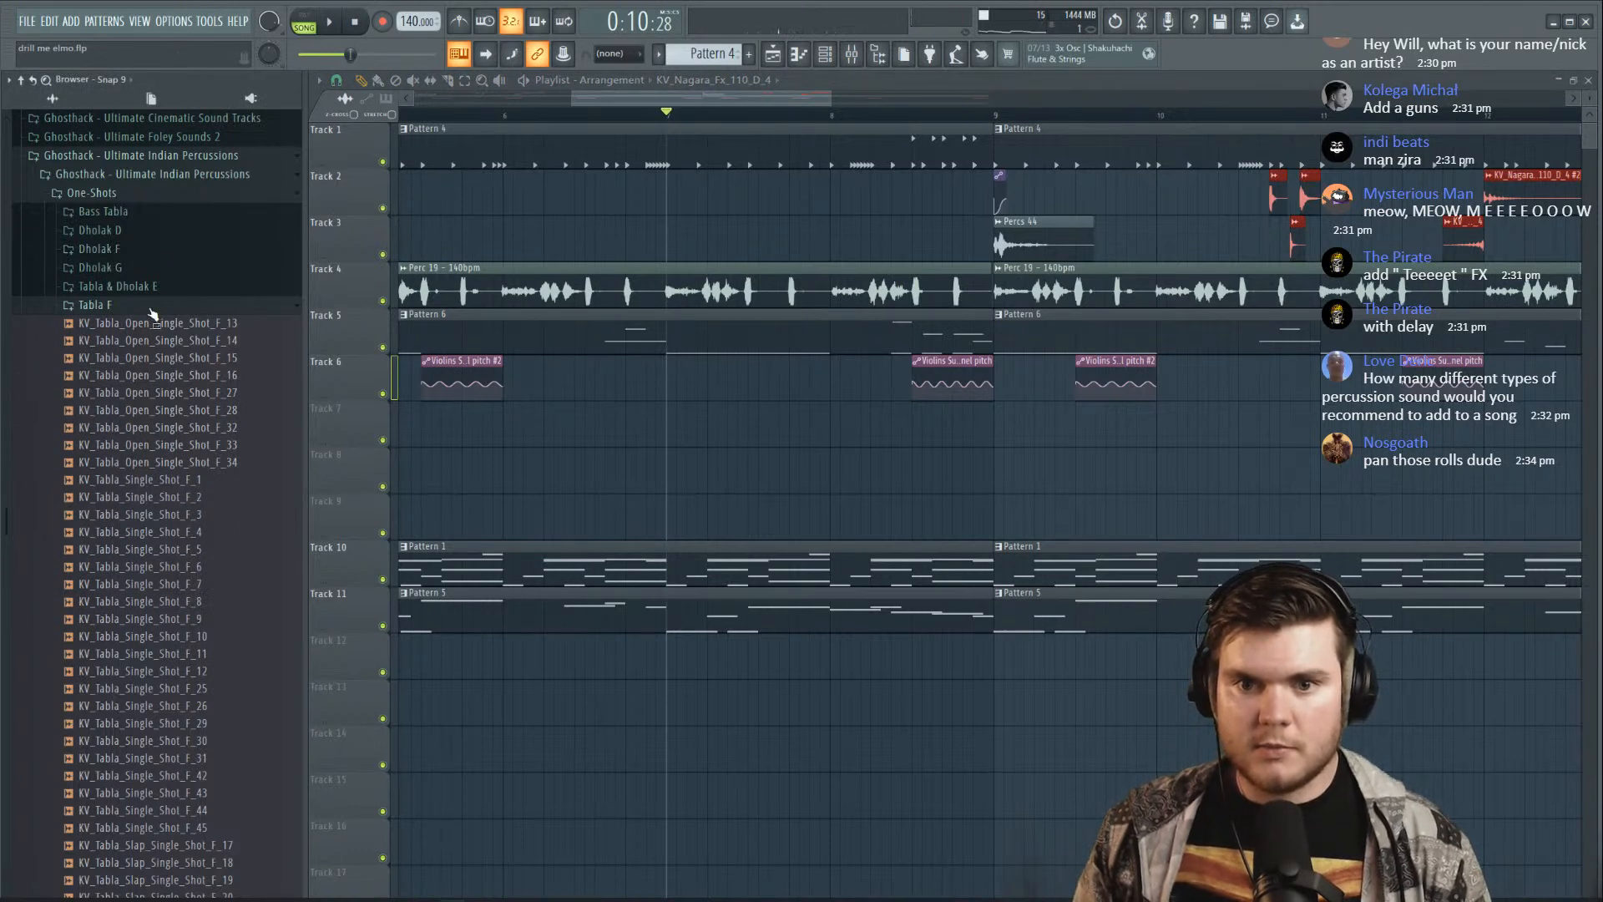
left_click(137, 286)
left_click(198, 486)
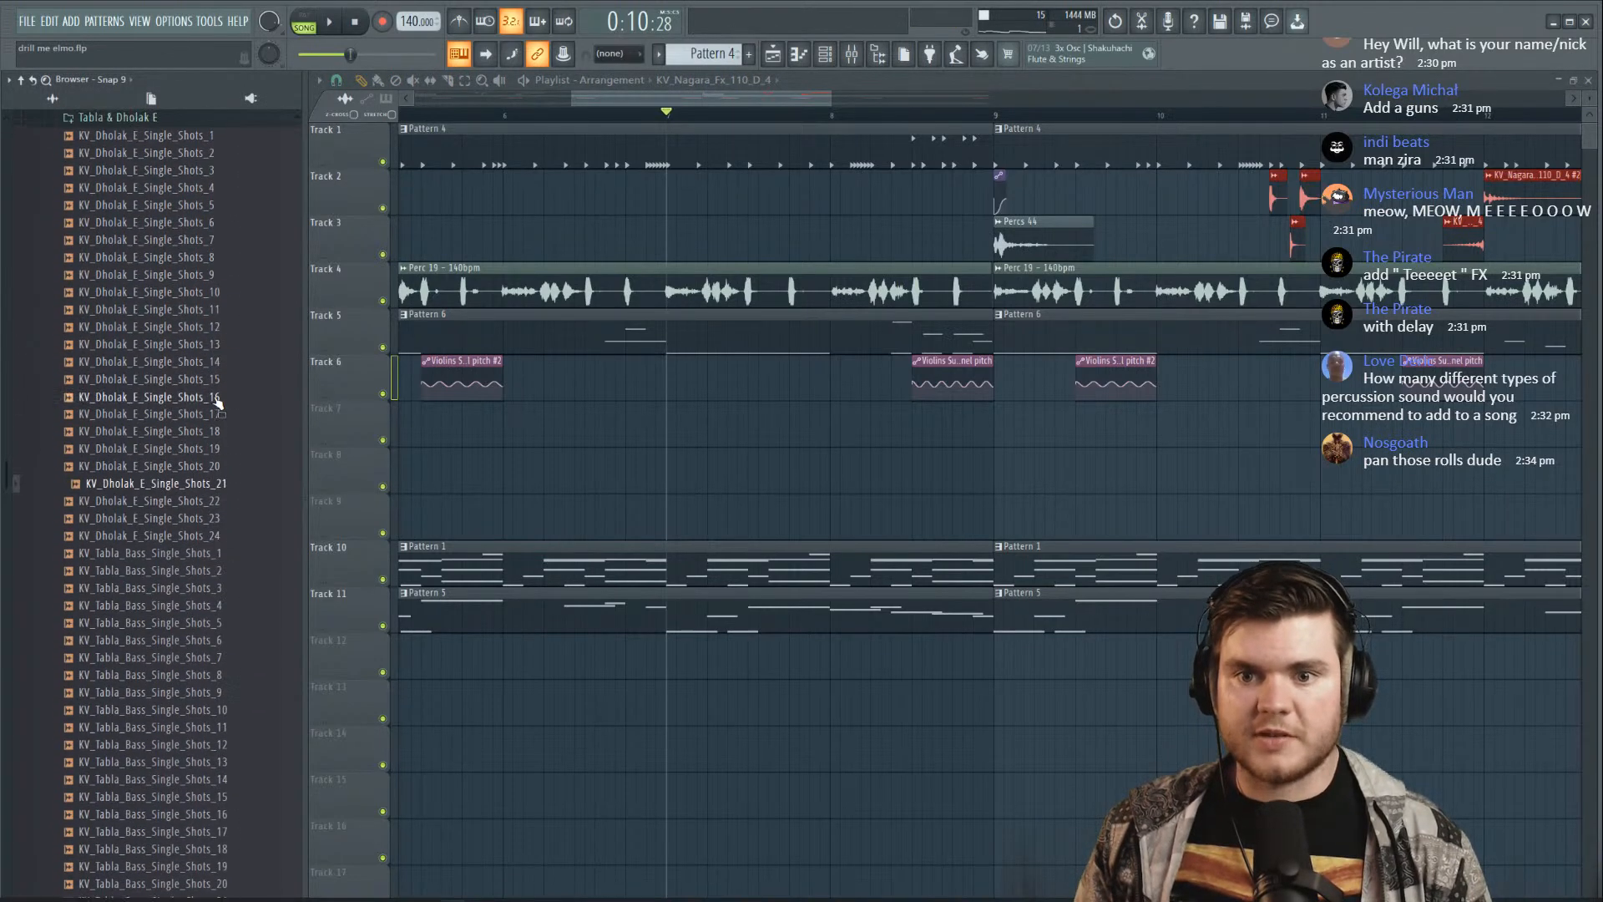
scroll(240, 453, "up", 3)
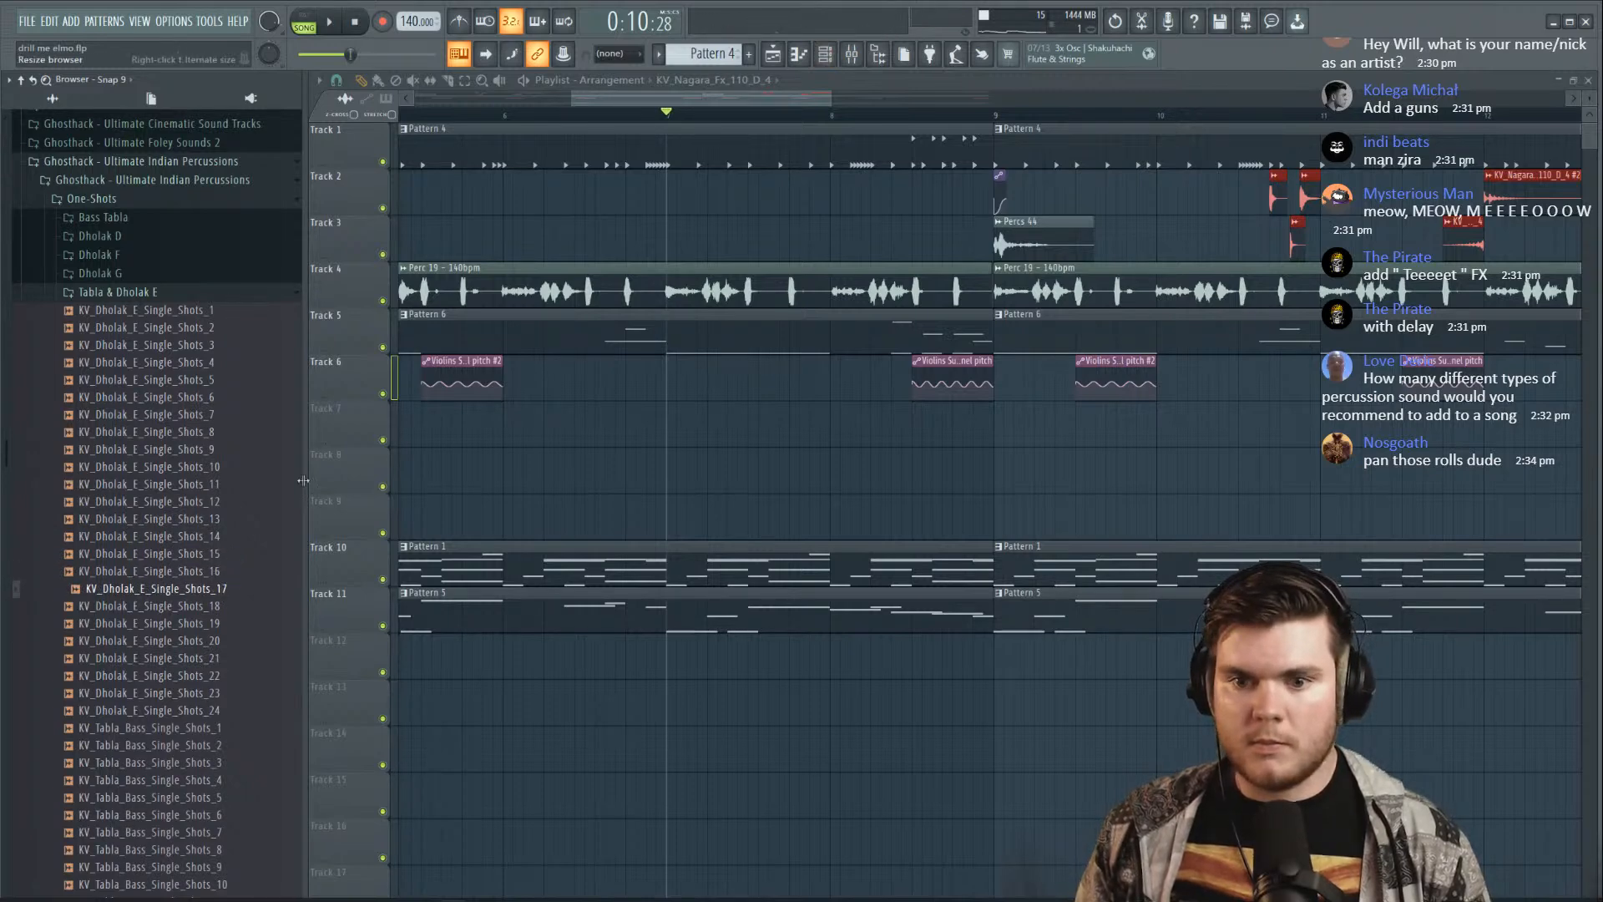
left_click_drag(238, 593, 1276, 472)
key("space")
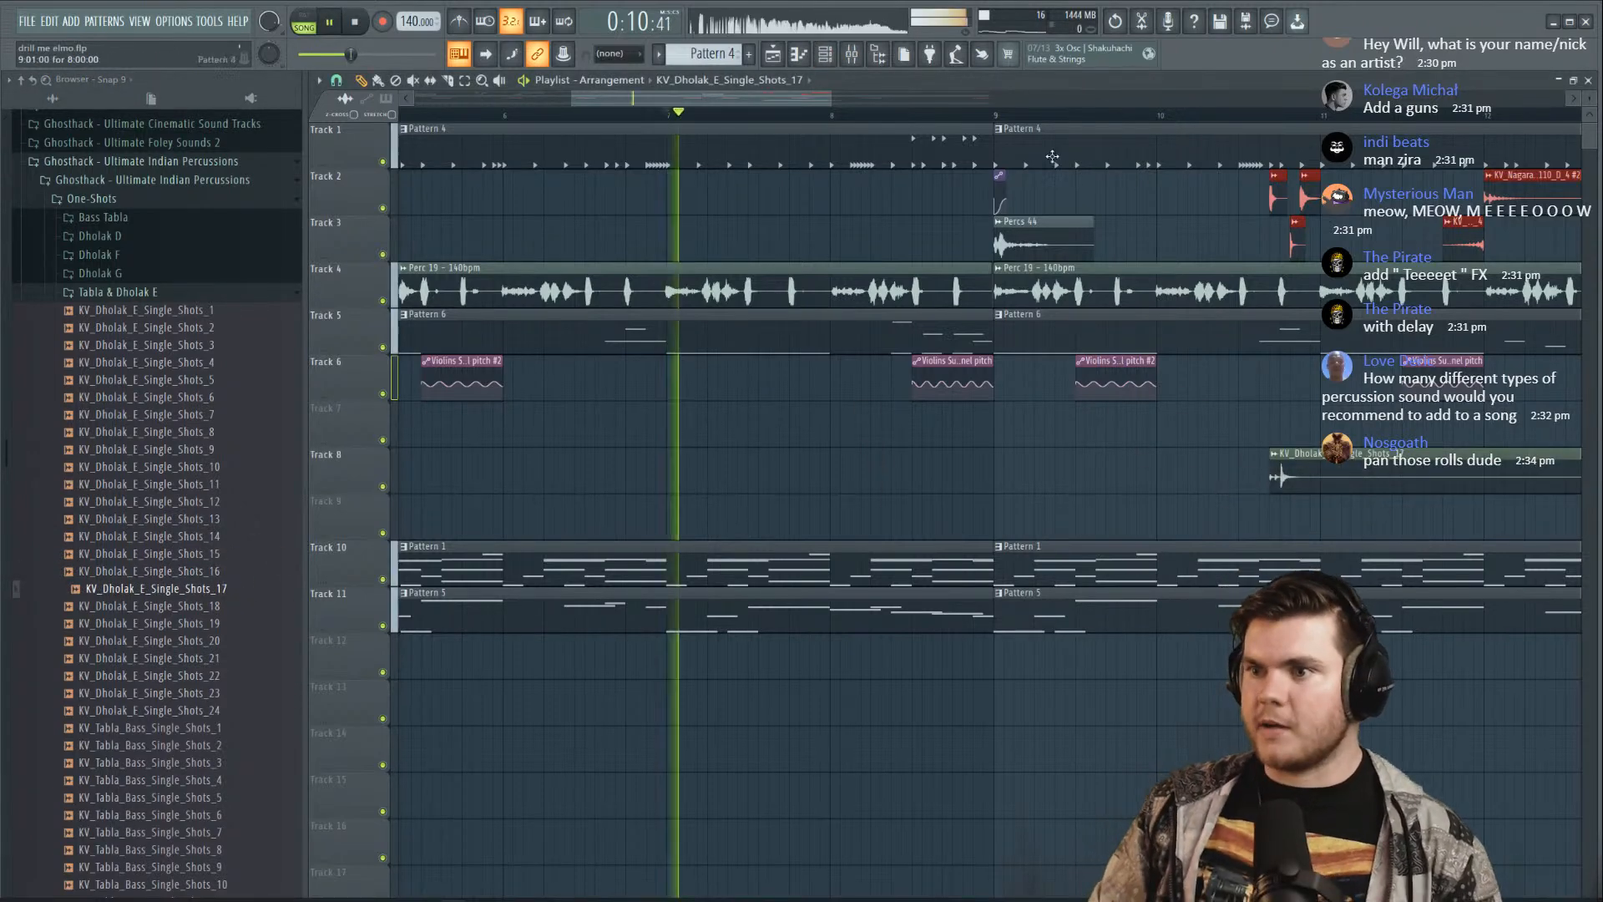
Move the KV_Dholak_E_Single_Shots_17 clip to Track 7 just before bar 8 and nudge its start slightly earlier against playback
scroll(870, 120, "down", 3)
scroll(869, 119, "up", 4)
key("space")
key("space")
left_click(1458, 478)
left_click_drag(1459, 478, 849, 405)
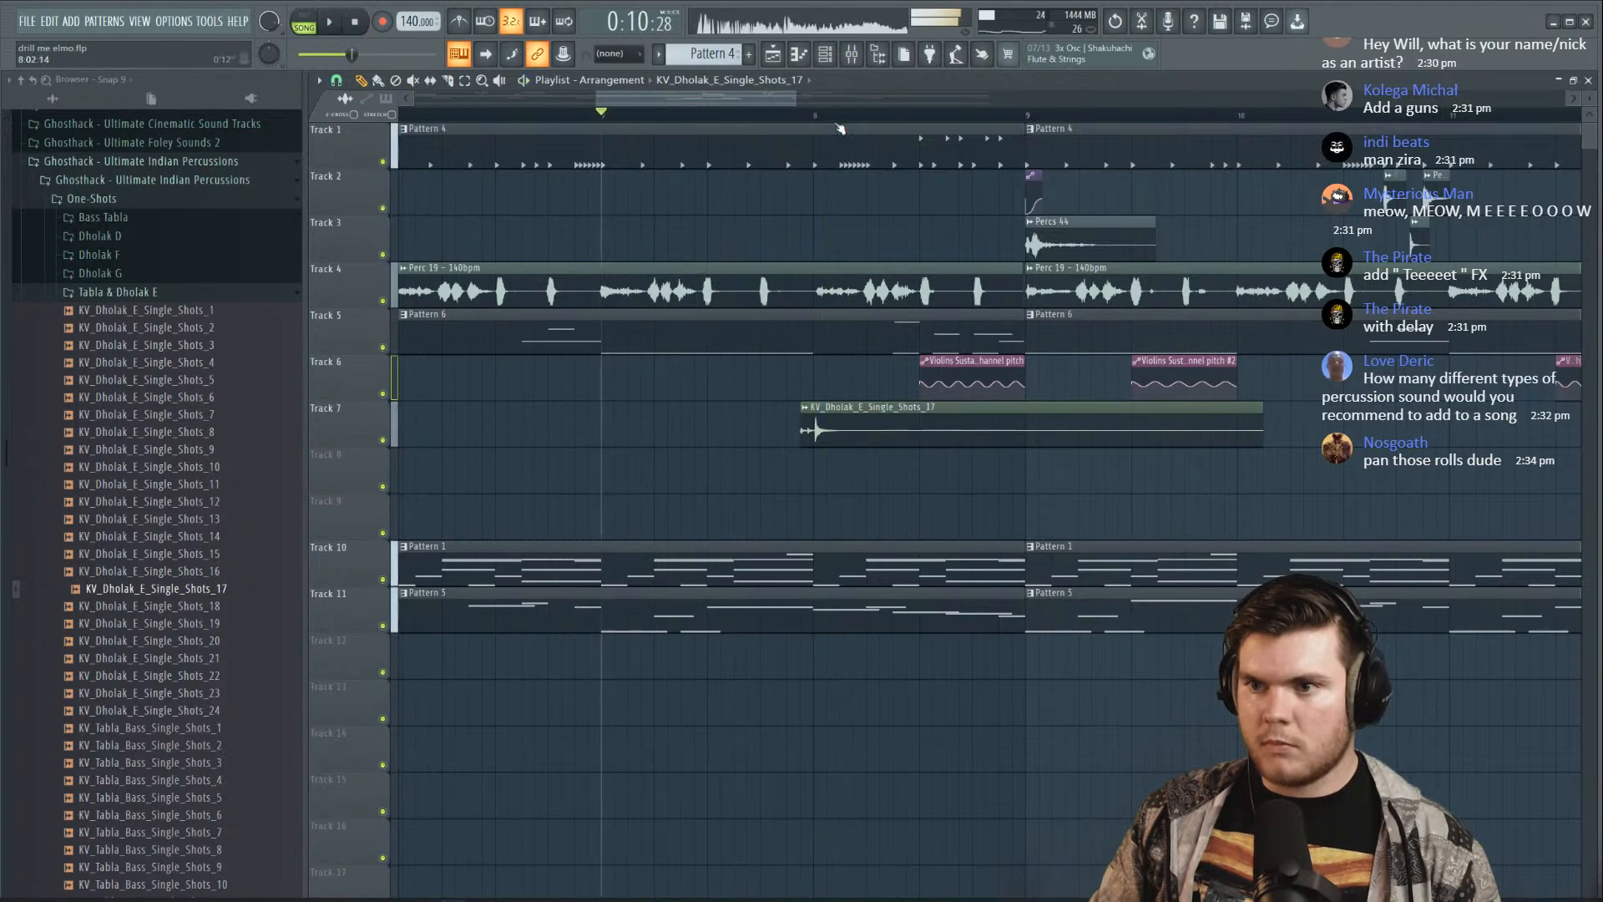
key("space")
key("space")
scroll(841, 120, "up", 4)
left_click_drag(730, 429, 720, 423)
key("space")
Replace the Track 7 clip's sample with KV_Dholak_E_Single_Shots_19 and shift it earlier so its main hit lands on bar 8
left_click(176, 520)
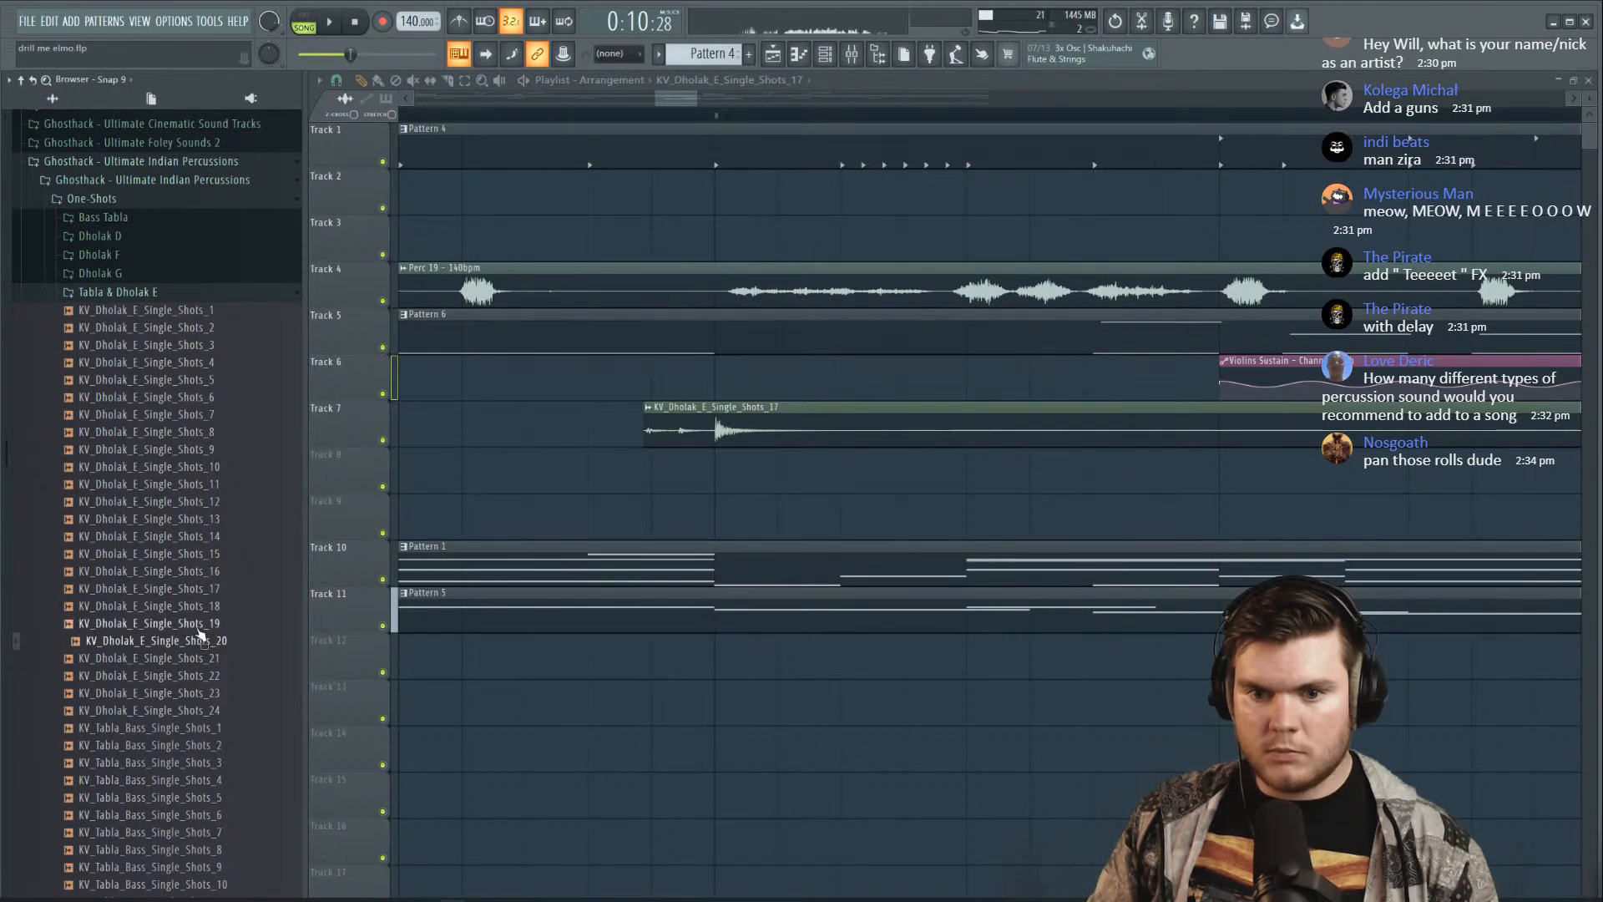
left_click_drag(197, 603, 701, 427)
key("space")
left_click_drag(809, 428, 747, 428)
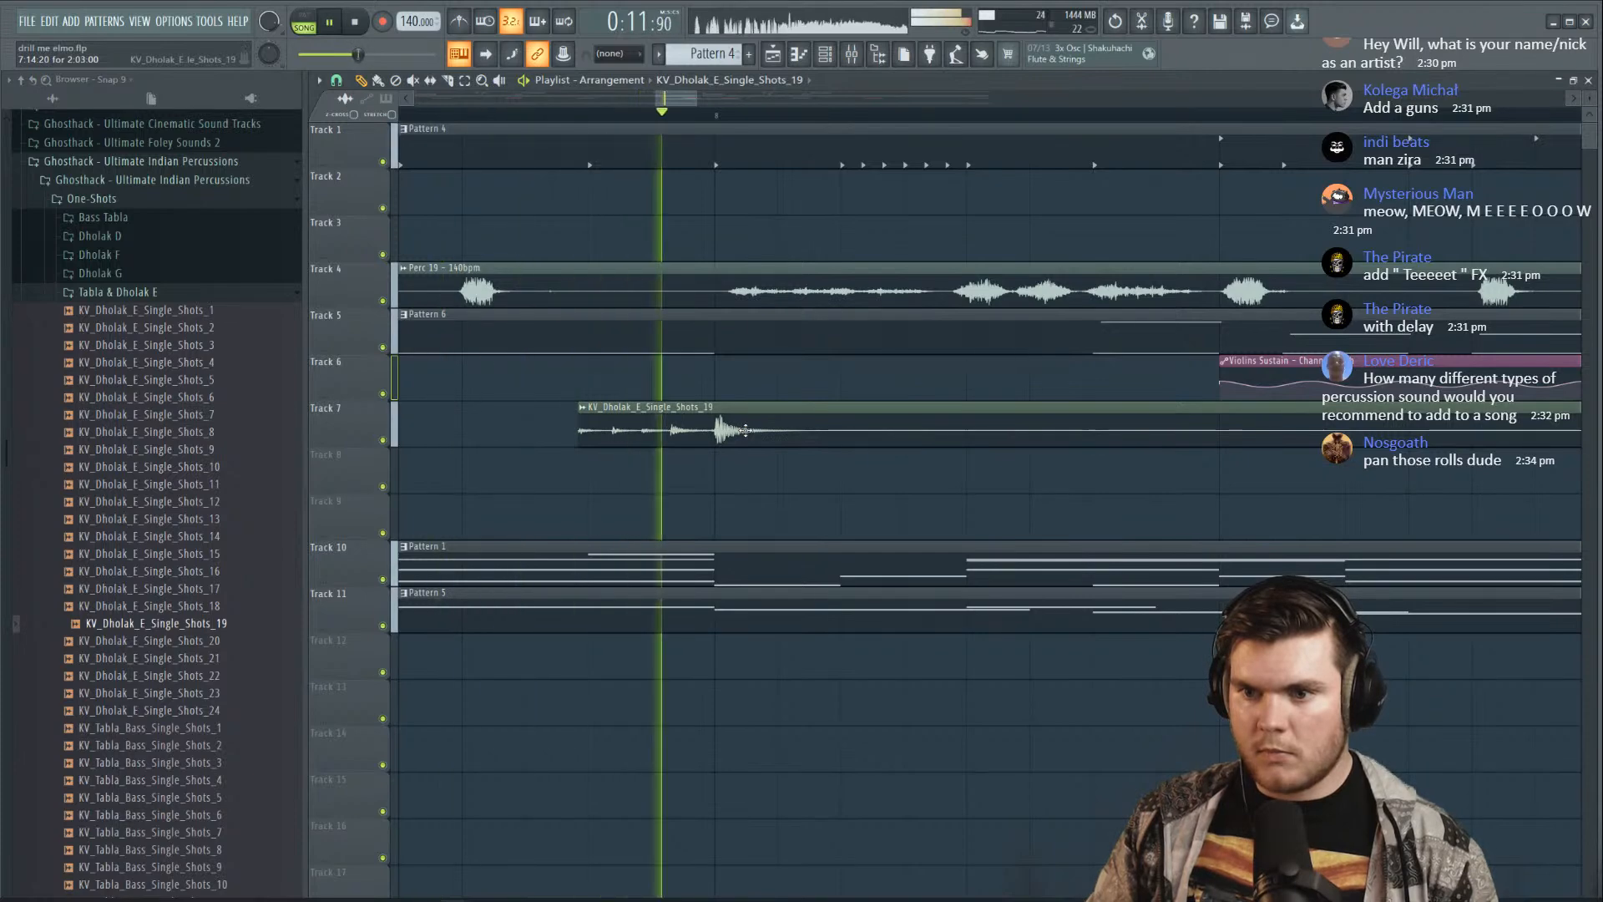
key("space")
Preview the first Dholak E one-shots, place KV_Dholak_E_Single_Shots_1 on Track 7 shortly after the bar 8 roll hit, and play the fill
left_click(224, 418)
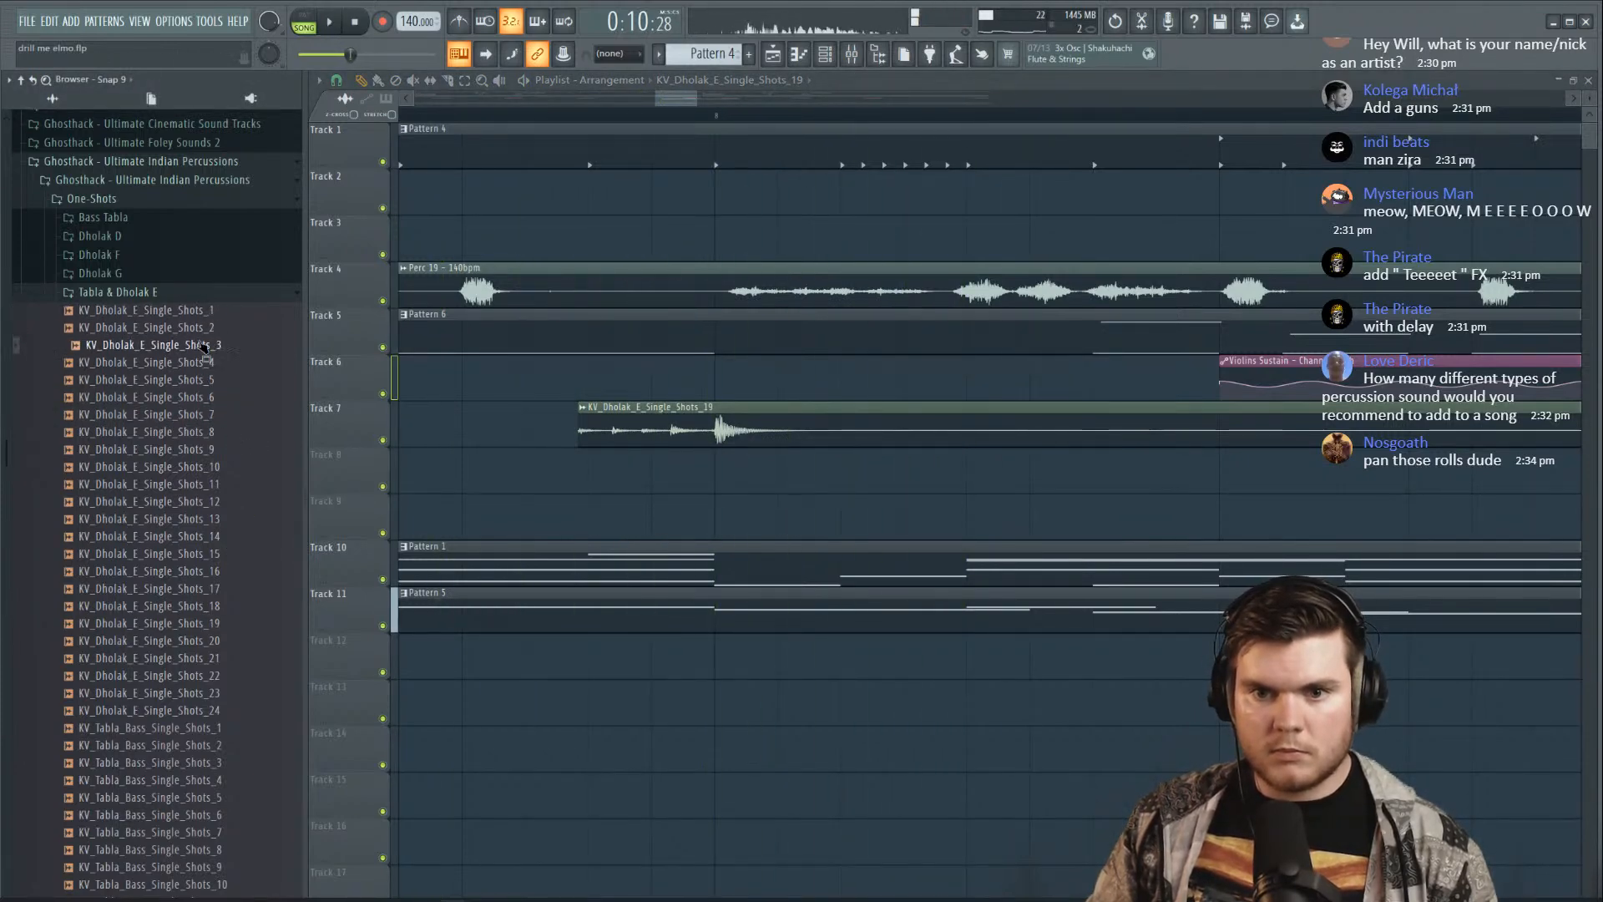
left_click_drag(203, 317, 885, 409)
key("space")
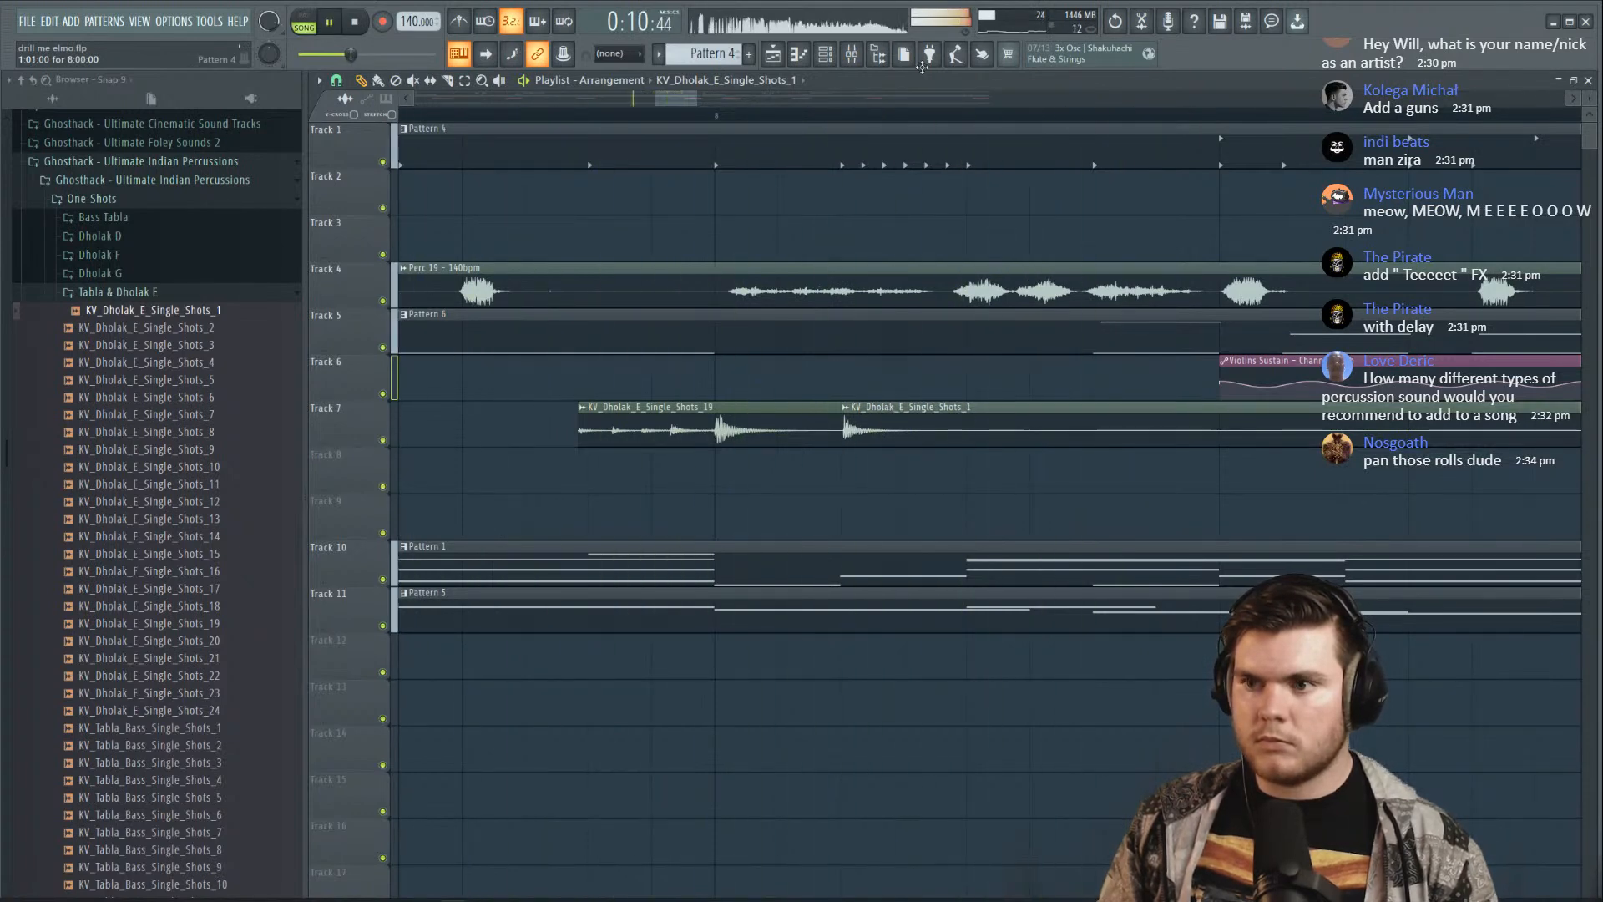
scroll(892, 128, "down", 5)
scroll(984, 128, "up", 4)
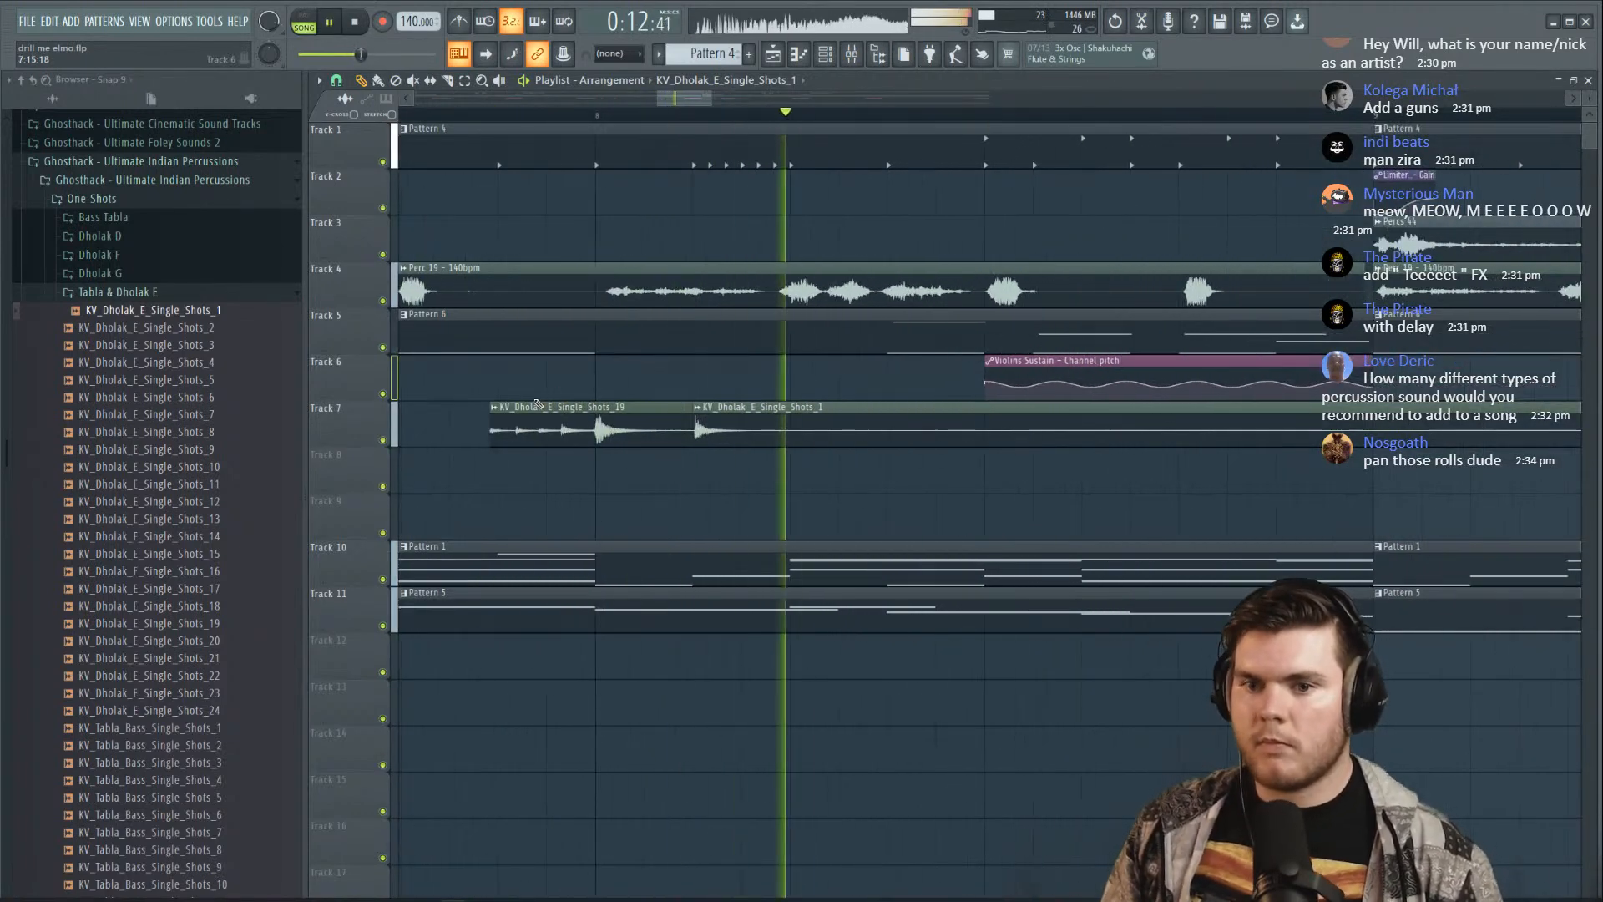
key("space")
Place KV_Dholak_E_Single_Shots_6 on Track 7 at 8:06, following the KV_Dholak_E_Single_Shots_1 clip, and audition it
left_click(226, 368)
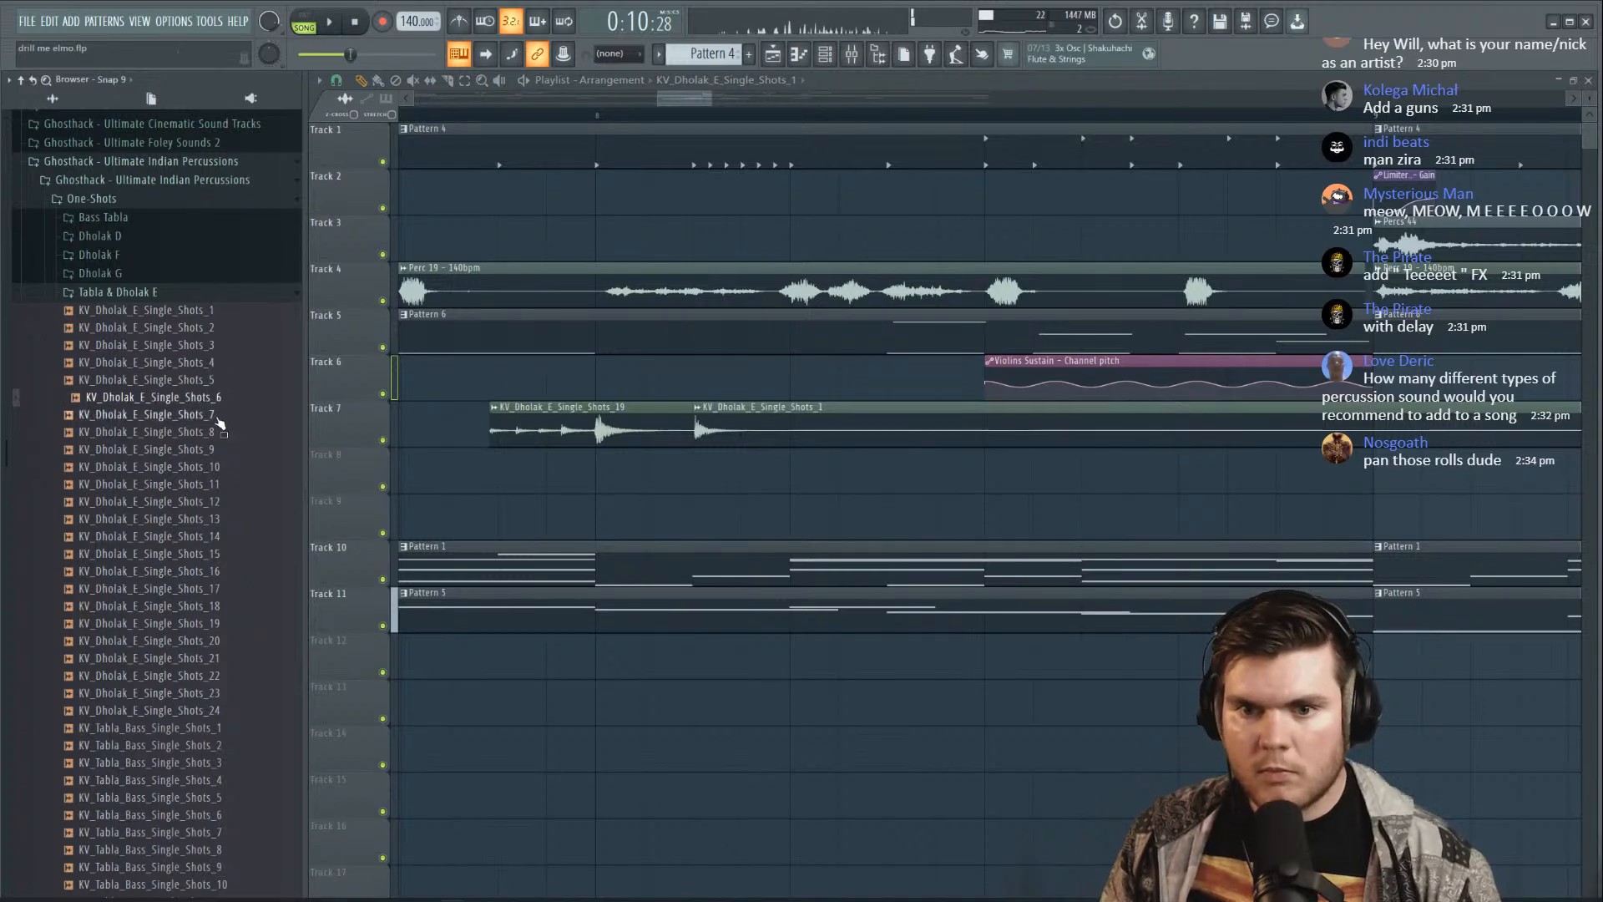
left_click_drag(210, 405, 869, 417)
key("space")
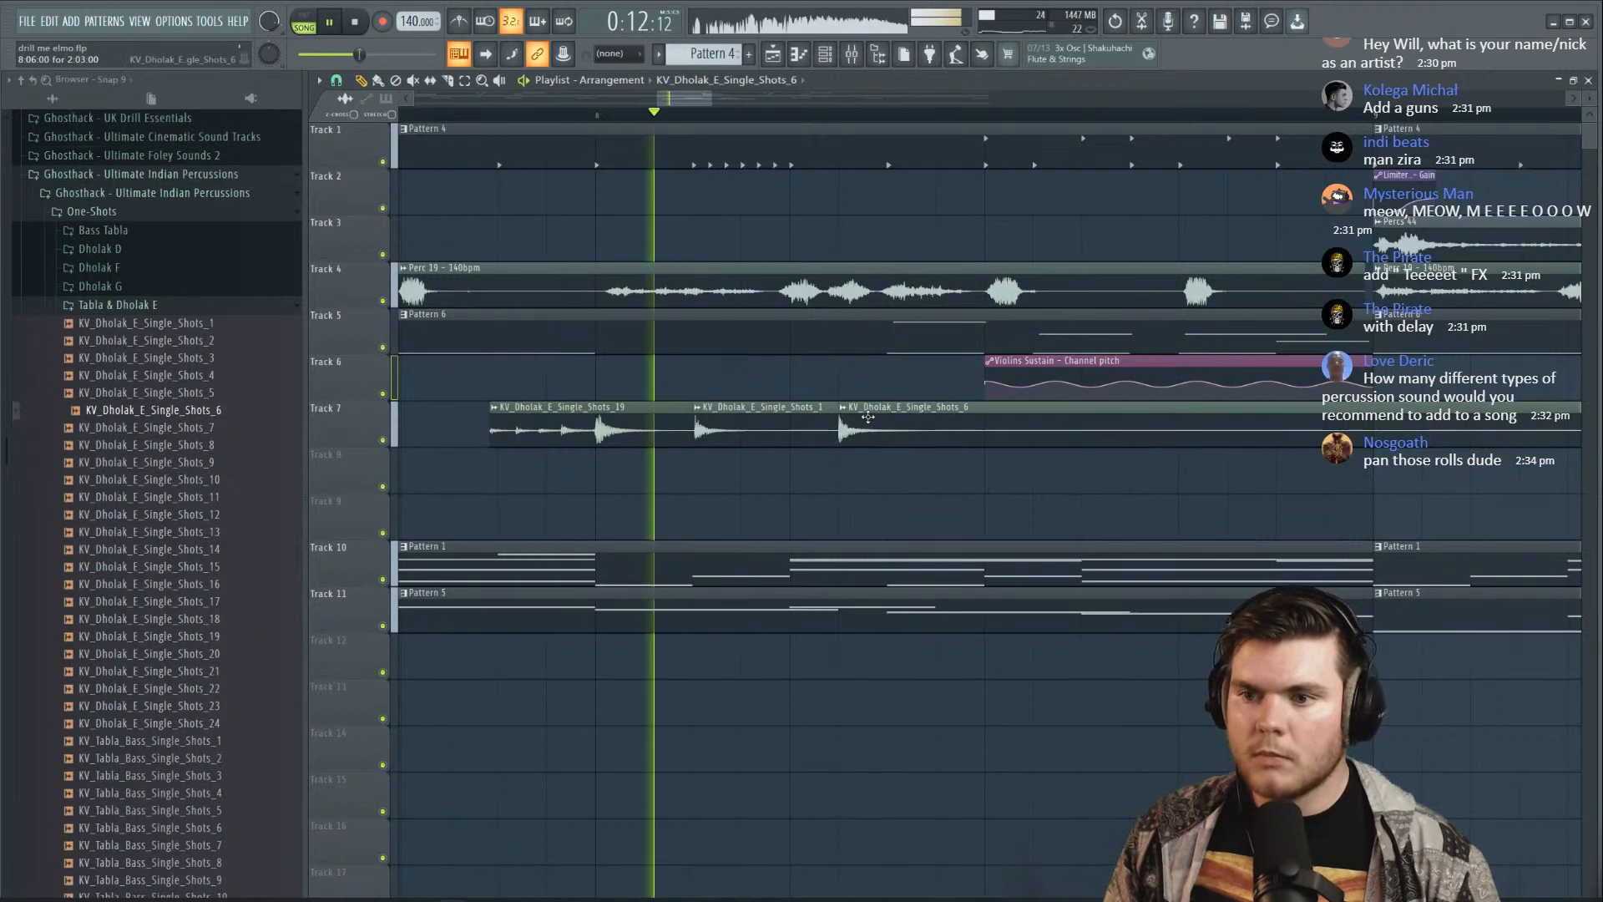
key("space")
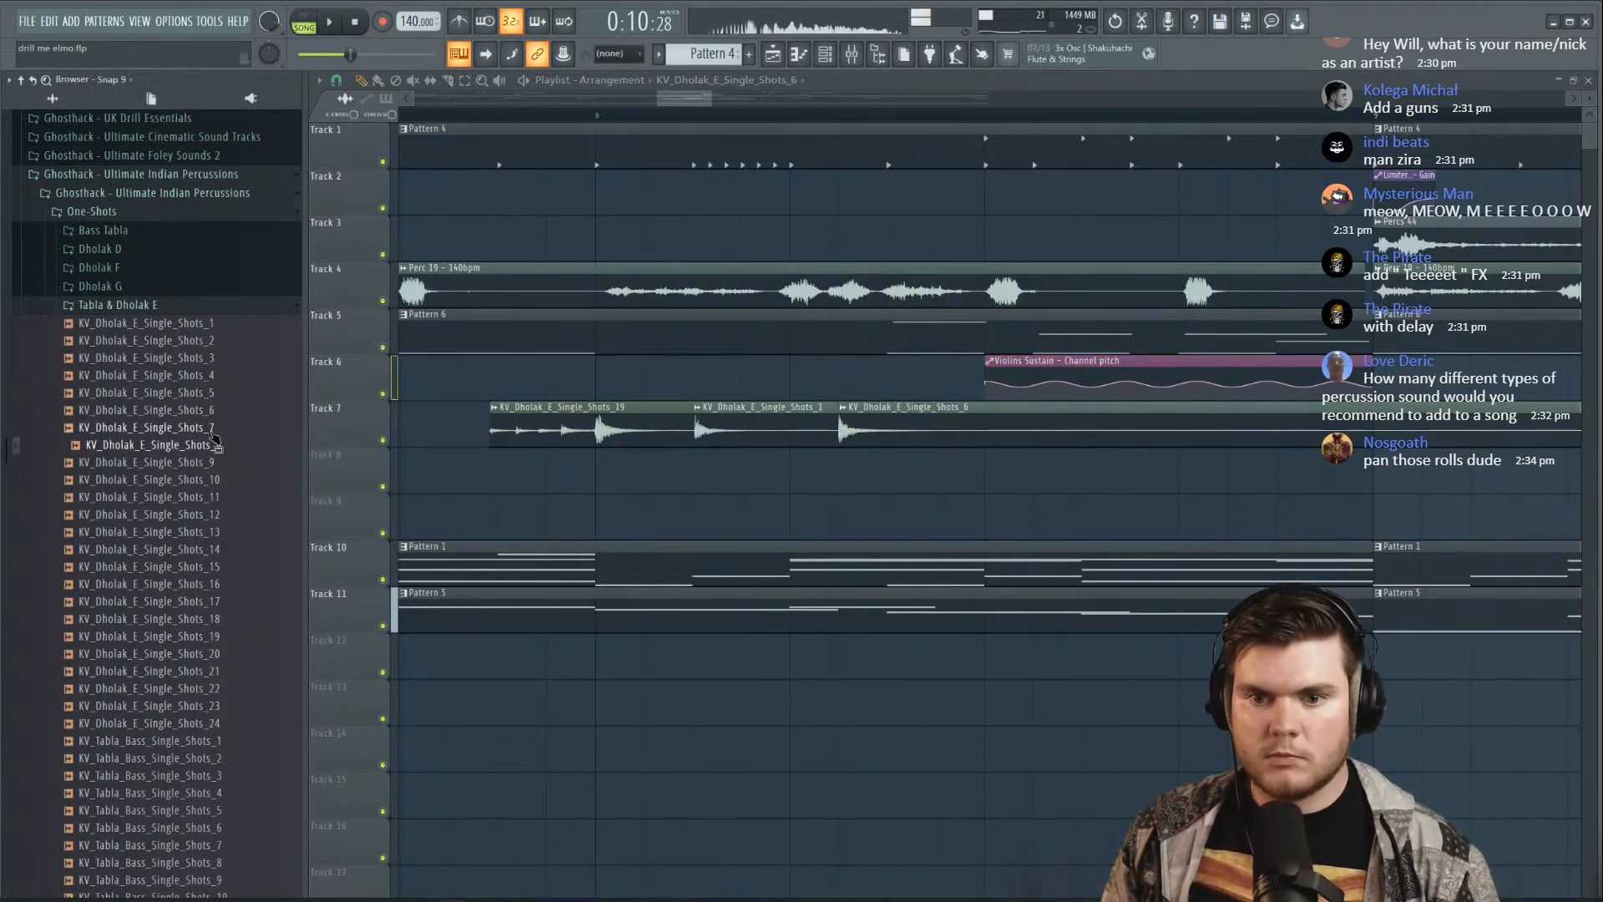
Place KV_Dholak_E_Single_Shots_7 on Track 8 at 8:09 and turn on Normalize for the sample
left_click_drag(215, 437, 1026, 459)
key("space")
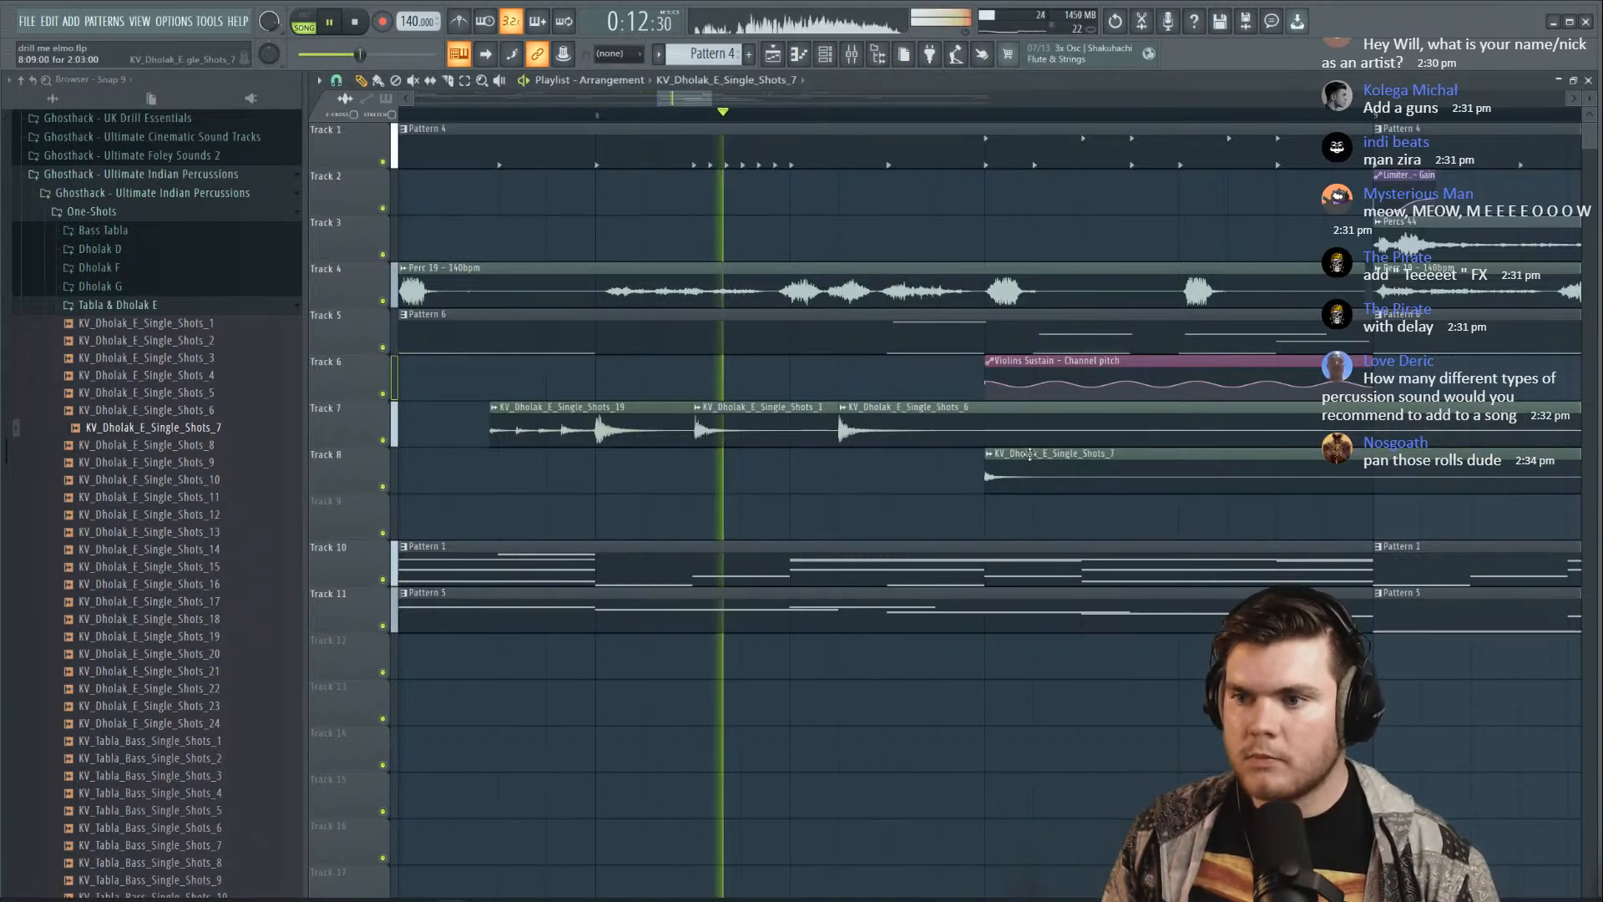
key("space")
double_click(1026, 458)
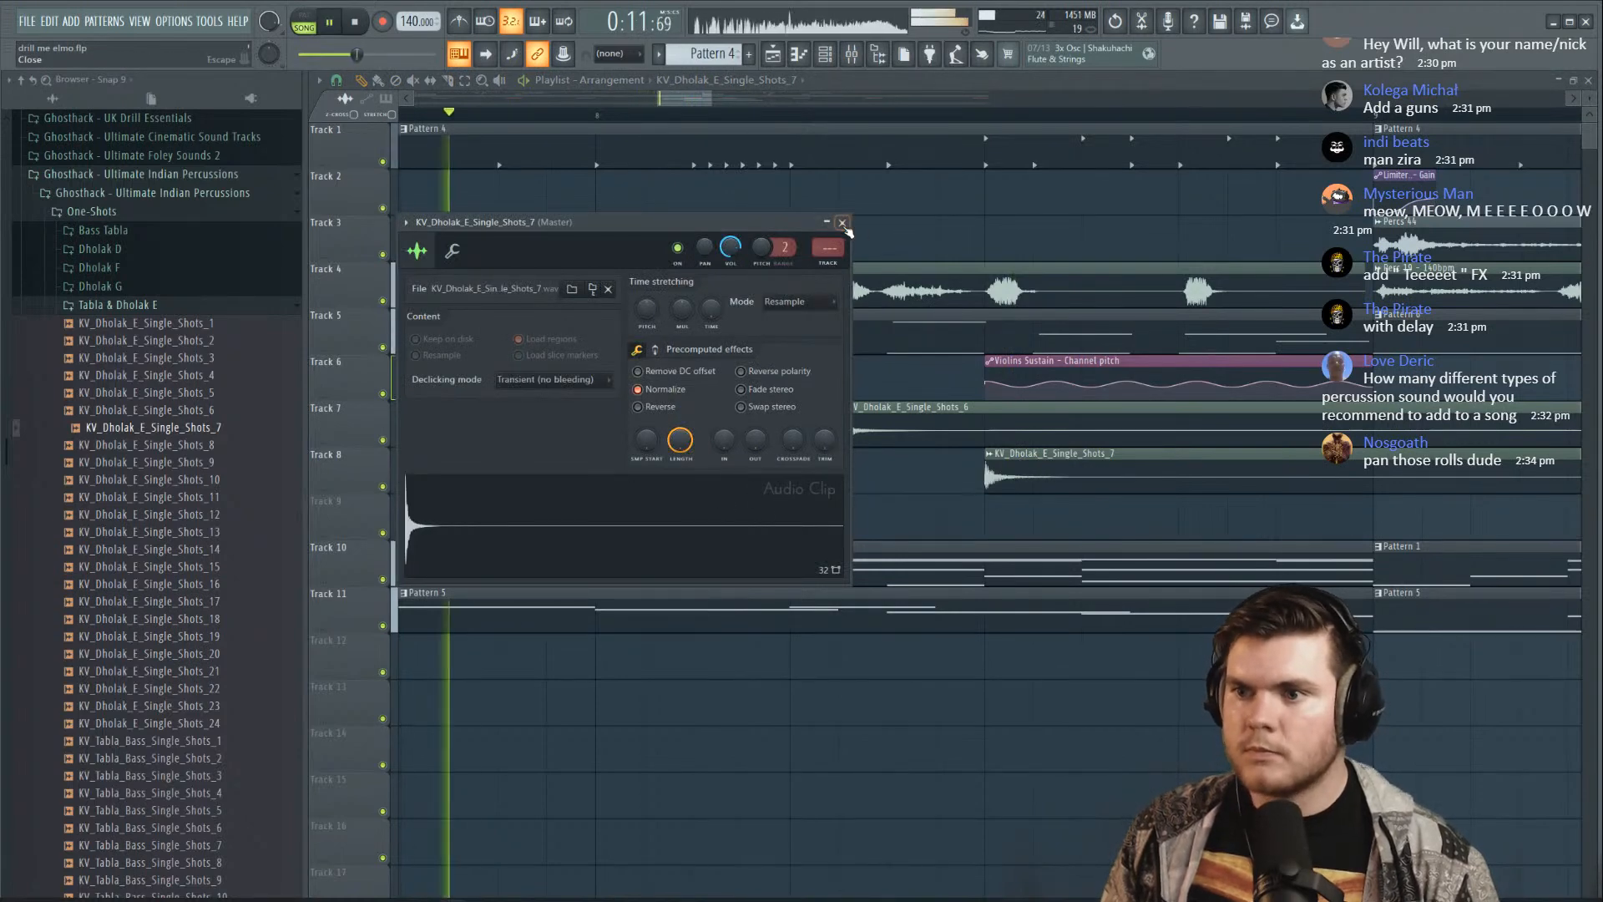
left_click(843, 223)
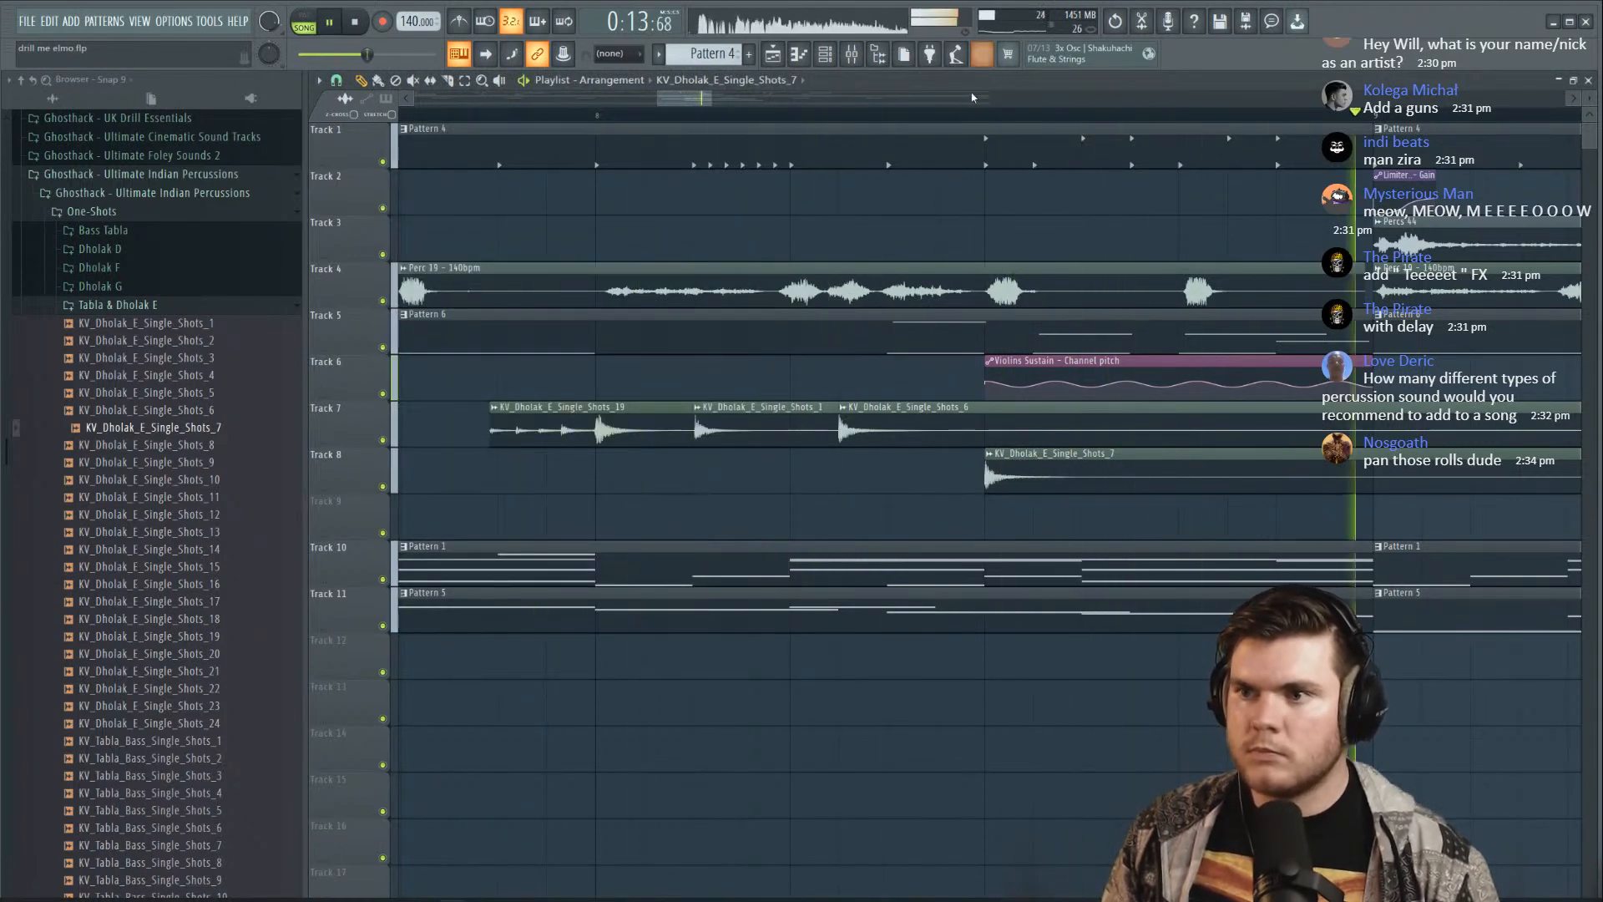
Move the KV_Dholak_E_Single_Shots_7 clip up to Track 7 behind the other hits and trim its end to bar 9
key("space")
scroll(958, 120, "down", 4)
left_click_drag(998, 459, 997, 420)
left_click_drag(1458, 478, 1165, 427)
right_click(1463, 430)
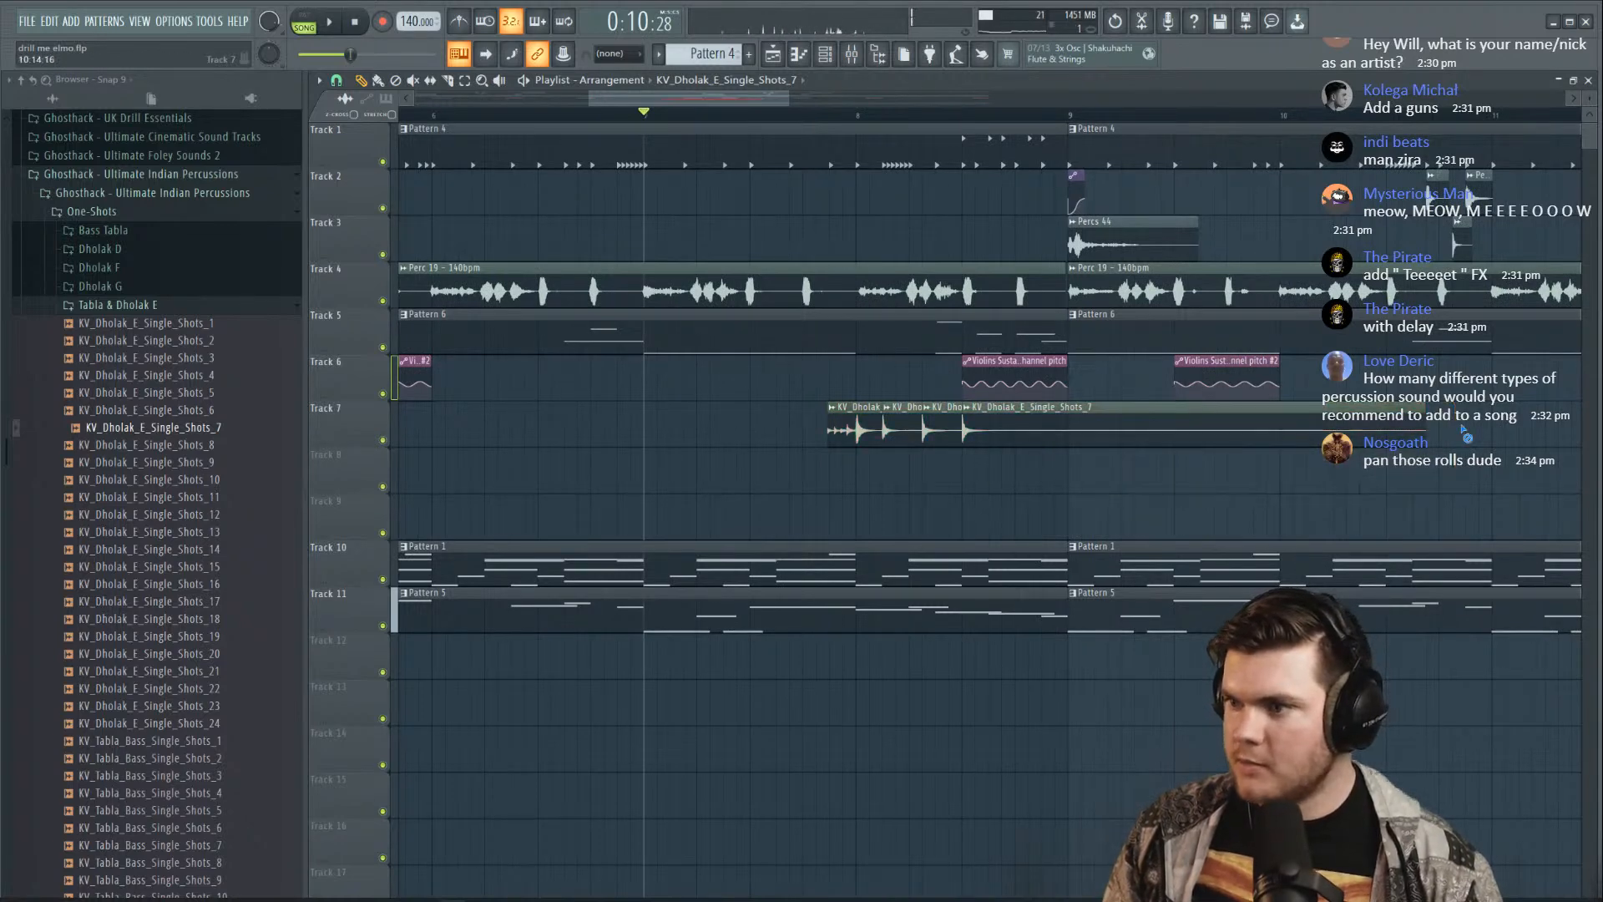
key("space")
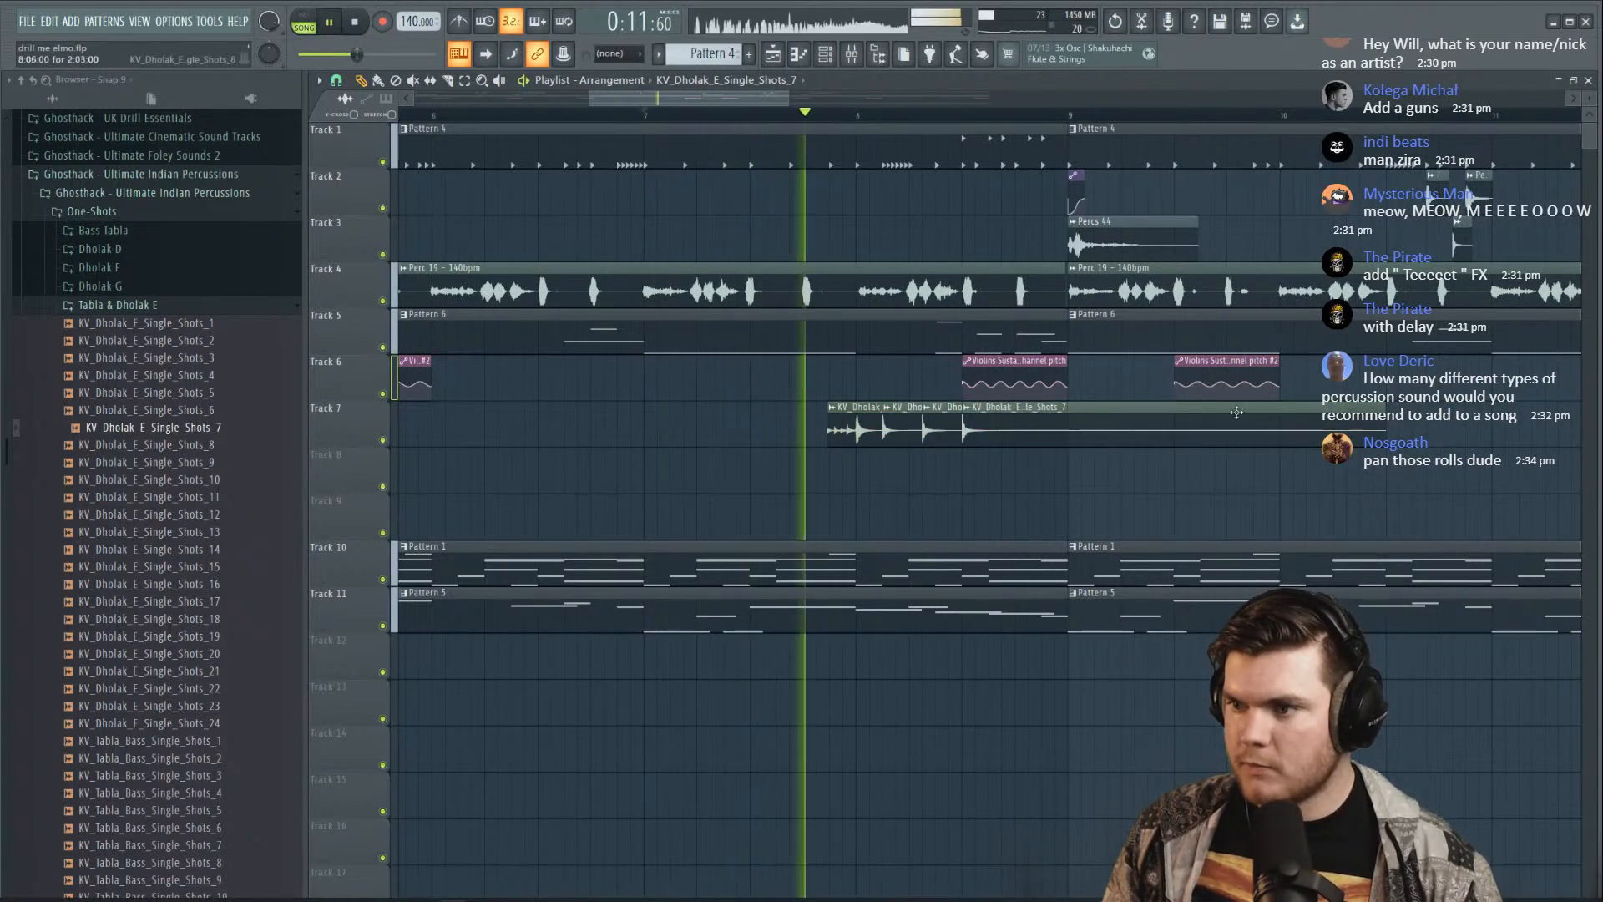
key("space")
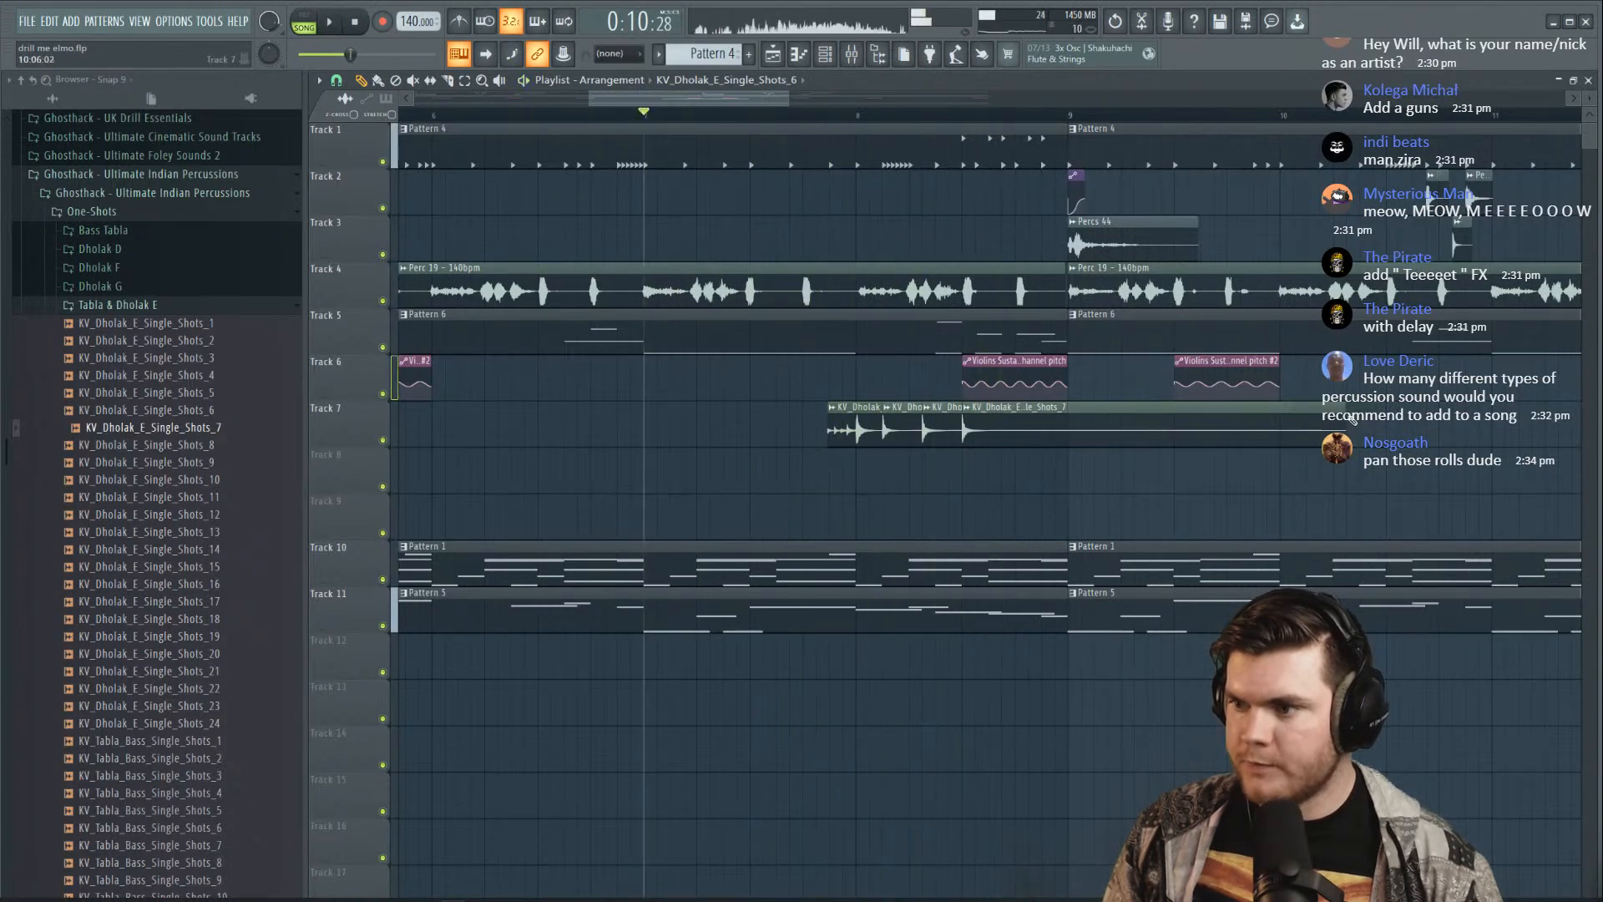
key("space")
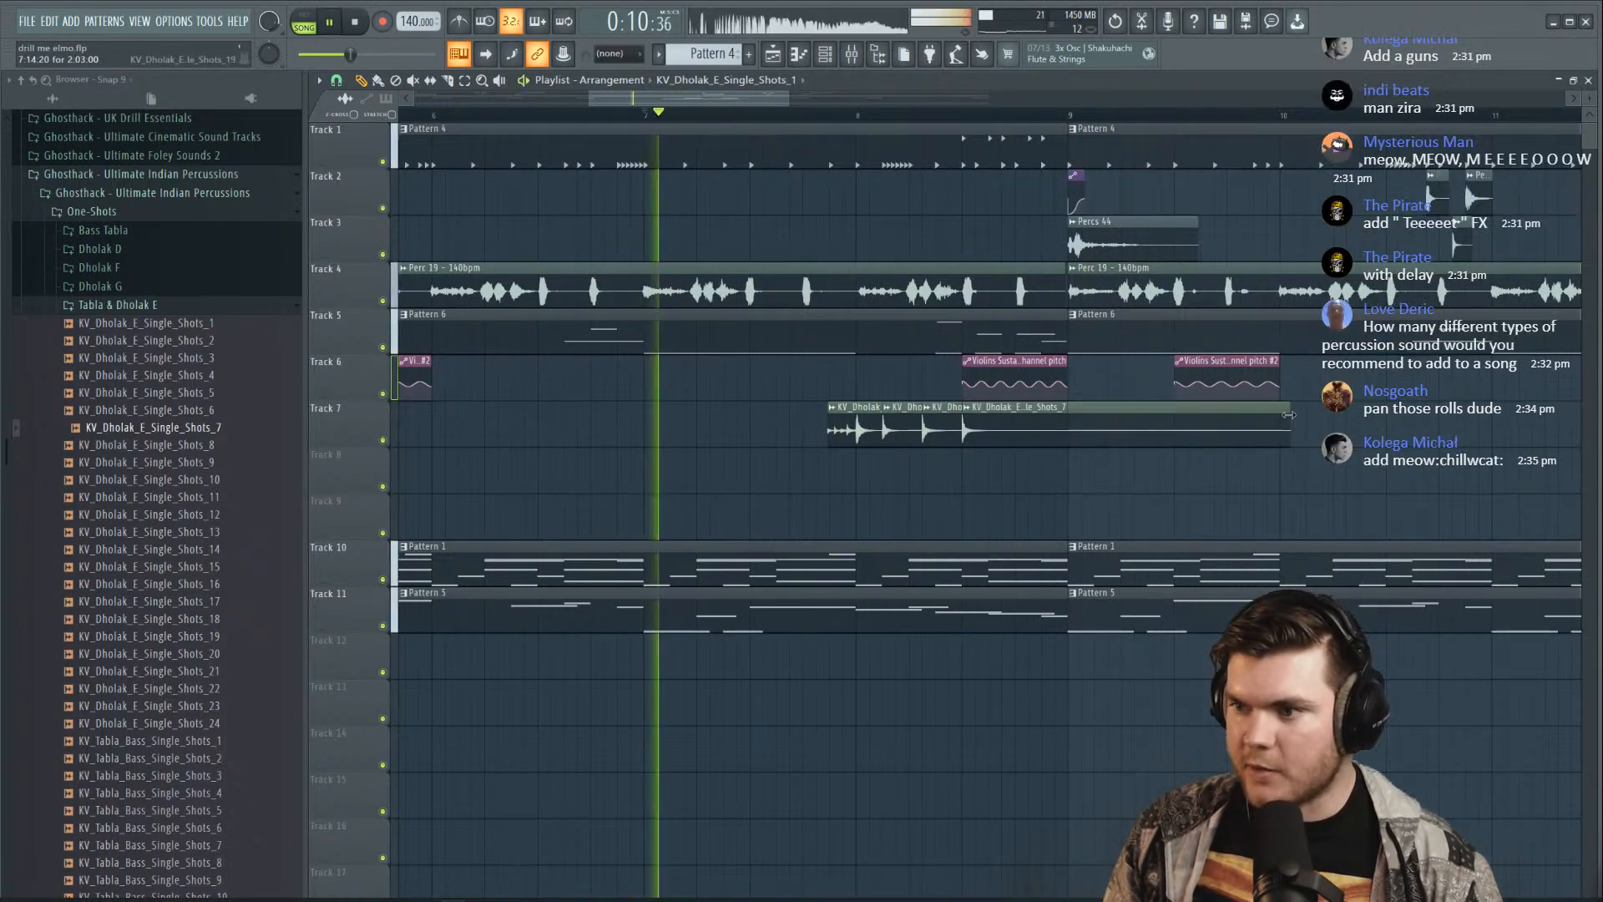
left_click_drag(1288, 423, 1068, 423)
Route the KV_Dholak_E_Single_Shots_7 channel to mixer Insert 9
double_click(1011, 418)
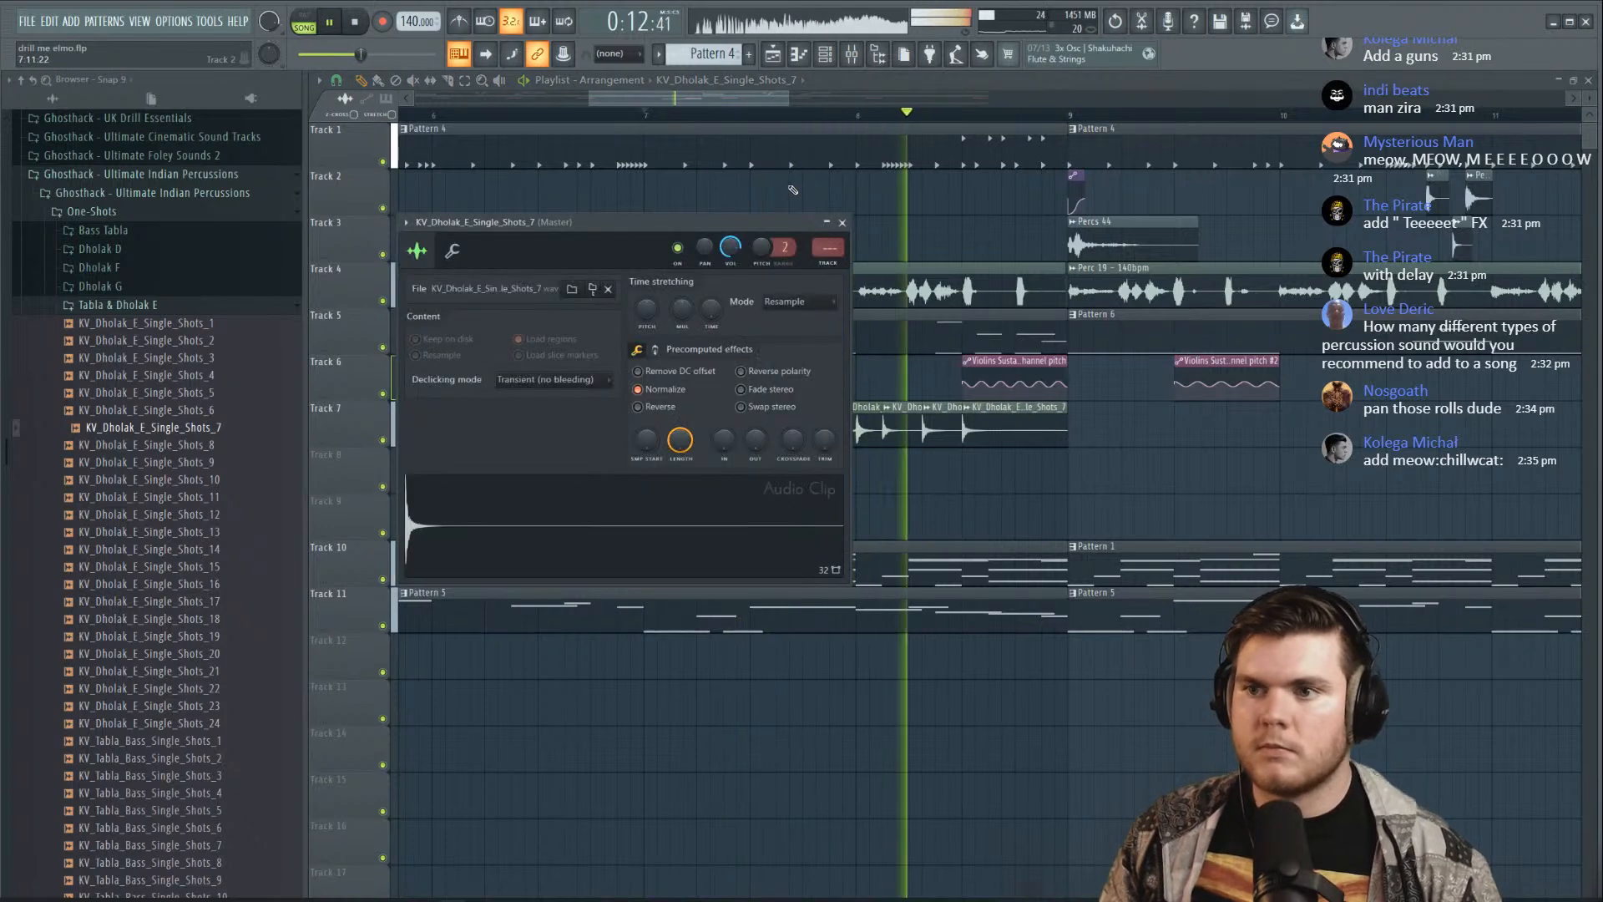
left_click(851, 55)
key("space")
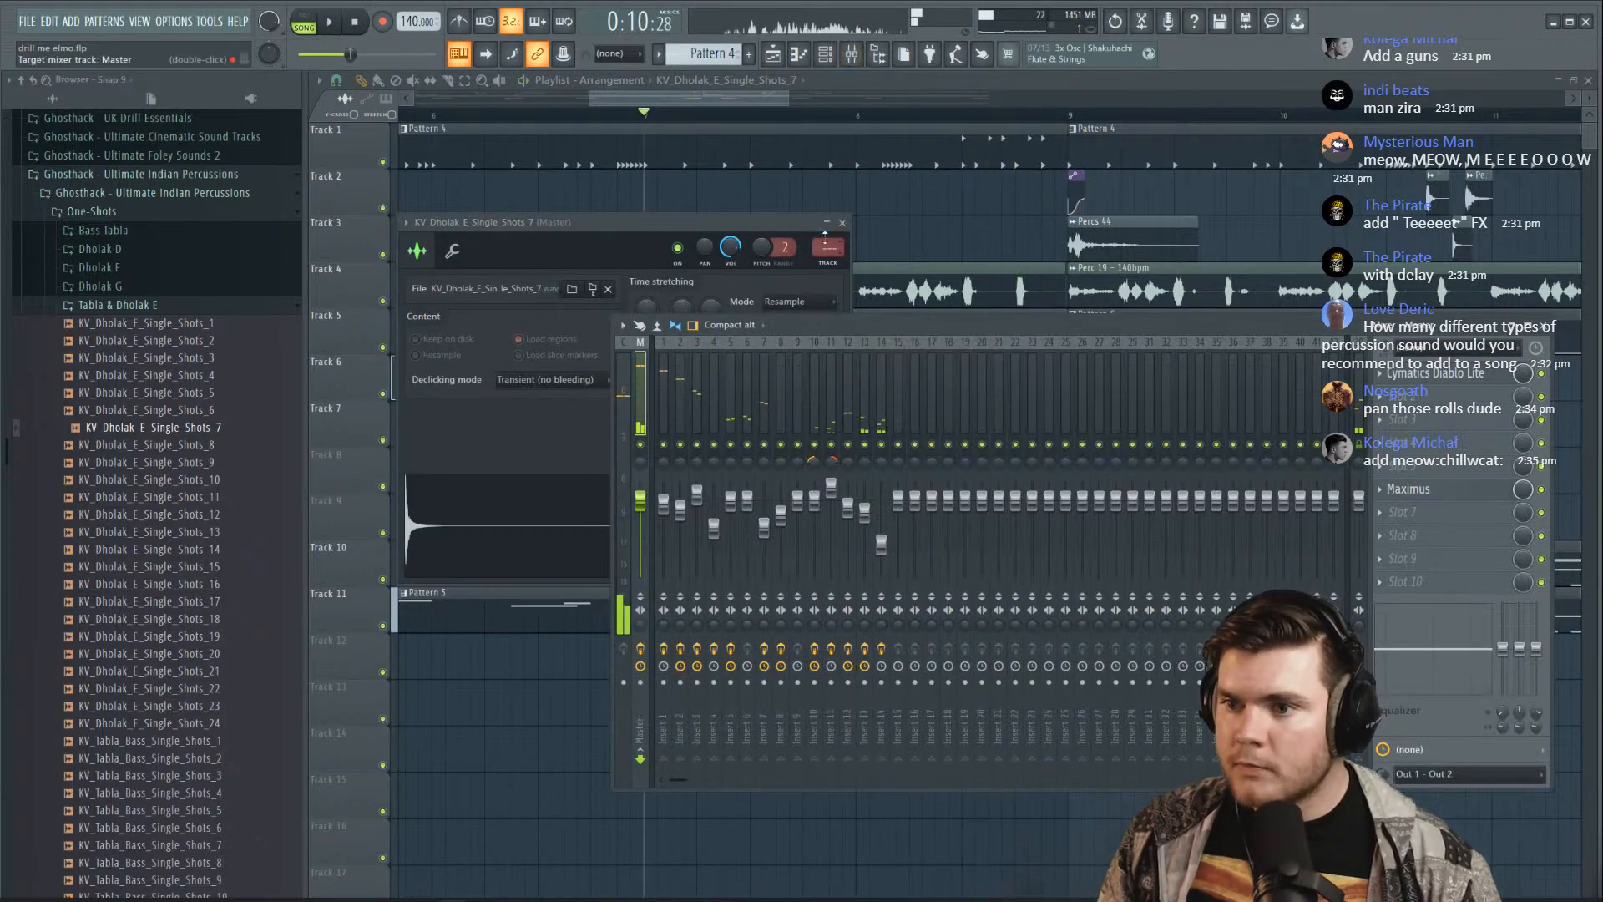
key("space")
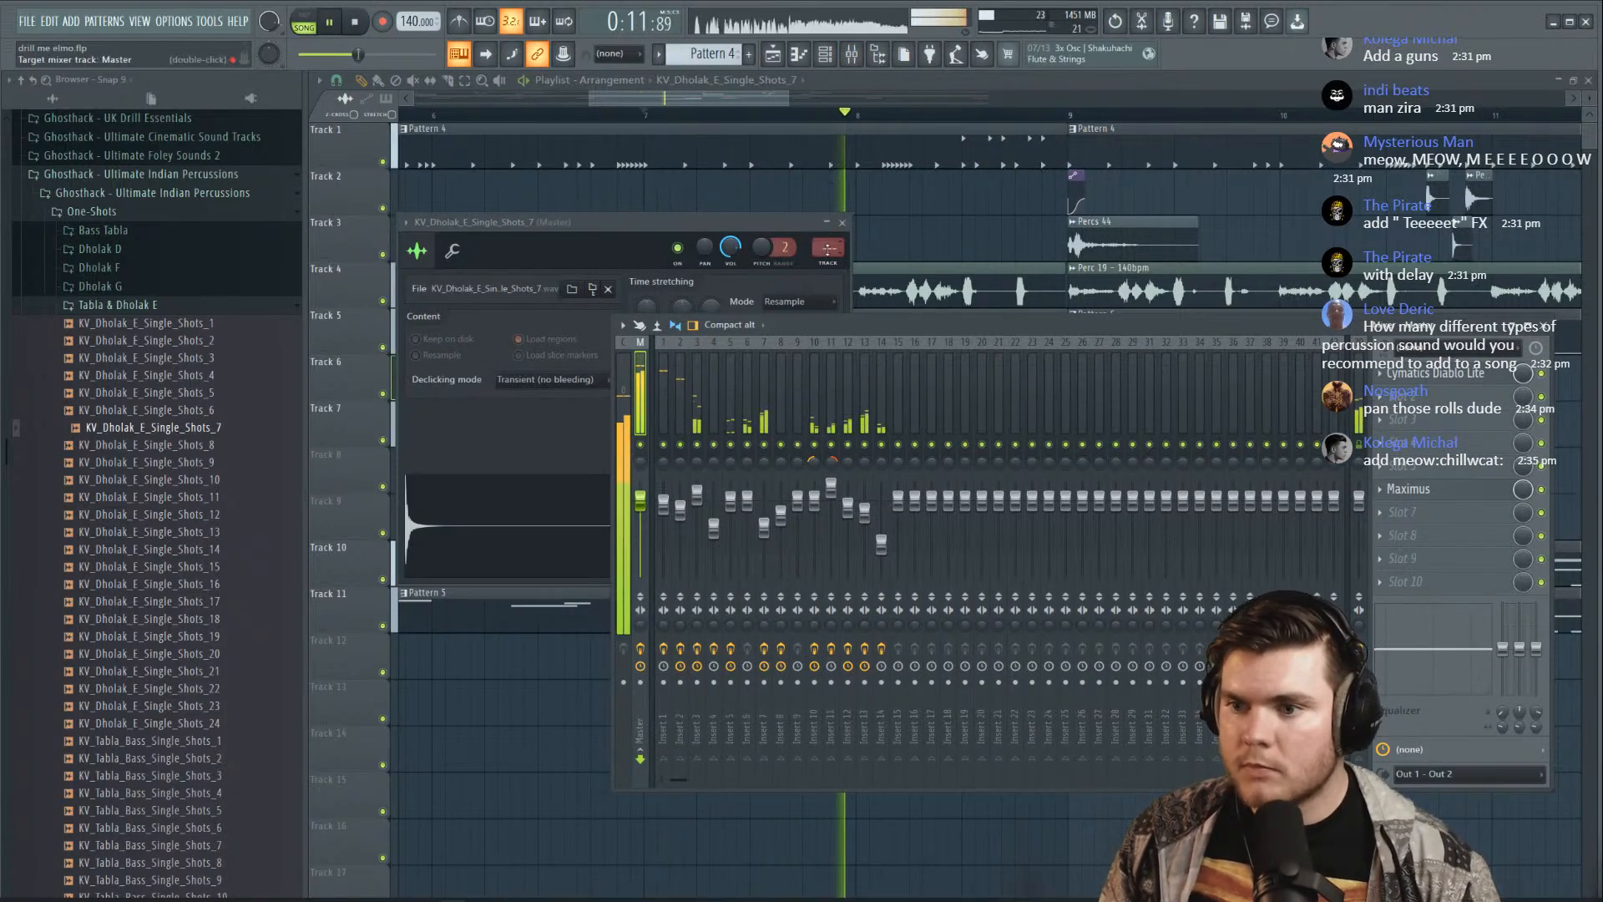
key("space")
scroll(827, 248, "up", 9)
left_click(844, 224)
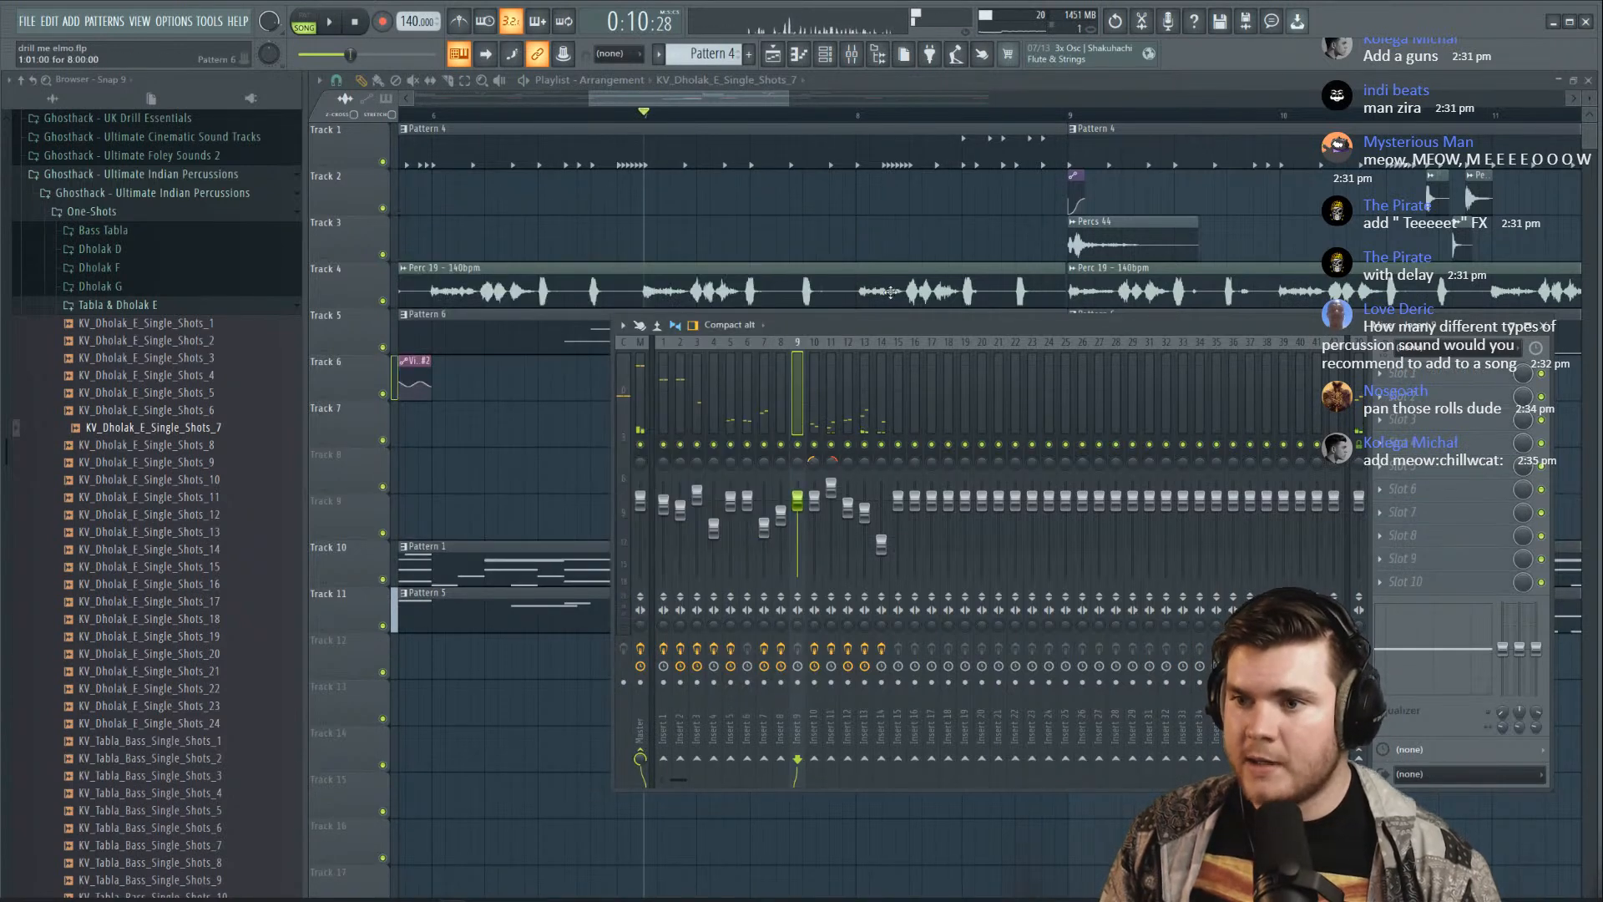
key("F9")
Route the KV_Dholak_E_Single_Shots_19, 1 and 6 channels to mixer Insert 9 as well
double_click(847, 420)
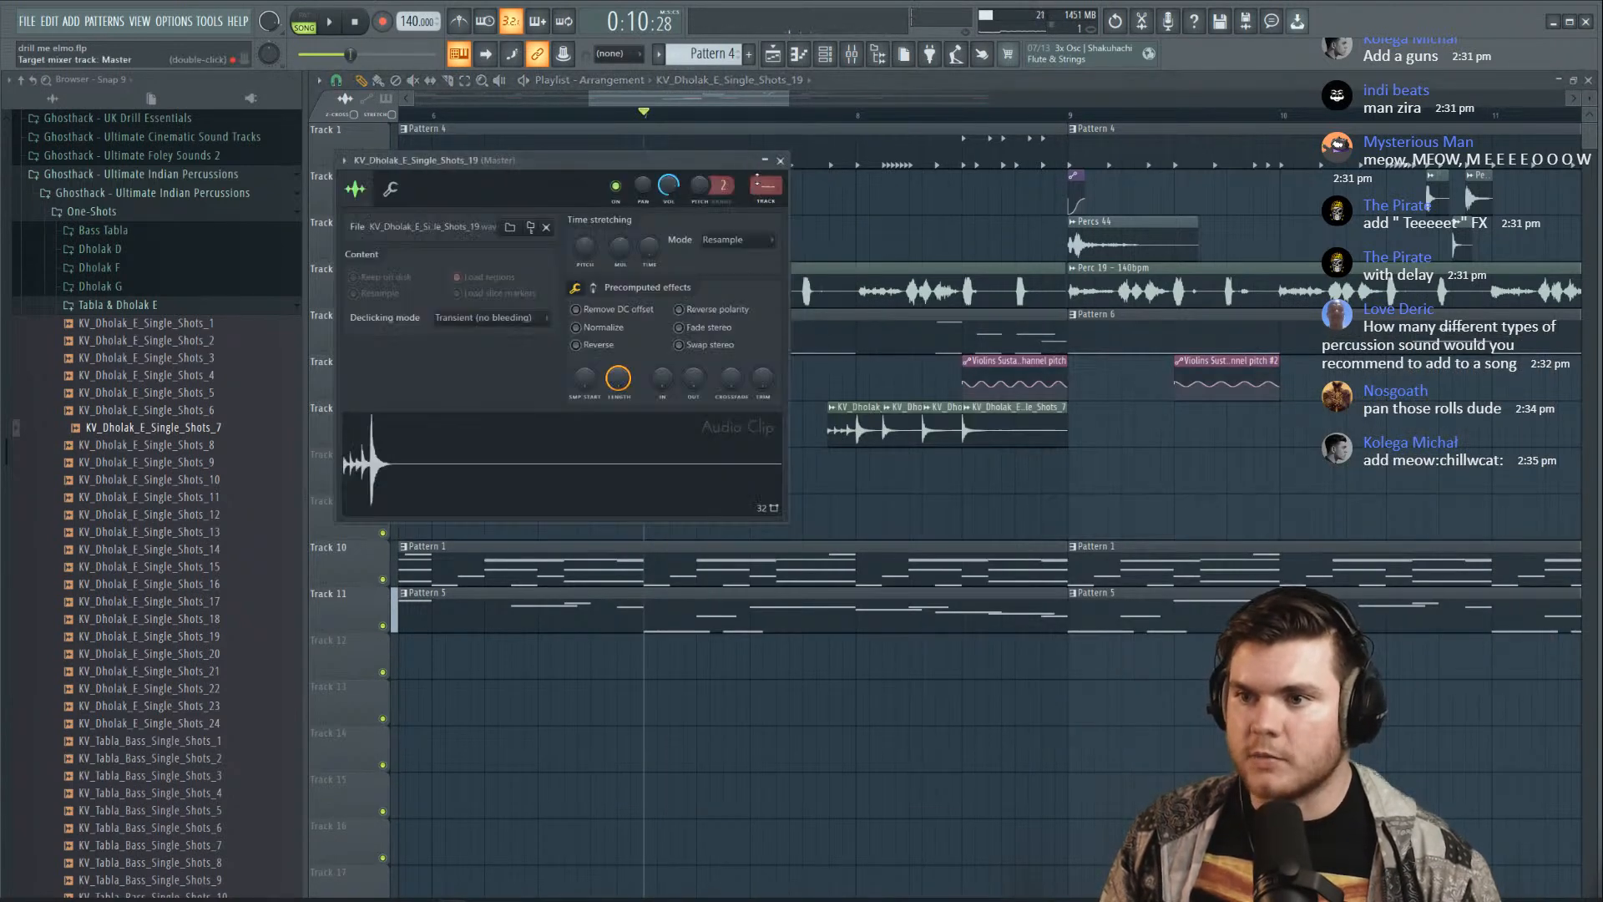
double_click(894, 424)
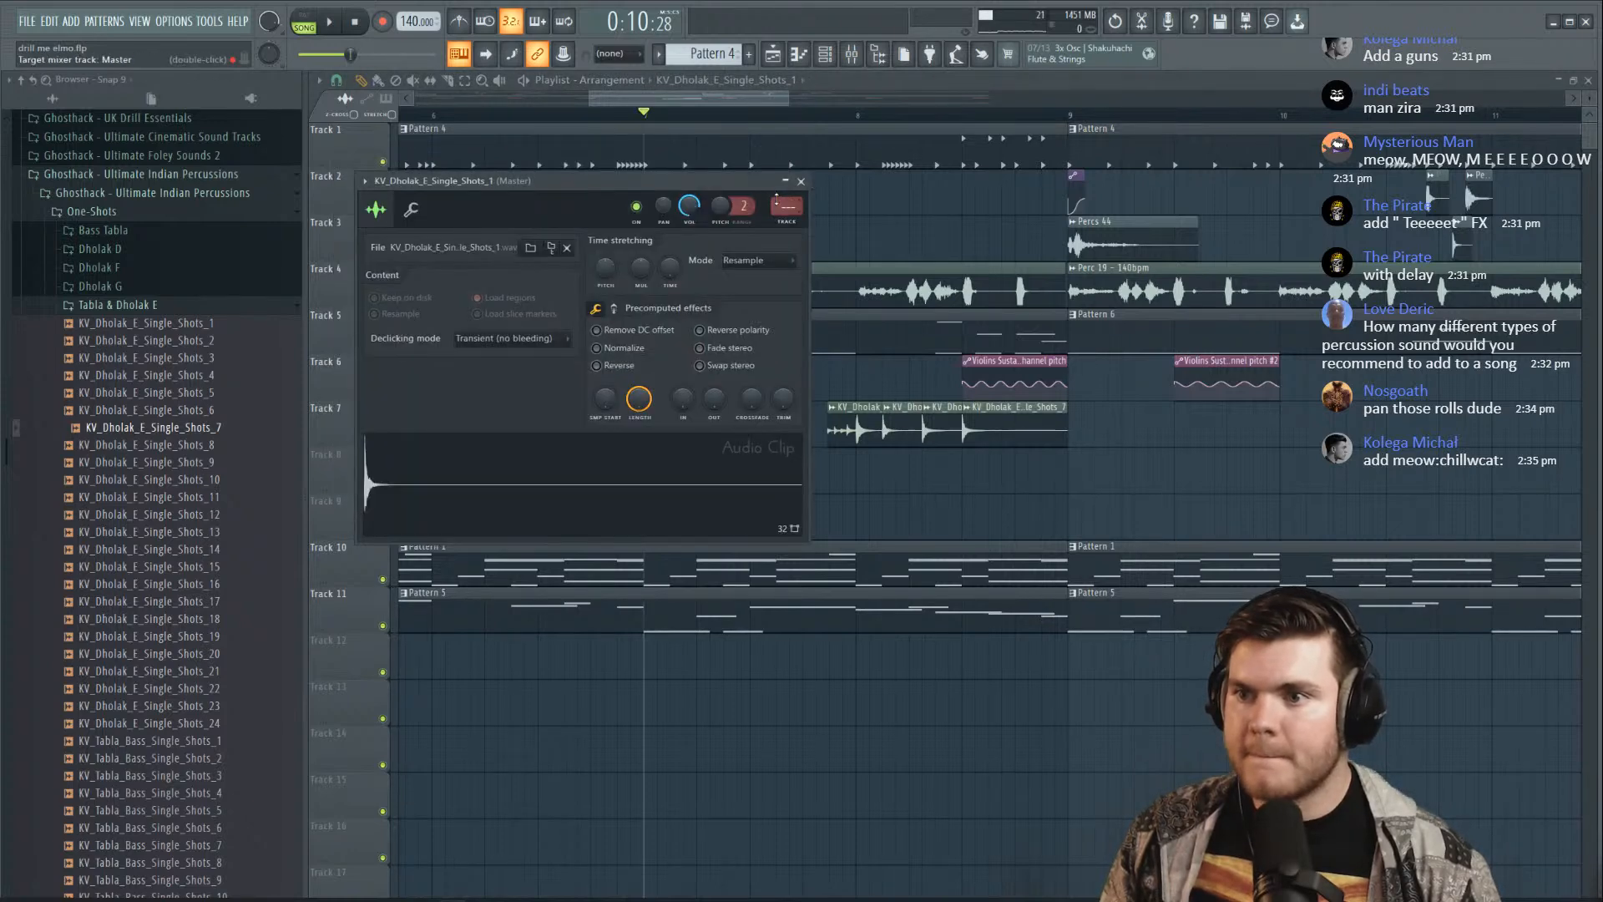
key("space")
double_click(939, 424)
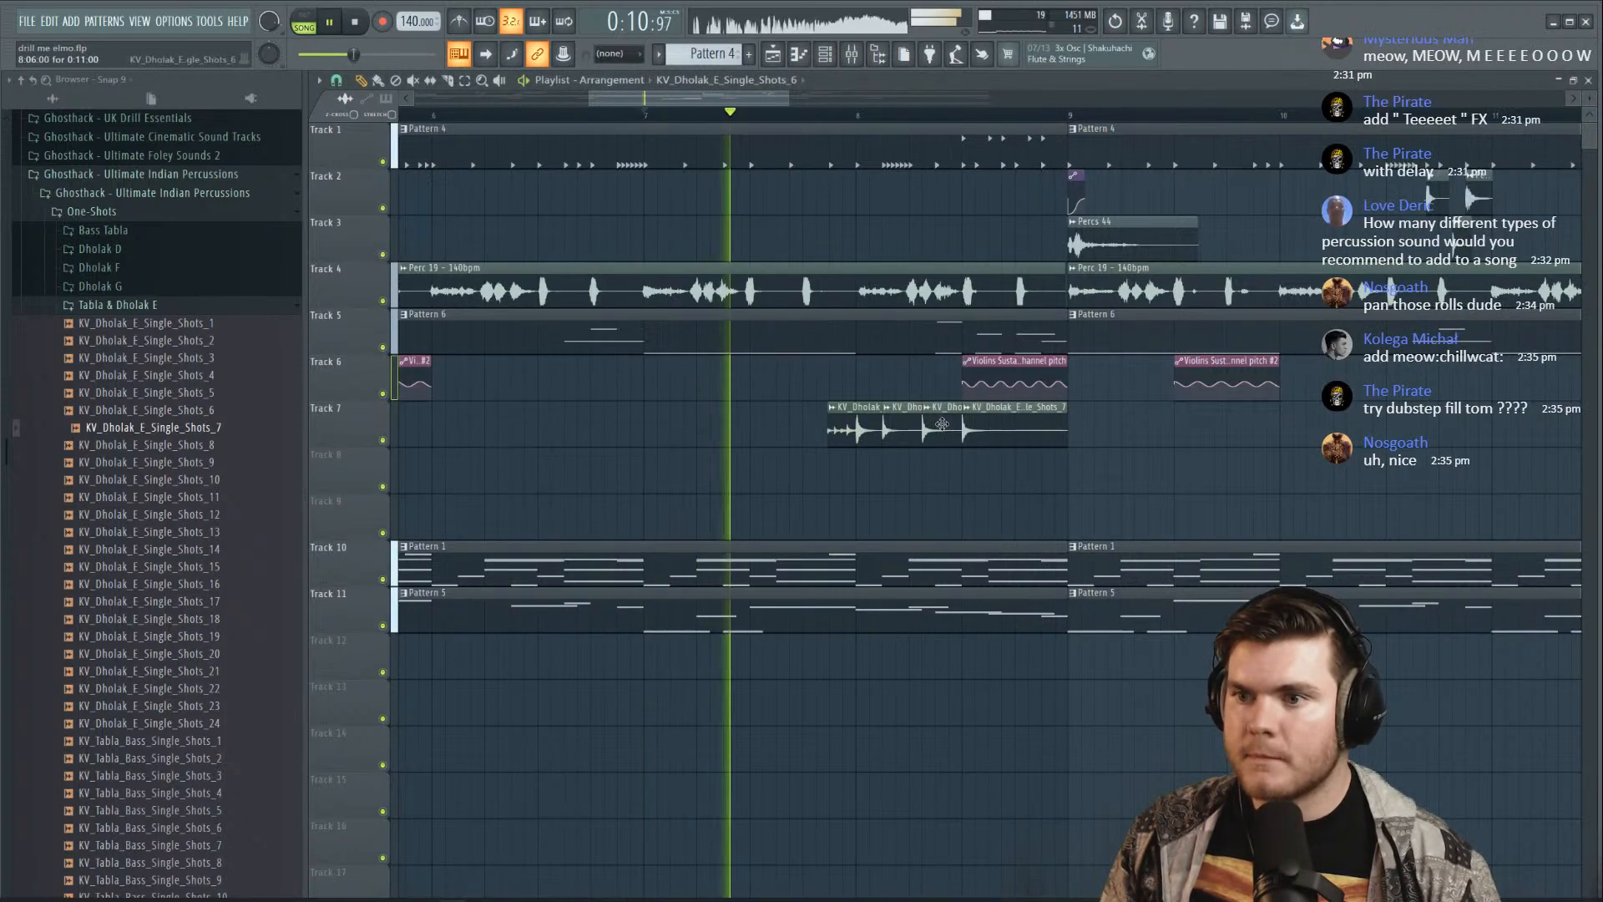
scroll(800, 221, "up", 6)
key("space")
key("space")
double_click(998, 424)
scroll(811, 252, "up", 9)
left_click(841, 222)
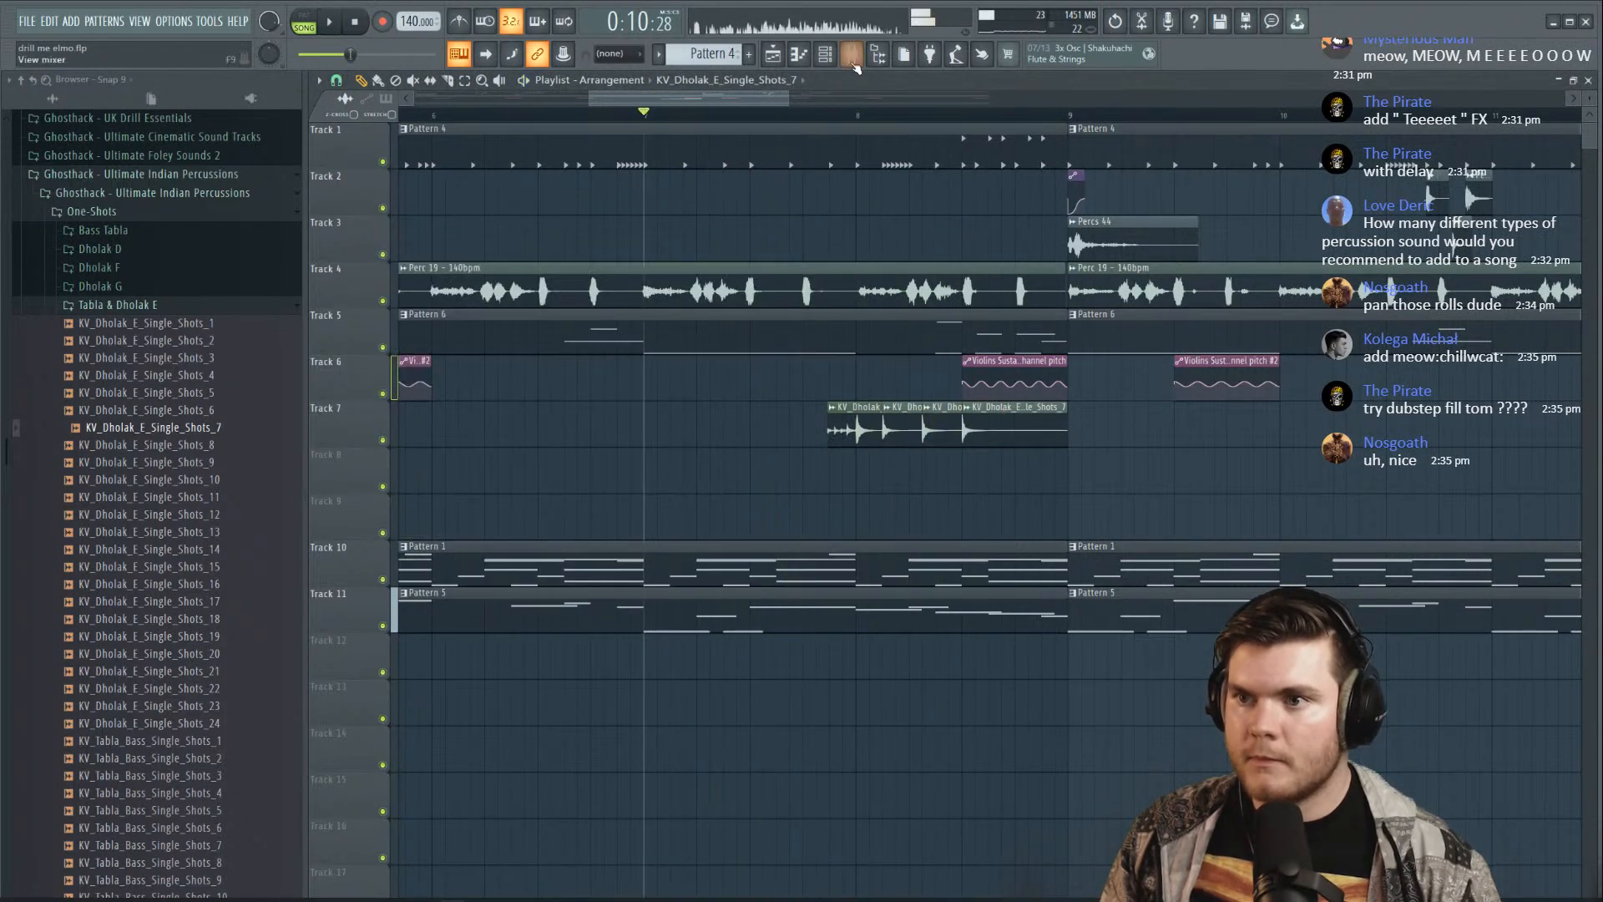
Lower the volume of mixer Insert 9 to 89% (-2.6 dB) and play back the fill
key("F9")
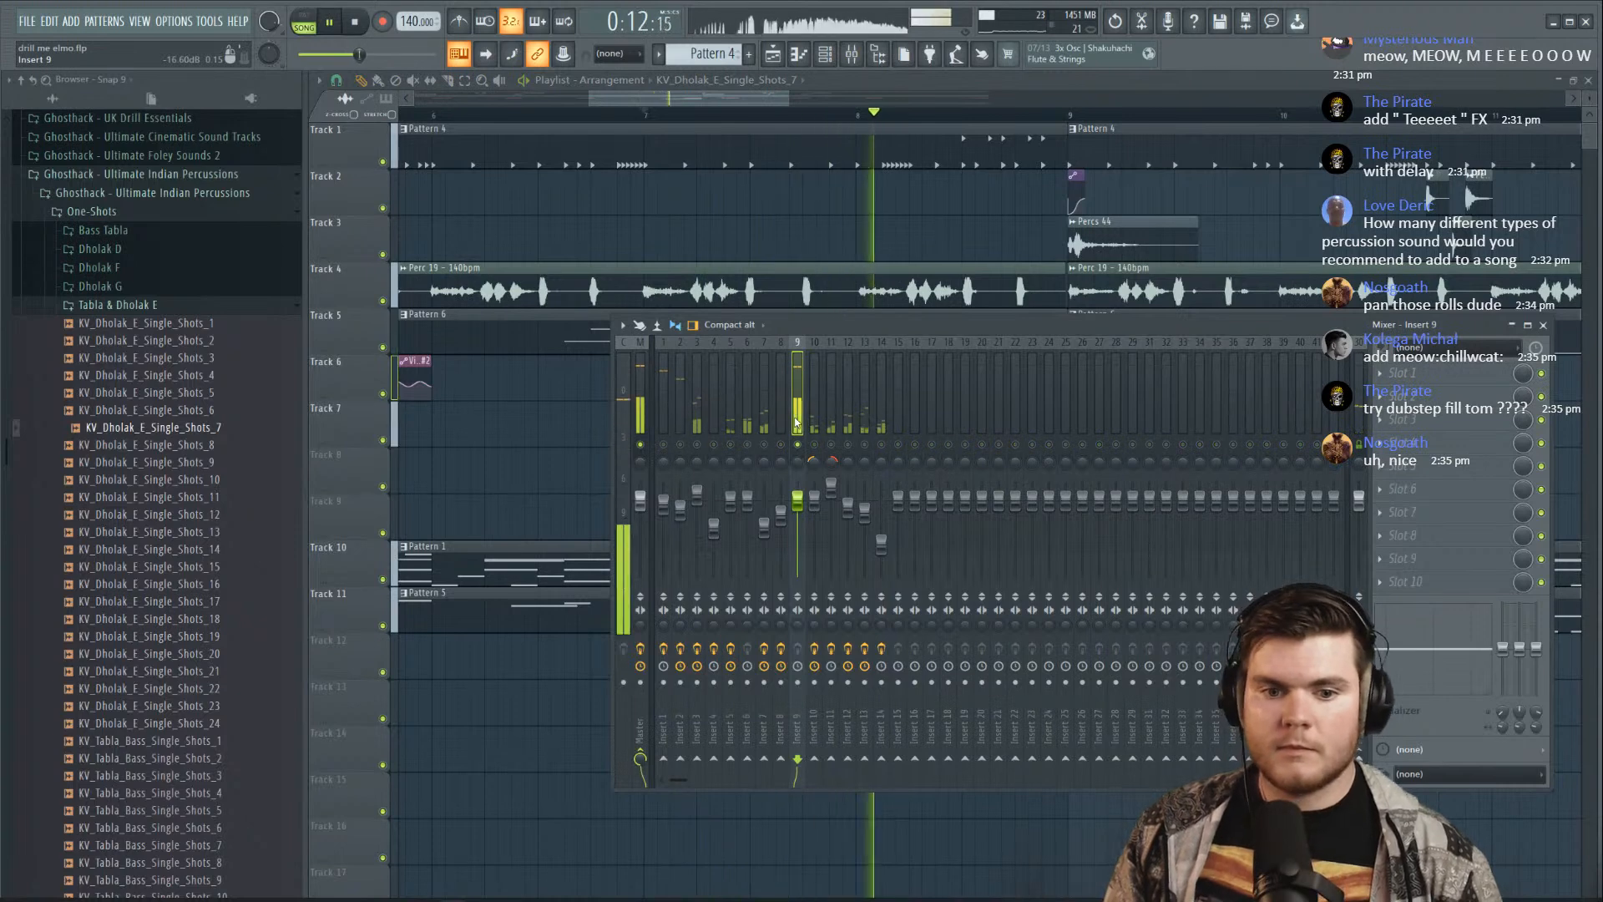
key("space")
left_click_drag(798, 499, 797, 509)
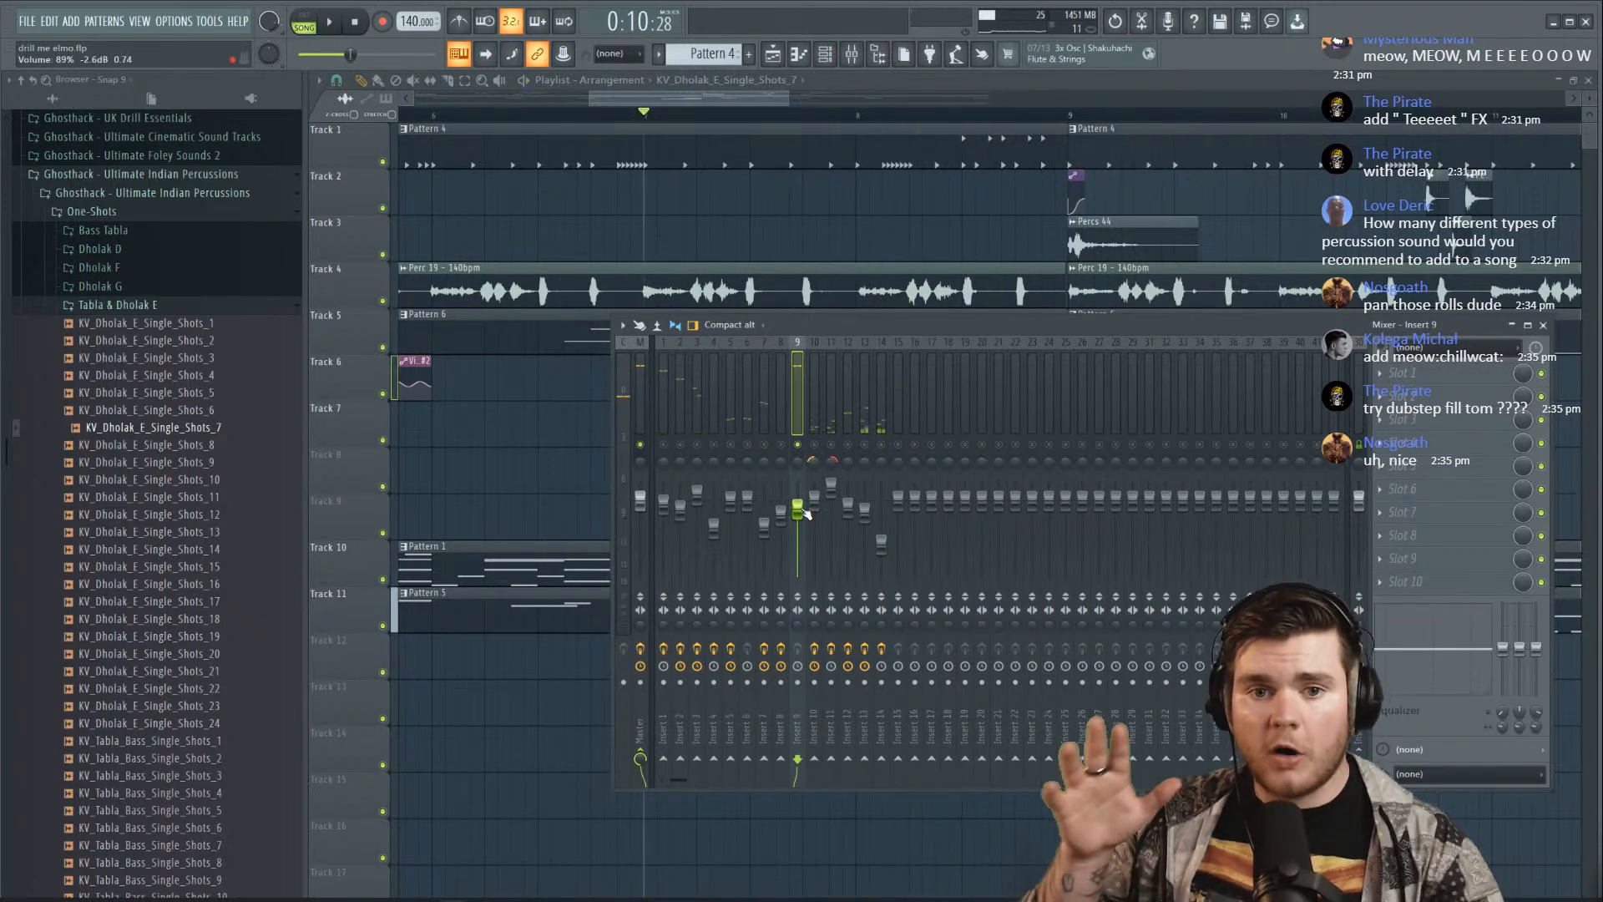
key("space")
left_click(1403, 373)
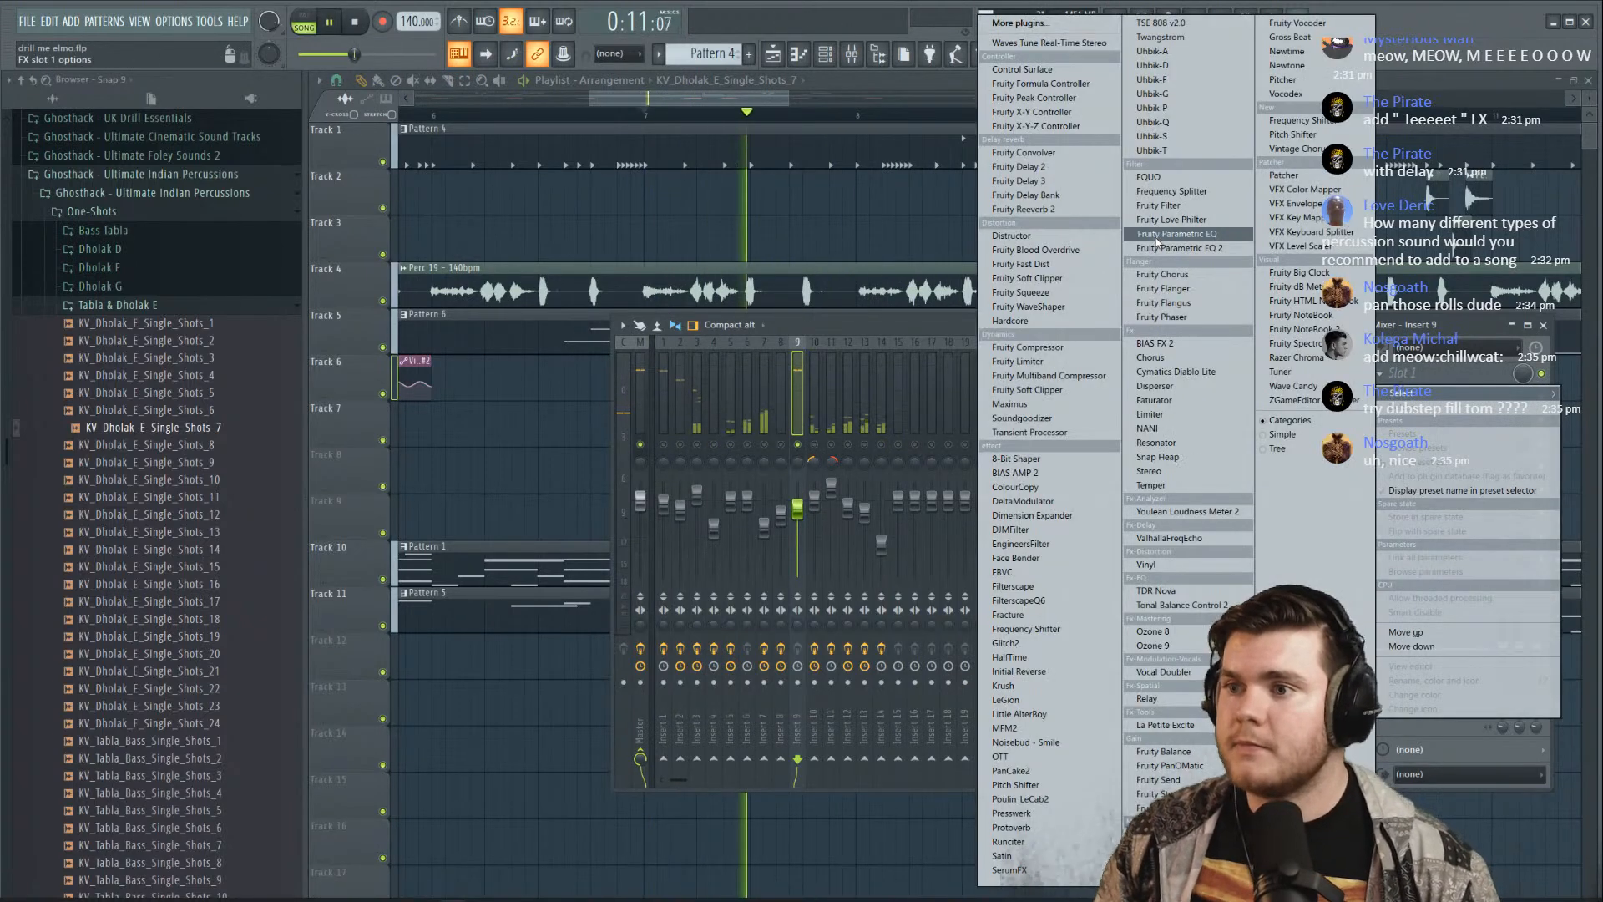
left_click(820, 338)
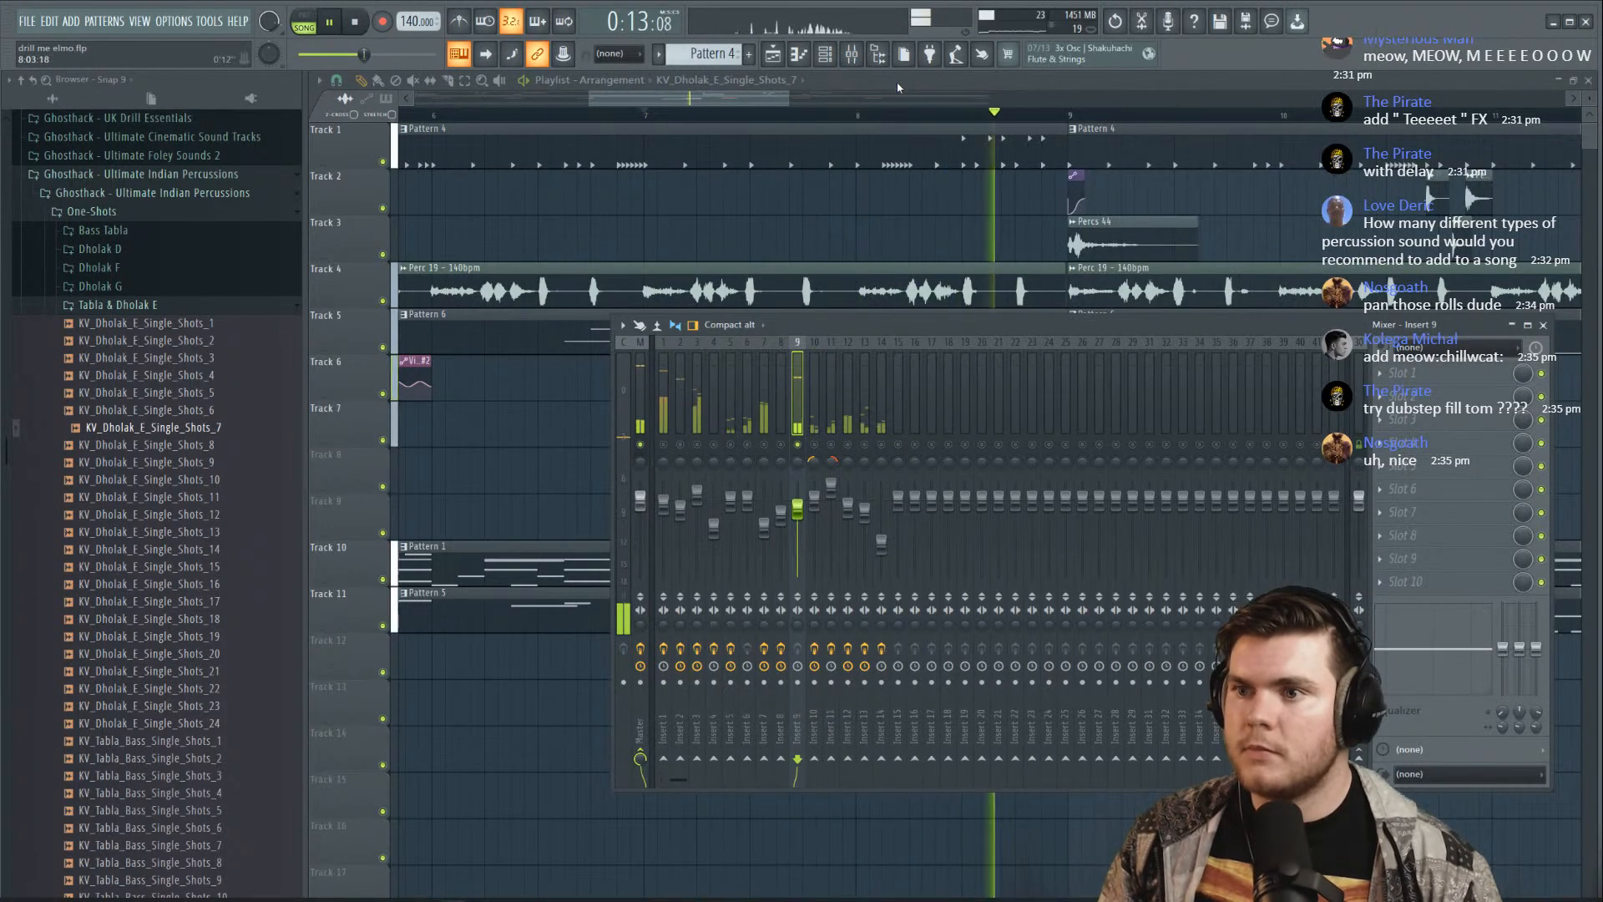
key("F9")
Adjust the channel panning of the KV_Dholak_E_Single_Shots_1, 6 and 7 clips while auditioning the fill
key("space")
key("space")
double_click(836, 434)
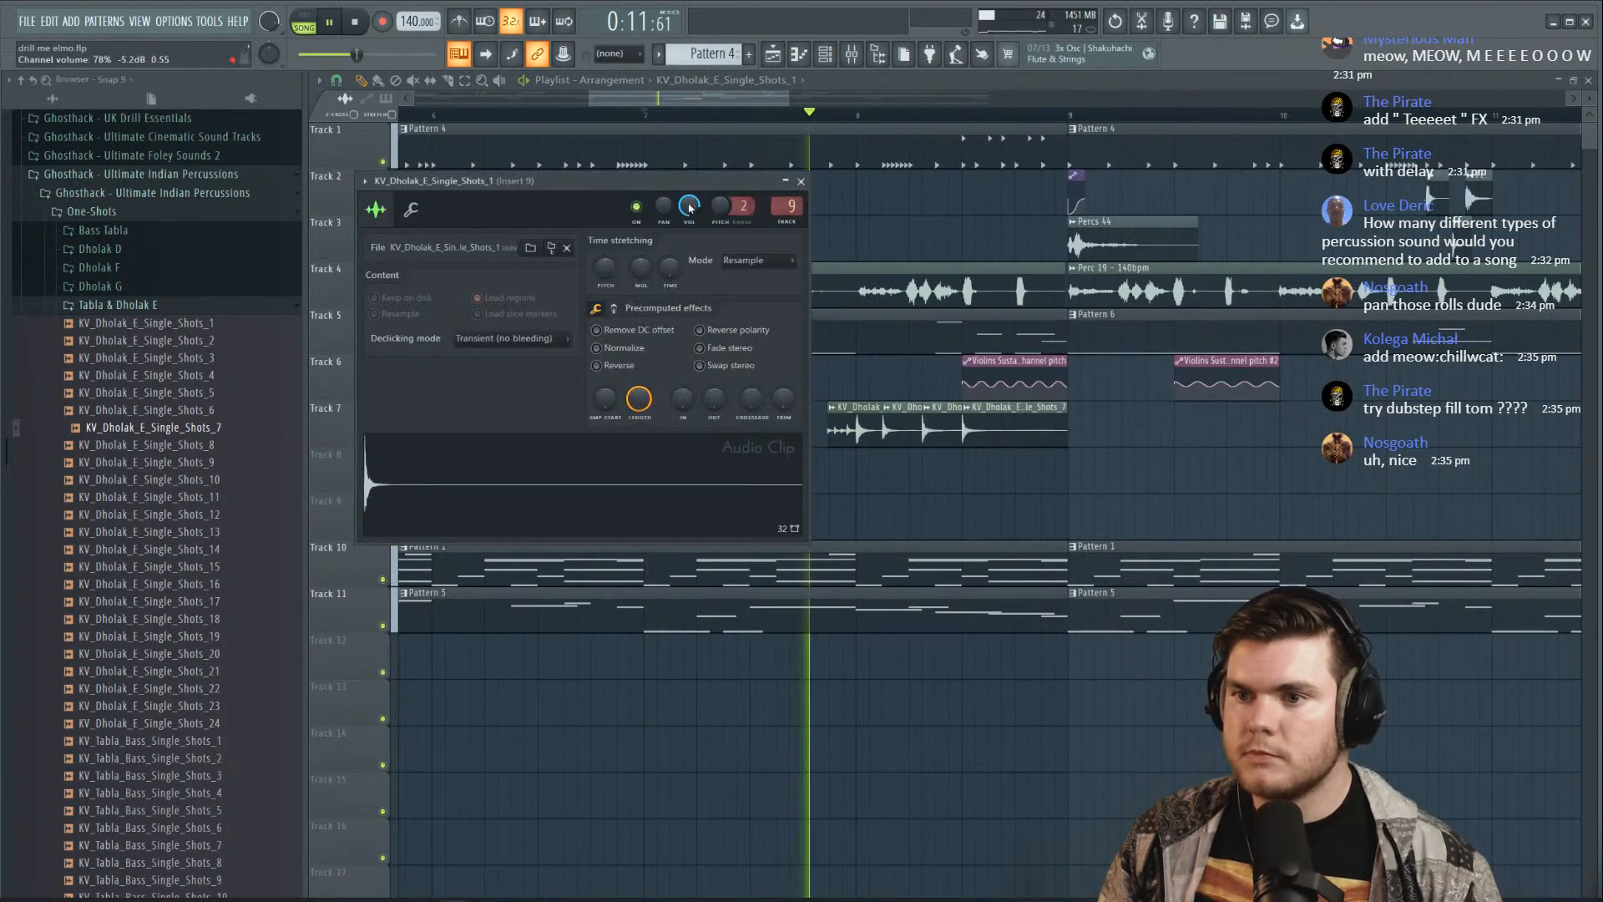
double_click(929, 419)
key("space")
key("space")
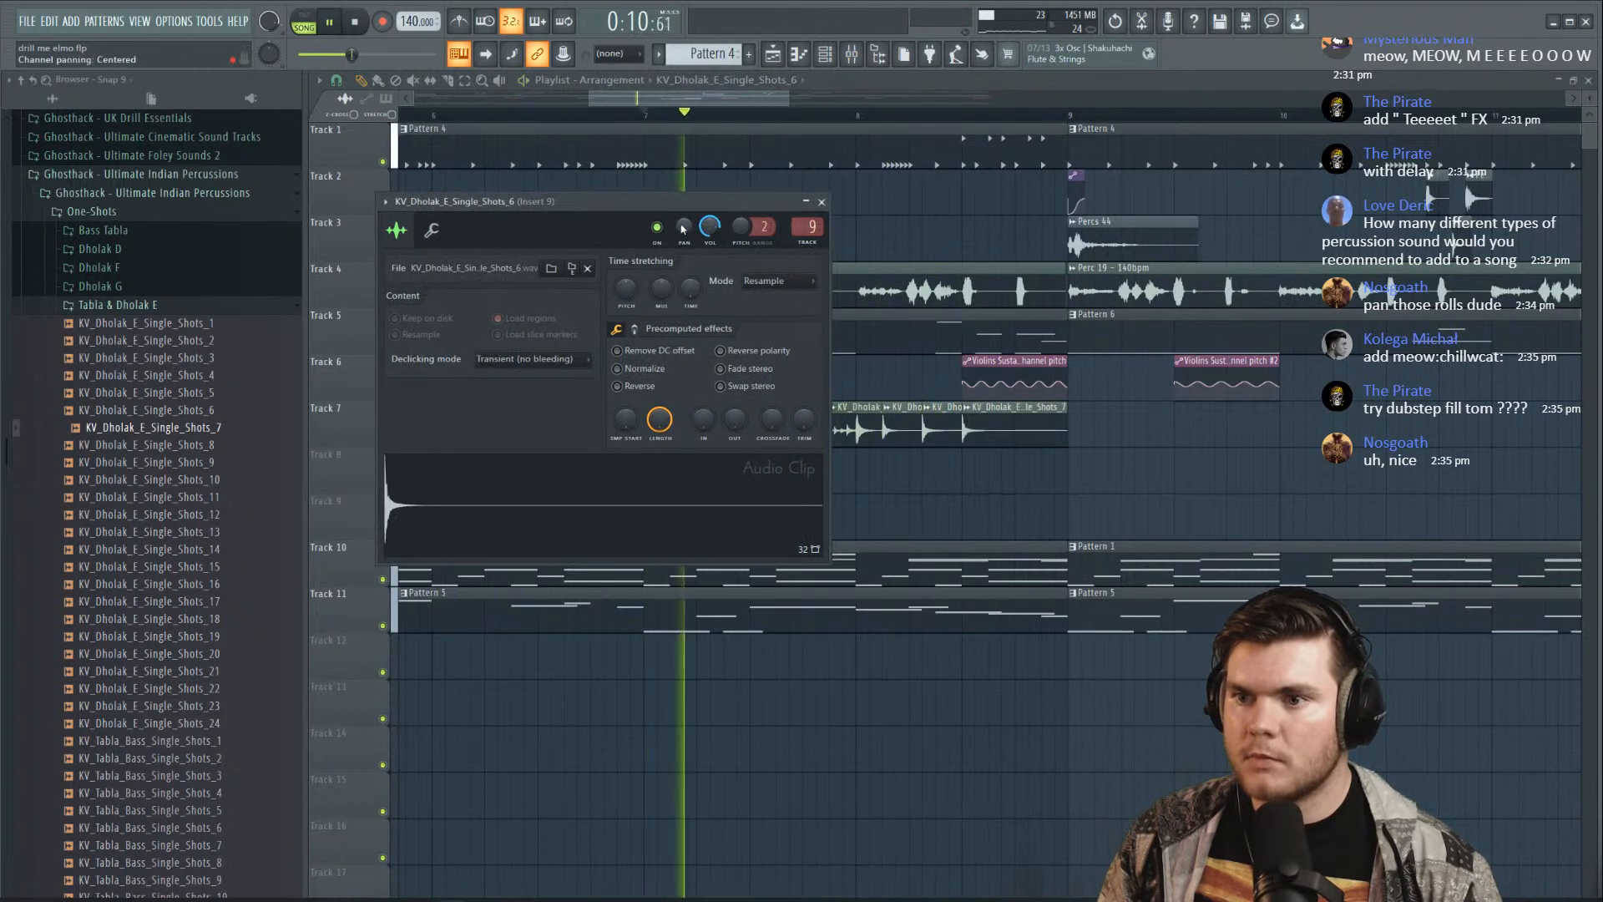
double_click(1010, 426)
key("space")
key("space")
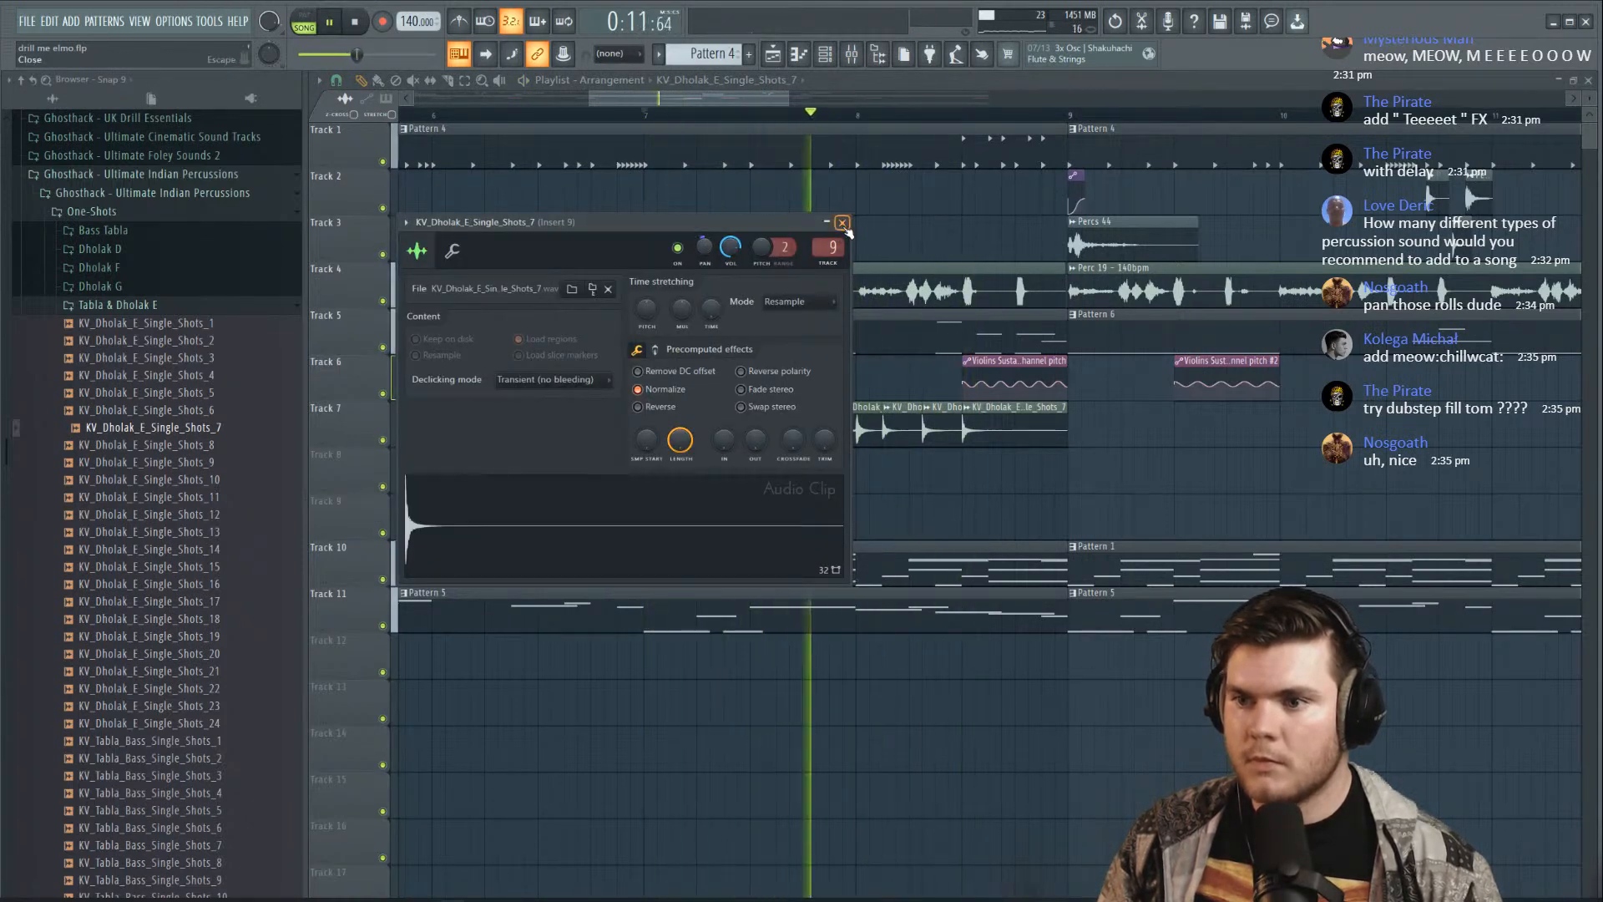
key("space")
key("space")
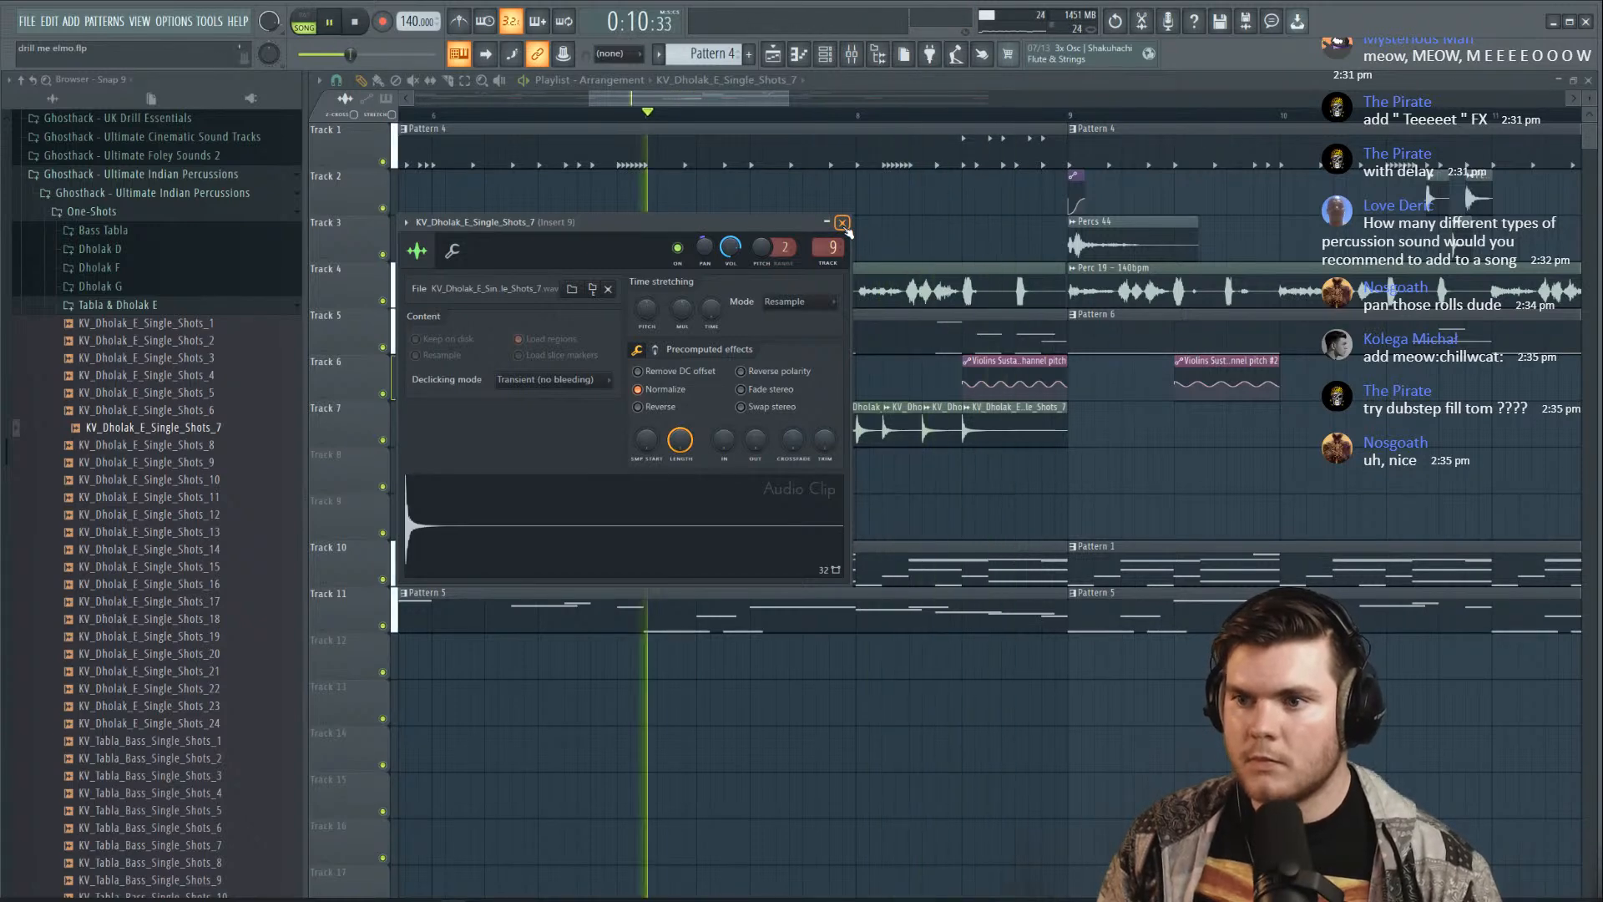
left_click(842, 223)
Pan the KV_Dholak_E_Single_Shots_19 channel 28% right
double_click(837, 420)
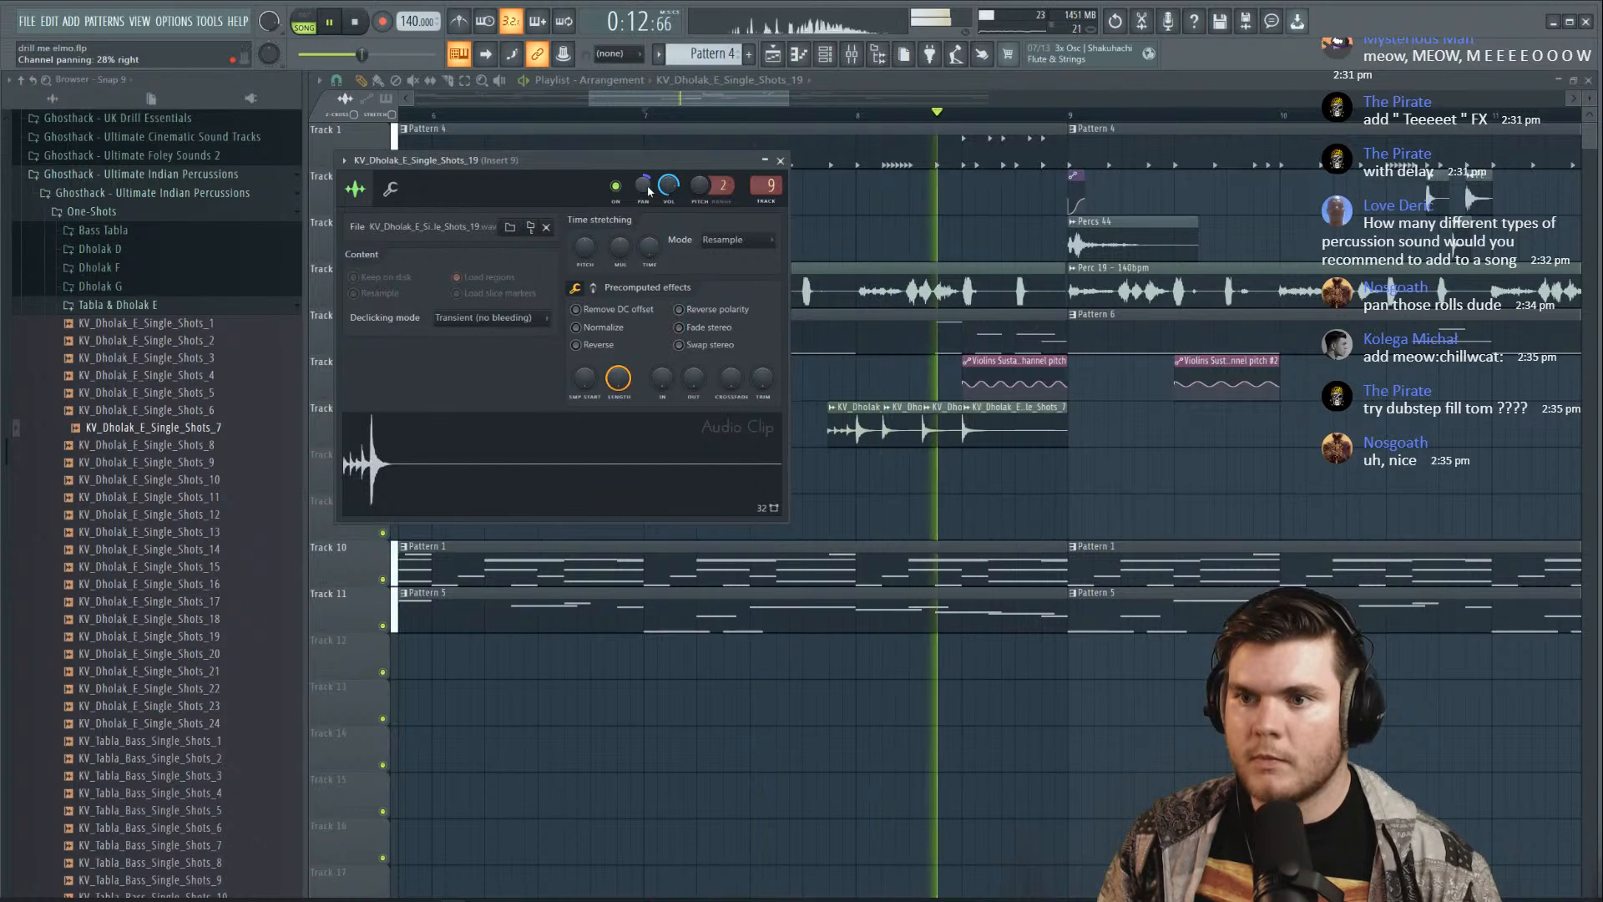
key("space")
Lower the Insert 9 fader a little further and load Fruity Reeverb 2 in its first effect slot
left_click(854, 55)
key("space")
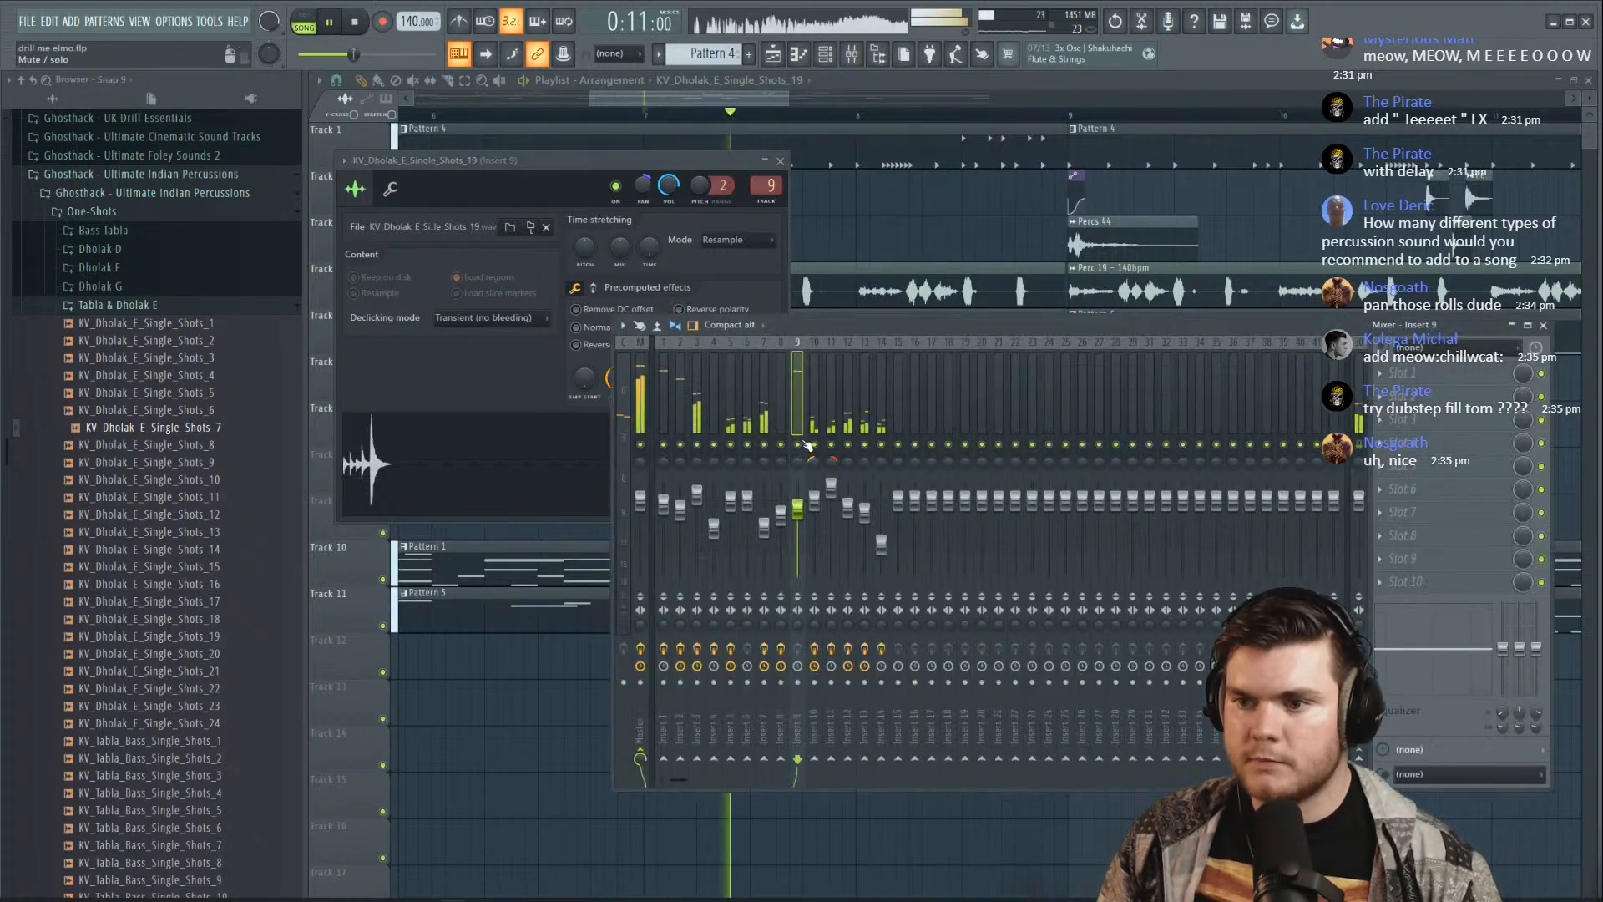
key("space")
key("space")
left_click(1385, 384)
left_click(1040, 216)
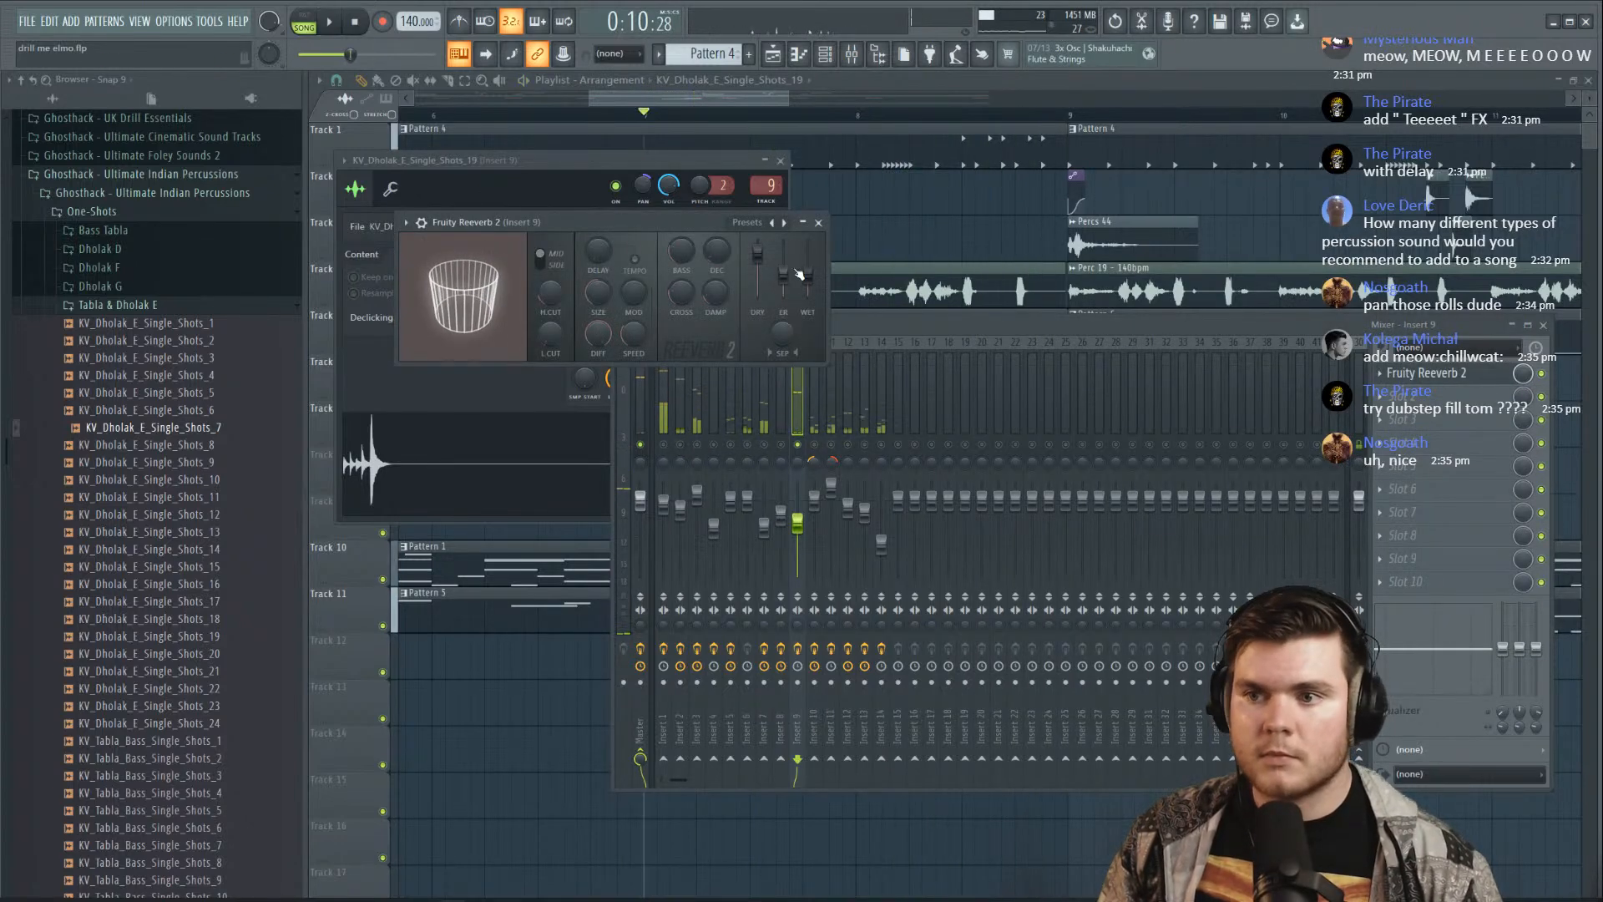
Adjust the channel pitch of the fill's last clip, KV_Dholak_E_Single_Shots_7, while playing back the fill
left_click(1426, 384)
left_click(1126, 90)
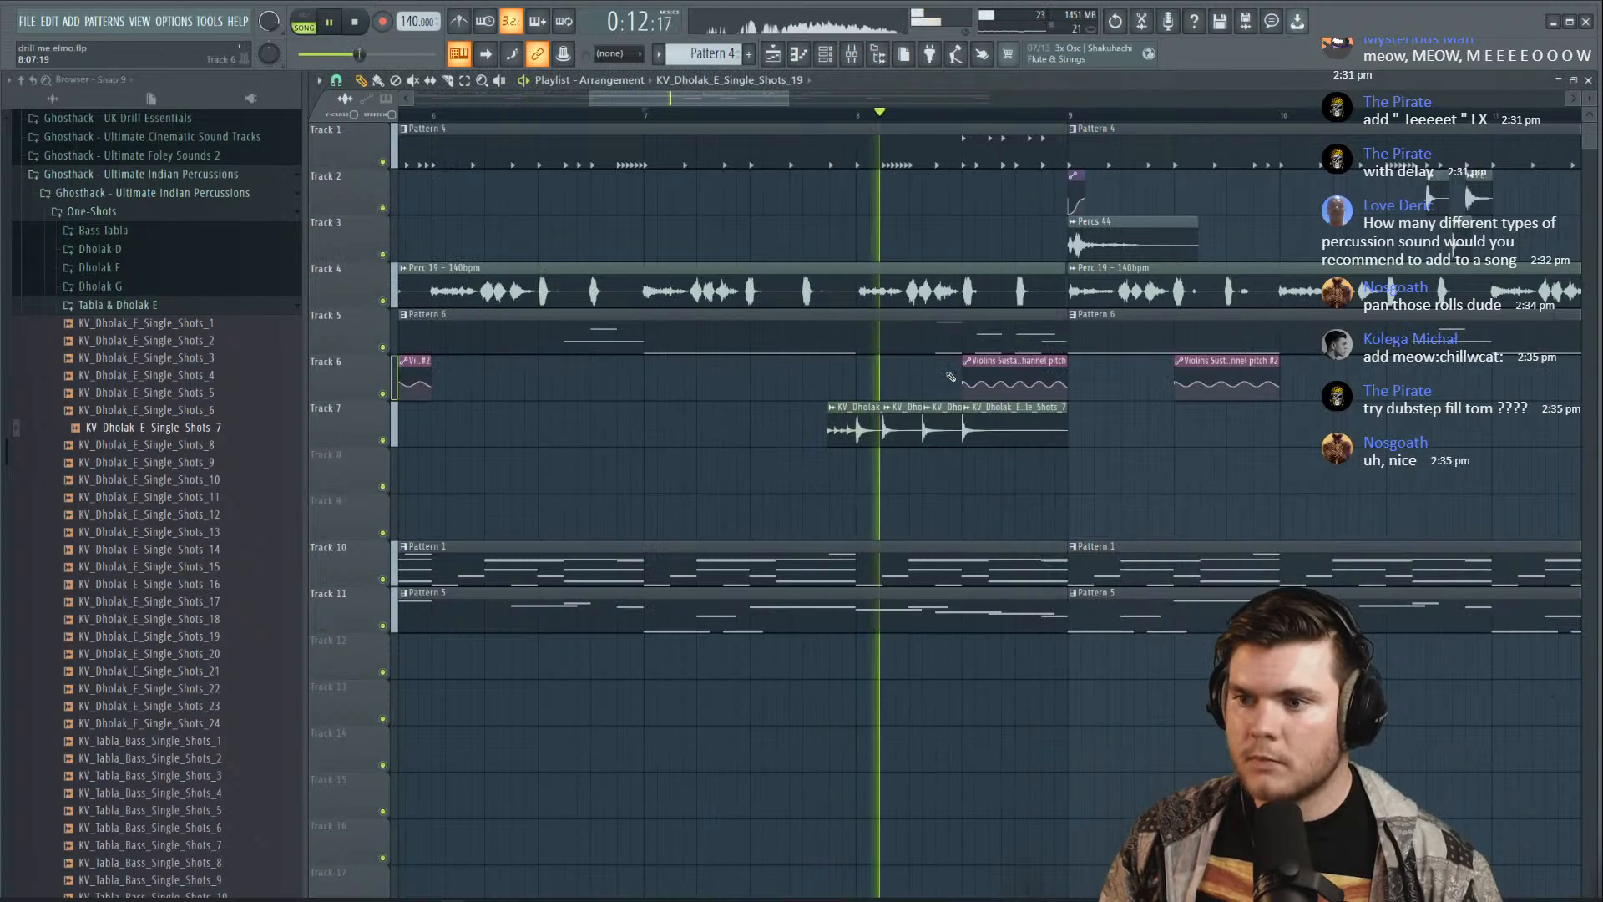
key("space")
double_click(1010, 423)
key("space")
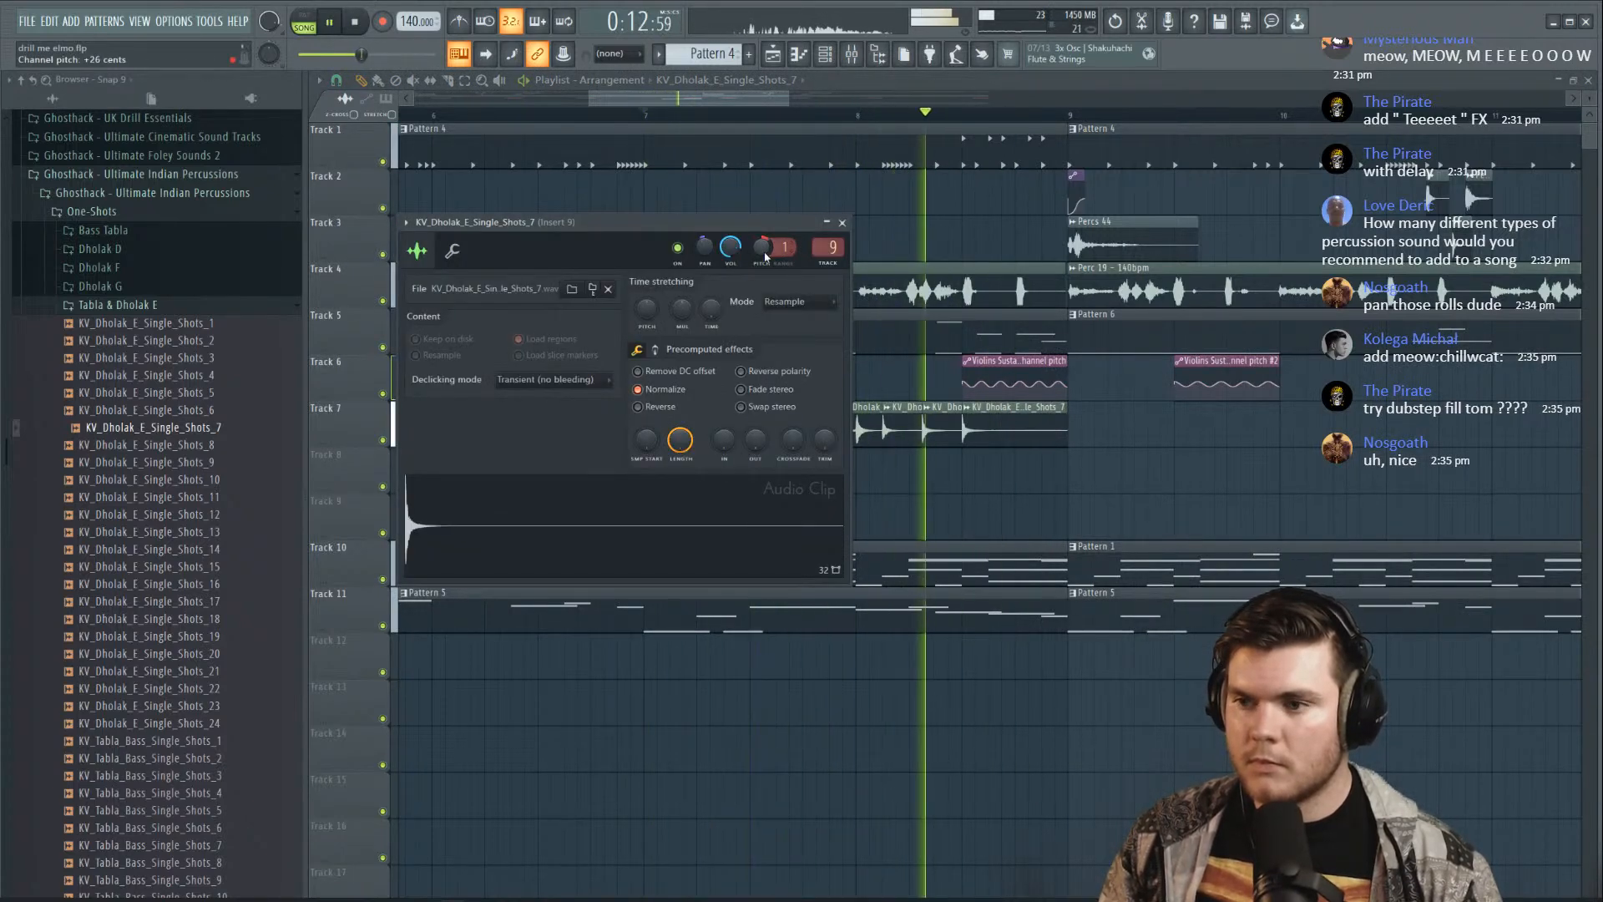
left_click(842, 223)
Load OTT on mixer Insert 9 and place it ahead of Fruity Reeverb 2
left_click(852, 57)
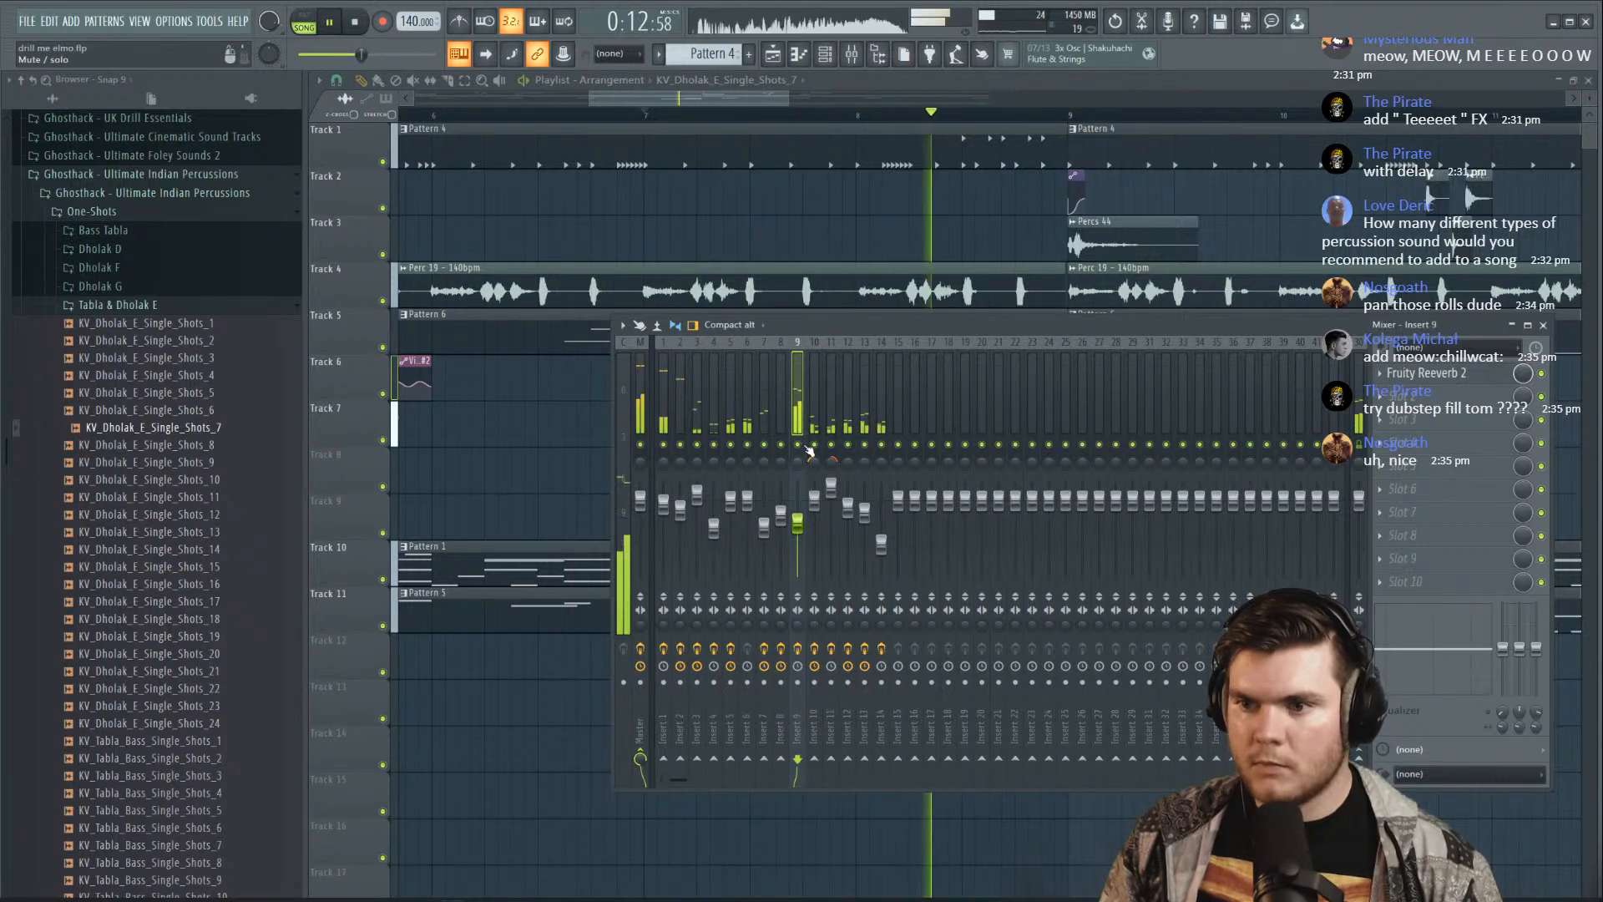
key("space")
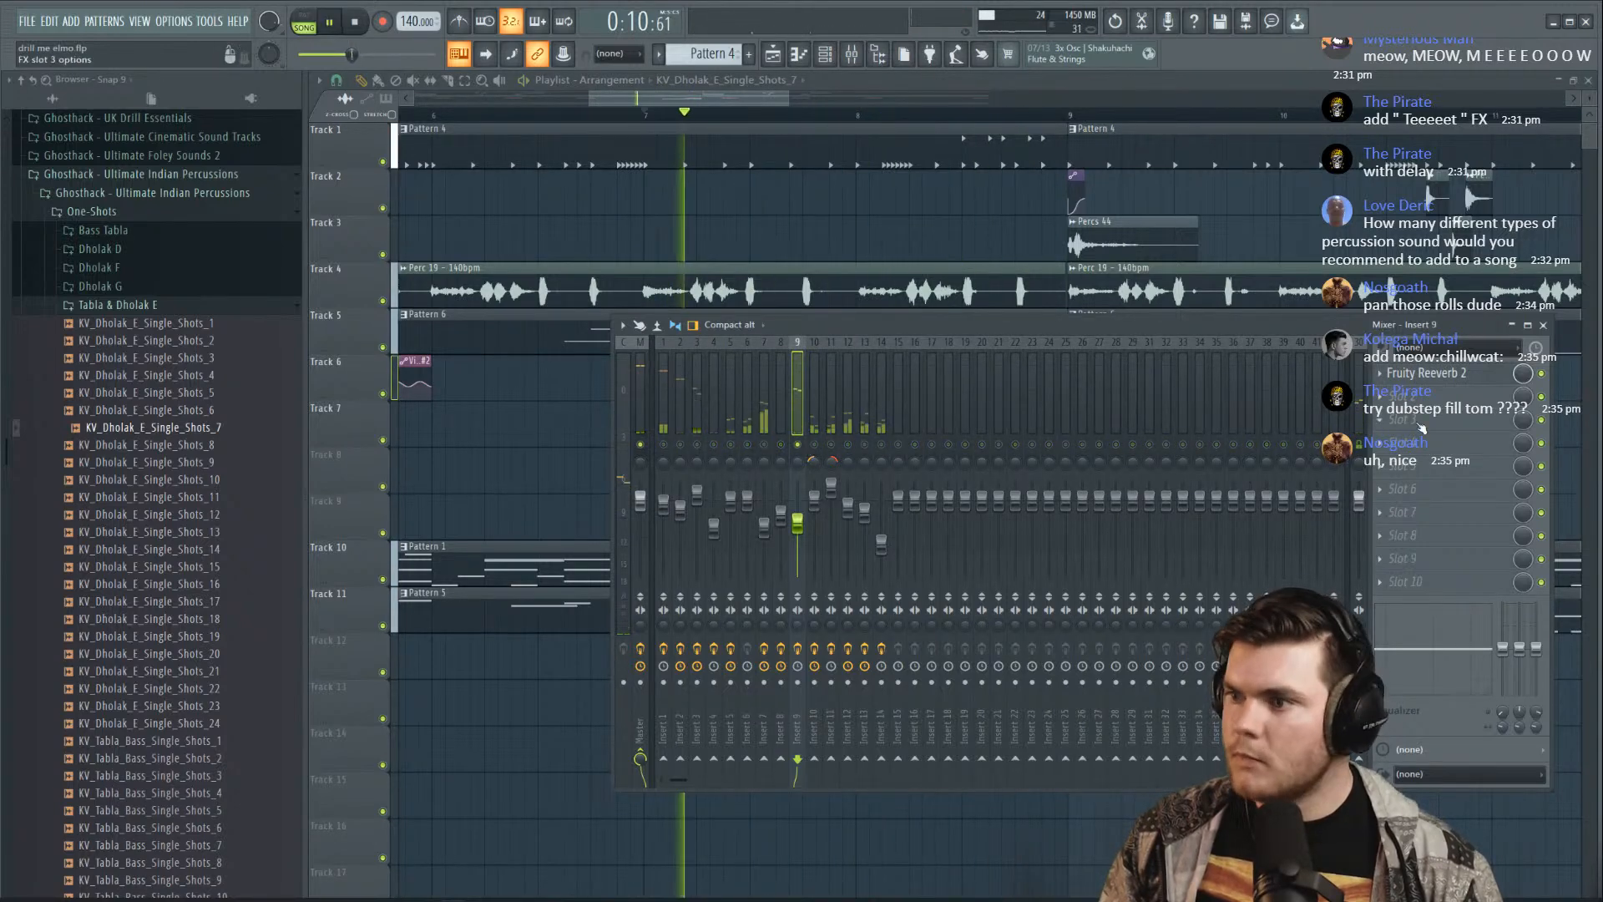
left_click(1422, 428)
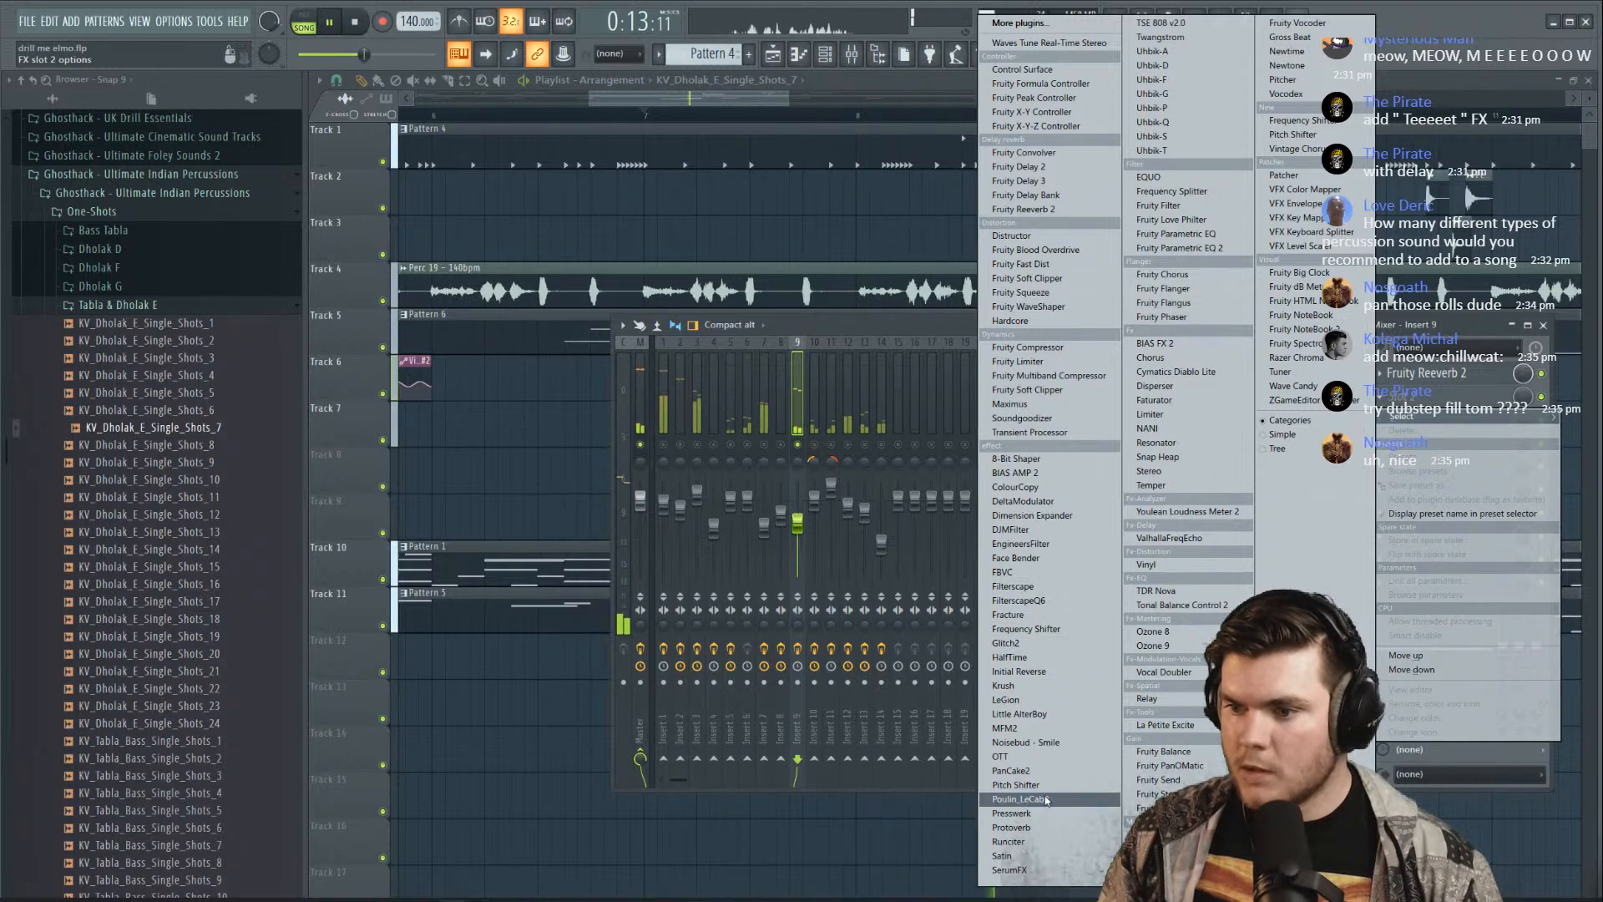
left_click(1035, 758)
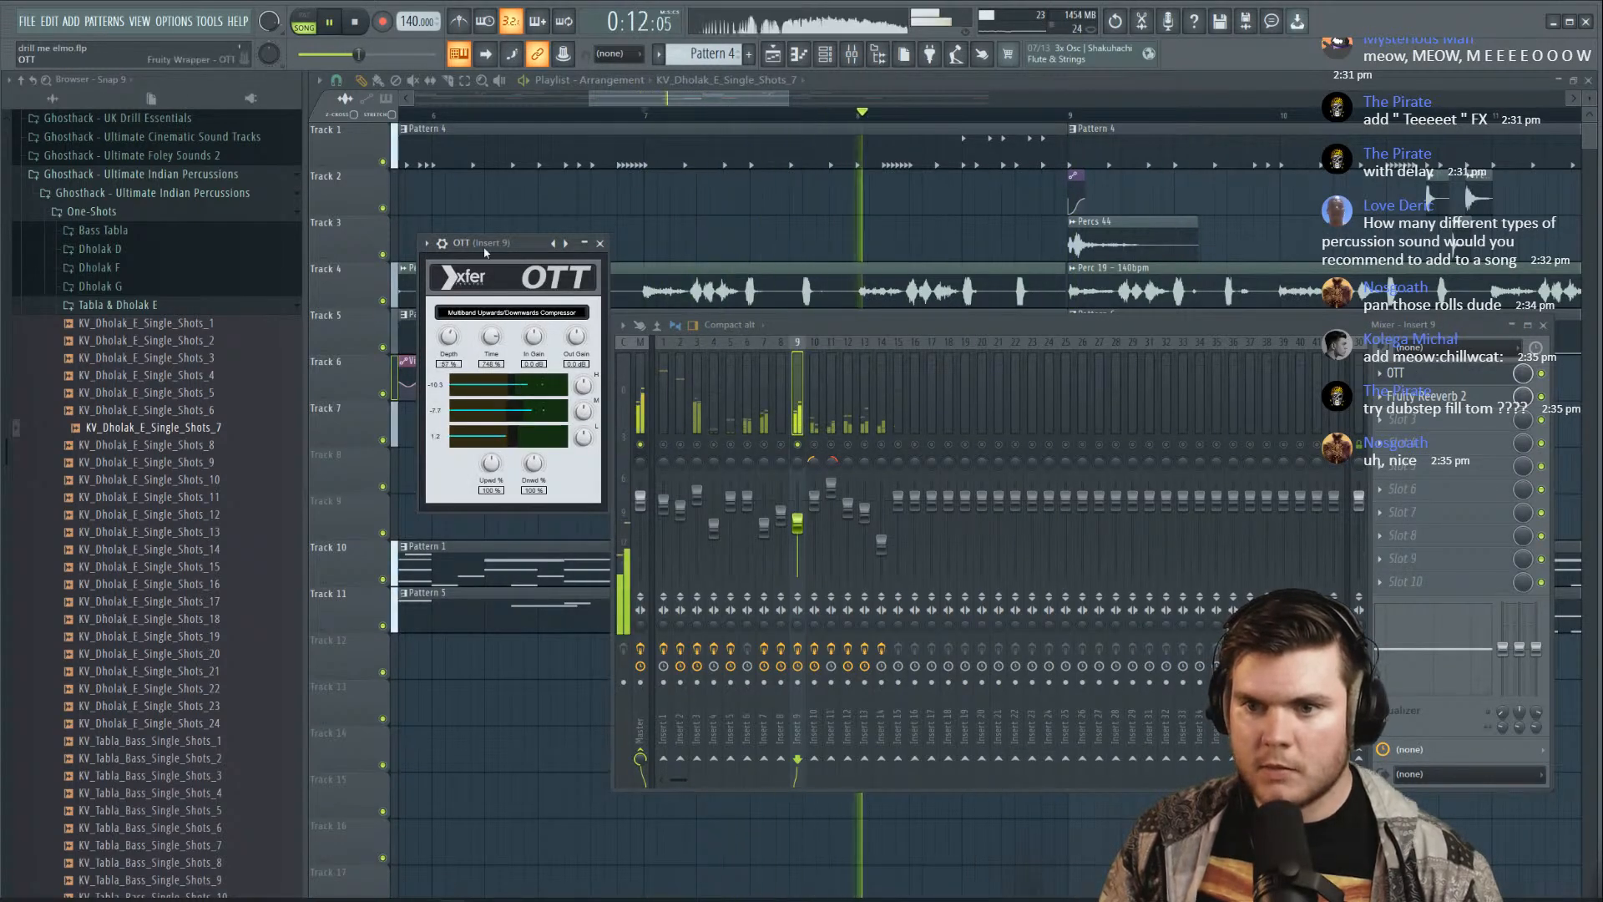
Load Fruity Limiter in Insert 9's third slot, adjust its ceiling and release, and set the insert's volume to 83% (-4.0 dB)
left_click(1409, 417)
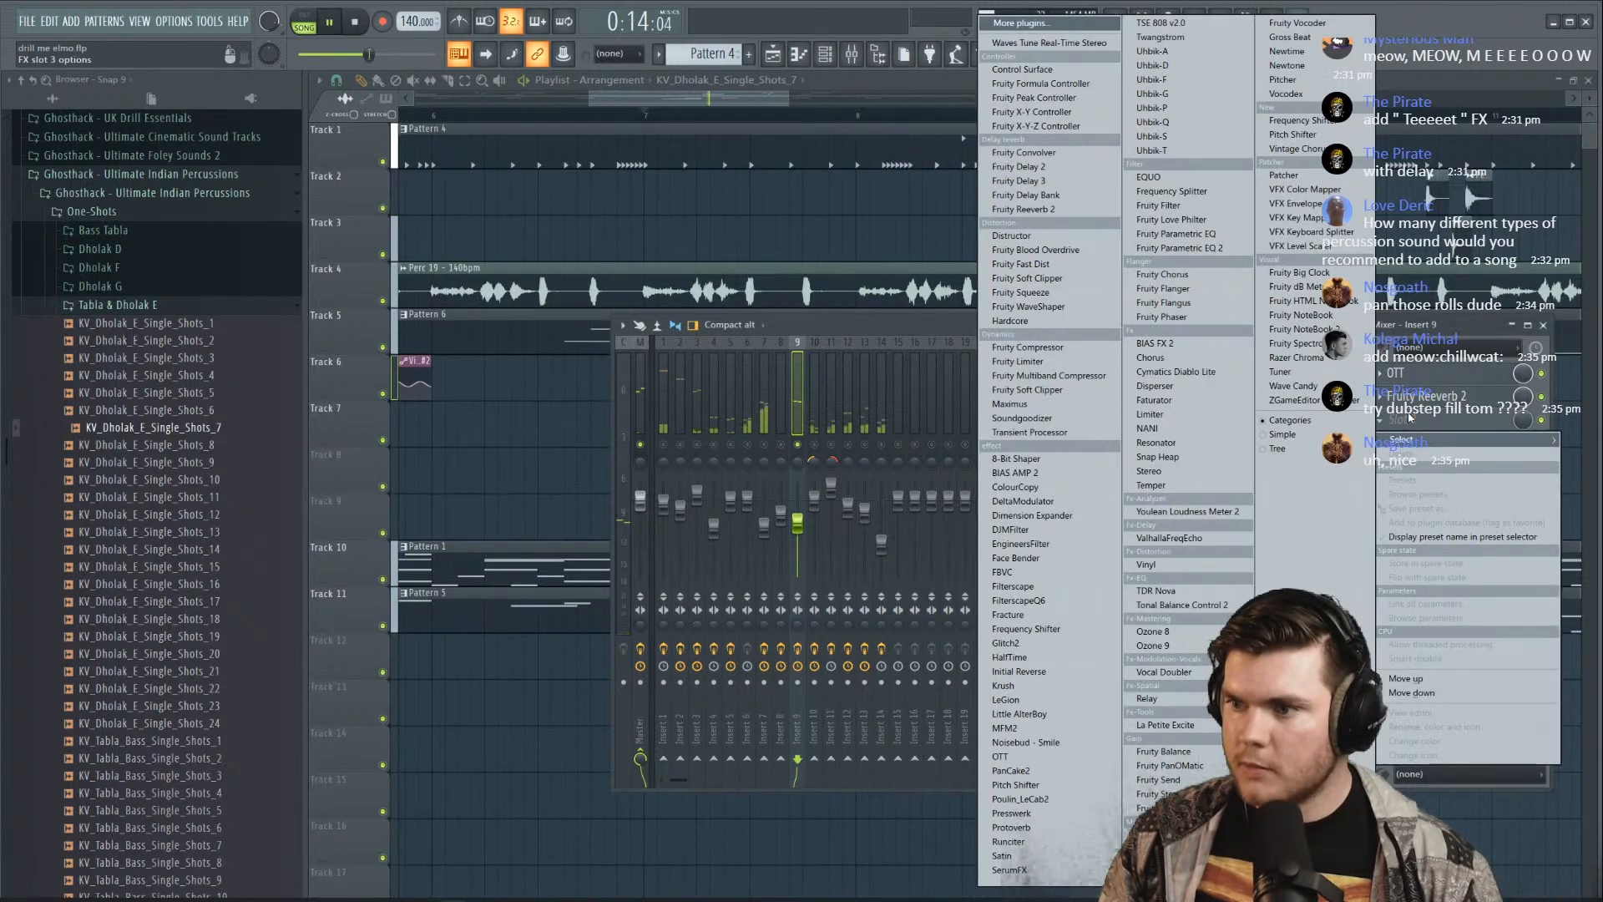
left_click(1066, 361)
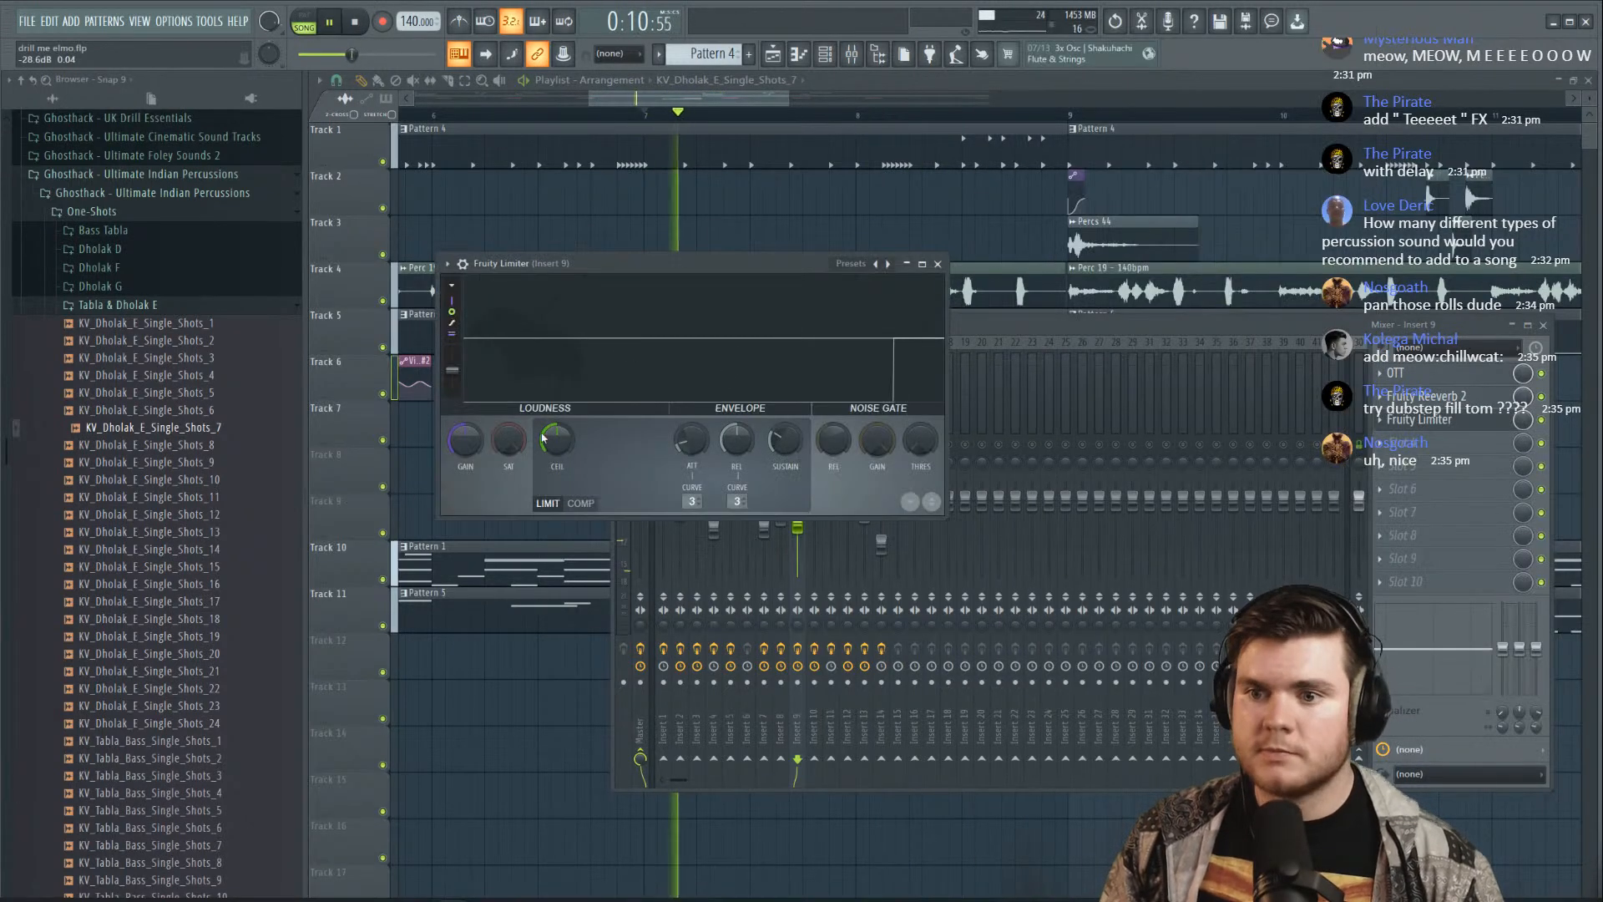
left_click_drag(561, 437, 561, 458)
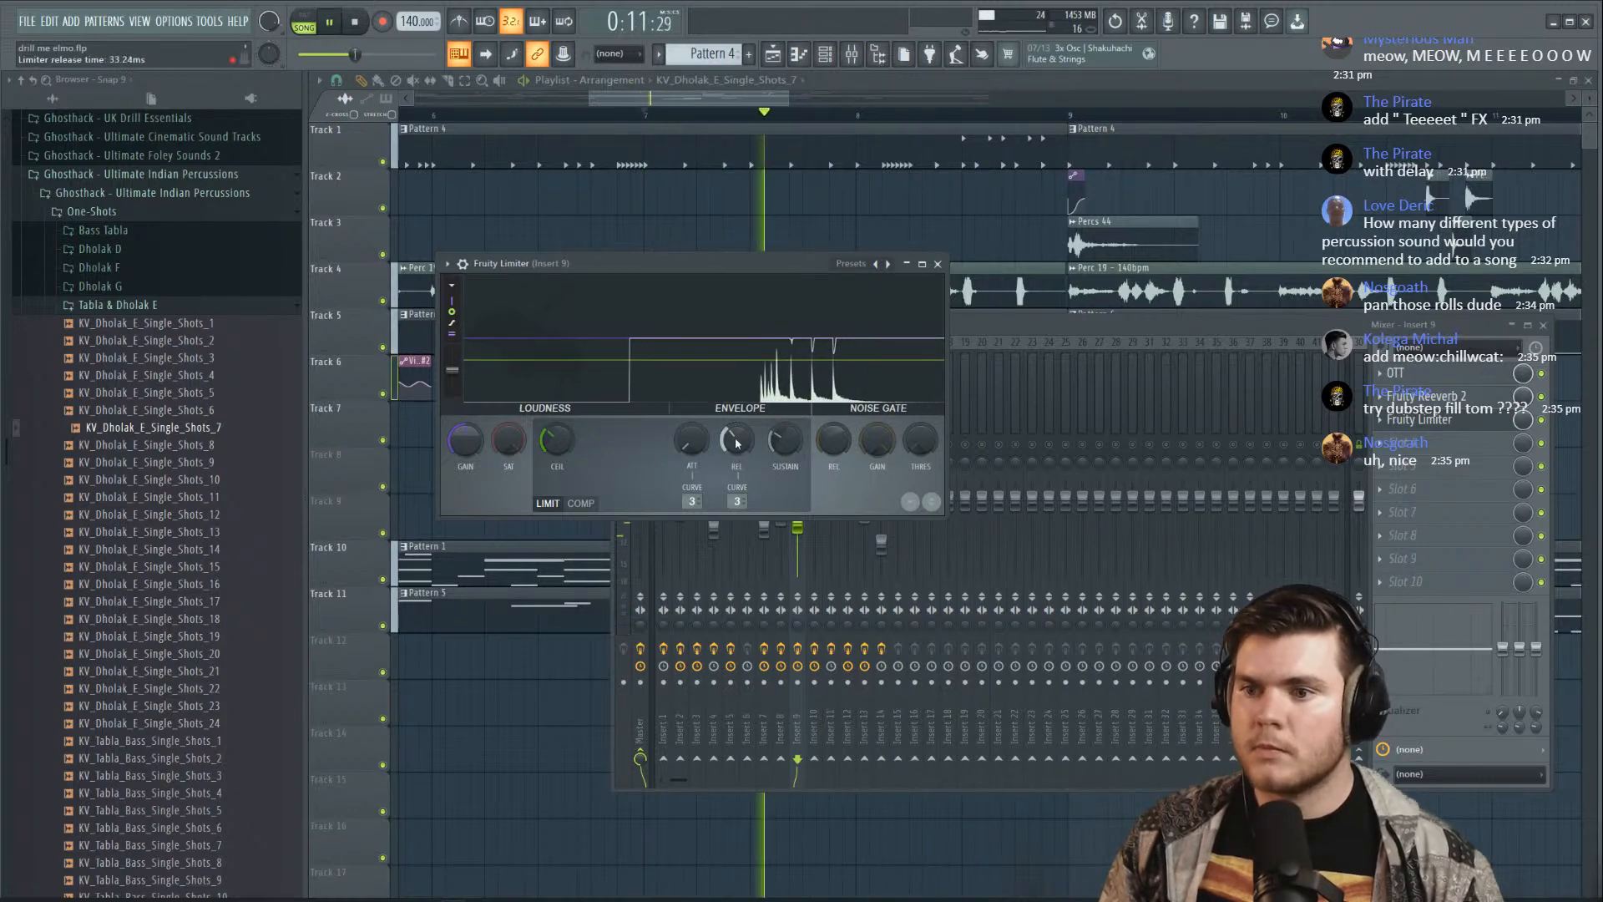
left_click(1481, 426)
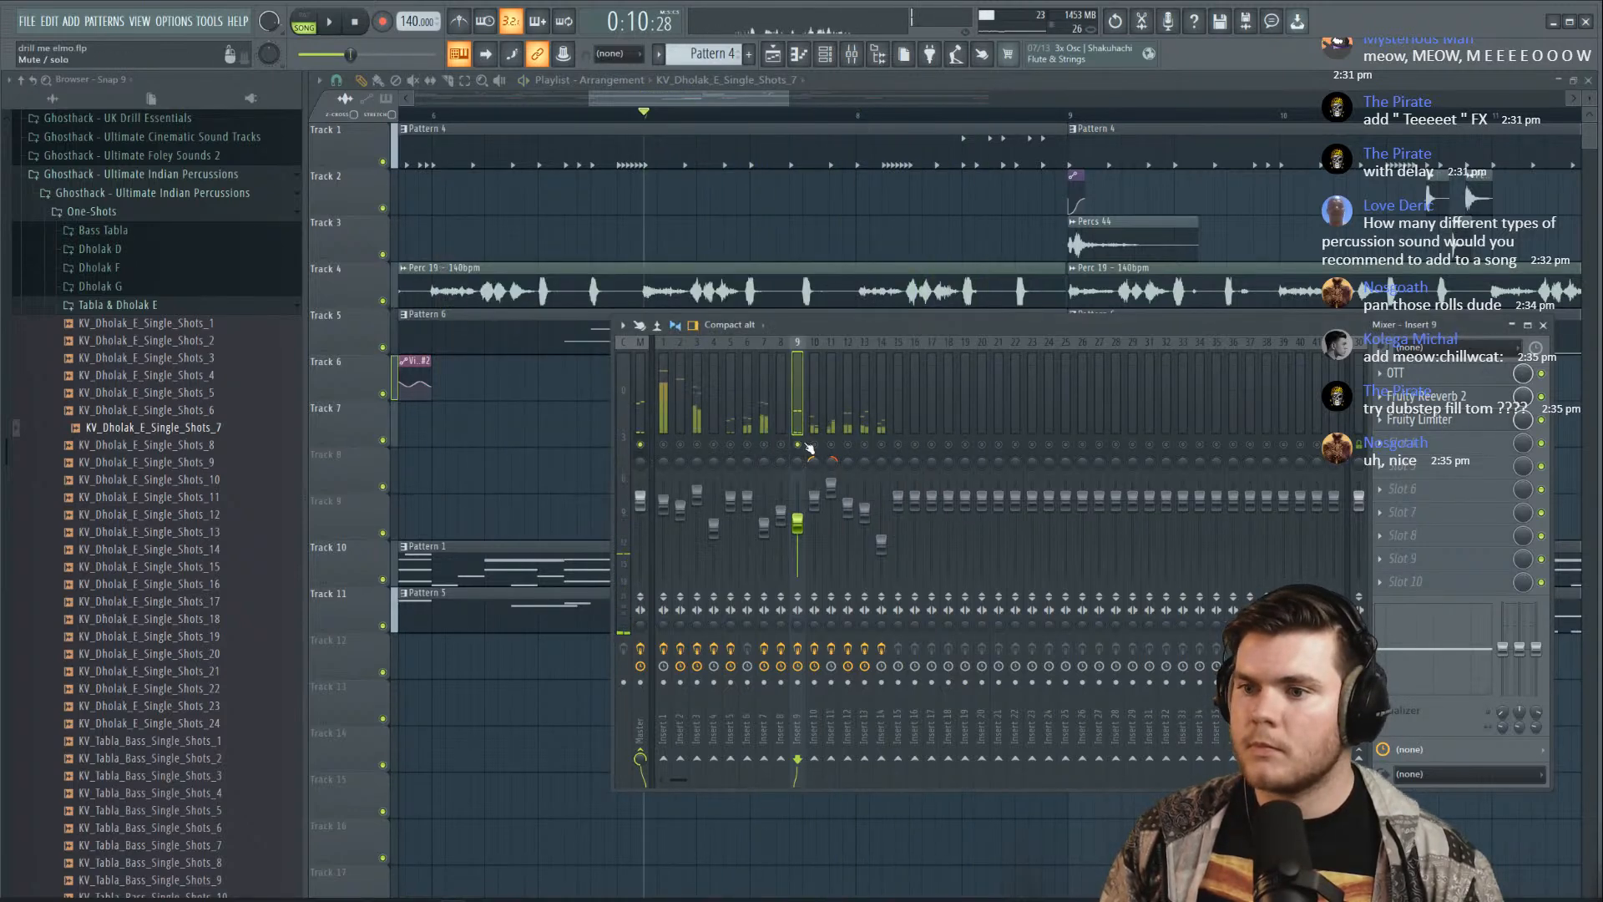
key("space")
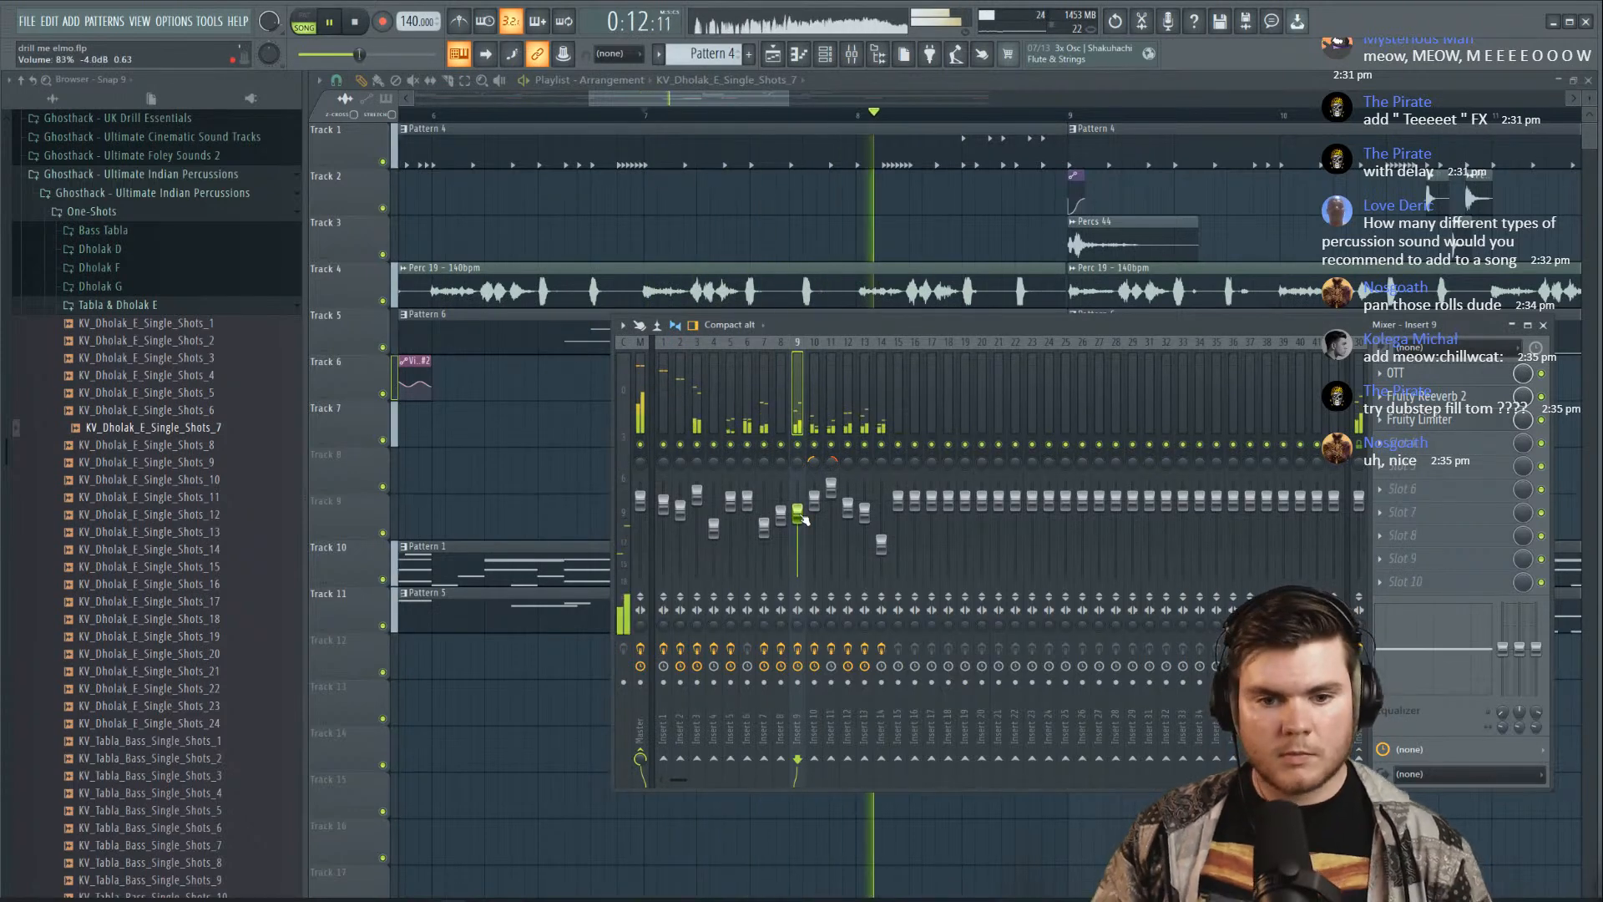
Add Fruity Parametric EQ 2 ahead of the limiter and lower its band 7 high shelf about 12.6 dB near 4.2 kHz
left_click(1414, 443)
left_click(1199, 258)
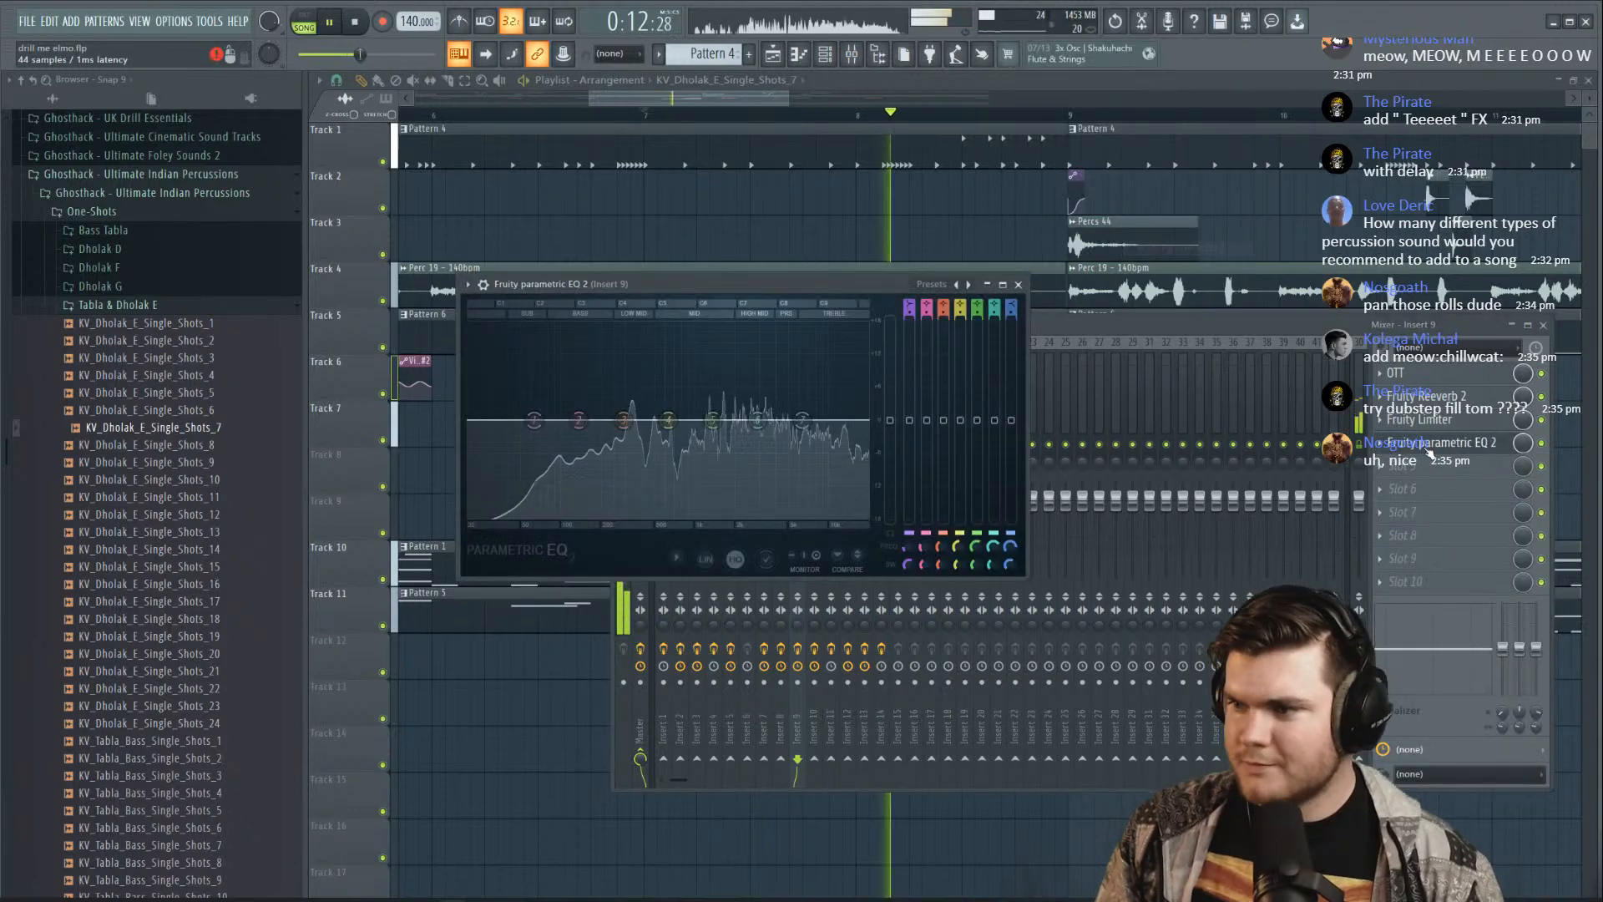
scroll(1429, 452, "up", 1)
key("space")
key("space")
left_click_drag(805, 421, 792, 479)
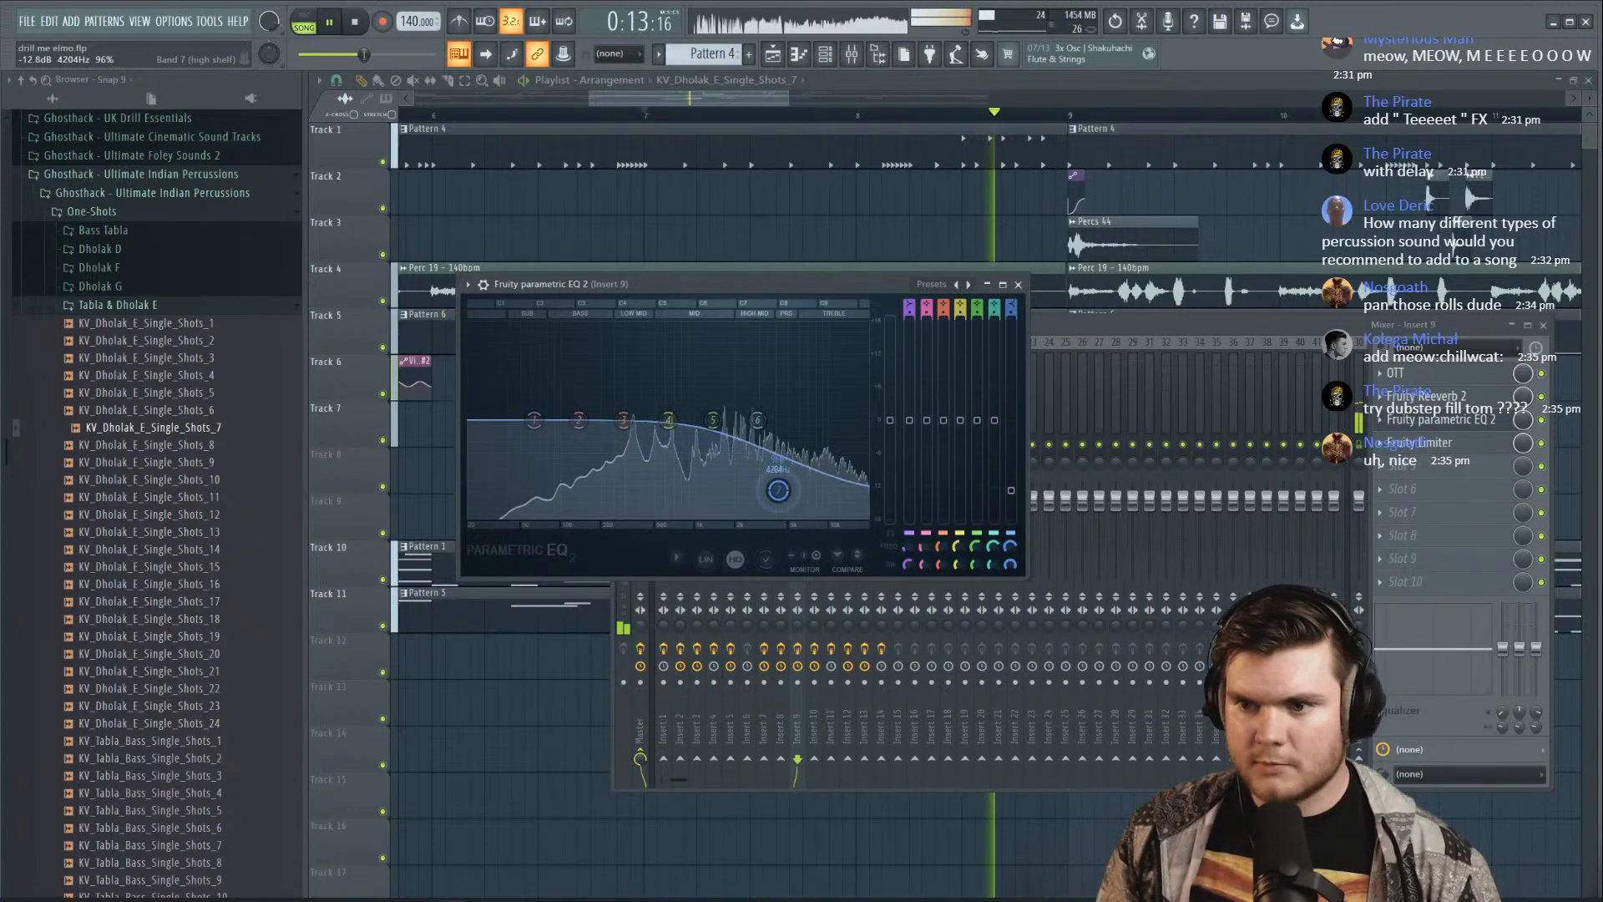
key("space")
left_click(1018, 285)
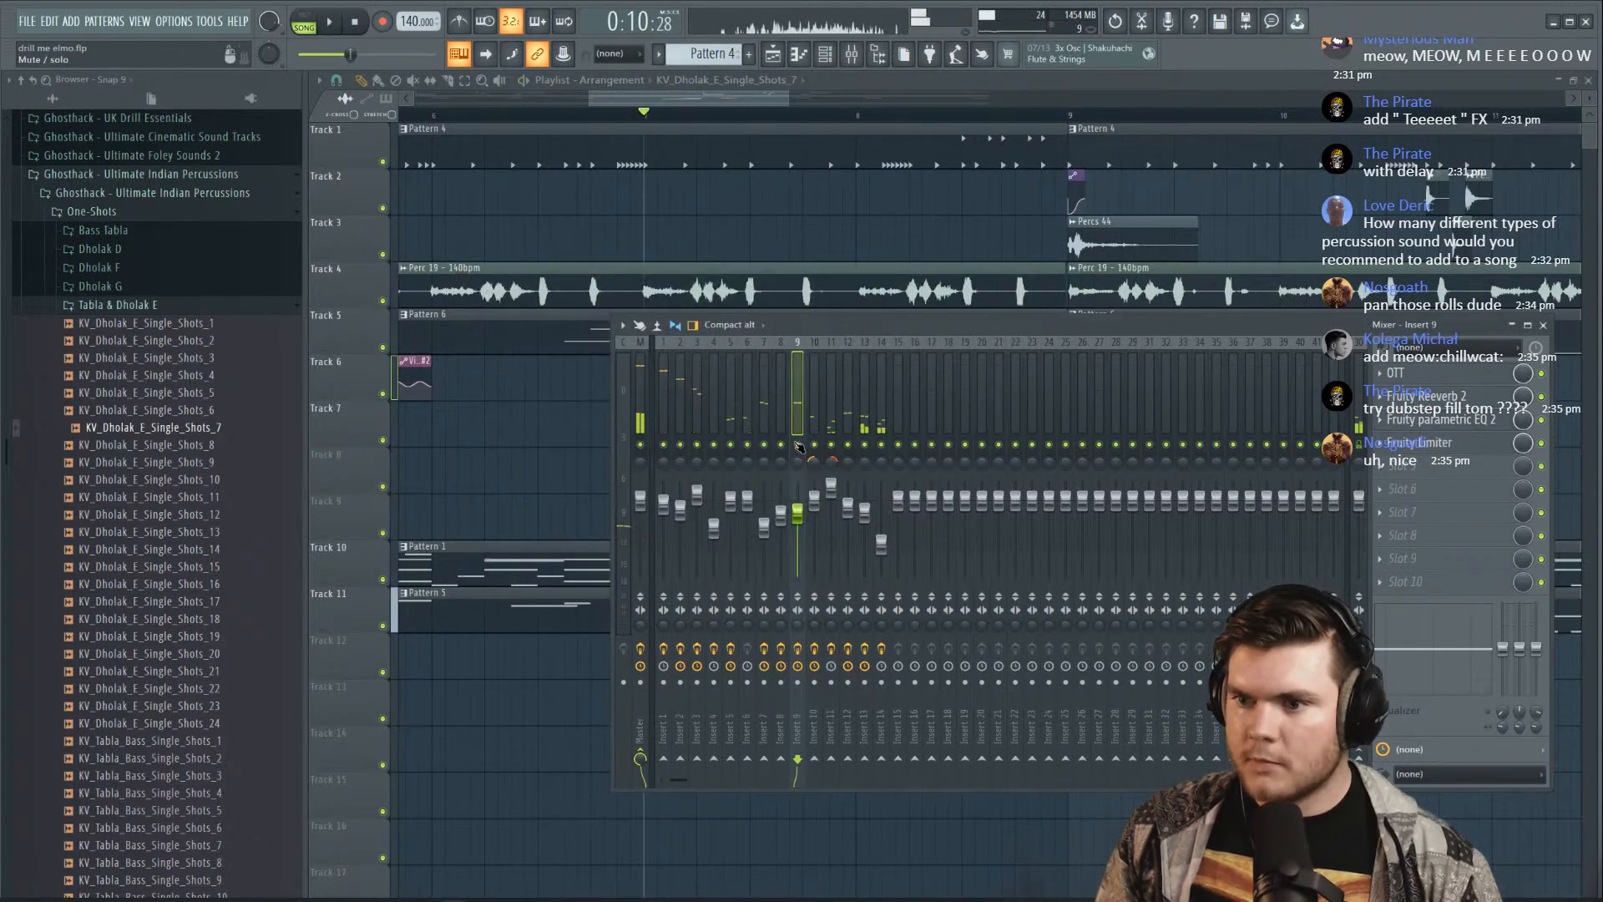
Load Fruity Soft Clipper in slot 6 of Insert 9 and audition the soloed fill
left_click(1404, 489)
mouse_move(1403, 509)
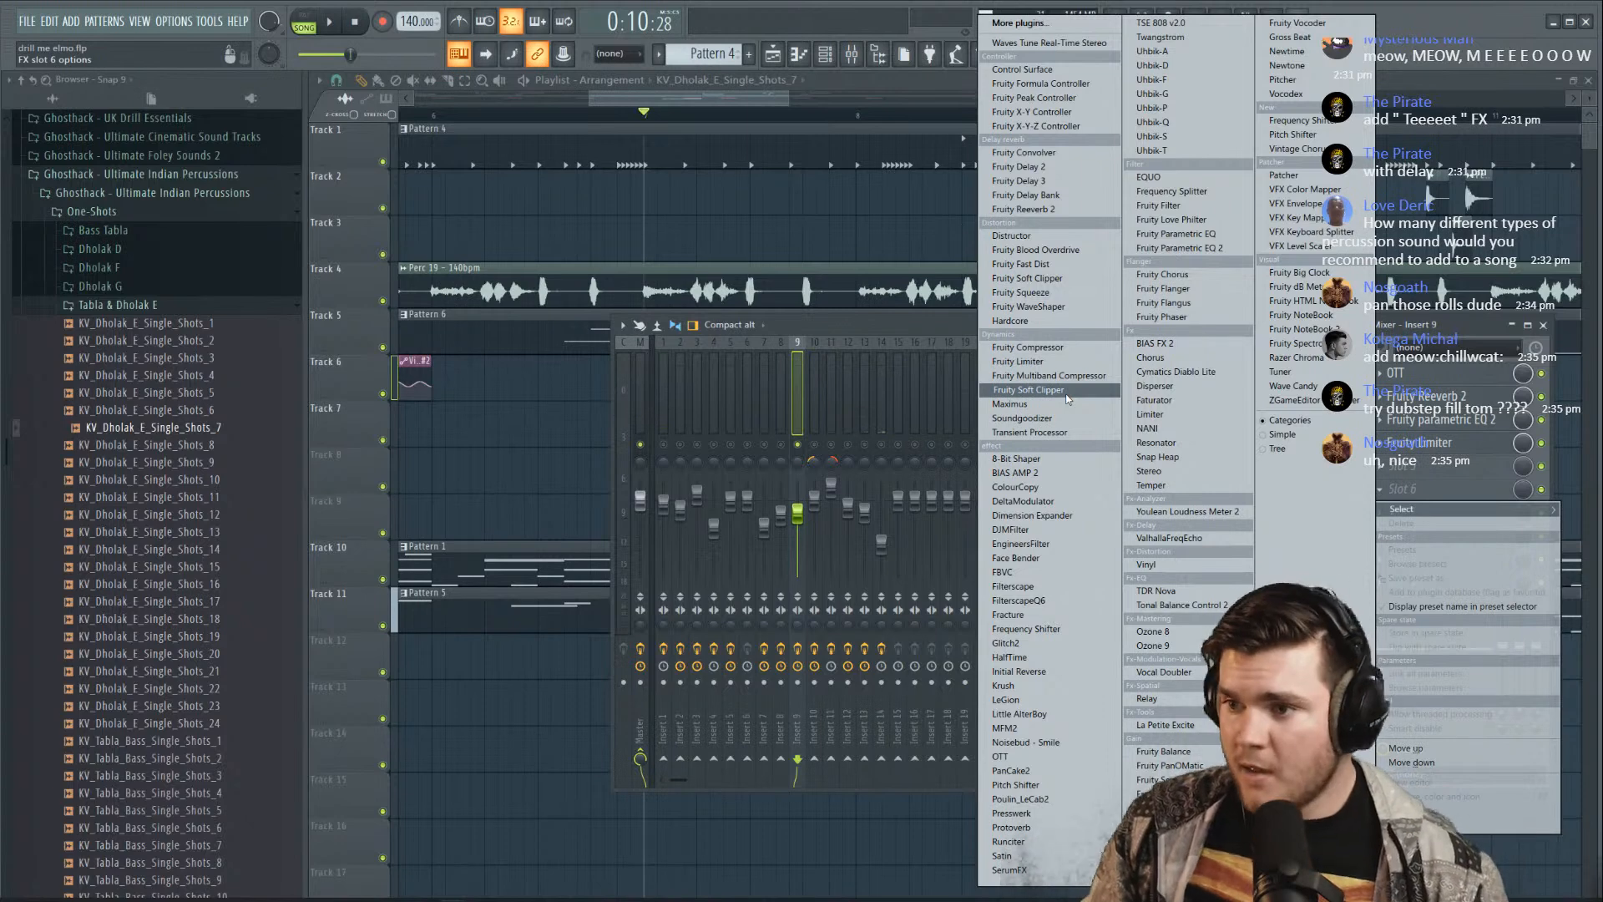
left_click(1066, 395)
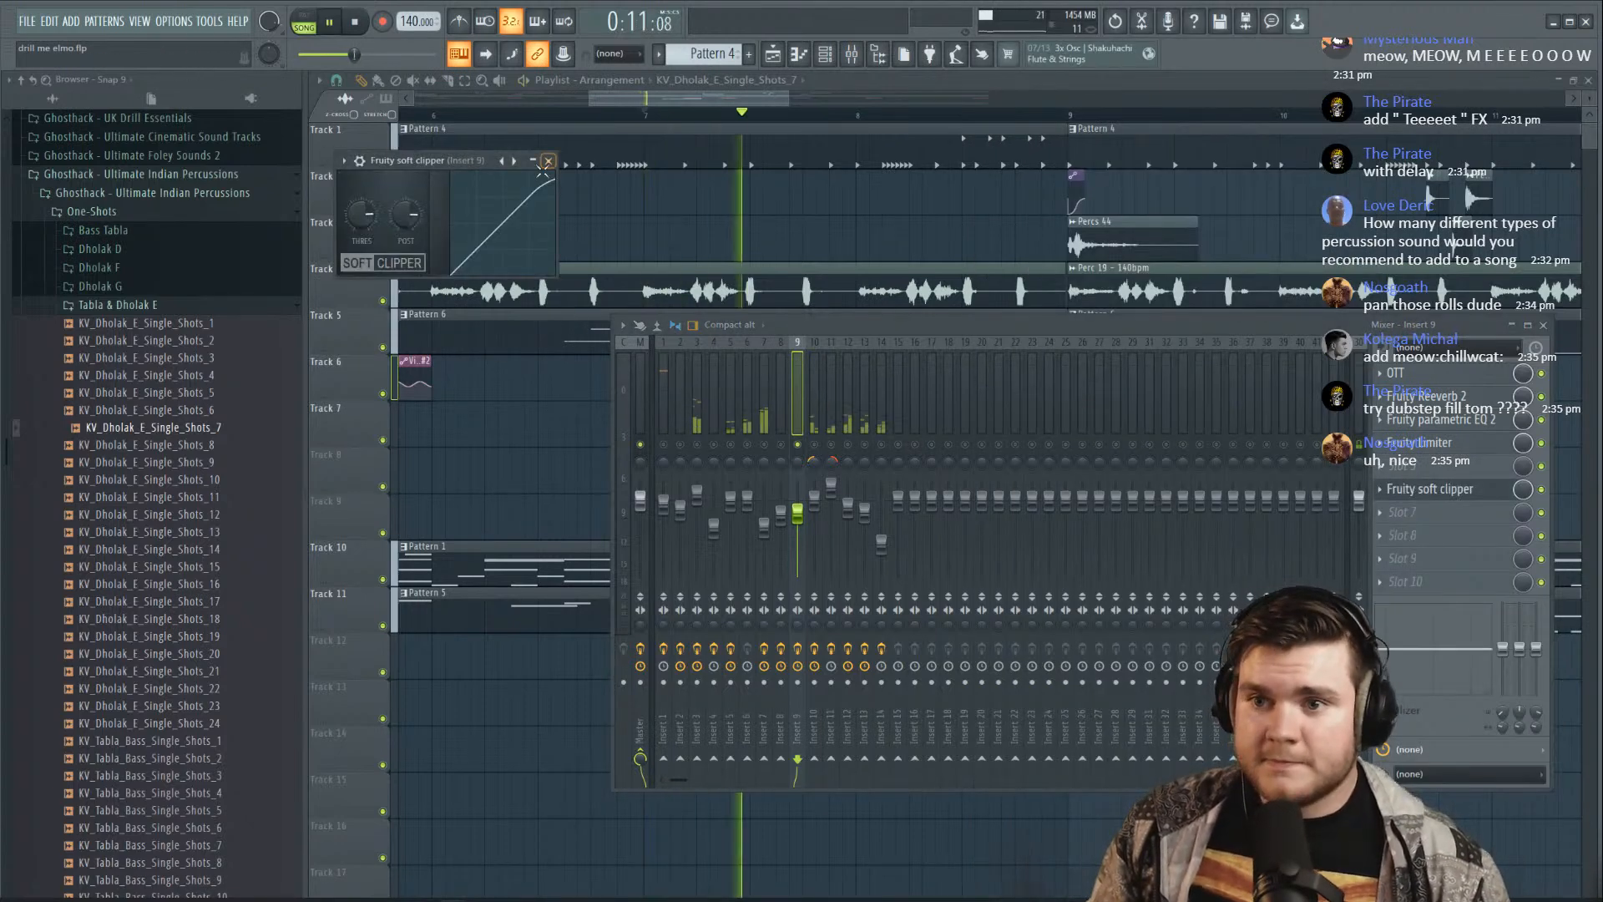
left_click(515, 162)
left_click(1451, 490)
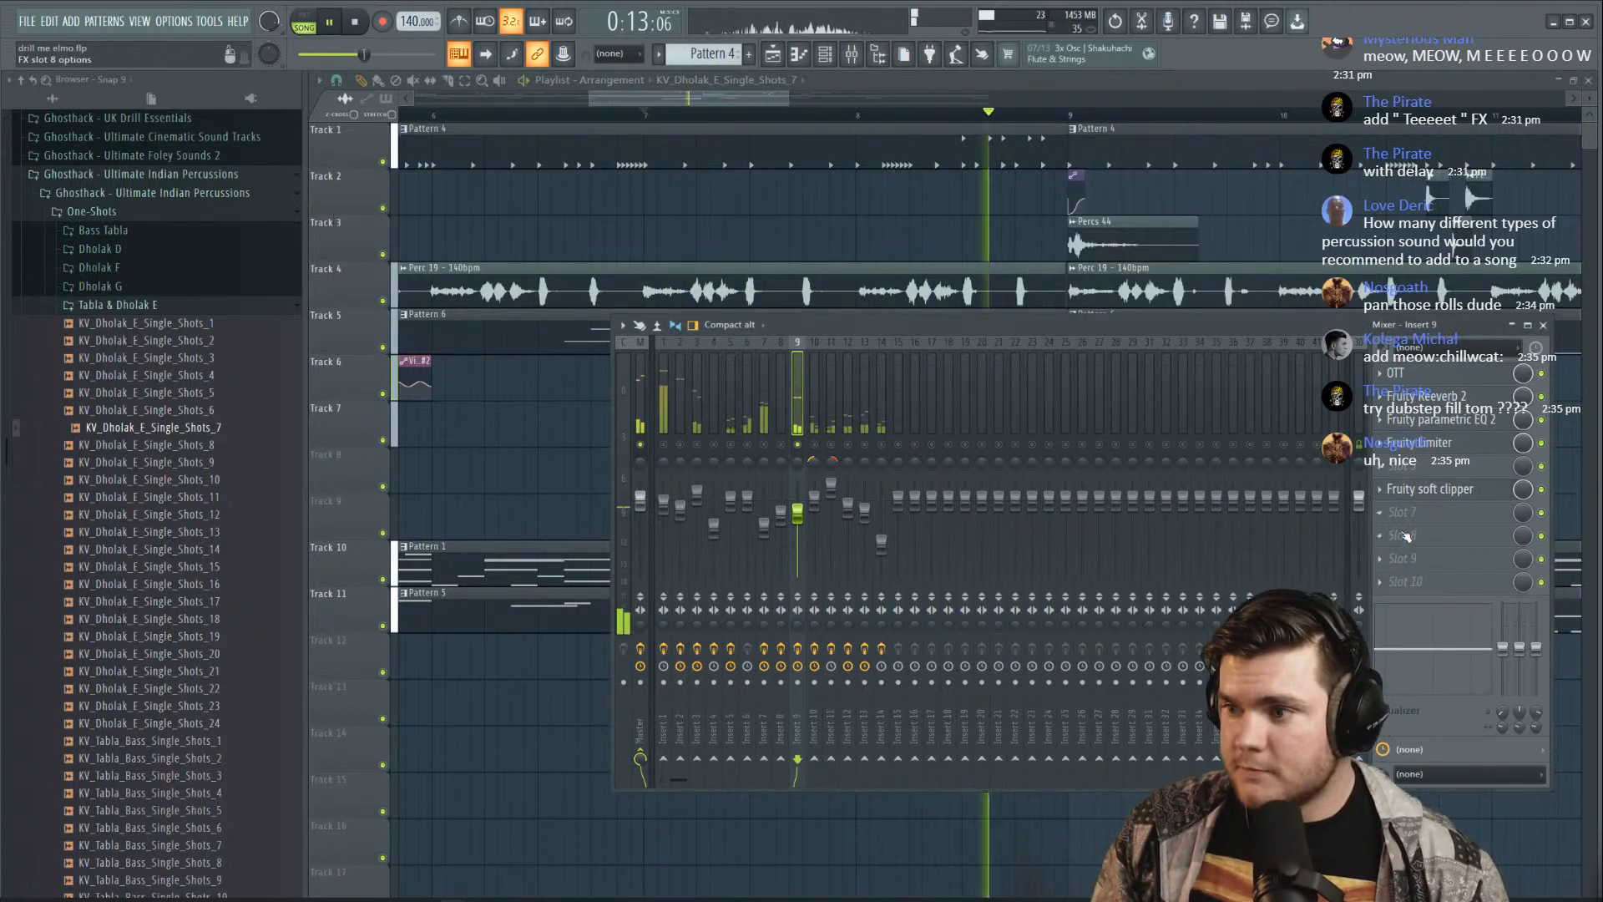
Load a second Fruity Soft Clipper in slot 8 of Insert 9
key("space")
left_click(1402, 537)
left_click(1035, 279)
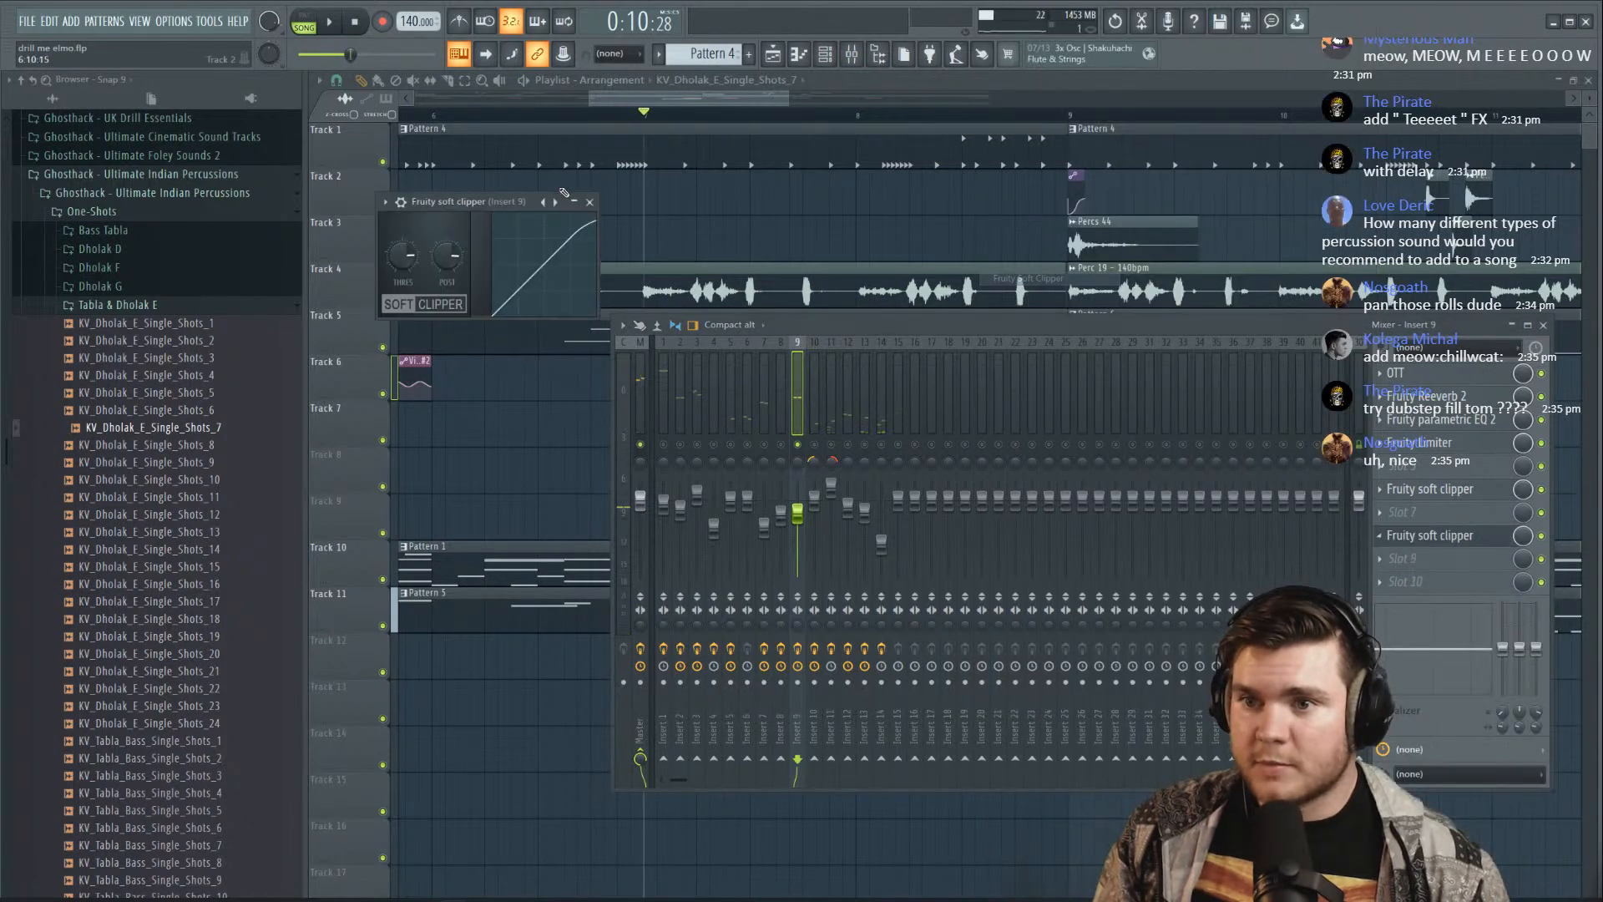
left_click(1428, 535)
Try a third Fruity Soft Clipper in slot 9 of Insert 9 and delete it
left_click(1420, 558)
left_click(1046, 281)
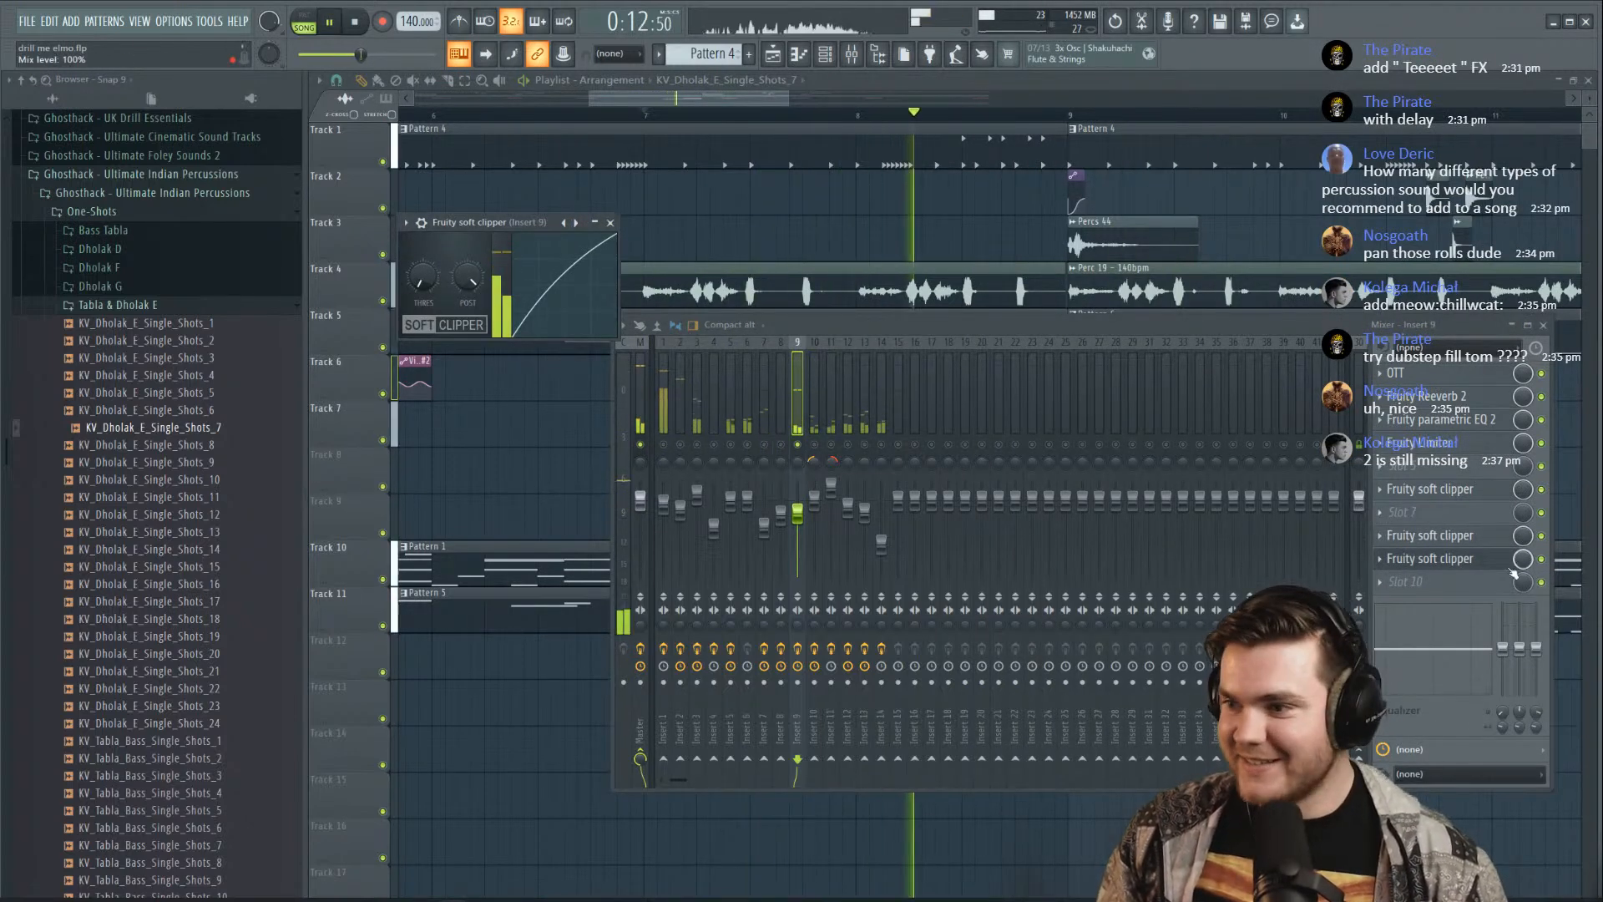
left_click(1385, 558)
left_click(1403, 555)
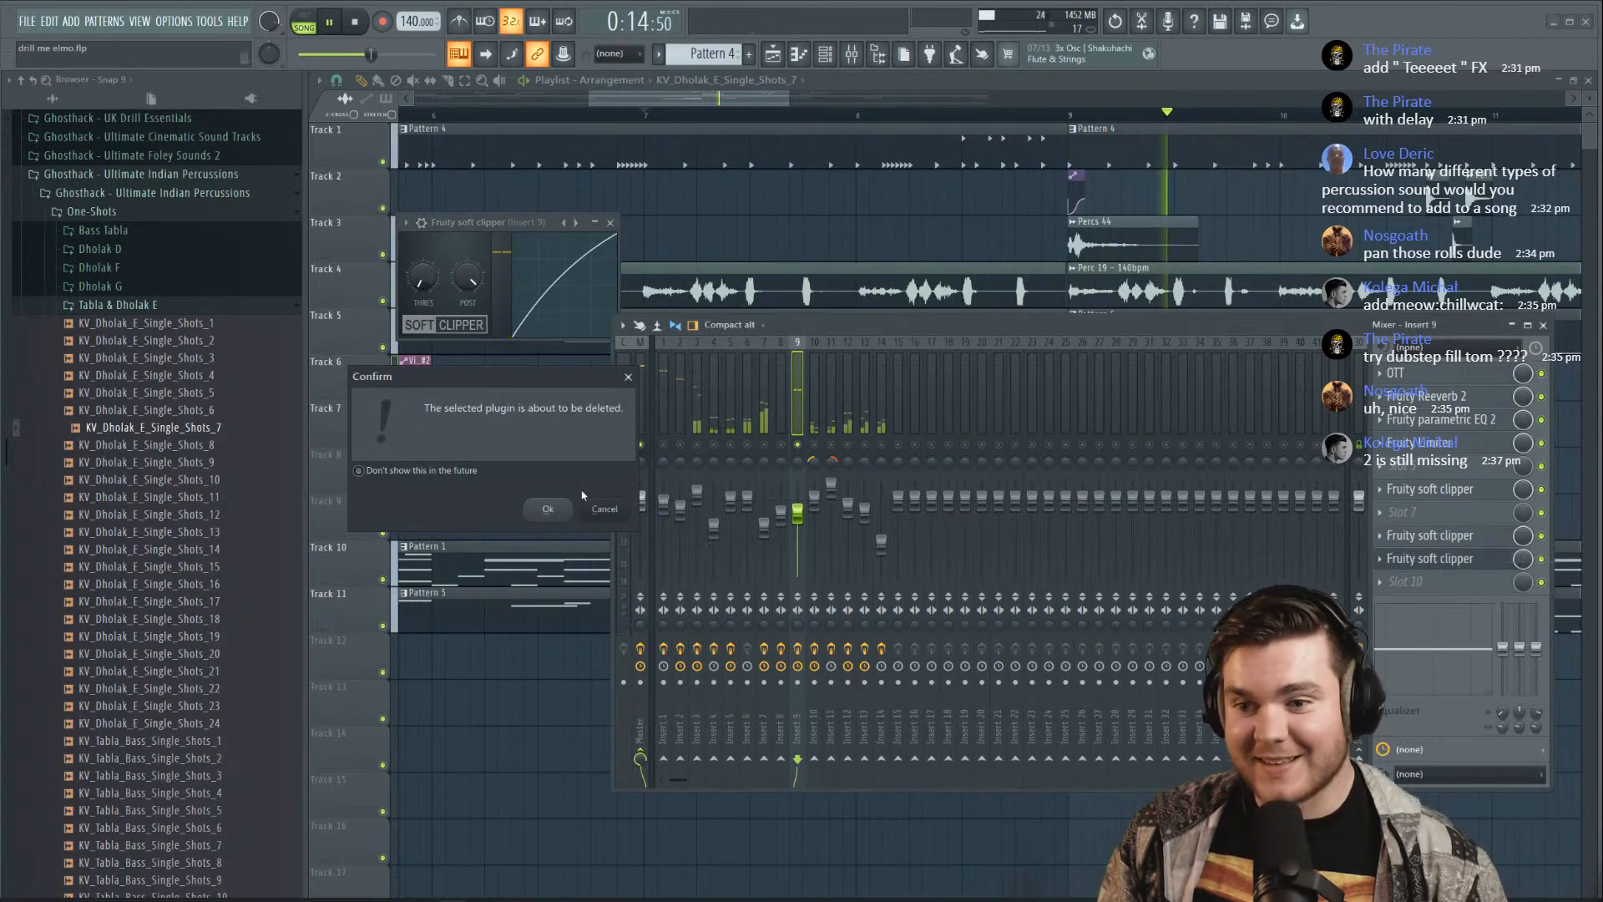
left_click(547, 509)
Load Fruity Parametric EQ 2 in slot 9 with a high-pass and low-pass preset, and set the band 1 high pass to 131 Hz
left_click(1423, 561)
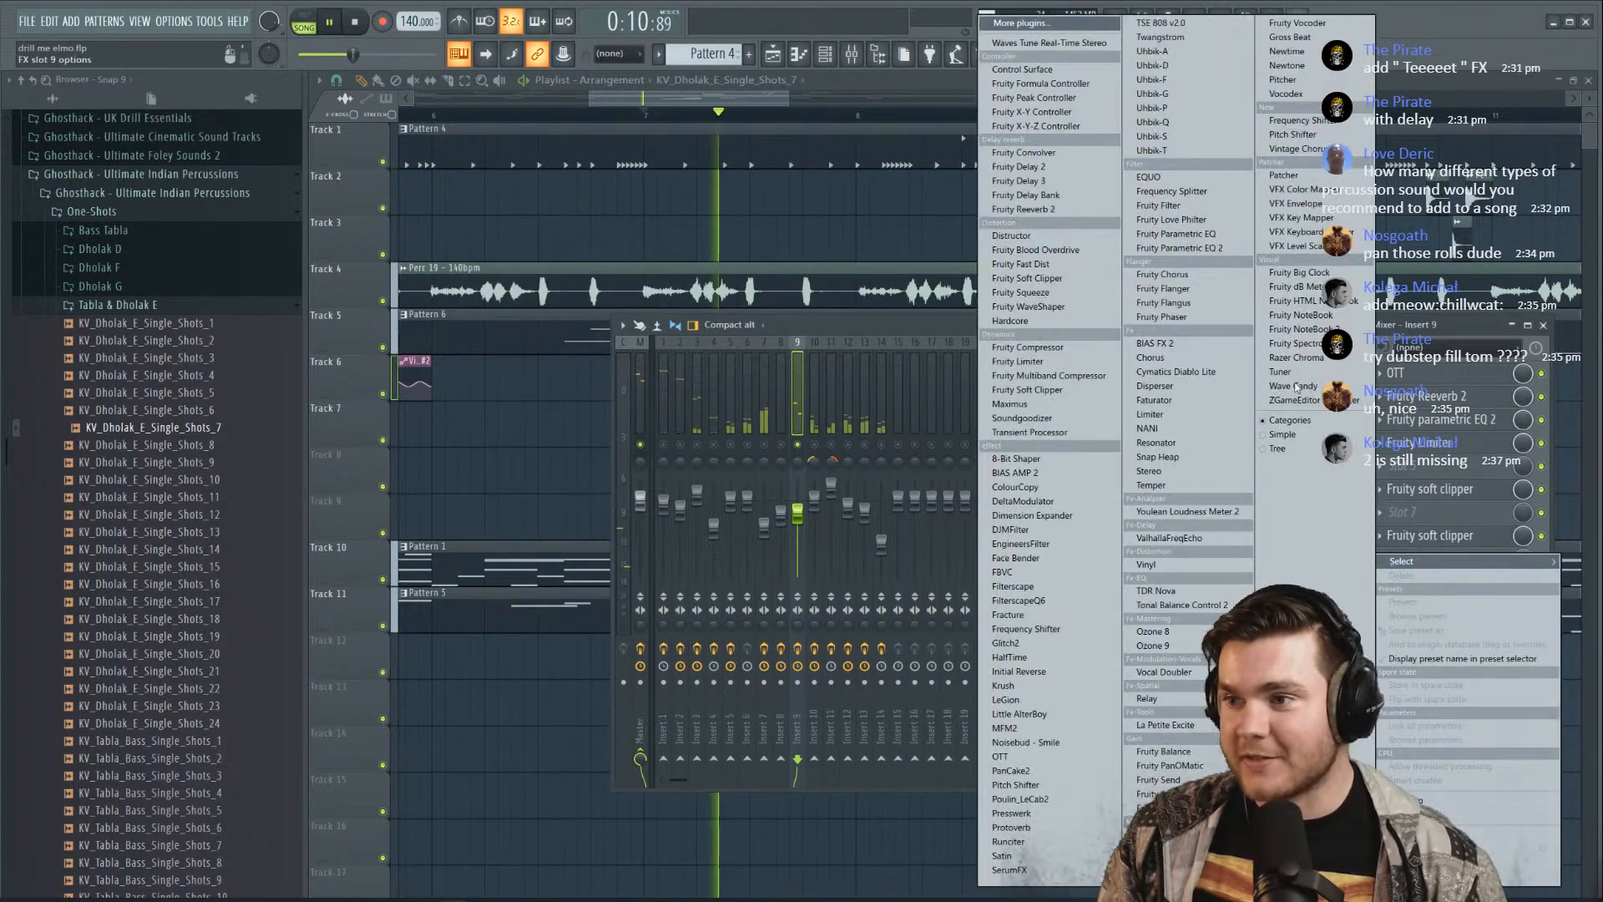
left_click(1209, 253)
left_click(854, 224)
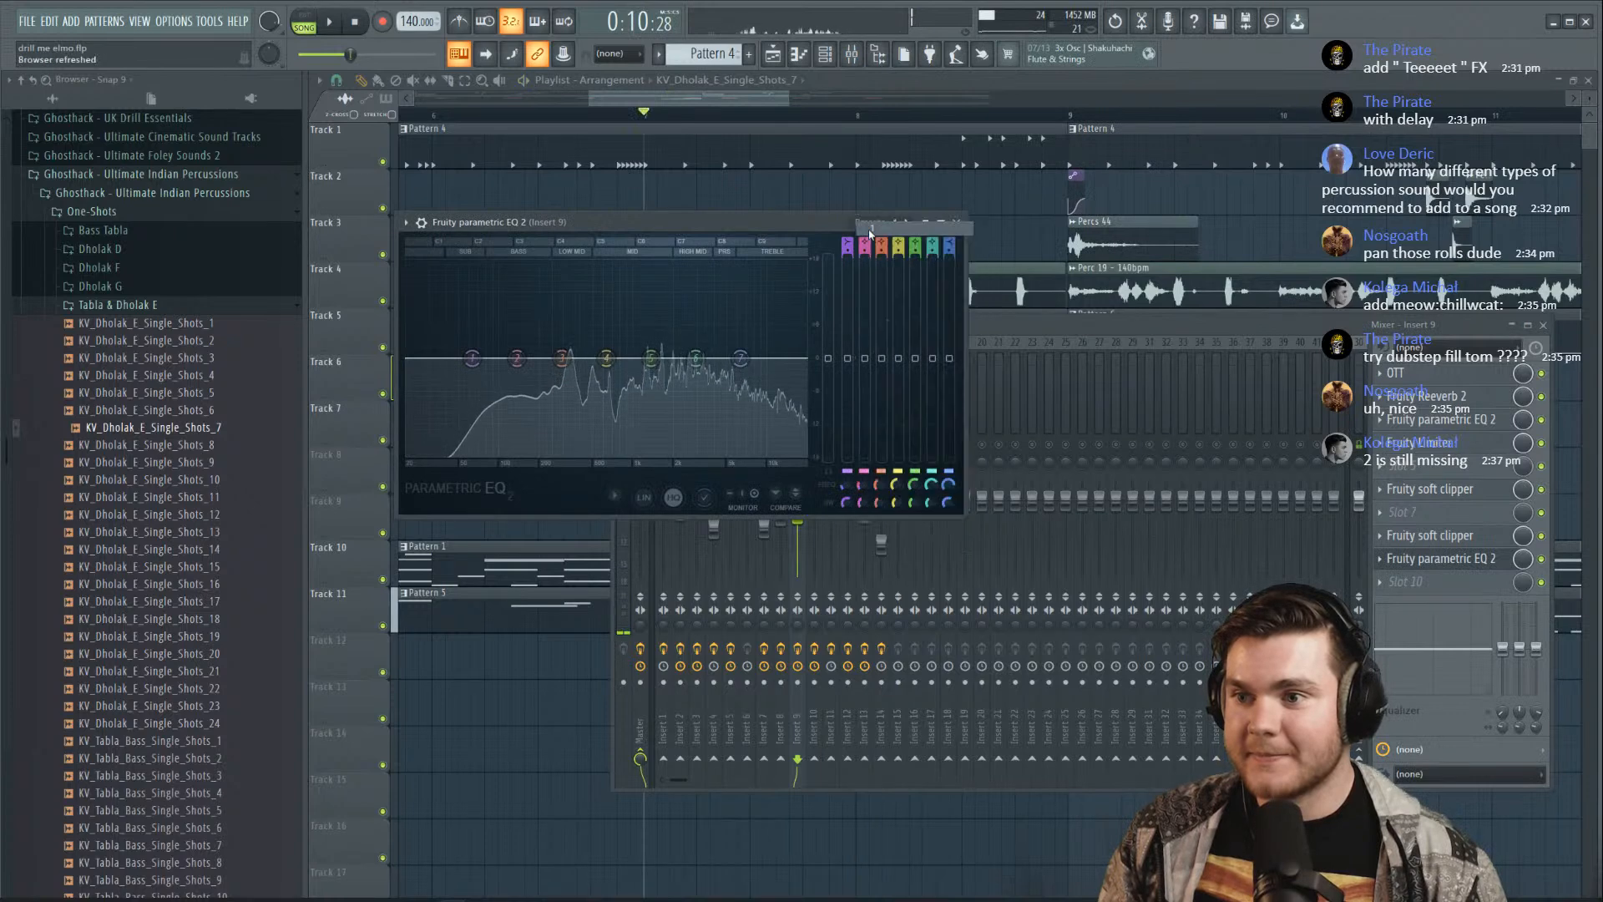
left_click(881, 340)
key("space")
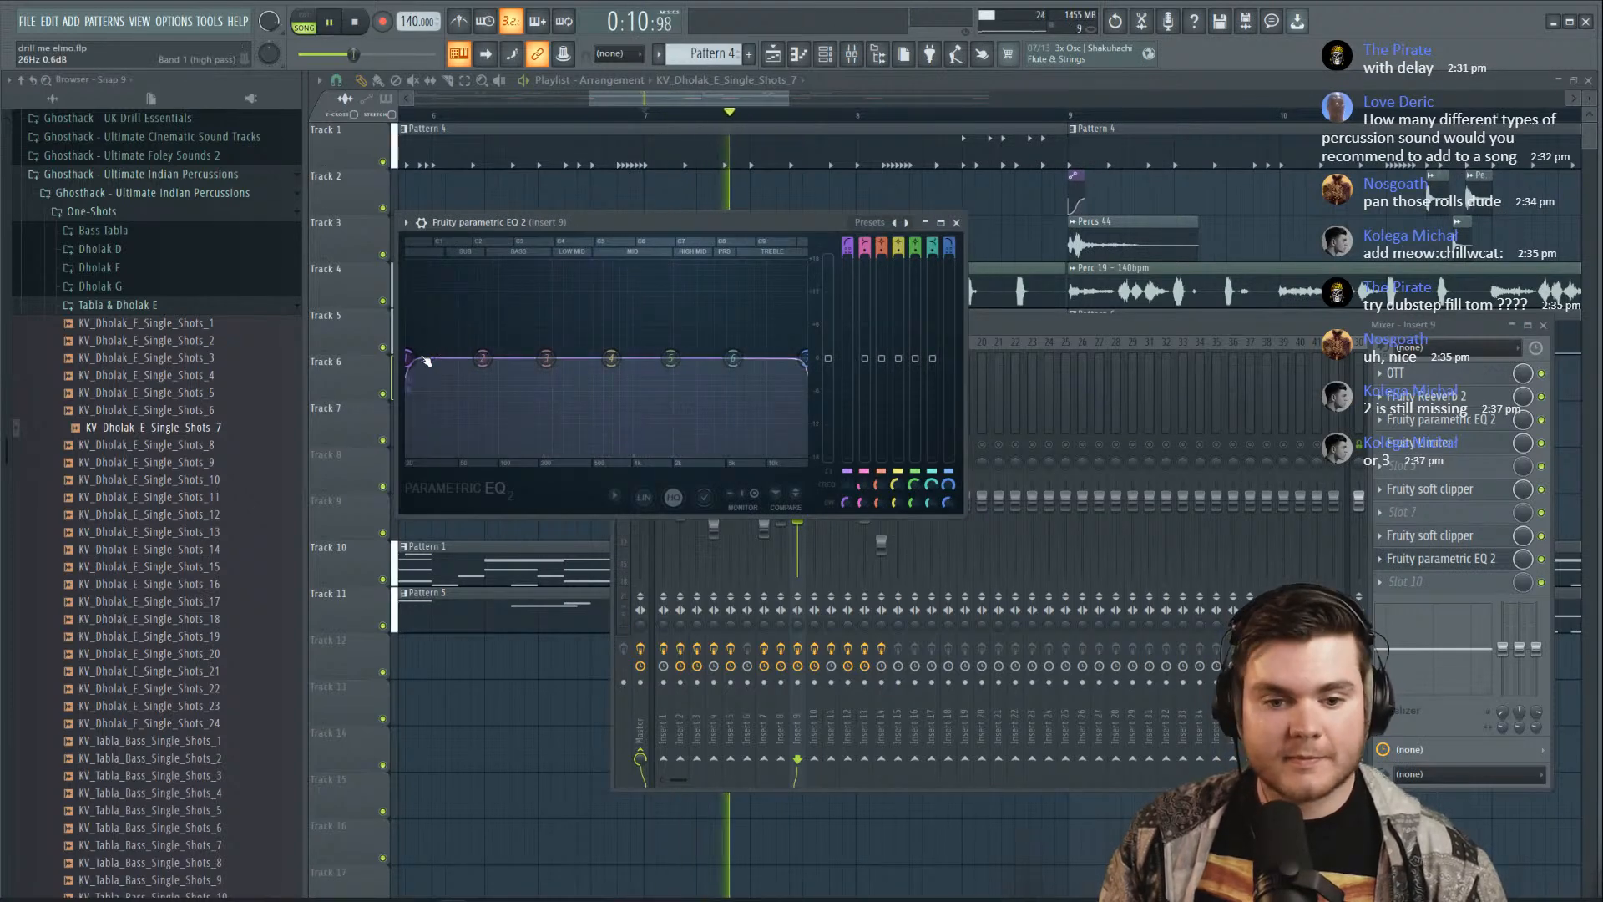
left_click_drag(422, 359, 515, 358)
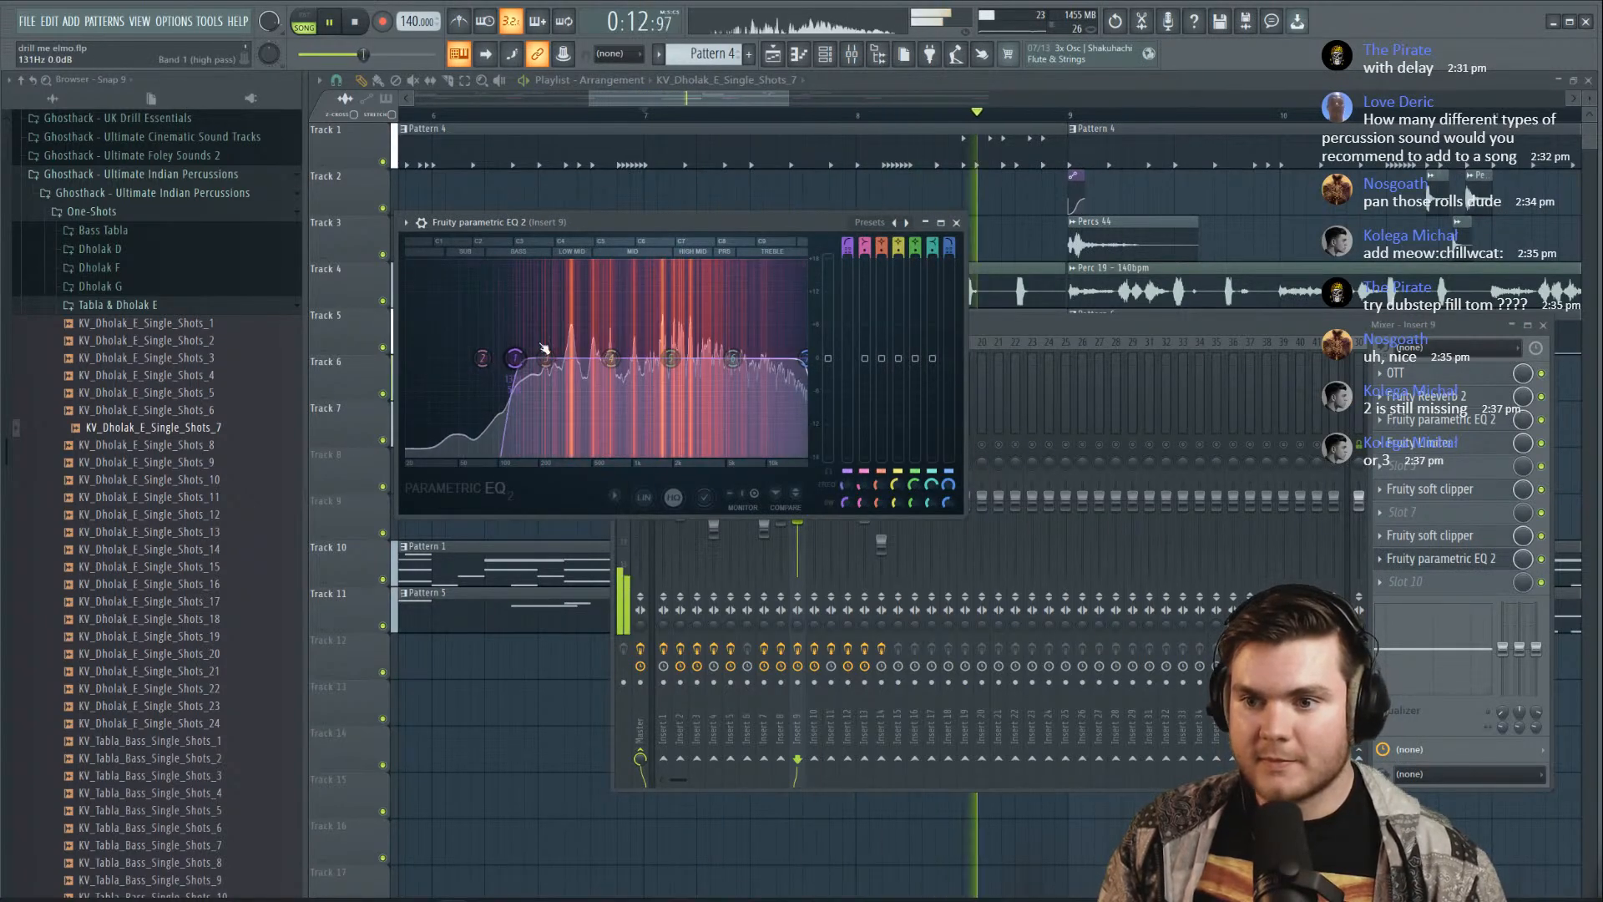
left_click(1435, 559)
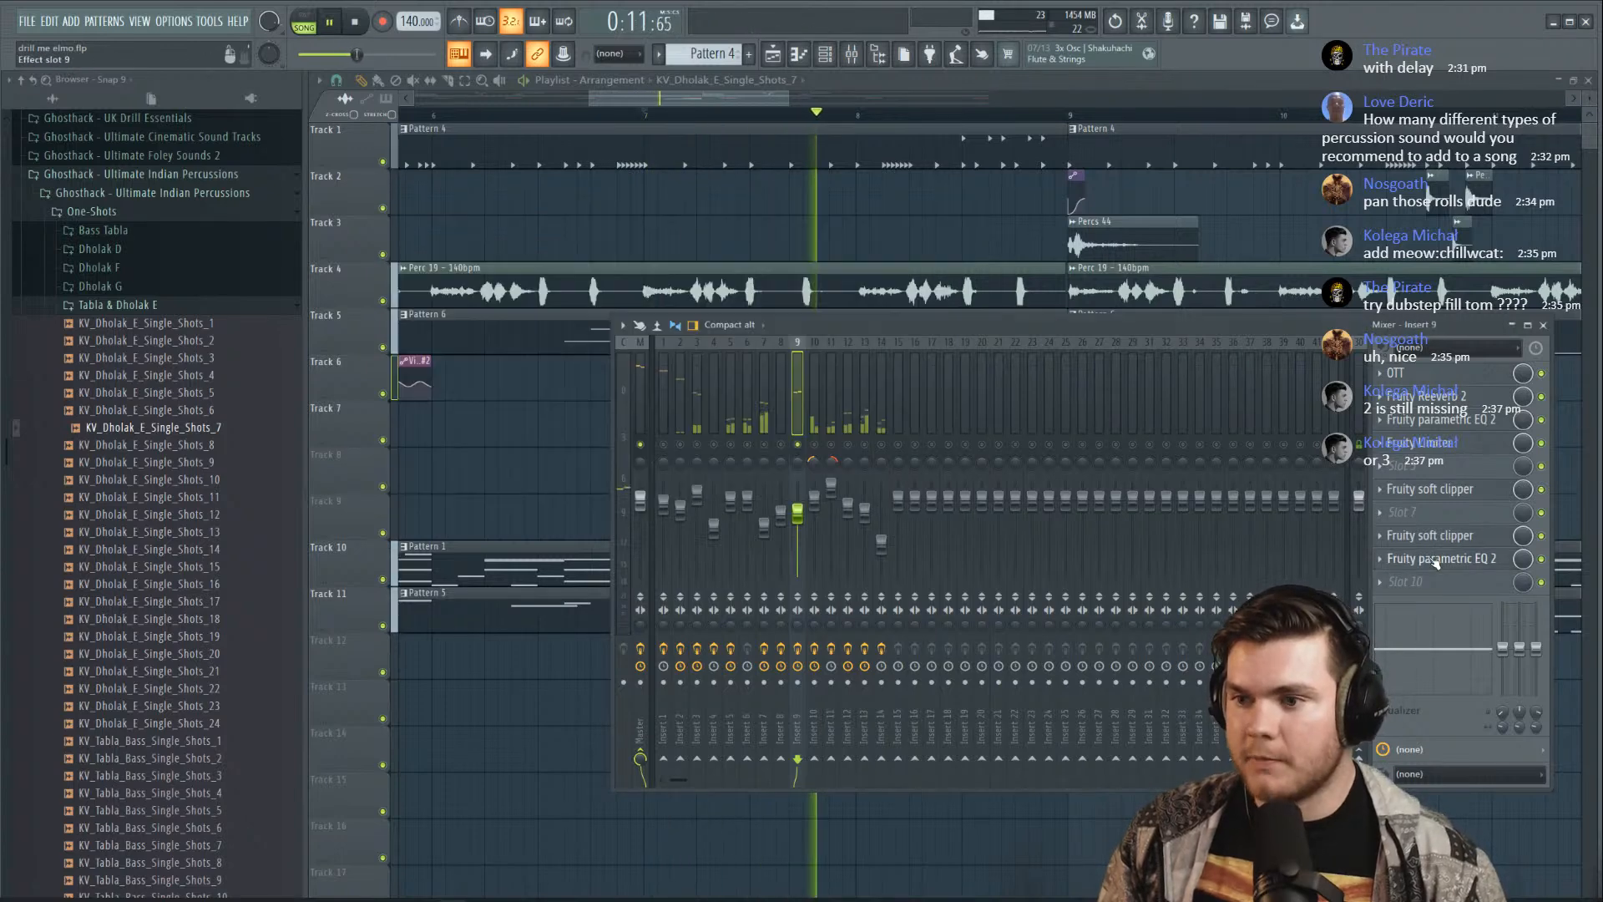
Unsolo Insert 9, lower its fader slightly against the full mix, and return to the playlist
right_click(797, 444)
left_click_drag(798, 514, 798, 520)
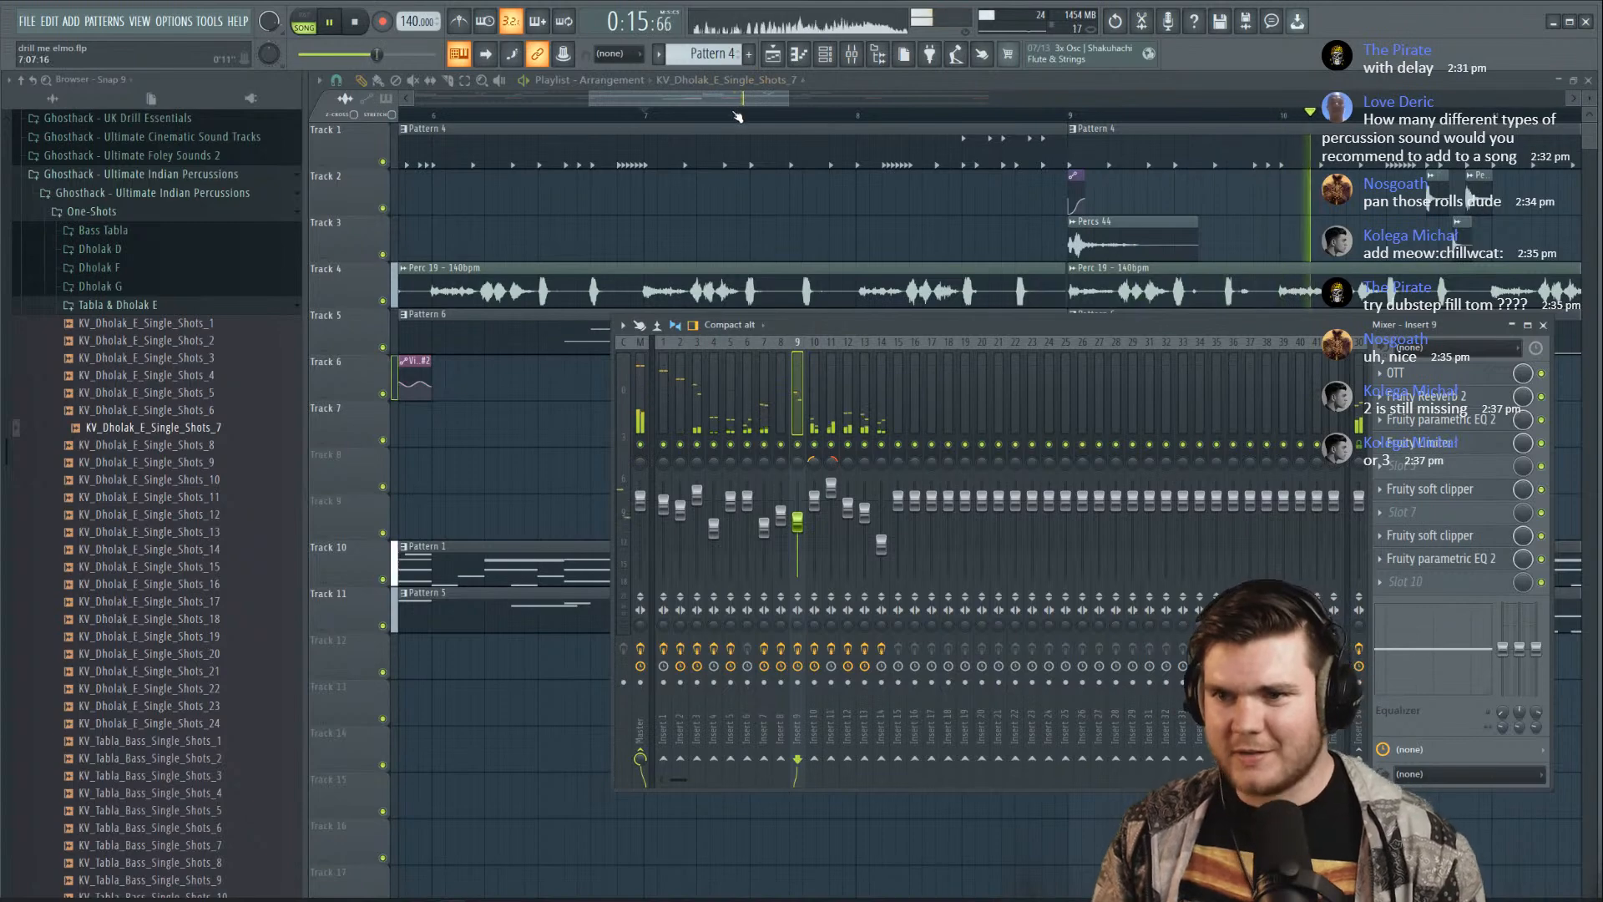
scroll(738, 117, "down", 5)
key("F9")
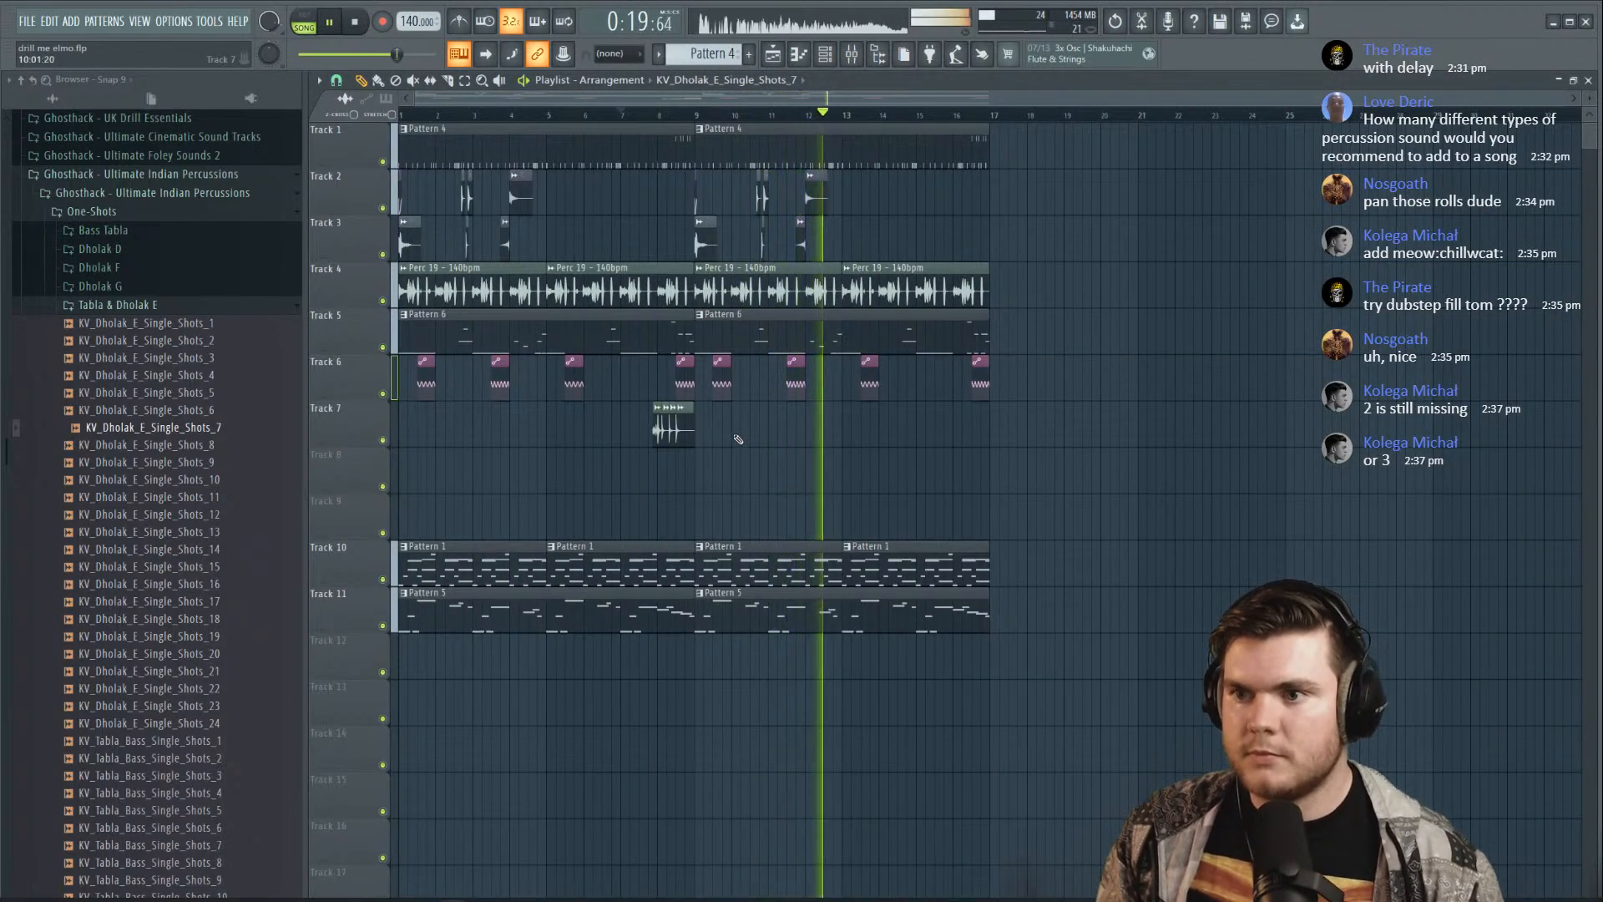
Duplicate the dholak fill clips on Track 7 to the end of the second eight-bar section, around bar 16
left_click(665, 421)
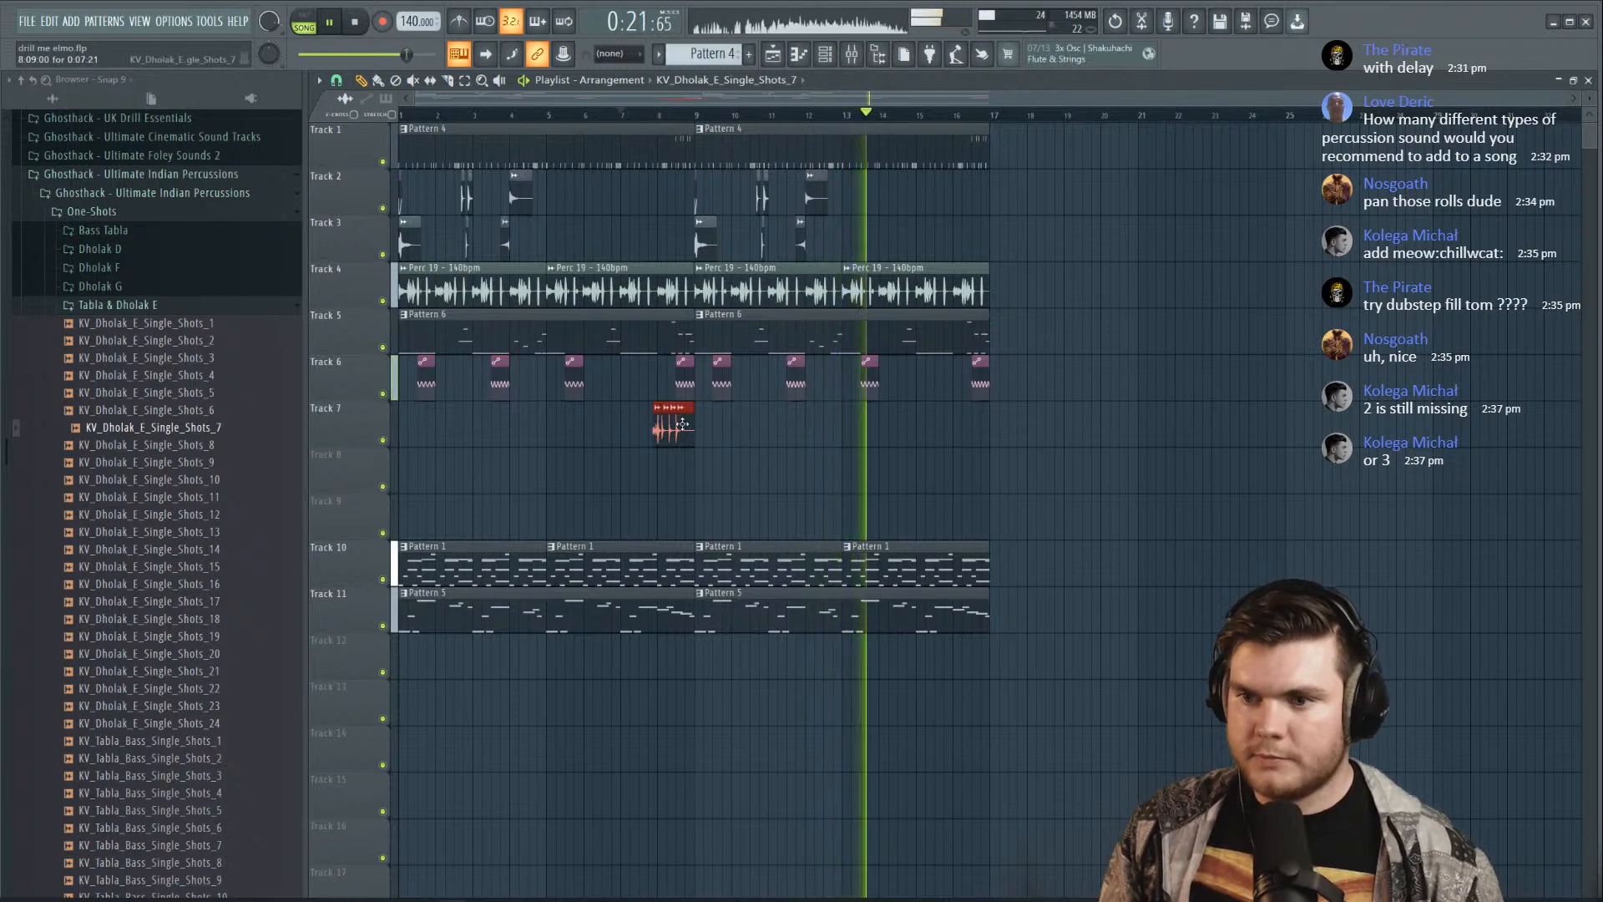
left_click_drag(683, 424, 976, 424)
scroll(977, 120, "up", 3)
scroll(977, 120, "up", 3)
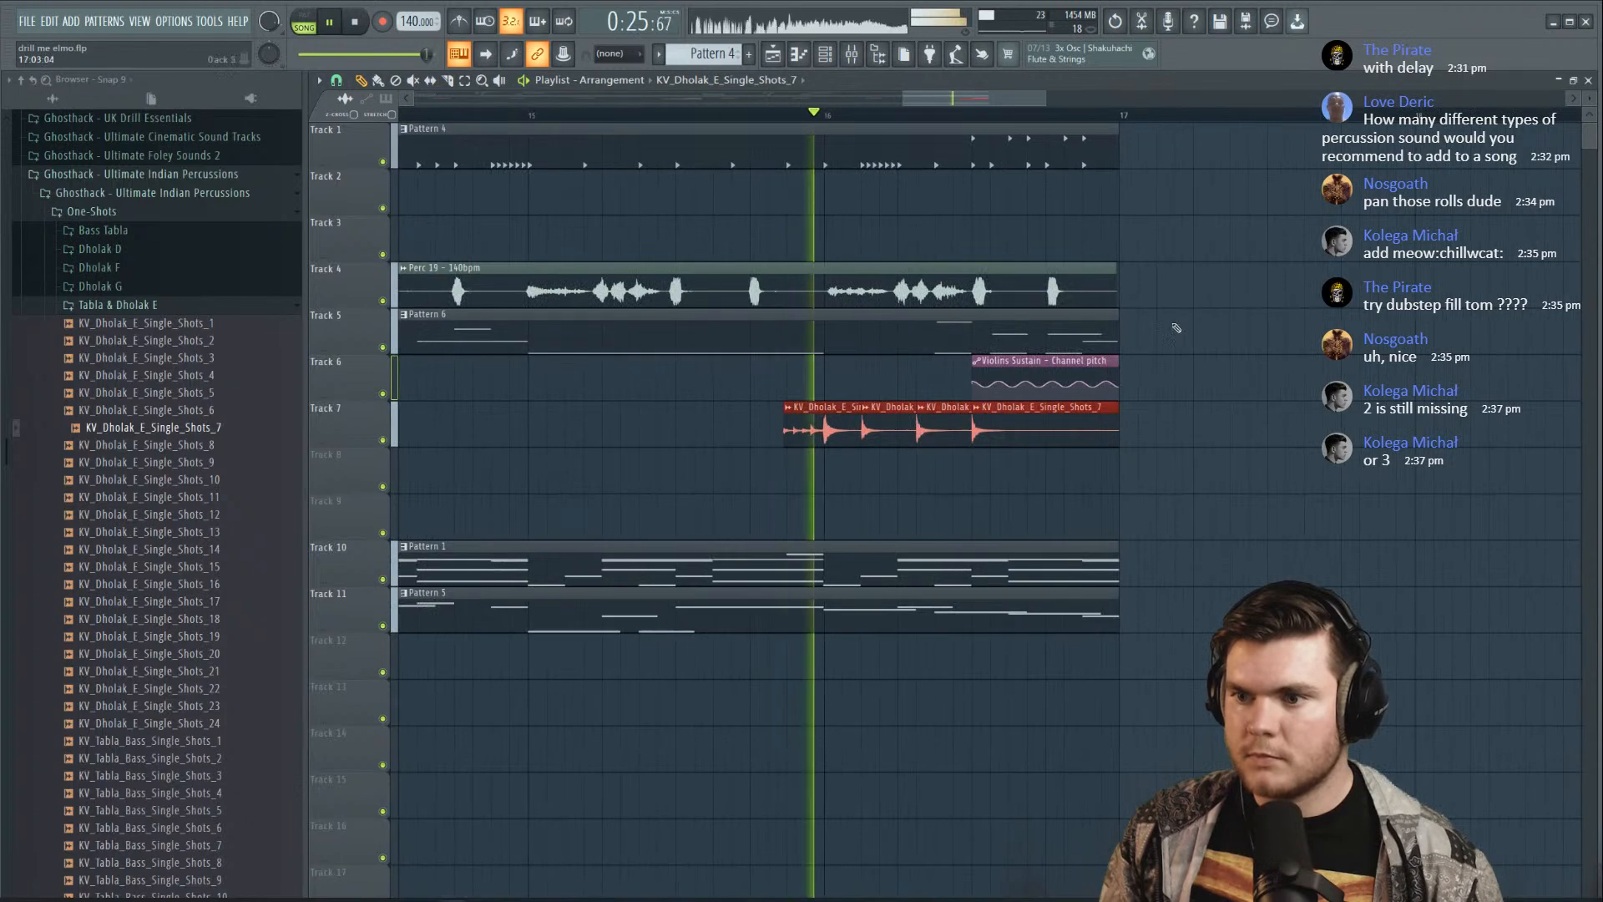
left_click(1169, 329, "ctrl")
Move the KV_Dholak_E_Single_Shots_6 clip of the duplicated fill earlier, close behind the preceding hit, while auditioning the fill
left_click(769, 114)
key("space")
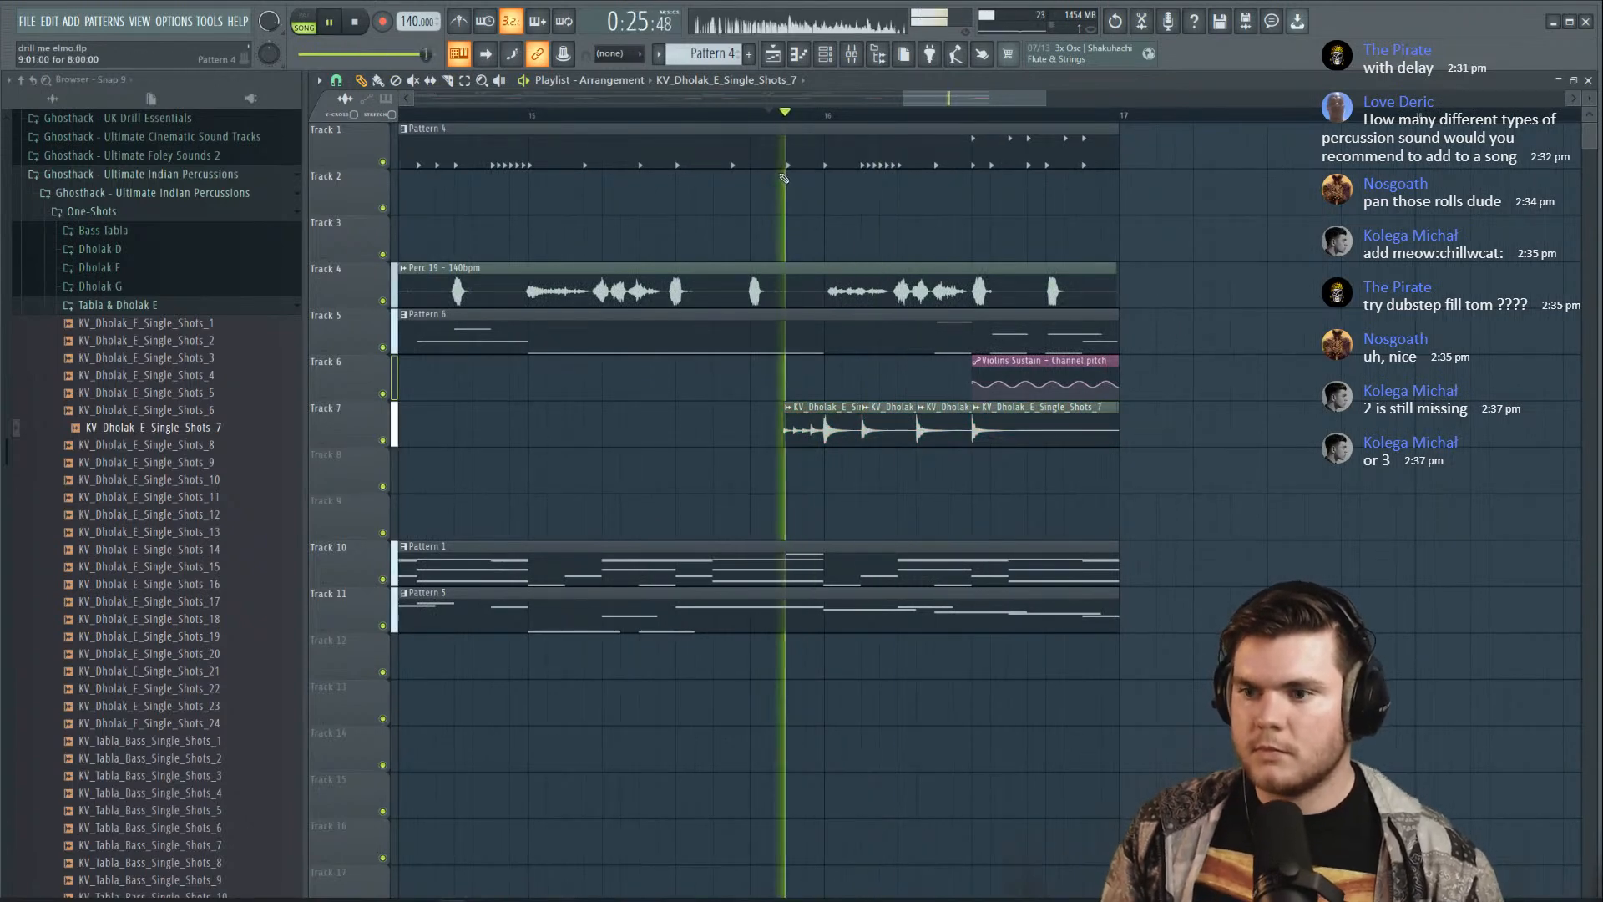
key("space")
key("space")
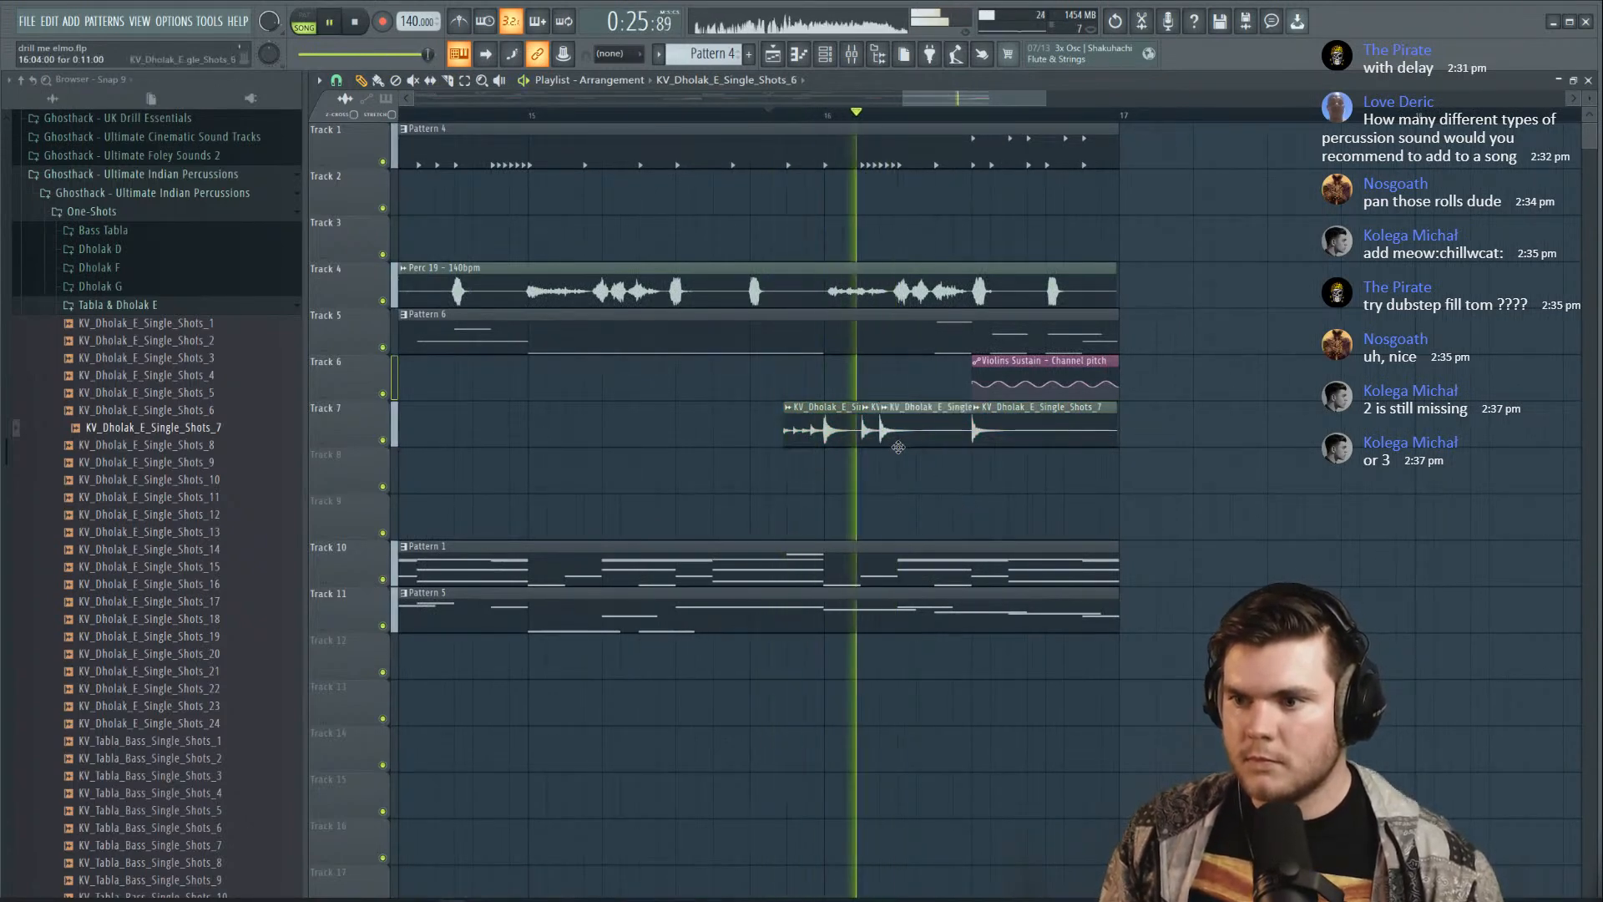
key("space")
key("space")
key("space")
Move the KV_Dholak_E_Single_Shots_7 clip earlier in the bar 16 fill and add a KV_Dholak_E_Single_Shots_1 hit right after it
left_click_drag(917, 443, 904, 444)
key("space")
mouse_move(1012, 431)
left_mouse_down()
mouse_move(956, 434)
mouse_move(1036, 471)
mouse_move(987, 422)
left_mouse_up()
key("space")
key("space")
key("space")
key("space")
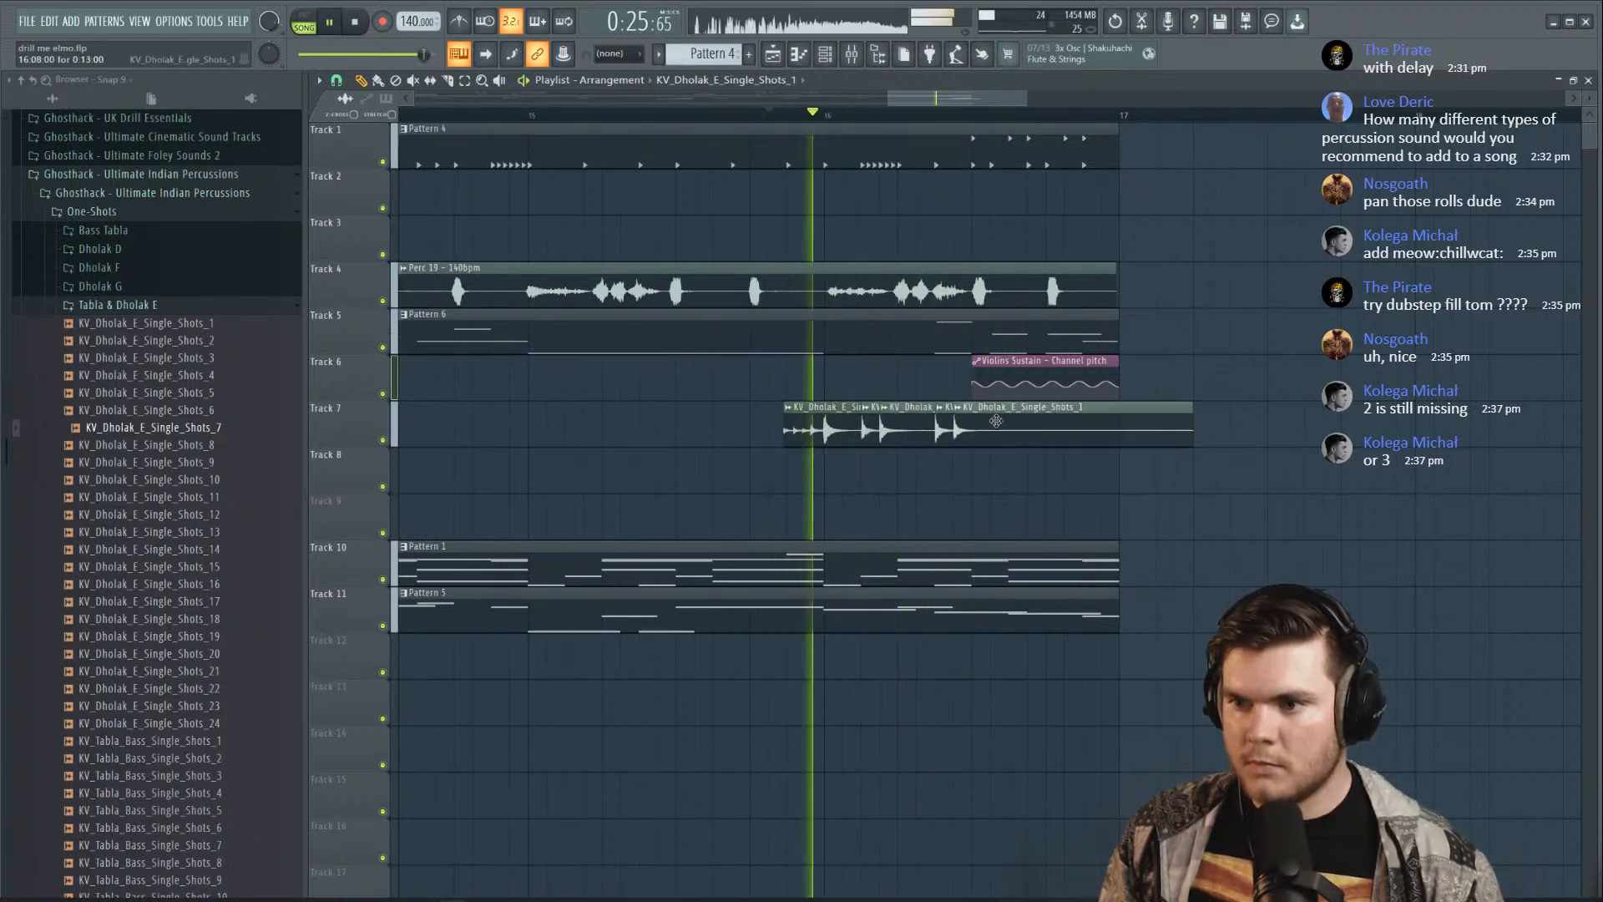
Shift the last two hits of the bar 16 fill one step earlier and play back from bar 15
key("space")
key("space")
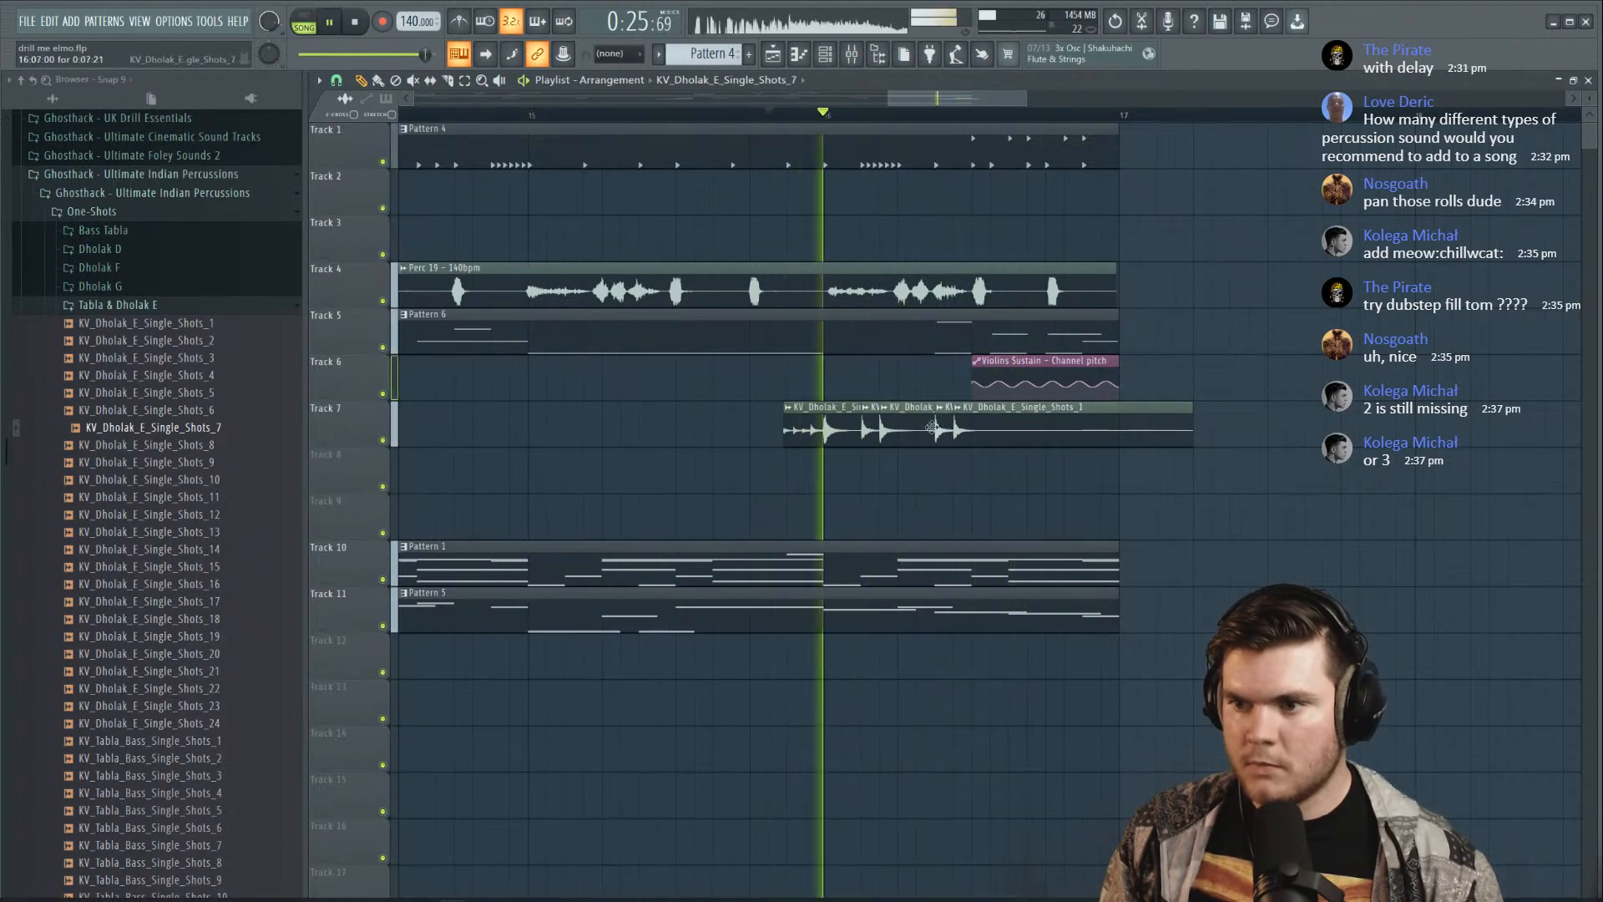
key("space")
left_click_drag(986, 421, 970, 430)
key("space")
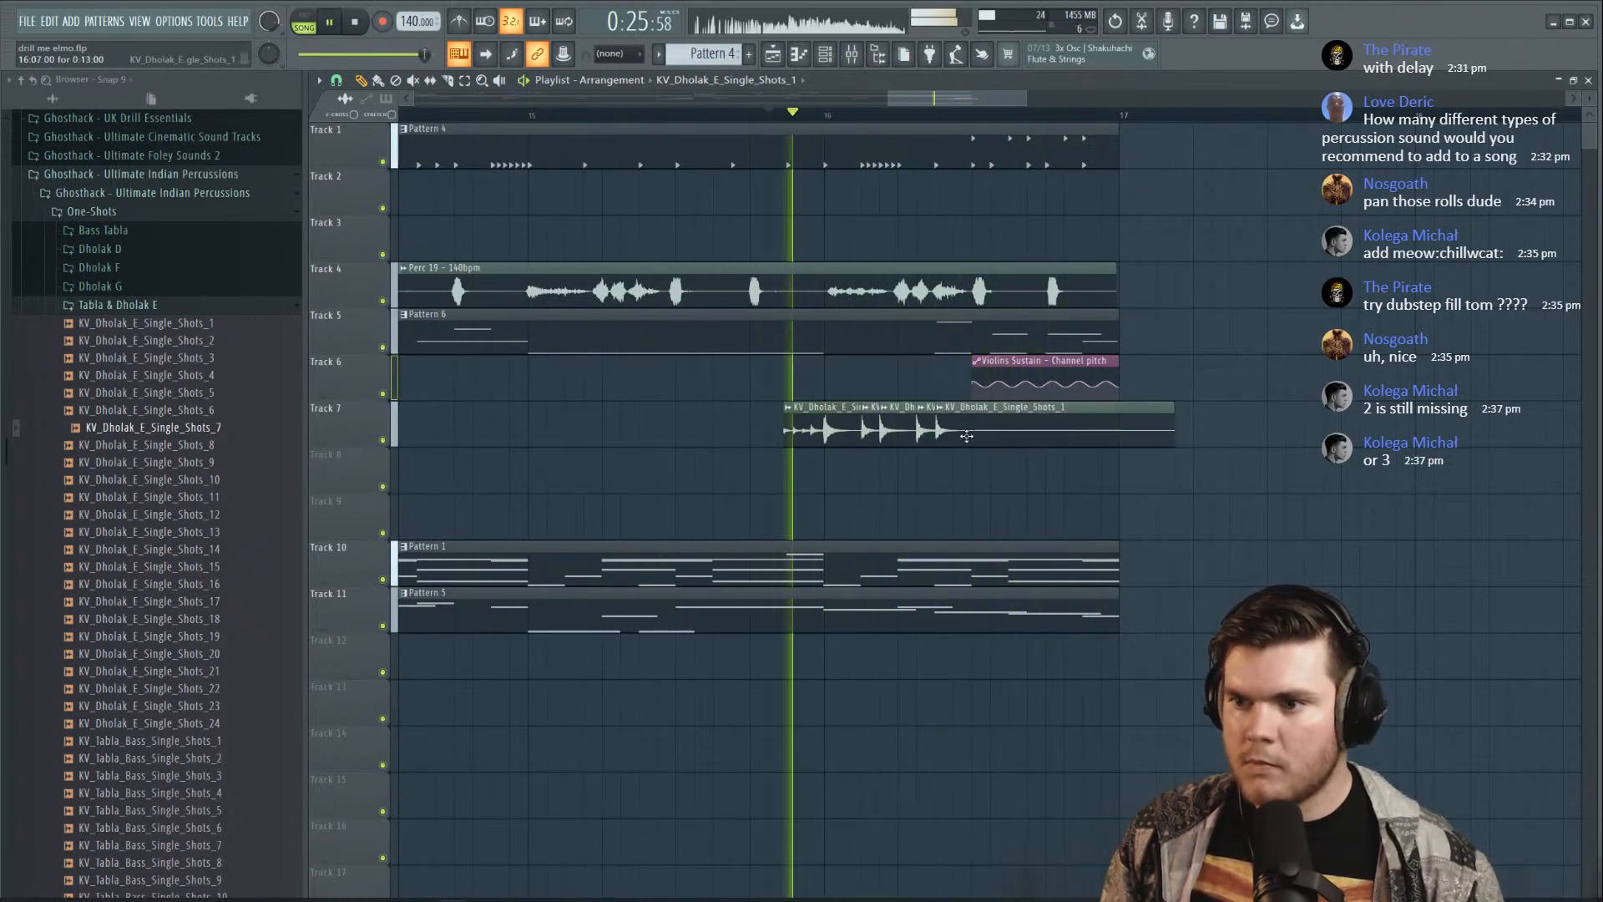
key("space")
left_click(535, 117)
key("space")
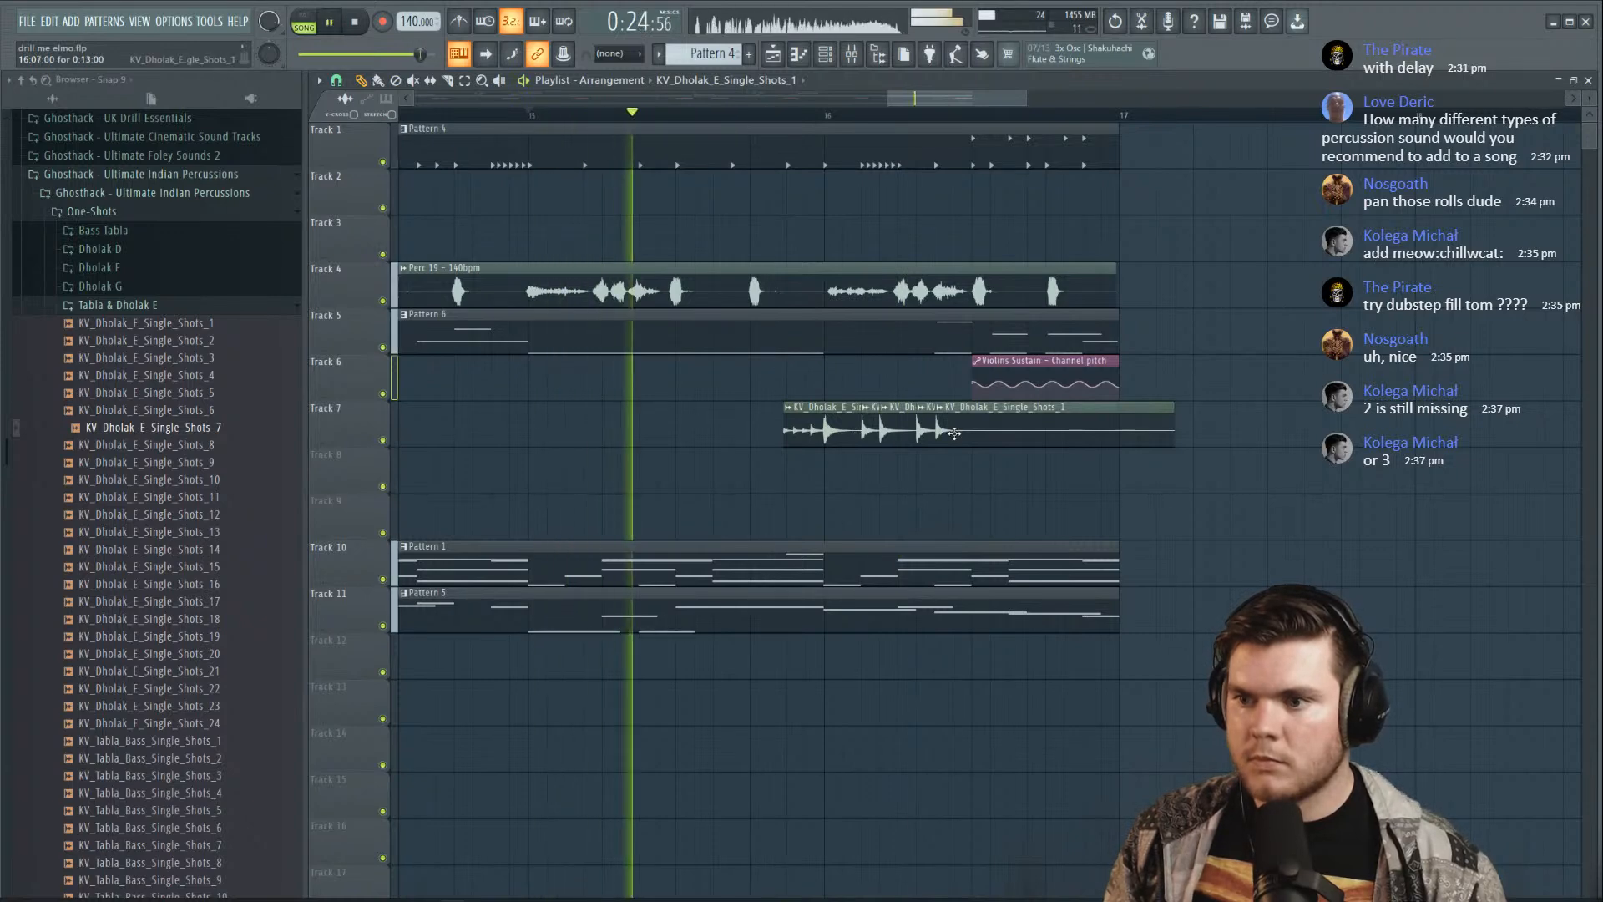
Replace the closing hits of the bar 16 fill with two KV_Dholak_E_Single_Shots_7 hits ahead of the roll, at steps 9 and 12 of bar 15
left_click_drag(969, 424, 727, 421)
key("space")
key("space")
left_click_drag(1027, 425, 826, 423)
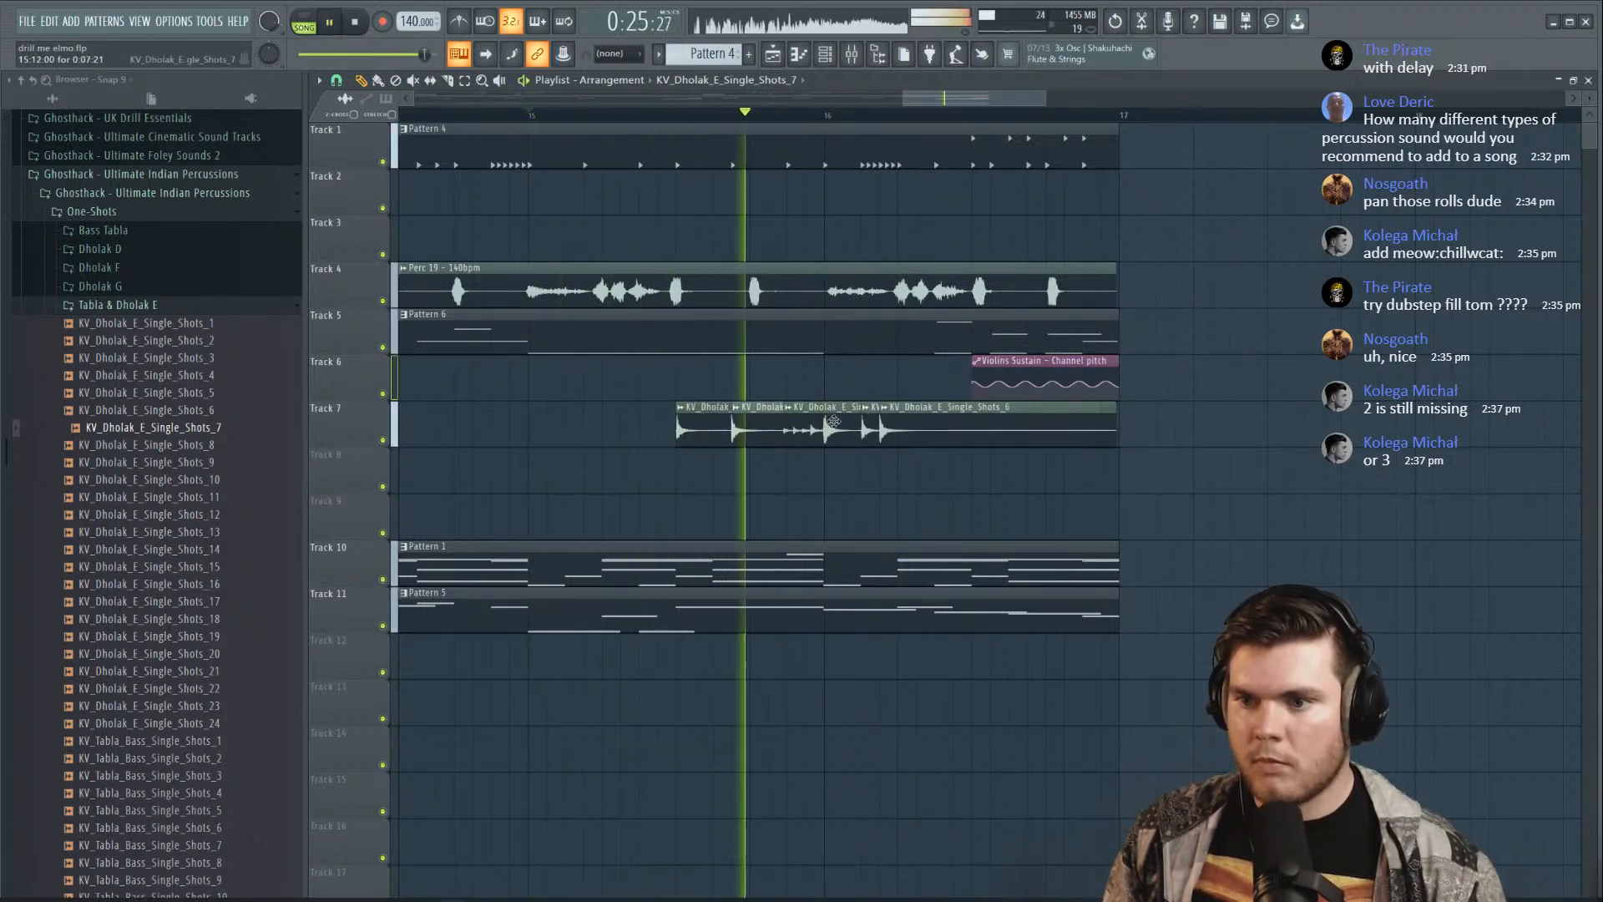
key("space")
key("space")
Shift both KV_Dholak_E_Single_Shots_7 hits ahead of the roll one step later, to steps 10 and 13 of bar 15, auditioning each change
left_click_drag(697, 423, 717, 422)
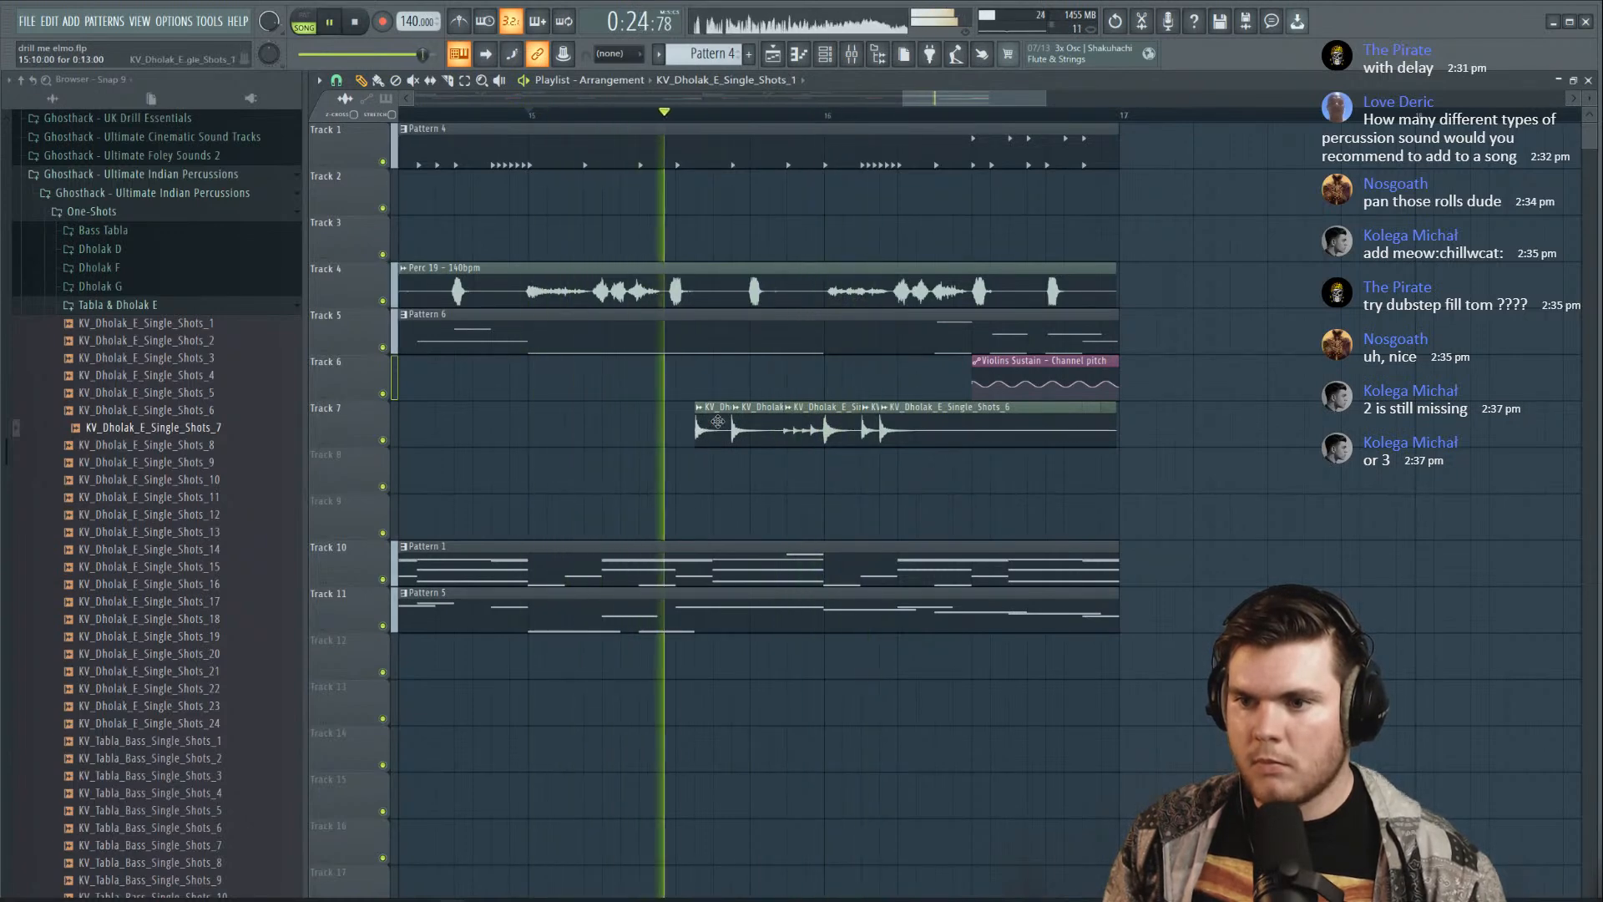
key("space")
key("space")
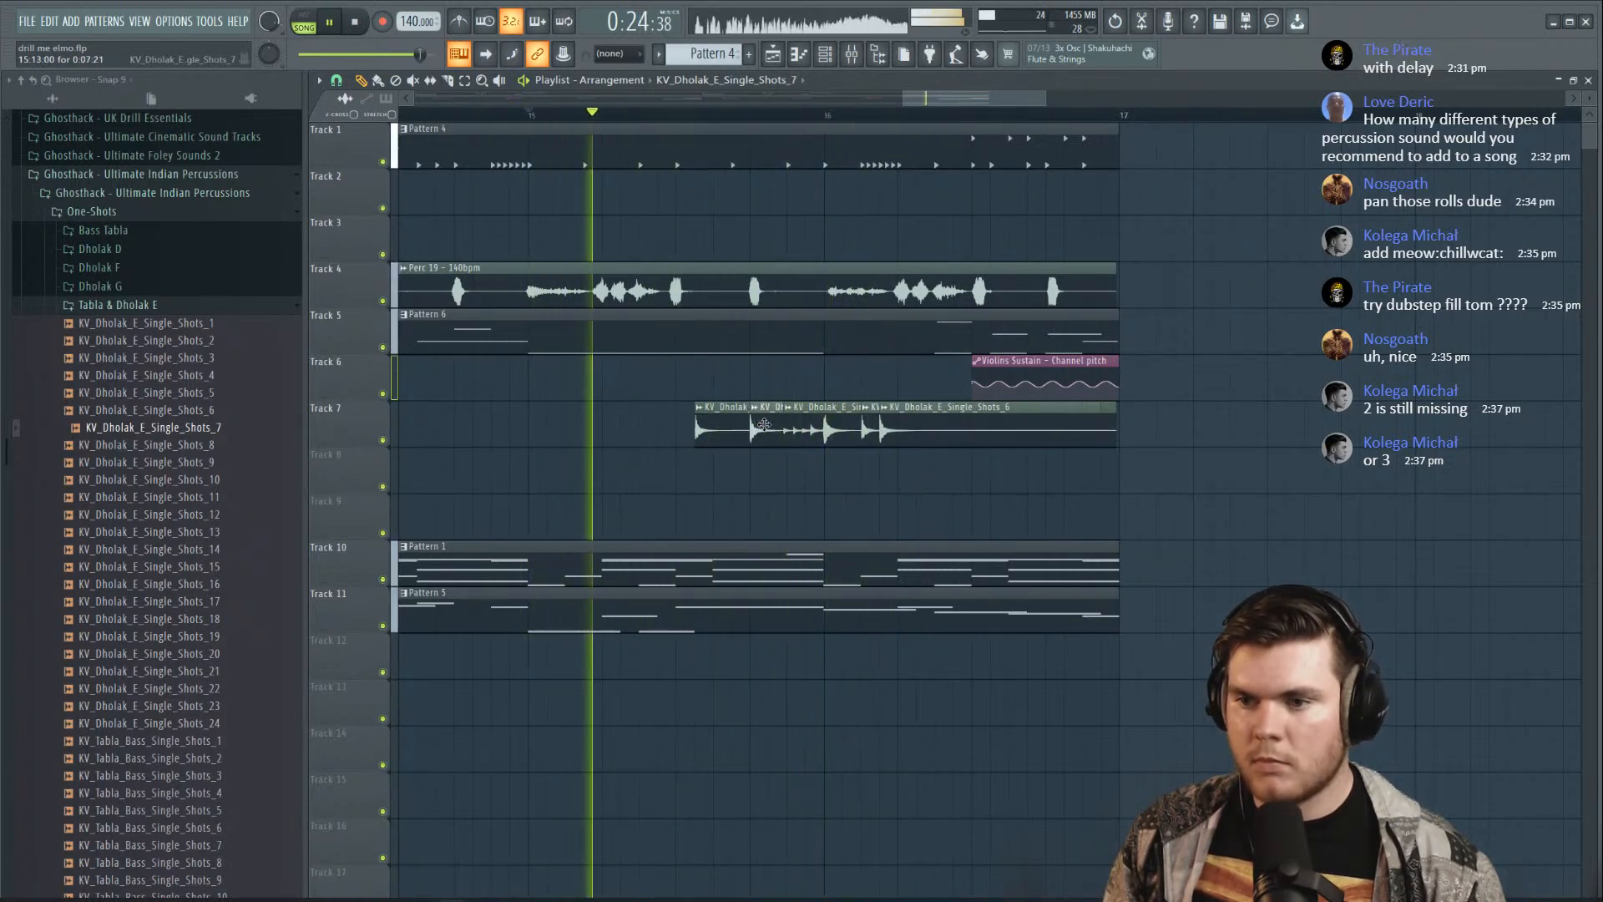
left_click_drag(748, 425, 764, 425)
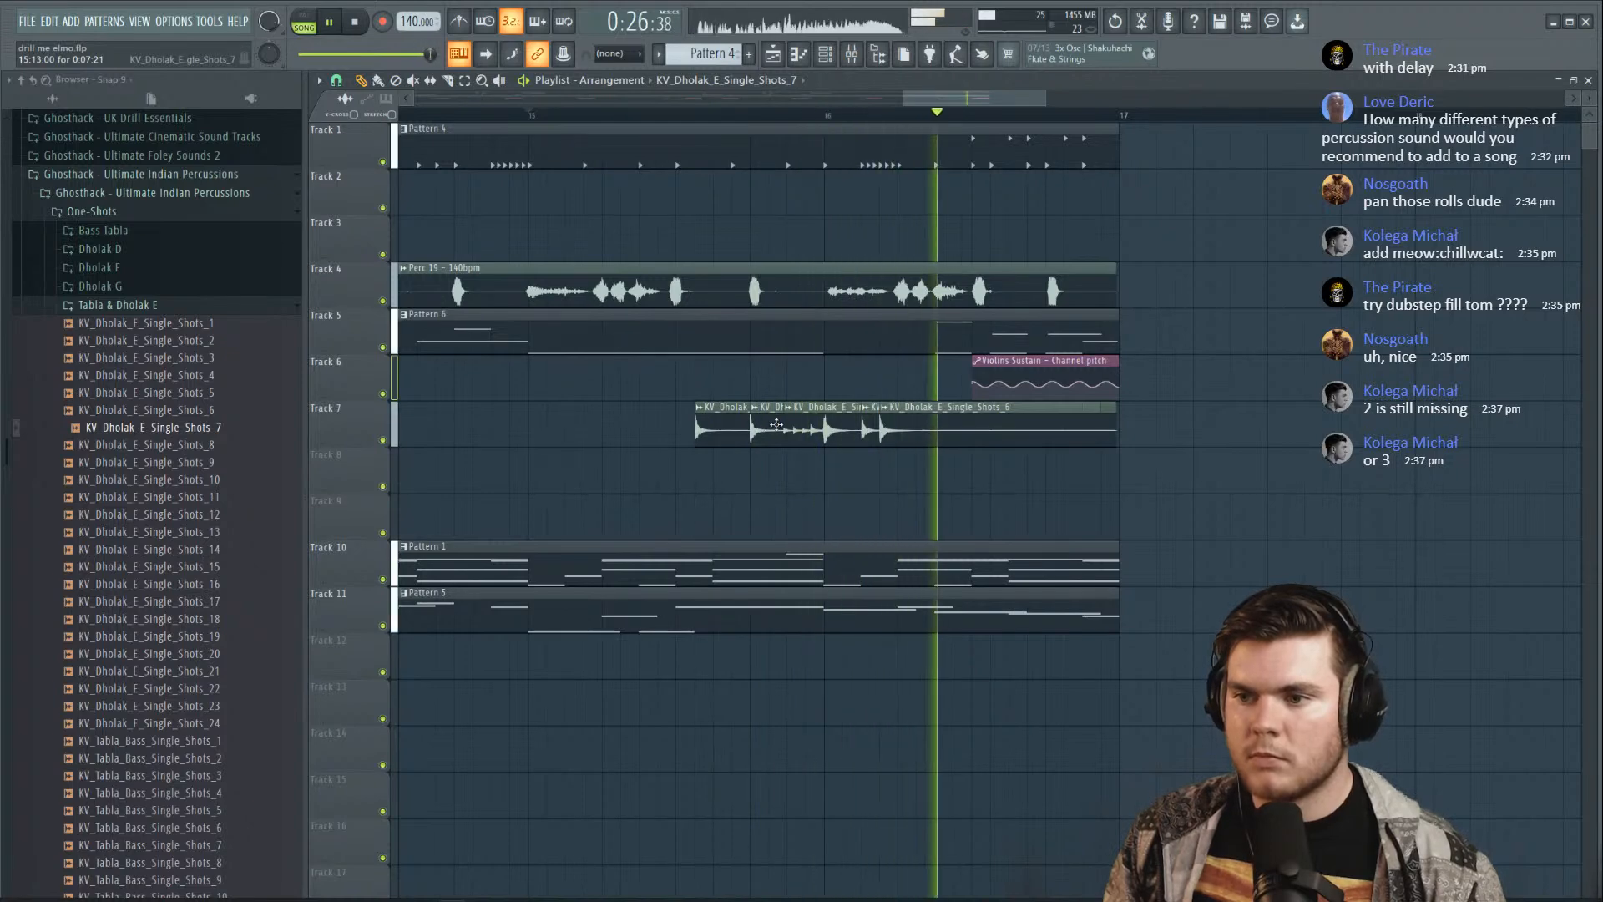
key("space")
key("space")
Move the KV_Dholak_E_Single_Shots_6 hit later to step 6 of bar 16 and audition the fill repeatedly from bar 15
mouse_move(917, 428)
left_mouse_down()
mouse_move(985, 428)
mouse_move(947, 436)
left_mouse_up()
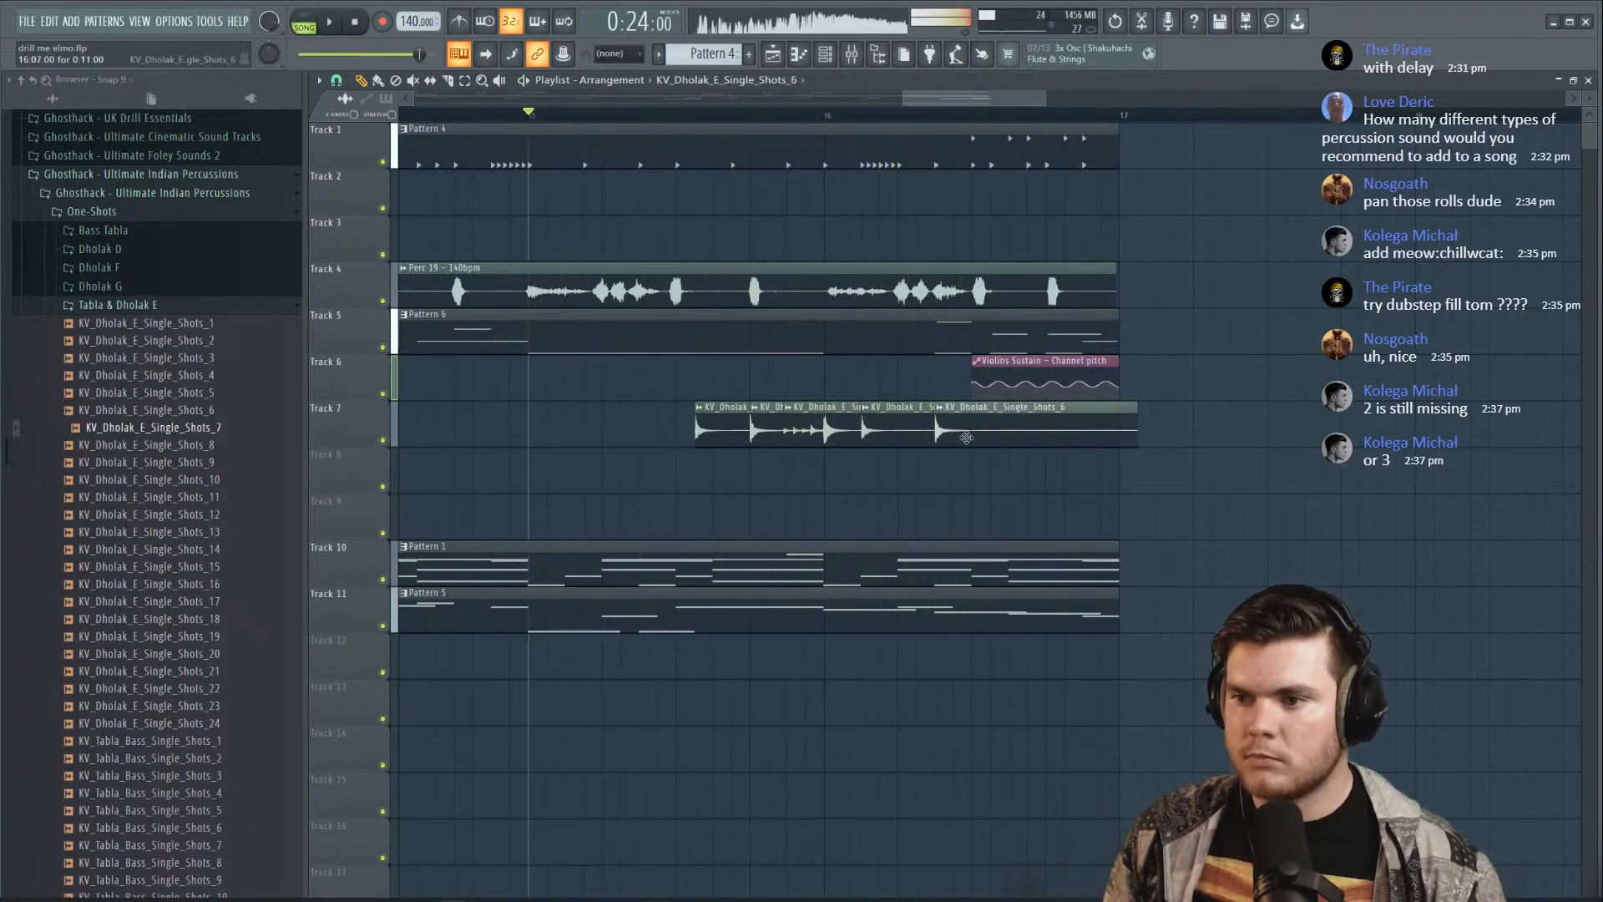
key("space")
key("space")
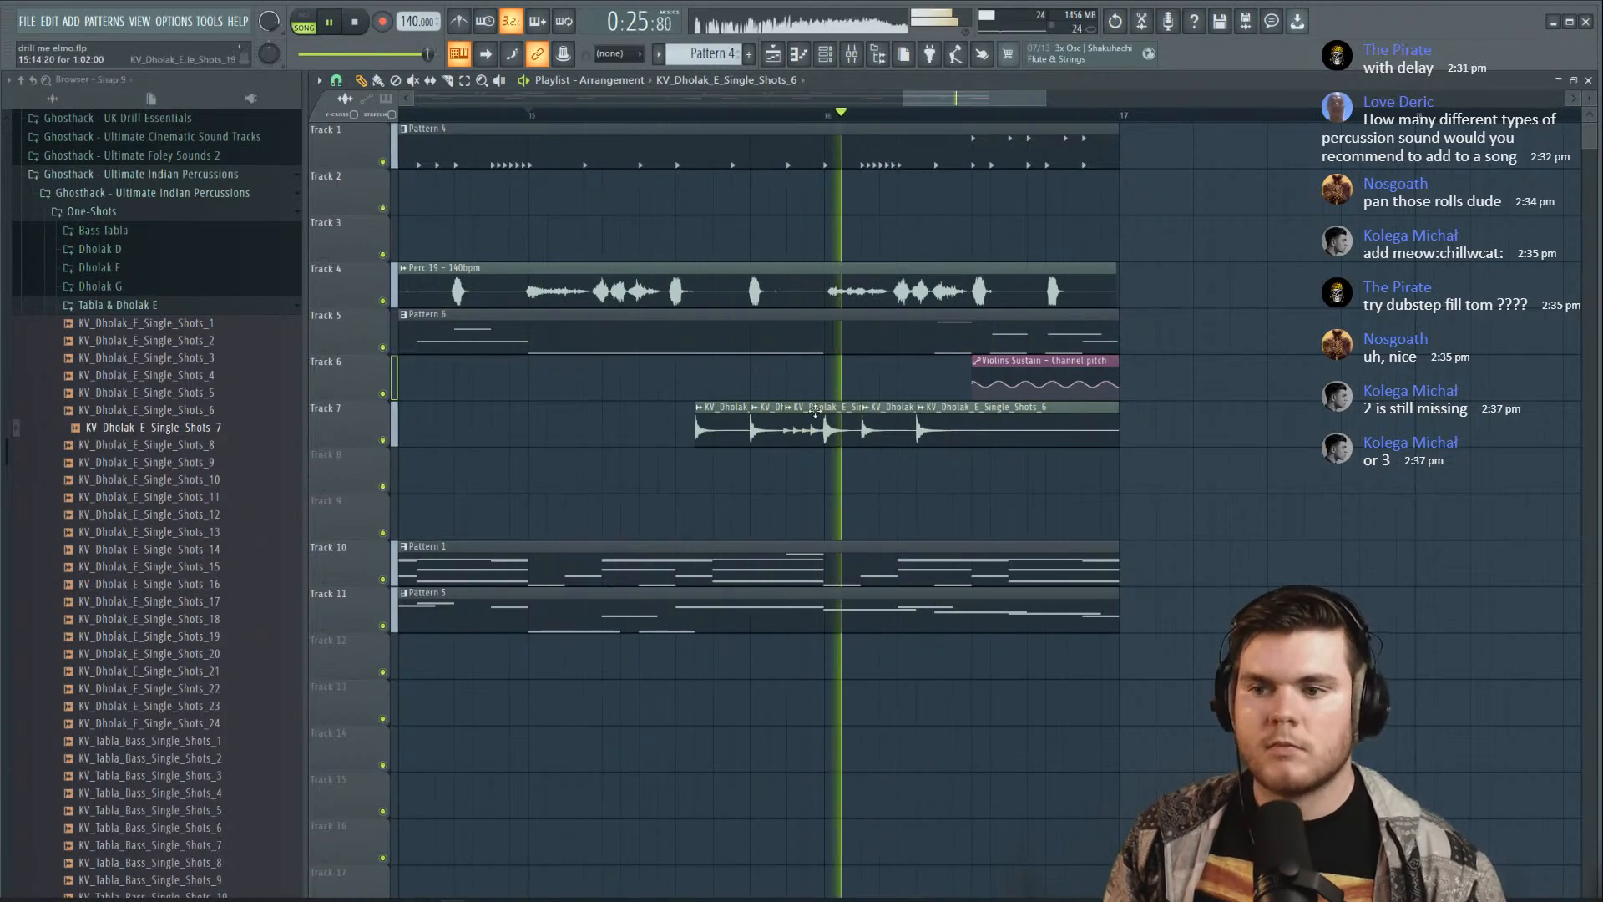
key("space")
key("space")
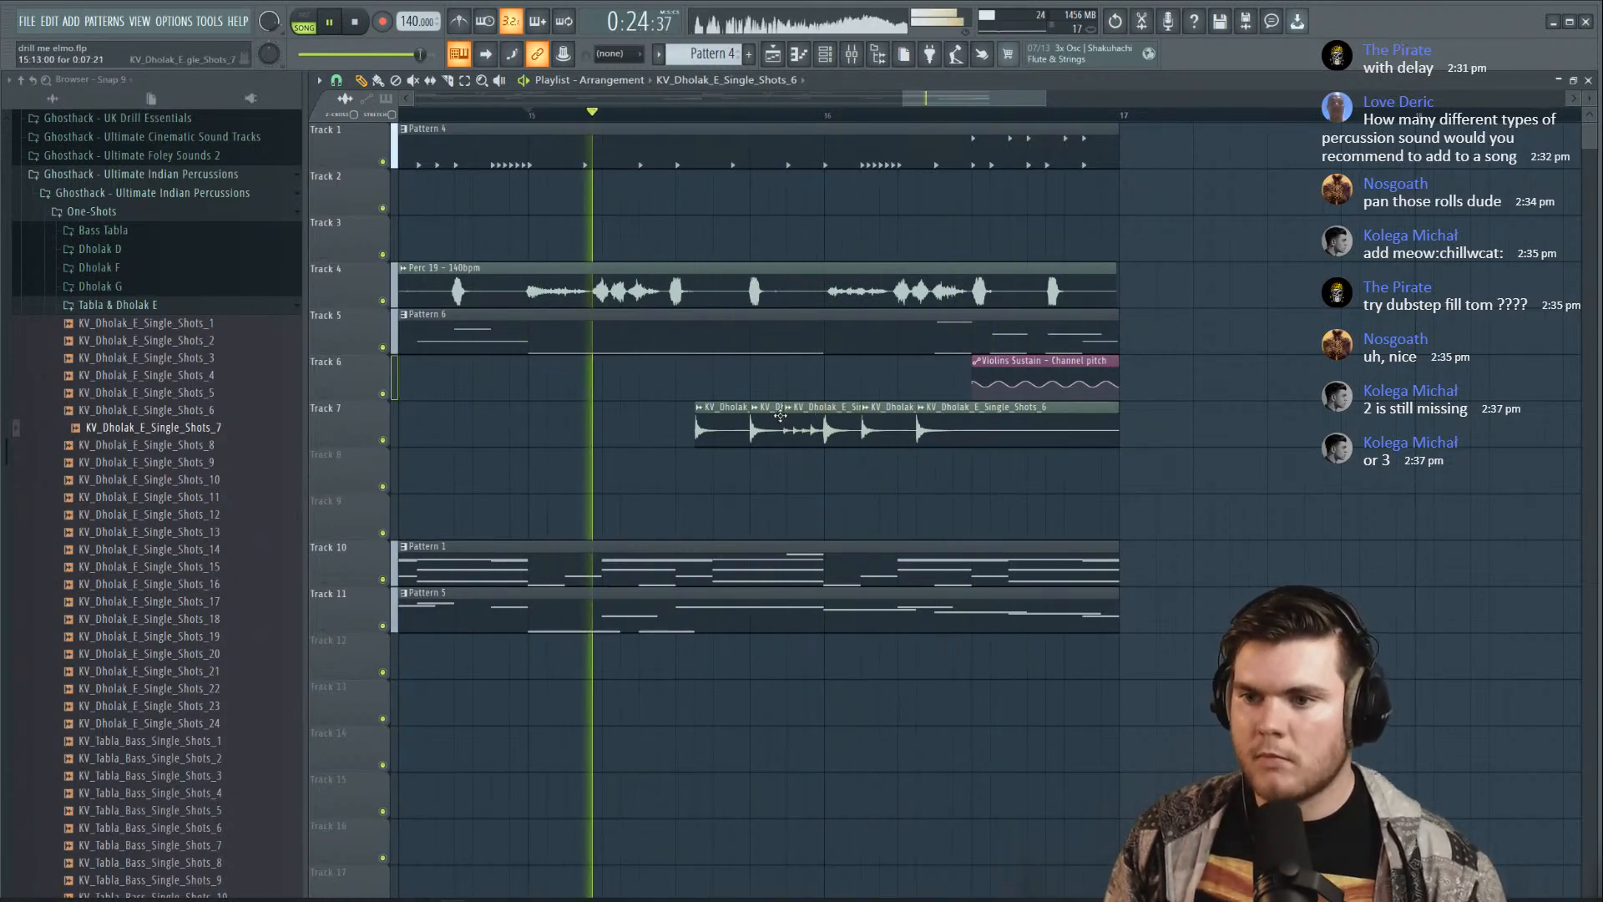
key("space")
key("space")
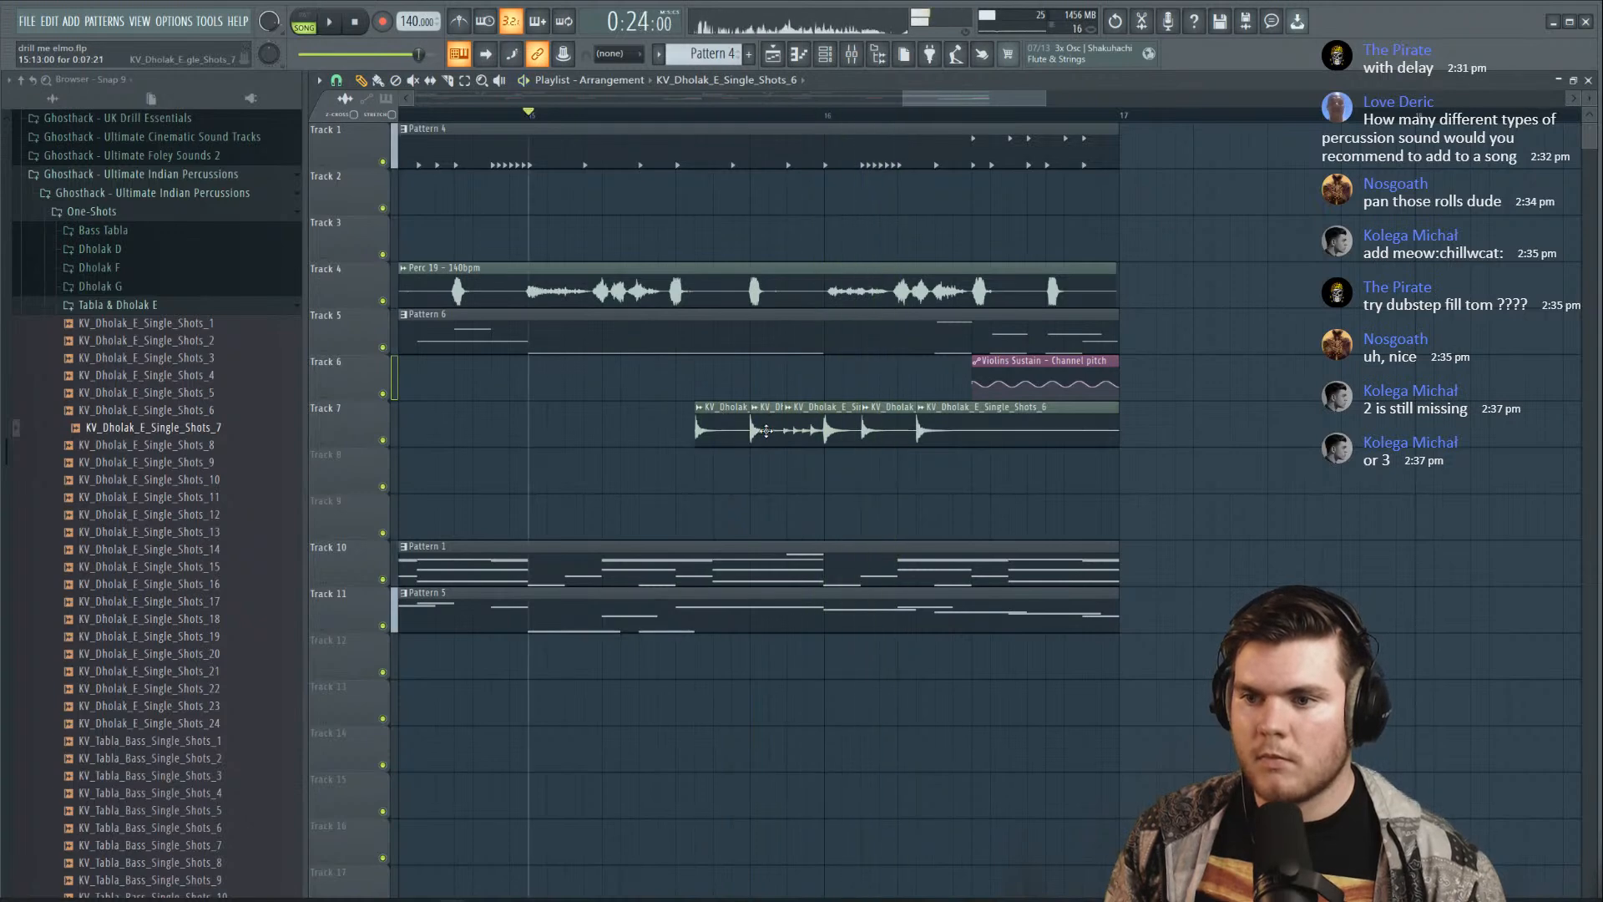
key("space")
key("space")
Shift the KV_Dholak_E_Single_Shots_19 roll and the two hits after it two steps earlier, auditioning between moves
left_click_drag(813, 434, 776, 437)
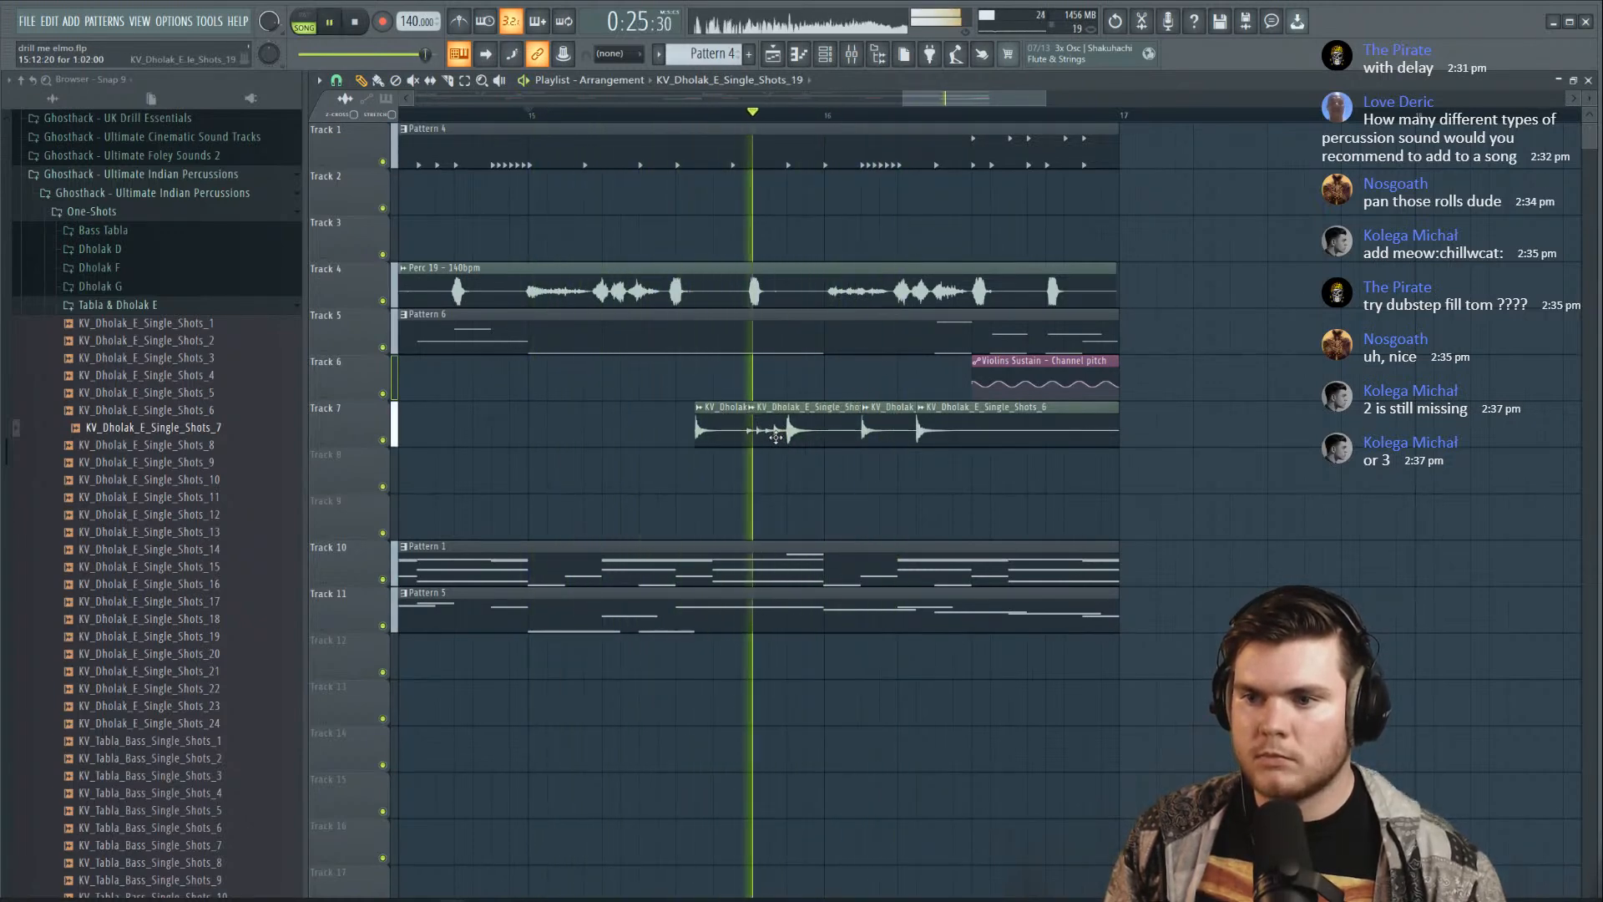
key("space")
key("space")
left_click_drag(885, 429, 850, 435)
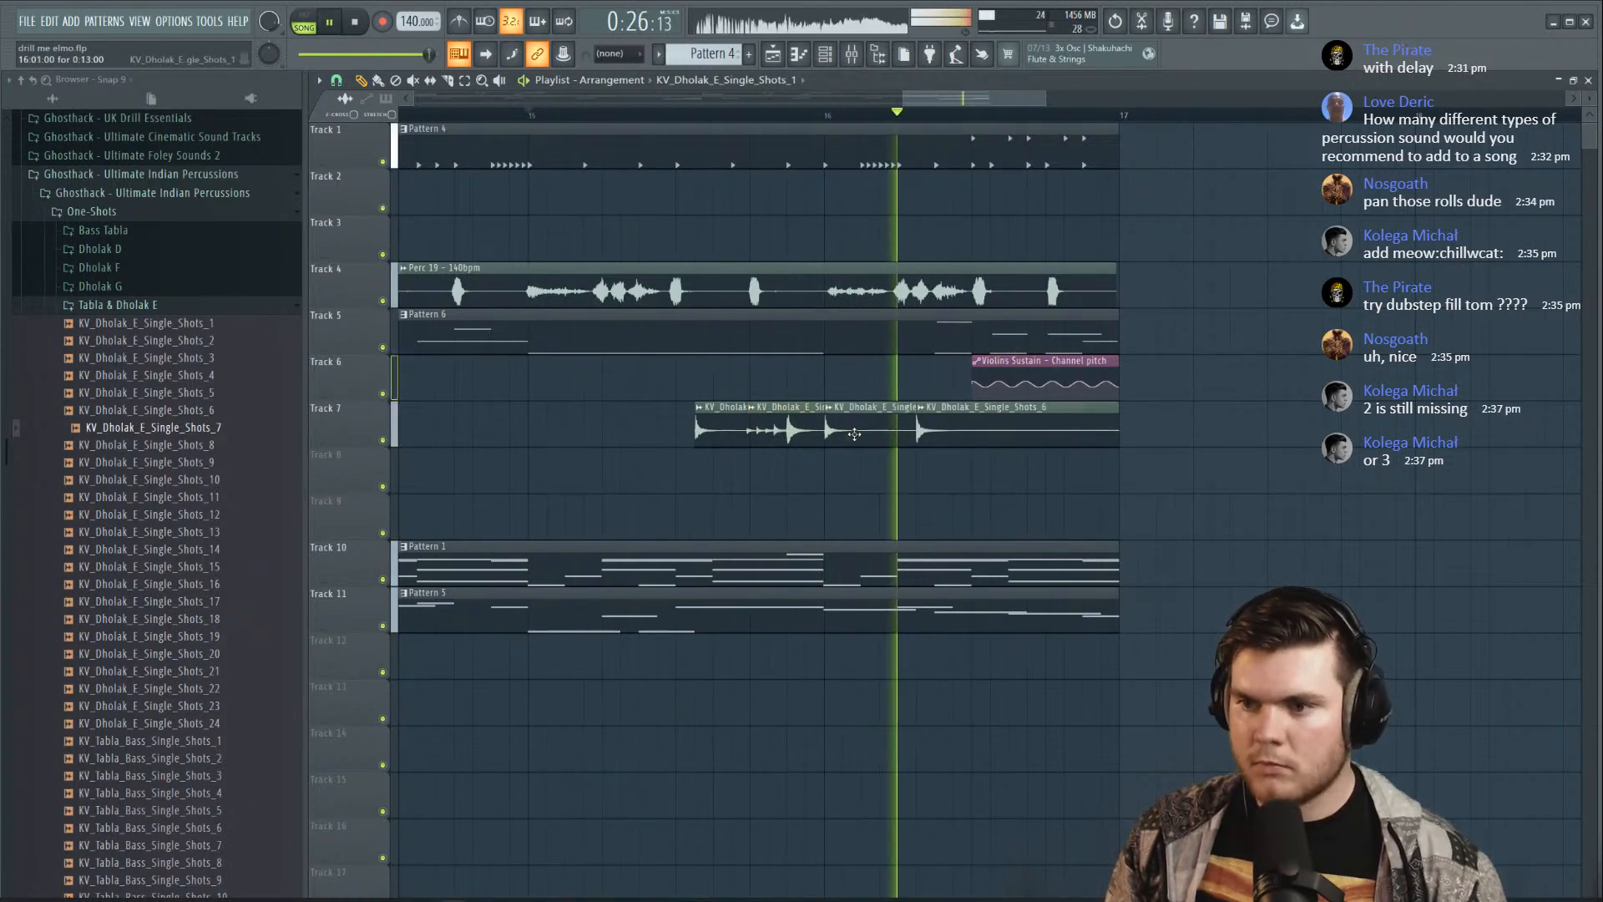
key("space")
key("space")
left_click_drag(974, 422, 937, 423)
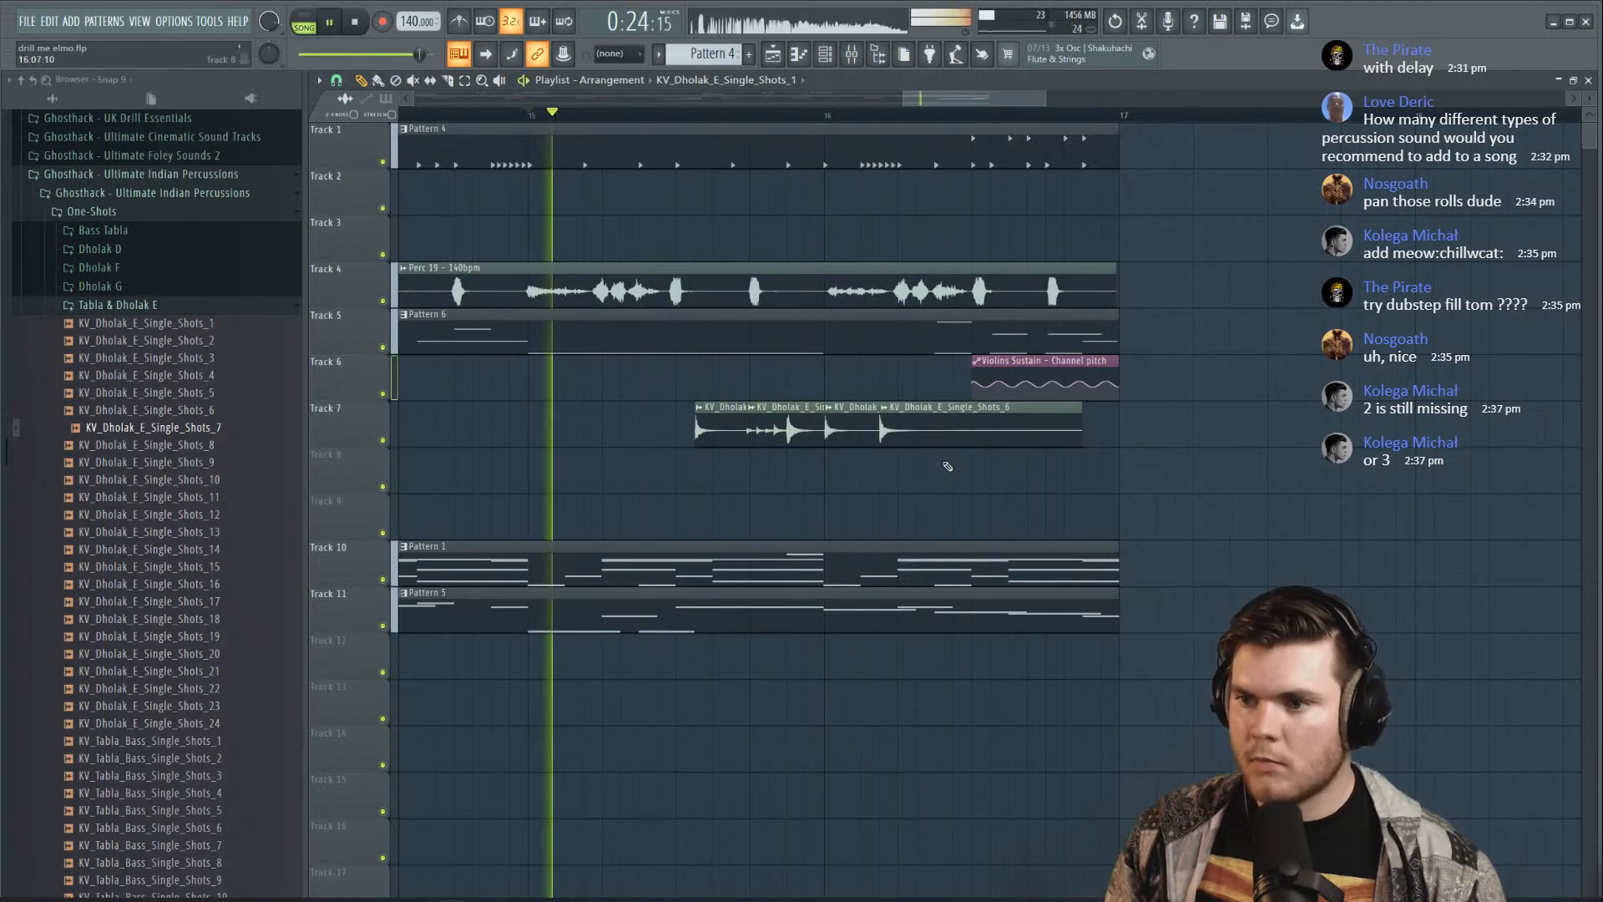
Add a KV_Dholak_E_Single_Shots_1 hit at step 7 of bar 16, ending at bar 17, and play back the fill
left_click(956, 426)
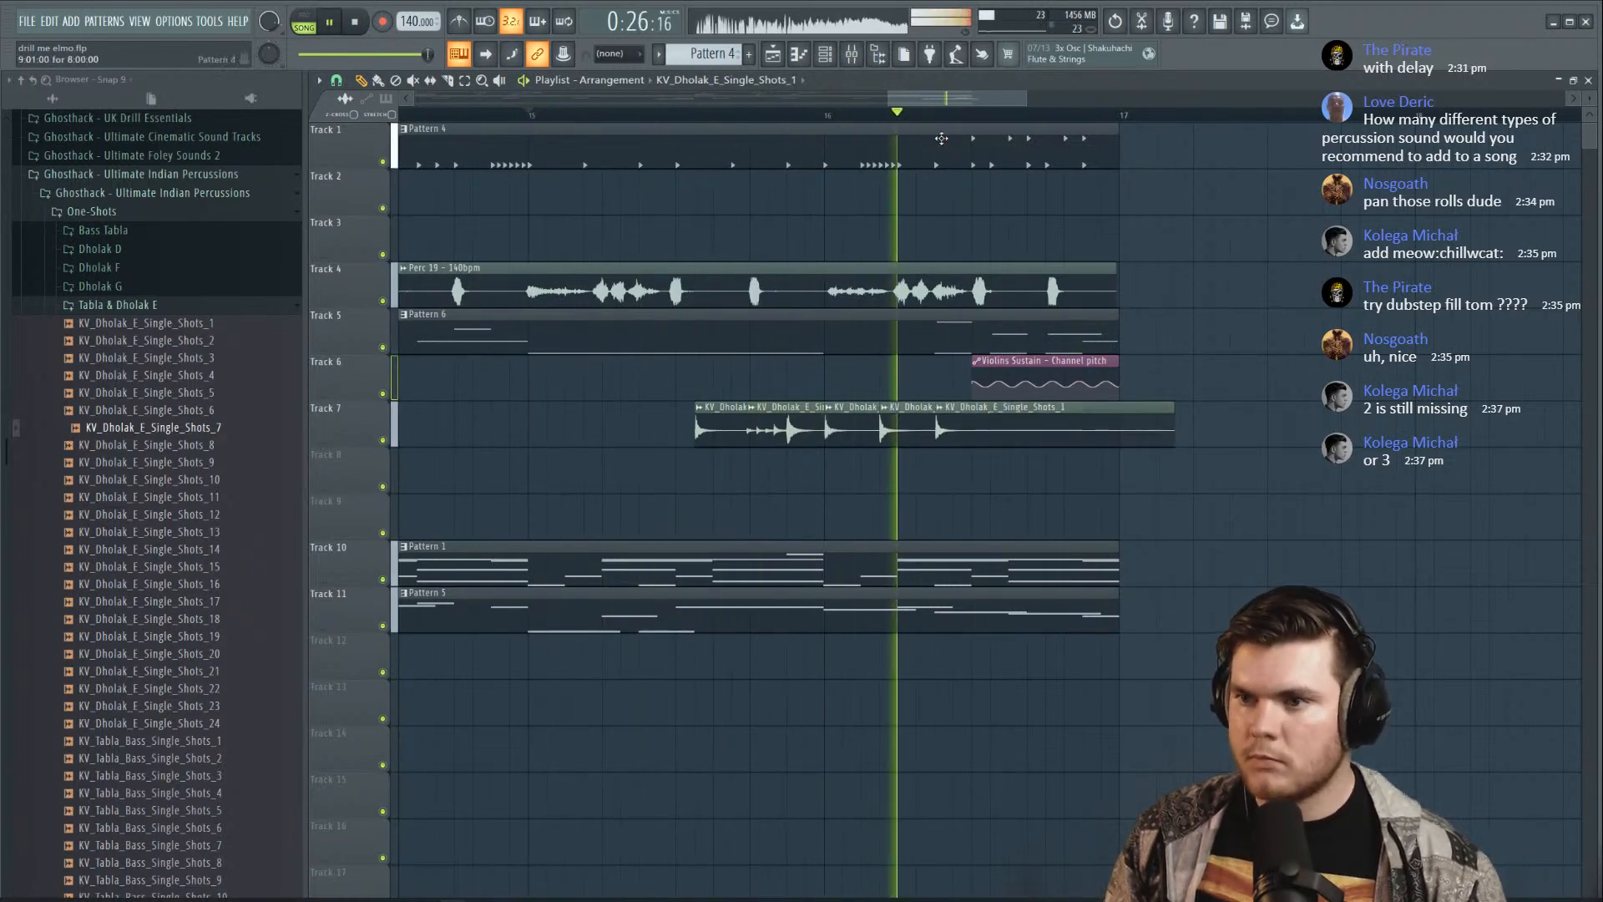
key("space")
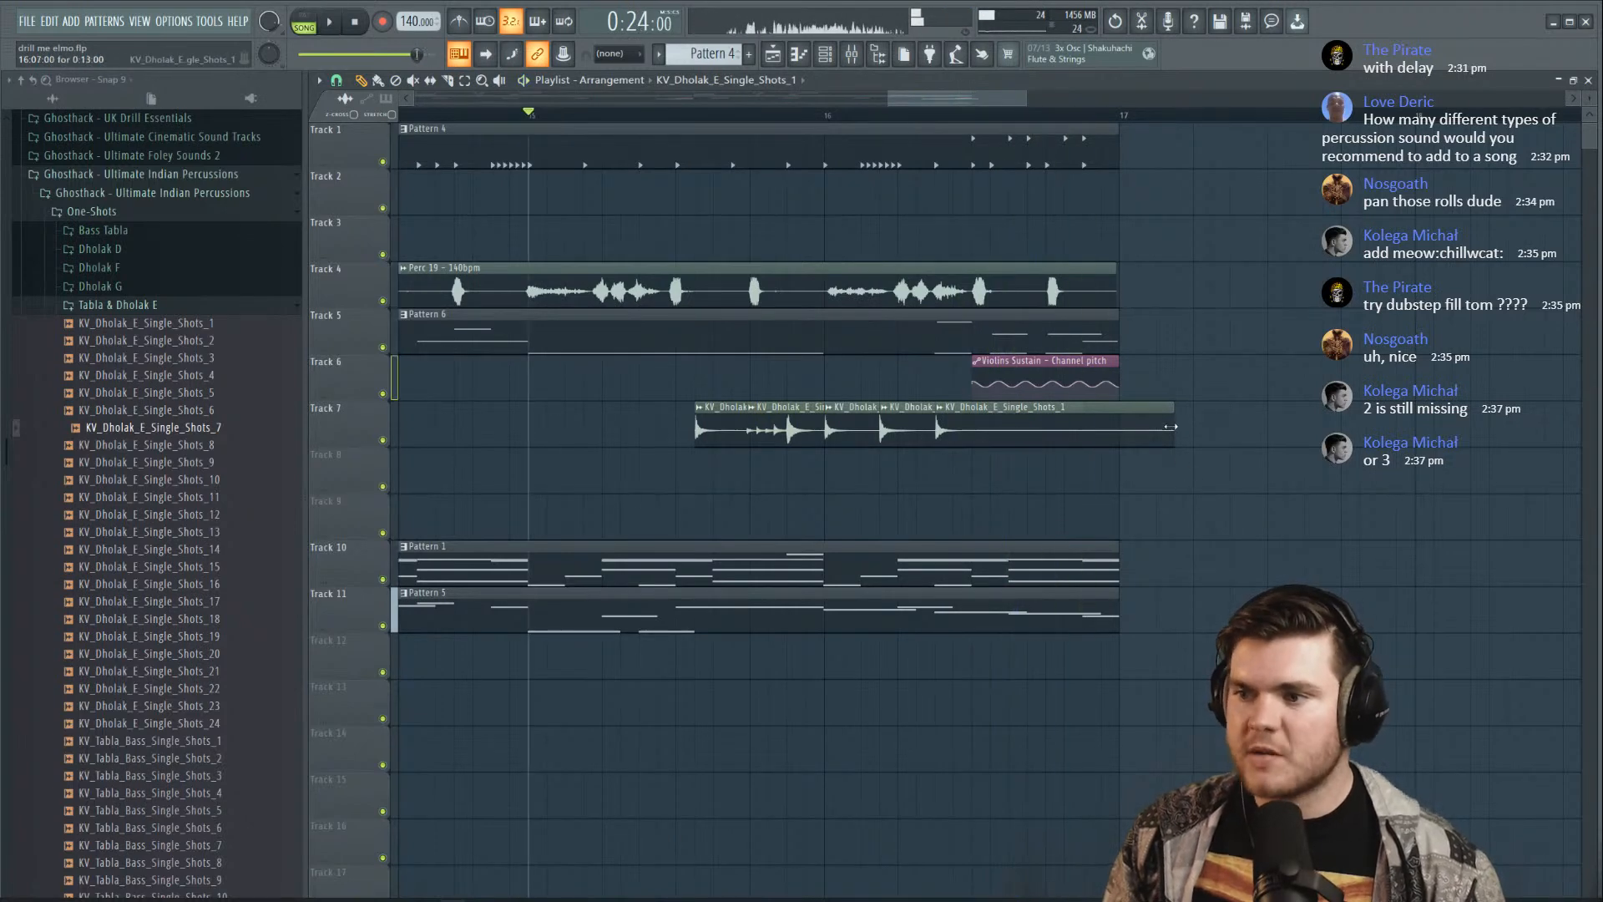
key("space")
scroll(1027, 368, "down", 5)
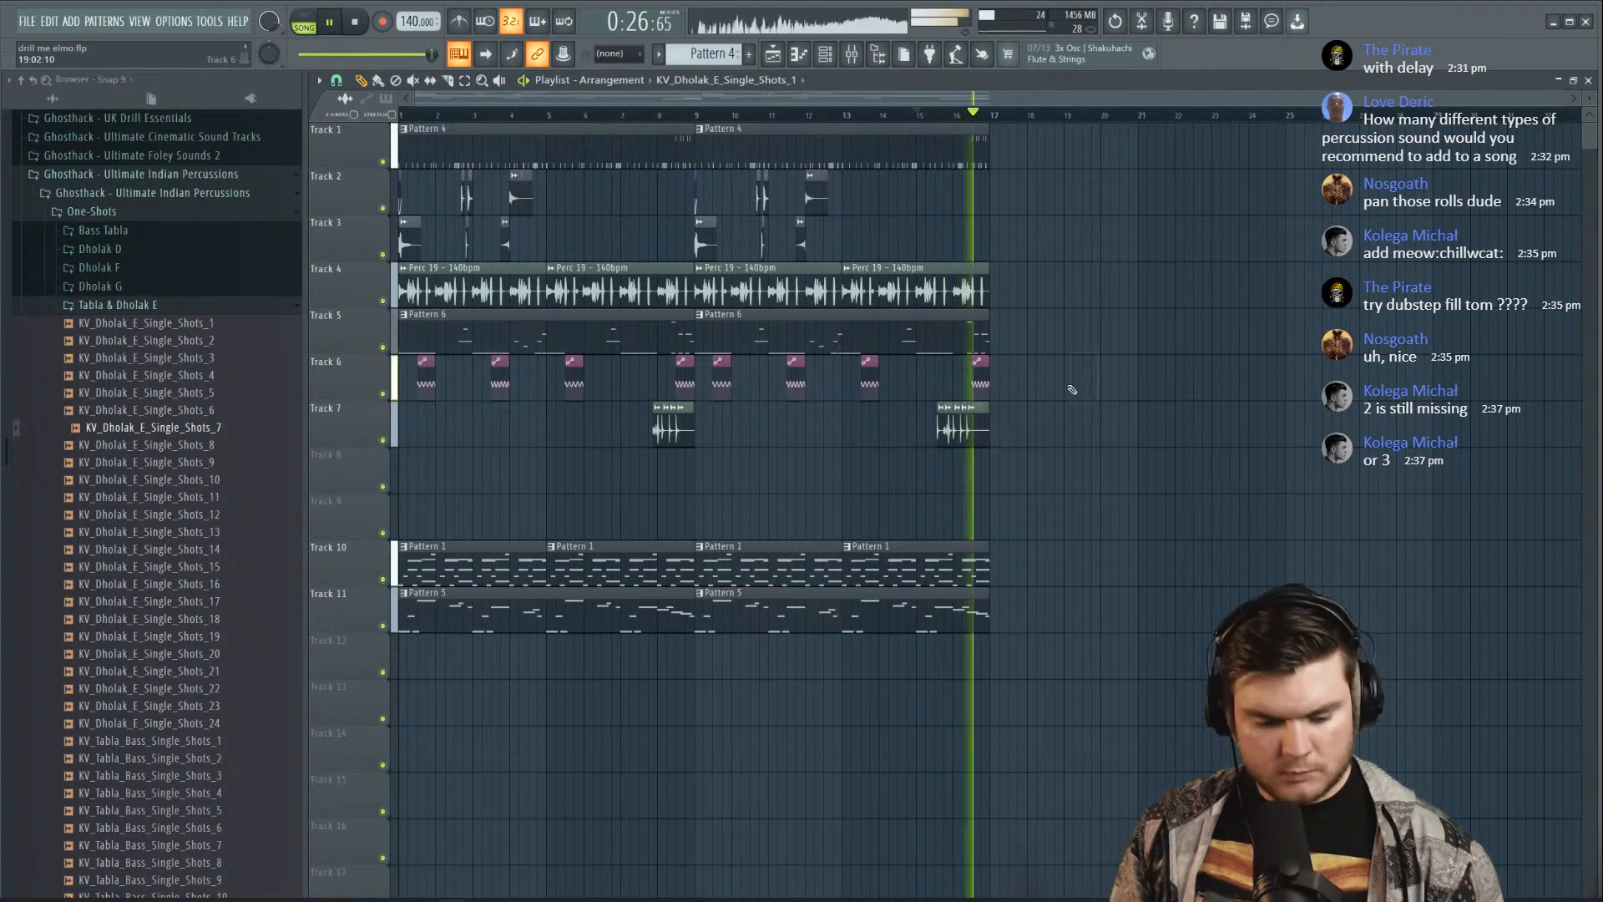
key("space")
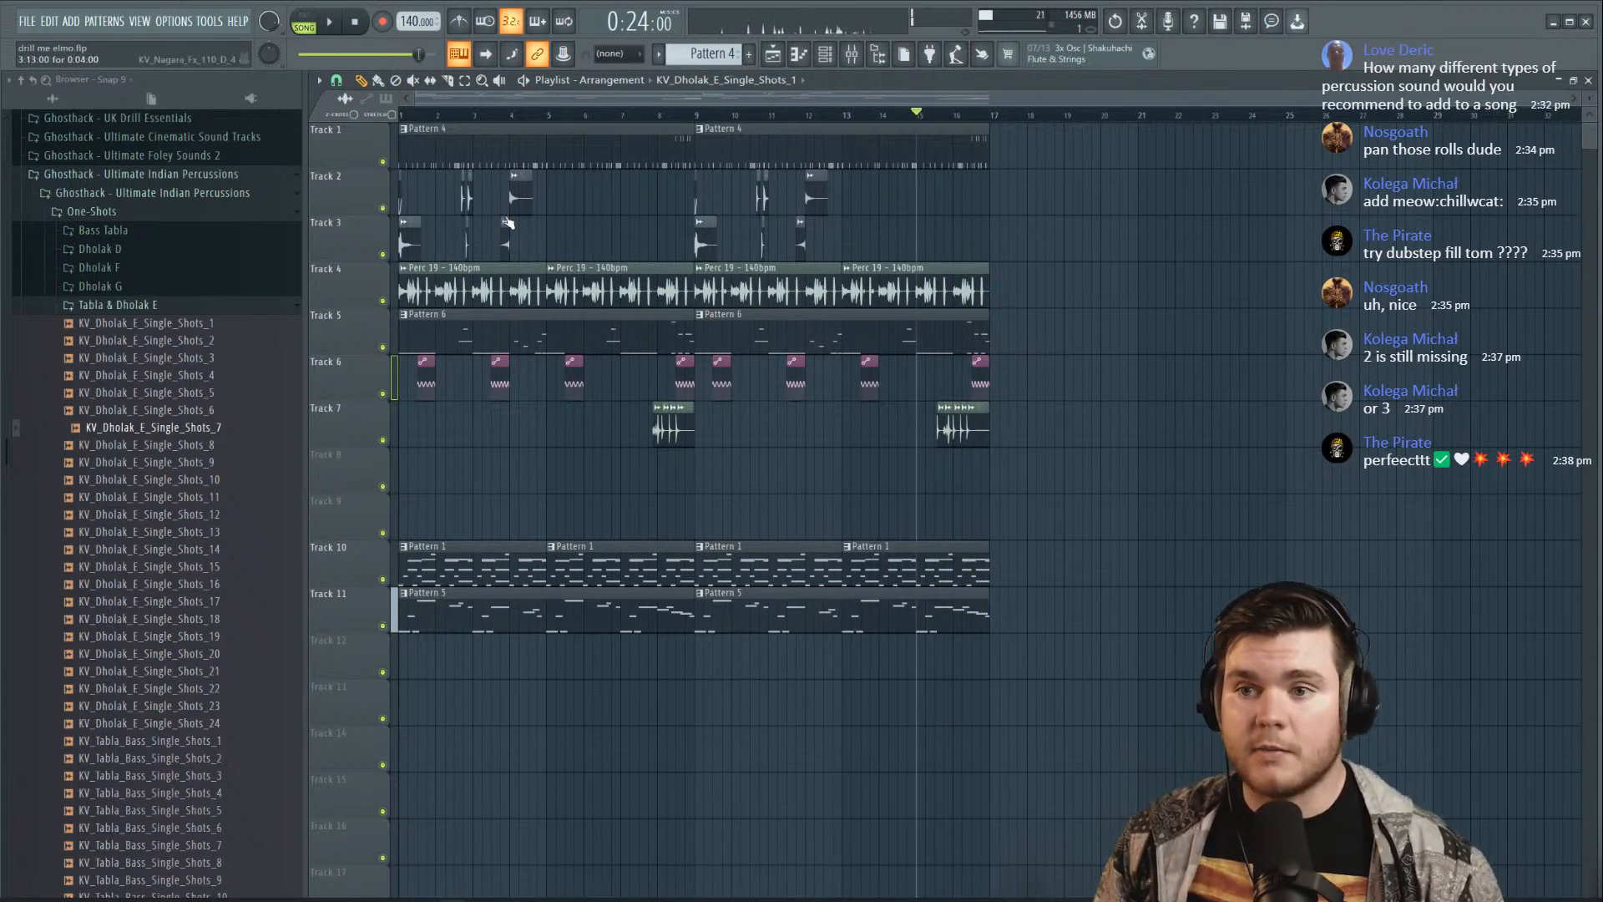
Collapse the Ultimate Indian Percussions folders and open the Sound FX one-shots of the Ghosthack - UK Drill Essentials library
left_click(131, 306)
left_click(138, 214)
left_click(142, 196)
left_click(141, 177)
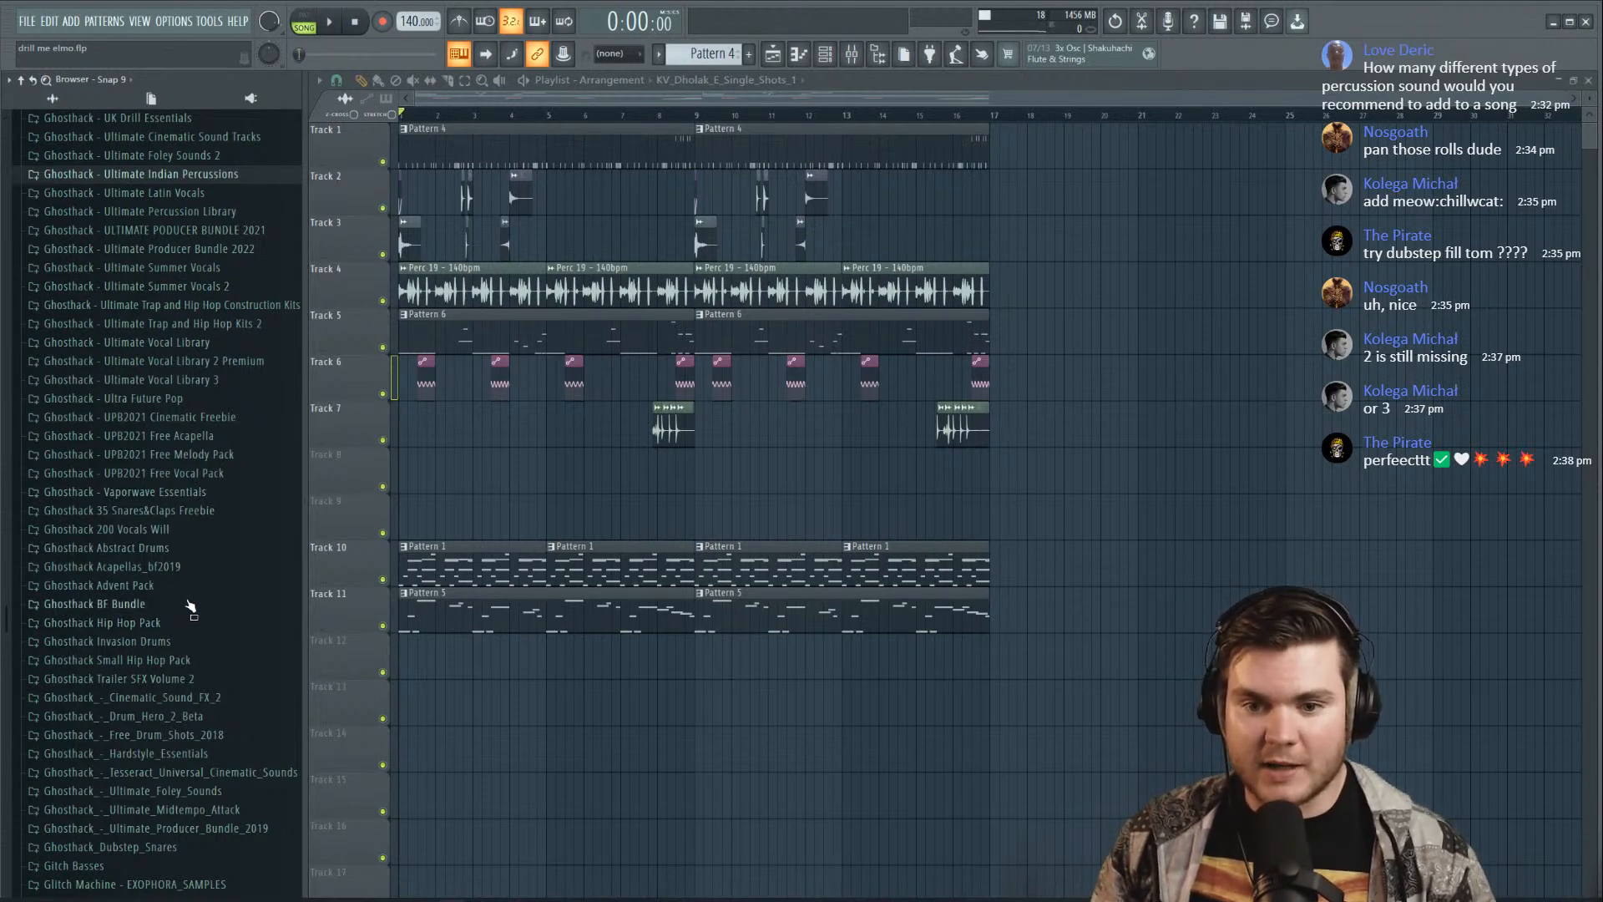
scroll(204, 351, "up", 6)
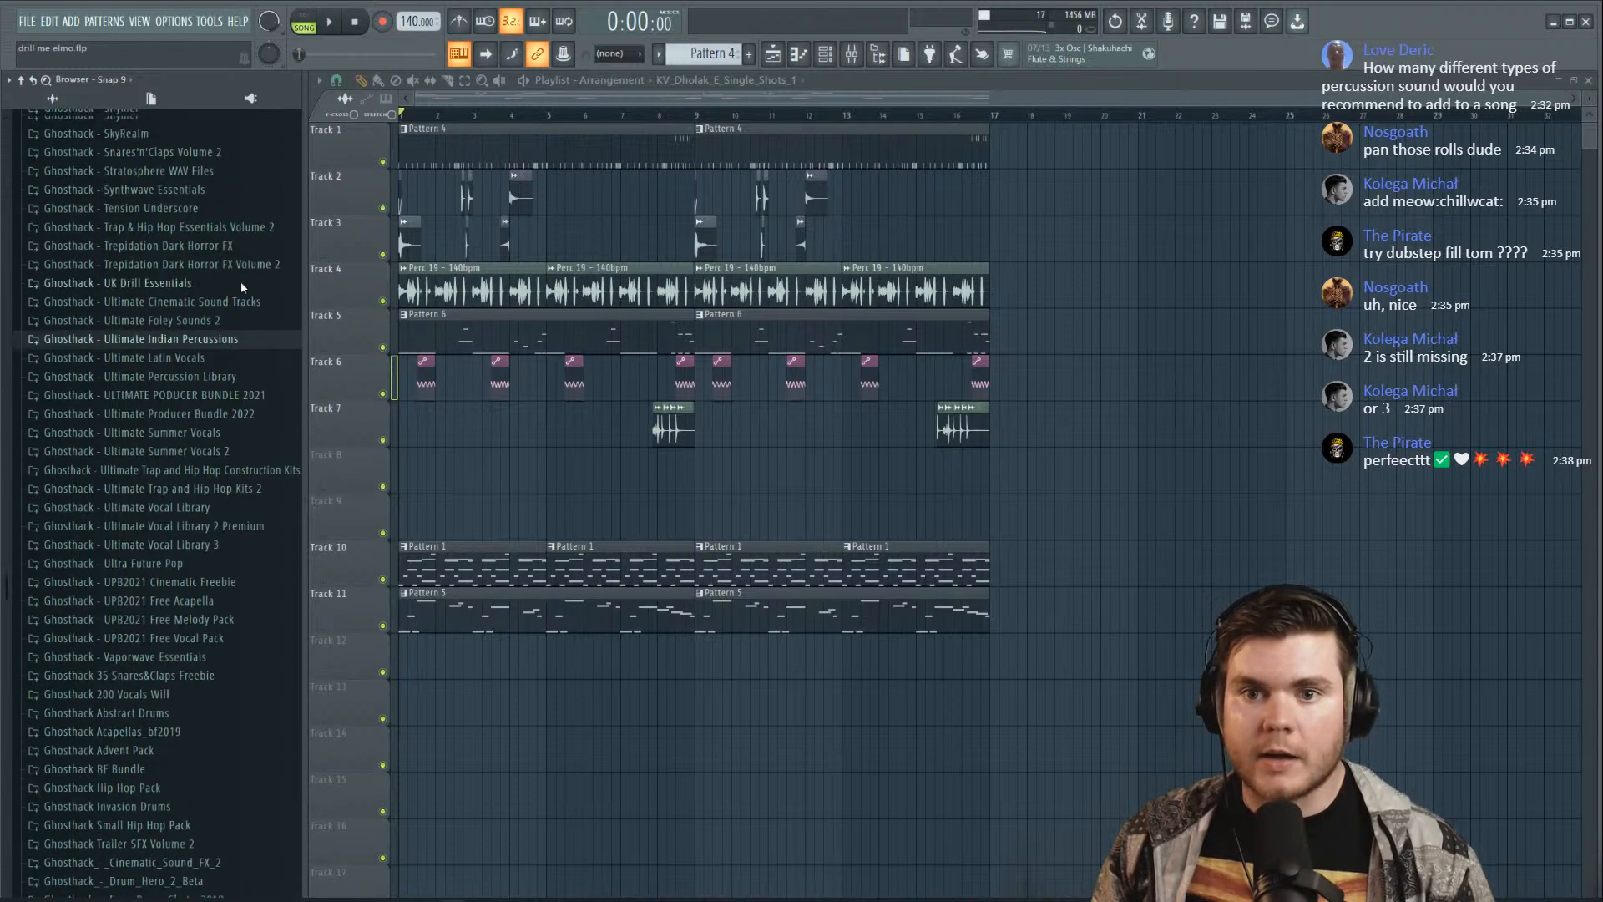
left_click(159, 465)
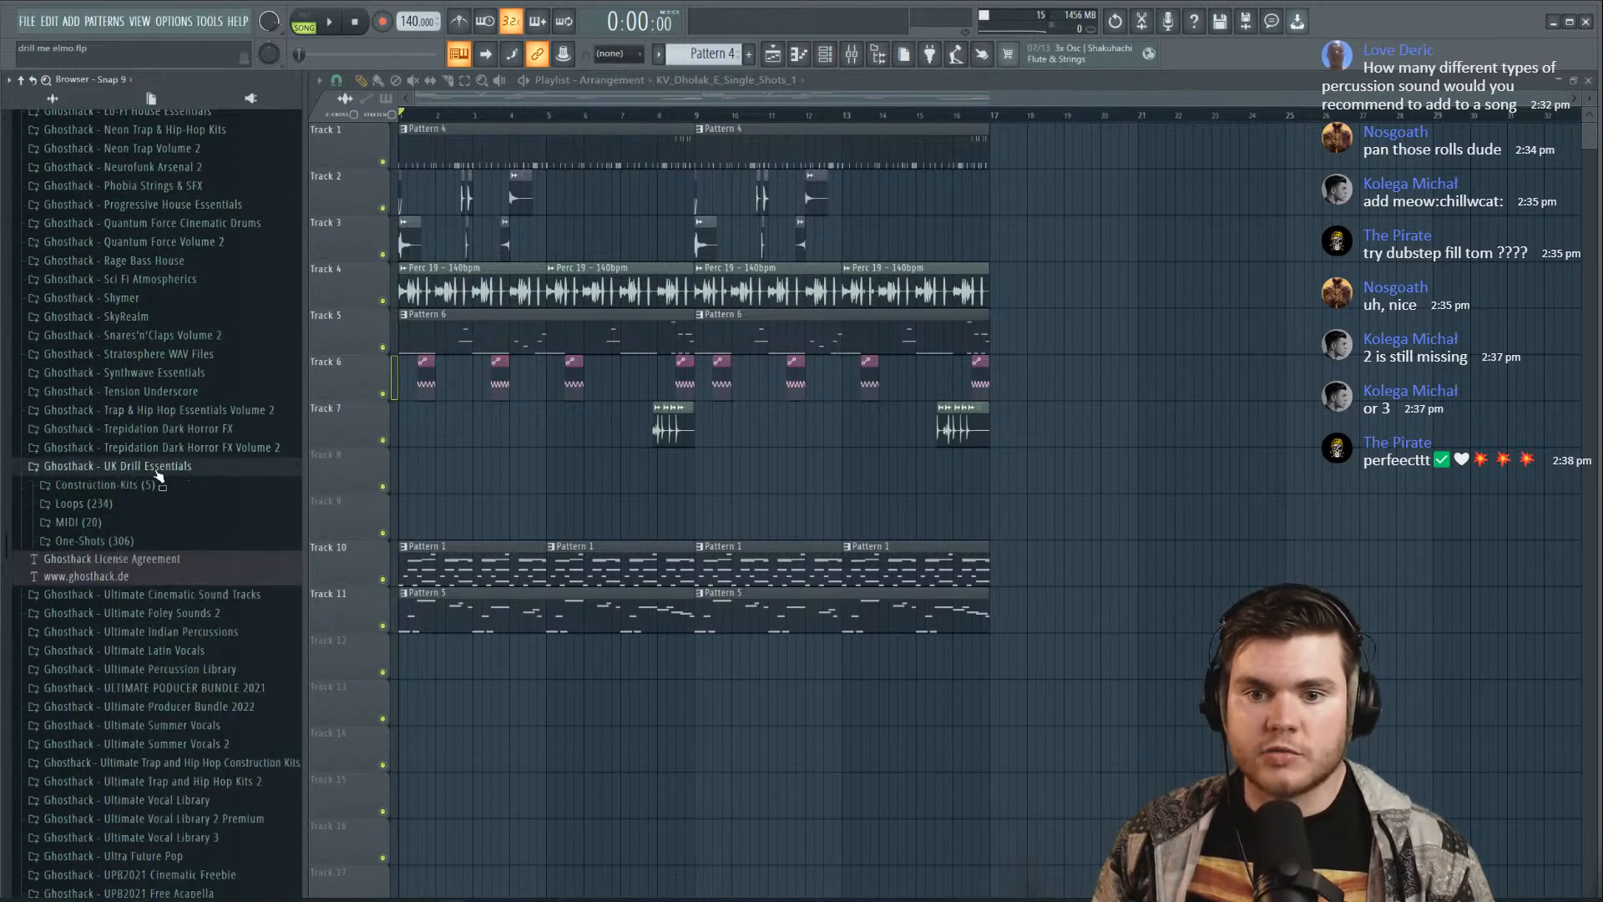
left_click(113, 543)
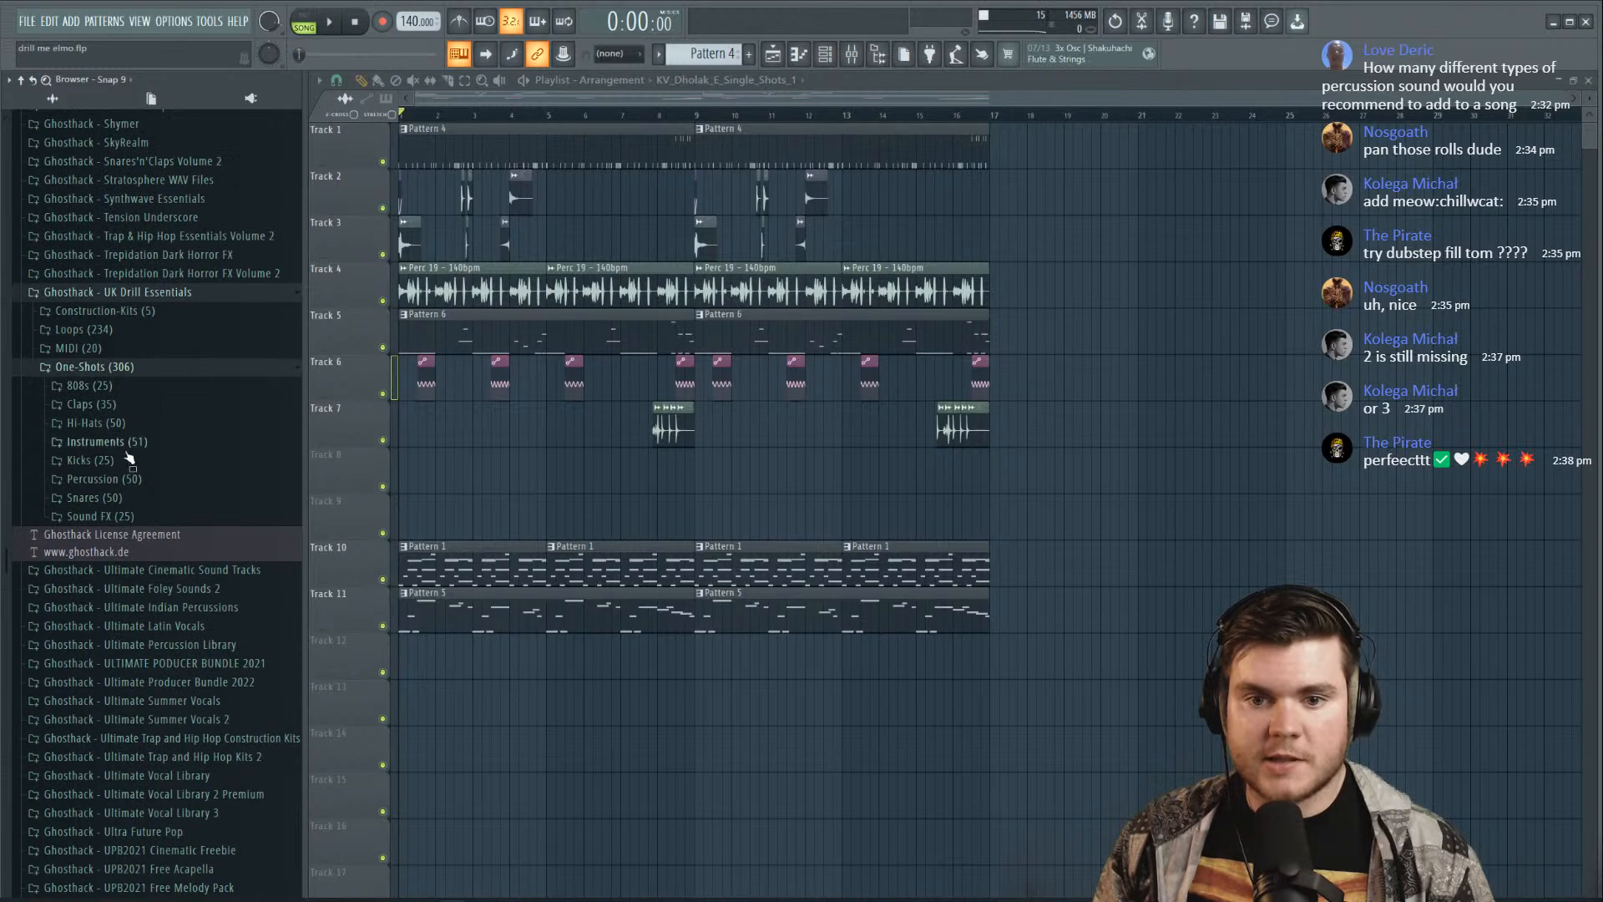
left_click(121, 516)
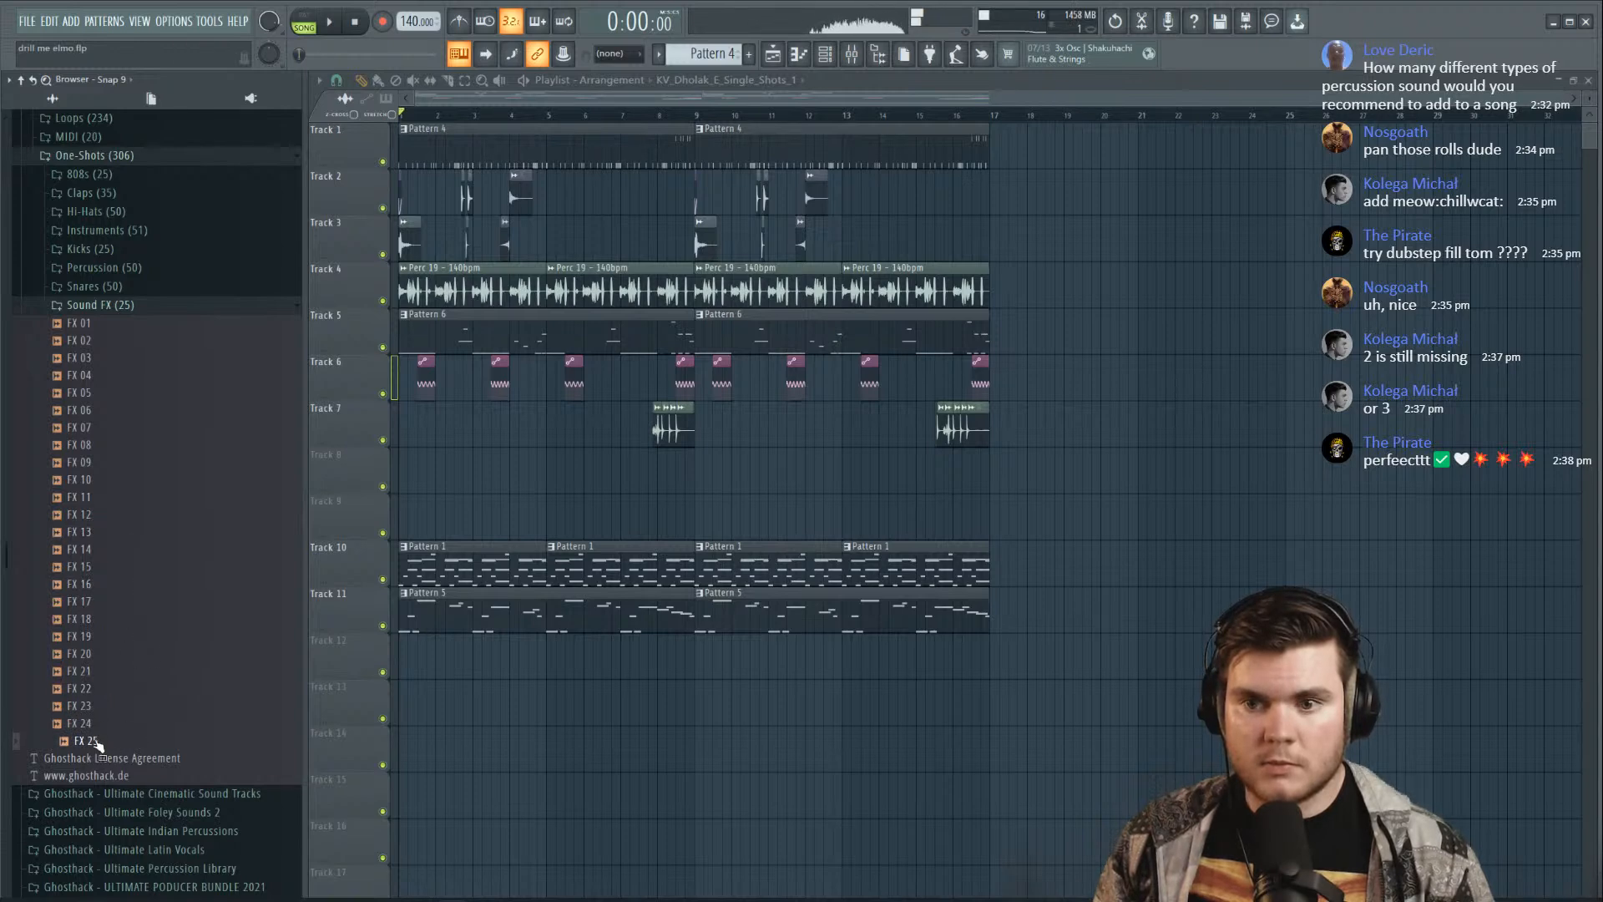
Place the FX 25 sample at the start of Track 12 and lower its channel volume
left_click_drag(595, 755, 437, 643)
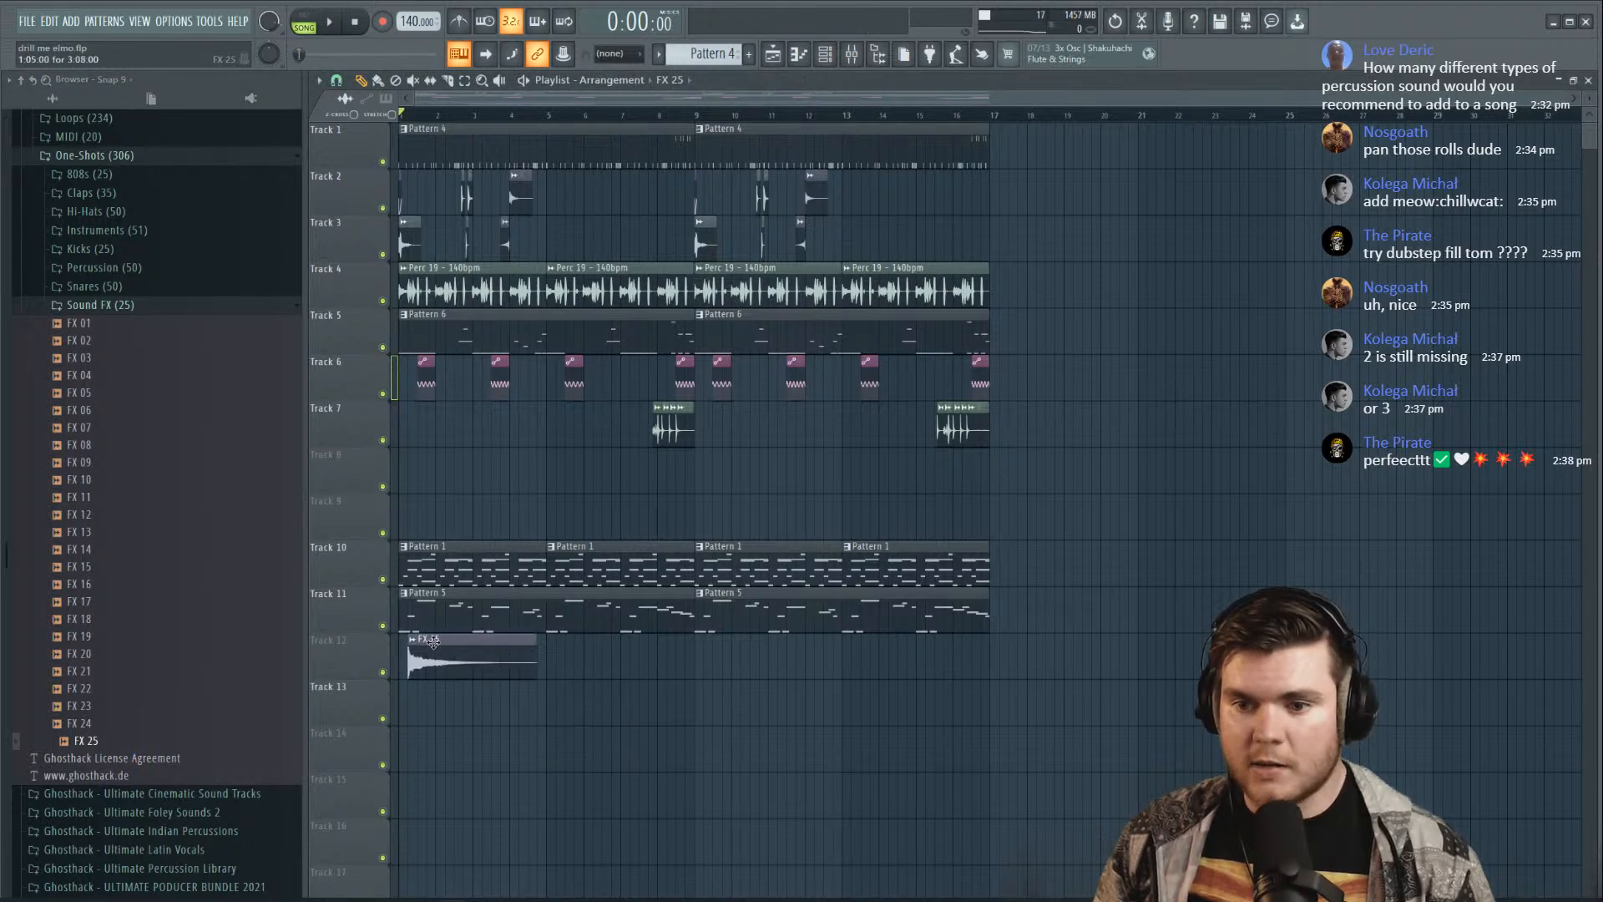
double_click(433, 657)
mouse_move(750, 268)
left_mouse_down()
mouse_move(751, 314)
mouse_move(750, 275)
left_mouse_up()
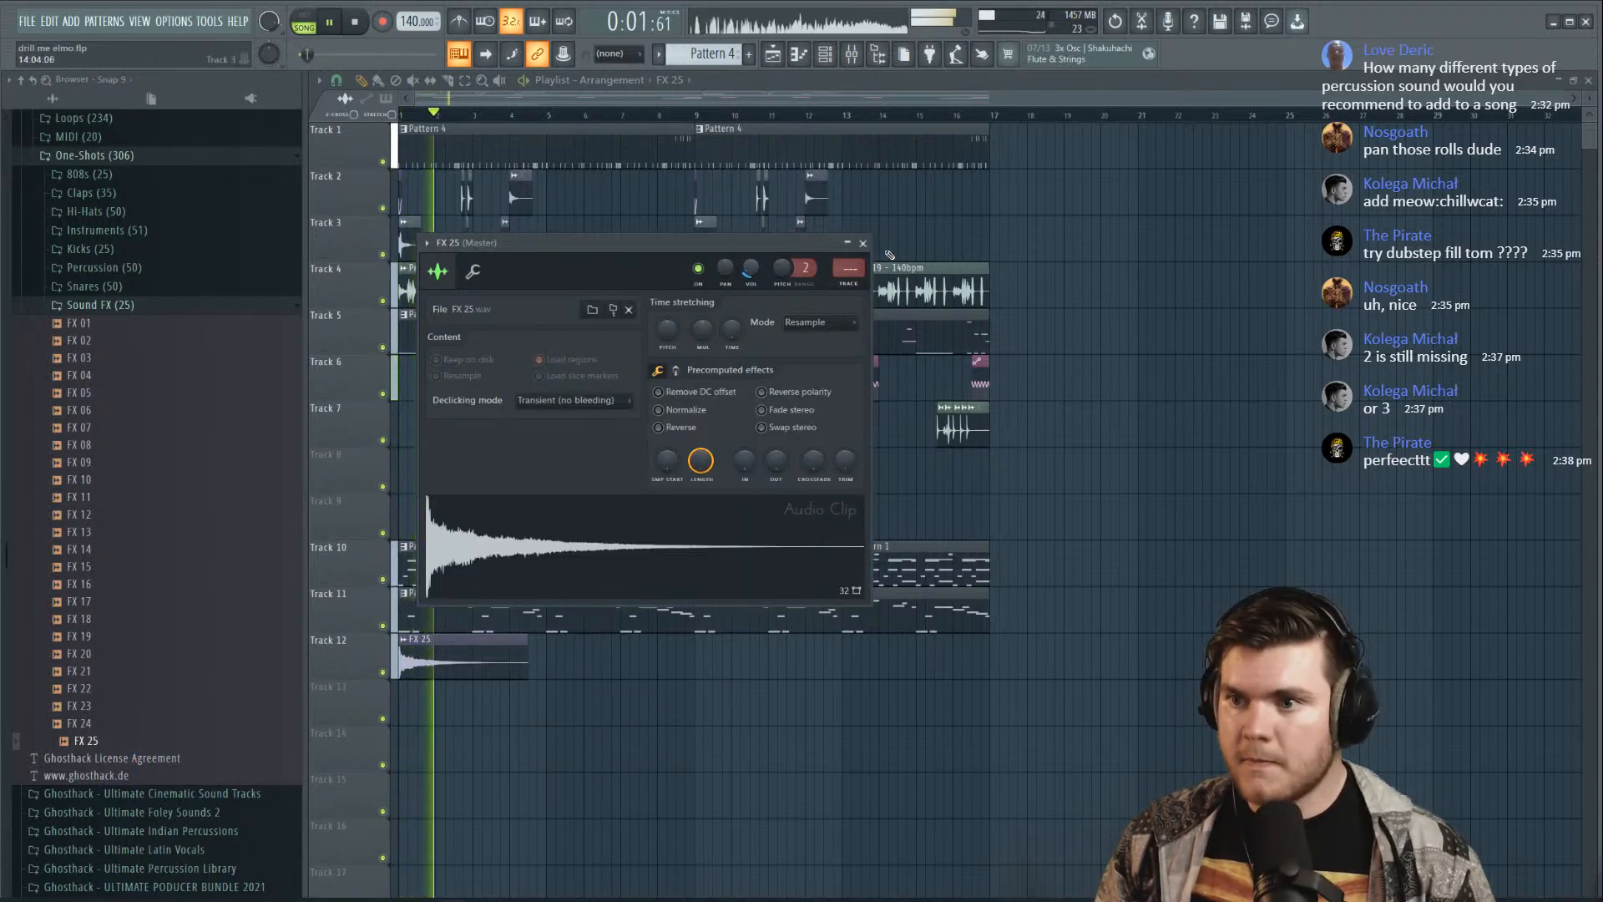
left_click(863, 243)
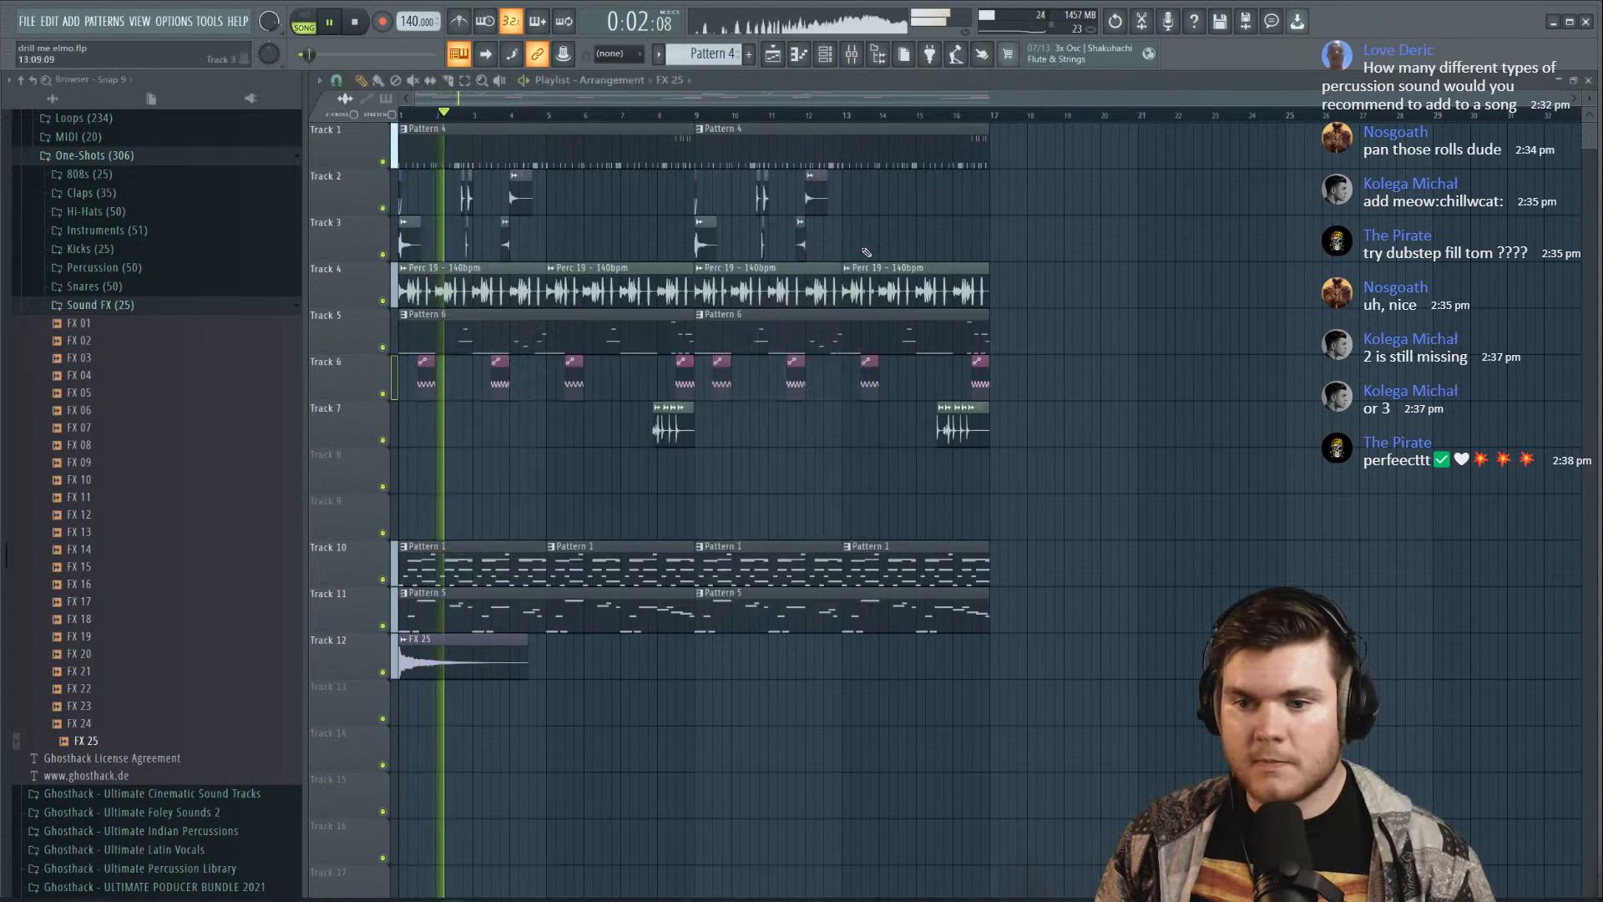
Repeat FX 25 on Track 12 at bar 9, and add copies with the start trimmed off at bars 5 and 13
left_click(712, 666)
double_click(712, 665)
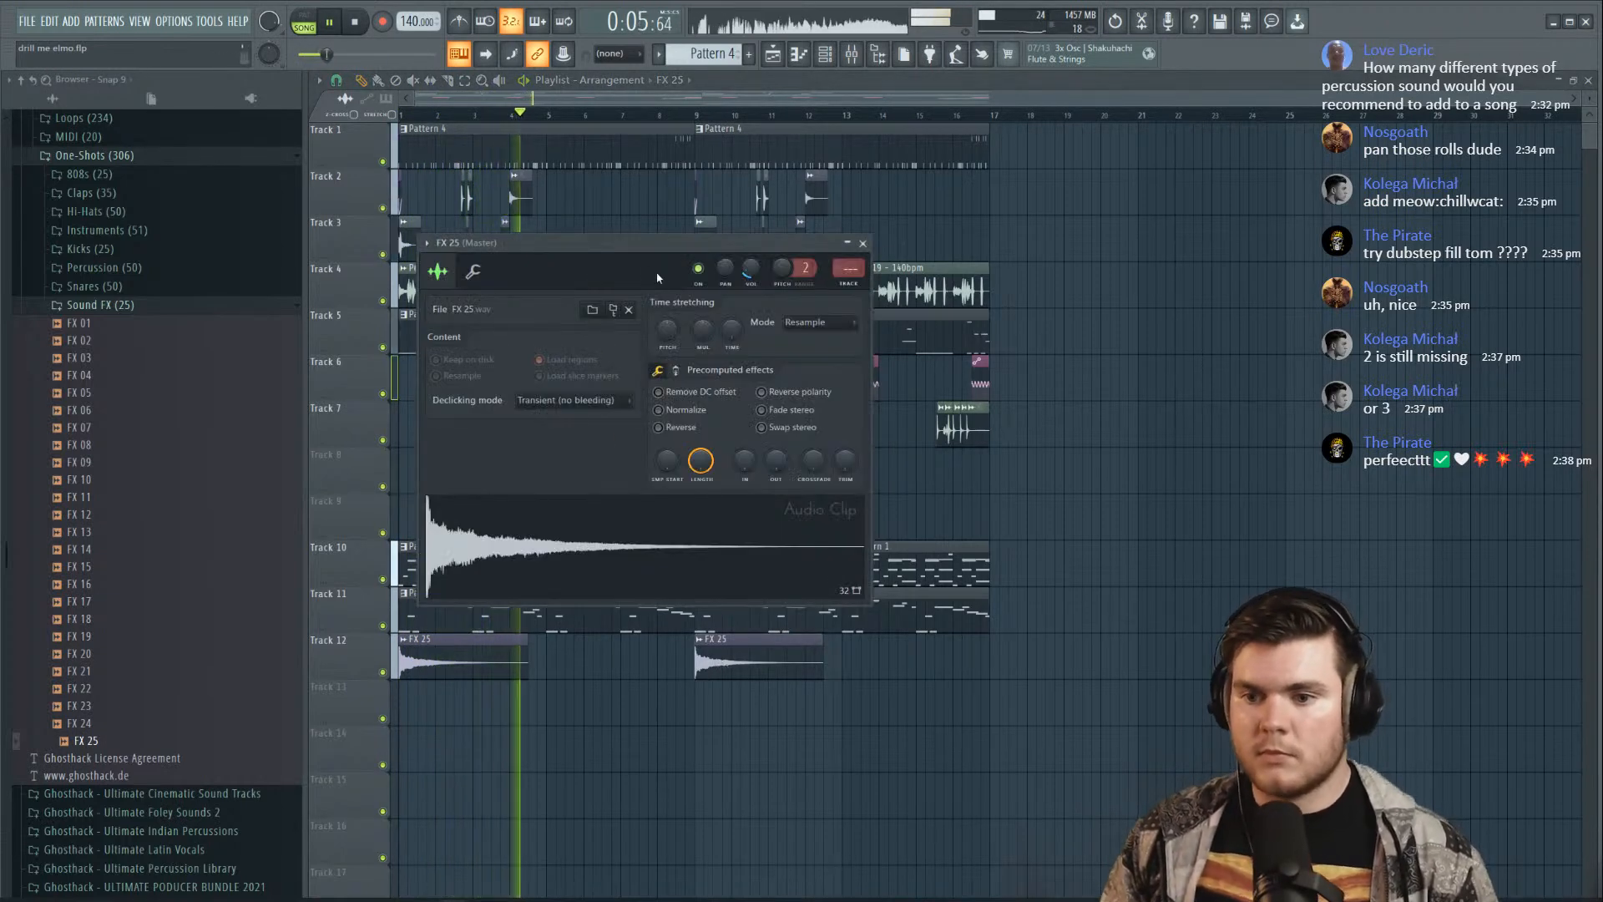
left_click(547, 650)
left_click_drag(547, 650, 598, 659)
key("space")
key("space")
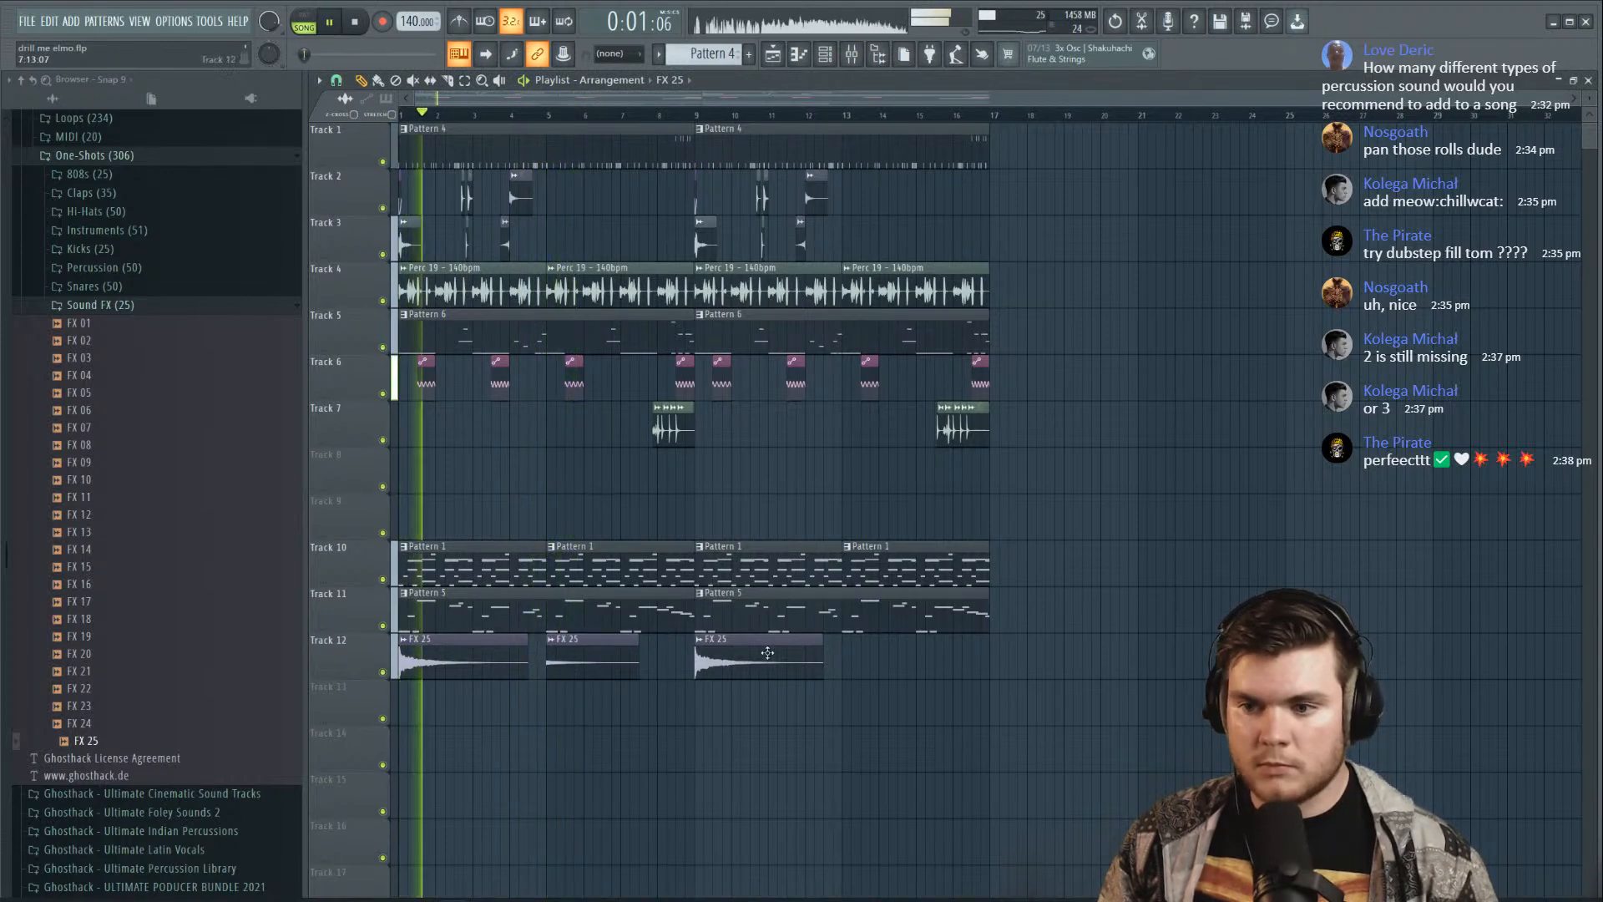
left_click(865, 668)
key("space")
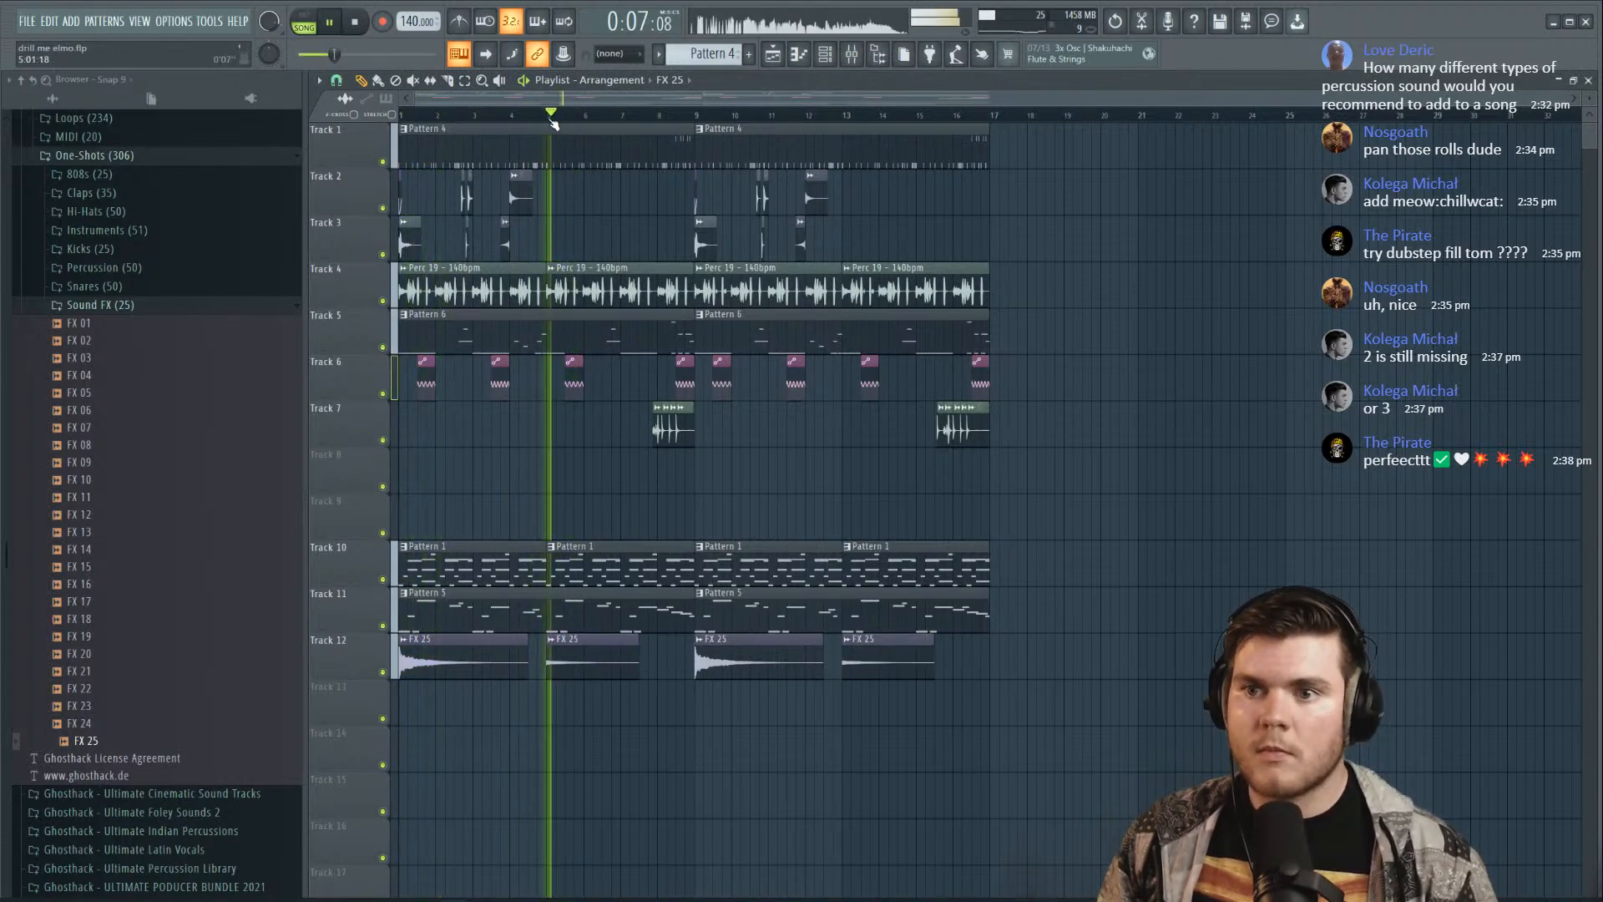
Slip the audio inside the FX 25 clips at bars 5 and 13 to include more of the attack, auditioning from bar 5
key("space")
key("space")
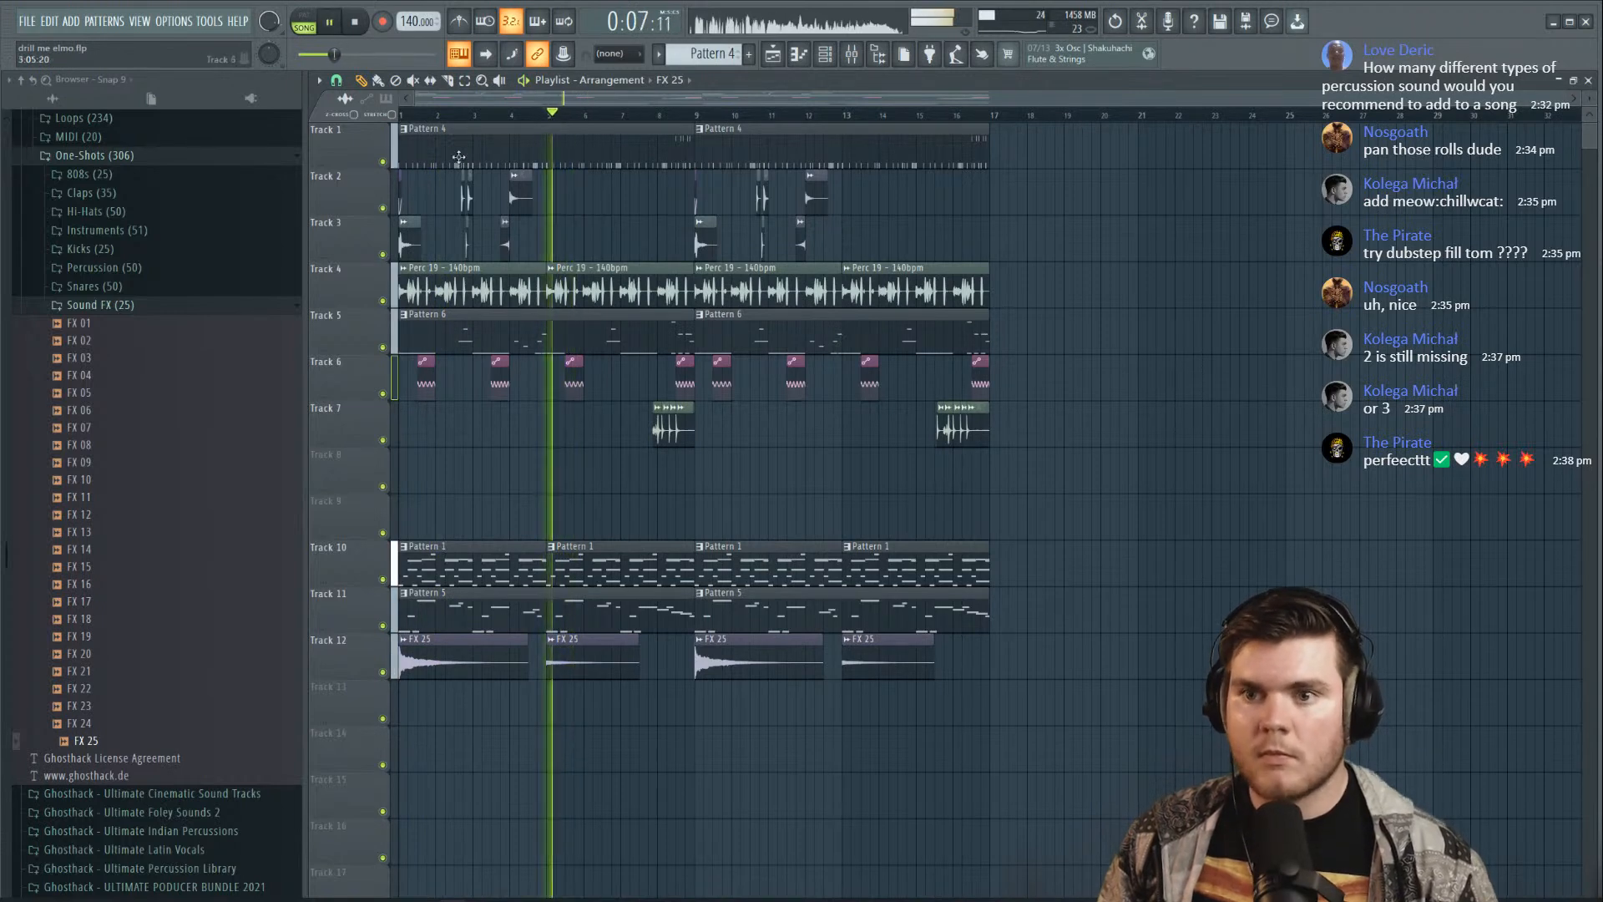
left_click_drag(944, 723, 889, 655, "ctrl")
left_click(586, 655, "ctrl+shift")
key("s")
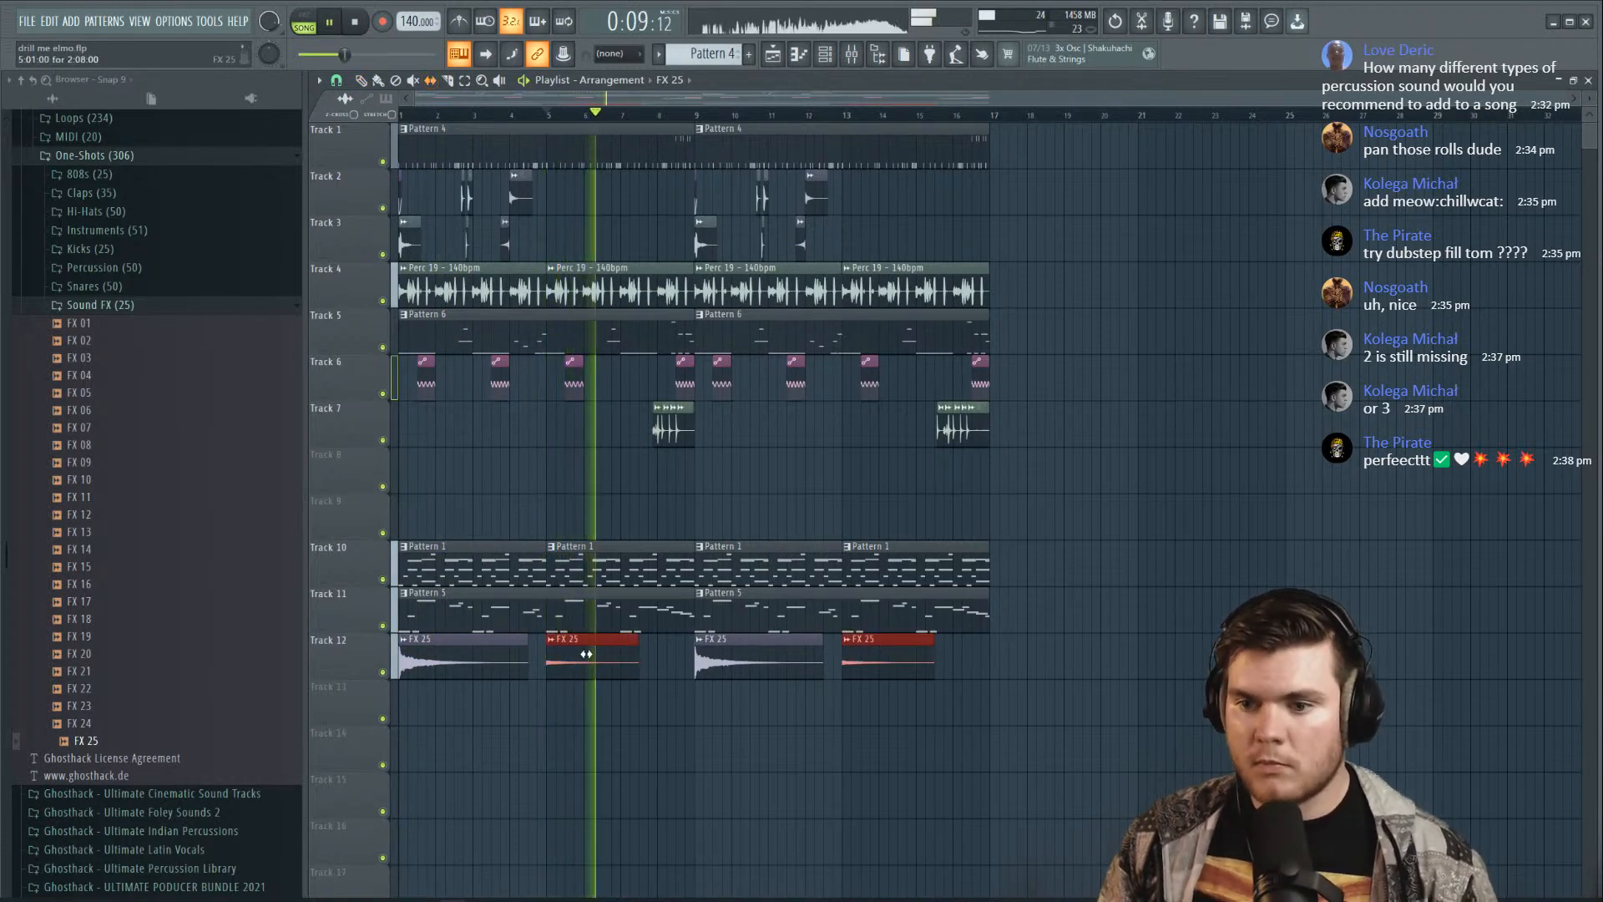
left_click(553, 118)
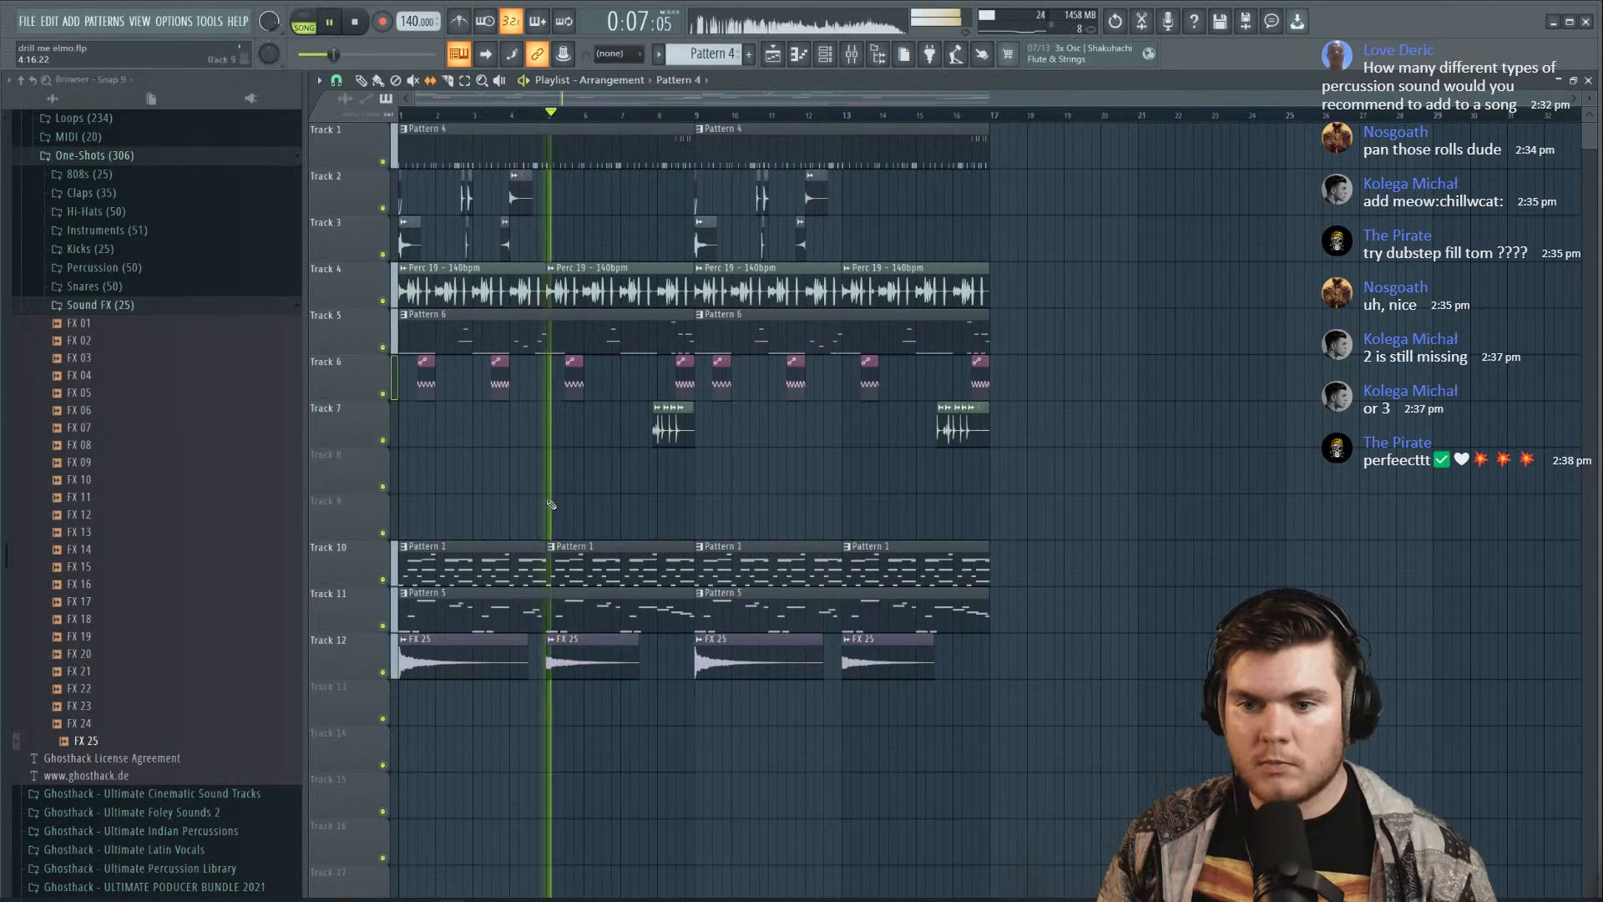
Slip the audio in the bar 5 and bar 13 FX 25 clips back toward the tail for a softer start, and deselect them
left_click_drag(985, 745, 881, 658, "ctrl")
left_click(580, 658, "ctrl+shift")
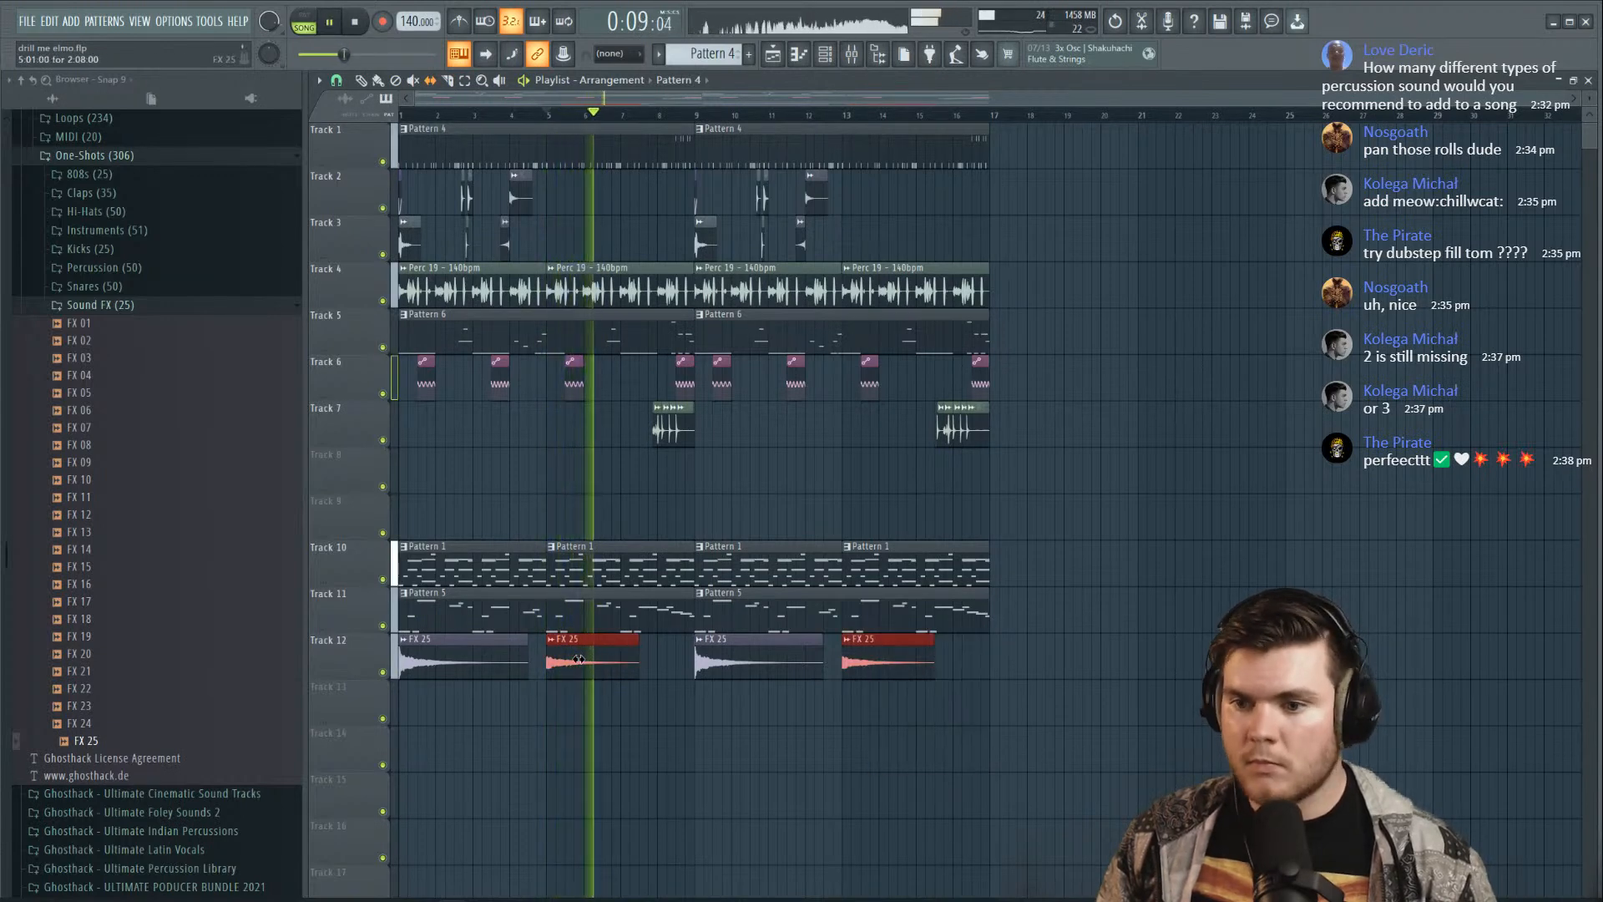
key("space")
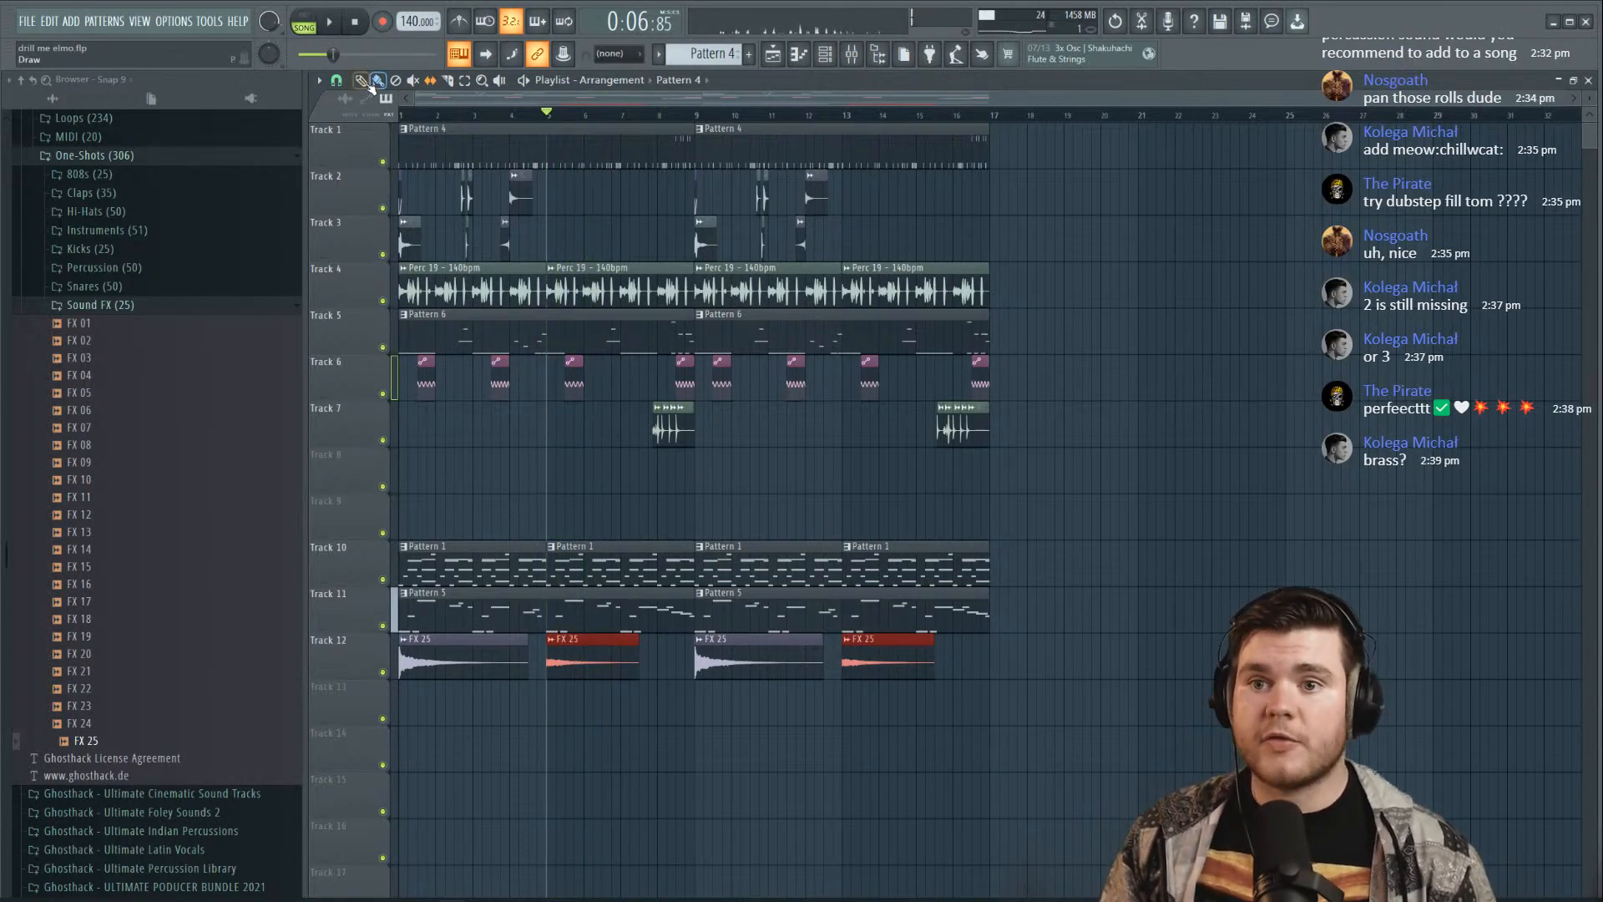
left_click(1121, 429)
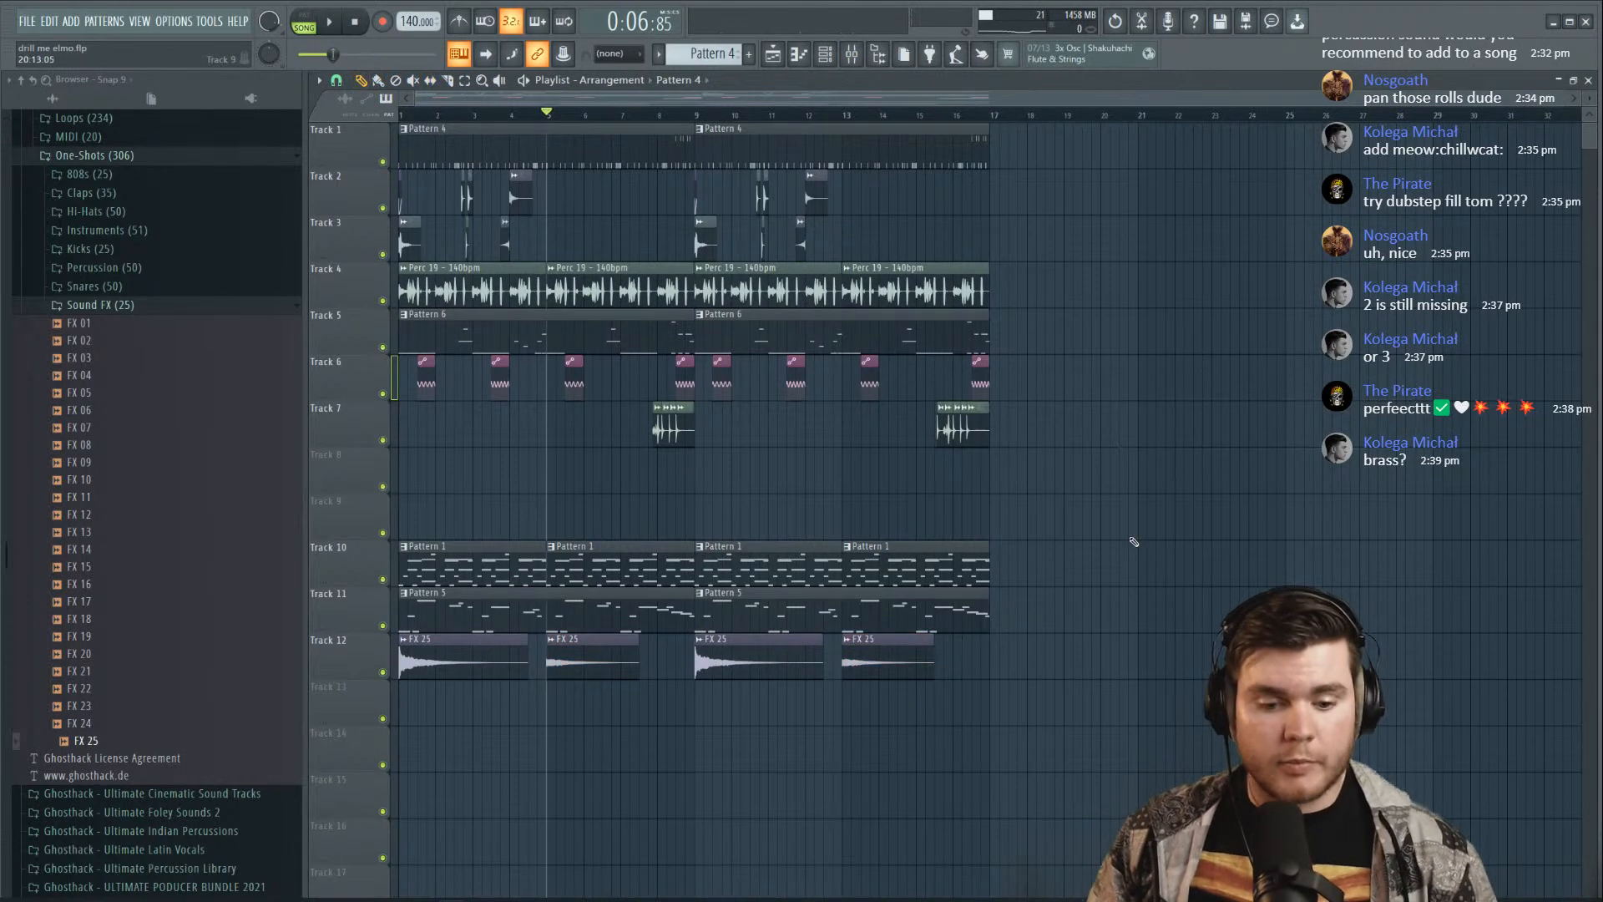
key("space")
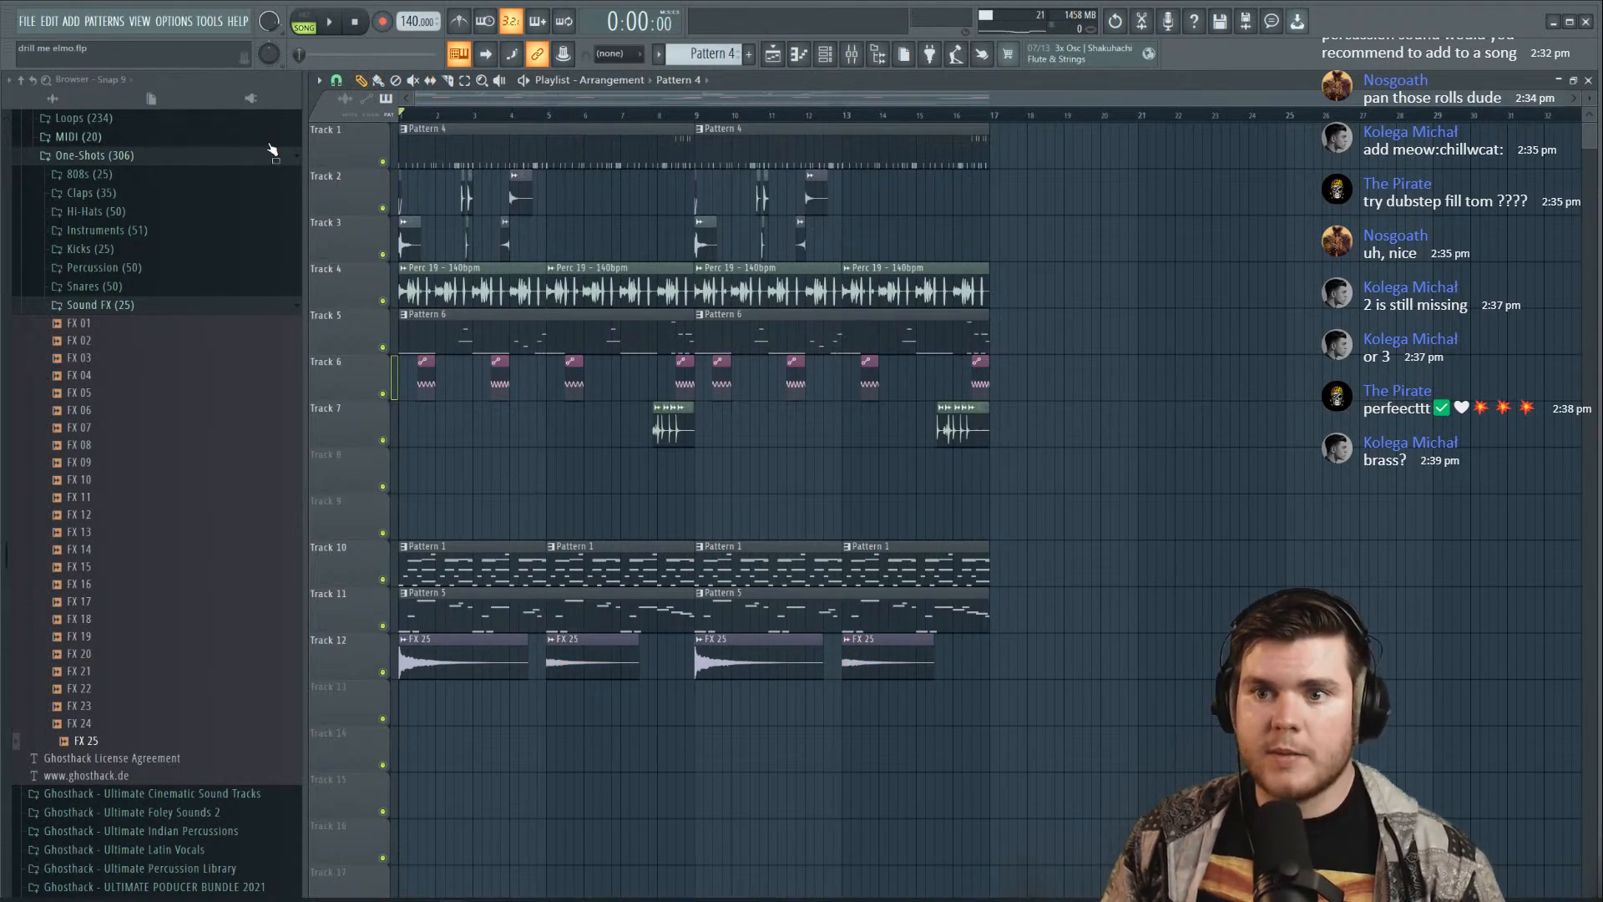
Collapse the Sound FX, One-Shots and Ghosthack - UK Drill Essentials folders in the sample browser
left_click(109, 303)
scroll(134, 368, "up", 6)
left_click(115, 503)
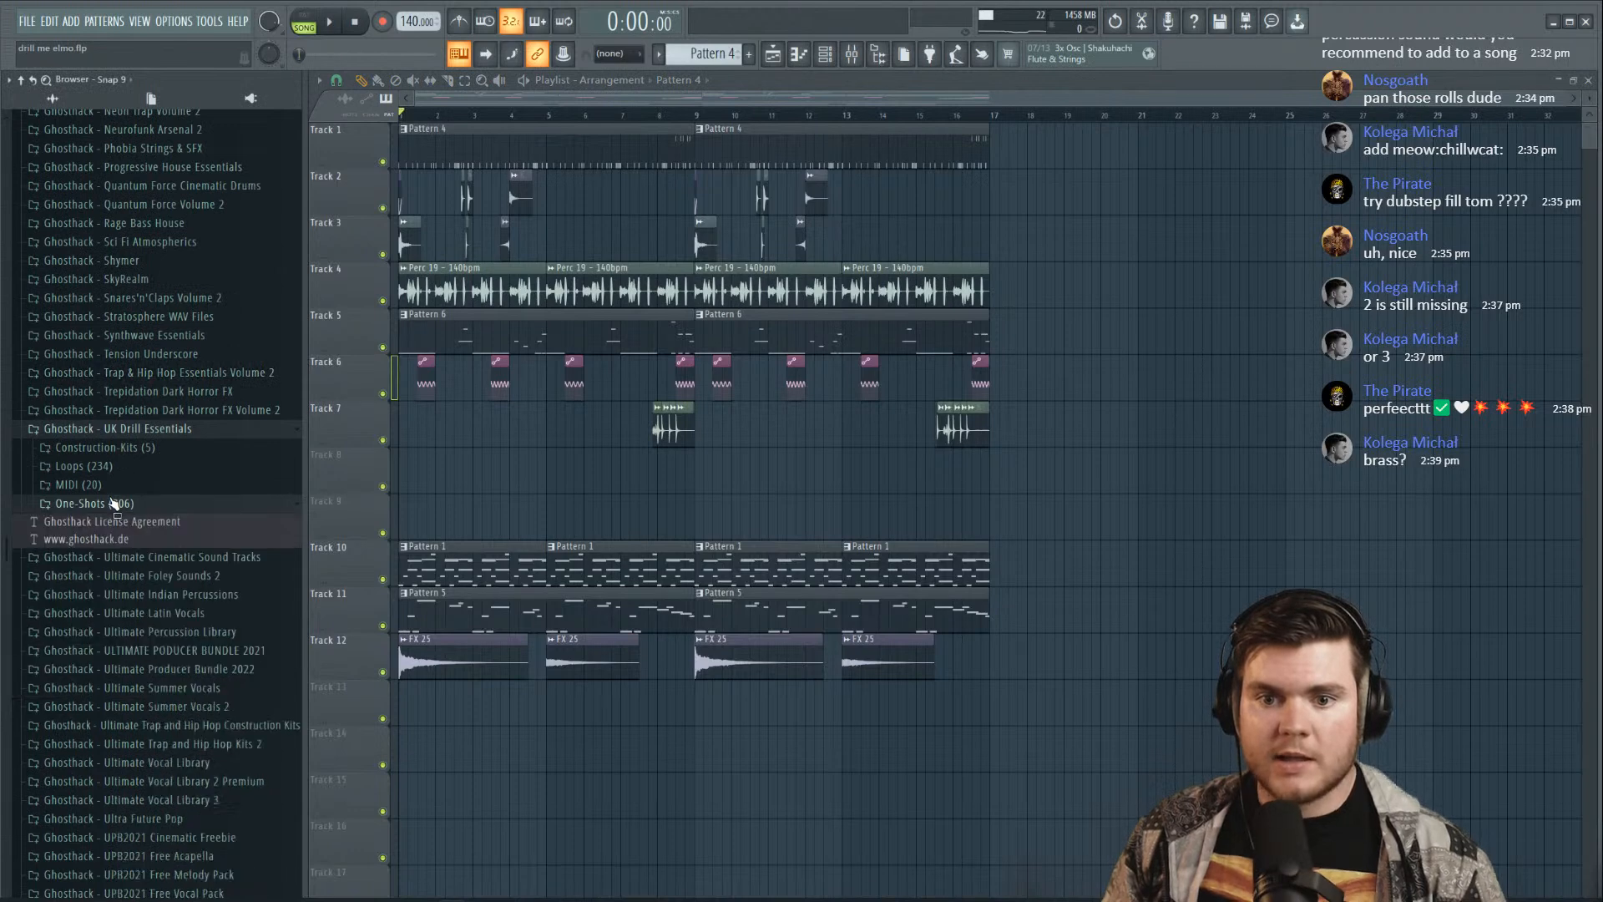
left_click(155, 430)
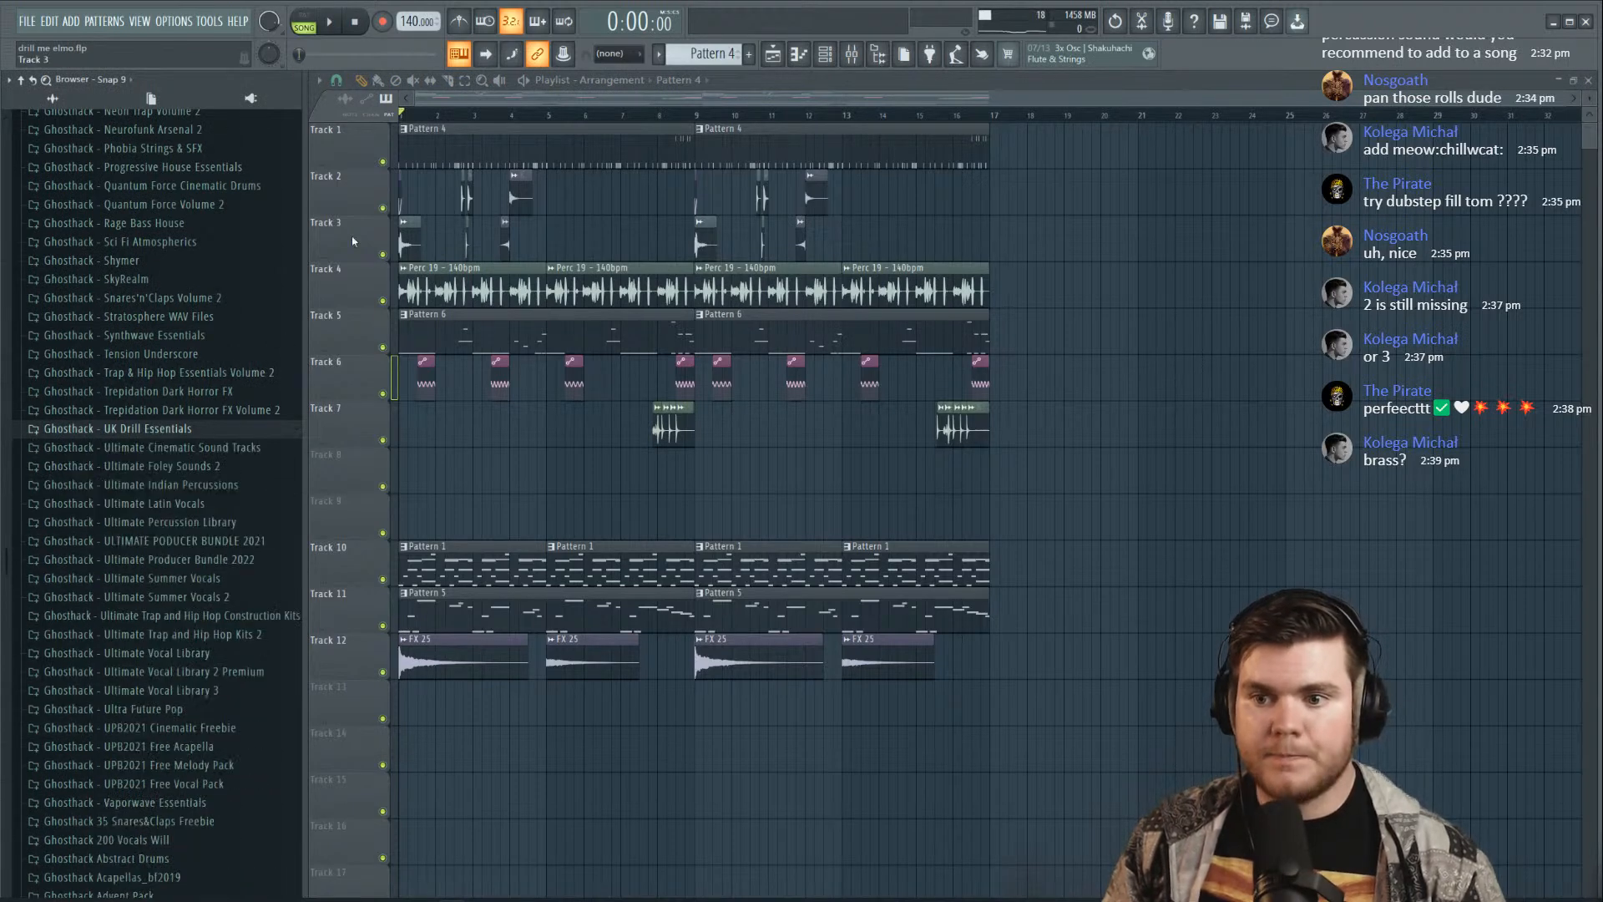
Show the unsorted channels in the channel rack and add a FLEX instrument channel with the empty Pattern 7 selected
left_click(825, 55)
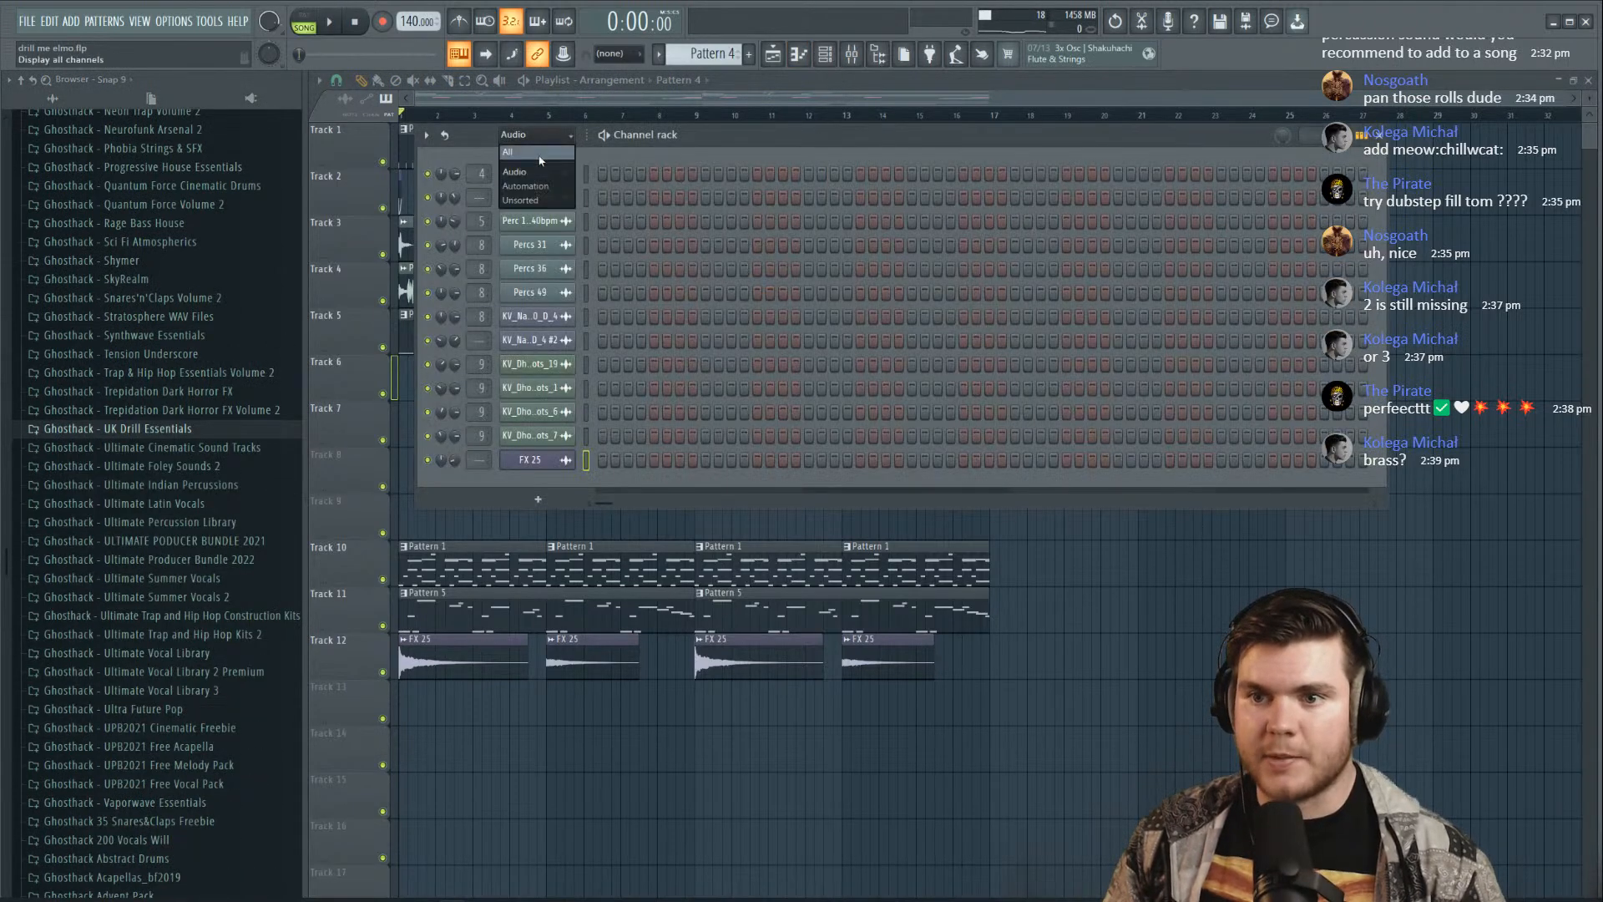
left_click(536, 200)
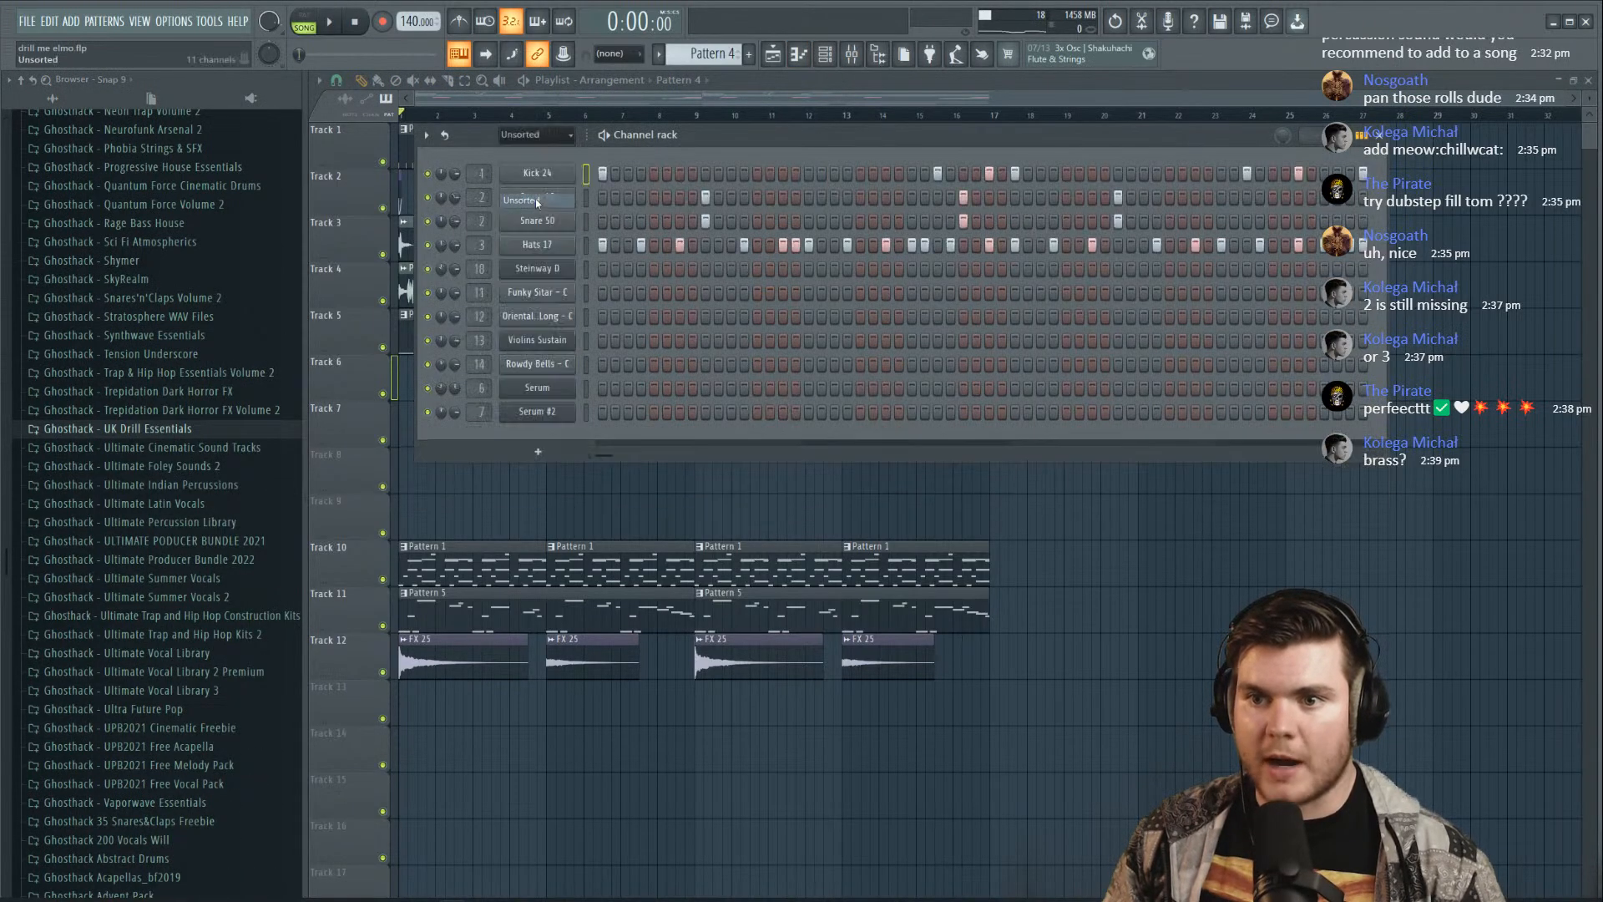
left_click(749, 55)
left_click(538, 451)
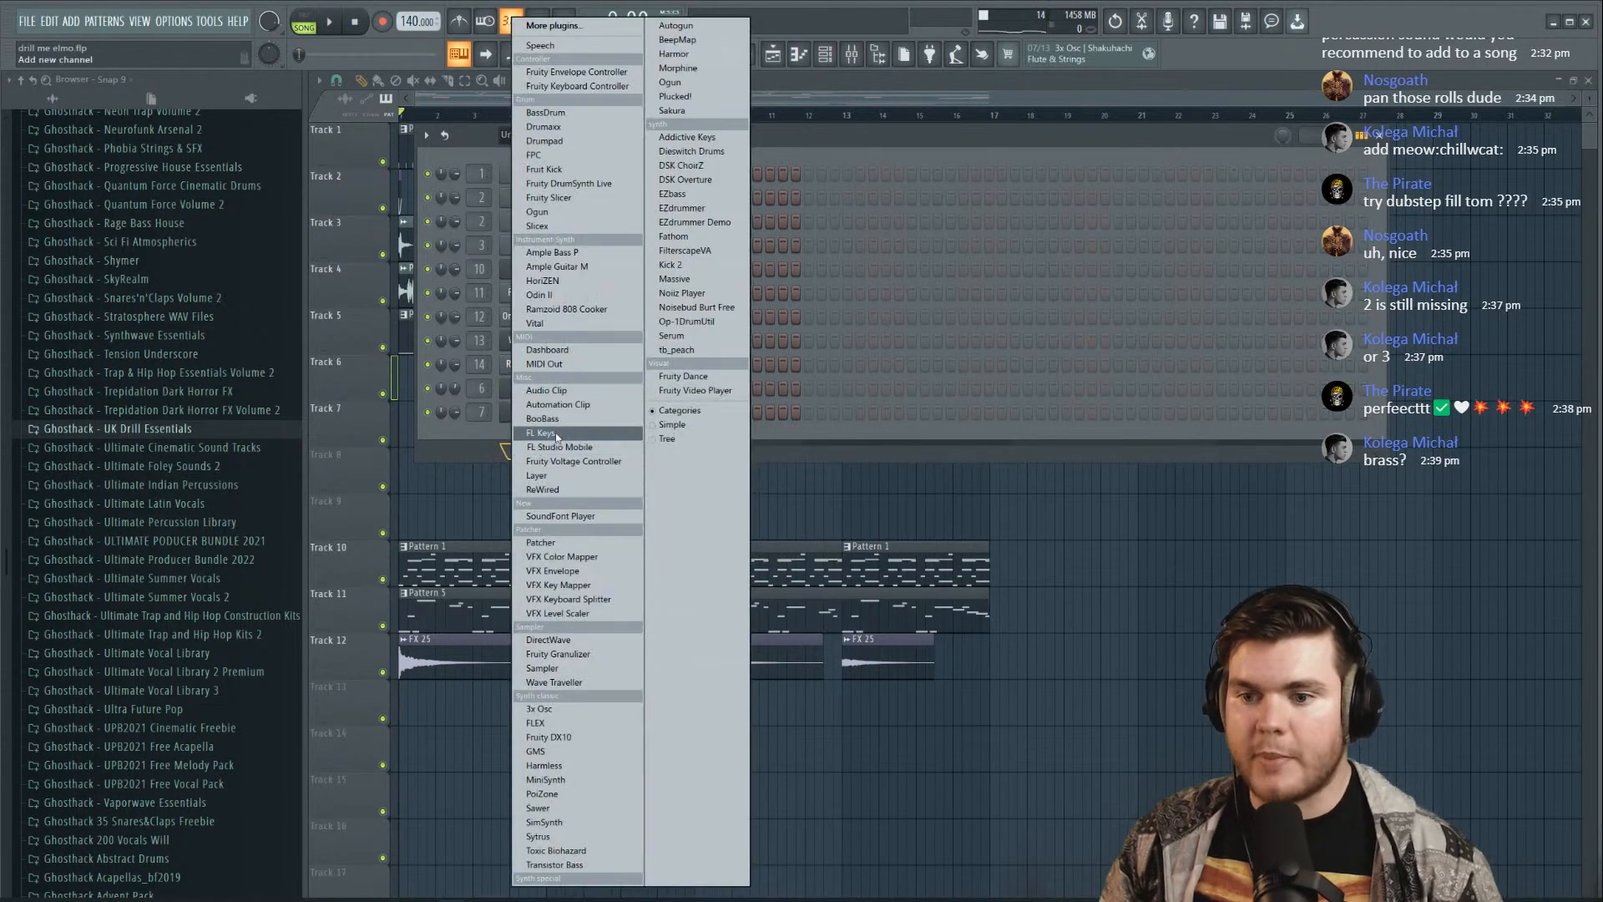
left_click(560, 723)
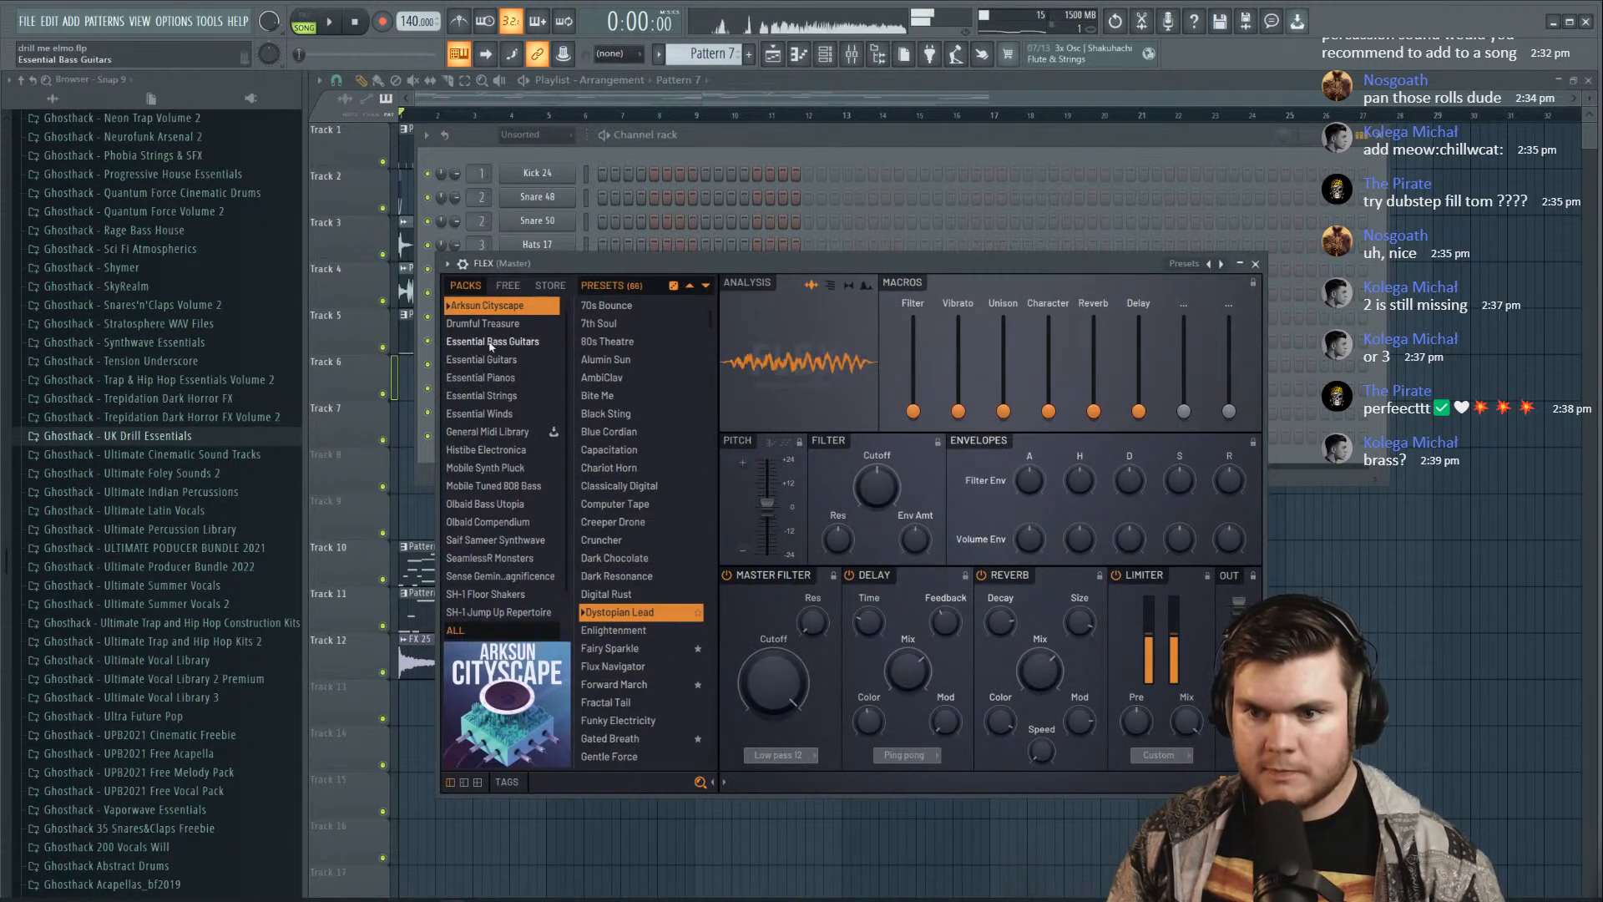
Browse the Essential Strings and Essential Winds packs in FLEX, try Full Winds Sustain, and load the Full Brass Sustain preset
left_click(480, 394)
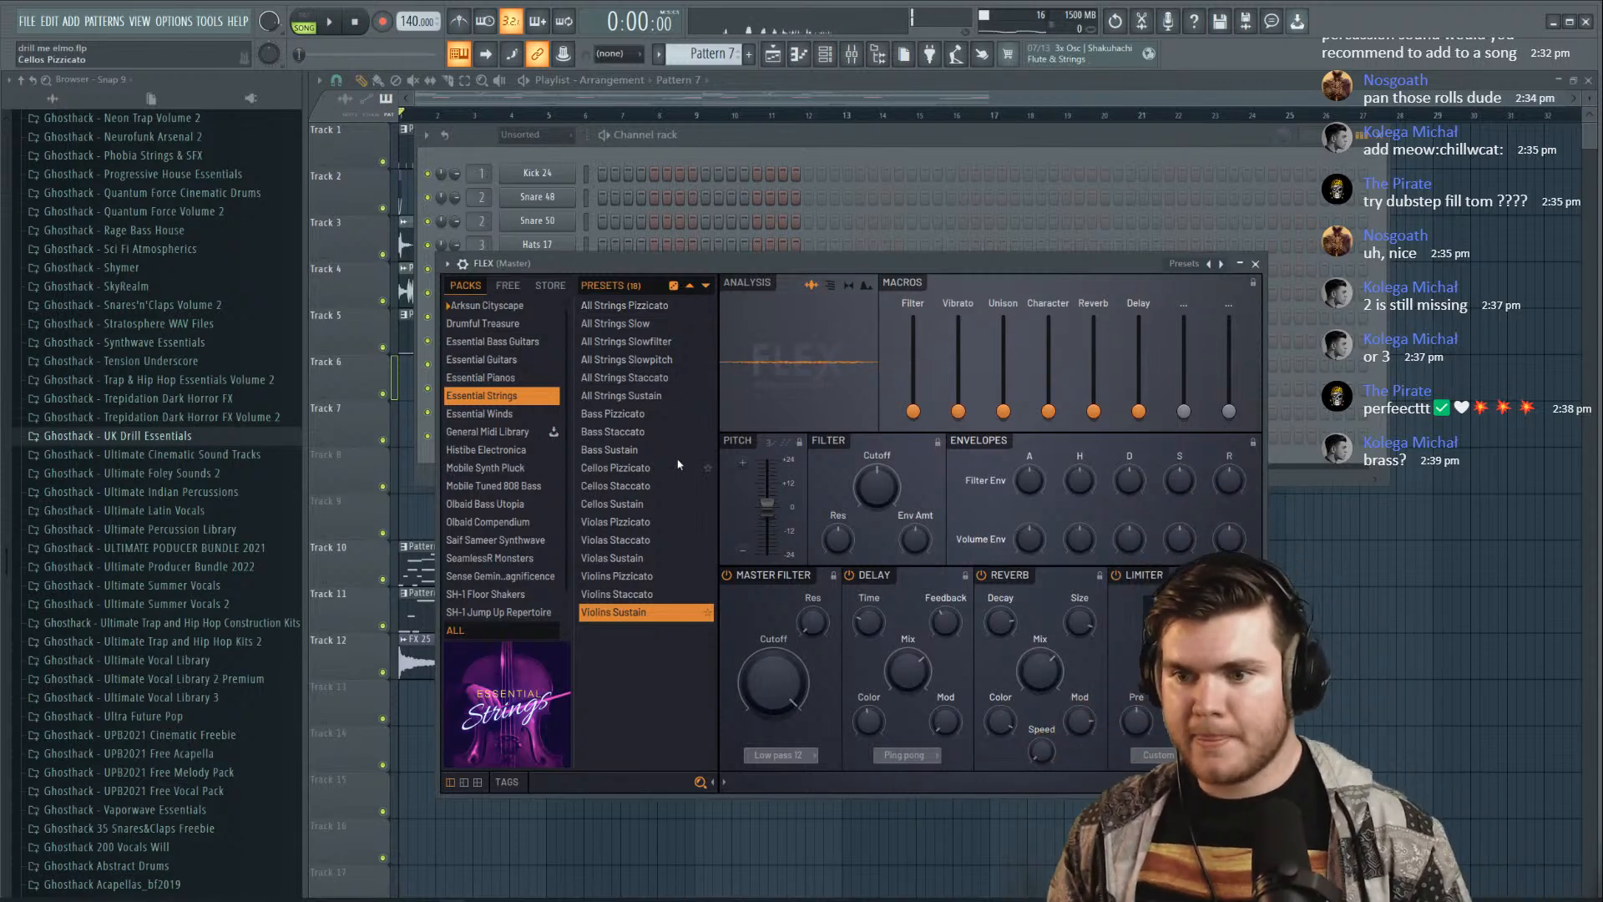
left_click(501, 414)
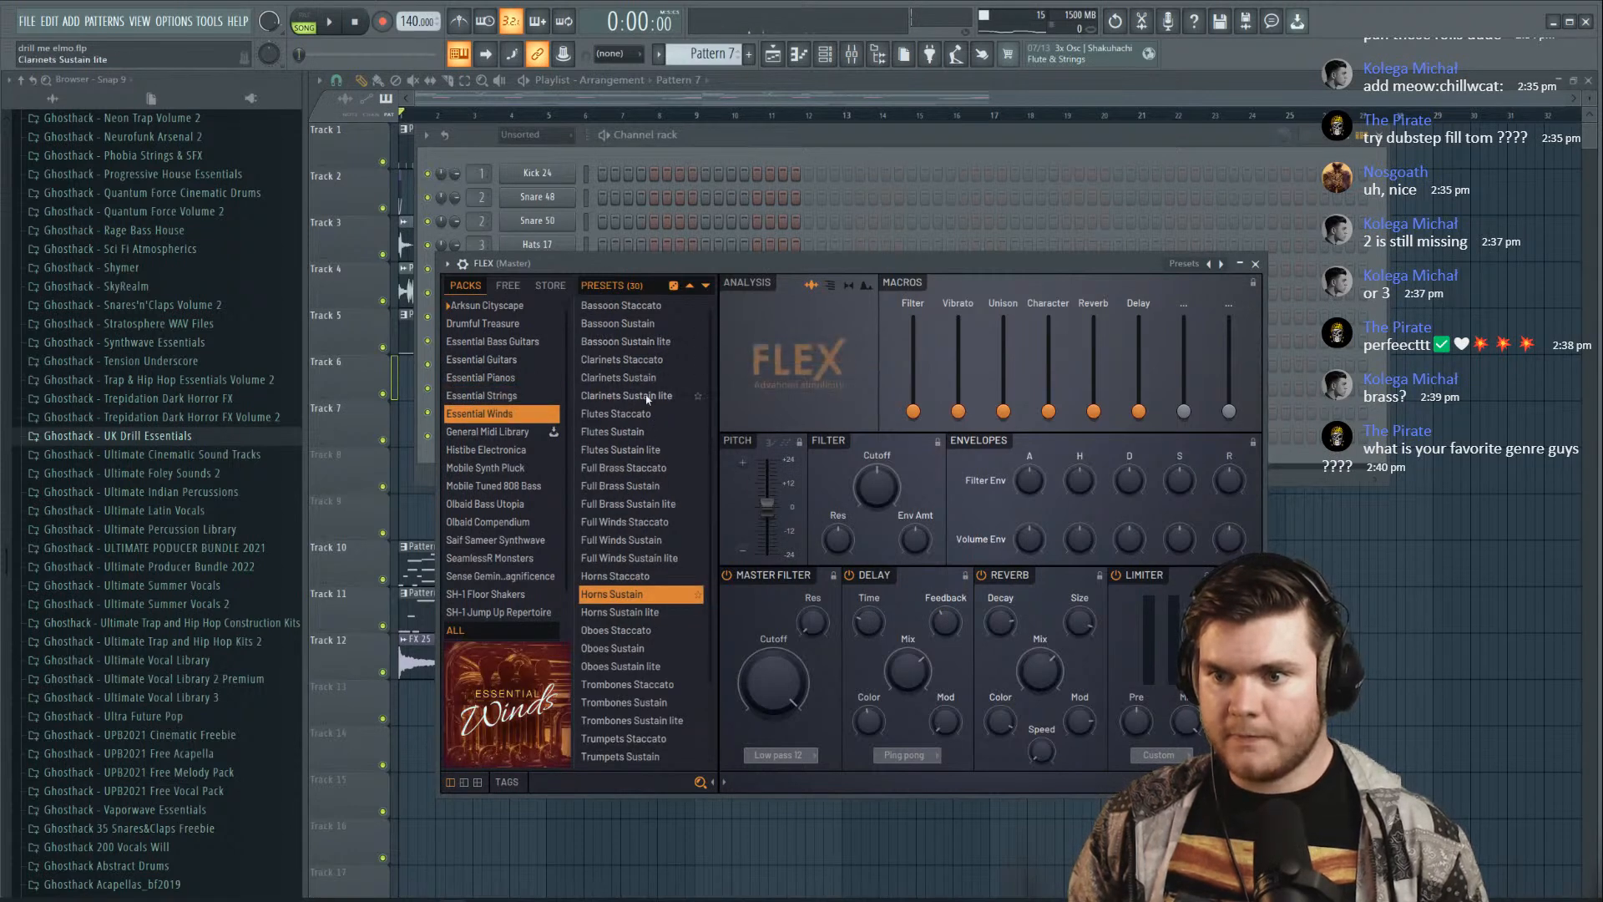
left_click(636, 541)
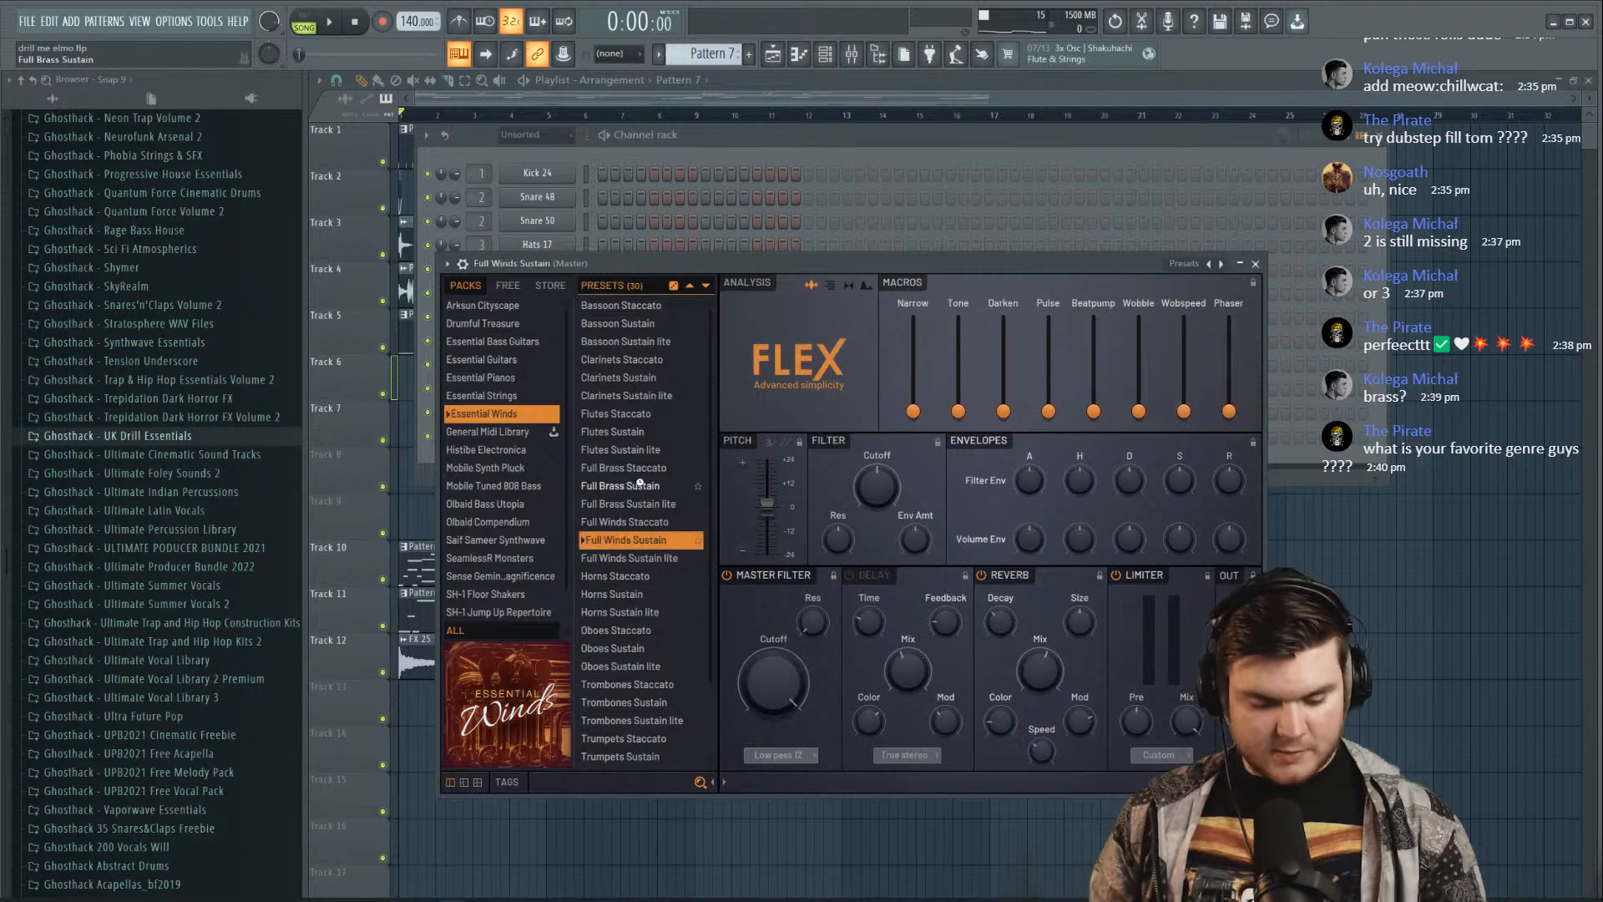
left_click(640, 484)
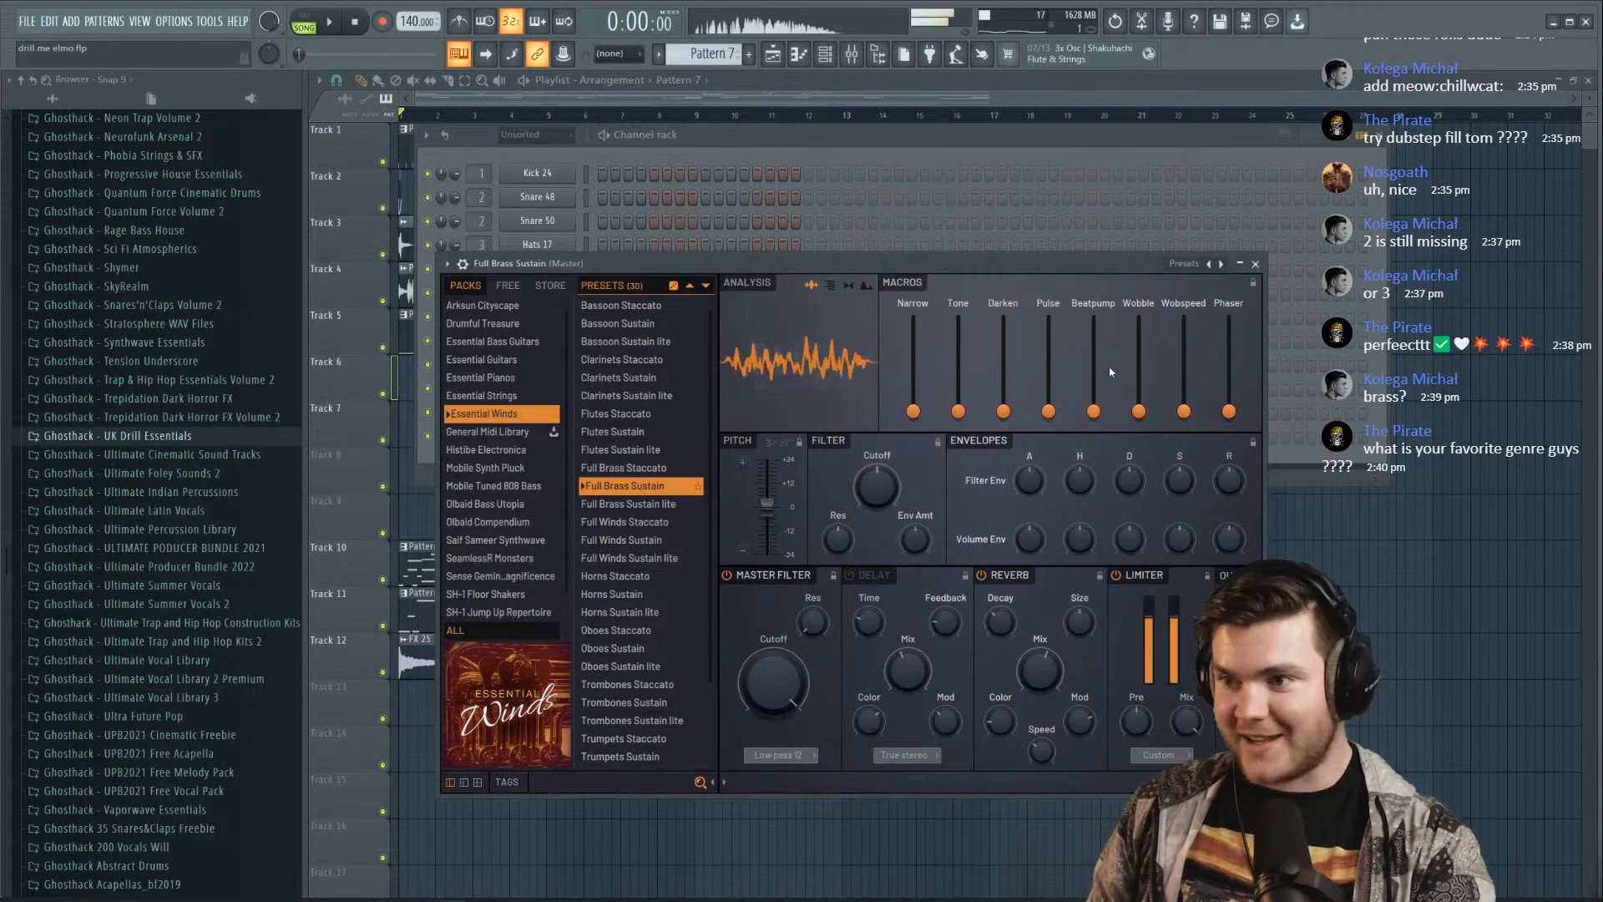
Close FLEX, open the Full Brass Sustain channel's piano roll, and draw a D#2 note about eight bars long from bar 1
left_click(1255, 263)
key("space")
right_click(576, 435)
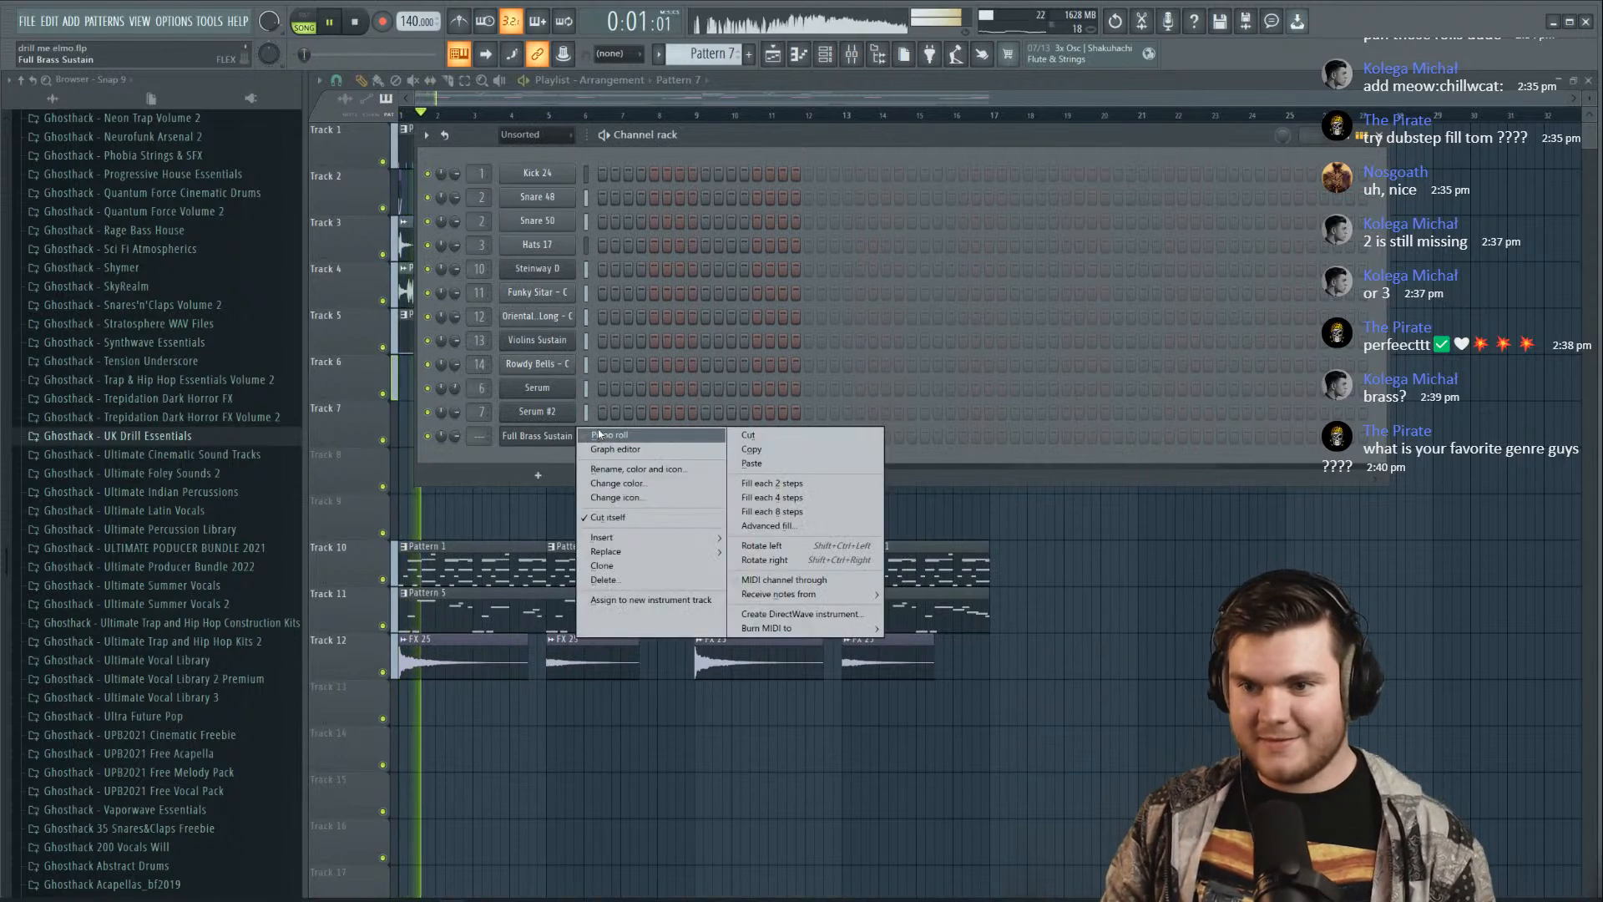
left_click(600, 436)
left_click(356, 23)
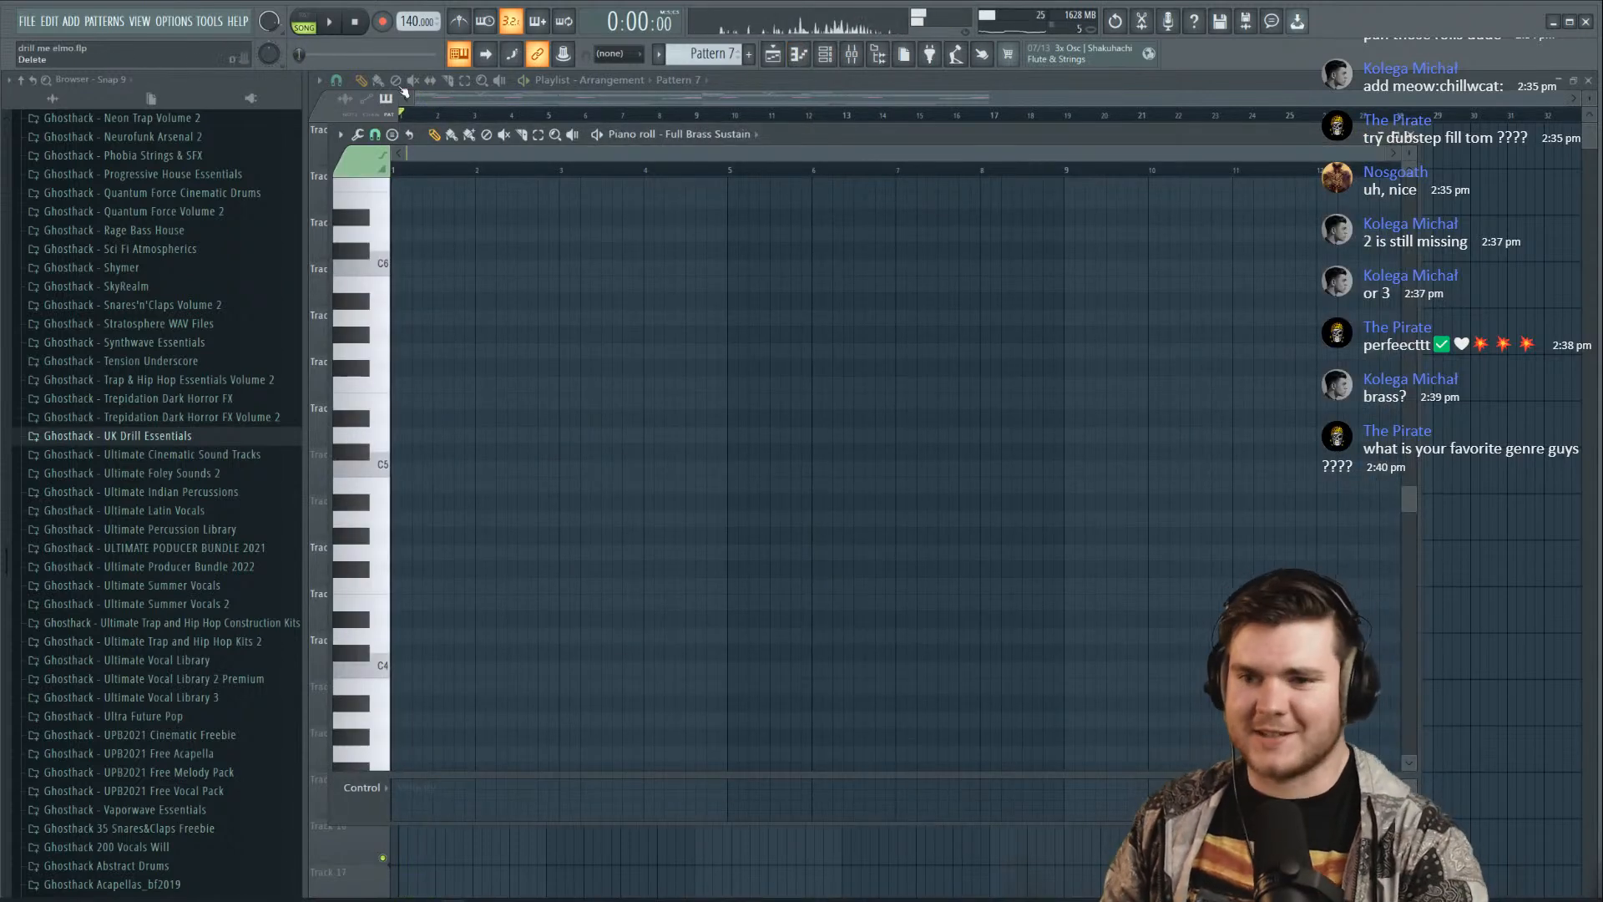
scroll(520, 400, "down", 8)
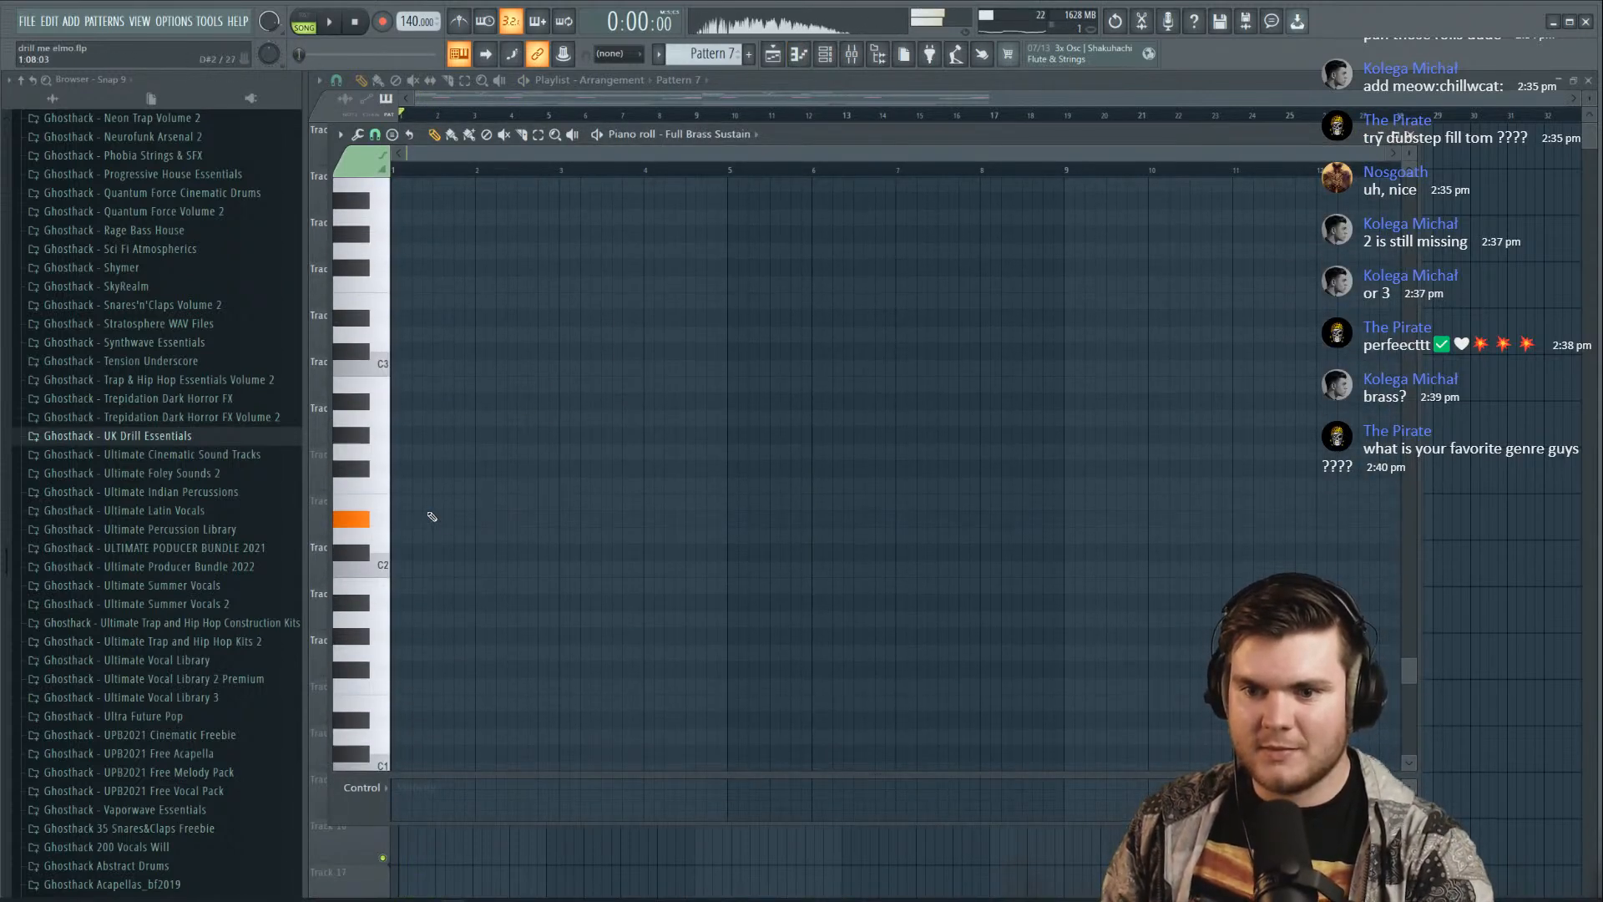
left_click_drag(411, 520, 1059, 519)
Shorten the D#2 brass note to about four bars while auditioning the pattern
key("space")
key("space")
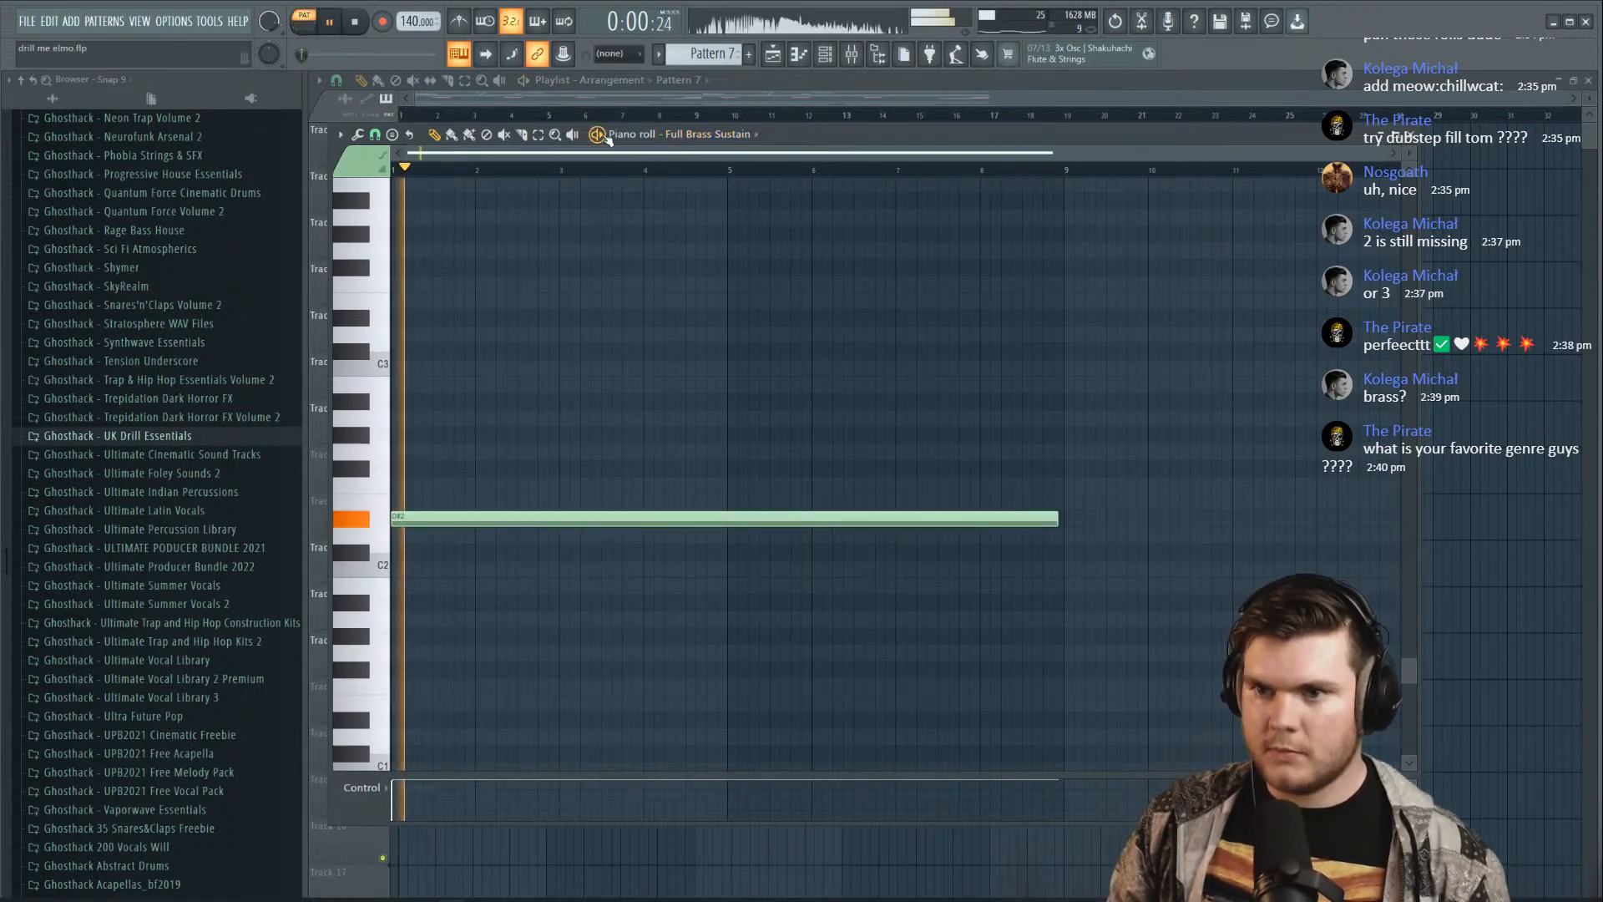
left_click_drag(1059, 513, 723, 519)
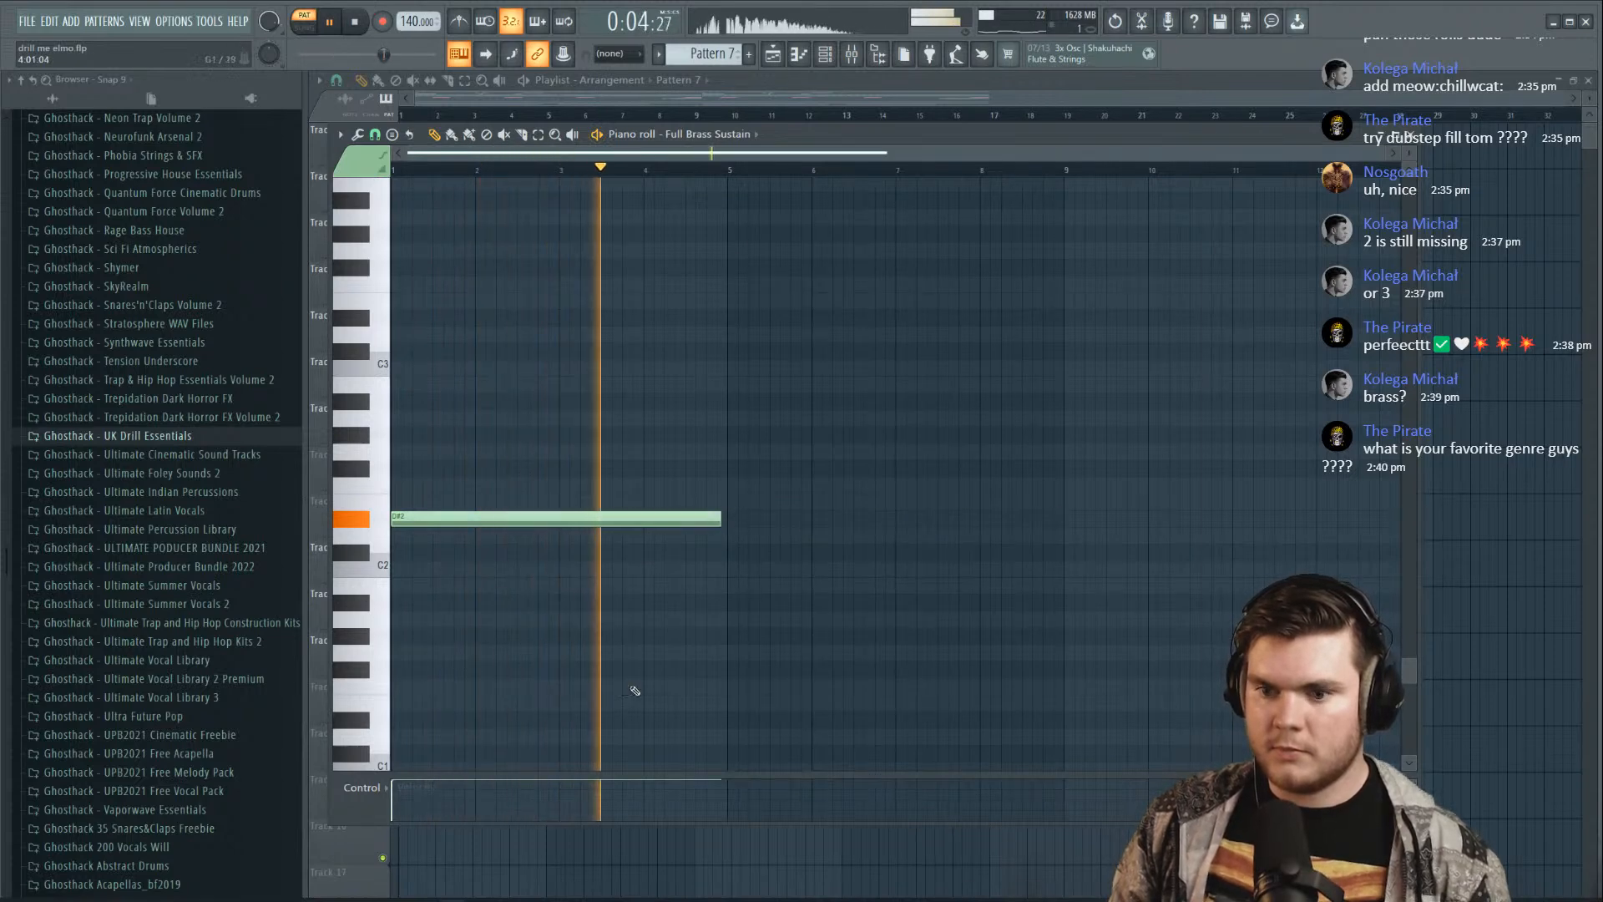
Enlarge the velocity lane below the piano roll's note grid and audition the brass note repeatedly from the start
left_click(403, 787)
key("space")
key("space")
left_click_drag(412, 775, 432, 598)
key("space")
key("space")
key("space")
key("space")
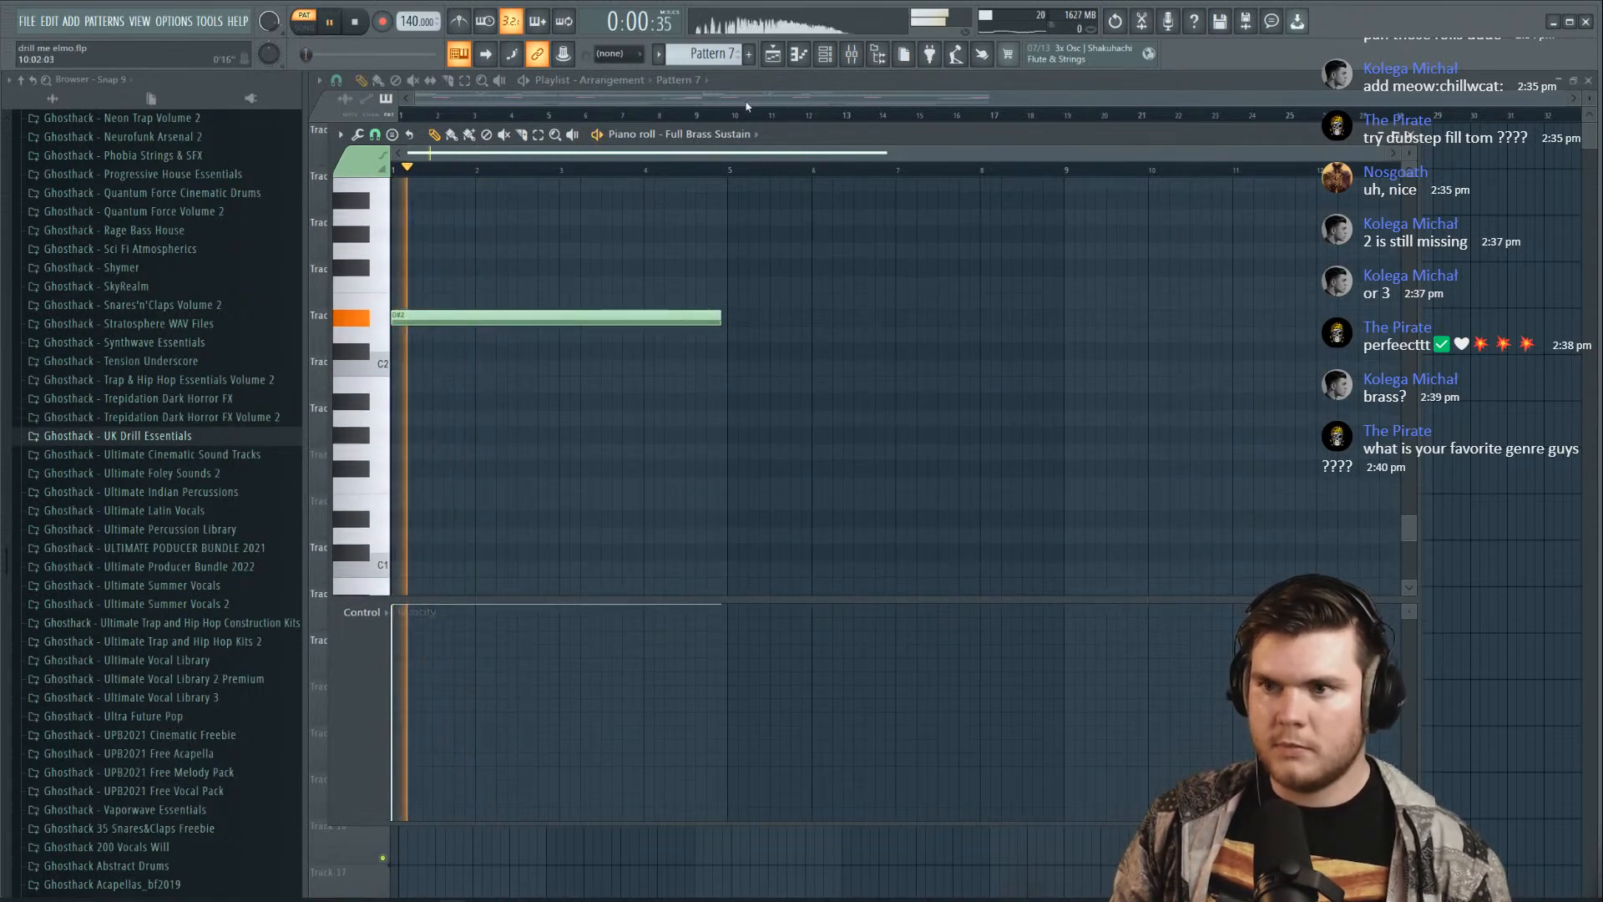
Reopen the Full Brass Sustain instrument from the channel rack and audition how the brass note starts and releases
left_click(825, 54)
key("space")
left_click(537, 438)
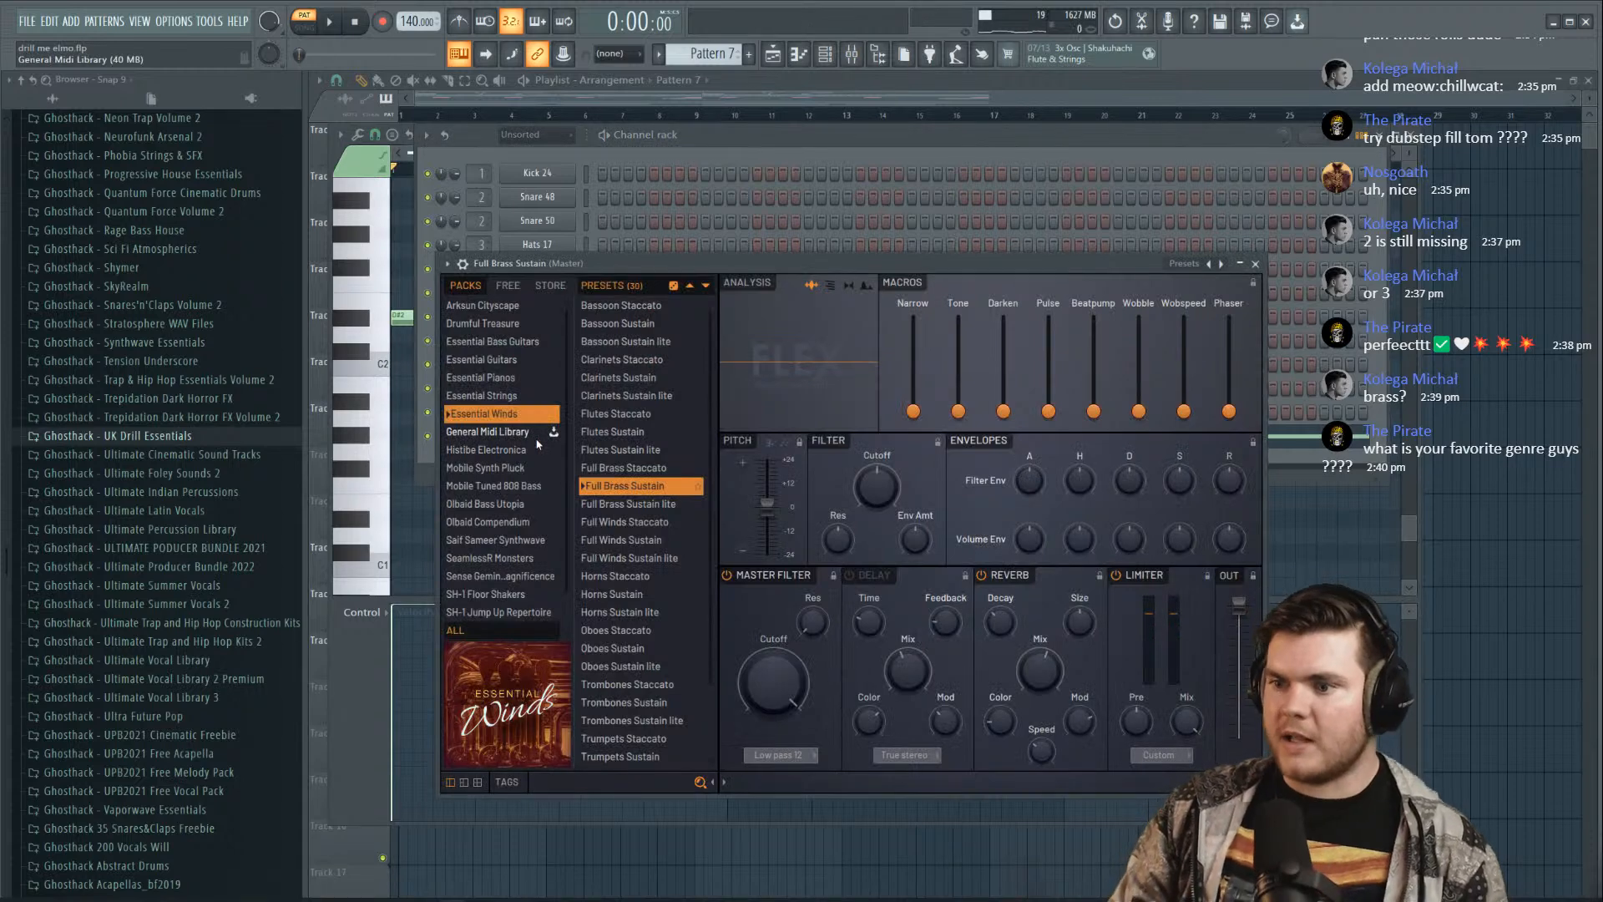
key("space")
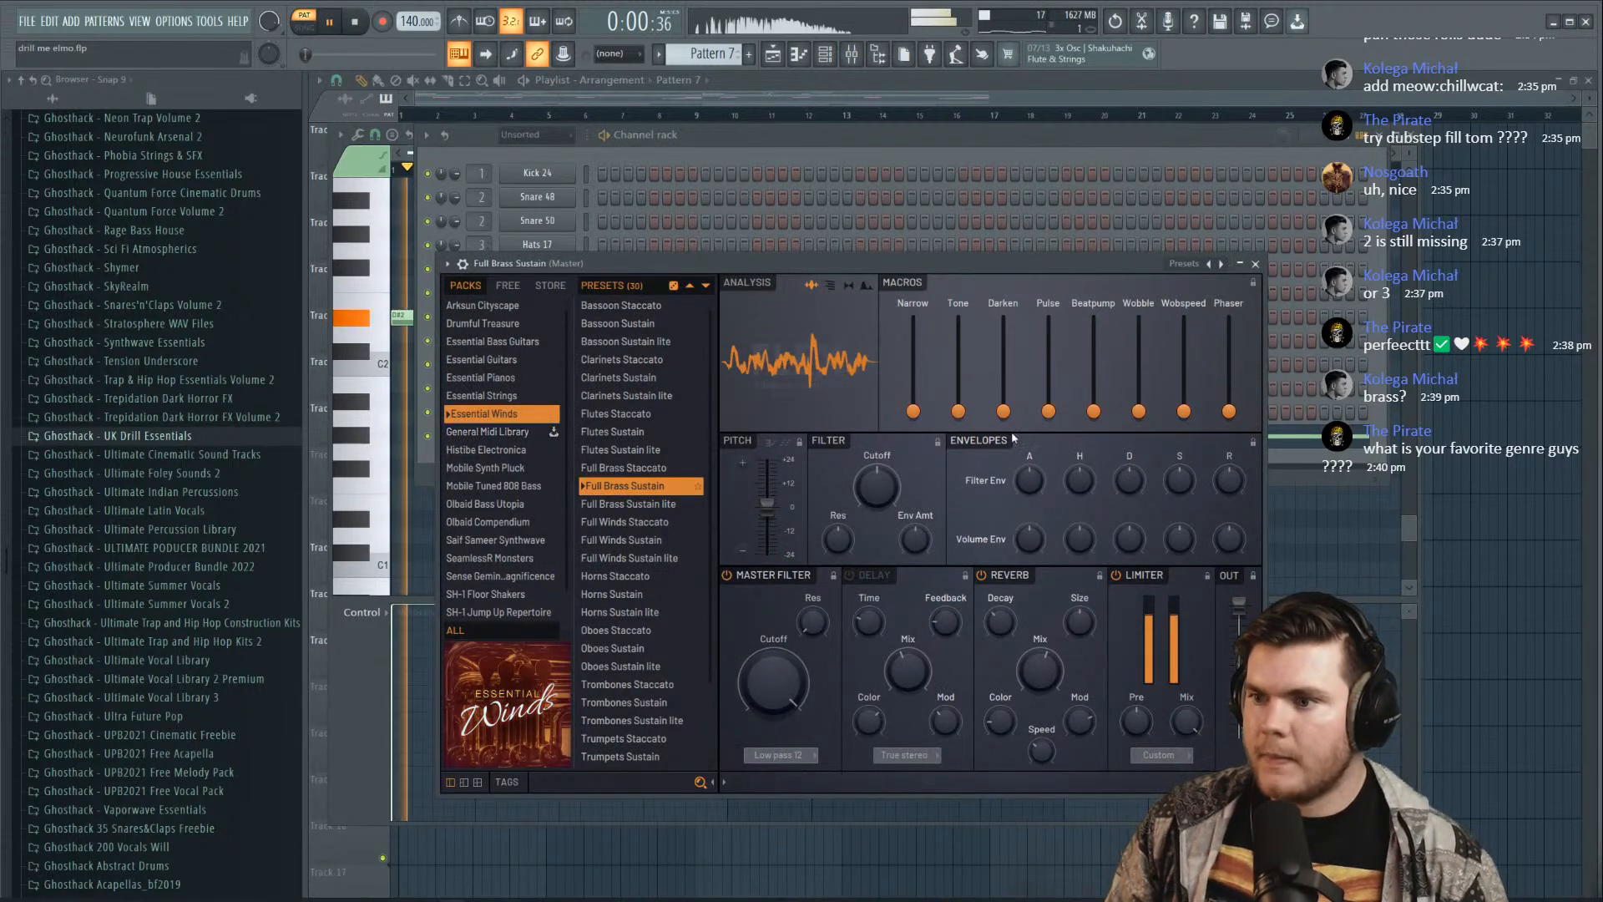
key("space")
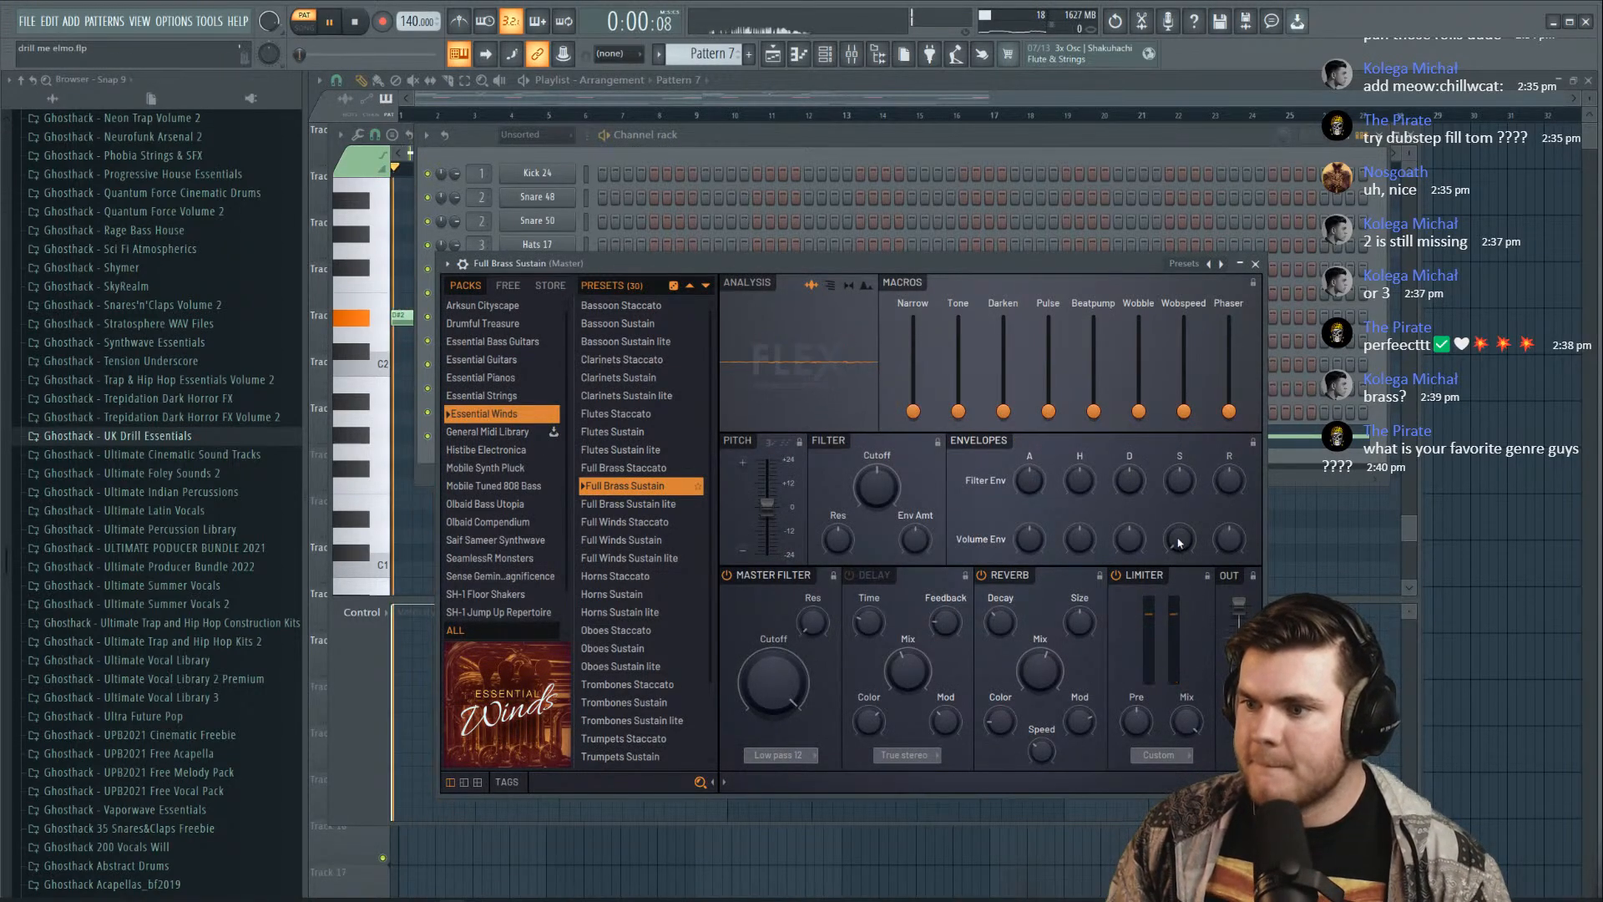
key("space")
key("space")
key("space")
key("space")
Lower the brass preset's volume envelope release and raise its decay slightly, auditioning the note between adjustments
left_click_drag(1234, 538, 1234, 610)
key("space")
key("space")
key("space")
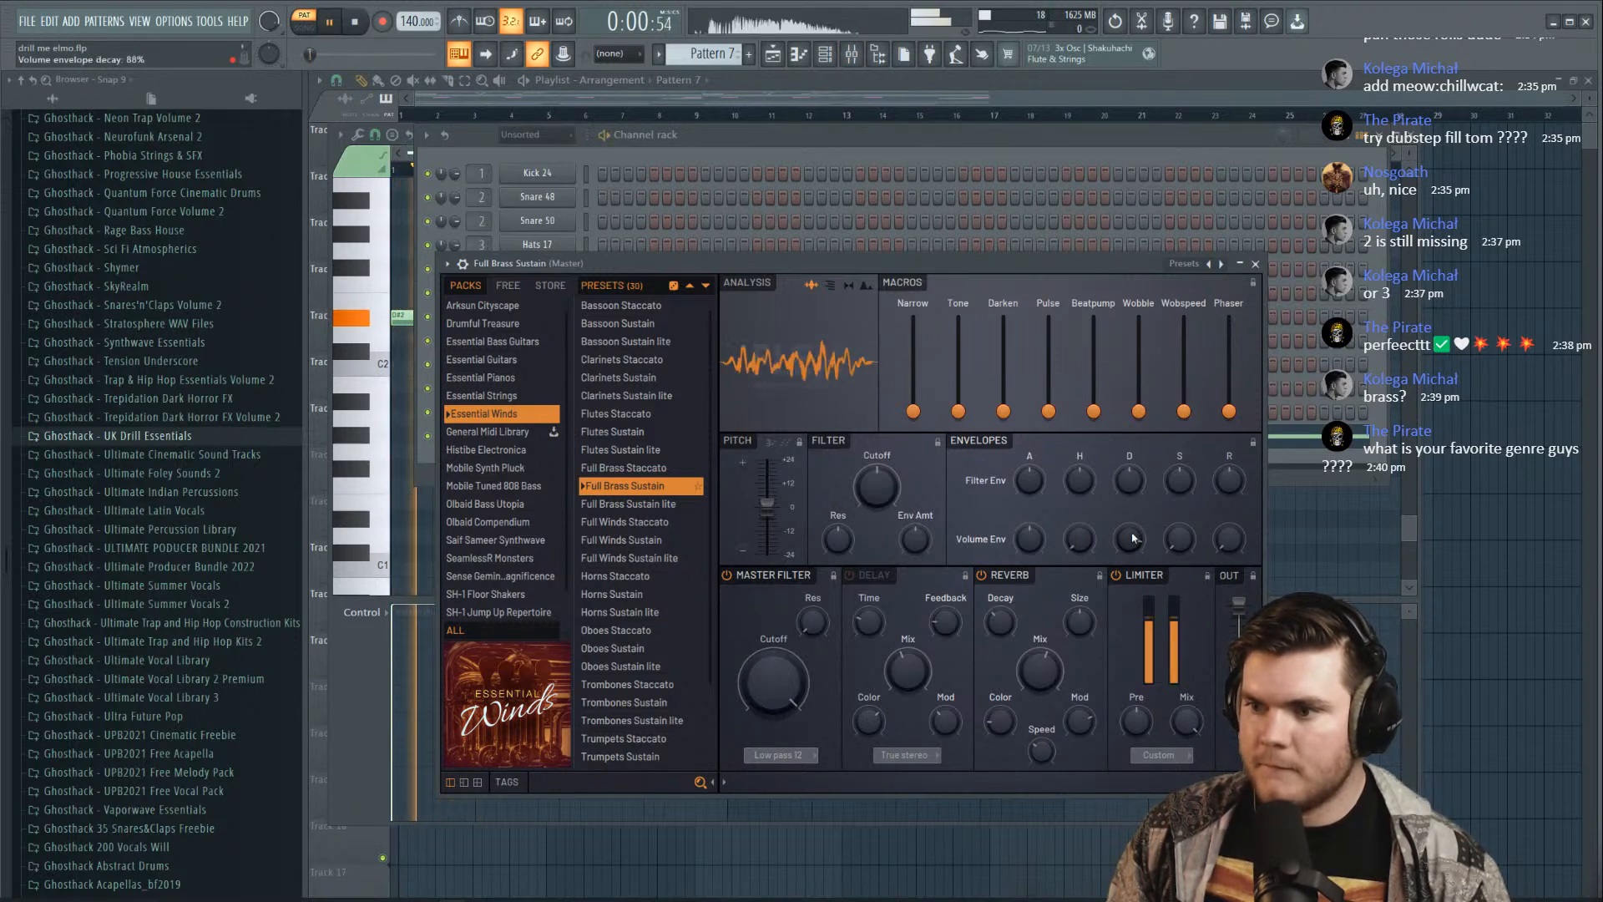
scroll(1133, 538, "up", 2)
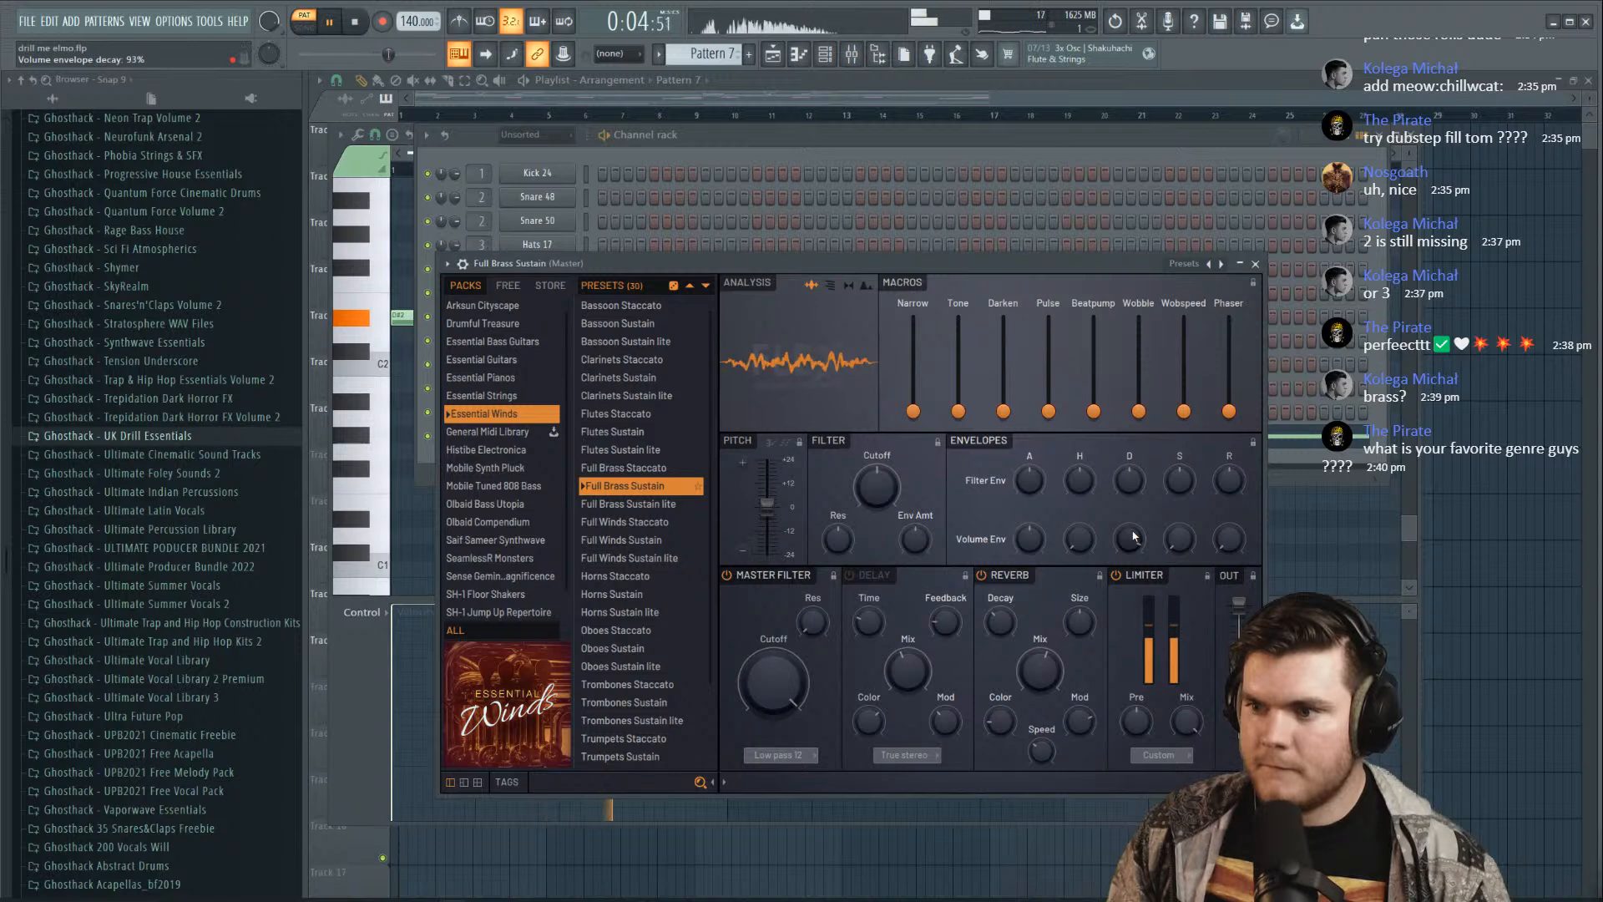
key("space")
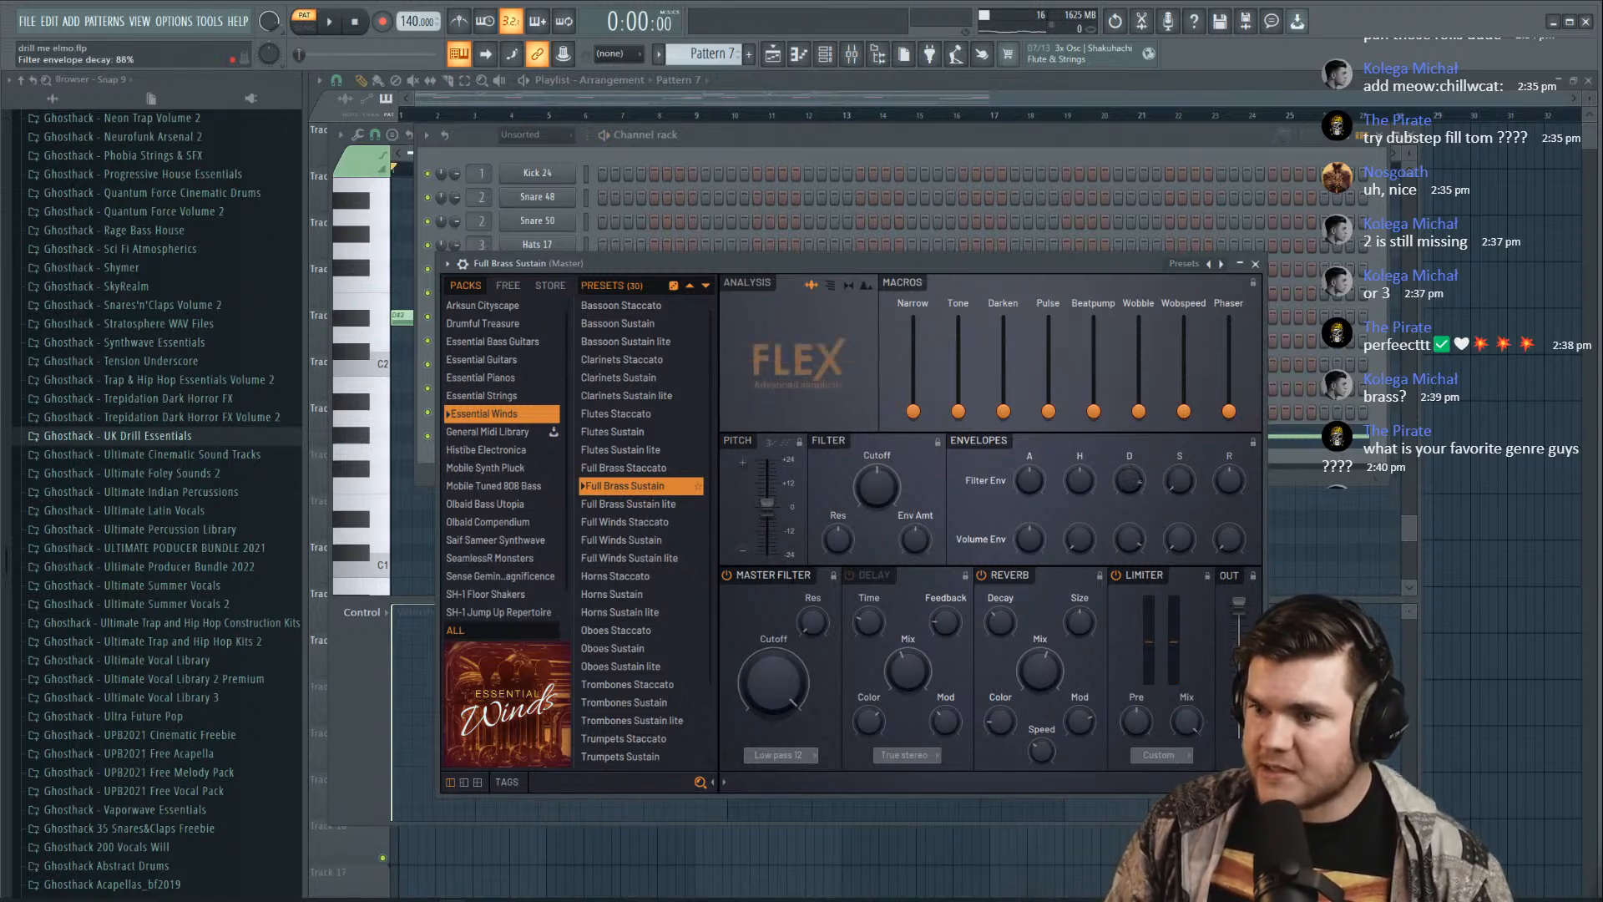
Set the Full Brass Sustain preset's filter envelope amount to 100% and audition the sound repeatedly
key("space")
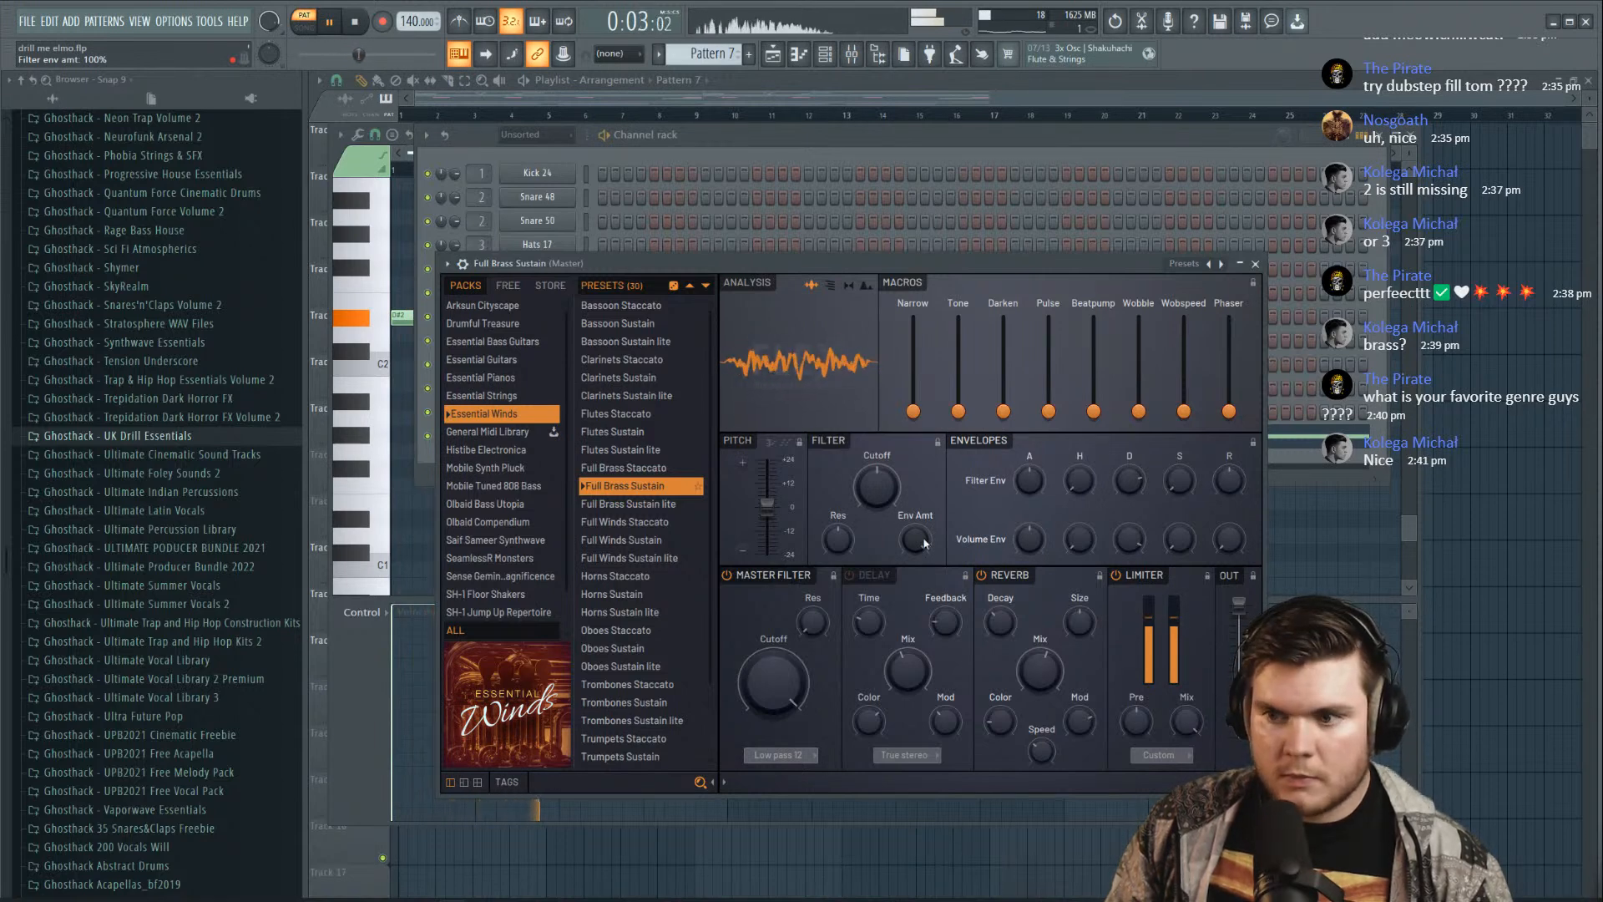
key("space")
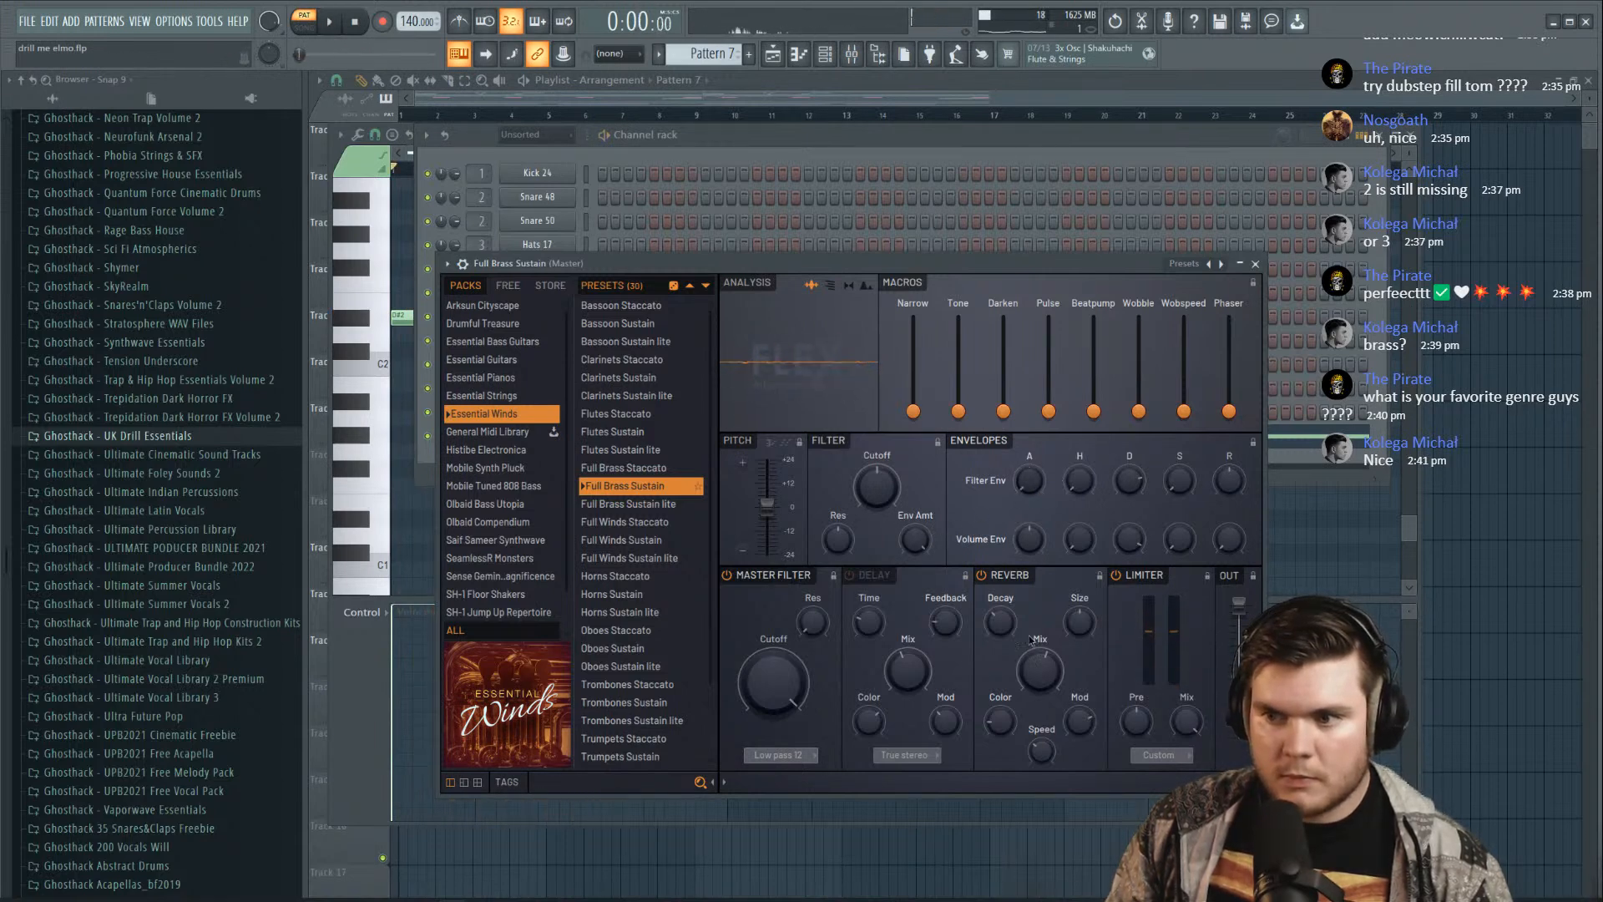
key("space")
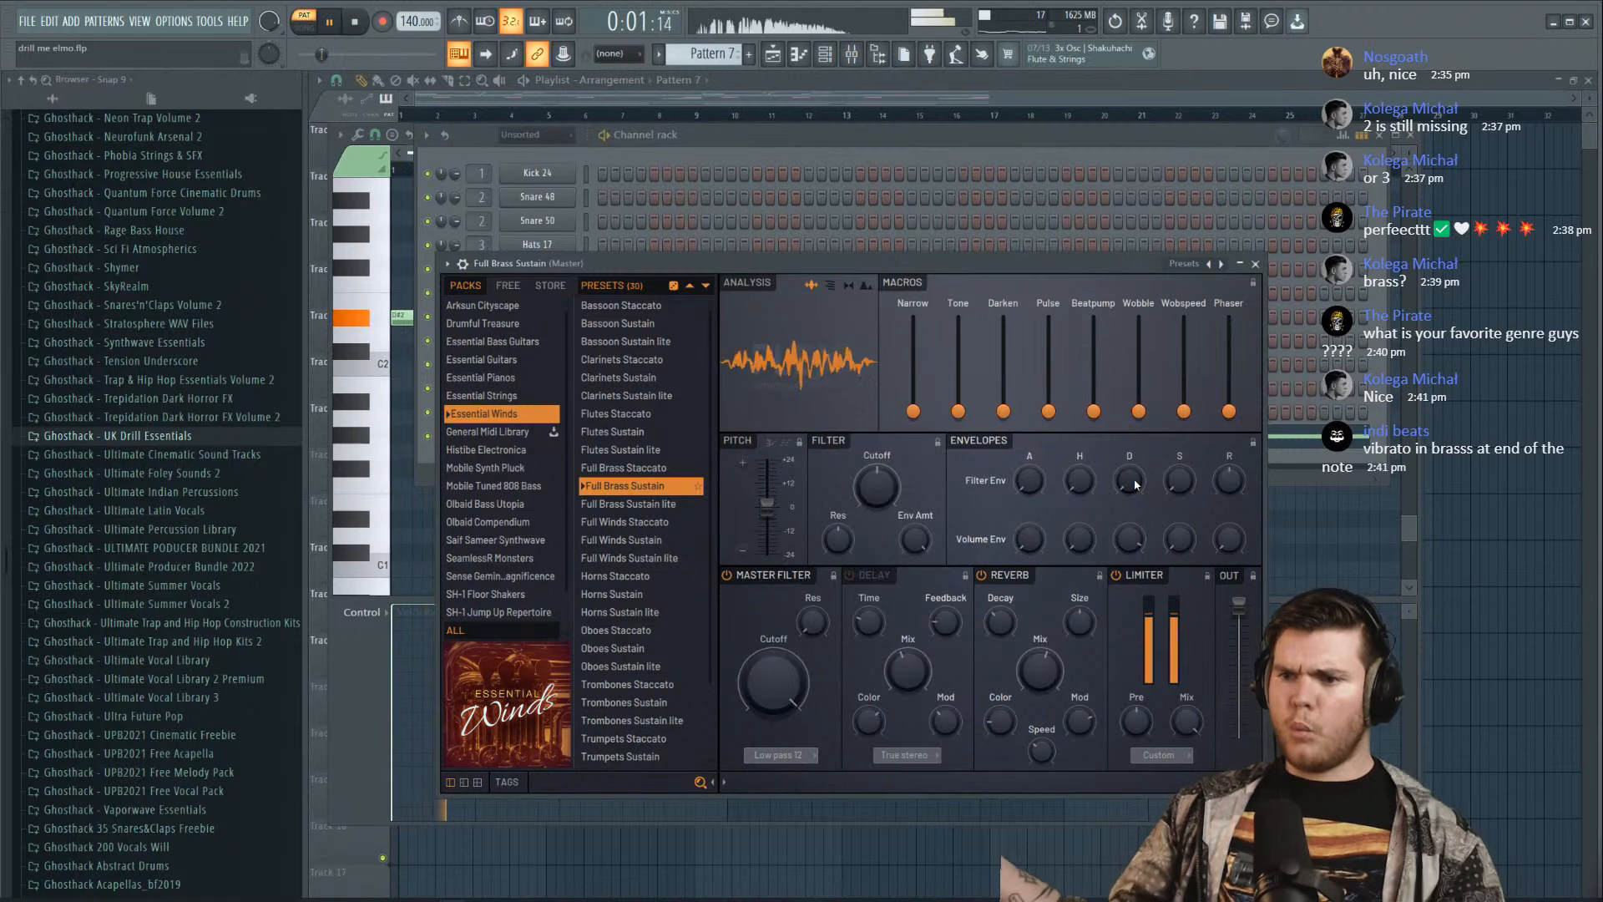
key("space")
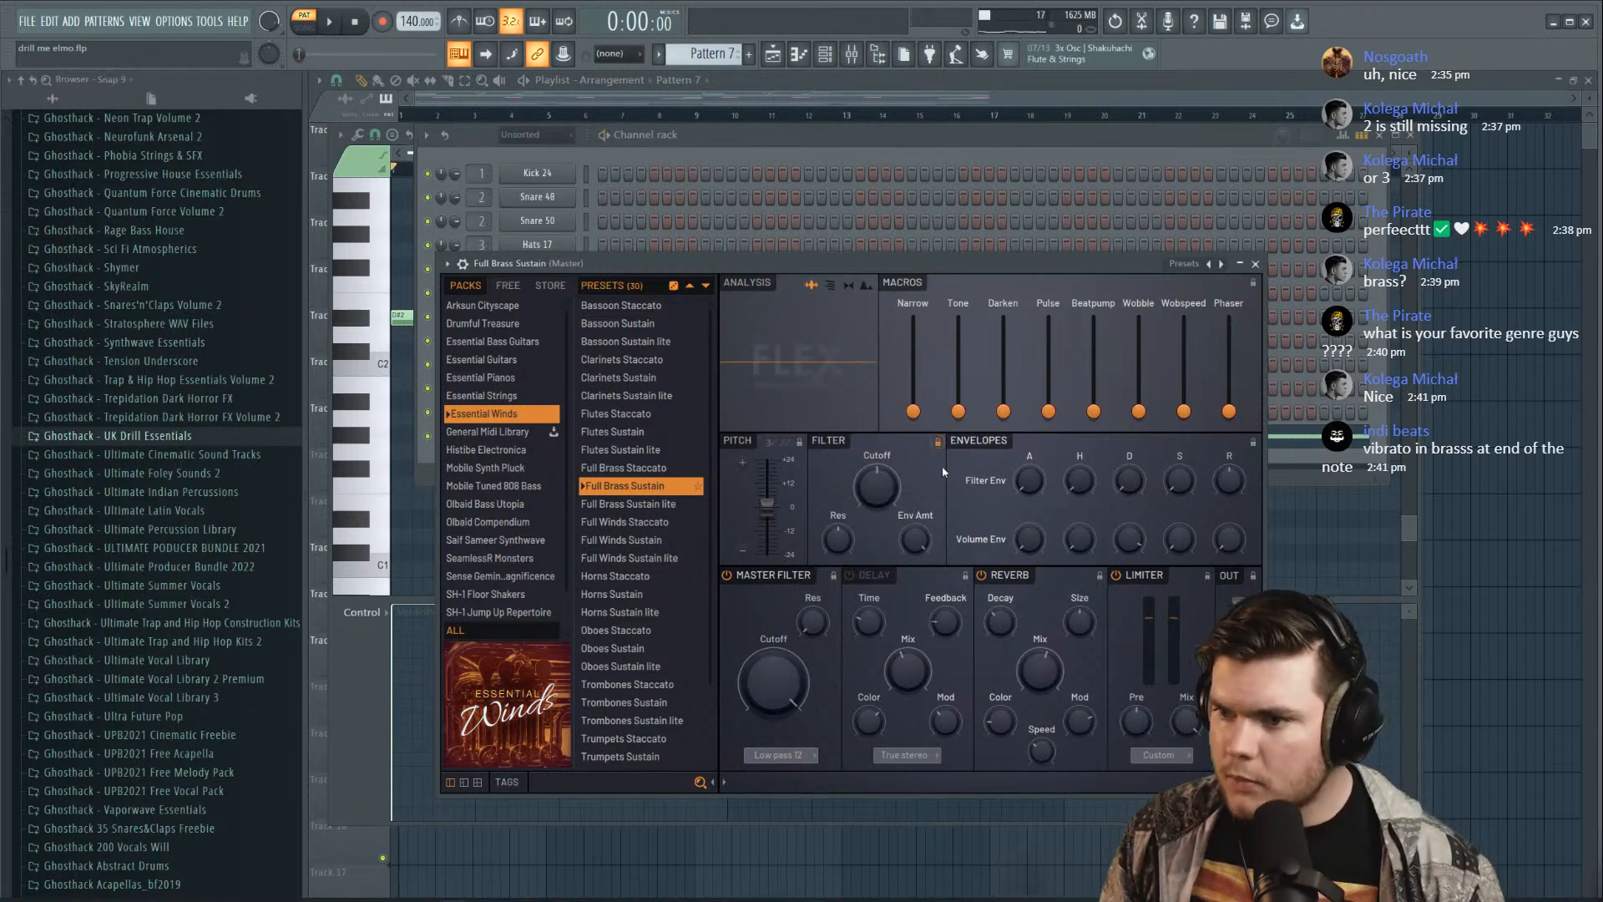
key("space")
key("space")
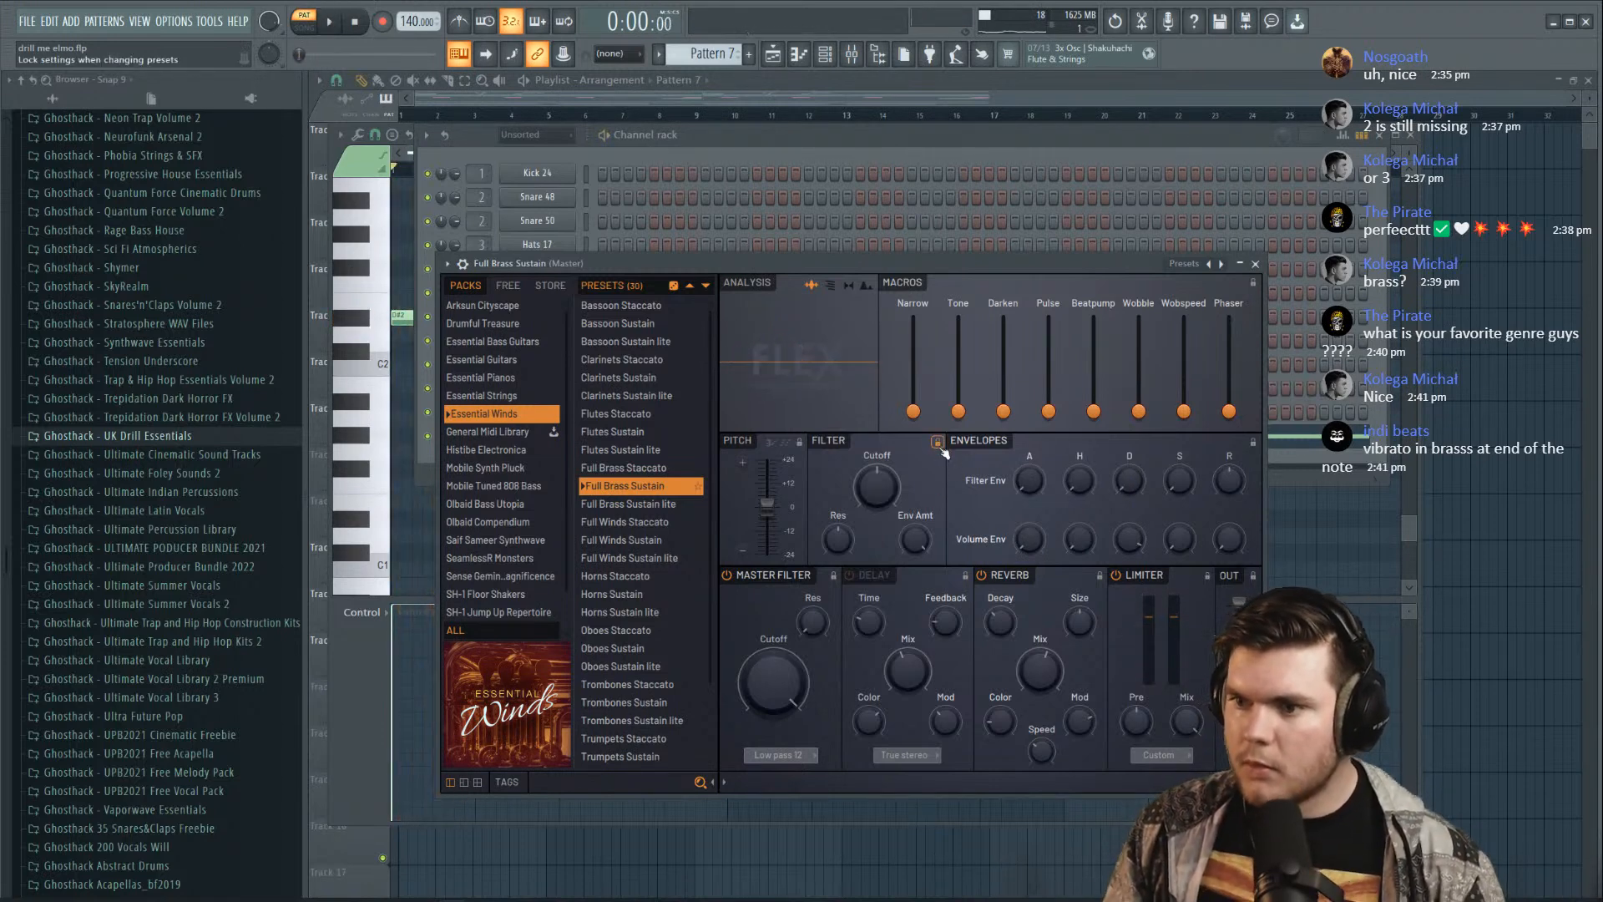
key("space")
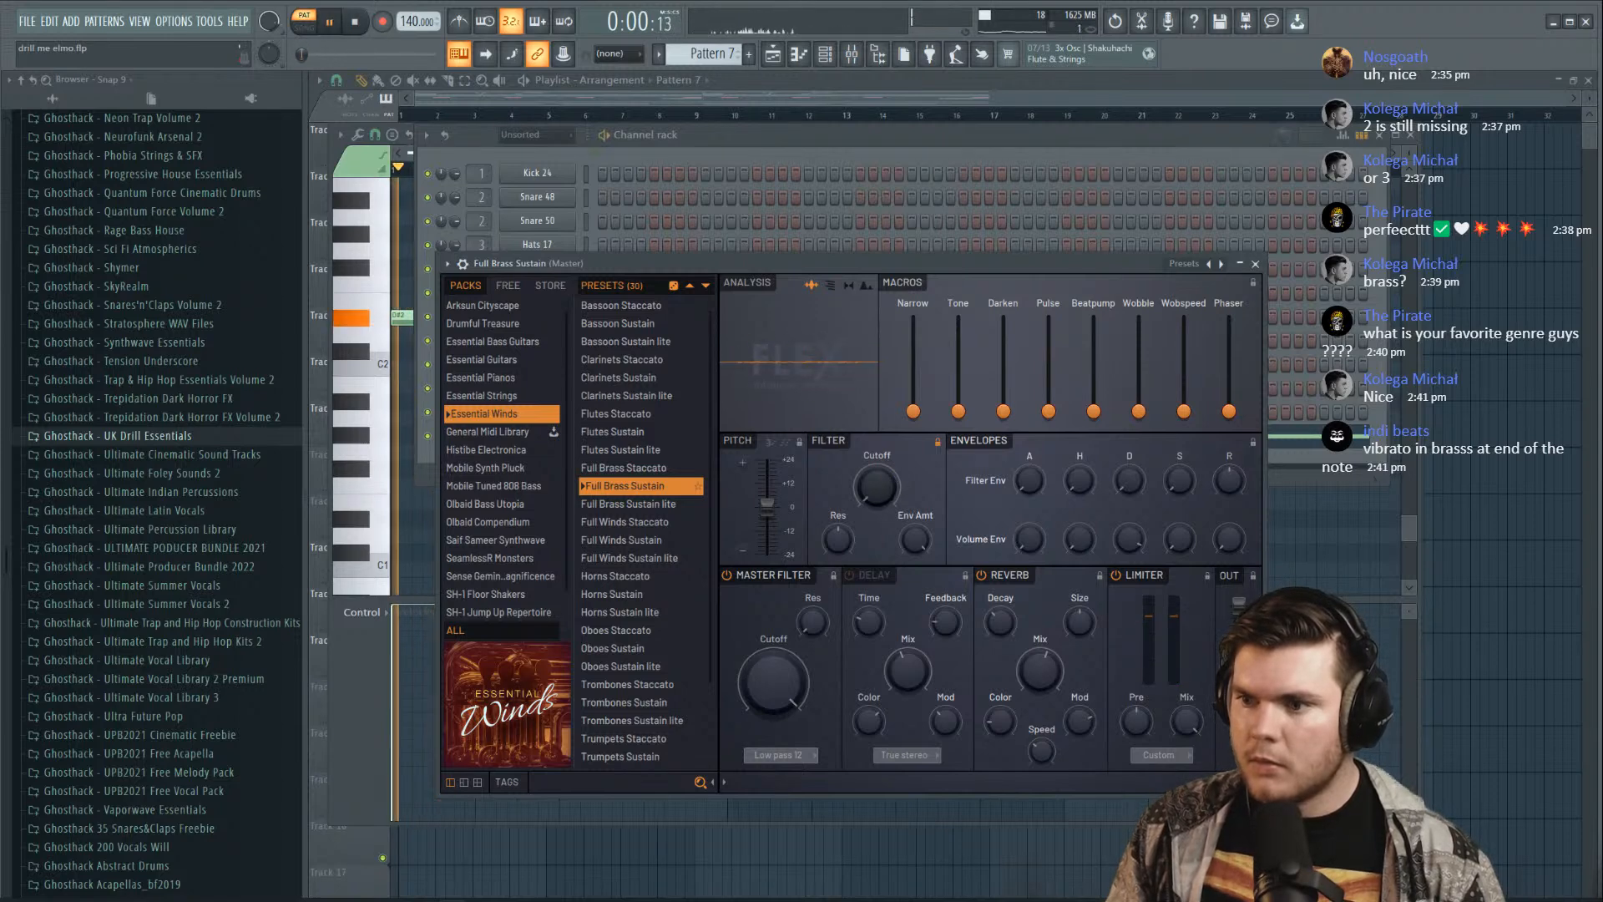
Raise the brass preset's filter cutoff to about 47% while auditioning the pattern
key("space")
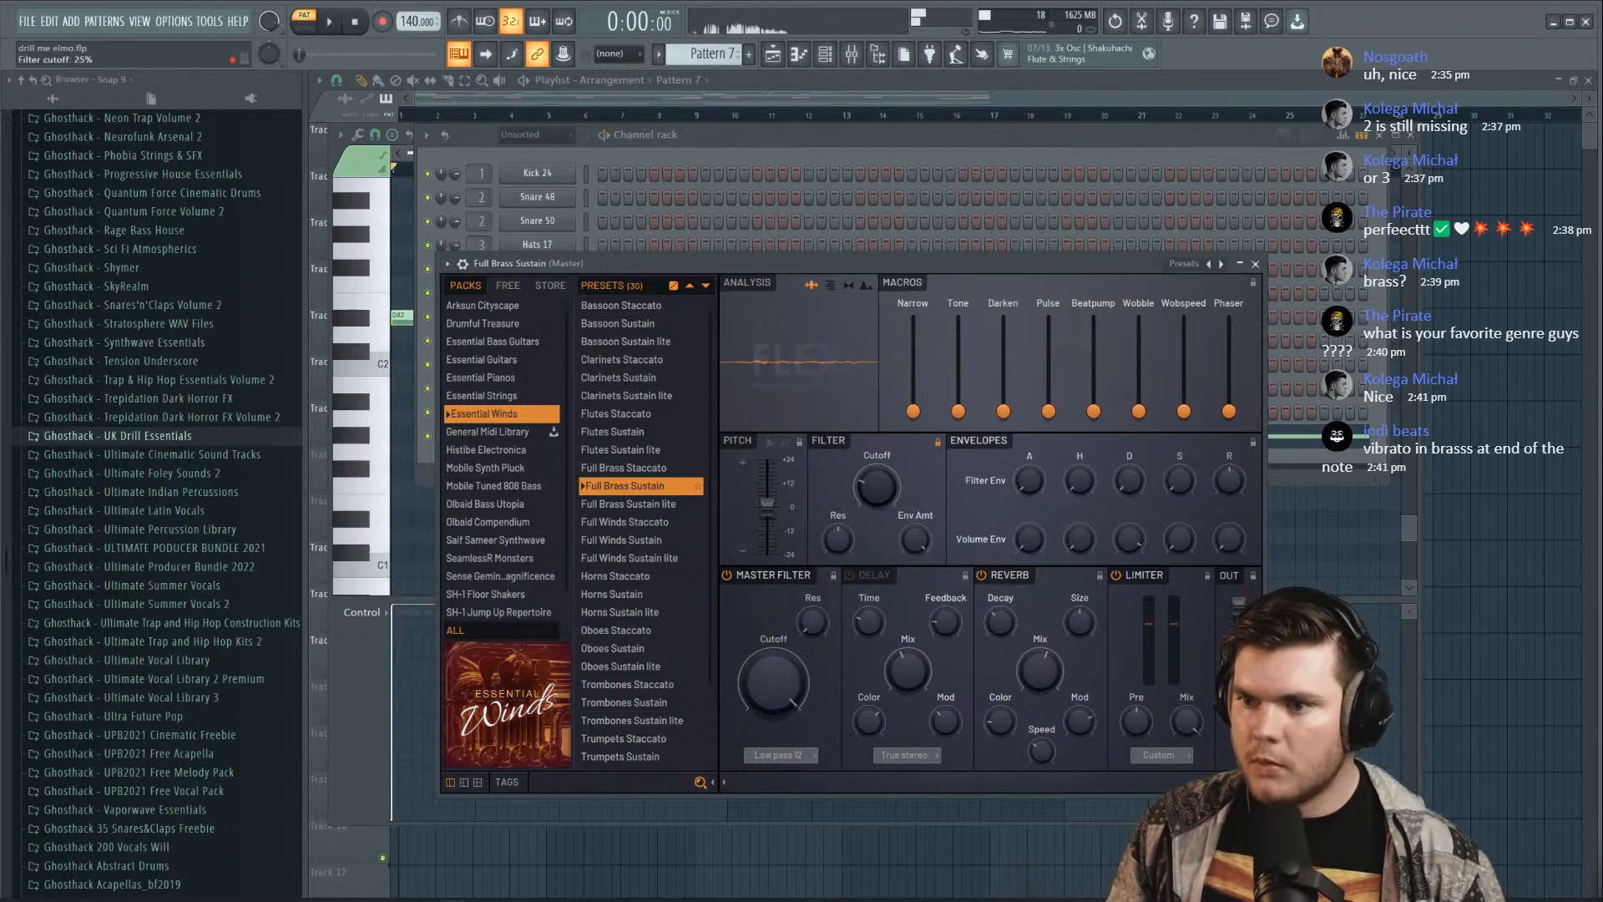
key("space")
key("space")
key("space")
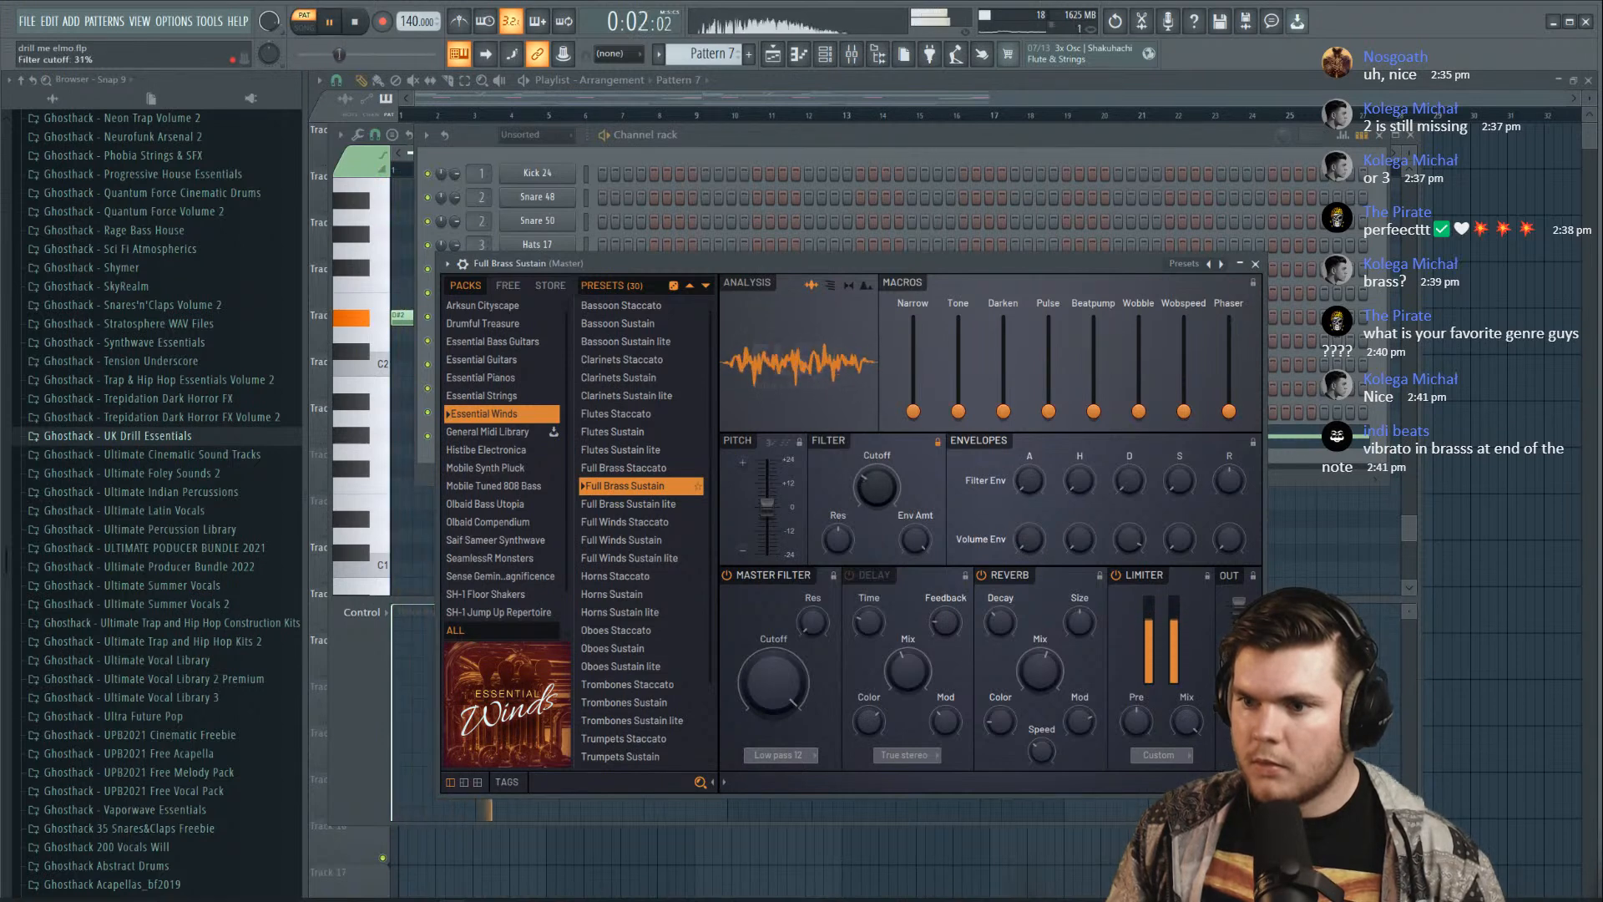
key("space")
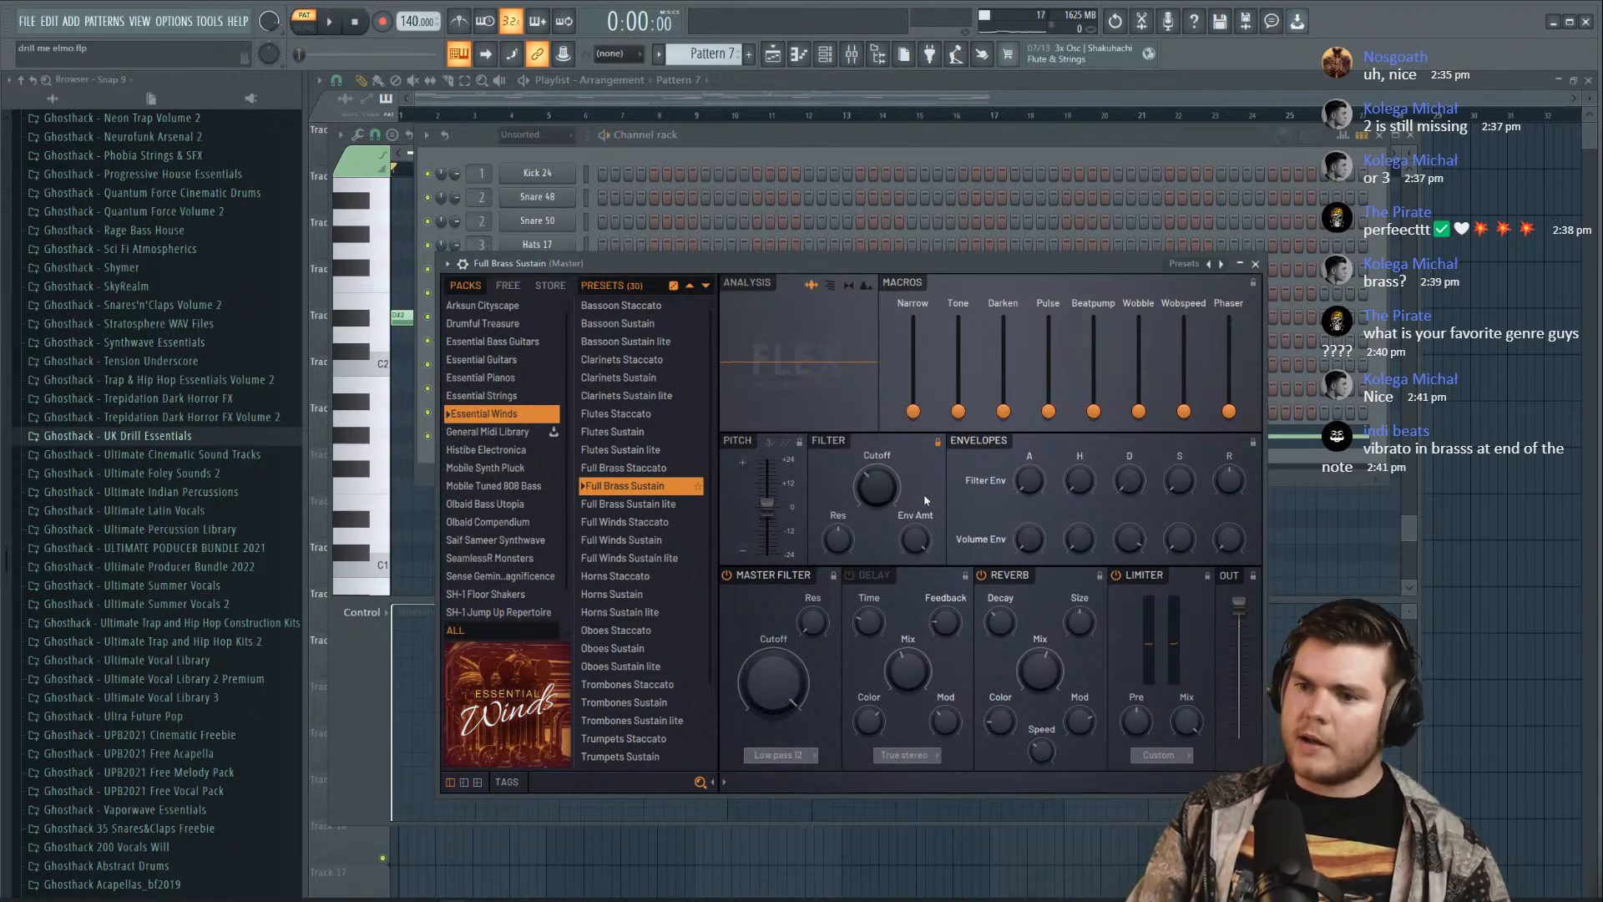
key("space")
mouse_move(879, 486)
left_mouse_down()
mouse_move(879, 422)
mouse_move(879, 472)
left_mouse_up()
key("space")
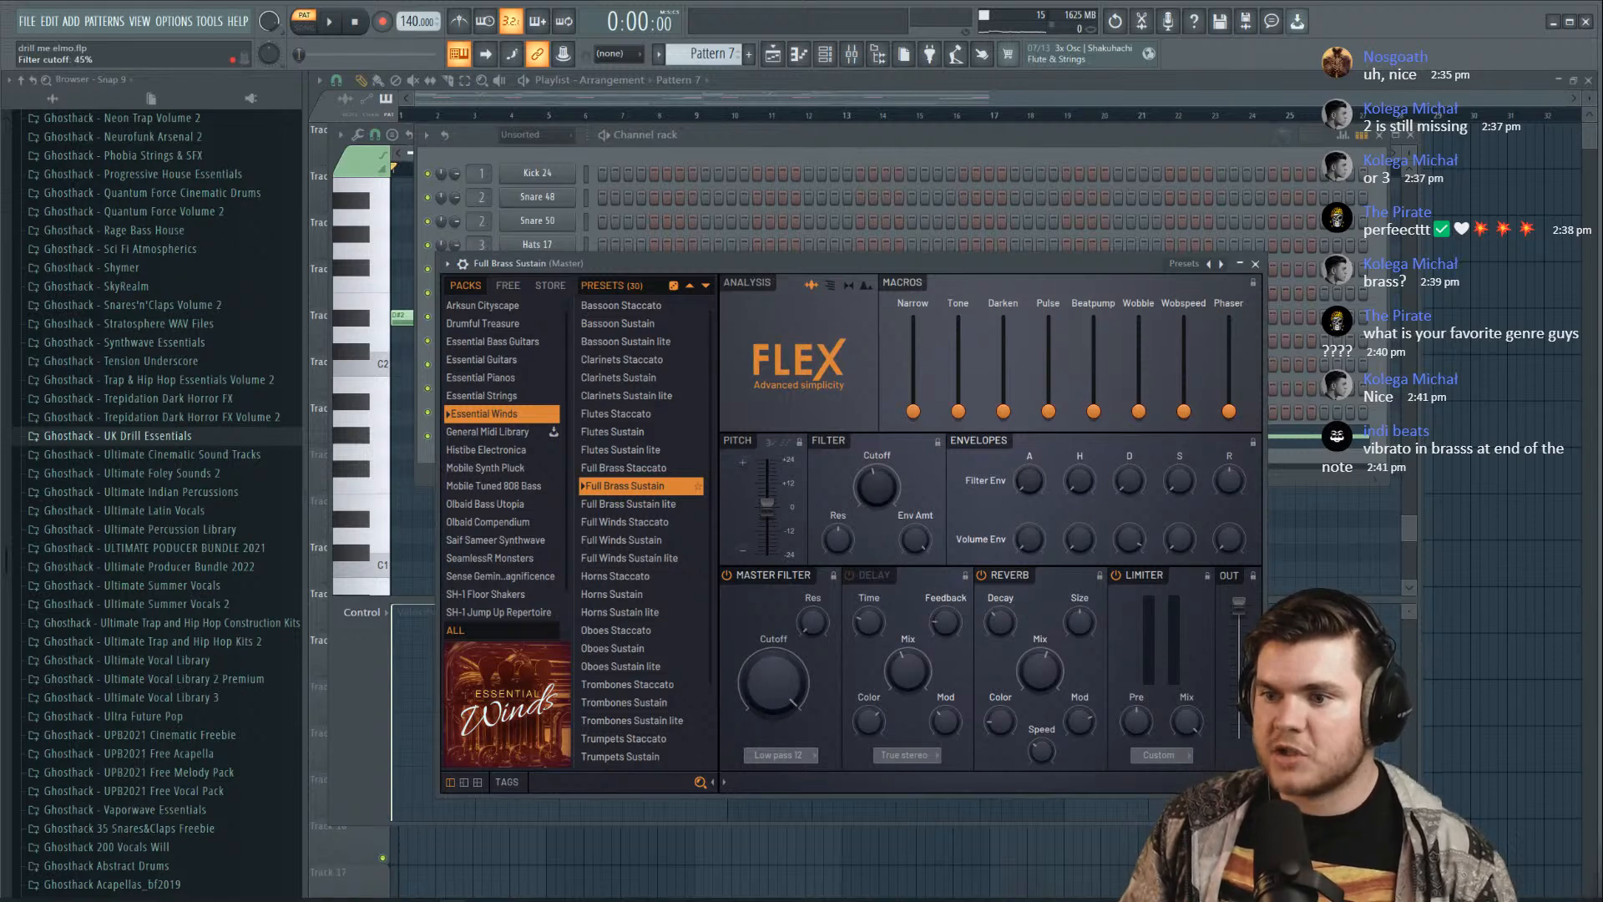
key("space")
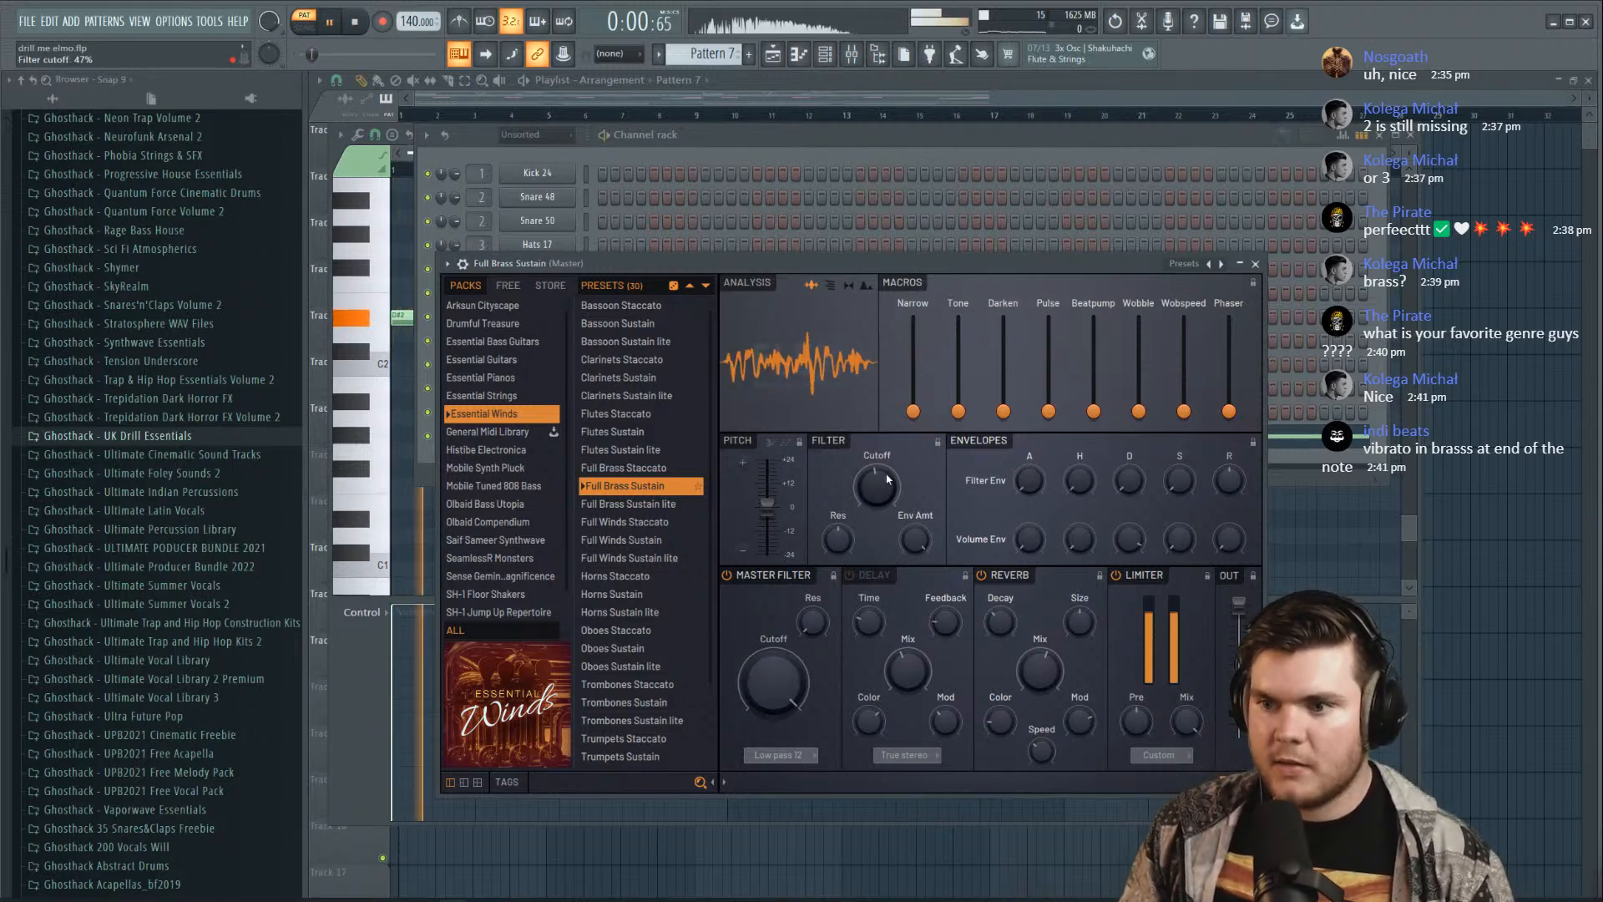
key("space")
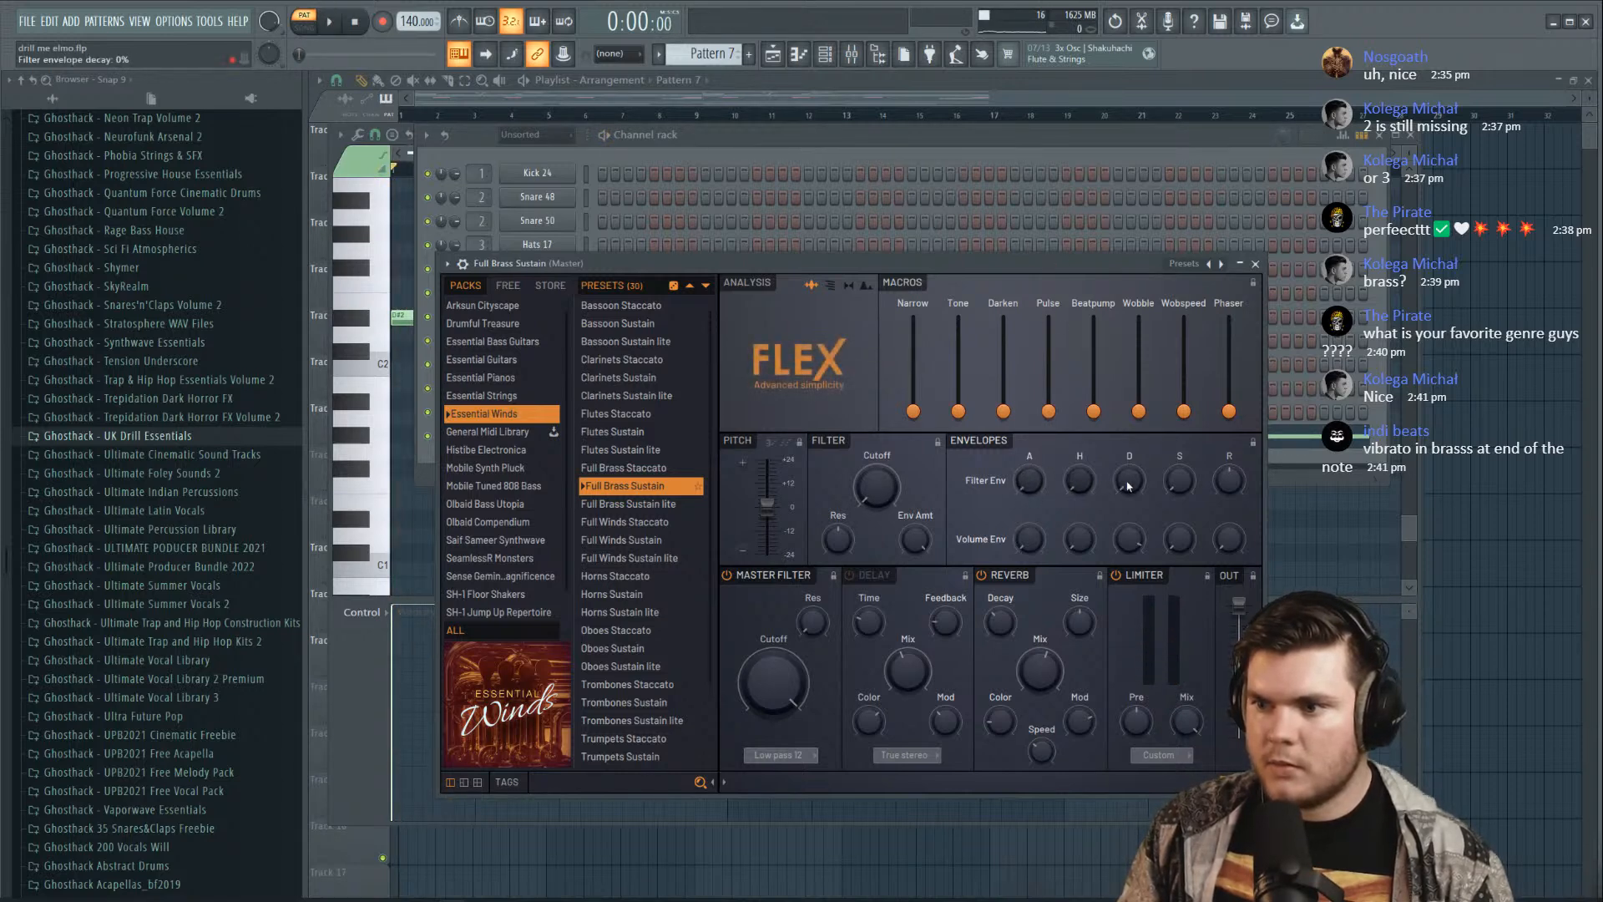
Set the brass preset's filter envelope decay to about 75% while auditioning, and close the instrument window
key("space")
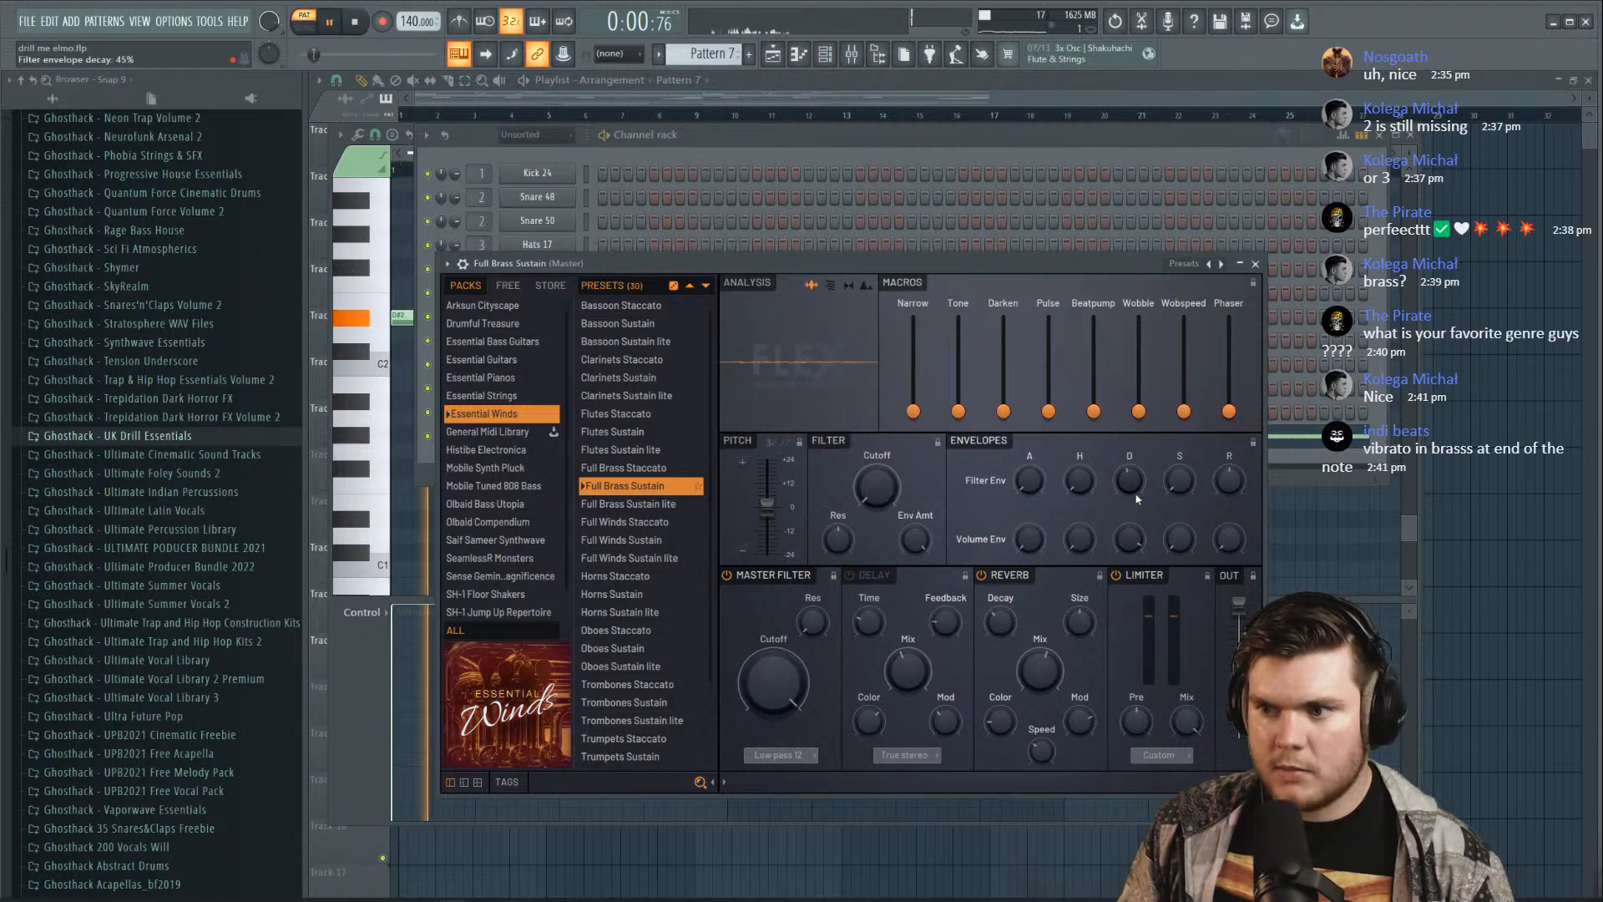
key("space")
key("space")
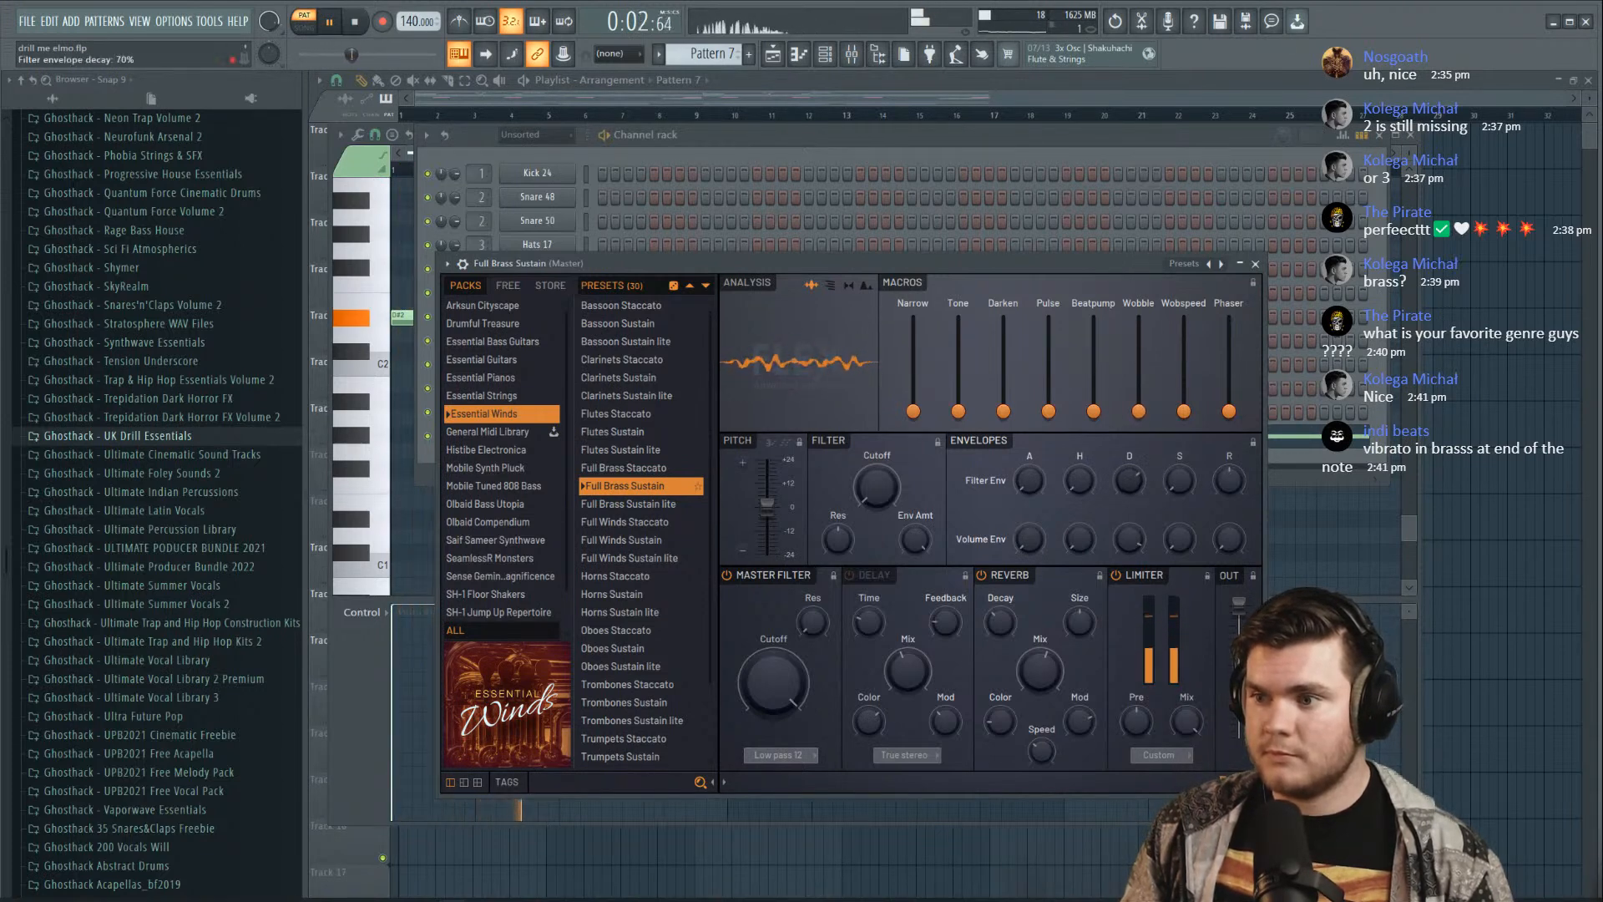
key("space")
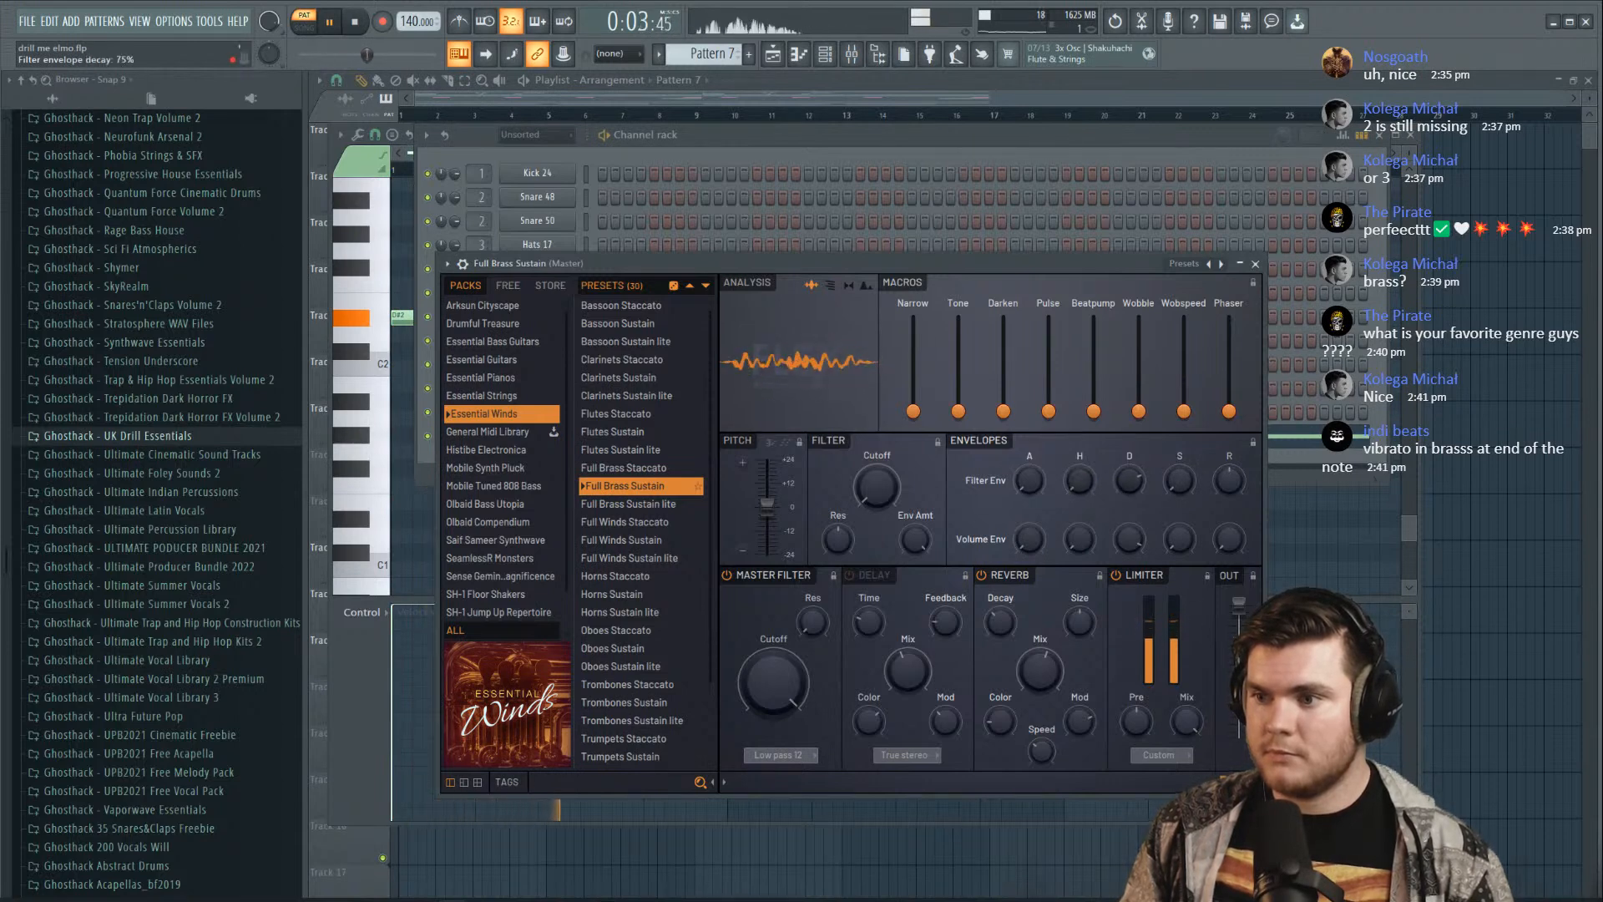
left_click(1256, 264)
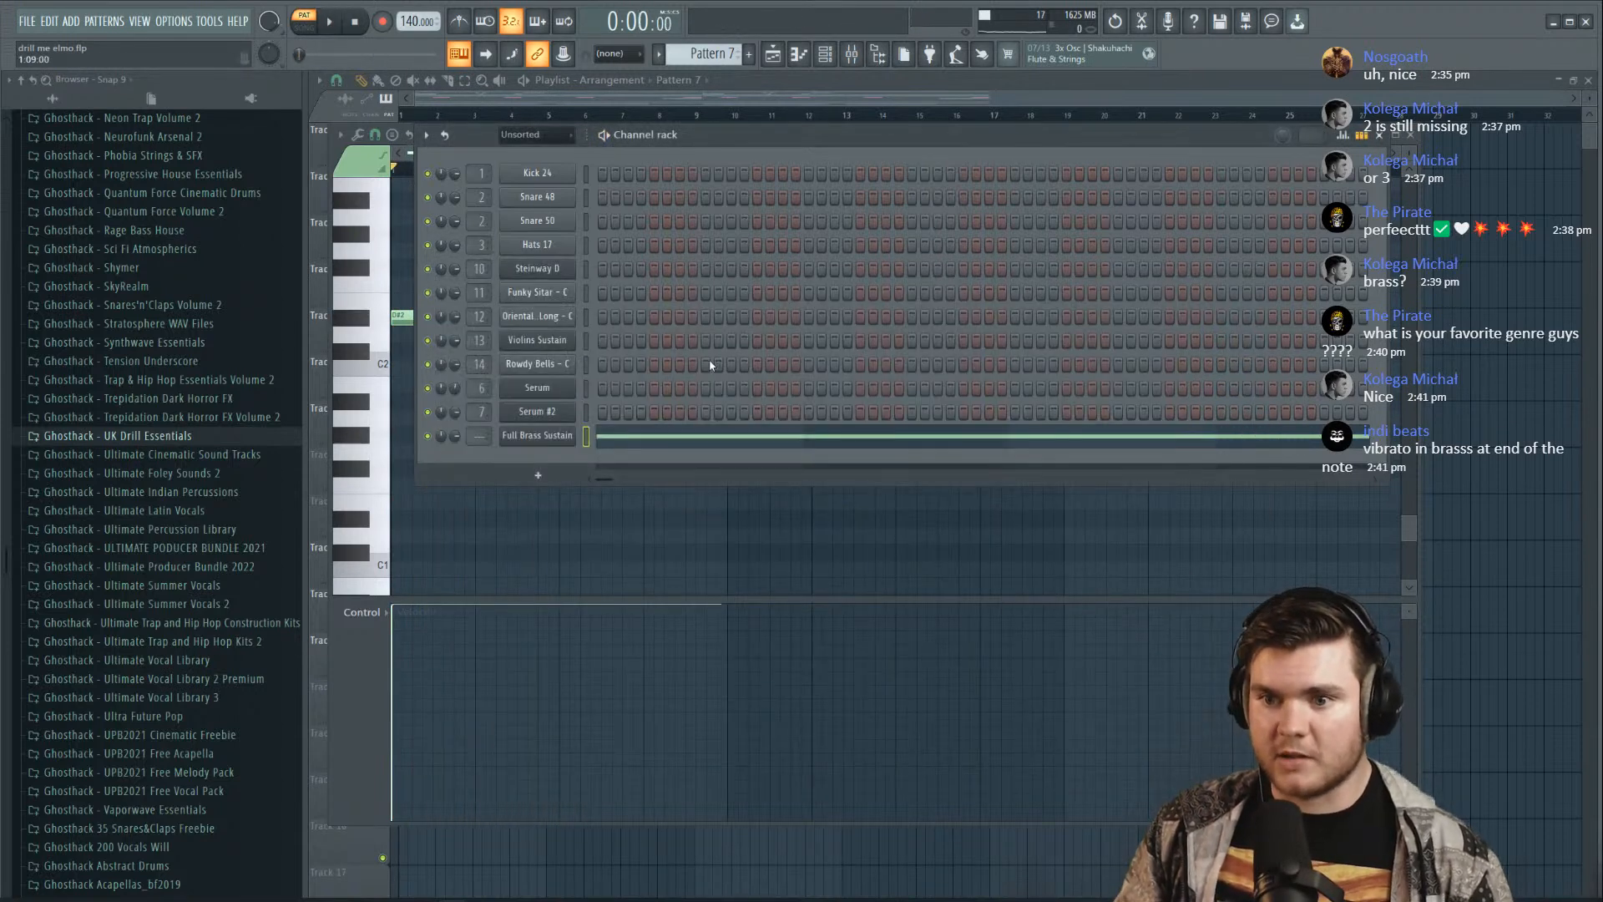
Place a Pattern 7 clip at the start of Track 13 in the playlist
left_click(506, 119)
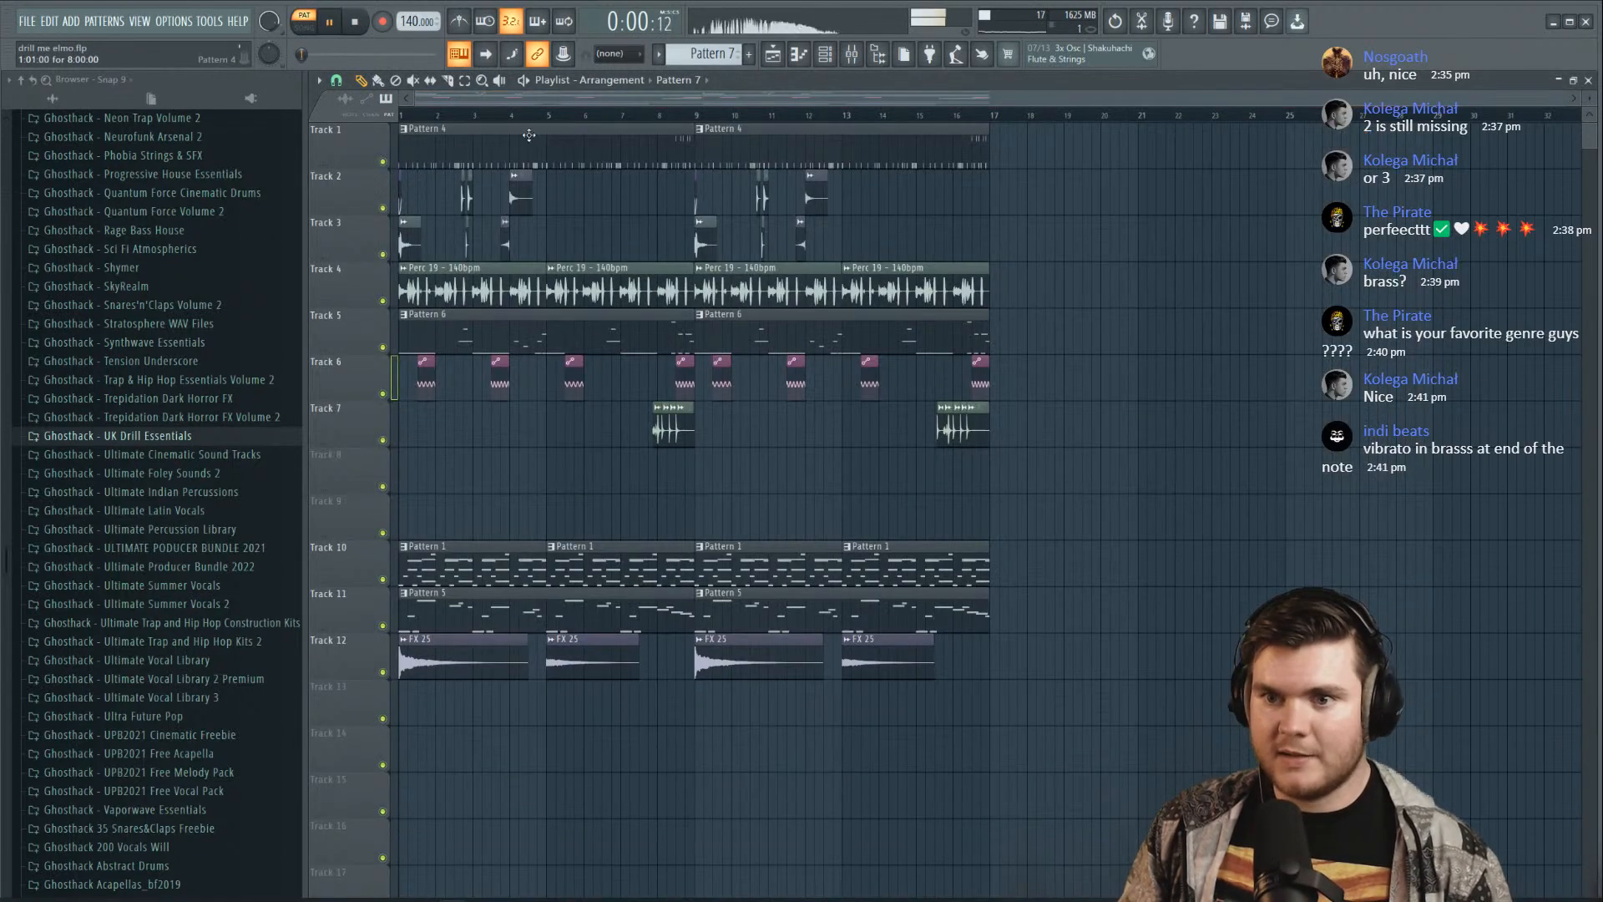
key("space")
left_click(406, 704)
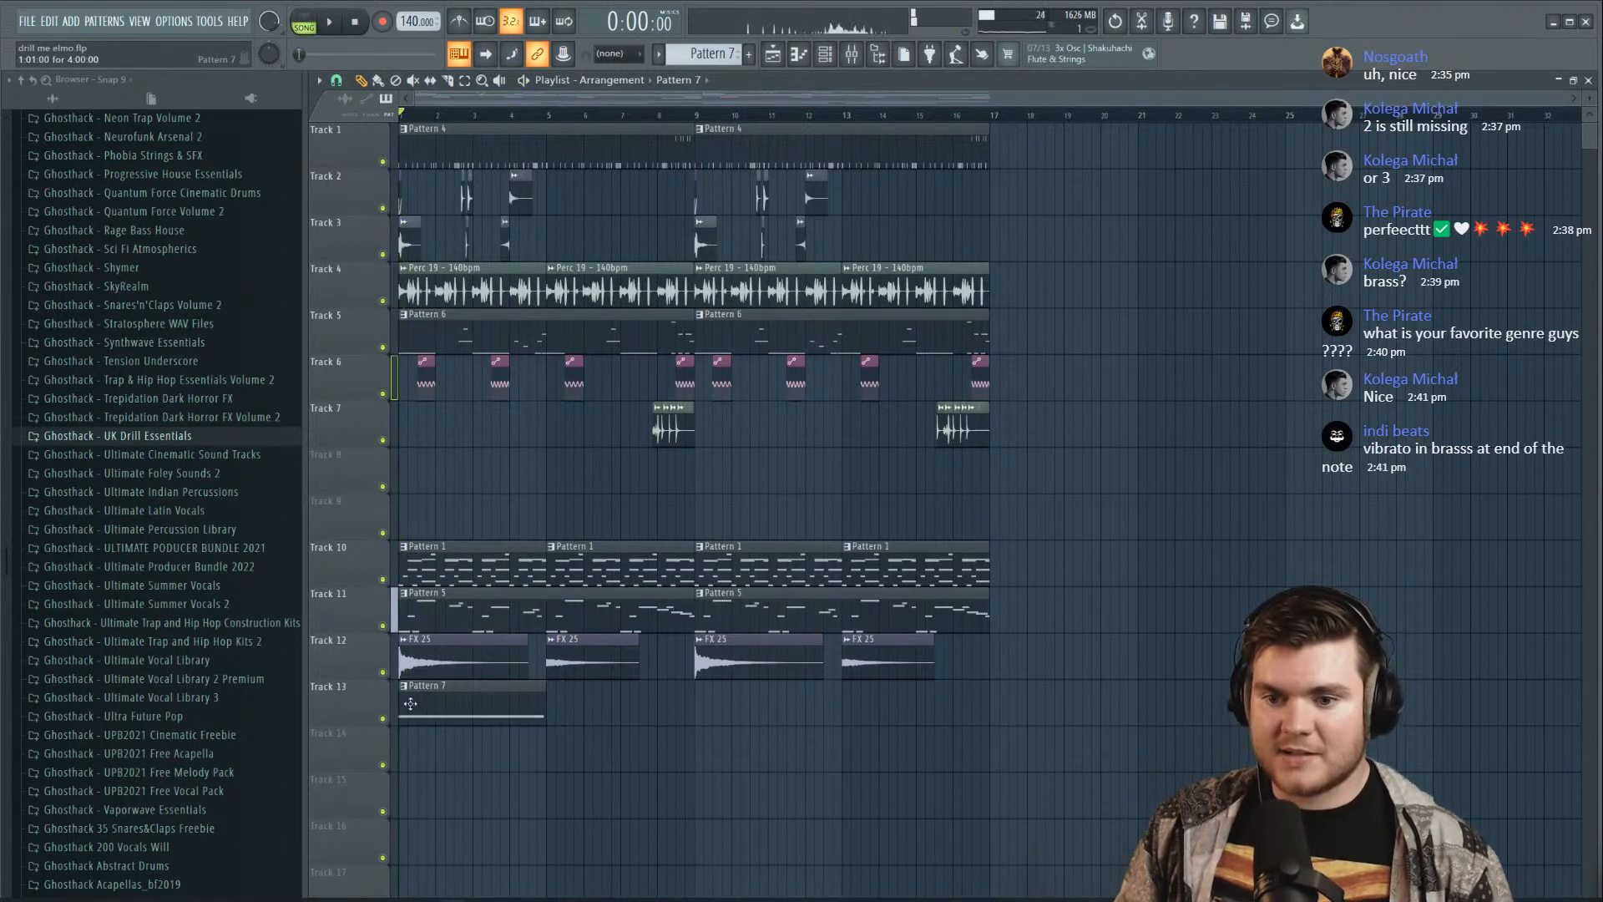
Play the arrangement from the start and check the brass note and the Full Brass Sustain instrument in context
double_click(533, 705)
key("space")
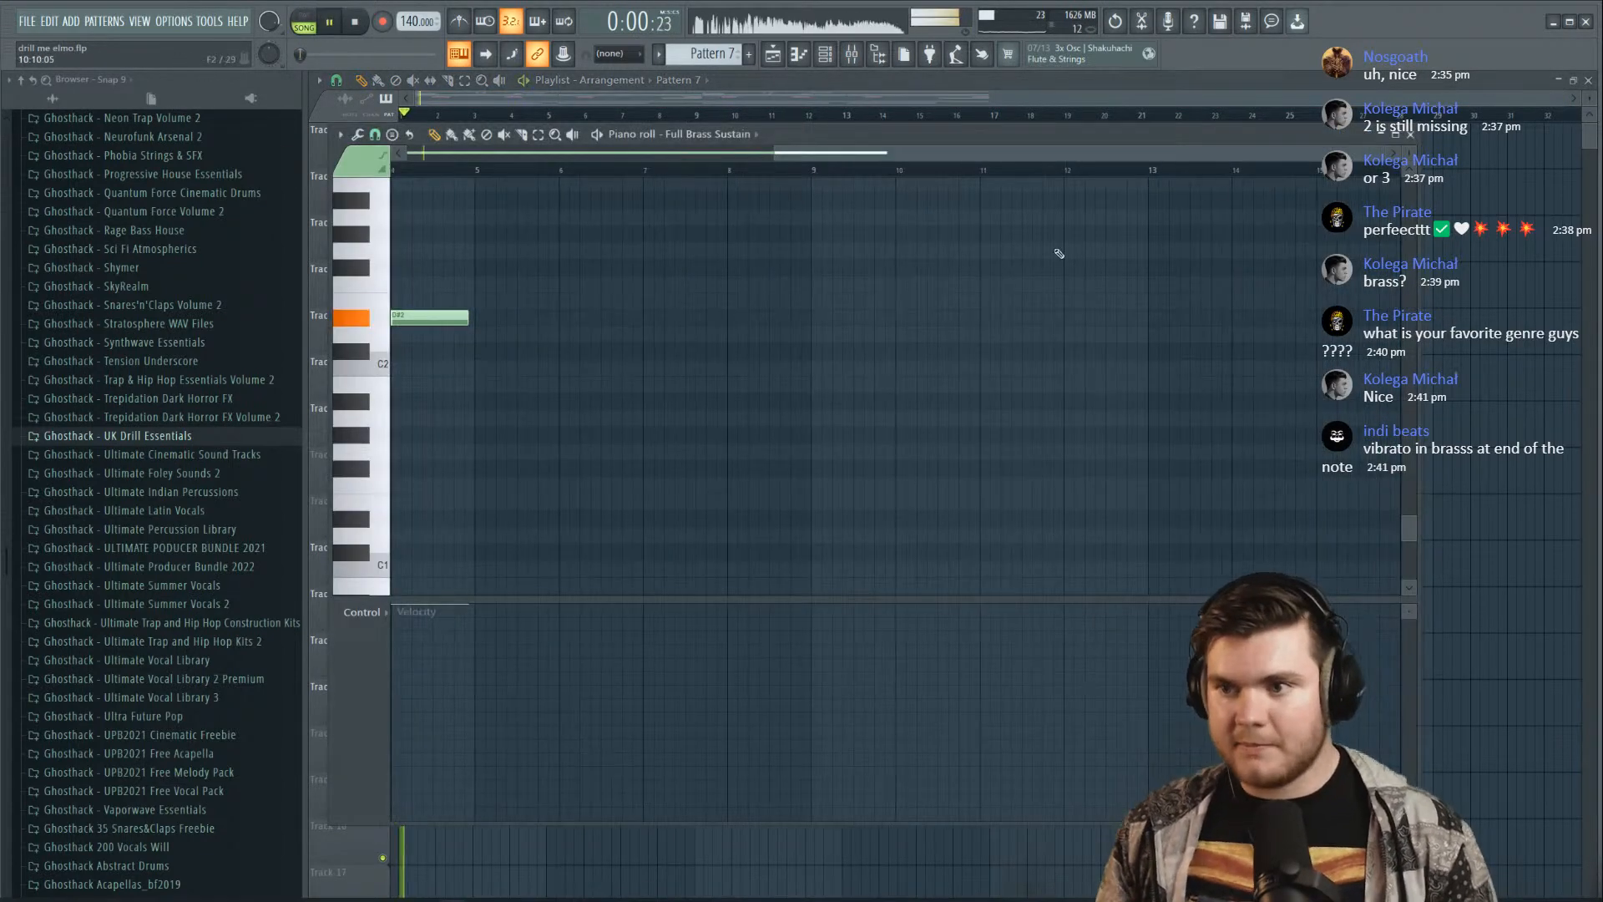
left_click(1410, 137)
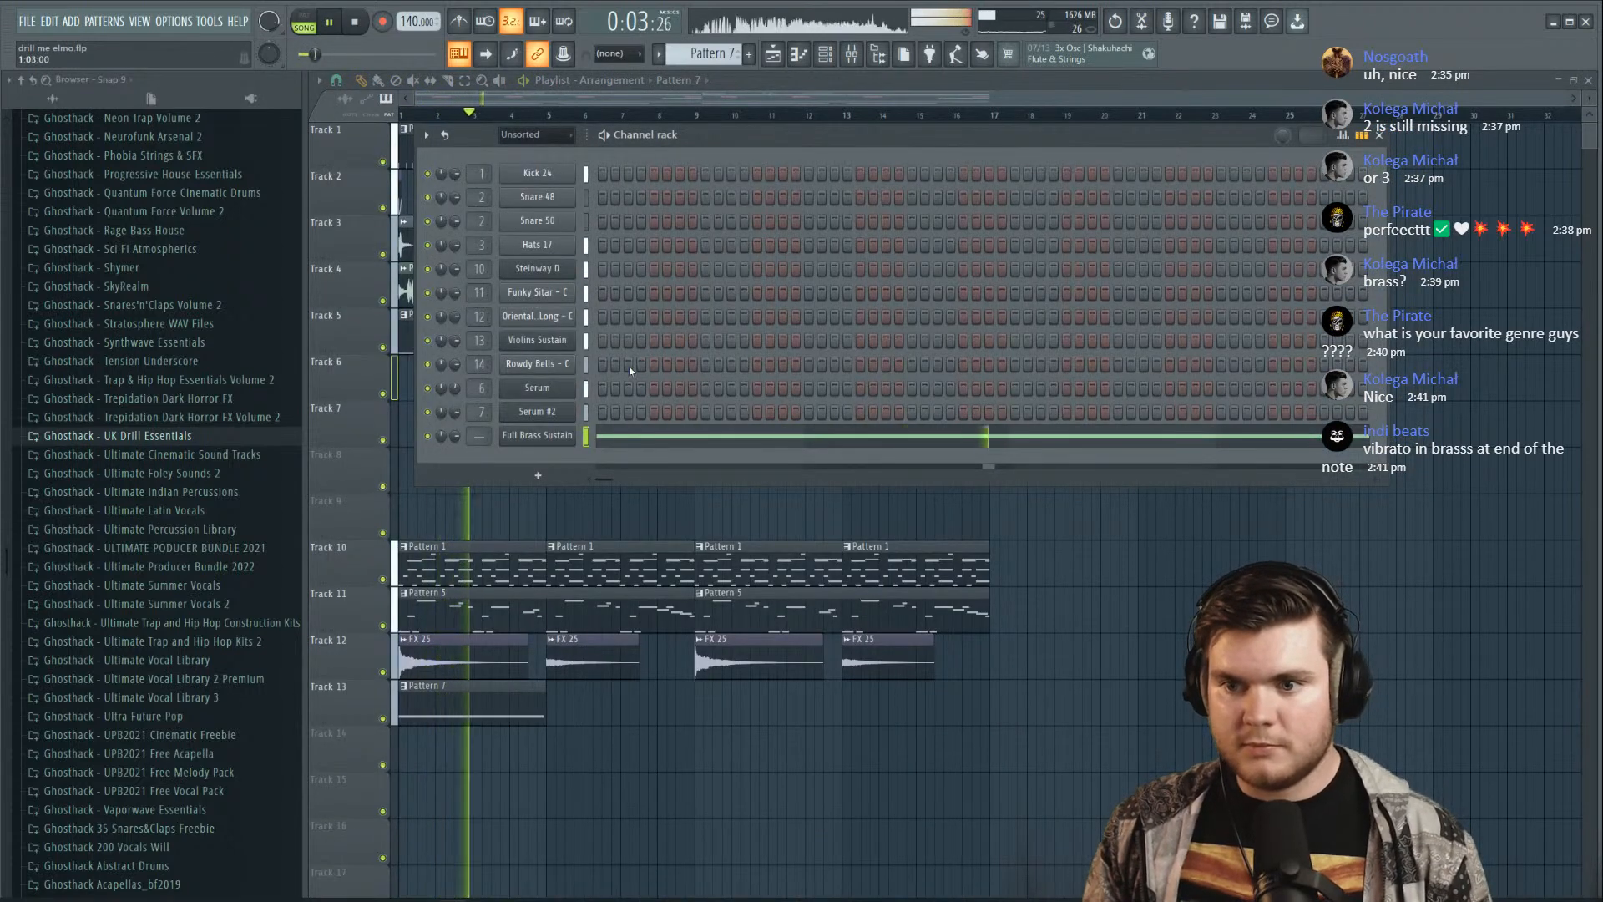
left_click(537, 435)
key("space")
key("space")
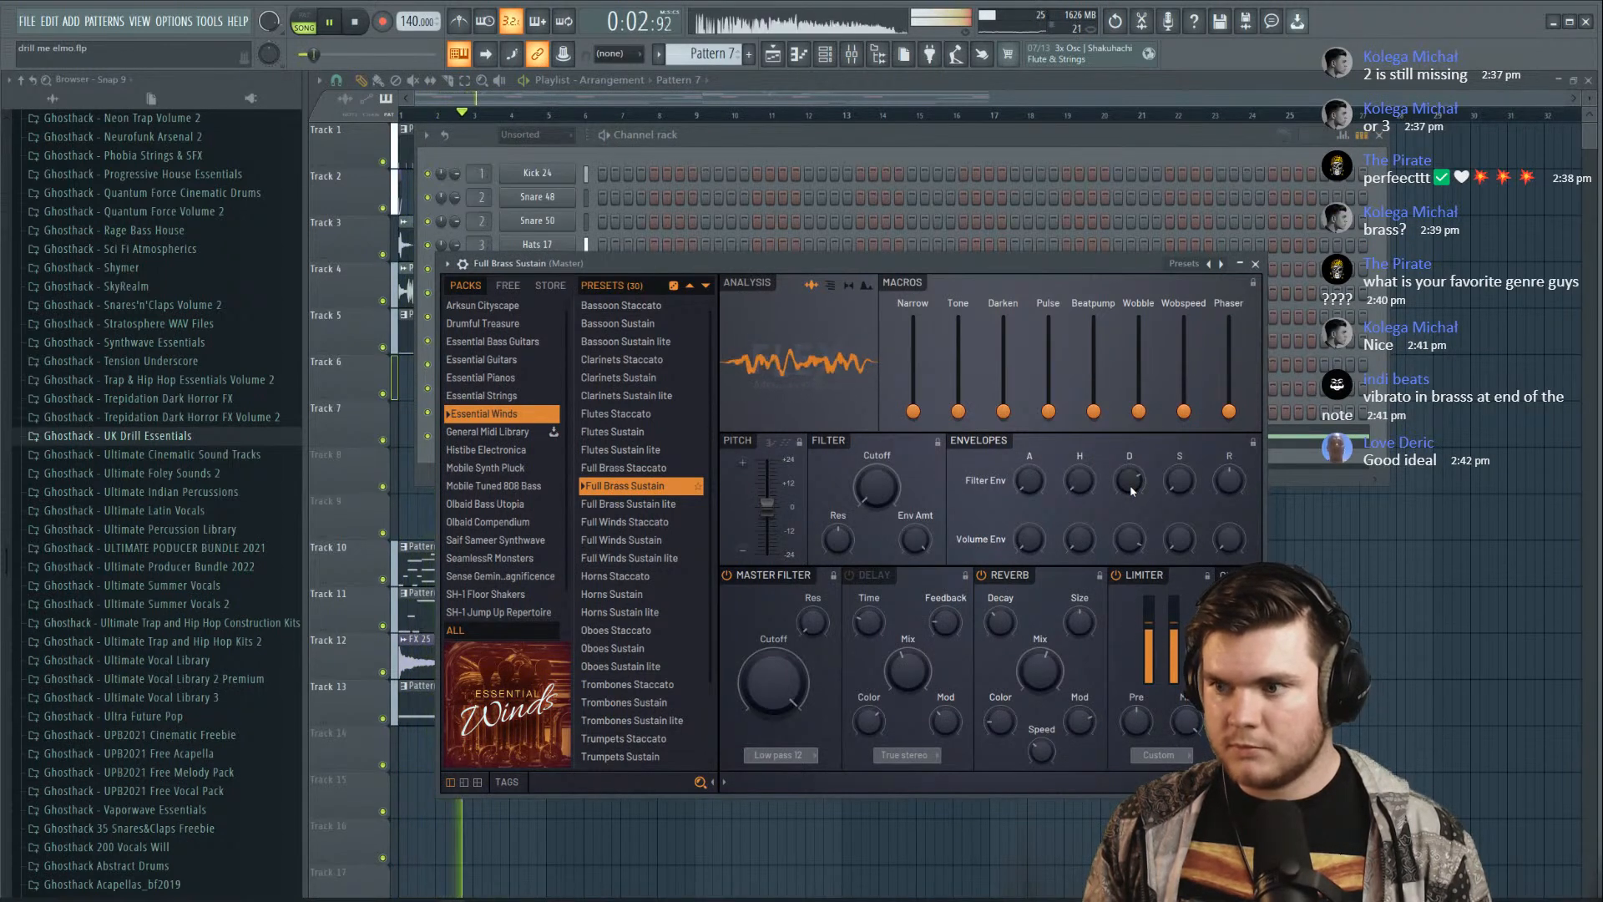
key("space")
key("space")
left_click(1256, 264)
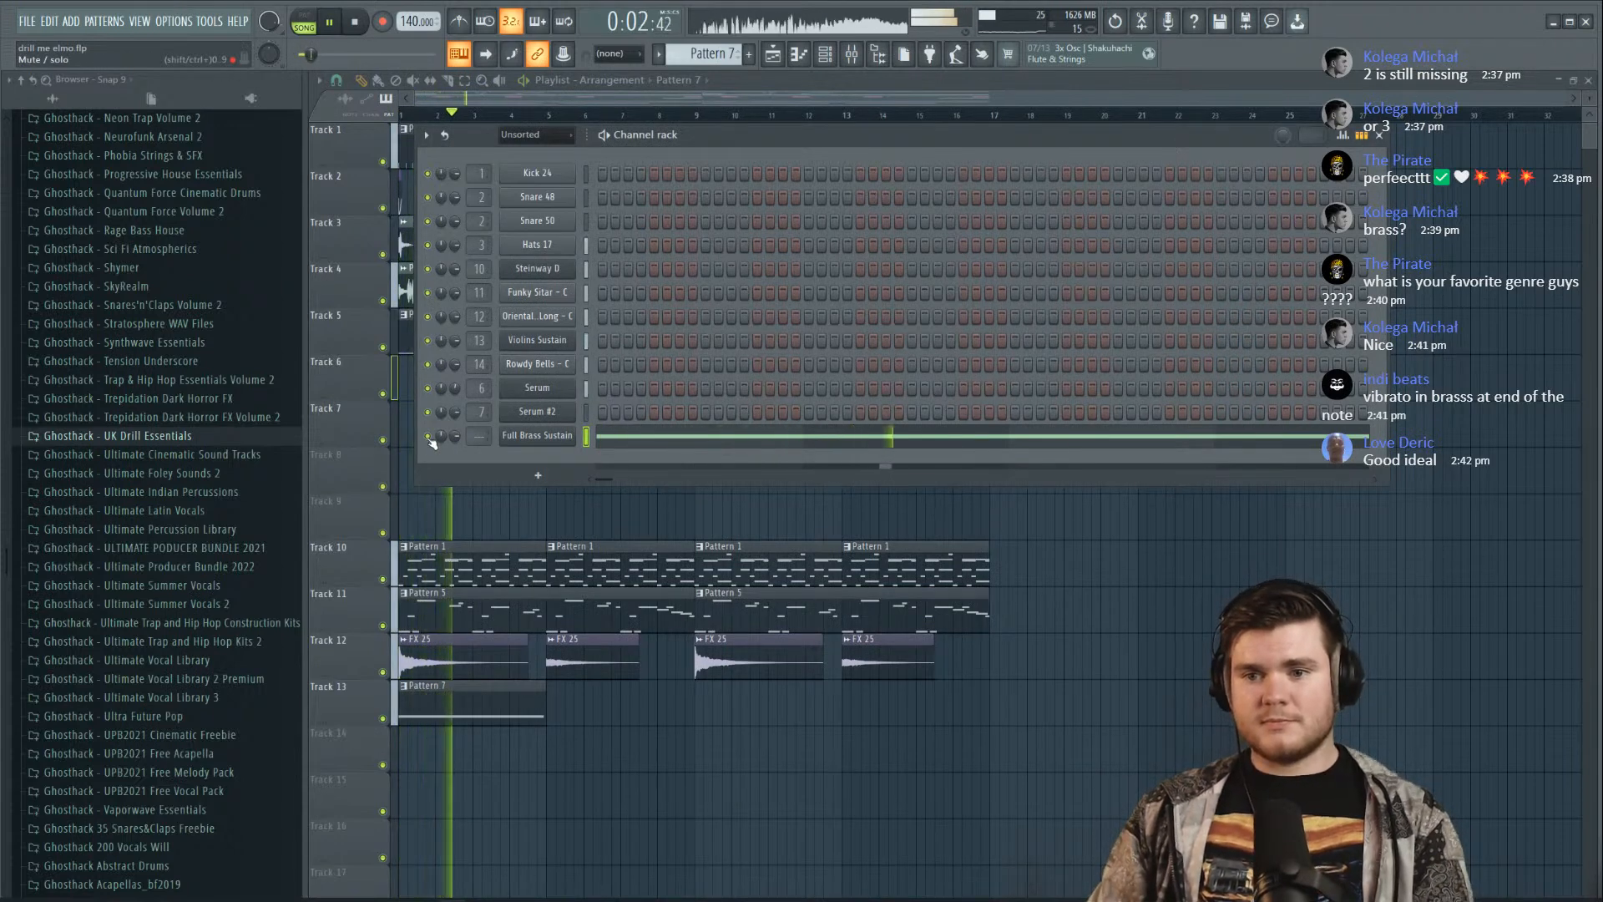
key("space")
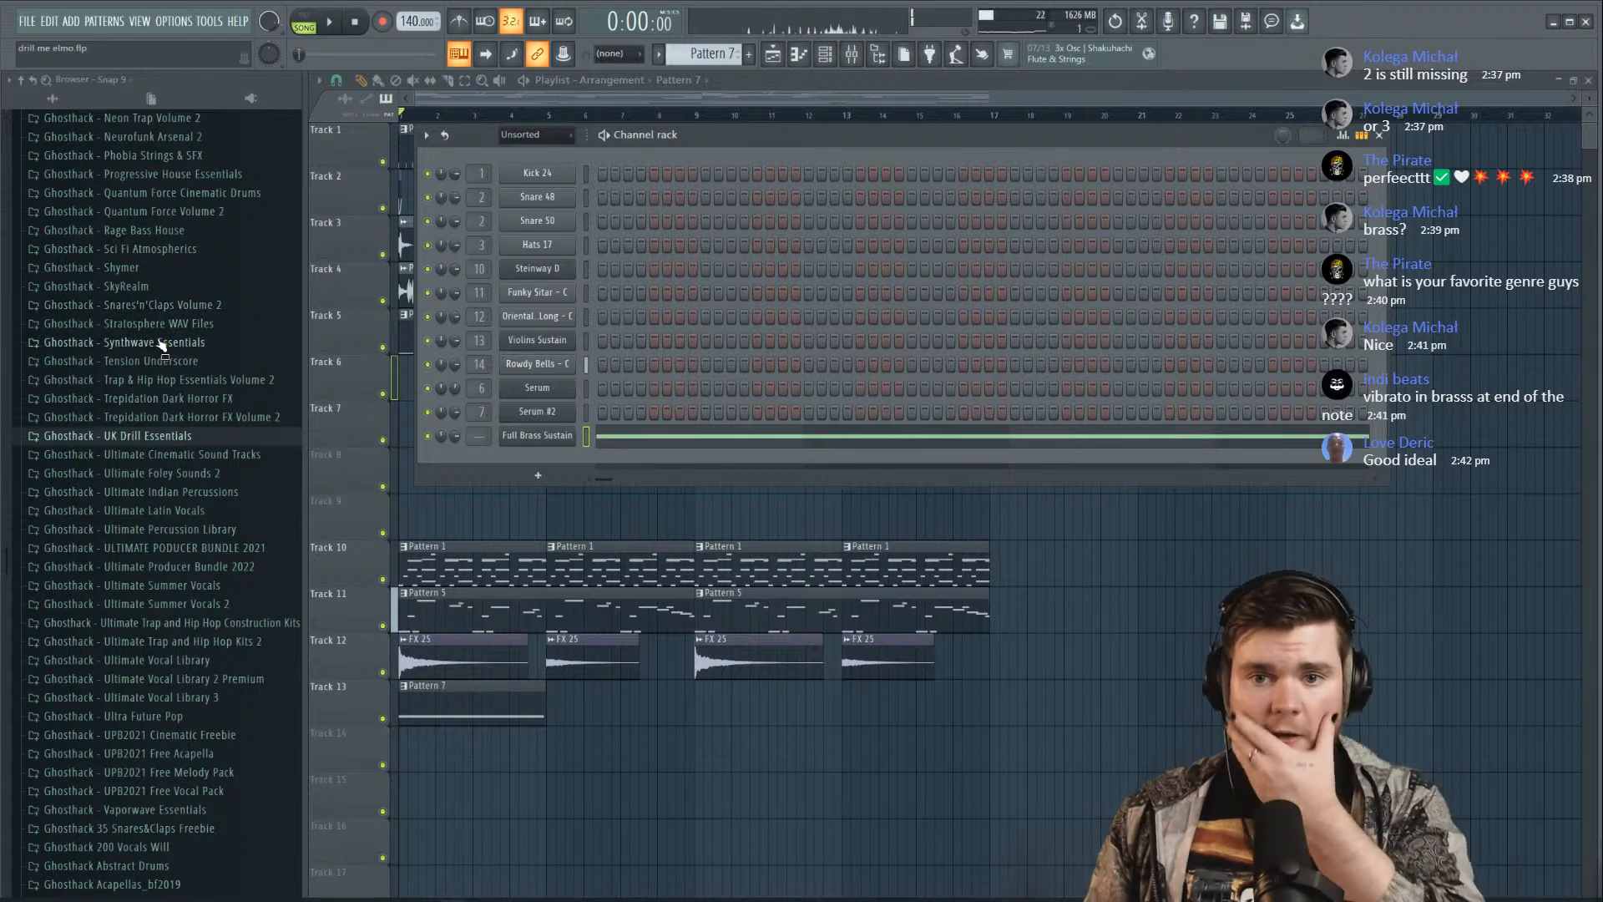
Open the Braams one-shots folder of Ghosthack Trailer SFX Volume 2 within the Cinematic sample packs
scroll(161, 344, "up", 15)
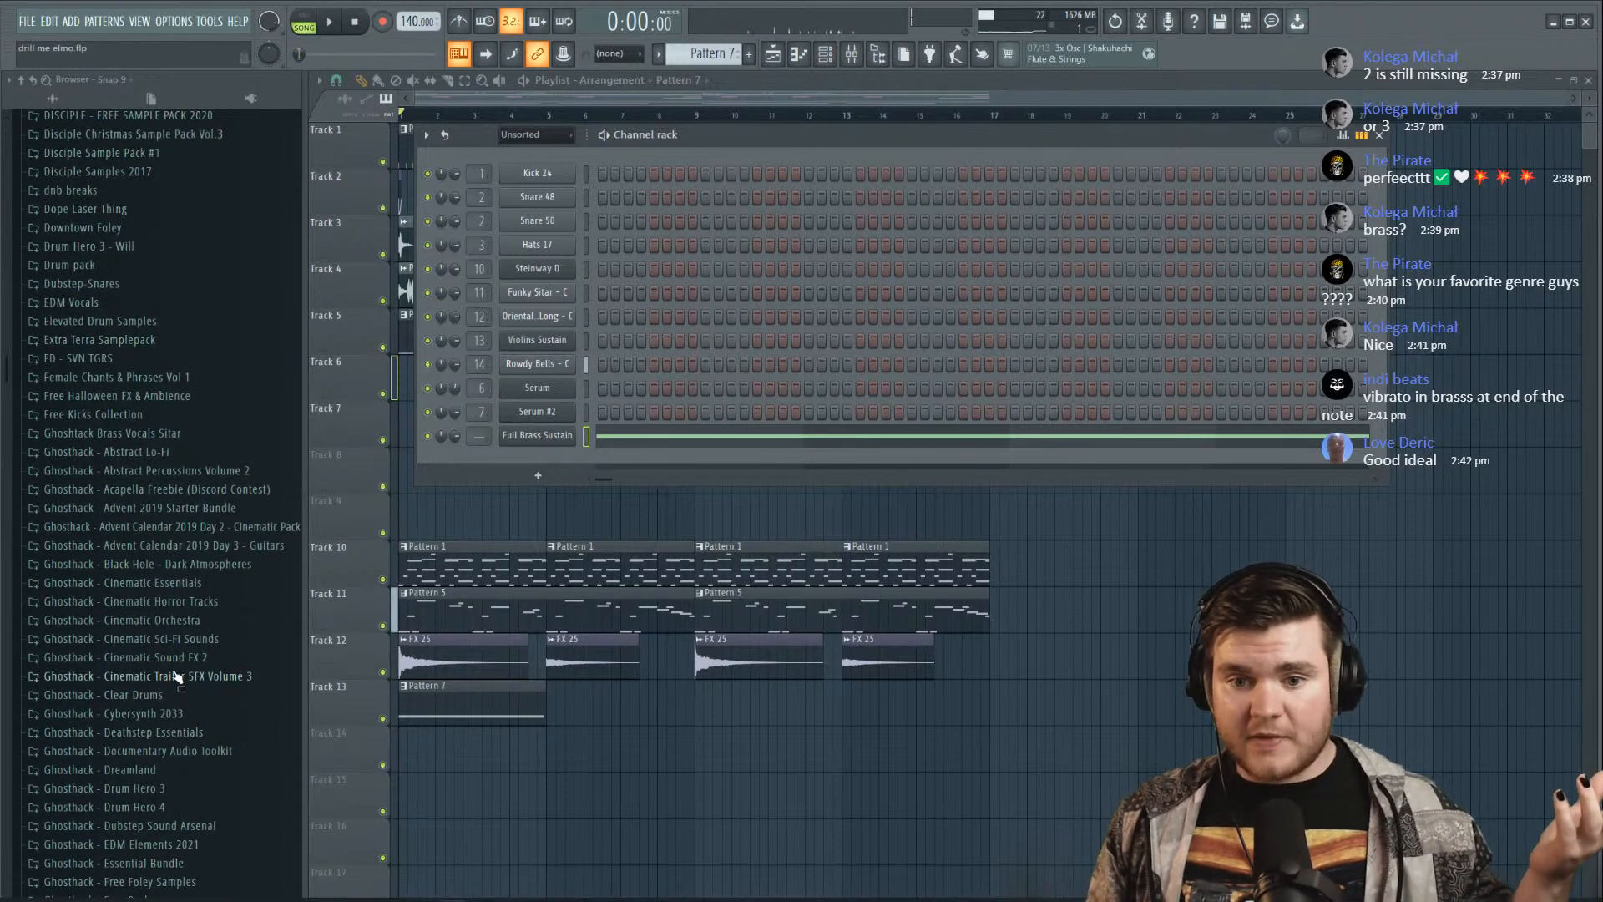
scroll(215, 601, "down", 3)
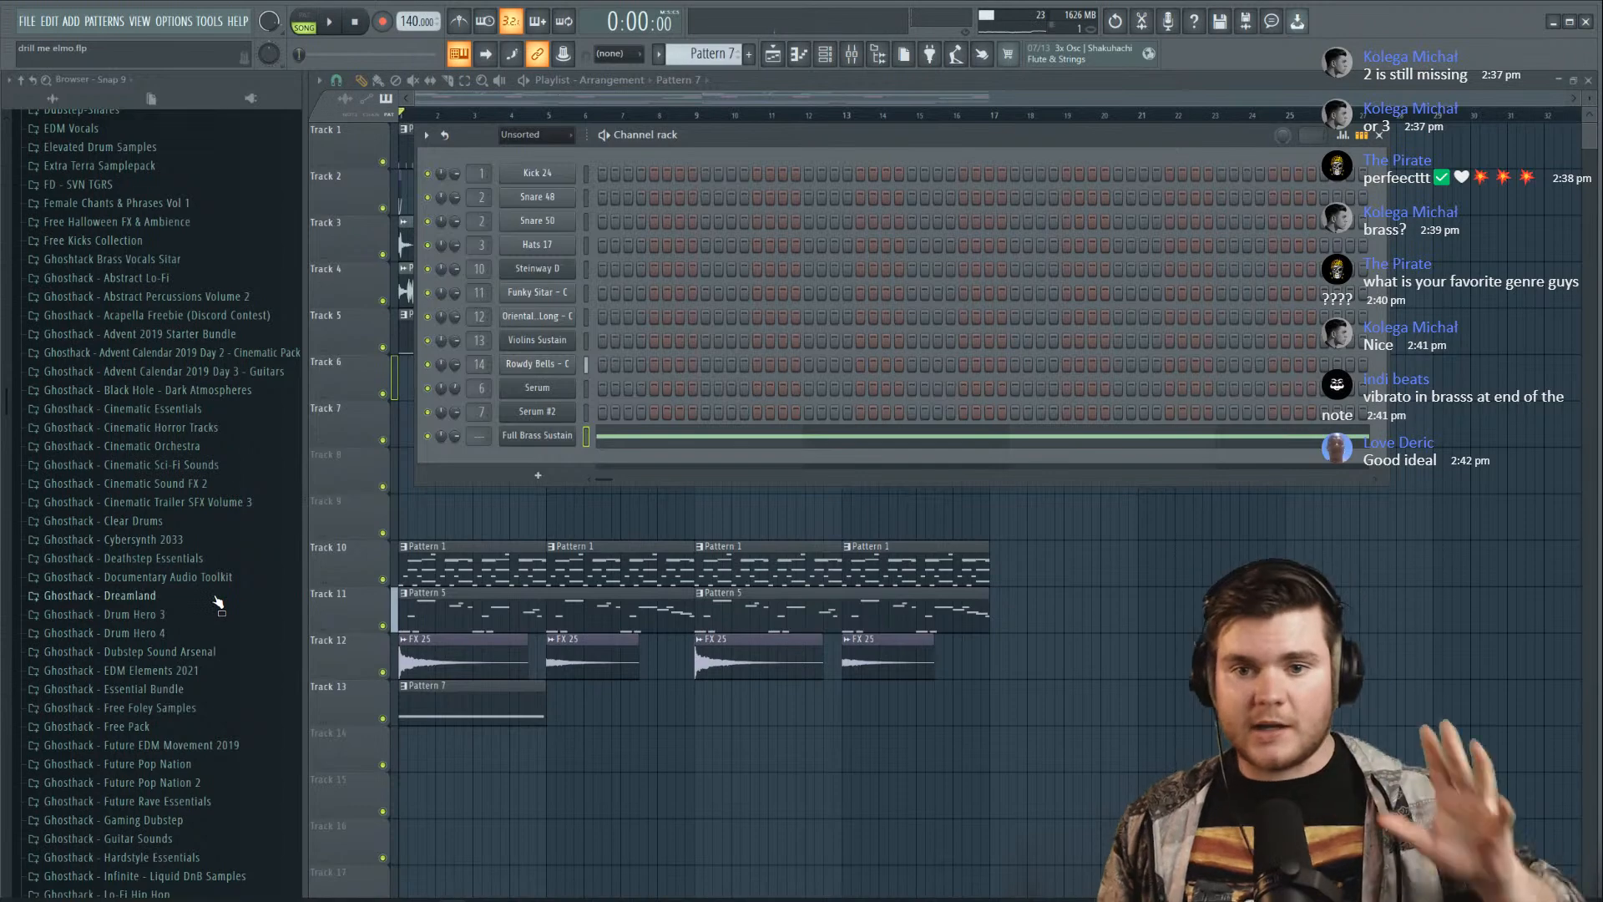
scroll(215, 601, "up", 20)
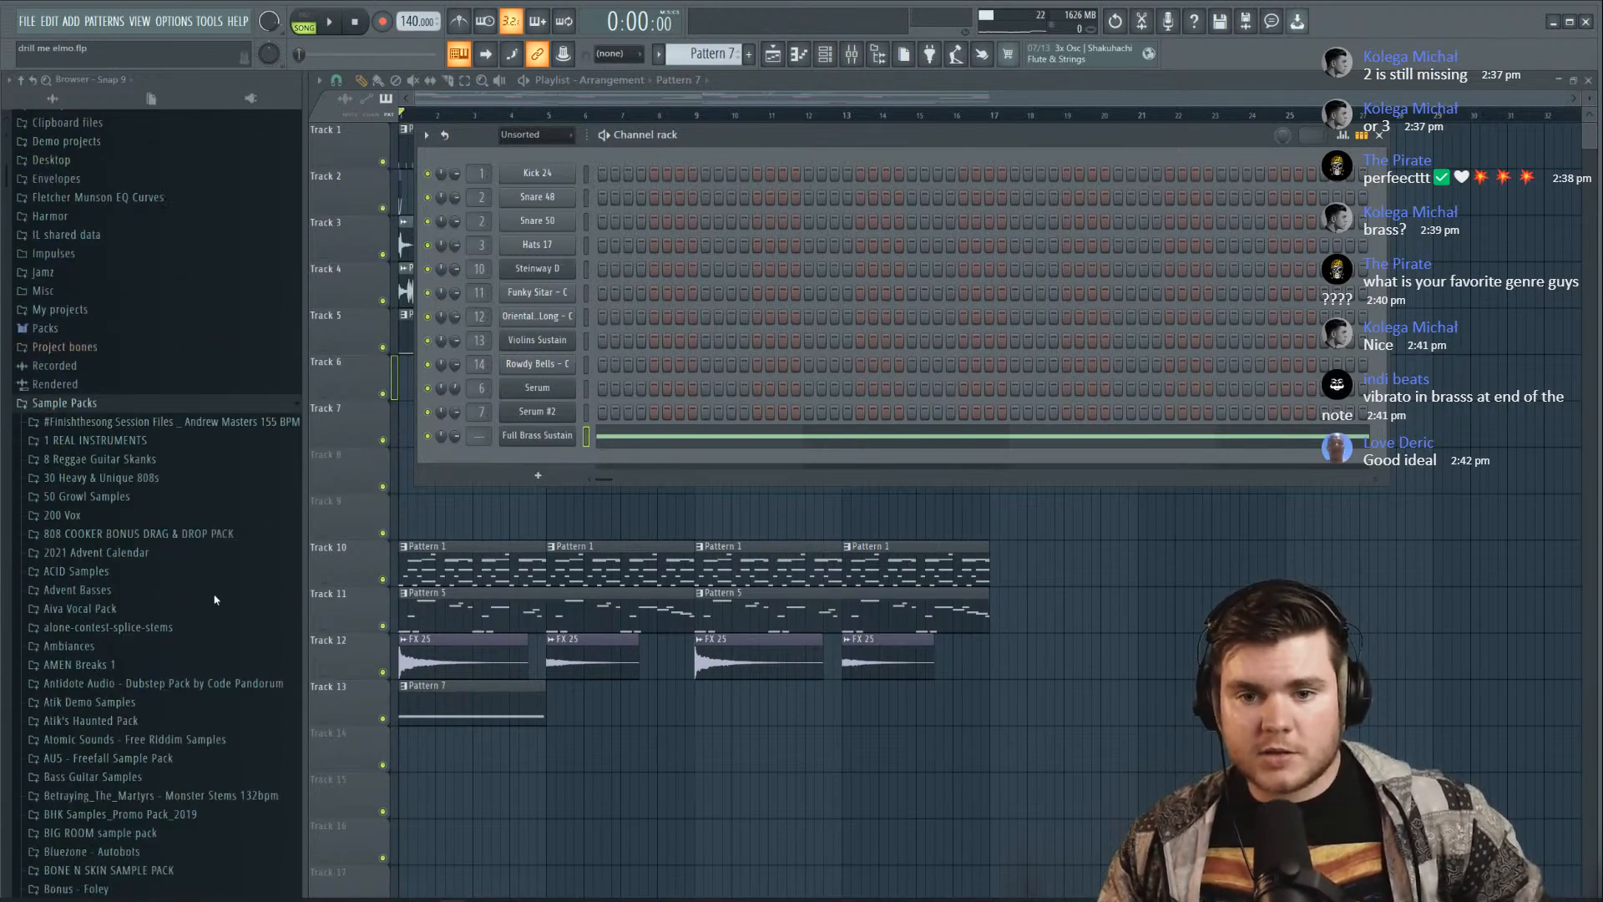
left_click(66, 724)
scroll(150, 584, "down", 3)
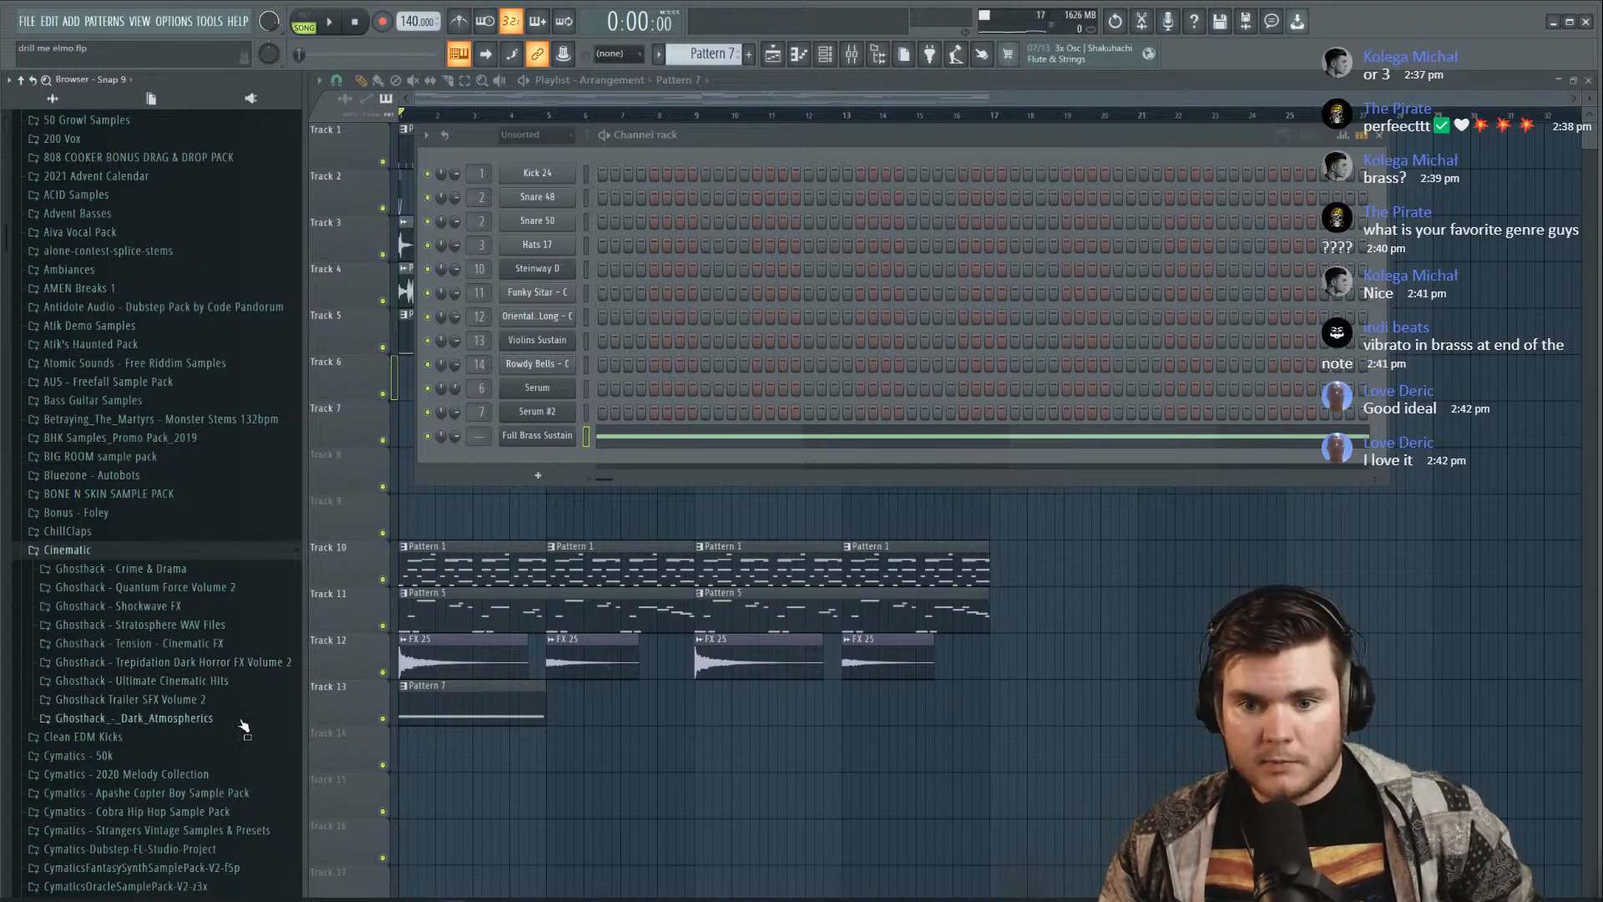
left_click(207, 700)
scroll(192, 534, "down", 6)
left_click(167, 369)
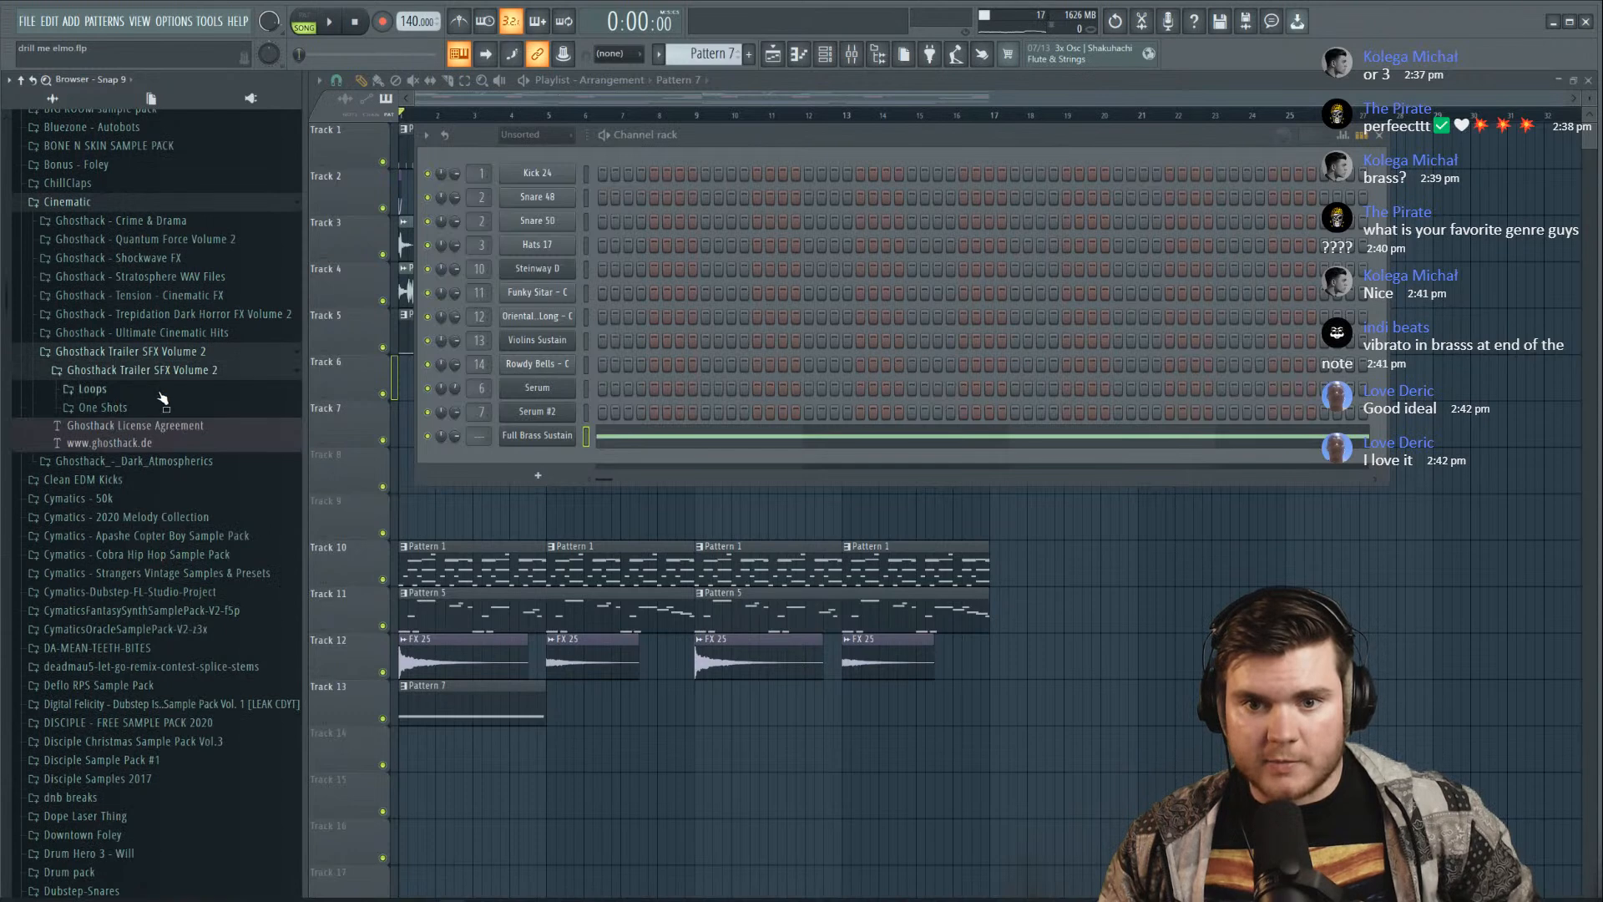
left_click(103, 407)
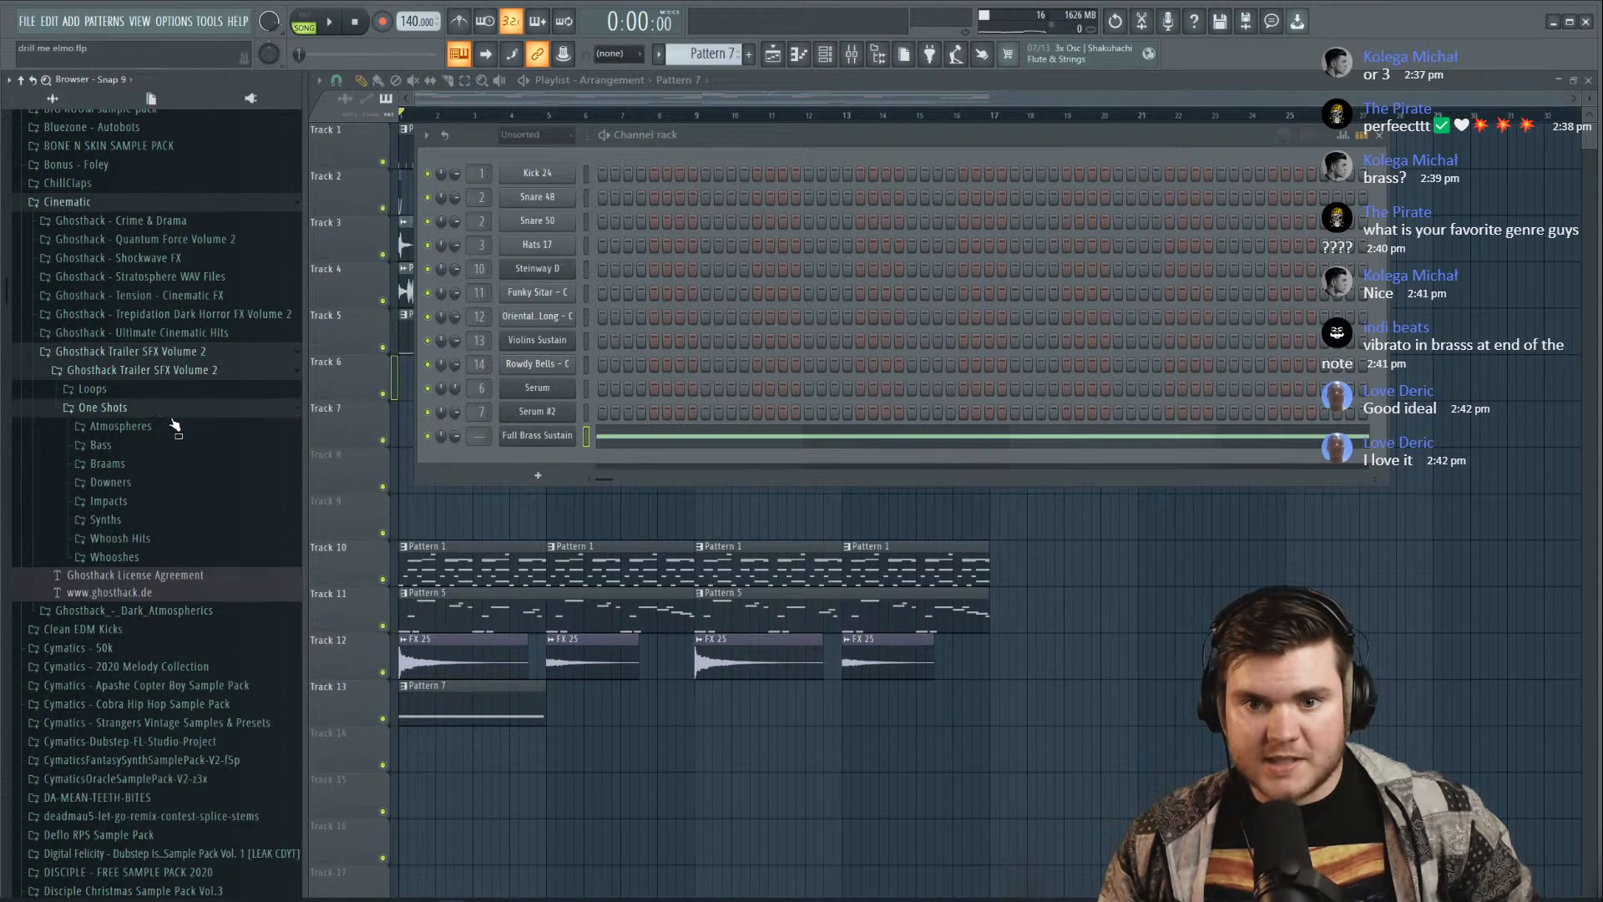
left_click(138, 468)
Audition the Ghosthack Braam one-shots, from Bend 2 B-A down to Prometheus_E
left_click(150, 481)
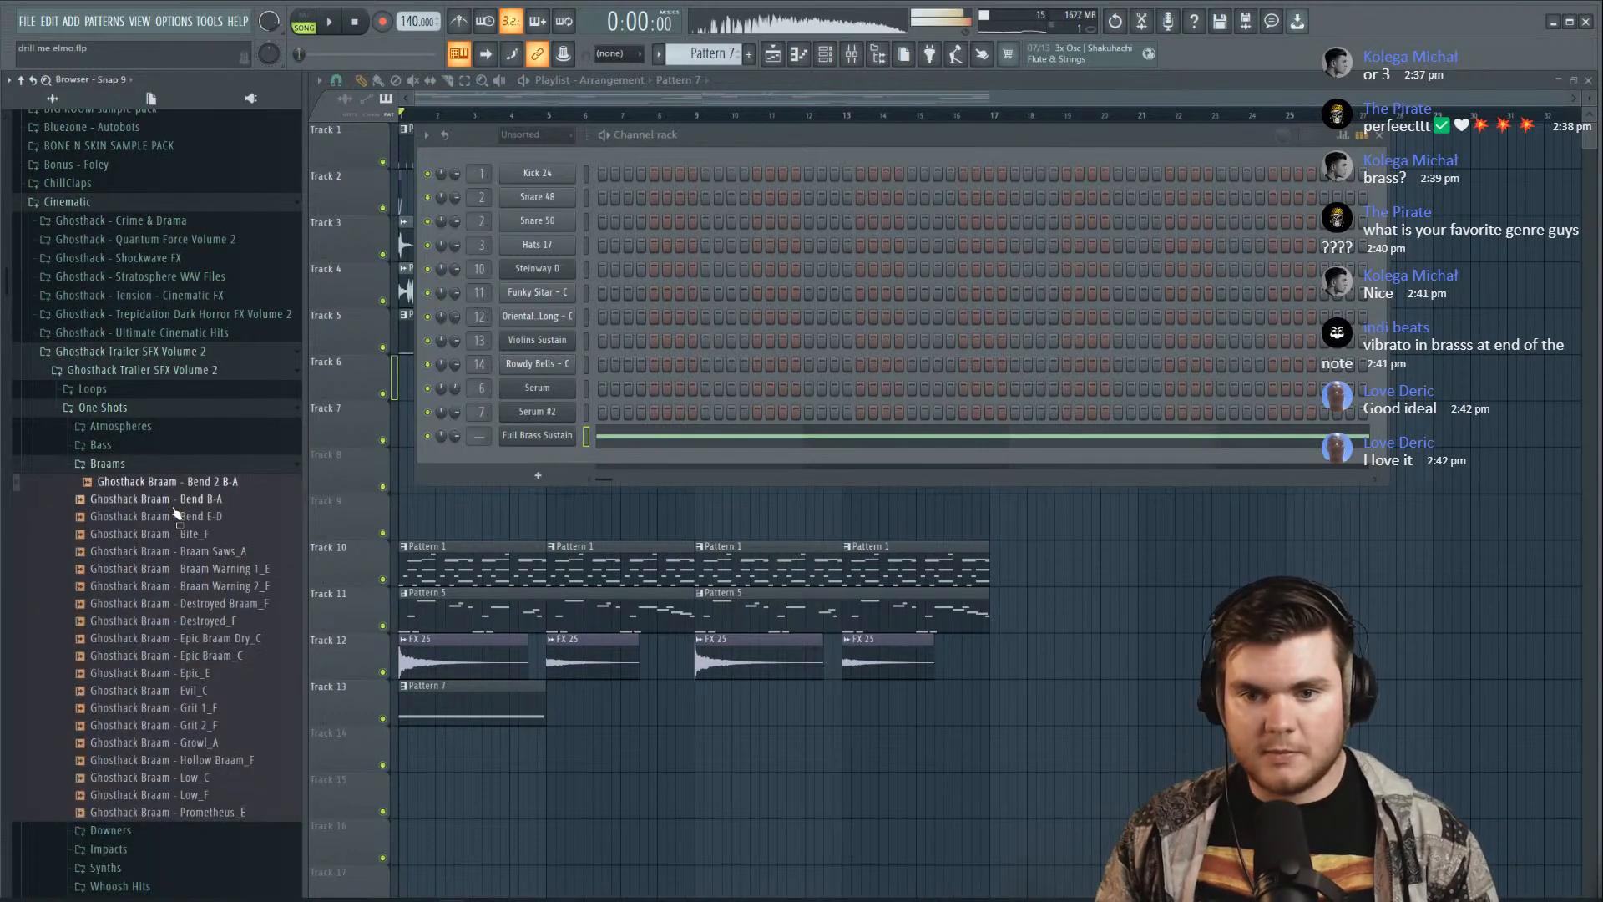
left_click(177, 536)
left_click(178, 552)
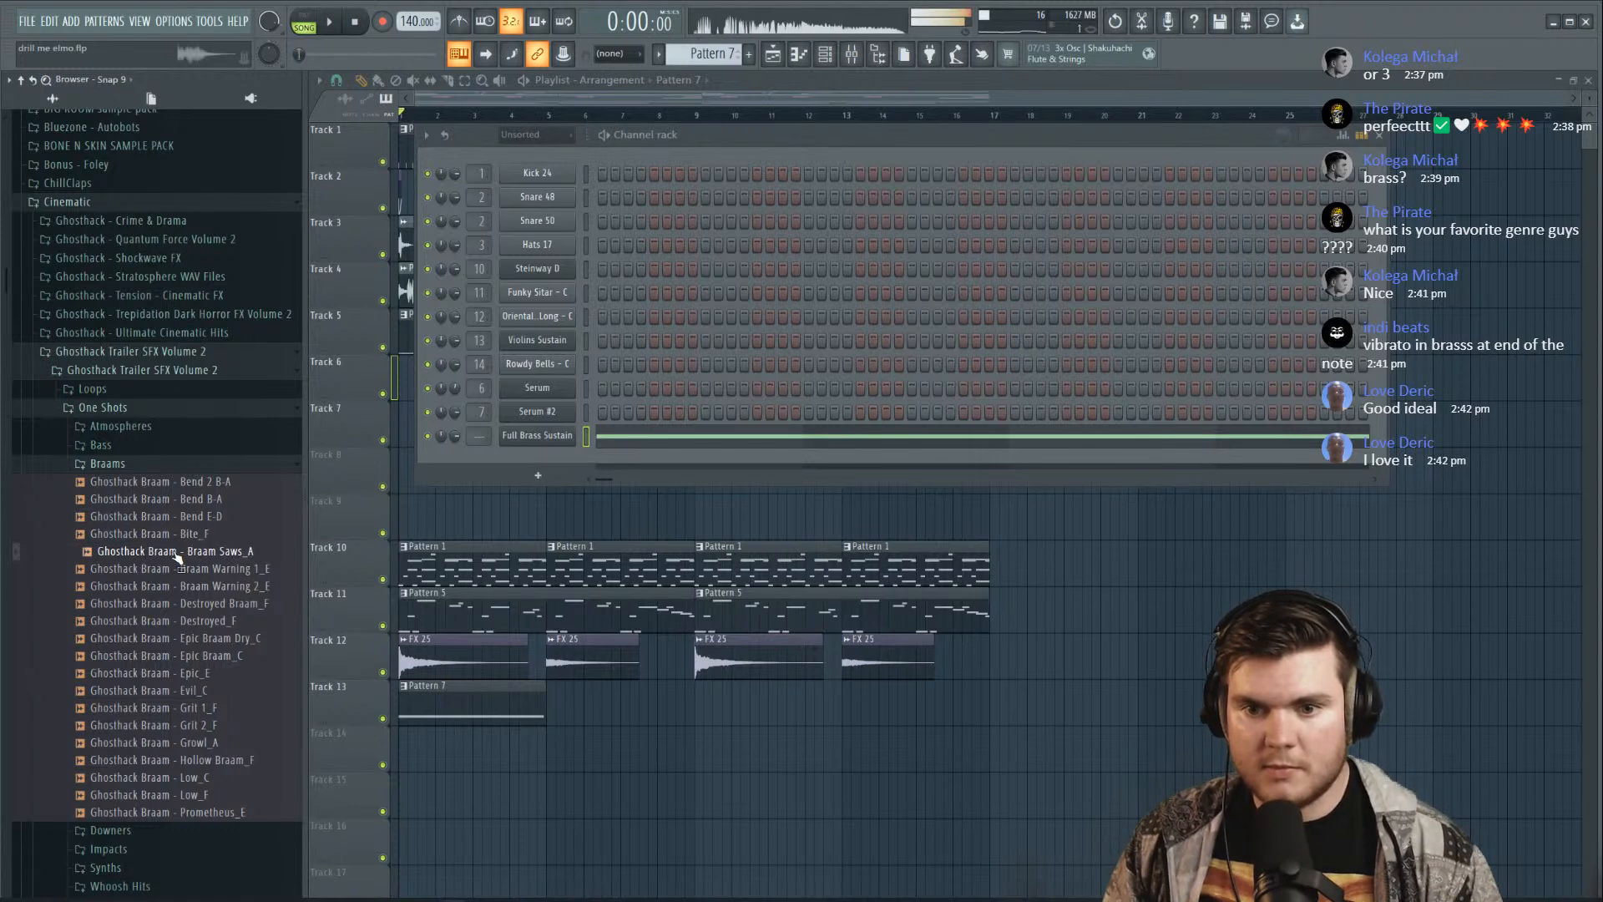
left_click(175, 587)
left_click(174, 603)
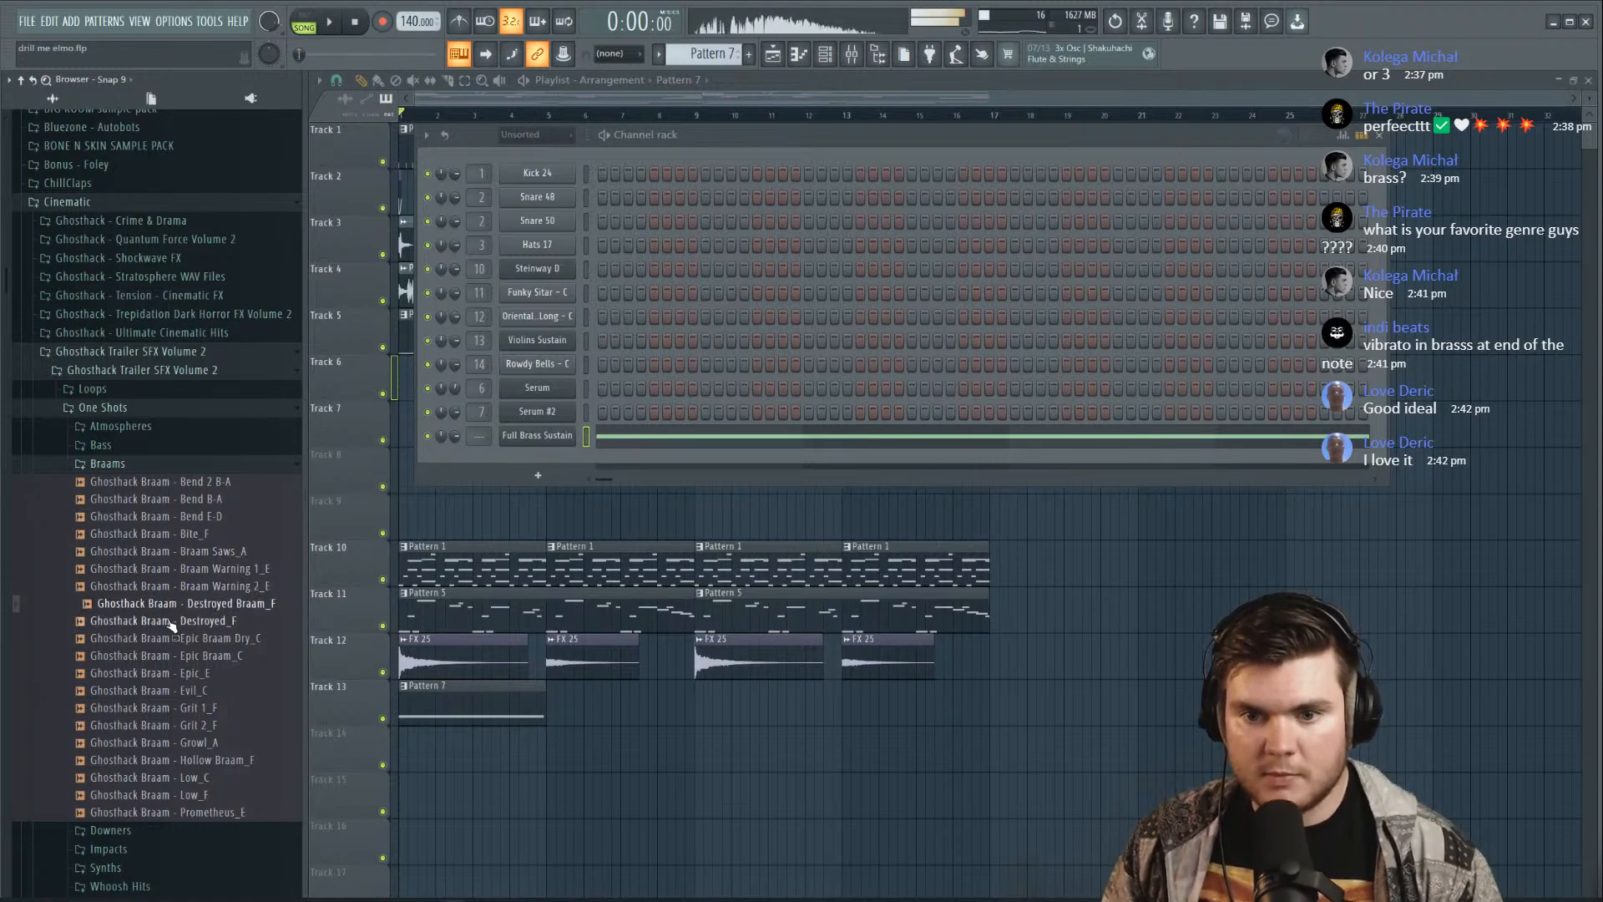
left_click(171, 622)
left_click(170, 640)
left_click(167, 657)
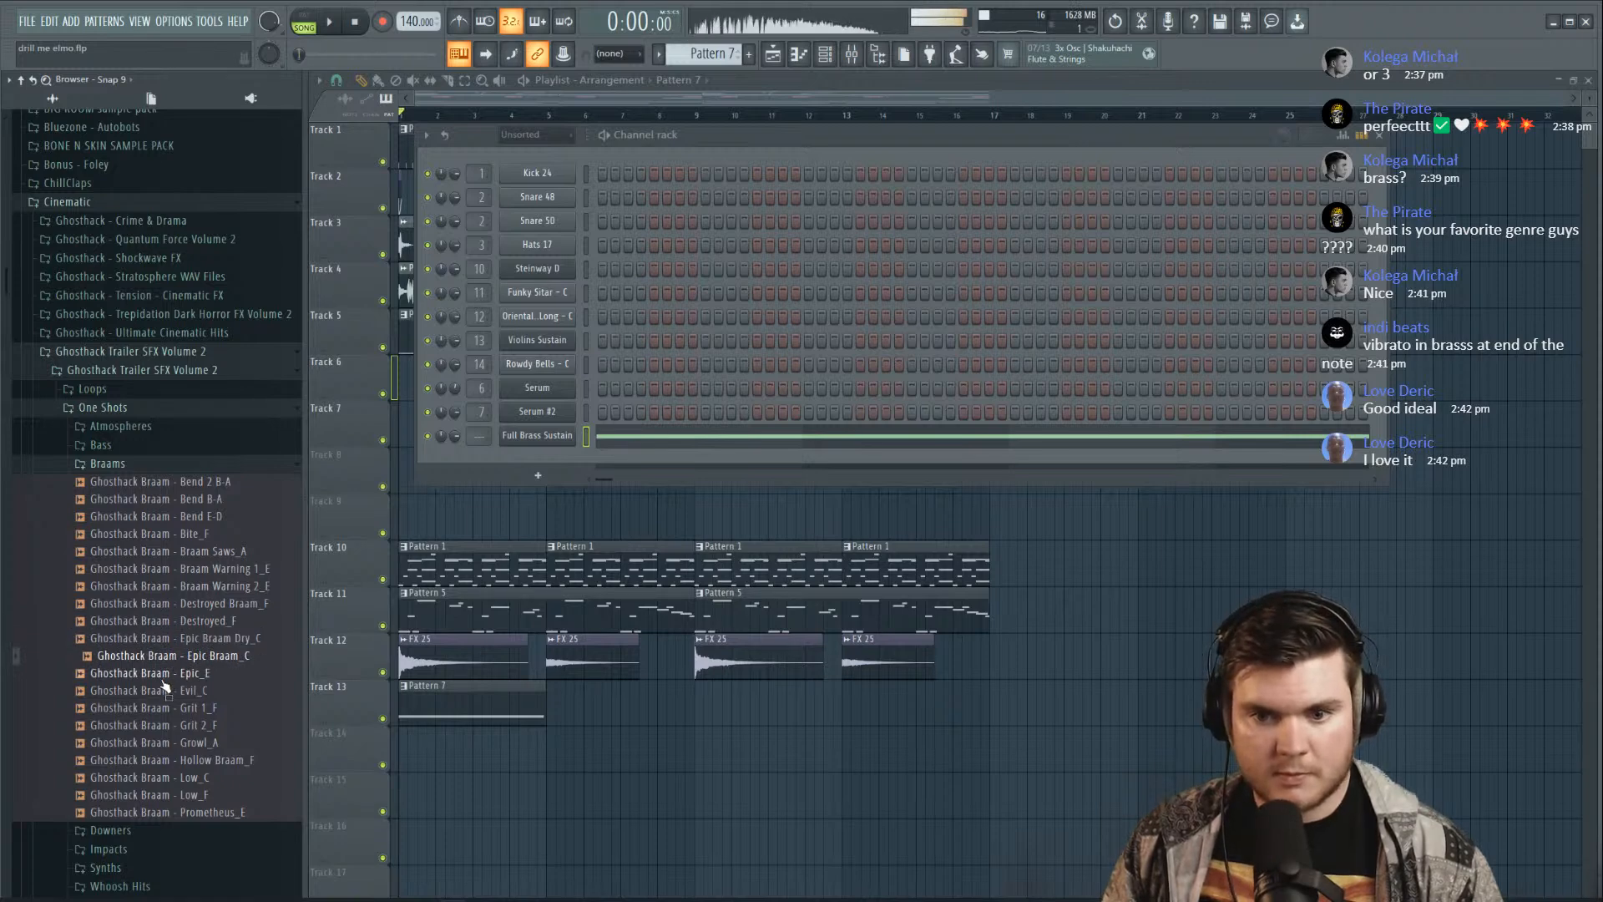
left_click(165, 675)
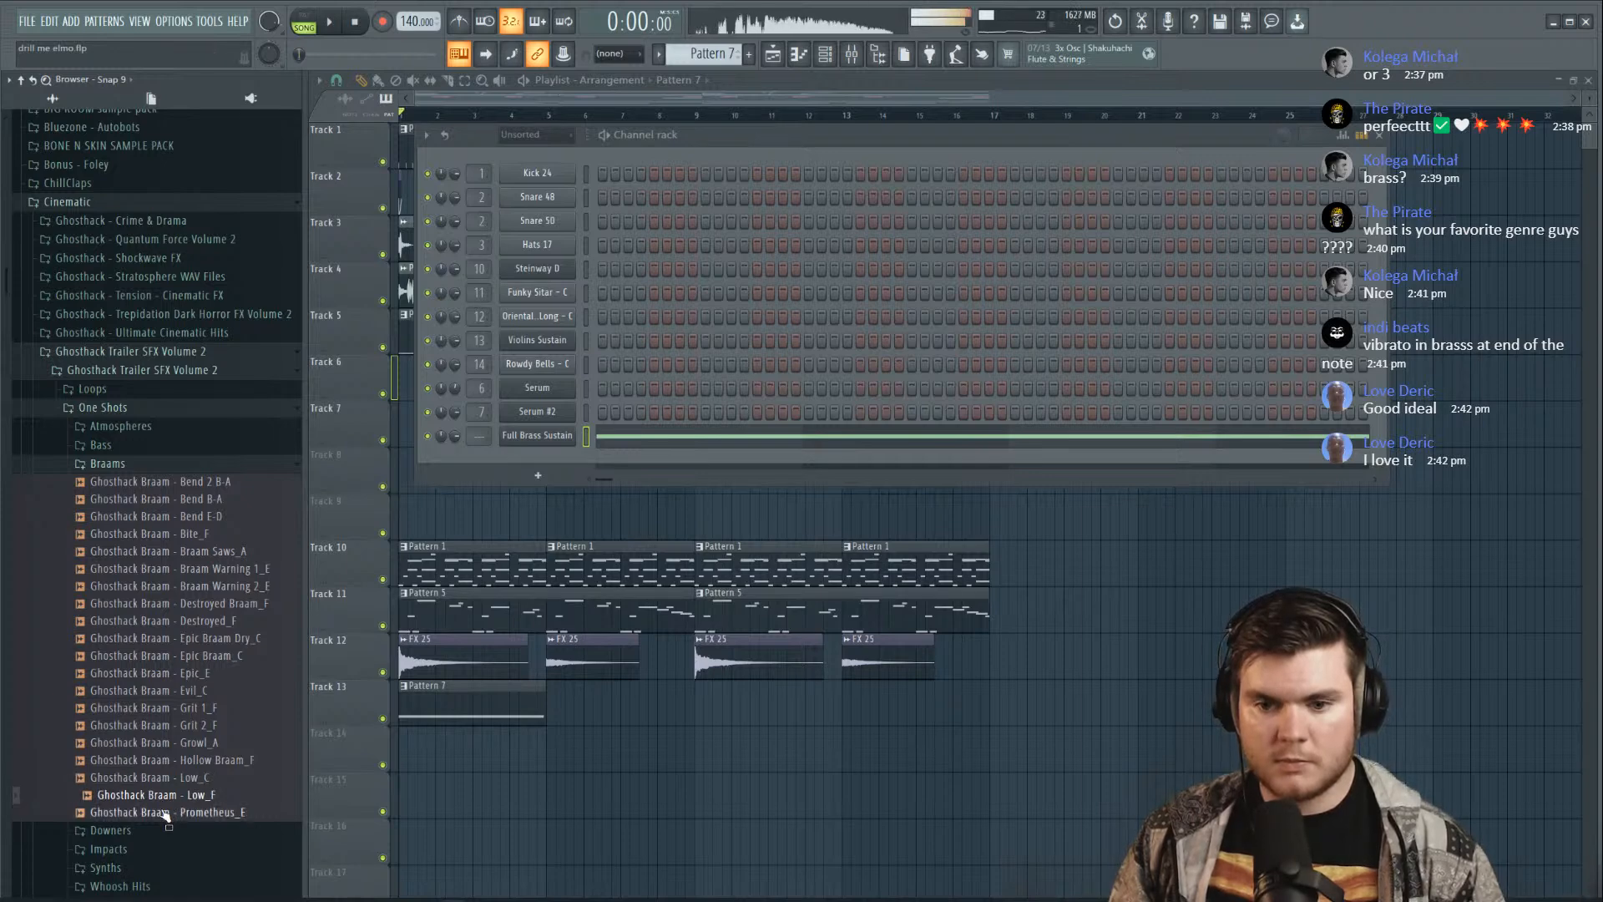
key("space")
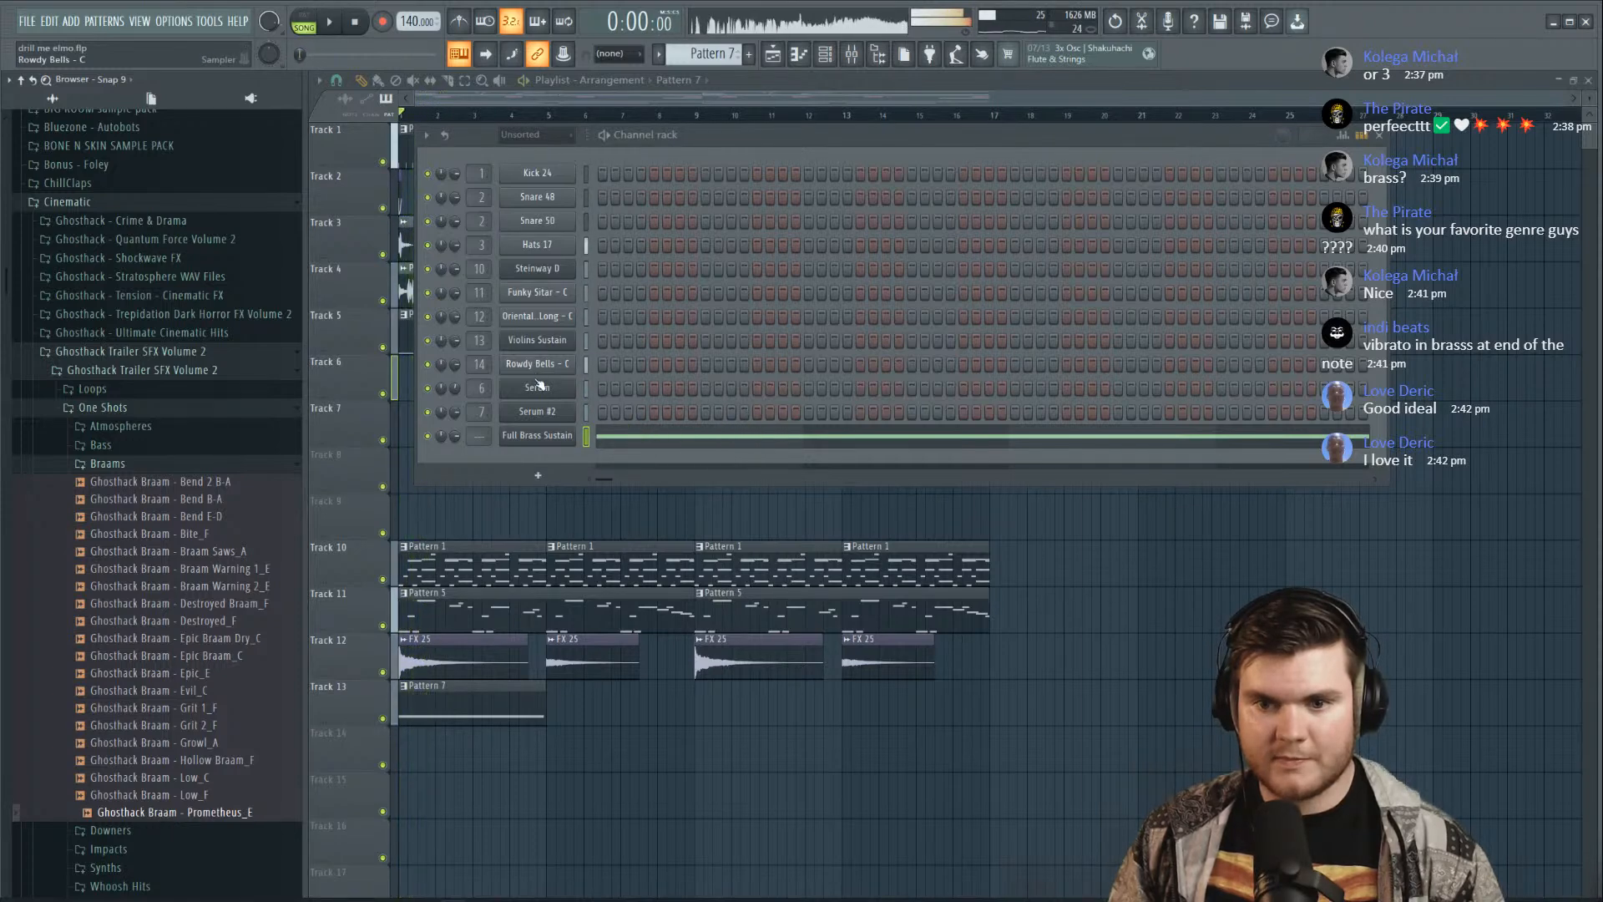
Collapse the Braams sample folder and route the Full Brass Sustain channel to mixer insert 15
left_click(109, 464)
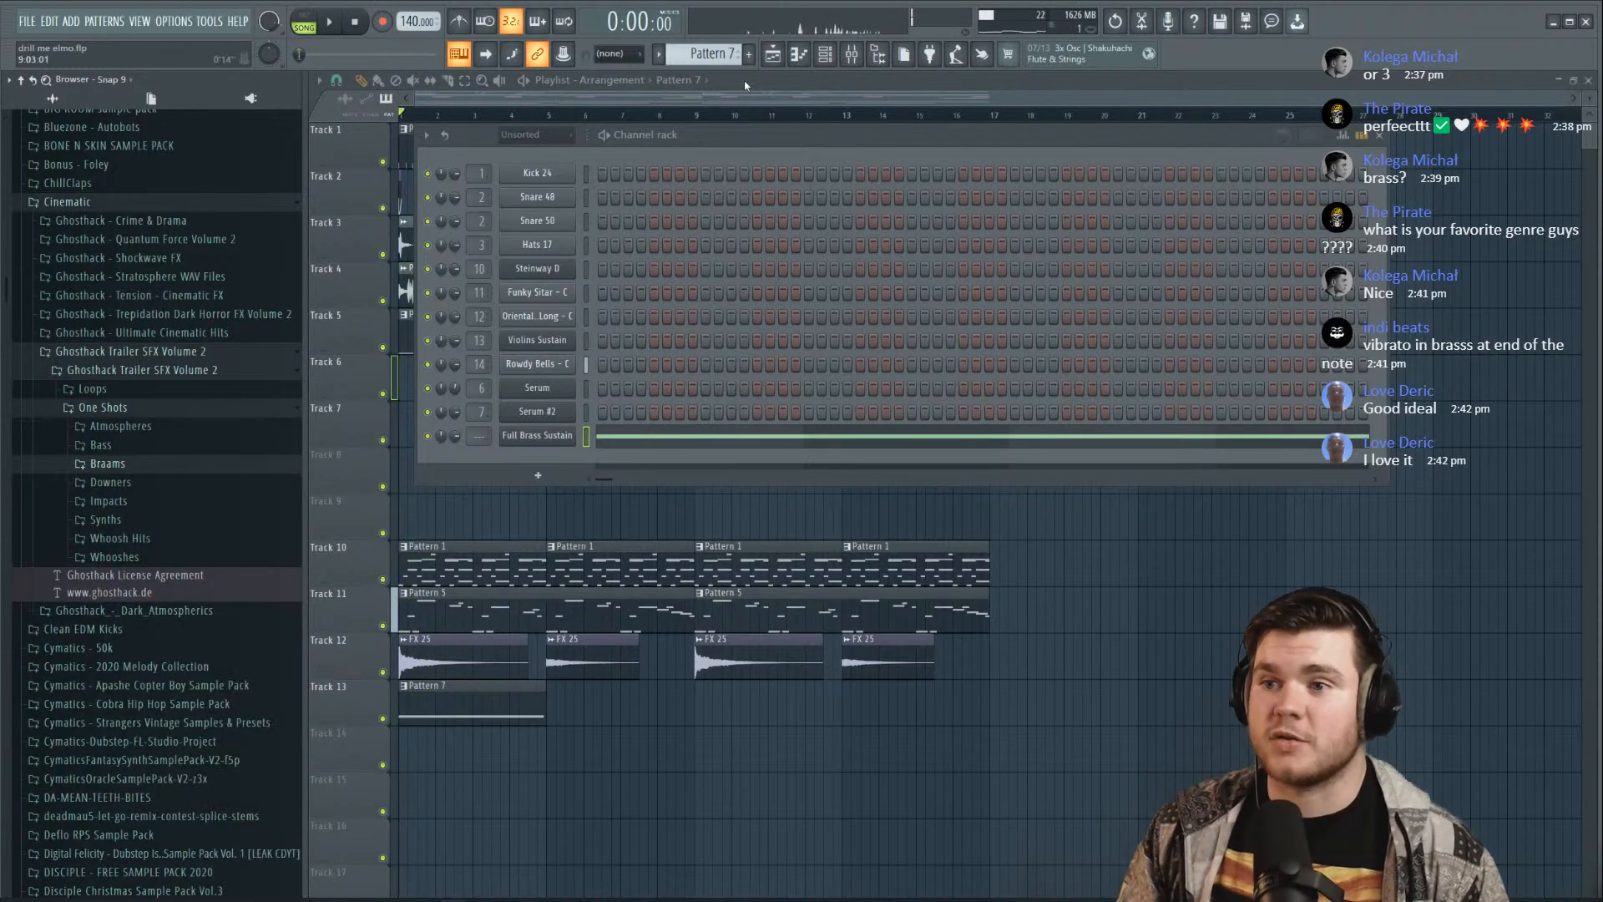
left_click(851, 55)
scroll(483, 433, "up", 15)
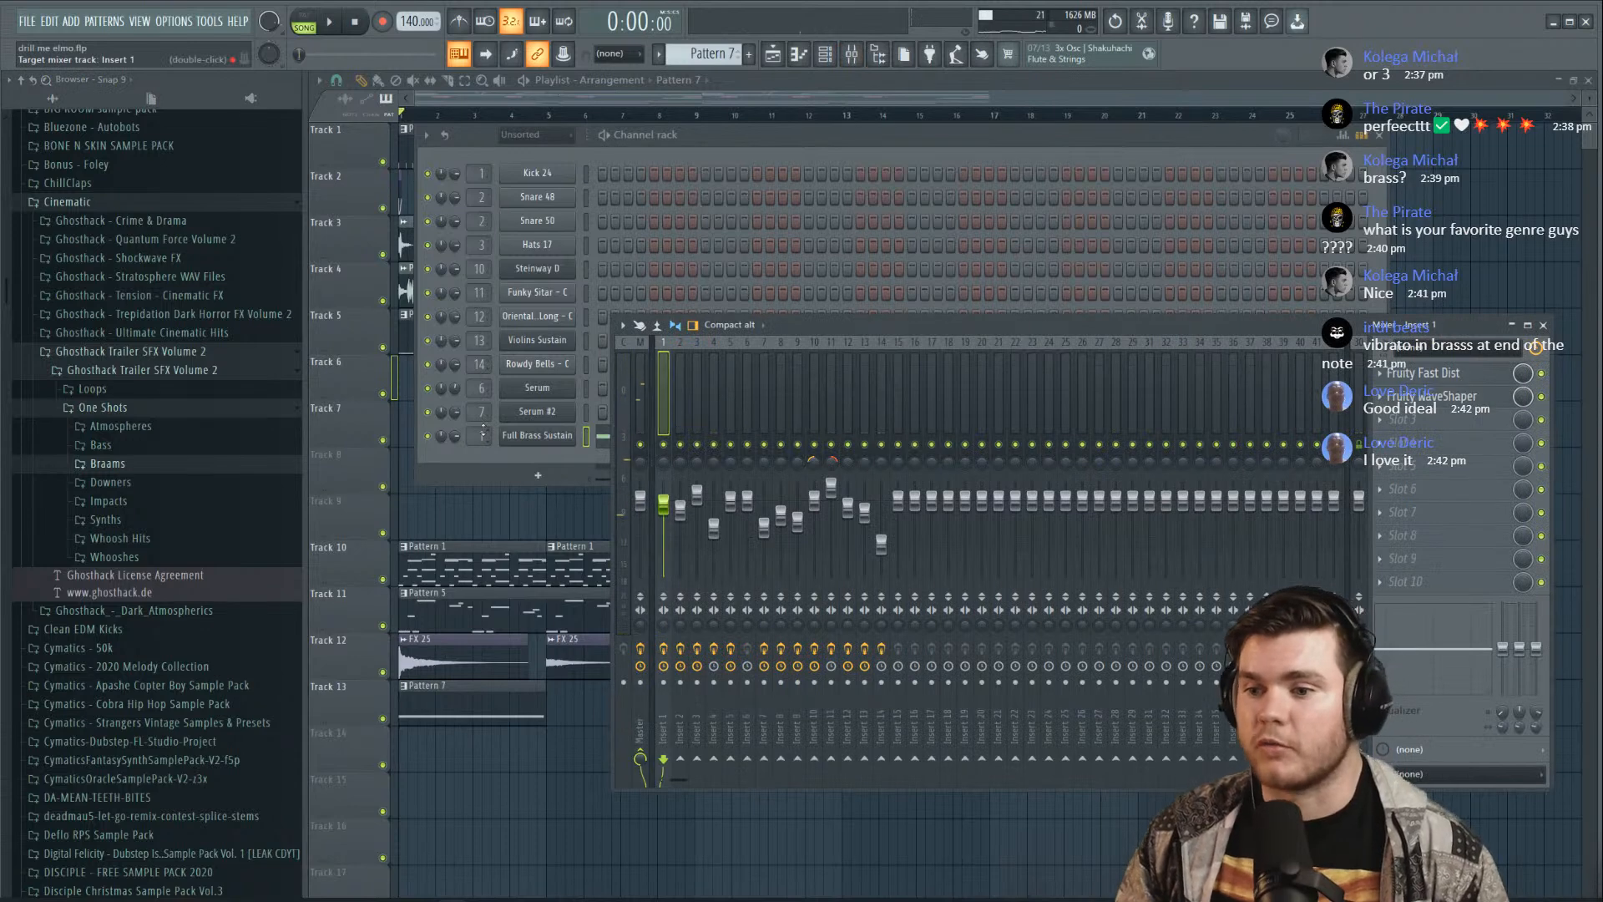
key("Return")
key("space")
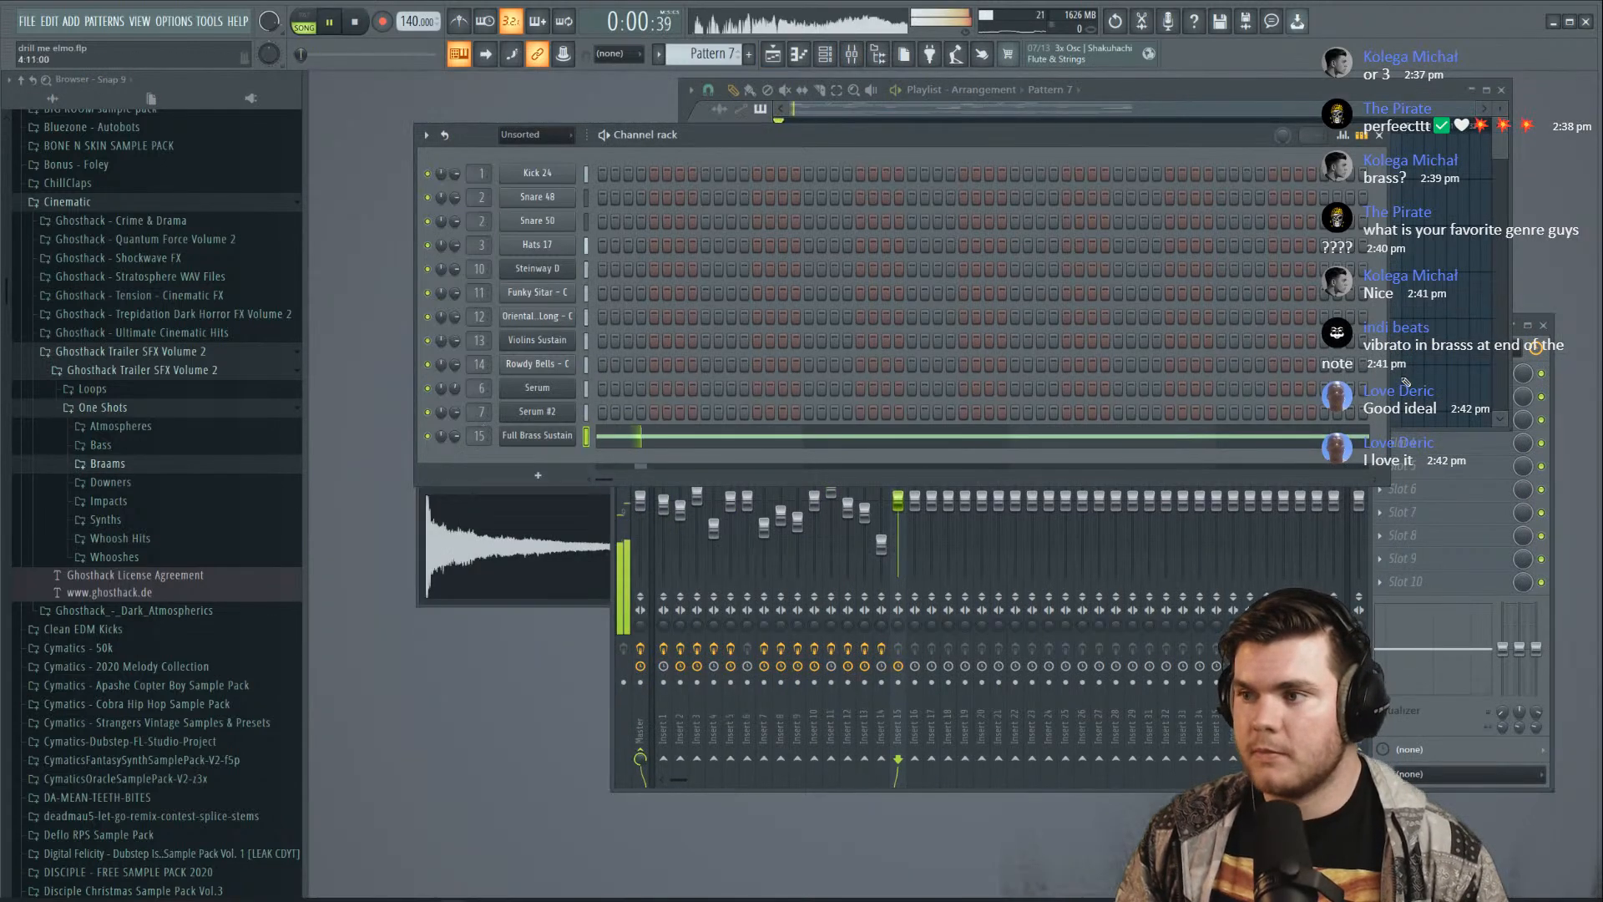
Add a Fruity Parametric EQ 2 to the first effect slot of insert 15
left_click(1555, 359)
key("space")
left_click(1403, 372)
left_click(1209, 250)
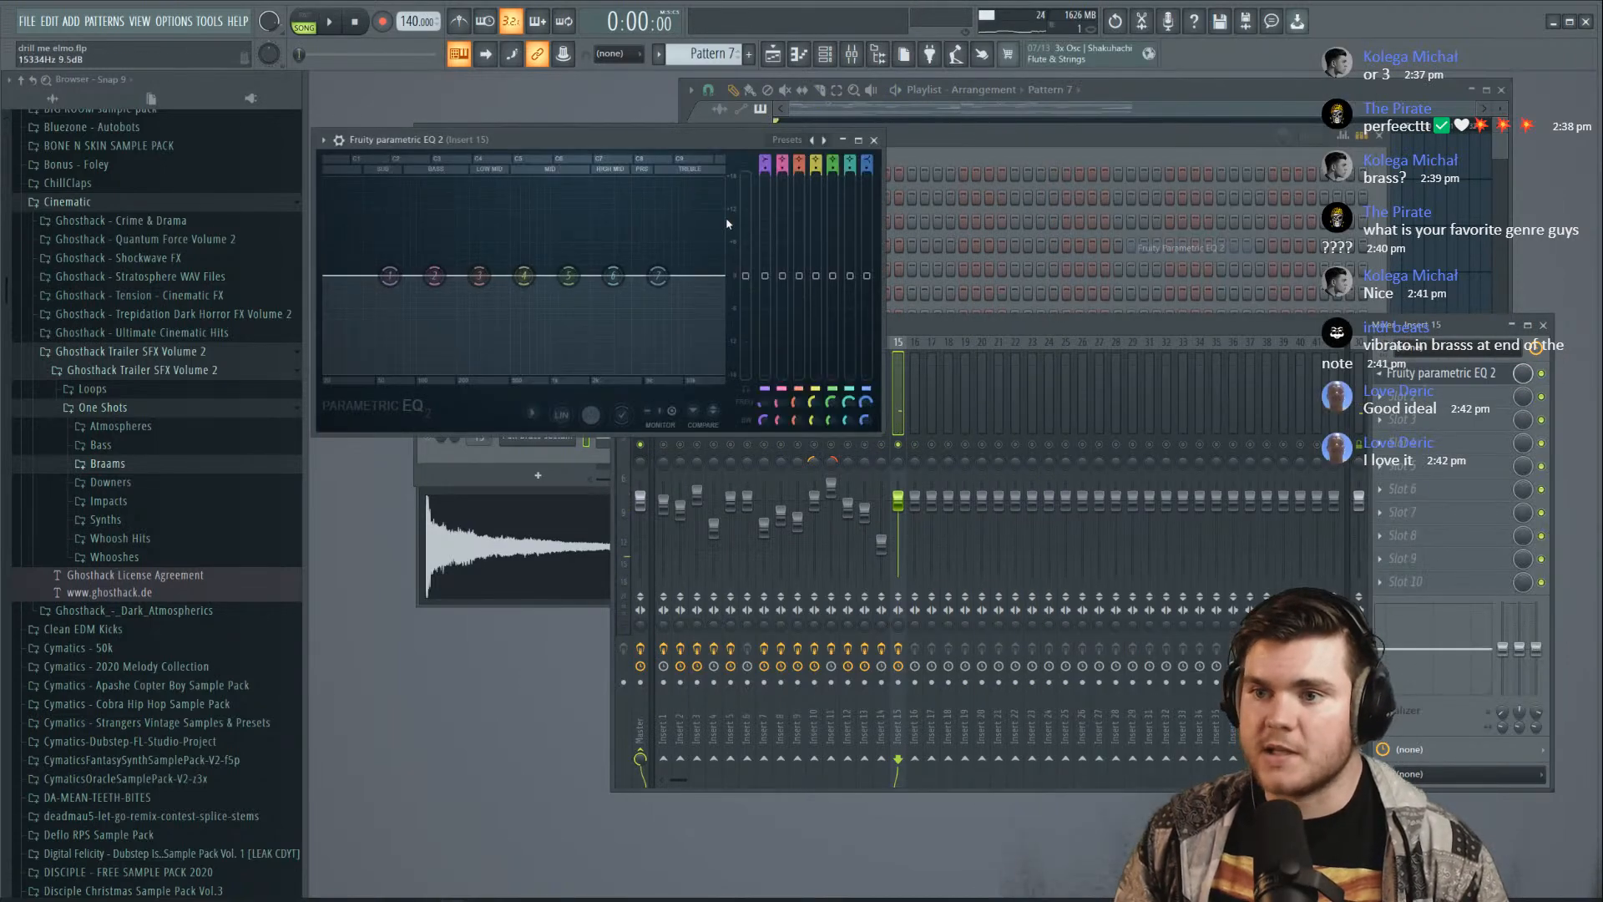
Shape the brass EQ with a steep low cut and gentle low-mid dips, placing band 5 at about 755 Hz and -2.1 dB
key("space")
left_click_drag(326, 276, 416, 276)
left_click_drag(529, 276, 481, 287)
scroll(483, 314, "down", 5)
left_click_drag(589, 277, 535, 289)
key("space")
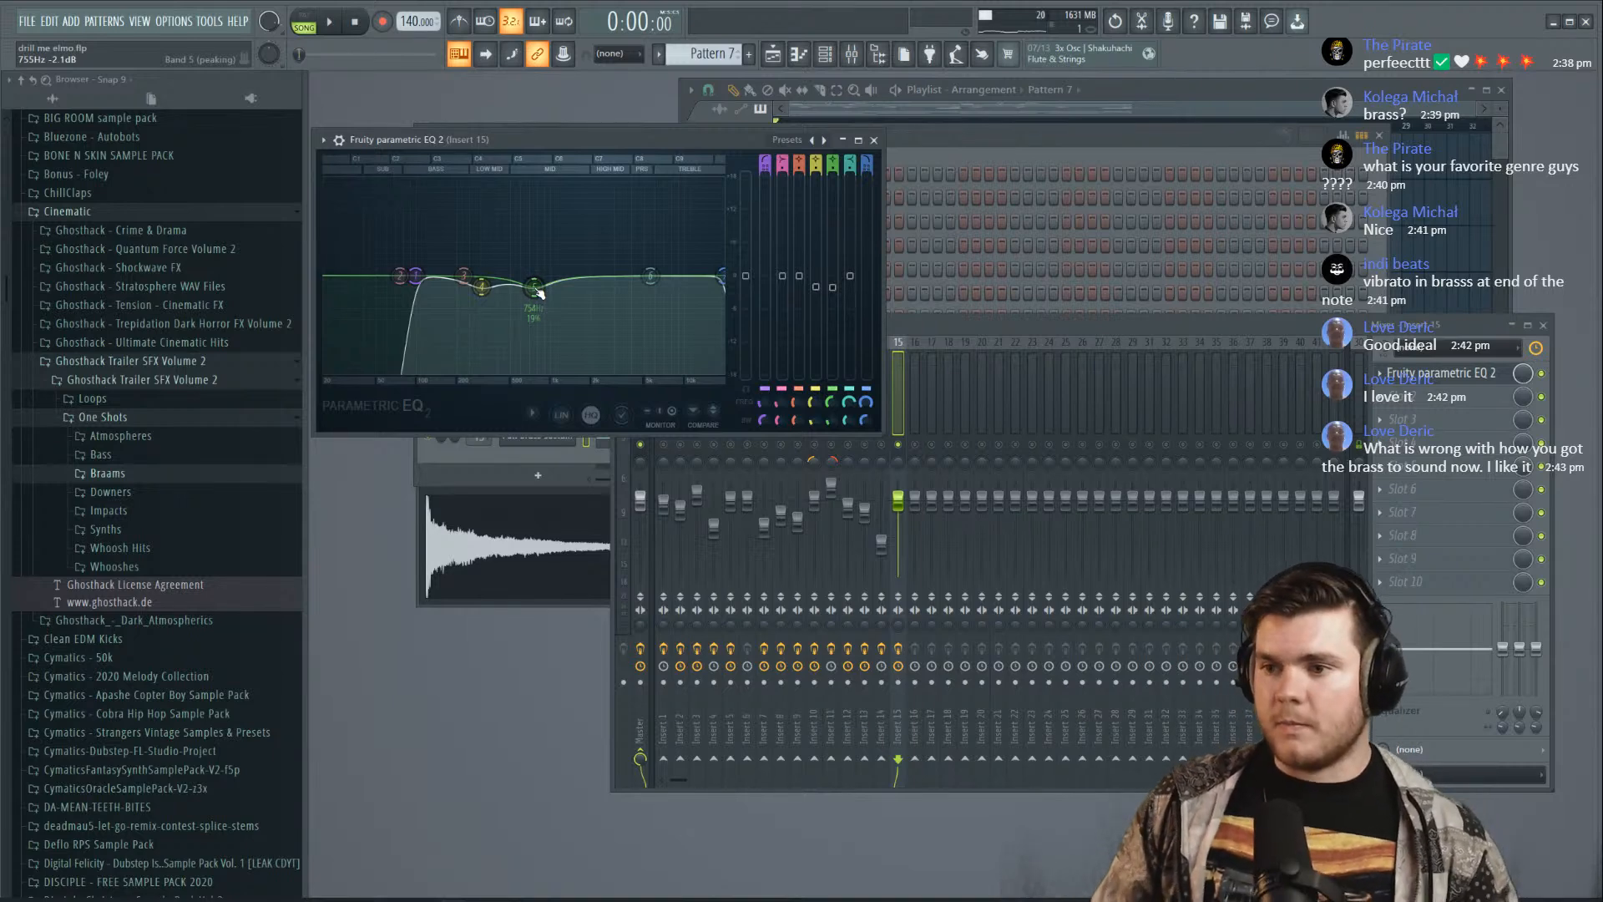
left_click(1415, 374)
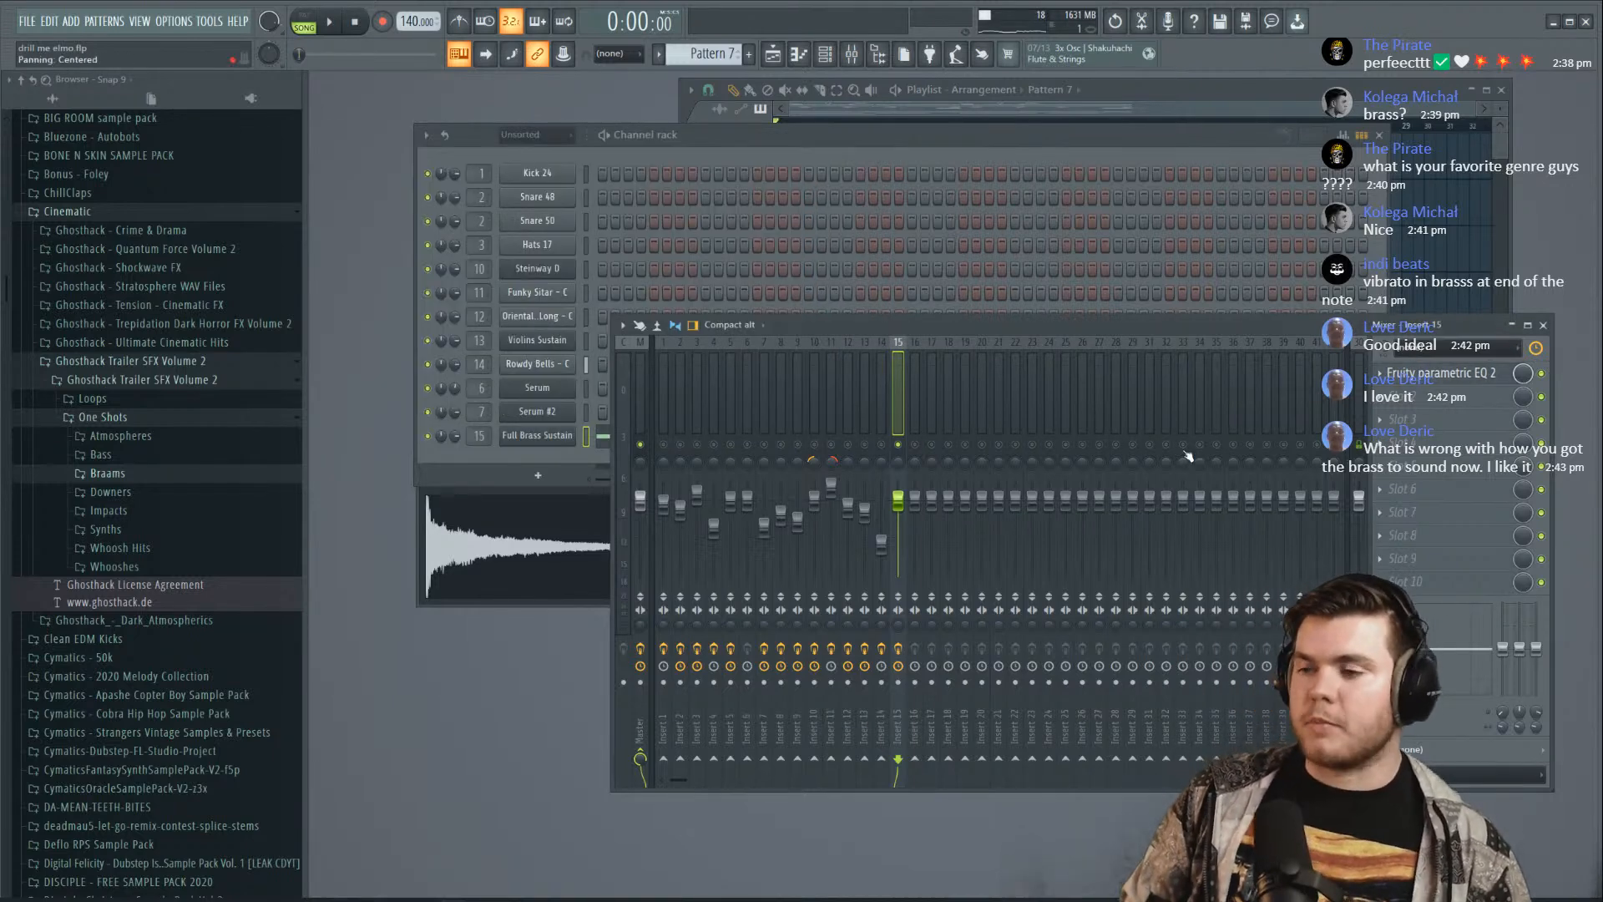
Add Fruity Flanger to slot 2 of insert 15 and lower its mix level while the arrangement plays
left_click(1432, 402)
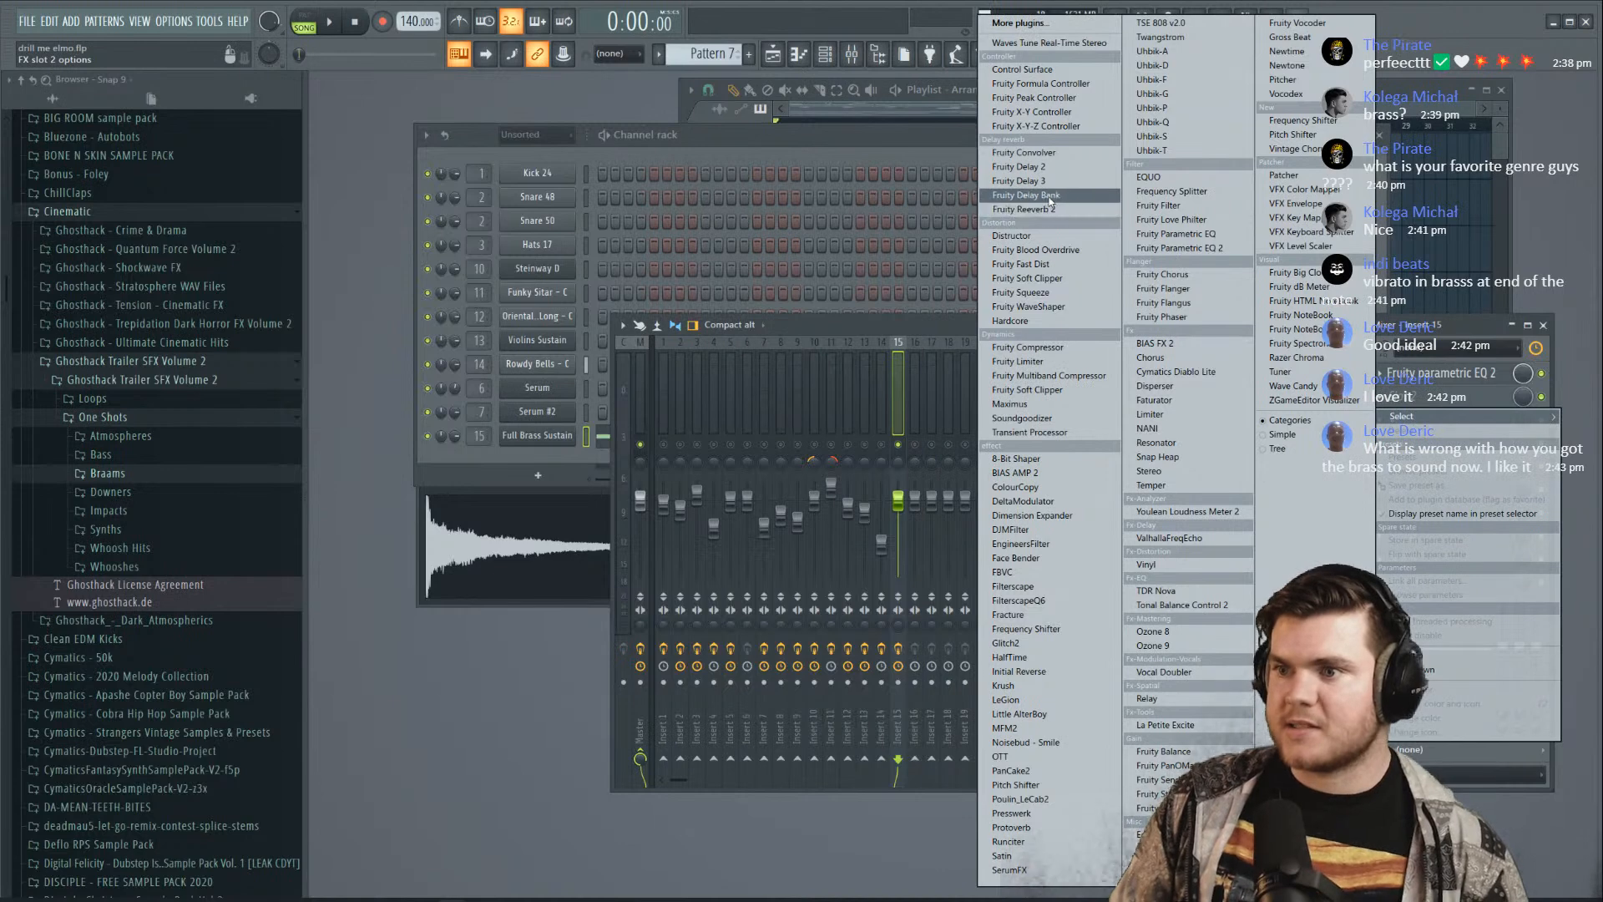
left_click(1163, 288)
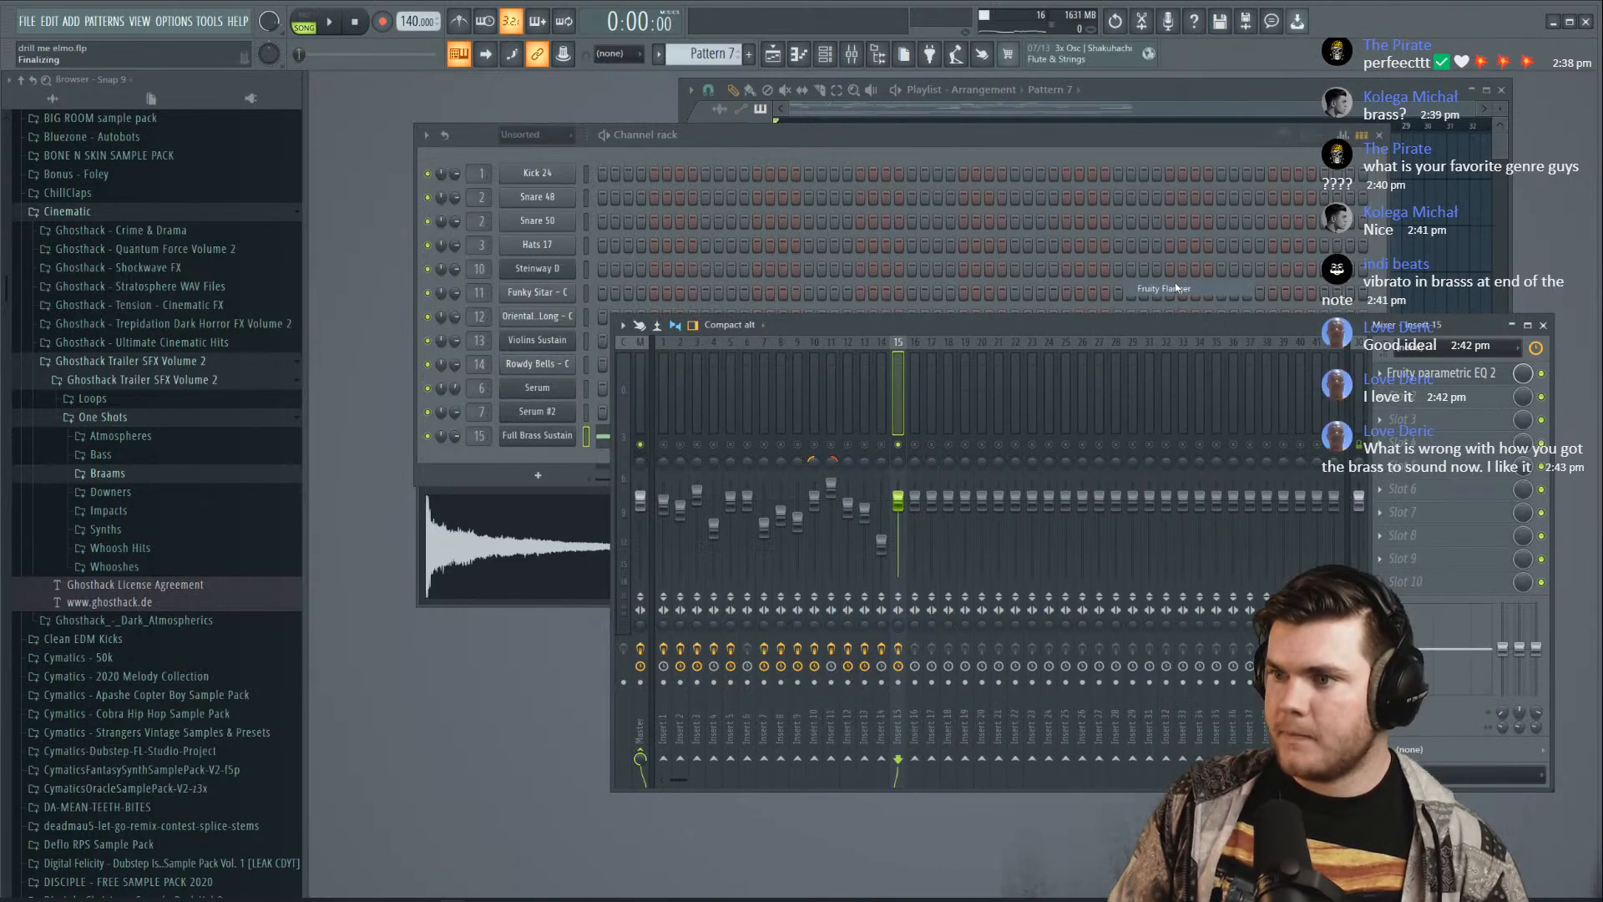
key("space")
left_click(1403, 397)
mouse_move(1392, 417)
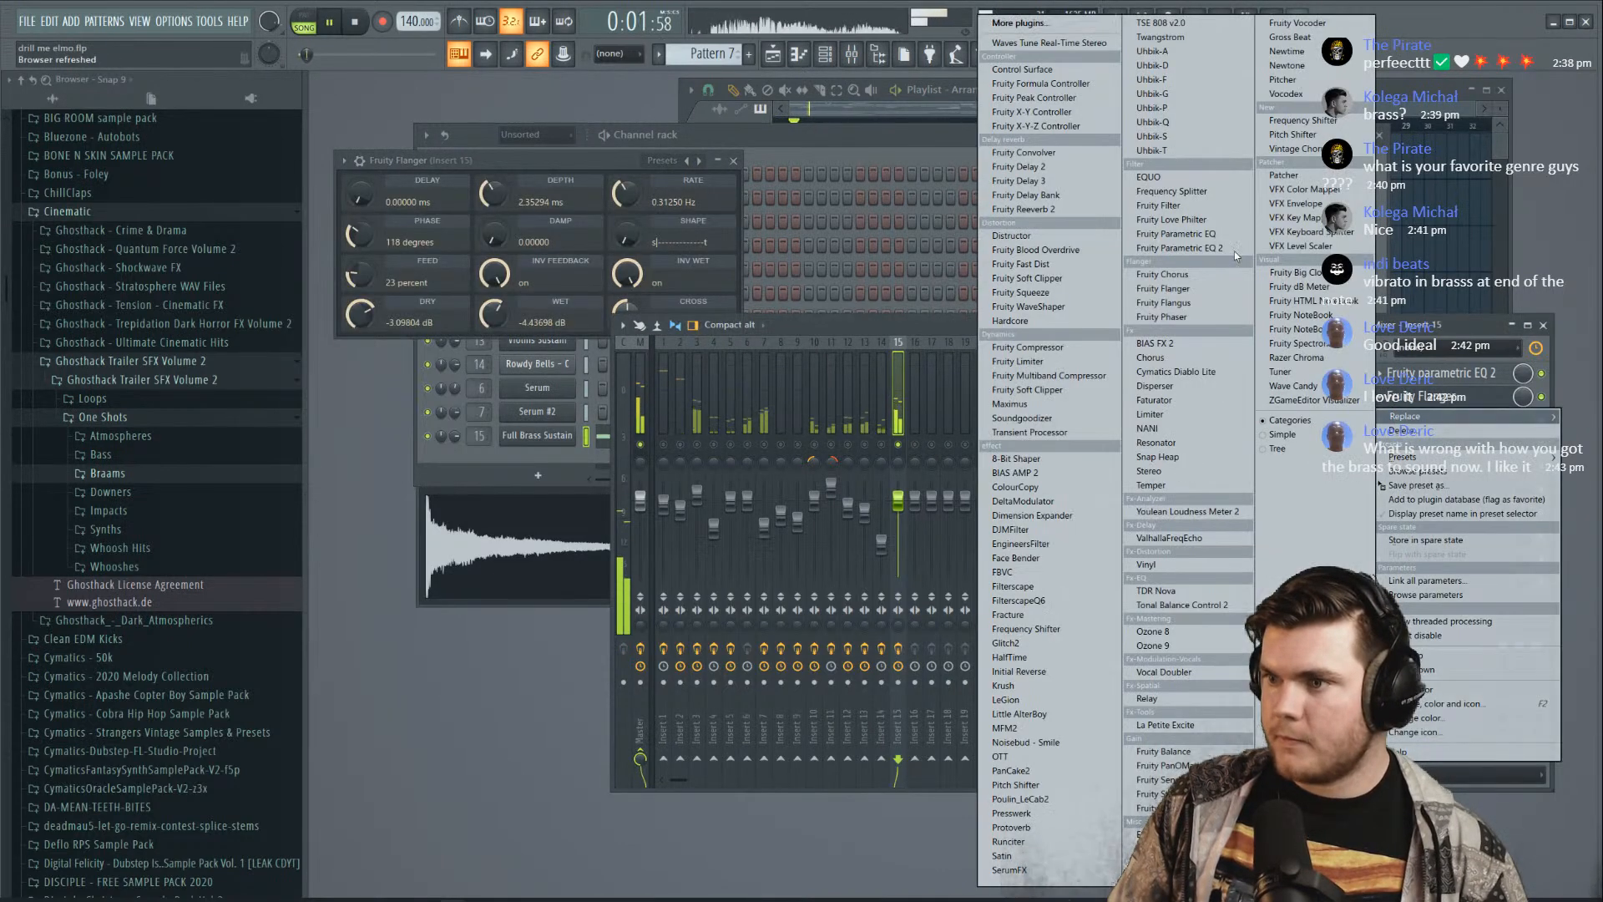
left_click(1523, 396)
left_click_drag(1523, 397, 1522, 442)
key("space")
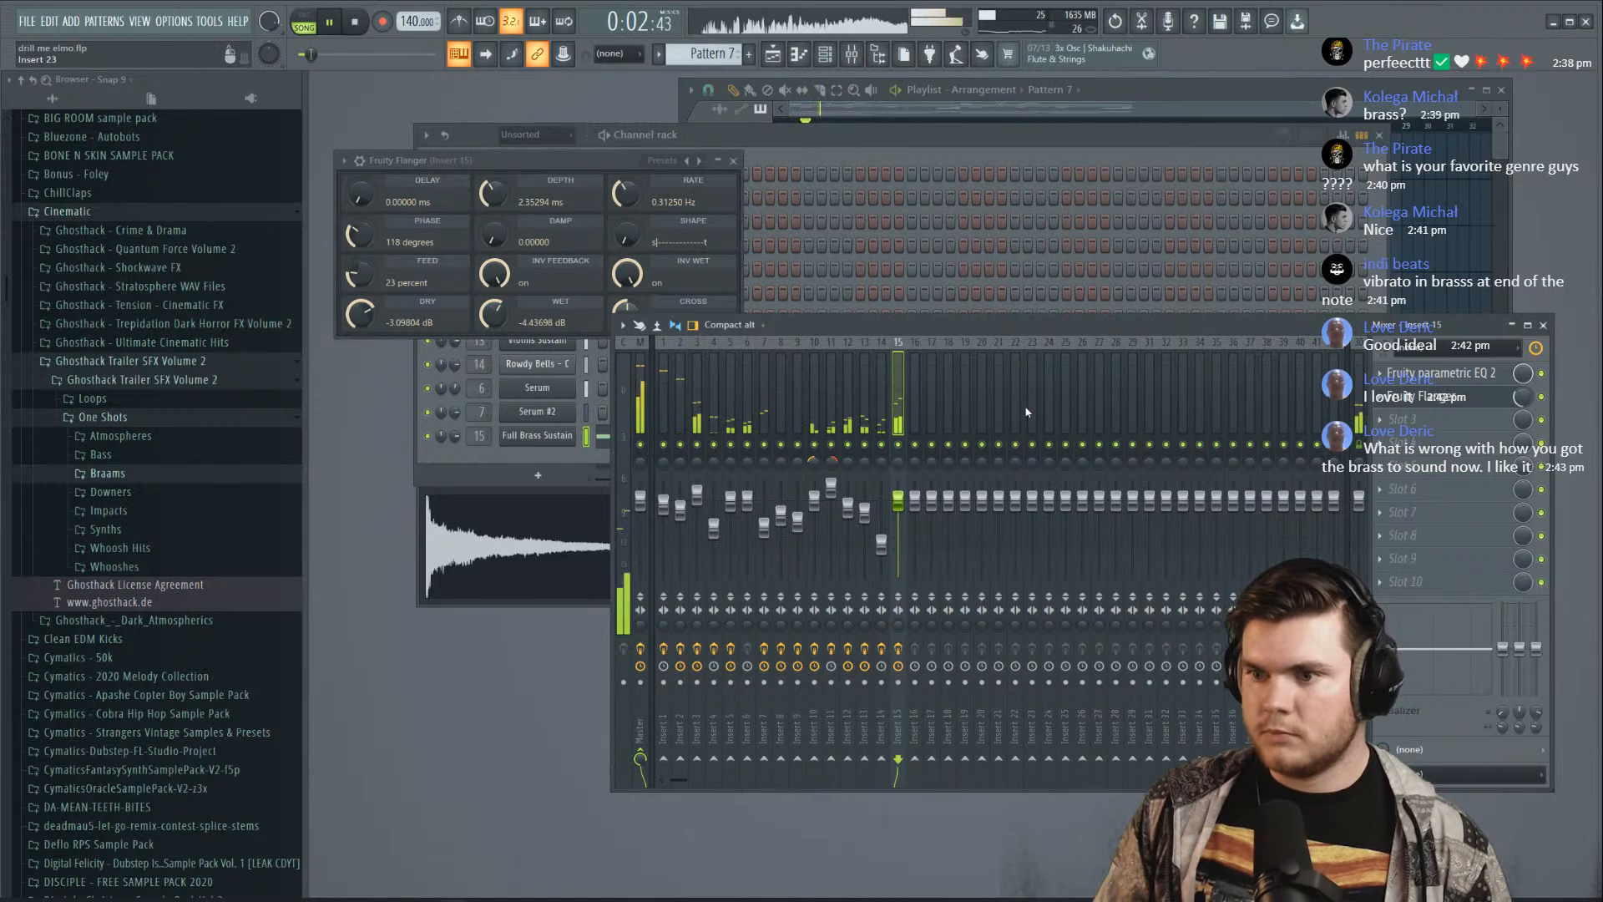
Add Fruity Chorus to slot 3 of insert 15
key("space")
left_click(1403, 419)
mouse_move(1403, 440)
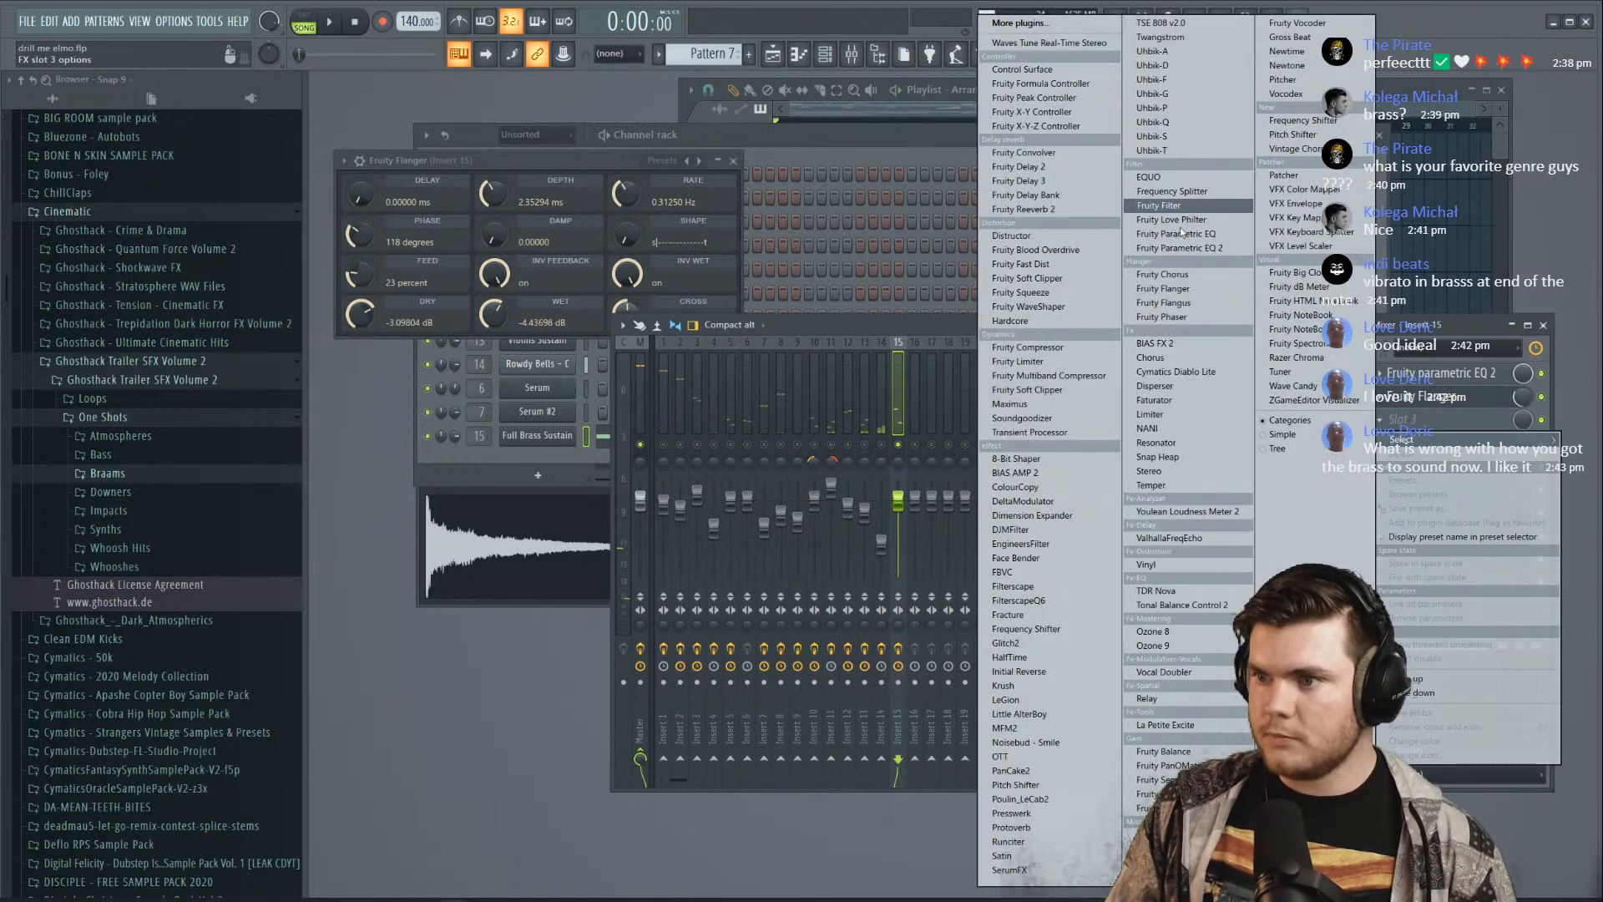
left_click(1163, 274)
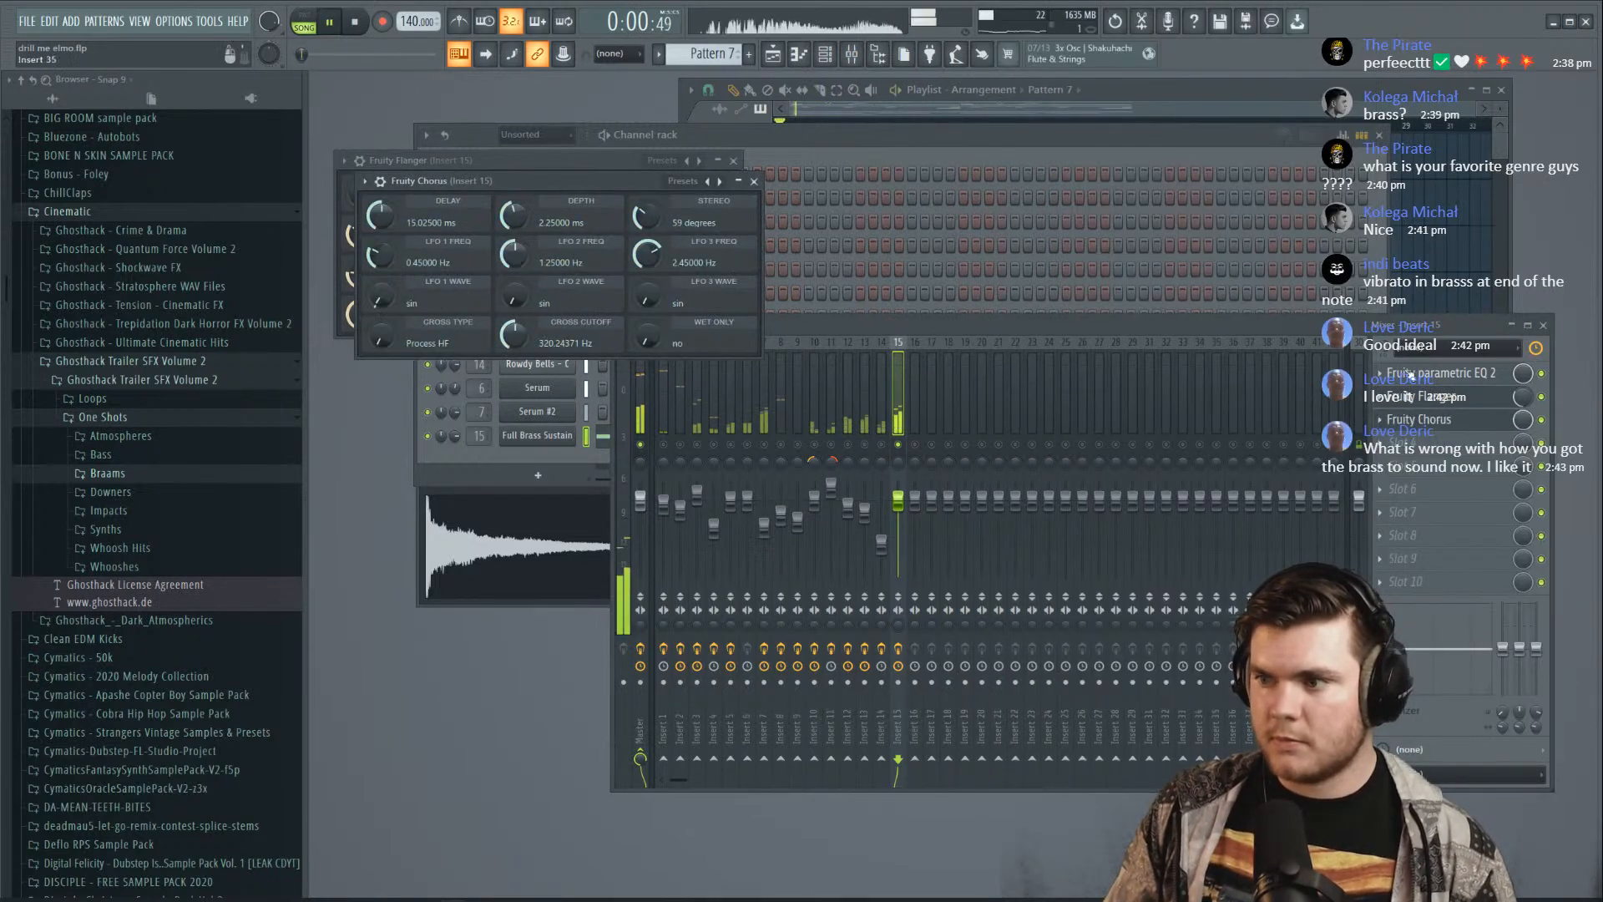
Add Fruity Reeverb 2 to slot 4 of insert 15 and load its Cathedral preset
left_click(1427, 443)
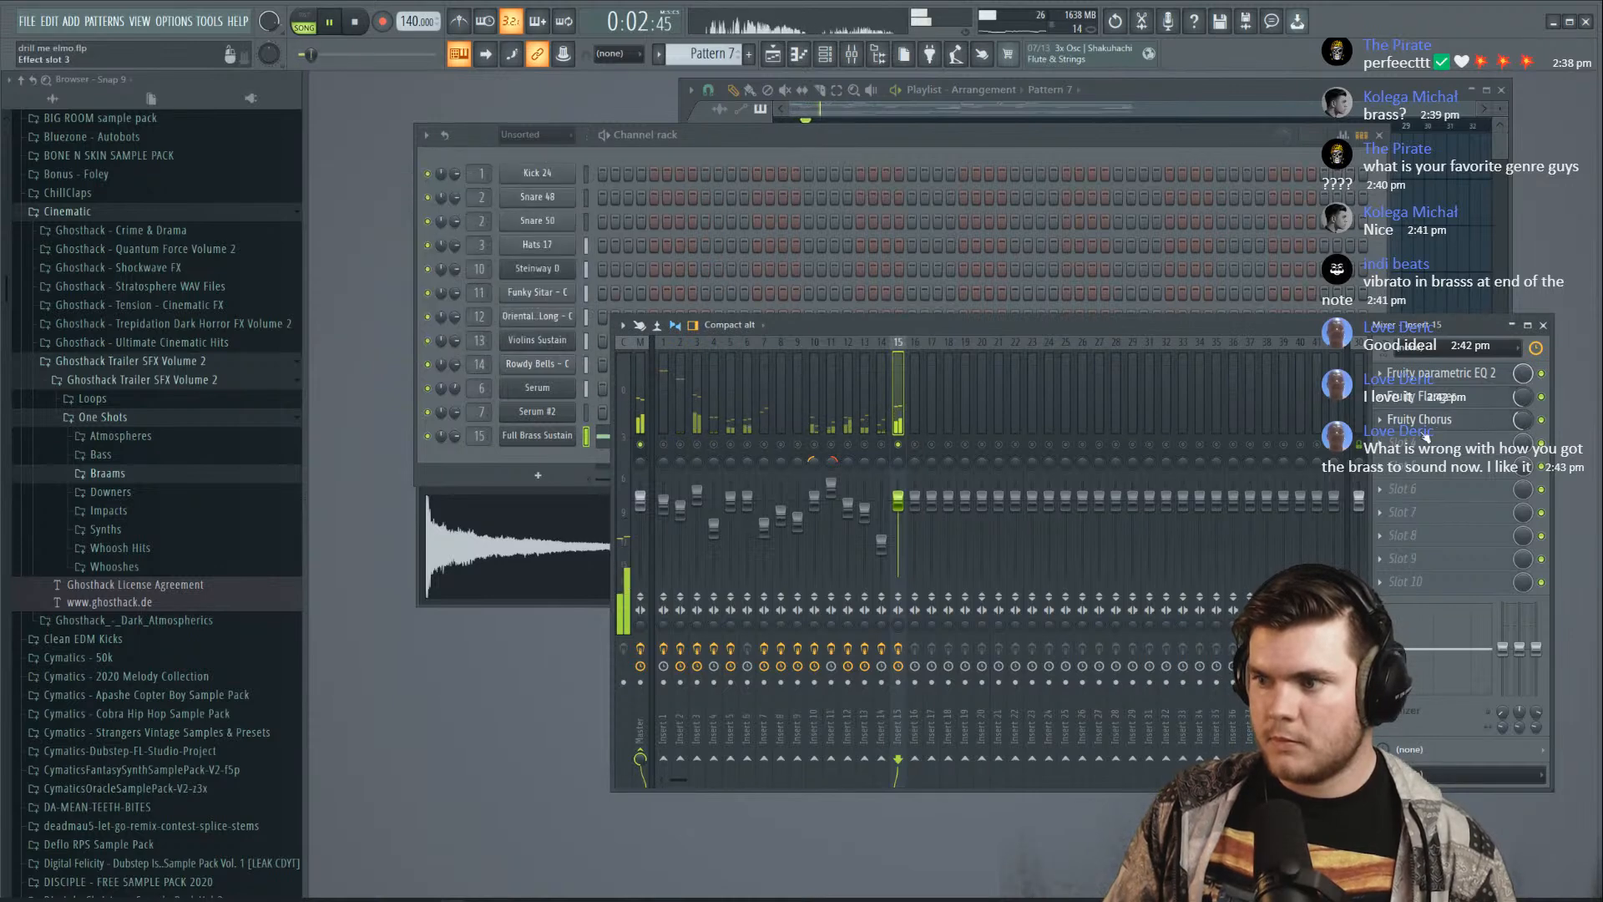
left_click(1038, 208)
left_click(727, 201)
left_click(742, 222)
left_click(719, 204)
left_click(732, 214)
key("space")
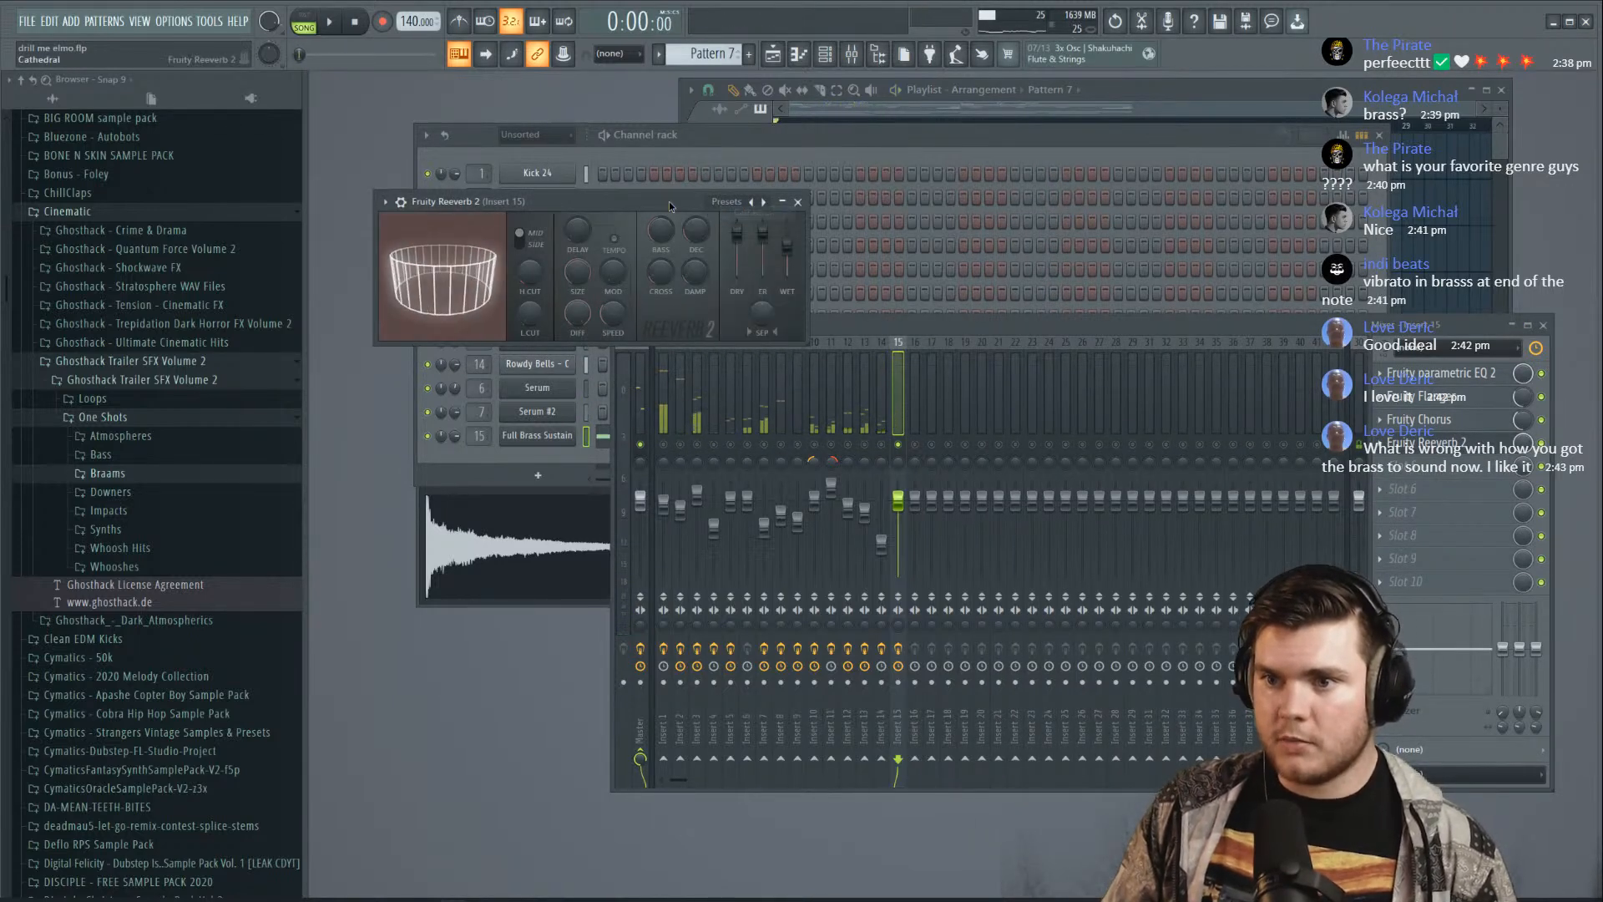
Check the arrangement from the start and route the KV_Nagara_Fx_110_D_4 #2 clip on Track 2 to mixer insert 8
left_click(1192, 92)
key("space")
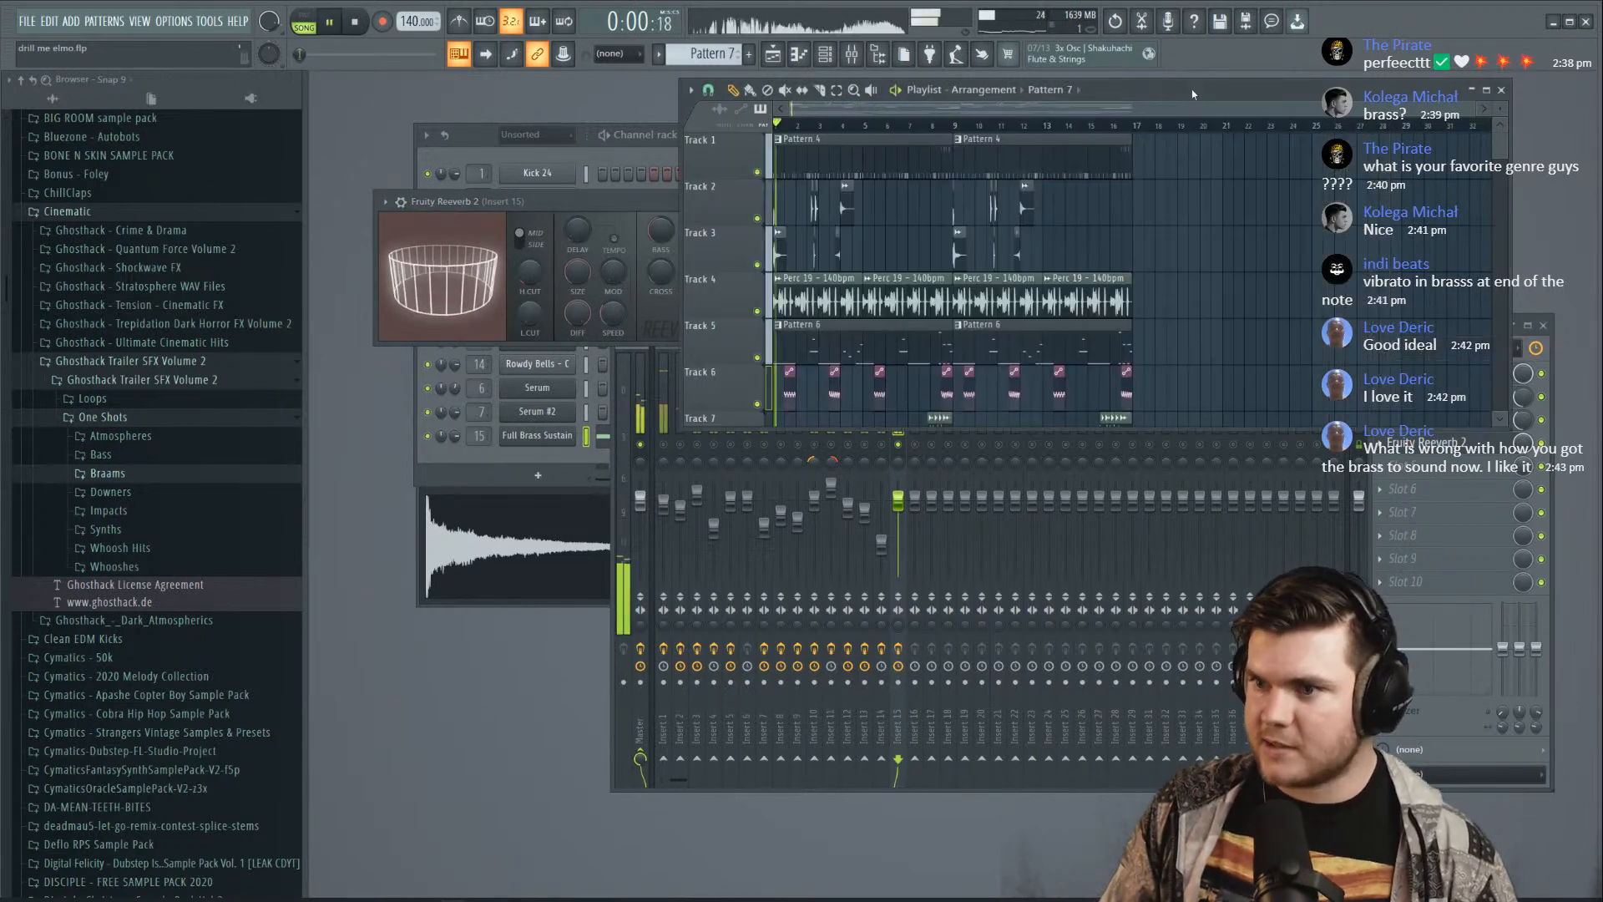
scroll(846, 128, "up", 4)
left_click(869, 204)
double_click(868, 204)
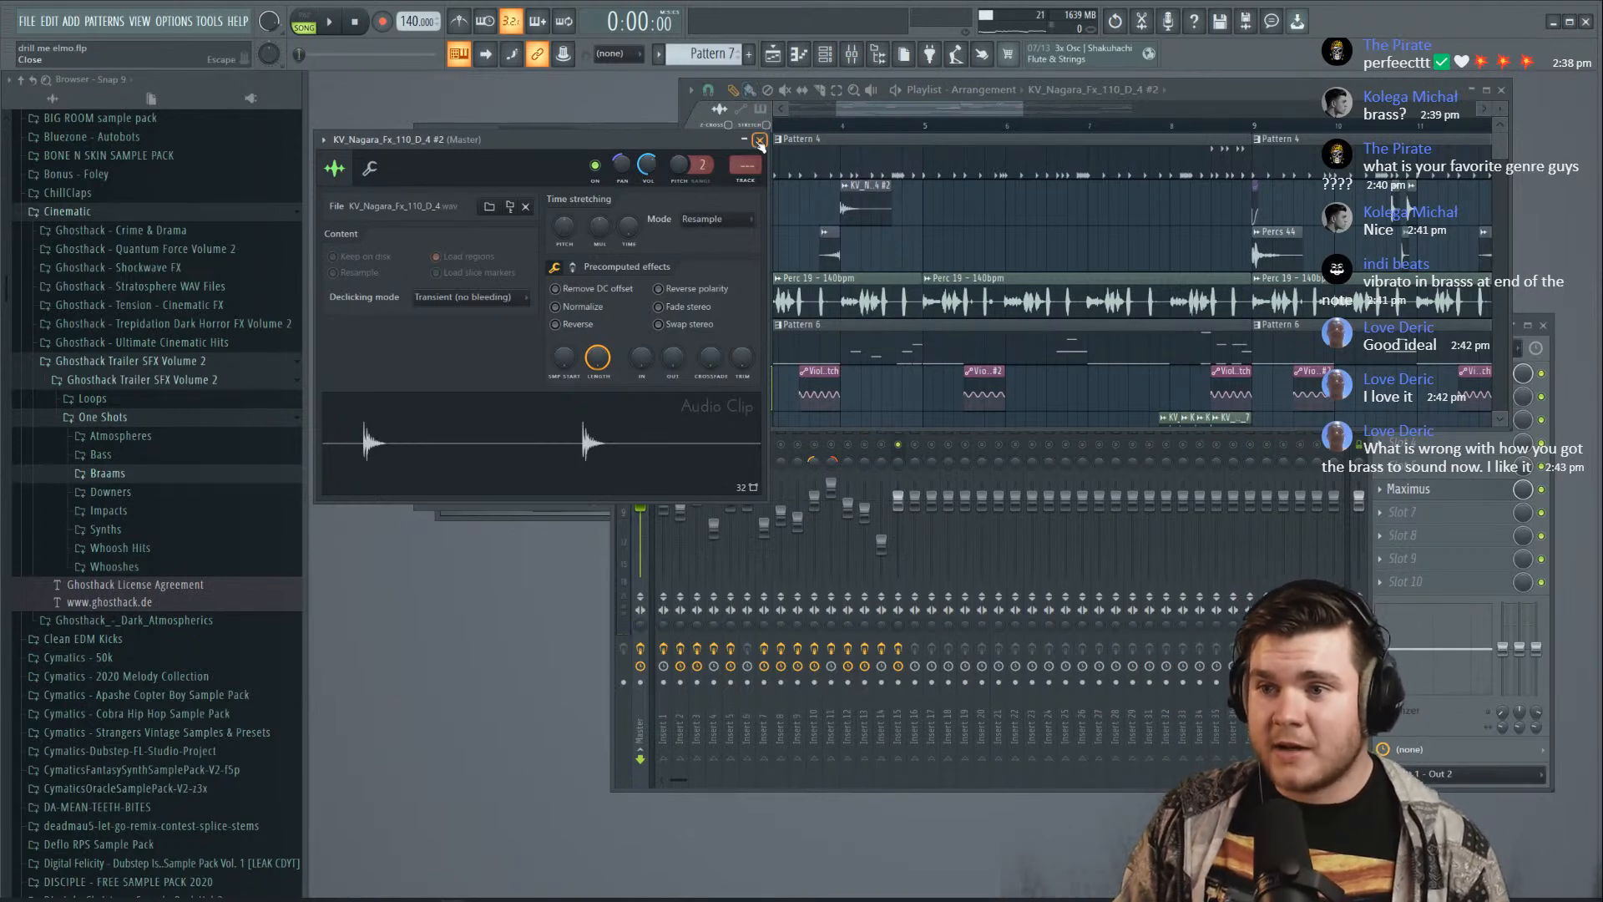
left_click(760, 142)
key("space")
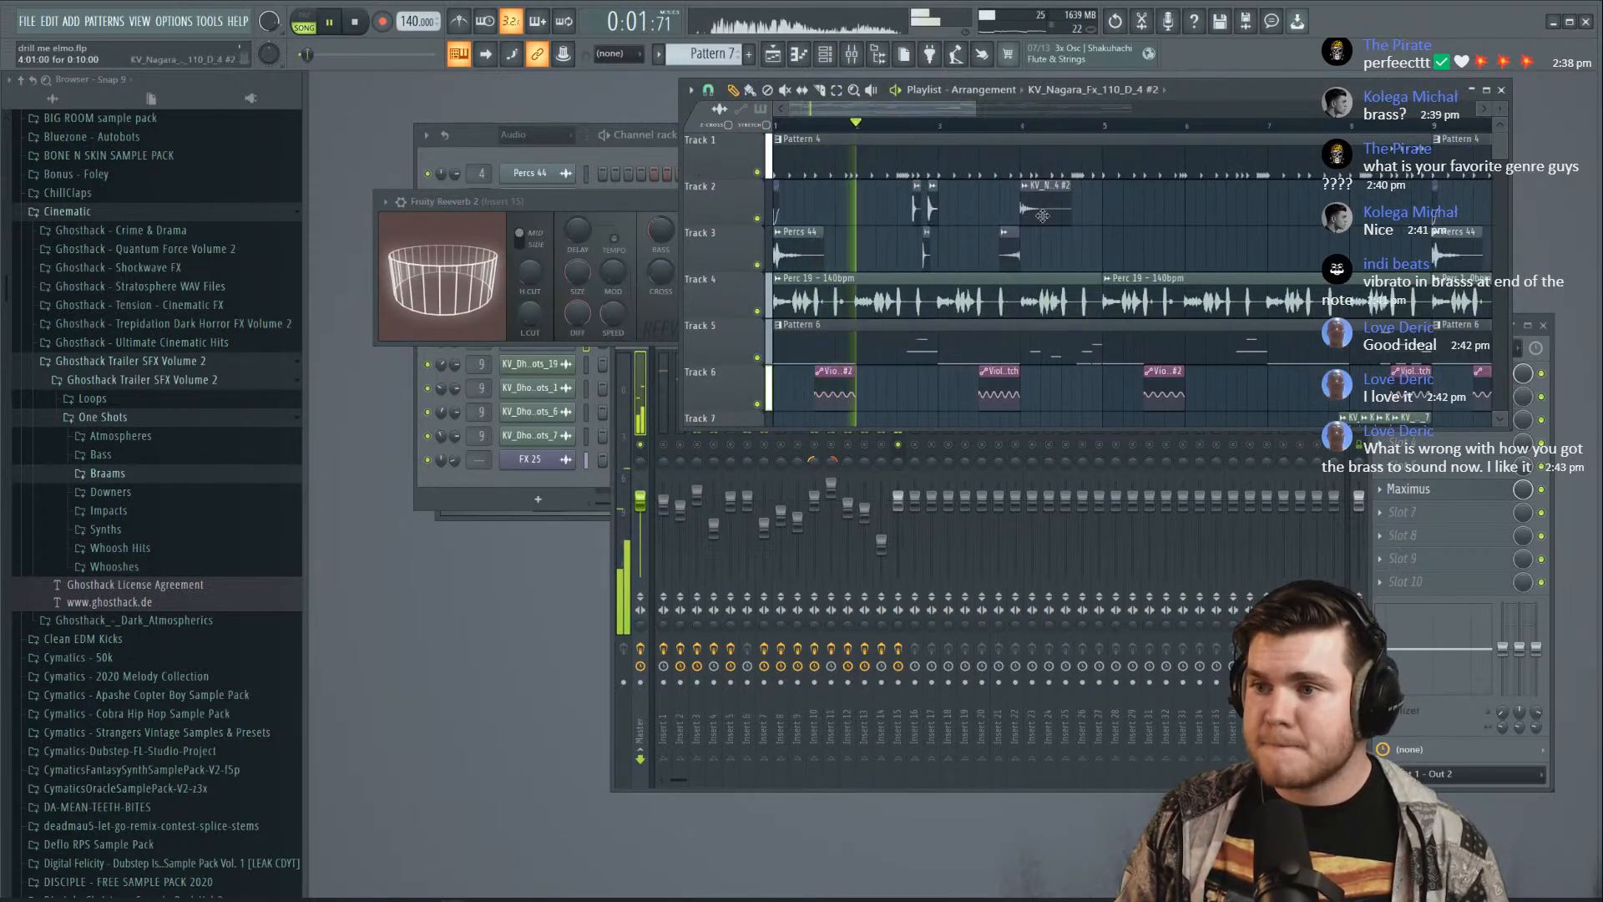
double_click(1042, 215)
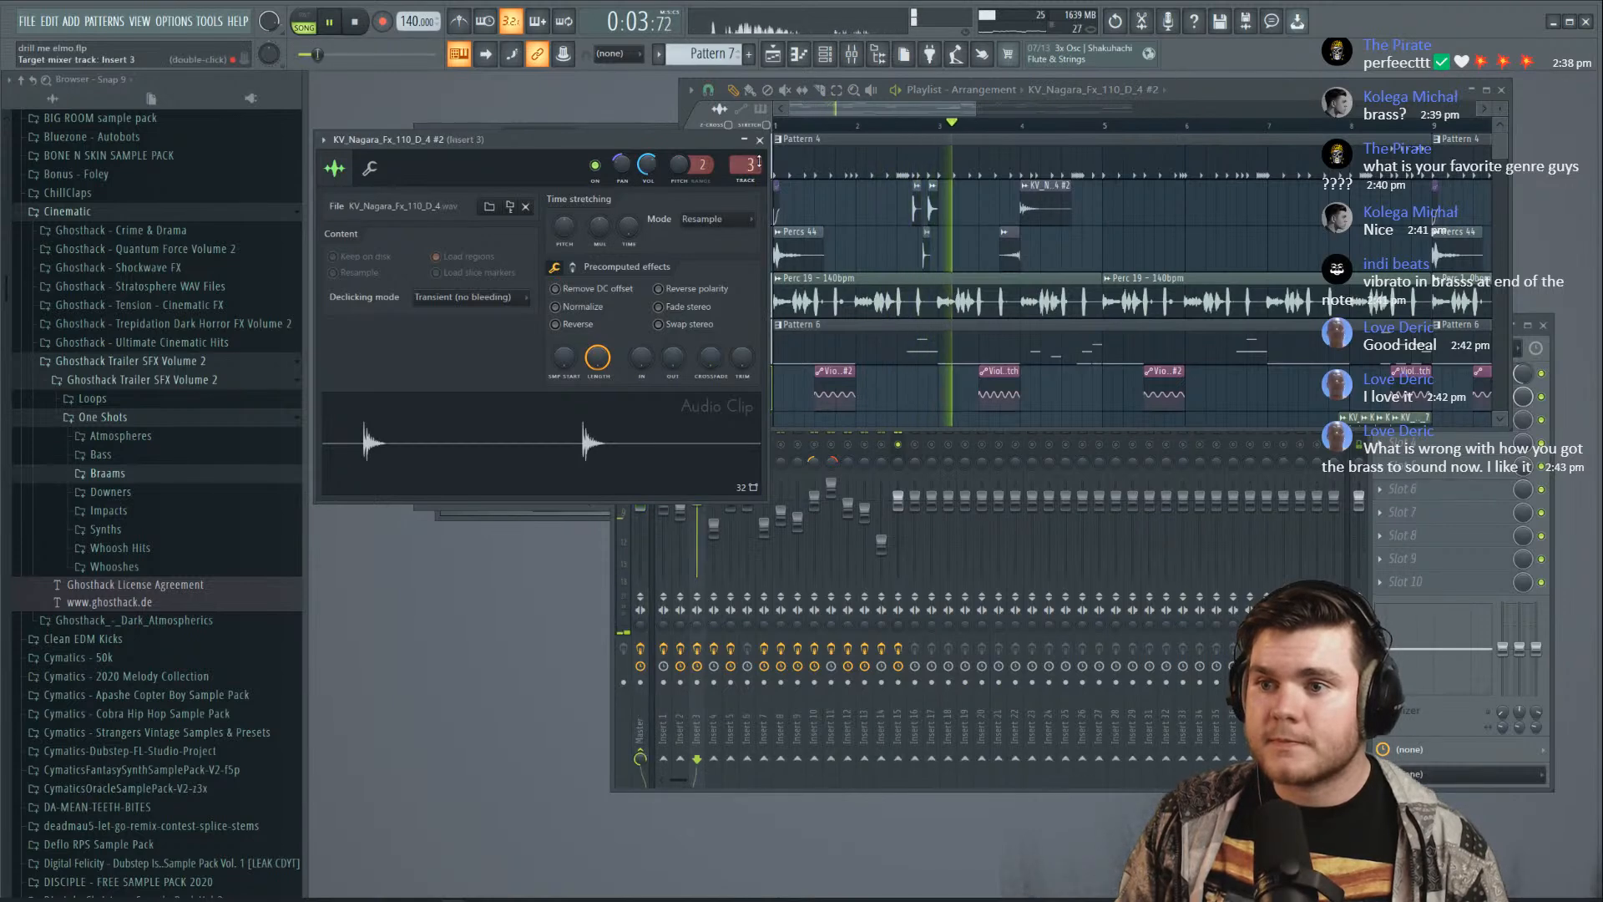
double_click(1009, 249)
key("space")
Play the arrangement and take insert 15 out of solo to compare the brass with the full mix
key("space")
left_click(903, 284)
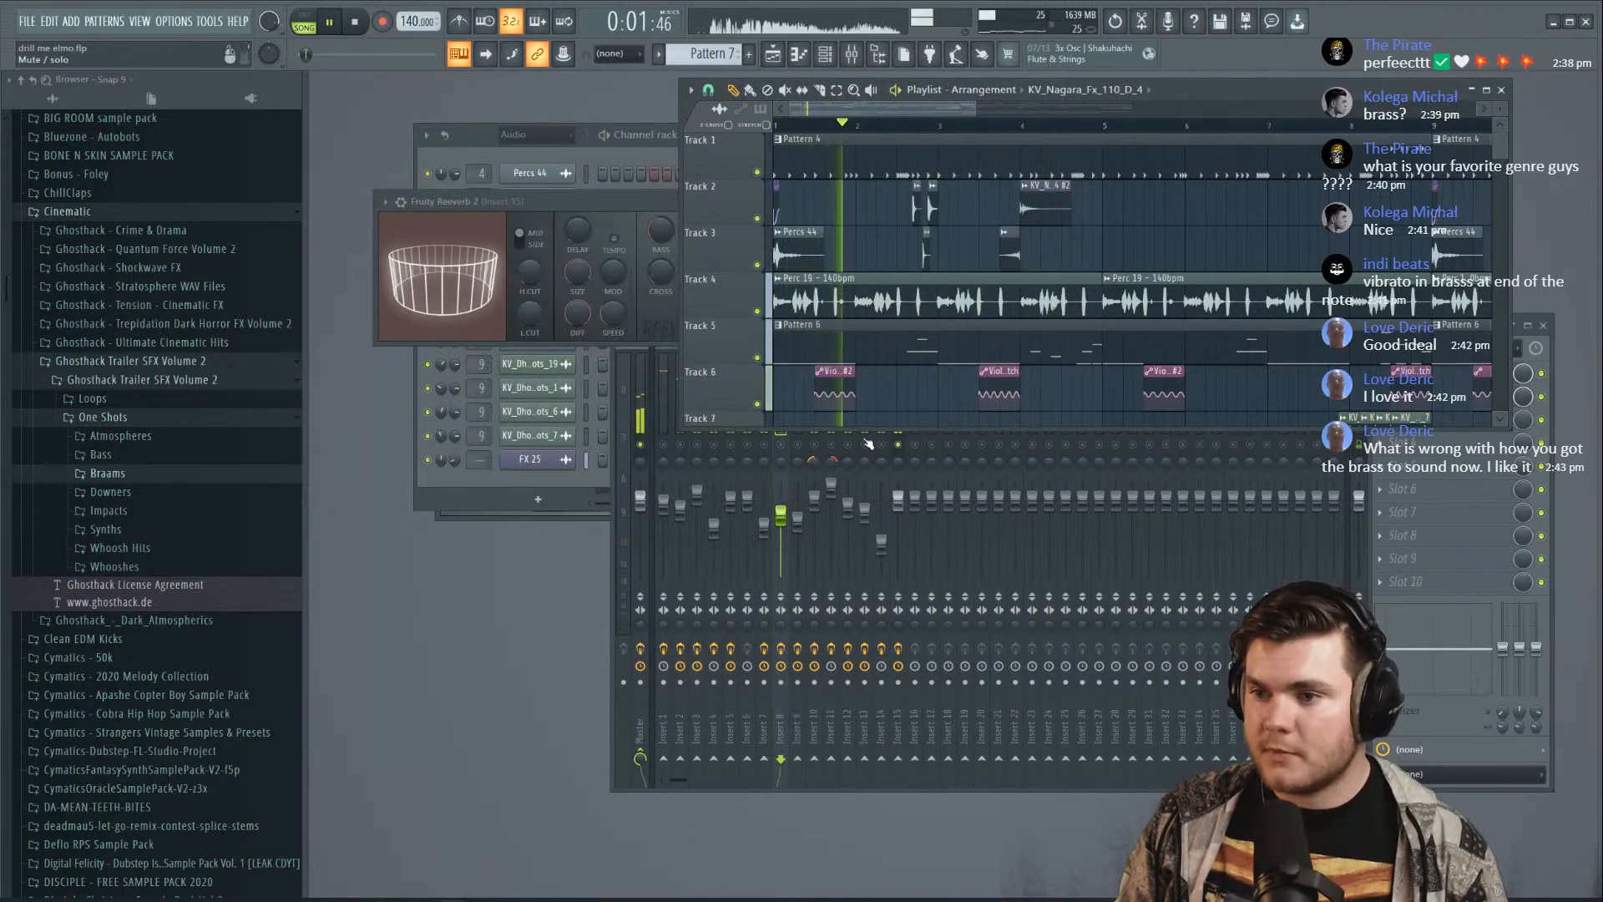
left_click(868, 443)
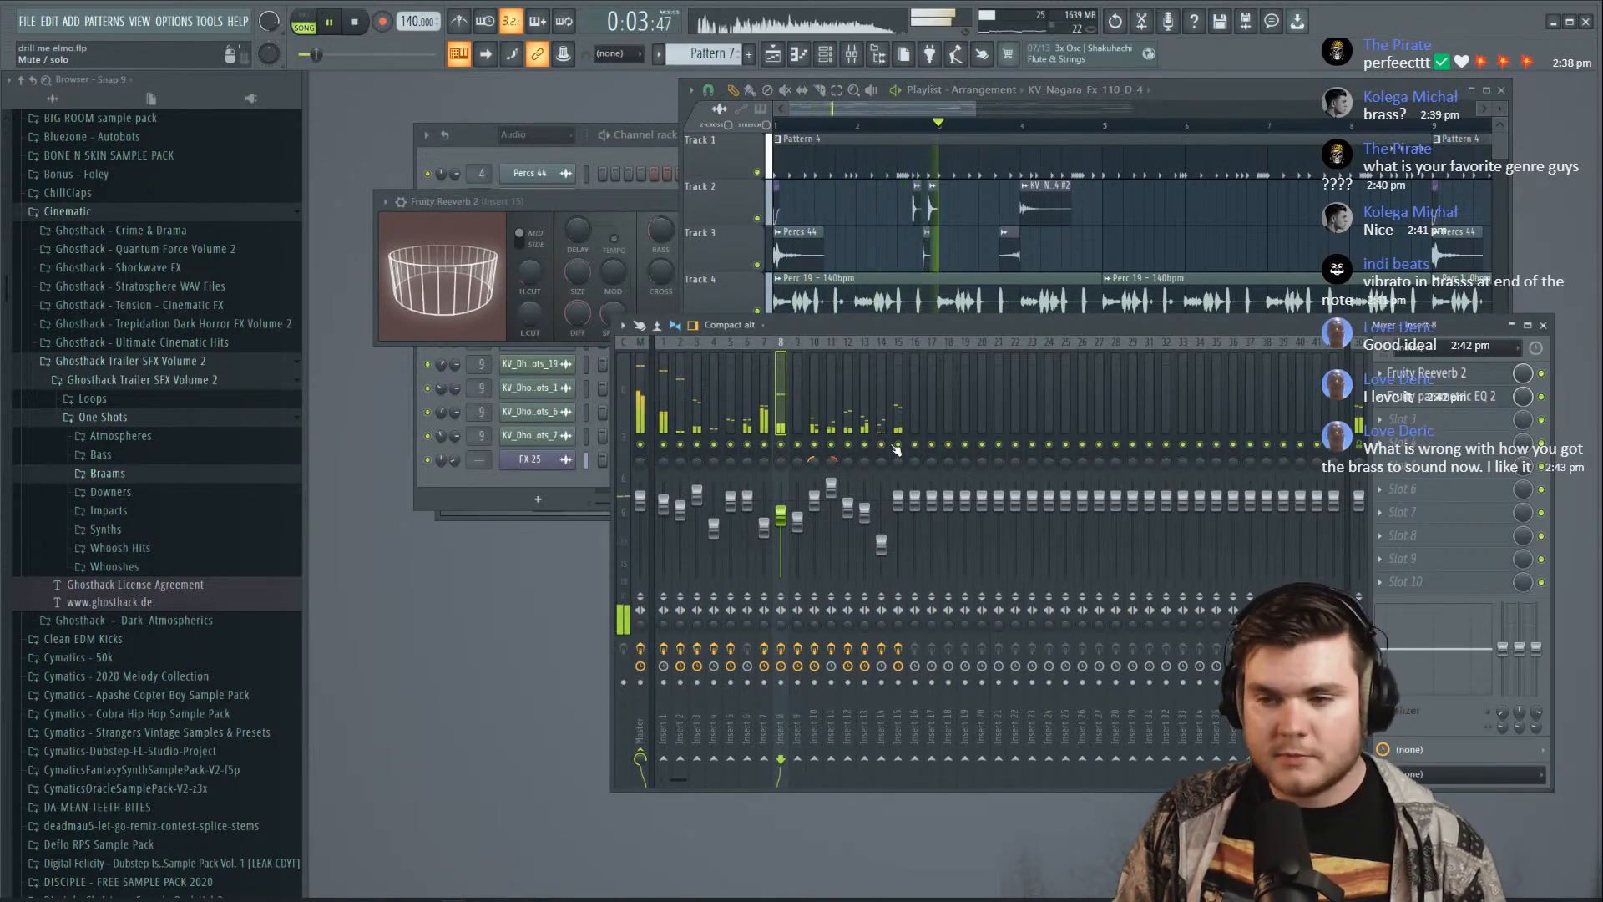
key("space")
Add a second Fruity Parametric EQ 2 after the reverb, in slot 5 of insert 15
left_click(898, 420)
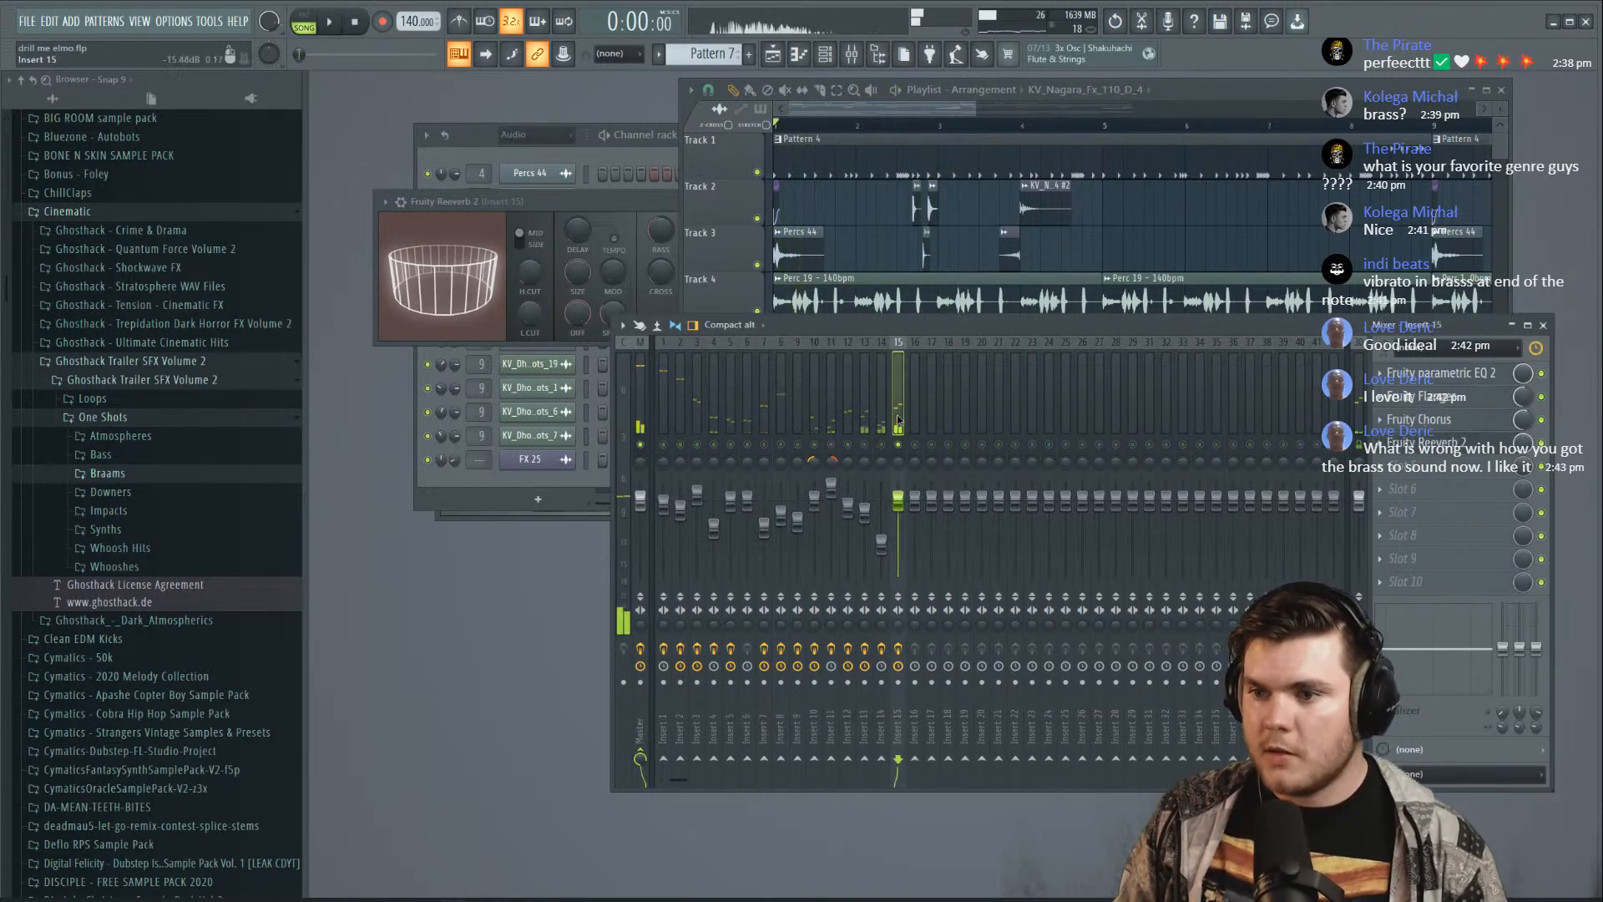
left_click(642, 753)
left_click(1407, 465)
left_click(1195, 252)
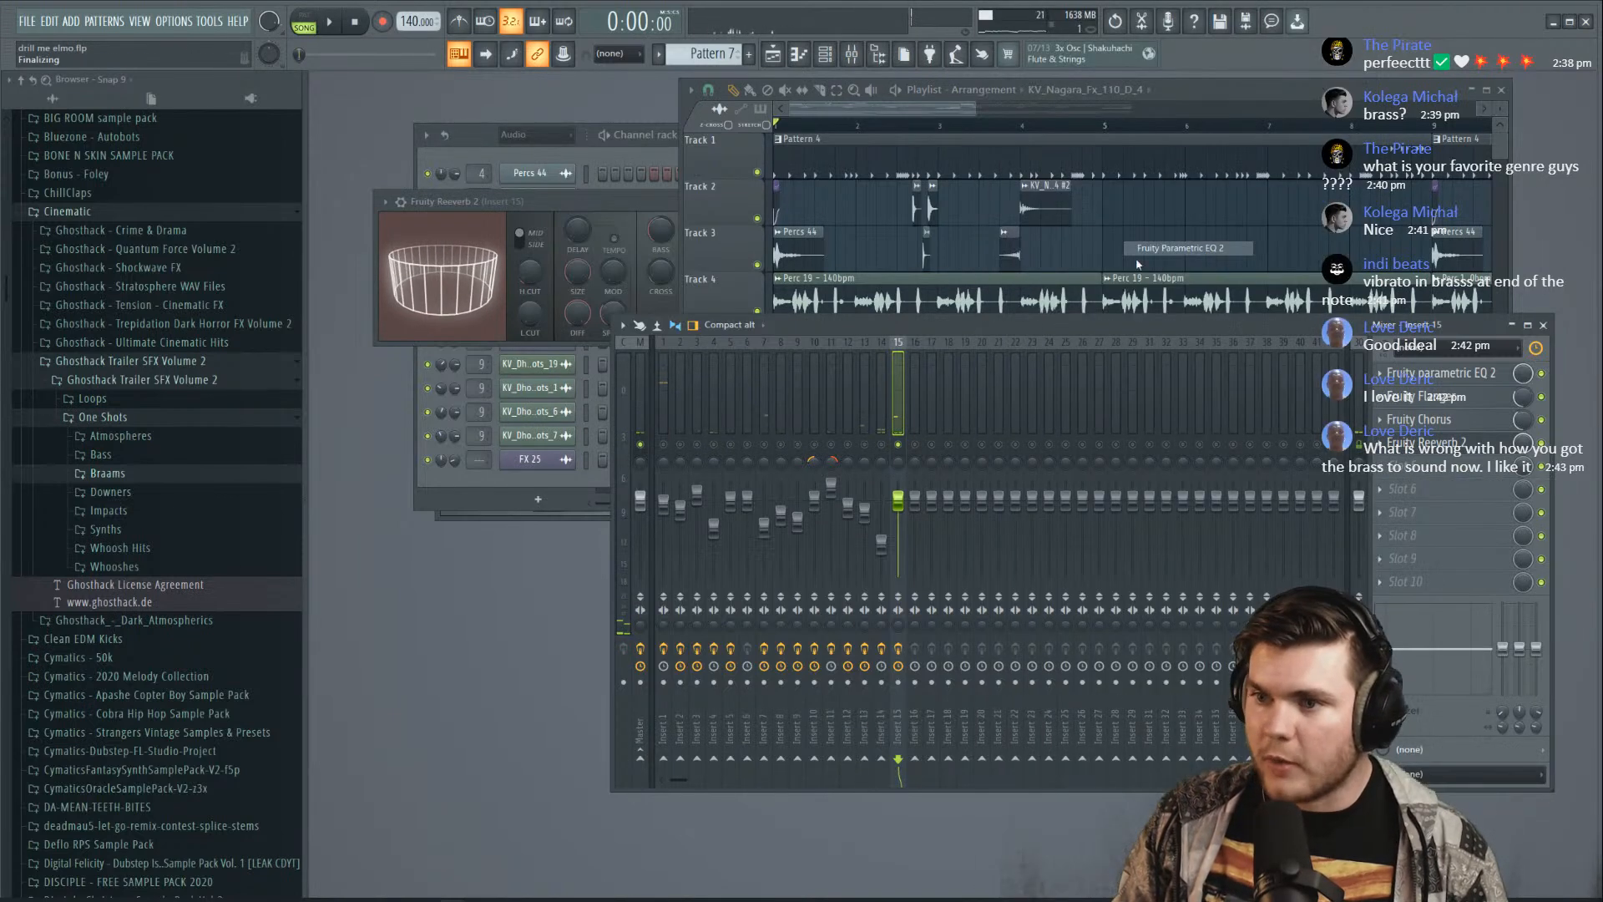
left_click(869, 223)
left_click(877, 226)
Cut the low end of the reverberated brass with a high-pass on band 1 of the second EQ
key("space")
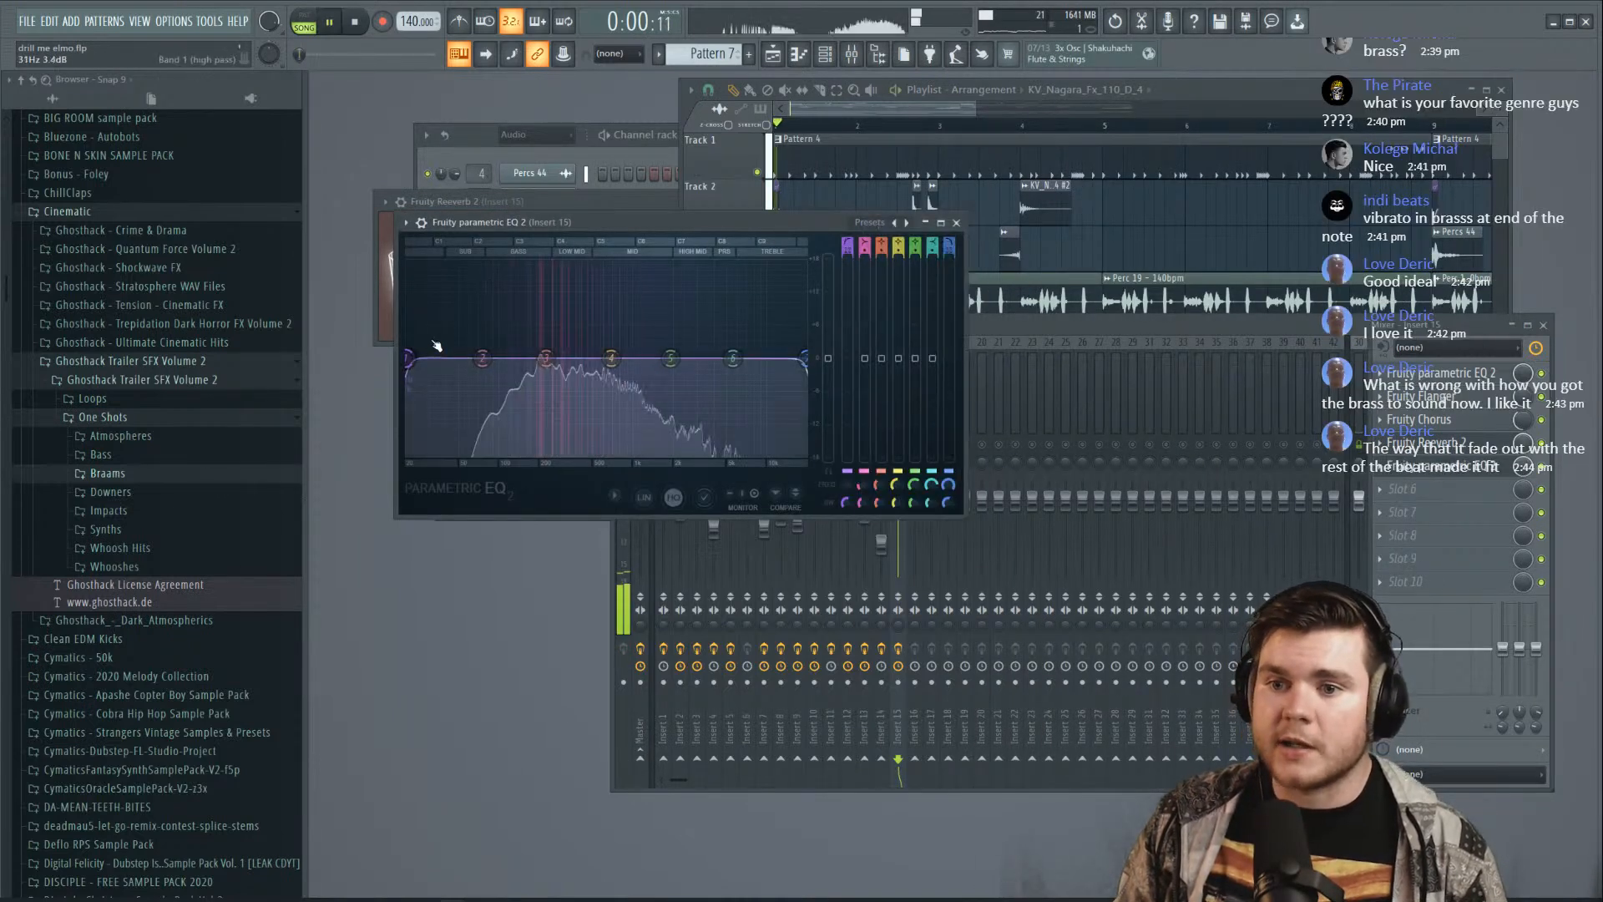
left_click_drag(436, 345, 548, 350)
key("space")
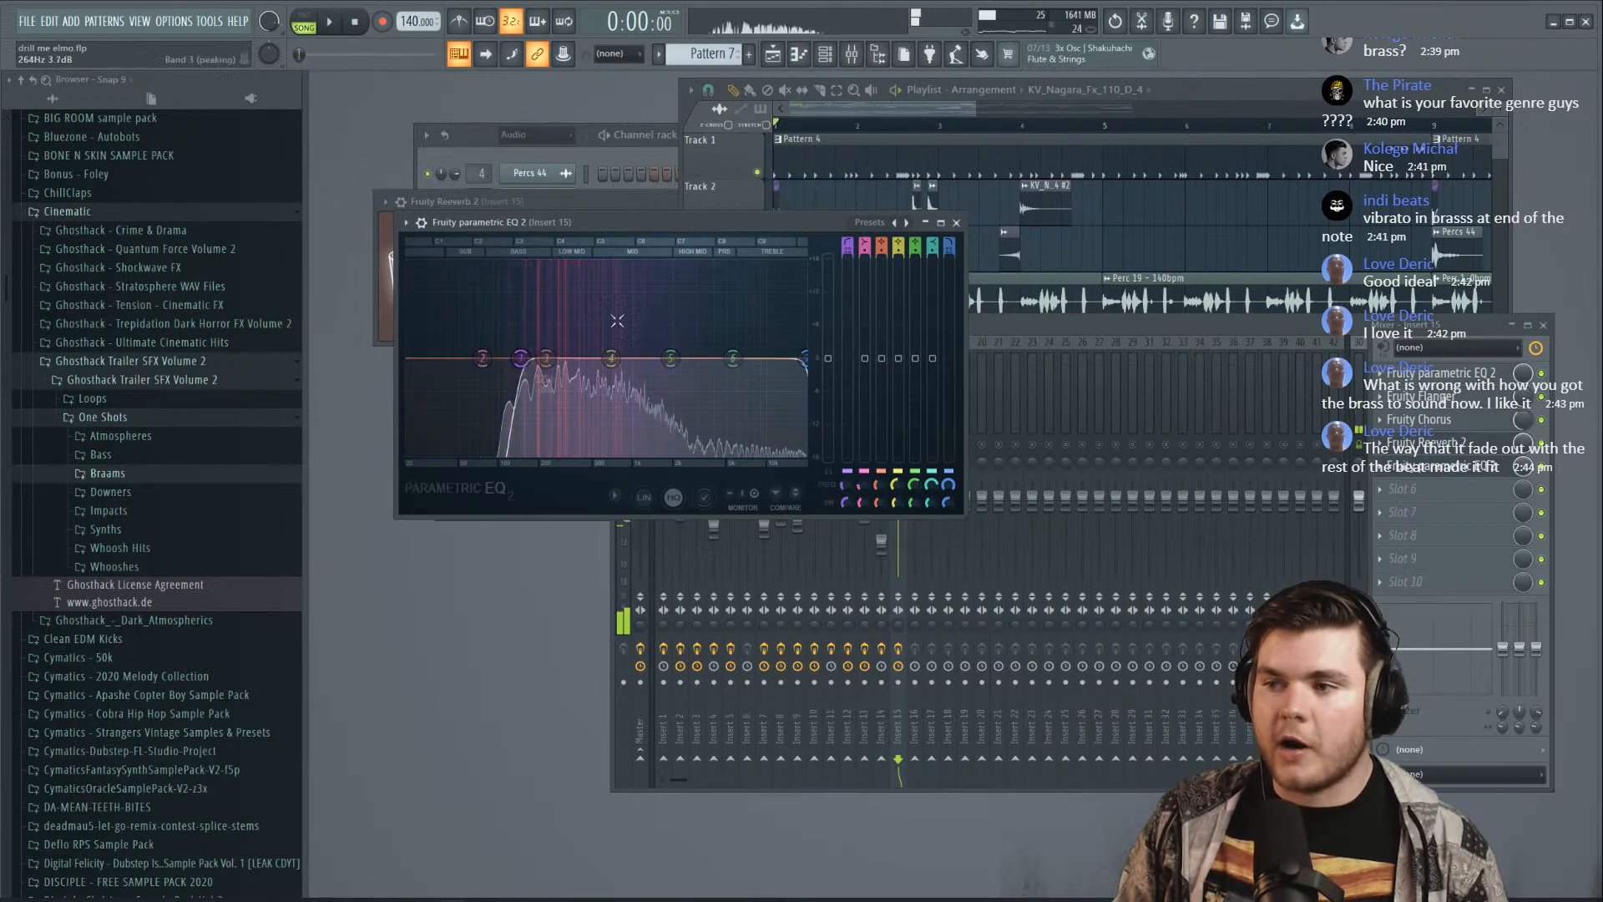
key("space")
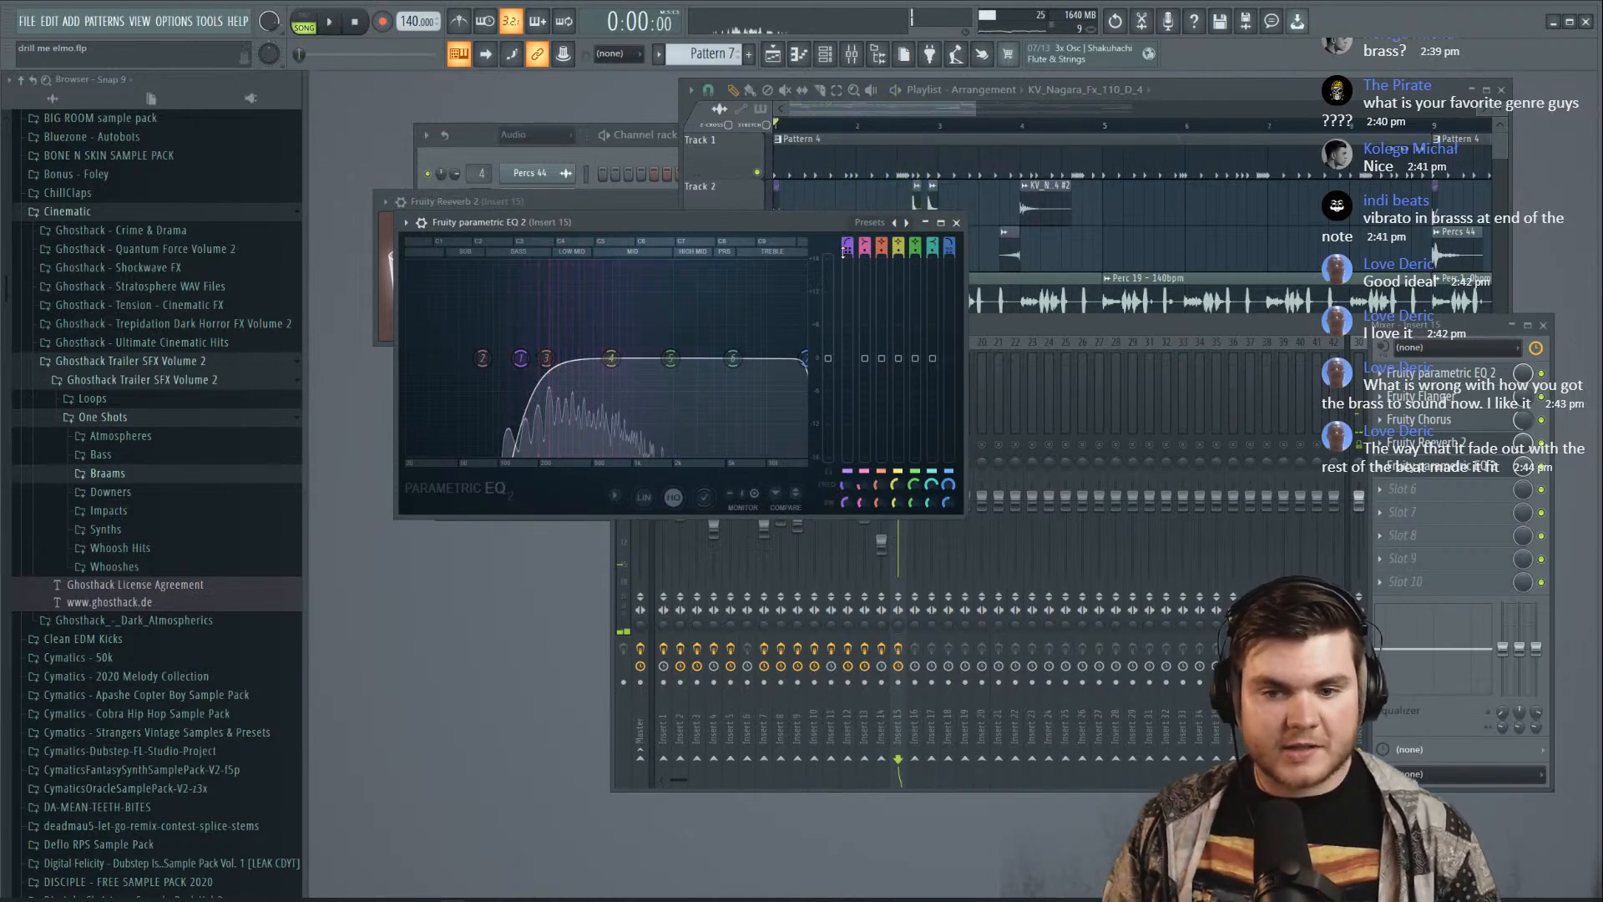
Close the brass effect windows, take insert 15 out of solo and lower its fader slightly
left_click(1471, 470)
left_click(1472, 447)
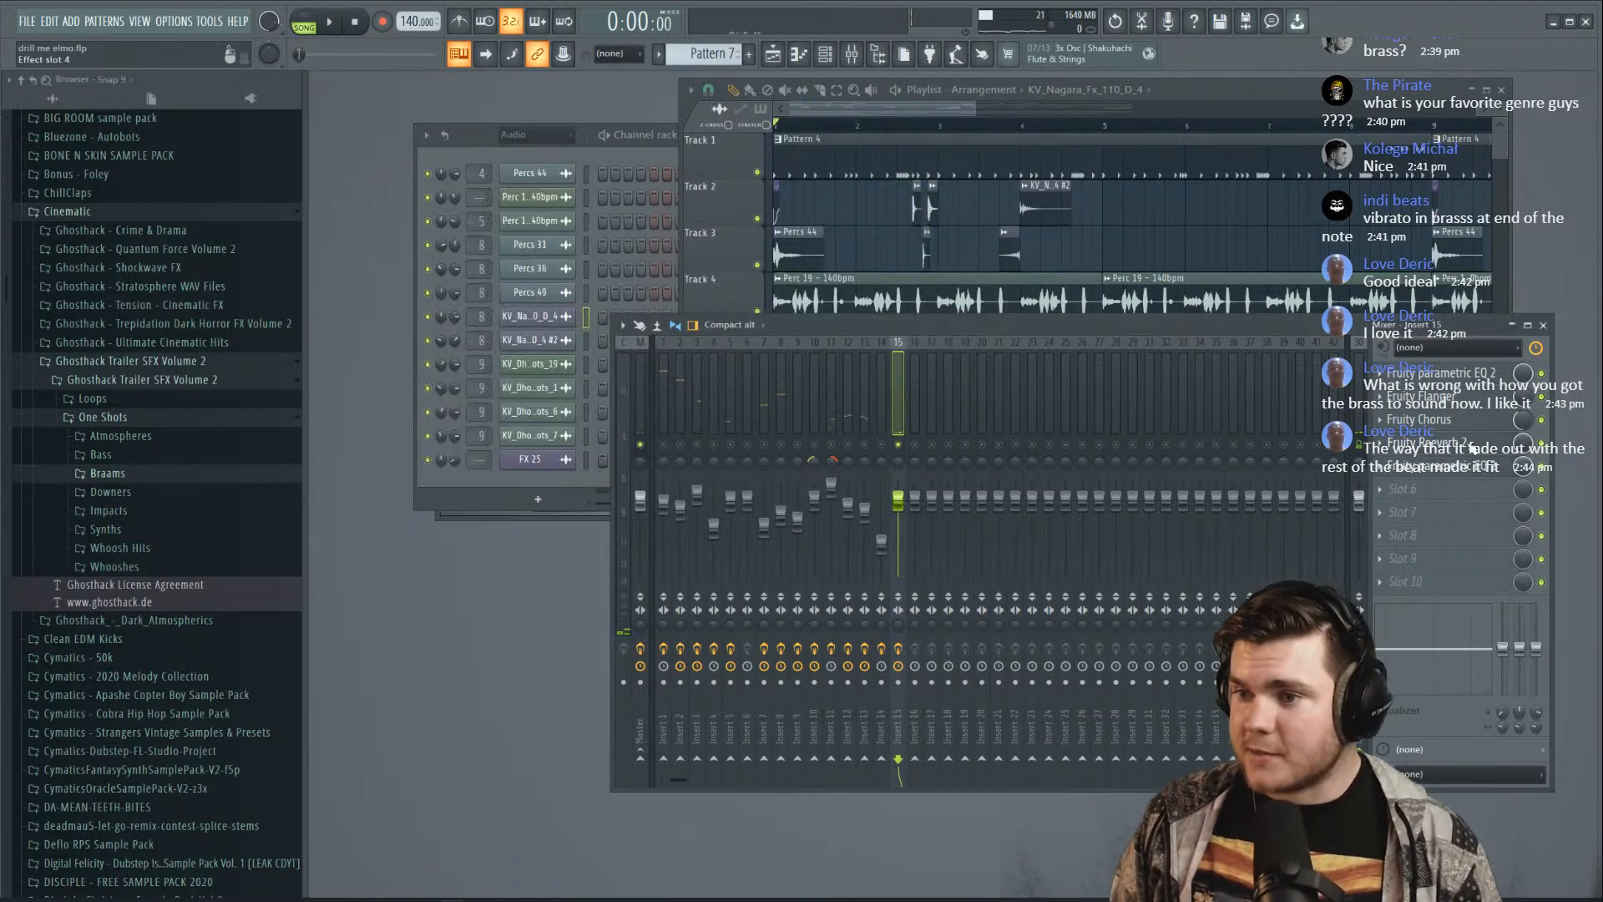
key("space")
right_click(899, 445)
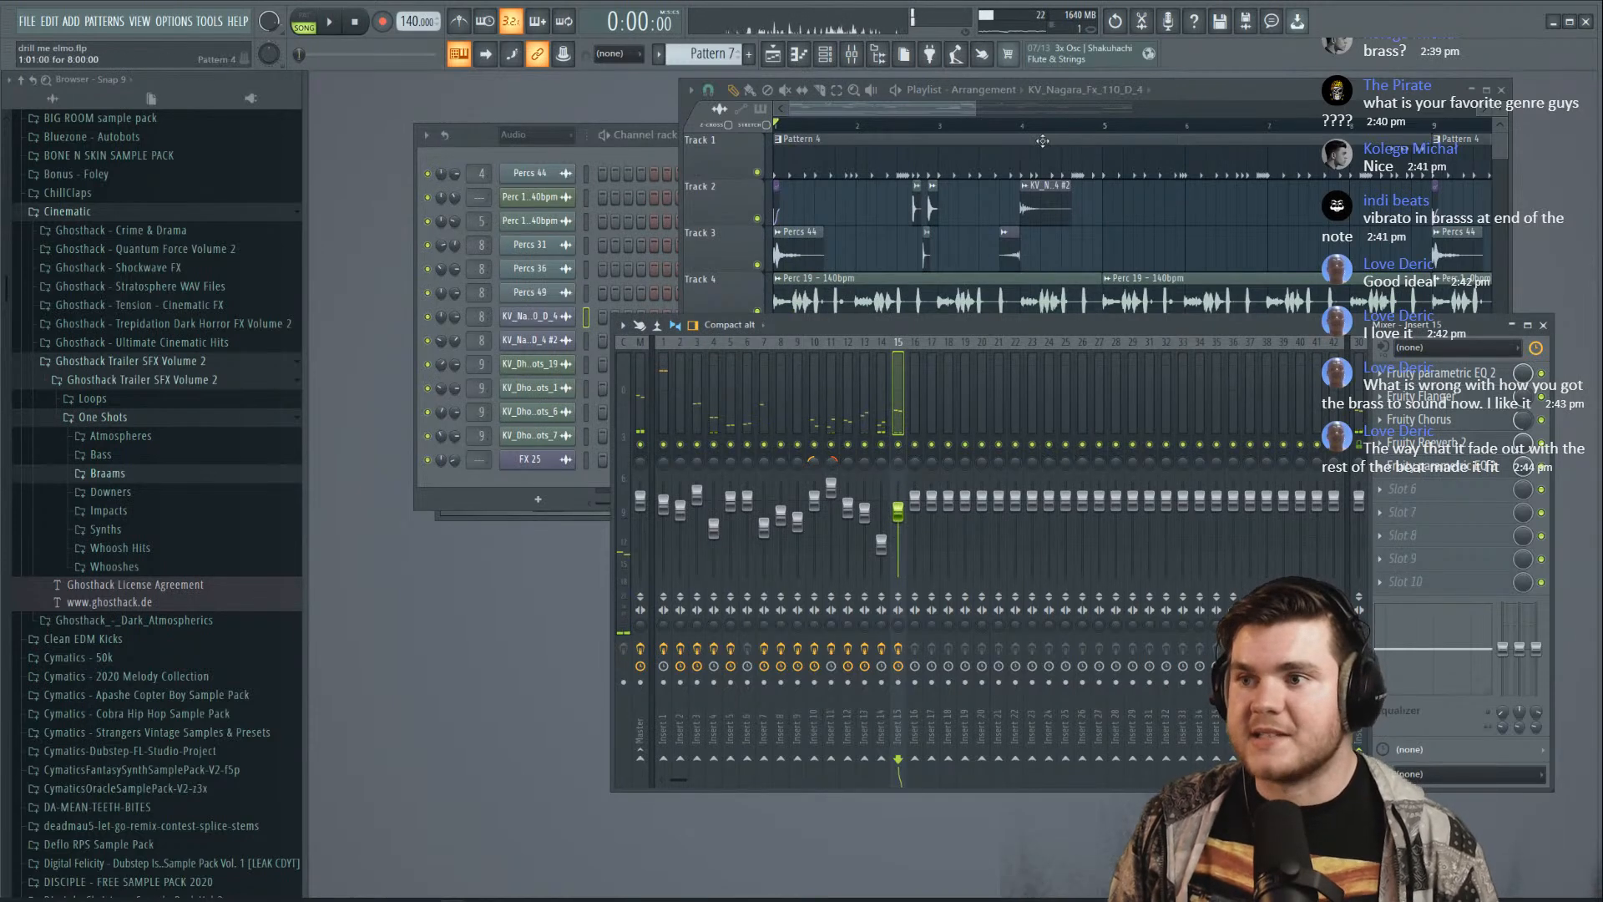
Play the arrangement and enlarge the playlist window to show the tracks down to Track 13
left_click(1077, 91)
key("space")
left_click_drag(914, 430, 914, 755)
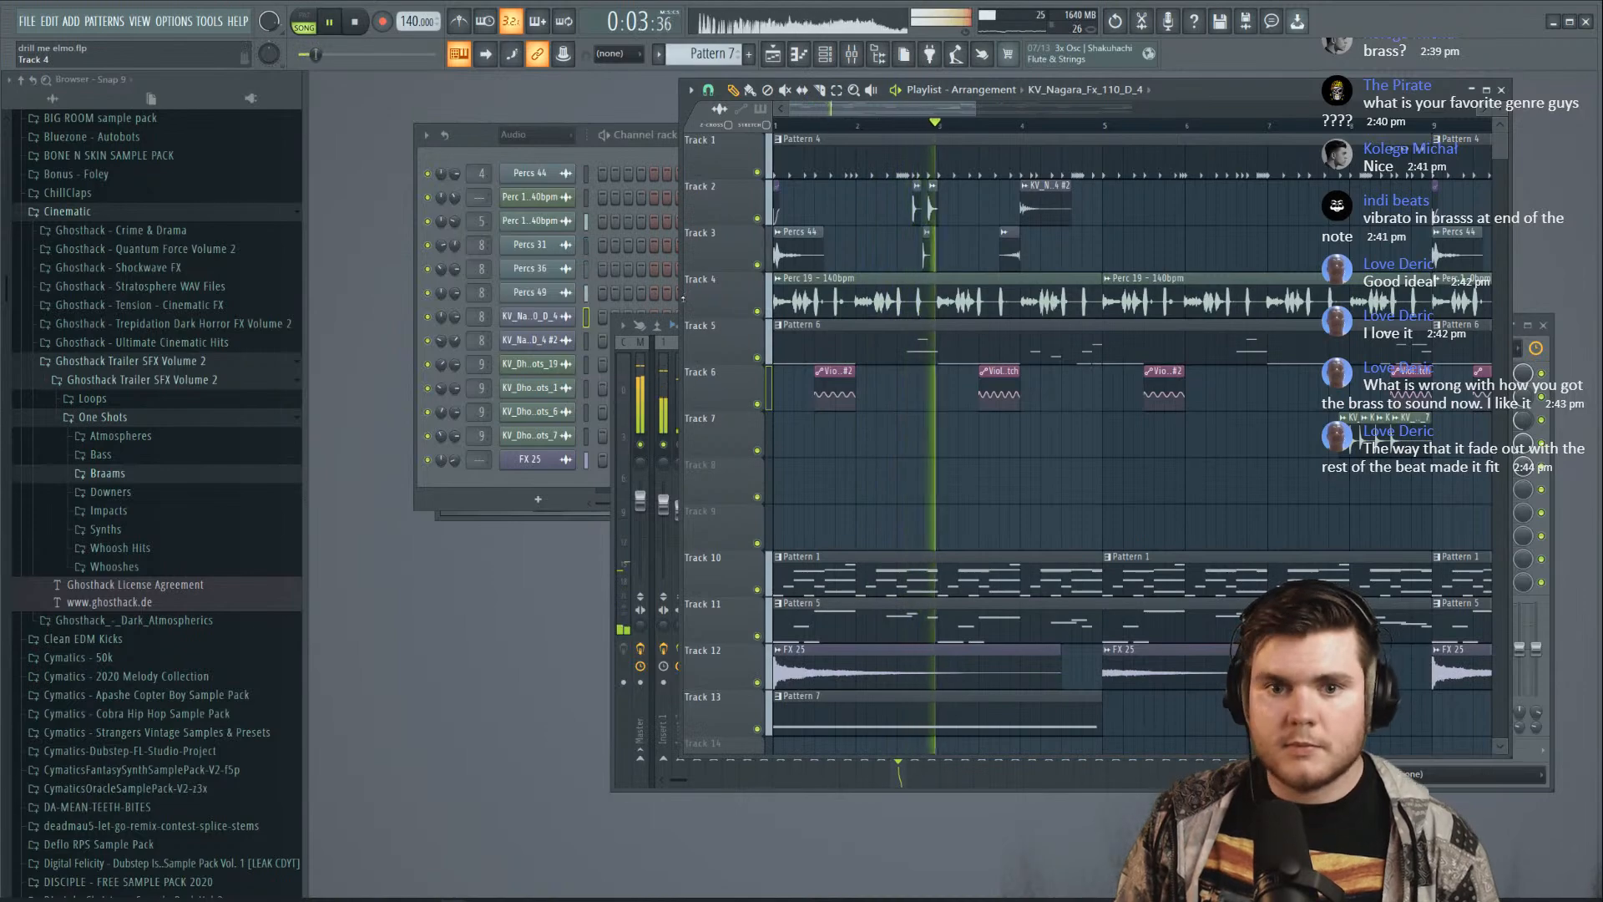
left_click_drag(683, 298, 317, 278)
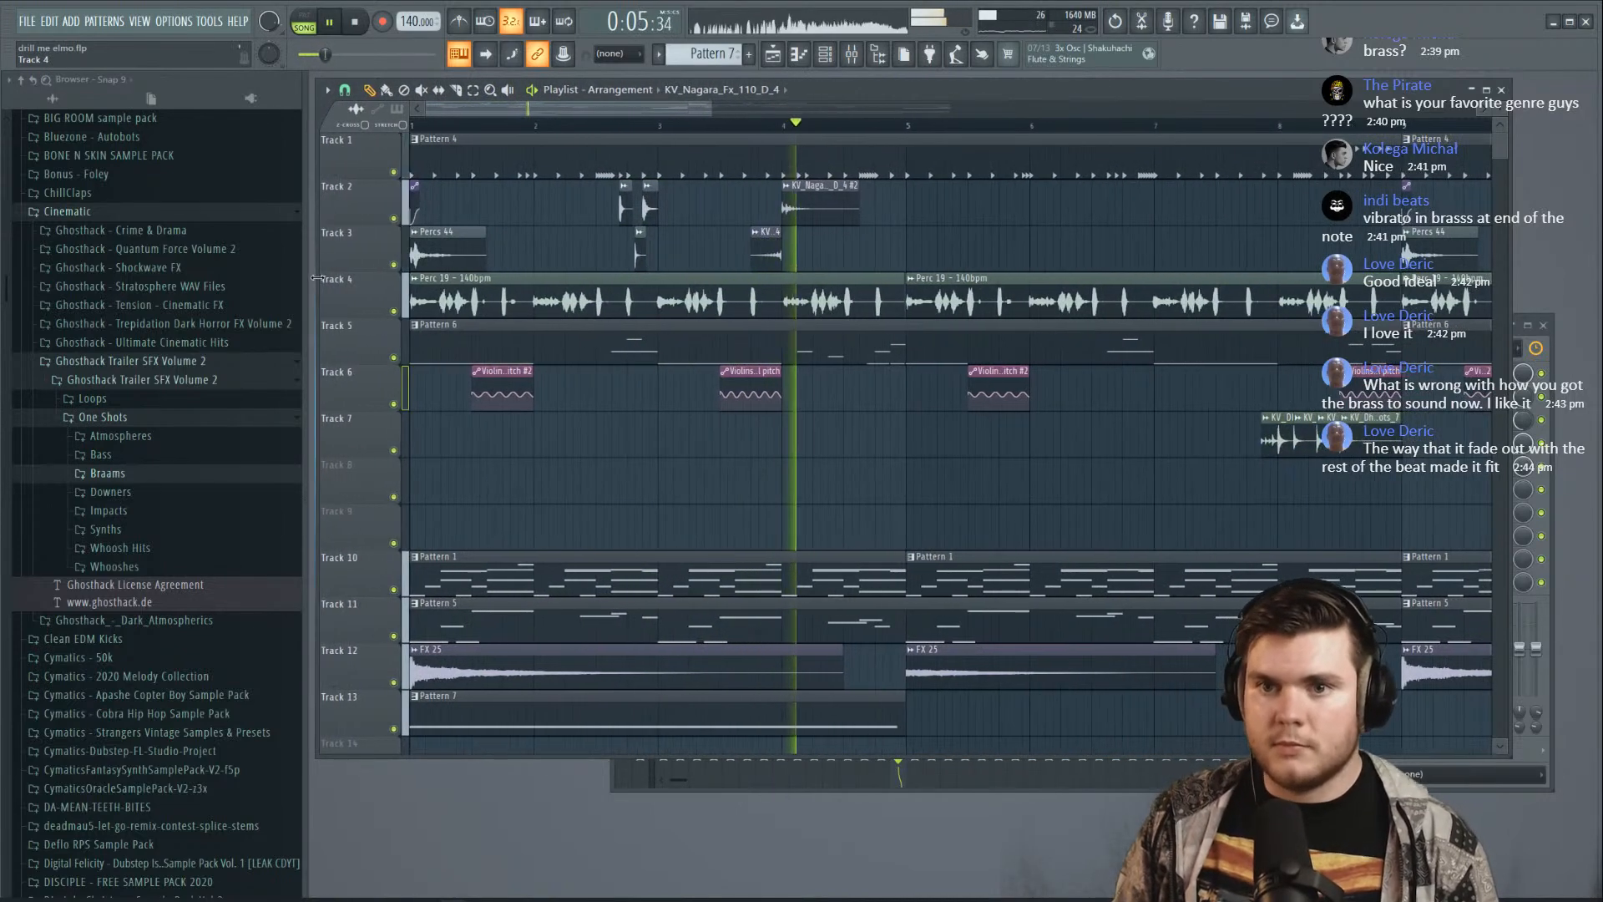
Place a second Pattern 7 clip at bar 9 on Track 13
scroll(936, 314, "down", 4)
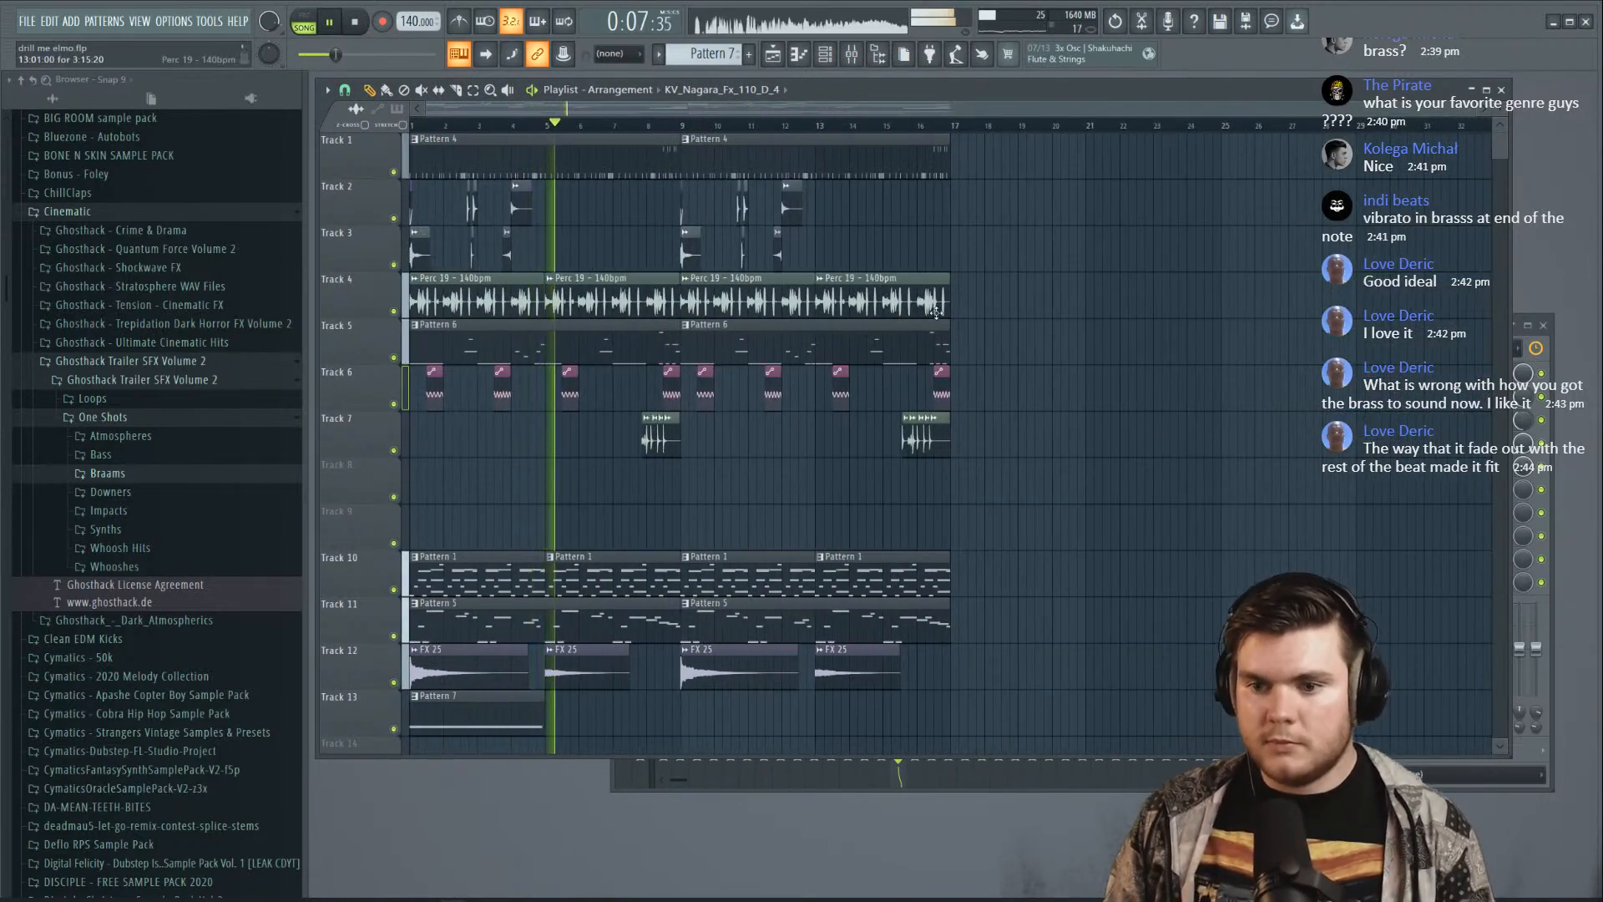
scroll(936, 313, "down", 4)
left_click(703, 534)
left_click_drag(703, 534, 710, 534)
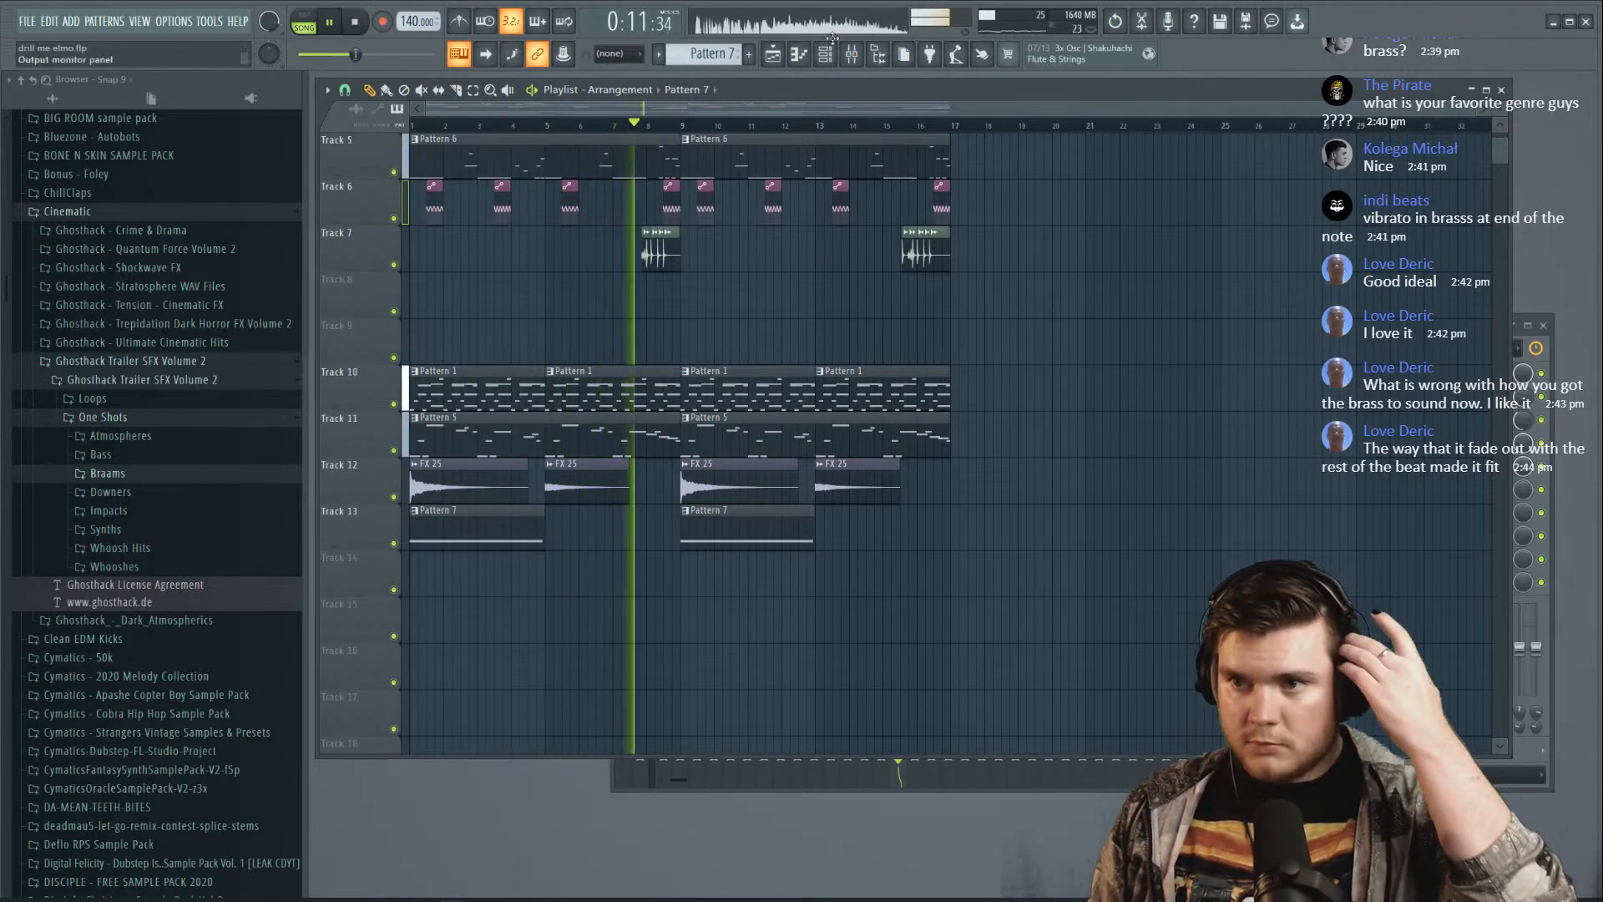
Check insert 13 in solo, return it to the full mix and set its volume to 80% (-4.7 dB)
left_click(851, 55)
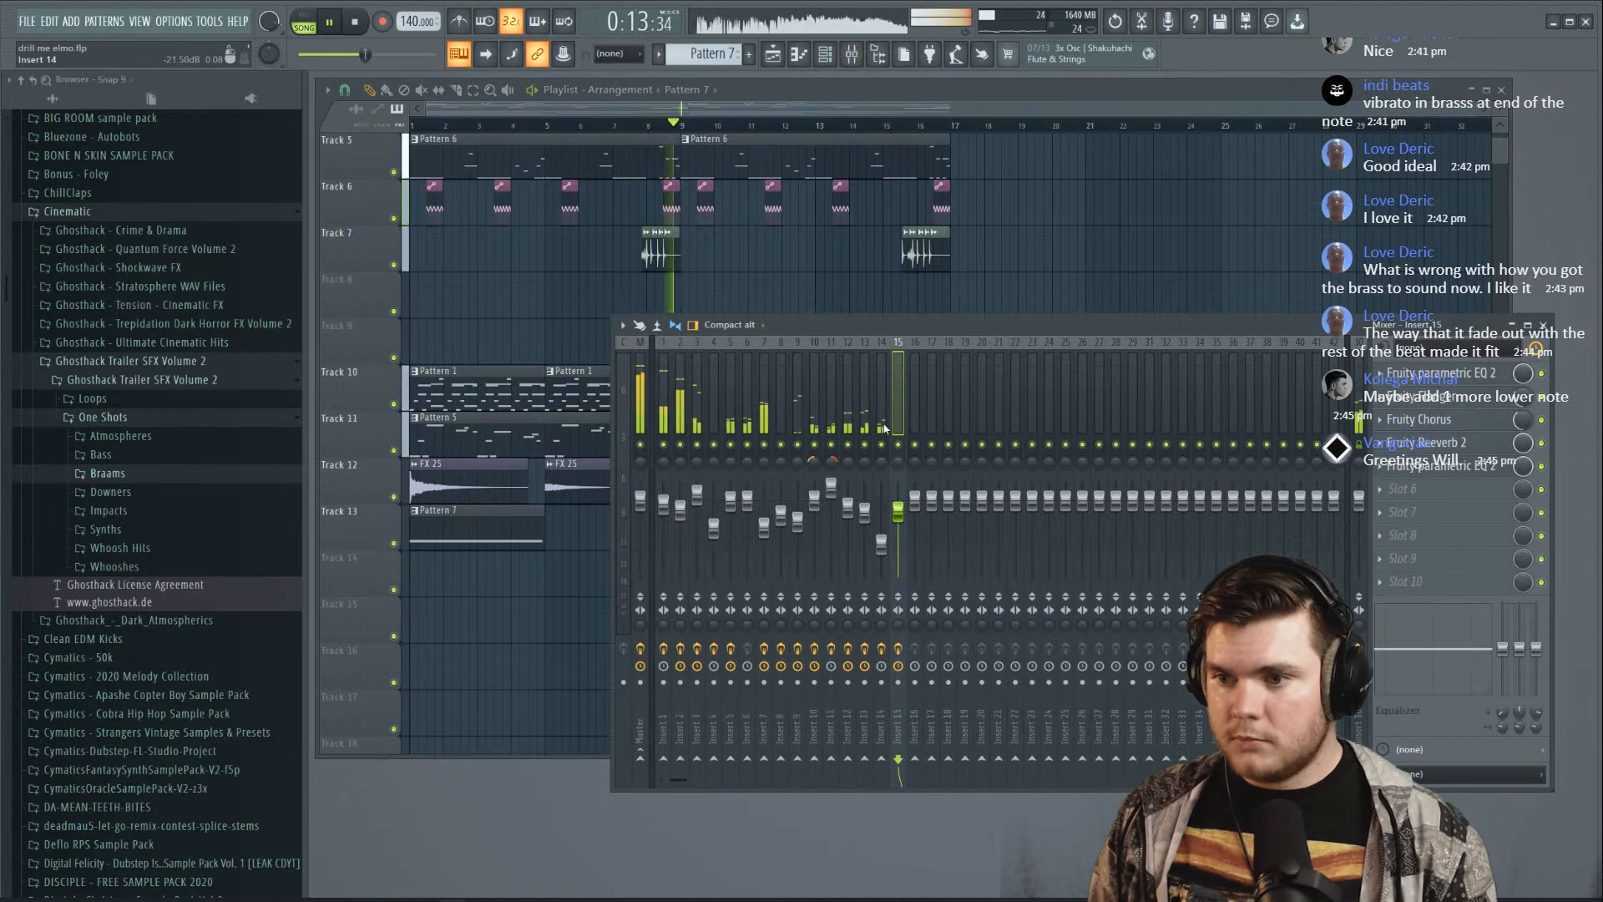
left_click(864, 519)
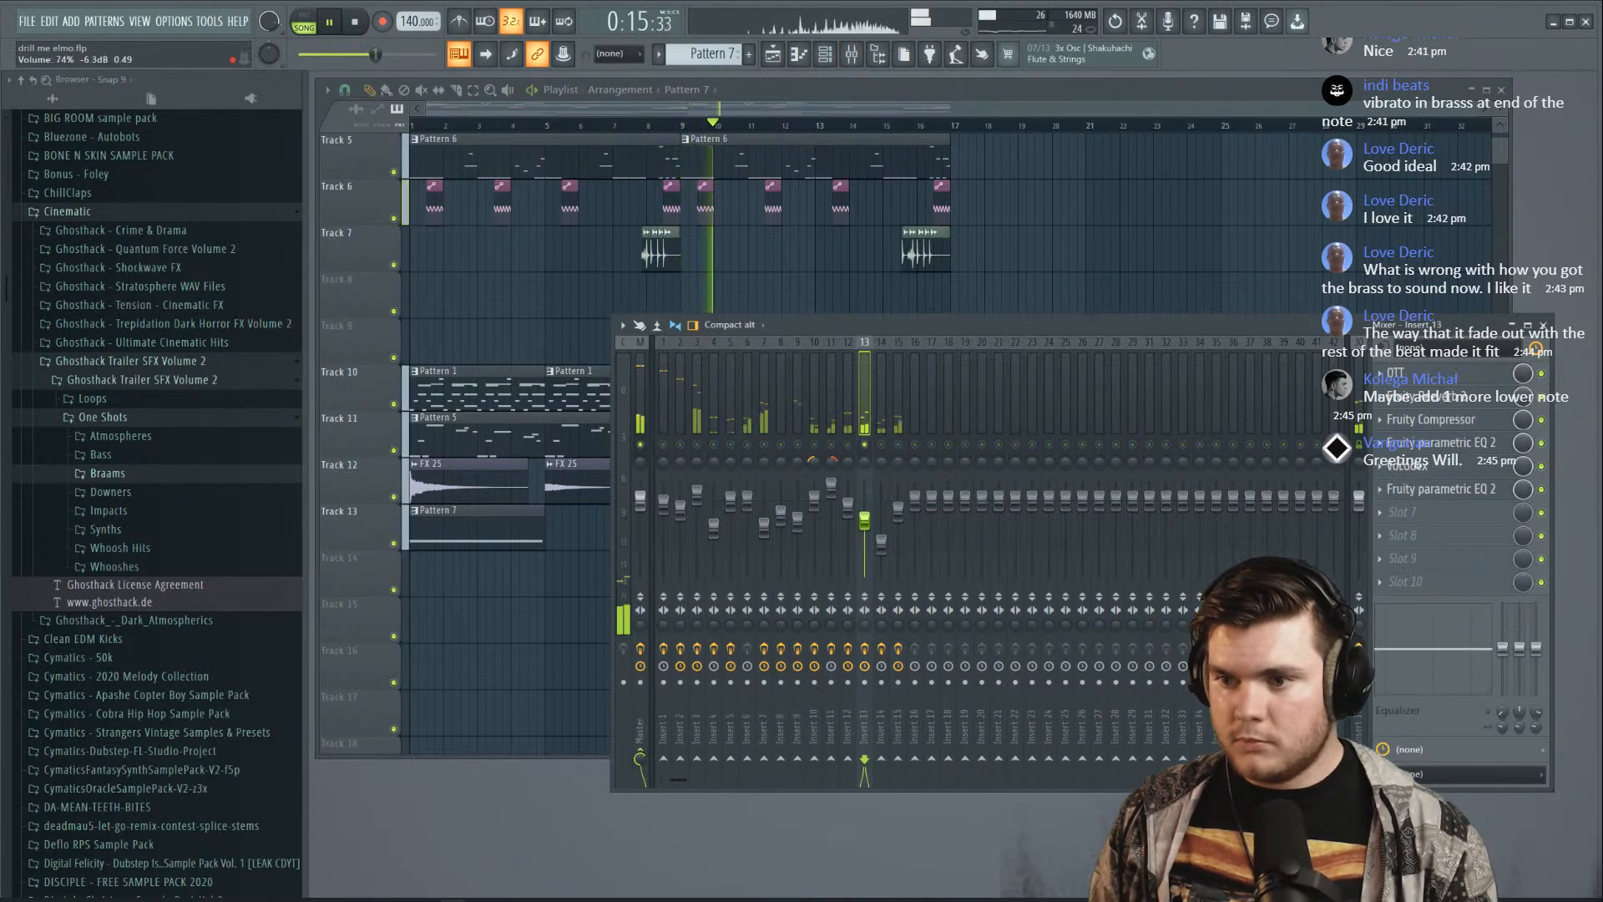
right_click(865, 445)
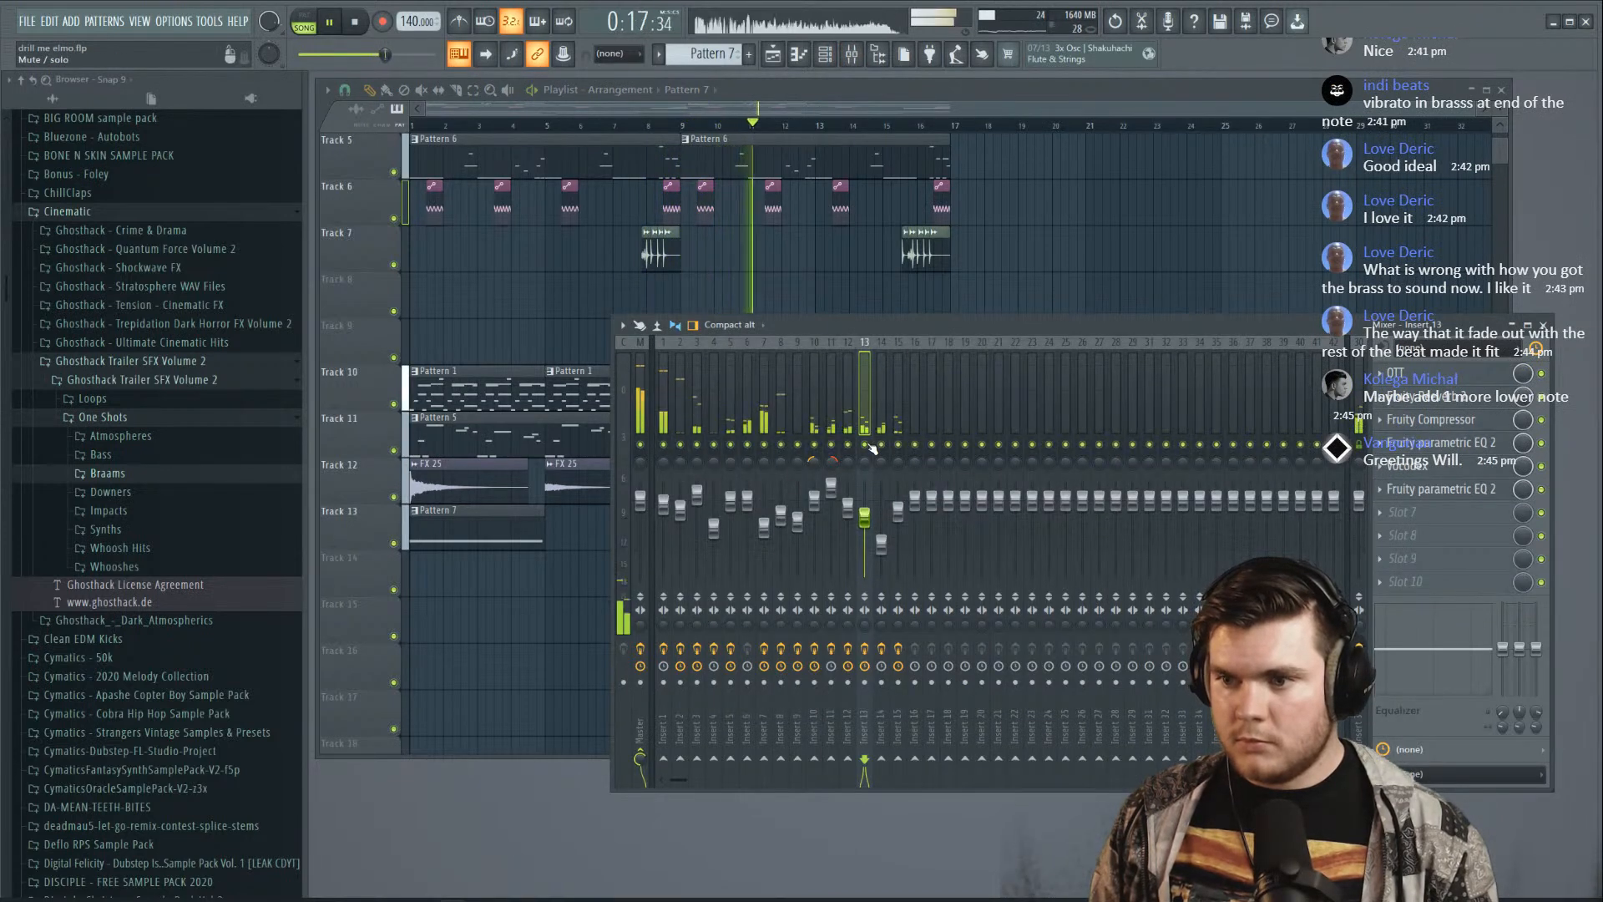
left_click_drag(864, 517, 865, 516)
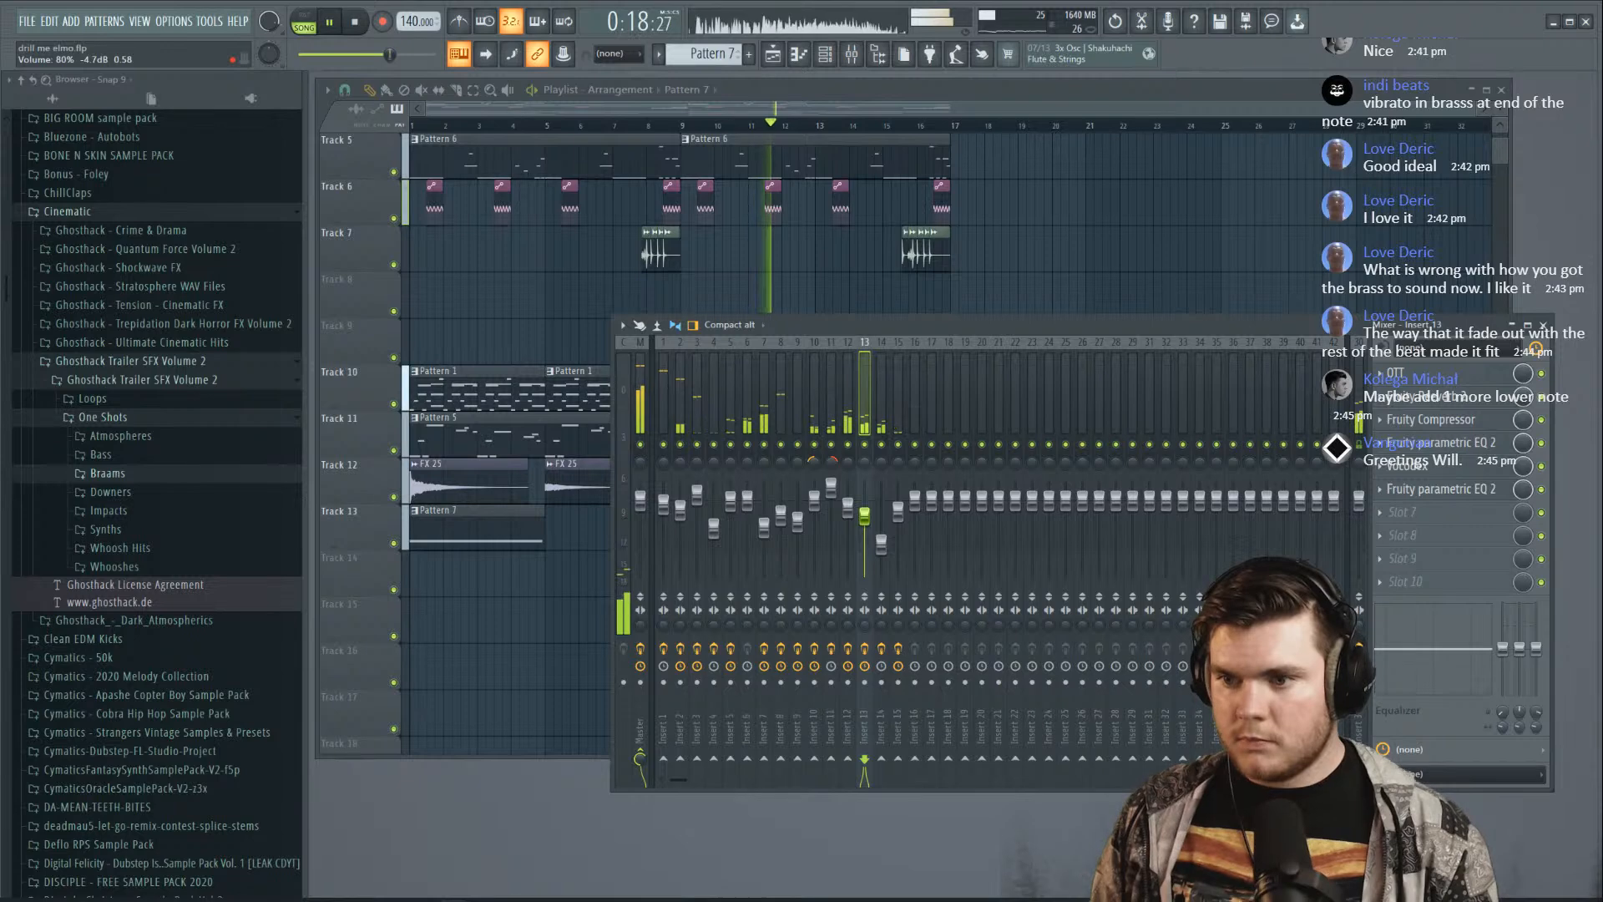
Stop playback, hide the mixer and browser, and maximize the playlist
right_click(884, 444)
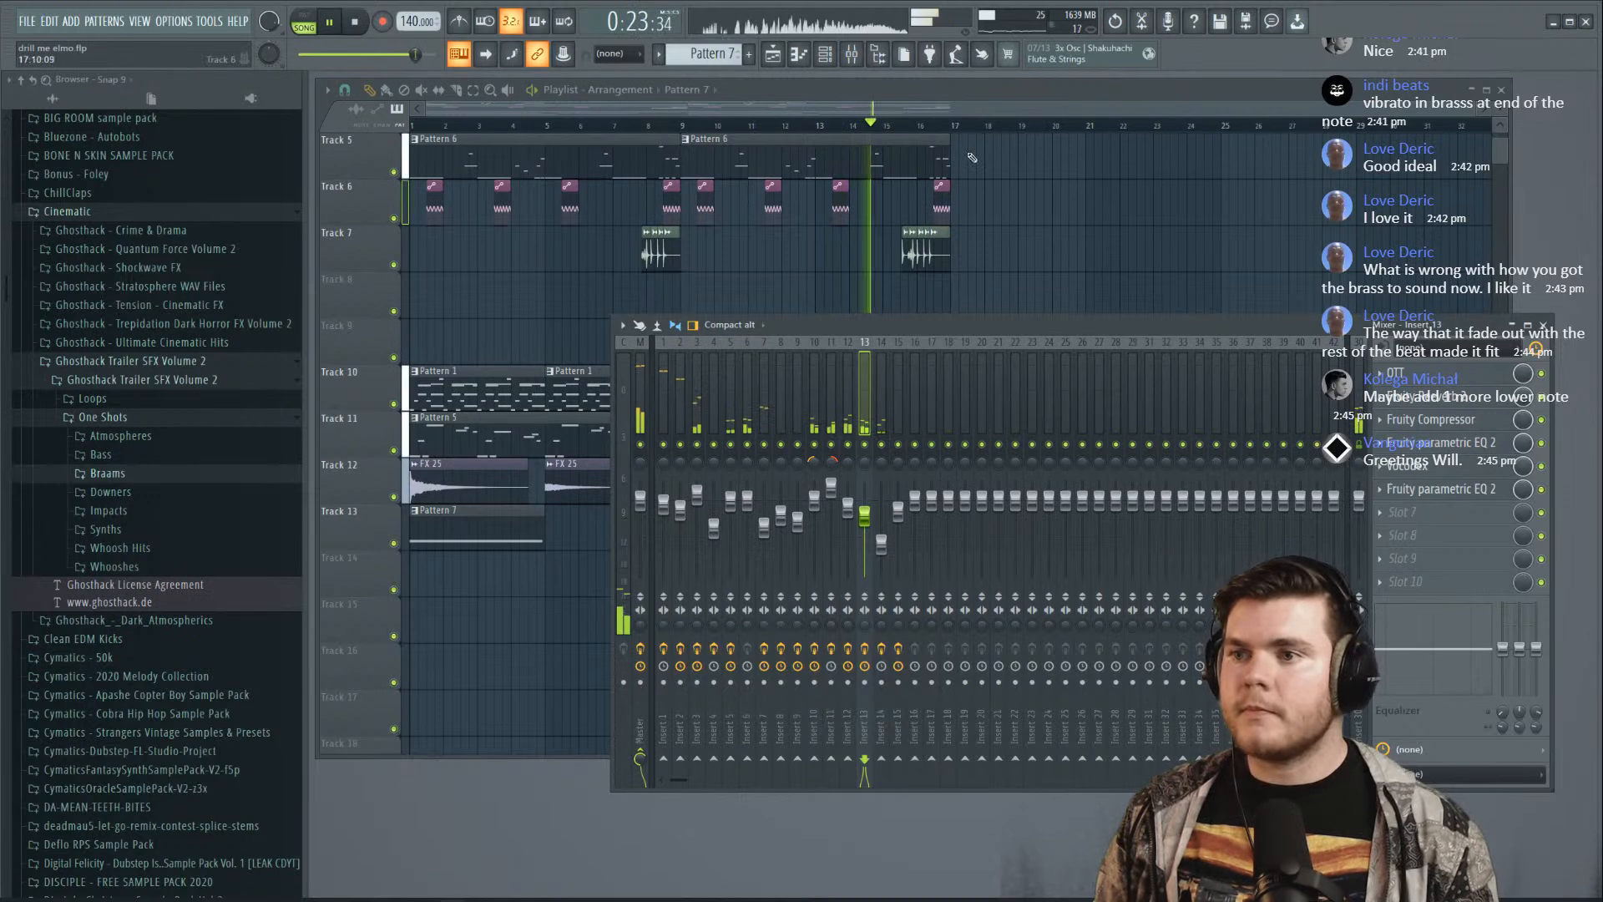
key("F9")
key("space")
scroll(1241, 349, "up", 4)
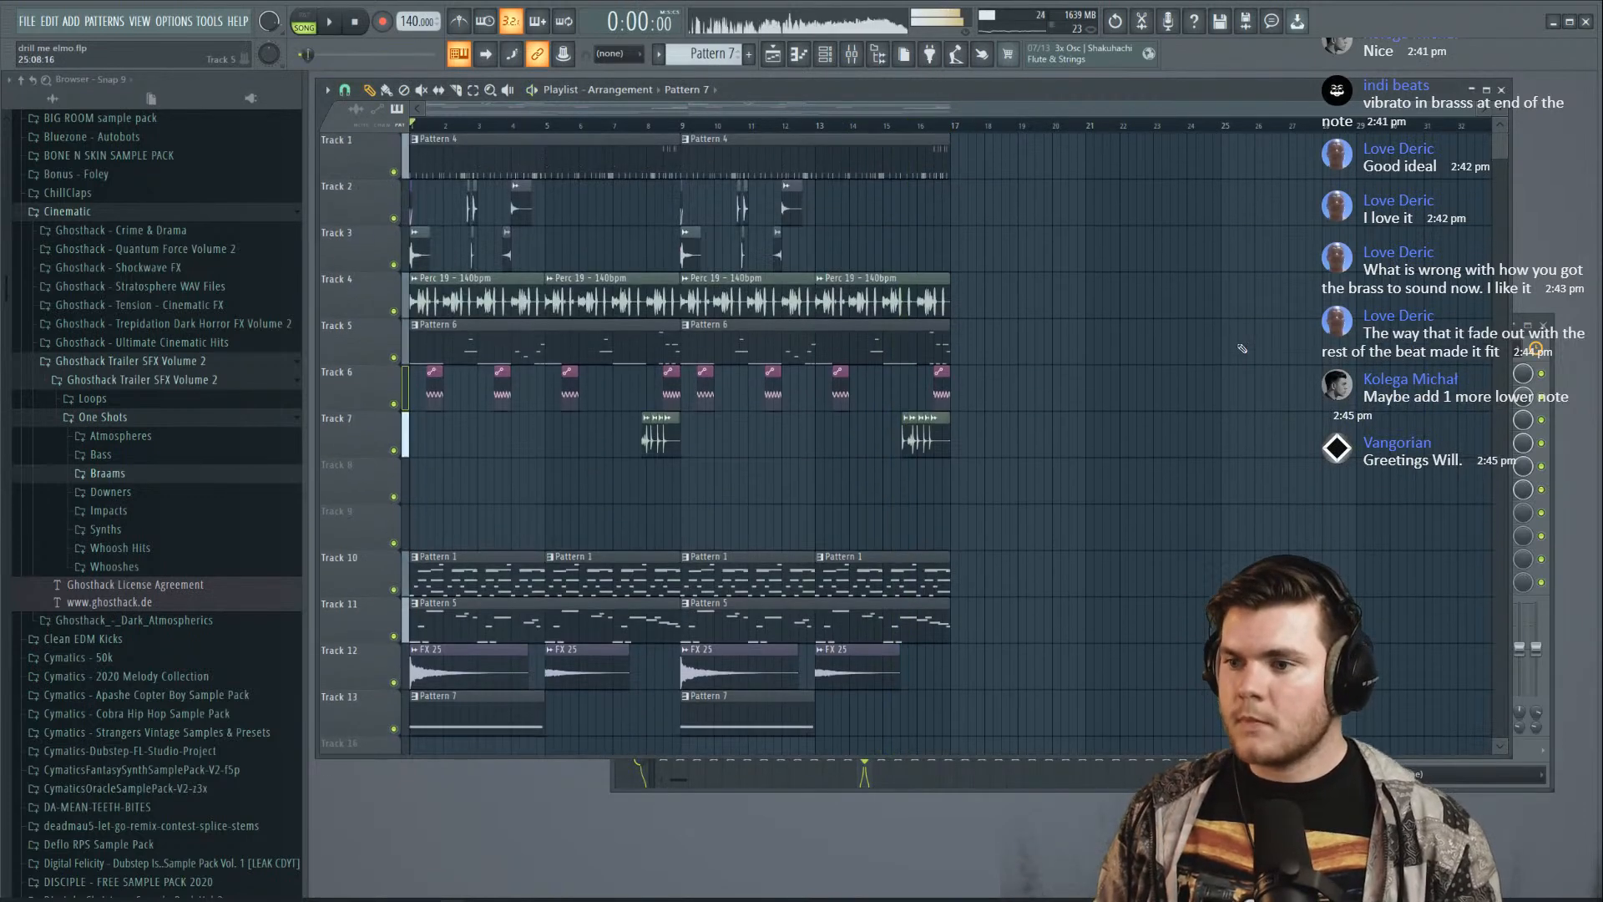
left_click(1486, 89)
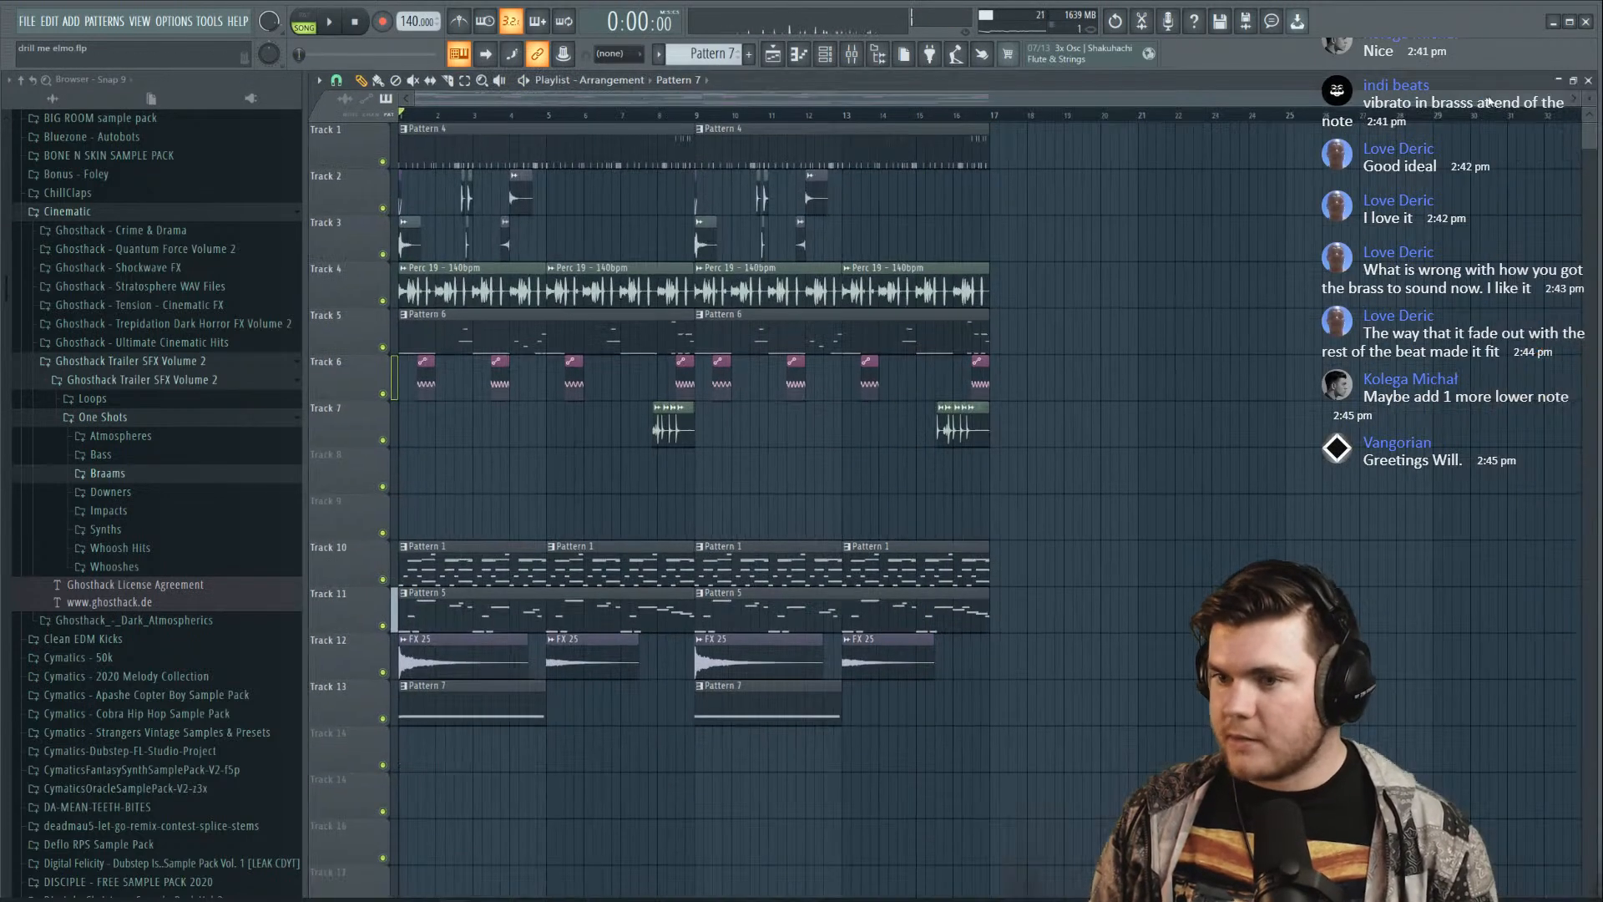
left_click(879, 55)
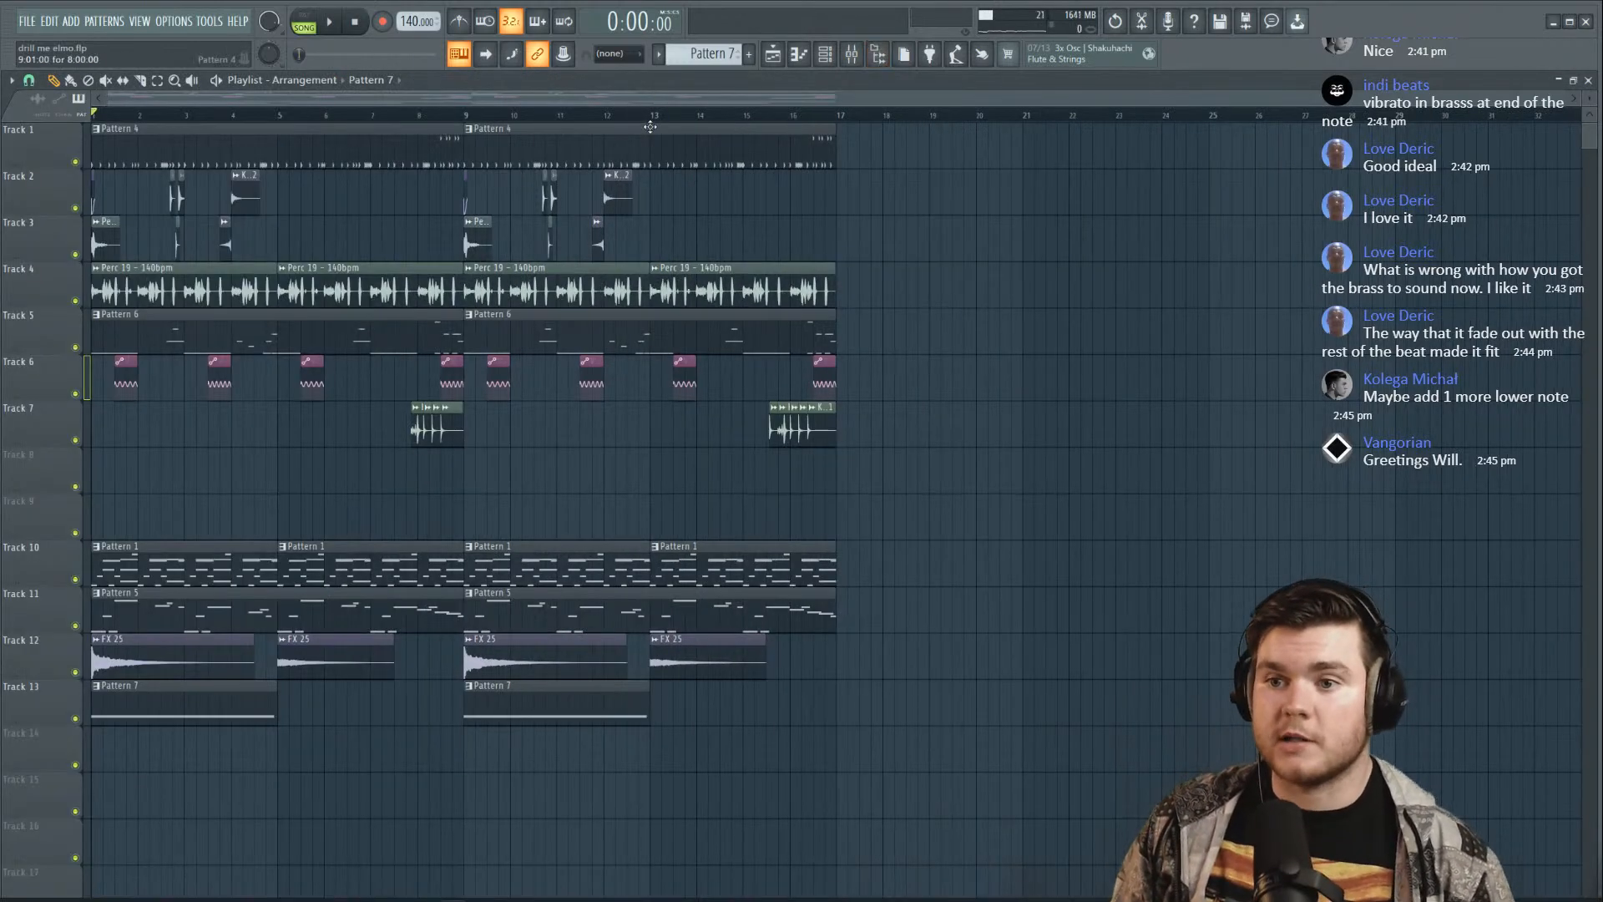
Shift the clips on Tracks 11 to 13 down two tracks and move the Pattern 1 clips from Track 10 to Track 9
left_click_drag(1051, 856, 94, 622)
left_click_drag(932, 811, 91, 497)
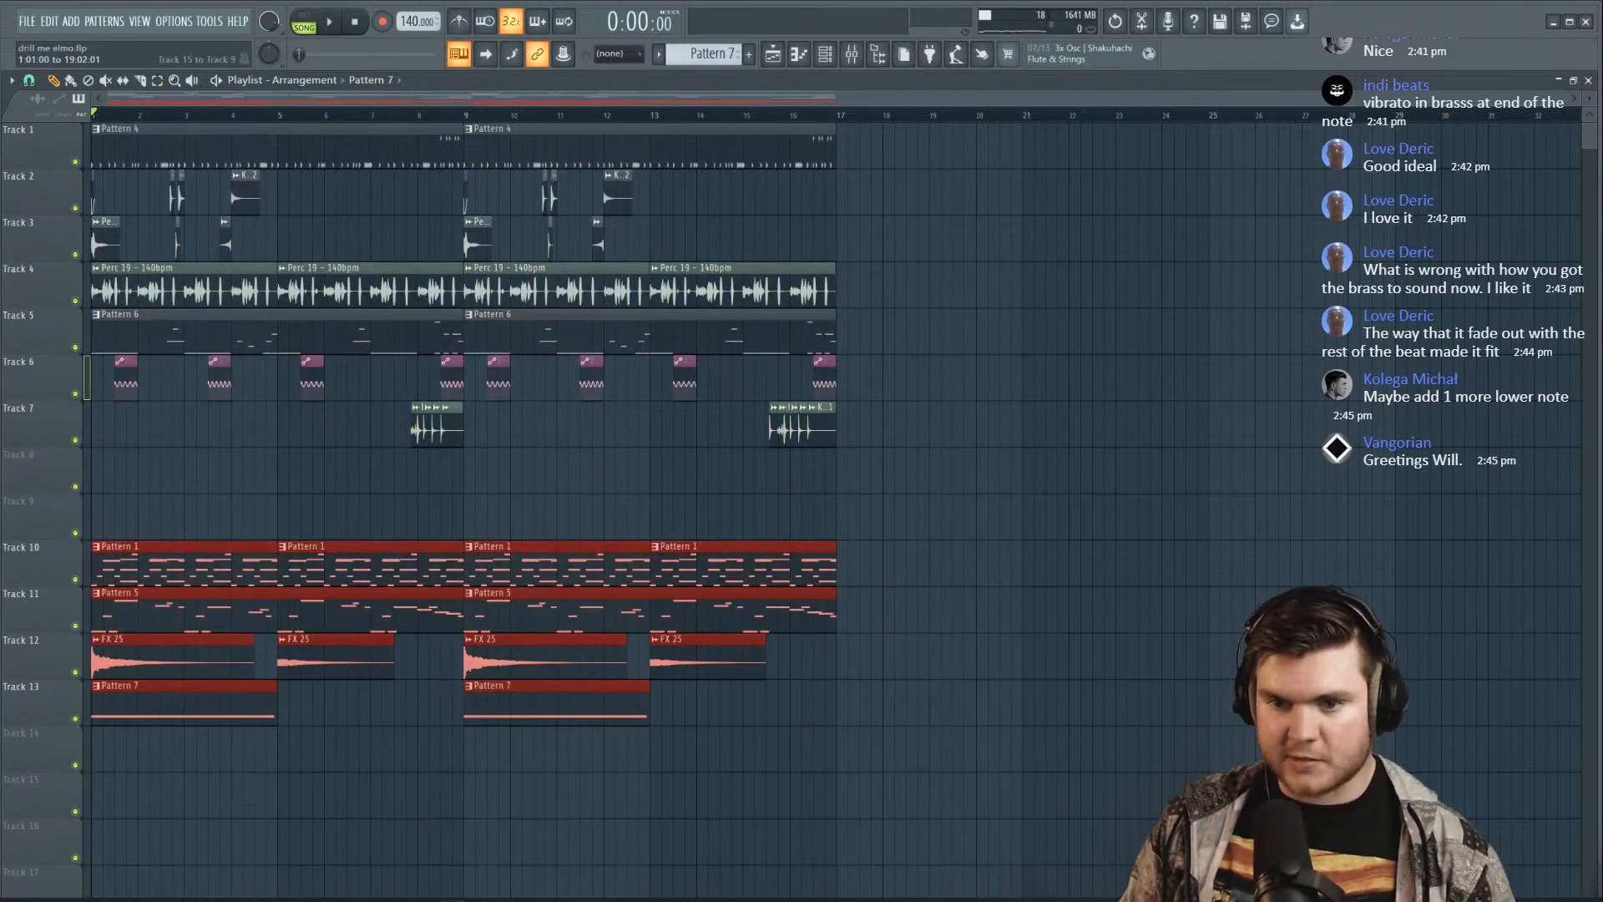
key("shift+Down")
key("shift+Down")
left_click_drag(894, 661, 169, 655)
key("shift+Up")
key("shift+Up")
key("shift+Up")
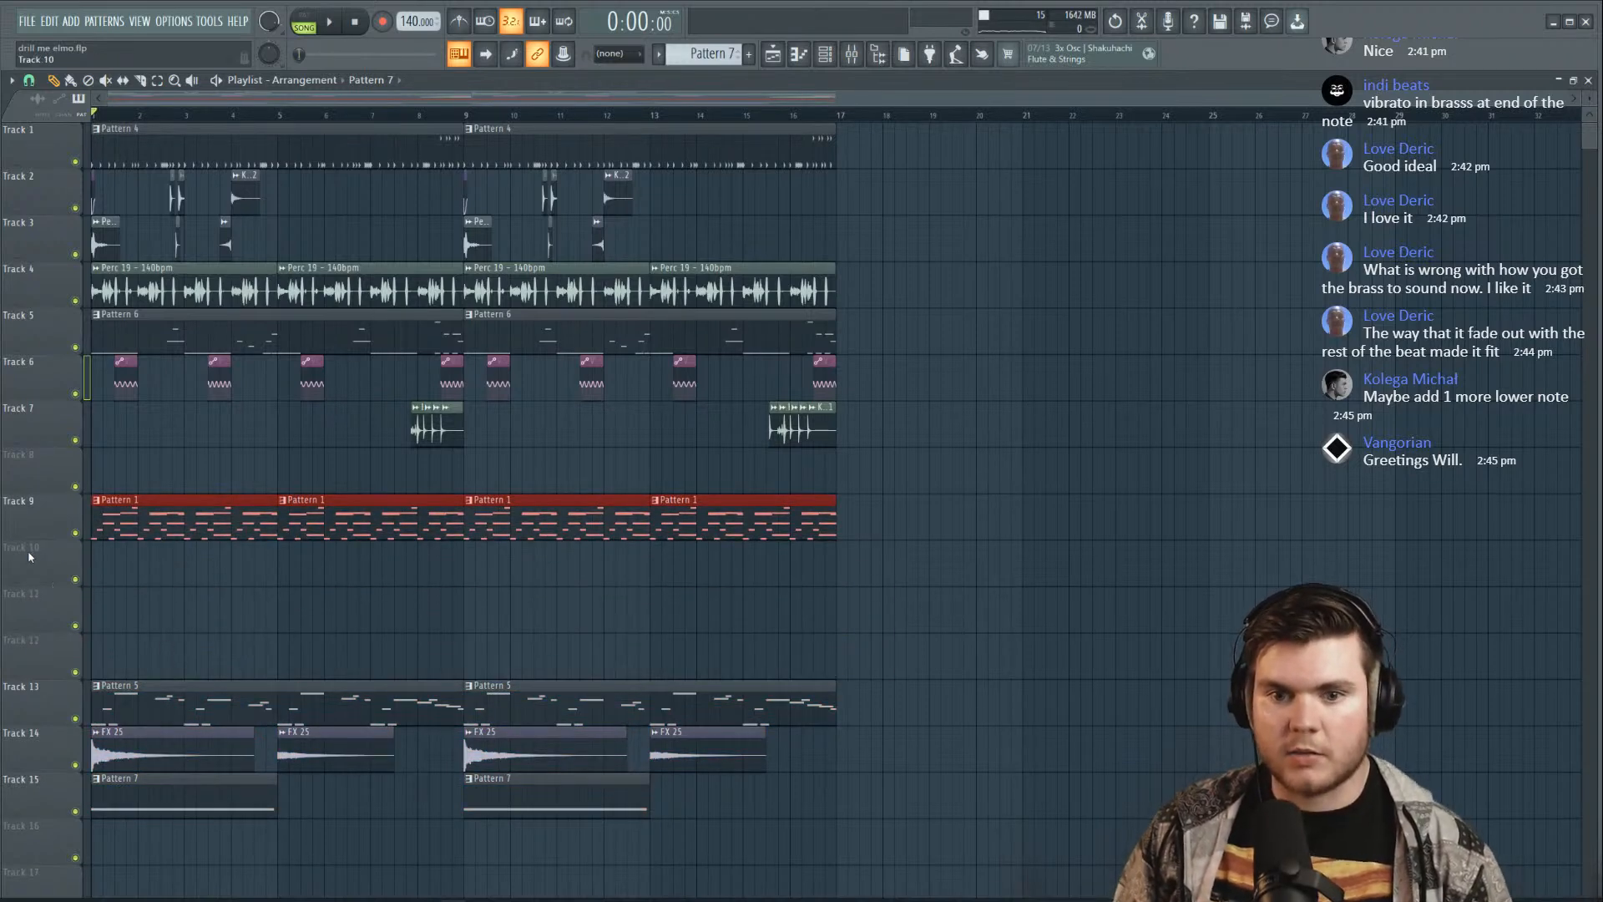
Solo Track 9, check its Pattern 1 clips and split Pattern 1 by channel
right_click(75, 532)
double_click(138, 522)
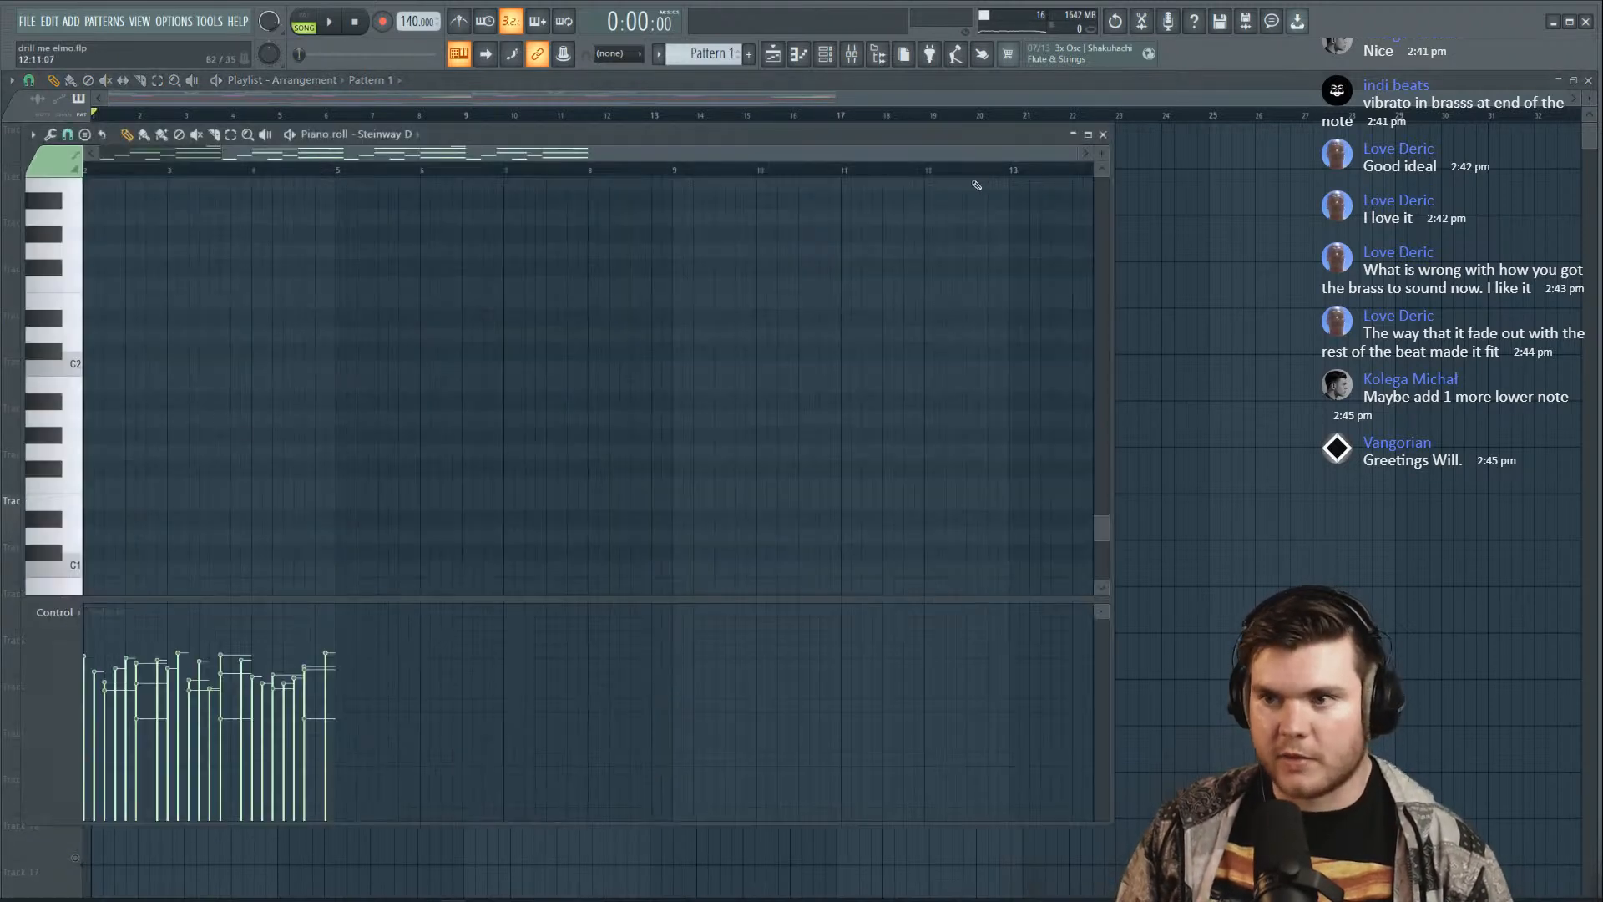
left_click(1102, 134)
key("space")
key("F6")
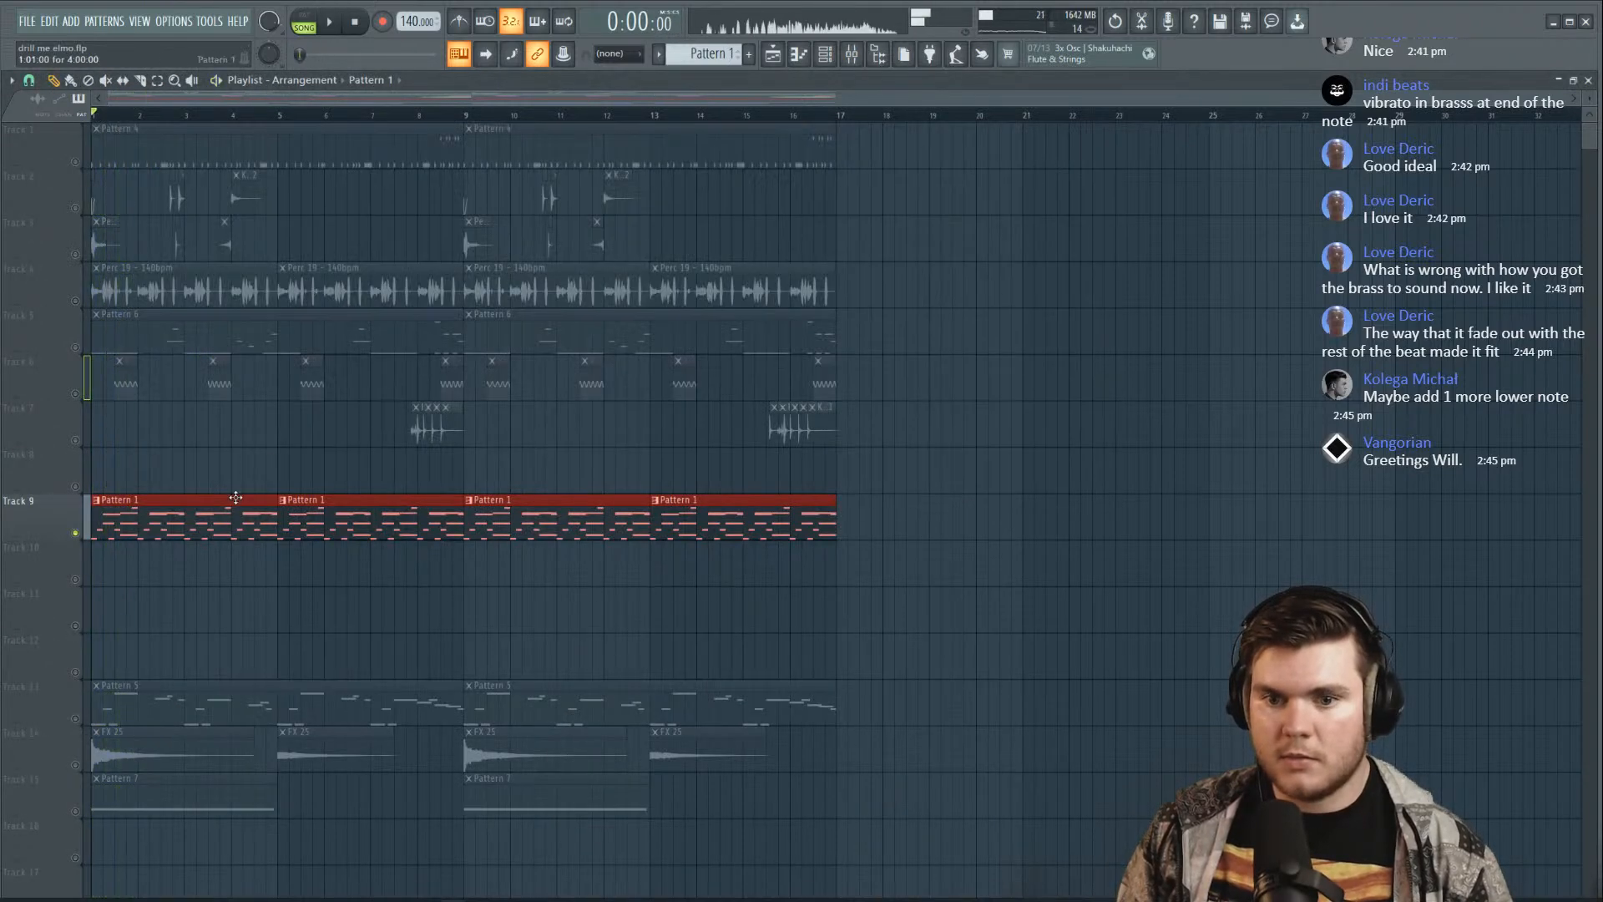
left_click(700, 55)
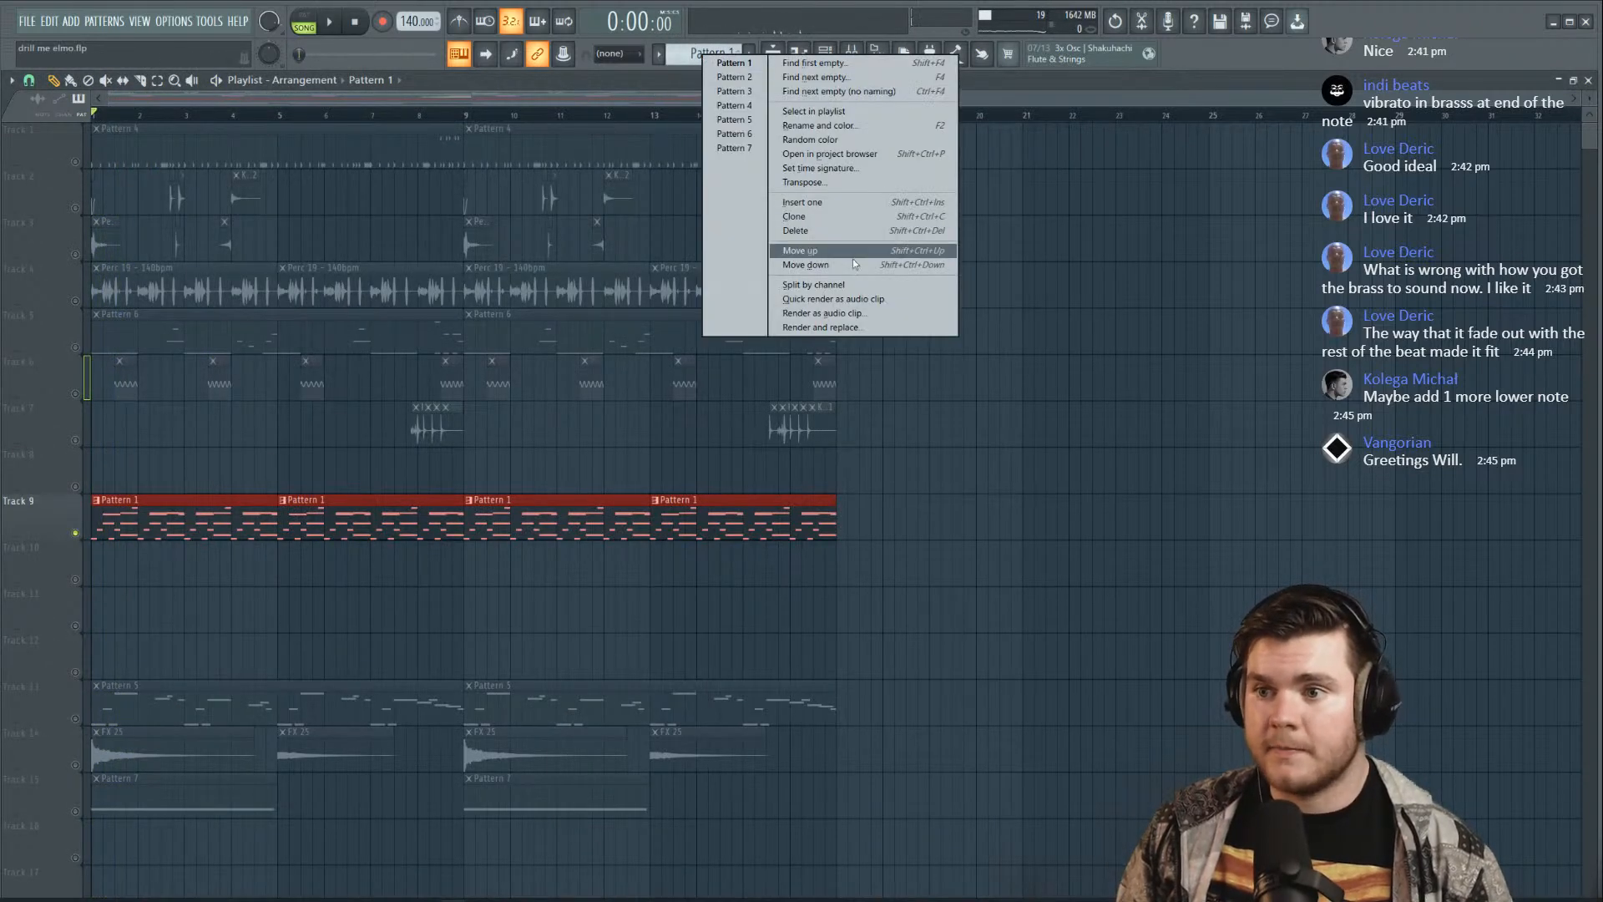
left_click(846, 285)
Arrange single Oriental Flute Long, Steinway D and Funky Sitar clips on Tracks 9, 10 and 11 at bar 1, deleting the leftover repeats
left_click_drag(165, 567, 160, 511)
left_click(325, 594, "ctrl")
left_click(396, 532)
right_click(752, 522)
right_click(551, 526)
right_click(367, 526)
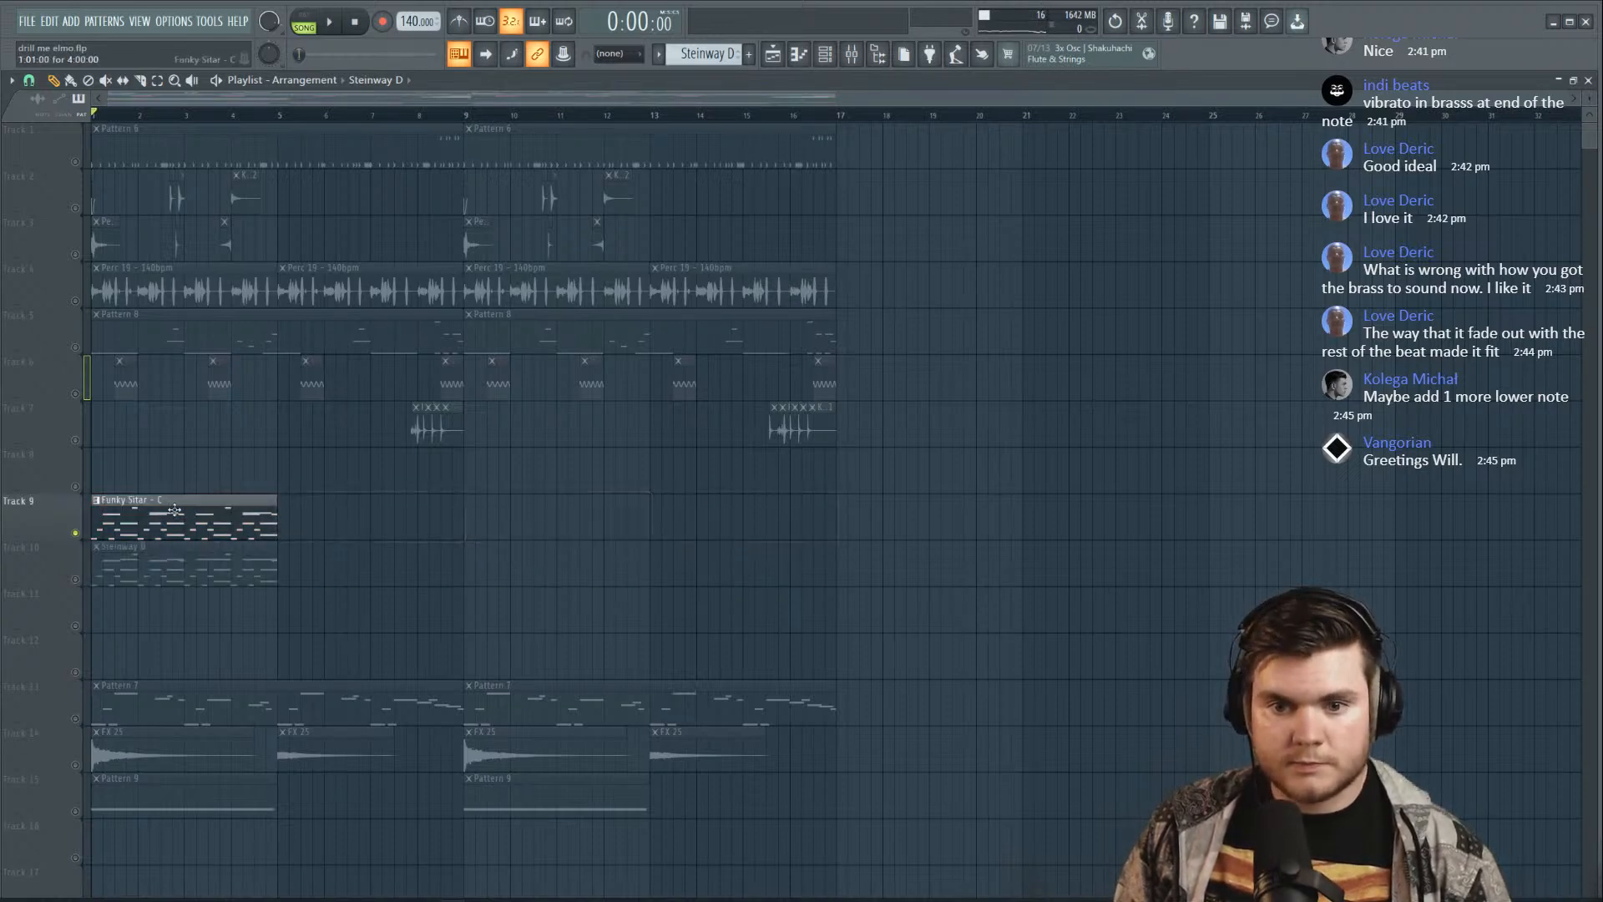
left_click(152, 496)
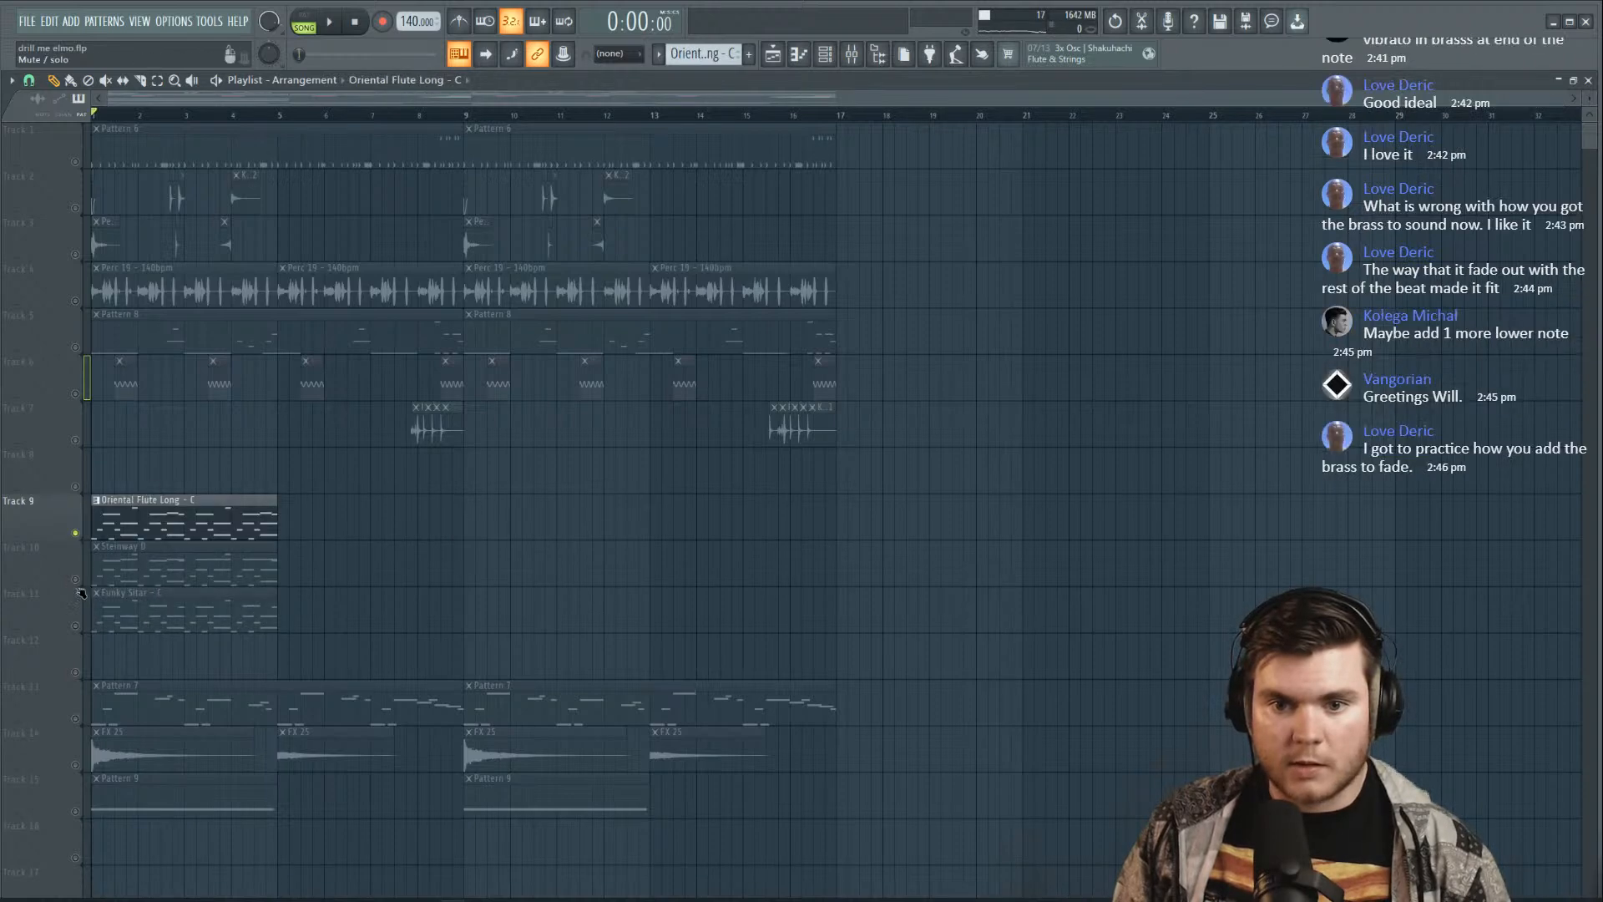
Enable Tracks 10 and 11 and duplicate the flute, piano and sitar clips to fill bars 1 to 16
left_click(75, 580)
key("space")
left_click(75, 625)
left_click_drag(365, 679, 118, 448)
left_click_drag(141, 506, 327, 521)
left_click_drag(505, 678, 214, 495)
left_click_drag(200, 518, 571, 528)
scroll(844, 597, "down", 2)
Audition Track 13 in solo, move its Pattern 7 clips to Track 12 and shift the FX 25 and Pattern 9 clips down one track
key("space")
right_click(71, 629)
key("Escape")
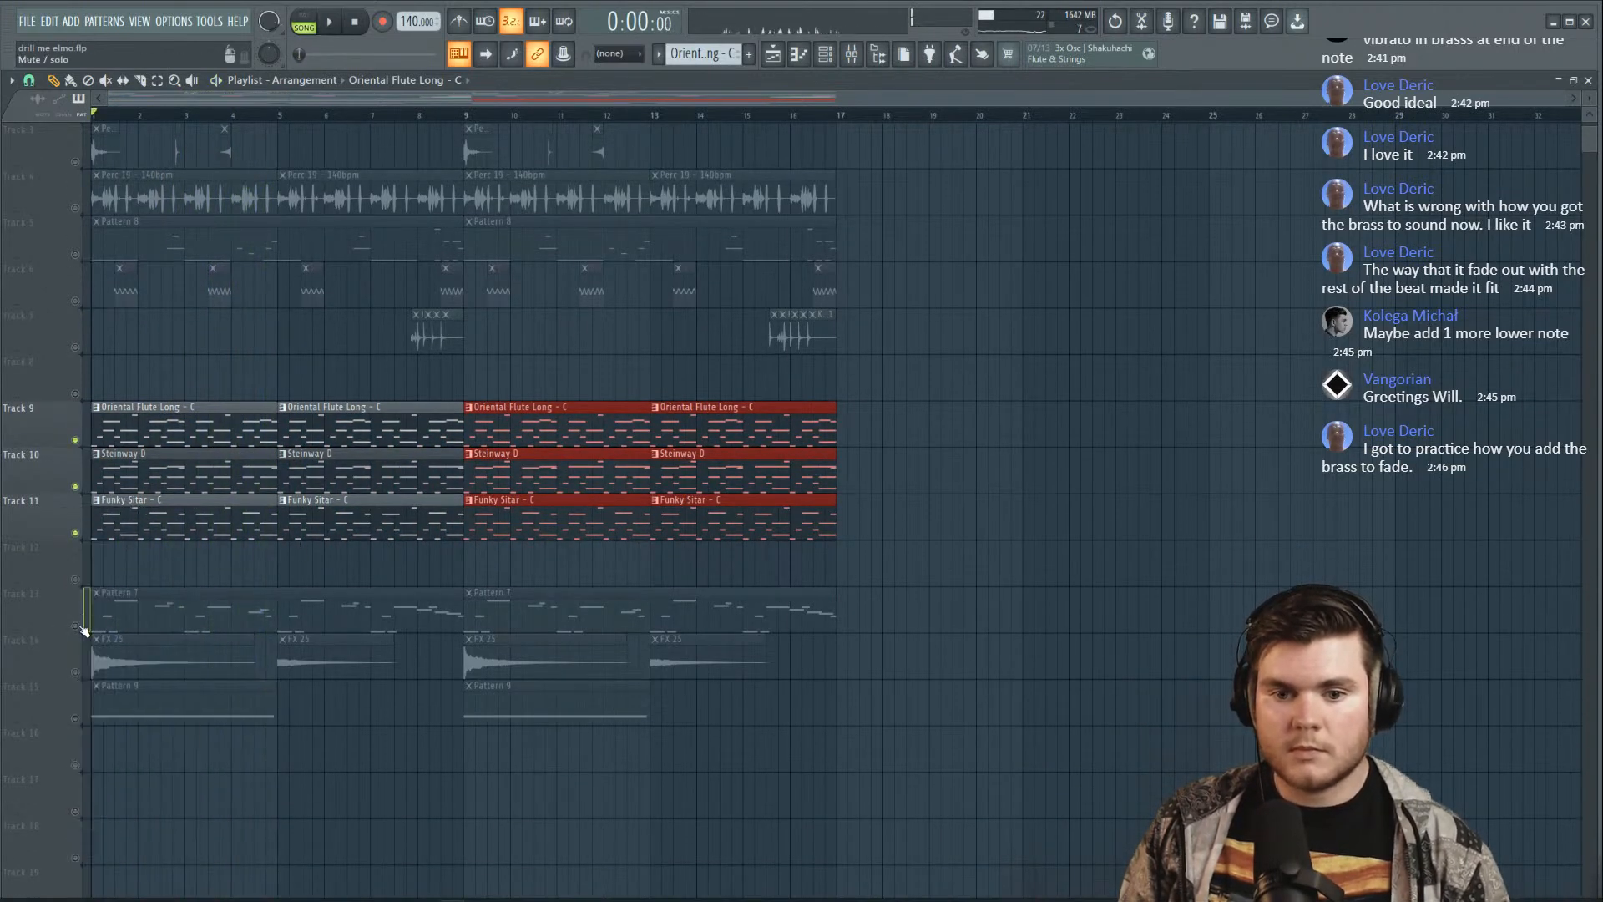
right_click(76, 626)
key("space")
left_click_drag(861, 595, 215, 567)
key("space")
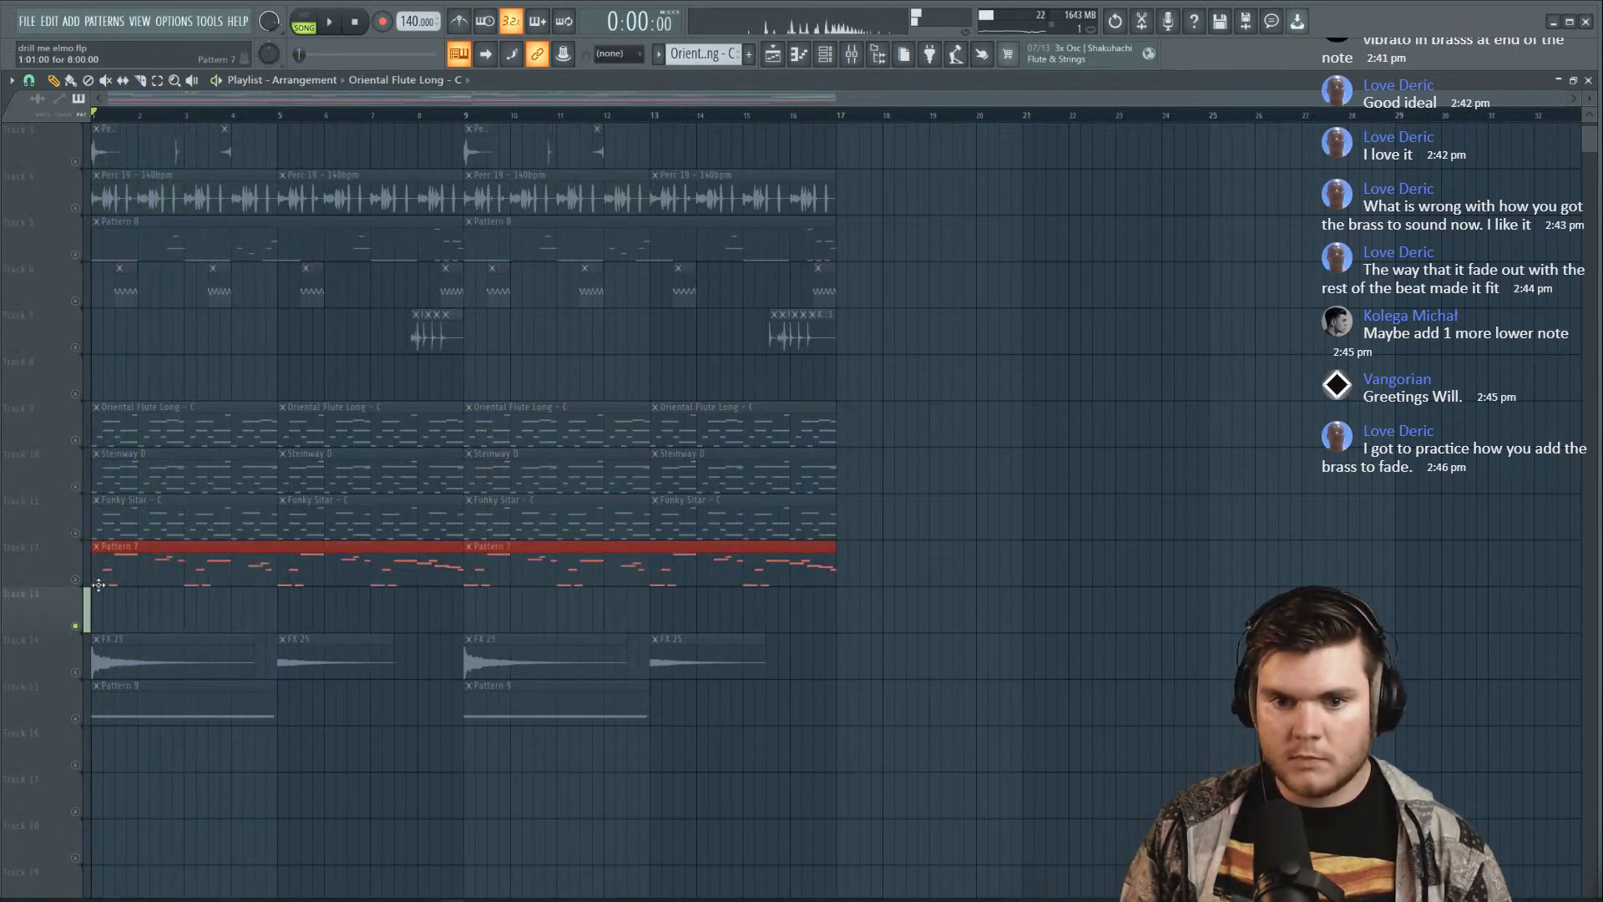
left_click_drag(970, 816, 142, 670)
Split Pattern 7 on Track 12 into separate patterns by channel
left_click(154, 555)
key("space")
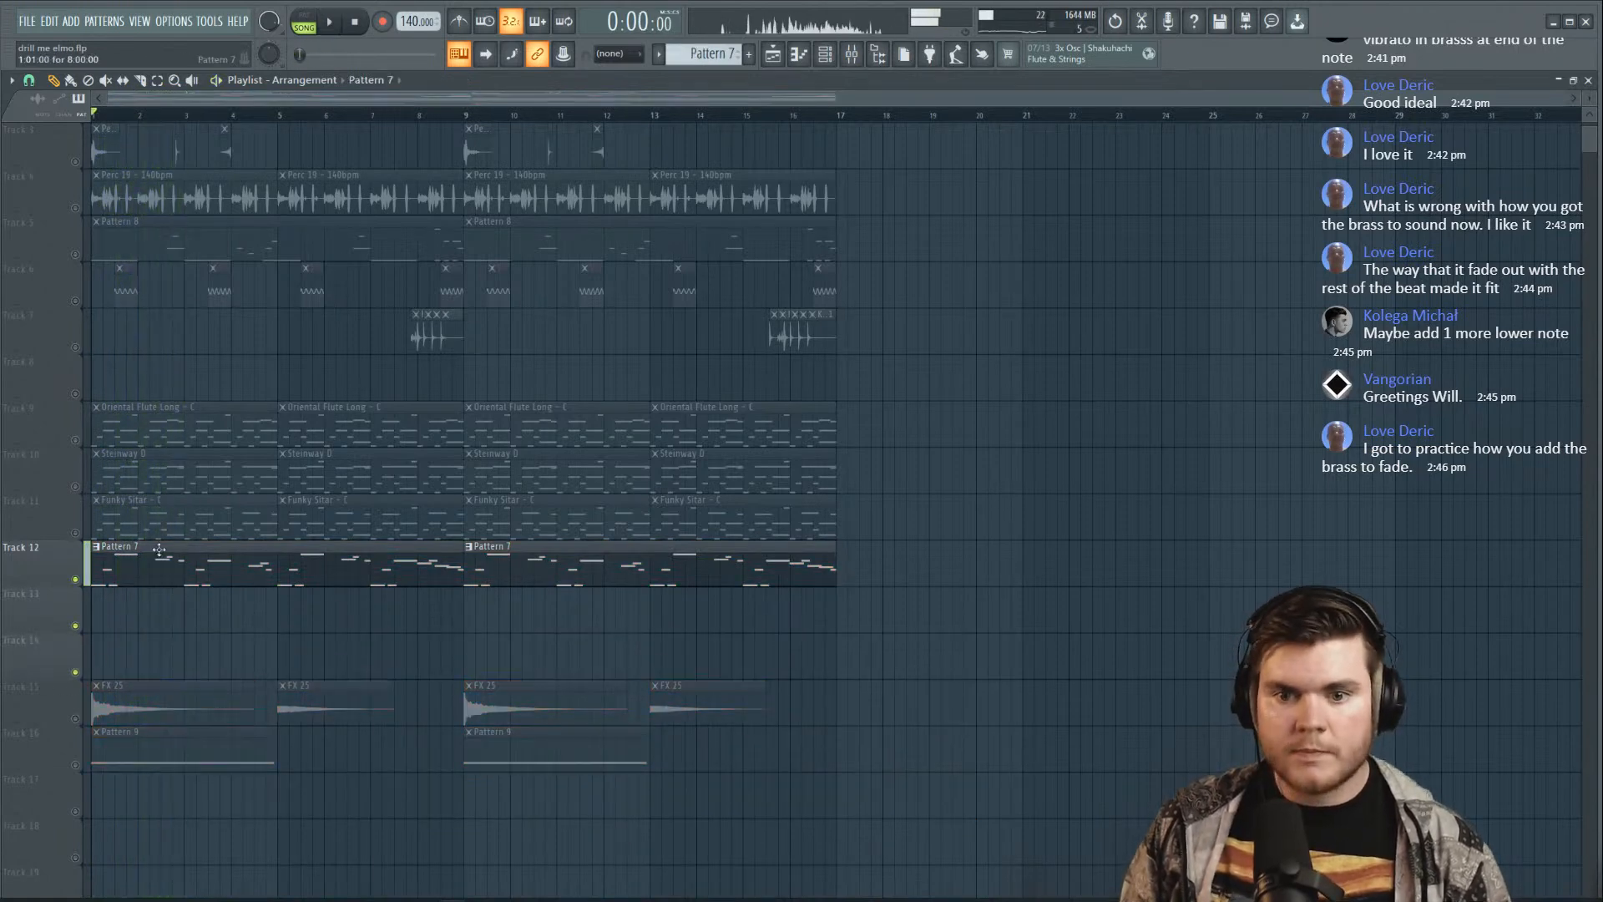
left_click(732, 55)
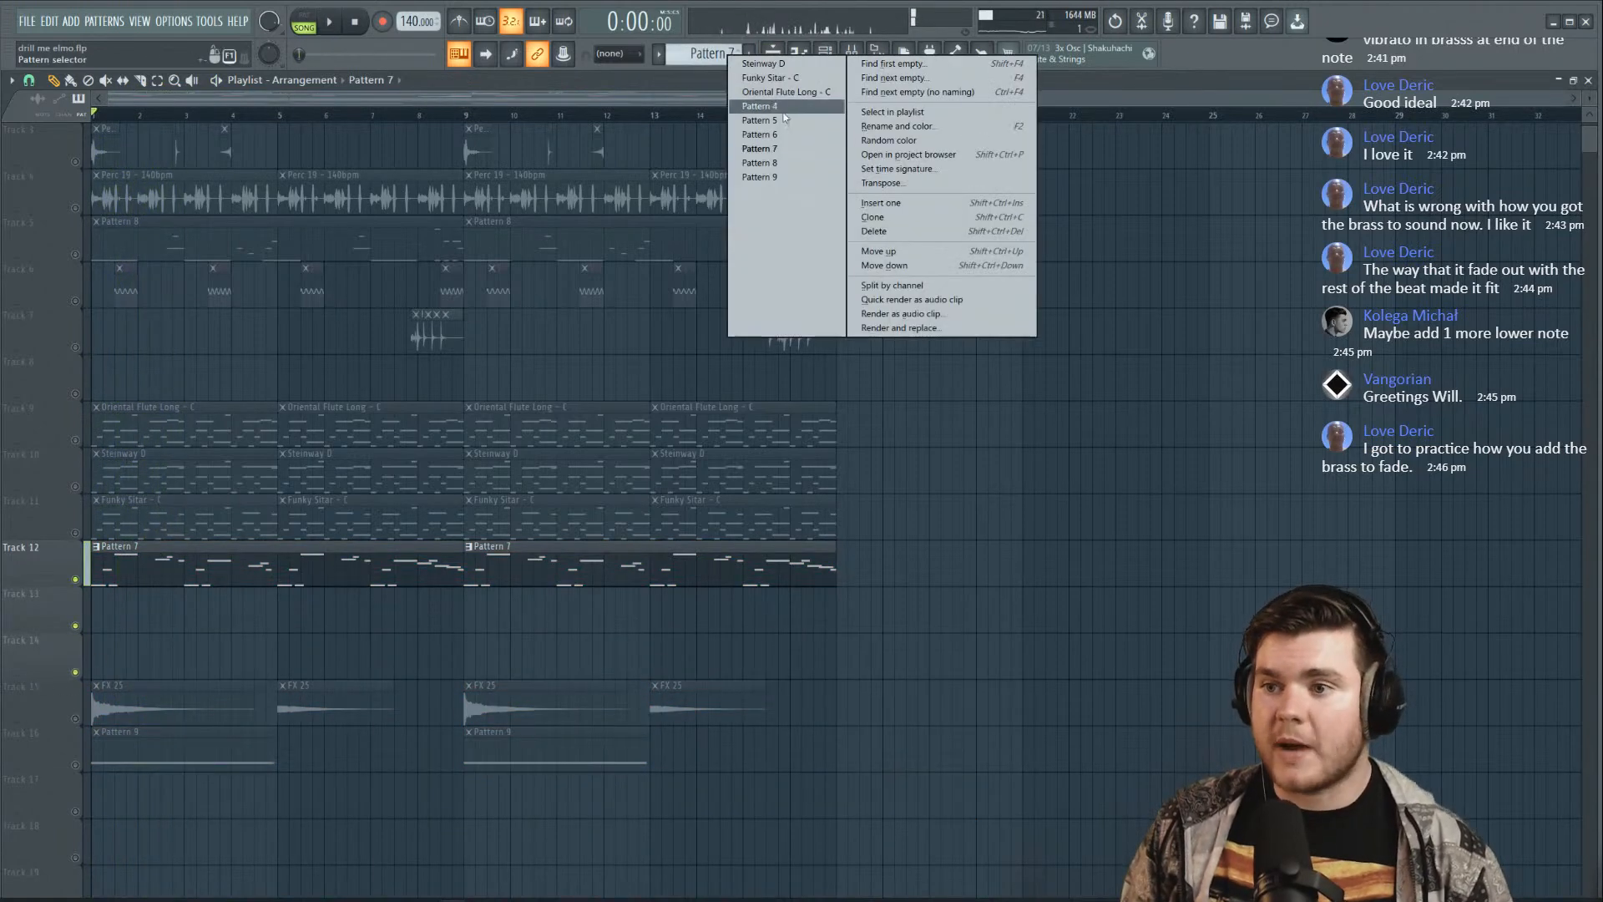
left_click(910, 286)
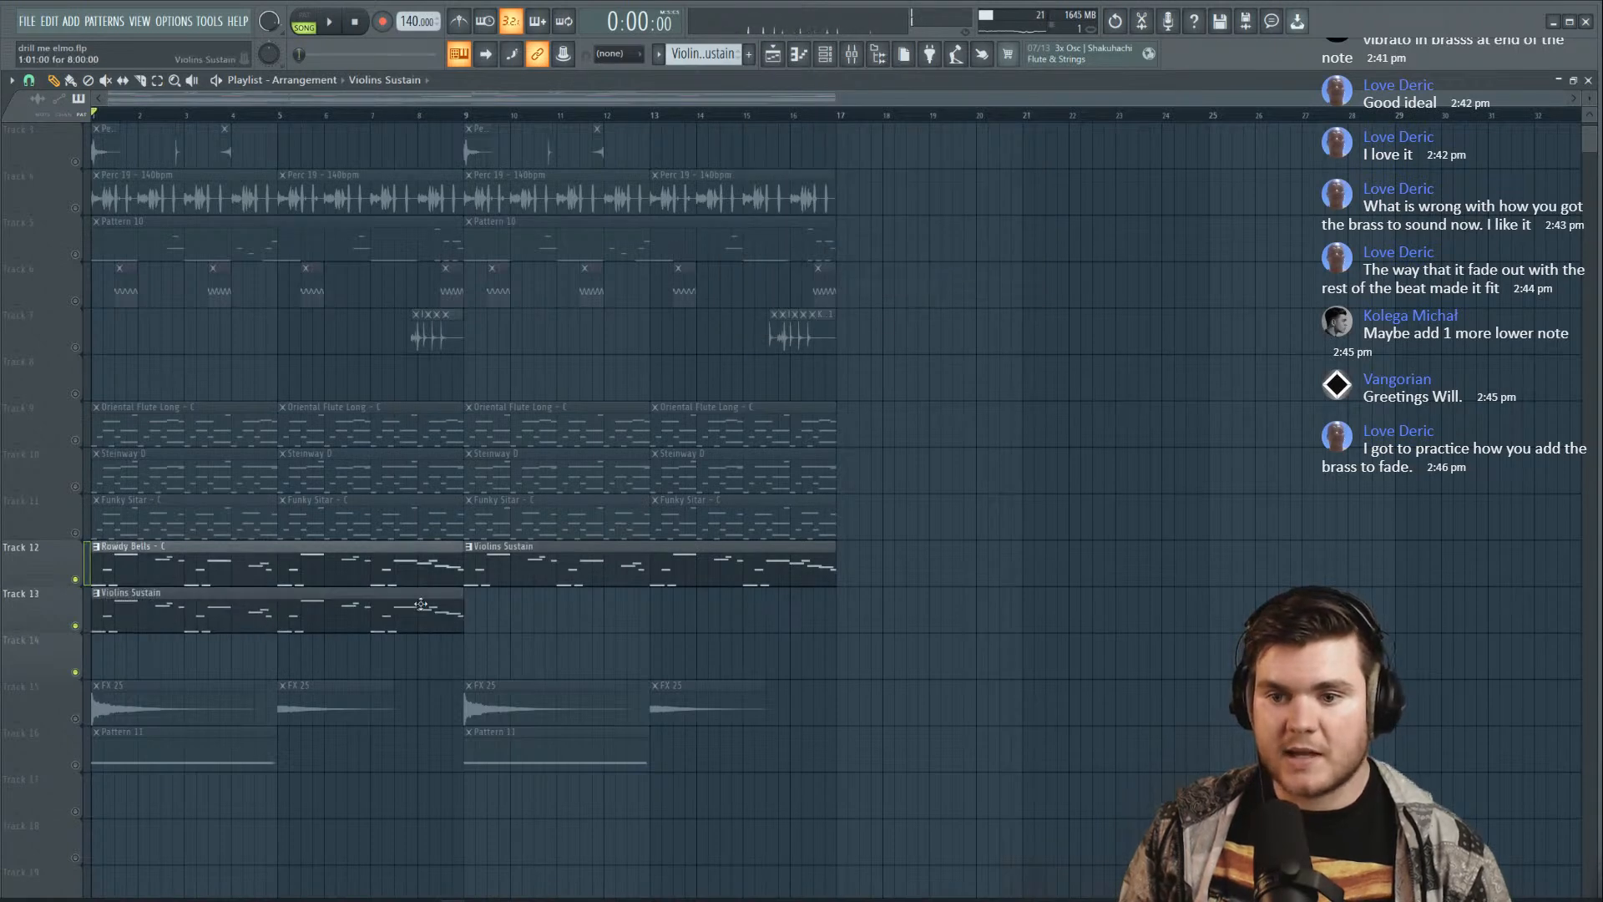
Lay out the Serum, Violins Sustain and Rowdy Bells clips on Tracks 12, 13 and 14 at bars 1 and 9
left_click(503, 610)
left_click_drag(407, 551, 391, 655)
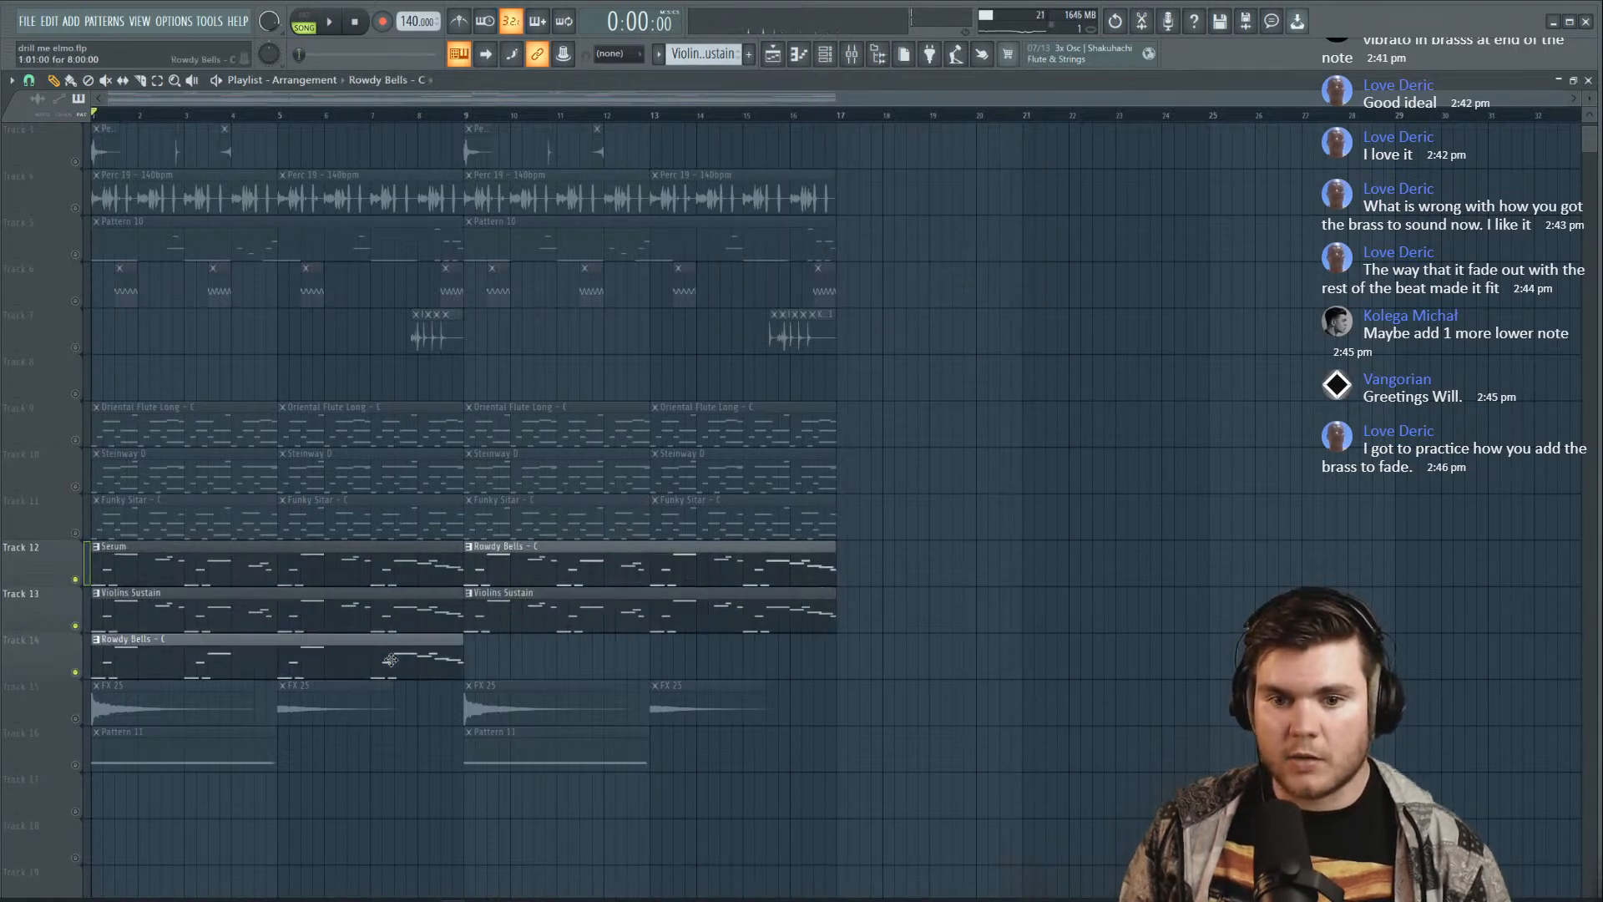
left_click_drag(523, 576, 523, 668)
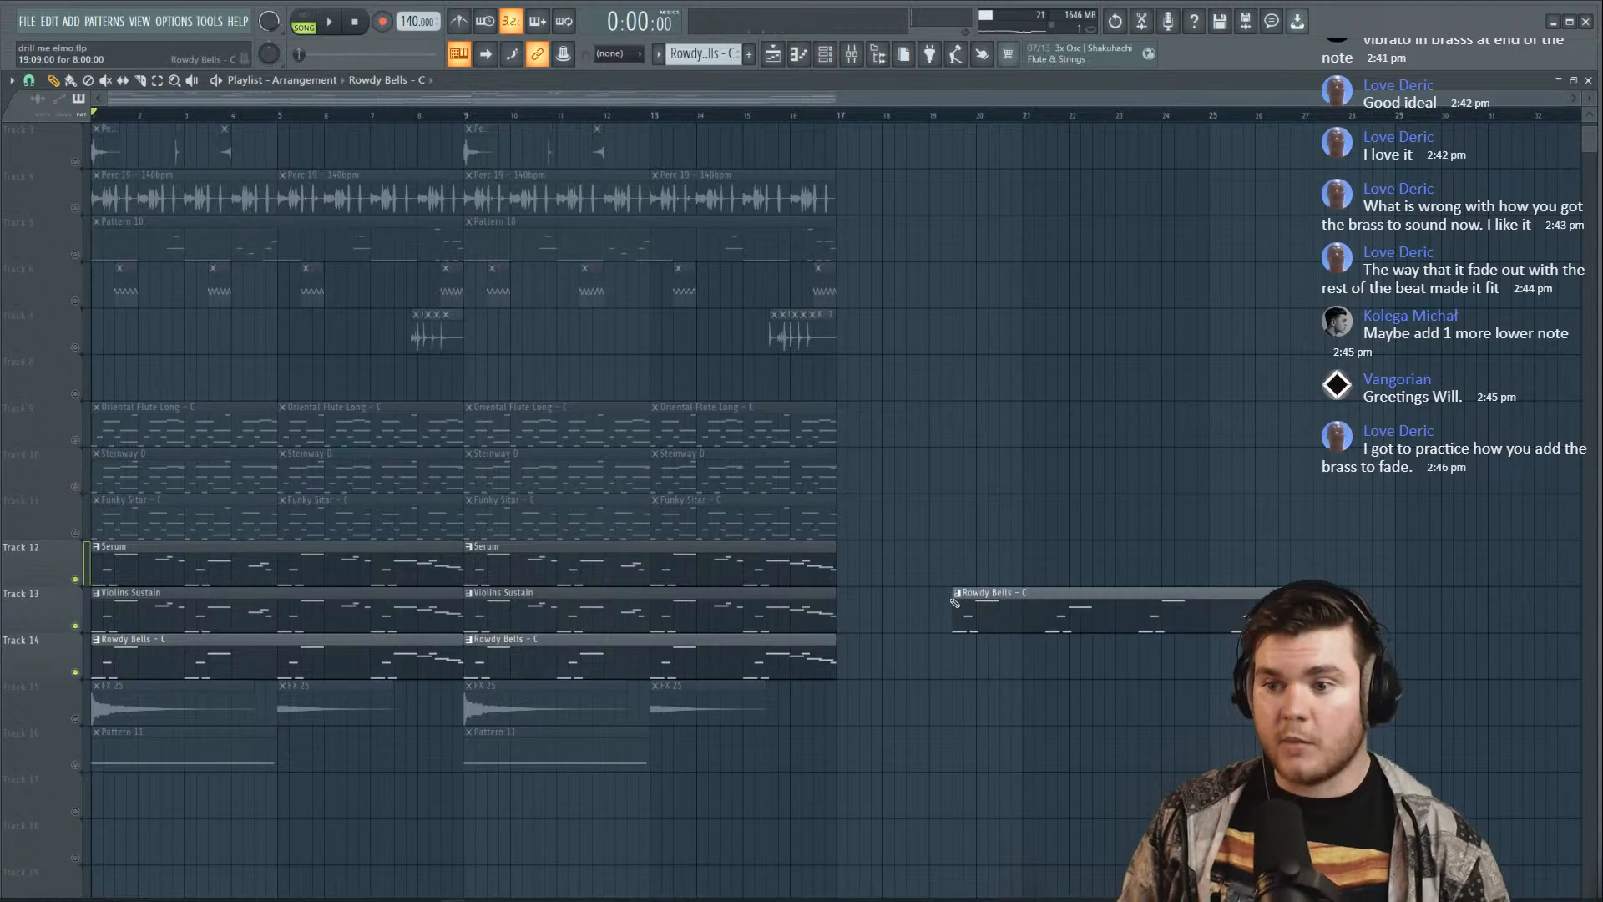
Enable Tracks 9 to 11 alongside Tracks 12 to 14 and listen to the split melodic parts together
scroll(717, 607, "up", 1)
left_click(76, 580)
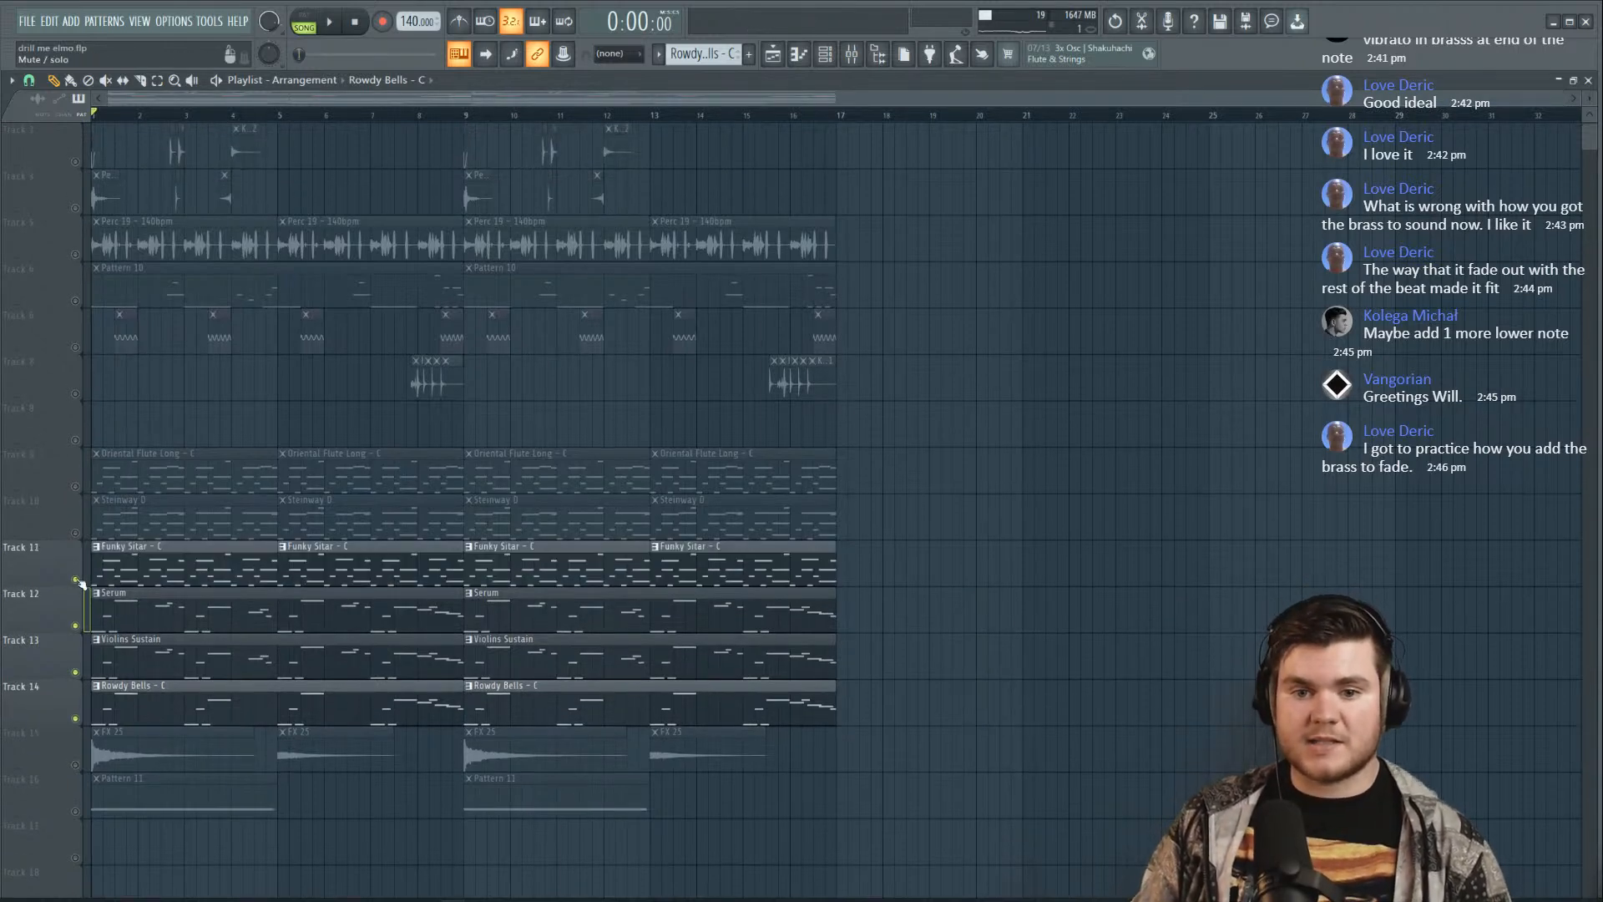
left_click(76, 533)
left_click(76, 486)
key("space")
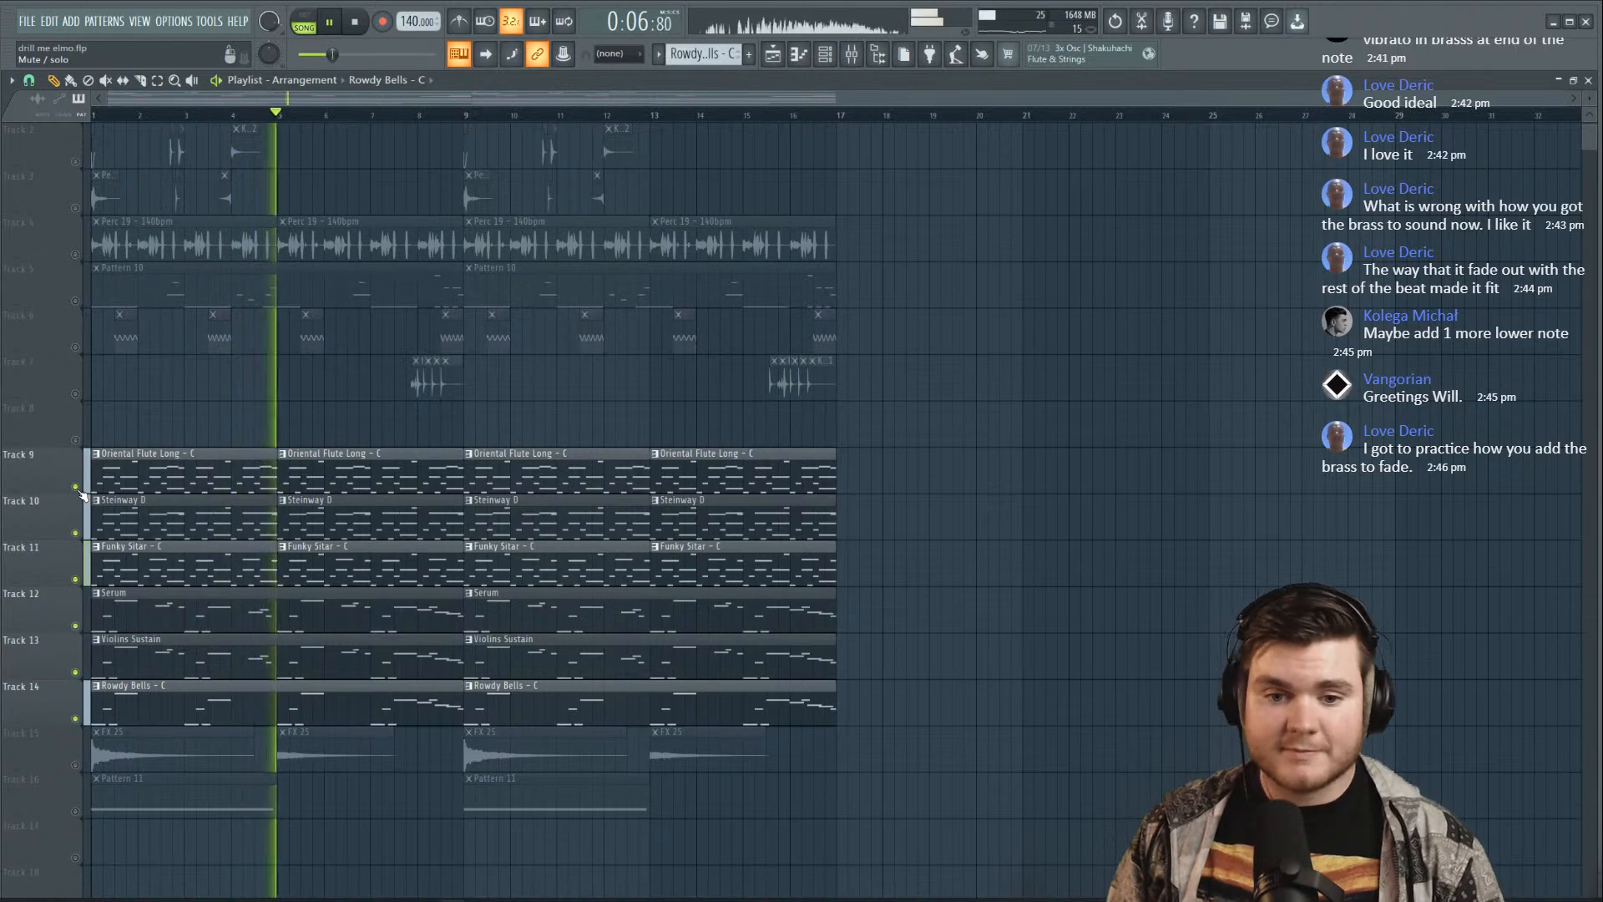
left_click(1050, 570)
right_click(1100, 570)
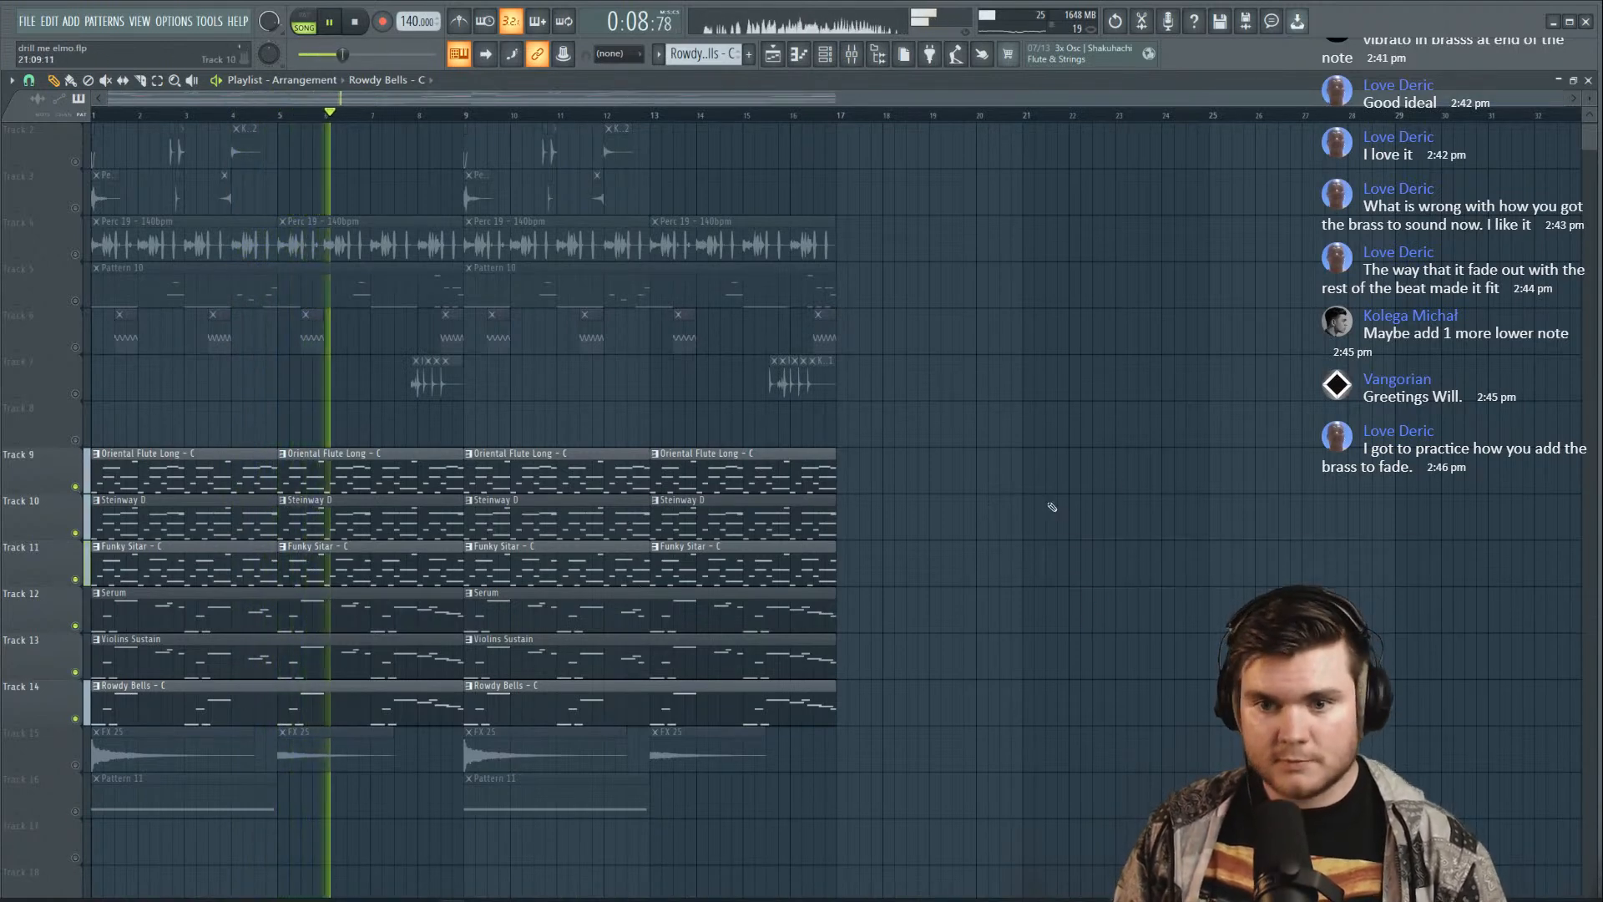
scroll(1052, 507, "up", 1)
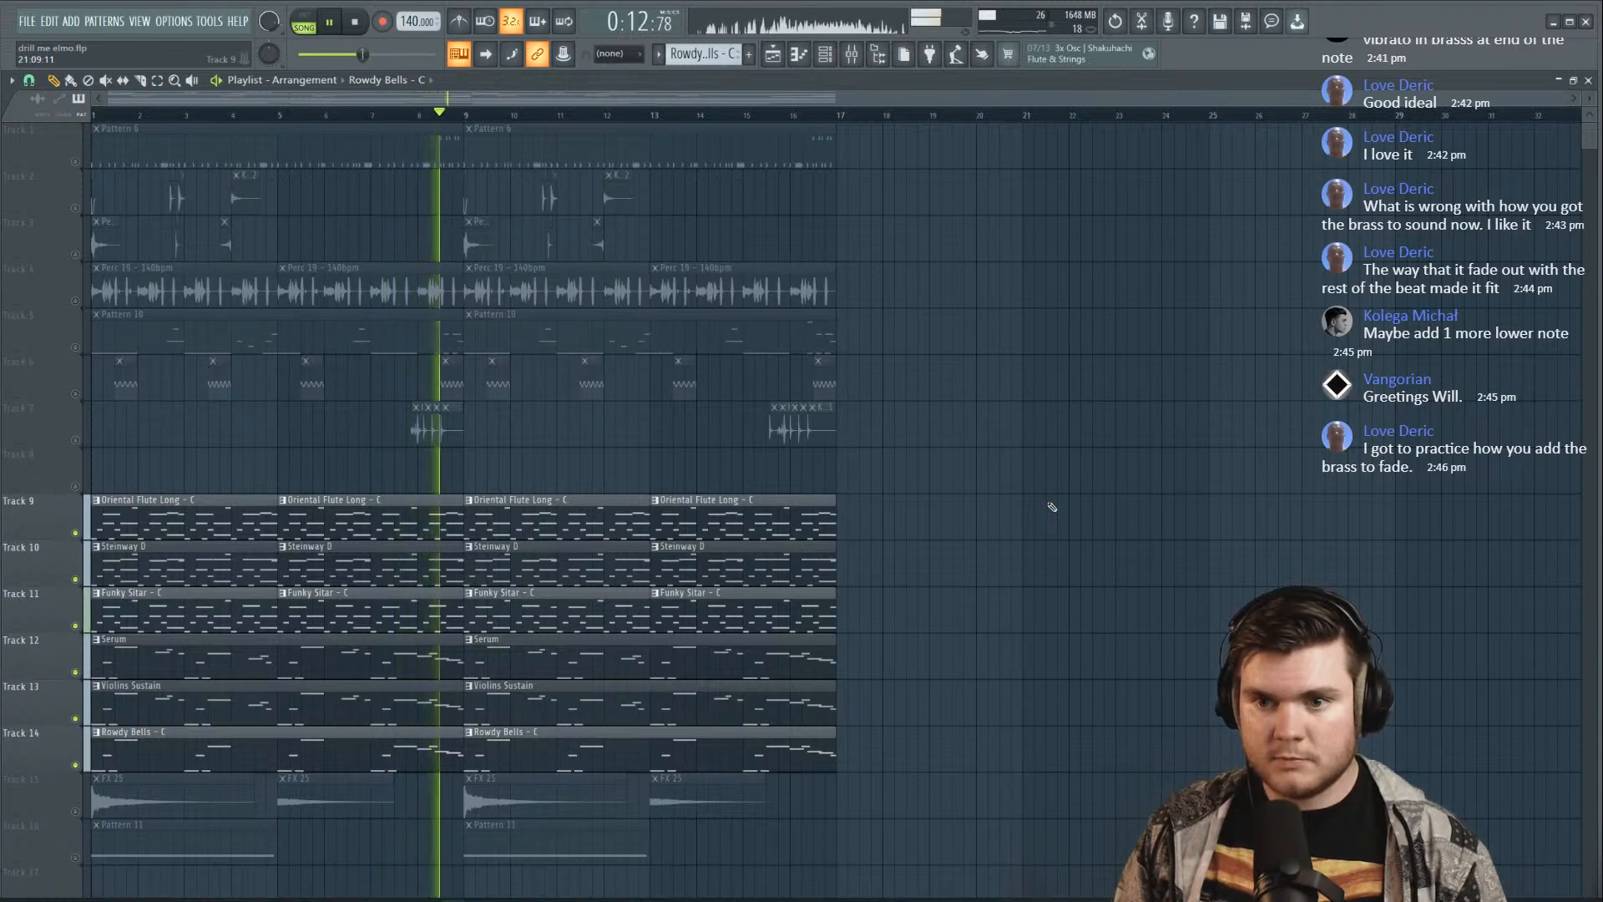
key("space")
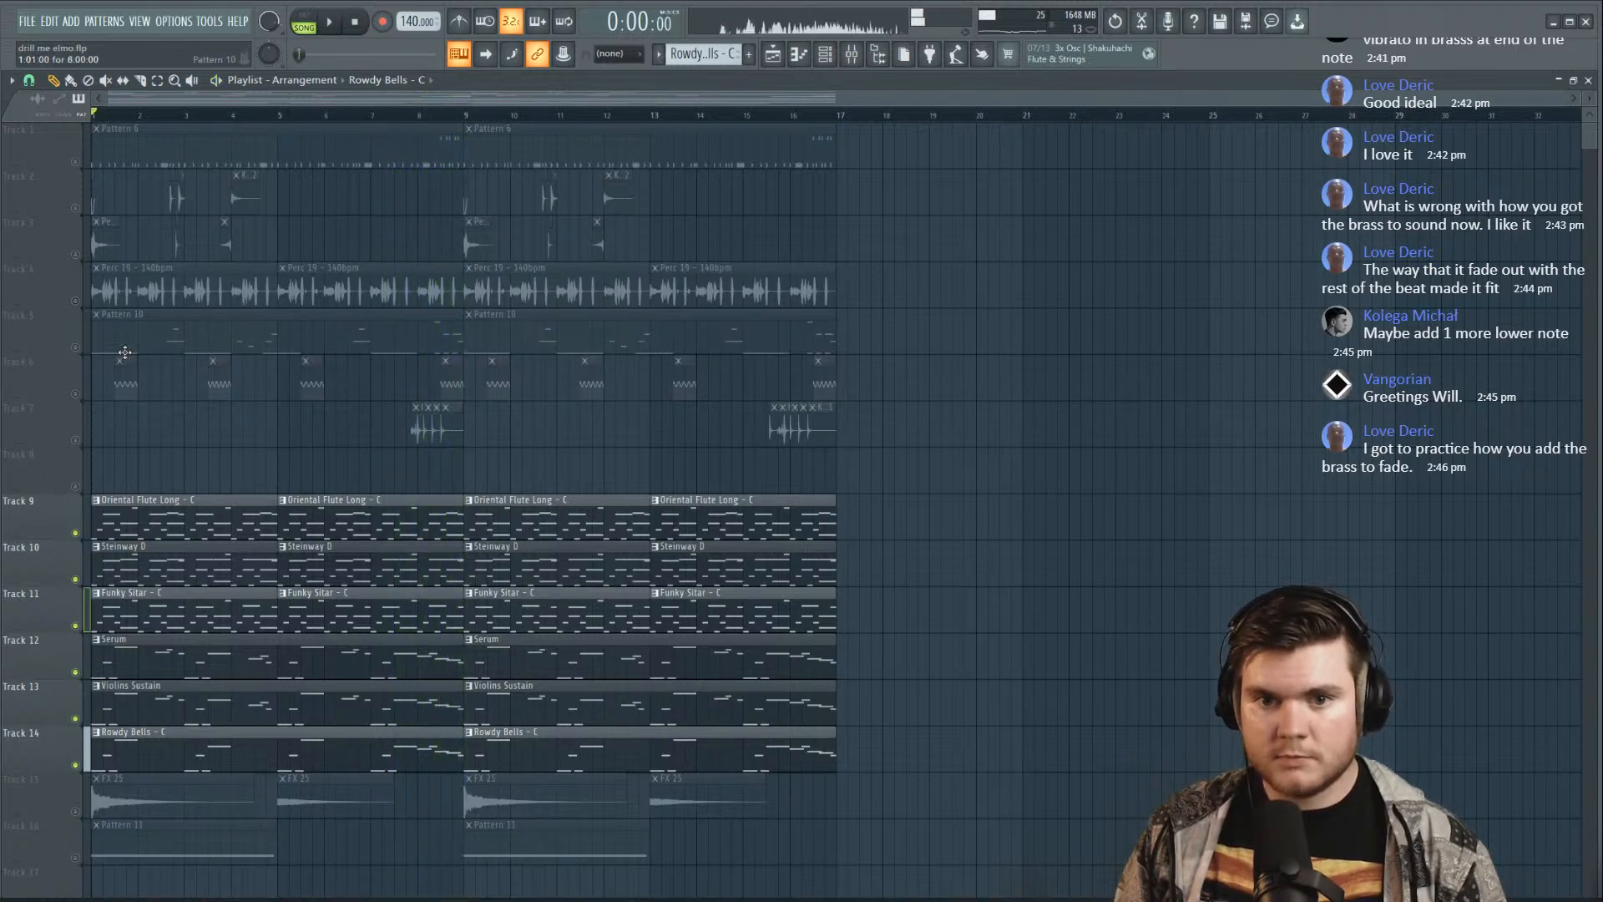
Play Track 1 in solo and show its Pattern 6 in the channel rack
right_click(75, 161)
key("space")
double_click(173, 151)
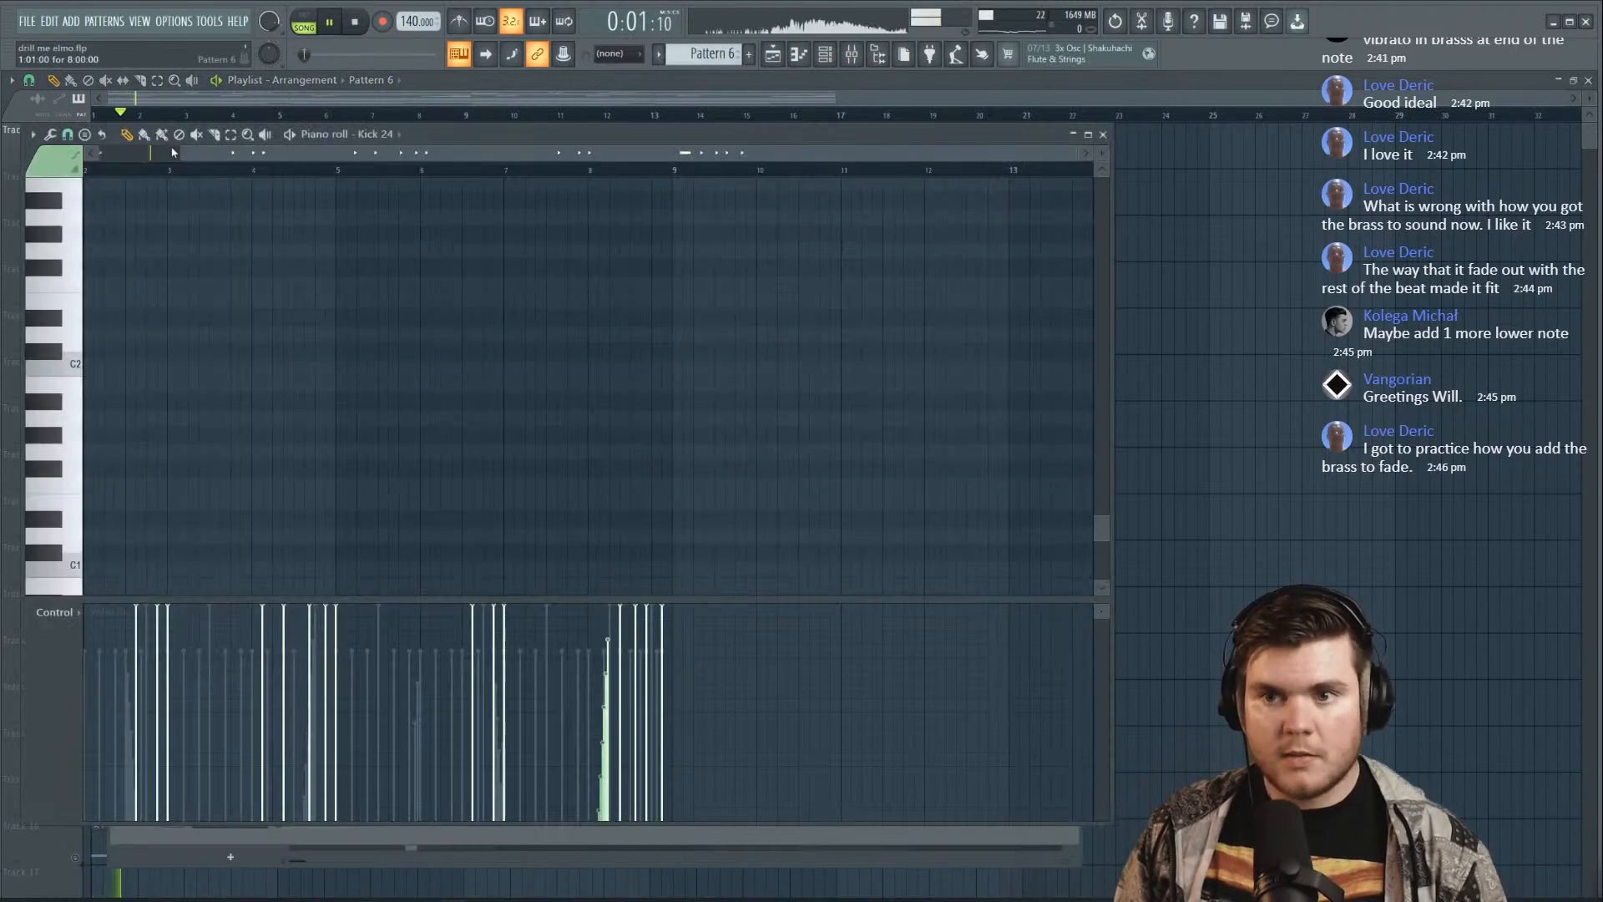
left_click(1101, 136)
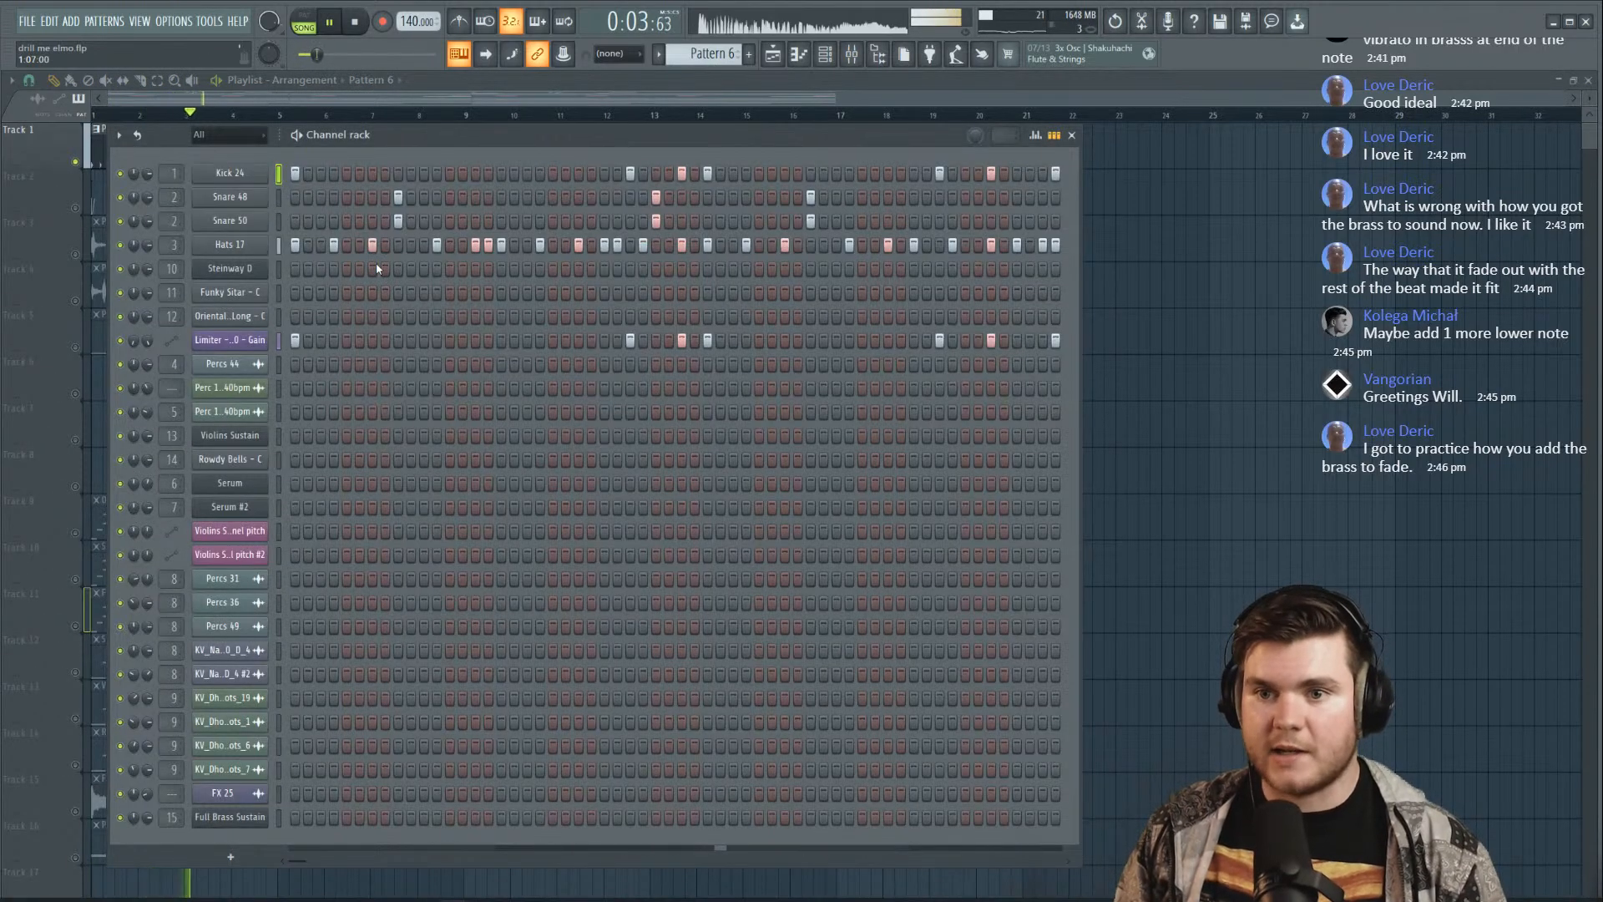
key("space")
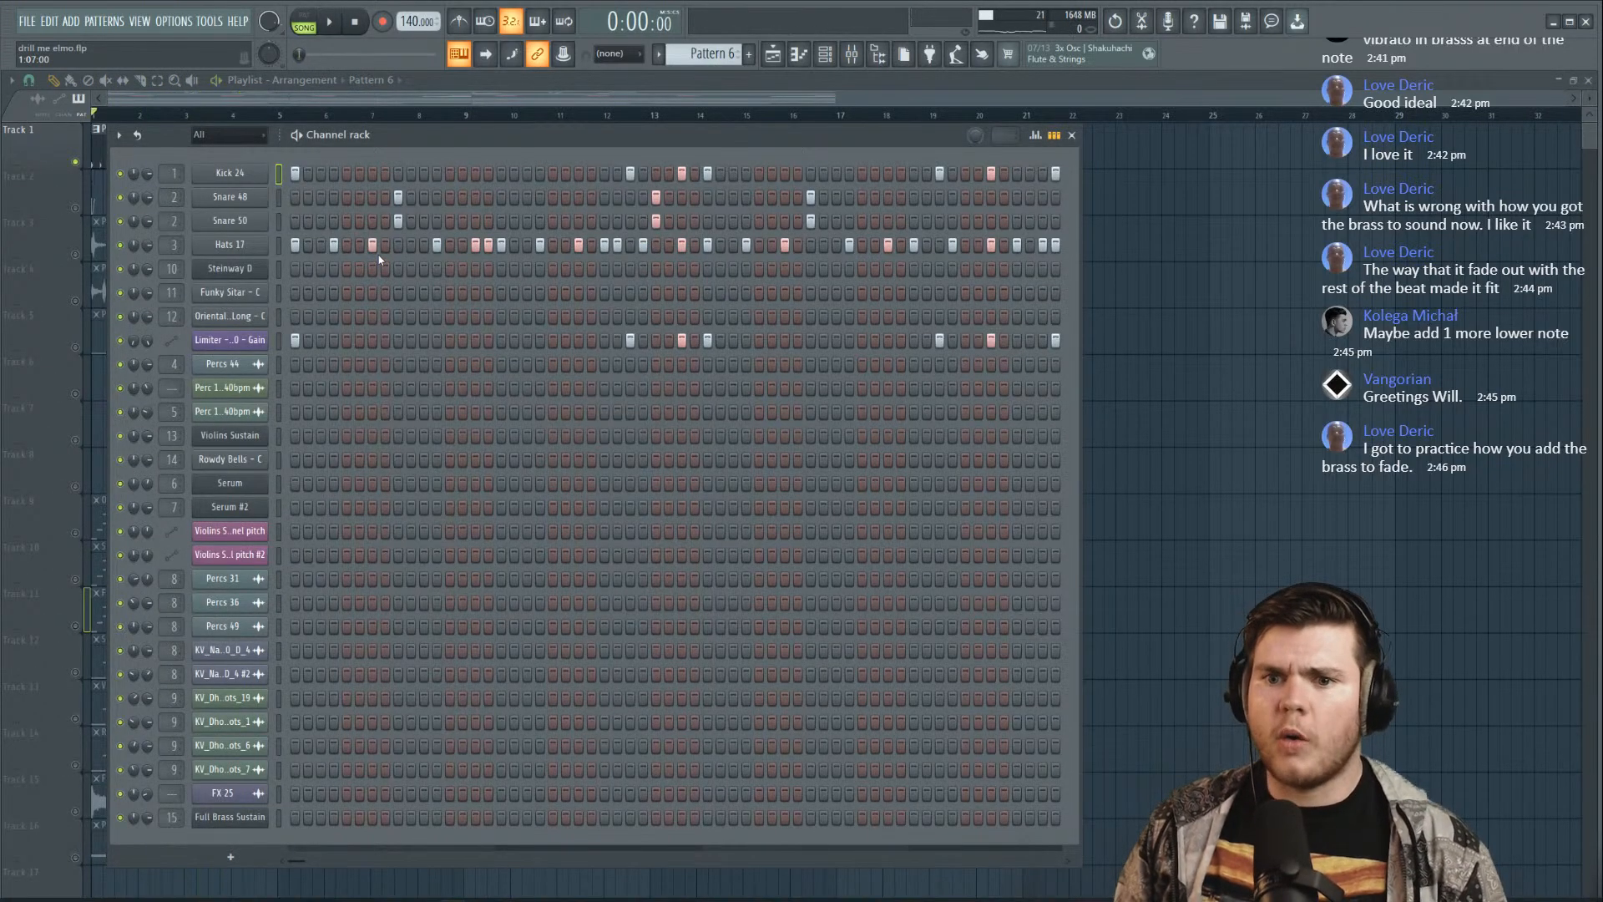
Cut the Hats 17 notes from Pattern 6, paste them into a new Pattern 12 and return to the playlist
right_click(259, 248)
left_click(444, 259)
right_click(259, 248)
left_click(441, 244)
left_click(752, 54)
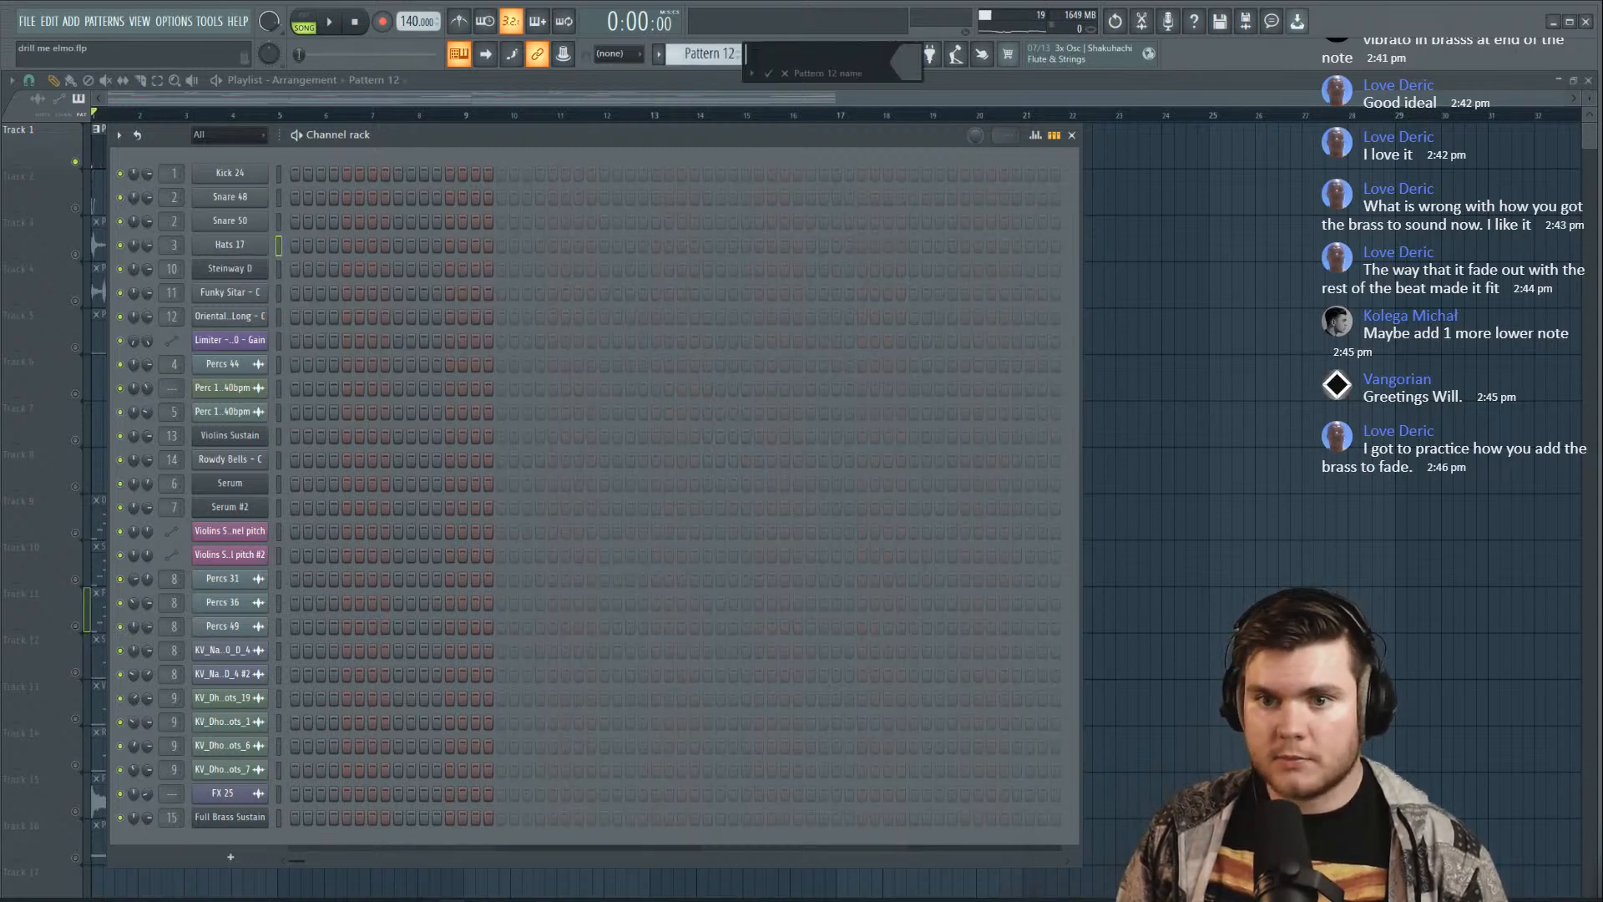
right_click(272, 259)
left_click(443, 275)
key("F6")
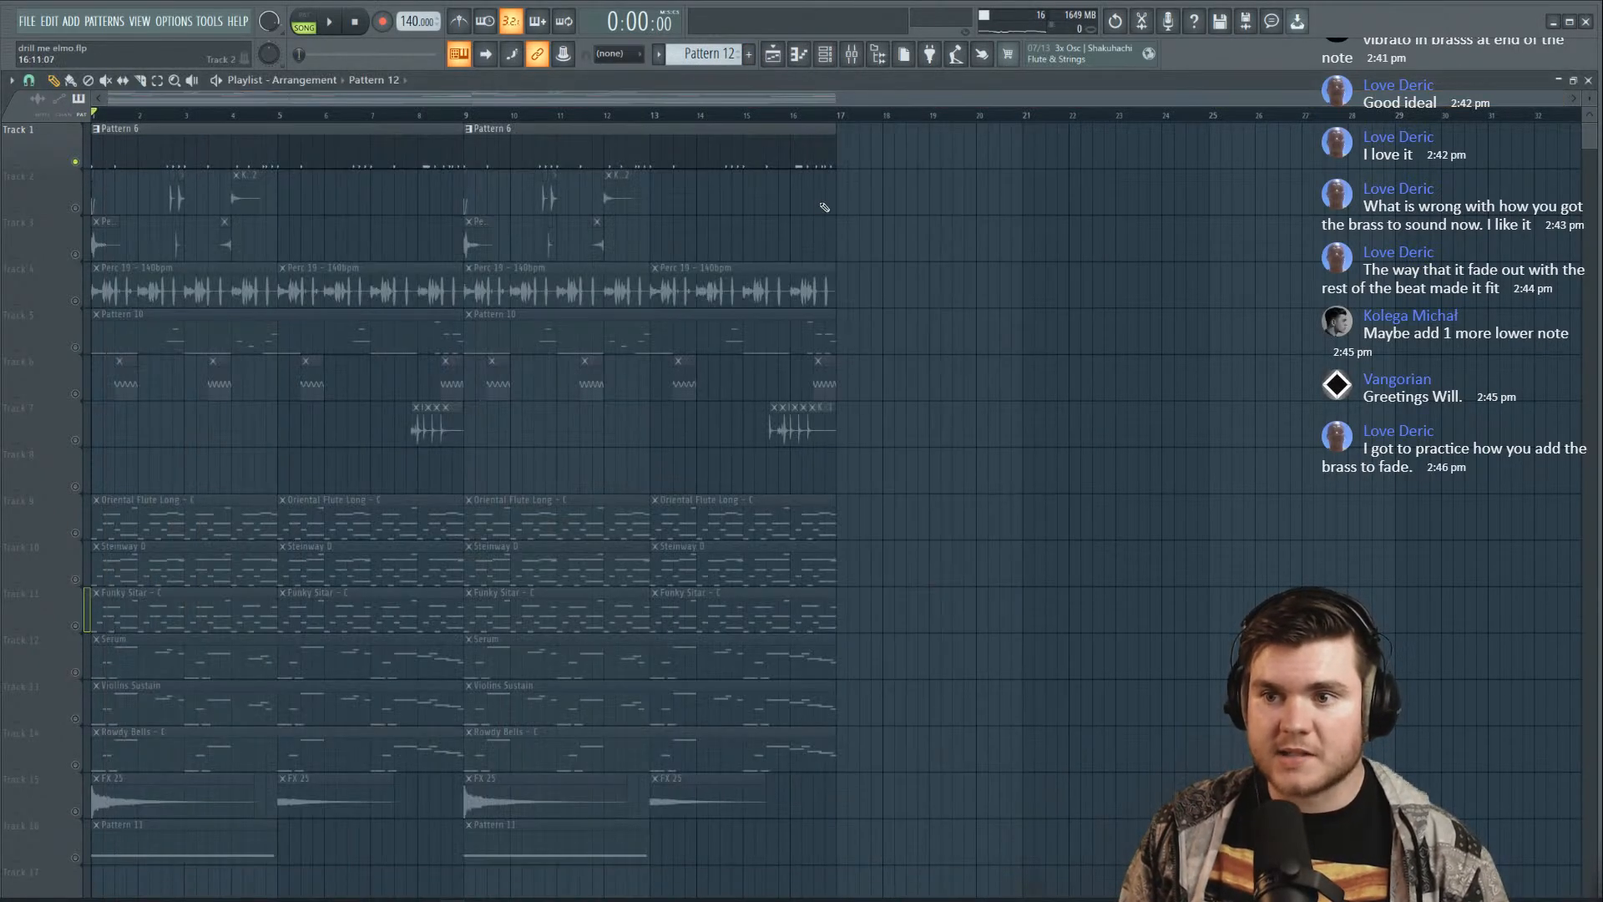
Shift all clips below Track 1 down one track, place Pattern 12 on Track 2 at bars 1 and 9, and play it enabled
left_click_drag(826, 860, 90, 168)
key("Down")
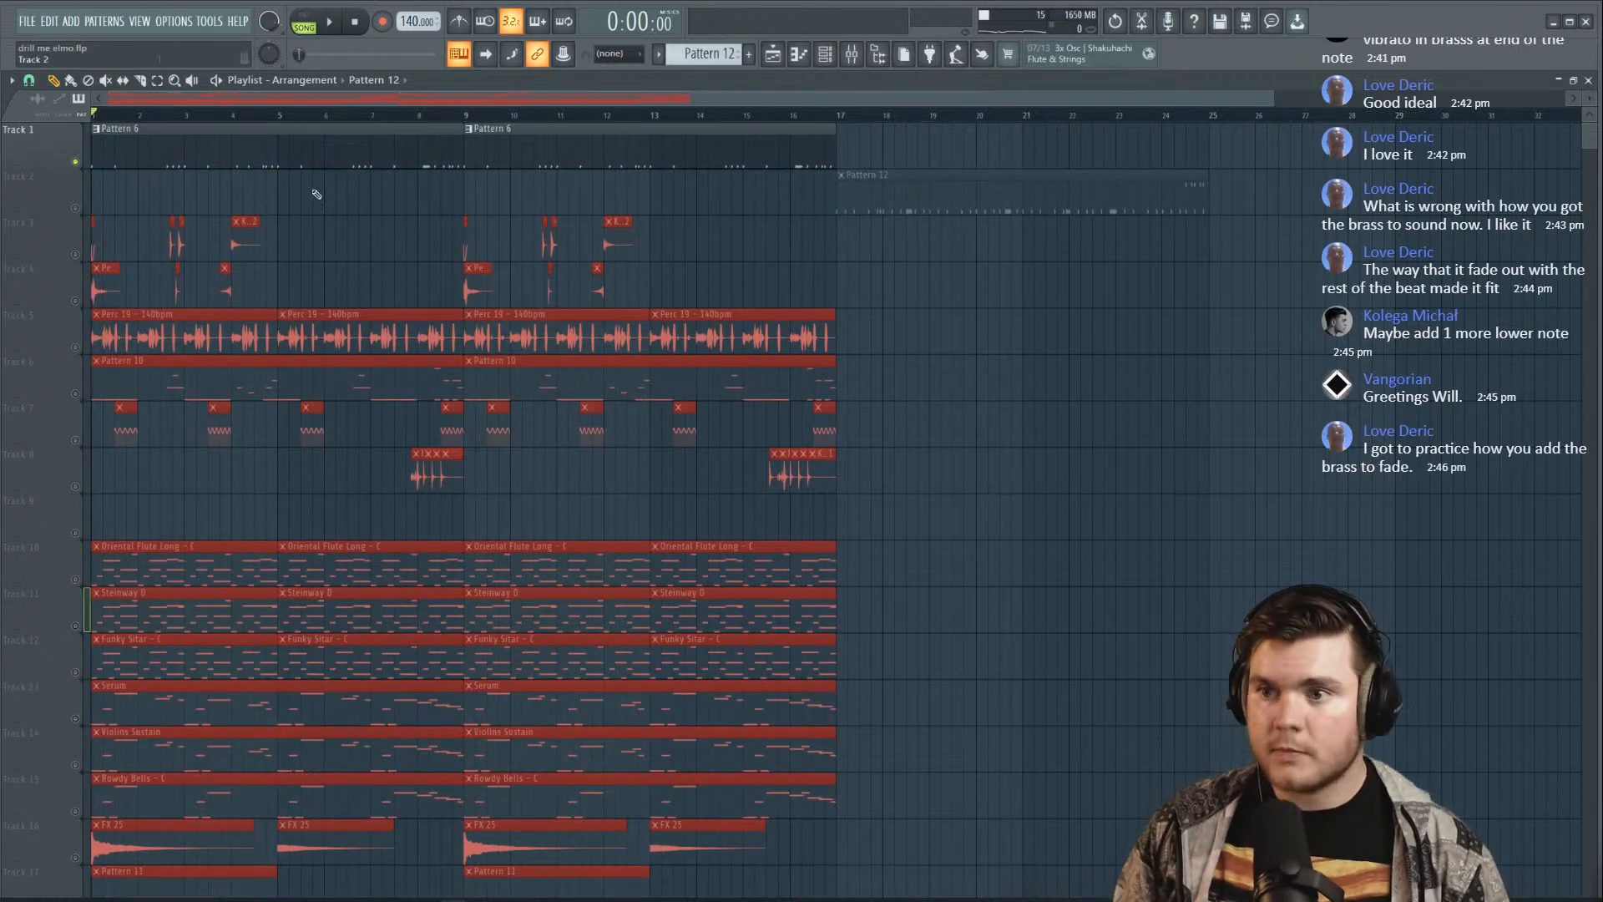
left_click(75, 209)
key("space")
left_click_drag(554, 202, 541, 206)
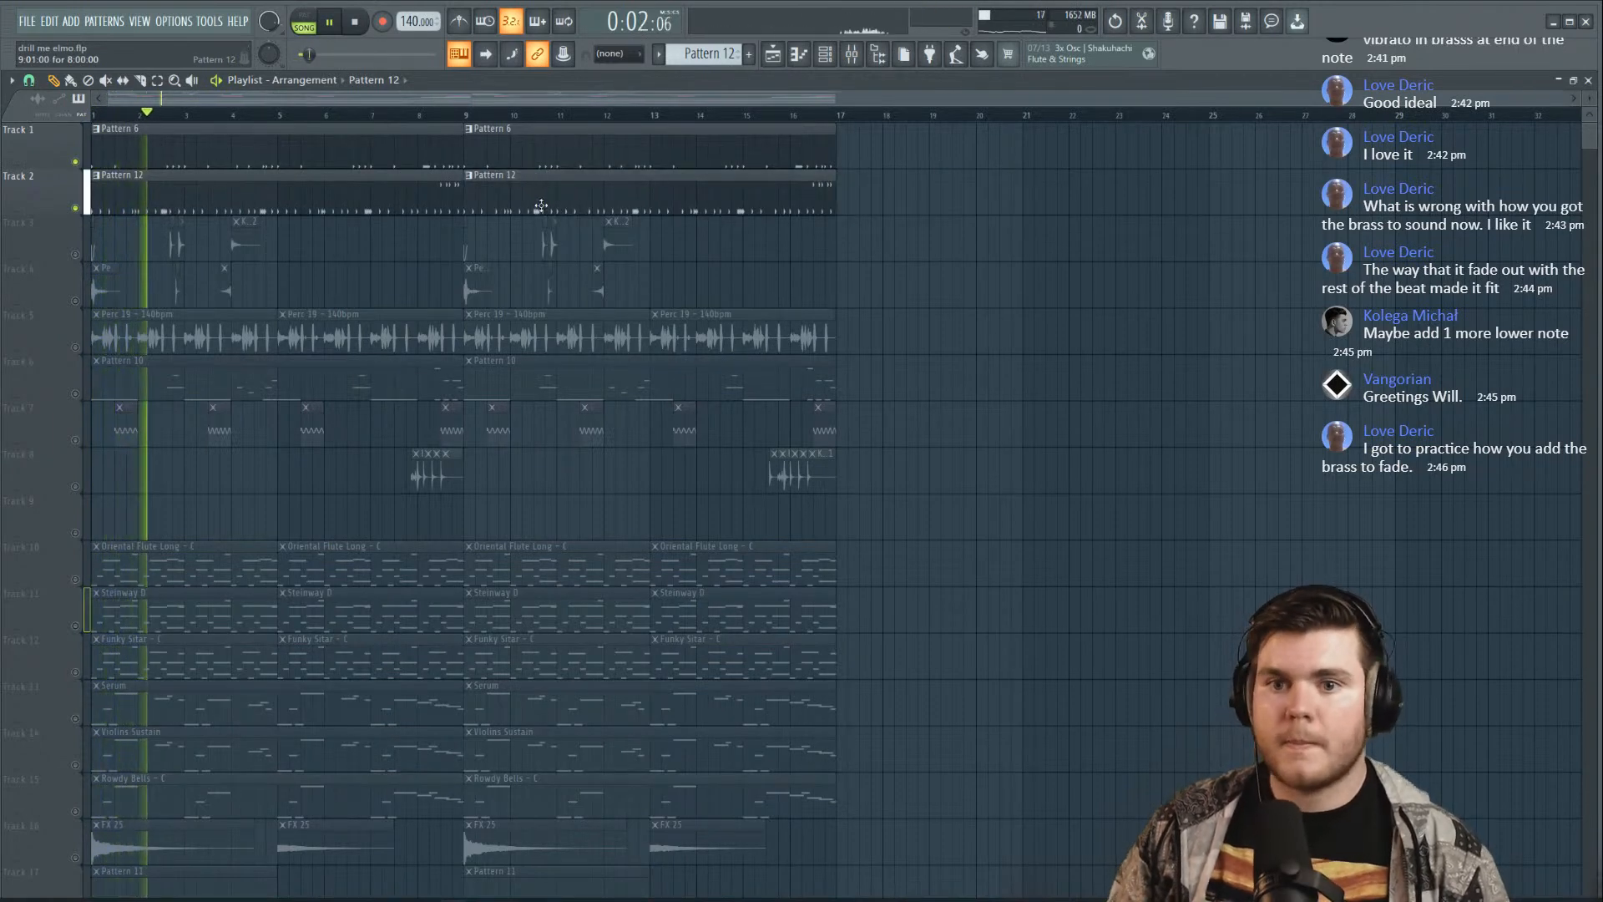
Enable Tracks 3, 4, 5, 8 and 6 one after another alongside Tracks 1 and 2 and listen to the drums
left_click(74, 254)
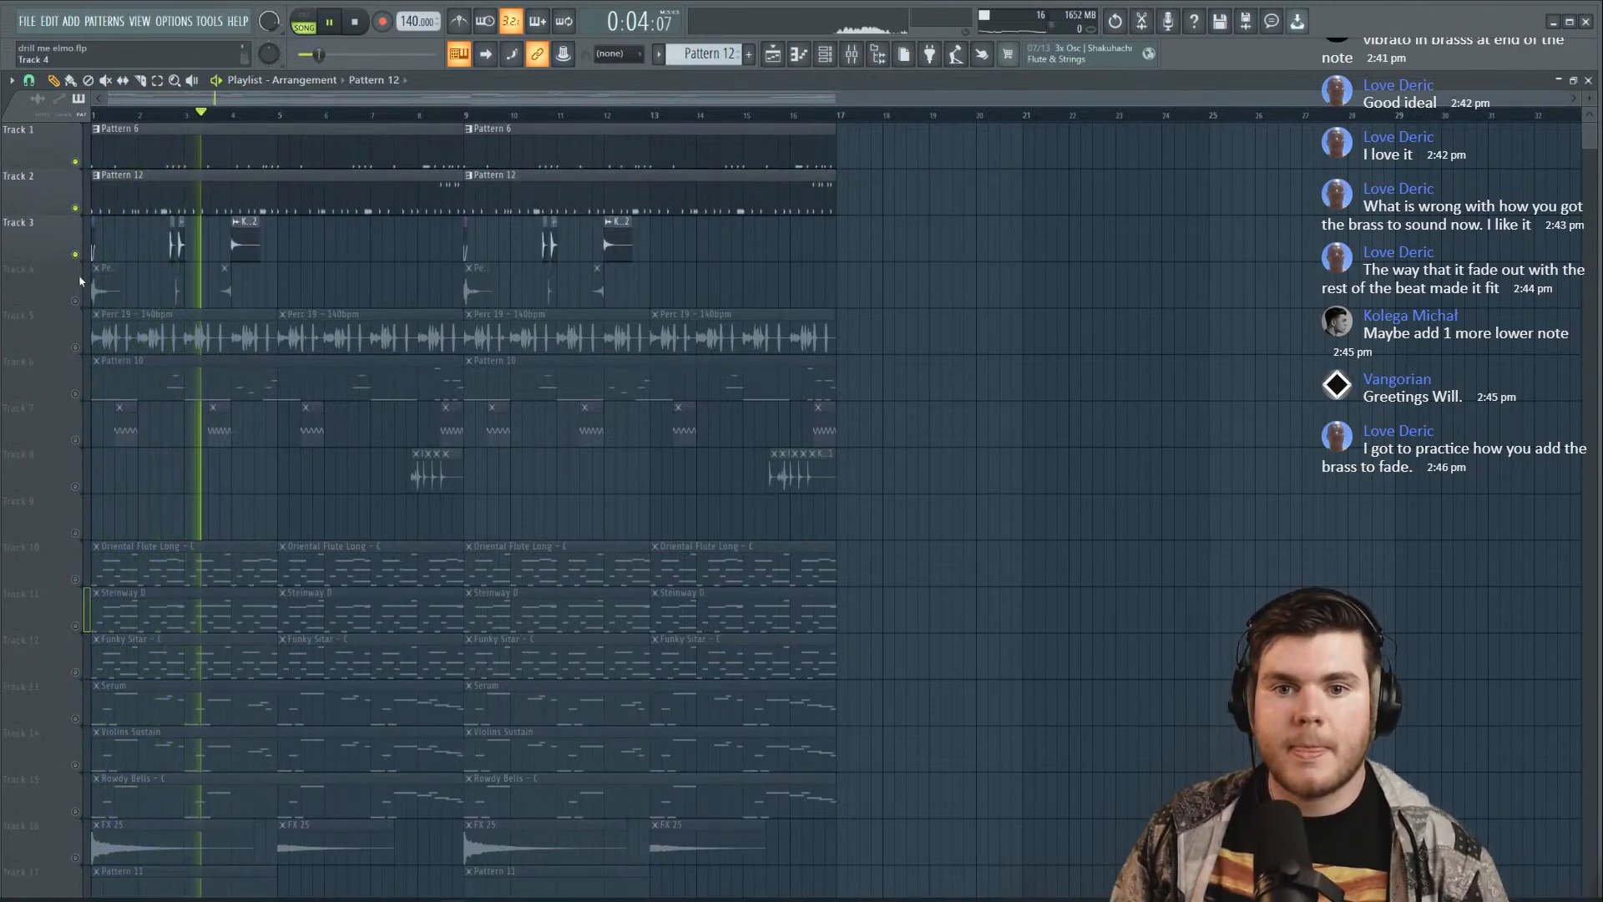
left_click(74, 301)
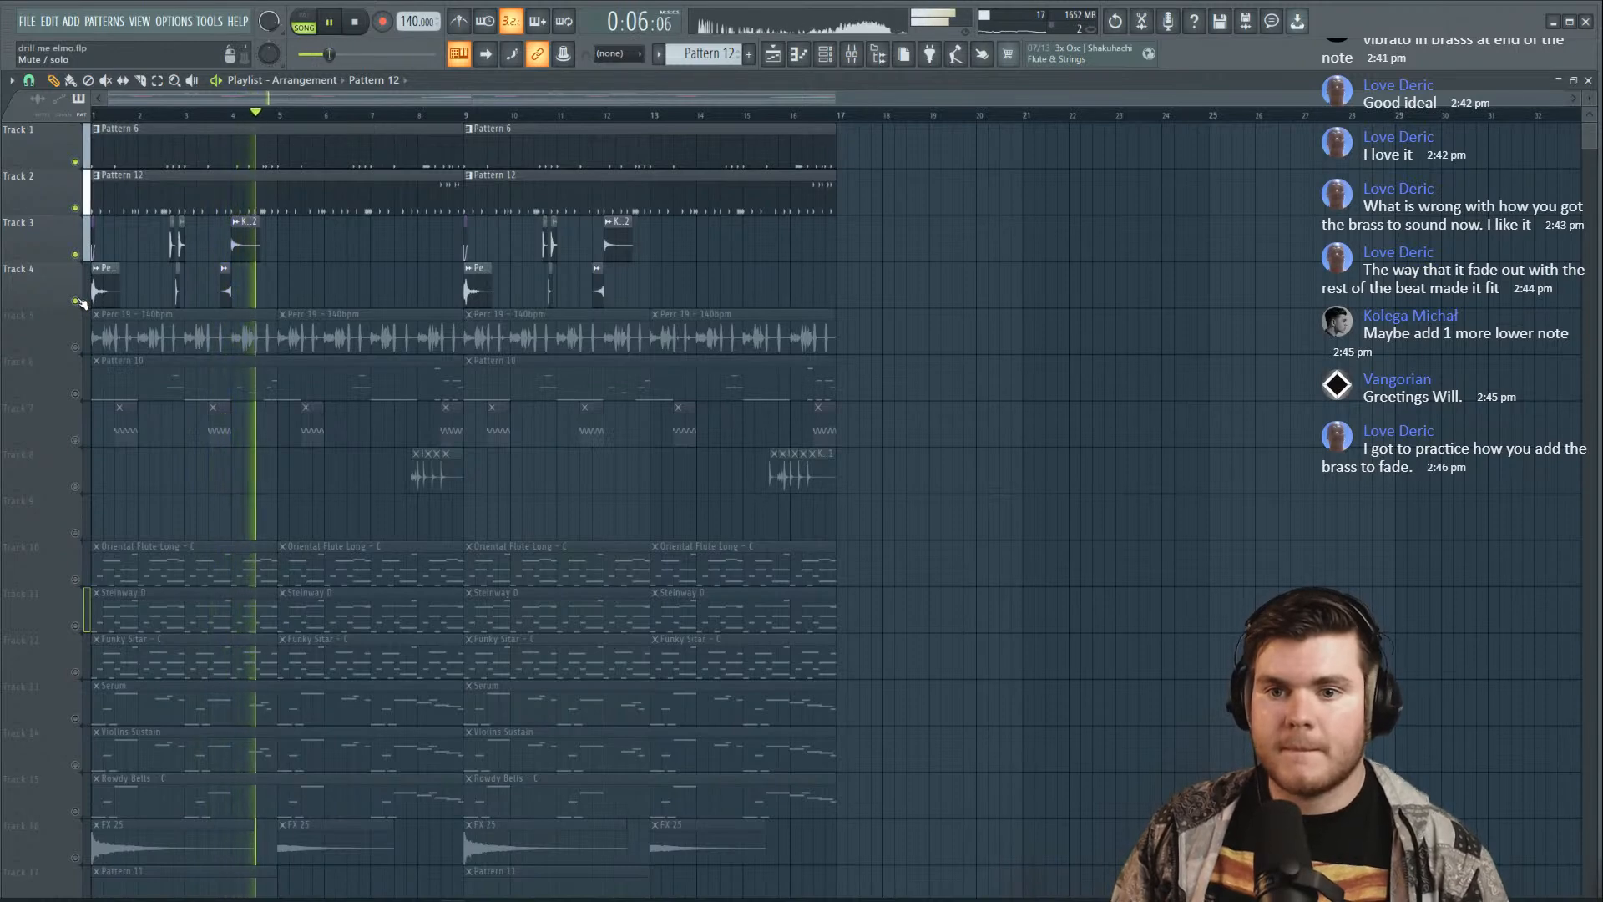
left_click(75, 347)
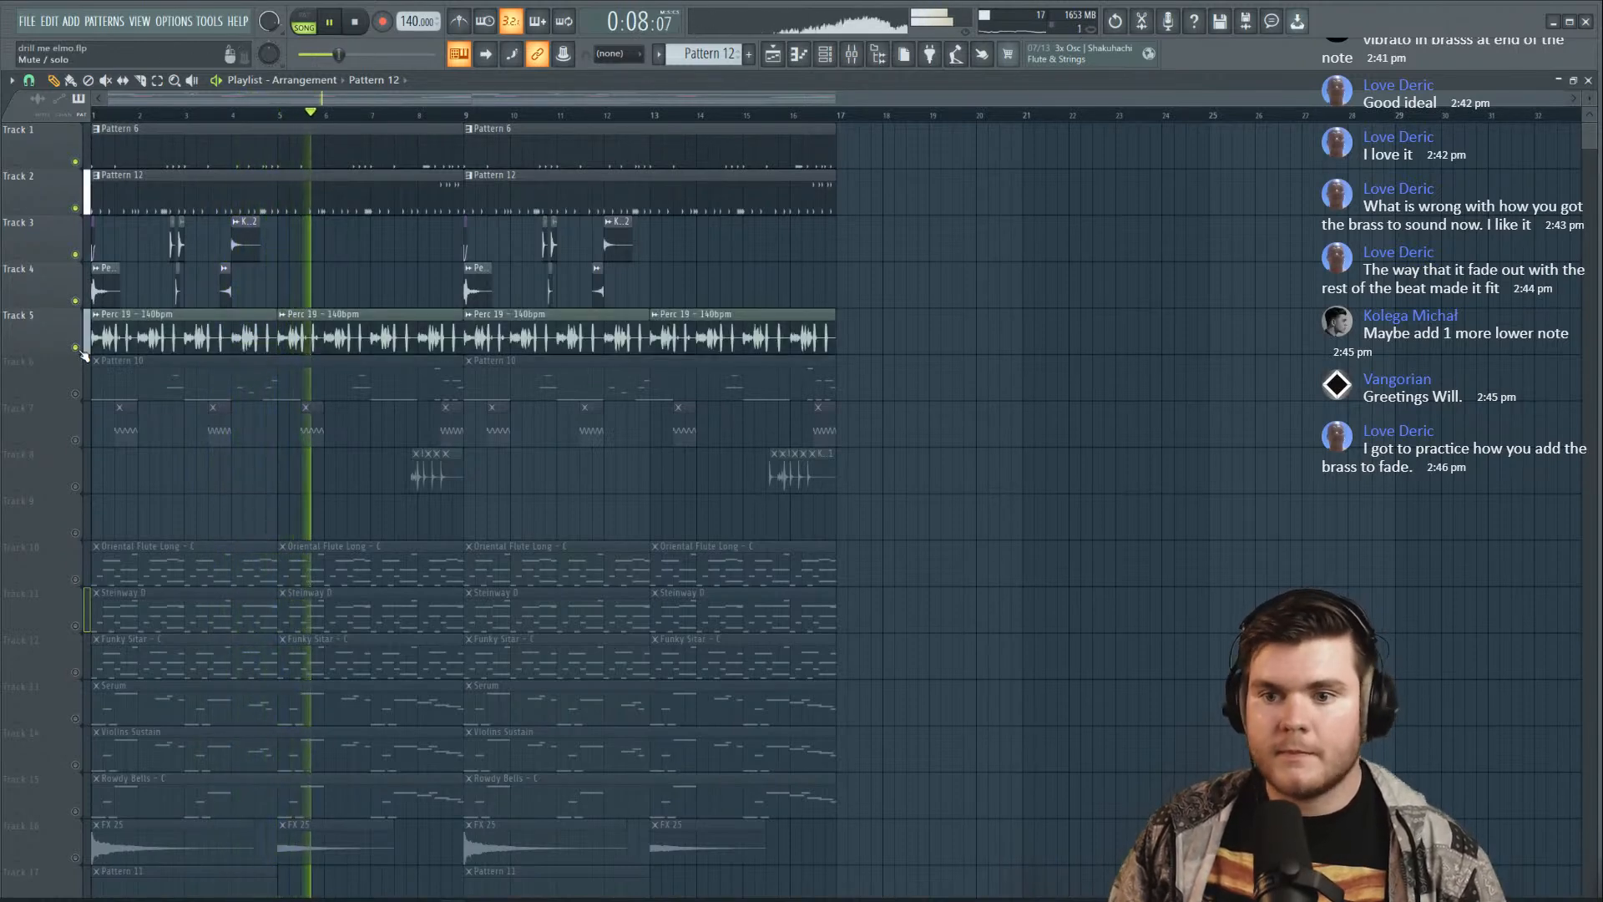
left_click(75, 486)
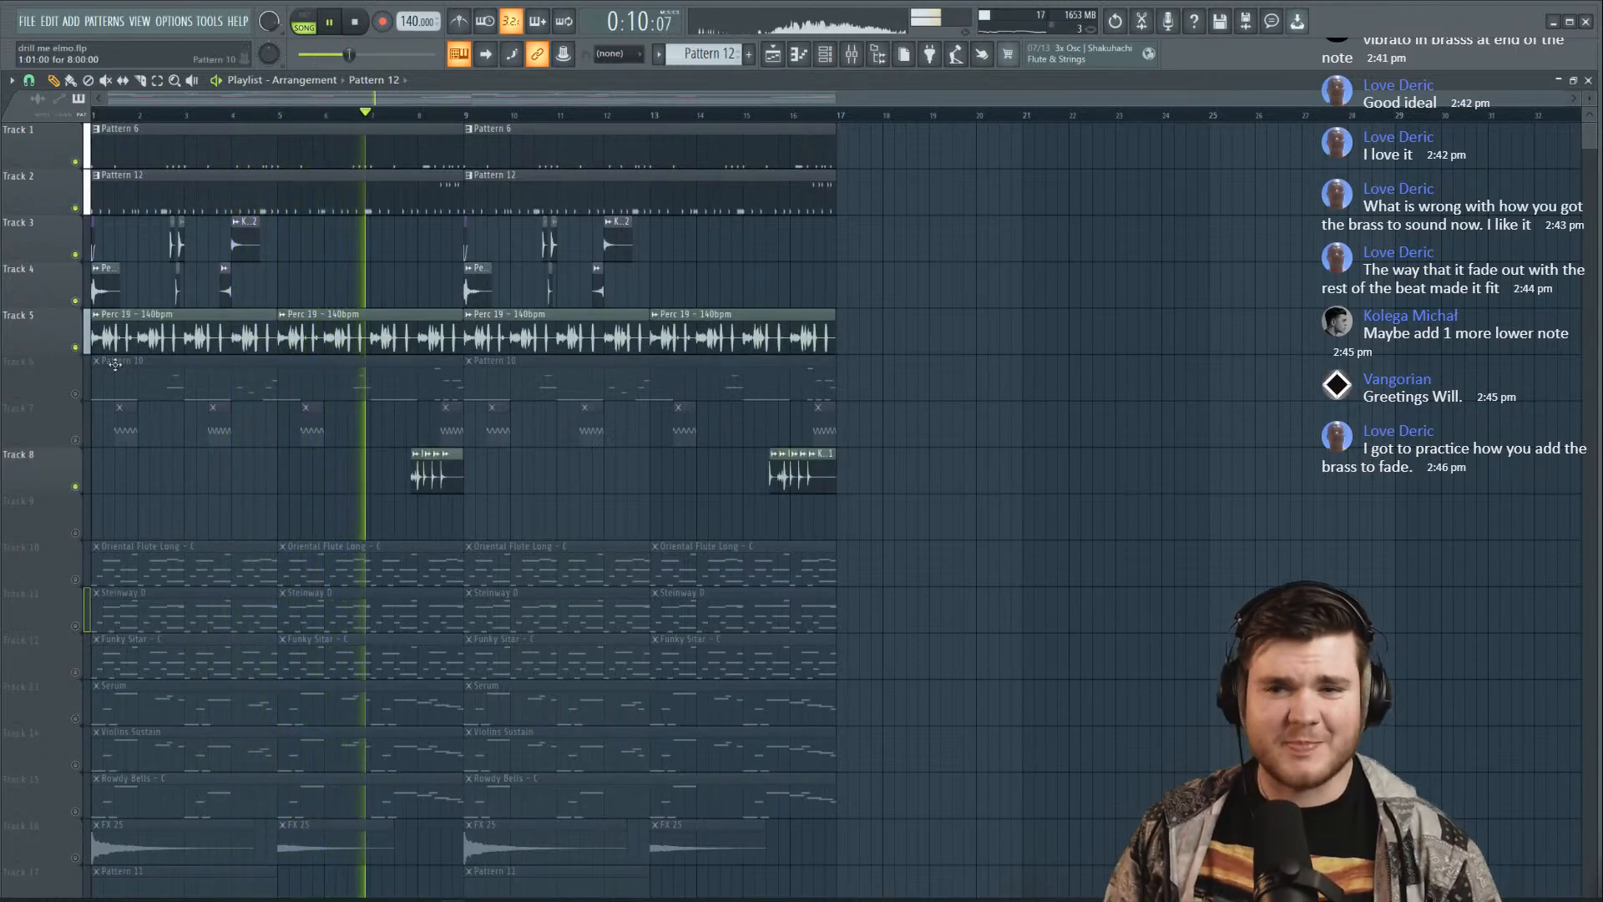
left_click(75, 393)
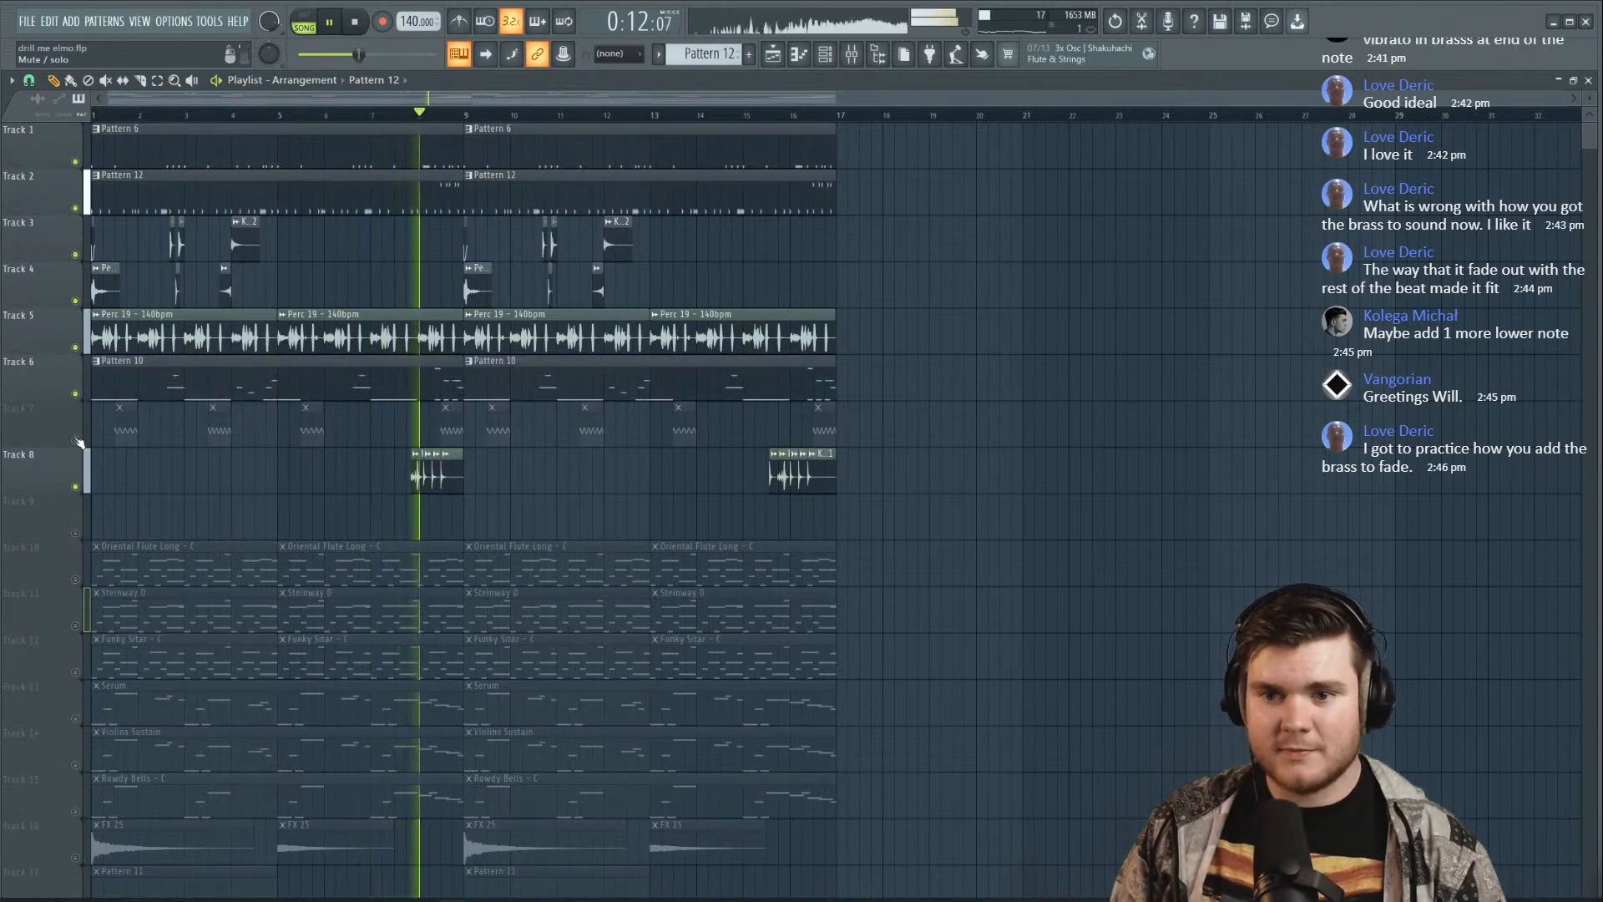
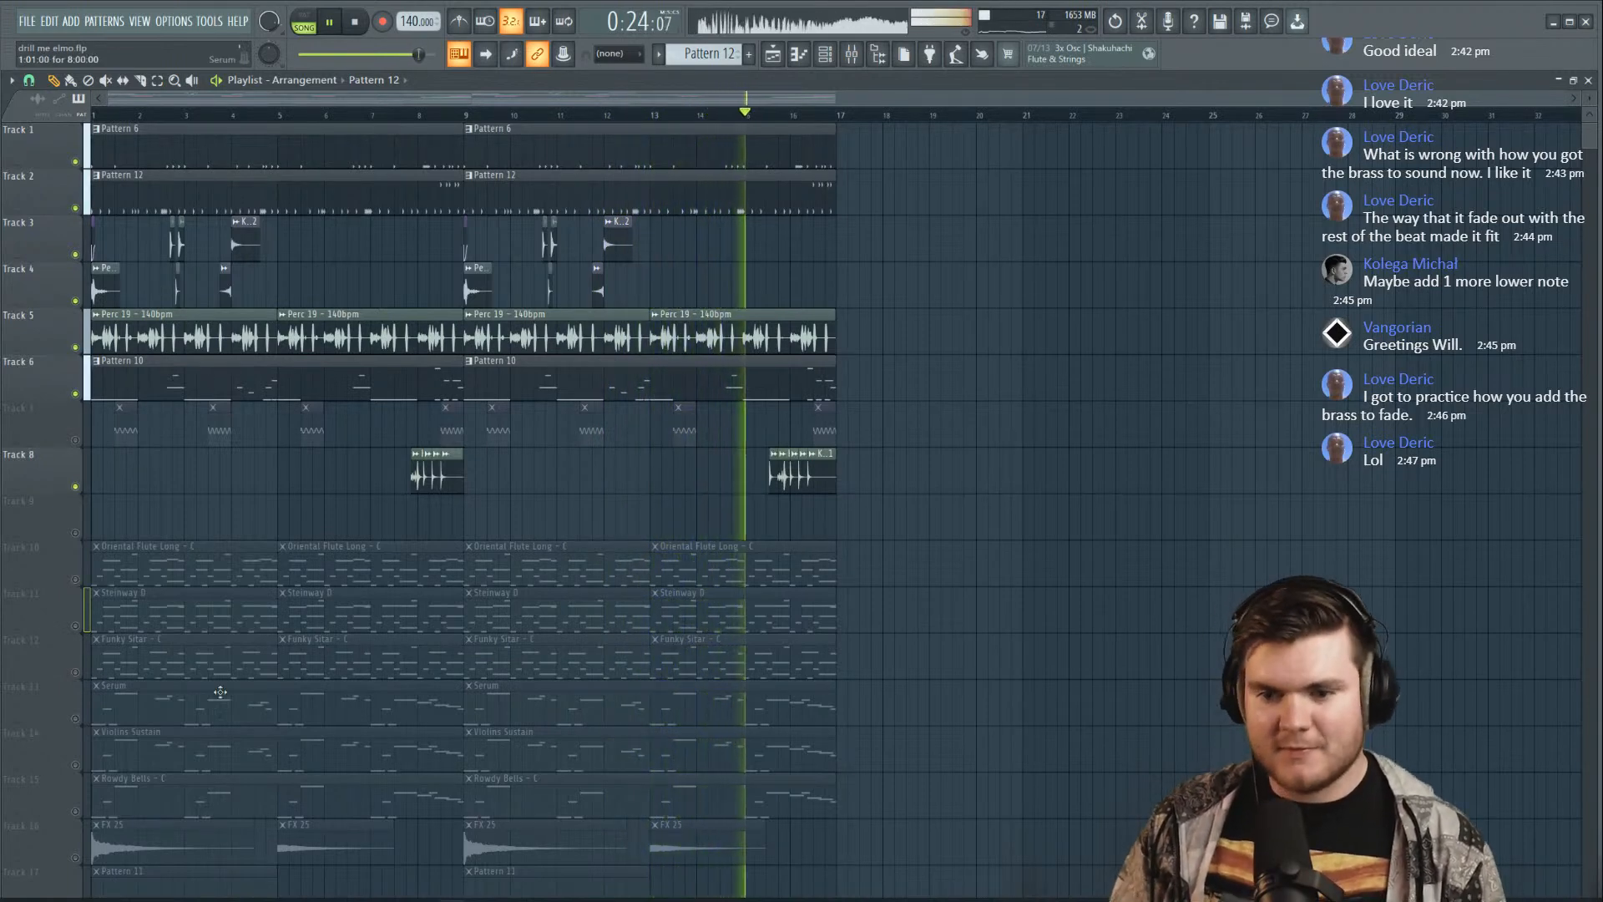
key("space")
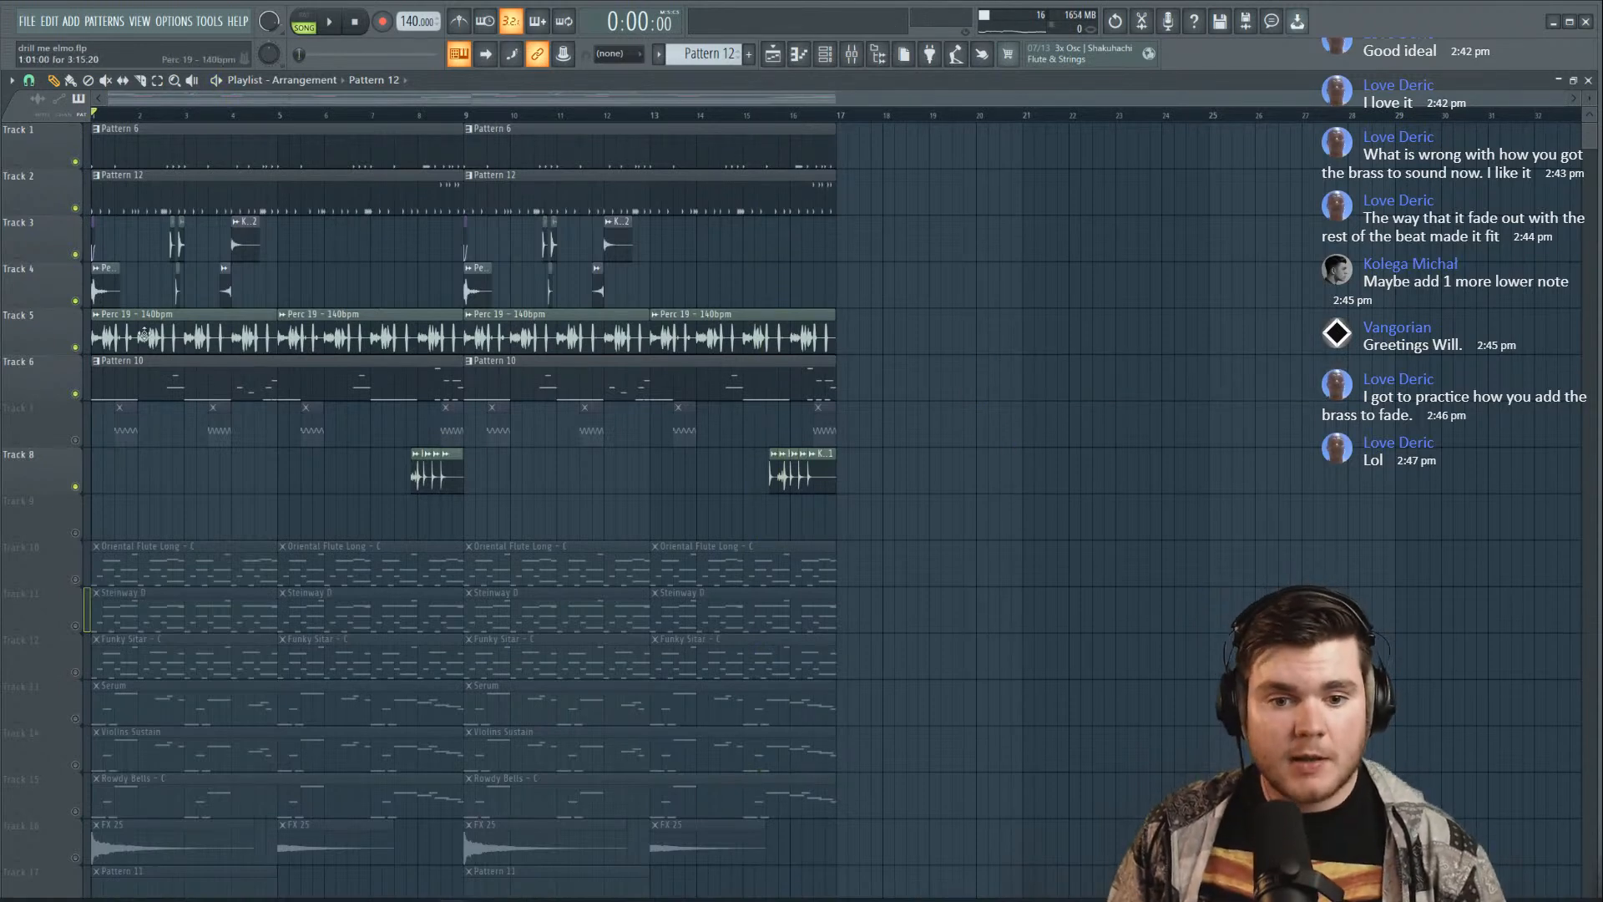
Enable all playlist tracks again and bring the whole arrangement into view
right_click(85, 304)
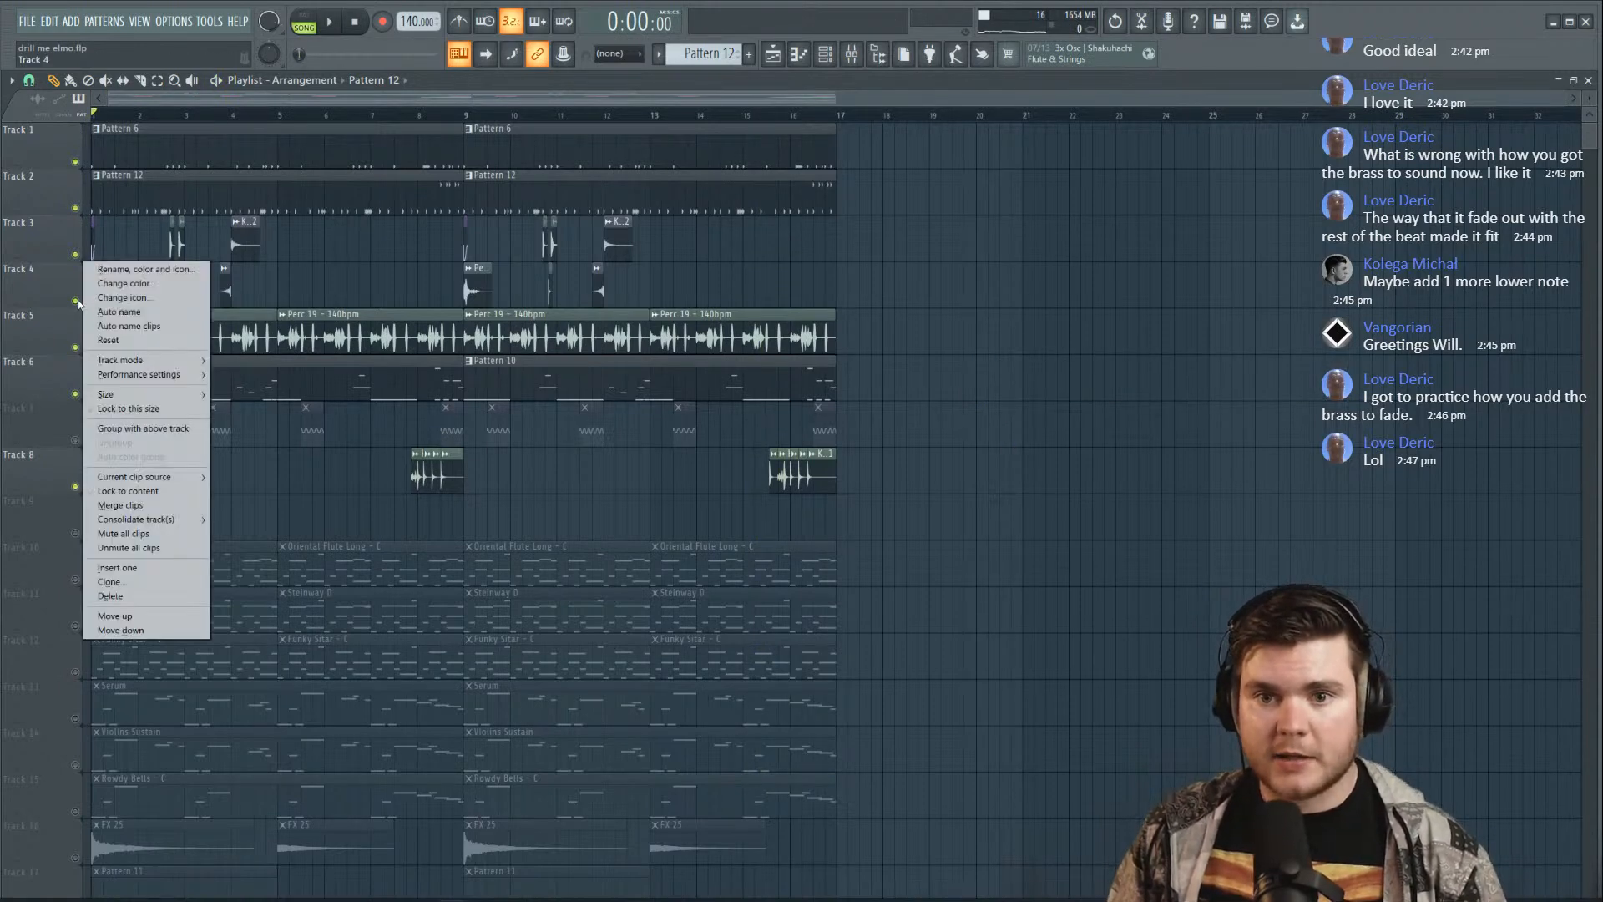
left_click(80, 303)
left_click_drag(1567, 98, 1300, 99)
key("space")
left_click_drag(1588, 98, 1589, 88)
key("space")
scroll(1129, 115, "down", 1)
Select every clip in the playlist and move the whole arrangement to start at bar 17
left_click_drag(949, 842, 81, 125)
left_click_drag(229, 154, 977, 144)
scroll(956, 123, "down", 2)
scroll(695, 123, "down", 4)
scroll(700, 128, "up", 4)
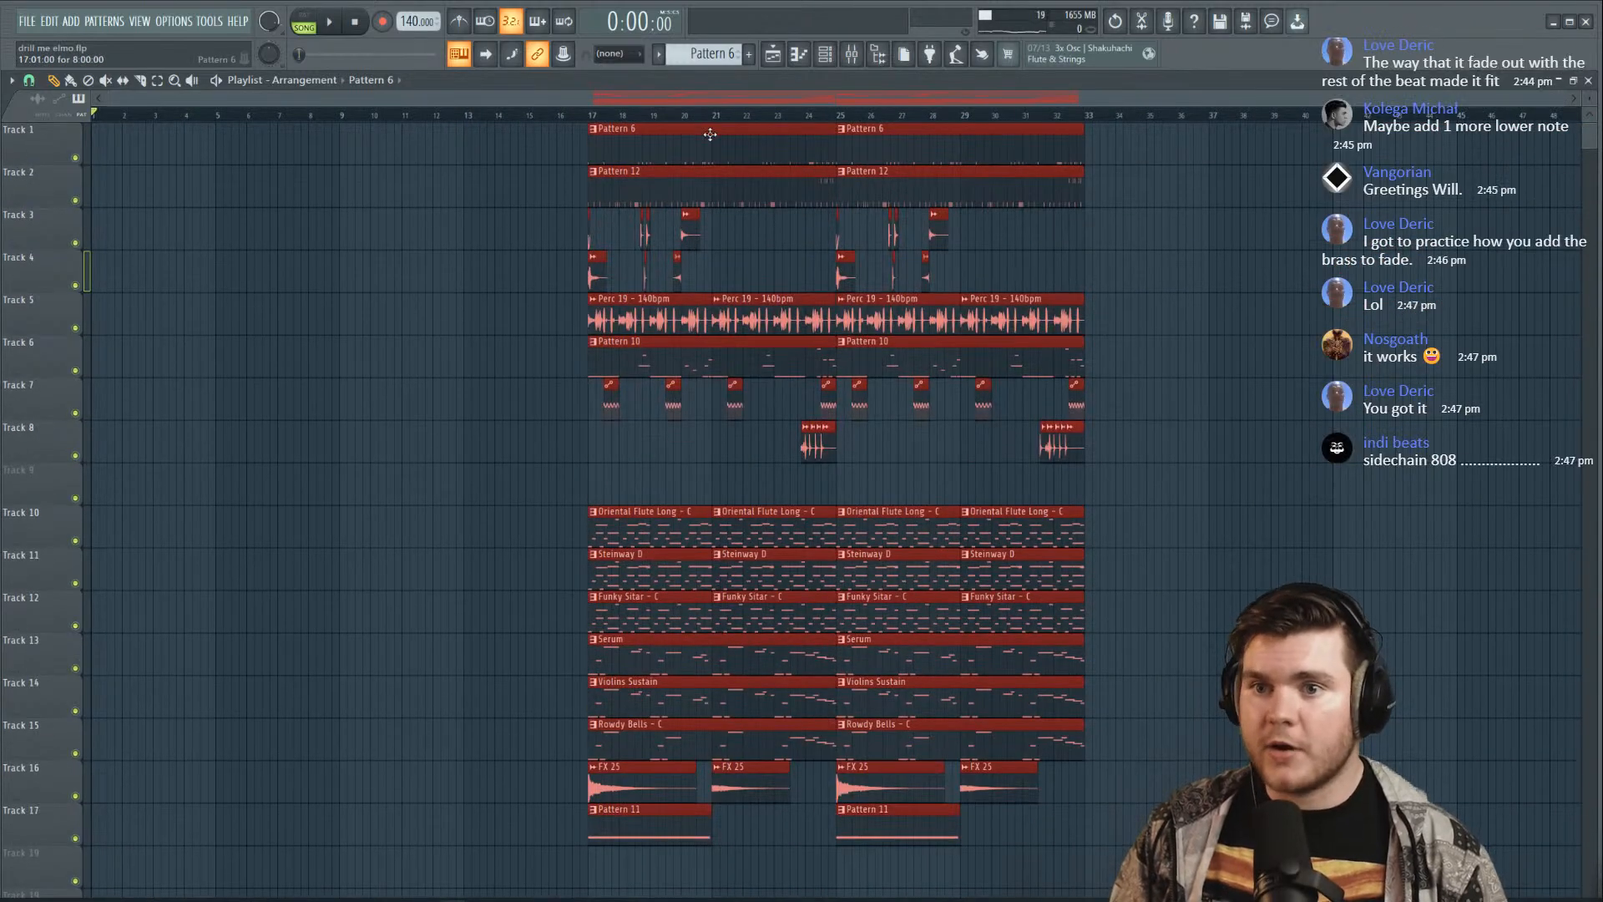
left_click(1229, 569)
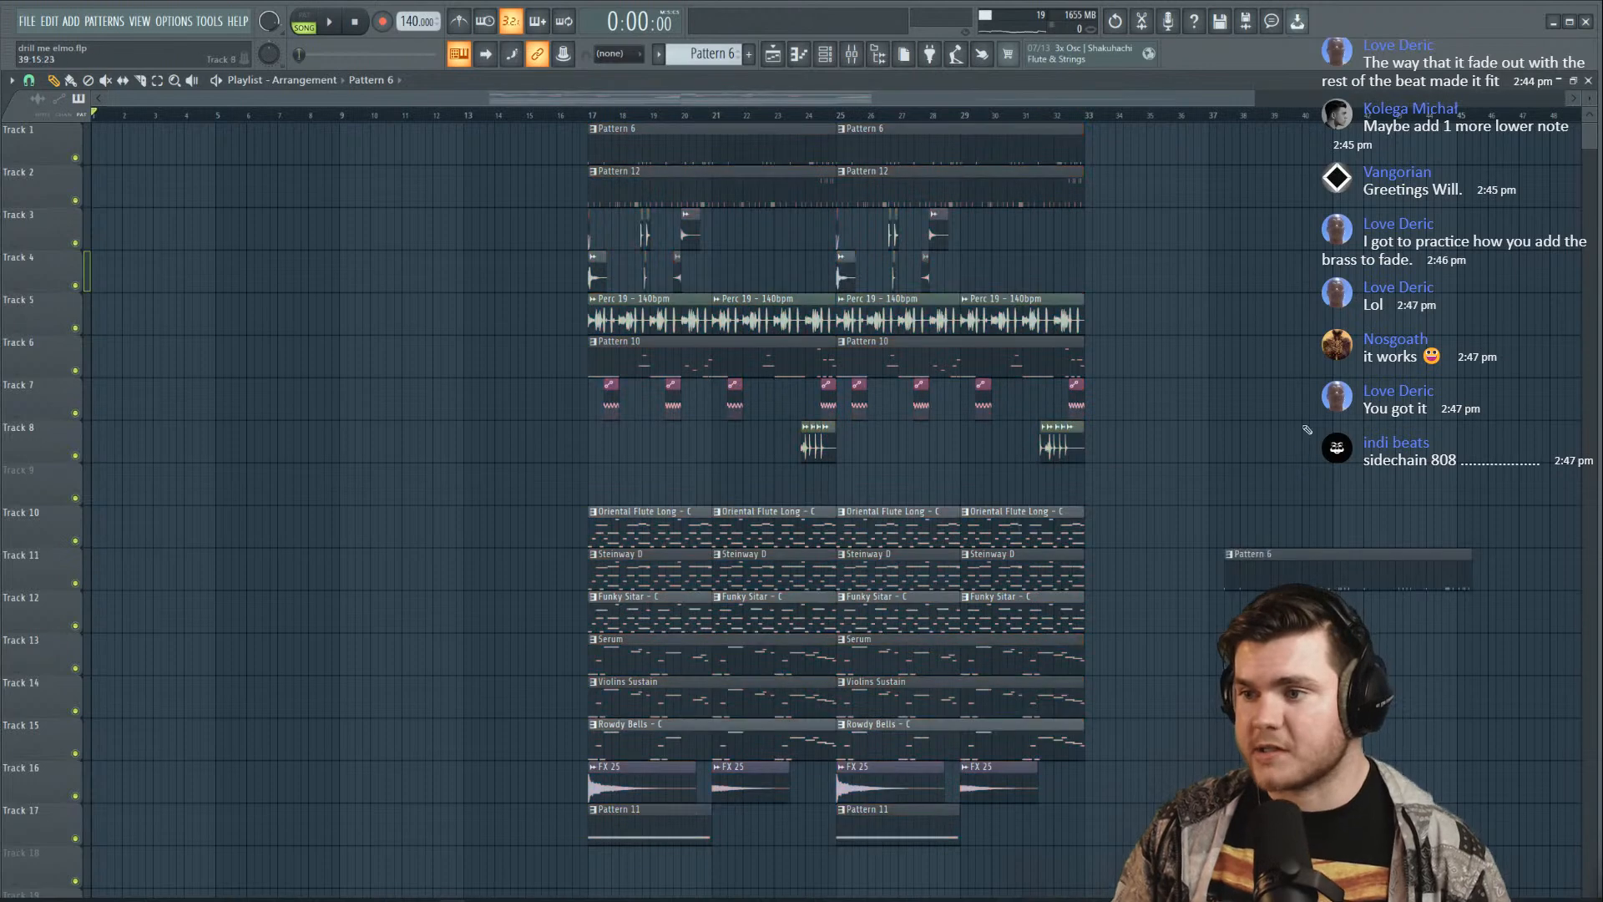
right_click(1235, 568)
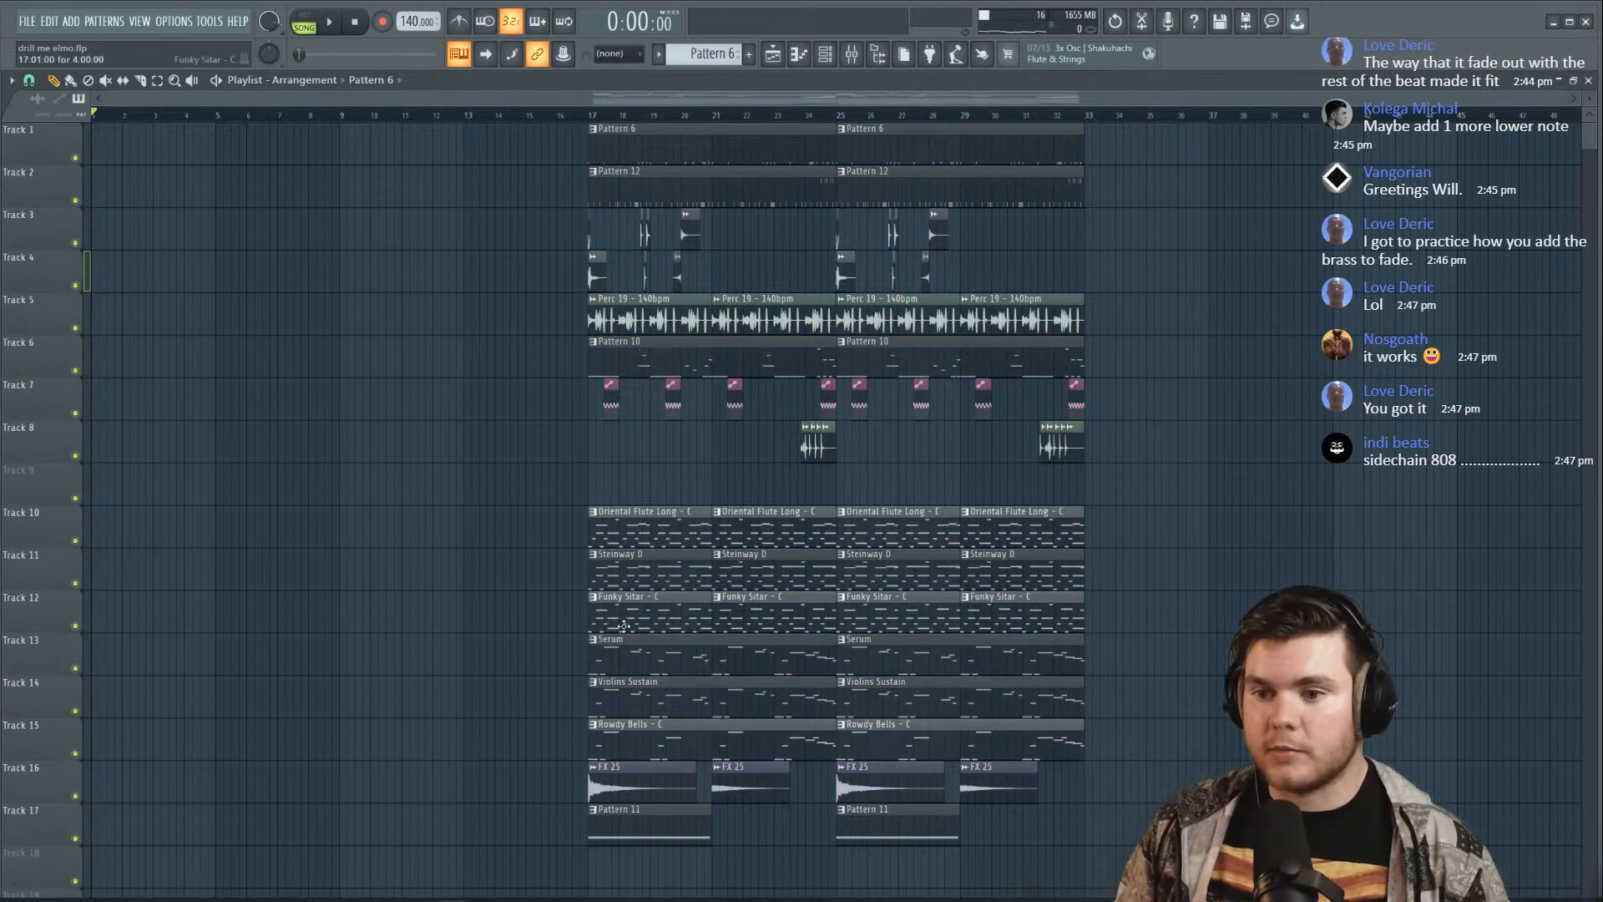
Copy the Oriental Flute, Steinway and Funky Sitar clips on Tracks 10 to 12 to bars 9 to 16 and play them
left_click_drag(549, 622, 541, 529)
key("space")
left_click(343, 115)
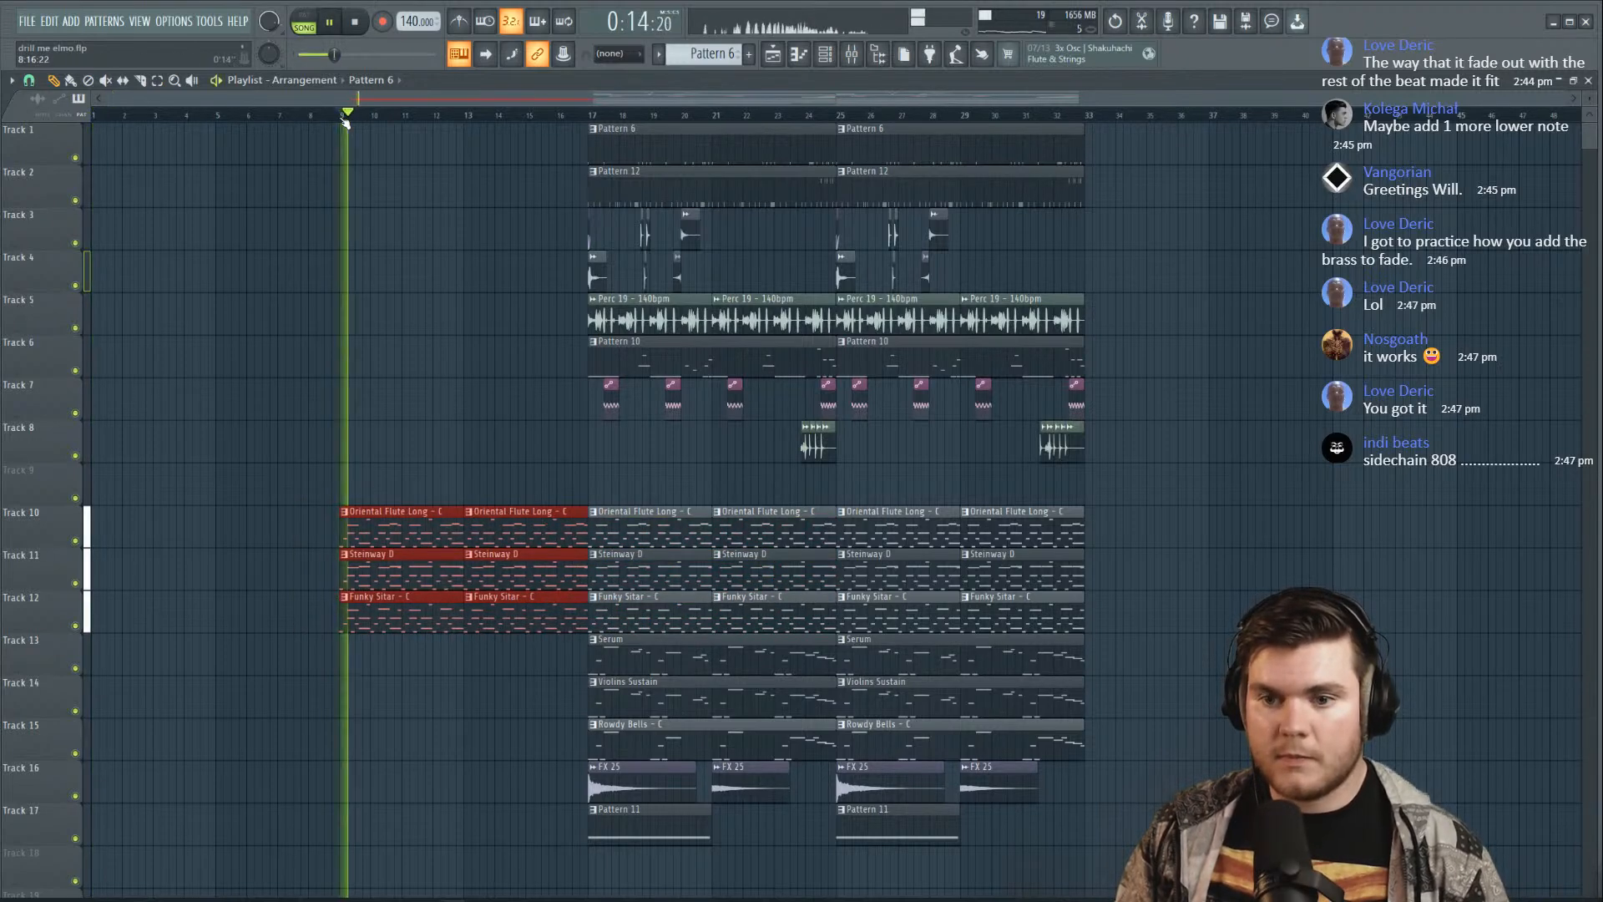
left_click(1295, 554)
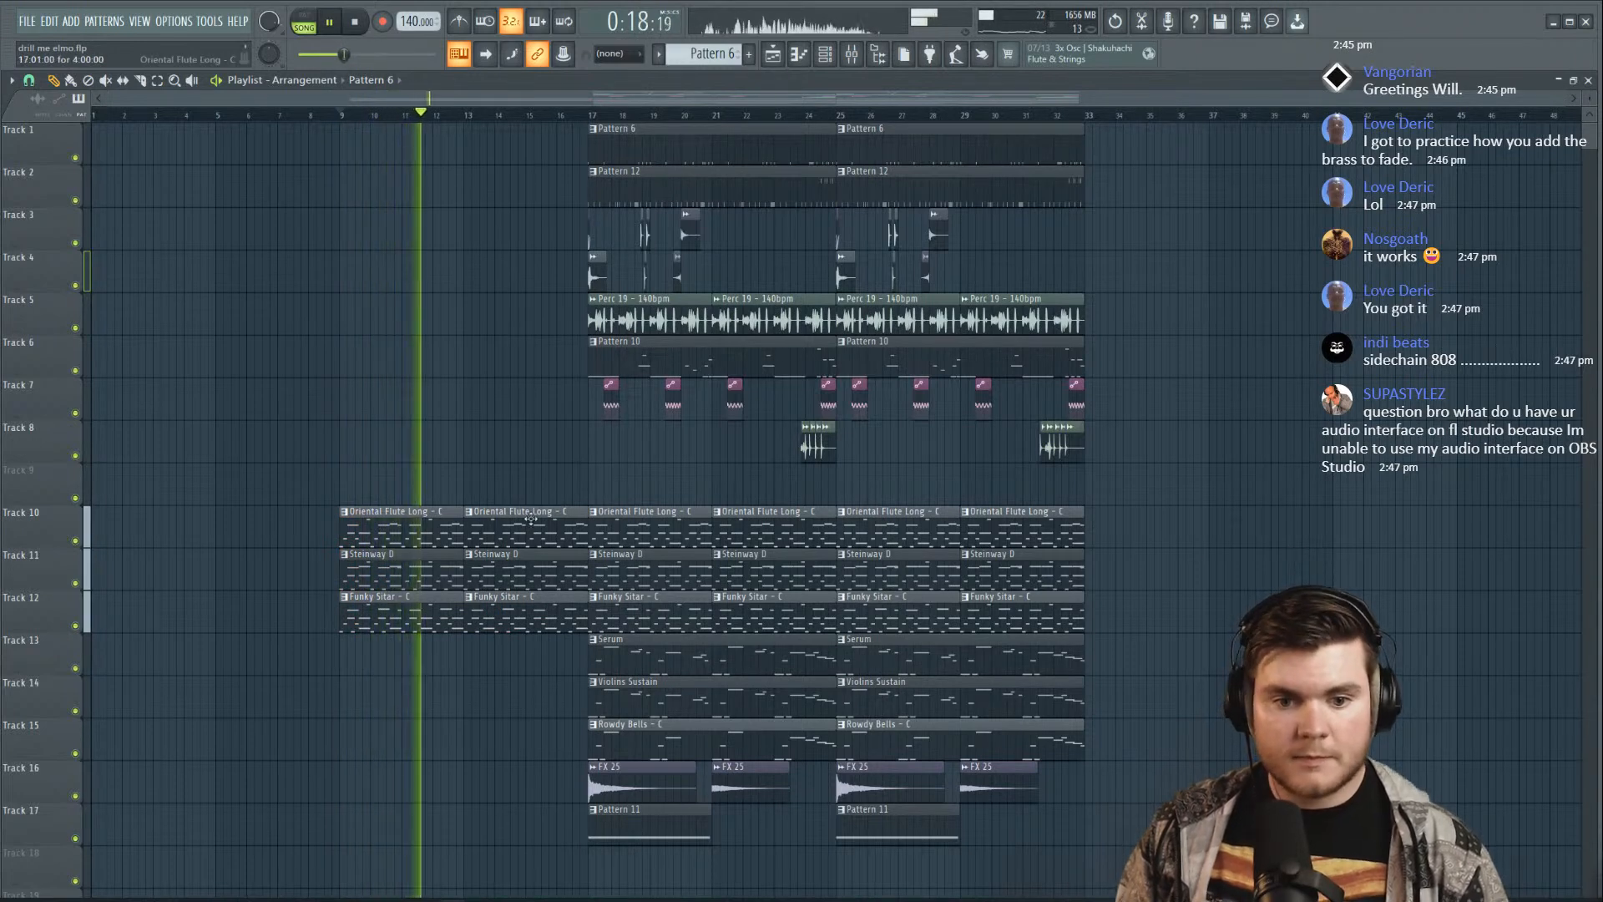
key("space")
Compare the melody tracks at bar 9 by playing Tracks 10 and 11 in solo
right_click(76, 541)
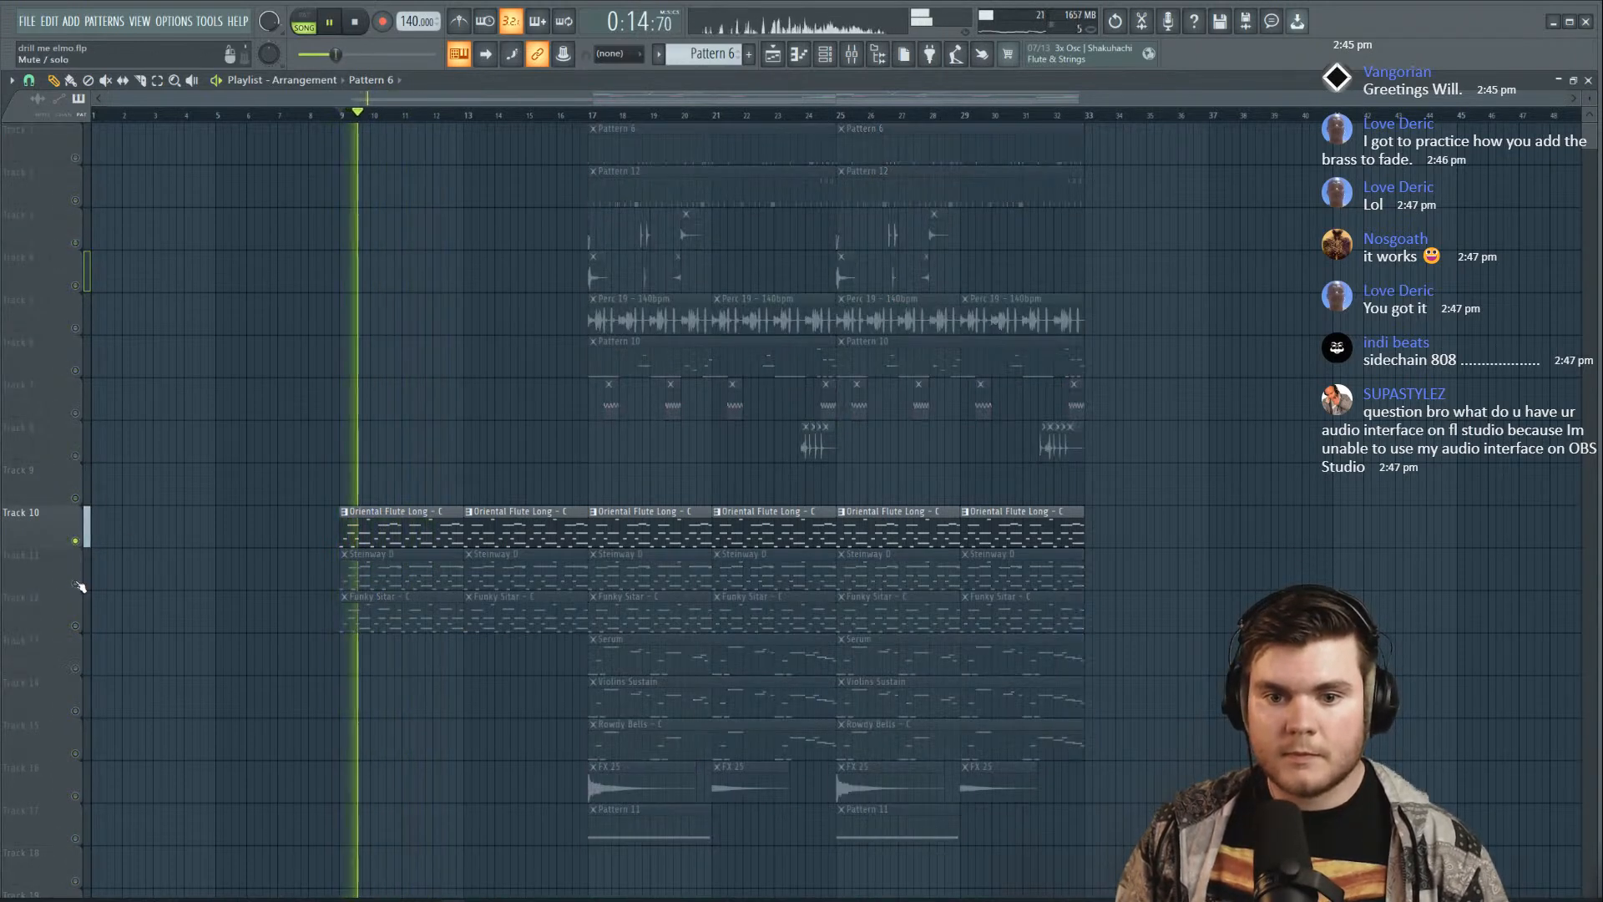
right_click(76, 584)
key("space")
key("space")
right_click(76, 542)
key("space")
key("space")
Delete the Oriental Flute clips at bars 9 and 13 and play the section with all tracks enabled
right_click(492, 535)
right_click(418, 535)
key("space")
right_click(76, 542)
key("space")
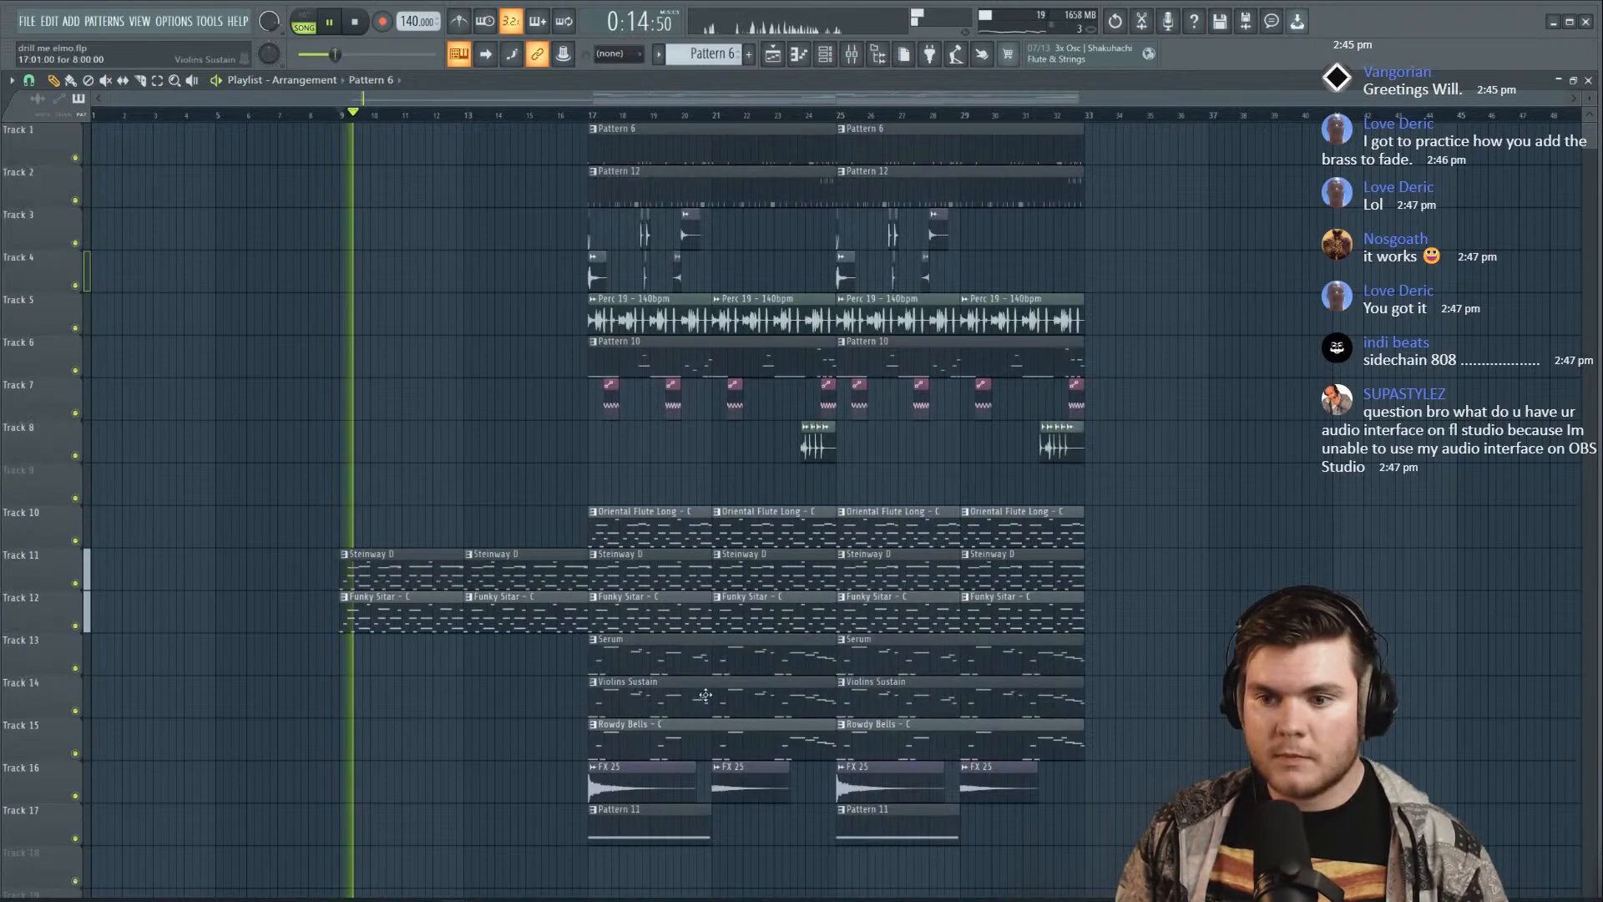
Place a Serum clip on Track 13 at bar 9 and listen to it with the piano and sitar
left_click(338, 652)
key("space")
key("space")
left_click_drag(334, 652, 346, 652)
key("space")
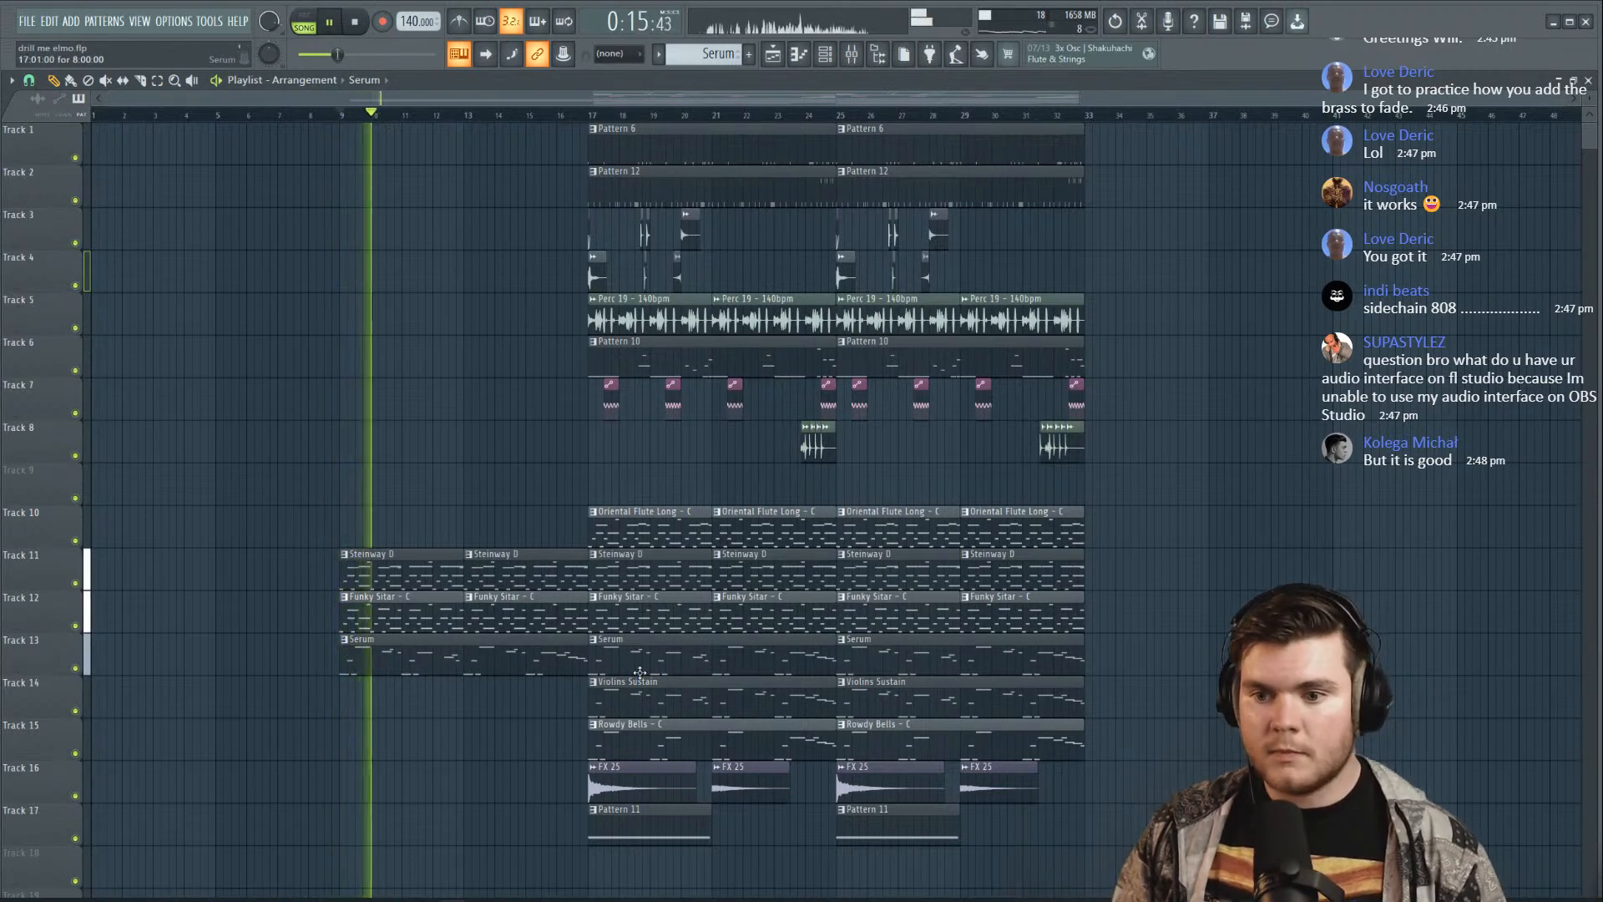
key("space")
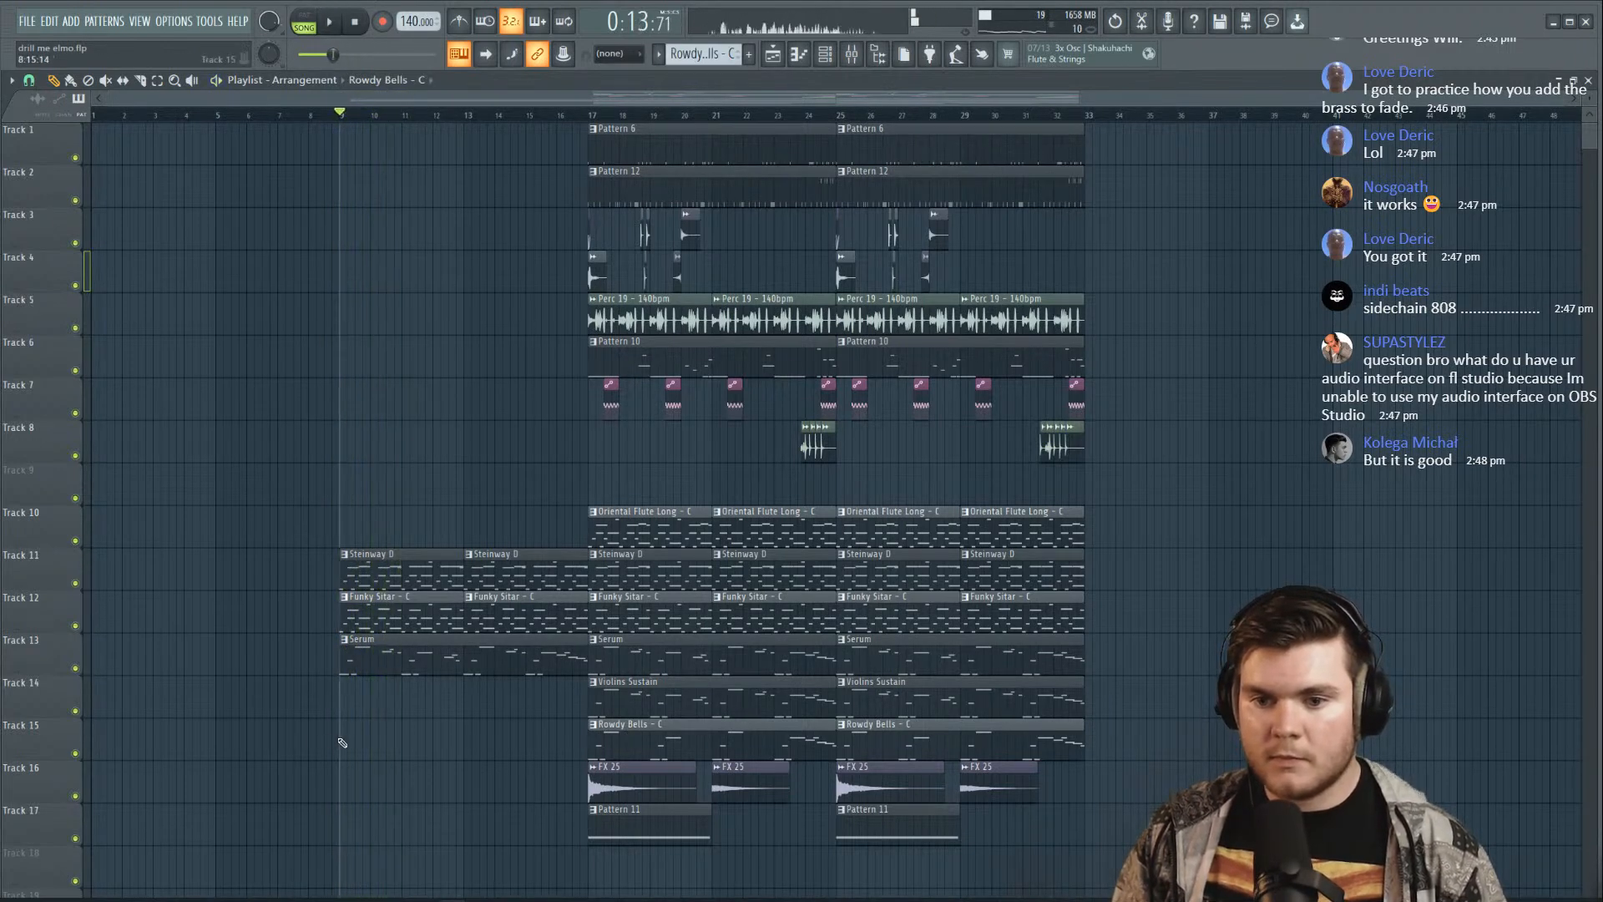
key("space")
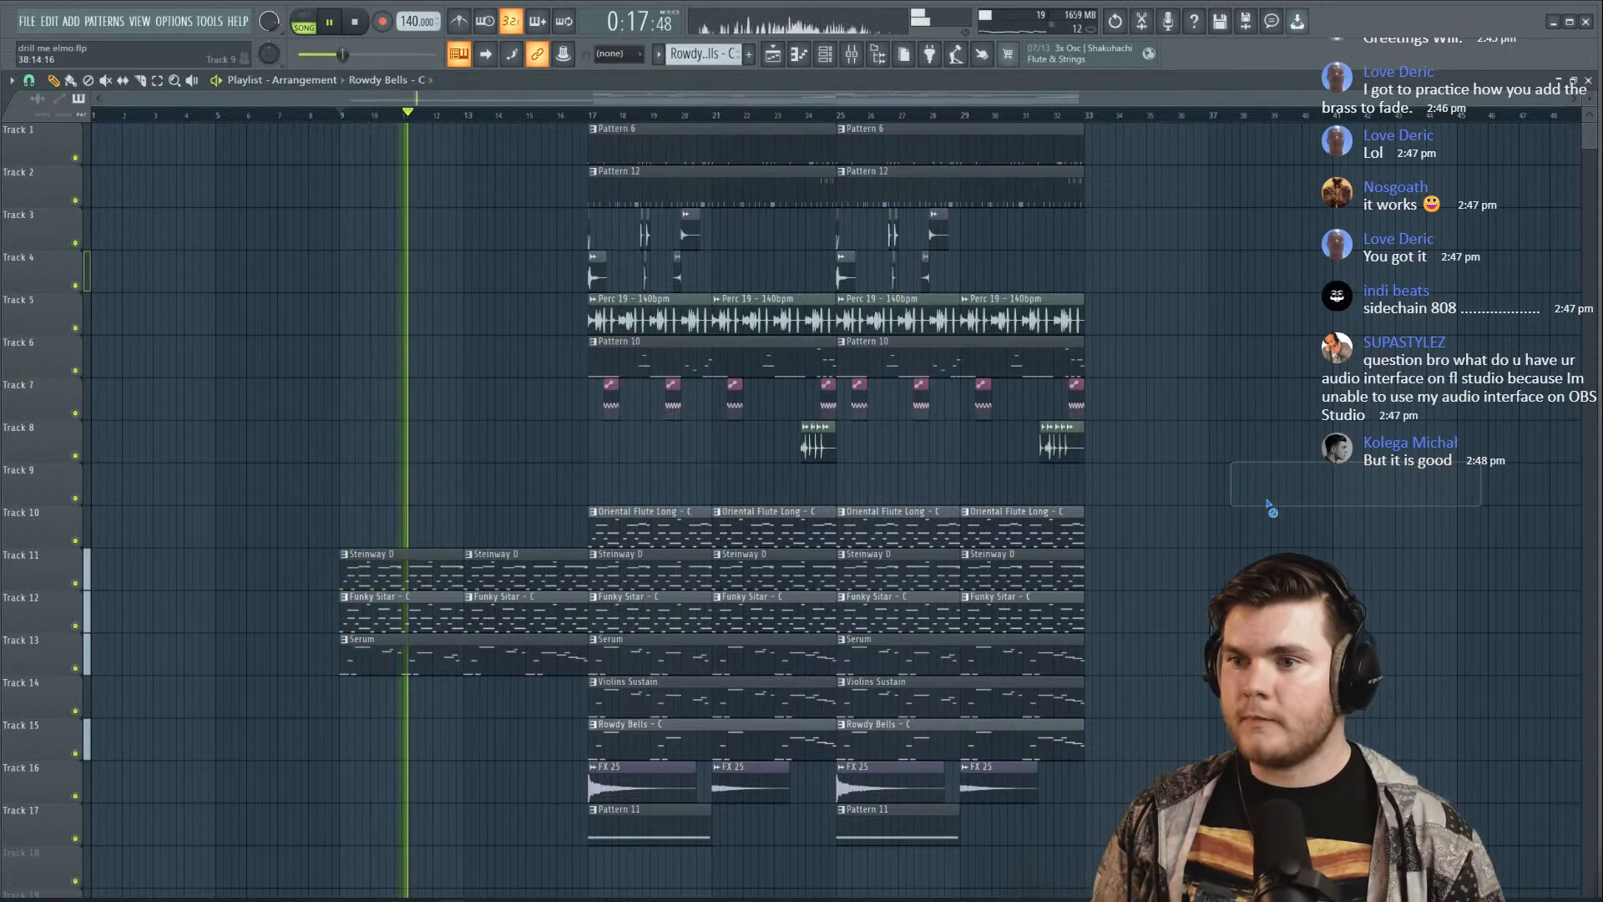
Place a Pattern 12 clip on Track 2 at bar 9 and play through into the drop
left_click(606, 171)
left_click(356, 182)
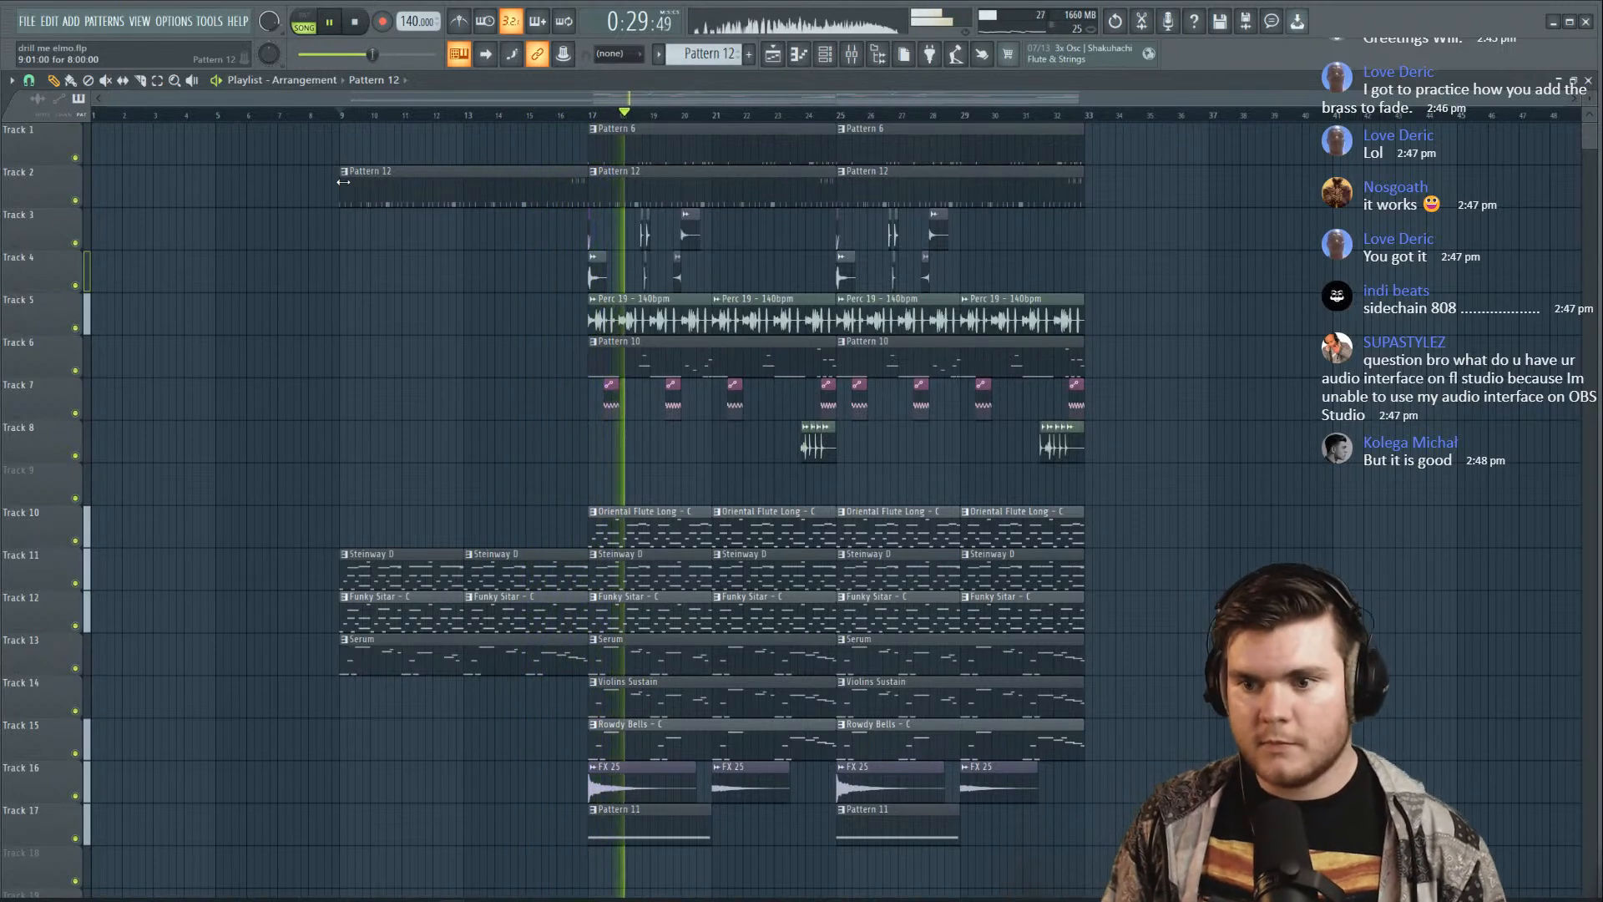
key("space")
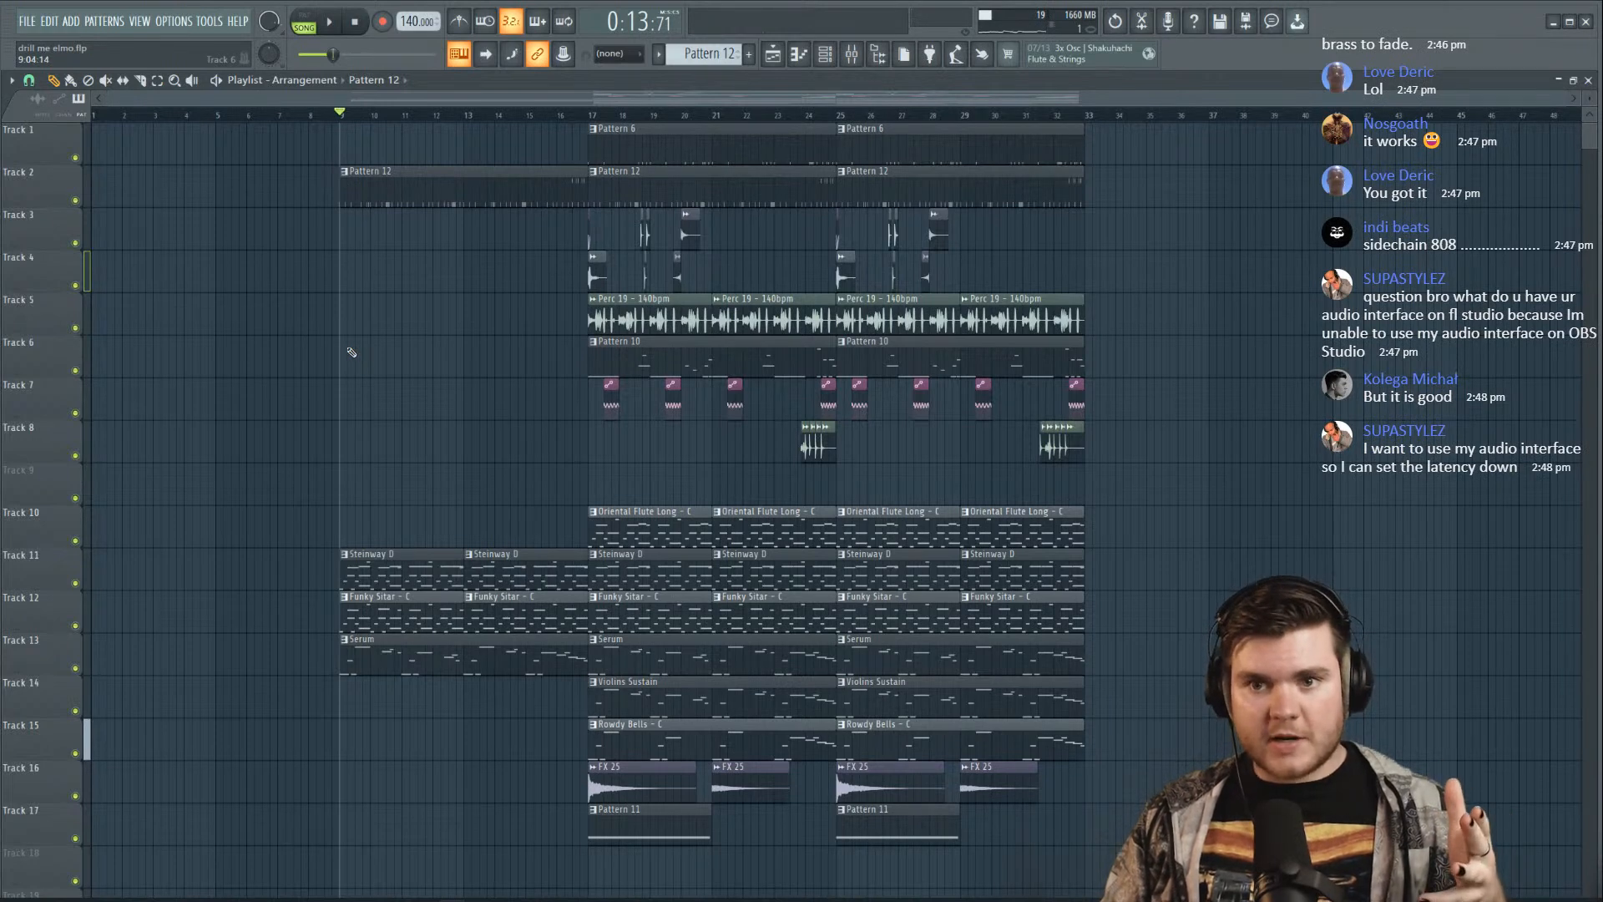
Inspect the available audio devices and the FL Studio ASIO panel in the audio settings, then close them
left_click(175, 21)
left_click(200, 72)
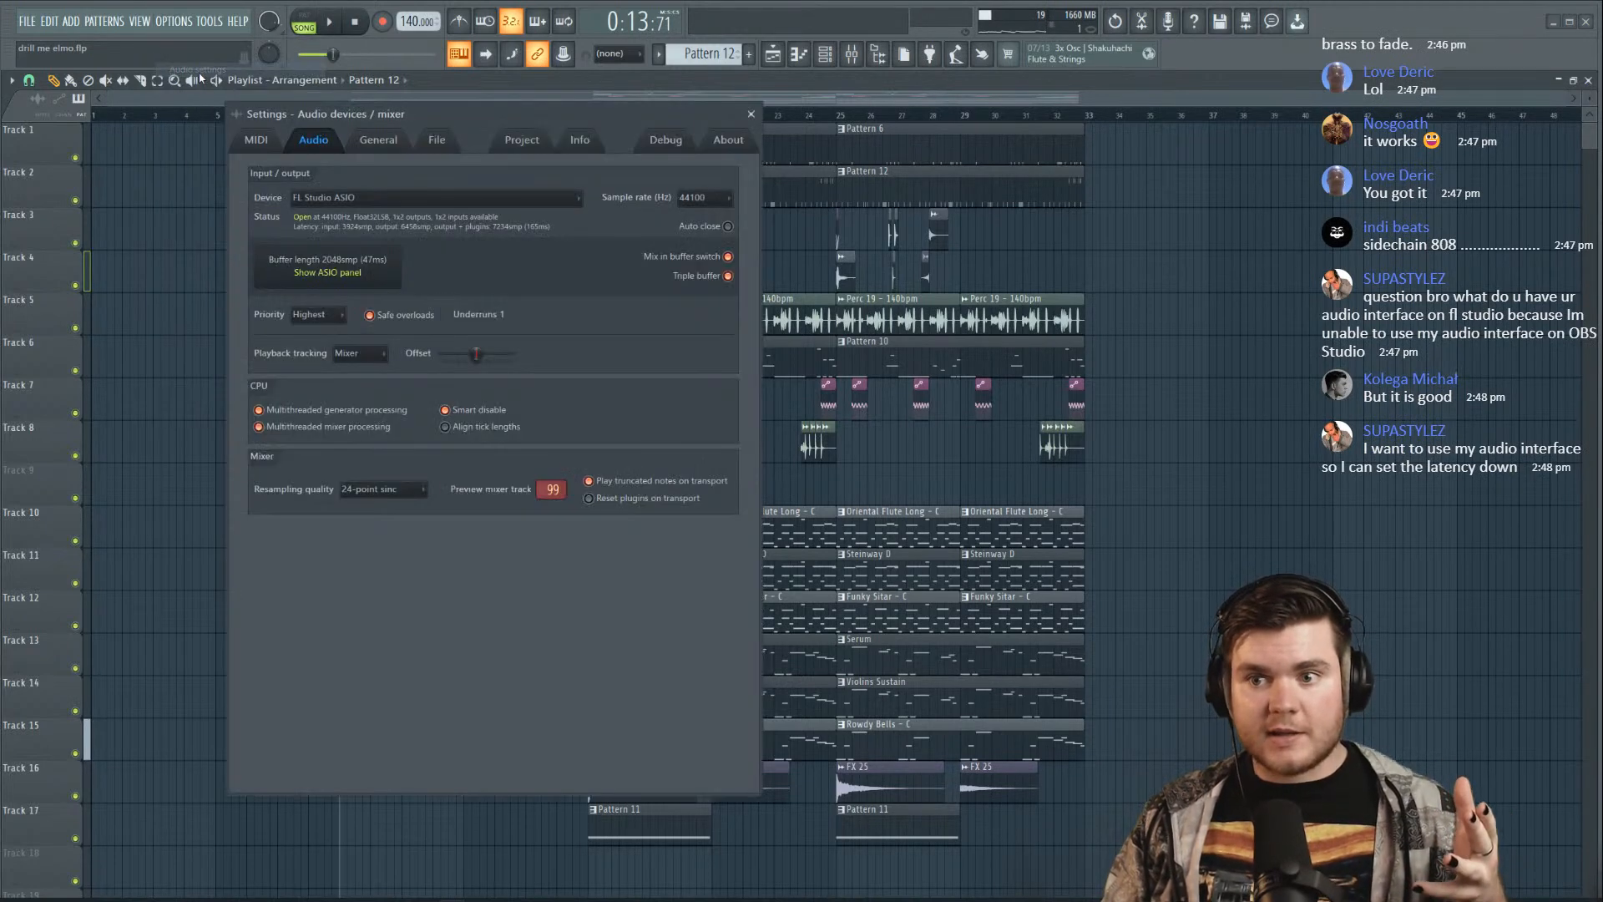
left_click(367, 198)
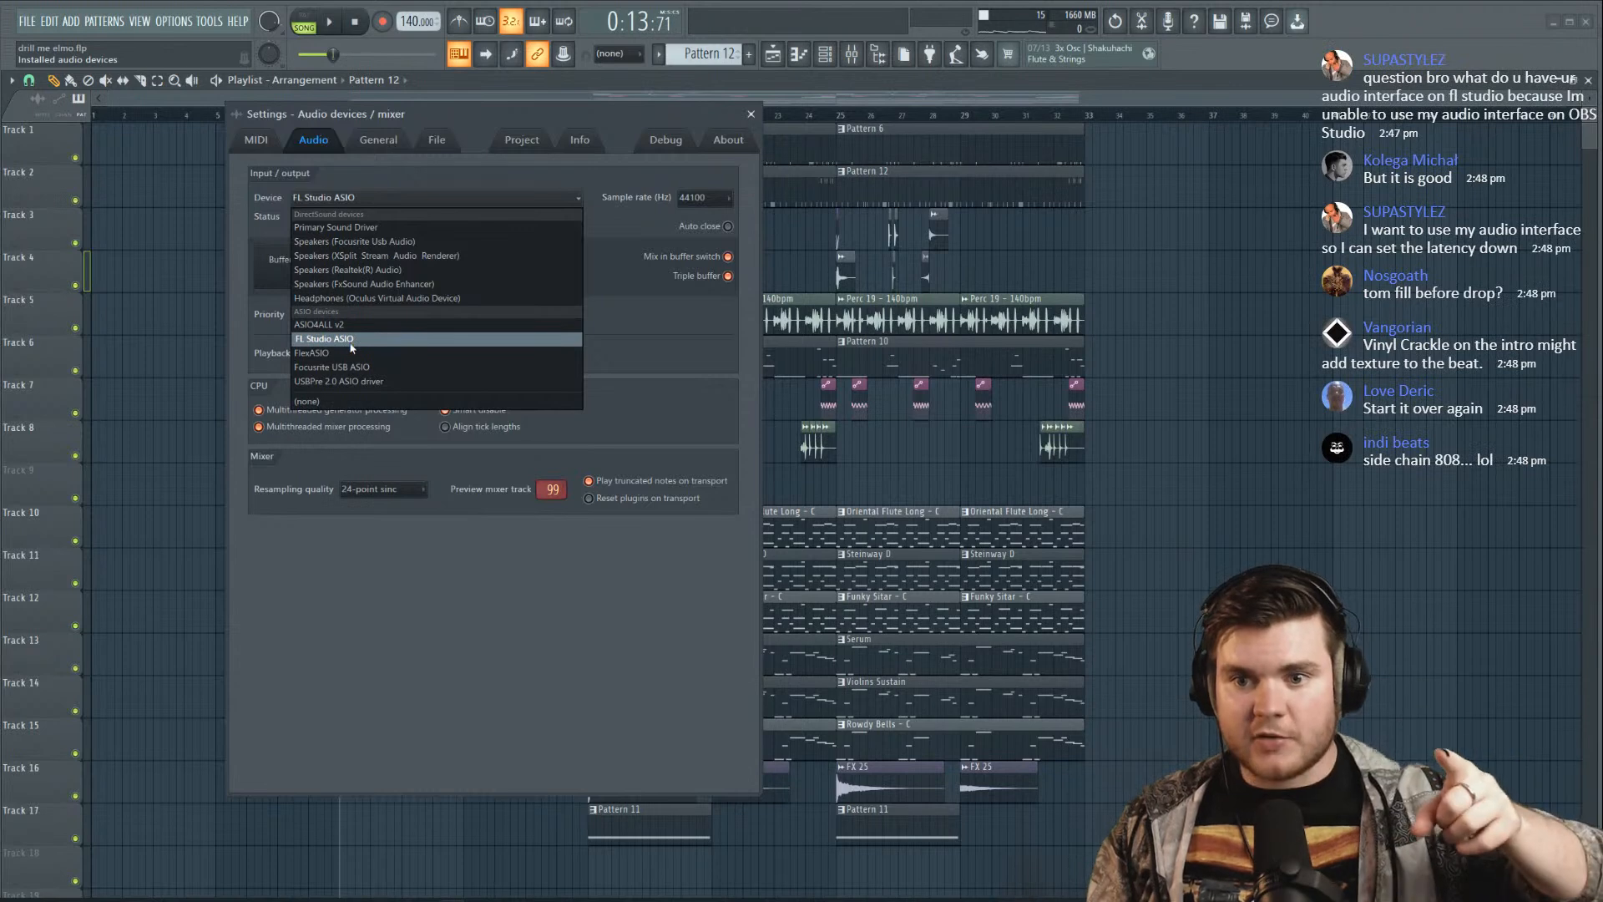
left_click(678, 318)
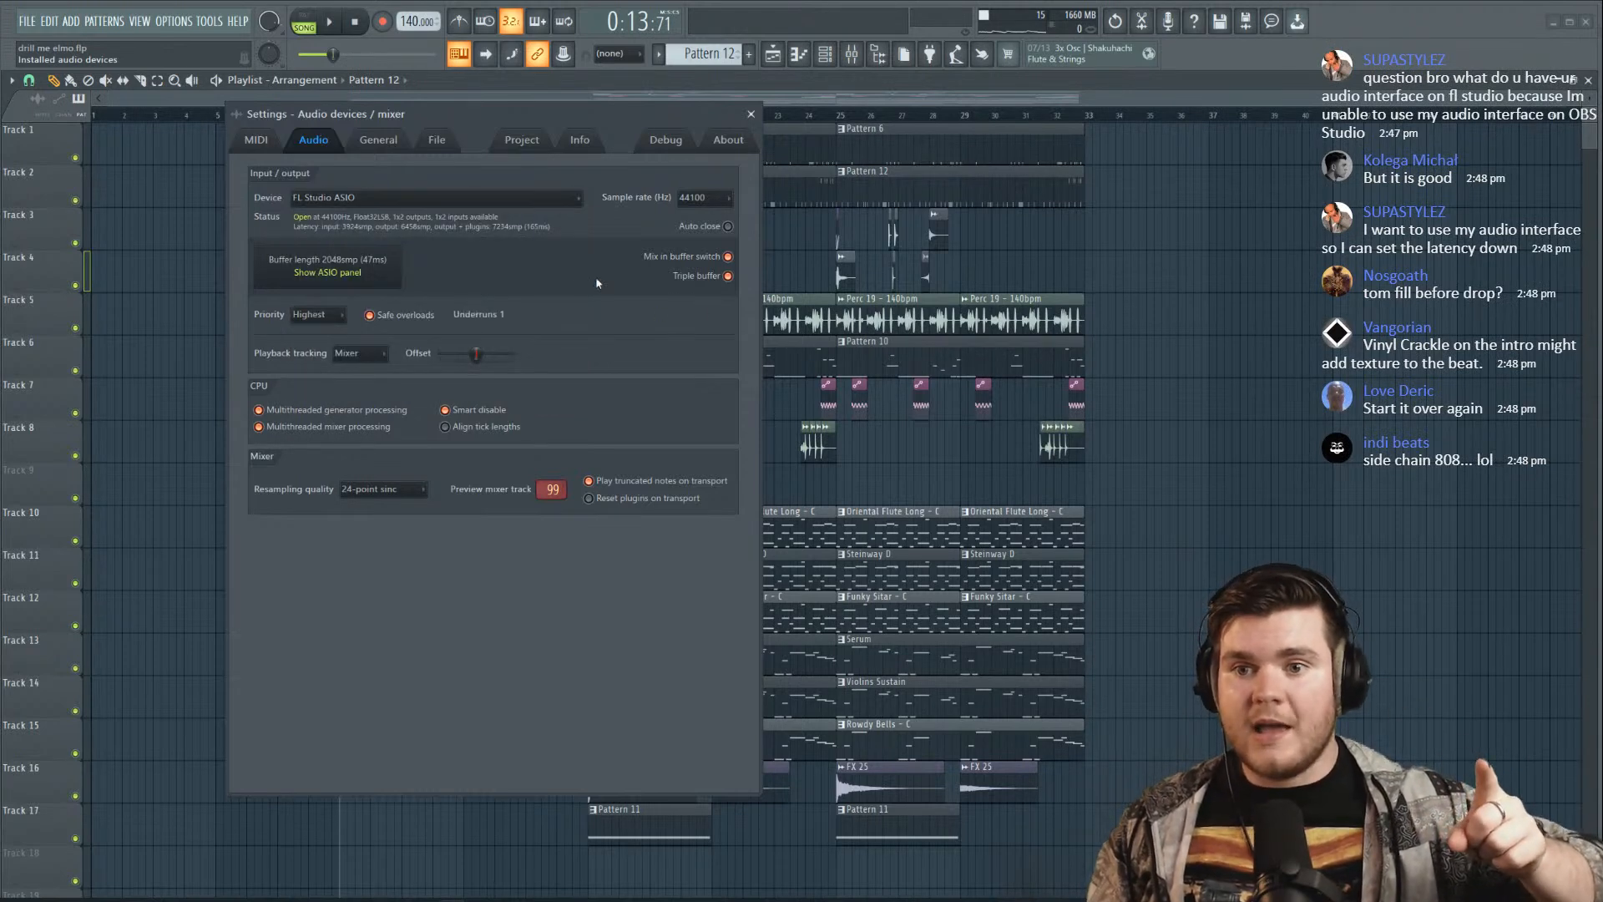
left_click(338, 277)
left_click(531, 287)
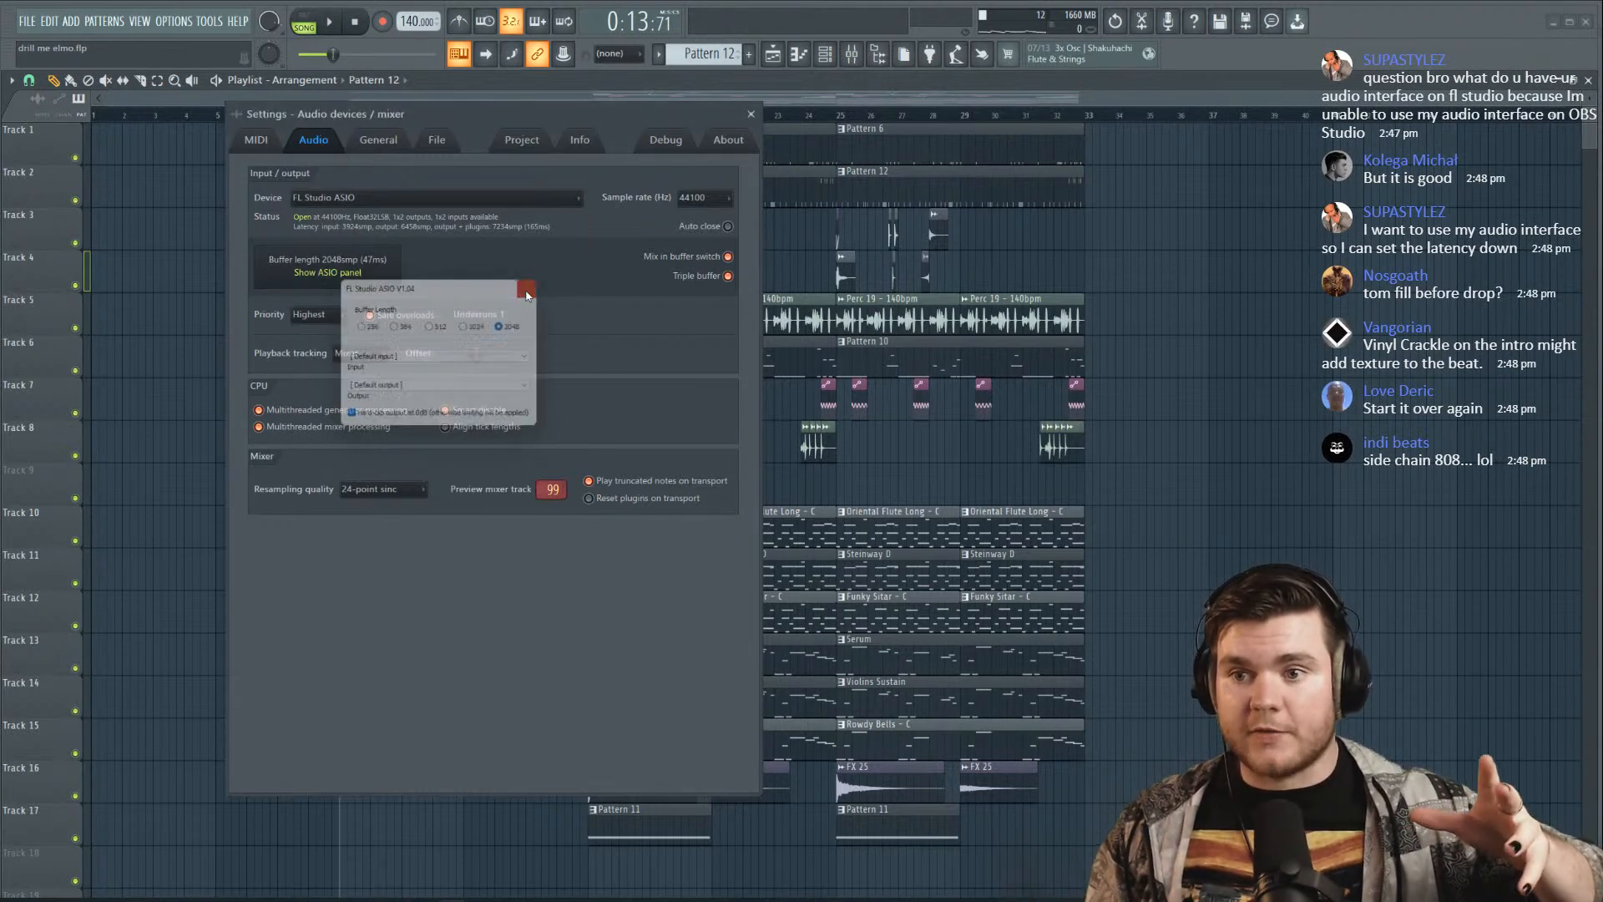
left_click(750, 117)
Open the mixer, check the ASIO panel and audio device list in the settings once more, and close both windows
left_click(851, 53)
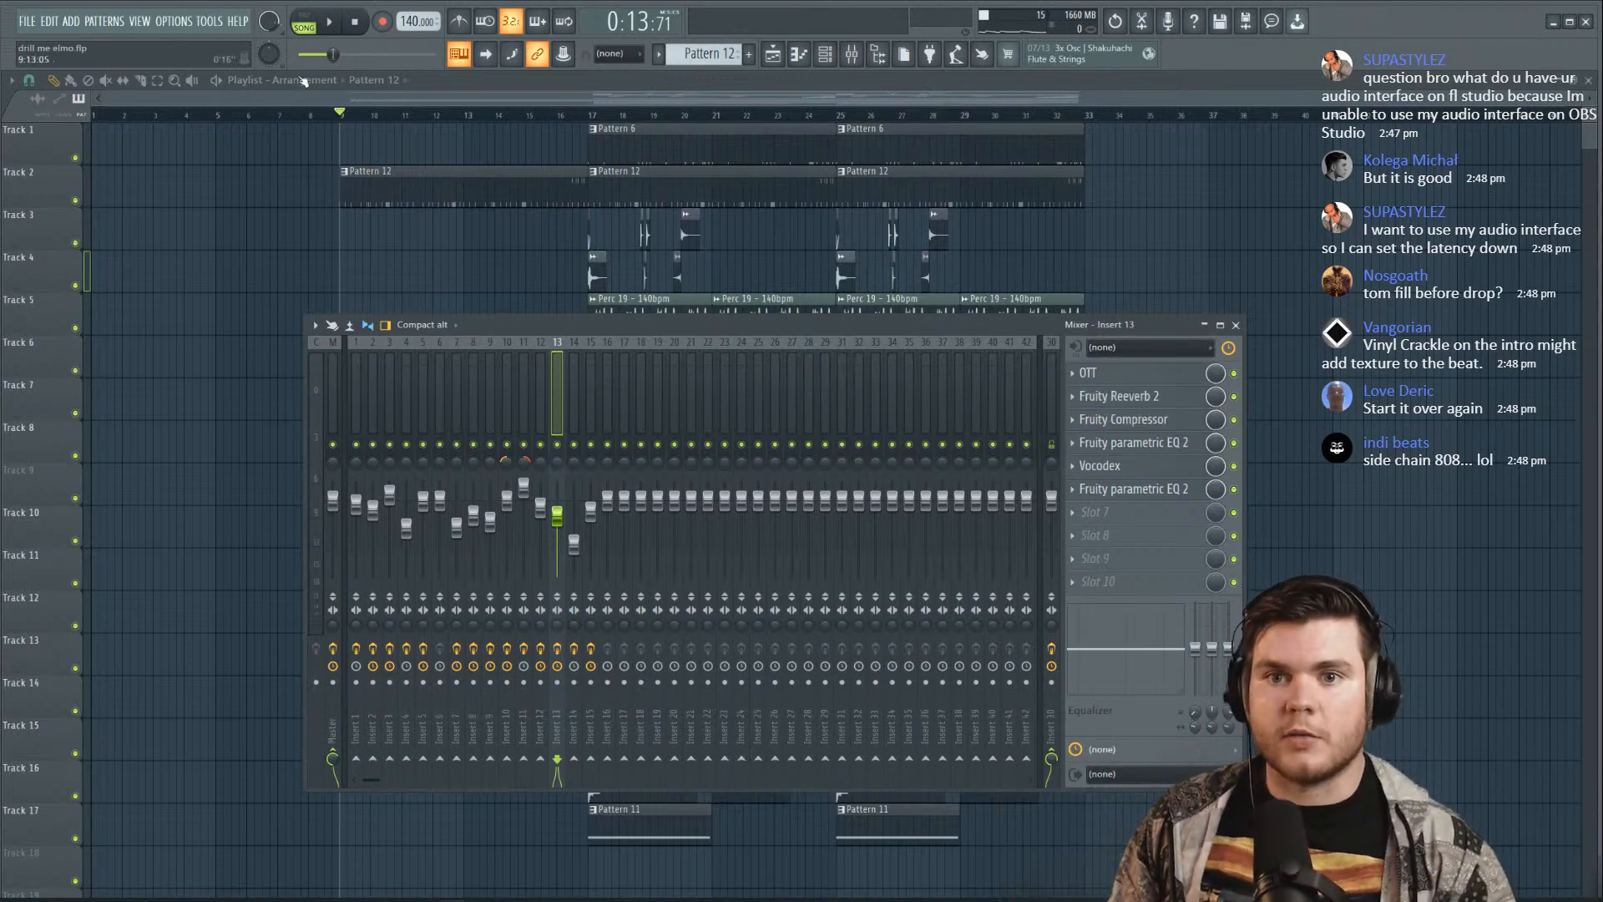
left_click(178, 25)
left_click(196, 73)
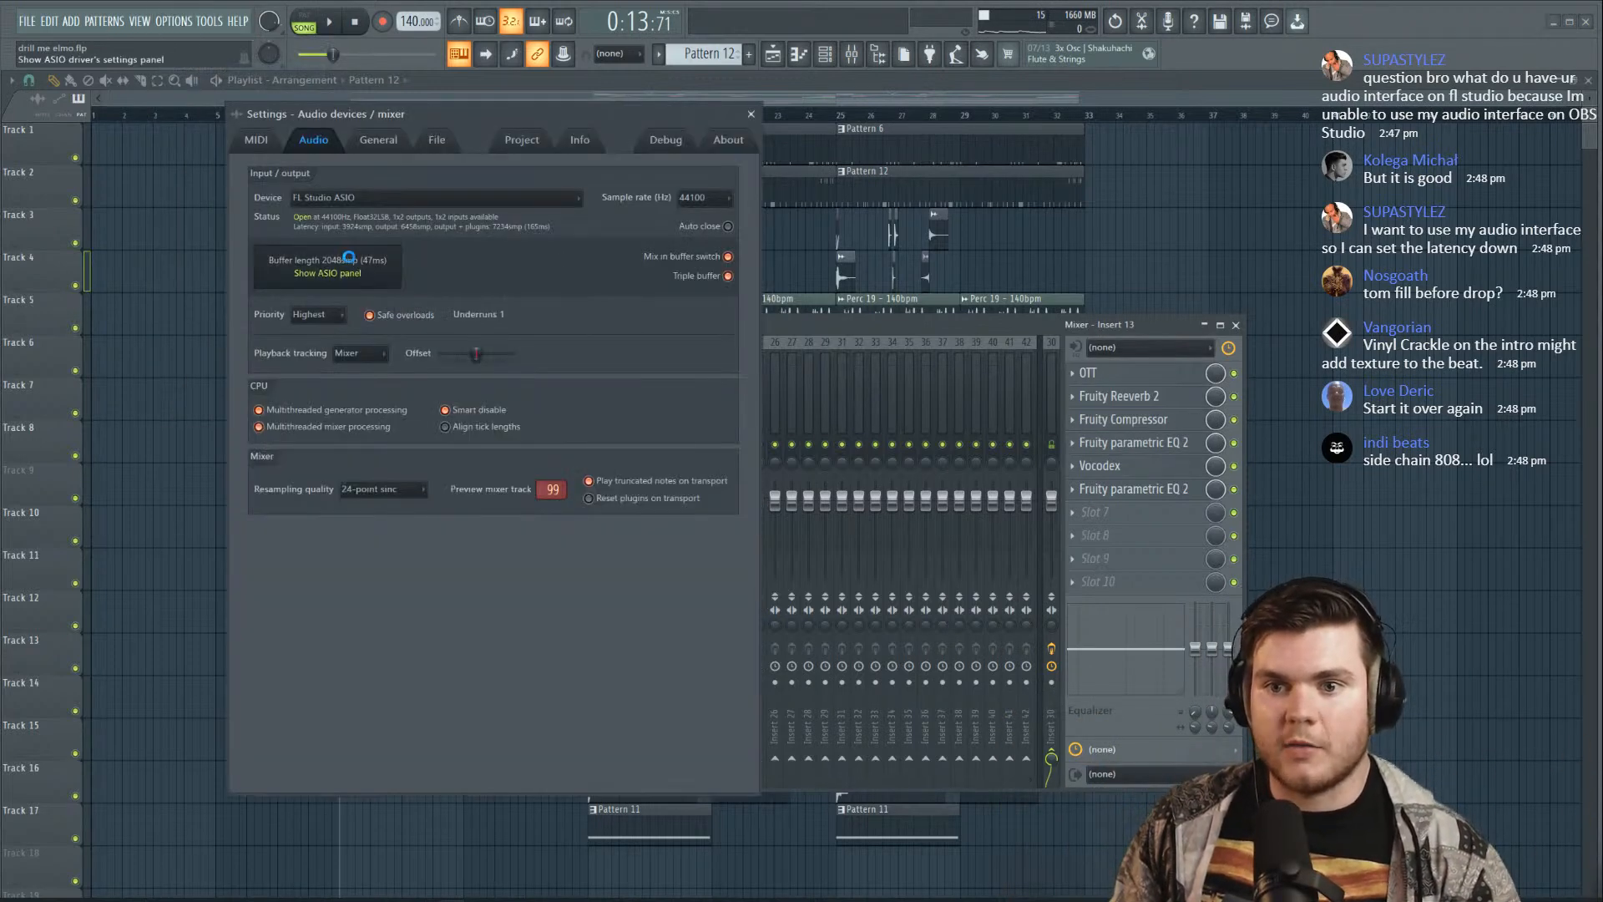
left_click(349, 259)
left_click(545, 265)
left_click(413, 198)
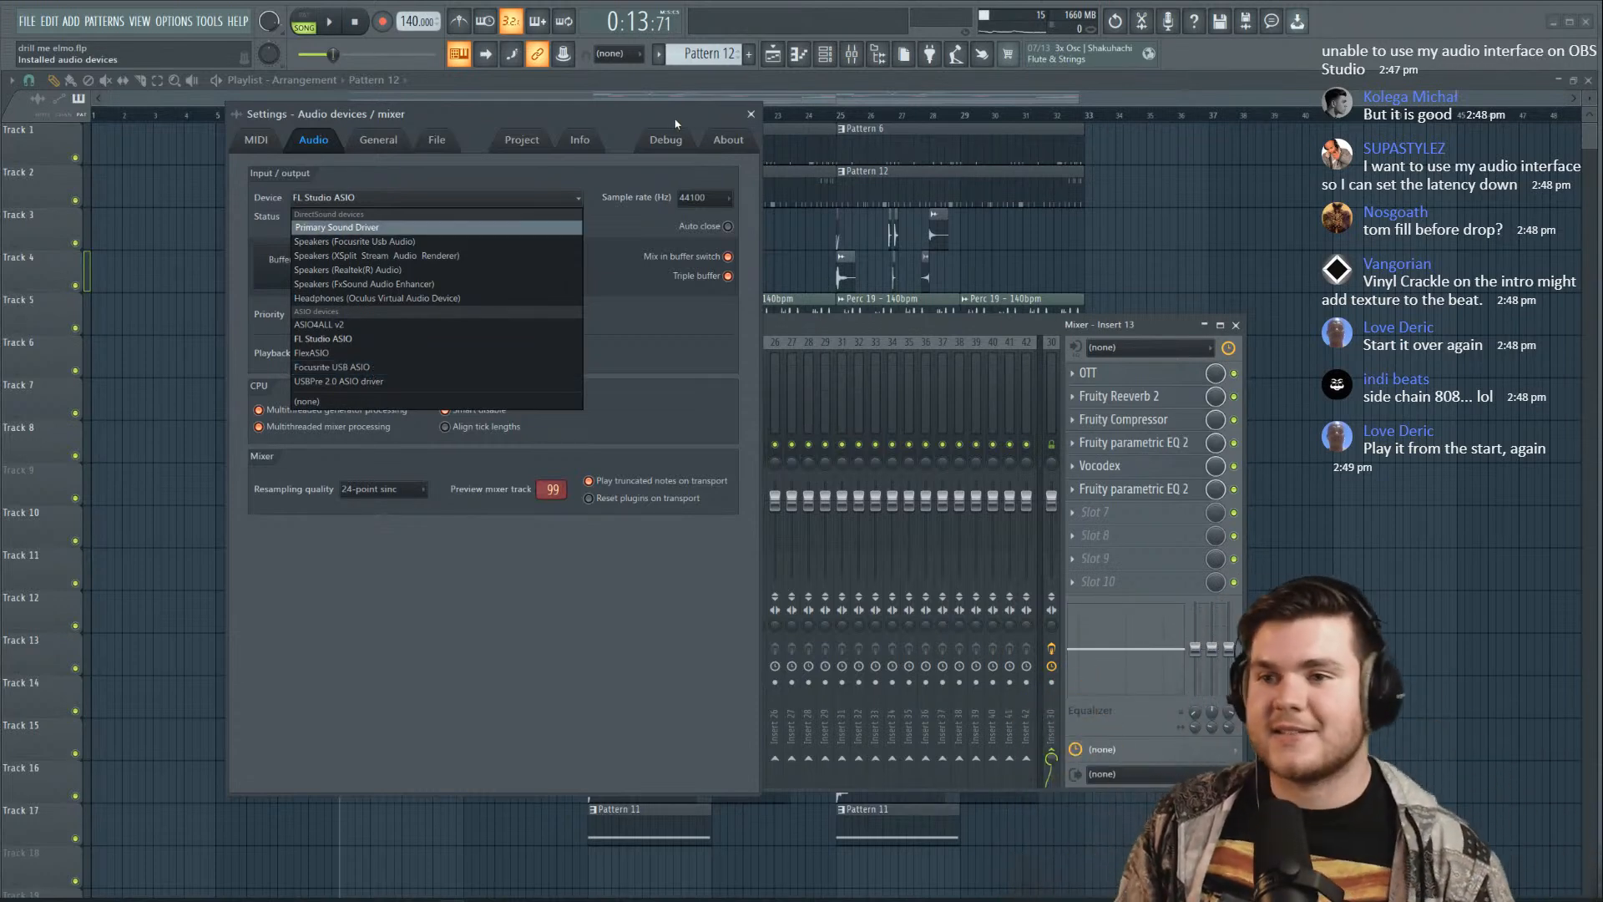
left_click(750, 114)
left_click(751, 115)
key("F9")
Listen to the section without hats by removing the Pattern 12 clip at bar 9, then place it back on Track 2
key("space")
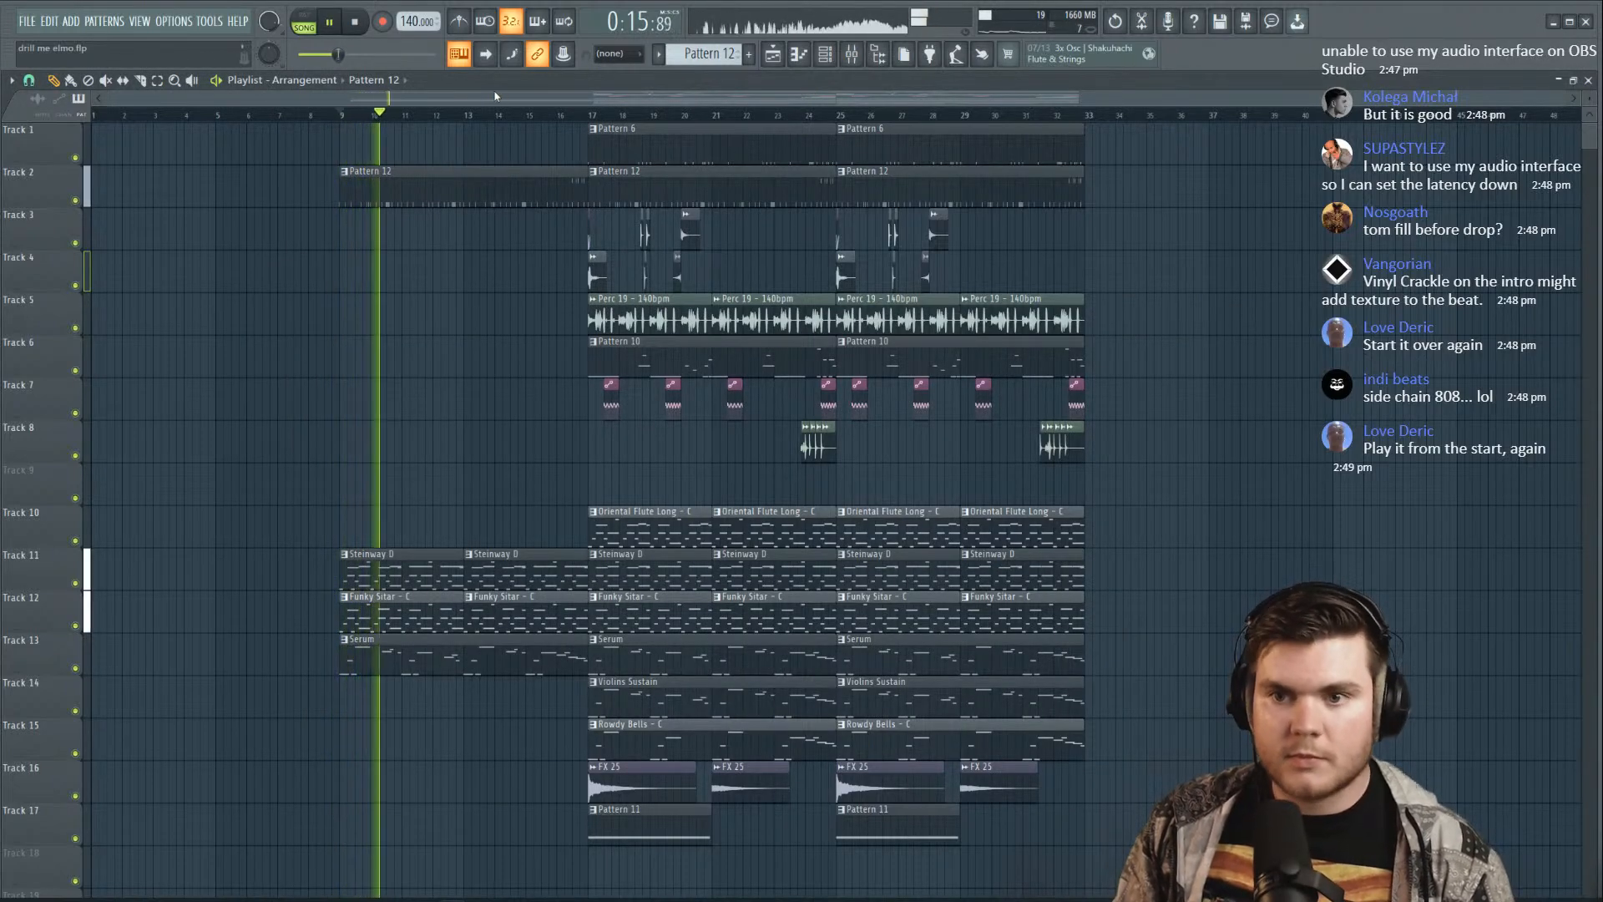
scroll(354, 119, "up", 3)
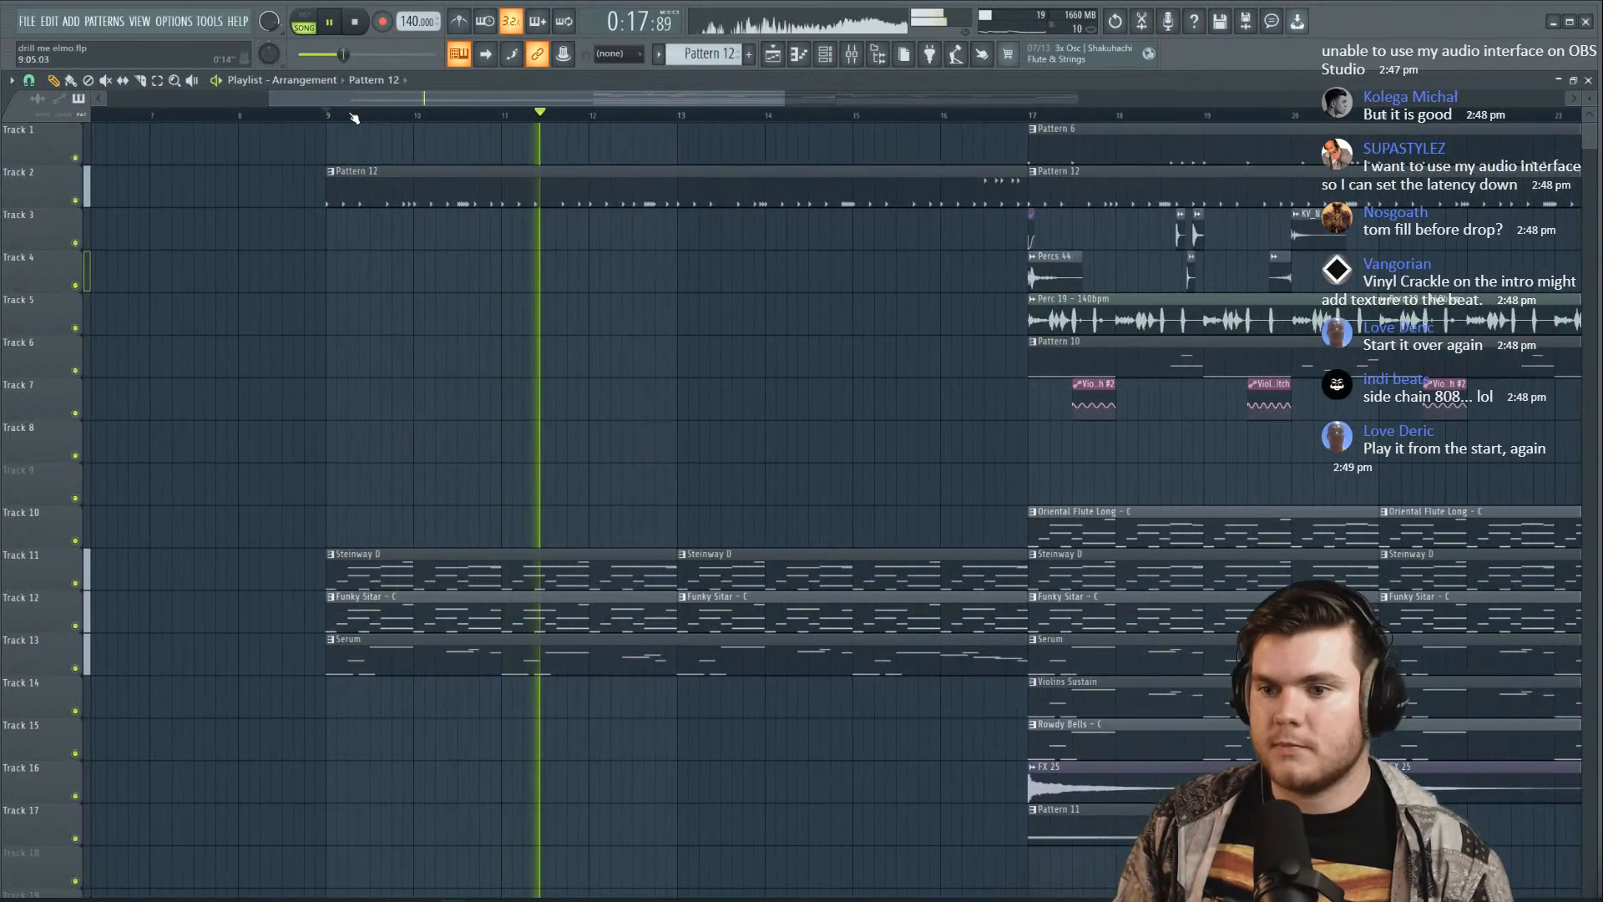
right_click(535, 190)
scroll(551, 118, "down", 4)
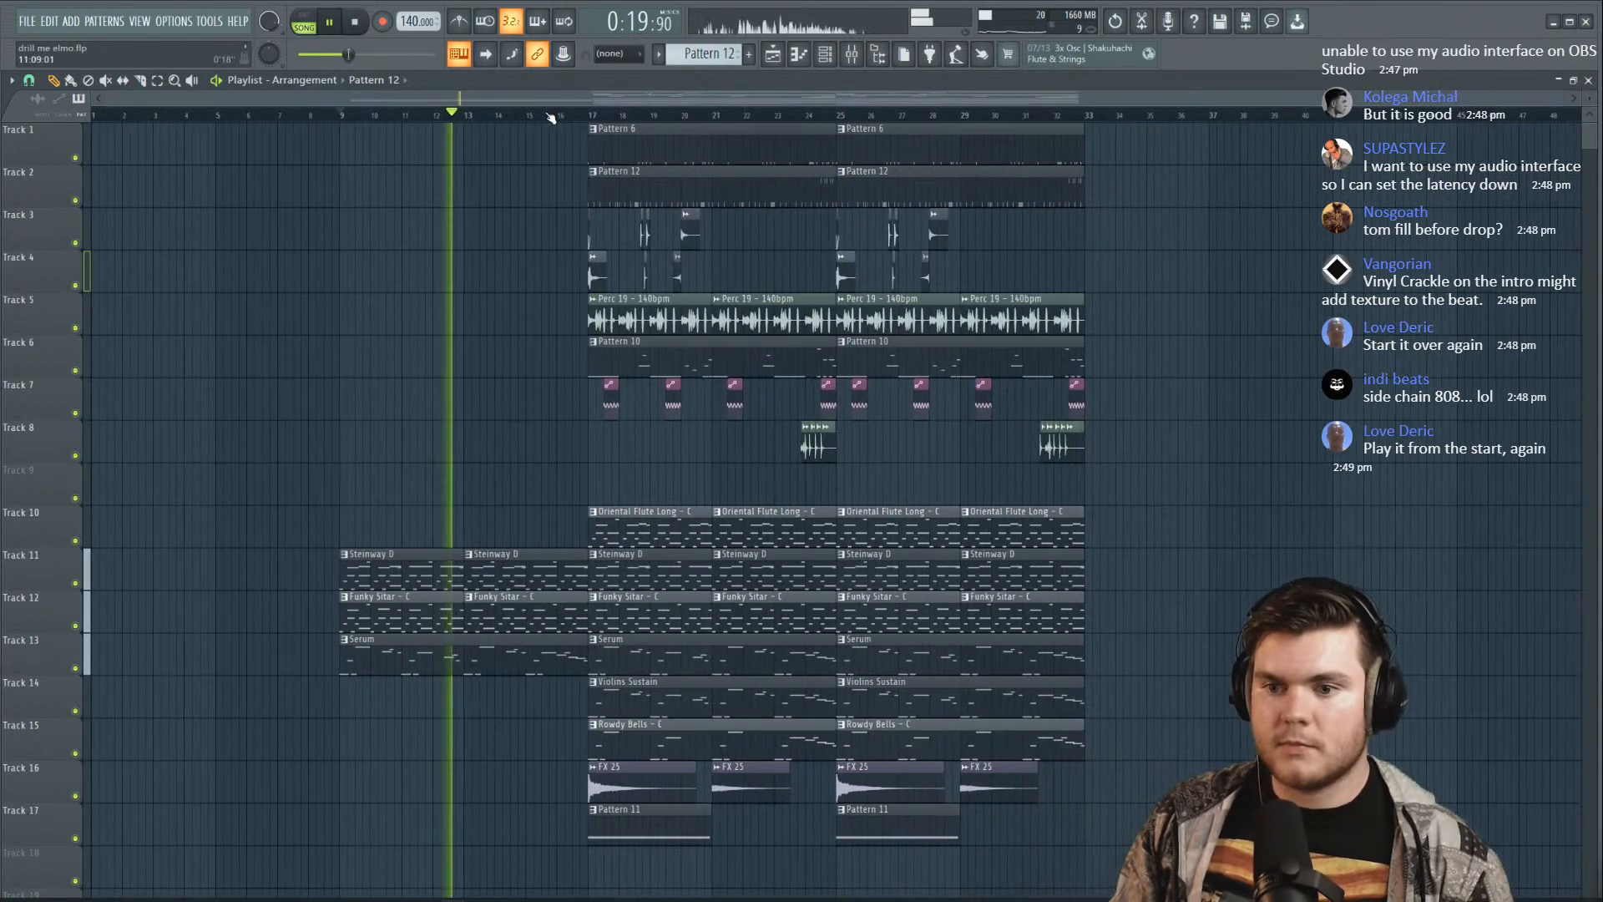
key("space")
key("space")
left_click(351, 193)
View the Hats 17 notes in the piano roll, close it, and shorten the first Pattern 12 clip to start at bar 13
double_click(458, 190)
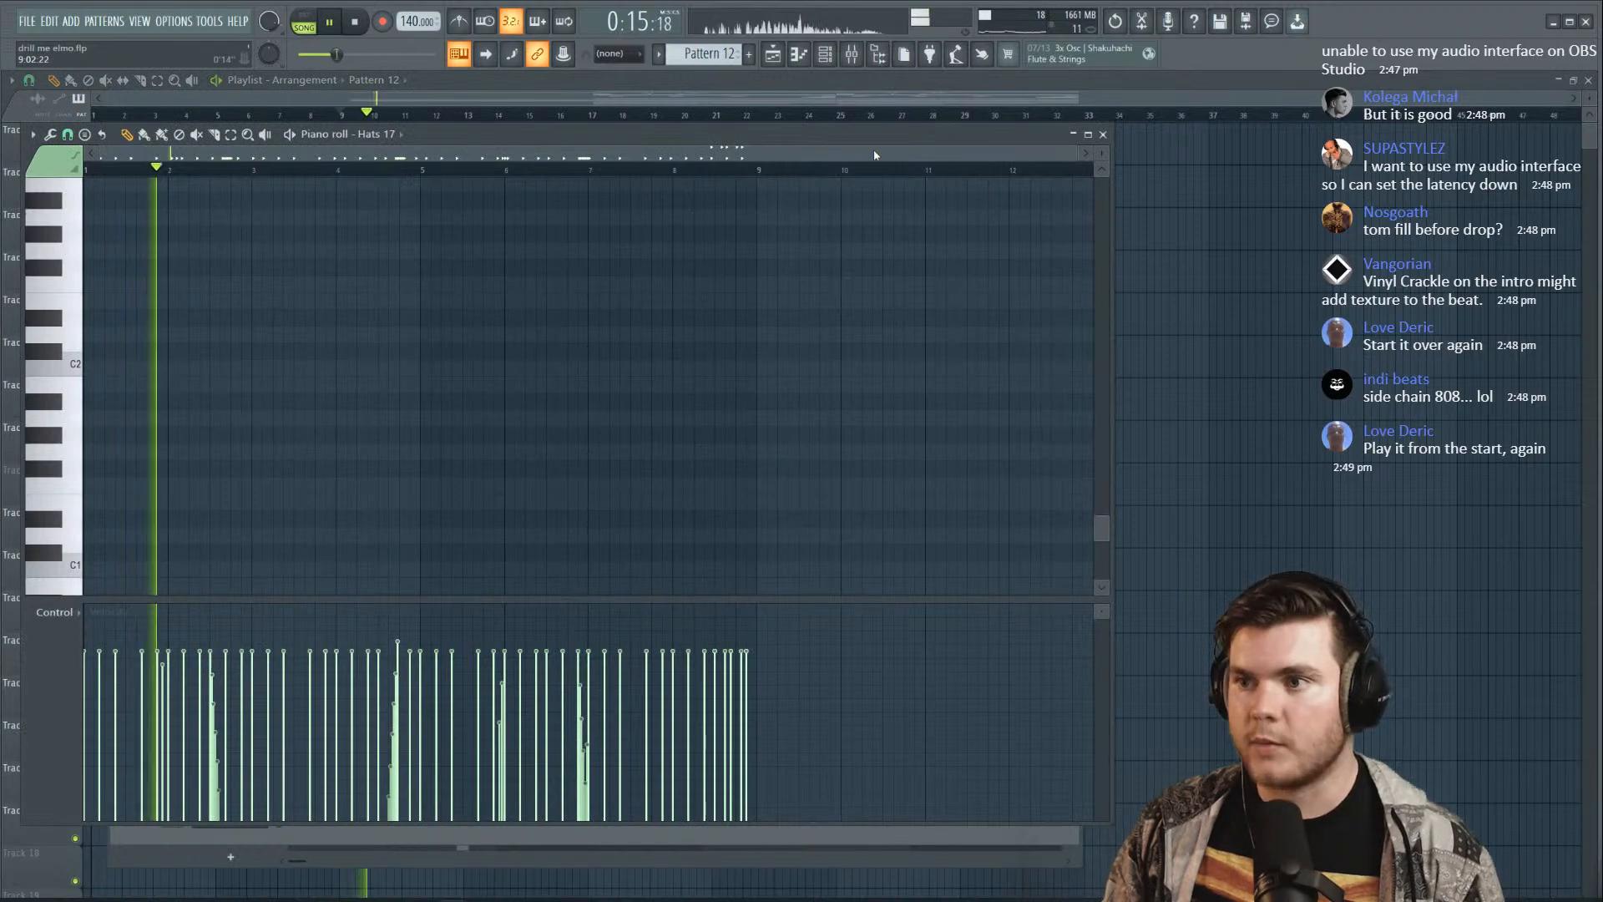
left_click(1103, 134)
left_click(1072, 134)
scroll(440, 116, "up", 5)
scroll(225, 159, "down", 2)
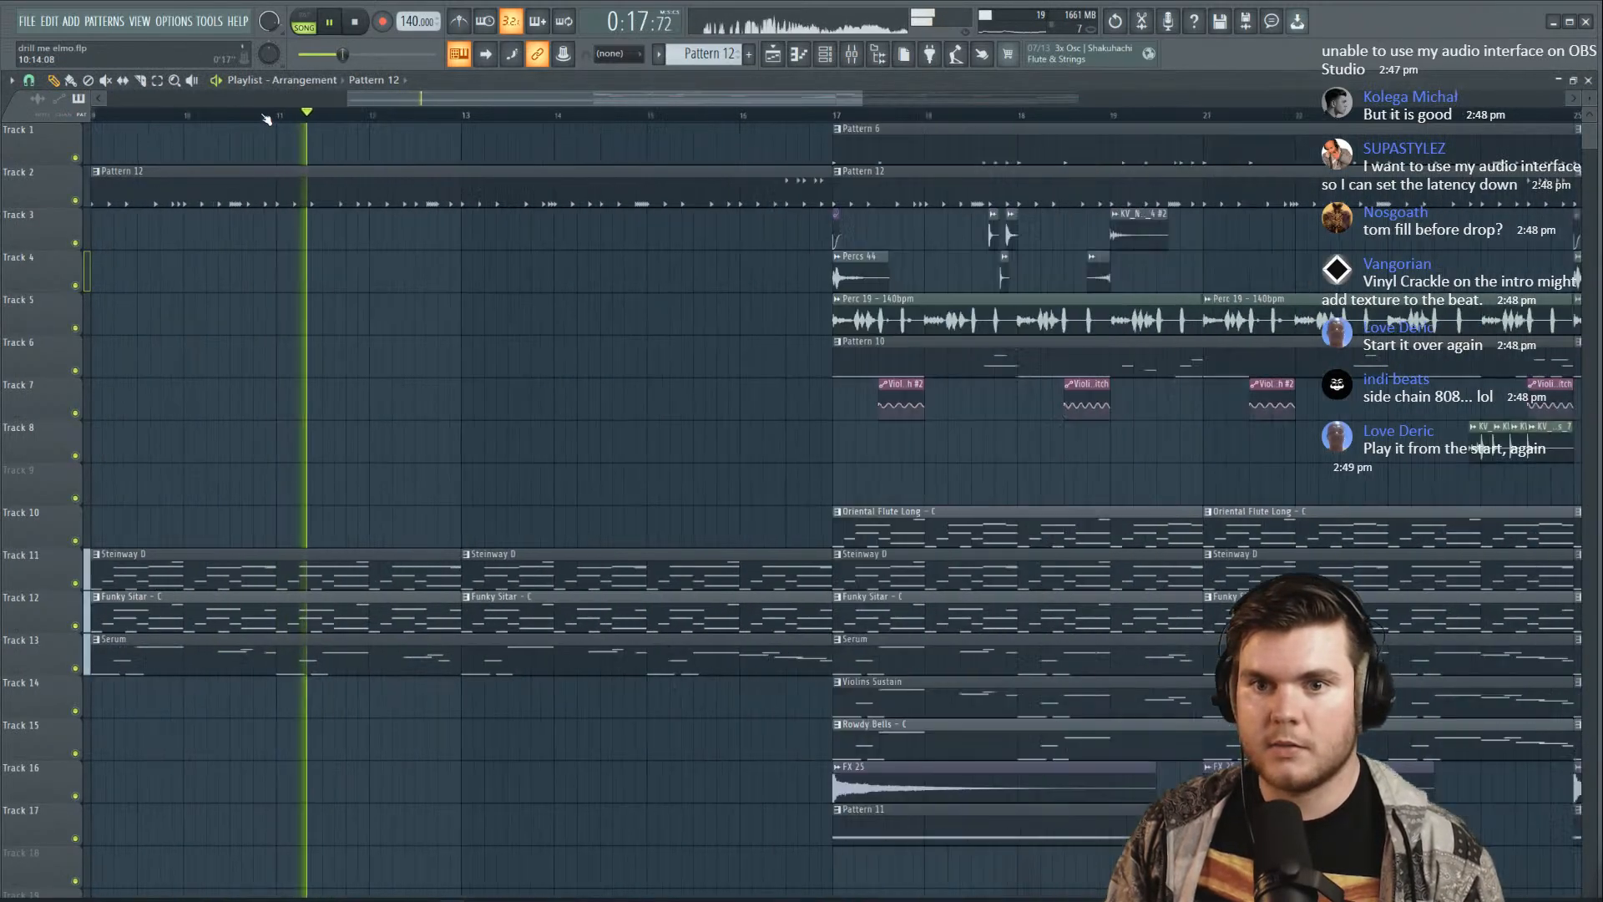
left_click_drag(231, 189, 482, 189)
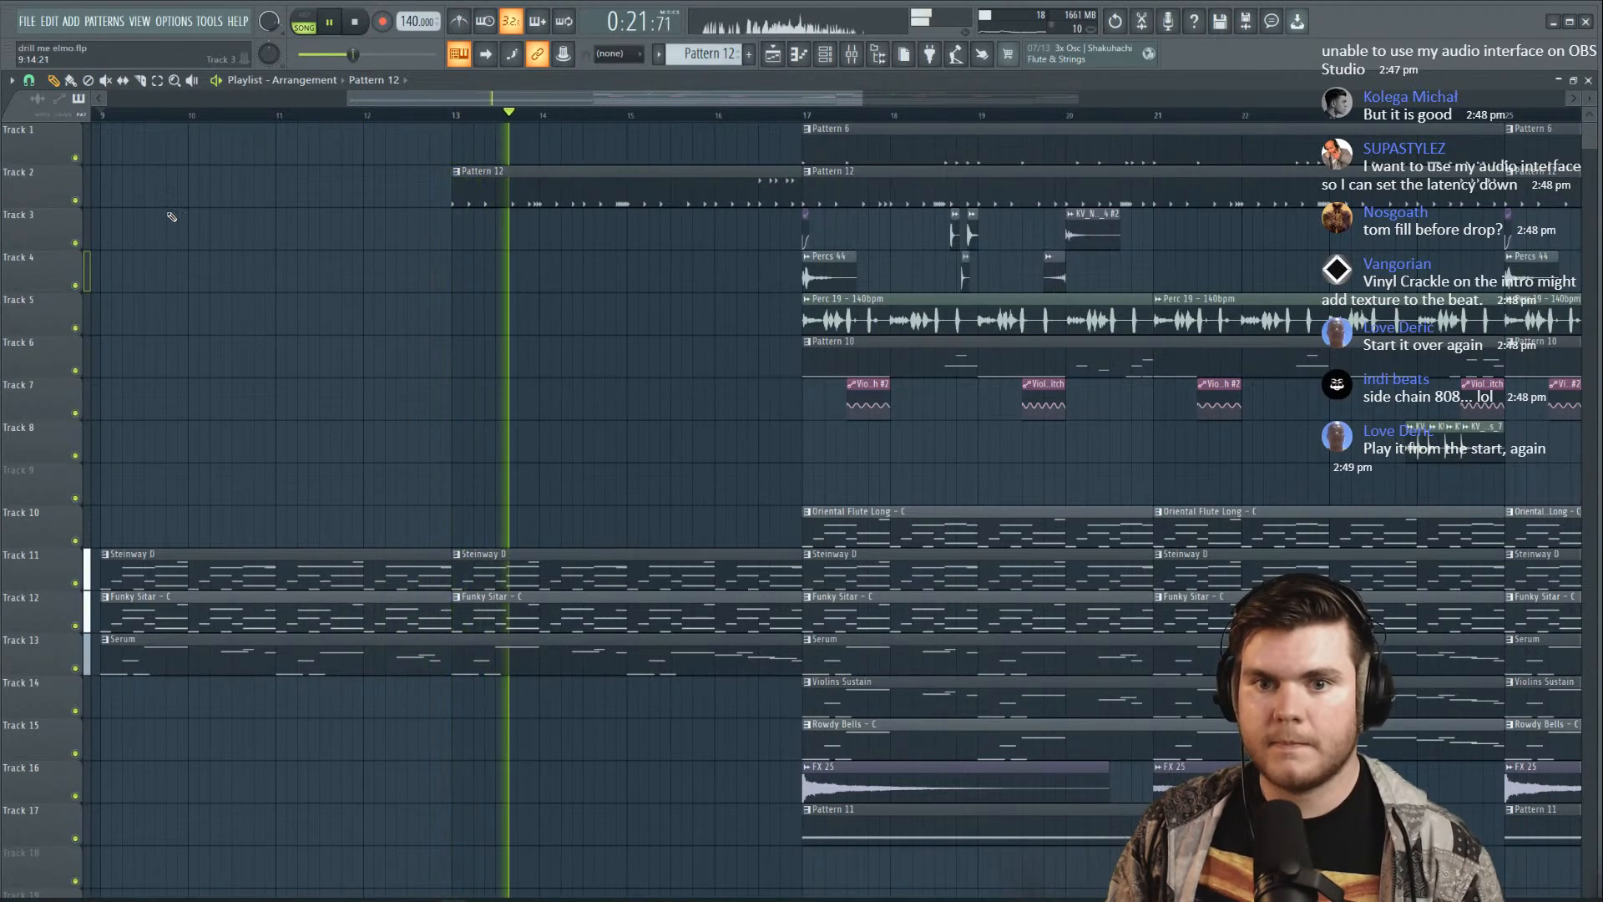
Solo Track 2 in the playlist and load Fruity Parametric EQ 2 into slot 4 of mixer Insert 3
right_click(75, 200)
key("space")
key("space")
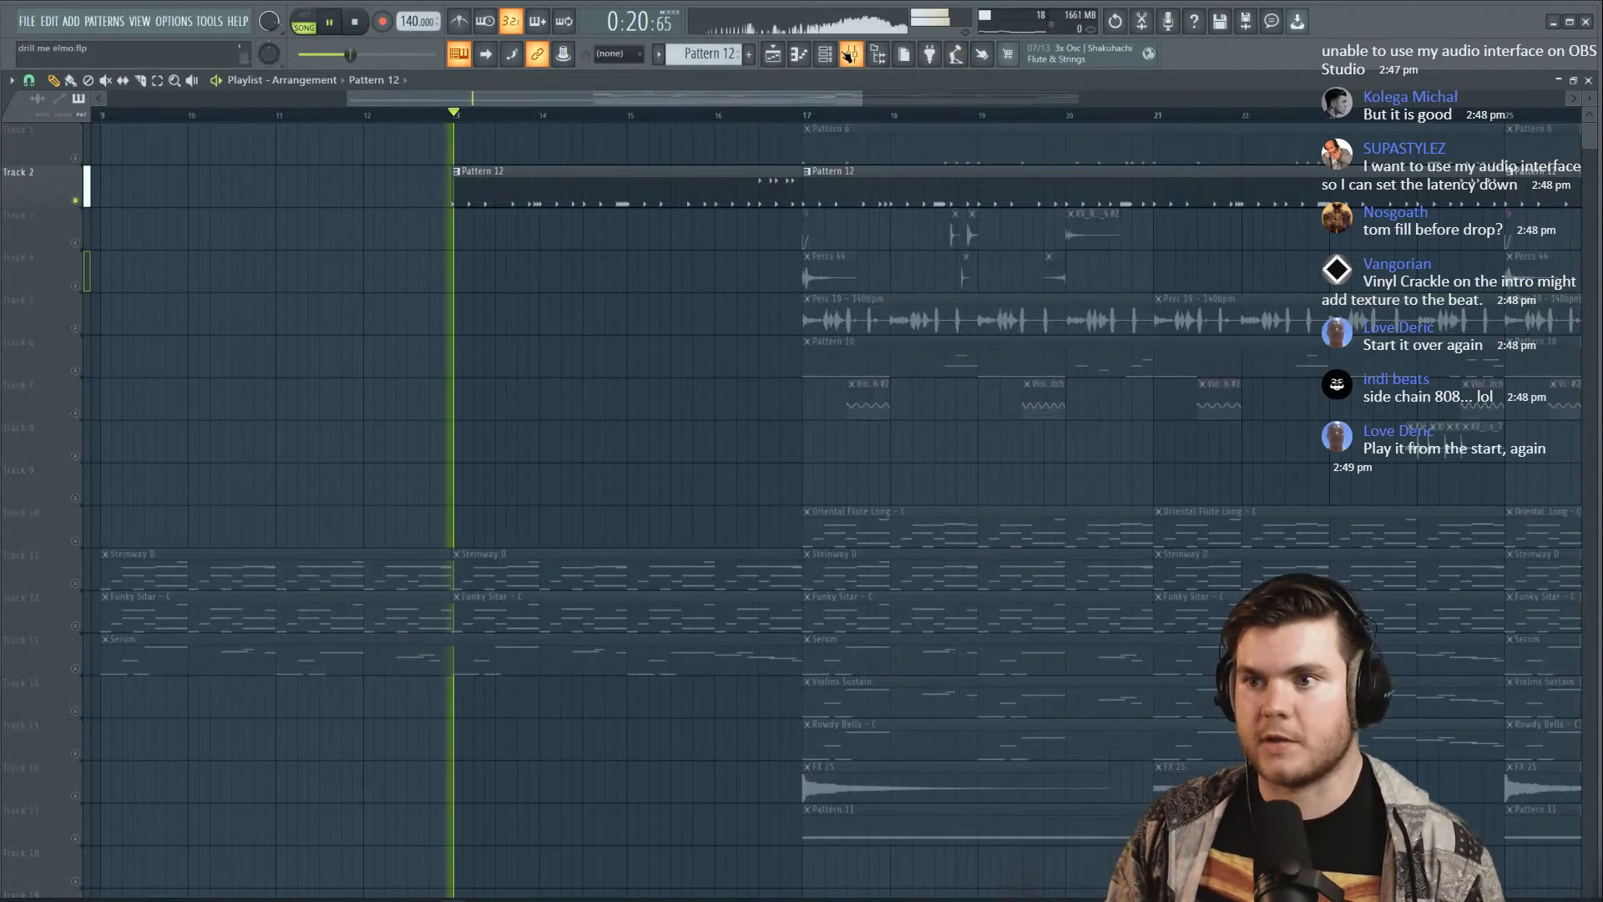
key("F9")
left_click(394, 415)
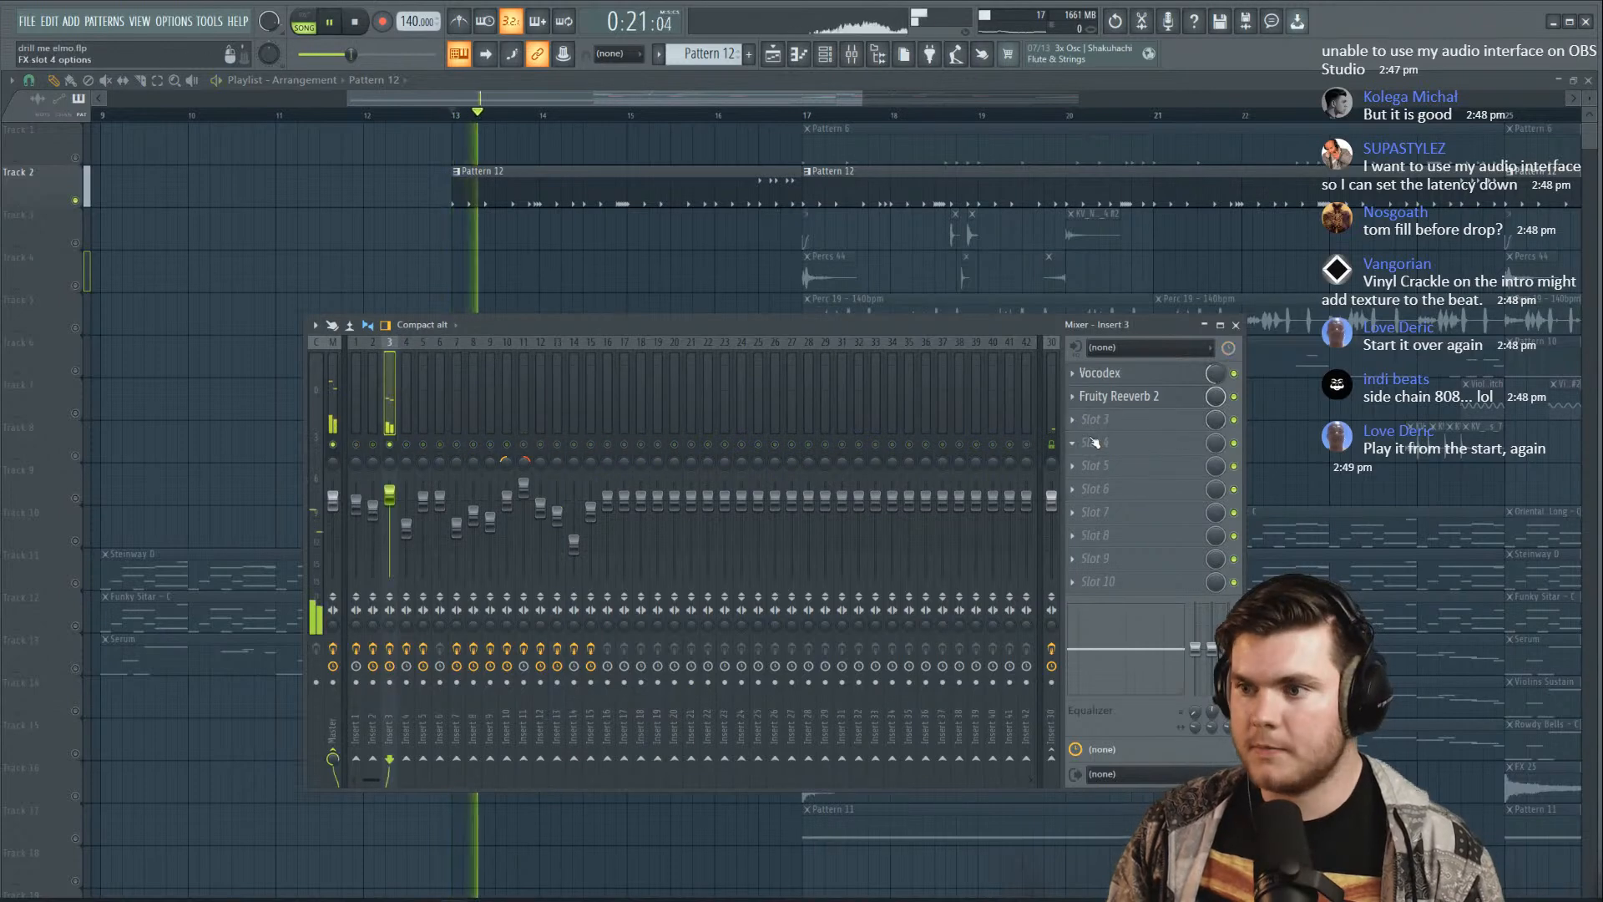
left_click(1098, 442)
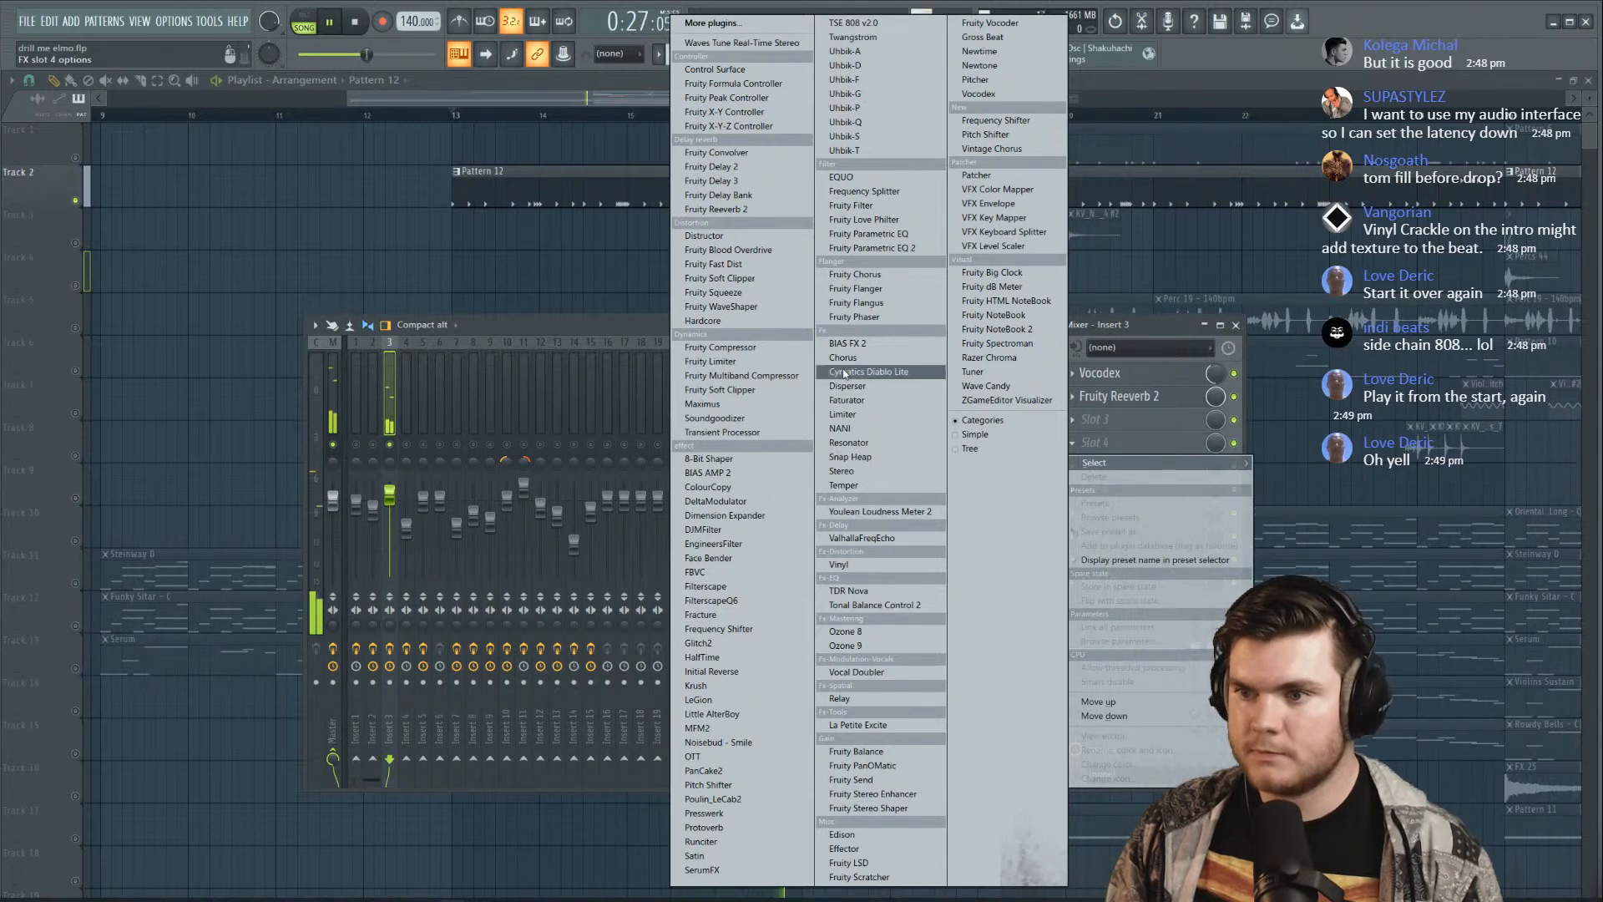
left_click(878, 250)
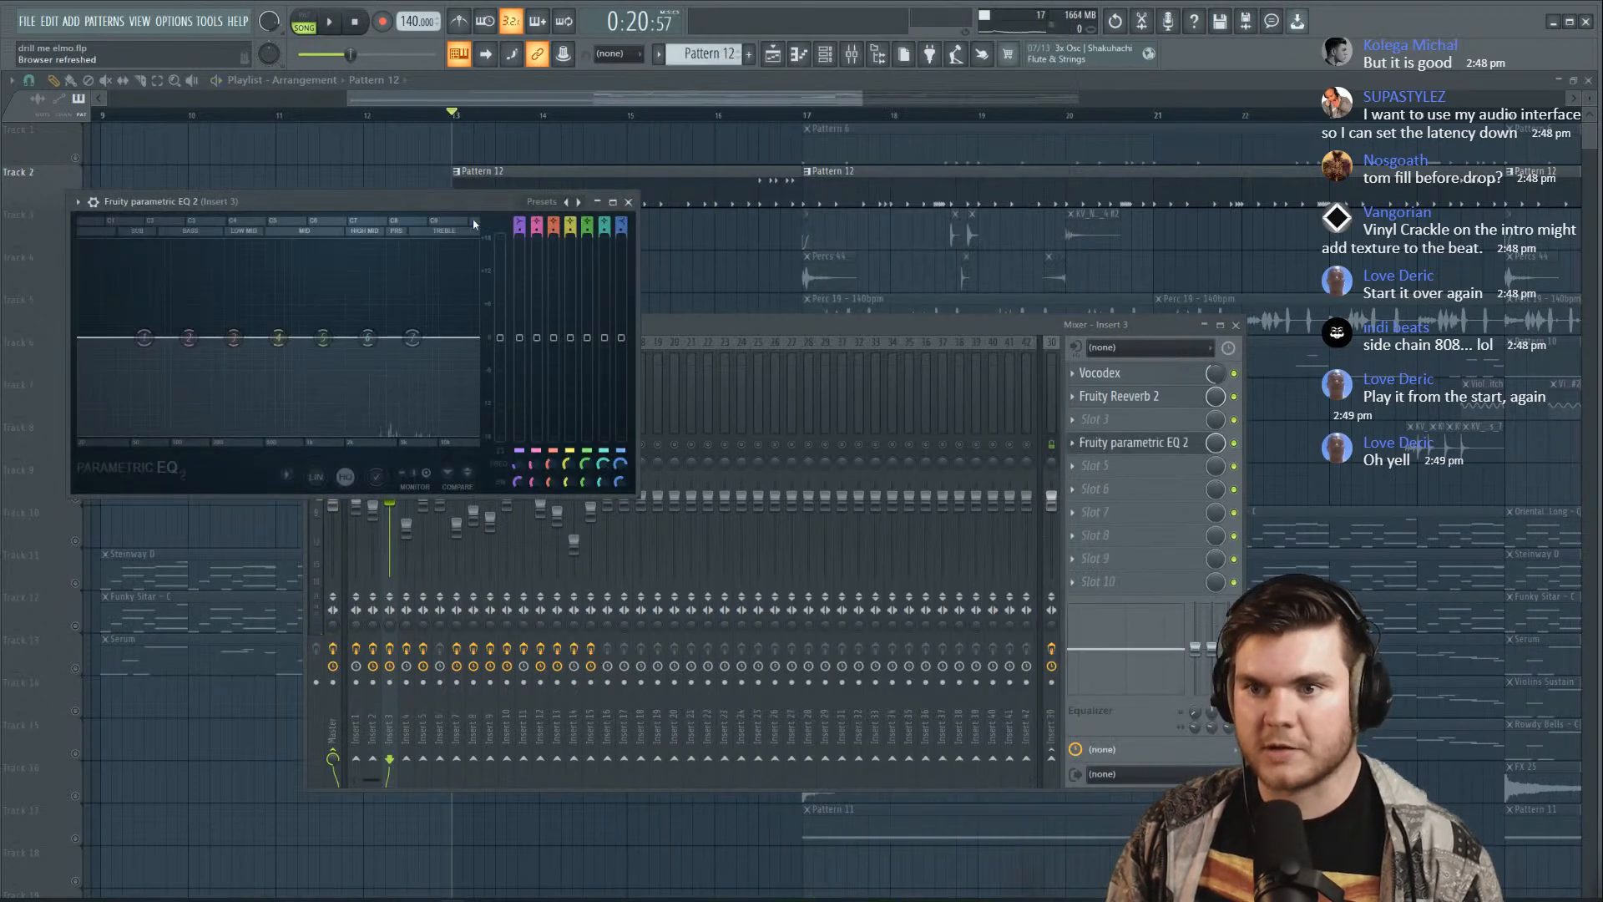
Change the EQ to a preset with cuts at both ends and create a band 7 frequency automation clip over bars 13 to 17
left_click(533, 201)
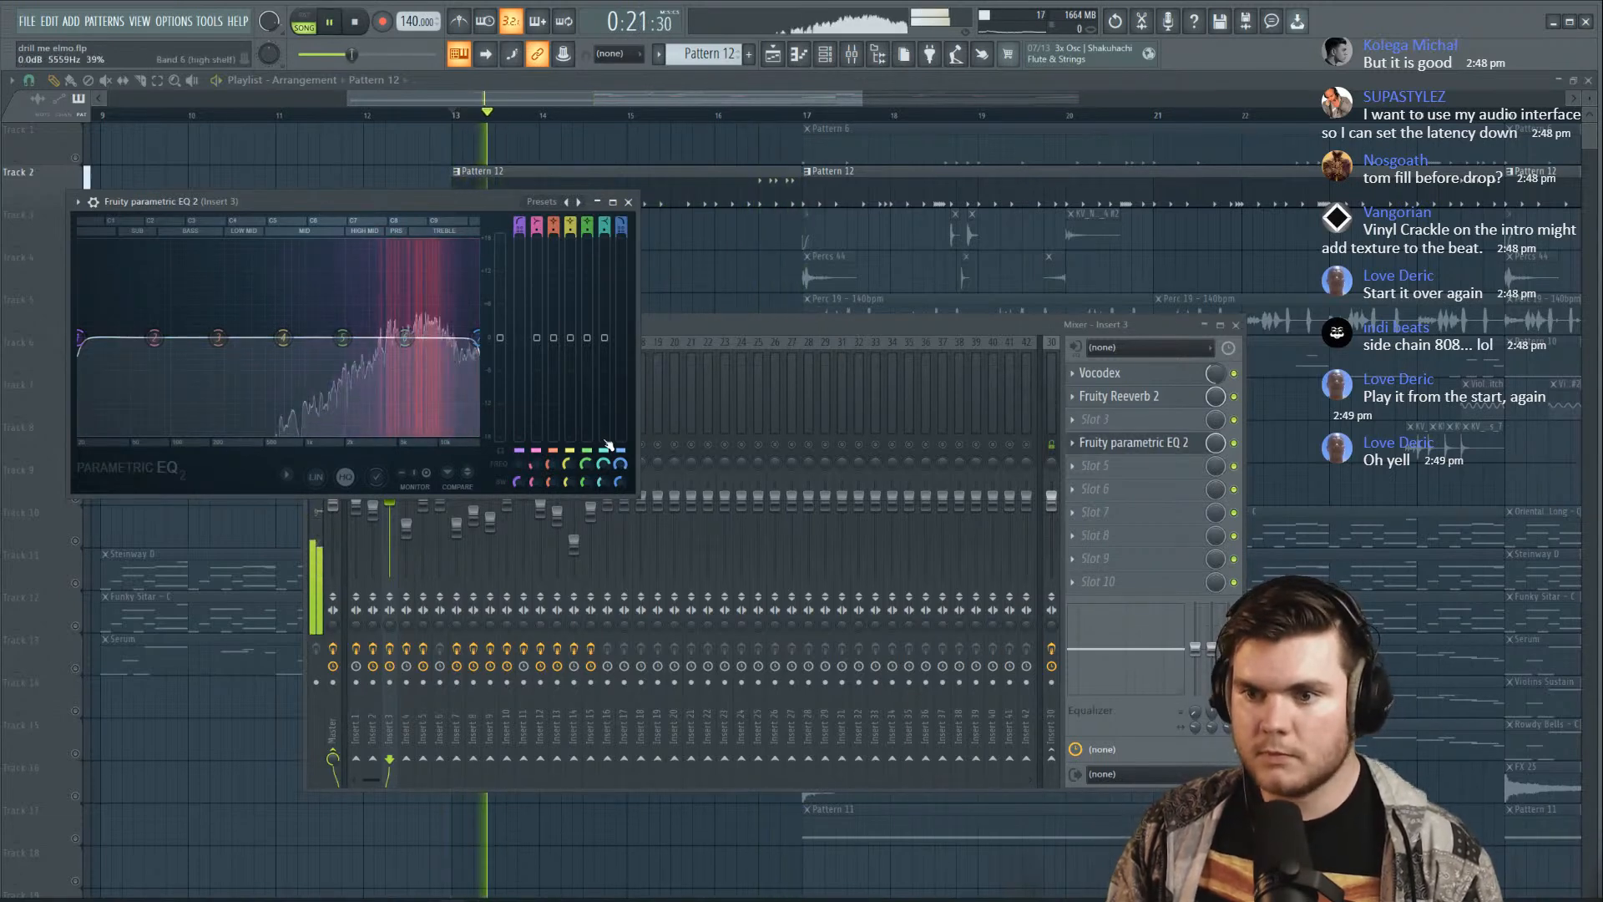
right_click(622, 467)
left_click_drag(452, 115, 801, 127)
key("space")
key("space")
key("F9")
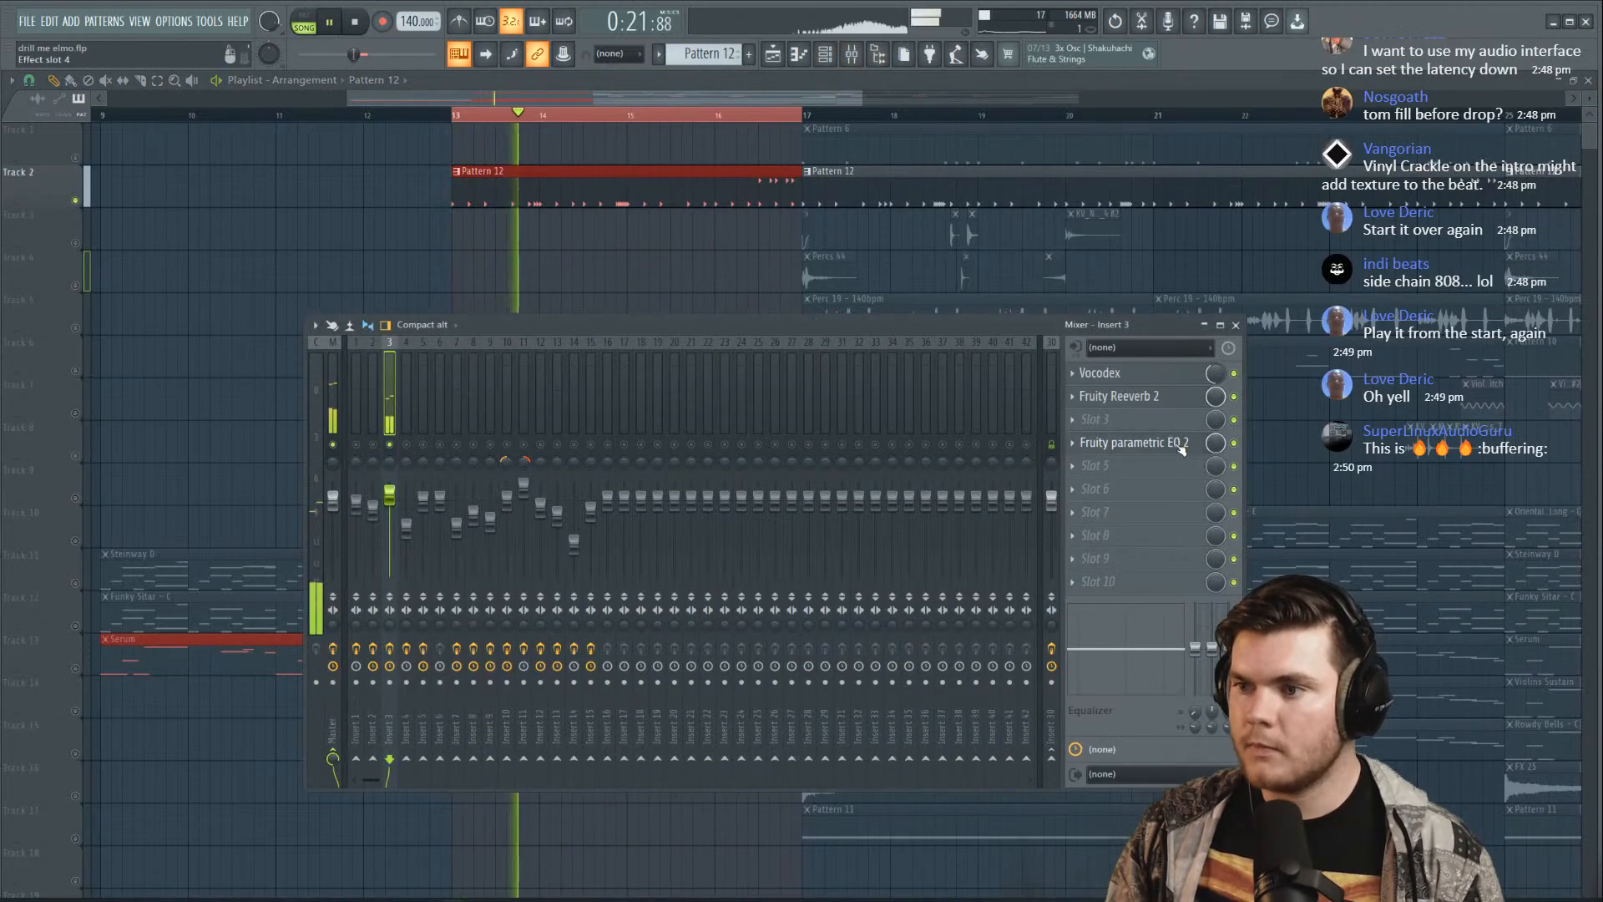
left_click(1133, 443)
right_click(622, 464)
left_click(654, 568)
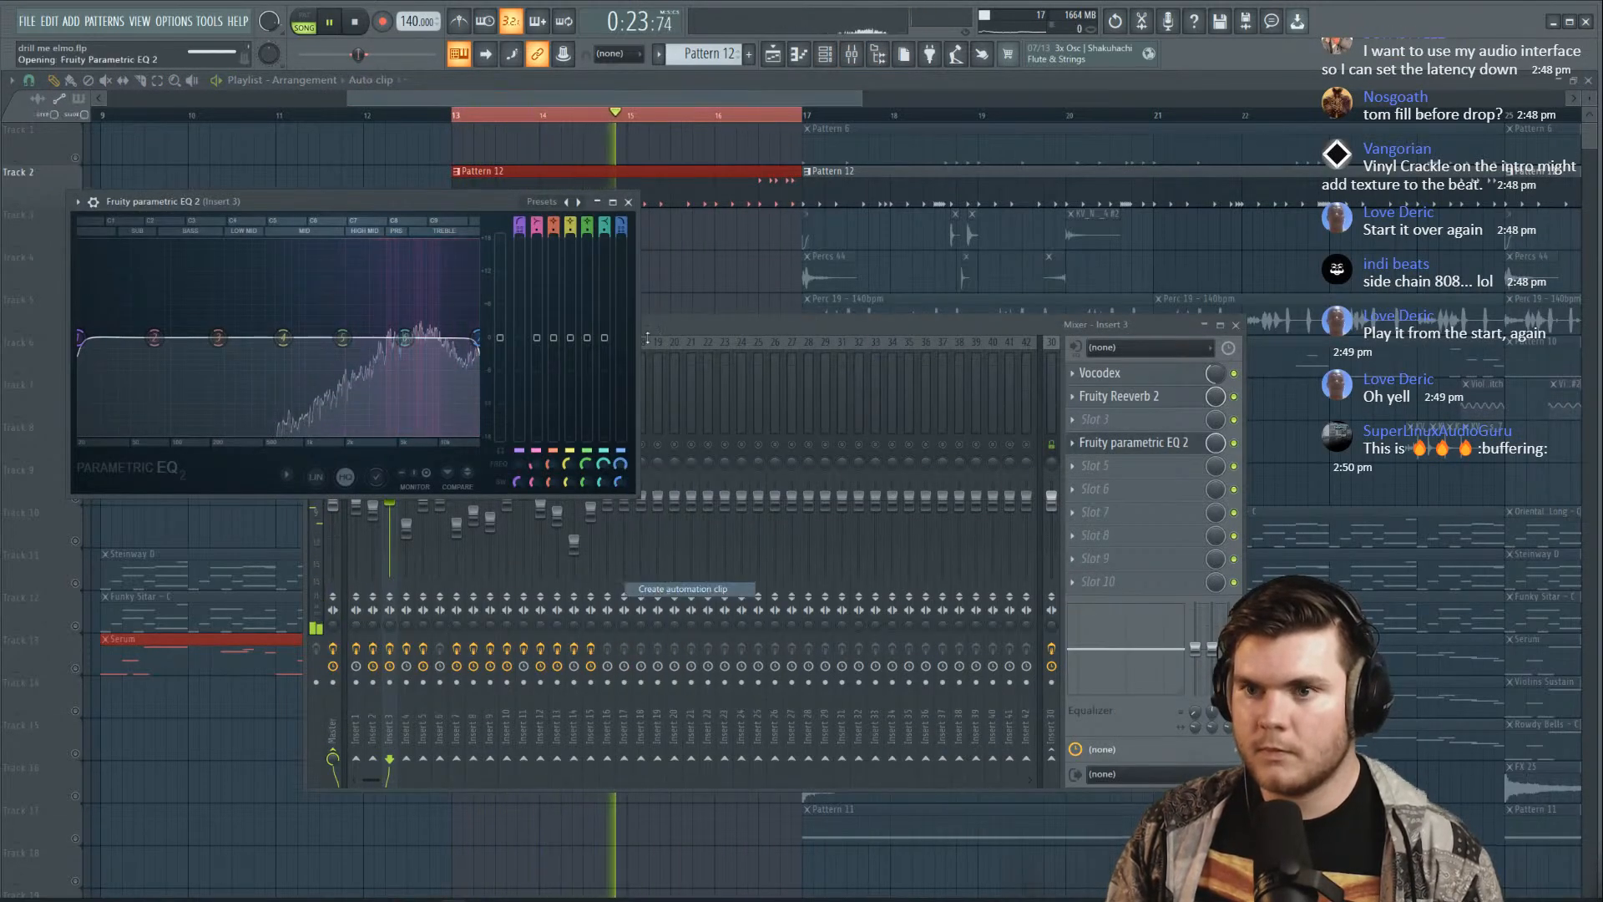
Unmute Track 1 and move the EQ band 7 frequency automation clip down to Track 3 beneath Pattern 12
left_click(616, 82)
key("space")
key("space")
left_click(76, 158)
key("space")
left_click_drag(569, 150, 569, 229)
key("space")
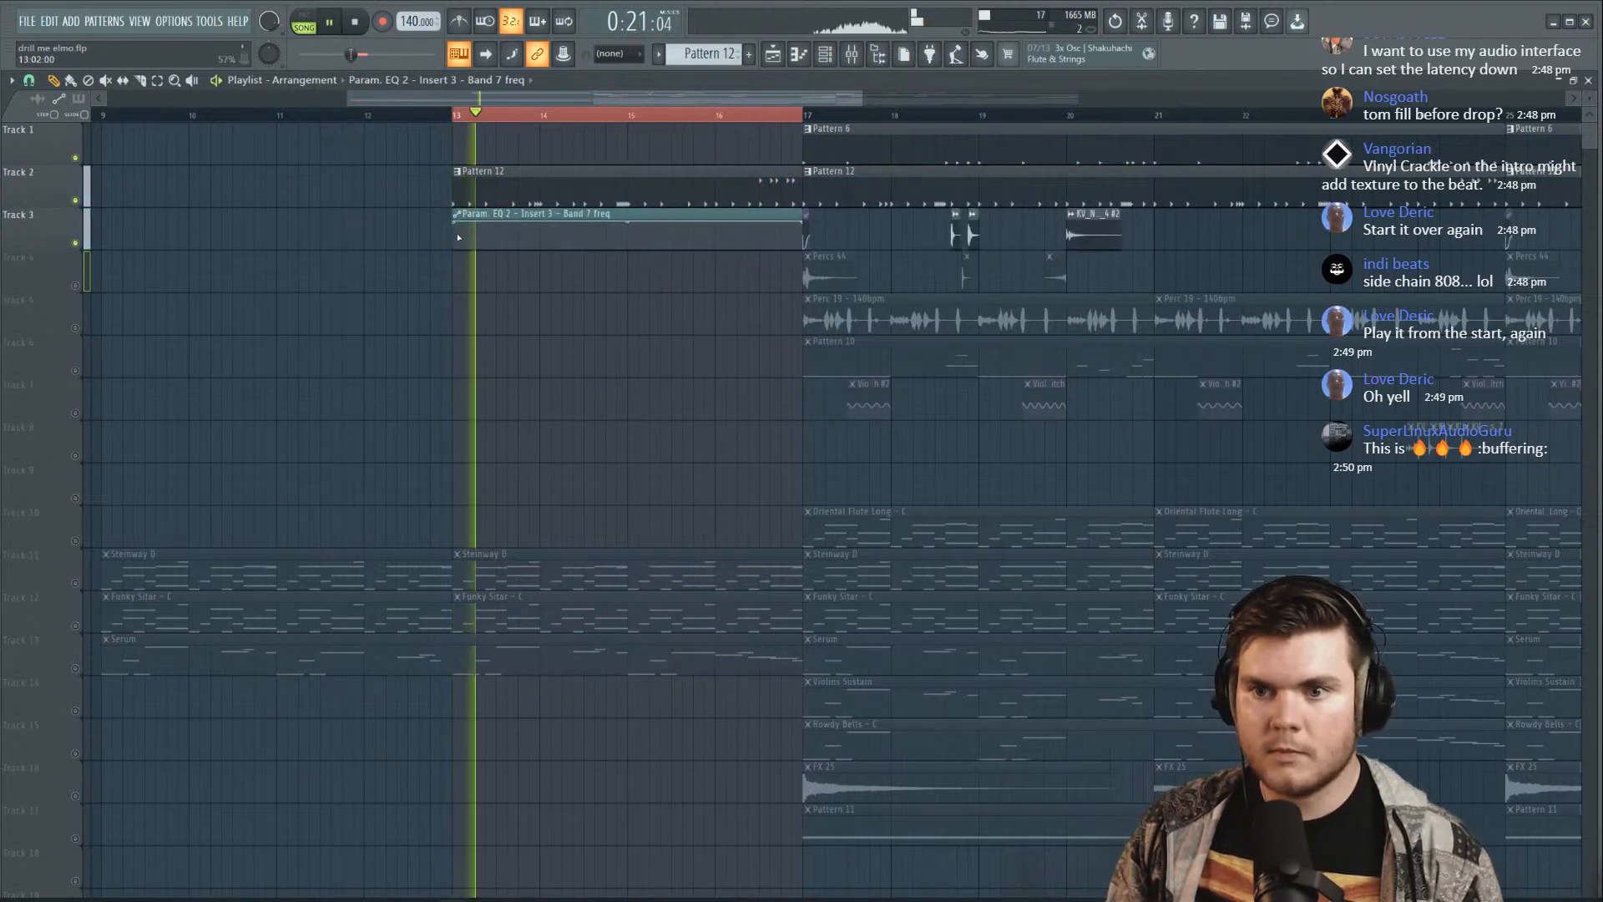
Shape the band 7 frequency automation into a curve that starts lower at bar 13 and rises towards bar 17
left_click_drag(457, 236, 457, 226)
key("space")
key("space")
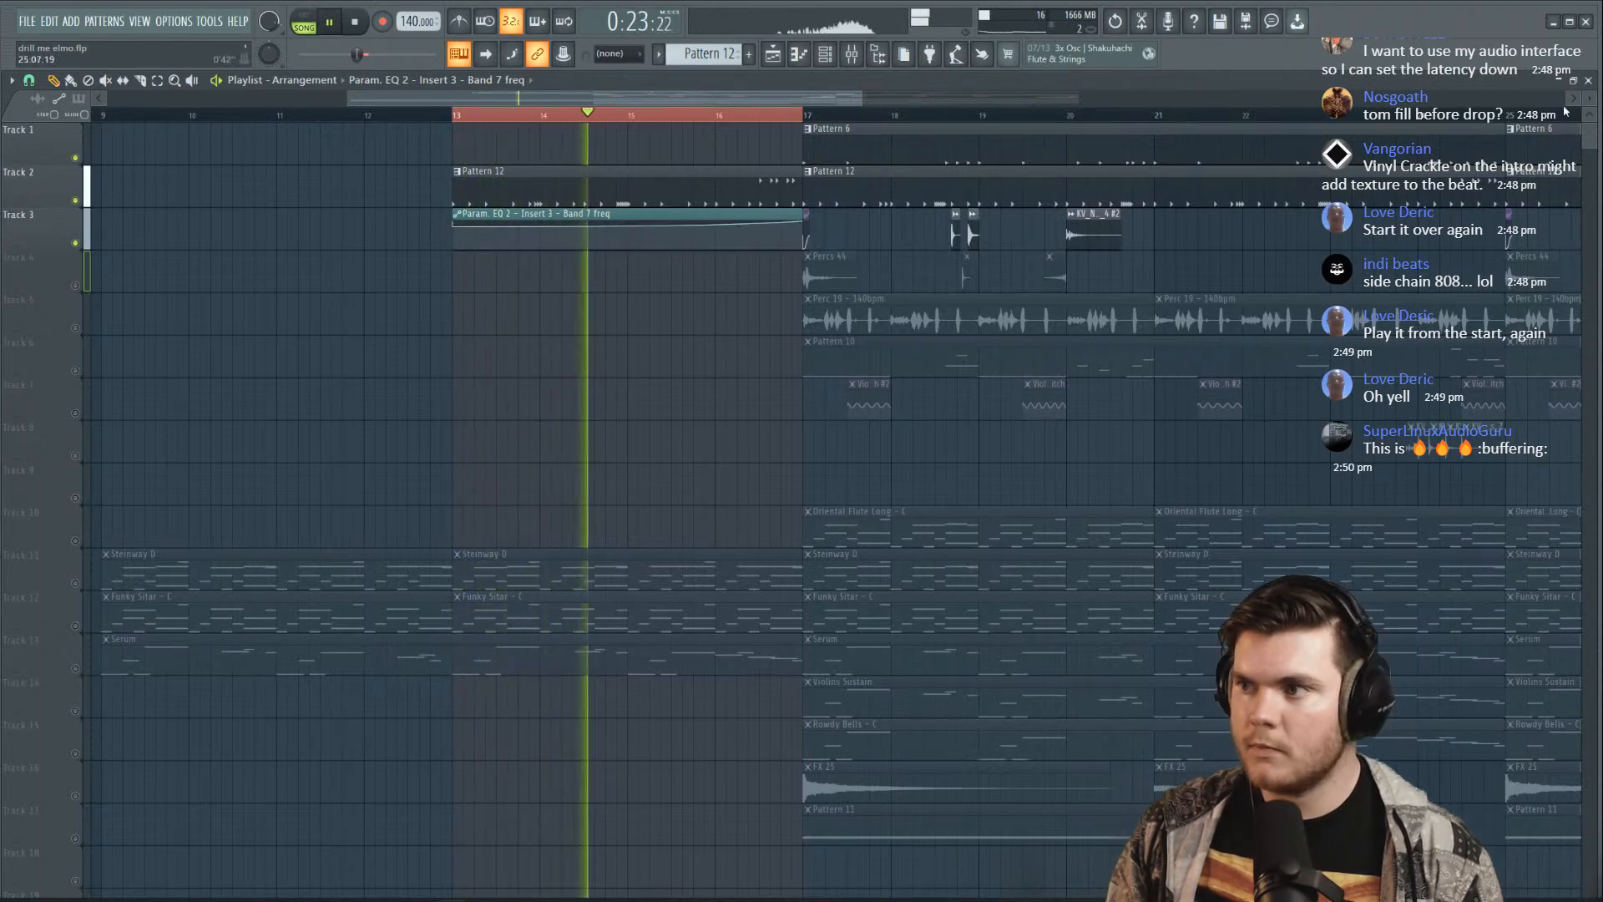
left_click_drag(1590, 99, 1589, 143)
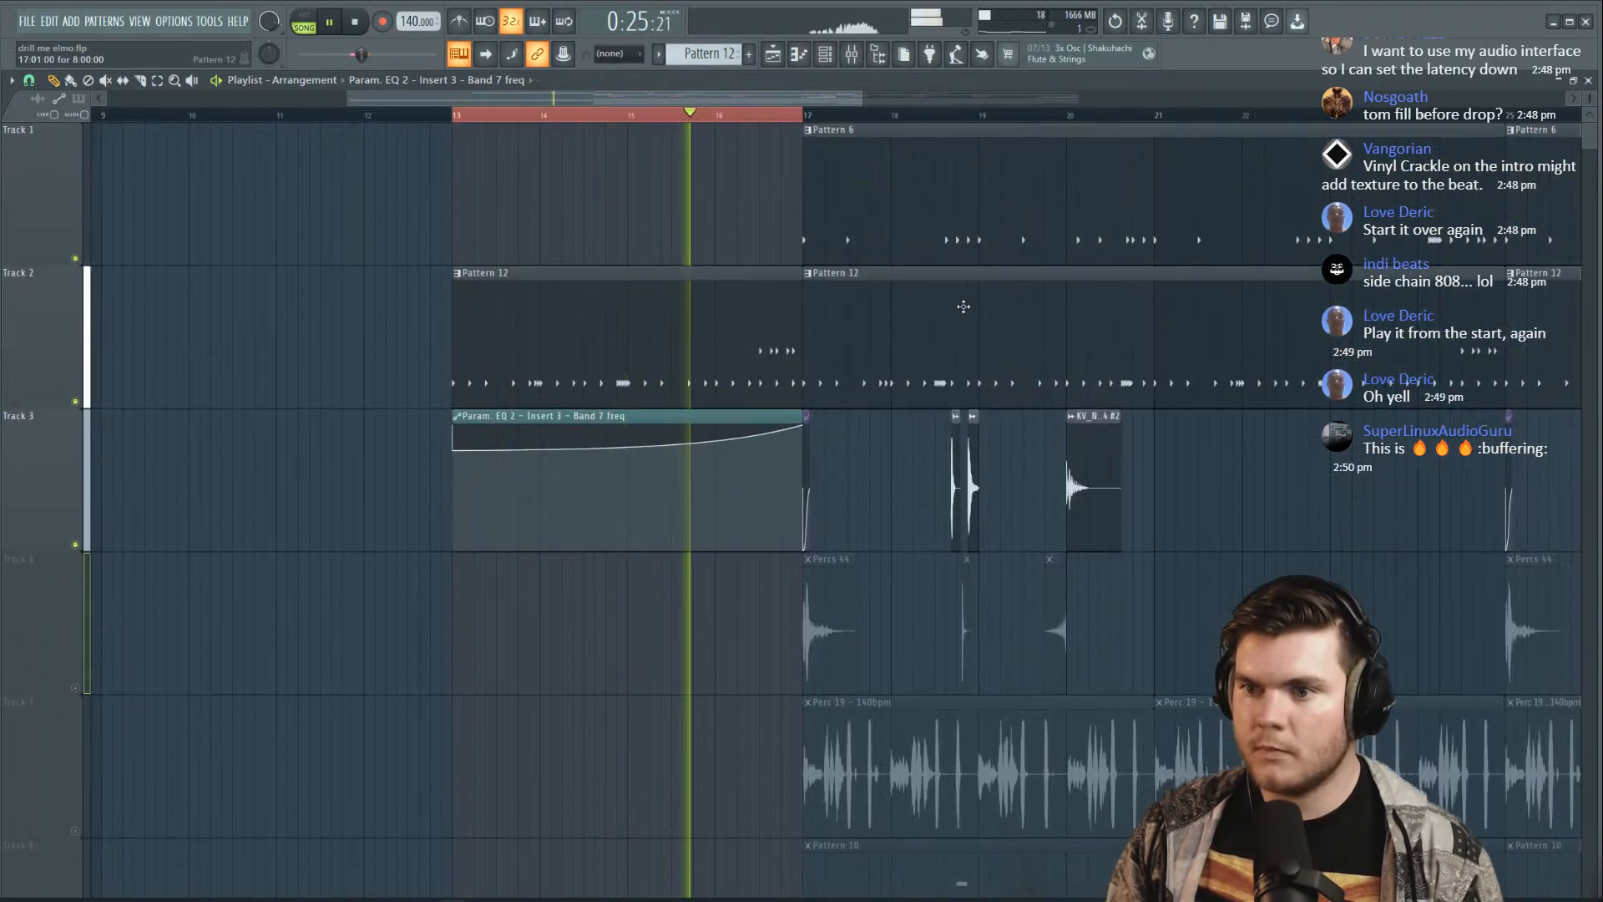
Turn off the Insert 3 solo, unmute all playlist tracks, and play the filtered hats build-up into bar 17
left_click_drag(455, 117, 804, 125)
key("F9")
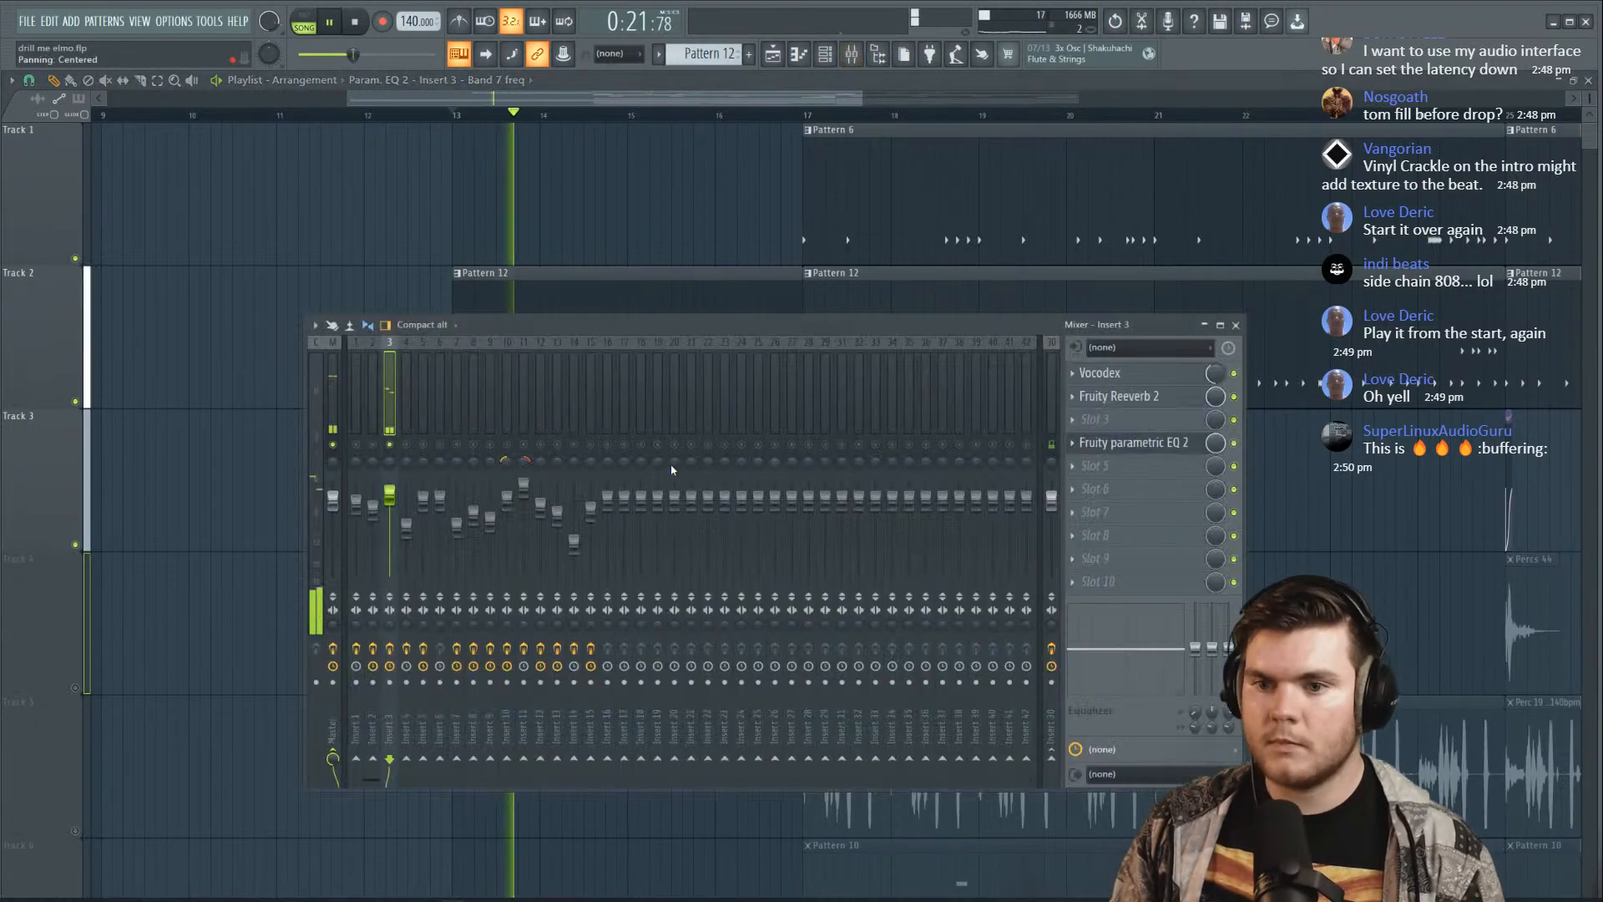
right_click(394, 446)
key("F9")
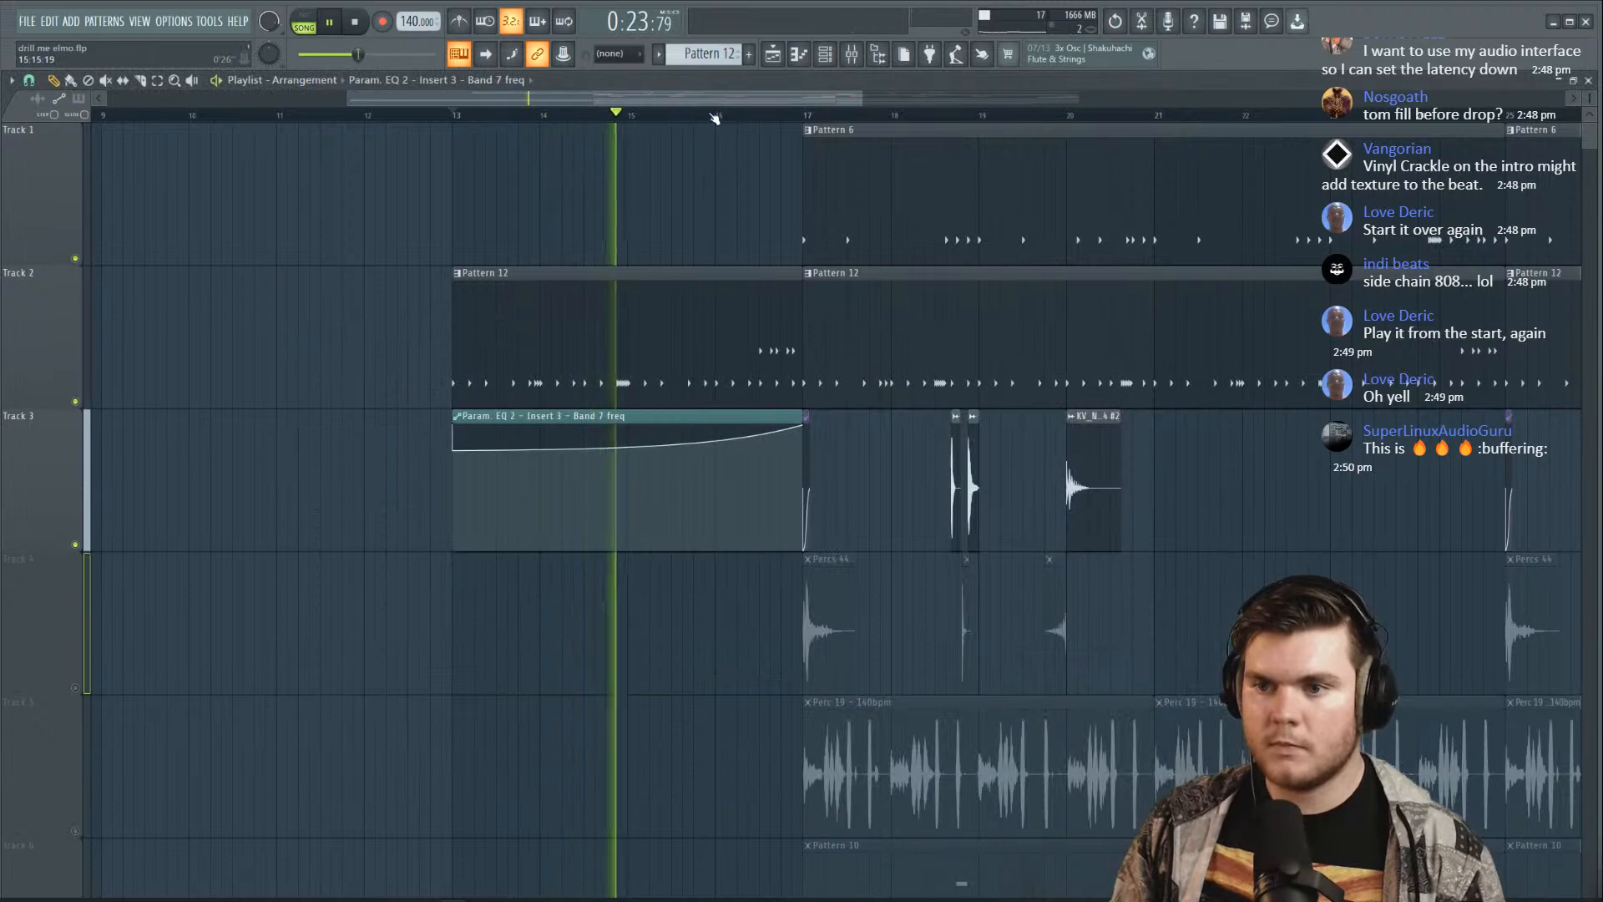
scroll(718, 117, "down", 3)
left_click(75, 547)
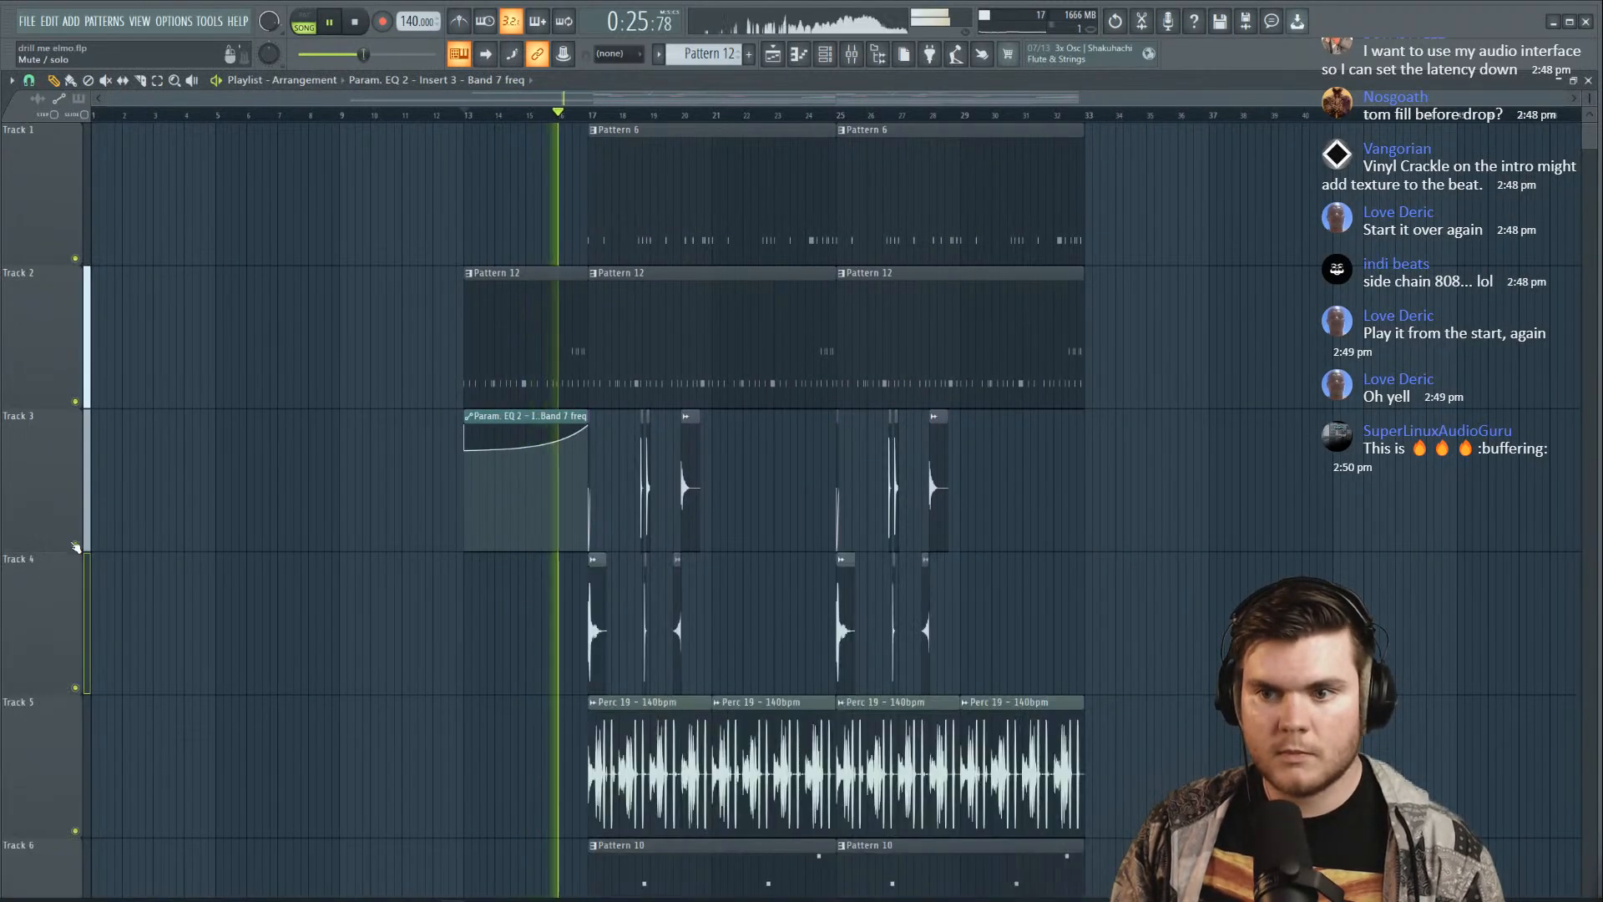
scroll(533, 109, "up", 3)
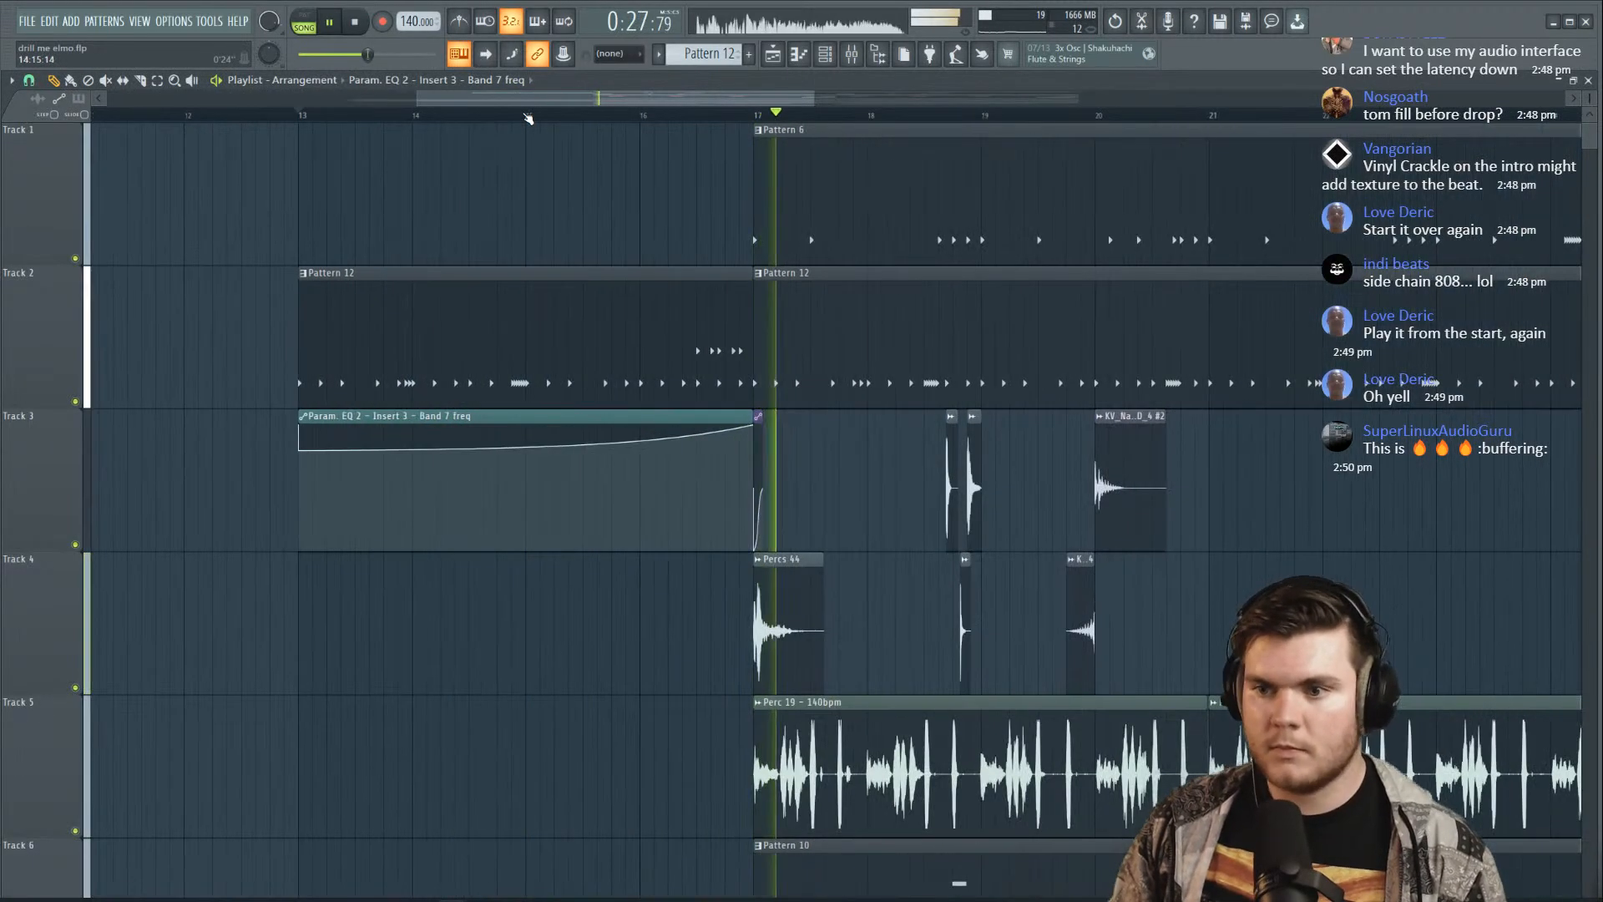
key("space")
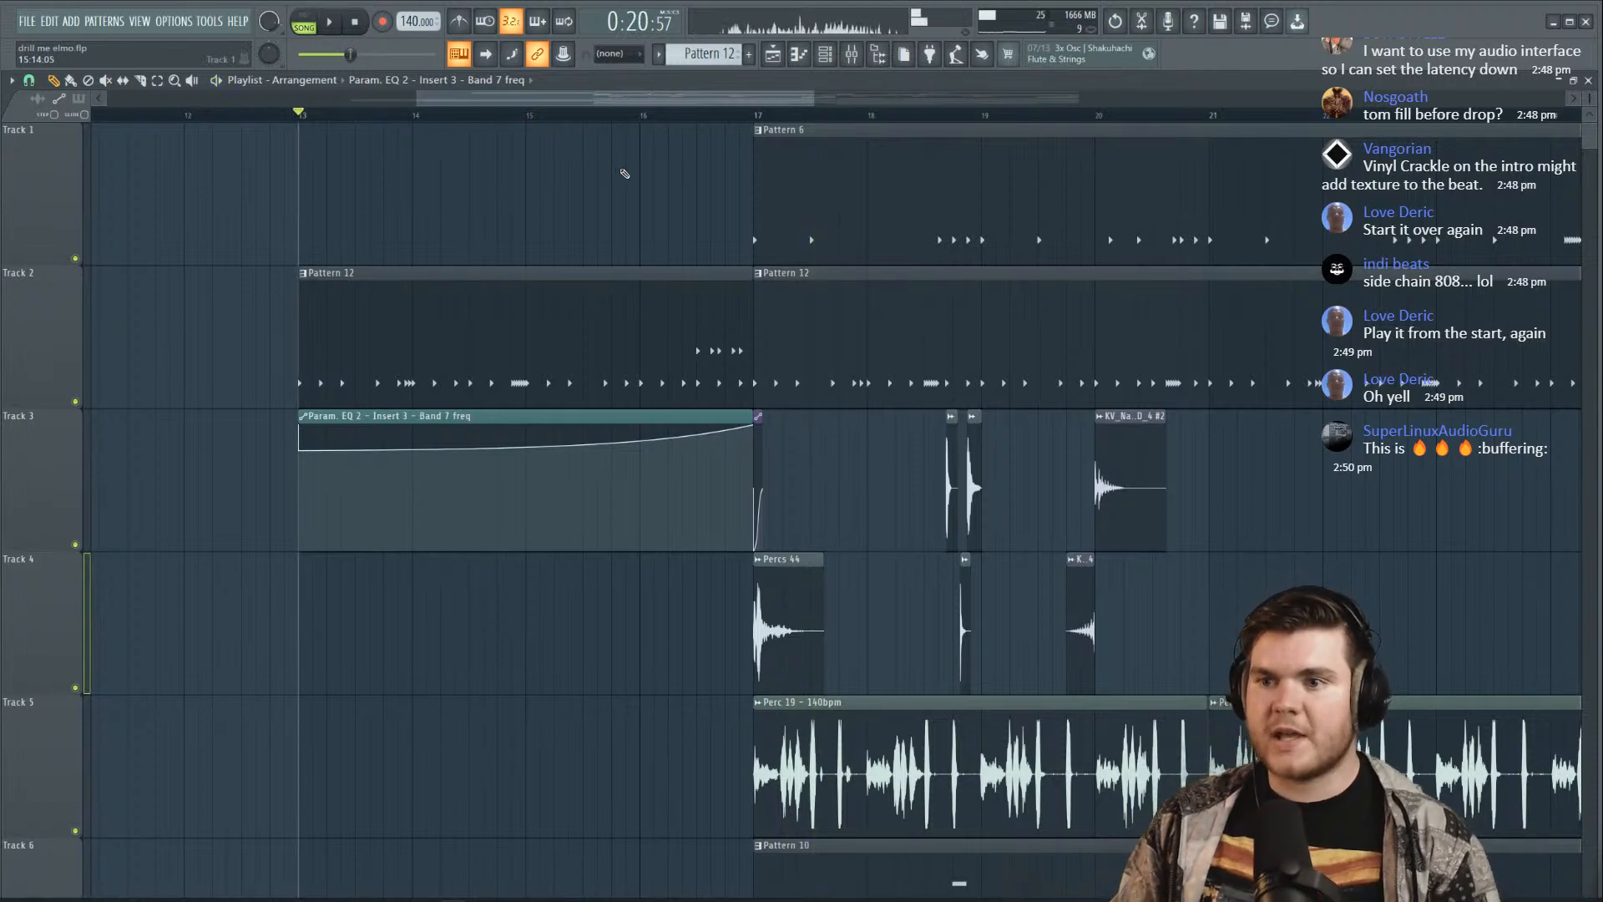
key("space")
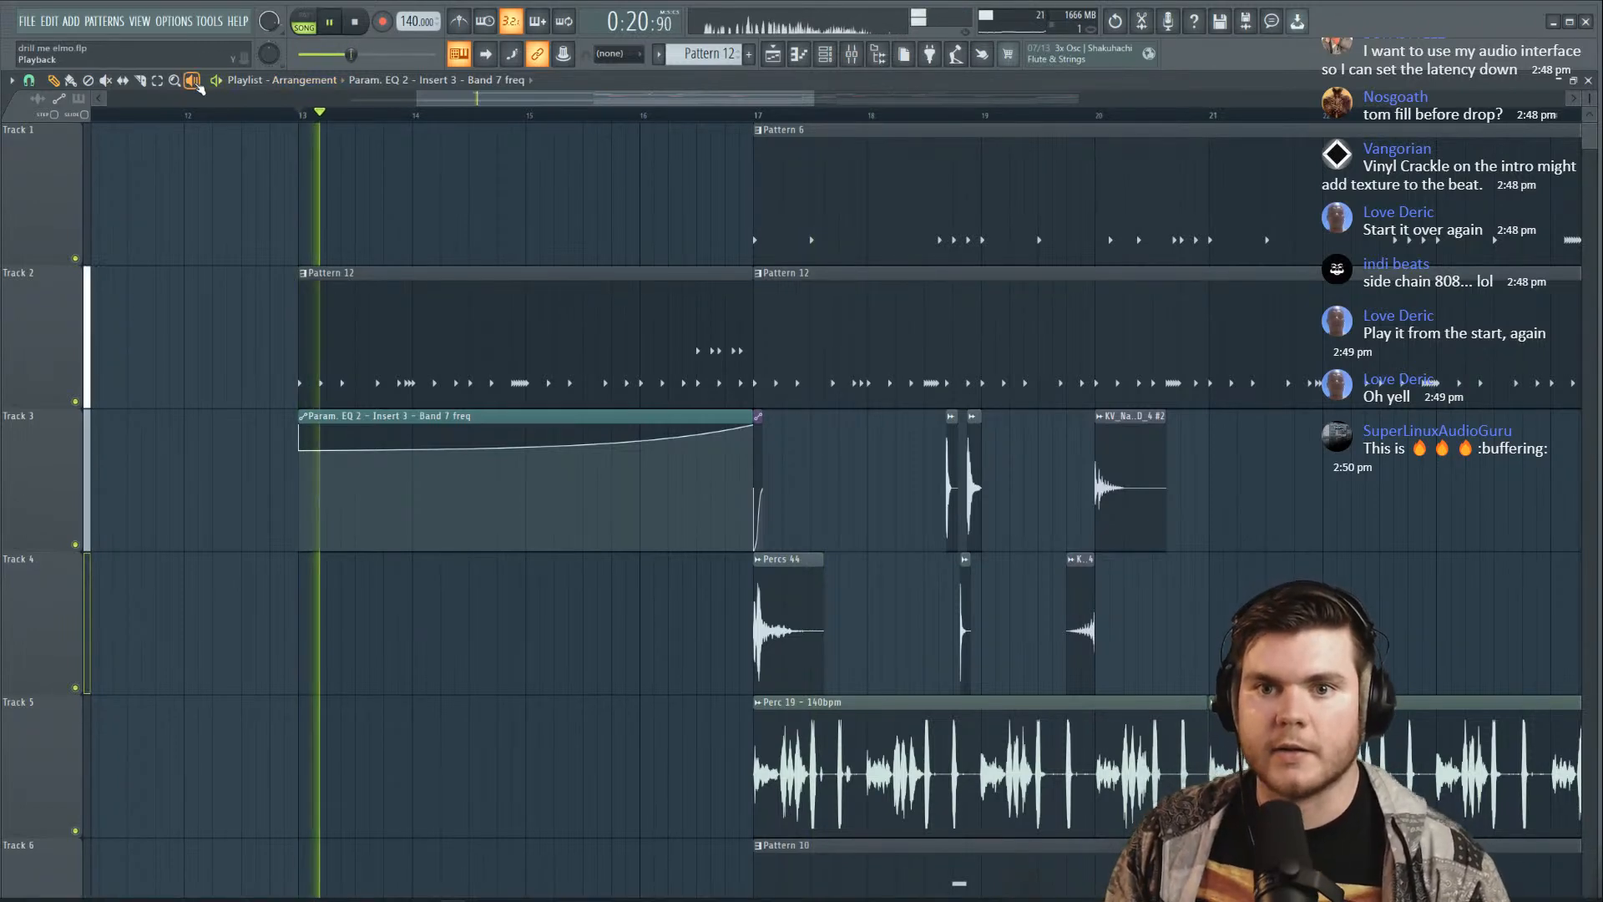
Slice Pattern 6 on Track 1 at bar 18 and place a Pattern 6 clip in bar 16 just before the drop
left_click(869, 219)
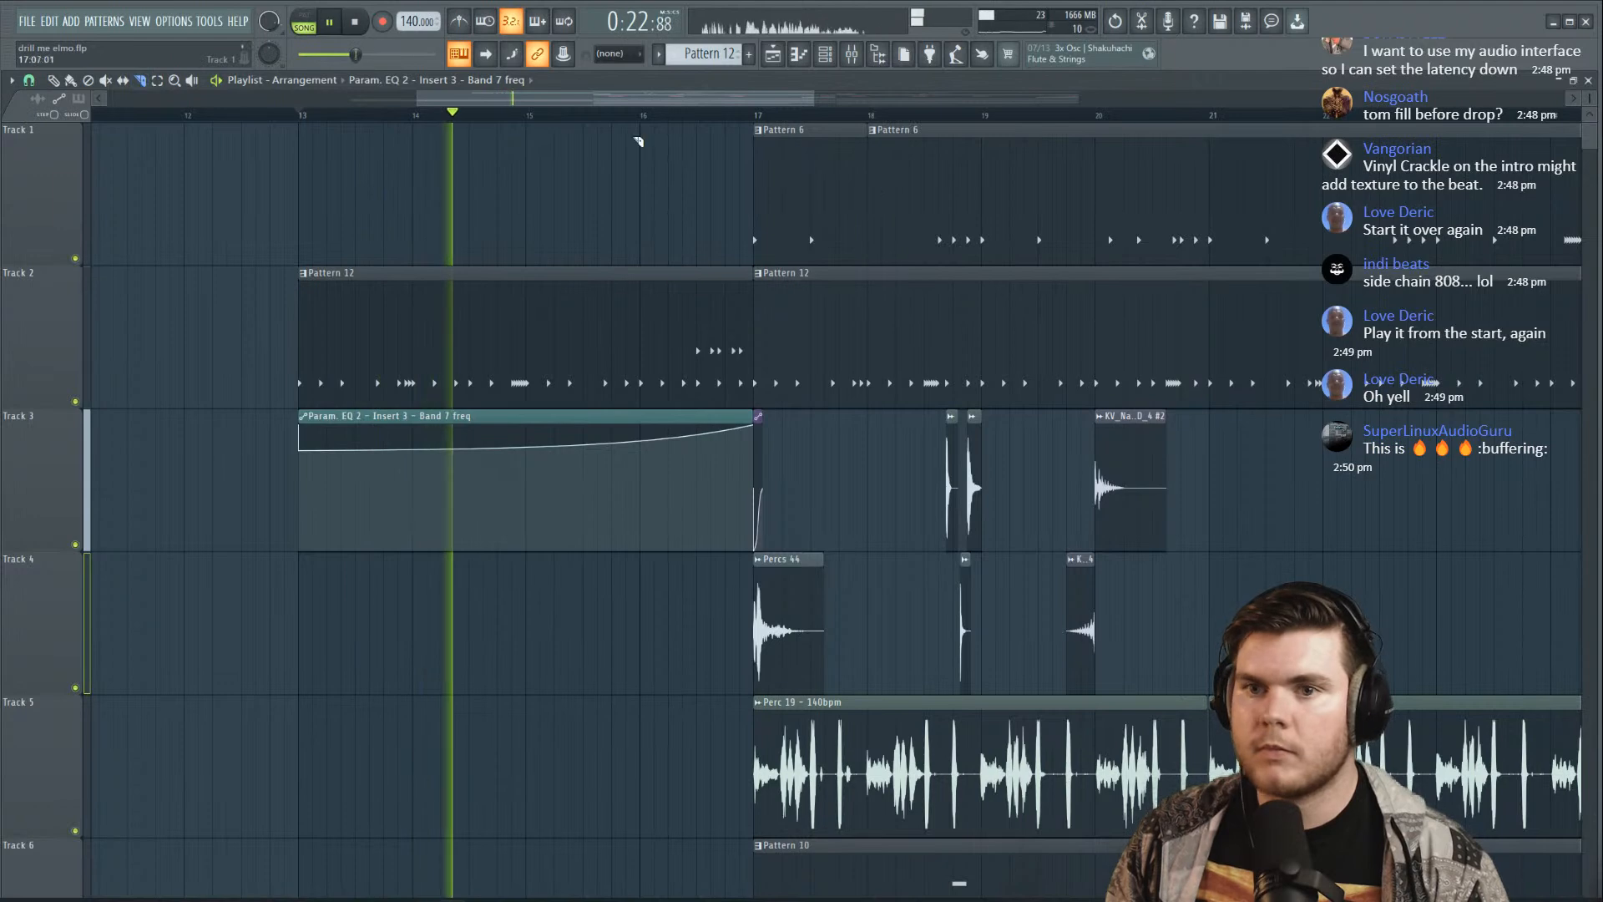
left_click(699, 204)
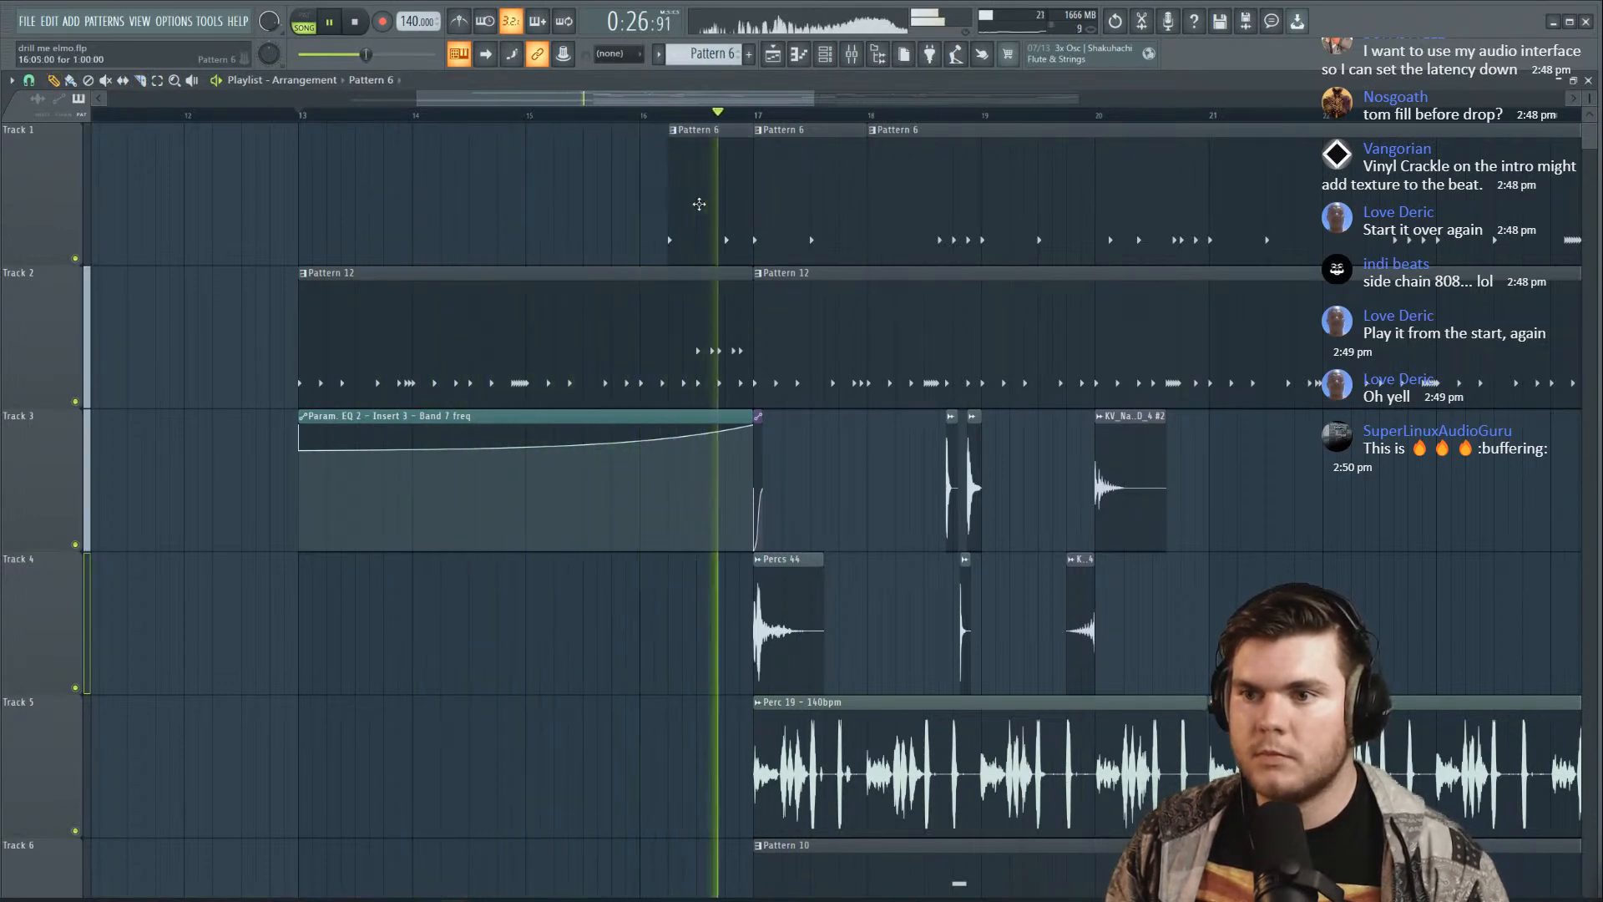
key("space")
scroll(733, 117, "up", 4)
key("space")
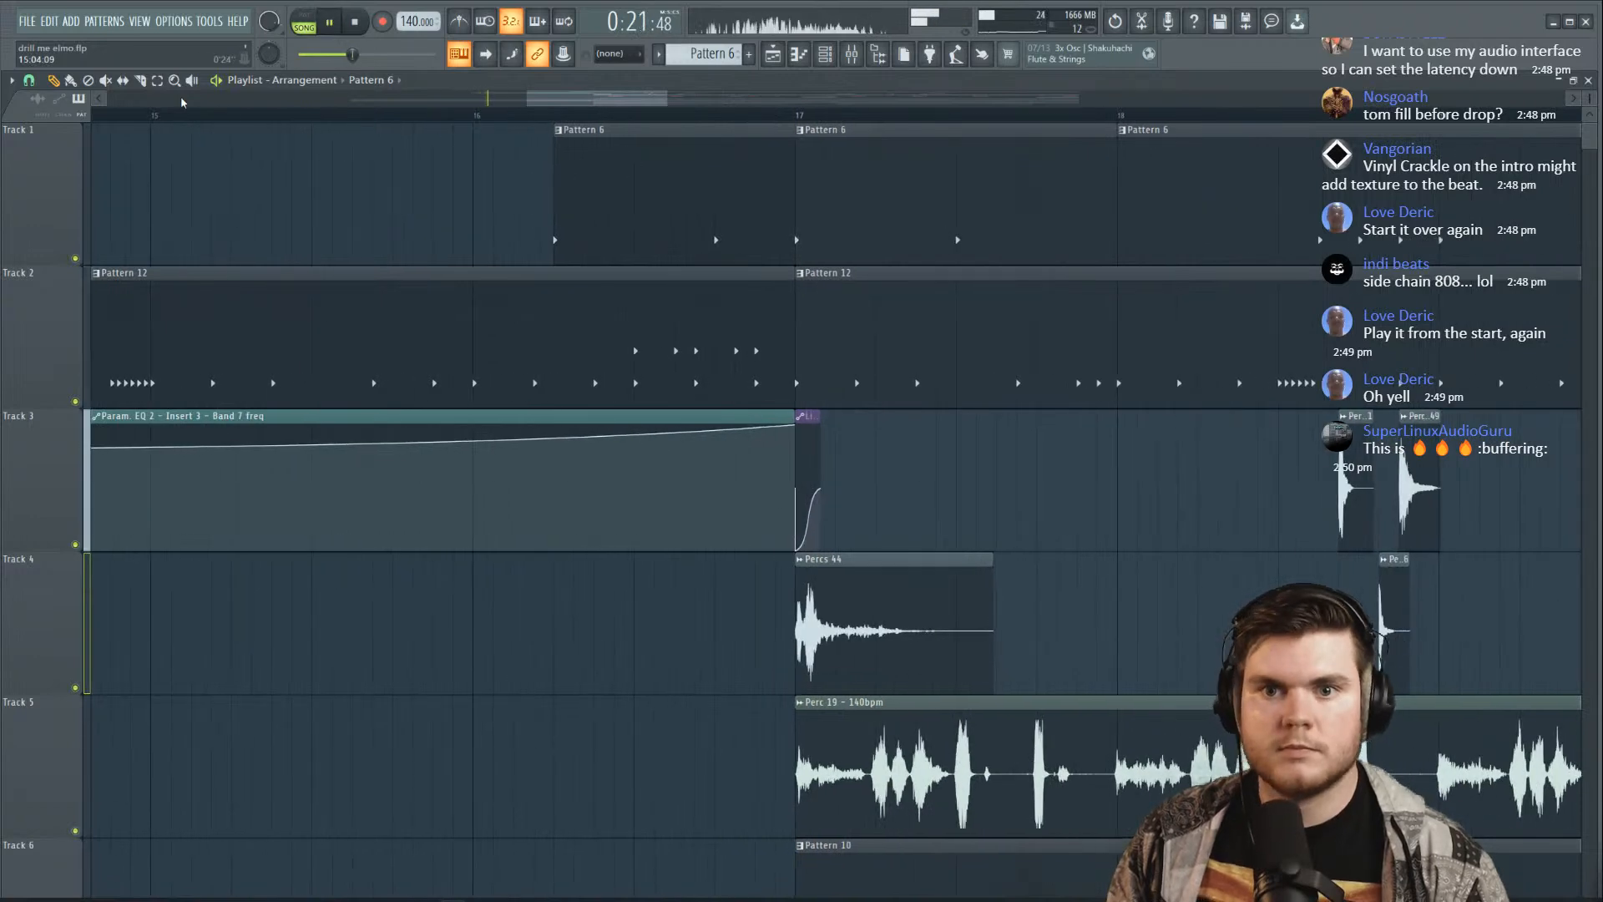
Rework the bar 16 lead-in on Track 1 with a short two-step Pattern 6 clip at 16:12, and play it
left_click(54, 81)
mouse_move(712, 161)
left_mouse_down()
mouse_move(591, 161)
mouse_move(711, 167)
left_mouse_up()
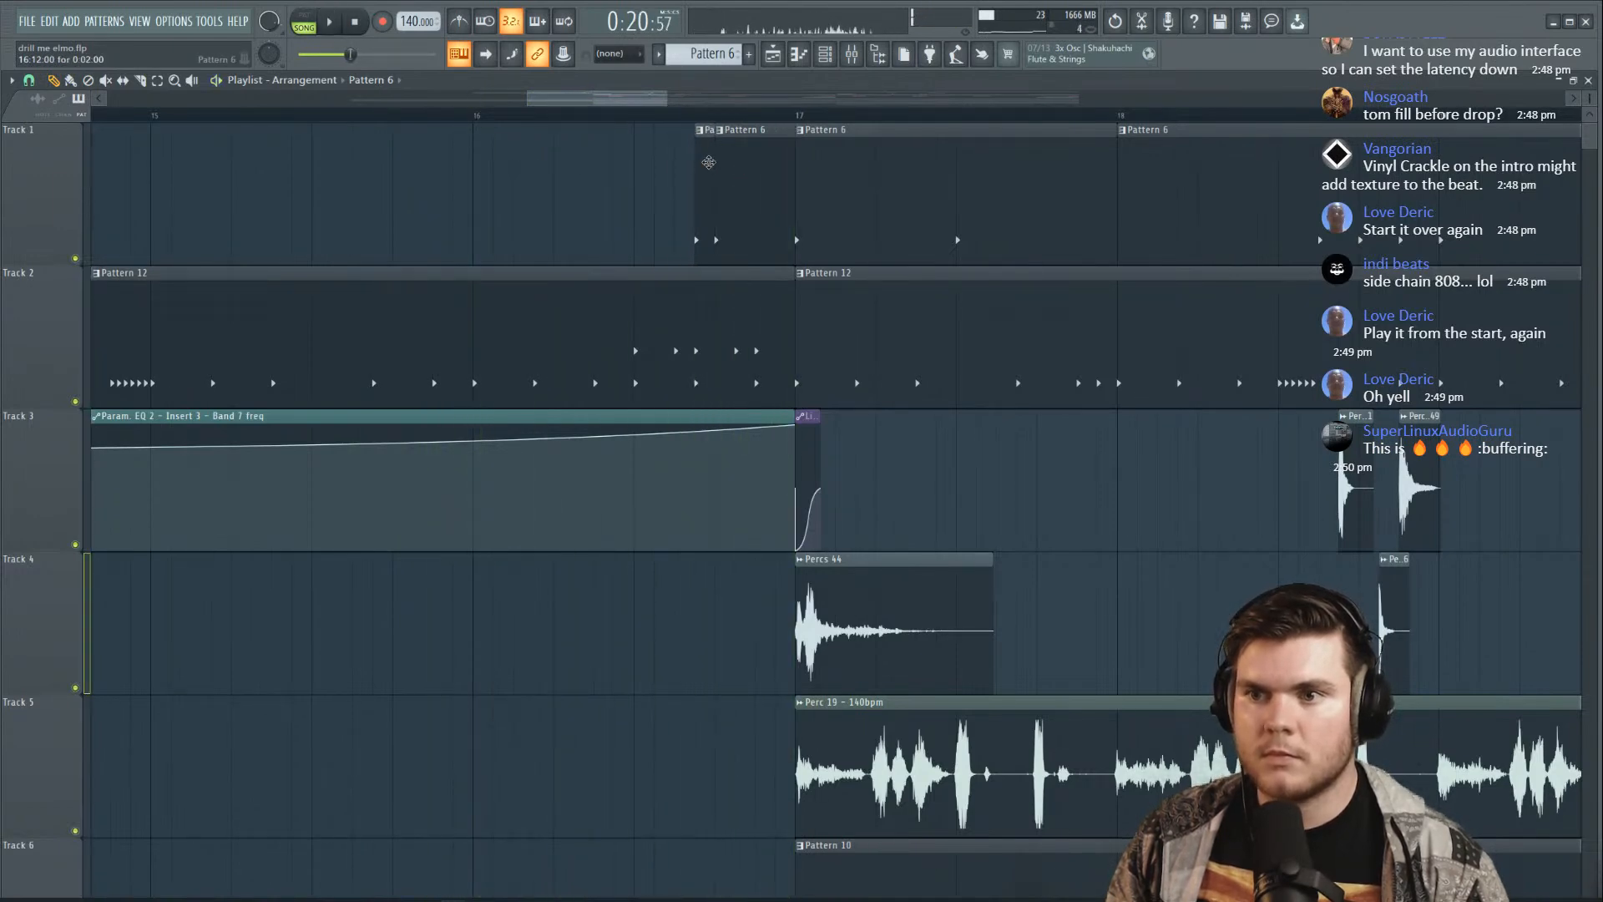
left_click(489, 117)
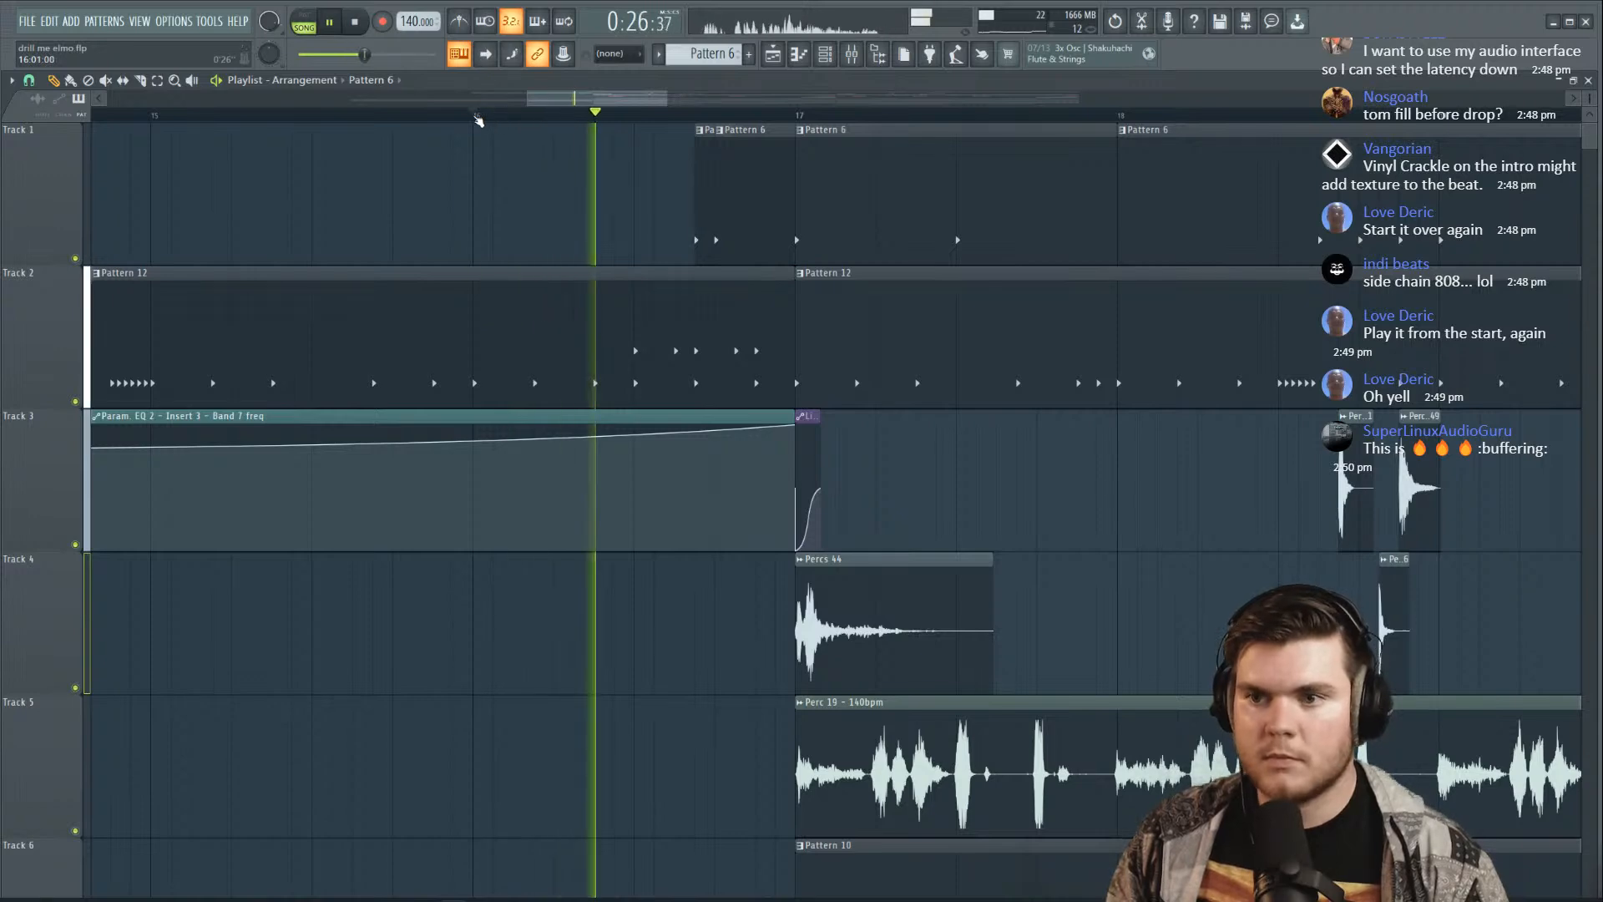
key("space")
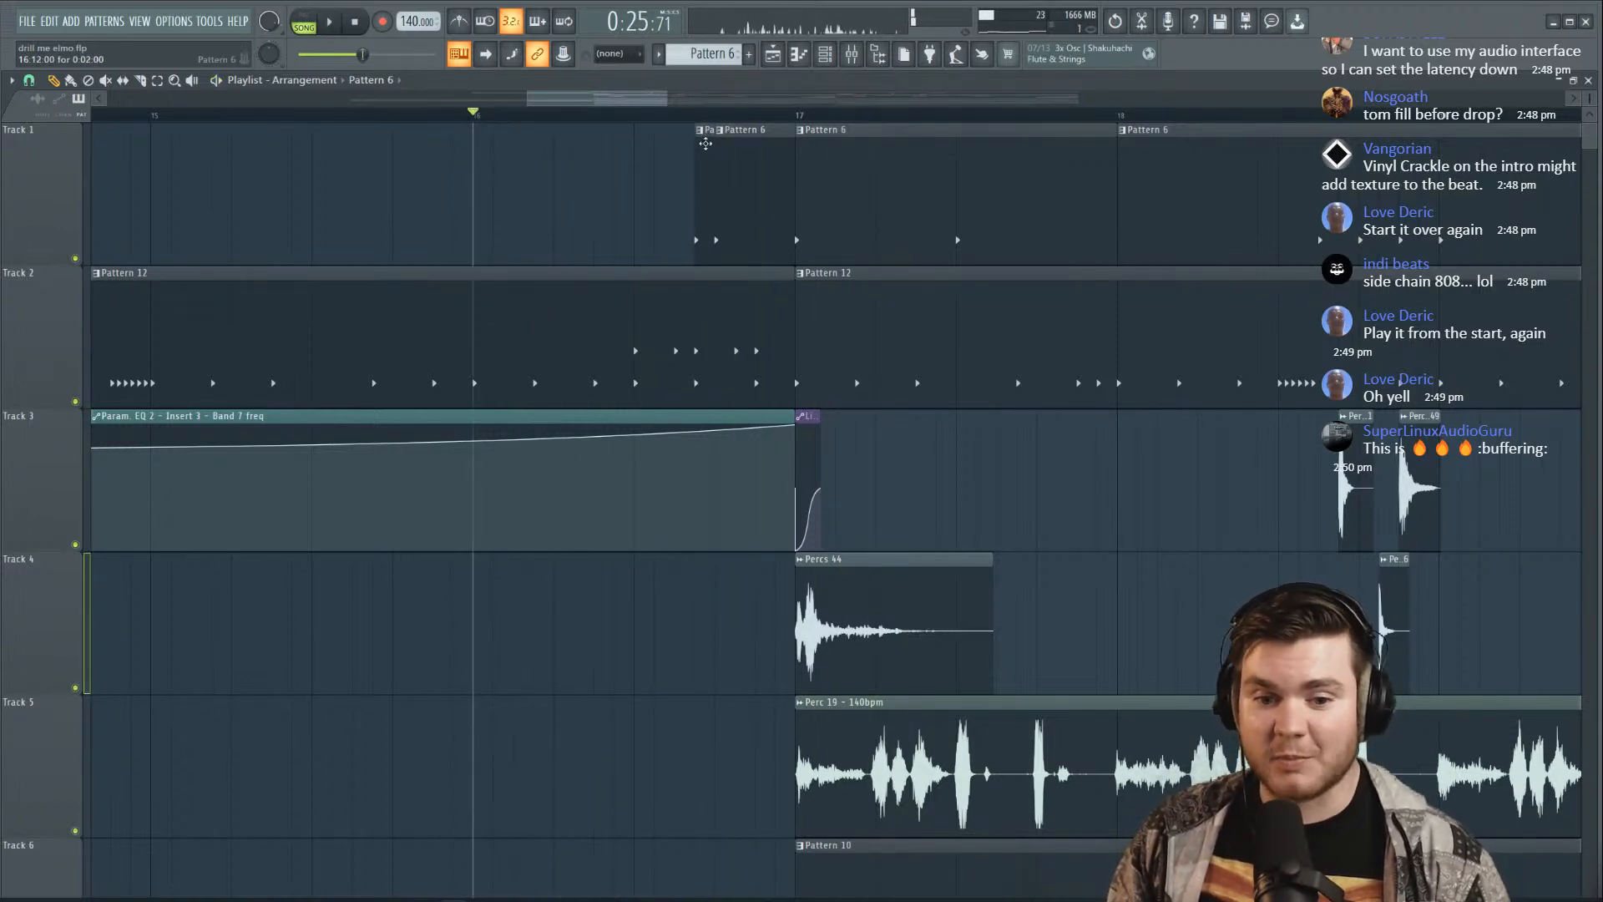
key("space")
key("space")
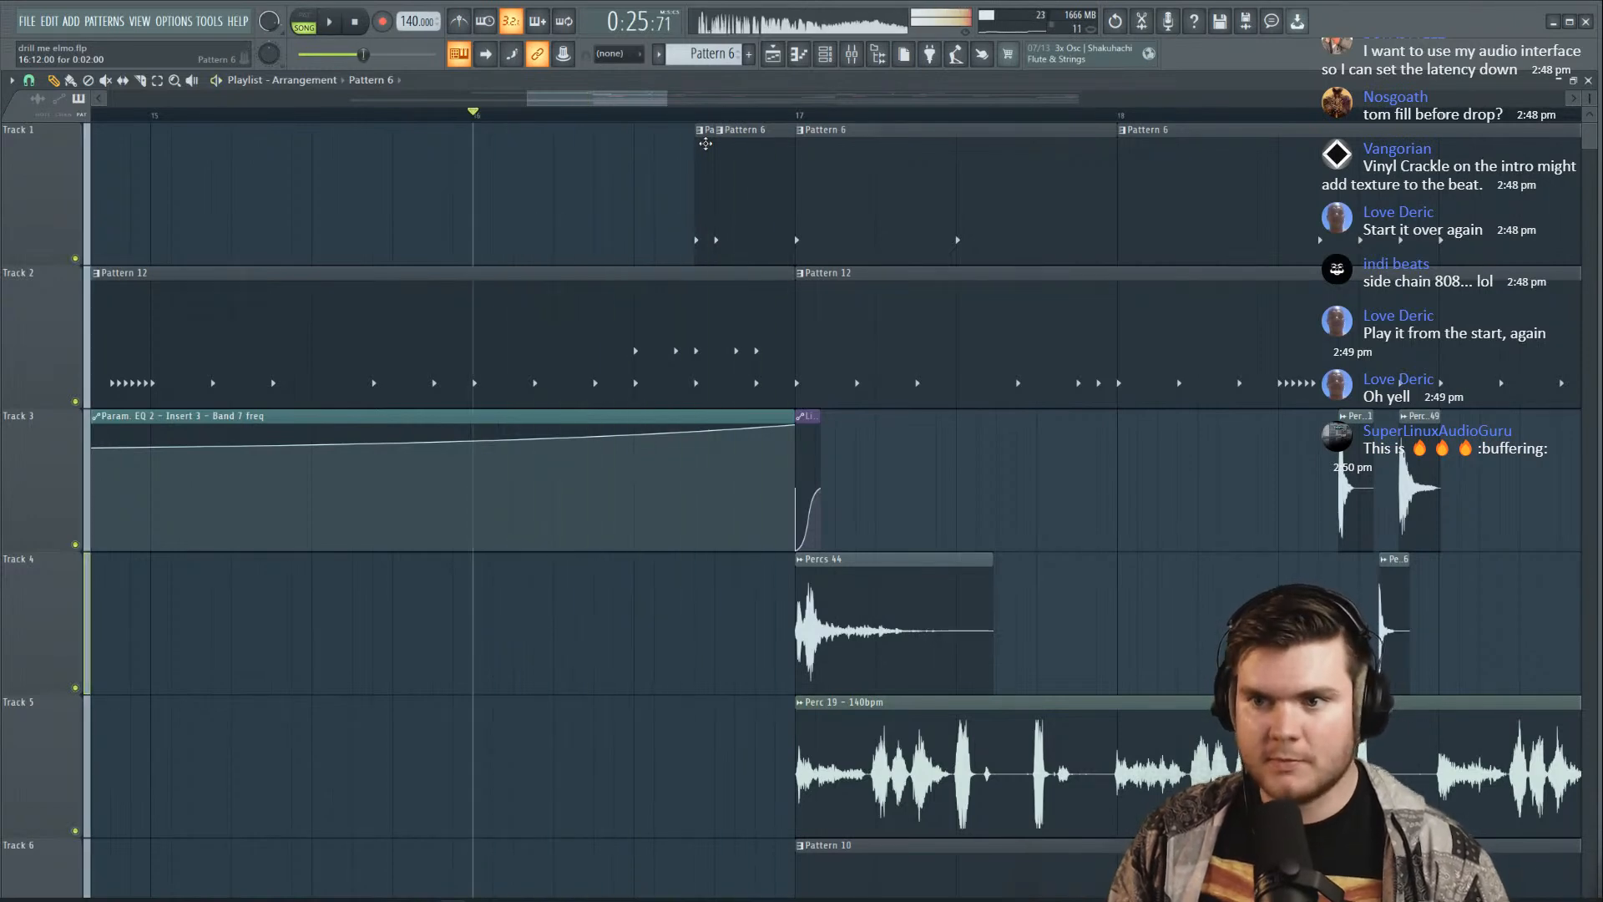
Shift the short Pattern 6 clip one step earlier and add another short Pattern 6 clip earlier in bar 16
left_click_drag(705, 143, 684, 152)
key("space")
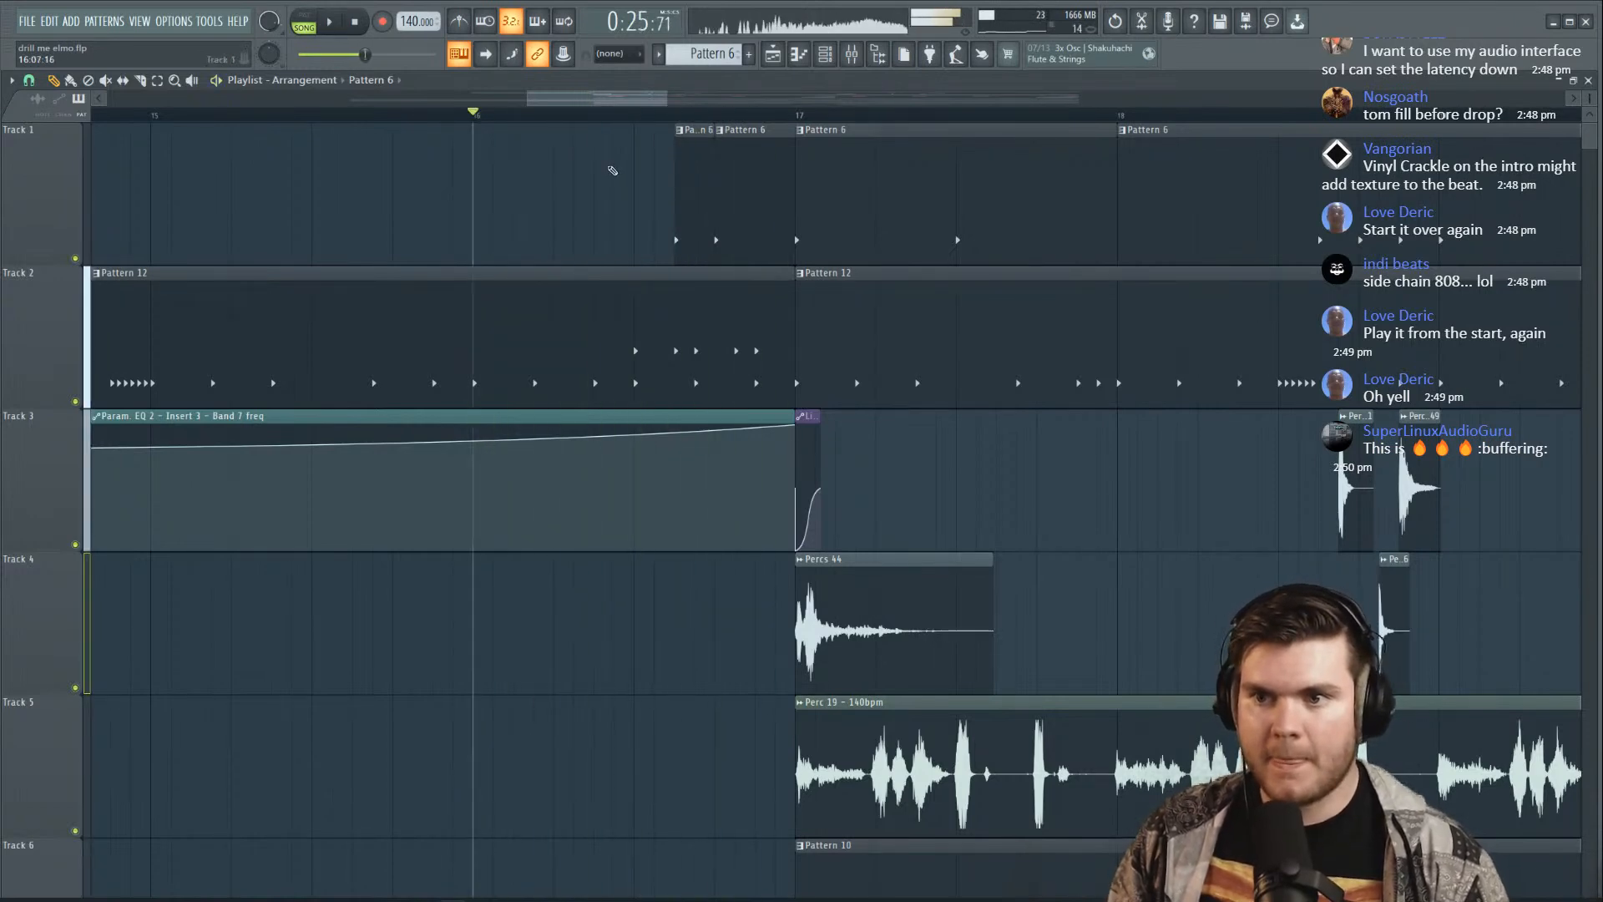
left_click(612, 171)
key("space")
Select bar 16 as the playback loop and load the Vinyl effect into slot 4 of mixer Insert 1
left_click_drag(794, 114, 484, 127)
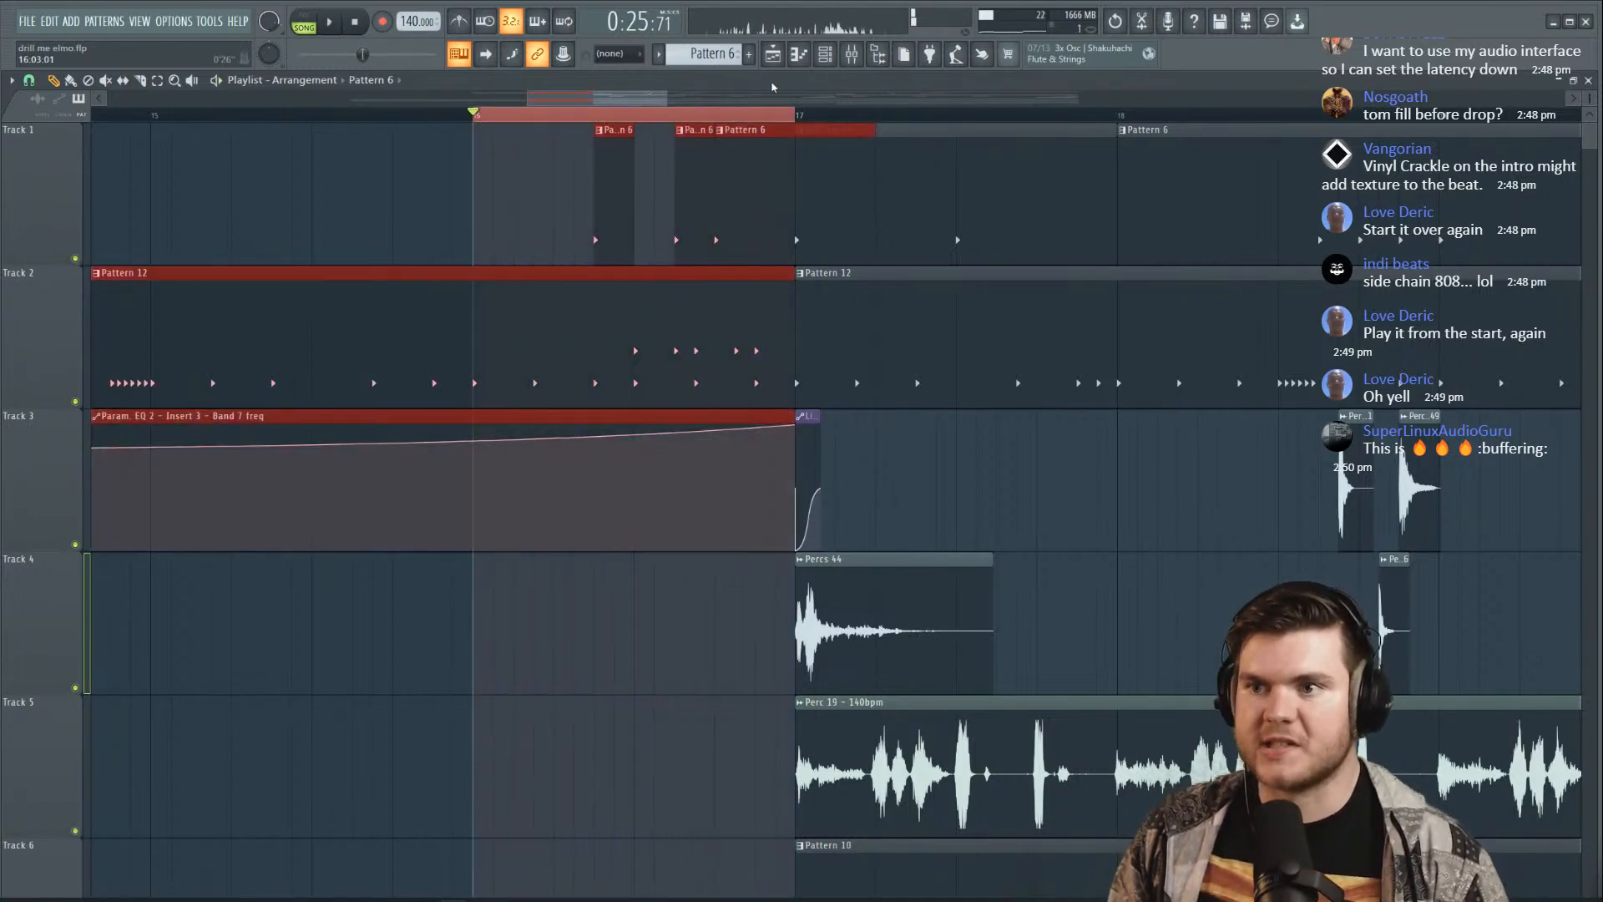
key("space")
key("F9")
key("space")
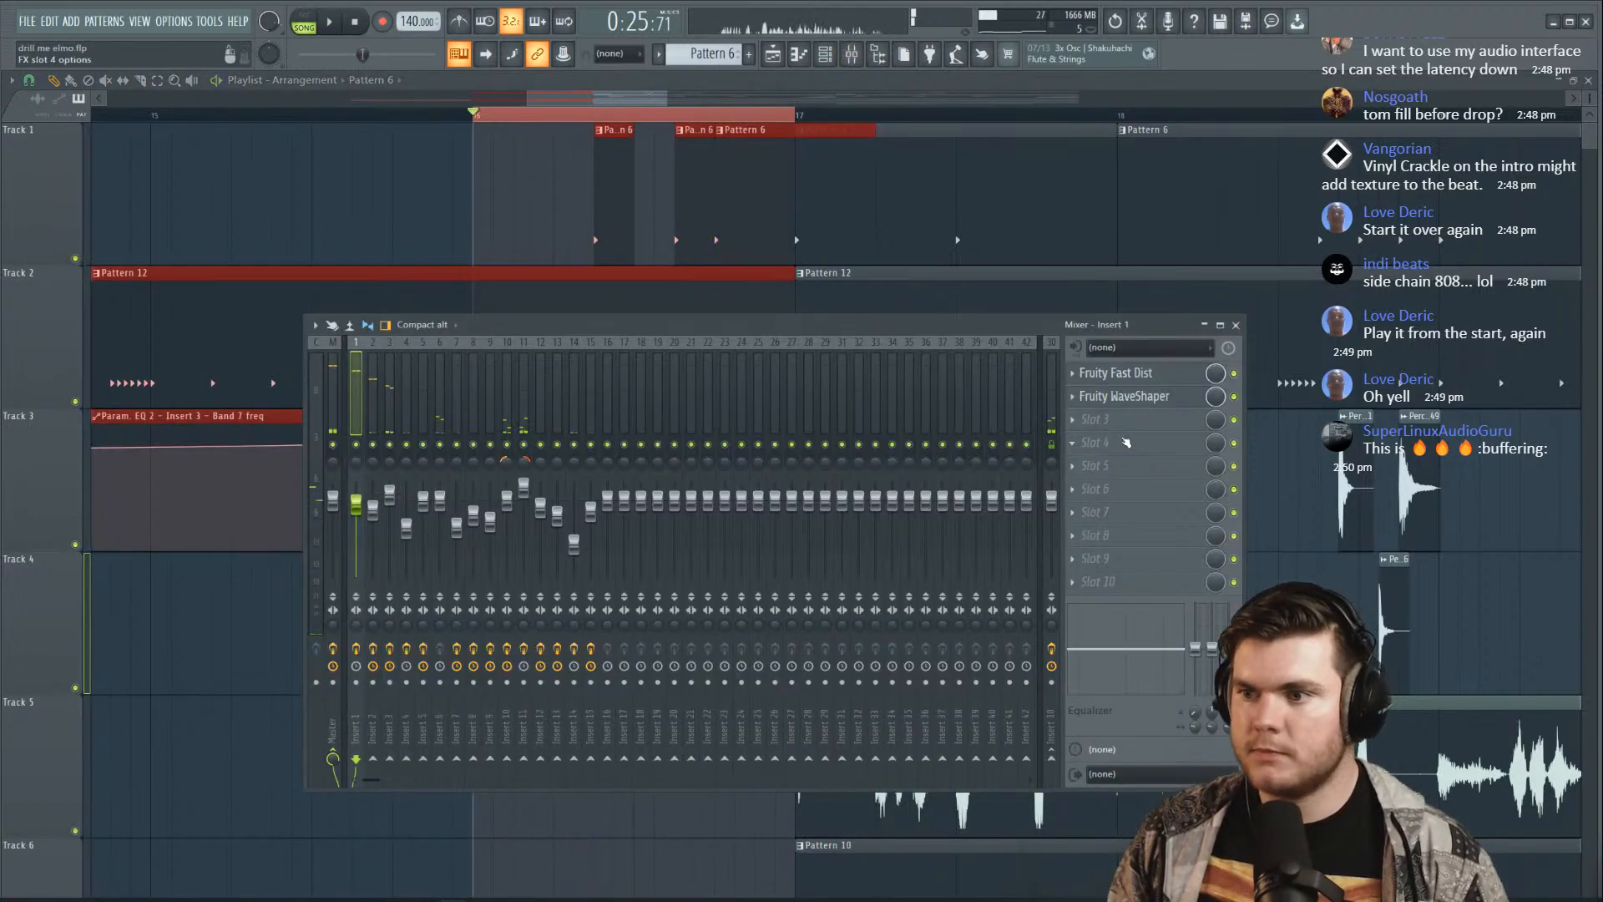
left_click(1131, 441)
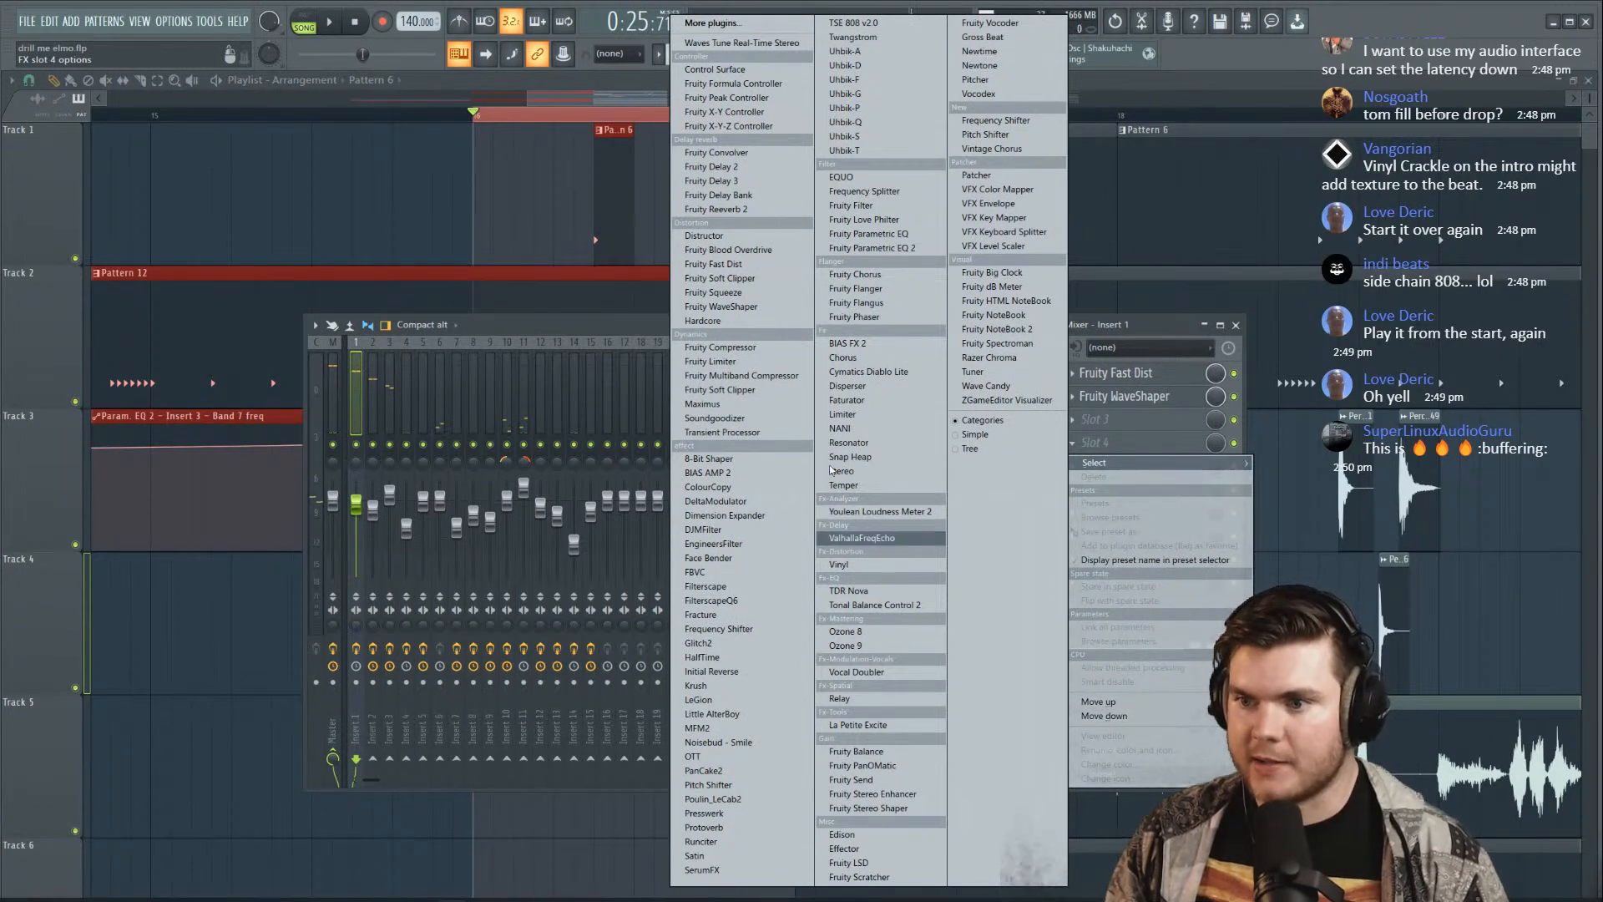
left_click(839, 564)
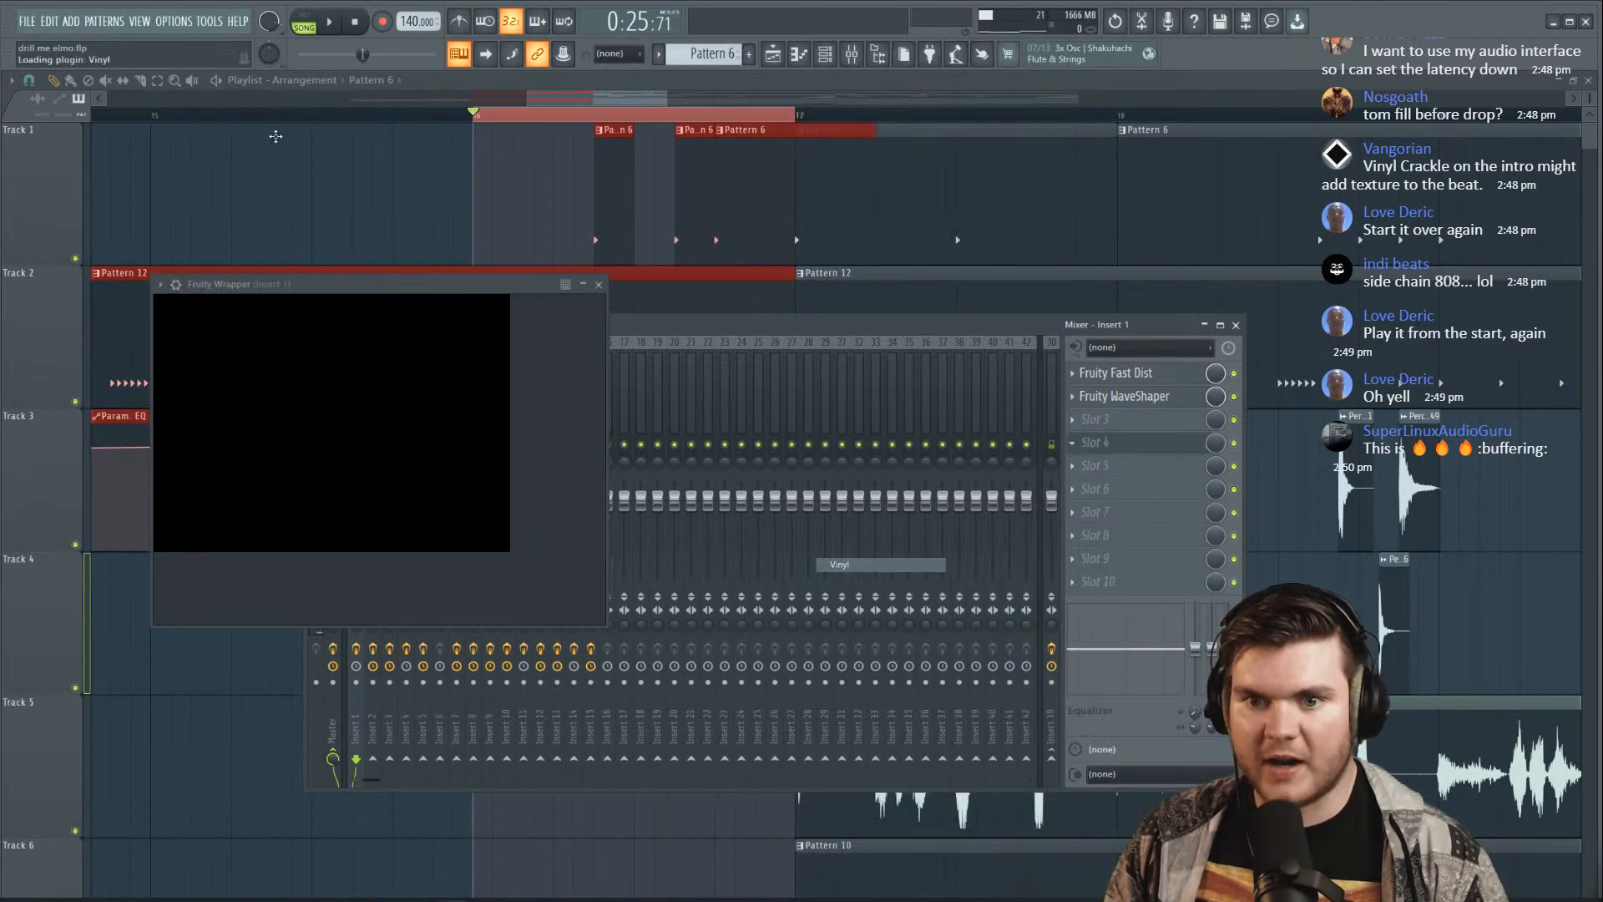
Set Vinyl's Warp to 0 %, choose the 1980 era, and compare the sound with the effect switched off and on
left_click_drag(478, 473, 478, 483)
key("space")
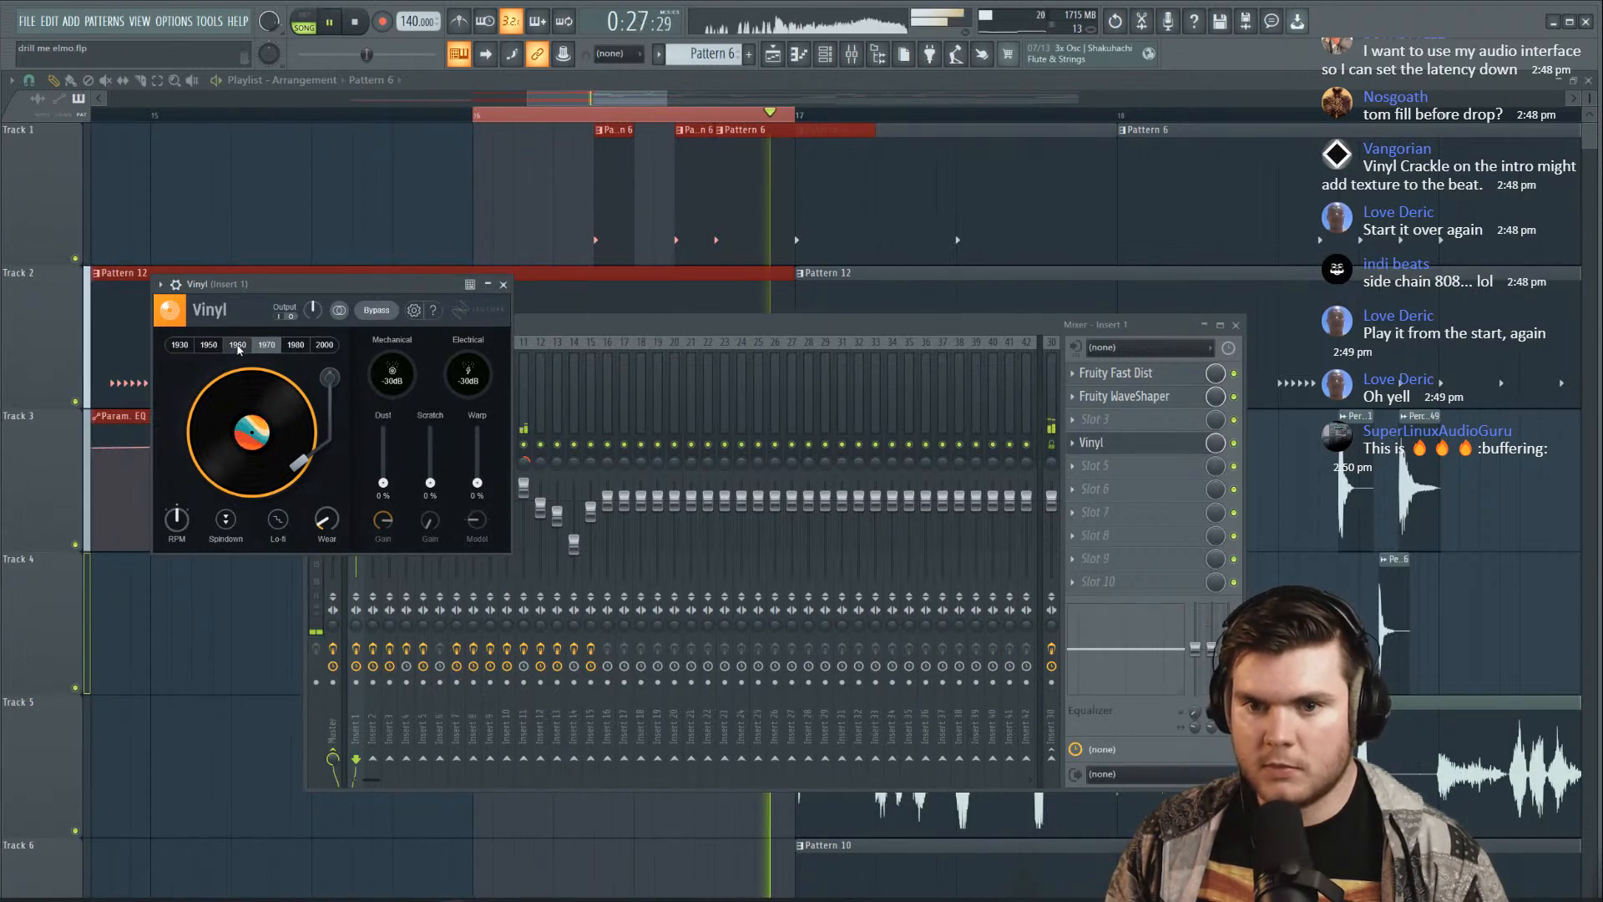
key("space")
left_click(286, 345)
key("space")
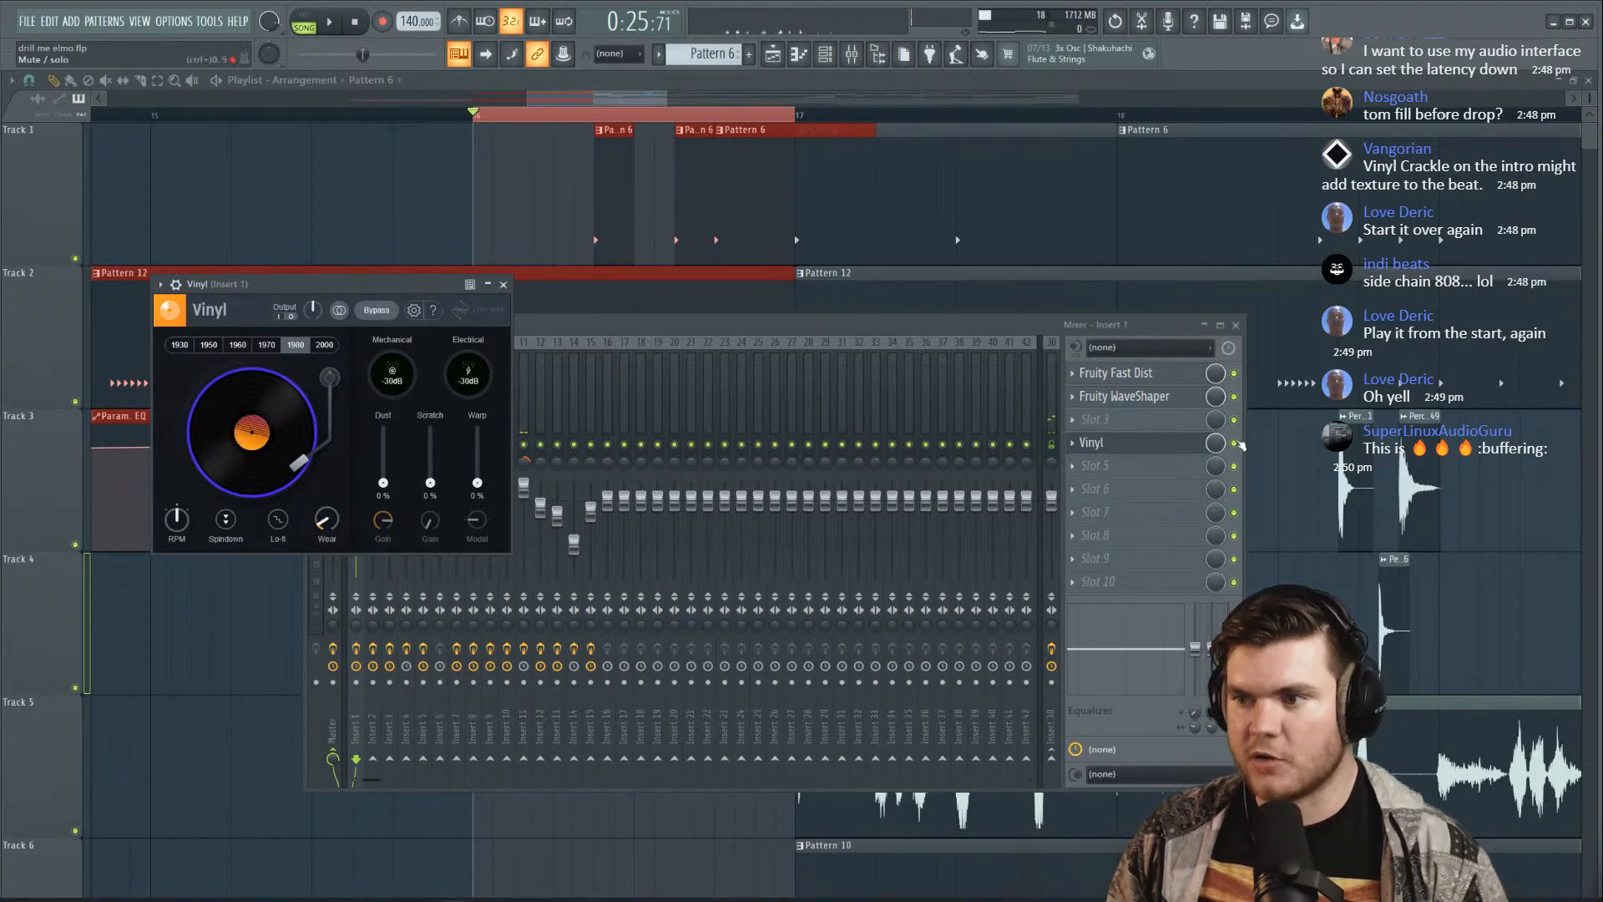
left_click(1242, 441)
left_click_drag(1215, 442, 1216, 359)
key("space")
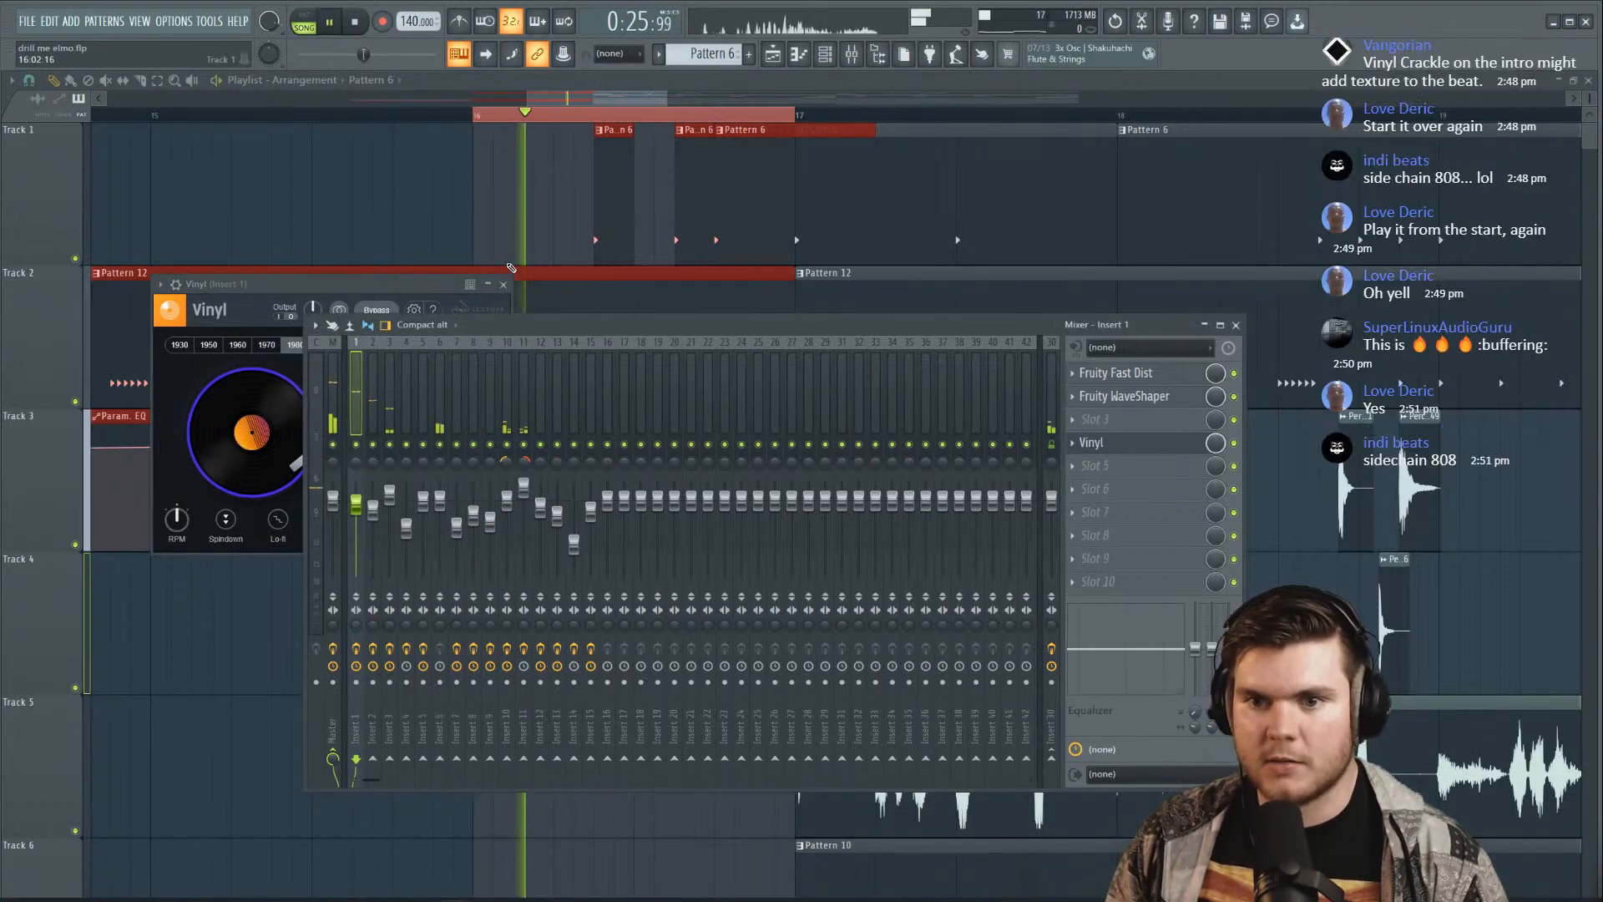
Switch Vinyl to the 2000 era and compare the loop with and without the effect
left_click(354, 288)
key("space")
left_click(330, 347)
key("space")
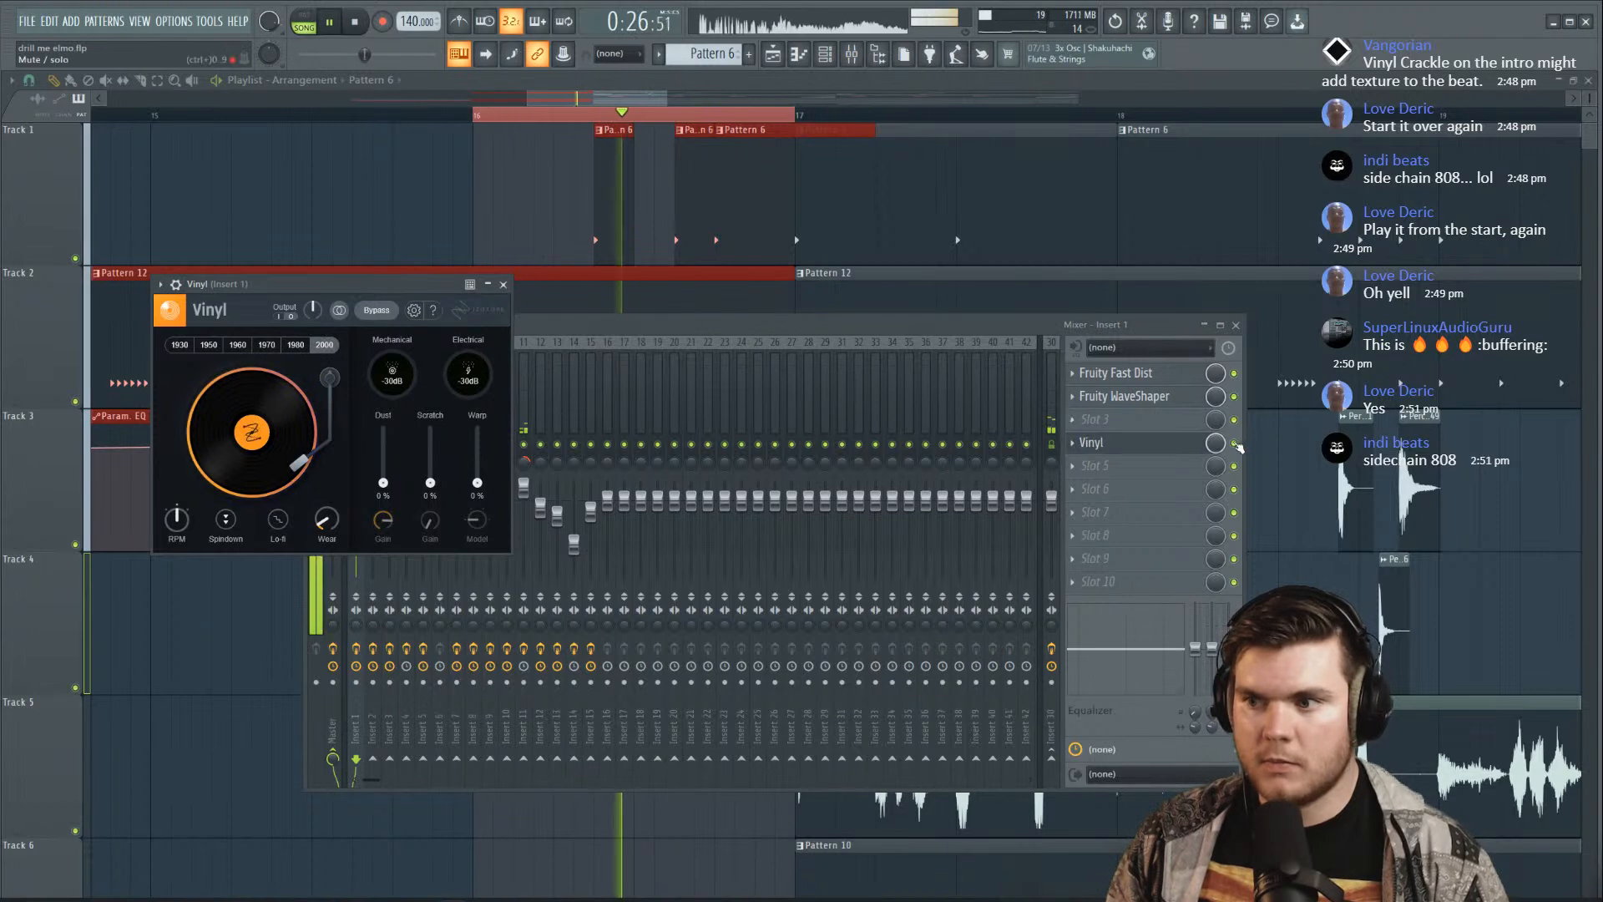
left_click(1238, 450)
key("space")
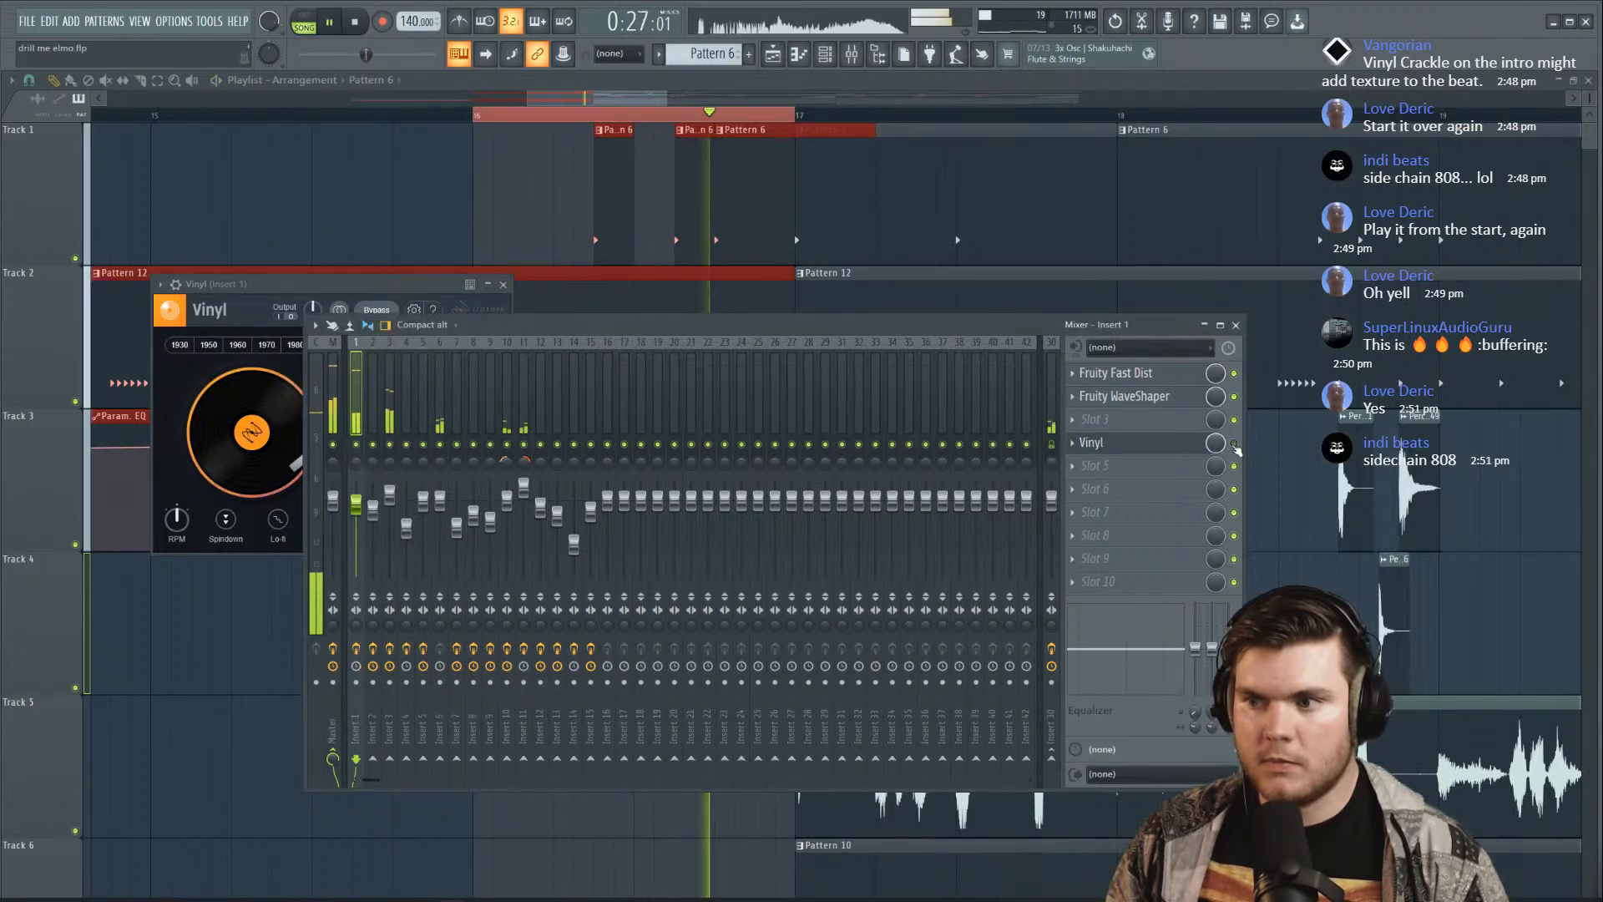
Reopen Vinyl on Insert 1 and raise its Wear amount to around the middle
left_click(1148, 446)
key("space")
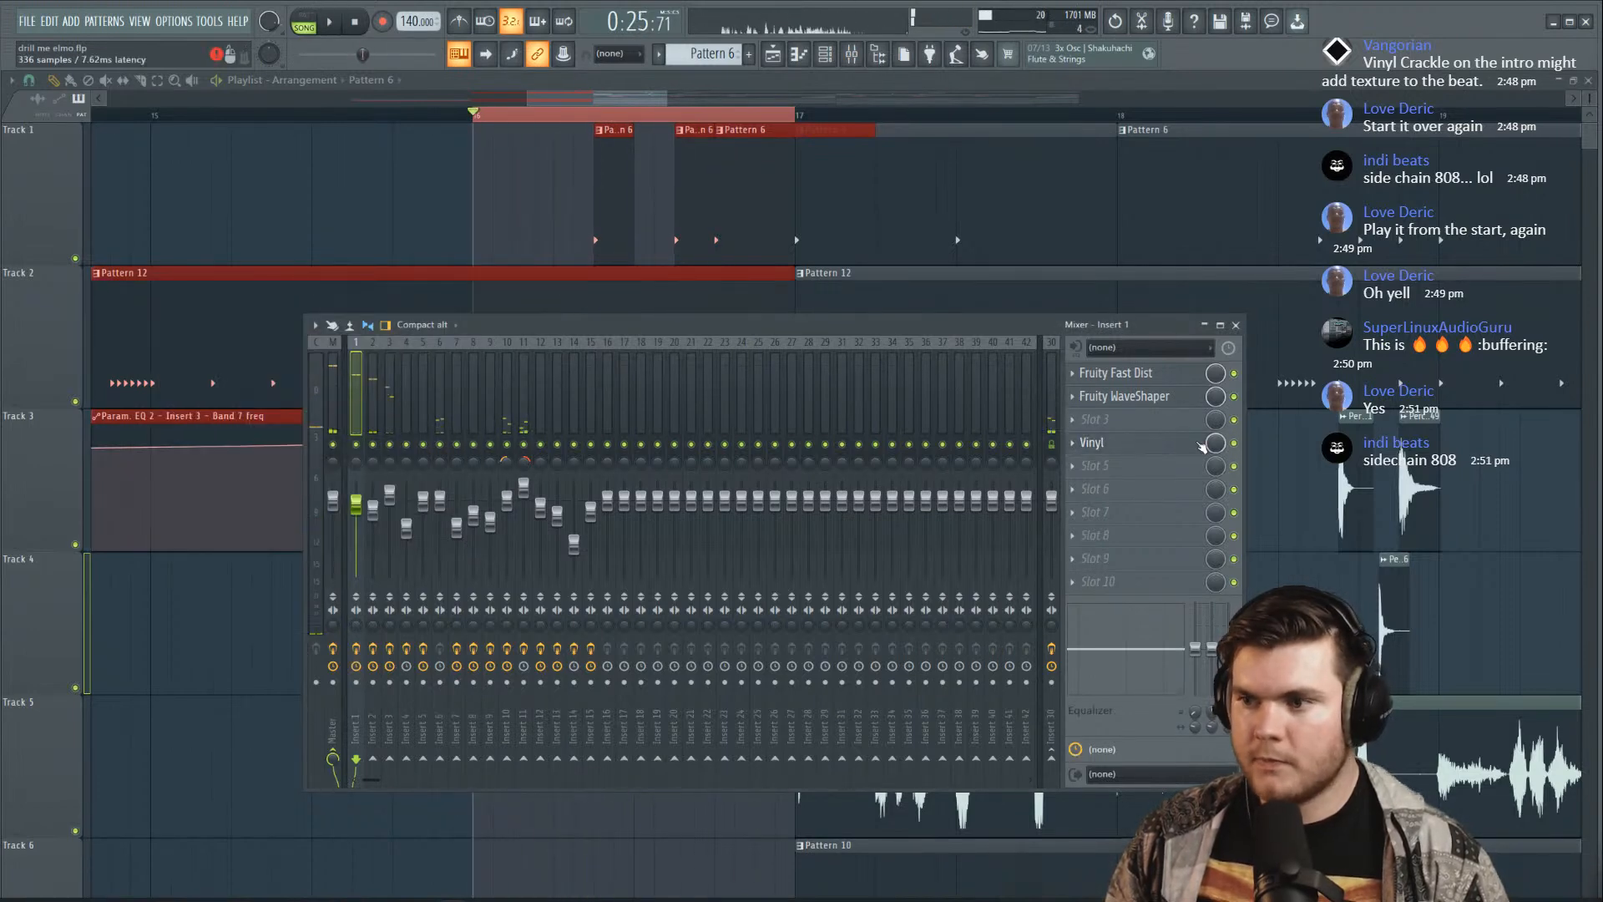
left_click(1123, 446)
left_click_drag(330, 521, 335, 484)
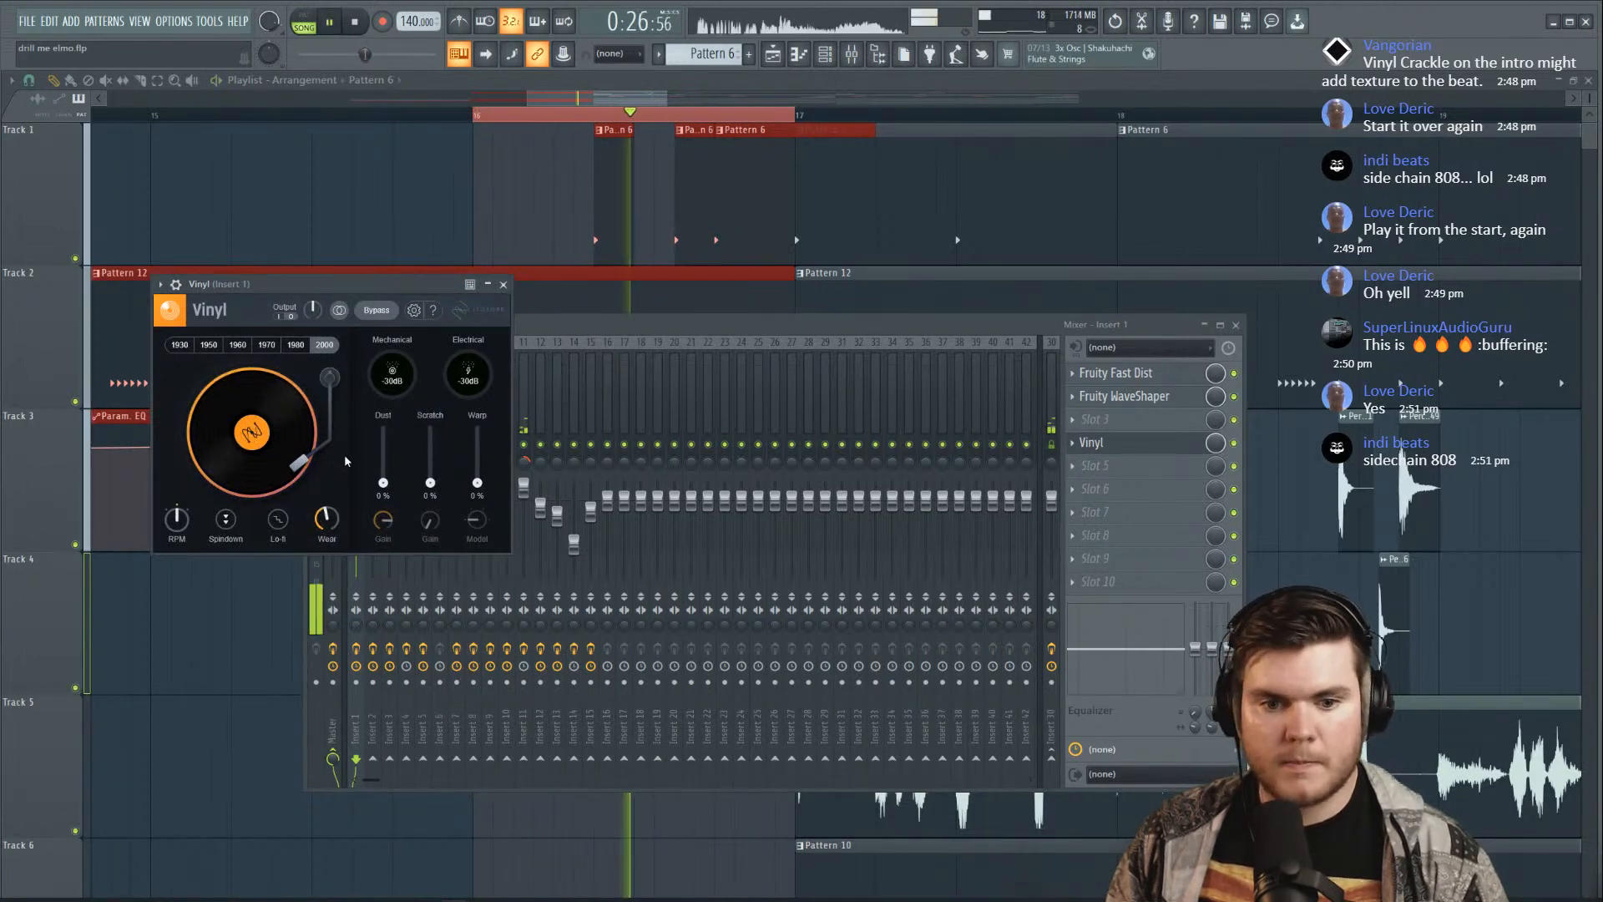
Close Vinyl and create an automation clip for its mix level on Insert 1
key("space")
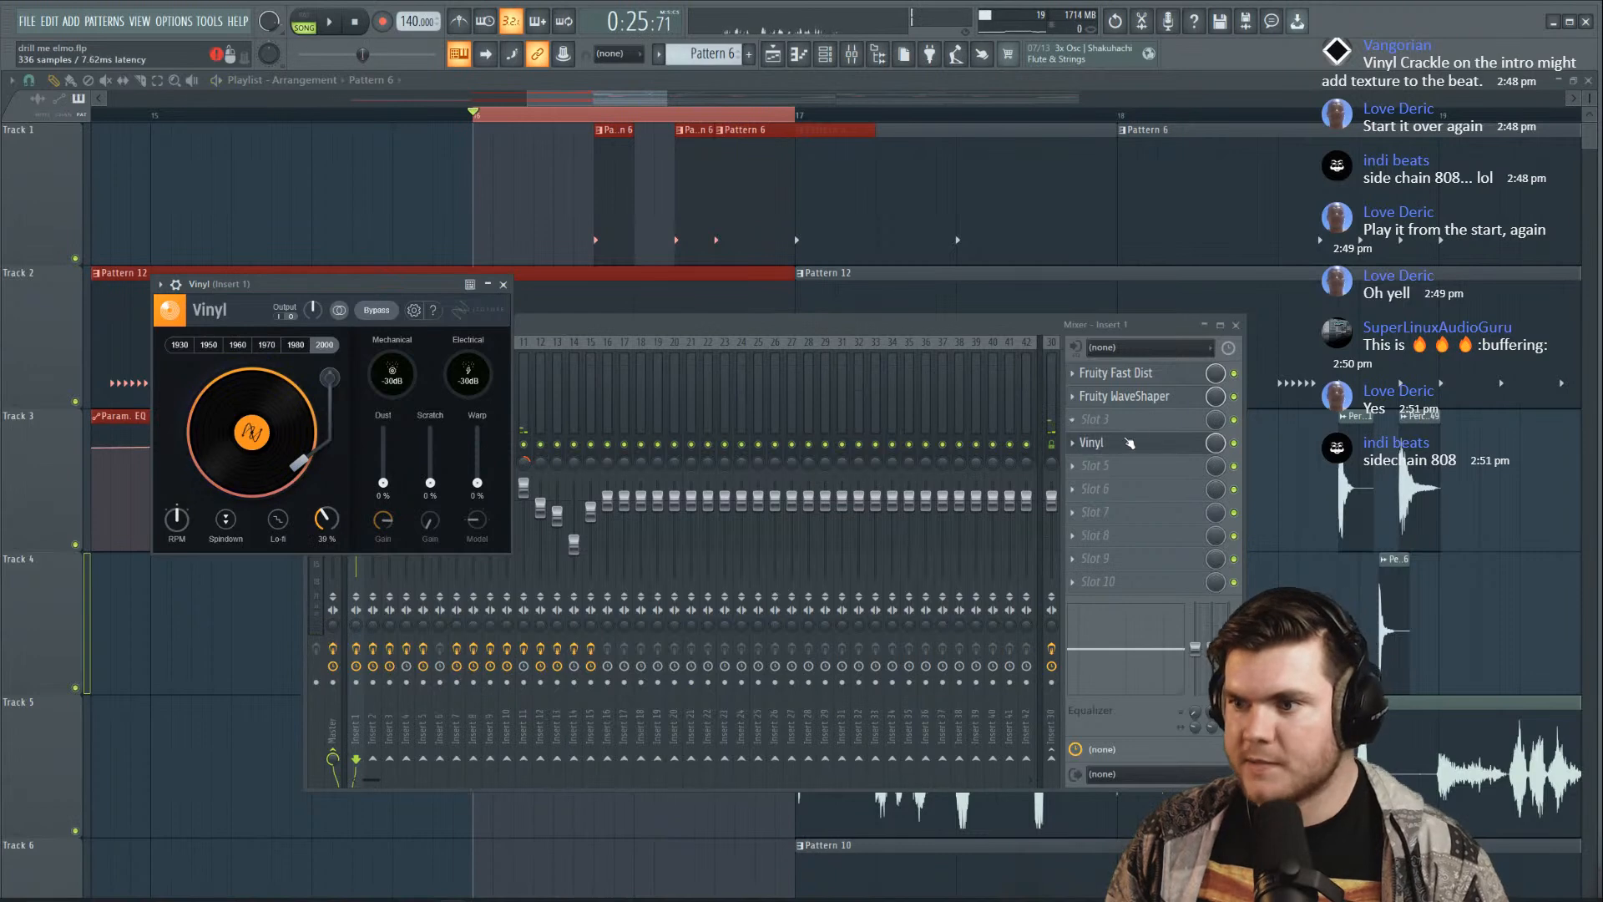
left_click(1135, 440)
right_click(1217, 447)
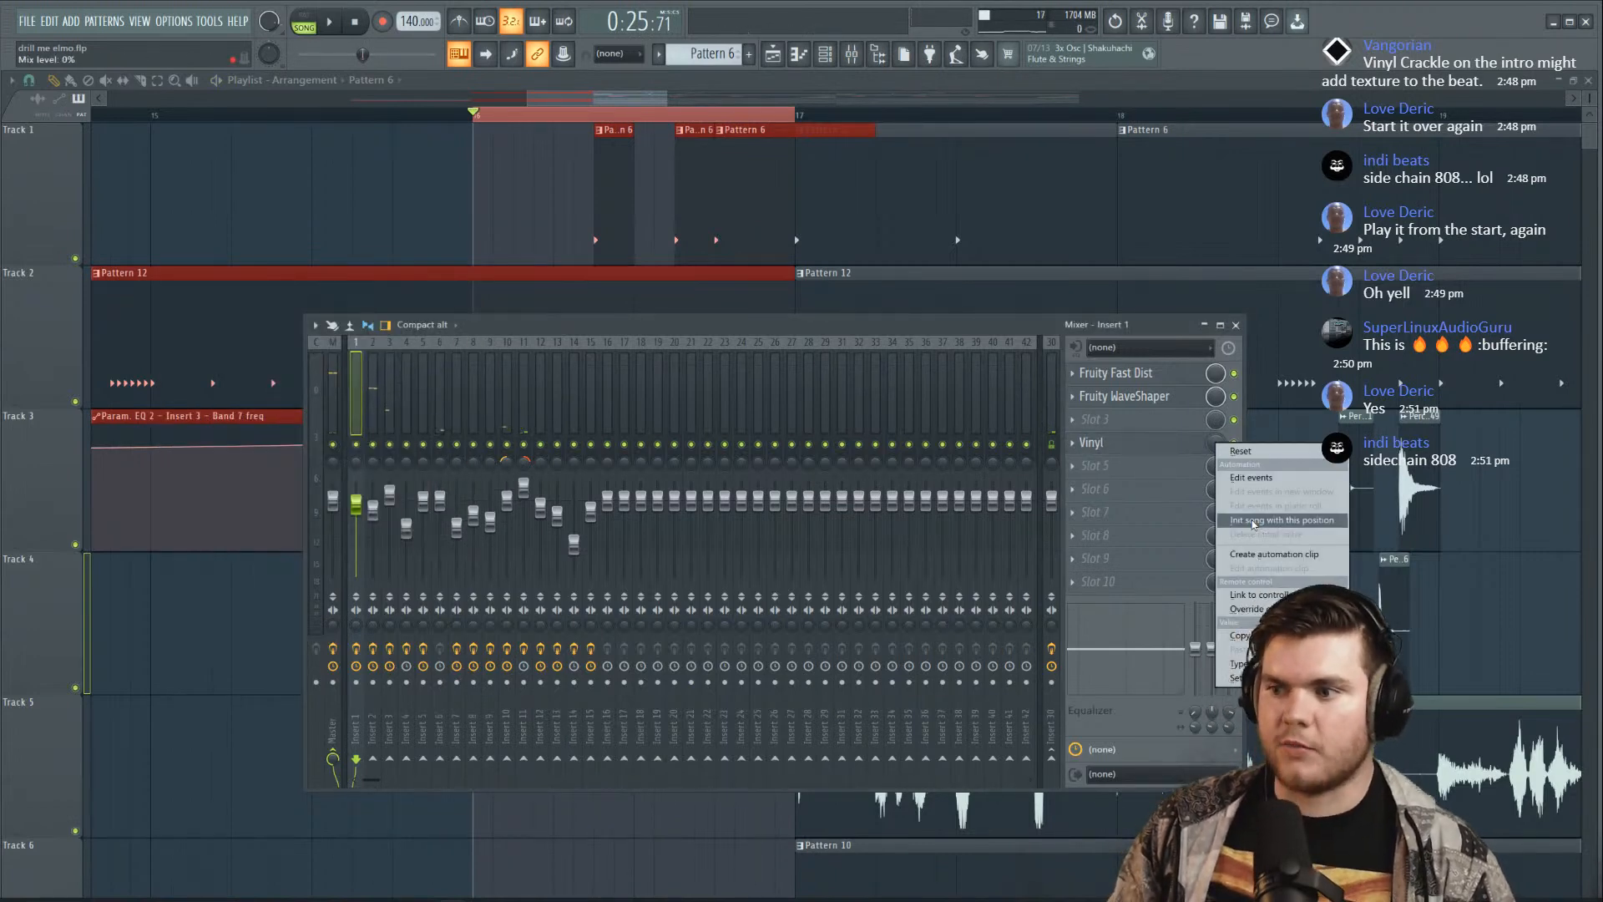
left_click(1252, 555)
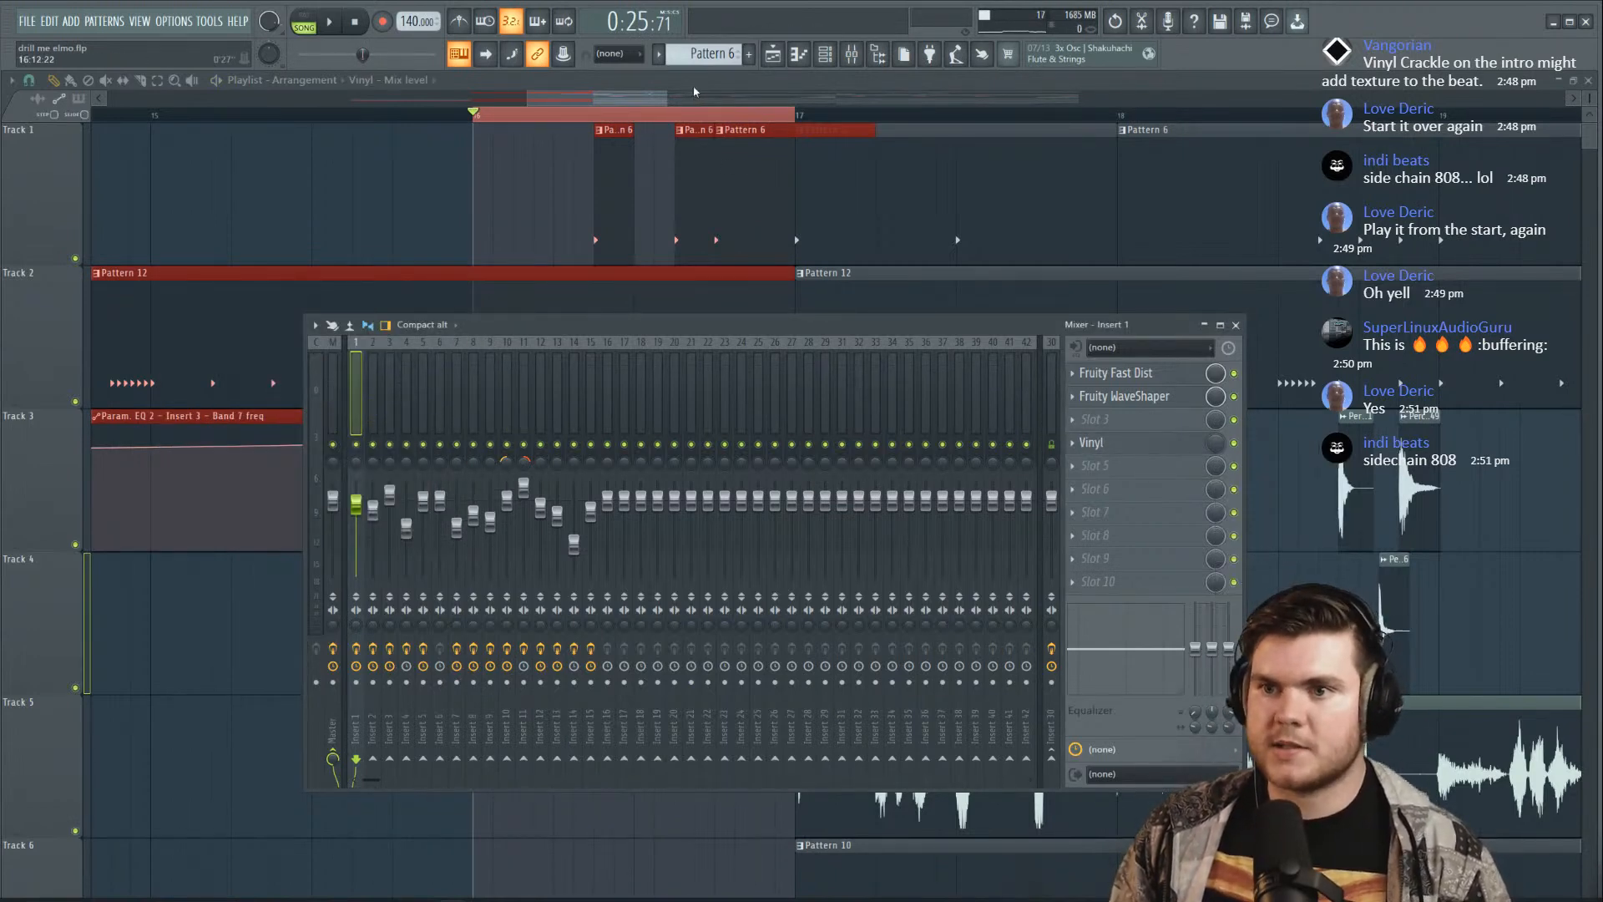
Shape the Vinyl mix-level automation to jump up at bar 16, hold high, and fall steeply to zero just before bar 17
key("F9")
right_click(474, 578)
key("space")
right_click(755, 577)
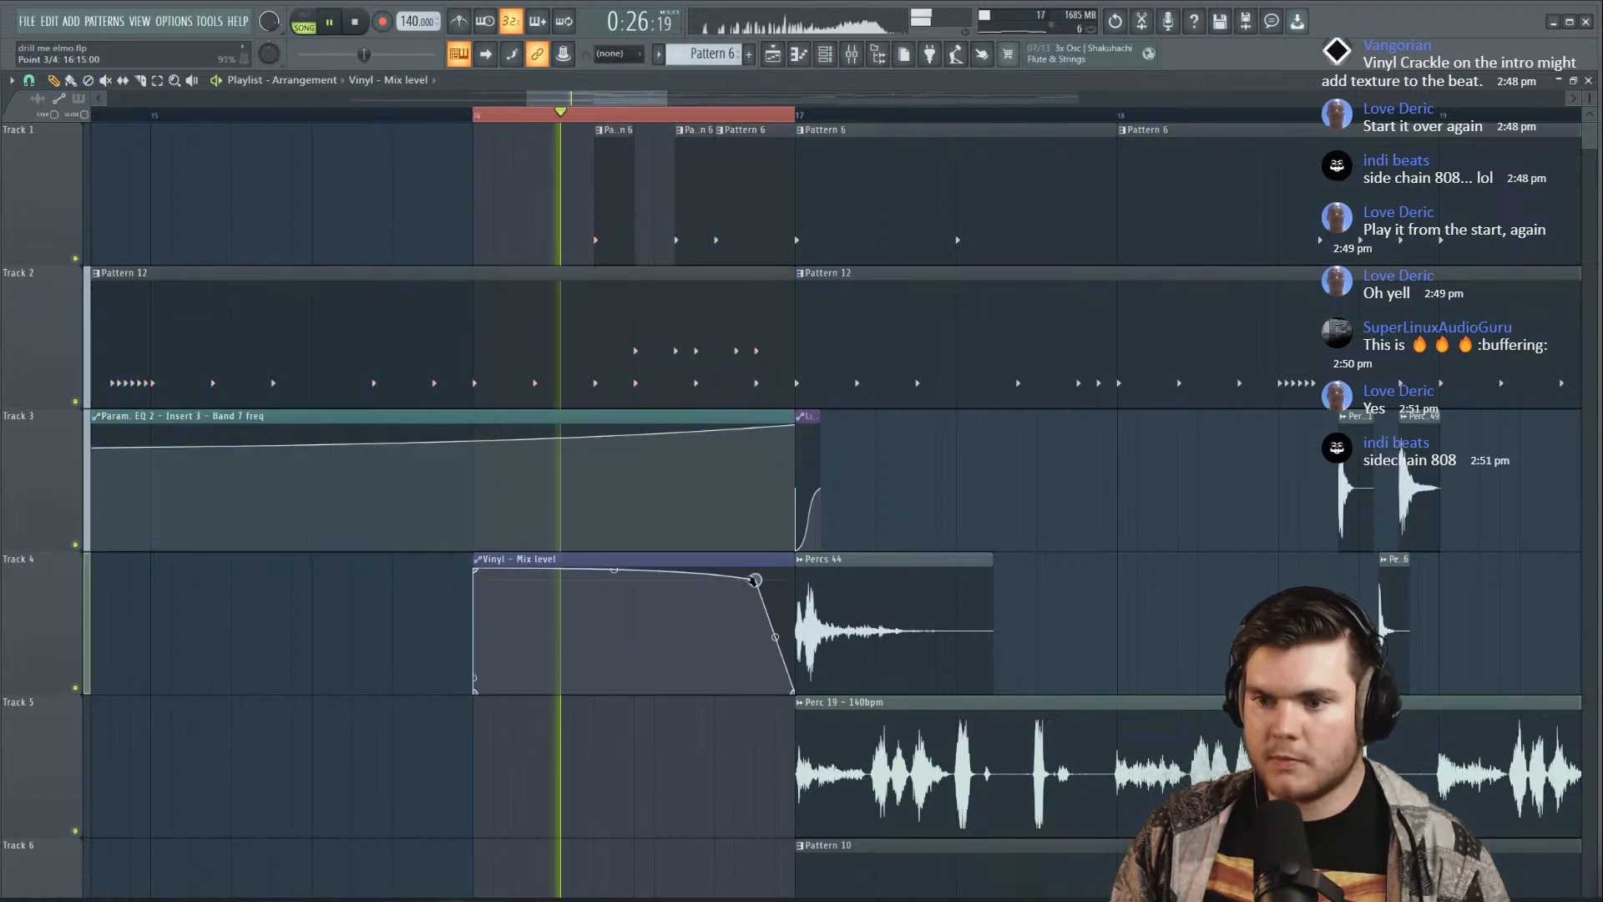
left_click_drag(754, 578, 758, 532)
Clear the bar 16 loop selection and play the intro from bar 13
key("space")
key("space")
left_click_drag(474, 115, 796, 117)
scroll(797, 120, "down", 3)
scroll(798, 119, "down", 2)
left_click(528, 117)
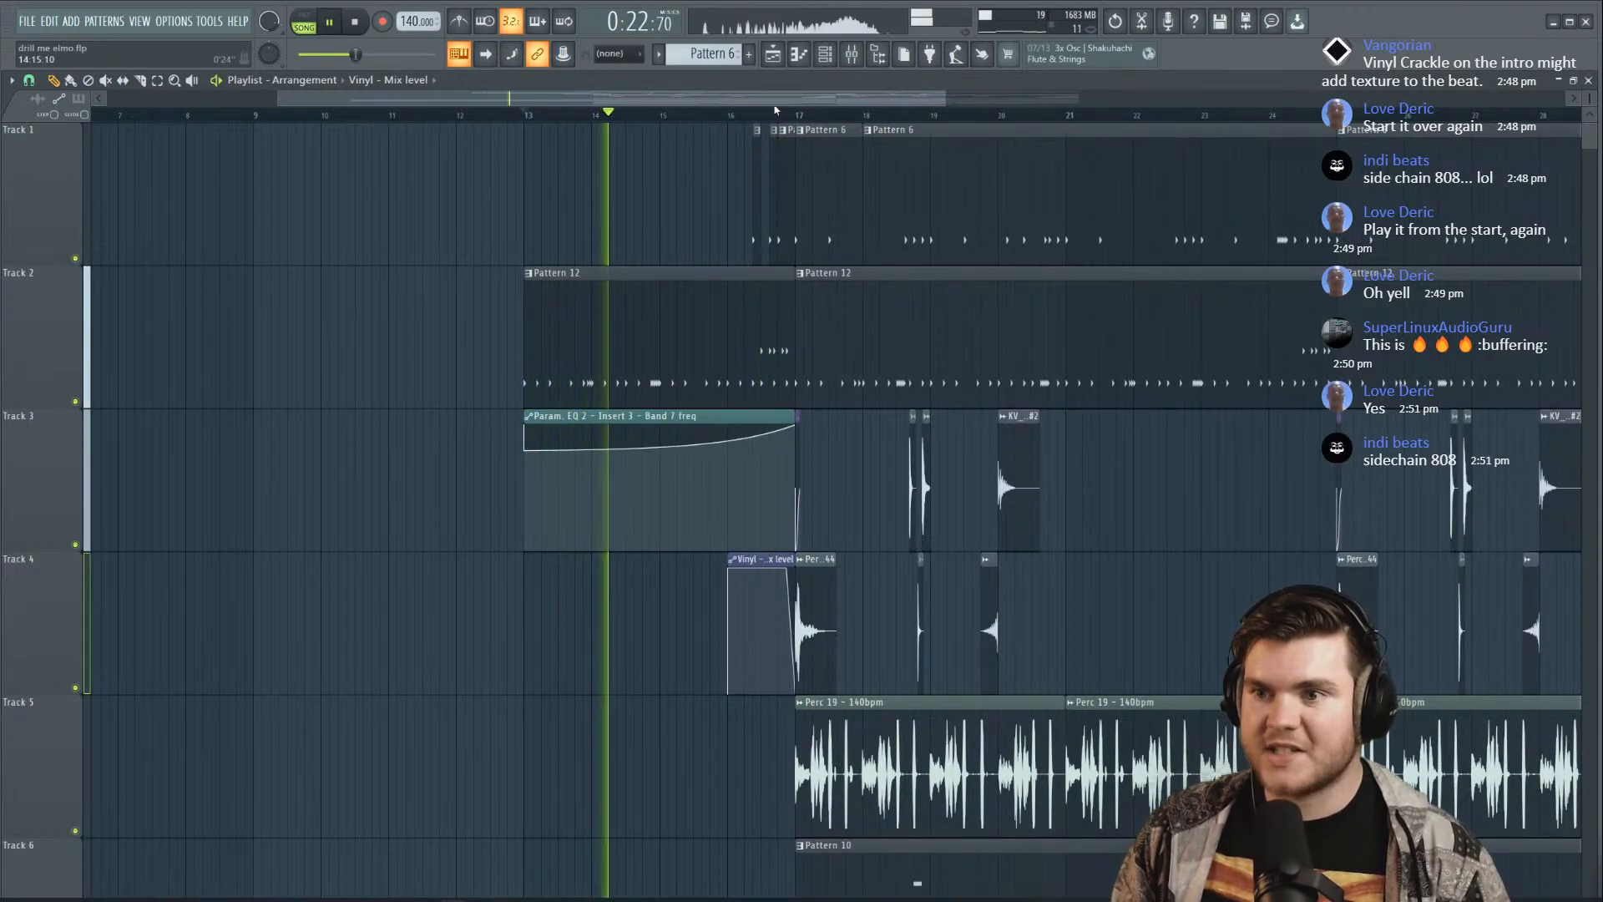
Compare Insert 1 and Insert 7 in the mixer during playback
left_click(852, 55)
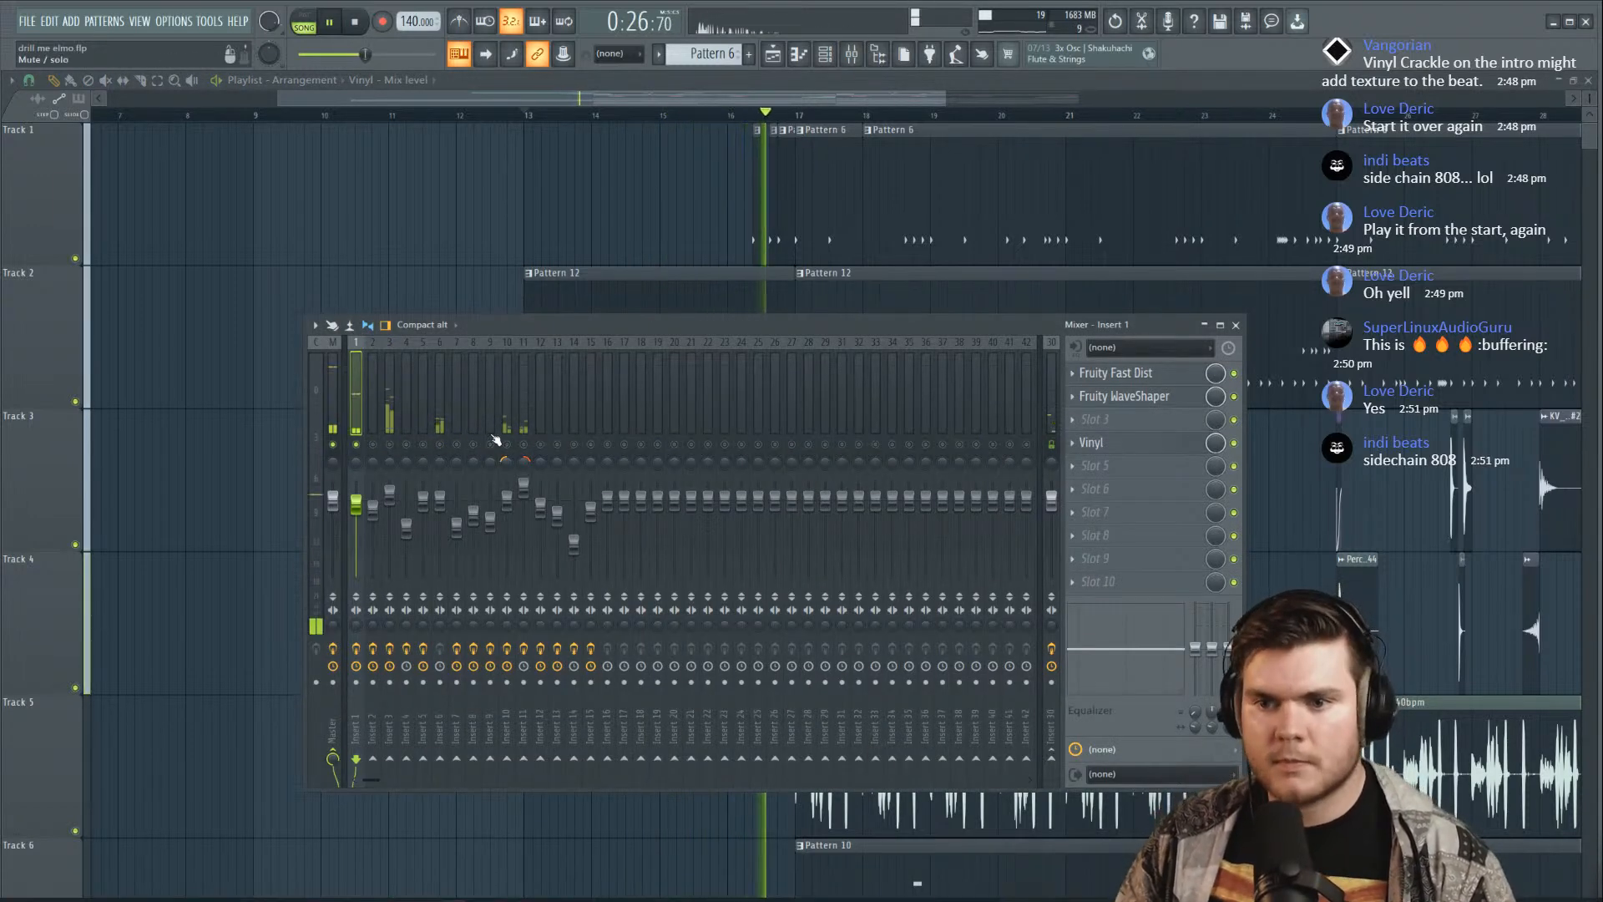
left_click(458, 411)
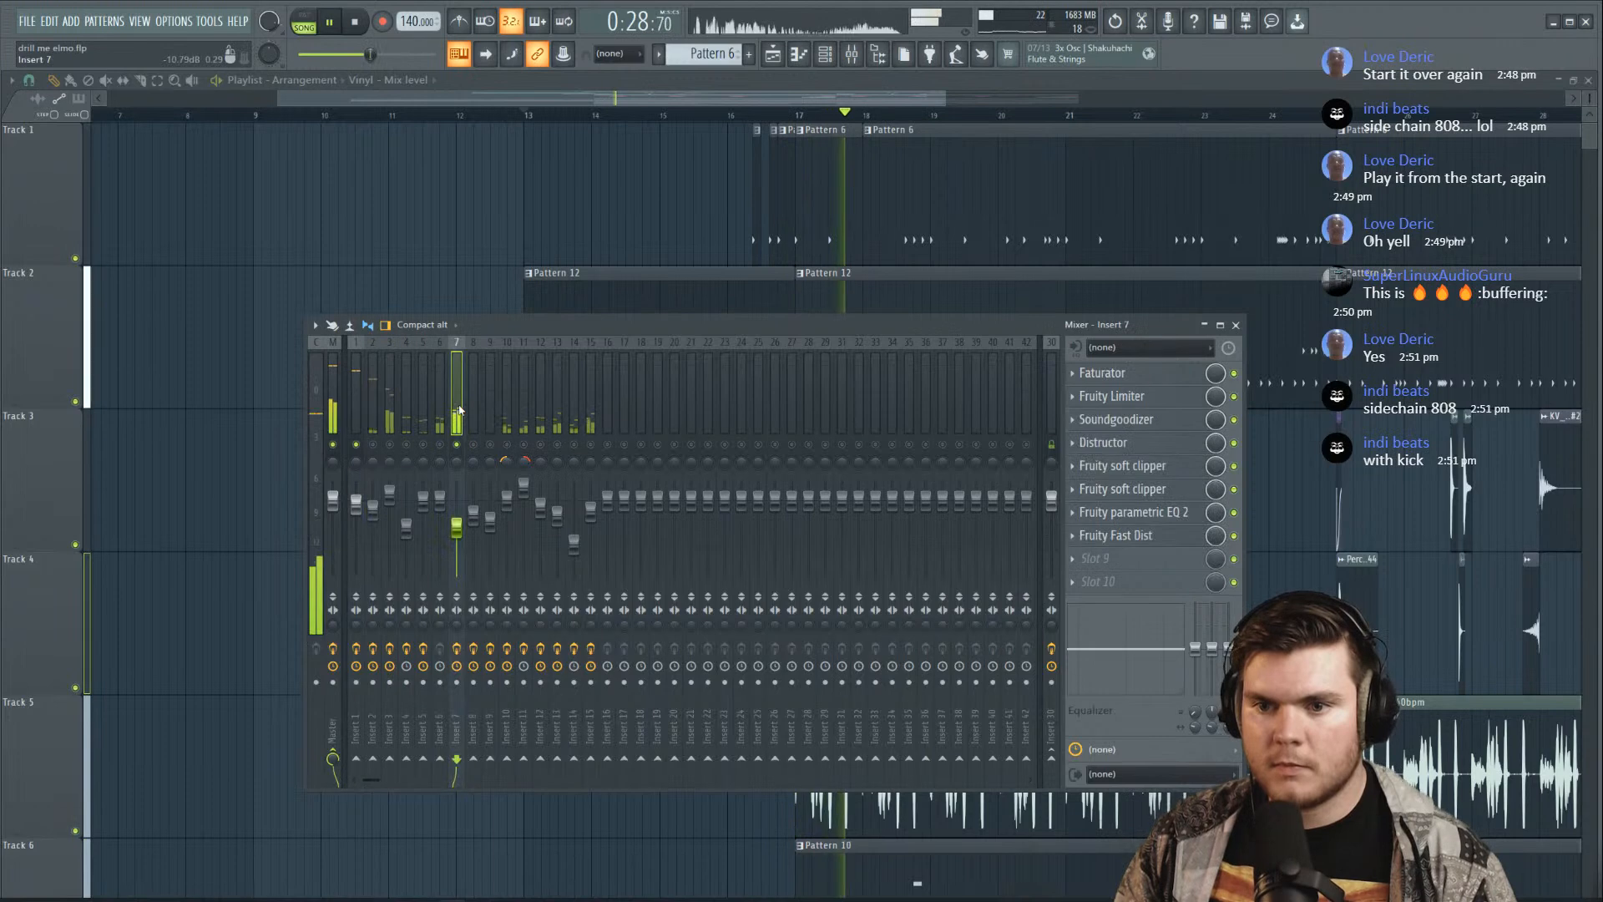
left_click(357, 399)
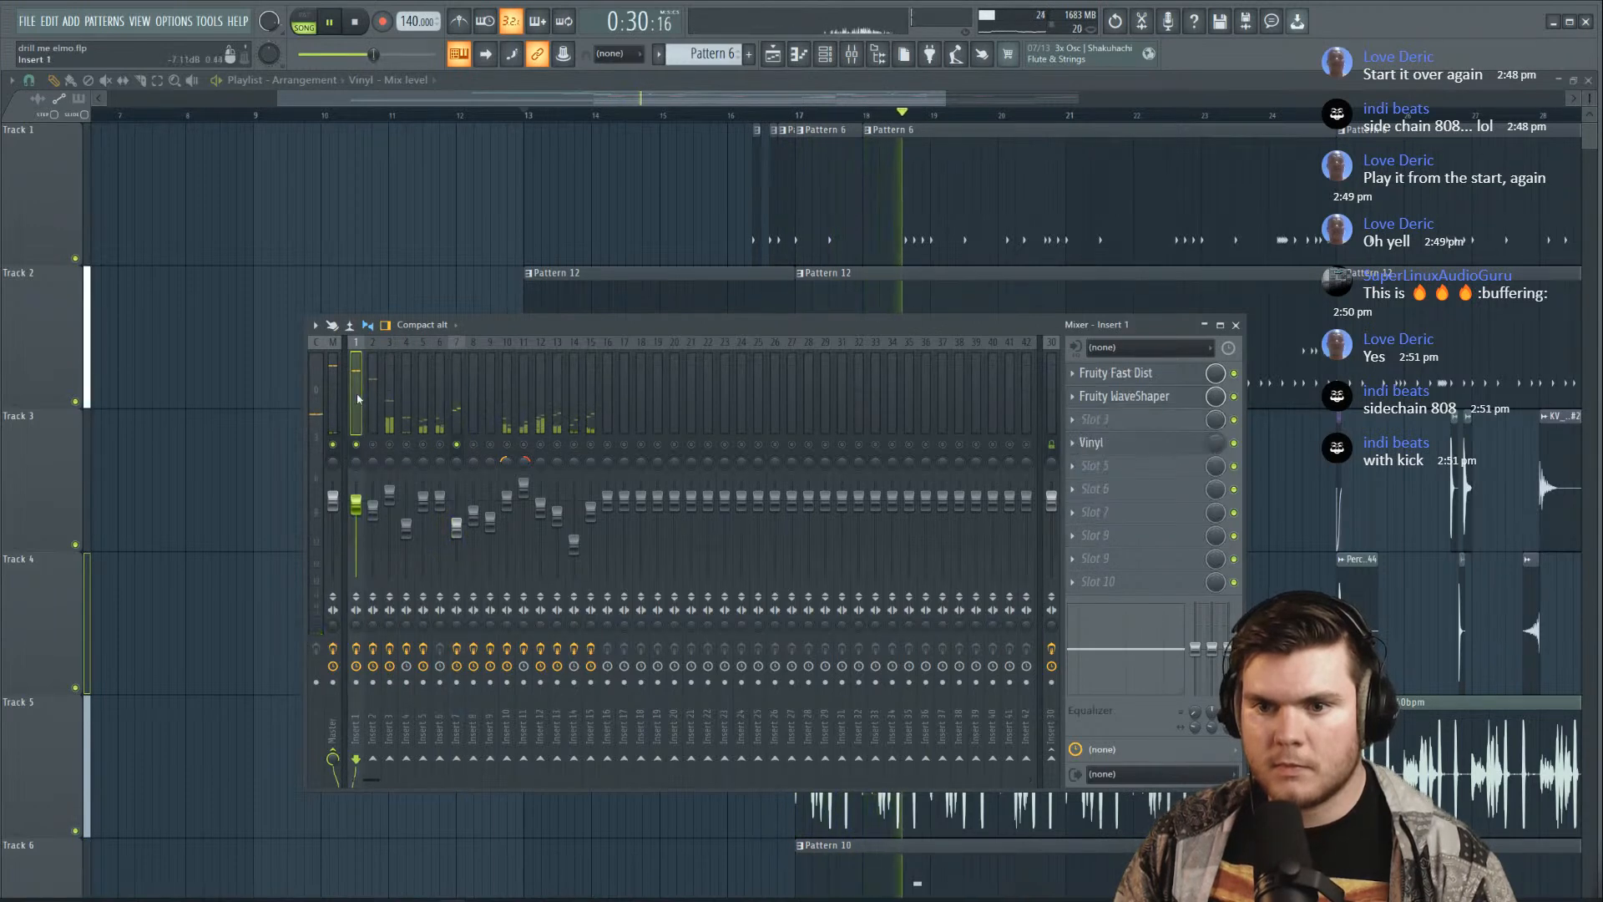
left_click(457, 407)
Show the Unsorted channels in the channel rack and inspect the Serum instrument to find the bass channel
left_click(838, 60)
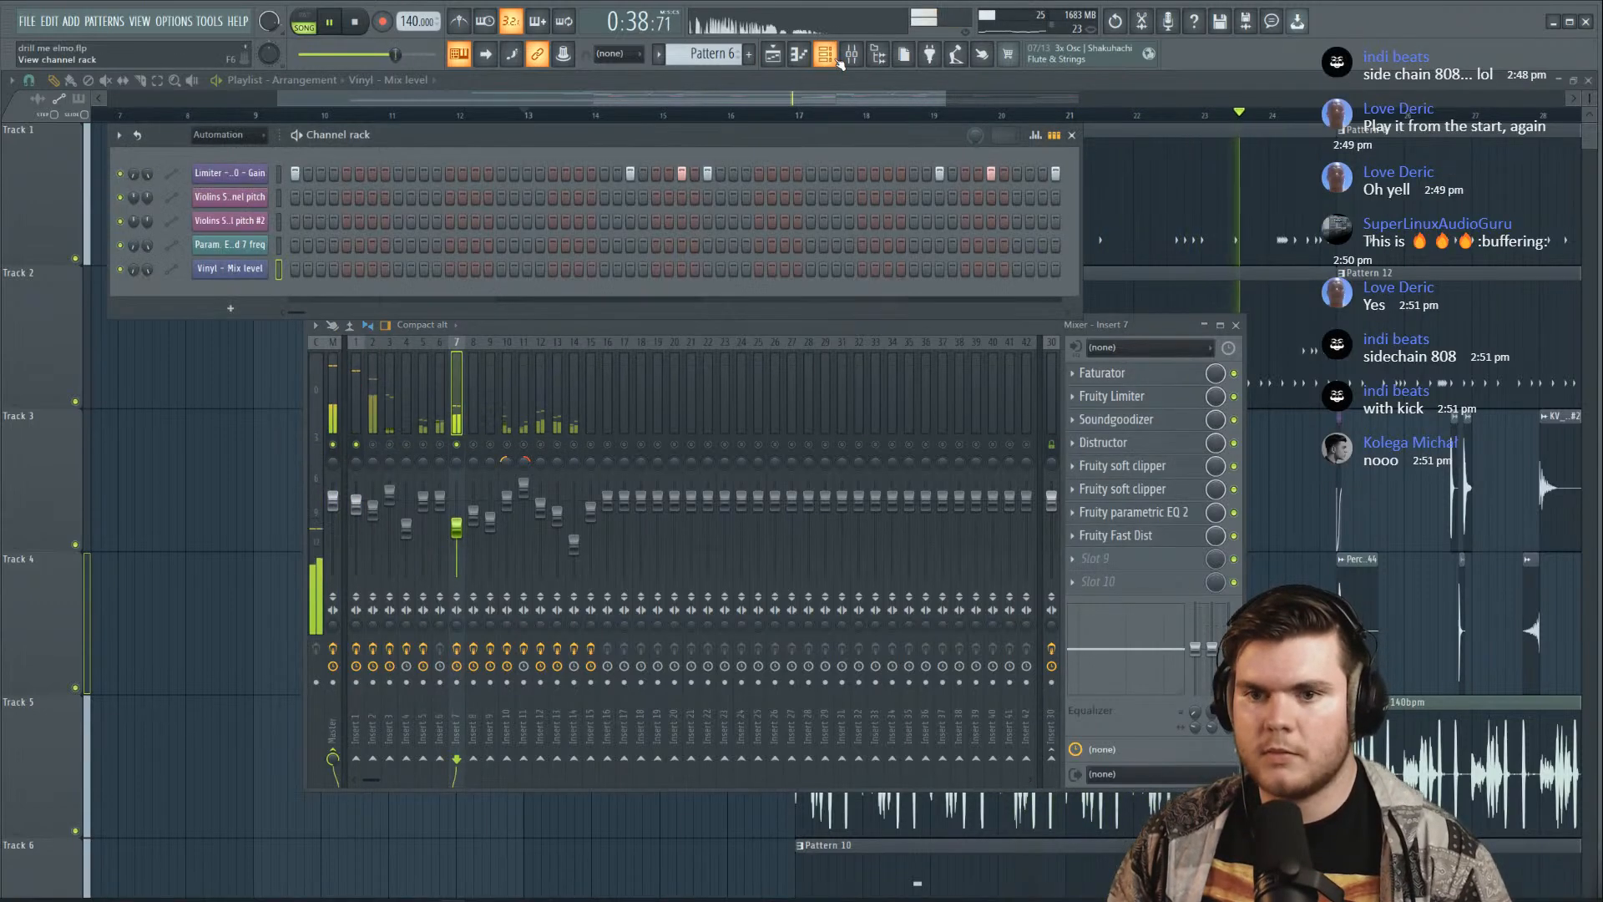
left_click(230, 197)
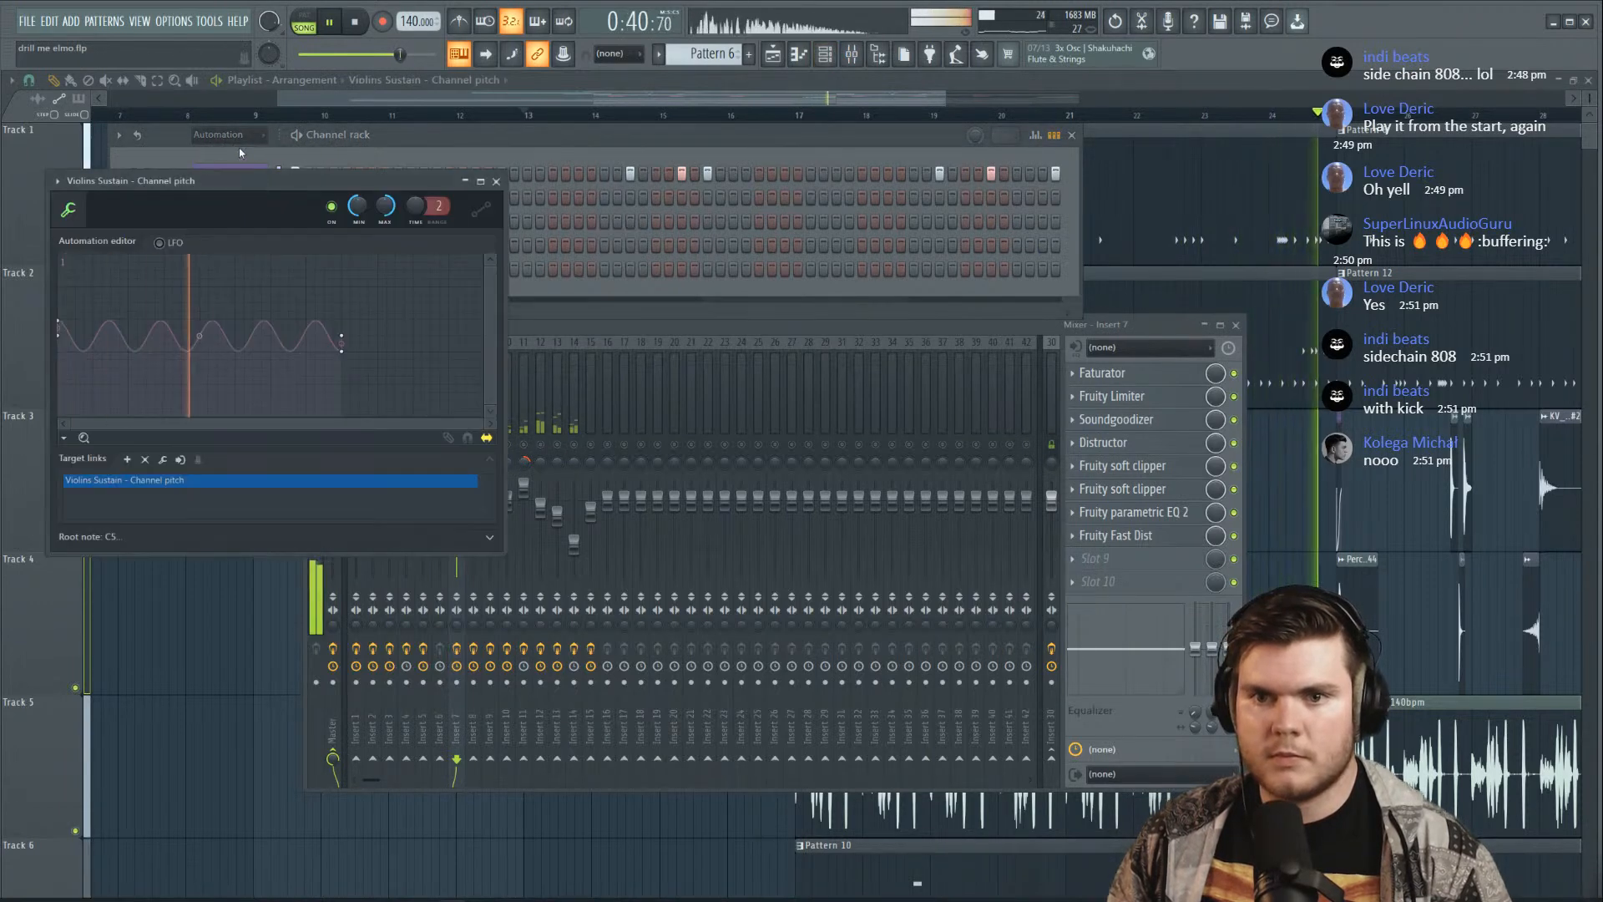
left_click(496, 181)
left_click(230, 135)
left_click(234, 194)
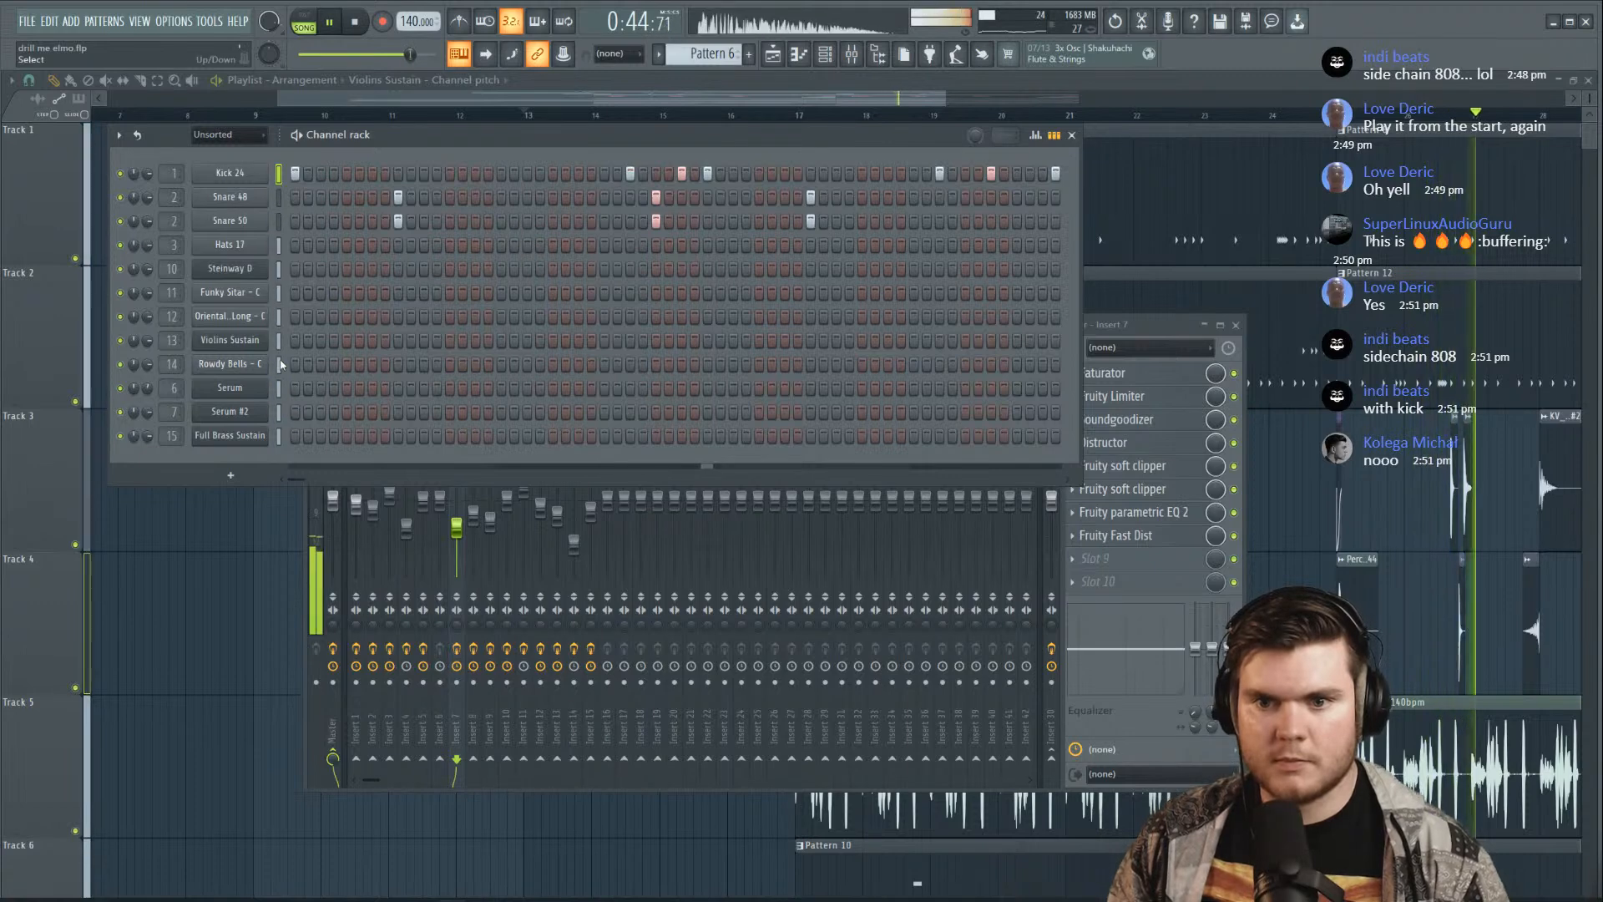
left_click(259, 389)
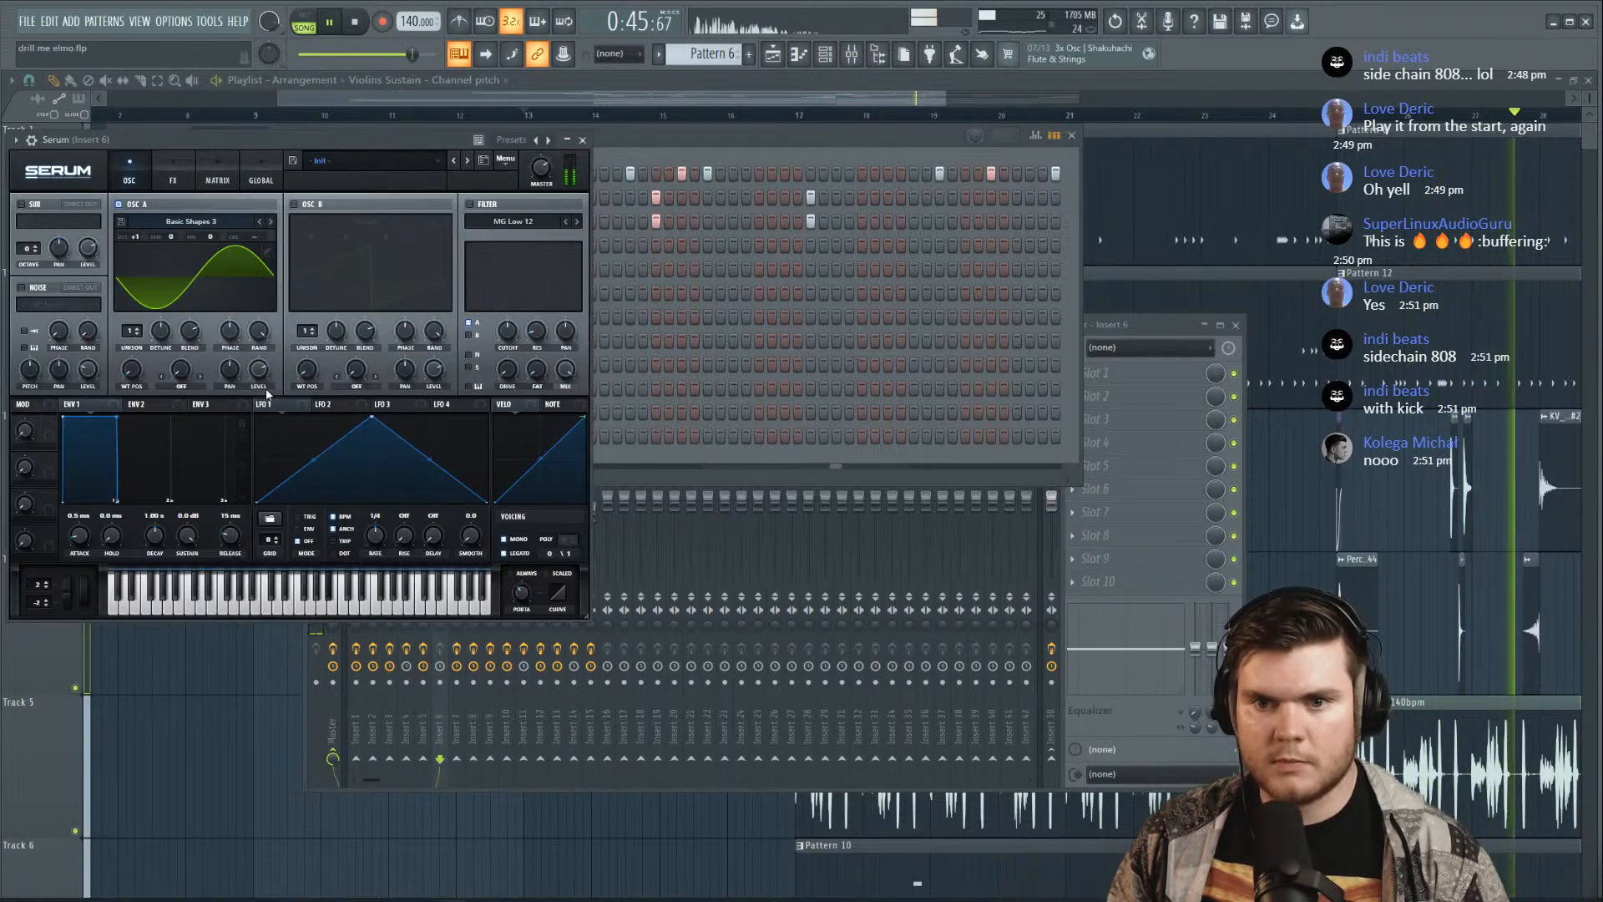
left_click(567, 148)
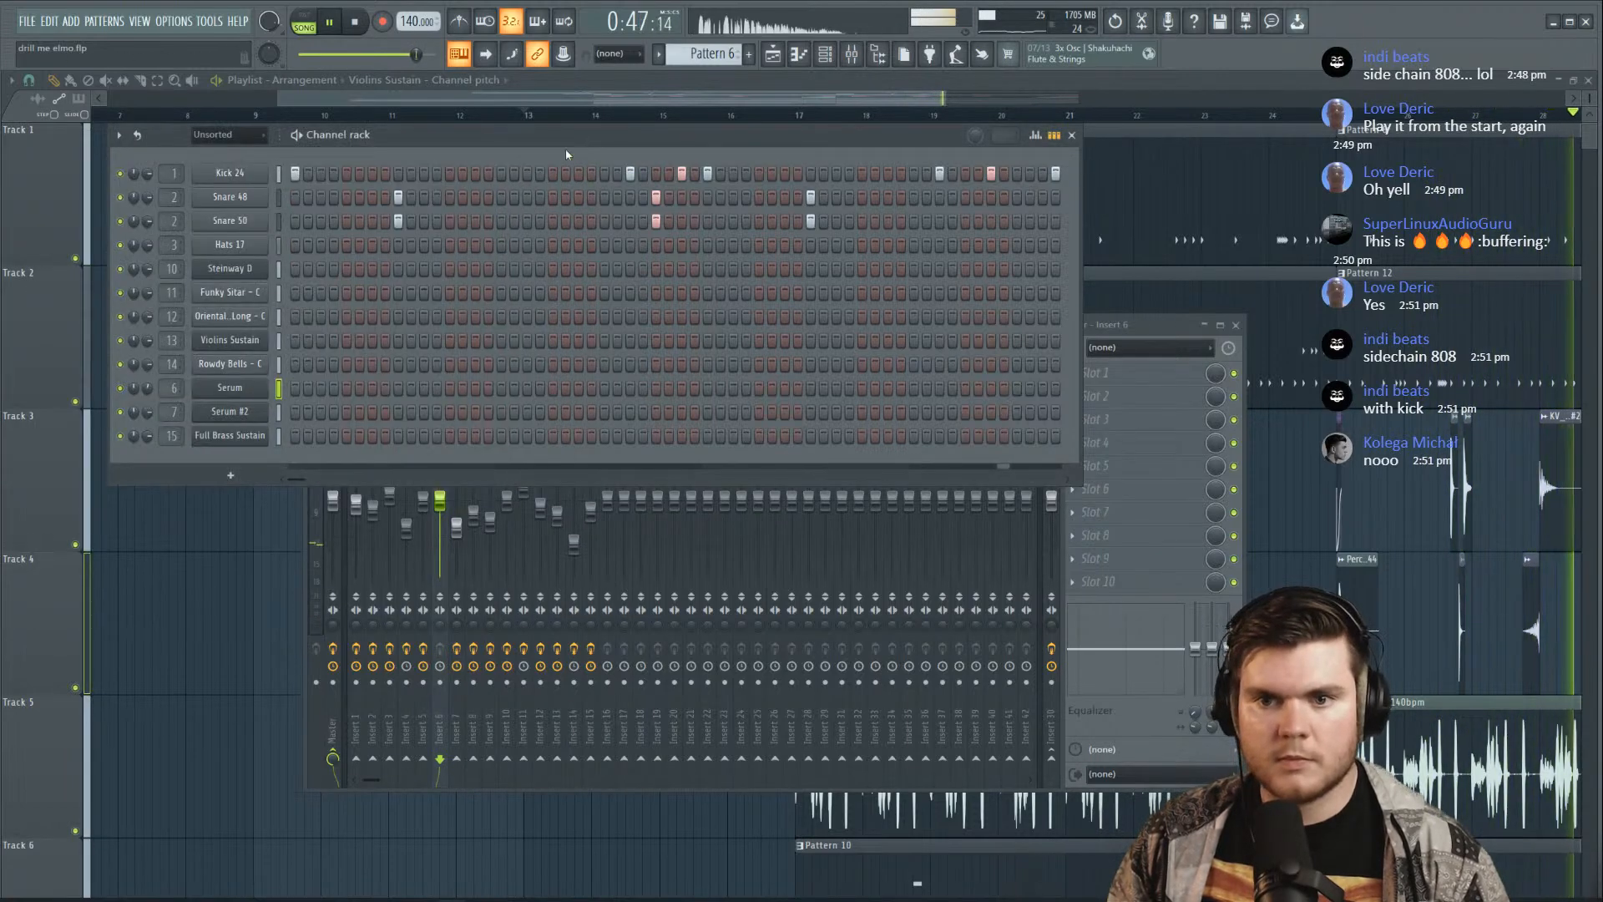
left_click(279, 412)
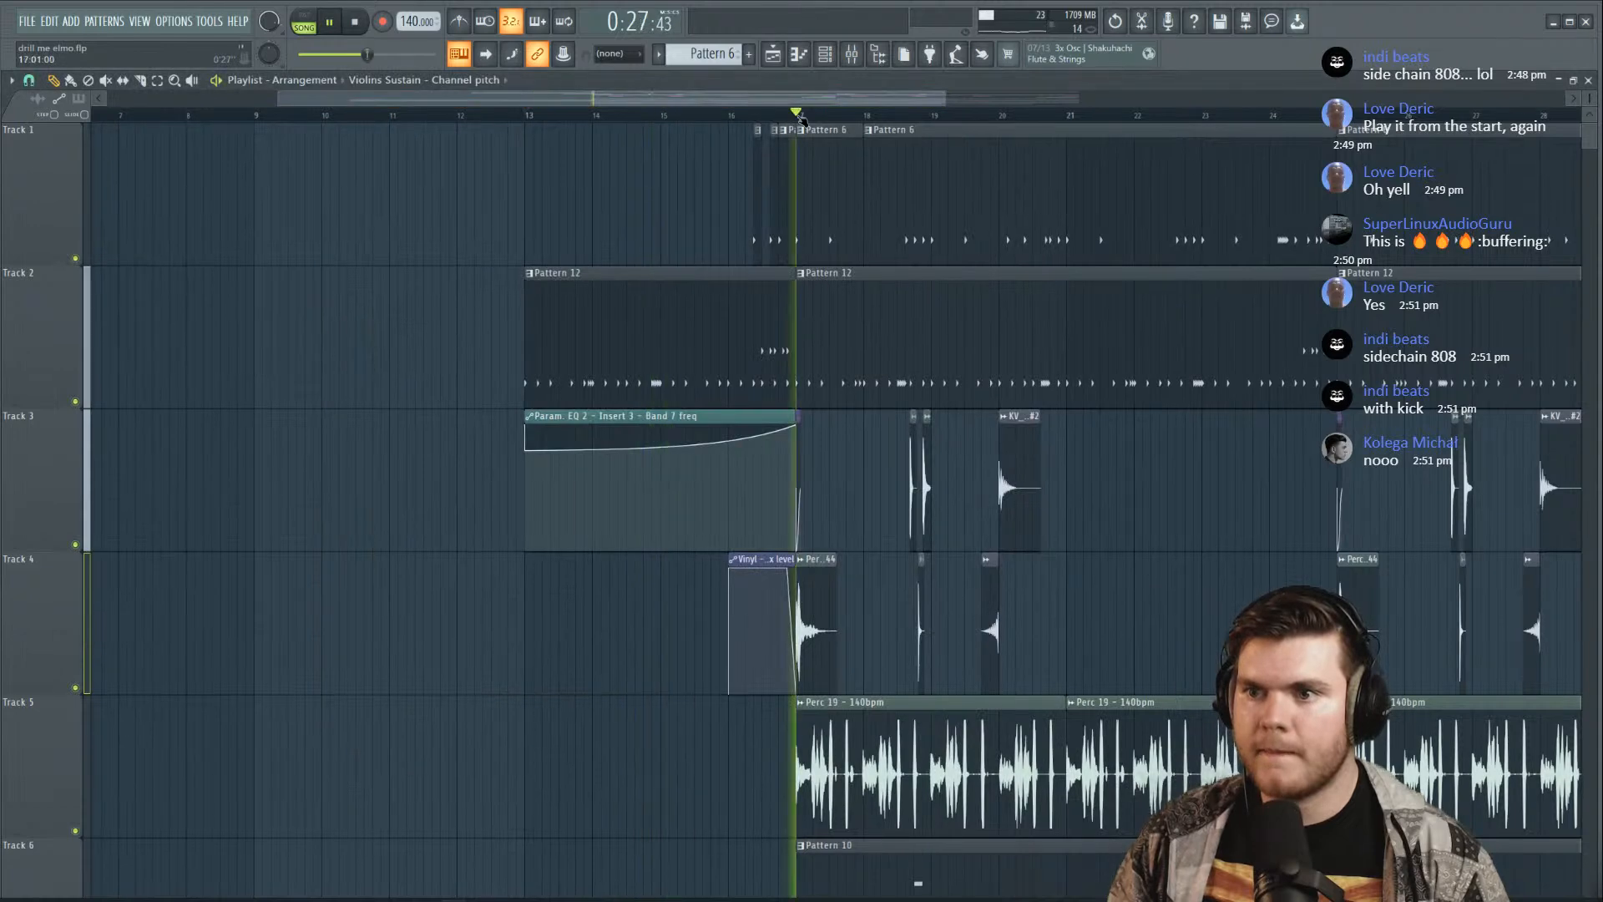
Play the drop from bar 17 and inspect the Serum #2 instrument's settings
left_click(800, 116)
left_click(825, 56)
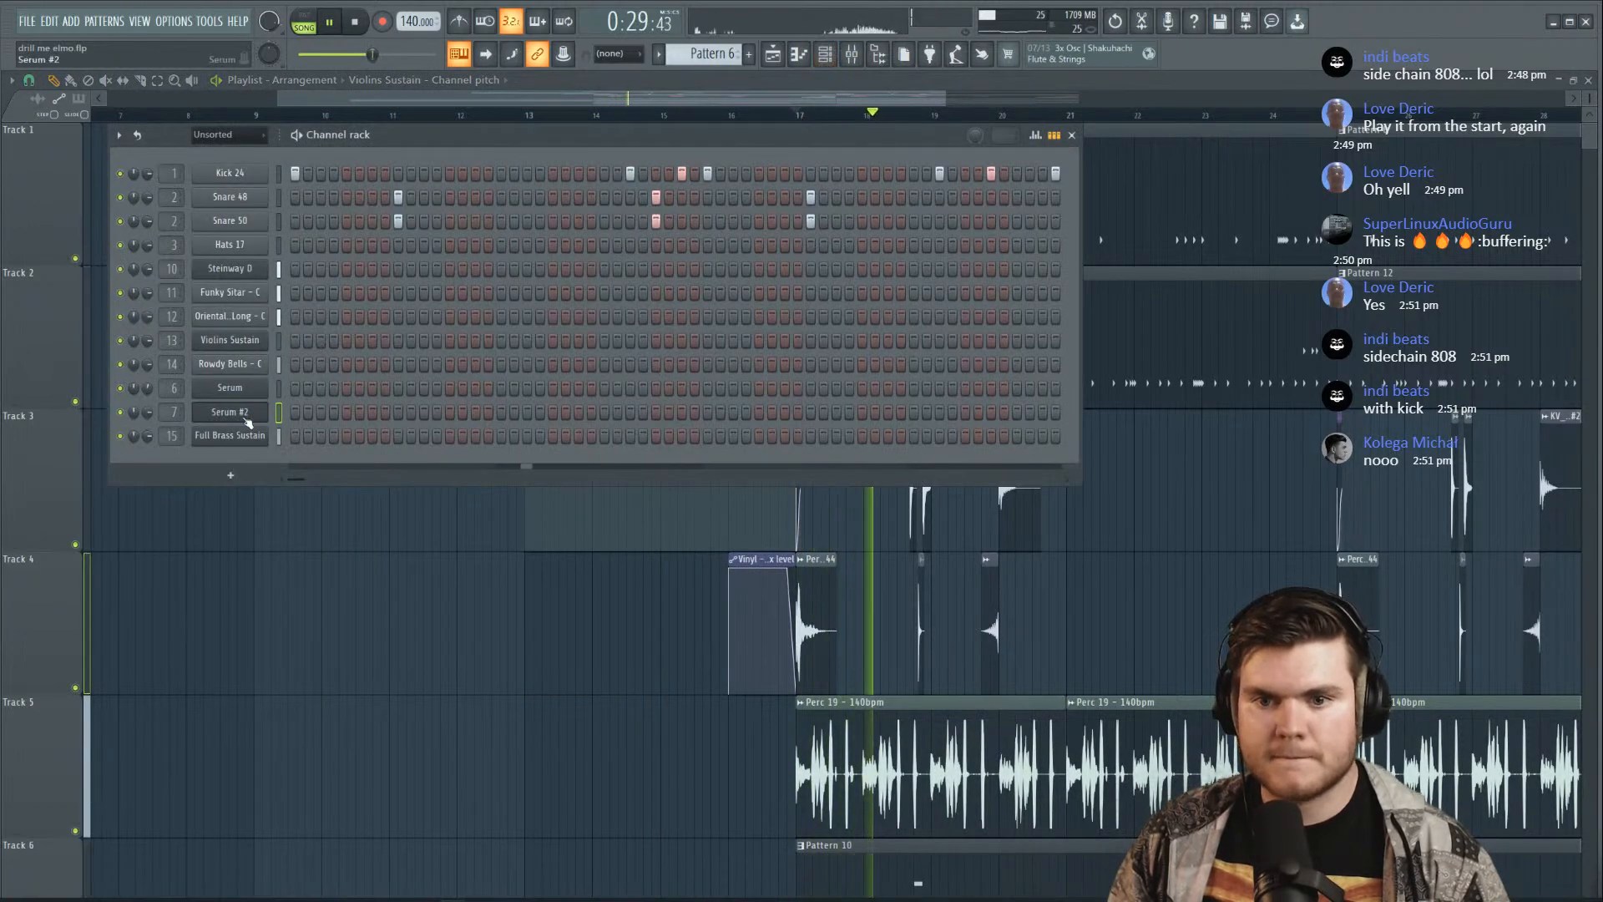
left_click(242, 428)
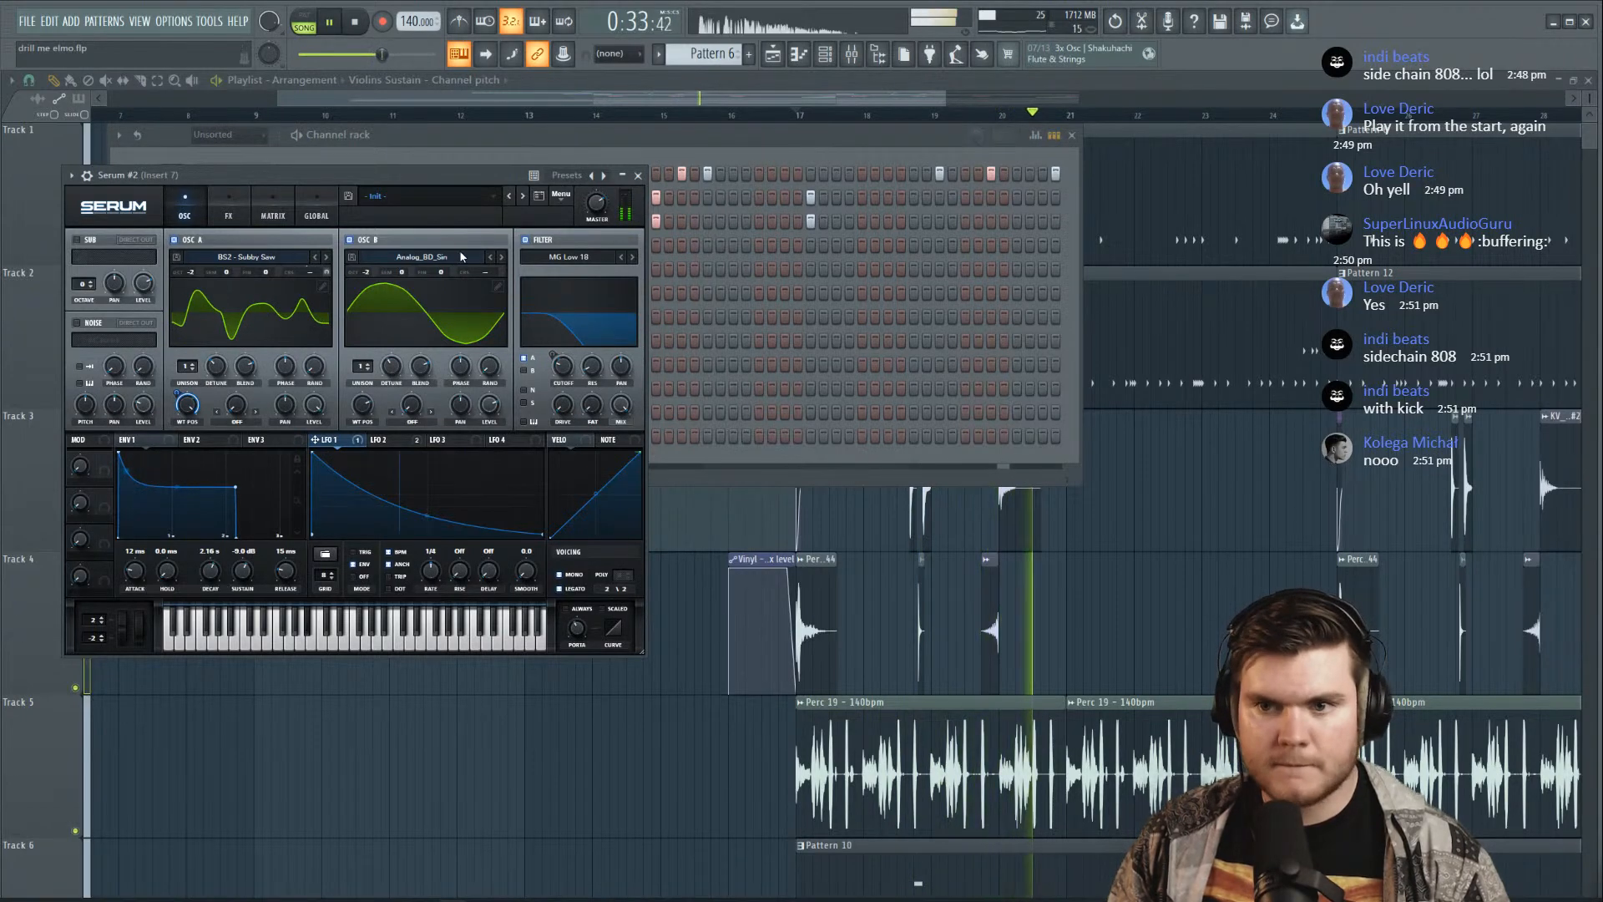
left_click(639, 175)
key("space")
key("F6")
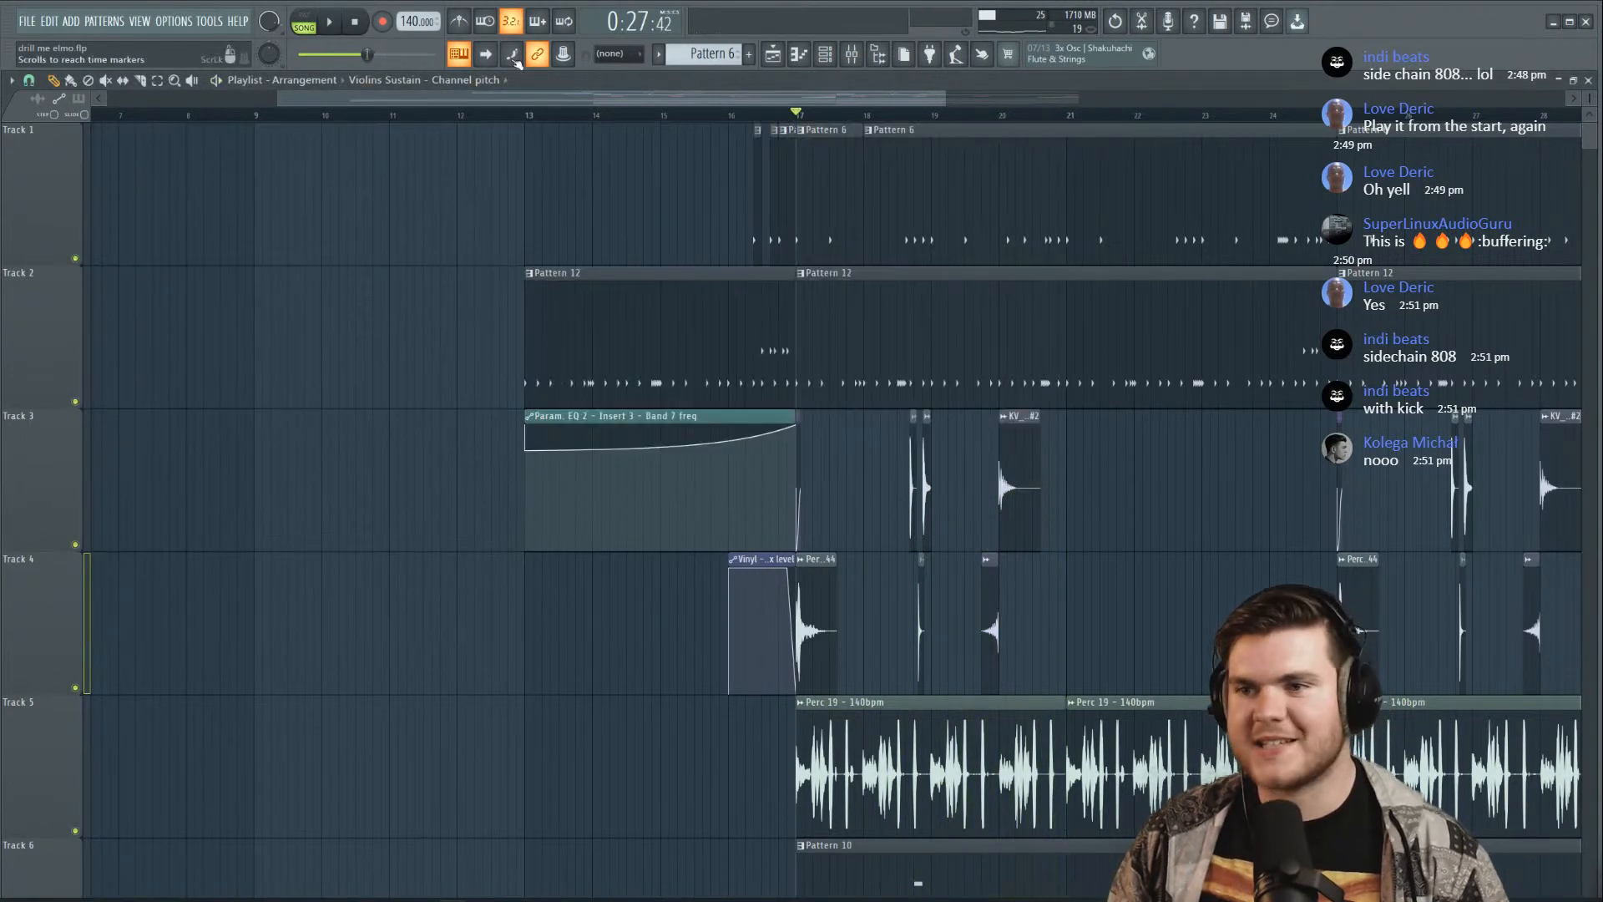
Listen to the drop from bar 17 while checking Insert 7 in the mixer
left_click(877, 54)
key("F9")
key("space")
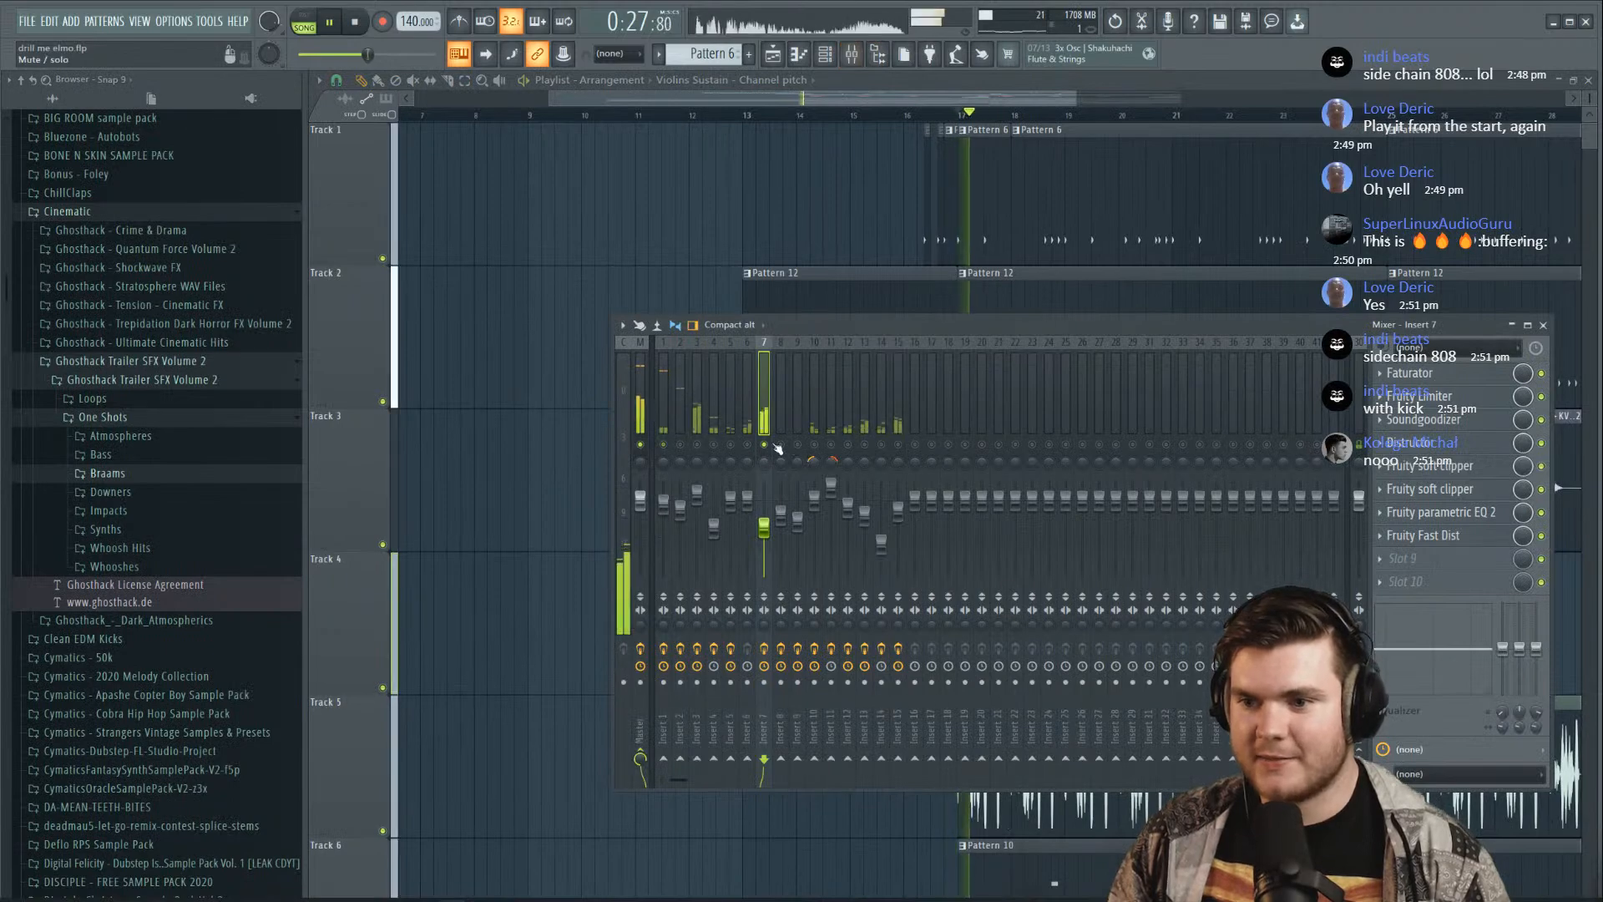
key("F9")
key("alt+F8")
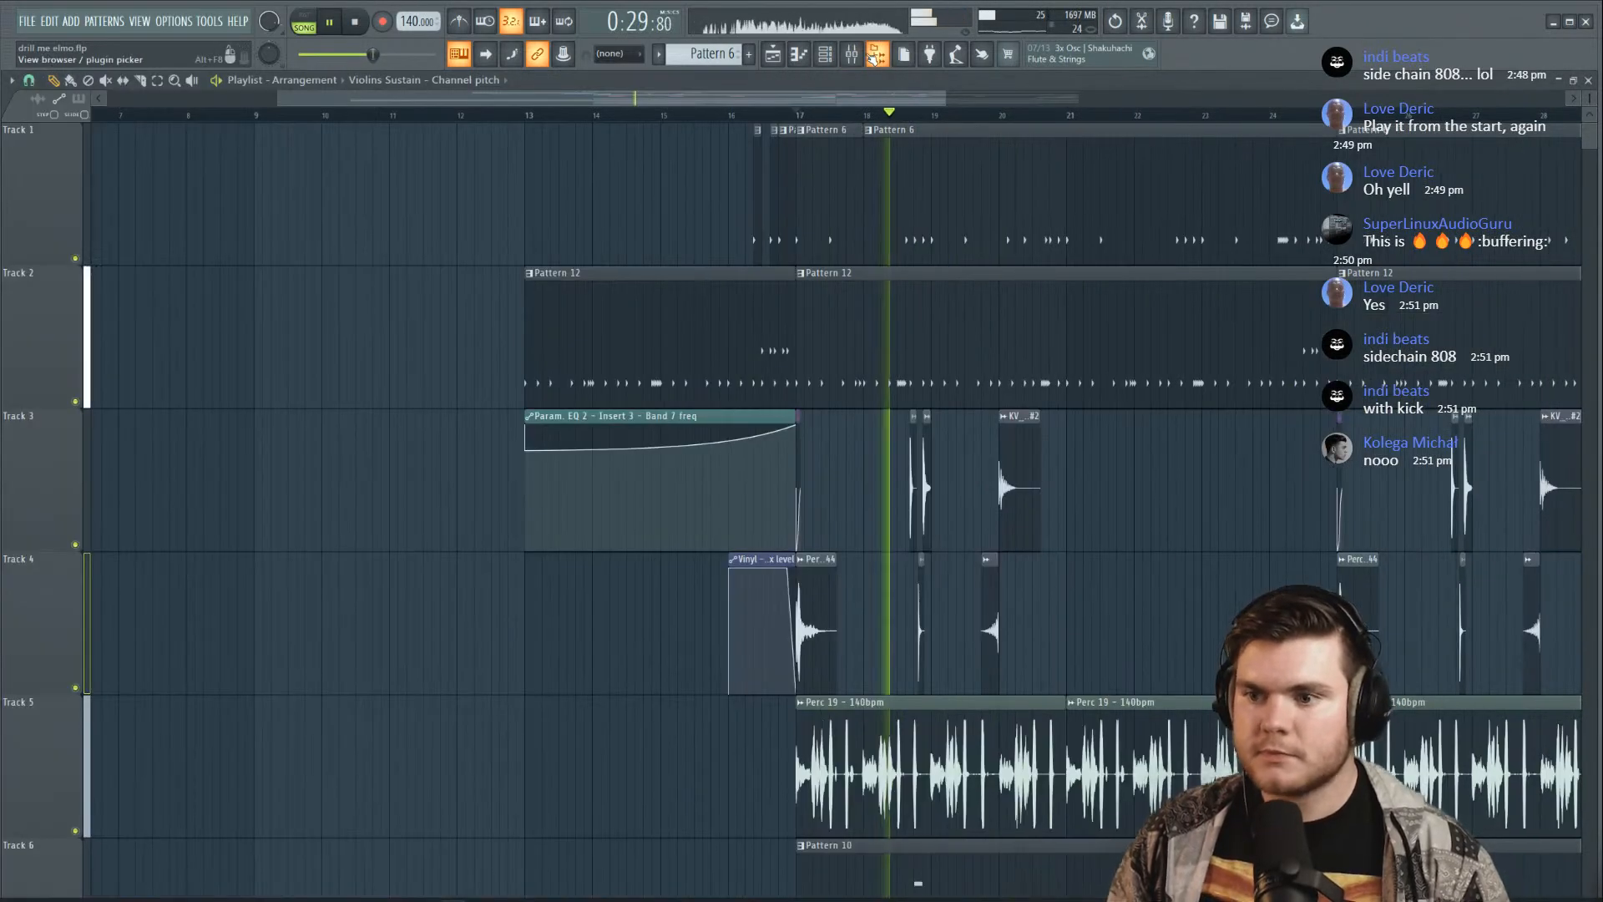
key("space")
Review all tracks of the arrangement and play it from bar 17 and from the Pattern 12 entry at bar 13
scroll(785, 111, "down", 3)
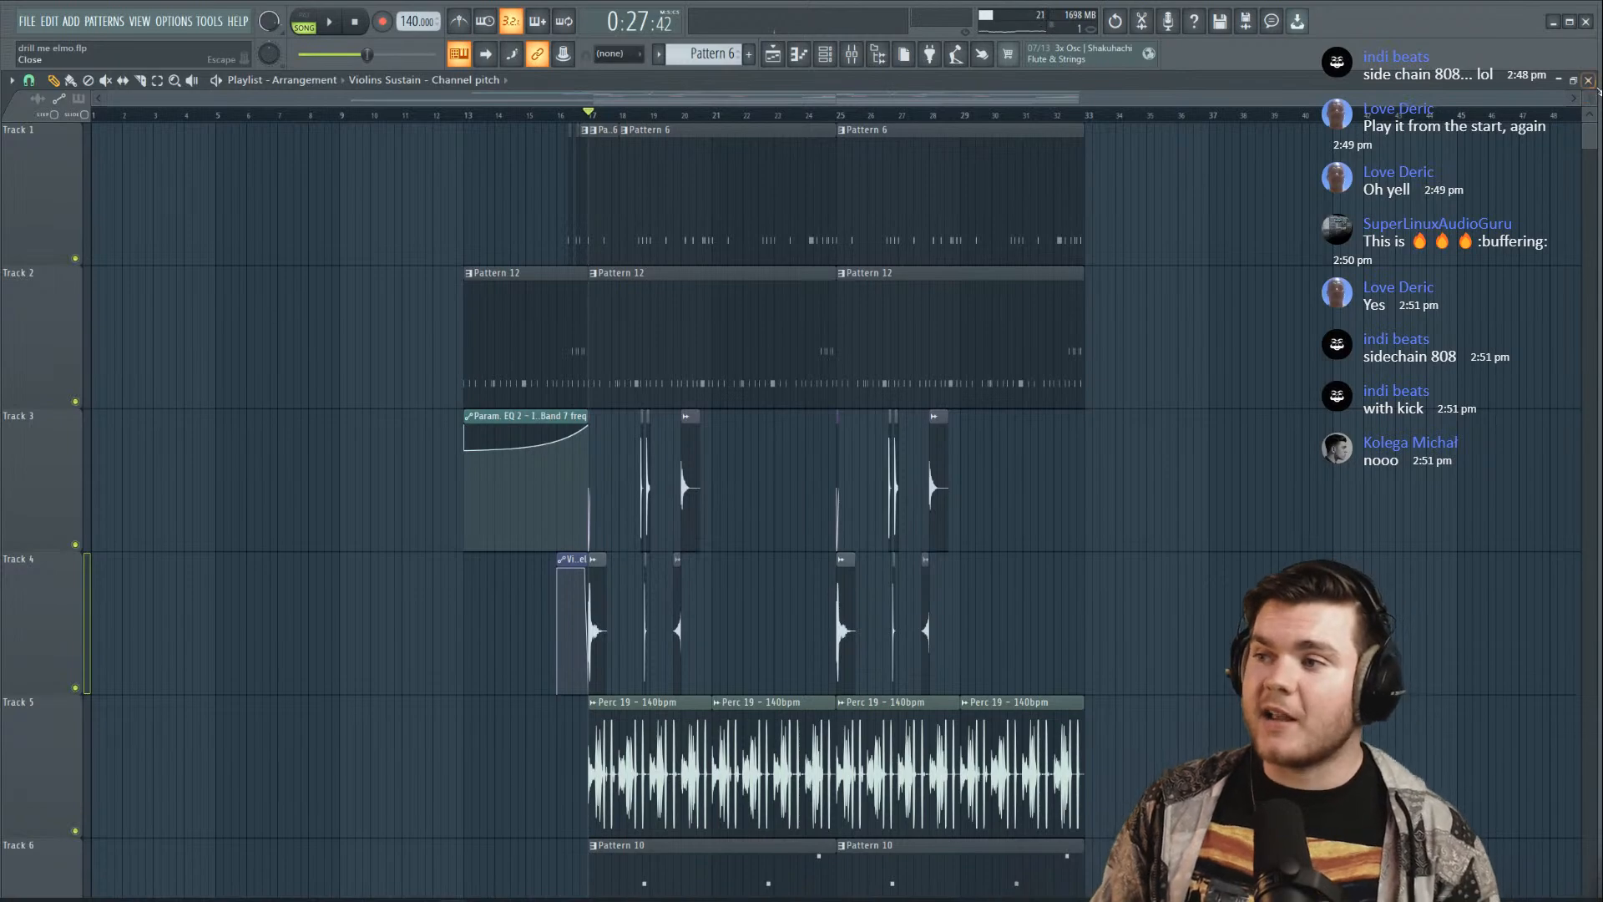
scroll(87, 622, "down", 5)
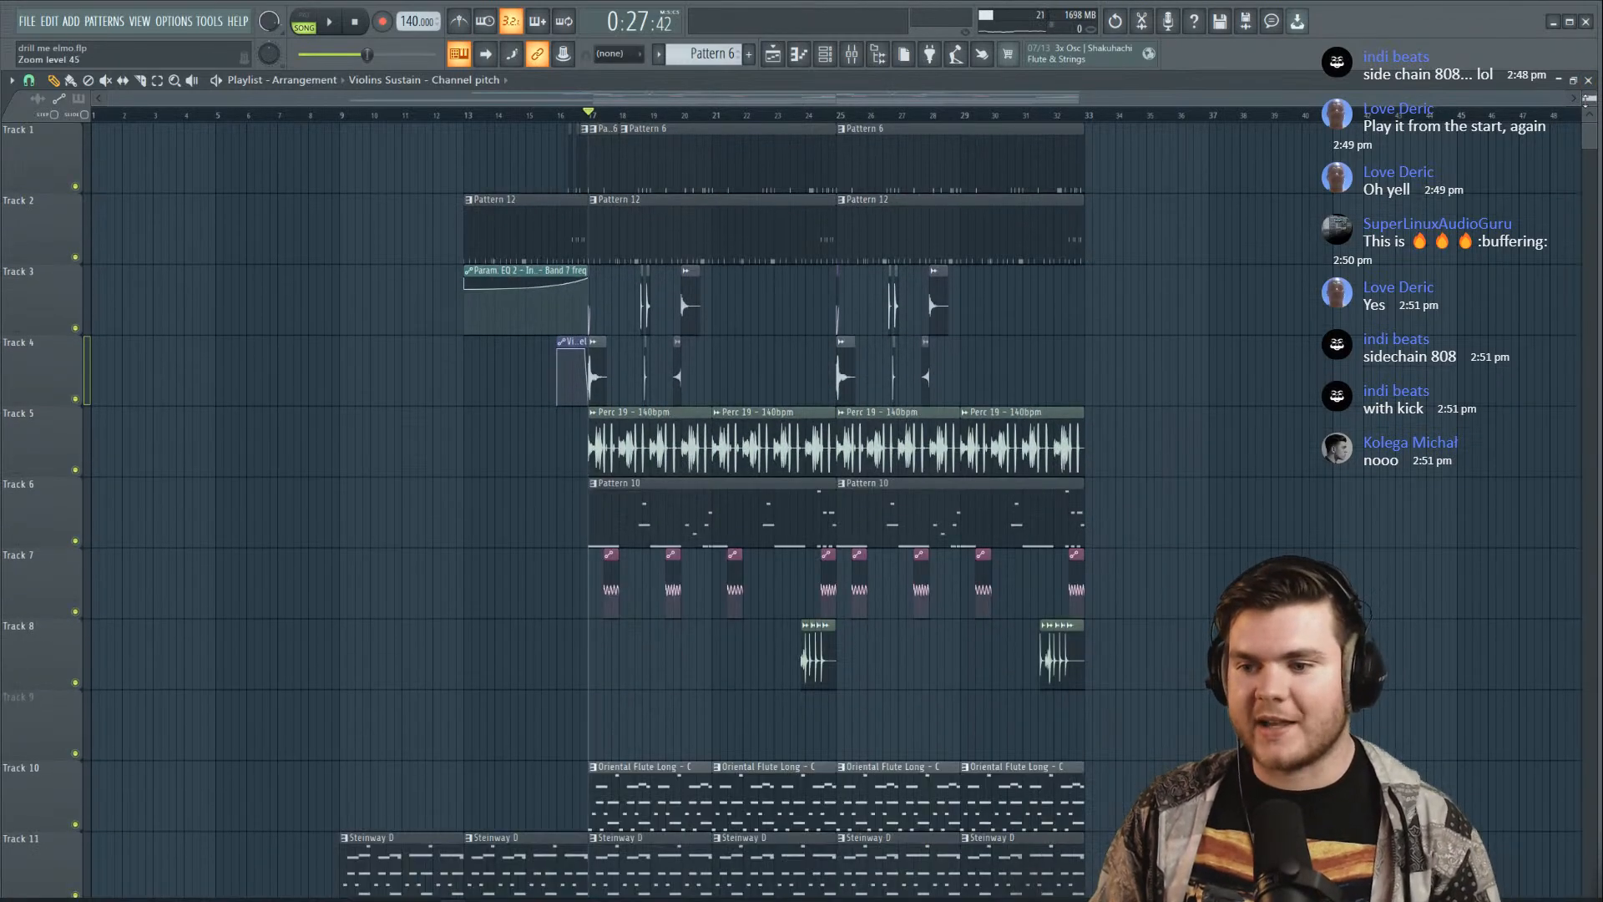
scroll(87, 622, "up", 5)
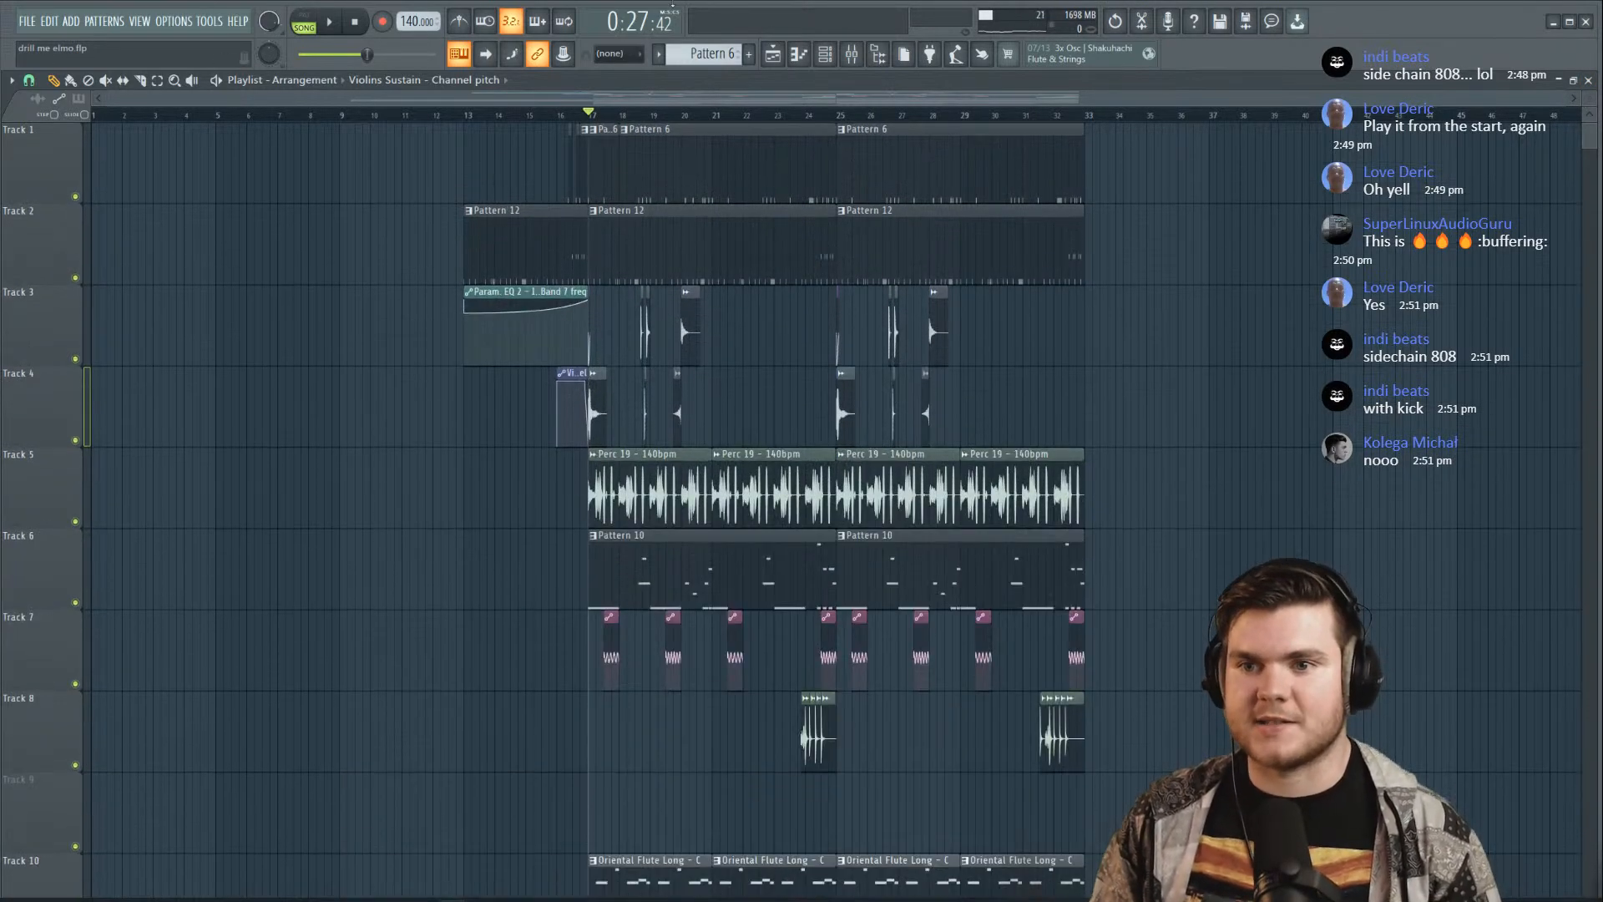
scroll(836, 501, "down", 5)
scroll(835, 501, "up", 1)
scroll(835, 501, "down", 1)
key("space")
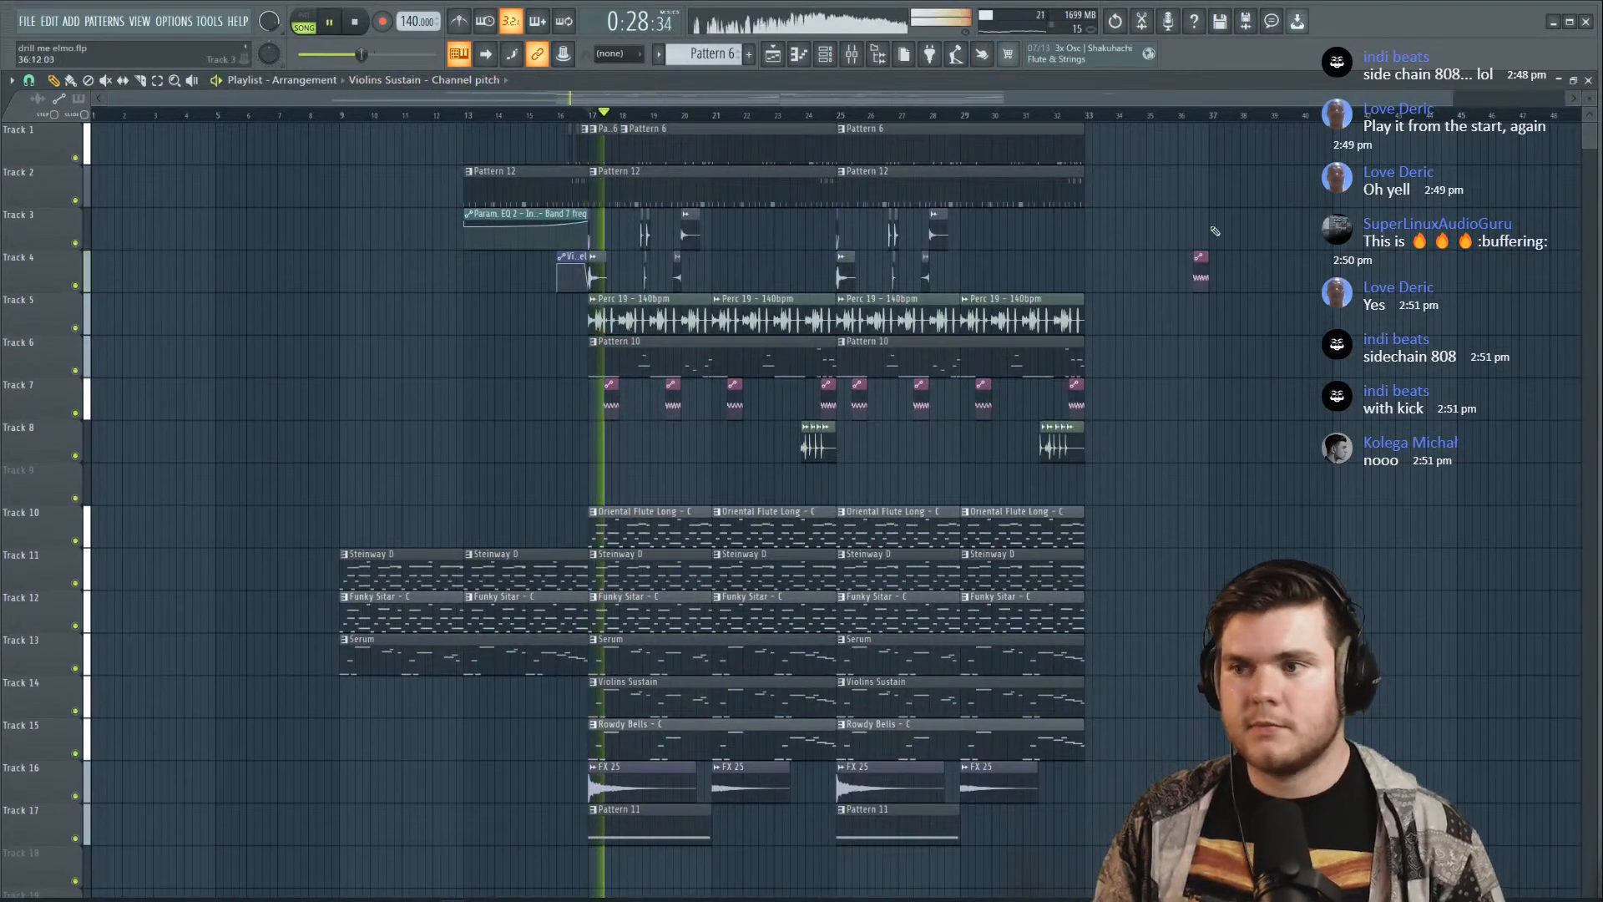
left_click(470, 121)
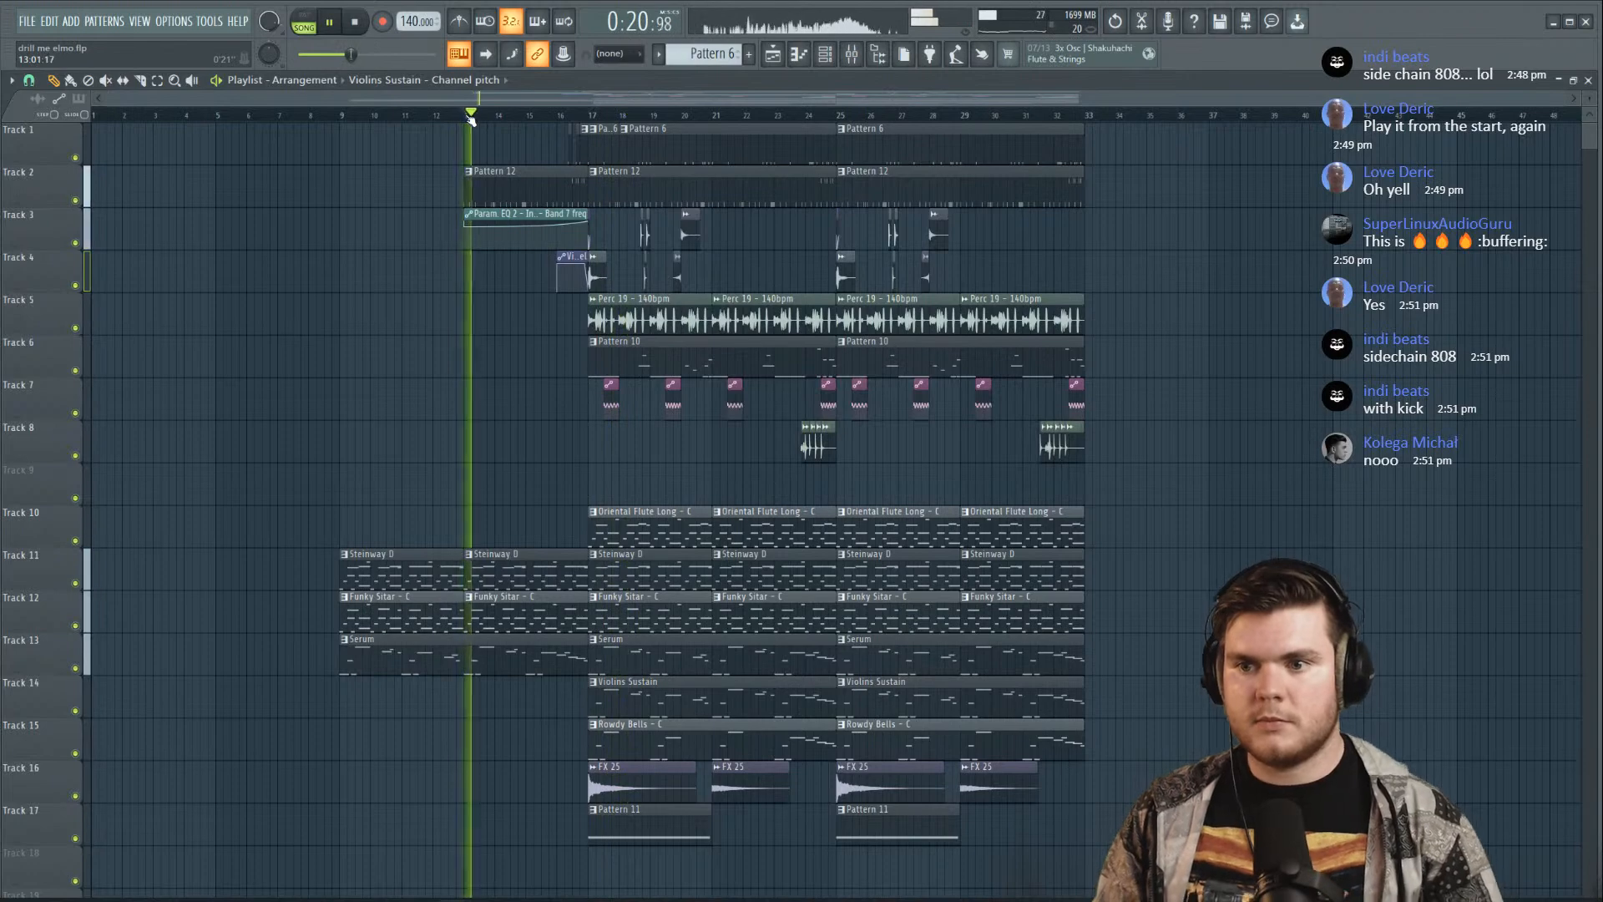
scroll(470, 121, "up", 3)
scroll(470, 122, "down", 4)
key("space")
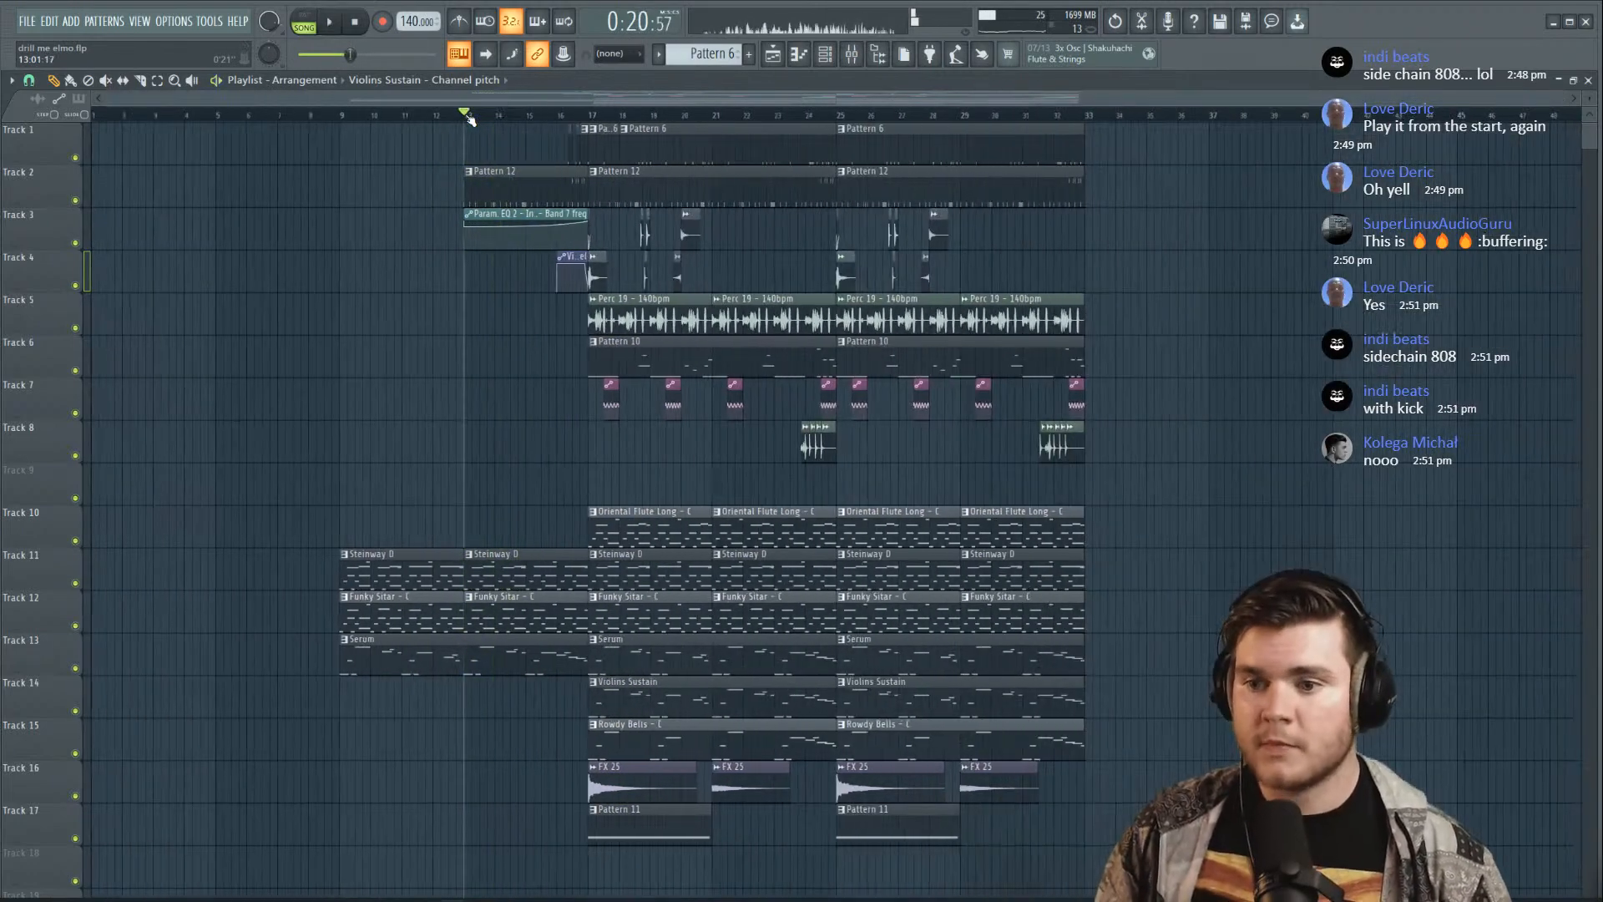
Create the new Pattern 13 and add a Harmor channel to the channel rack
left_click(824, 54)
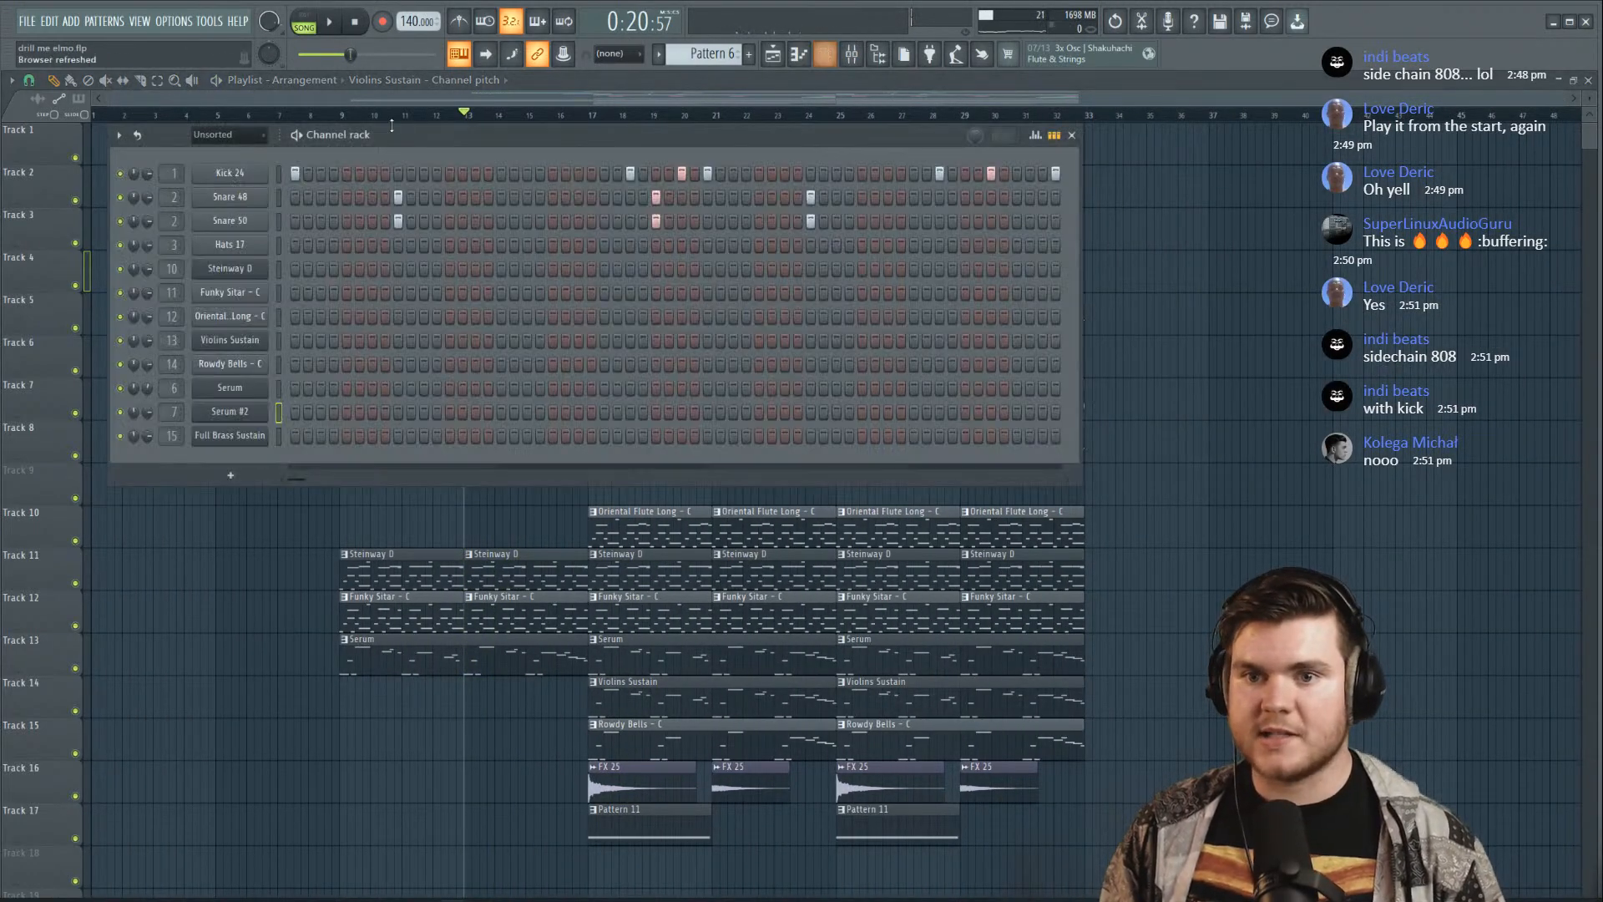
left_click(751, 52)
left_click(237, 478)
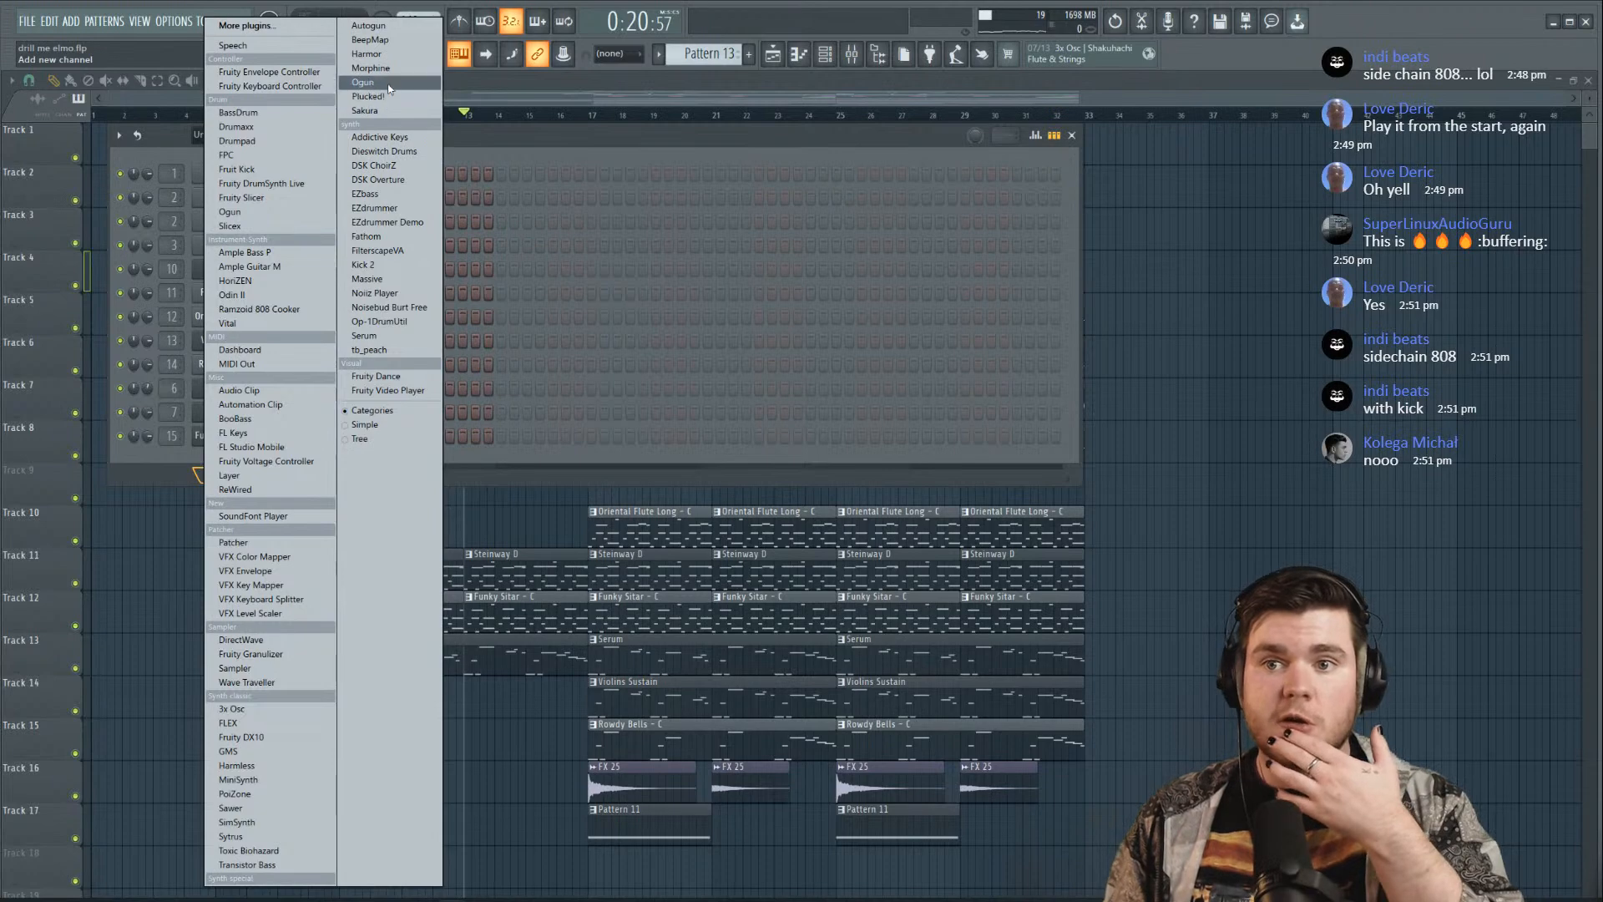
left_click(396, 56)
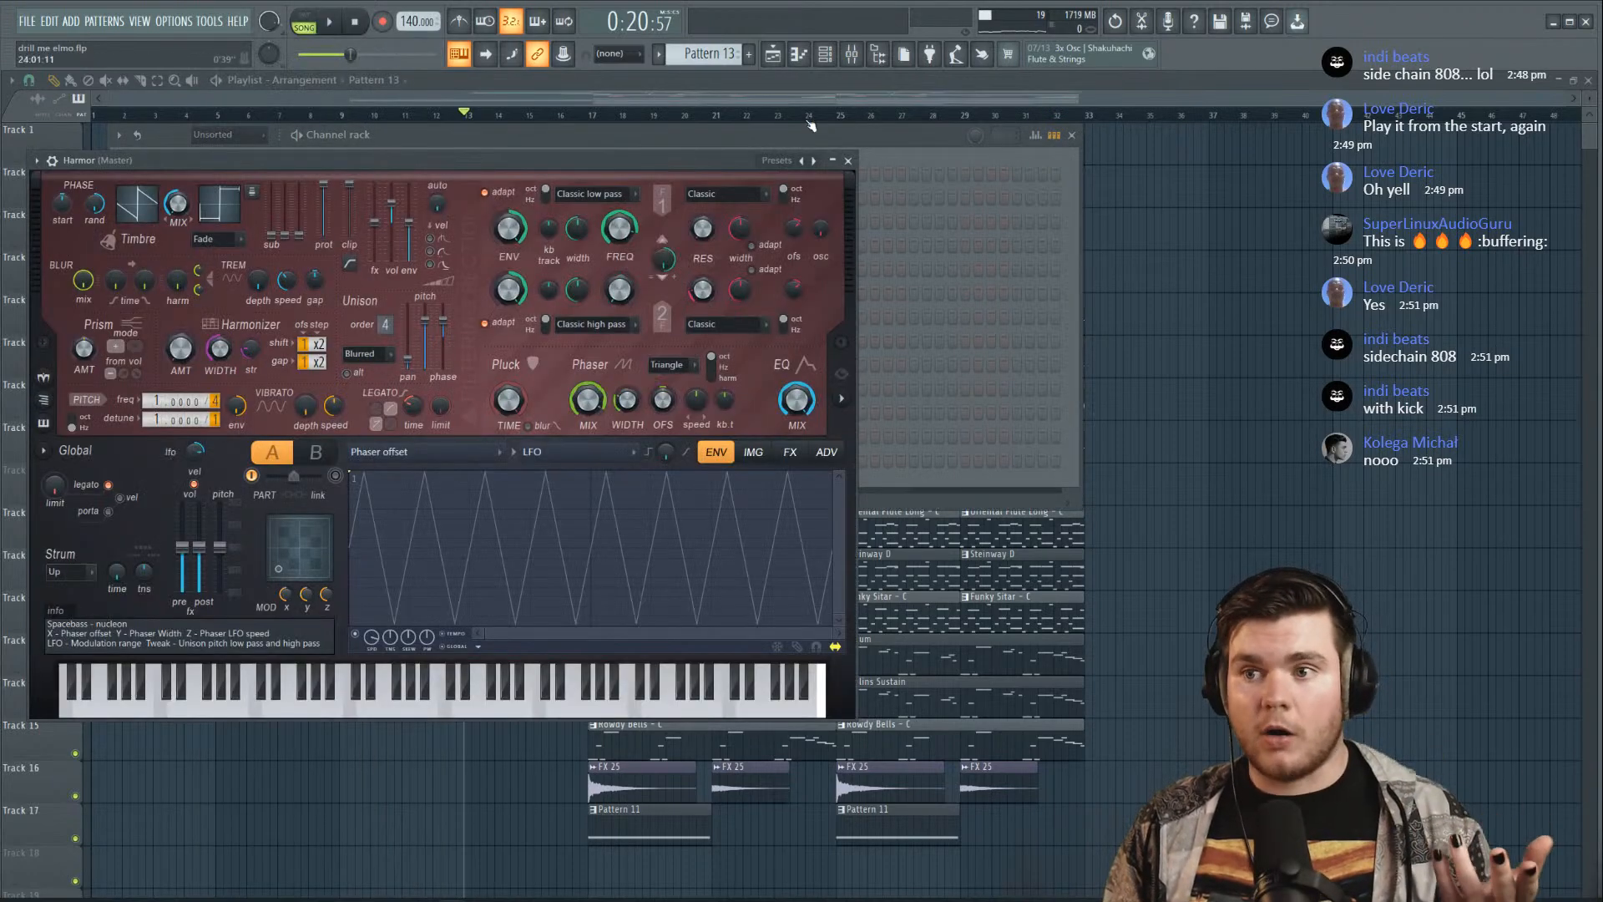
Try Harmor's Sammi preset, and replace it with the Rolling Bass preset
left_click(769, 161)
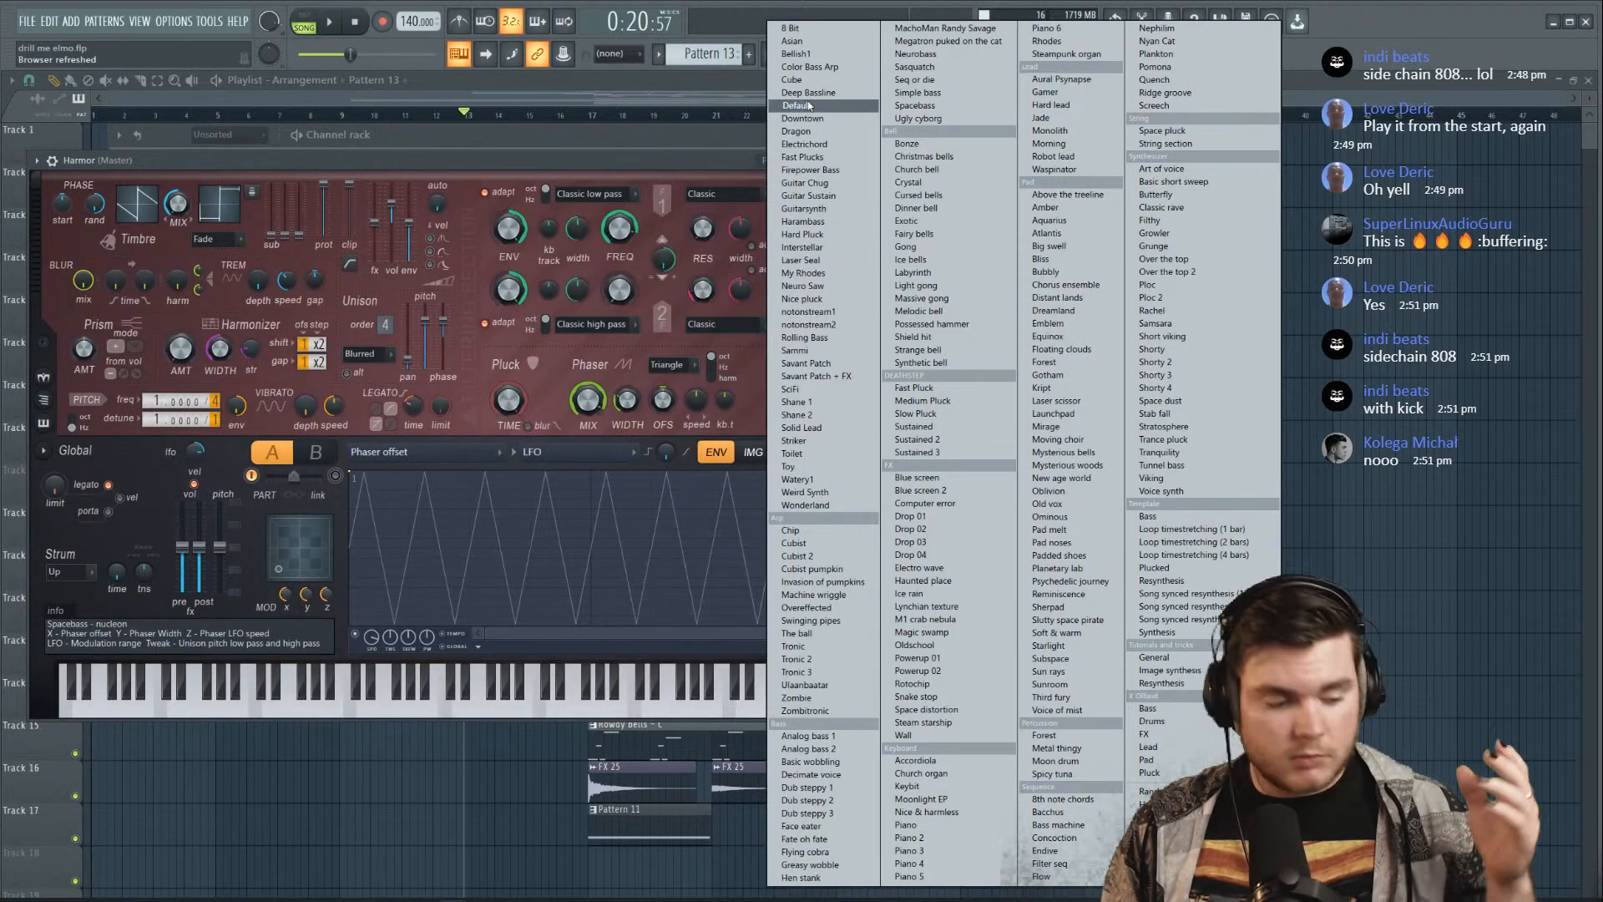
left_click(822, 350)
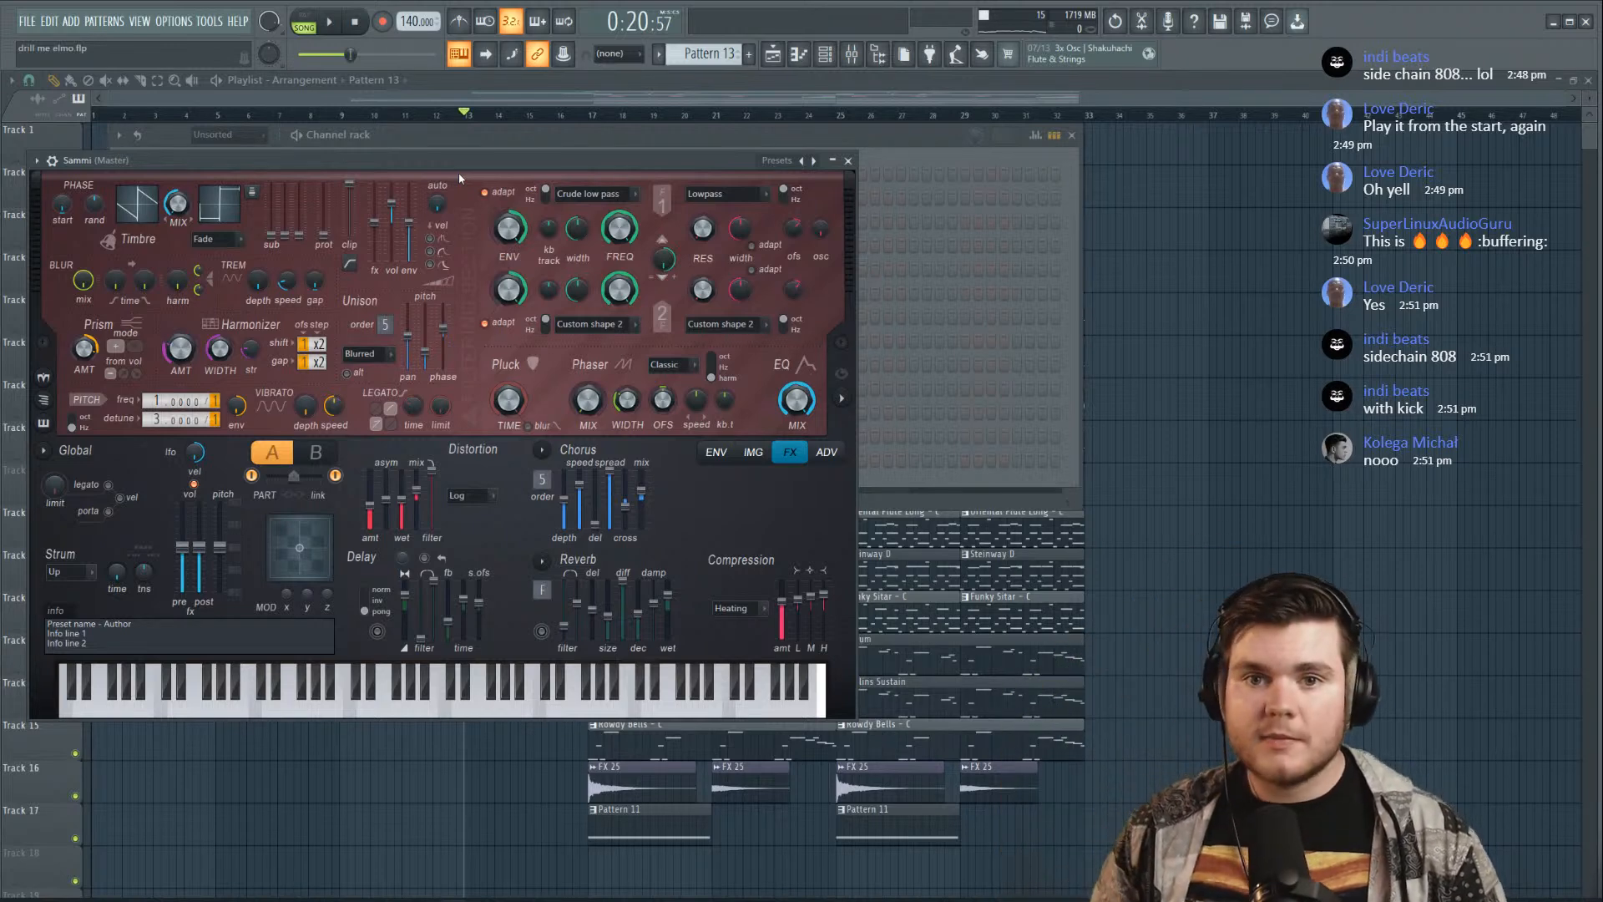
left_click(773, 160)
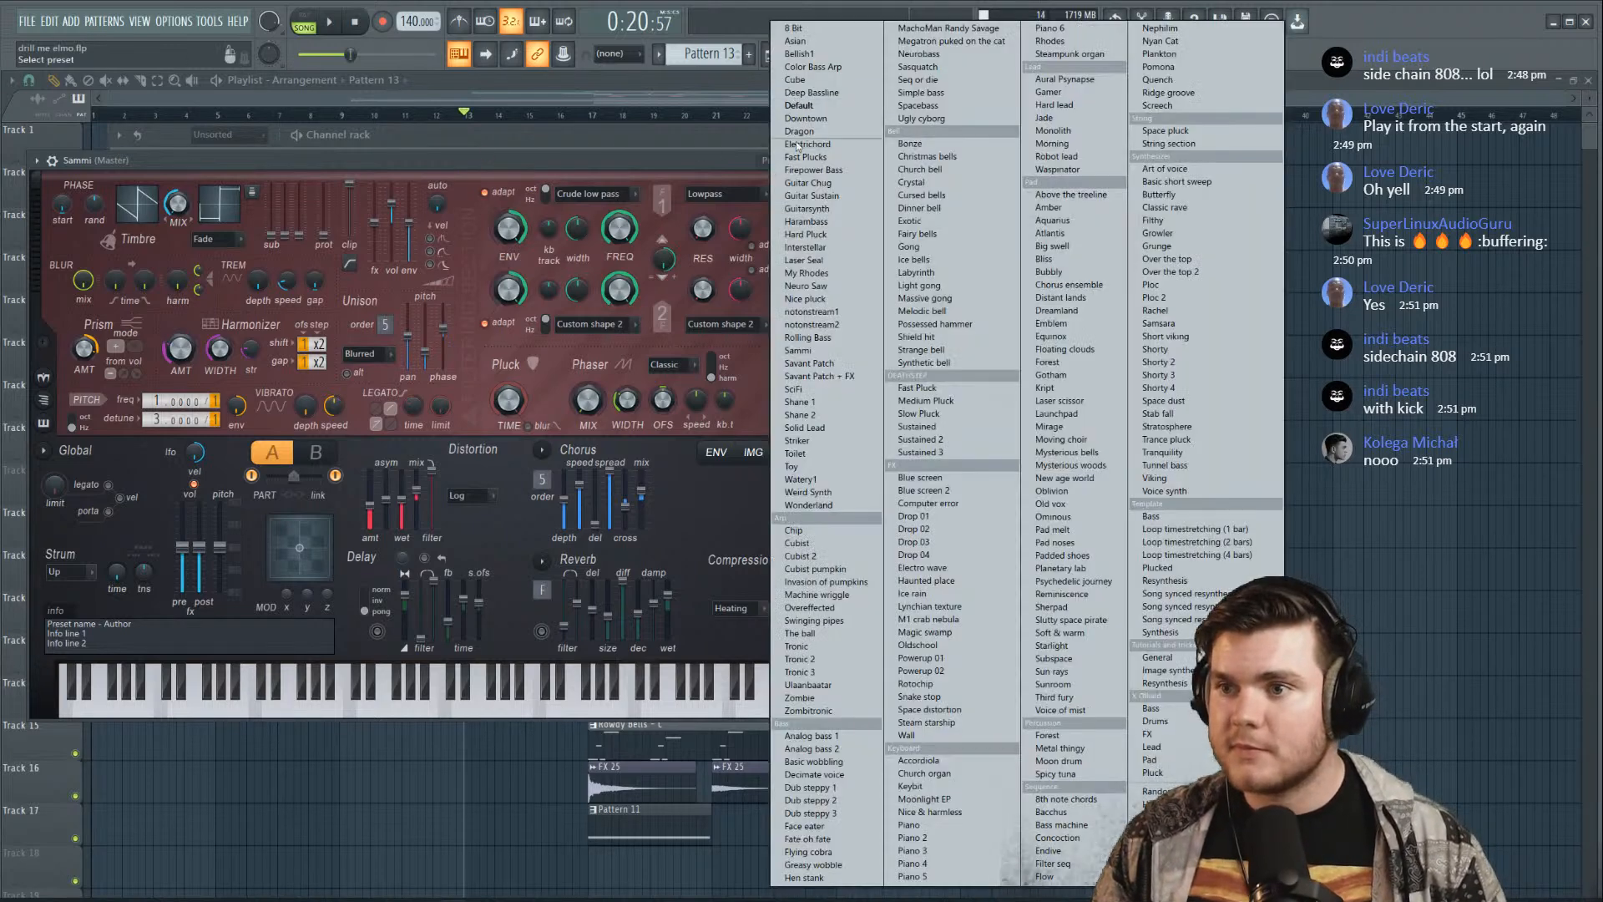
left_click(835, 338)
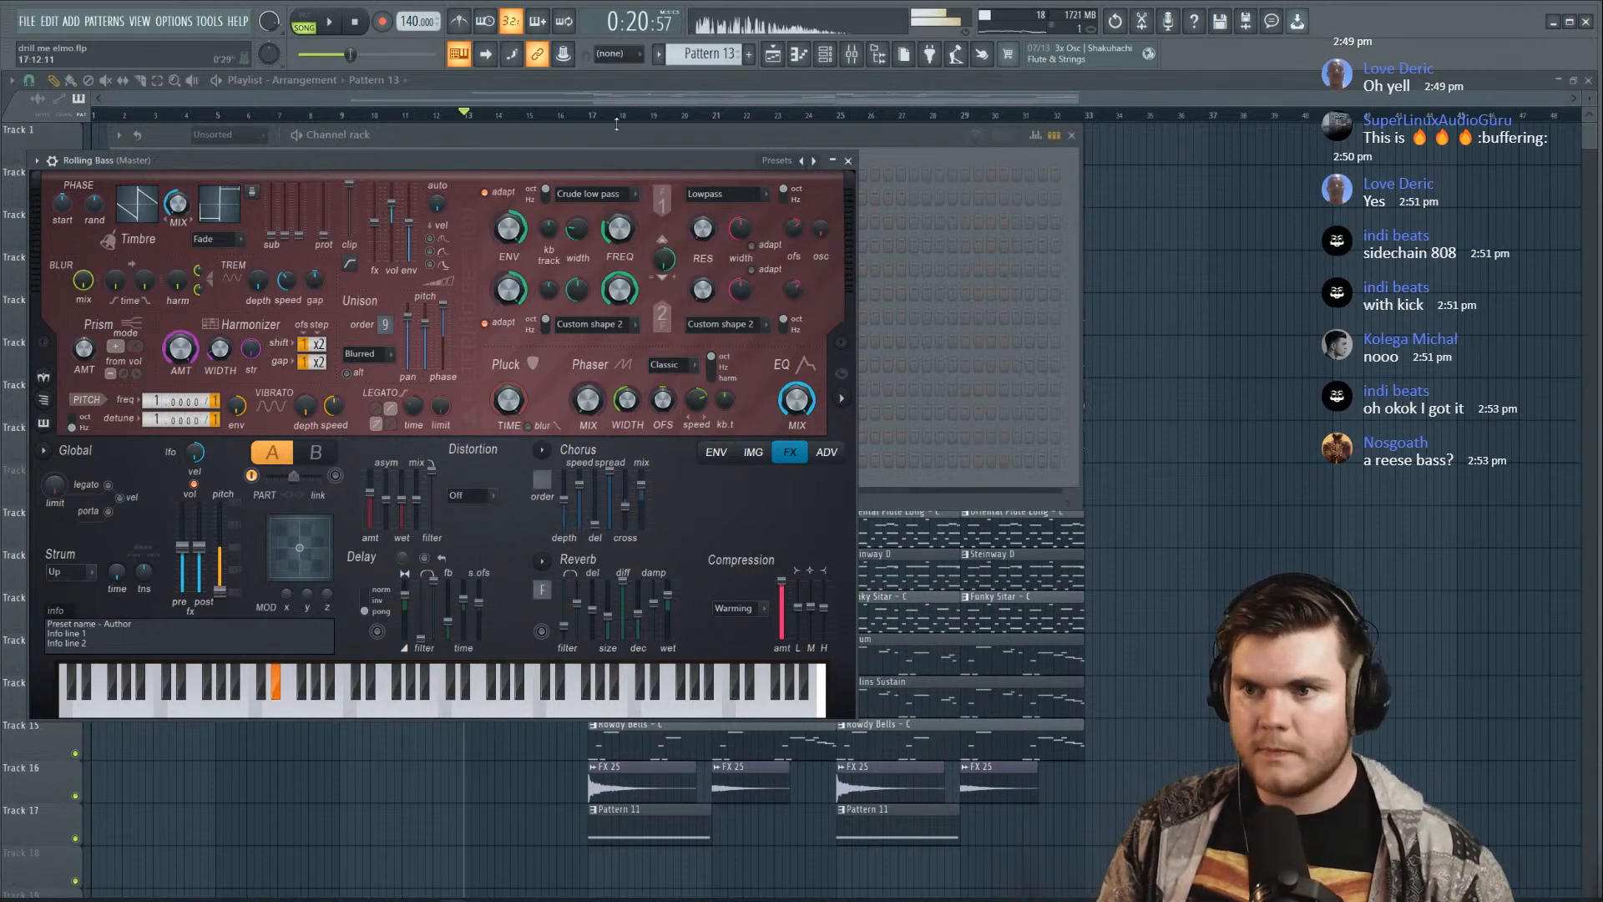
Play the intro from bar 13 and open the Rolling Bass channel's piano roll in Pattern 13
left_click(847, 161)
key("space")
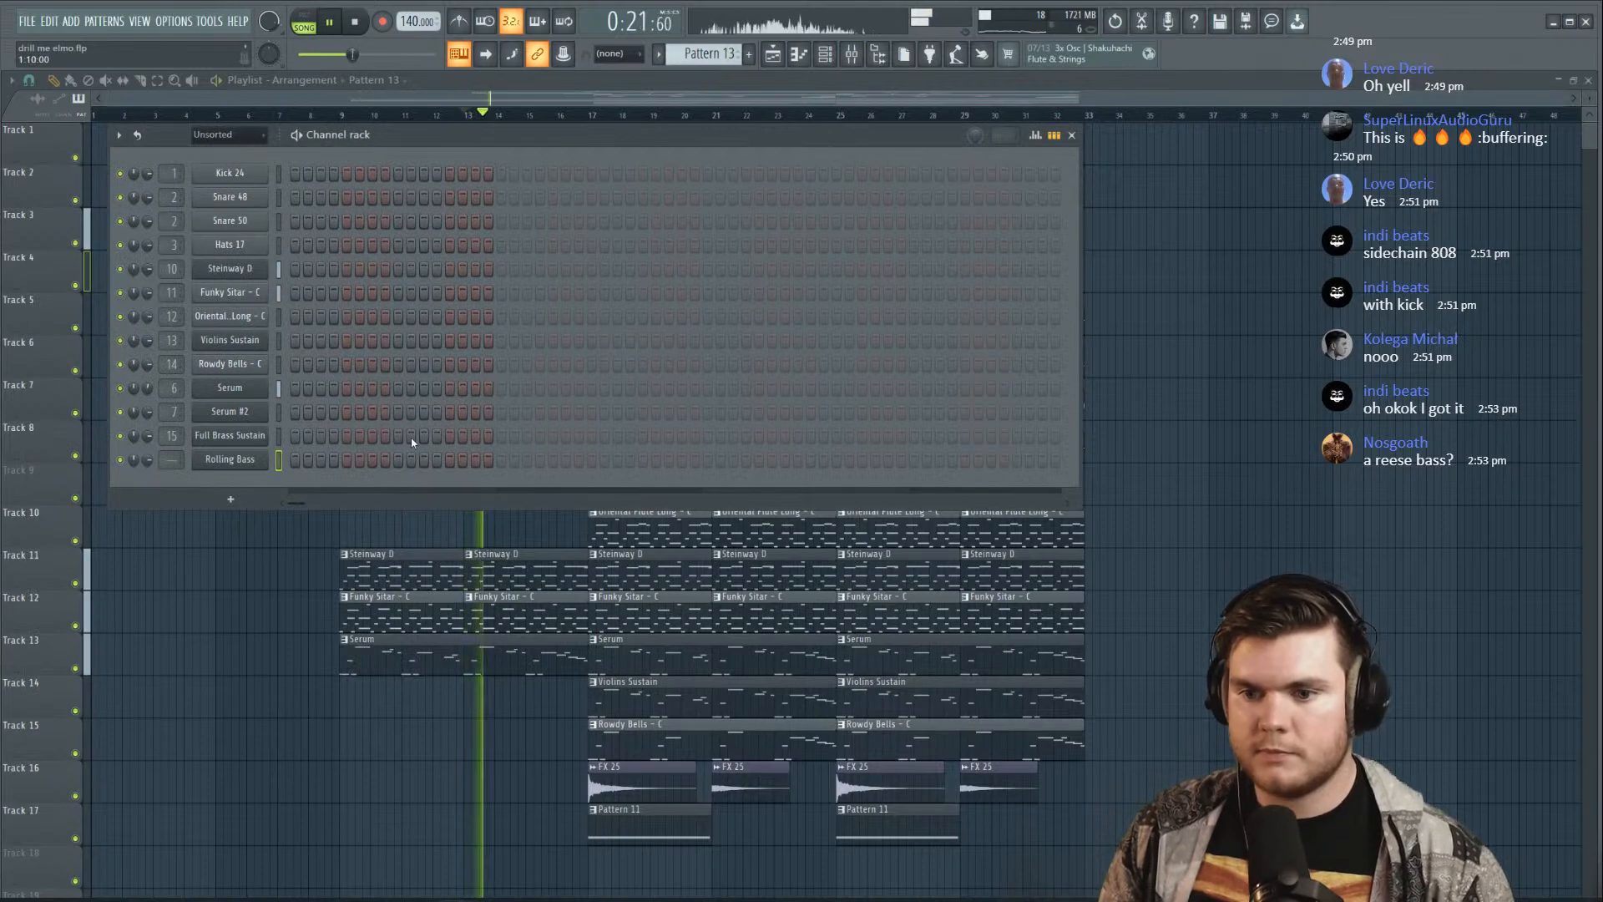
left_click(1345, 476)
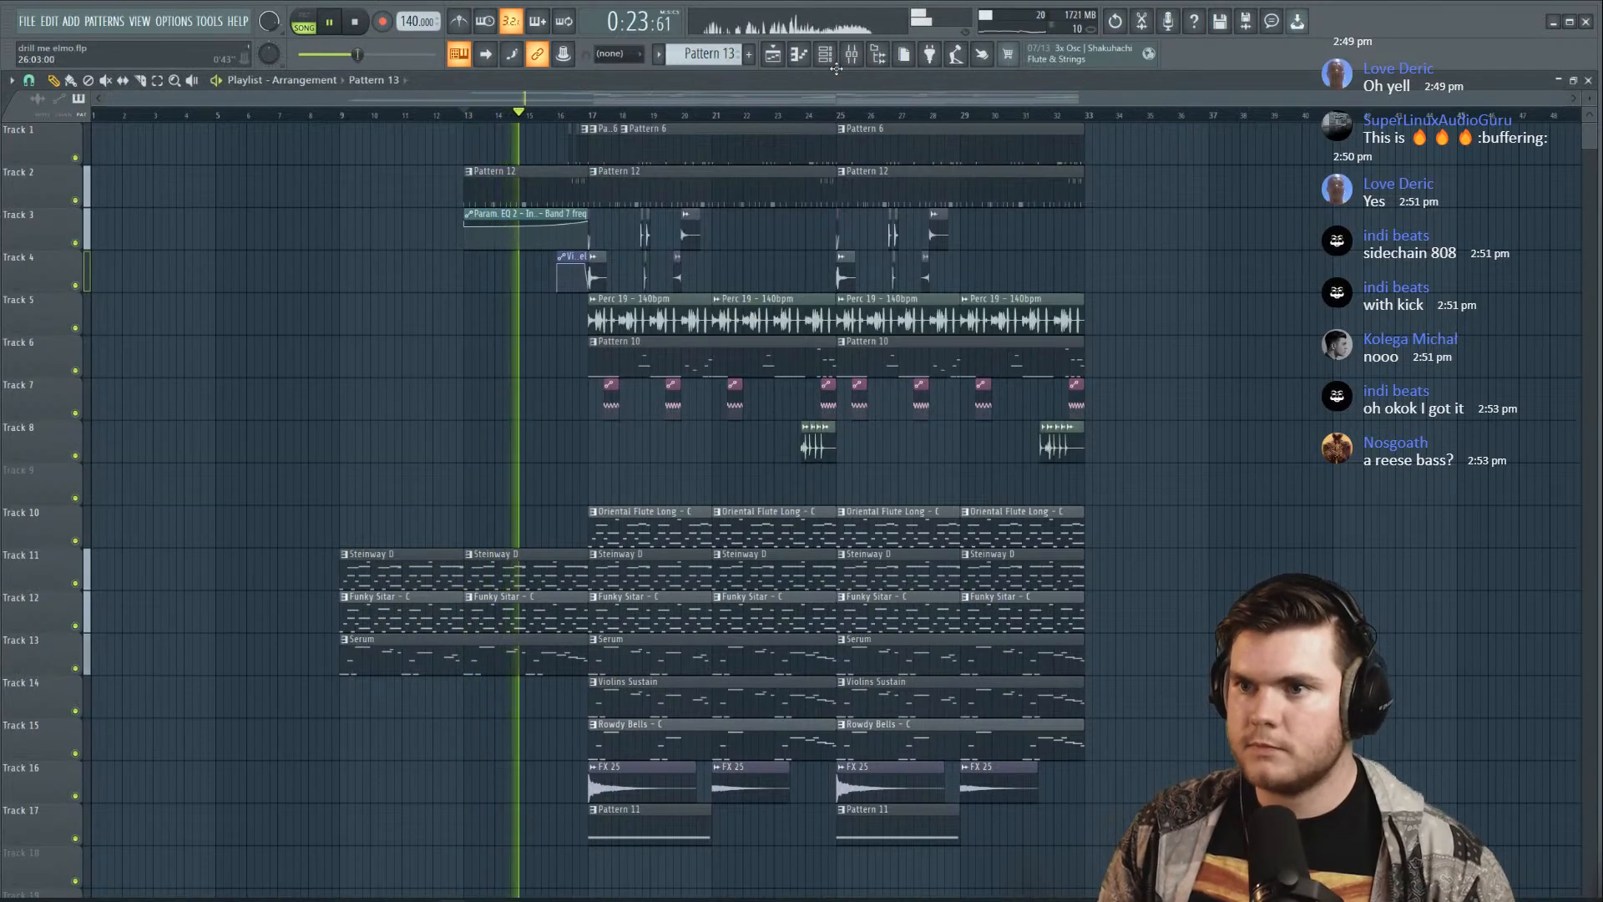
key("F6")
right_click(261, 459)
left_click(290, 461)
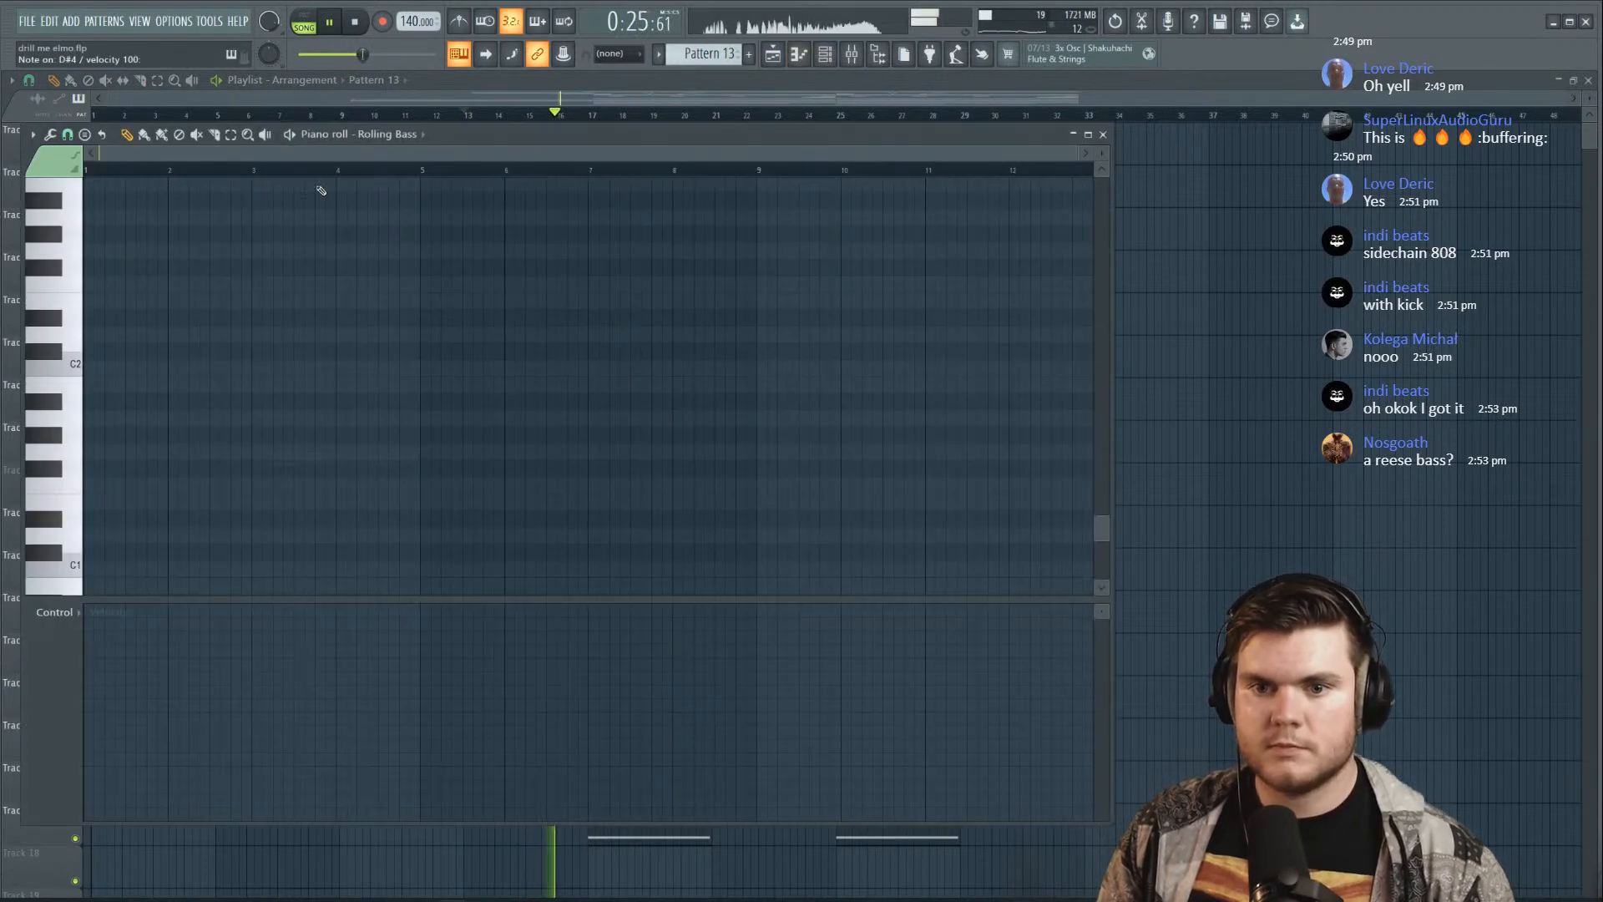
Draw a four-bar D#4 note at the start of the Rolling Bass piano roll in Pattern 13
scroll(315, 264, "up", 6)
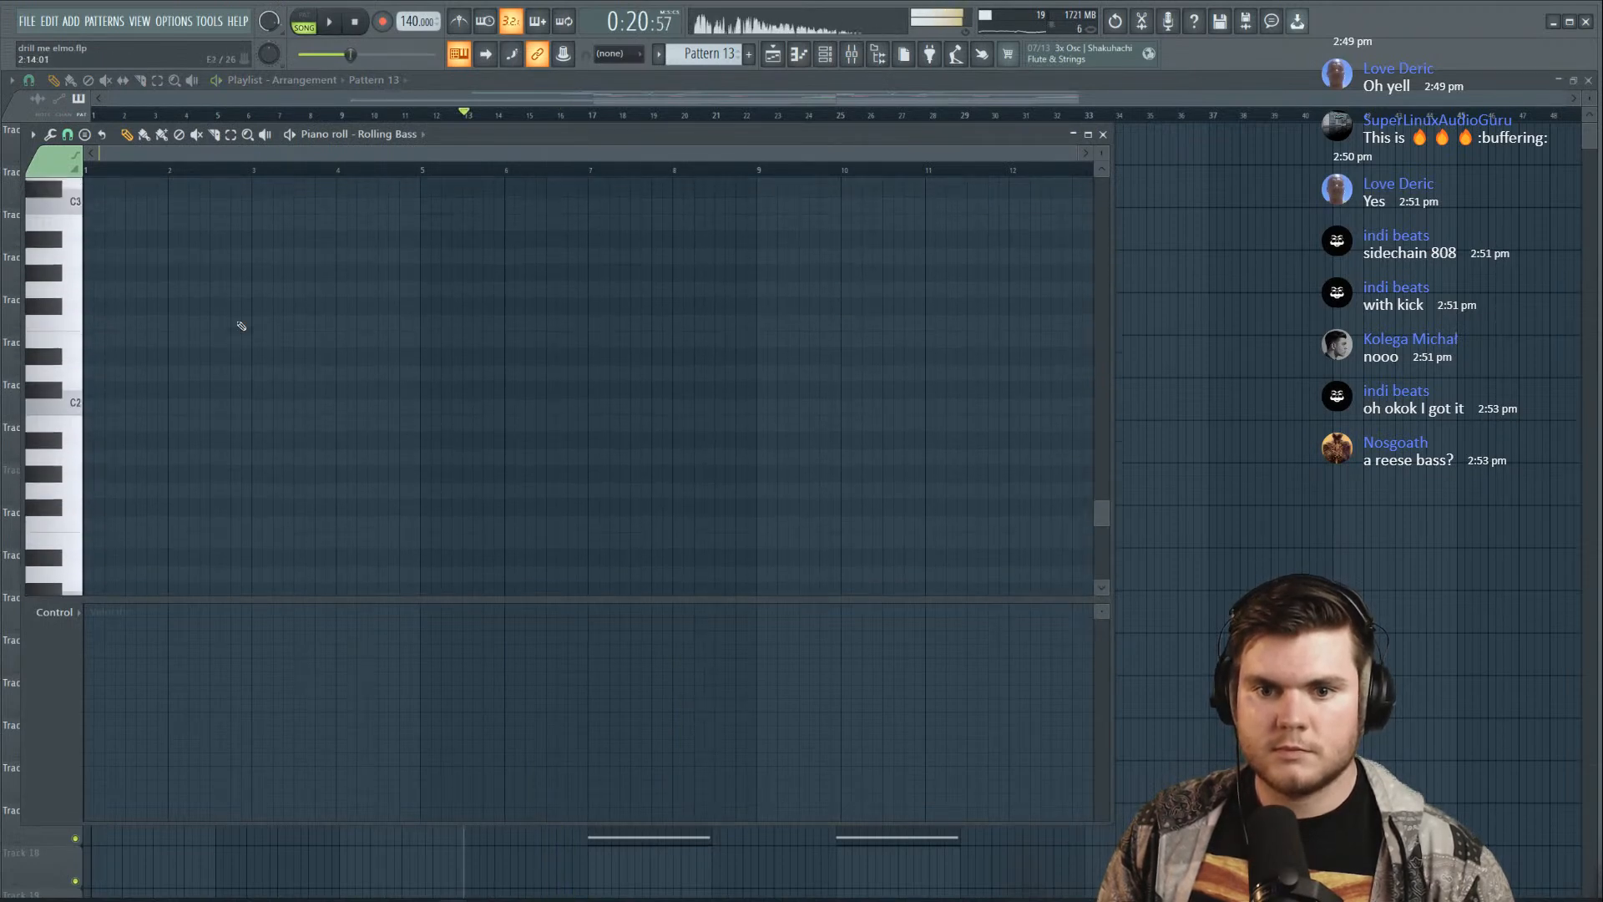
left_click(130, 385)
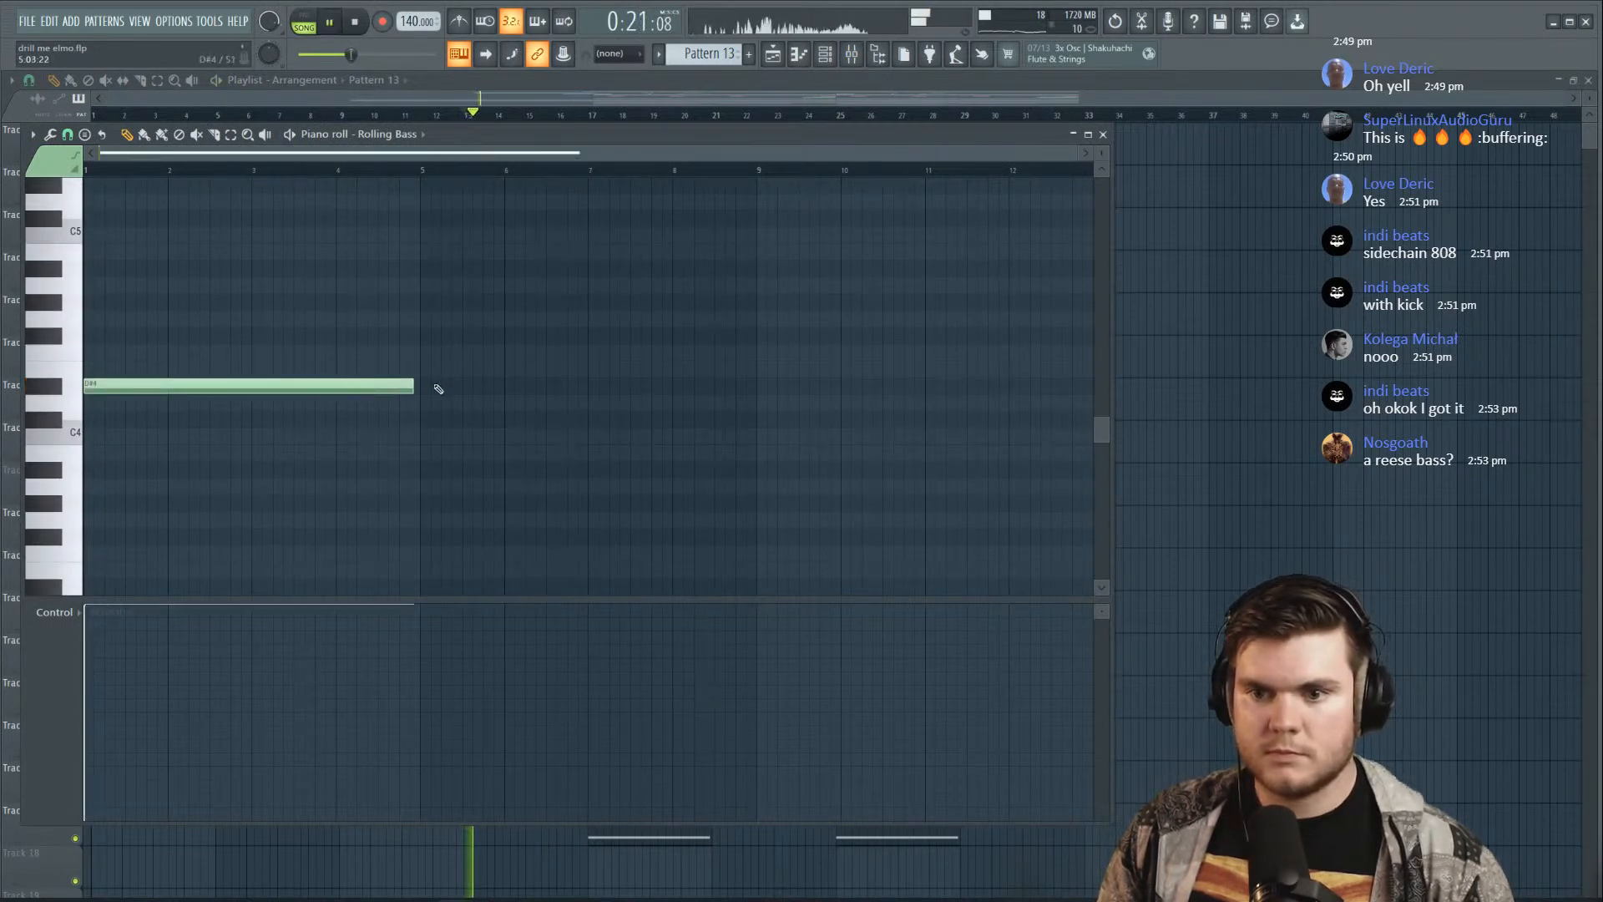
left_click_drag(421, 390, 431, 390)
left_click_drag(446, 402, 389, 377)
key("ctrl+z")
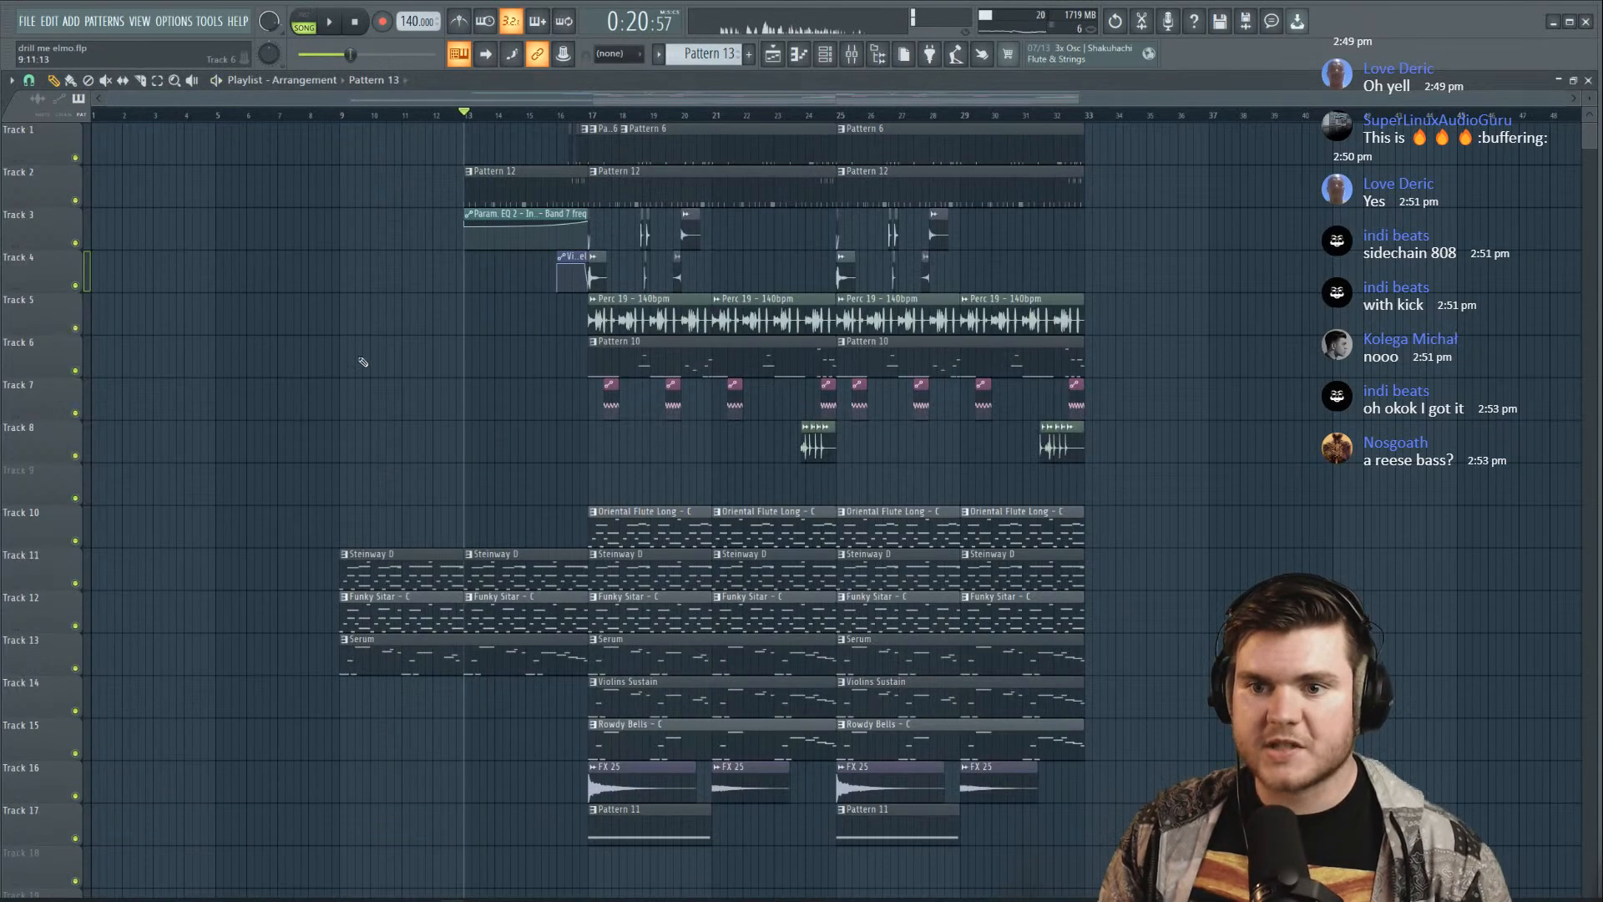
Place Pattern 13 on Track 8 from bar 9 to bar 17 and play the arrangement from bar 9
left_click_drag(388, 360, 540, 433)
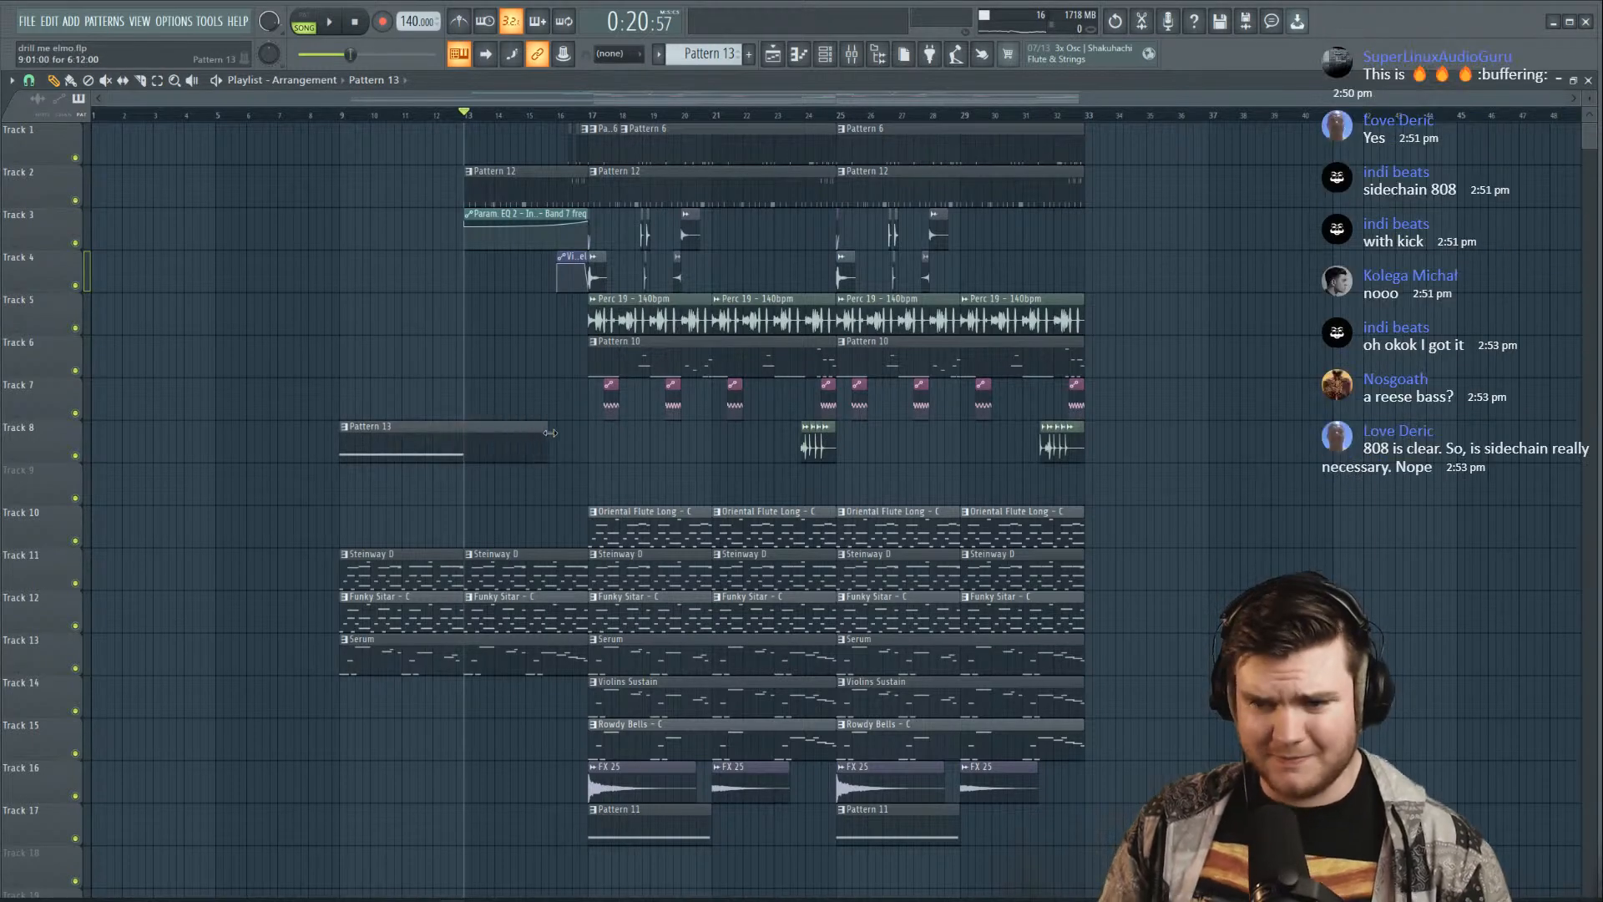
left_click(345, 116)
key("space")
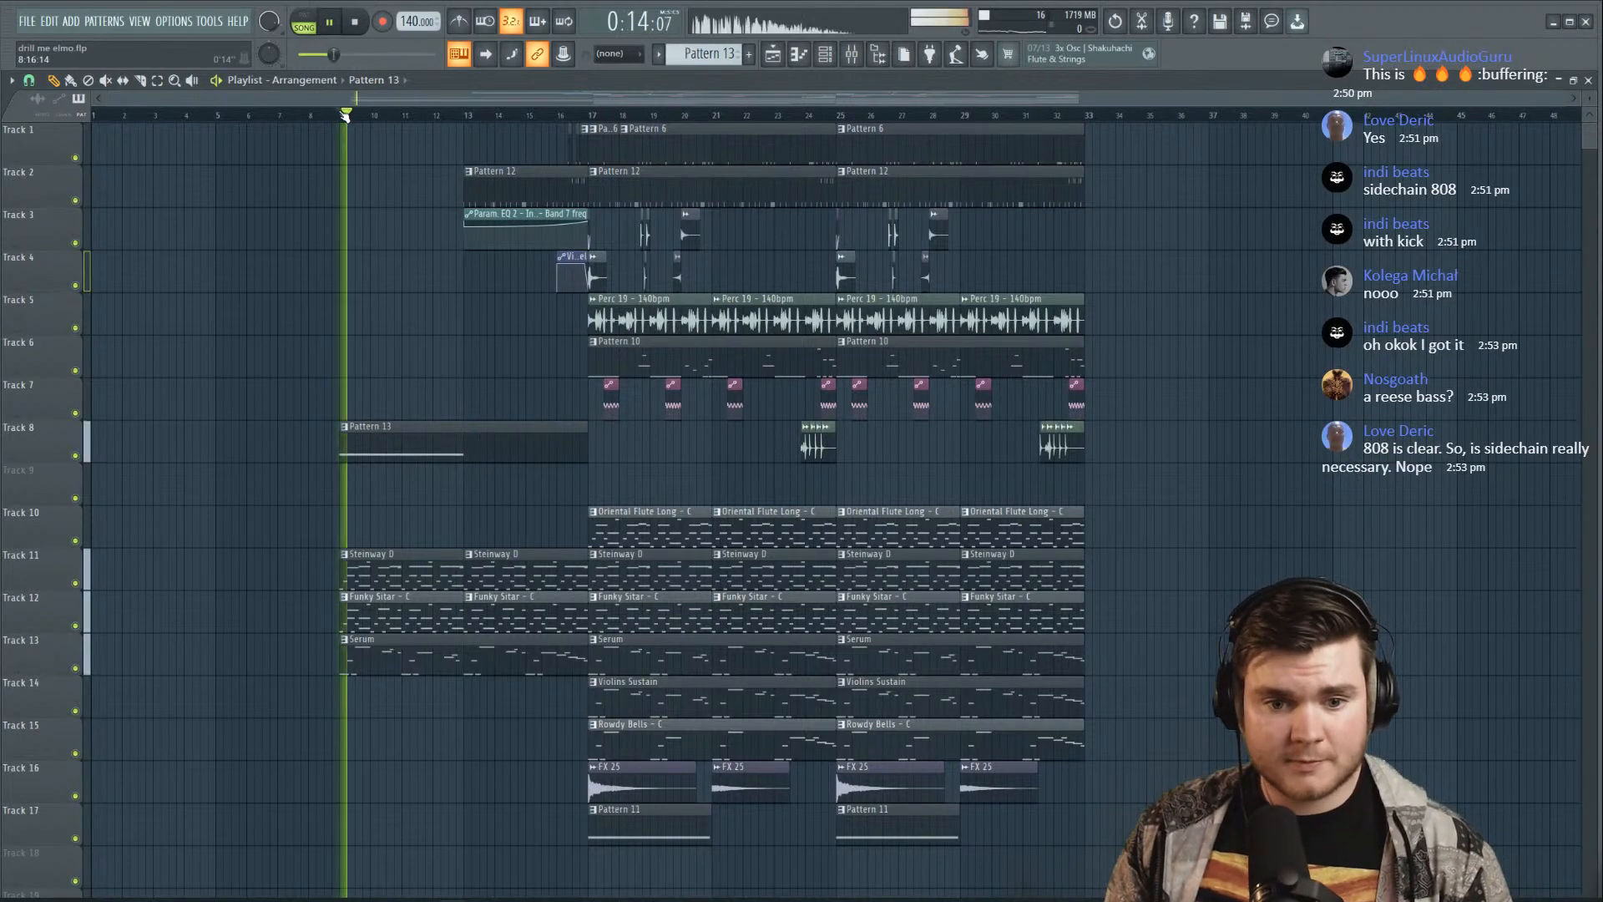
Reopen Pattern 13's Rolling Bass piano roll, add a B4 note at bar 5, and play from there
scroll(343, 134, "up", 3)
double_click(464, 440)
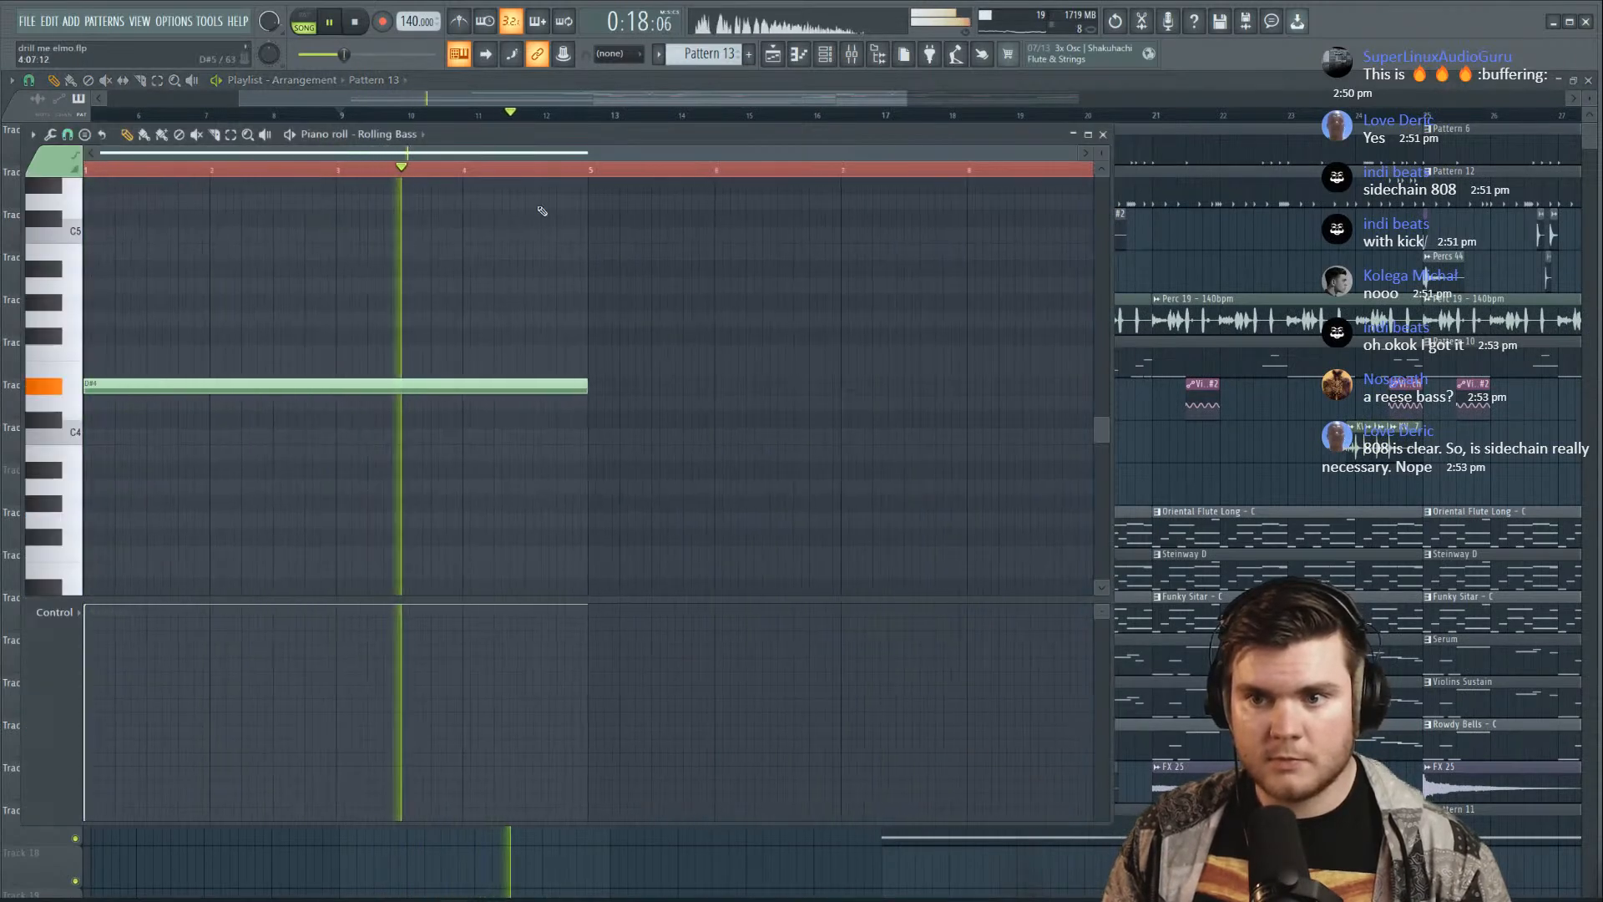
left_click(592, 422)
right_click(592, 424)
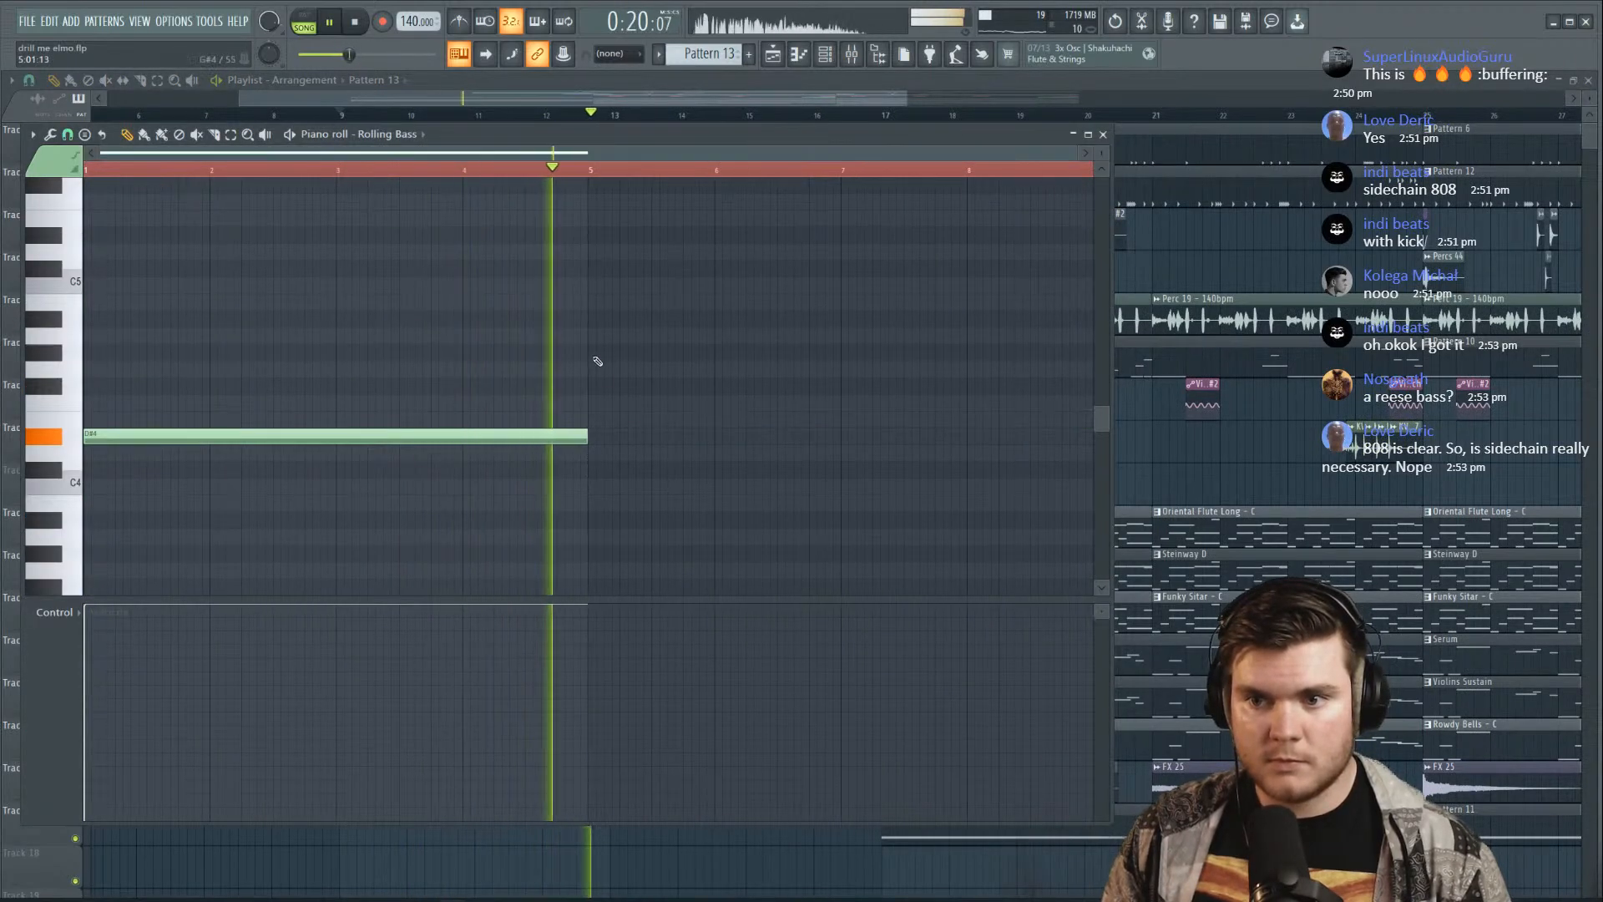
left_click(595, 335)
key("space")
left_click_drag(611, 334, 602, 300)
left_click(594, 173)
key("space")
key("space")
left_click(595, 174)
key("space")
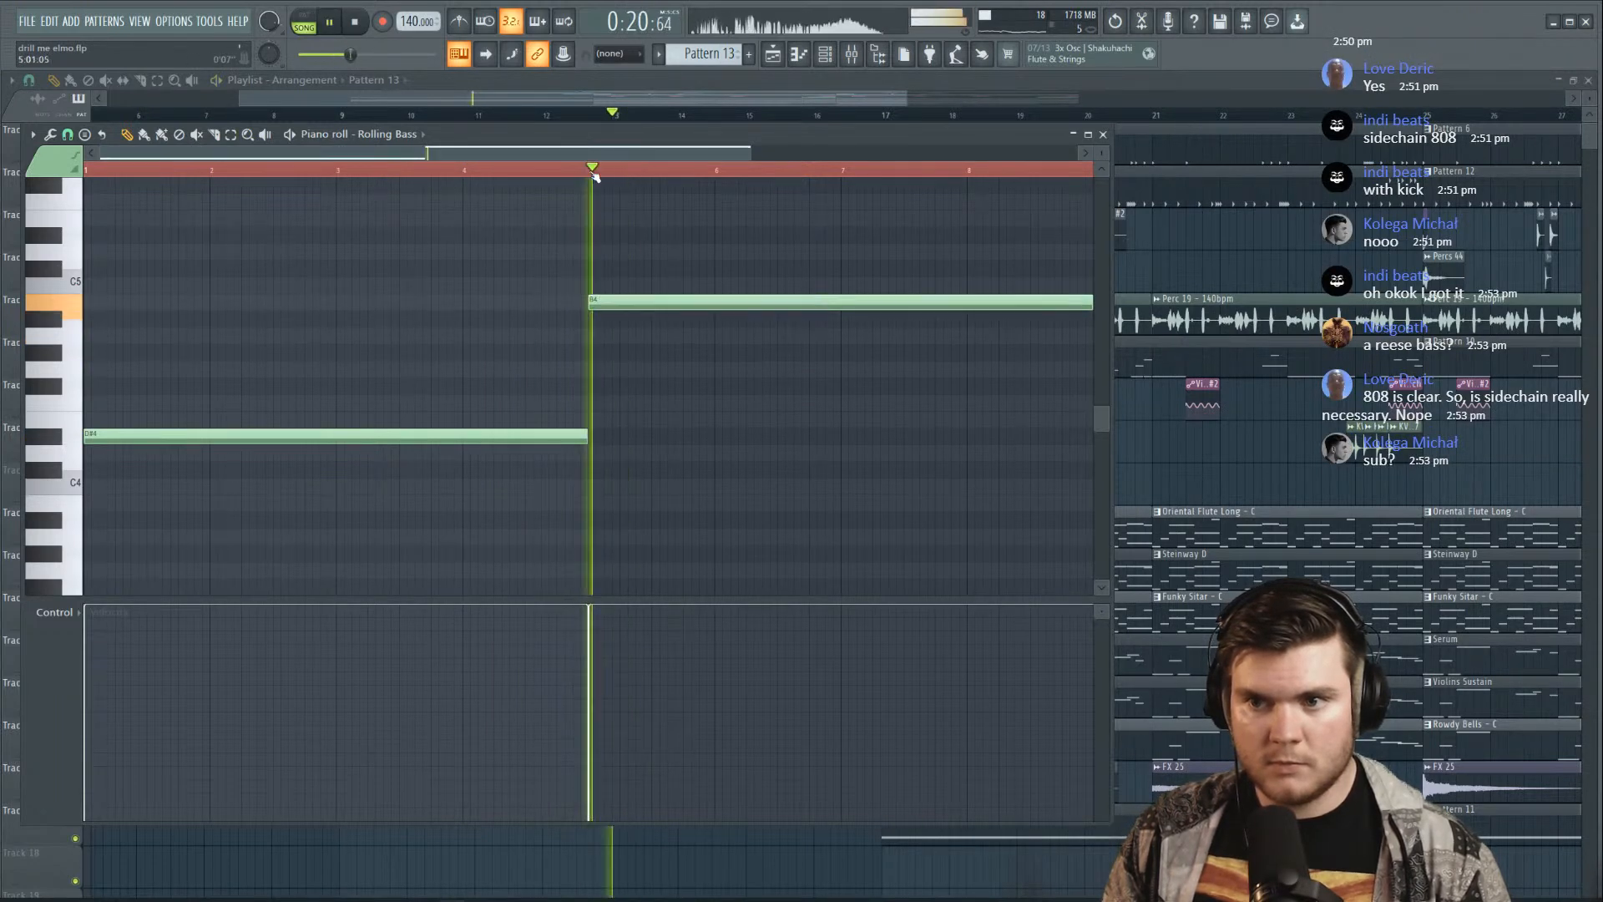
Shorten the B4 note to end at bar 7 and add an A#4 note there with length 1:12:00
scroll(594, 173, "down", 1)
left_click_drag(757, 307, 588, 309)
left_click(597, 319)
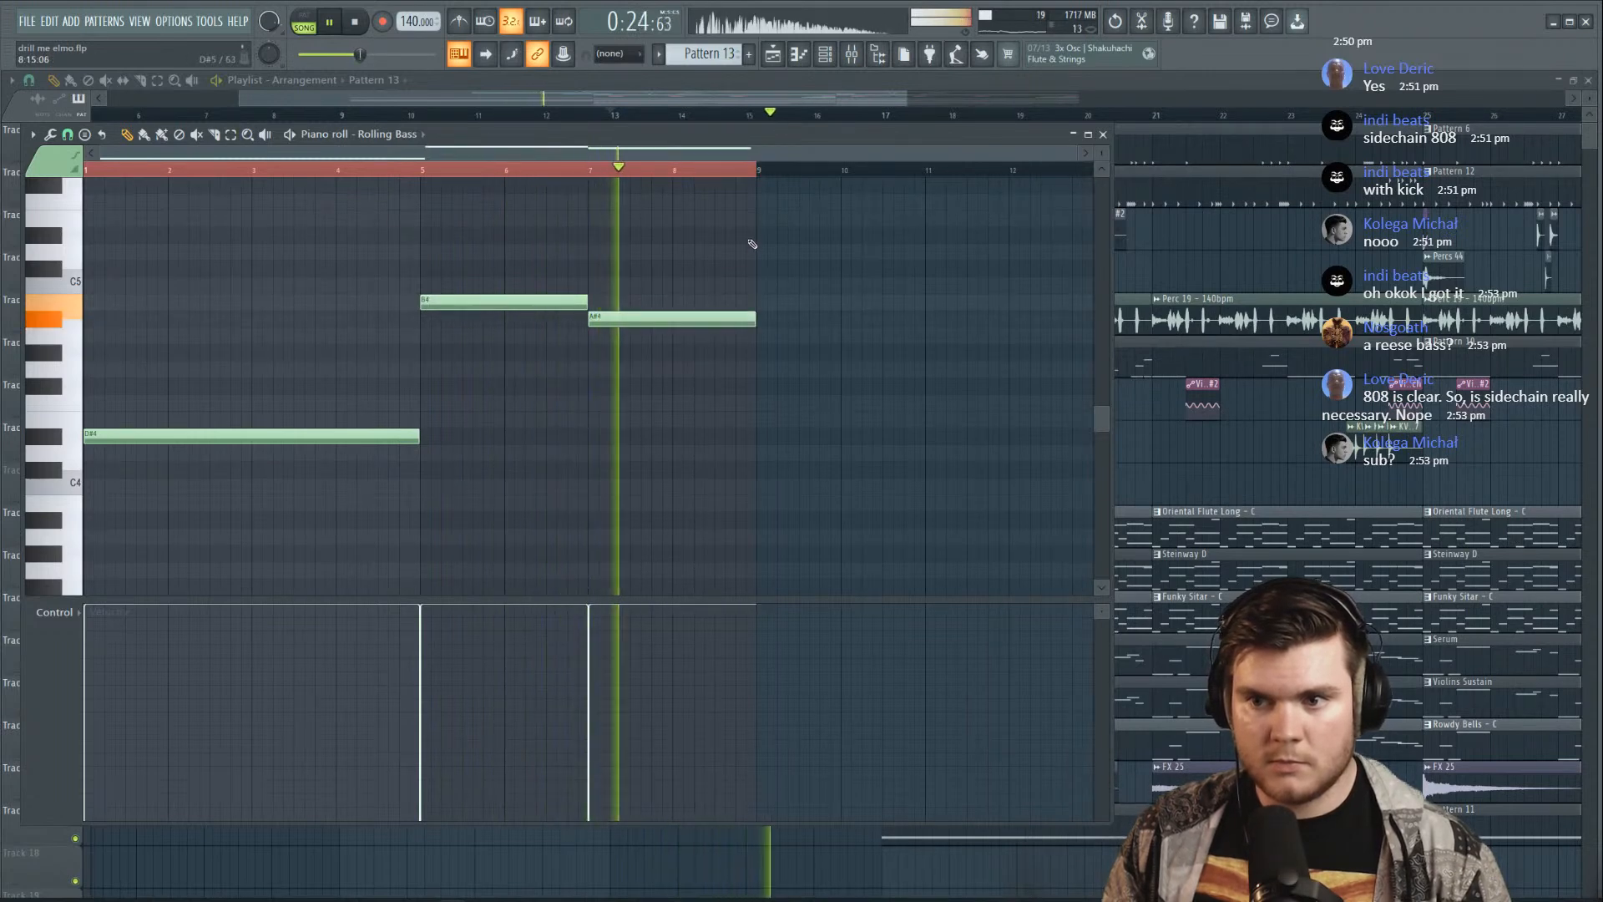
key("space")
key("space")
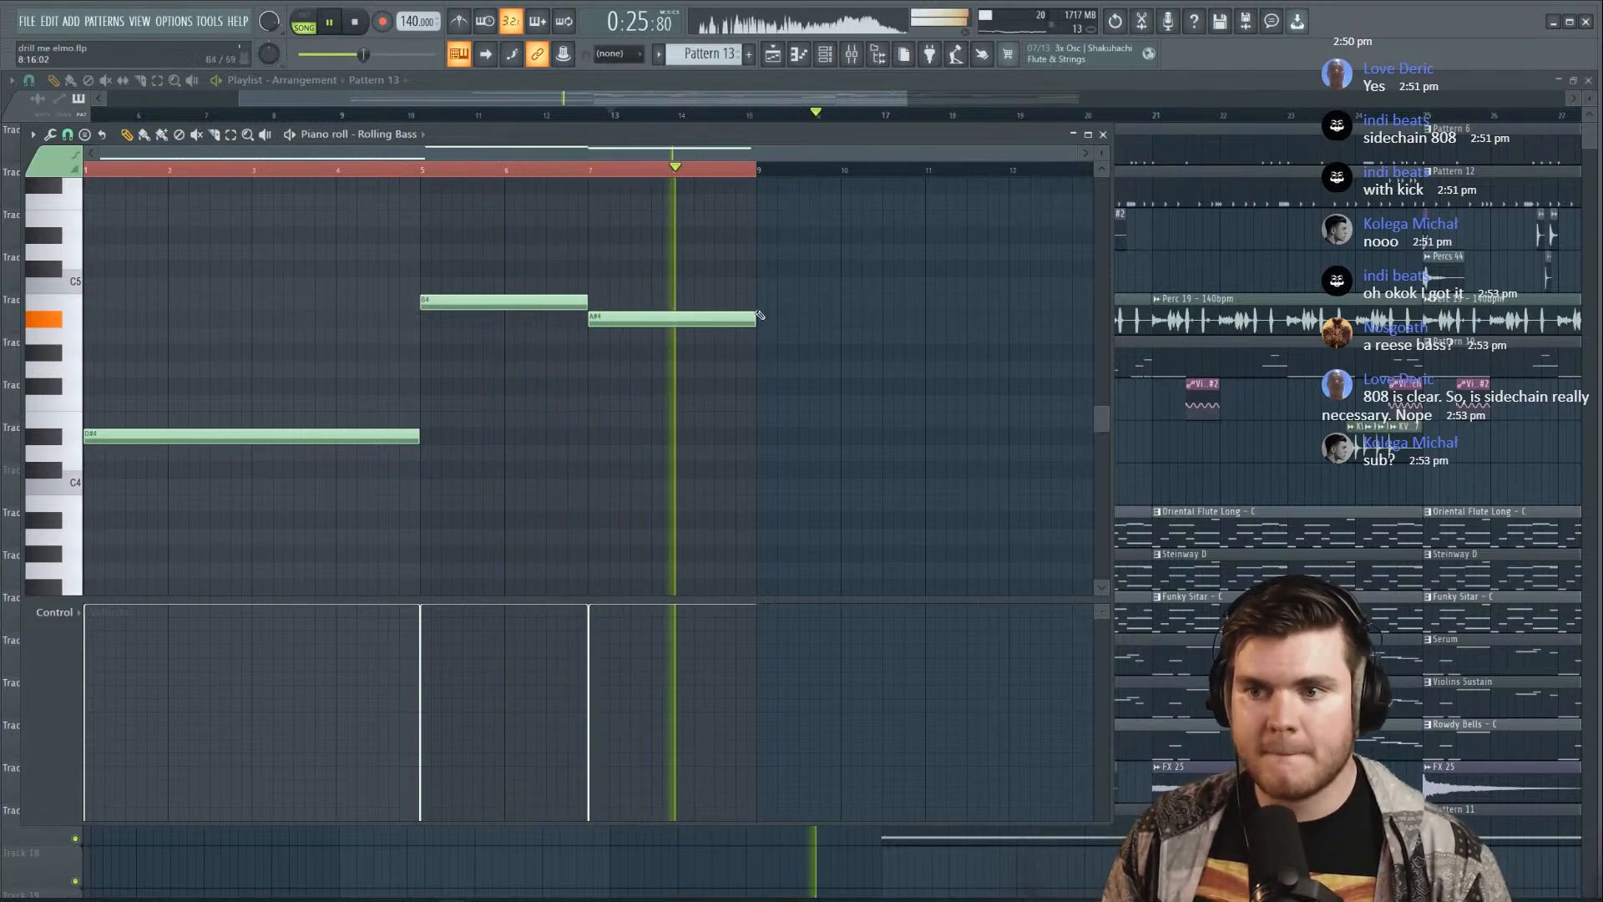
mouse_move(754, 319)
left_mouse_down()
mouse_move(716, 324)
mouse_move(730, 326)
left_mouse_up()
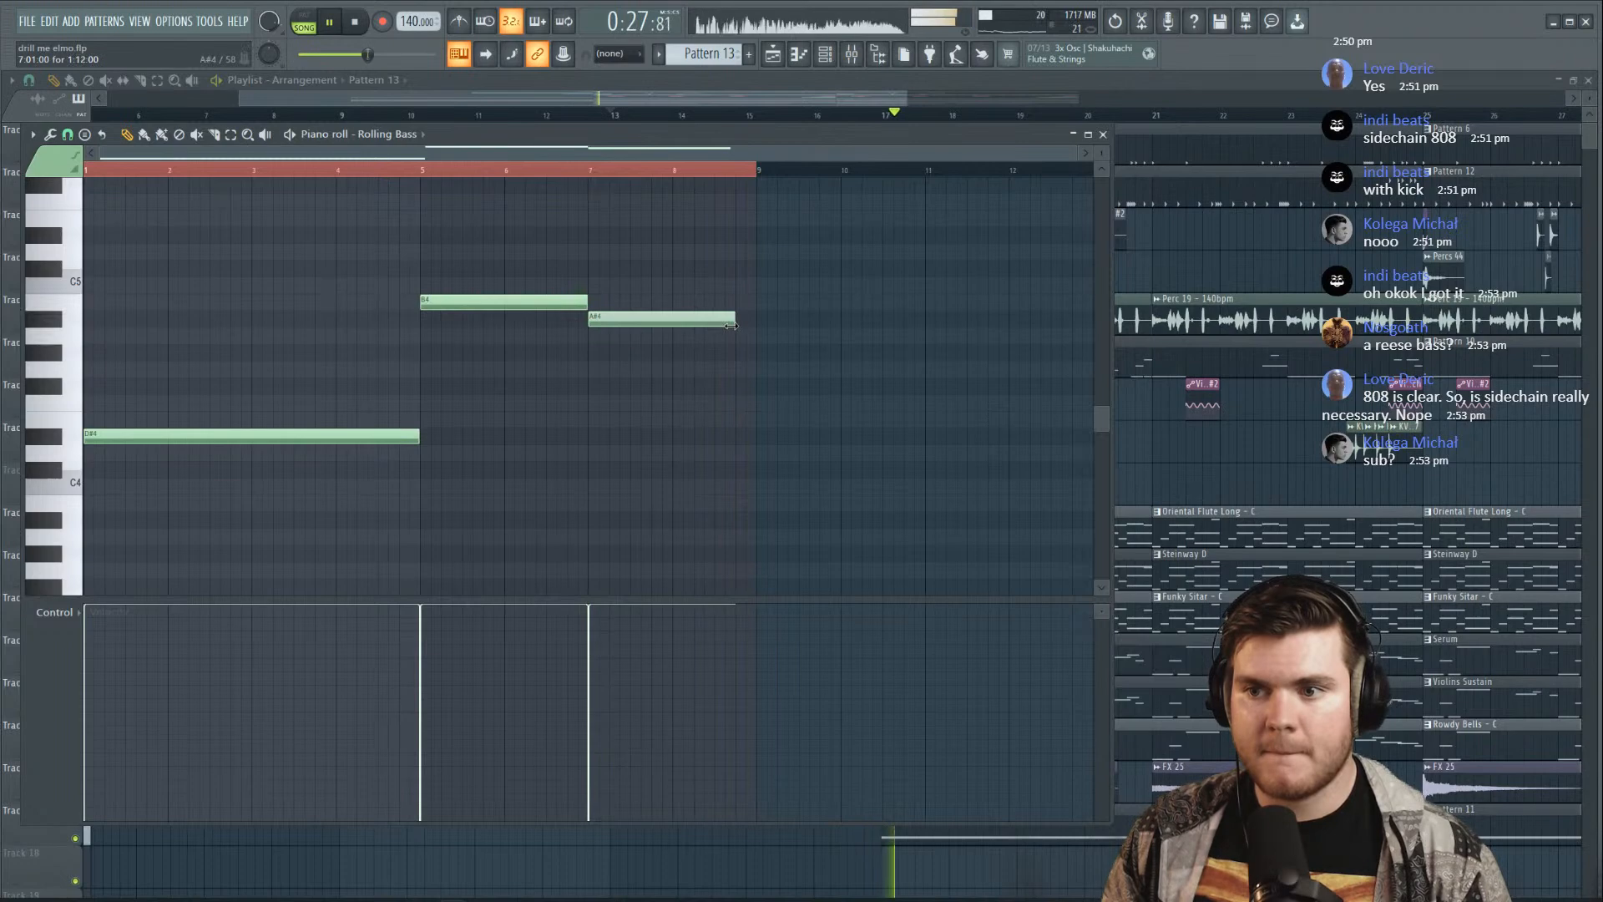
Route the Rolling Bass channel to mixer Insert 16 and lower that insert's volume to 67% during pattern playback
left_click(1103, 137)
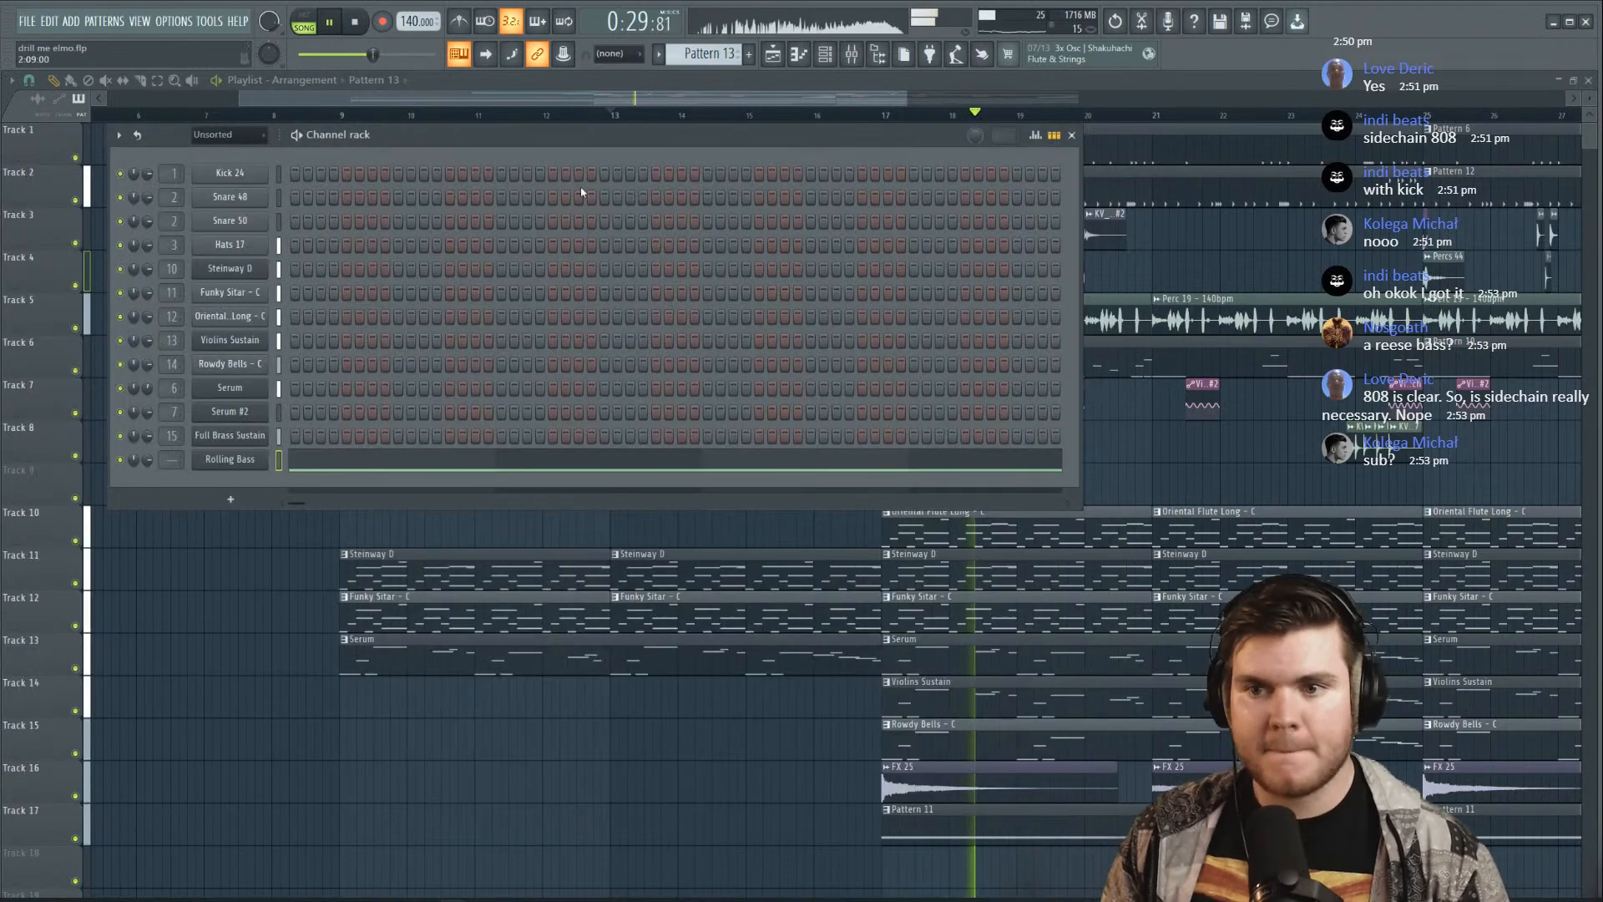
key("l")
key("space")
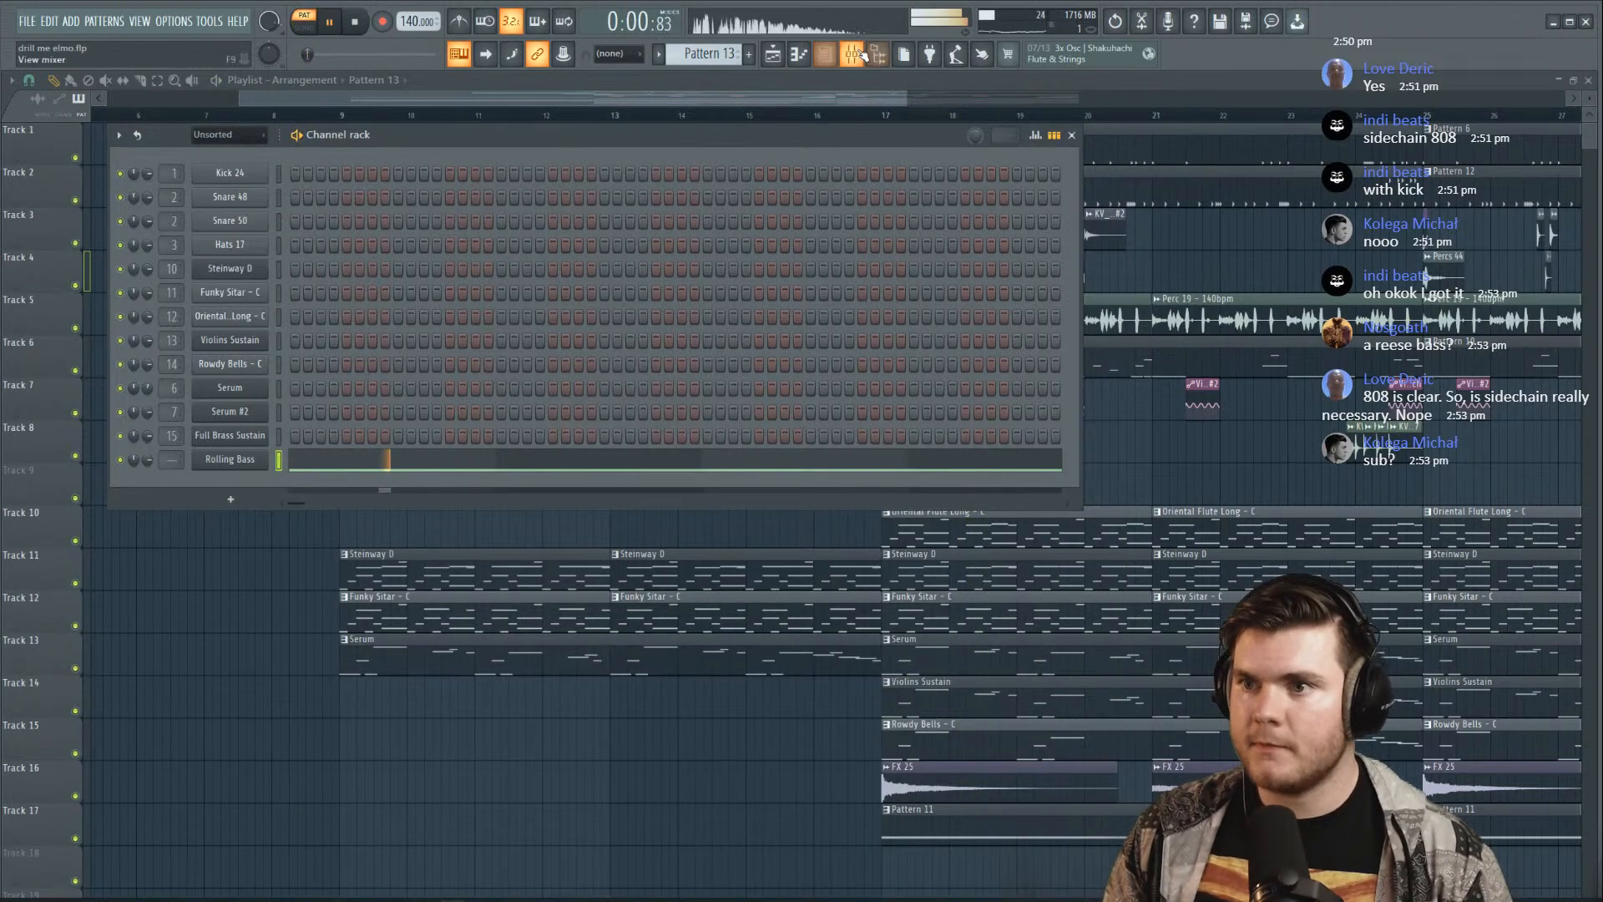
left_click(863, 55)
scroll(170, 459, "up", 16)
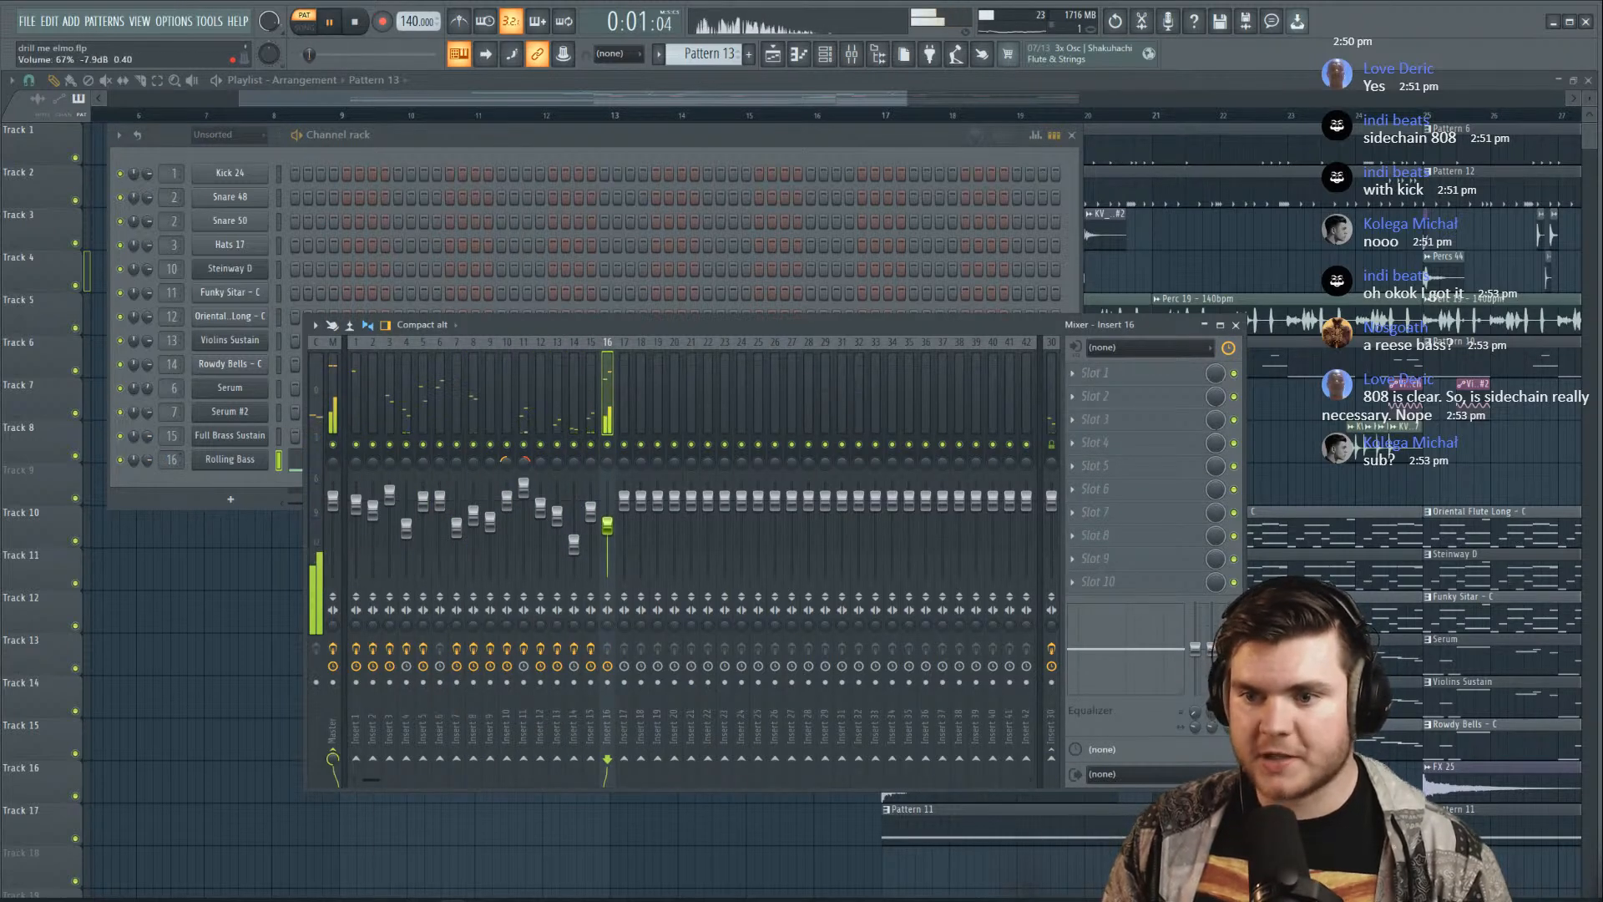
Add Fruity parametric EQ 2 to Insert 16, cutting the low end and dipping band 3 around 400 Hz
left_click(1107, 380)
left_click(934, 246)
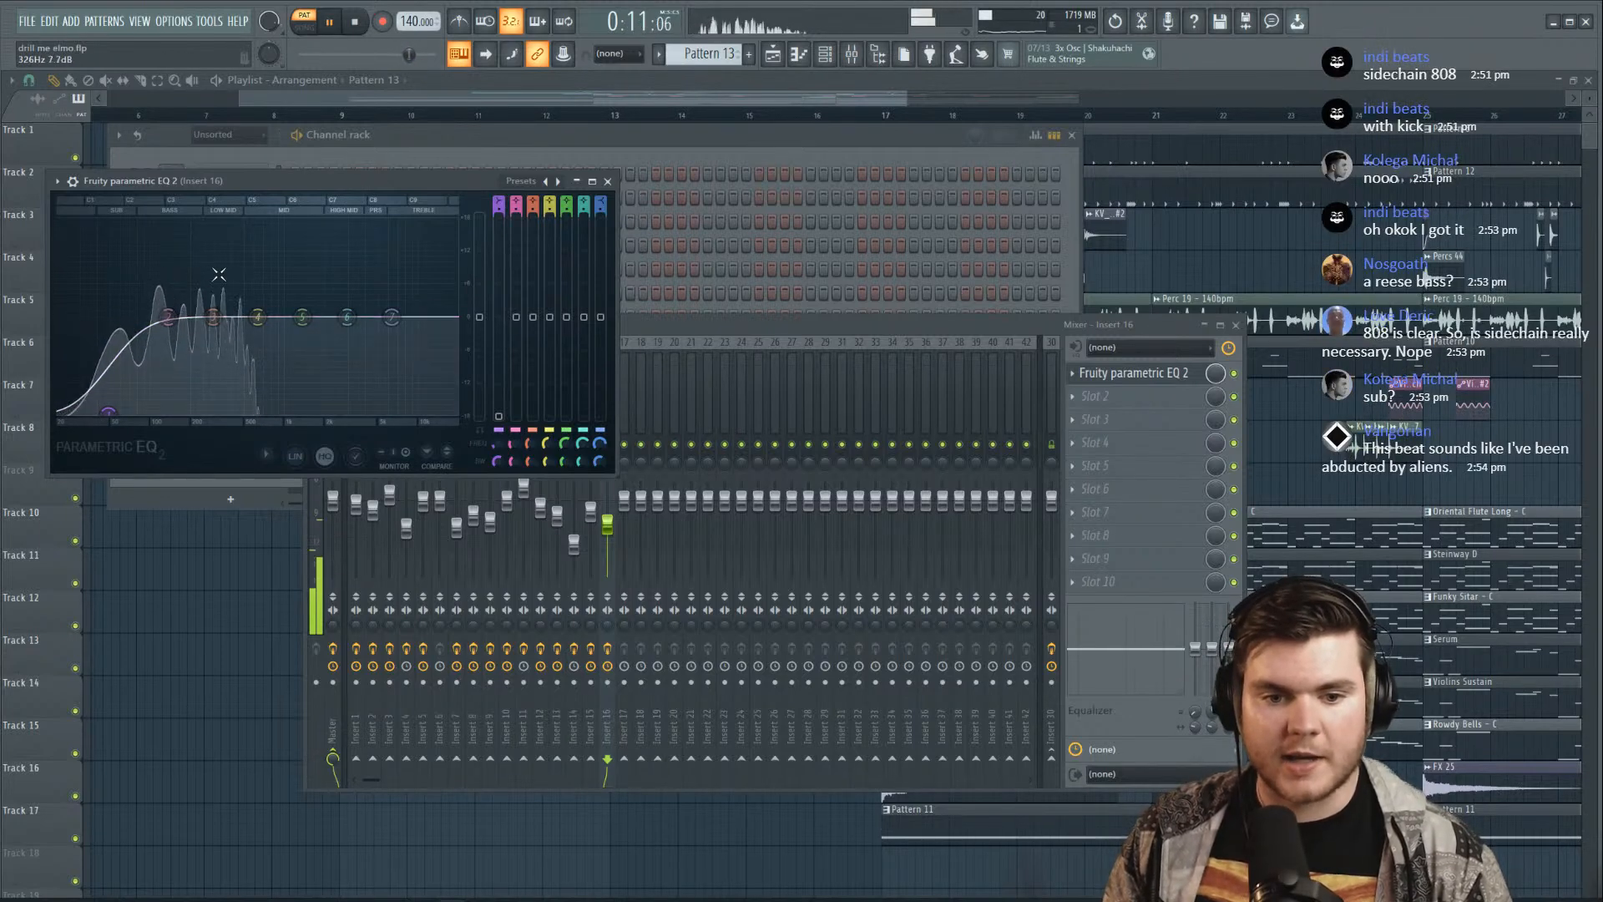
left_click_drag(213, 317, 233, 278)
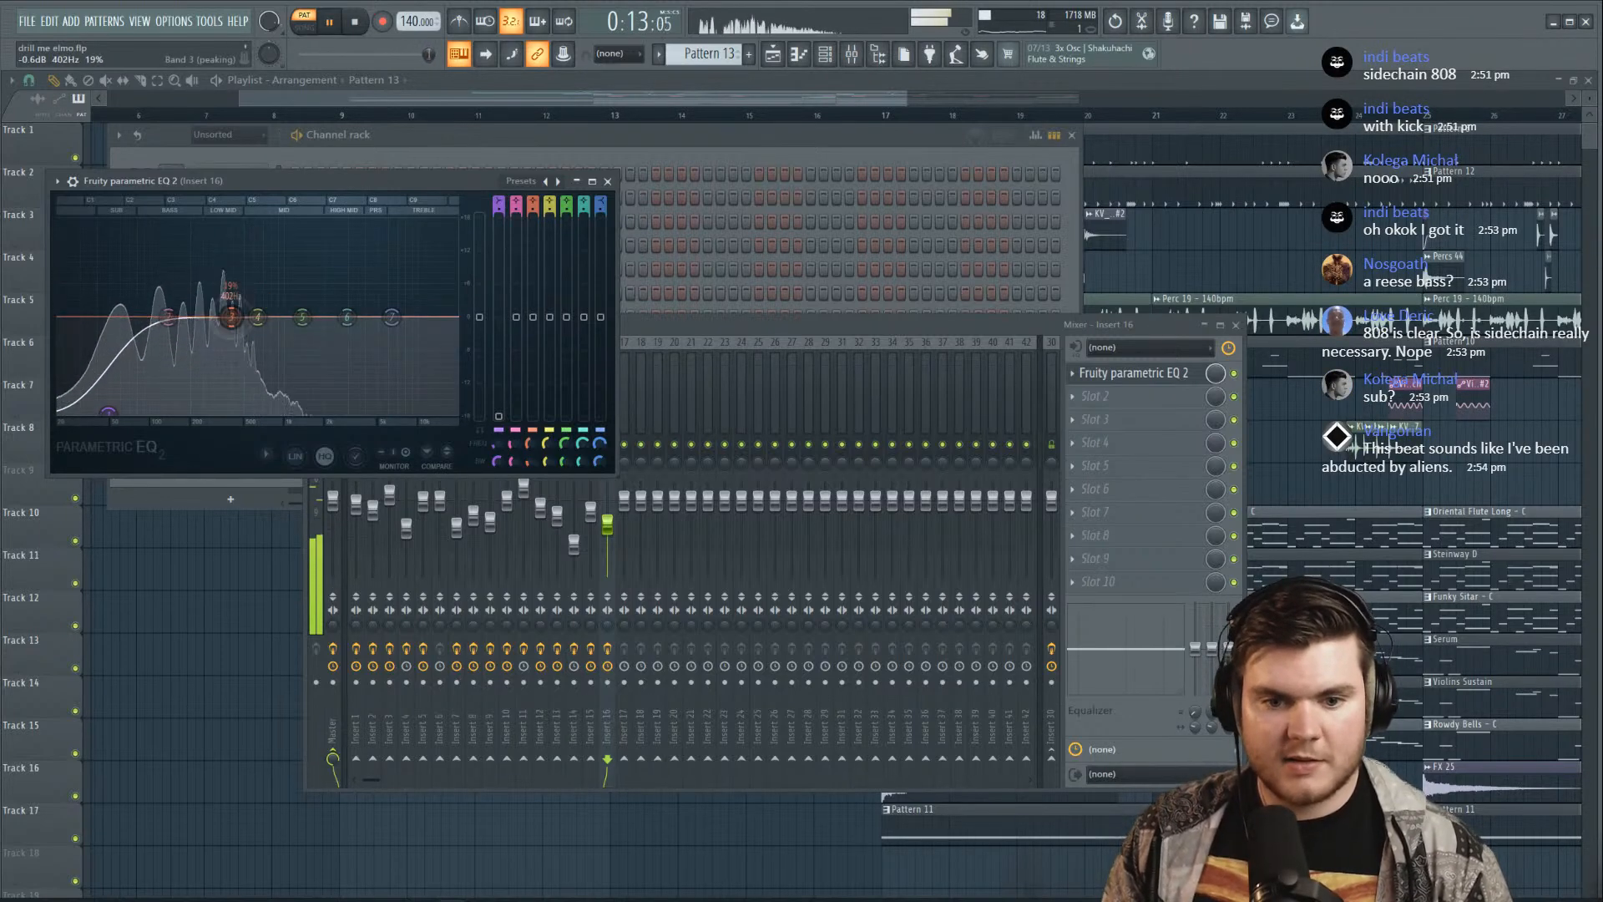
key("space")
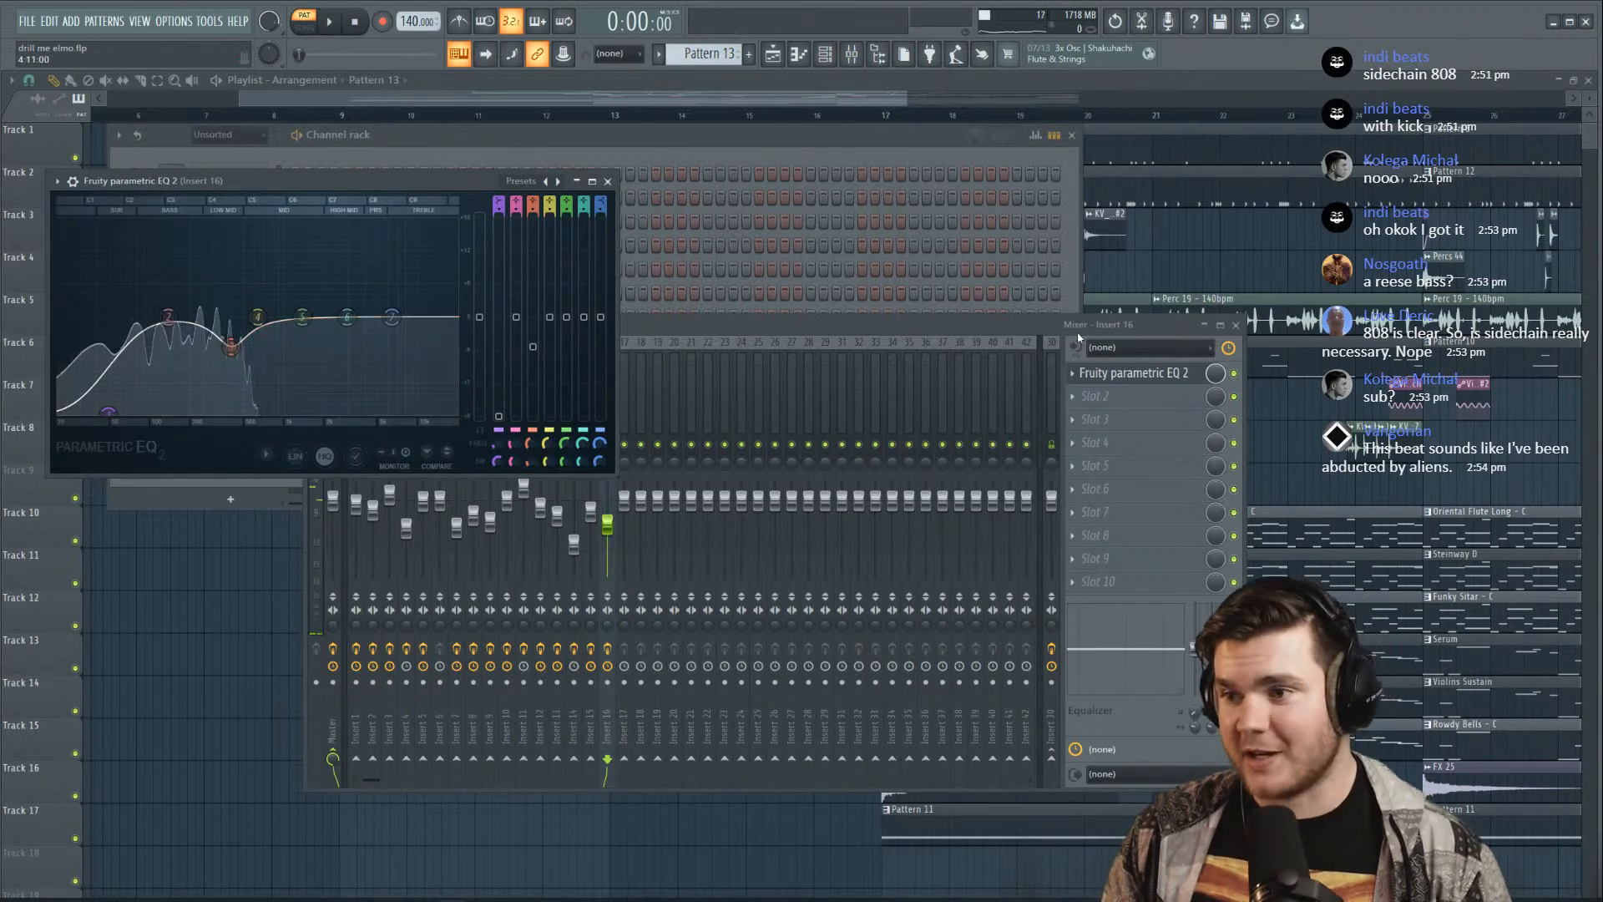
left_click(1131, 373)
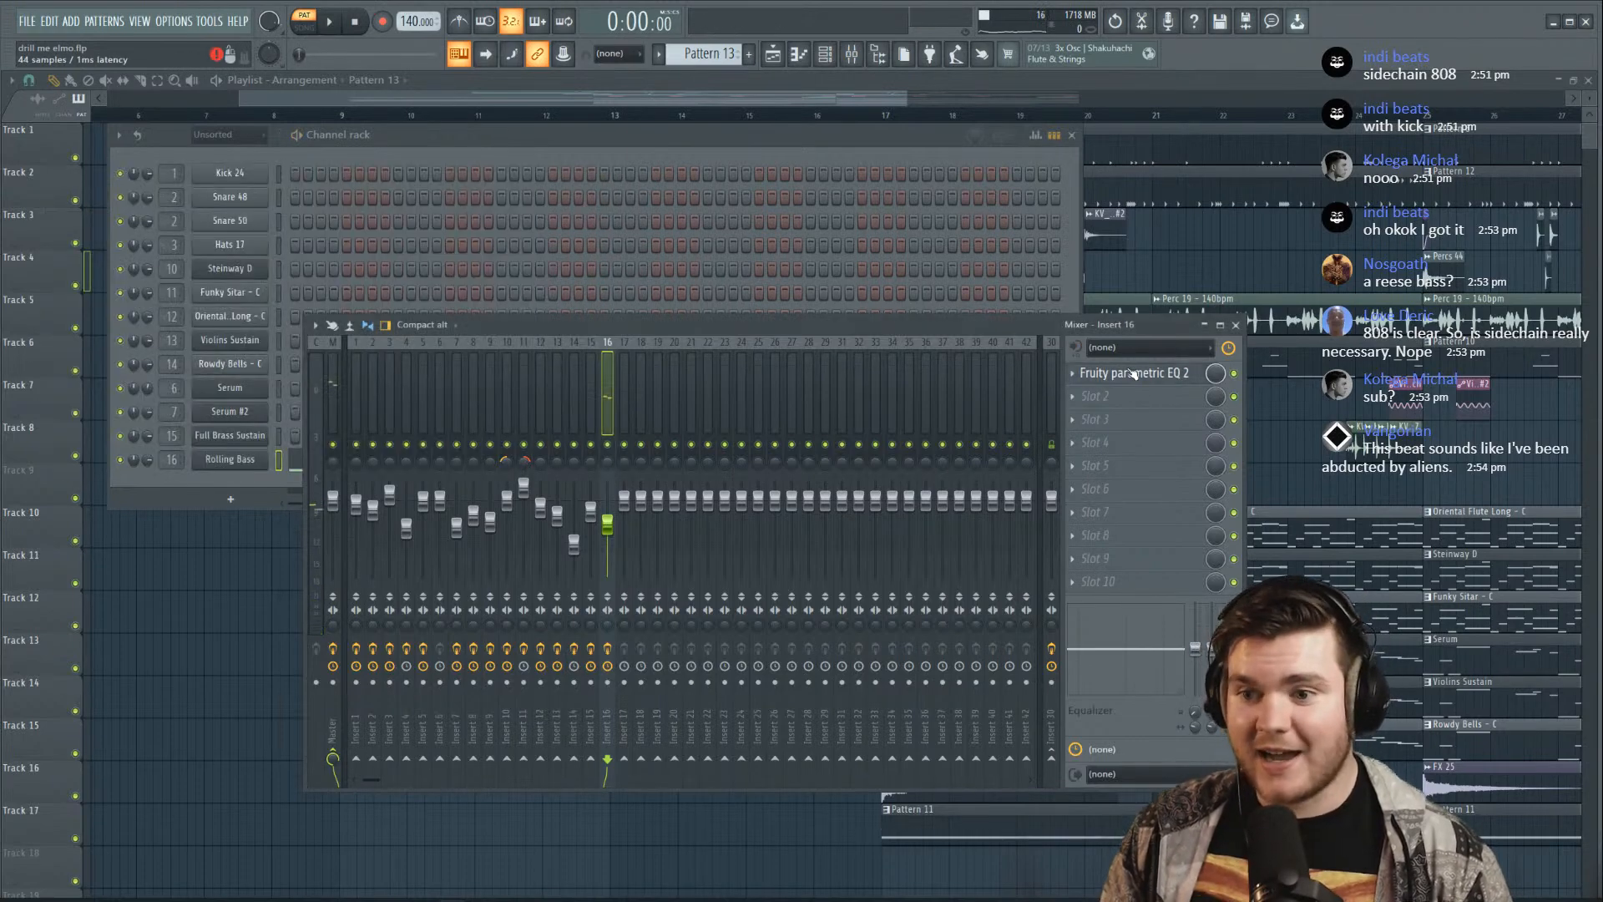
Close the channel rack and mixer, and play the arrangement from bar 9, checking the mixer levels on the way
left_click(960, 139)
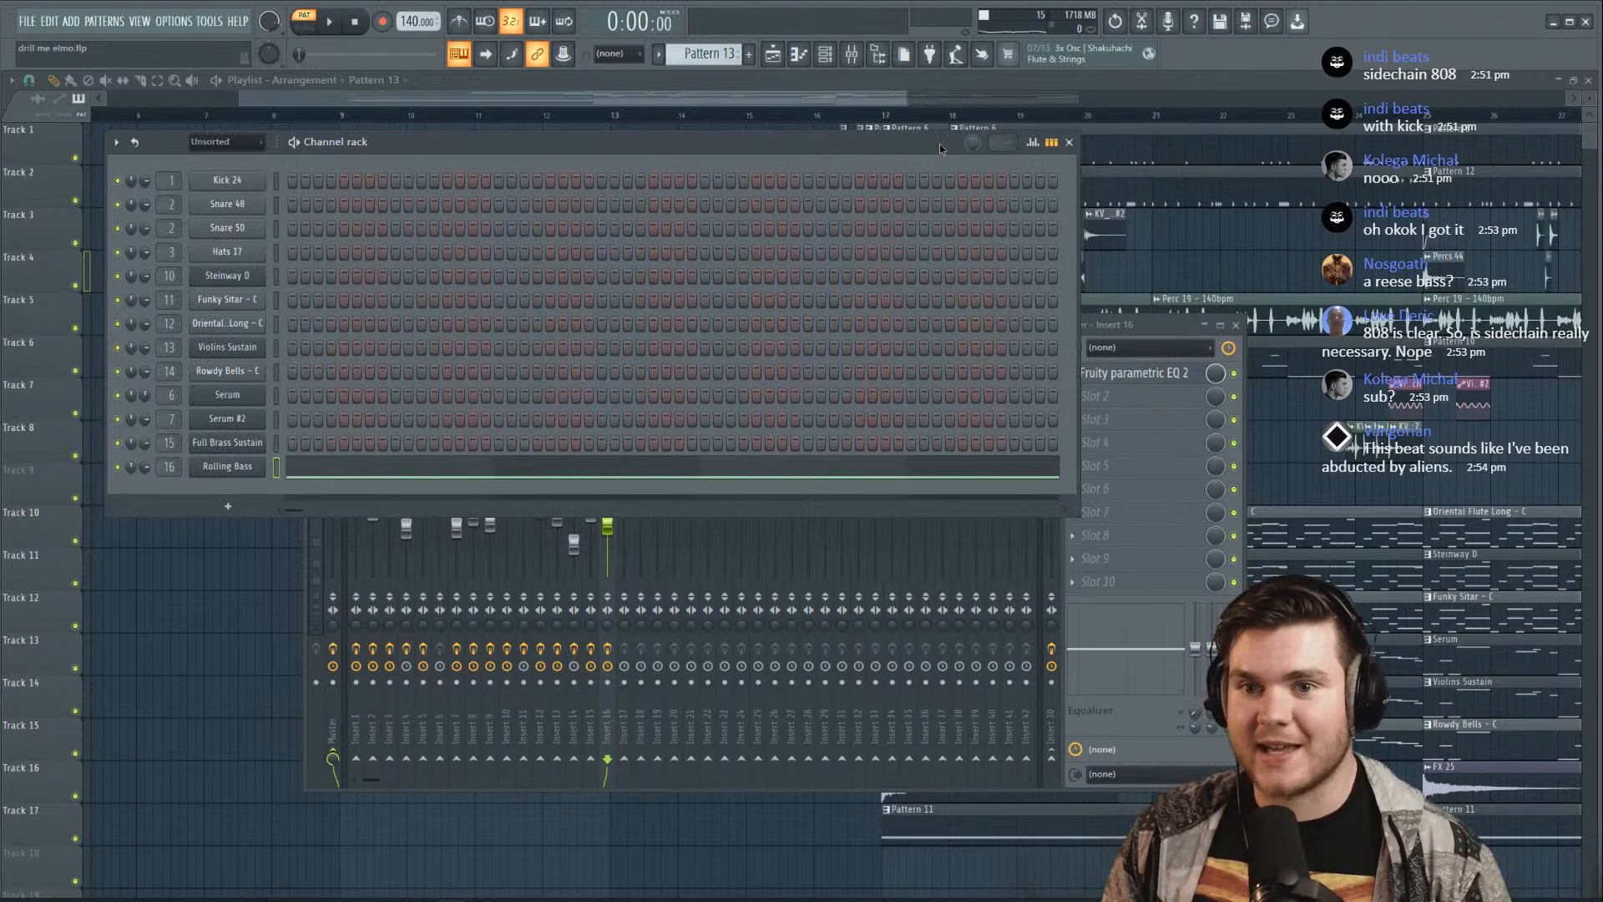
left_click_drag(939, 149, 934, 142)
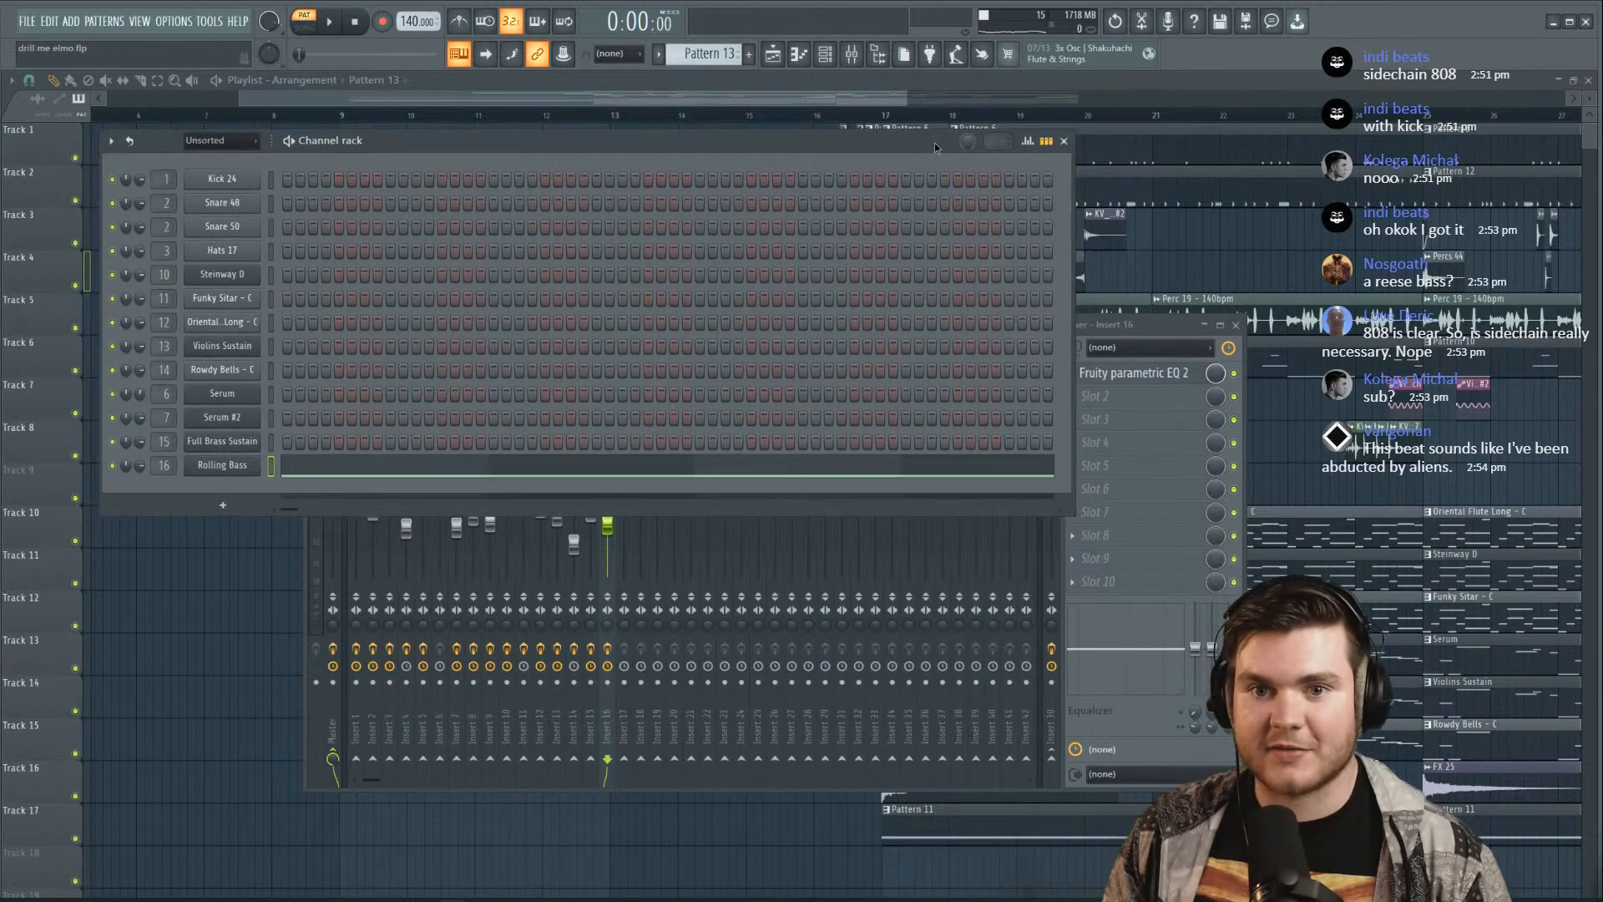
left_click(1064, 142)
key("F9")
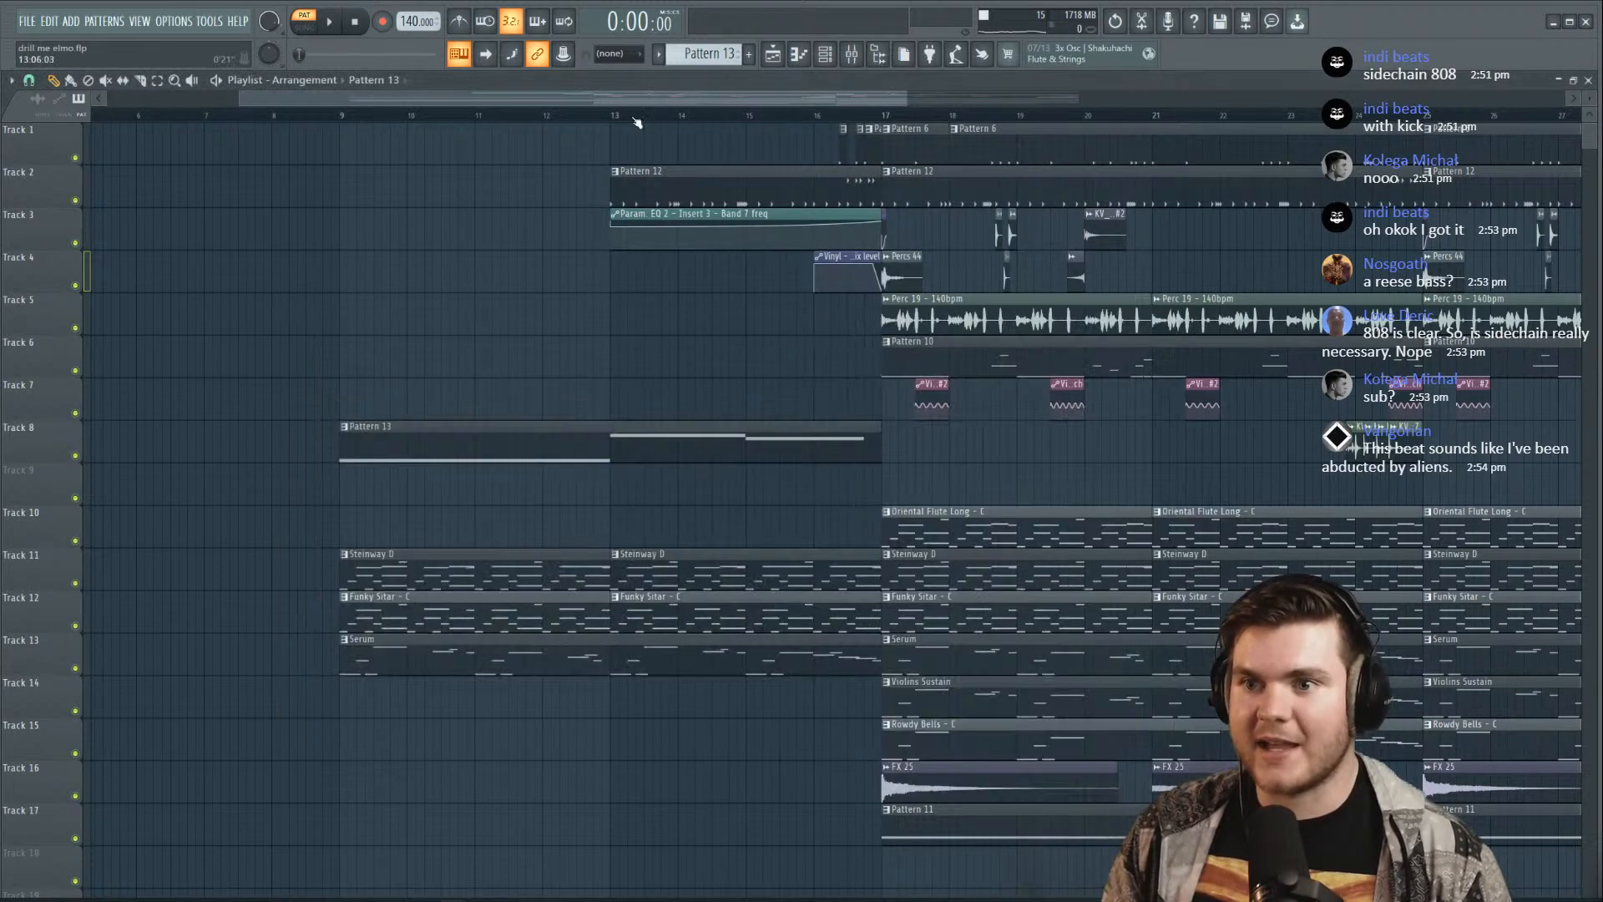
left_click(328, 116)
key("space")
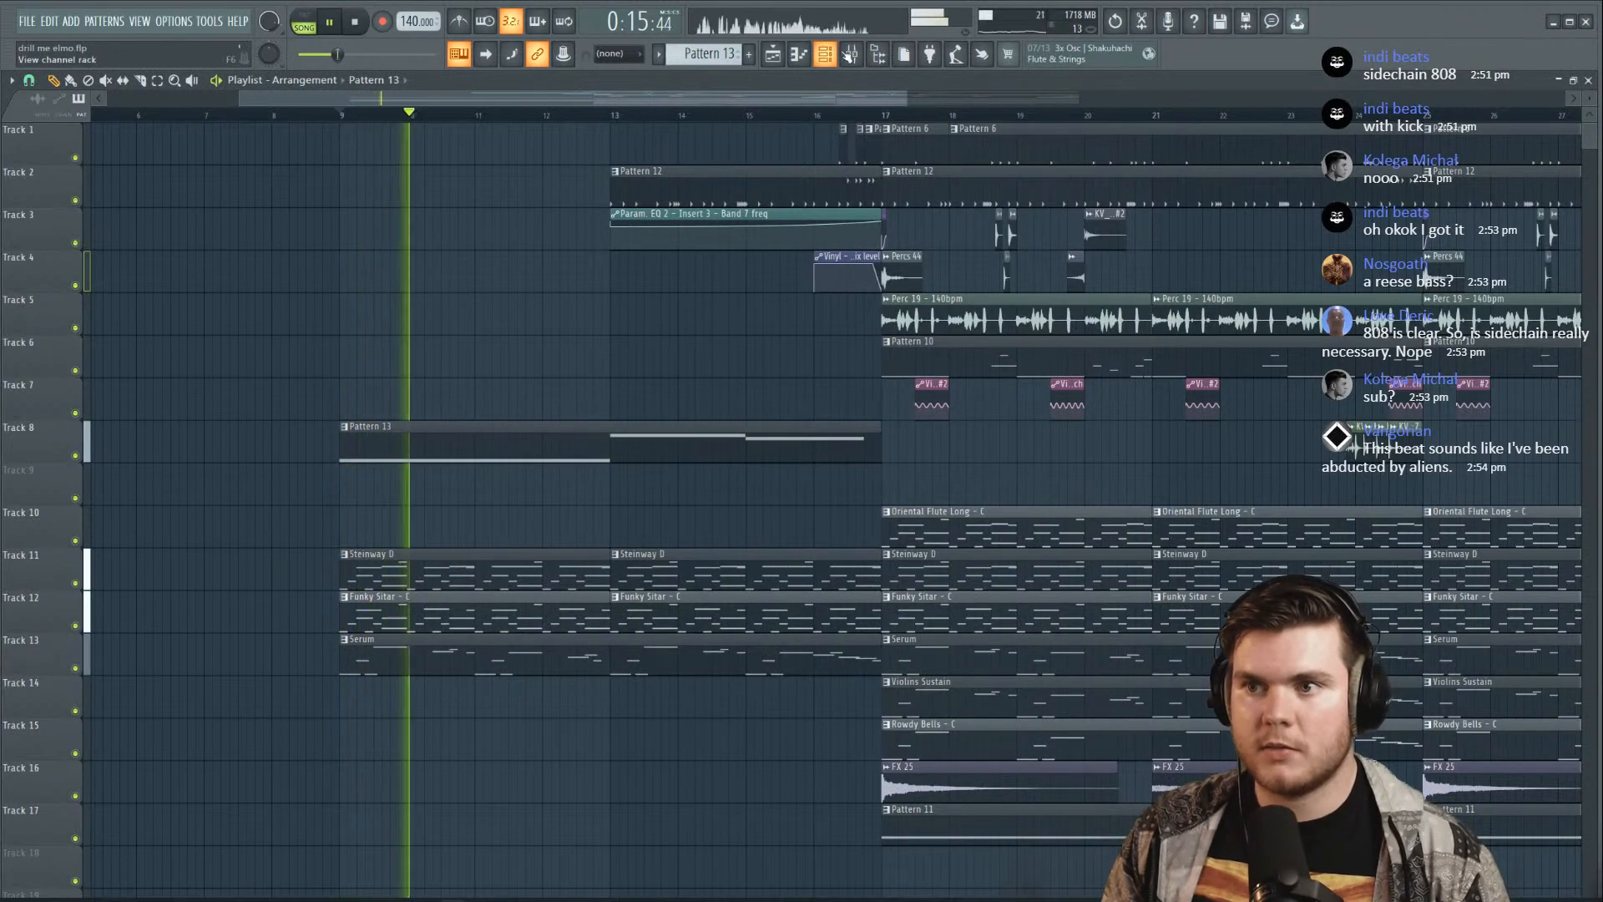
key("F9")
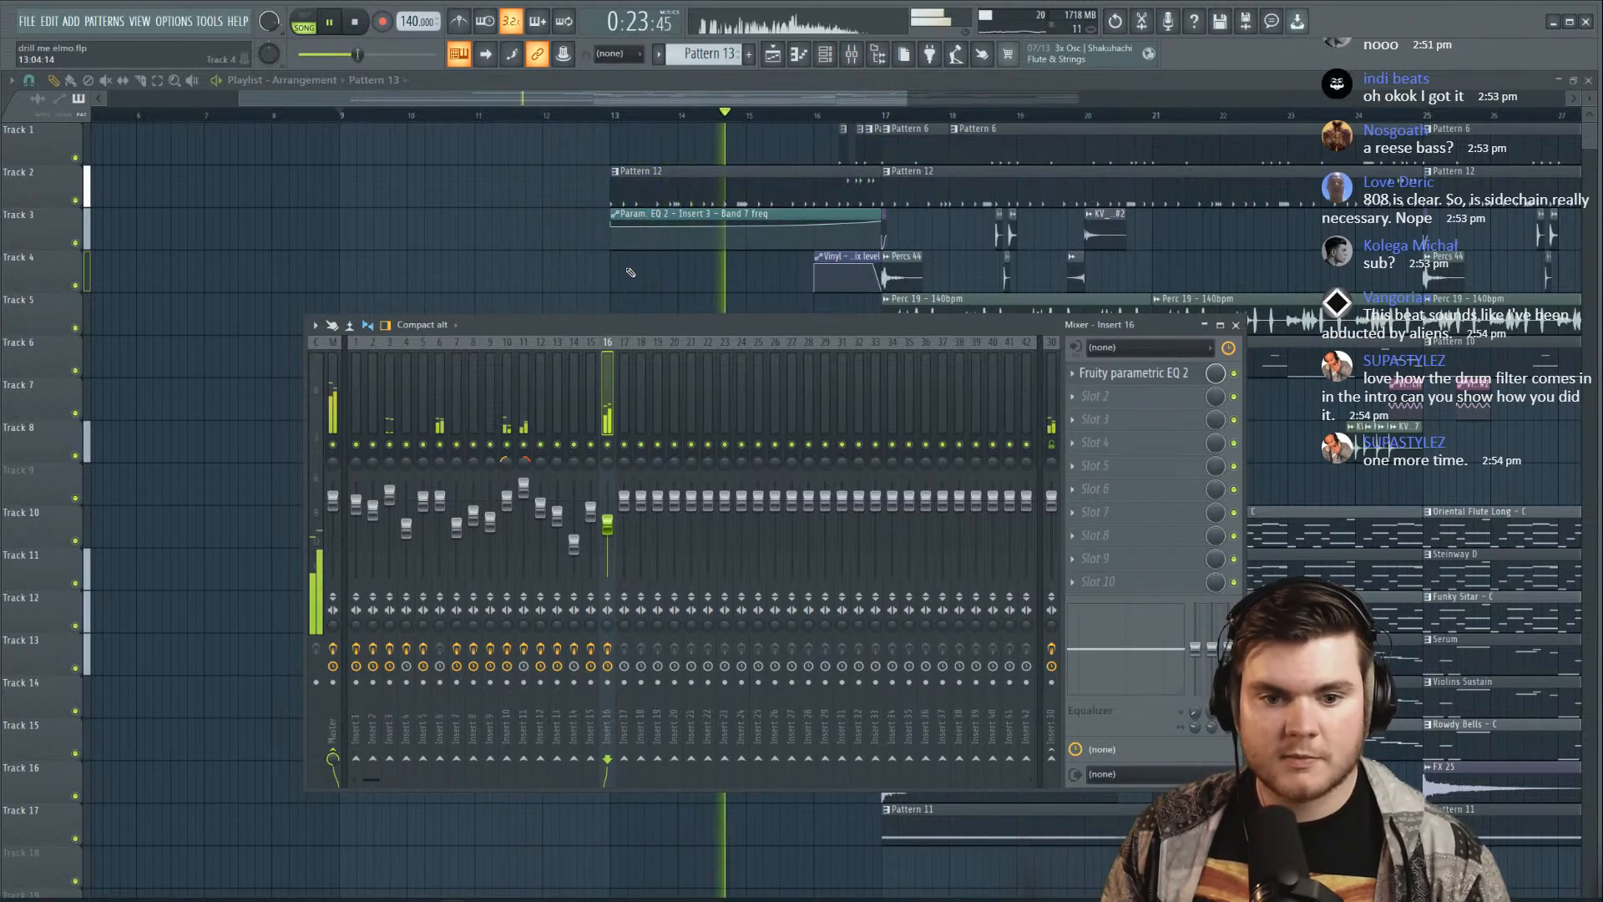
key("F9")
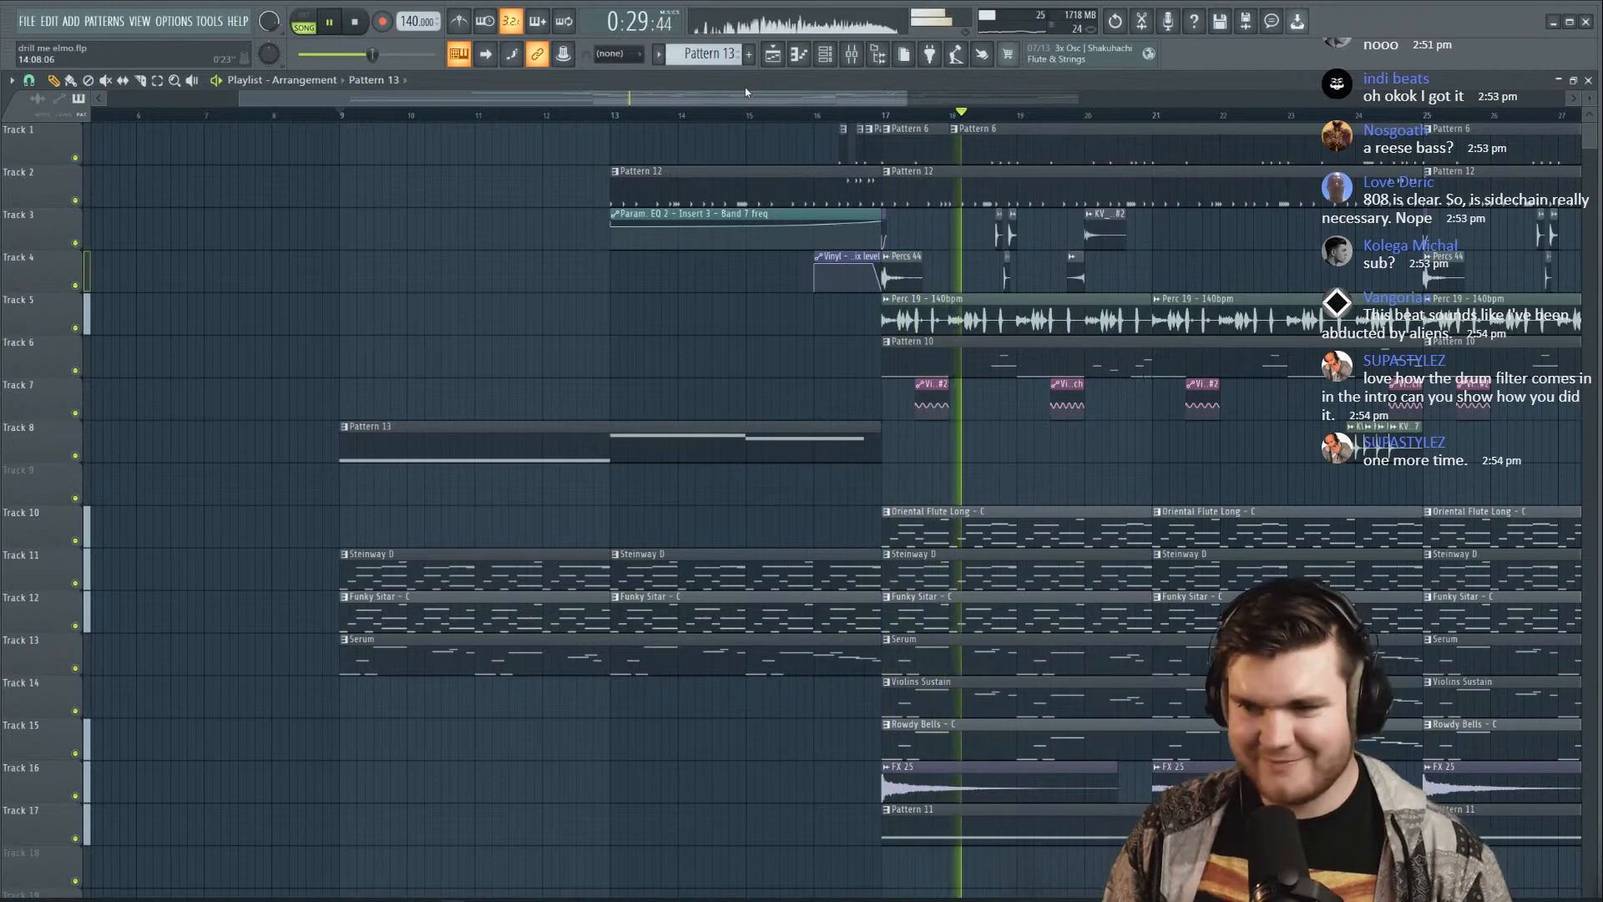
scroll(714, 118, "down", 3)
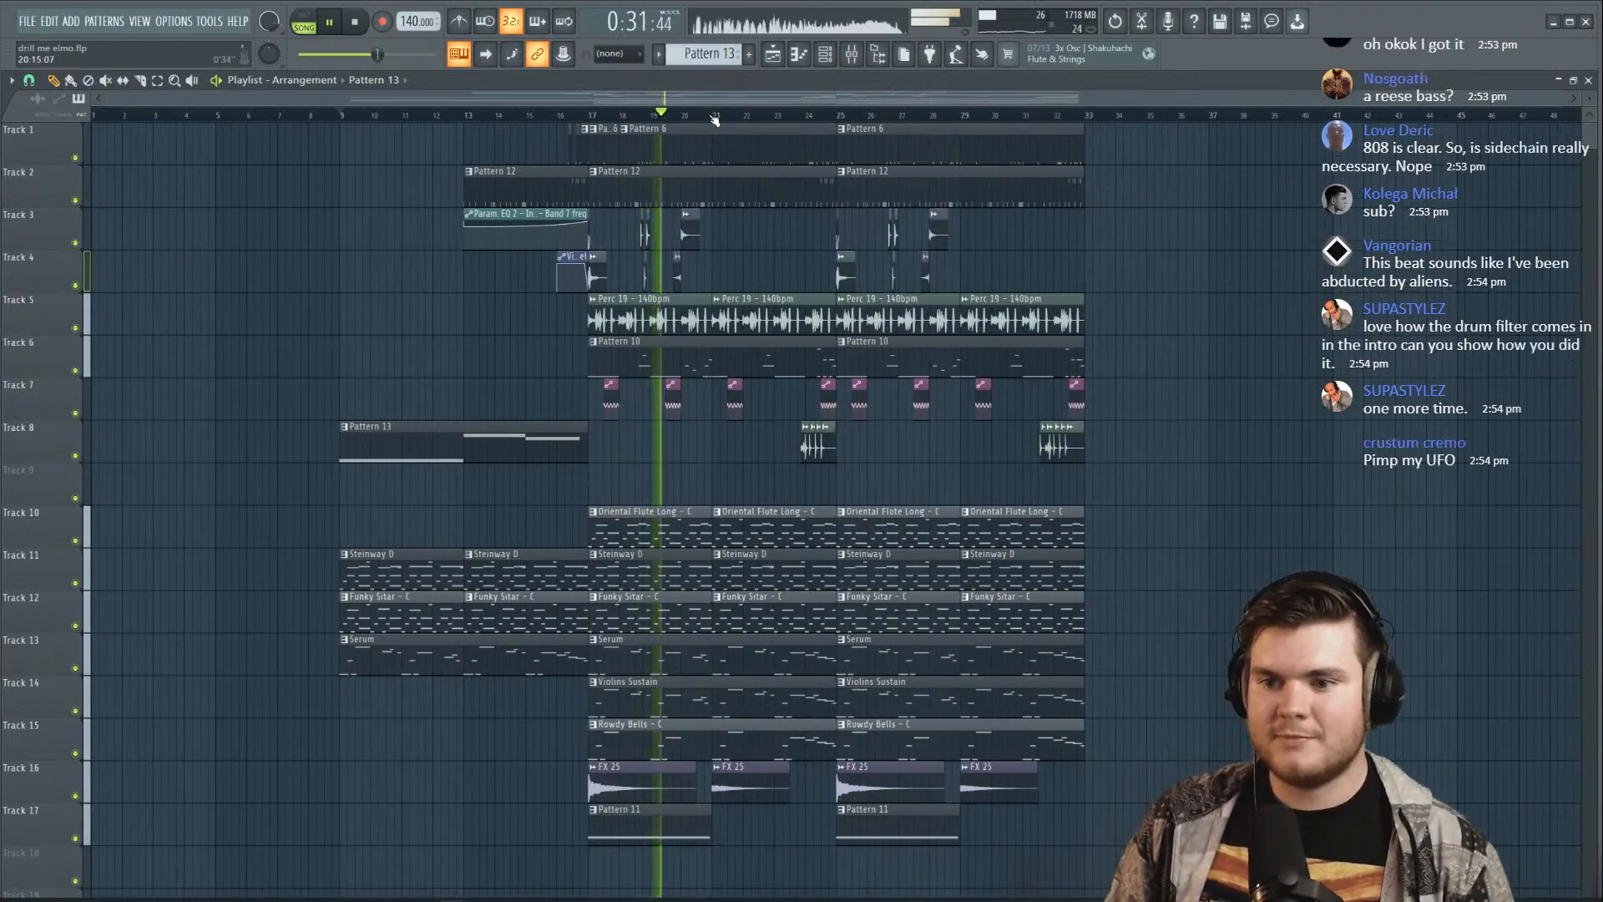
key("space")
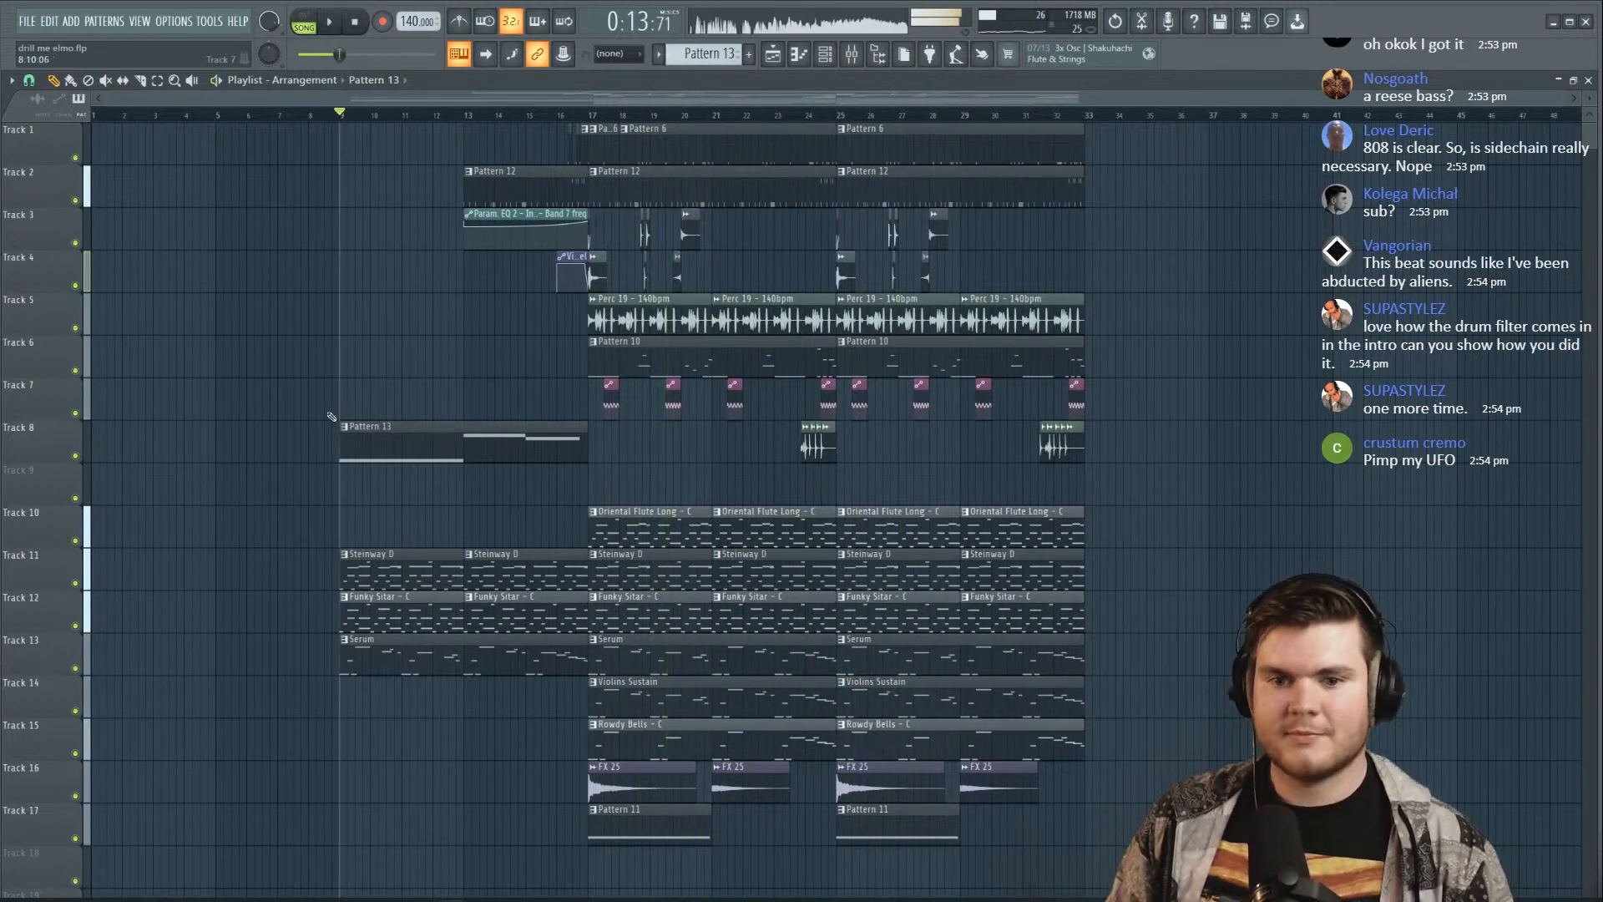
Solo the melody tracks in turn, delete the Violins Sustain clip at bar 17 on Track 14, and unsolo the tracks
right_click(77, 541)
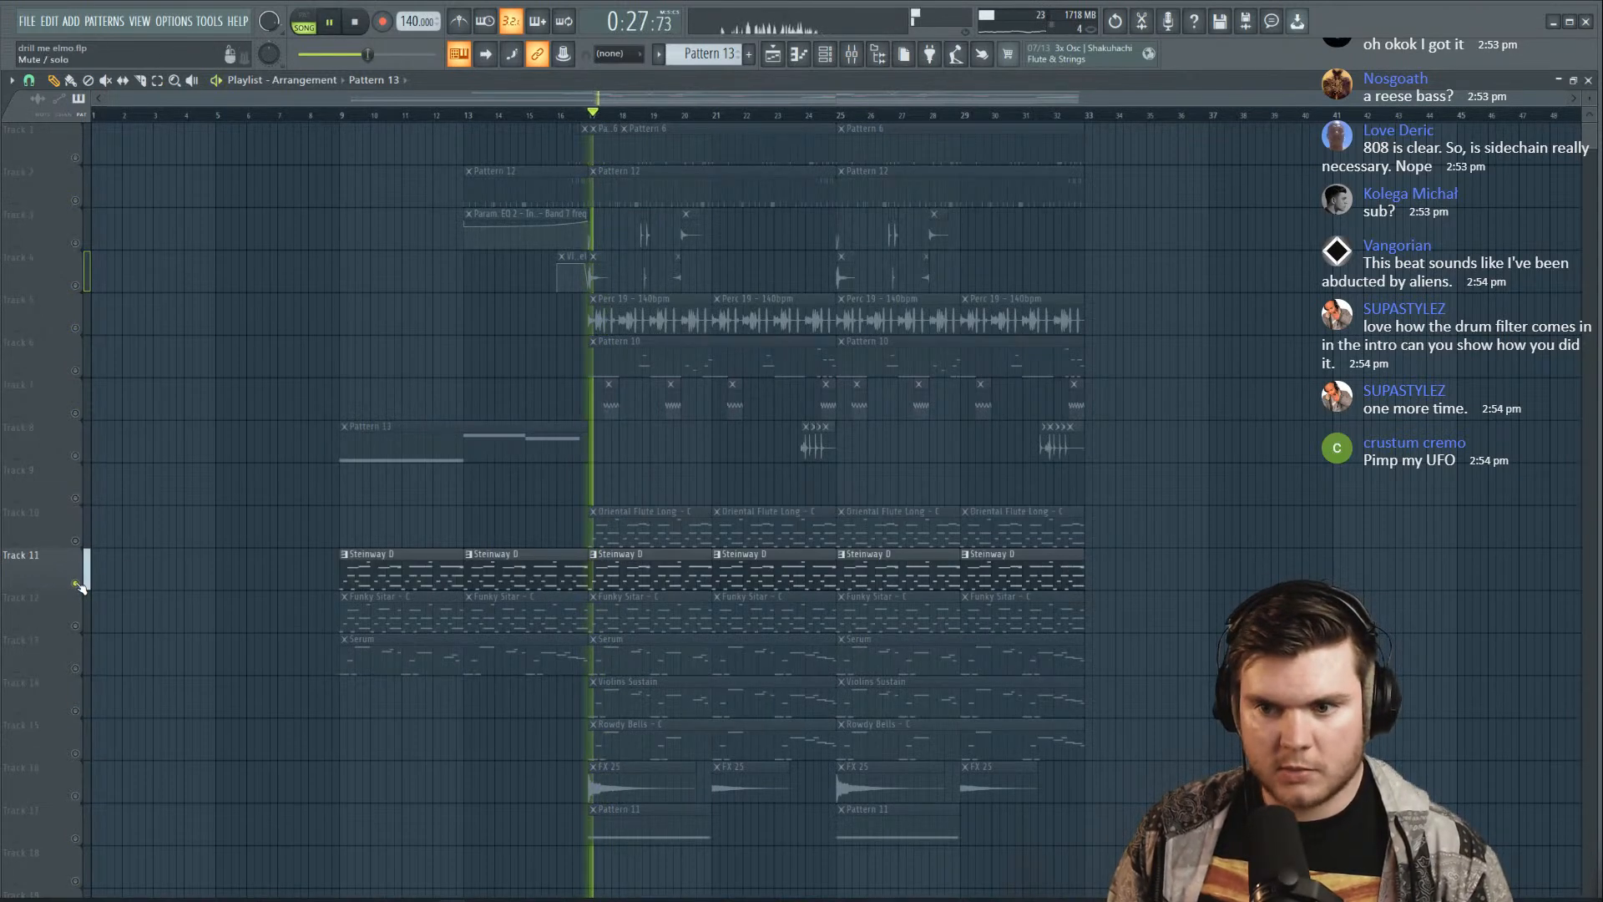
right_click(75, 625)
right_click(76, 711)
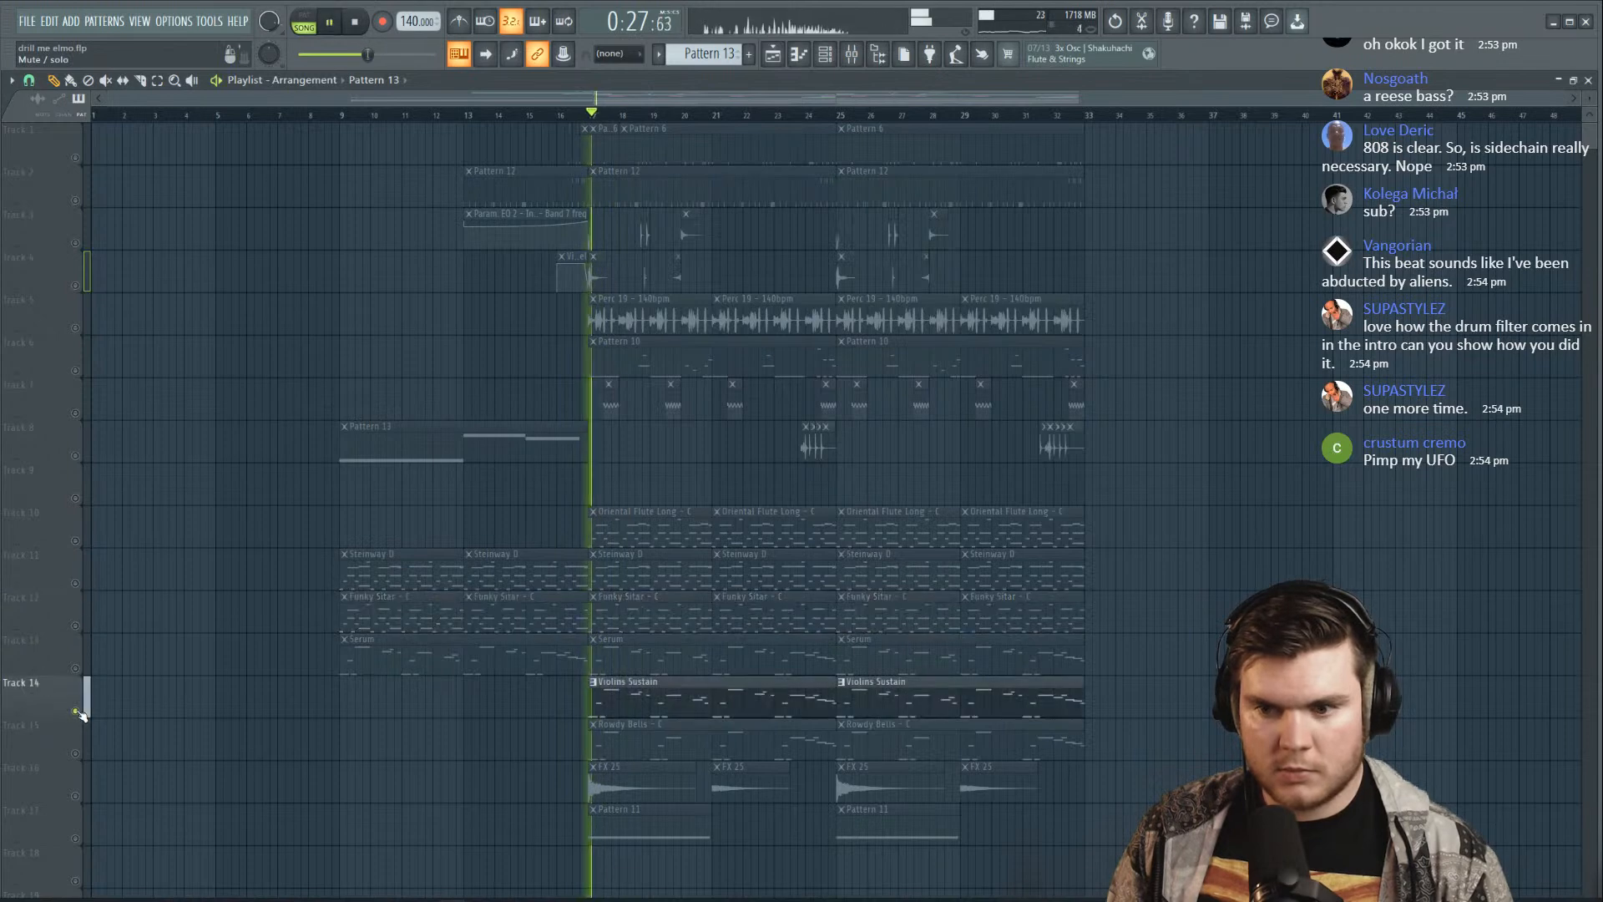
key("space")
right_click(702, 681)
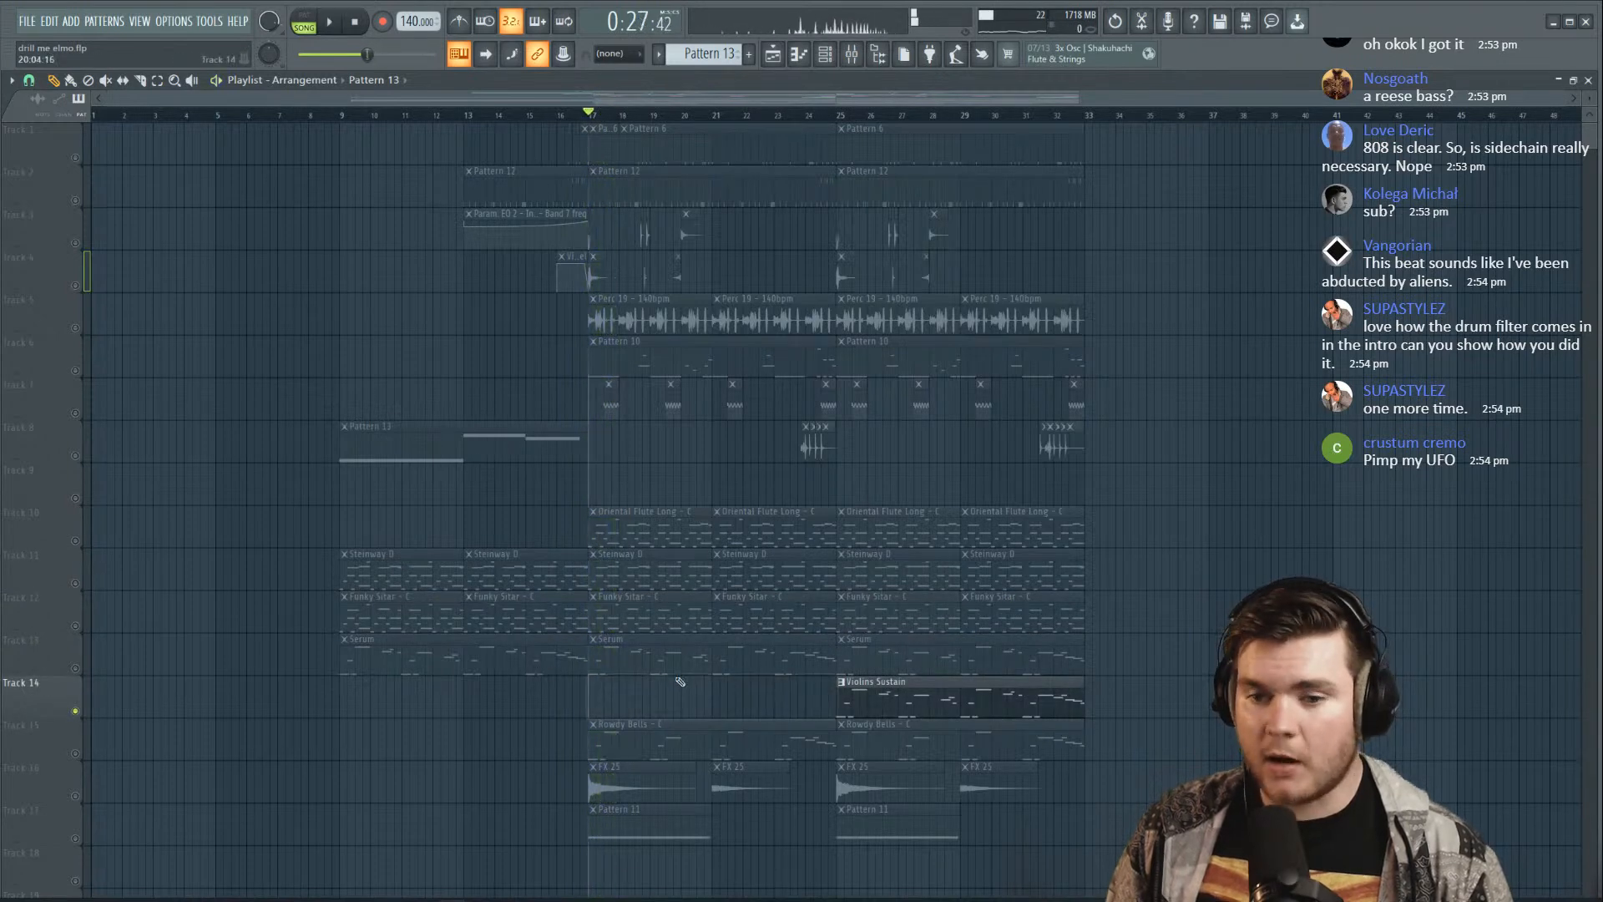
right_click(76, 584)
right_click(75, 583)
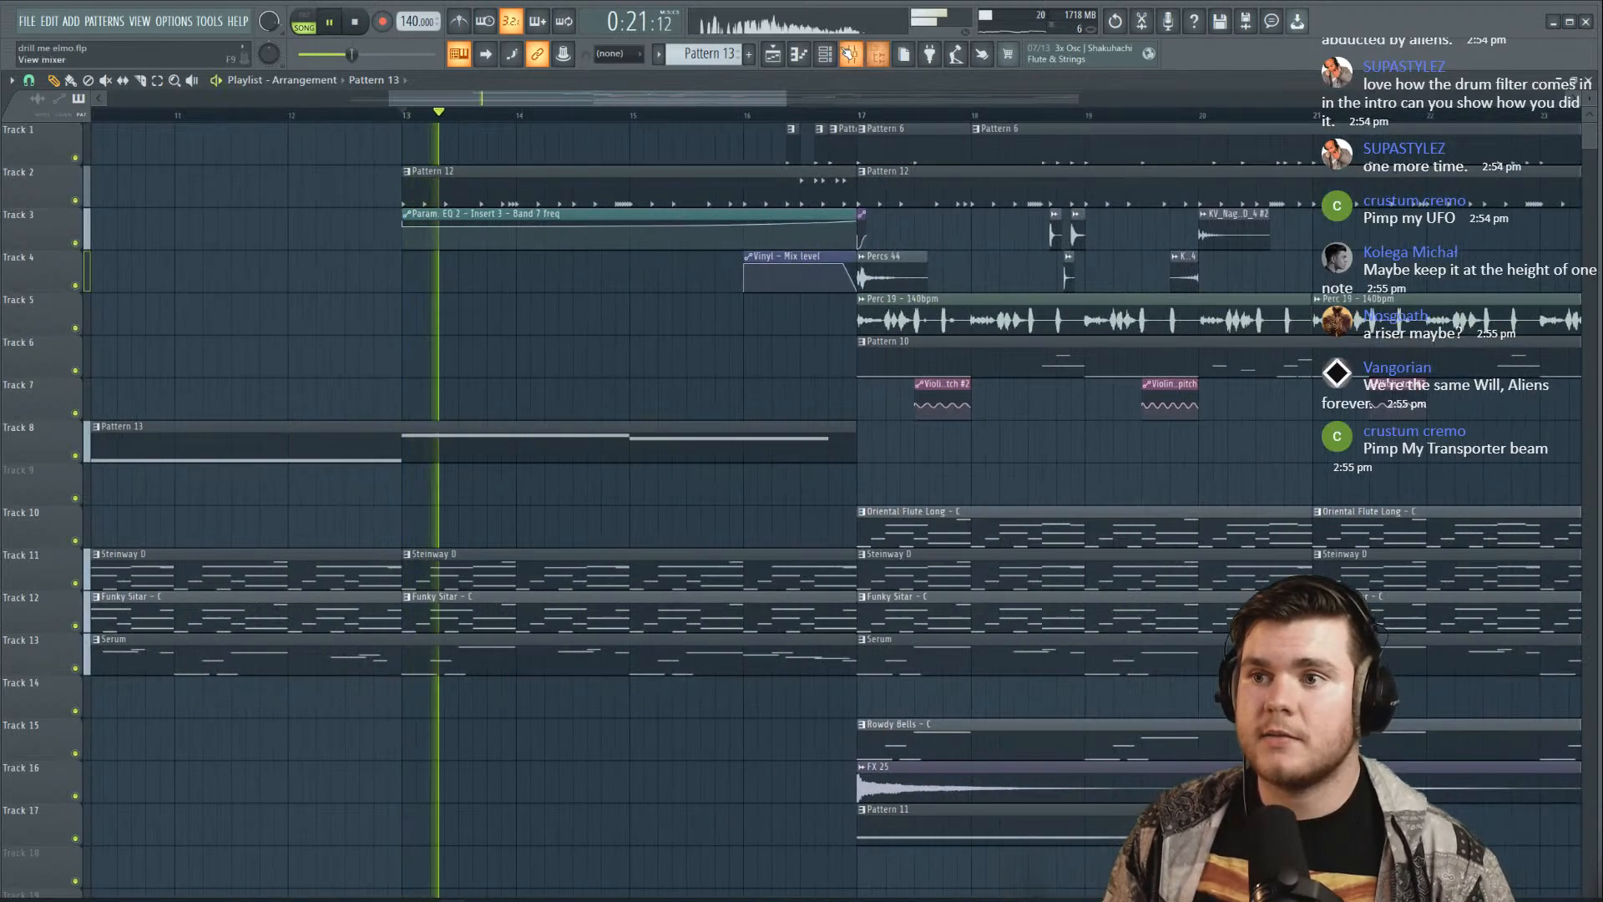
Examine the automated high-cut band in Insert 3's Fruity parametric EQ 2 during intro playback, and close all windows
key("F9")
left_click(389, 401)
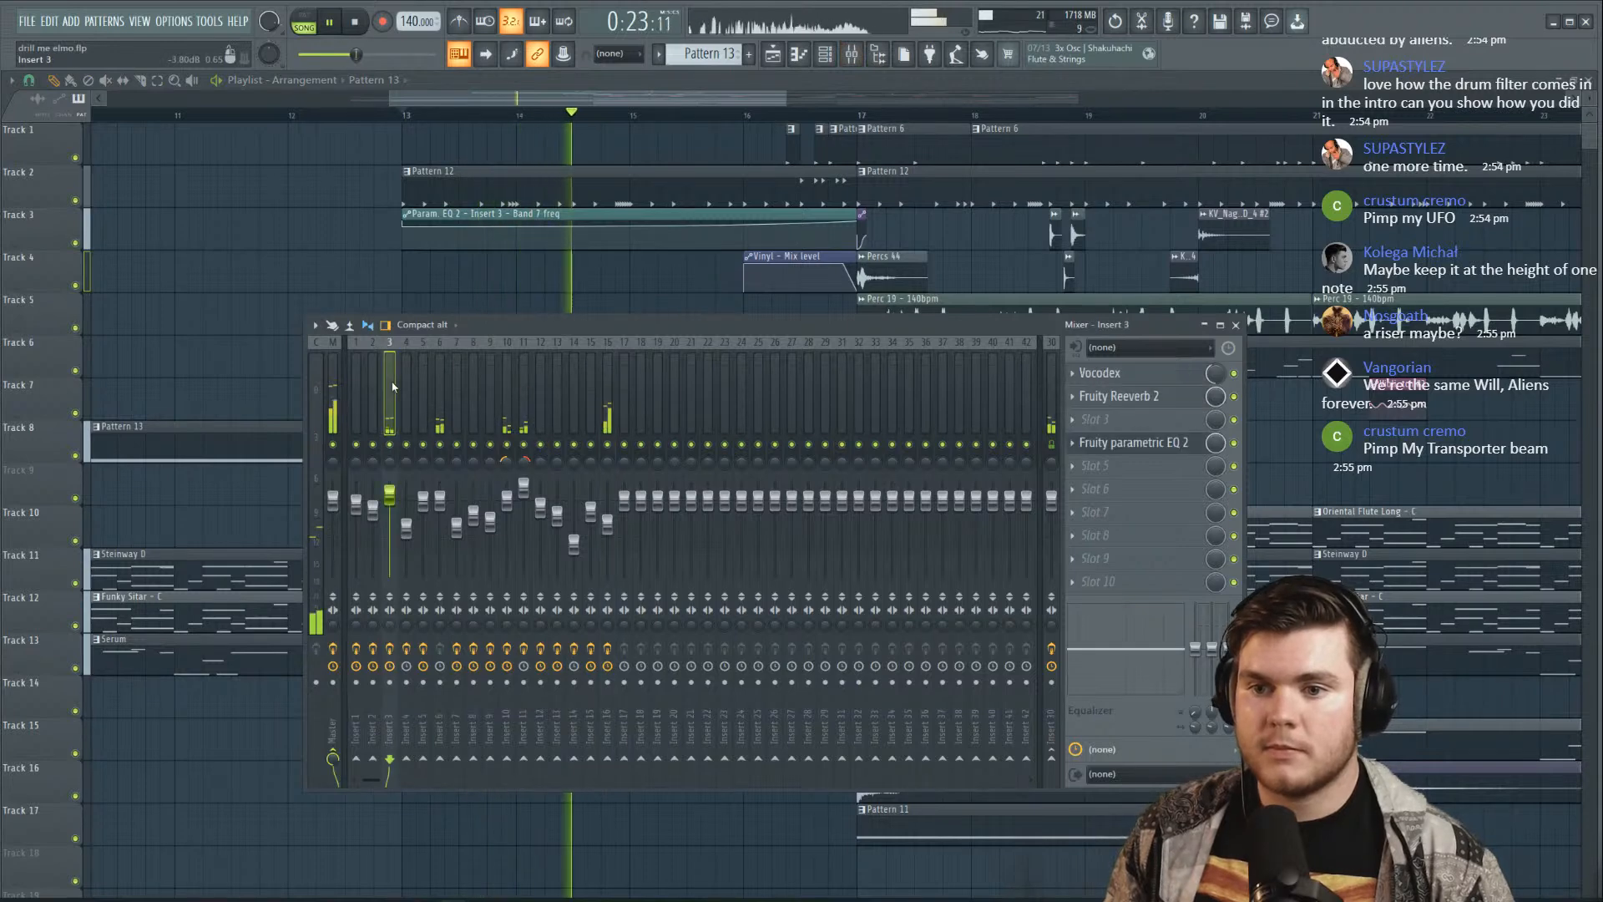
left_click(1138, 441)
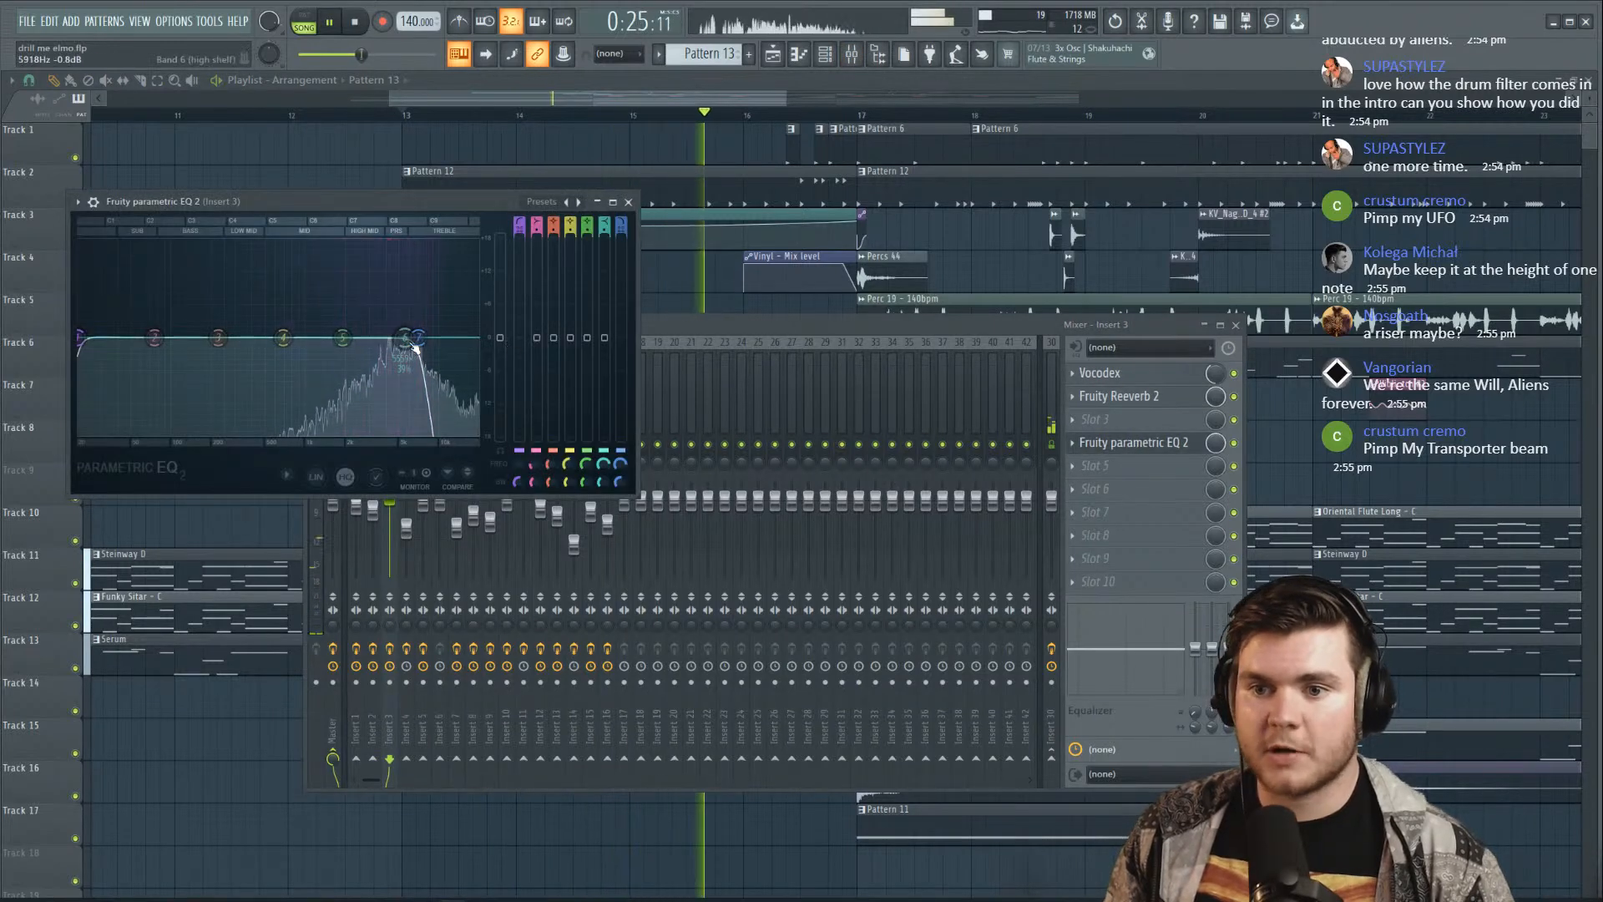
left_click_drag(432, 348, 473, 346)
key("space")
key("F12")
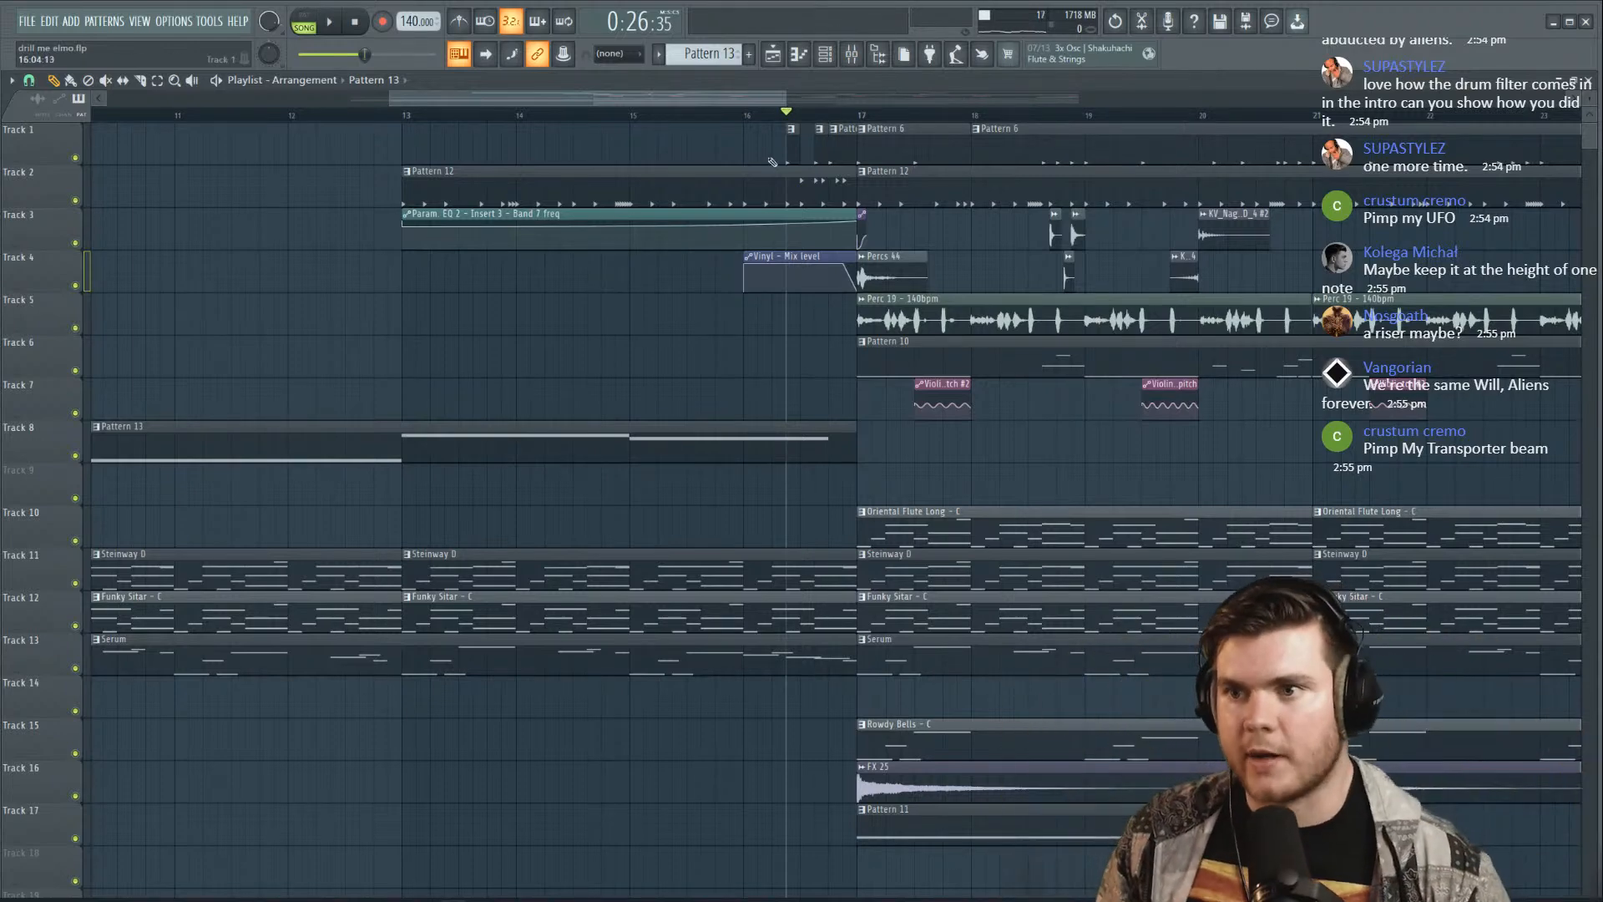
Play the transition into bar 17 from the Pattern 6 lead-in in bar 16
scroll(764, 121, "down", 4)
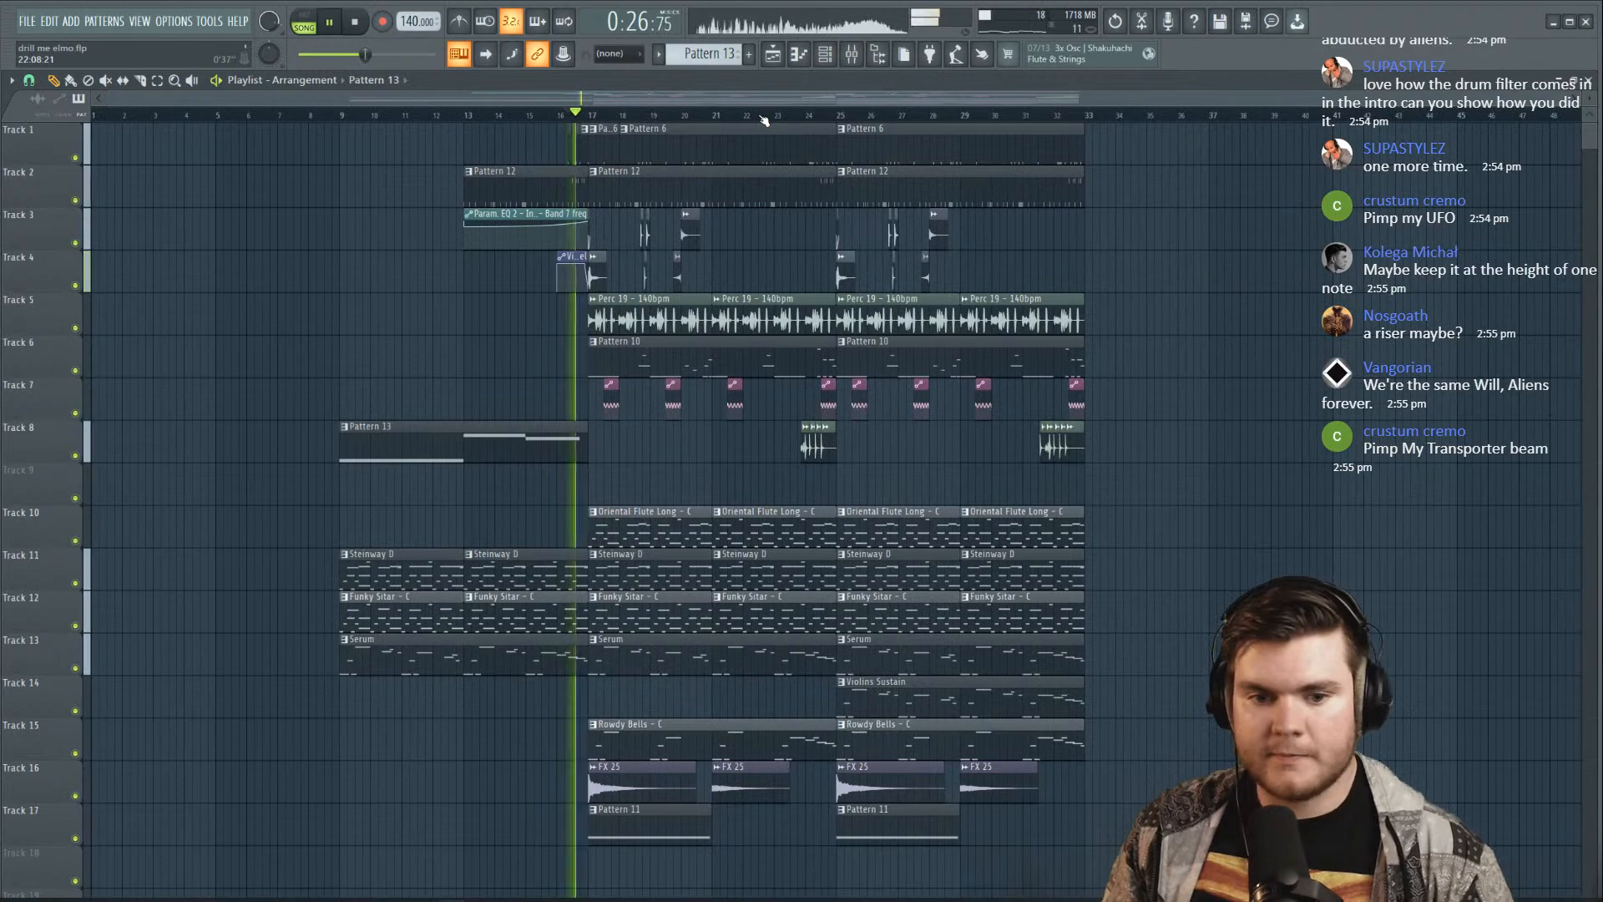
left_click(1177, 316)
right_click(1178, 316)
key("space")
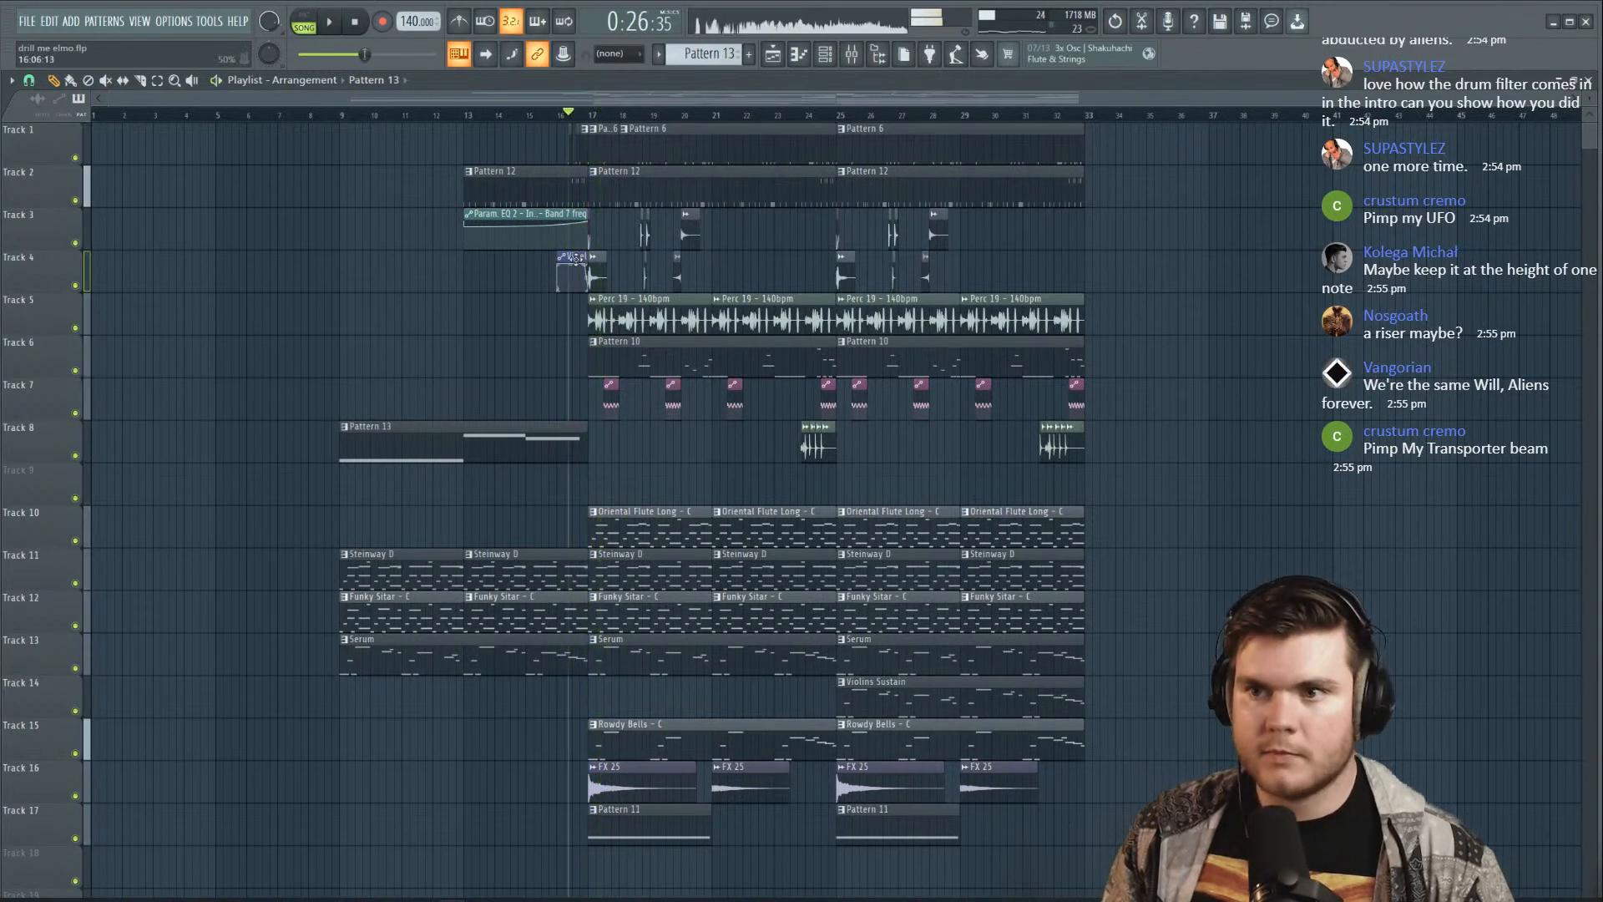
Place the Crash (3) sample from the Straight From The Trap Drum Kit on Track 9 at bar 17
left_click(877, 55)
scroll(158, 374, "down", 15)
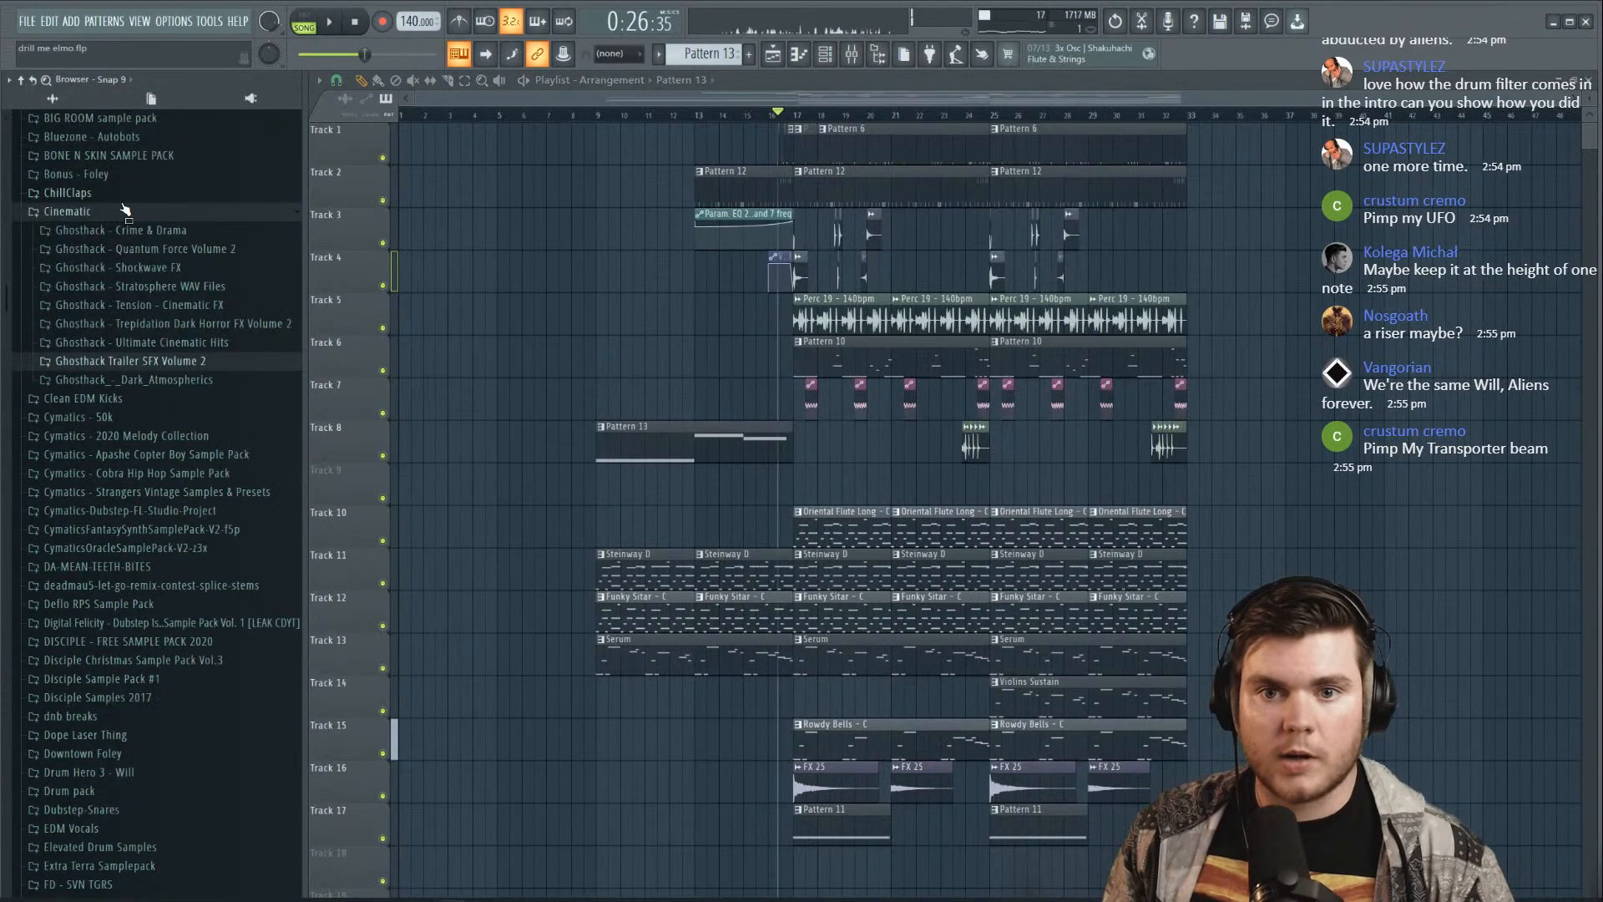
scroll(167, 309, "down", 3)
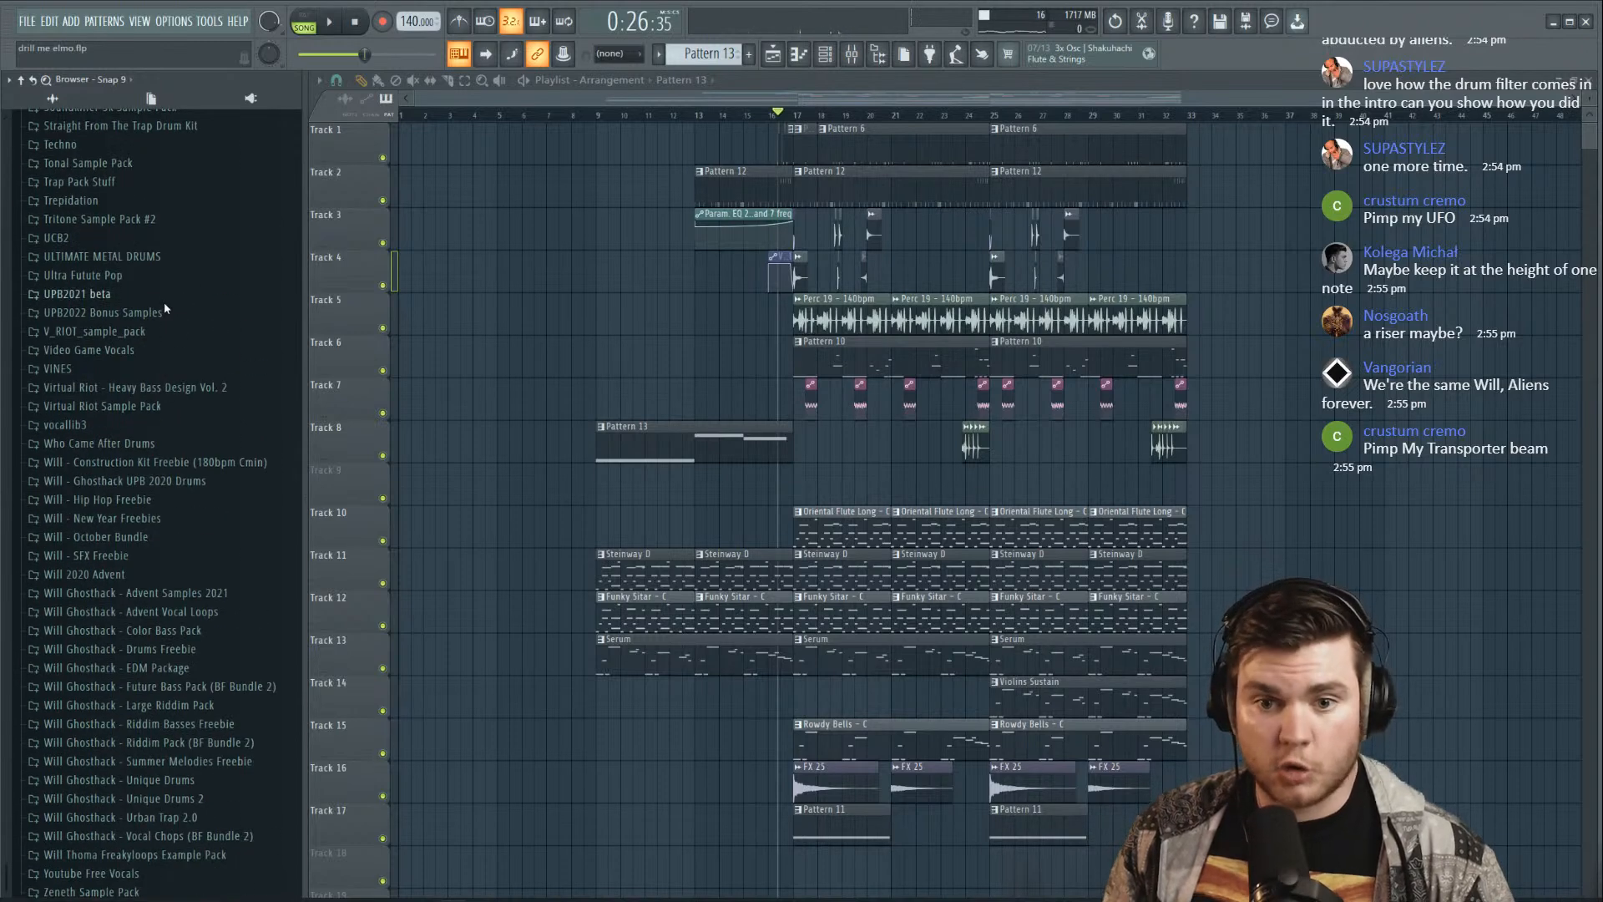
left_click(154, 478)
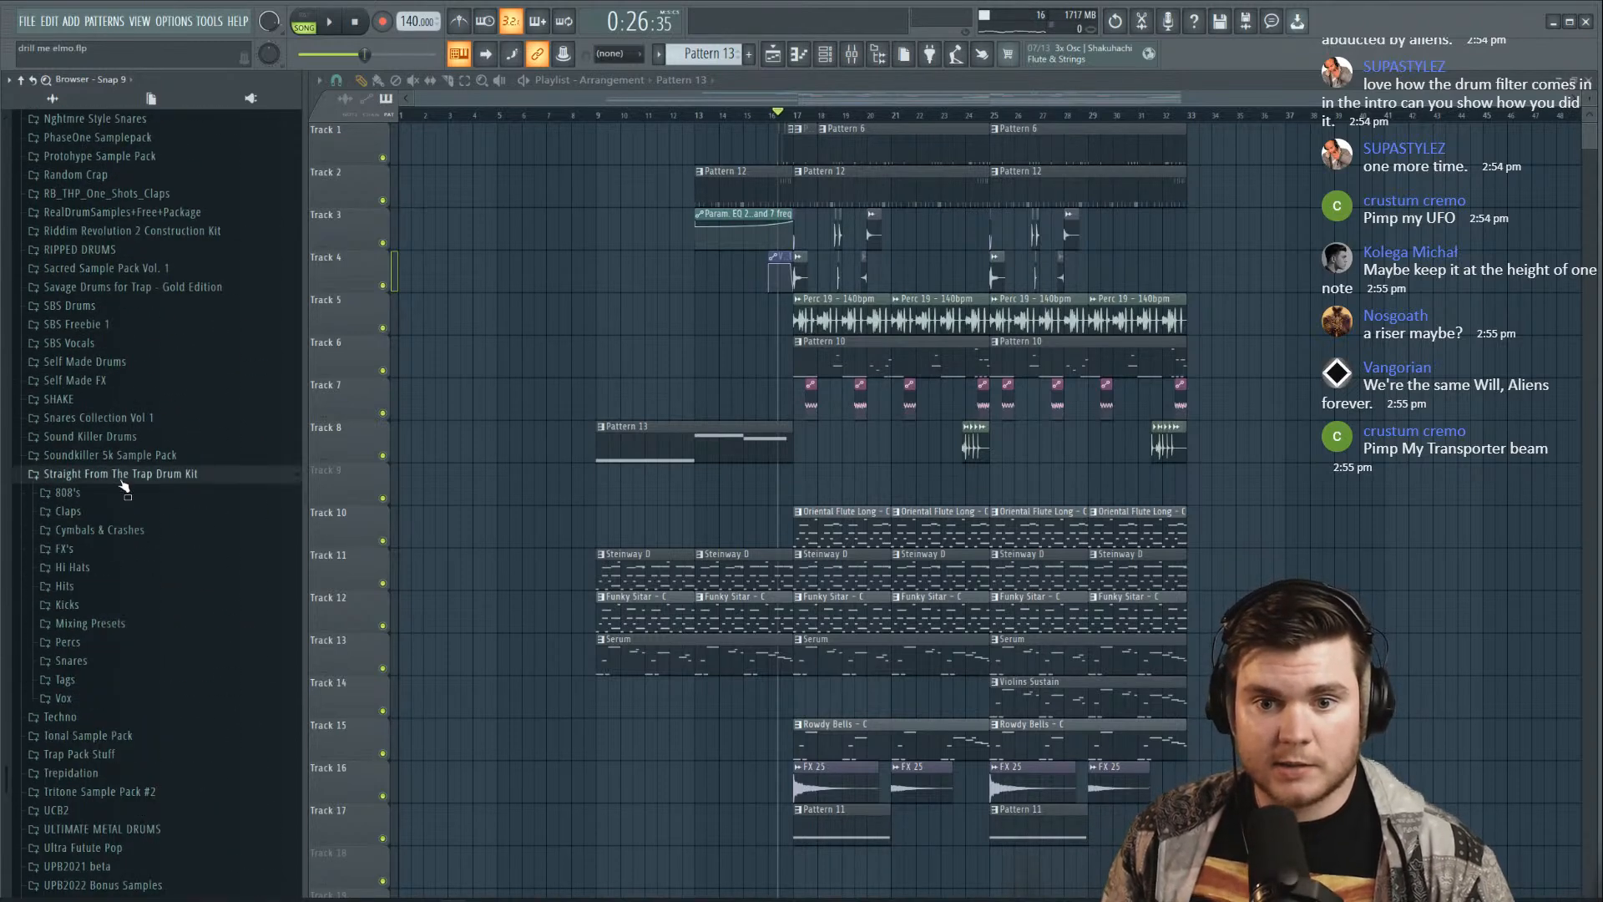
left_click(119, 534)
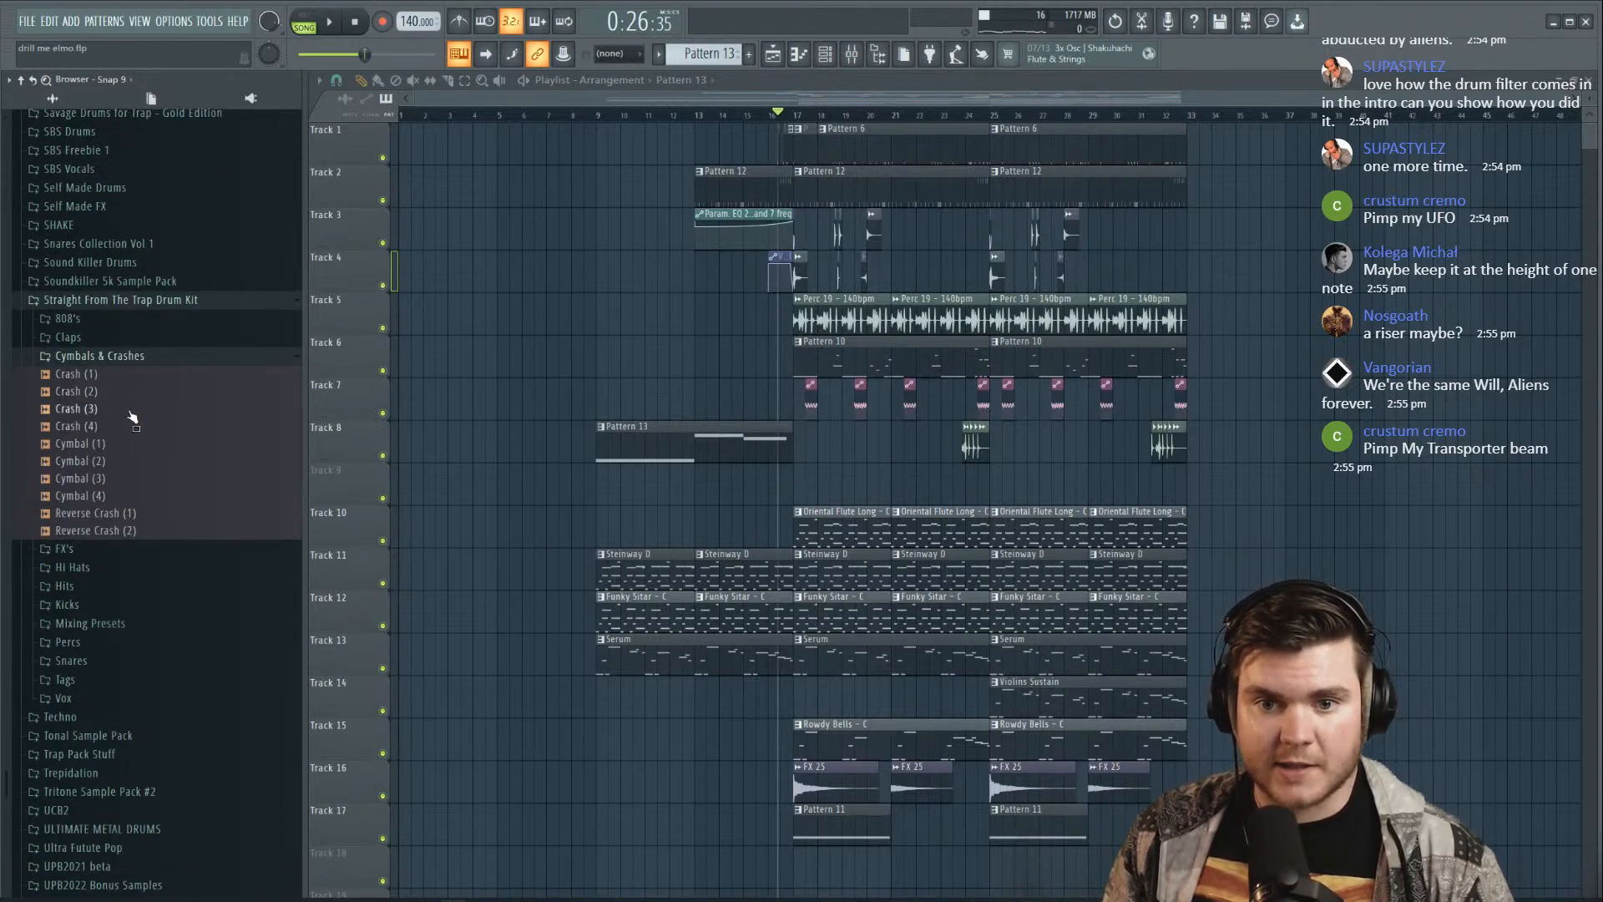
left_click_drag(793, 489, 795, 487)
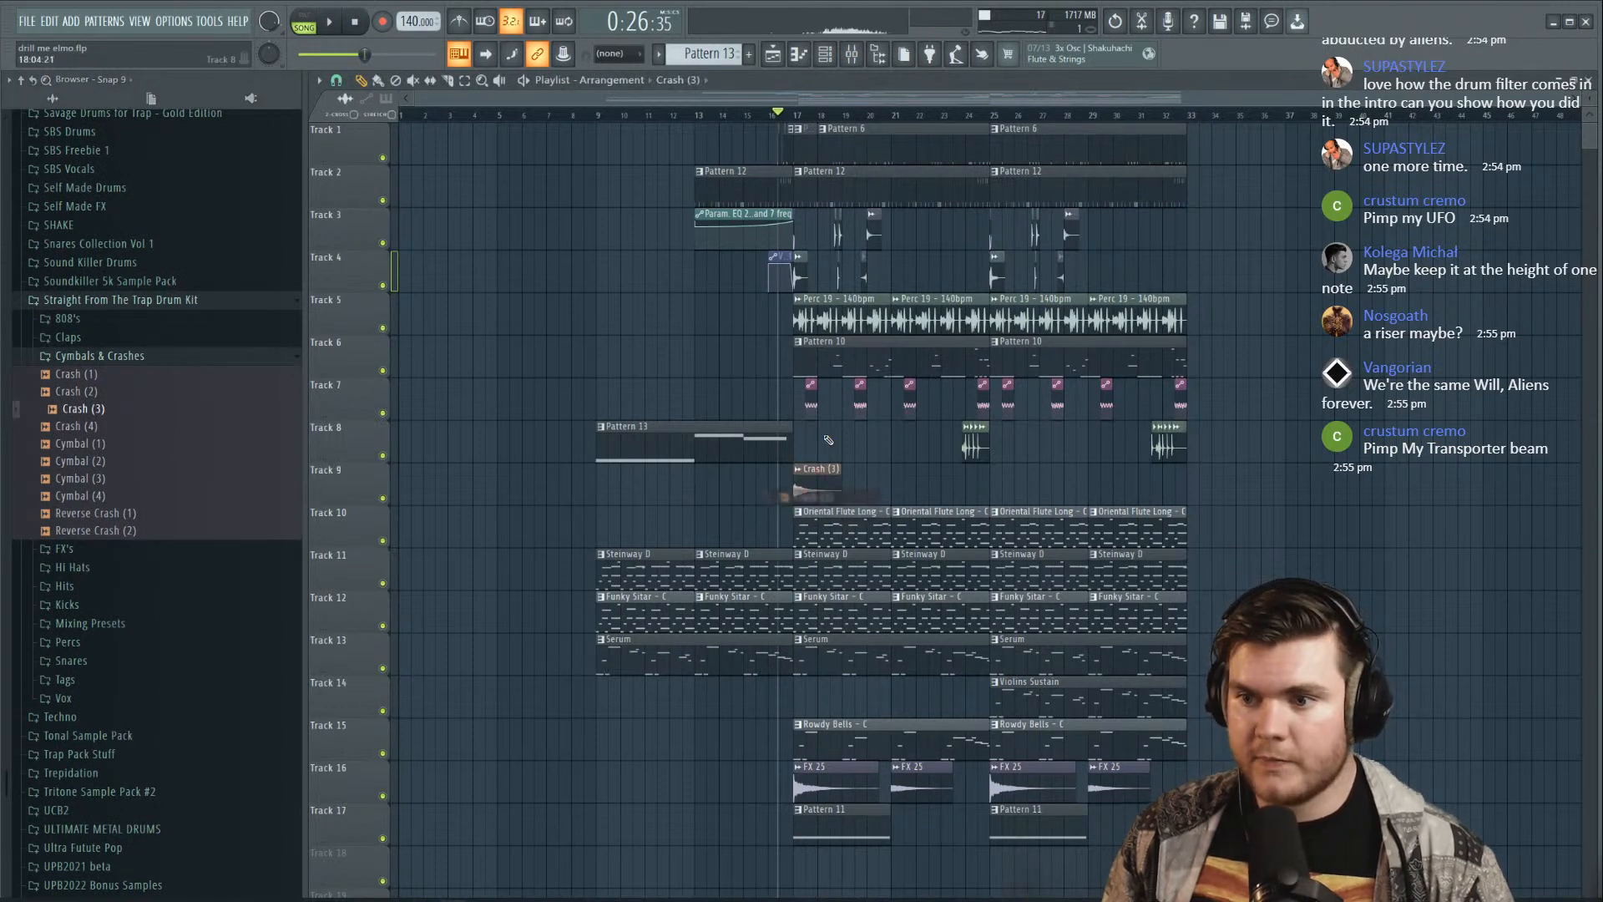
Lower the Crash (3) clip's volume during playback and place a second crash at bar 25 on Track 9
double_click(816, 493)
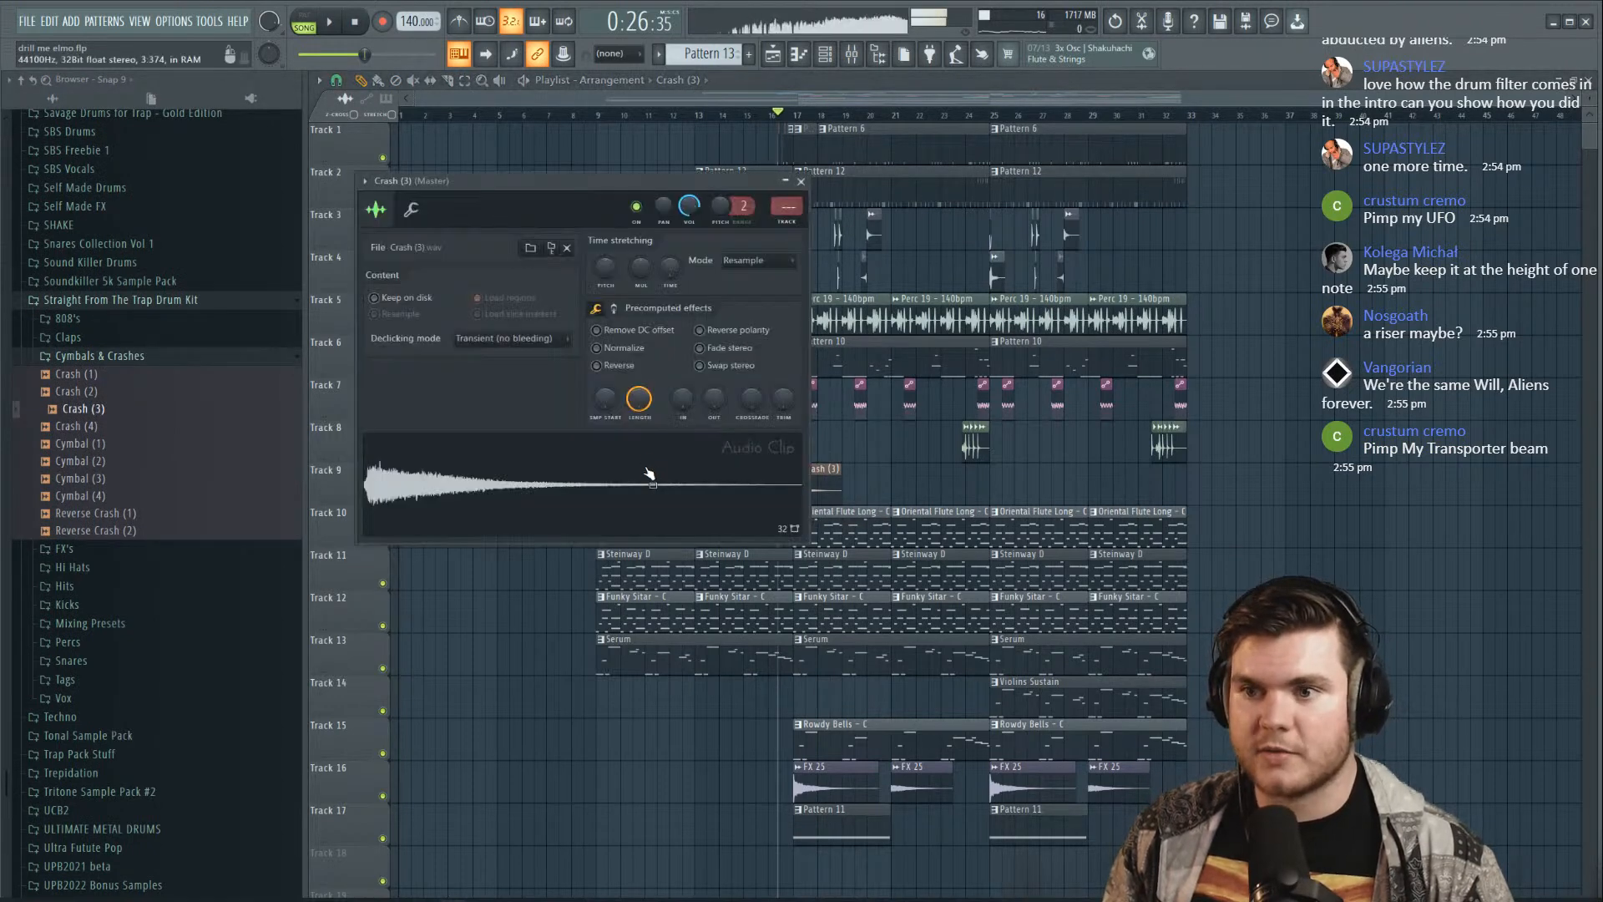
left_click(801, 182)
key("space")
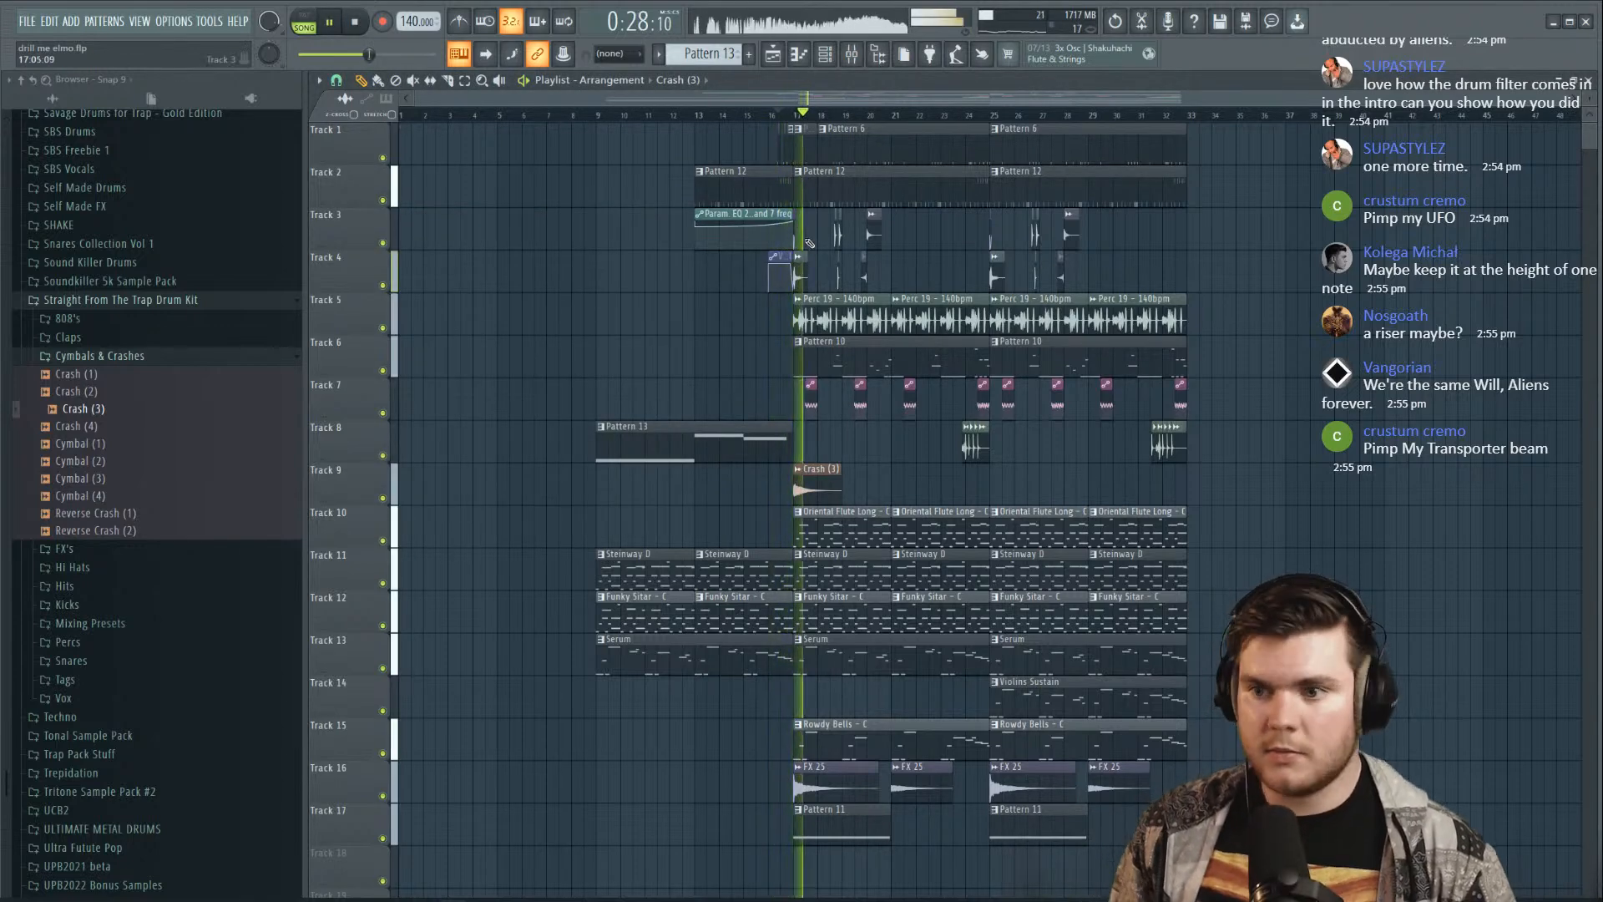
double_click(810, 490)
key("Escape")
left_click(996, 484)
double_click(998, 485)
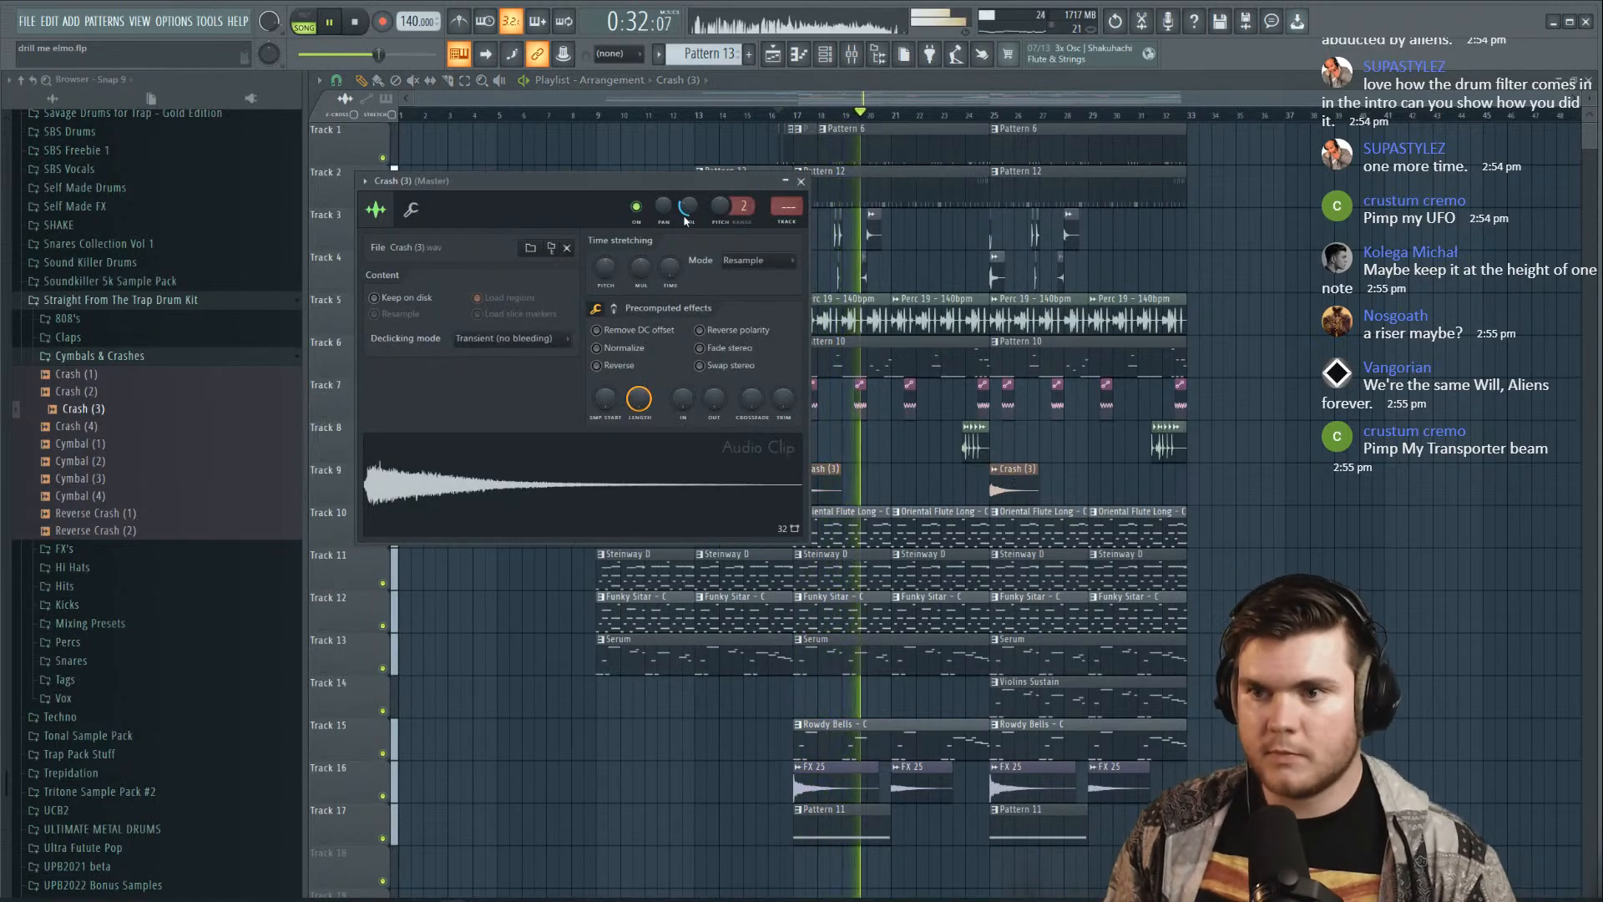
key("Escape")
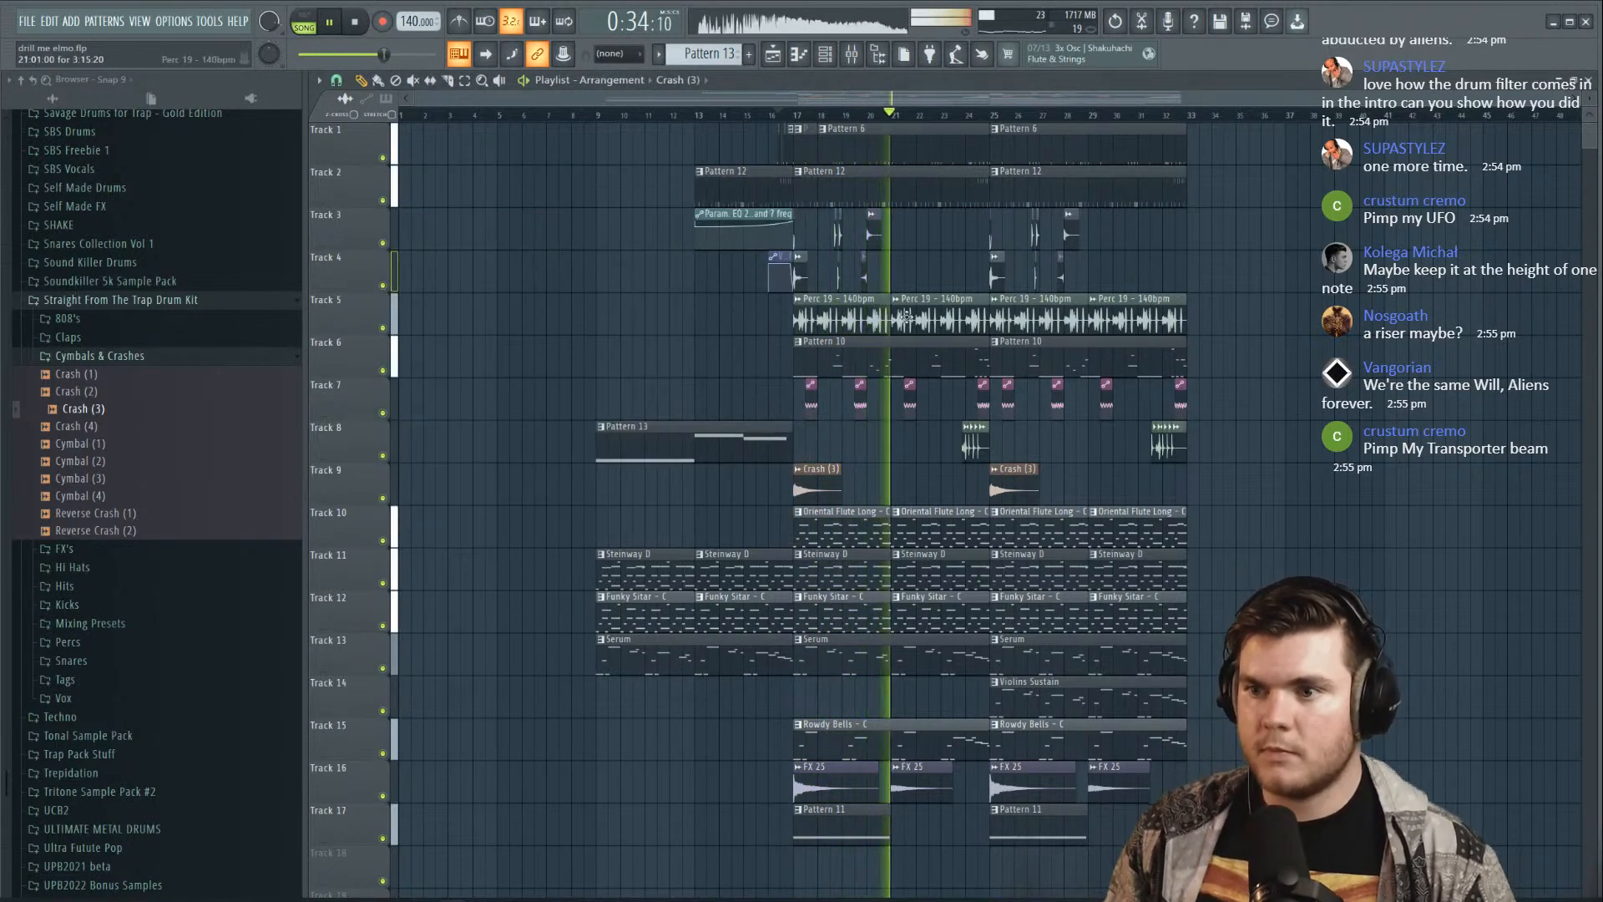
Copy the Perc 19 loops back to bars 9 through 16 on Track 5 and select those bars as the playback range
left_click_drag(855, 314, 657, 315)
left_click(601, 114)
scroll(603, 117, "up", 1)
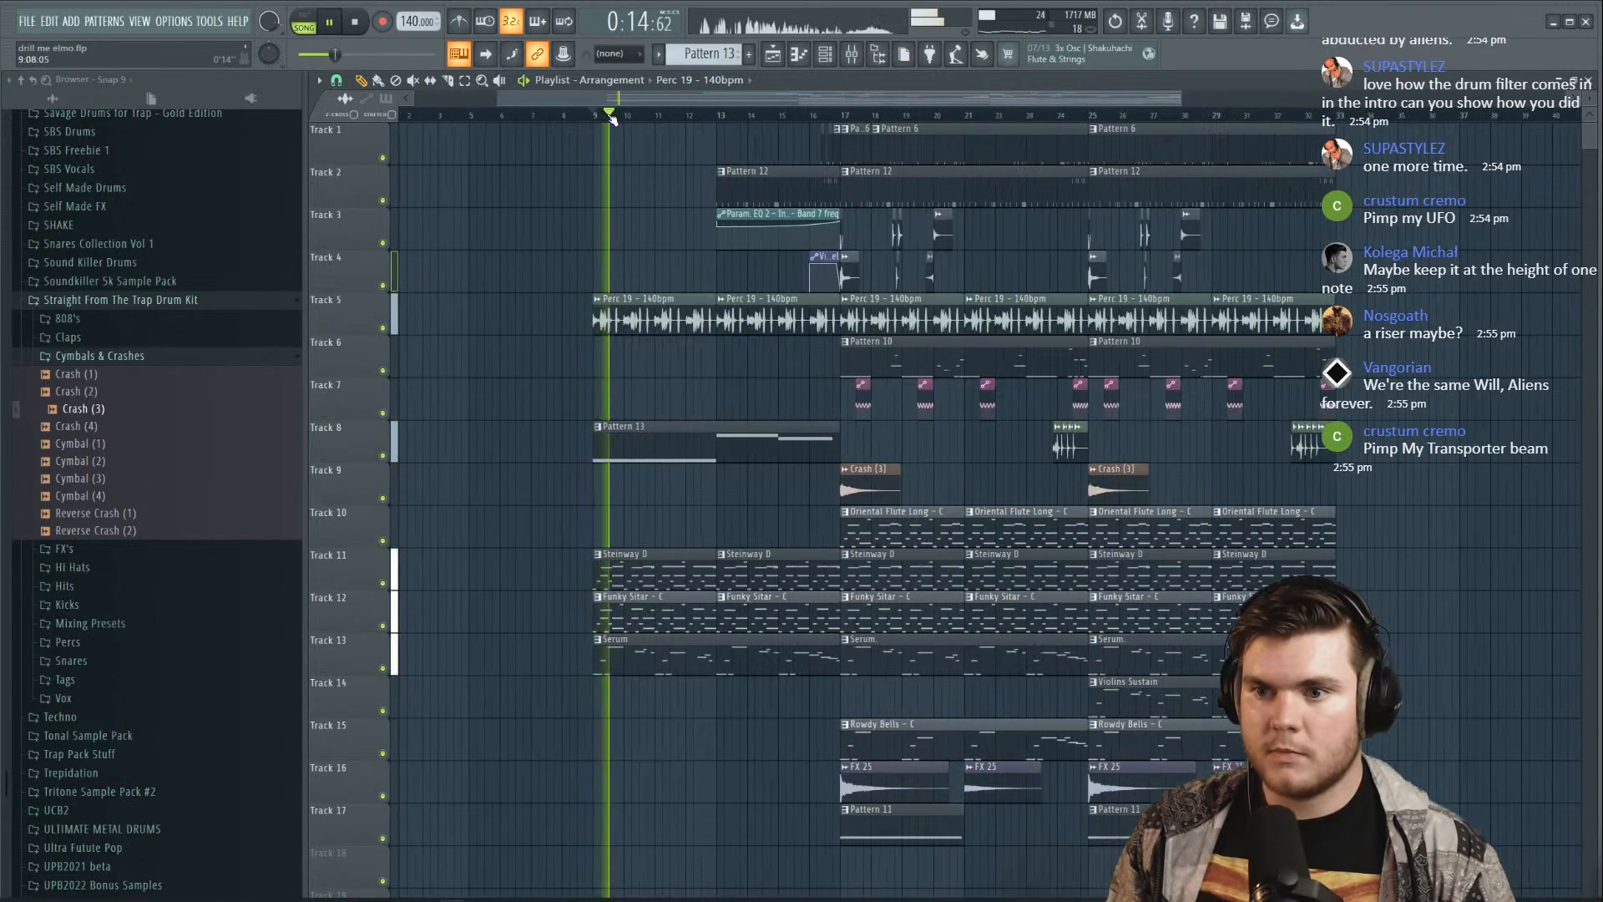
scroll(612, 119, "up", 2)
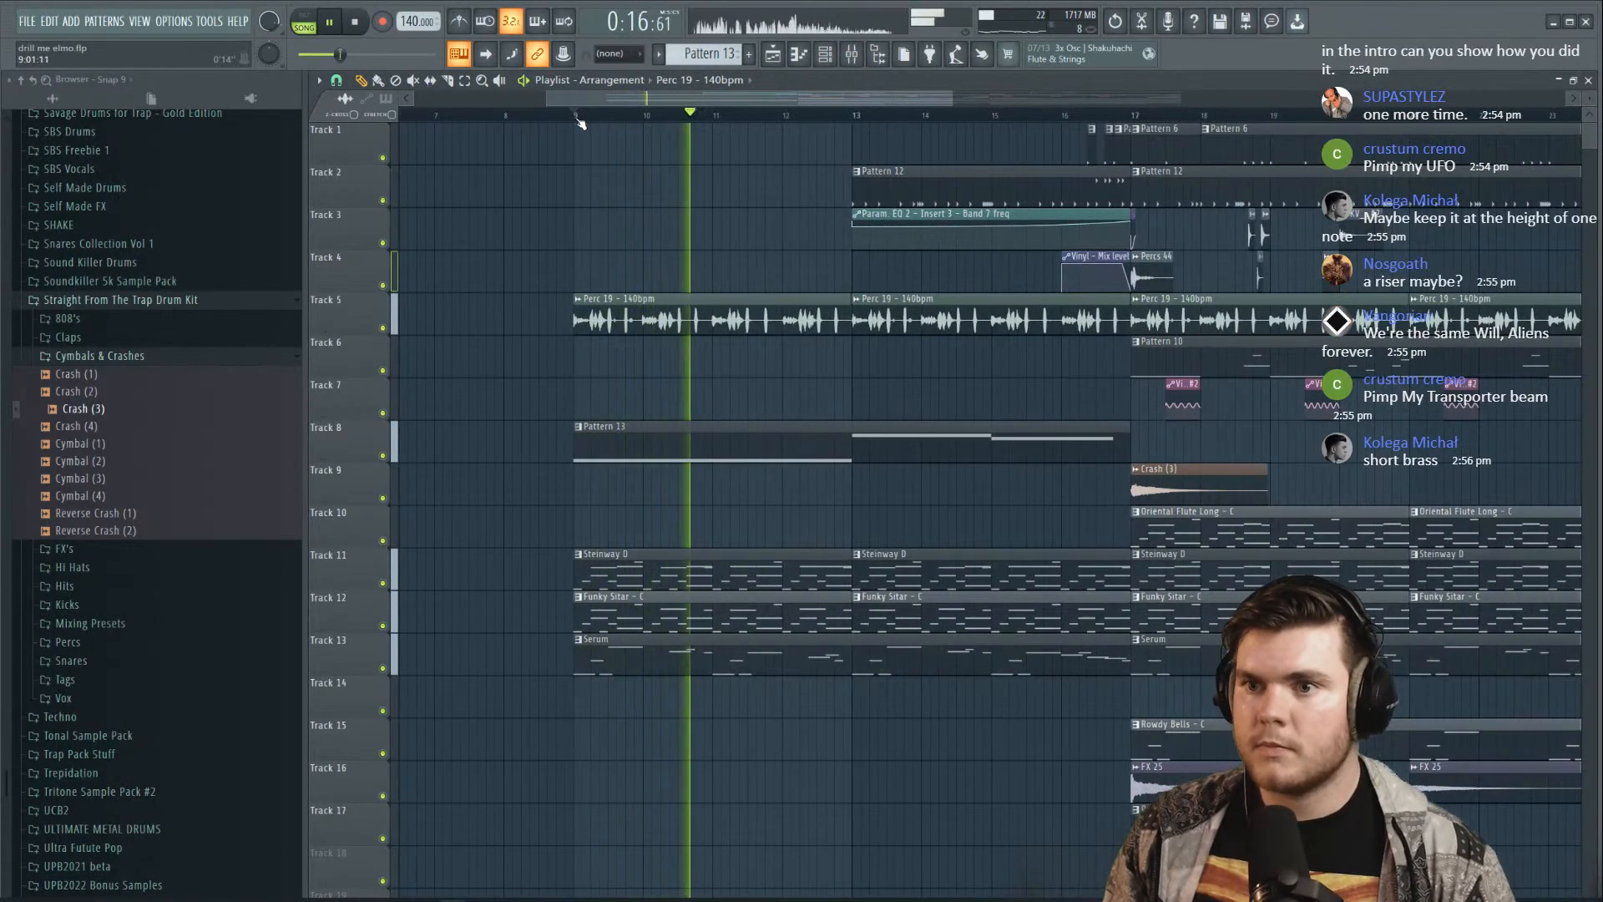
left_click_drag(577, 115, 1132, 115)
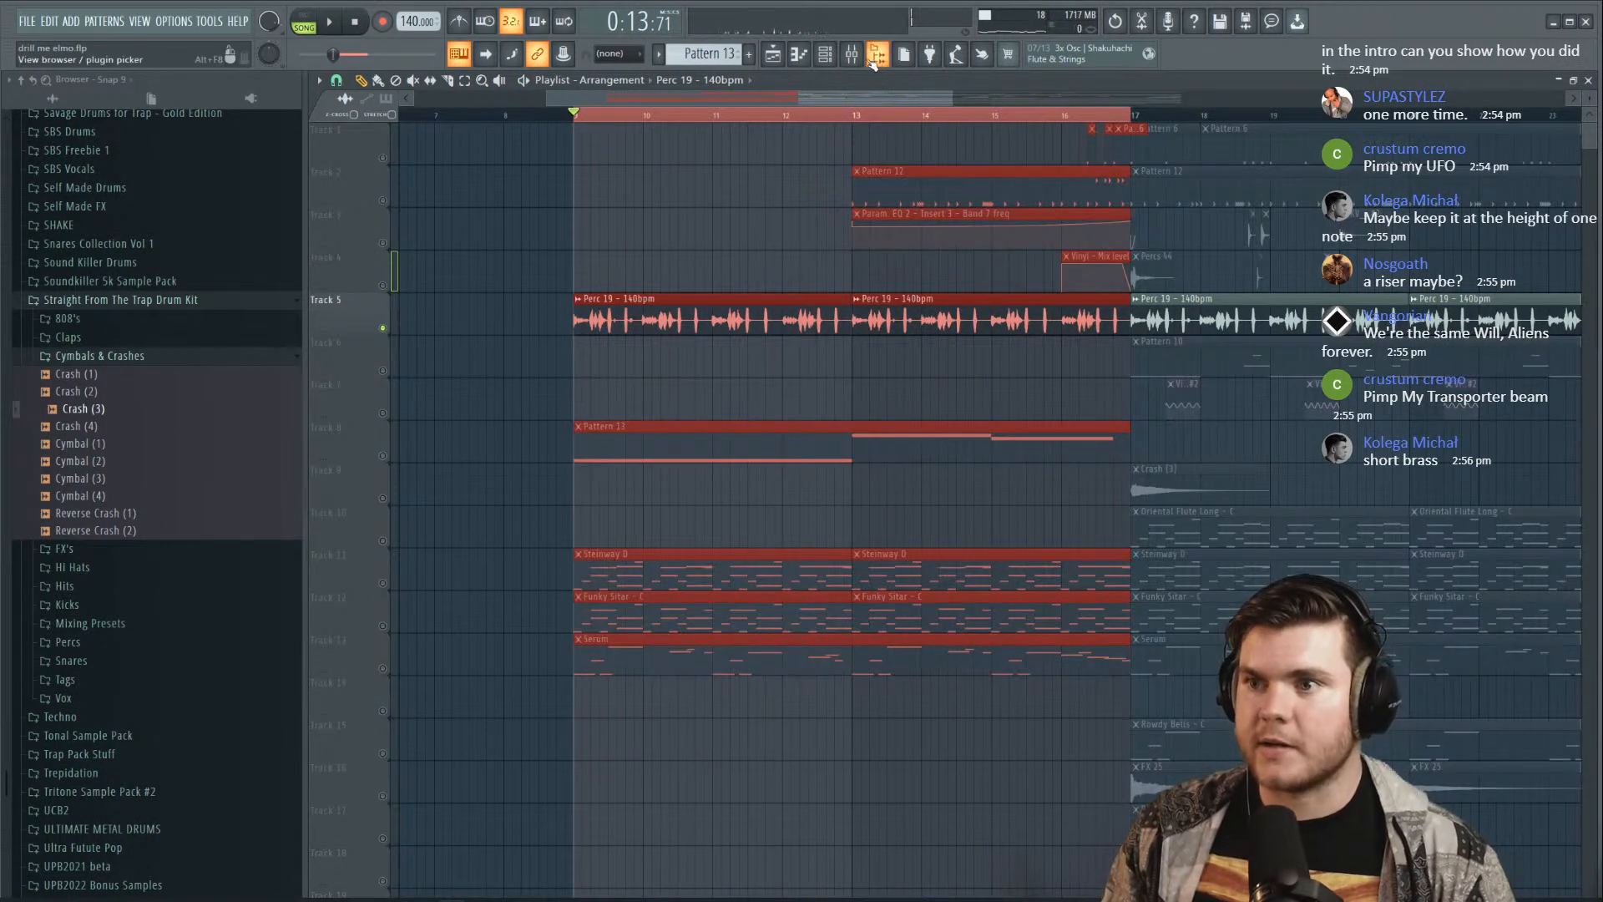
Add Fruity Reeverb 2 in slot 4 of Insert 5 during playback and adjust its dry level
left_click(877, 54)
key("space")
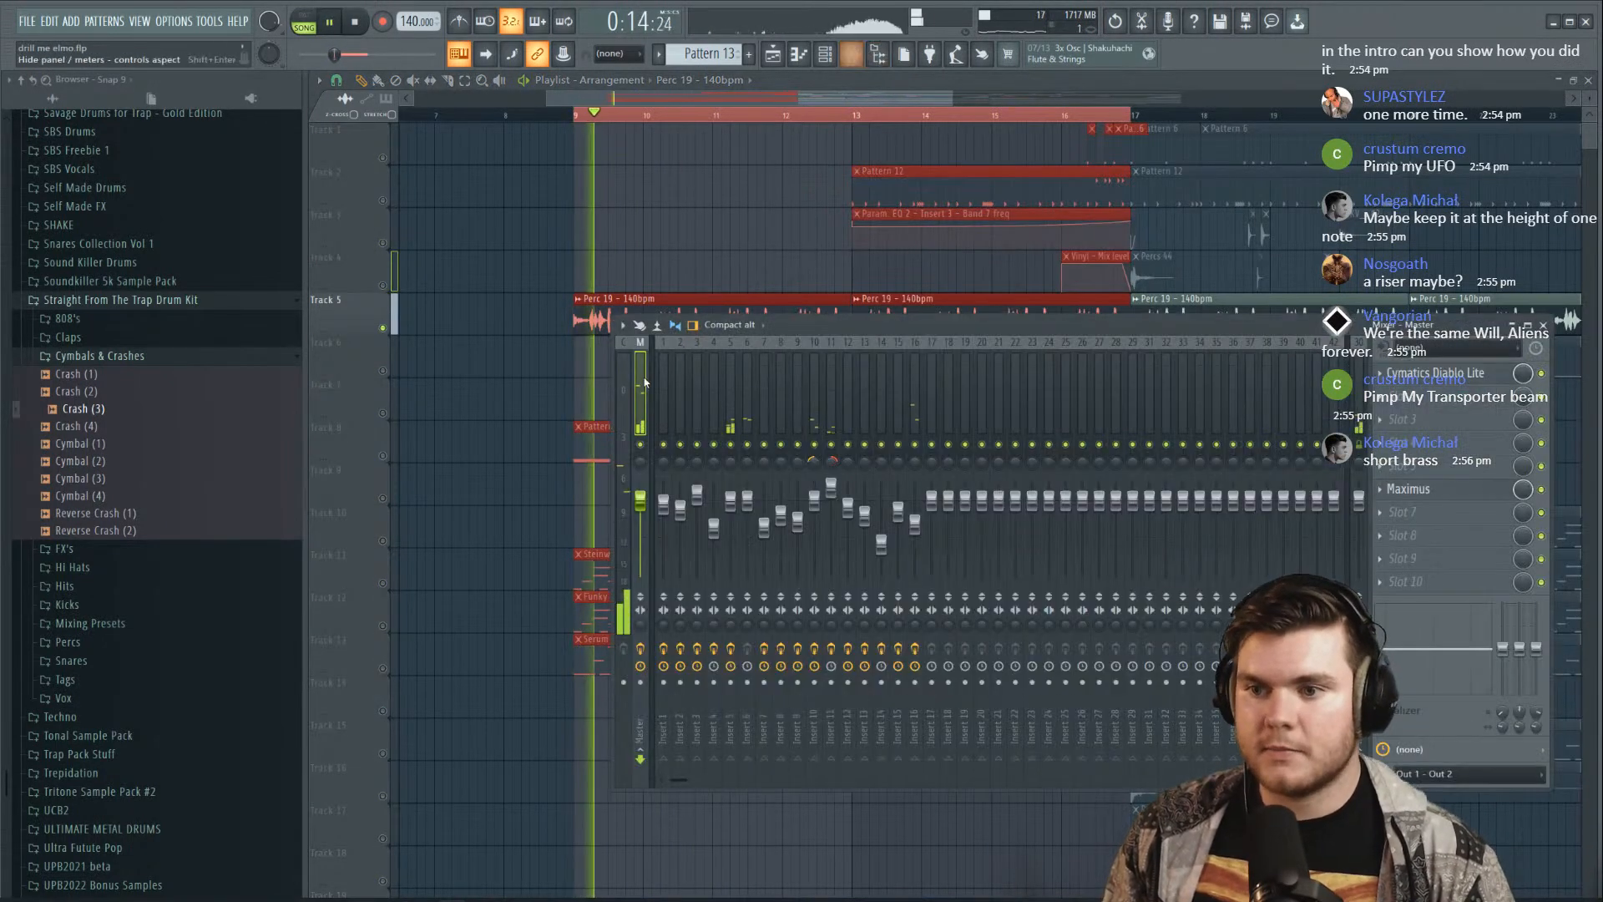
left_click(1405, 444)
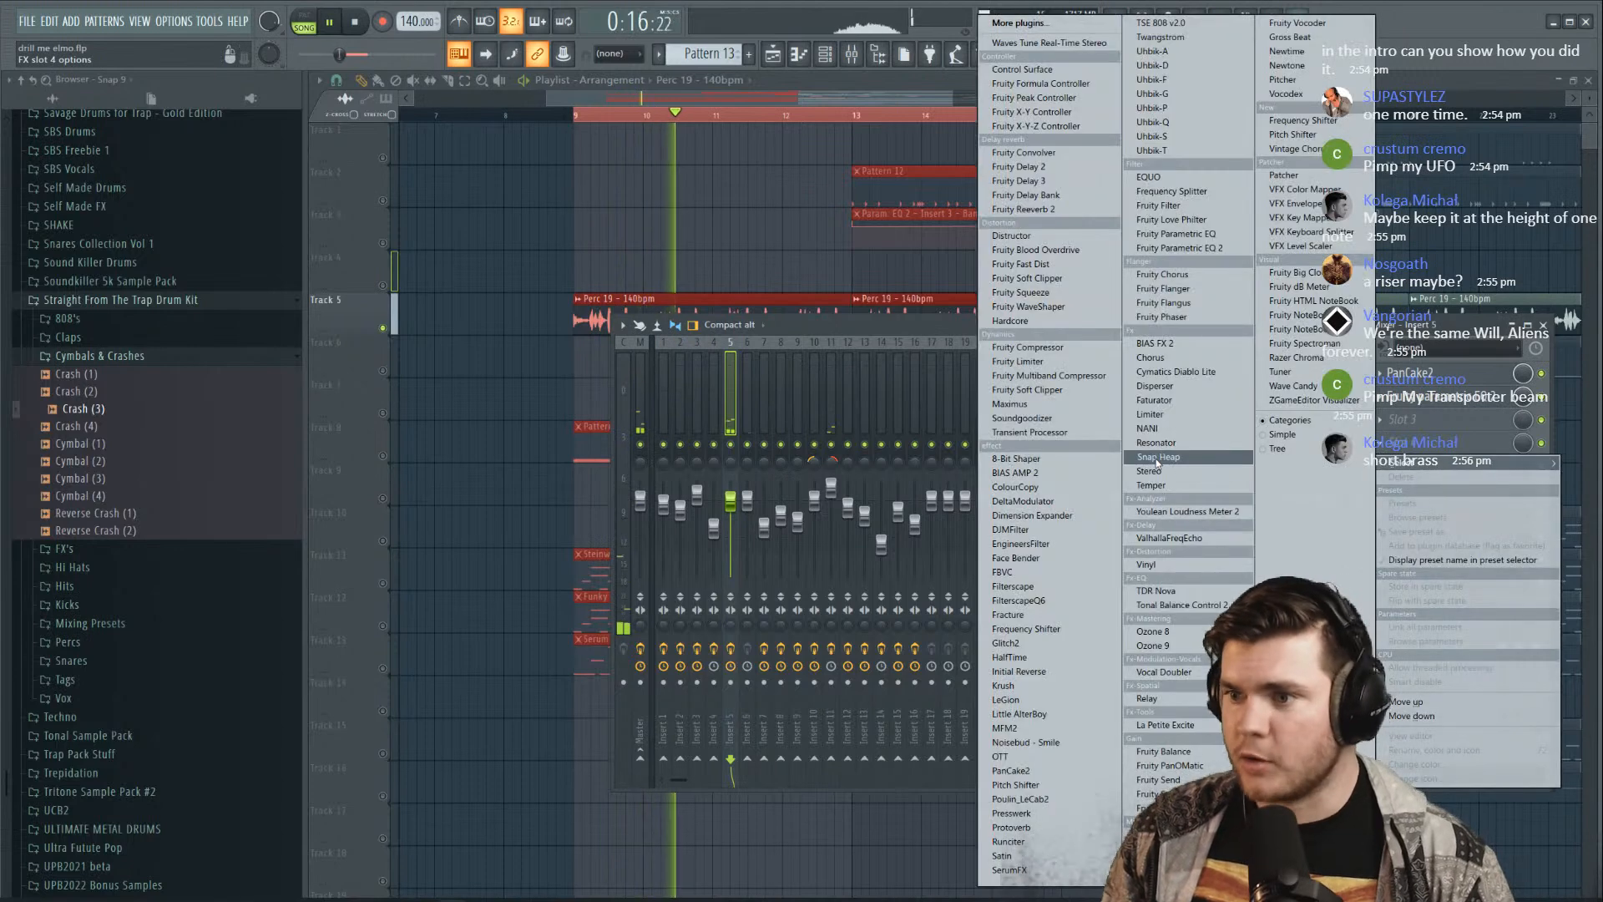
left_click(1054, 210)
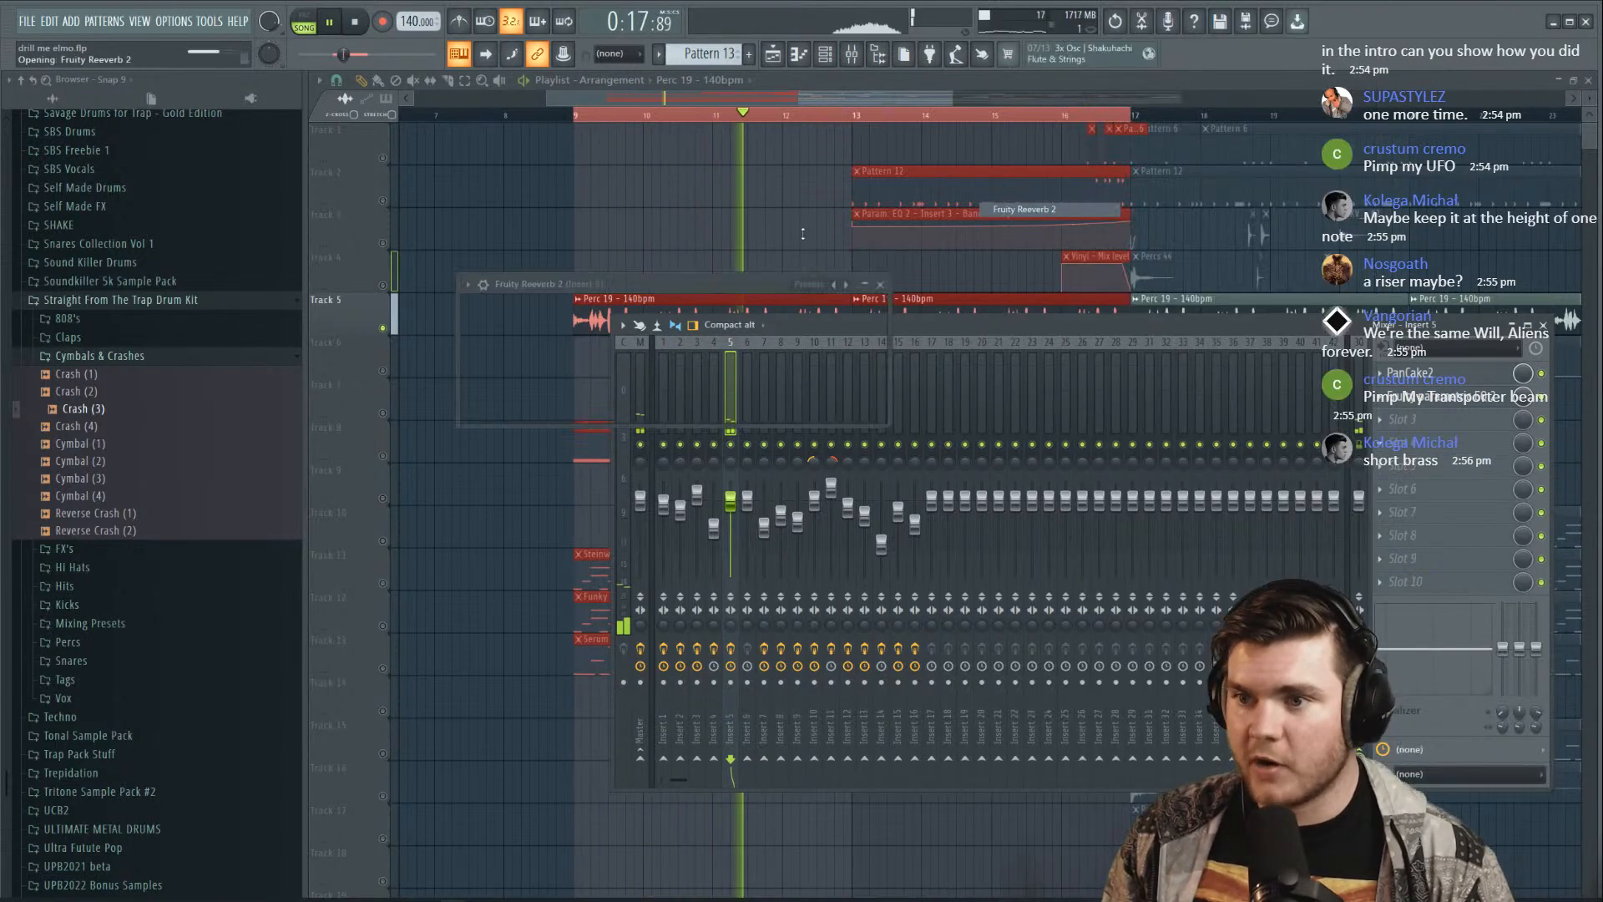
left_click(810, 284)
left_click(825, 325)
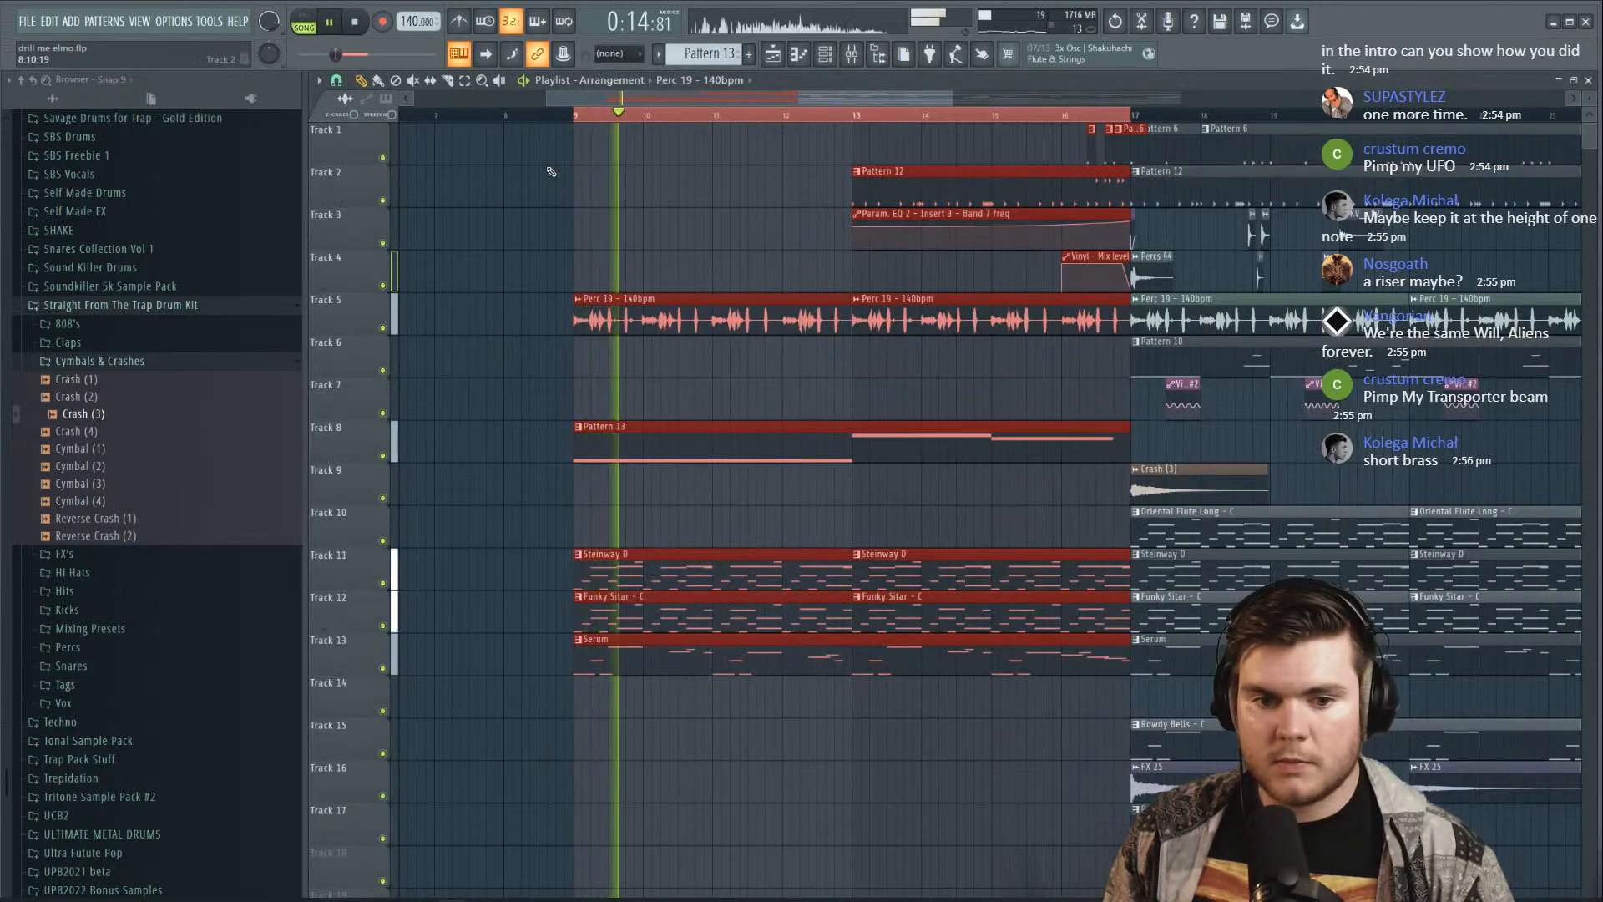
Set the Insert 5 reverb's early reflection level to 125% and bring its mix level down to 0%
key("F9")
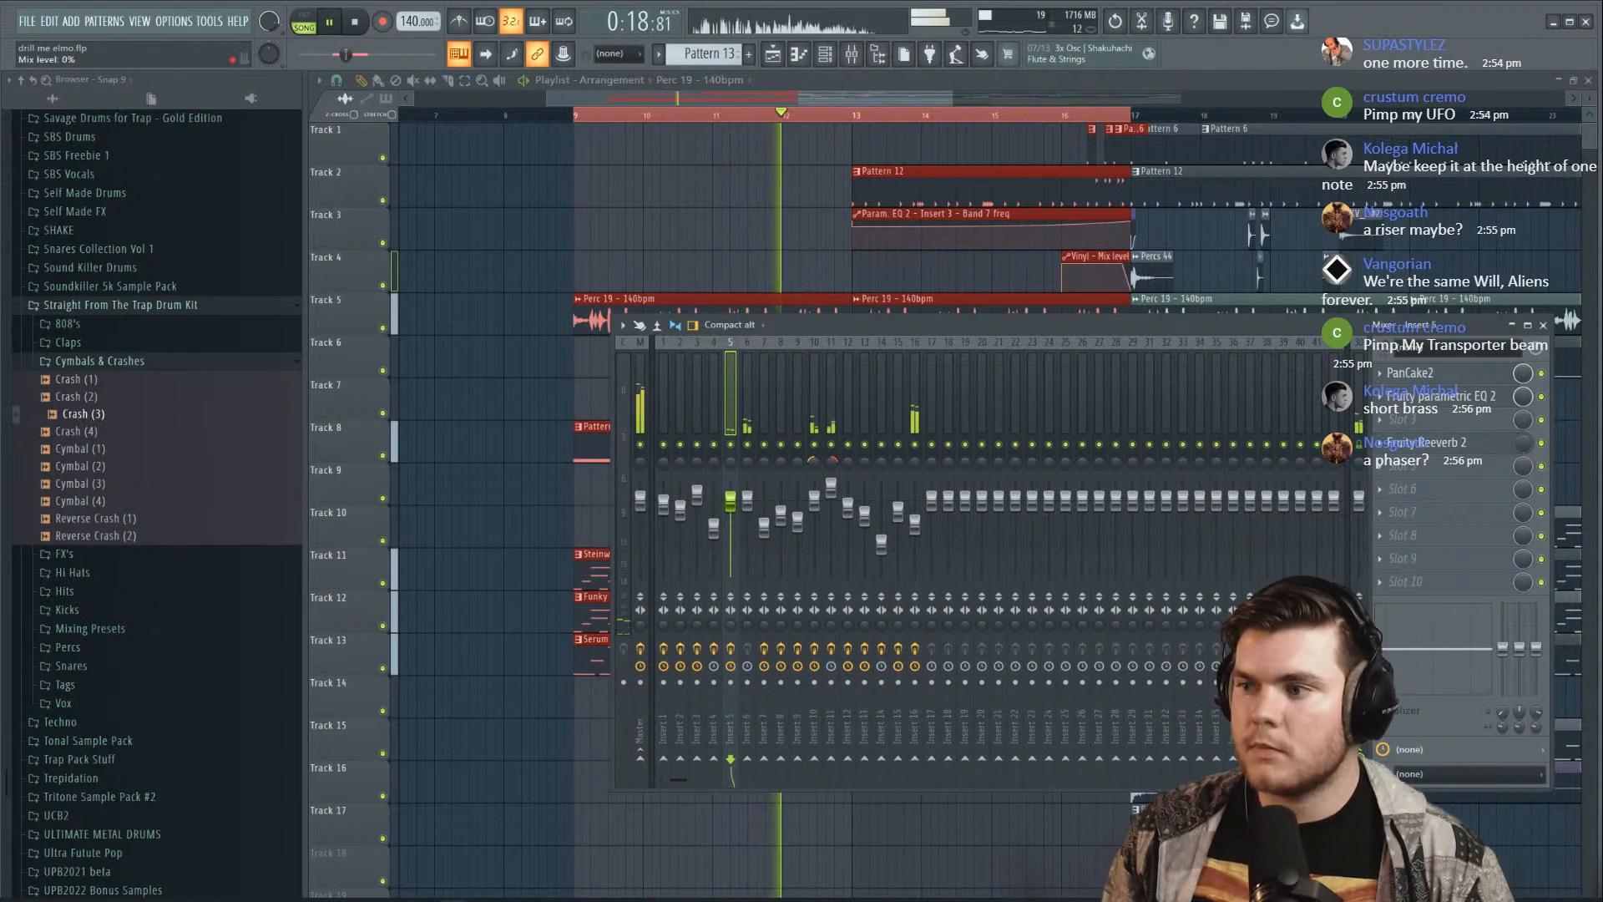
left_click_drag(1524, 442, 1523, 418)
left_click(1467, 444)
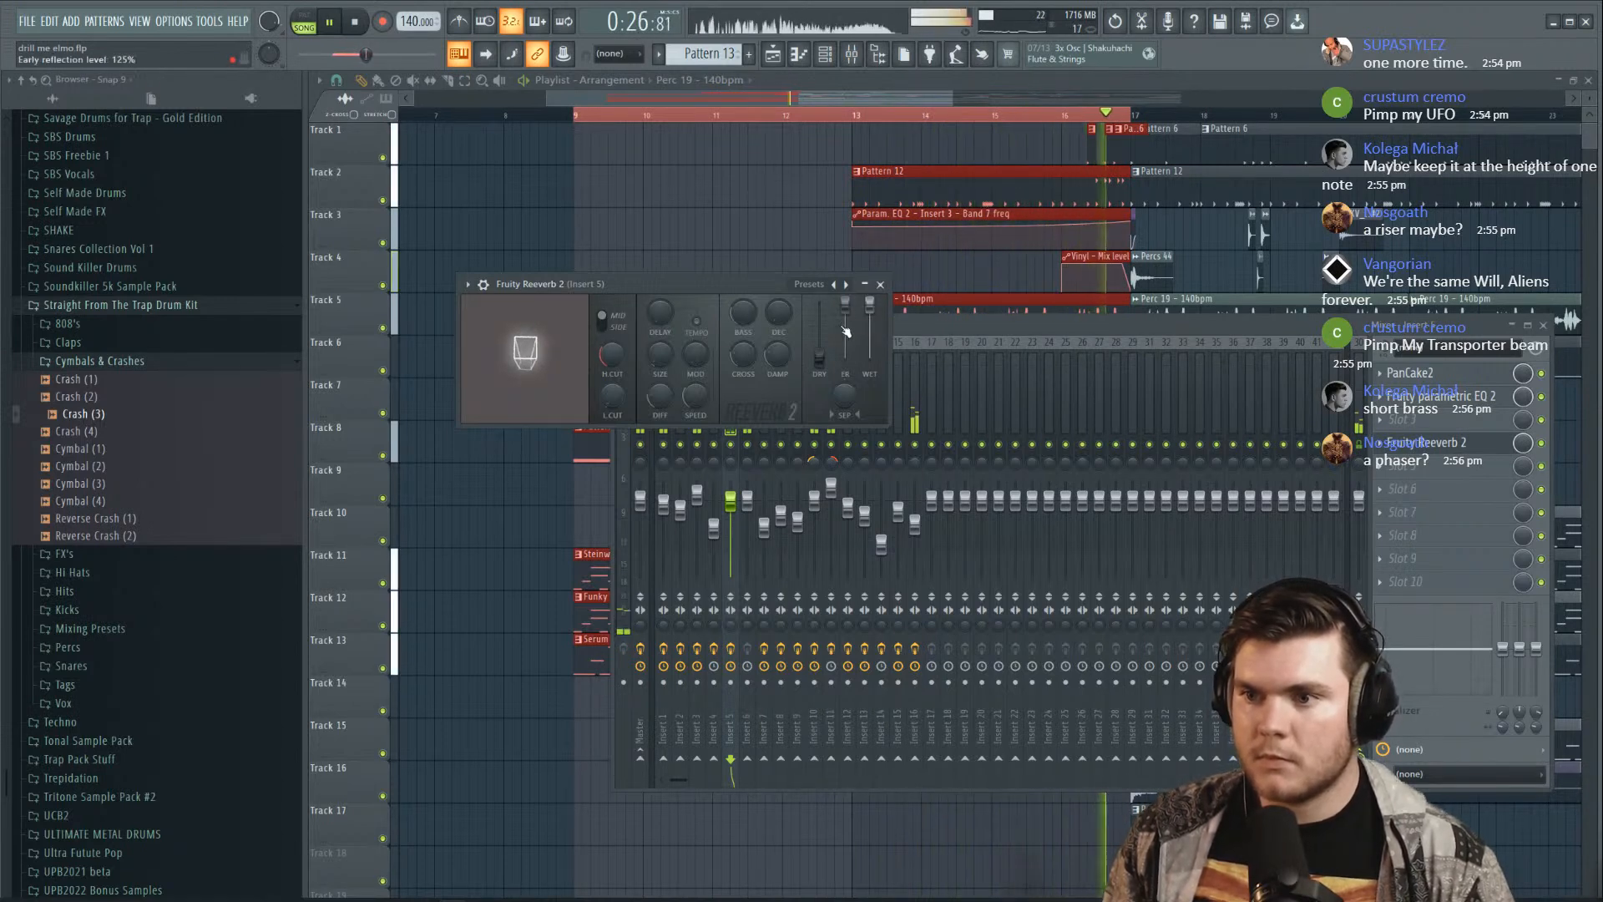
left_click(1454, 444)
left_click_drag(1523, 443, 1522, 453)
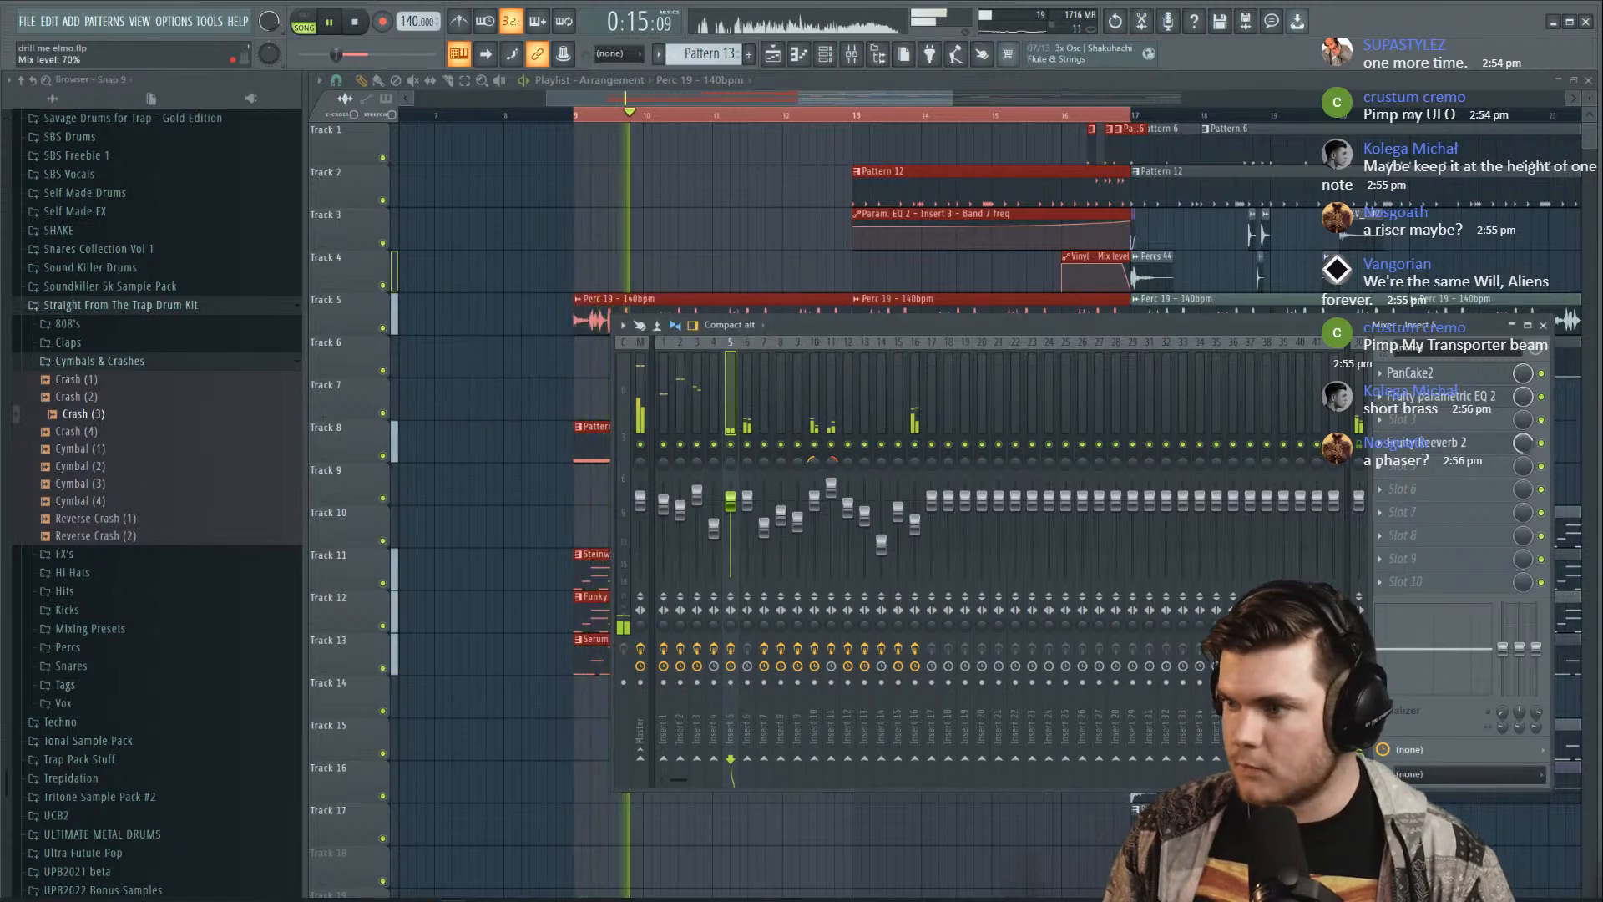
Create an automation clip for the reverb's mix level over bars 9 to 17 and shape it as a rising ramp
right_click(1524, 448)
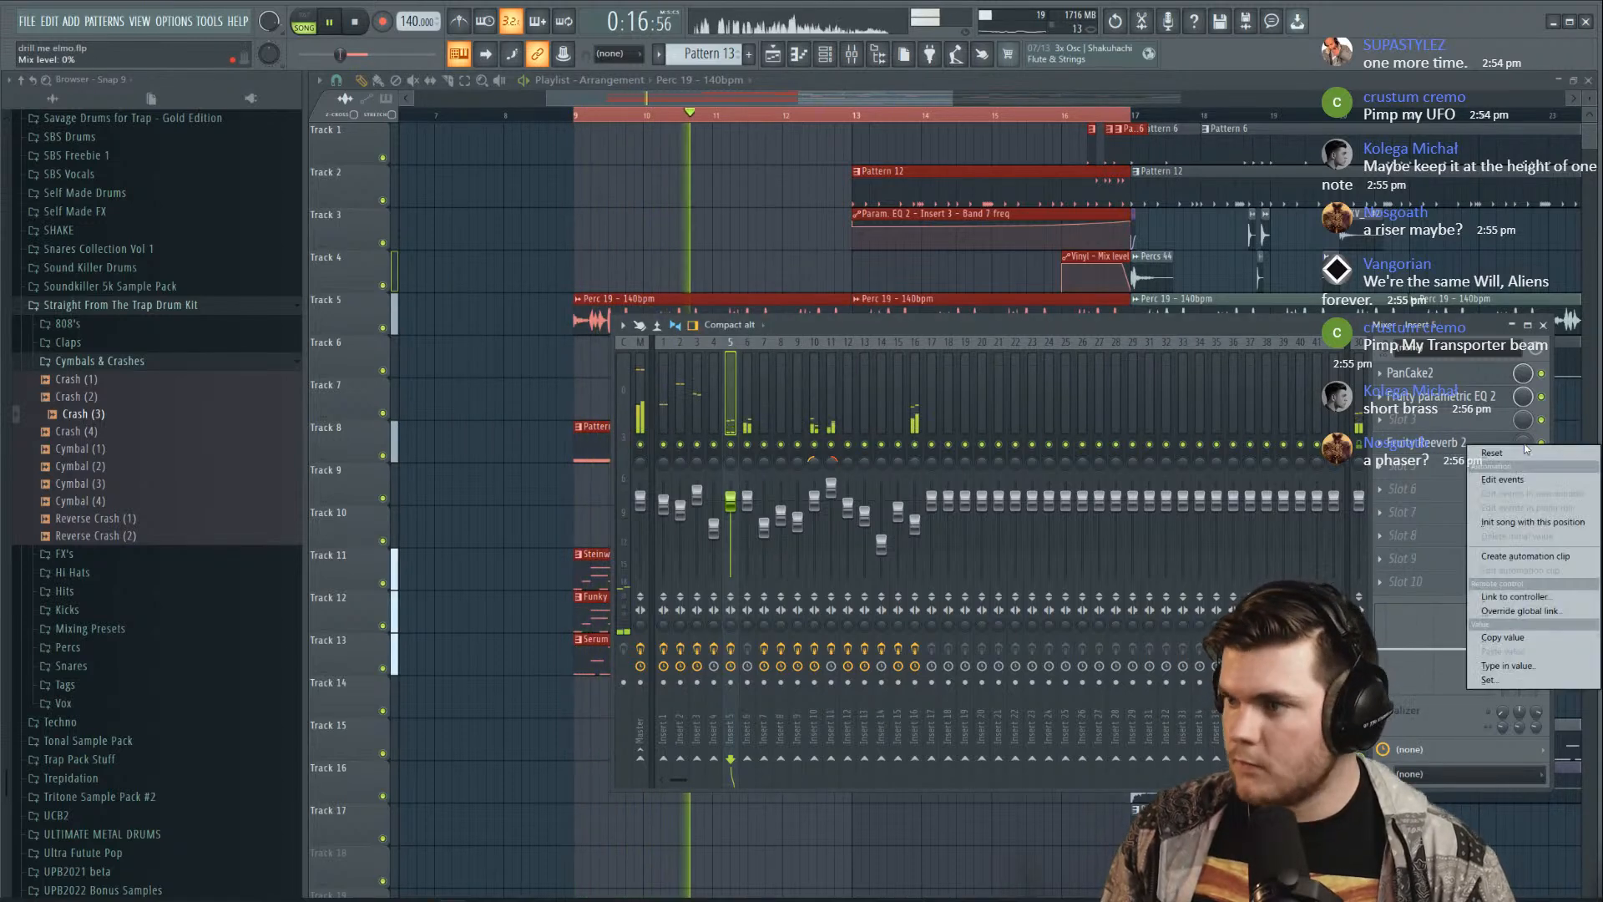
left_click(1524, 555)
key("space")
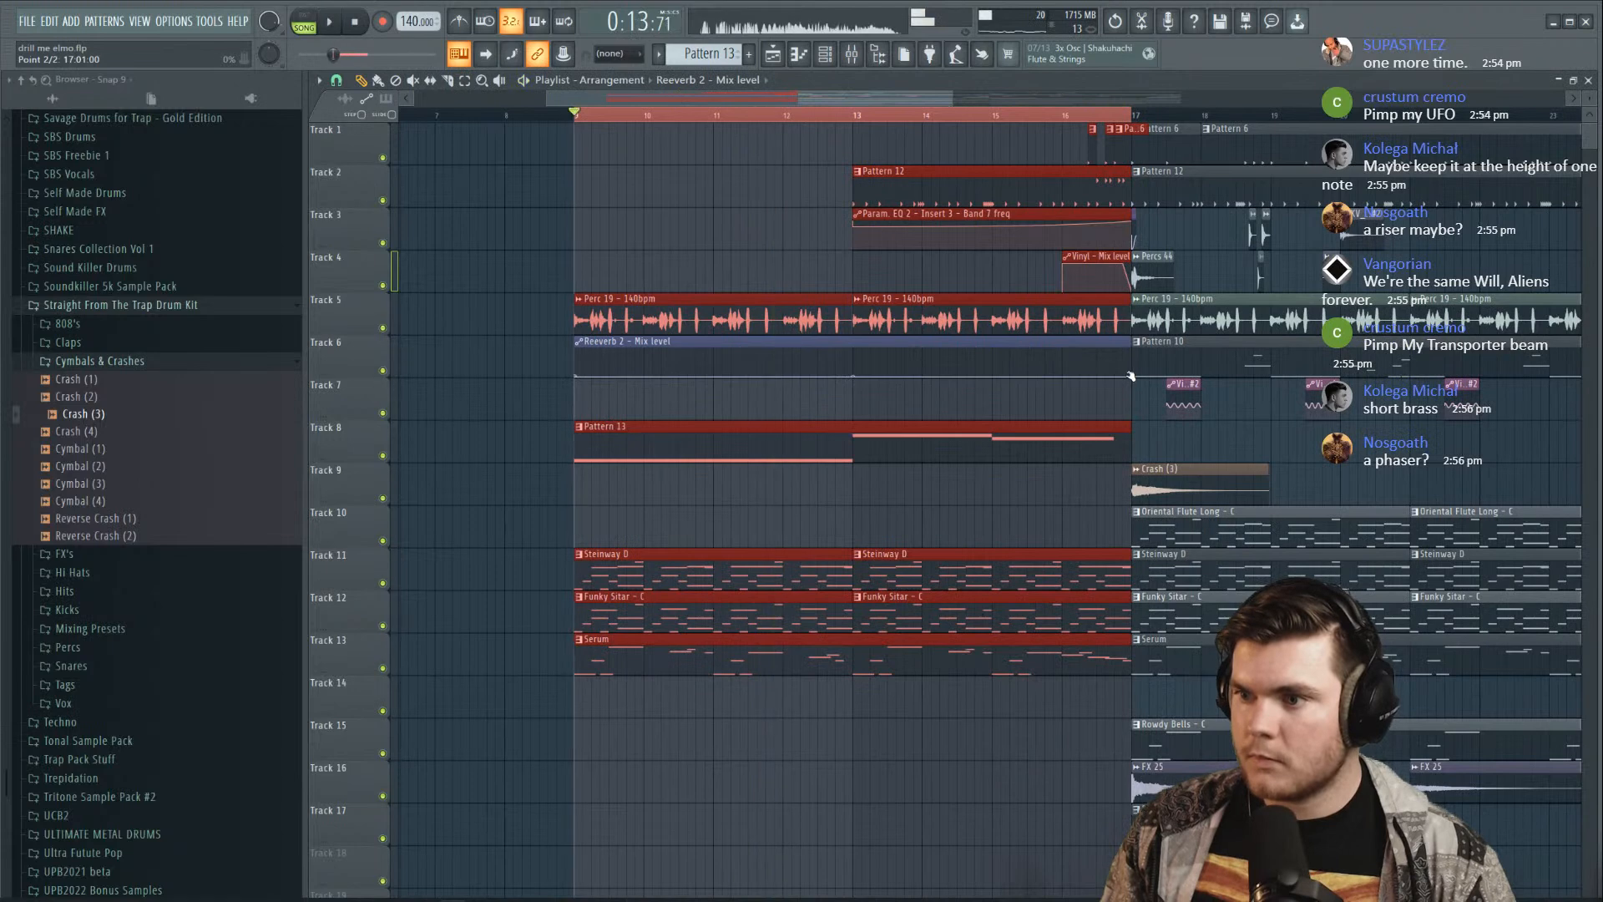
key("space")
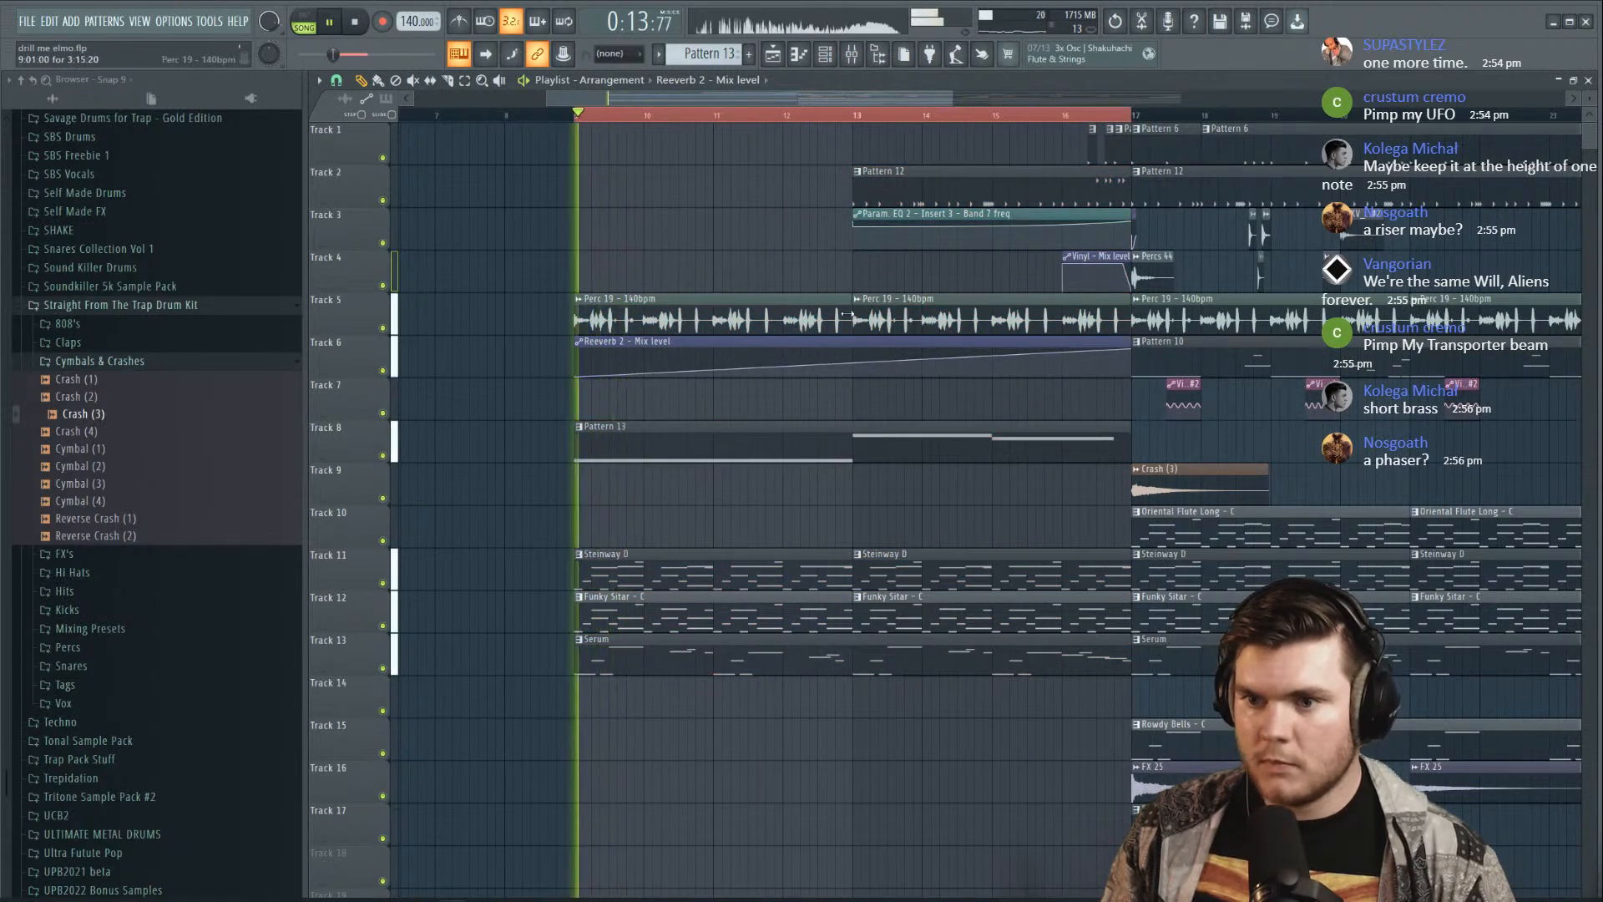
mouse_move(853, 363)
left_mouse_down()
mouse_move(853, 389)
mouse_move(854, 375)
left_mouse_up()
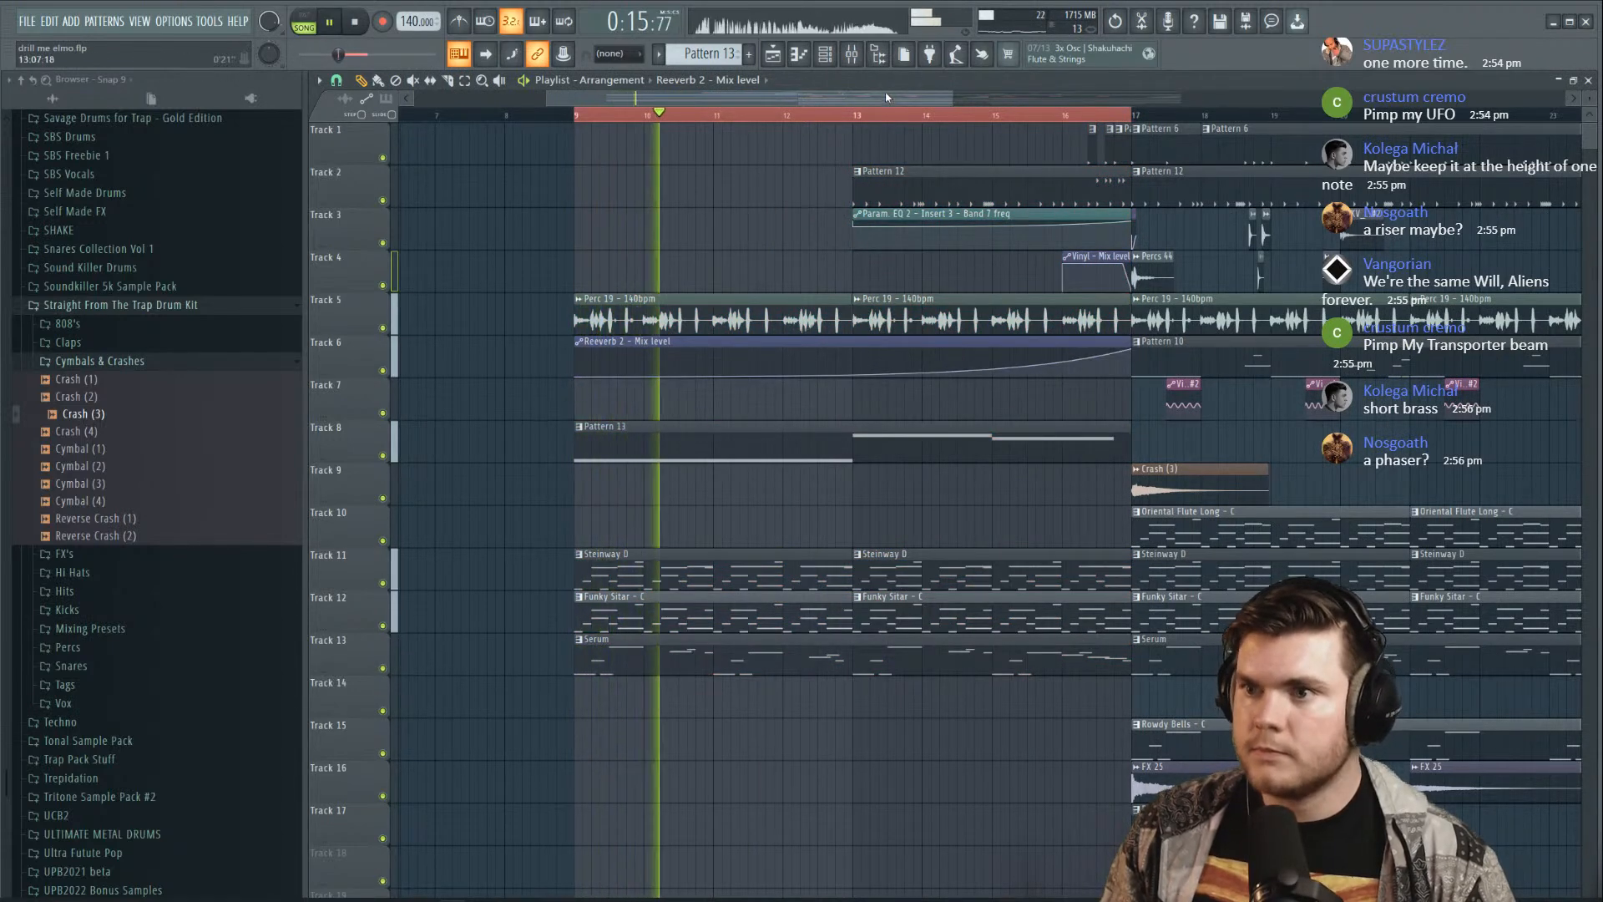
Unlink the Insert 5 reverb's mix level from its automation clip by setting the internal controller to none
left_click(851, 54)
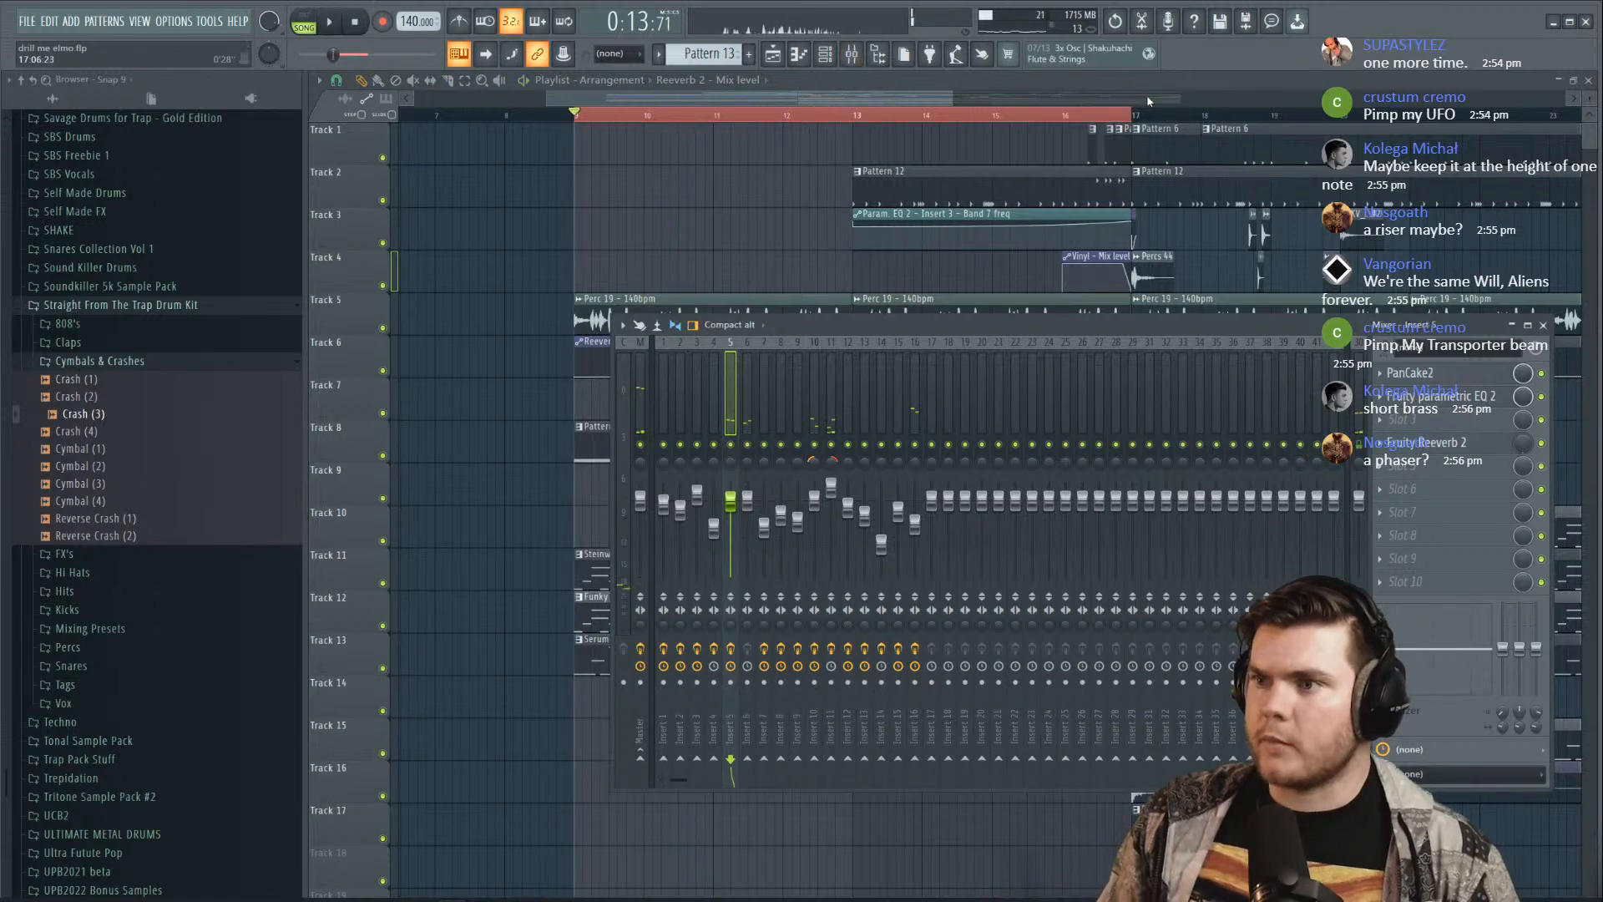
key("F9")
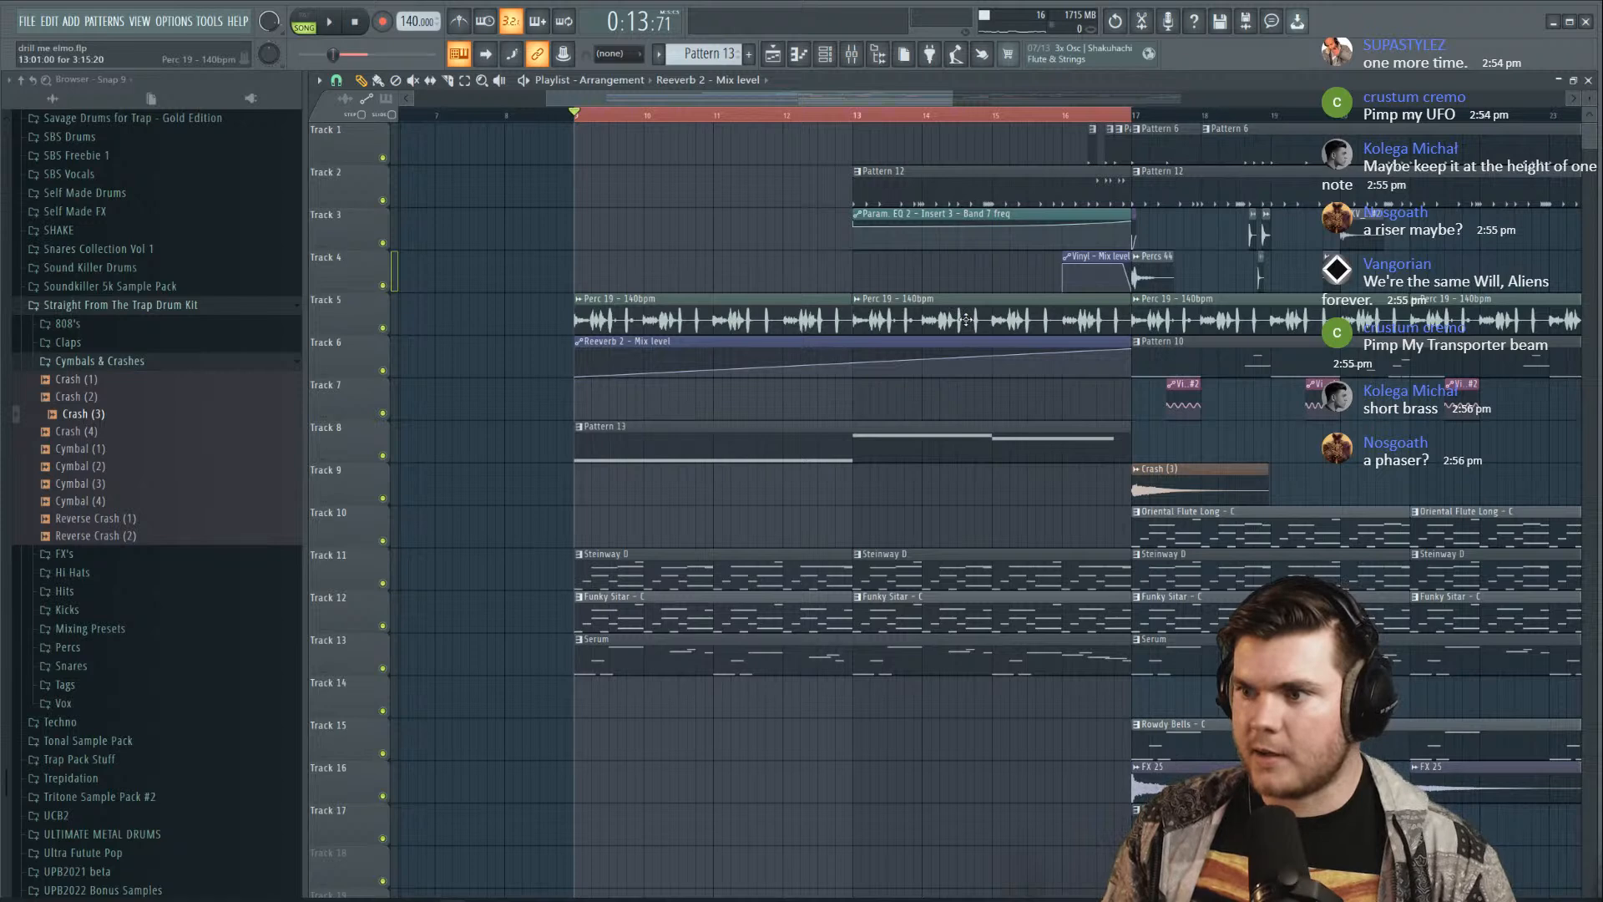
left_click(855, 56)
right_click(1523, 451)
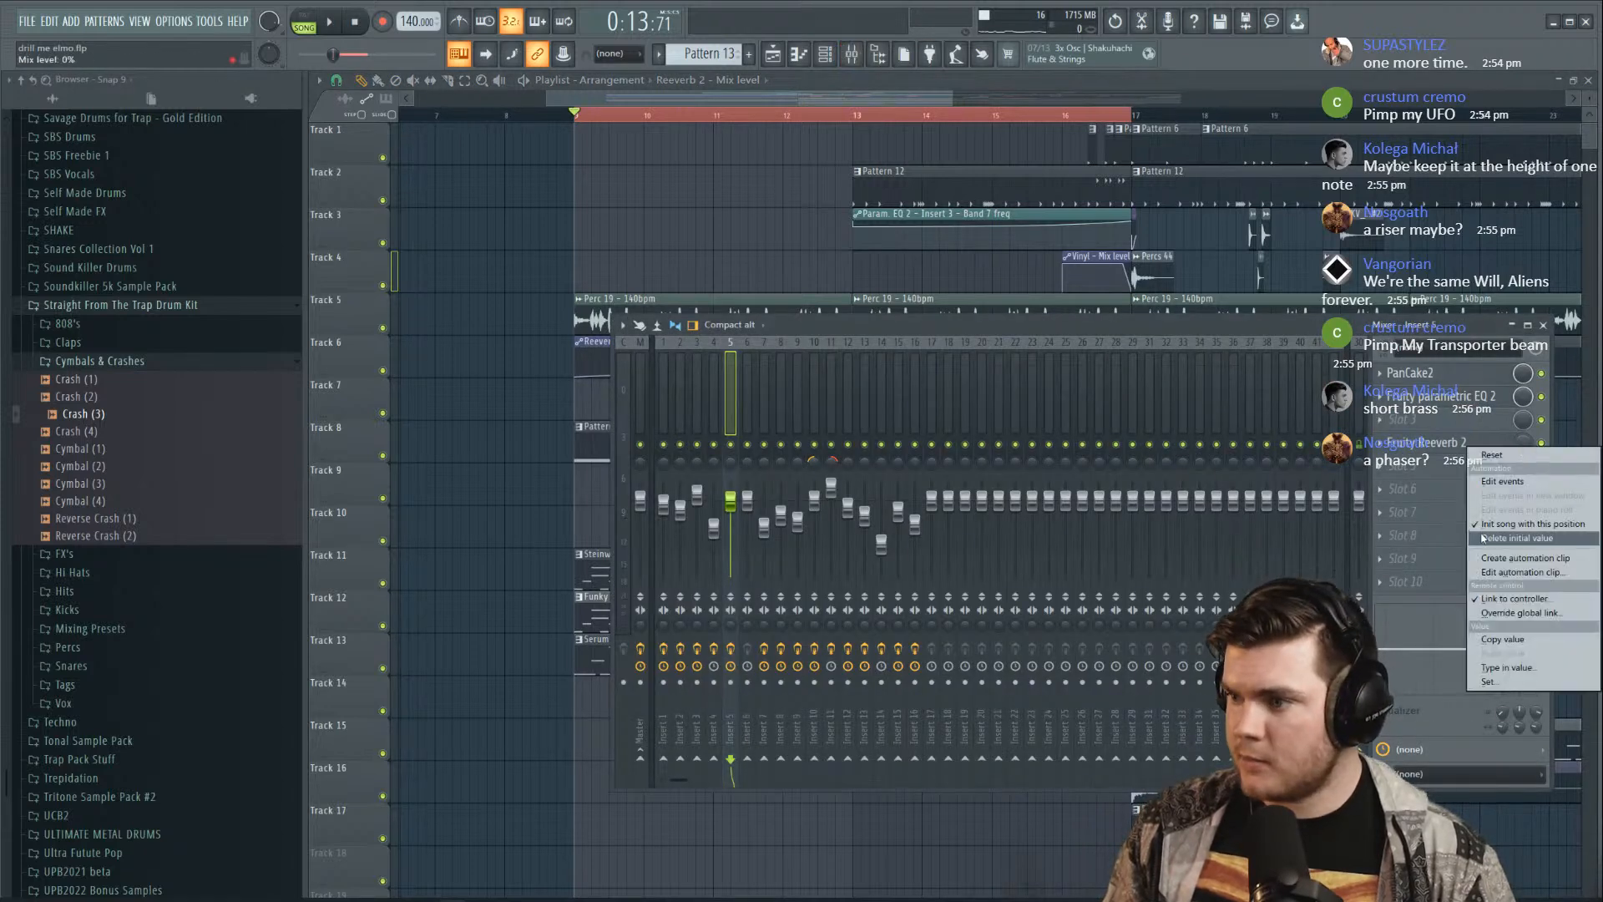
left_click(1507, 600)
left_click(442, 443)
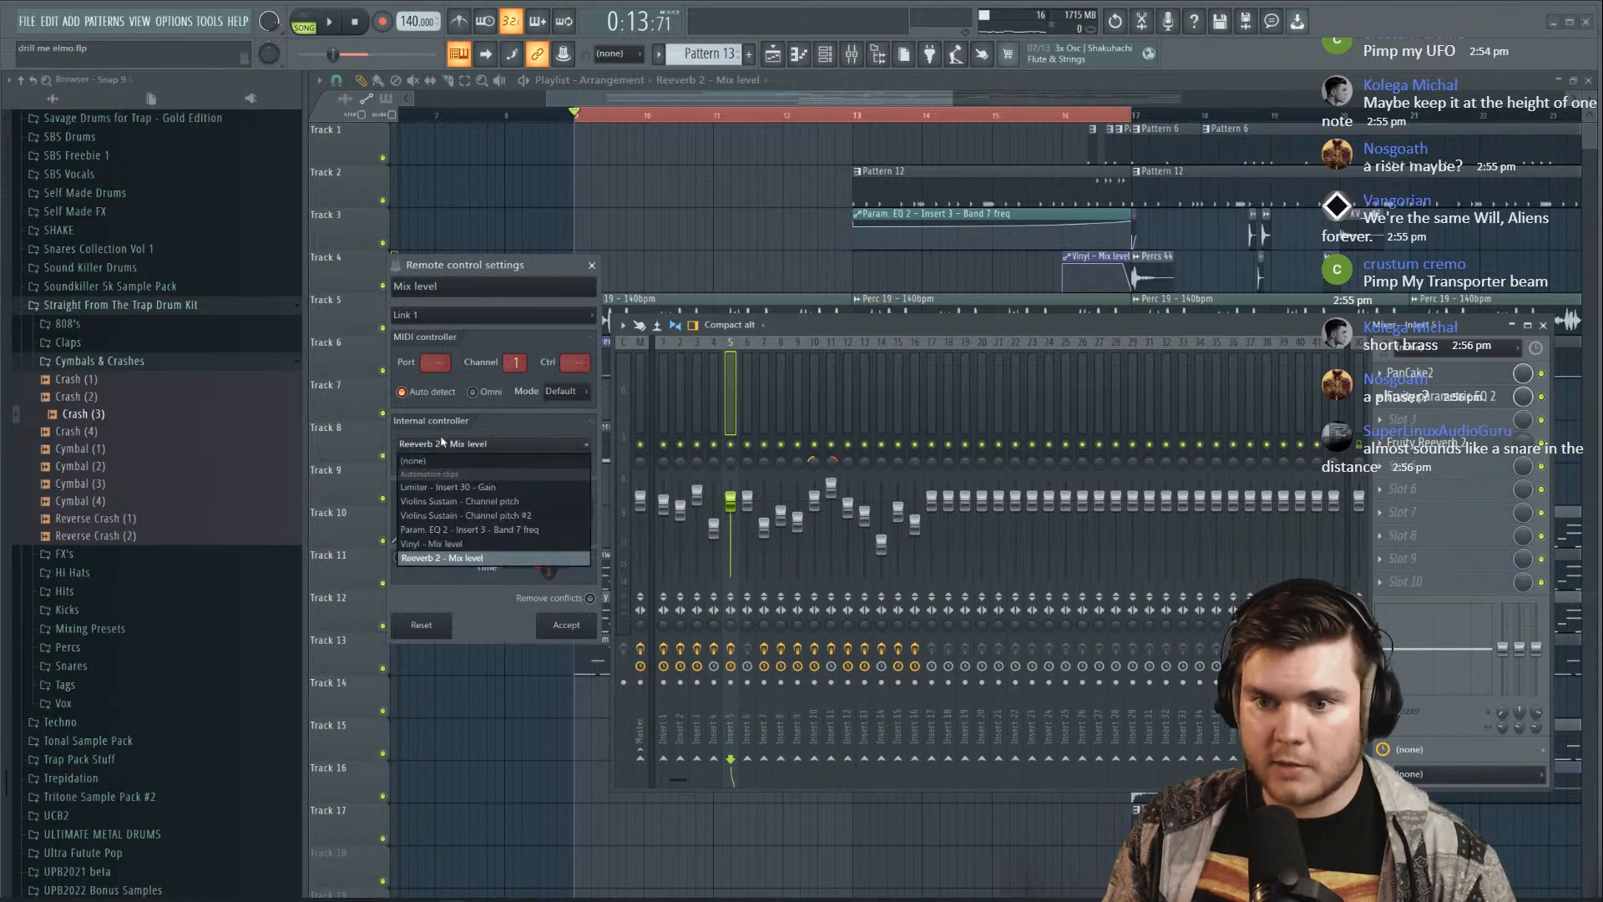
left_click(442, 462)
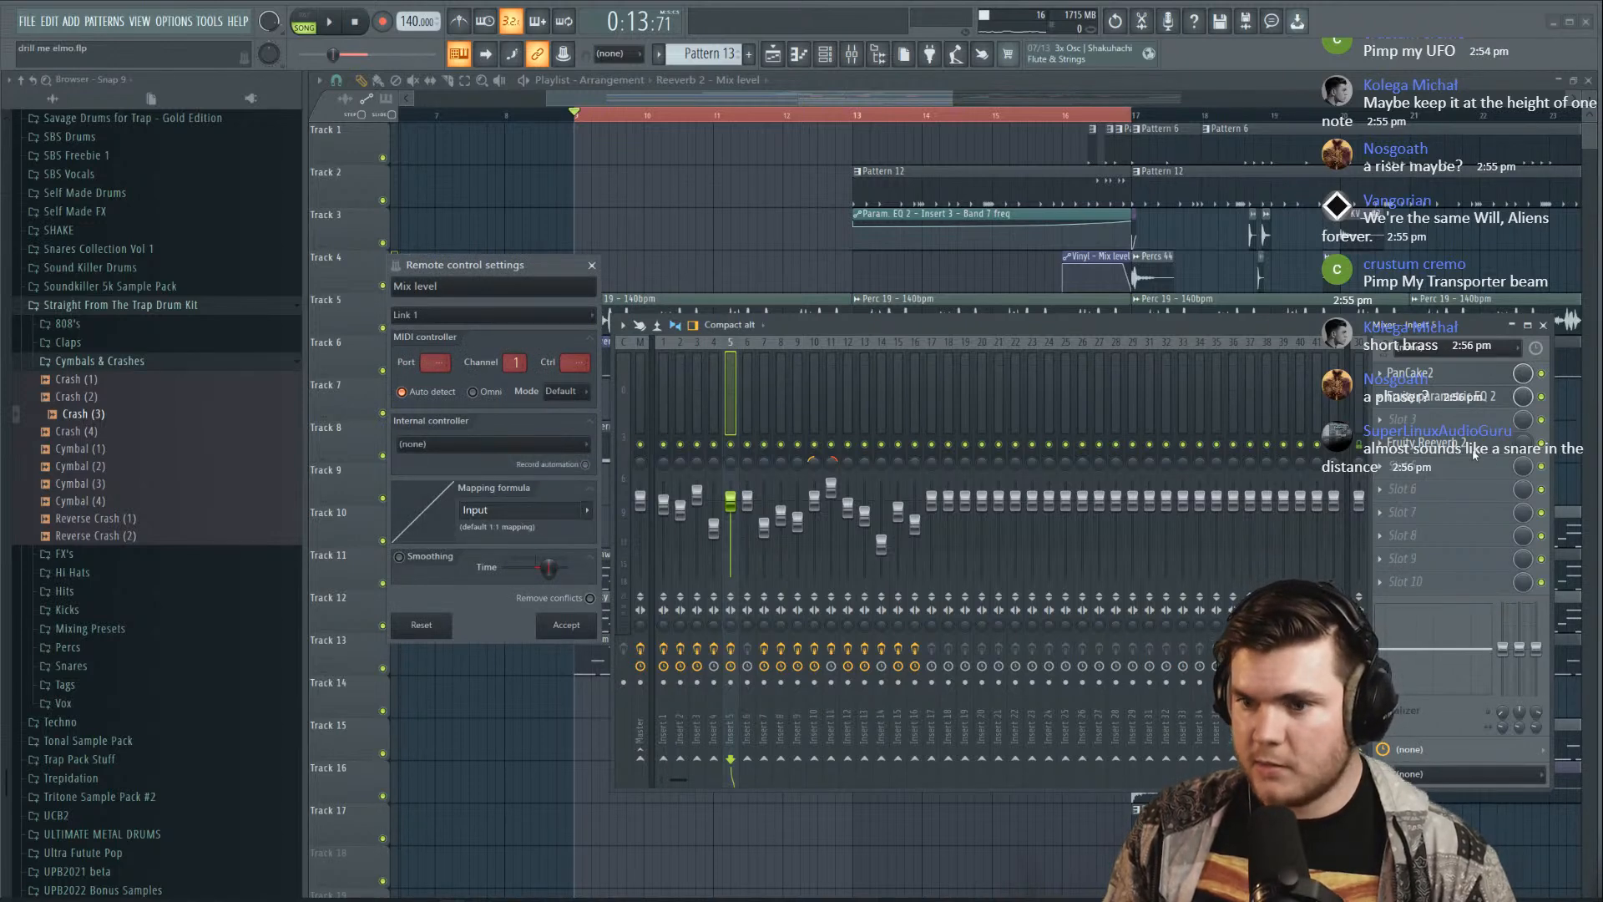
left_click(554, 623)
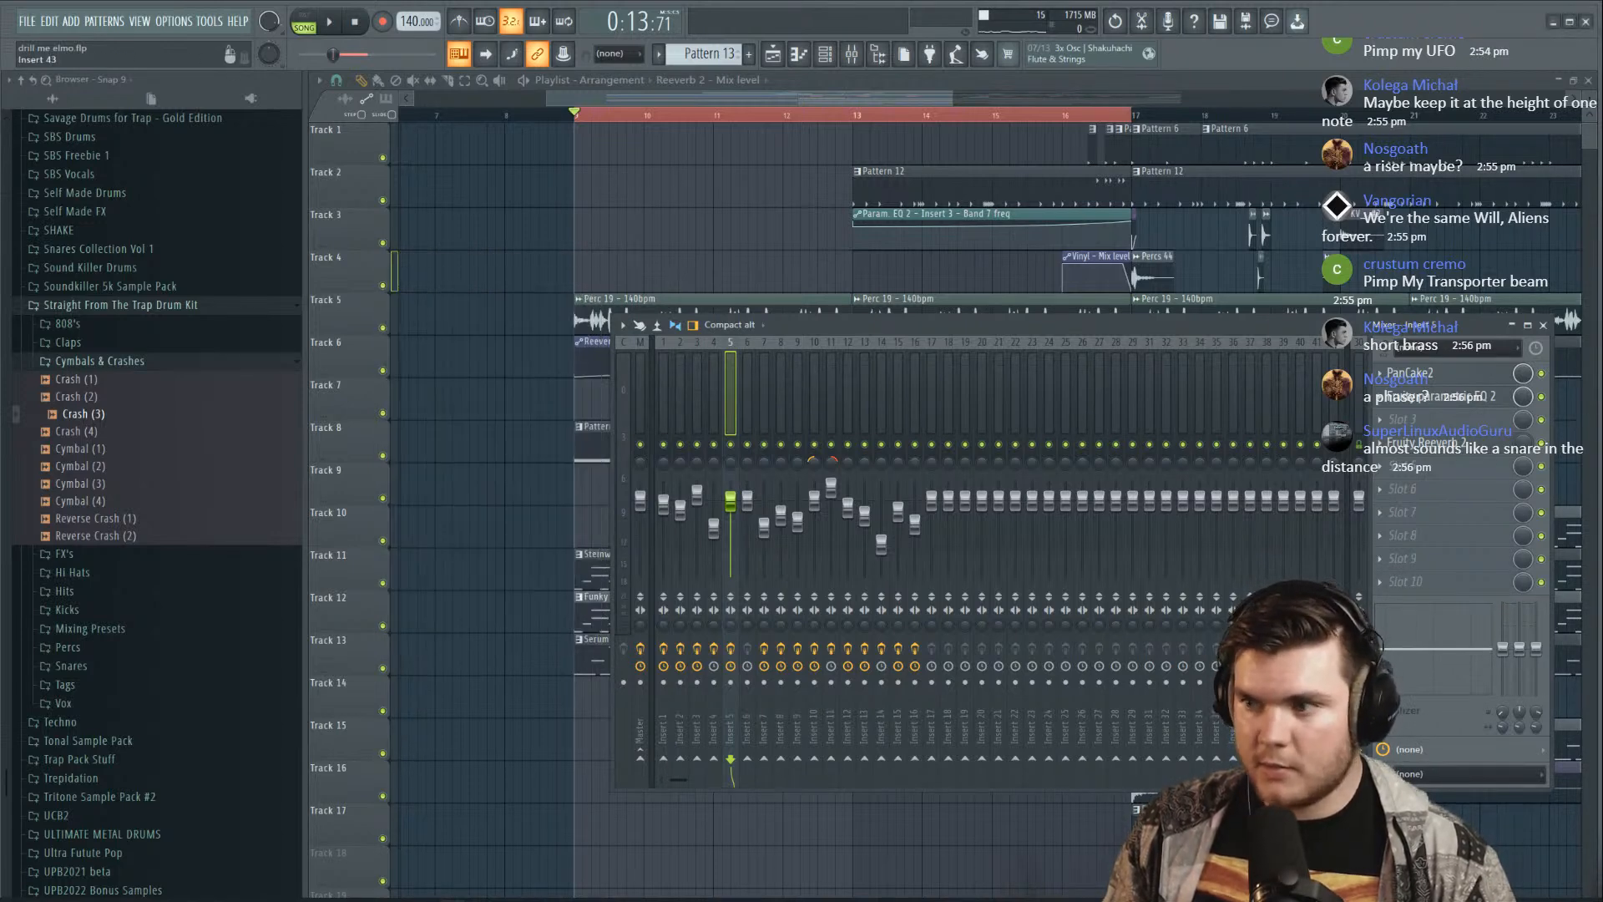
left_click(1417, 439)
key("space")
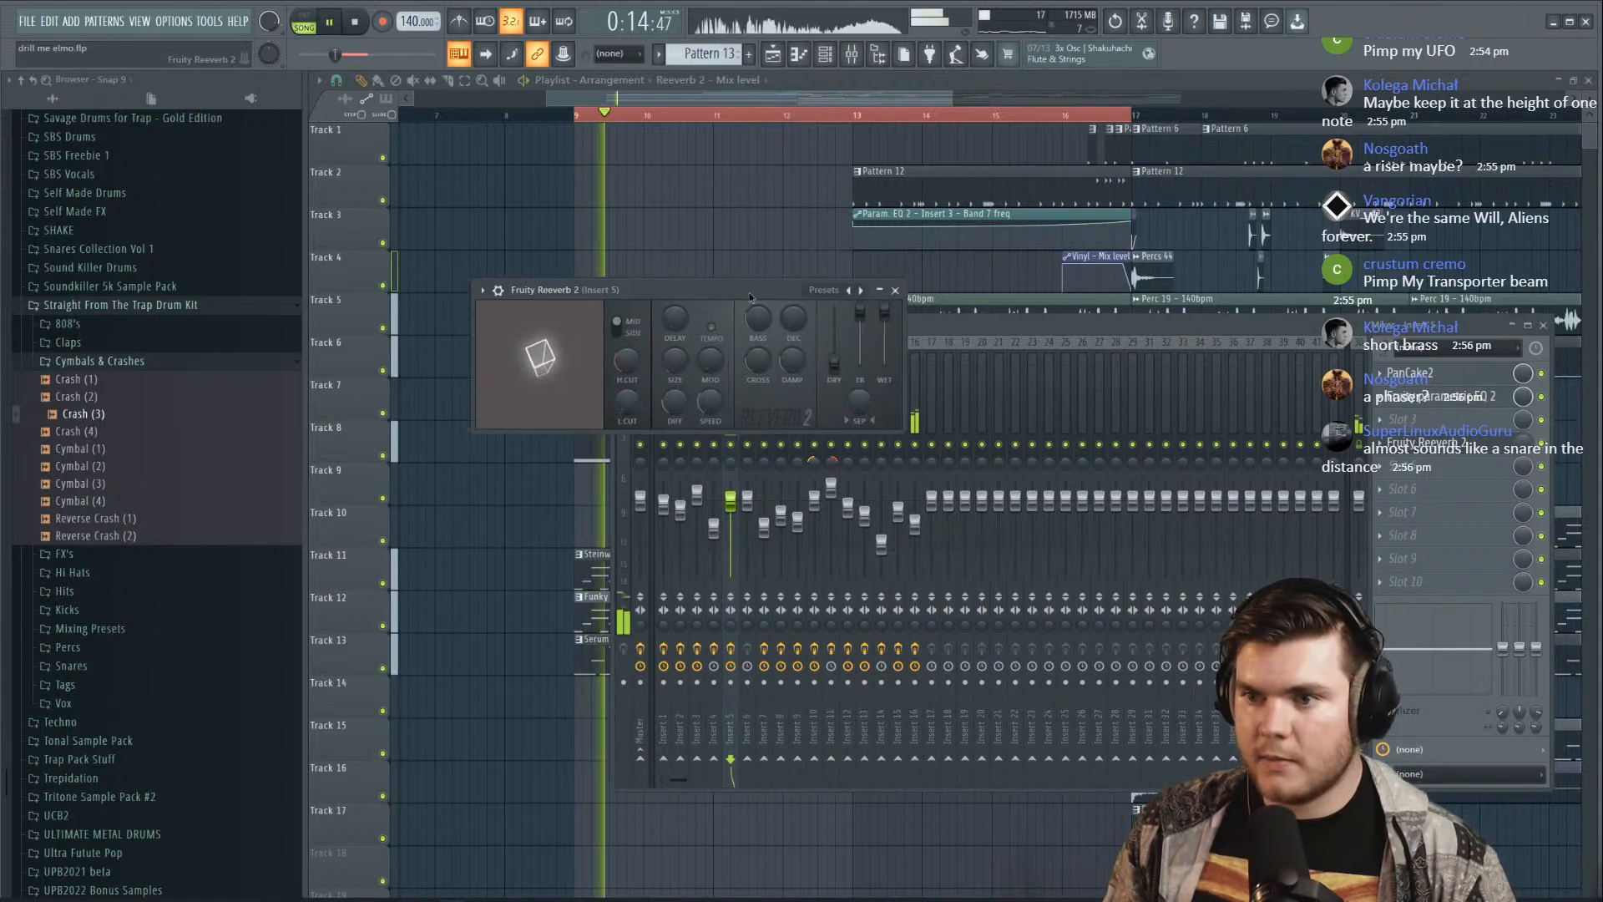
right_click(835, 362)
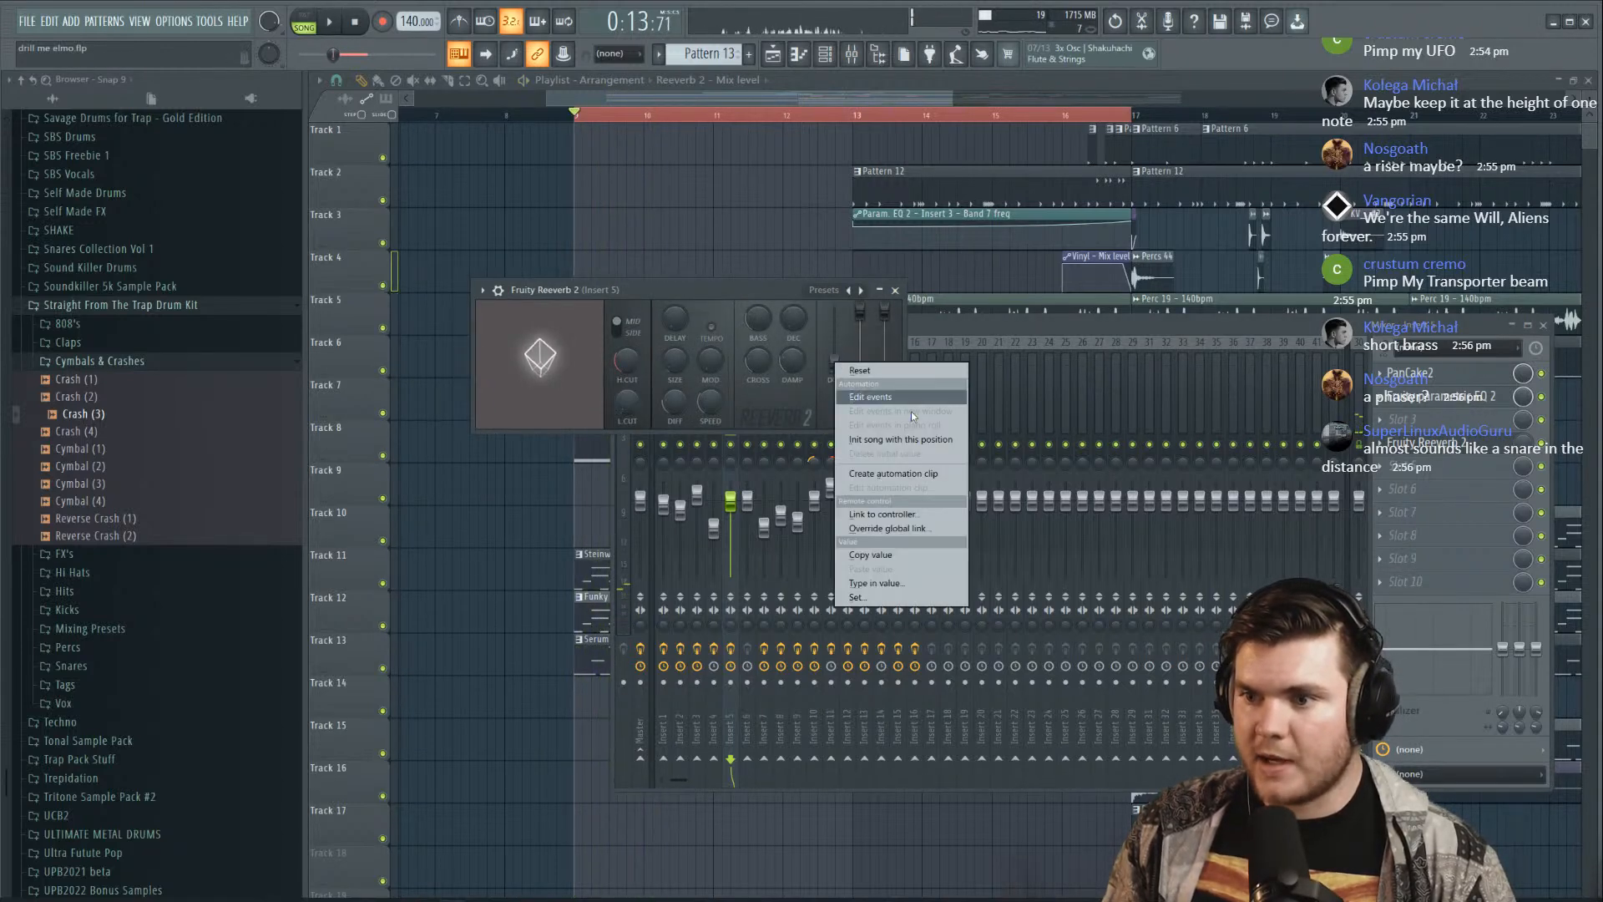
left_click(799, 309)
Link the reverb's mix level to the Reeverb 2 - Mix level automation clip and play the intro from bar 9
right_click(1521, 444)
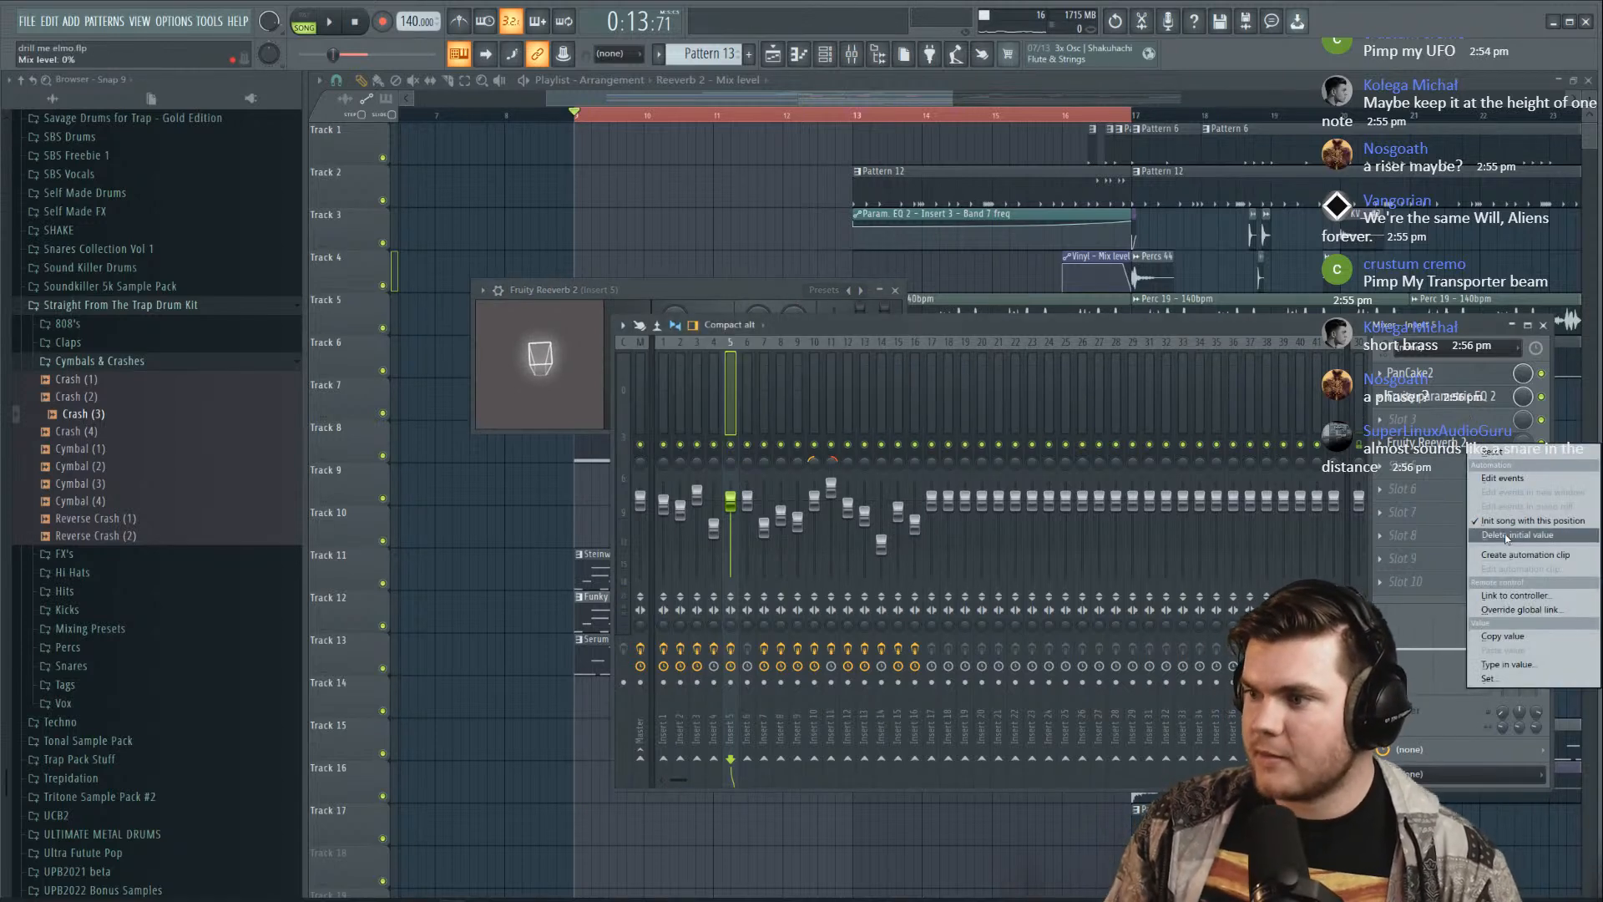
left_click(1514, 595)
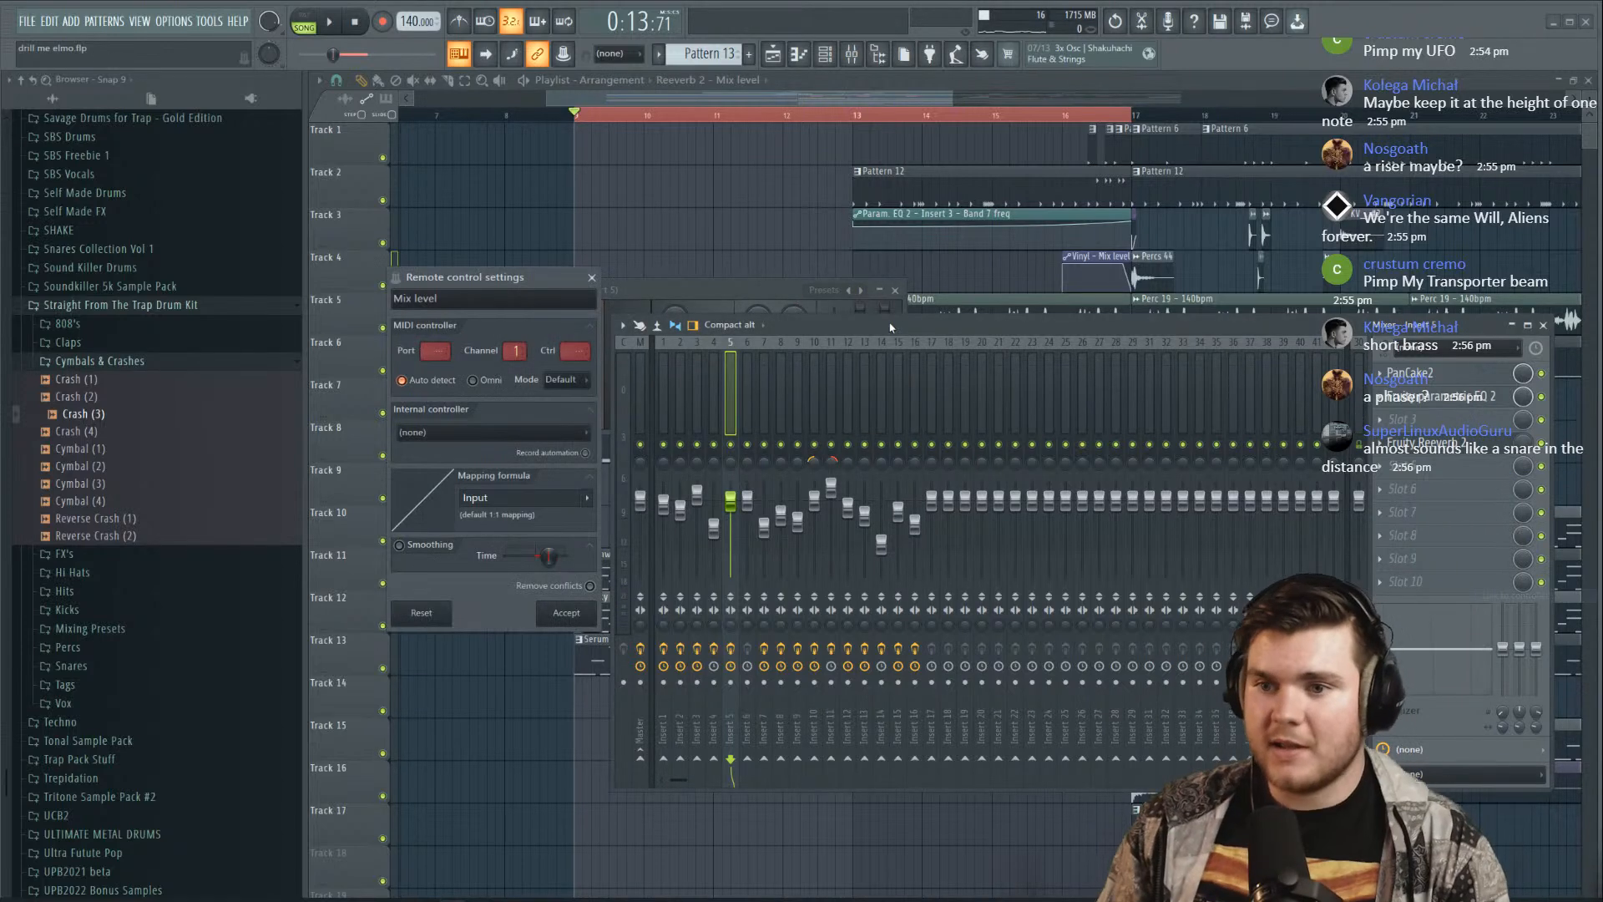
left_click(430, 432)
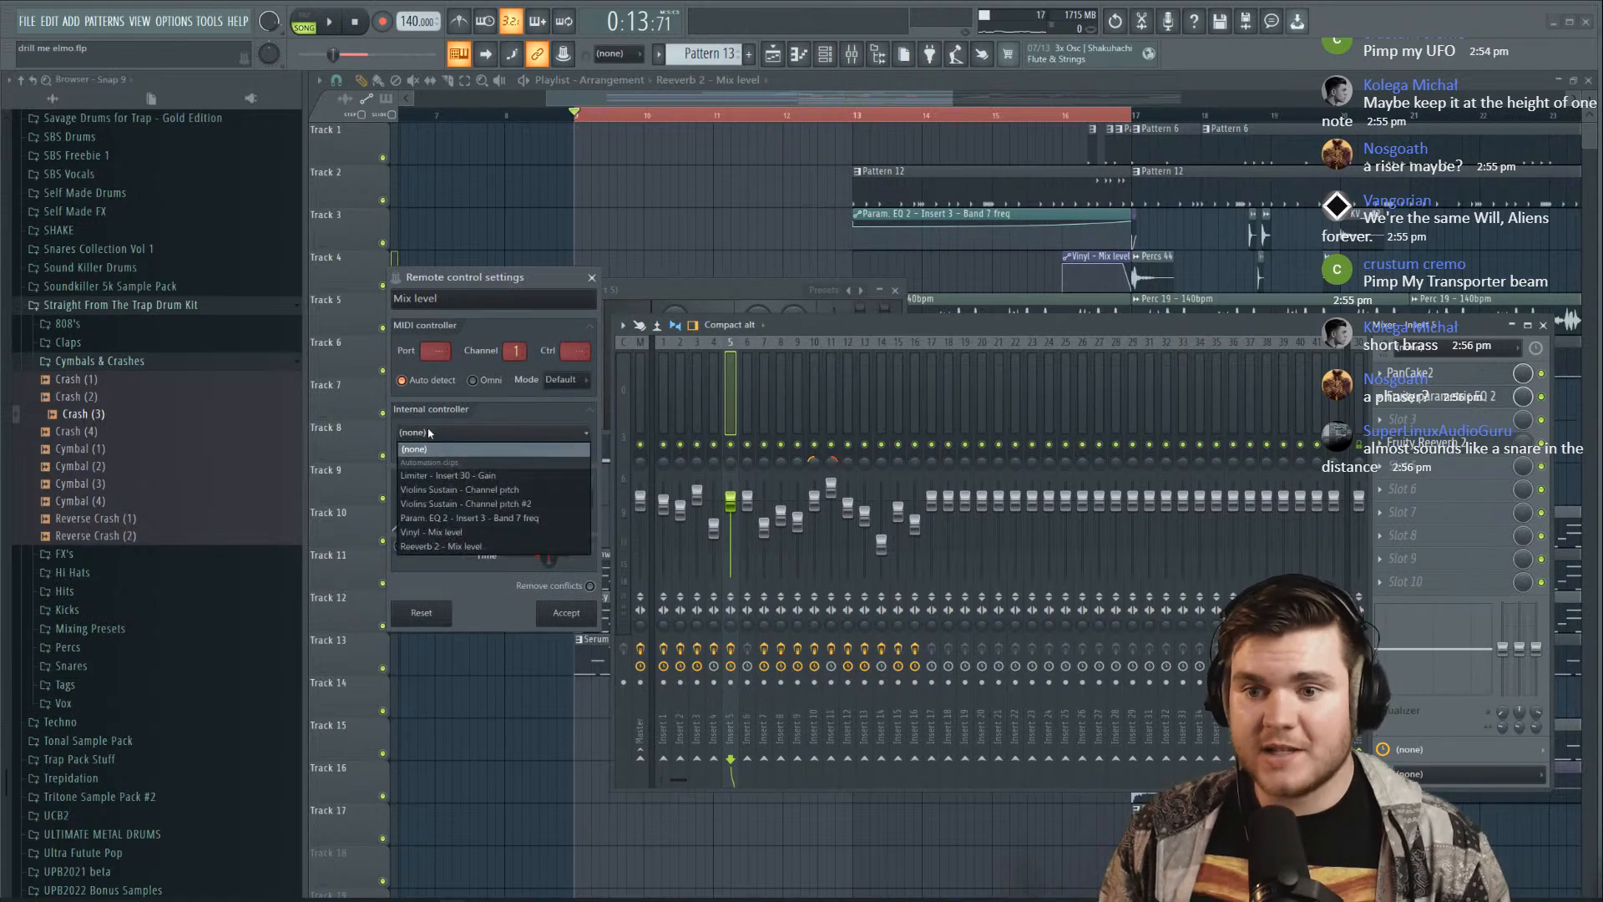
left_click(470, 545)
left_click(565, 612)
key("space")
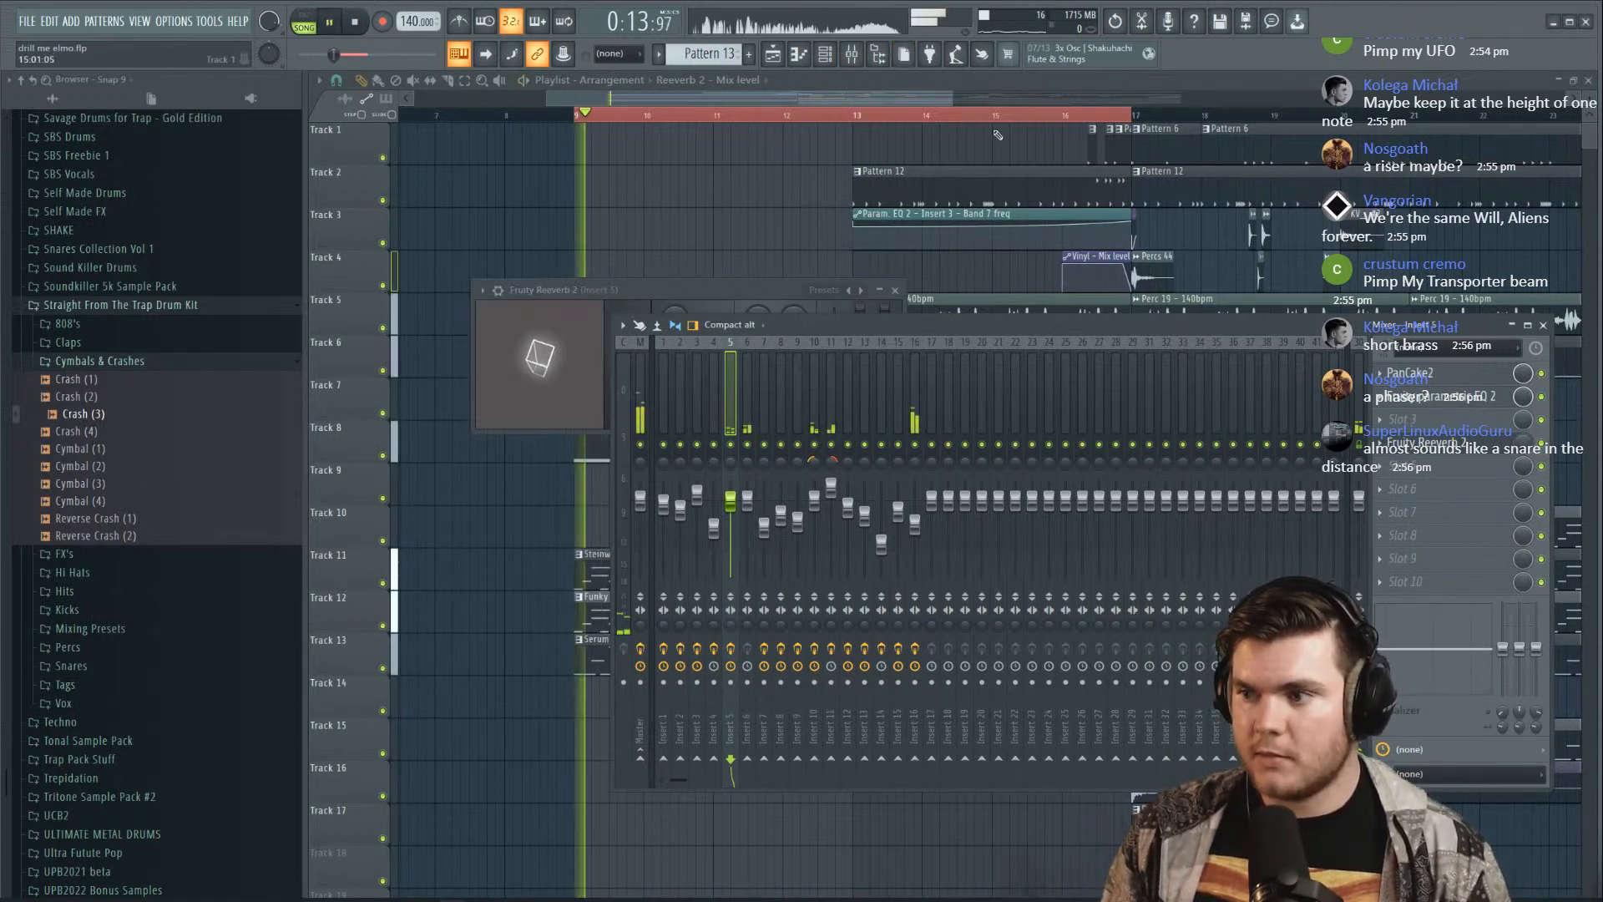
Adjust the end points of the Reeverb 2 mix level automation clip and move the clip down to Track 7
key("F12")
right_click(576, 349)
key("space")
key("space")
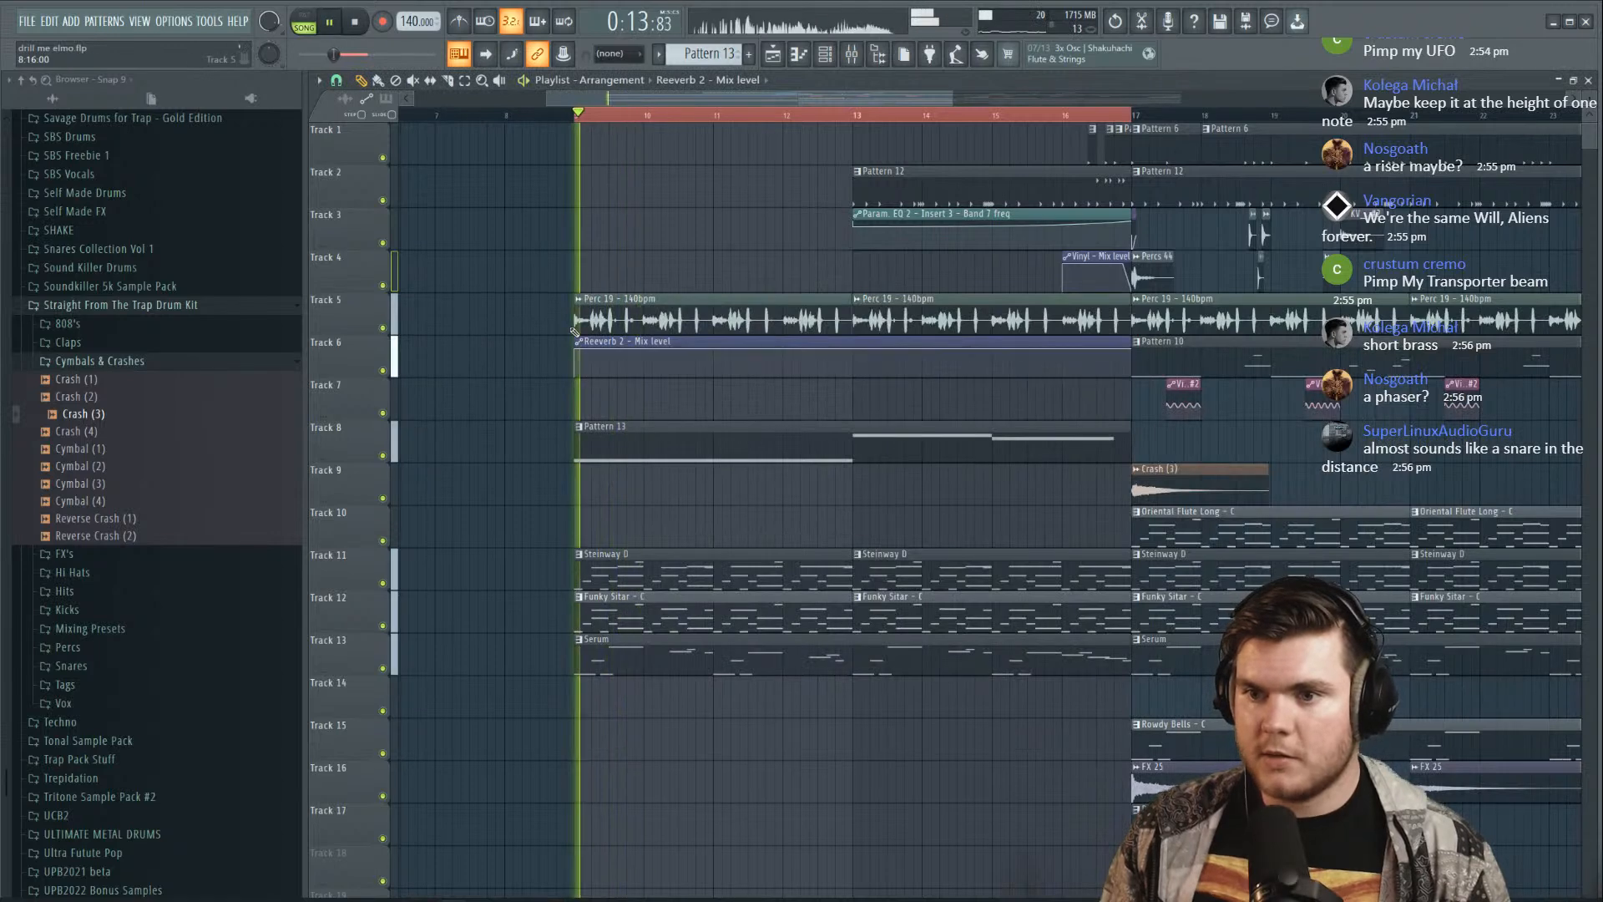
right_click(1130, 372)
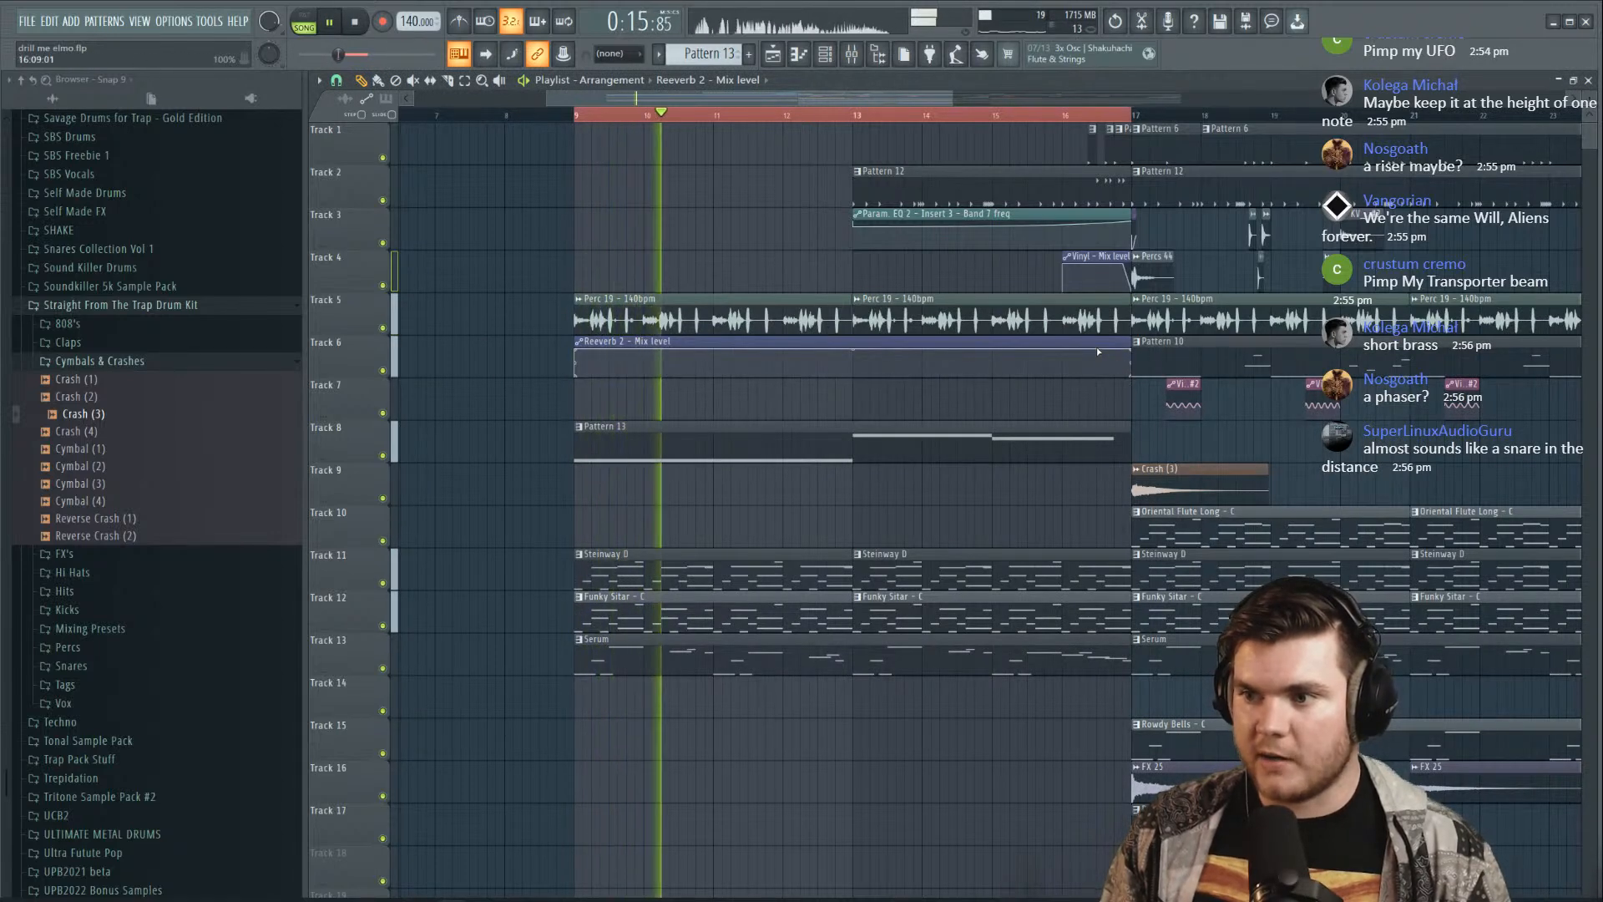
left_click_drag(1098, 344, 1099, 390)
key("space")
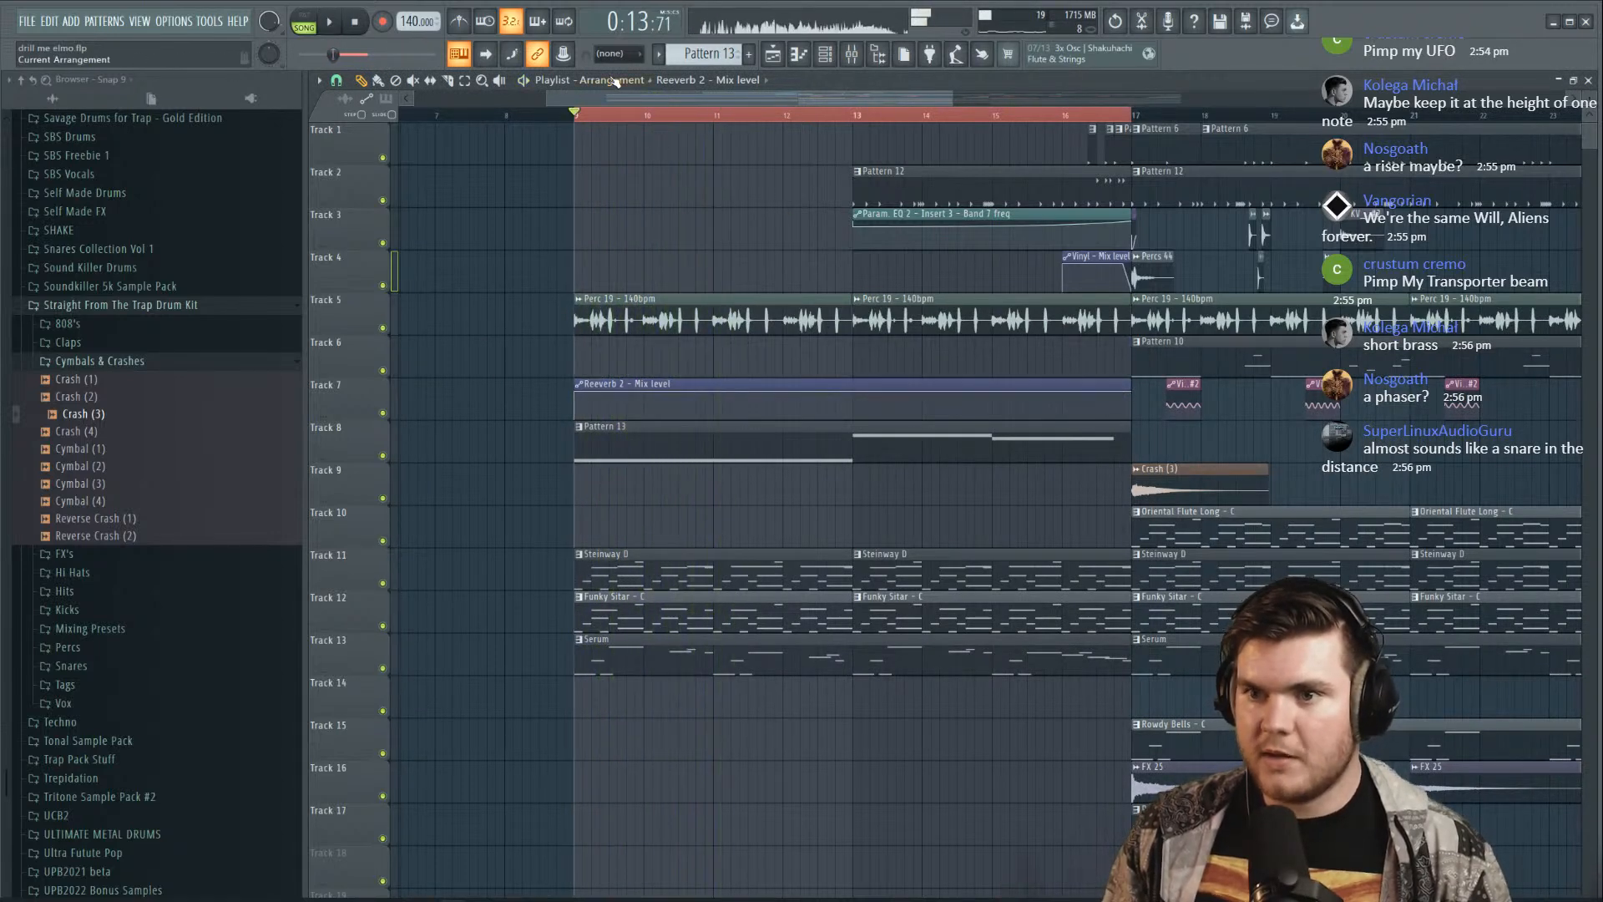
Open the Insert 5 reverb and examine the options for its dry level
key("F9")
left_click(1426, 445)
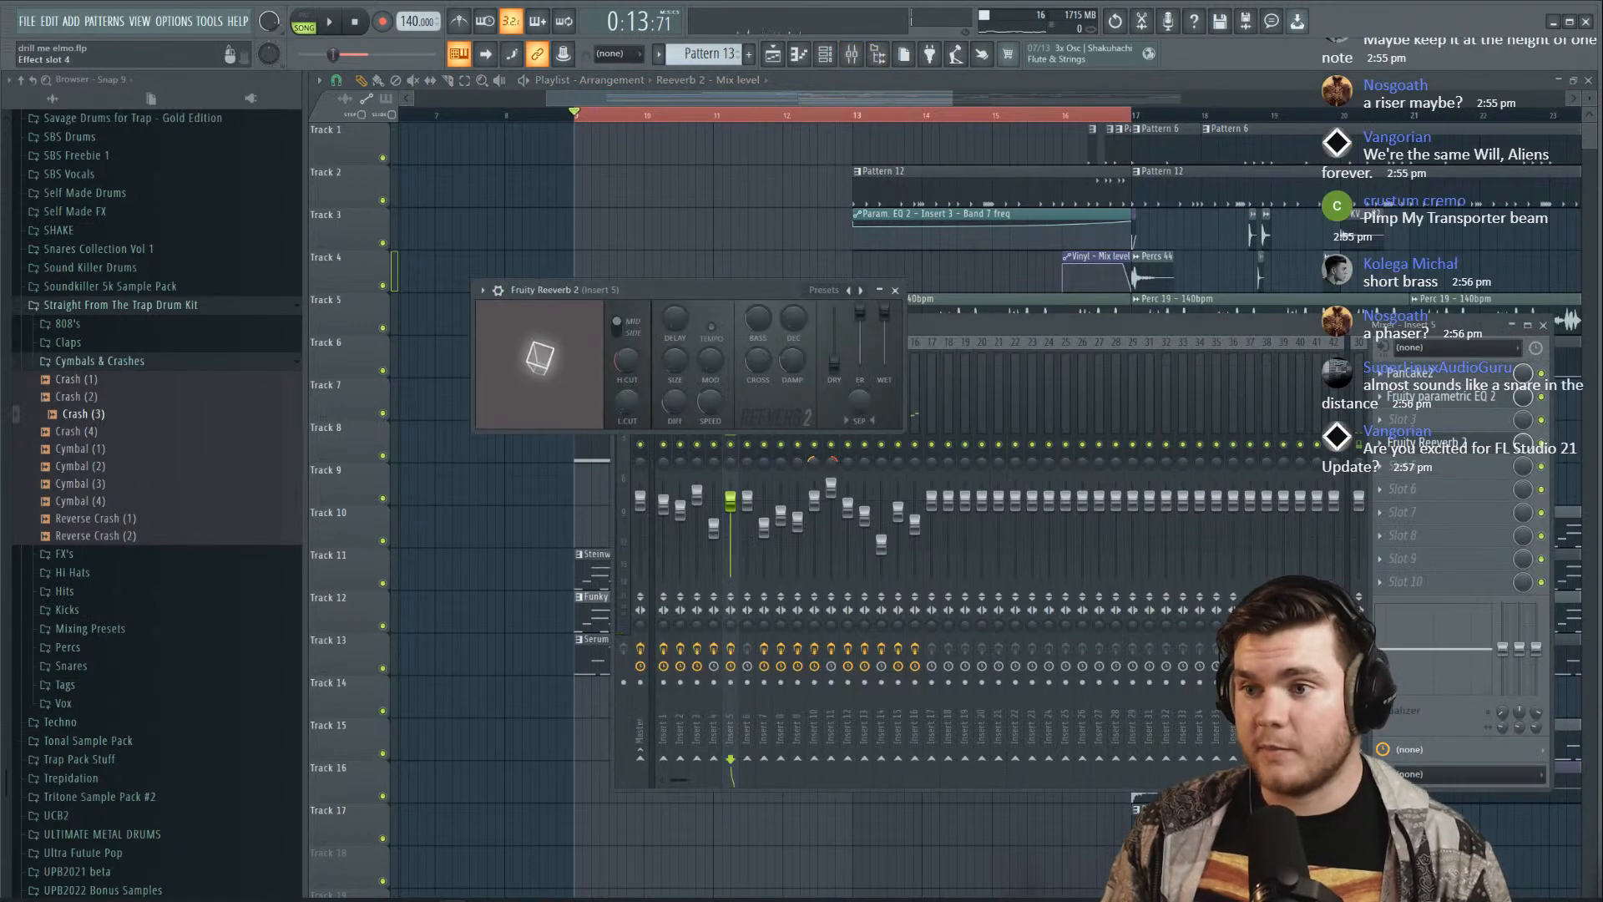
right_click(834, 365)
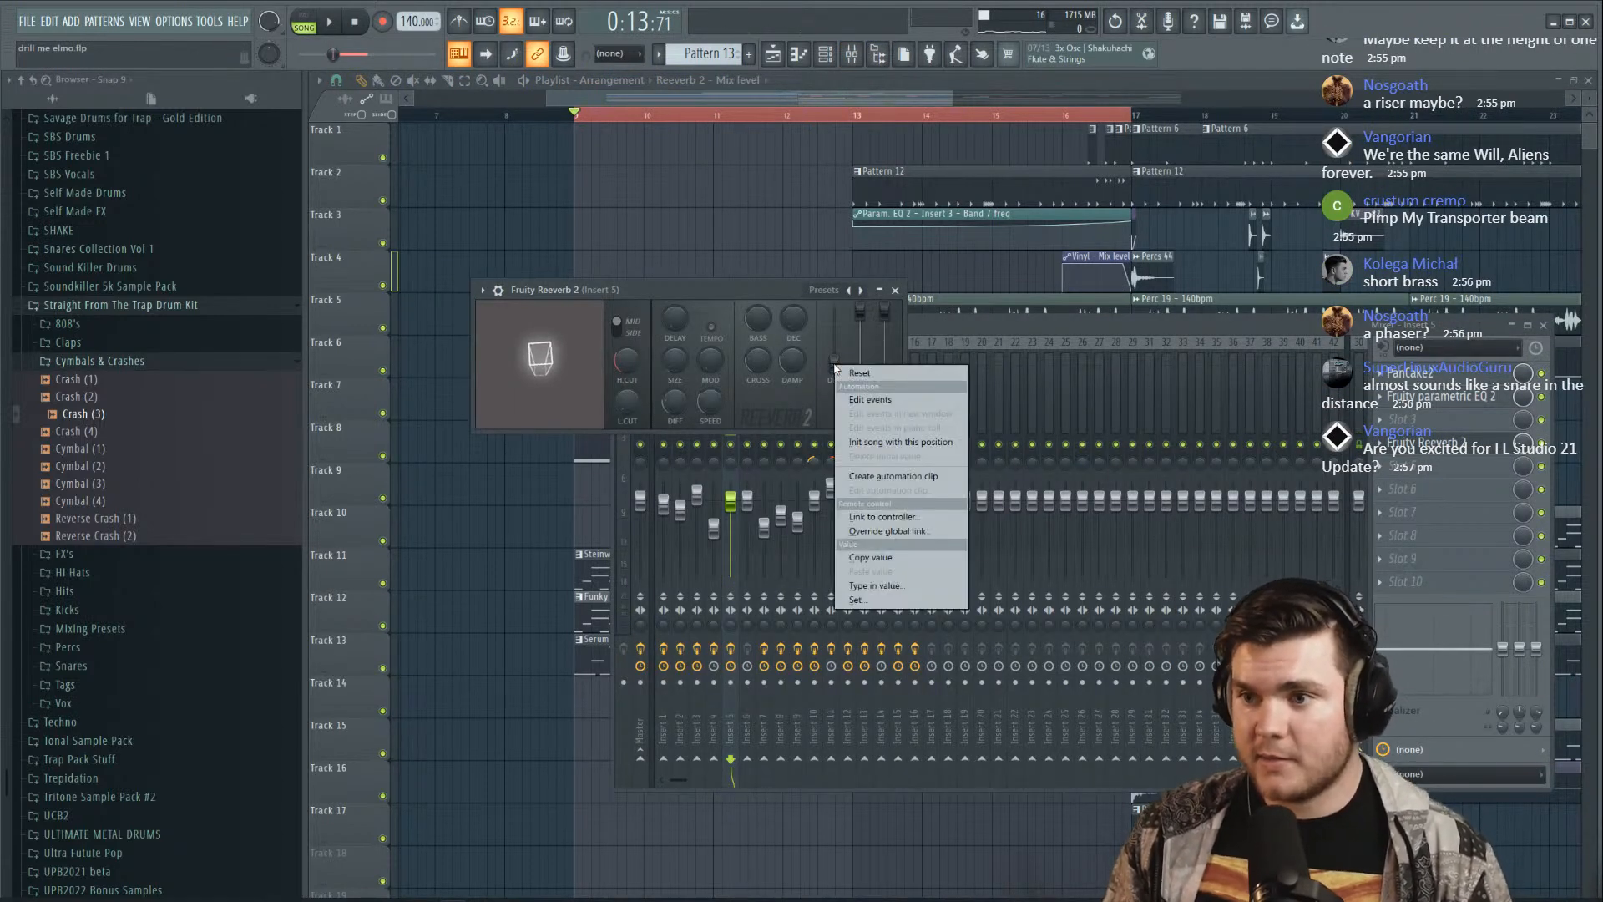
left_click_drag(788, 298, 788, 296)
key("space")
Shape the reverb mix level automation as a ramp falling from bar 9 to bar 17 and play the intro
key("F12")
right_click(1133, 415)
left_click(1156, 415)
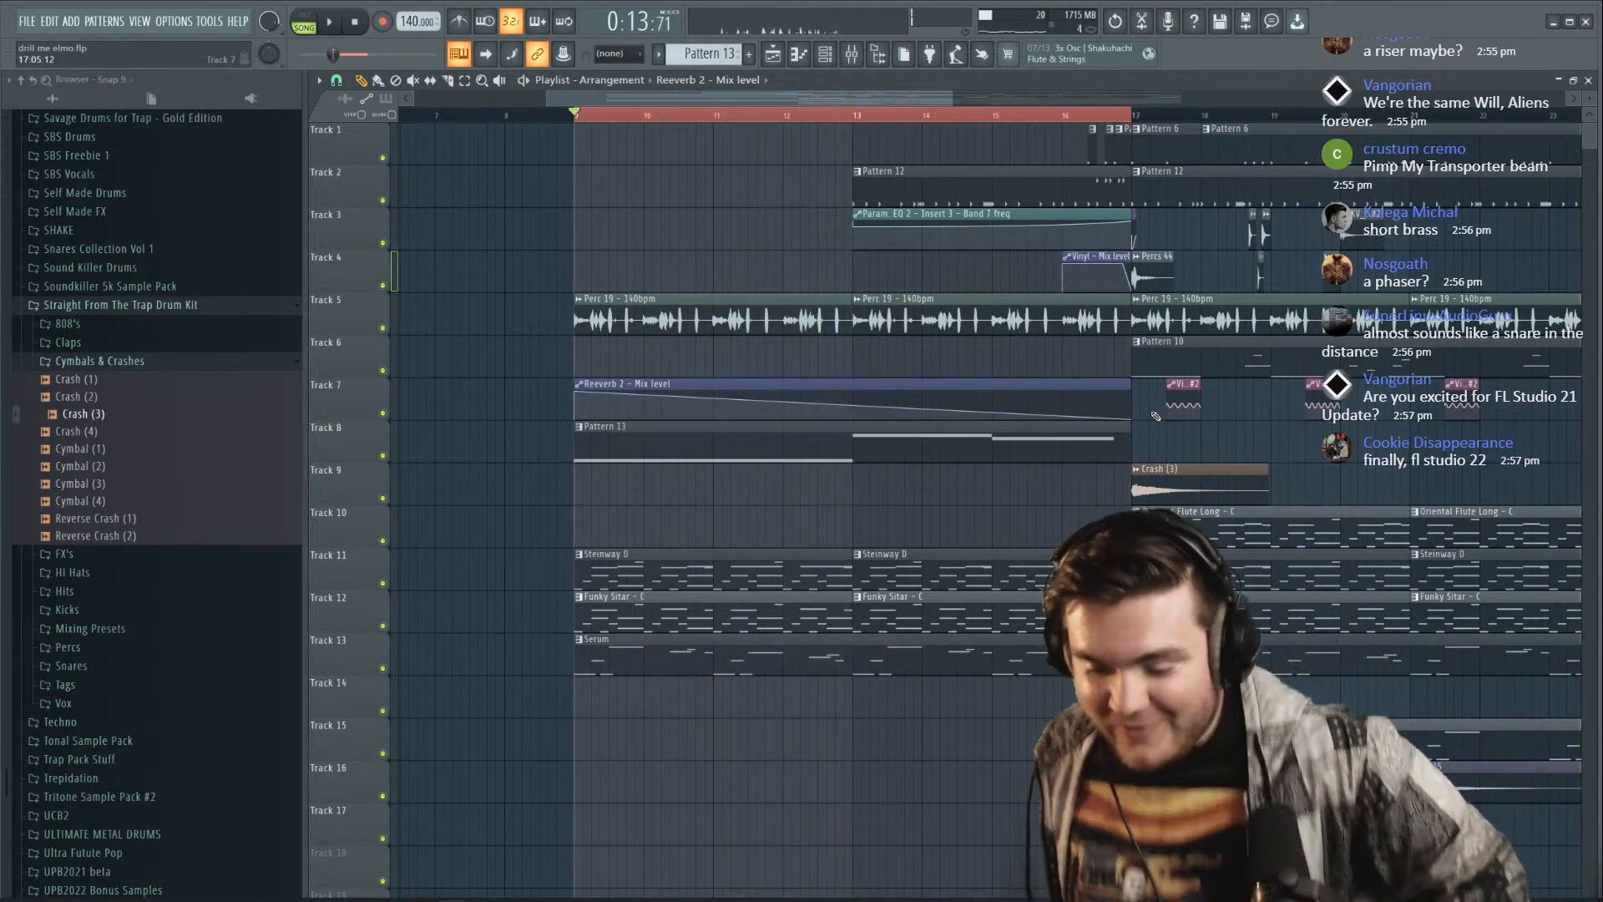
key("space")
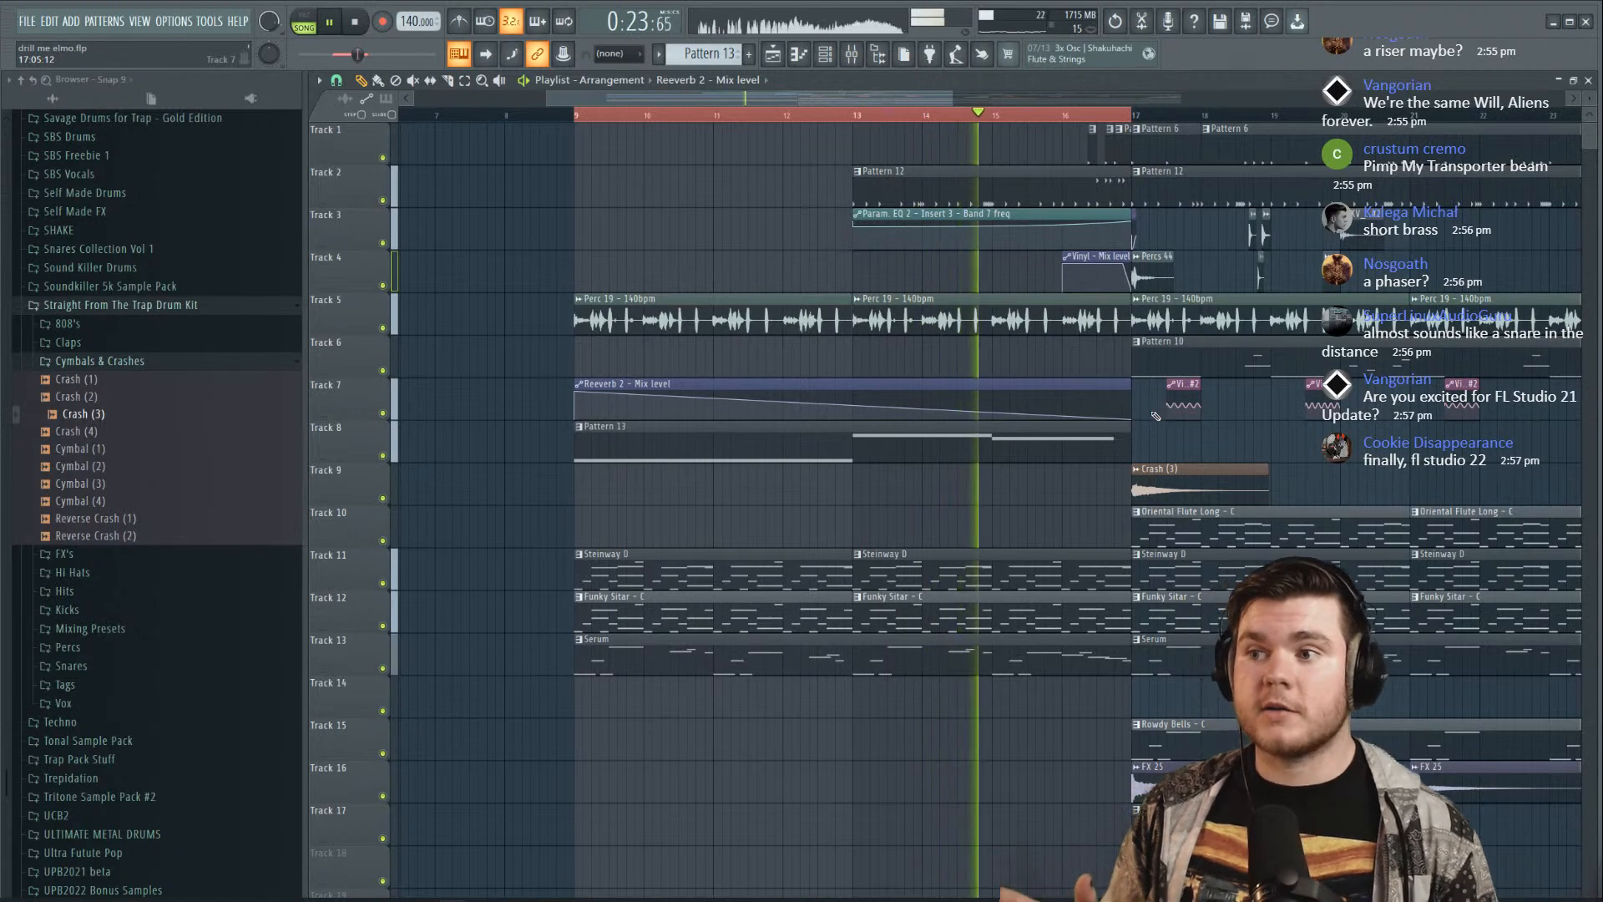
Clear the playlist's time selection and listen to the arrangement from the drop at bar 17 onward
key("ctrl+a")
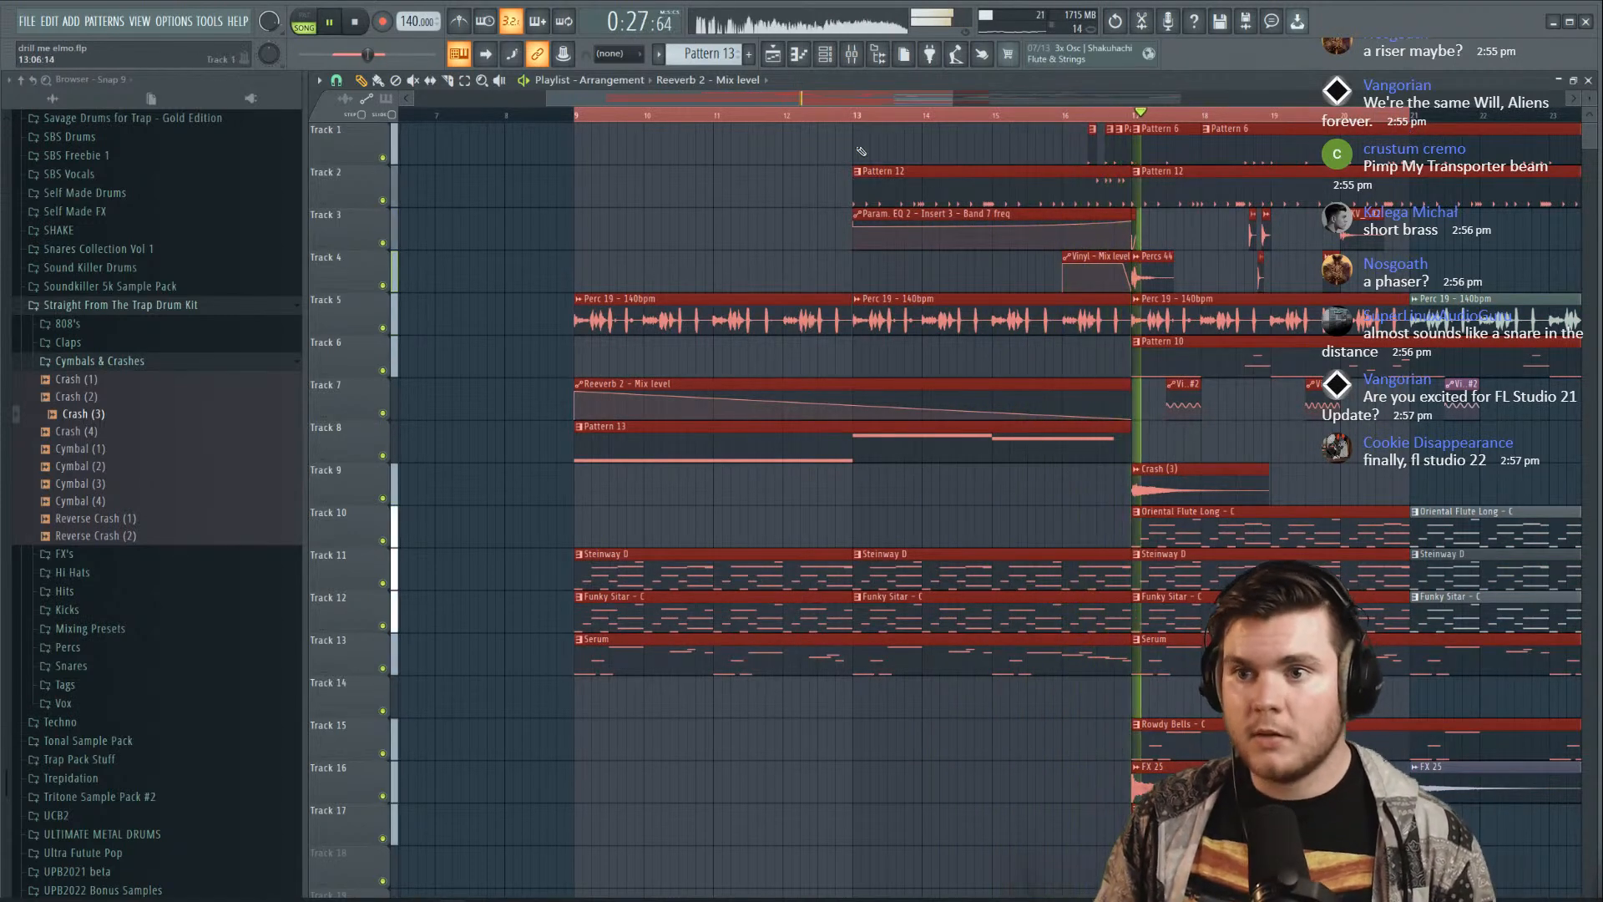
right_click(1211, 451)
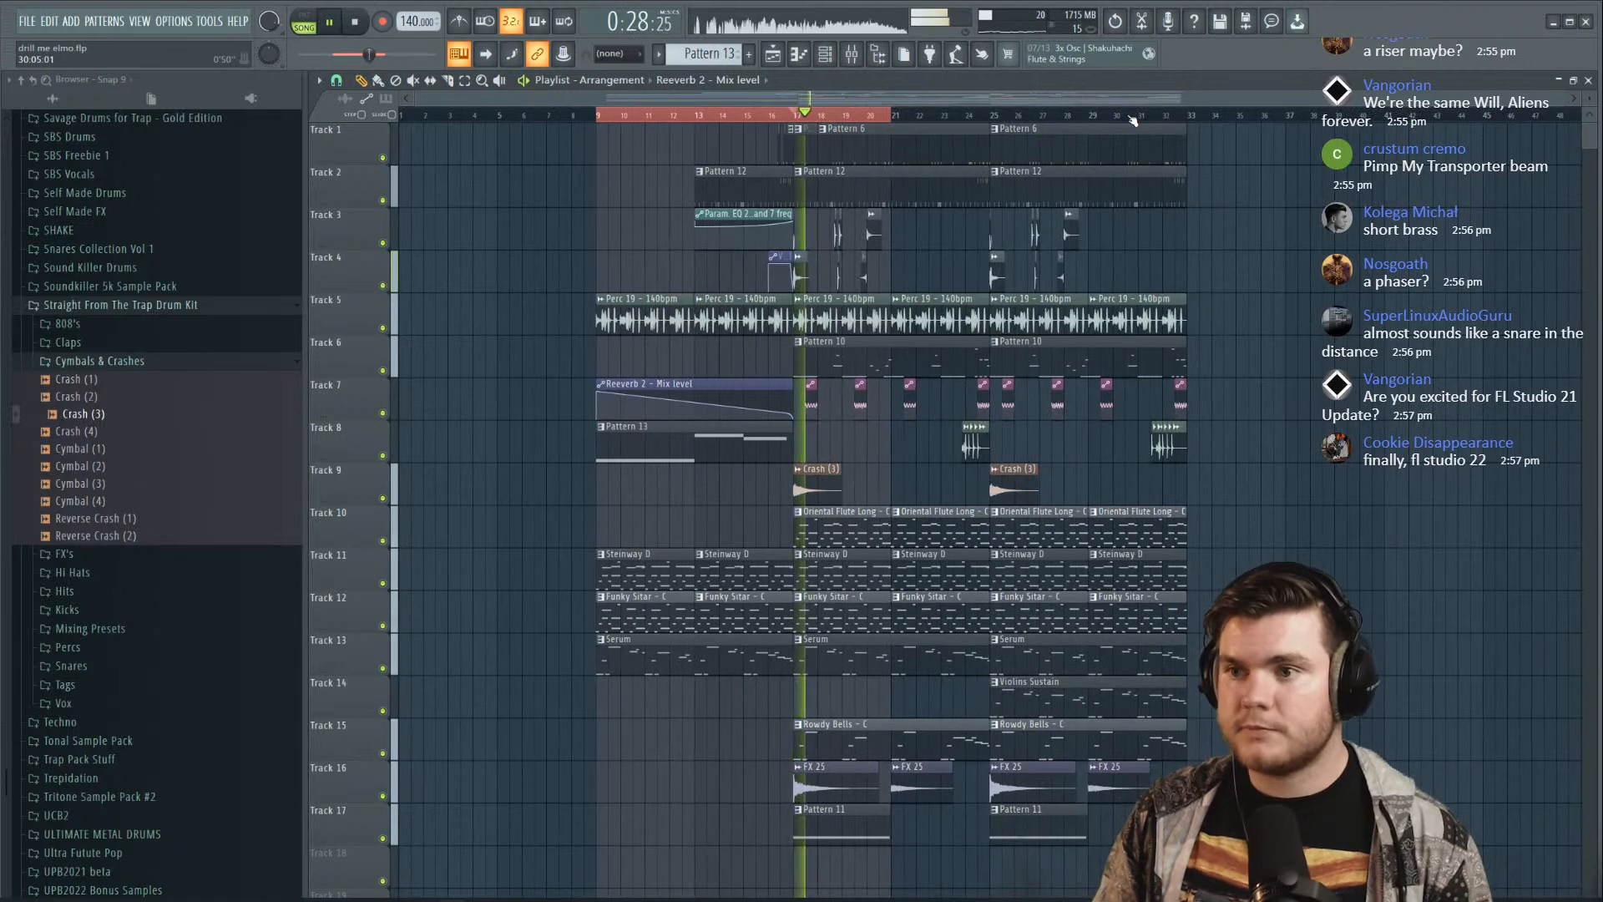
left_click_drag(796, 115, 890, 115)
left_click(887, 116, "ctrl")
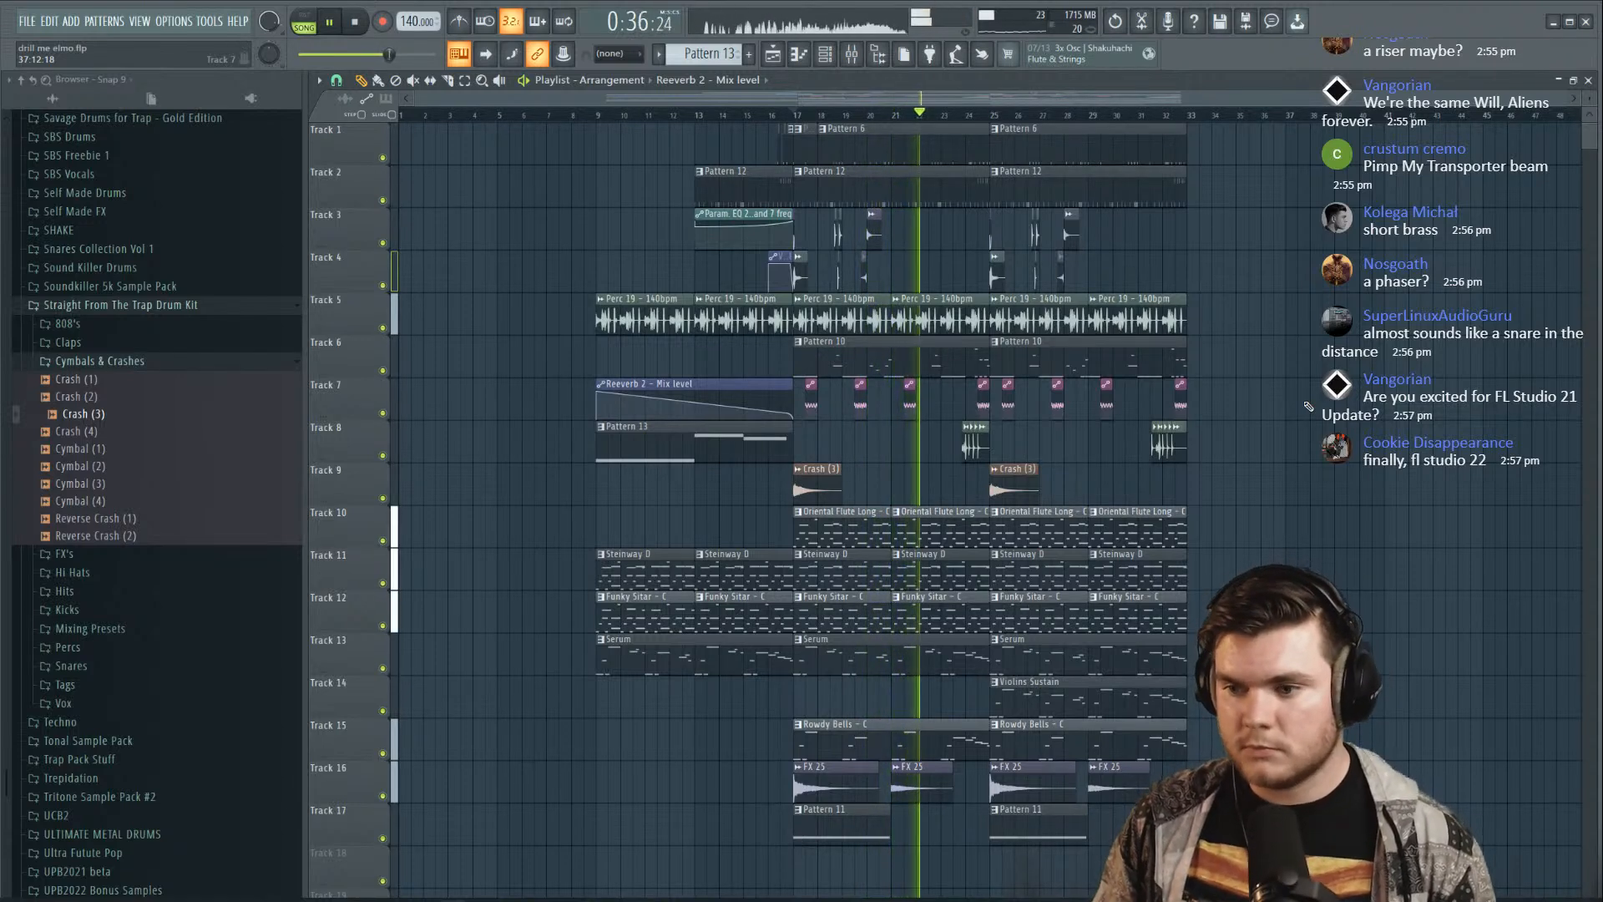
scroll(888, 101, "up", 5)
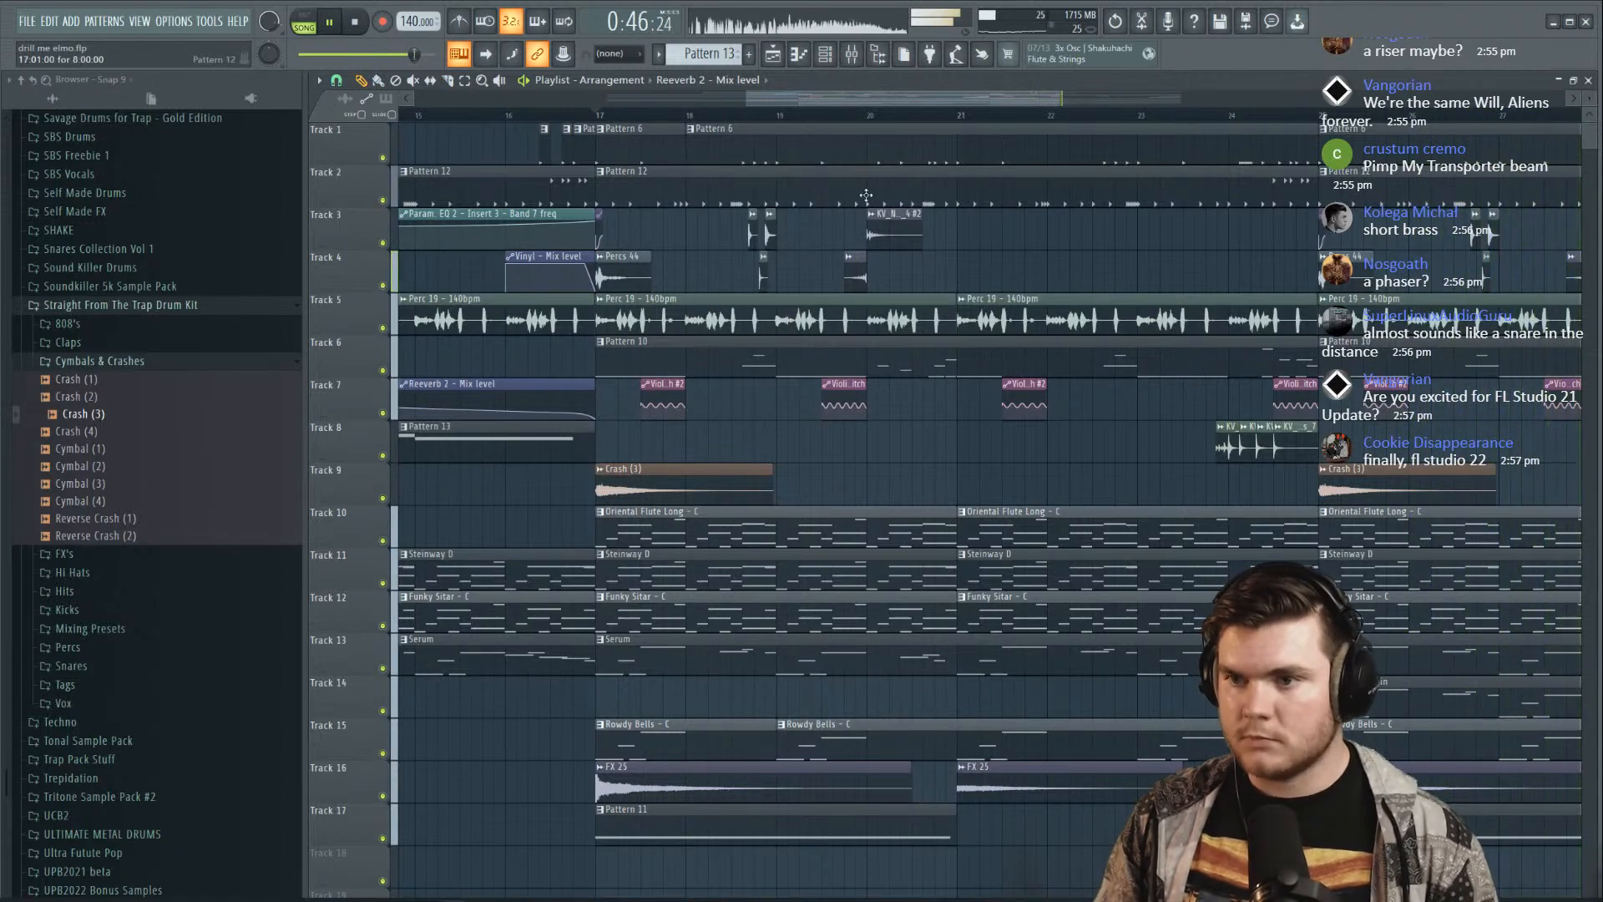
scroll(817, 99, "down", 5)
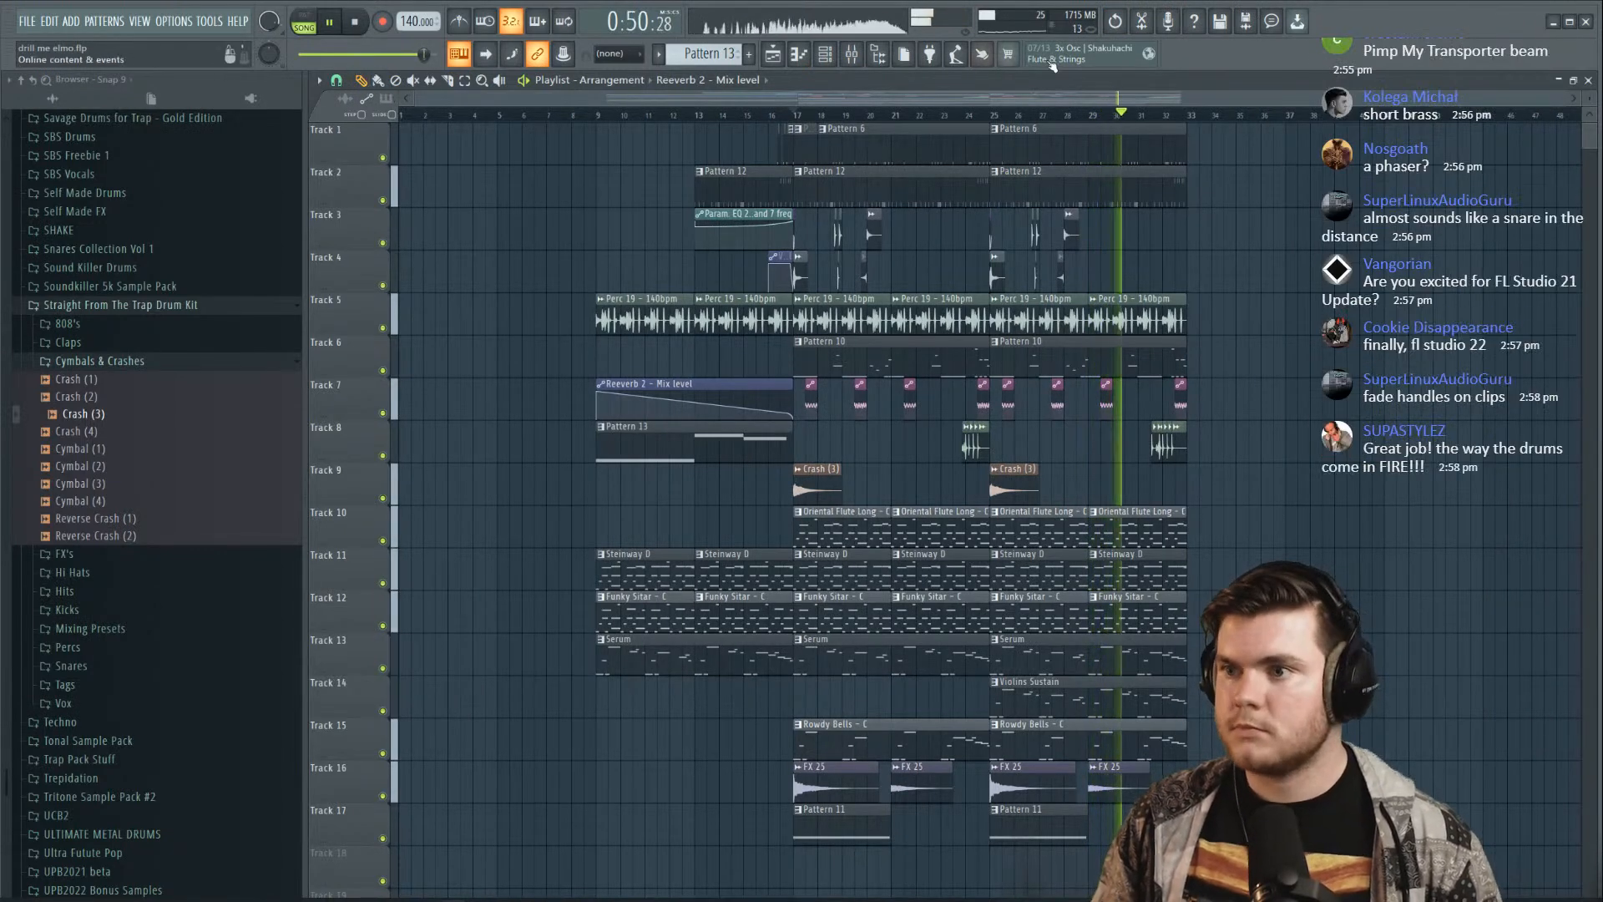
Copy the Pattern 6, Pattern 12 and Perc 19 clips so they continue from bar 33 to bar 41
left_click_drag(1082, 133, 1336, 191)
mouse_move(1046, 173)
left_mouse_down()
mouse_move(1351, 172)
mouse_move(1243, 173)
left_mouse_up()
mouse_move(1217, 297)
left_mouse_down()
mouse_move(1098, 335)
mouse_move(1046, 330)
mouse_move(1245, 322)
left_mouse_up()
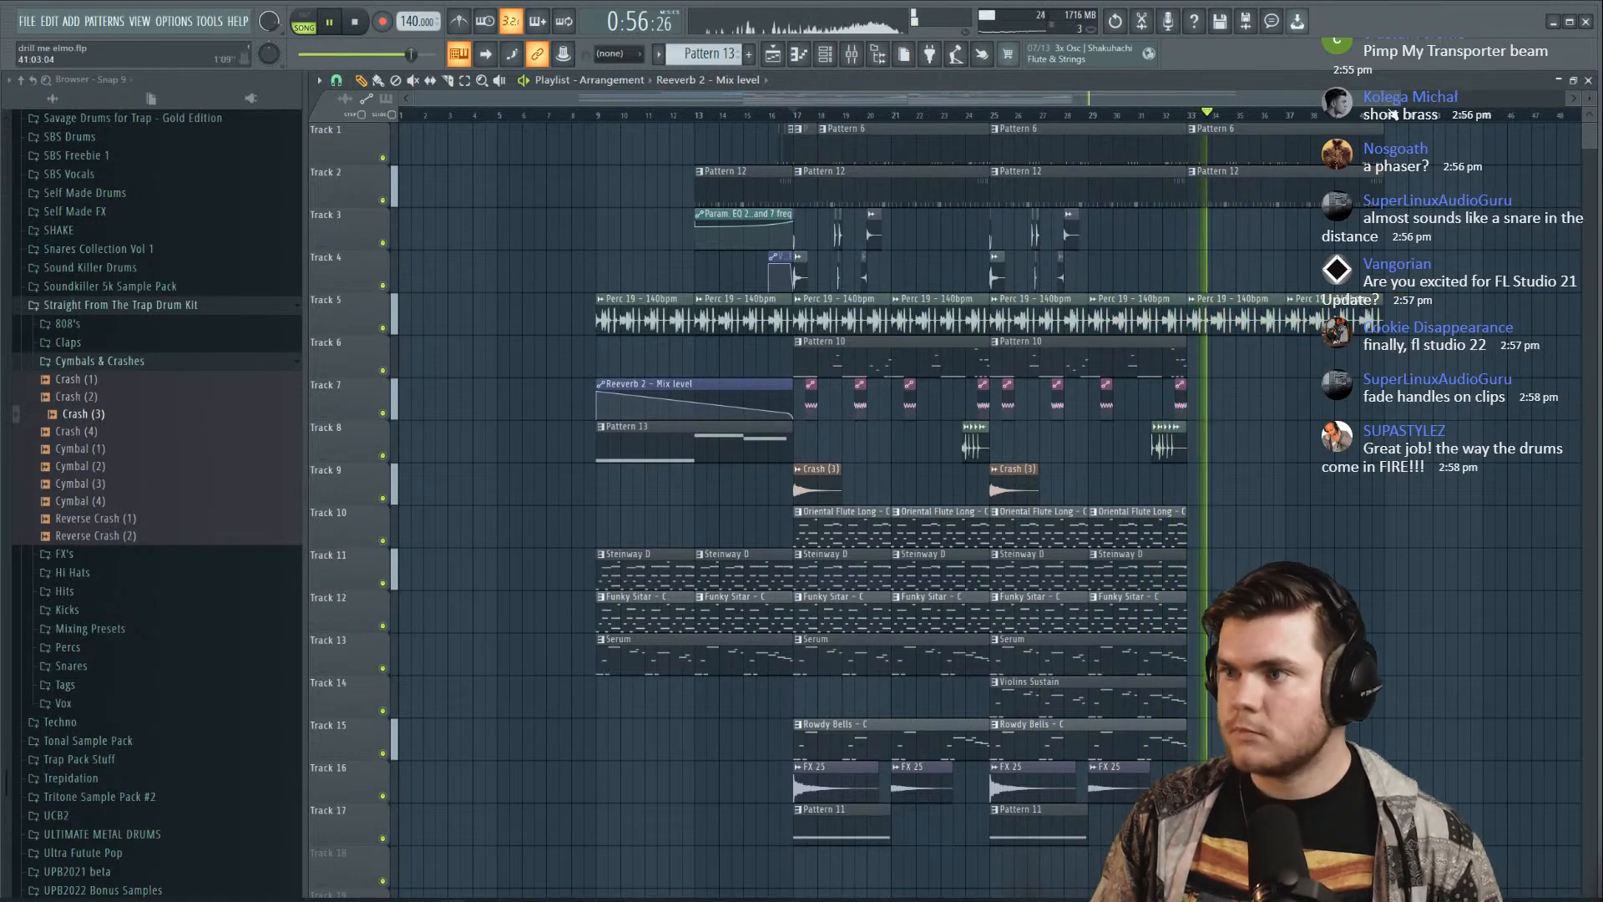
key("space")
Delete the Perc 19 copies after bar 33 and trim the start of the copied Pattern 6 clip to bar 35
scroll(1397, 119, "up", 2)
left_click_drag(1405, 421, 1045, 165)
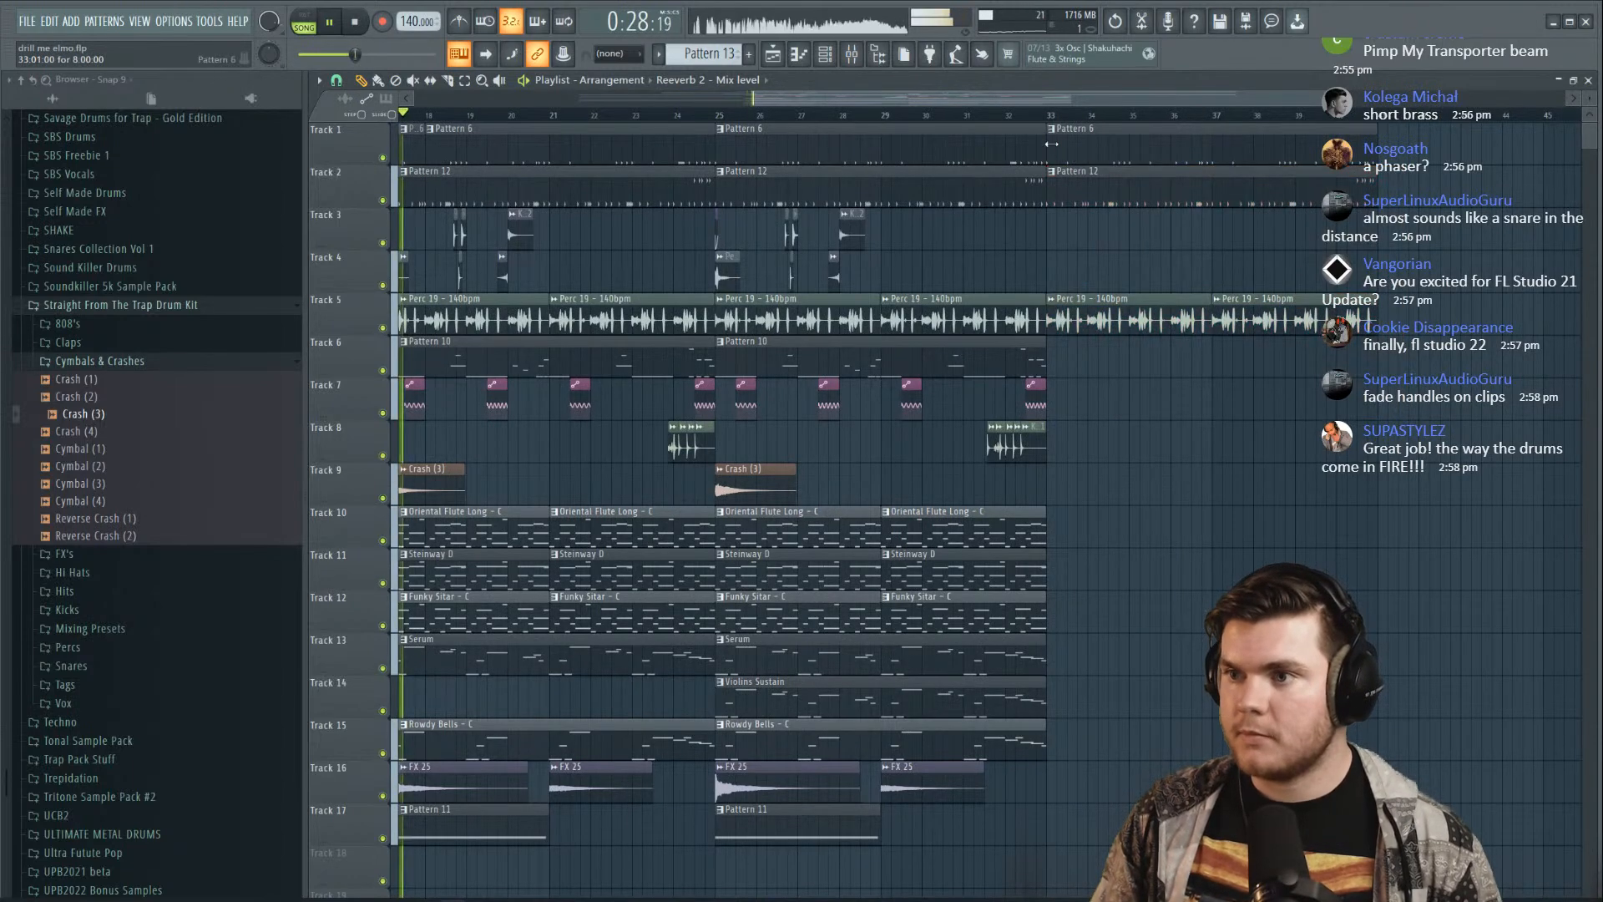
key("Delete")
scroll(1300, 117, "up", 2)
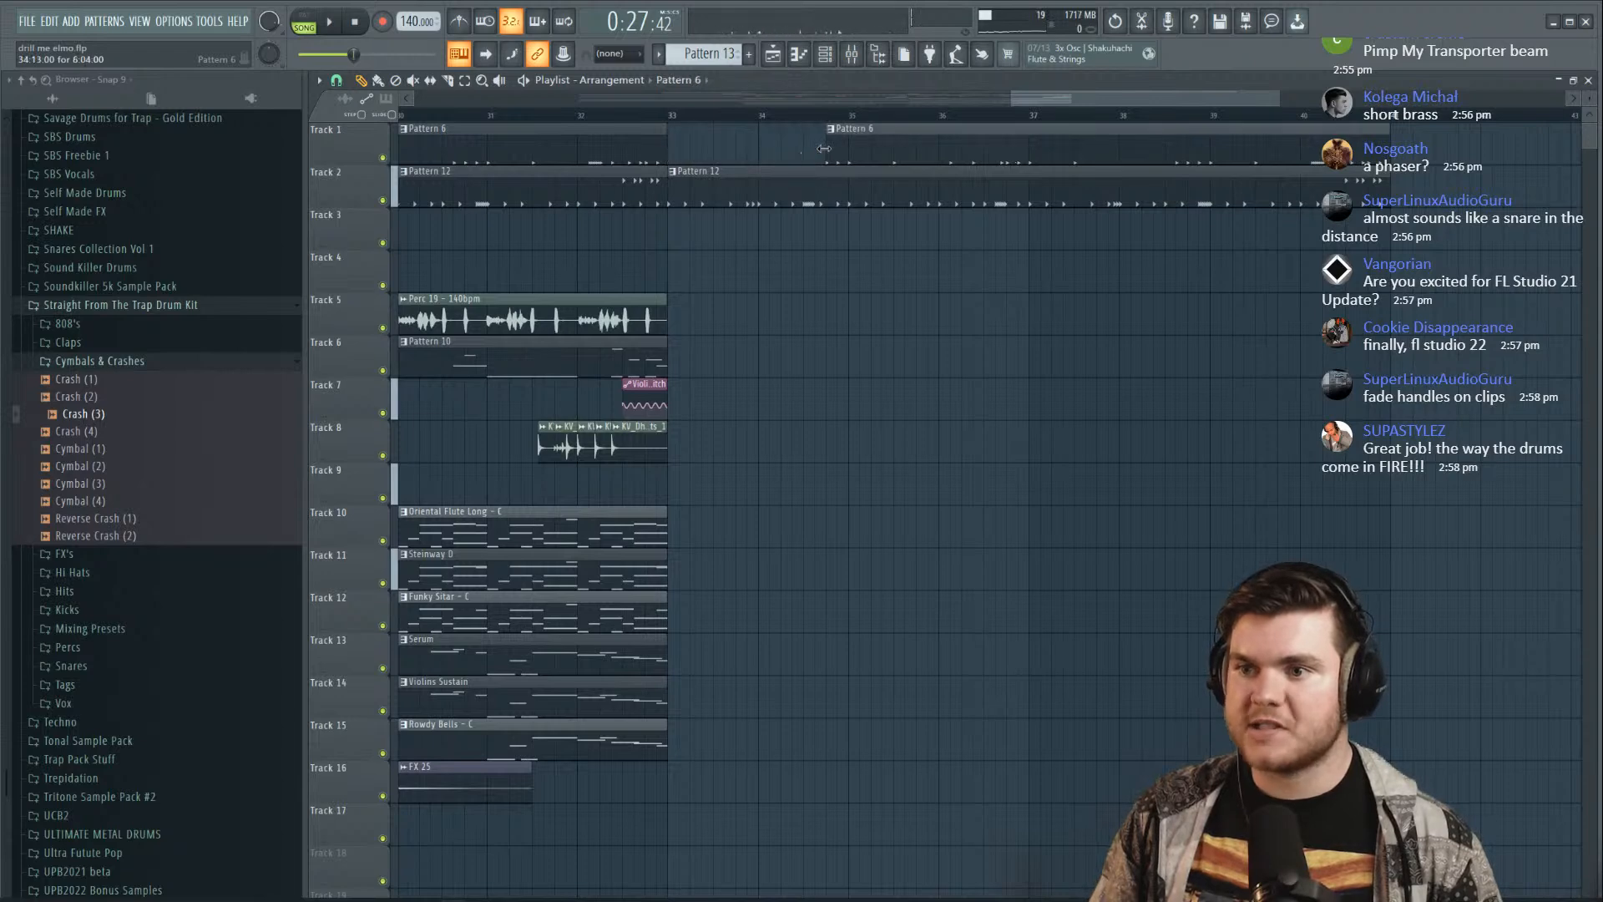
left_click(604, 115)
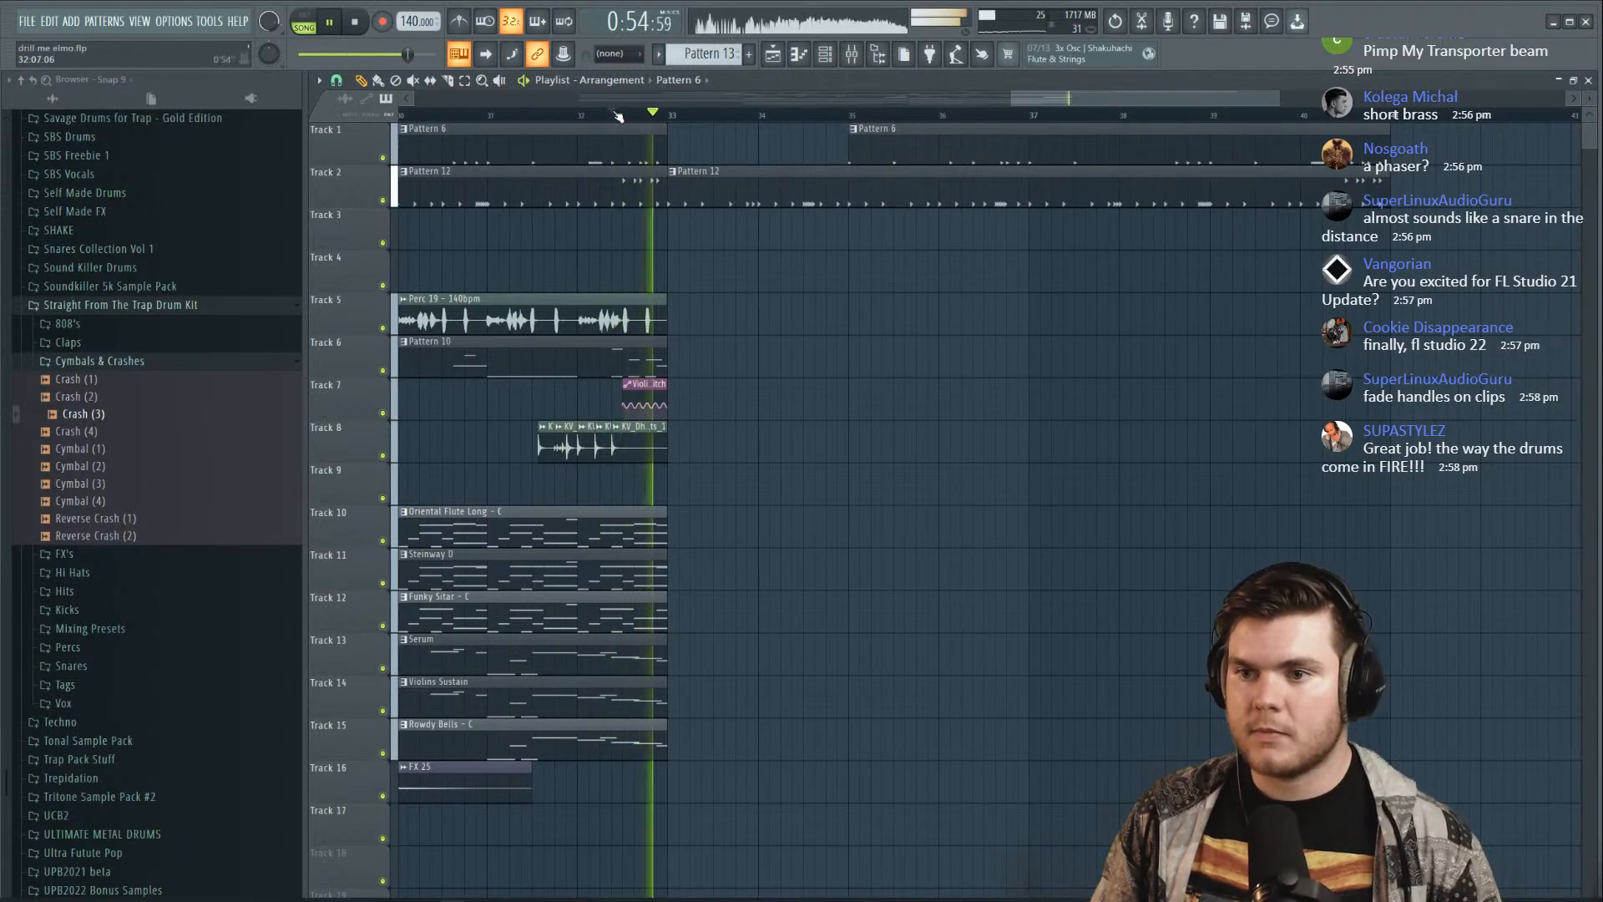
Add a Pattern 6 clip at bar 33 and shorten it to two steps so only its first hit plays
key("space")
left_click(677, 228)
key("space")
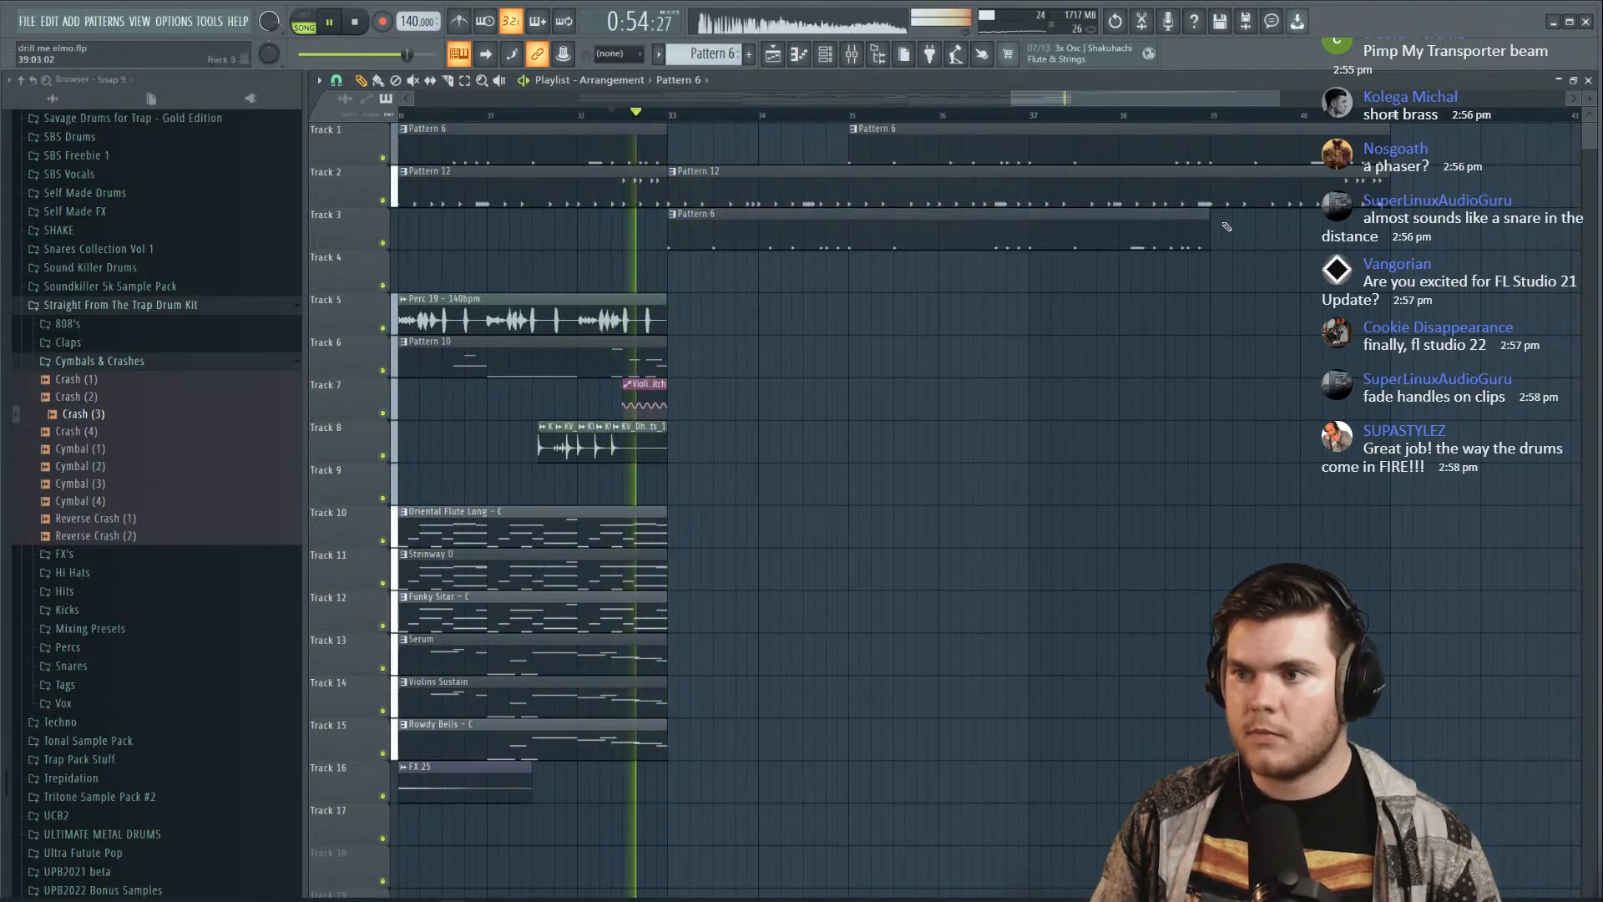
left_click_drag(1209, 227, 842, 249)
right_click(842, 249)
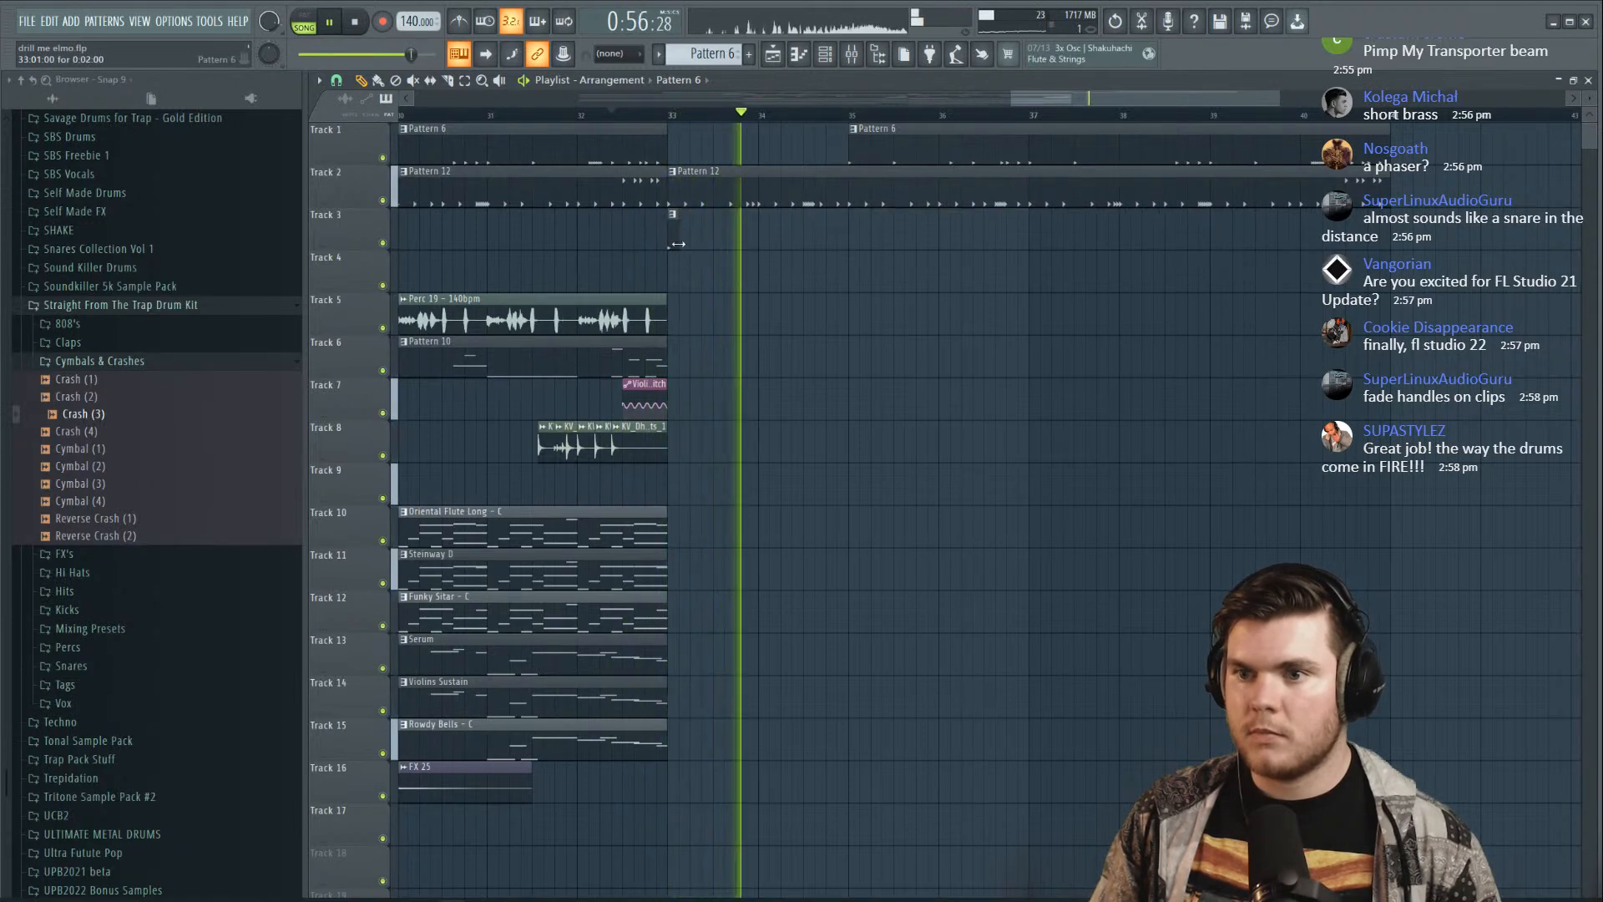
key("space")
key("space")
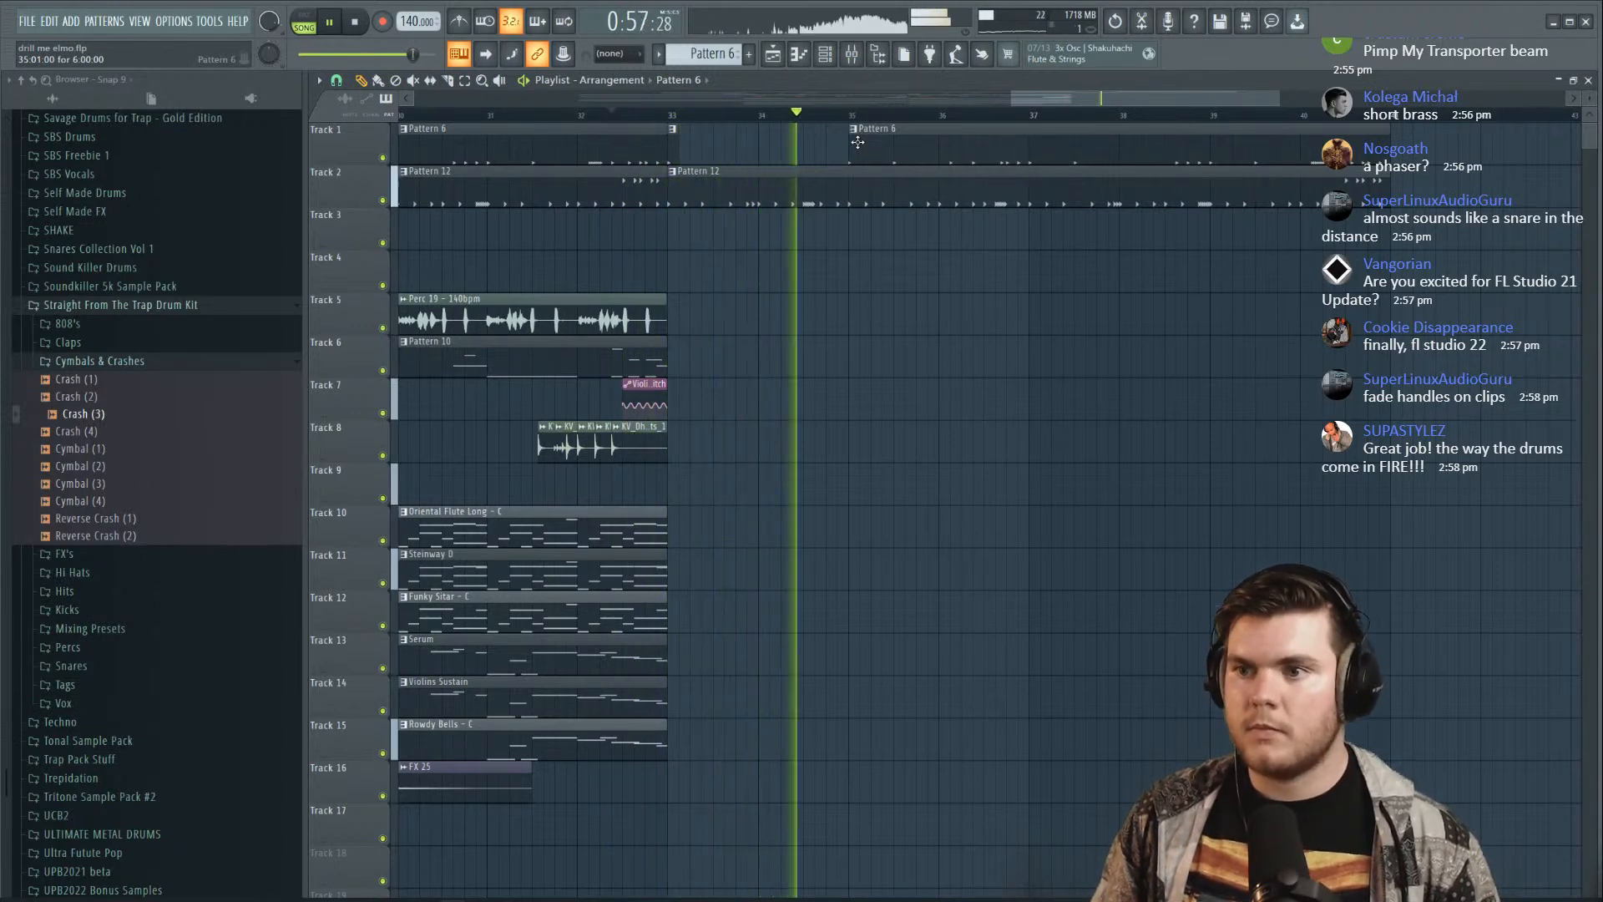
Extend the start of the second Pattern 6 clip back to 34:13 and replay the transition after bar 33
key("space")
key("space")
left_click_drag(852, 150, 828, 166)
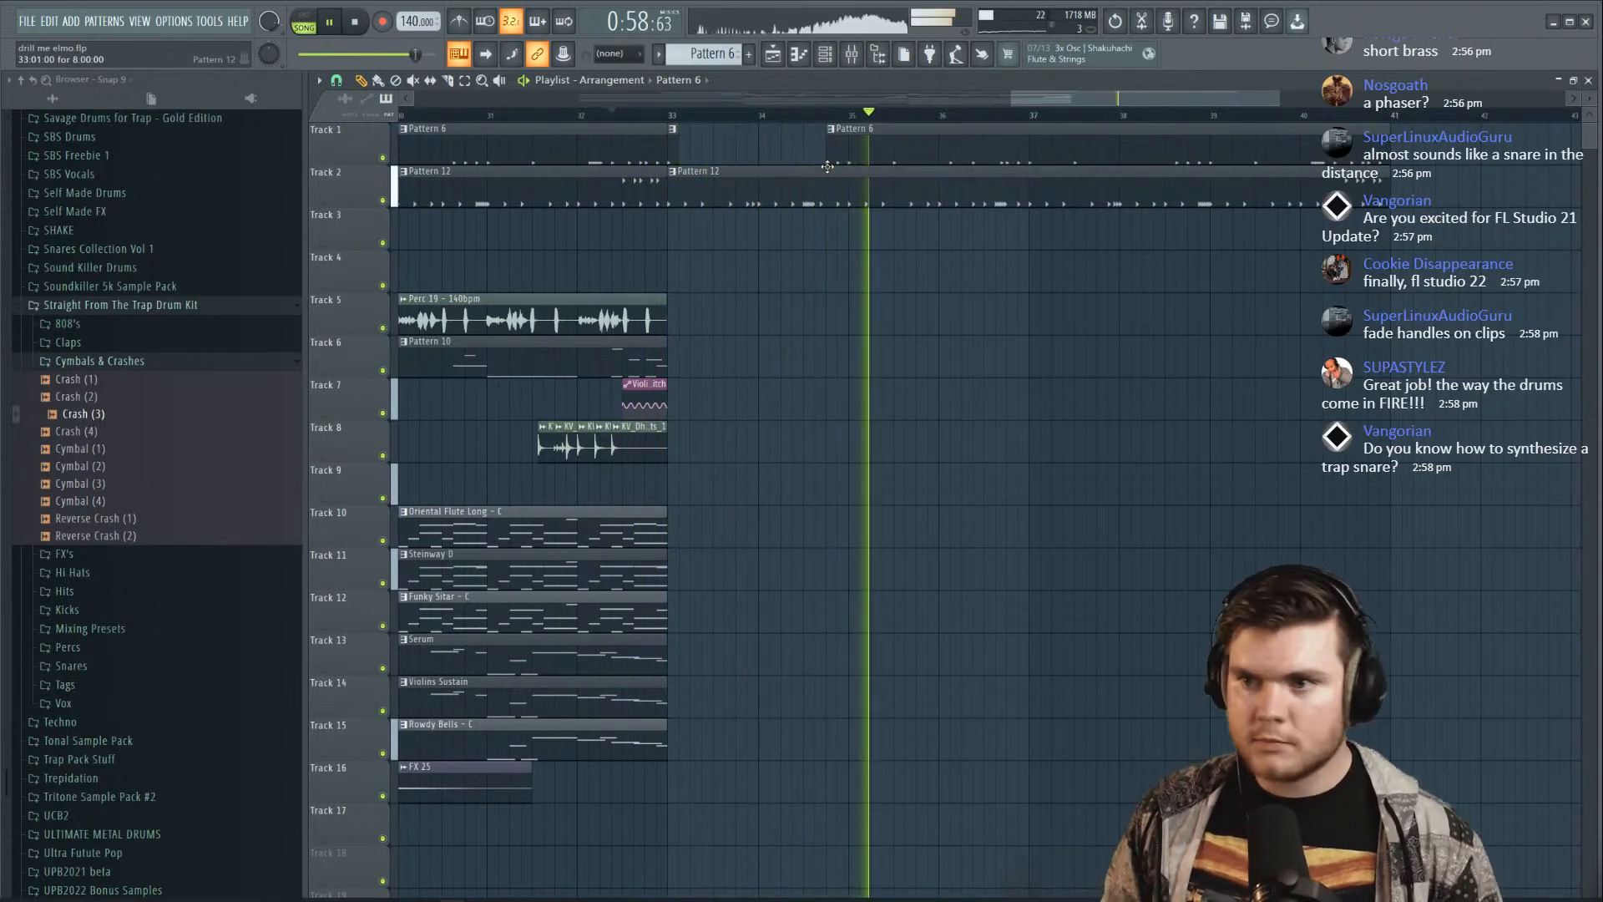
key("space")
key("space")
Copy Pattern 10 to bar 33 on Track 6 and trim its start to bar 35
scroll(740, 134, "down", 5, "ctrl")
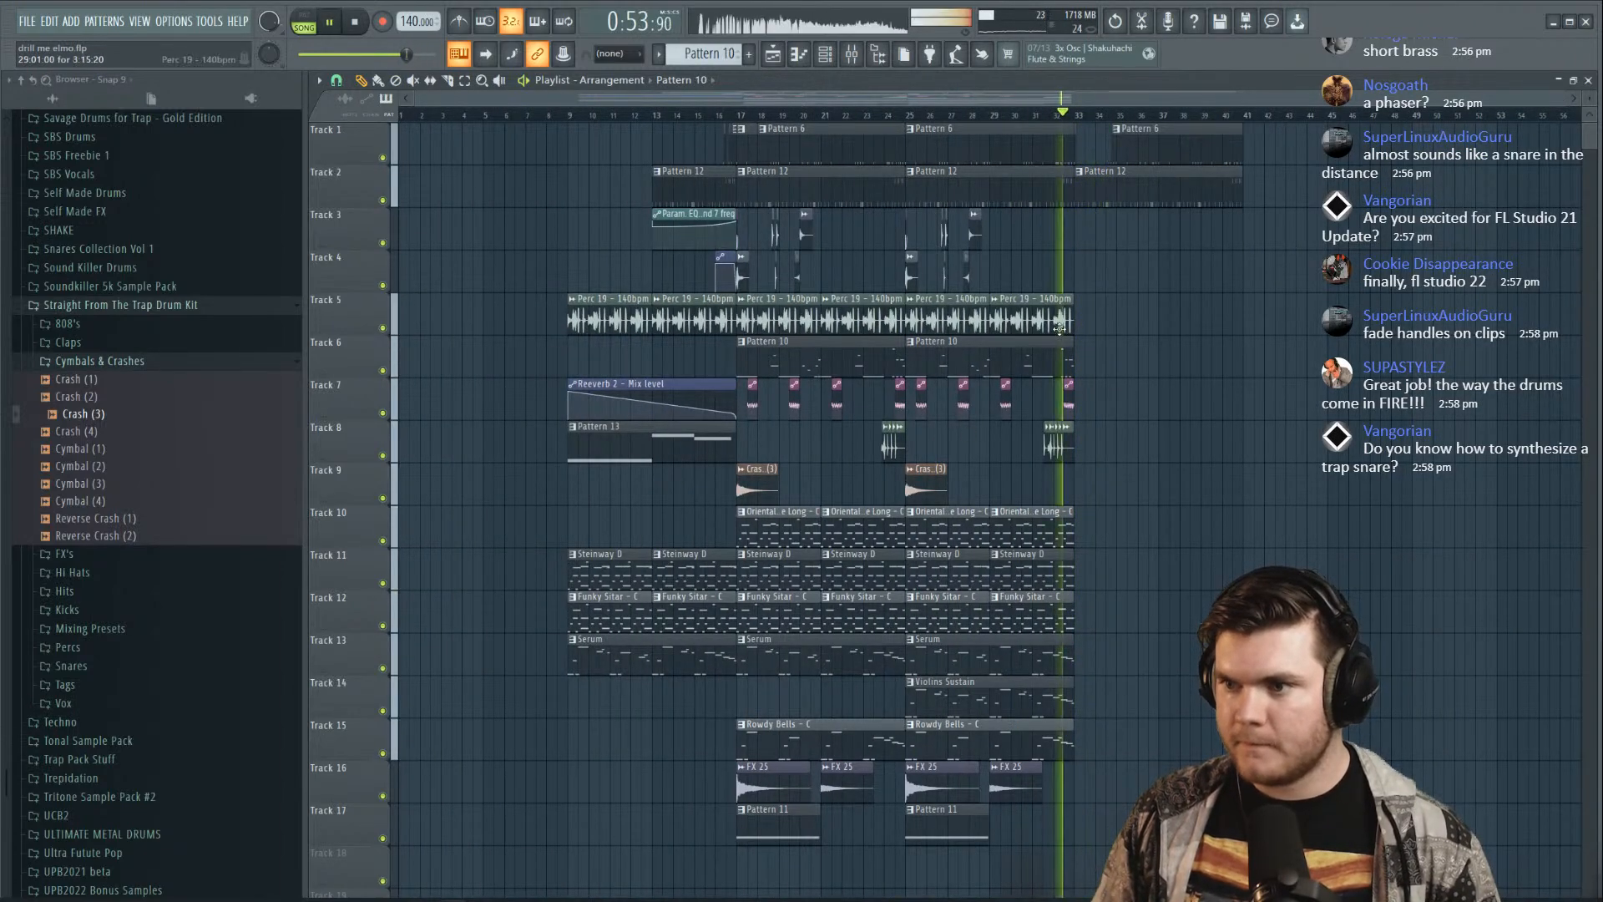
scroll(1077, 352, "up", 4, "ctrl")
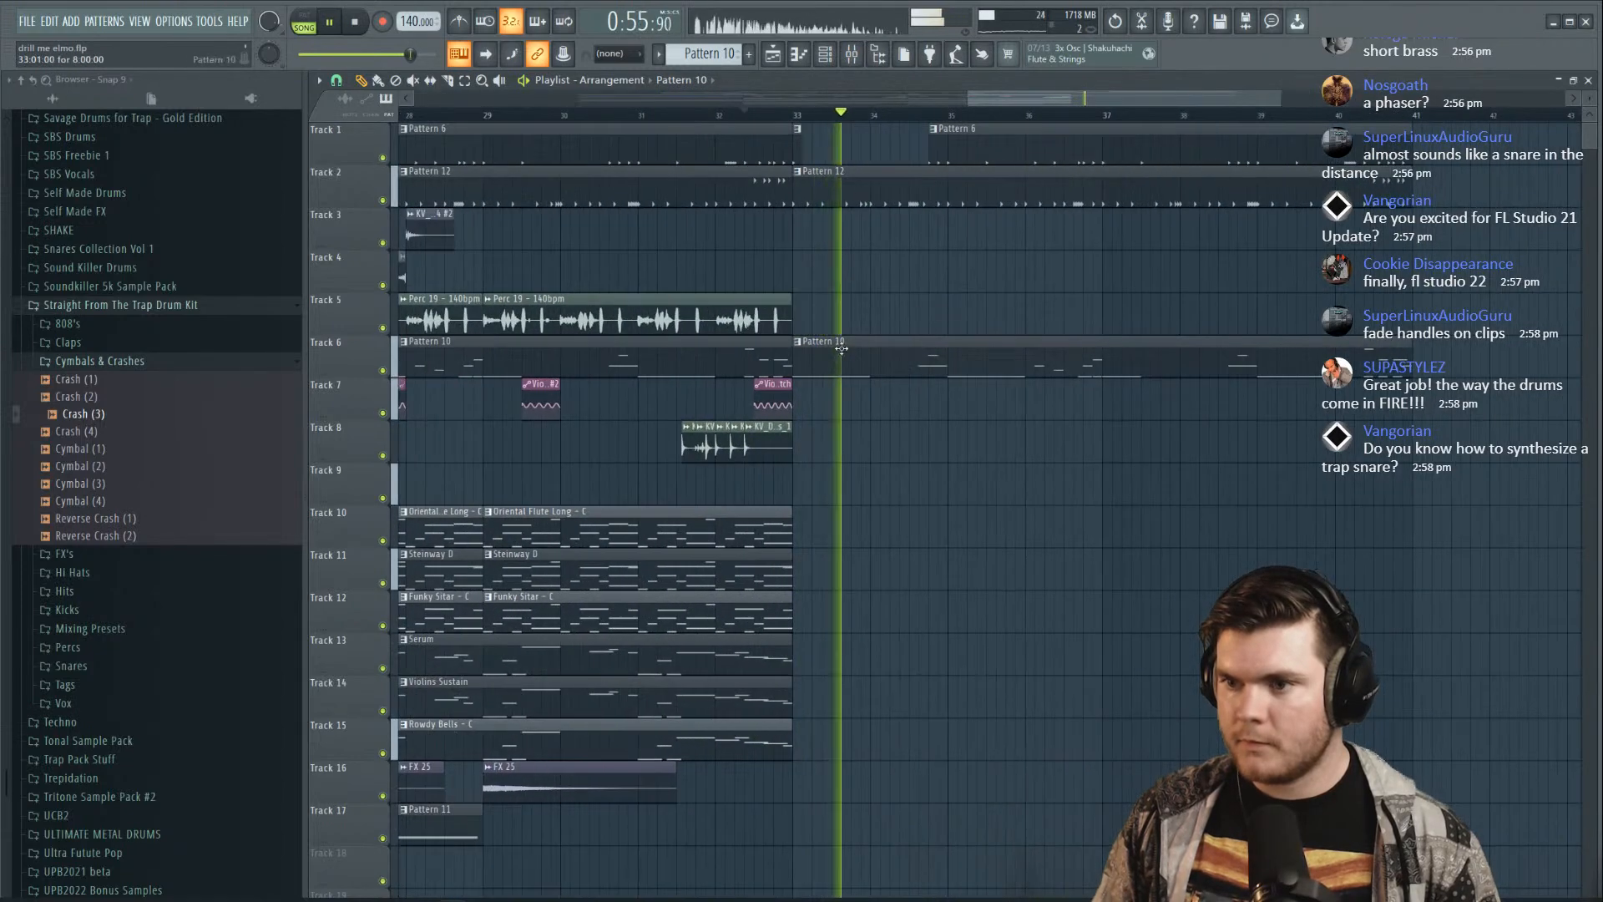
left_click_drag(799, 357, 901, 359)
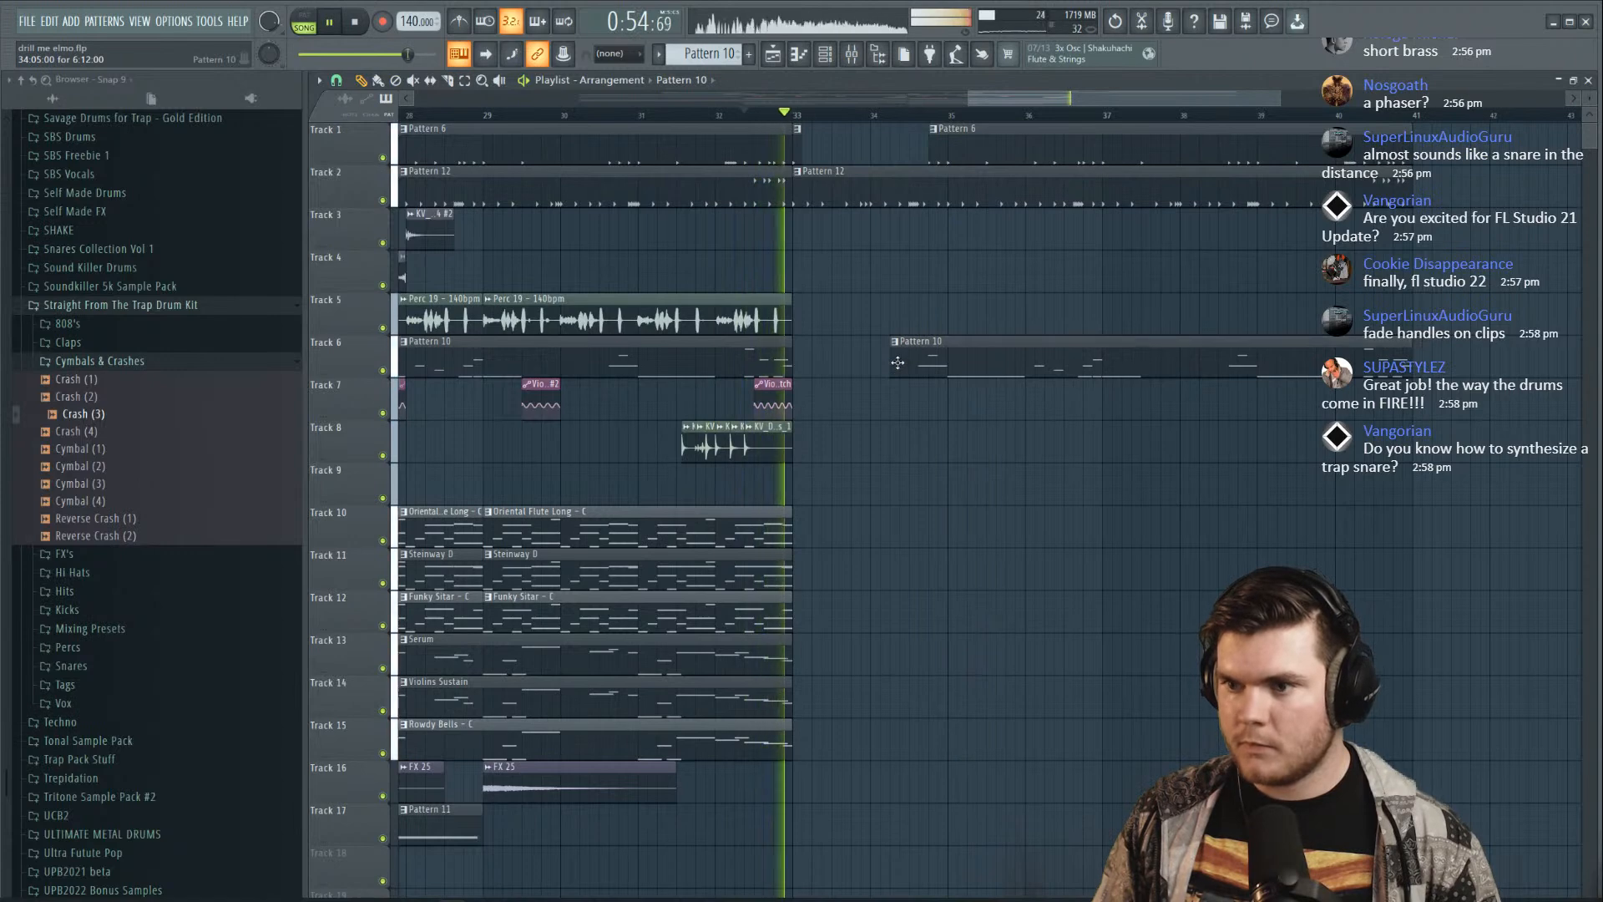
left_click_drag(892, 359, 948, 359)
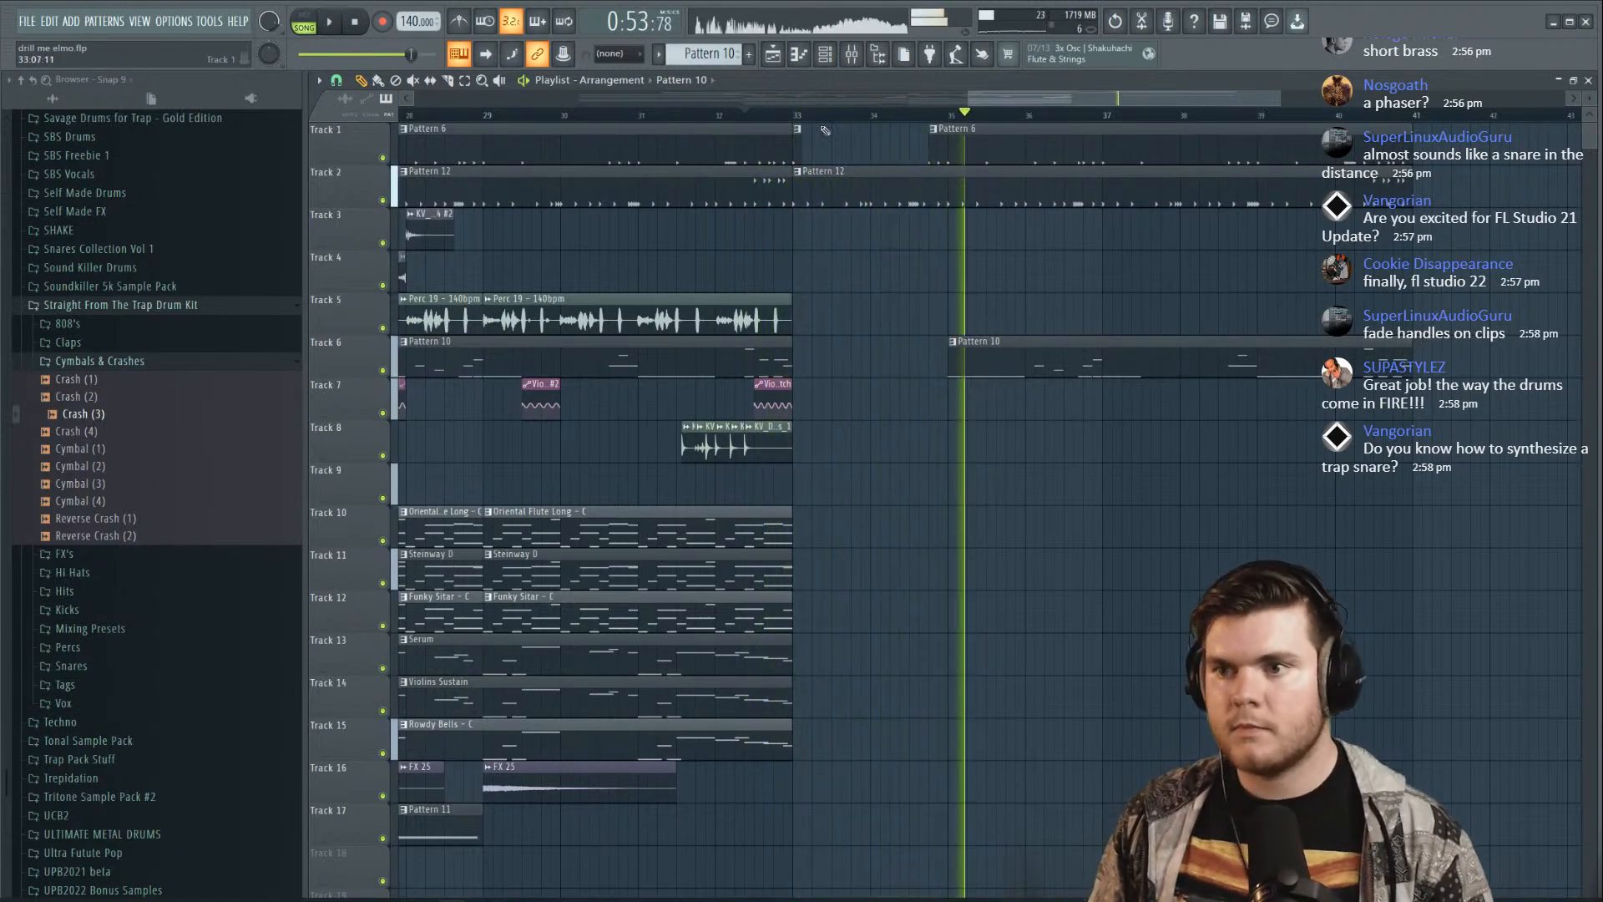
Open the Hats 17 notes of Pattern 12 and examine the hat rhythm while it plays
key("space")
double_click(833, 175)
key("space")
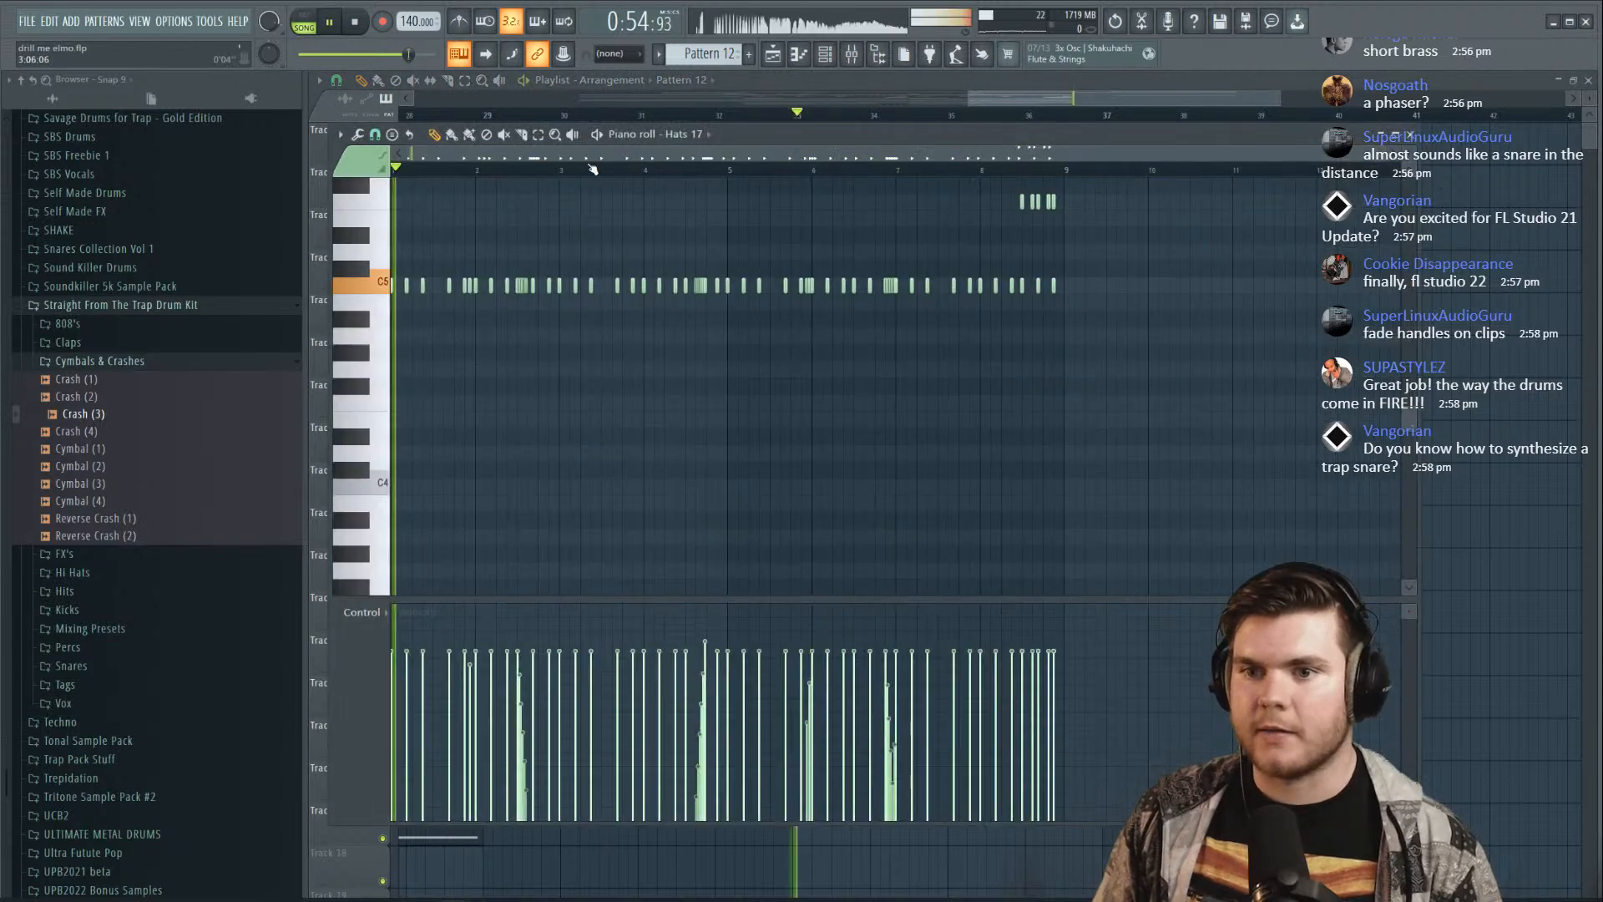
key("space")
key("space")
left_click(518, 286)
right_click(517, 286)
key("space")
left_click(480, 288)
key("space")
right_click(480, 288)
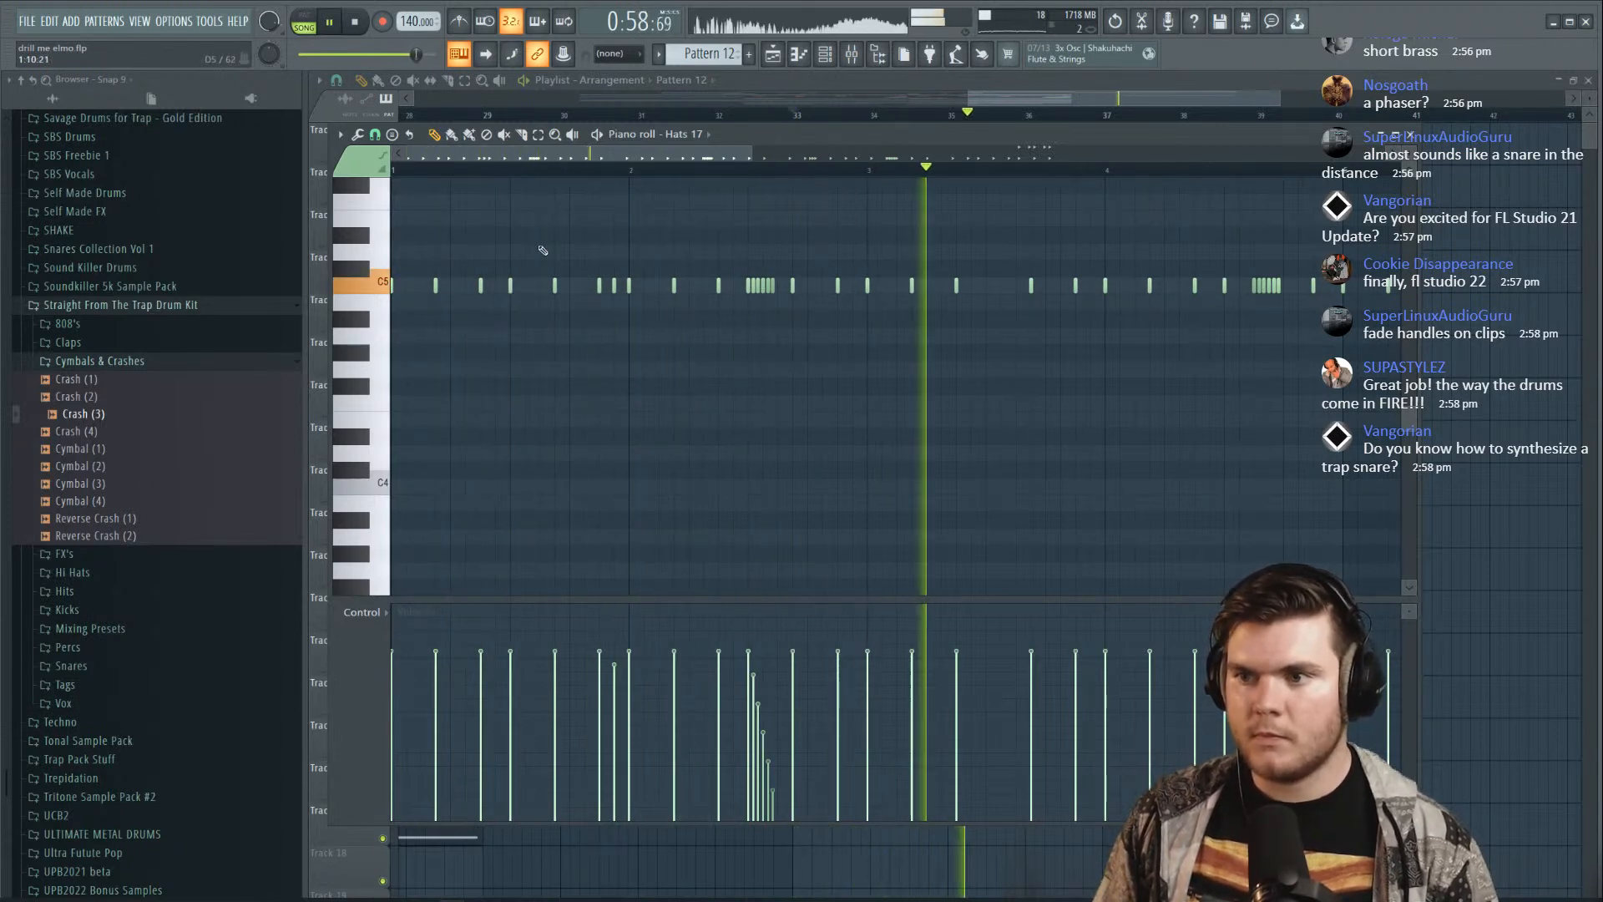
scroll(770, 171, "down", 1)
scroll(770, 174, "down", 1)
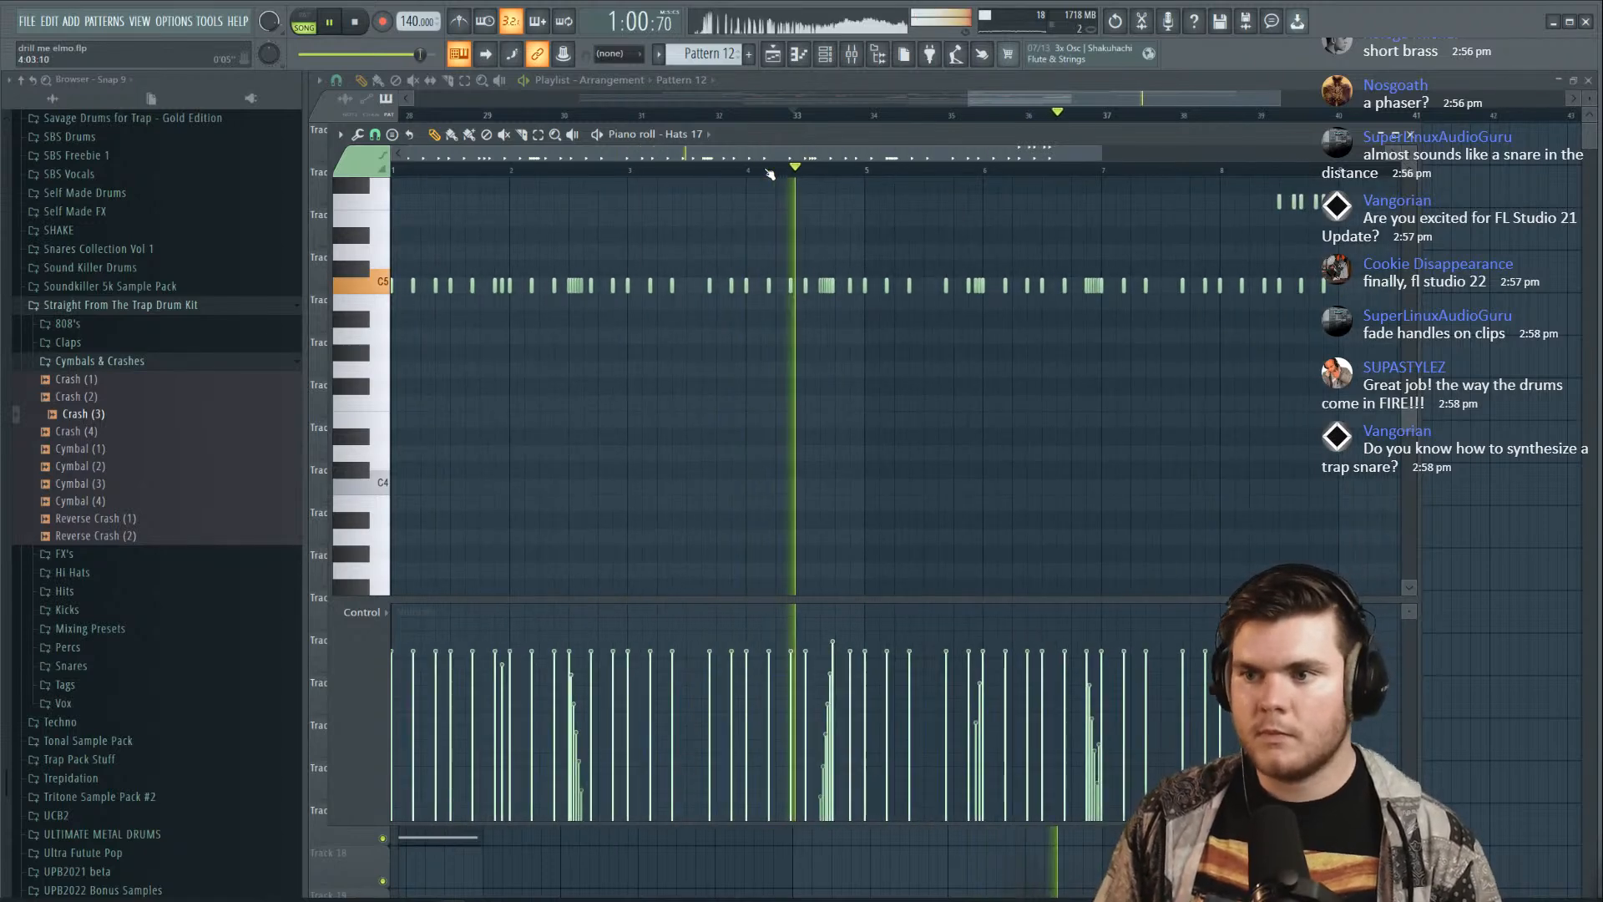
scroll(770, 174, "down", 1)
left_click(1411, 135)
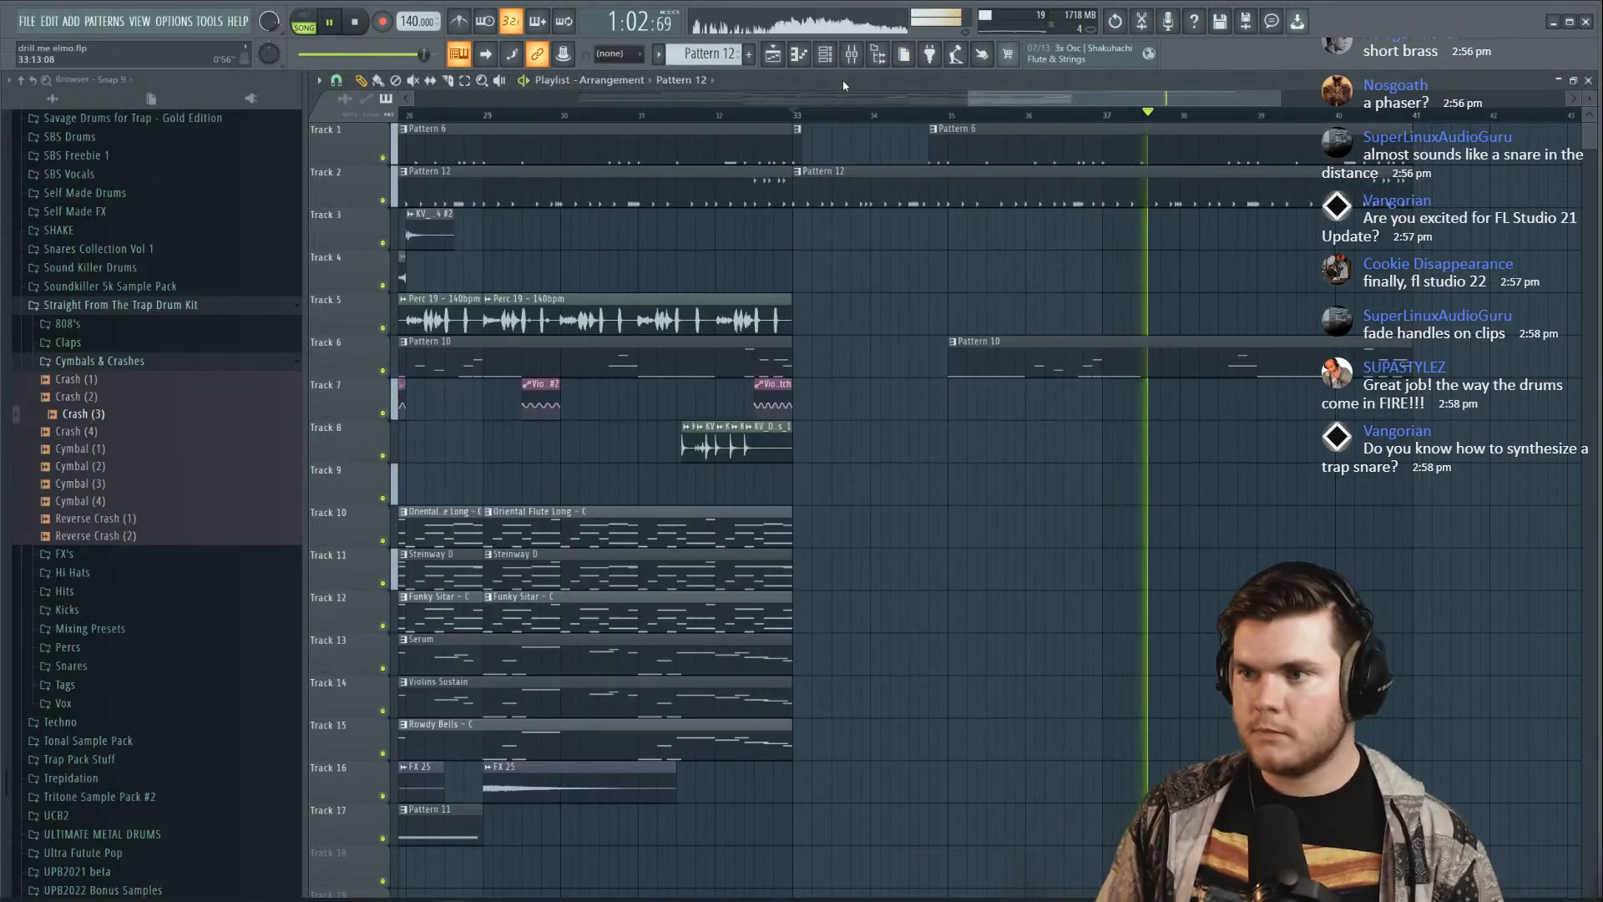
left_click(1386, 470)
right_click(1385, 470)
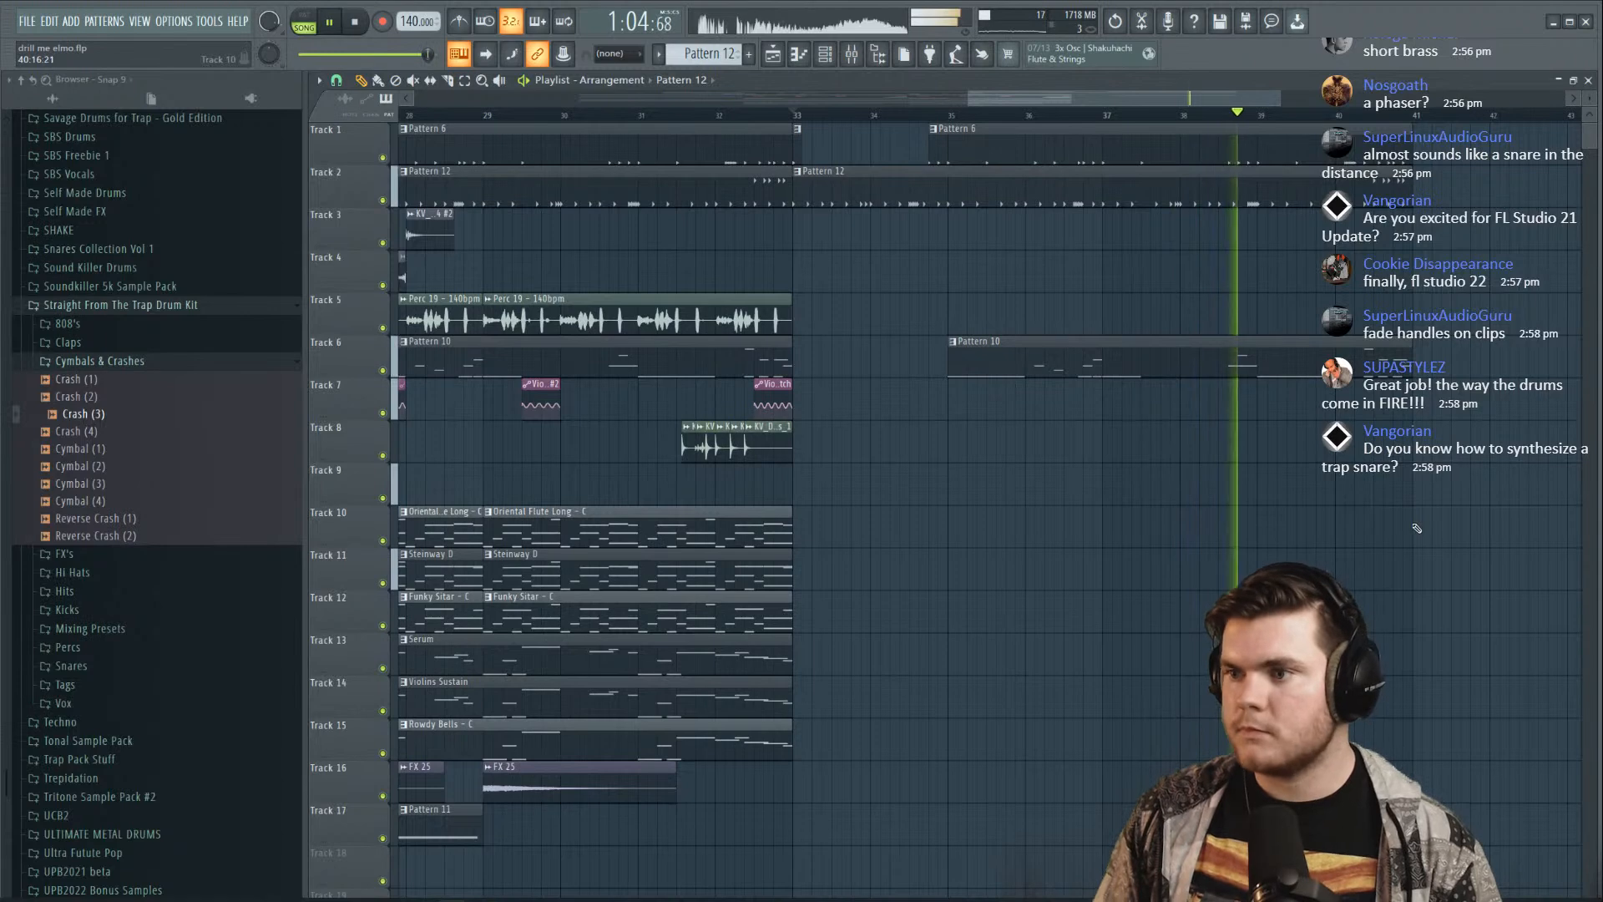
key("space")
key("ctrl+alt+z")
key("ctrl+alt+z")
Slice the Pattern 12 clip at 33:07 and 33:09 to isolate a two-step piece of the hats
left_click(792, 115)
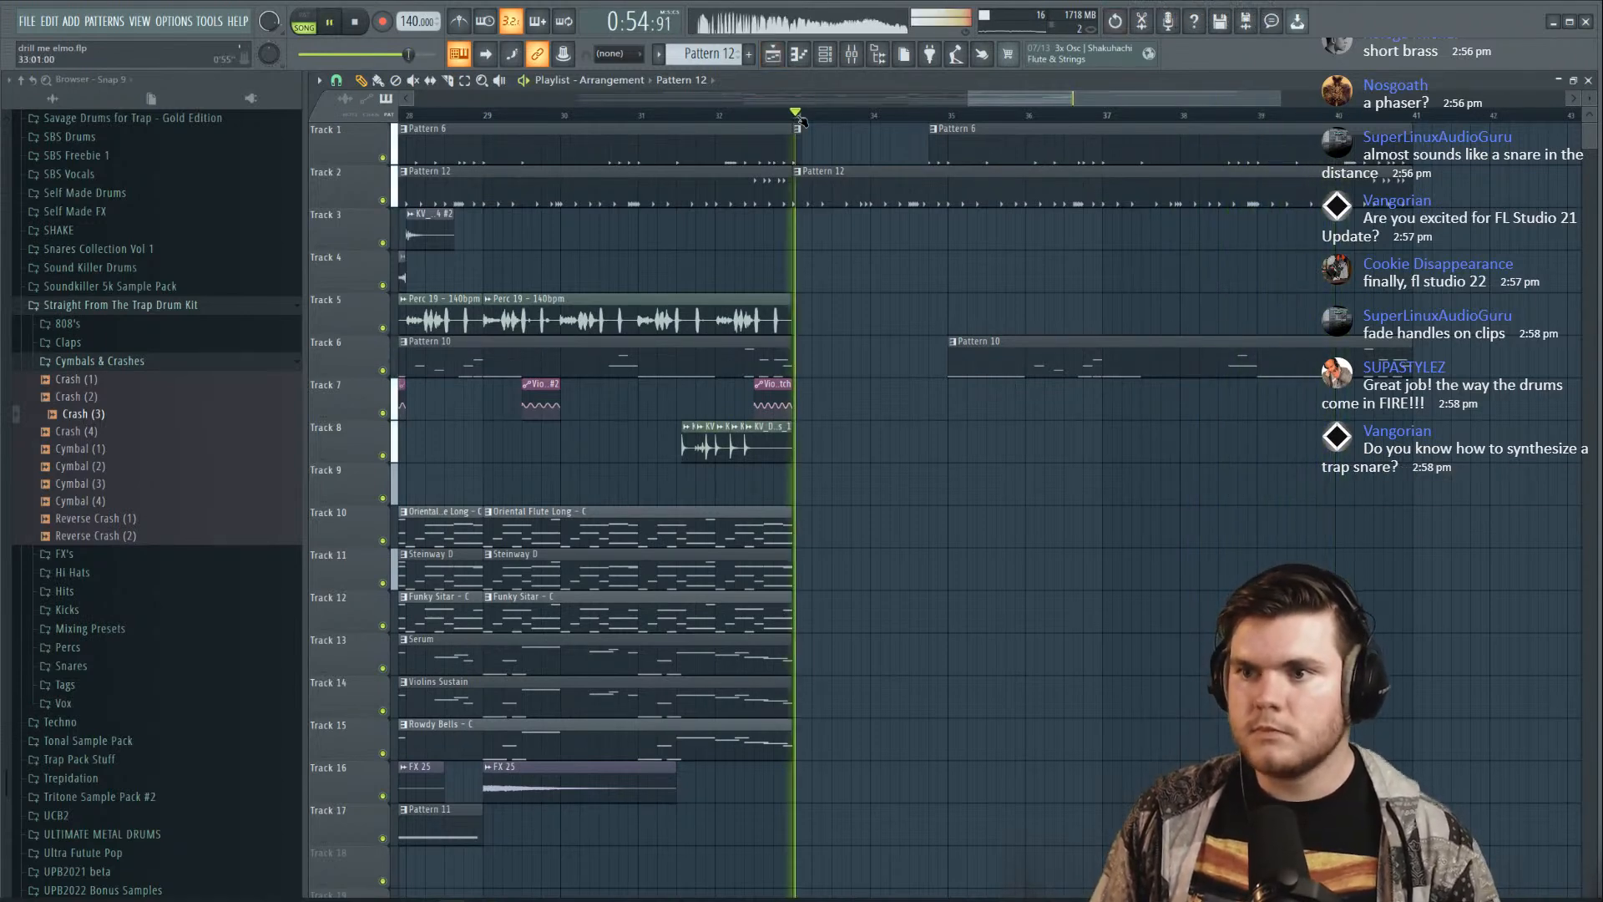
scroll(813, 117, "up", 4)
key("space")
left_click(448, 81)
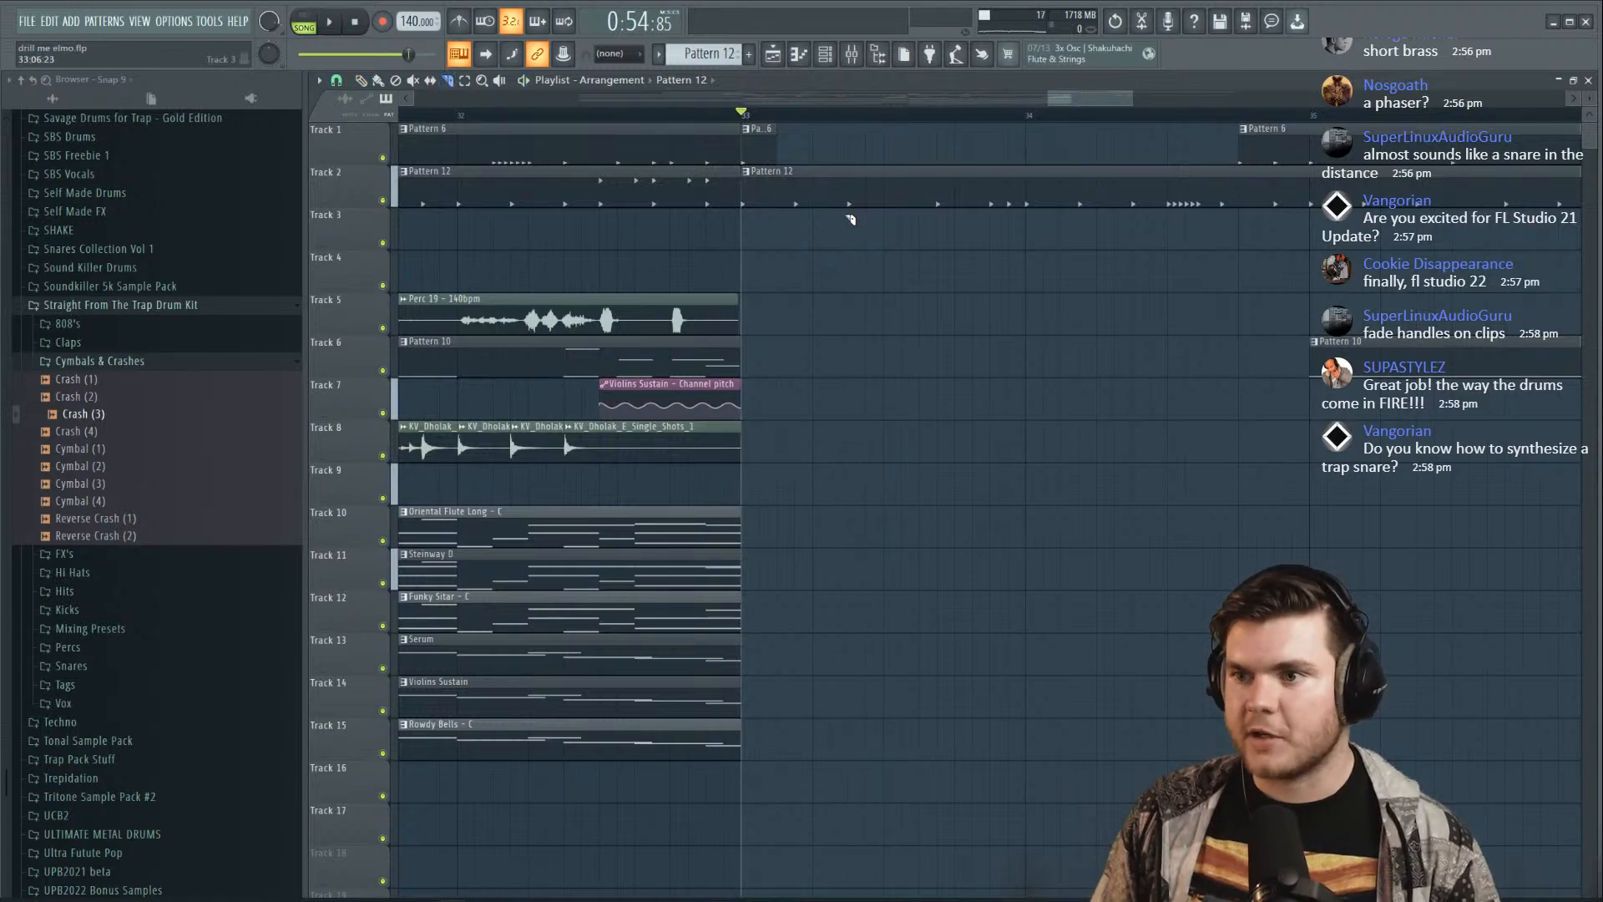
key("space")
left_click(360, 81)
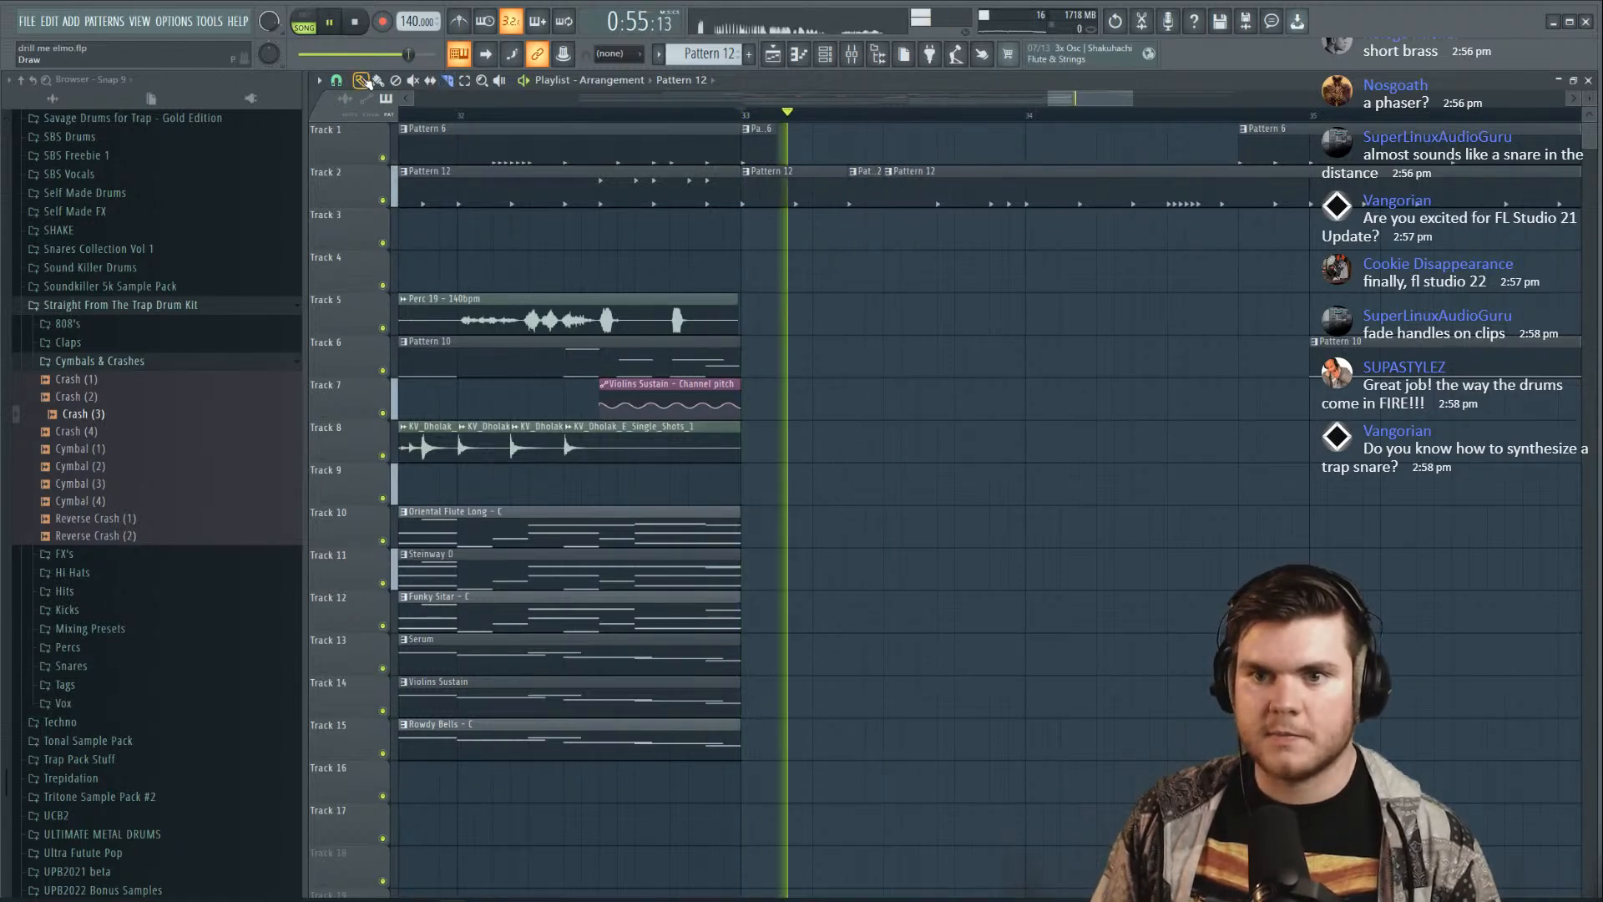
Repeat the two-step Pattern 12 slice directly after itself, trim the remaining clip's start to 33:11 and play the section
left_click(865, 187)
left_click(892, 148)
key("space")
key("space")
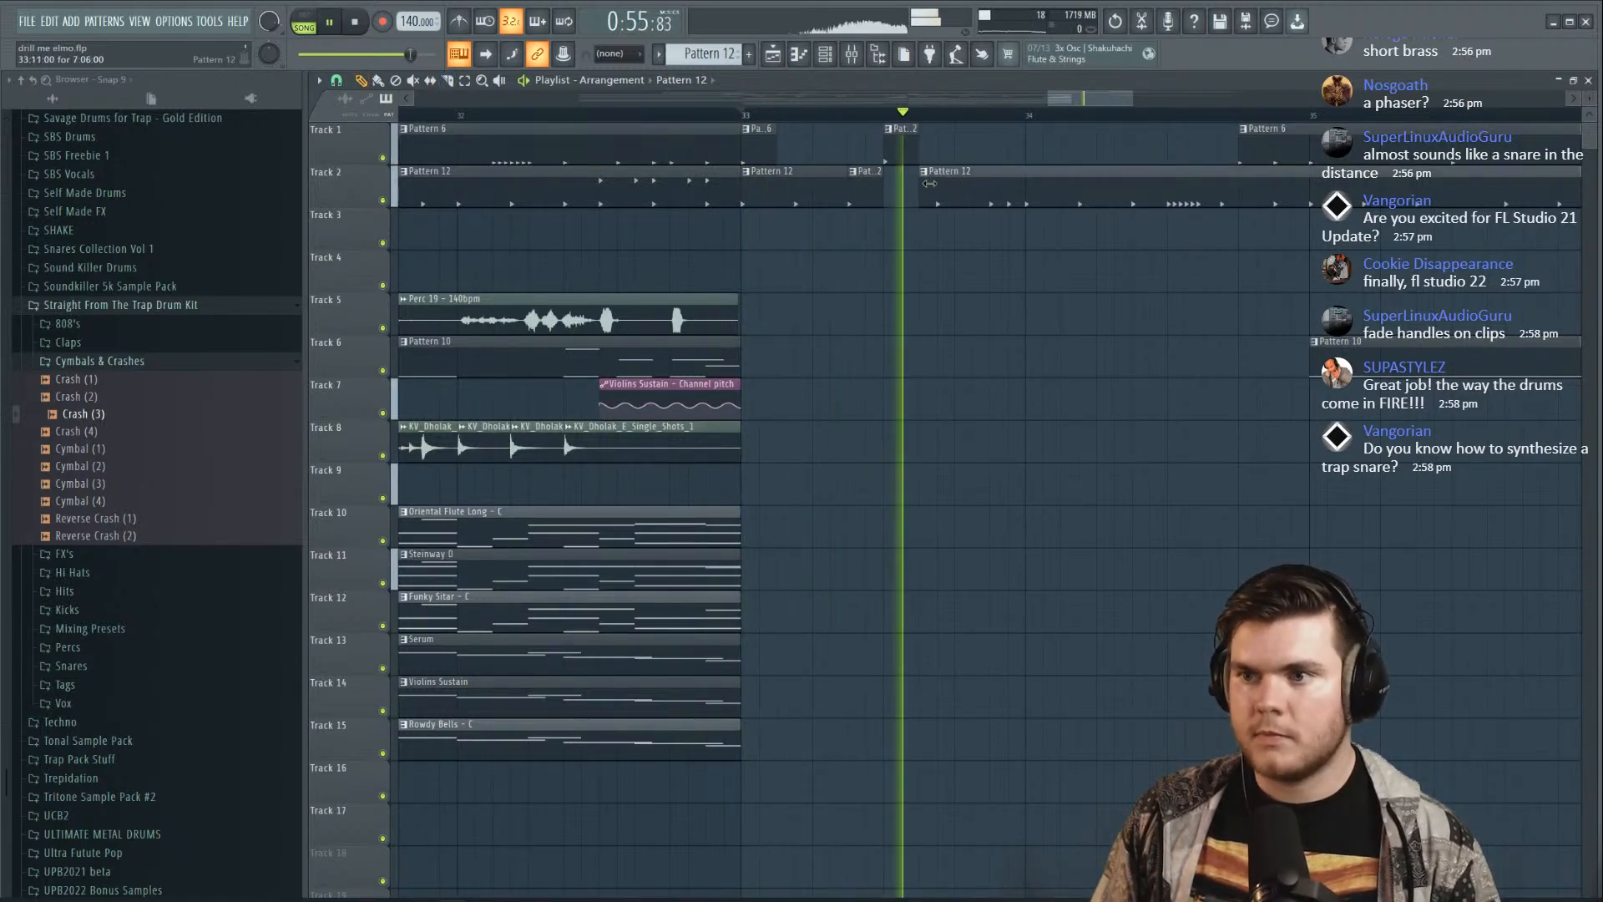
scroll(888, 125, "down", 4)
scroll(887, 125, "down", 5)
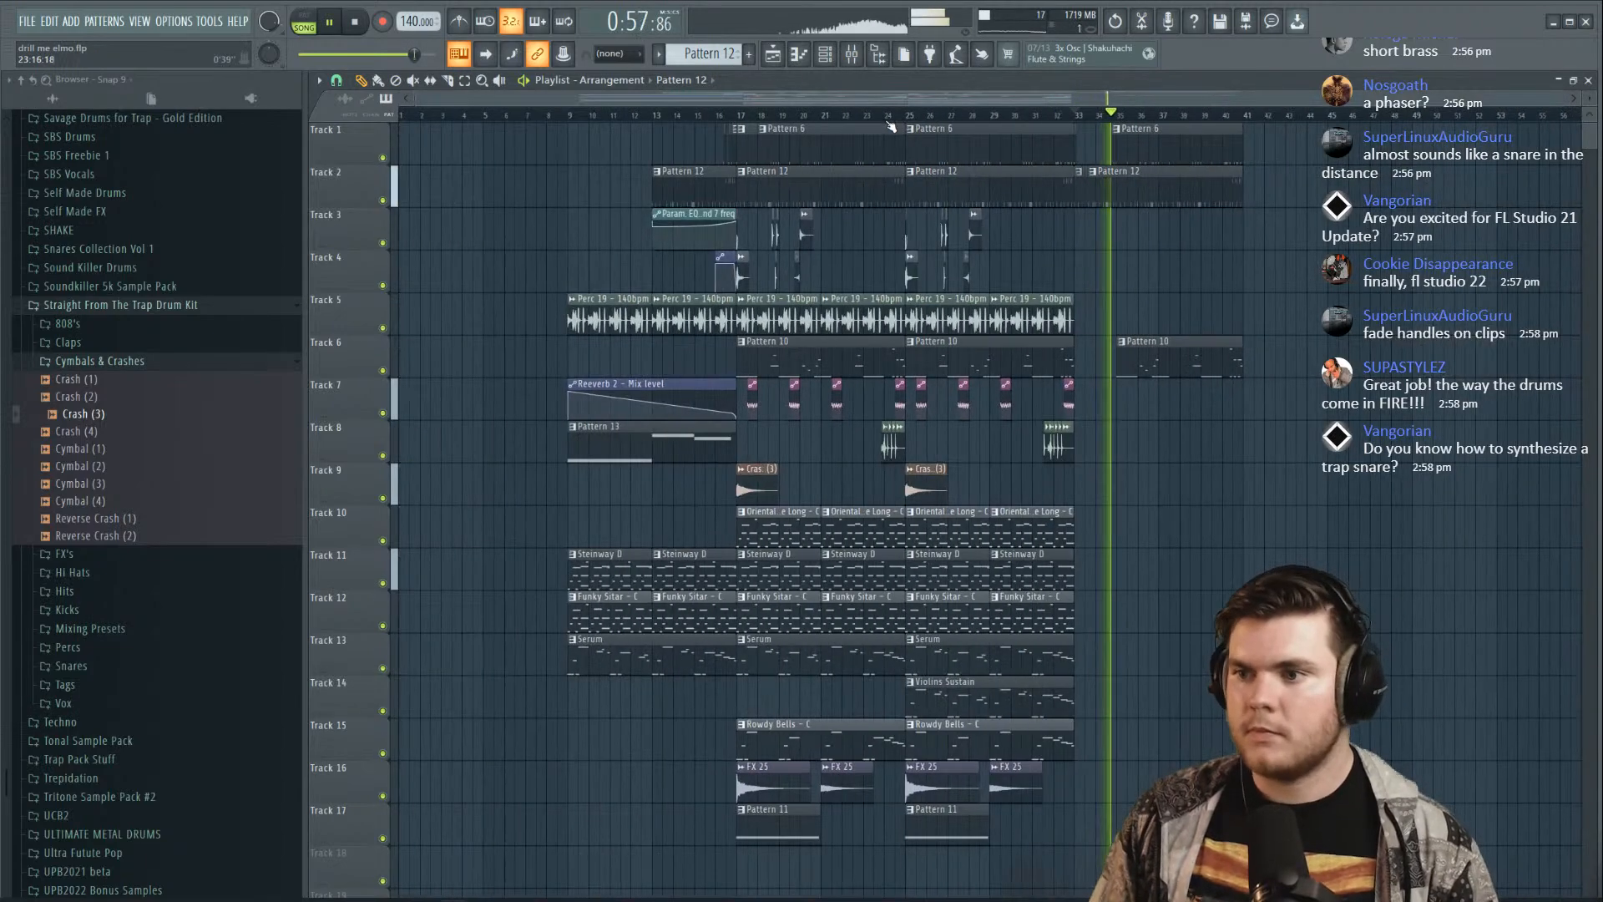
scroll(1236, 114, "up", 4)
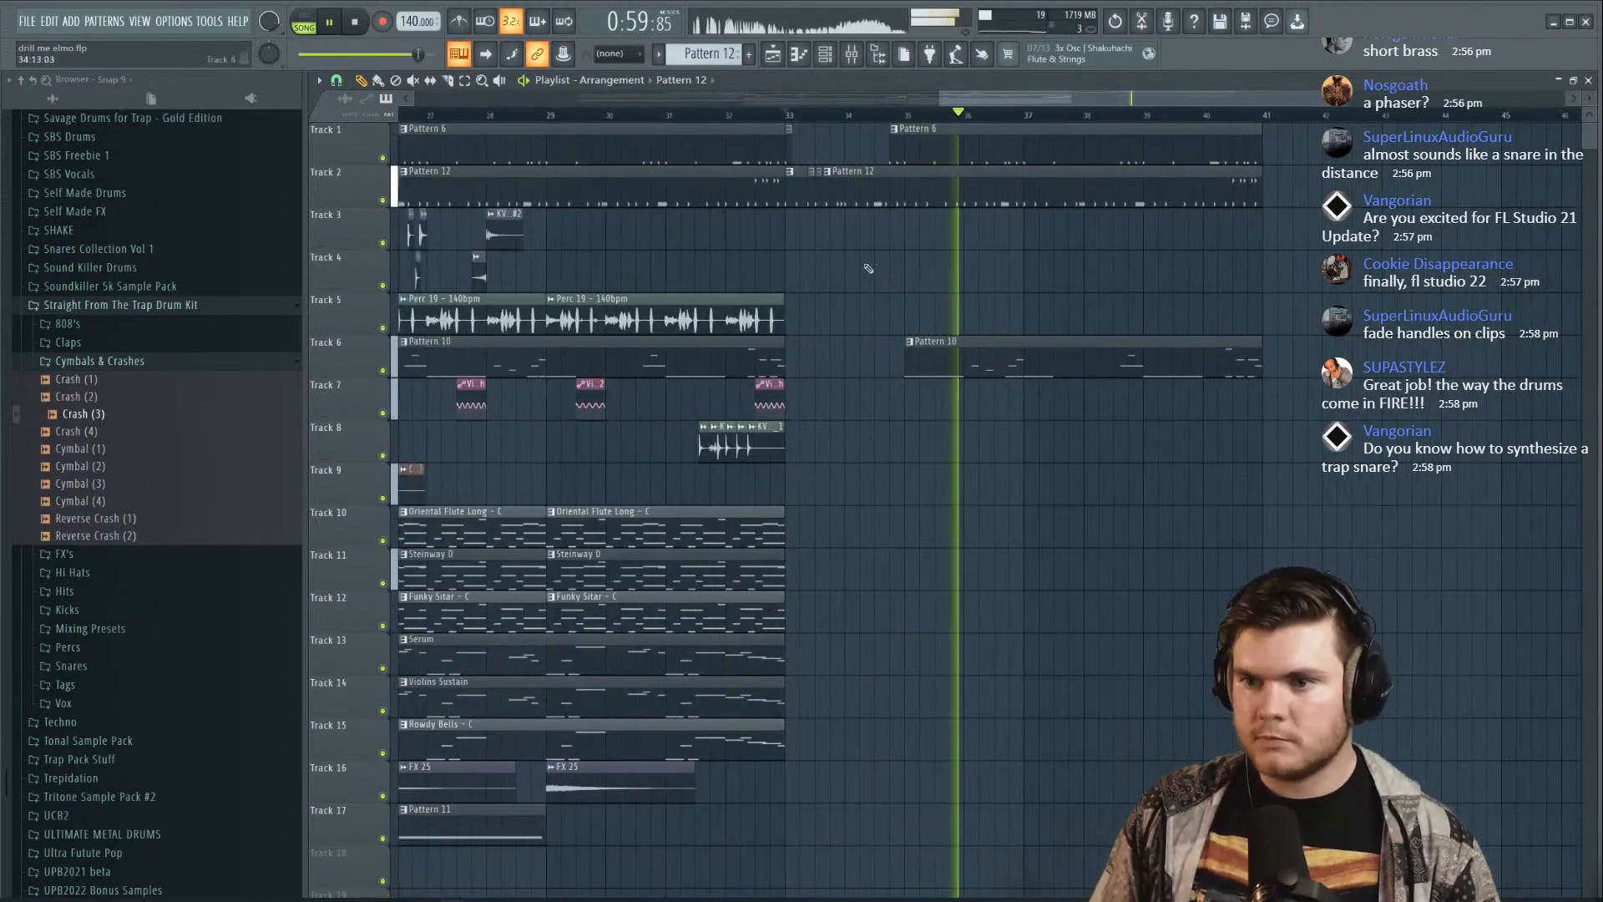
Fill Track 5 with the Perc 19 loop from bar 35 to bar 41 and play the section
scroll(1034, 126, "down", 3)
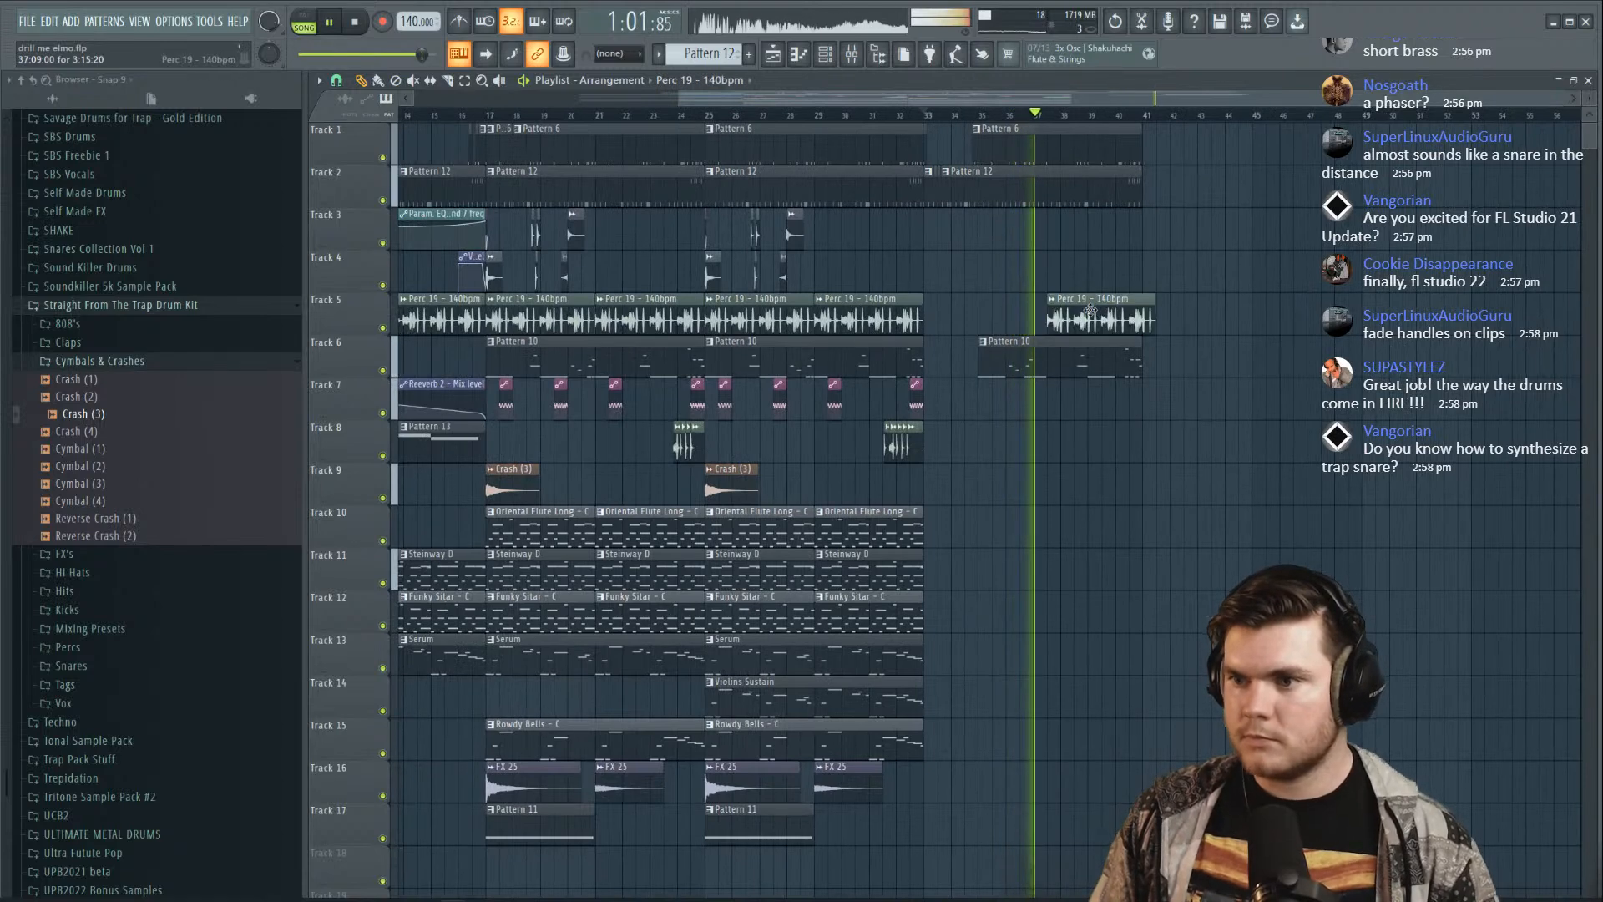
left_click(933, 311)
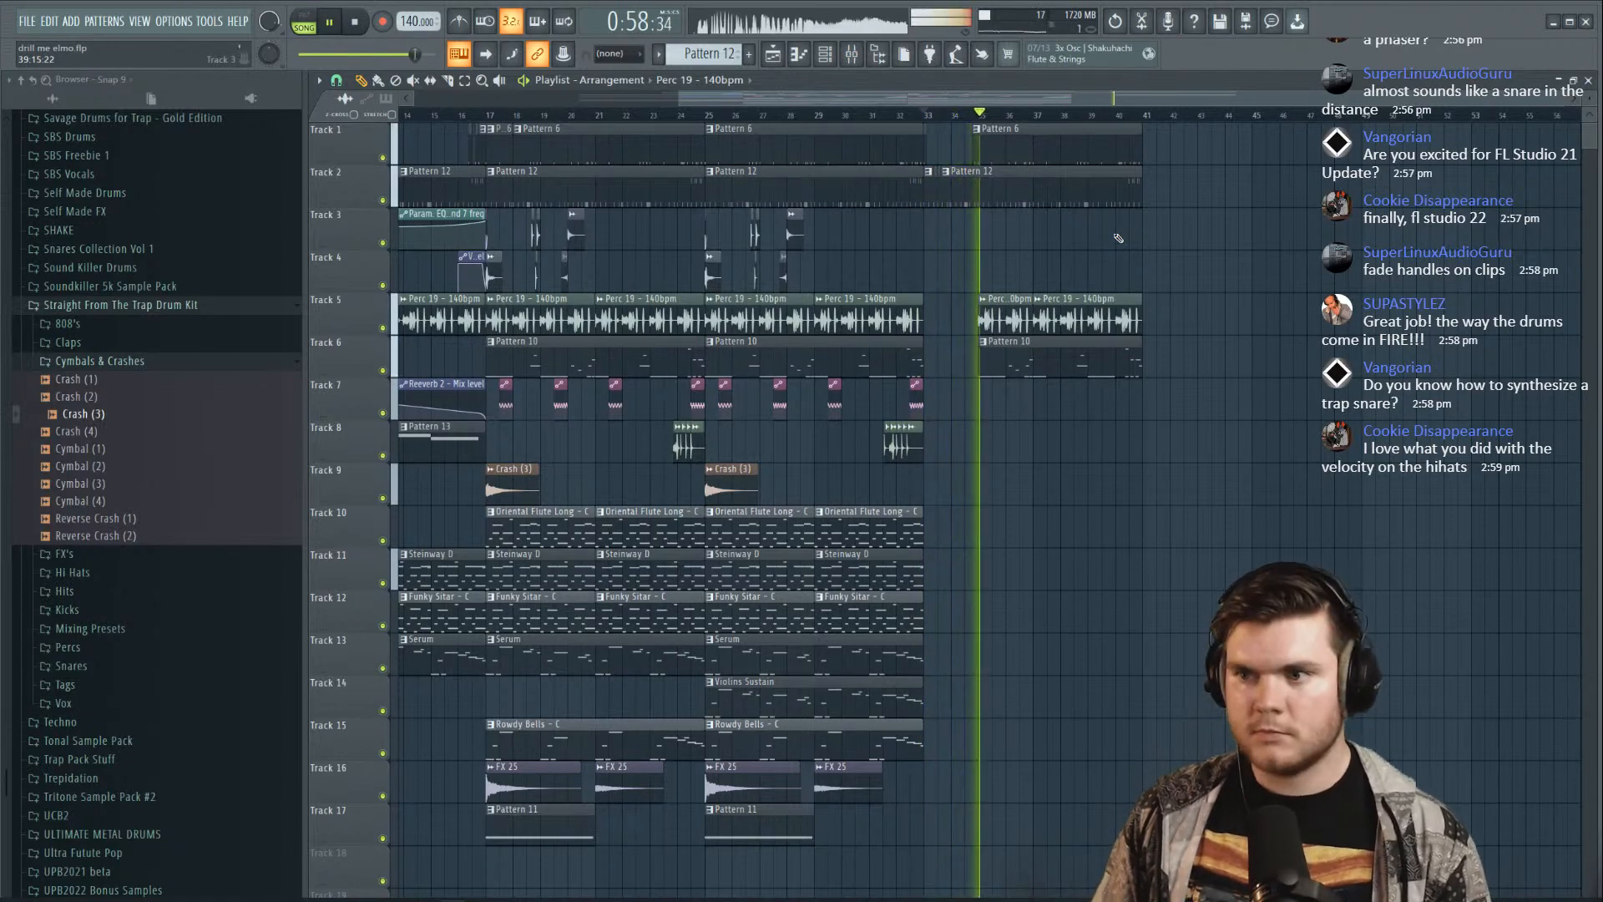
scroll(1106, 123, "up", 3)
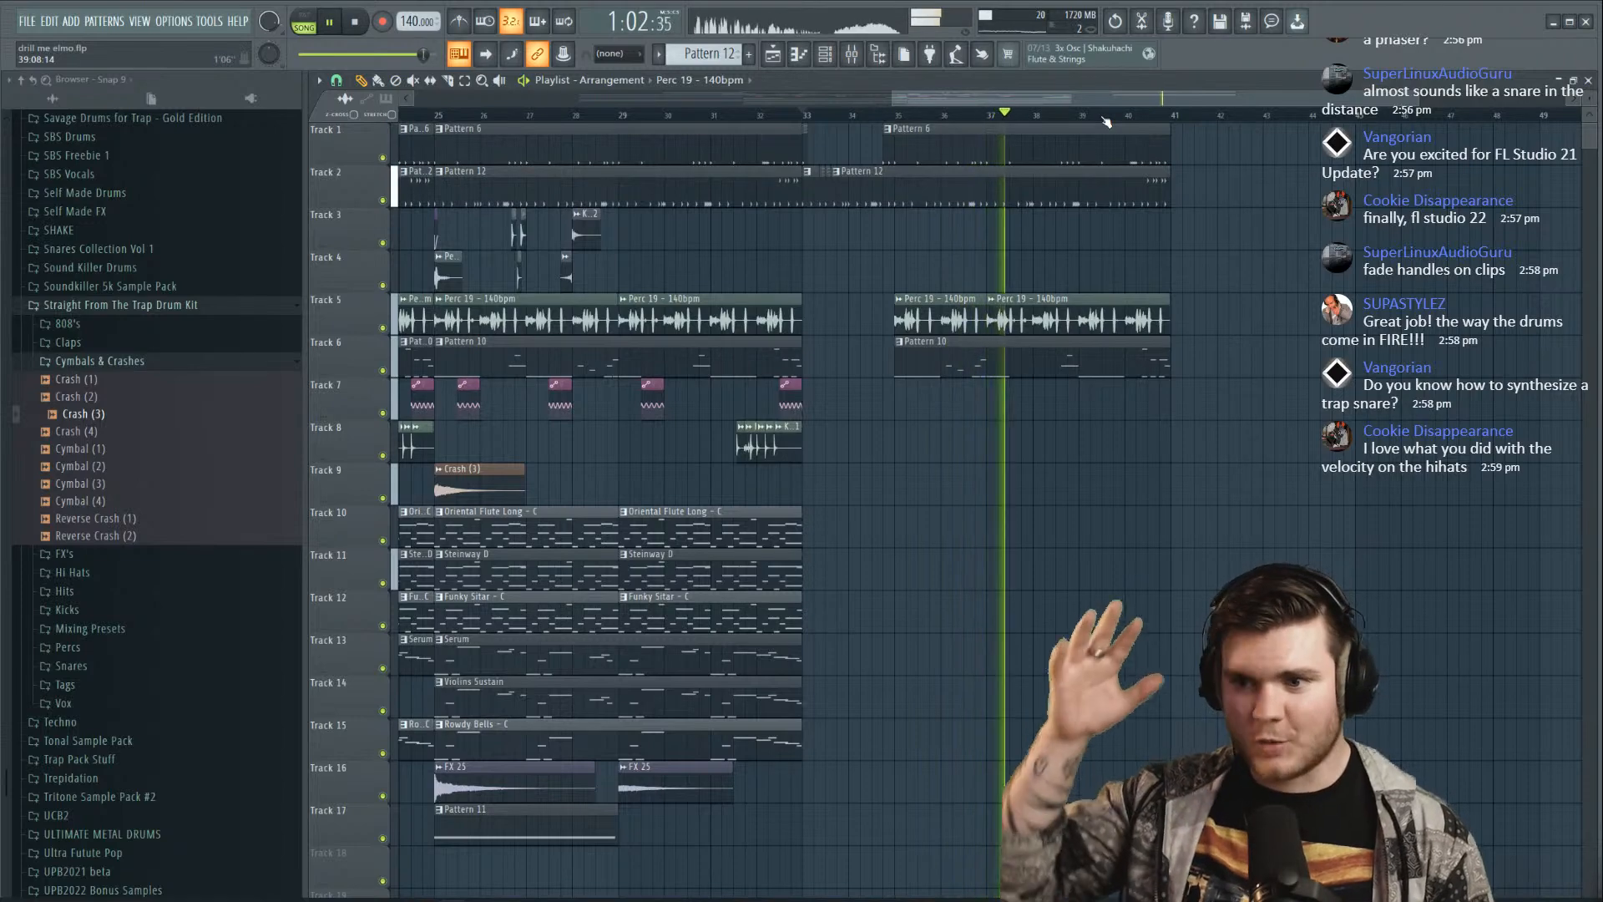
key("space")
key("space")
scroll(1106, 122, "down", 3)
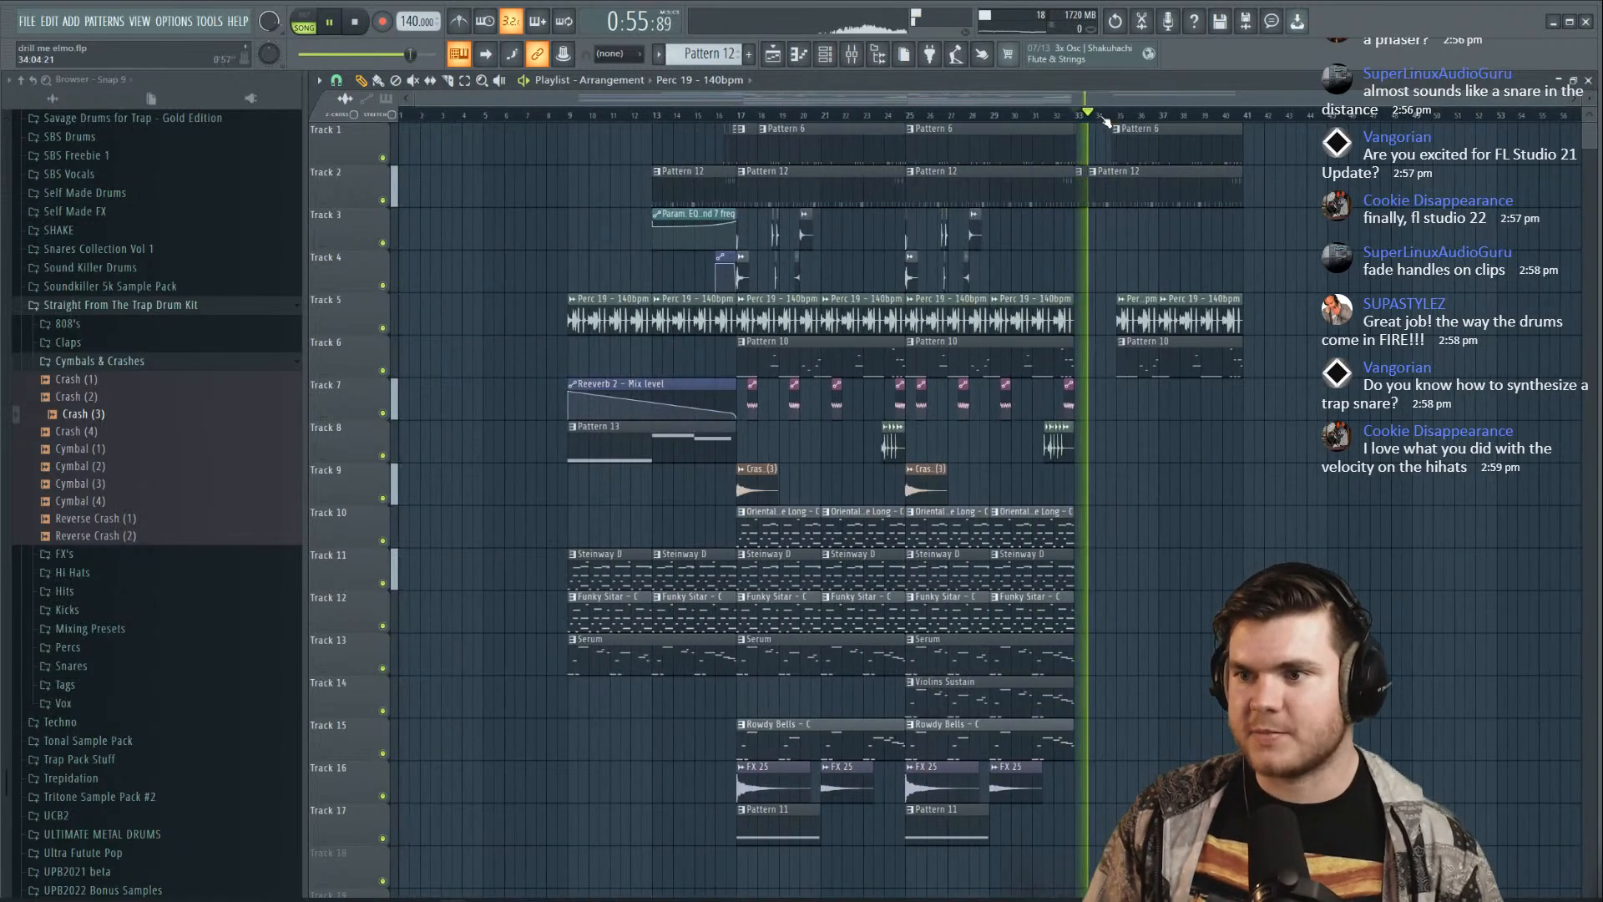
key("space")
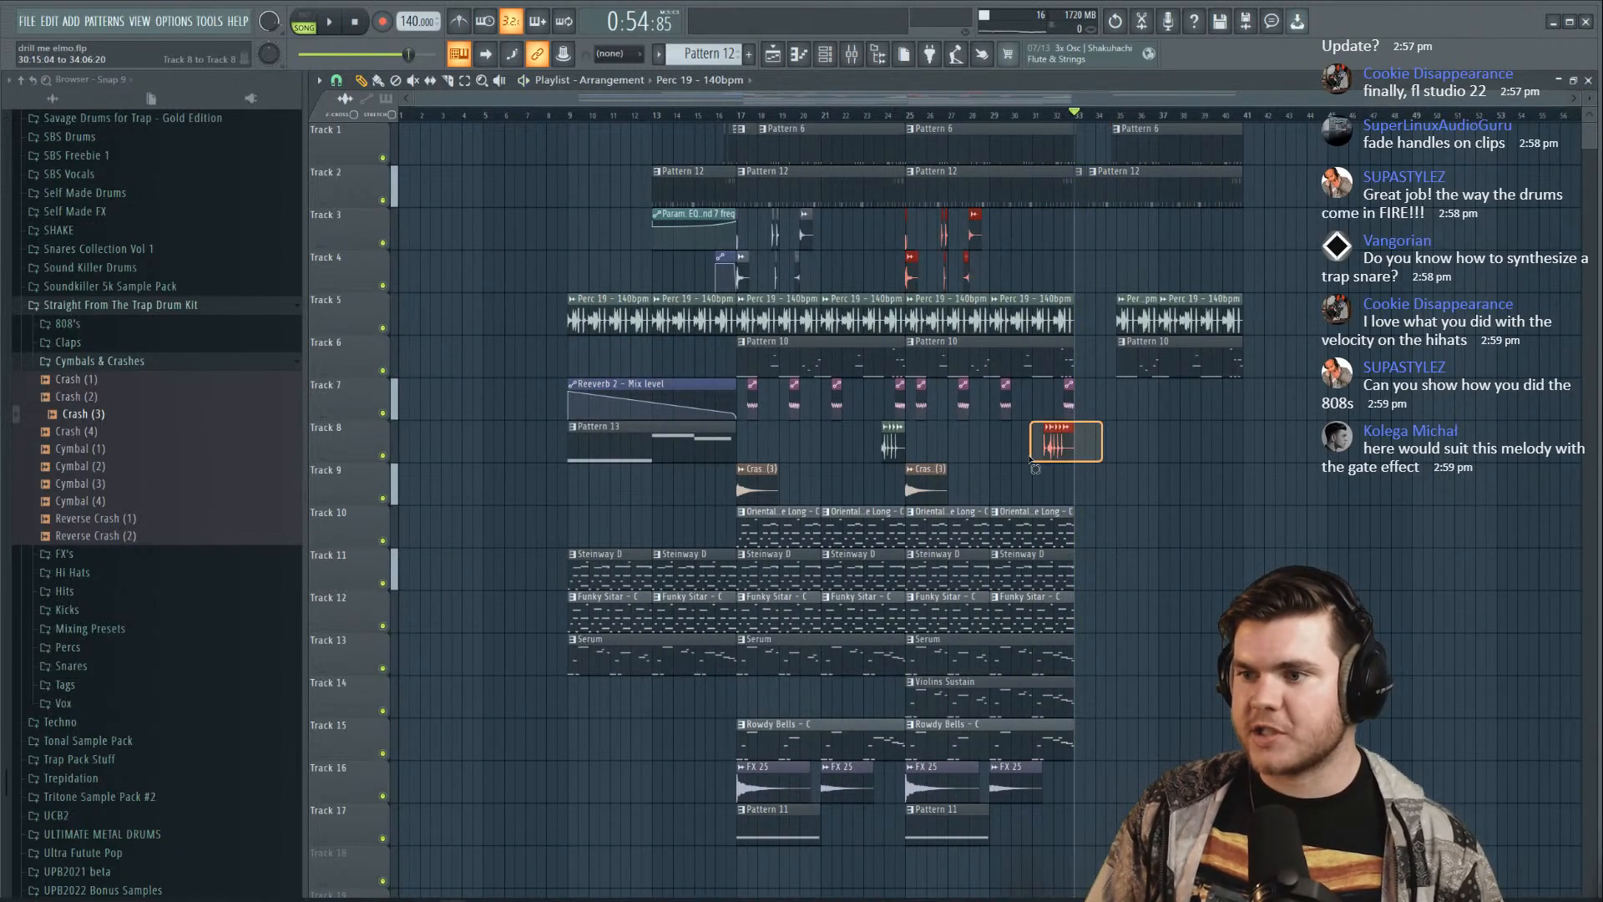
Move the Track 8 fills onto Track 3 and copy the Tracks 3 and 4 hits from bars 25–32 to bar 33
left_click_drag(962, 449, 874, 450)
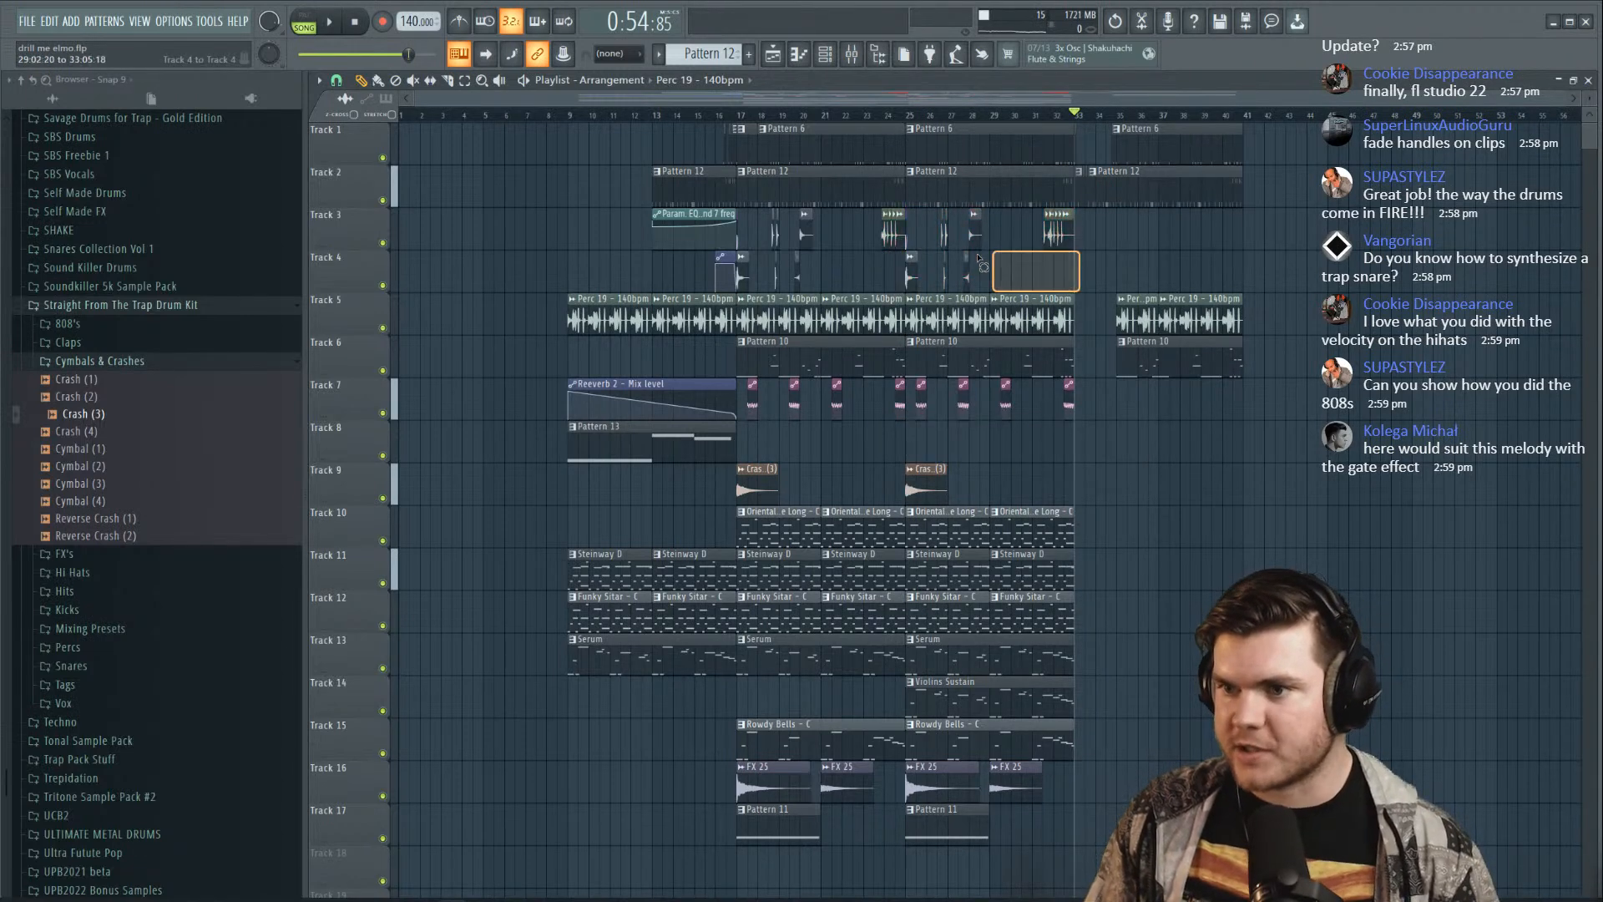
left_click_drag(926, 246, 917, 251)
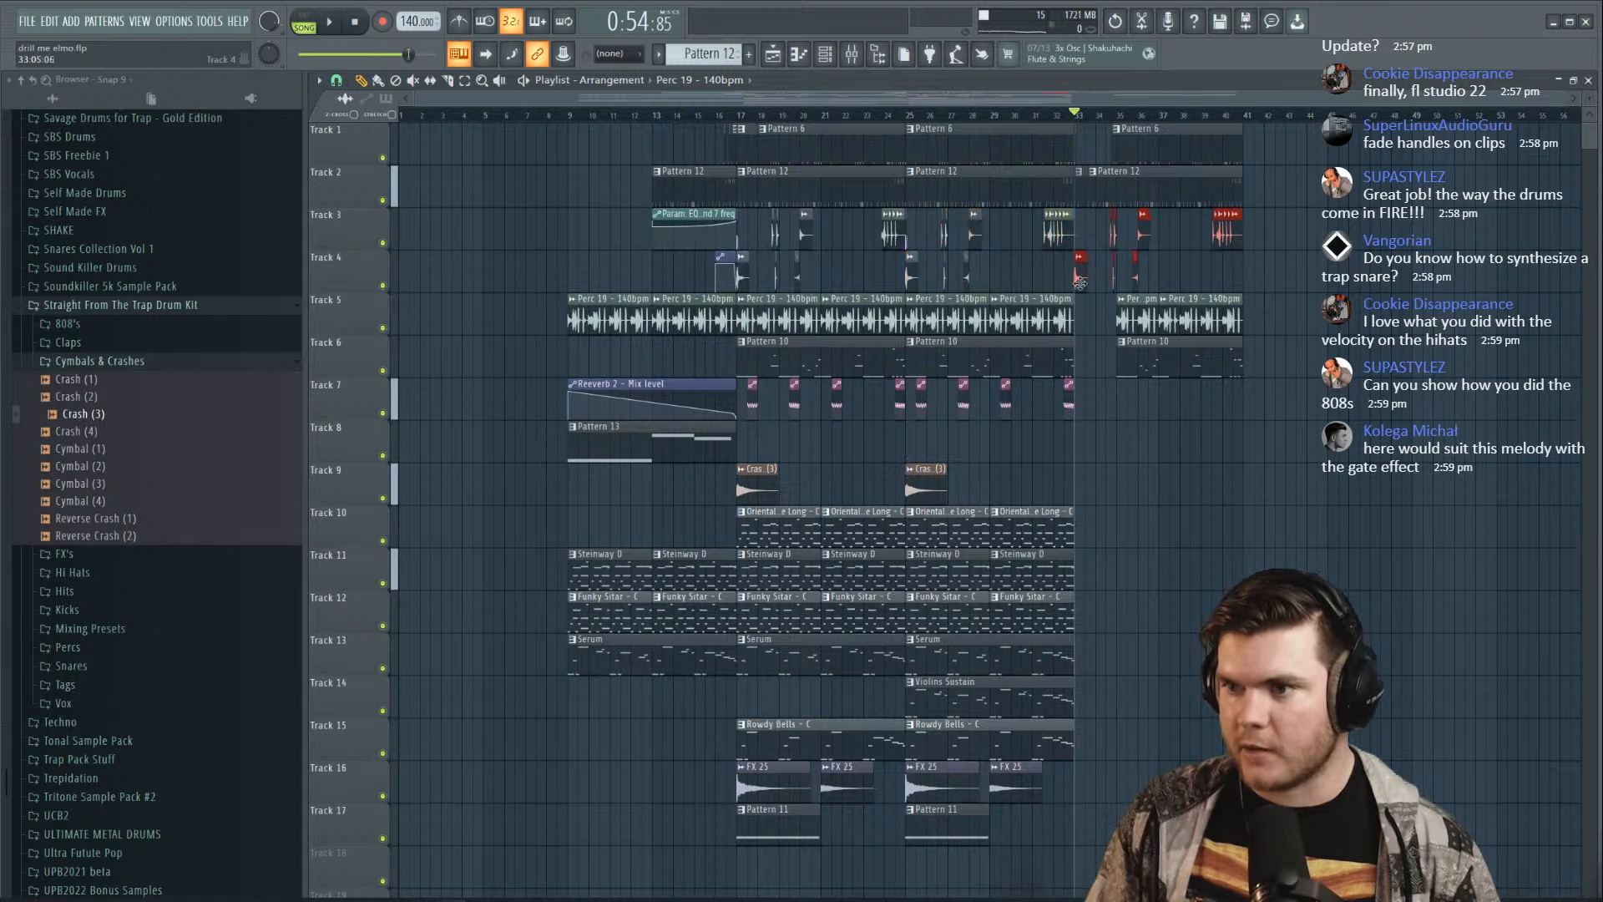
Move the copied Percs 44 hit to bar 35 and shift the KV hit with its Track 4 lead-in one bar later, to bar 37
scroll(1206, 121, "up", 6)
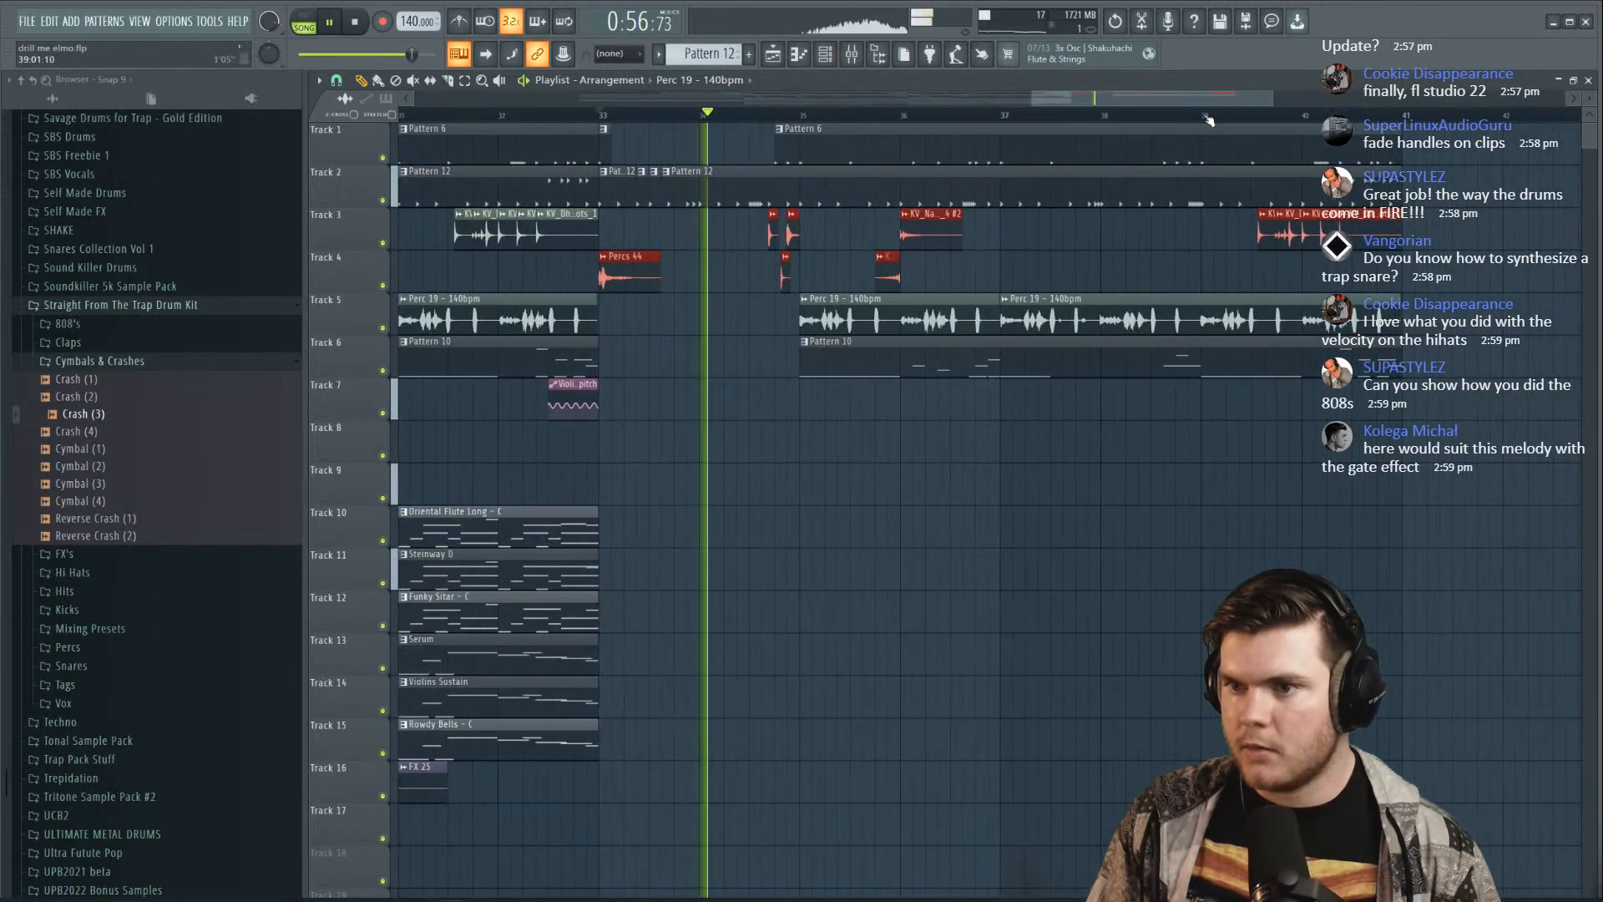
left_click_drag(623, 273, 822, 274)
key("space")
key("space")
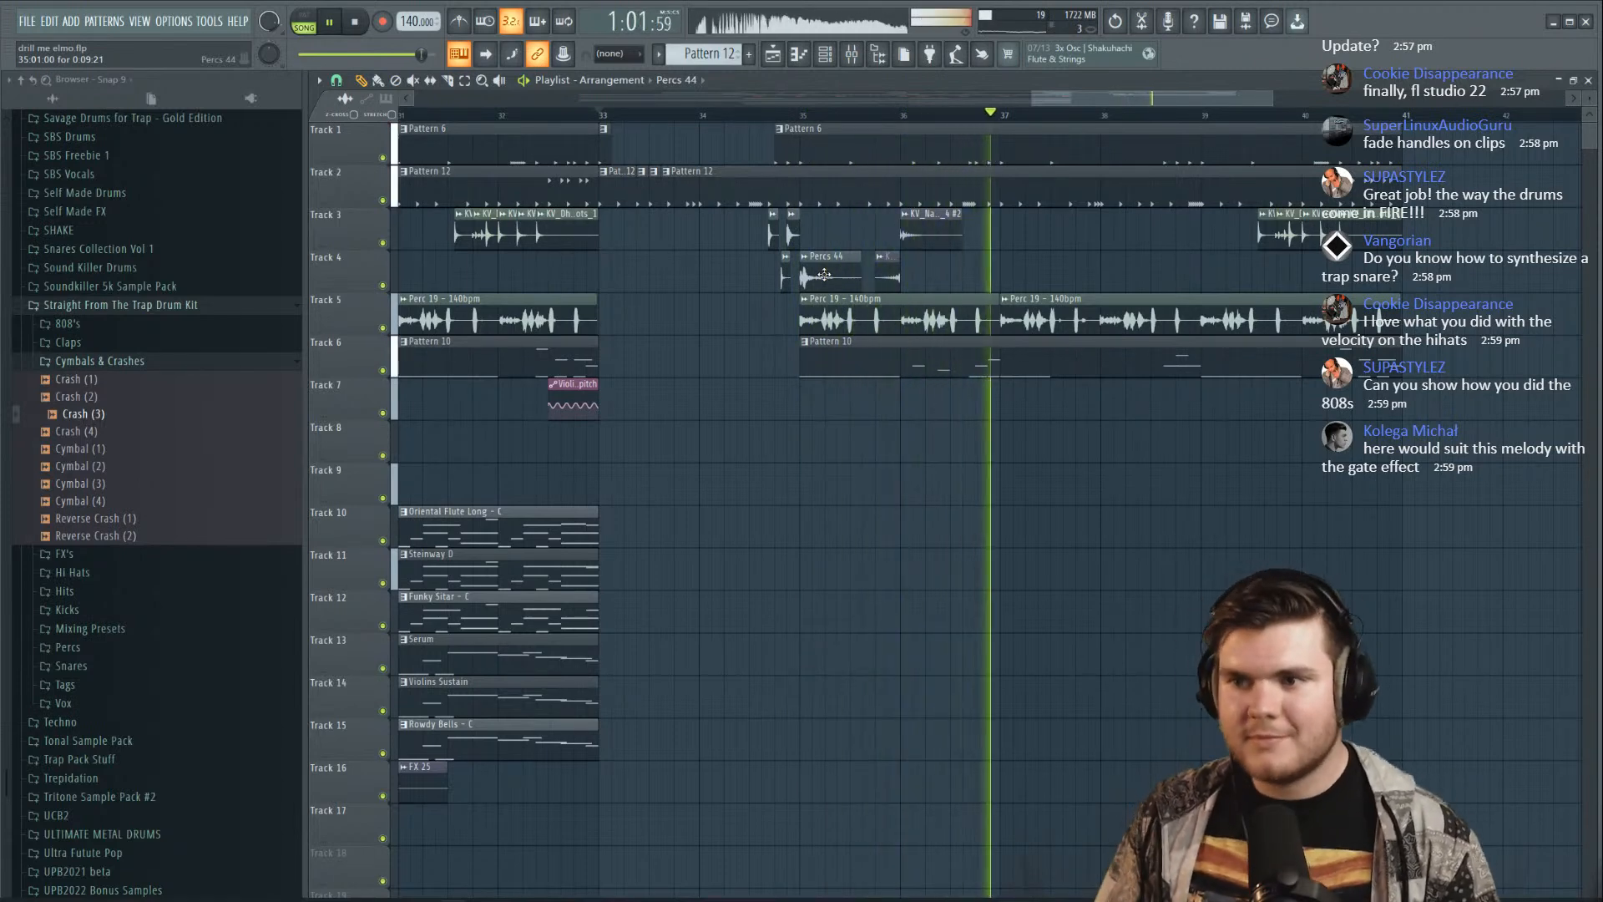
left_click_drag(943, 222, 988, 260)
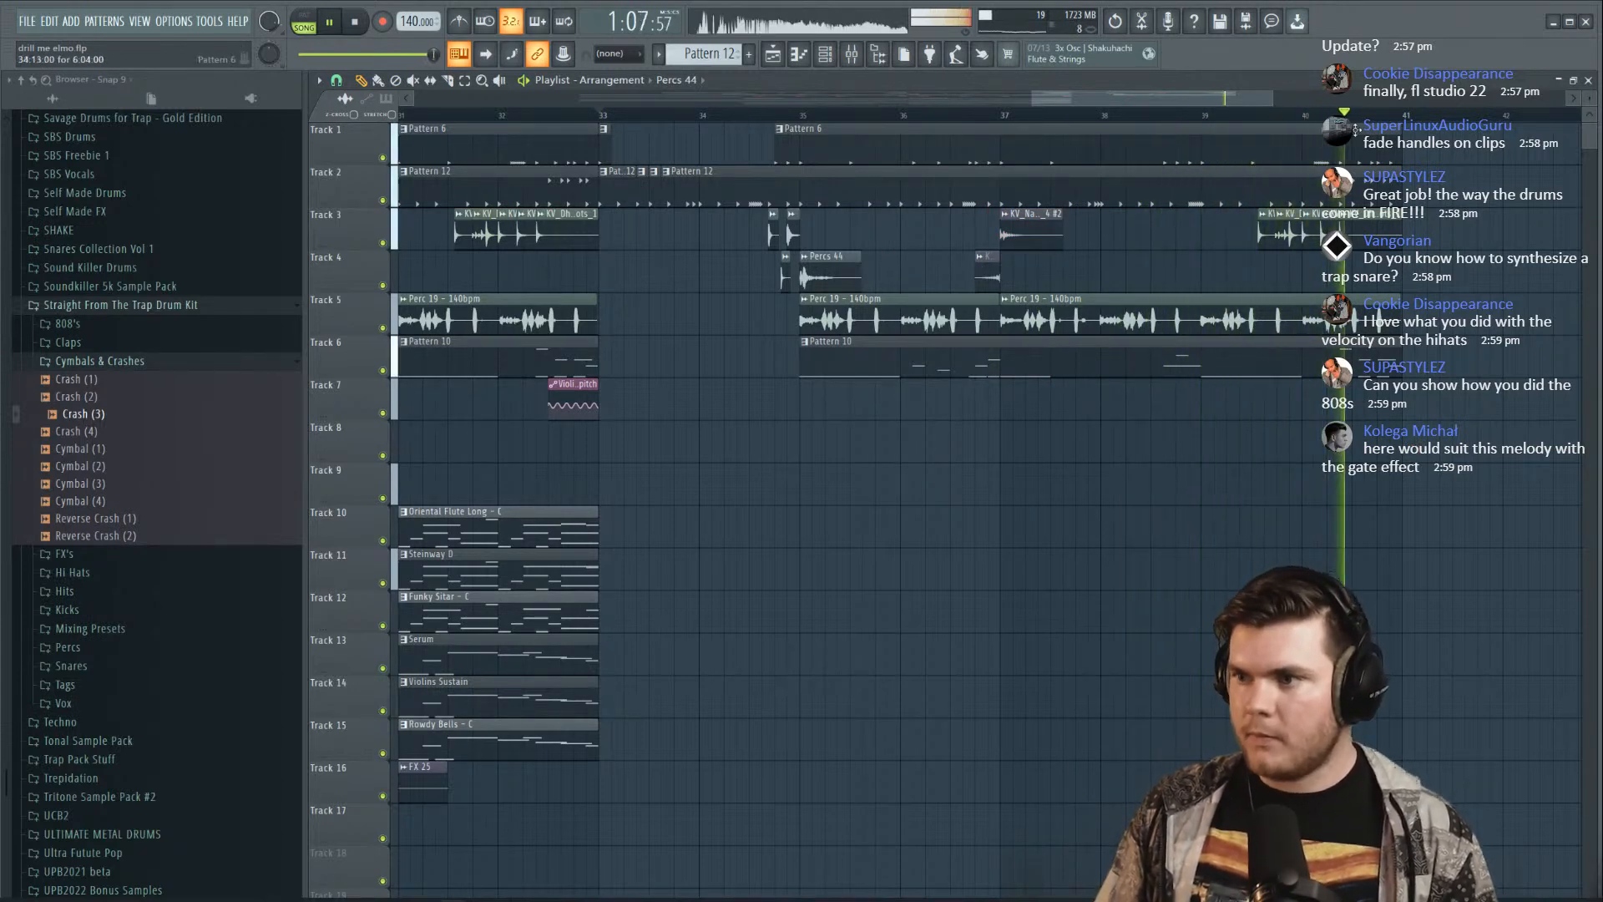
Shift the first hit of the Track 3 fill leading into bar 41 slightly later and play the fill
left_click_drag(1270, 237, 1287, 237)
left_click(1243, 116)
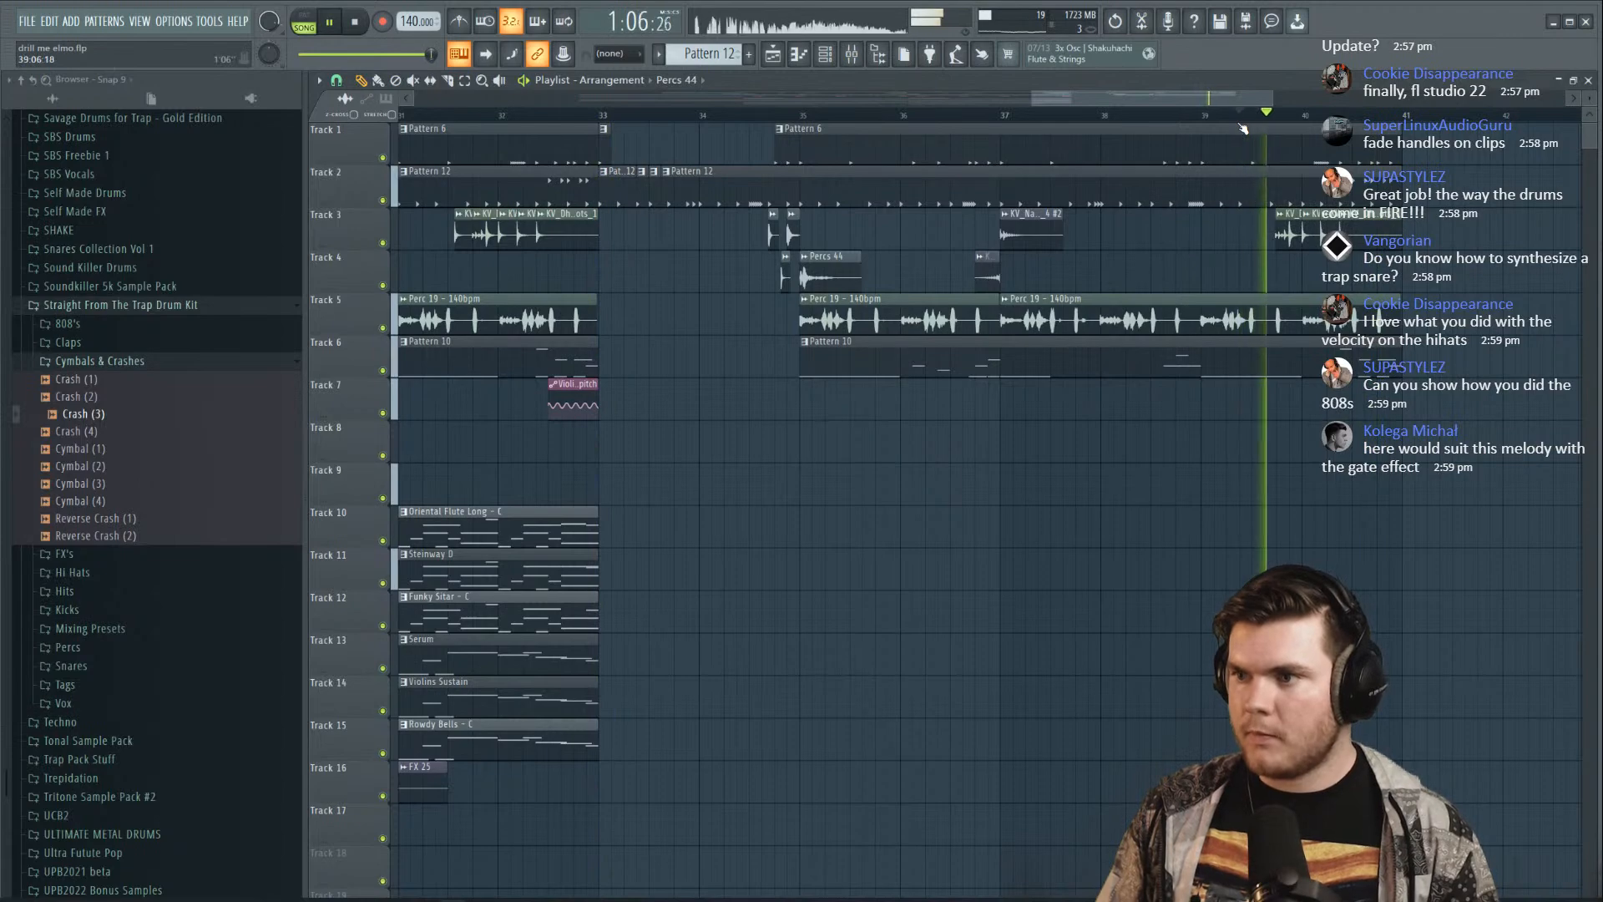
scroll(1323, 501, "down", 6)
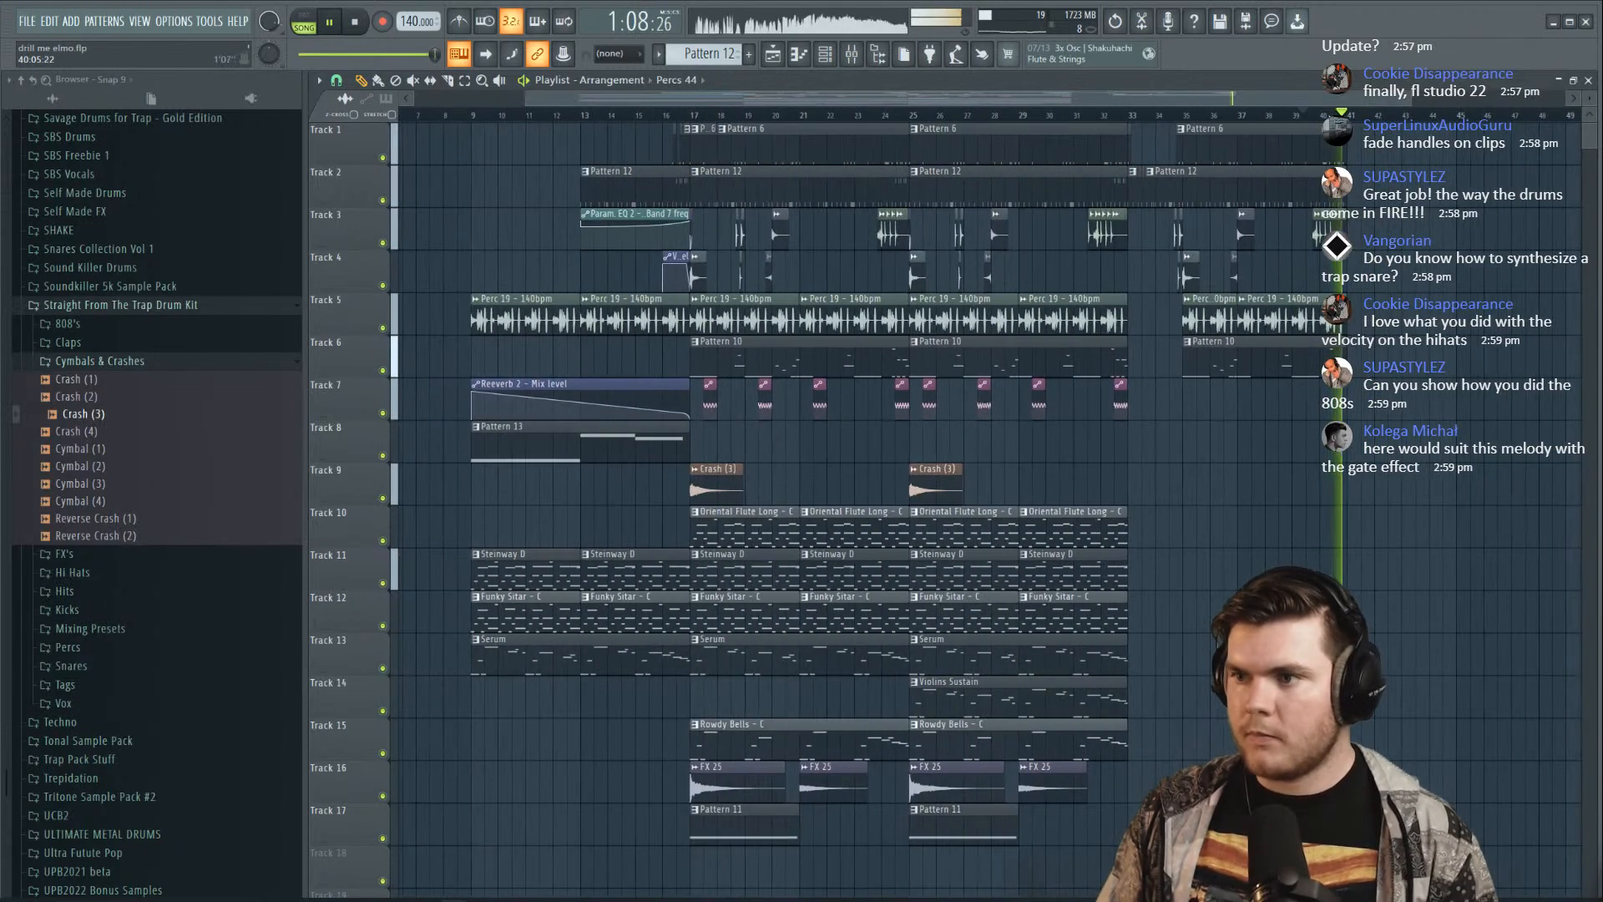
key("space")
key("space")
Place eight-bar clips of Pattern 6 on Track 1 and Pattern 12 on Track 2 at bar 41
scroll(1081, 137, "up", 2)
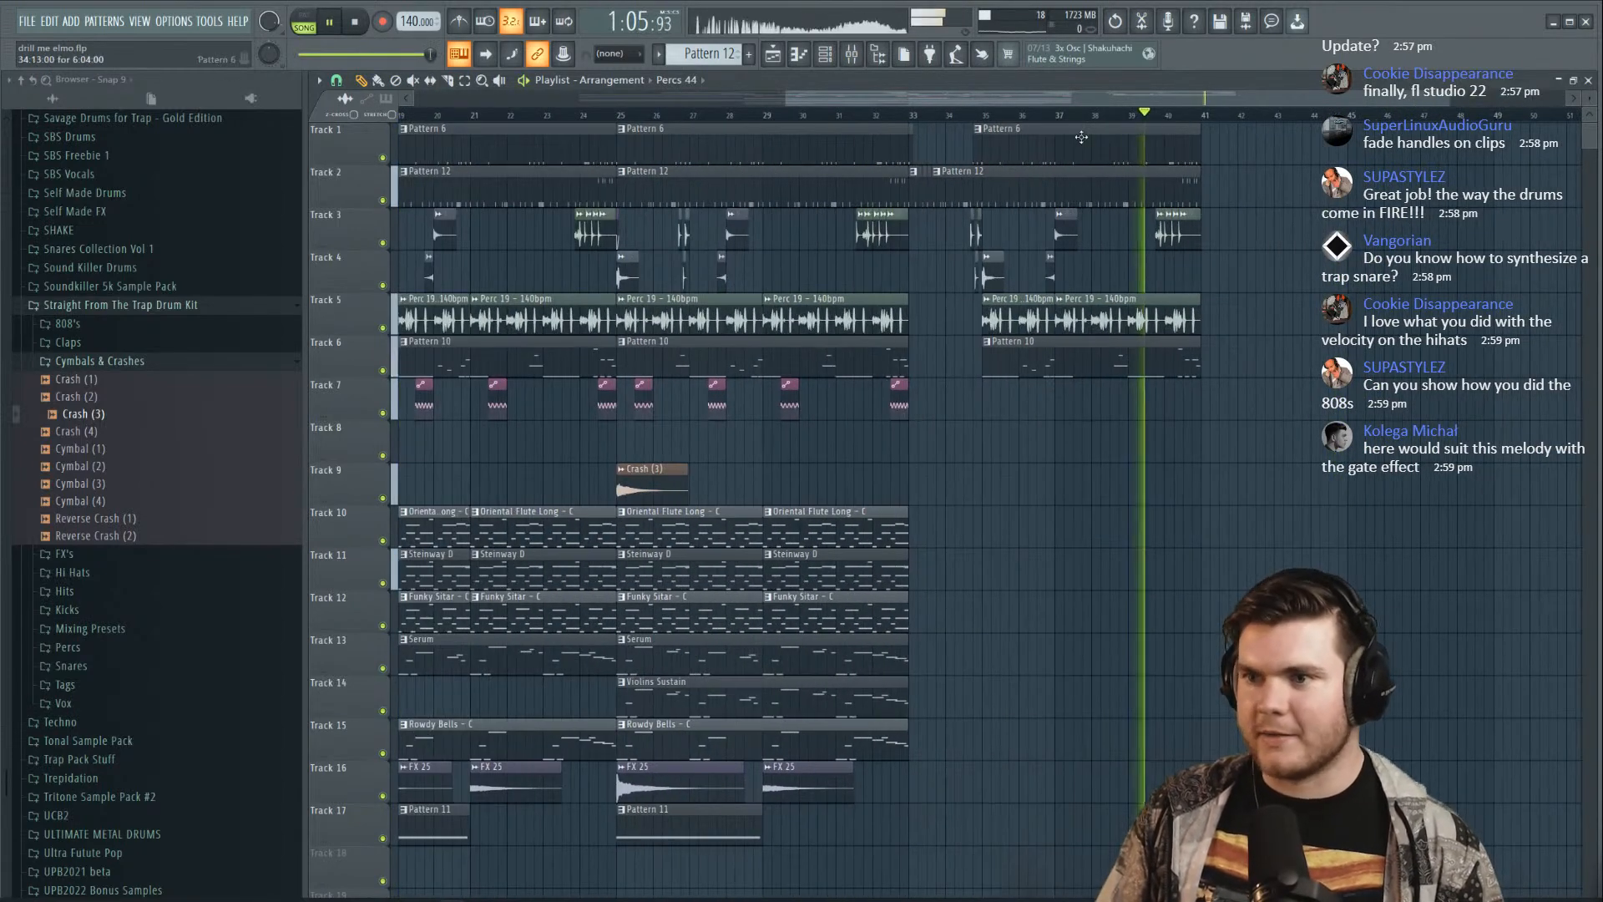
left_click(1251, 147)
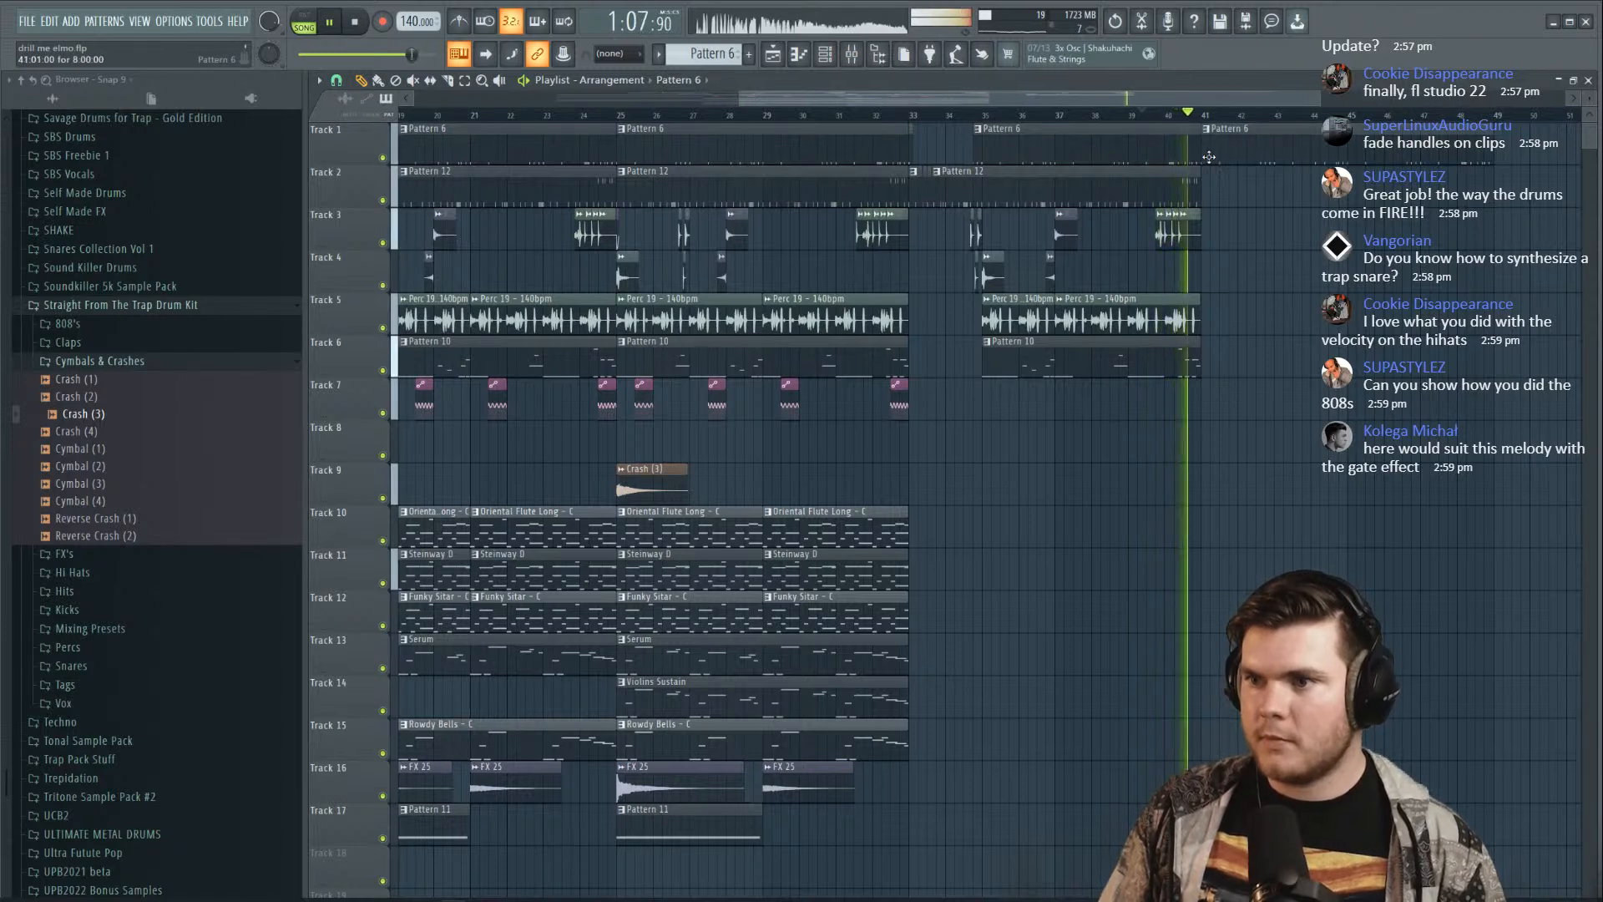
left_click(1258, 191)
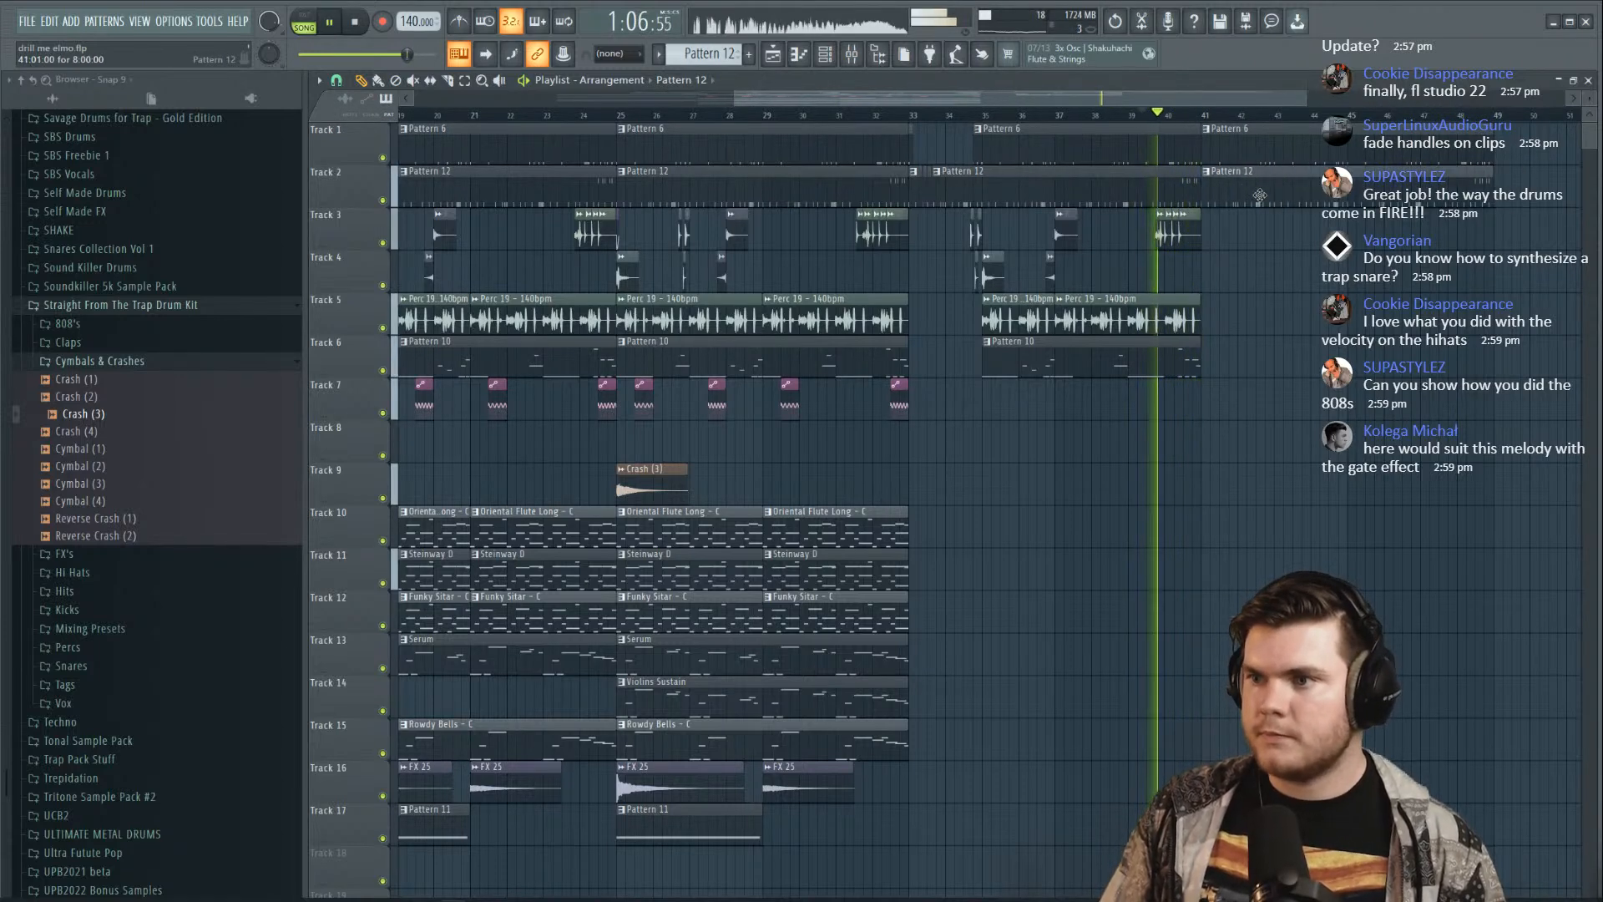
Copy the Perc 19 loops on Track 5 and the bar 25 hits on Tracks 3 and 4 to bar 41
left_click_drag(1252, 282, 1031, 315)
left_click_drag(1223, 314, 1035, 315)
left_click_drag(1096, 312, 1245, 315)
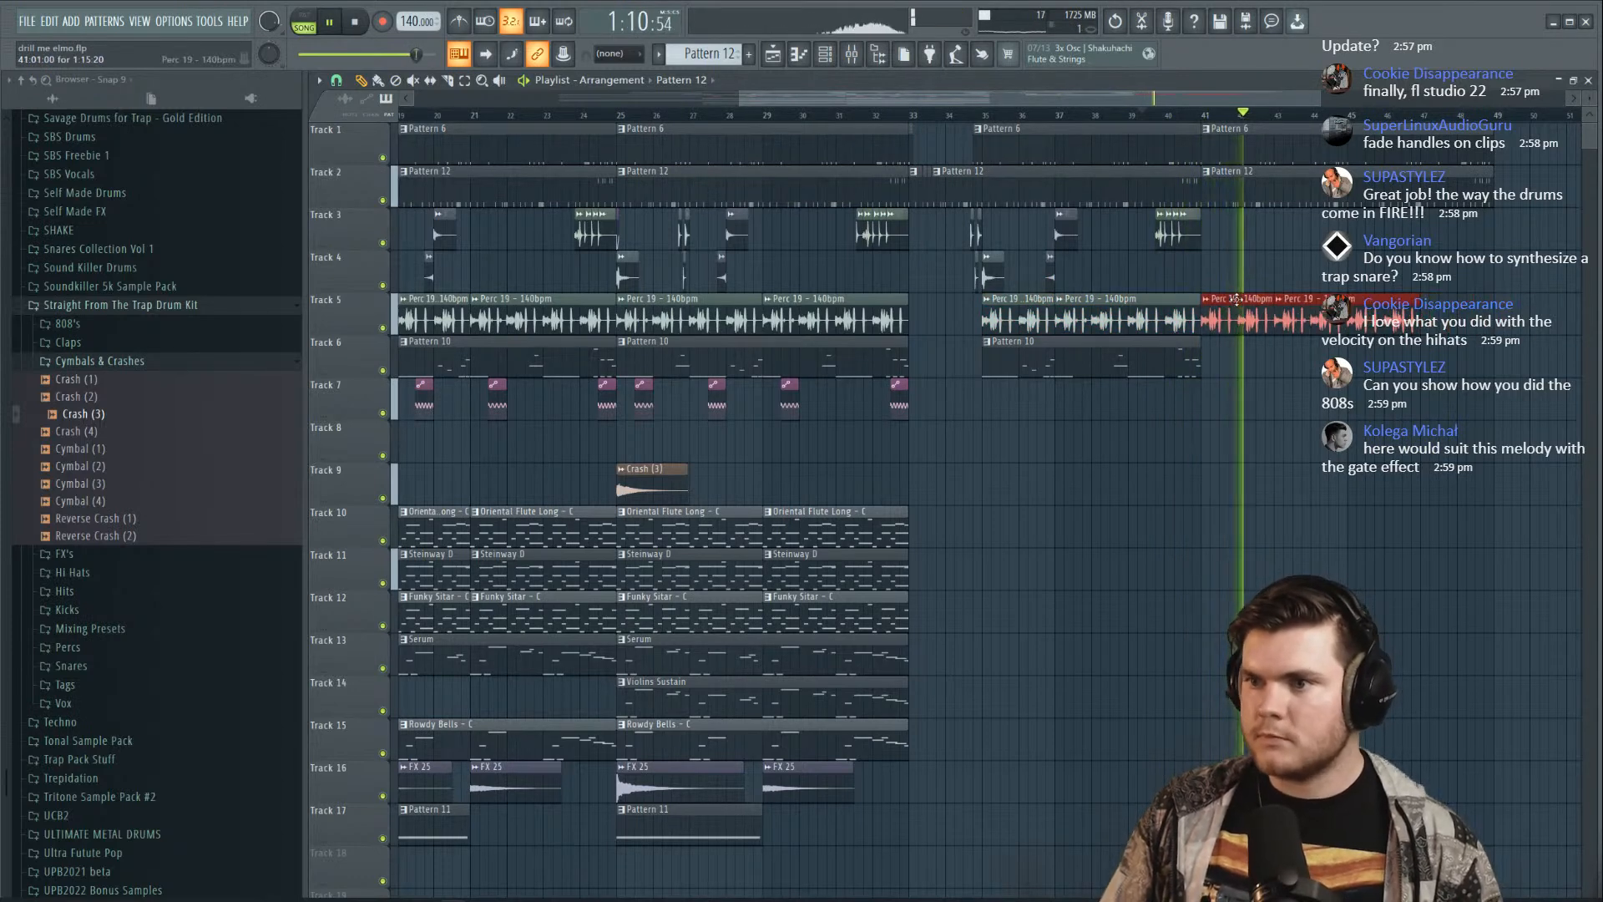
left_click_drag(923, 102, 842, 105)
left_click_drag(764, 272, 1374, 277)
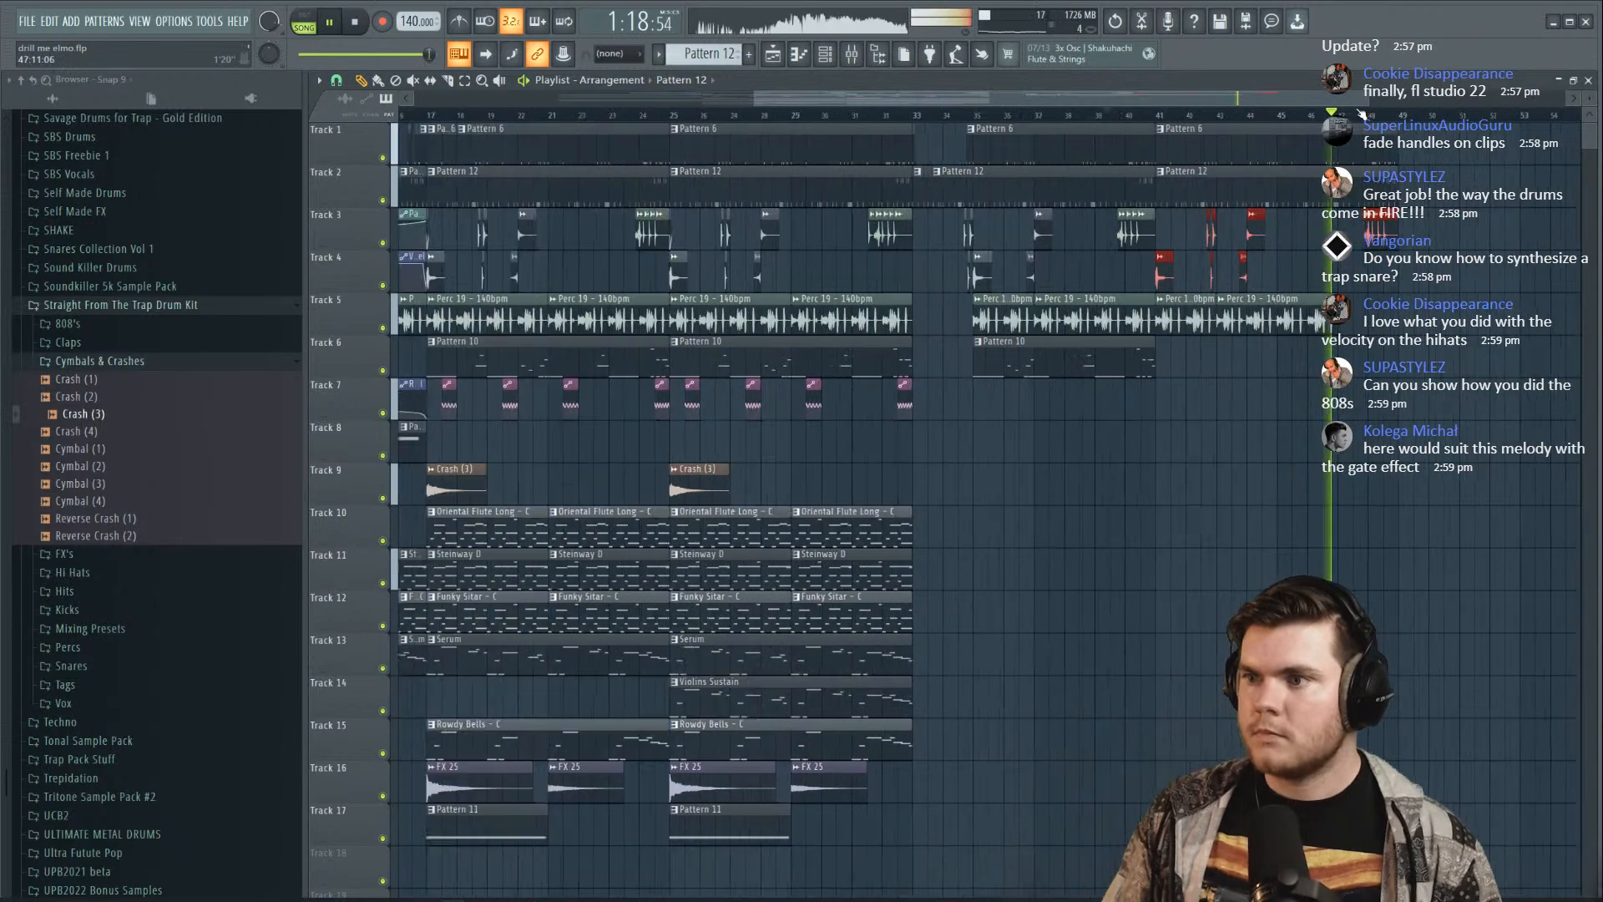
Replace the Track 5 clips from bar 41 with full Perc 19 loops at bars 41 and 45, and place Pattern 10 at bar 41 on Track 6
scroll(1361, 114, "down", 1)
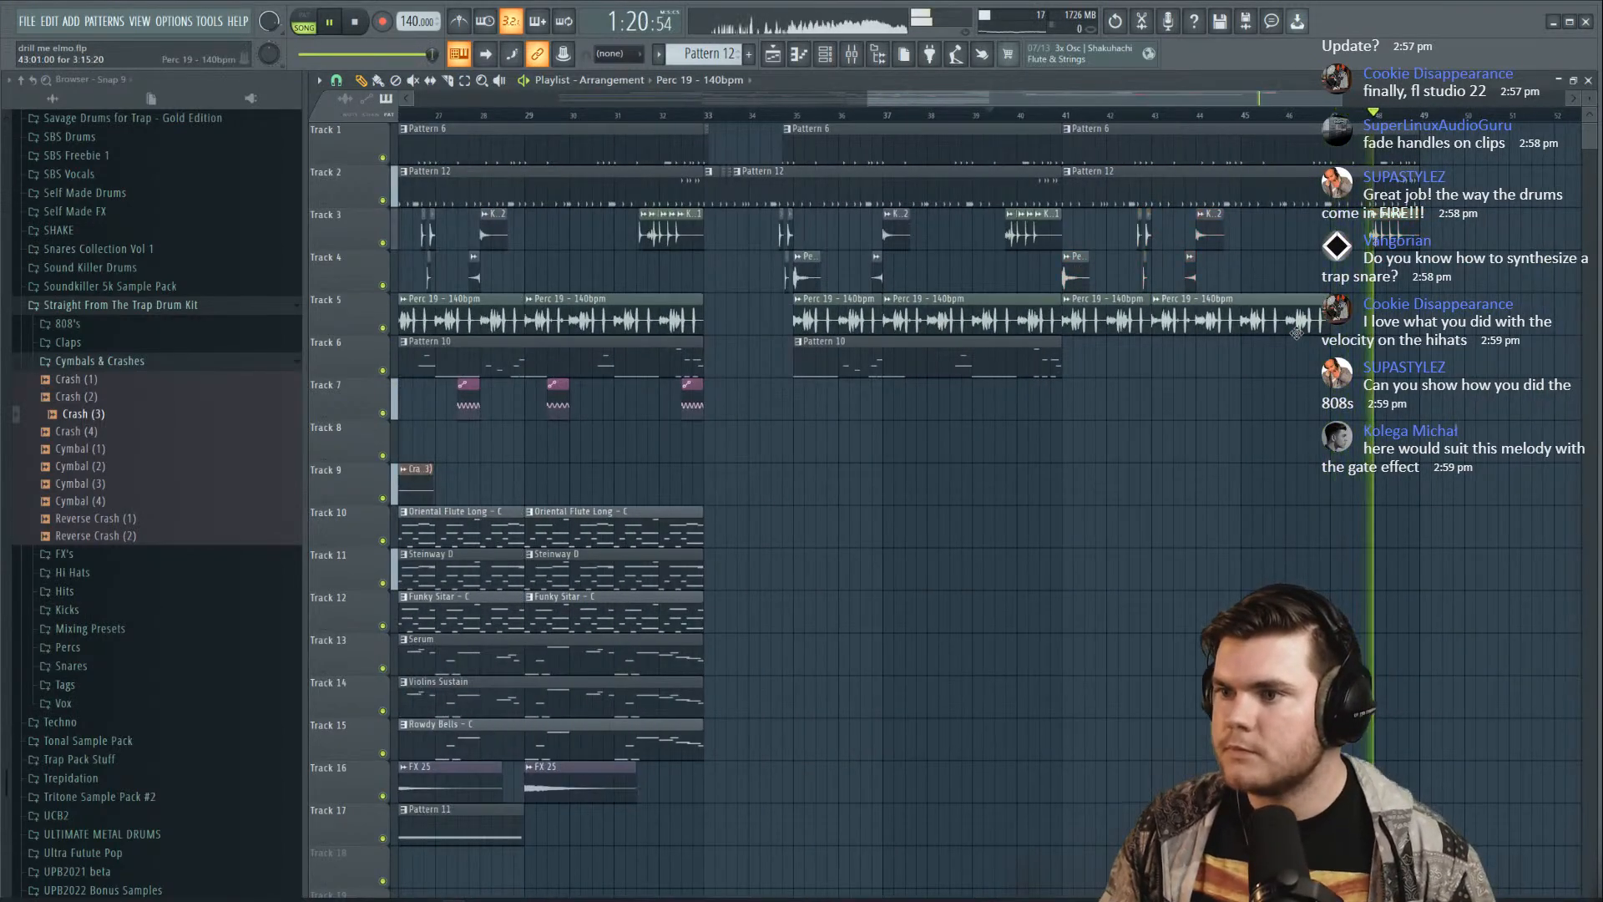
right_click(1285, 321)
right_click(1108, 323)
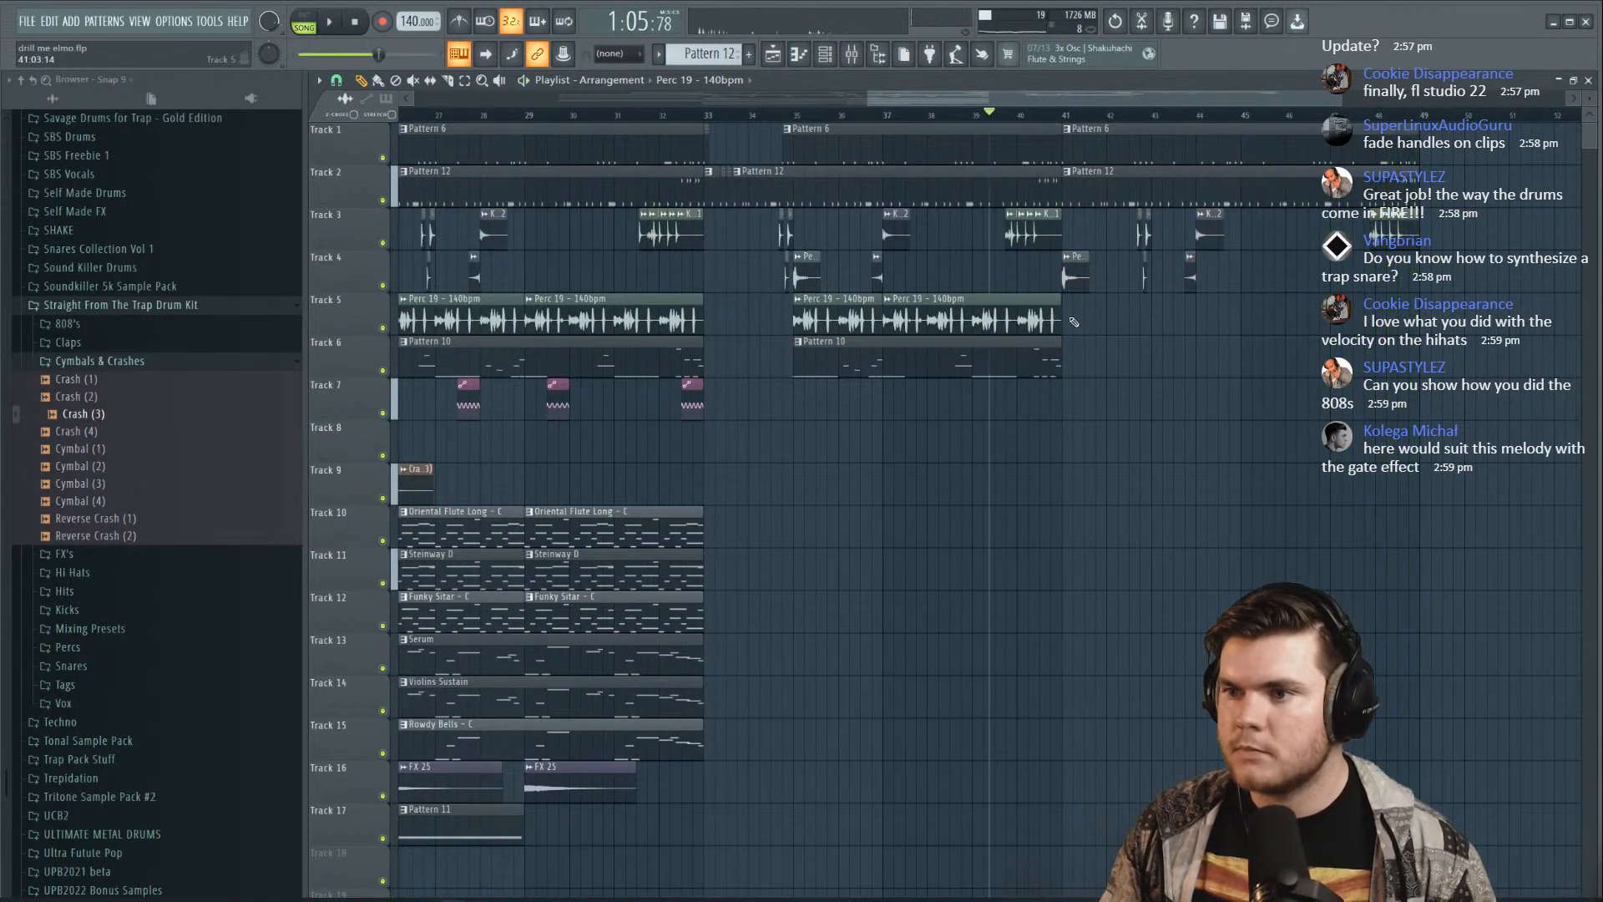
left_click_drag(1110, 320, 1302, 321)
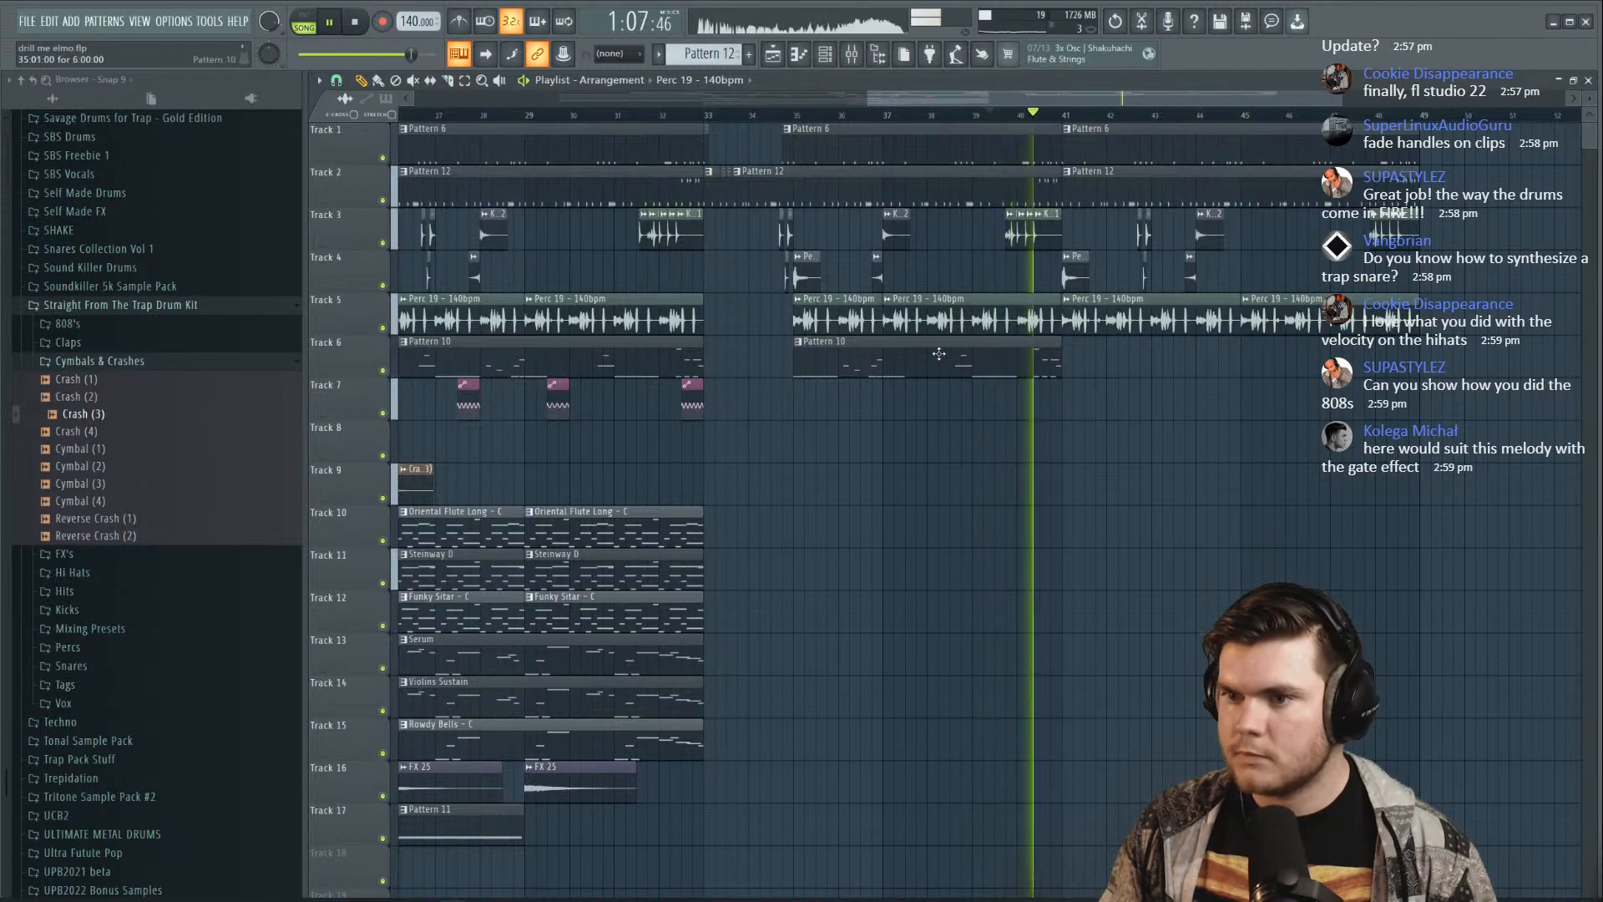
left_click(554, 355)
left_click_drag(1191, 359, 1131, 371)
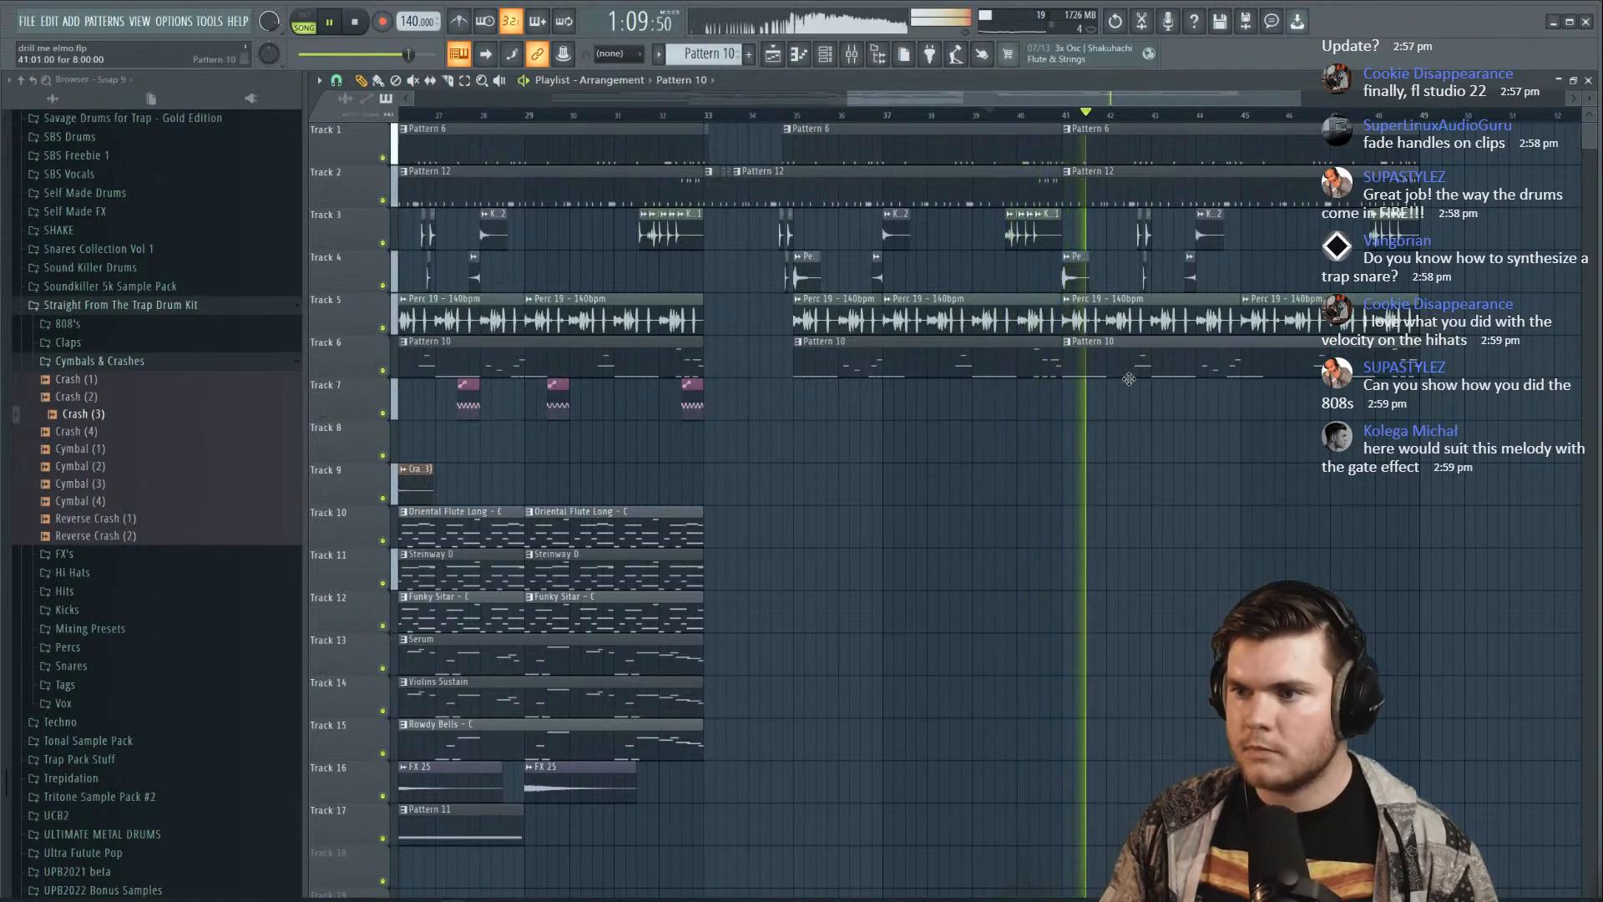
Duplicate the Oriental Flute, Steinway D and Funky Sitar clips of bars 17–32 to bar 33 and play them
scroll(1223, 115, "down", 4)
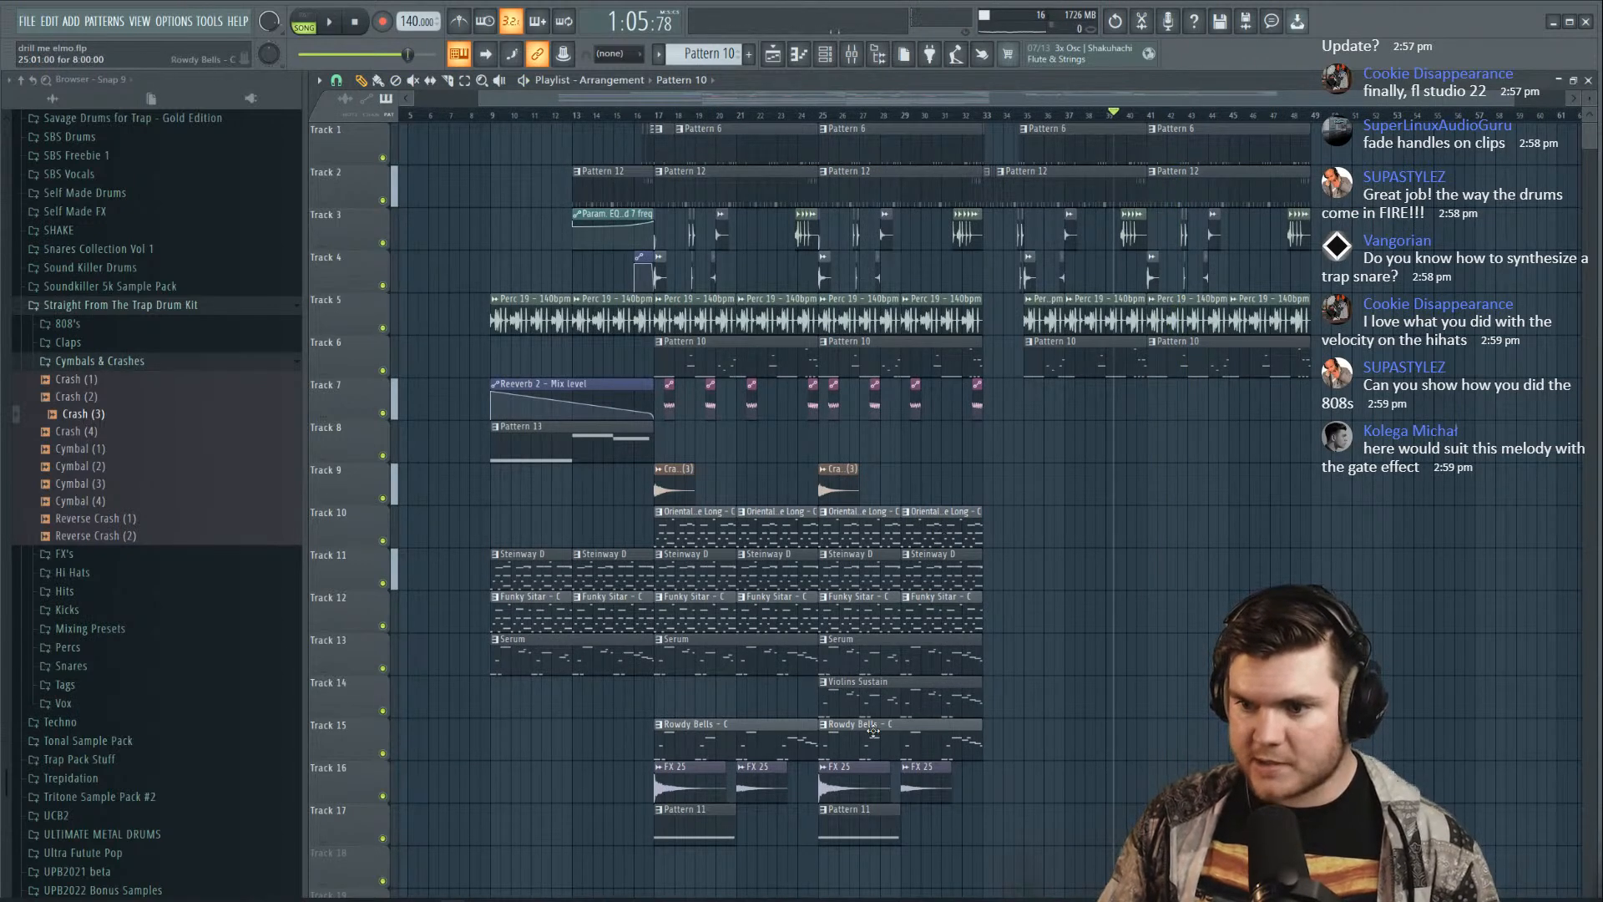
left_click_drag(780, 746, 780, 744)
left_click_drag(885, 601, 687, 531)
left_click_drag(687, 534, 1037, 539)
key("ctrl+z")
key("ctrl+b")
key("space")
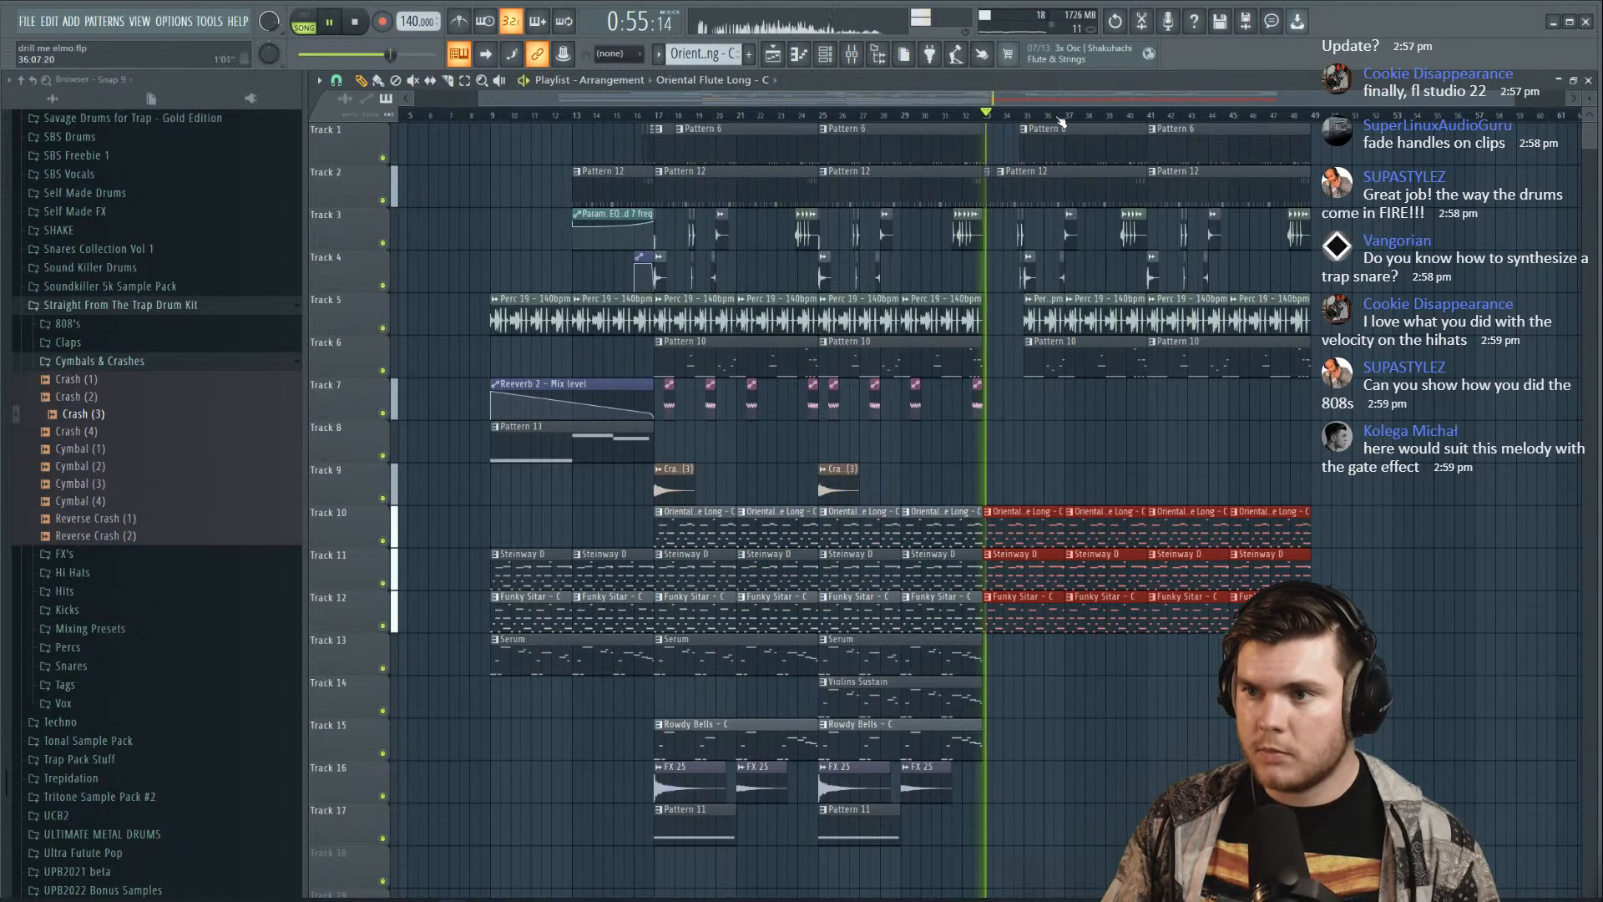
Solo Track 10 to hear the Oriental Flute at bar 33, then restore all tracks
scroll(1083, 125, "up", 5)
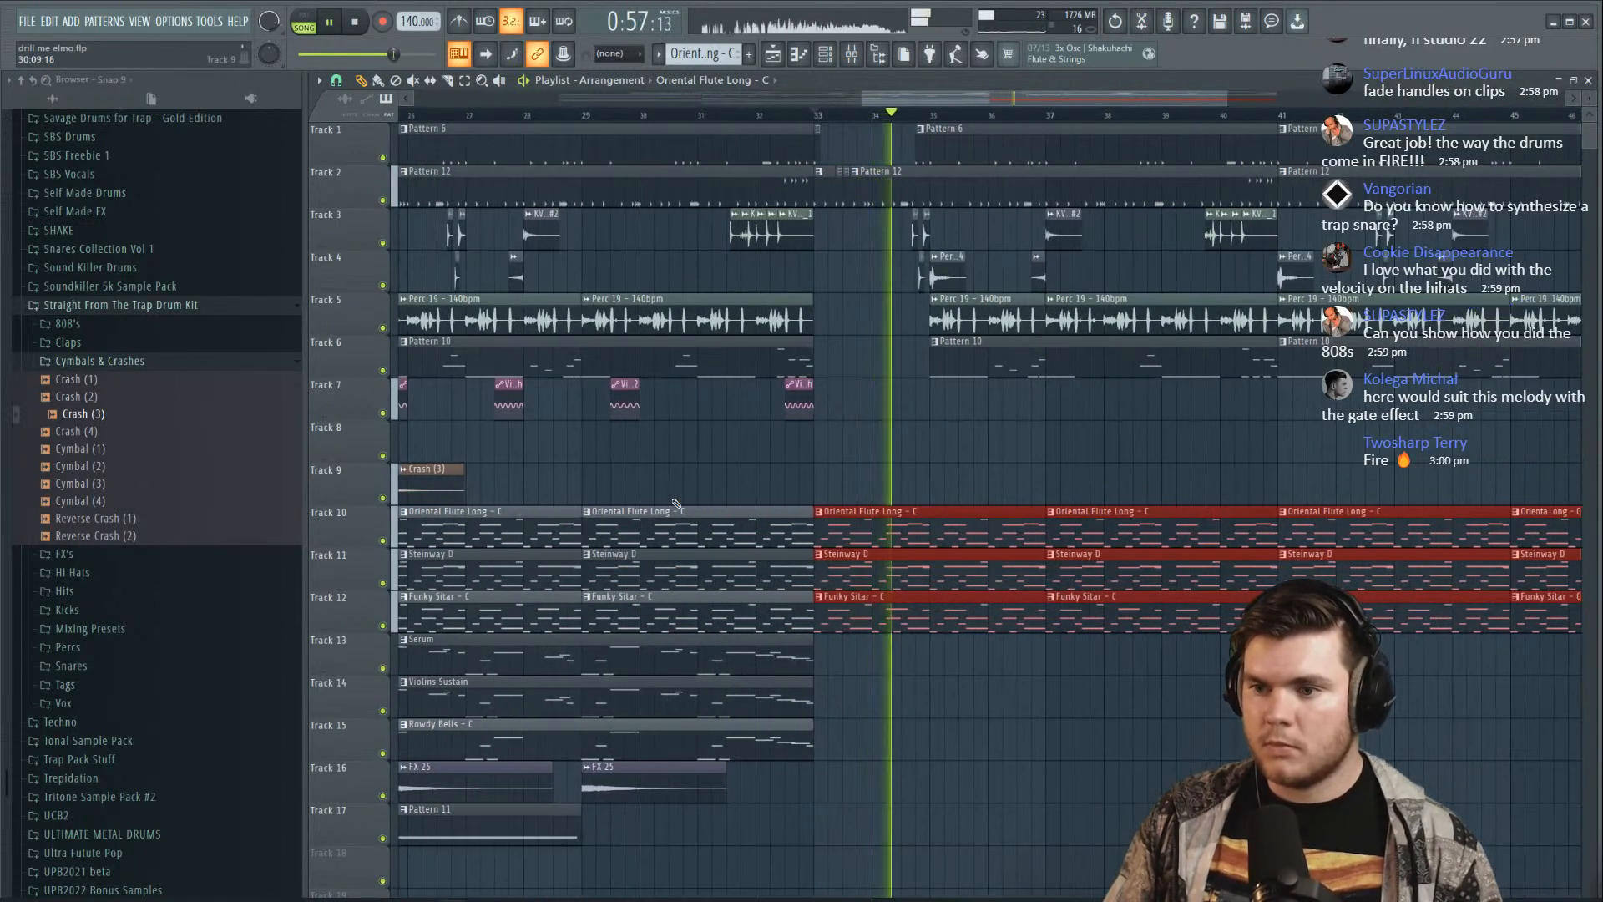
key("space")
right_click(390, 543)
key("space")
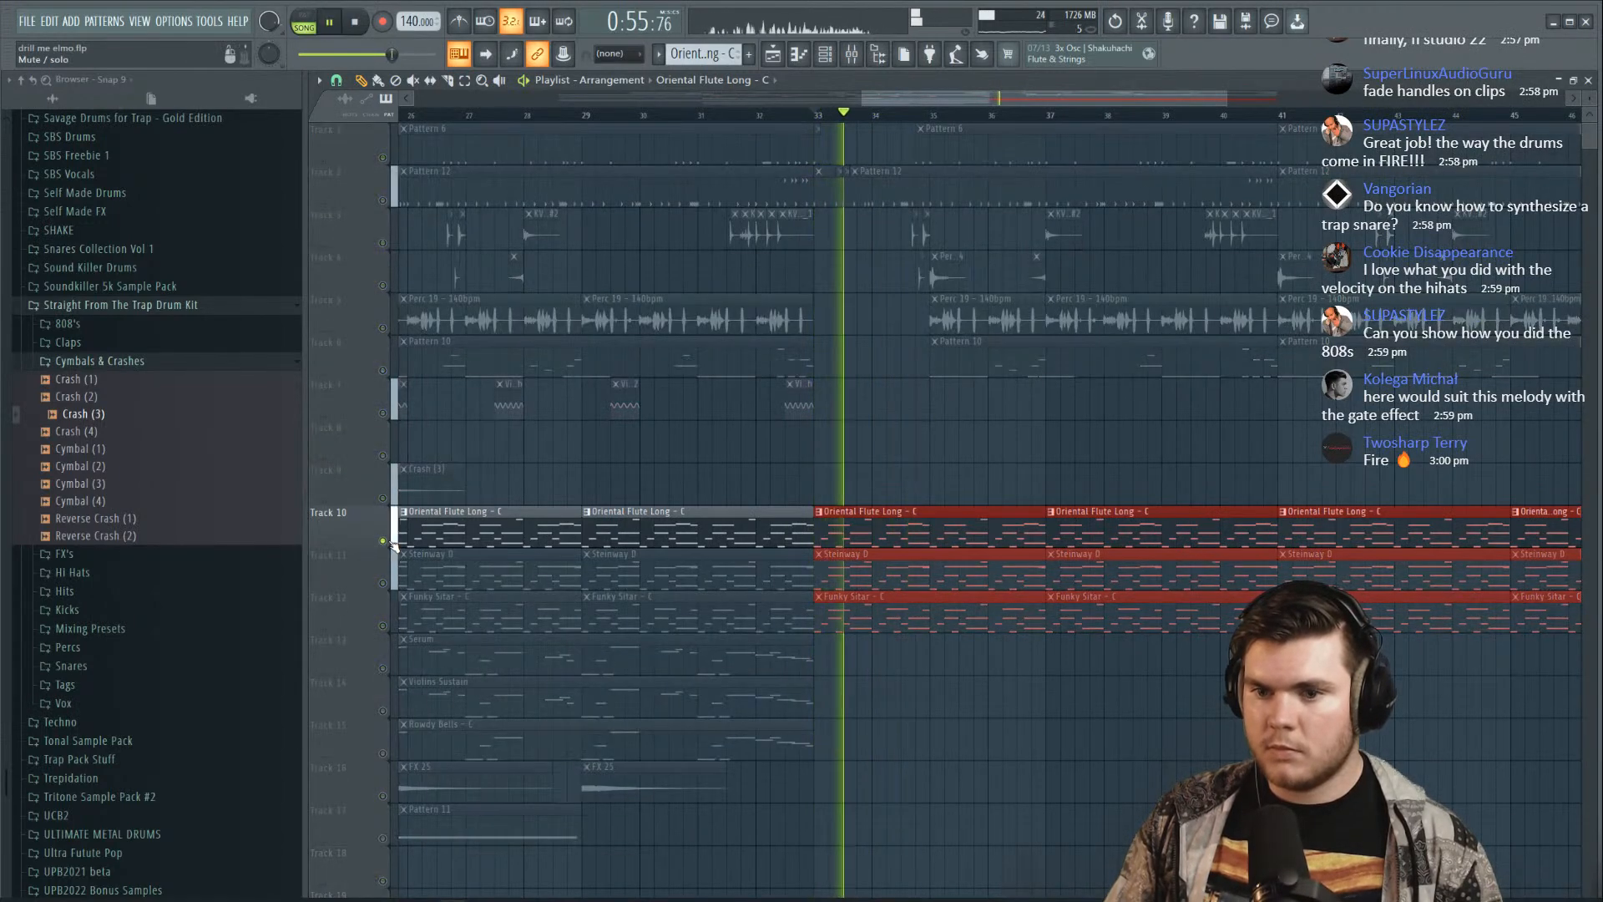
right_click(389, 543)
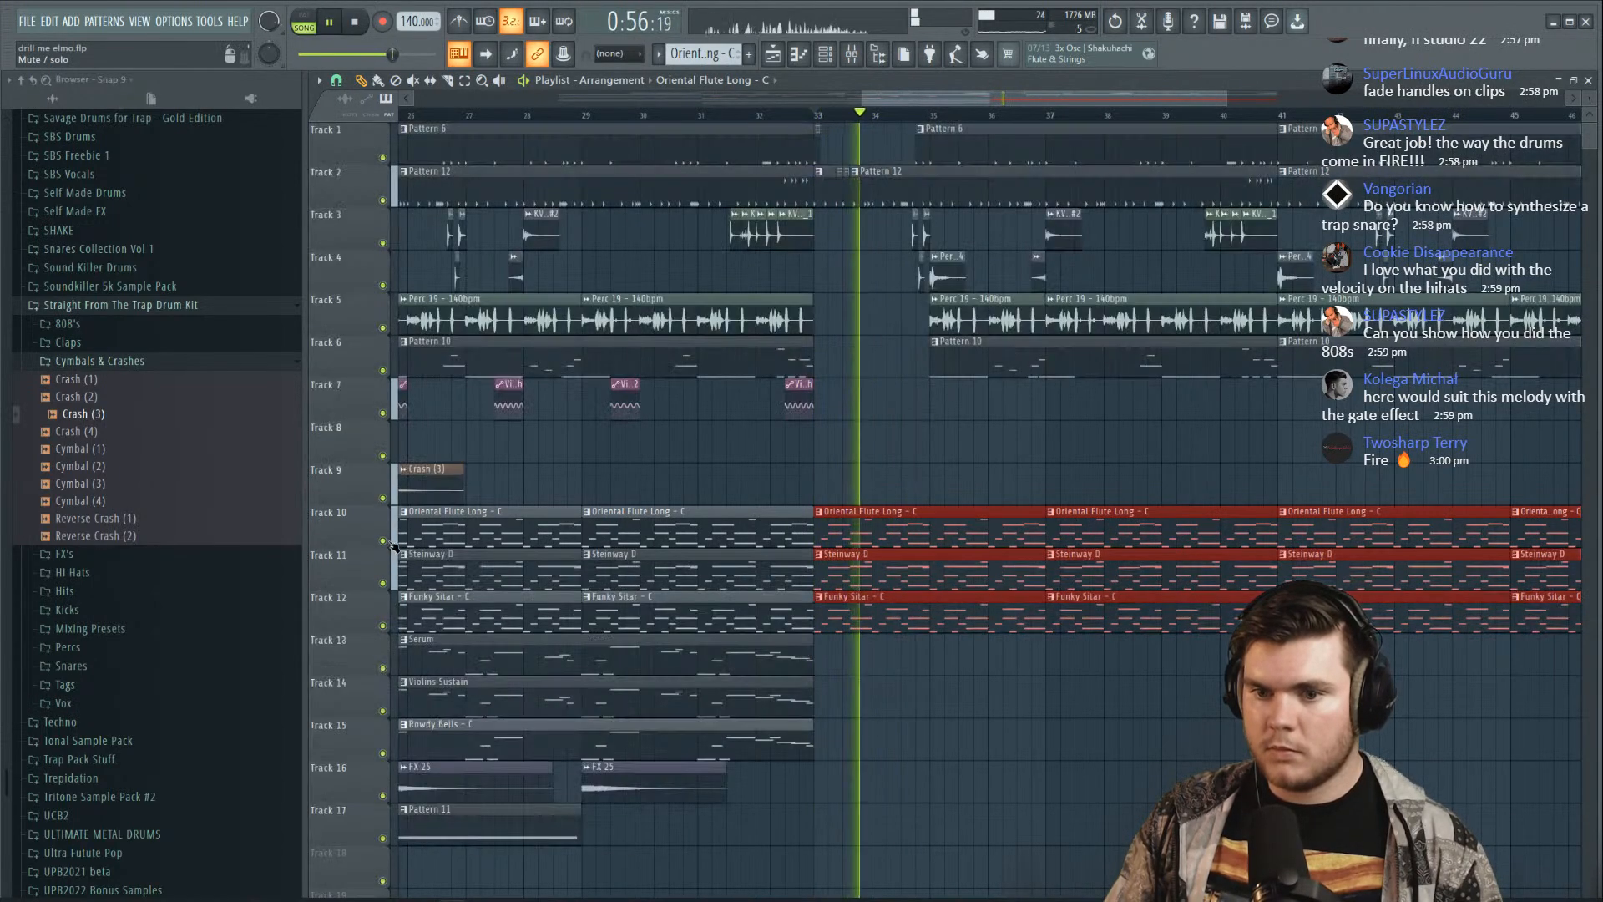
Trim the end of the bar 33 Oriental Flute clip to bar 35 and play the transition
left_click(1044, 509)
left_click_drag(1043, 511, 928, 511)
key("space")
key("space")
key("space")
left_click(650, 116)
key("space")
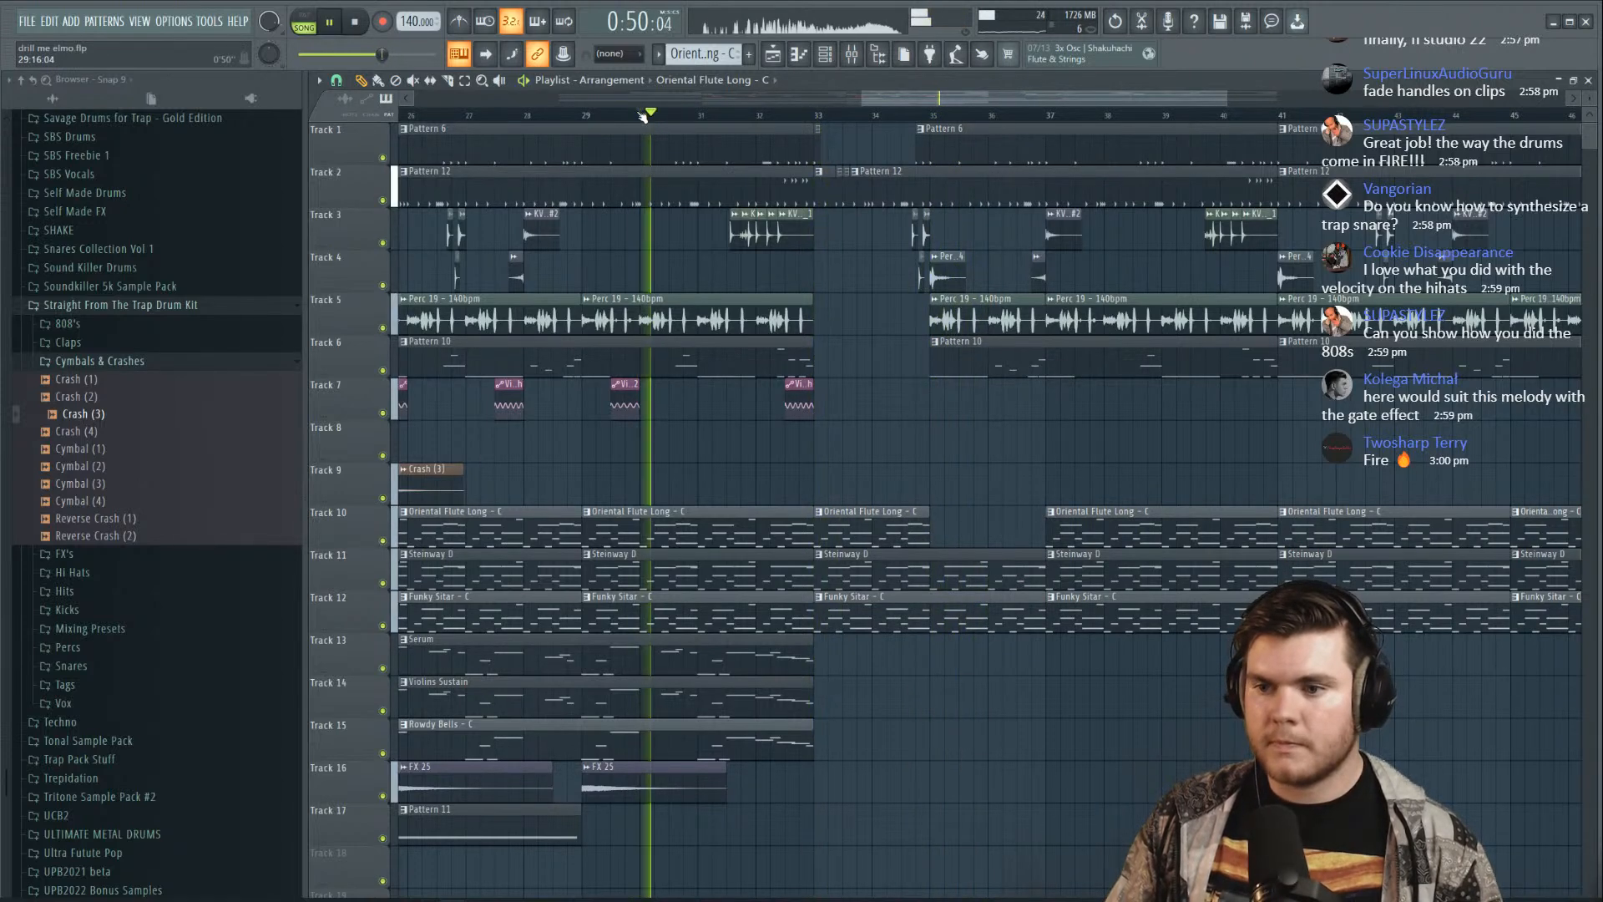
Trim the bar 33 Funky Sitar clip's start to bar 35, extend the Oriental Flute clip back to bar 37 and play the section
left_click_drag(816, 610, 932, 609)
left_click_drag(929, 526, 1047, 528)
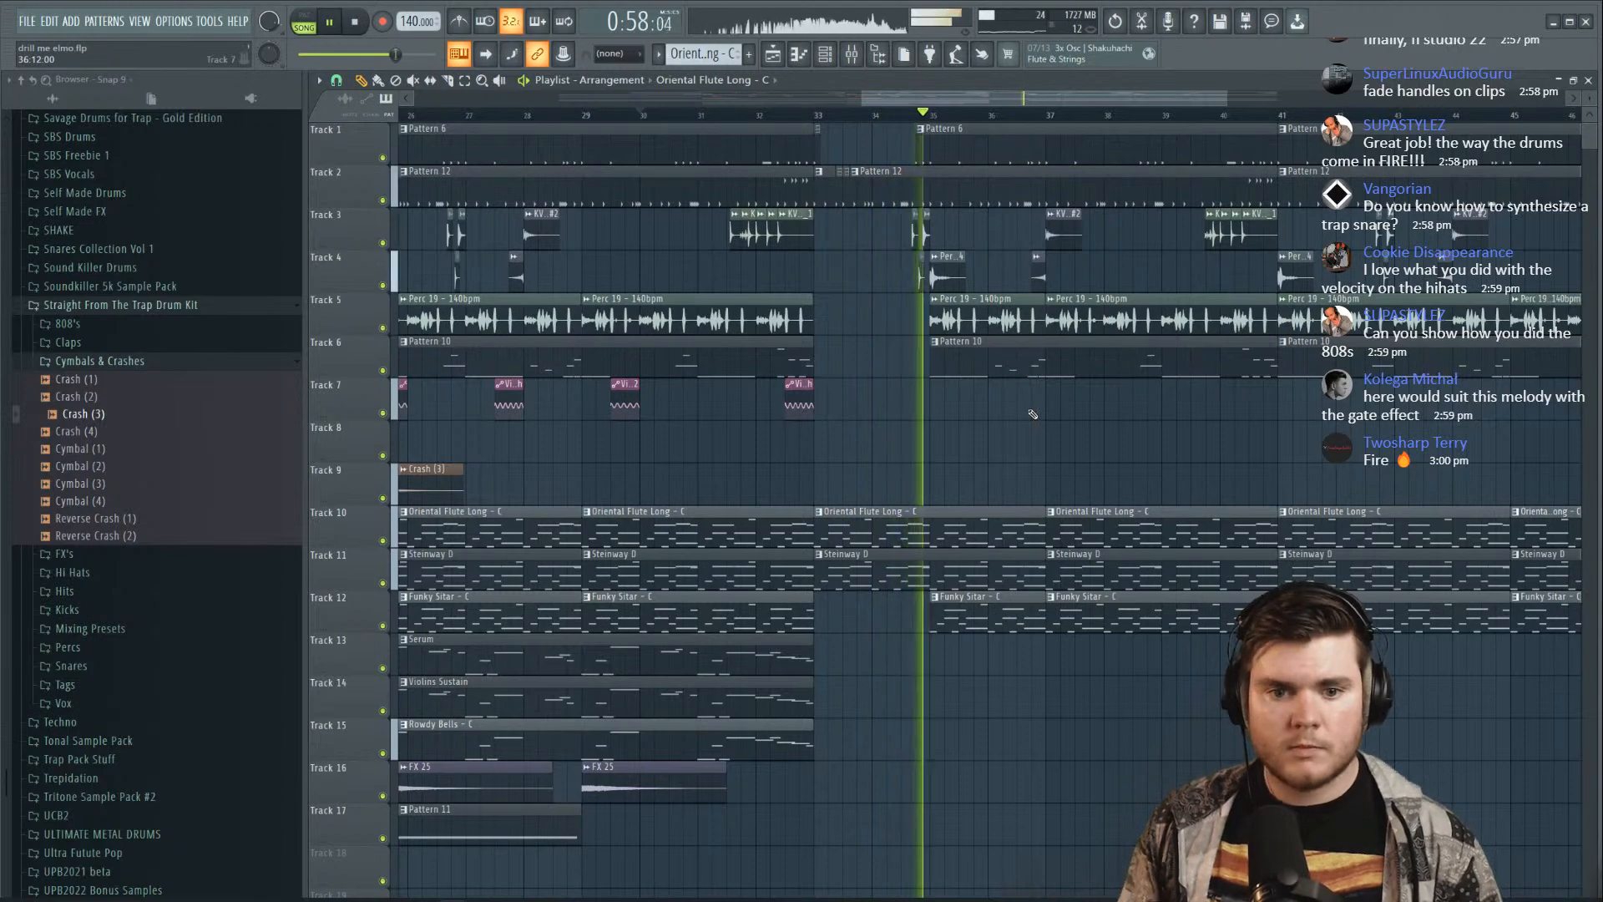
scroll(948, 115, "down", 6)
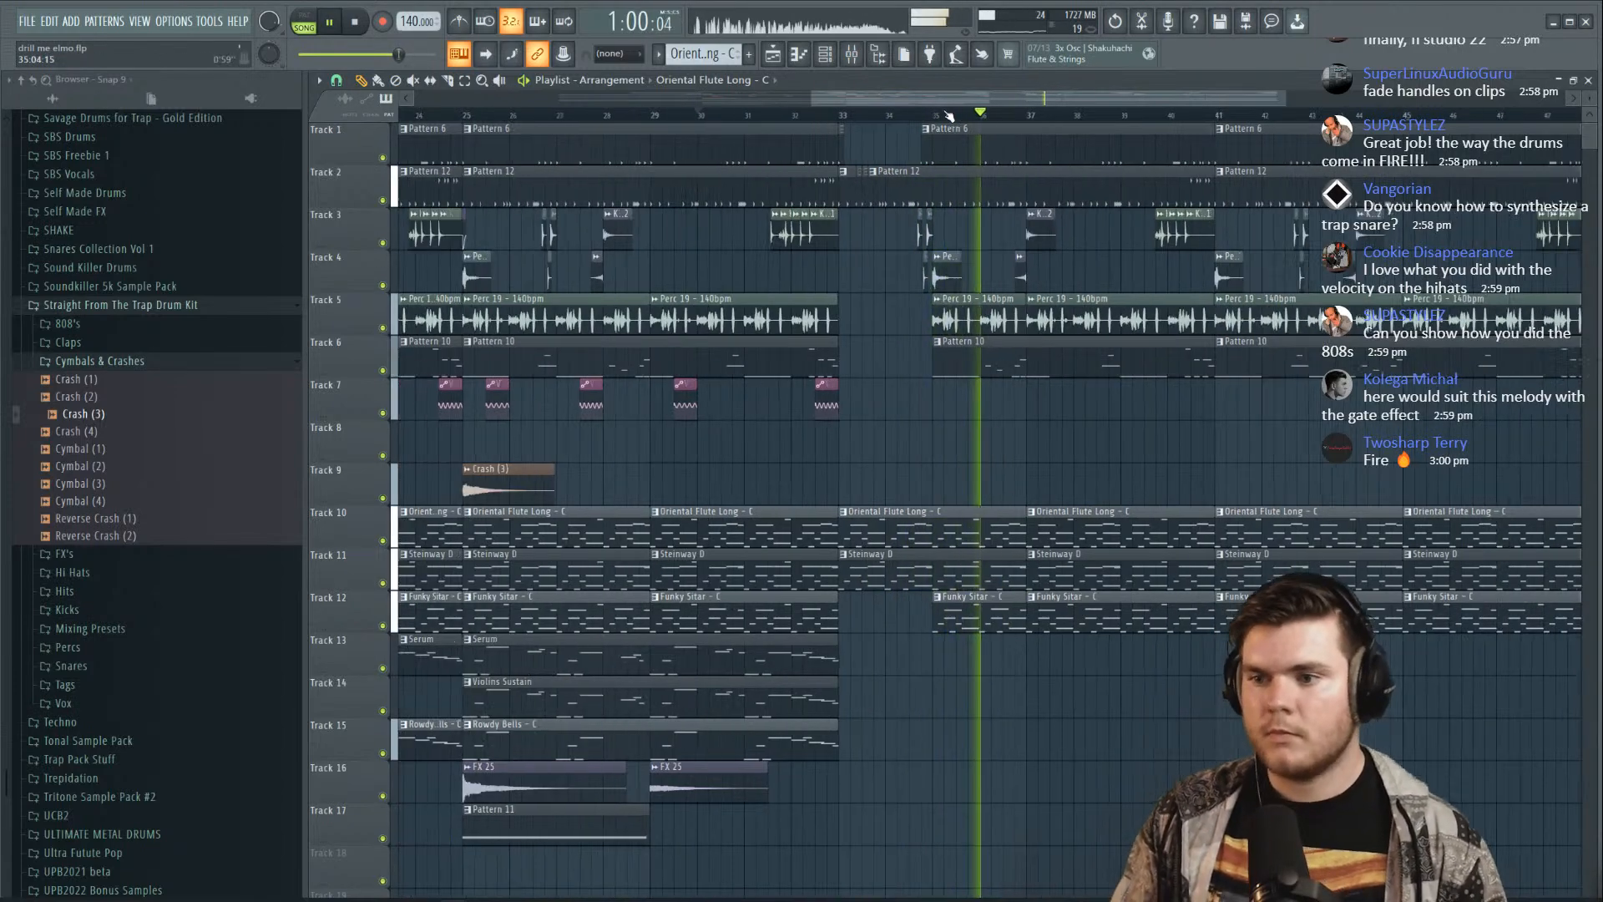
scroll(1069, 105, "down", 5)
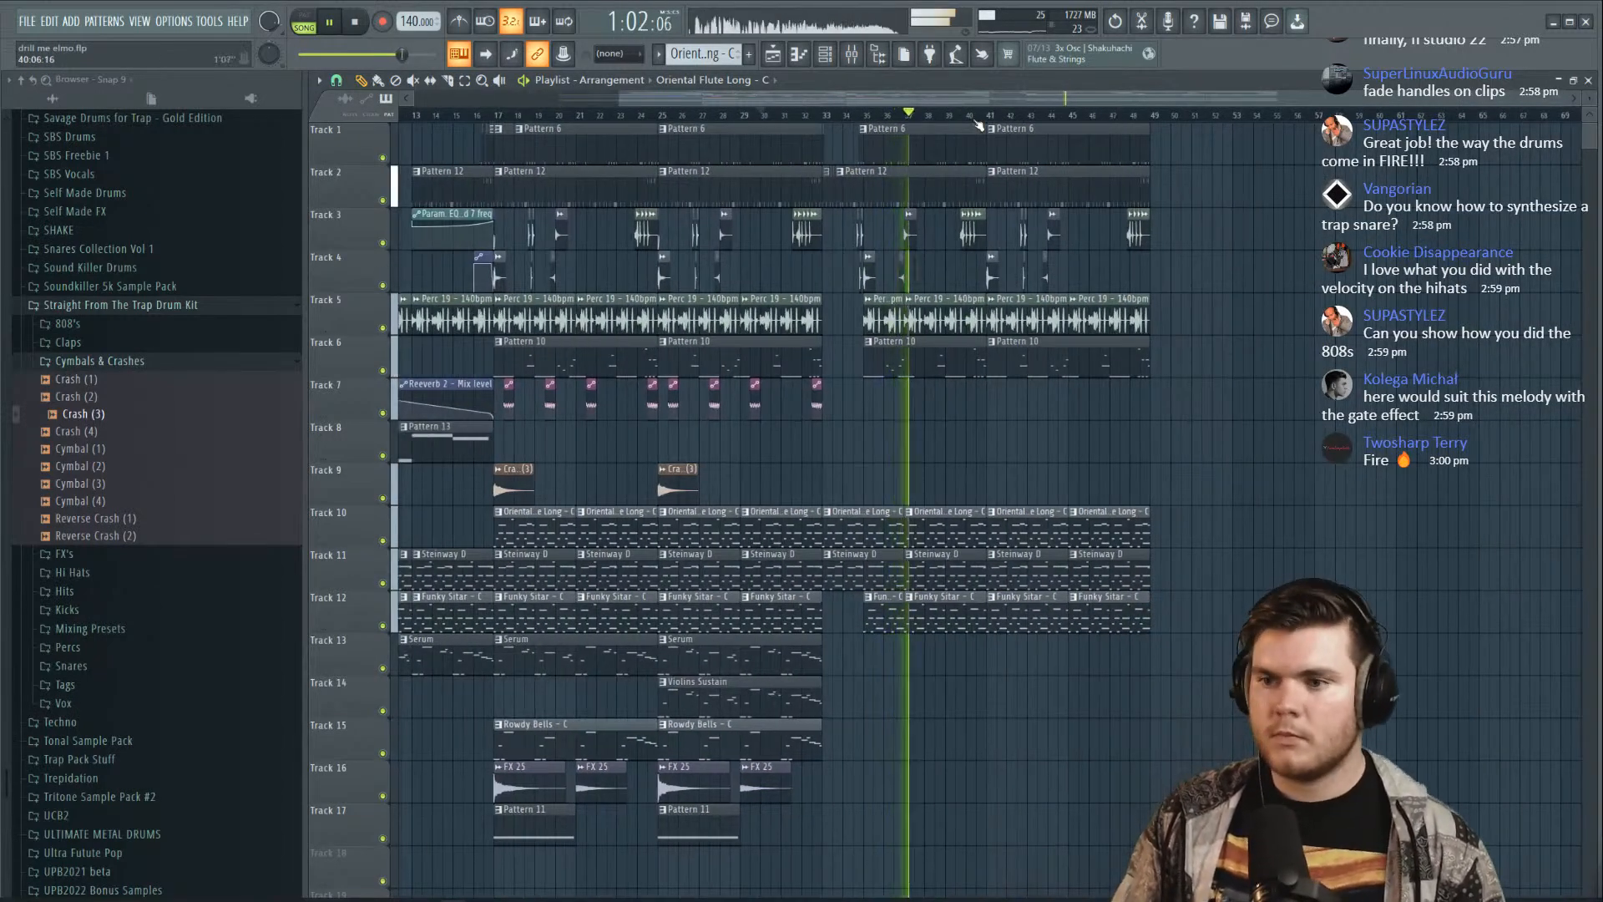
scroll(822, 464, "up", 5)
key("space")
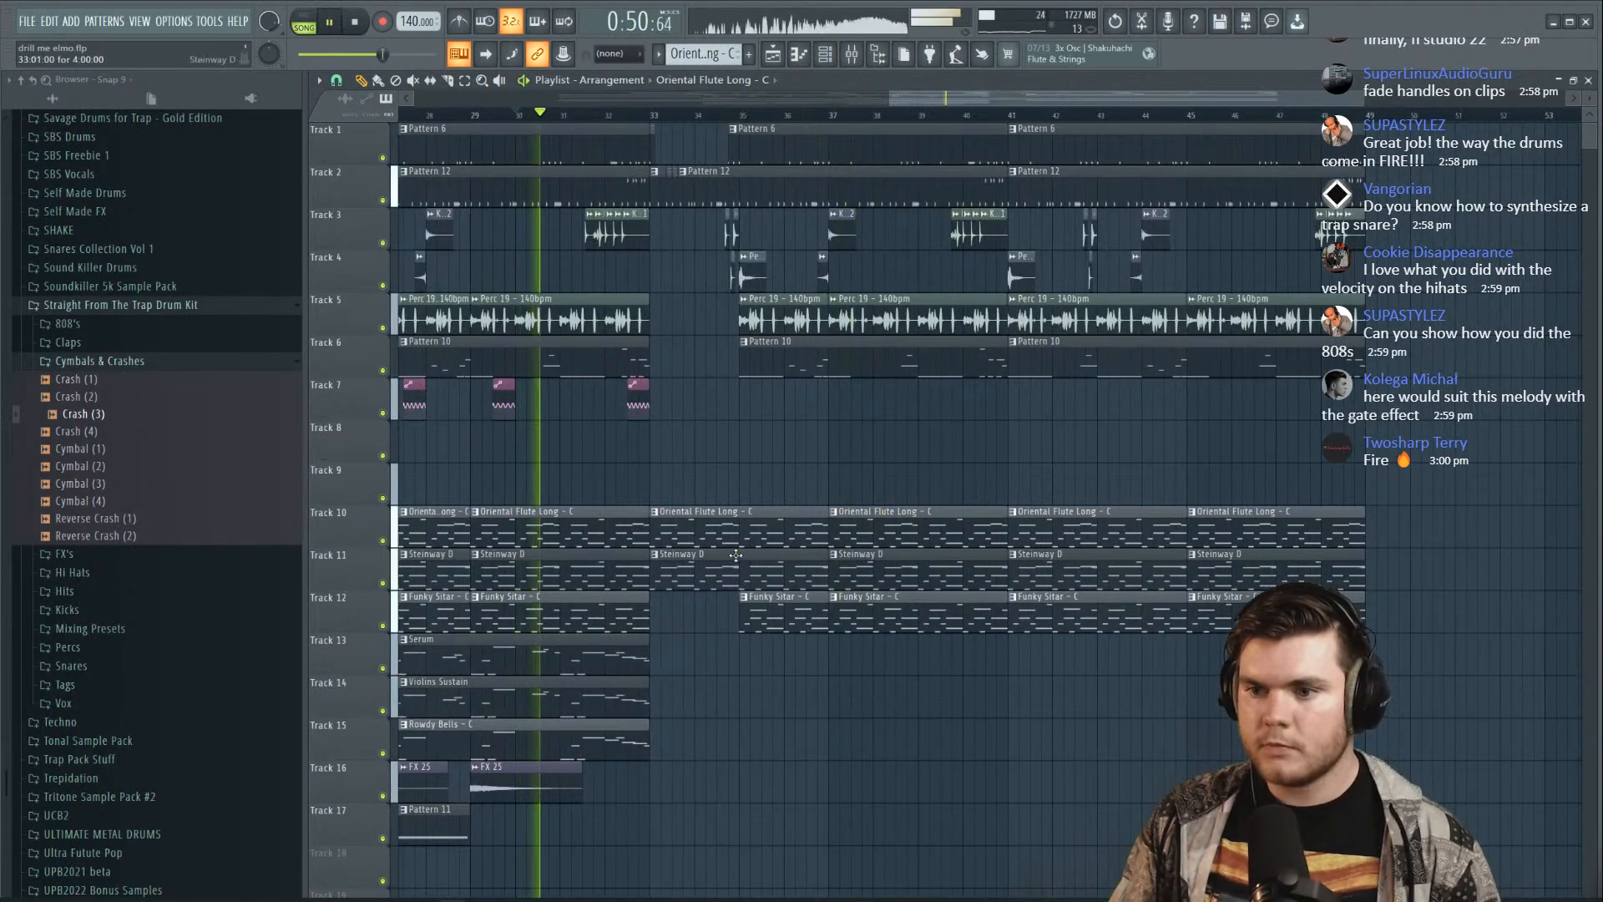
Trim the bar 33 Steinway D clip's start to bar 35 and delete the Funky Sitar clips between bars 35 and 41
left_click_drag(653, 565, 741, 564)
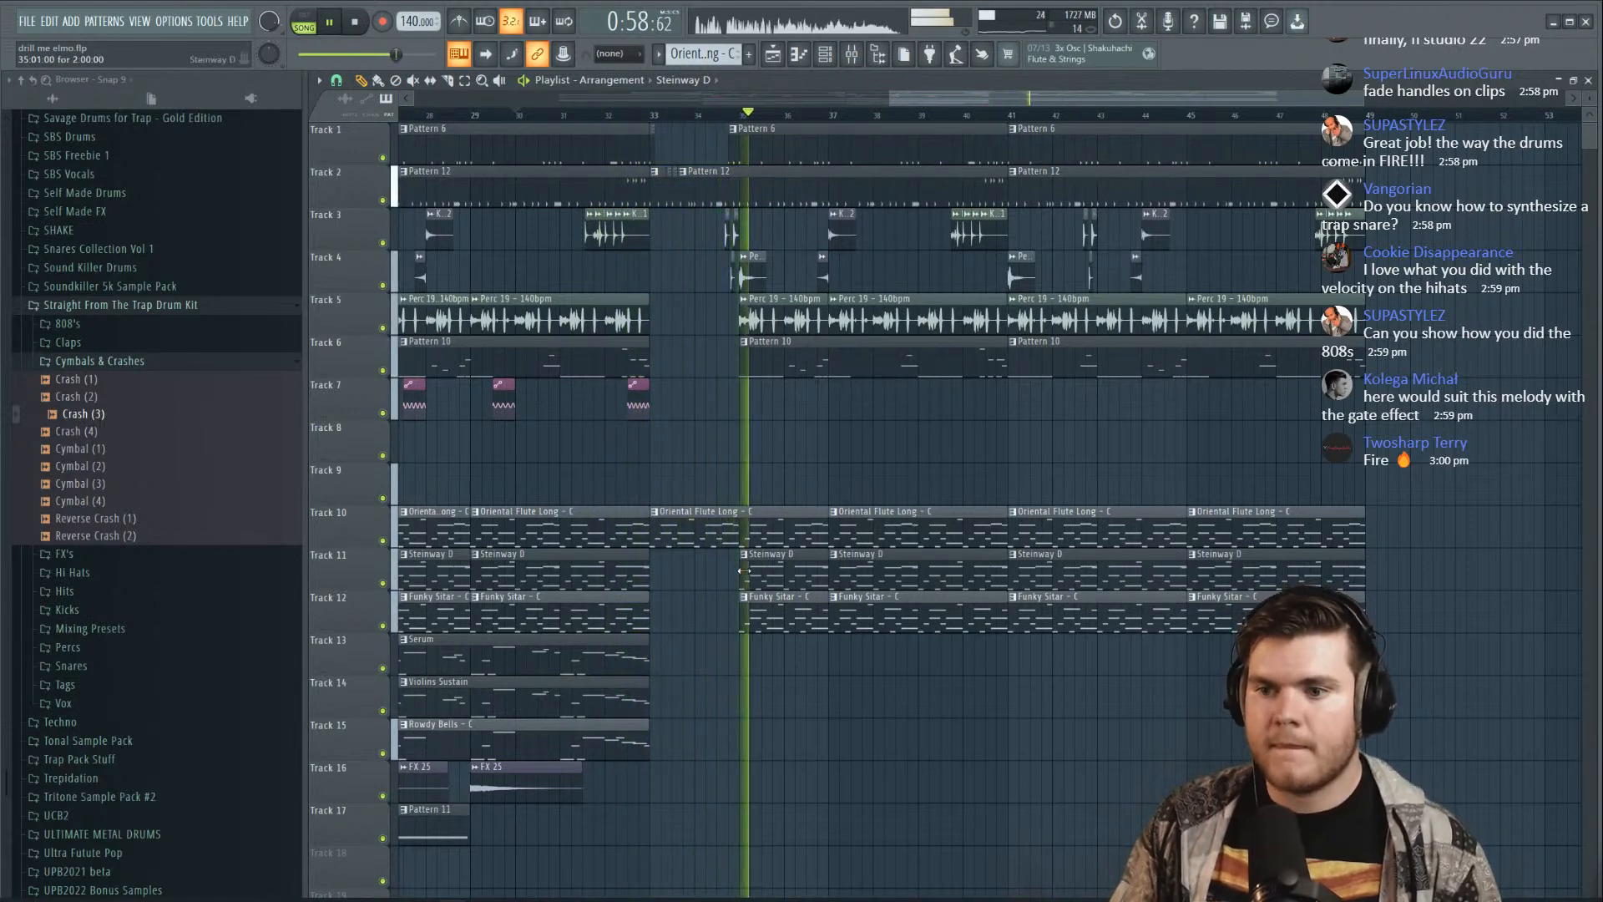
right_click(815, 623)
right_click(832, 625)
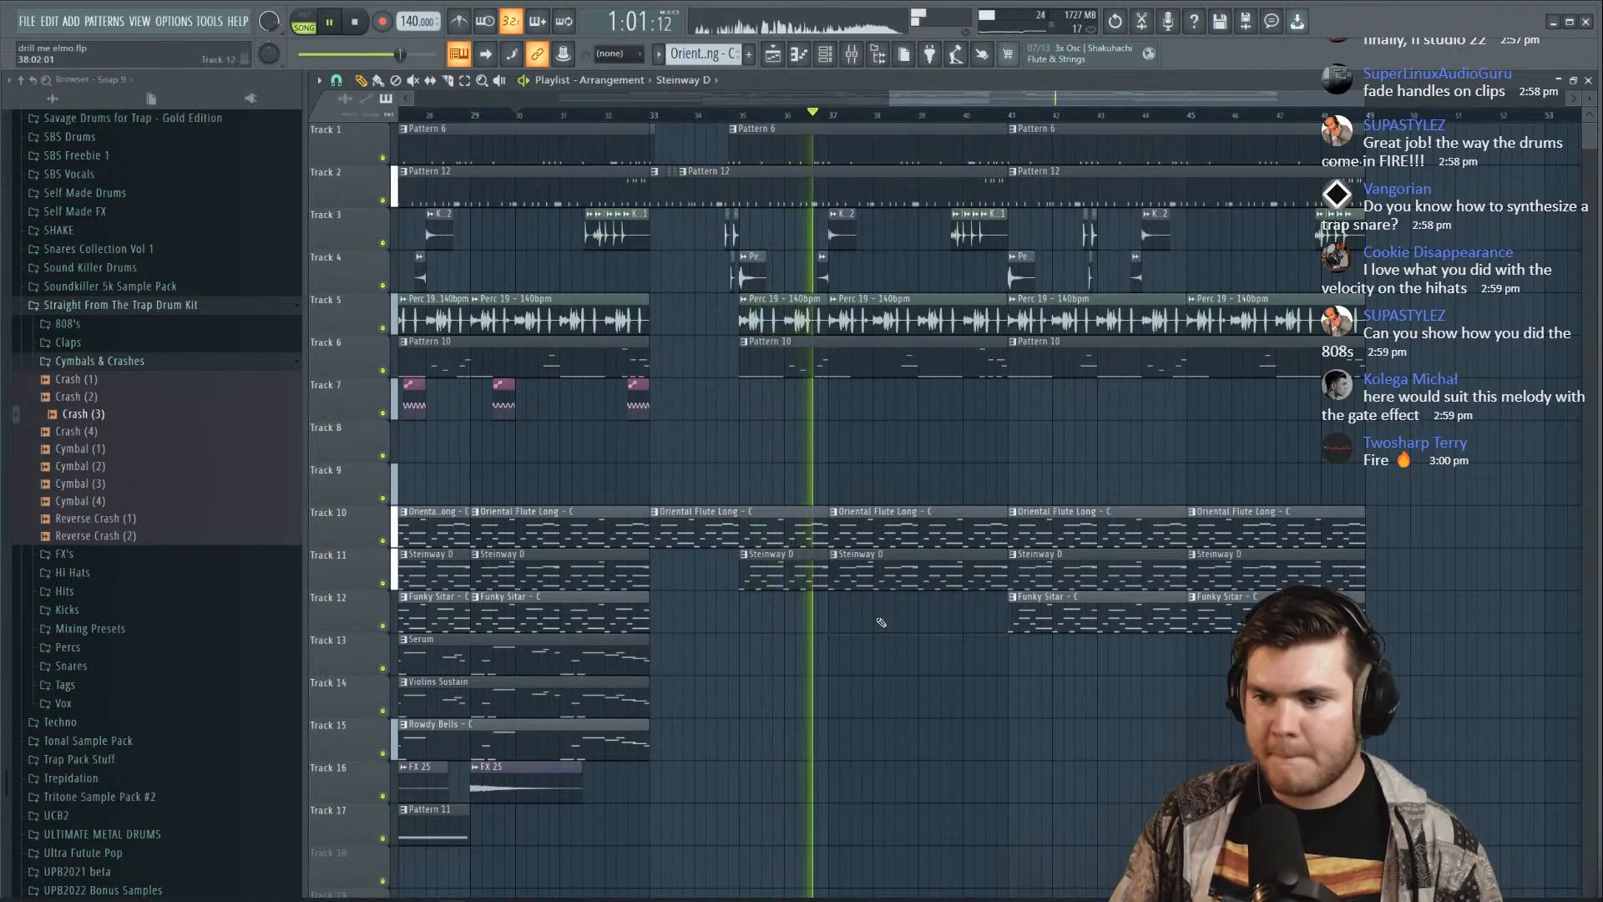
Solo Track 12 and Track 11 in turn to hear the Funky Sitar and Steinway D, and restore all tracks
right_click(383, 625)
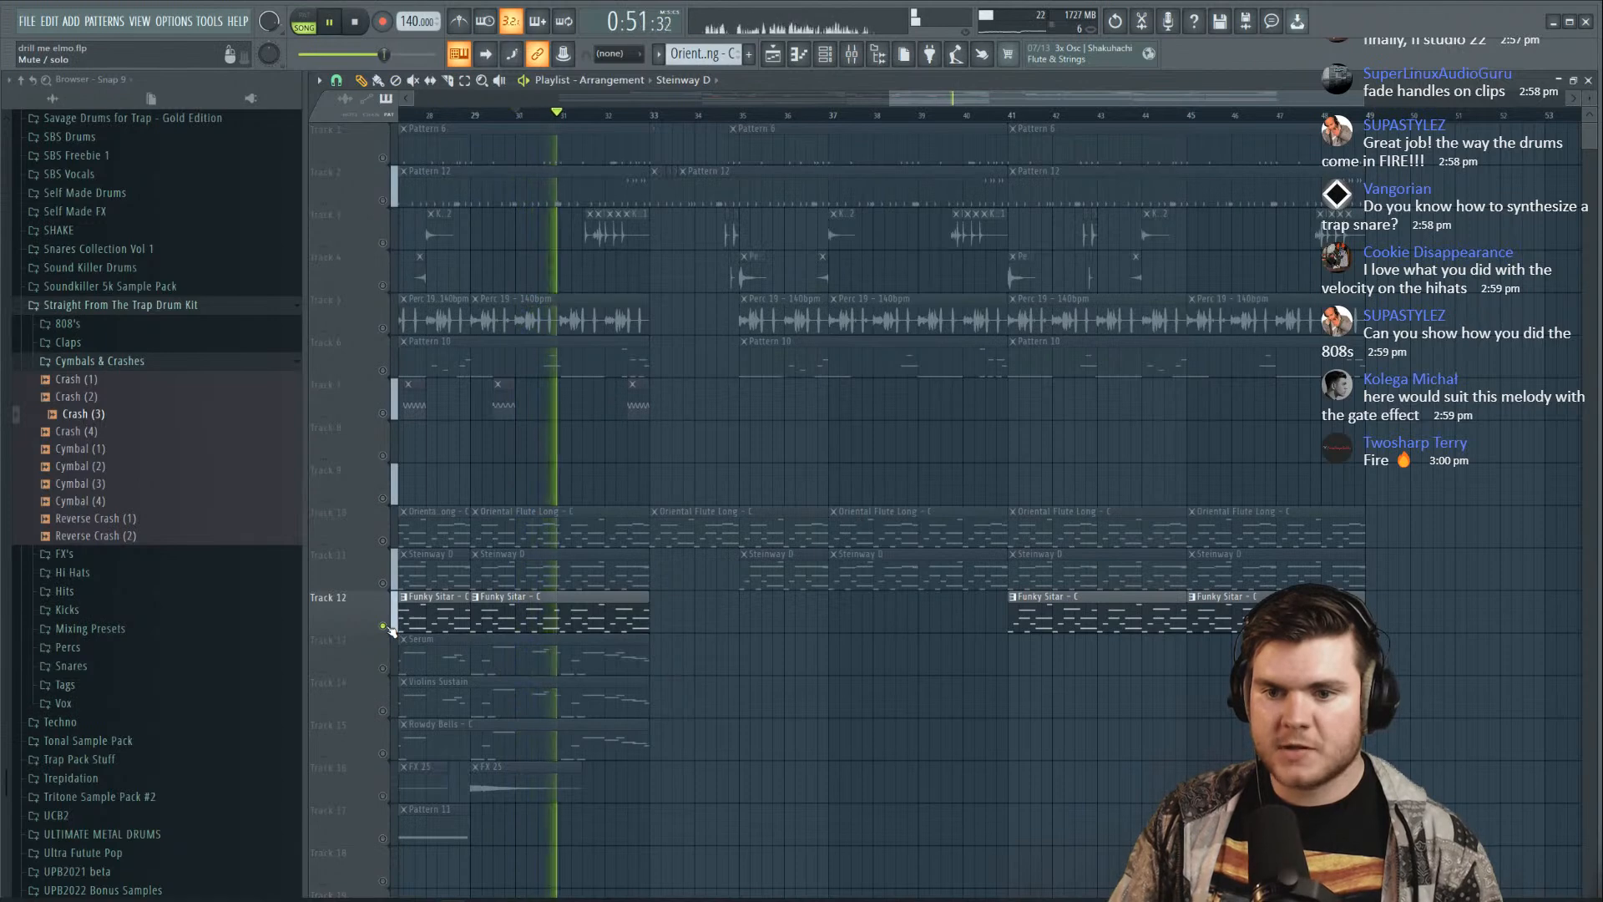
key("space")
right_click(383, 583)
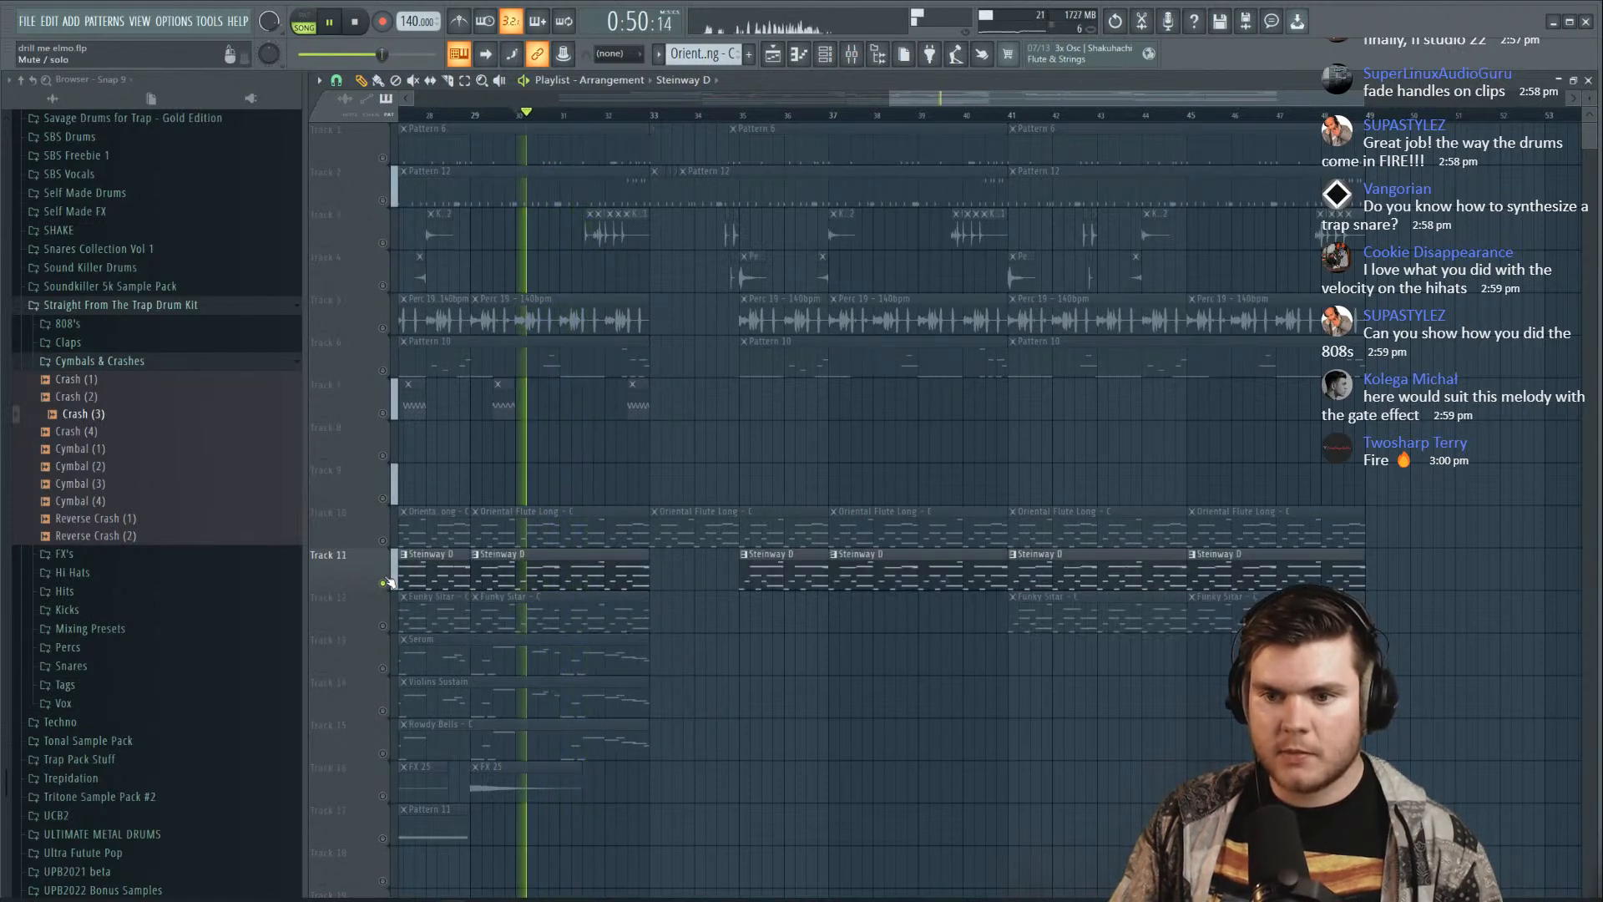
right_click(383, 583)
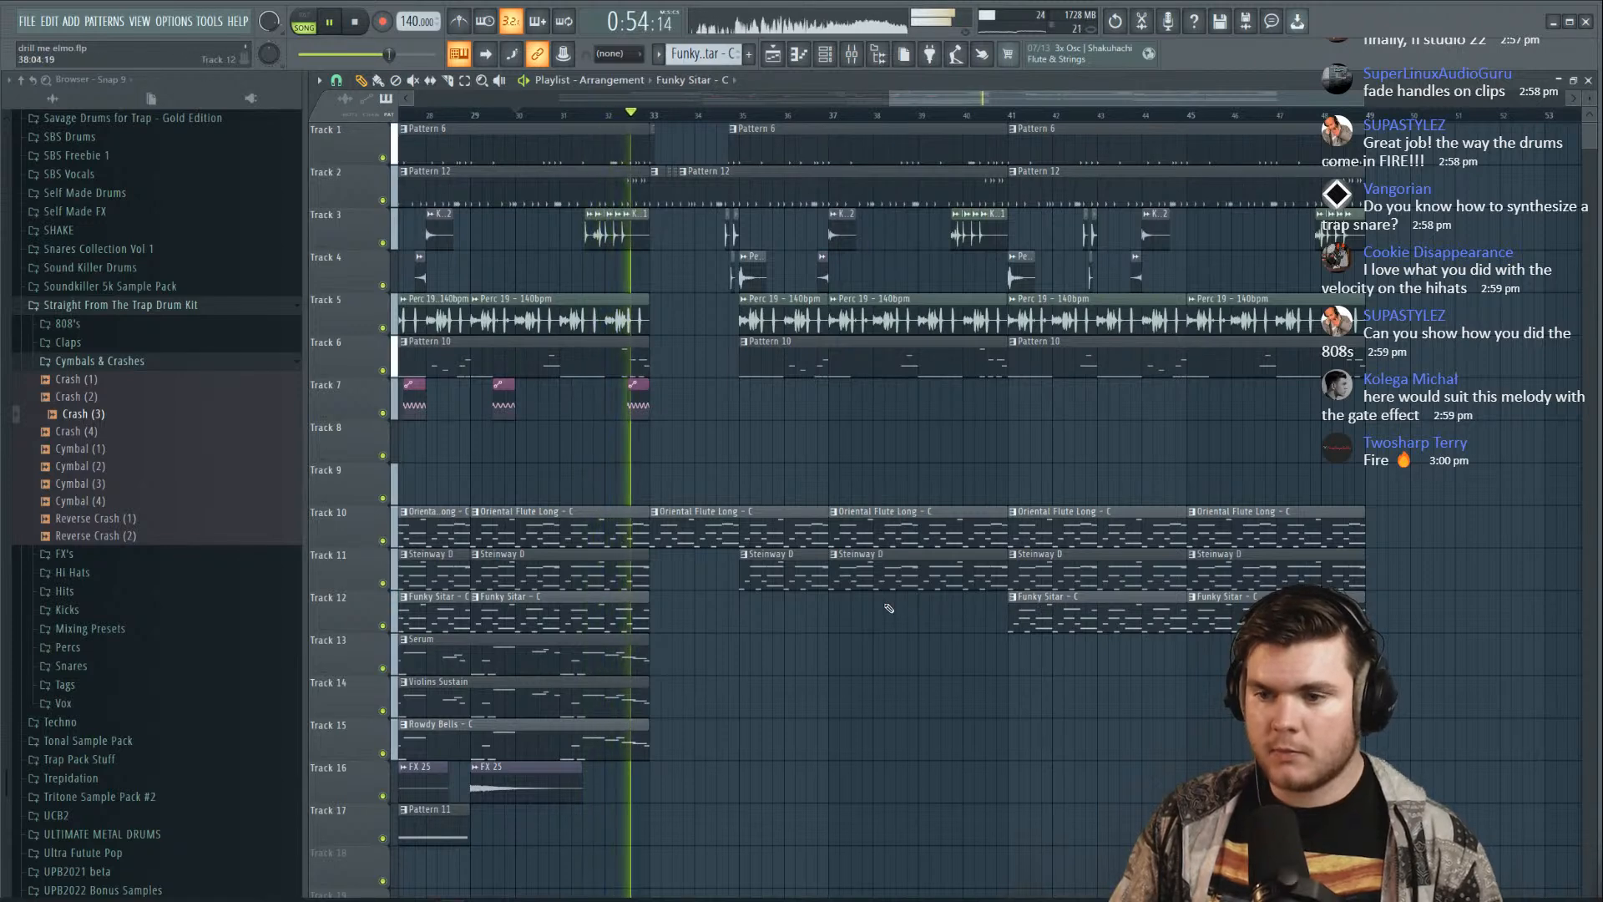
Add Funky Sitar clips at bars 33 and 41, and delete the Steinway D clips at bars 41 and 45
right_click(1058, 611)
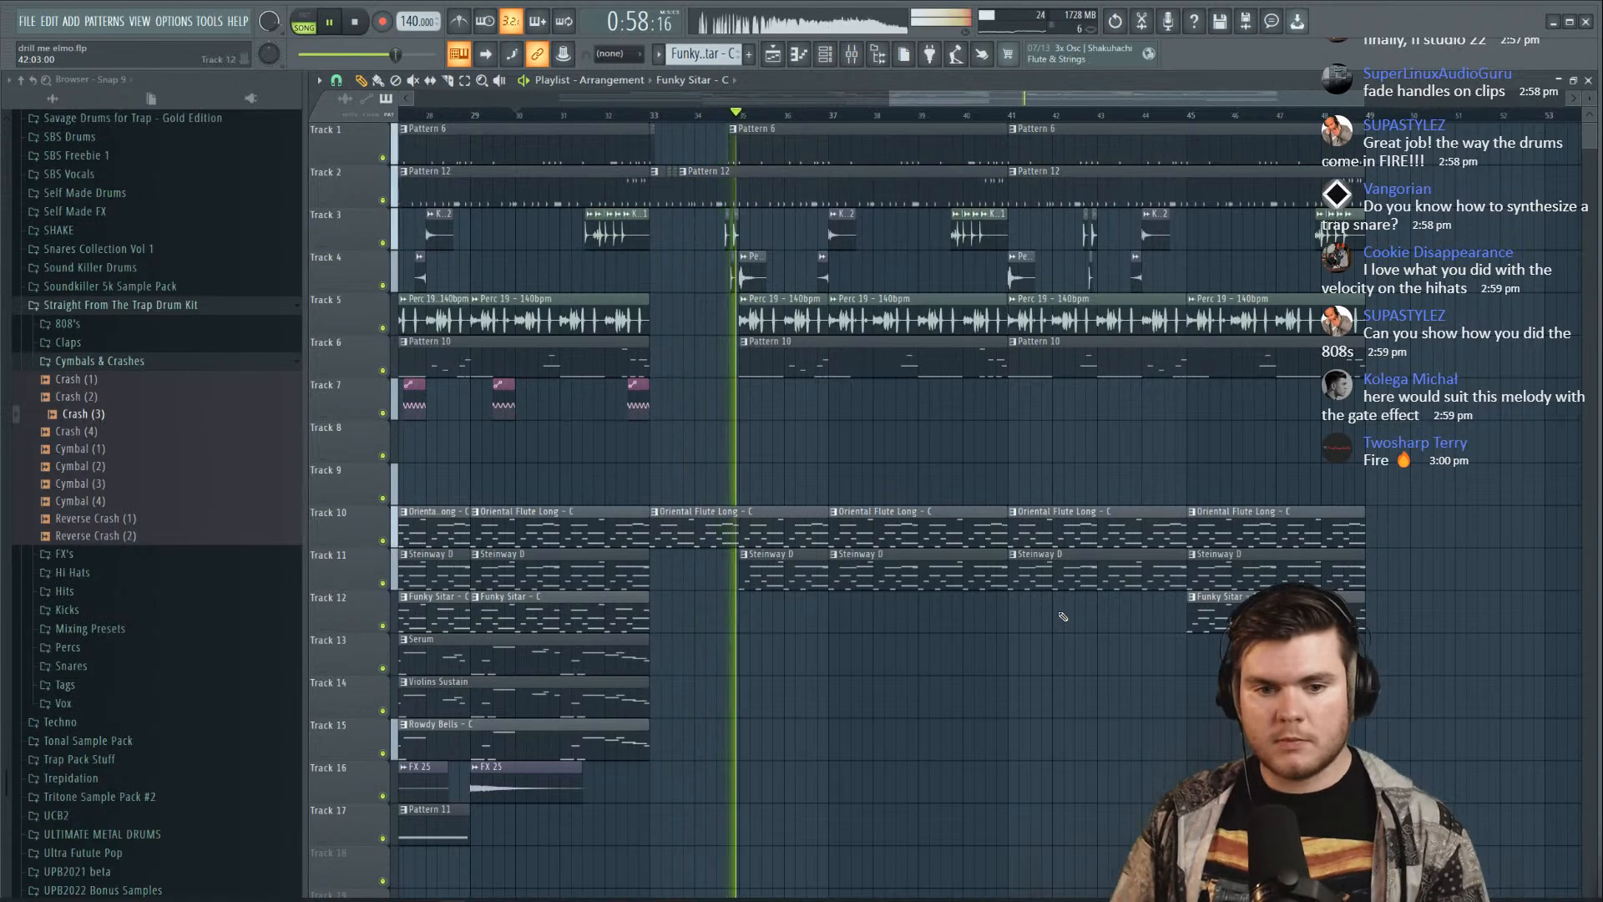
left_click(668, 616)
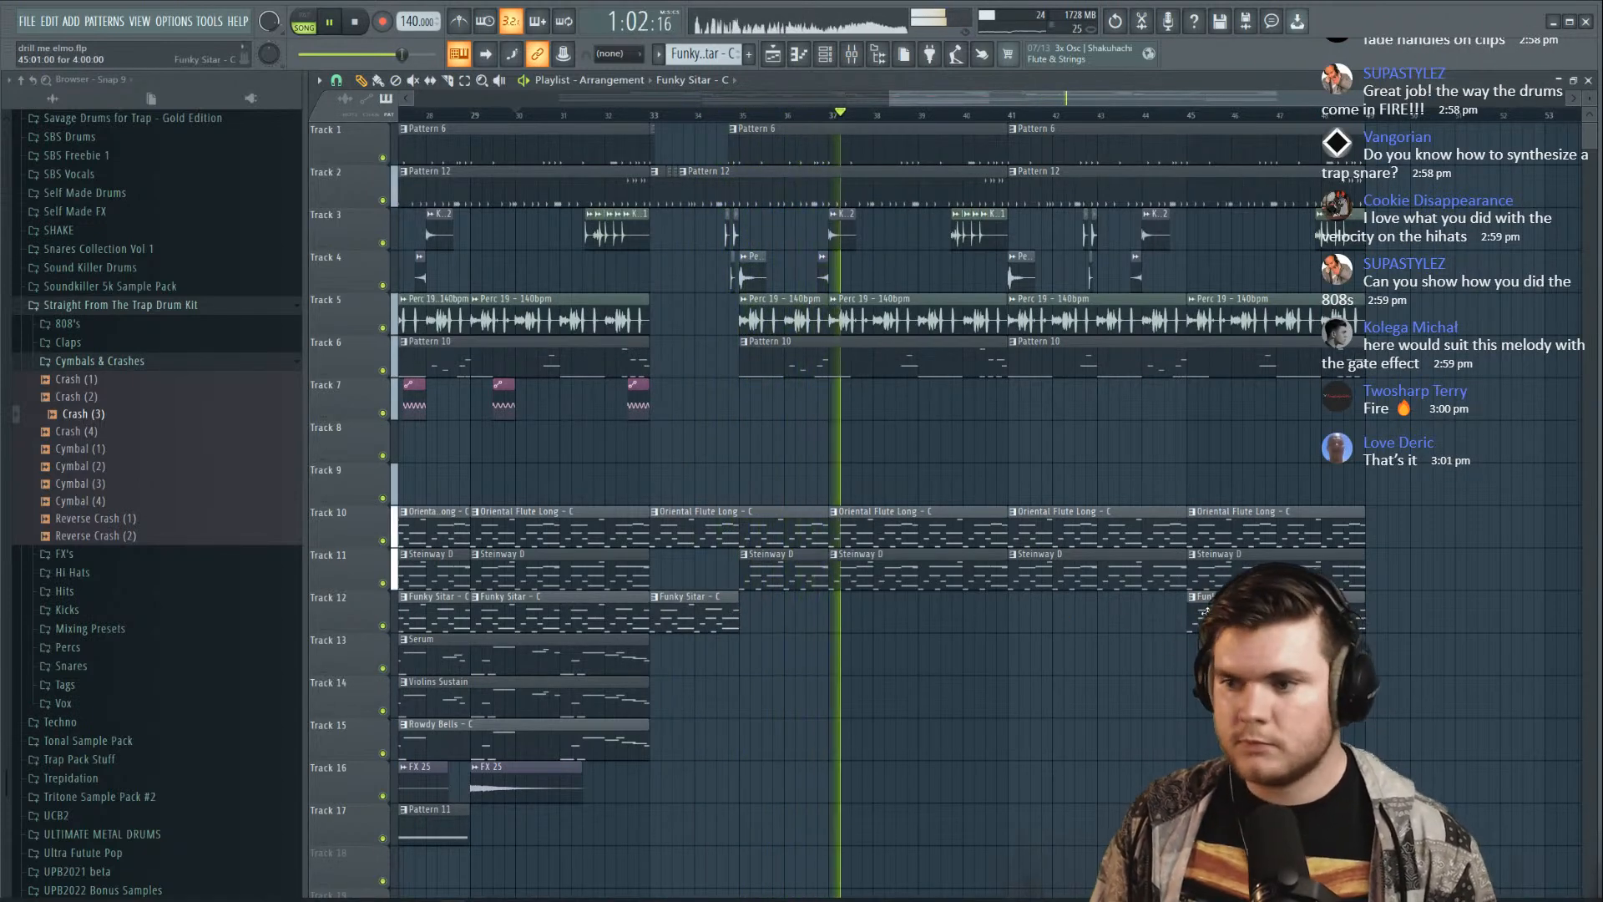
left_click(1041, 612)
right_click(1124, 576)
right_click(1208, 575)
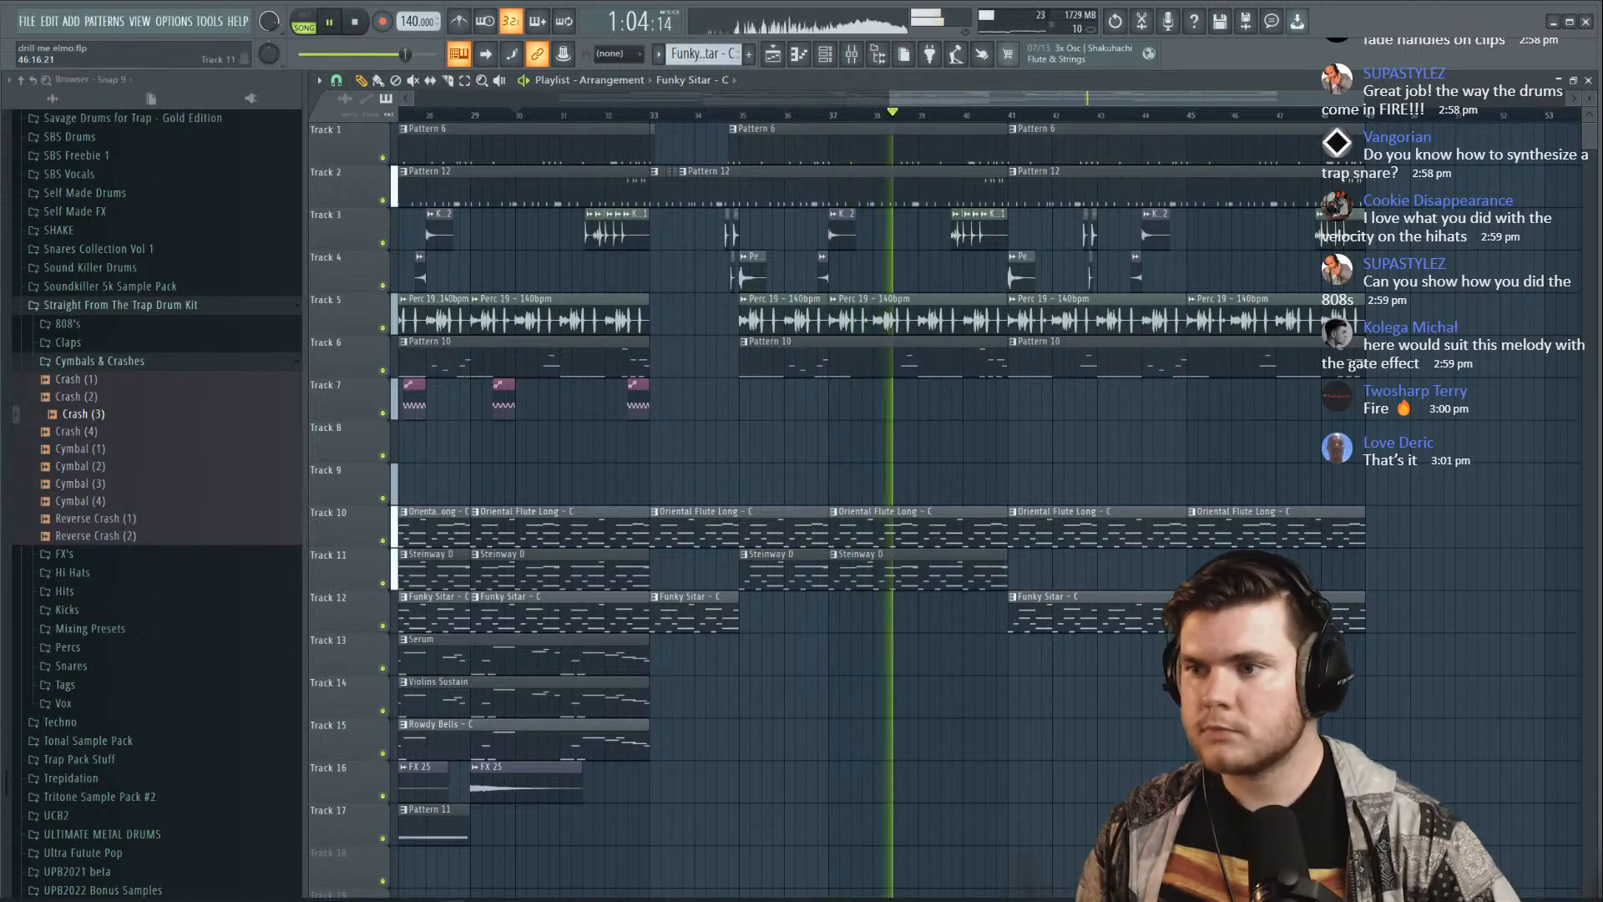
Delete the Pattern 10 clip at bar 41, add Crash (3), Rowdy Bells and Serum clips there and play the section
scroll(1114, 119, "down", 3)
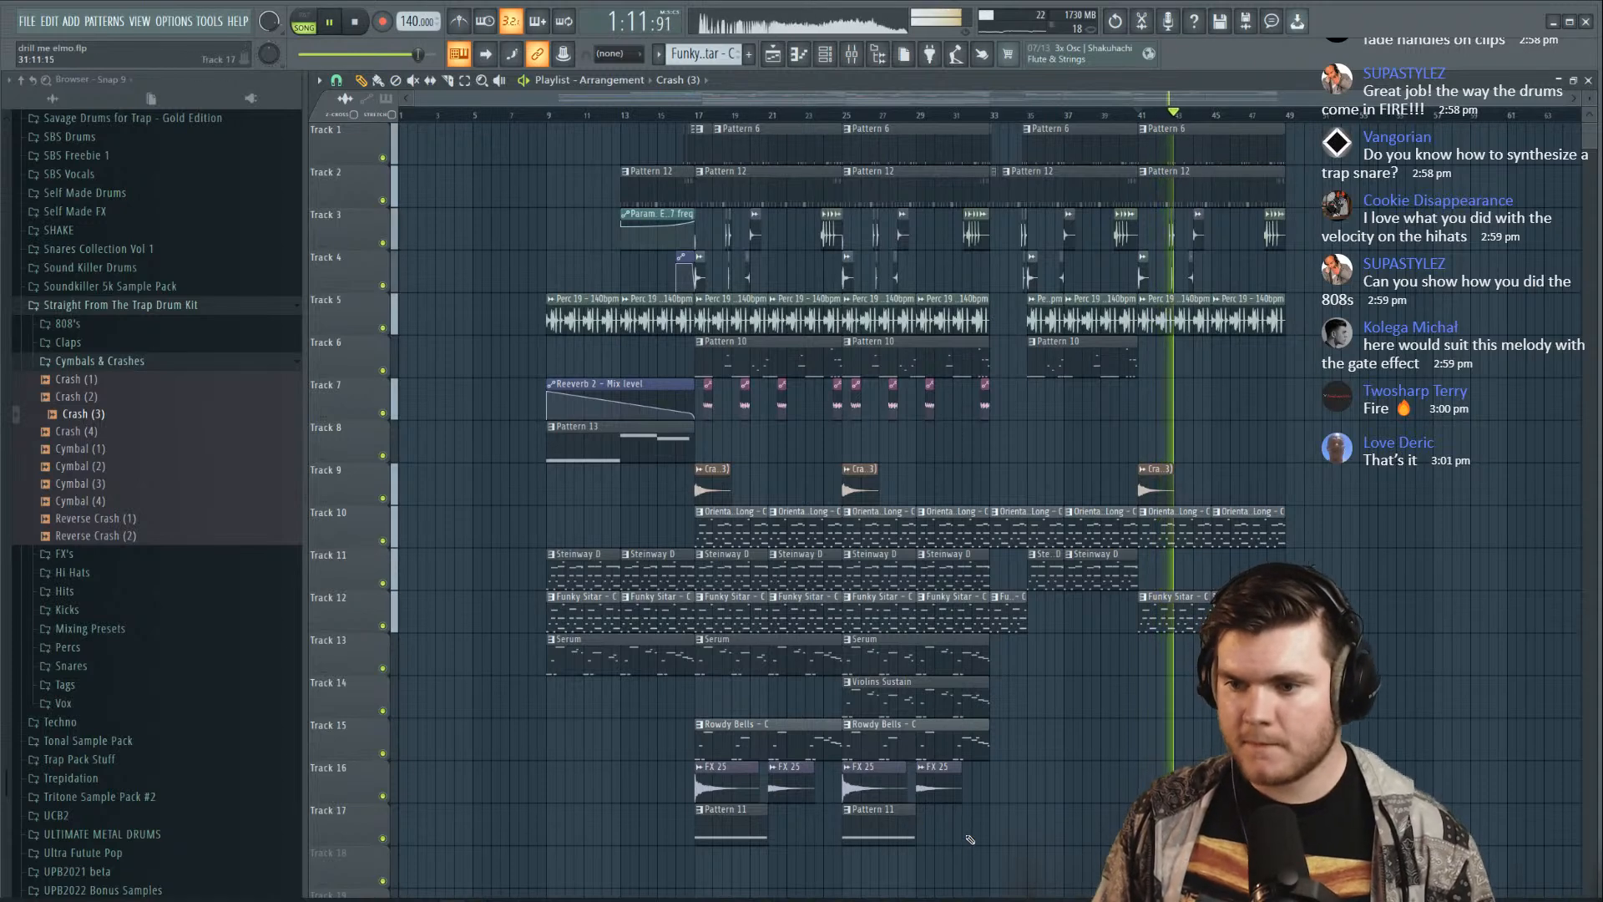
left_click_drag(1026, 742, 786, 740)
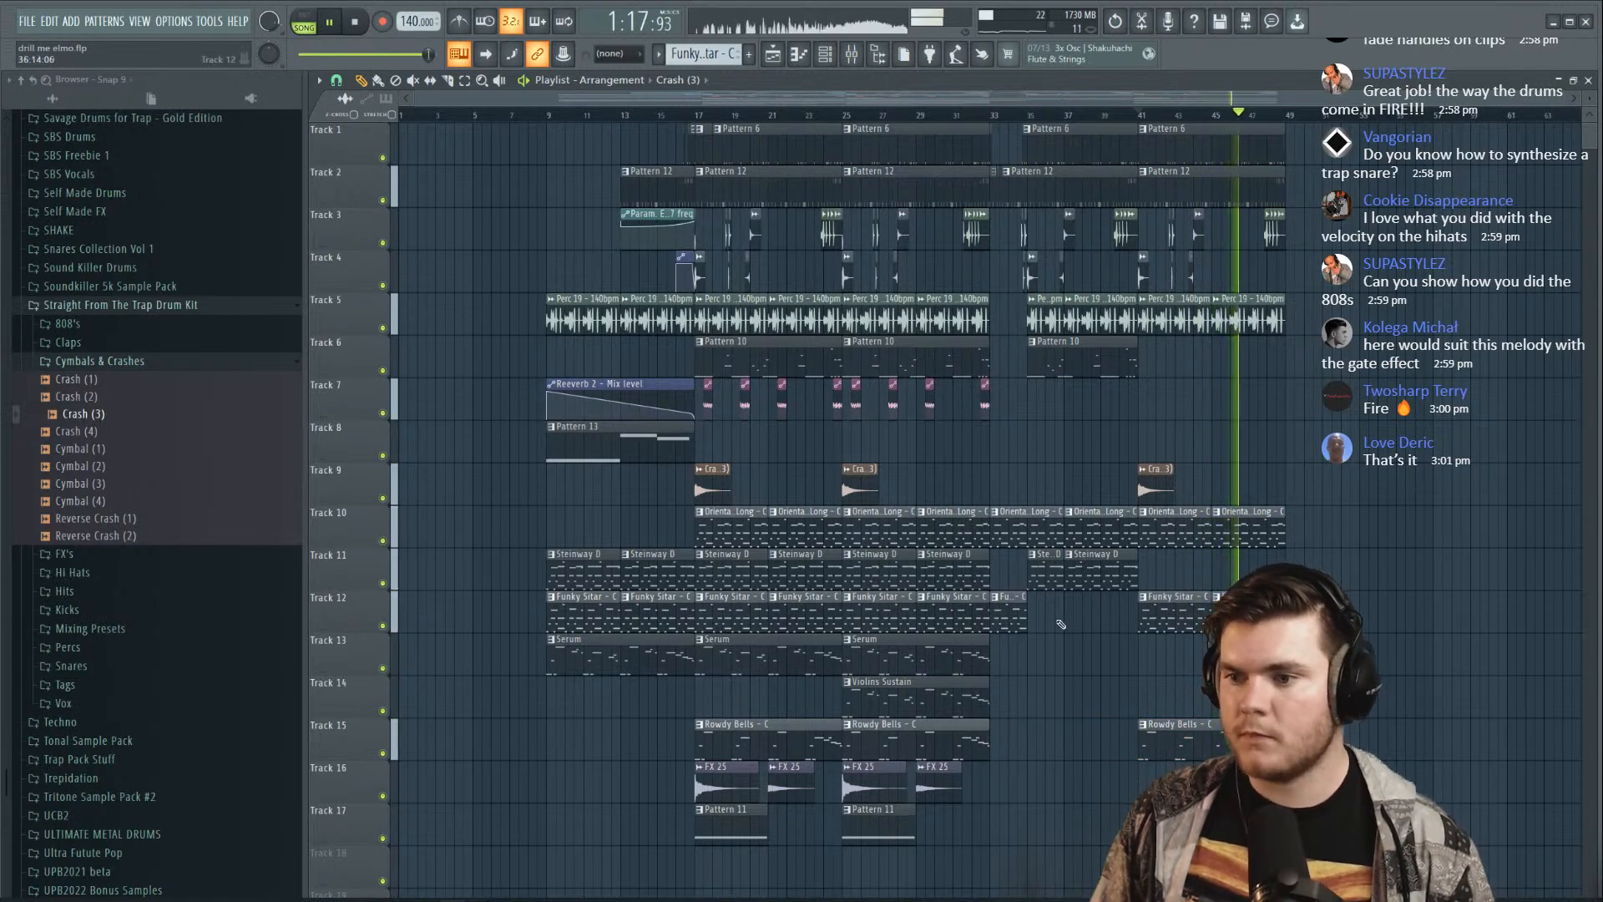
key("space")
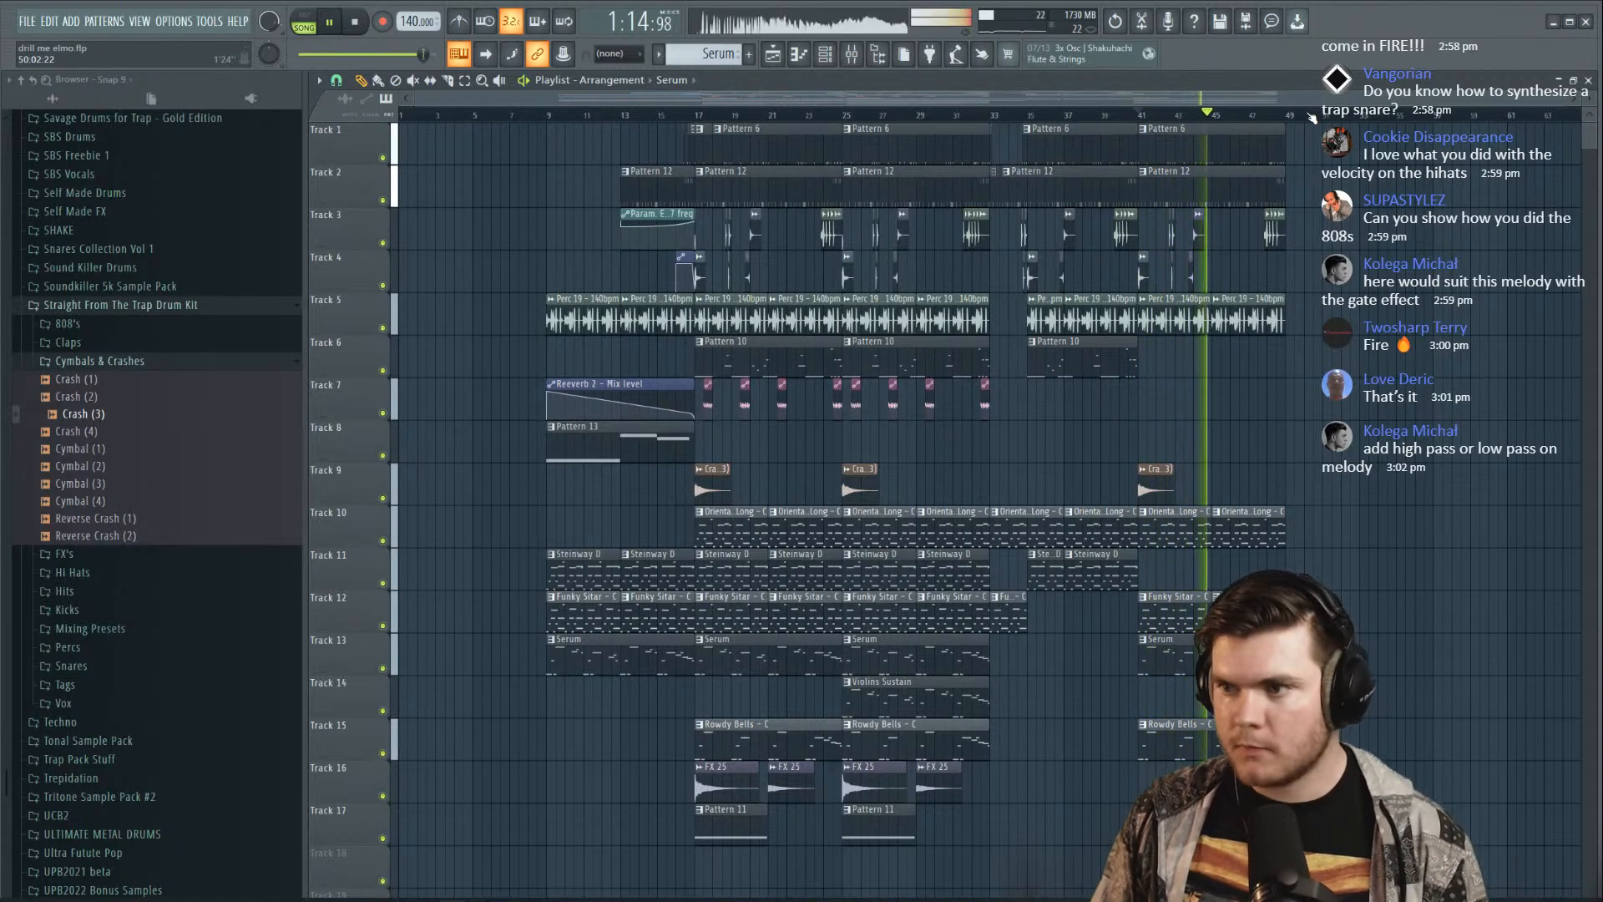
scroll(1328, 118, "up", 5)
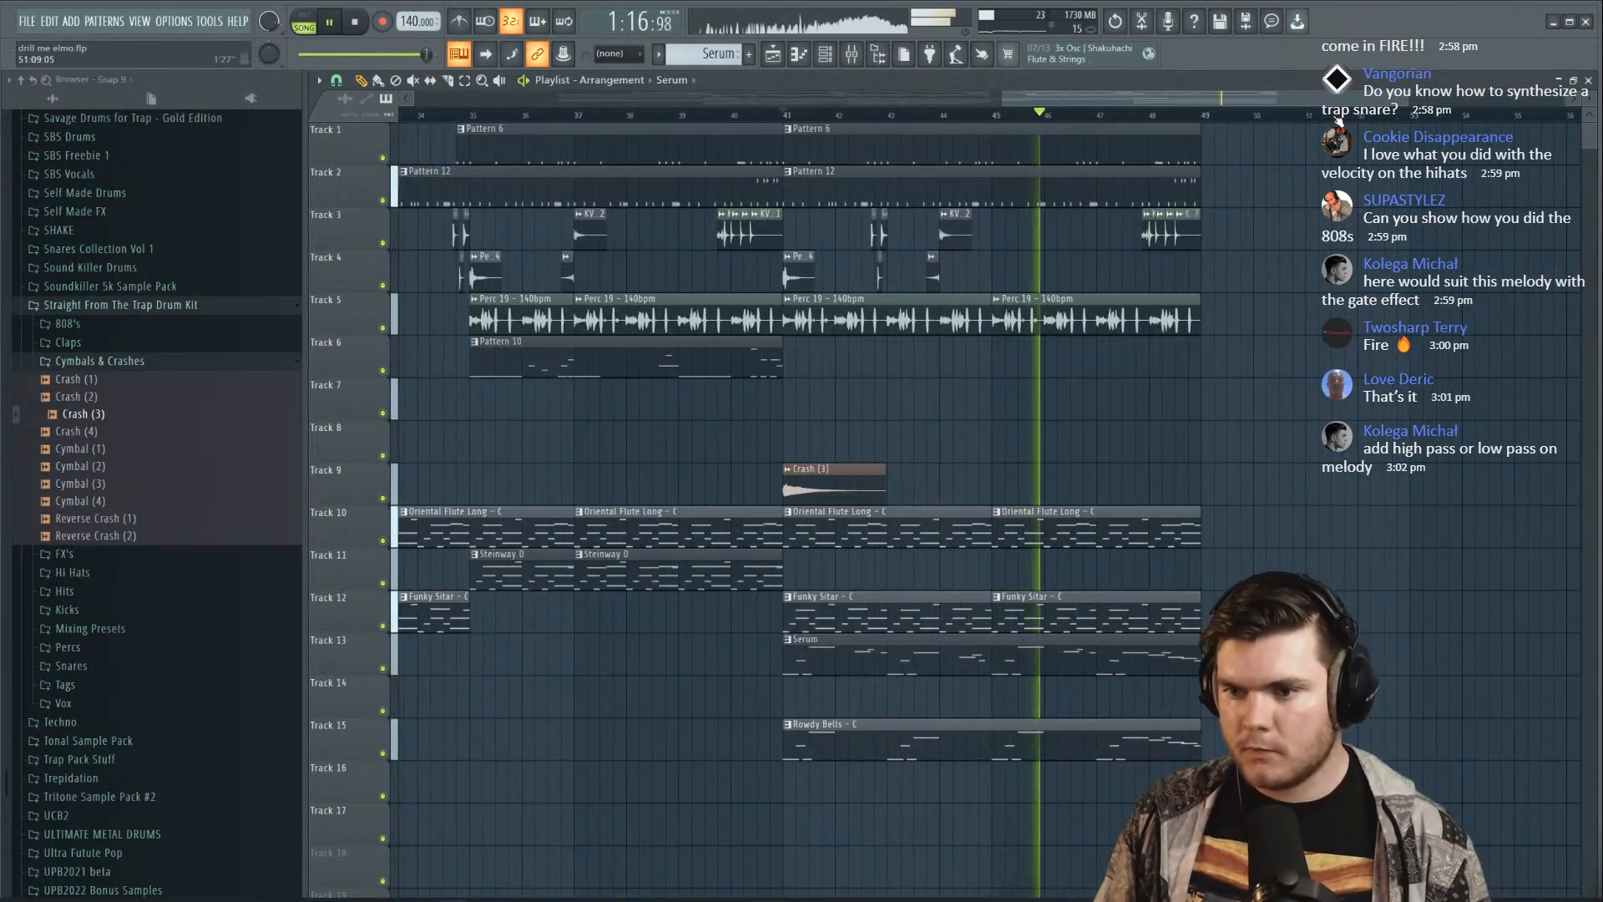
scroll(1338, 121, "down", 5)
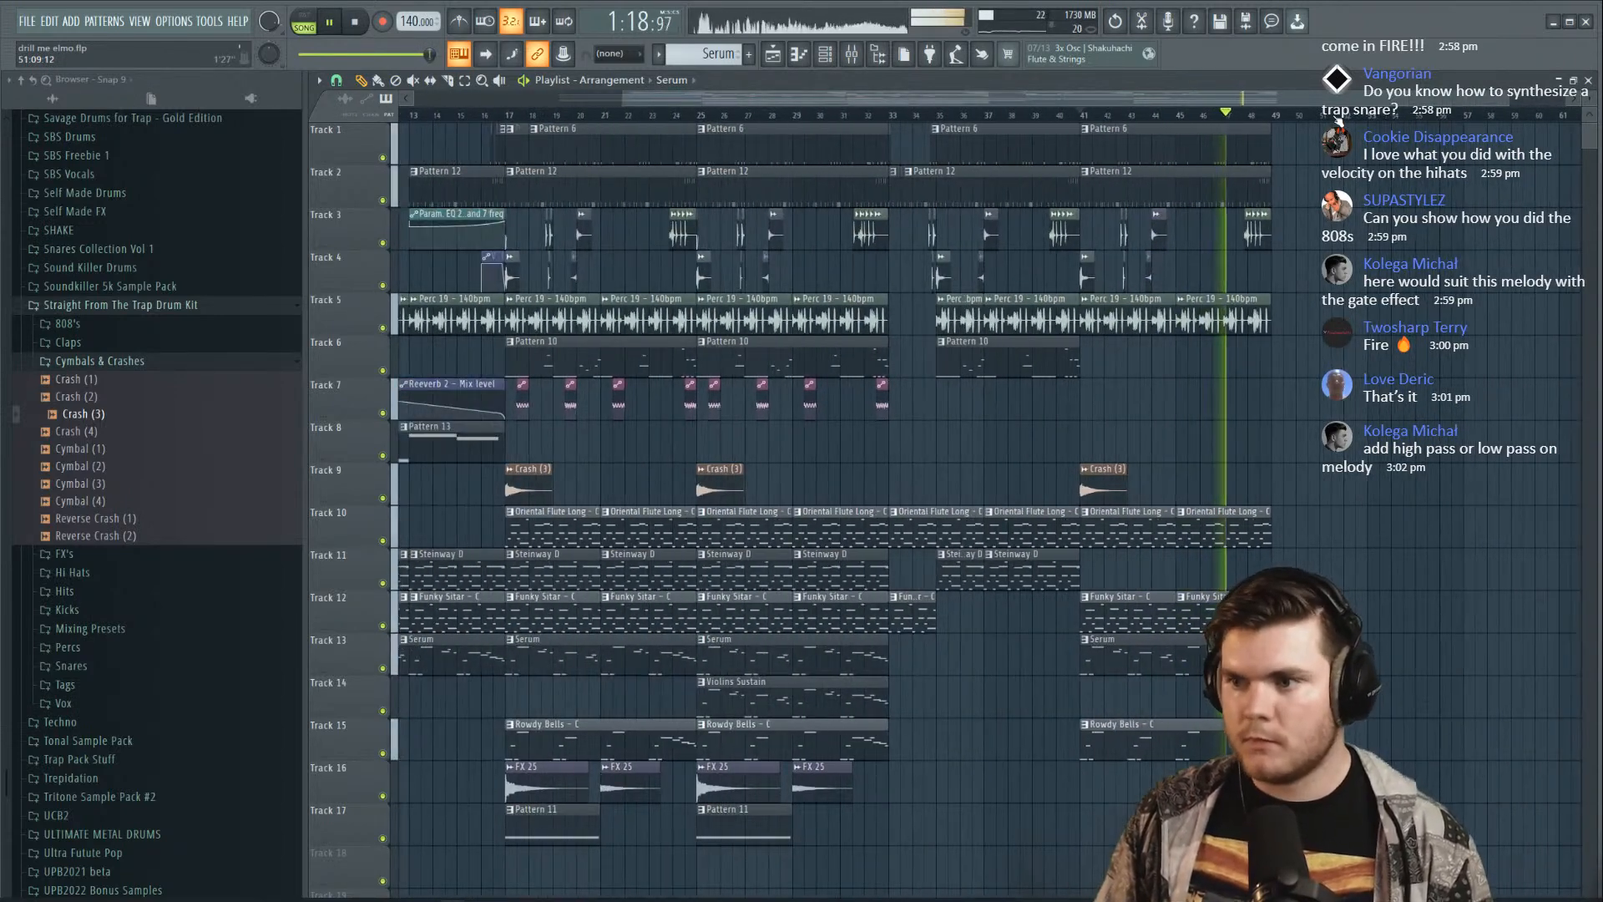
scroll(1337, 121, "down", 3)
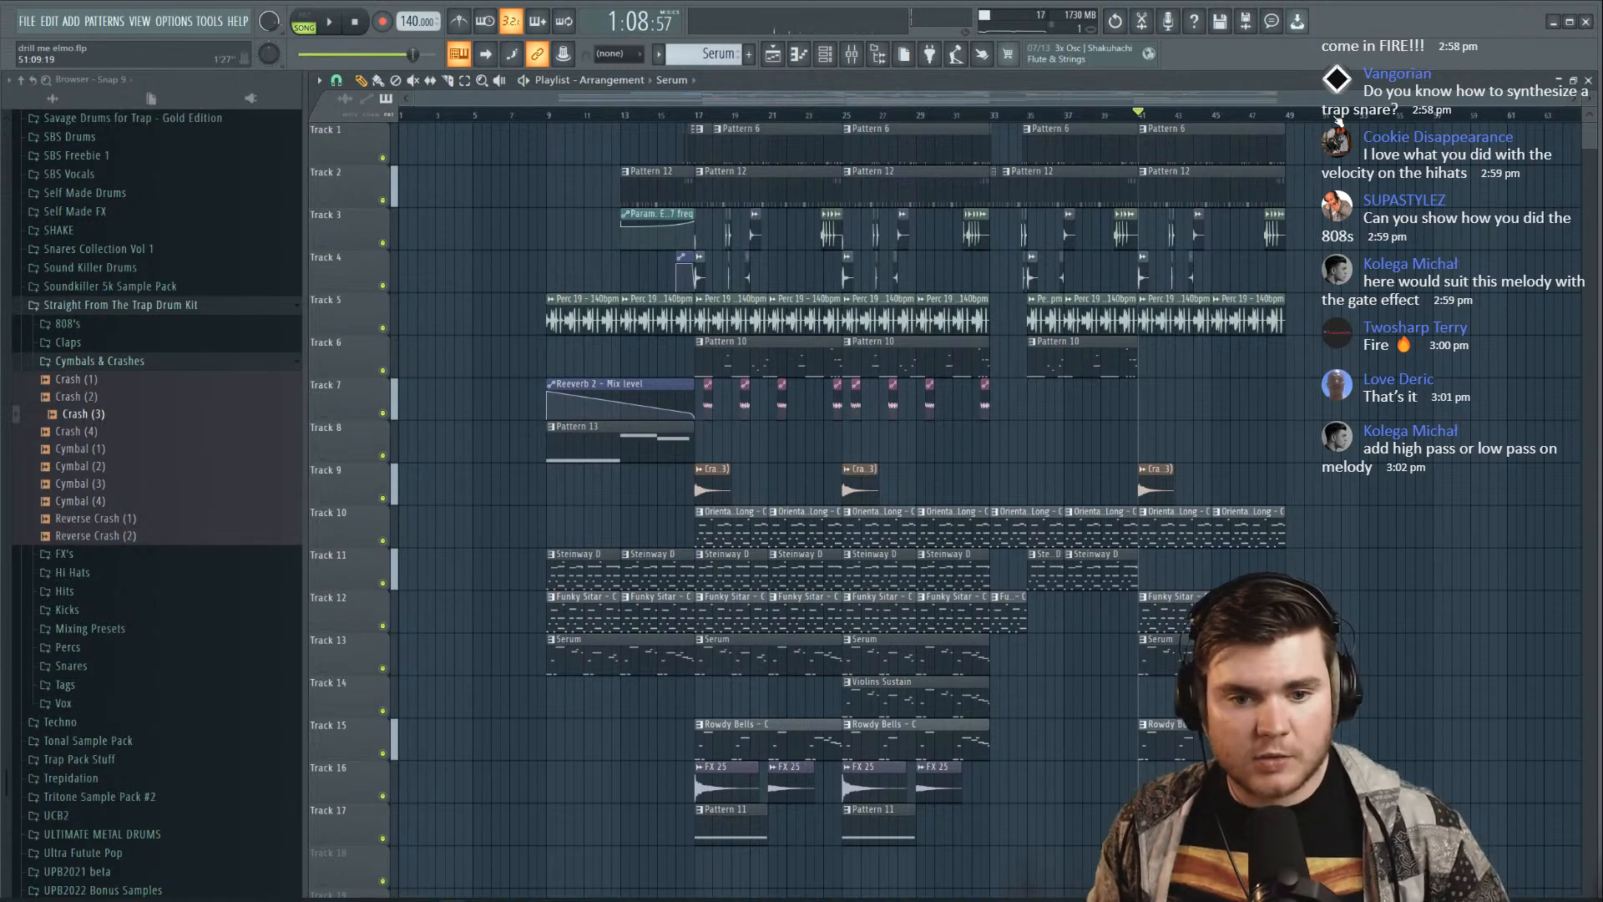
Play the arrangement from just before bar 33 to review the transition into the second section
left_click(975, 117)
scroll(1008, 121, "up", 3)
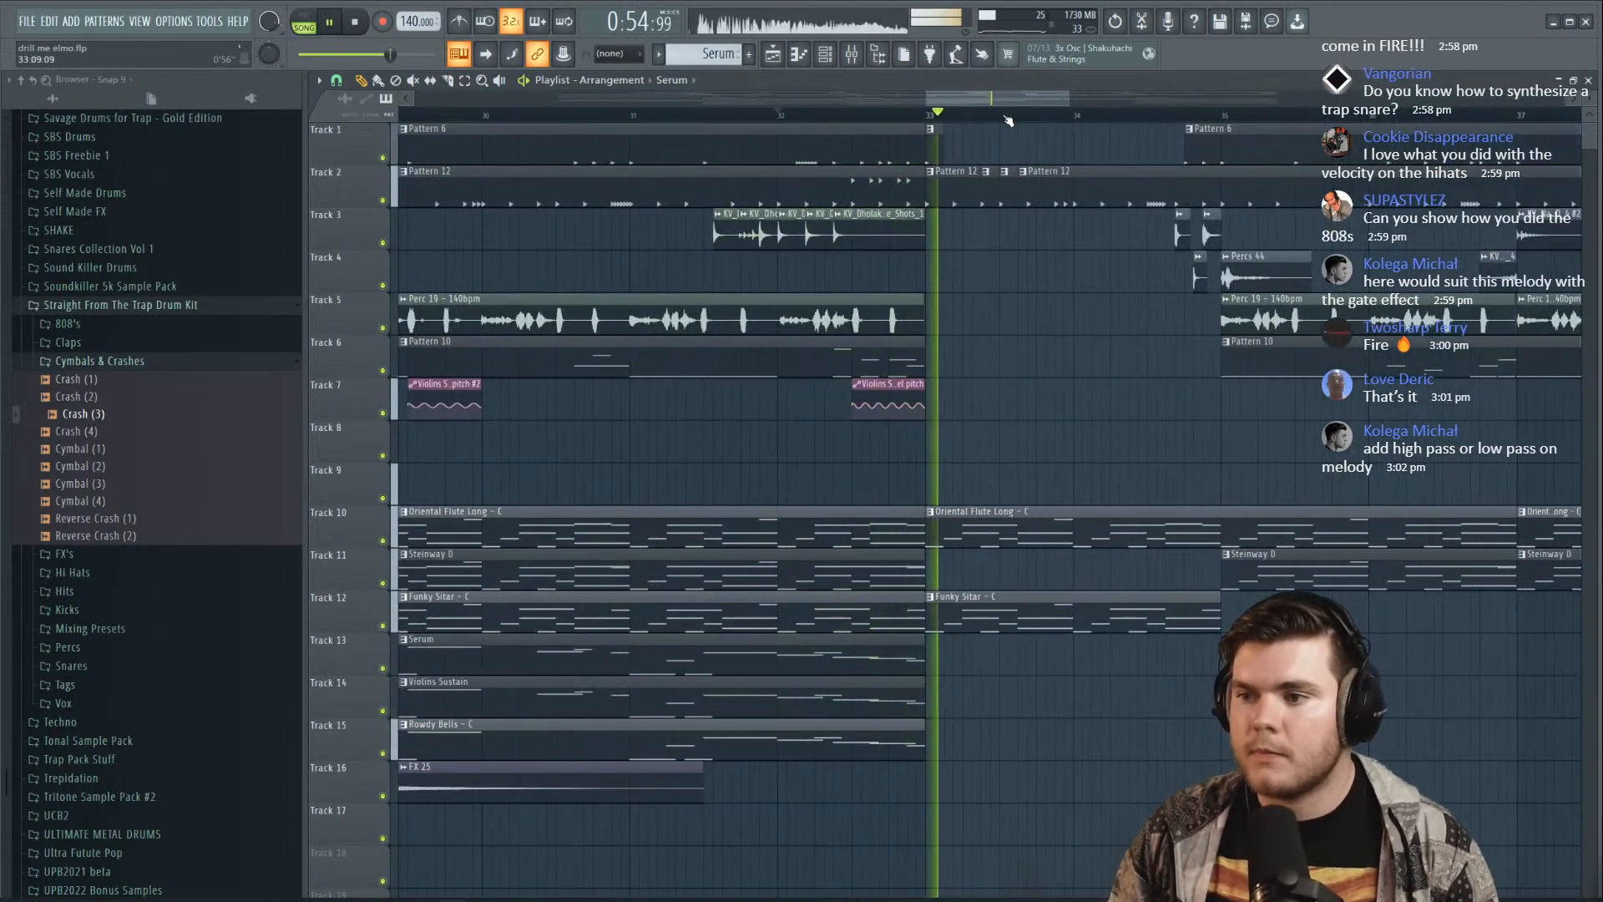
scroll(1010, 120, "up", 3)
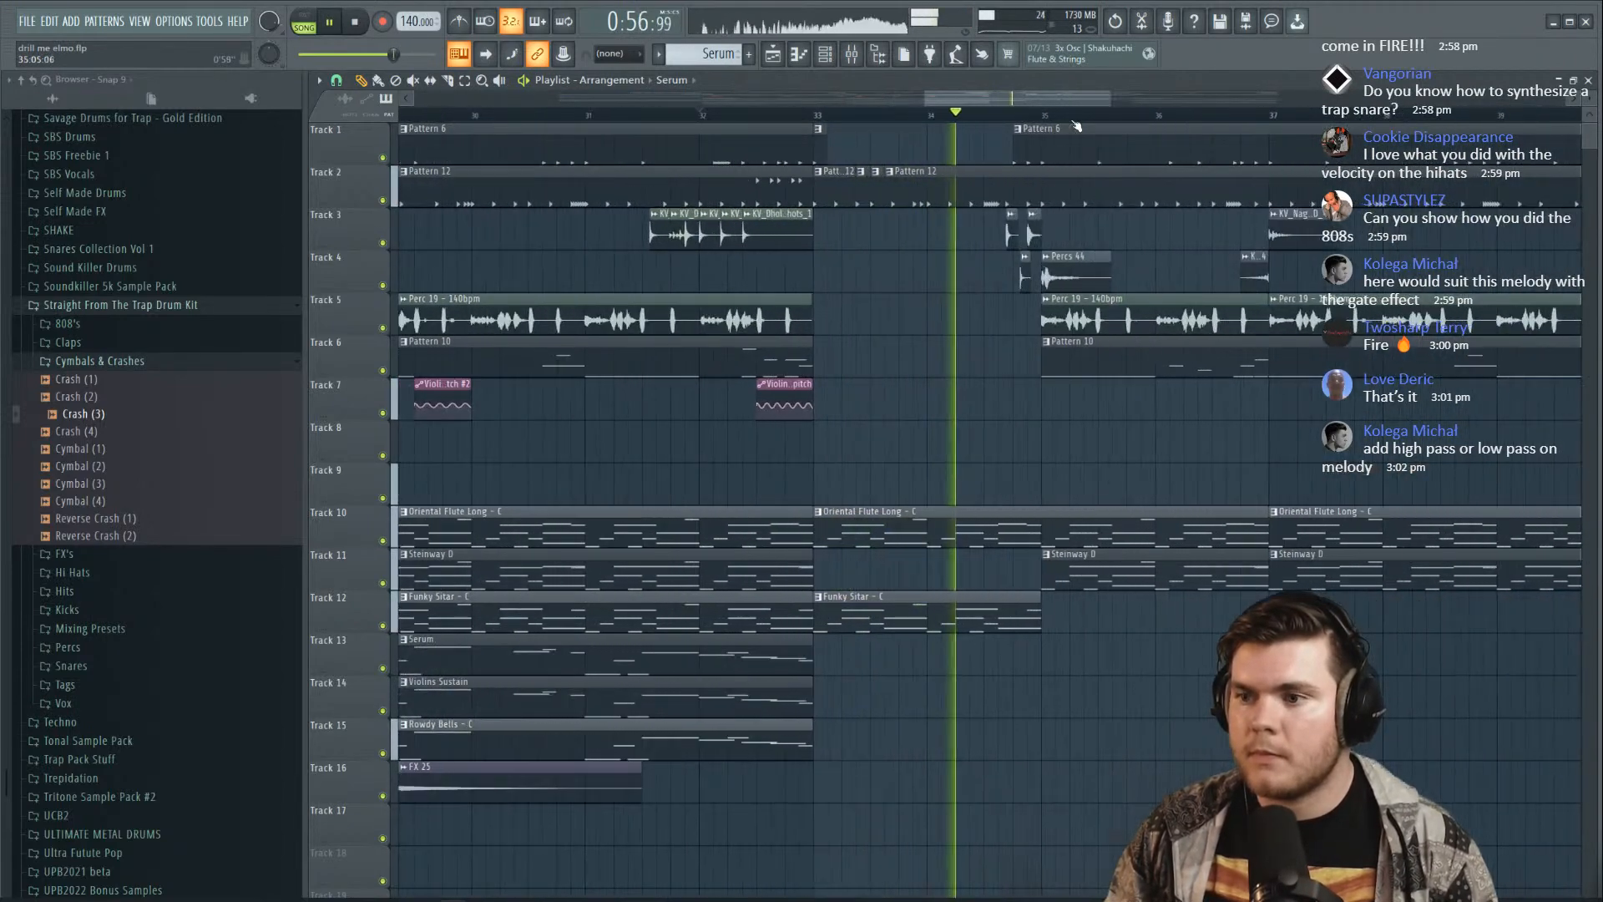
key("space")
Select bars 33 to 35, solo the Oriental Flute track and open the Fruity parametric EQ 2 on Insert 12
left_click_drag(1044, 118, 825, 122)
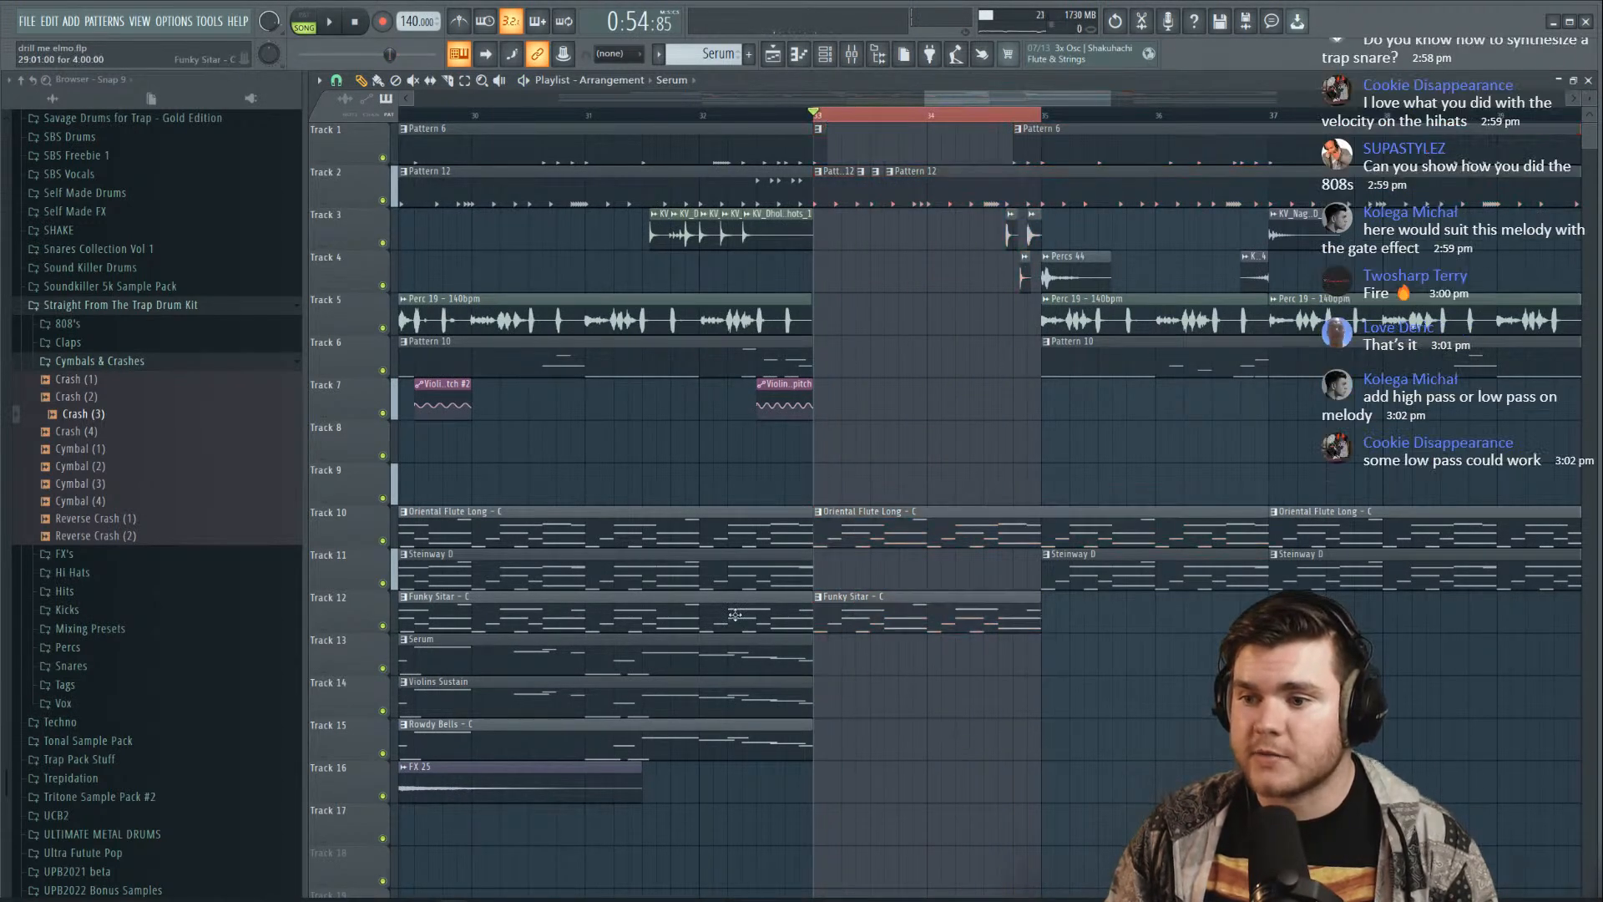
key("space")
right_click(383, 541)
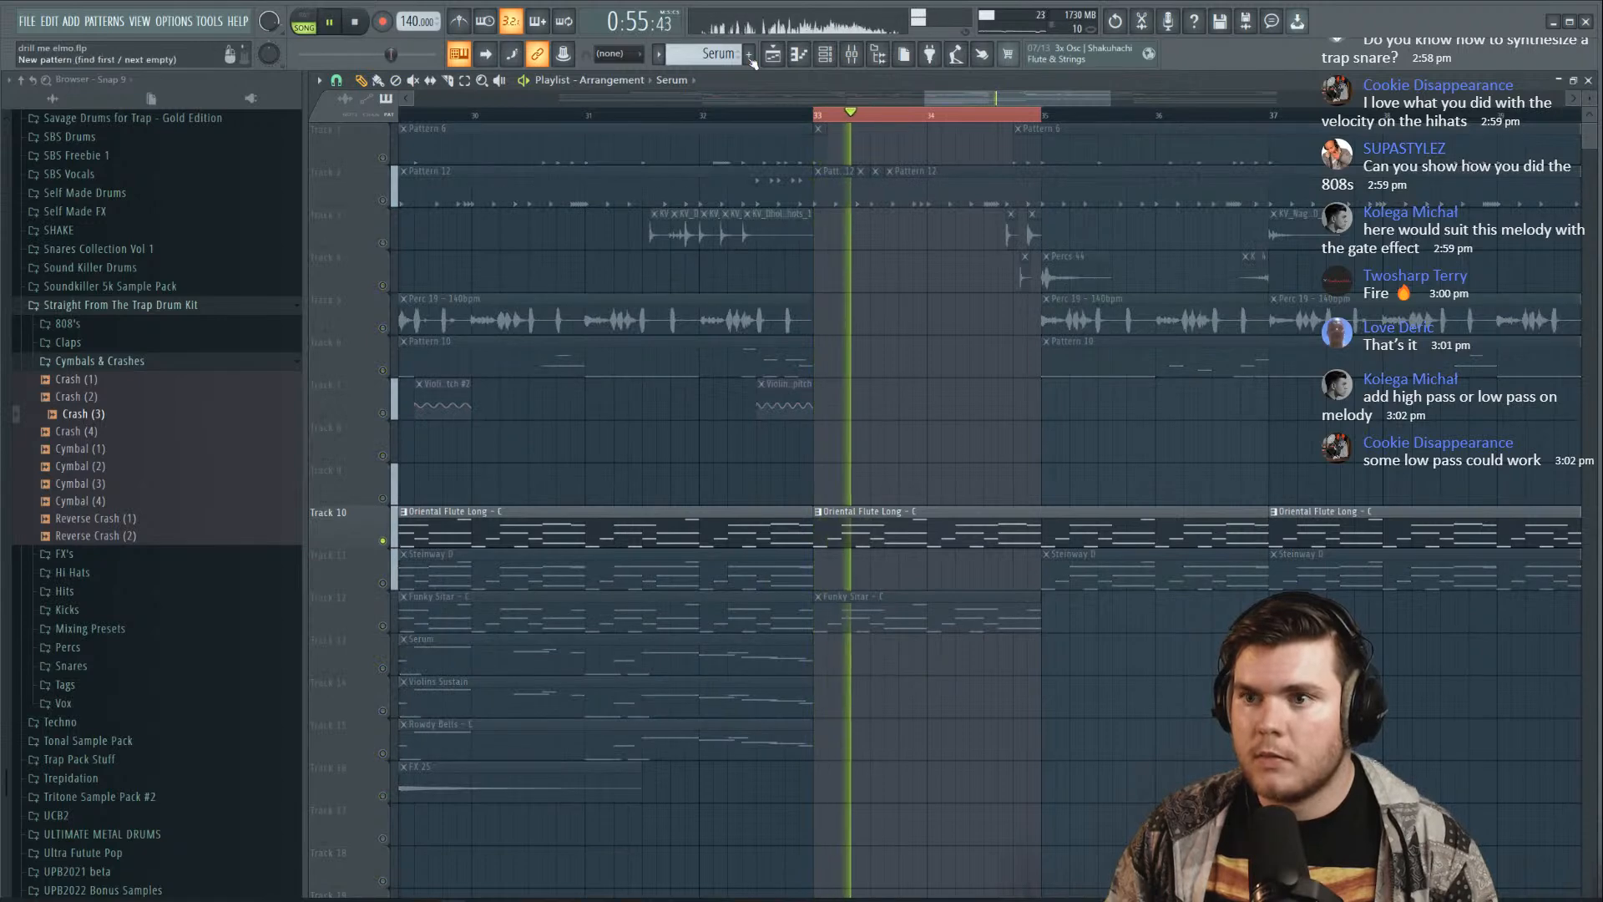
key("F9")
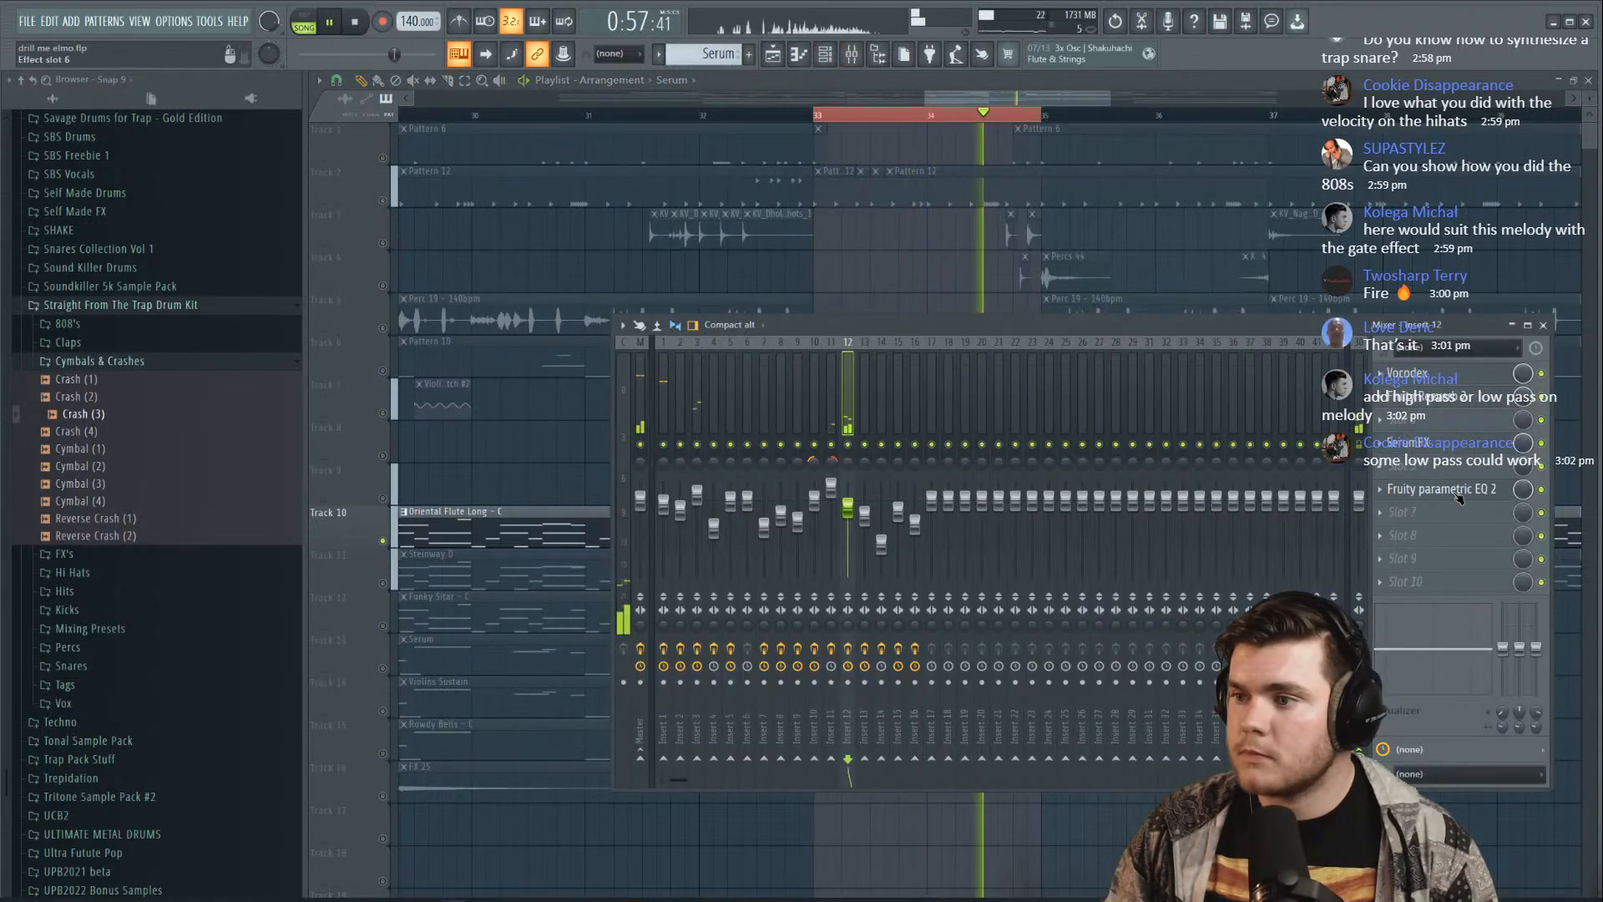
left_click(1459, 499)
key("space")
Create a rising automation clip for the EQ's band 7 frequency on Track 9 from bar 33 to 35 and play it
right_click(1011, 548)
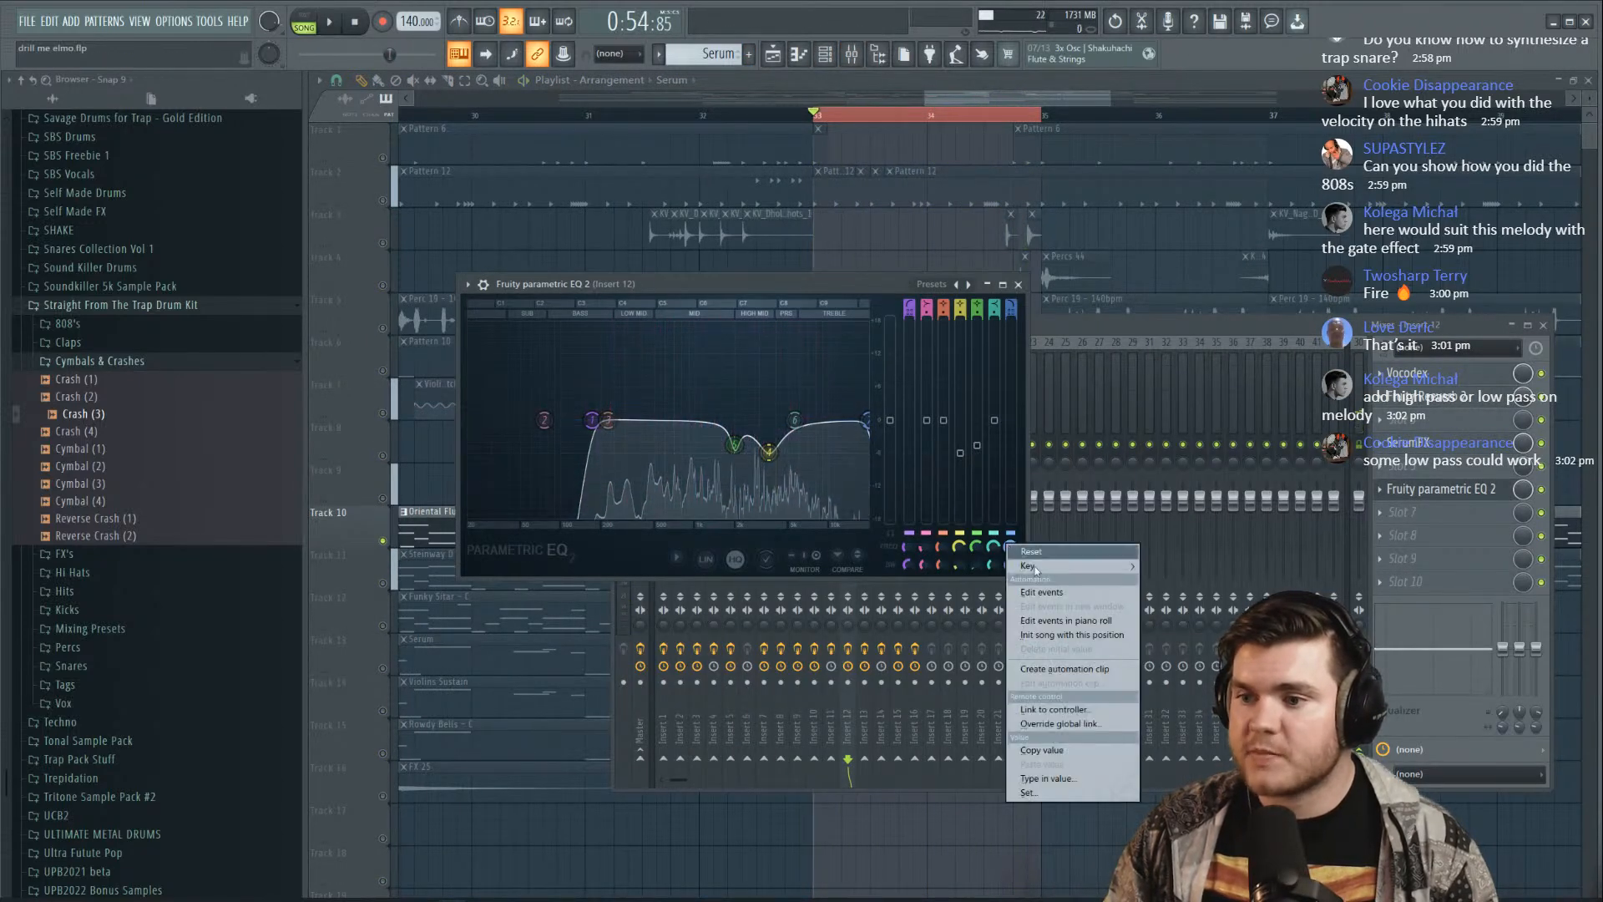
left_click(1065, 670)
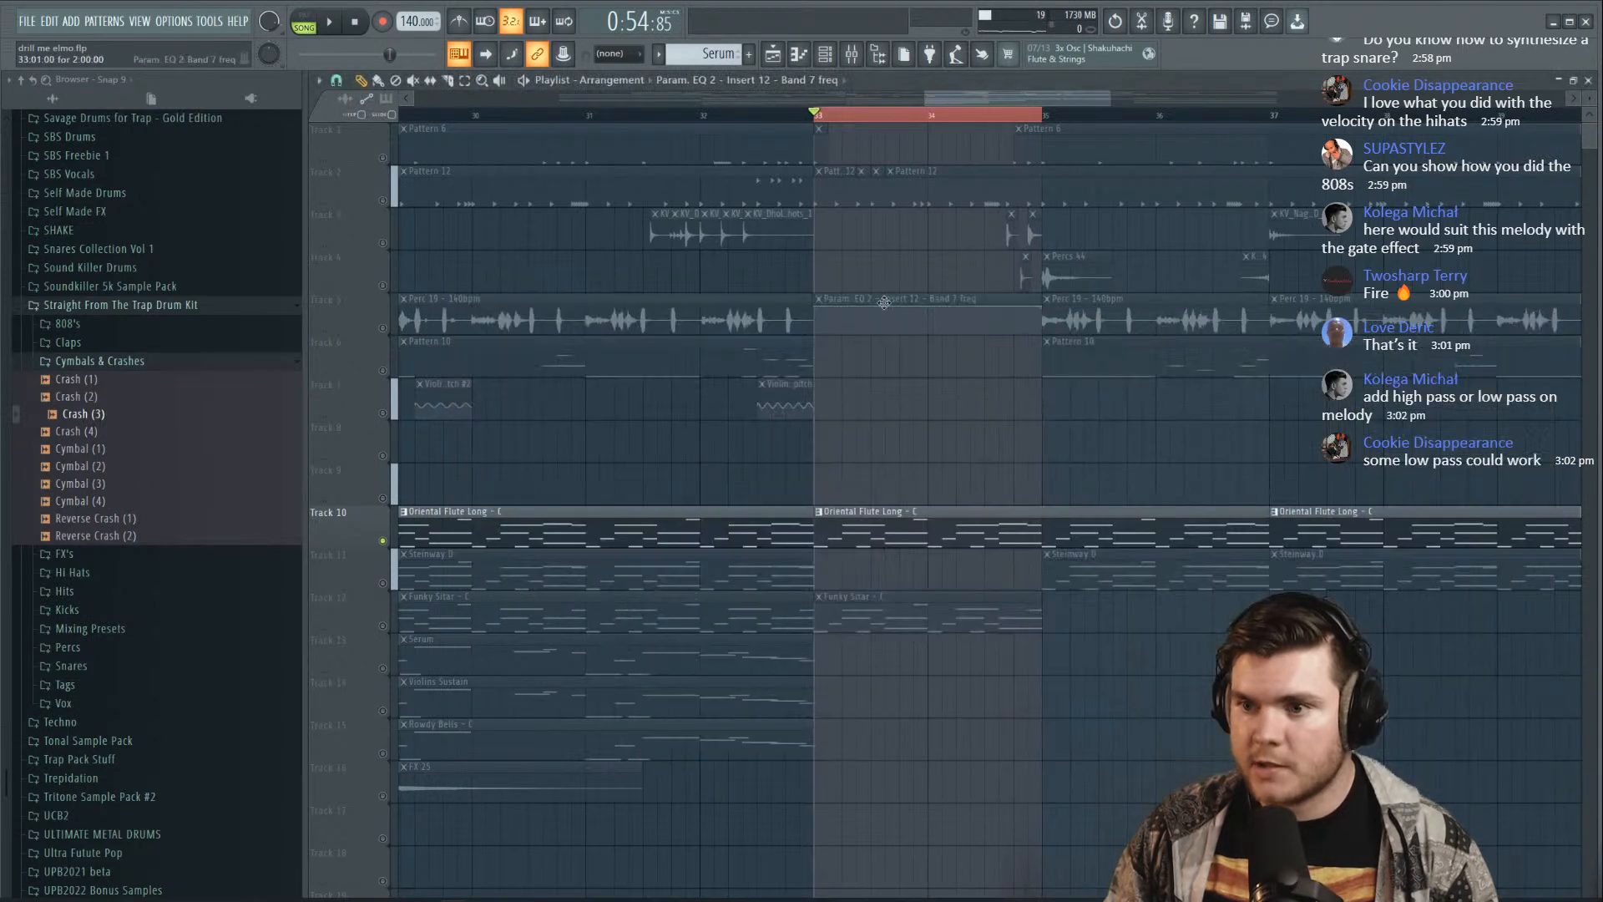
key("space")
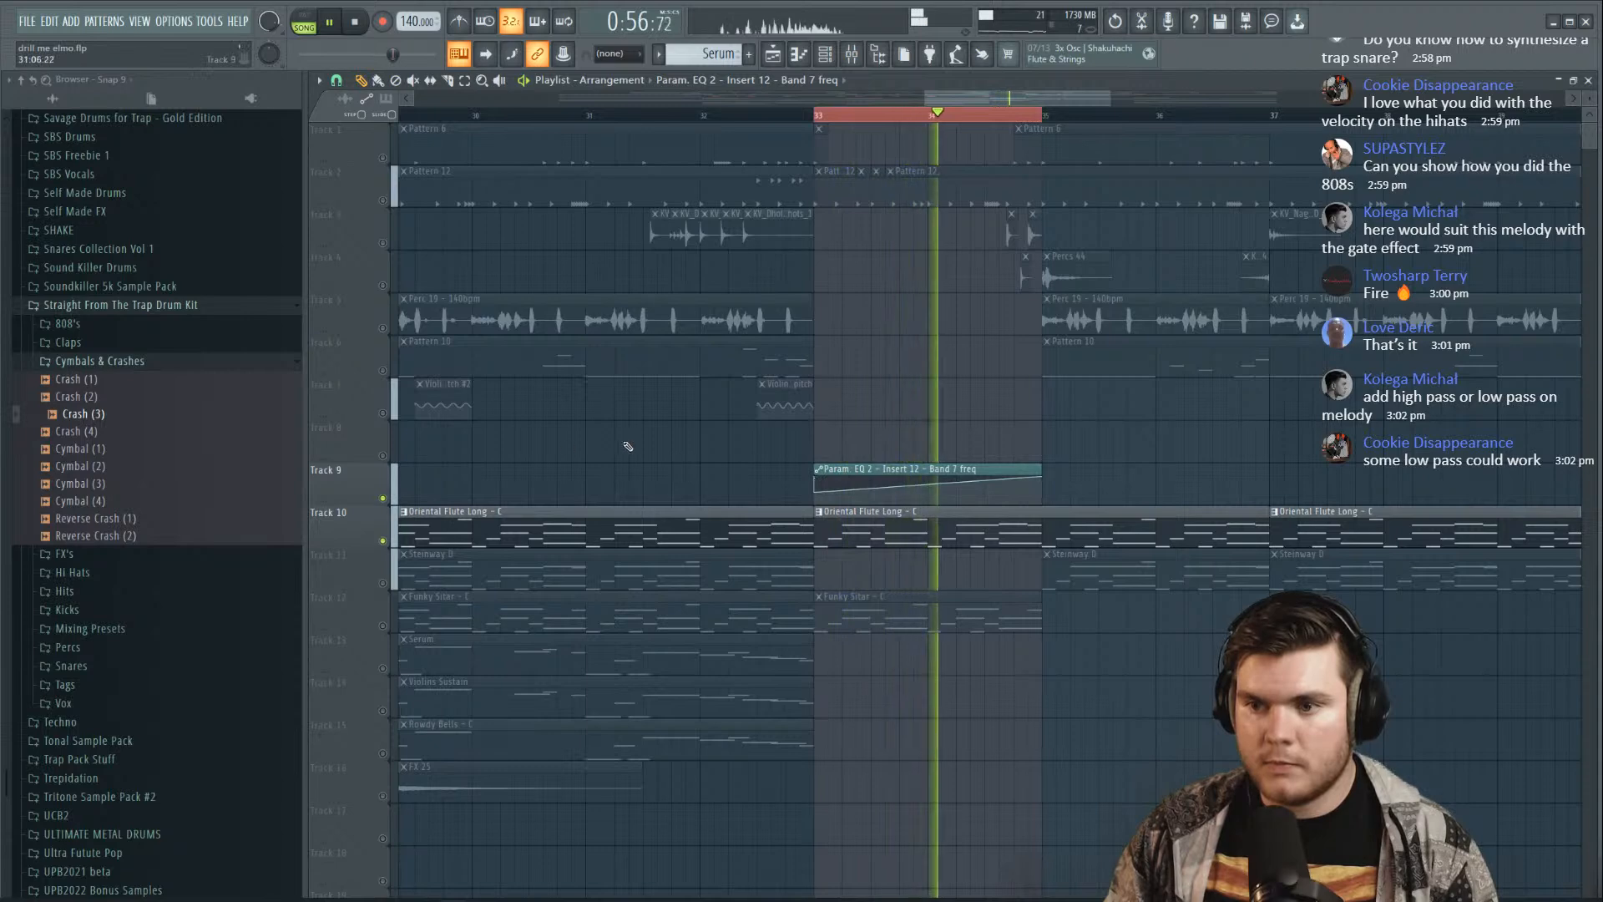
key("space")
Restore all tracks, clear the time selection and play the filtered flute transition in the full arrangement
right_click(382, 499)
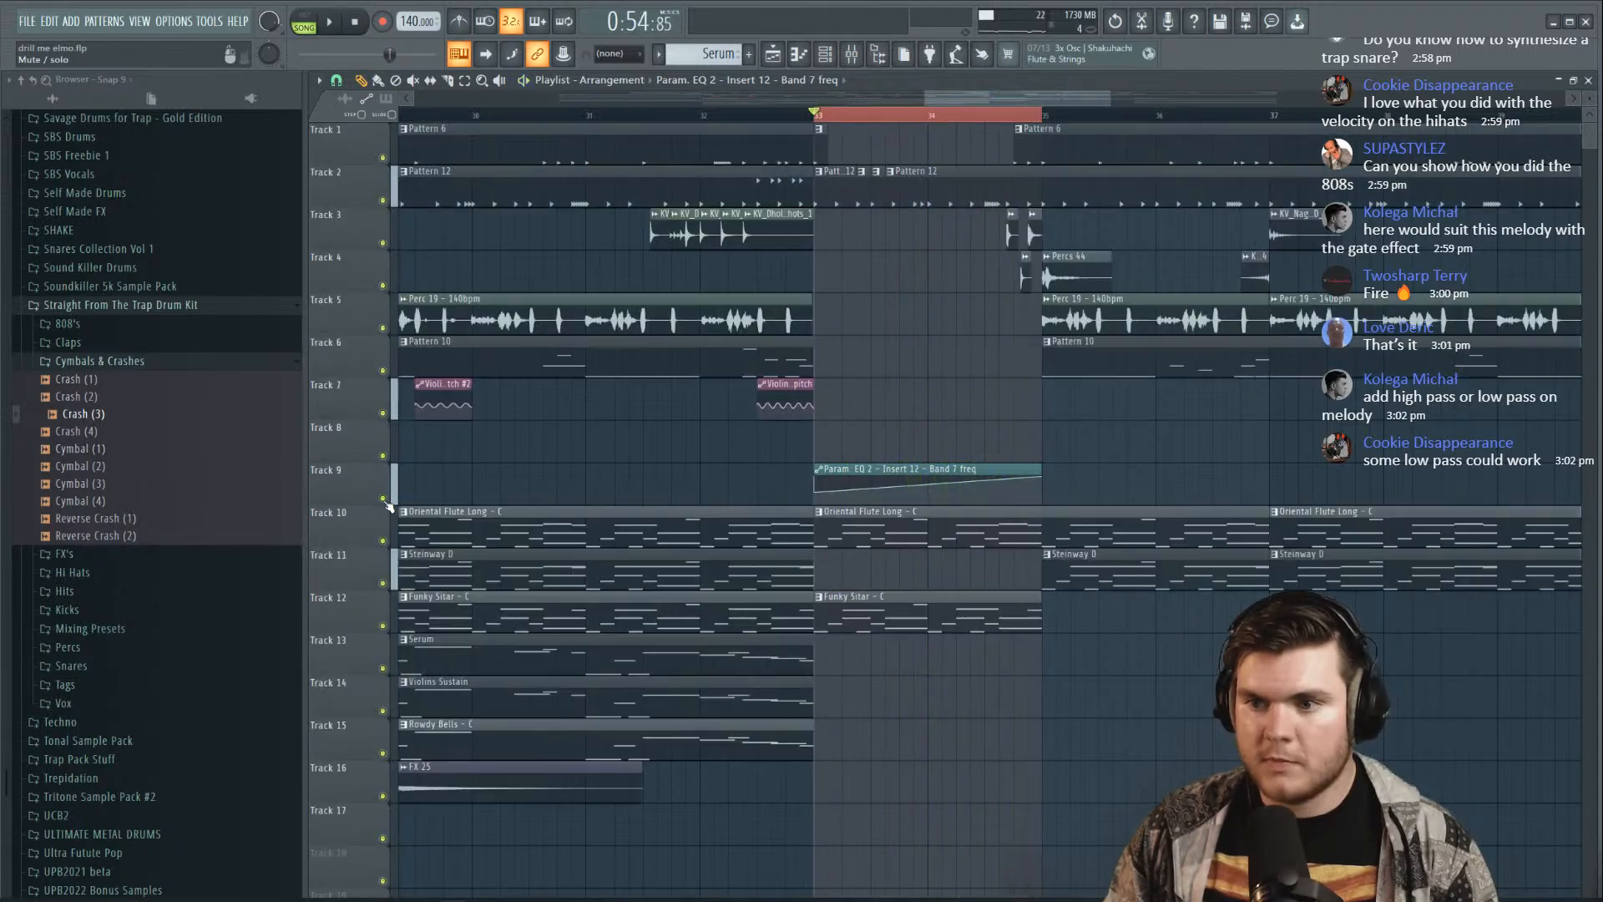
key("space")
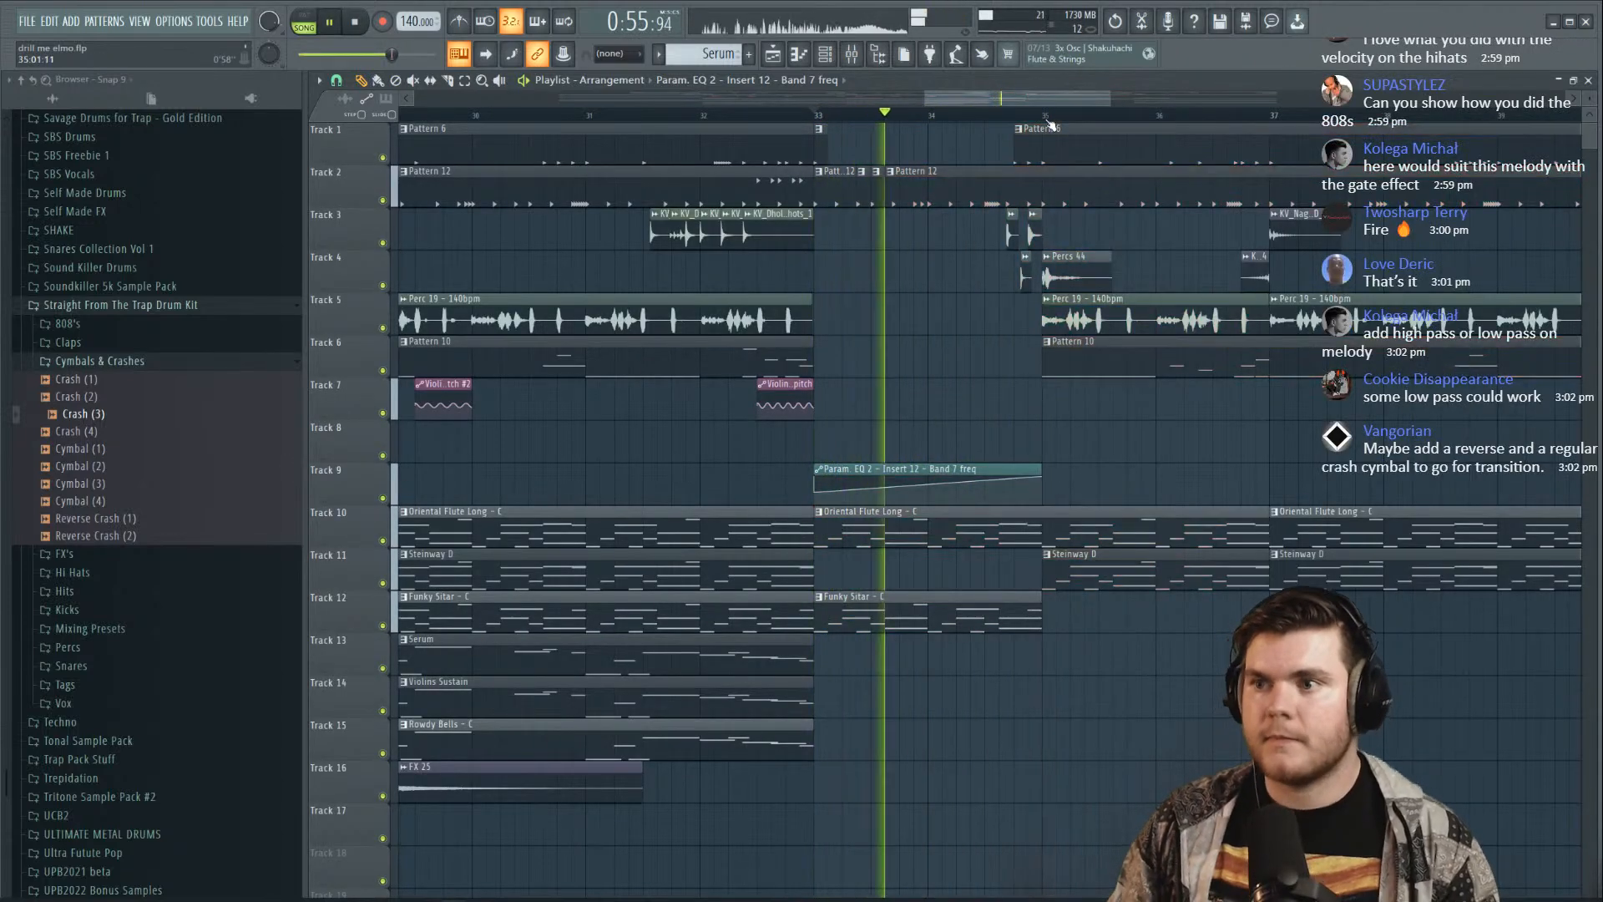
scroll(1043, 117, "down", 3)
scroll(1042, 117, "down", 2)
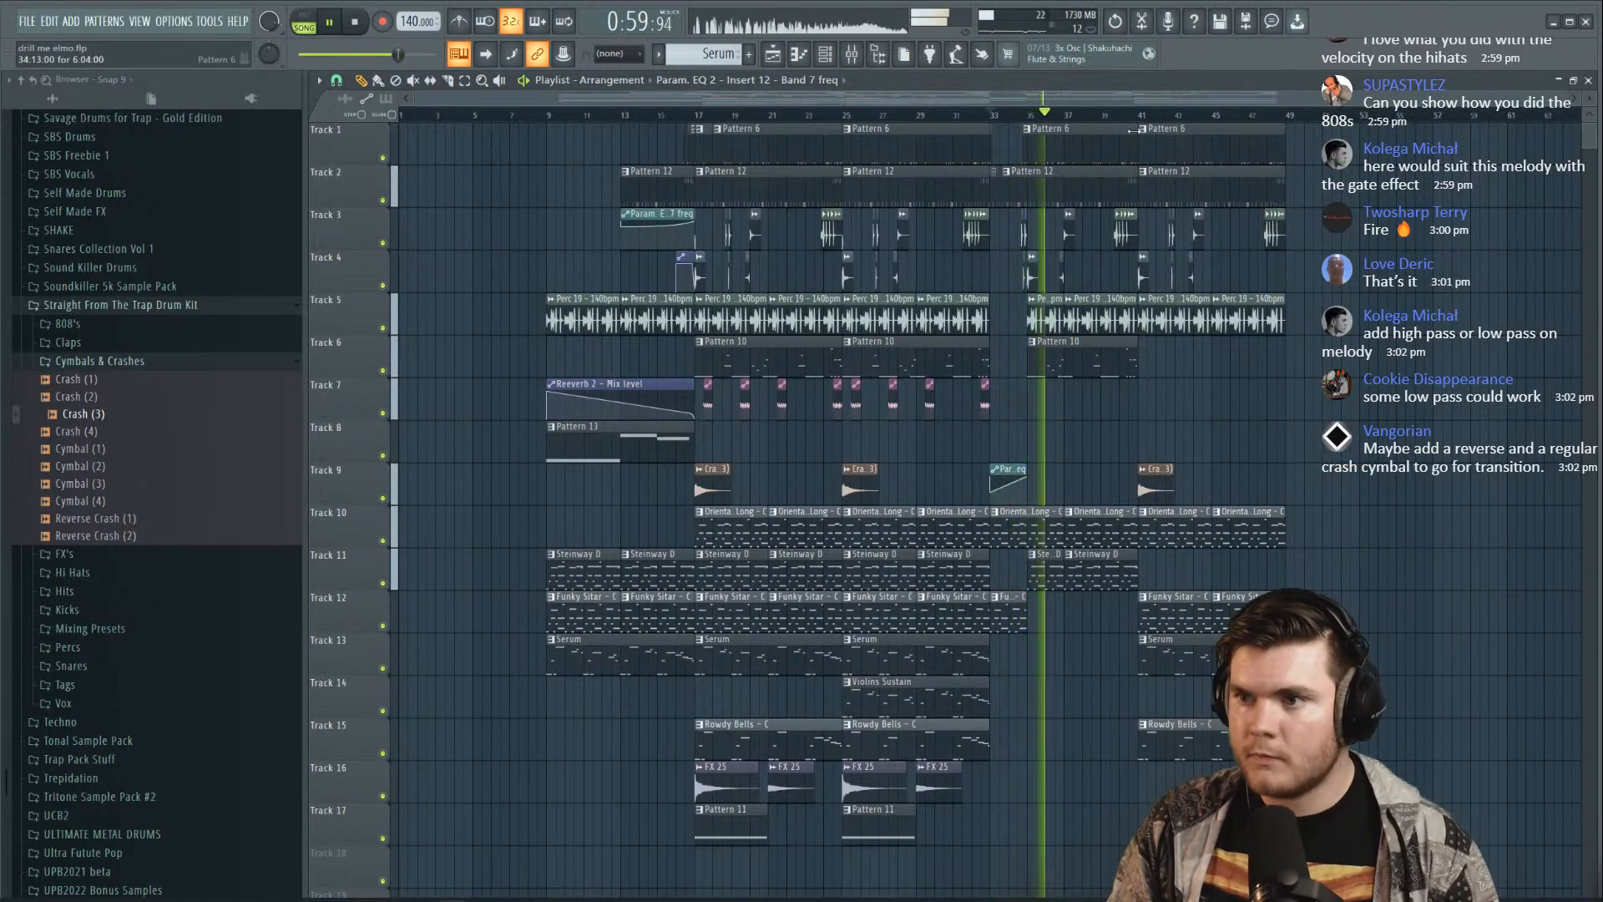
Extend the band 7 frequency automation clip to bar 49, moving the bar 41 Crash (3) clip up to Track 8
scroll(1133, 150, "up", 3)
left_click_drag(808, 472, 896, 472)
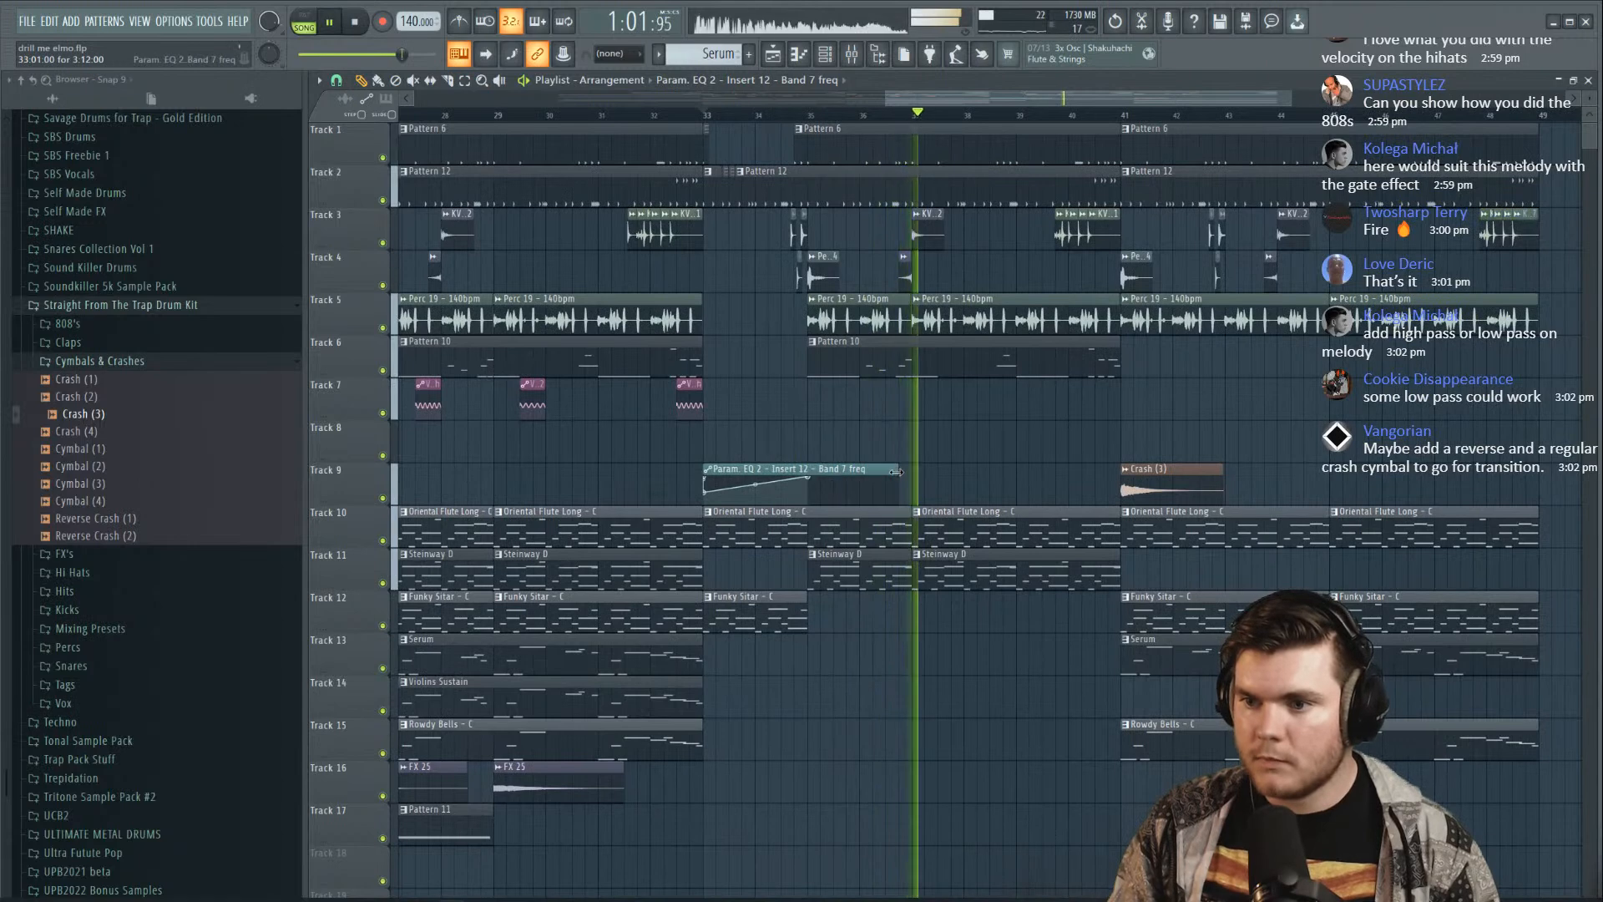
key("space")
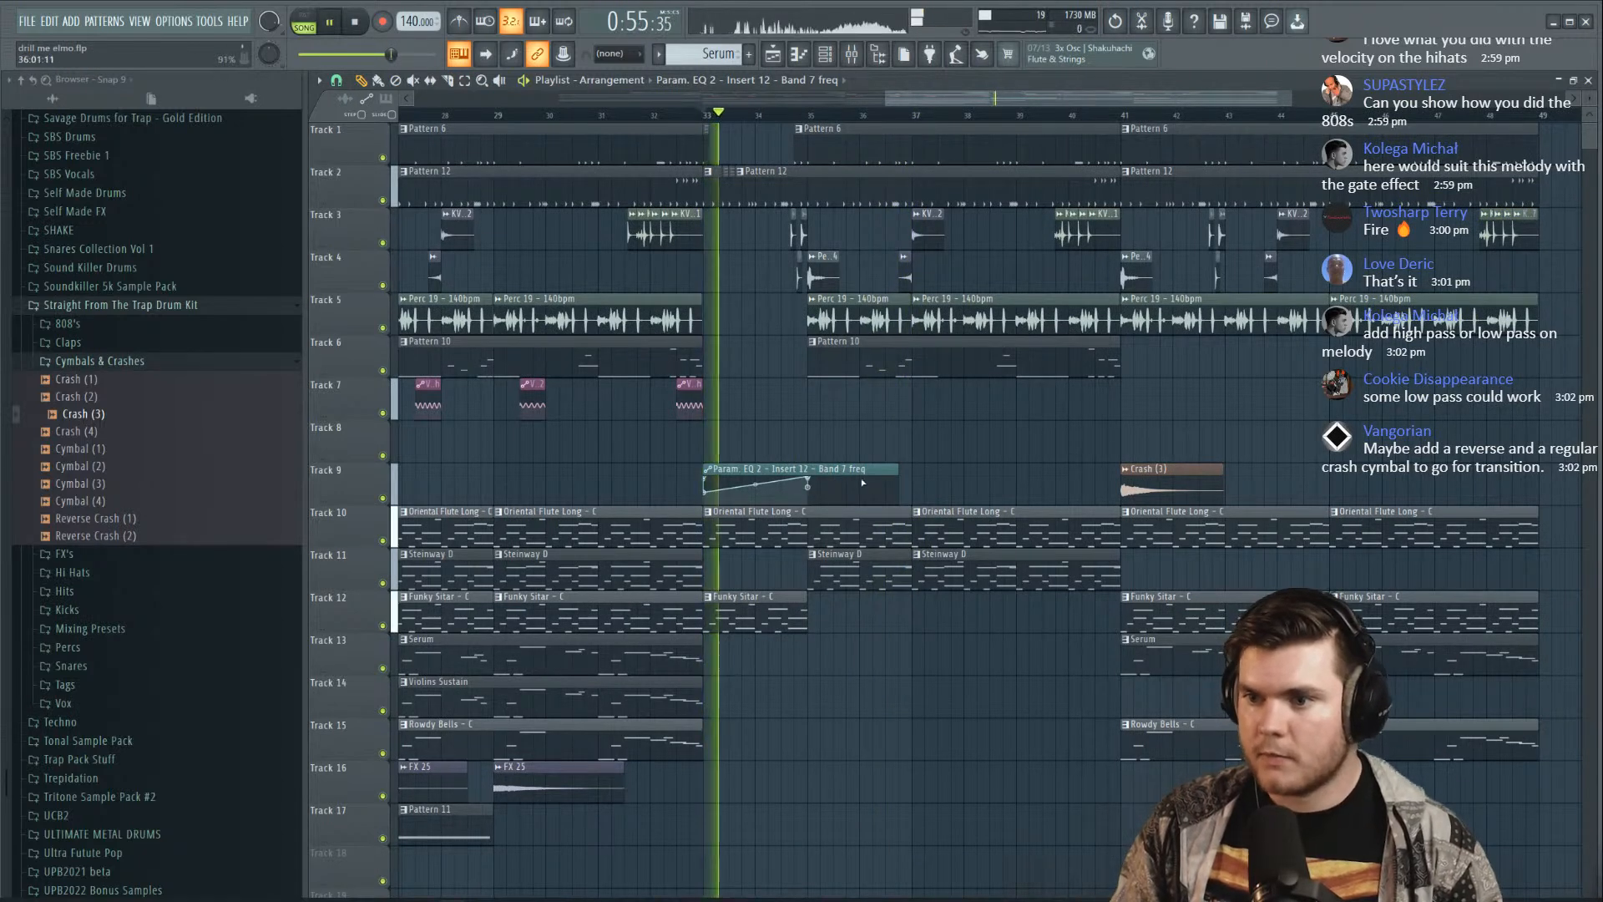
left_click_drag(899, 471, 1110, 473)
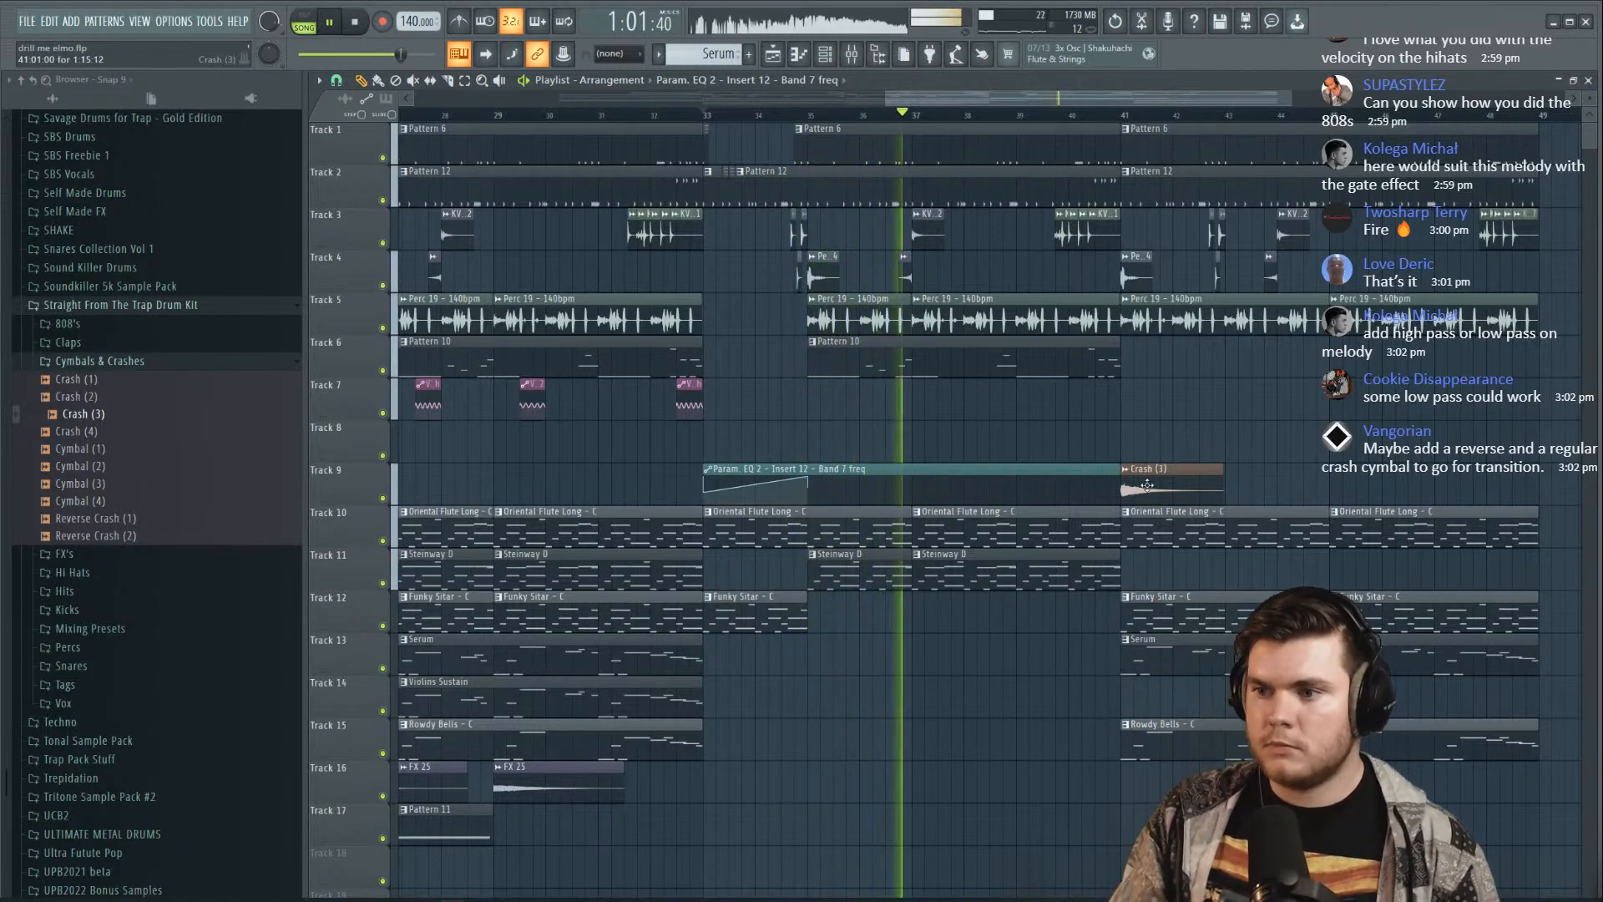
left_click_drag(1153, 475, 1153, 432)
left_click_drag(1121, 482, 1455, 482)
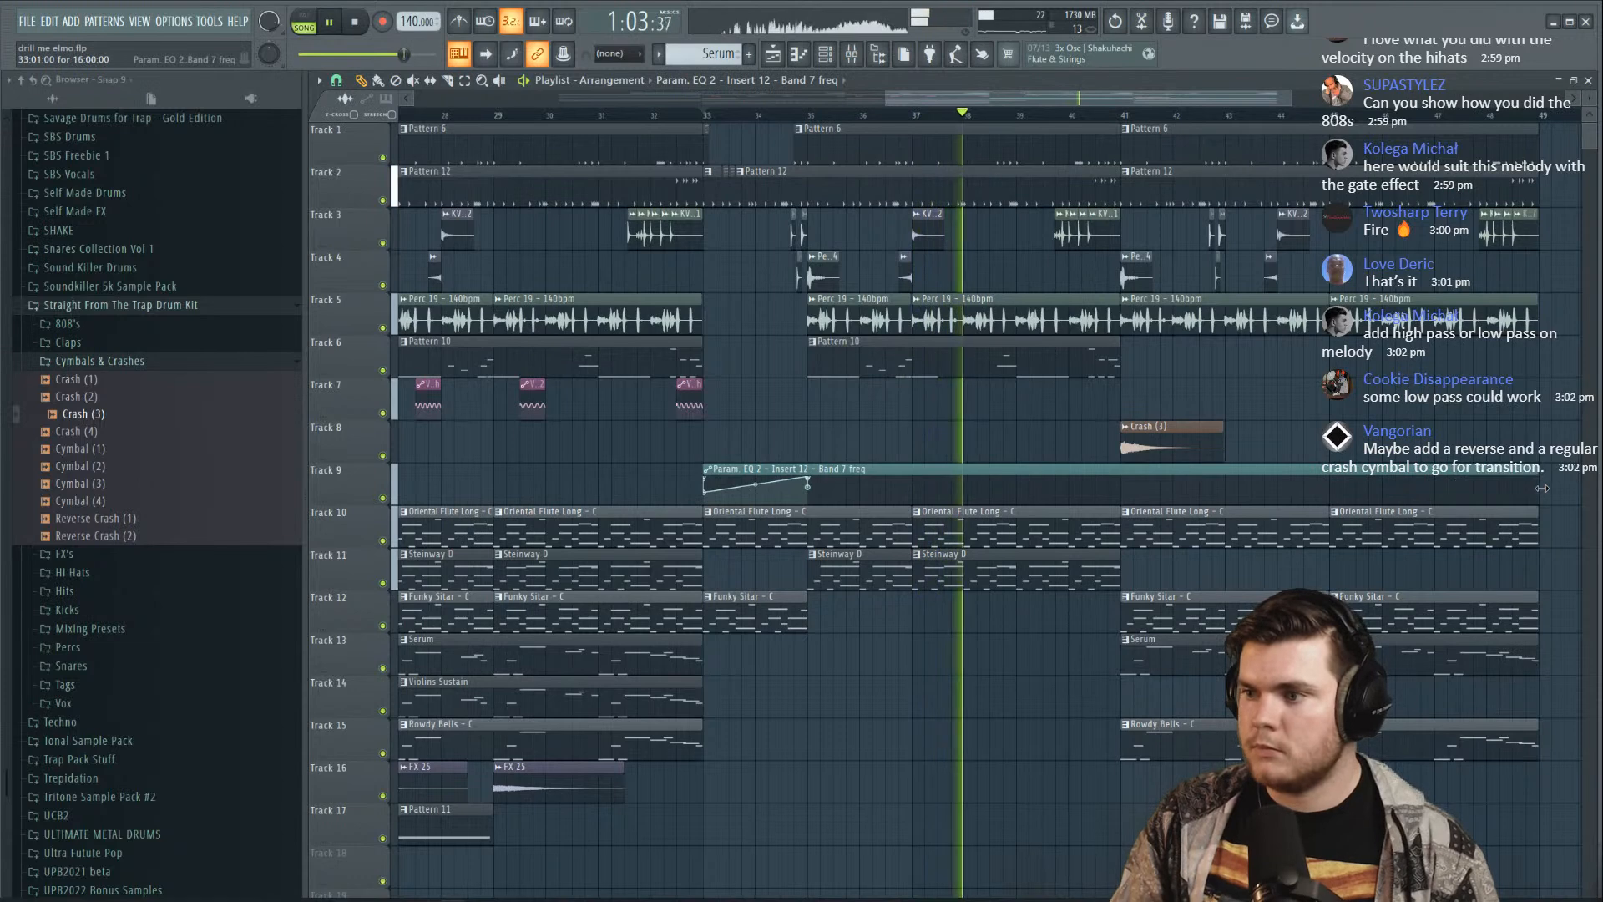
Open the curve options of the automation point at bar 35 in the band 7 frequency clip
right_click(812, 492)
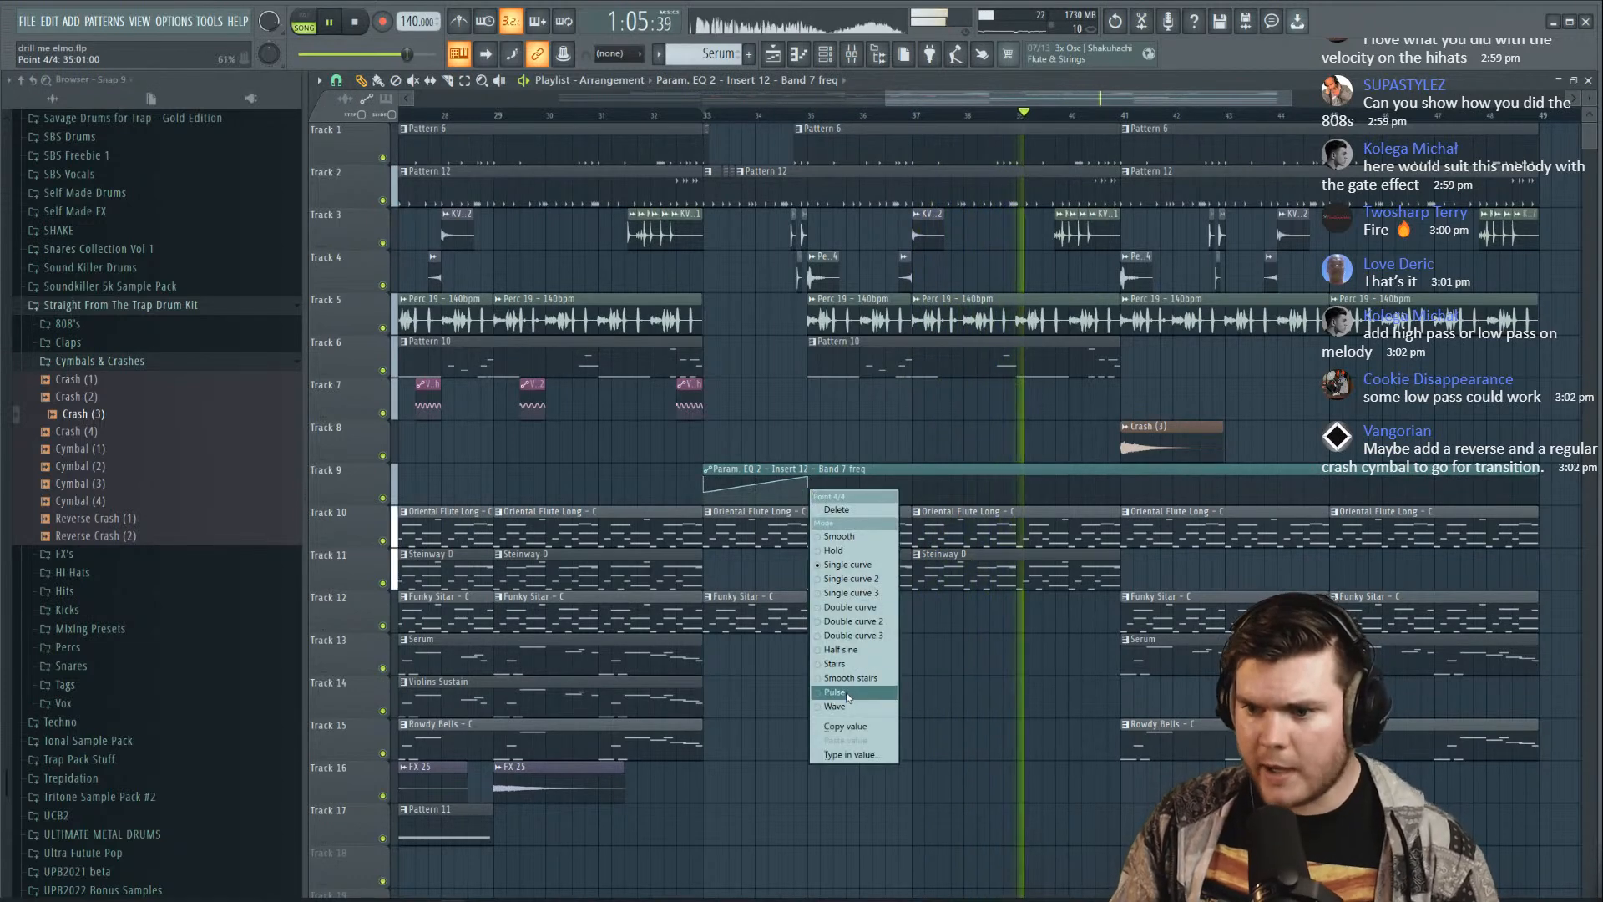
Copy the automation point value at bar 35 onto the point at bar 41 in the Insert 12 band 7 frequency clip, and play the result
left_click(855, 726)
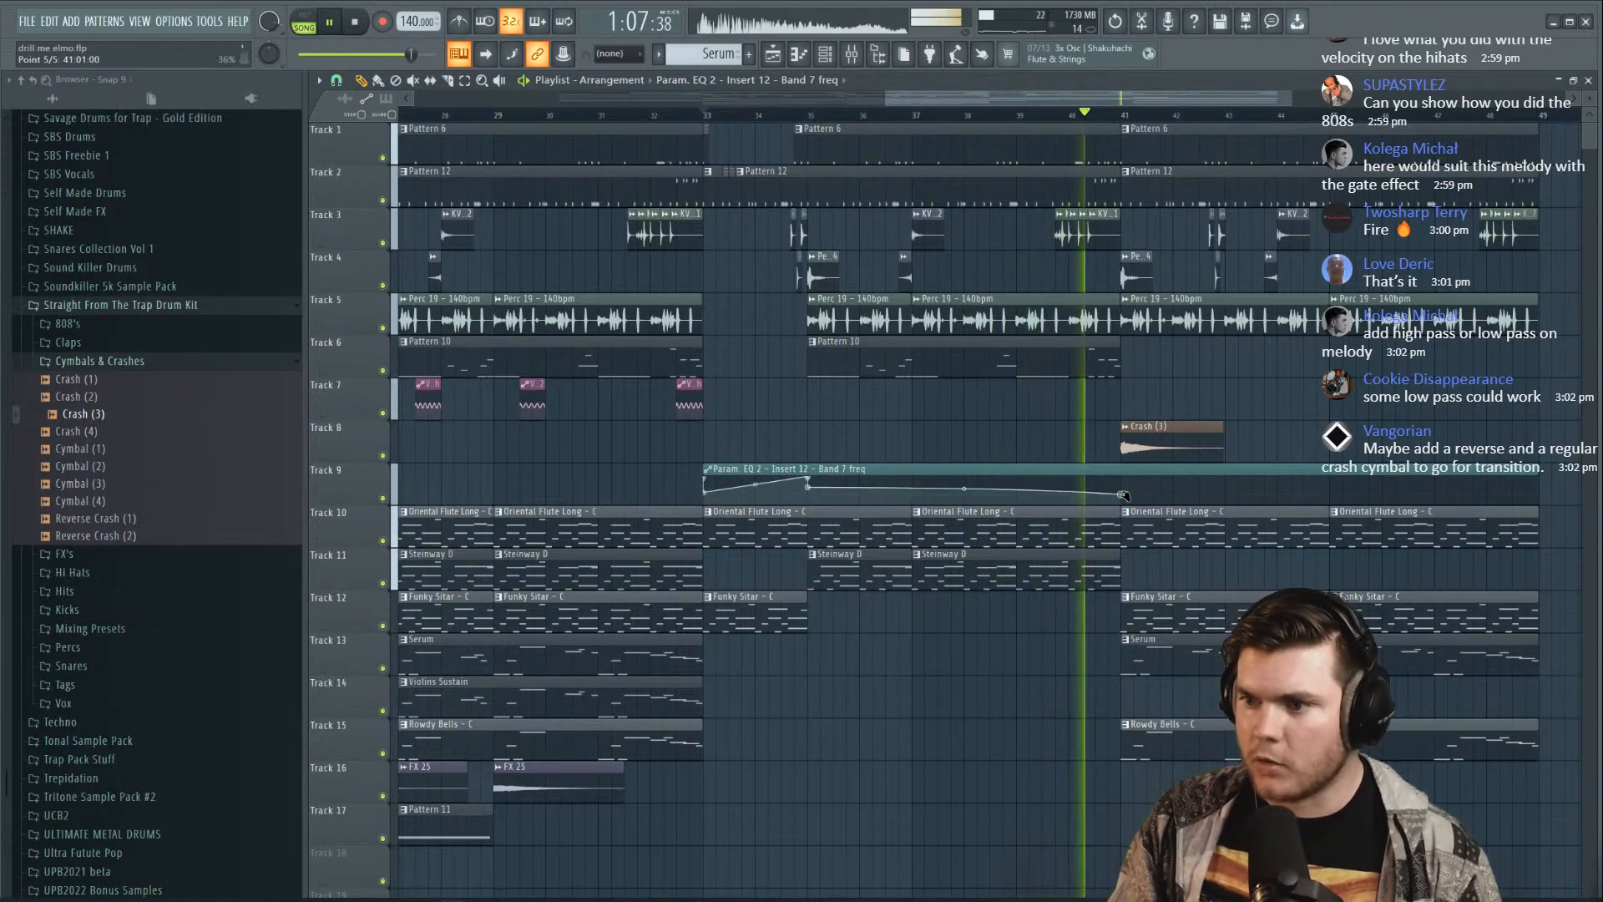
right_click(1123, 489)
left_click(1169, 747)
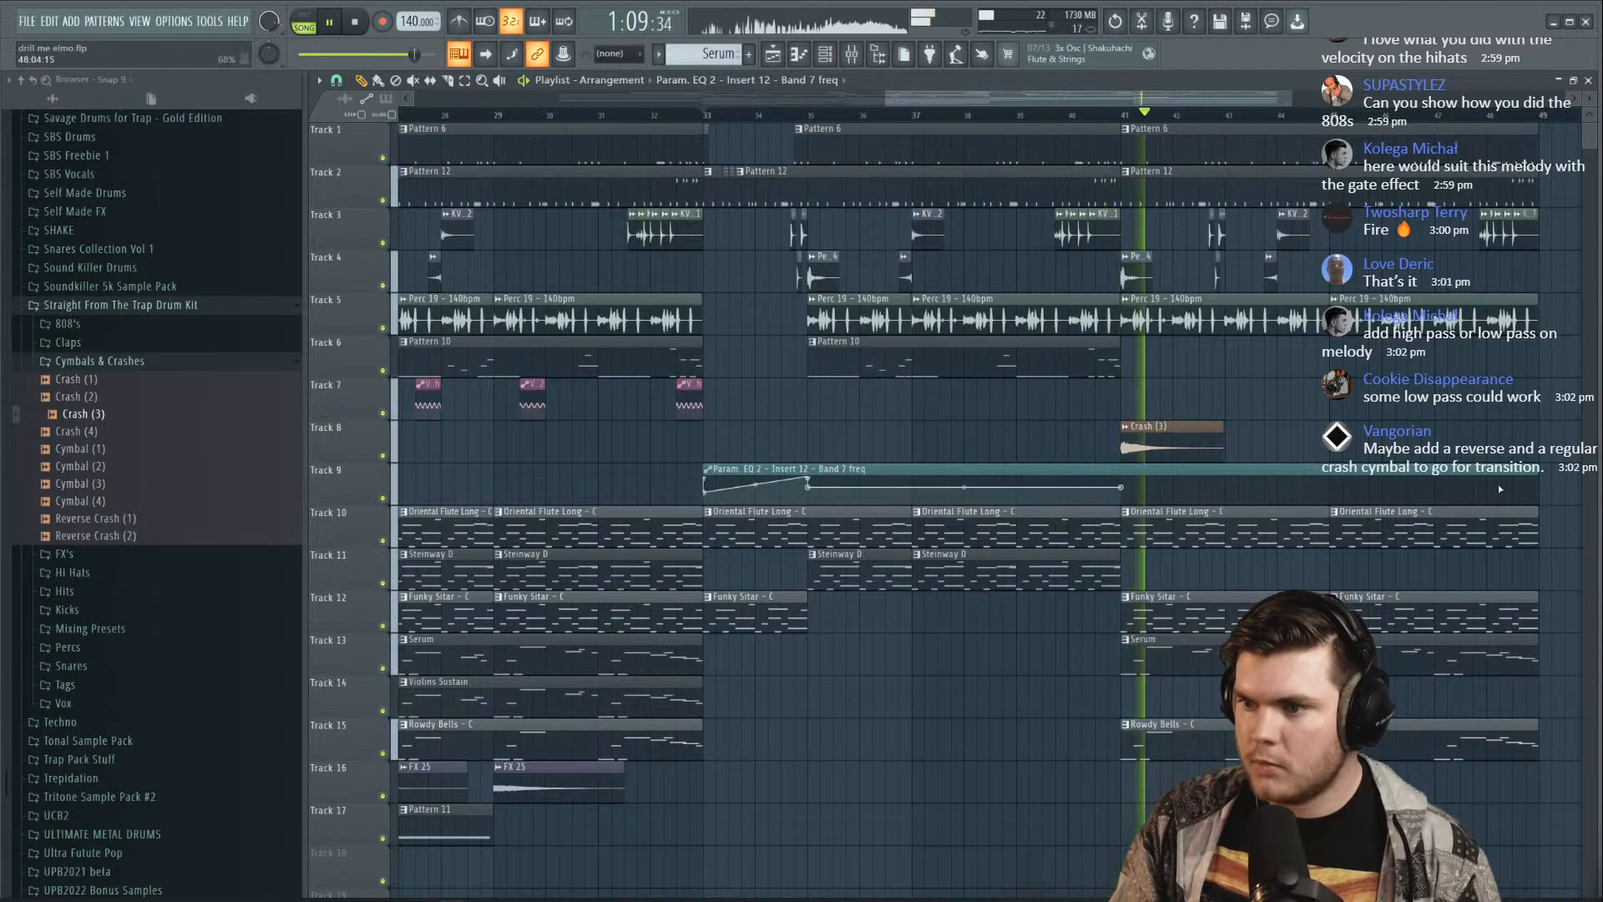
left_click(1094, 113)
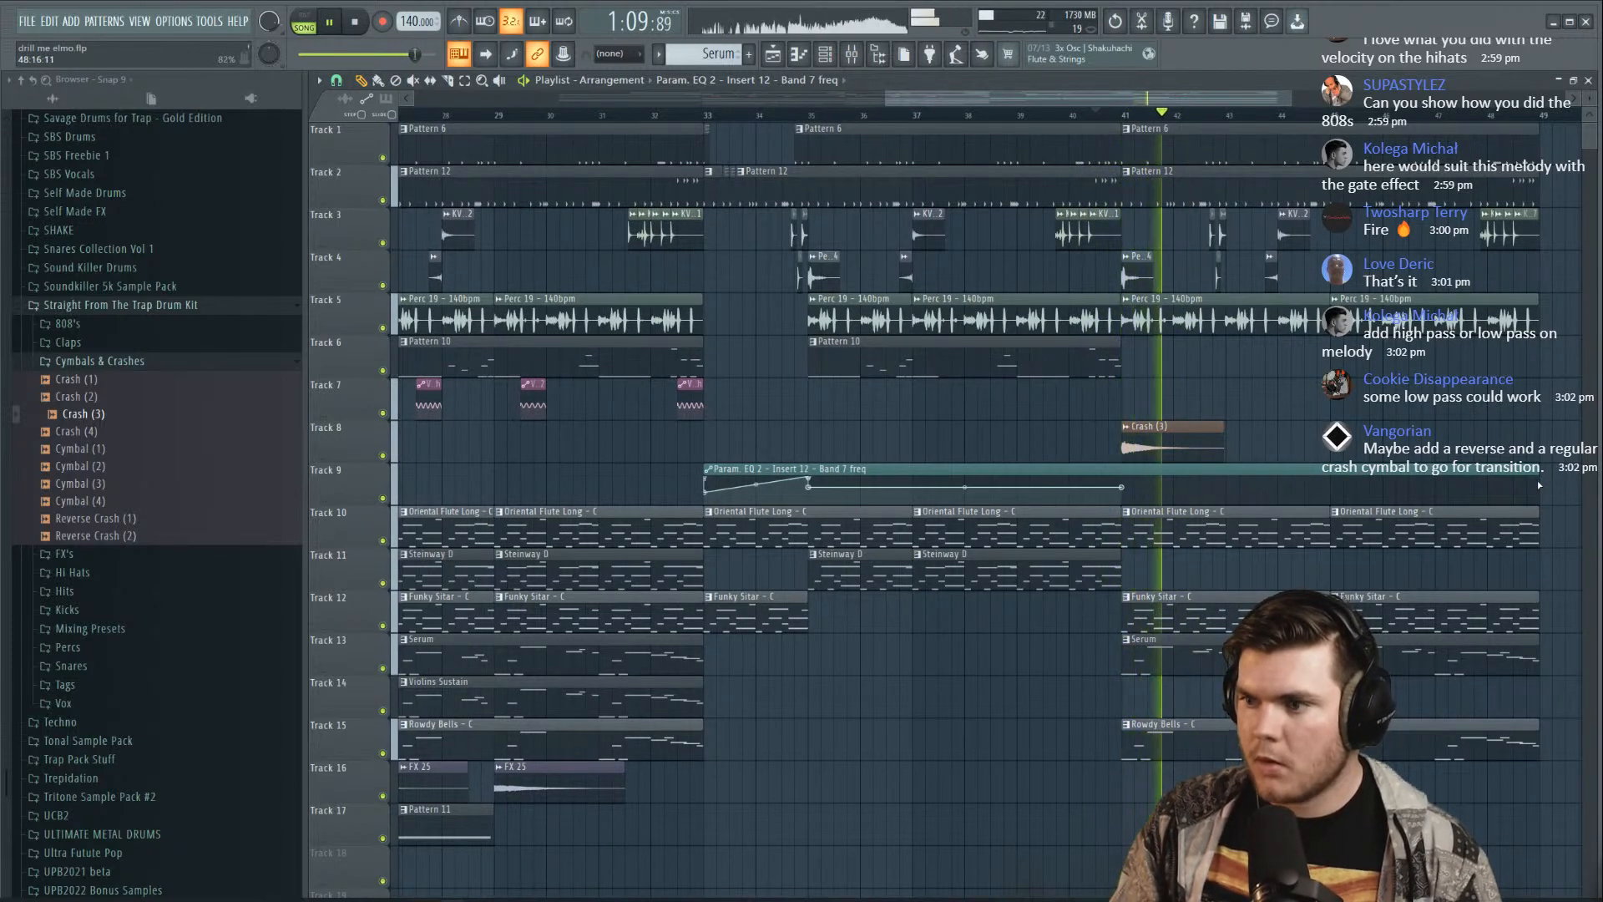
left_click_drag(1572, 484, 1464, 485)
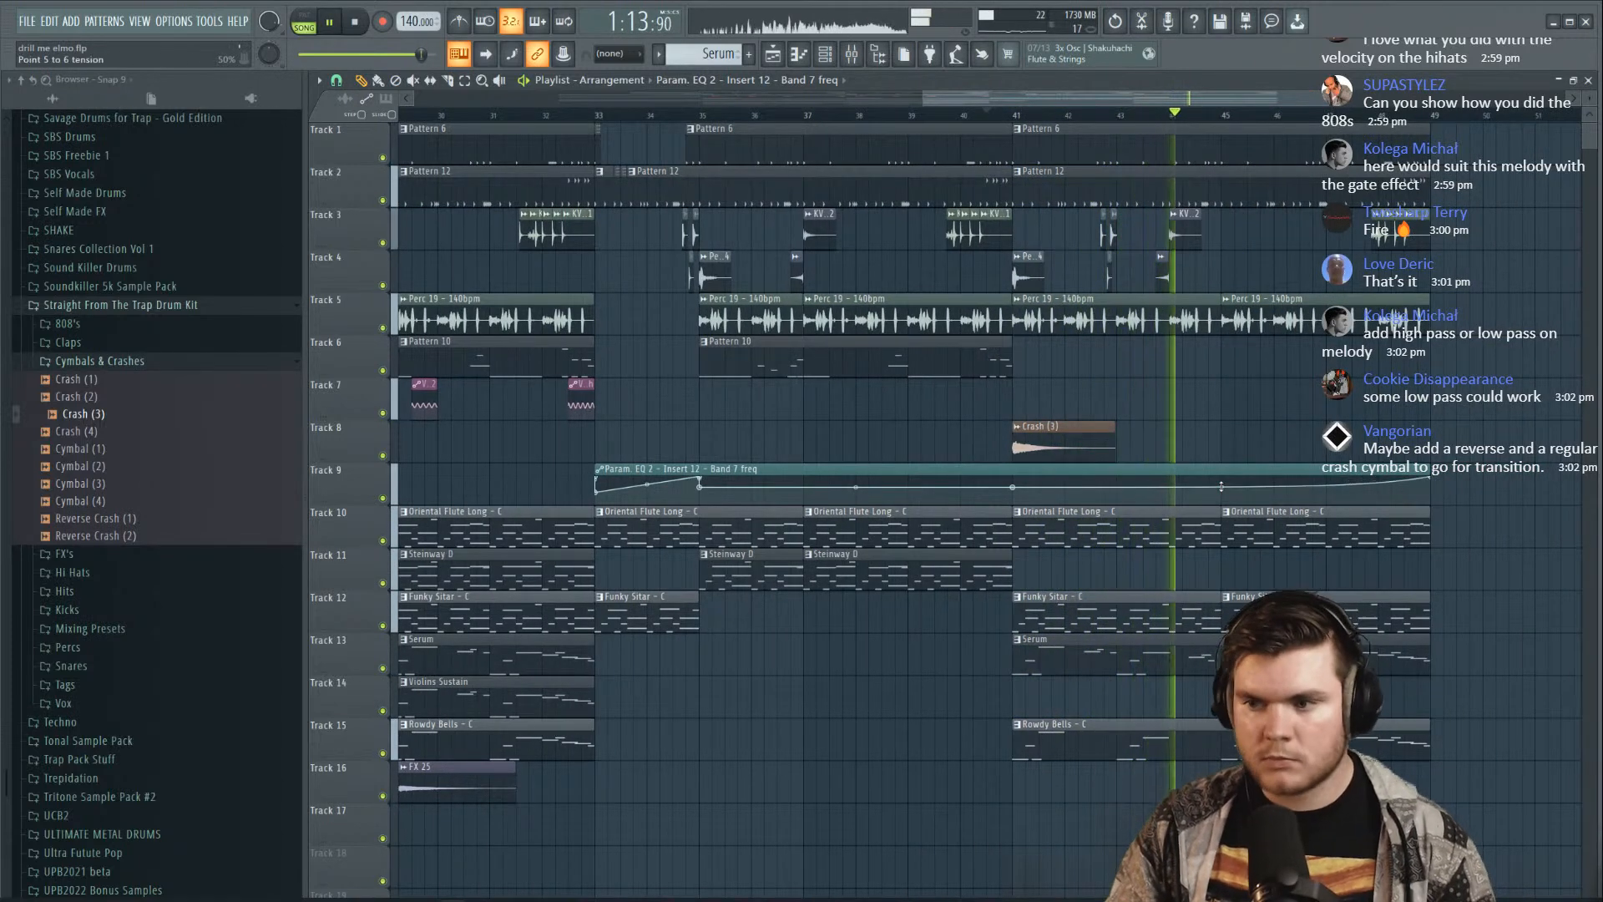
Duplicate all clips from bar 9 to bar 49 so the copy starts at bar 49
scroll(1006, 121, "down", 4)
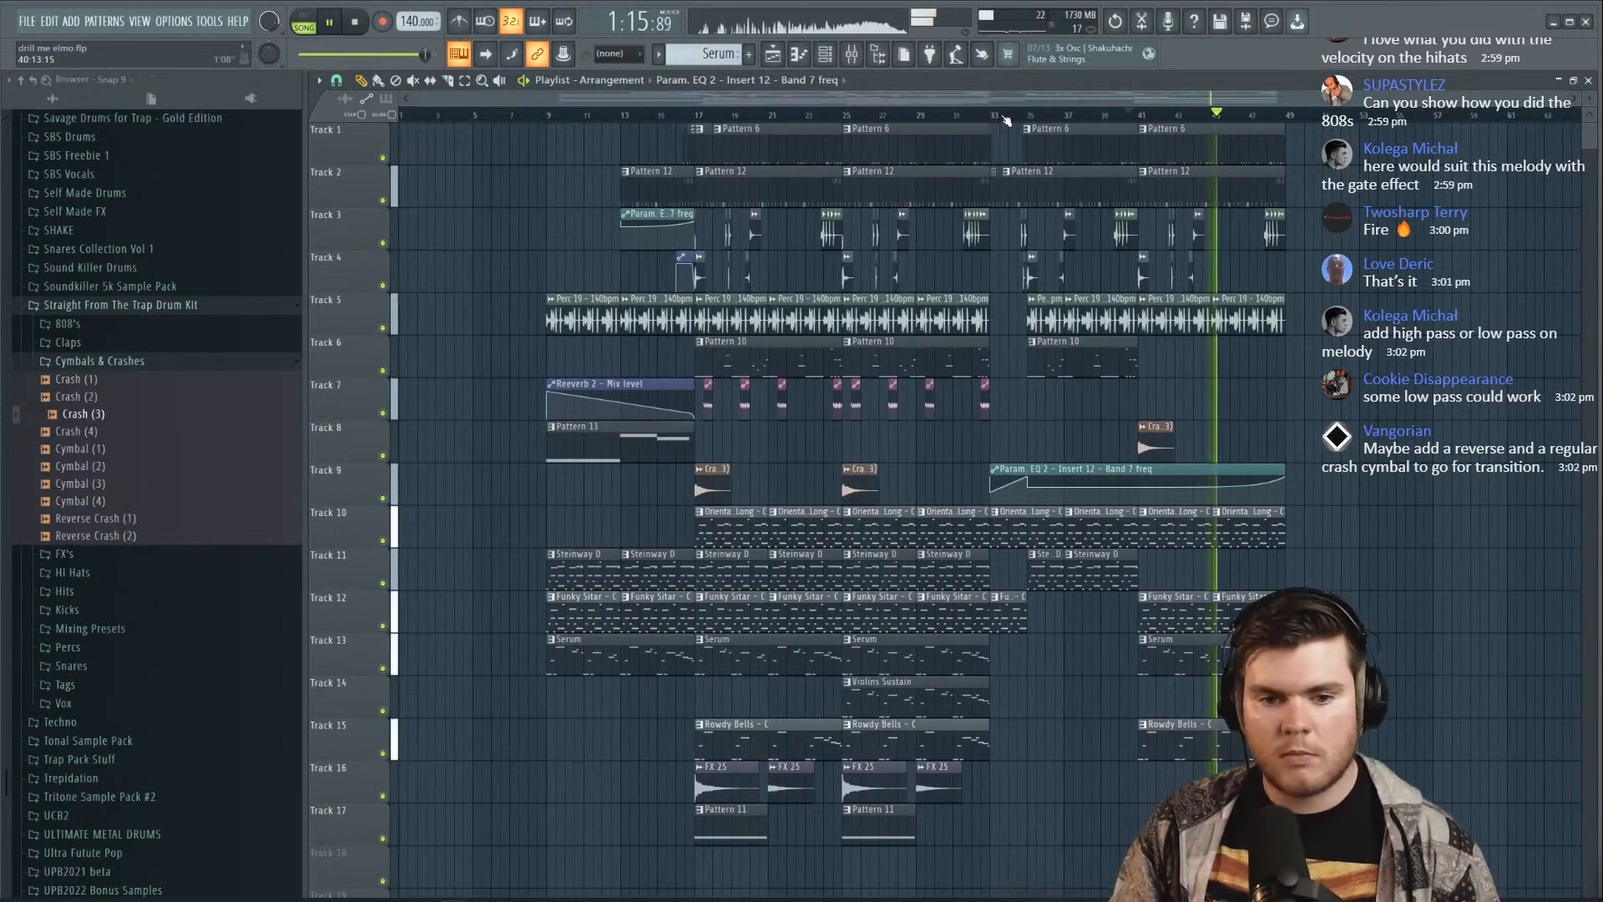
left_click_drag(1362, 846, 493, 120)
key("ctrl+b")
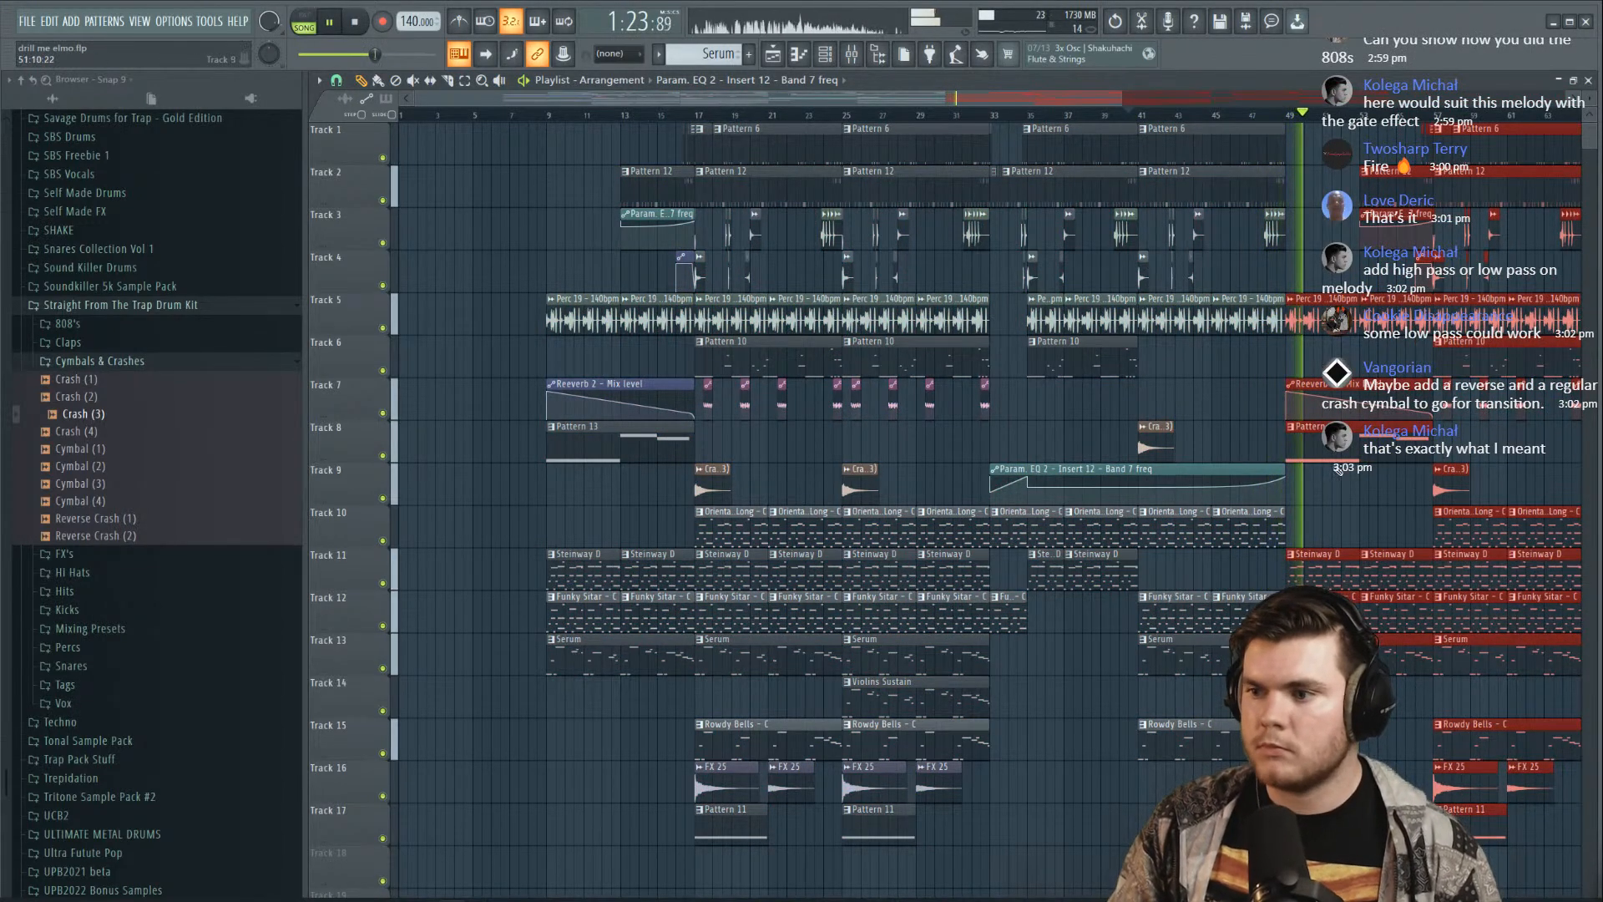
left_click(1250, 116)
Add another Crash (3) clip at bar 49 on Track 9
scroll(910, 777, "right", 3)
left_click(911, 777, "ctrl")
left_click(1017, 445)
left_click(1160, 499)
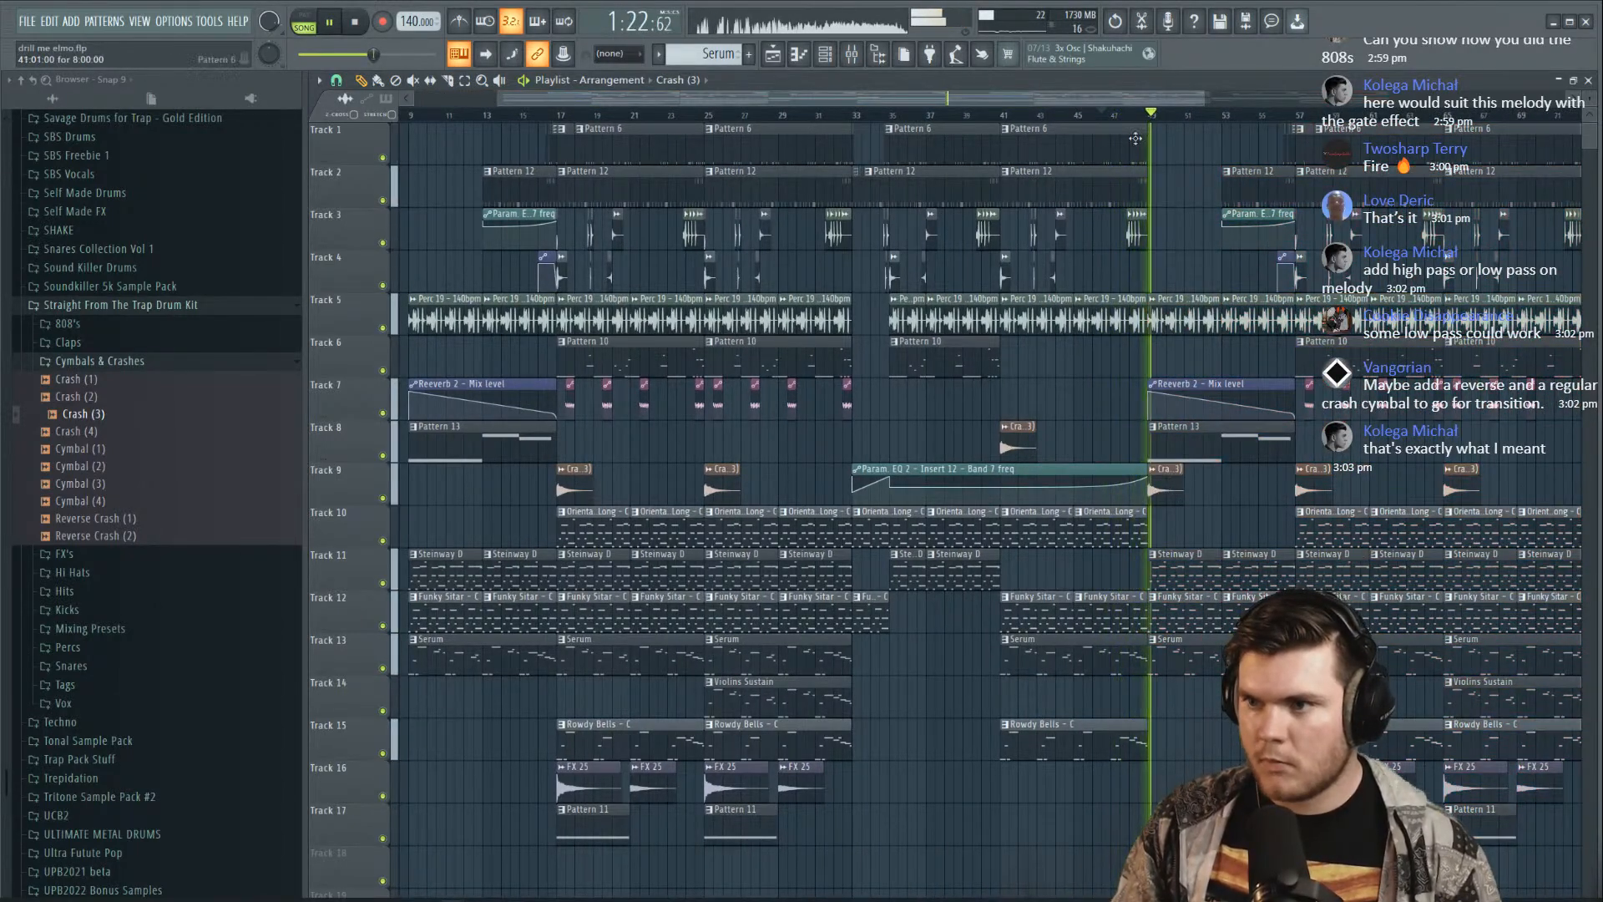
Move the bar 41 Crash (3) clip to Track 7, place Pattern 13 at bar 41 on Track 8, and listen to the section
scroll(1153, 124, "down", 3)
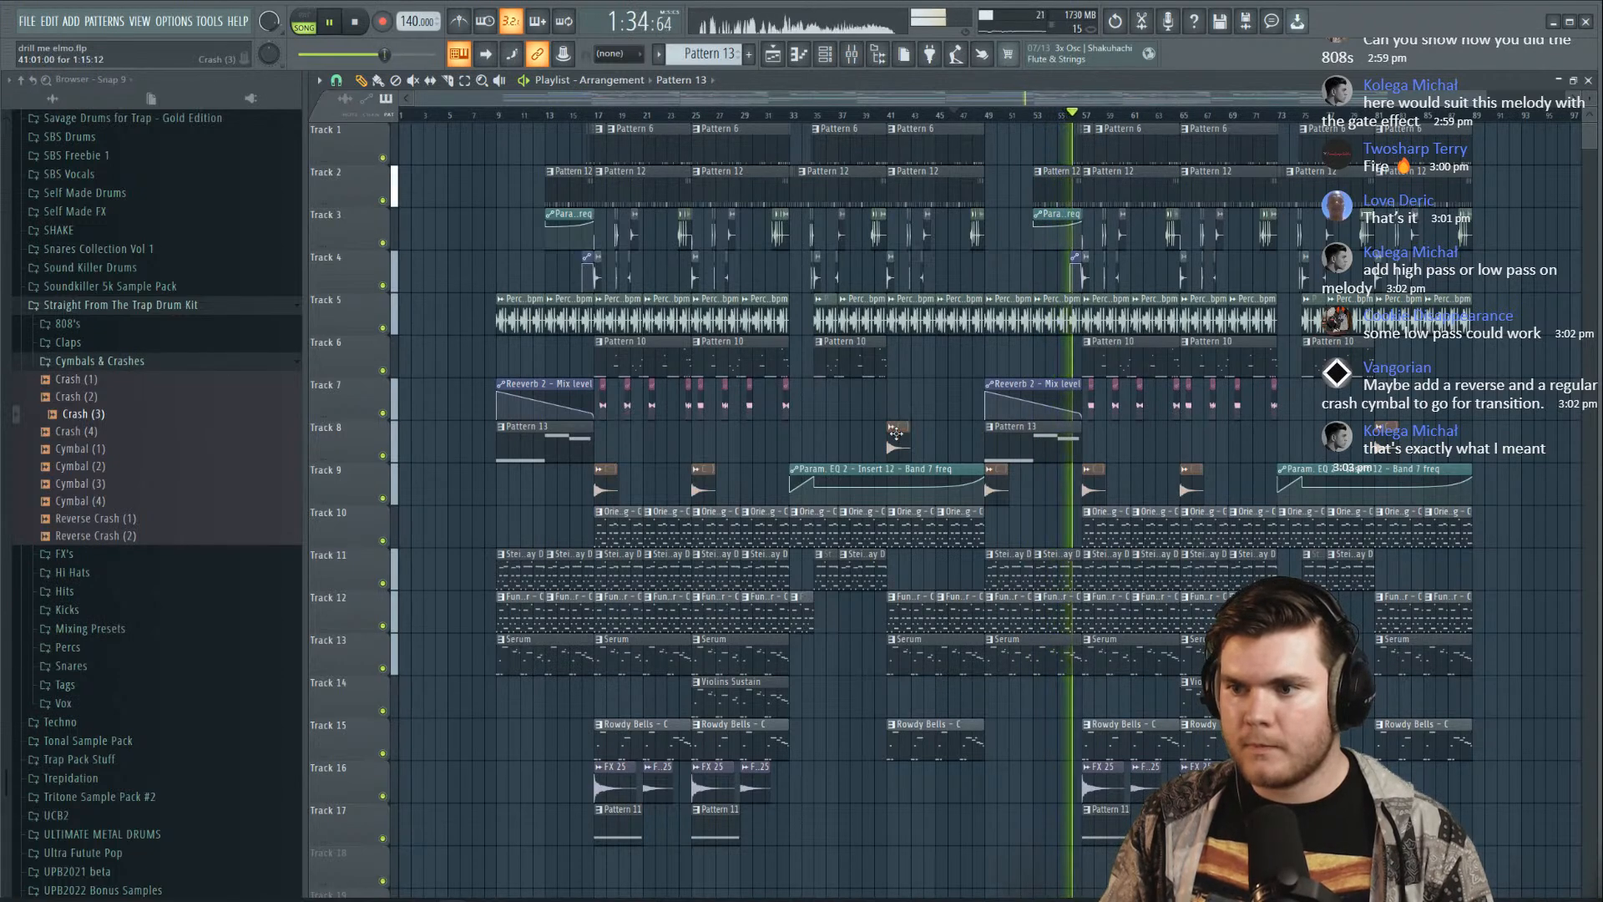
left_click_drag(897, 444, 897, 403)
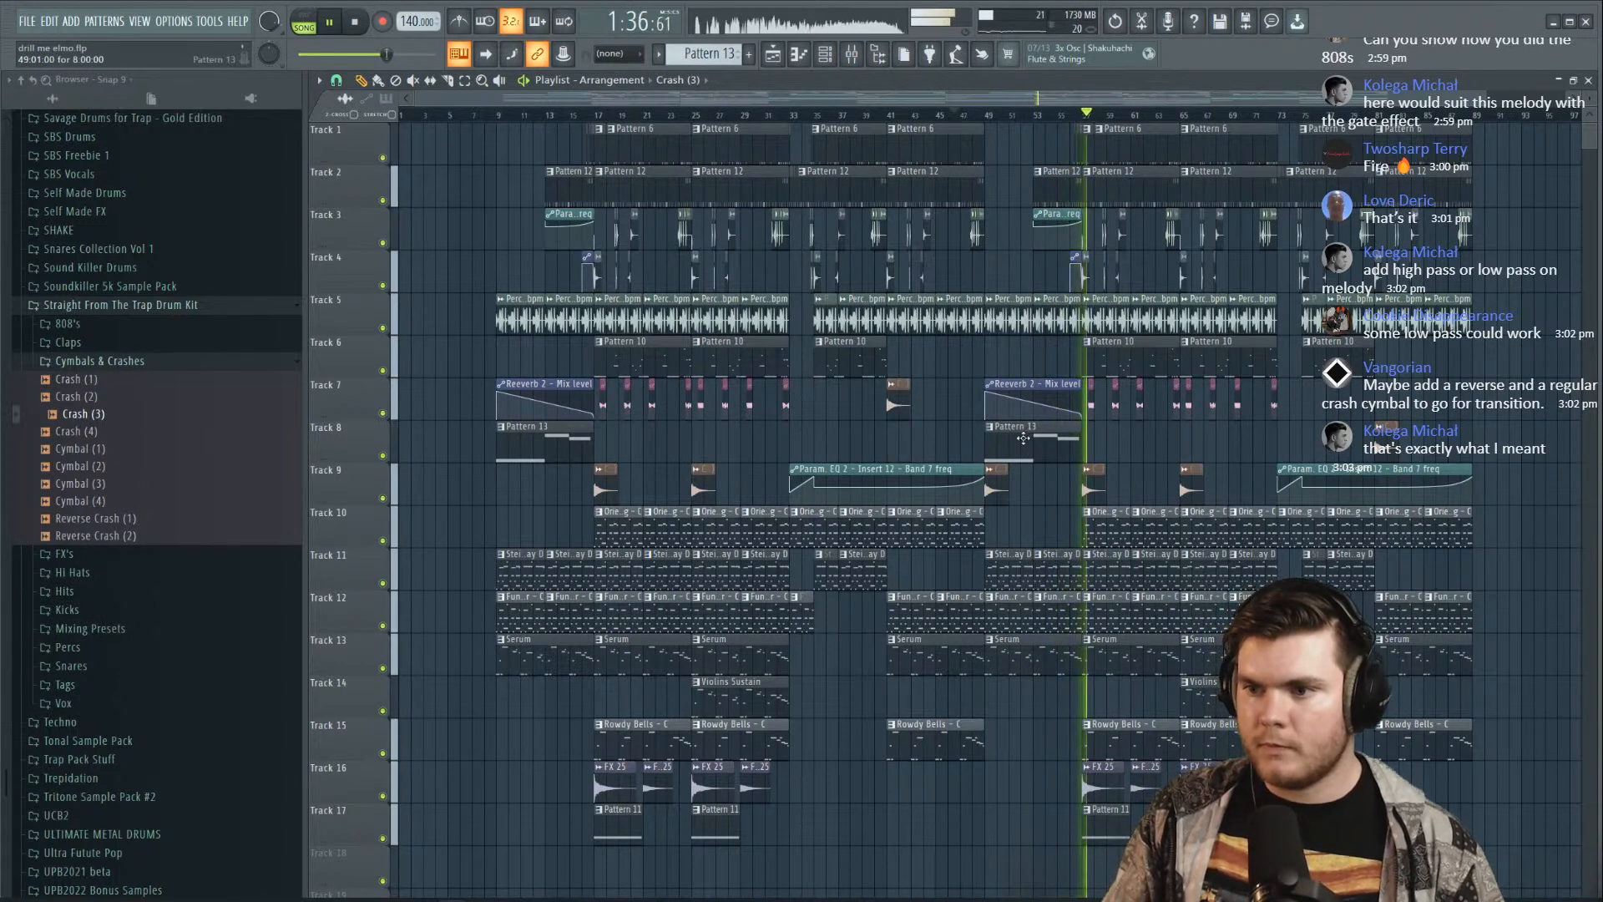
left_click(900, 437)
left_click(889, 114)
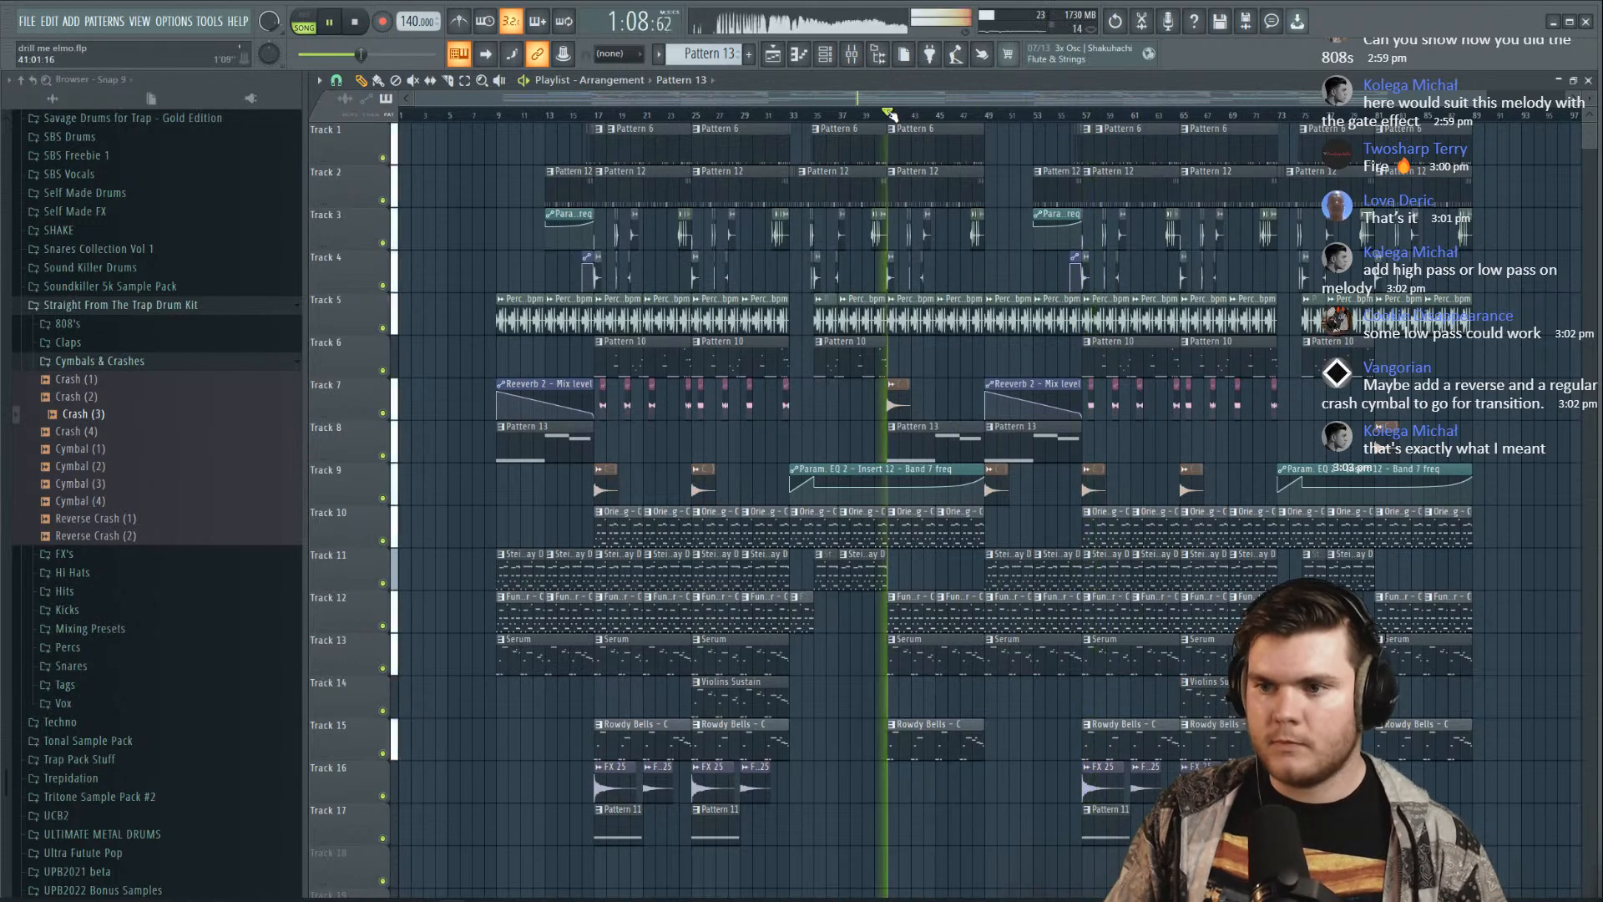
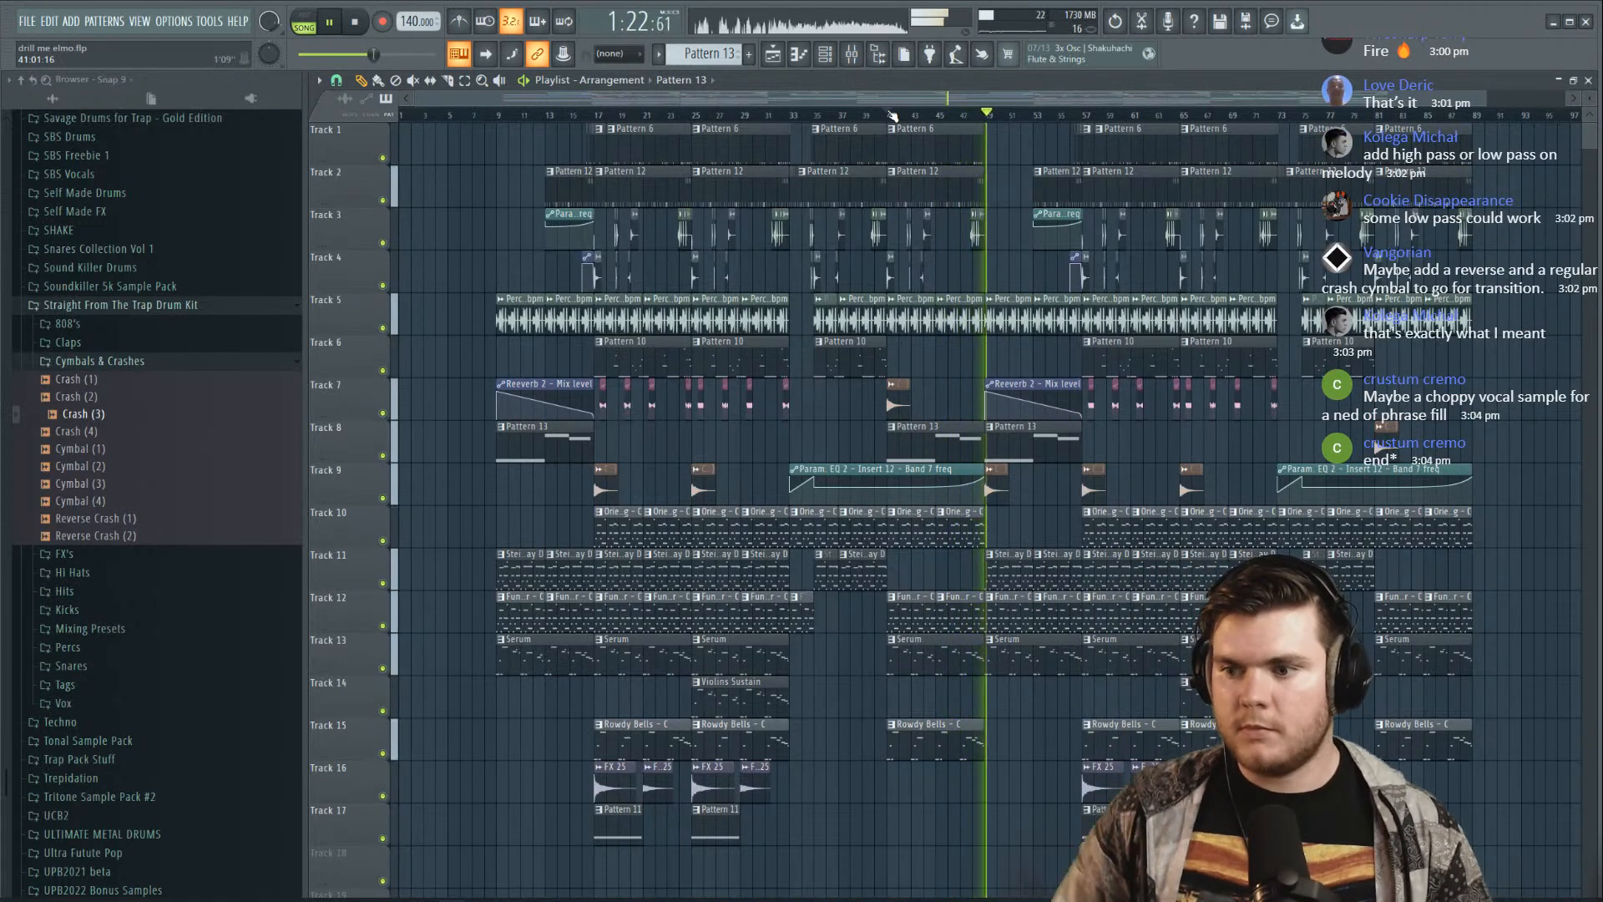
key("space")
Make the Serum clip at bar 49 on Track 13 a unique pattern and select all its notes in the piano roll
scroll(1060, 124, "up", 5)
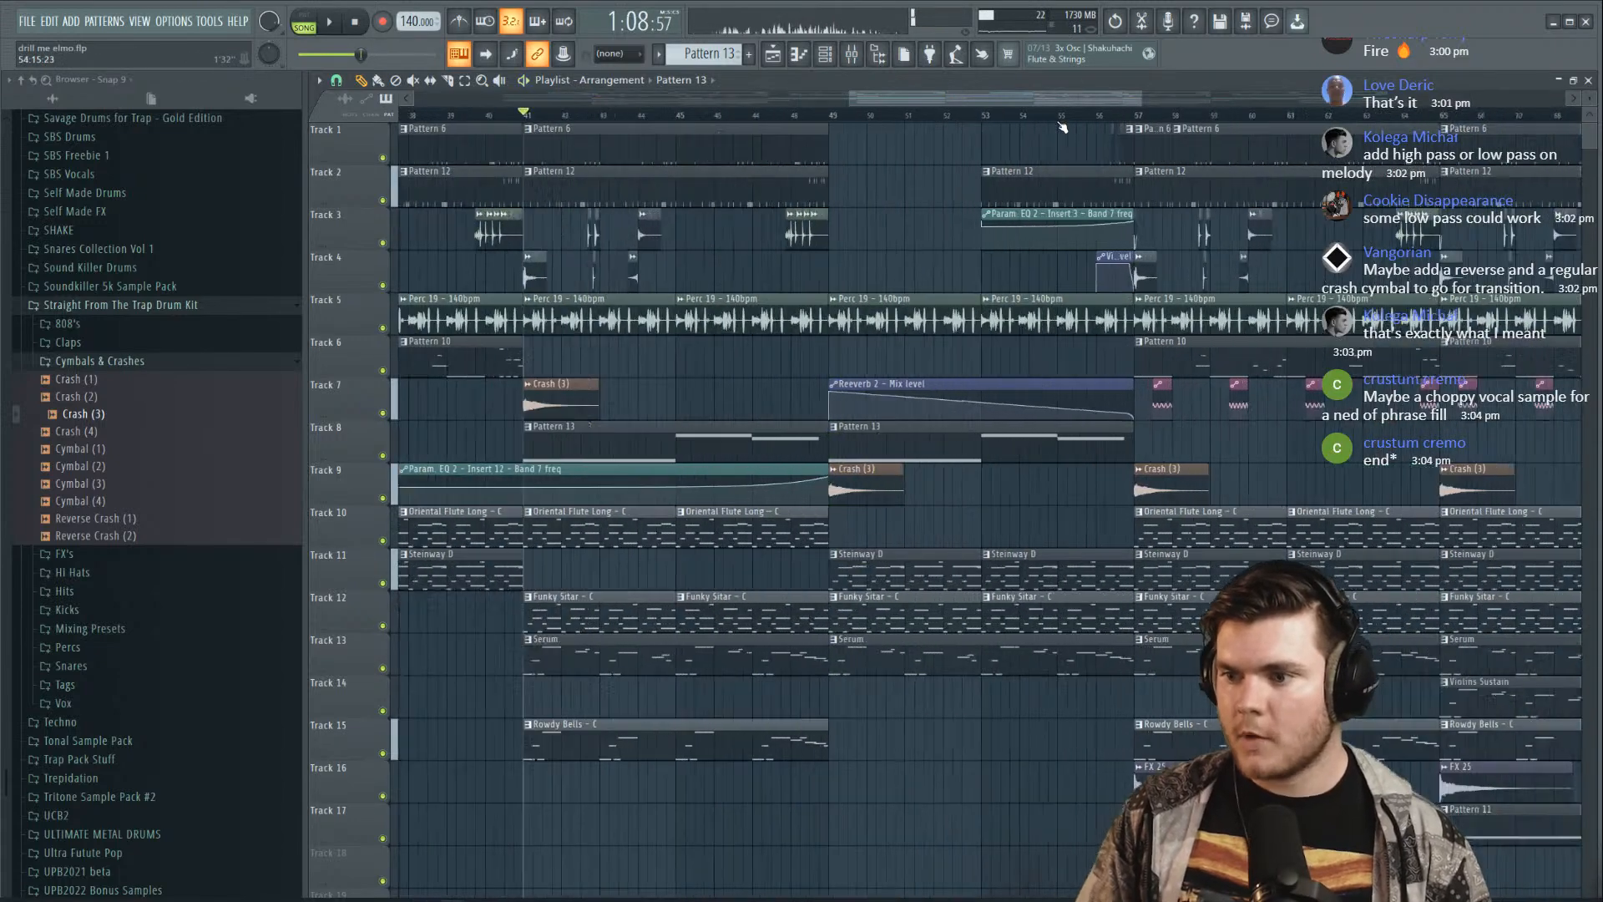
left_click(716, 643)
left_click(752, 739)
key("ctrl+a")
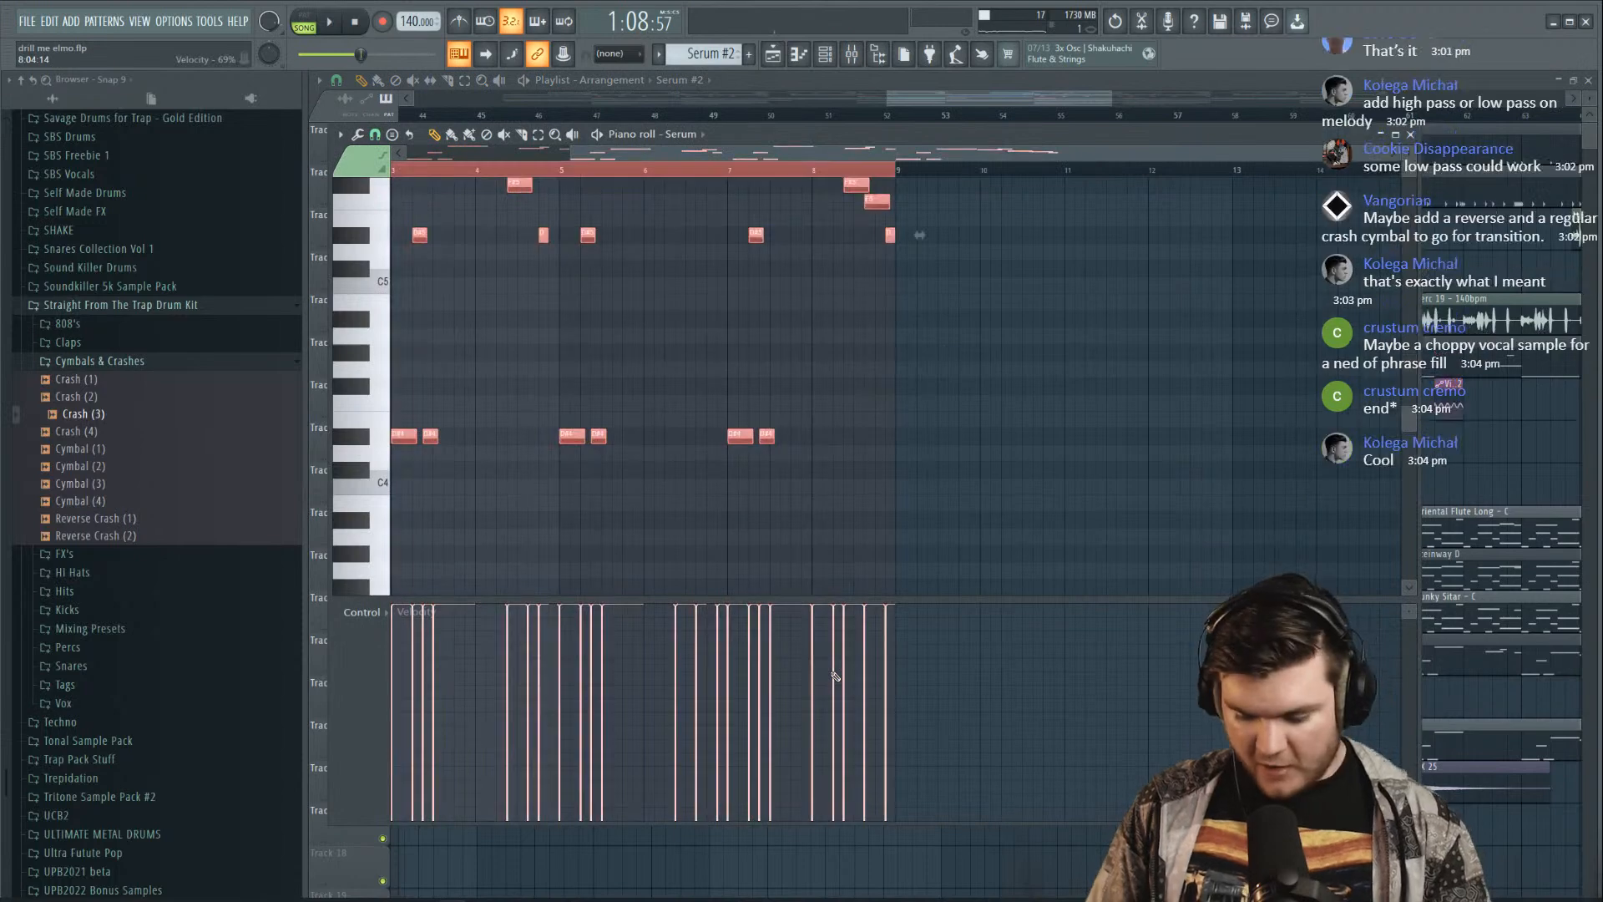
key("Escape")
Play the arrangement from the duplicated section at bar 49 through the transition into bar 57
scroll(744, 122, "down", 8)
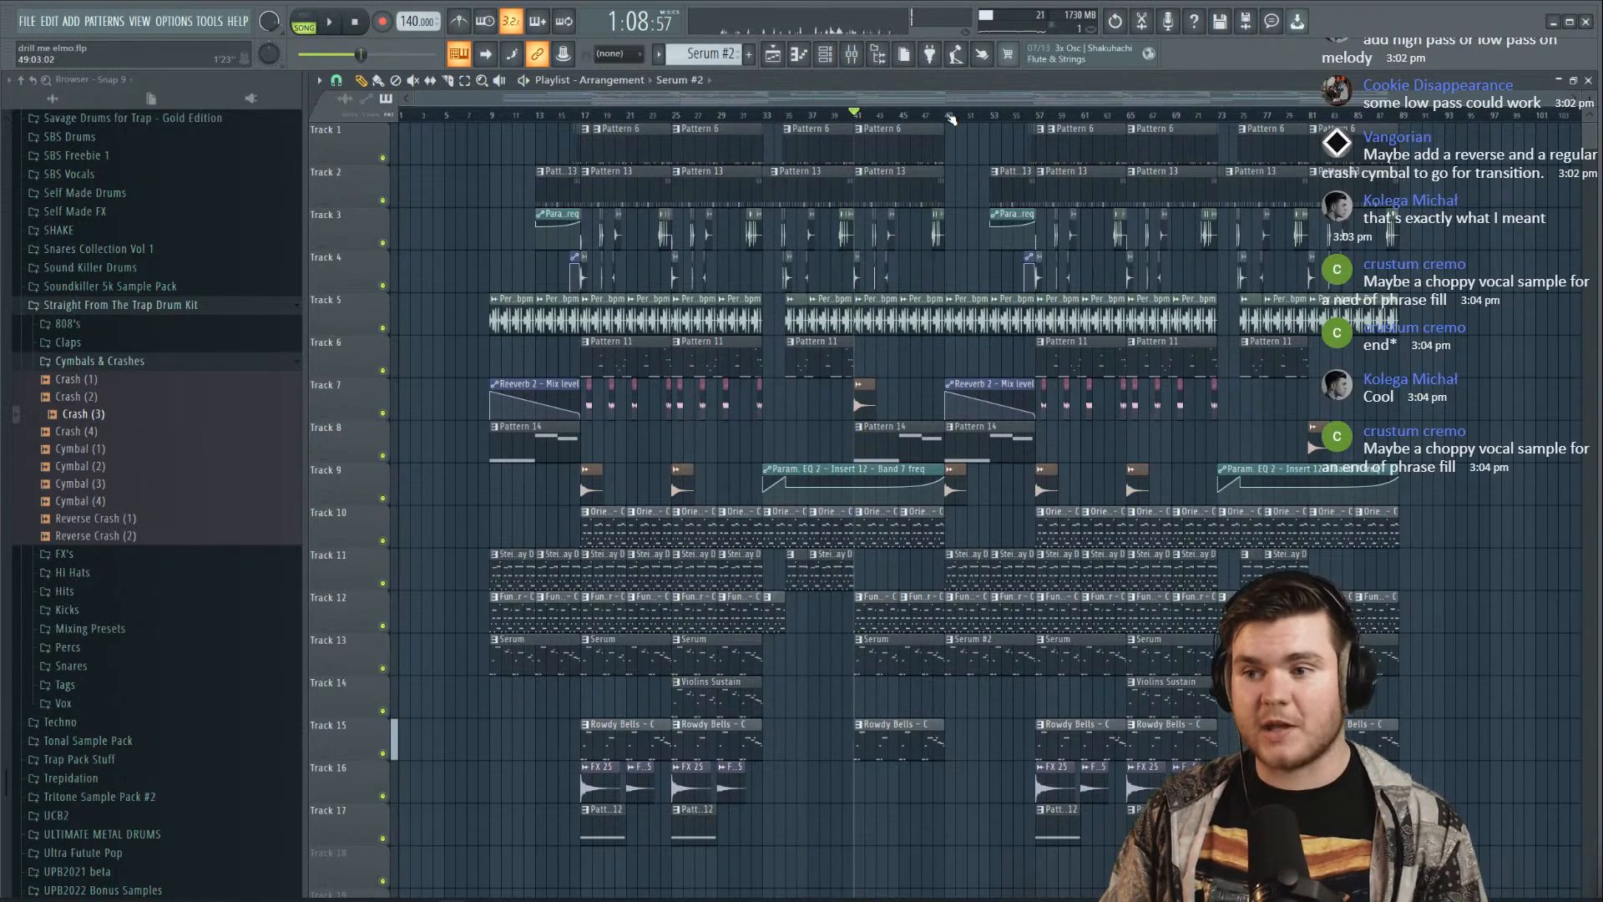
key("space")
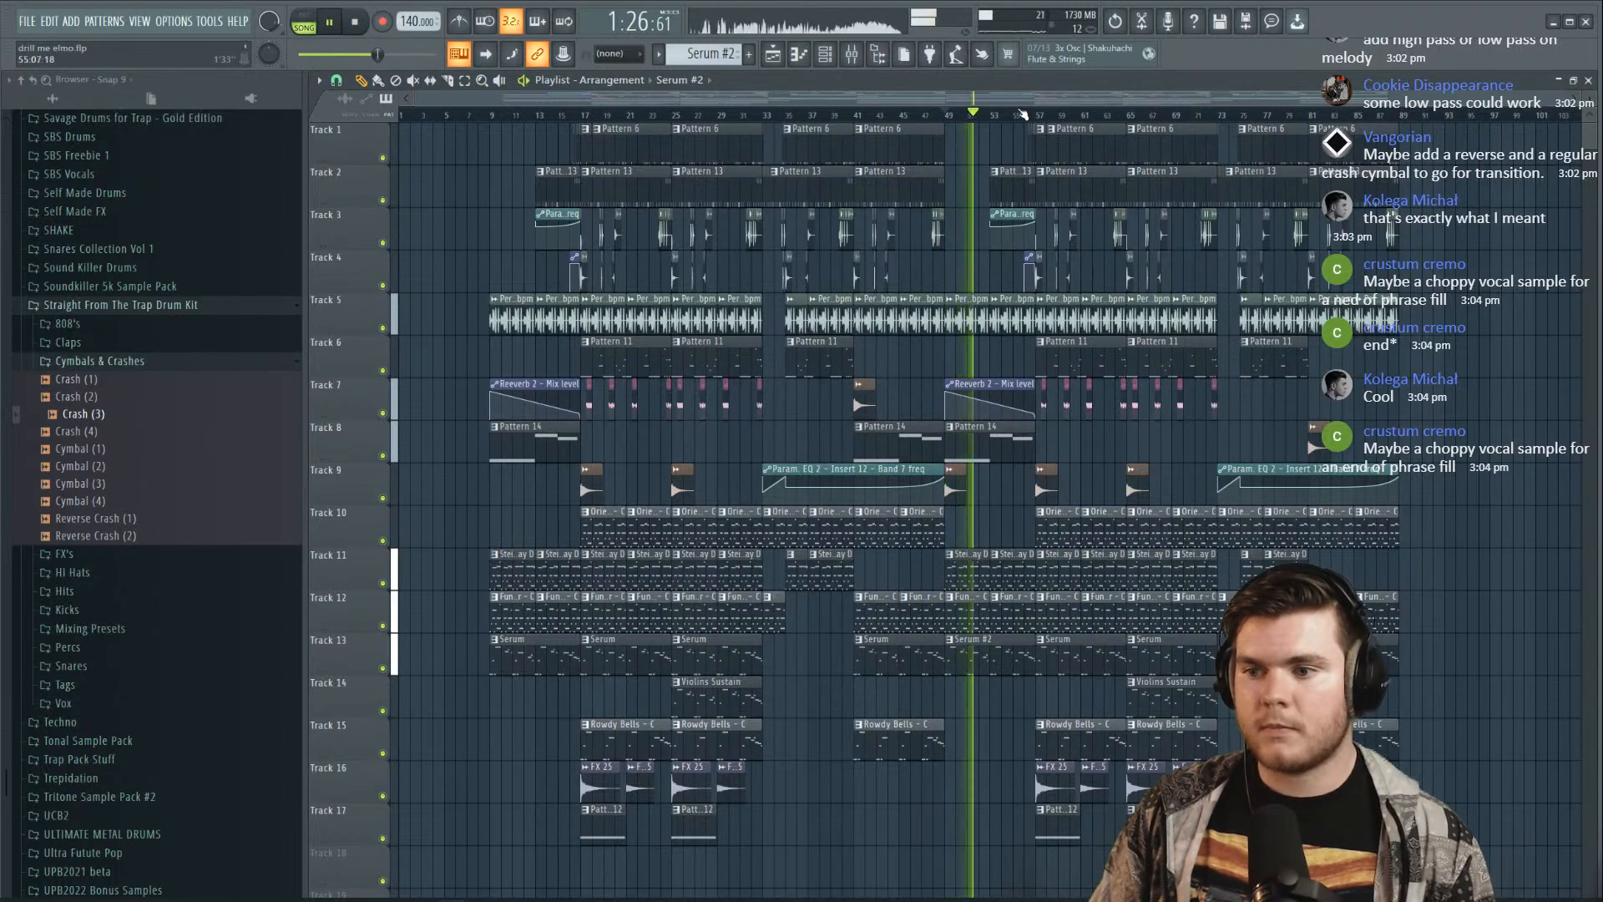
scroll(1014, 115, "up", 3)
scroll(1022, 114, "up", 2)
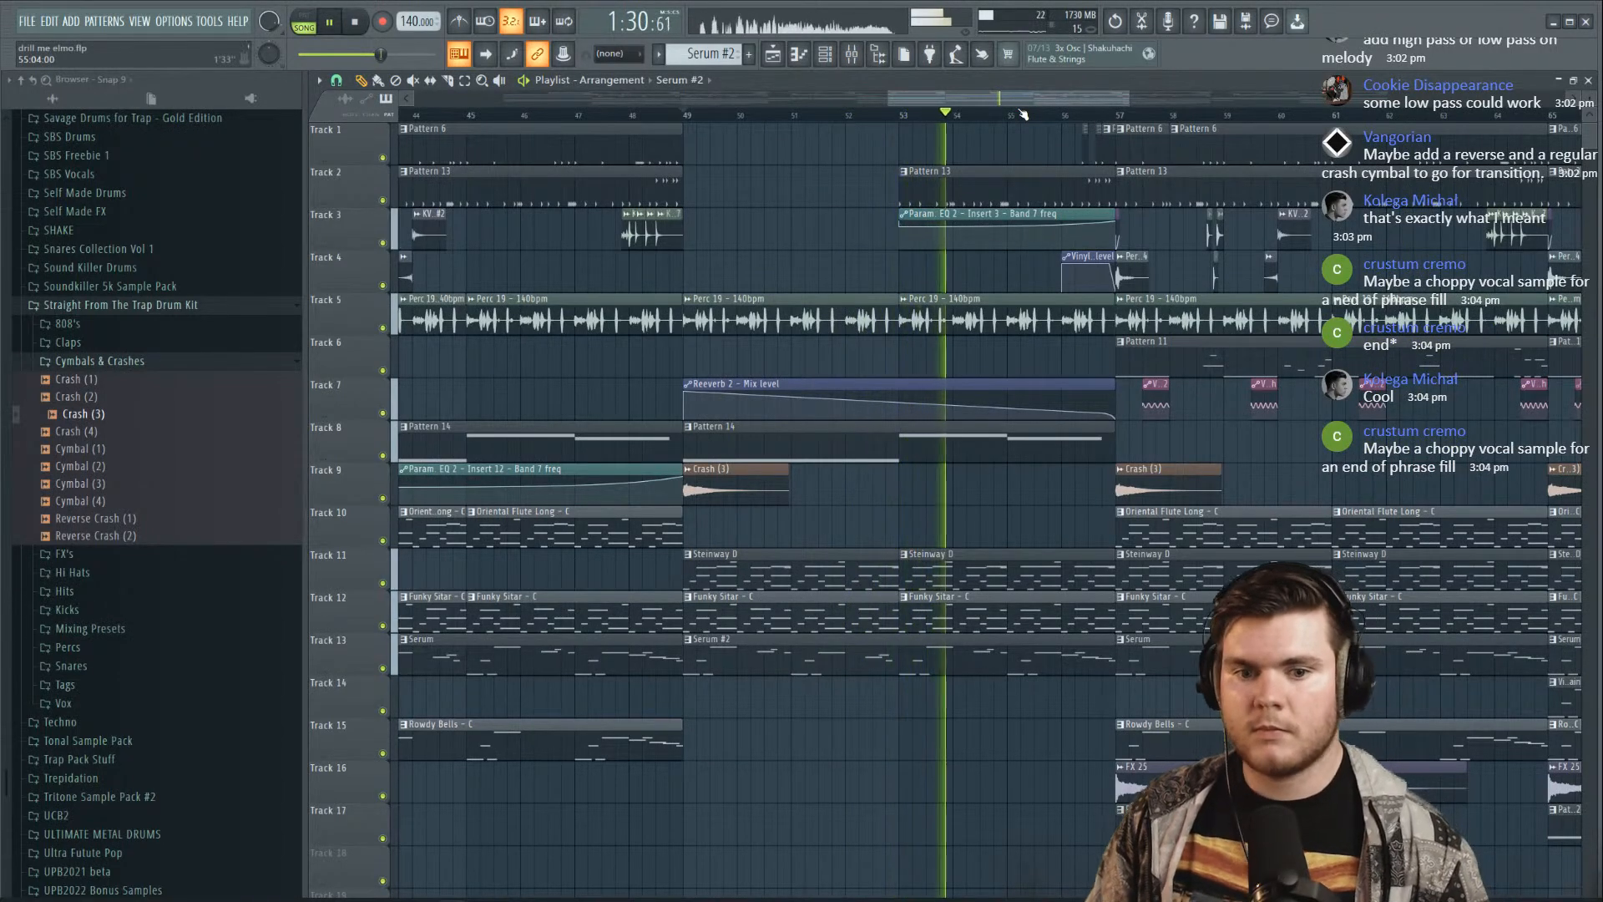
scroll(1023, 113, "down", 1)
scroll(1023, 113, "down", 1)
scroll(1021, 113, "down", 2)
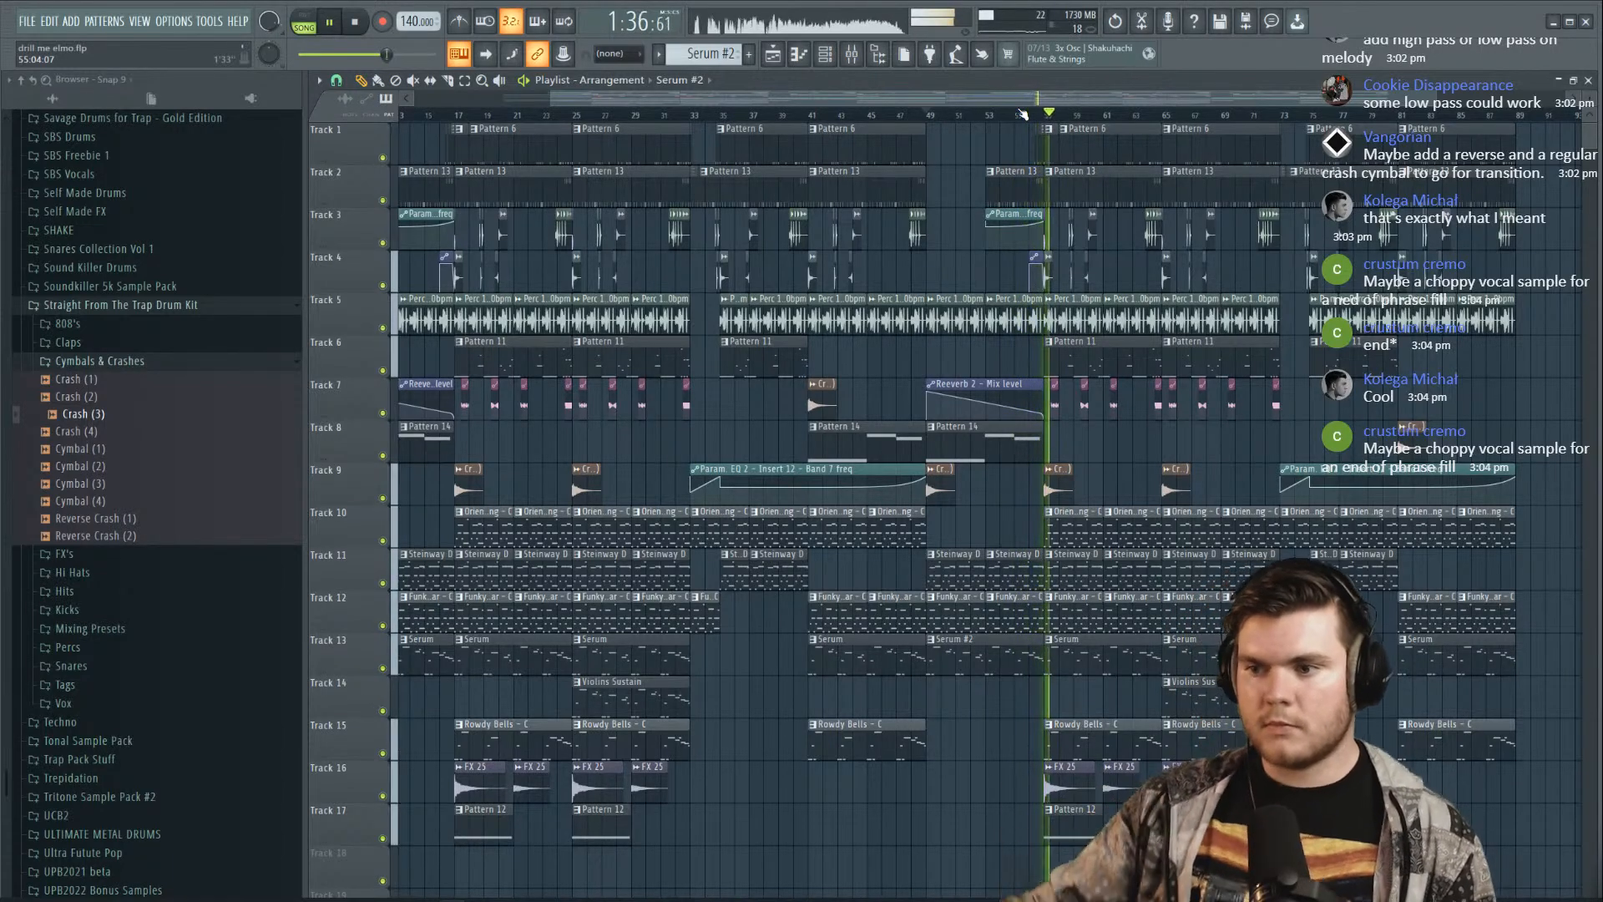
left_click(1036, 115)
Trim the ends of the Pattern 13, Steinway D, Funky Sitar and Serum #2 clips to leave a short gap before bar 57
scroll(1036, 115, "up", 8)
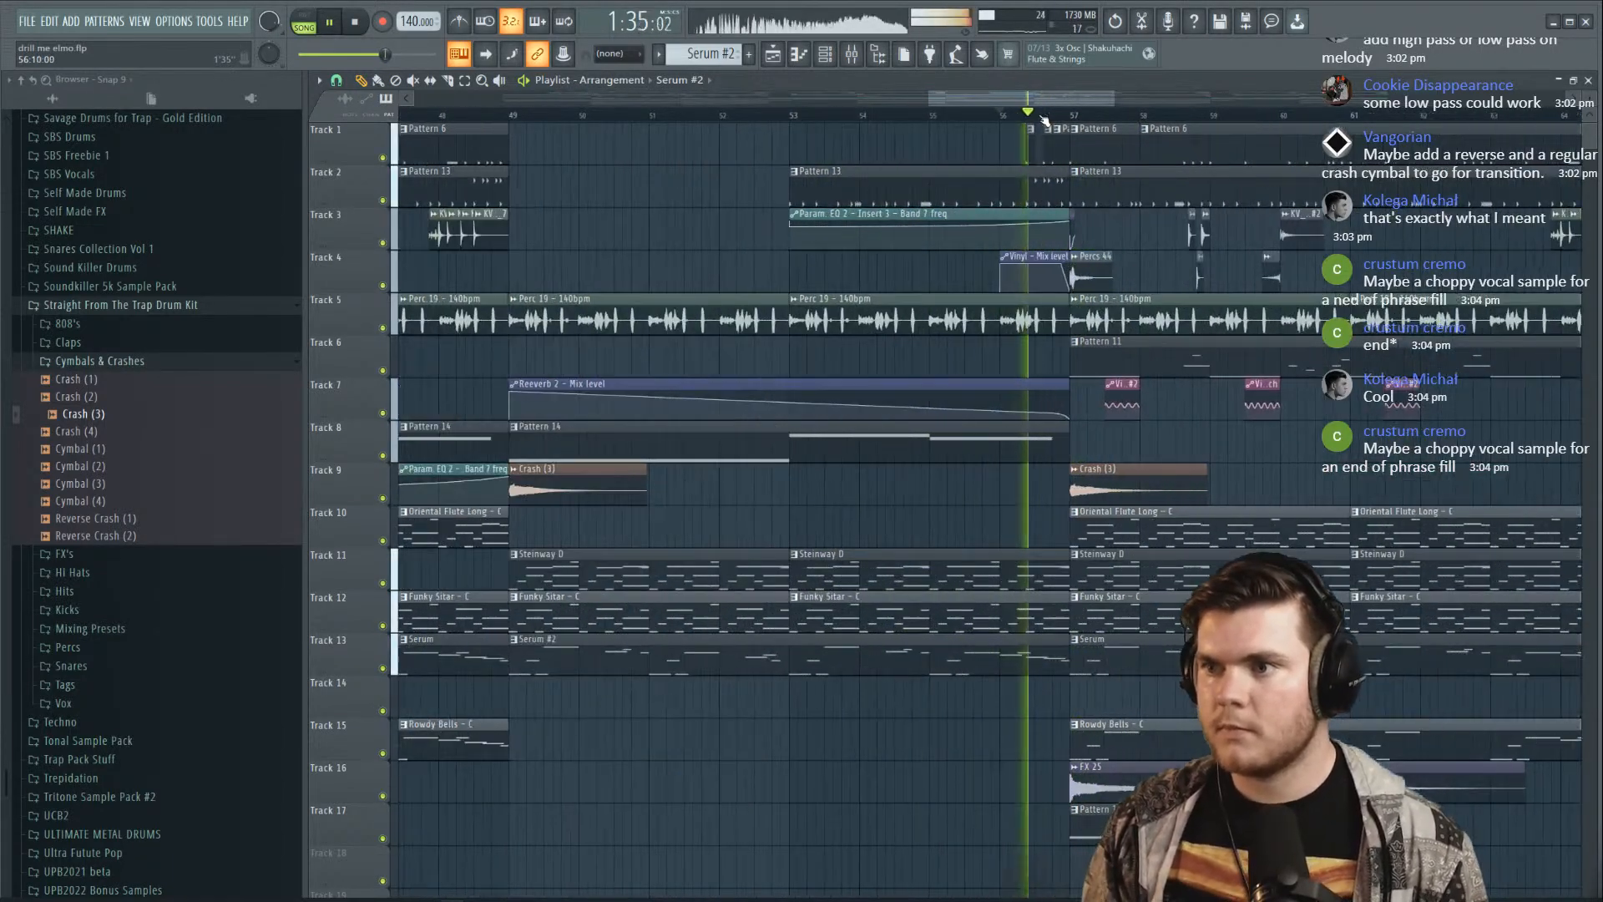
left_click_drag(1196, 178, 1158, 175)
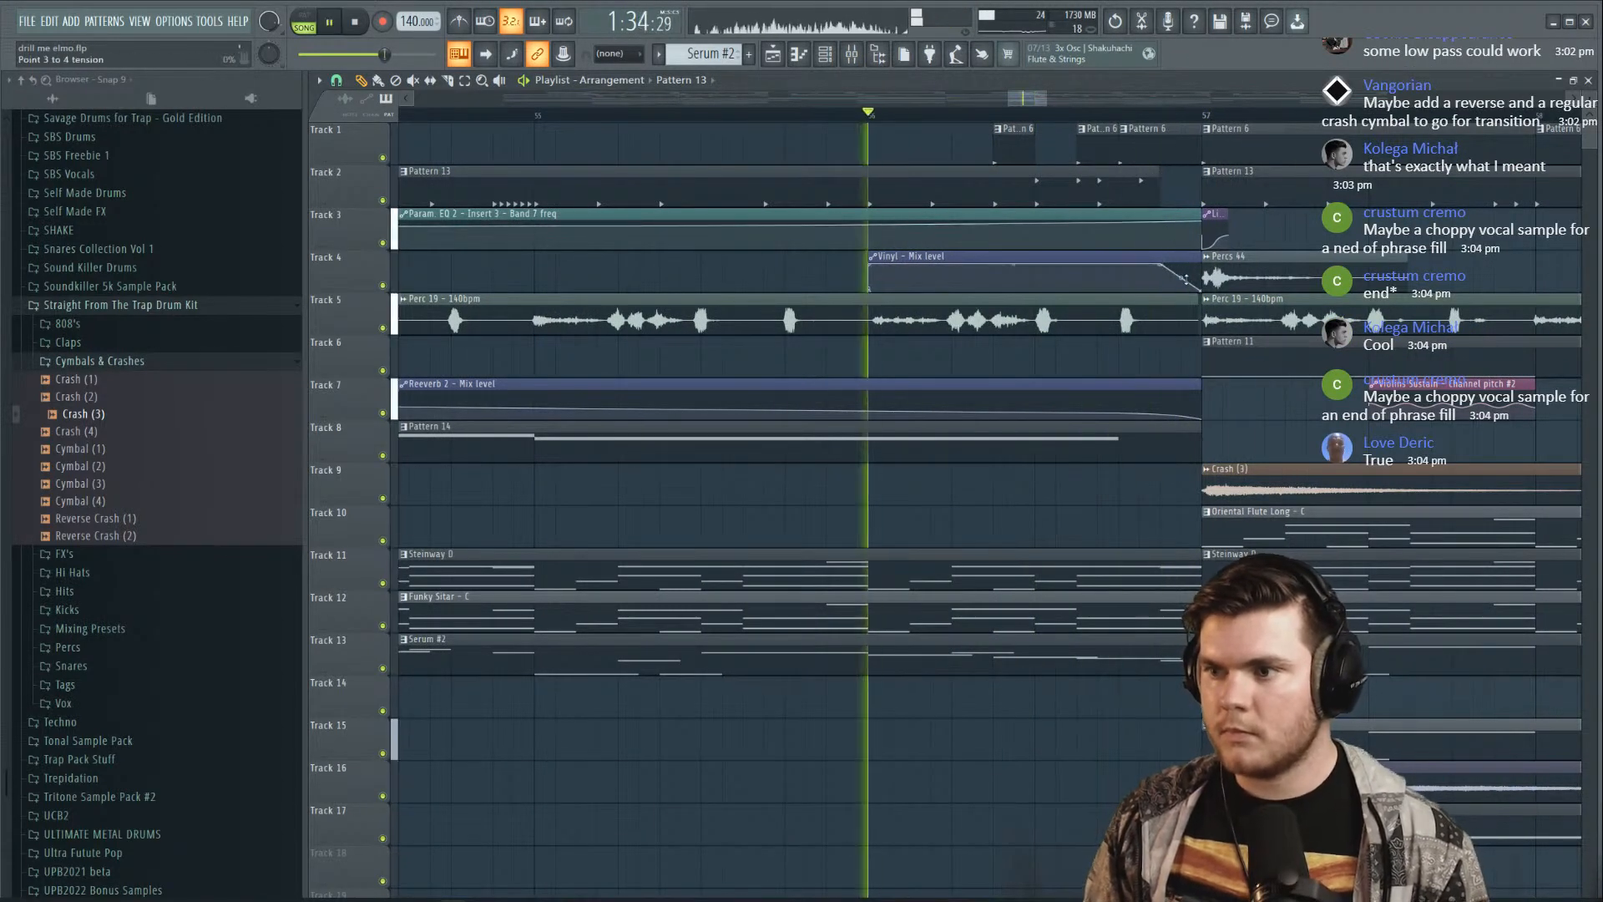
key("space")
left_click_drag(1196, 549, 1159, 599)
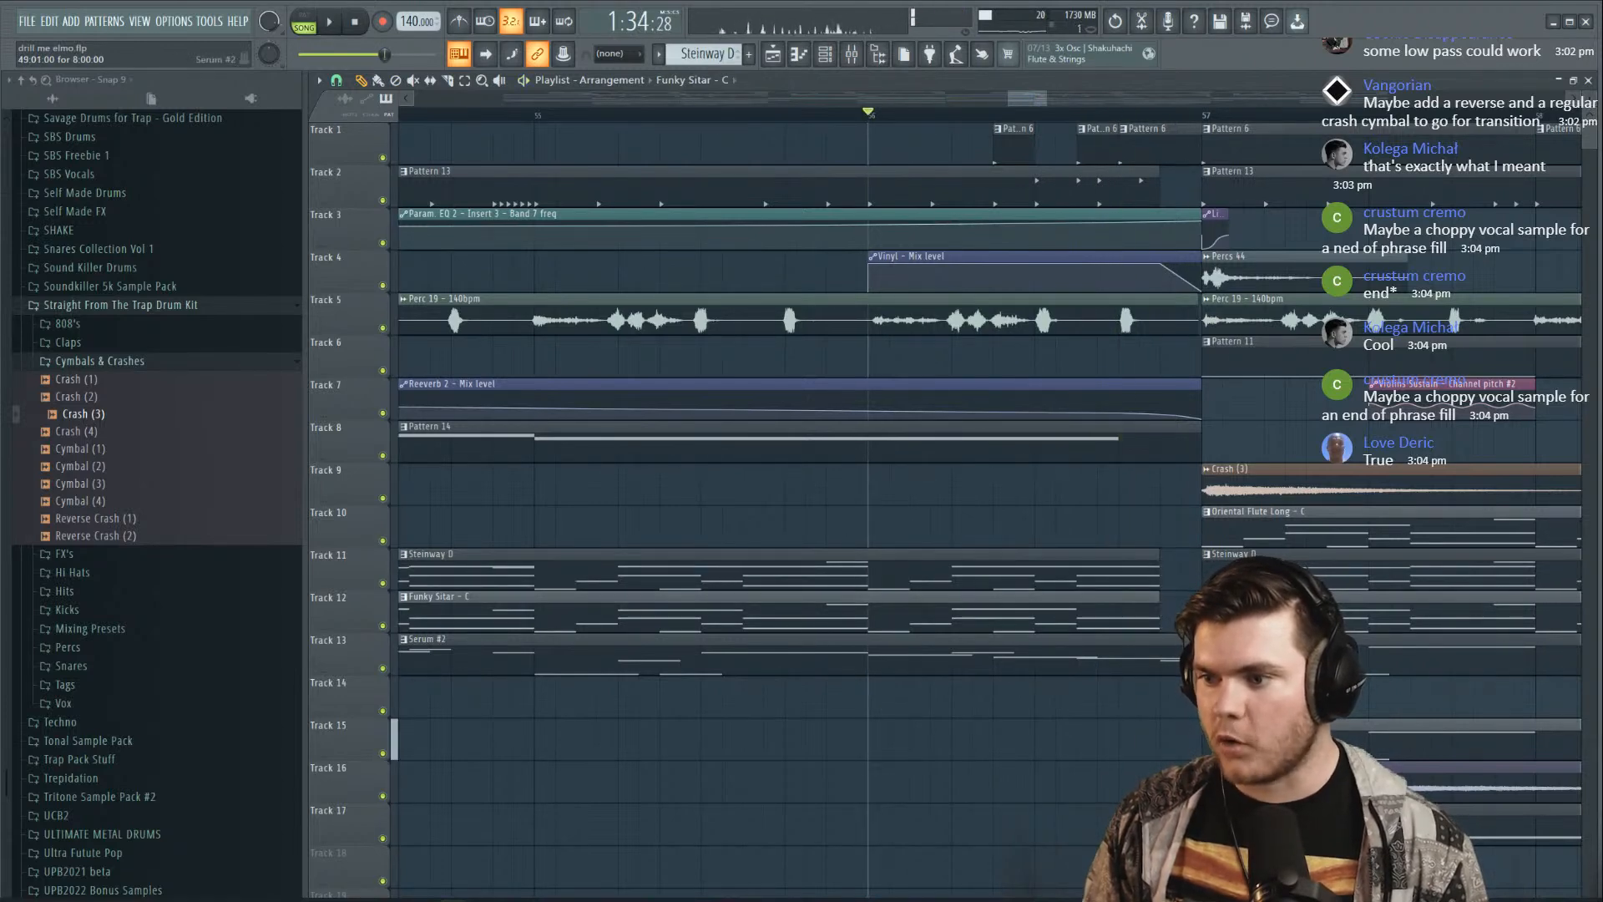
Replay the shortened transition from bar 56 into bar 57 and save the project
key("space")
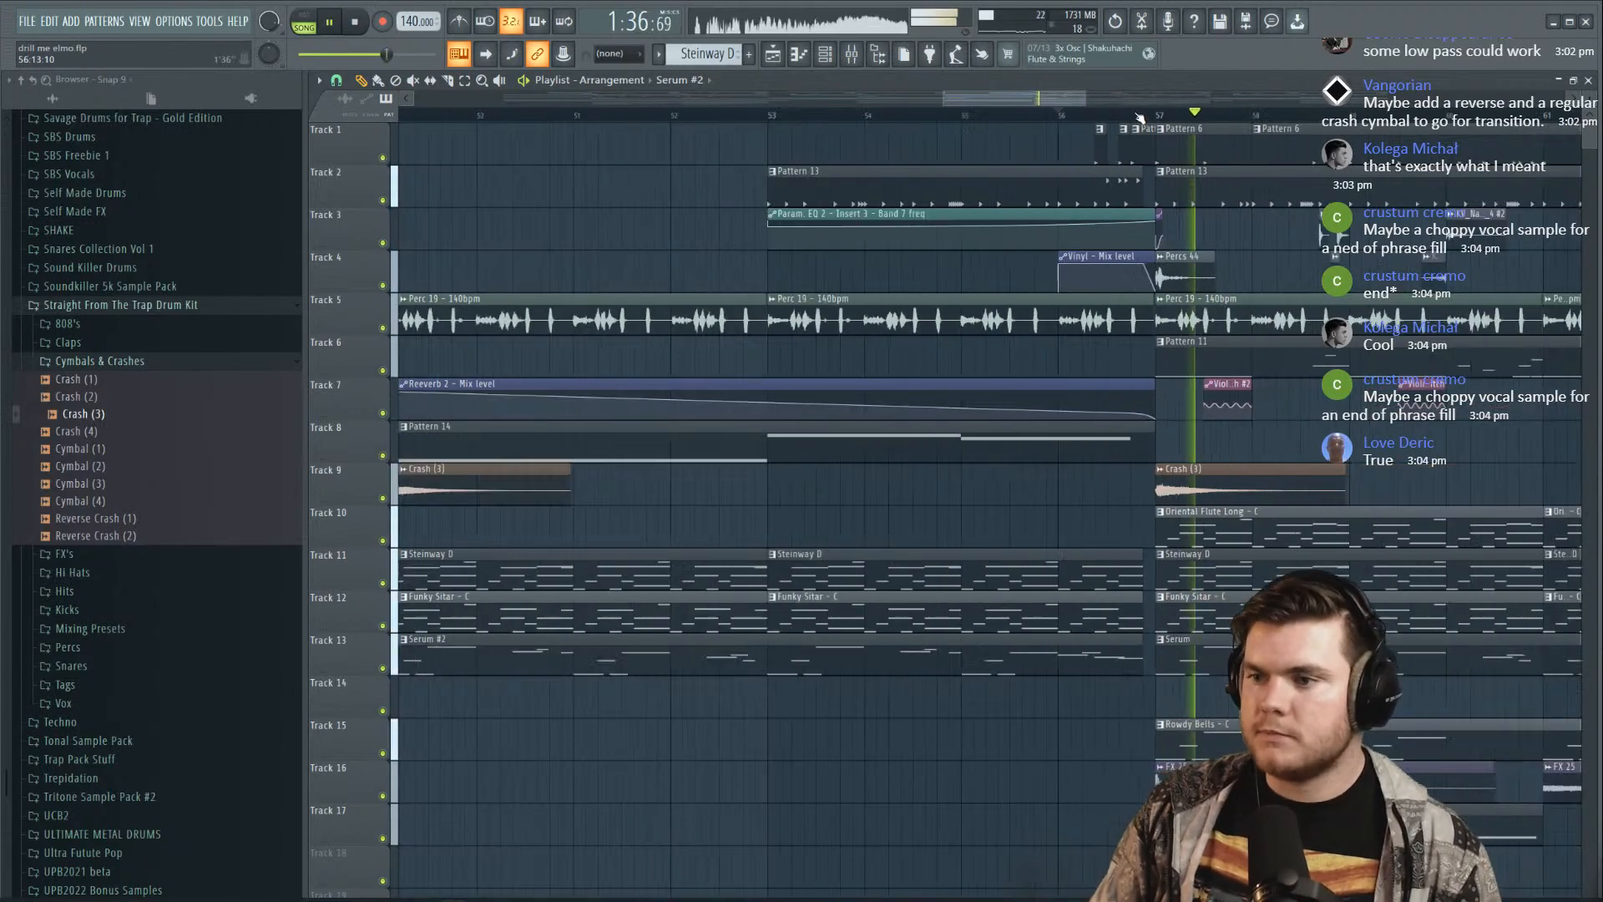
scroll(1158, 114, "down", 5)
key("space")
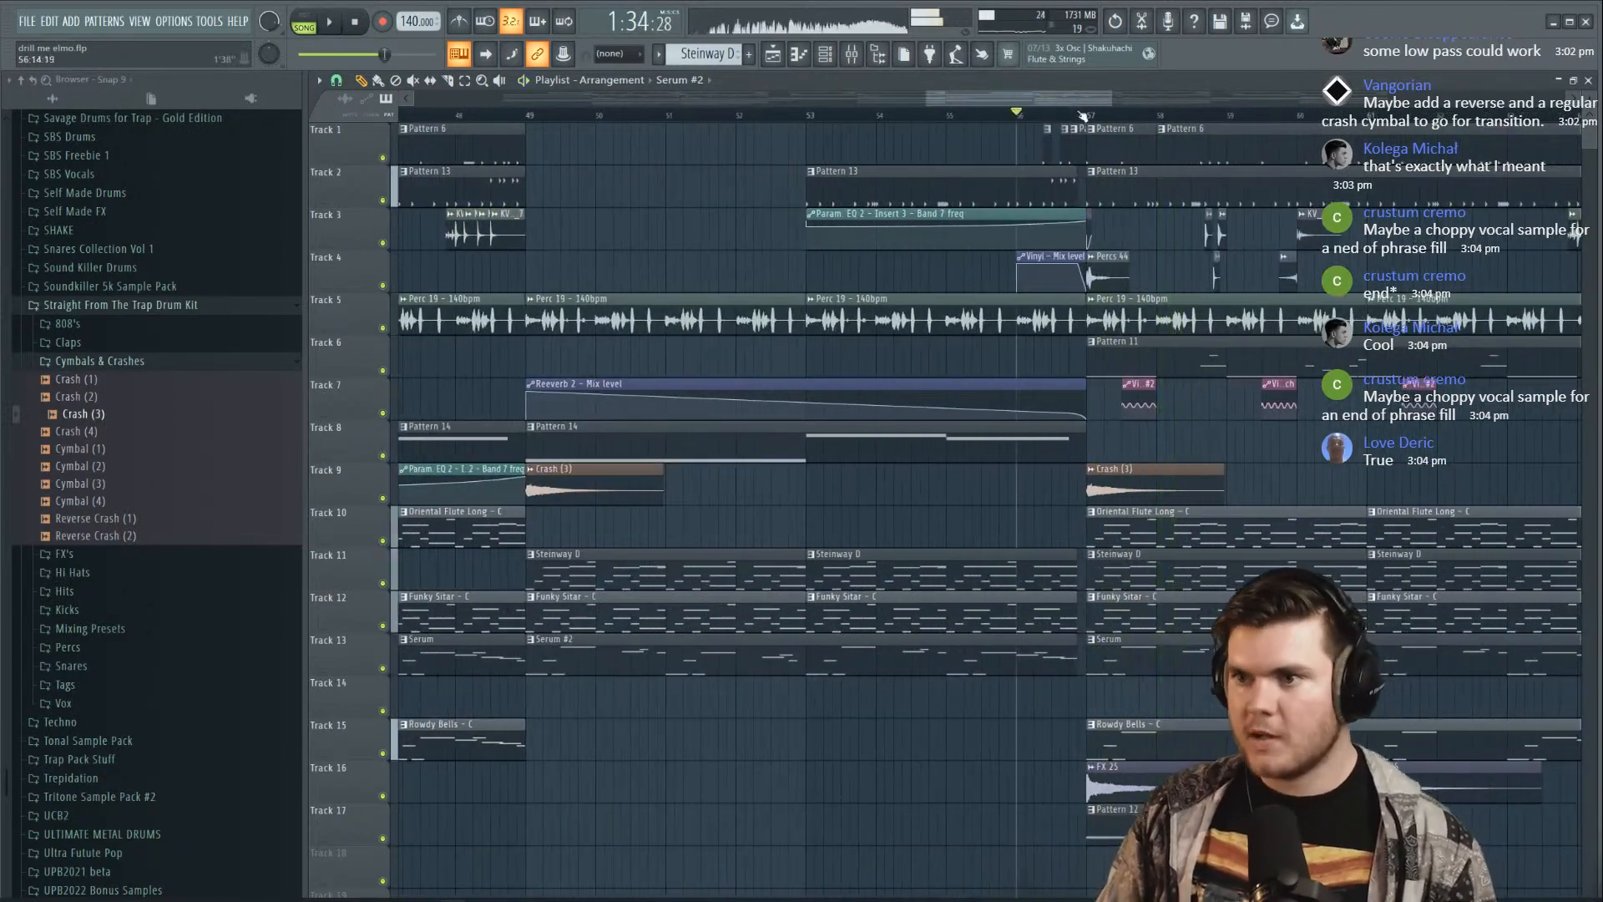
key("space")
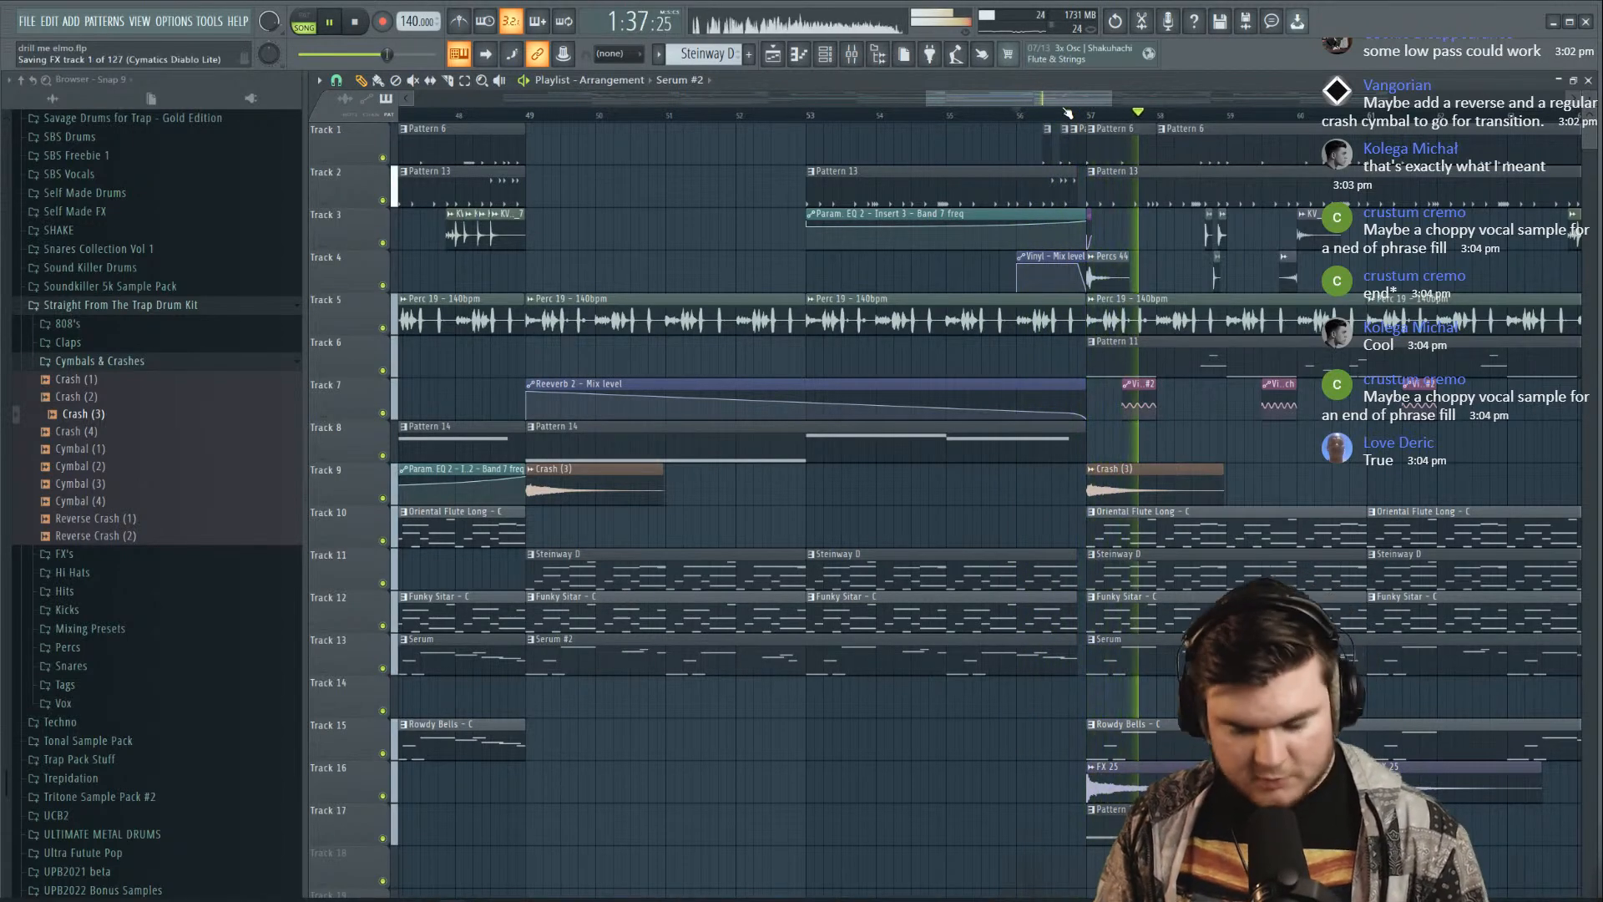
scroll(1083, 119, "up", 3)
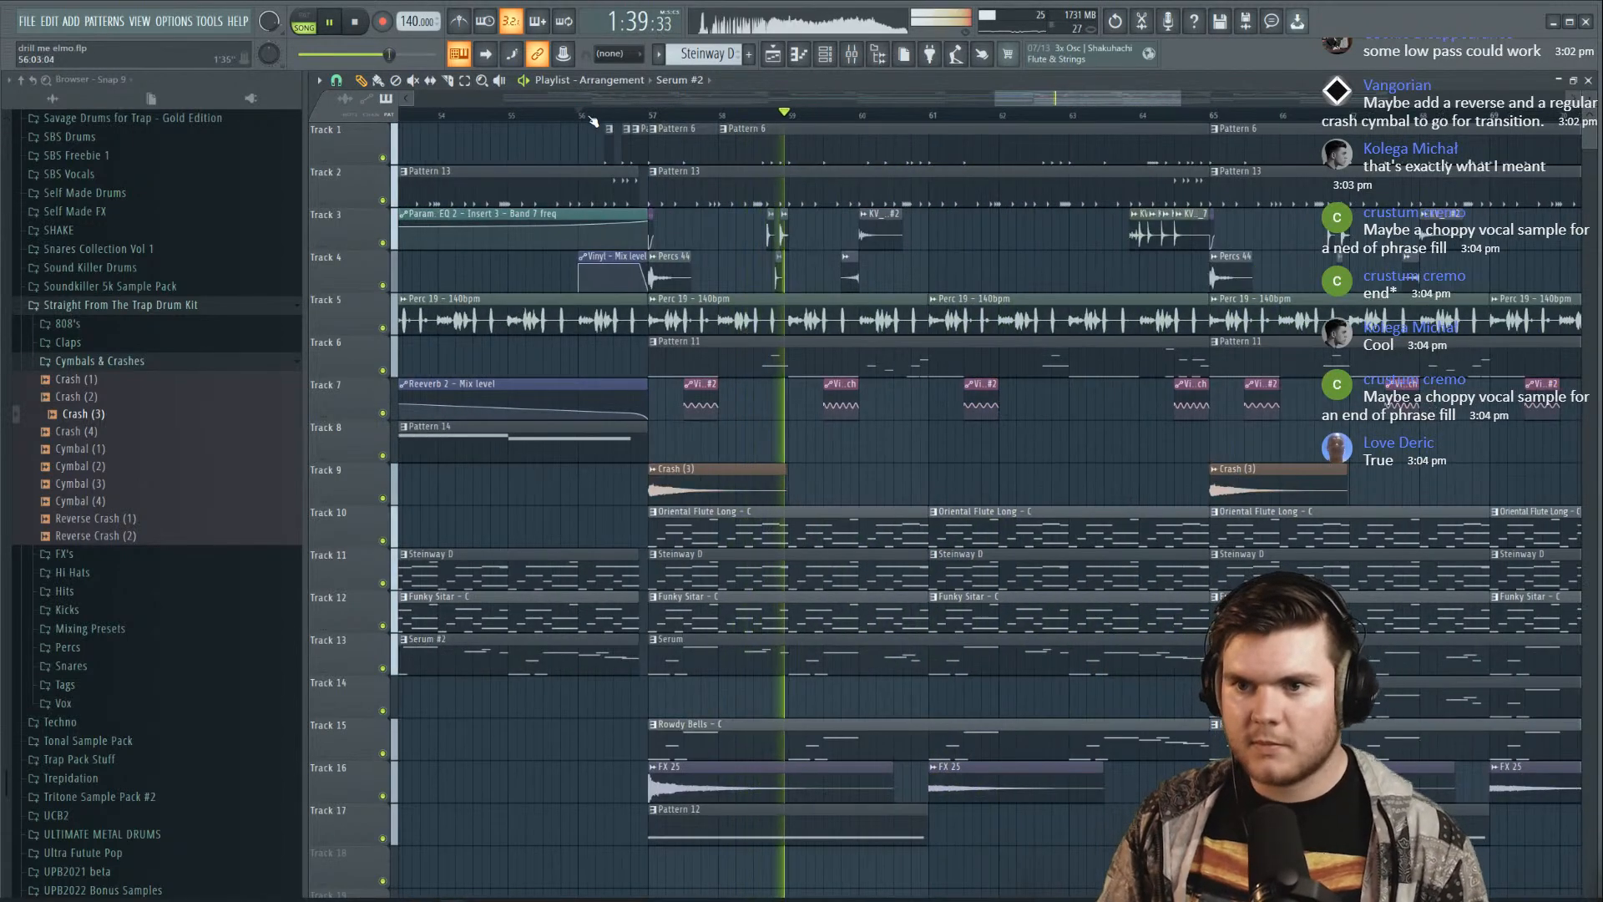
key("space")
scroll(592, 121, "up", 2)
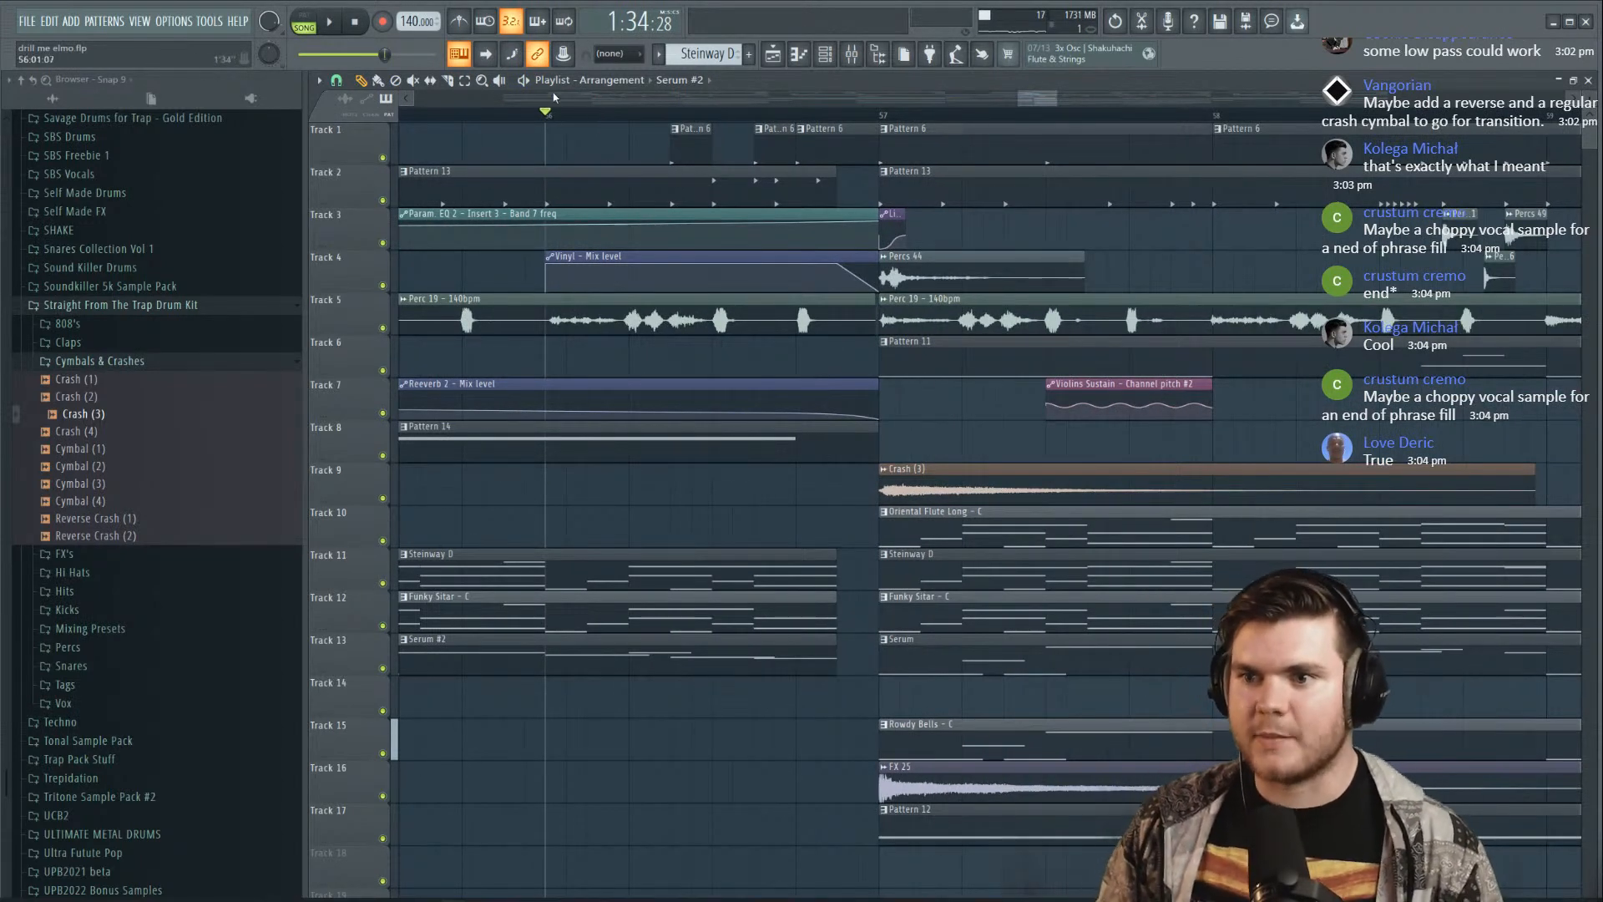
key("space")
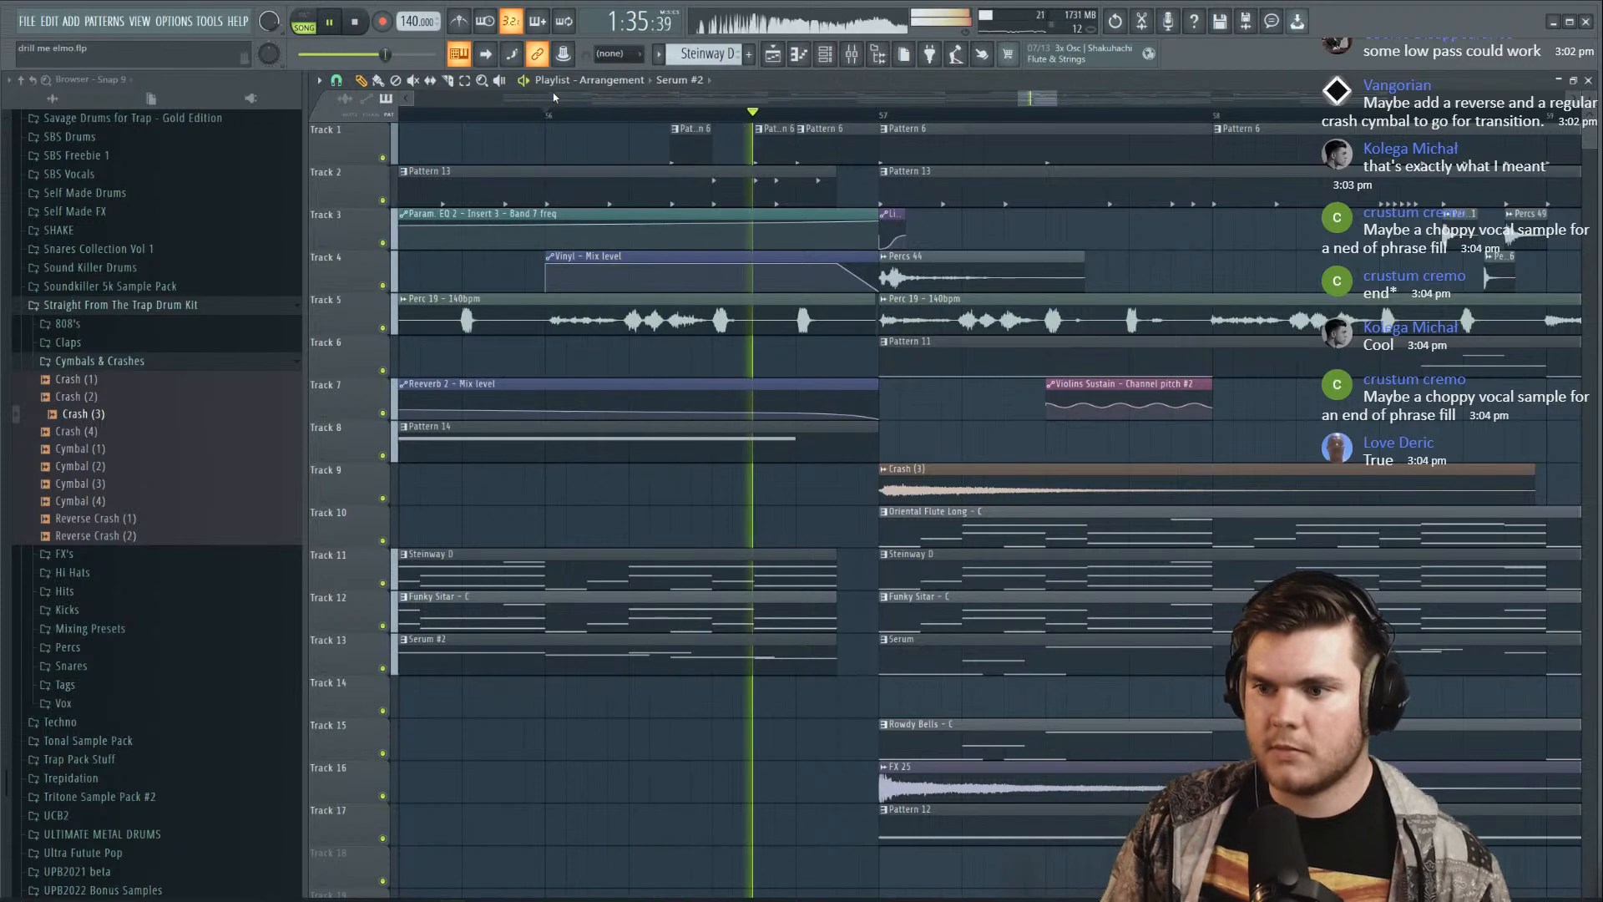
Stop playback, collapse the Straight From The Trap Drum Kit folder and open the Random Crap sample folder
left_click(148, 307)
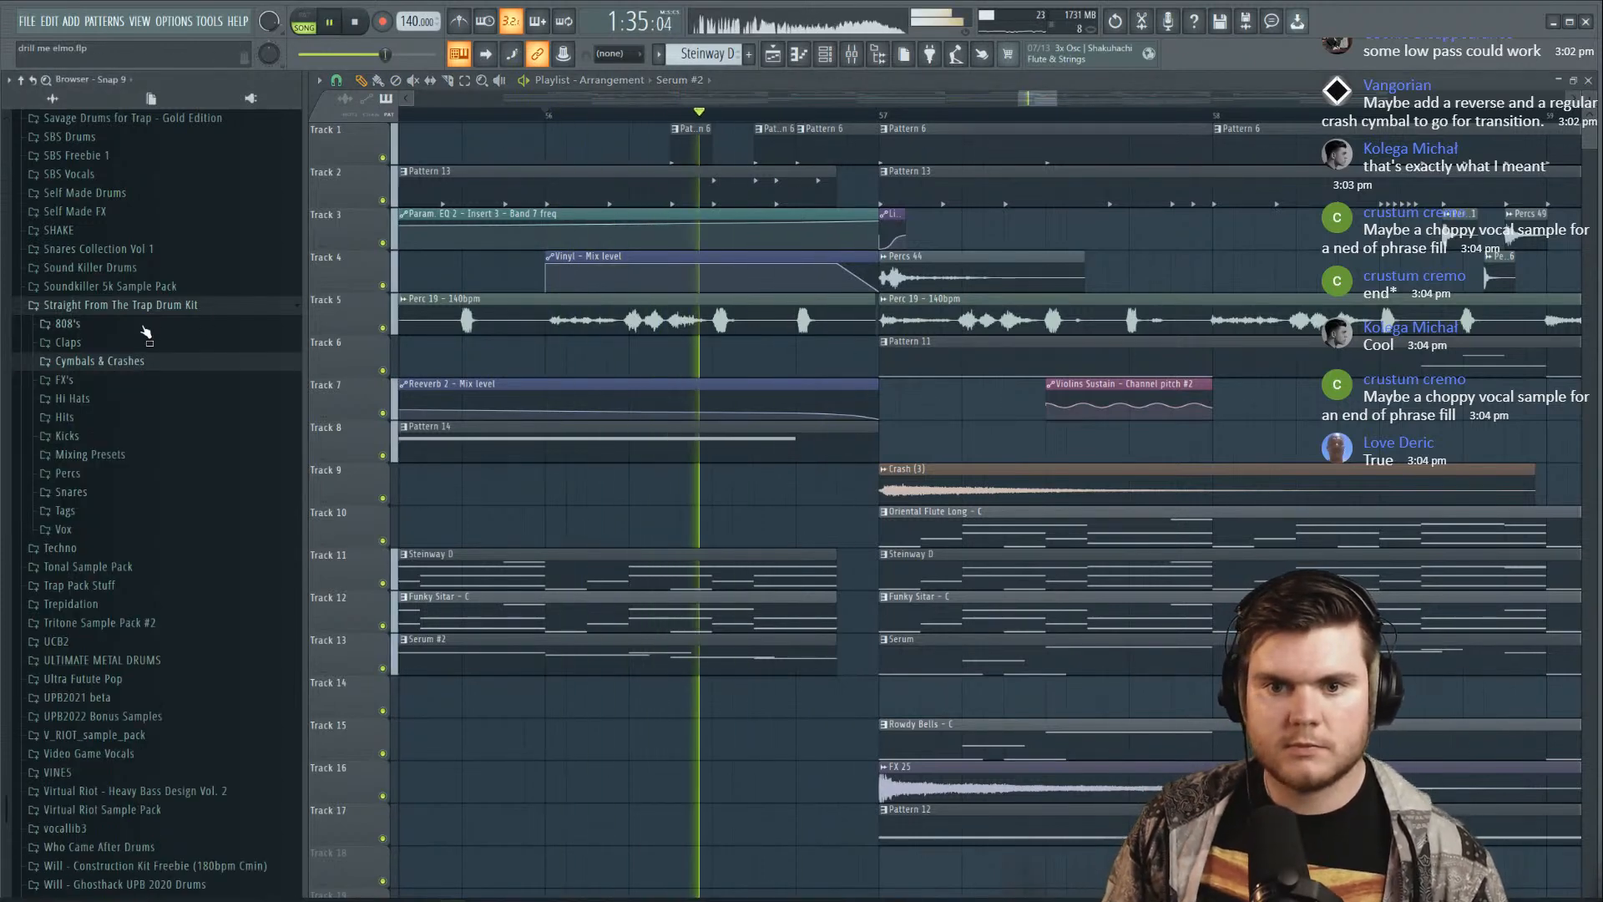
key("space")
scroll(182, 342, "down", 4)
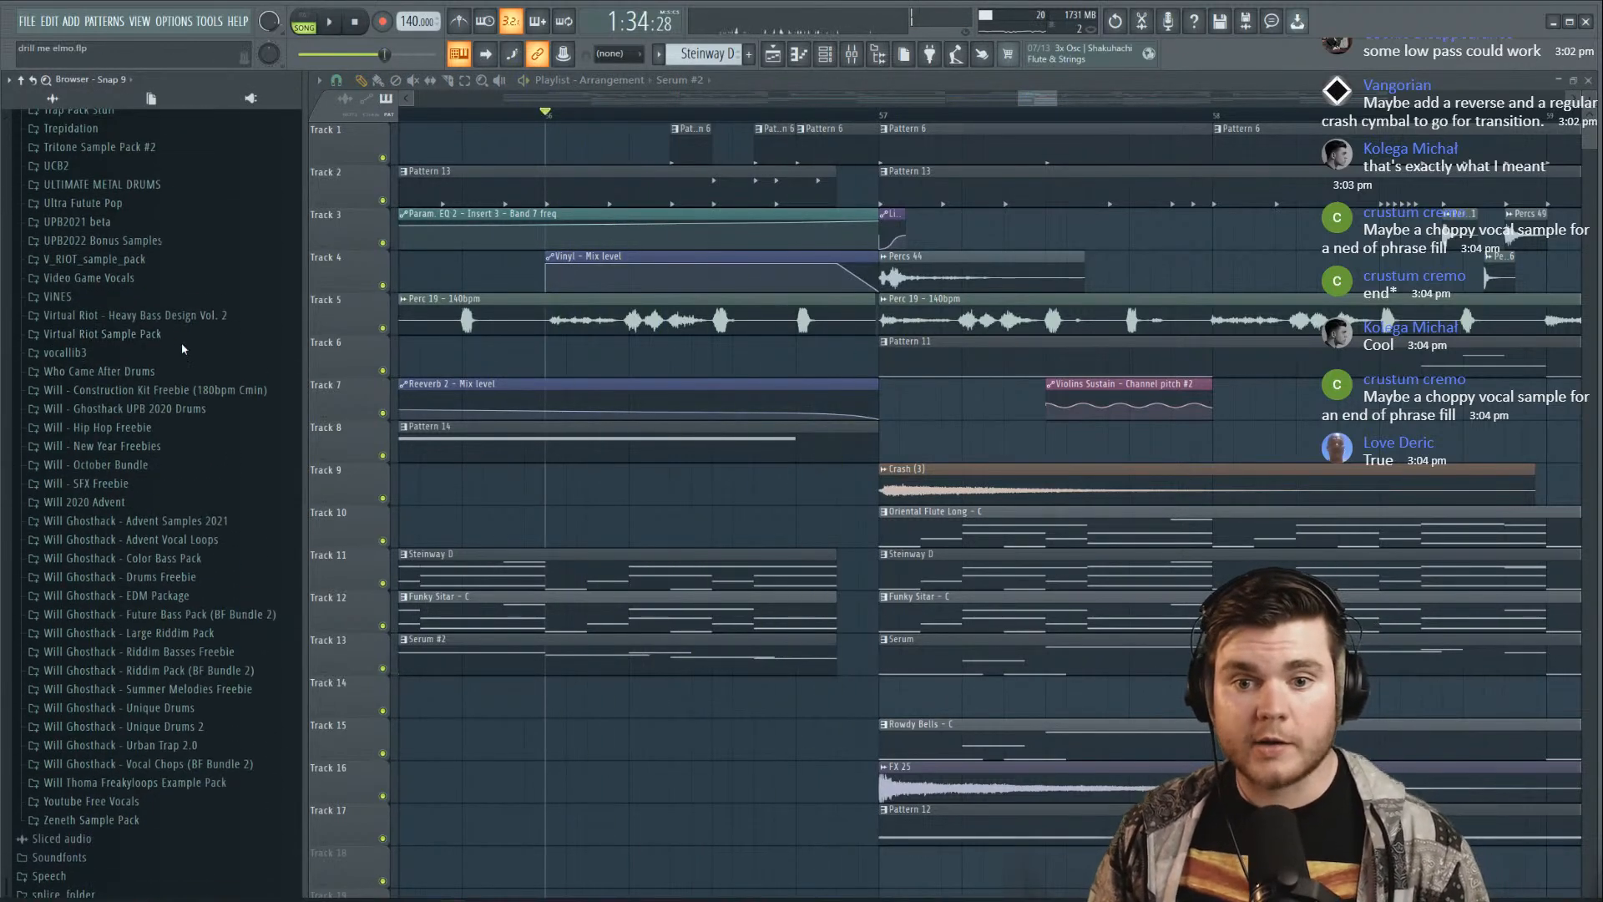
scroll(182, 342, "up", 9)
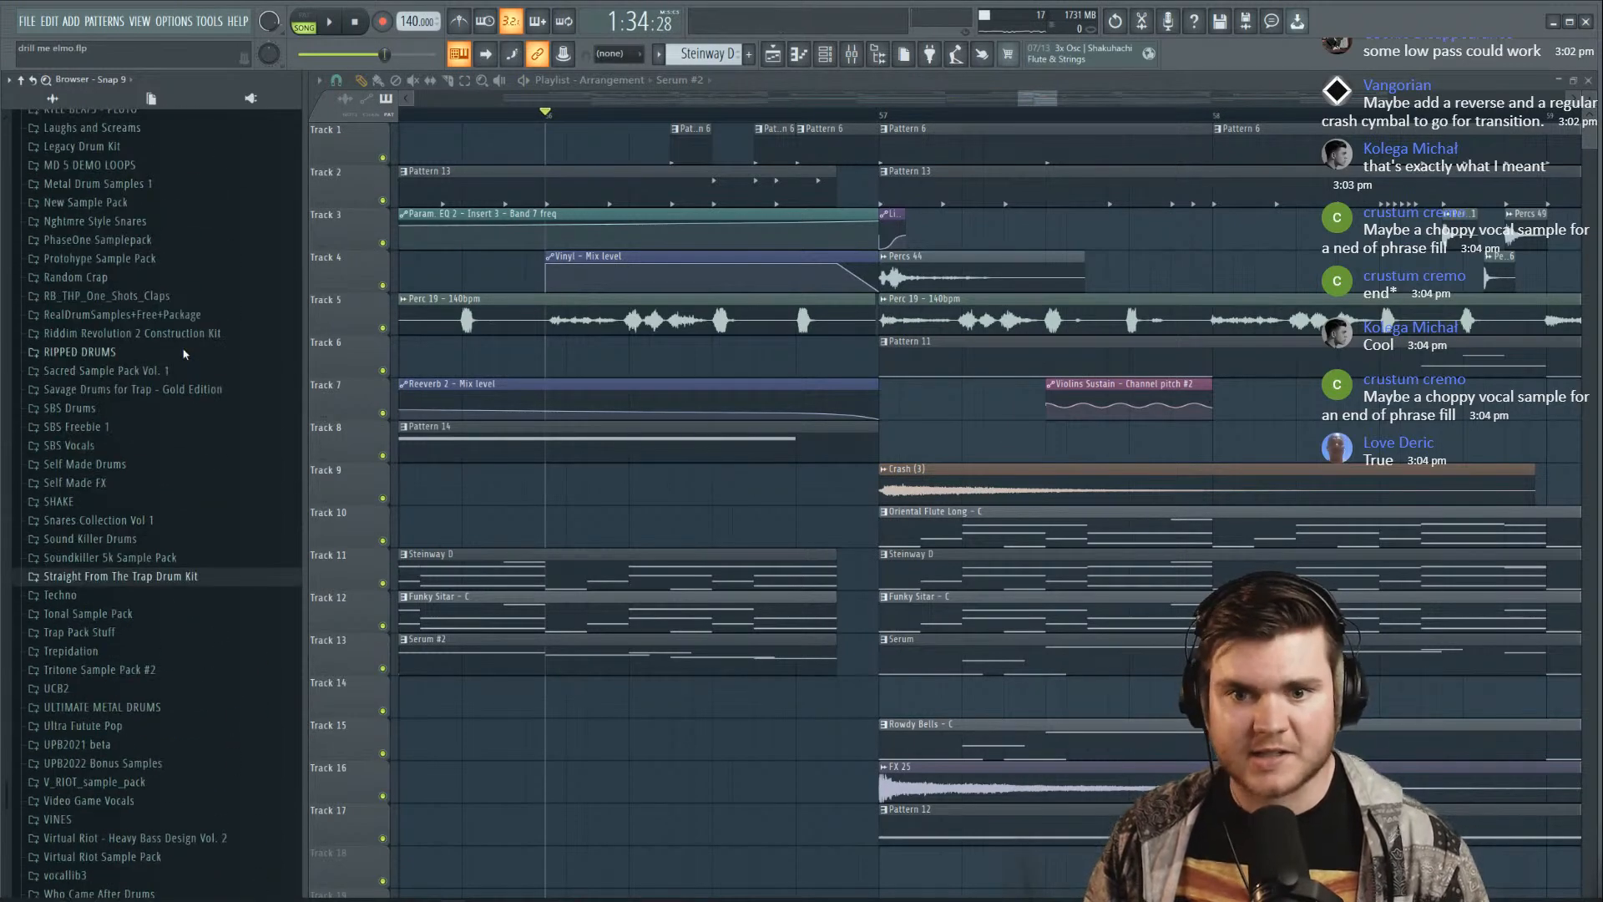
left_click(146, 355)
left_click(141, 344)
left_click(139, 272)
scroll(151, 311, "down", 15)
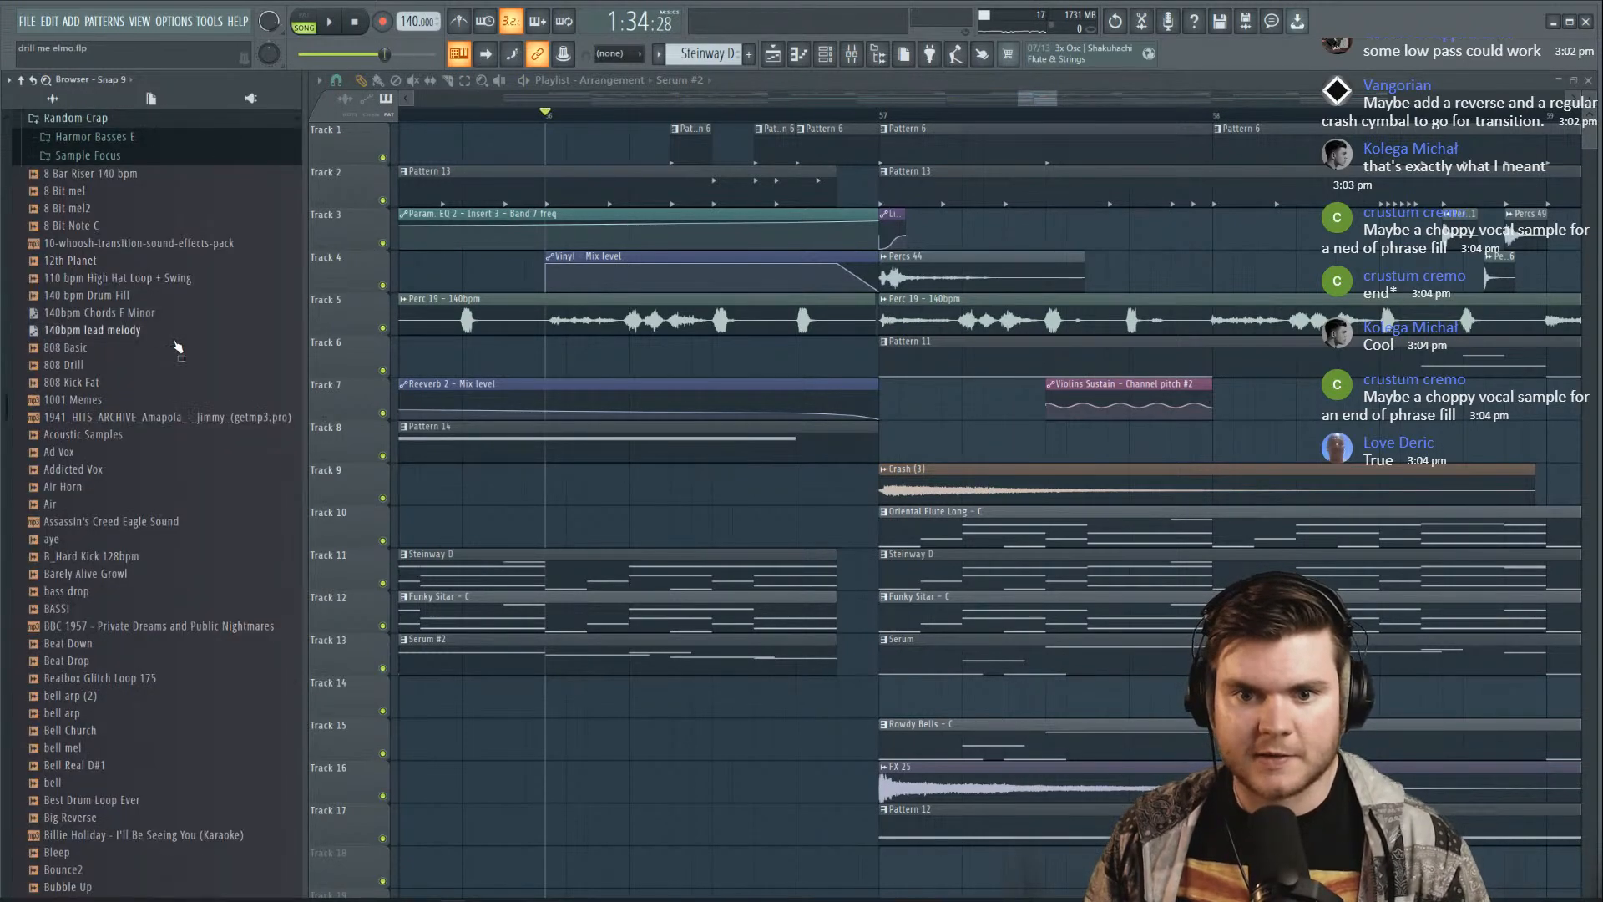
Place the Swish sample on Track 18 in the gap just before bar 57 and audition it
scroll(192, 377, "down", 20)
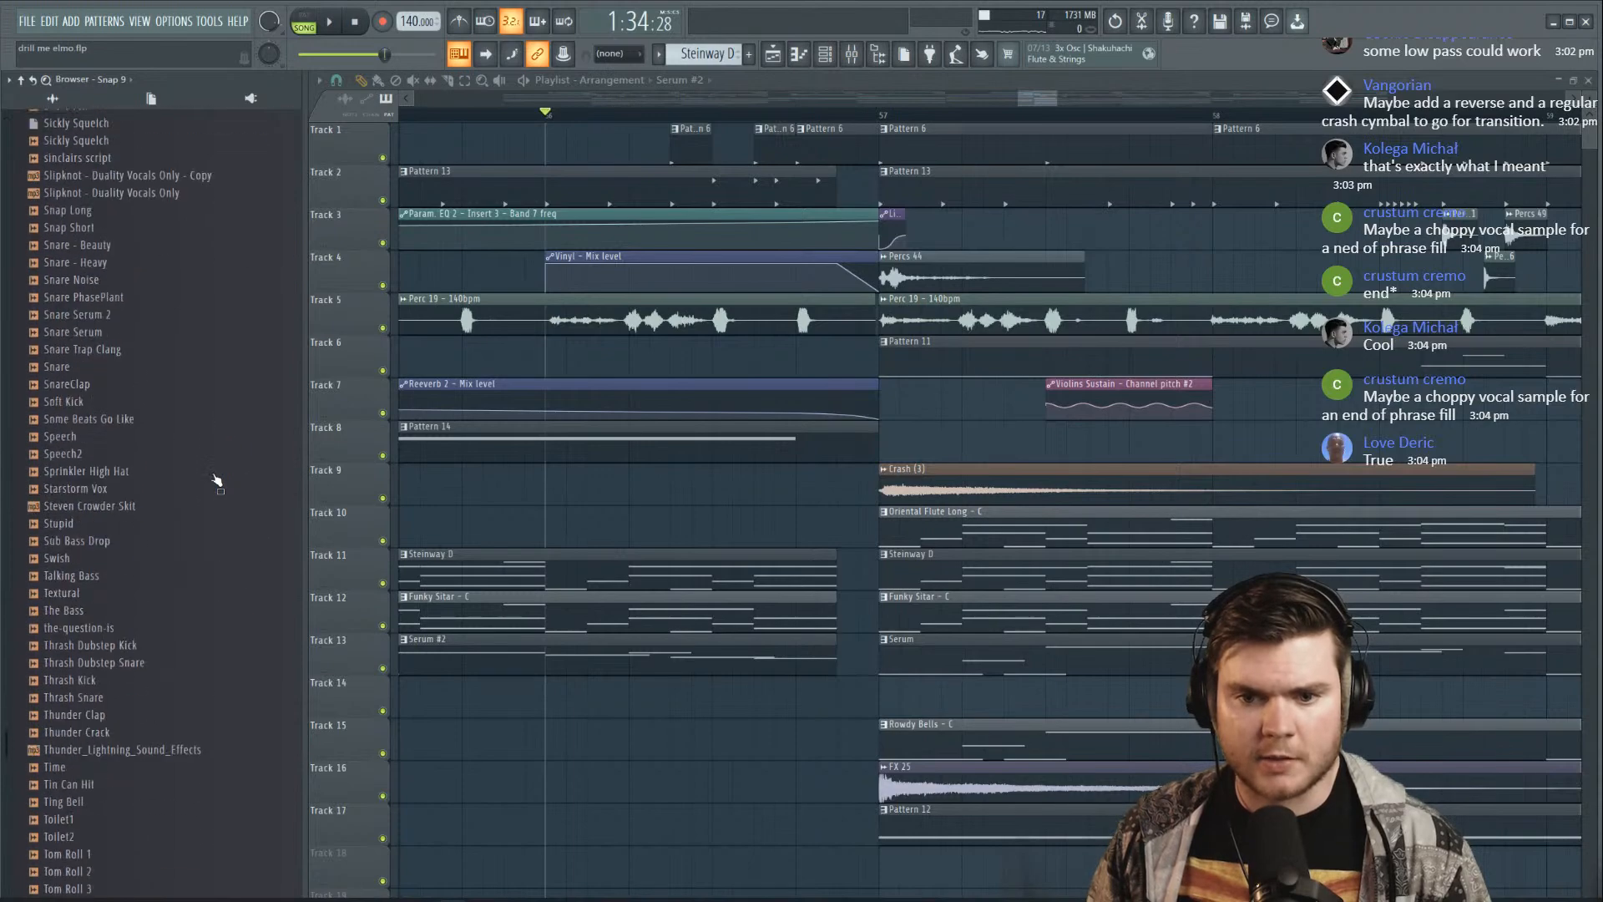
left_click_drag(860, 476, 832, 735)
key("space")
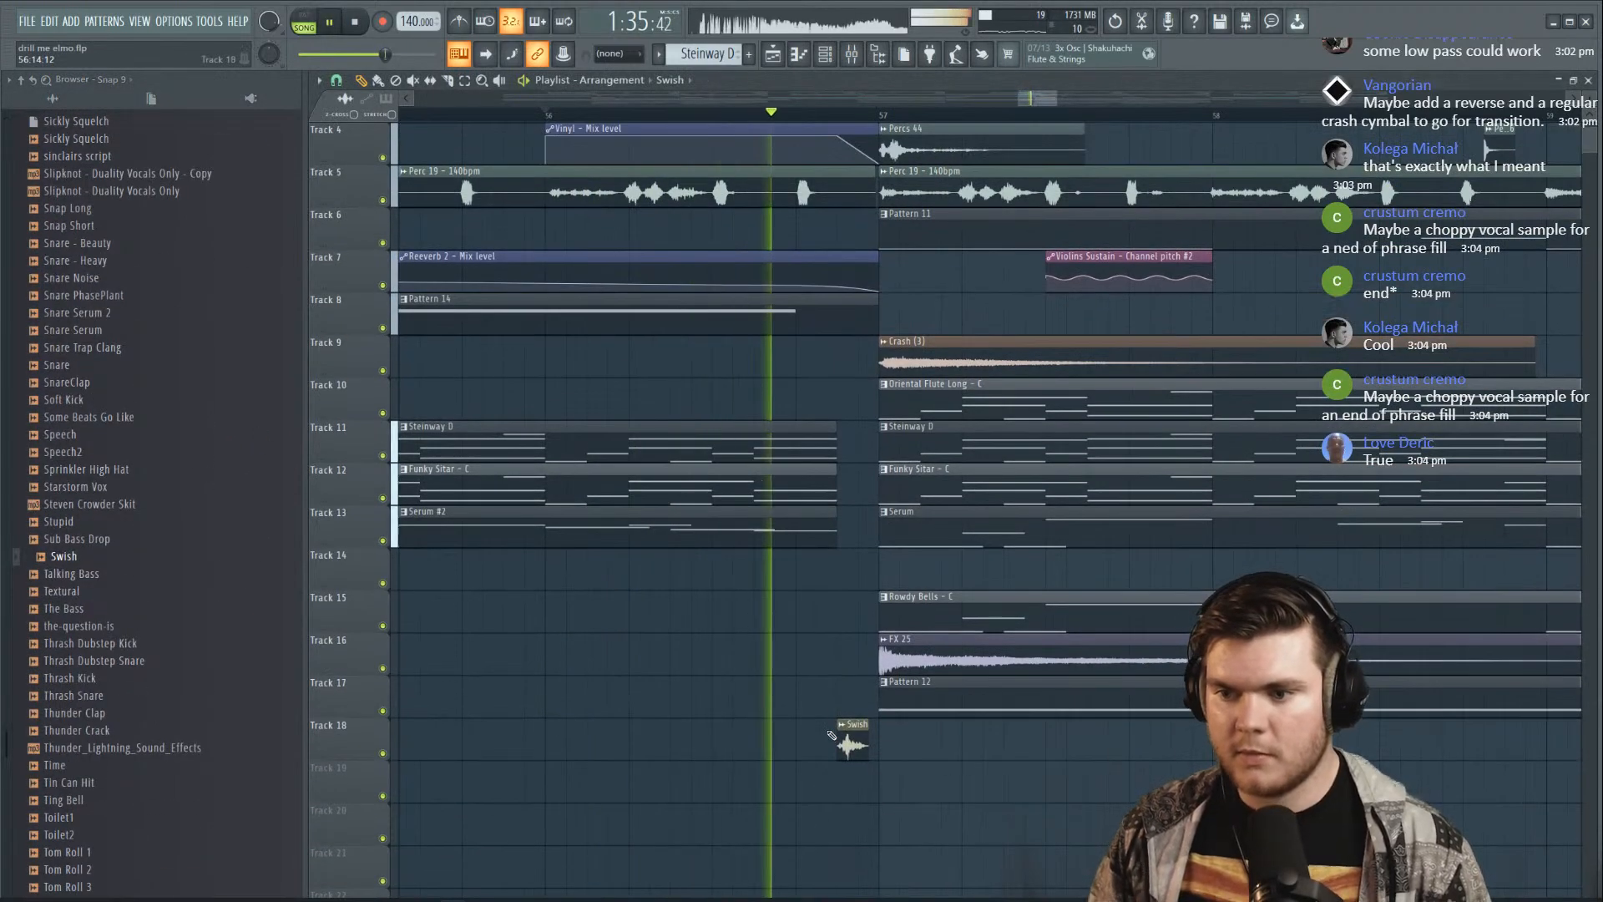
key("space")
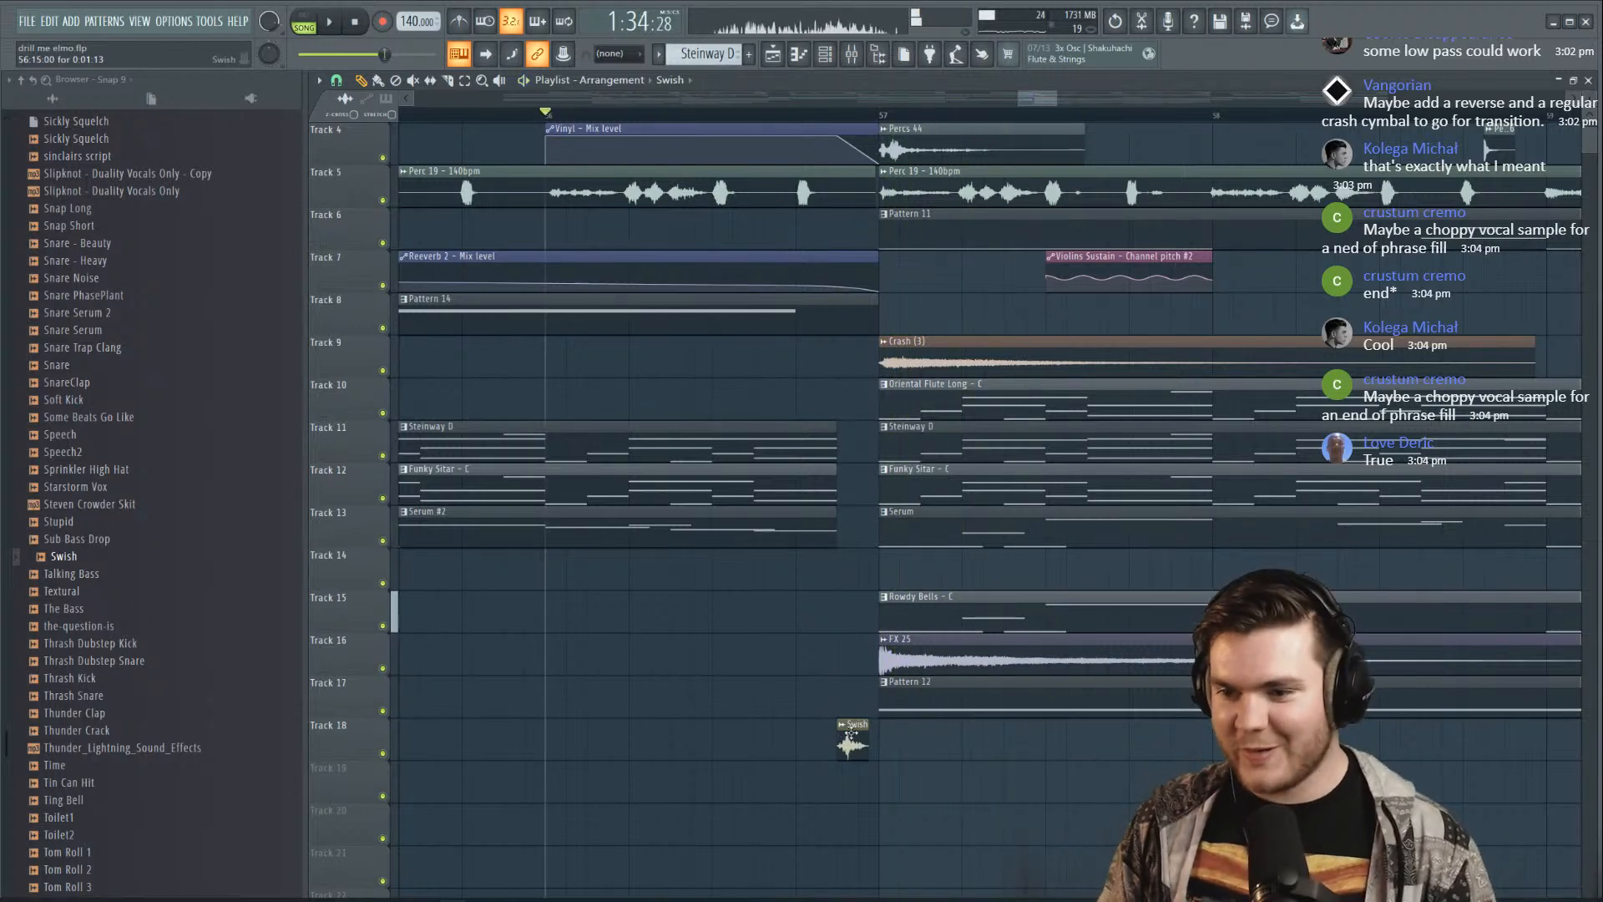
Lower the Swish sample's channel volume to 56% (-11.0 dB) and play the transition again
double_click(851, 735)
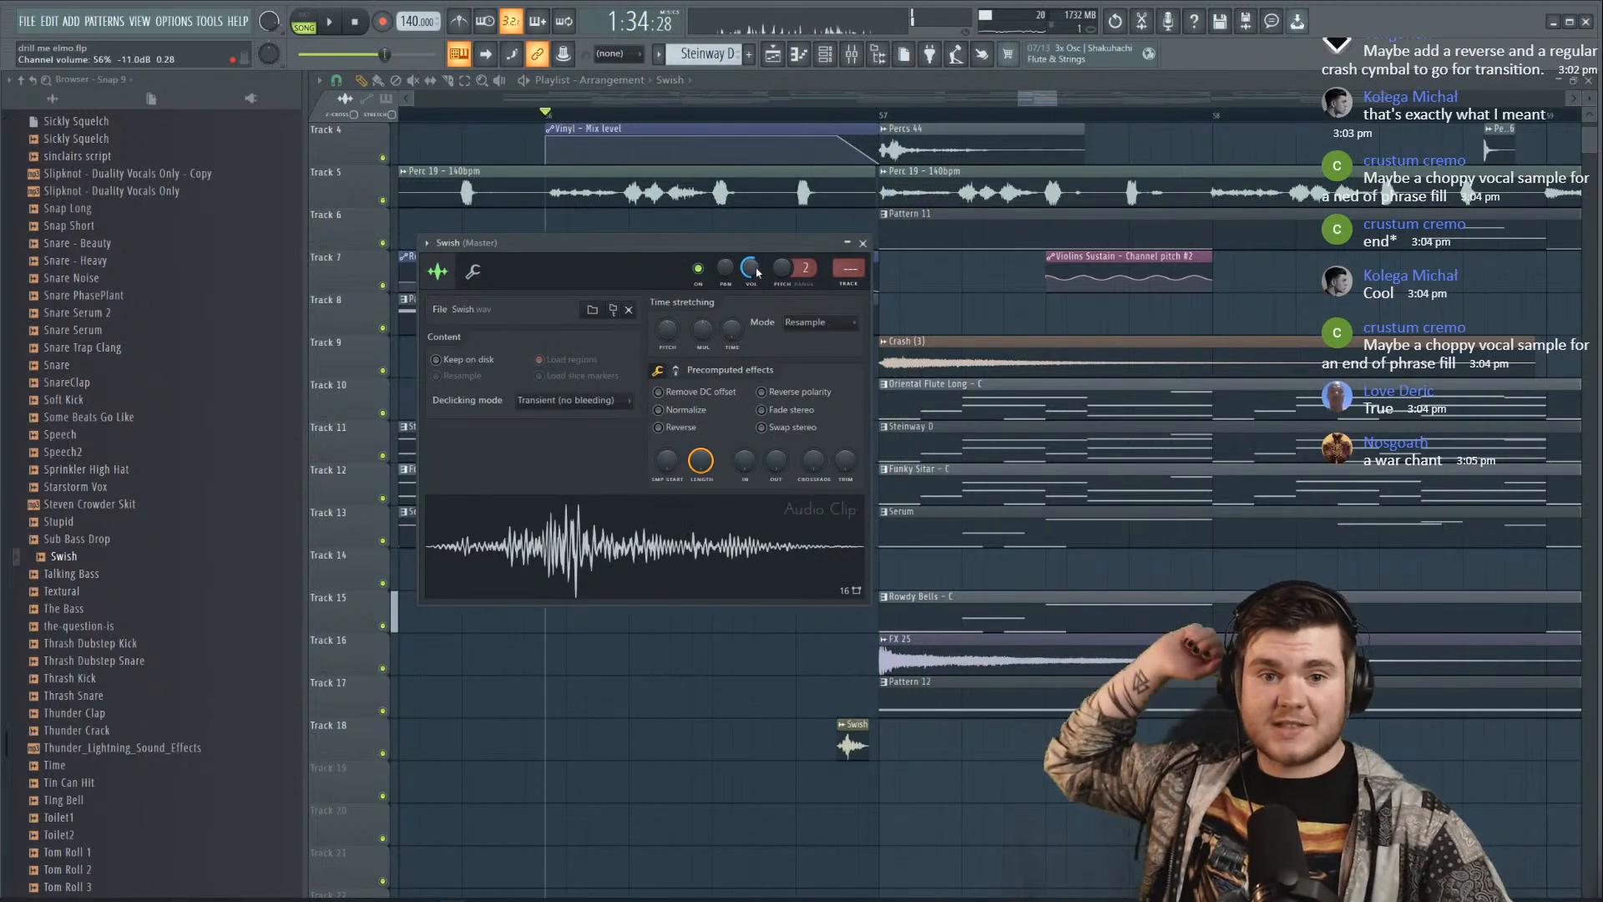
key("space")
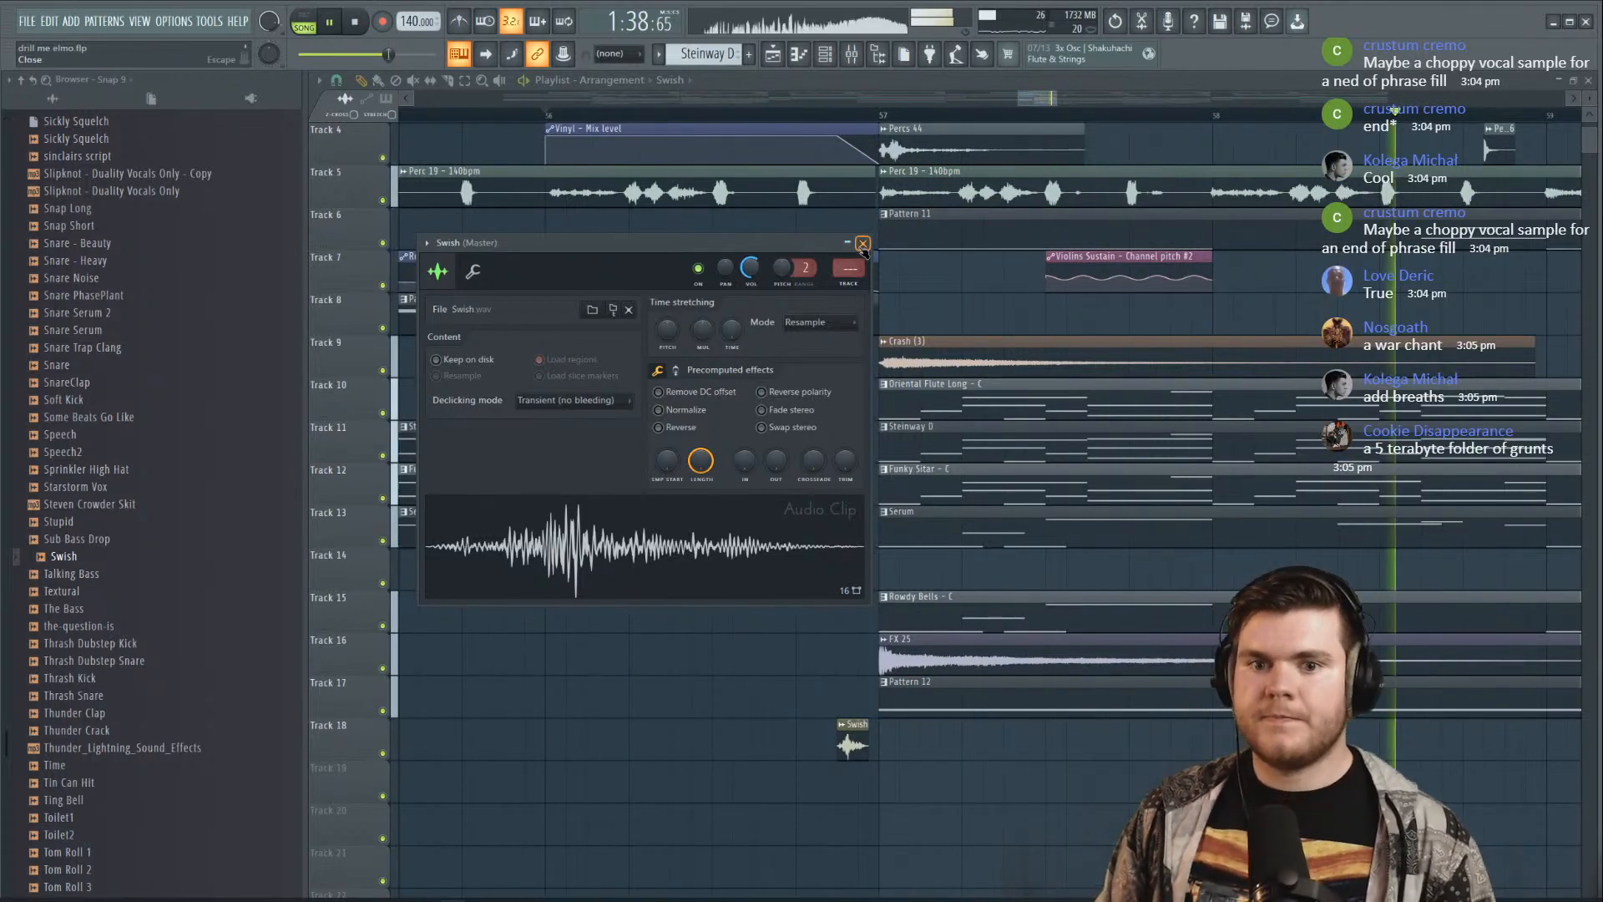
Close the Swish channel settings, replay the transition briefly and stop playback
left_click(862, 244)
key("space")
key("space")
Assign an external audio input to mixer Insert 20 and disconnect that insert from the Master
left_click(853, 55)
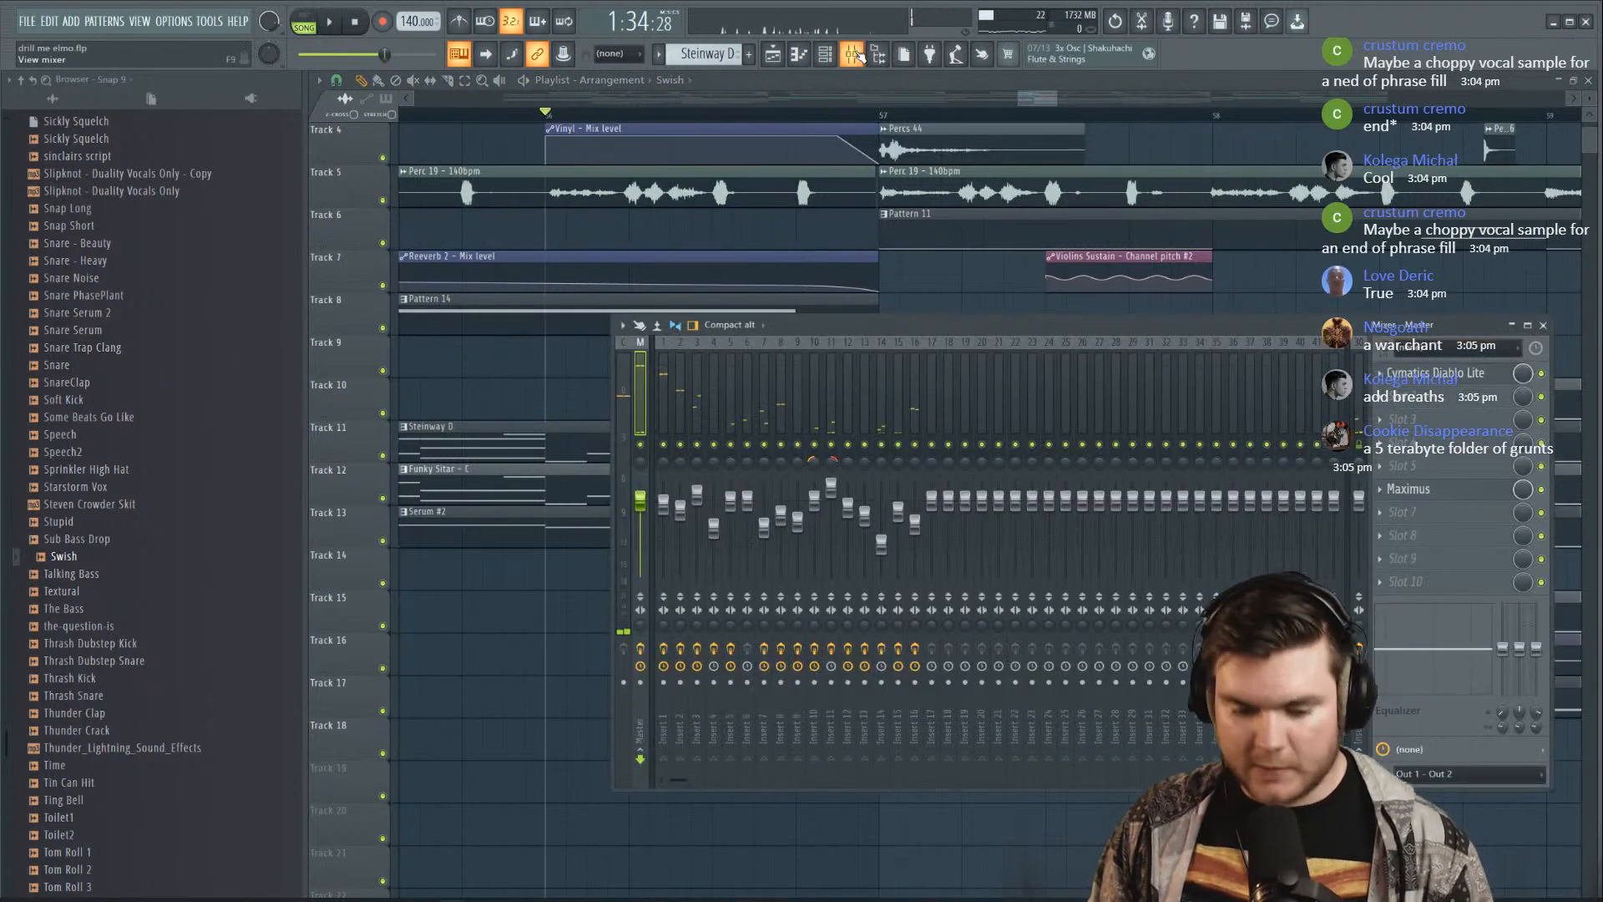
left_click(982, 375)
left_click(1419, 347)
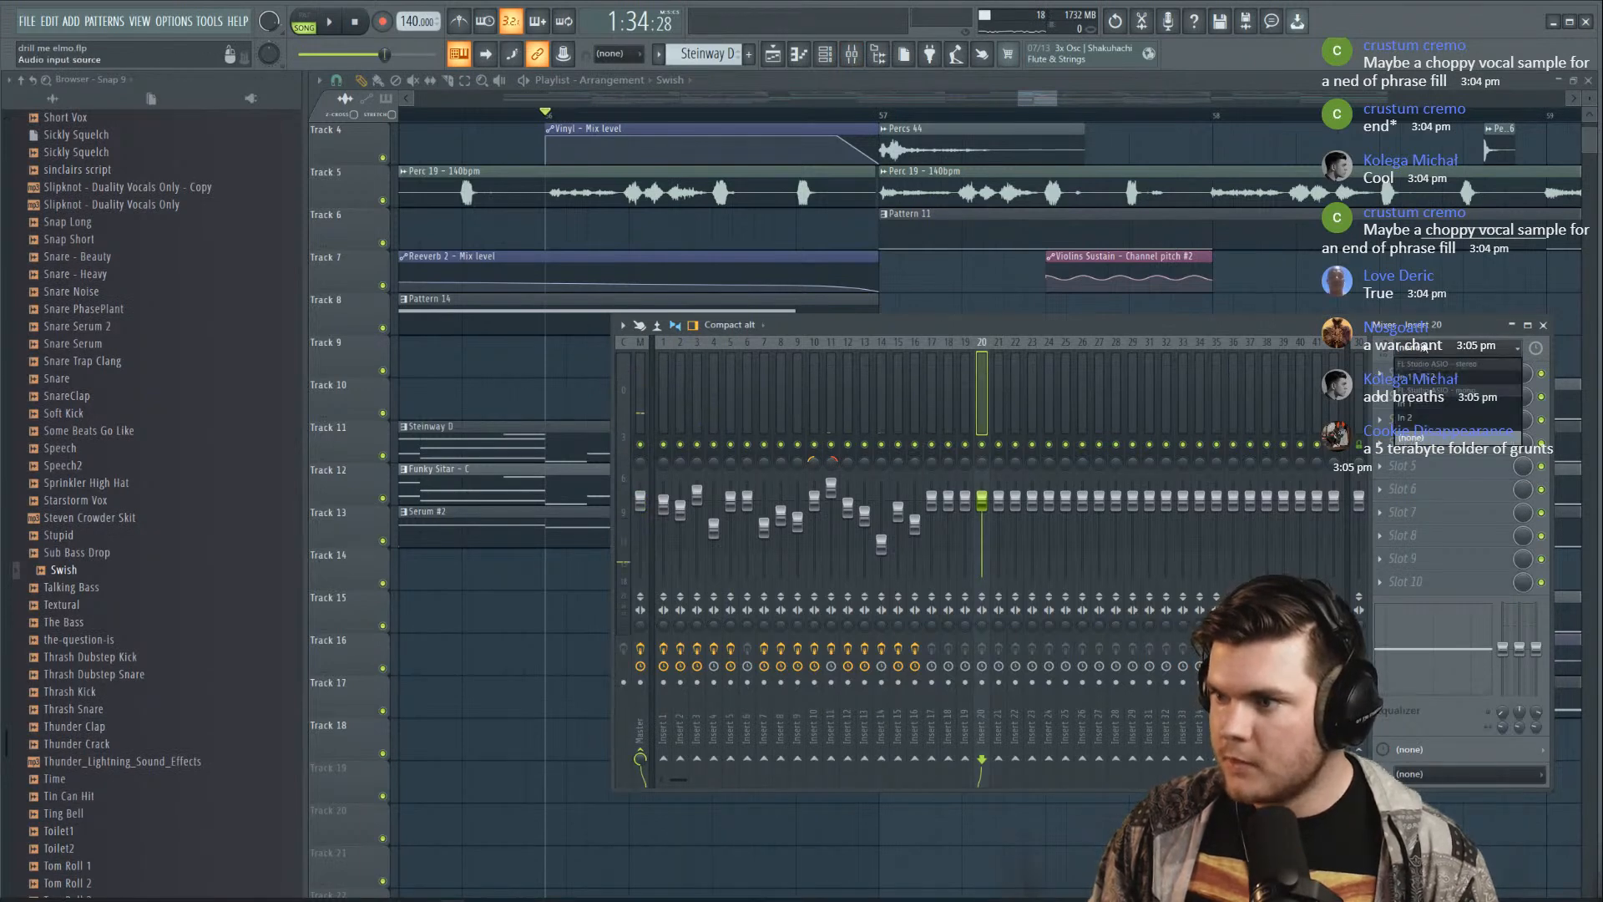
left_click(1416, 404)
left_click(640, 517)
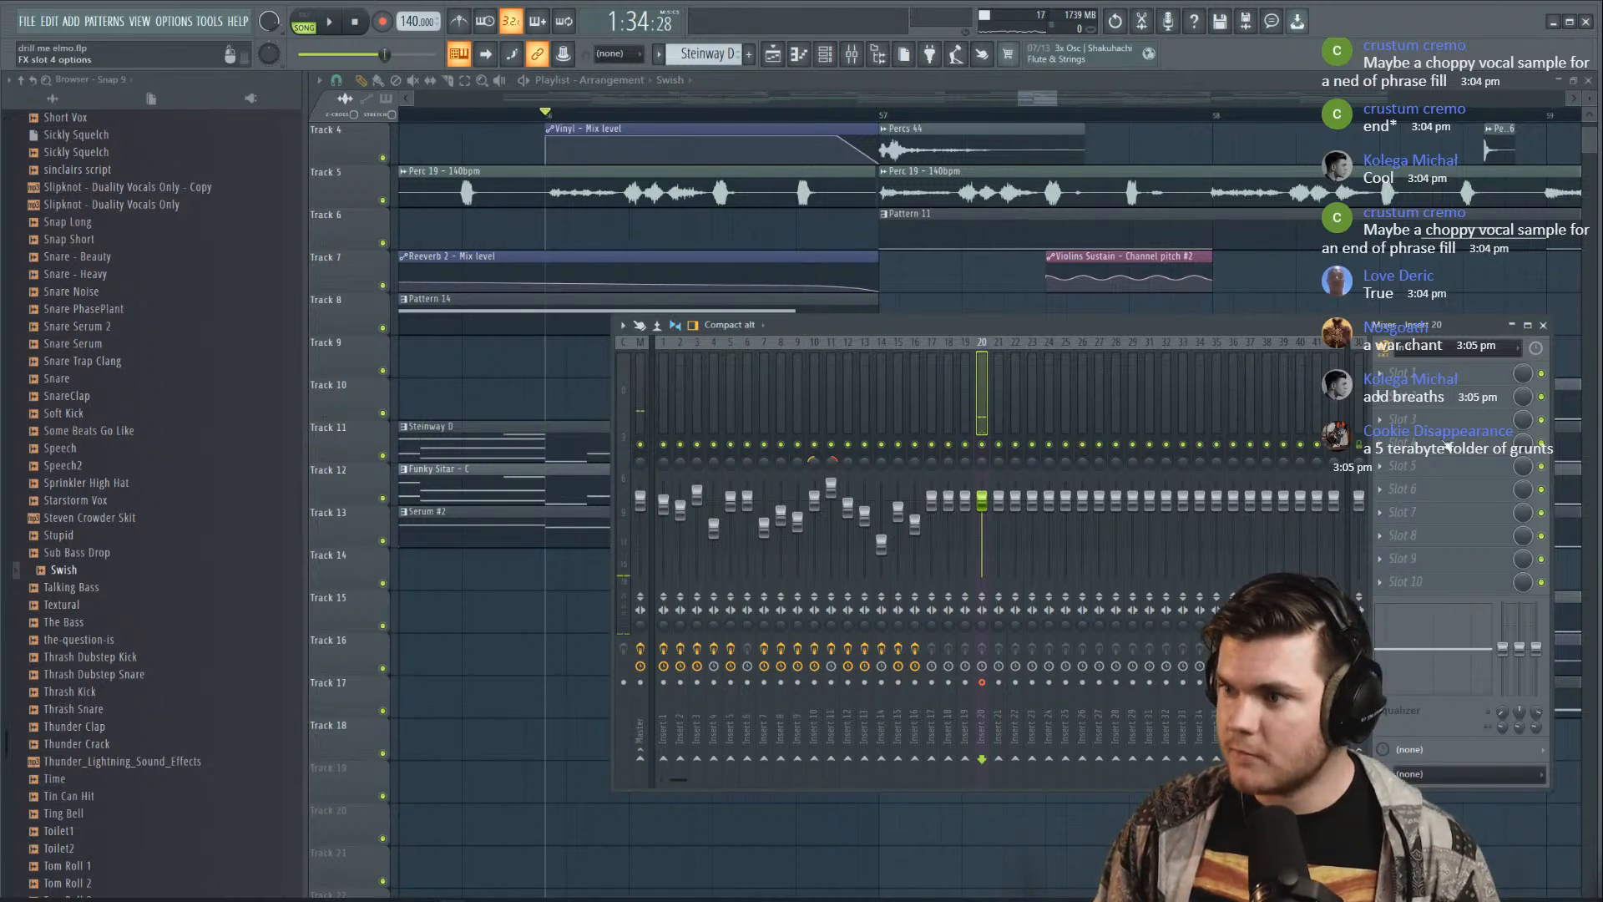
Load Edison into effect slot 3 of Insert 20 and record a take of vocal sounds
left_click(1447, 446)
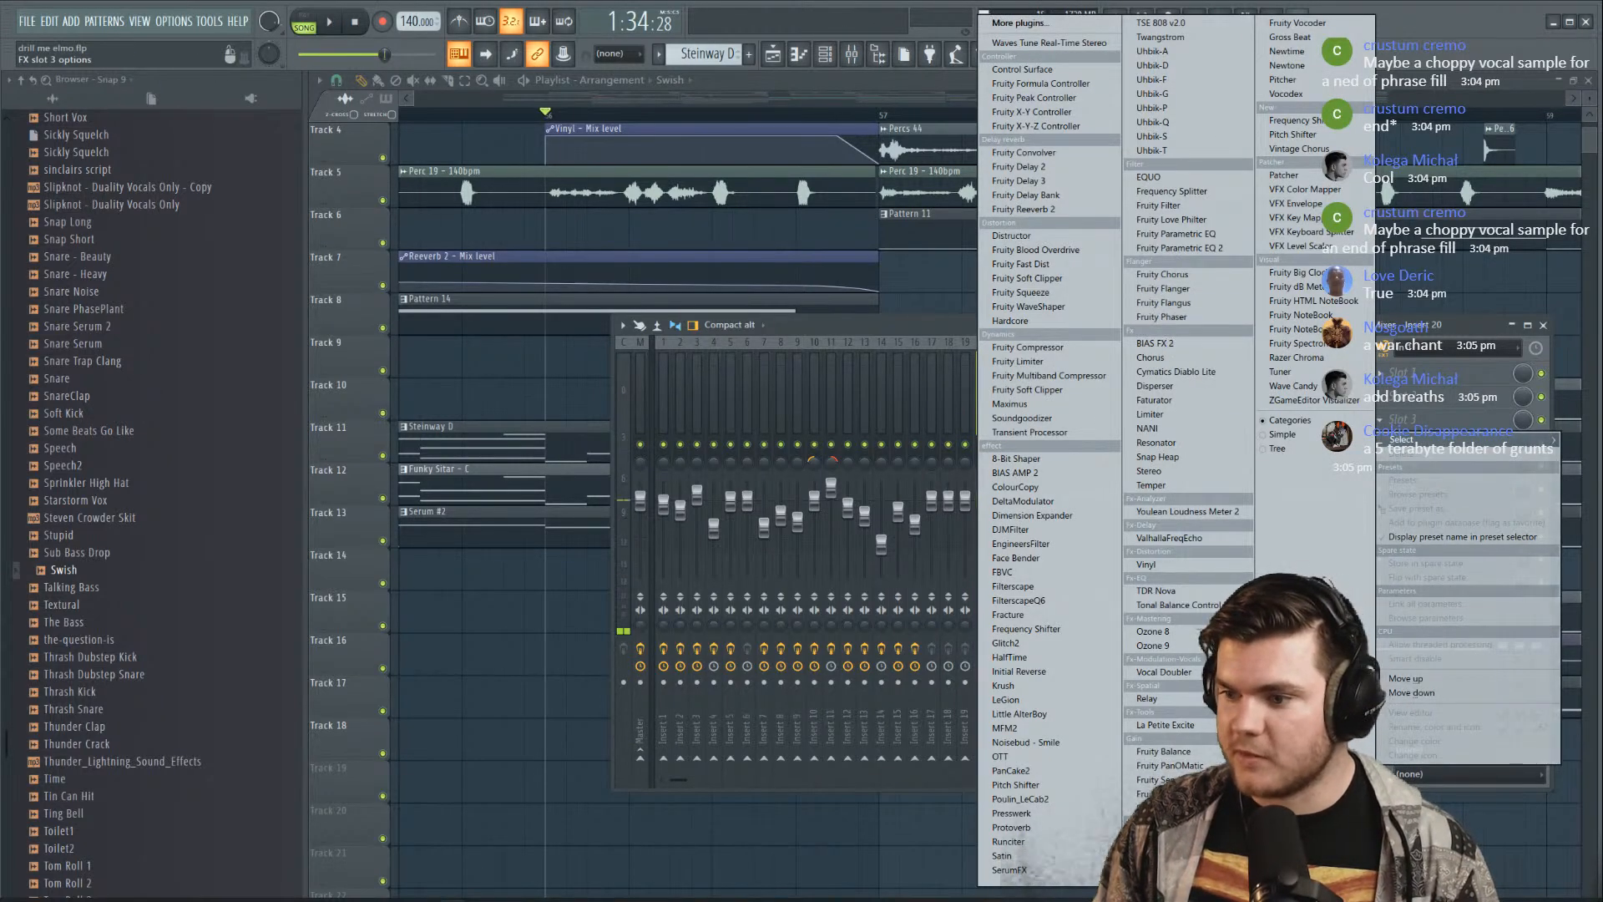
left_click(1156, 849)
left_click(1383, 421)
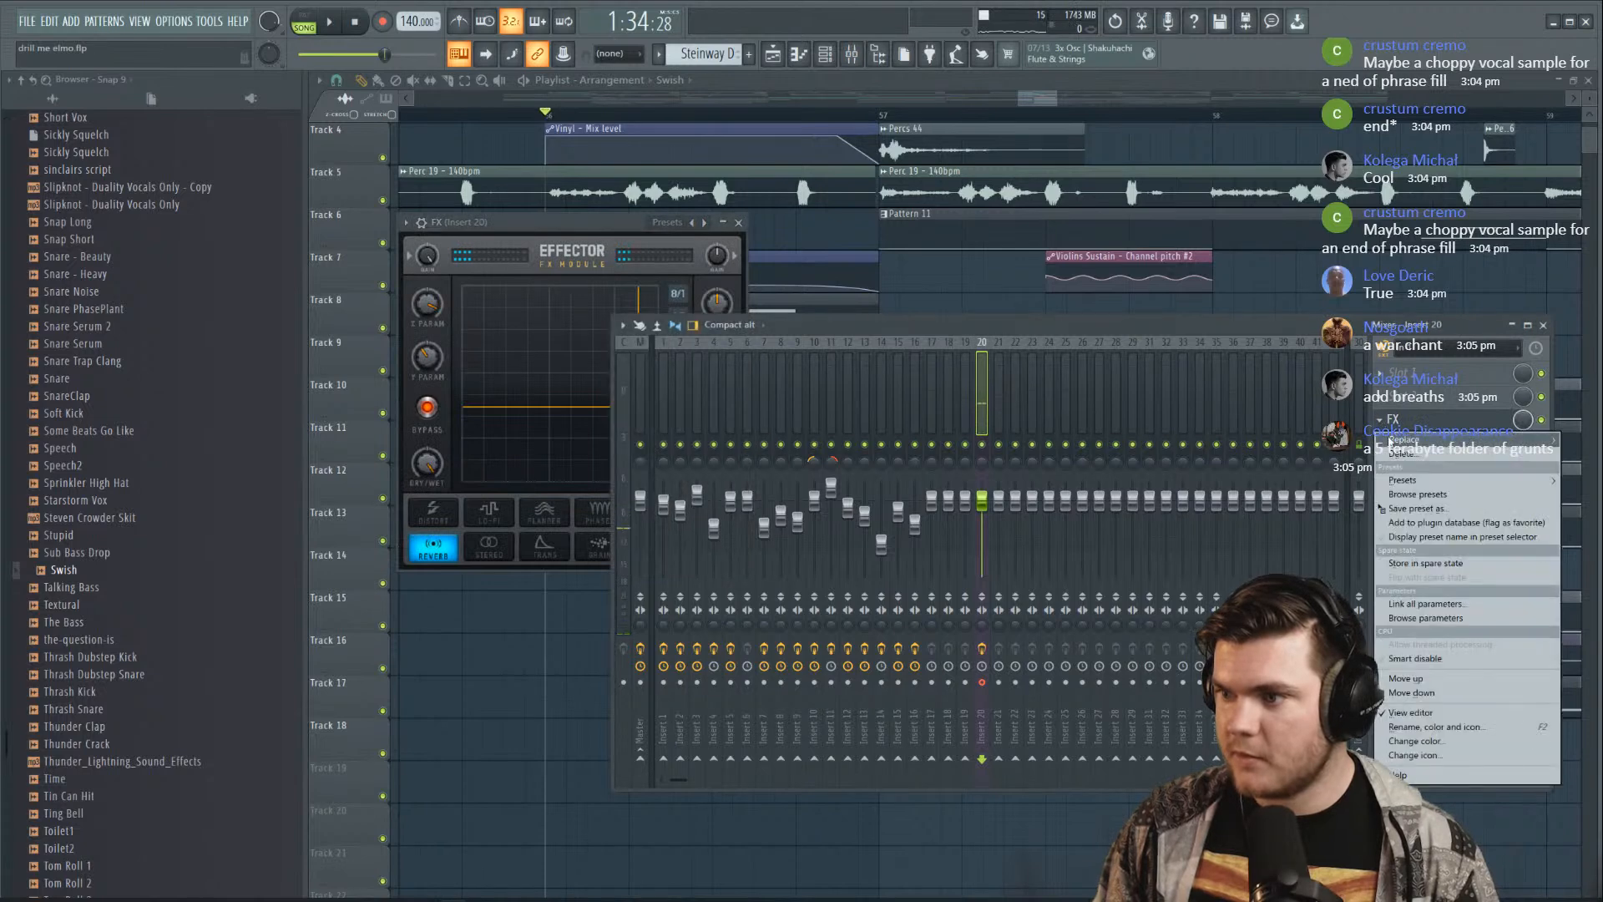
mouse_move(1419, 440)
left_click(1156, 834)
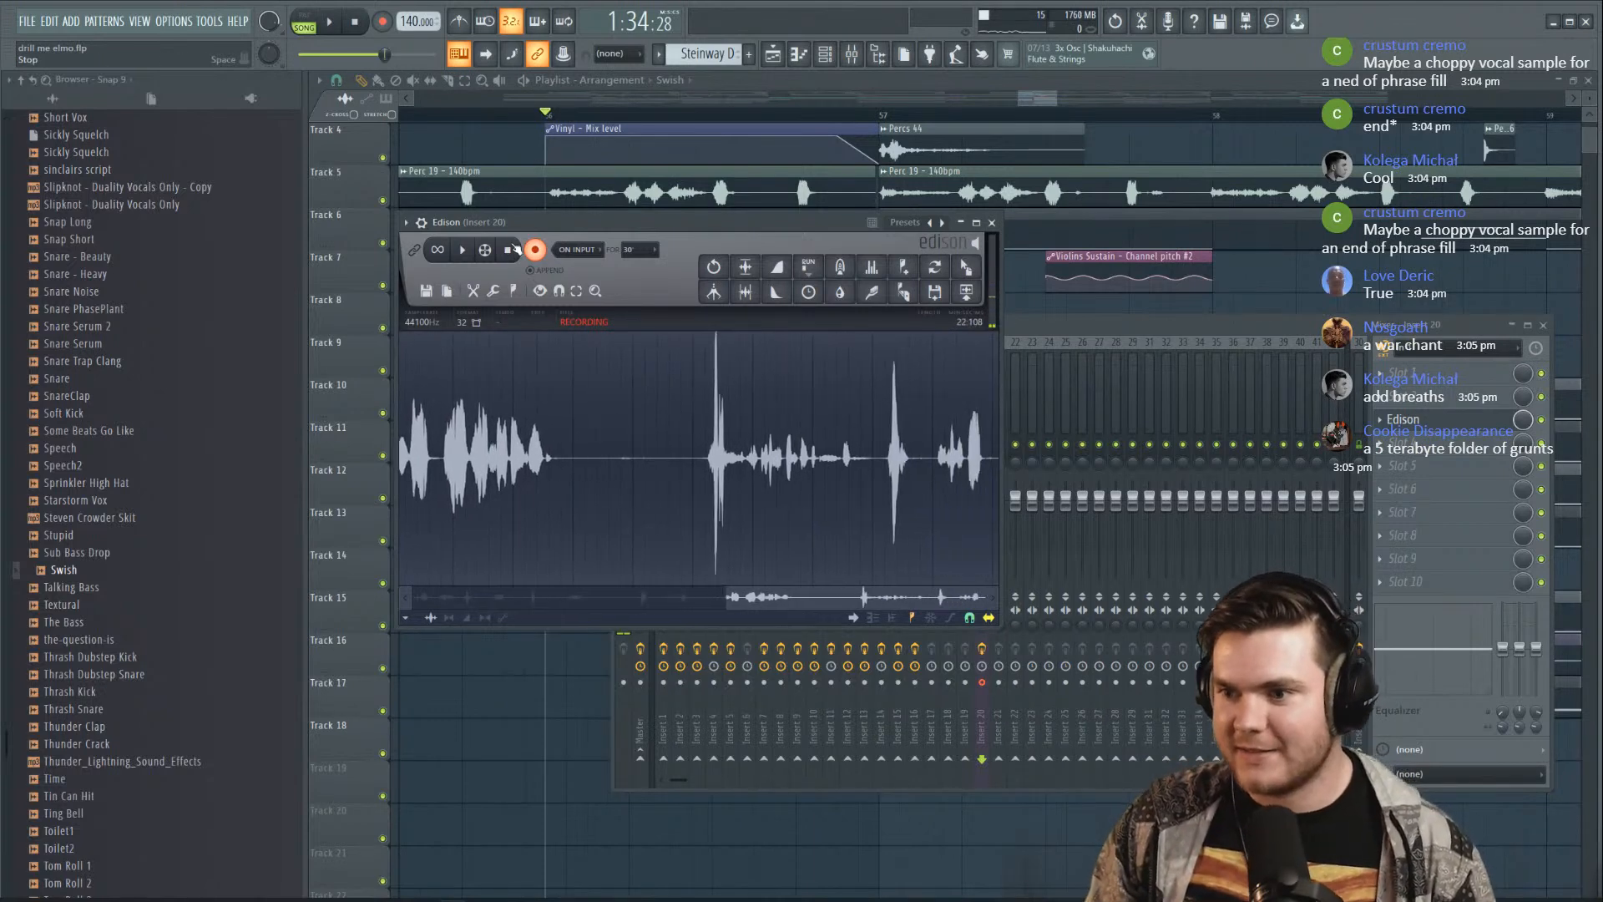
Place the Edison recording as an audio clip on Track 19, starting shortly before bar 57, and play it
left_click_drag(972, 272, 835, 751)
left_click_drag(842, 767, 820, 767)
key("space")
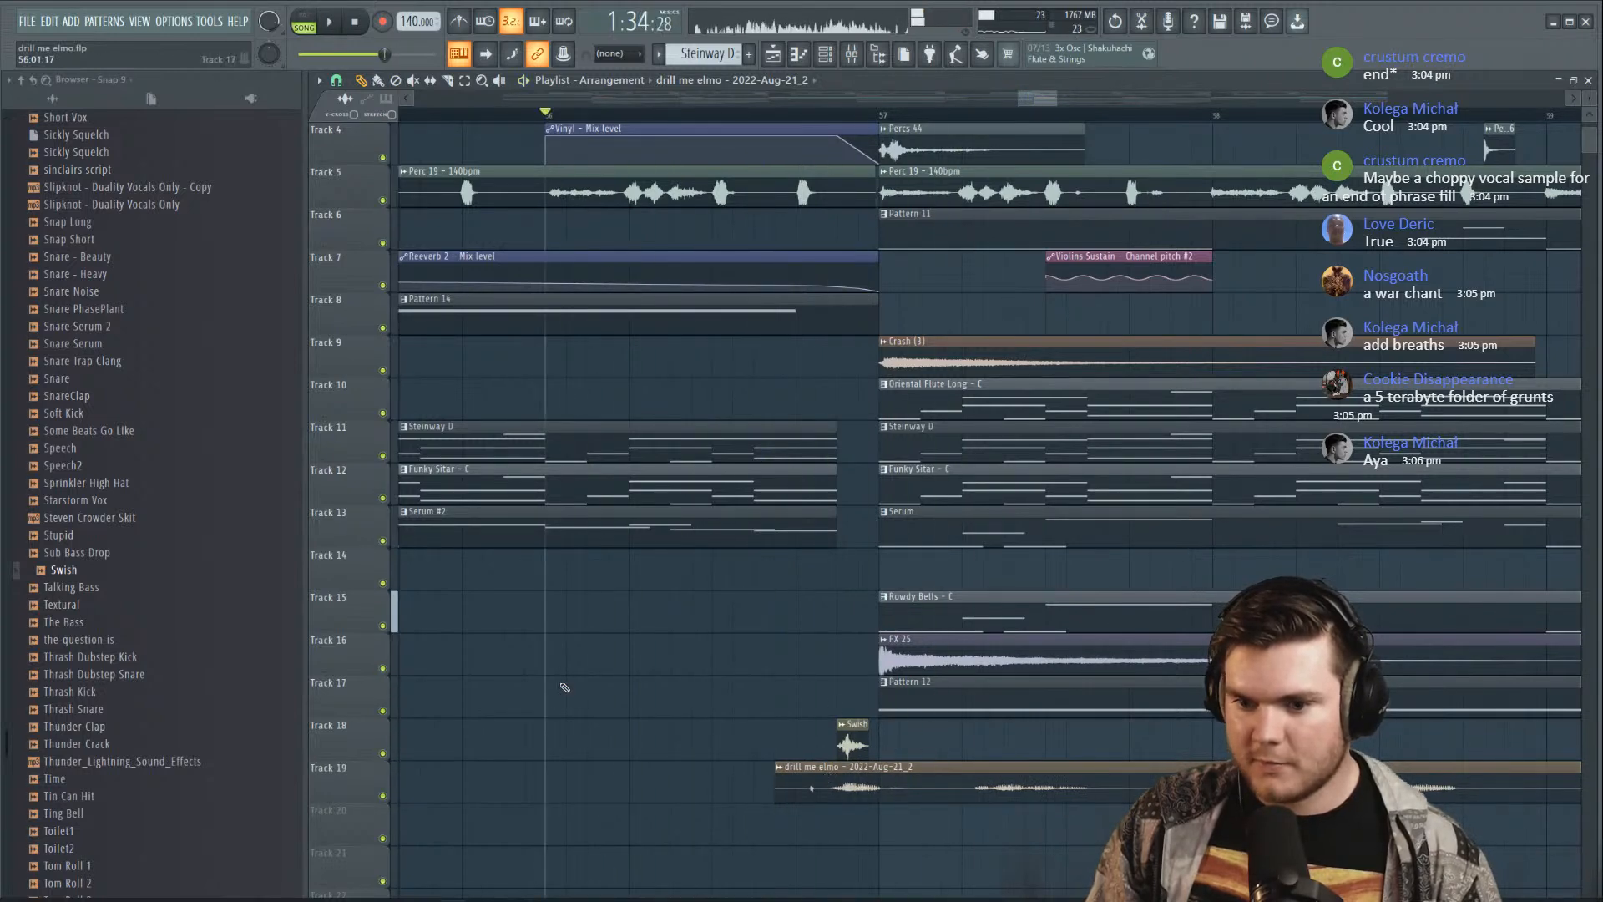
Solo Track 19 and play the vocal recording from bar 56
right_click(377, 795)
left_click_drag(388, 803, 391, 796)
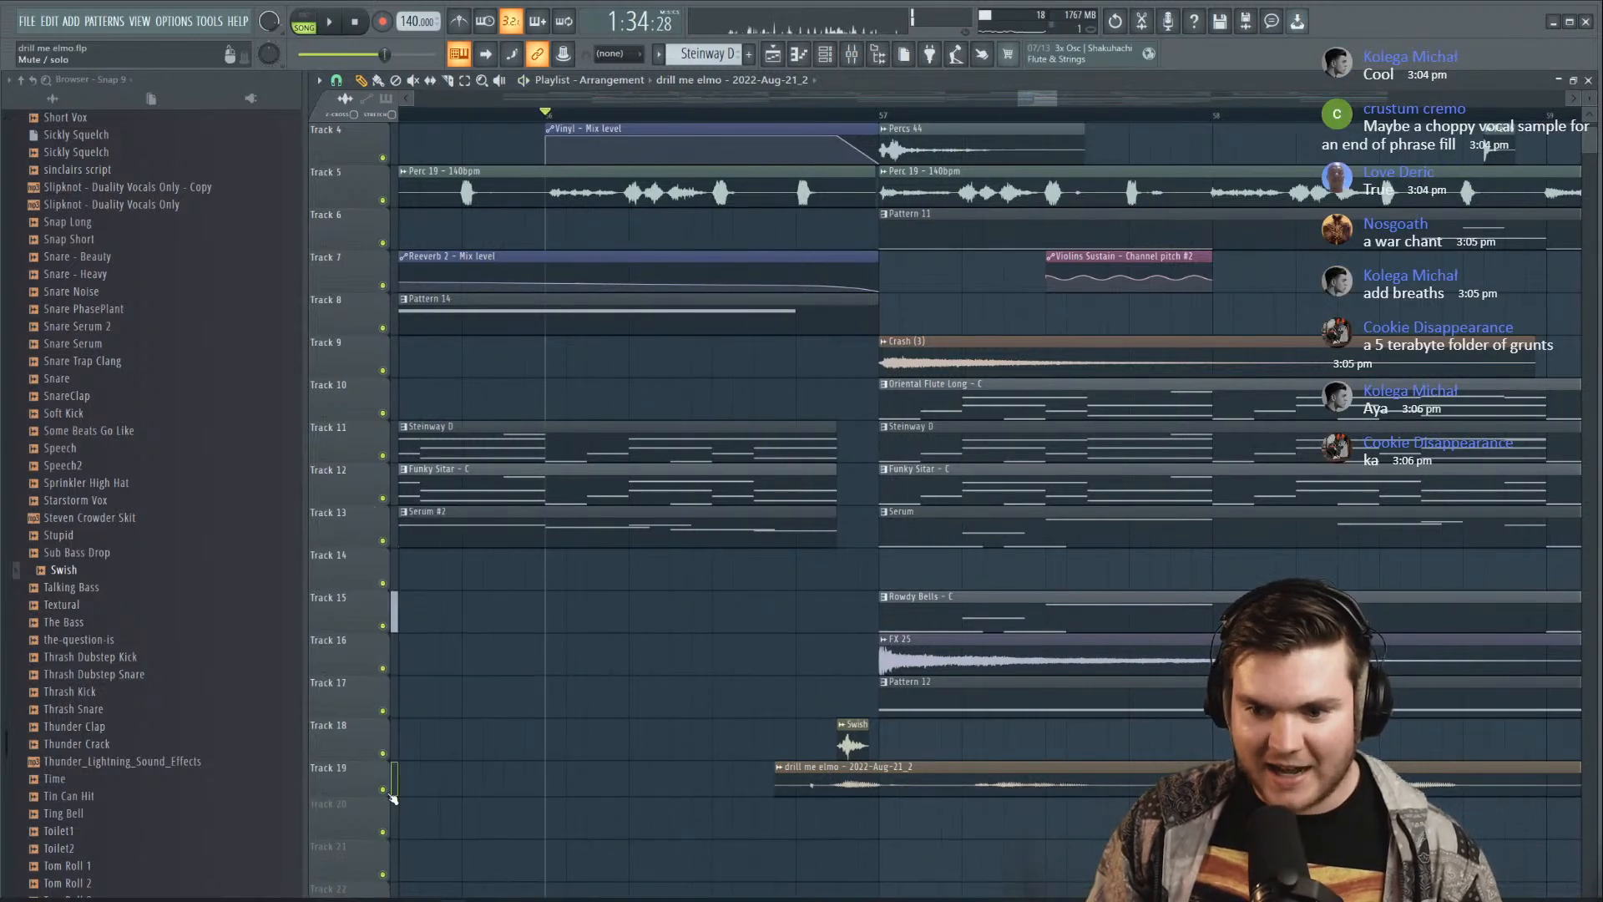
right_click(382, 784)
key("space")
Reset the height of Track 19 to 100%
right_click(357, 788)
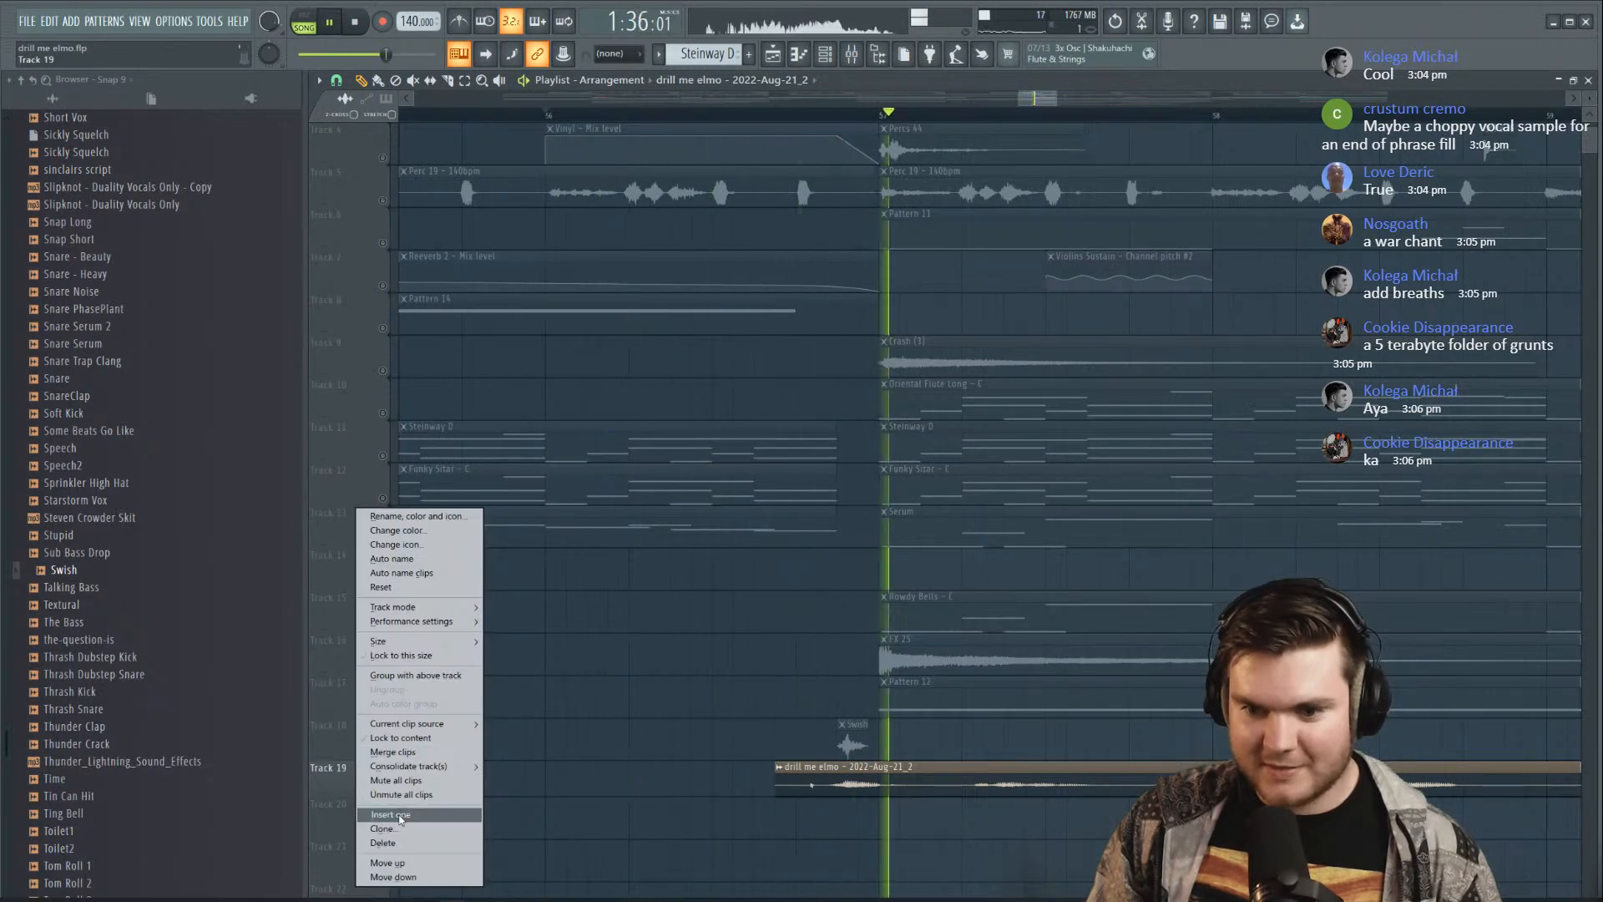
mouse_move(413, 641)
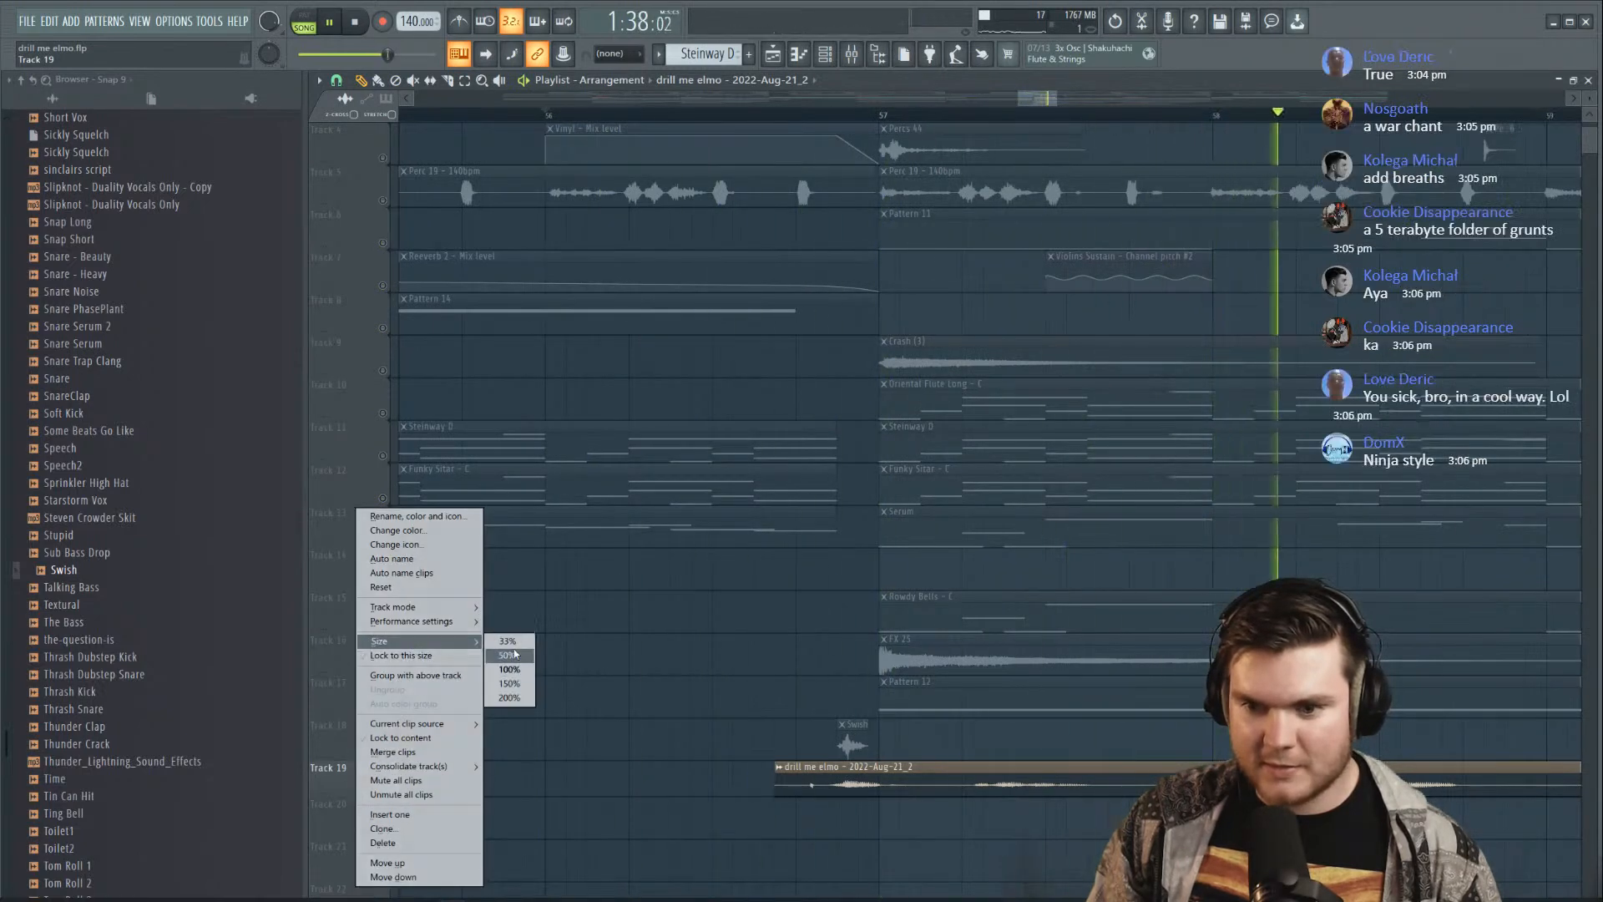
left_click(515, 671)
Move the Track 19 recording to start at 56:14:00 and audition it soloed
scroll(751, 117, "down", 3)
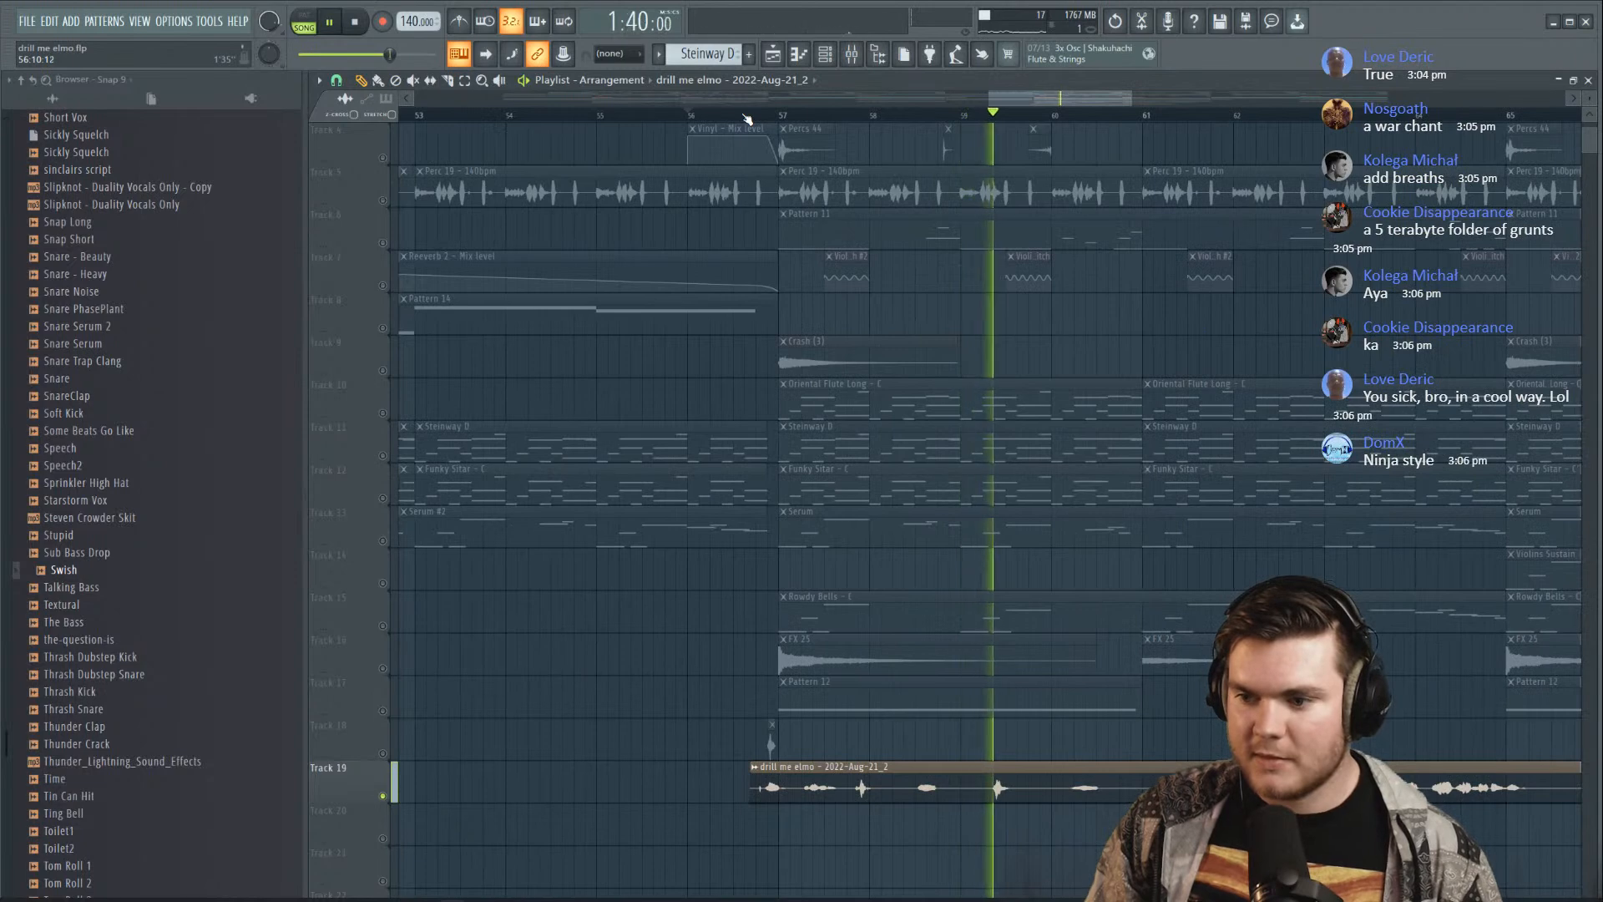
key("space")
scroll(829, 116, "up", 2)
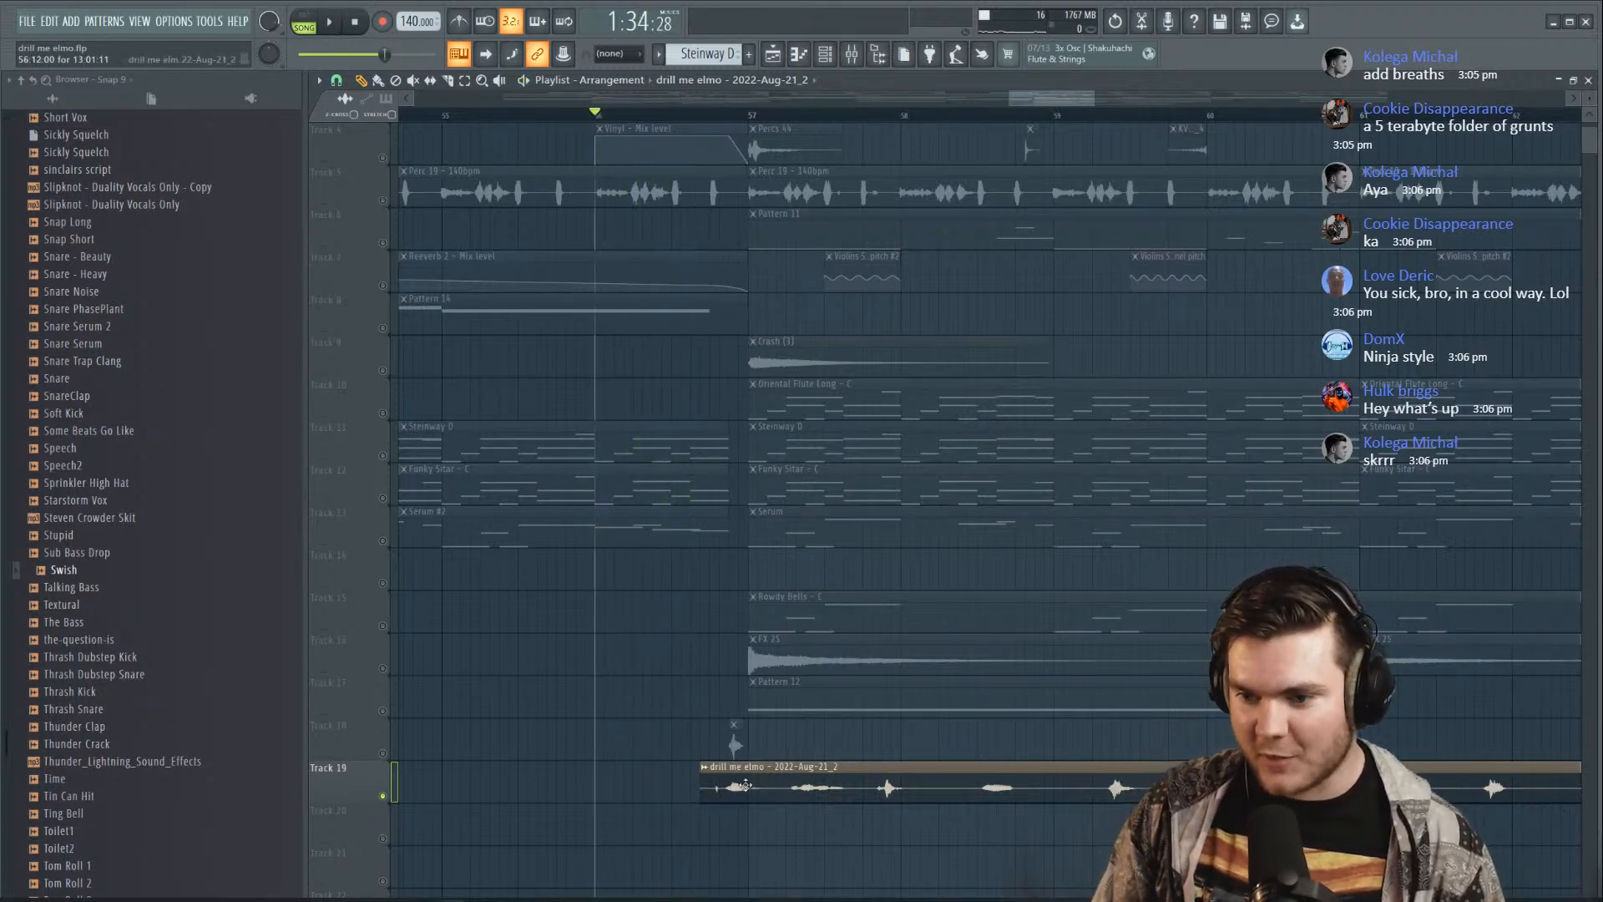
mouse_move(706, 787)
left_mouse_down()
mouse_move(849, 787)
mouse_move(735, 787)
left_mouse_up()
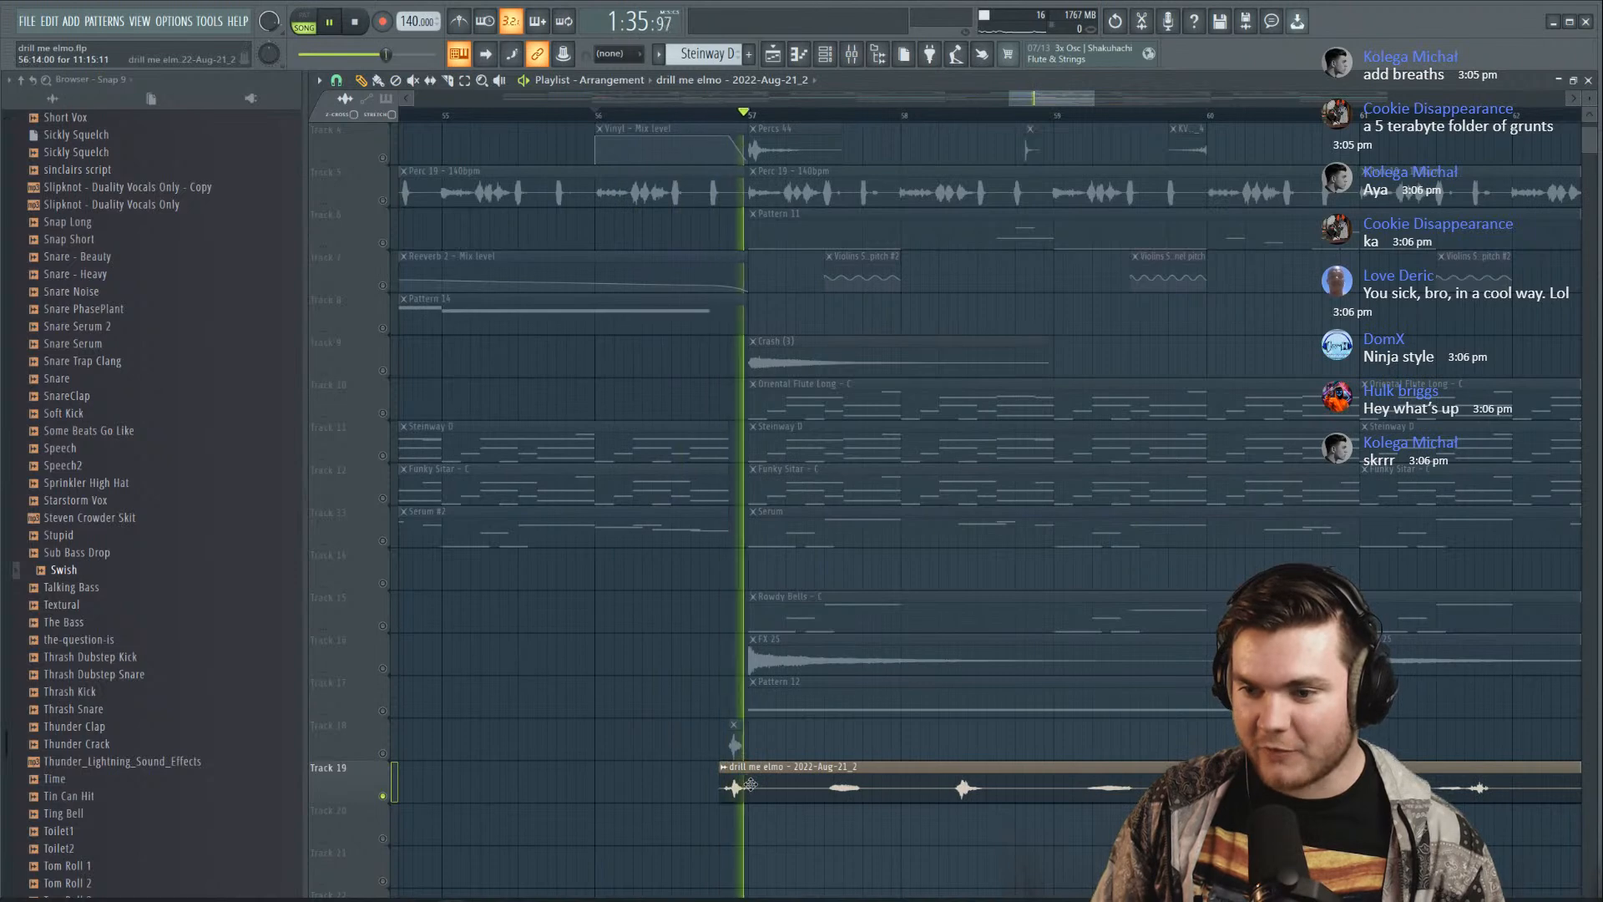
left_click(726, 115)
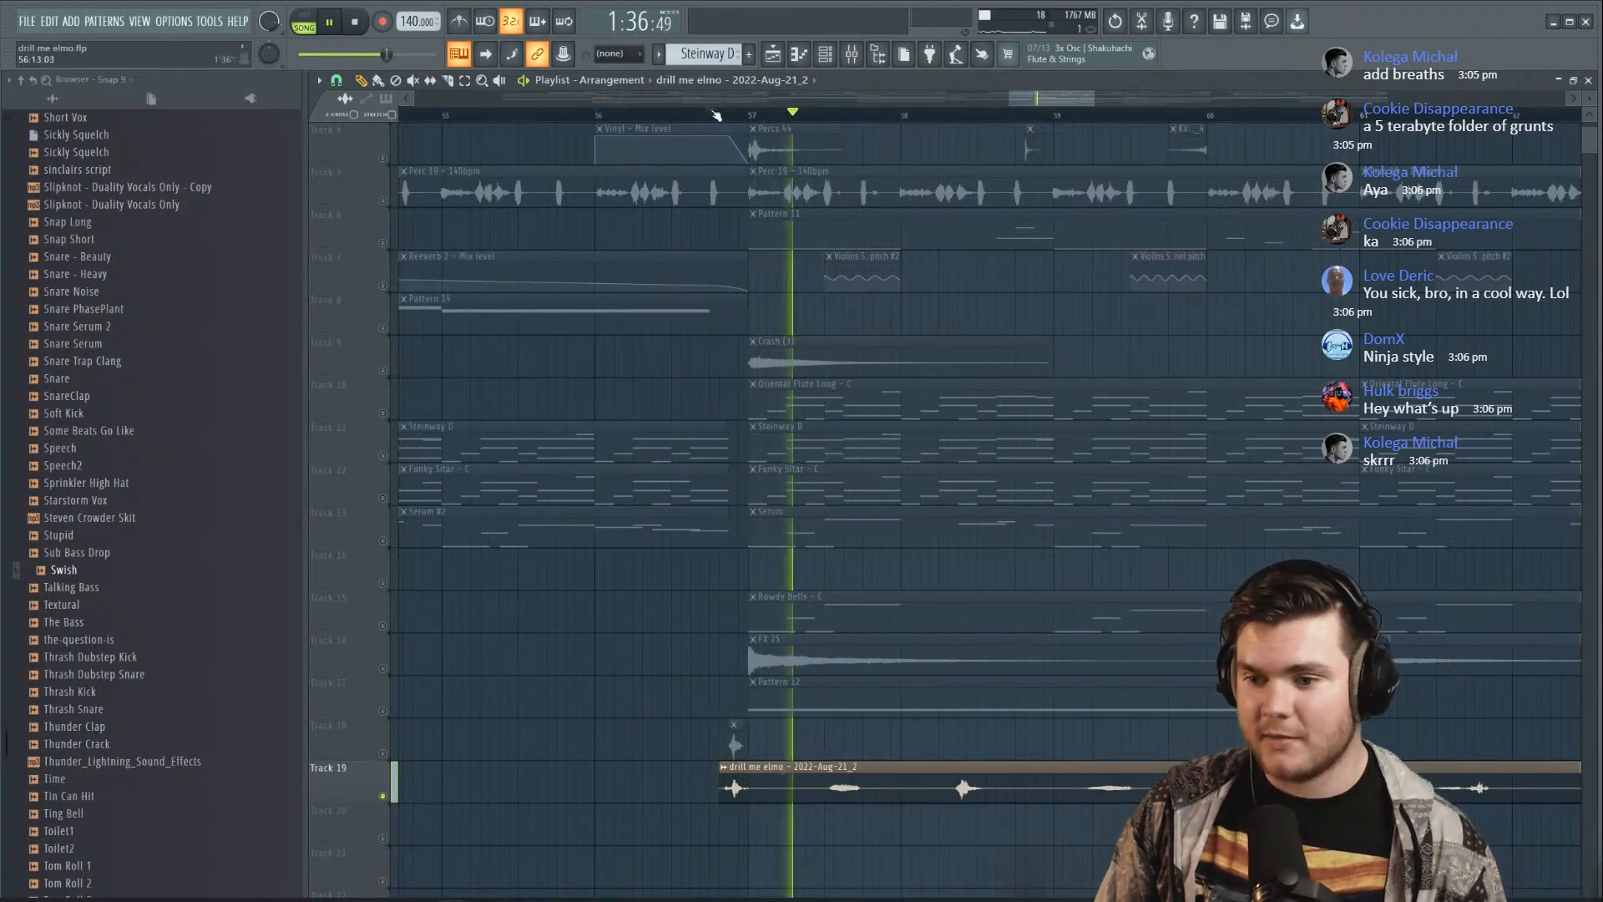
Nudge the Track 19 recording to start at 56:13:20 and replay it soloed from just before the clip
scroll(717, 114, "up", 3)
left_click(717, 114)
key("space")
key("space")
key("space")
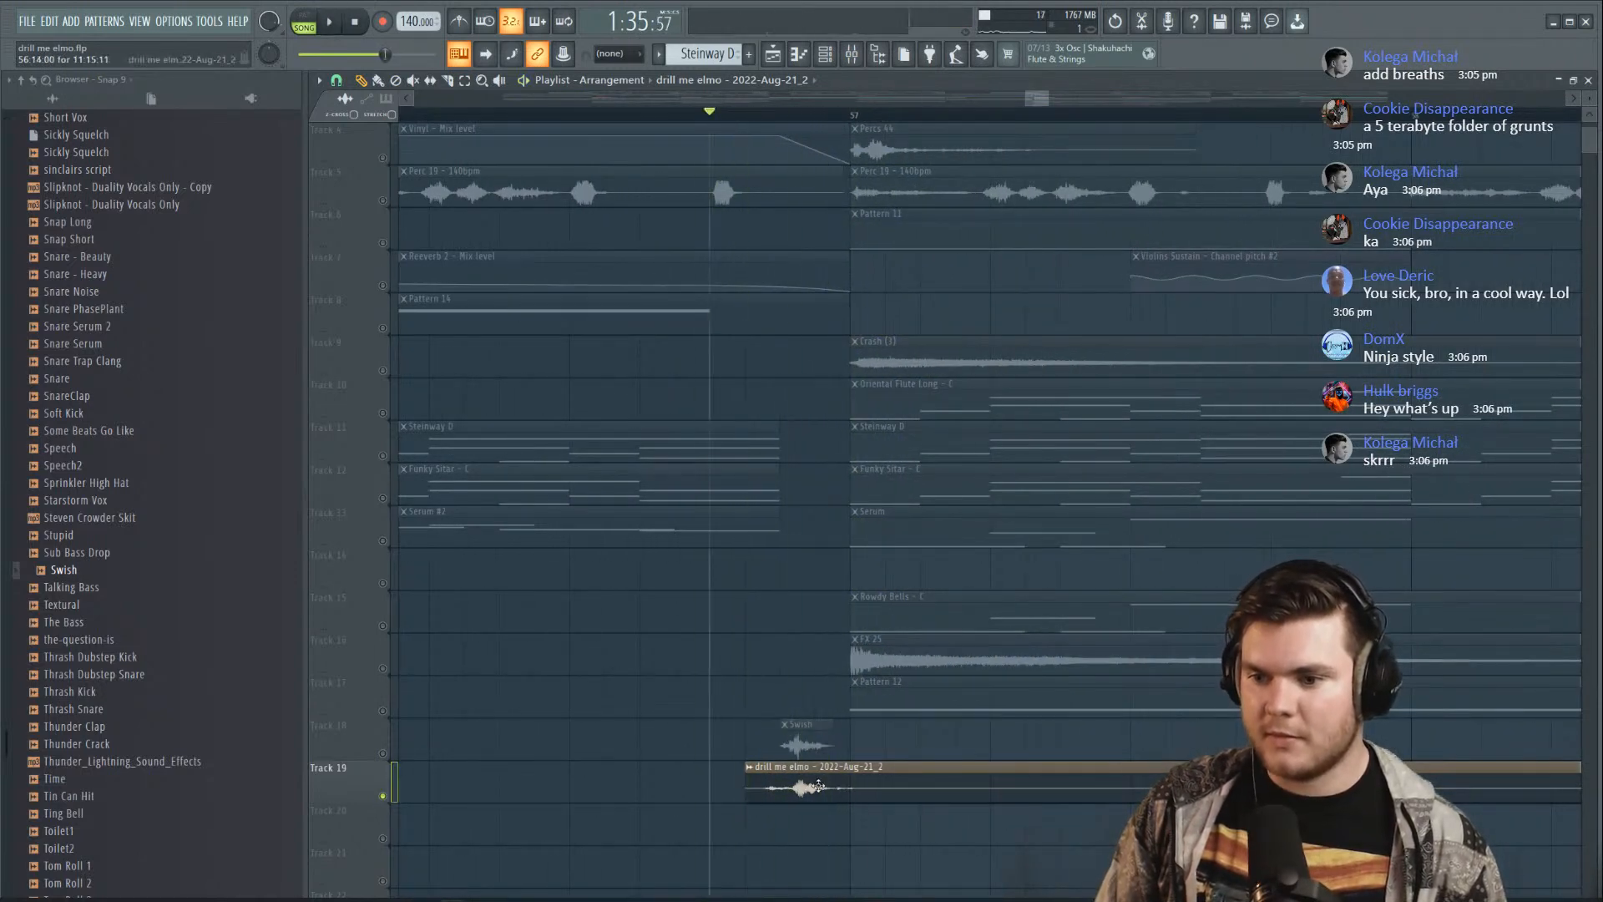
key("space")
key("space")
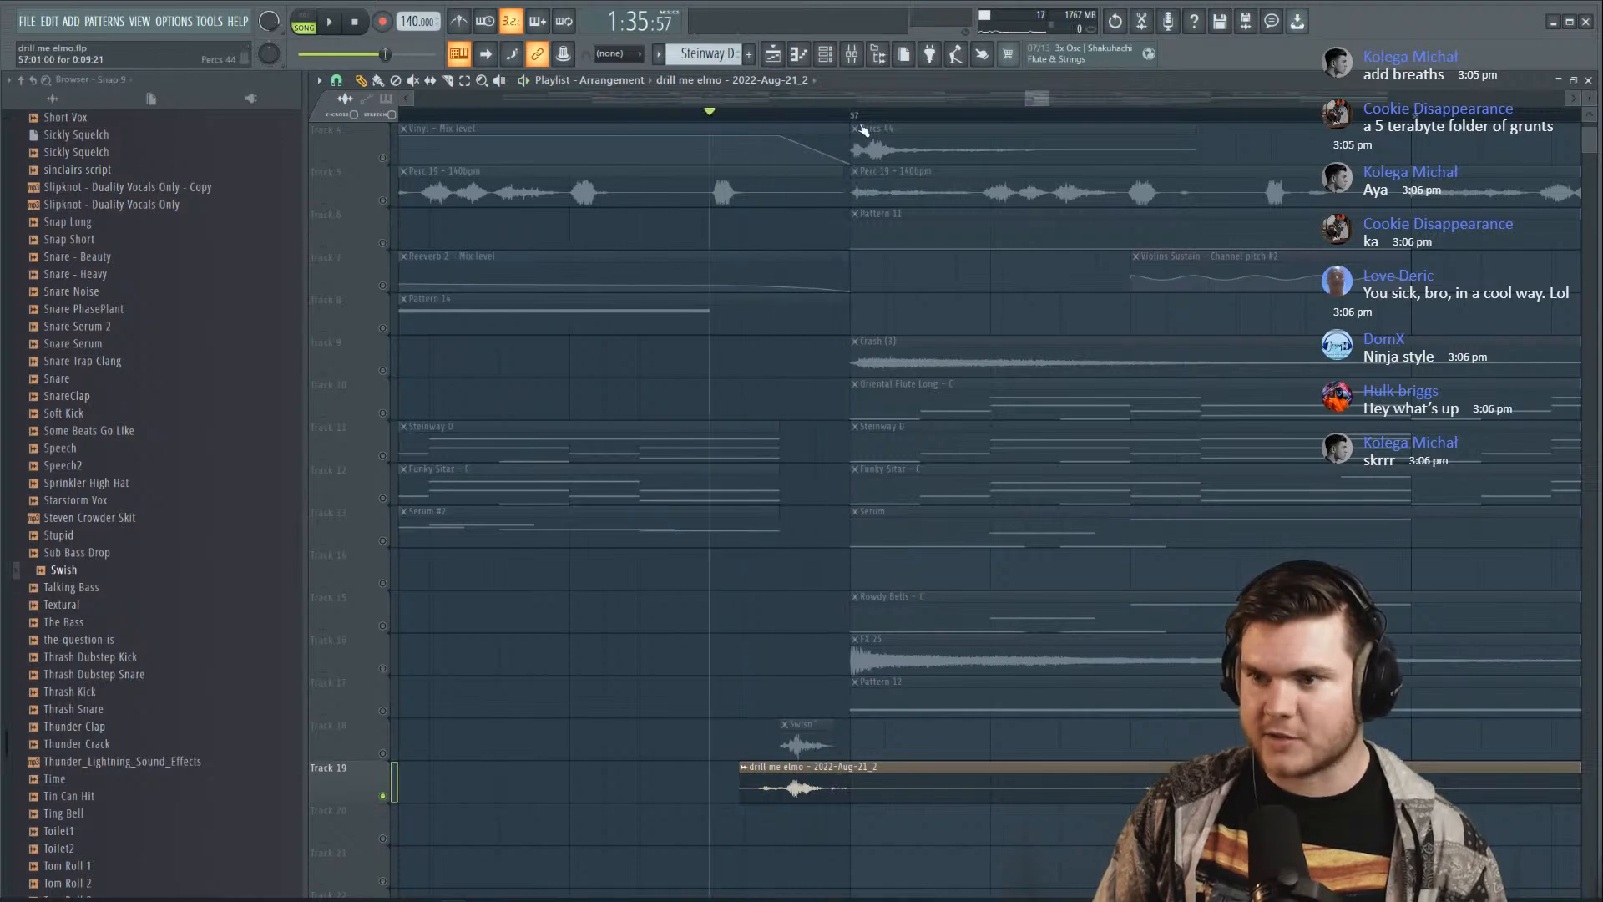
scroll(842, 123, "down", 3)
scroll(841, 123, "up", 4)
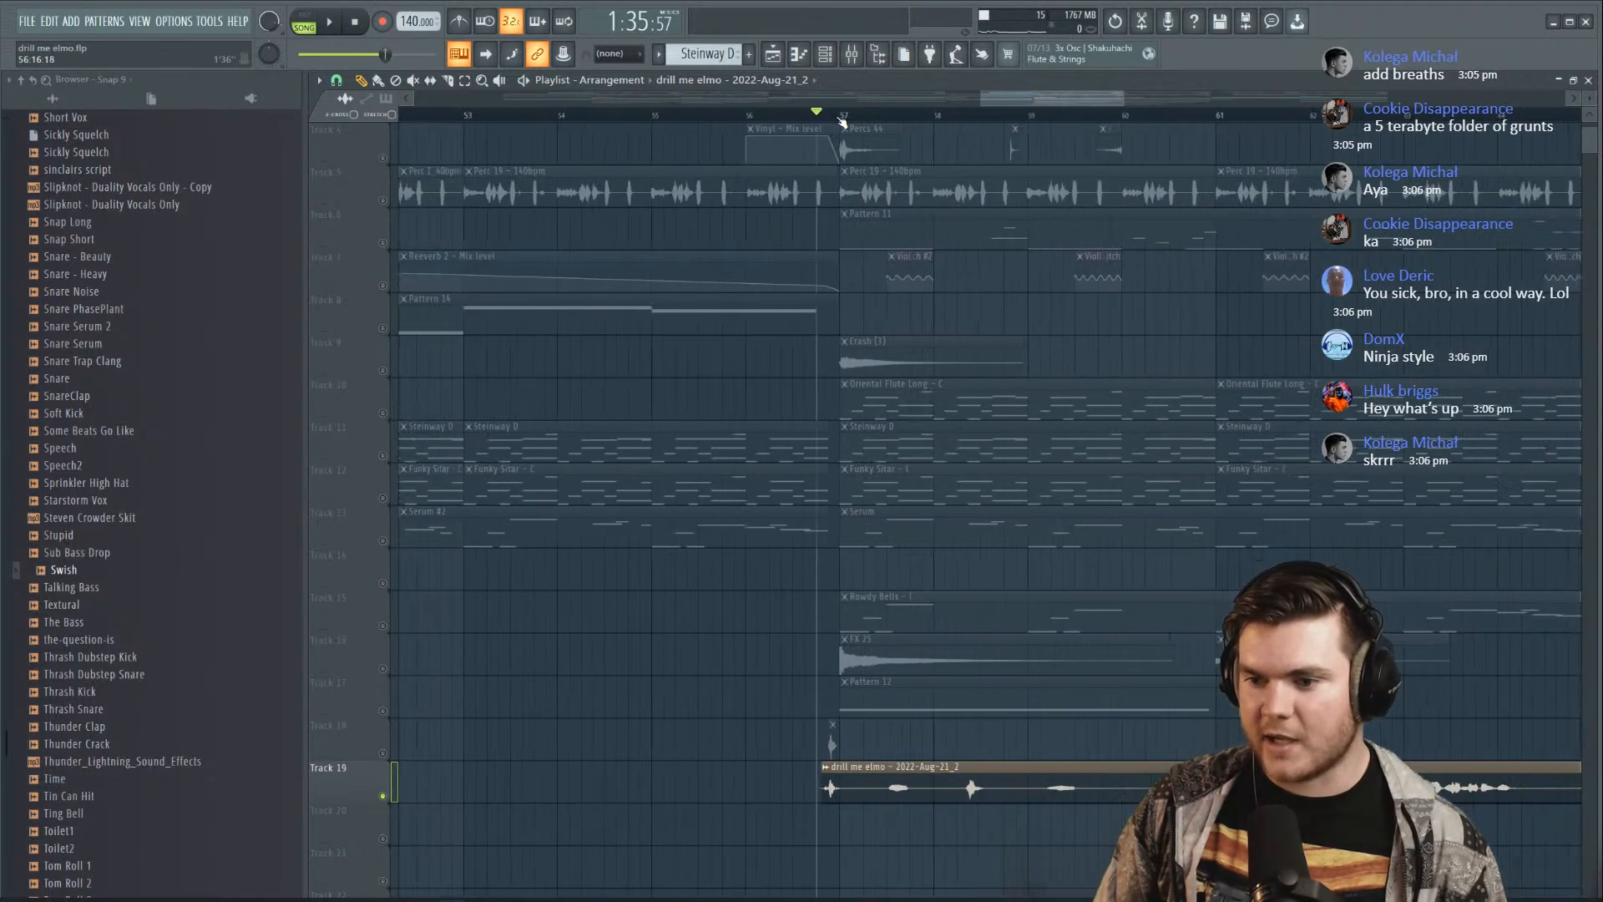
key("space")
scroll(895, 118, "down", 3)
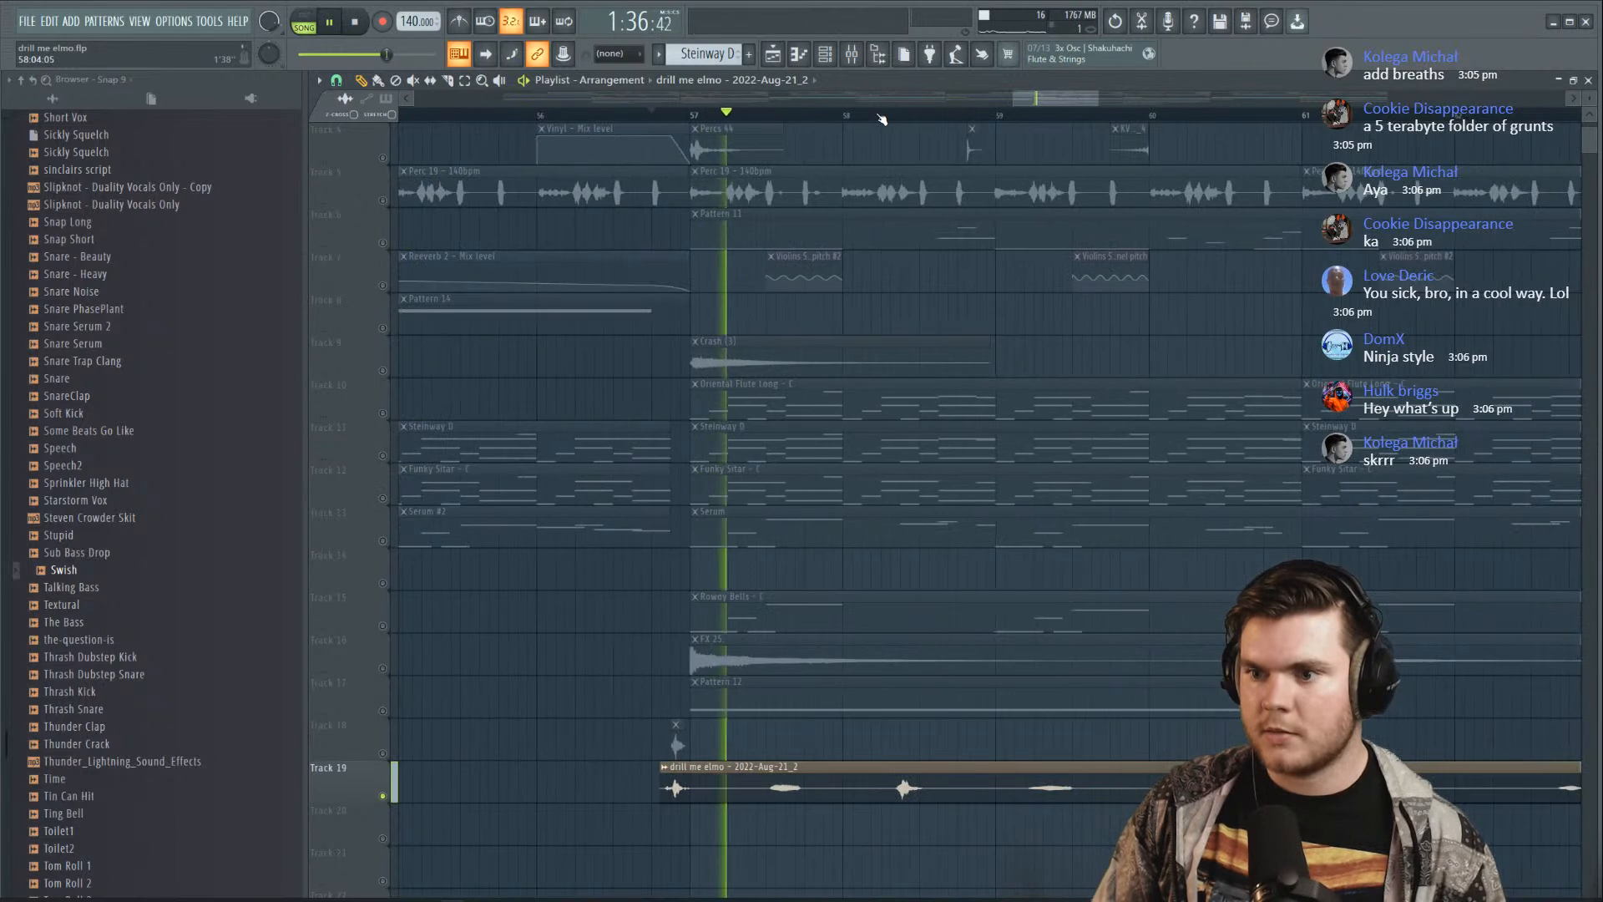
key("space")
Unsolo Track 19 and play the transition from bar 56 in the full mix
right_click(384, 798)
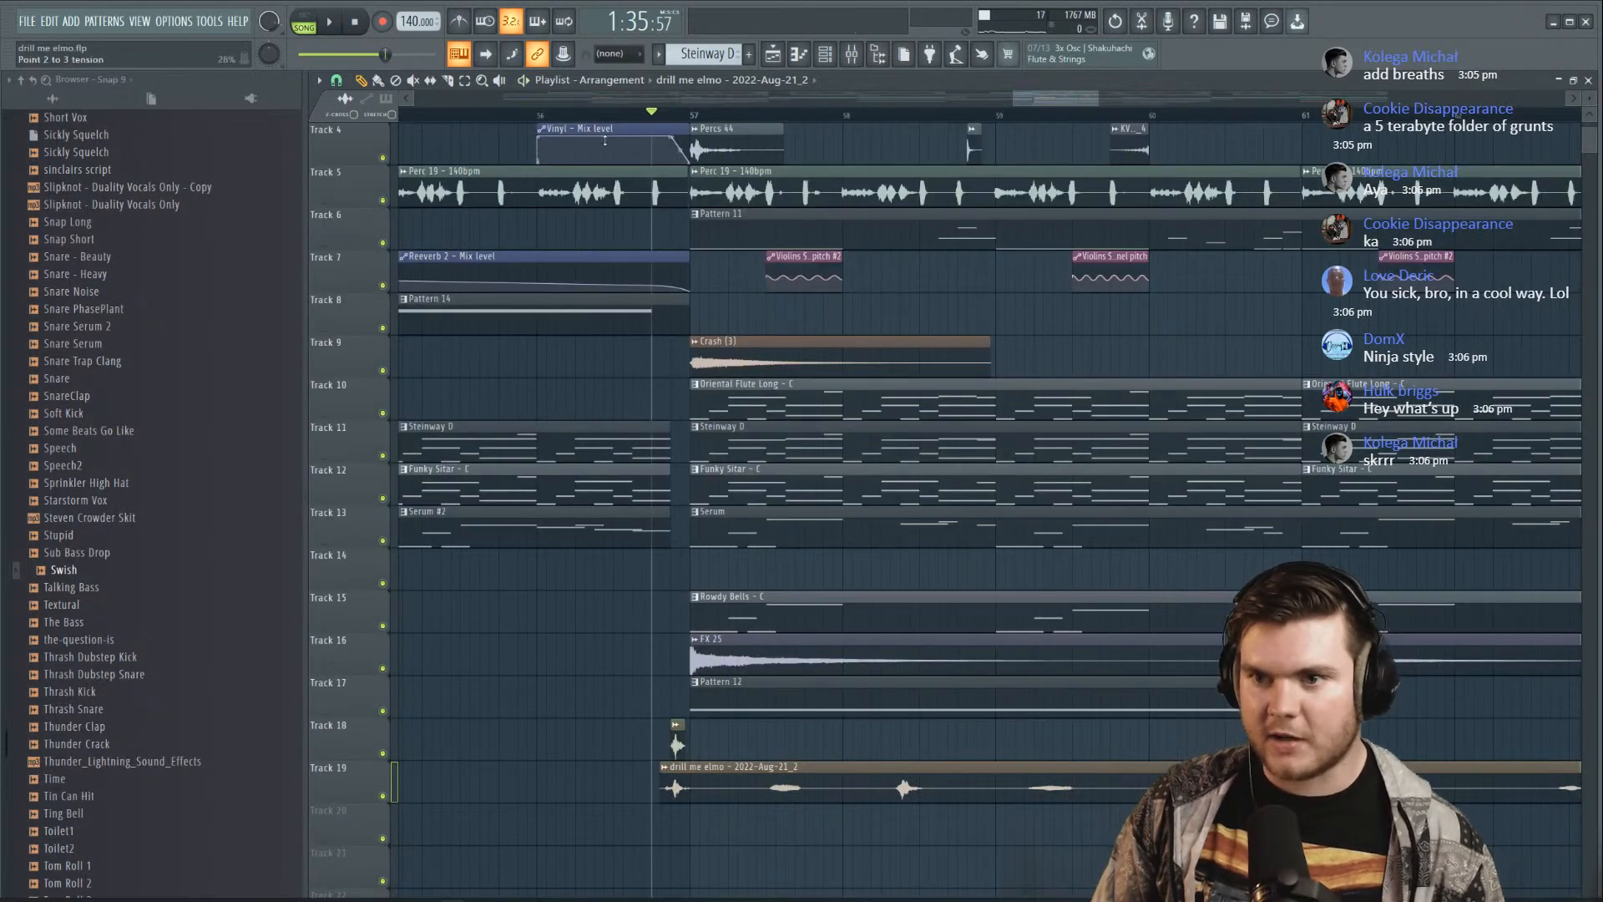
left_click(547, 117)
key("space")
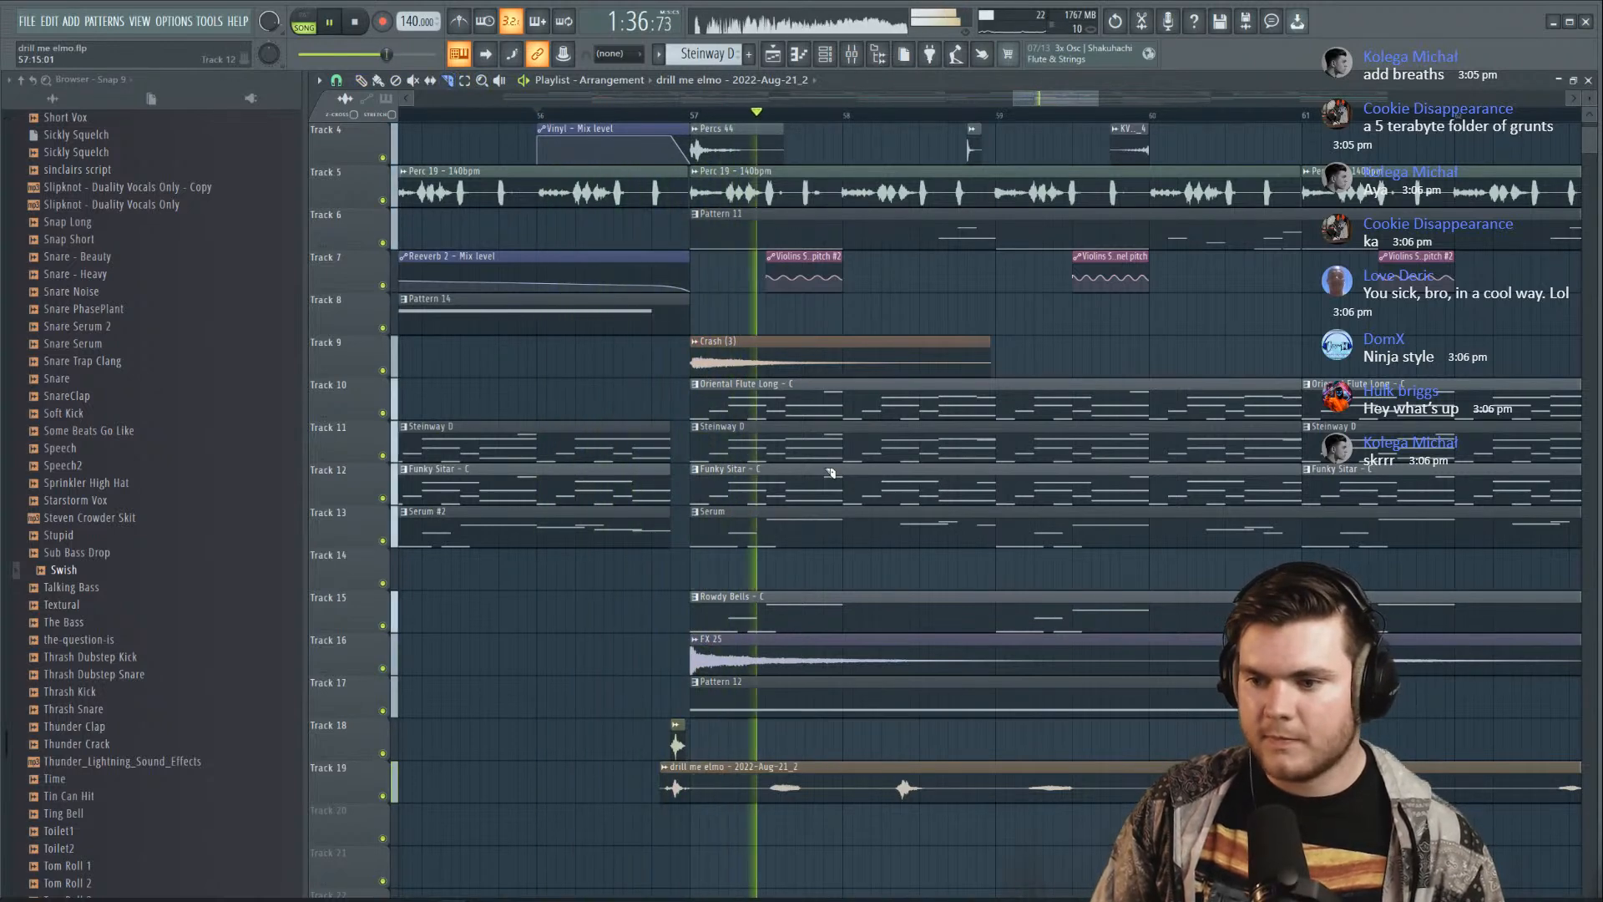
key("space")
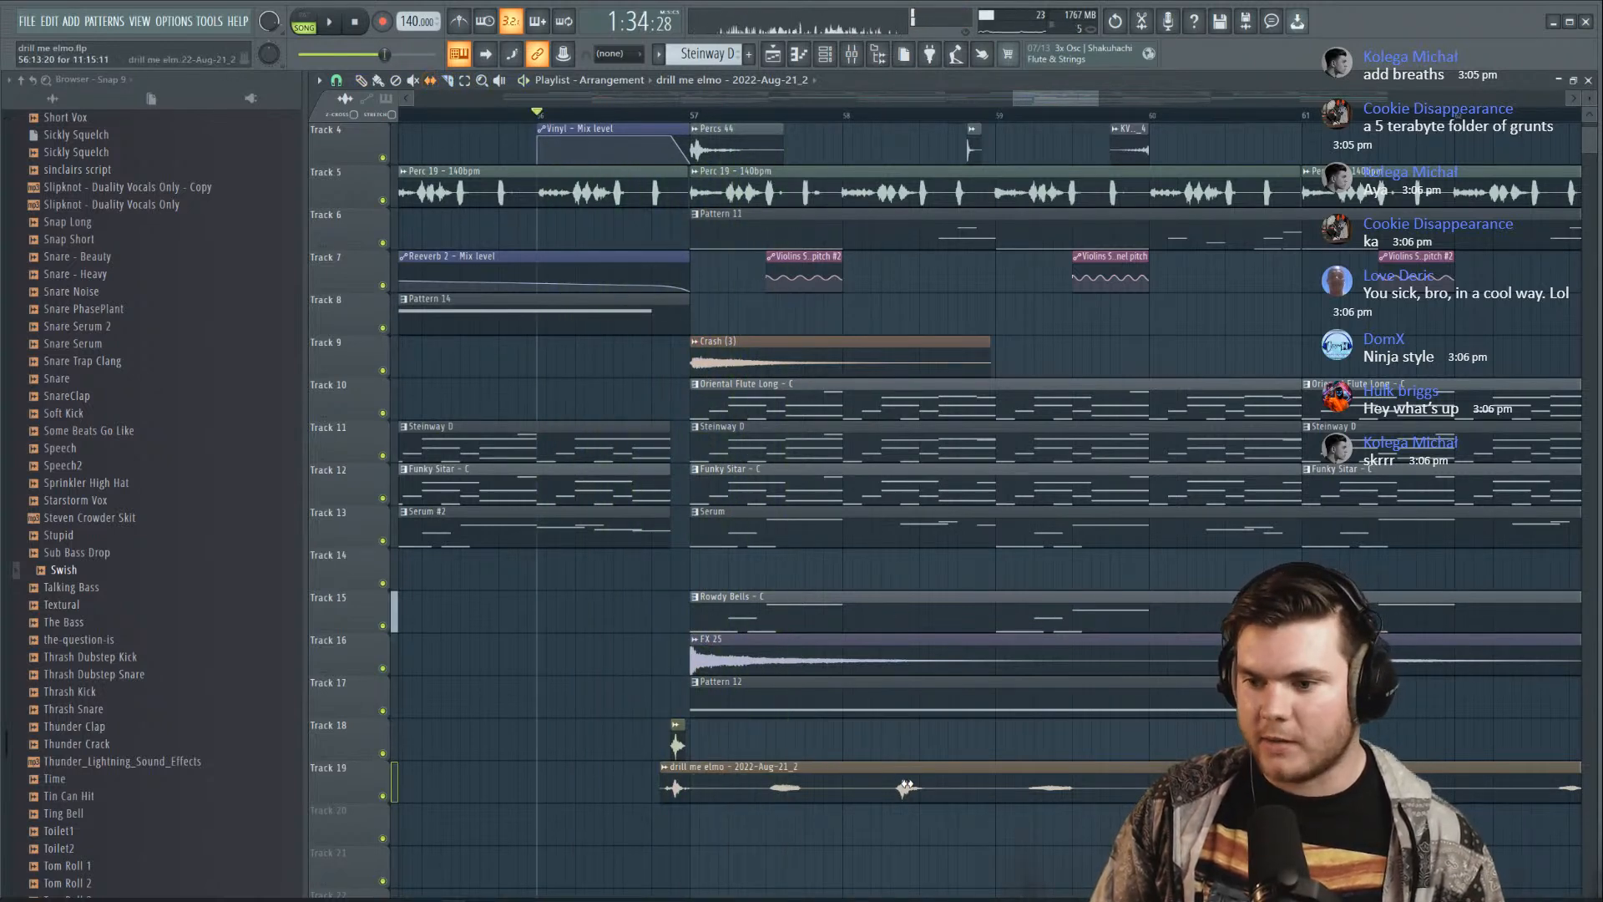
Slip the audio inside the Track 19 clip to audition different vocal sounds in the gap before bar 57
key("space")
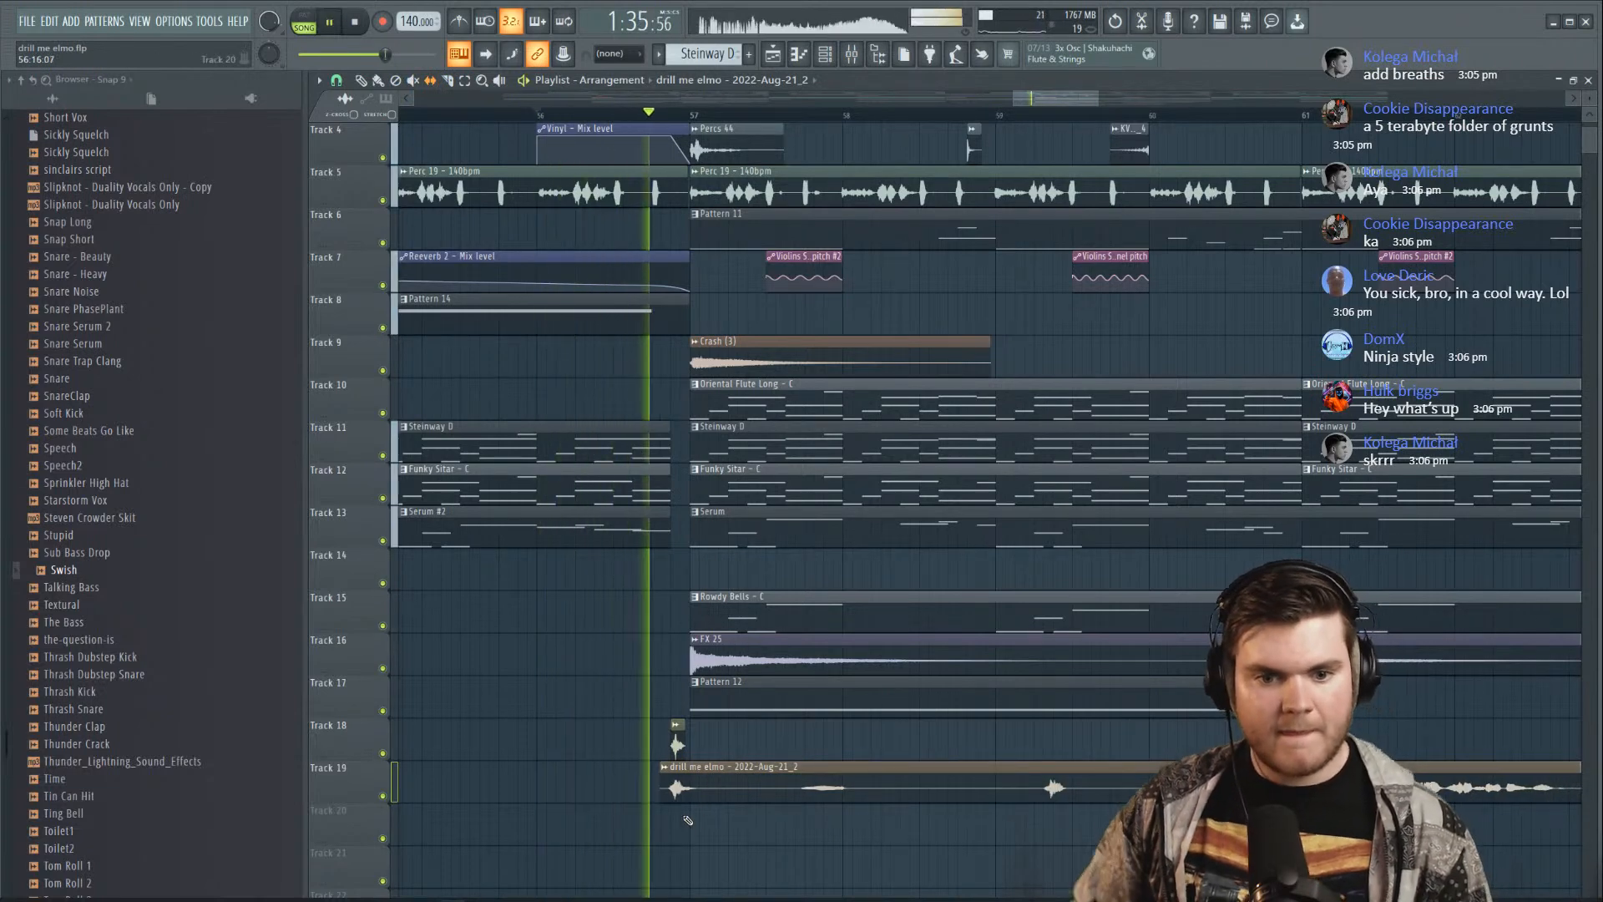
key("space")
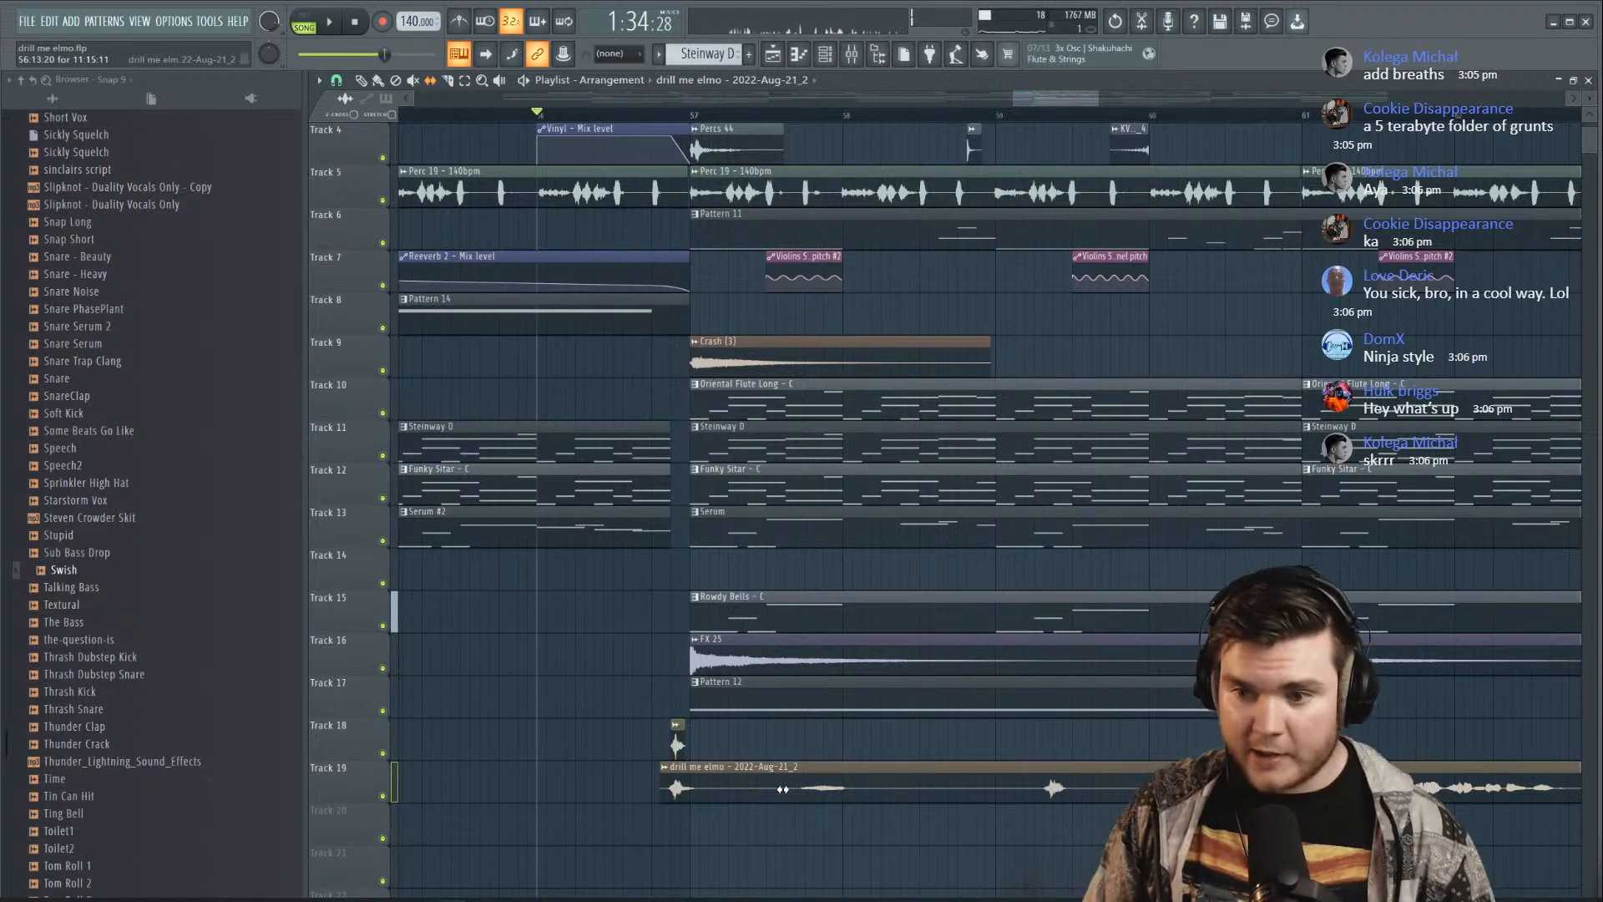
key("space")
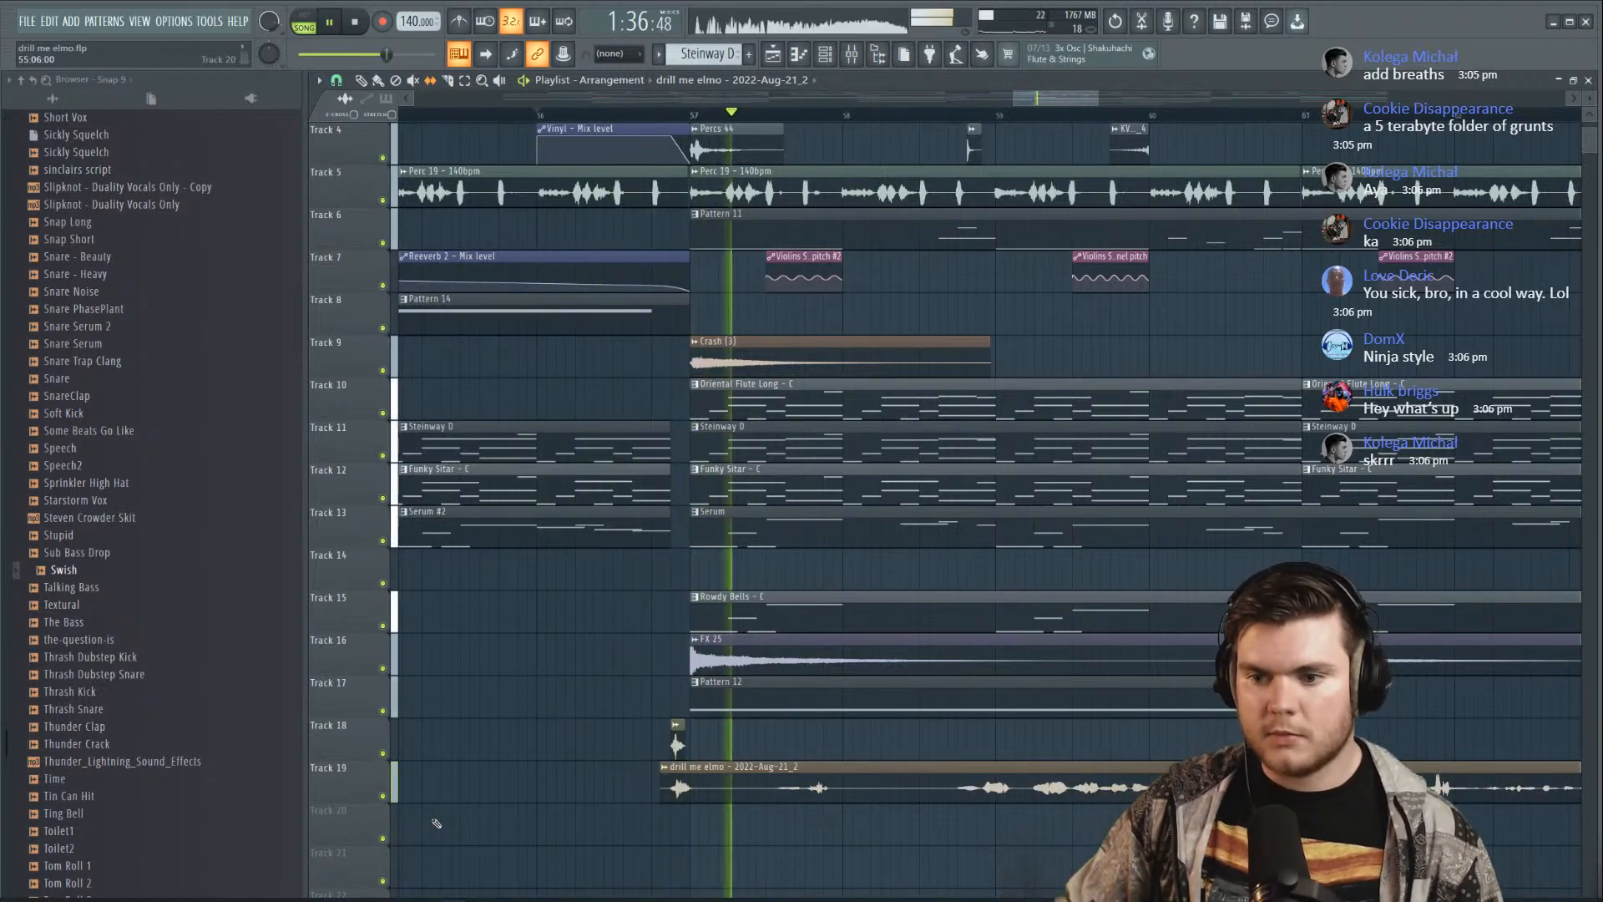
key("space")
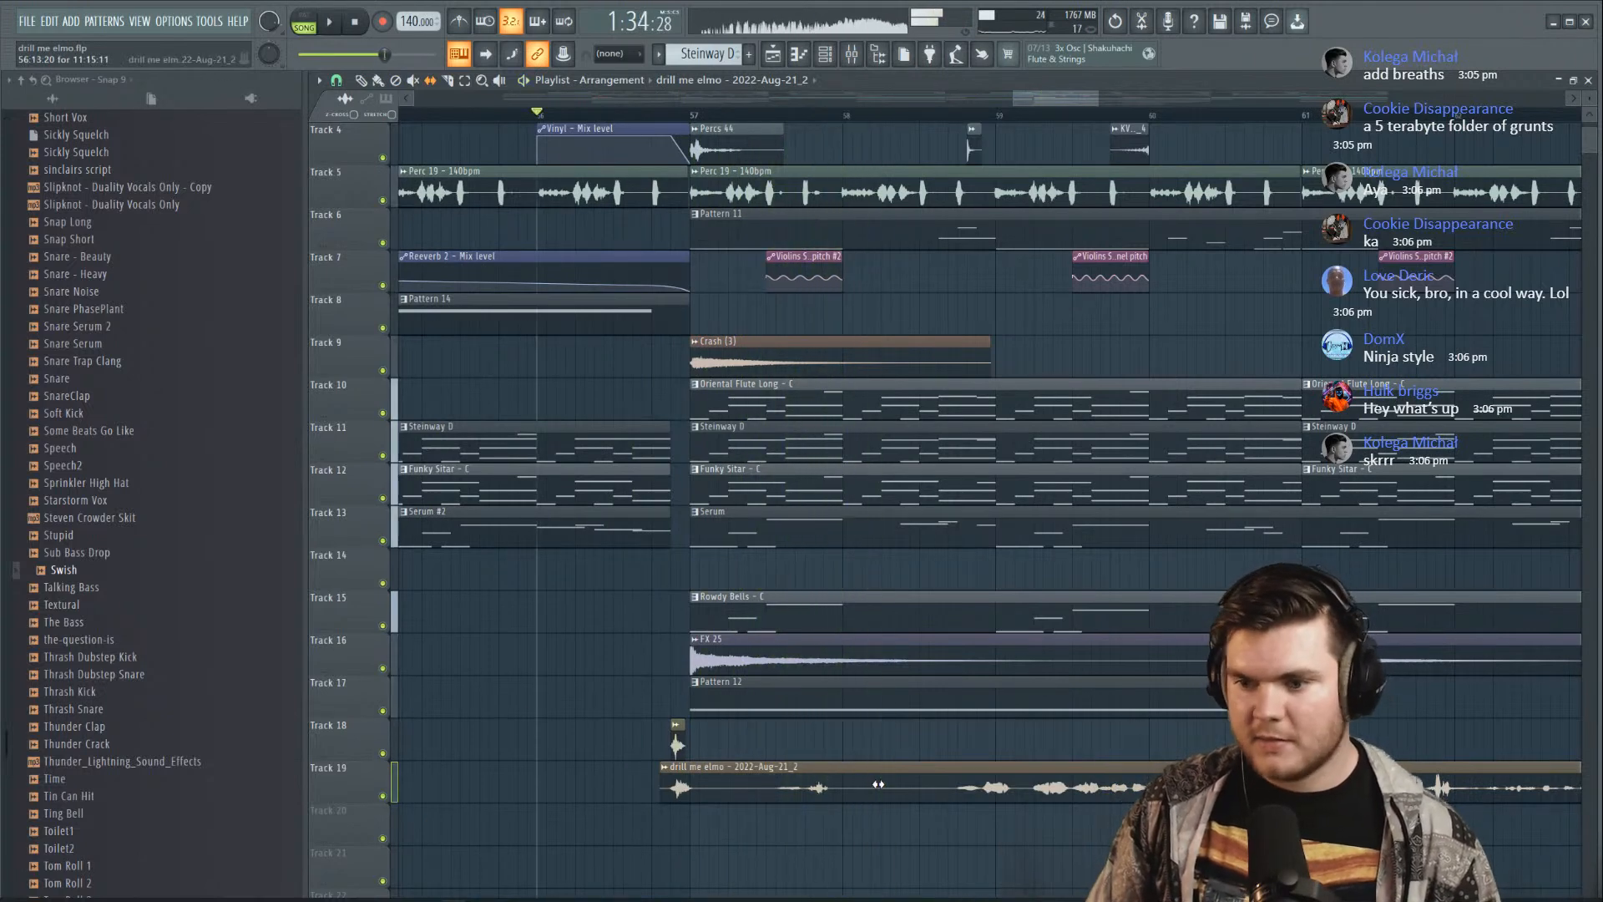
key("space")
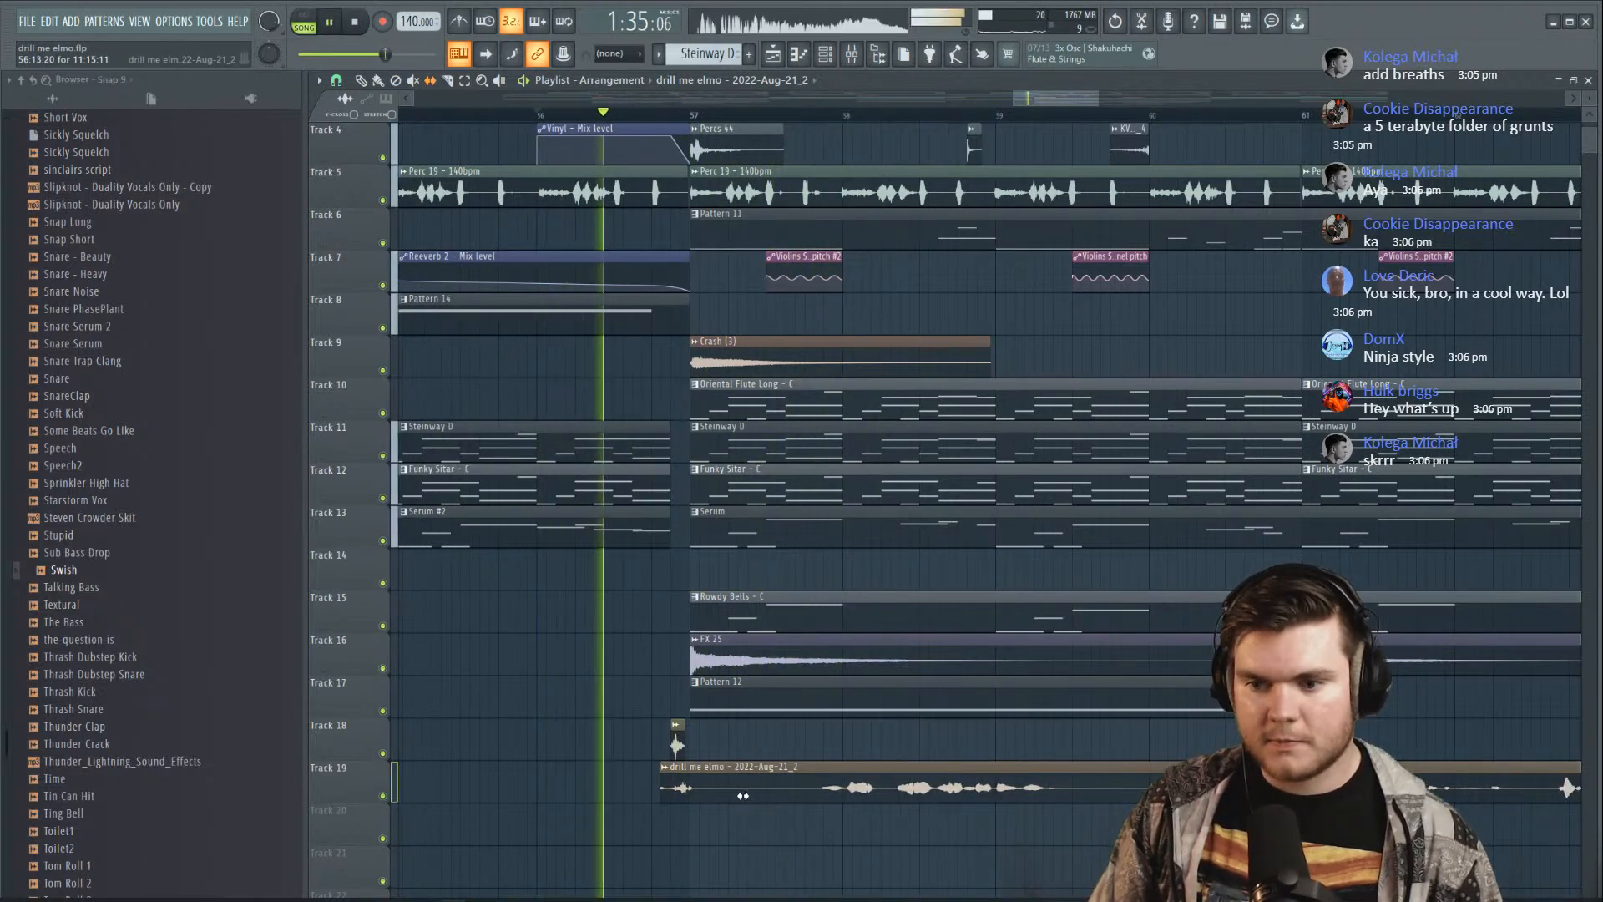
key("space")
key("space")
key("space")
Move the Track 19 recording earlier to start at 56:11:21 and play the transition
left_click_drag(722, 771, 703, 777)
key("space")
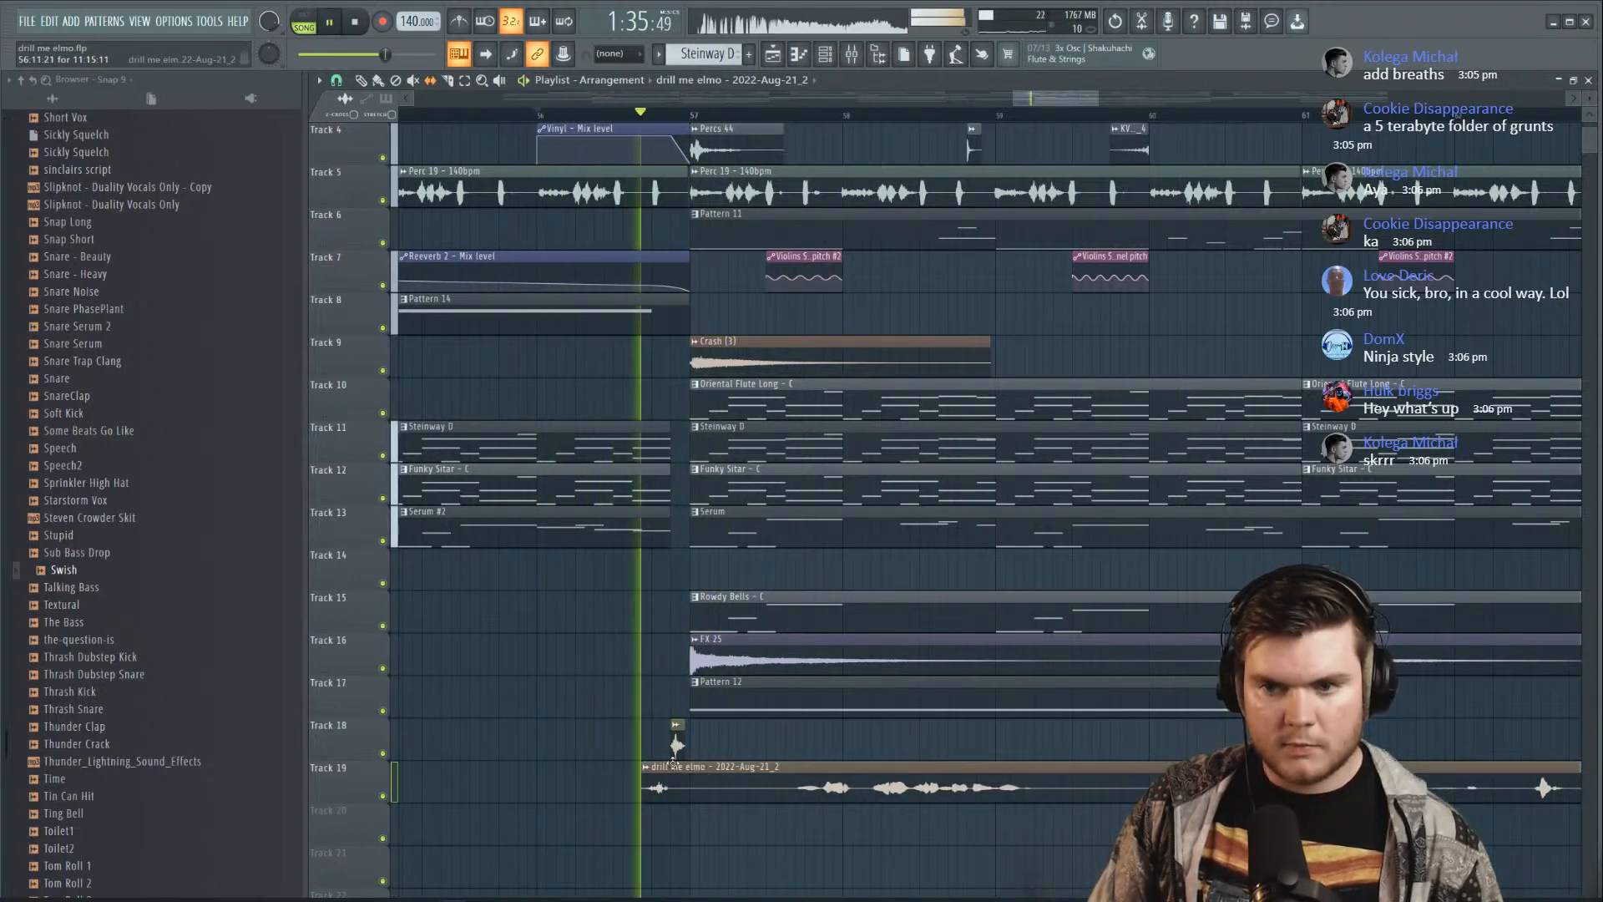
left_click(362, 81)
key("space")
key("space")
Extend the start of the Track 19 recording earlier, slice it at bar 57 and mute the short first piece
left_click_drag(642, 791, 613, 794)
key("space")
key("space")
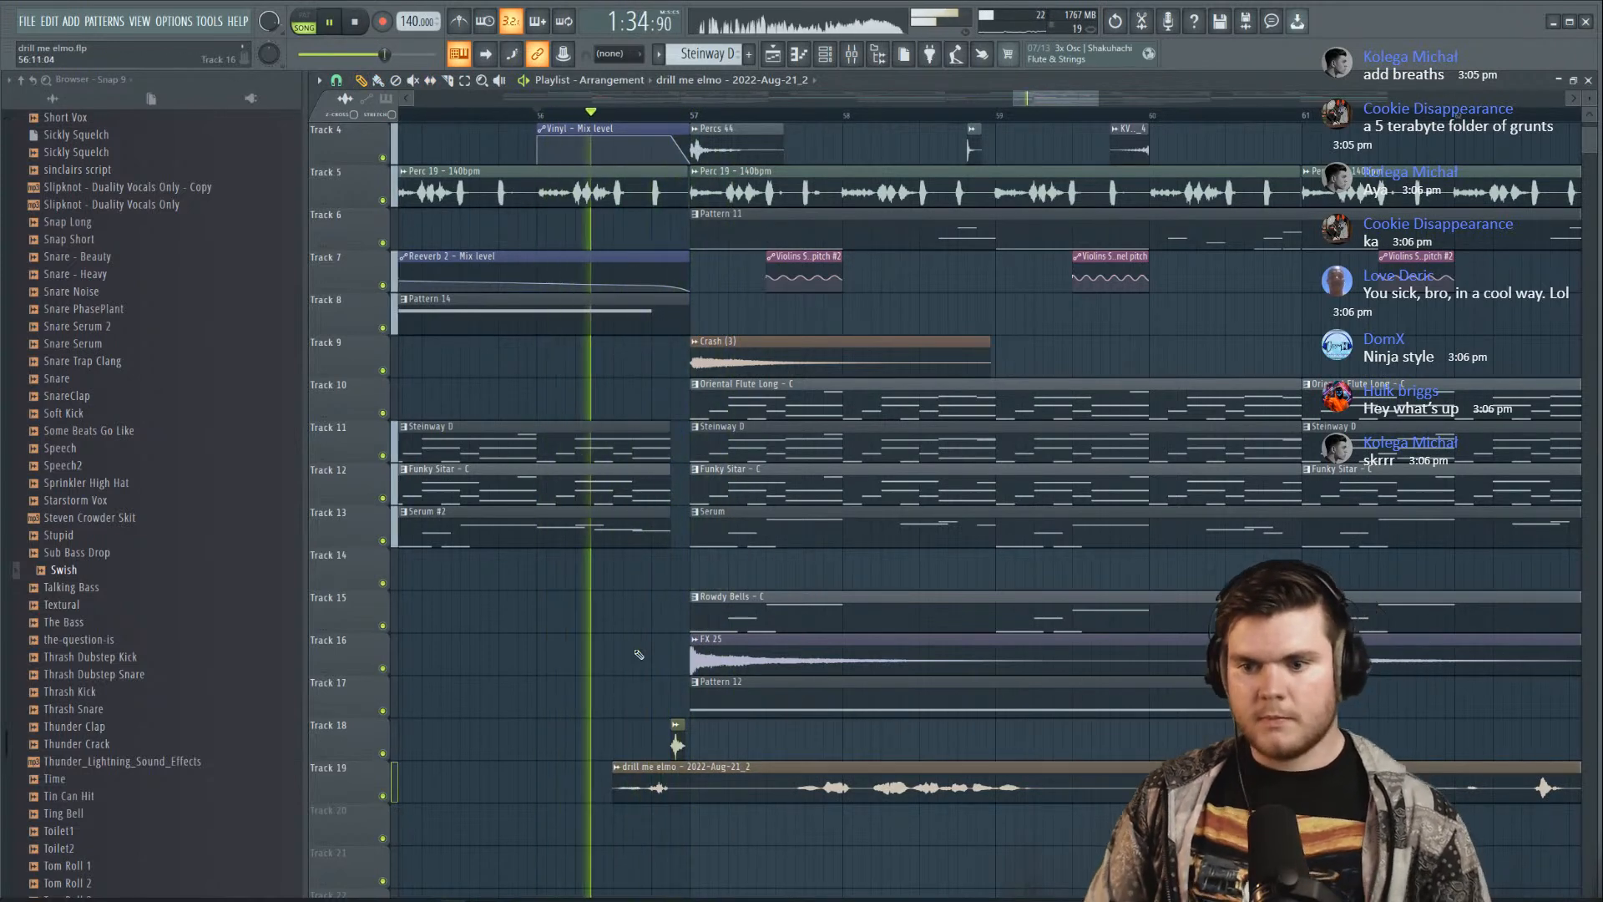
key("space")
key("space")
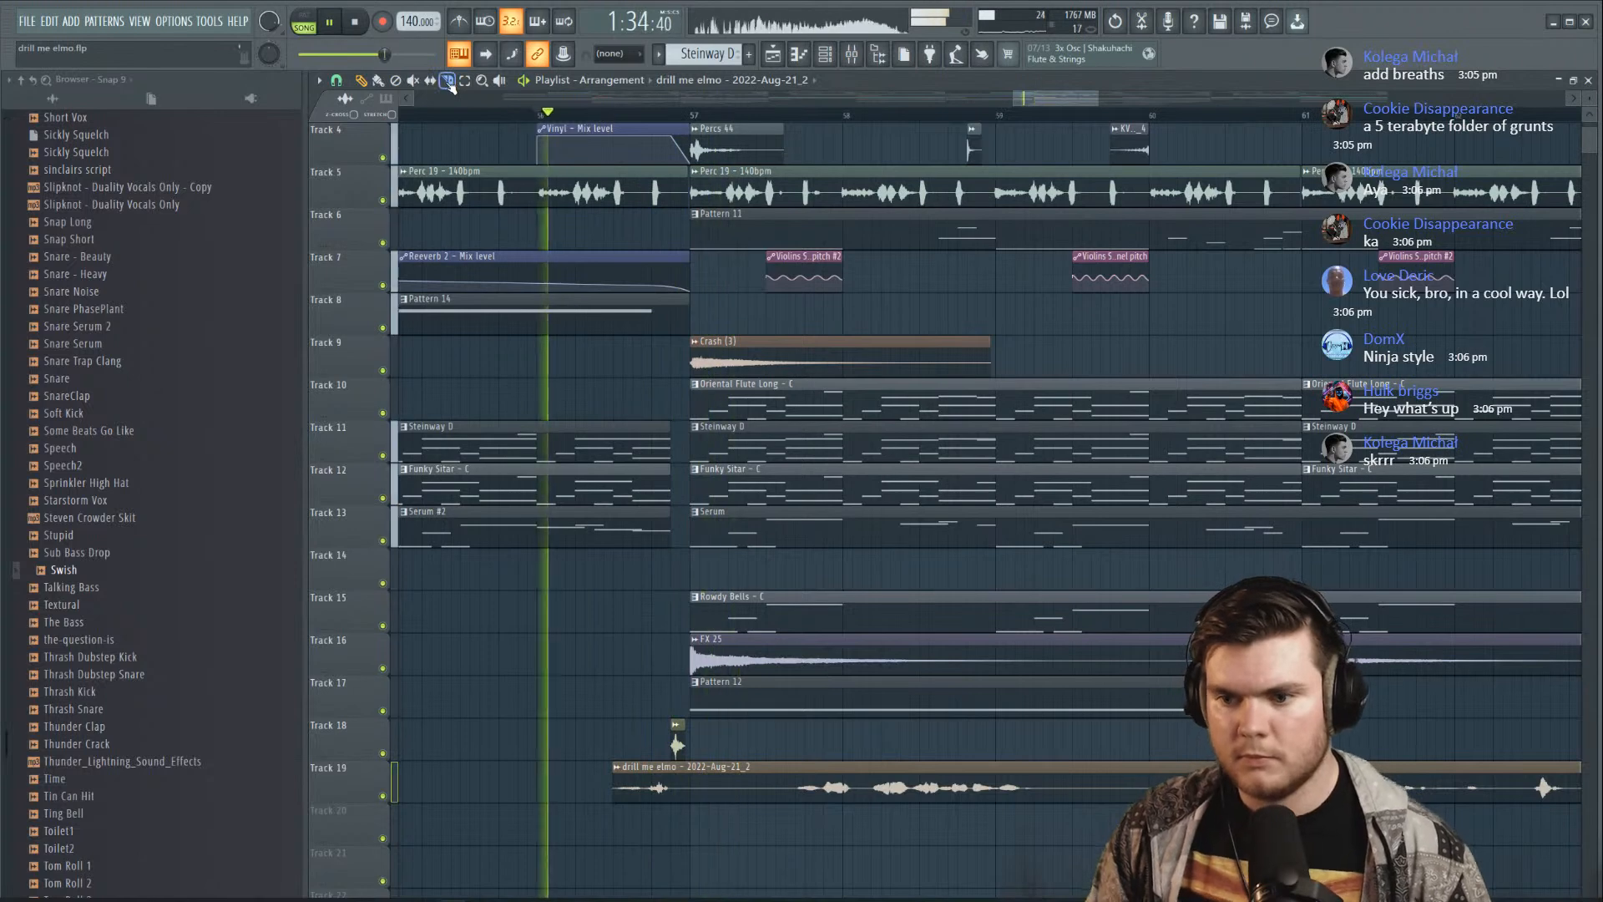
key("space")
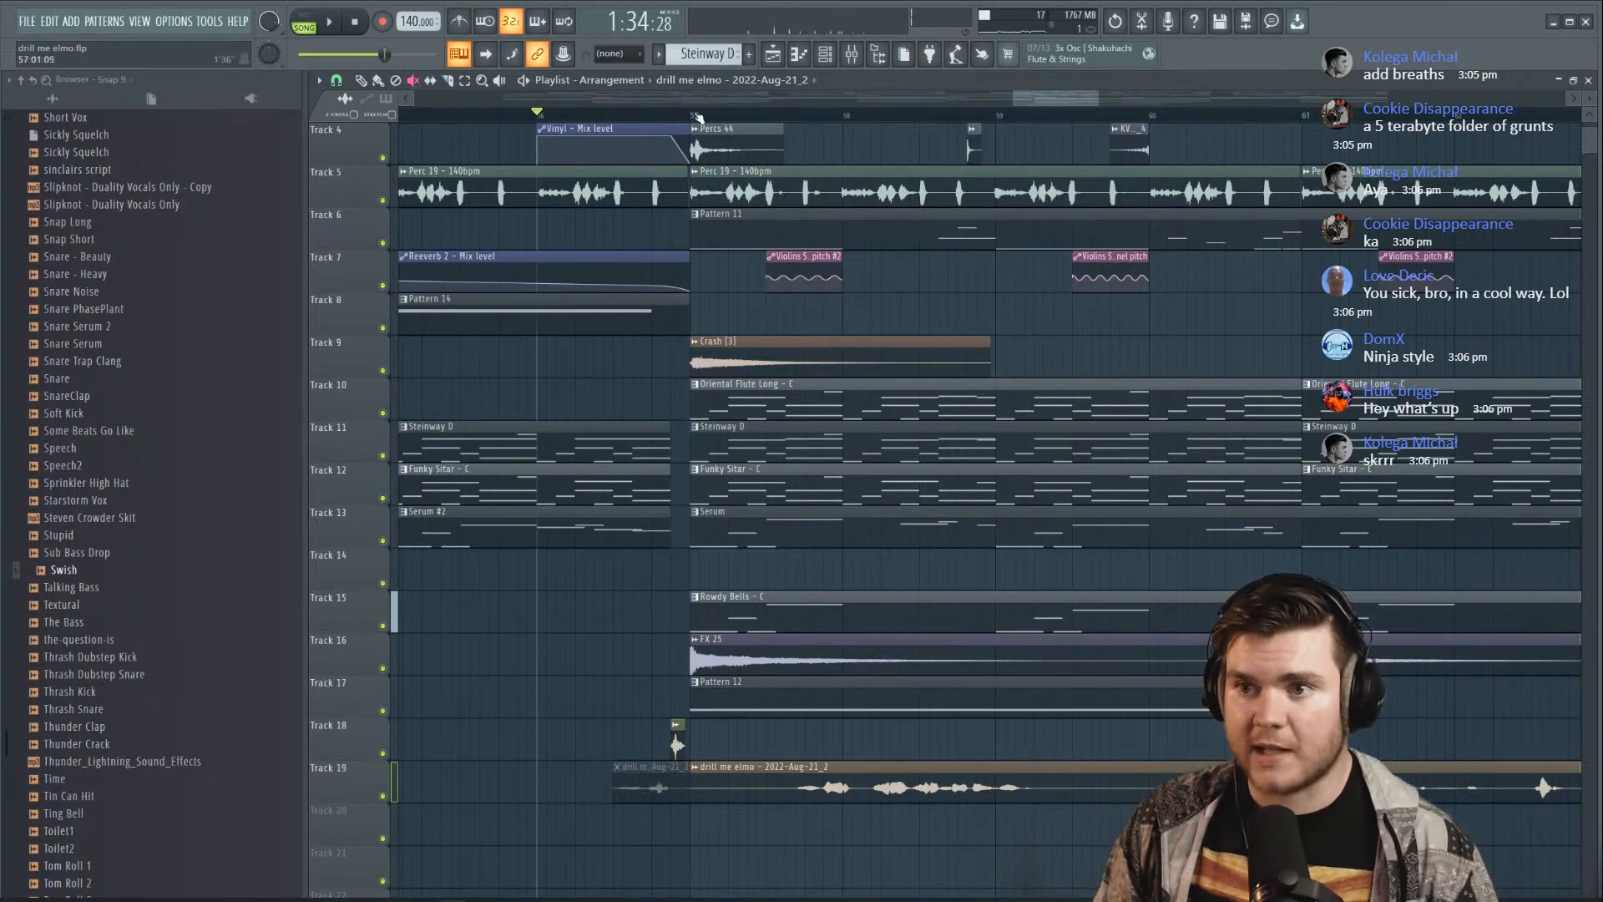
Play on past bar 57, then solo Track 19 to listen for another usable vocal sound
key("space")
scroll(668, 567, "down", 5)
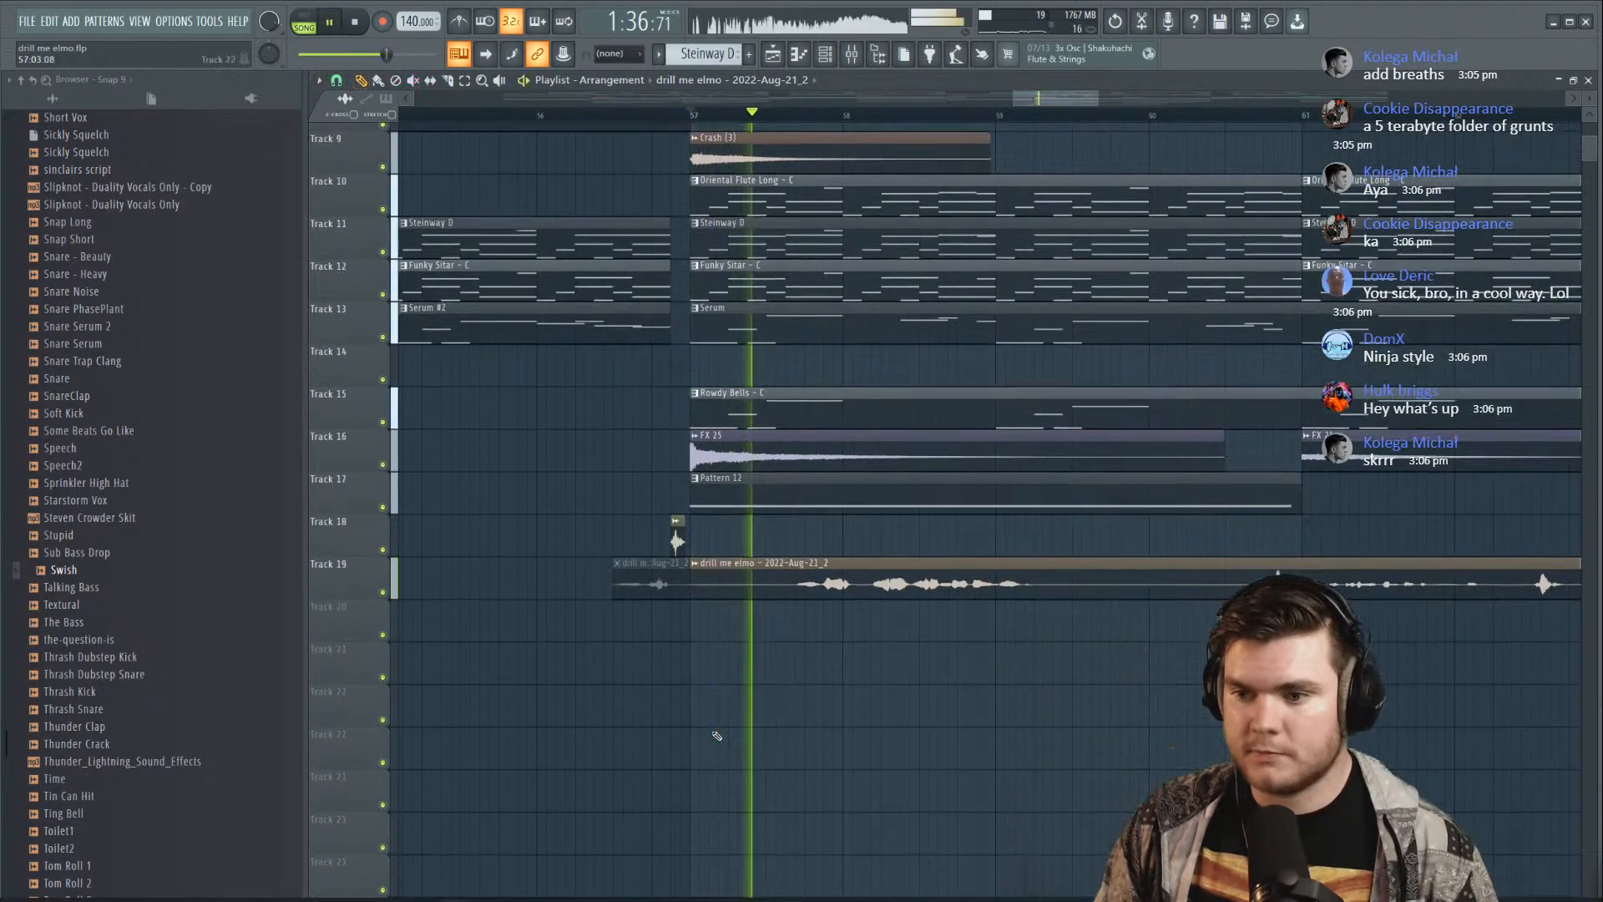
right_click(386, 583)
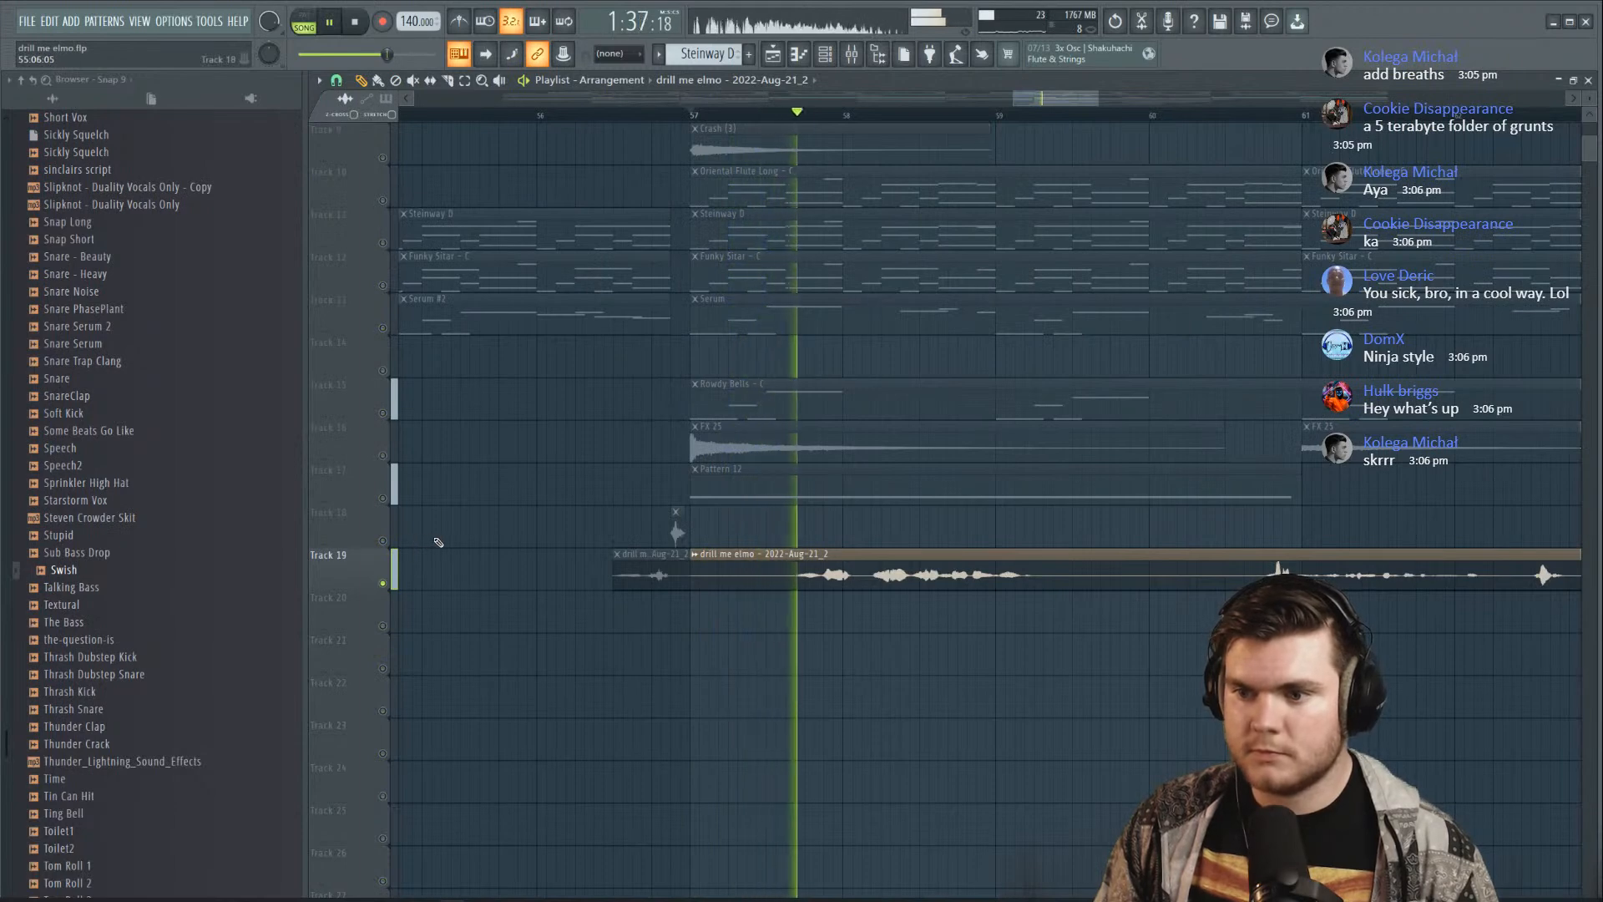
key("space")
Move the remaining long piece of the recording to Track 20 and enable that track beside the soloed one
left_click_drag(1272, 570, 751, 597)
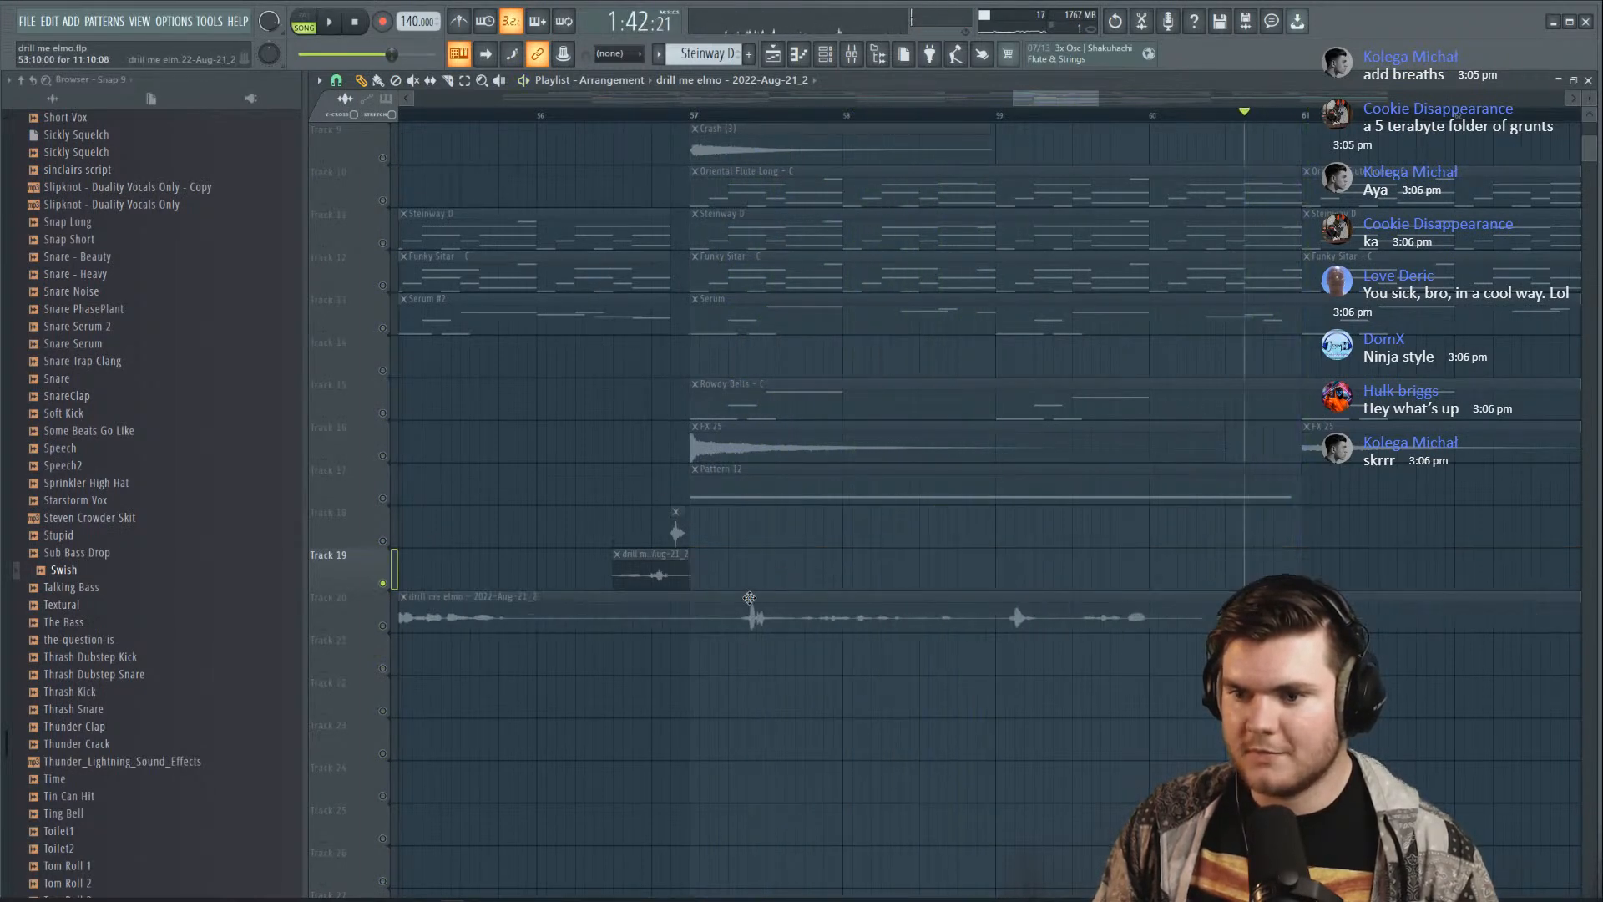
key("space")
left_click(384, 627)
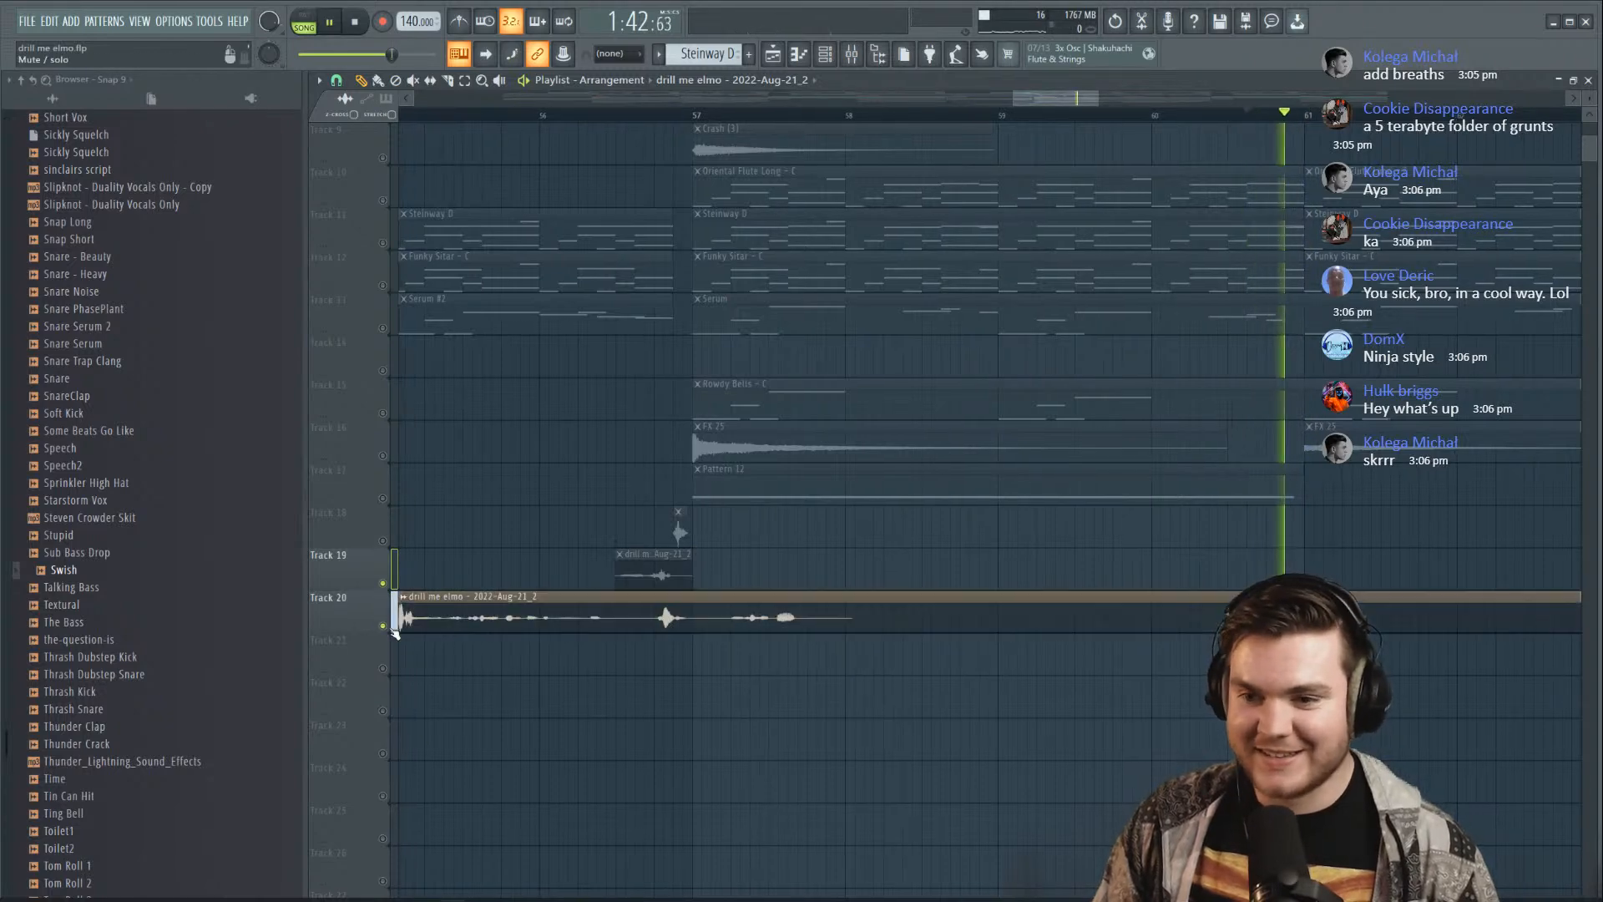
Align a vocal hit of the Track 20 recording just before bar 57, audition it and restore all tracks
left_click(626, 112)
key("space")
key("space")
left_click_drag(703, 618, 693, 619)
key("space")
right_click(384, 627)
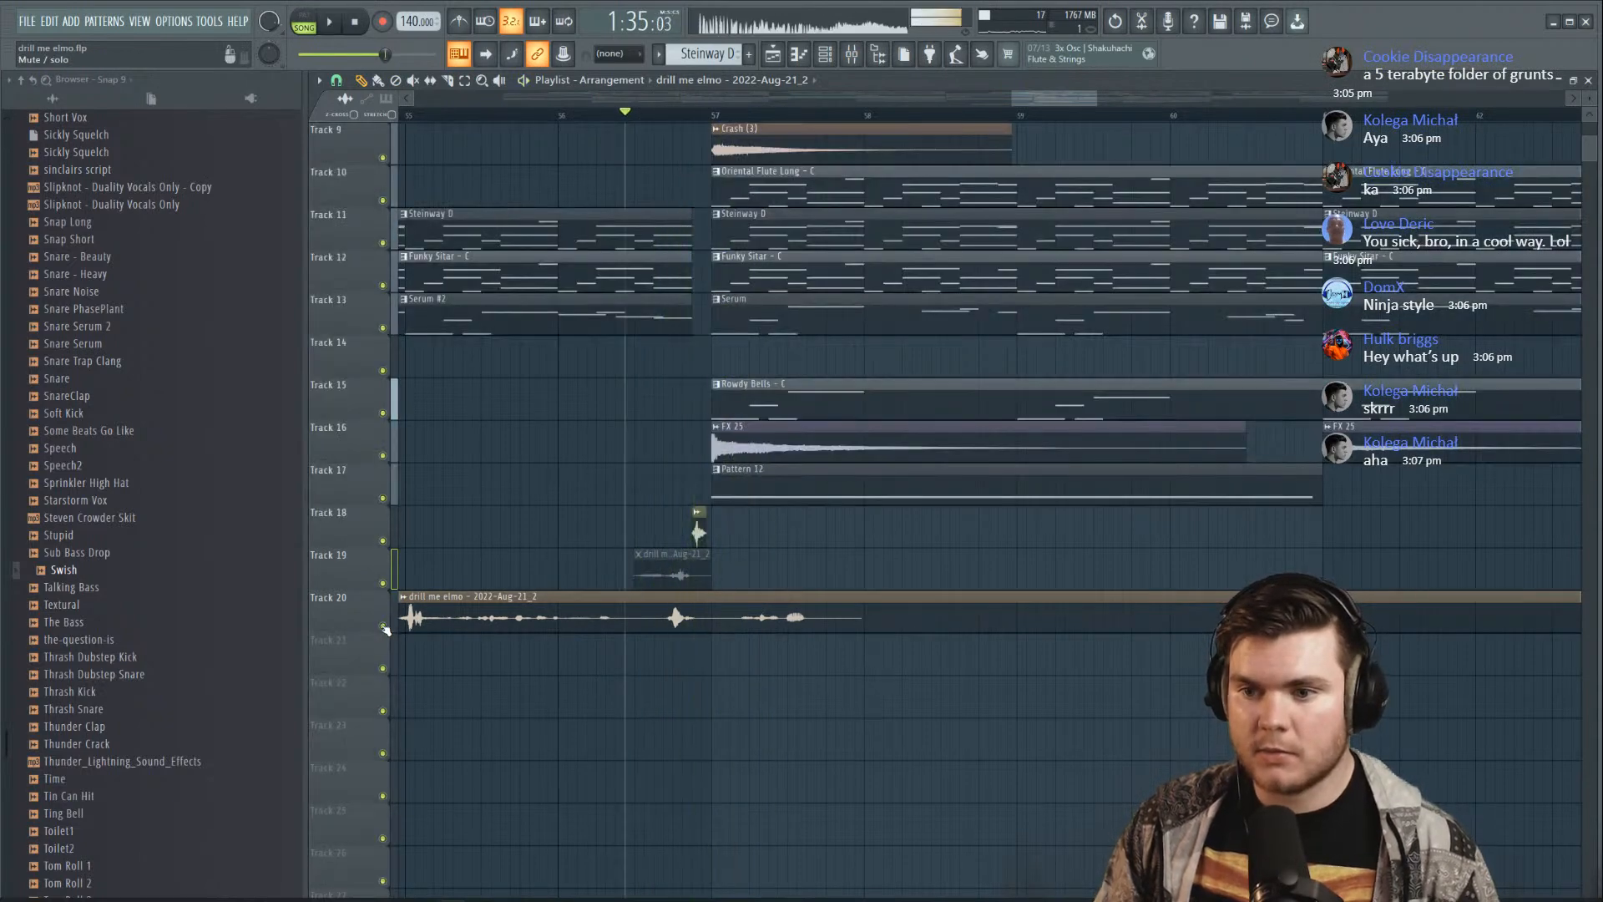
Slice the Track 20 recording just before the vocal hit and again at bar 57
key("space")
key("space")
left_click(448, 81)
left_click_drag(700, 596, 635, 568)
left_click(362, 81)
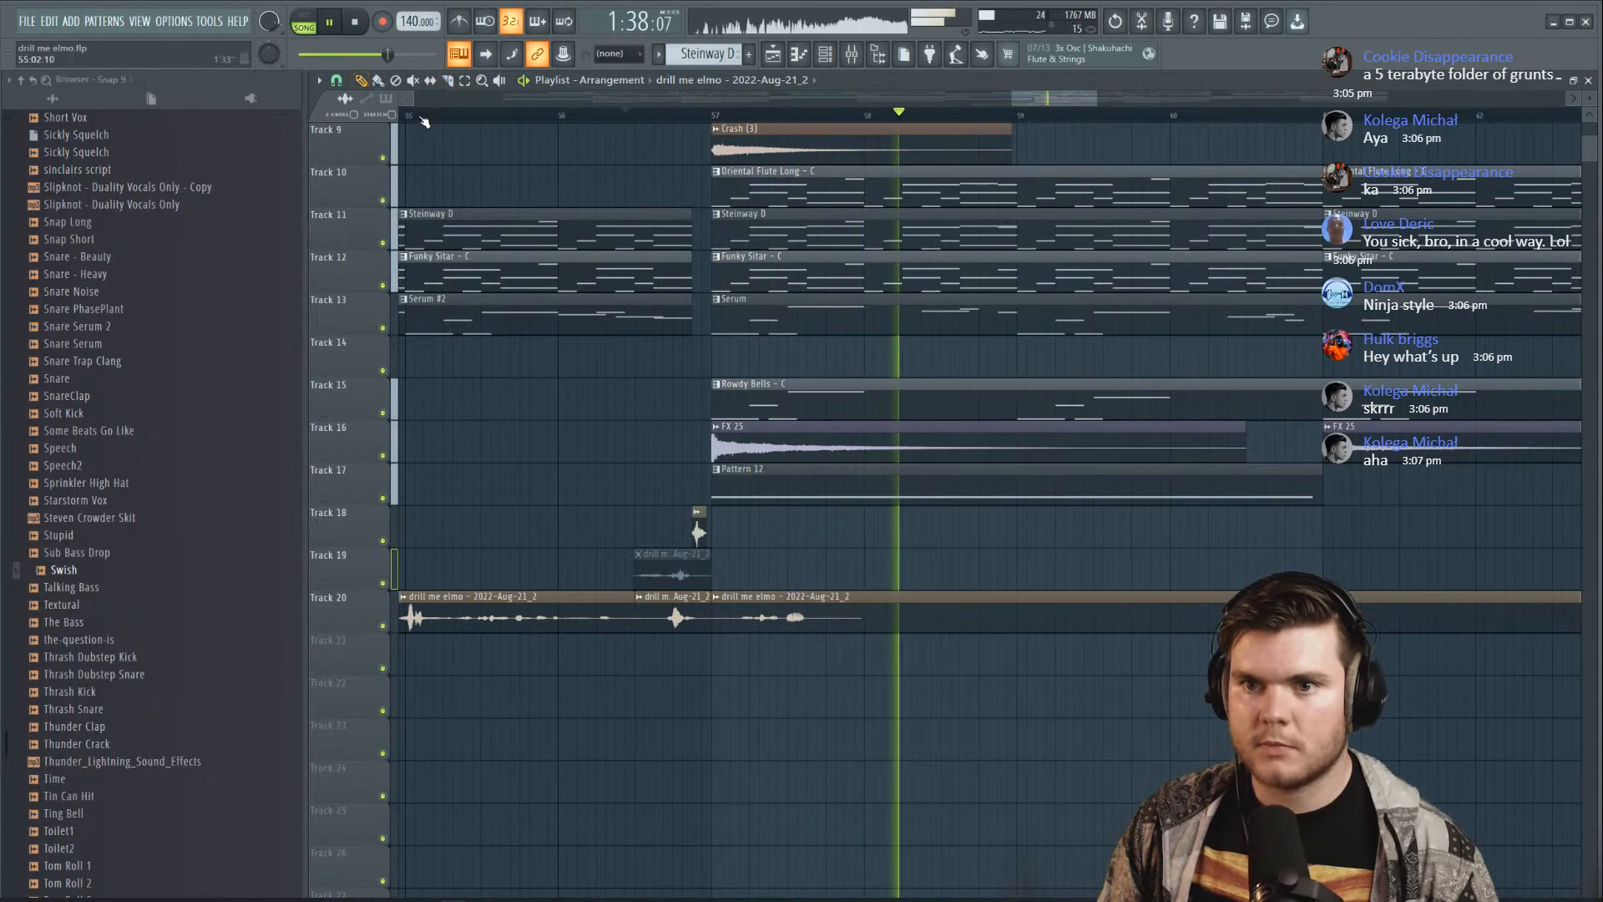
Delete the Track 20 recording pieces before and after the short vocal hit and audition the transition into bar 57
scroll(422, 118, "down", 5)
scroll(798, 121, "up", 5)
key("space")
scroll(798, 121, "up", 2)
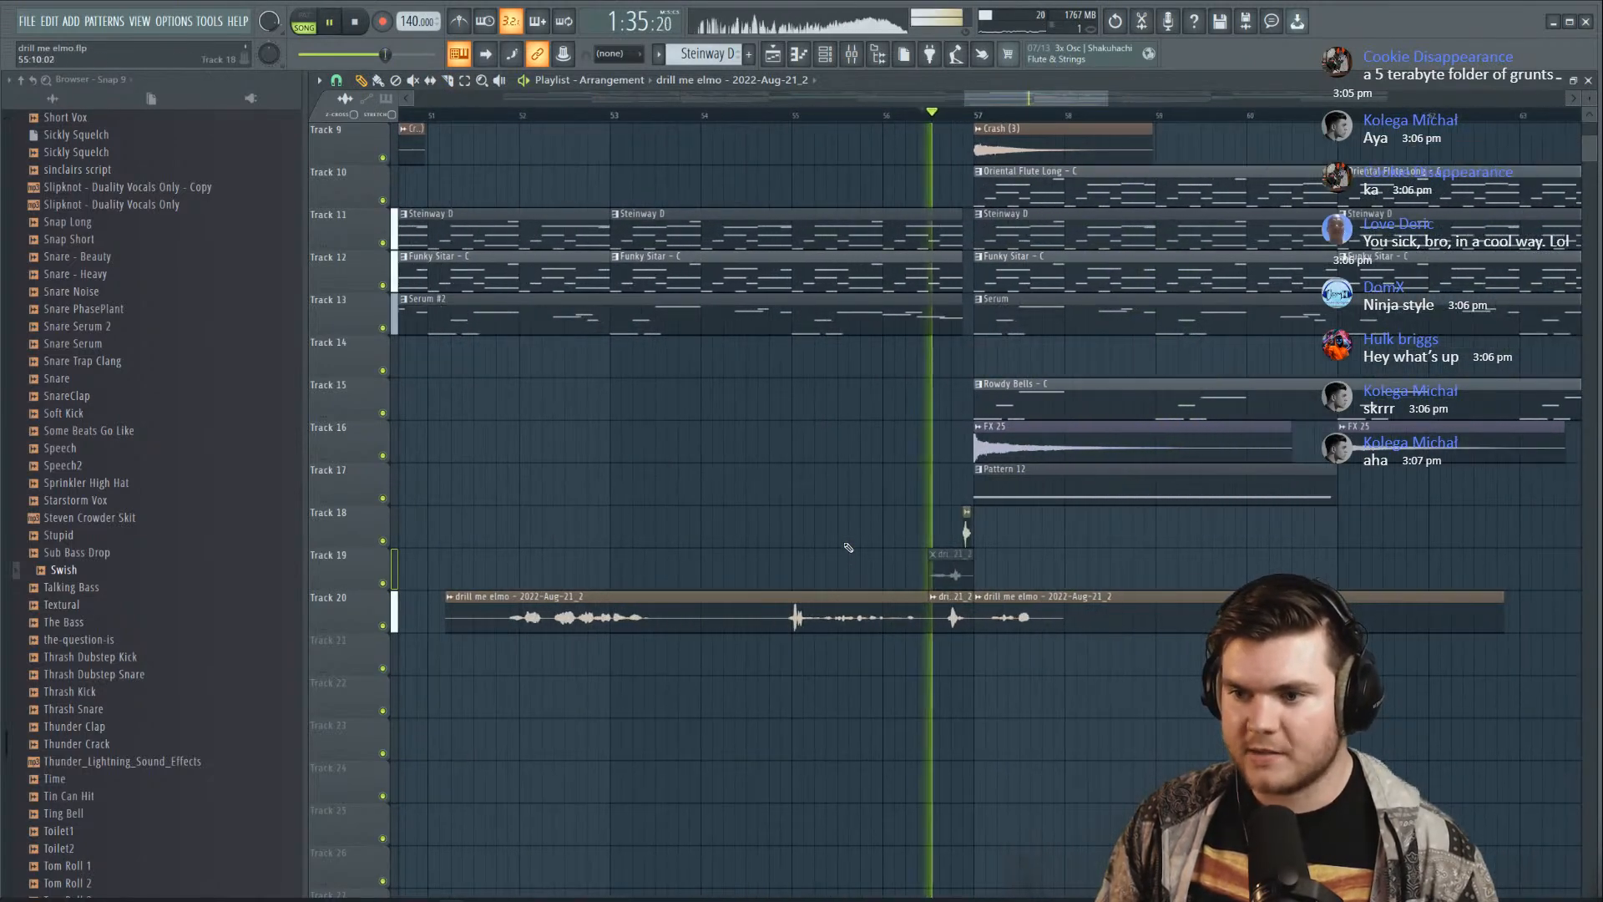
right_click(910, 595)
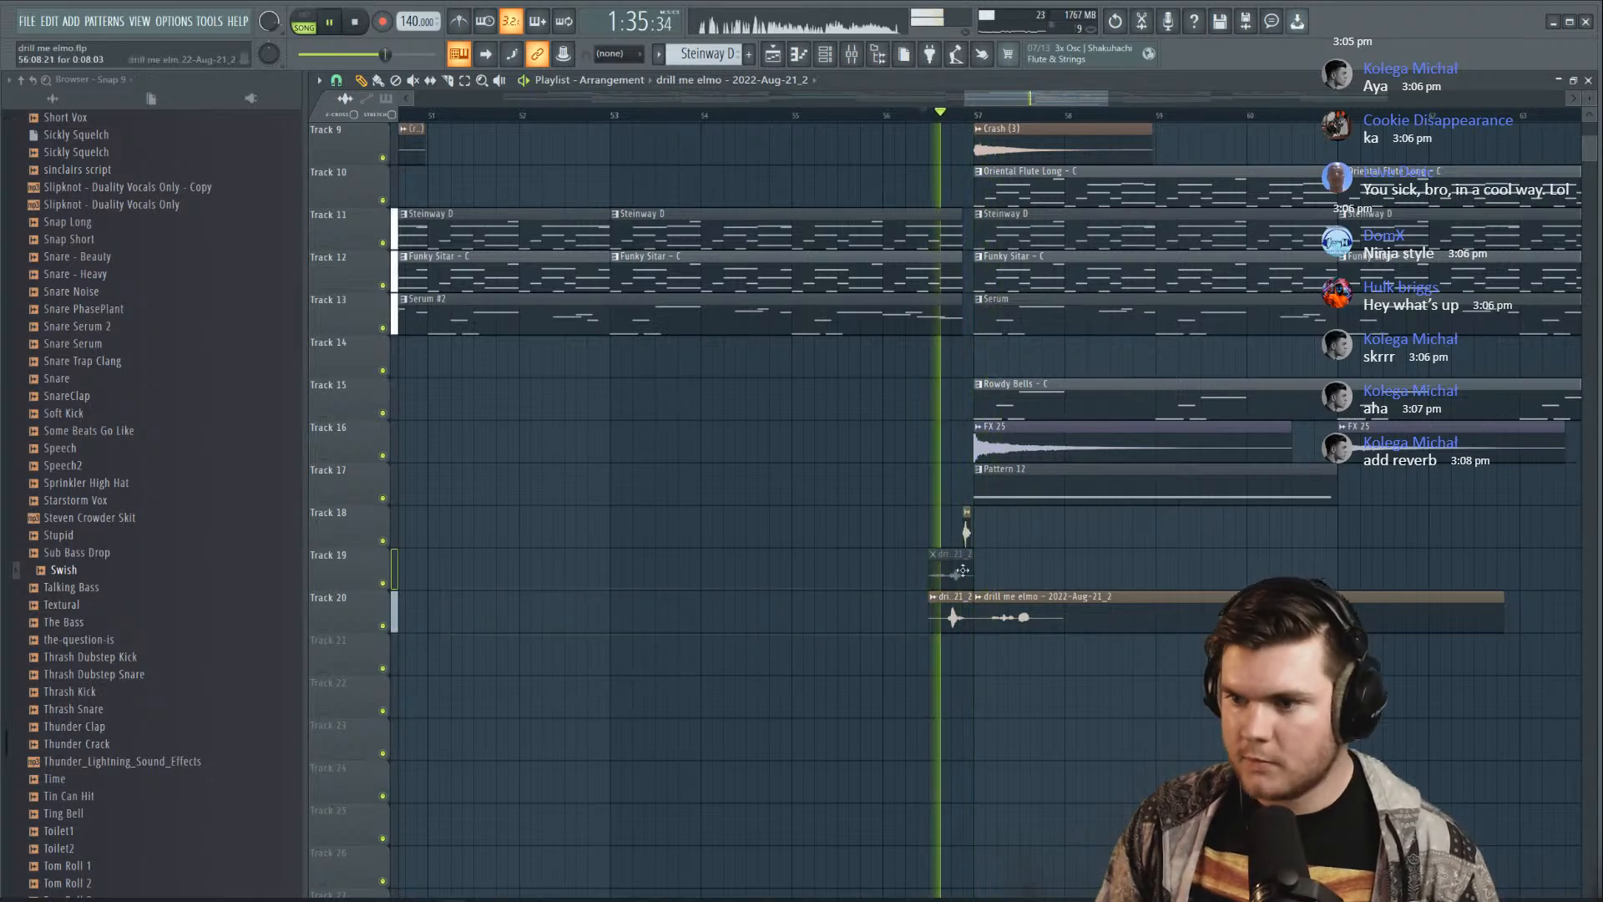
right_click(1012, 616)
key("space")
key("space")
scroll(968, 613, "up", 6)
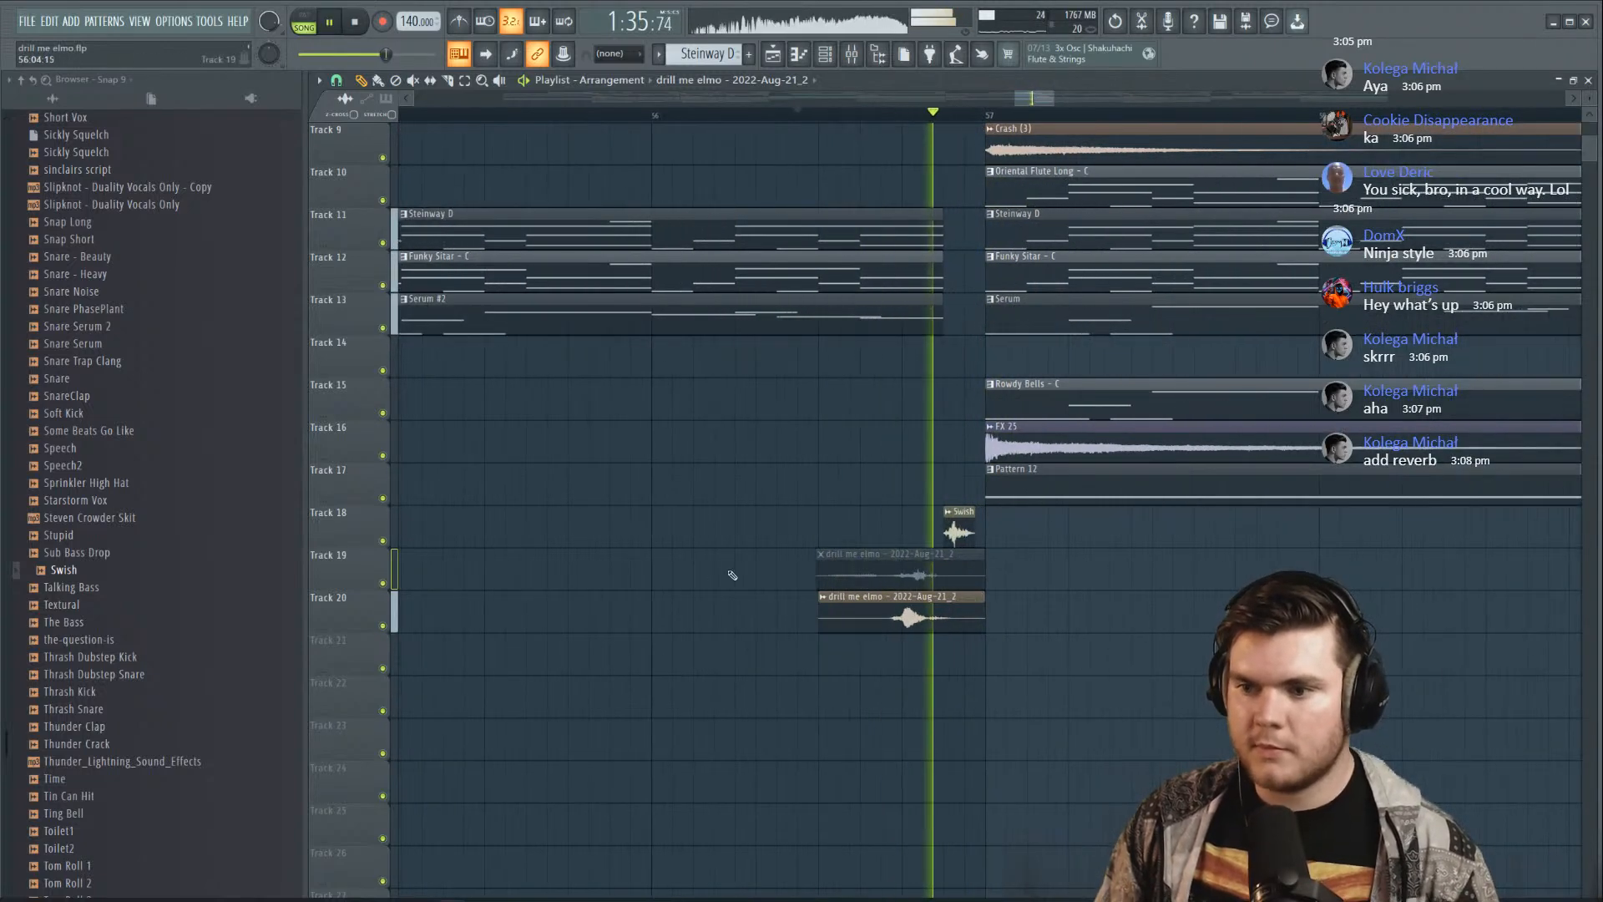
key("space")
Mute the Track 20 vocal clip, unmute the Track 19 clip, and trim its start closer to its sound
left_click(414, 81)
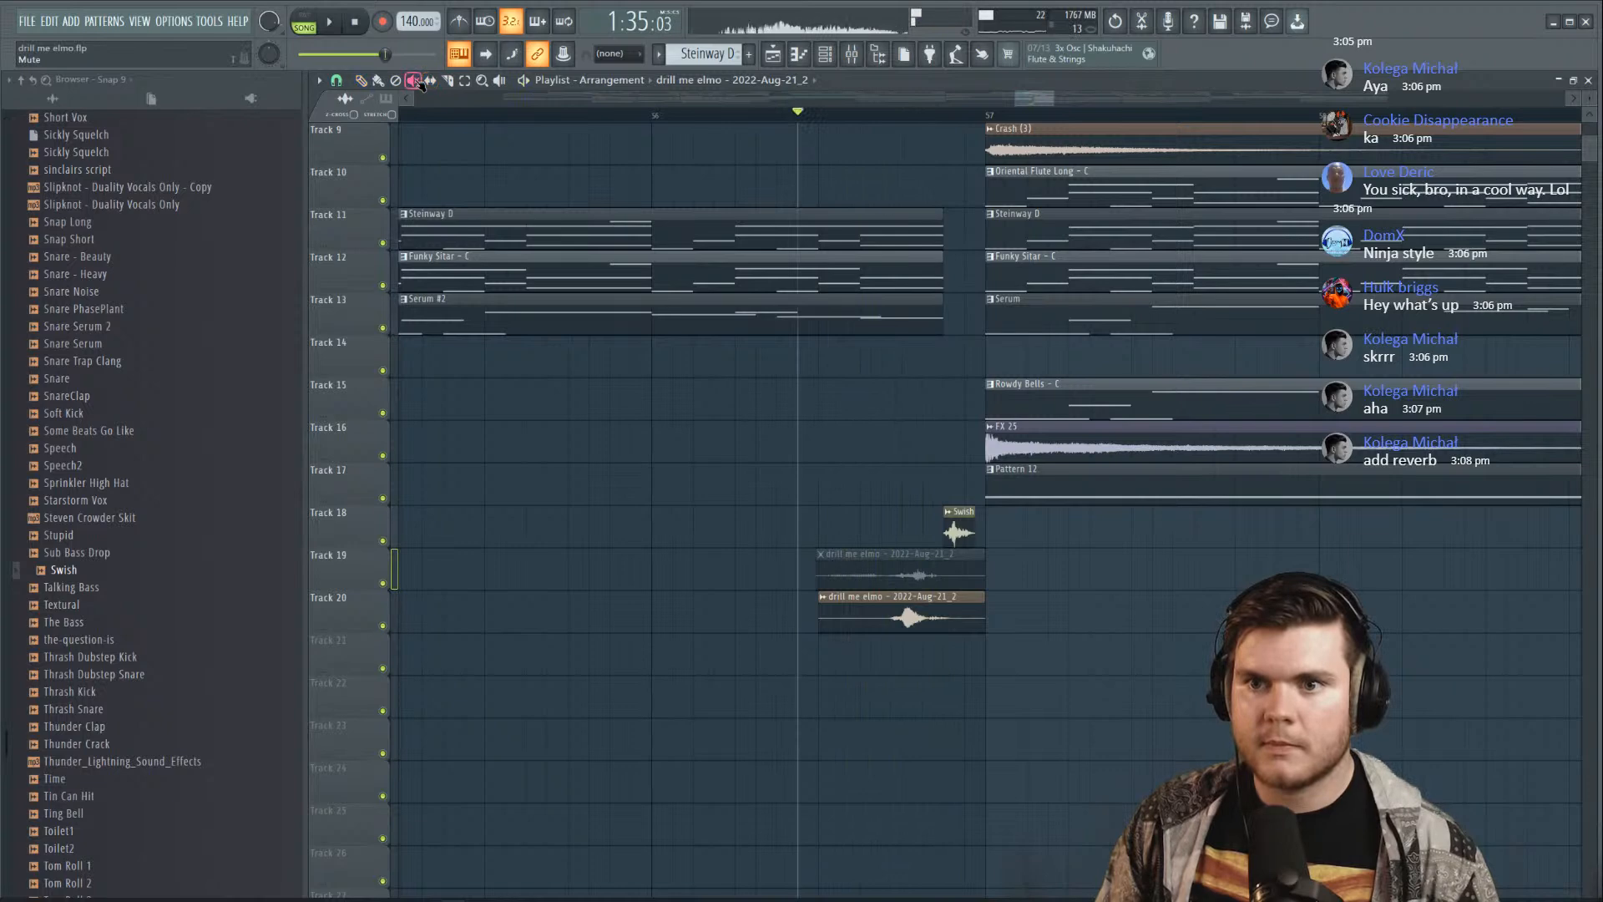
left_click(953, 596)
left_click(940, 578)
key("space")
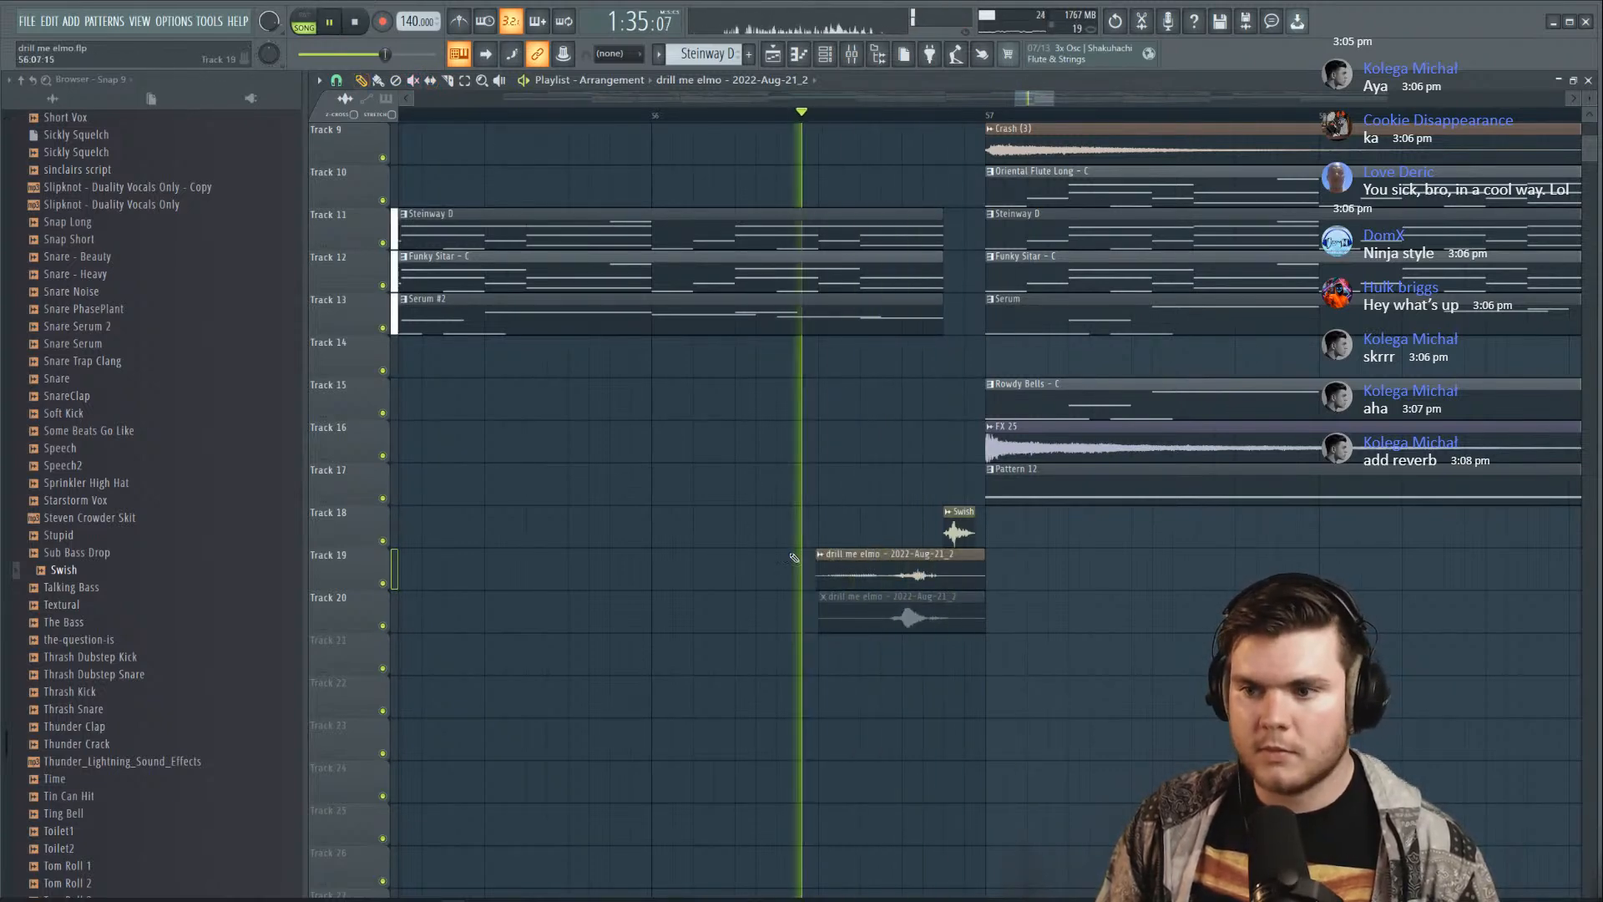
left_click_drag(820, 565, 879, 565)
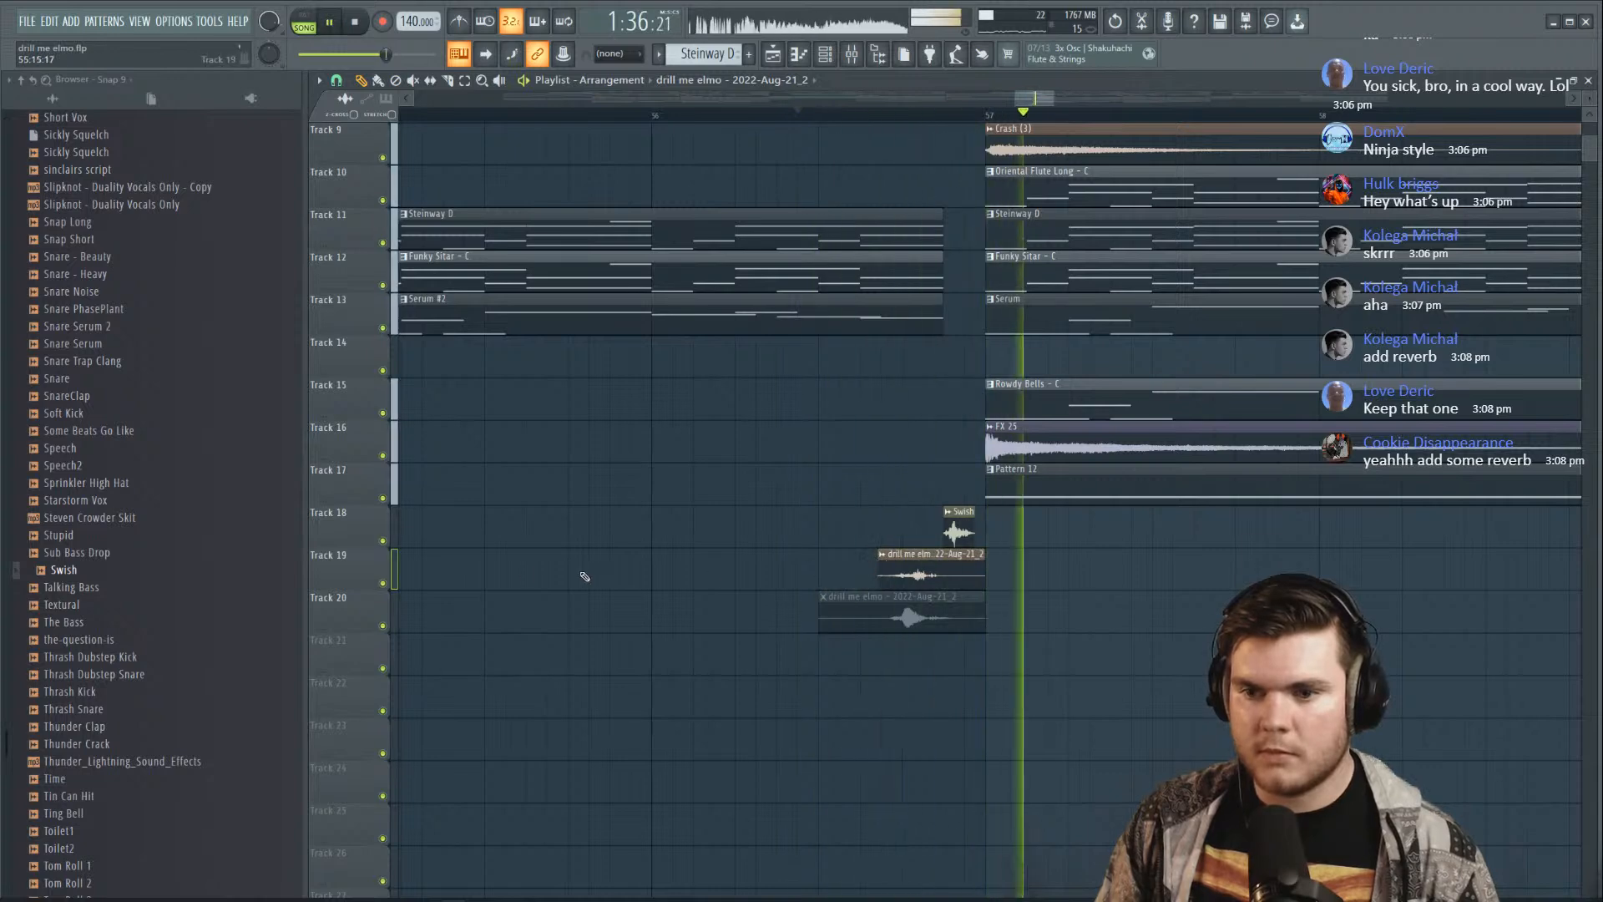
key("space")
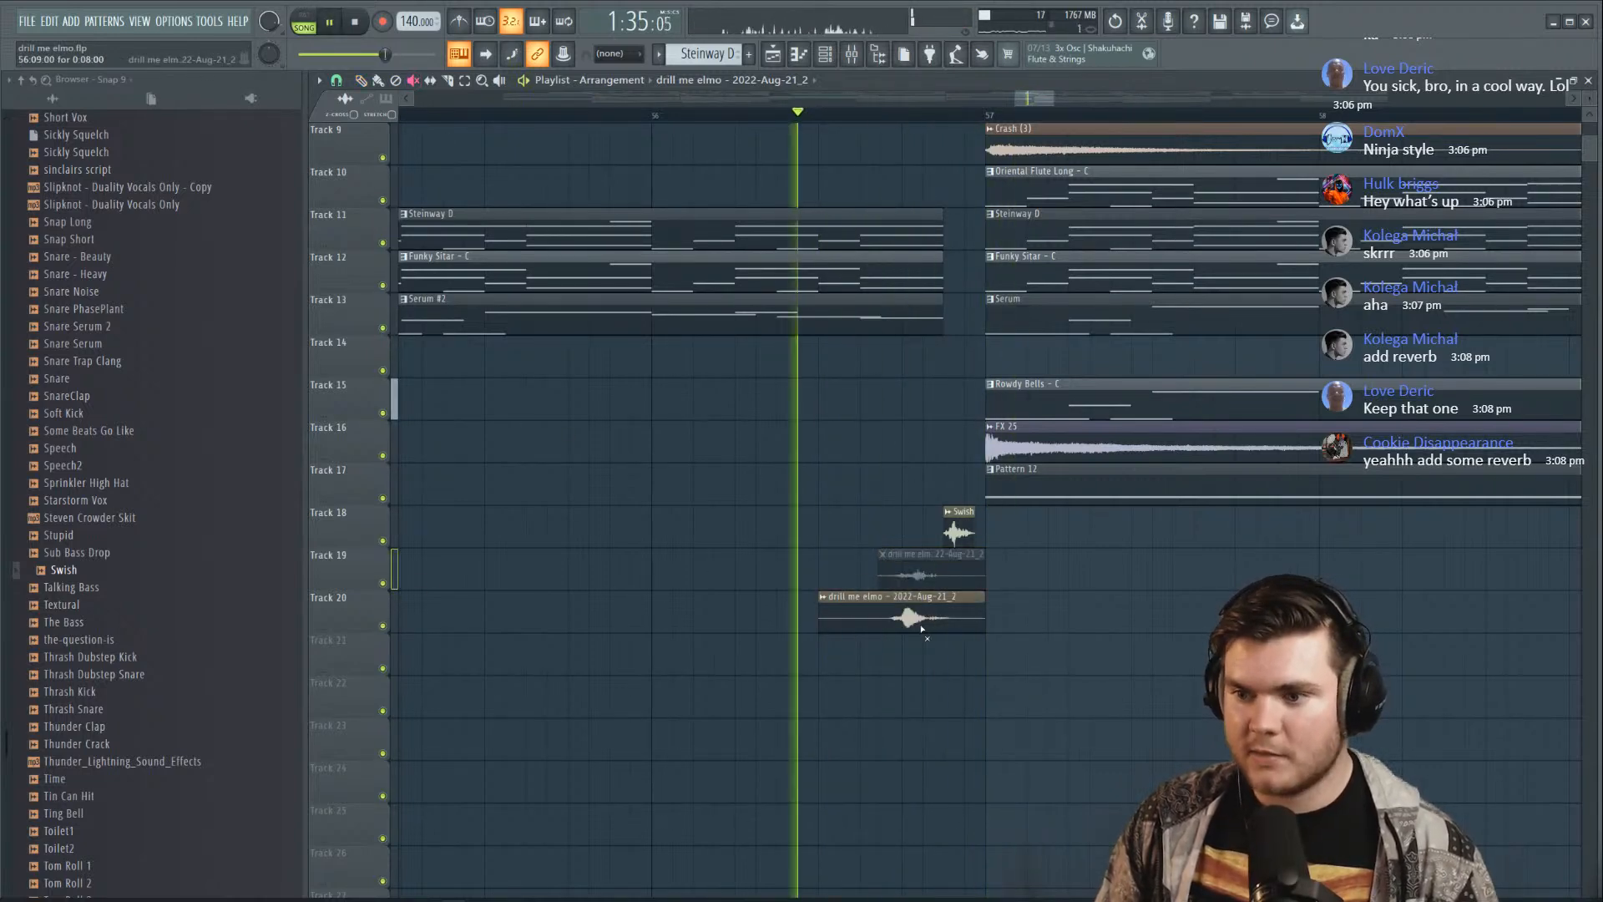
Audition the transition with the Track 20 vocal hit active and the Track 19 clip muted
key("space")
key("space")
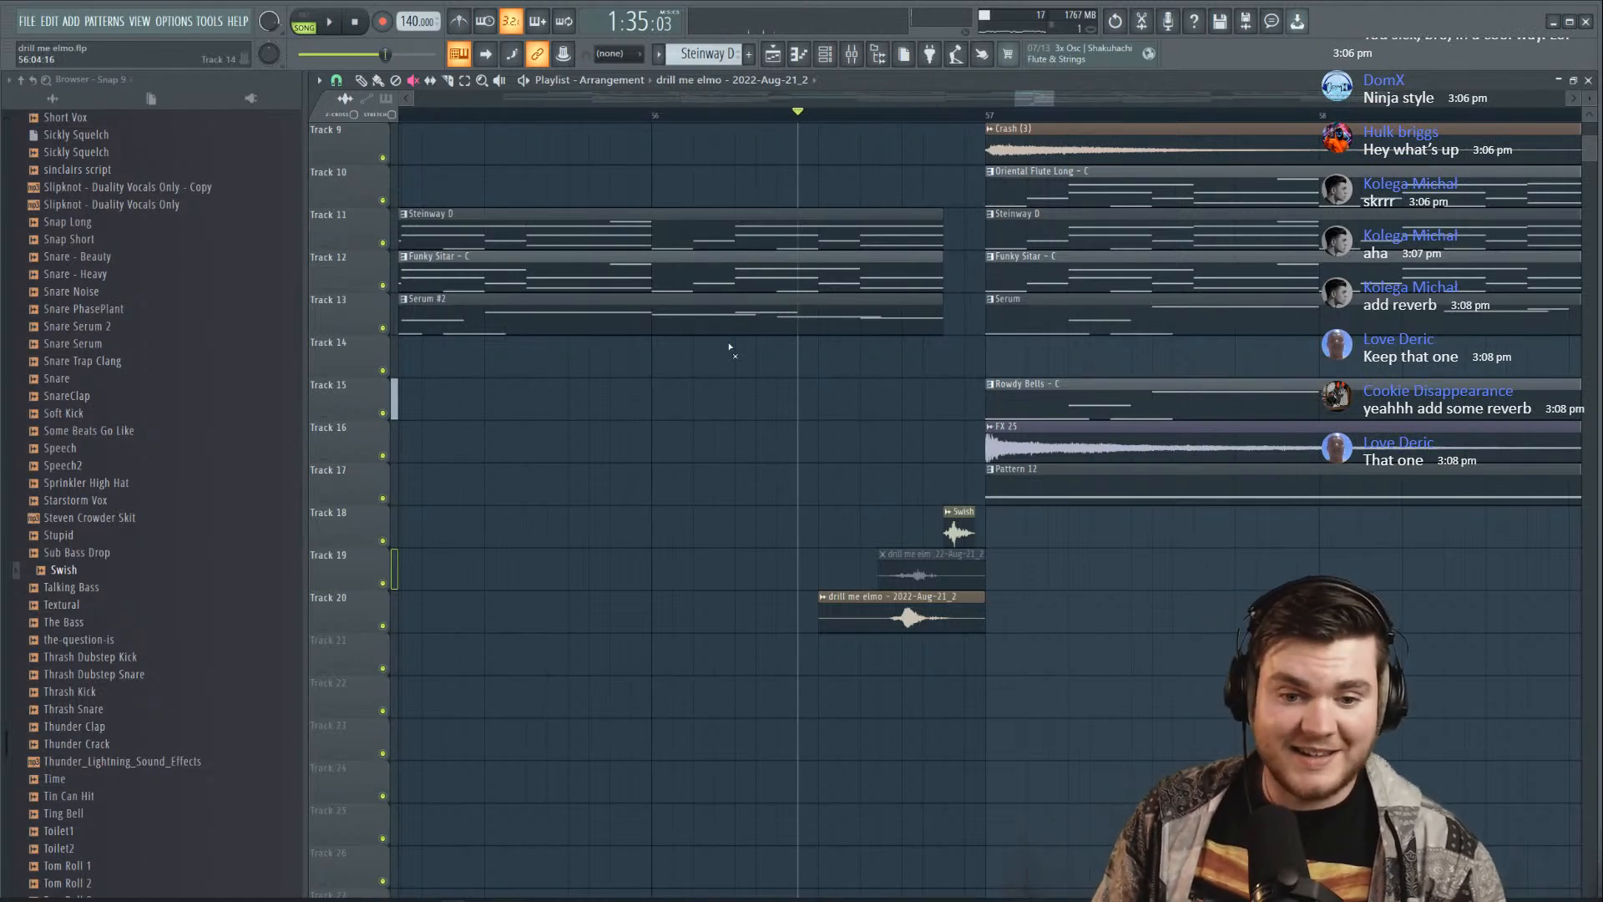
key("space")
key("space")
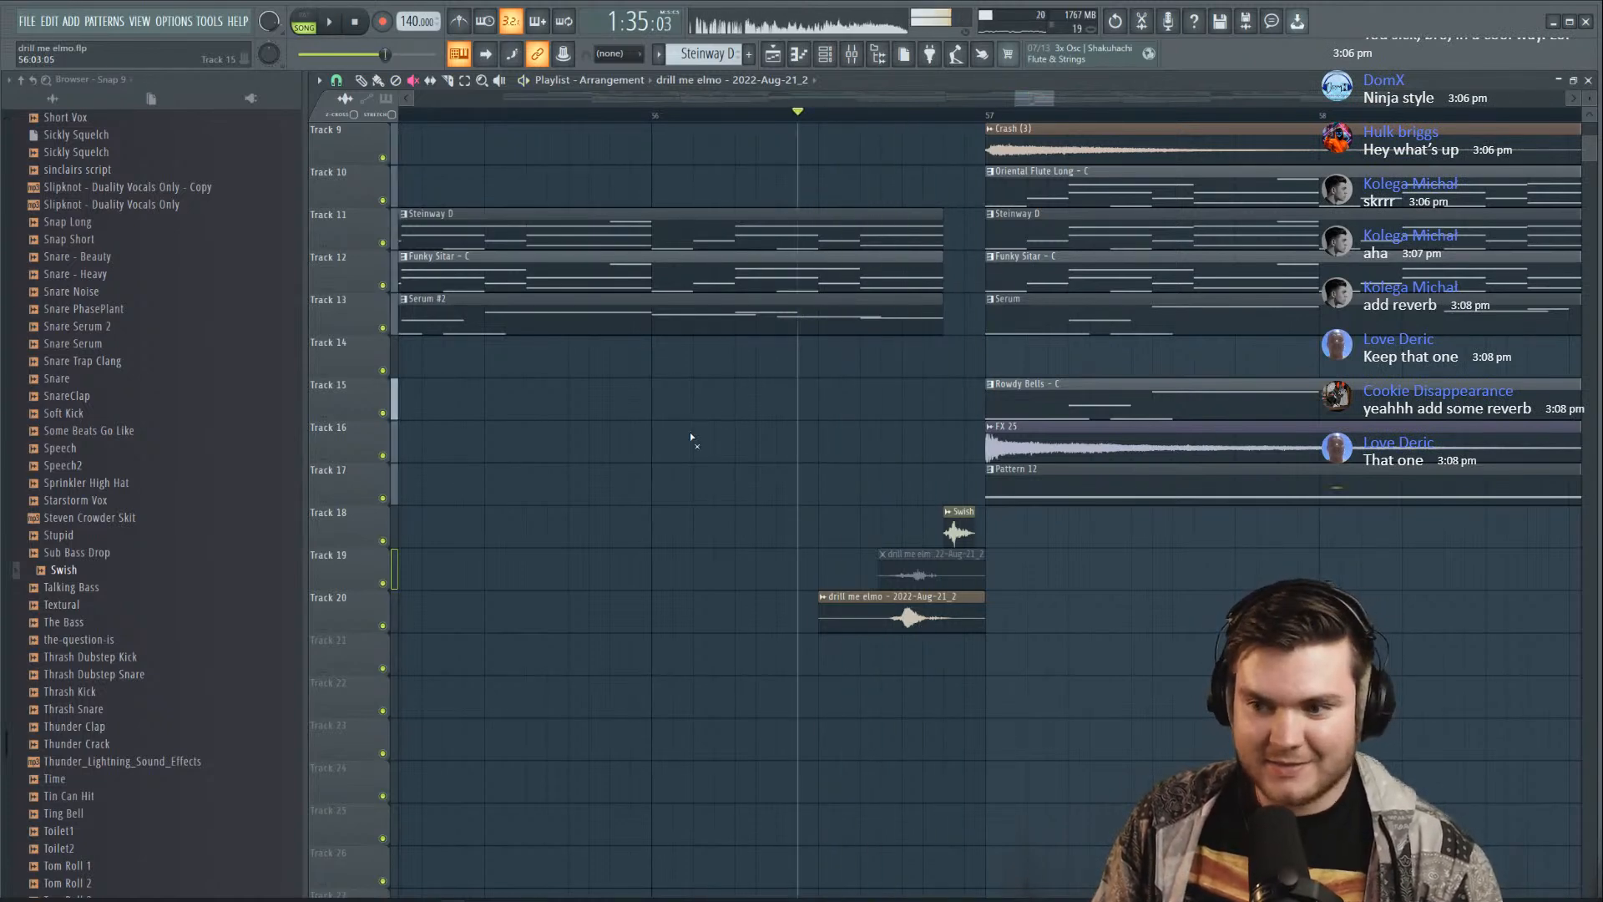
key("space")
key("space")
Unmute the Track 19 clip to layer it with the Track 20 hit and play the transition
left_click(950, 577)
key("space")
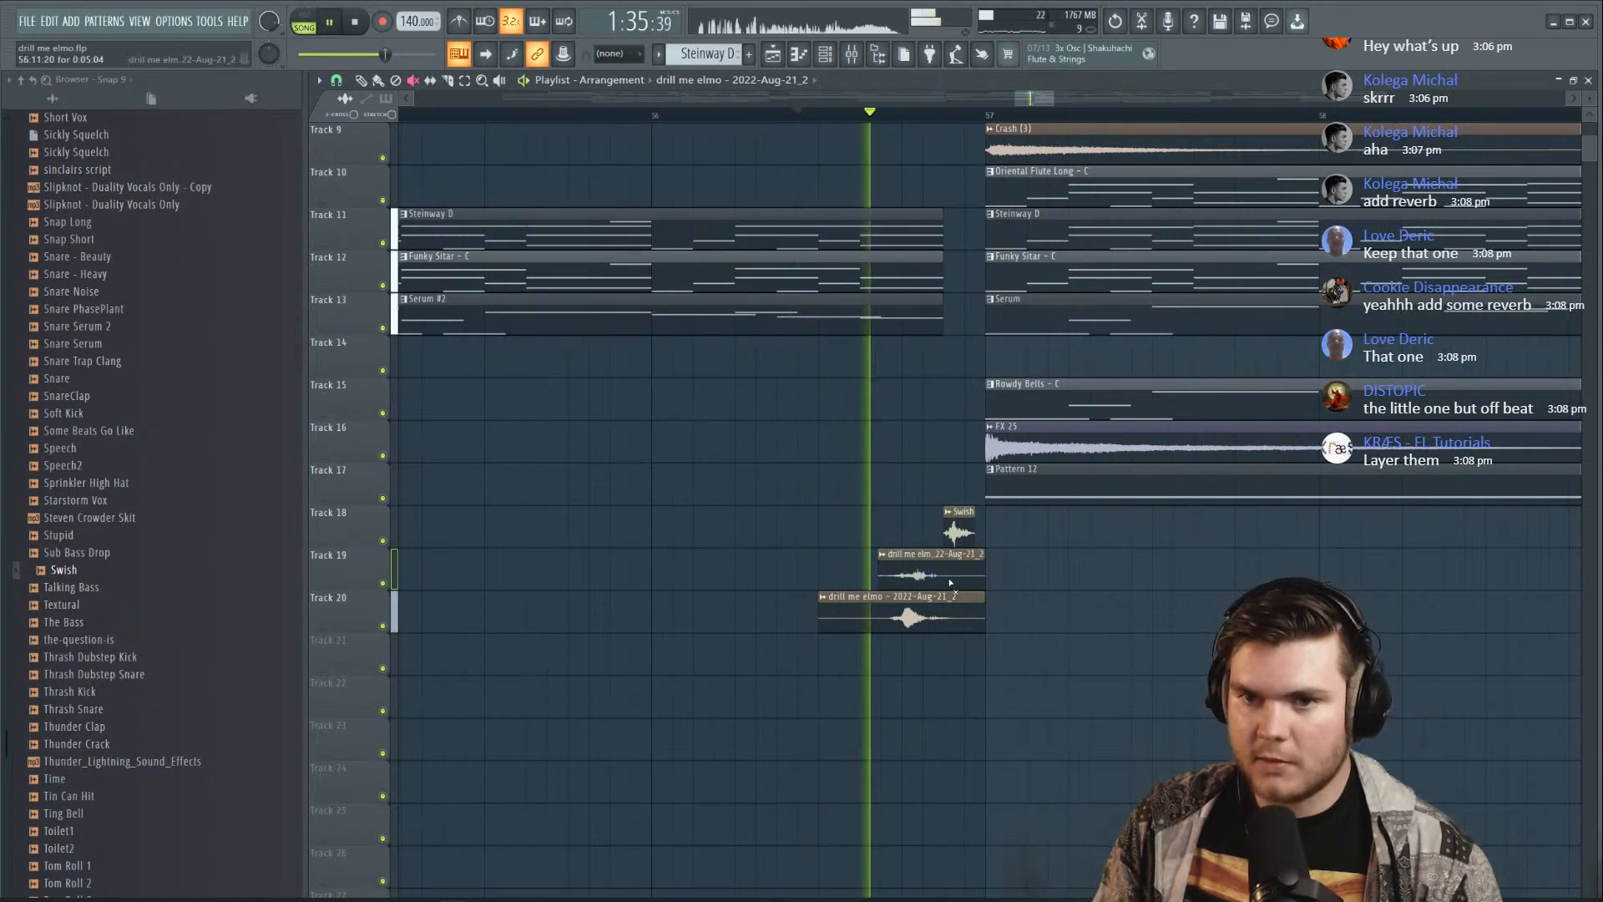
key("space")
key("space")
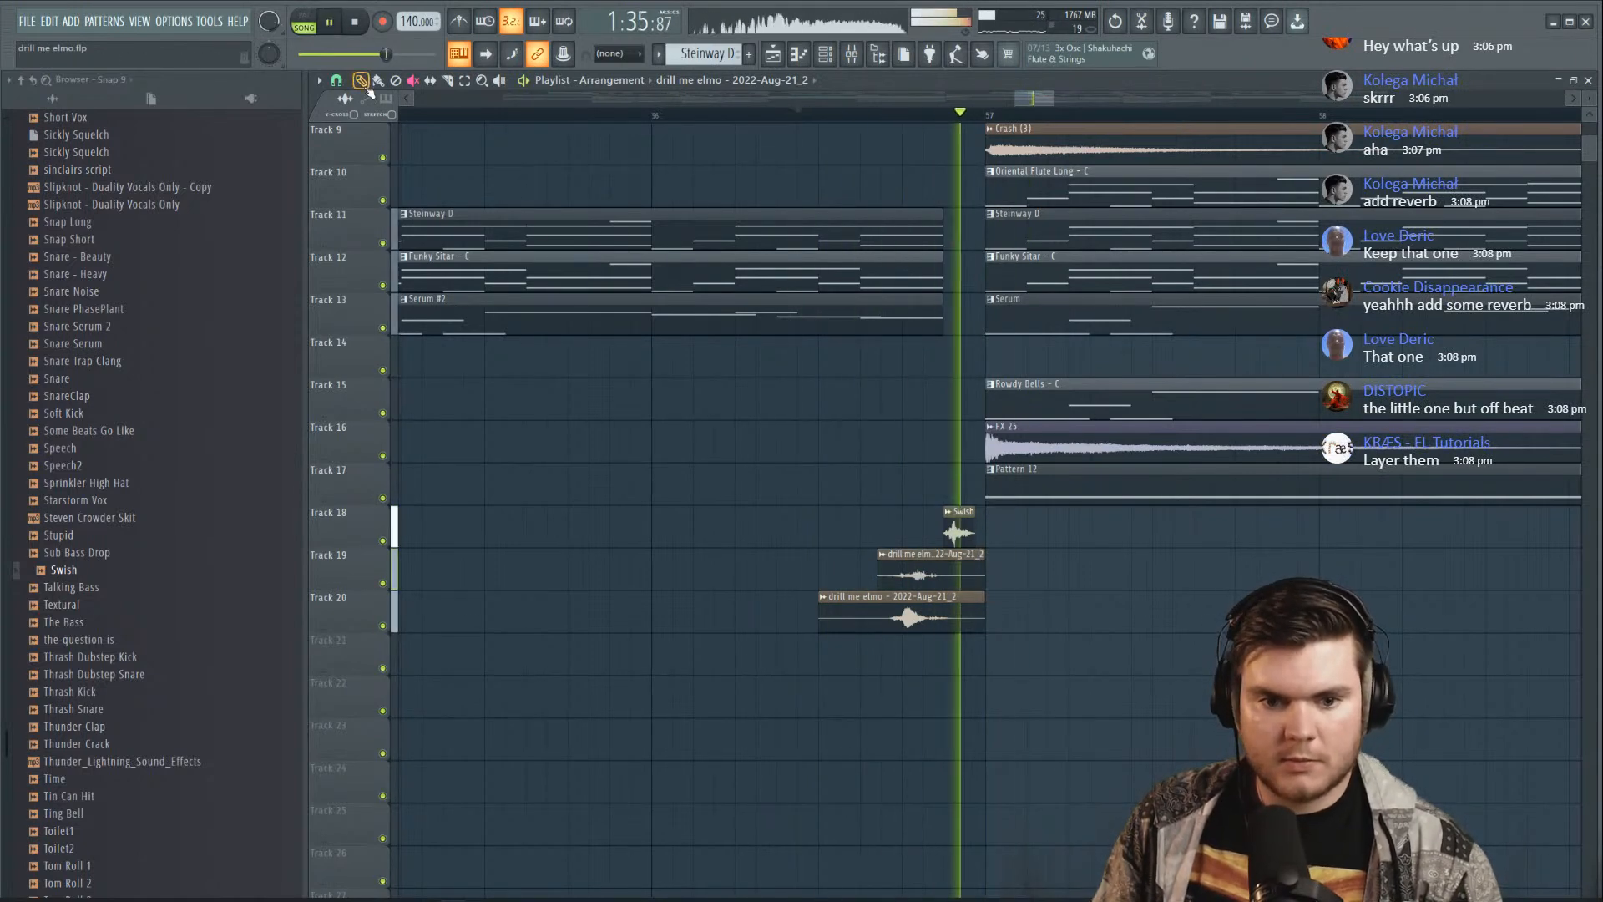
key("space")
key("space")
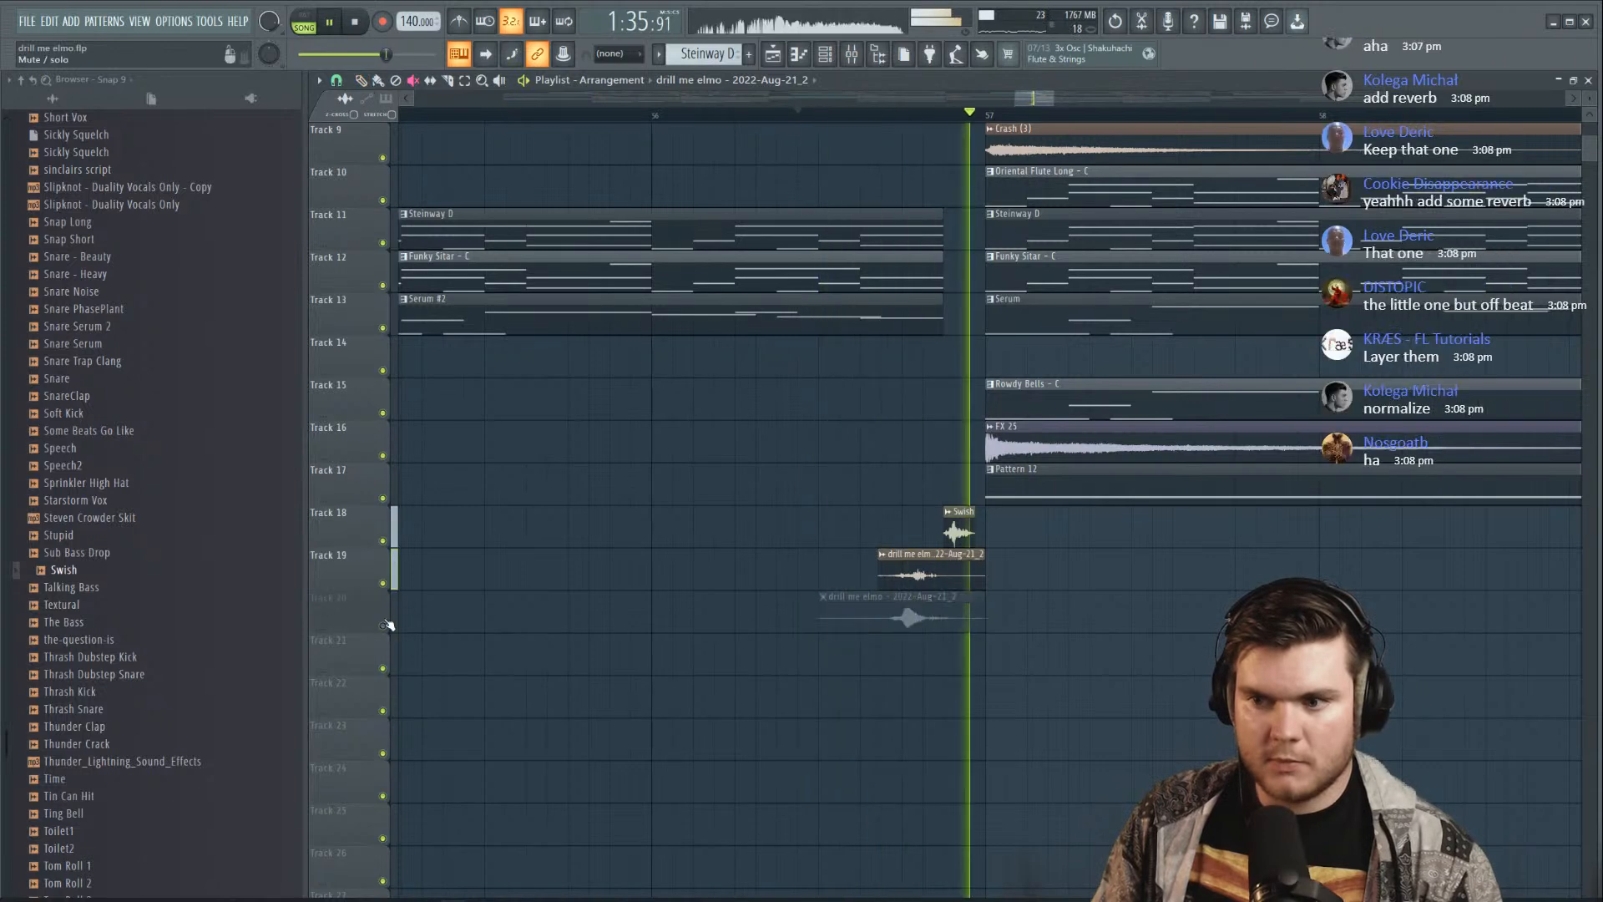
Compare the layered vocal hits with and without Track 20 and mute the Track 20 clip
left_click(382, 626)
key("space")
key("space")
key("space")
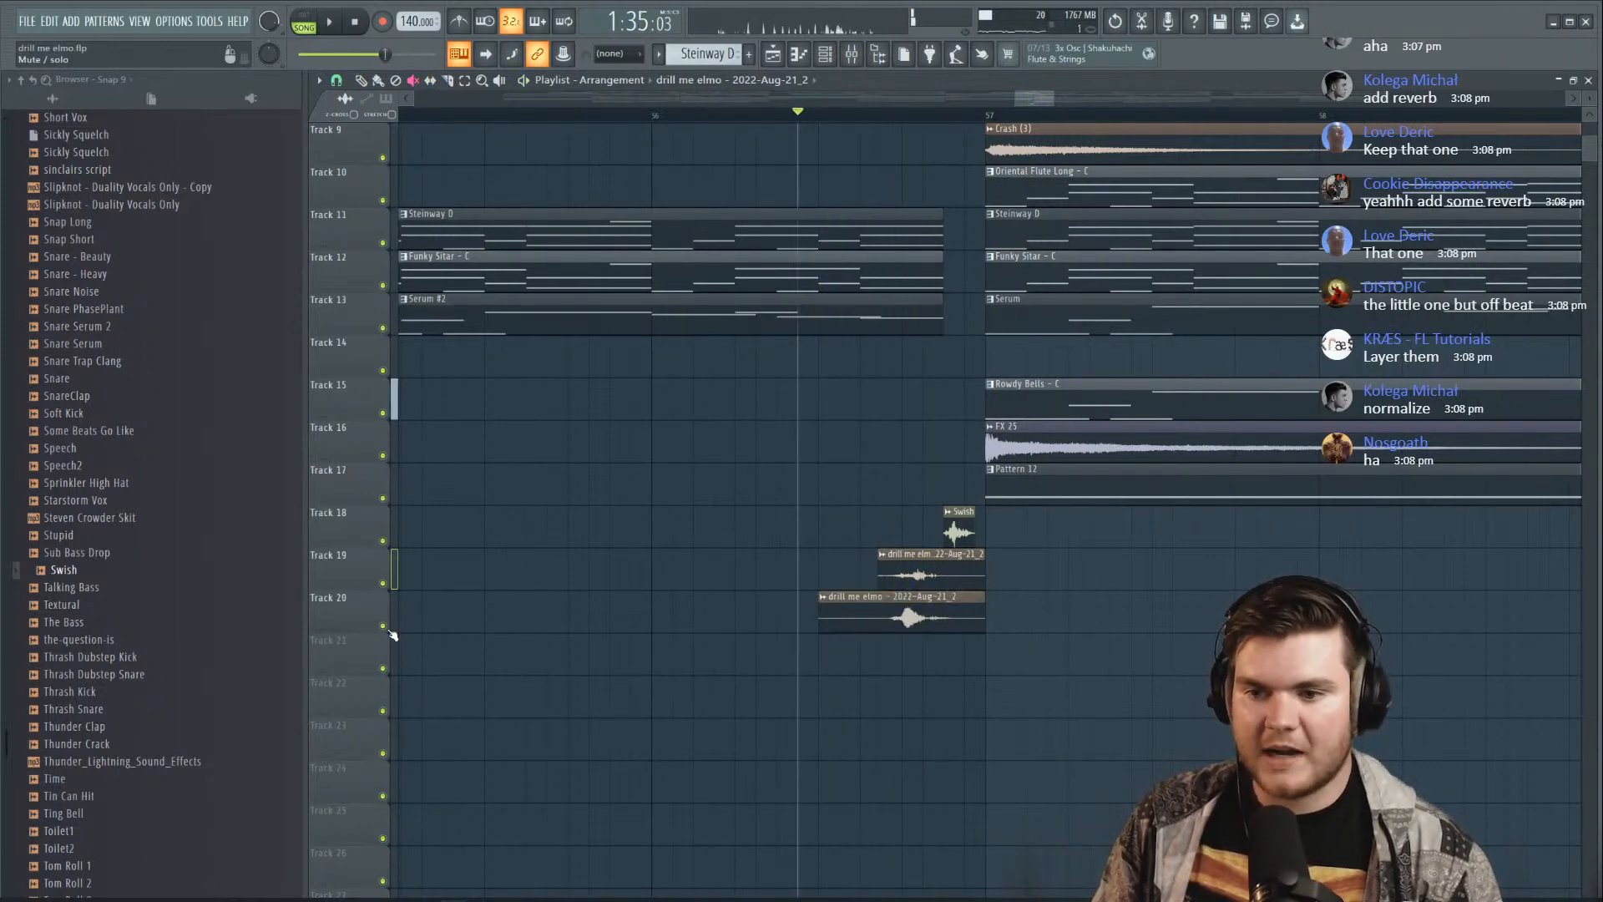
key("space")
Open the Track 19 recording's channel settings and route it to mixer Insert 17
double_click(901, 565)
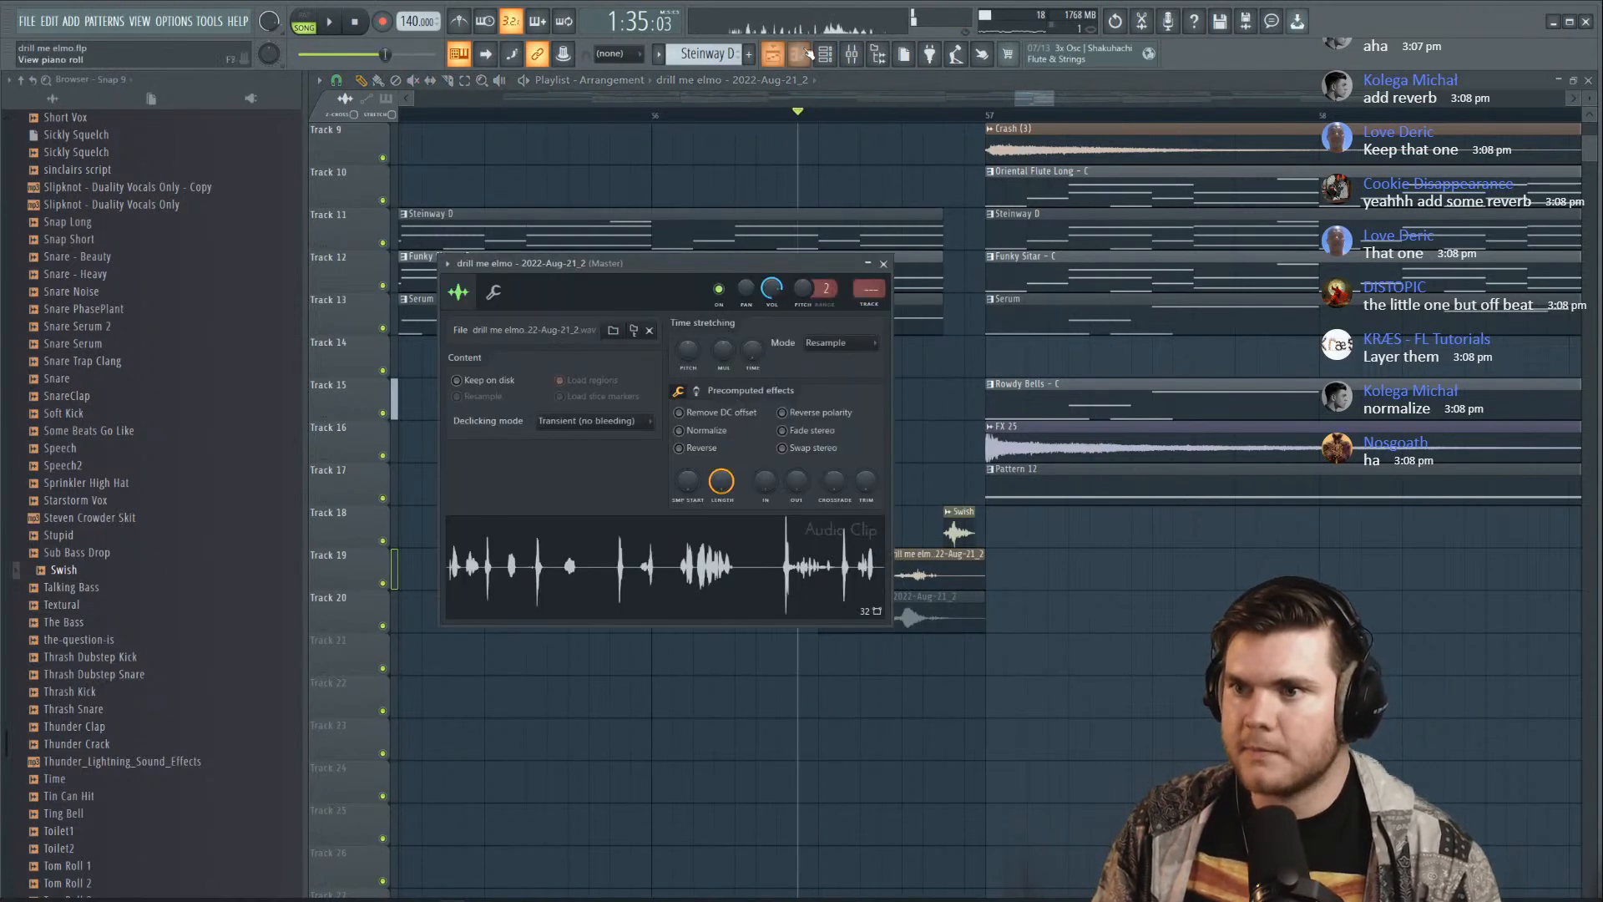
left_click(851, 53)
scroll(869, 294, "up", 9)
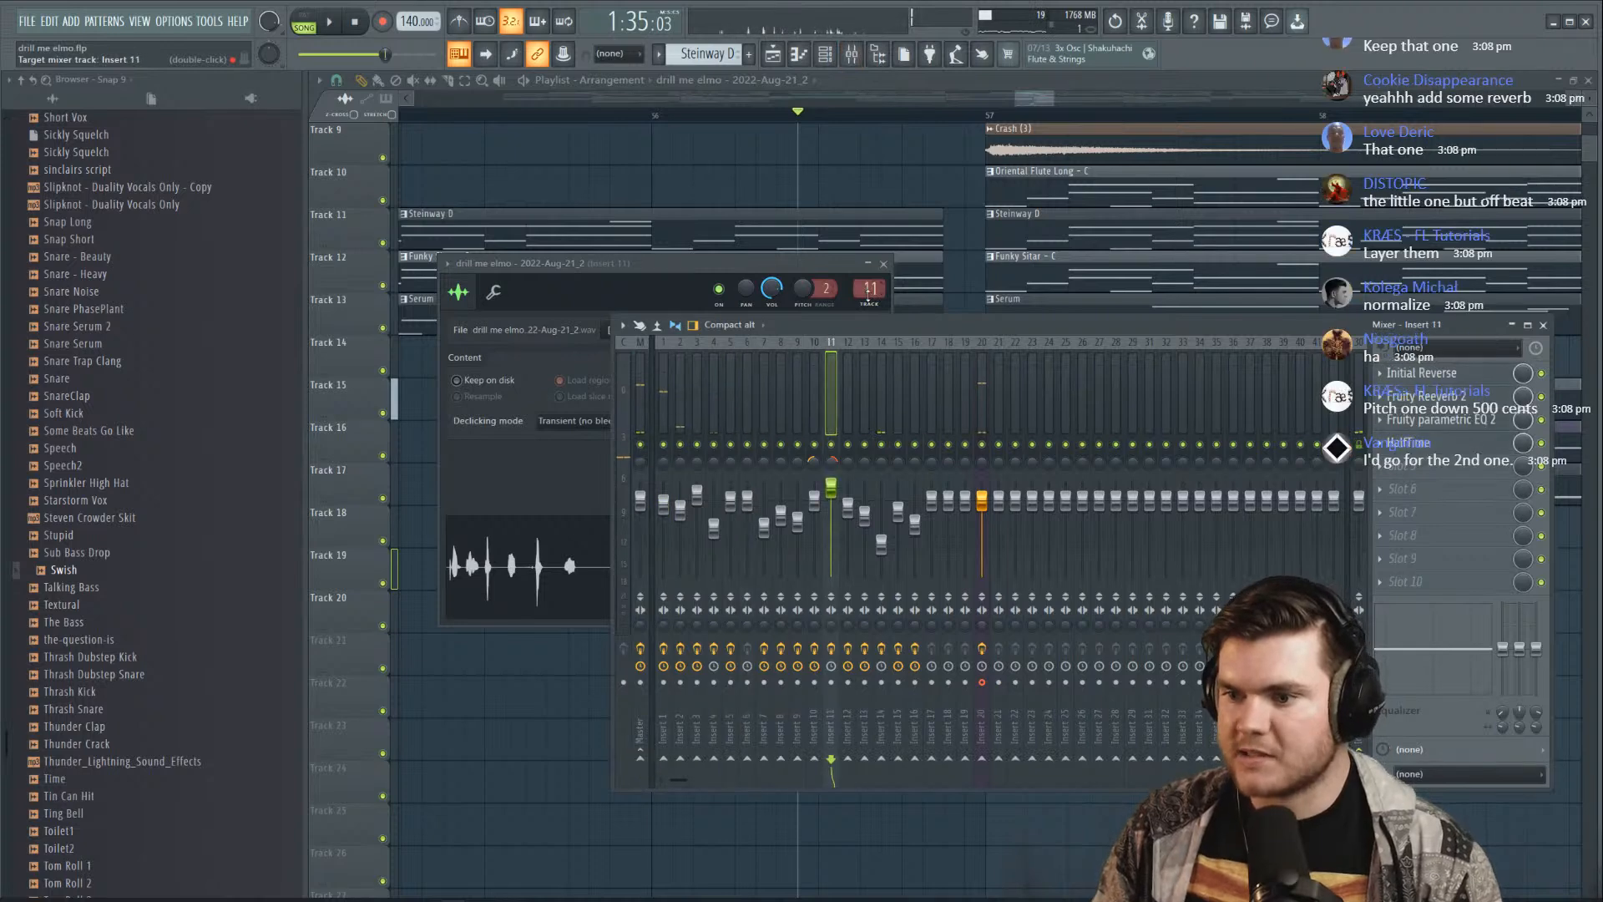
key("space")
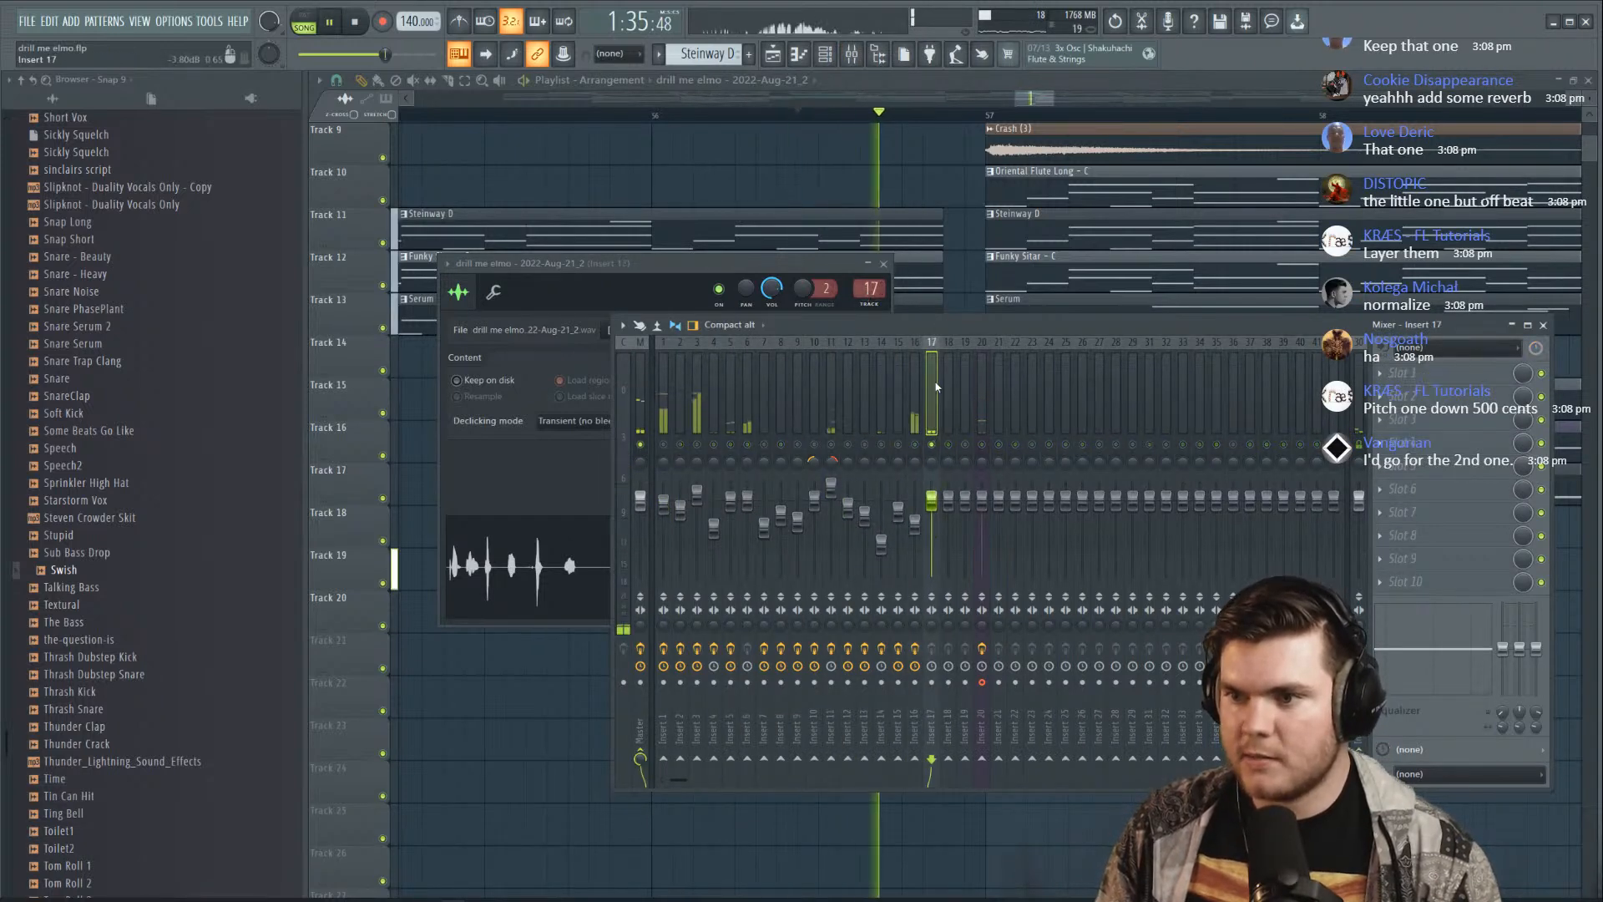
Add a Fruity Compressor to Insert 17 with a -33.3 dB threshold and adjust its gain while auditioning the vocal
left_click(1404, 376)
left_click(1027, 349)
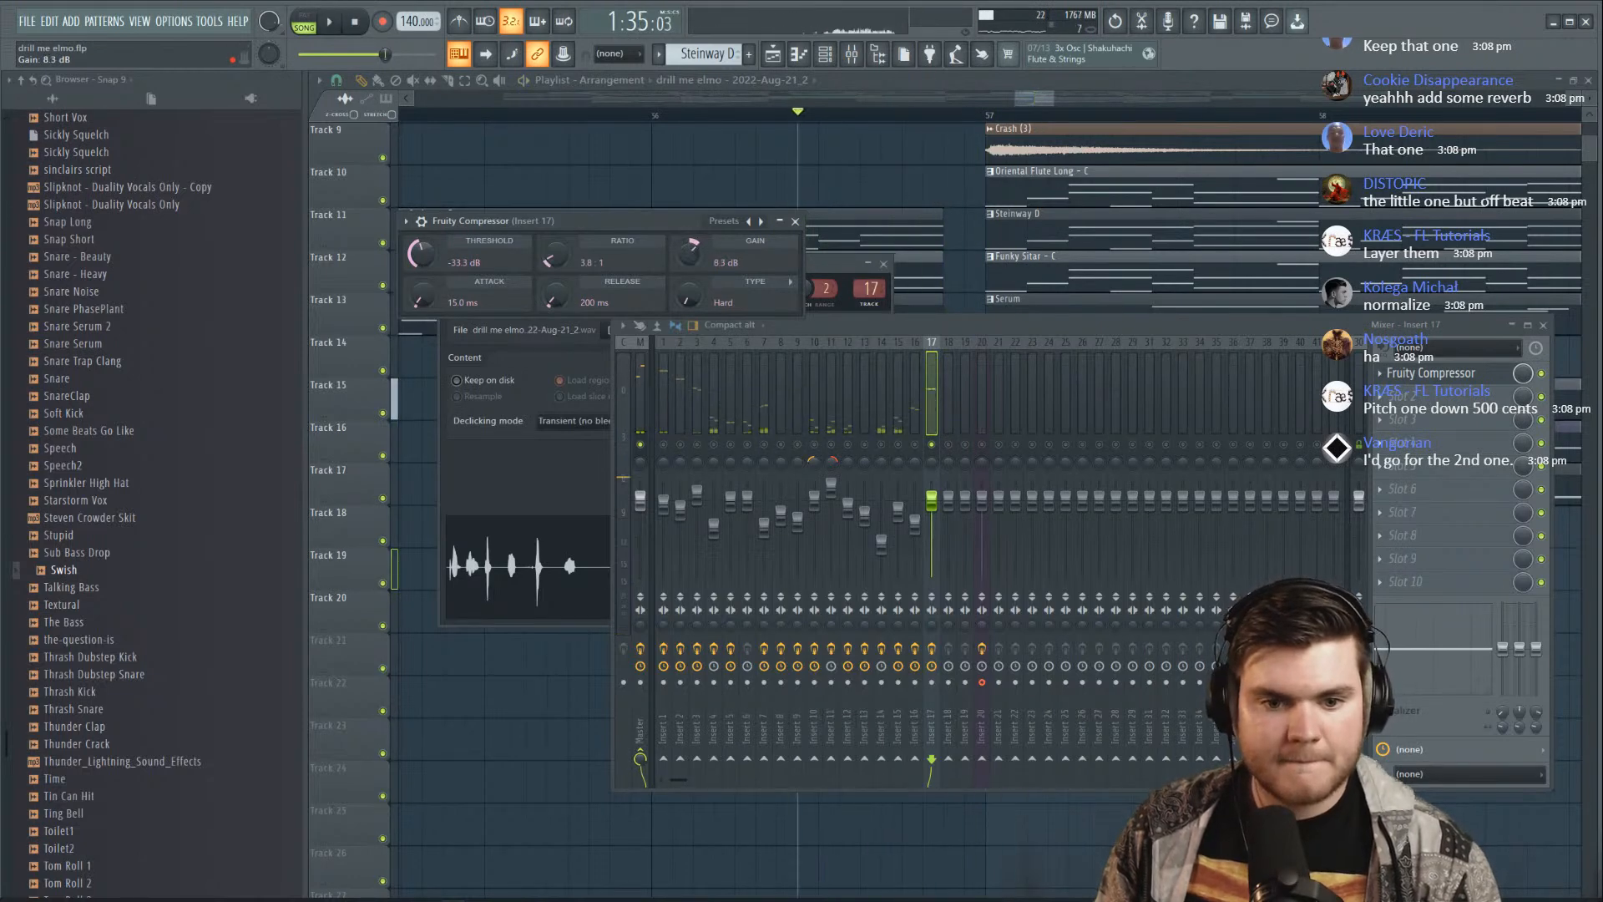
key("space")
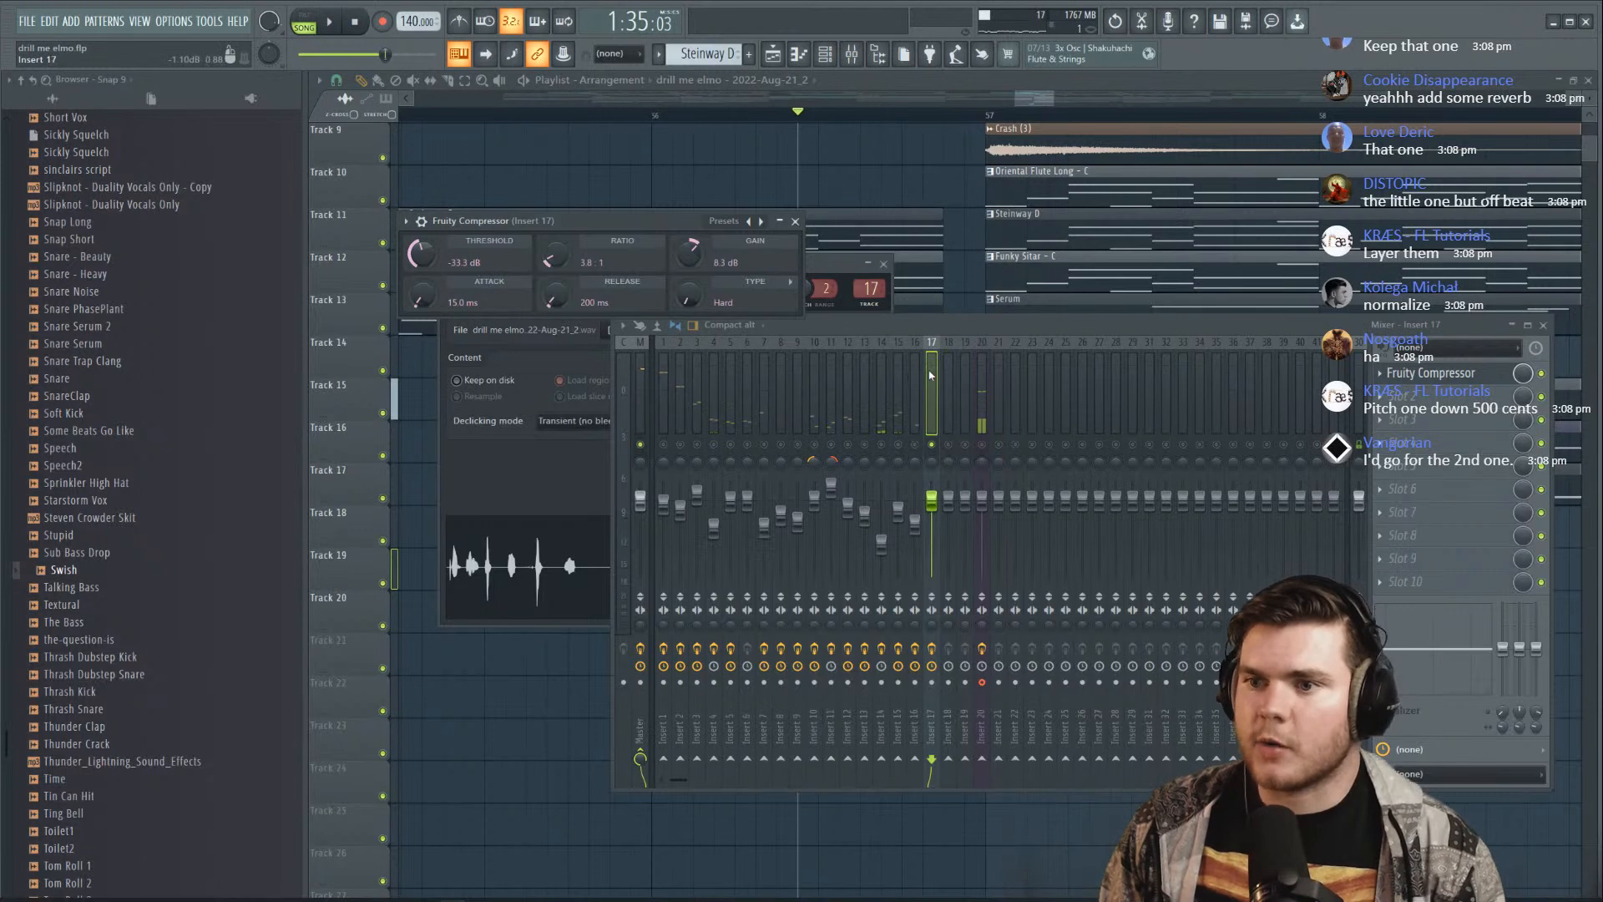
left_click_drag(689, 253, 690, 278)
key("space")
Add Fruity Parametric EQ 2 to Insert 17 and cut the vocal's low end below about 110 Hz
left_click(1431, 375)
left_click(1426, 396)
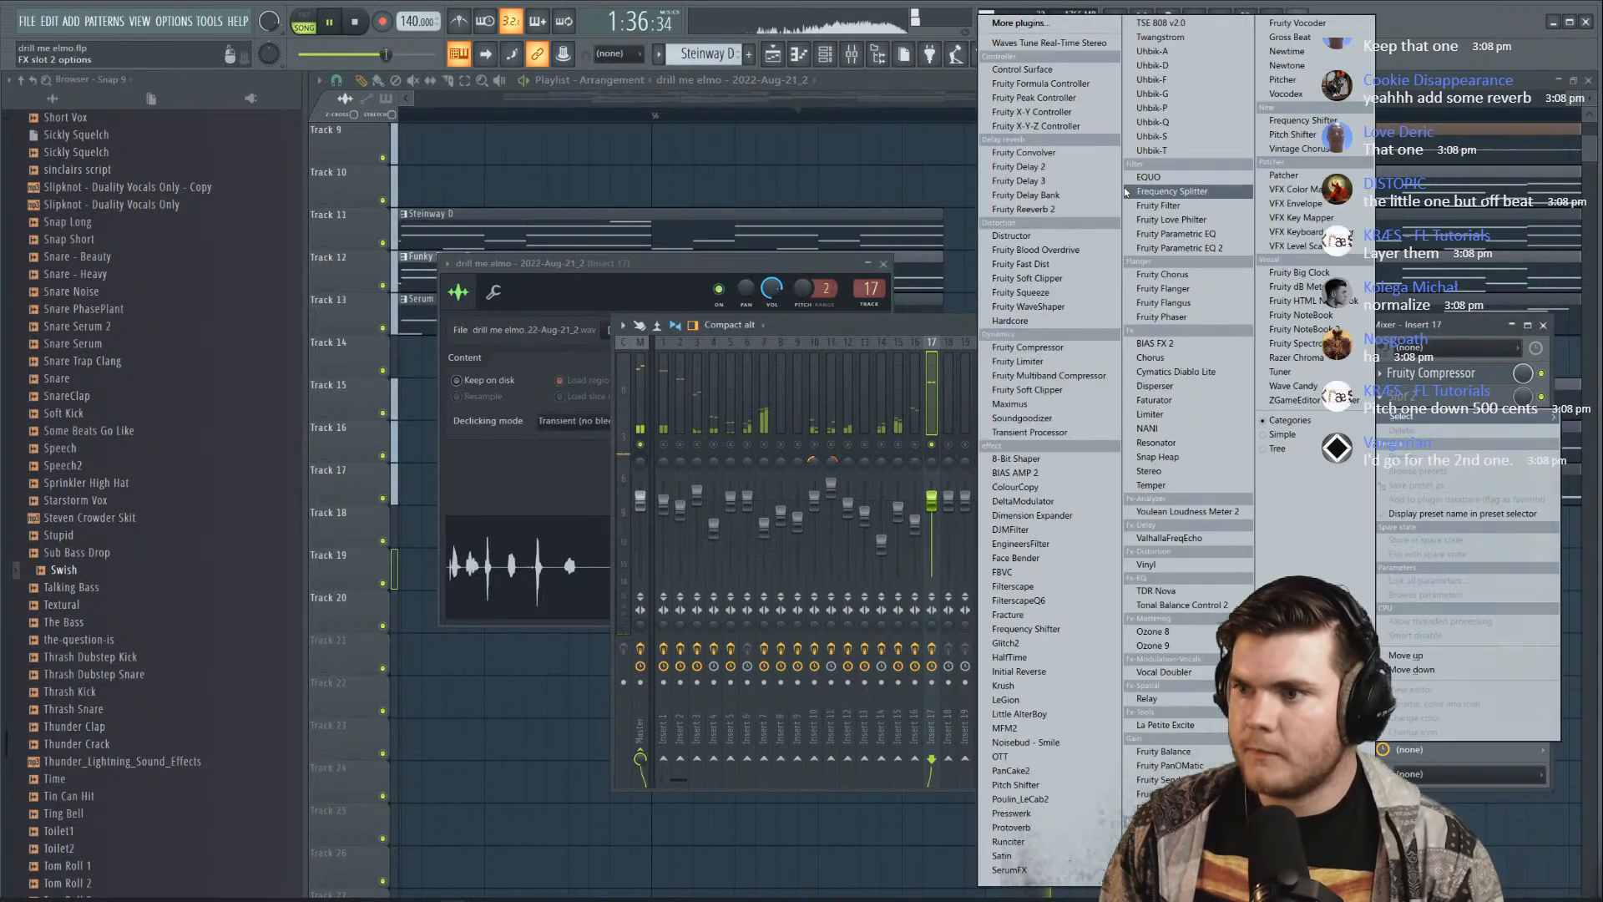
left_click(1163, 248)
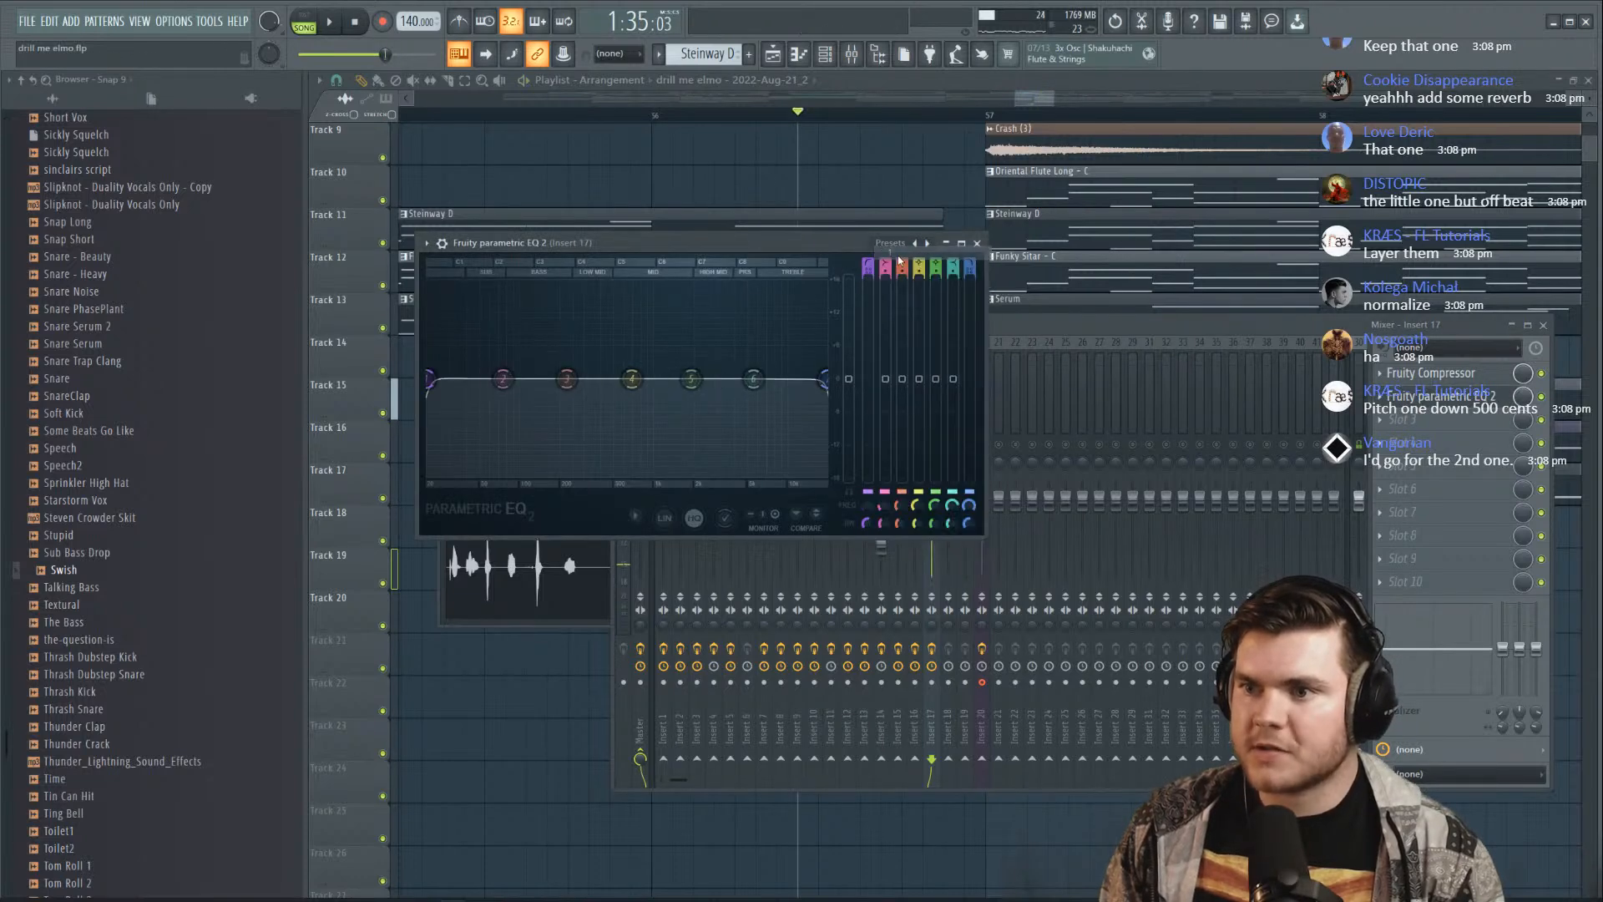
left_click_drag(430, 379, 525, 379)
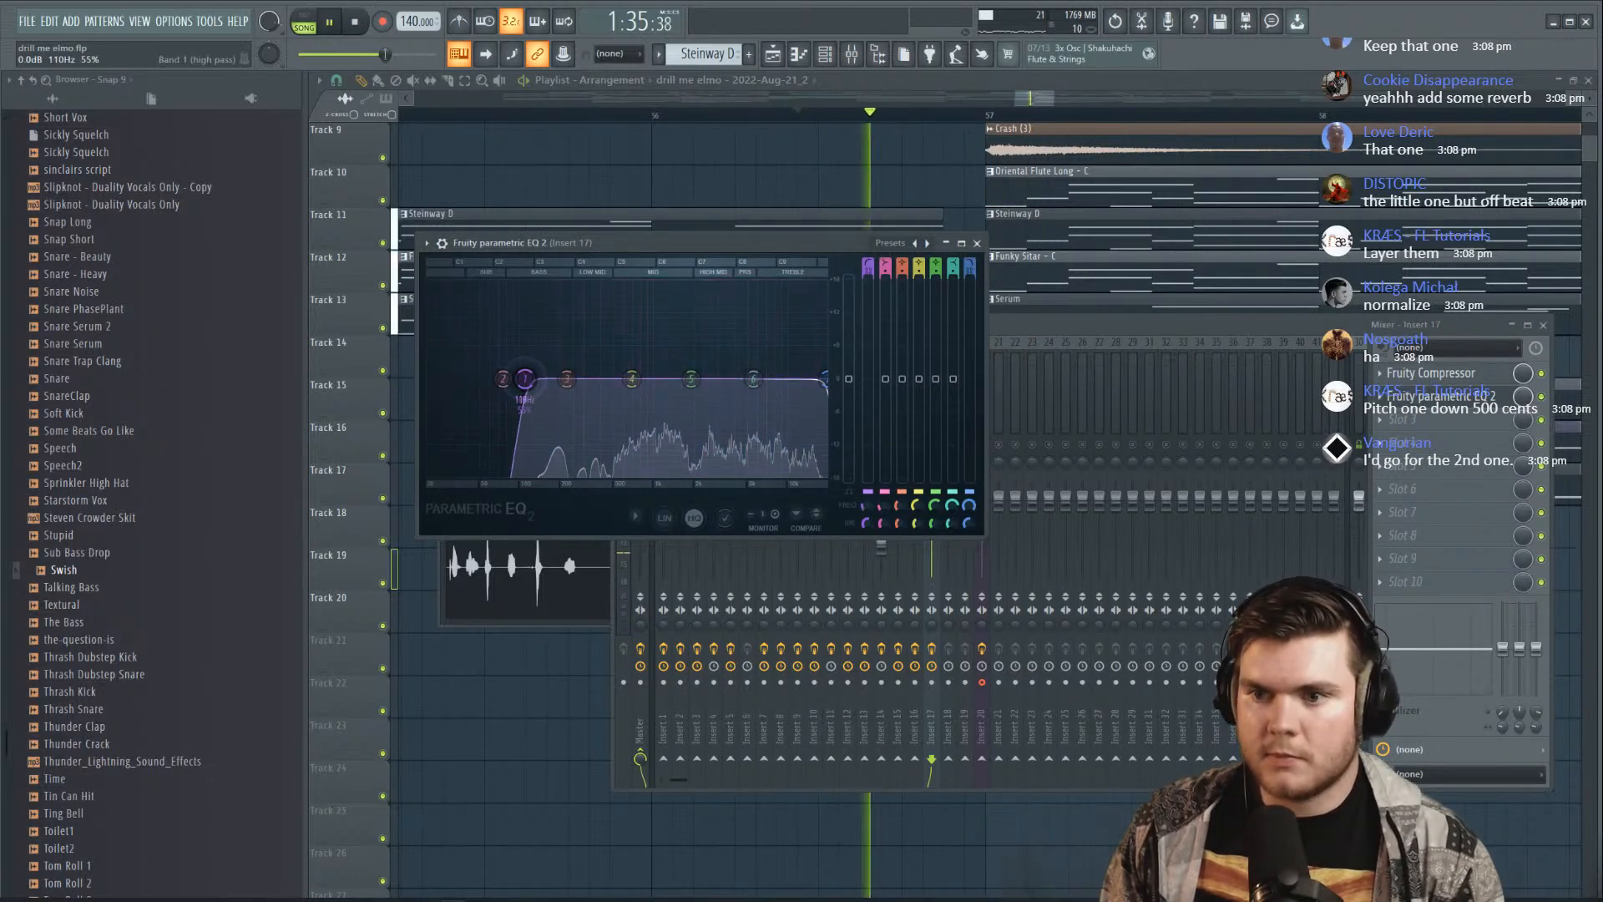
key("space")
left_click(1397, 422)
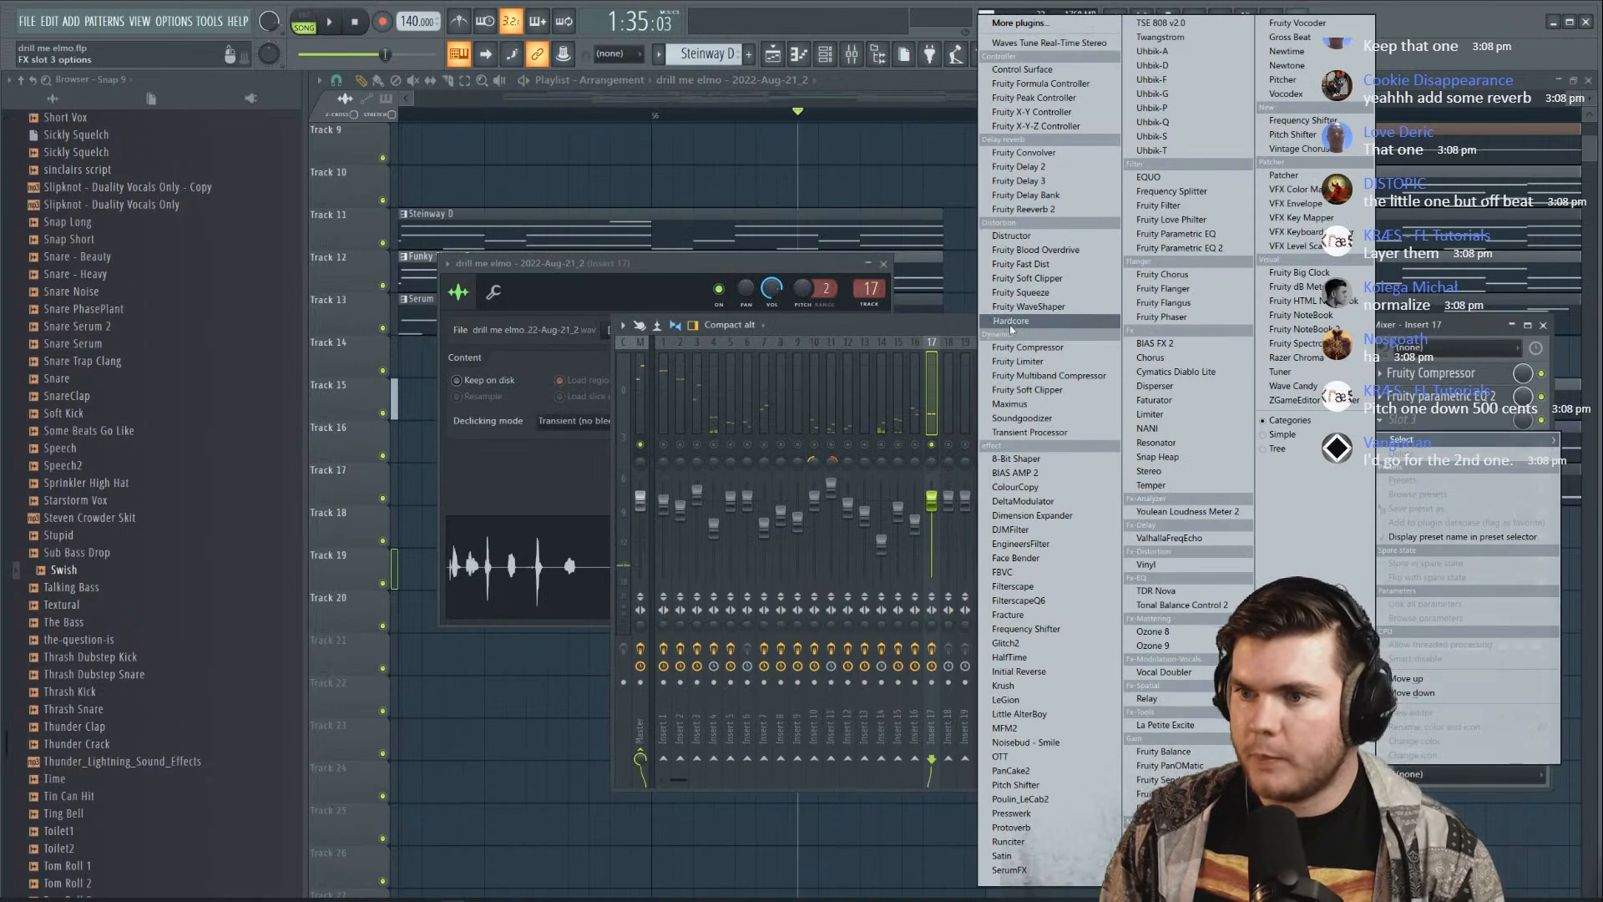
left_click(964, 83)
left_click(1001, 82)
Make the Track 19 vocal clip unique, open its channel settings and play the transition
right_click(887, 559)
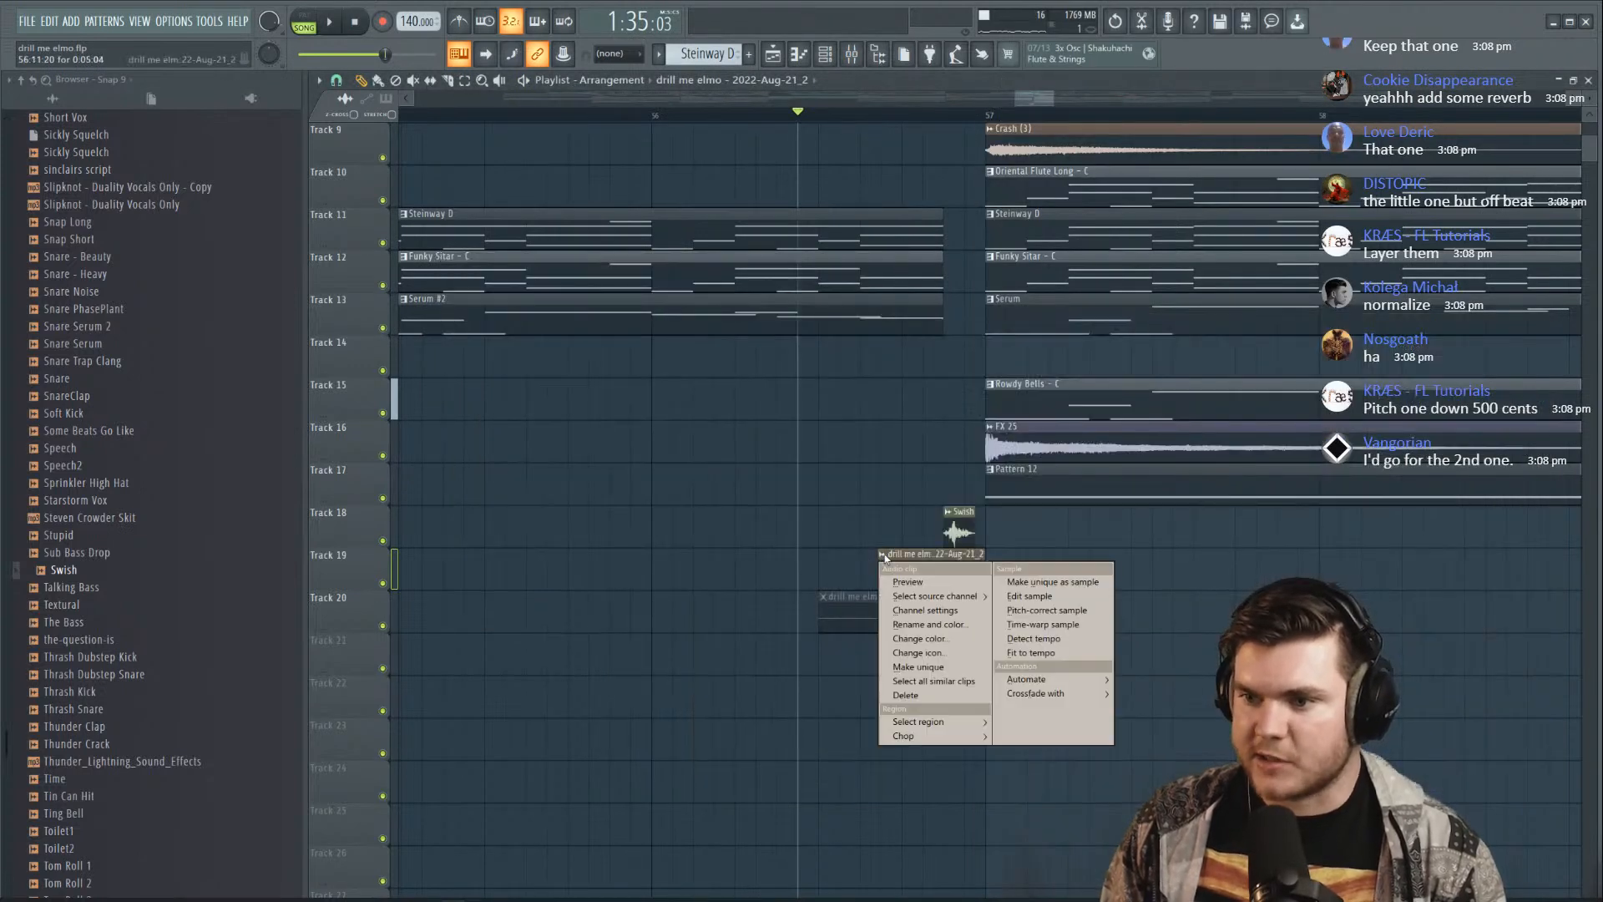
left_click(927, 665)
double_click(931, 568)
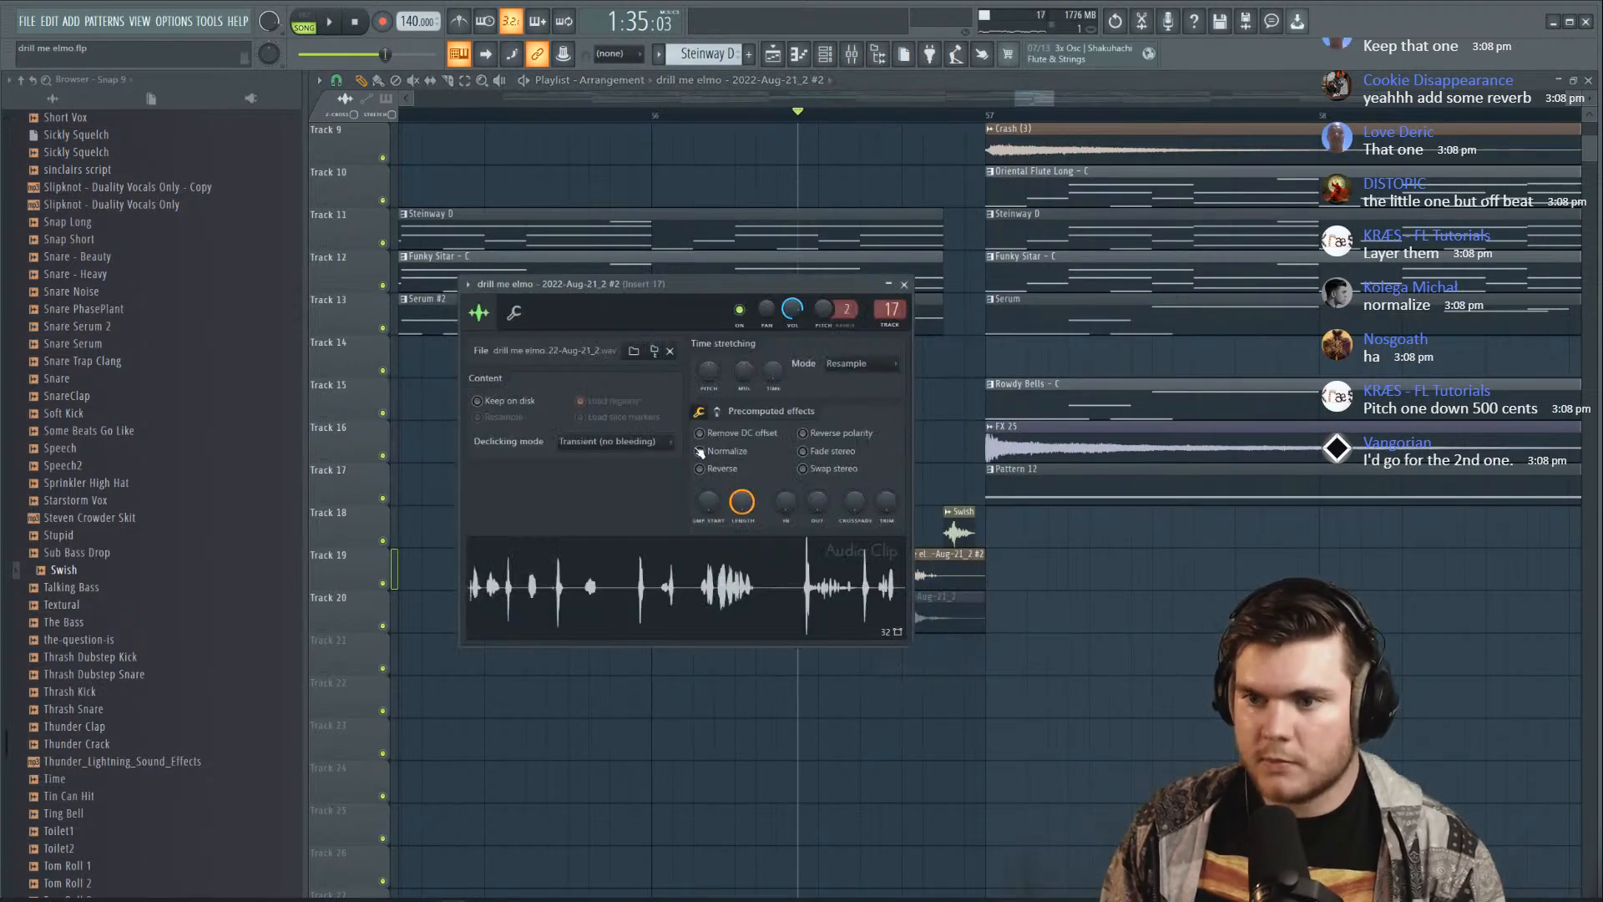
key("space")
Set the unique vocal clip's stretch mode to e2 speech and try pitch shifts of -500 and -200 cents
left_click(842, 362)
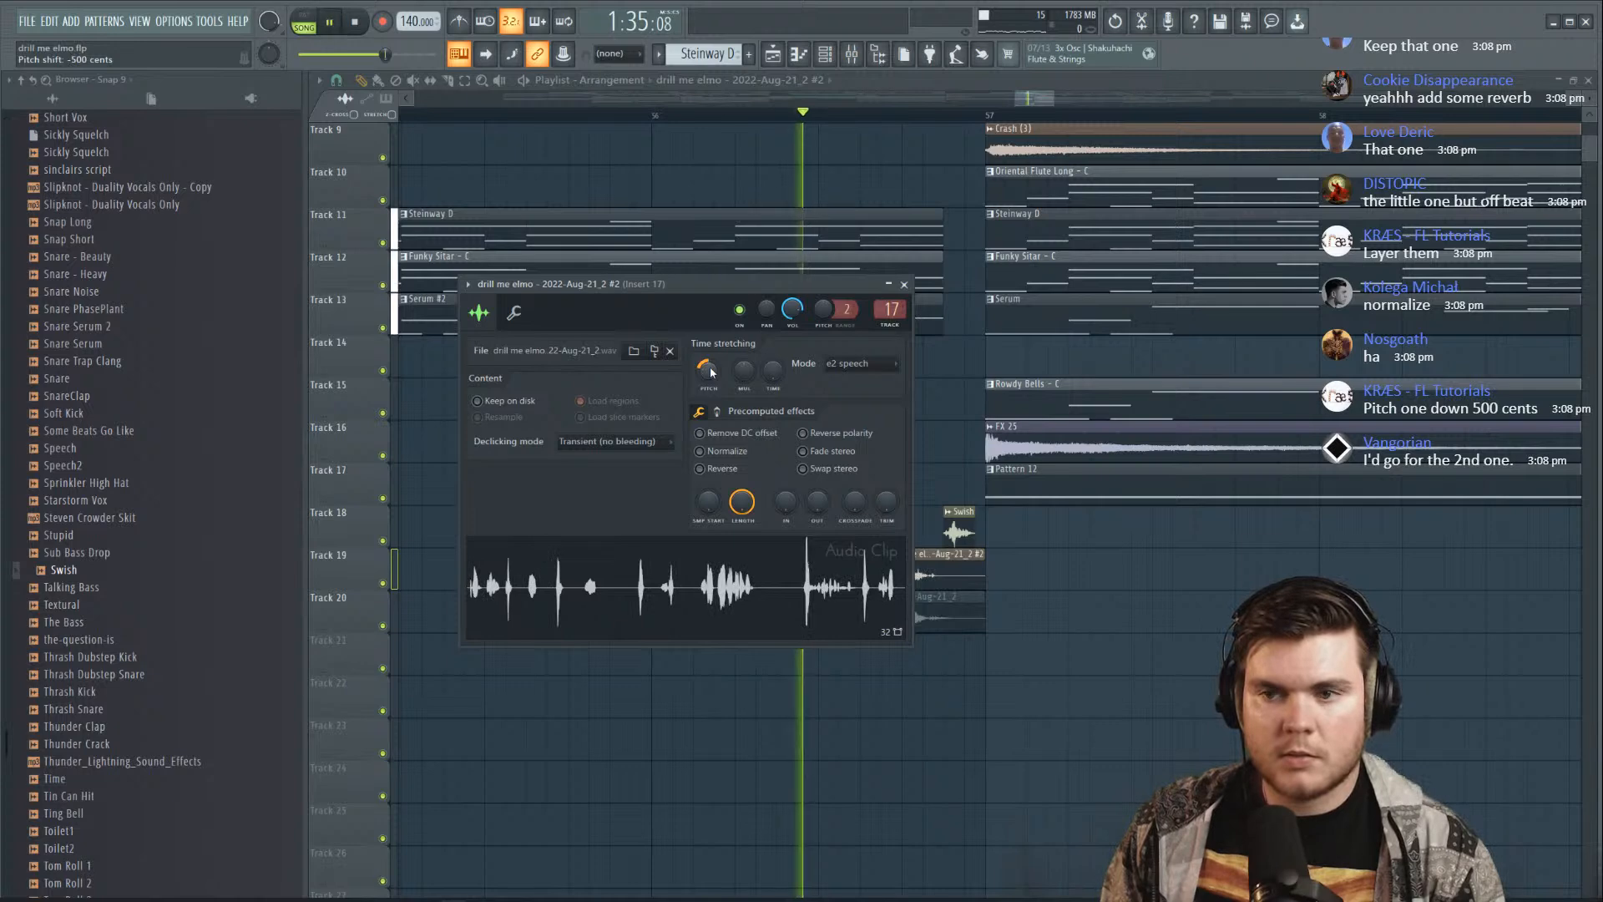
key("space")
left_click_drag(710, 371, 711, 358)
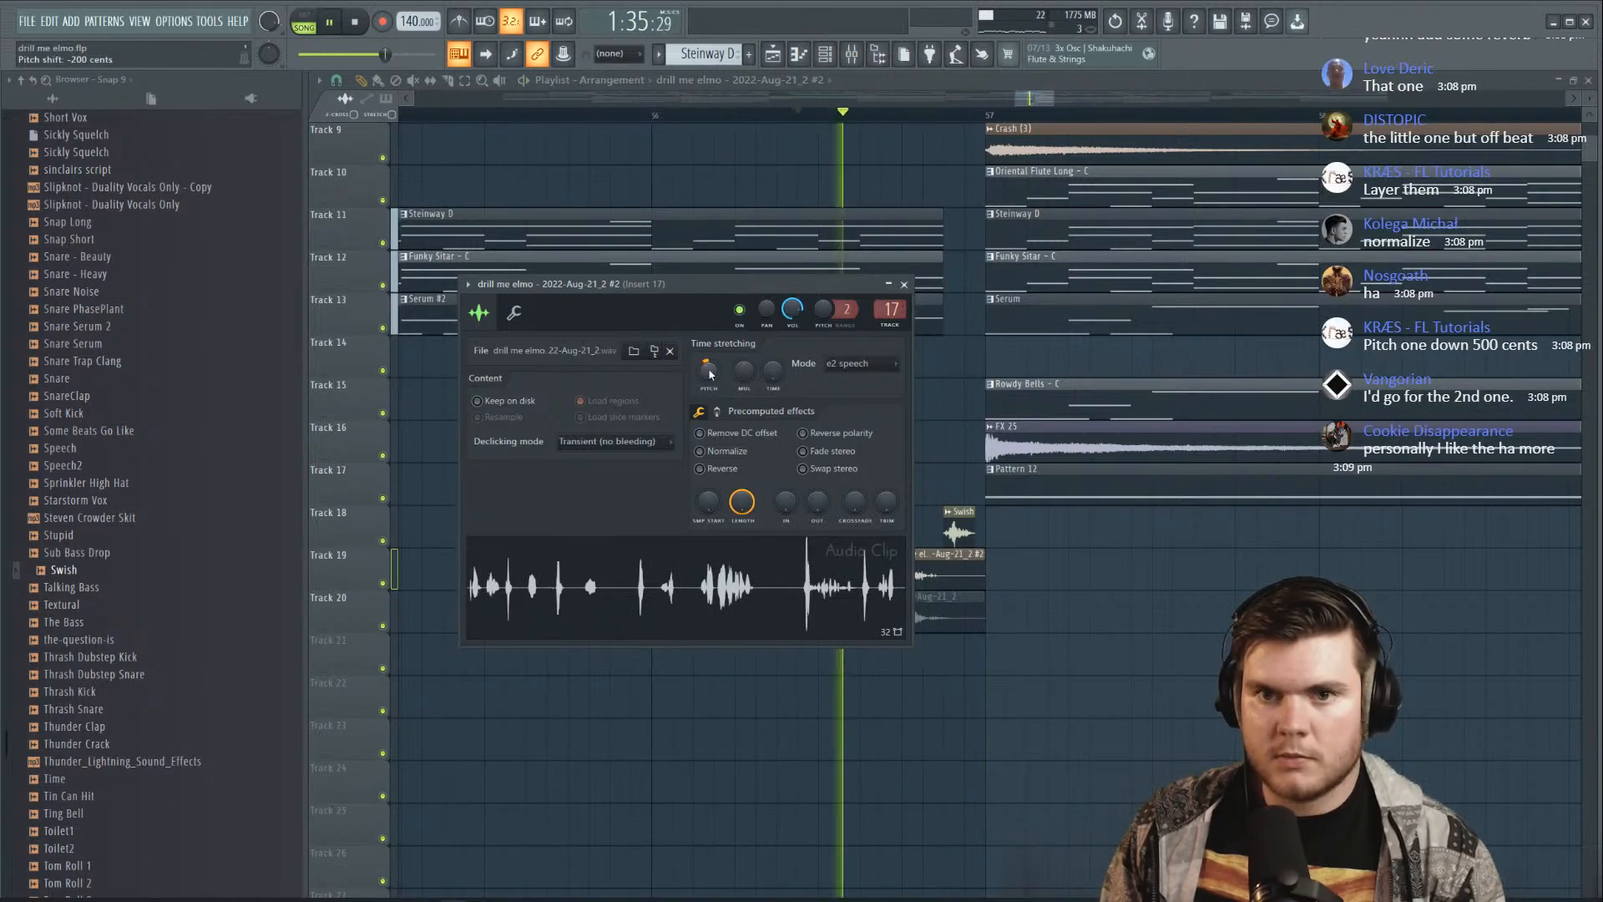
key("space")
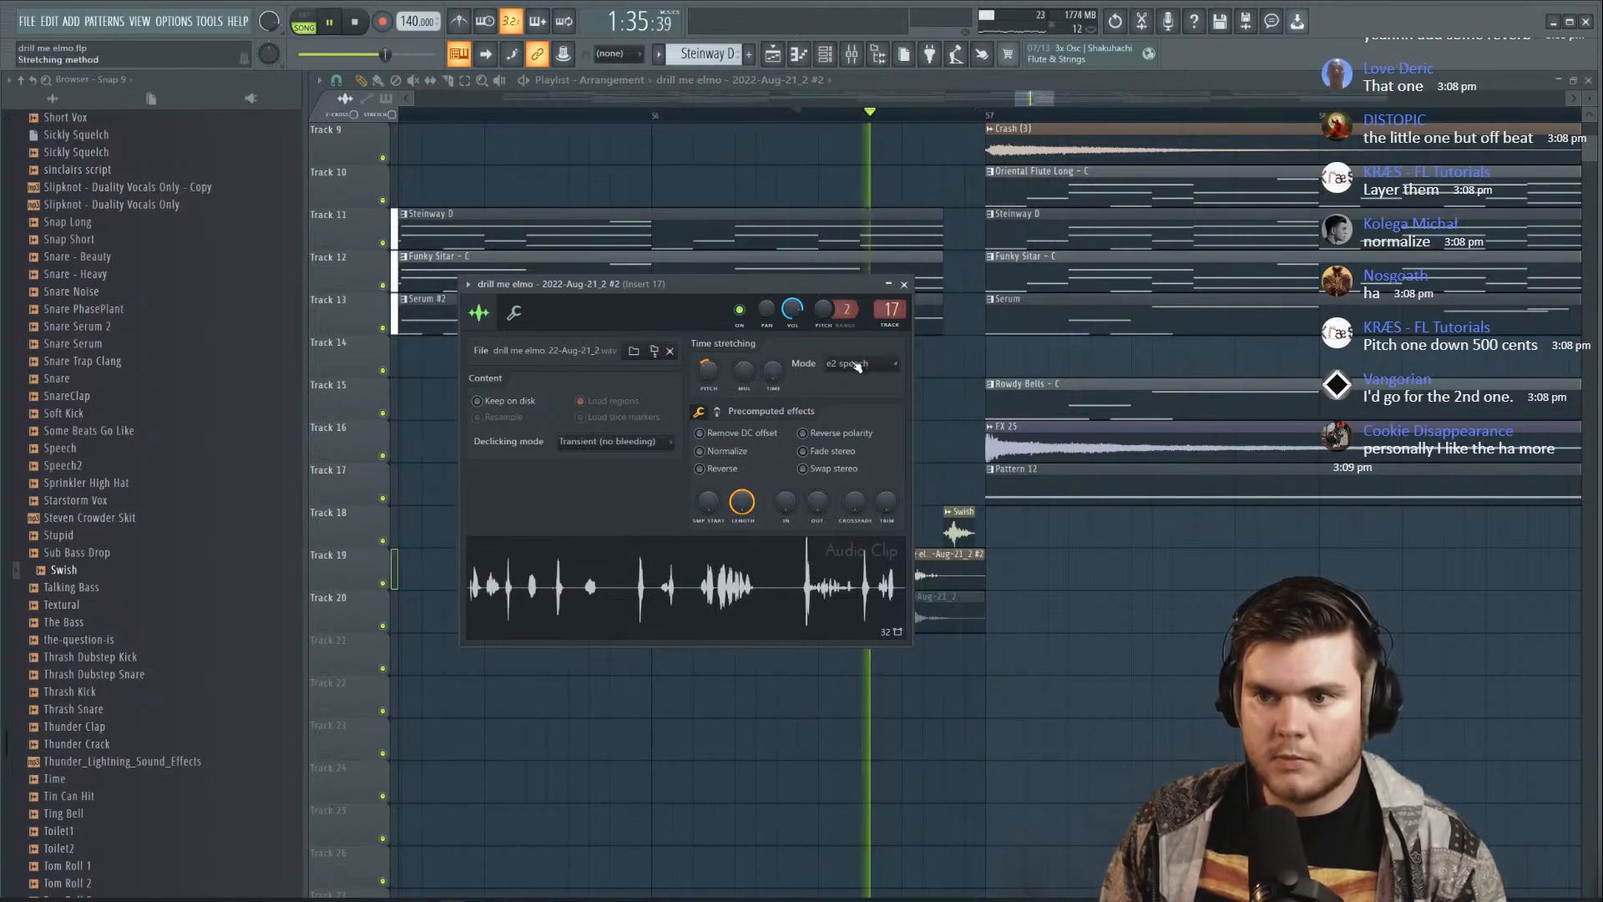
Change the vocal clip's stretch mode to Stretch Pro and try a formant shift of -418 cents
left_click(857, 366)
left_click(835, 411)
key("space")
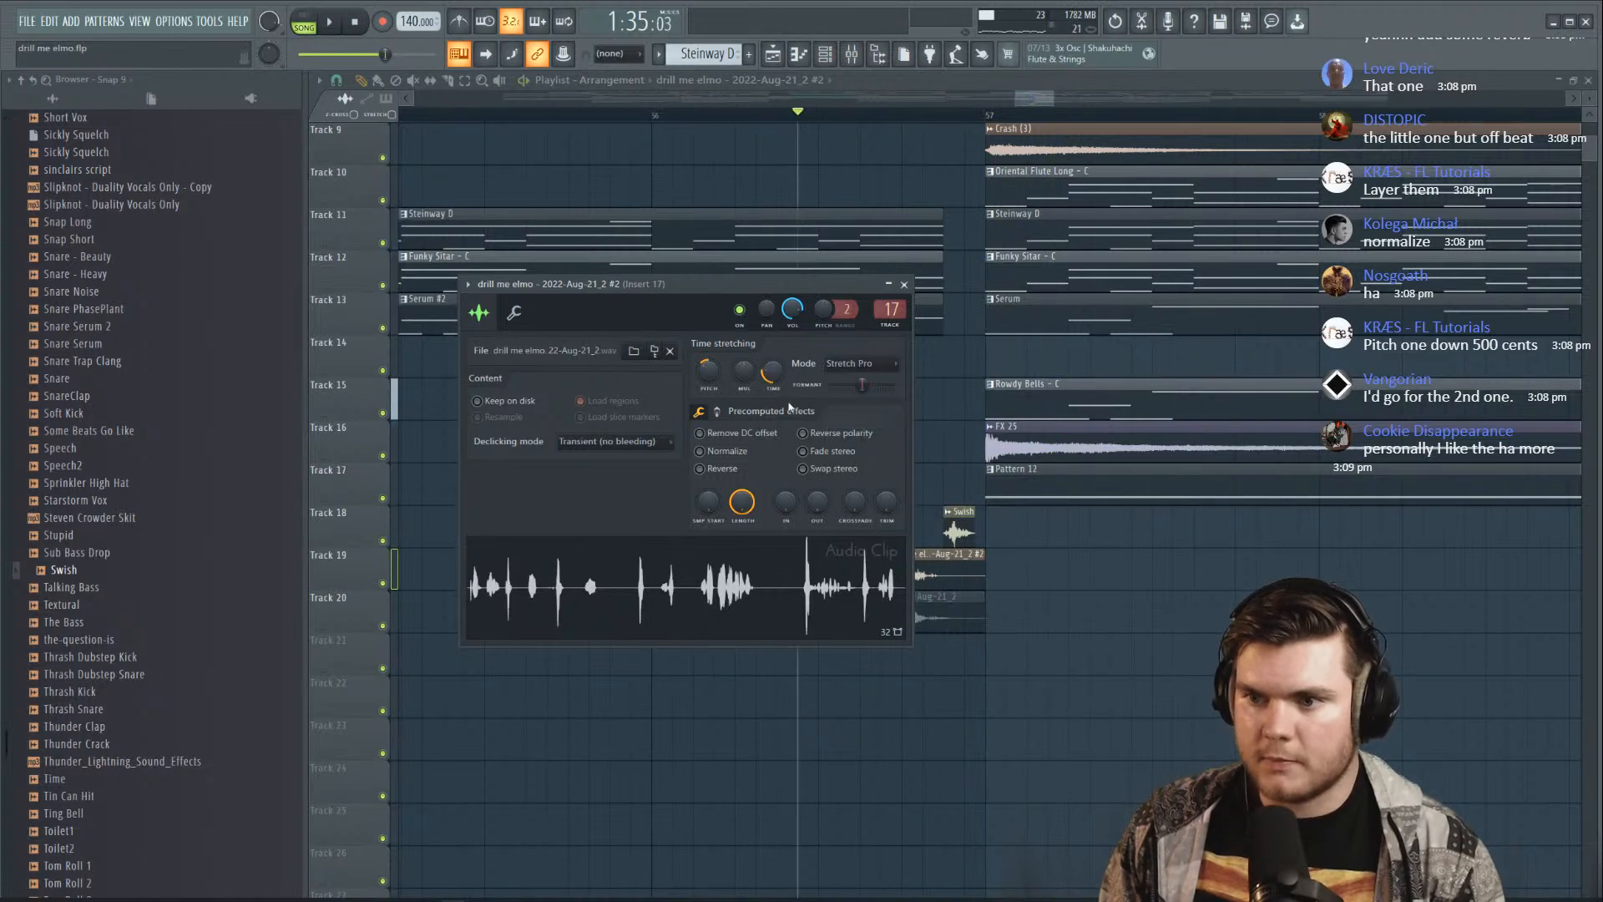
key("space")
left_click_drag(861, 385, 849, 391)
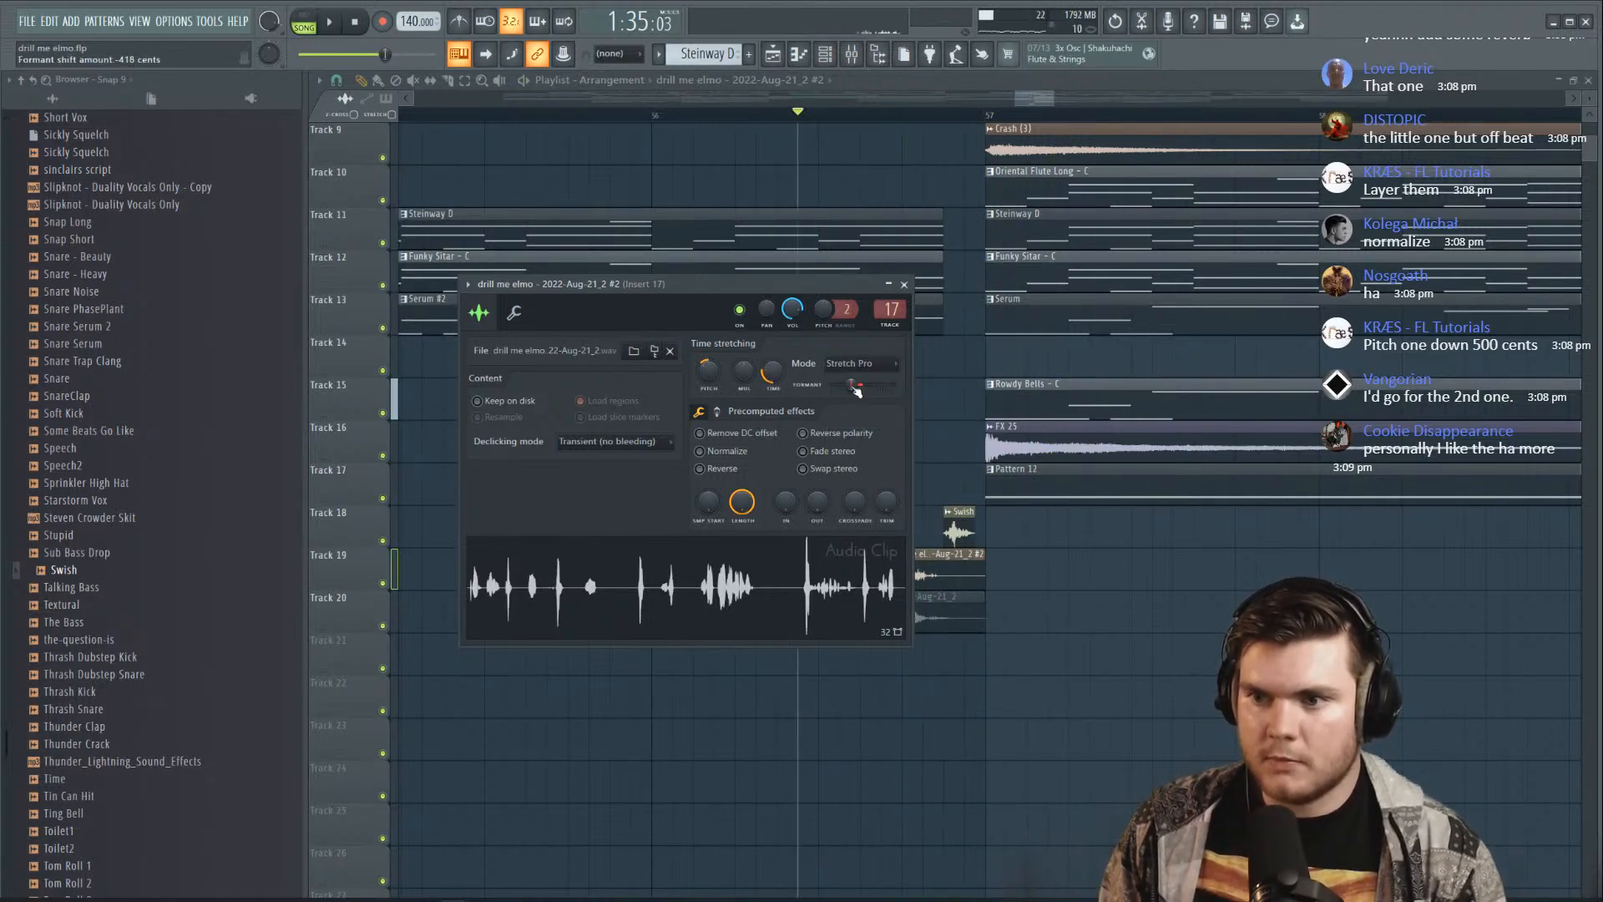
key("space")
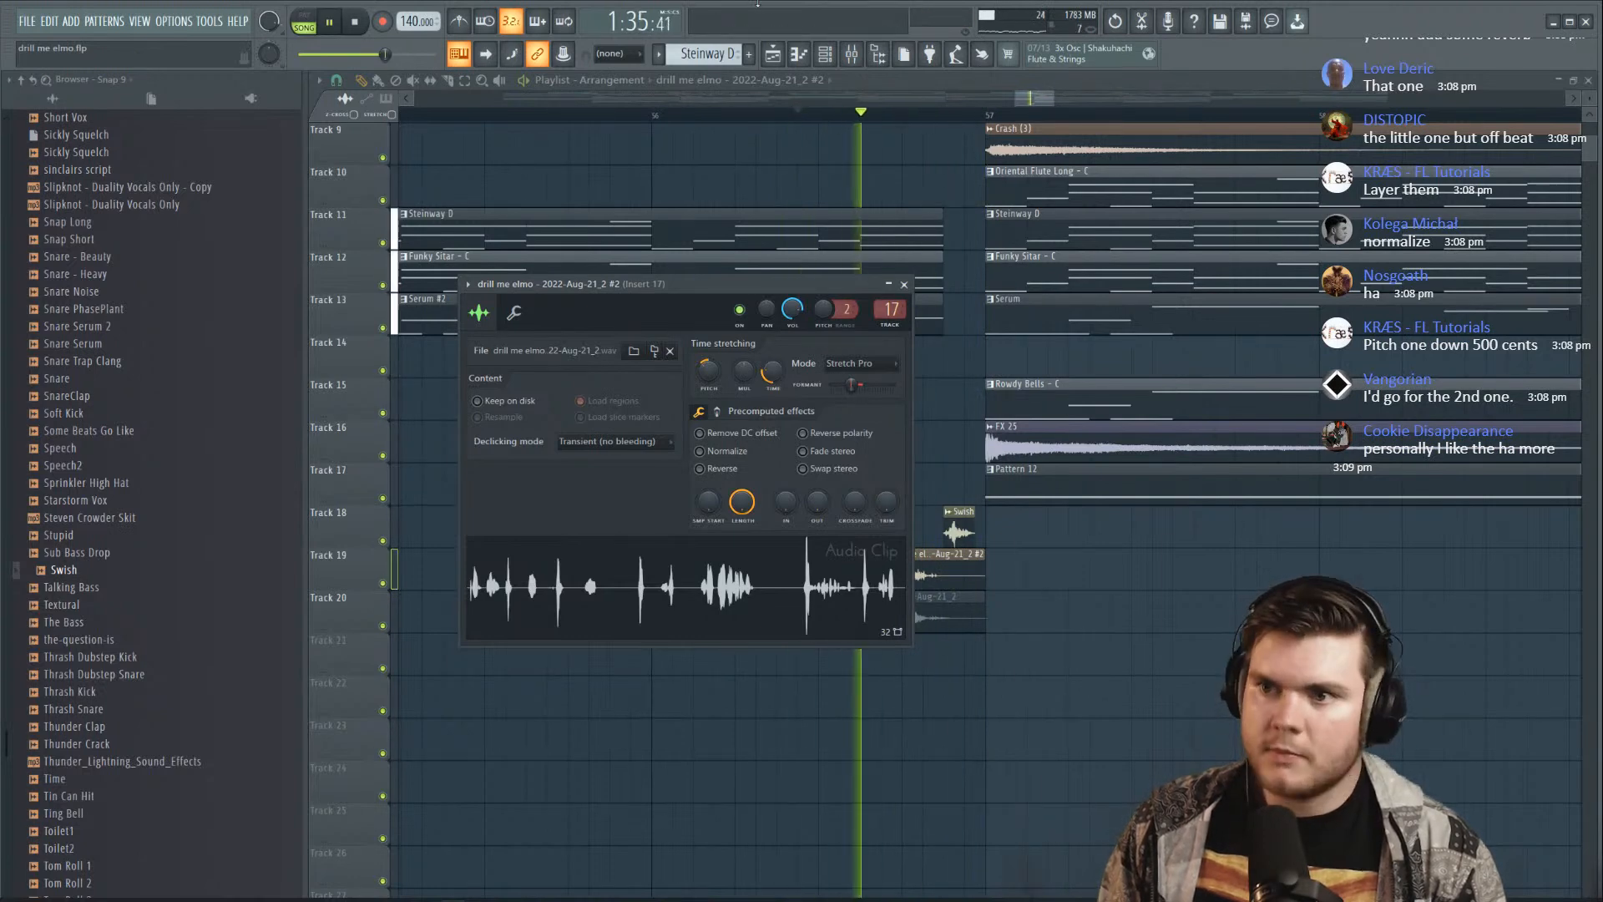
Solo mixer Insert 17 to audition the processed vocal hit
key("F9")
right_click(933, 444)
key("space")
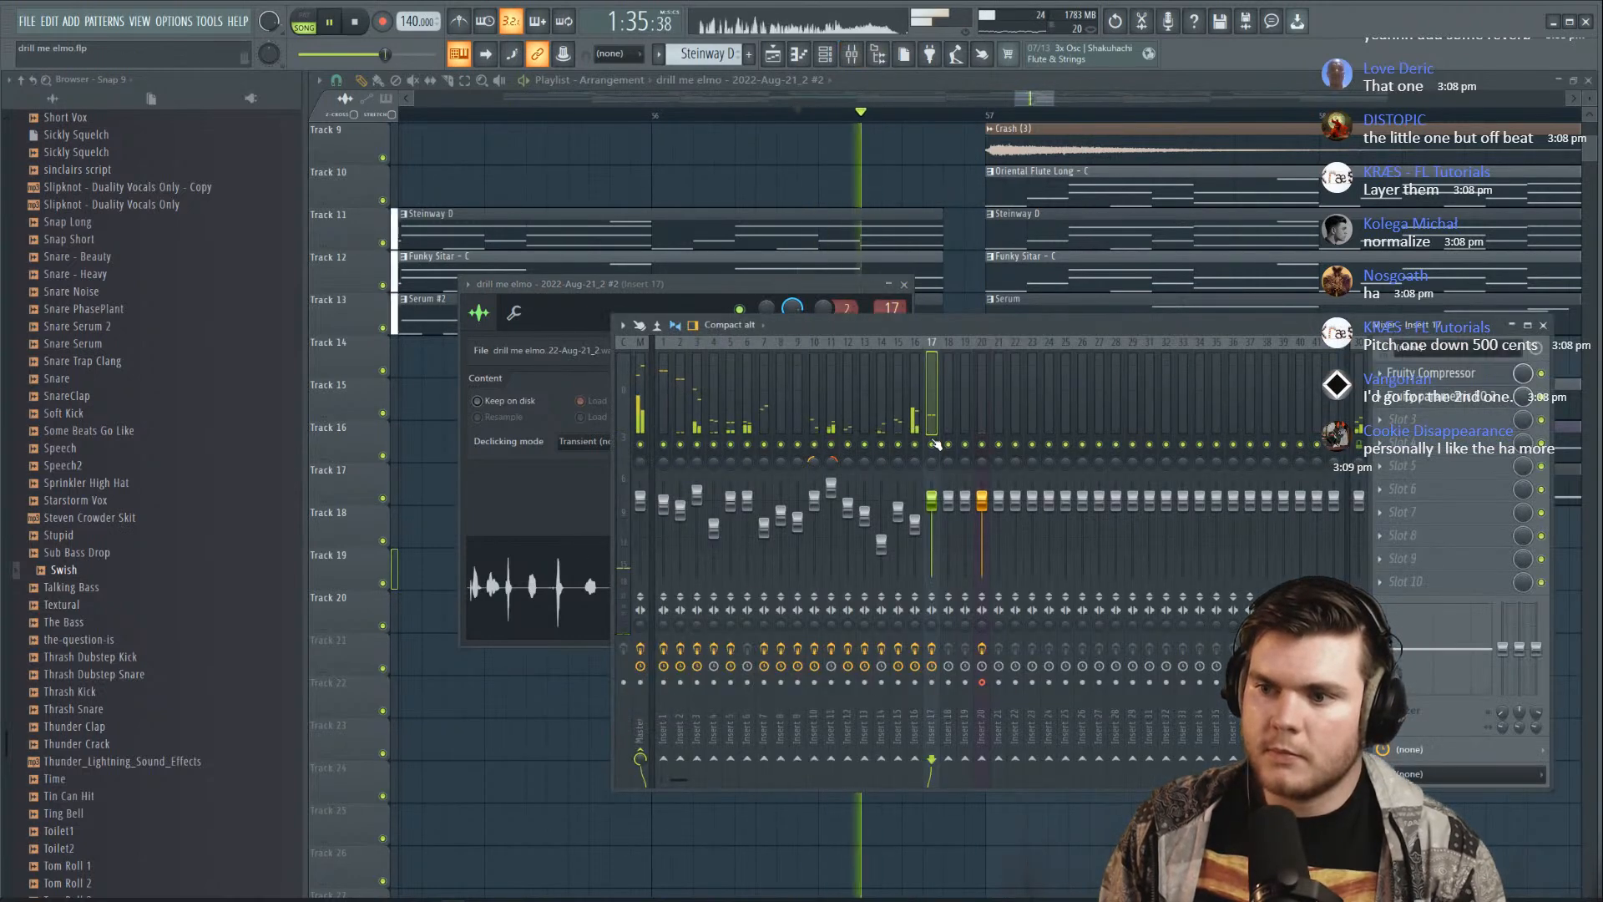
right_click(932, 443)
key("space")
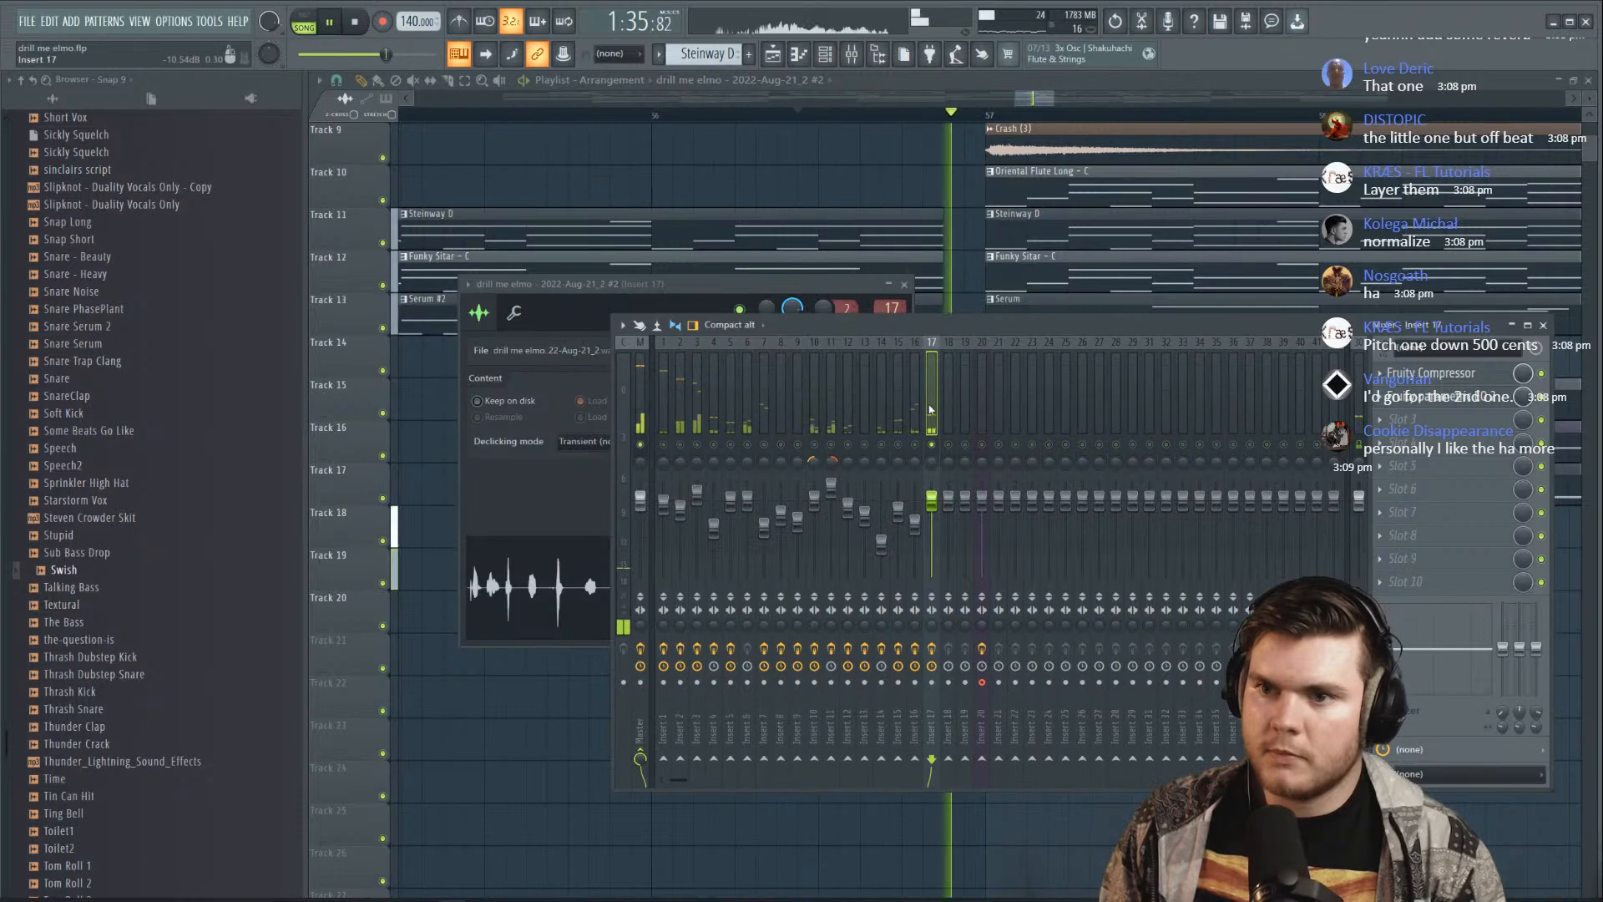
Lower the vocal clip's formant shift further and set its pitch shift to -522 cents while auditioning
left_click(815, 288)
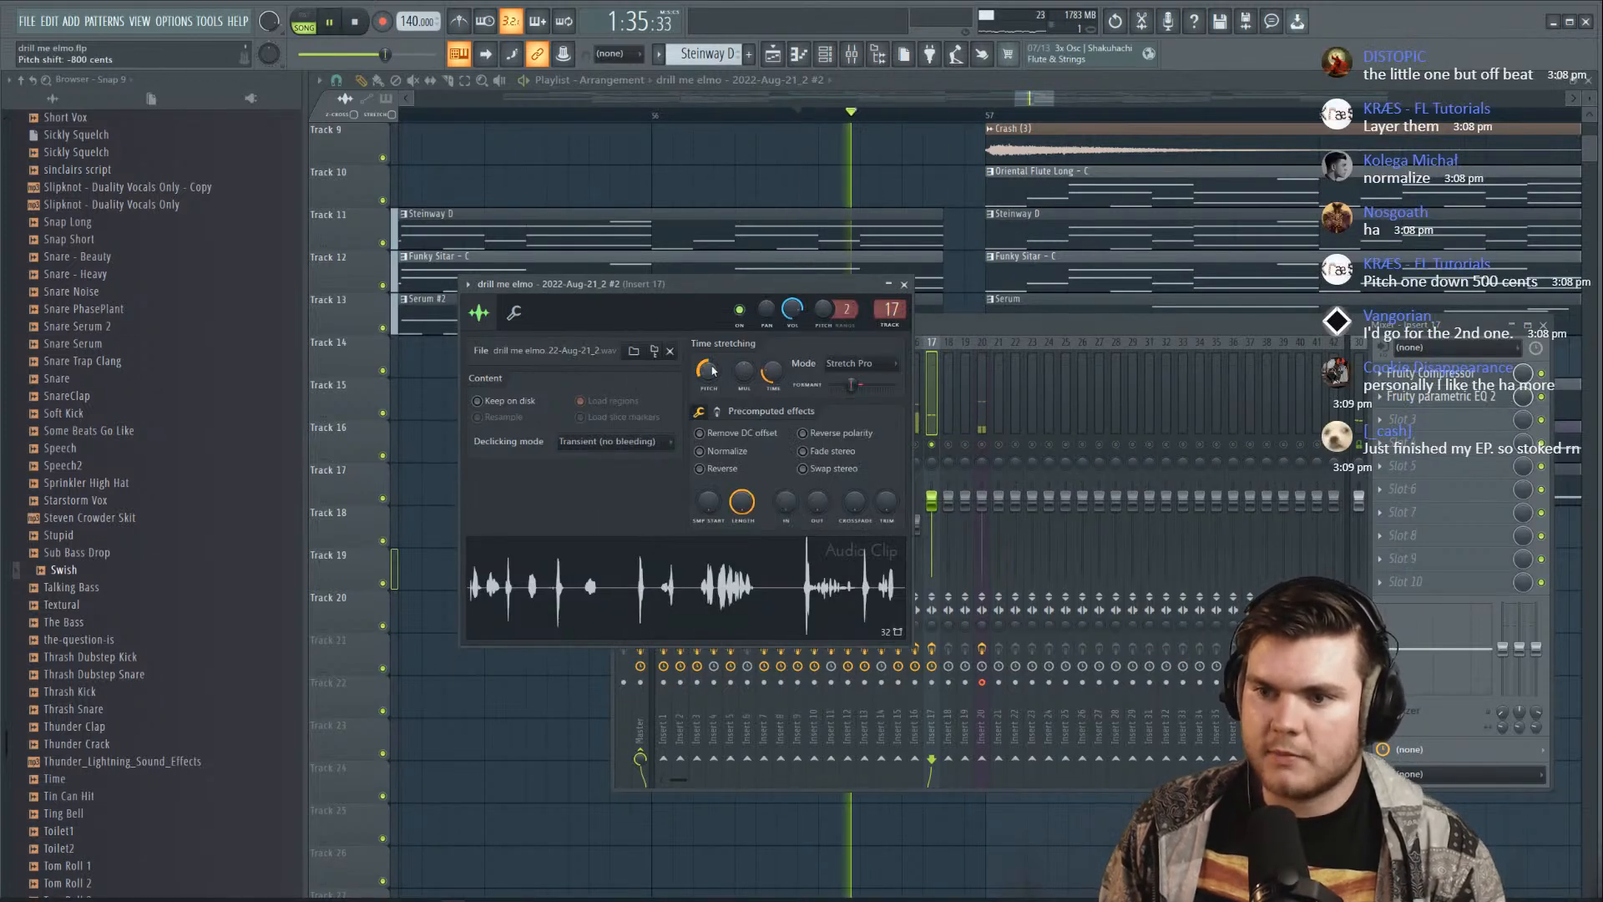
scroll(712, 372, "up", 13)
key("space")
left_click_drag(852, 387, 845, 393)
key("space")
scroll(710, 382, "up", 19)
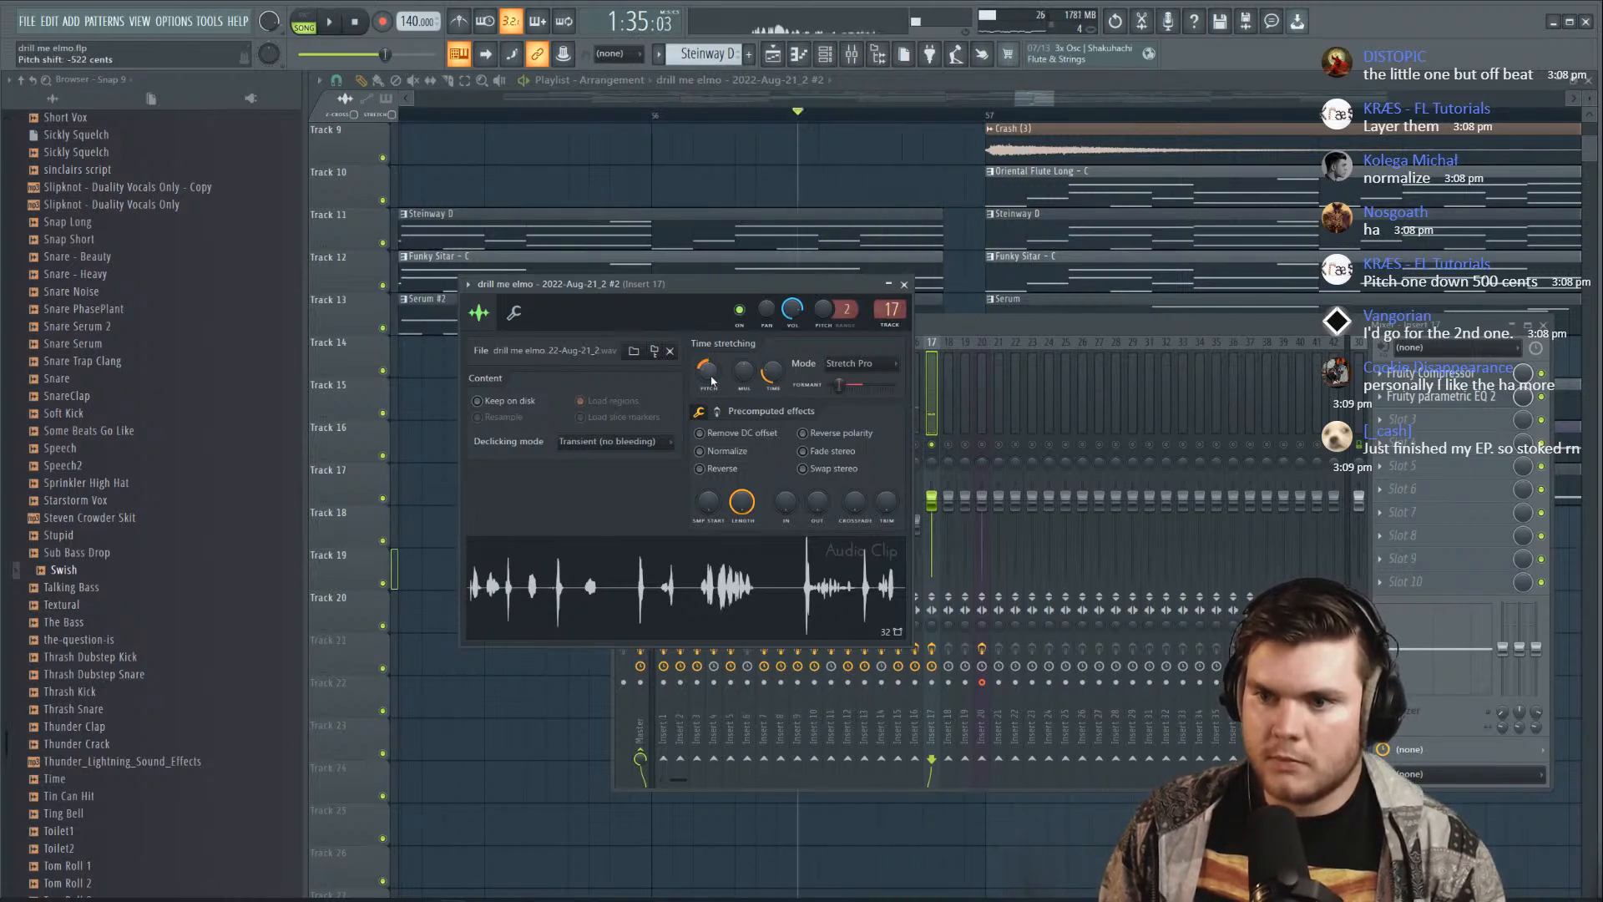
Lower the Track 19 vocal clip's pitch shift to about -814 cents and readjust its formant shift while auditioning
key("space")
key("space")
left_click_drag(708, 372, 708, 426)
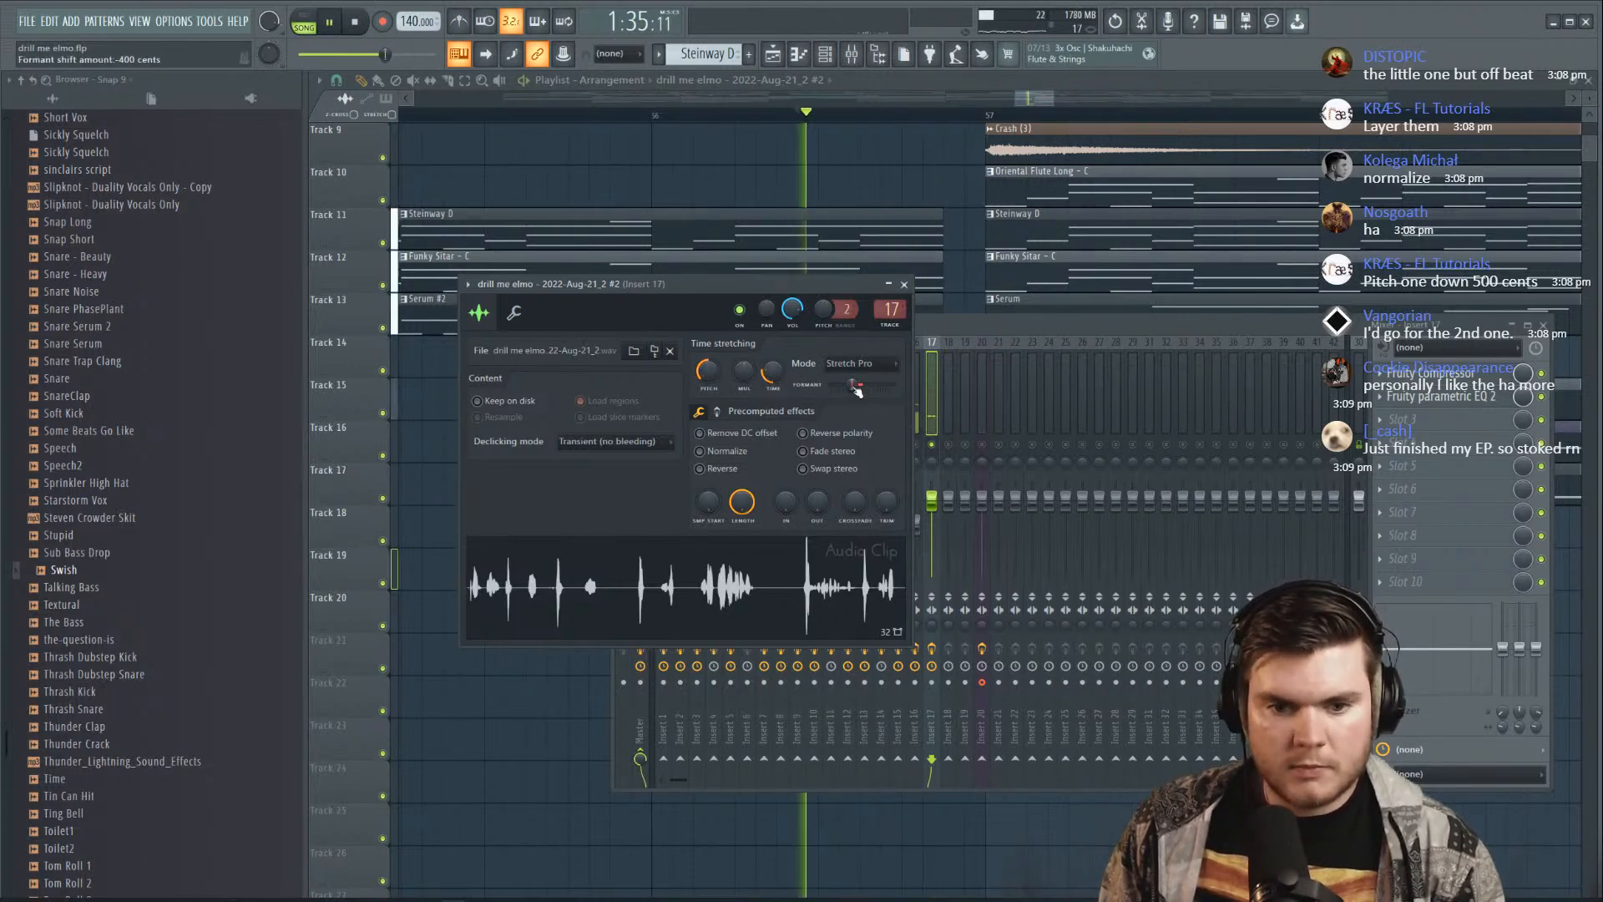
key("space")
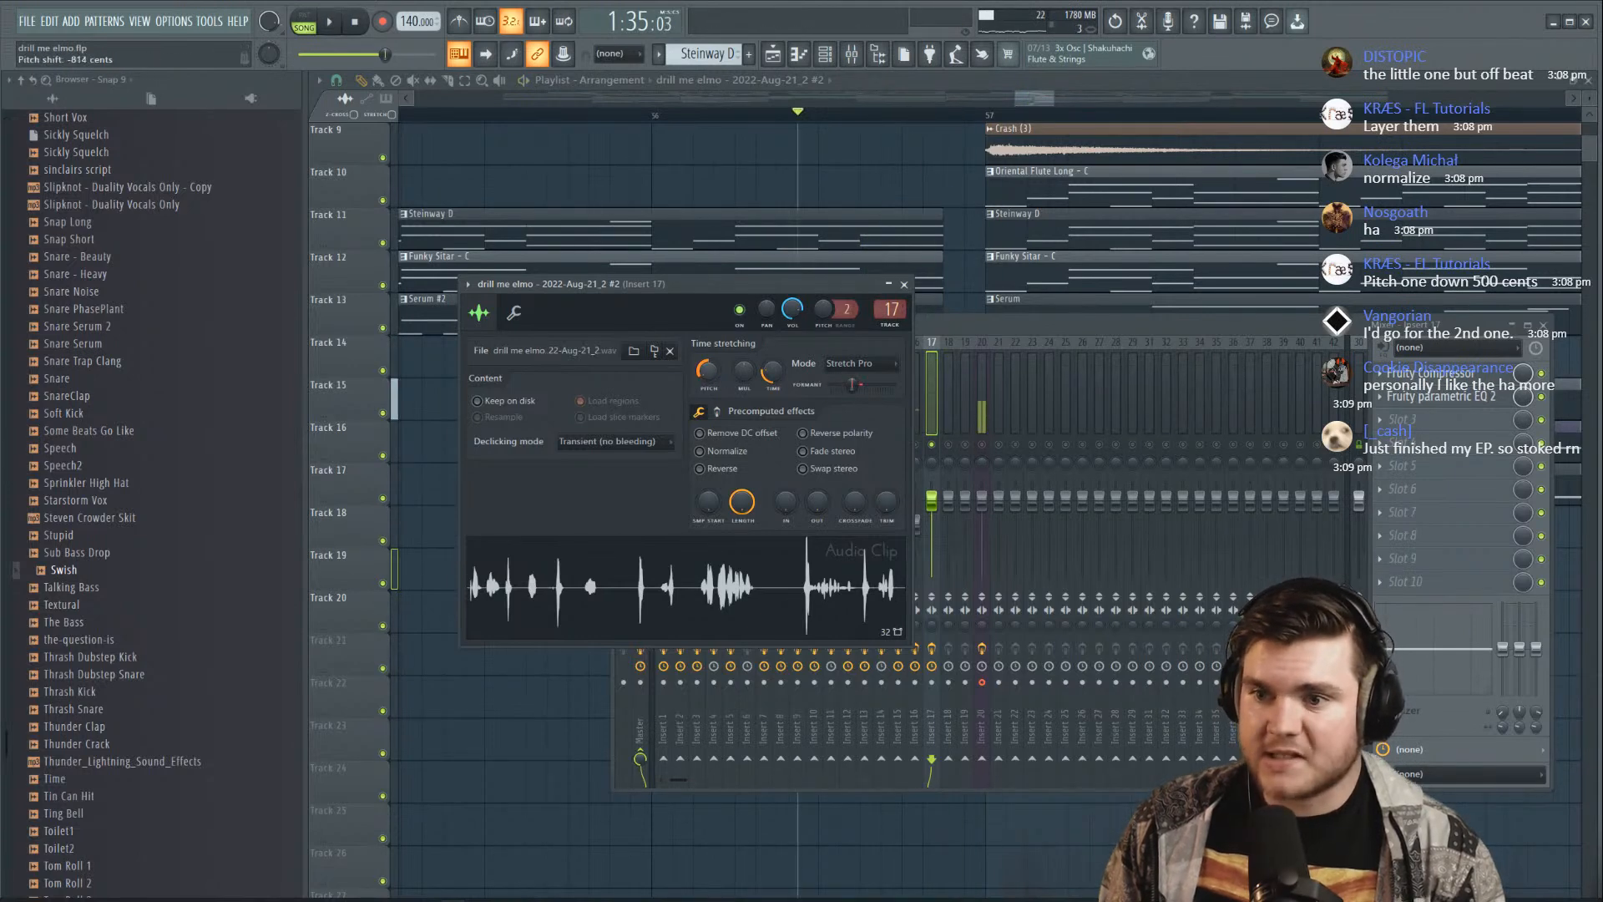
key("space")
left_click_drag(717, 377, 717, 367)
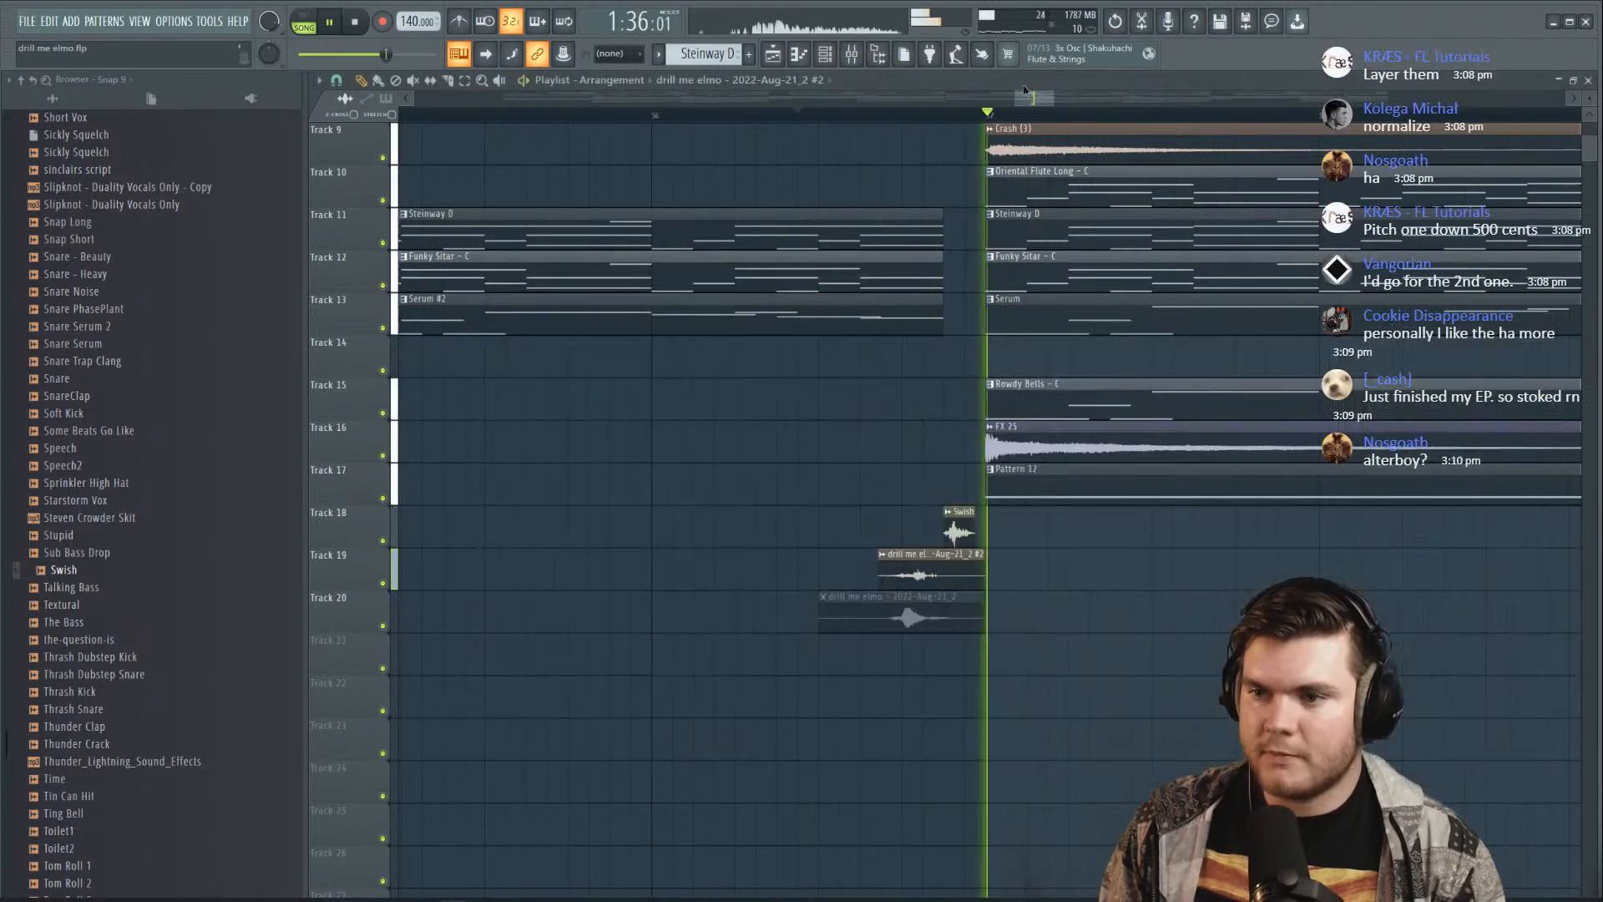
key("space")
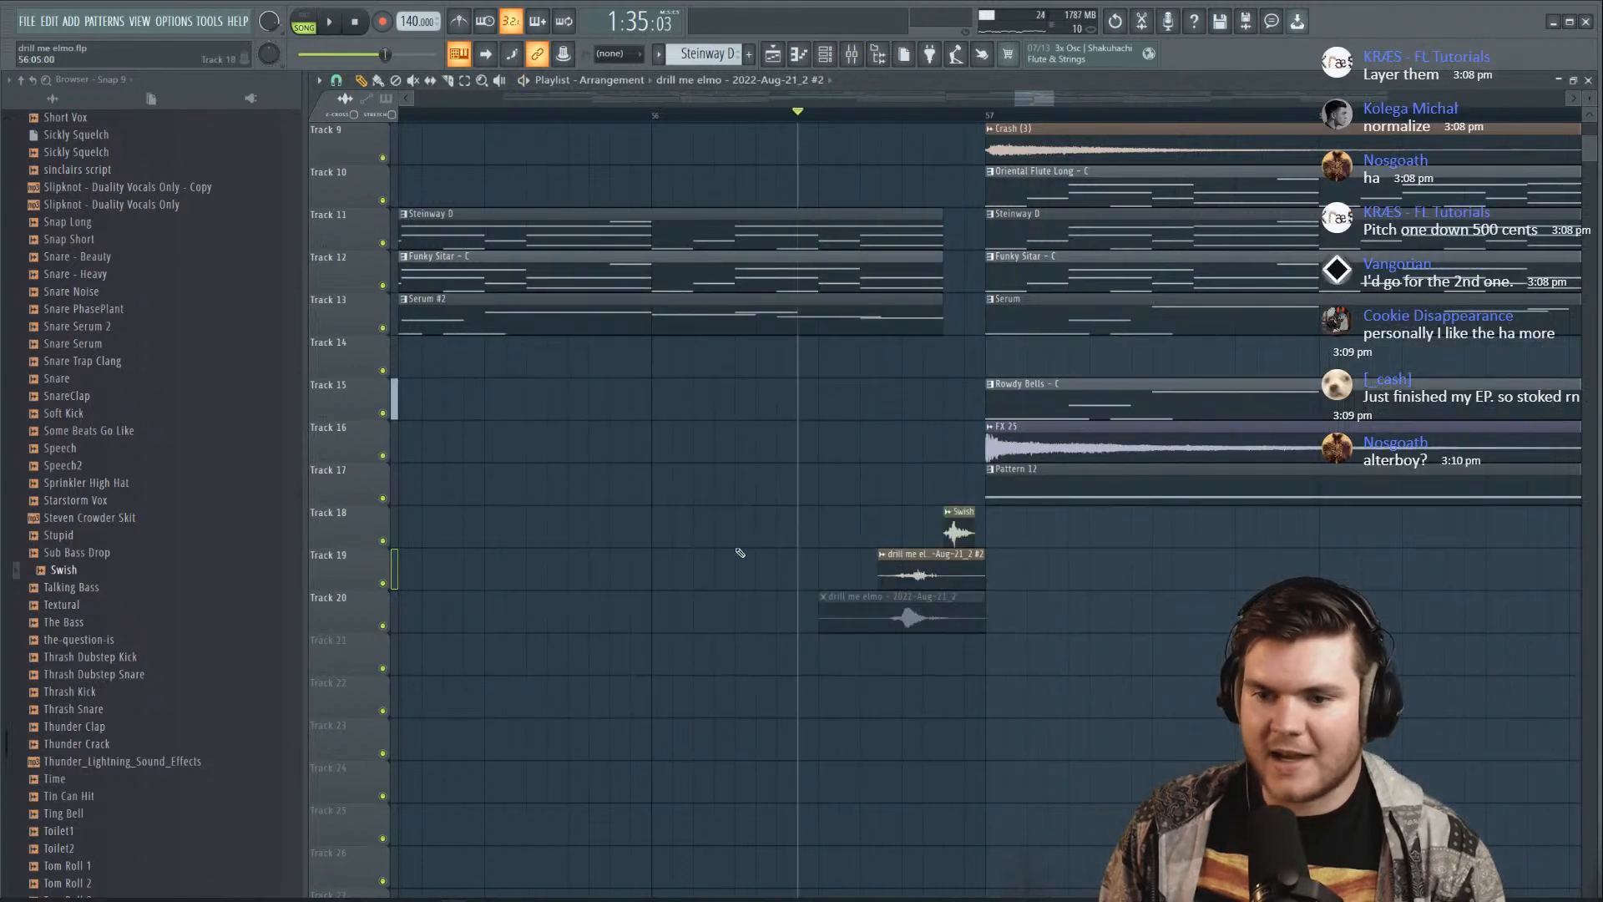
Mute the Track 19 vocal clip, unmute the Track 20 one, and audition it
key("space")
left_click(918, 608)
key("space")
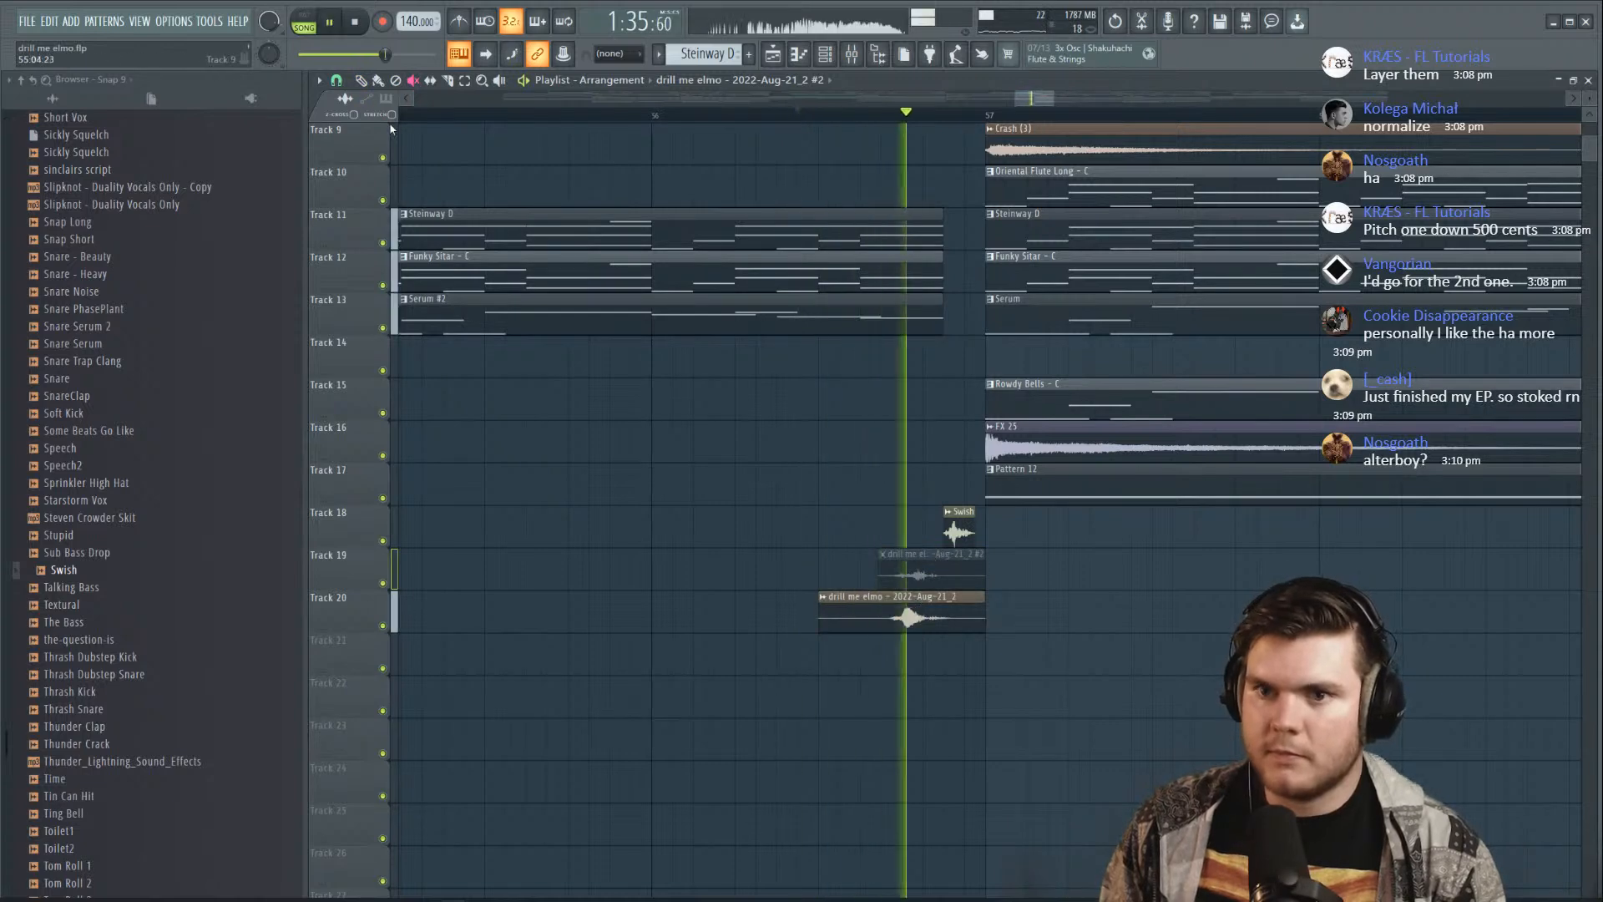
left_click(360, 80)
key("space")
key("space")
key("space")
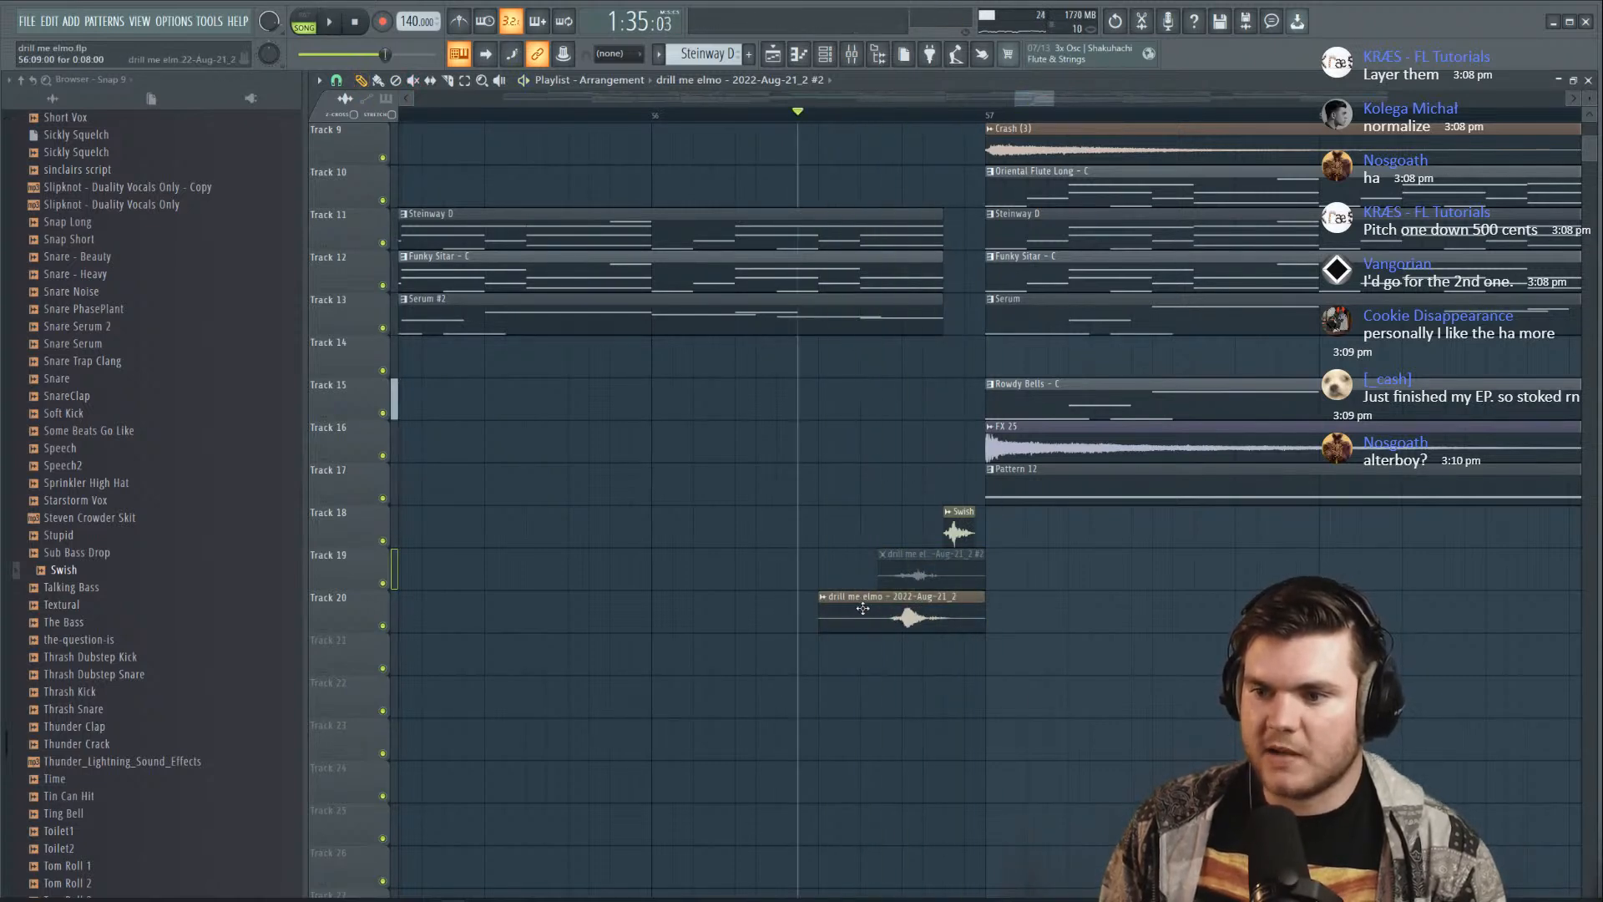
Set the Track 20 vocal clip's stretch mode to e2 speech and its pitch shift to -300 cents while auditioning
double_click(904, 613)
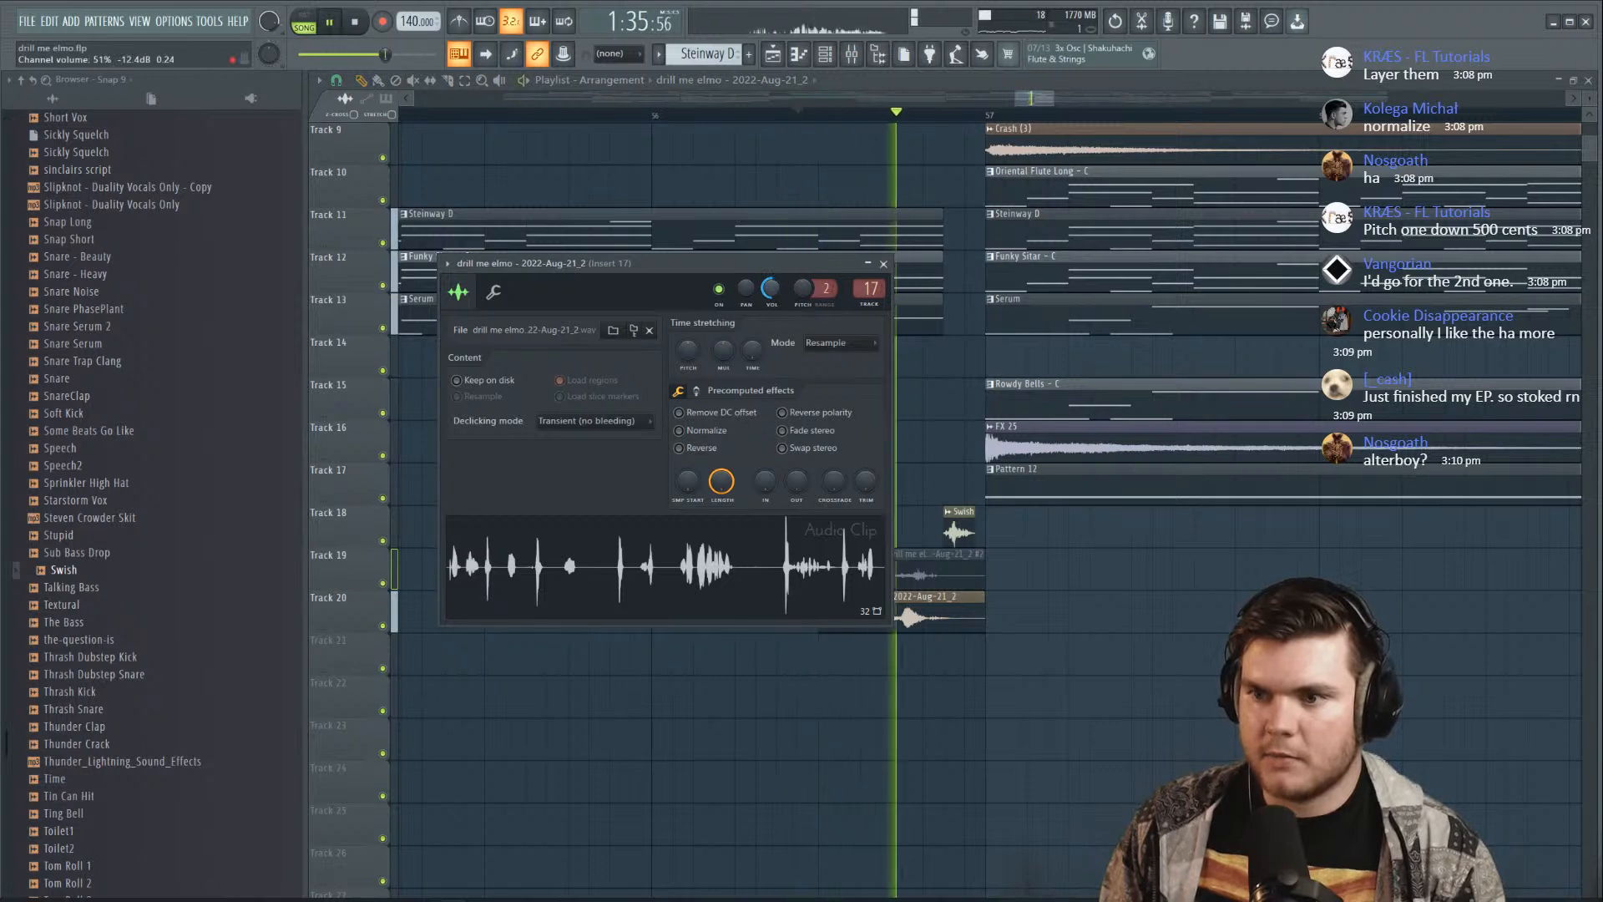
left_click(820, 342)
left_click(885, 420)
key("space")
key("space")
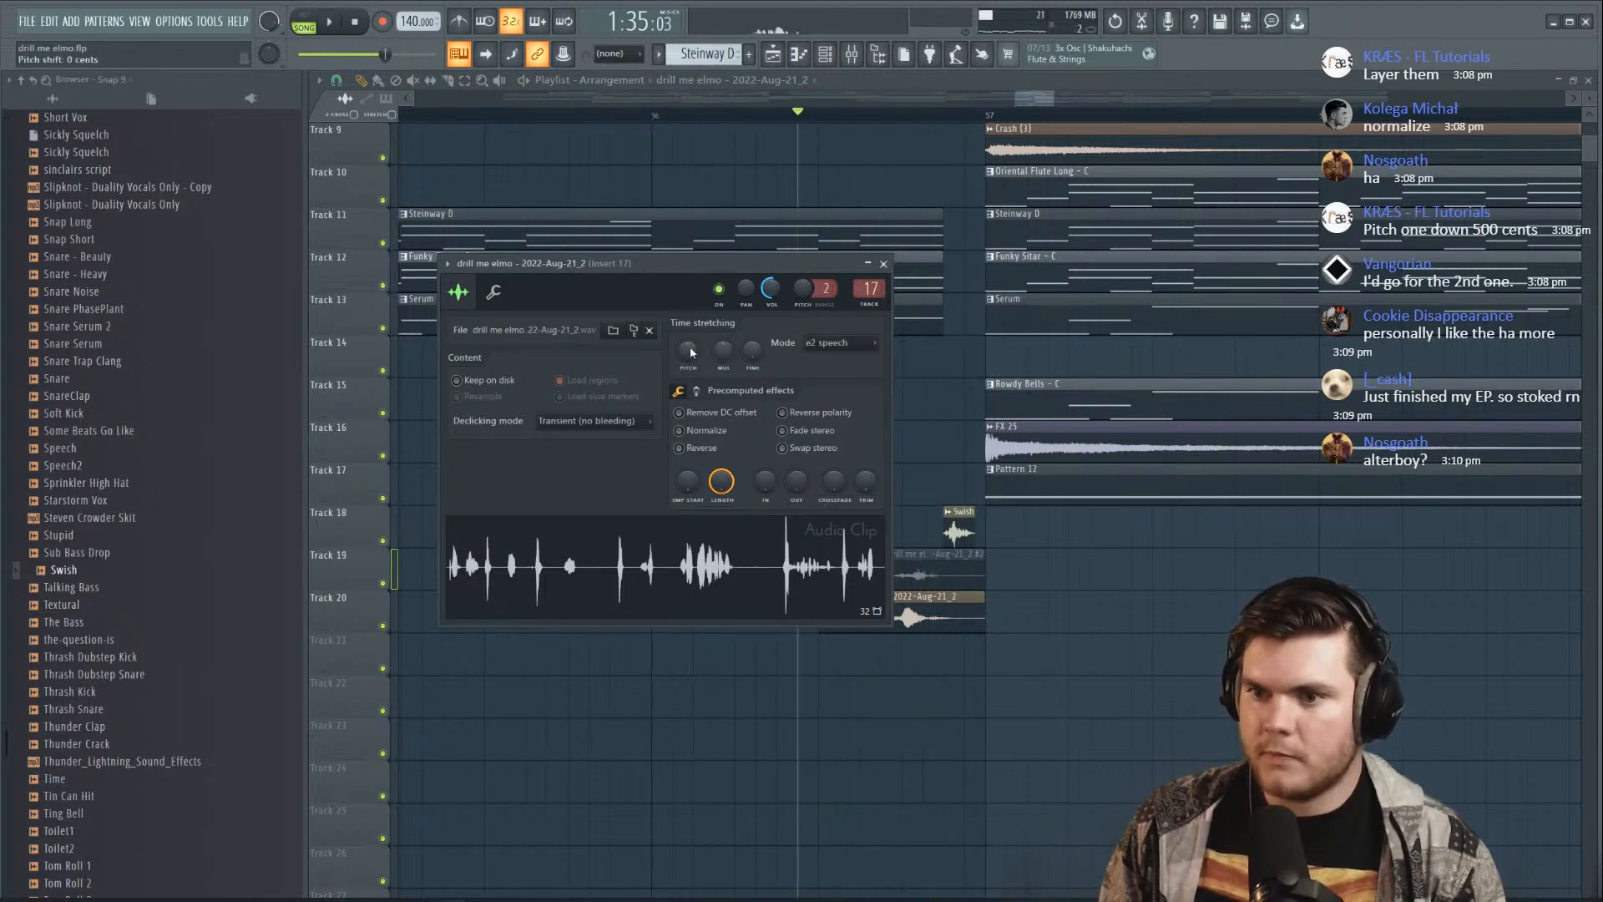
key("space")
left_click_drag(686, 348, 686, 343)
key("space")
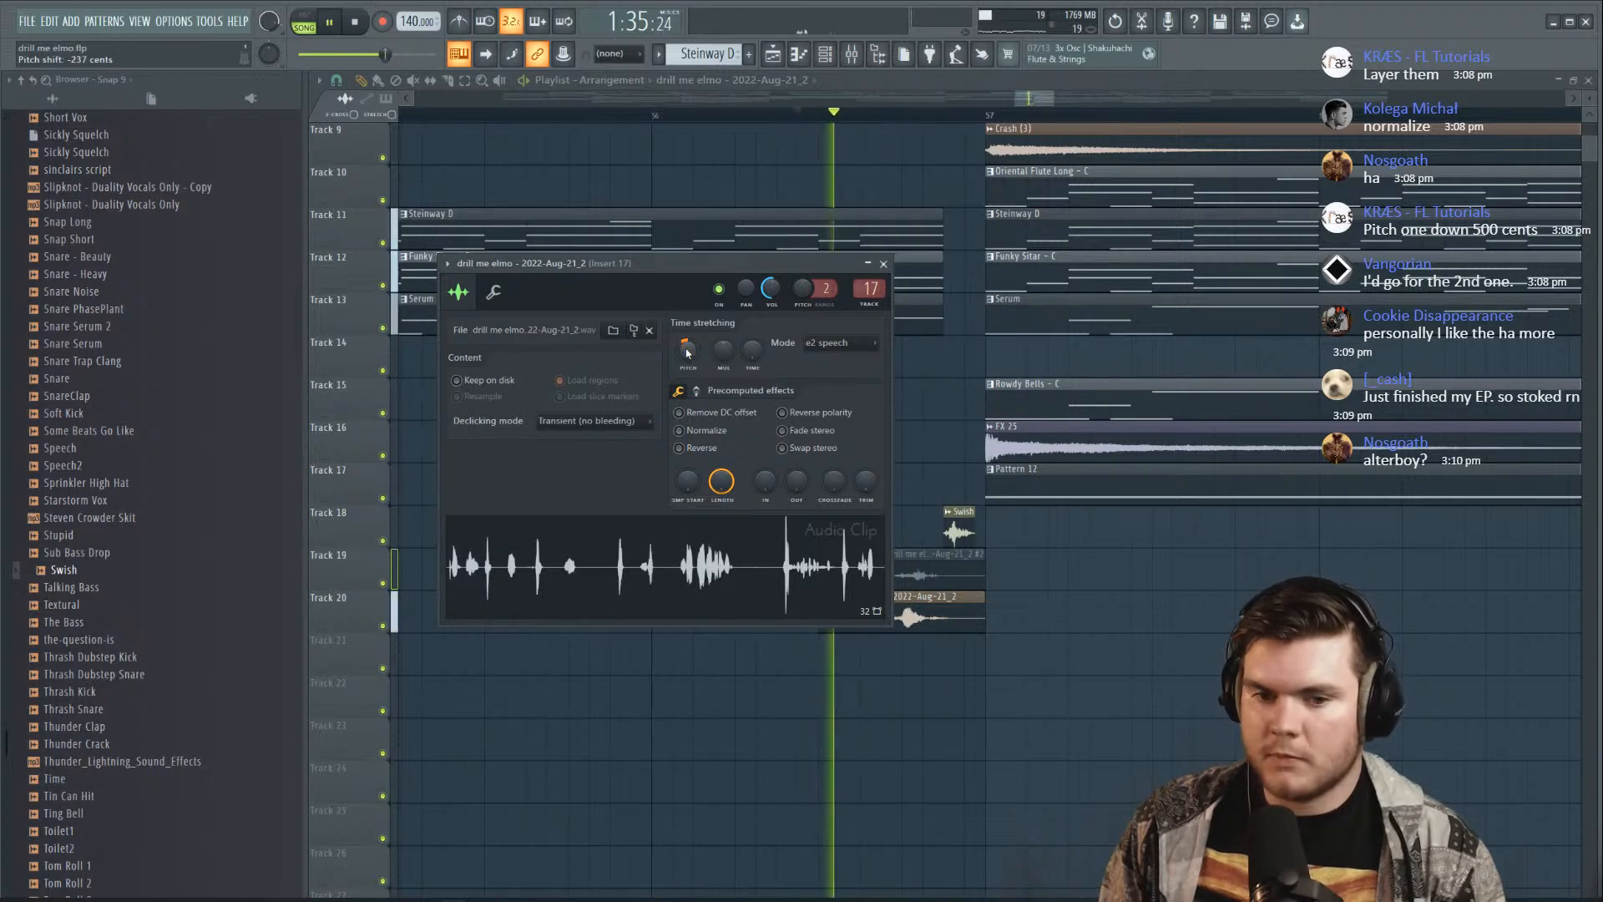
key("space")
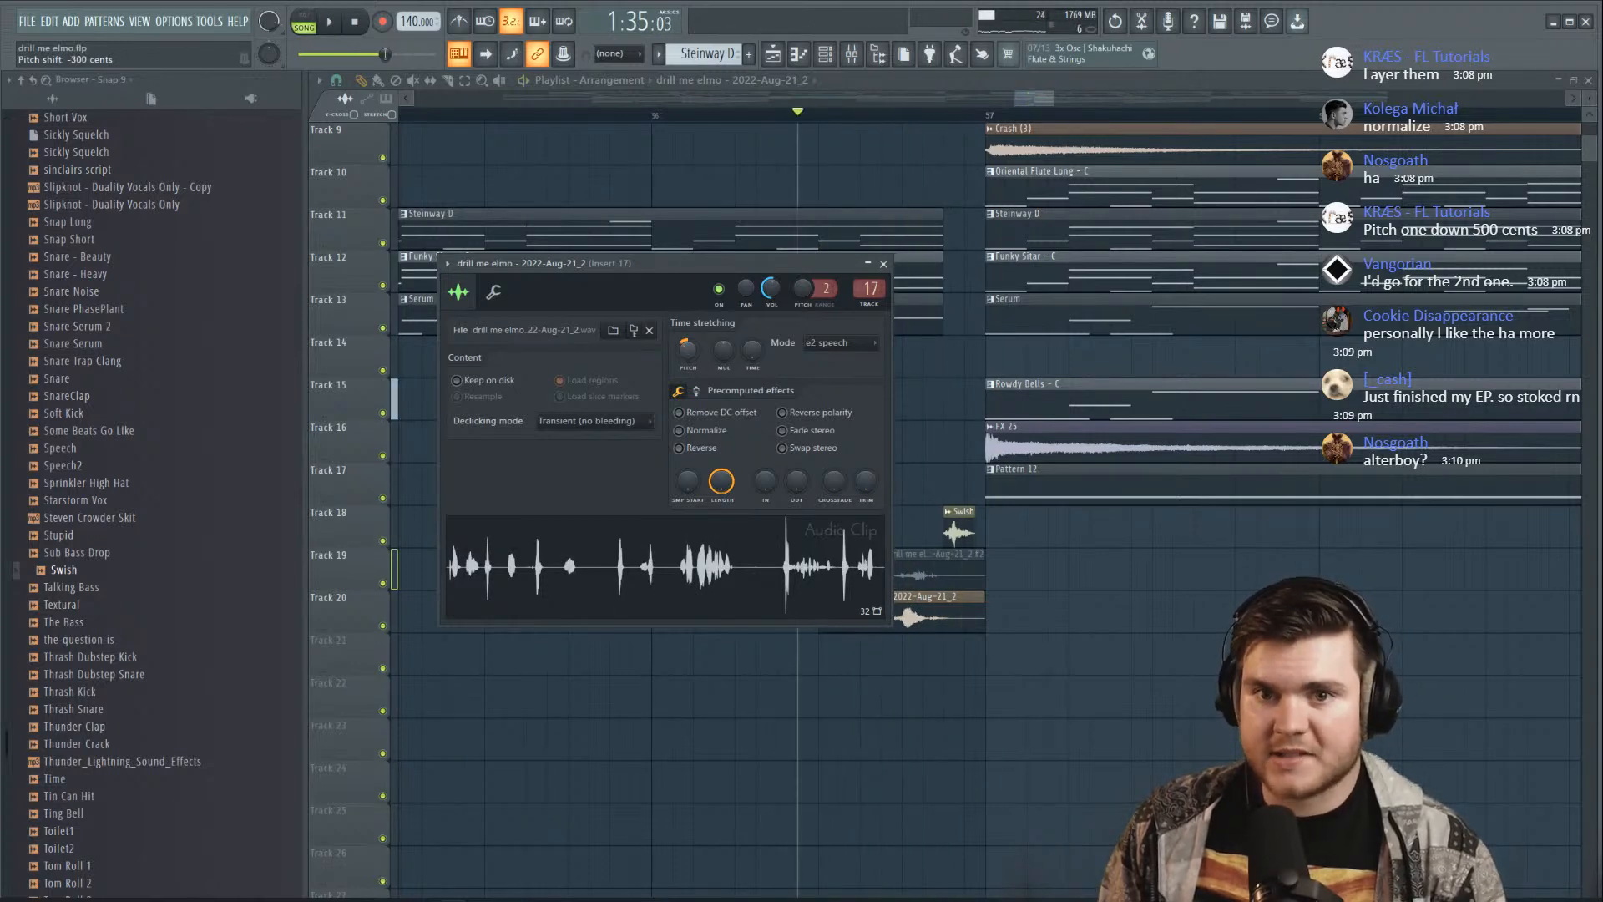
Switch the Track 20 vocal clip's stretch mode to Stretch Pro and lower its formant shift slightly
left_click(815, 346)
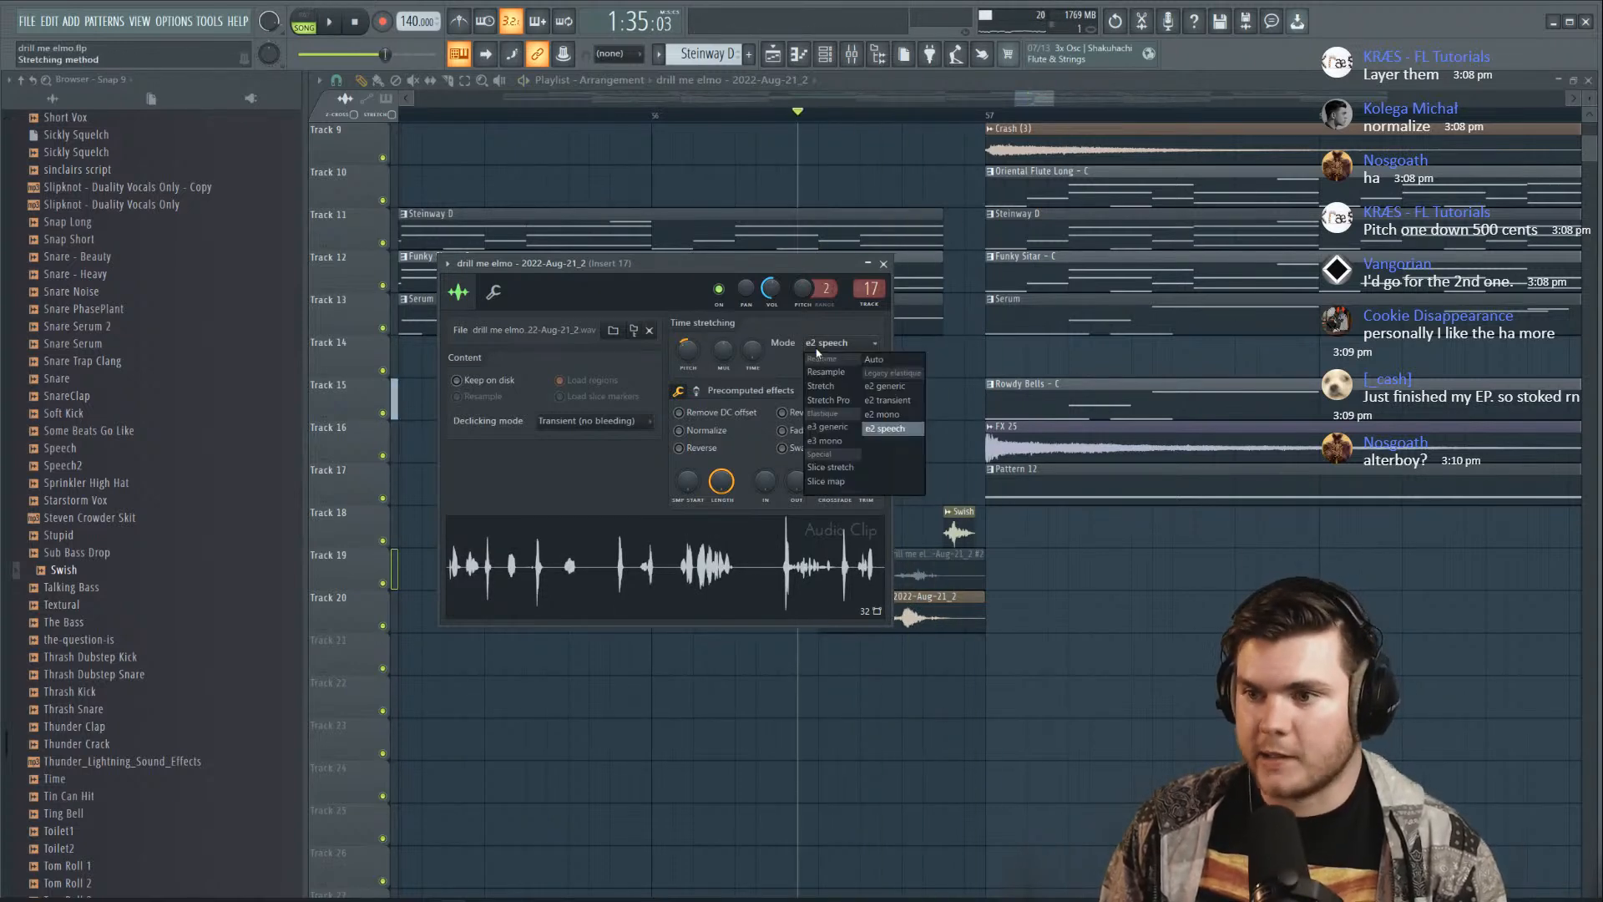
left_click(827, 400)
key("space")
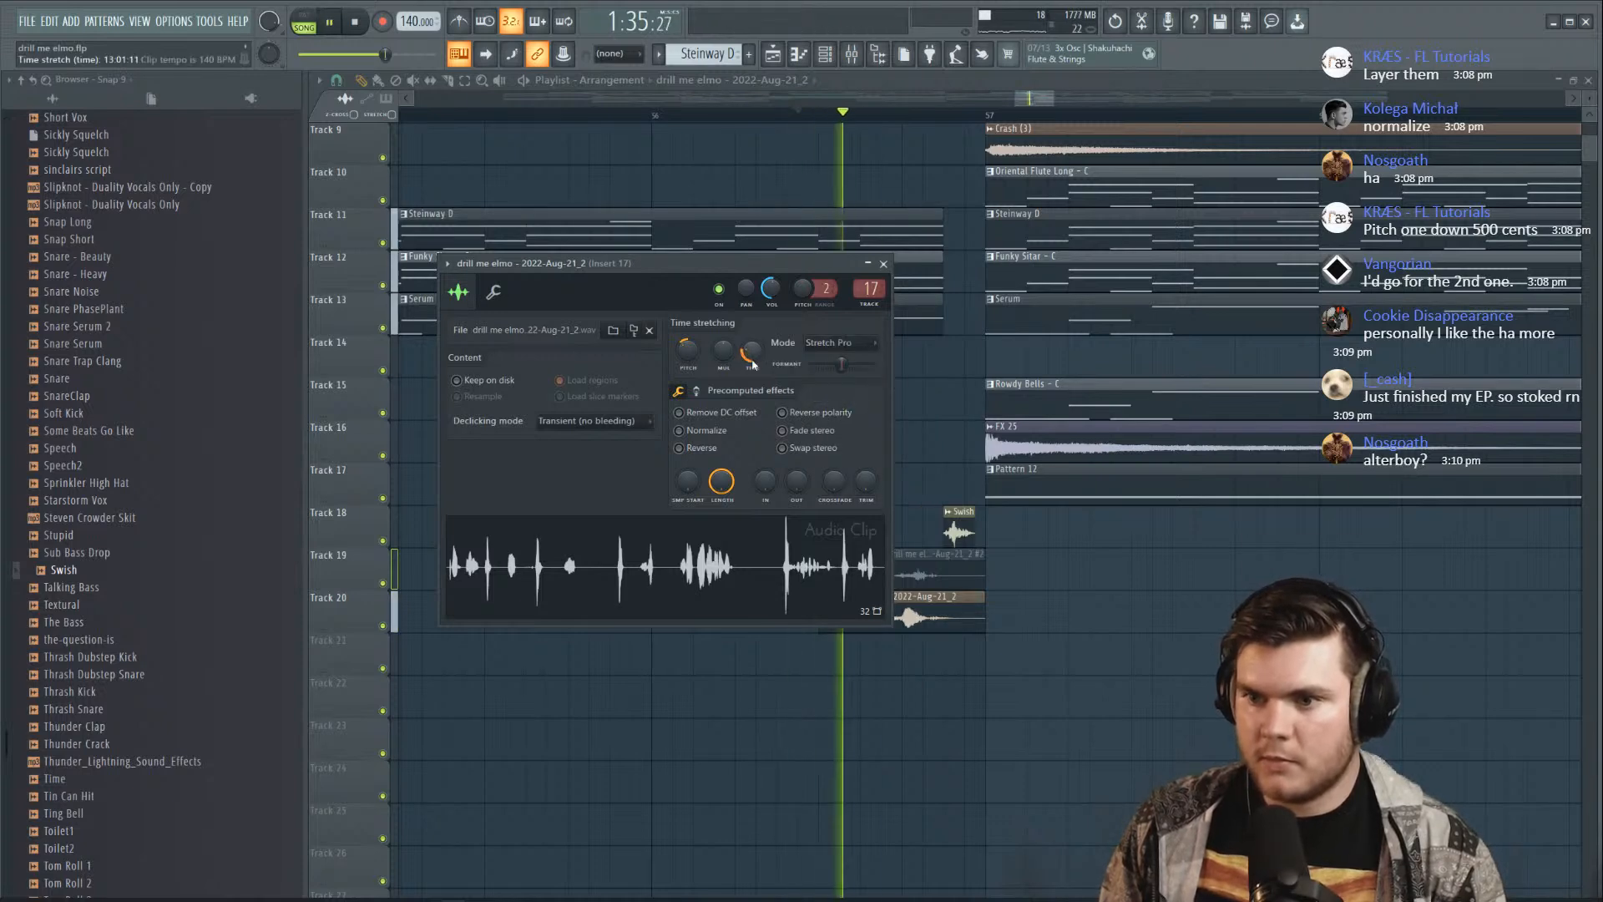
left_click_drag(841, 365, 837, 369)
key("space")
key("space")
left_click(884, 264)
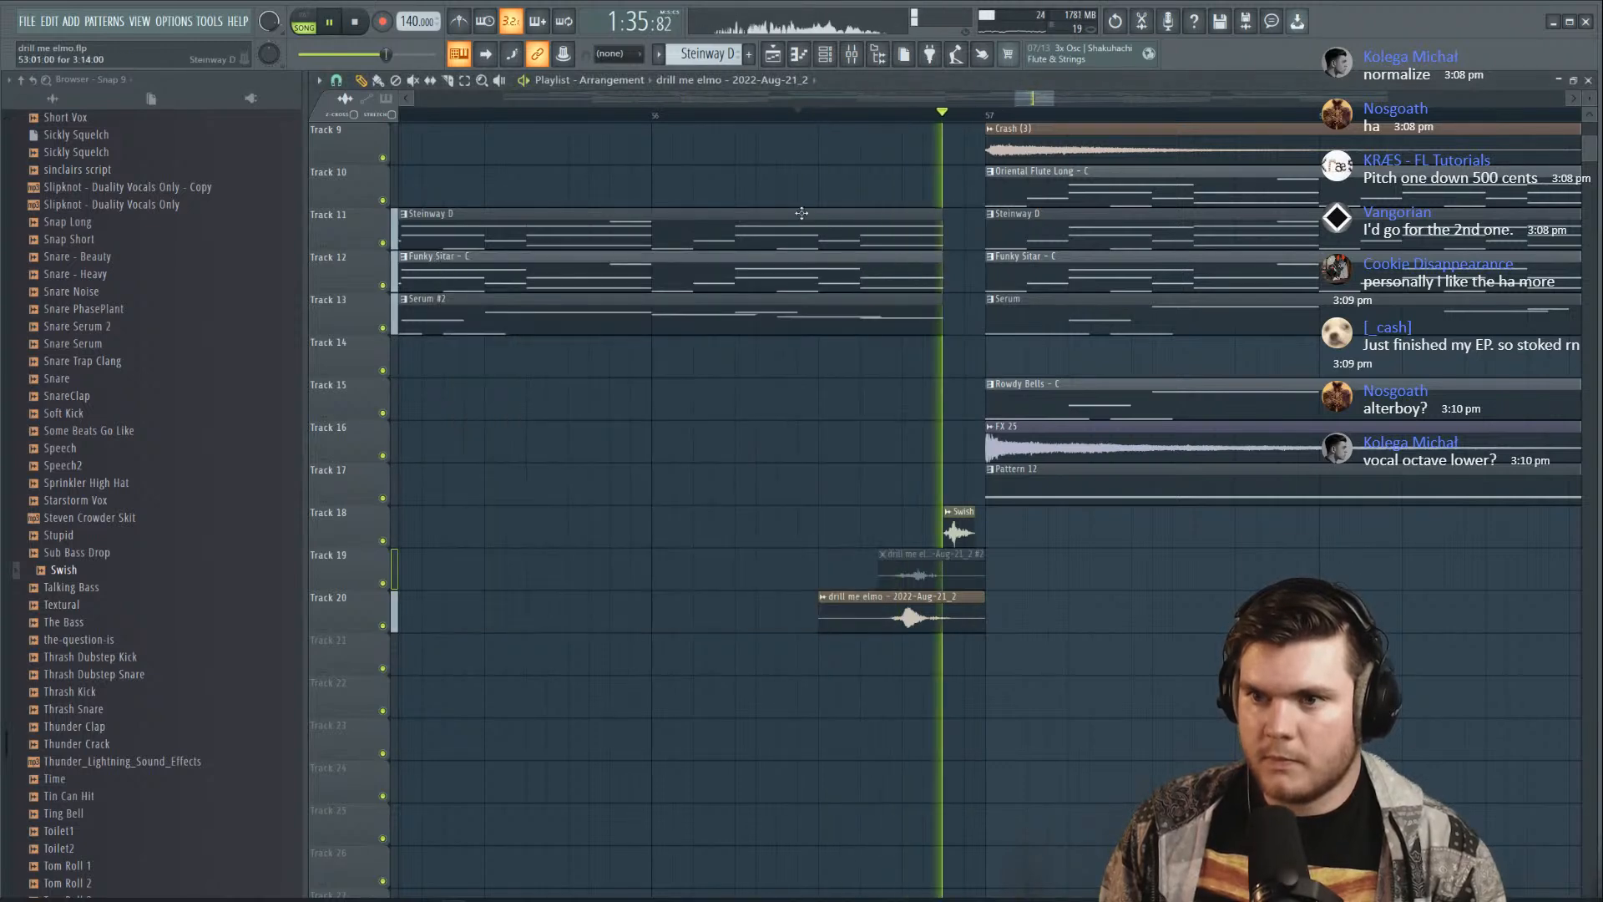
Check the vocal fill in the mixer and reset the Track 20 clip's channel volume to 78%
left_click(850, 55)
key("space")
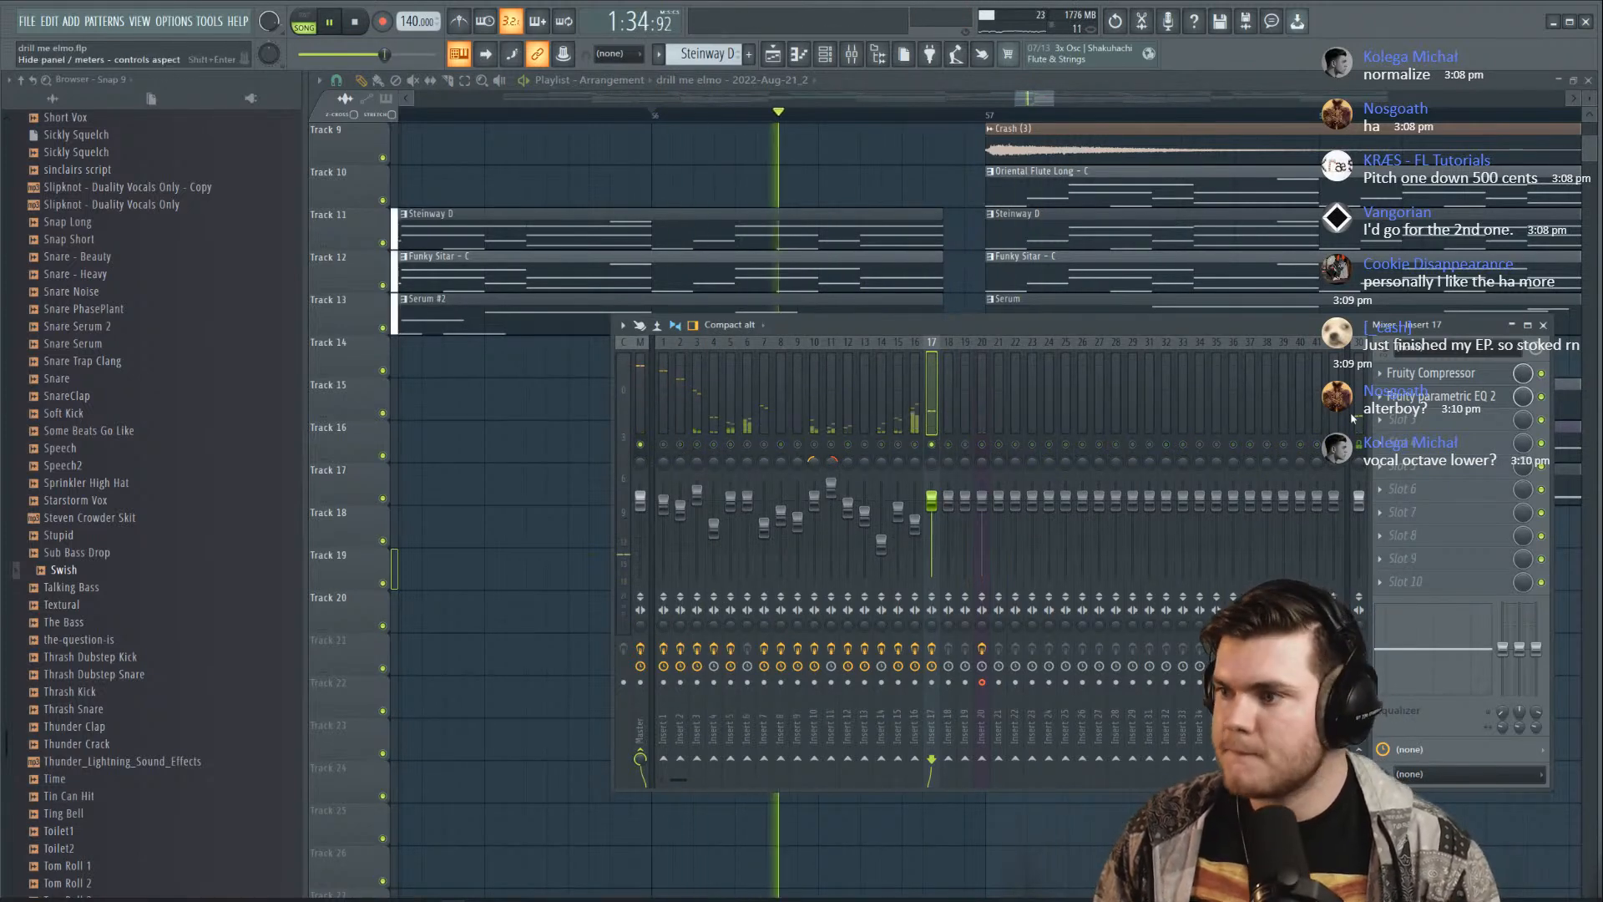
key("space")
key("F9")
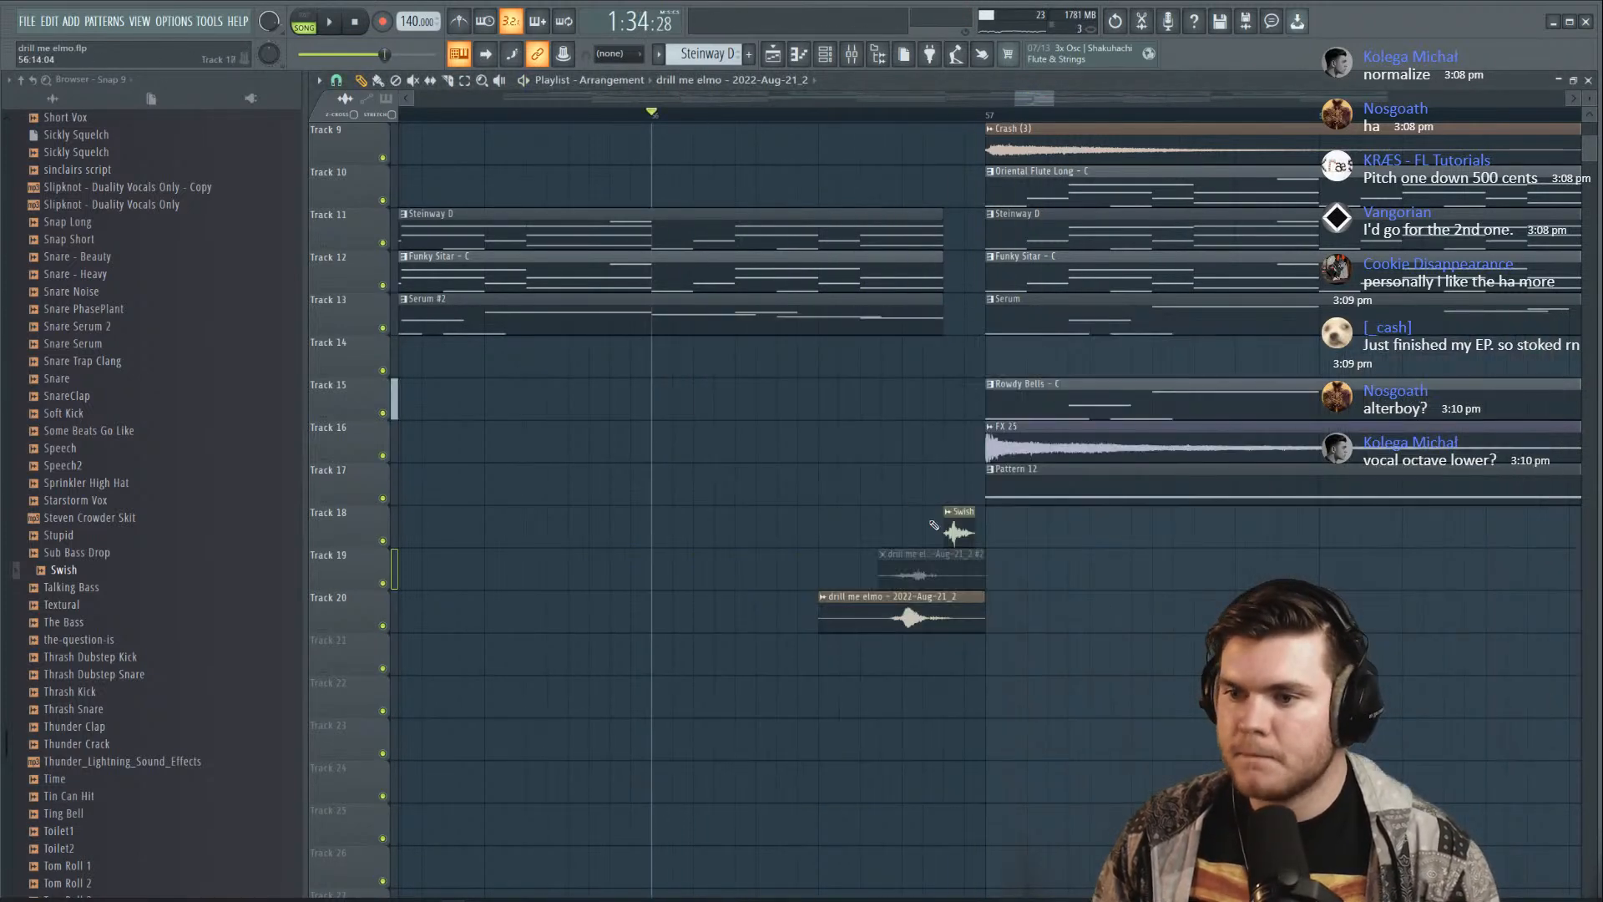
double_click(924, 618)
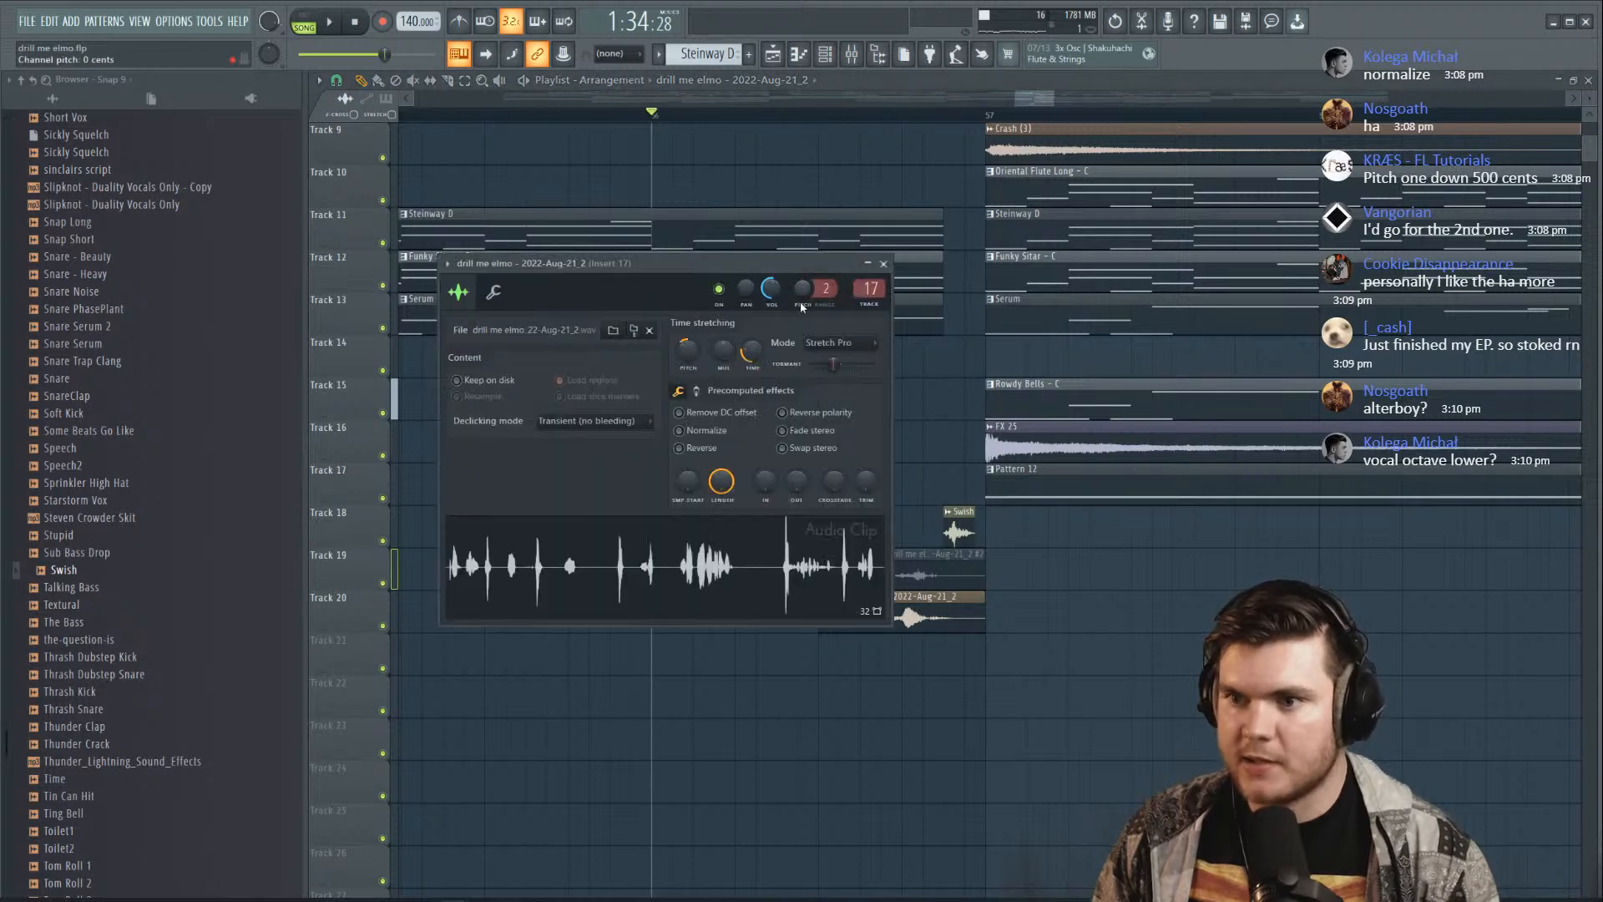
right_click(775, 292)
left_click(822, 501)
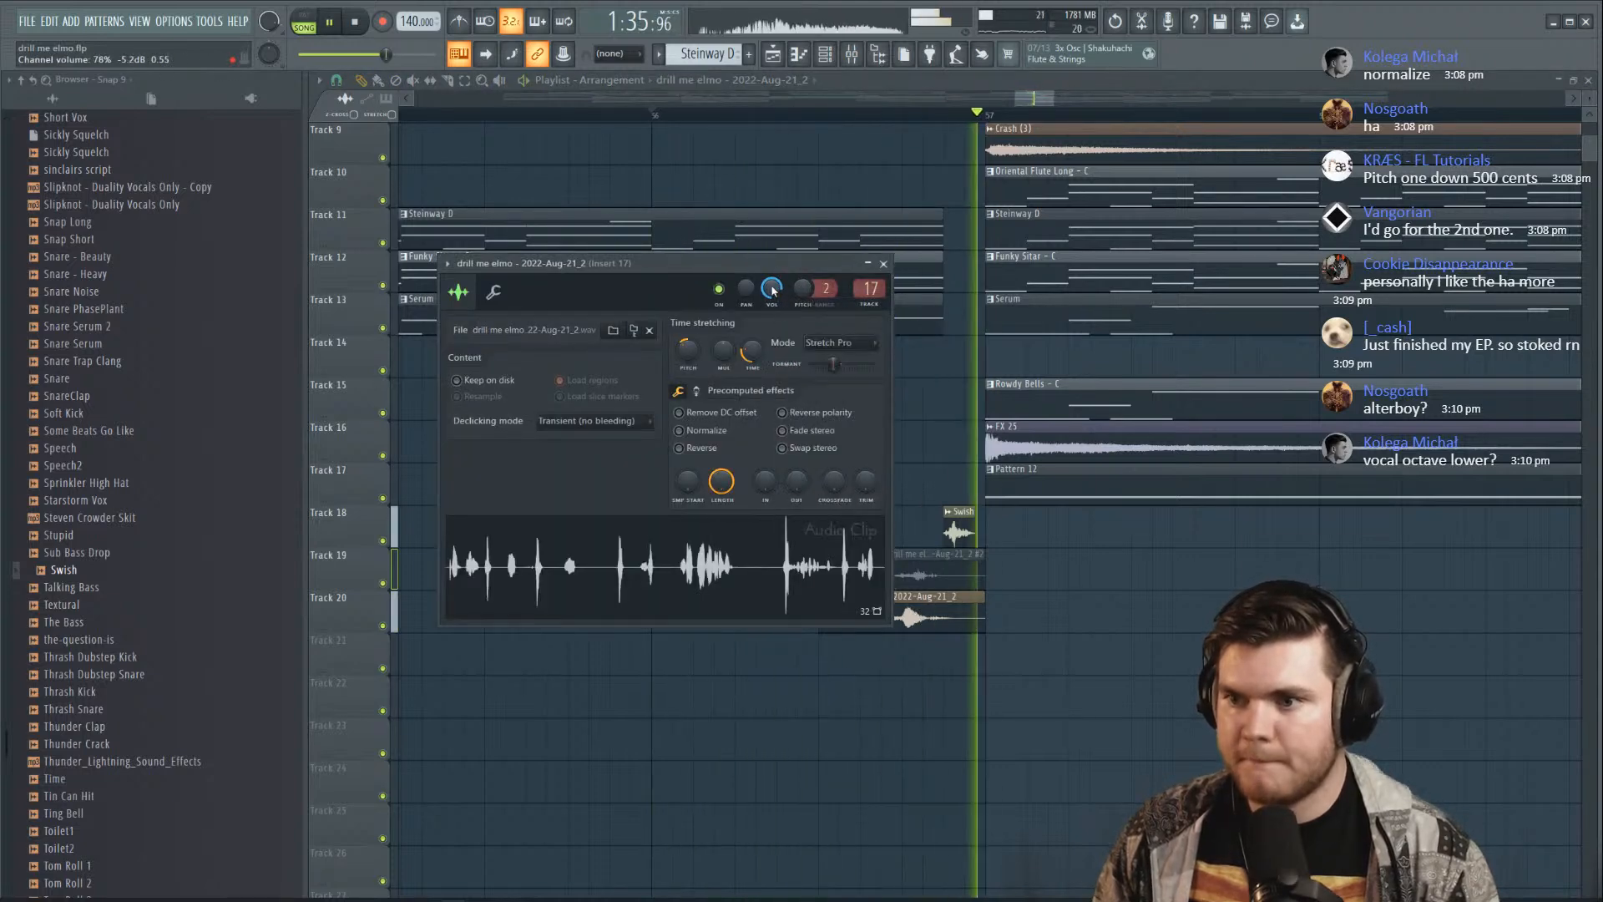
key("space")
Trim the start of the Track 20 vocal clip to 56:12:00 and audition it from just before the fill
left_click(839, 114)
key("space")
key("space")
key("space")
key("space")
key("space")
left_click_drag(820, 616, 879, 611)
key("space")
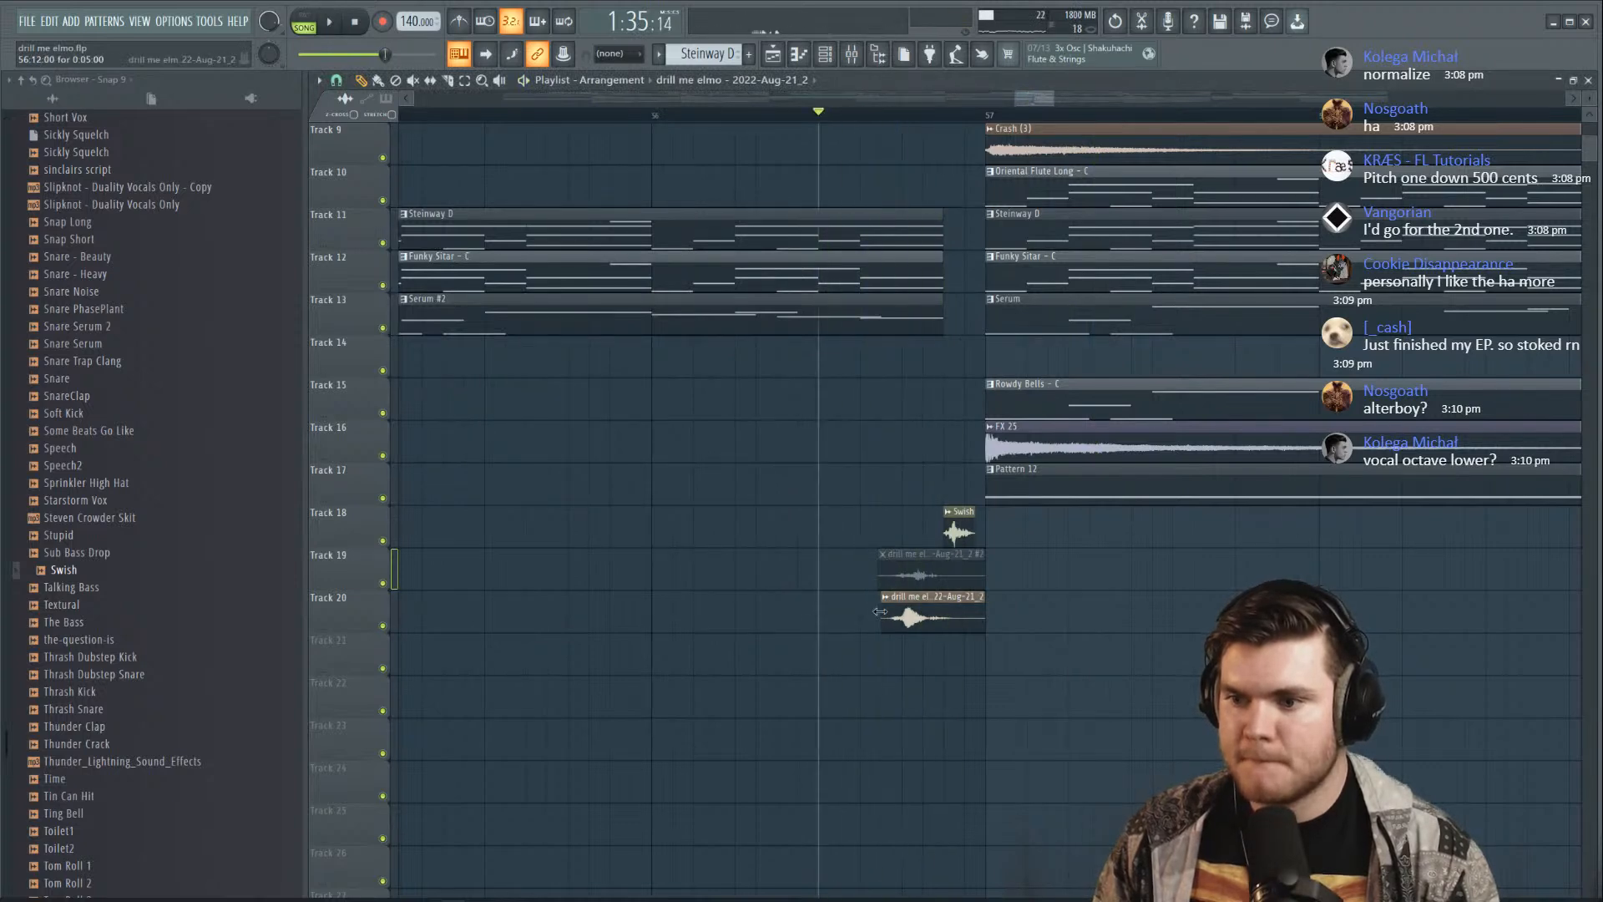
key("space")
key("space")
key("space")
Make a slight midrange dip with band 4 of Fruity parametric EQ 2 on Insert 17
key("F9")
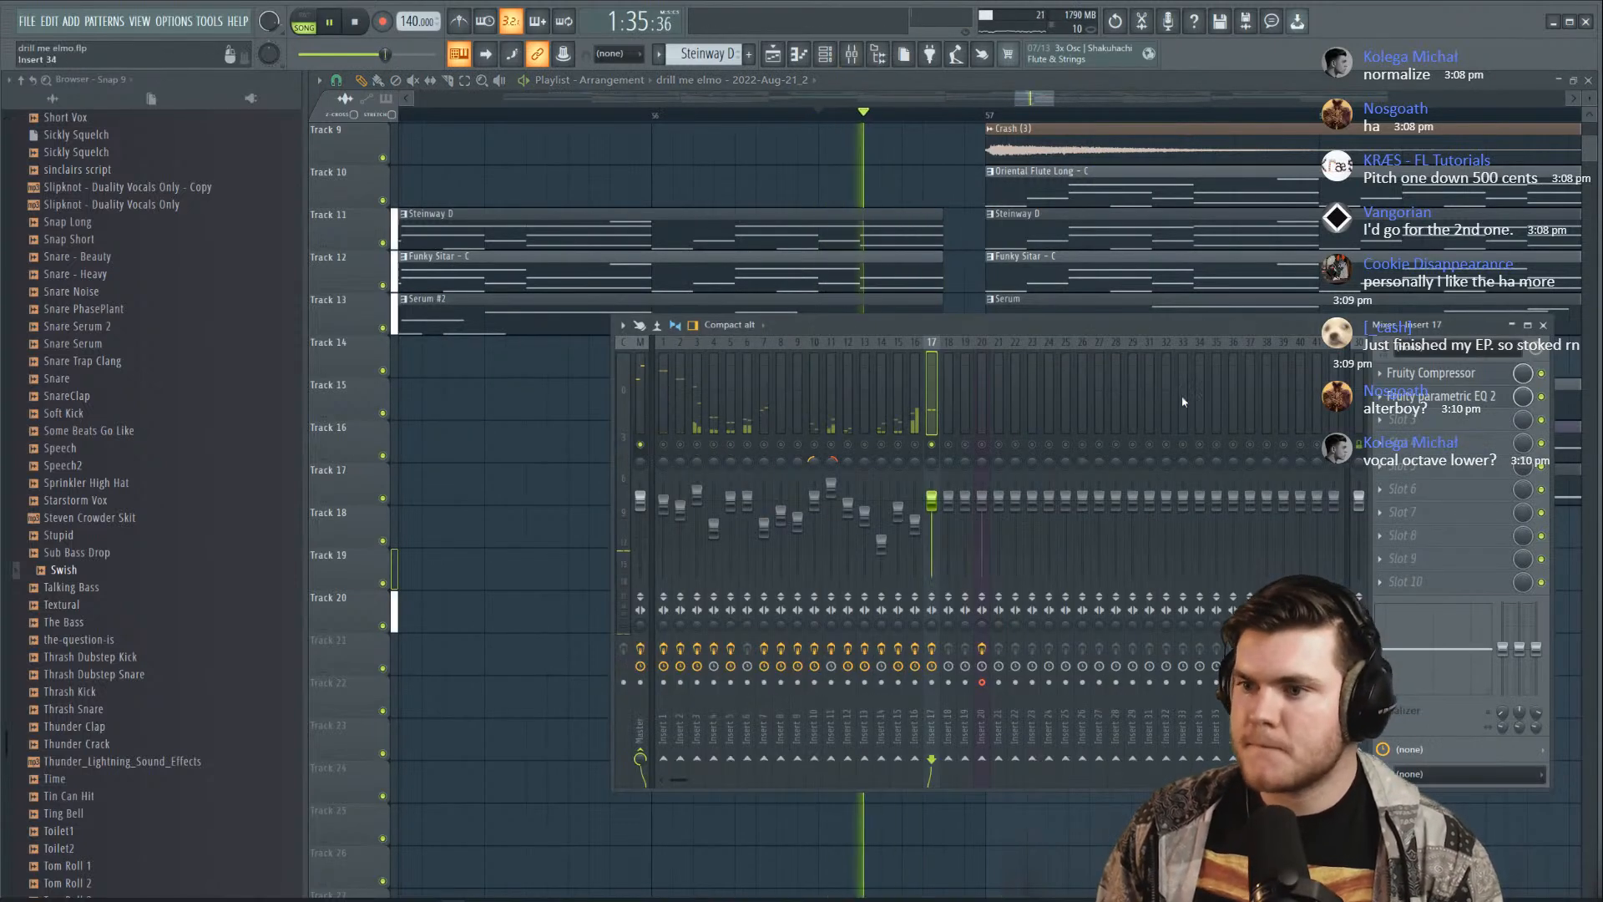
left_click(1426, 401)
key("space")
left_click_drag(634, 380, 682, 390)
key("space")
key("space")
key("space")
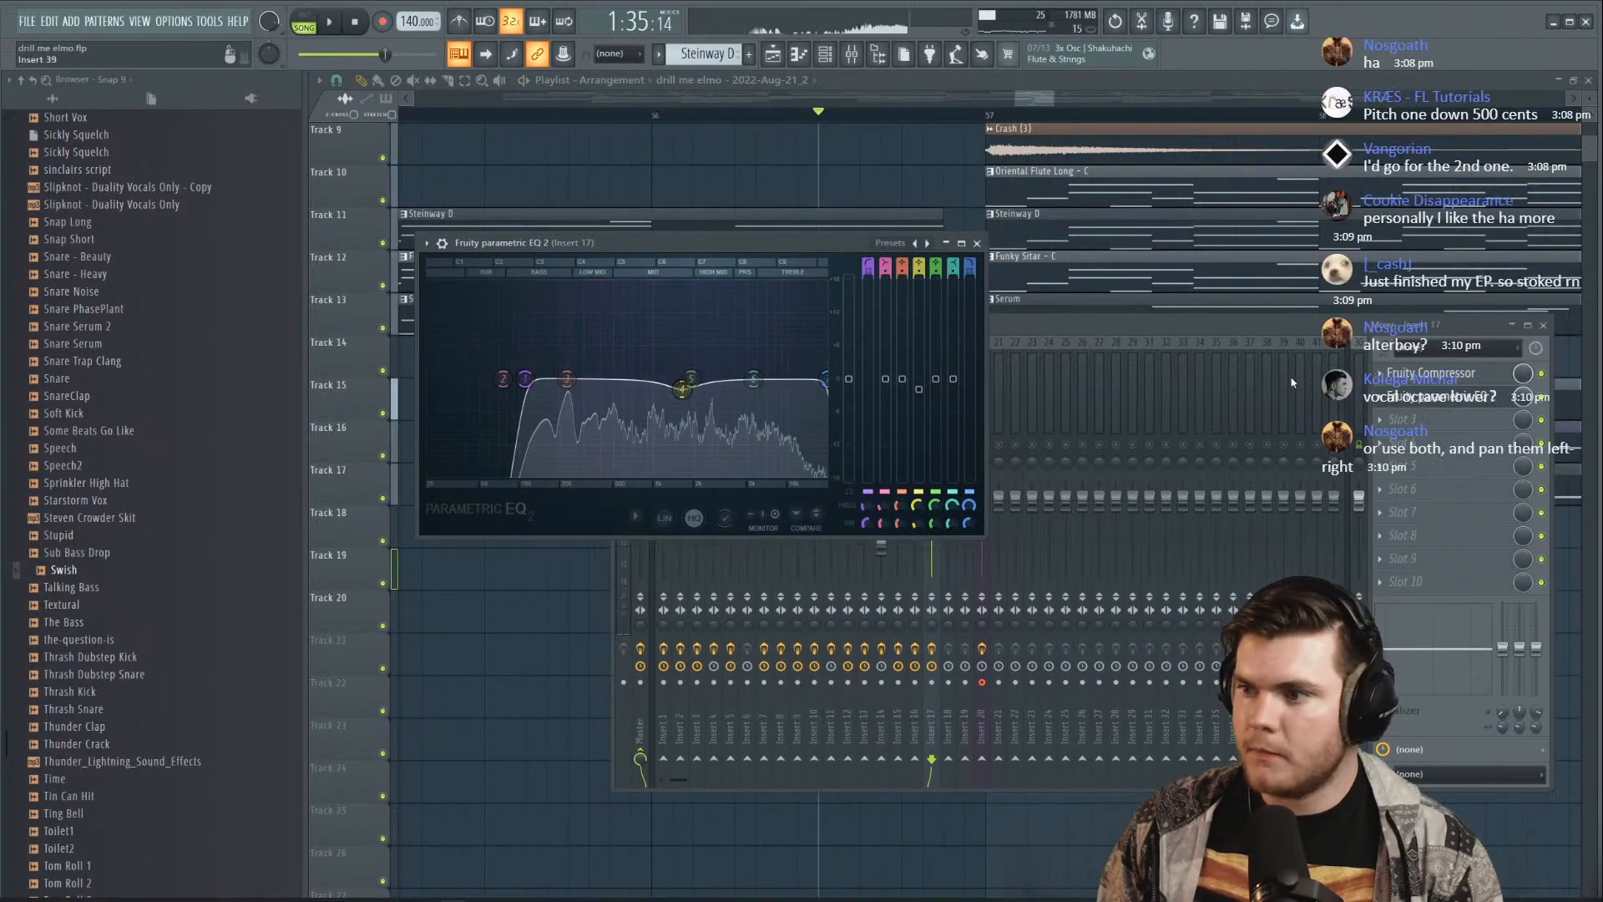
left_click(1406, 399)
Add OTT to slot 3 of Insert 17 and lower its depth while auditioning the vocal
left_click(1380, 420)
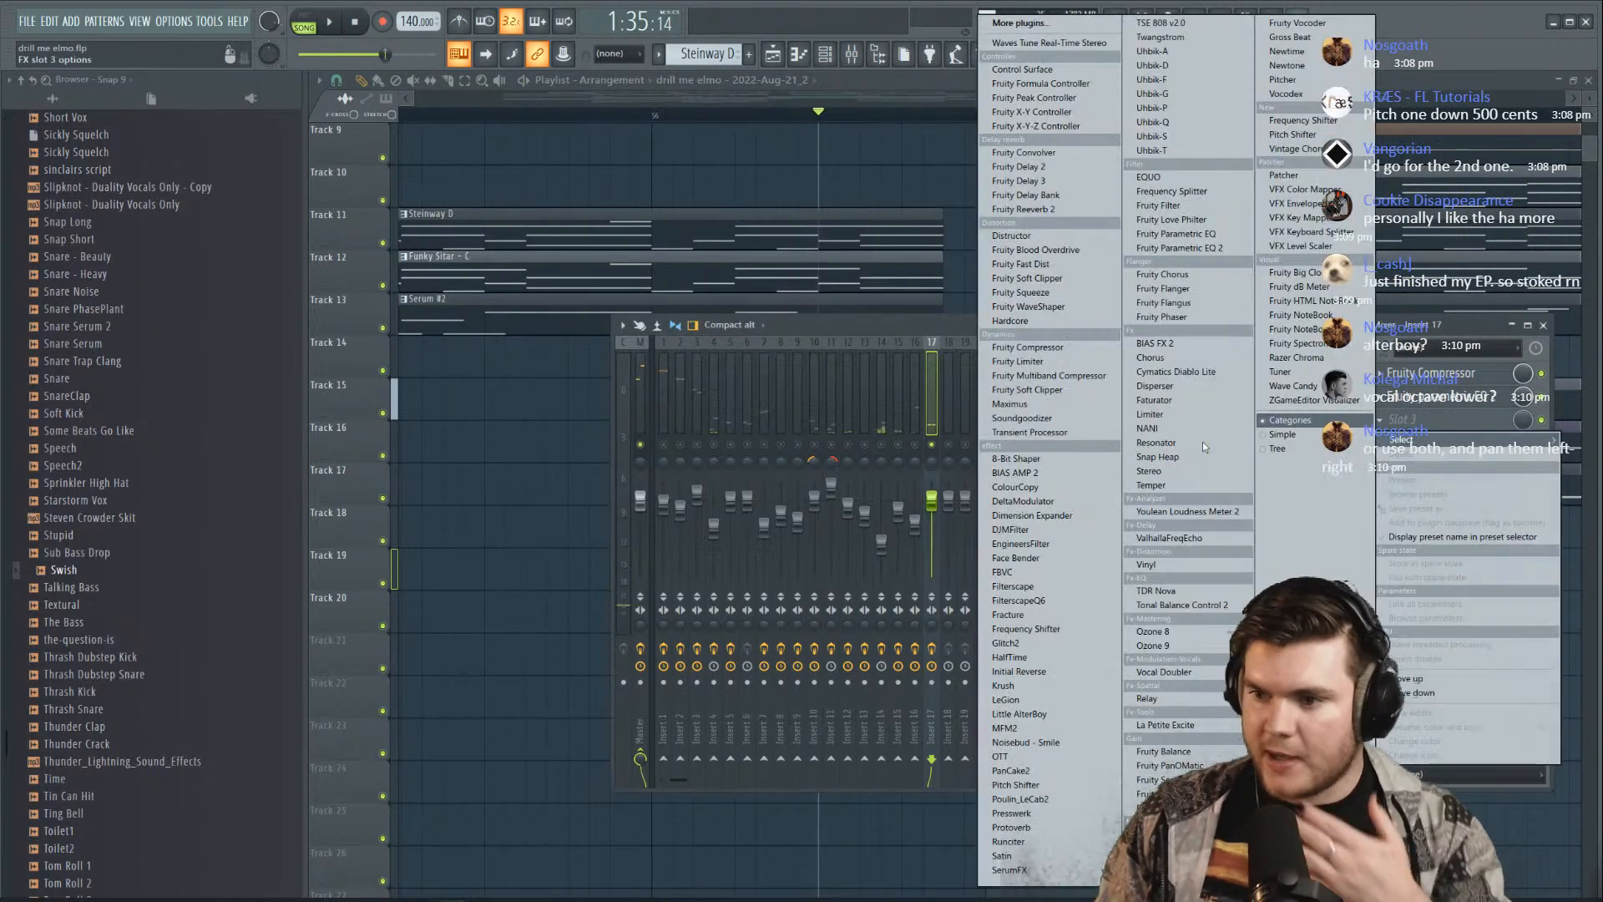
left_click(1062, 756)
left_click_drag(512, 357, 503, 333)
left_click_drag(535, 271, 532, 268)
key("space")
key("space")
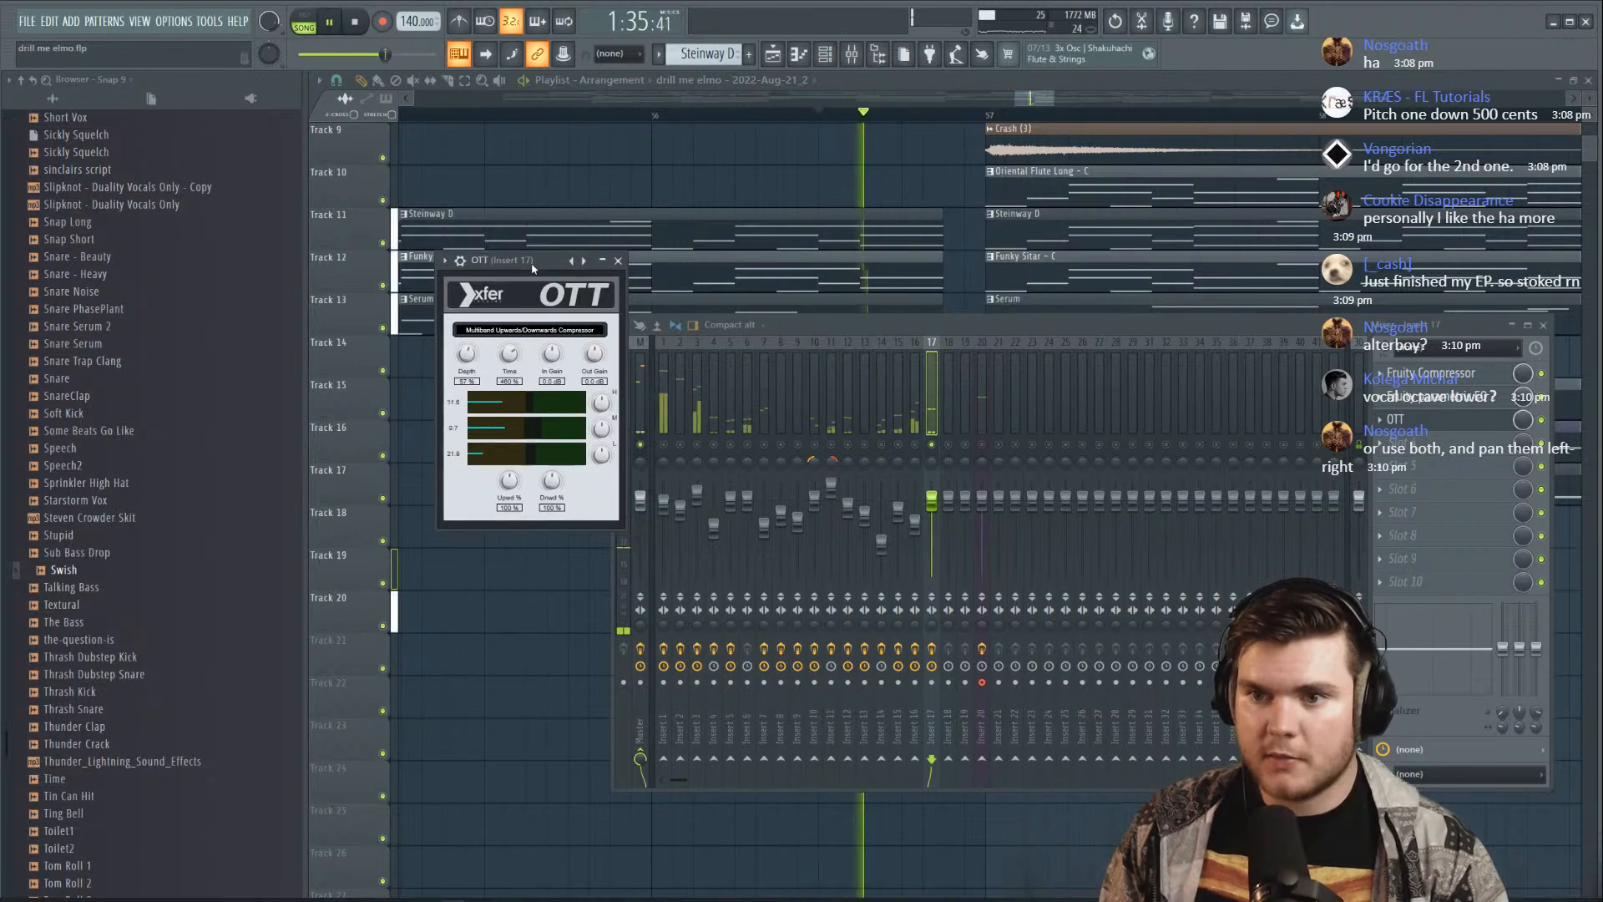
key("space")
left_click_drag(467, 355, 467, 379)
key("space")
left_click(1412, 421)
Add Fruity Reeverb 2 to slot 4 of Insert 17 and reduce its room size
left_click(1419, 442)
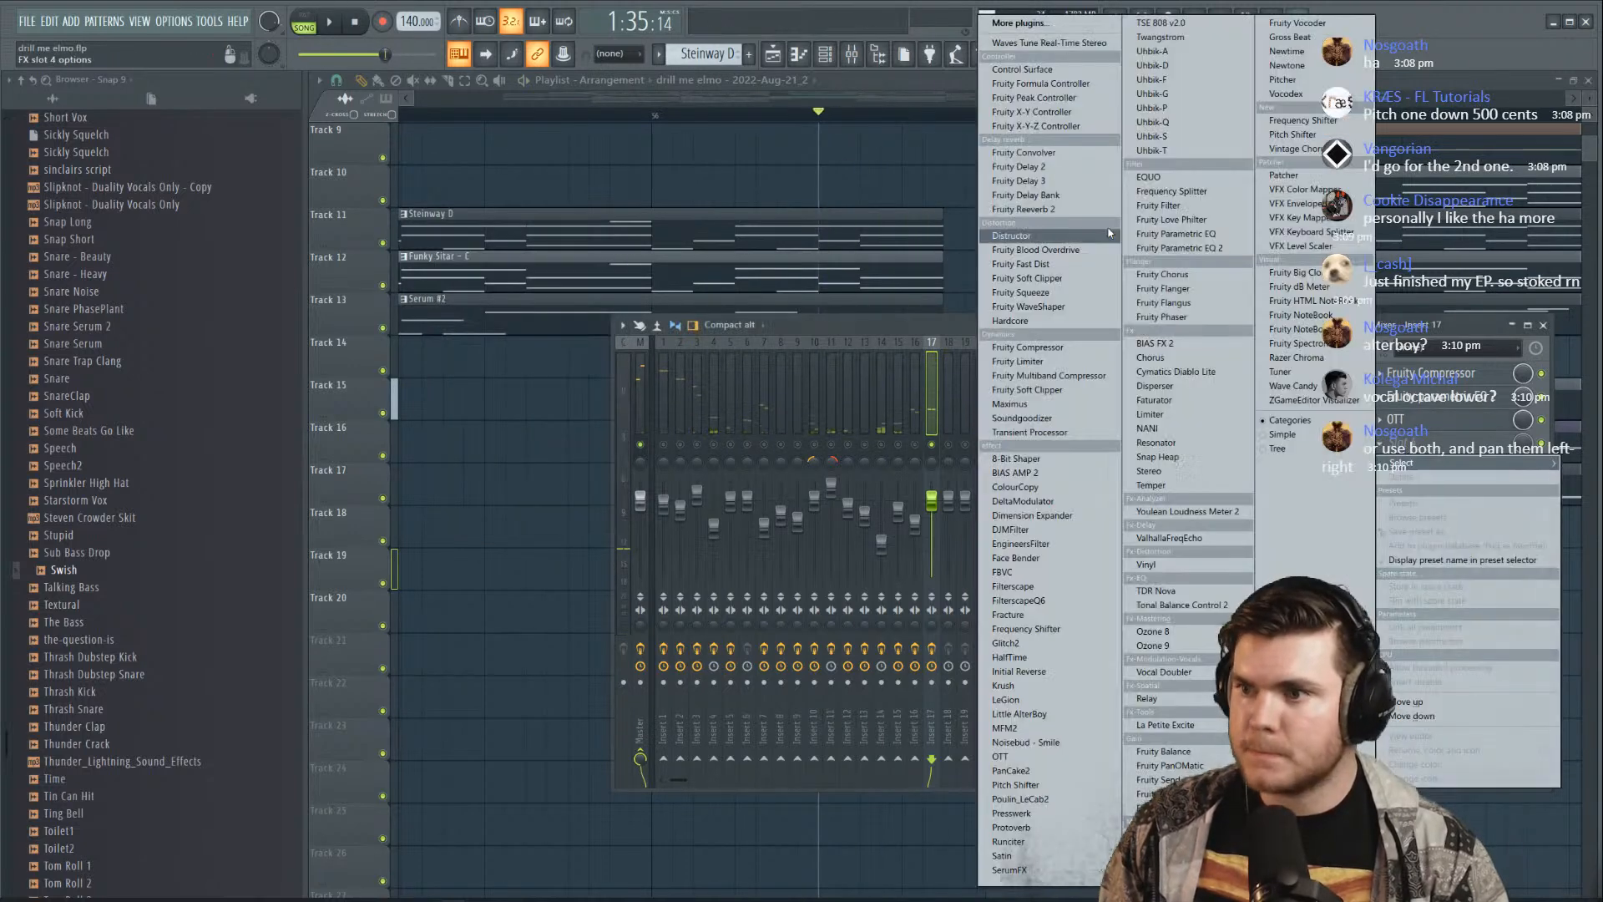
left_click(1040, 212)
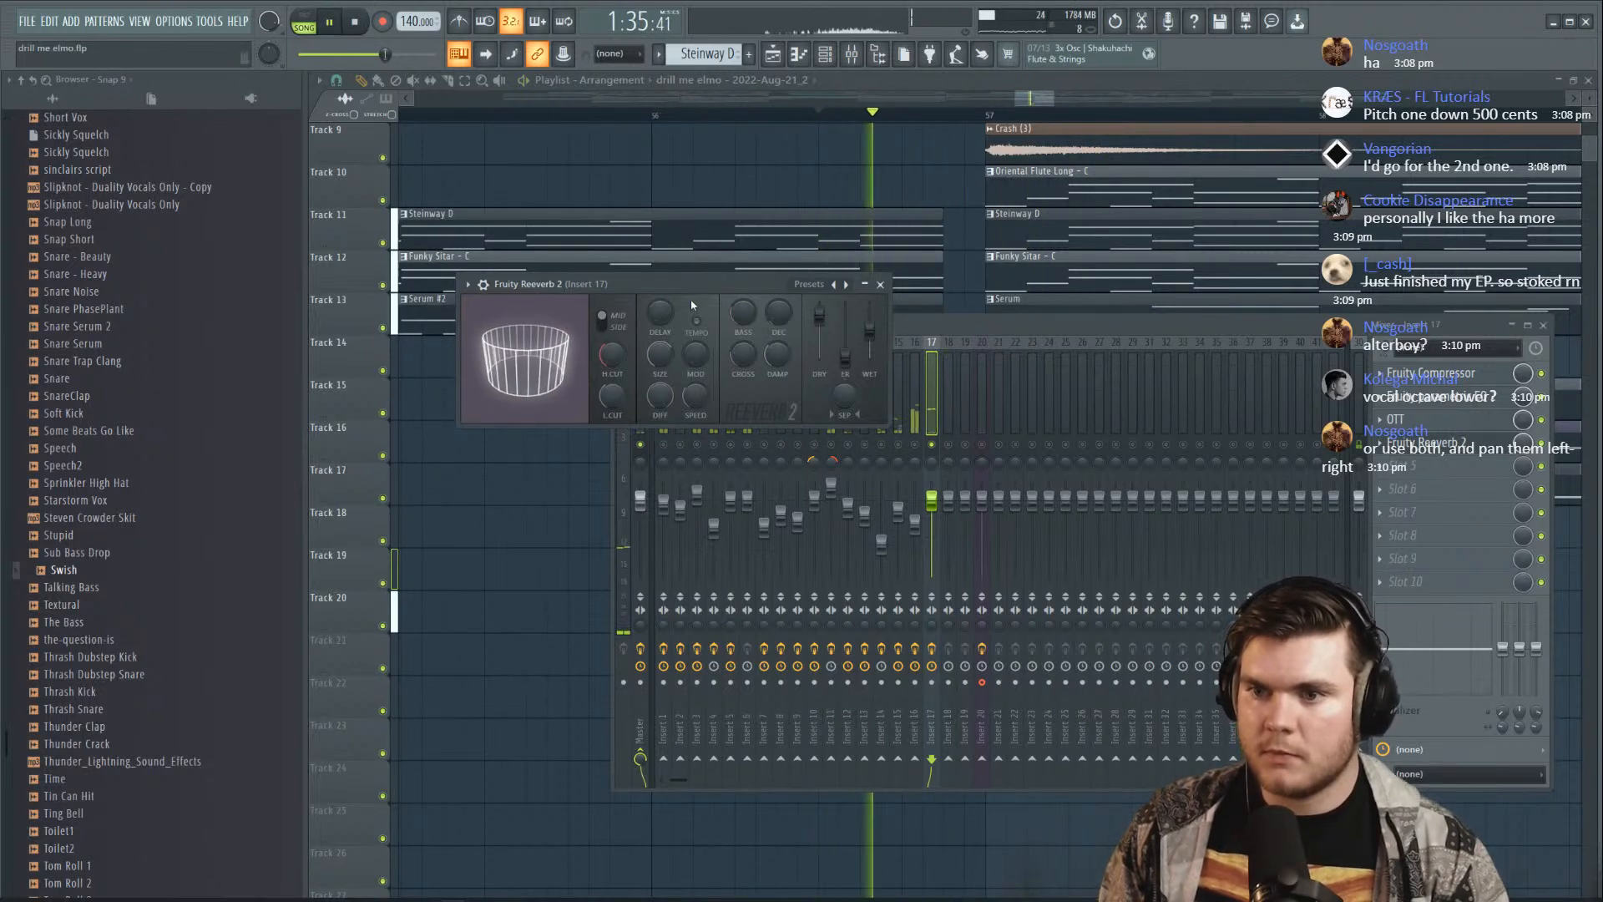
left_click_drag(658, 357, 659, 361)
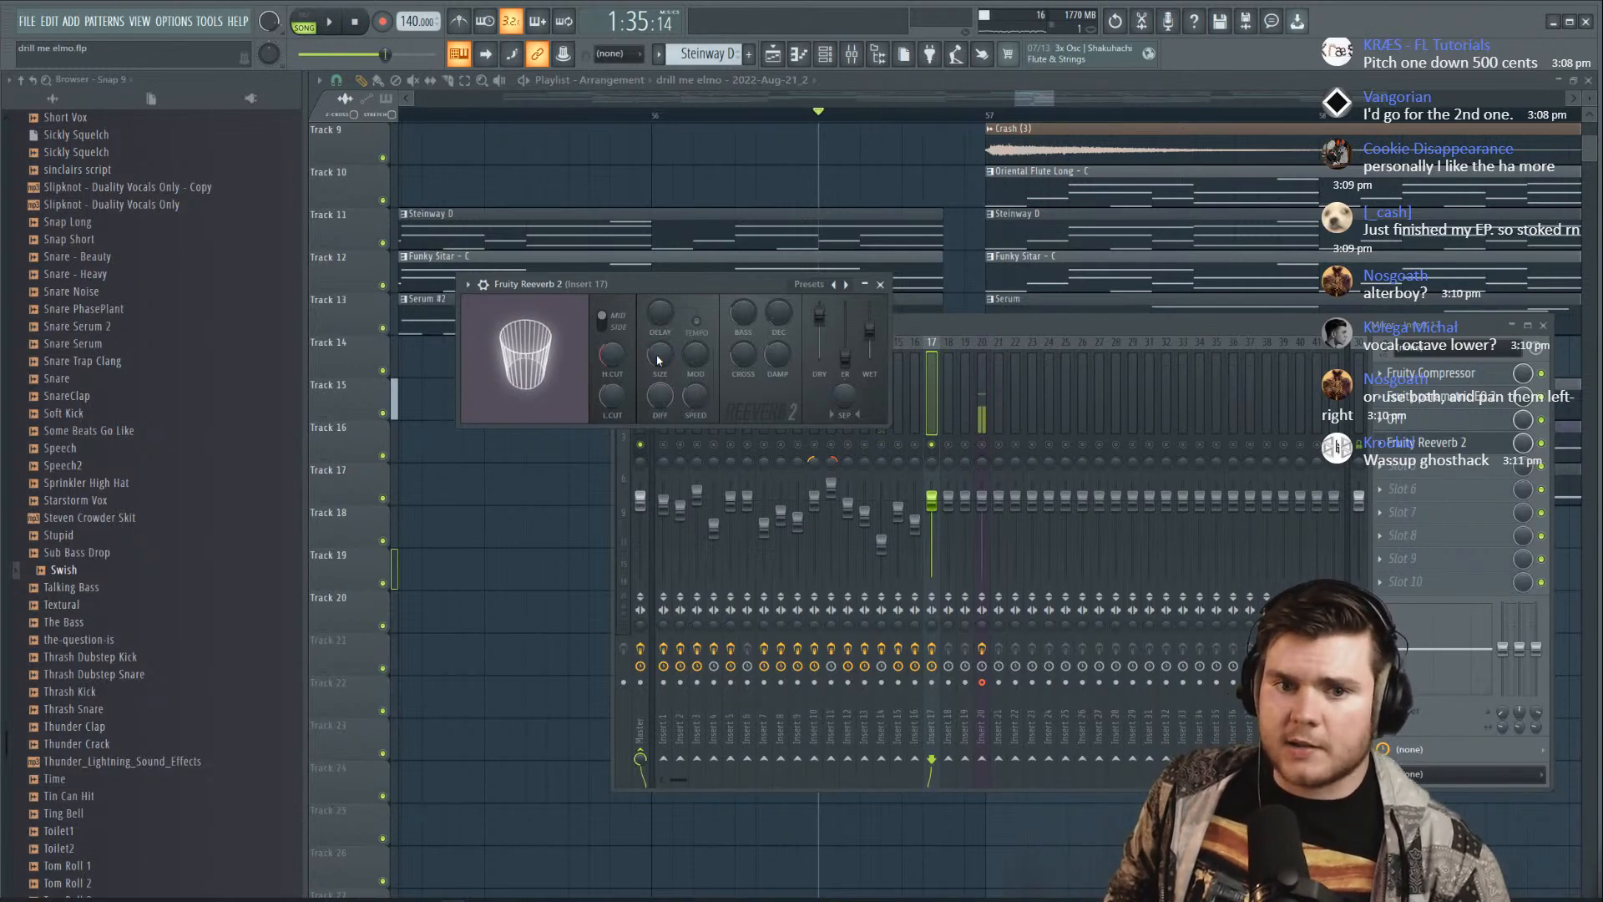
key("space")
key("space")
key("space")
Unsolo Insert 17 and audition the processed vocal fill within the full mix
right_click(931, 445)
key("space")
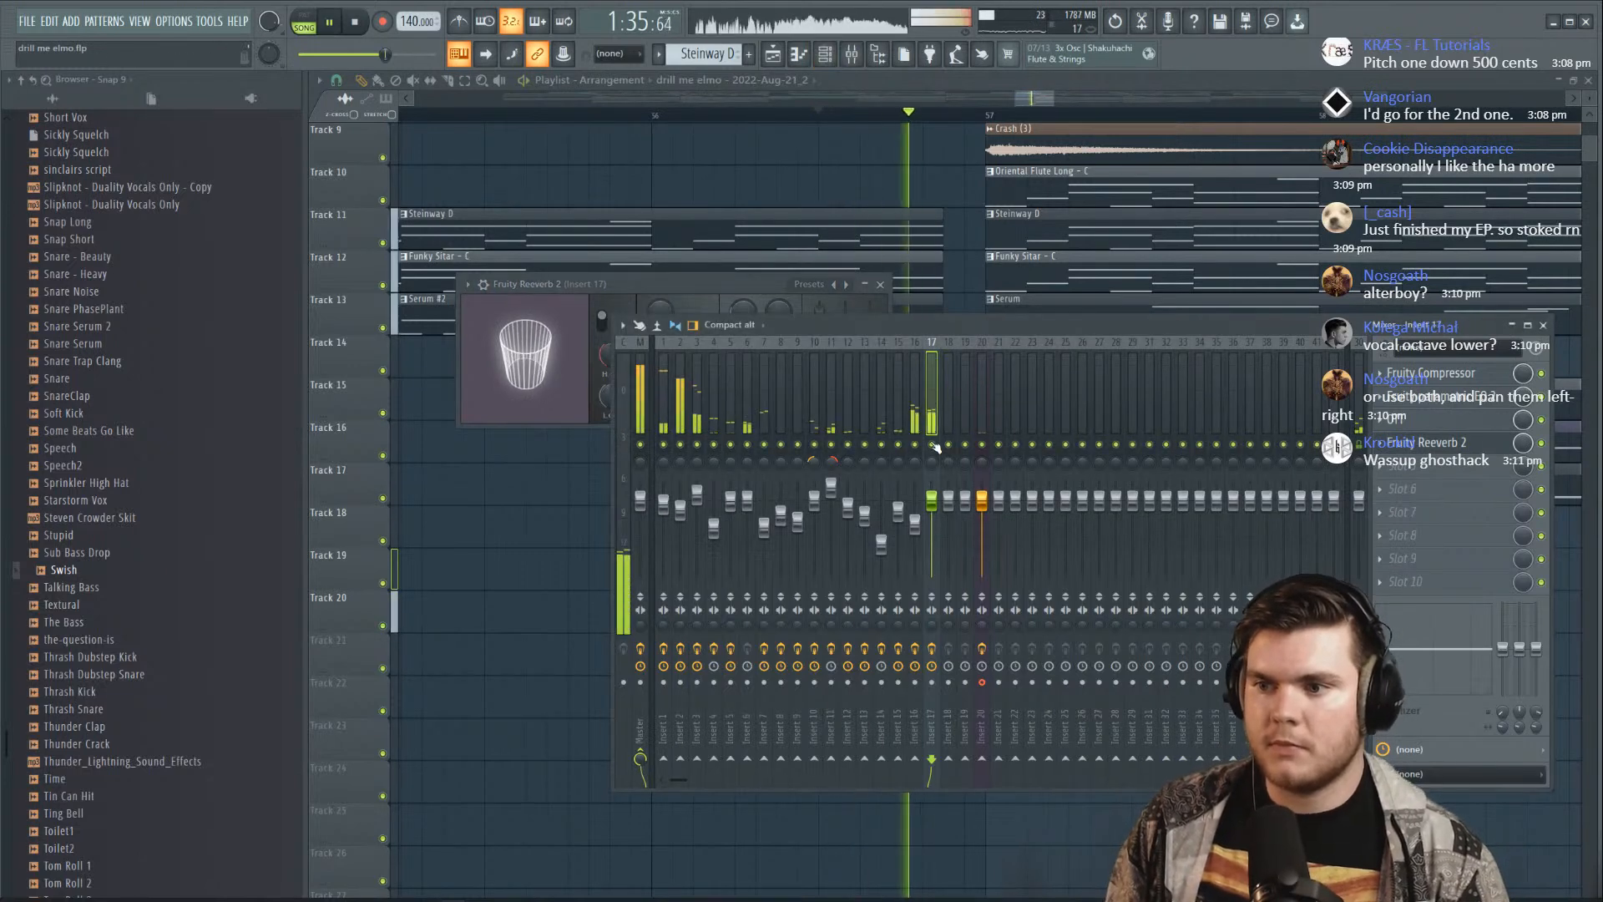
key("space")
key("space")
right_click(892, 143)
key("space")
key("space")
key("space")
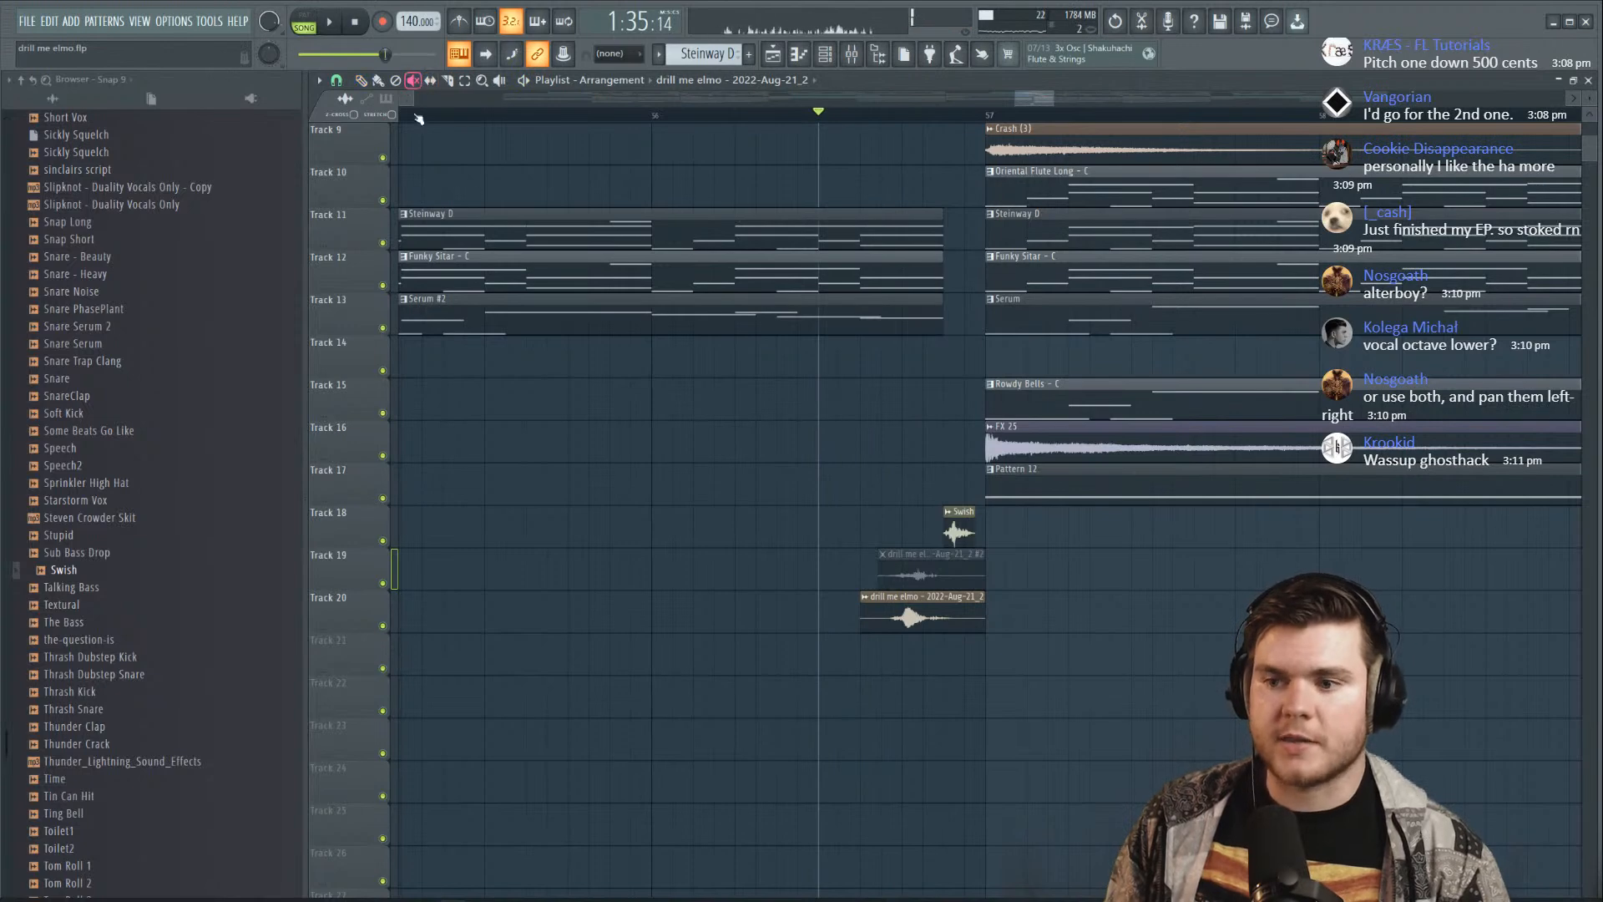
Unmute the Track 19 vocal clip and audition it layered with the Track 20 clip
left_click(929, 563)
key("space")
left_click(361, 81)
key("space")
key("space")
key("space")
Pan the Track 19 vocal clip 54% right and the Track 20 vocal clip to the left
left_click(883, 553)
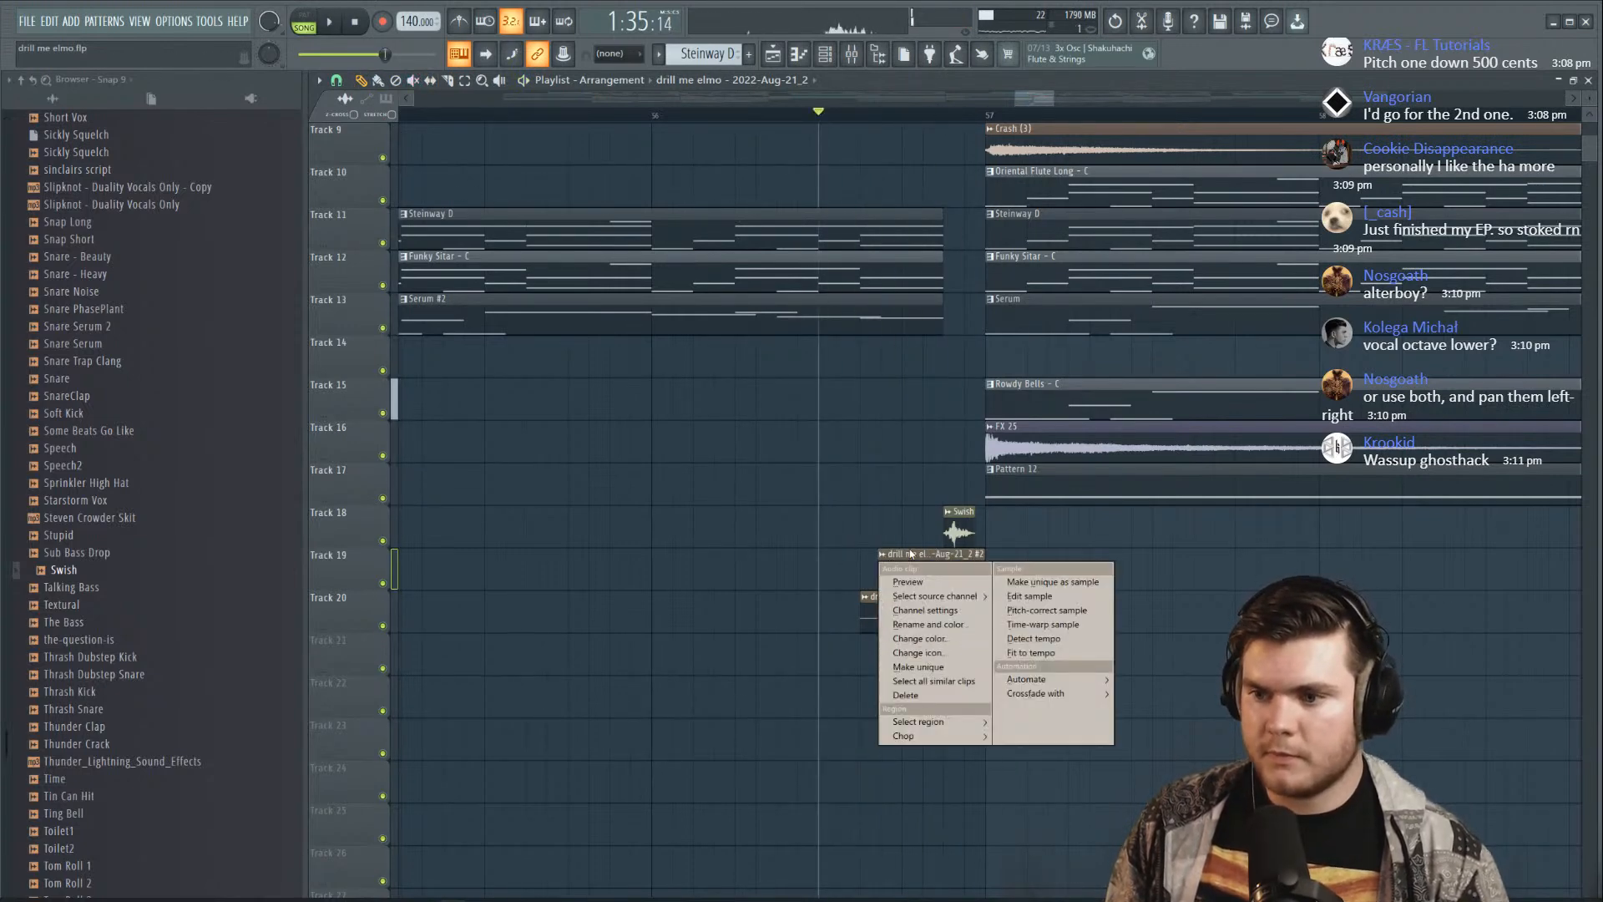
left_click(925, 609)
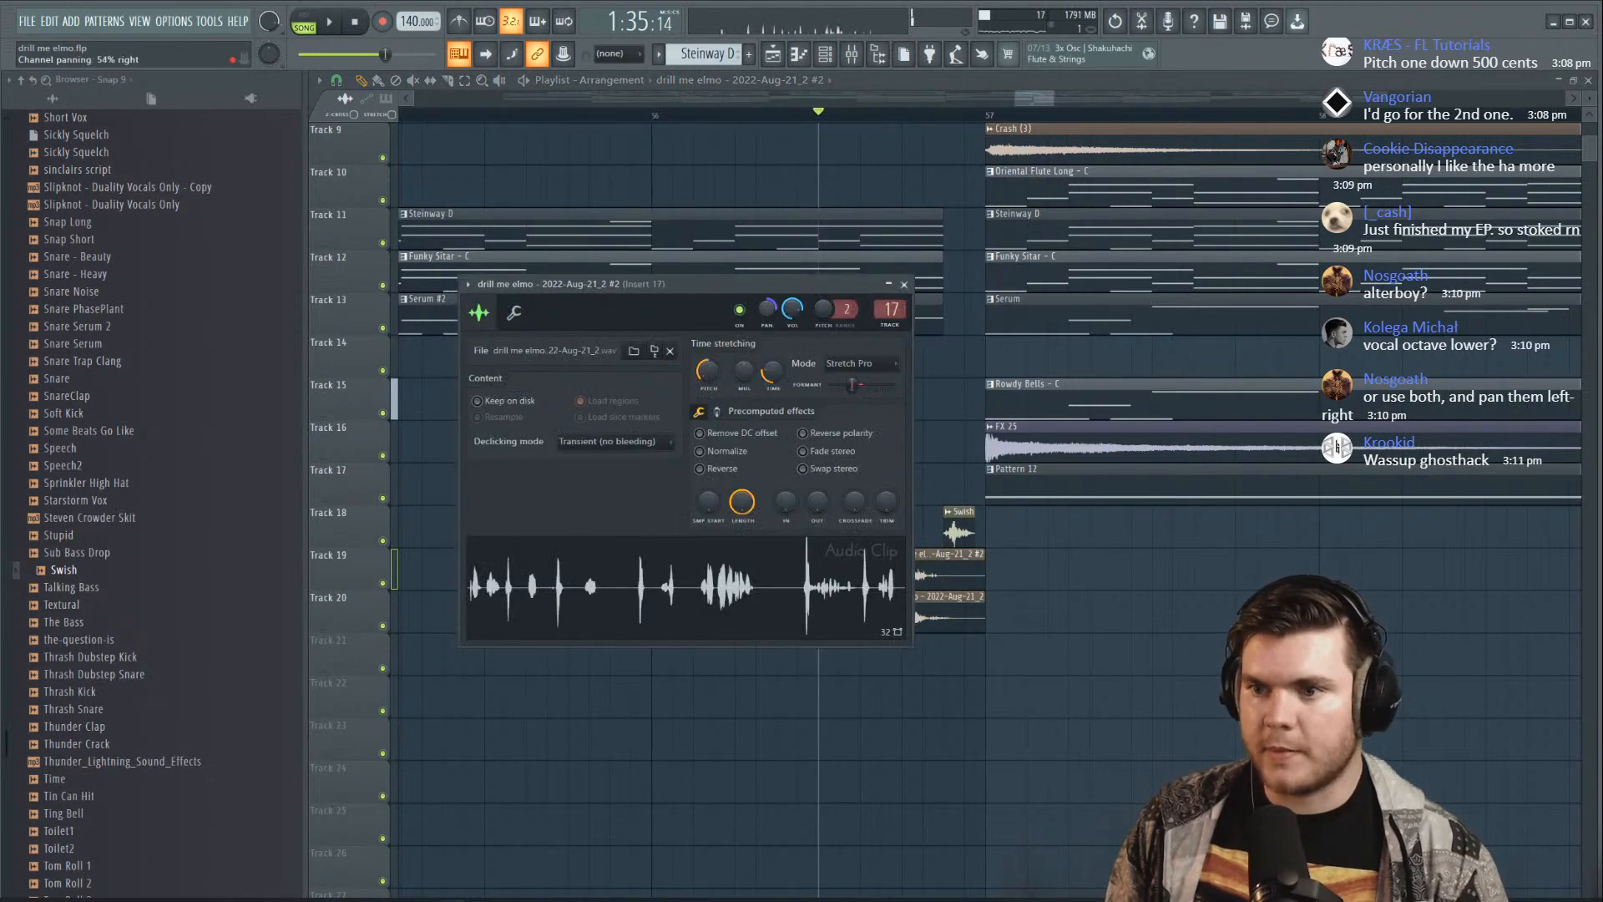
key("space")
double_click(944, 616)
key("space")
key("space")
left_click_drag(745, 289, 746, 321)
key("space")
key("space")
Change the Track 19 vocal clip's stretch mode to Resample and audition both layers
double_click(935, 576)
key("space")
left_click(850, 365)
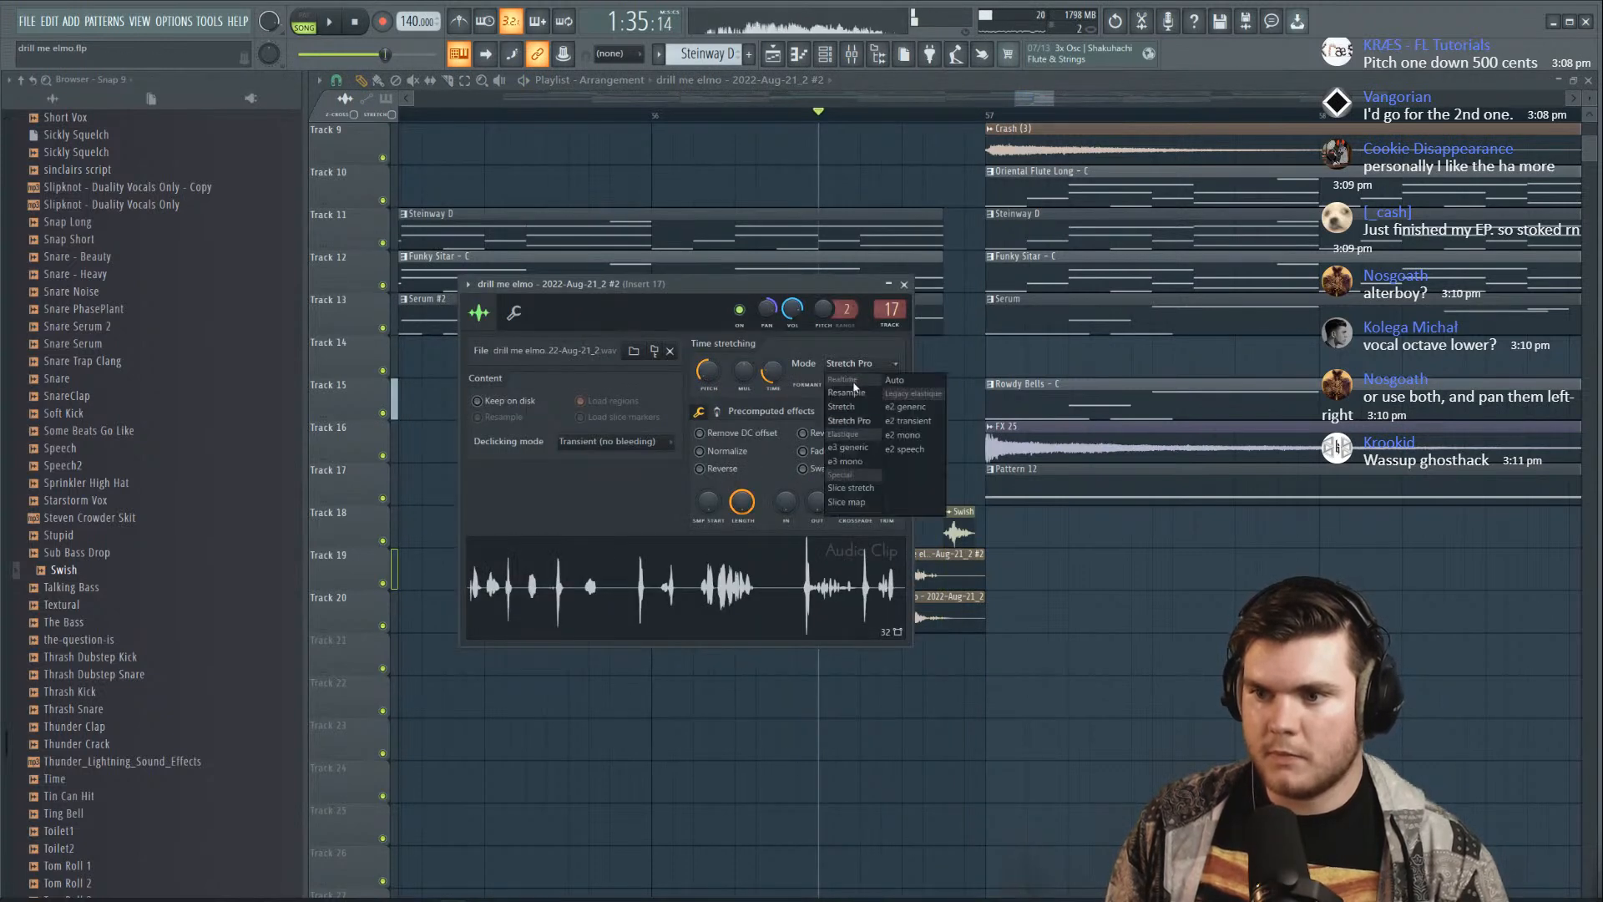
left_click(847, 392)
left_click(849, 368)
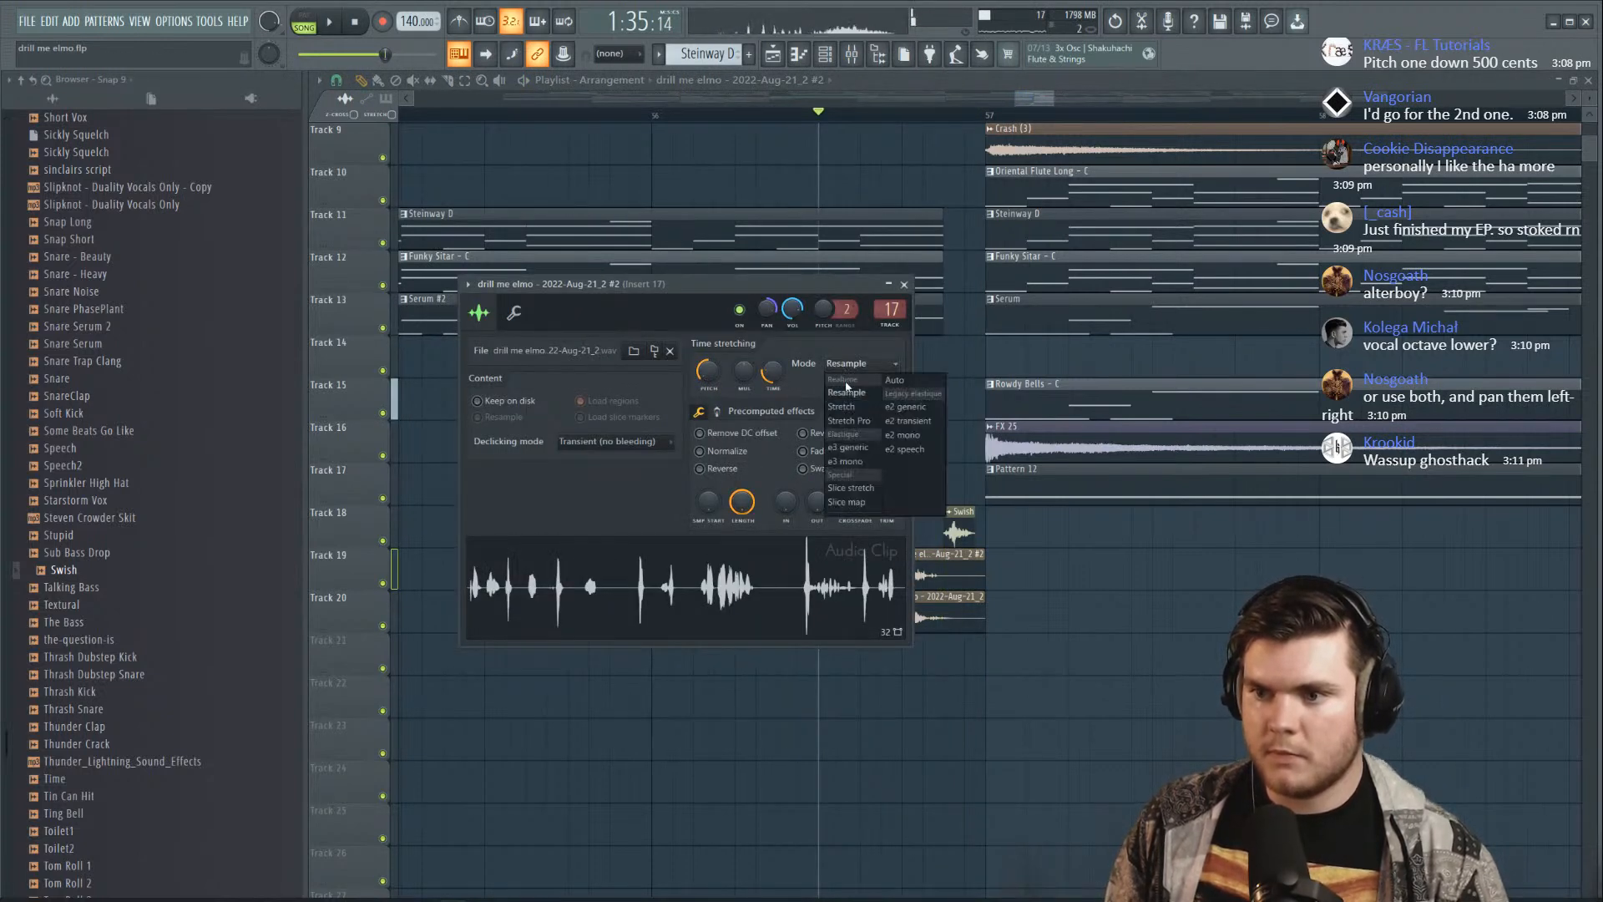
left_click(819, 288)
key("space")
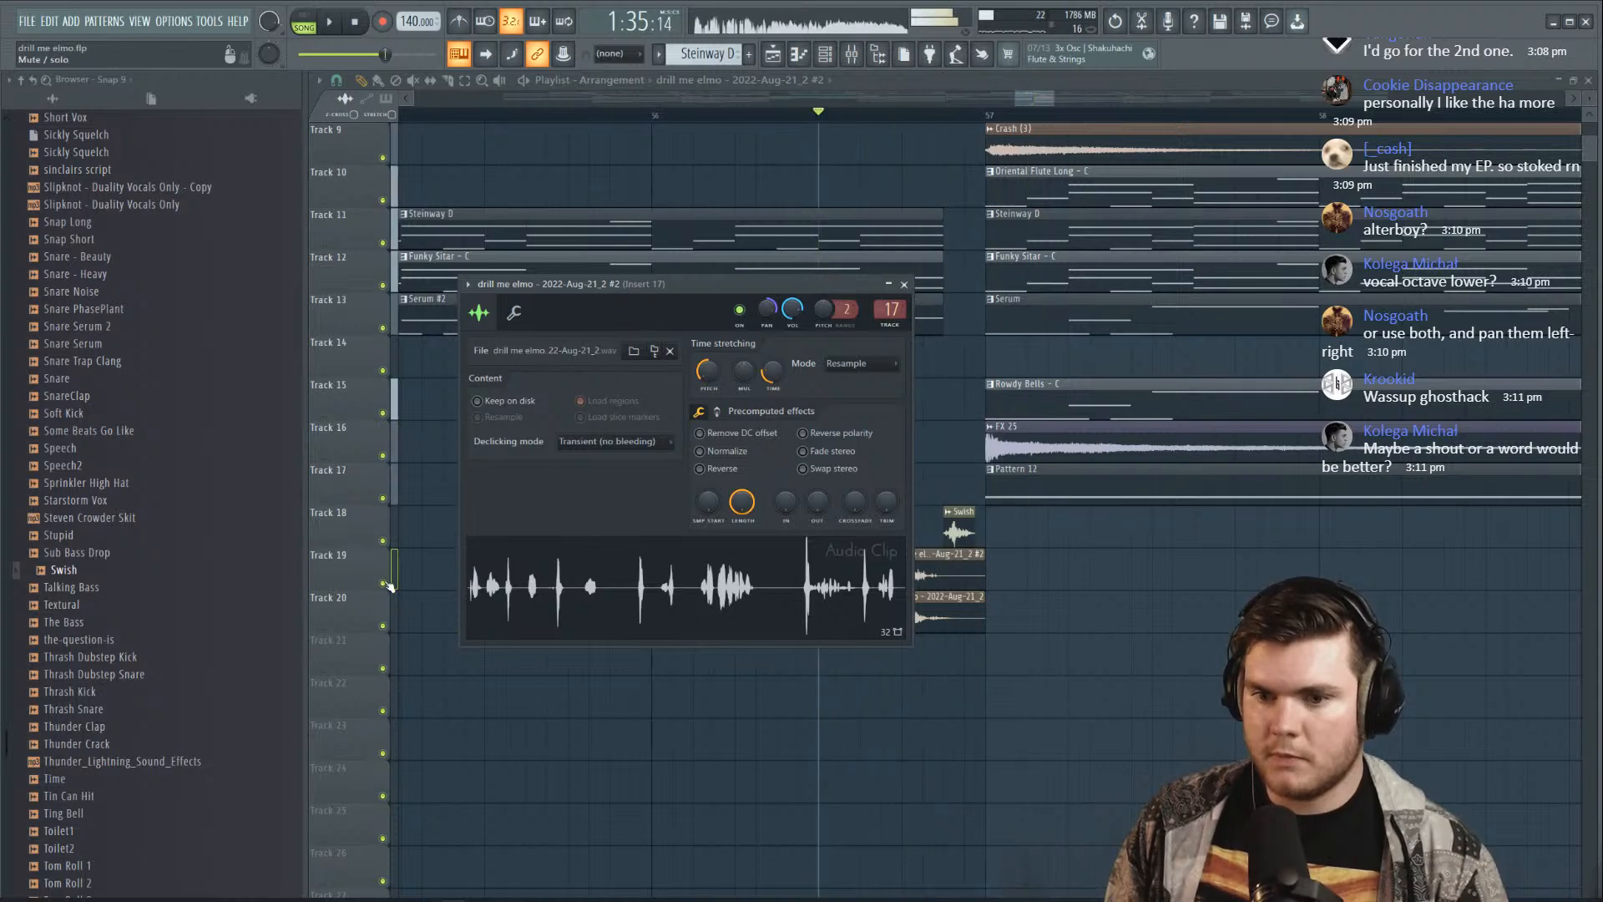
Solo Tracks 19 and 20 in the playlist to compare the two vocal layers, and restore all tracks
right_click(383, 583)
key("space")
key("space")
key("space")
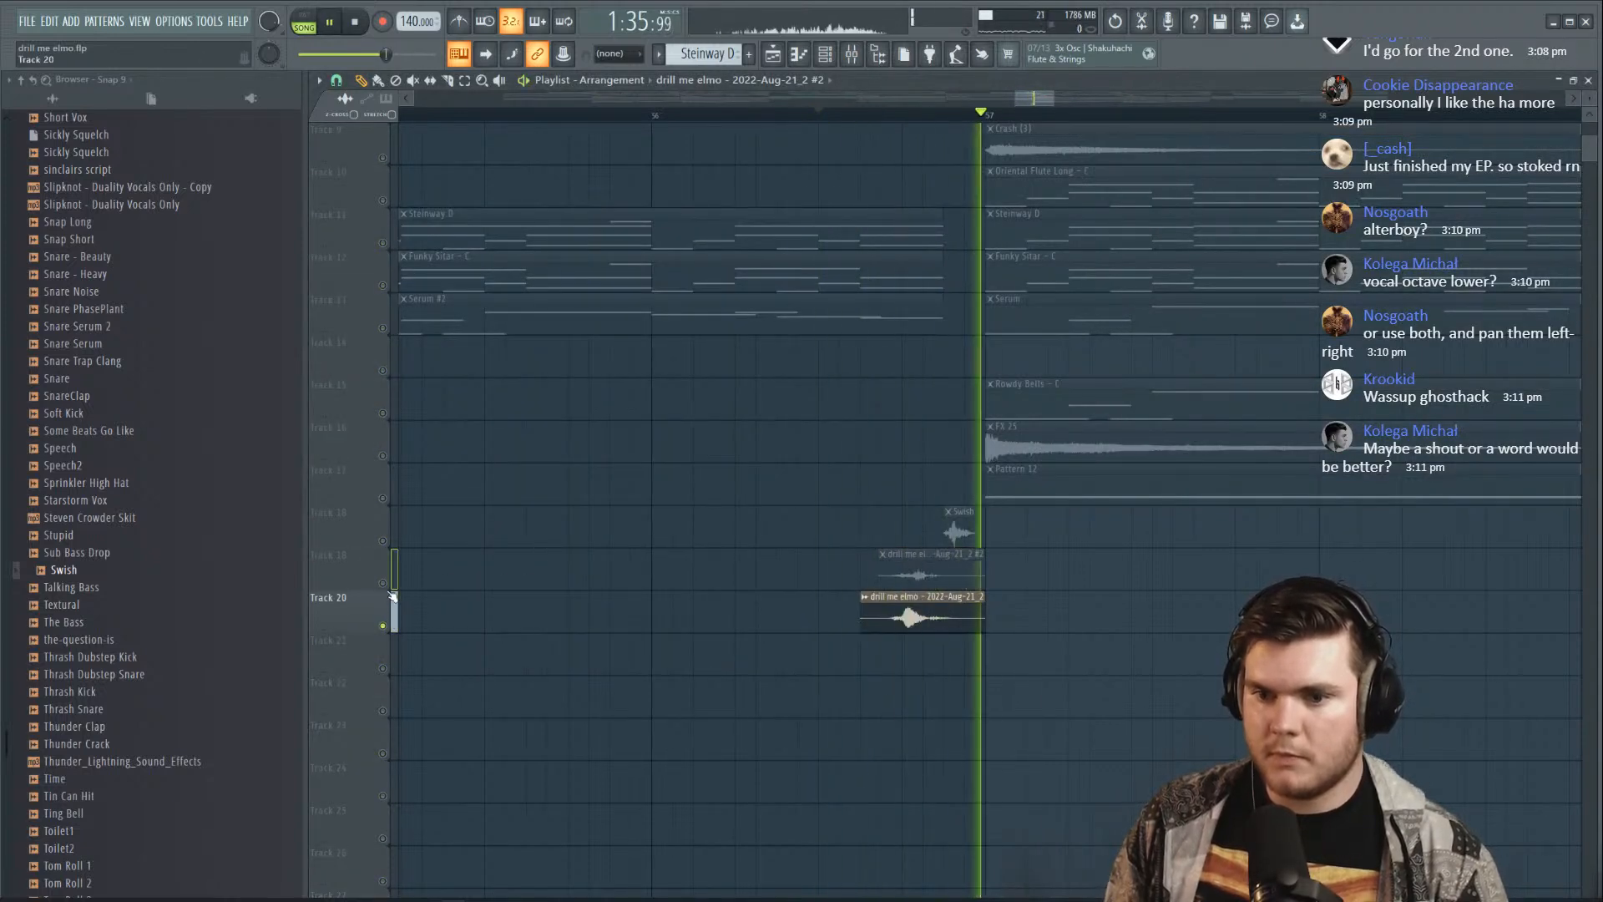
left_click(384, 625)
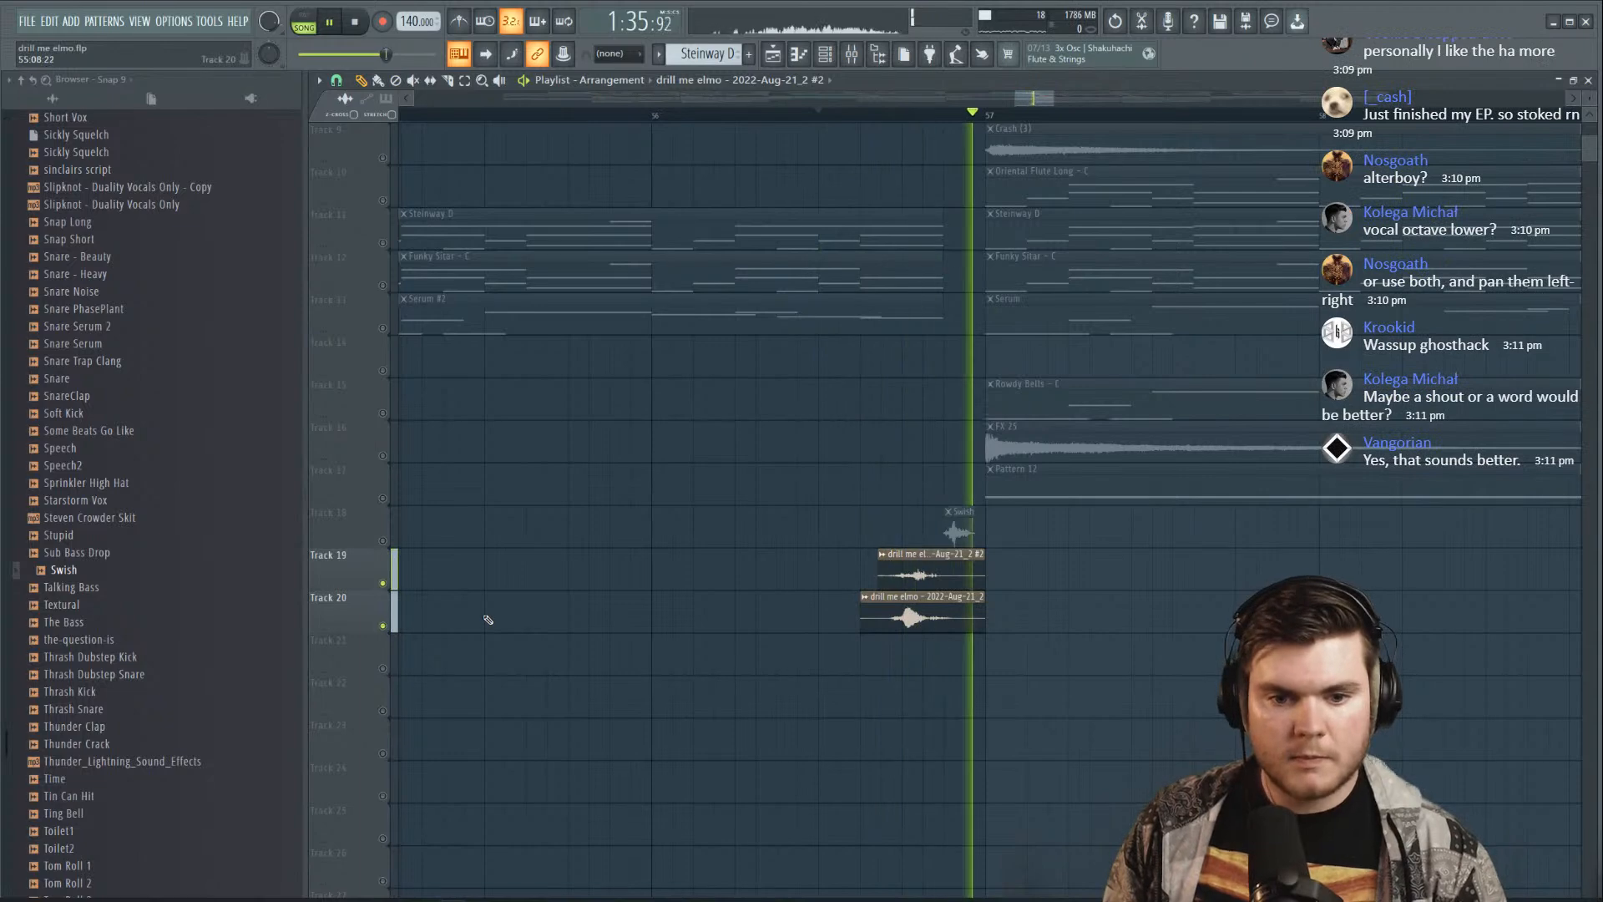
right_click(385, 582)
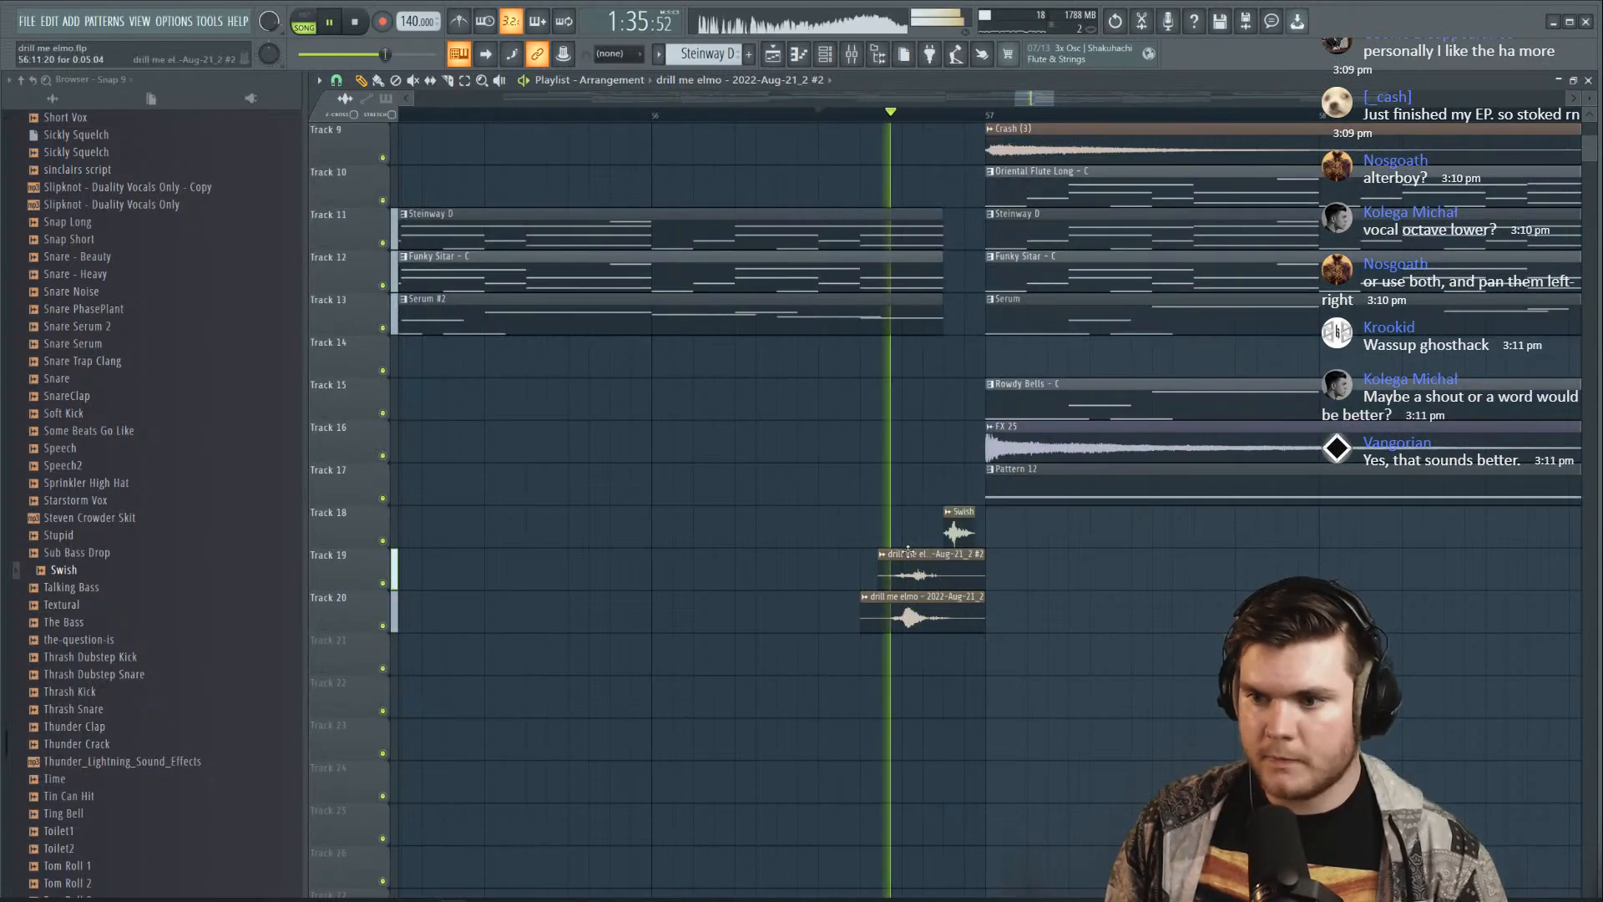
Nudge the Track 19 vocal clip slightly earlier and set its channel volume to 65%
left_click_drag(937, 575, 929, 574)
double_click(929, 574)
key("space")
key("space")
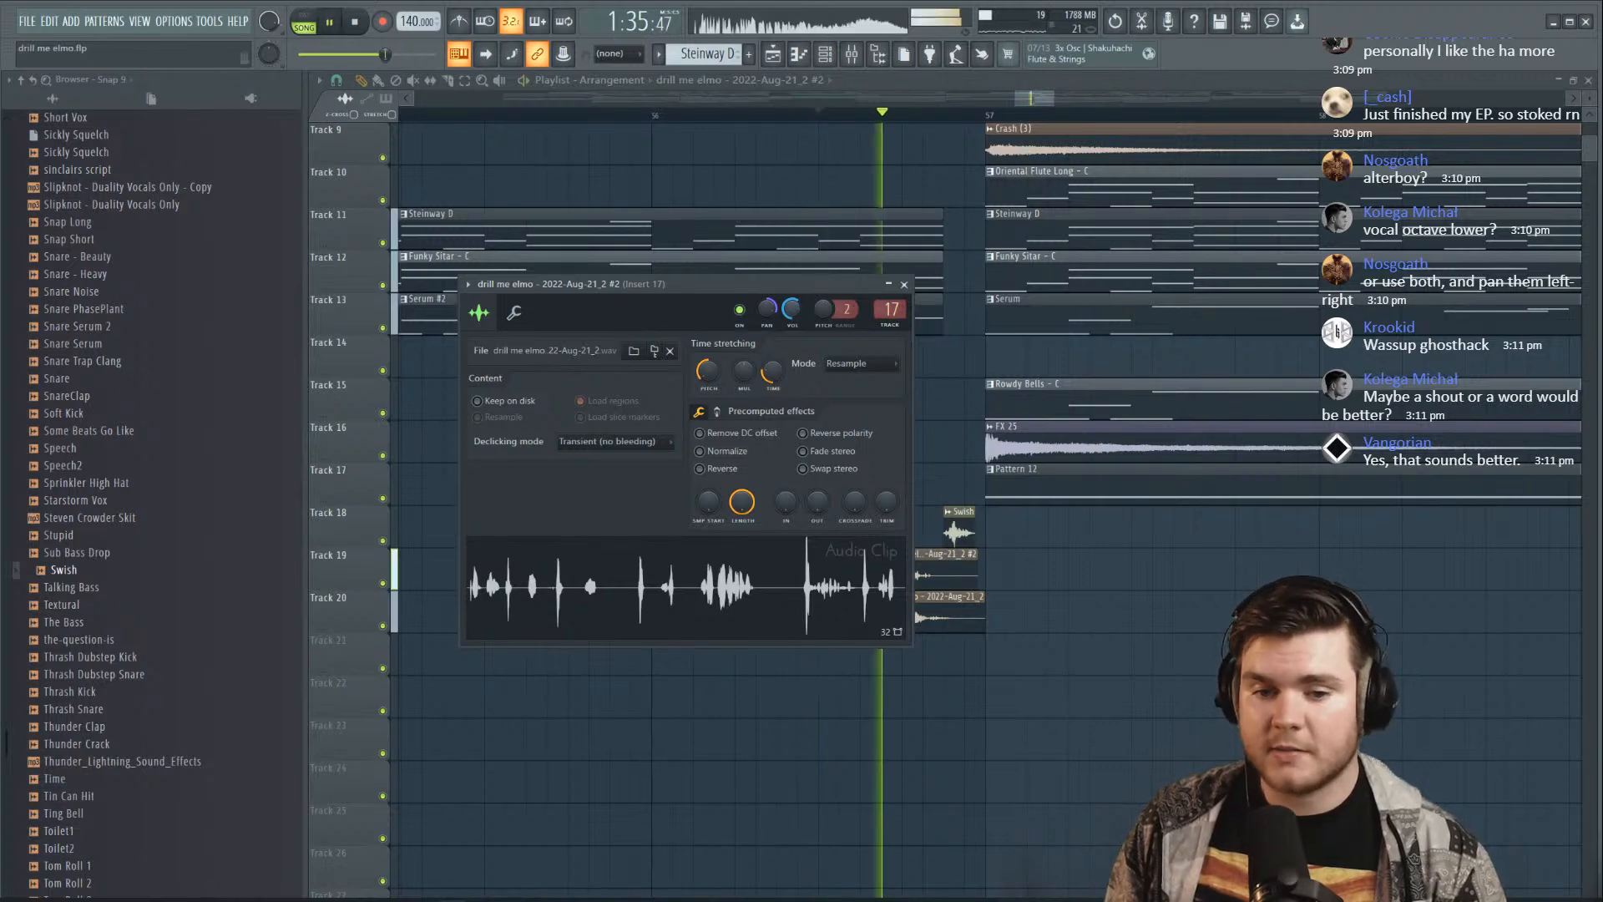
key("space")
key("space")
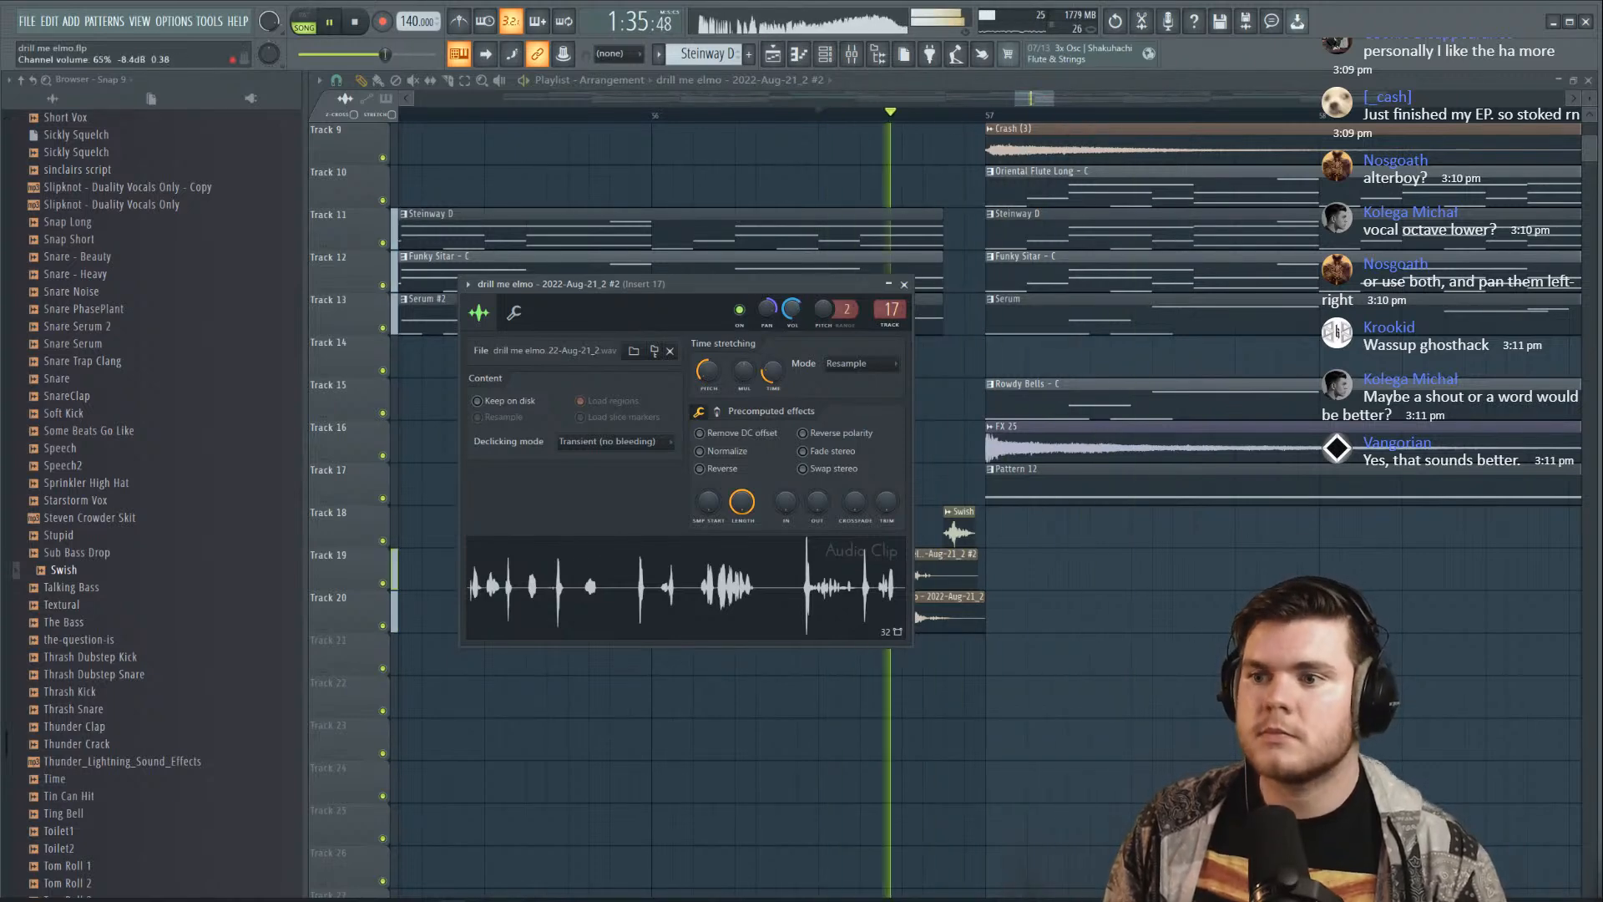
left_click(905, 285)
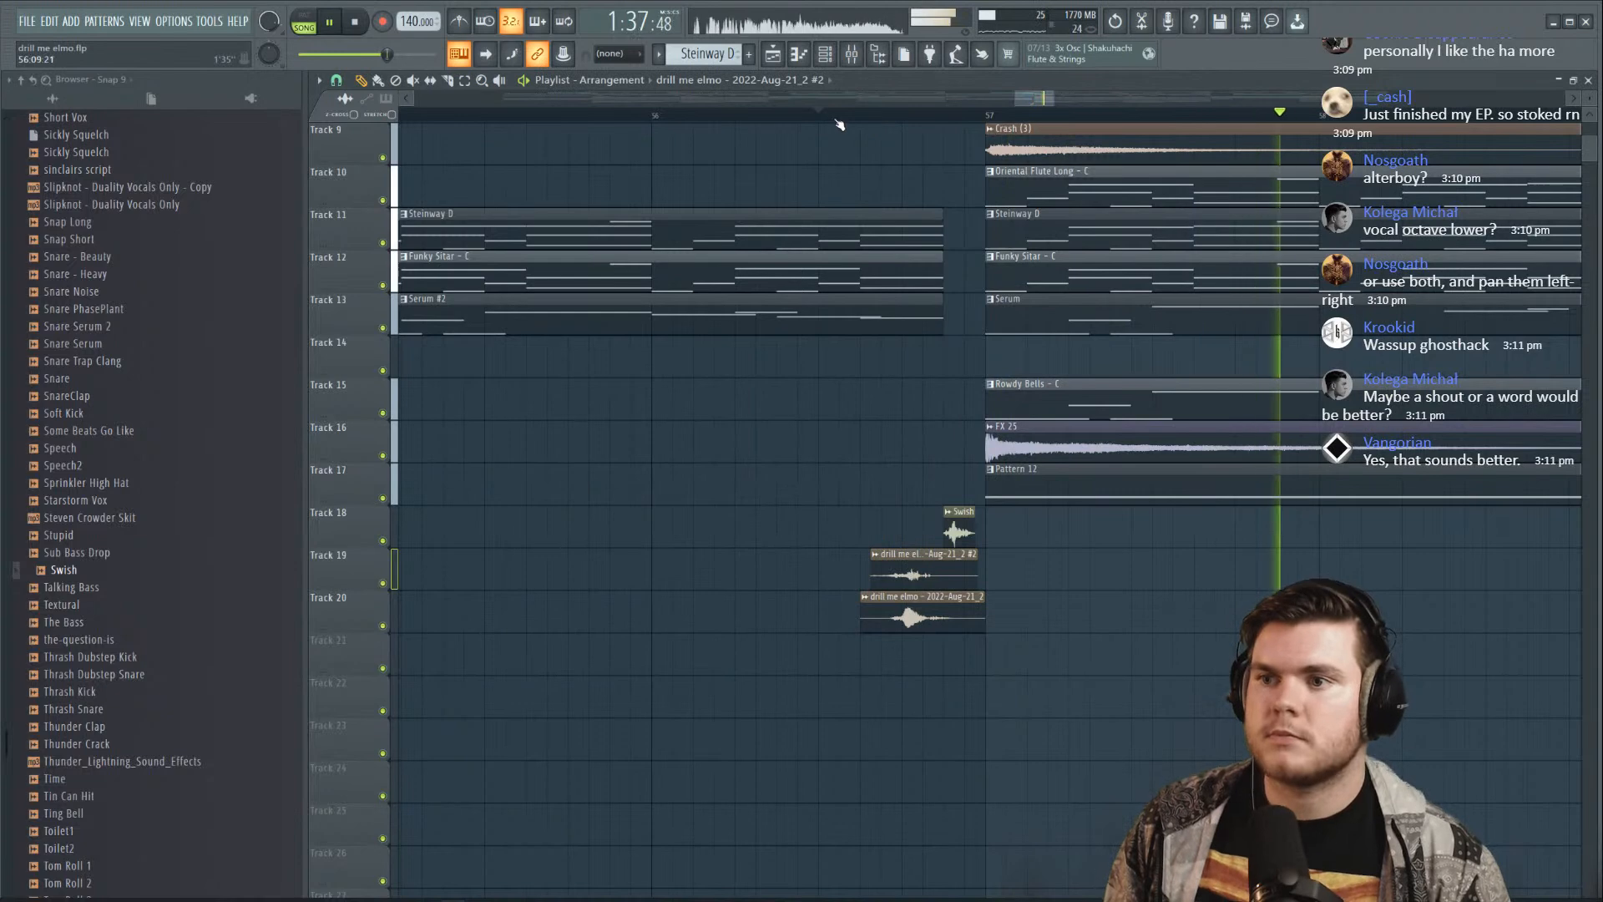
Align the start of the Track 19 vocal clip with the Track 20 clip and audition the two layers
key("F9")
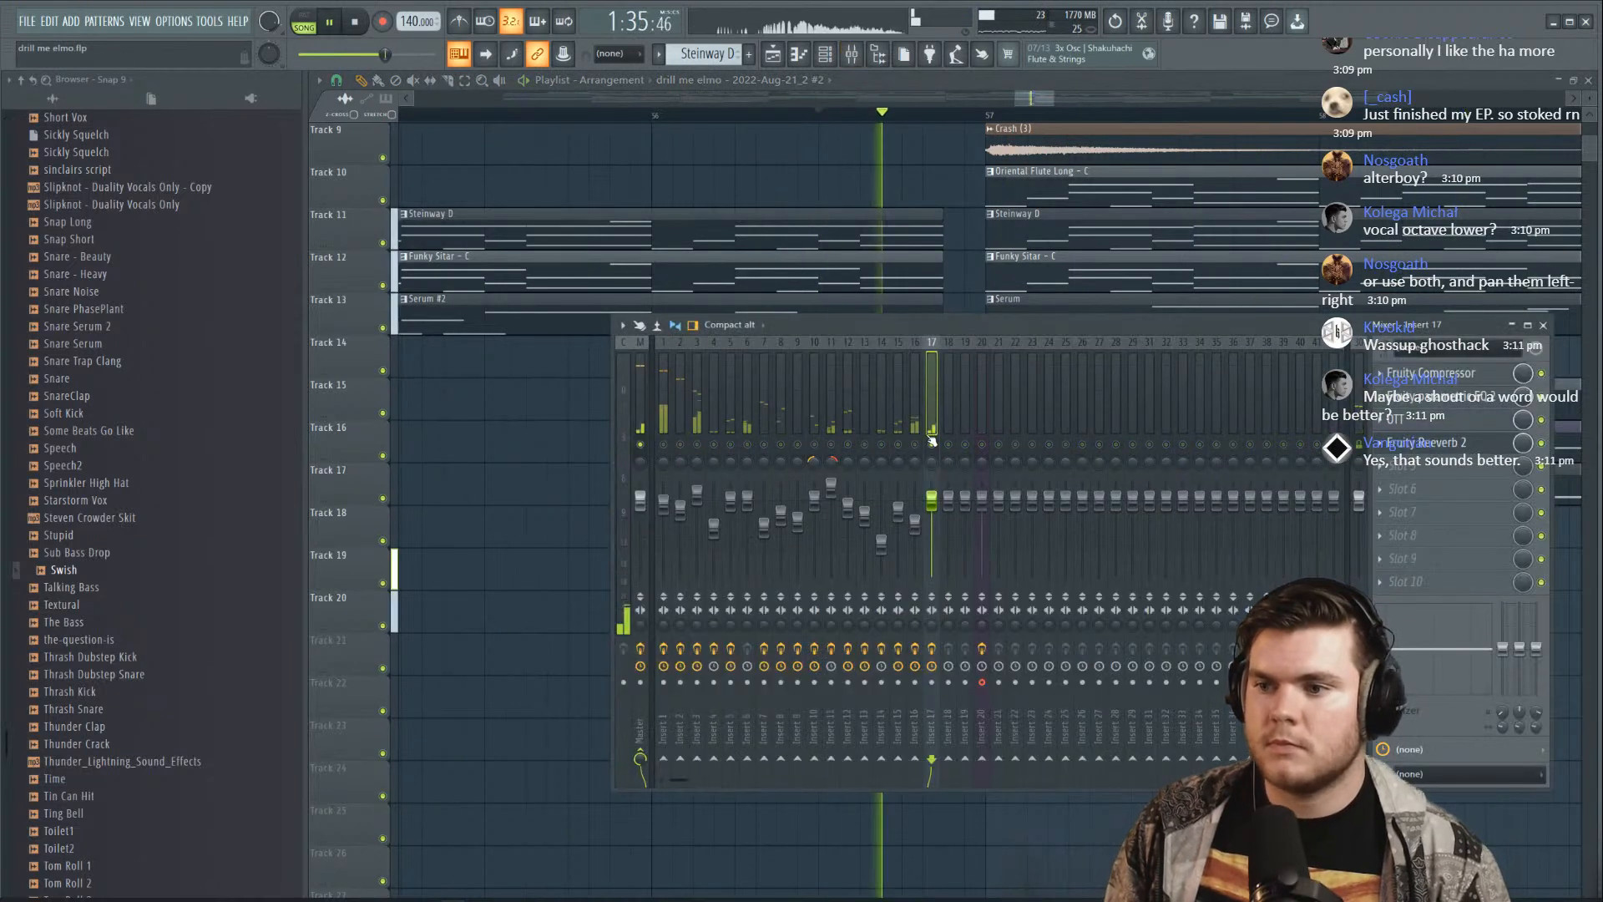
left_click(1393, 380)
left_click(917, 90)
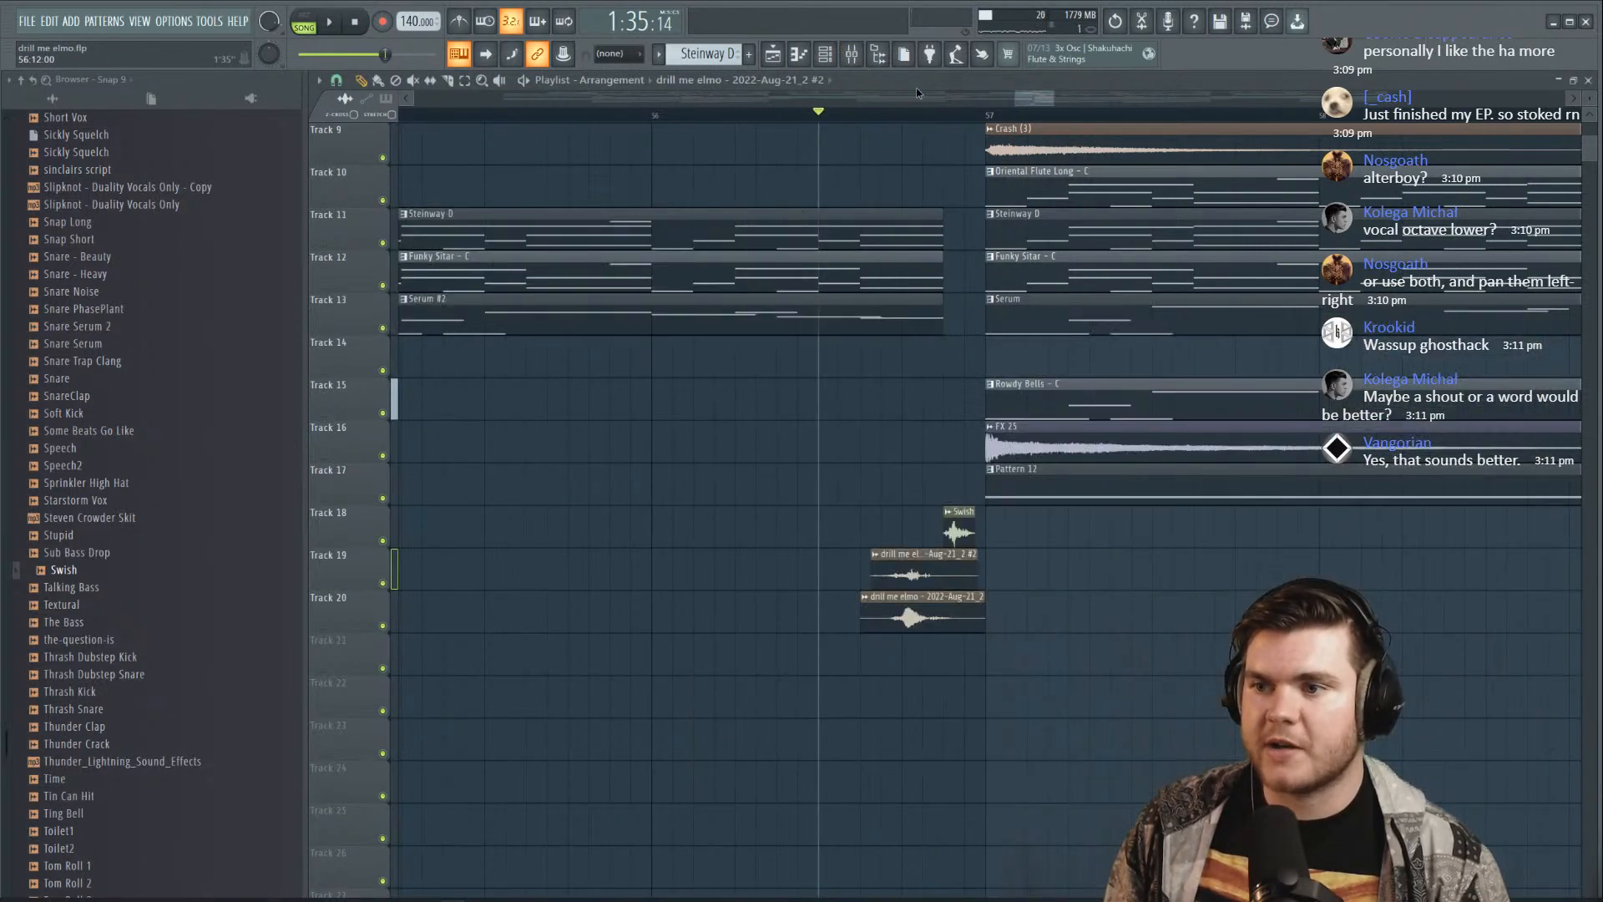
scroll(892, 124, "up", 5)
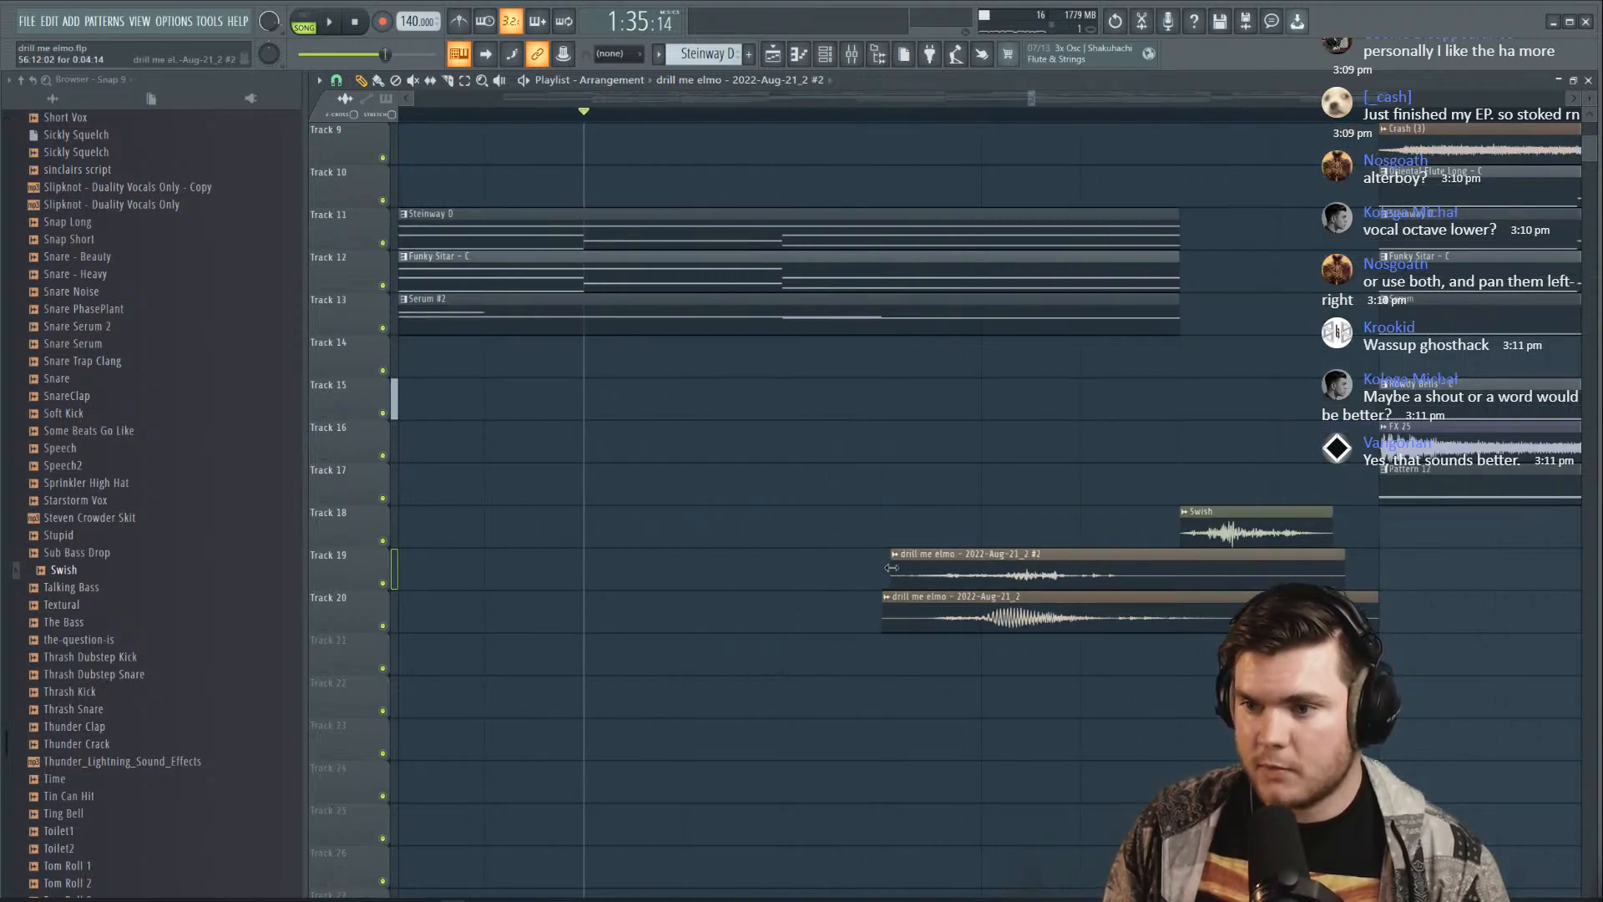
key("space")
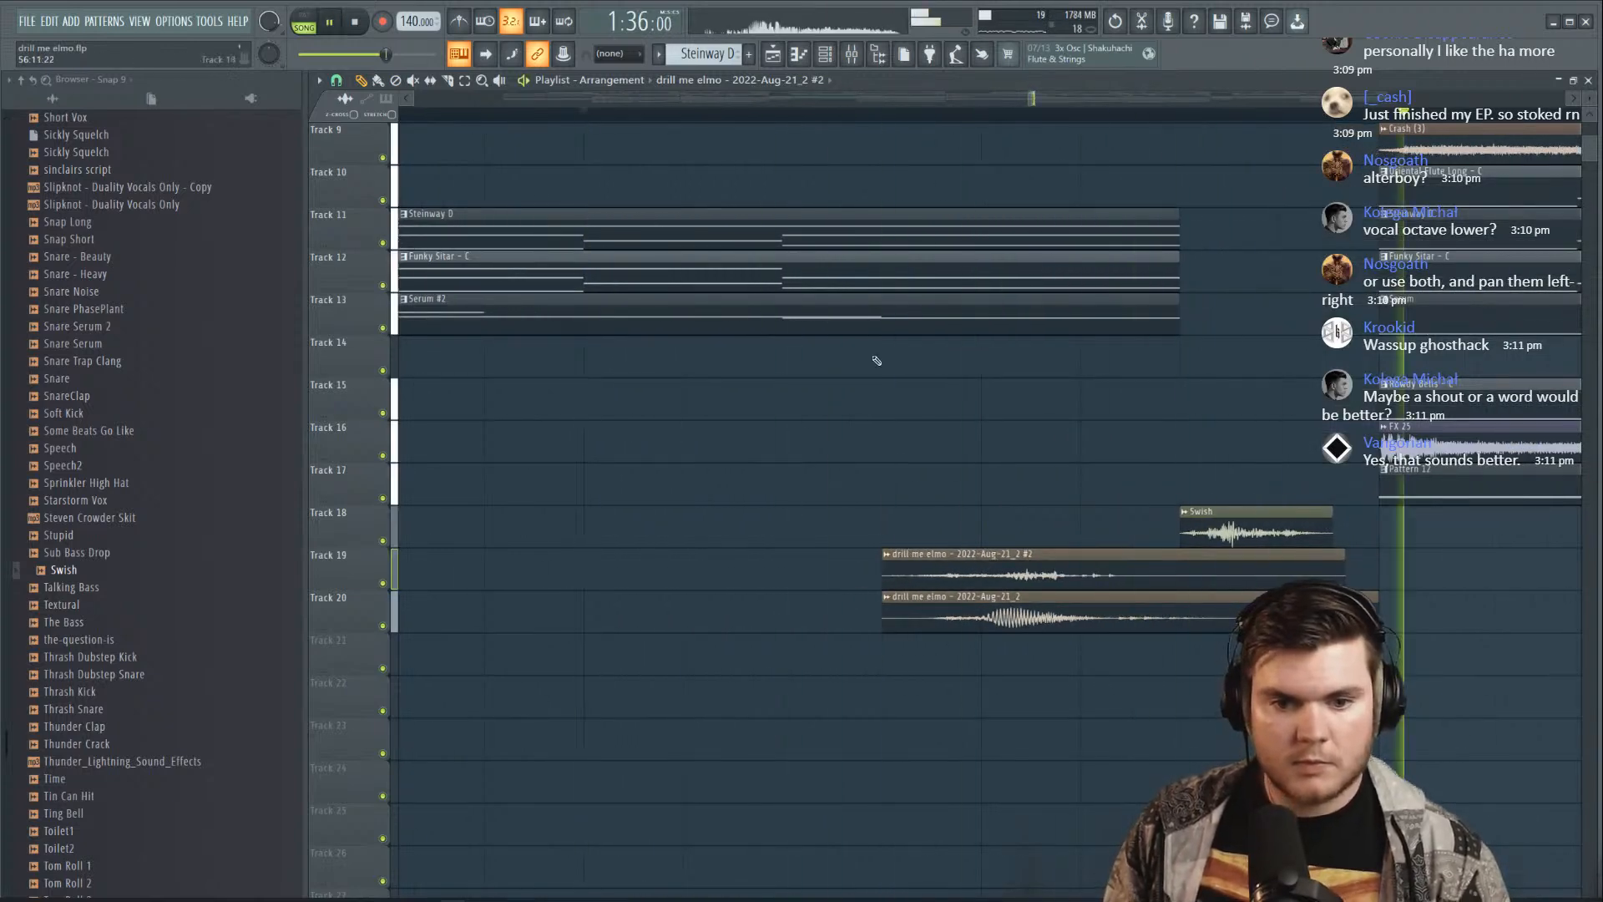
key("space")
key("space")
left_click(851, 54)
left_click(851, 54)
key("space")
key("space")
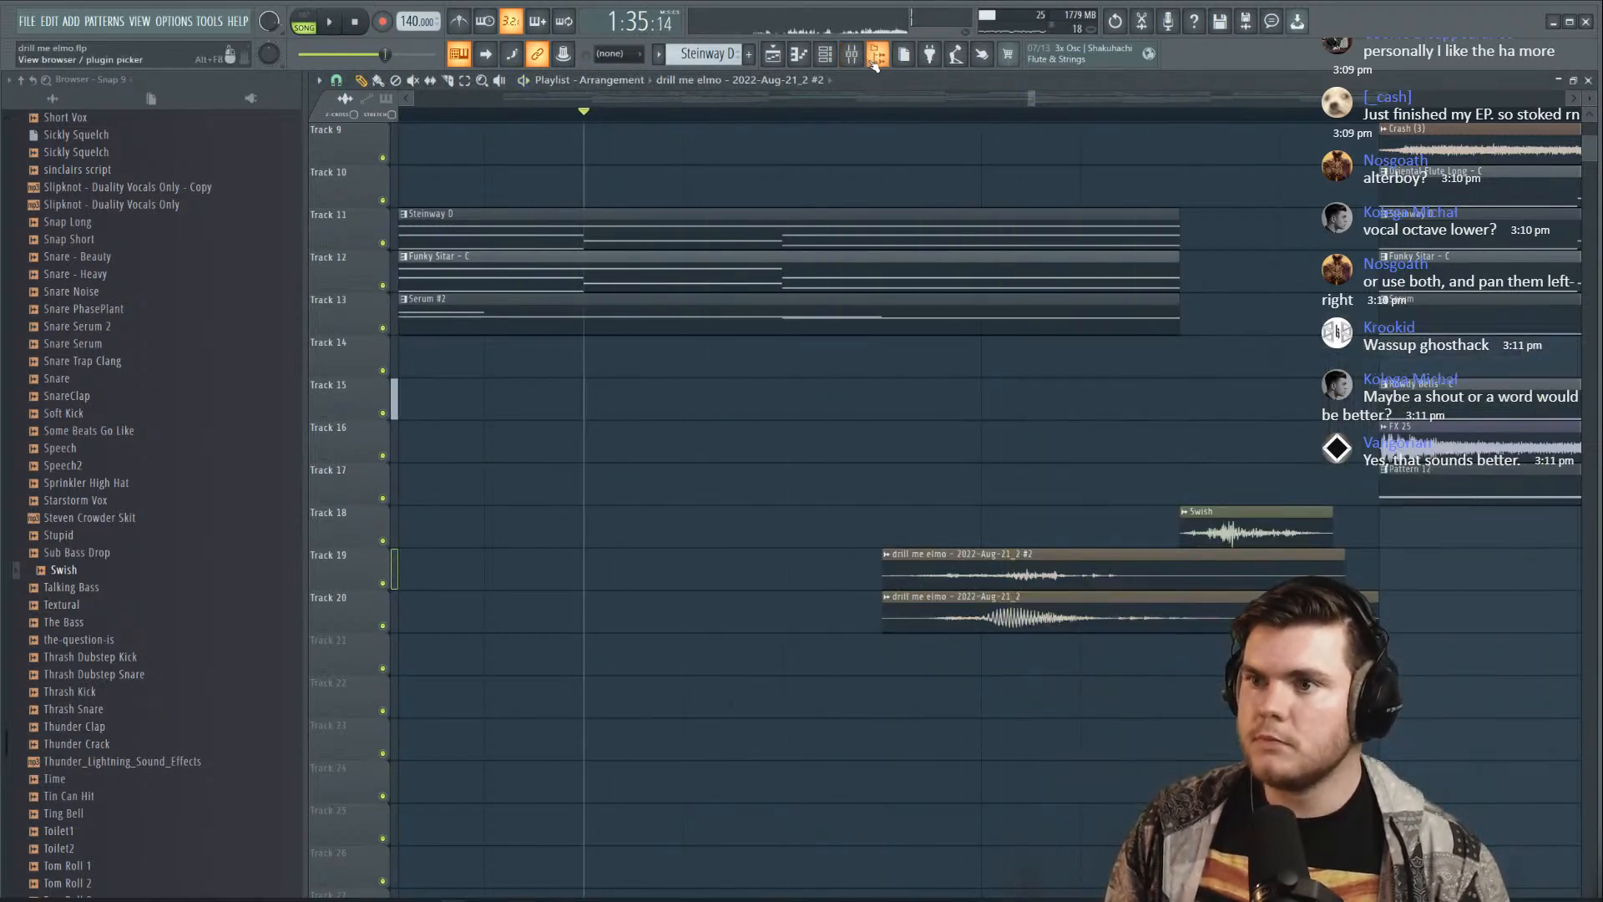
Add Fruity Parametric EQ 2 to effect slot 5 of mixer Insert 17
key("F9")
key("space")
left_click(1417, 468)
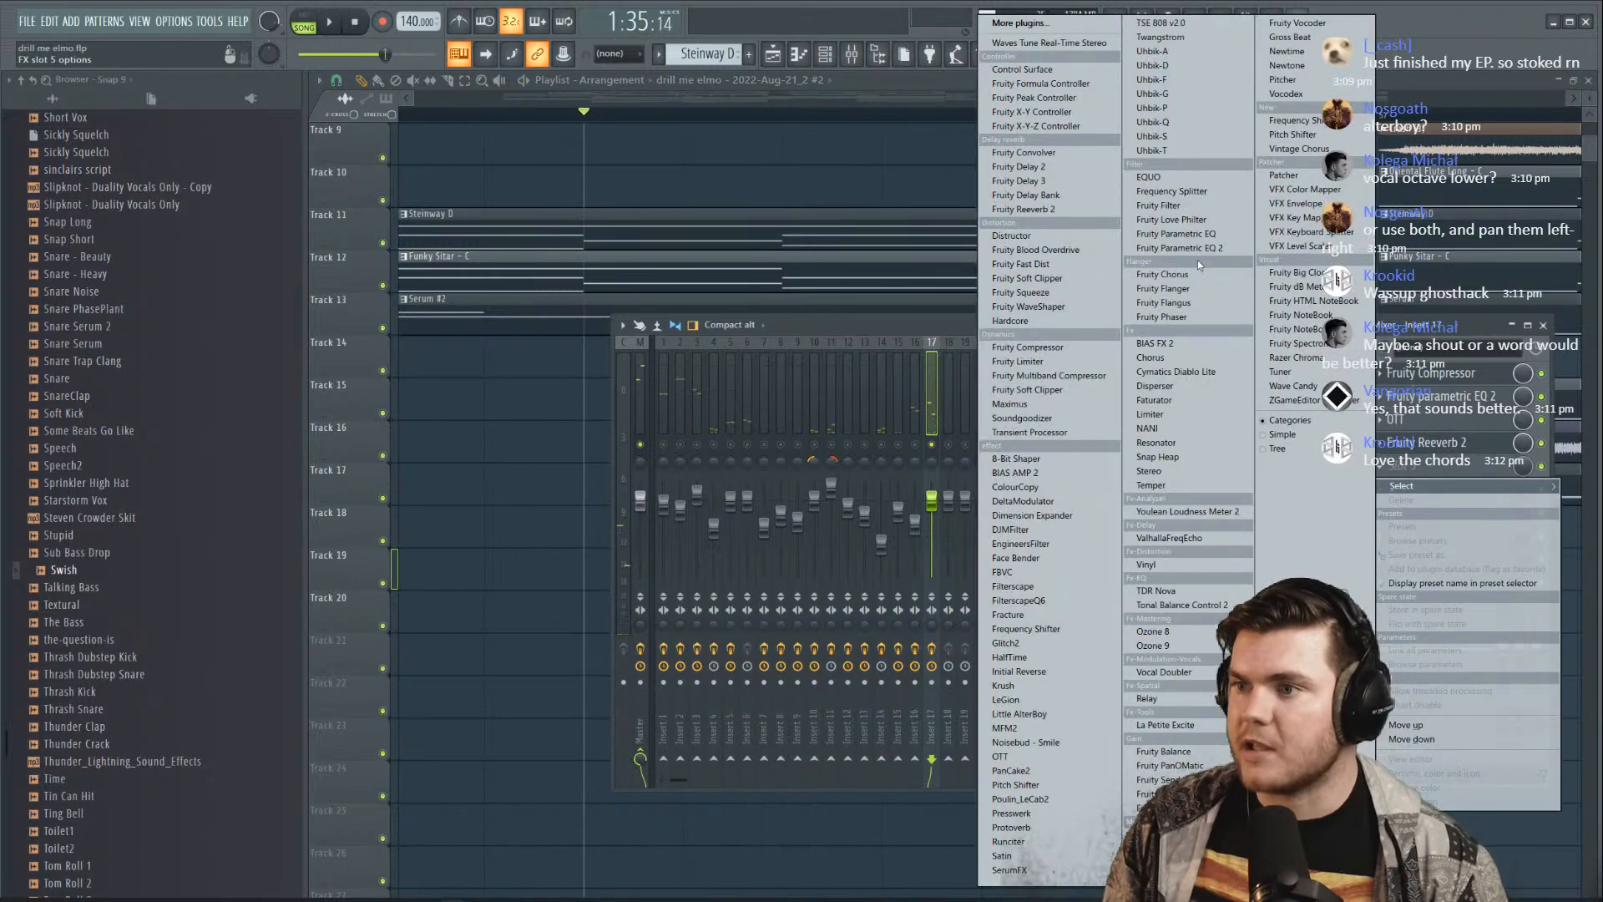
left_click(1189, 248)
left_click(787, 141)
left_click(806, 153)
Roll off the vocal's lows with band 1 of the new EQ and pull band 4 fully down in the bass range
key("space")
left_click_drag(326, 275, 430, 276)
key("space")
key("space")
left_click_drag(528, 275, 458, 369)
key("space")
key("space")
left_click_drag(430, 275, 439, 276)
key("space")
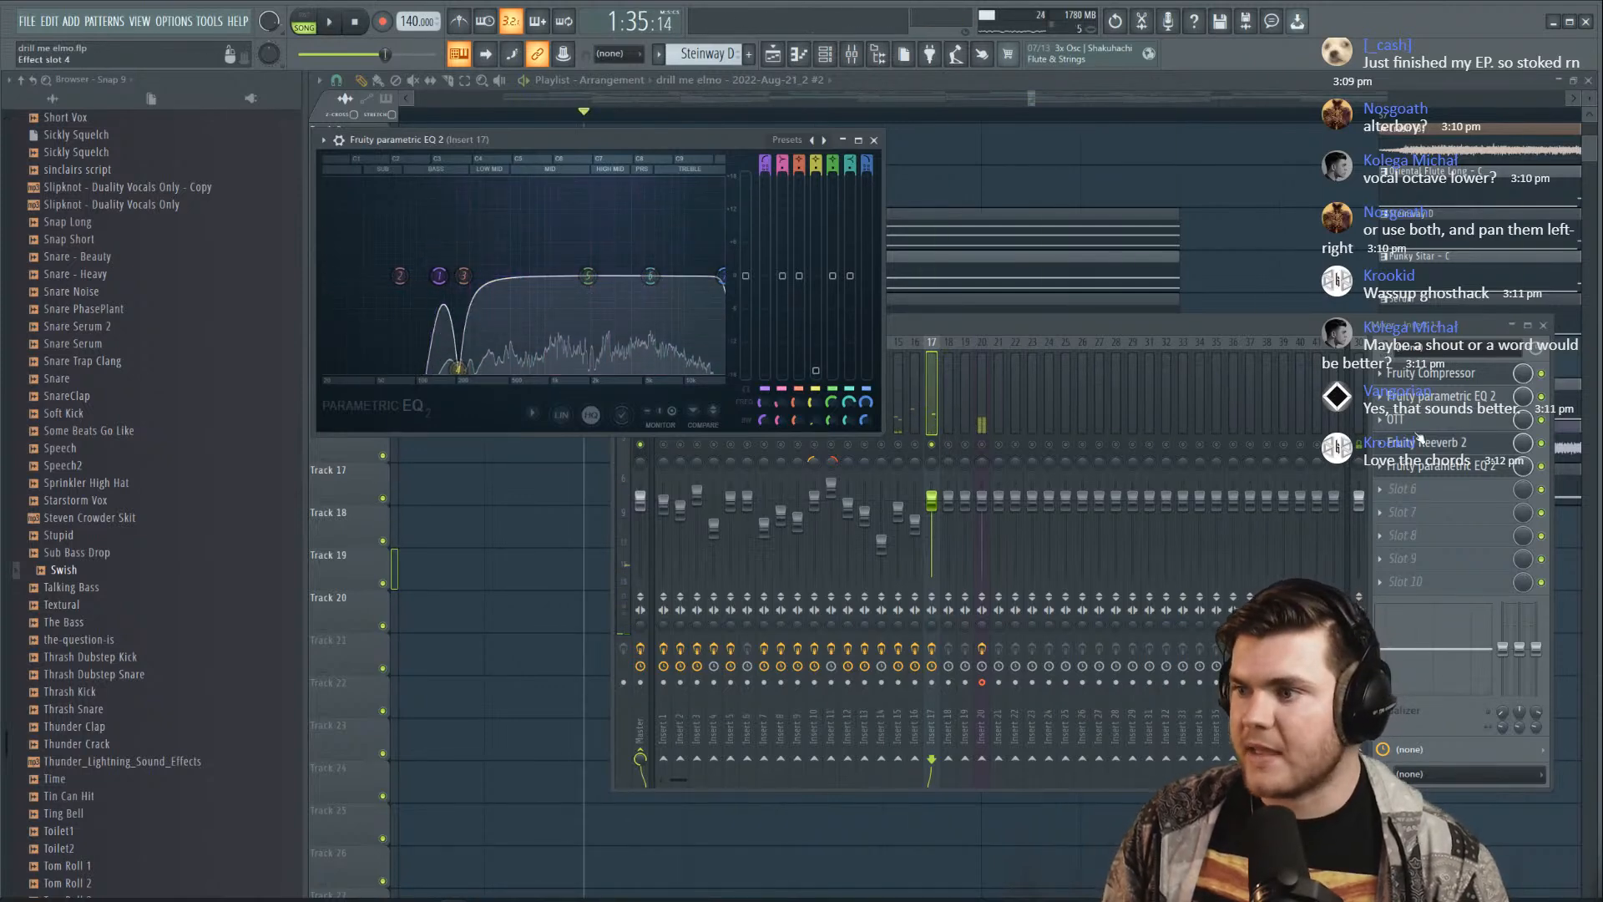
Add Fruity Fast Dist to slot 6 of Insert 17 and audition the distorted vocal
left_click(1414, 440)
left_click(1436, 488)
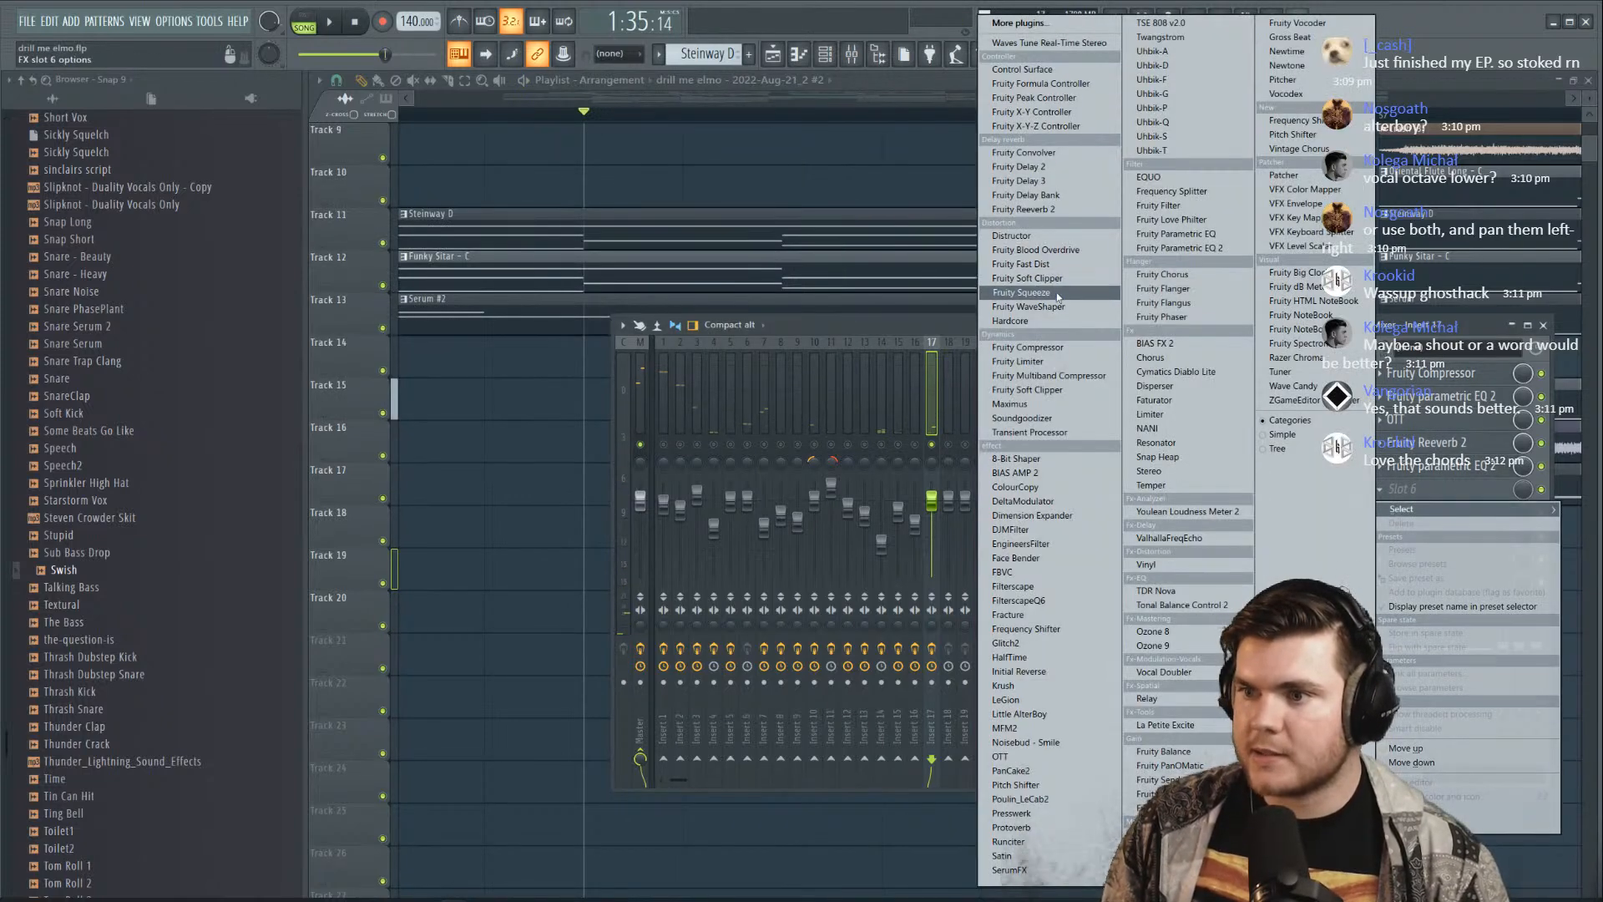
left_click(1055, 265)
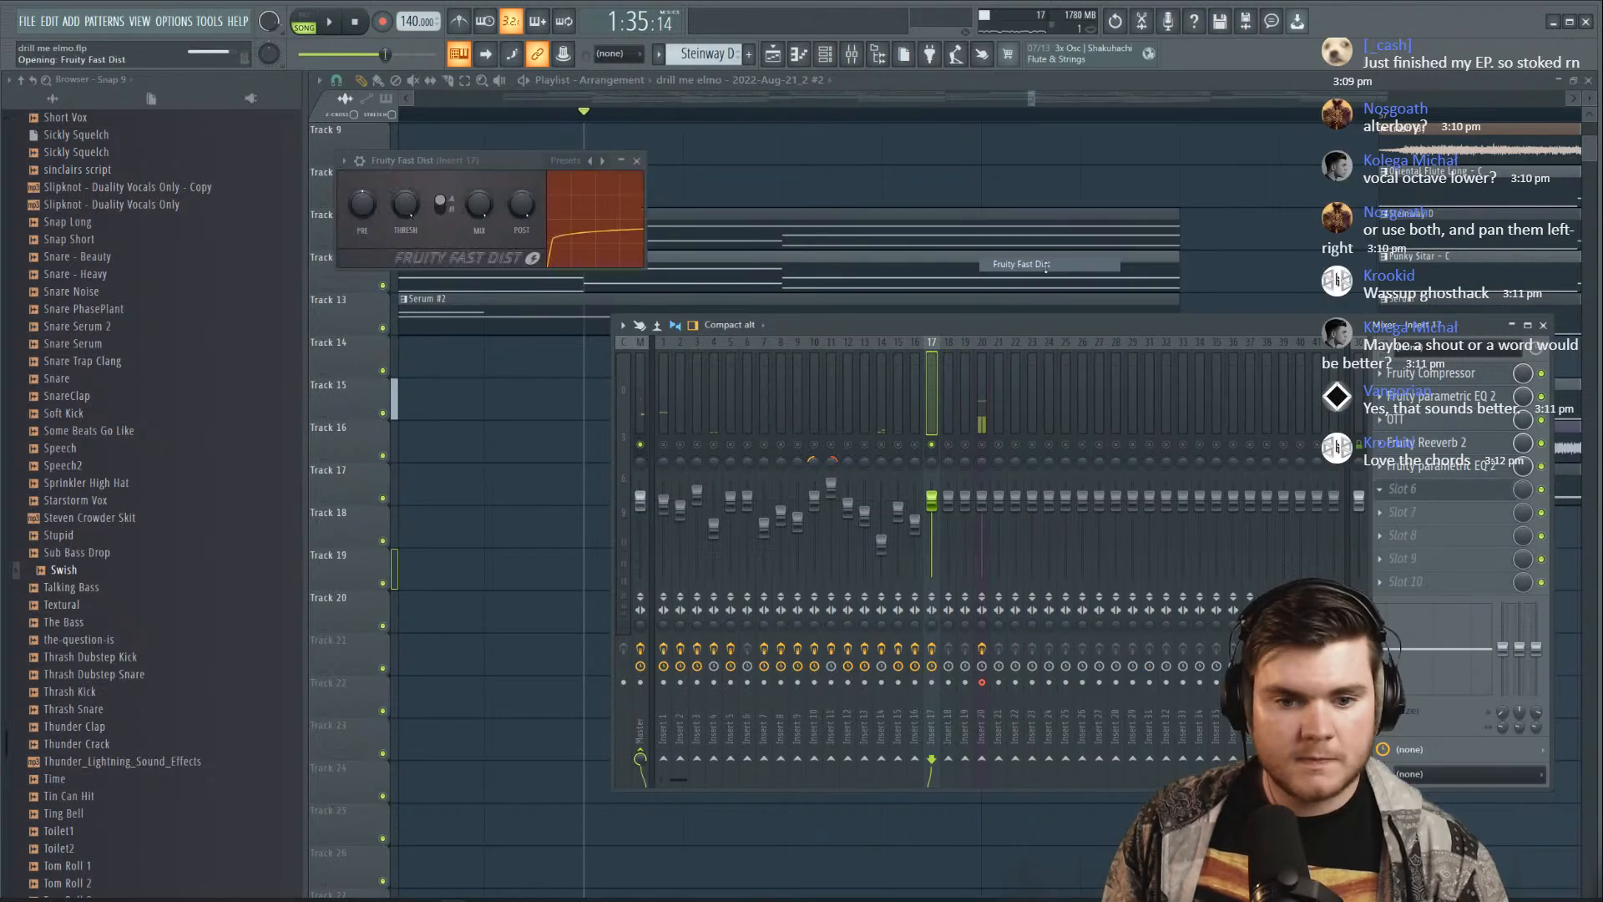
key("space")
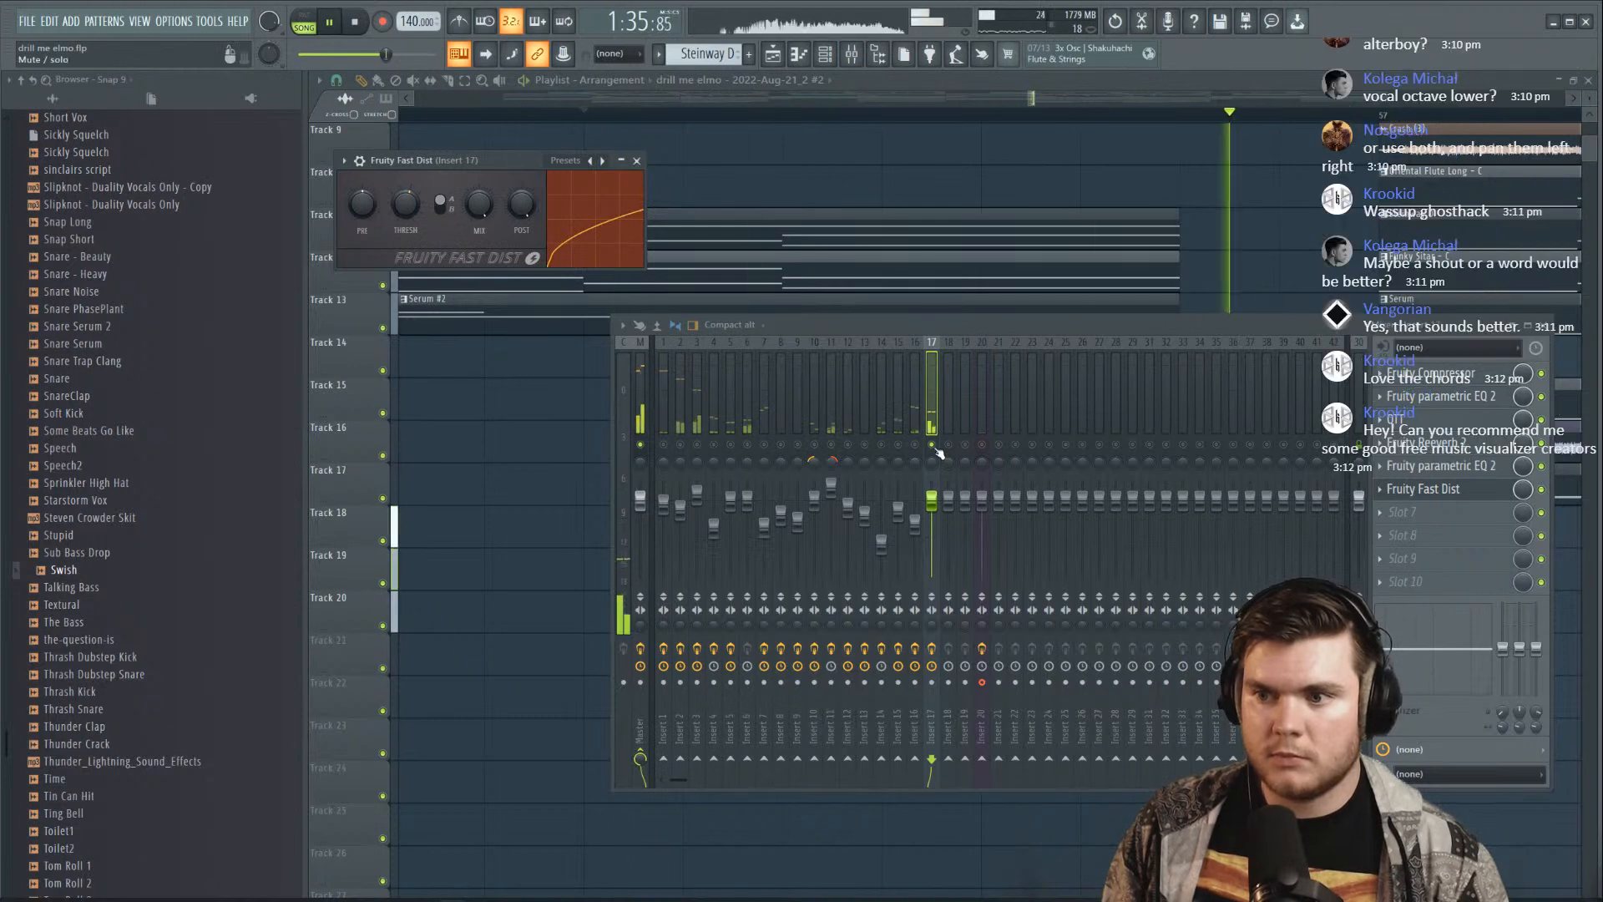
left_click(1450, 496)
key("space")
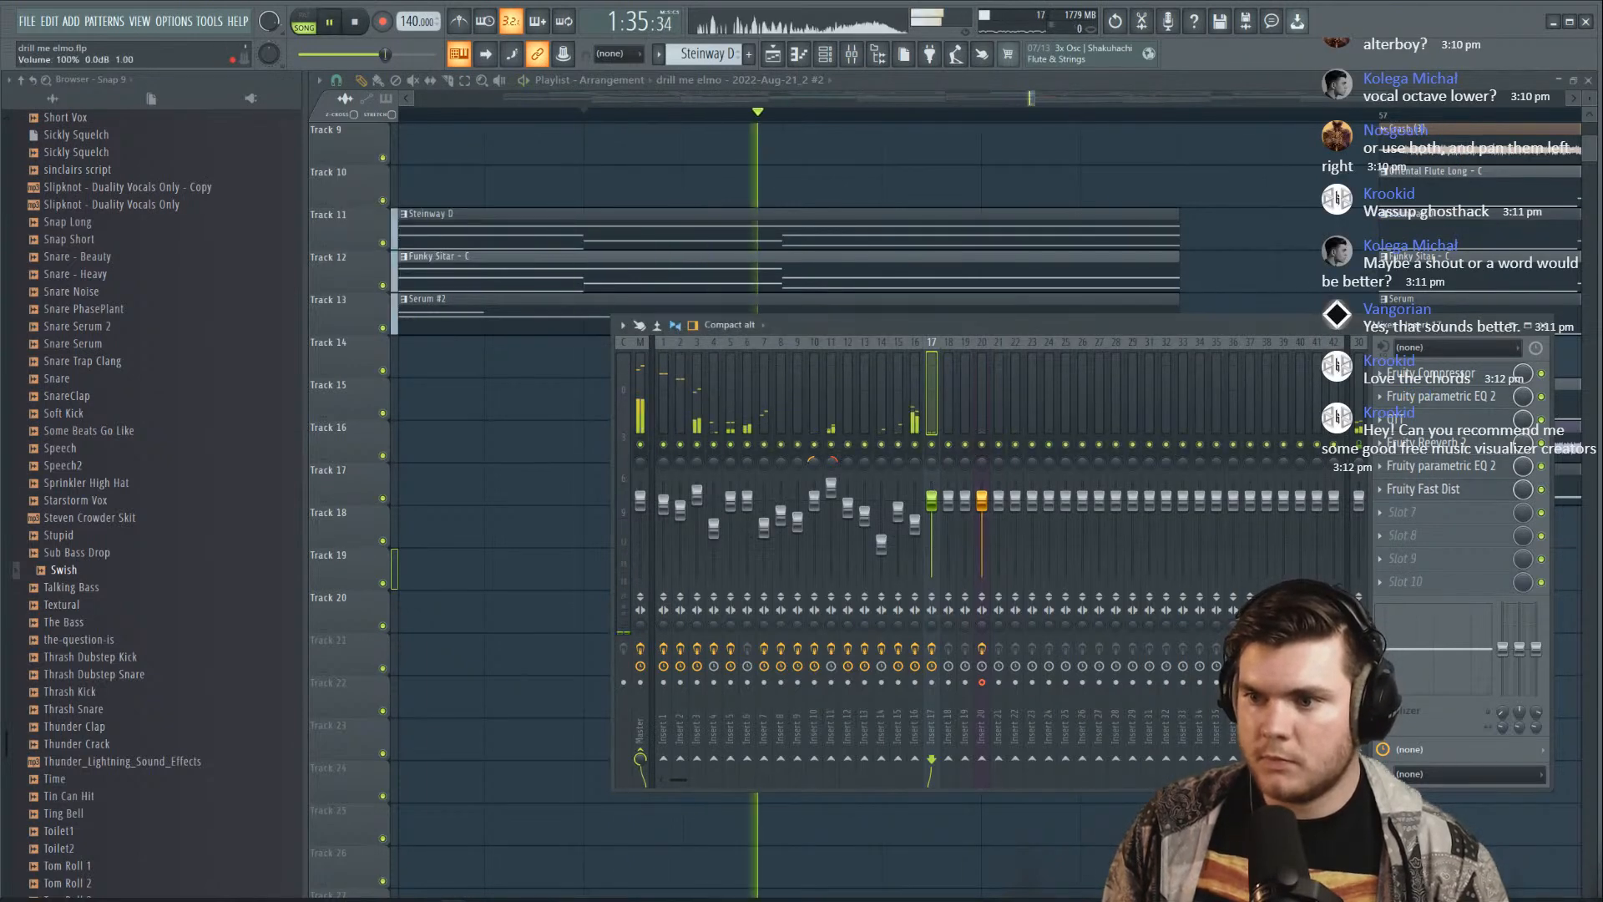
Lower the Insert 17 fader to about 74% while auditioning the vocal in the mix
key("space")
key("space")
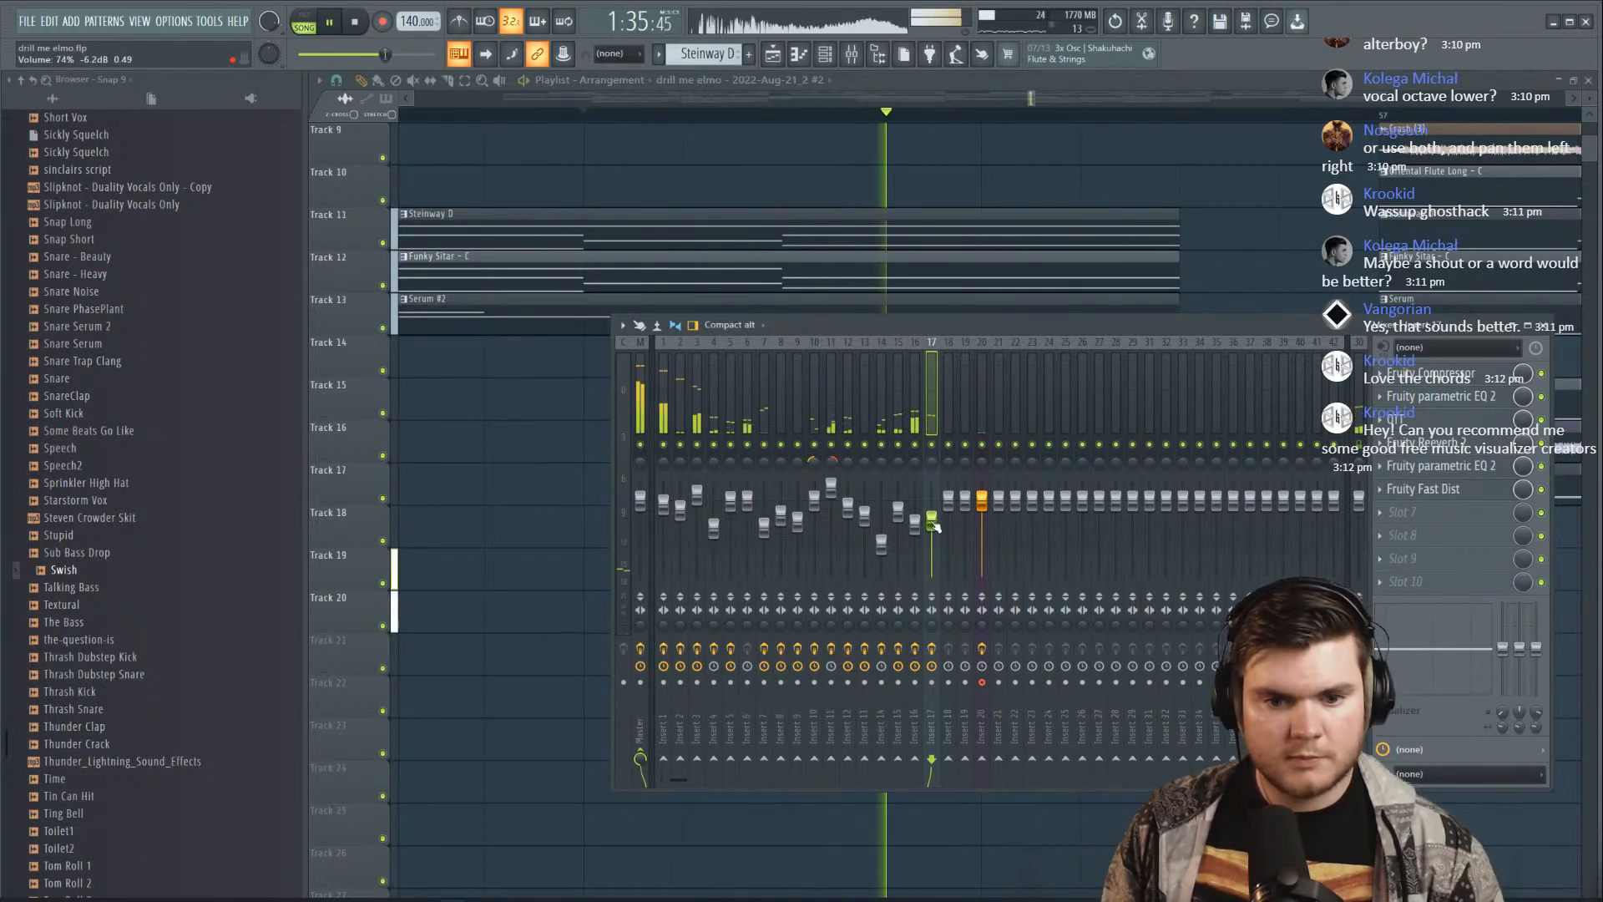
left_click_drag(932, 521, 932, 518)
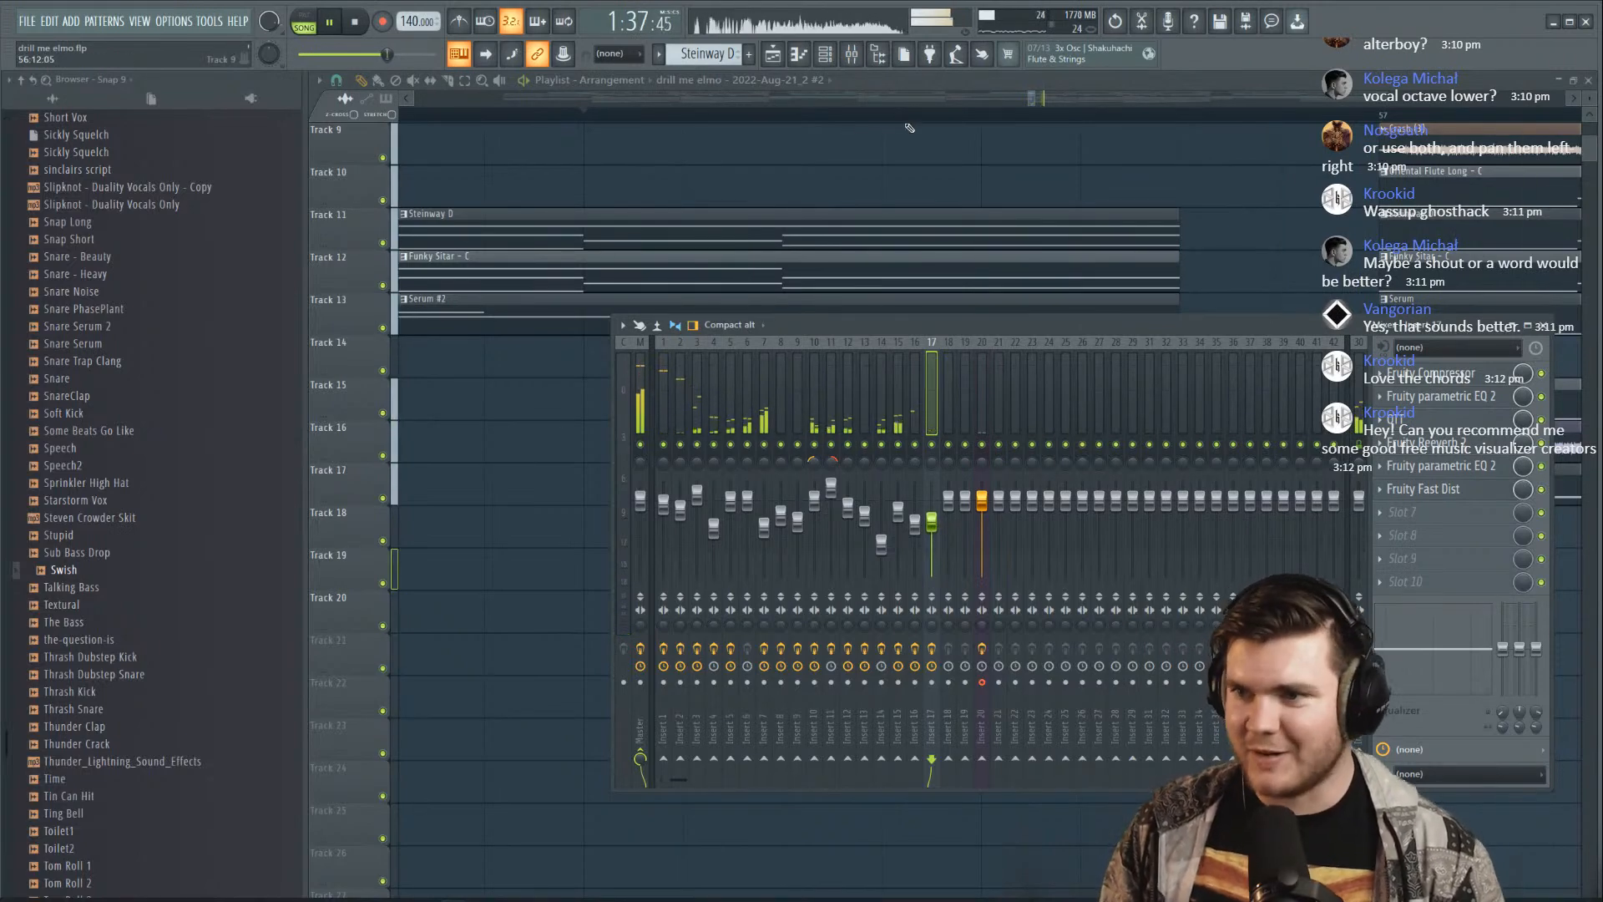
key("space")
scroll(913, 115, "down", 8)
key("F9")
key("space")
Select the three fill clips before bar 57 on Tracks 18 to 20 and move them up to Tracks 15 to 17
scroll(923, 119, "down", 4)
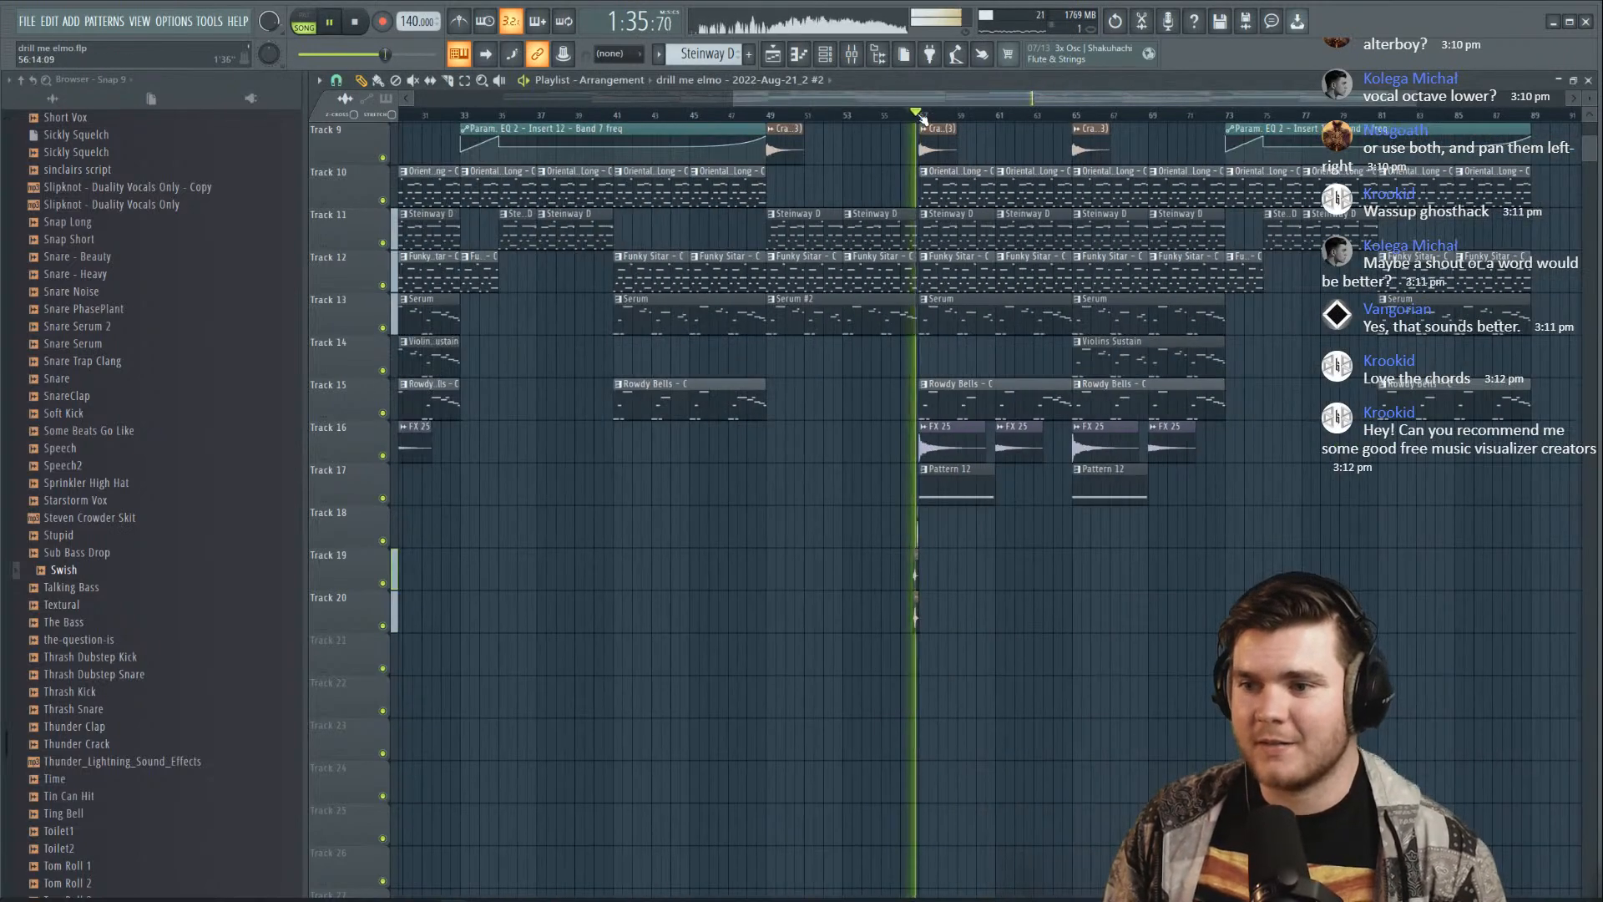
scroll(923, 119, "down", 3)
scroll(1219, 461, "up", 4)
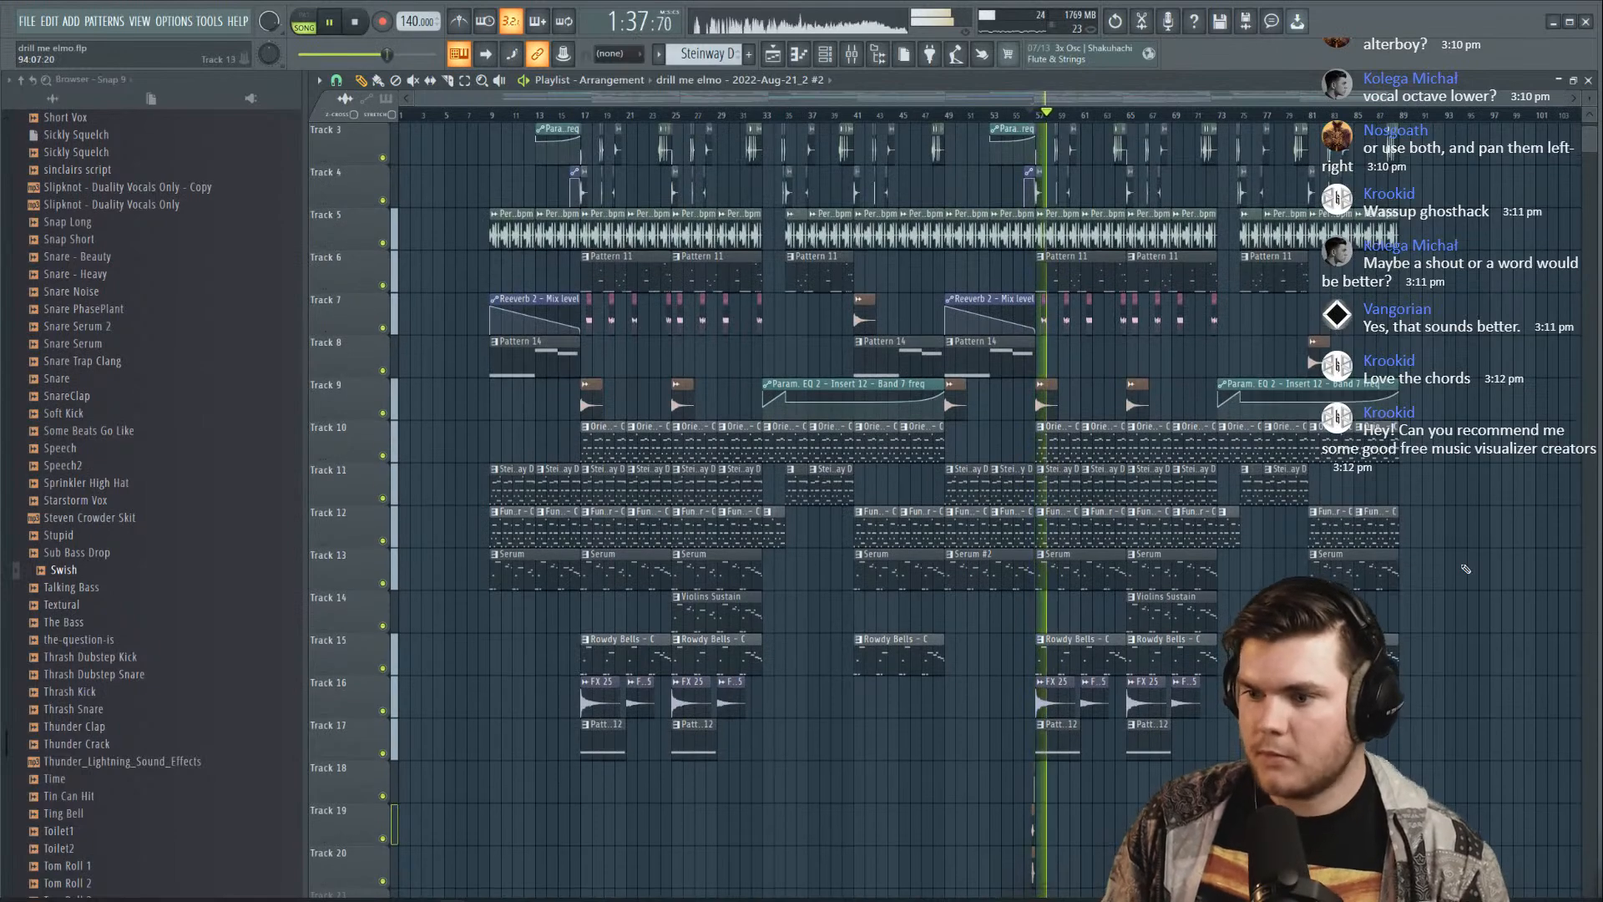
left_click_drag(1034, 781, 928, 702)
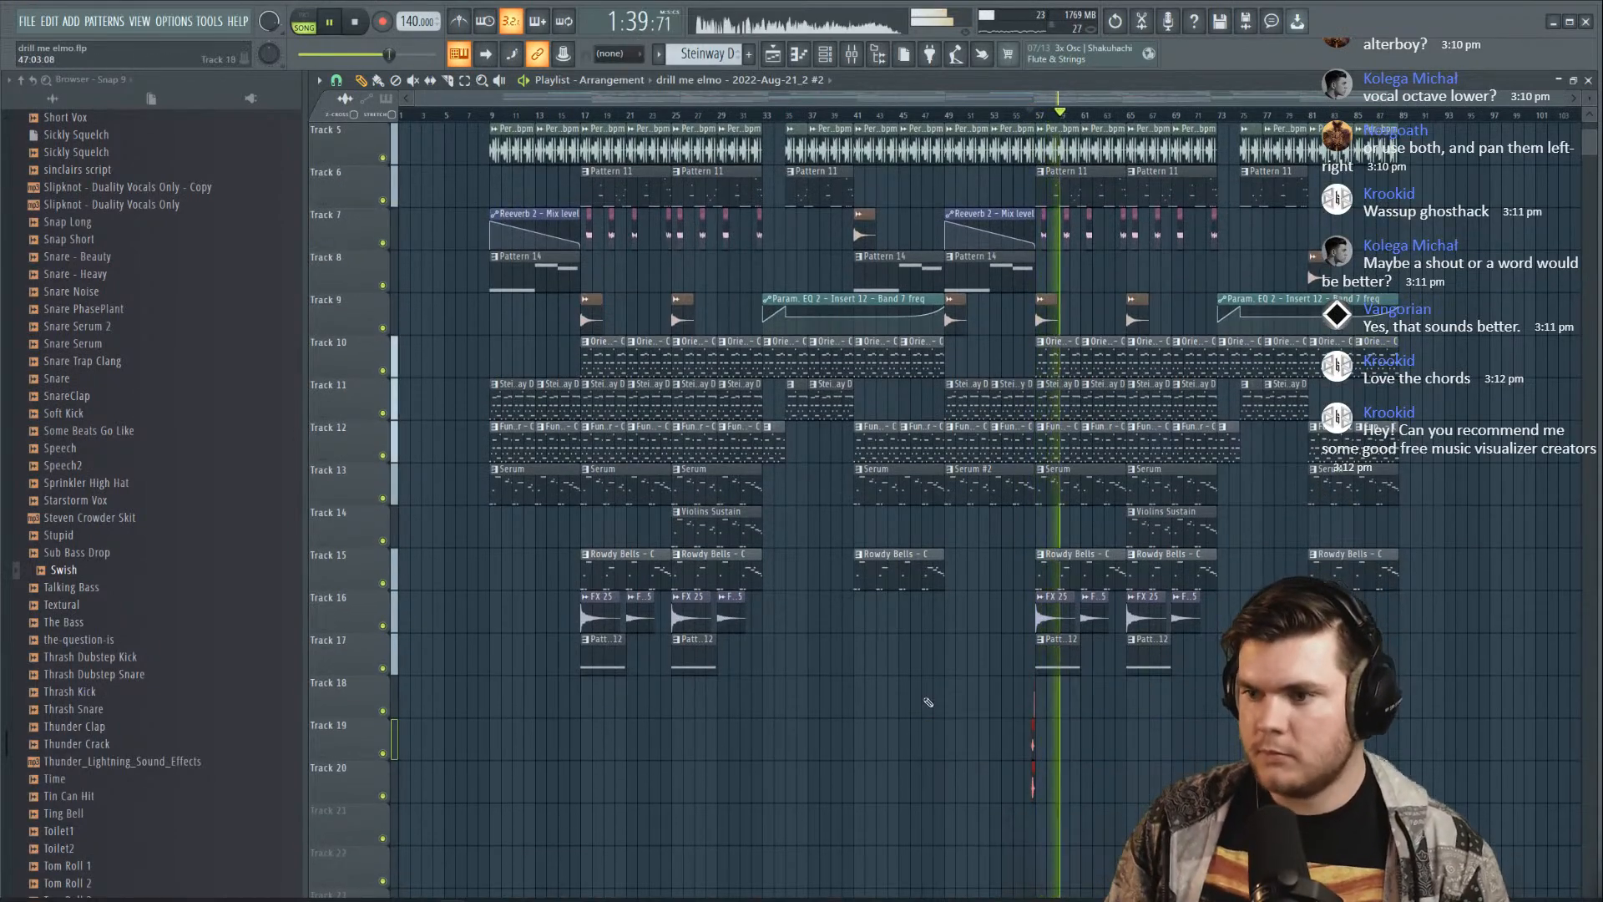
scroll(914, 675, "up", 4)
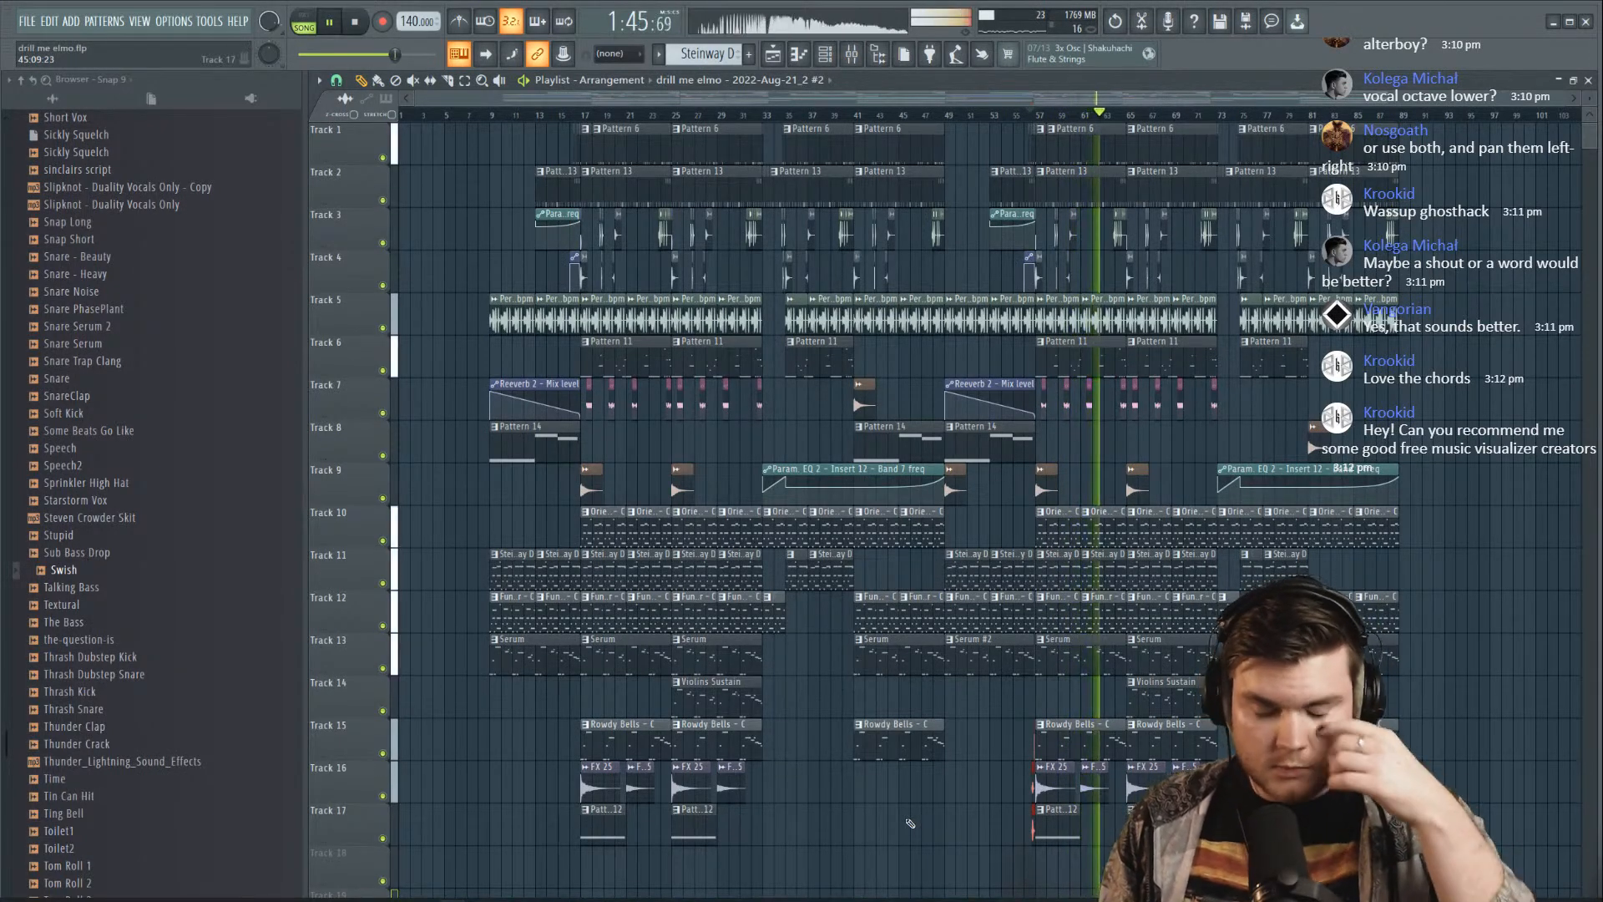
Inspect the Rowdy Bells notes in the piano roll and check the sound by soloing Insert 14
double_click(1076, 749)
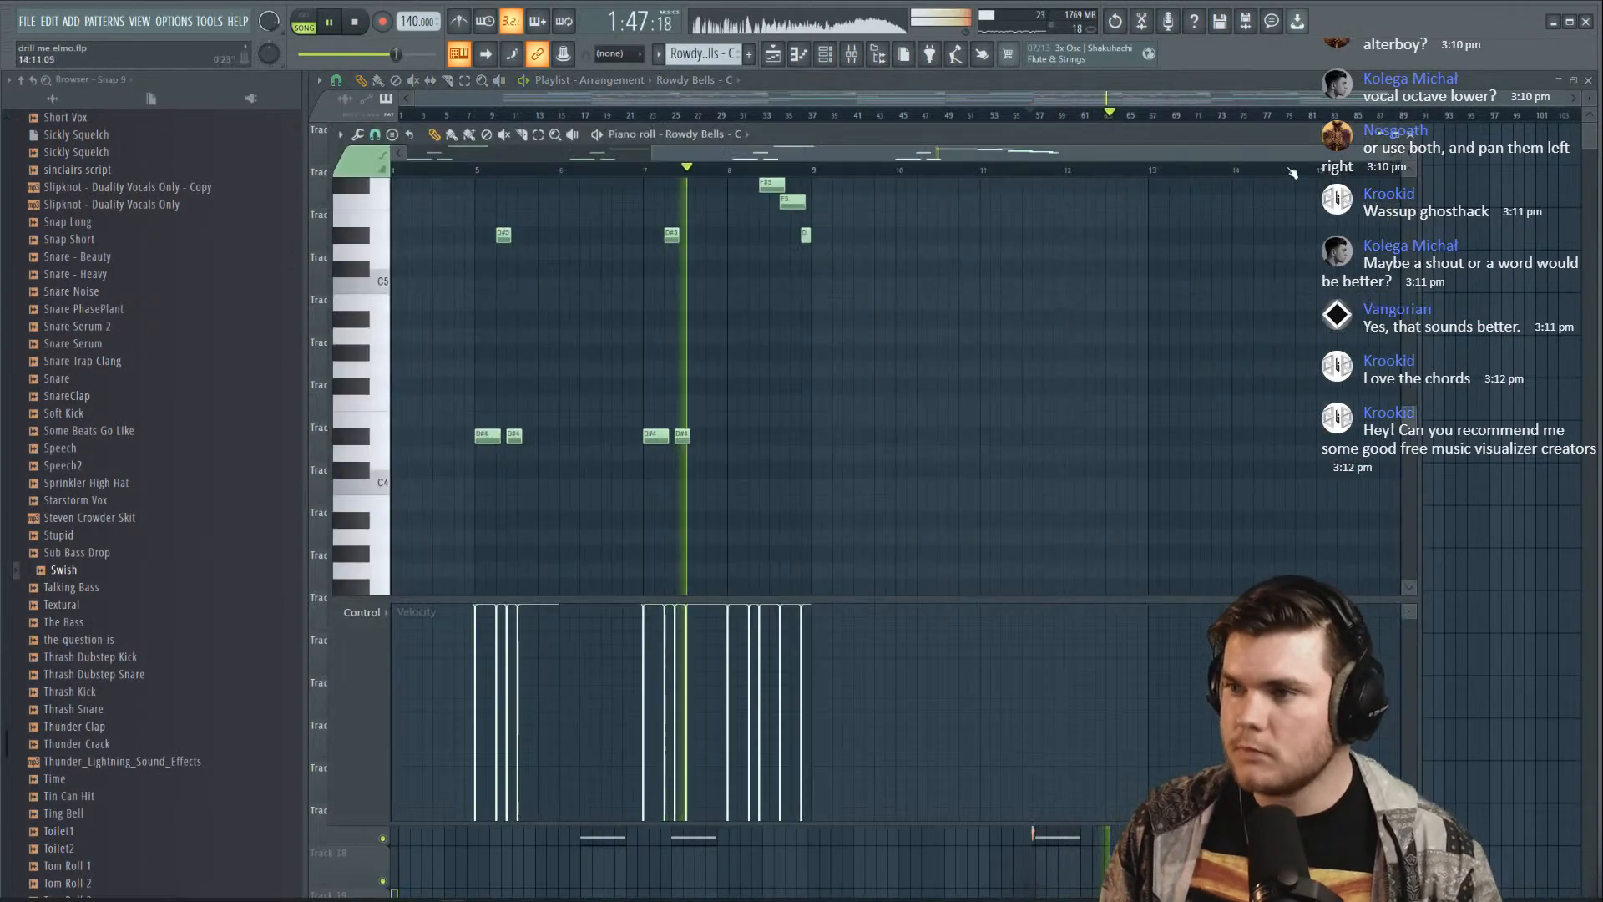
left_click(1414, 134)
left_click(853, 55)
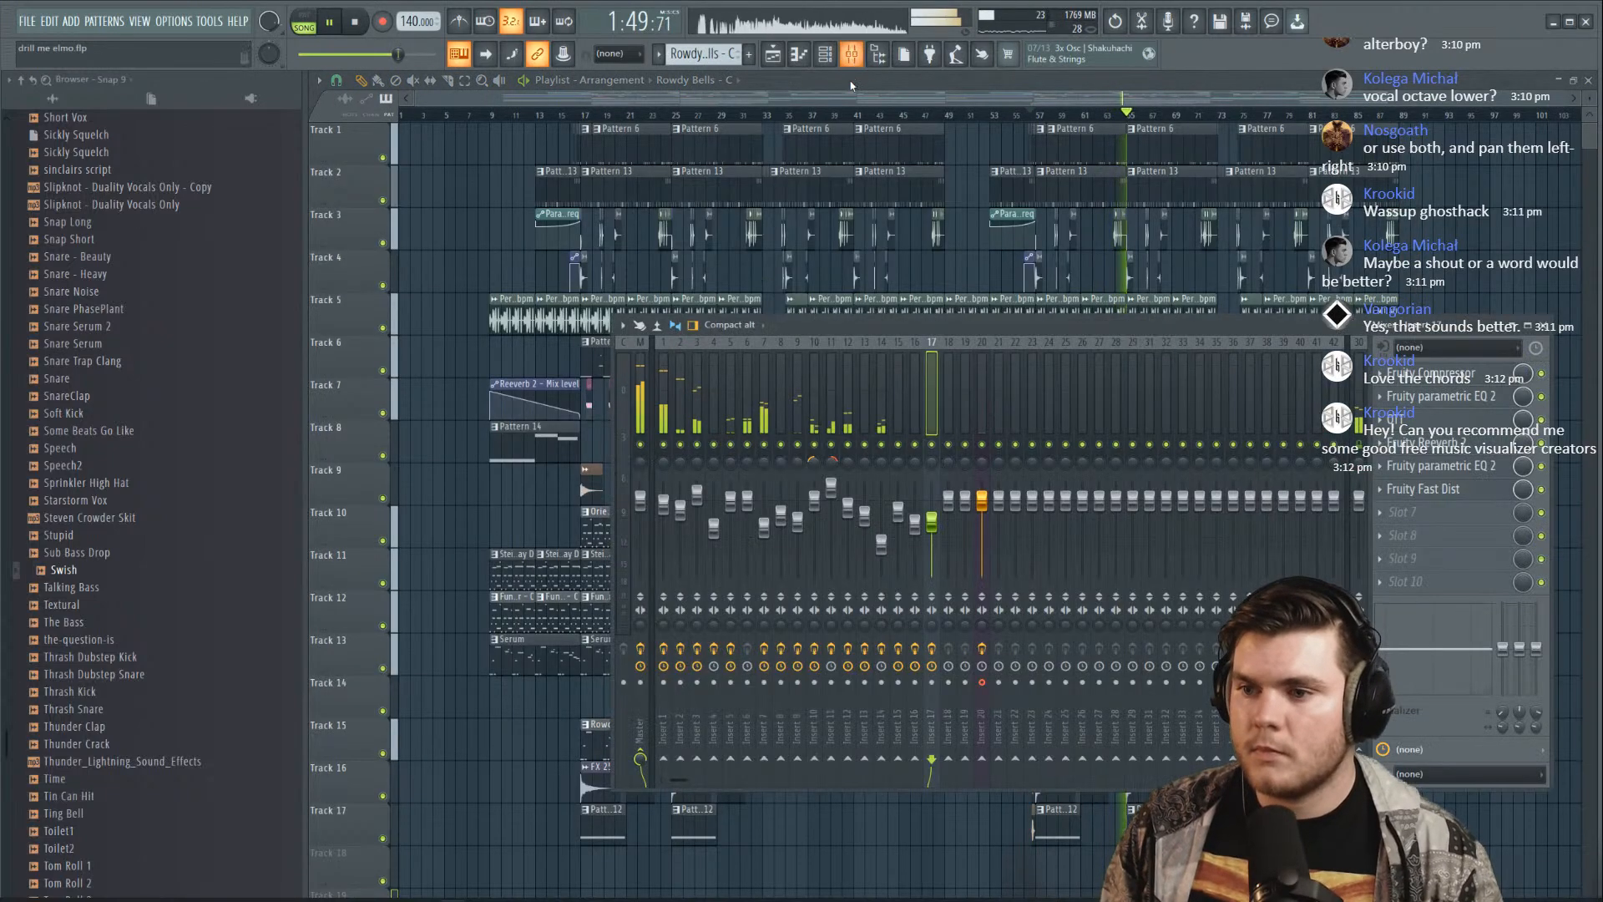
right_click(887, 429)
right_click(884, 438)
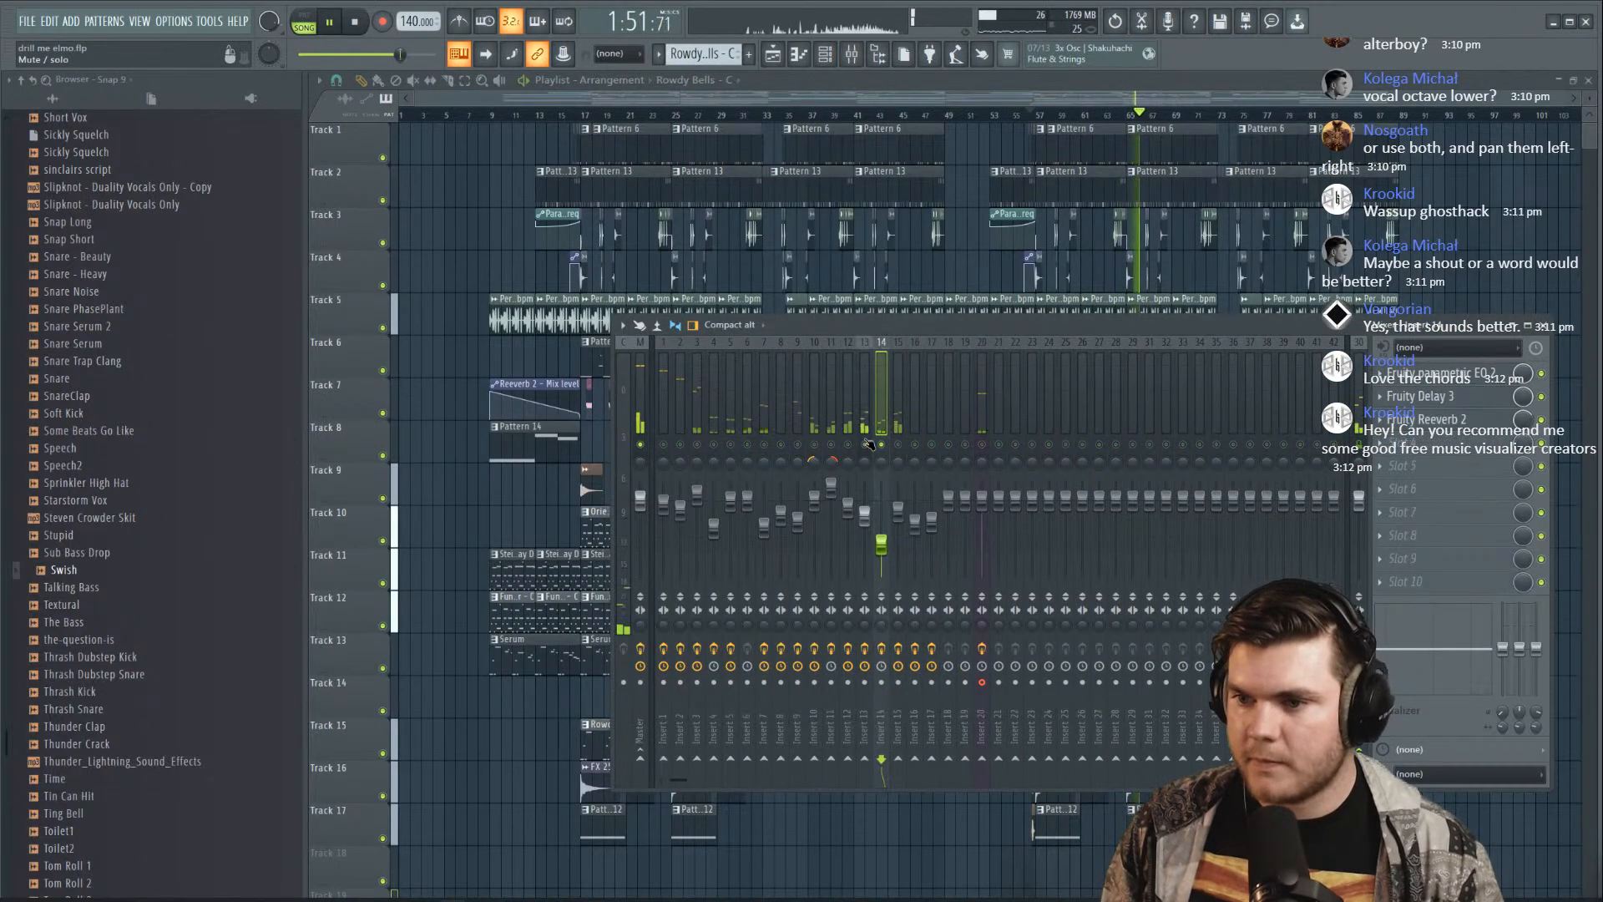
right_click(852, 443)
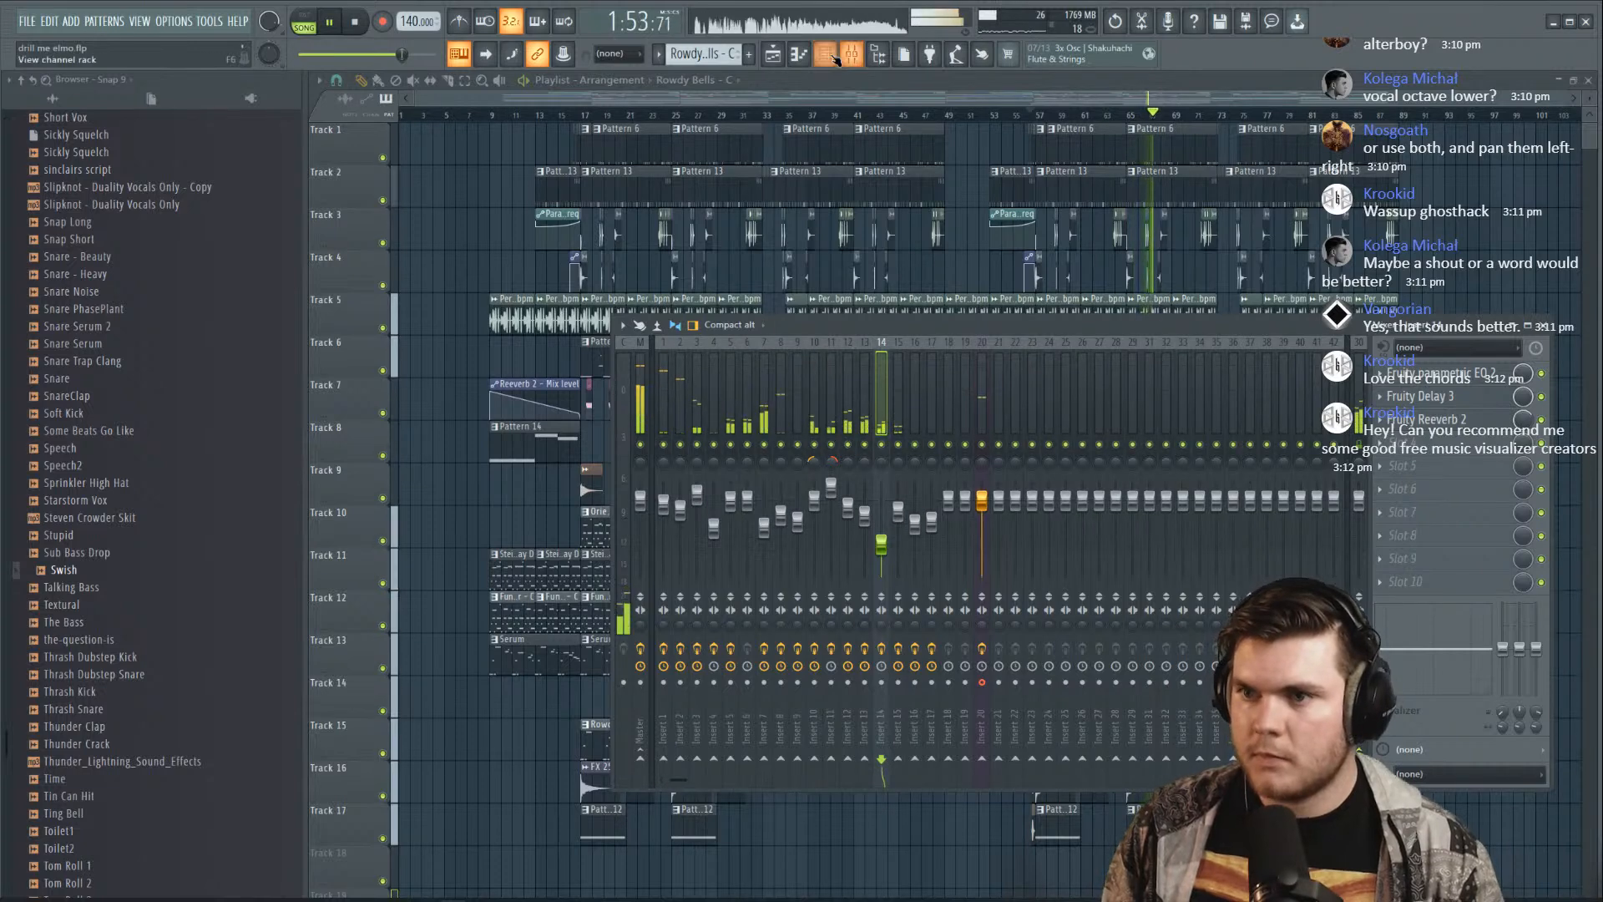
Lower the master volume of the first Serum channel to 54% (-16.0 dB) and save the project
left_click(840, 55)
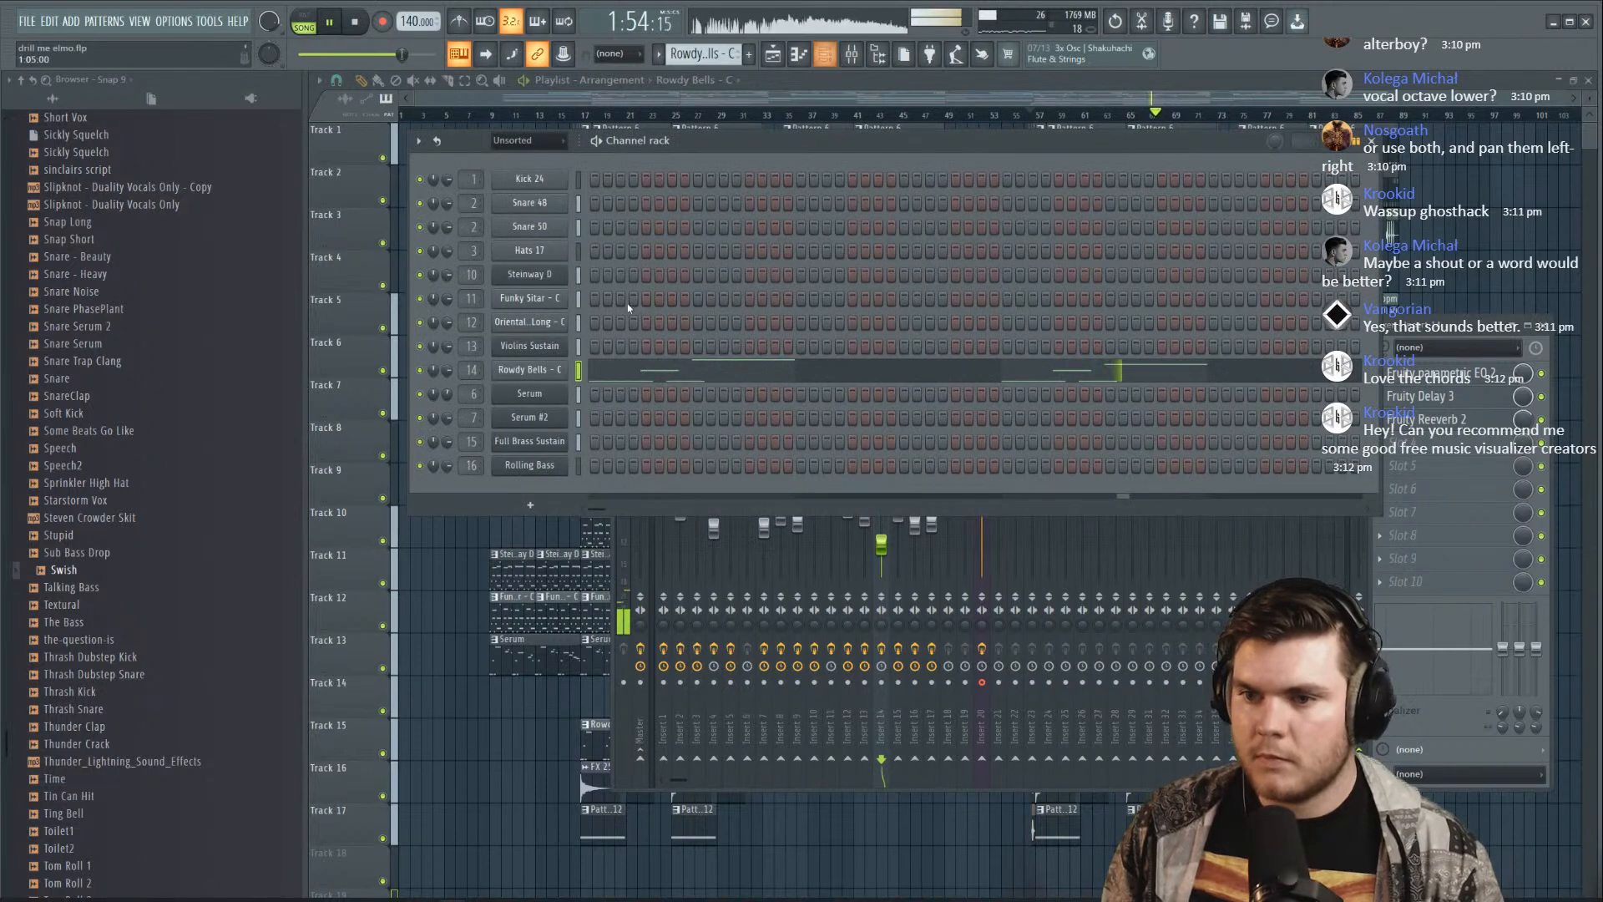
left_click(547, 420)
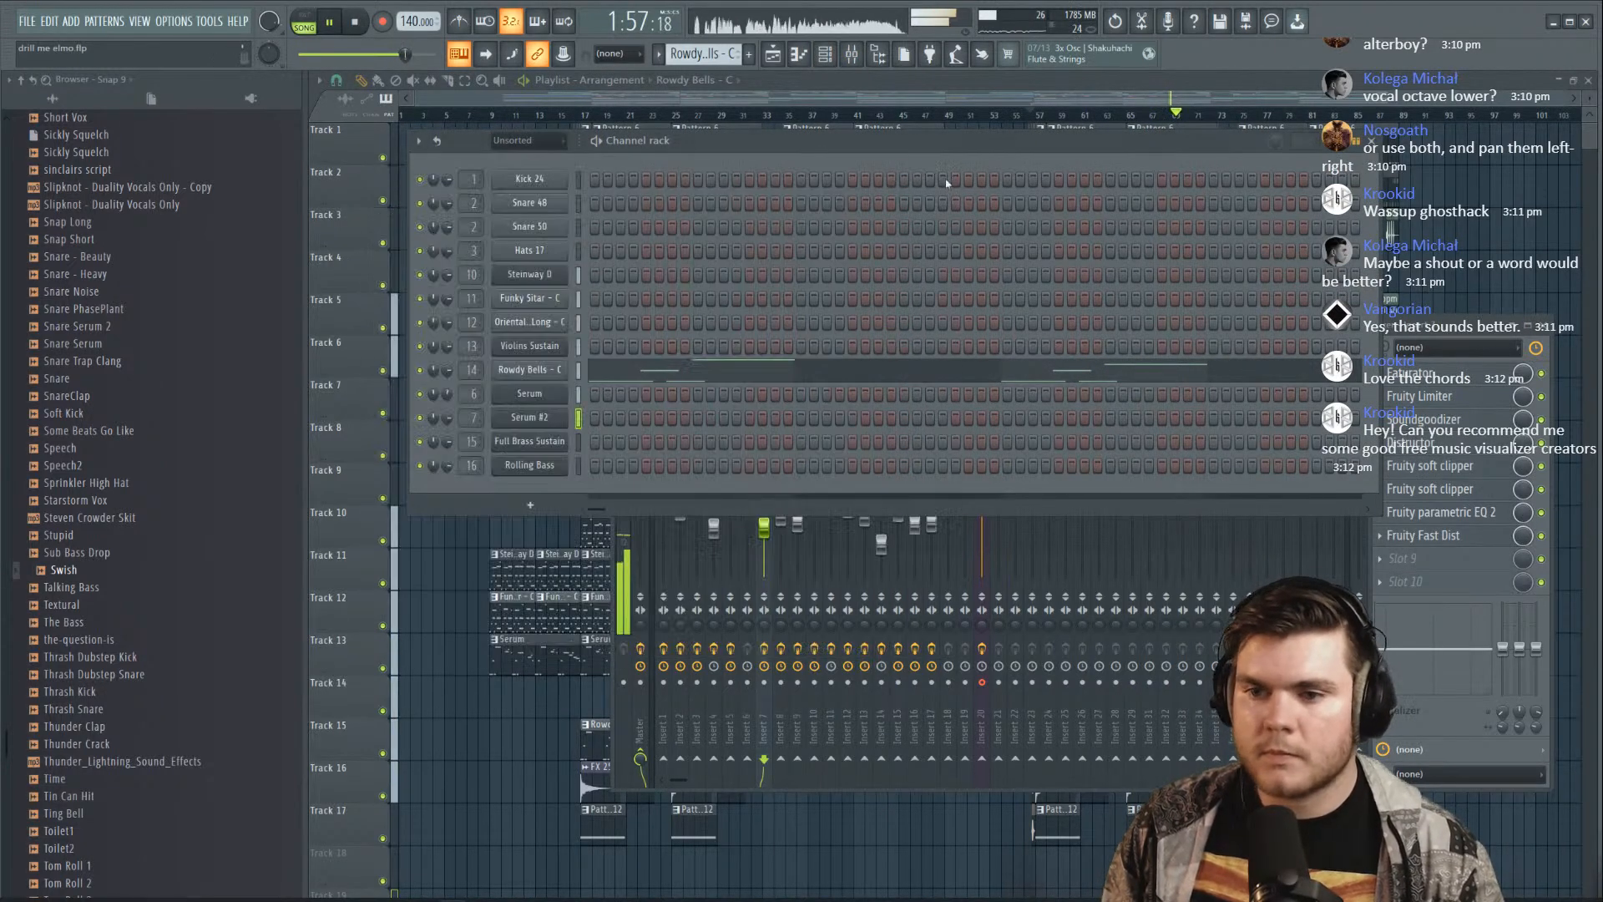
left_click(557, 395)
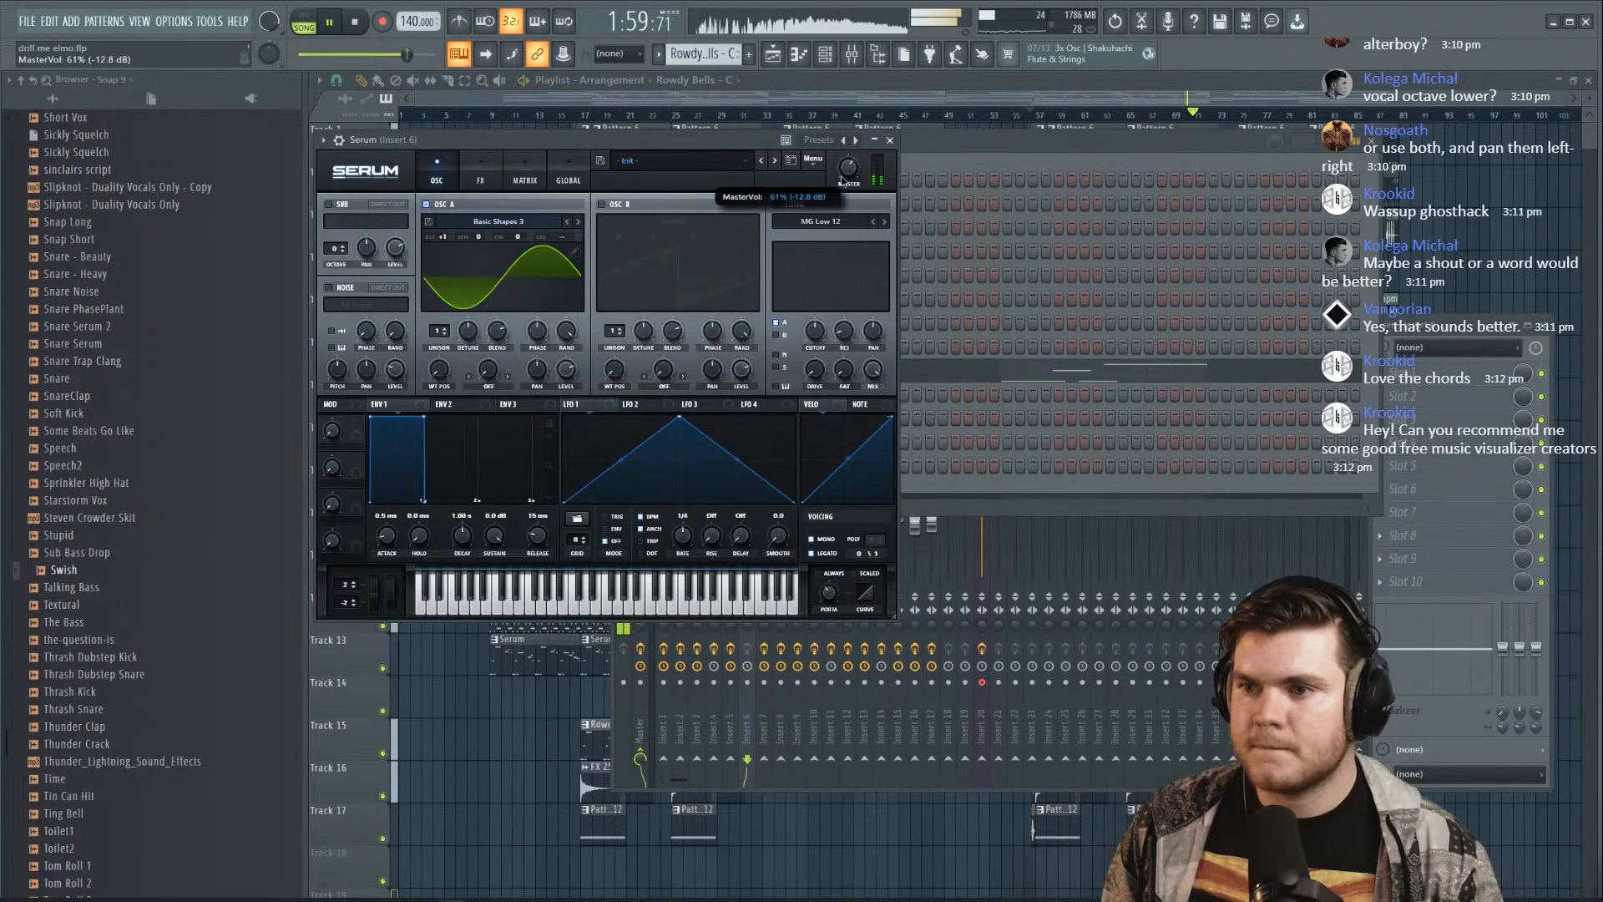
left_click_drag(841, 182, 837, 193)
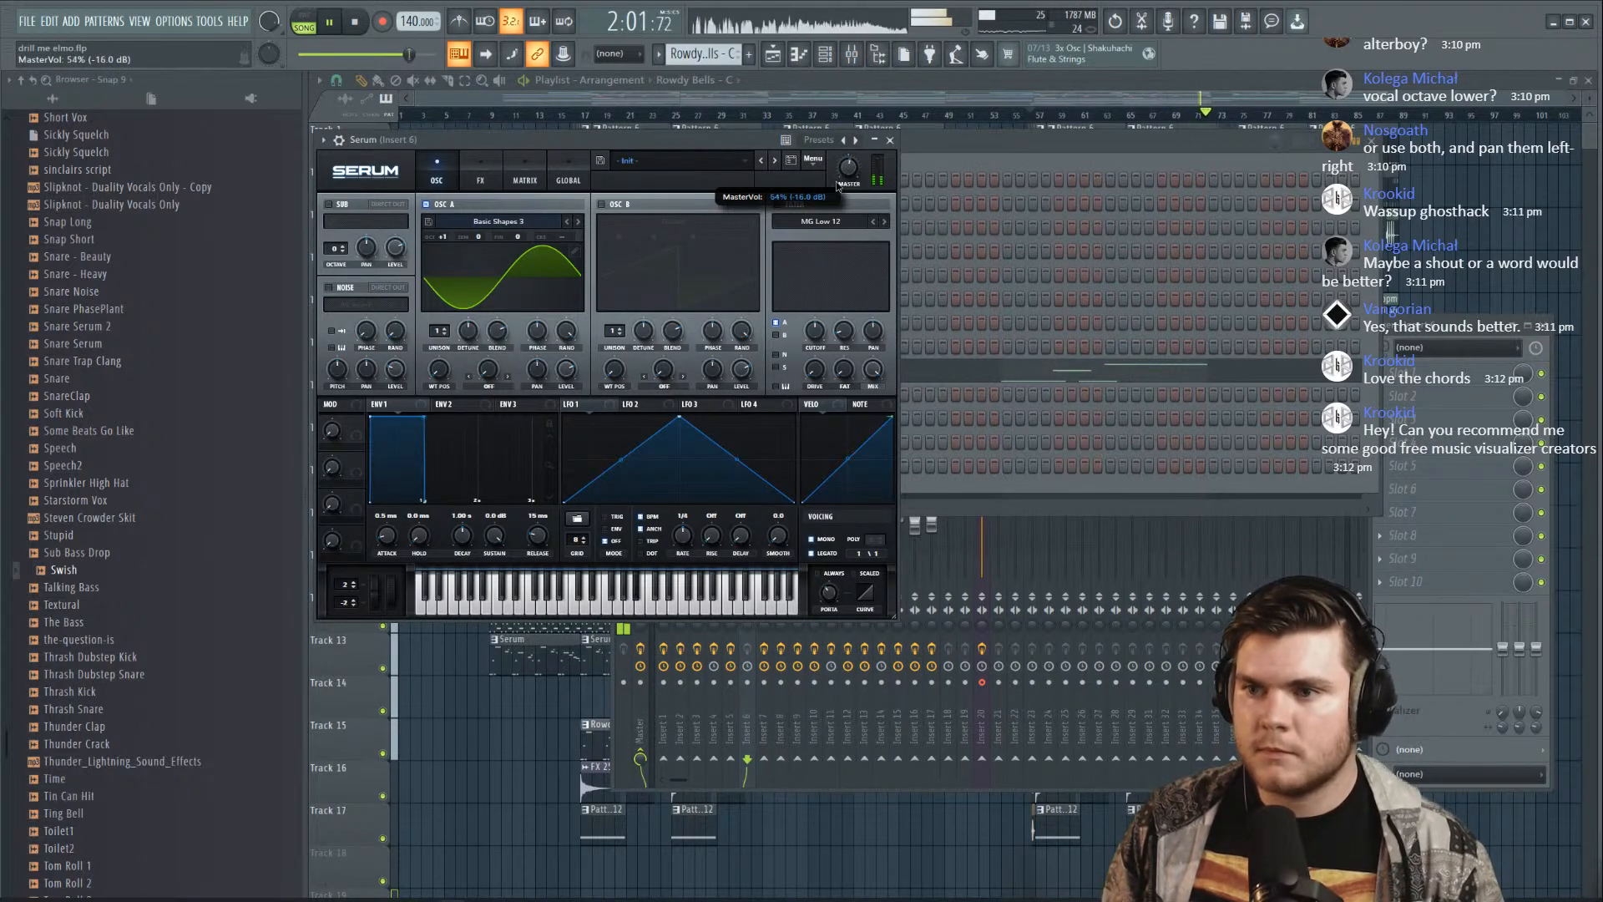
left_click(890, 140)
left_click(912, 90)
key("ctrl+s")
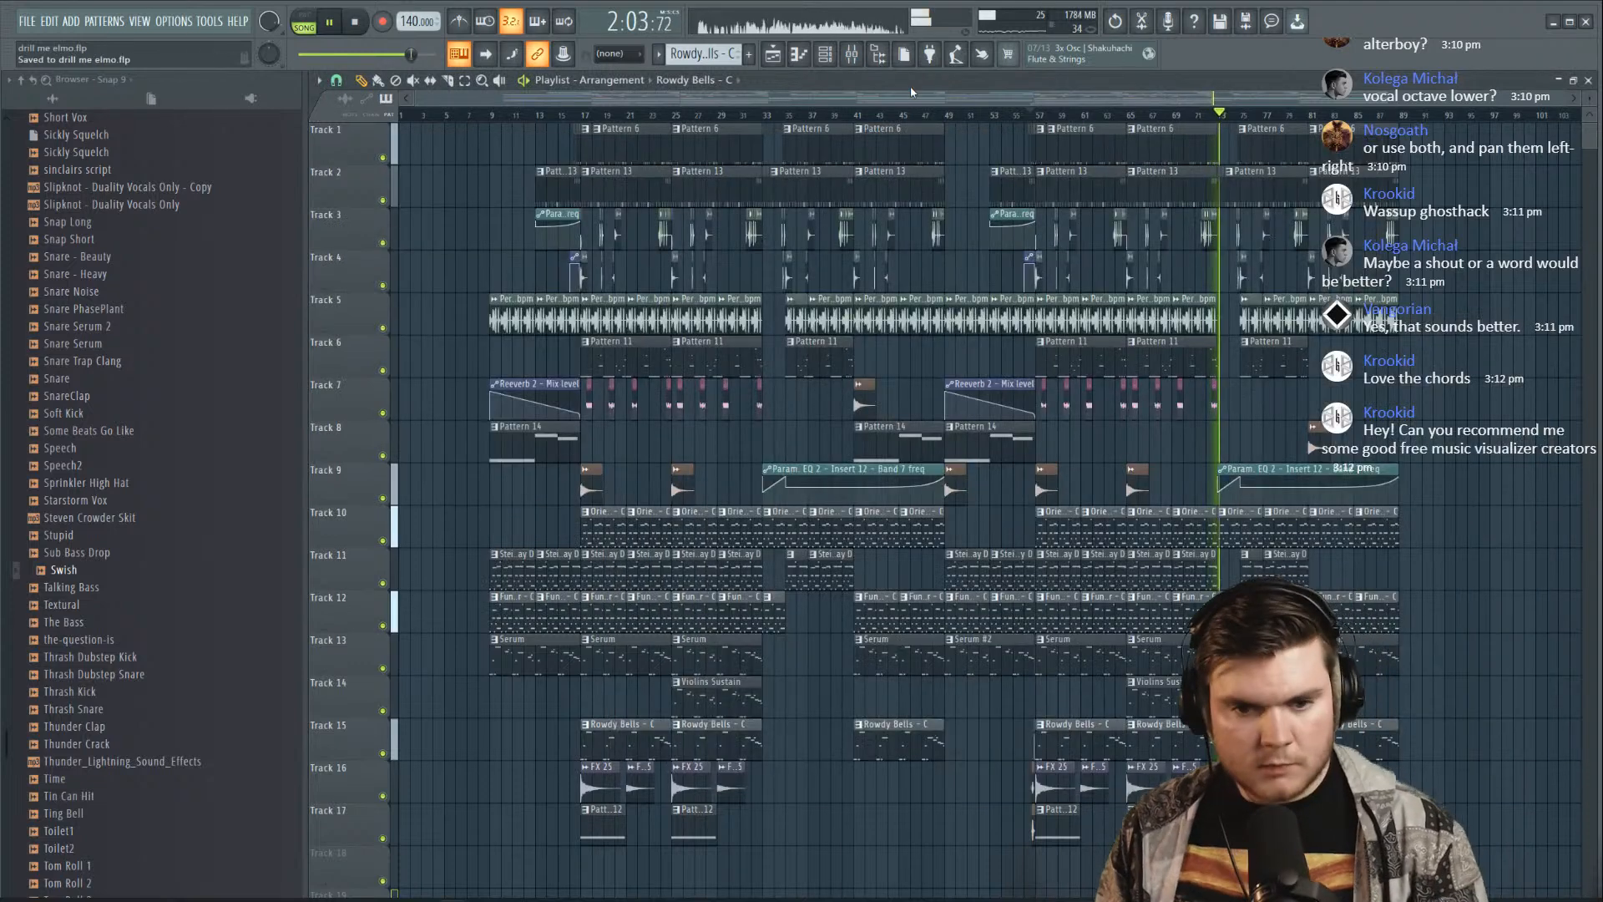
key("space")
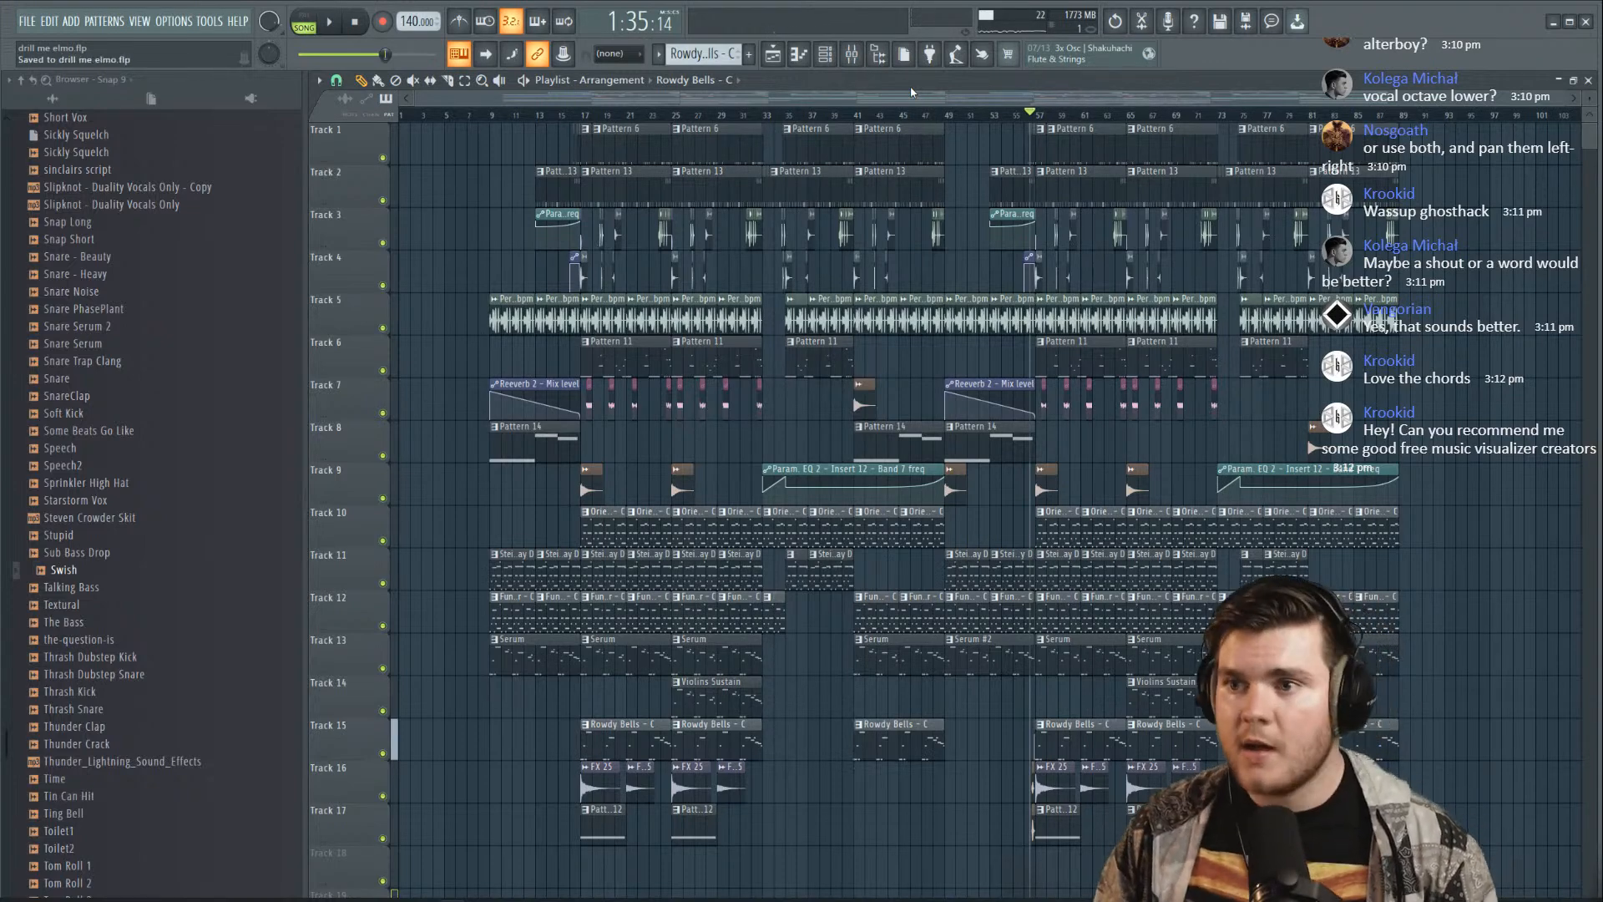
Load ZGameEditor Visualizer into slot 8 of the Master mixer track and look over its main and preview windows
key("F9")
left_click(644, 393)
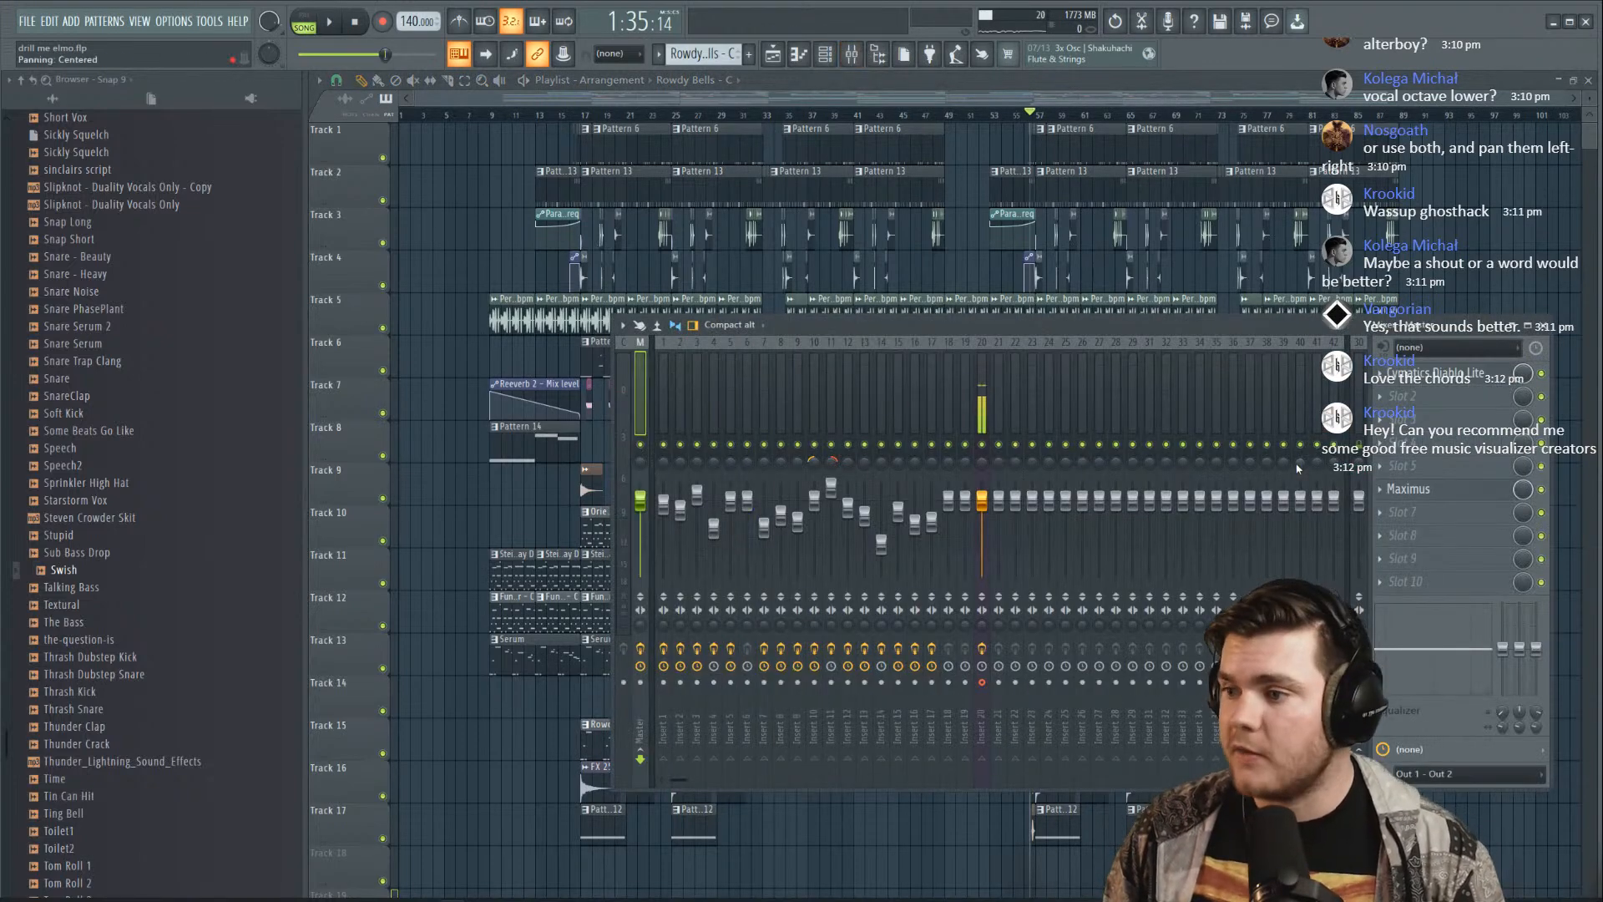
left_click(1402, 535)
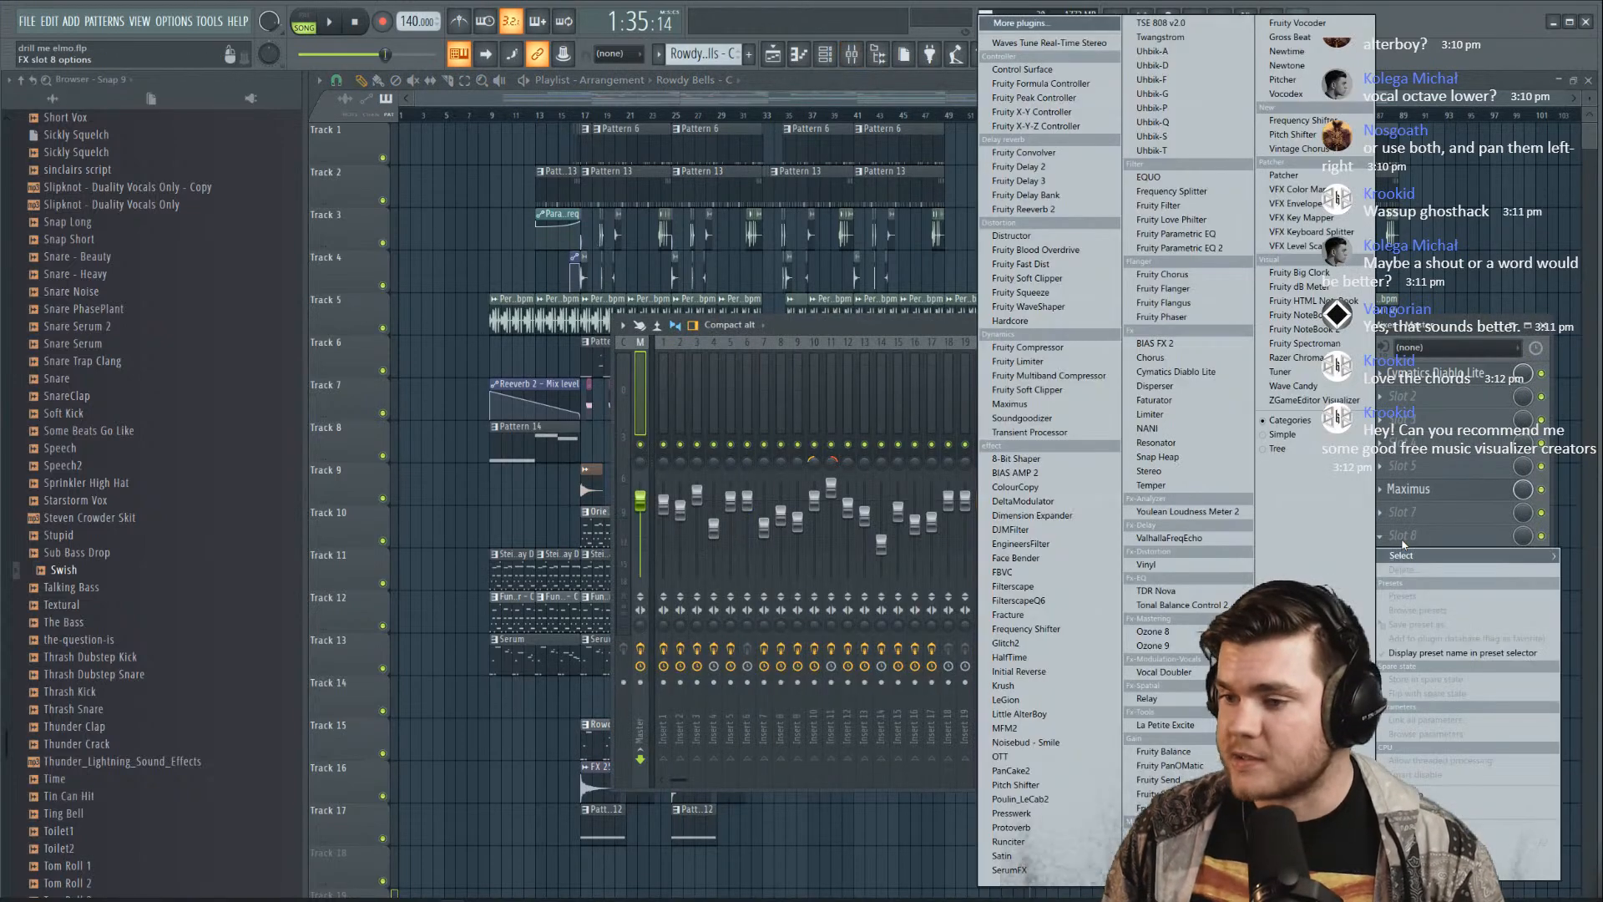
left_click(1315, 400)
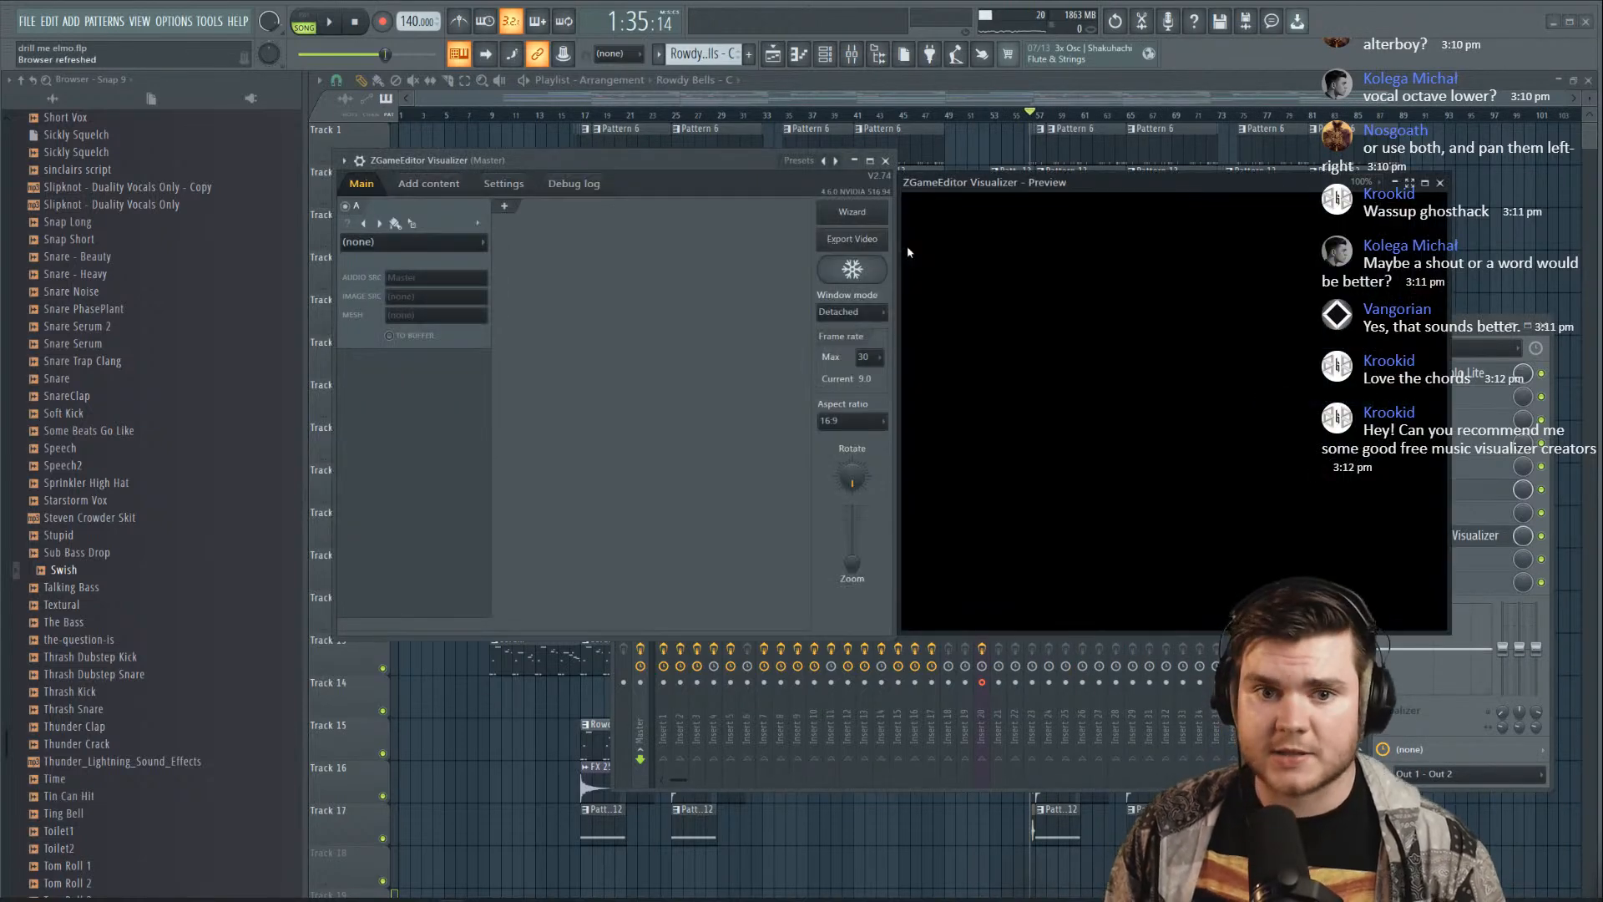
mouse_move(684, 166)
left_mouse_down()
mouse_move(730, 206)
mouse_move(665, 168)
mouse_move(676, 181)
left_mouse_up()
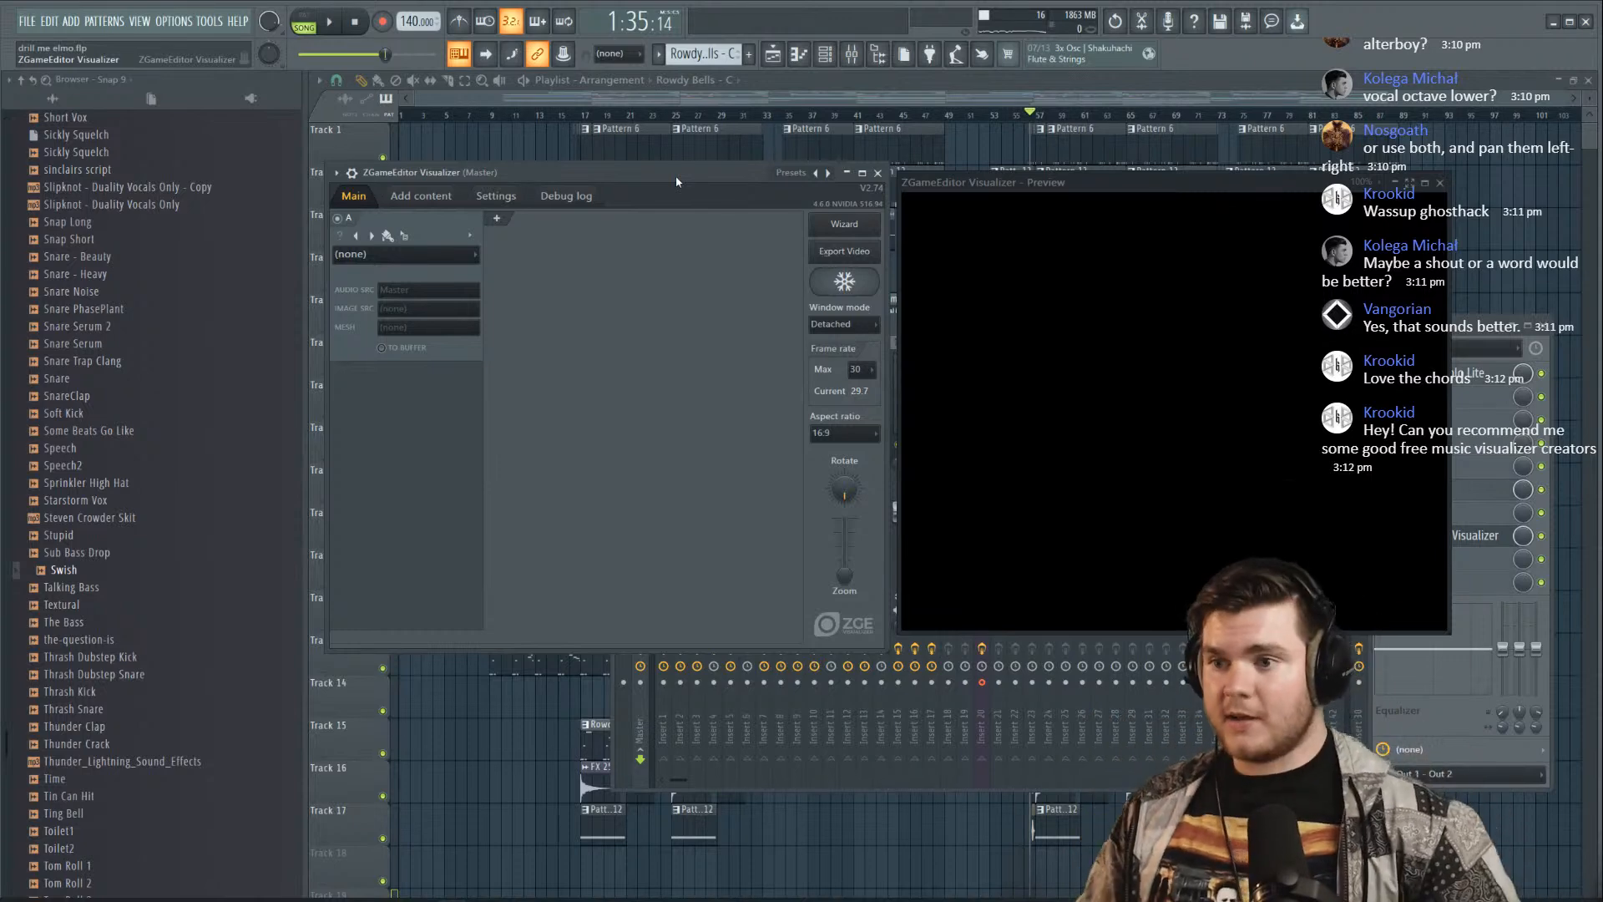
left_click(1490, 540)
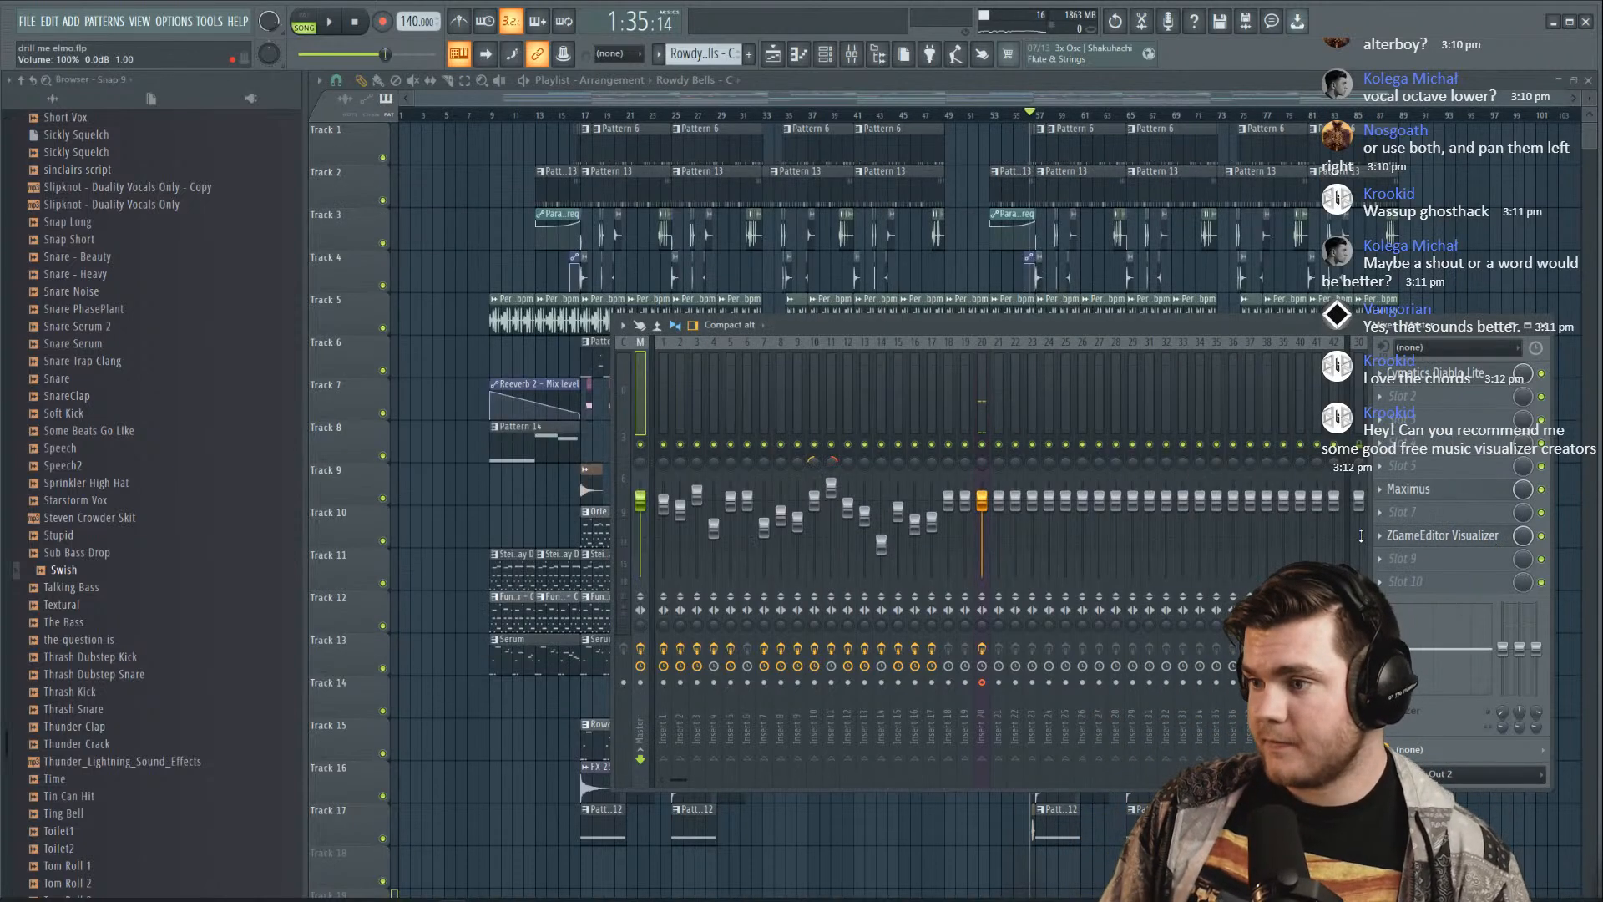
Delete ZGameEditor Visualizer from slot 8 of the Master mixer track and close the mixer
left_click(1379, 535)
left_click(1406, 557)
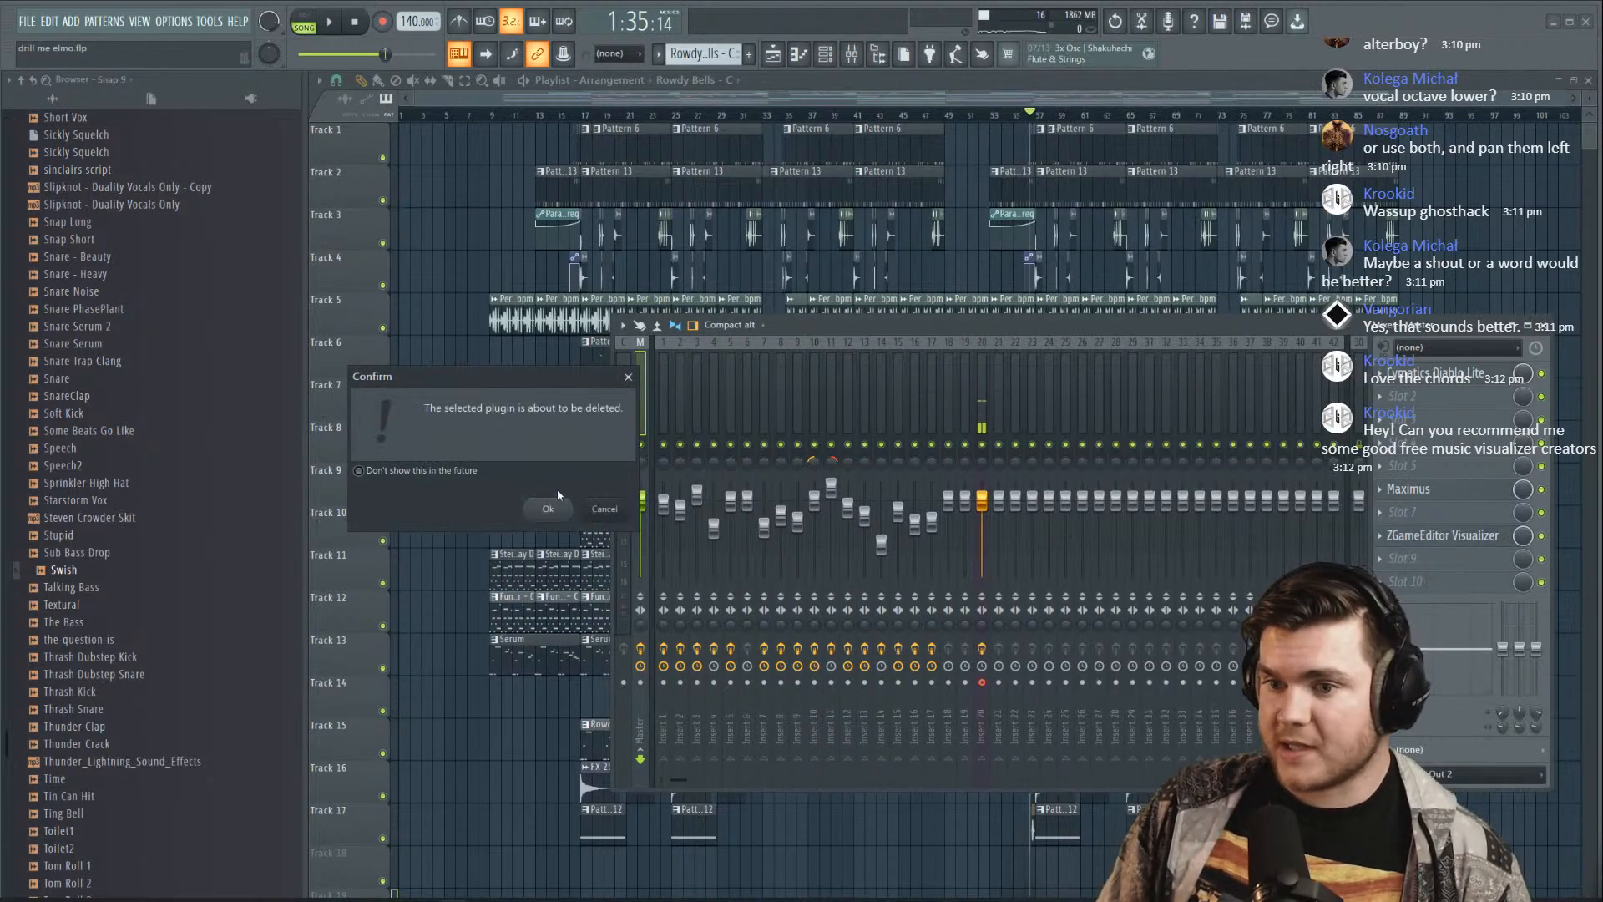
key("Return")
key("F9")
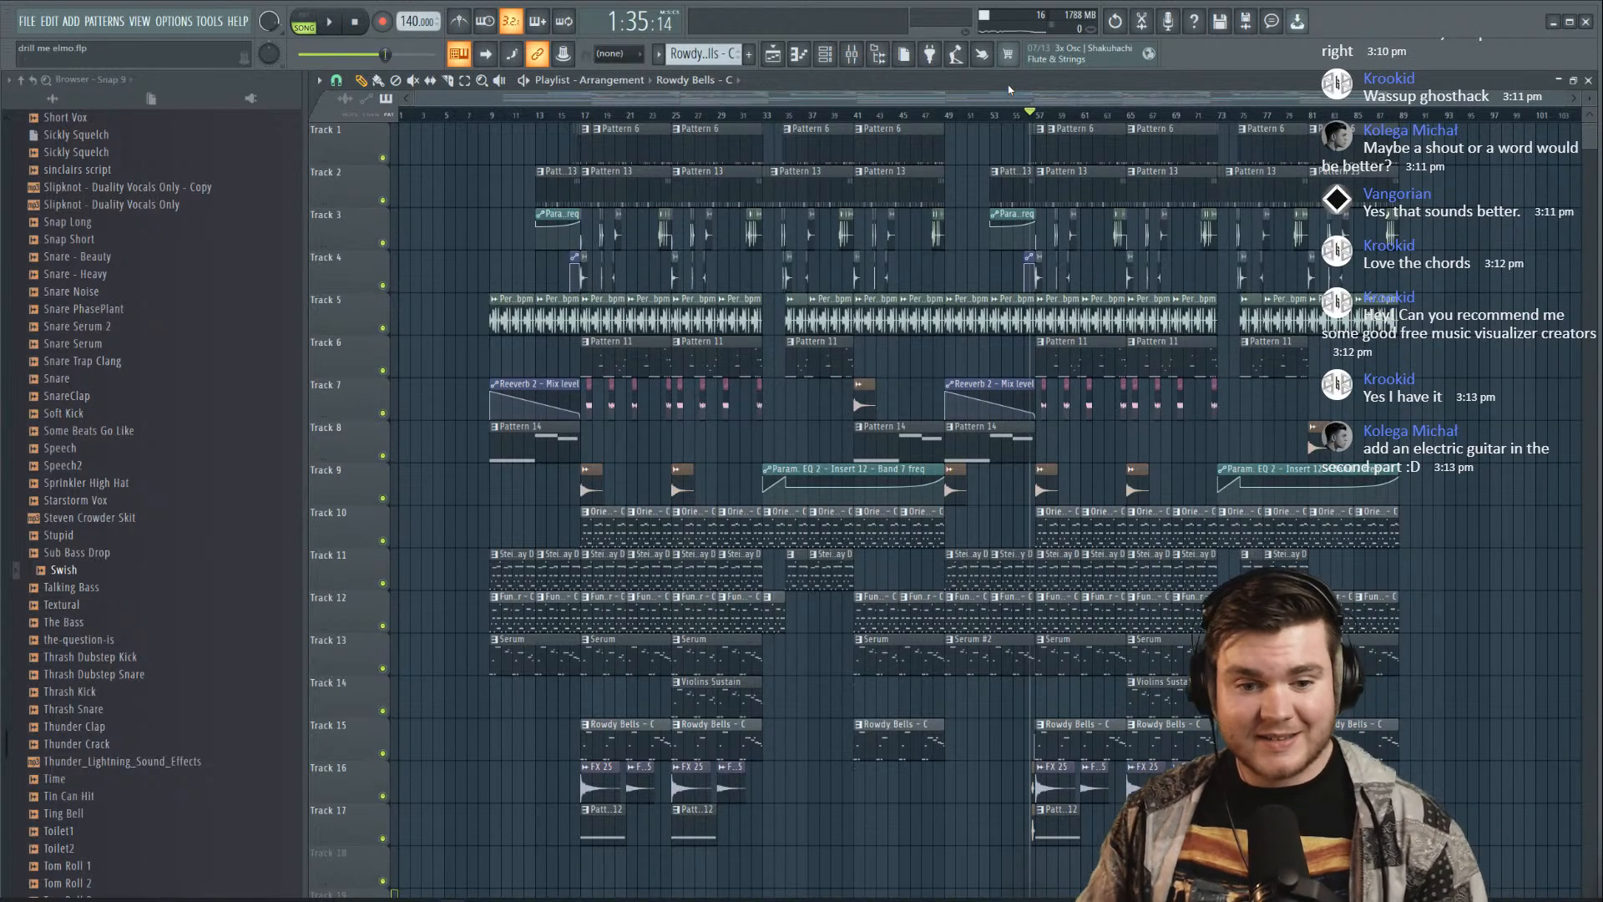
Play the section from bar 73 and delete the Steinway D clips after bar 75 on Track 11 and the Funky Sitar clips after bar 81 on Track 12
key("space")
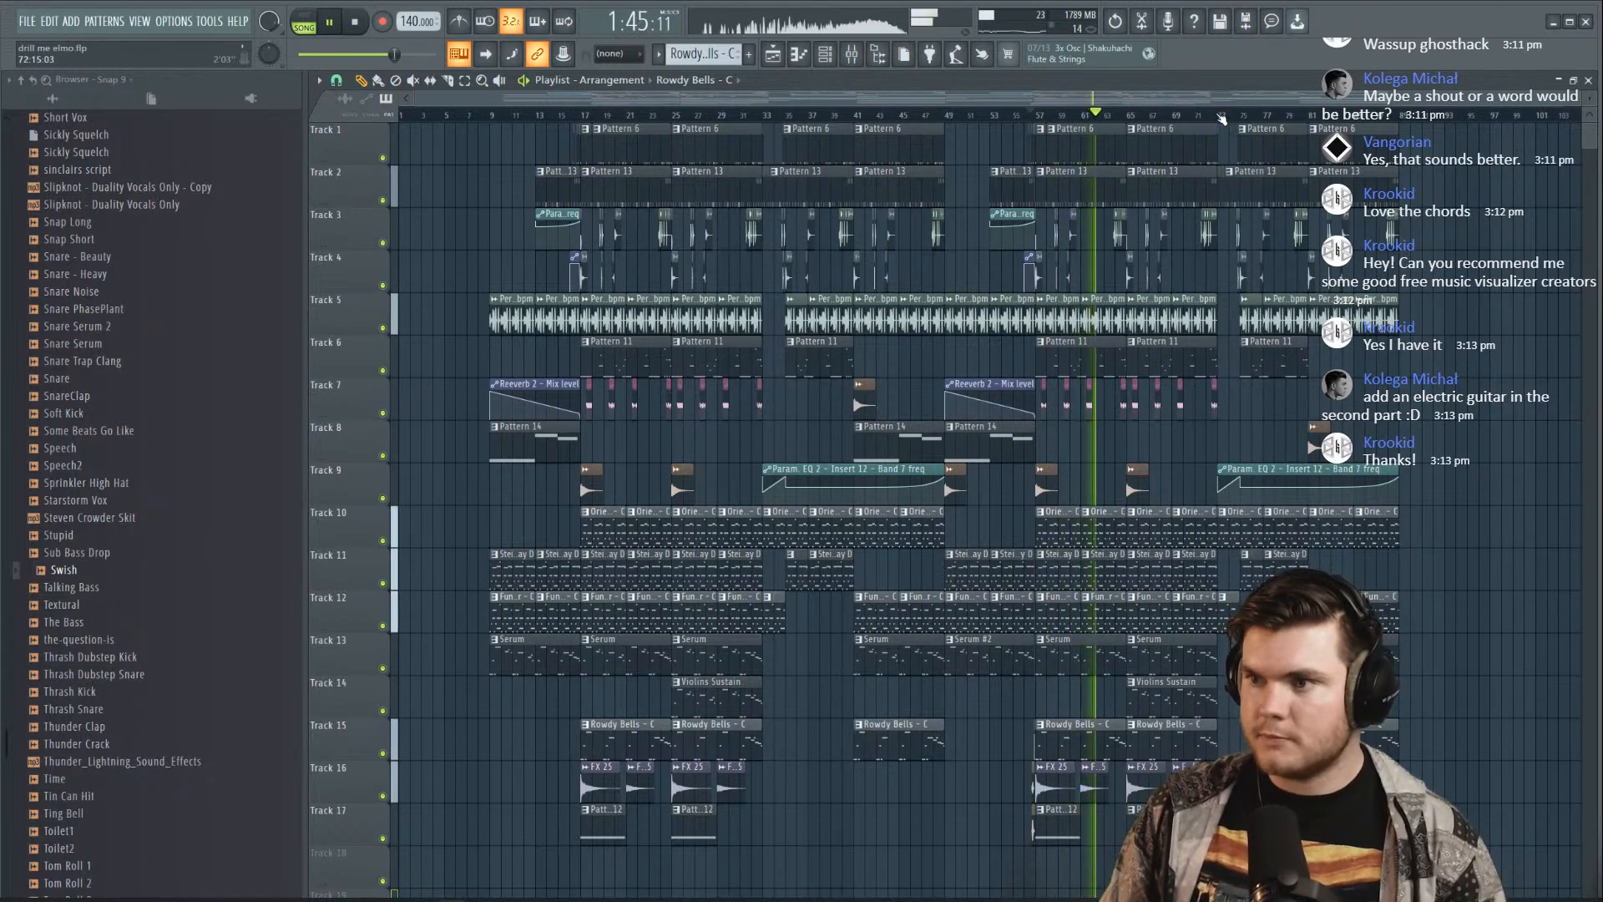
left_click(1221, 115)
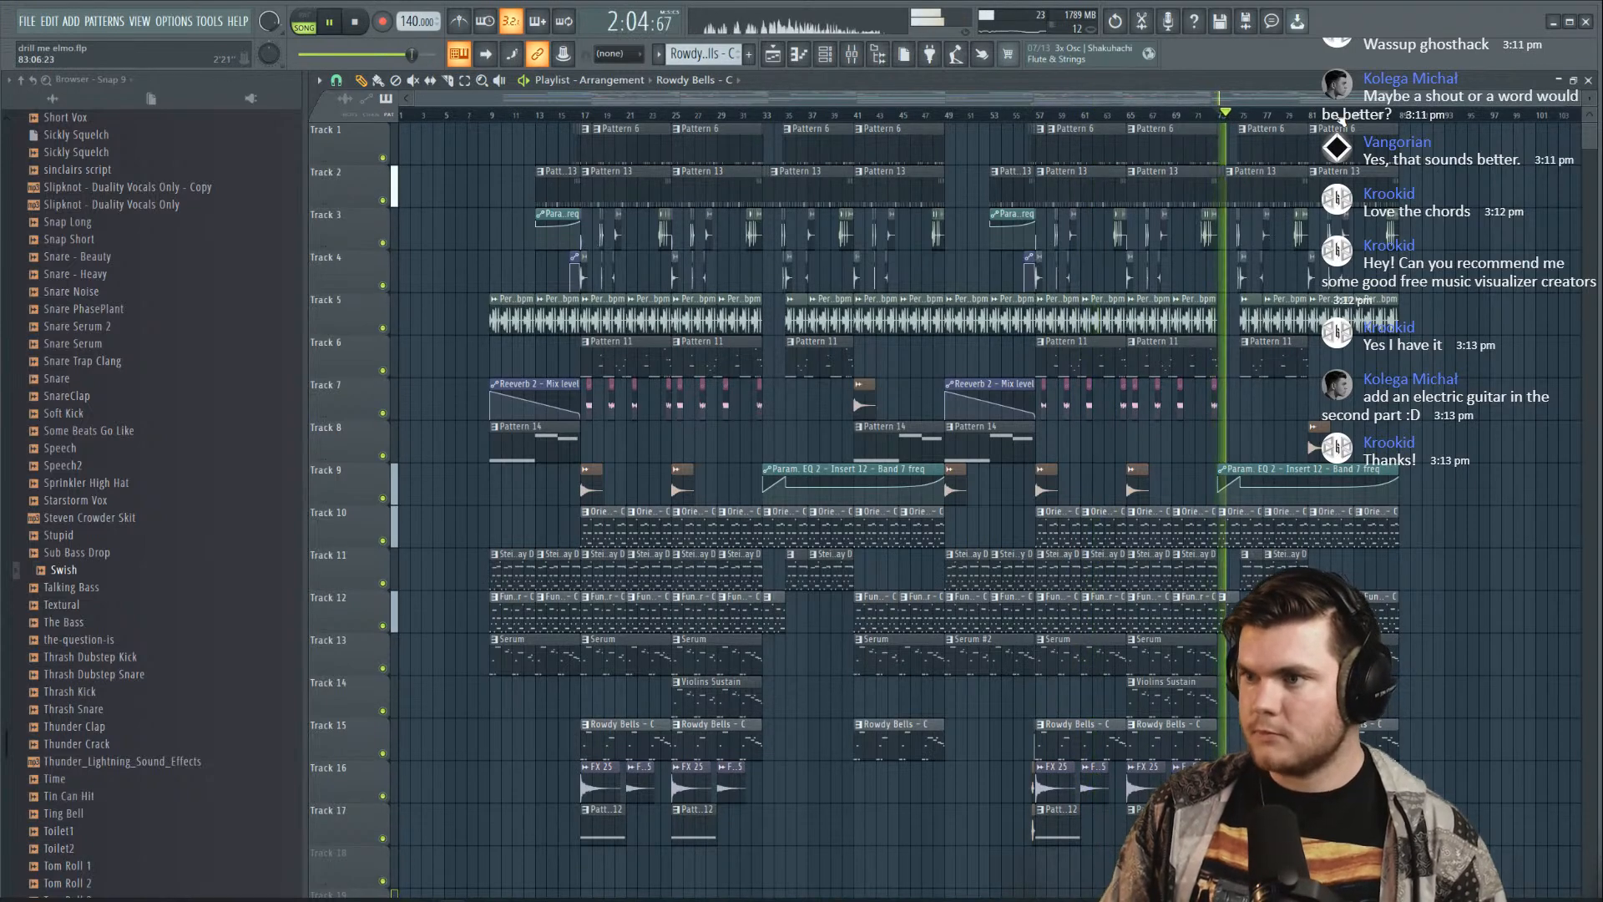
scroll(1319, 117, "up", 5)
scroll(1288, 122, "right", 3)
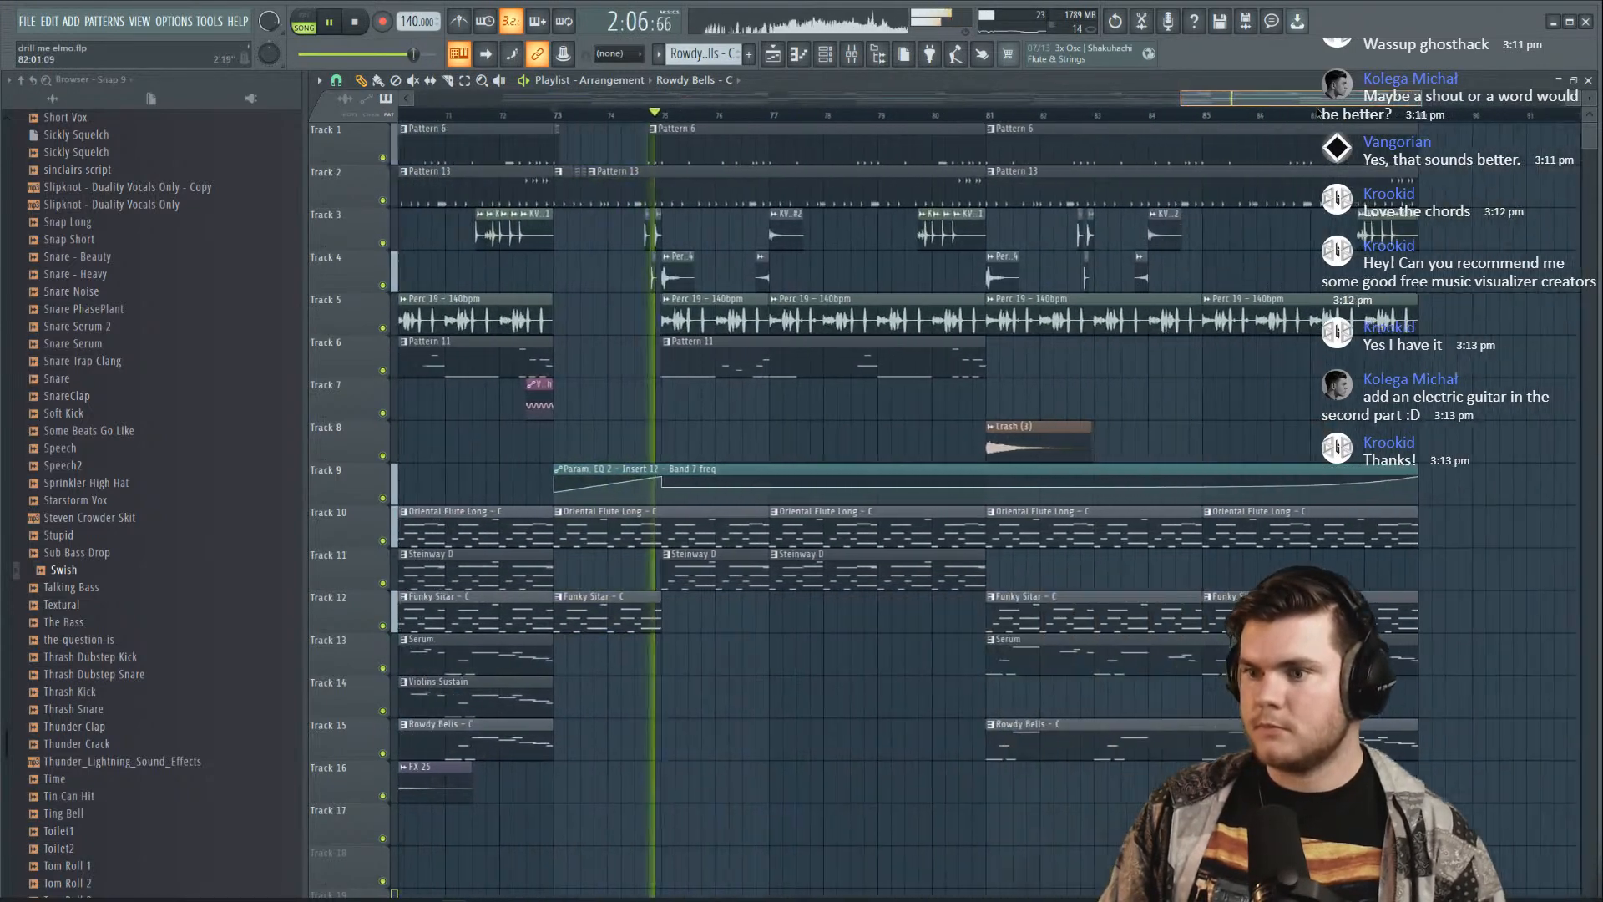
scroll(1292, 121, "down", 3)
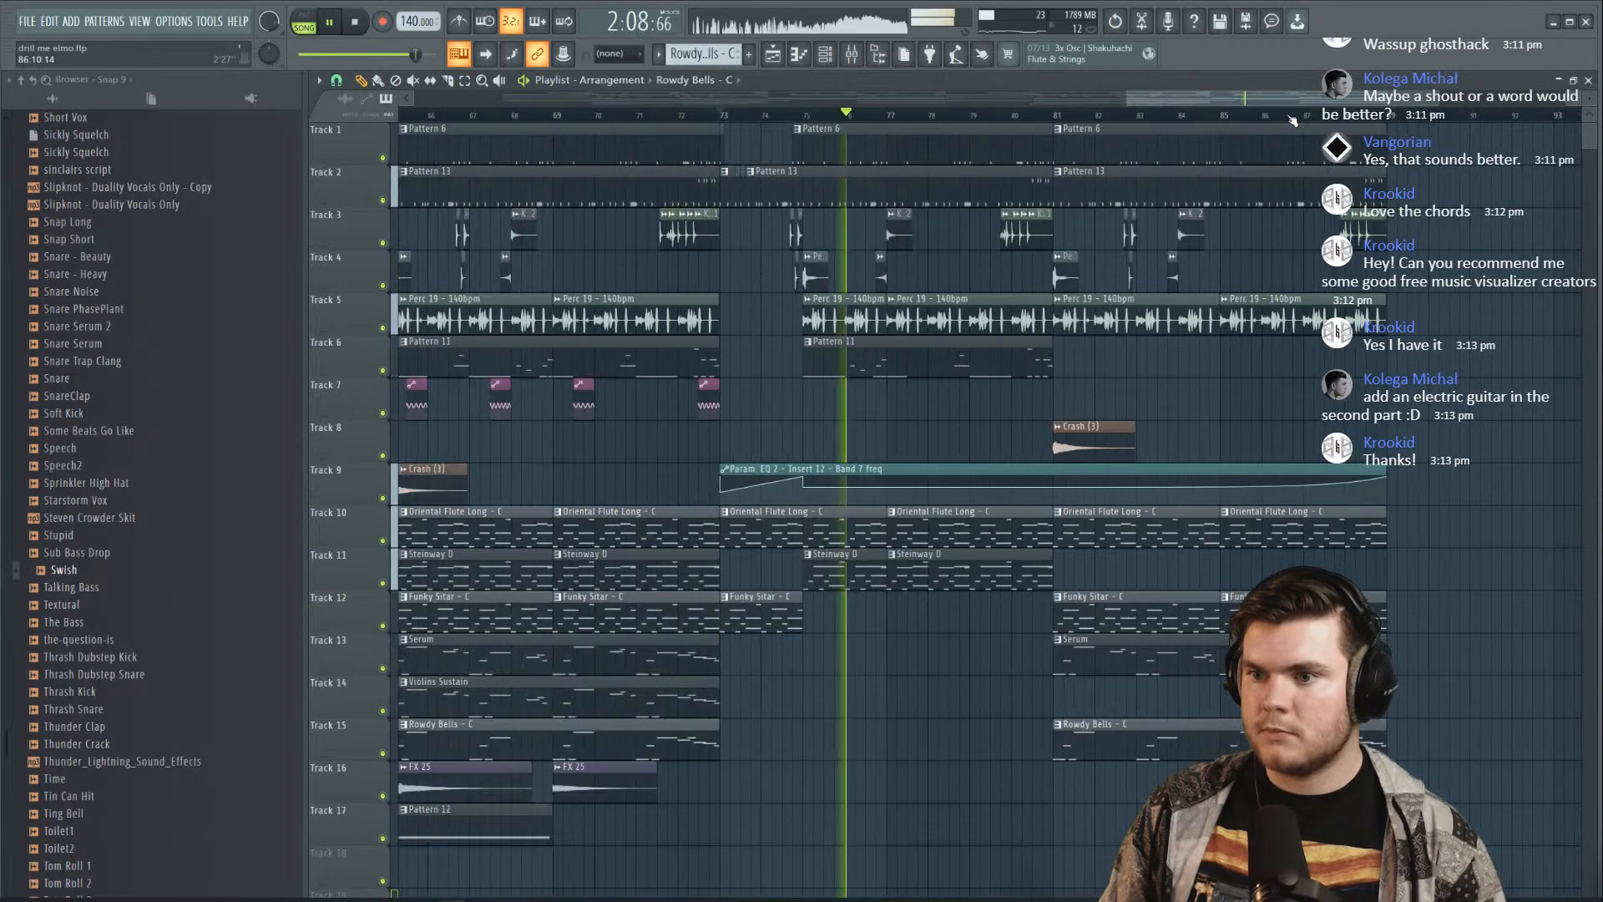
scroll(958, 458, "left", 2)
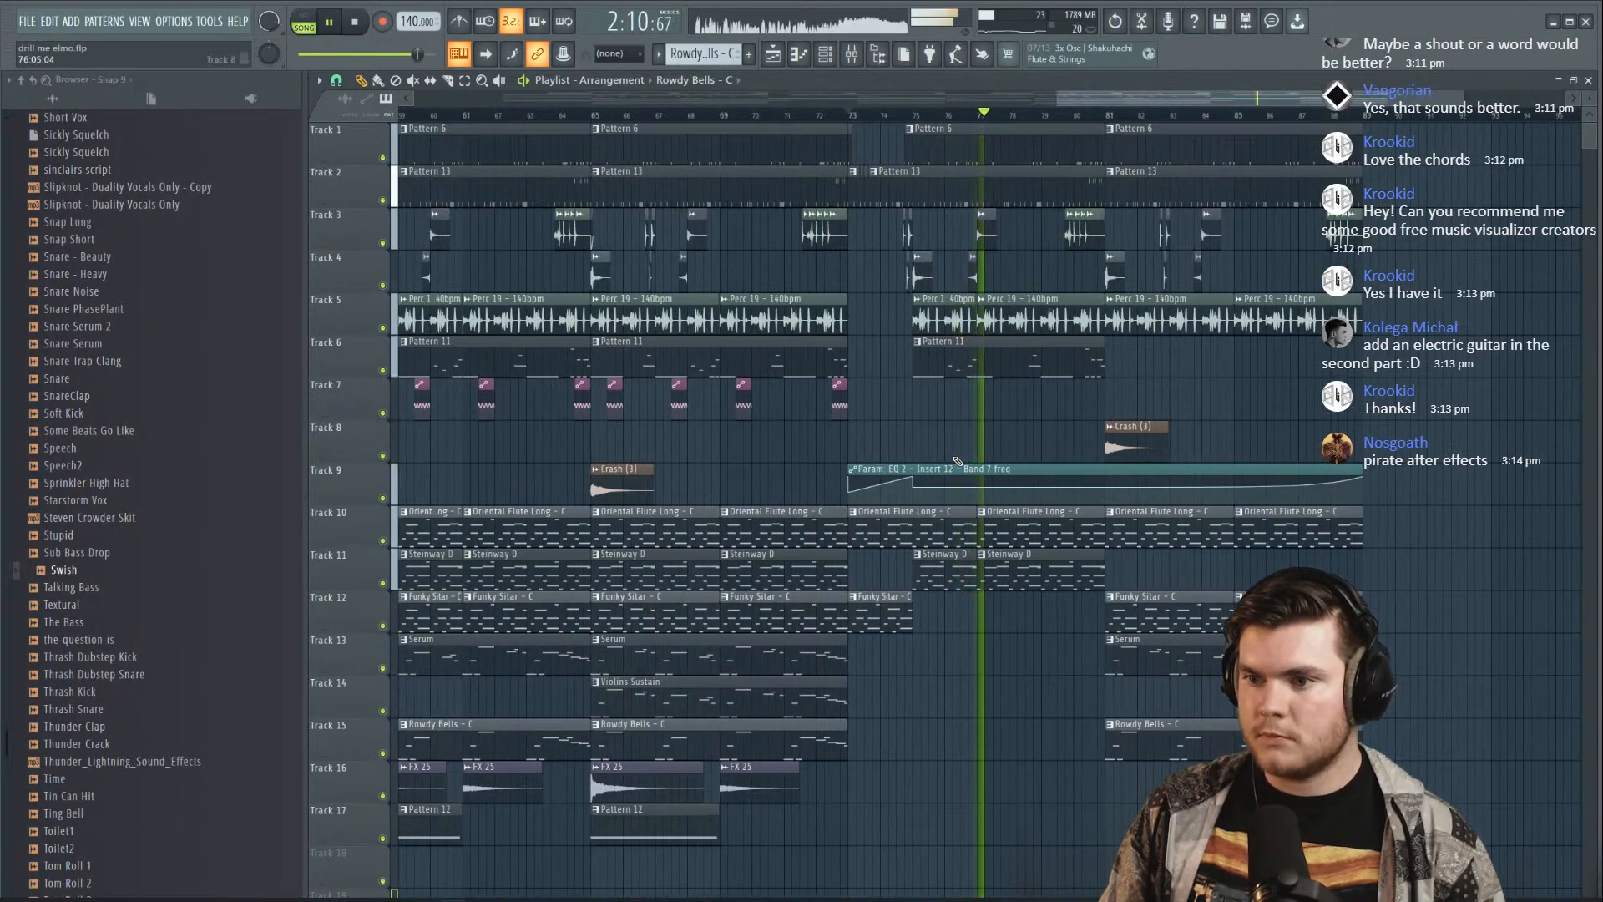
right_click(959, 567)
right_click(1014, 575)
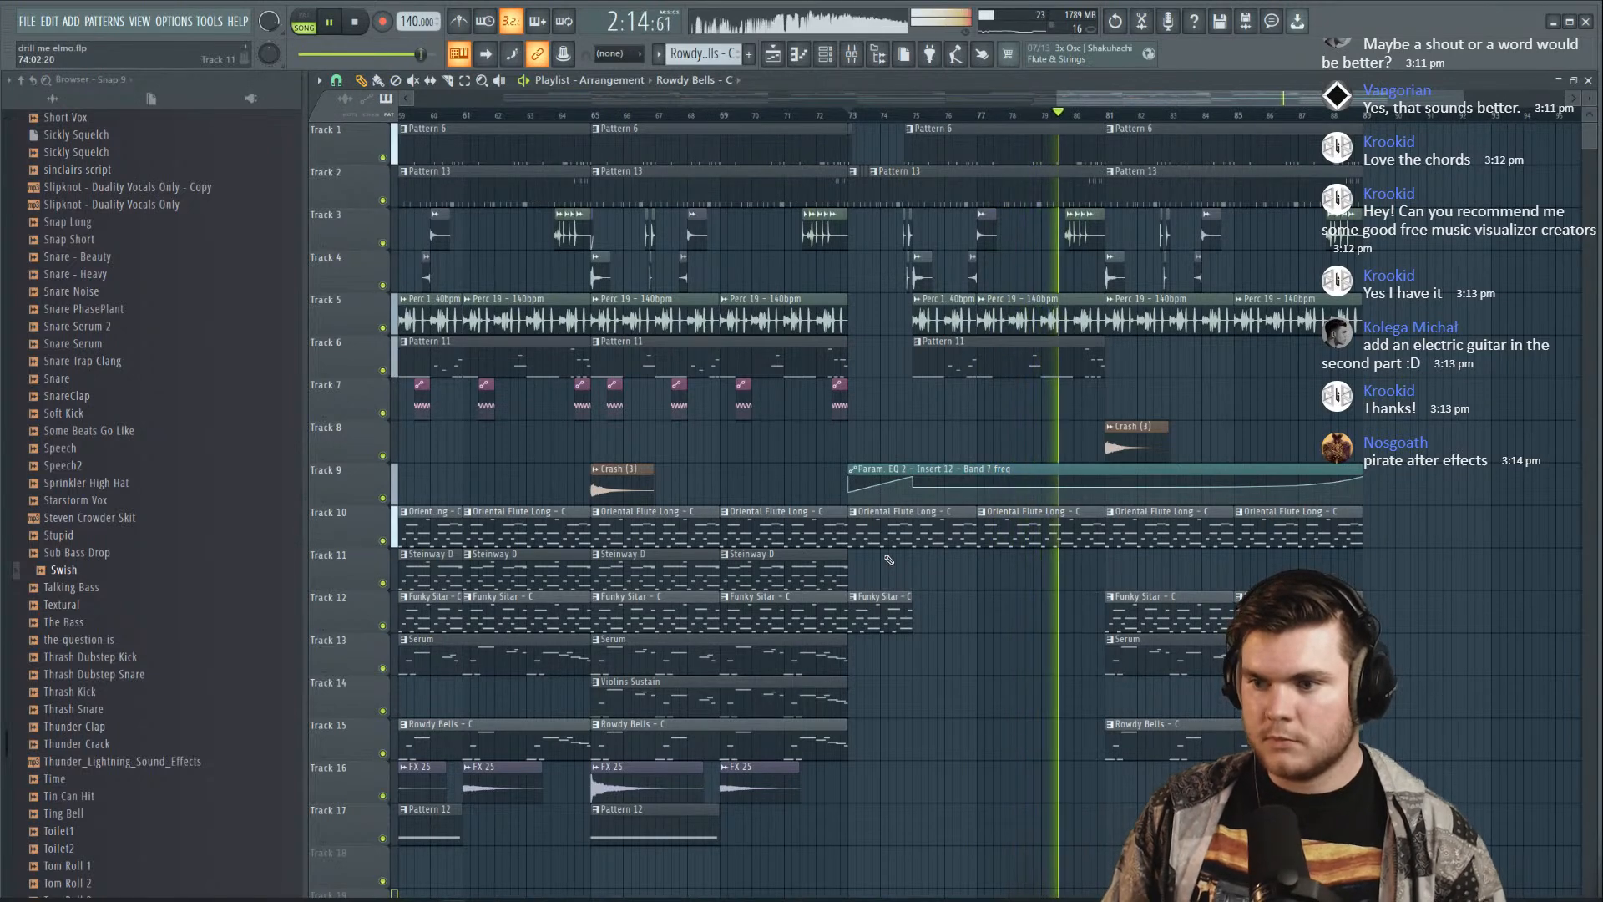
right_click(1131, 610)
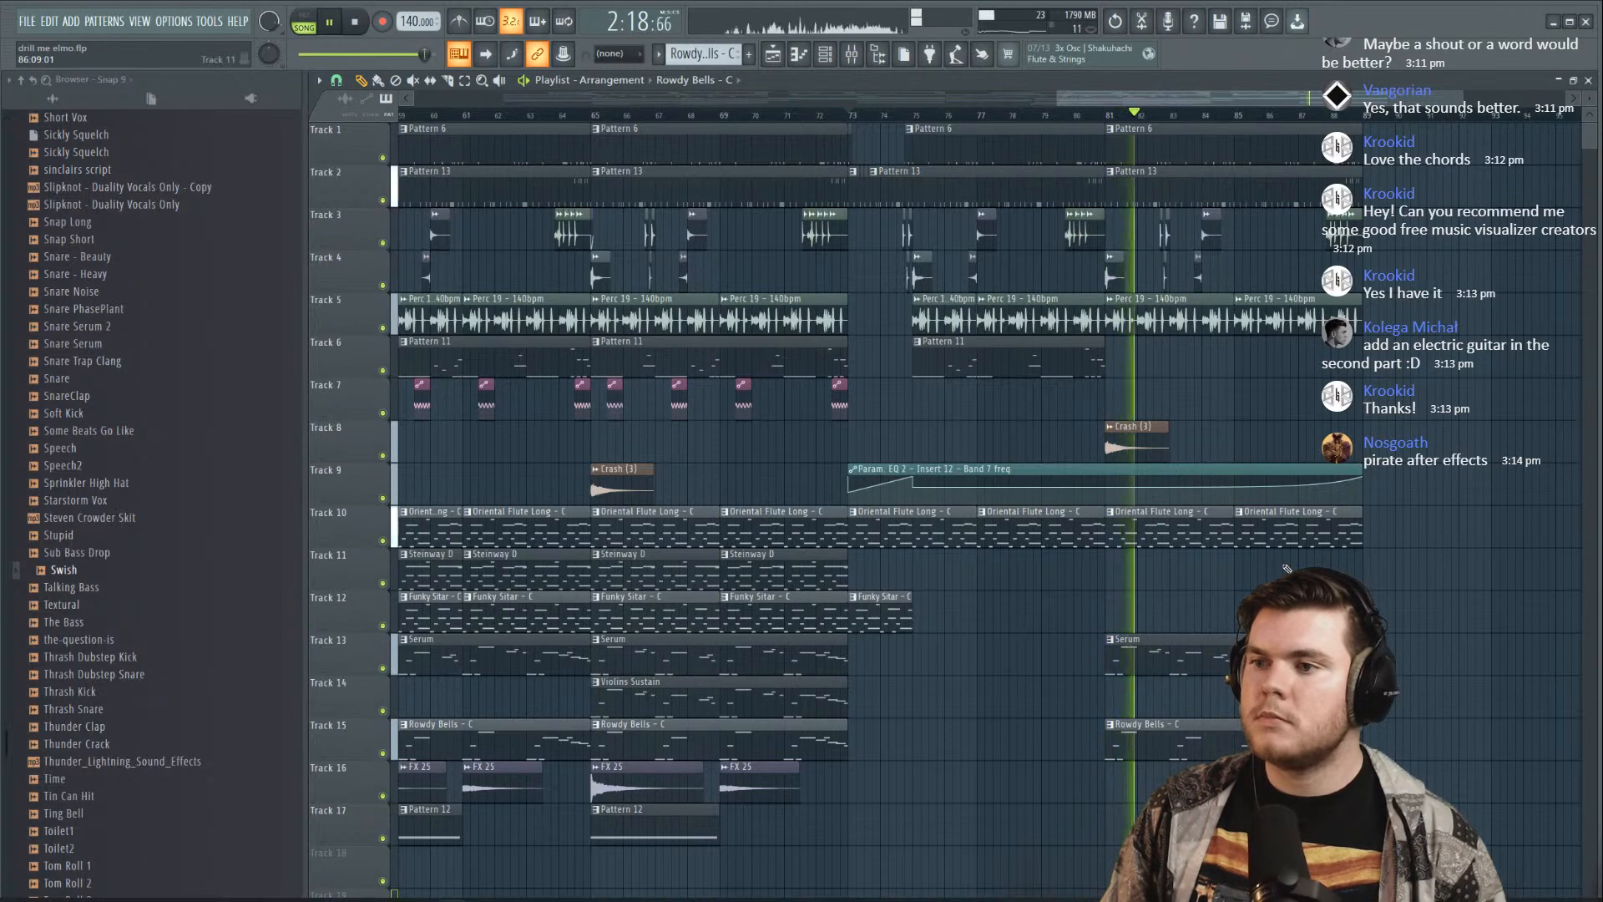
Add Pattern 14 on Track 7 at bar 81 and a Crash (3) clip on Track 8 at bar 89
scroll(974, 114, "down", 5)
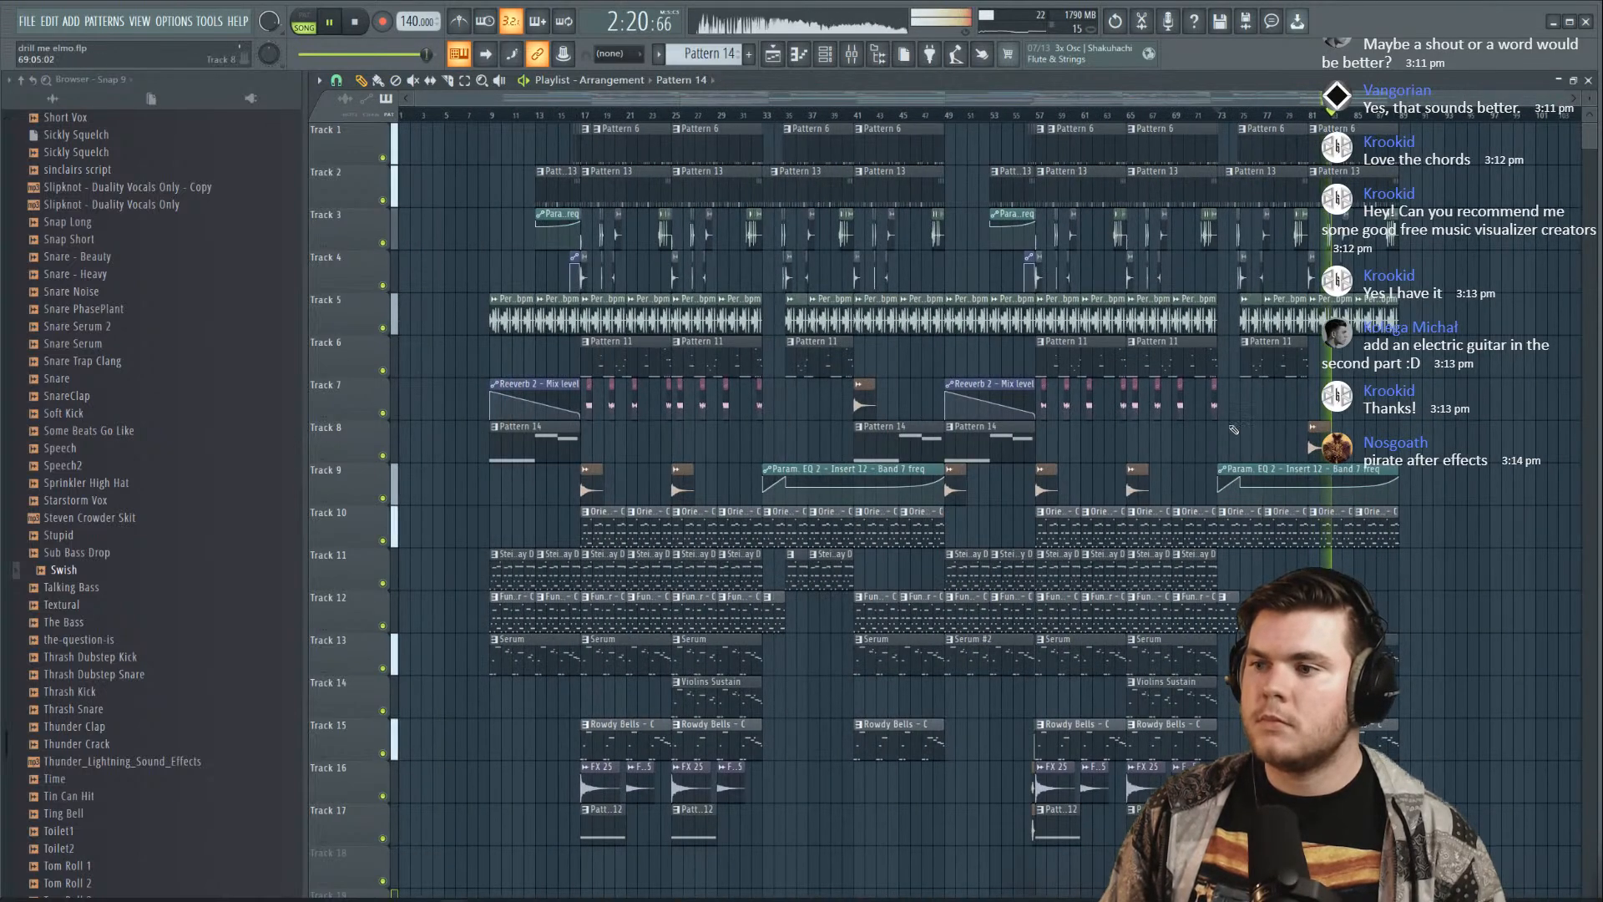
left_click(1313, 403)
left_click_drag(1344, 99, 1591, 114)
left_click(1158, 439)
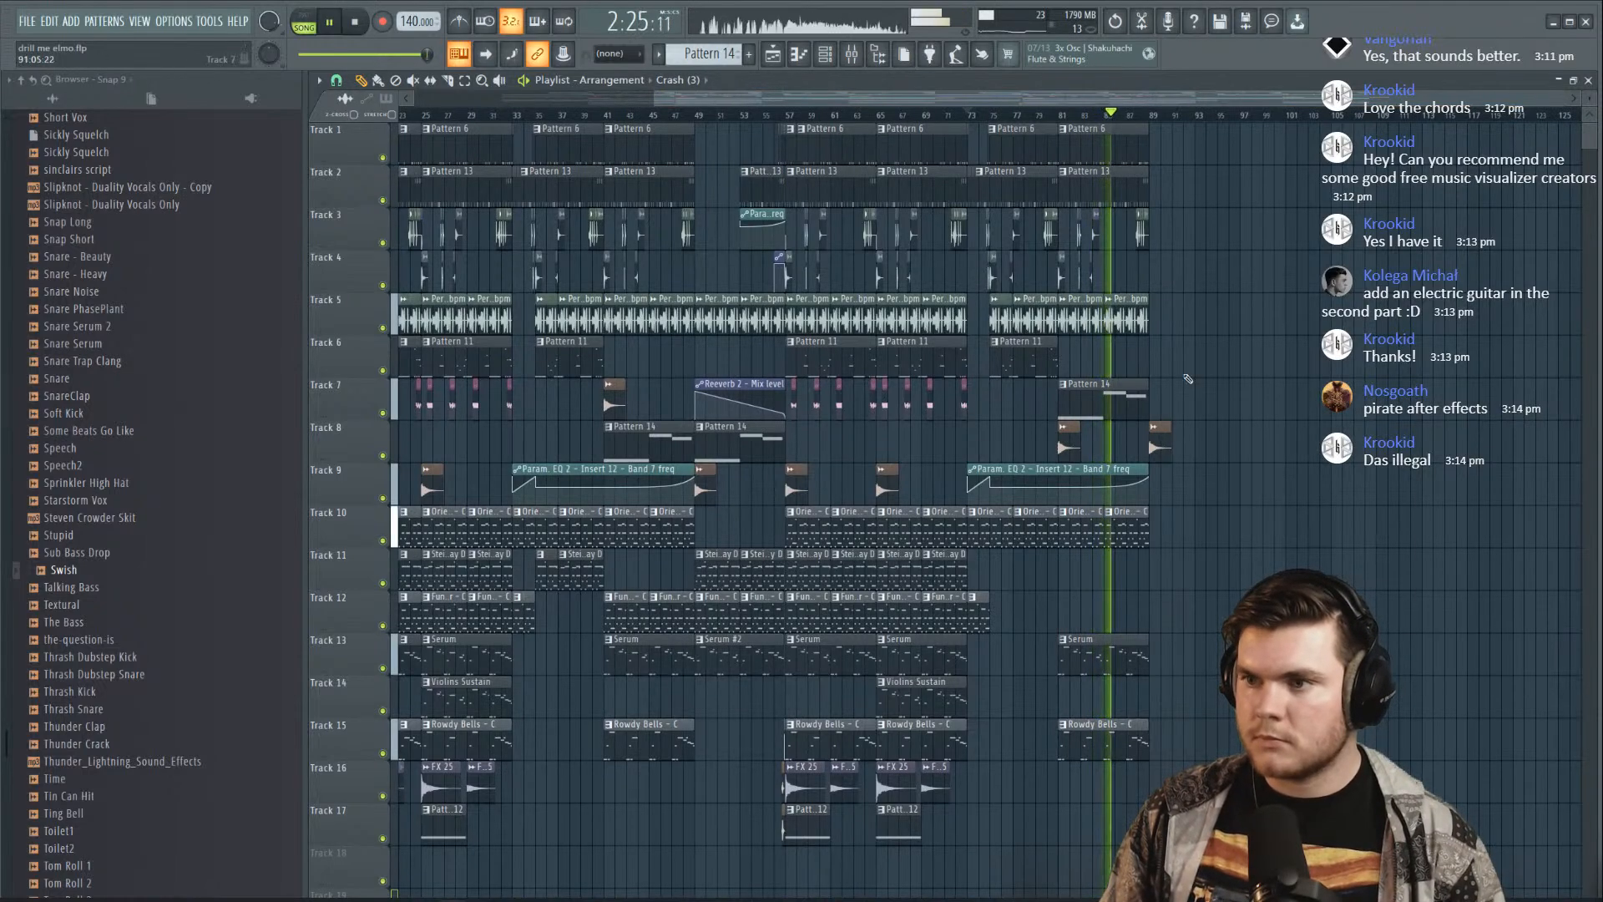
Place Pattern 6 on Track 1 at bar 89 and shorten the clip to a tiny slice at its start
scroll(998, 115, "up", 5)
left_click(1164, 128)
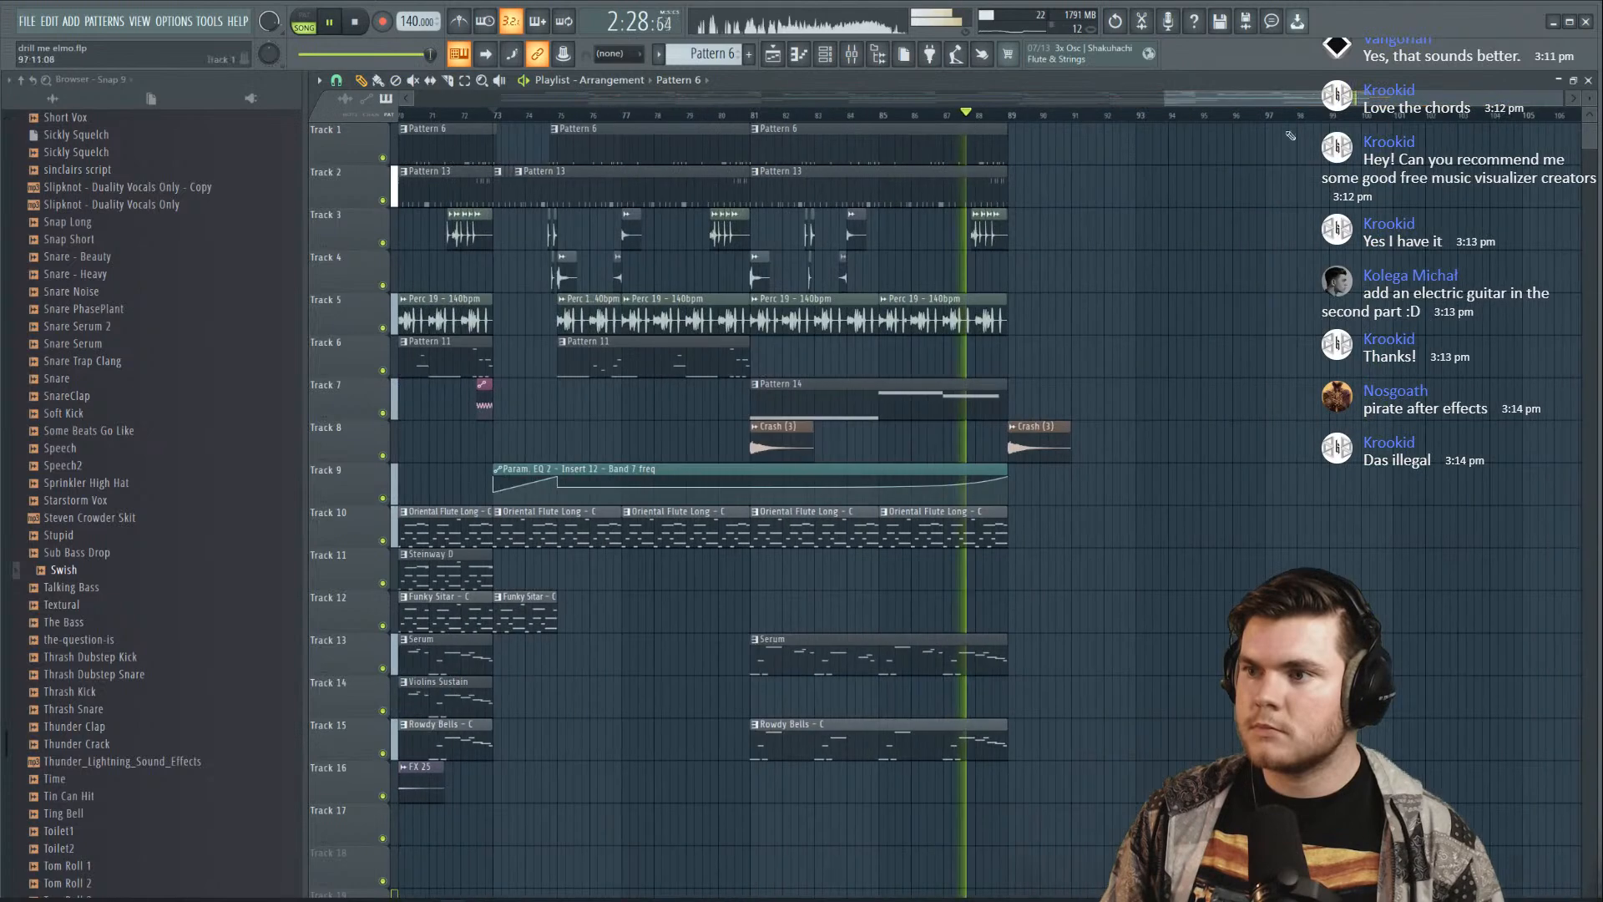
left_click(1058, 143)
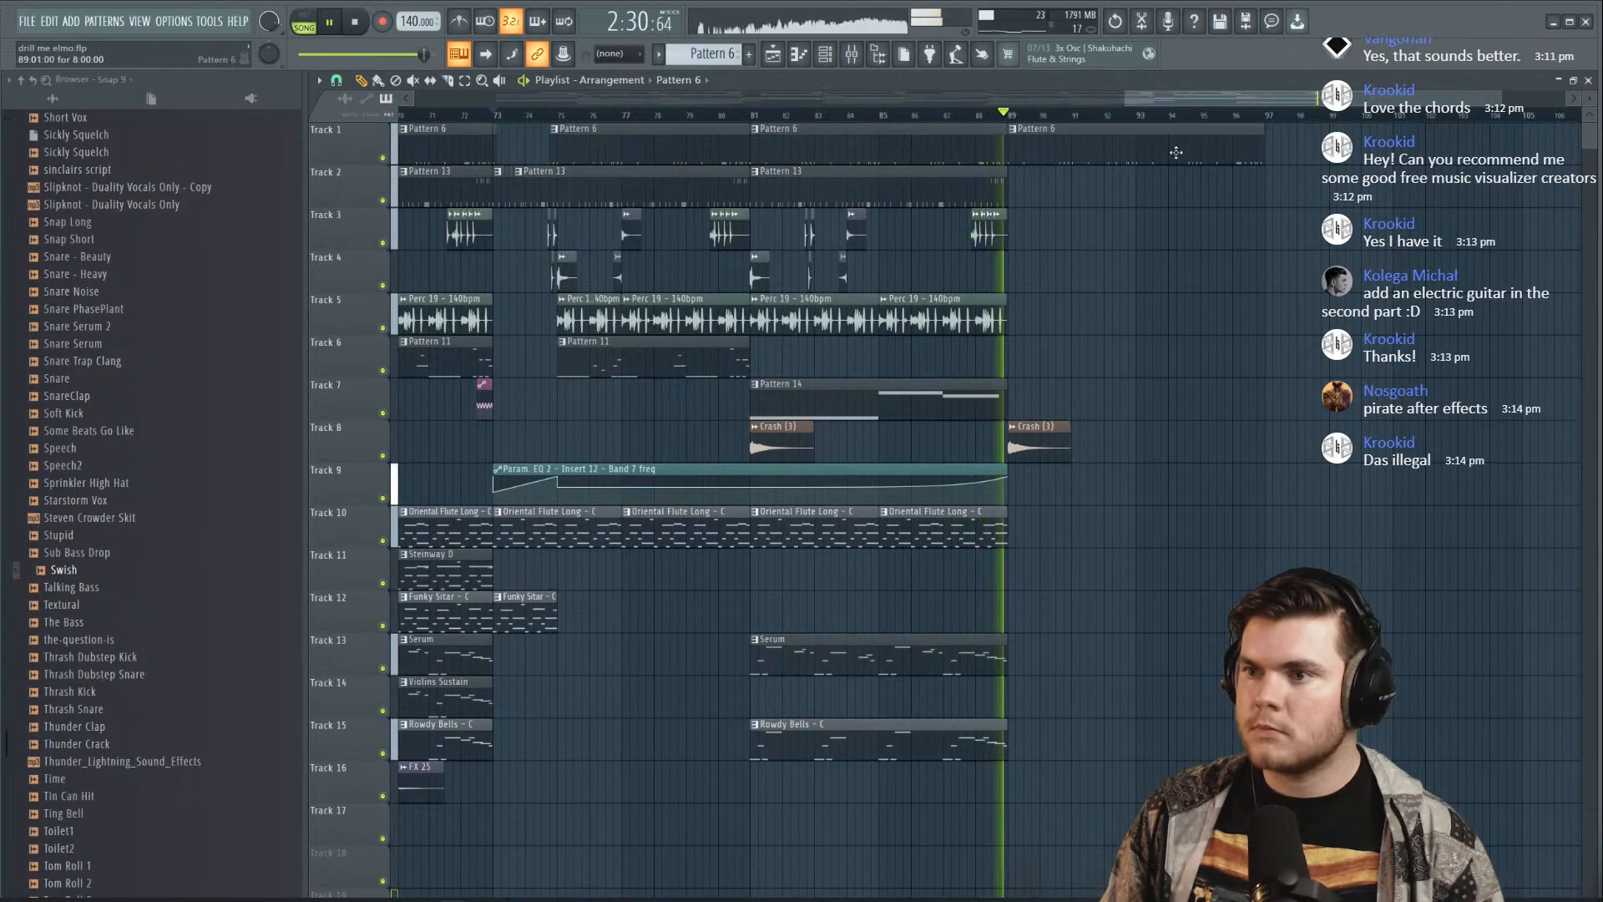
left_click_drag(1265, 147, 1015, 134)
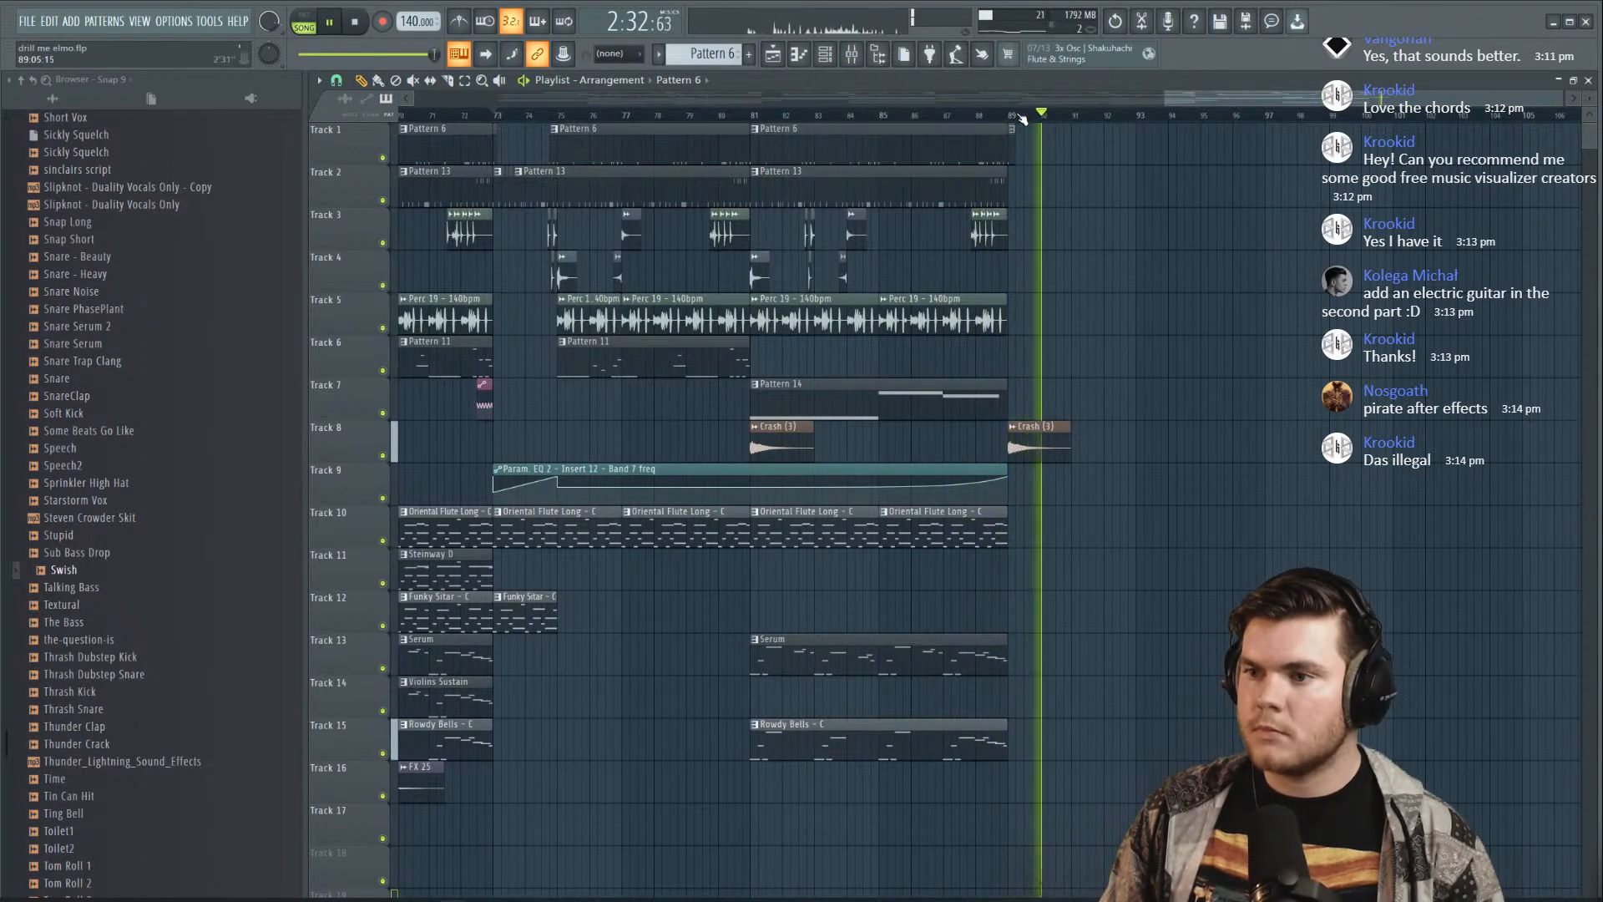
Select all playlist clips and move them eight bars earlier so the arrangement starts at bar 1, keeping each clip on its track
scroll(1019, 123, "down", 5)
key("space")
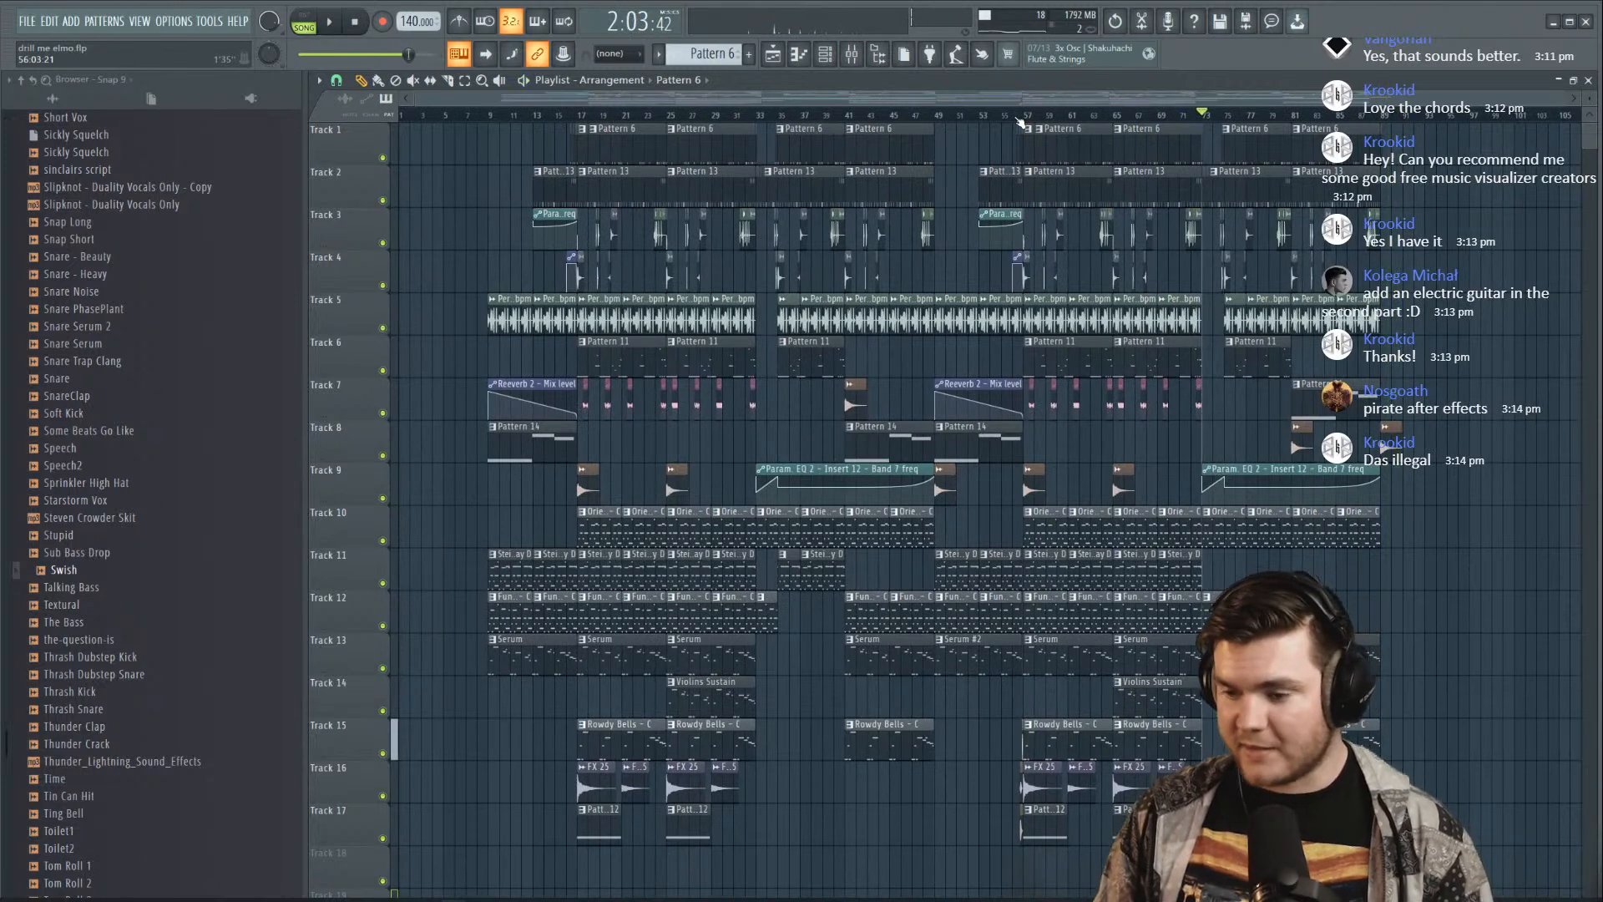
key("space")
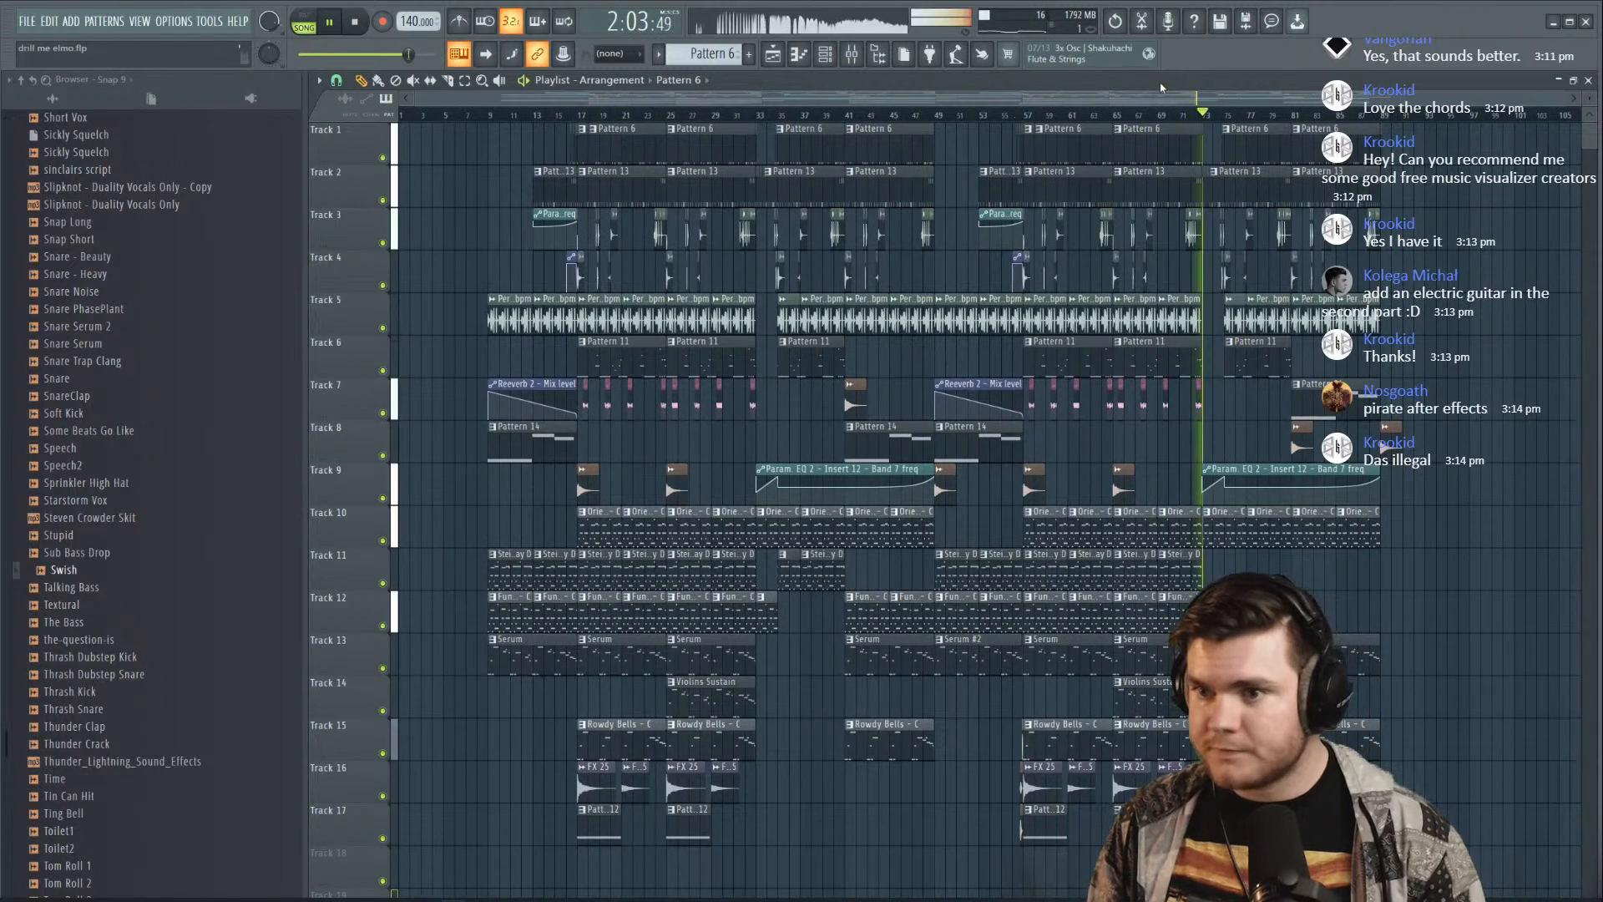
left_click_drag(1173, 725, 420, 123)
left_click_drag(534, 315, 432, 301)
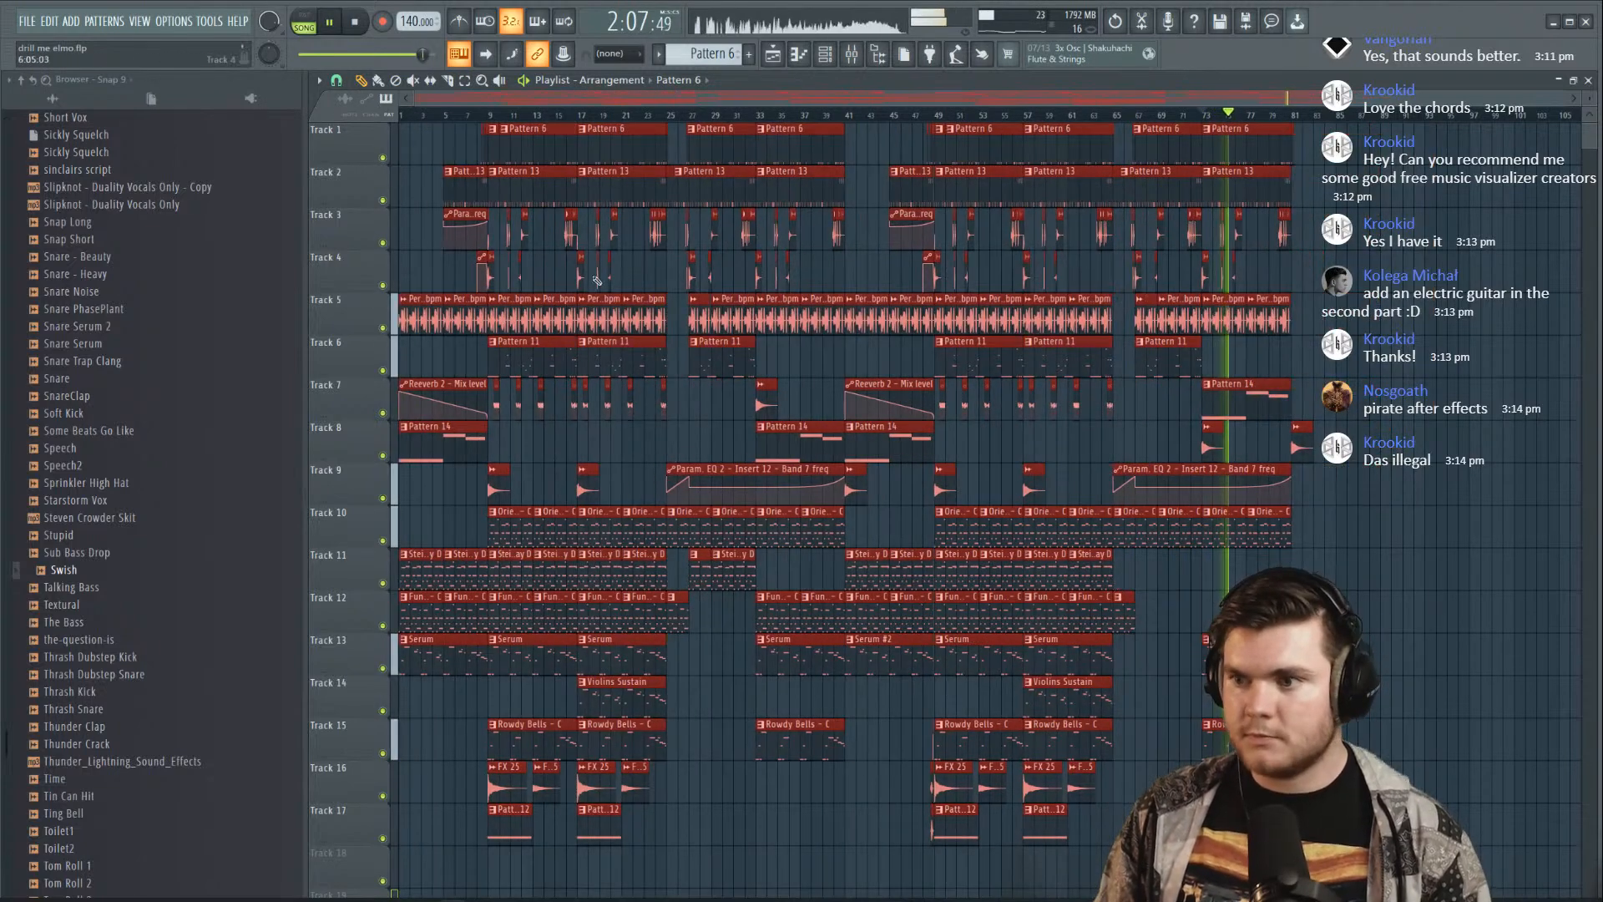
right_click(1464, 436)
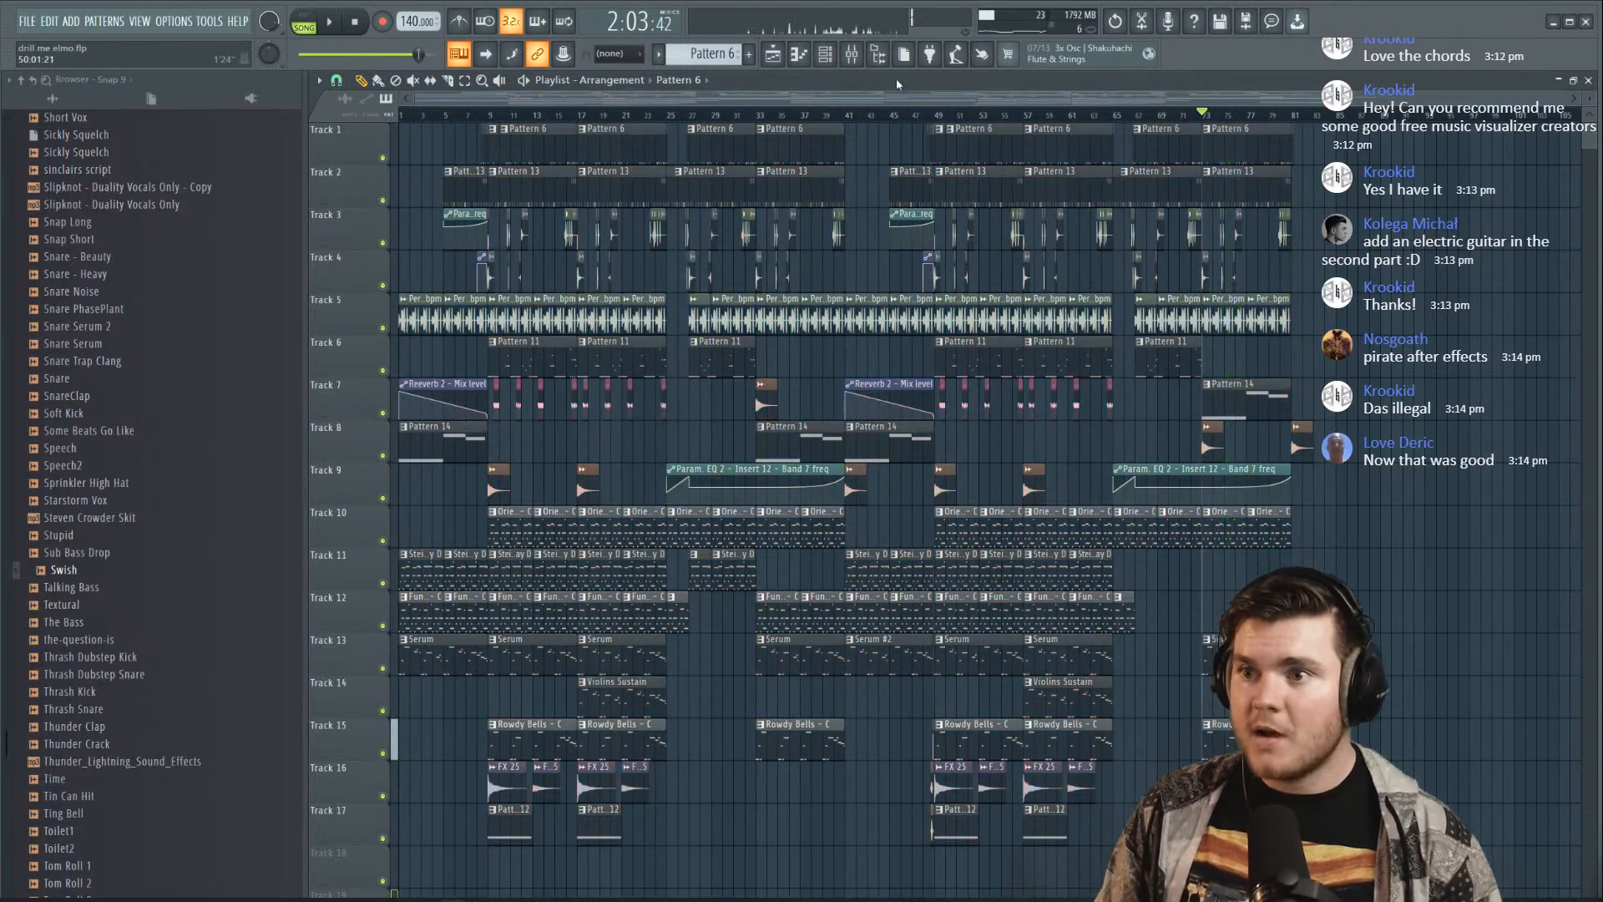
Play the song with Maximus open on the Master track to examine the output peaks
key("F9")
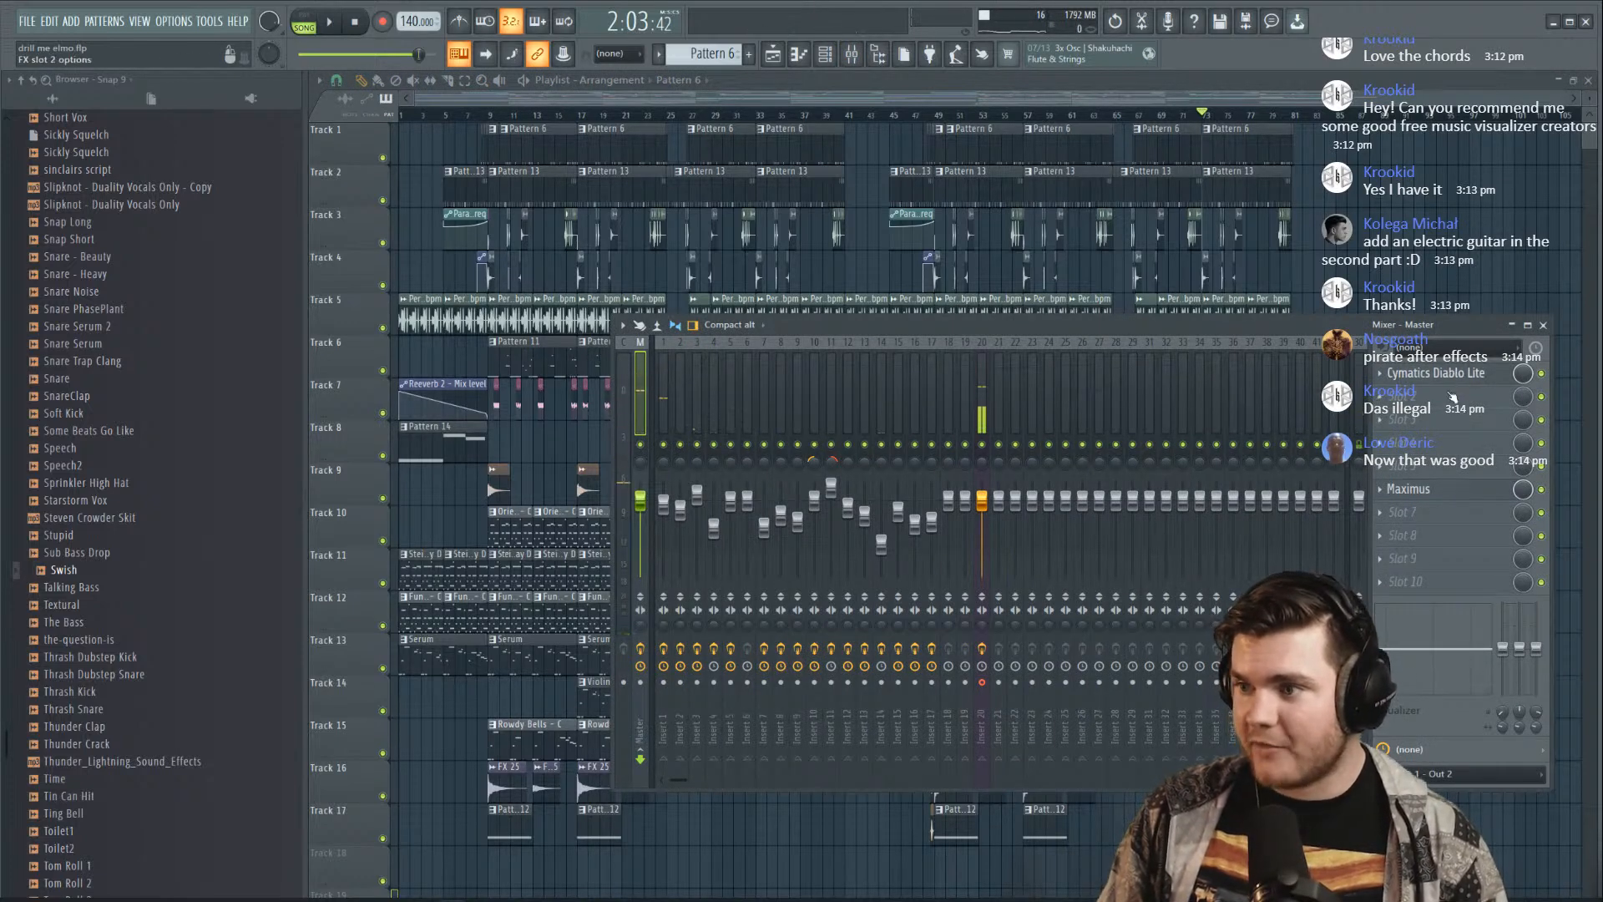
left_click(1433, 489)
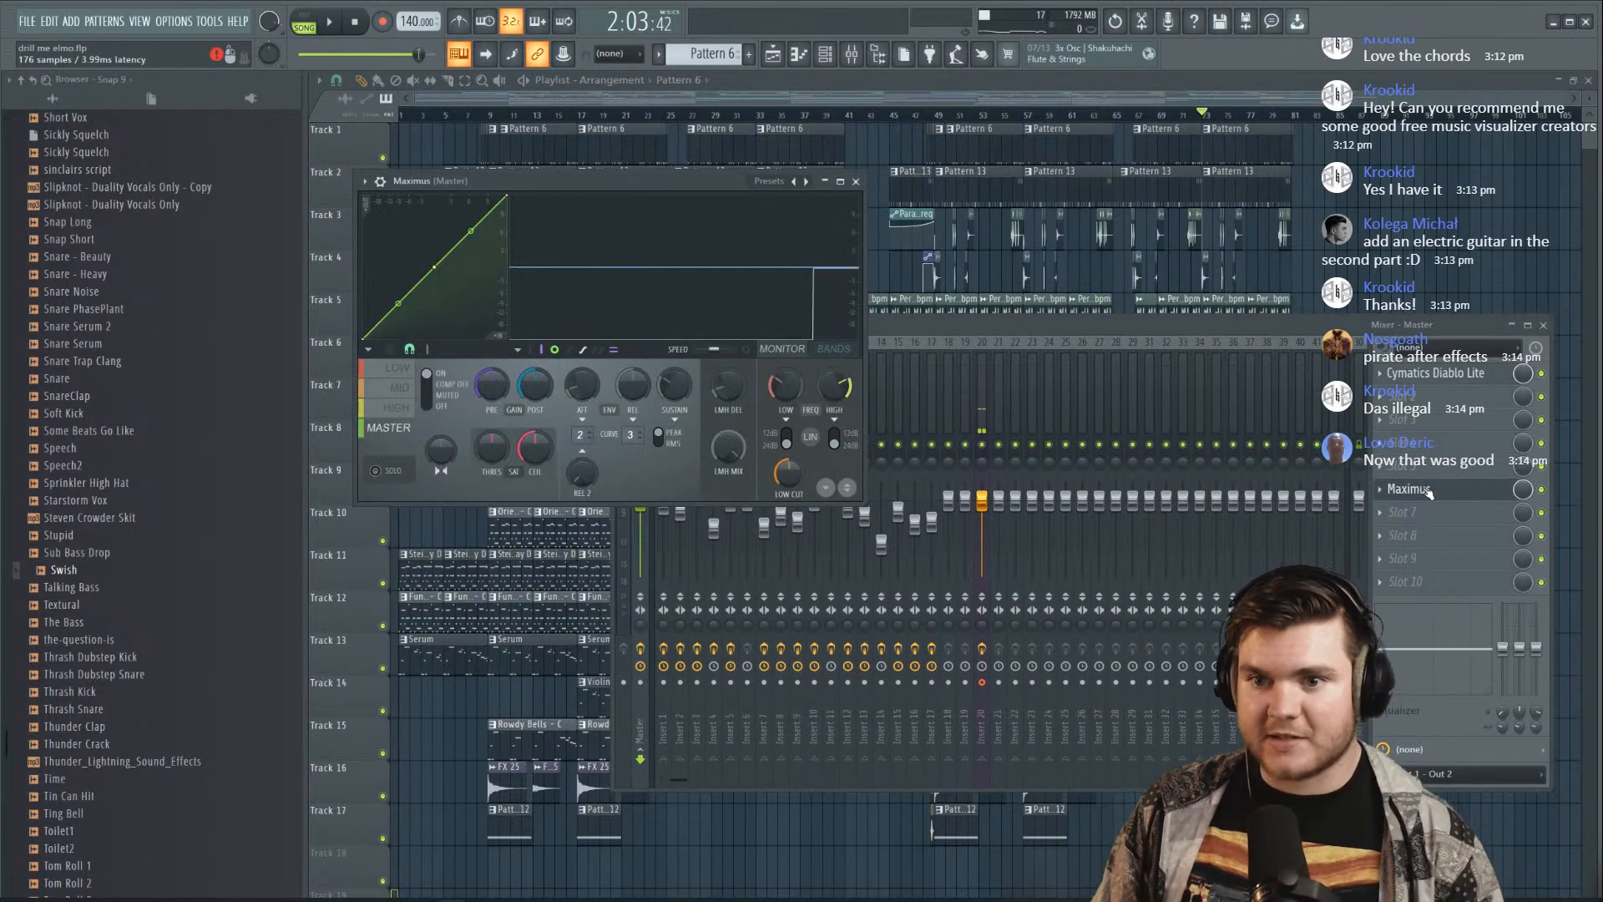
key("space")
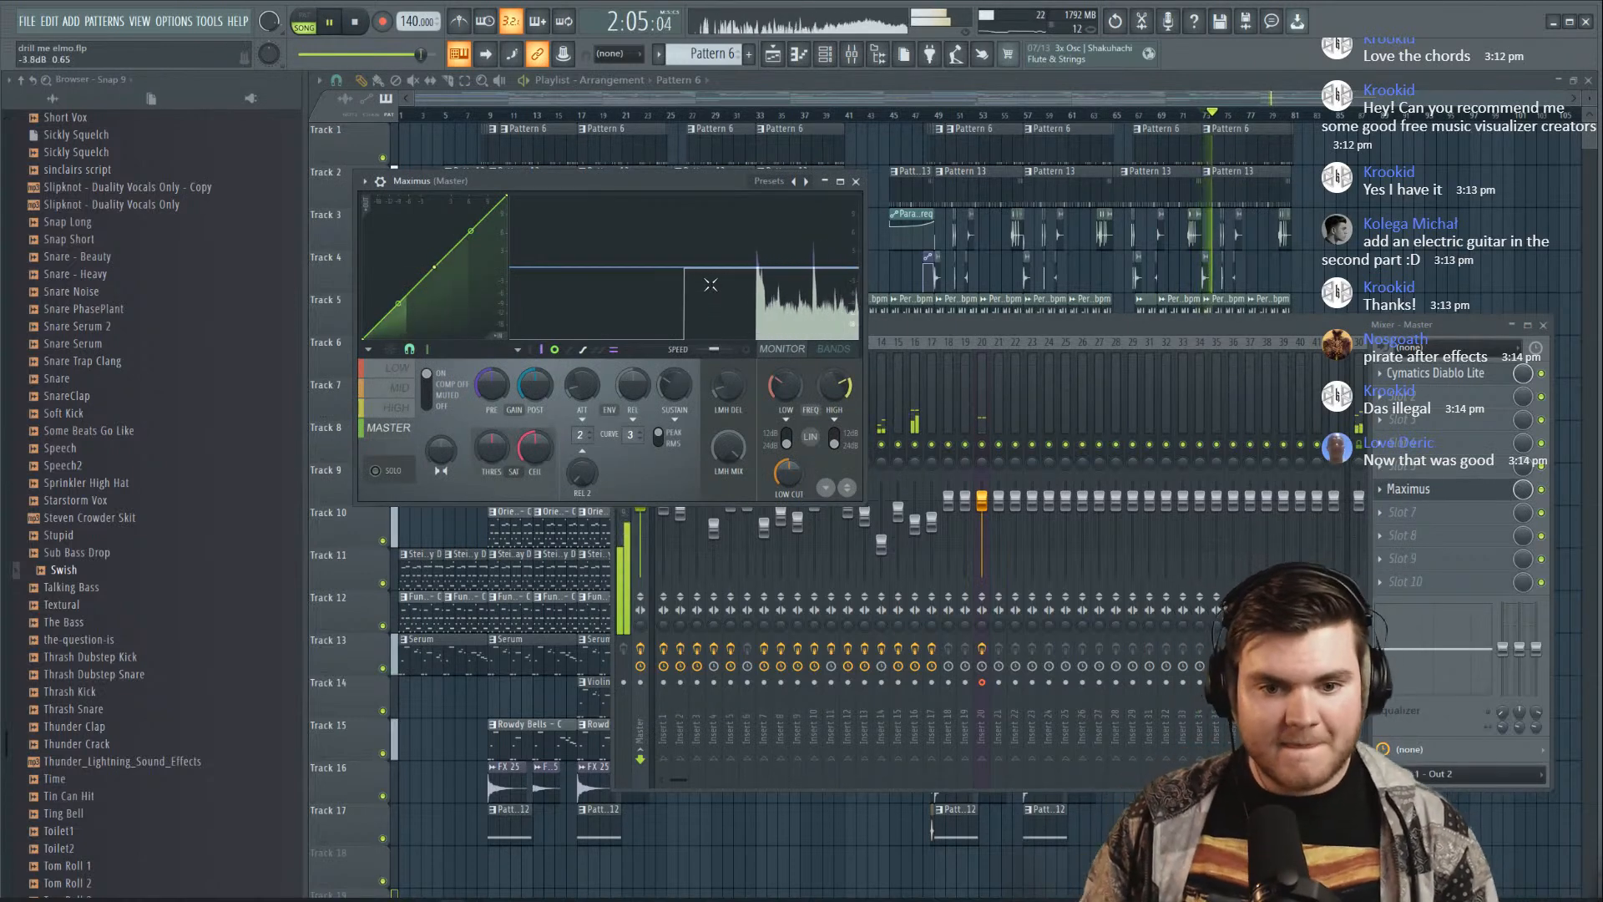
key("space")
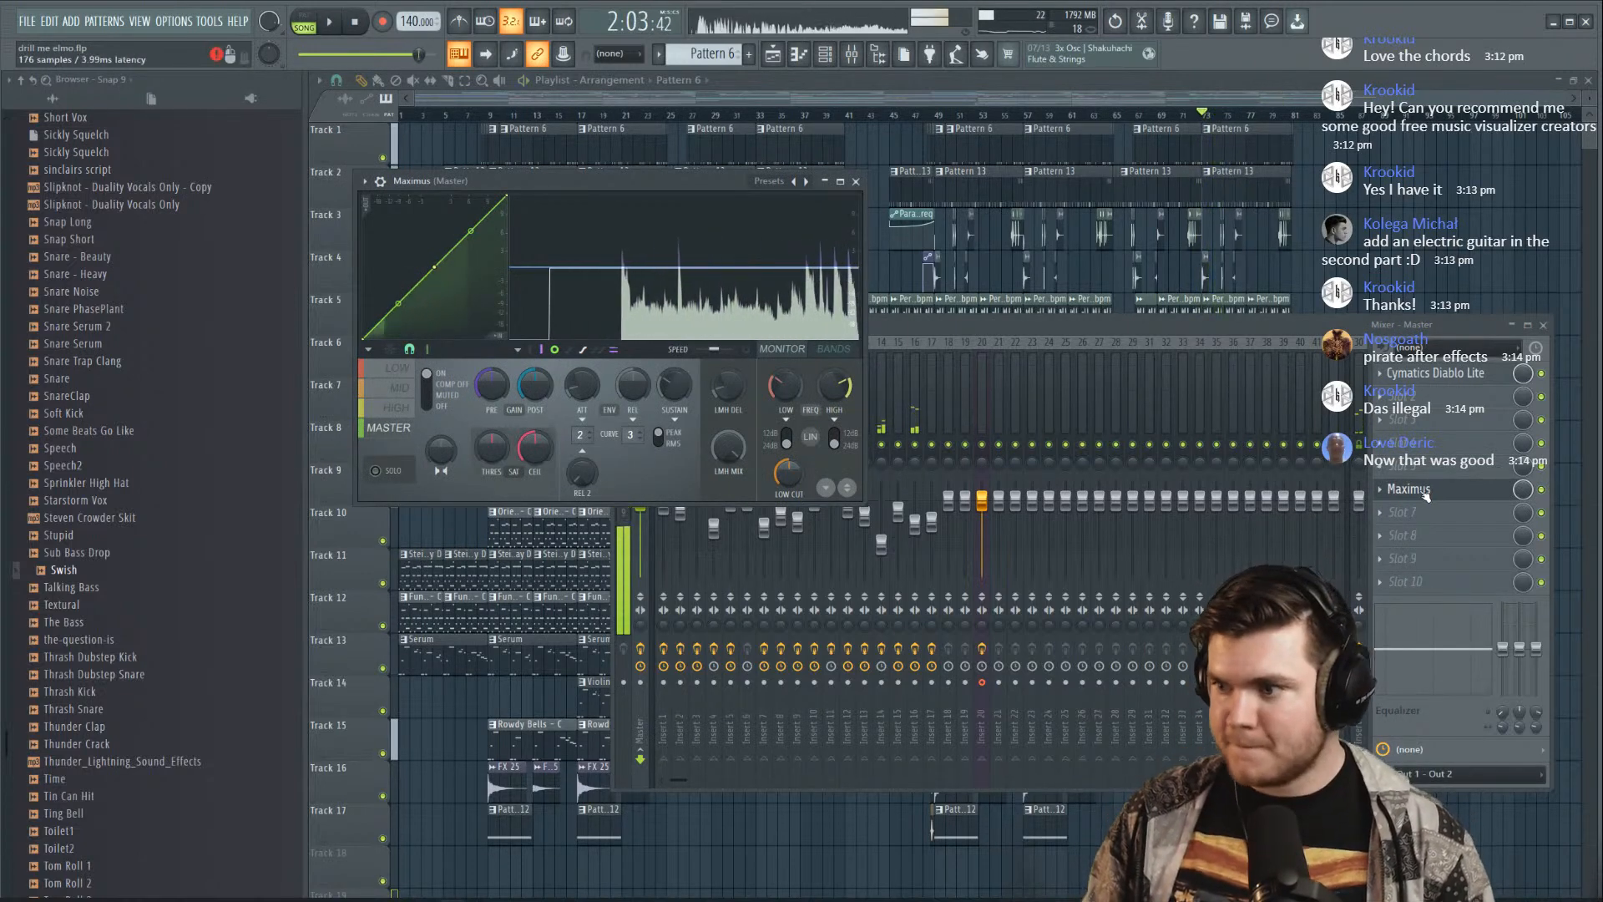
left_click(1426, 492)
Load Tonal Balance Control 2 into slot 4 and Youlean Loudness Meter 2 into slot 5 of the Master track
left_click(1381, 443)
mouse_move(1402, 462)
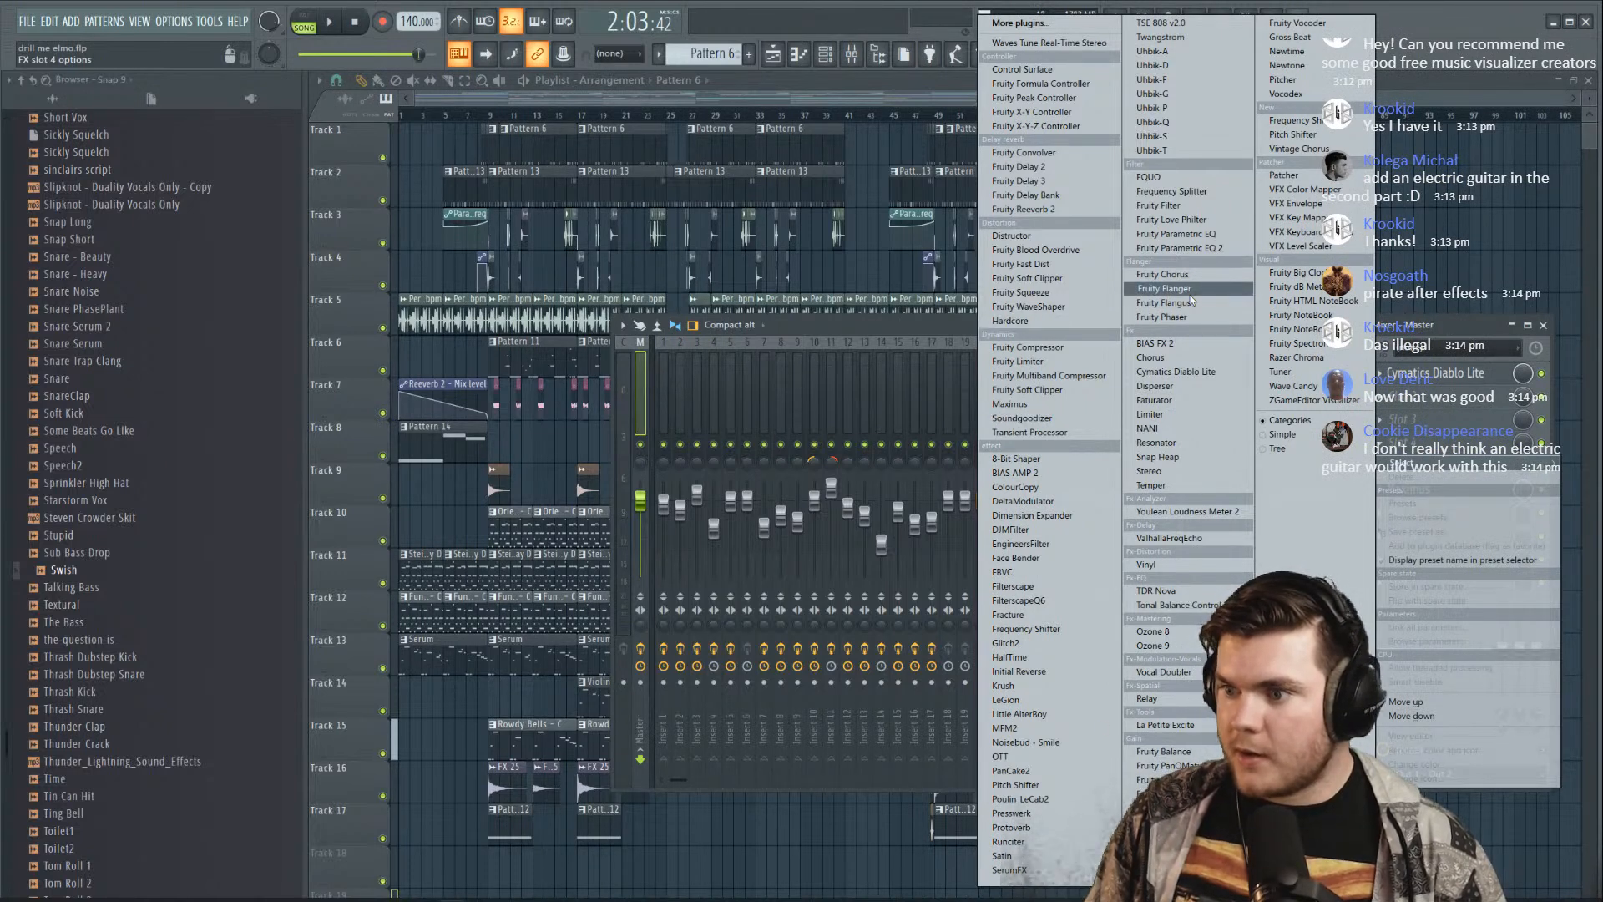
left_click(1193, 605)
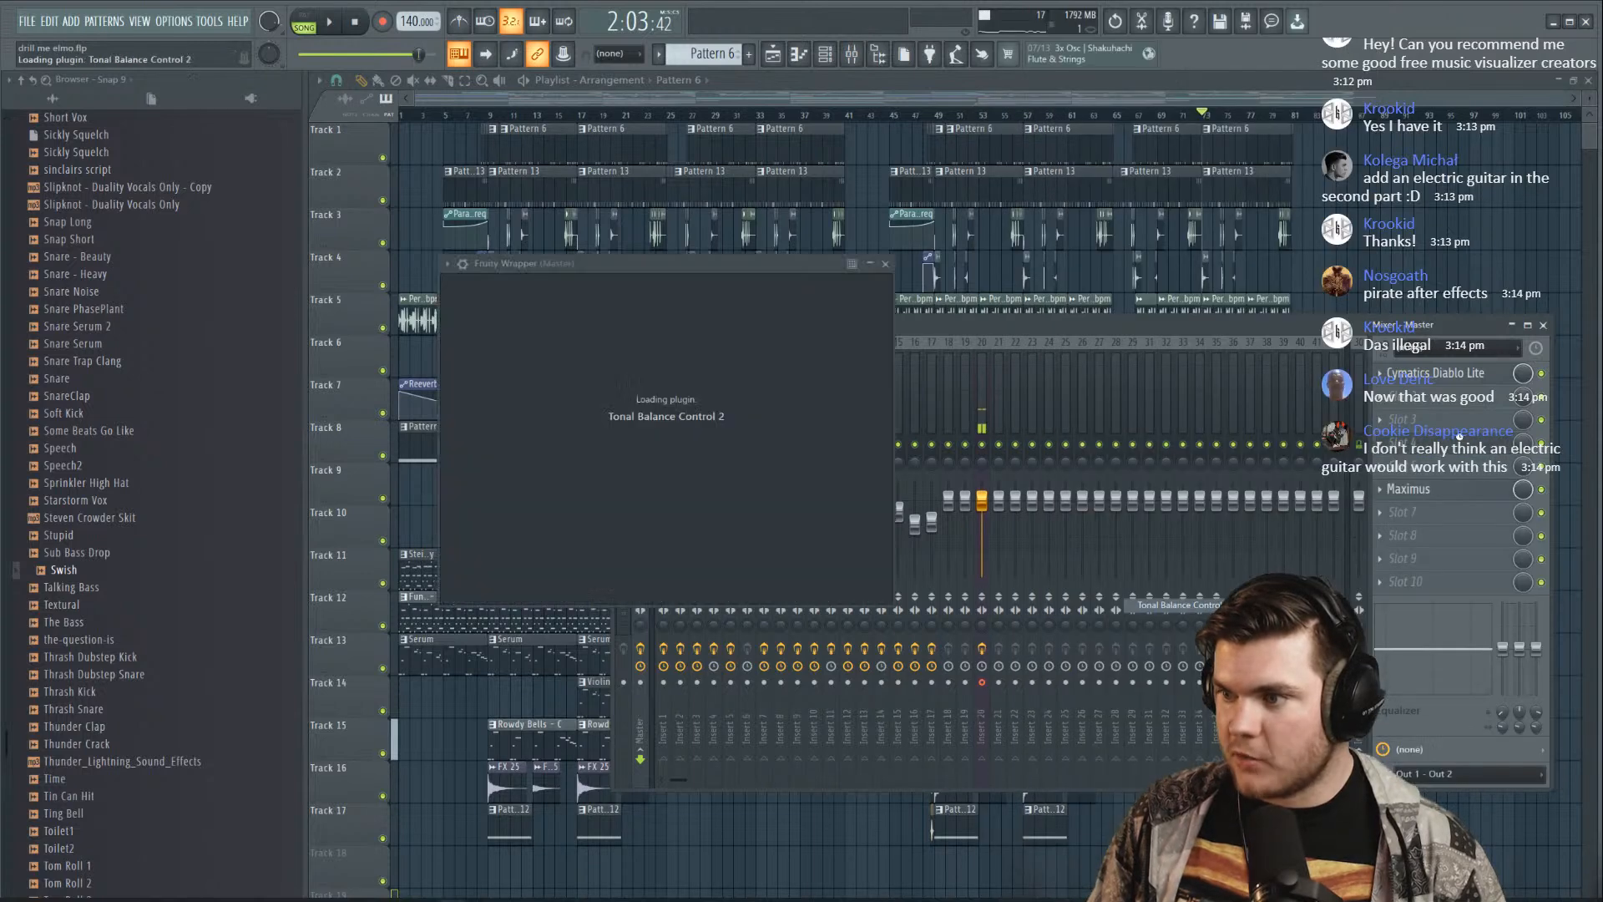
left_click(1383, 472)
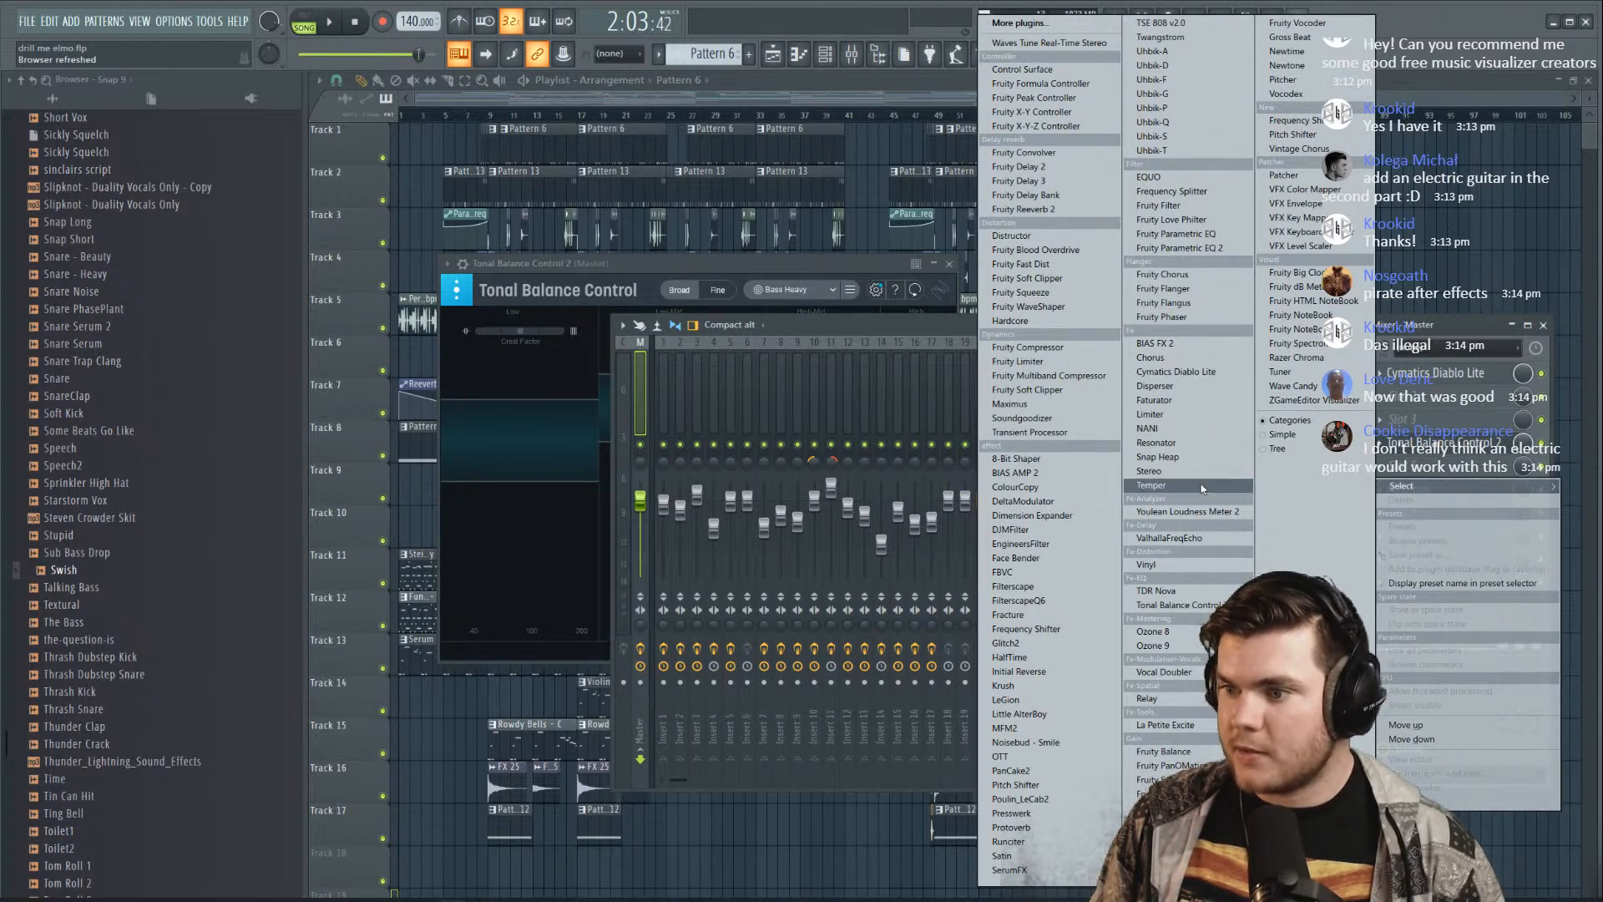
left_click(1195, 513)
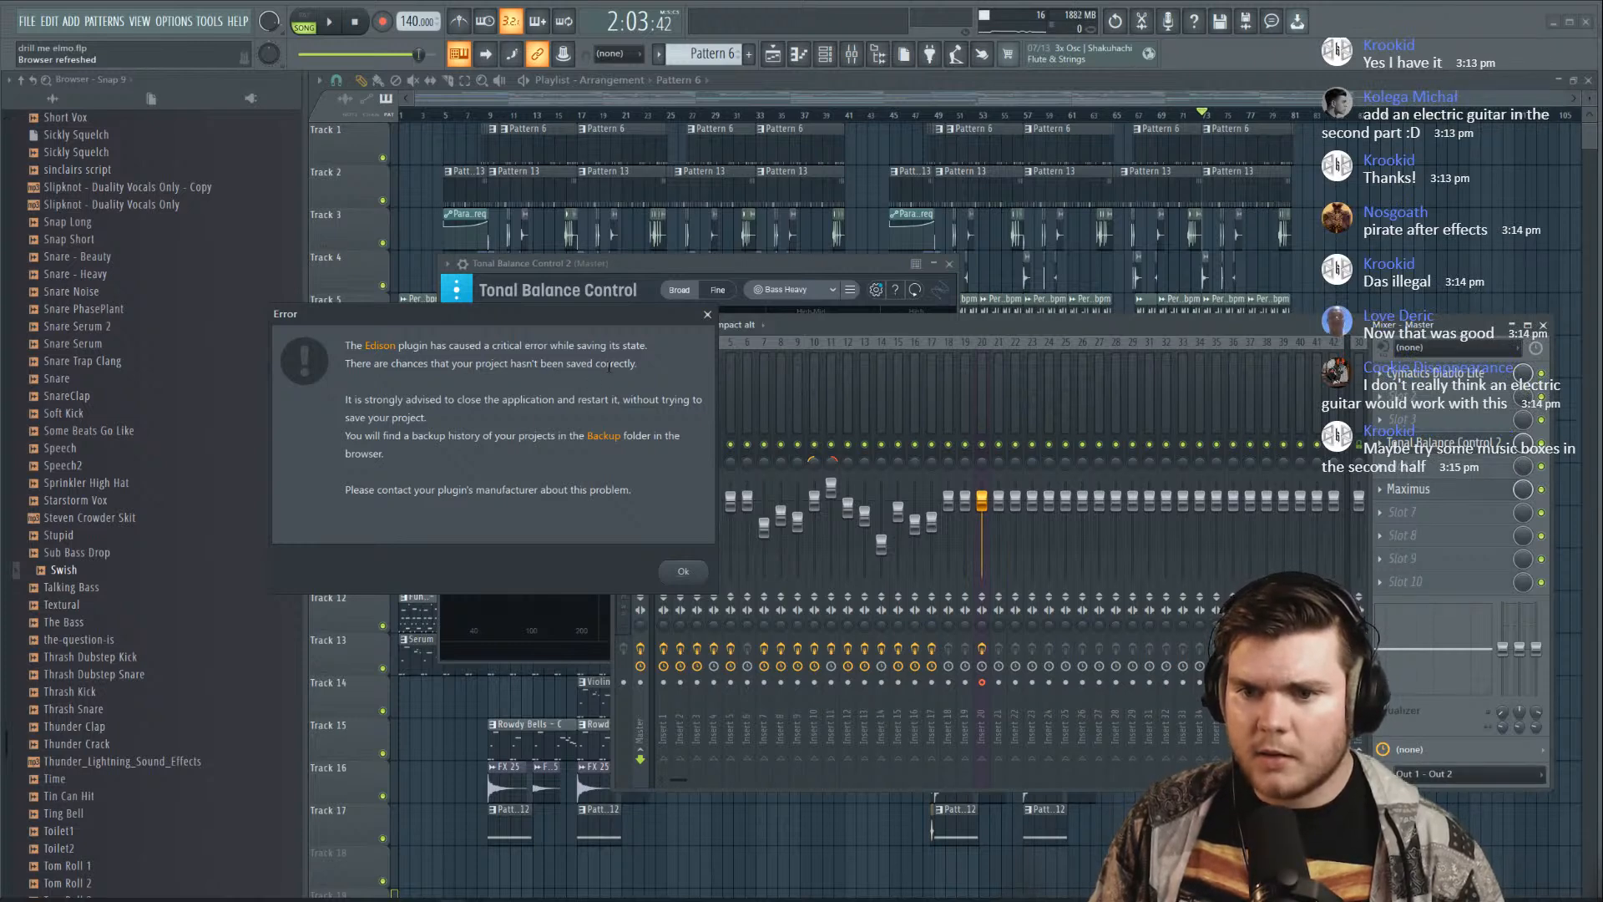
left_click(686, 570)
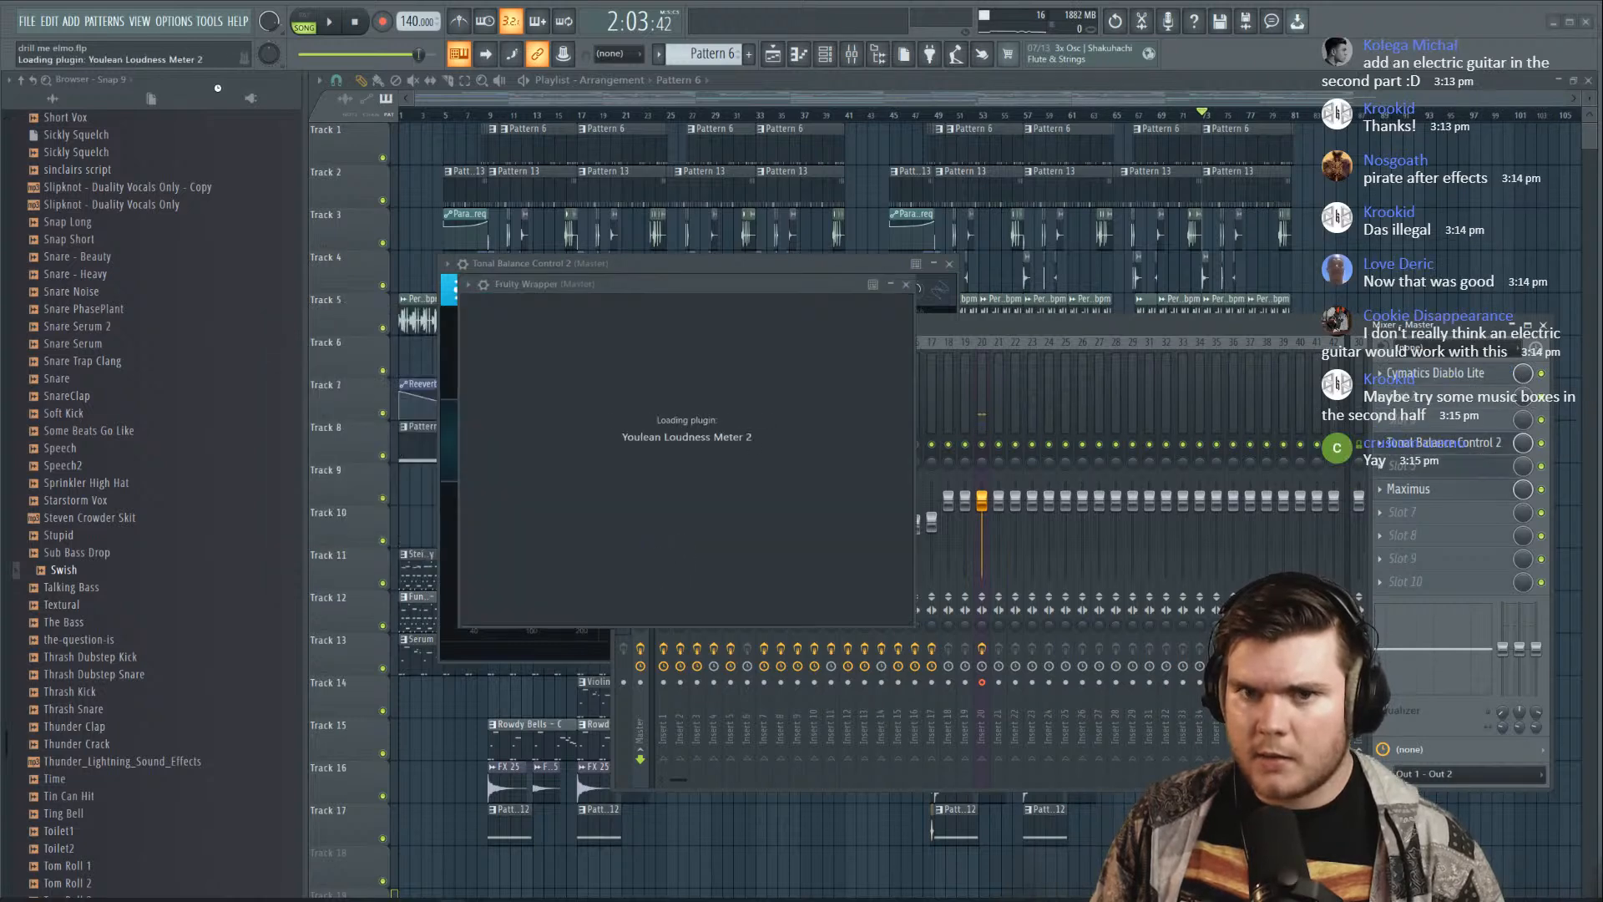
Try to save the project and close the Tonal Balance Control 2 and Youlean Loudness Meter 2 windows
left_click(27, 21)
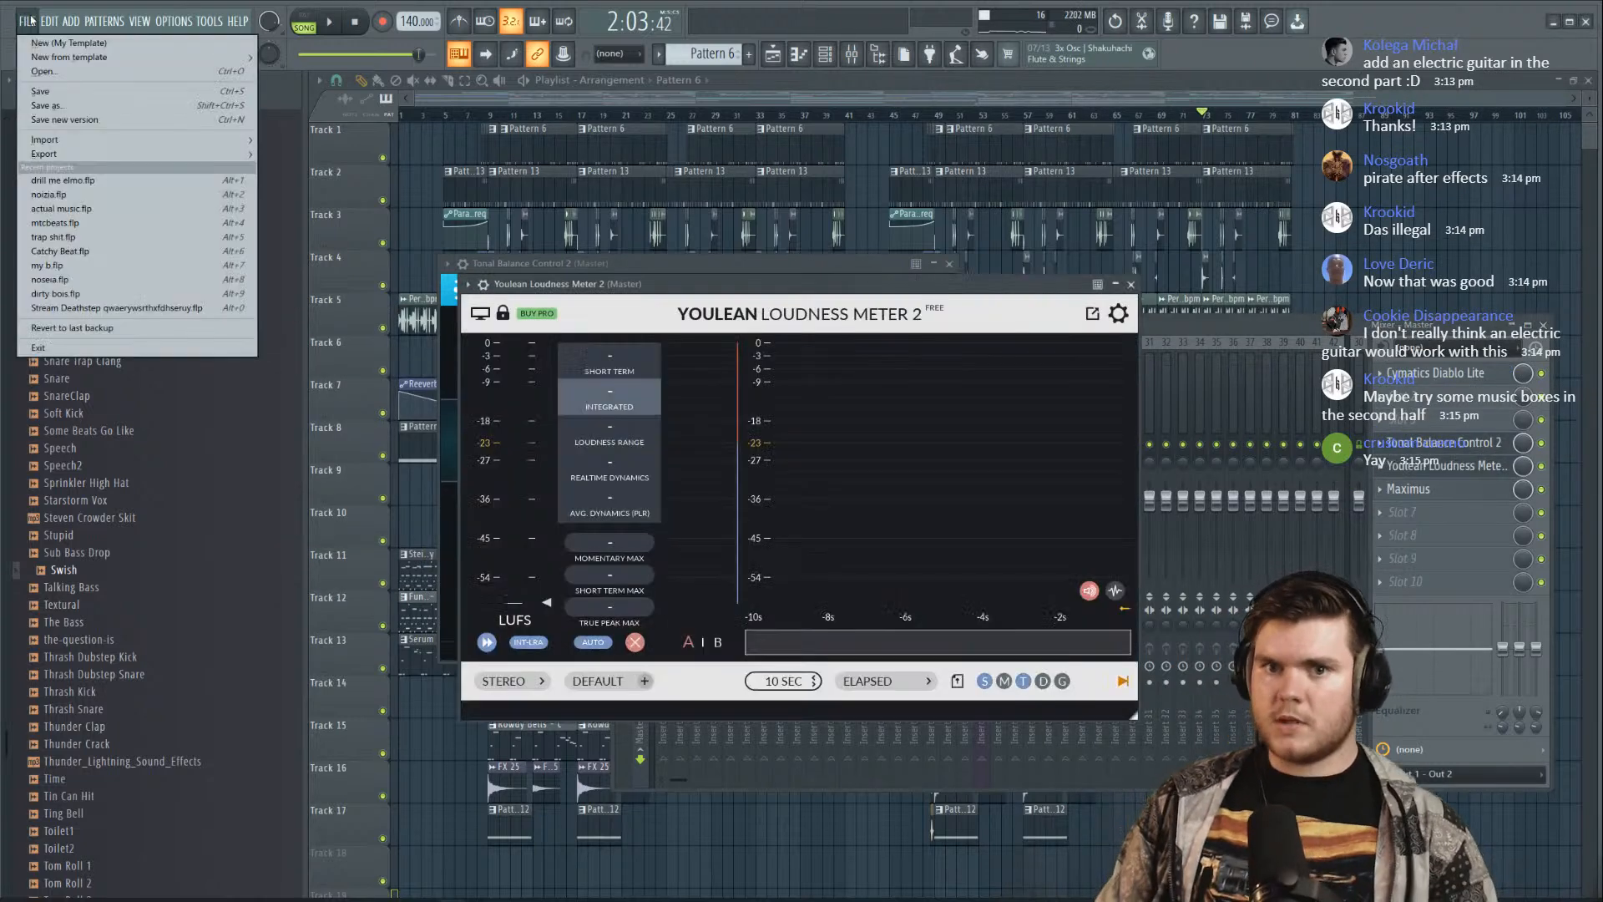
left_click(38, 90)
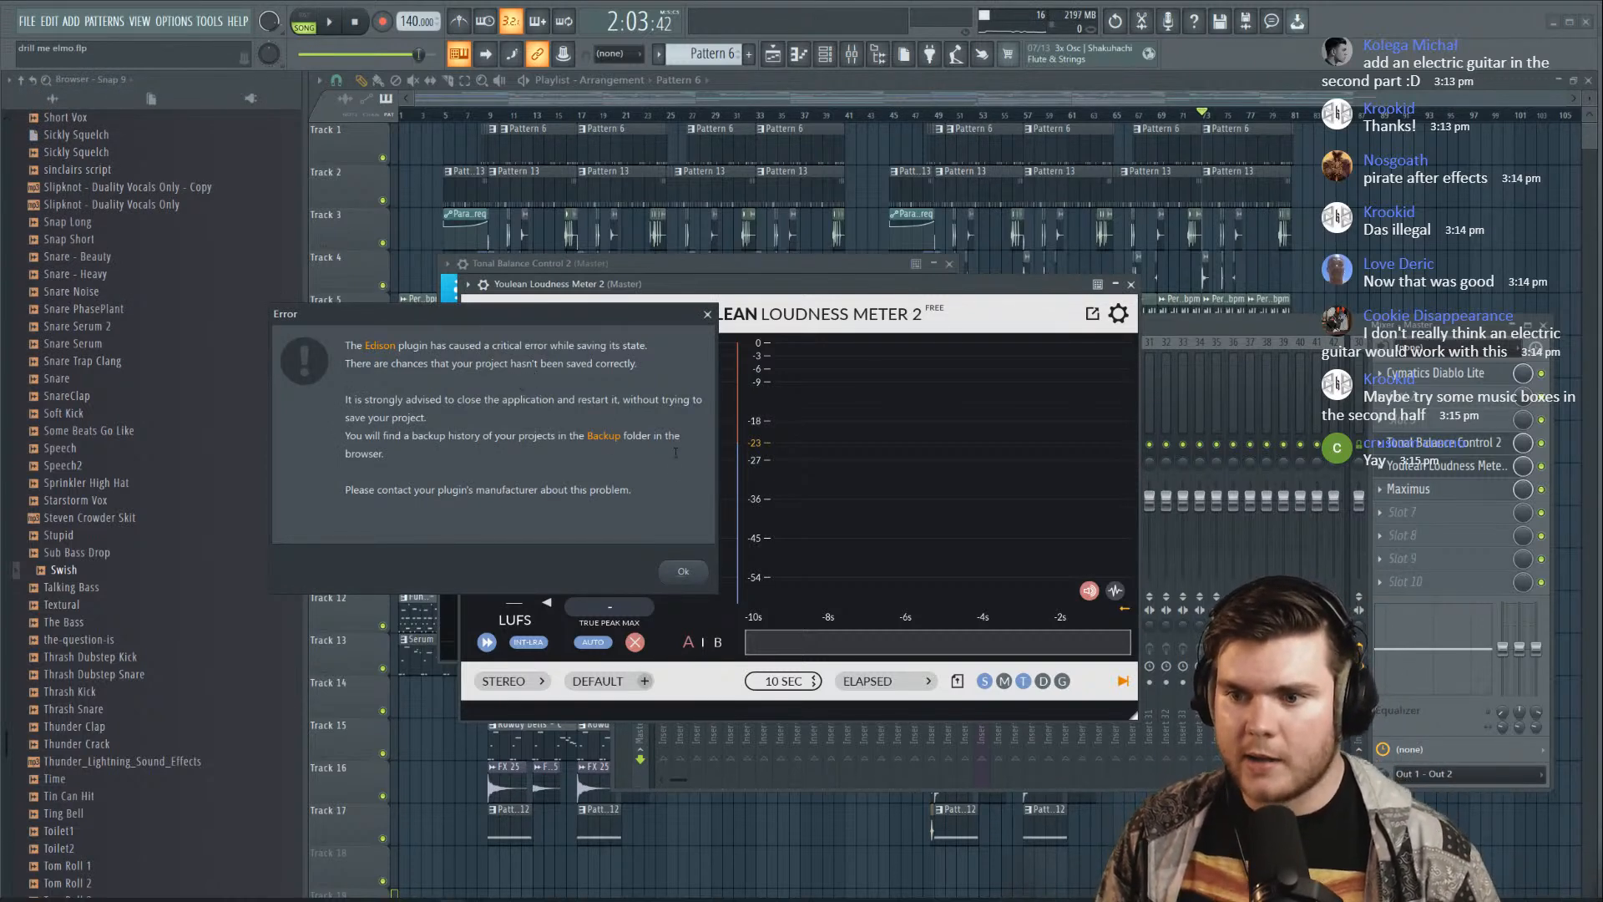
left_click(685, 571)
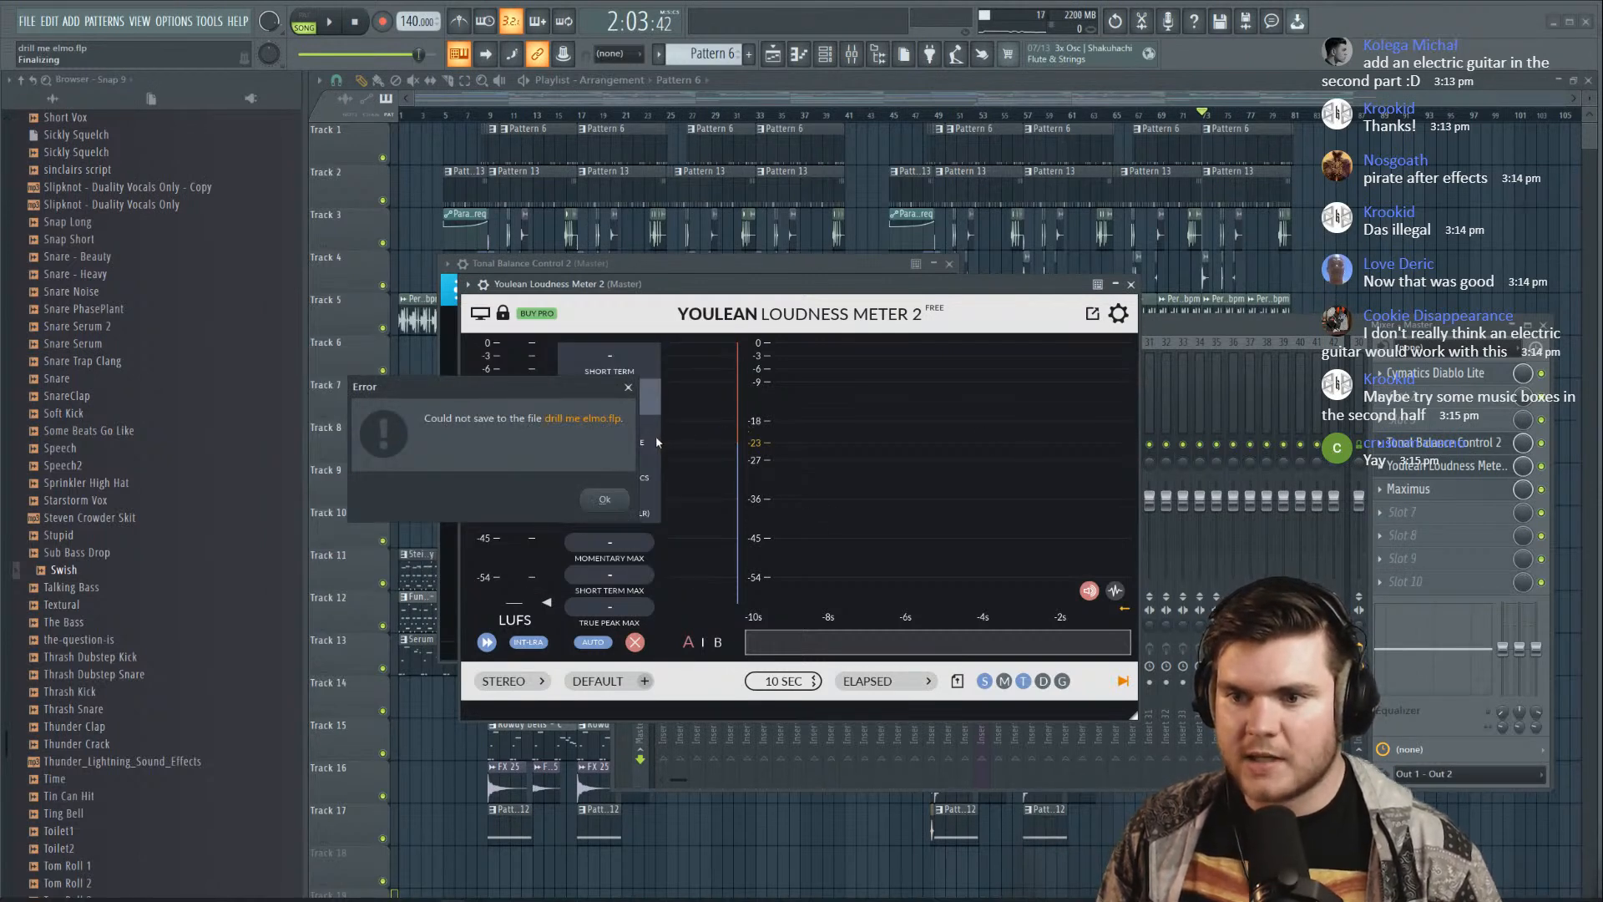
left_click(605, 500)
left_click(1435, 446)
left_click(1435, 466)
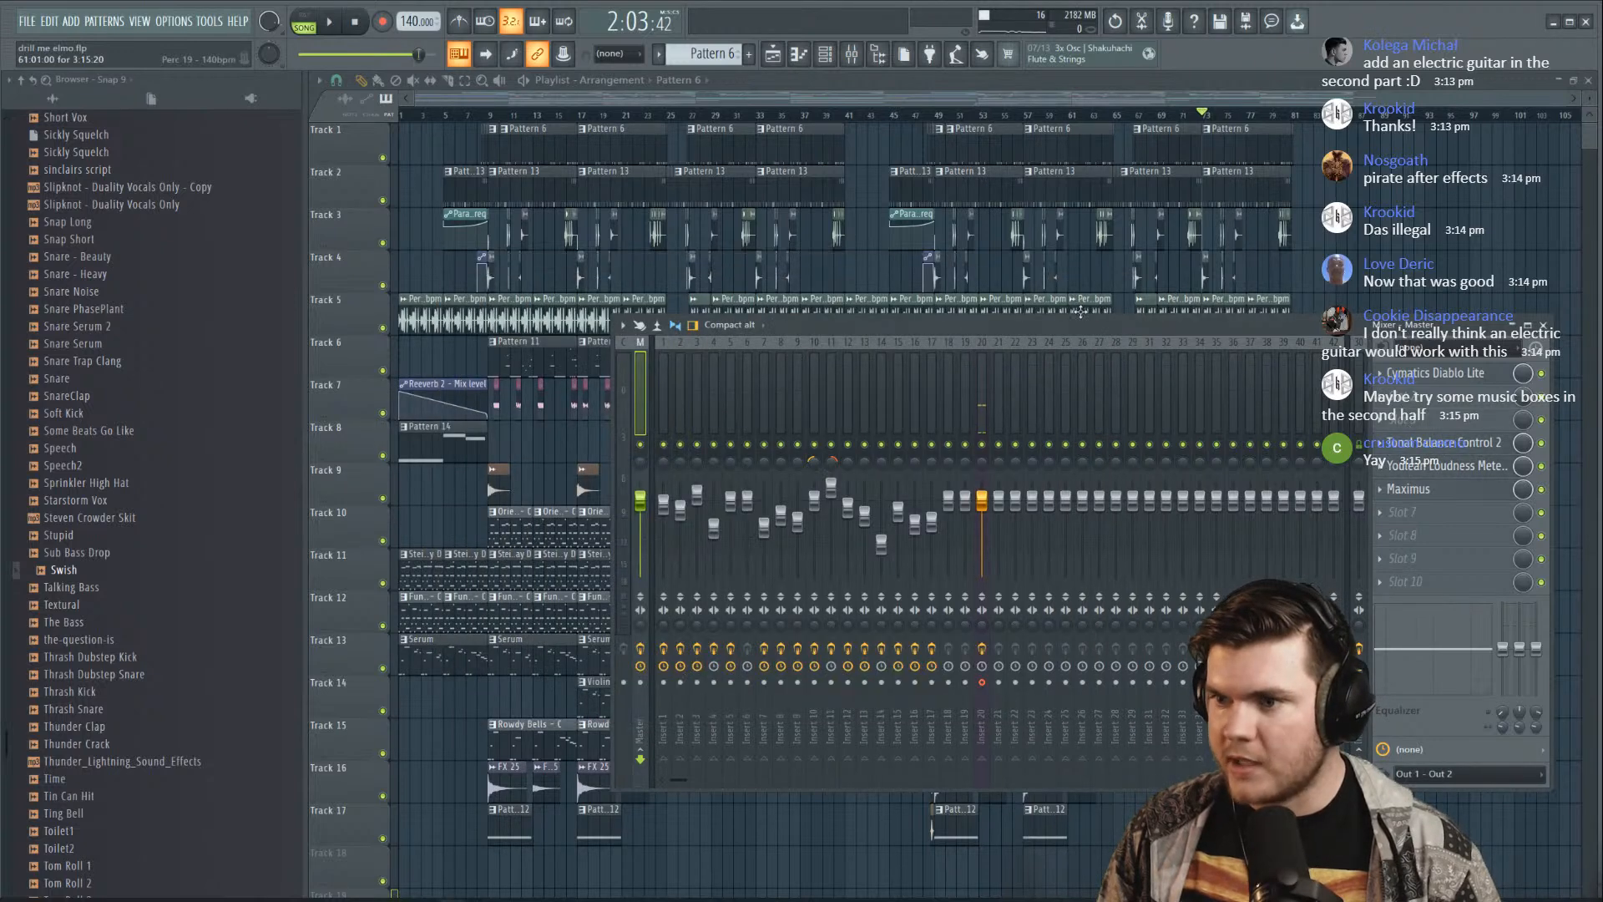
Delete Edison from slot 3 of Insert 20 and try to save the project again
left_click(986, 394)
left_click(1425, 427)
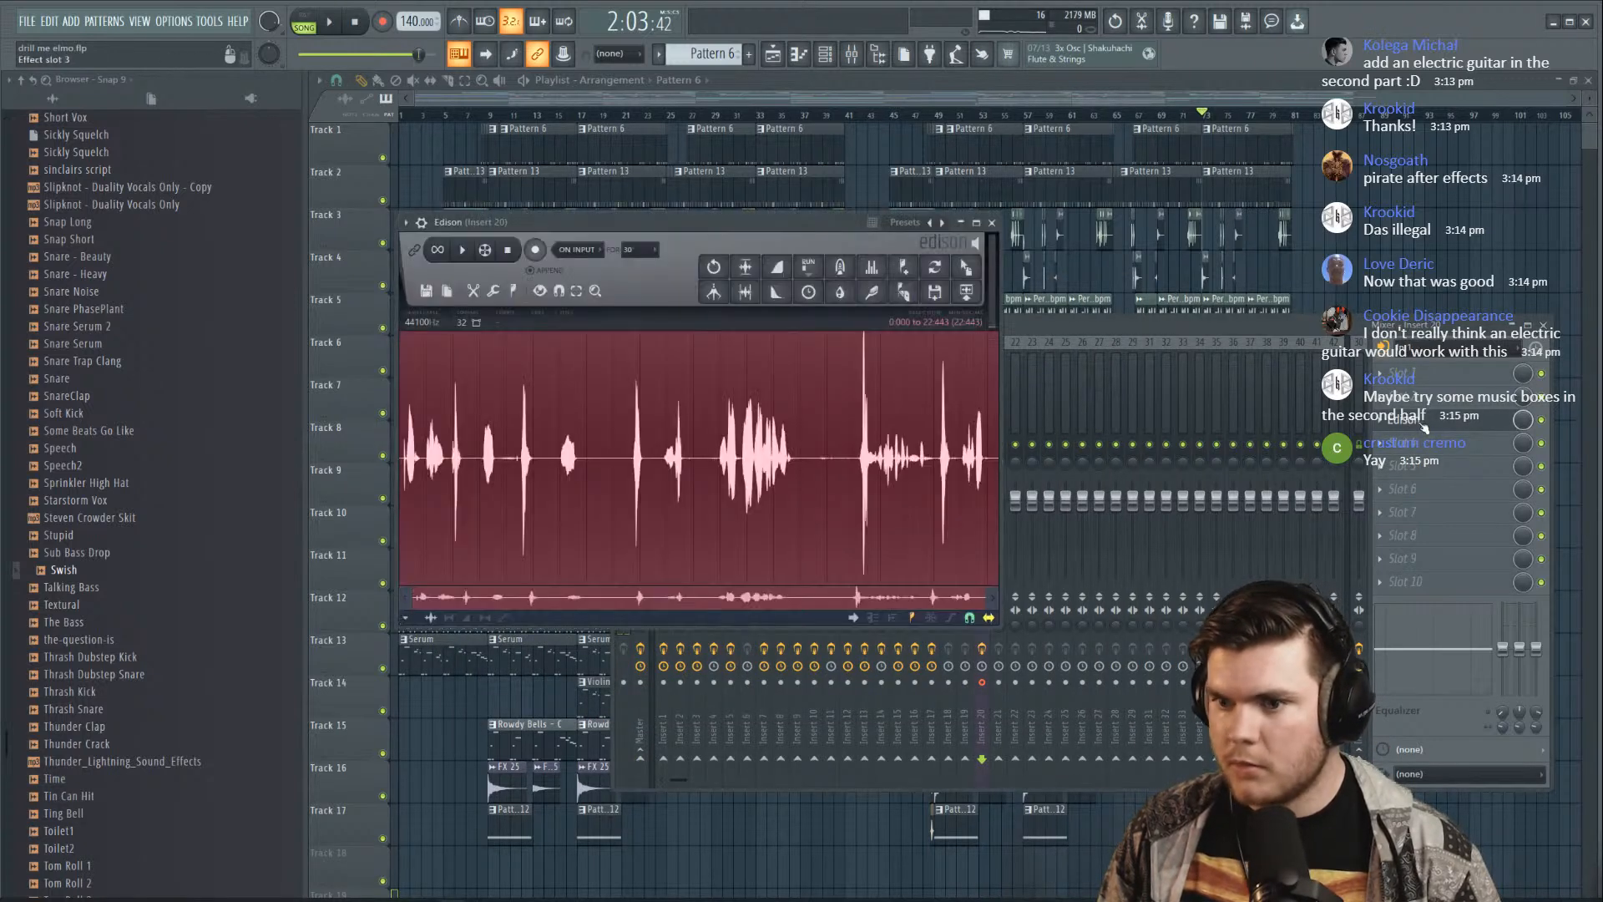
left_click(1424, 427)
left_click(1380, 422)
left_click(1392, 456)
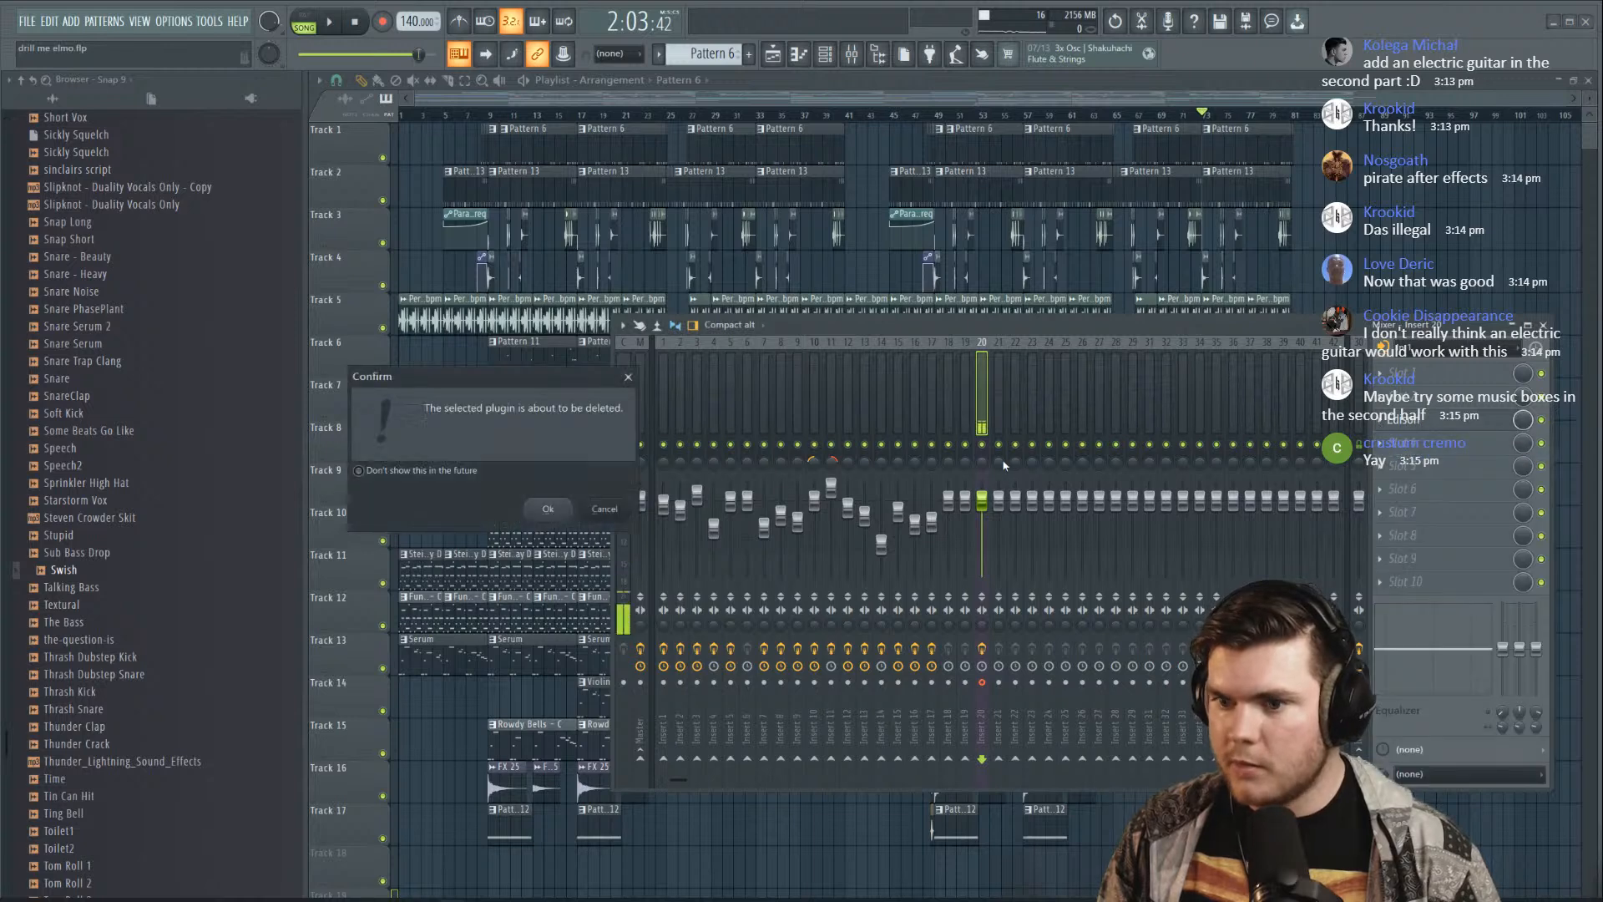
left_click(551, 509)
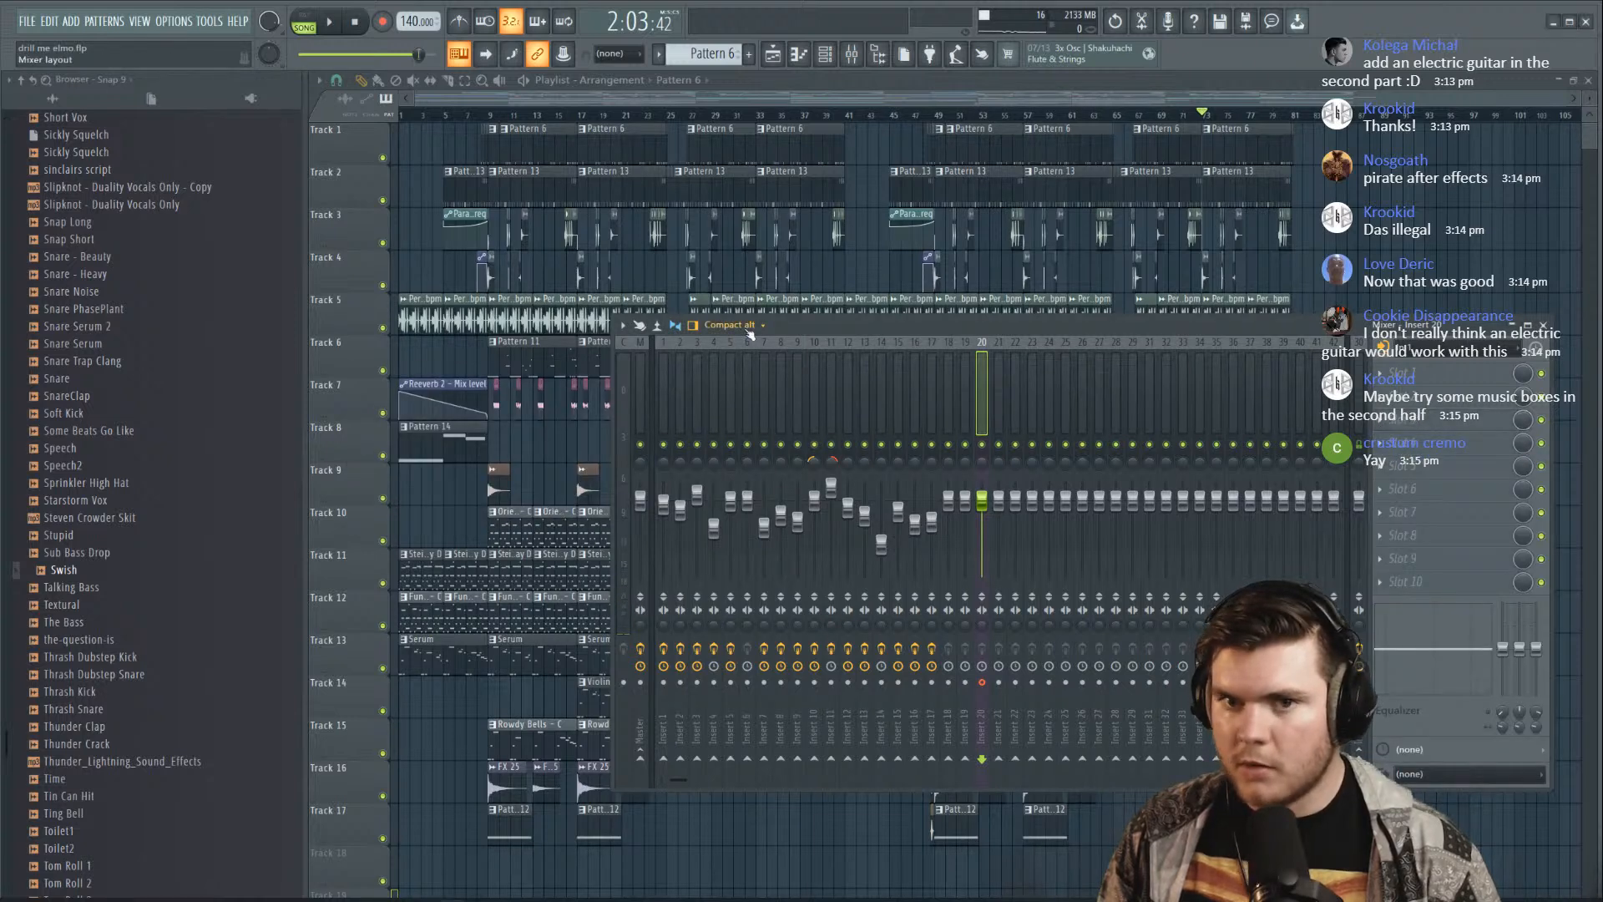
left_click(35, 26)
left_click(50, 91)
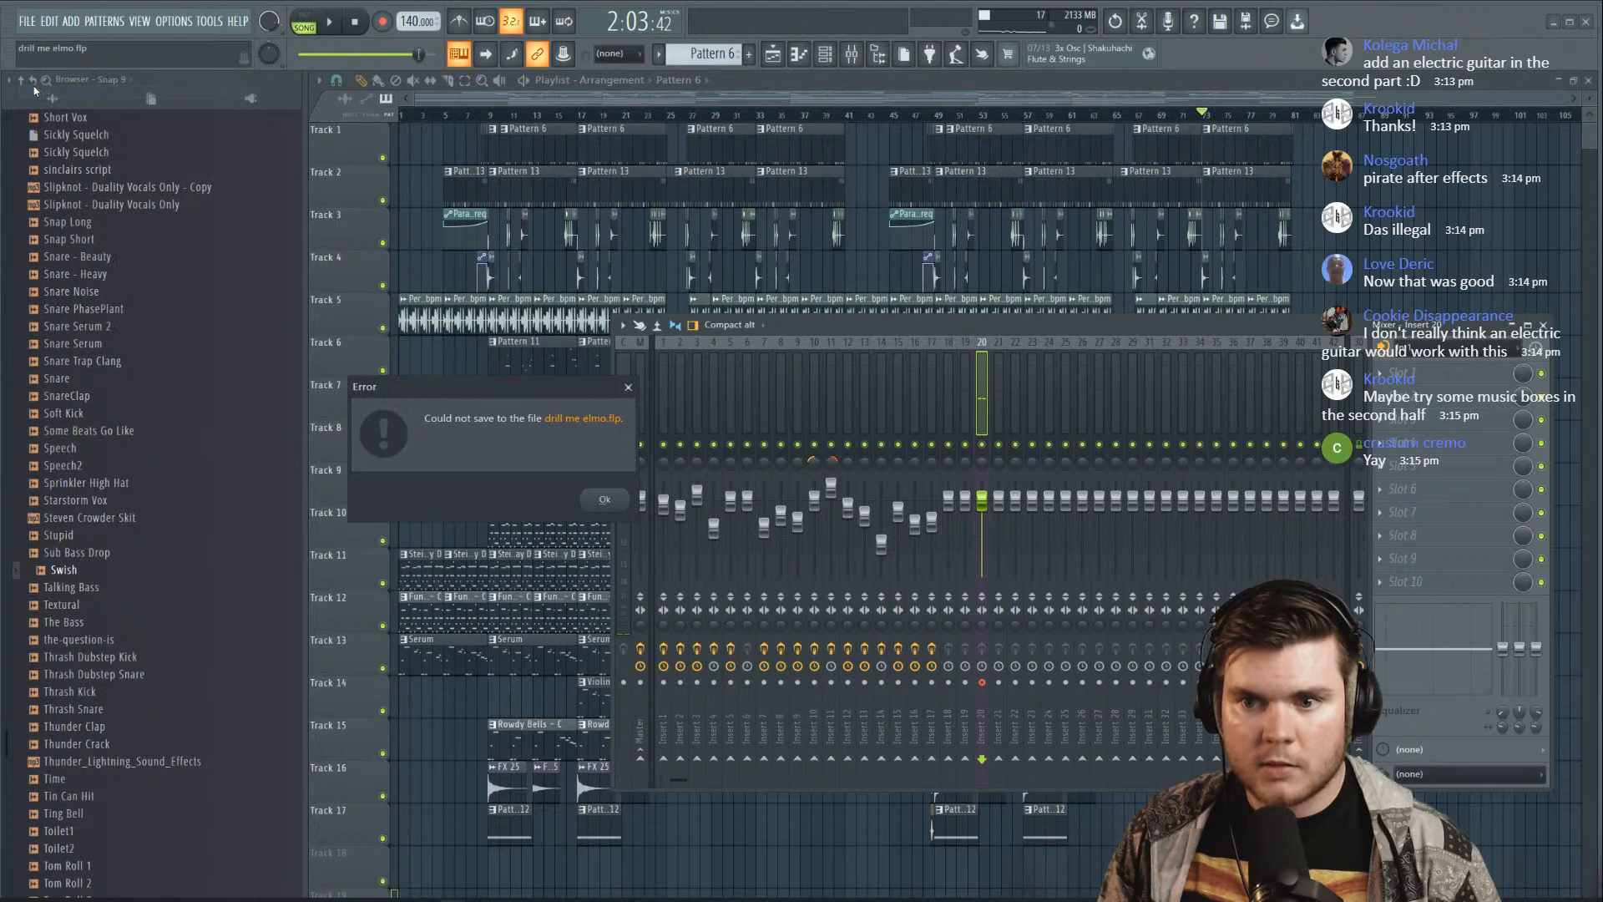
Dismiss the save error and go through the Master track and the mixer inserts to check which effects are loaded
left_click(602, 500)
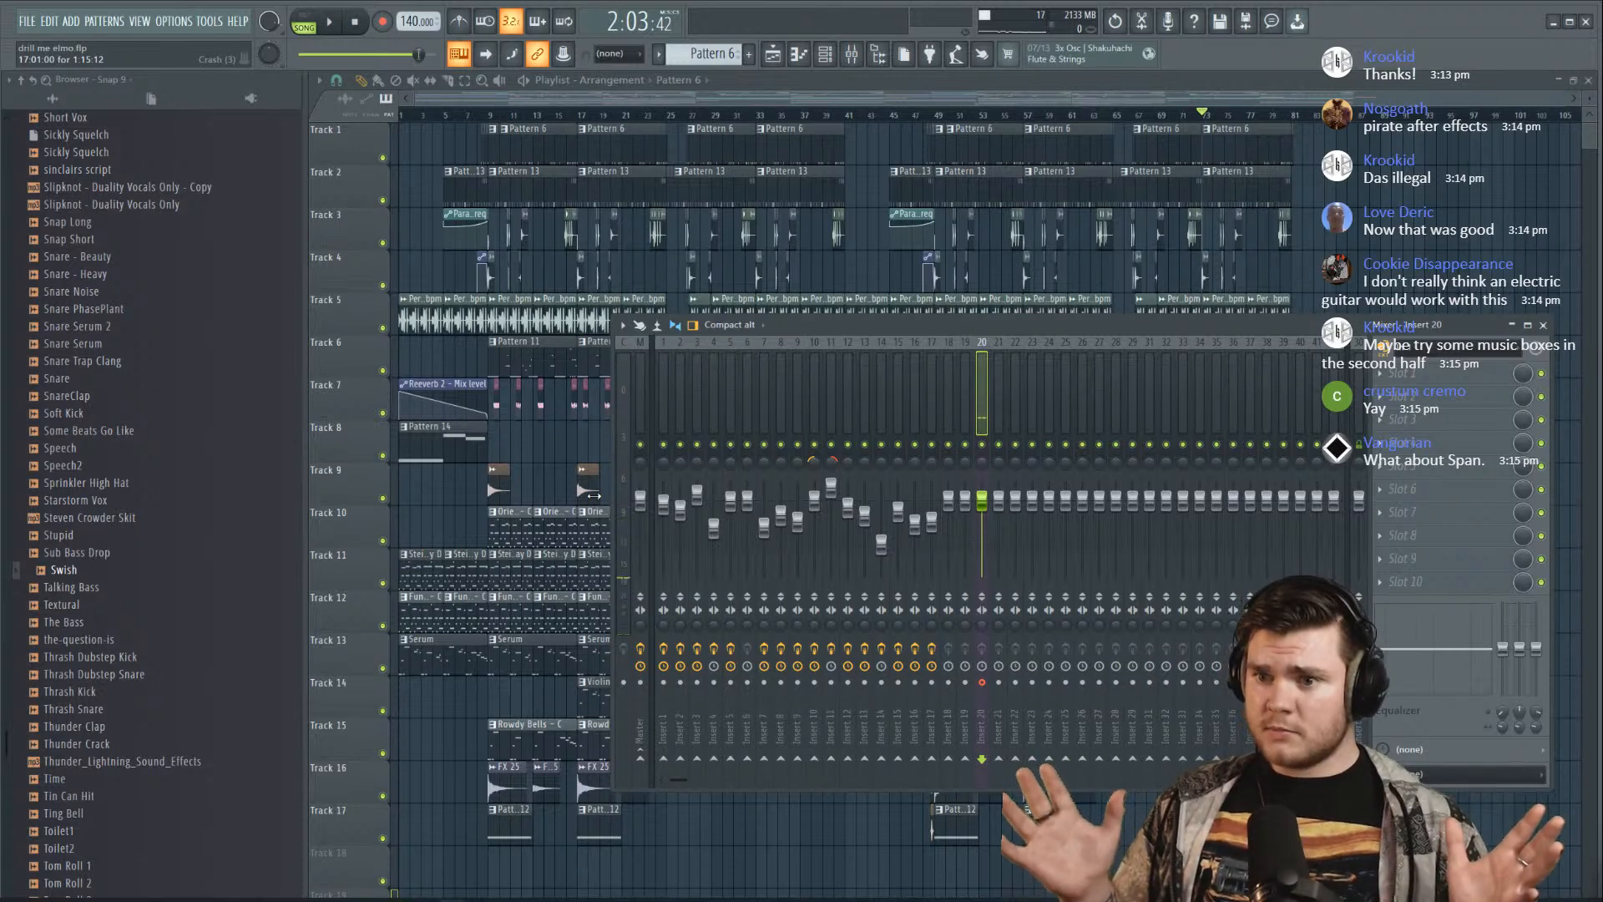
left_click(642, 385)
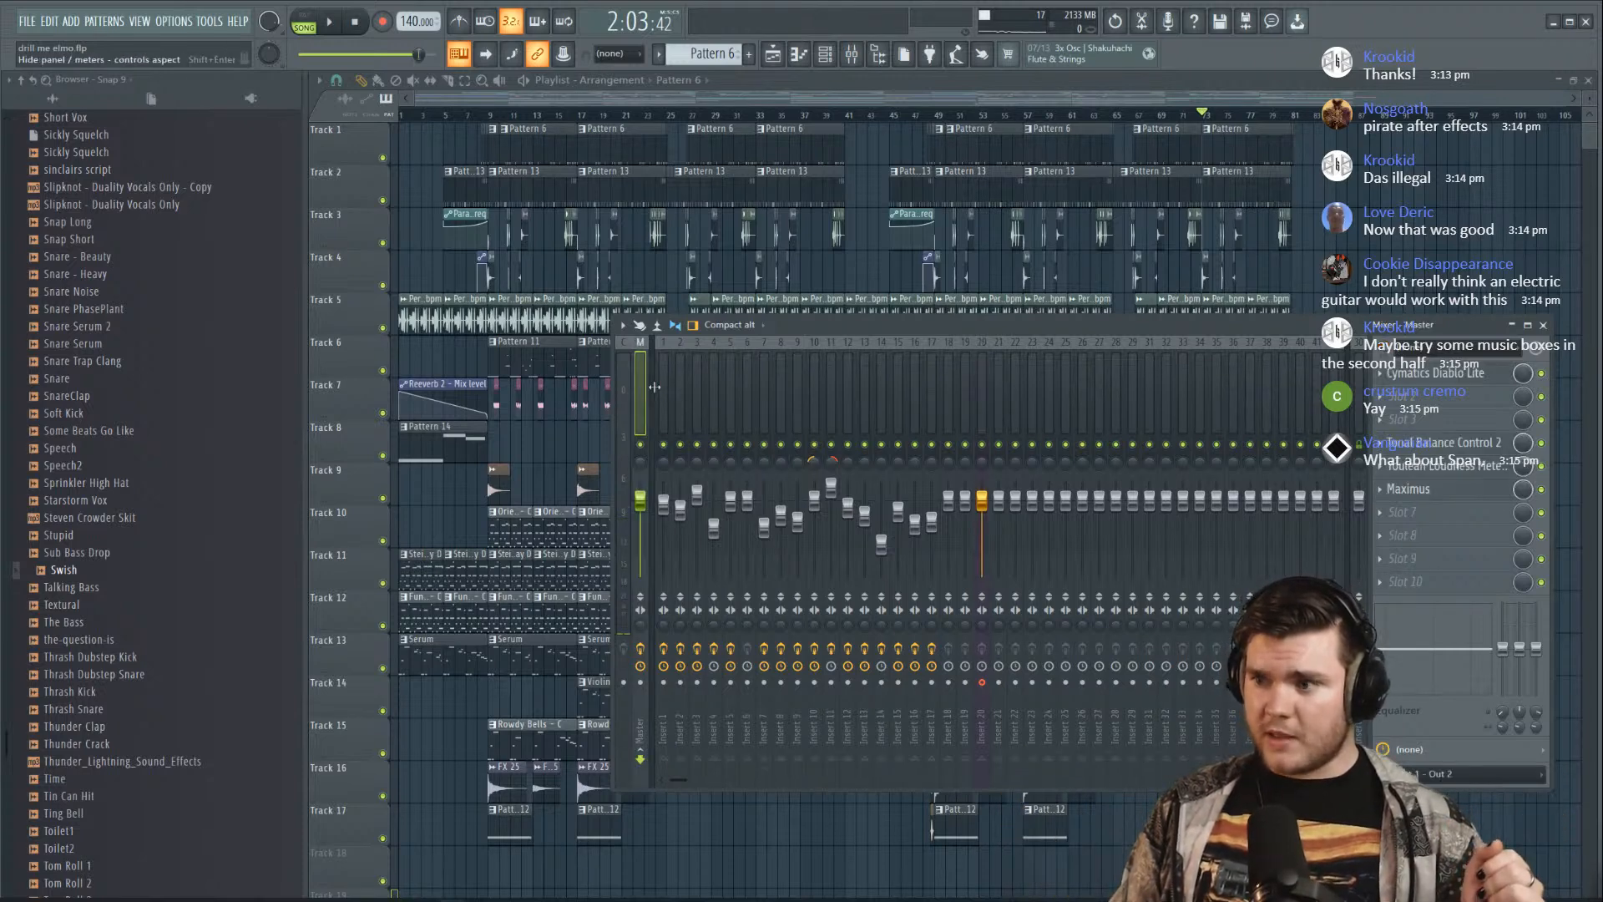
left_click(661, 392)
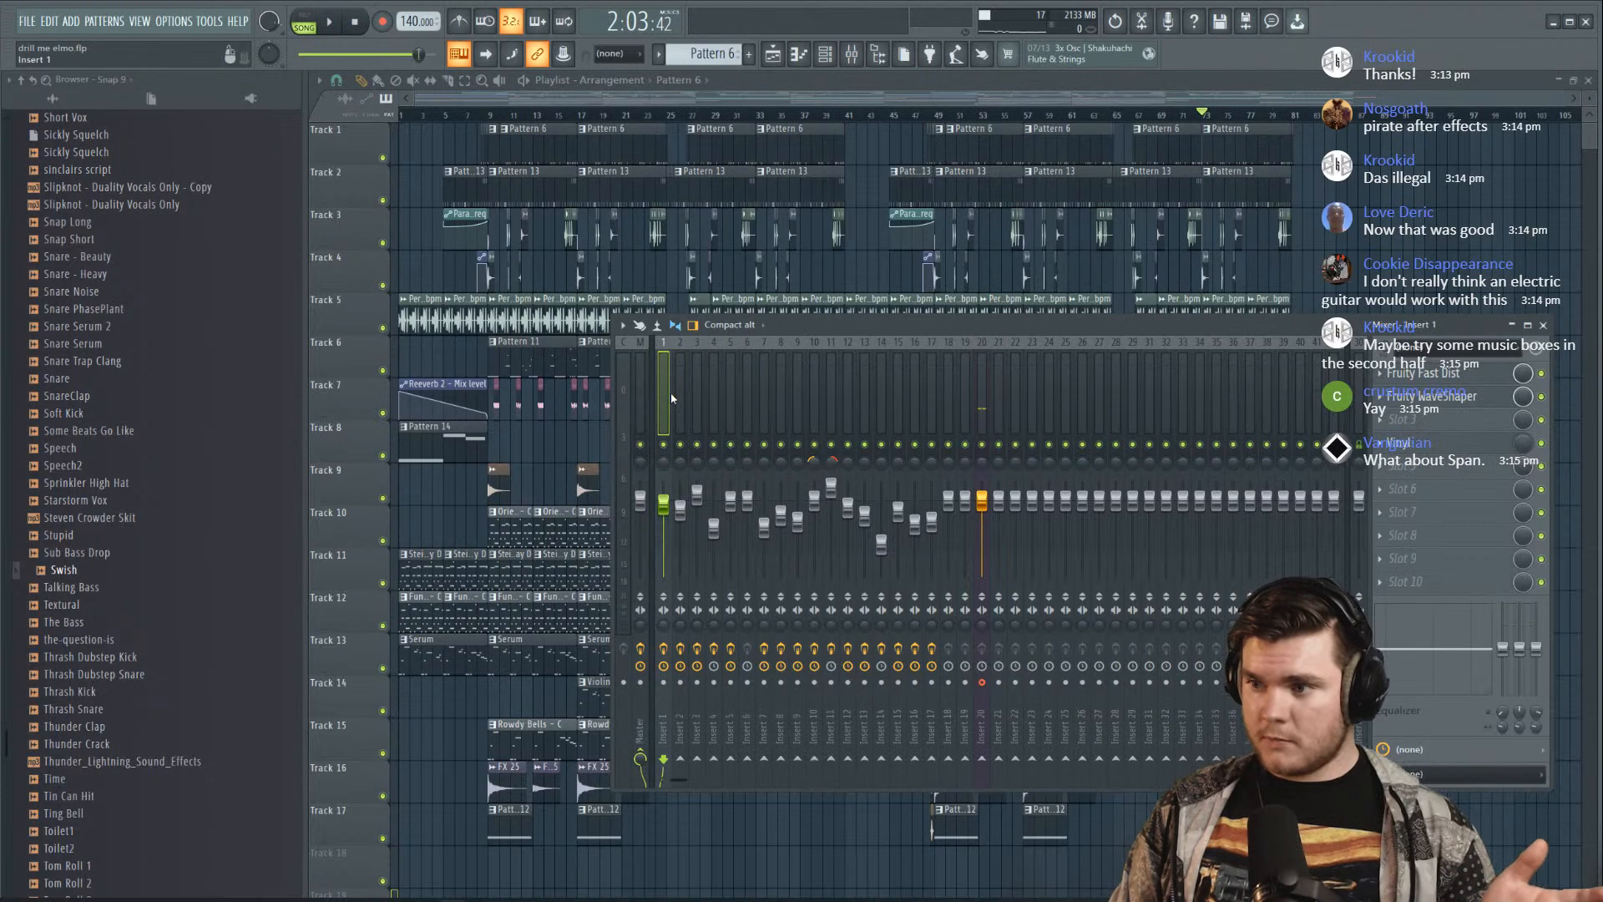
key("Right")
key("Right")
key("Right")
key("Right")
key("Right")
key("Right")
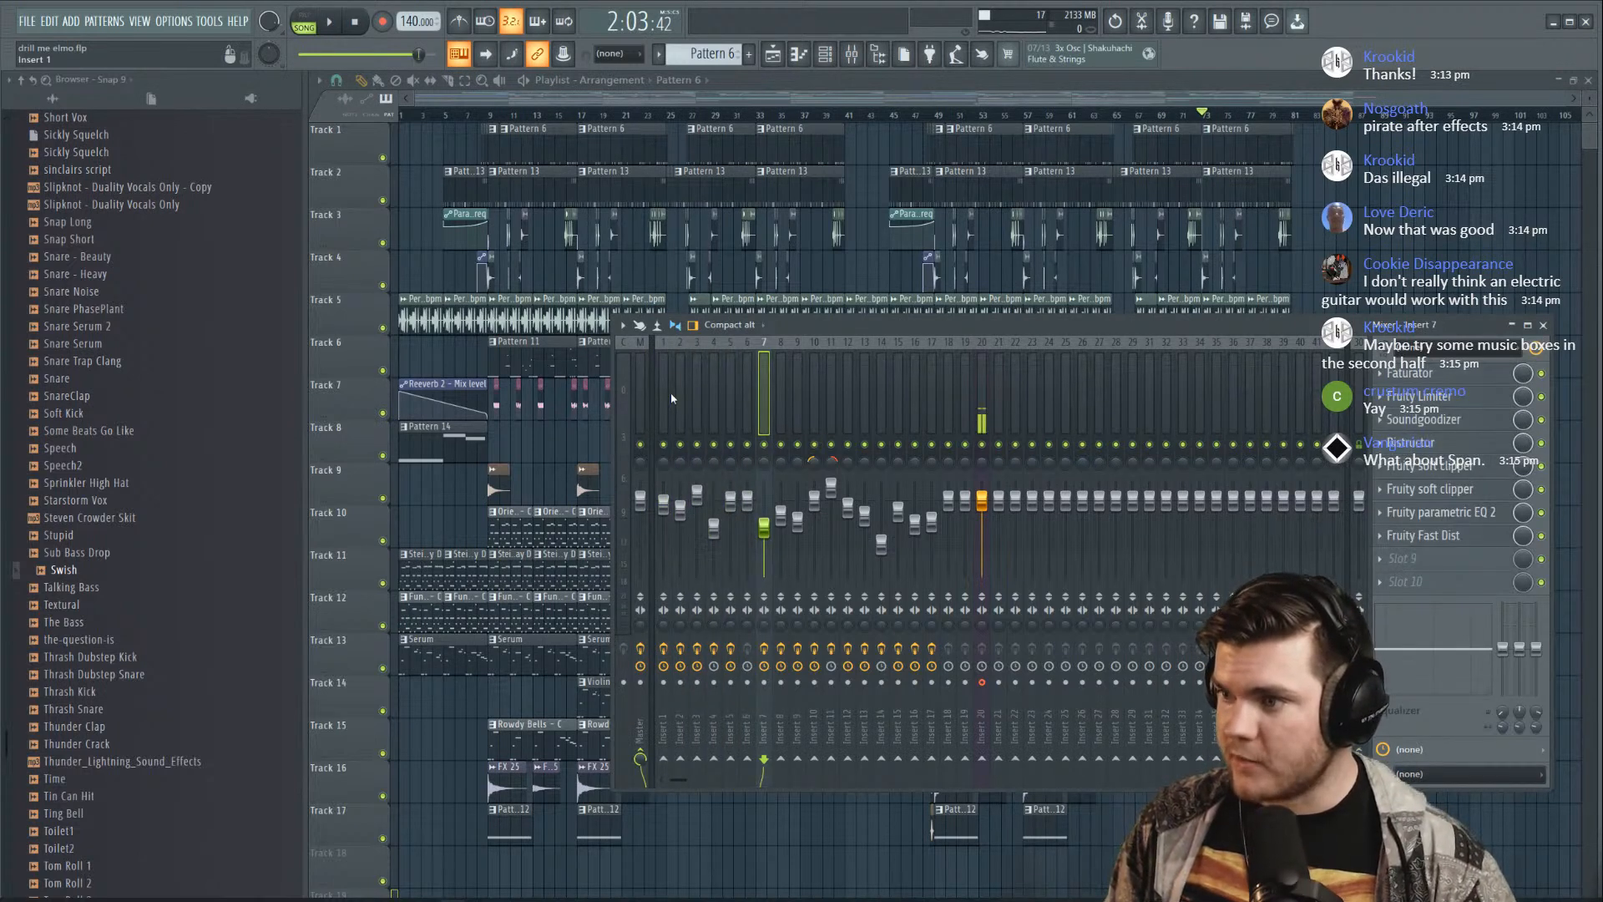
key("Right")
key("Right")
key("Right")
key("Right")
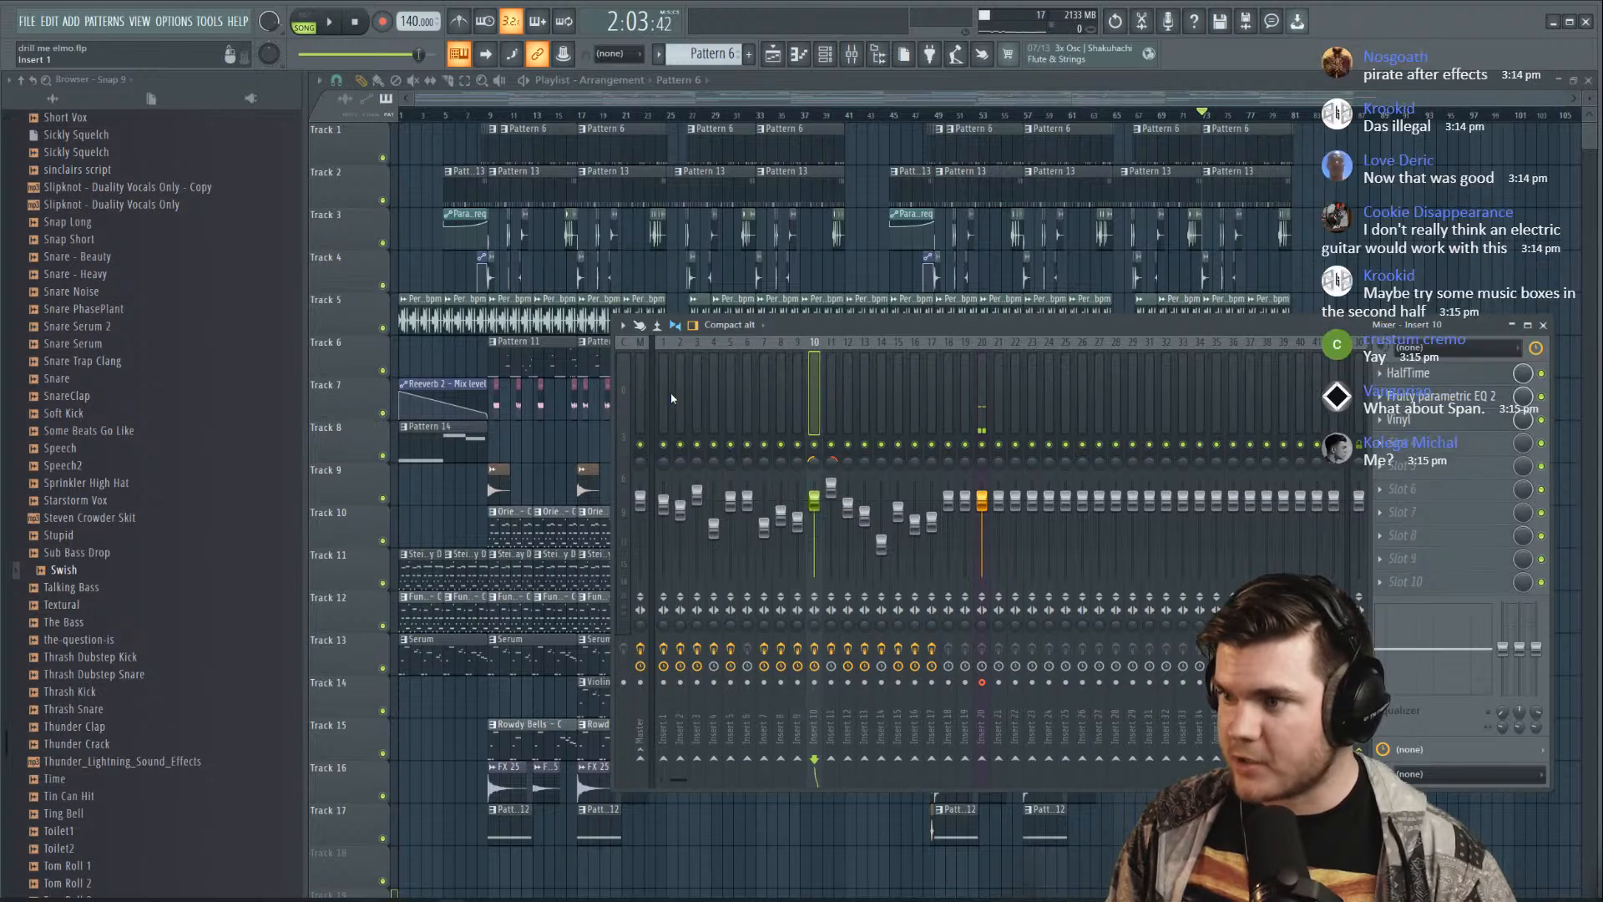
key("Right")
key("Right")
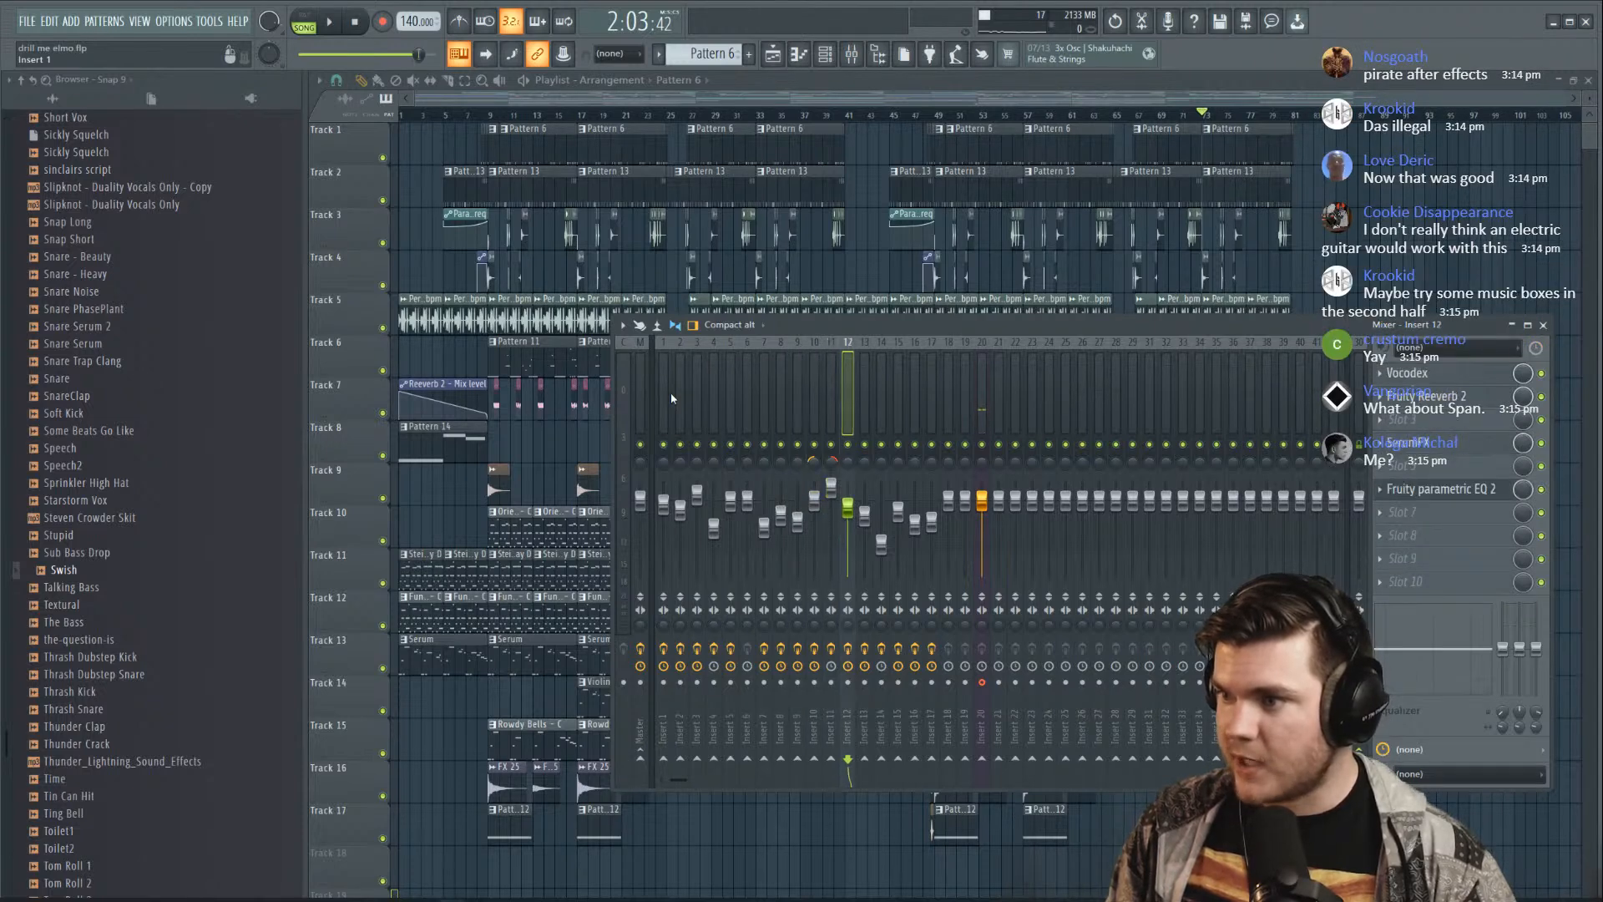
key("Right")
key("Right")
key("Right")
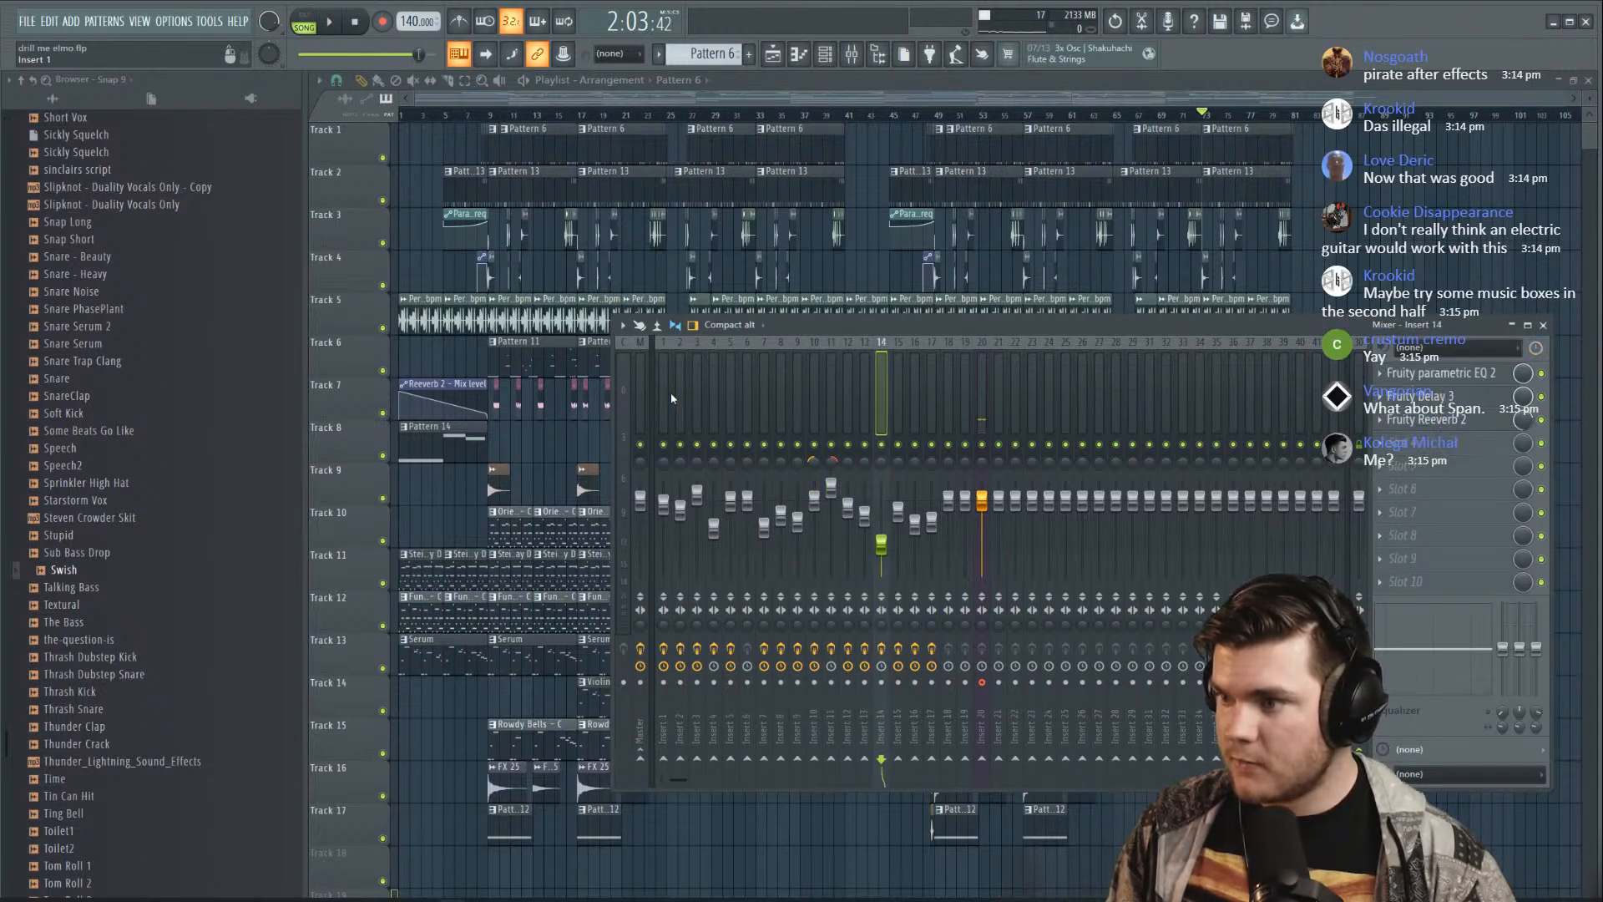
key("Right")
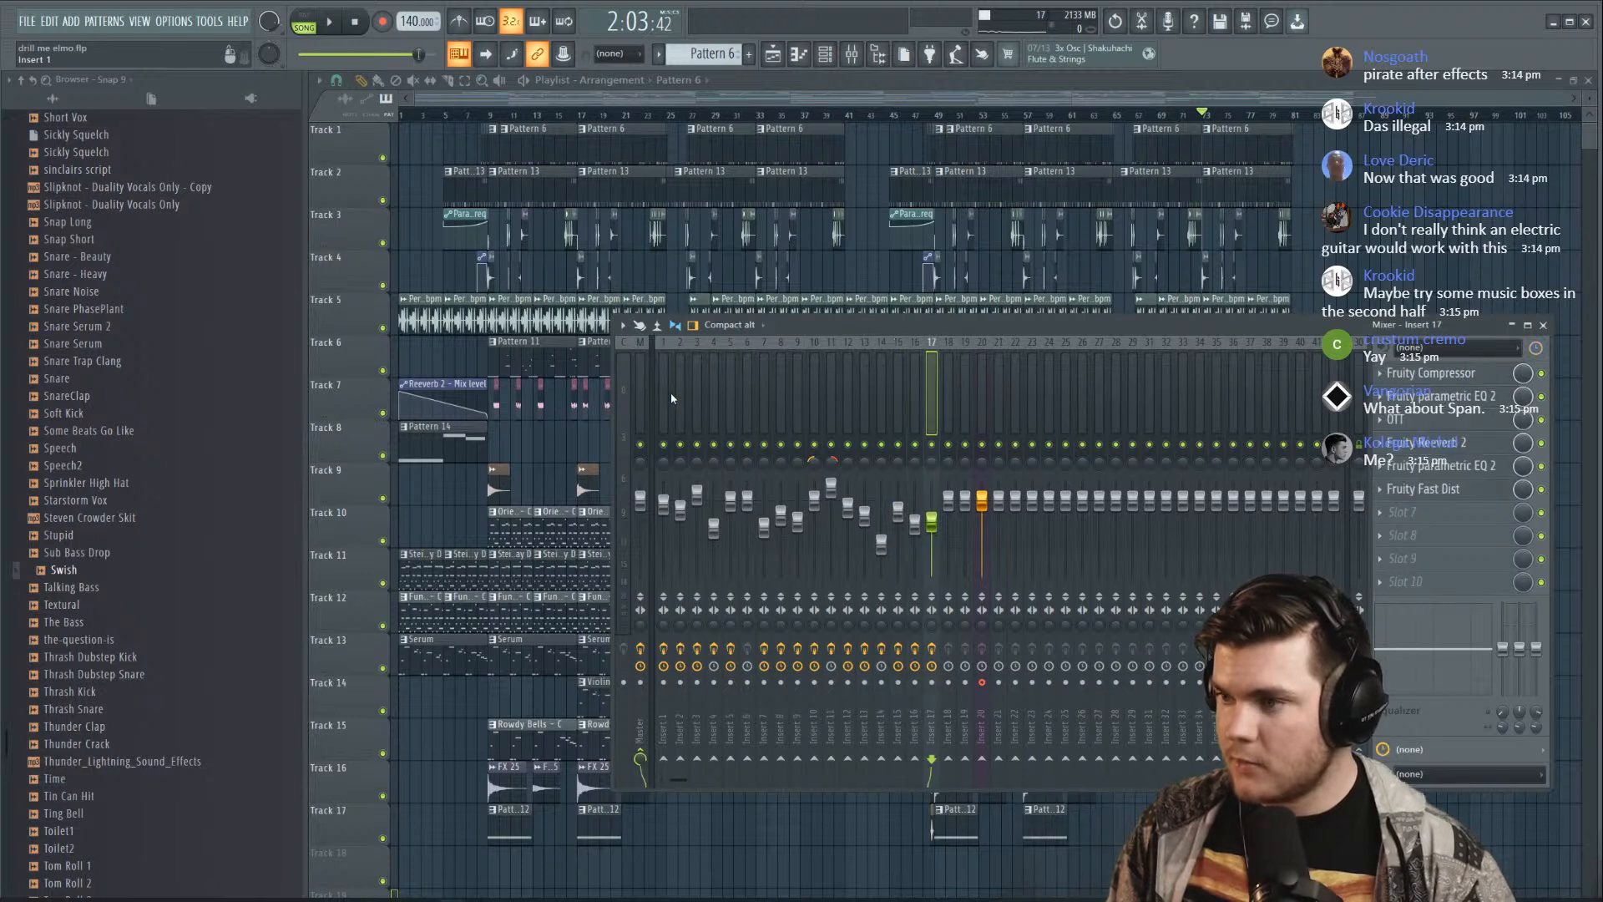
key("Right")
key("Right")
key("Right")
key("Right")
key("Right")
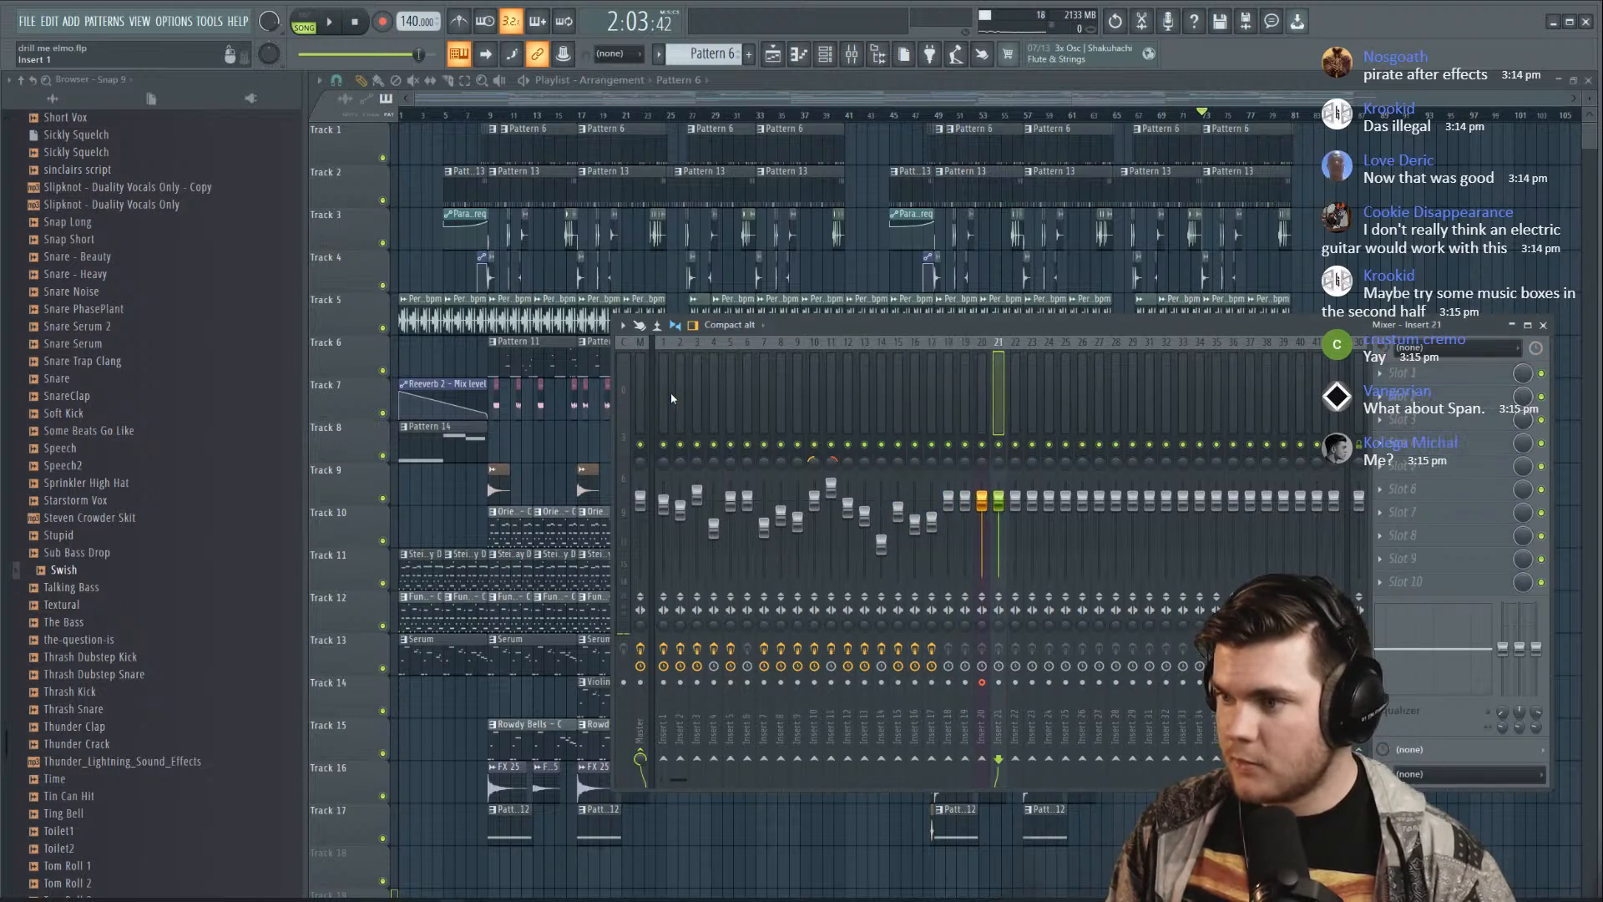
key("Right")
key("Right")
key("Right")
key("Right")
key("Right")
key("Right")
key("Right")
key("Right")
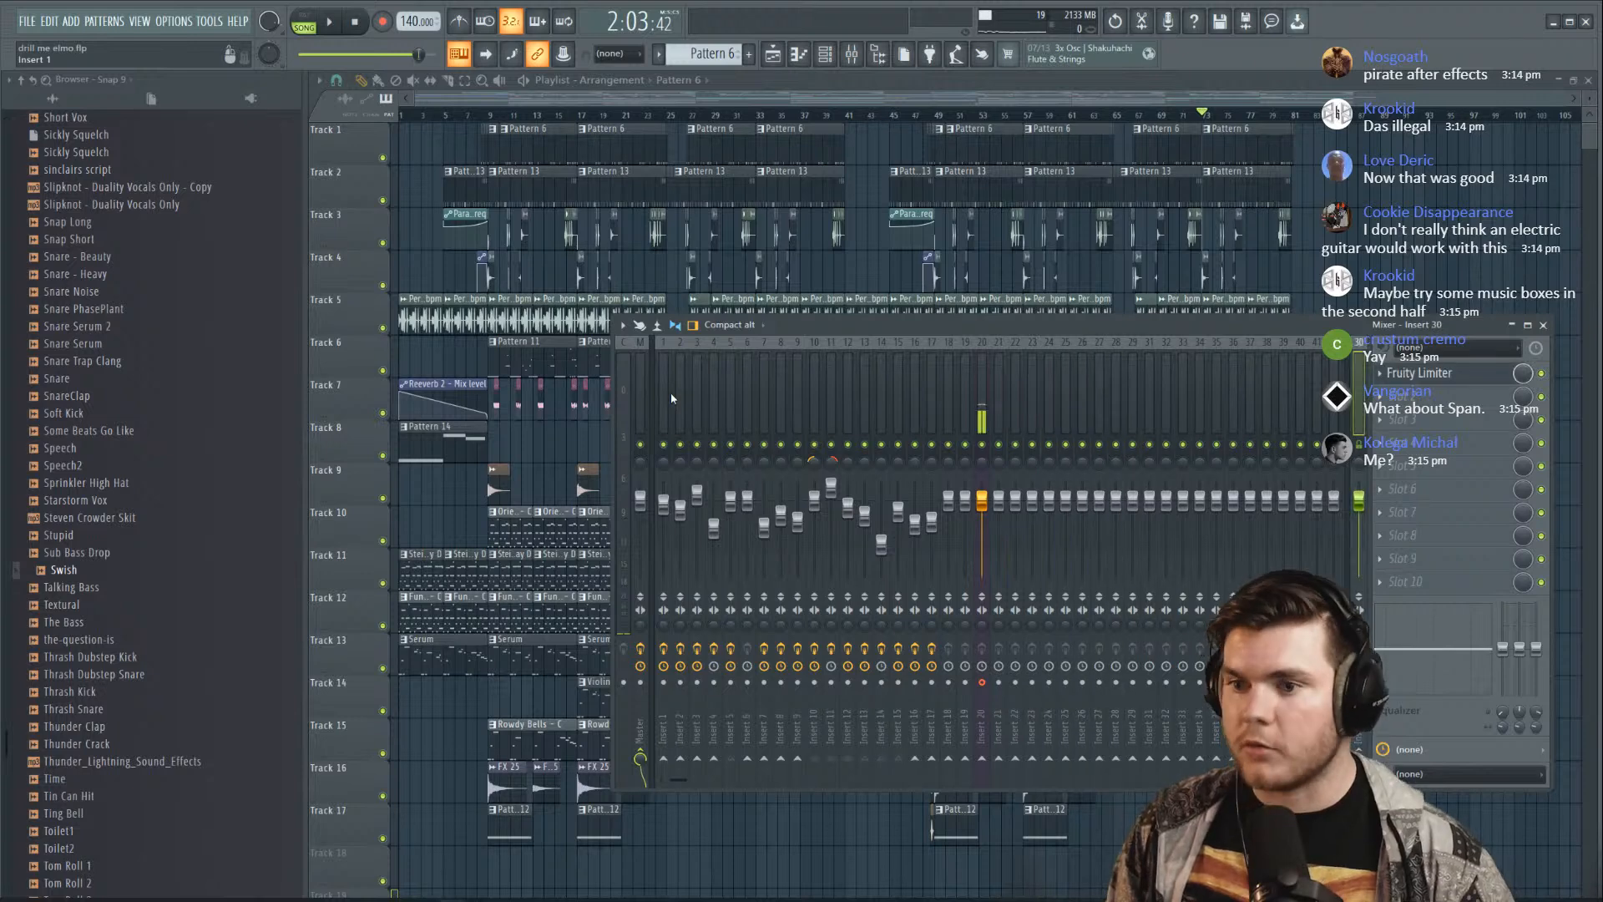
Select the Master track, try to save the project again, and dismiss the error
left_click(641, 386)
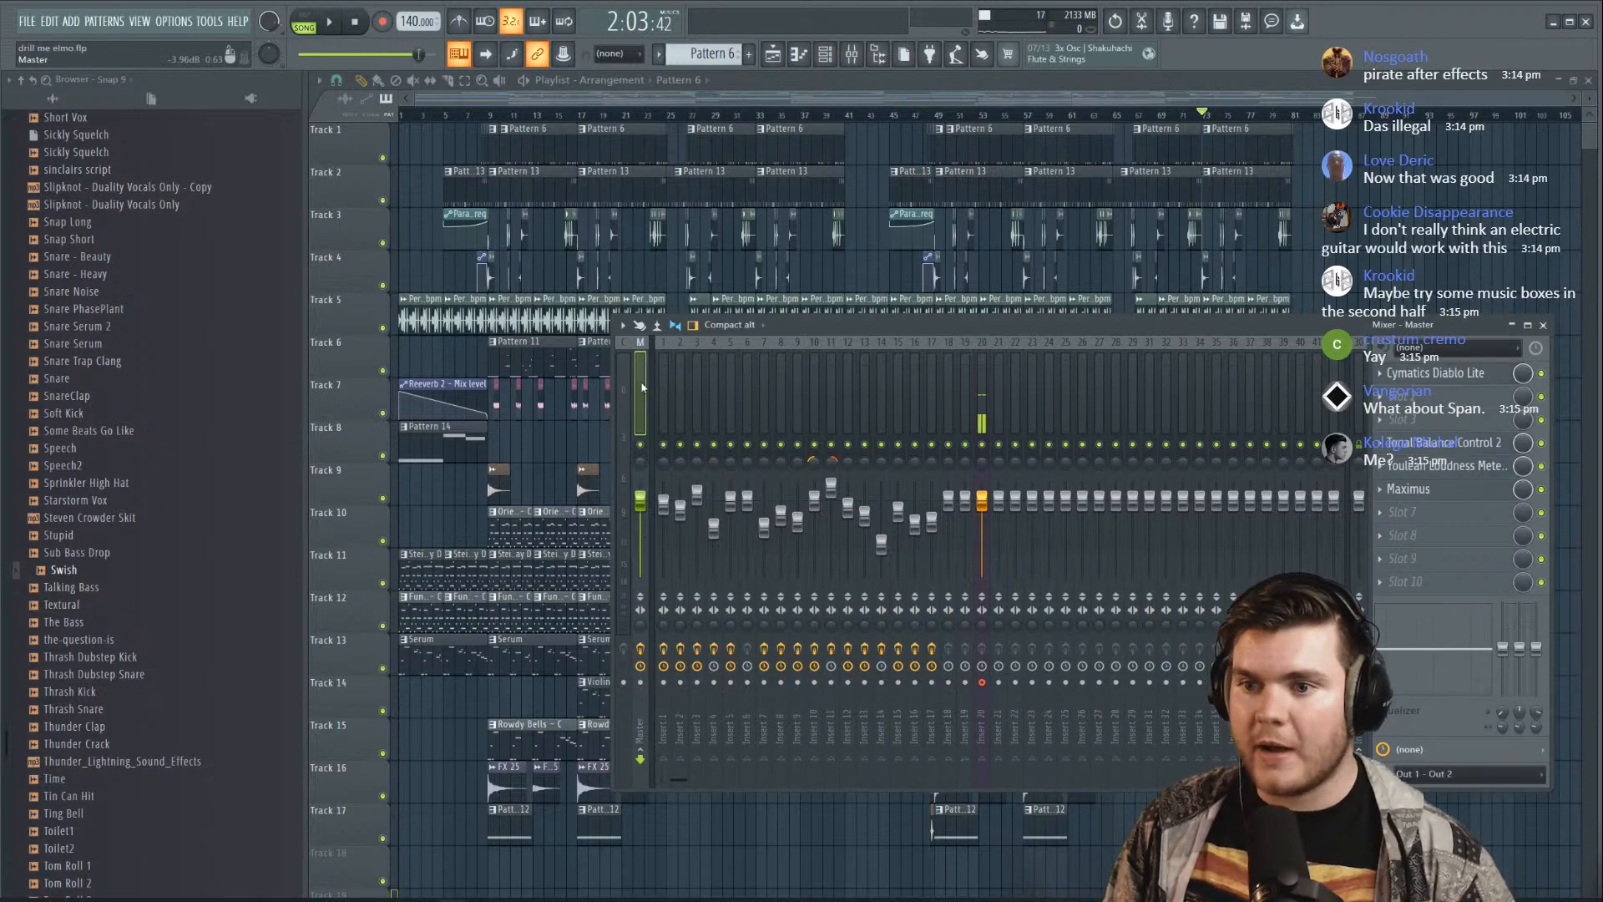
left_click(26, 21)
left_click(40, 99)
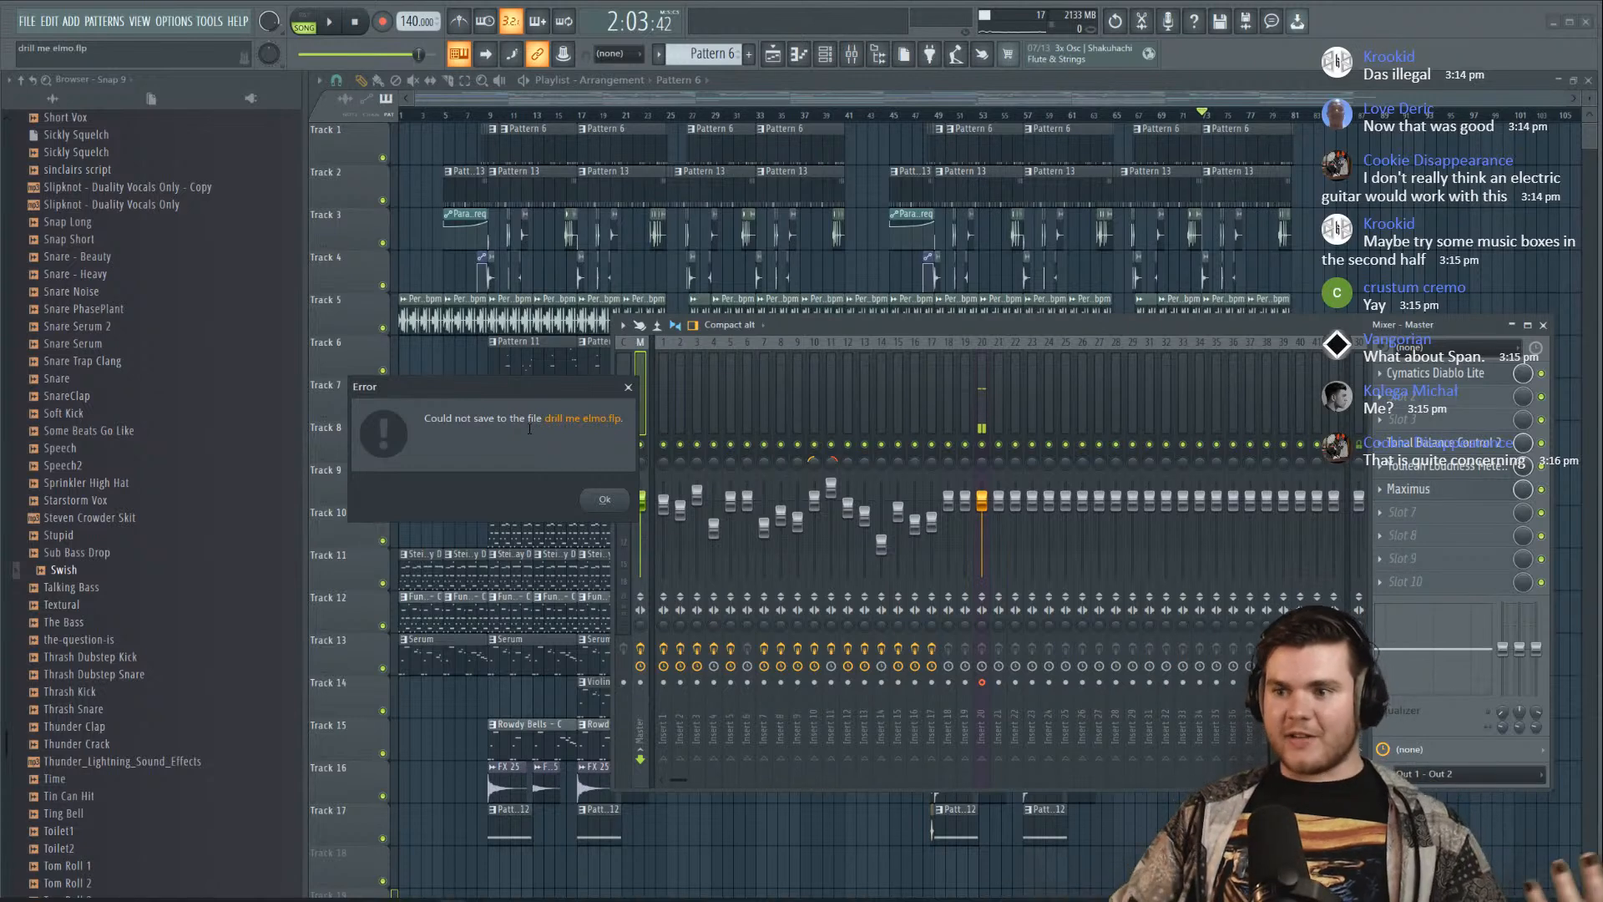
left_click(598, 496)
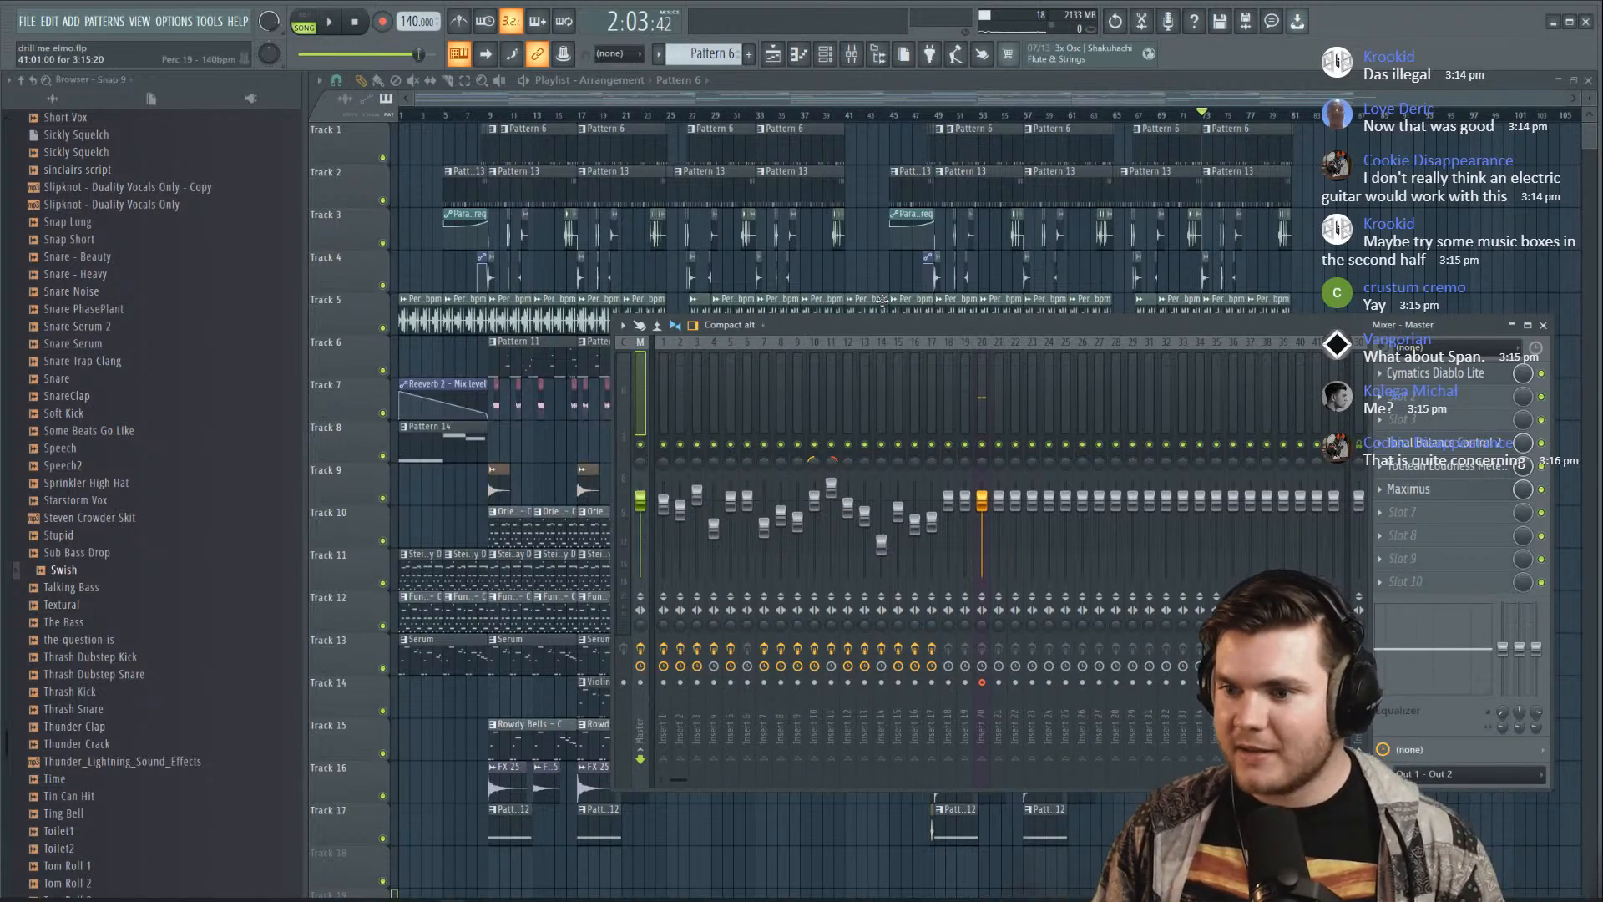
Recheck the effect slots one insert at a time, from Insert 1 through Insert 28
left_click(665, 380)
key("Right")
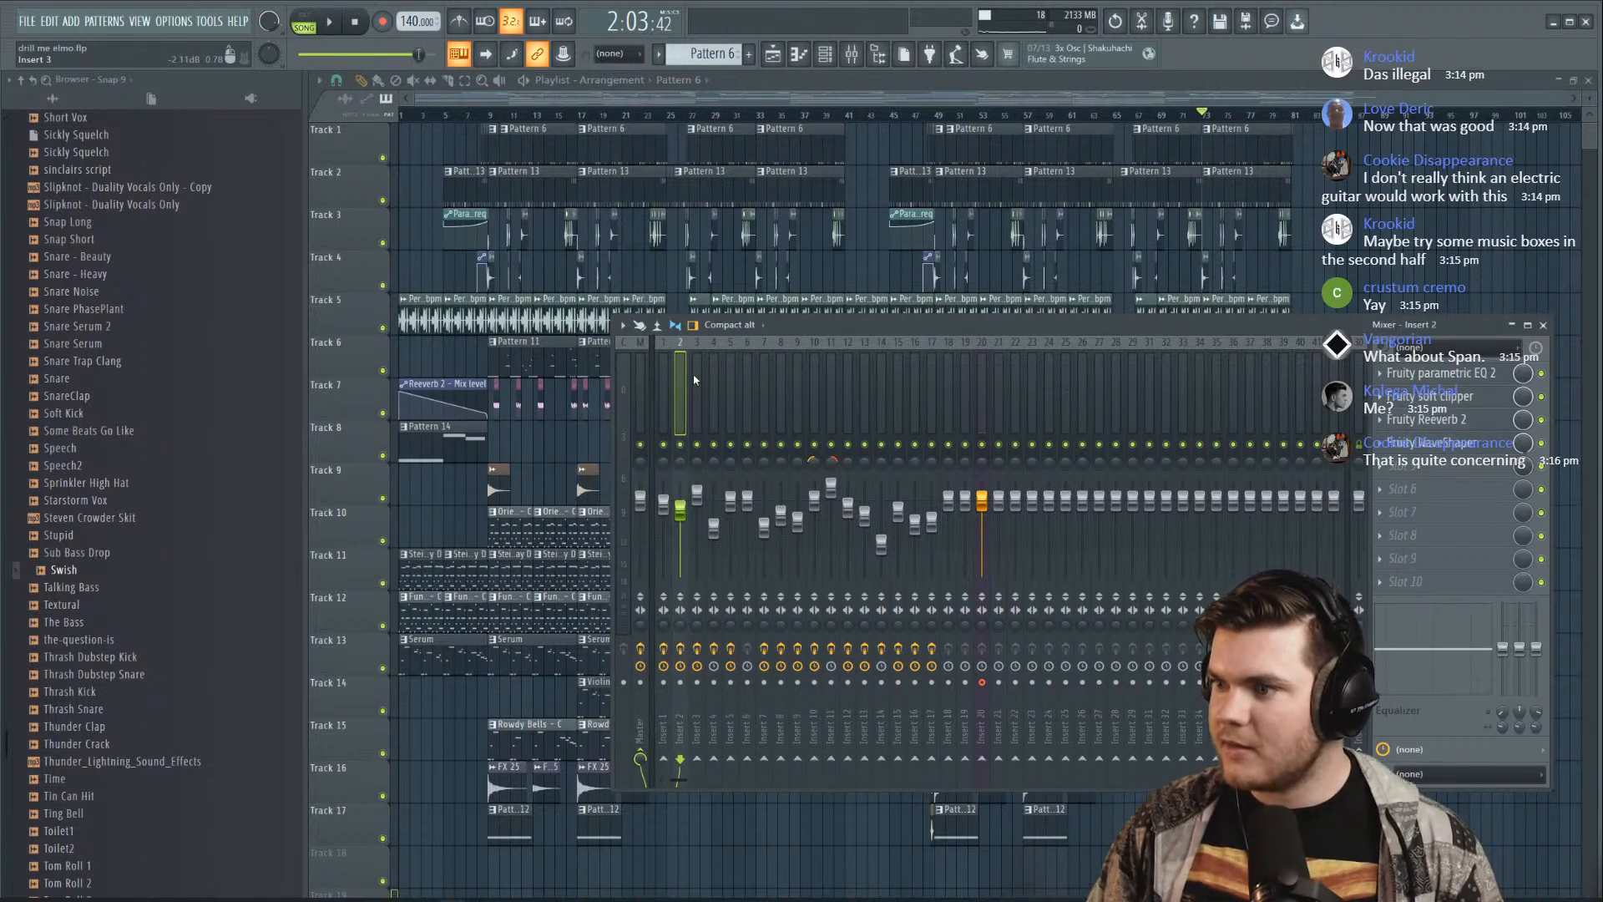
key("Right")
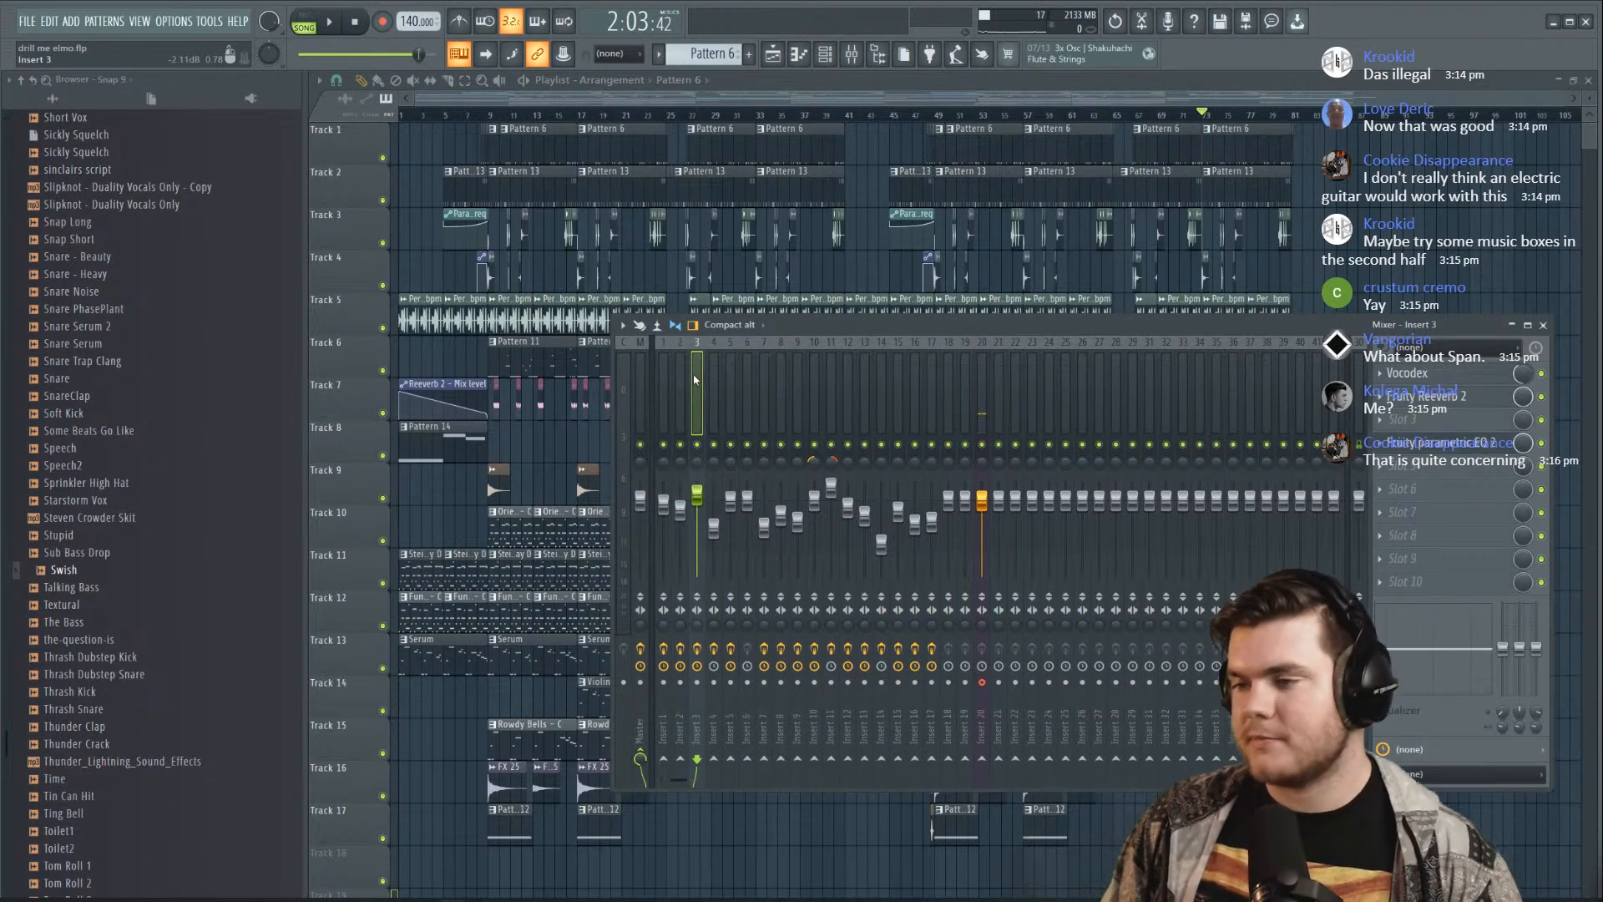
key("Right")
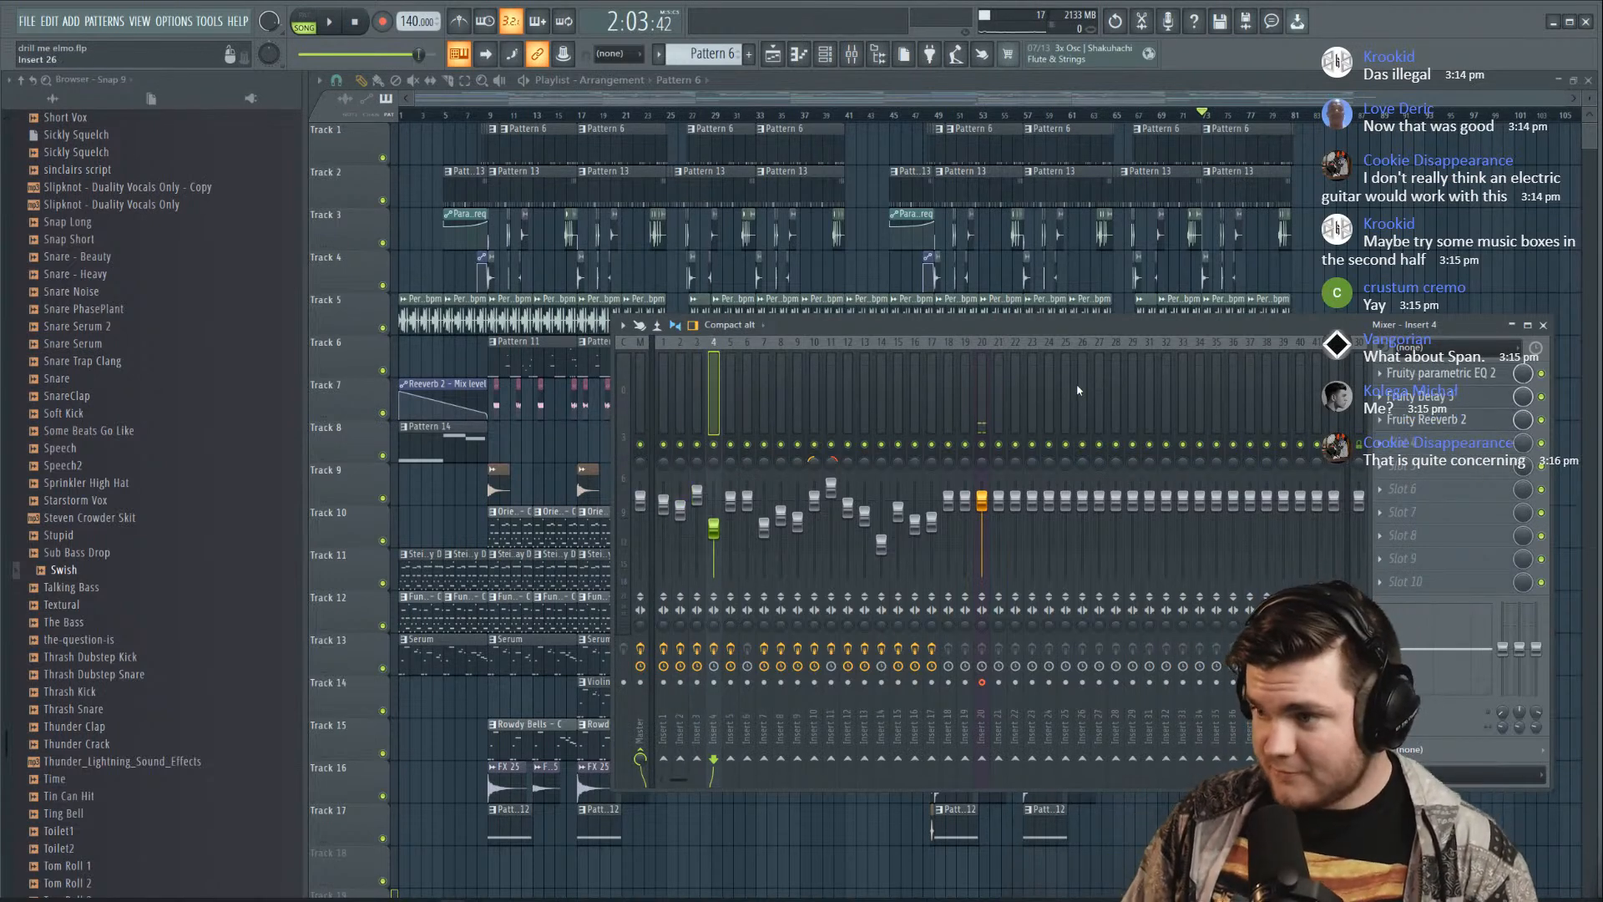
key("Right")
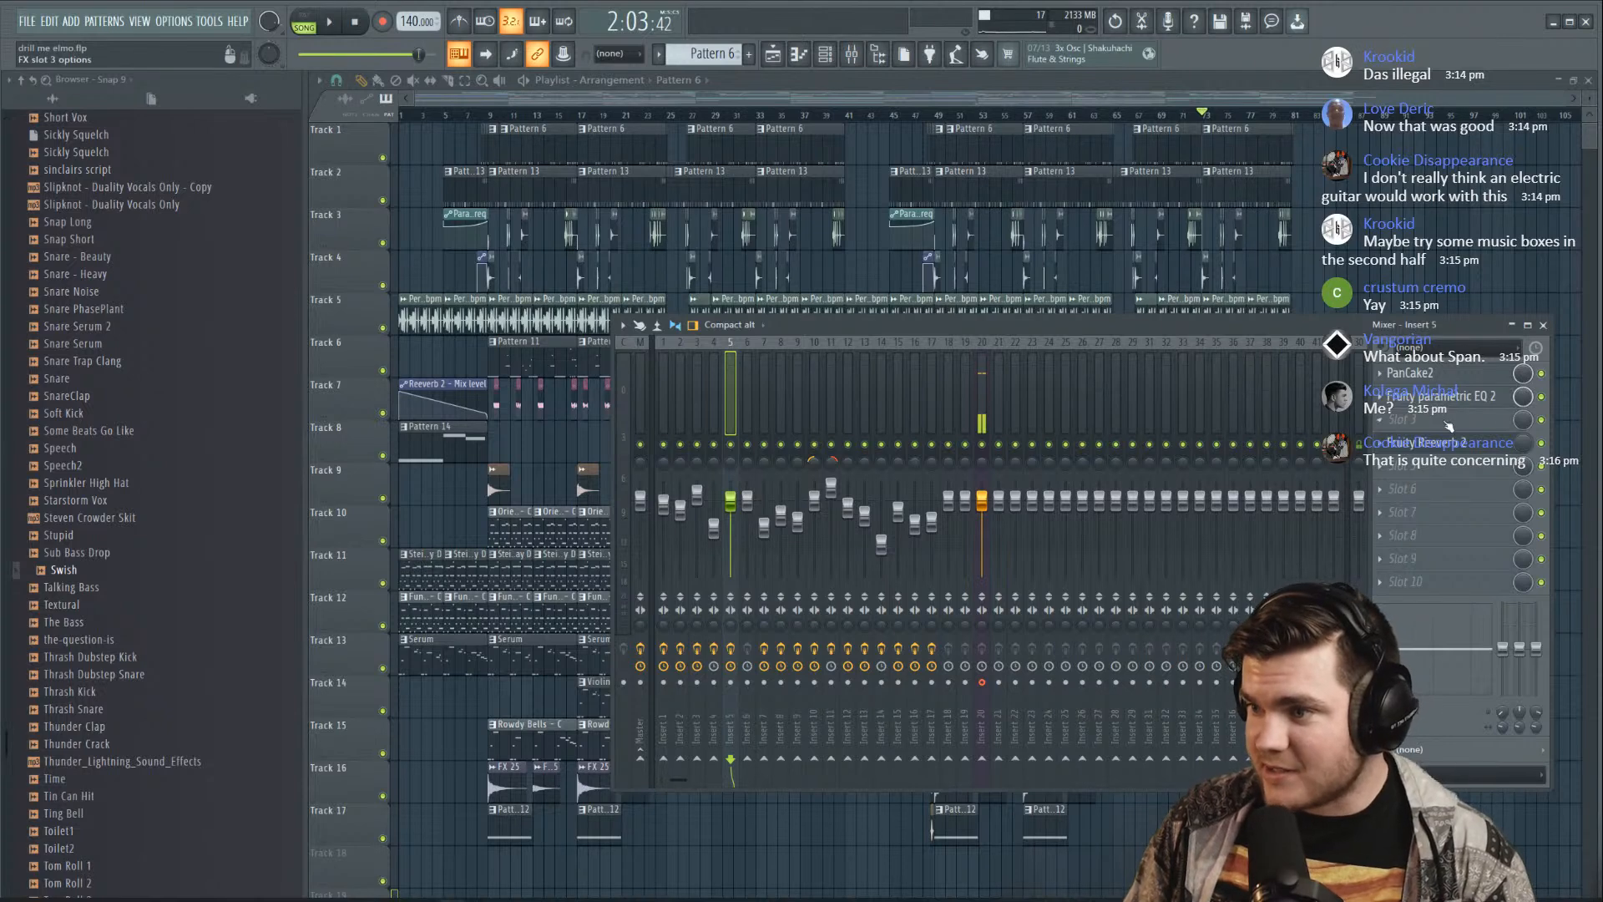
key("Right")
key("Right")
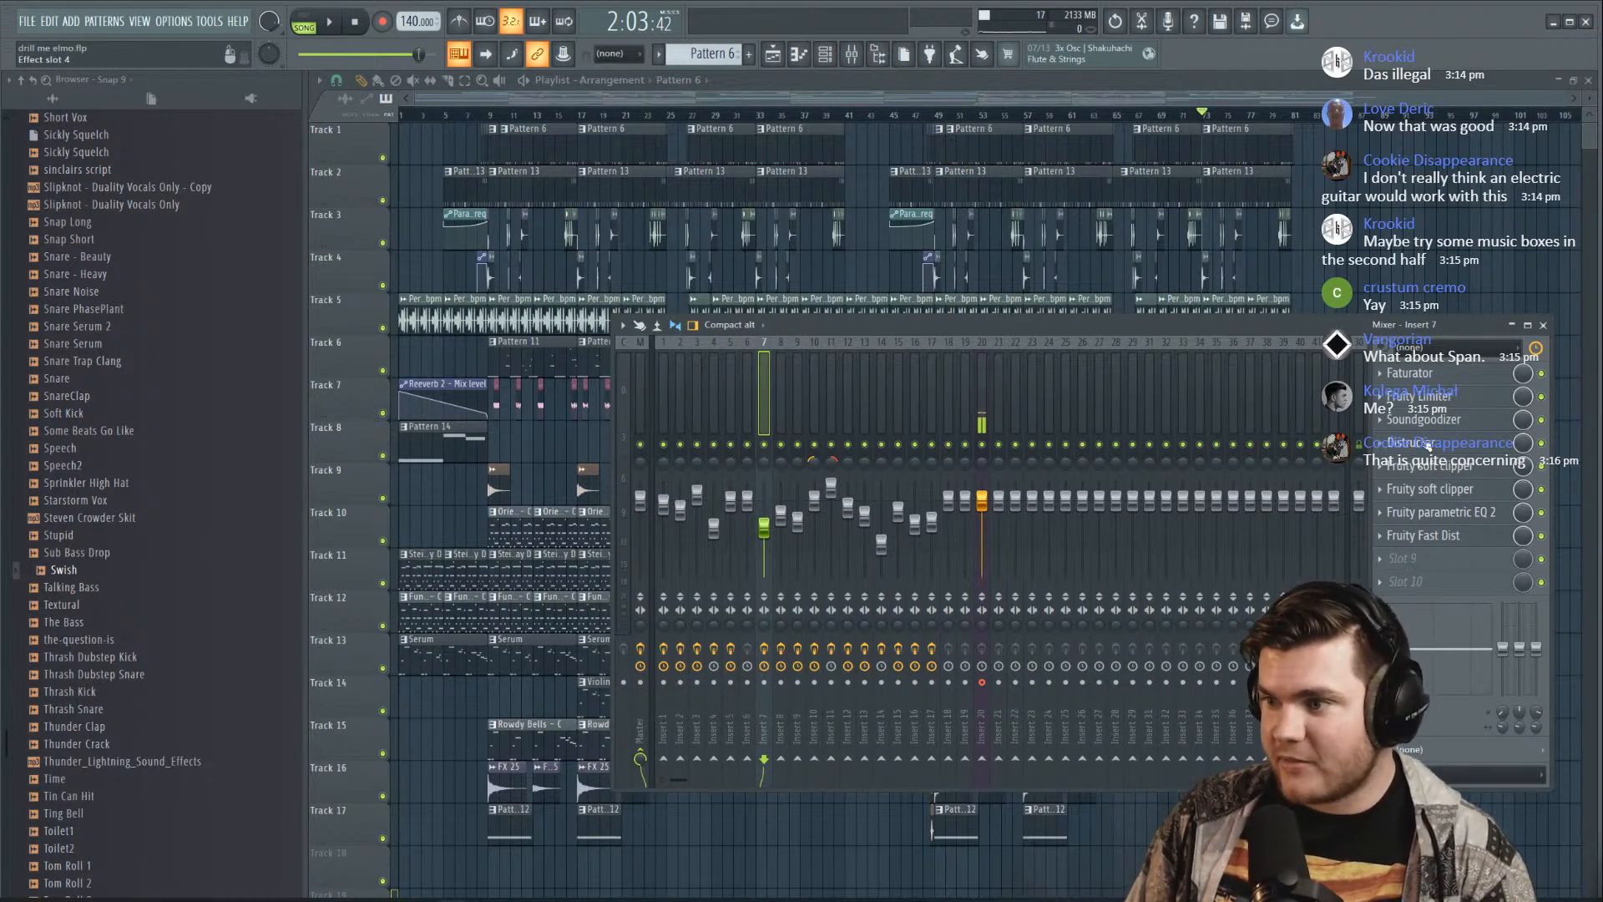
key("Right")
key("Right")
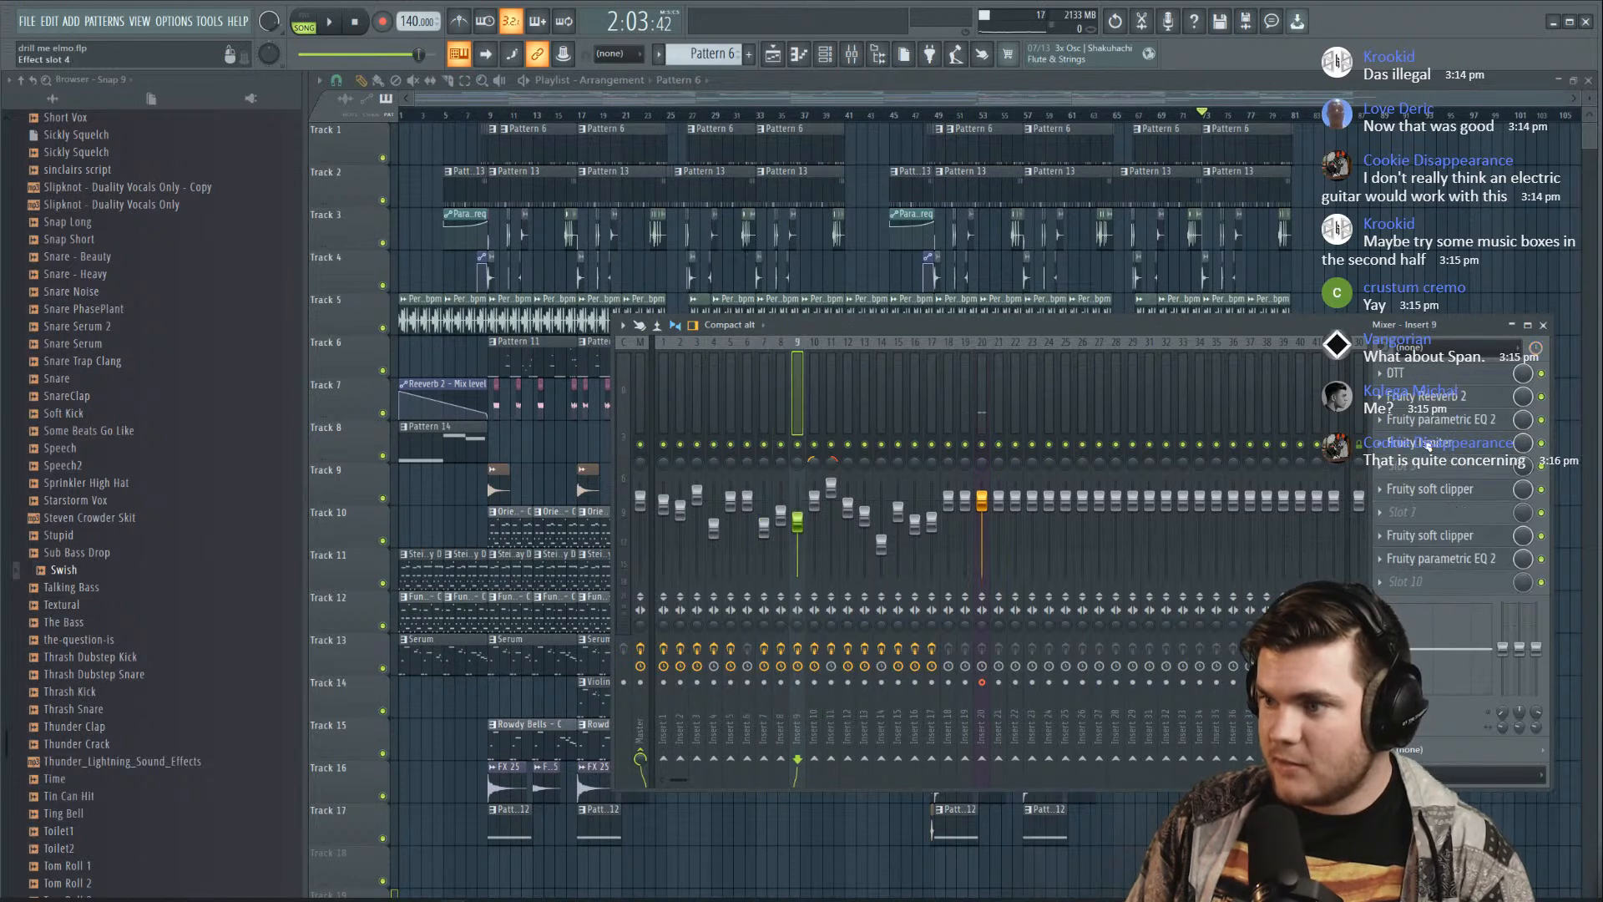
key("Right")
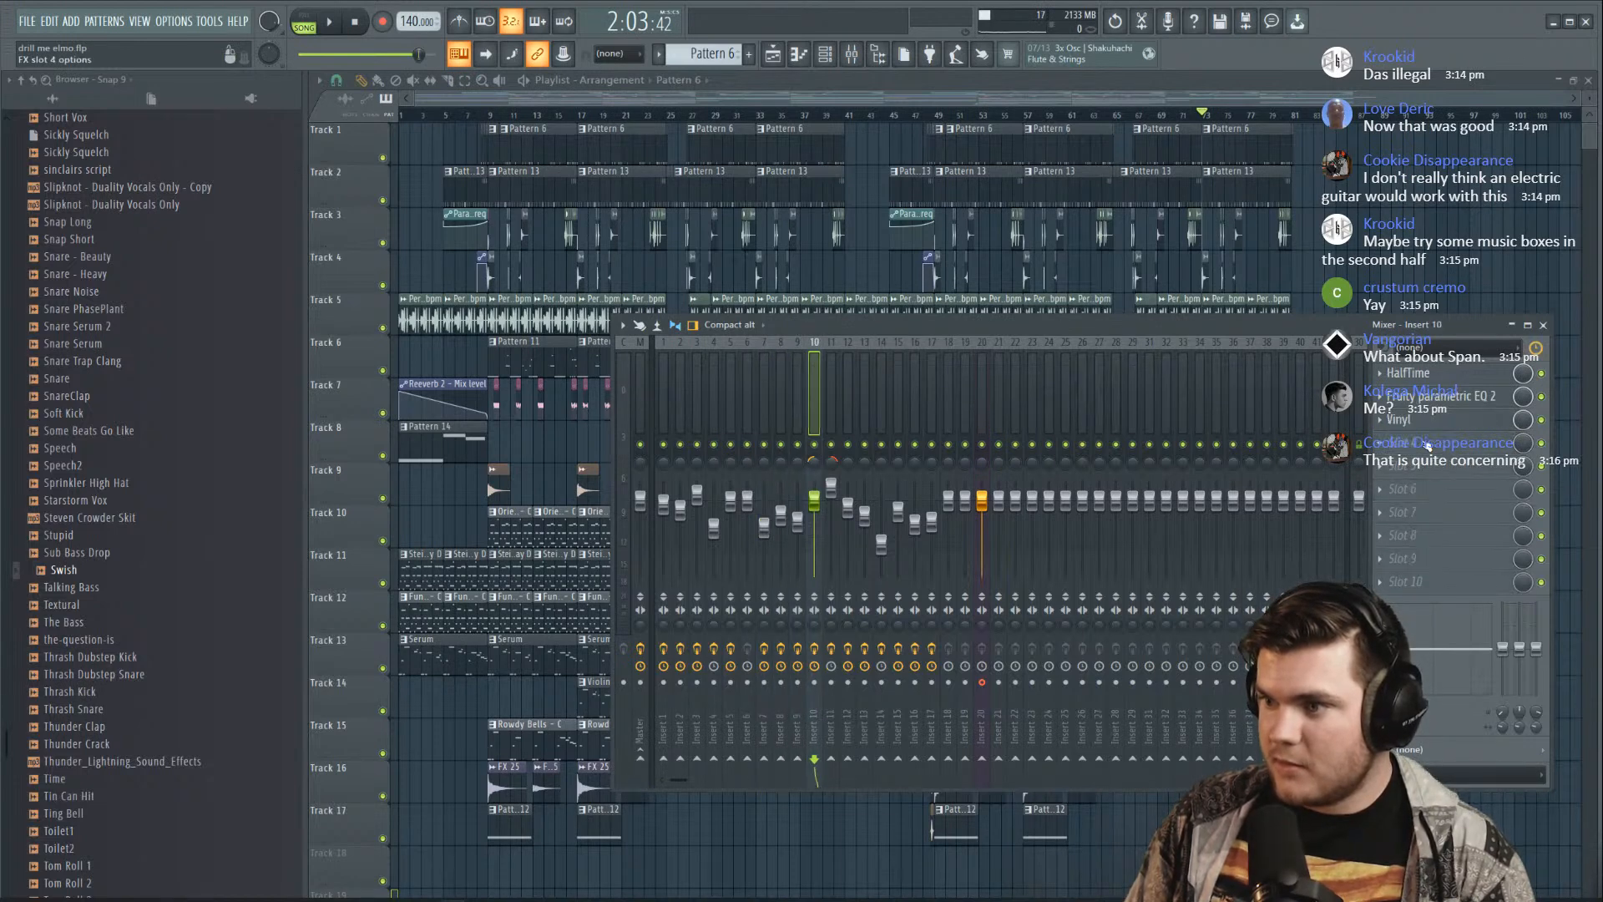
key("Right")
key("Right")
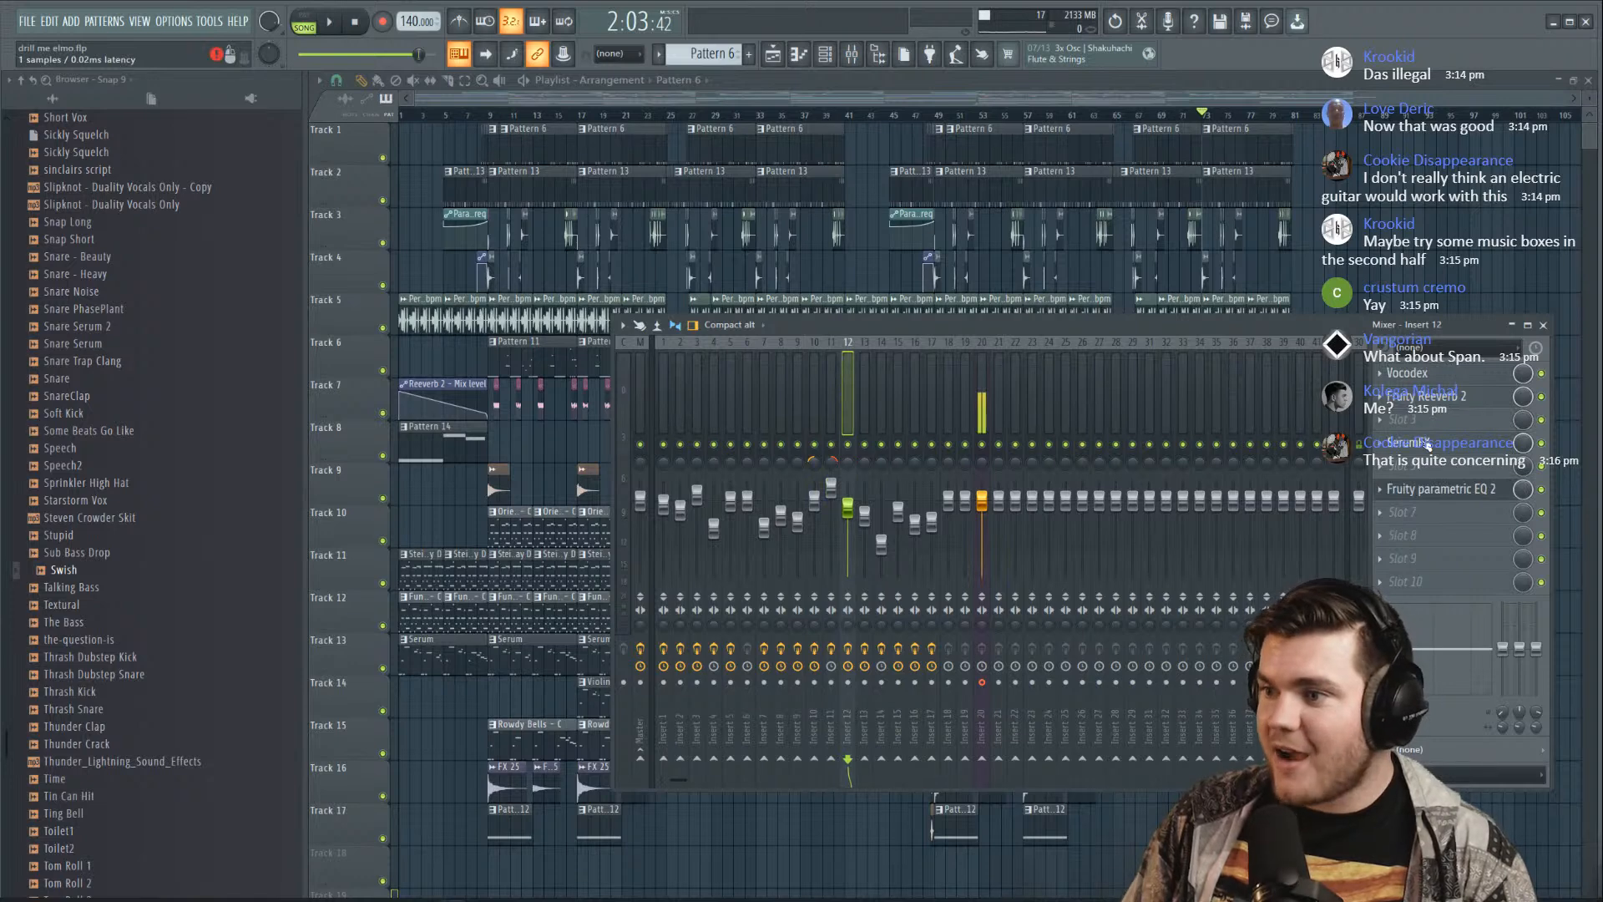
key("Right")
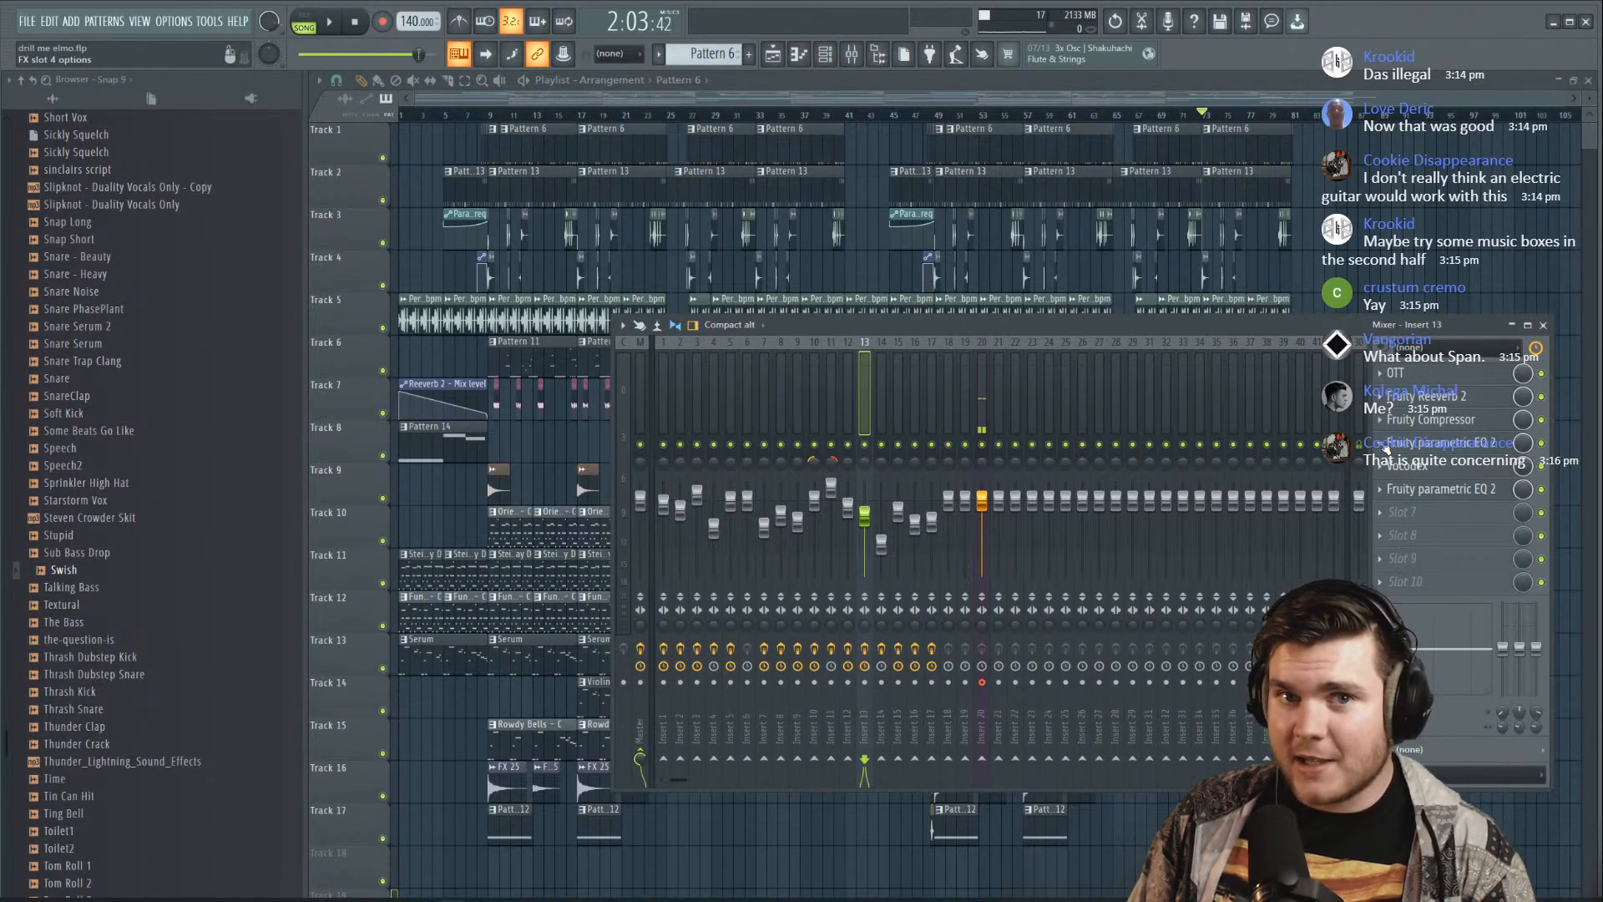
key("Right")
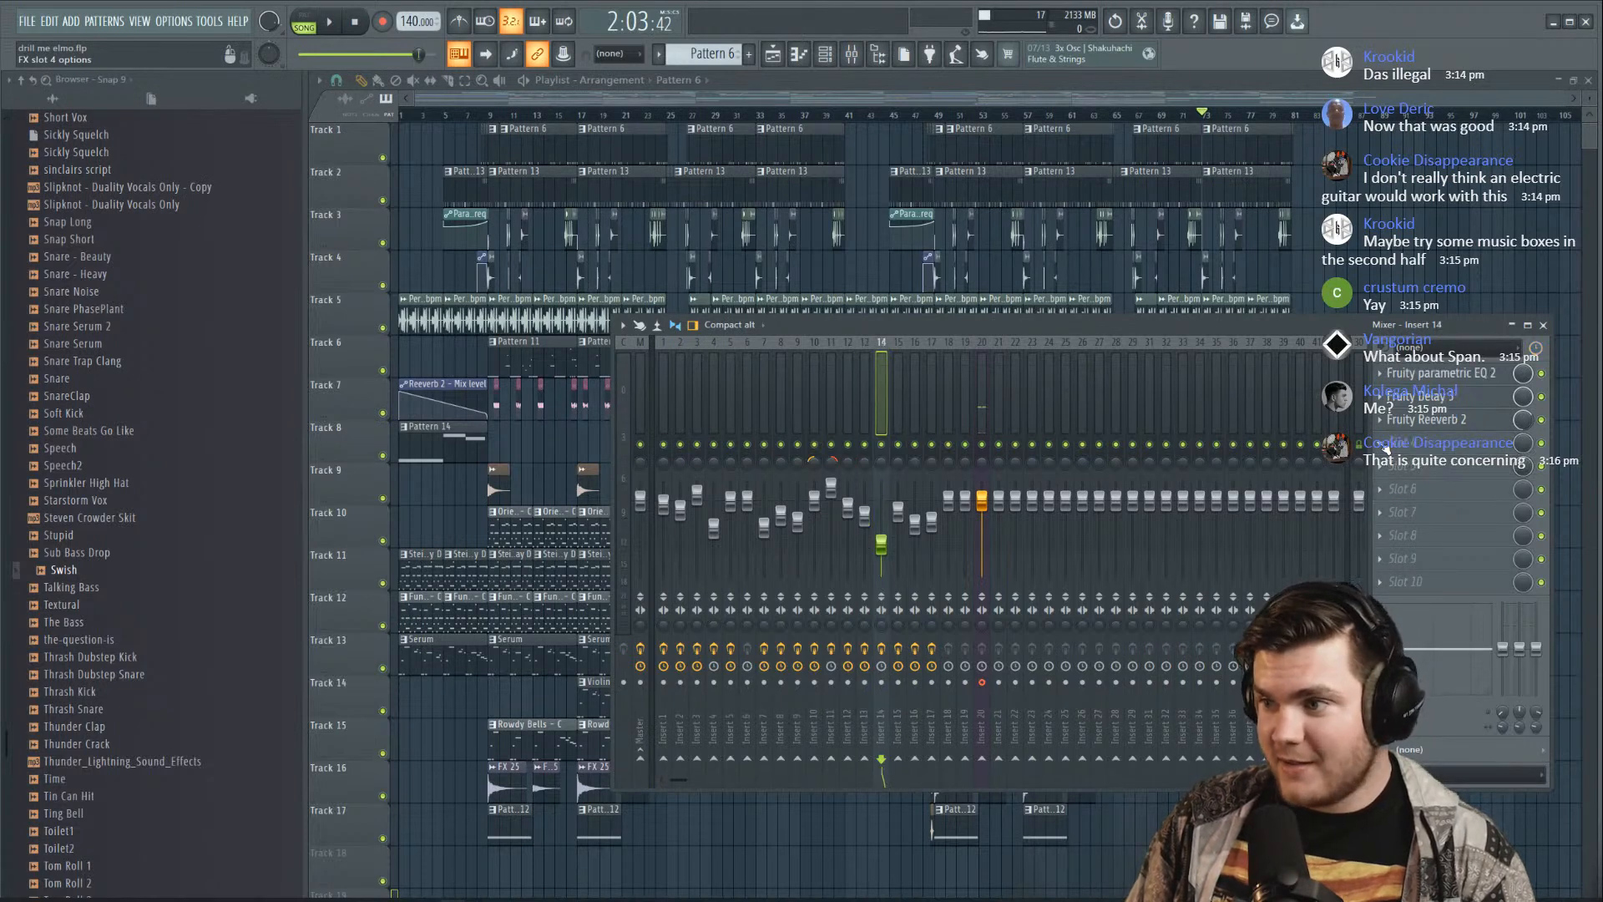
key("Right")
key("Right")
key("Right")
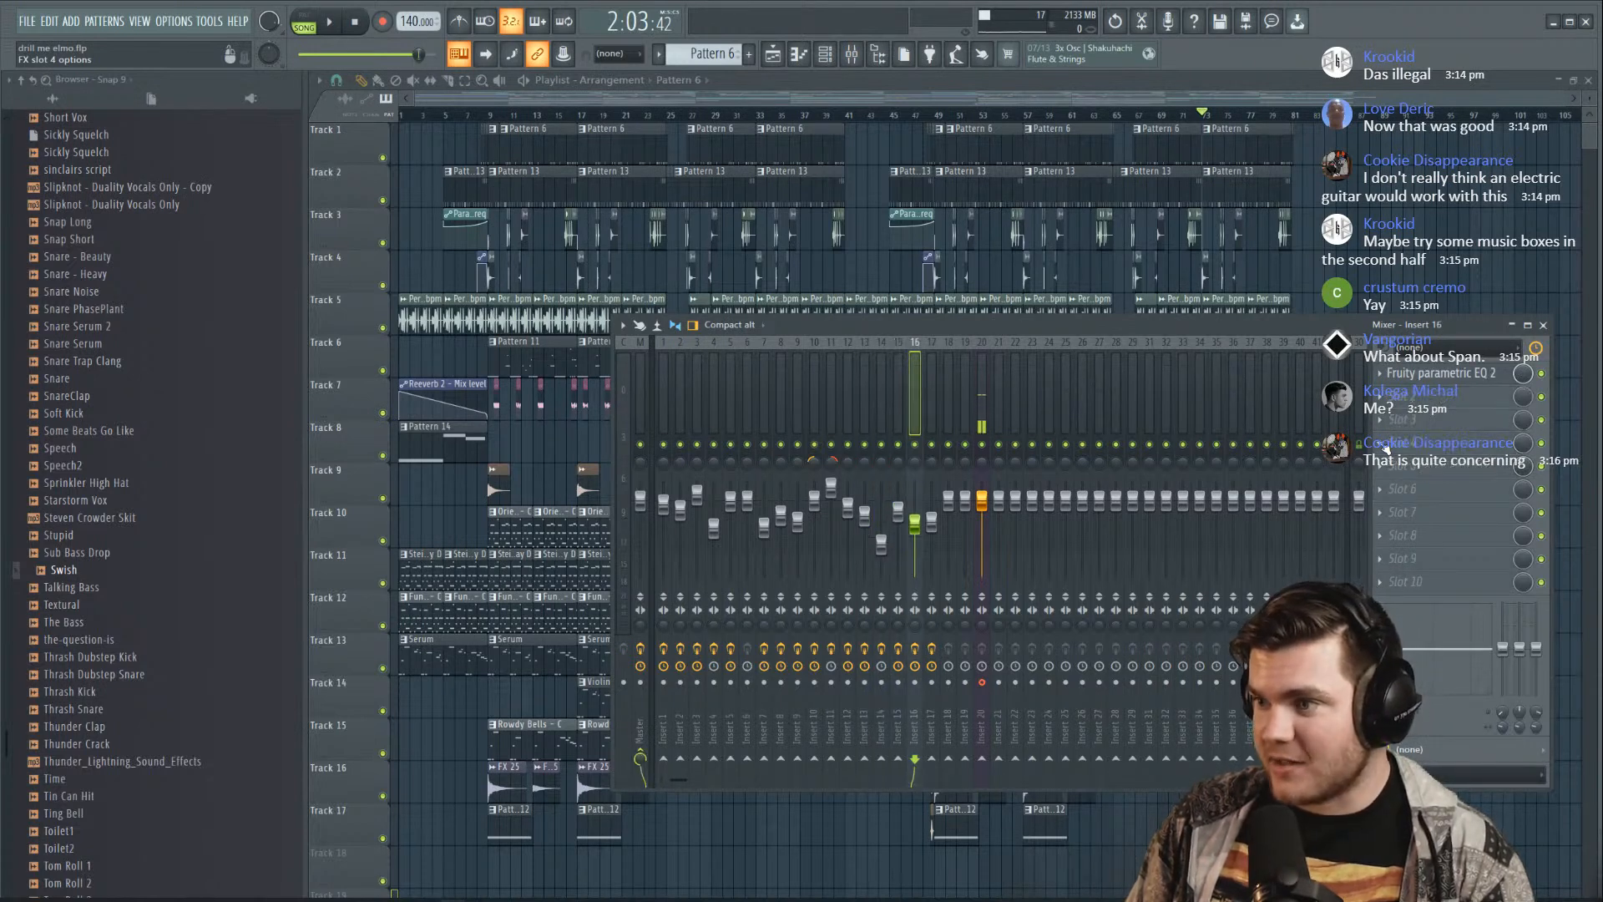
key("Right")
key("Right")
key("Right")
key("Right")
key("Right")
key("Right")
key("Right")
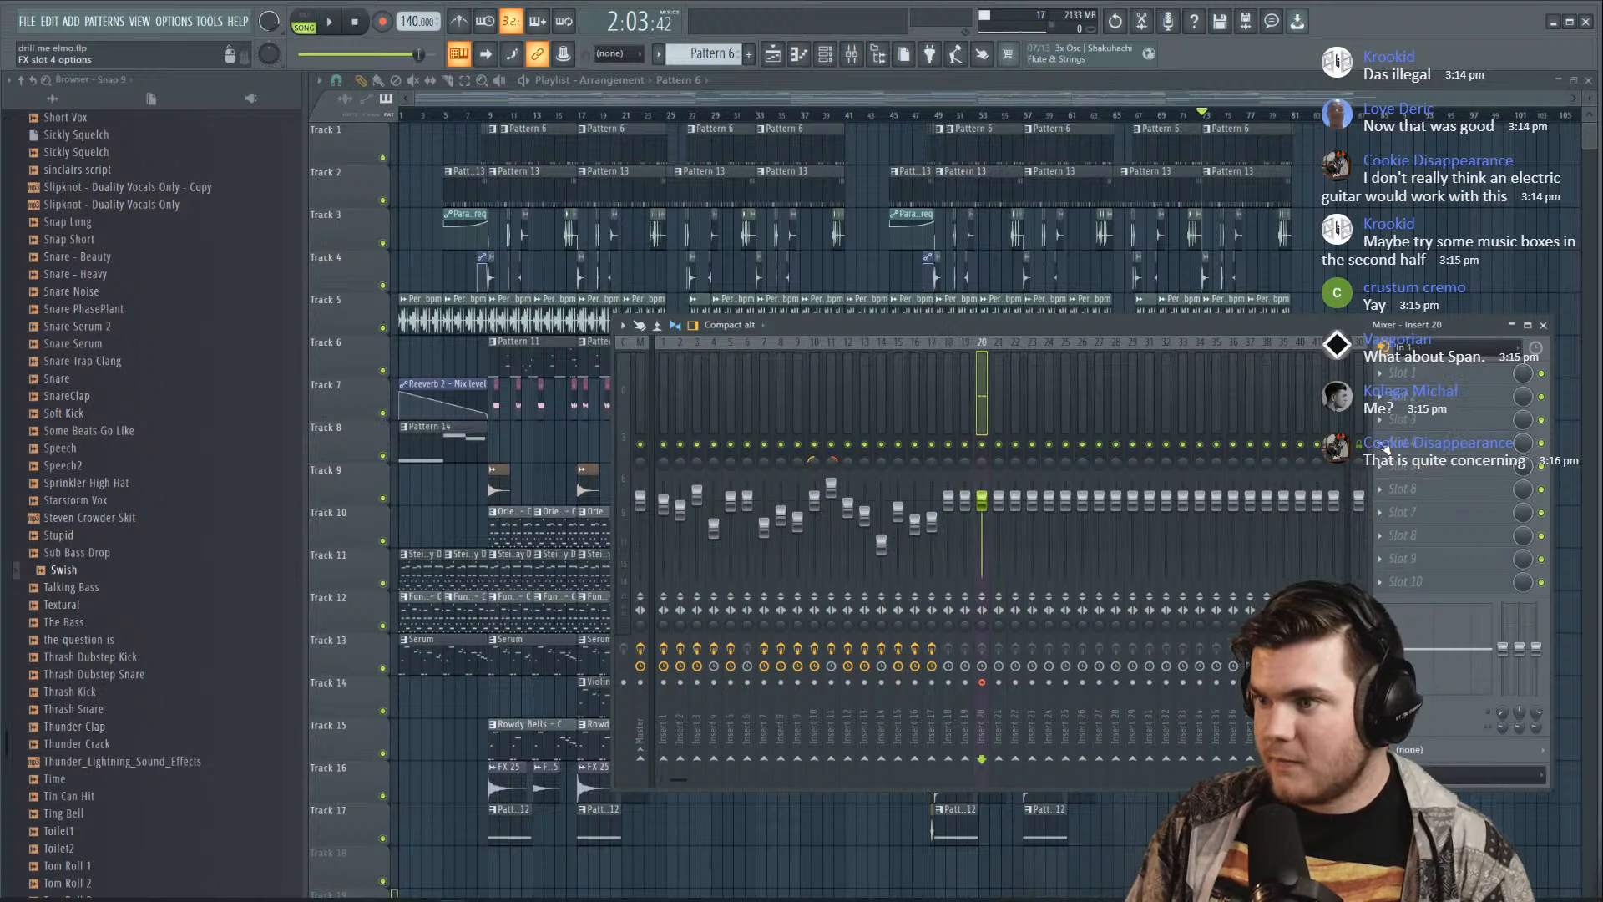
key("Right")
key("Right")
key("Right")
key("Right")
key("Right")
key("Right")
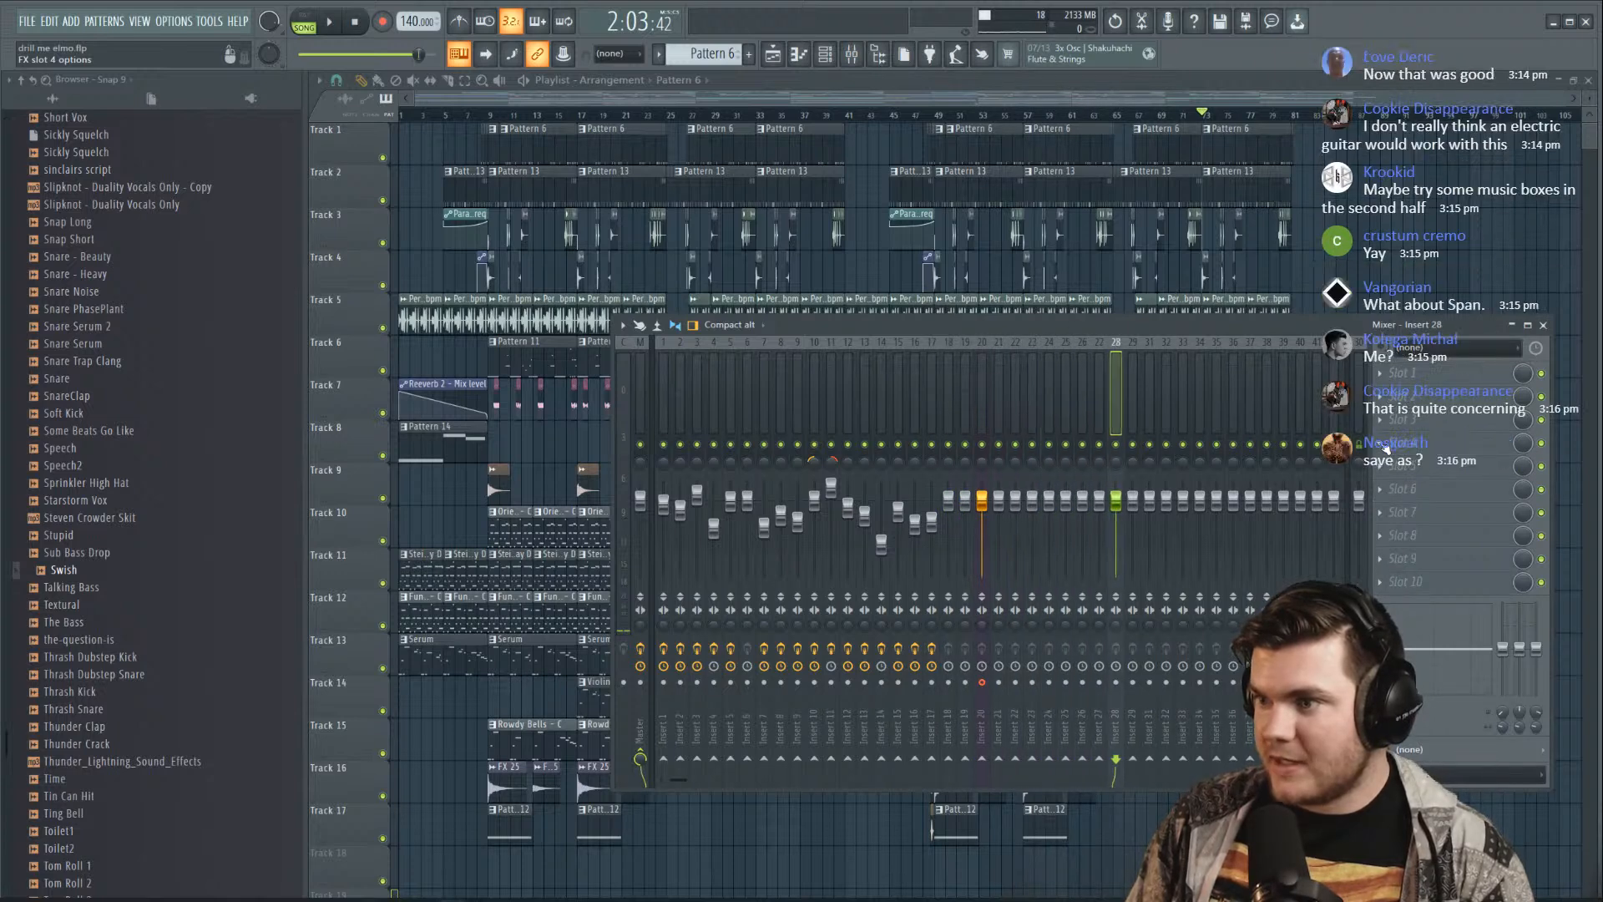
Return to Insert 20 and check the effect slots of the inserts from there up to Insert 38
key("Left")
key("Left")
key("Left")
key("Left")
key("Left")
key("Left")
key("Left")
key("Left")
key("Left")
key("Left")
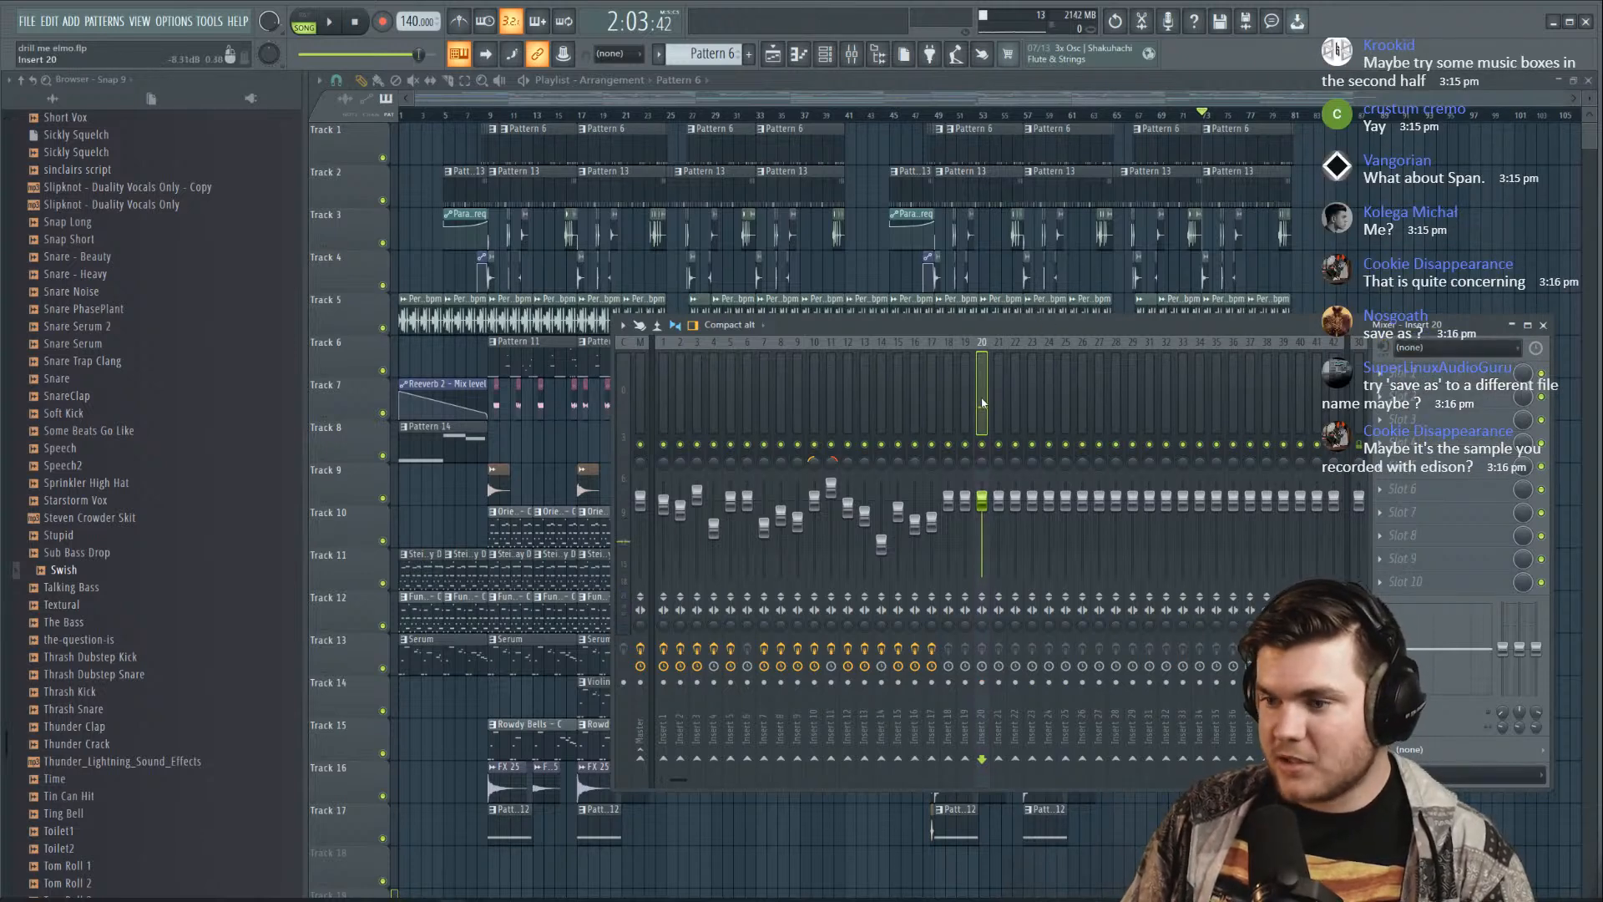
key("Right")
key("Right")
key("Right")
key("Right")
key("Right")
key("Right")
key("Right")
key("Right")
key("Right")
key("Right")
key("Right")
key("Right")
key("Right")
key("Right")
key("Right")
key("Right")
key("Right")
key("Right")
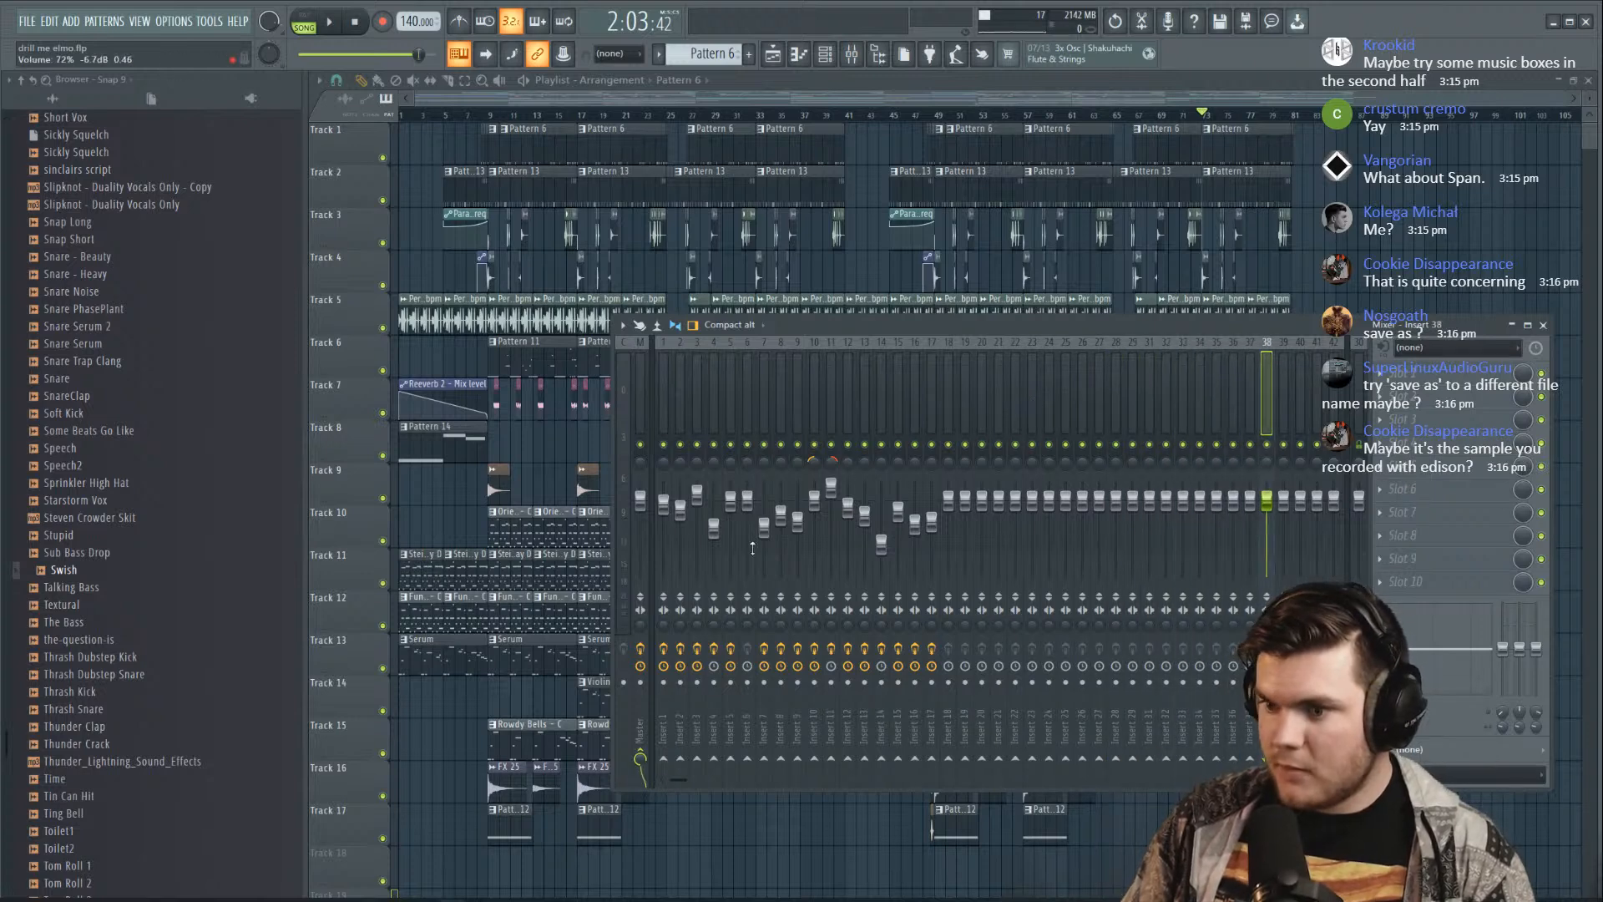
Examine the Fruity Limiter in slot 1 of Insert 99
left_click_drag(683, 782, 1336, 777)
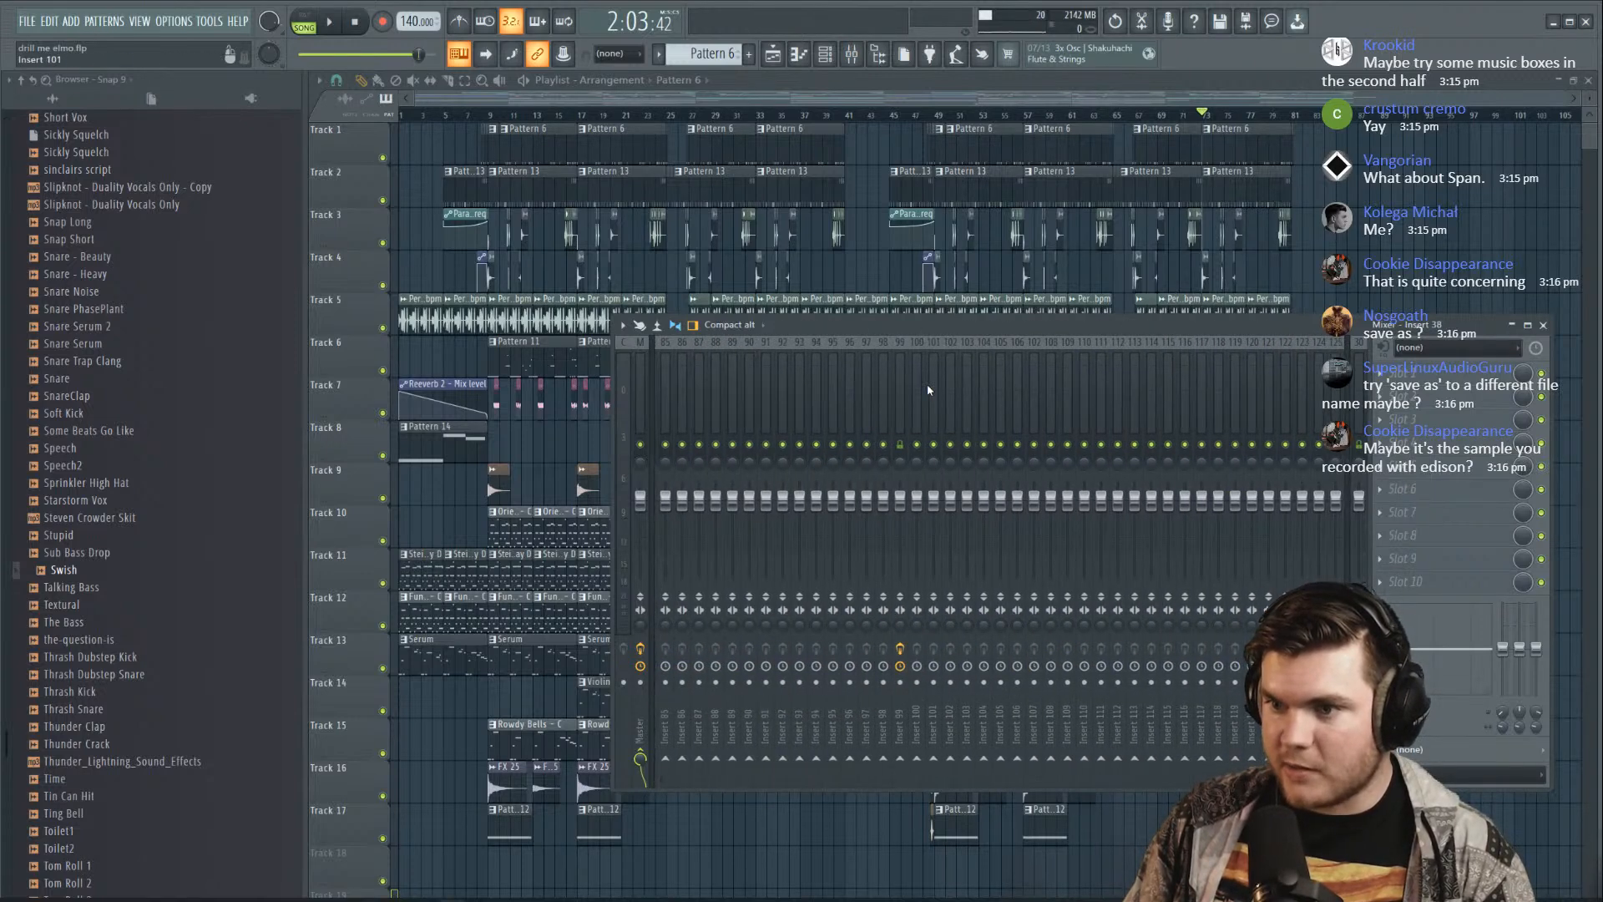
left_click(902, 392)
left_click(1492, 377)
left_click(1493, 377)
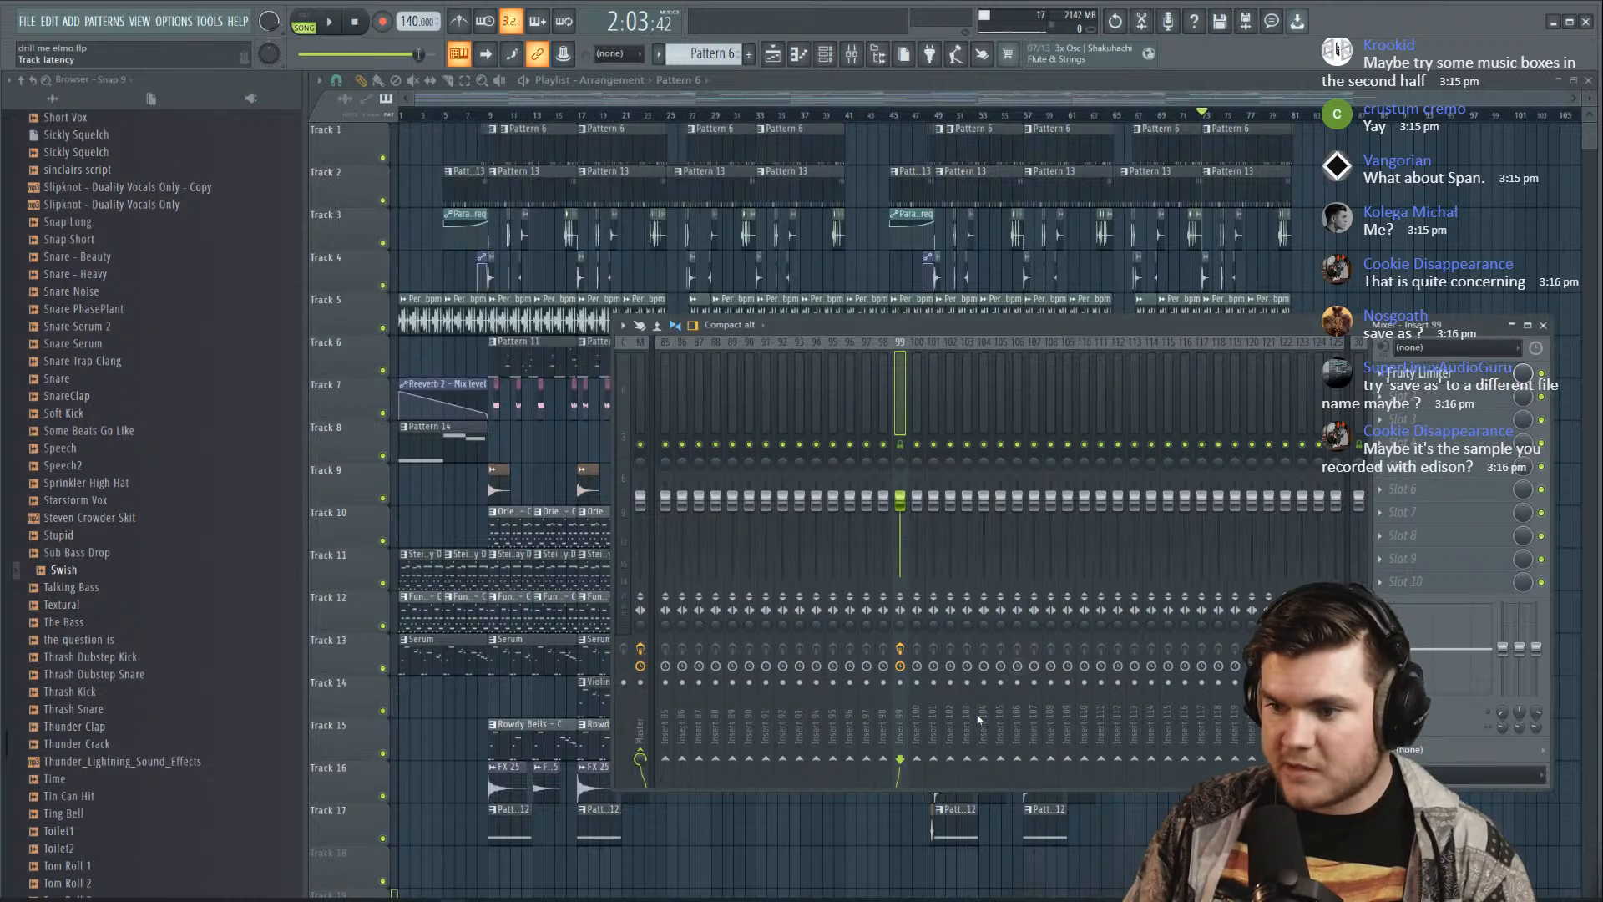
Close the mixer, try once more to save the project, and dismiss the error
key("F9")
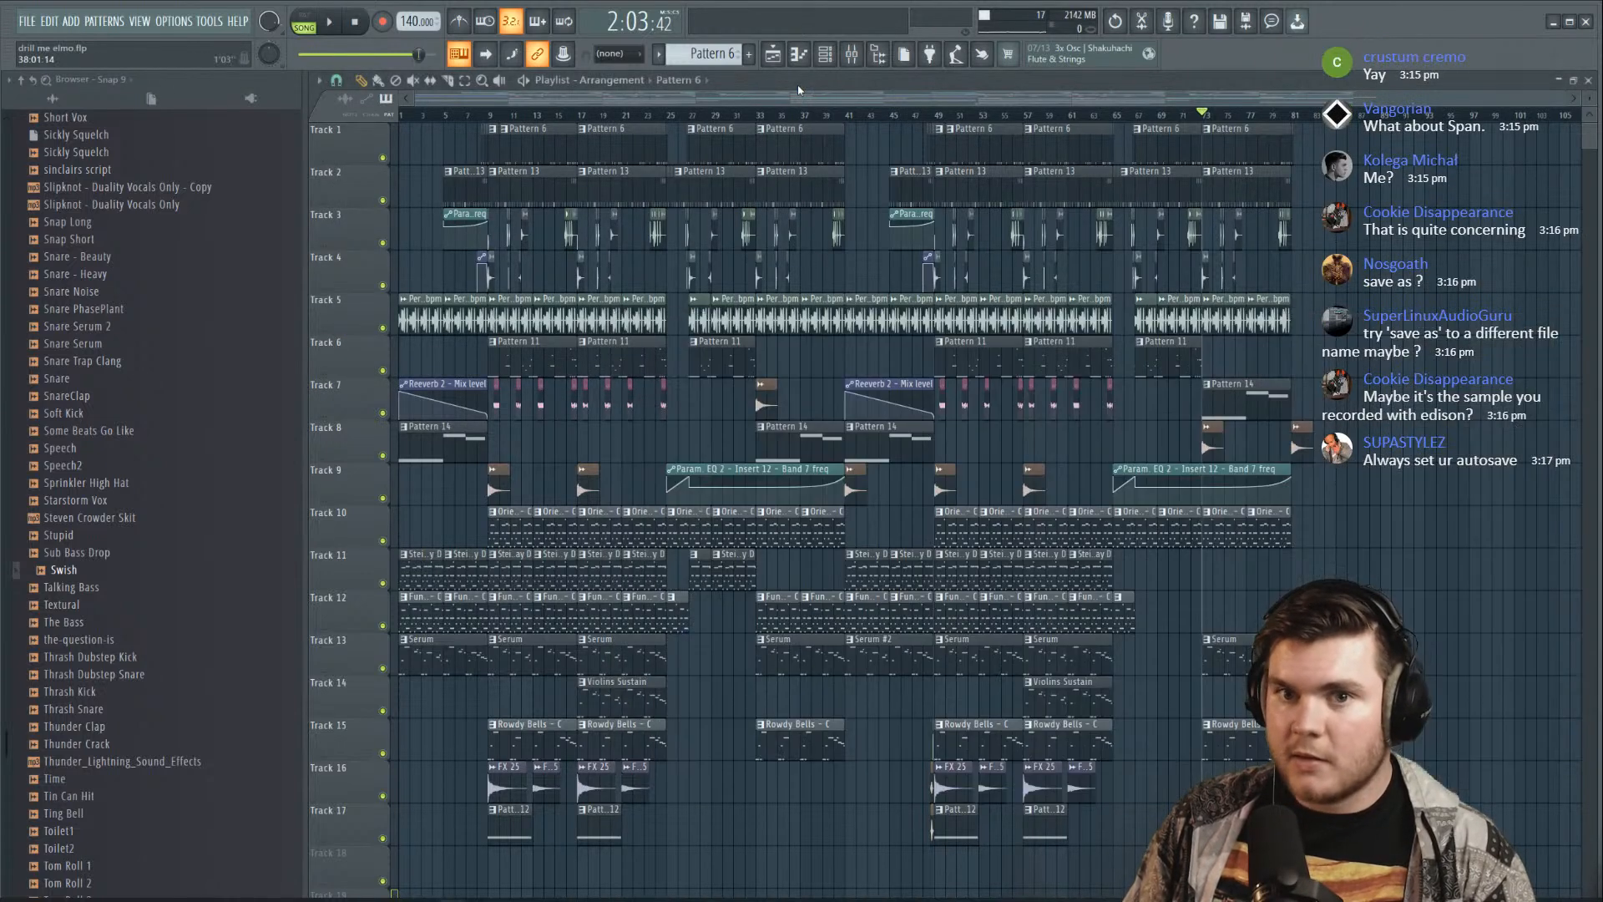
left_click(30, 22)
left_click(40, 92)
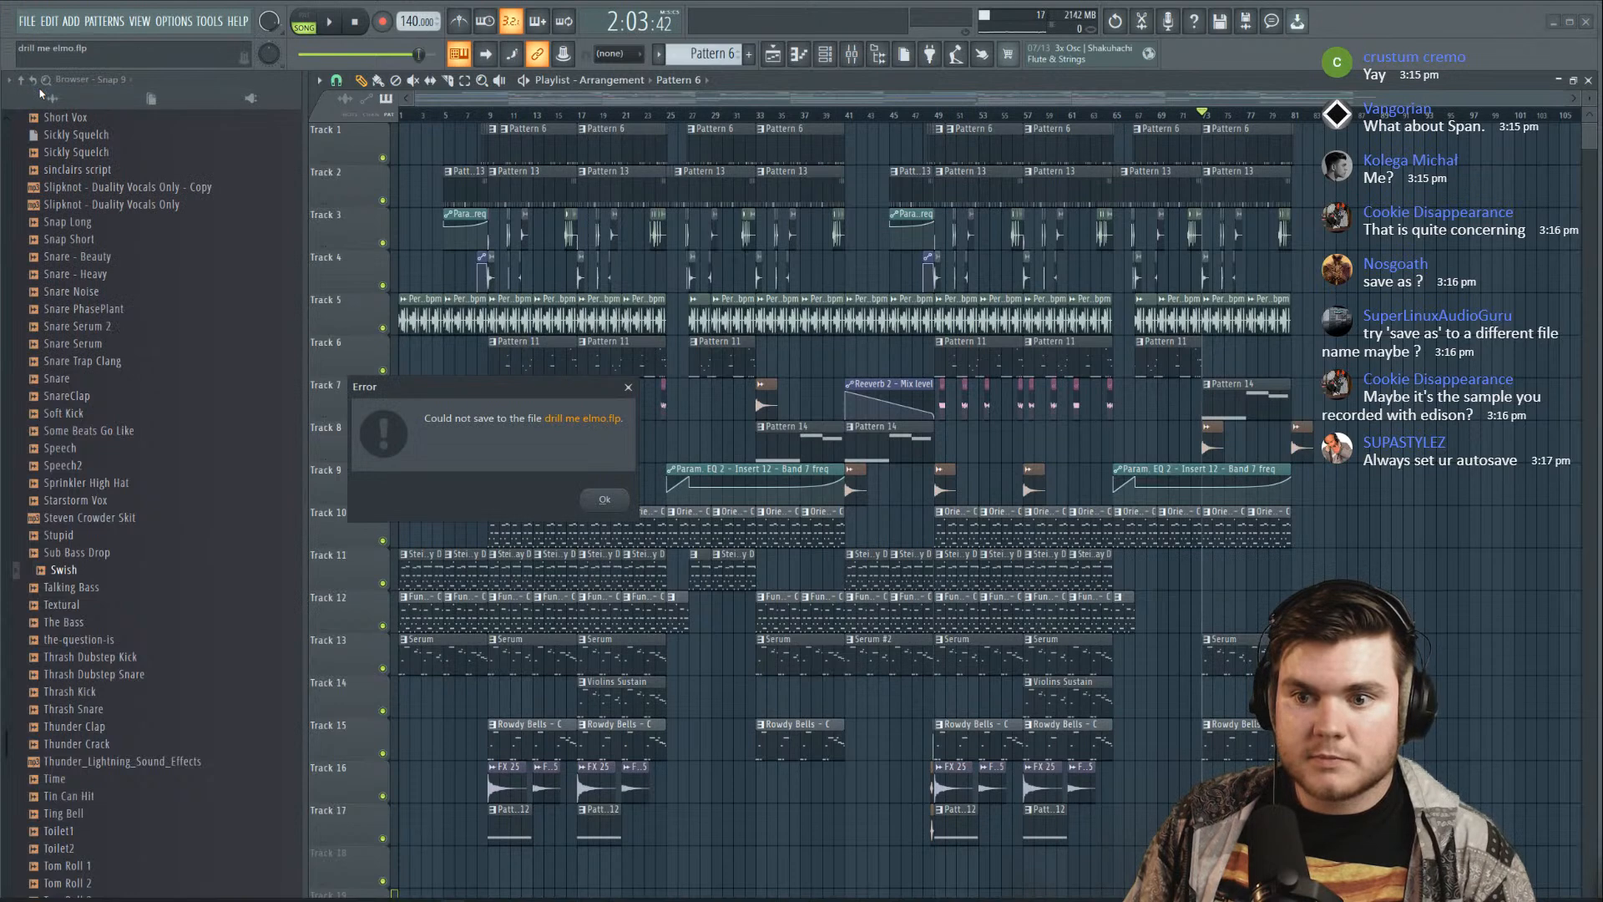
left_click(604, 499)
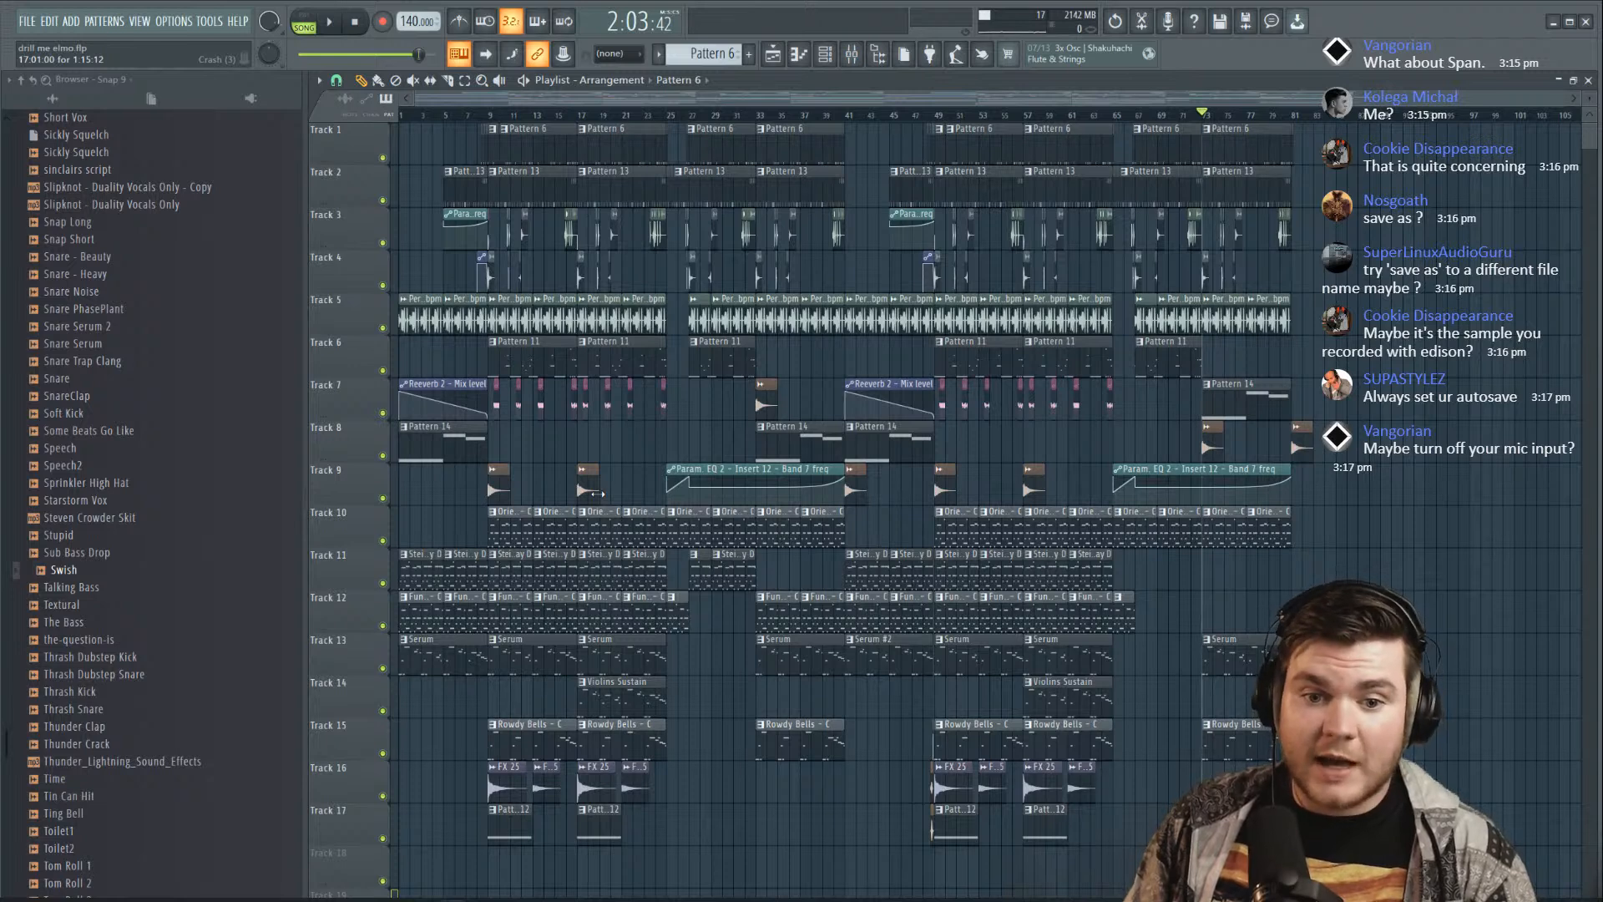
Save the project under the new file name "drill me elmo 2.flp" and point out the Revert to last backup option
left_click(23, 22)
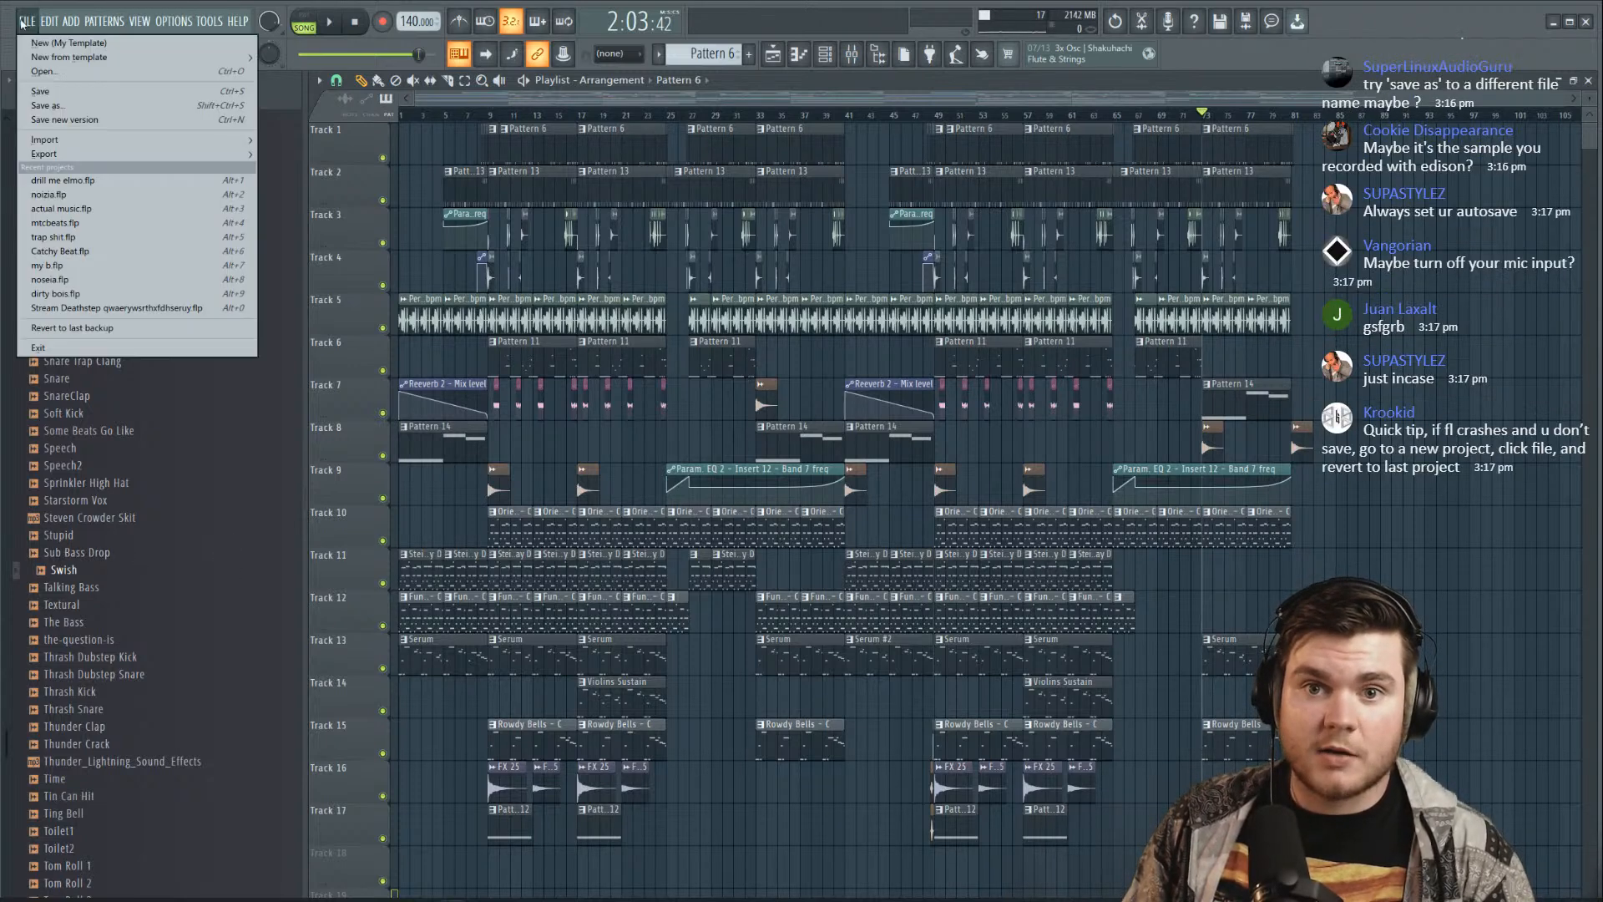
left_click(50, 92)
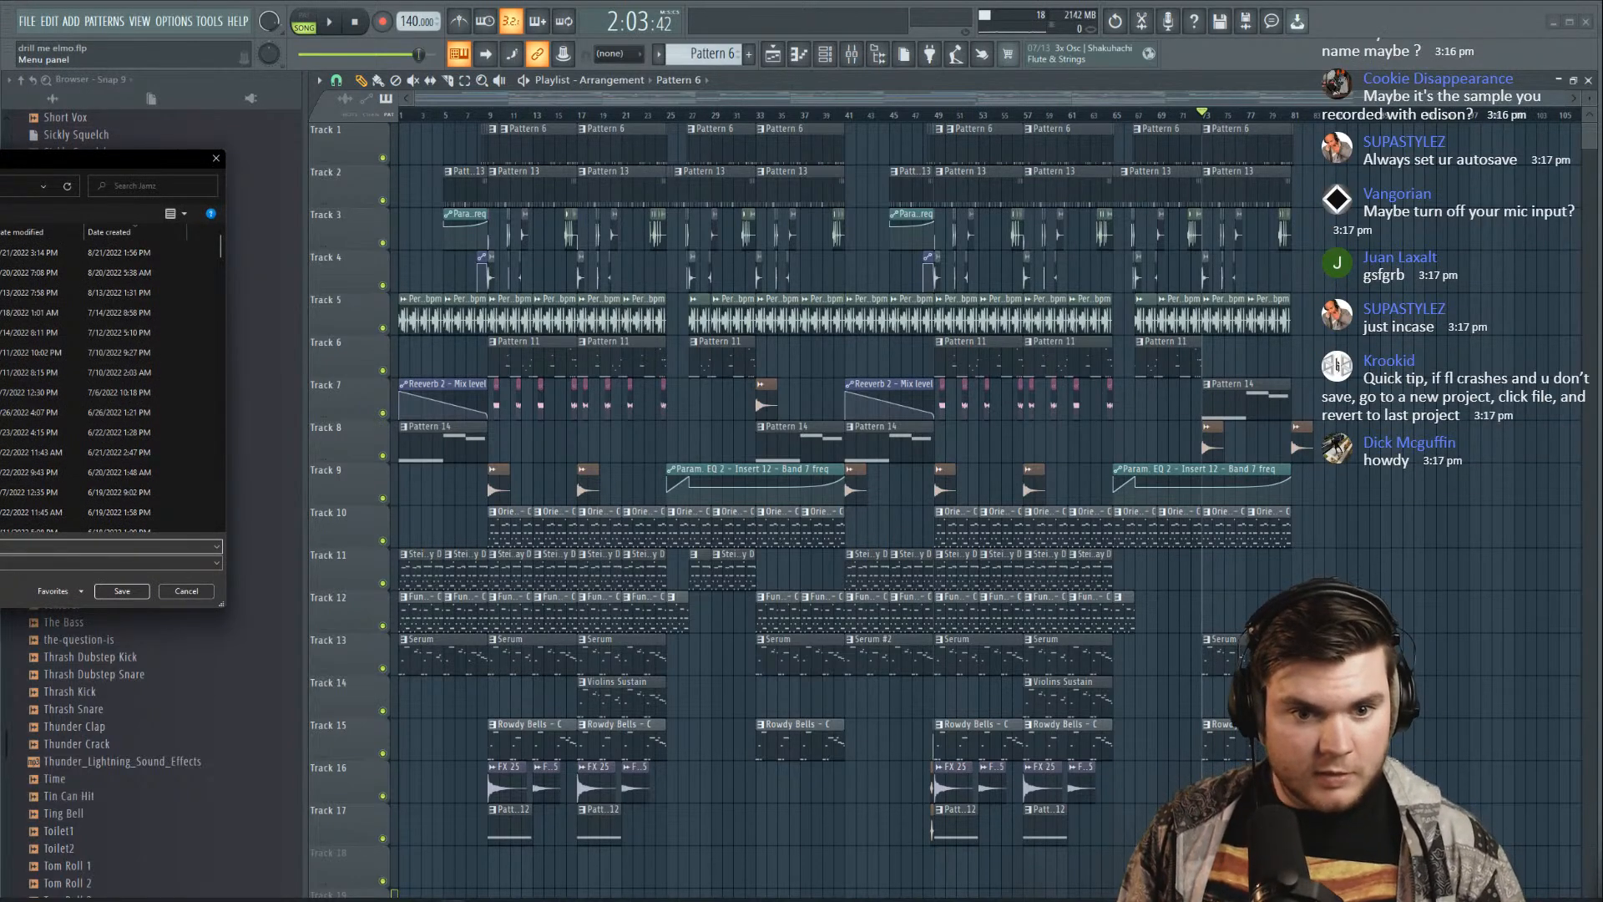
left_click(98, 593)
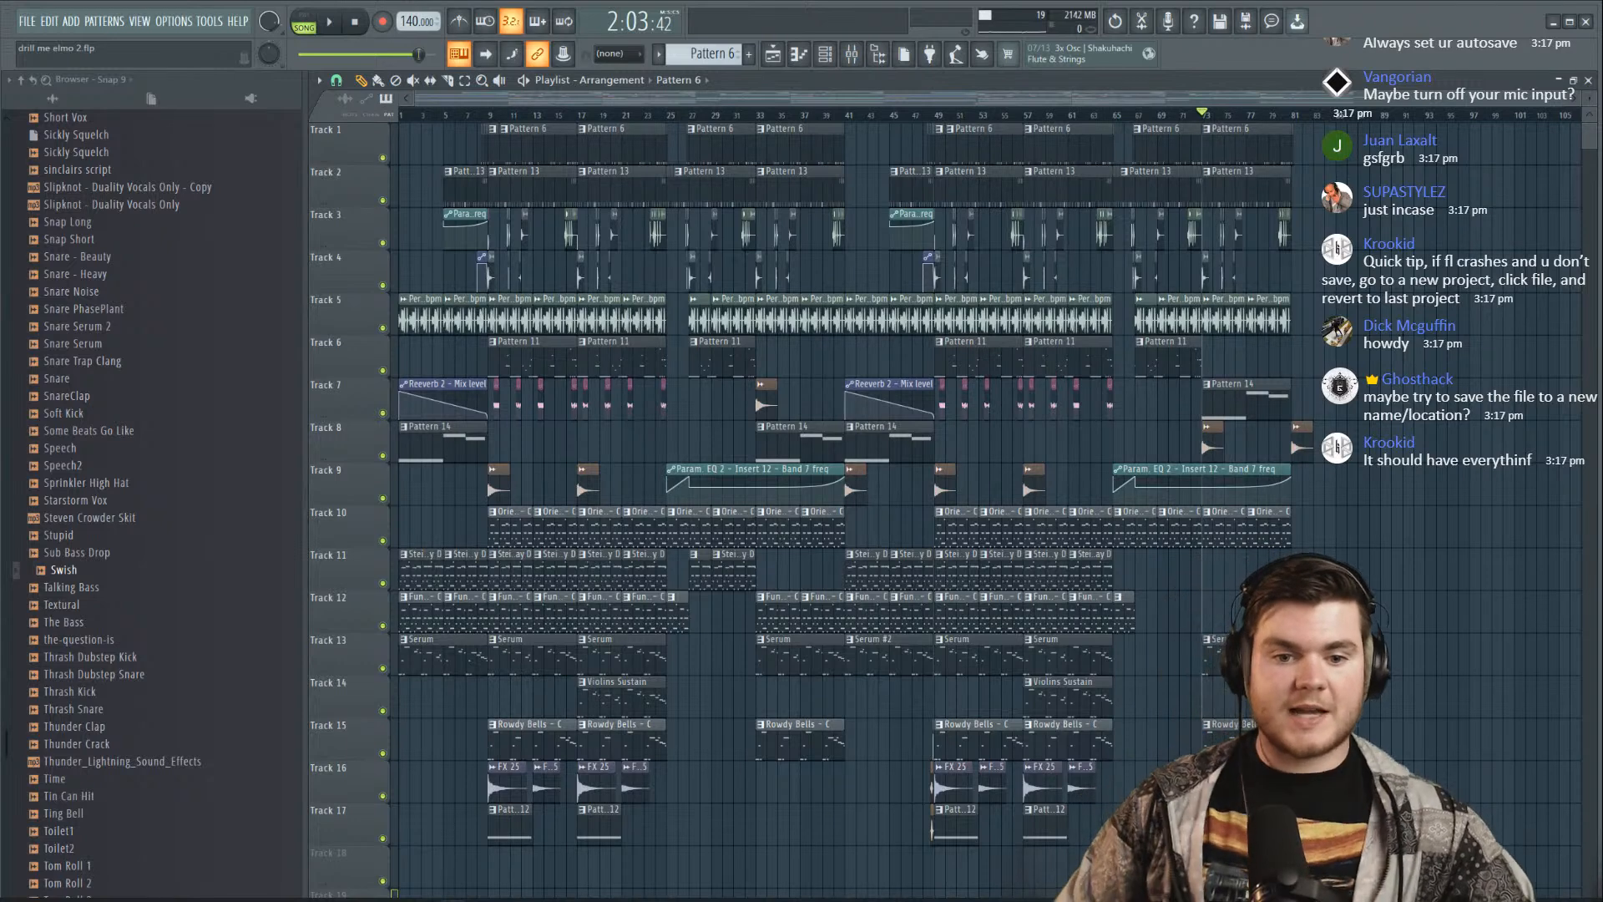
left_click(28, 21)
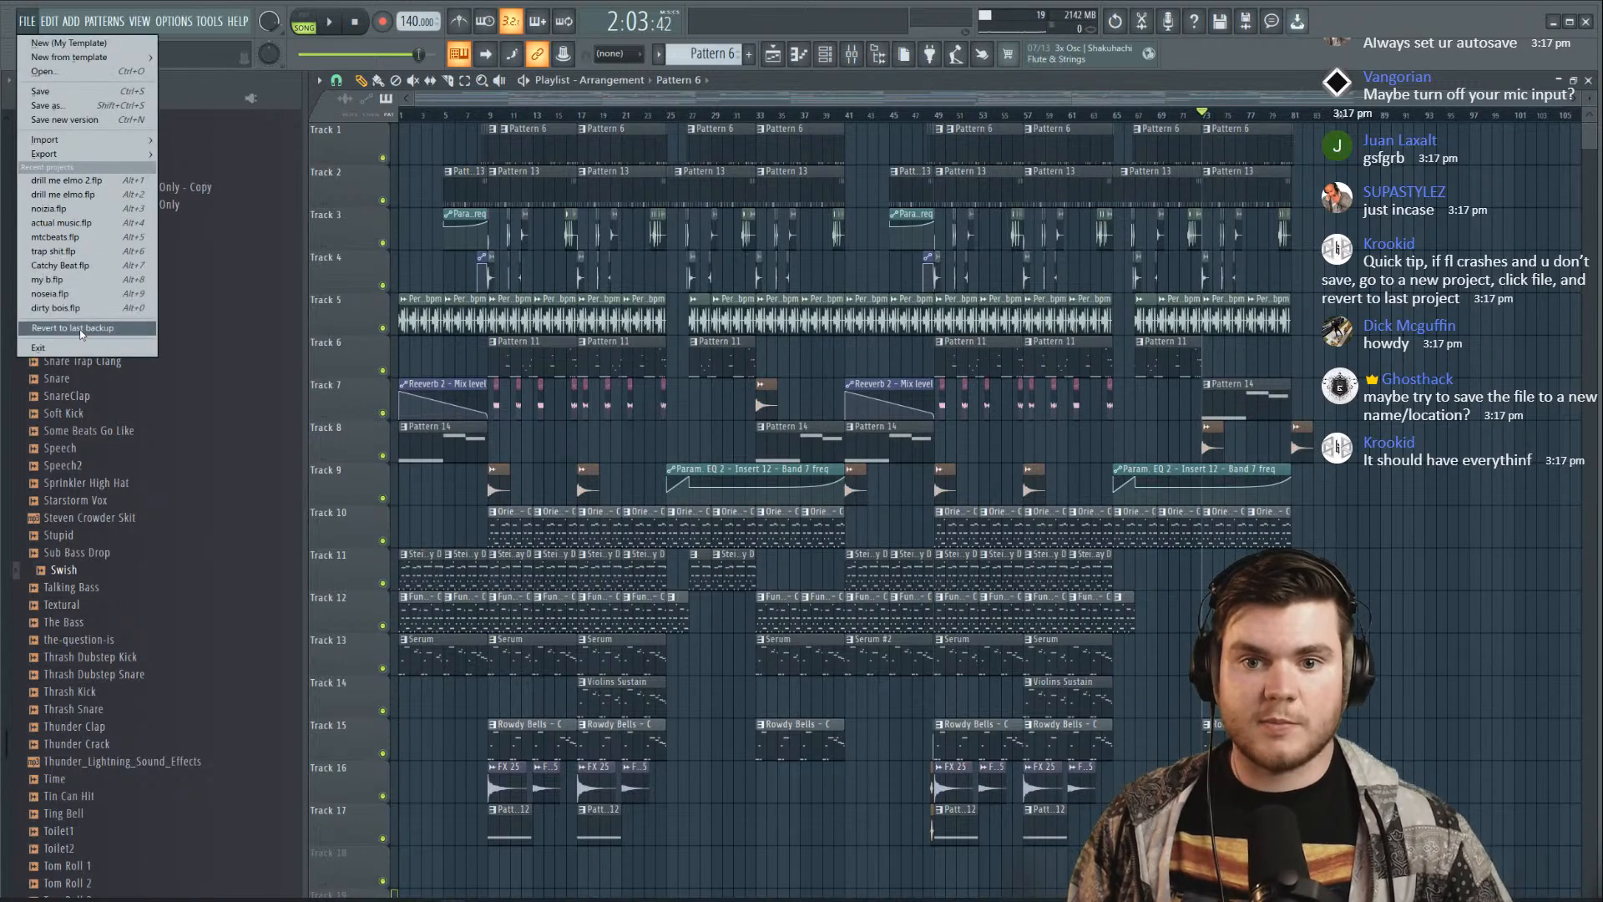
left_click(114, 331)
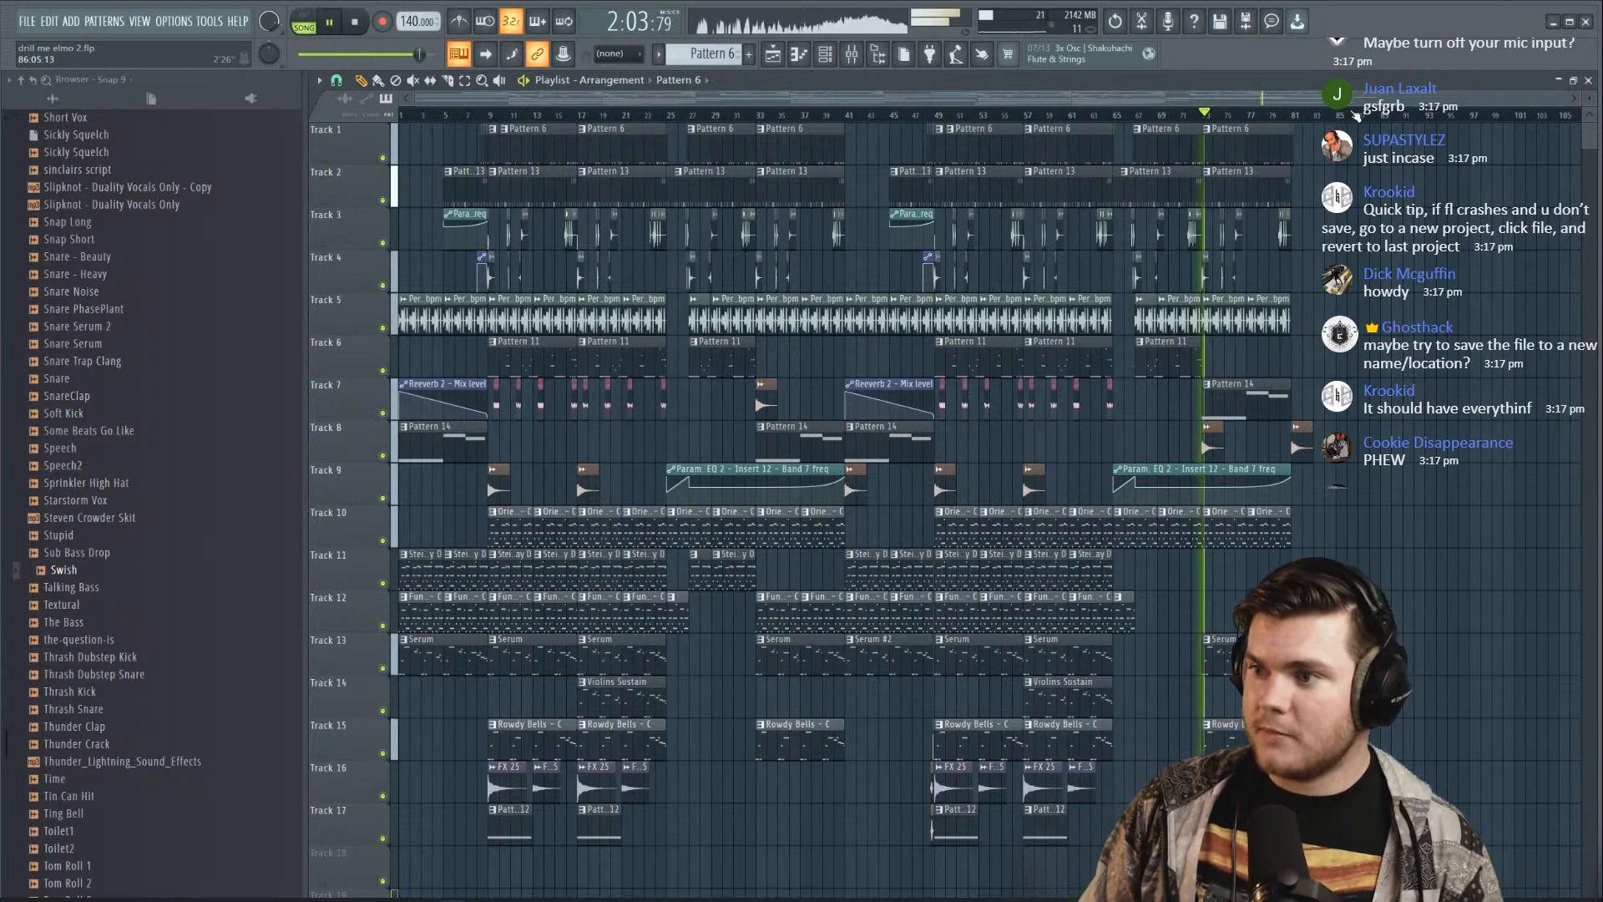
Play the song from bar 17 and bring up the mixer
left_click_drag(746, 118, 574, 152)
key("space")
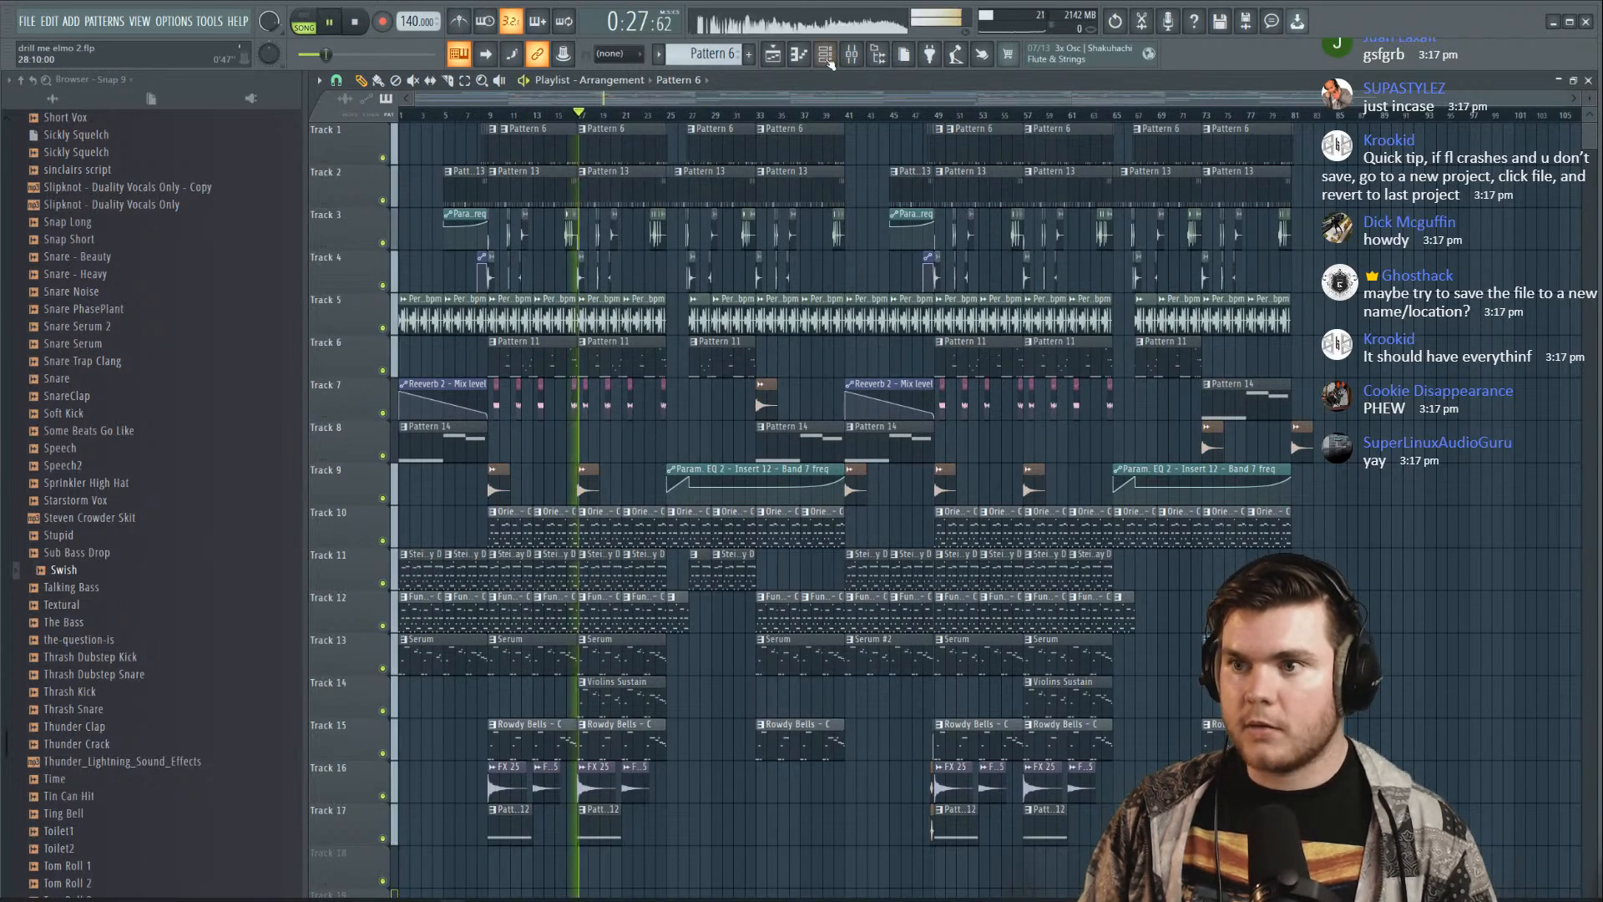
key("F9")
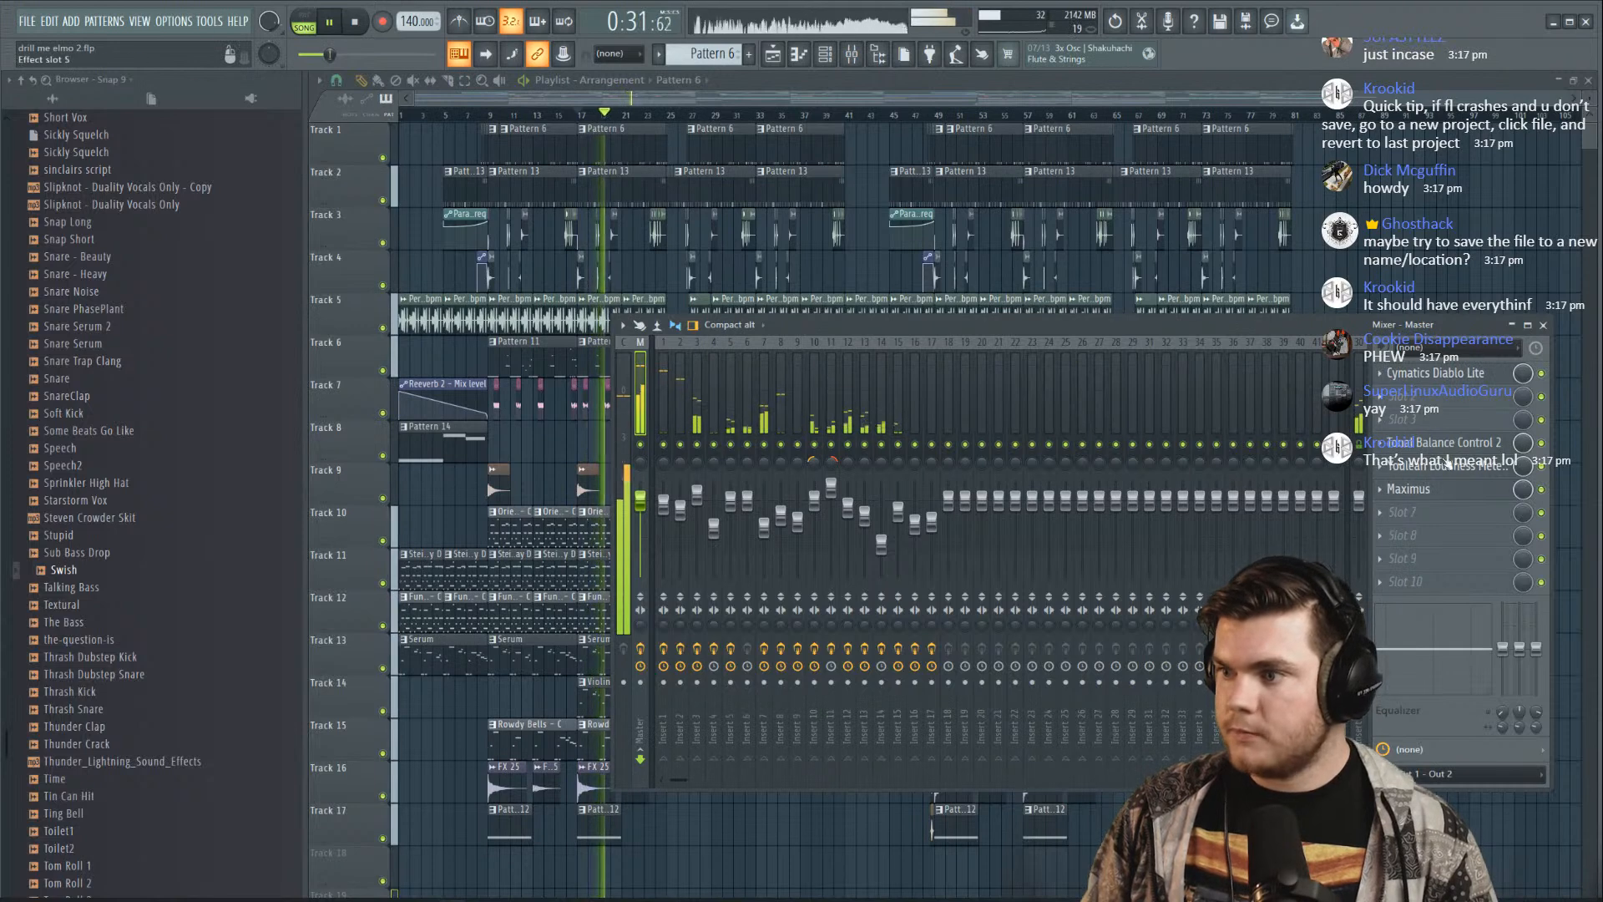
Set the Master's Tonal Balance Control 2 to the Fine view with the Hip Hop target and play the song against it
left_click(1441, 442)
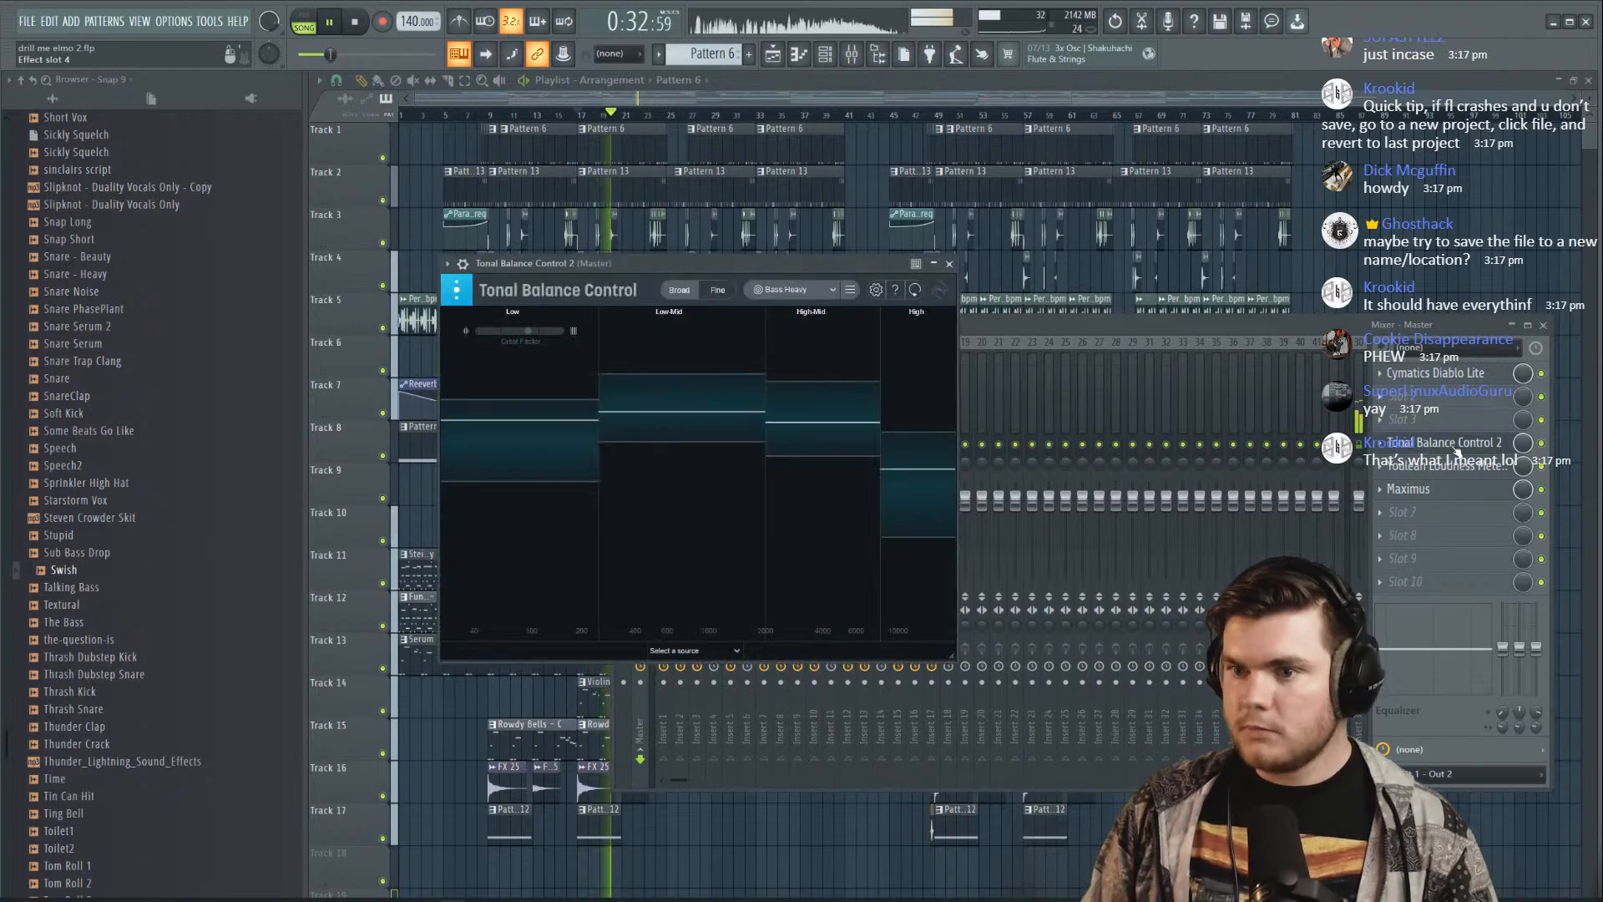
left_click(717, 289)
key("space")
left_click(784, 290)
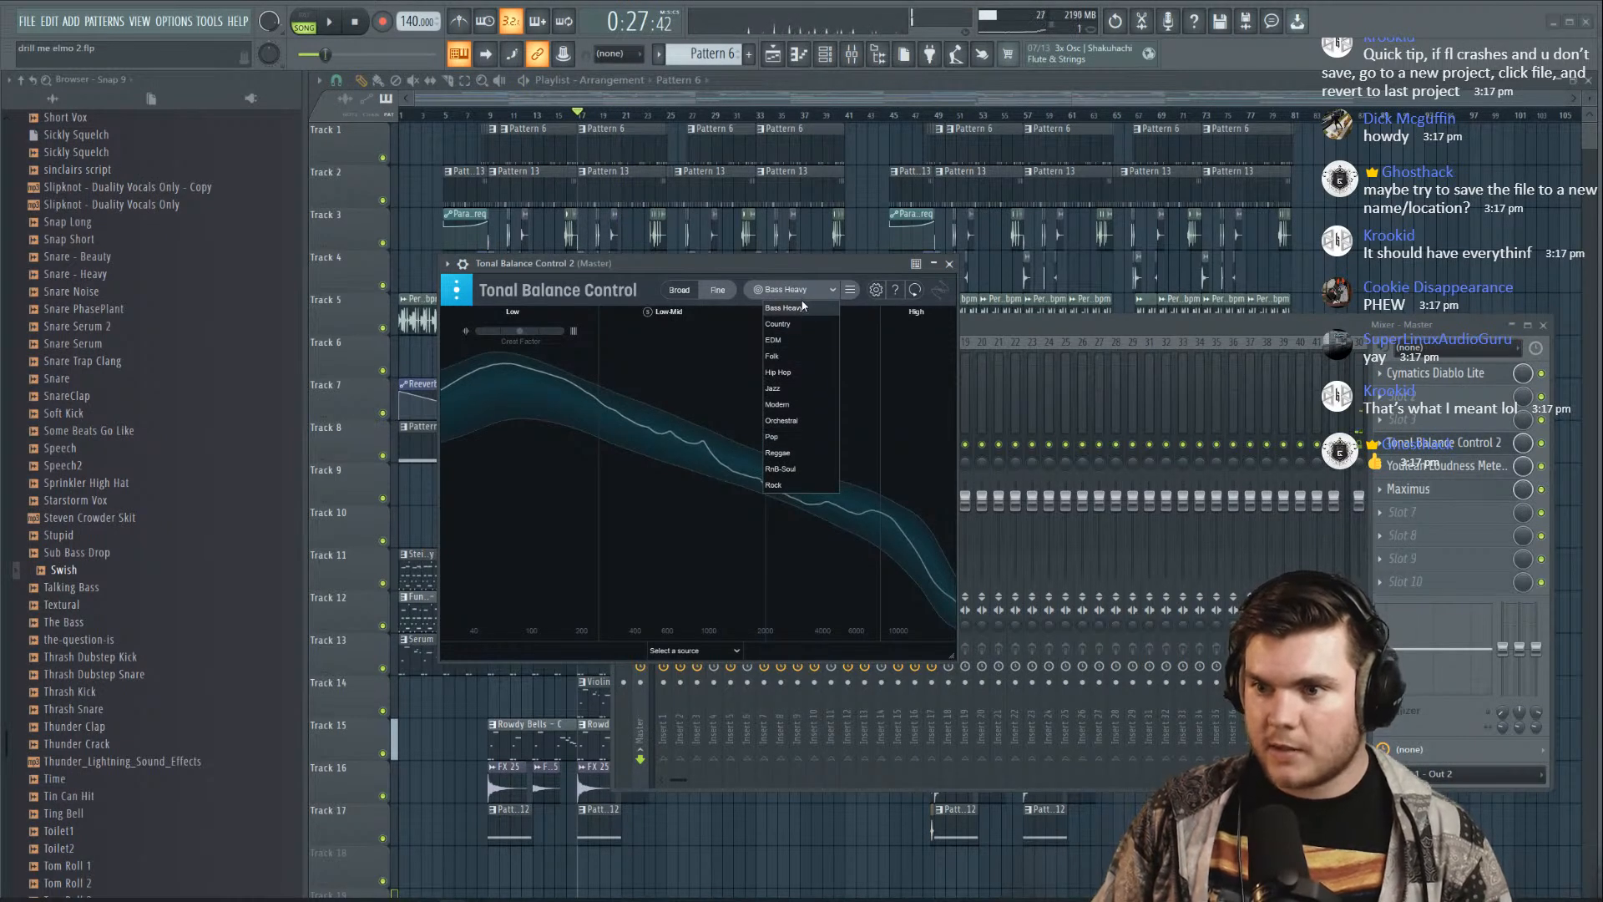
left_click(790, 373)
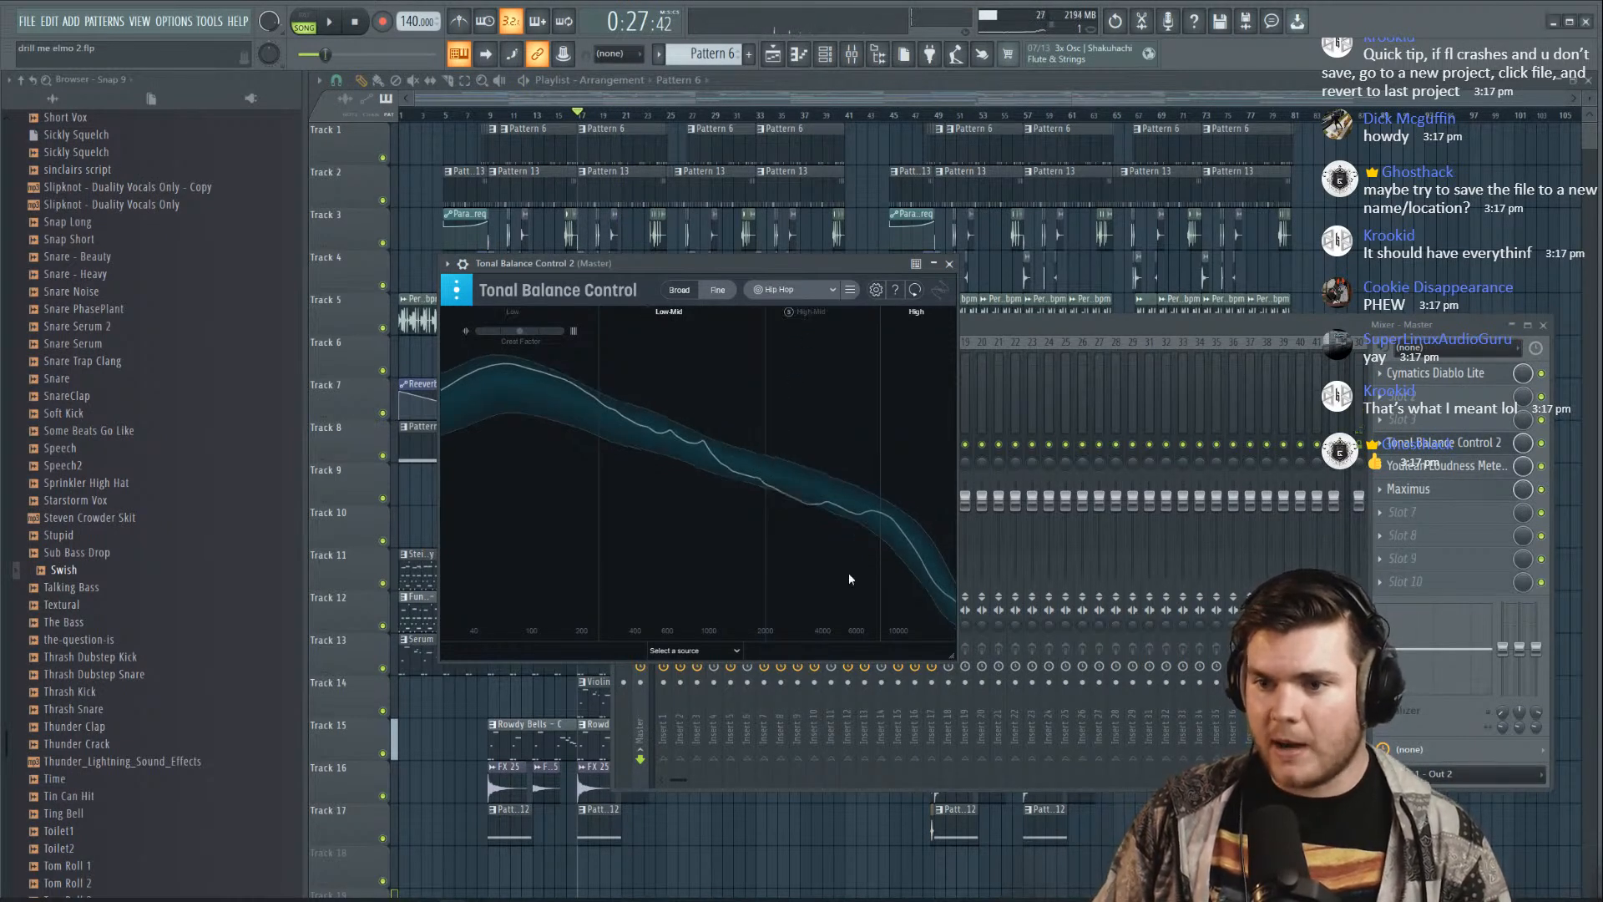
key("space")
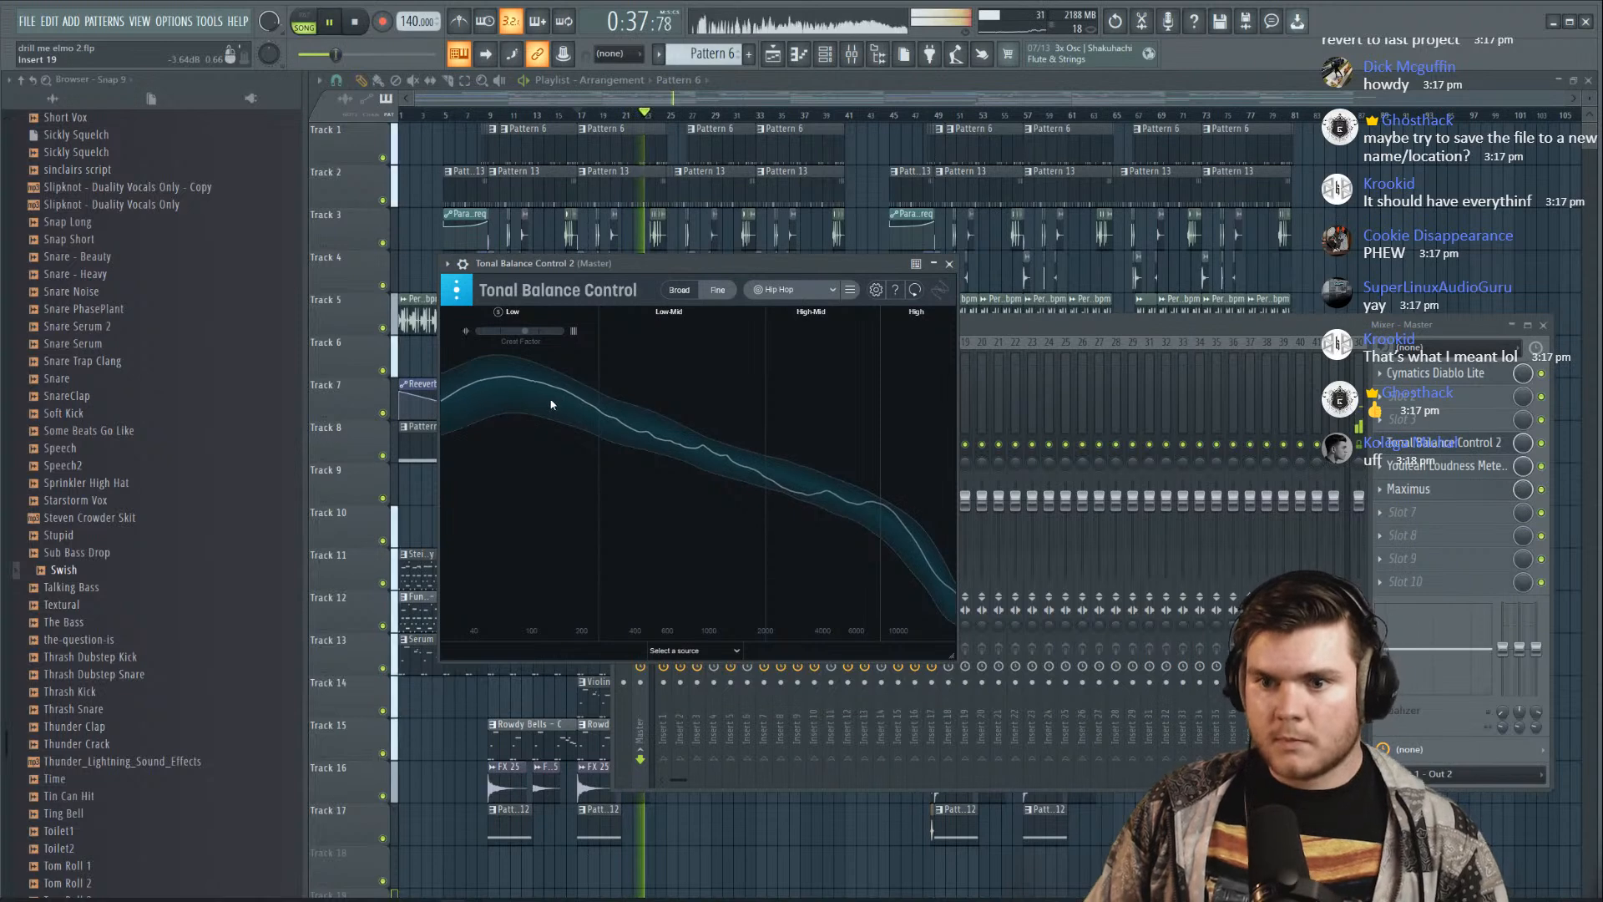
key("space")
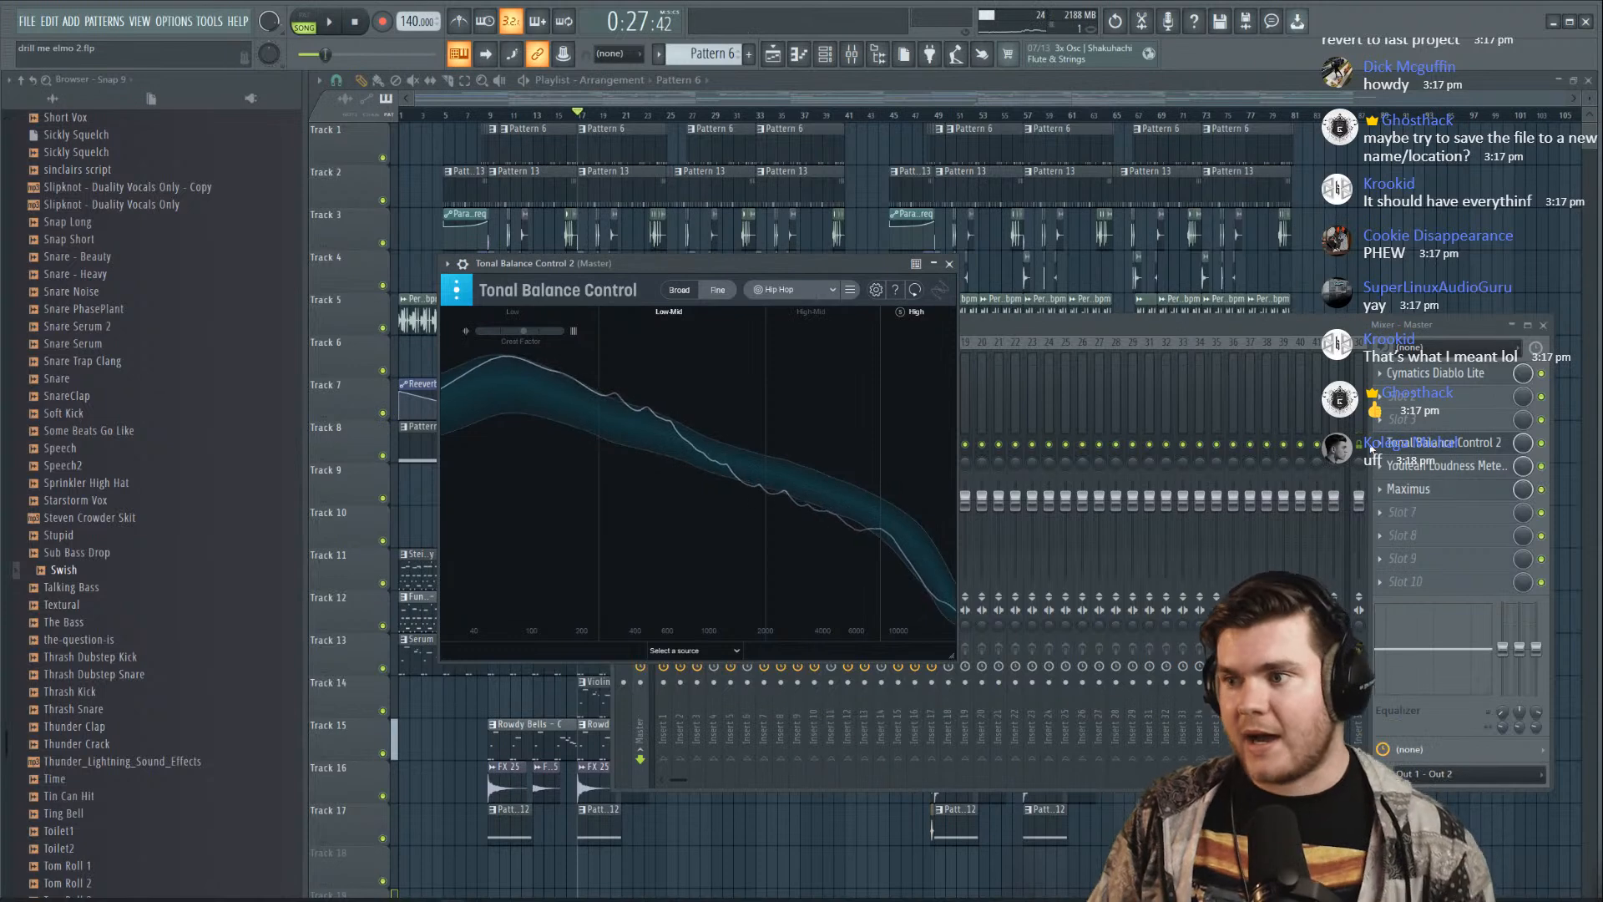
Load Fruity Parametric EQ 2 into effect slot 3 of the Master
left_click(1419, 419)
mouse_move(1411, 440)
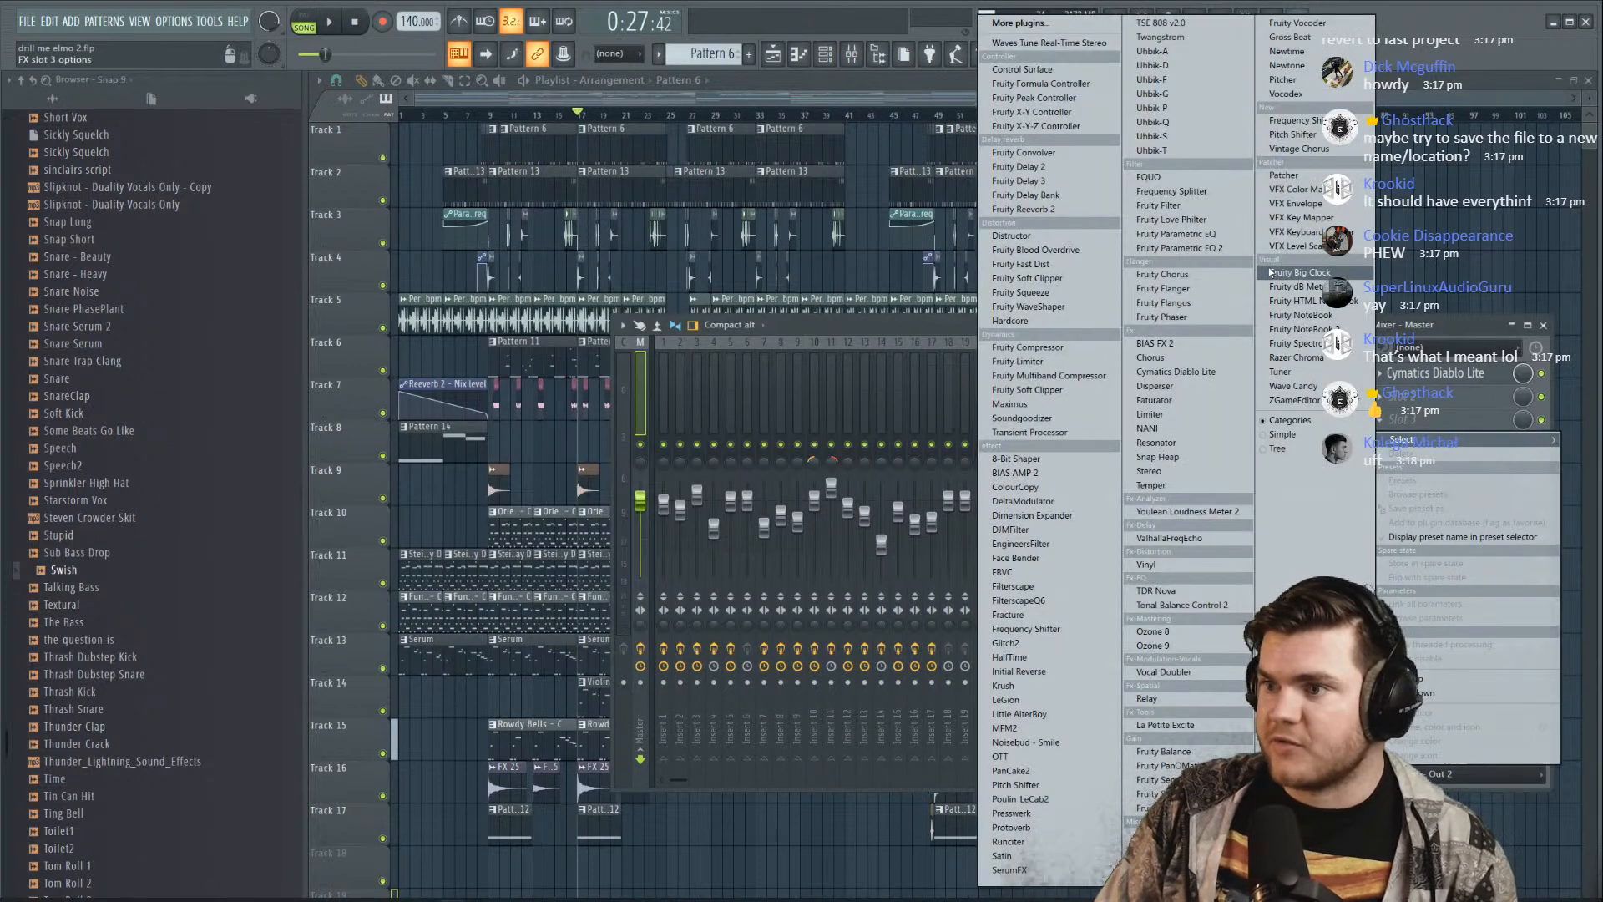
left_click(1218, 251)
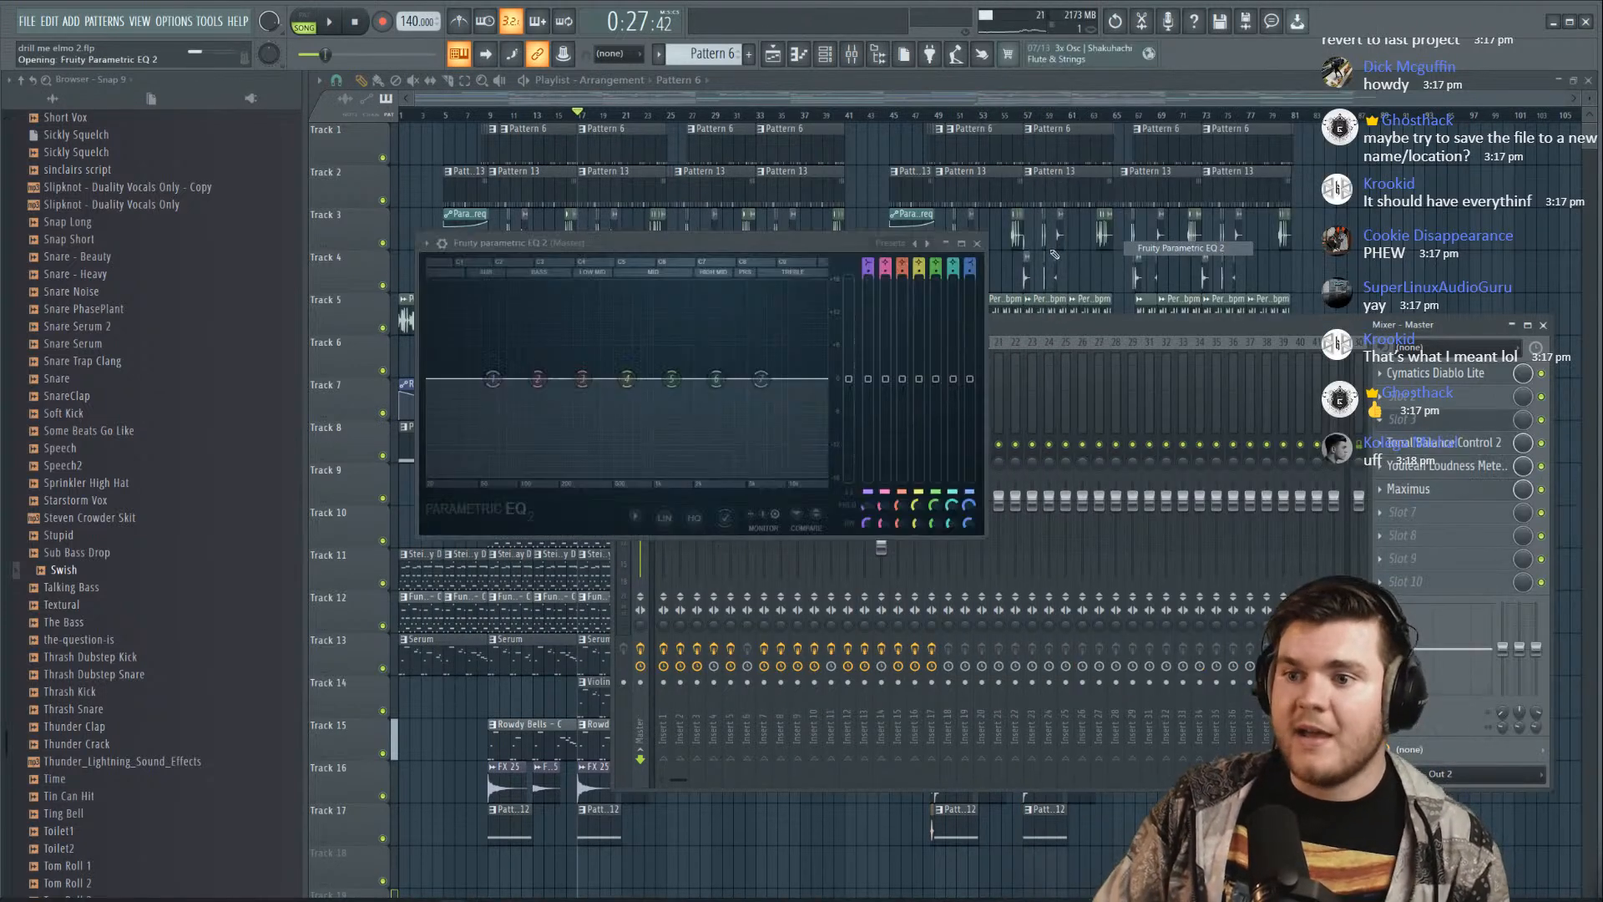
Cut band 4 of the Master's Parametric EQ 2 at 2217 Hz to -1.4 dB with 92% width while playing the song
left_click(892, 243)
left_click(927, 338)
left_click_drag(723, 250, 747, 329)
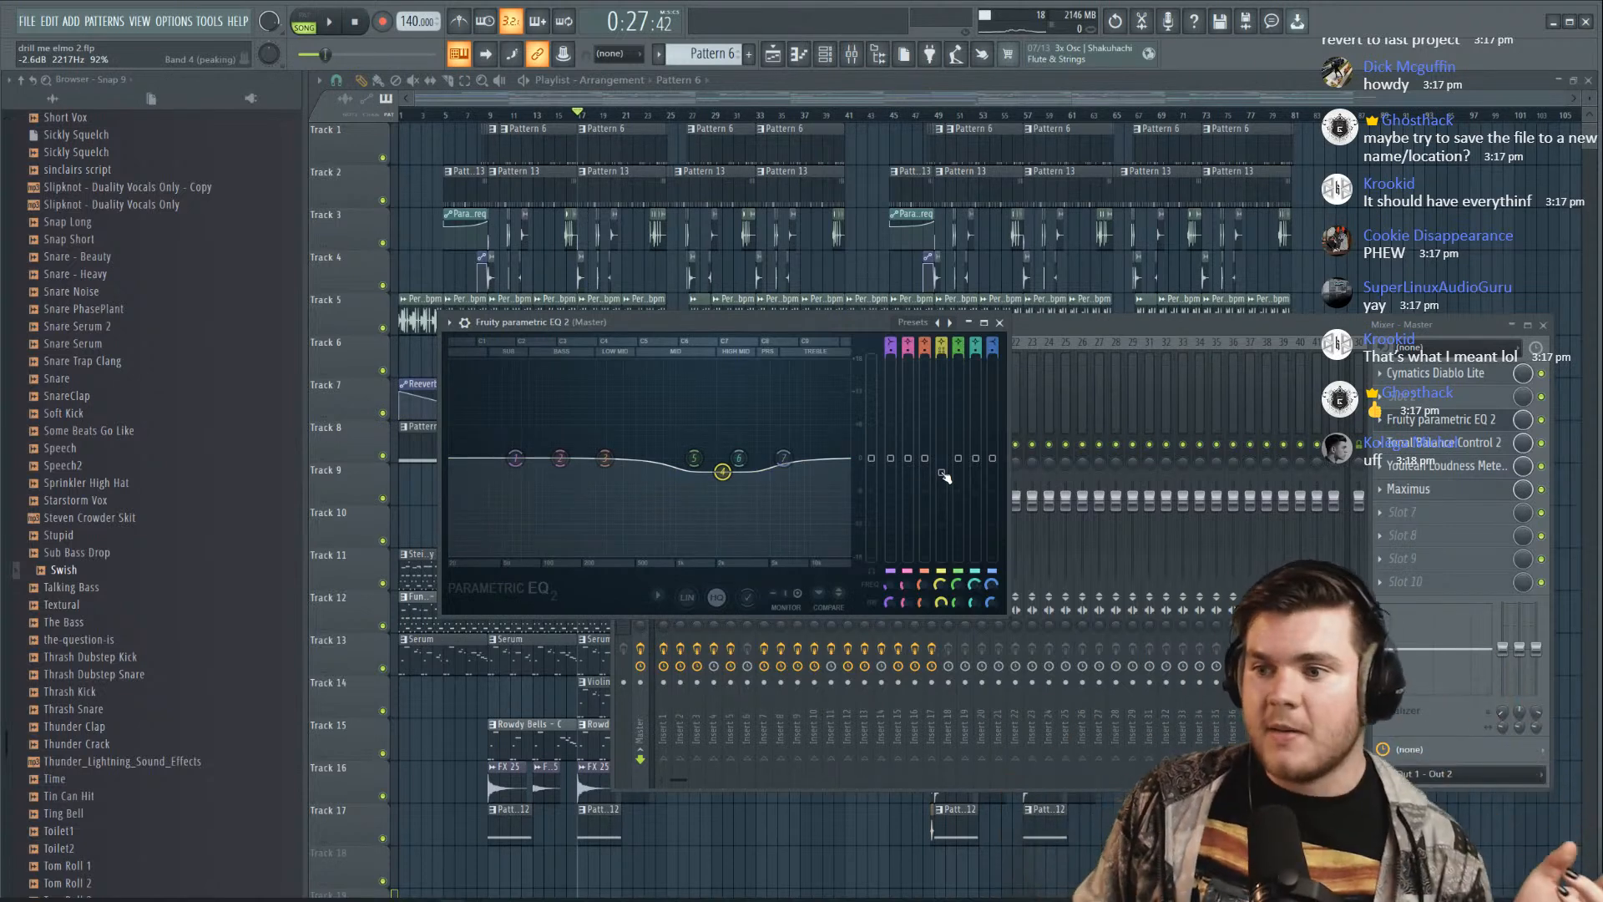
left_click_drag(722, 471, 722, 478)
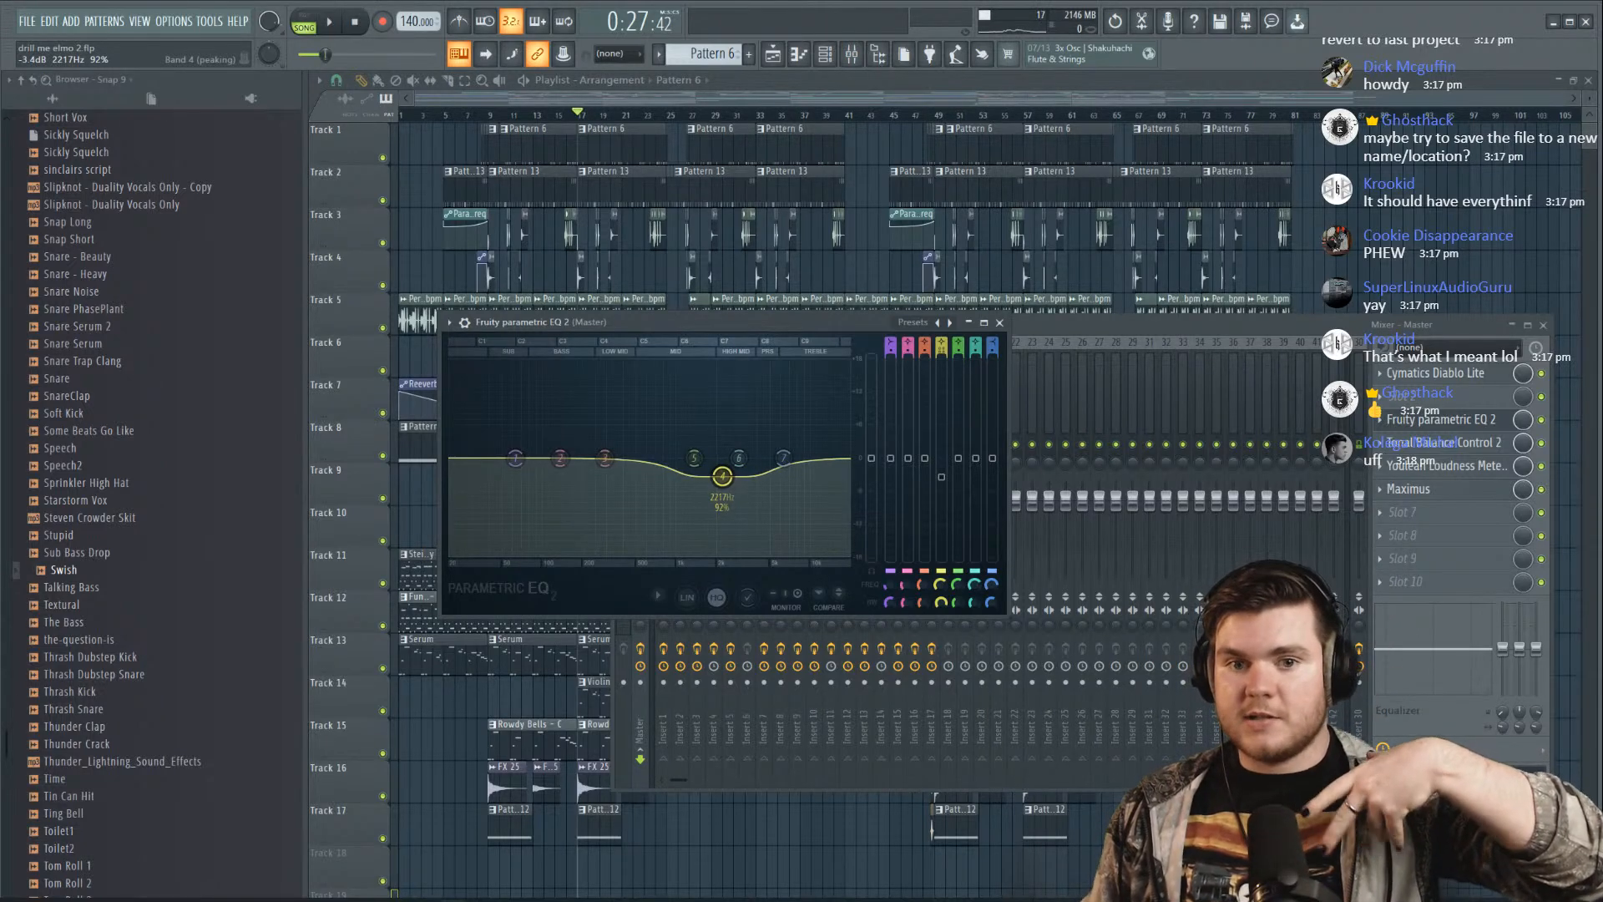
key("space")
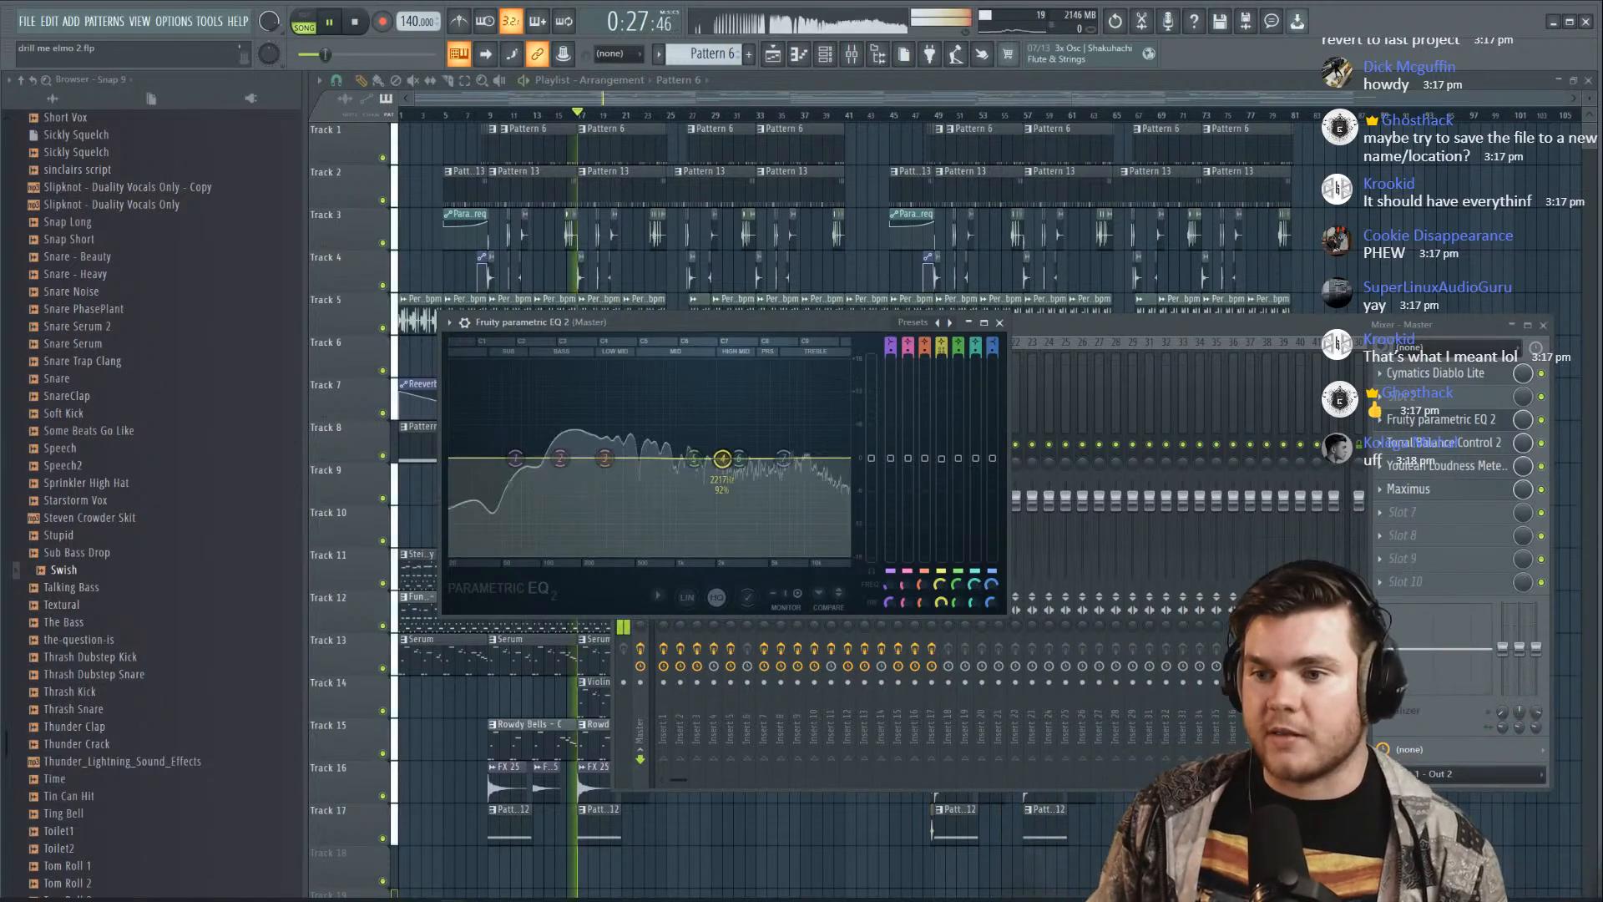
mouse_move(943, 482)
left_mouse_down()
mouse_move(942, 557)
mouse_move(941, 448)
mouse_move(941, 465)
left_mouse_up()
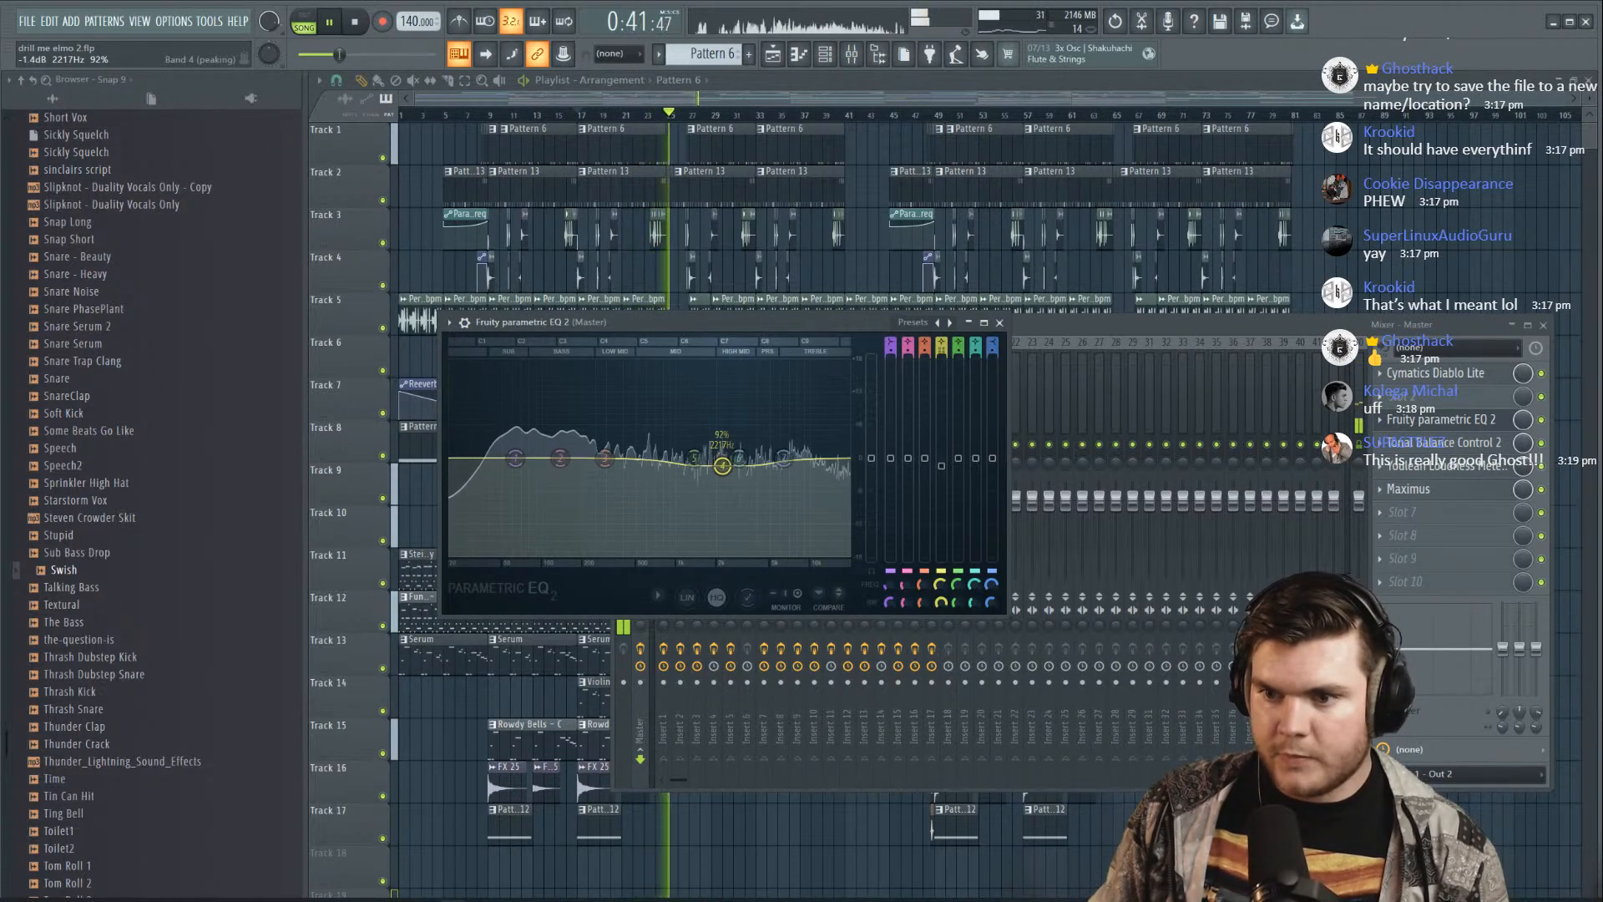
key("space")
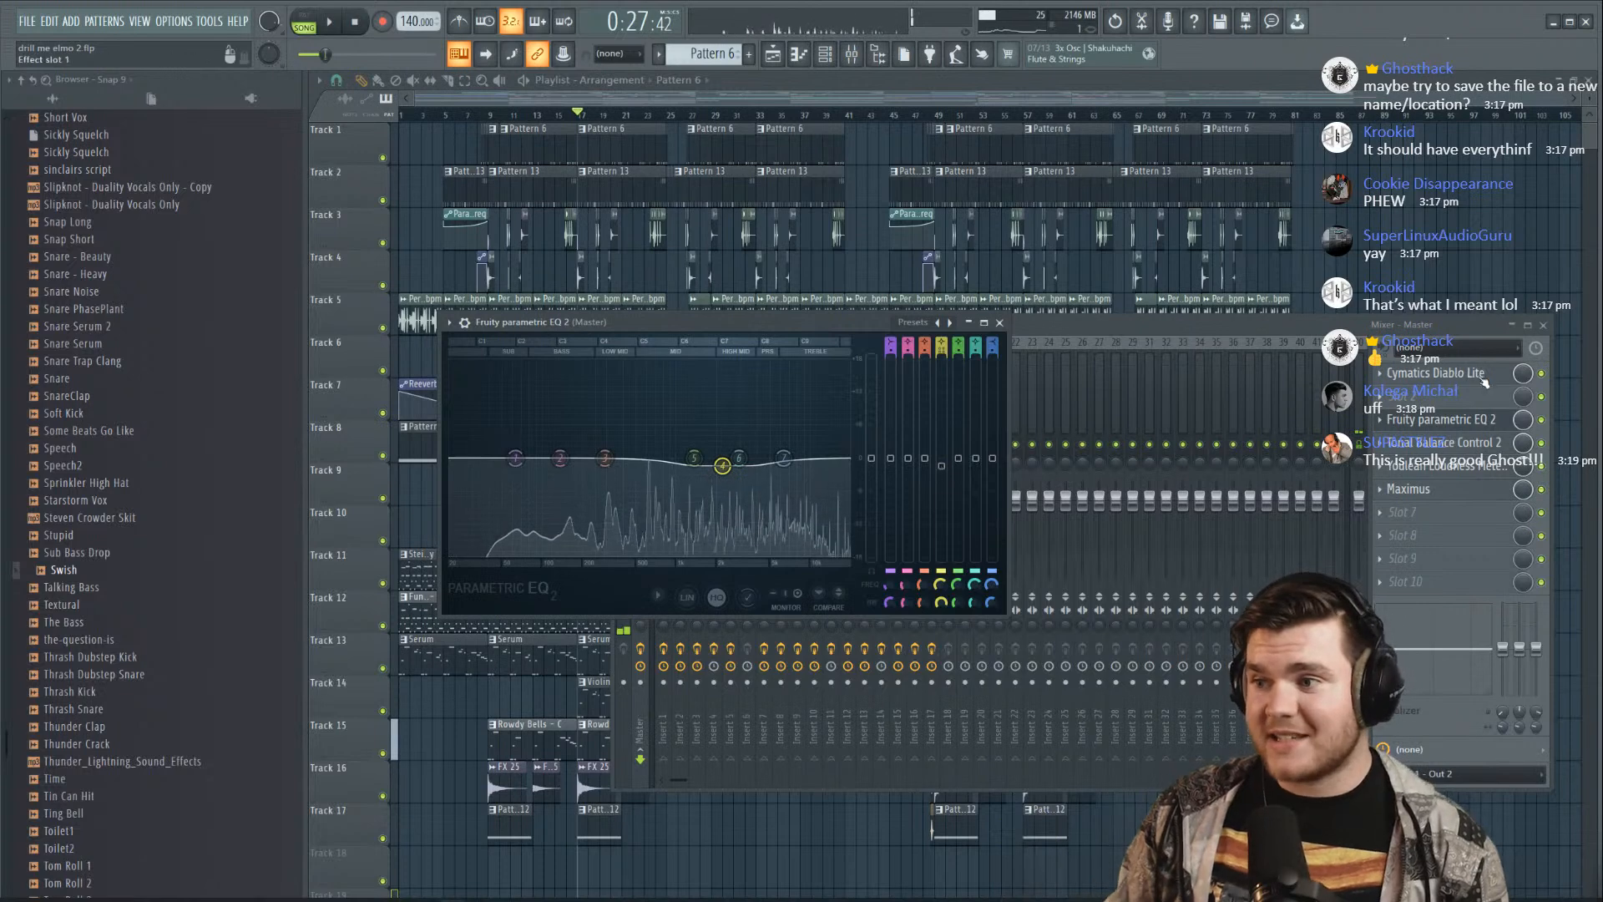
Remove Tonal Balance Control 2 from the Master and move Youlean Loudness Meter 2 to effect slot 10
left_click(1476, 424)
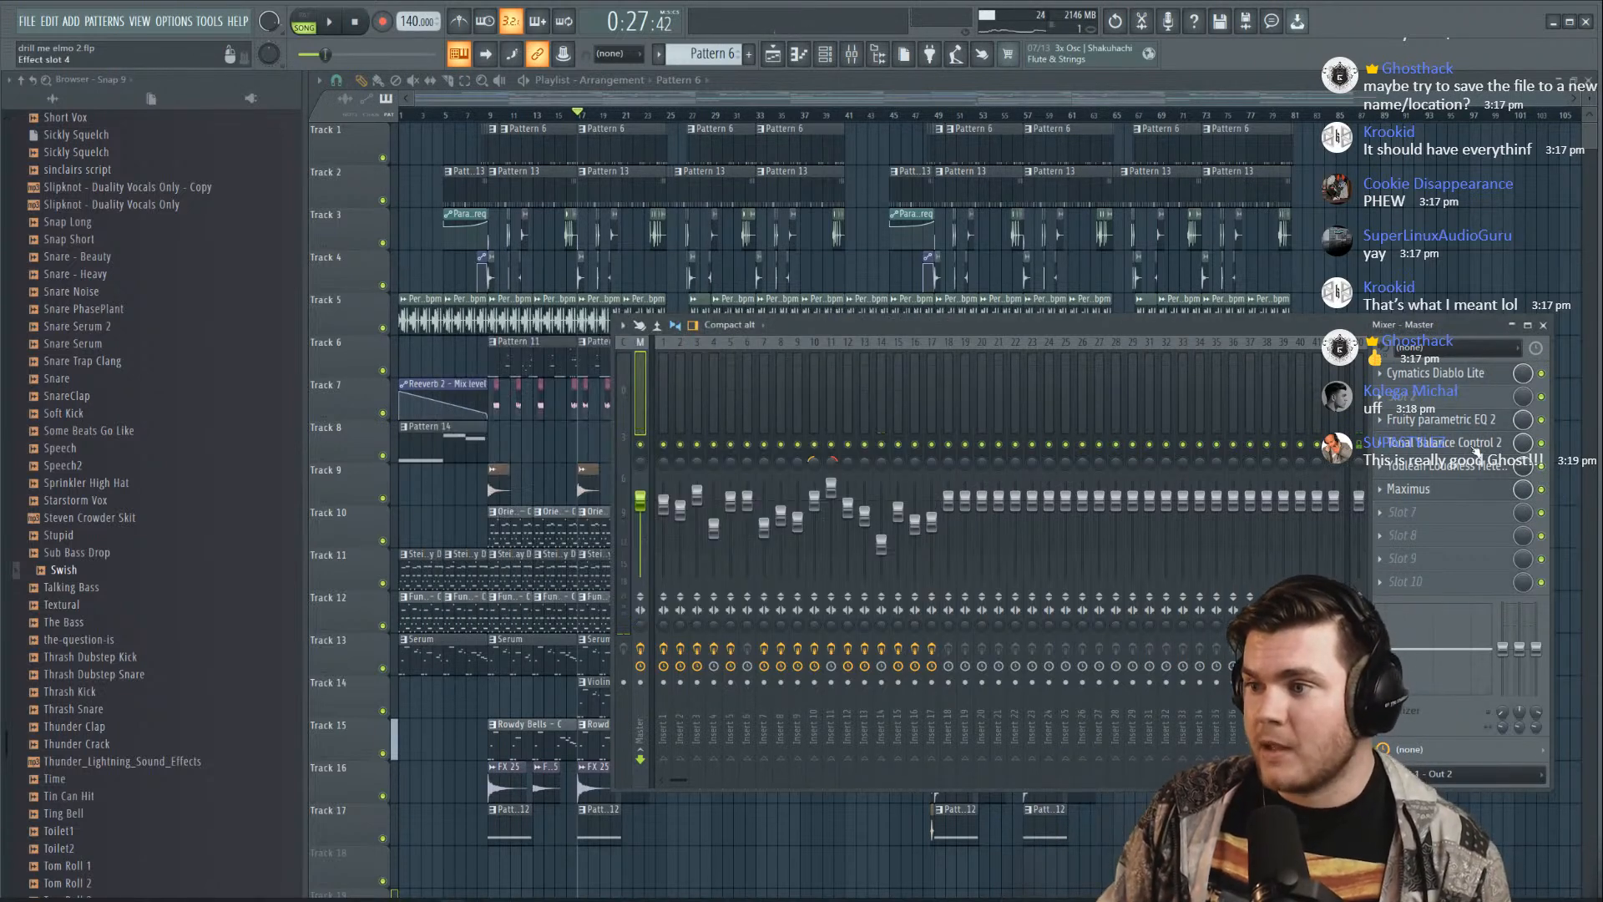
left_click(1476, 451)
left_click(1477, 451)
left_click(1380, 442)
left_click(1402, 478)
left_click(548, 509)
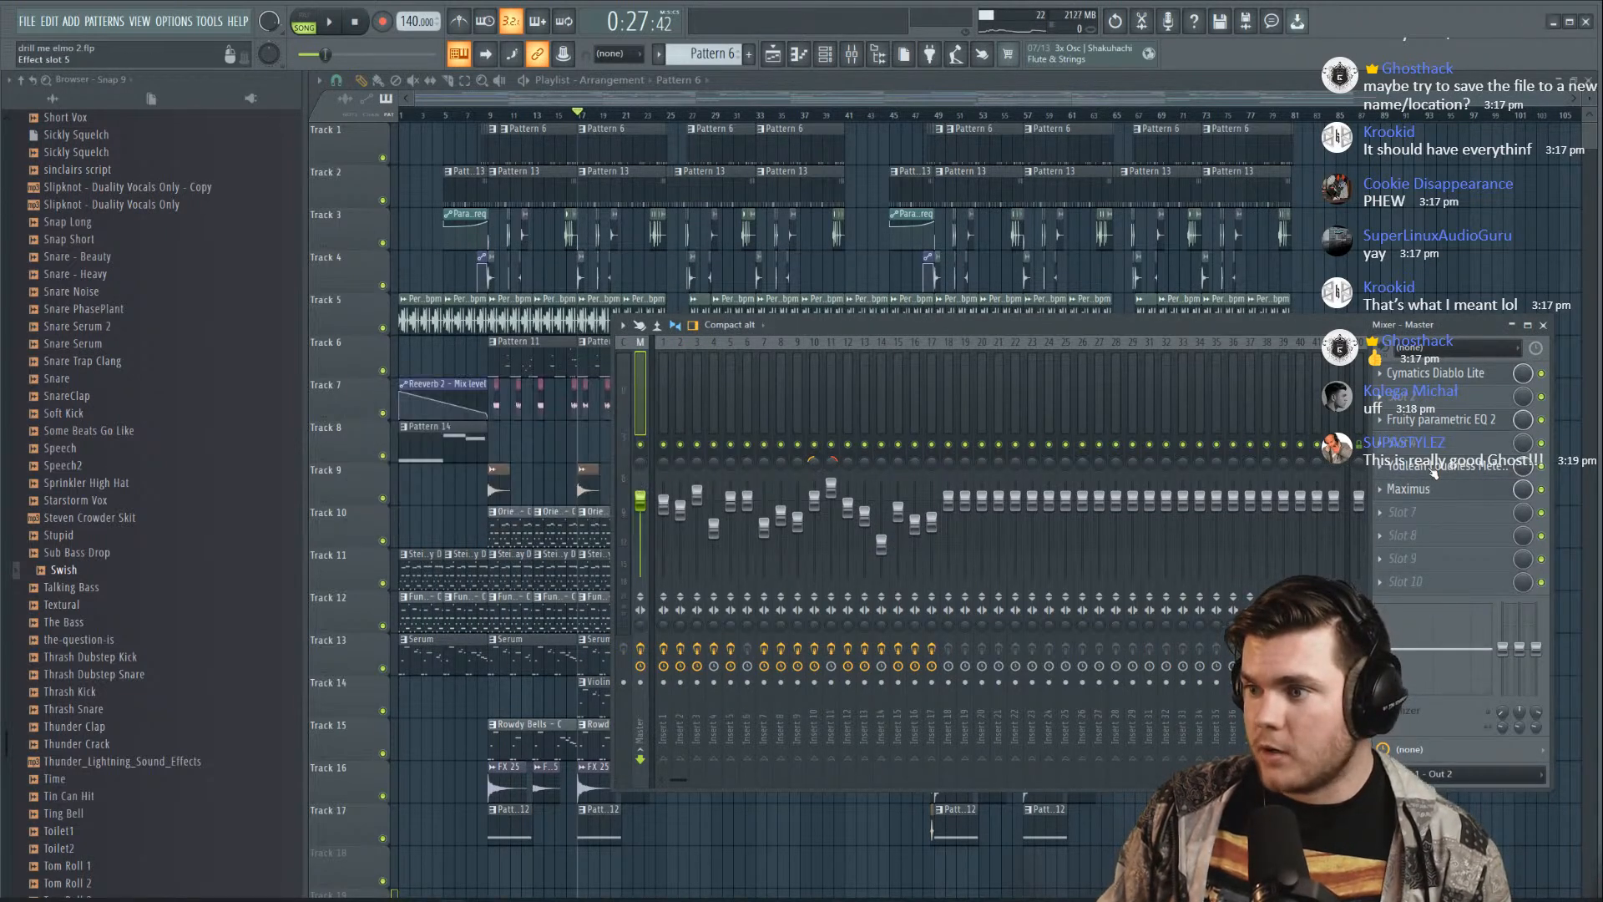
left_click_drag(1434, 474, 1433, 586)
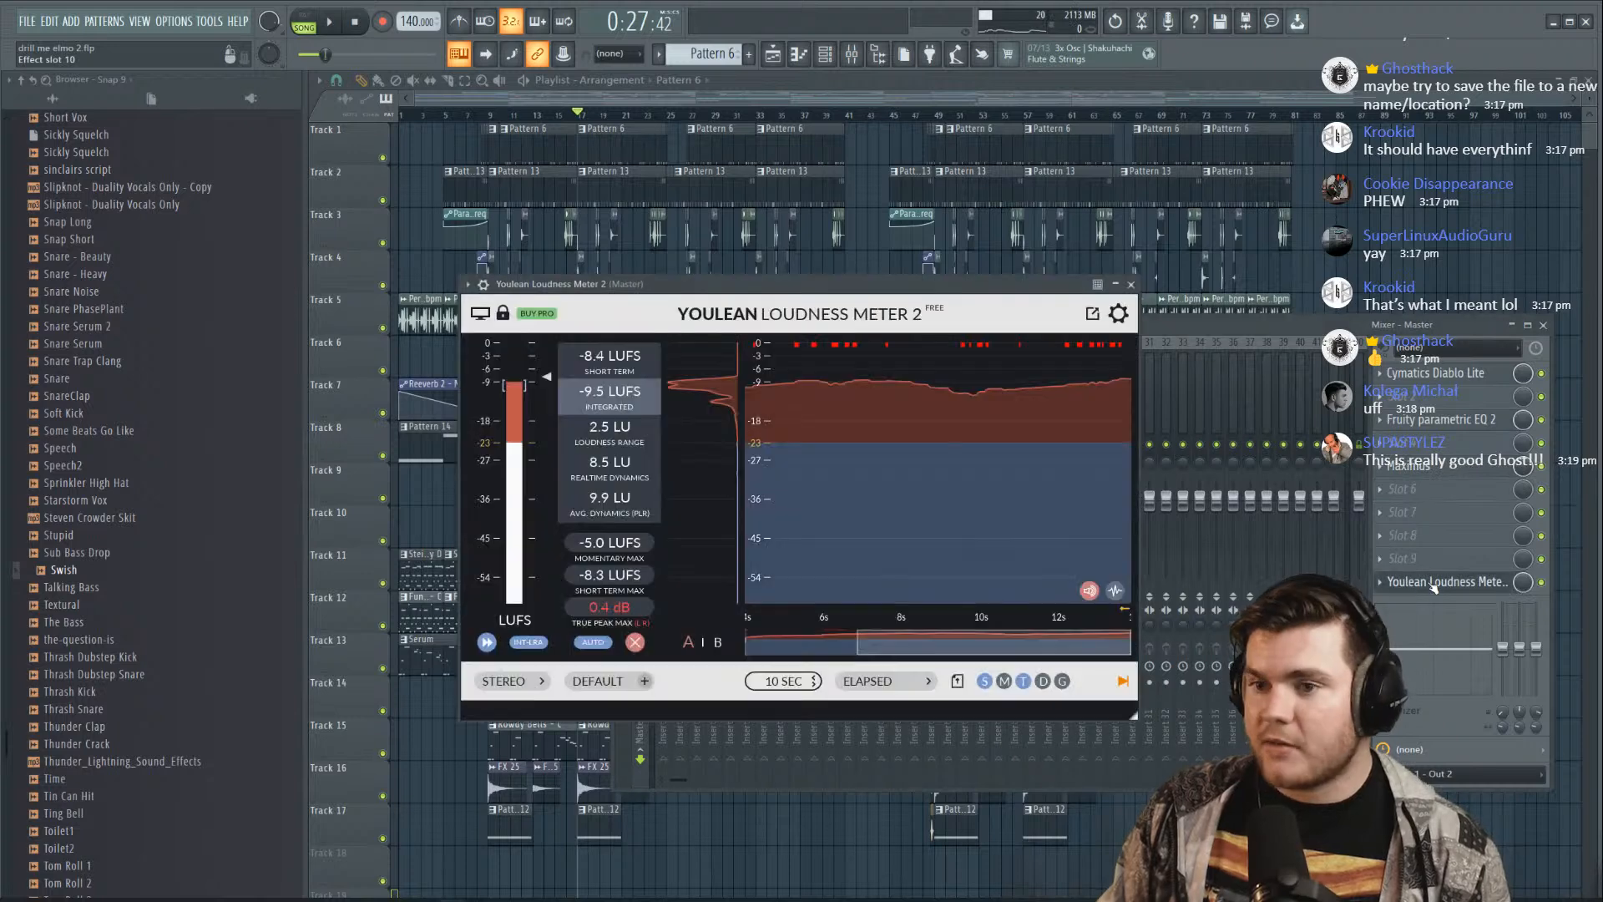
Play the section from bar 17 and measure its loudness with Youlean Loudness Meter 2
mouse_move(633, 285)
left_mouse_down()
mouse_move(602, 284)
mouse_move(623, 296)
left_mouse_up()
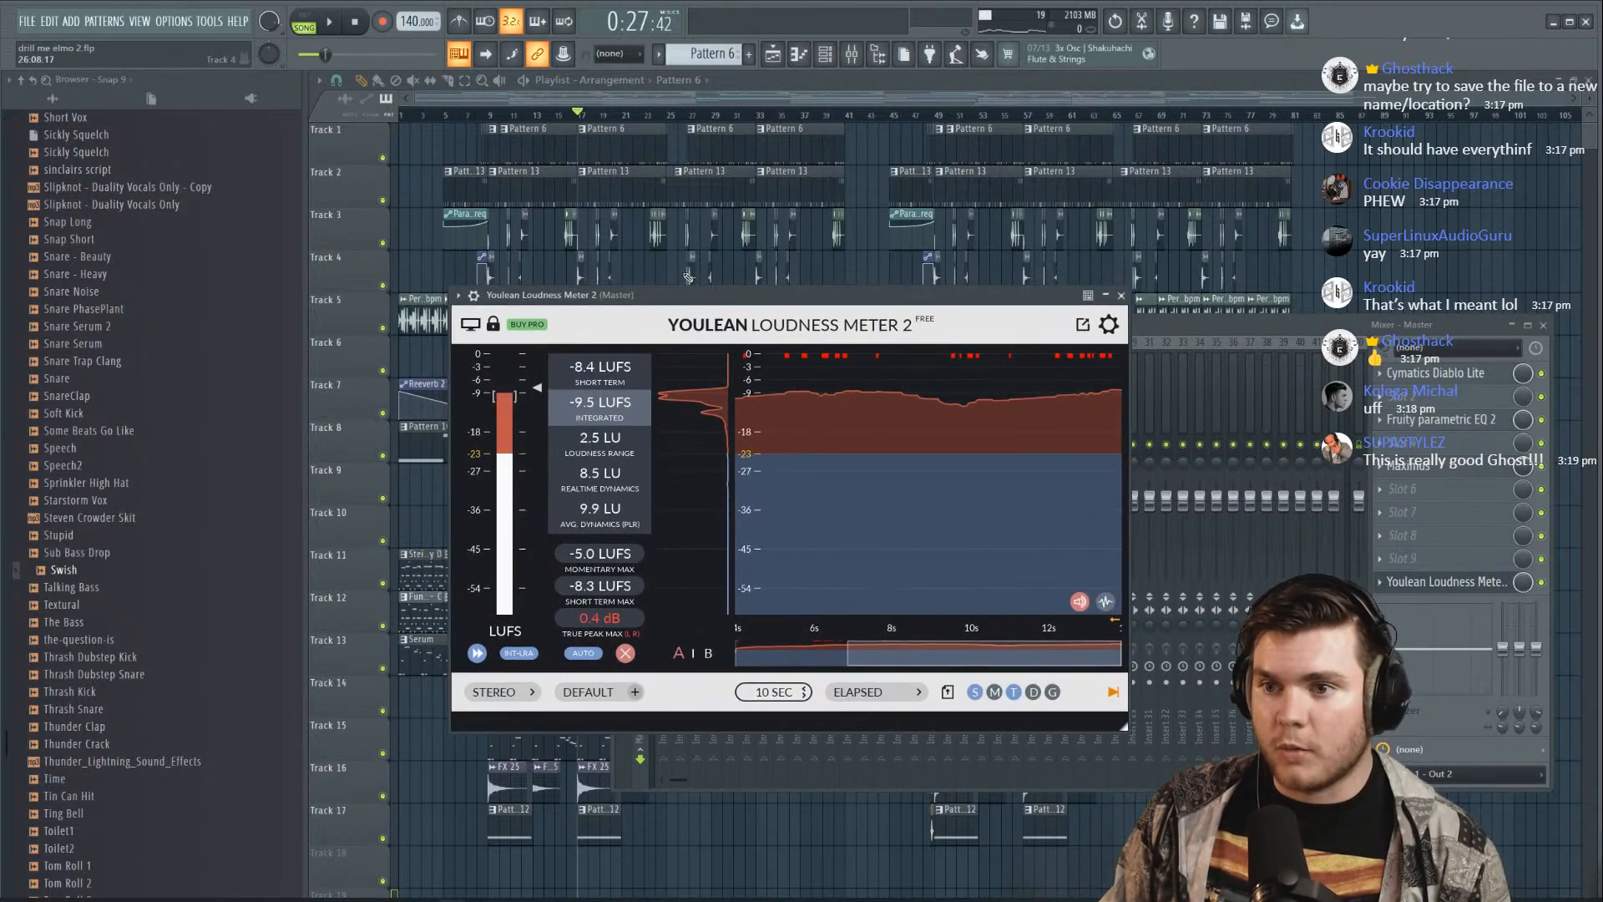
key("space")
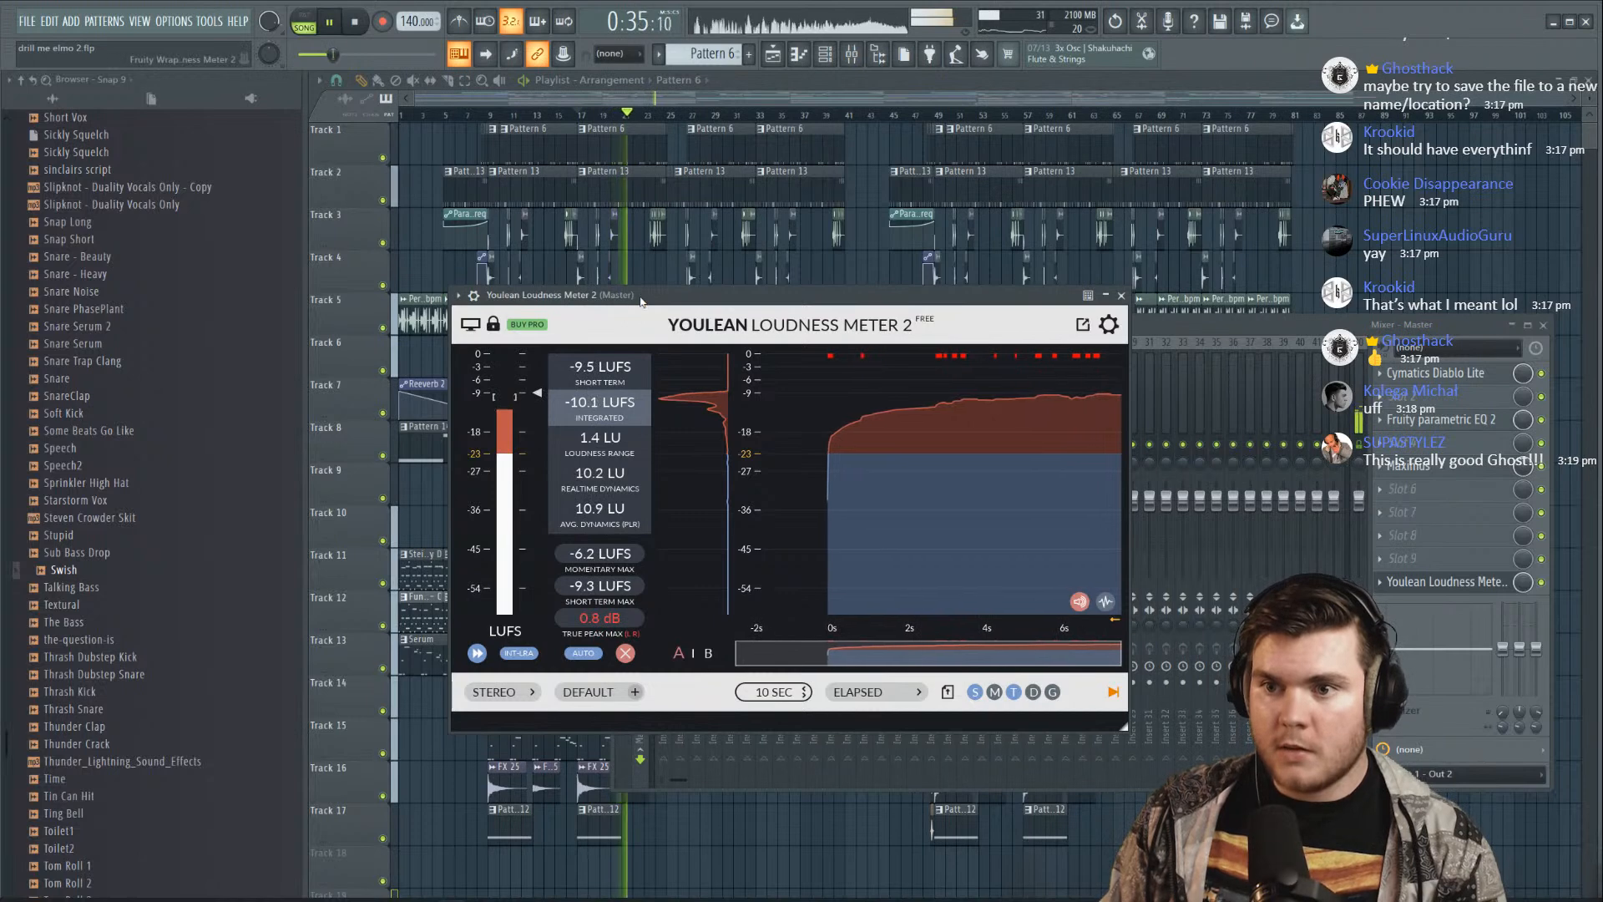
key("space")
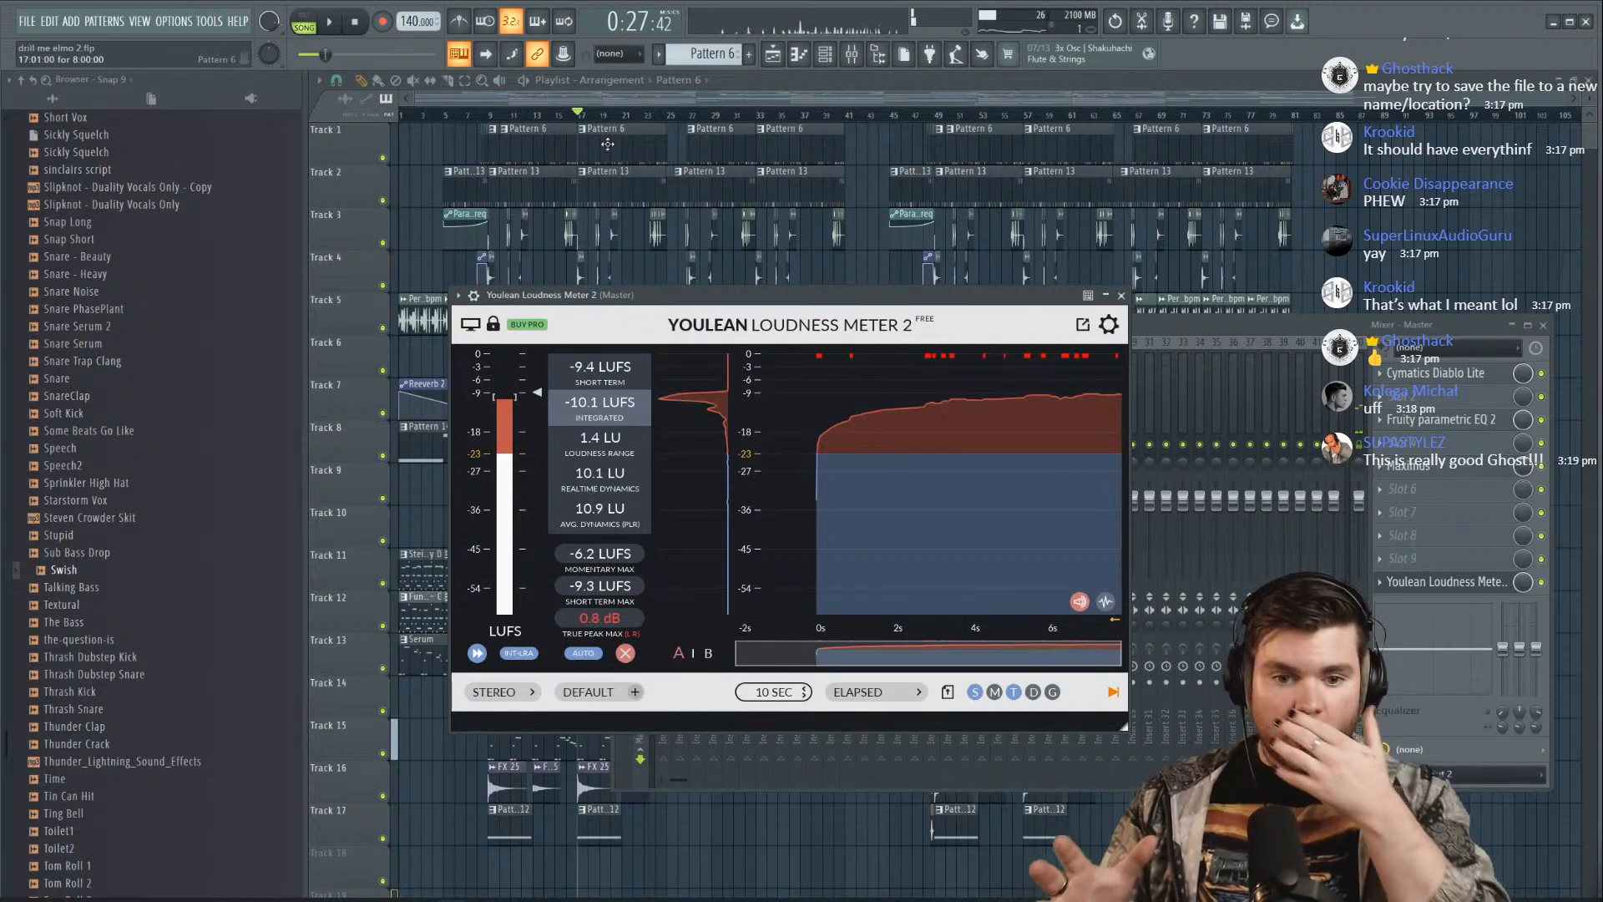
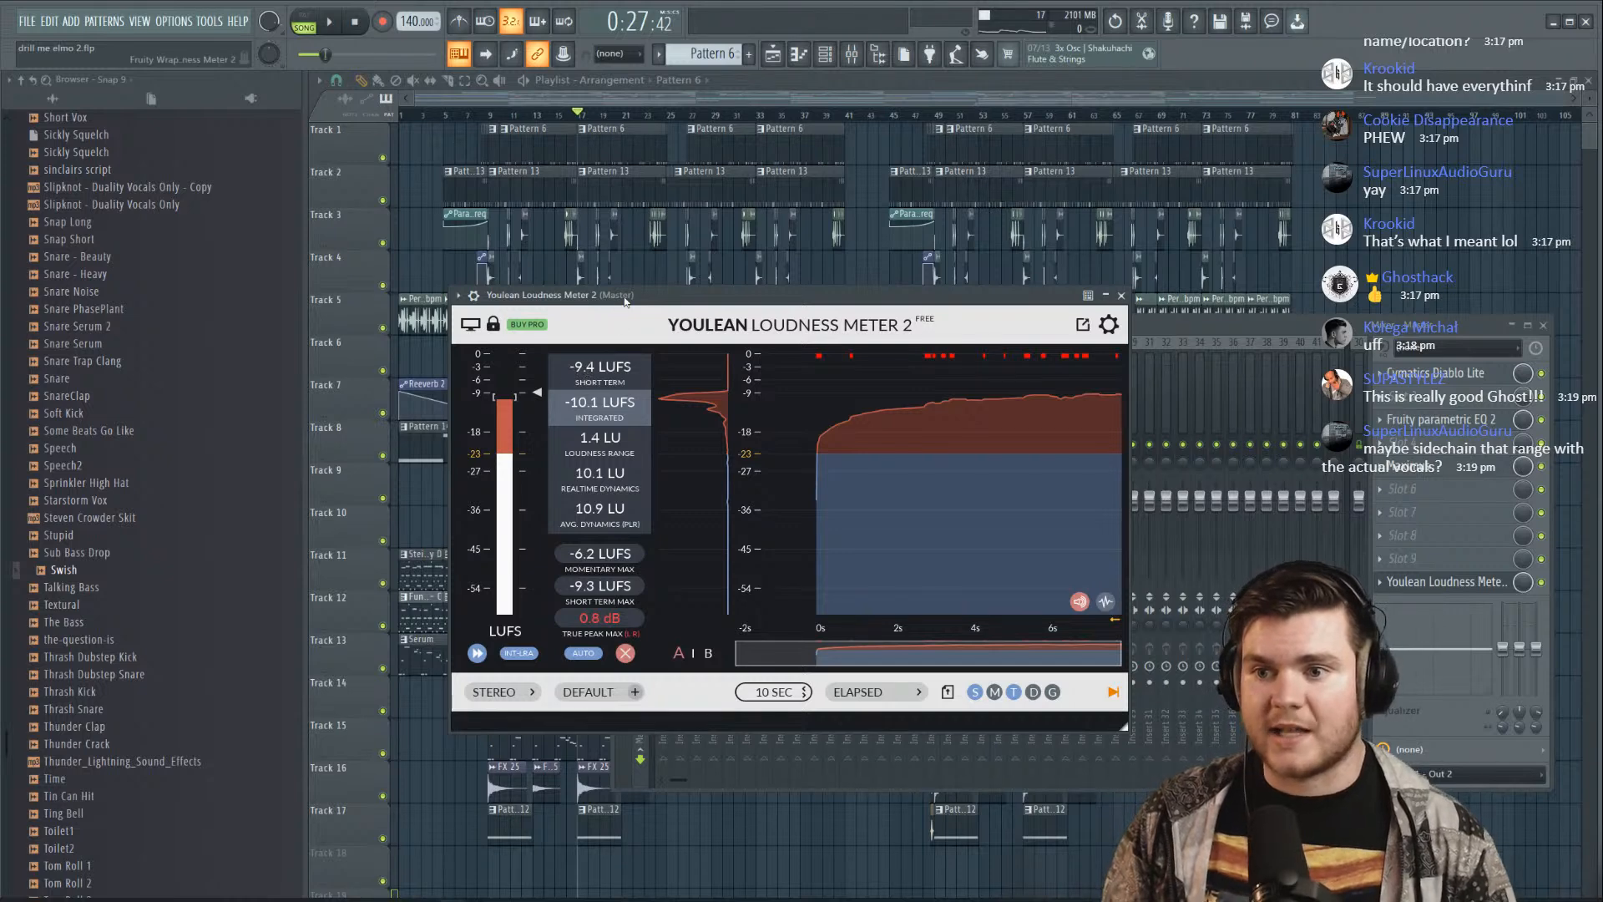
Open Maximus on the Master and place it beside the loudness meter while the song plays
left_click(1423, 466)
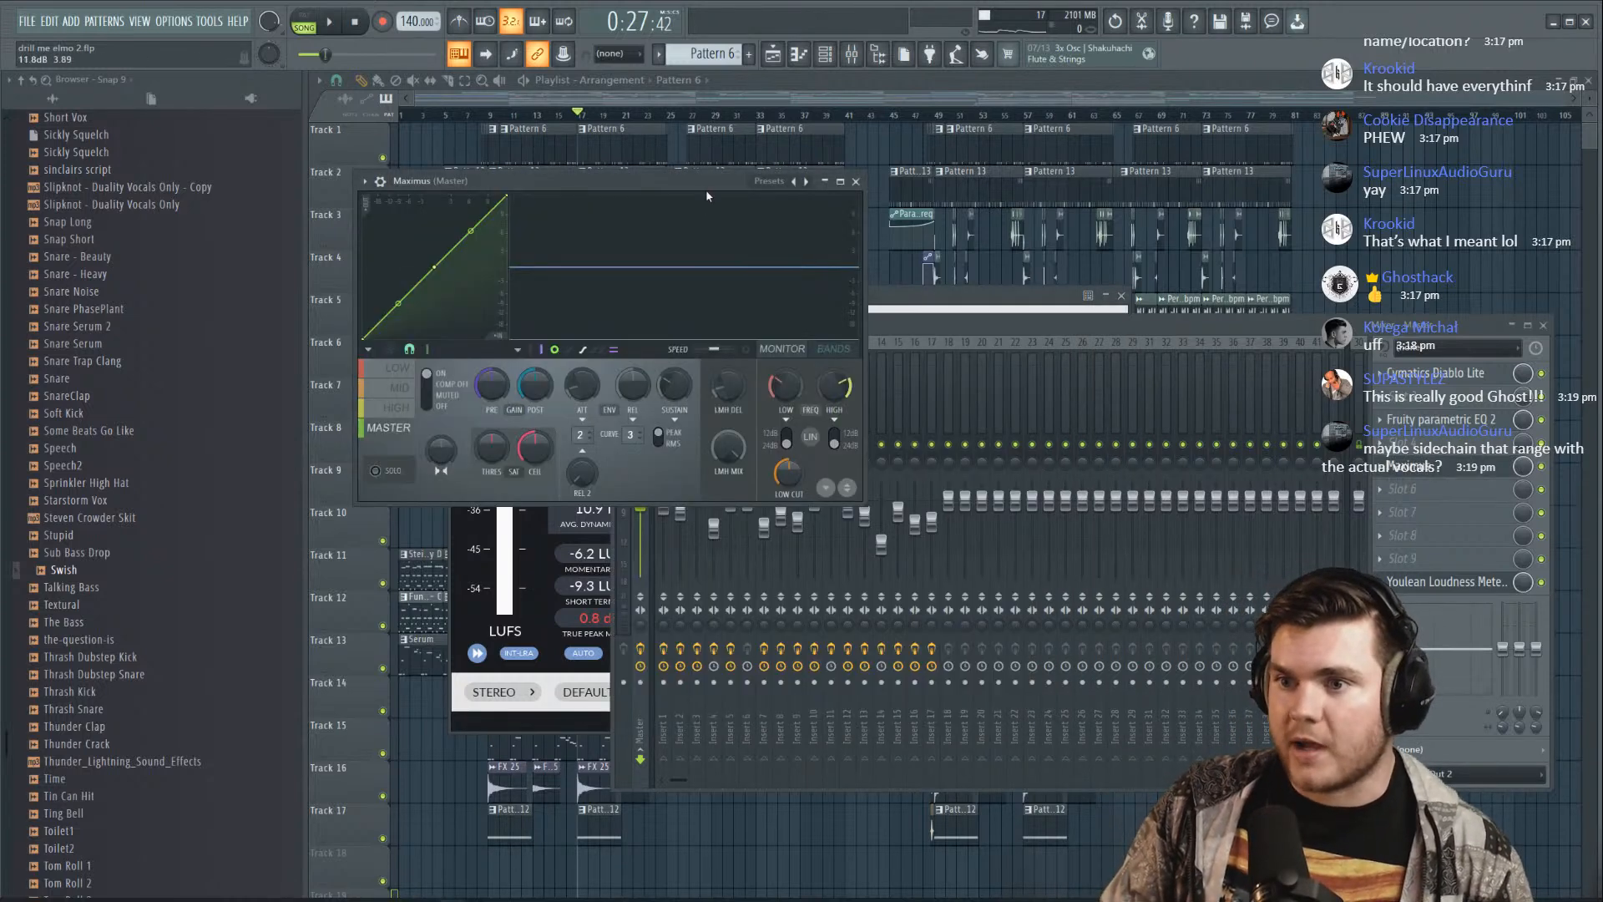
left_click_drag(705, 181, 1236, 252)
left_click_drag(793, 296, 766, 254)
key("space")
left_click_drag(1203, 255, 1229, 256)
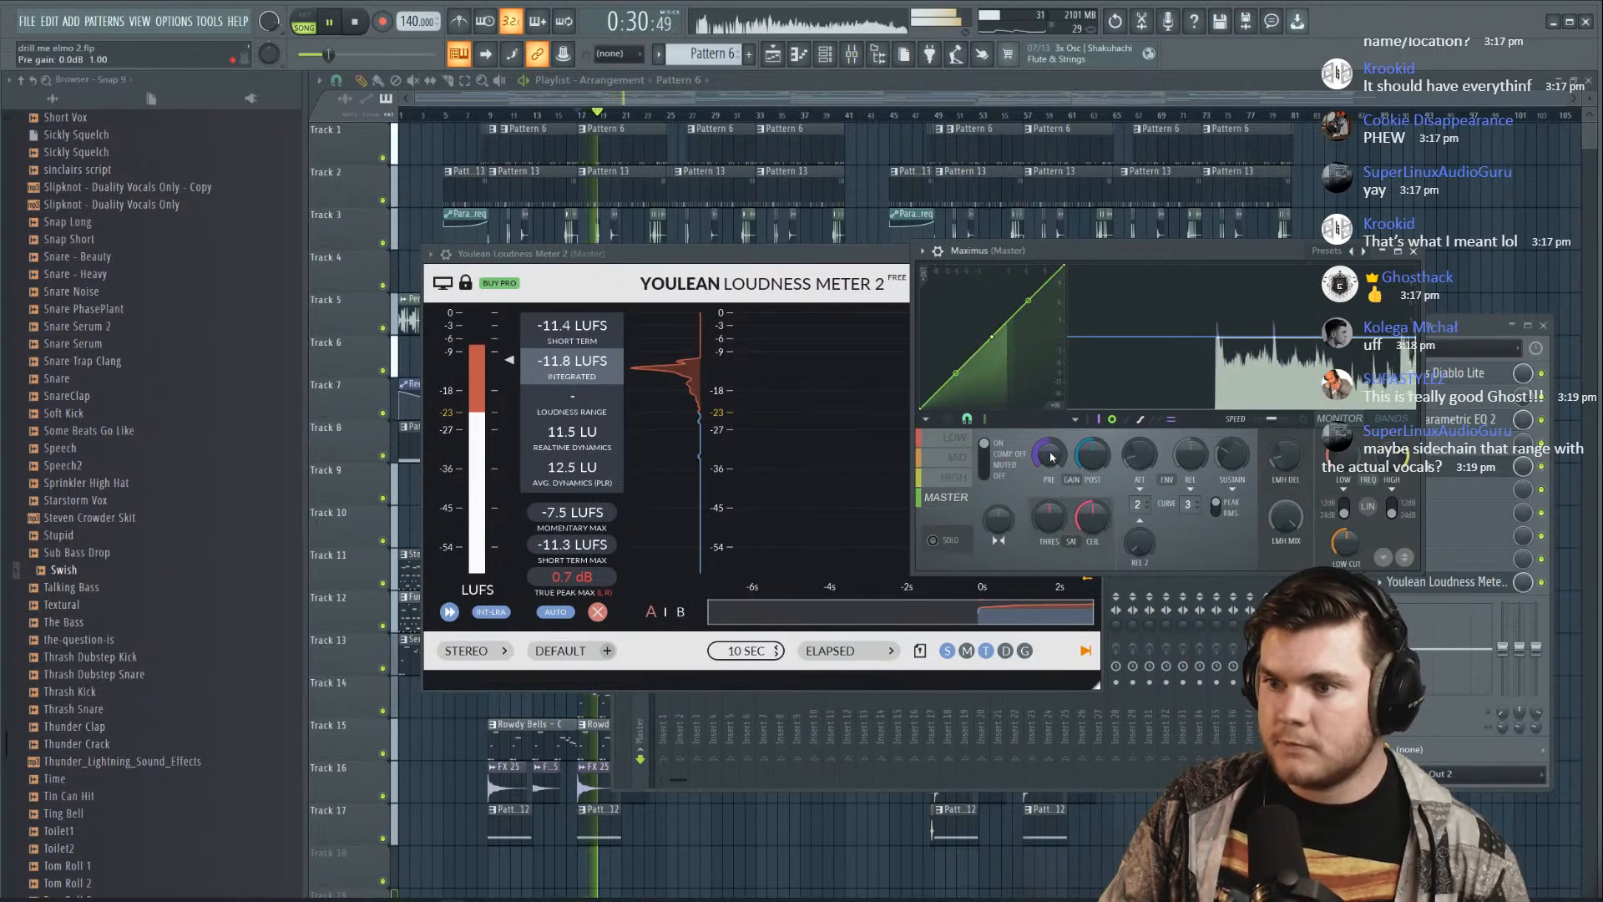
Flatten the upper half of the LOW and MID band compression curves in Maximus and switch back to the MASTER band
left_click(955, 438)
left_click_drag(992, 338, 985, 346)
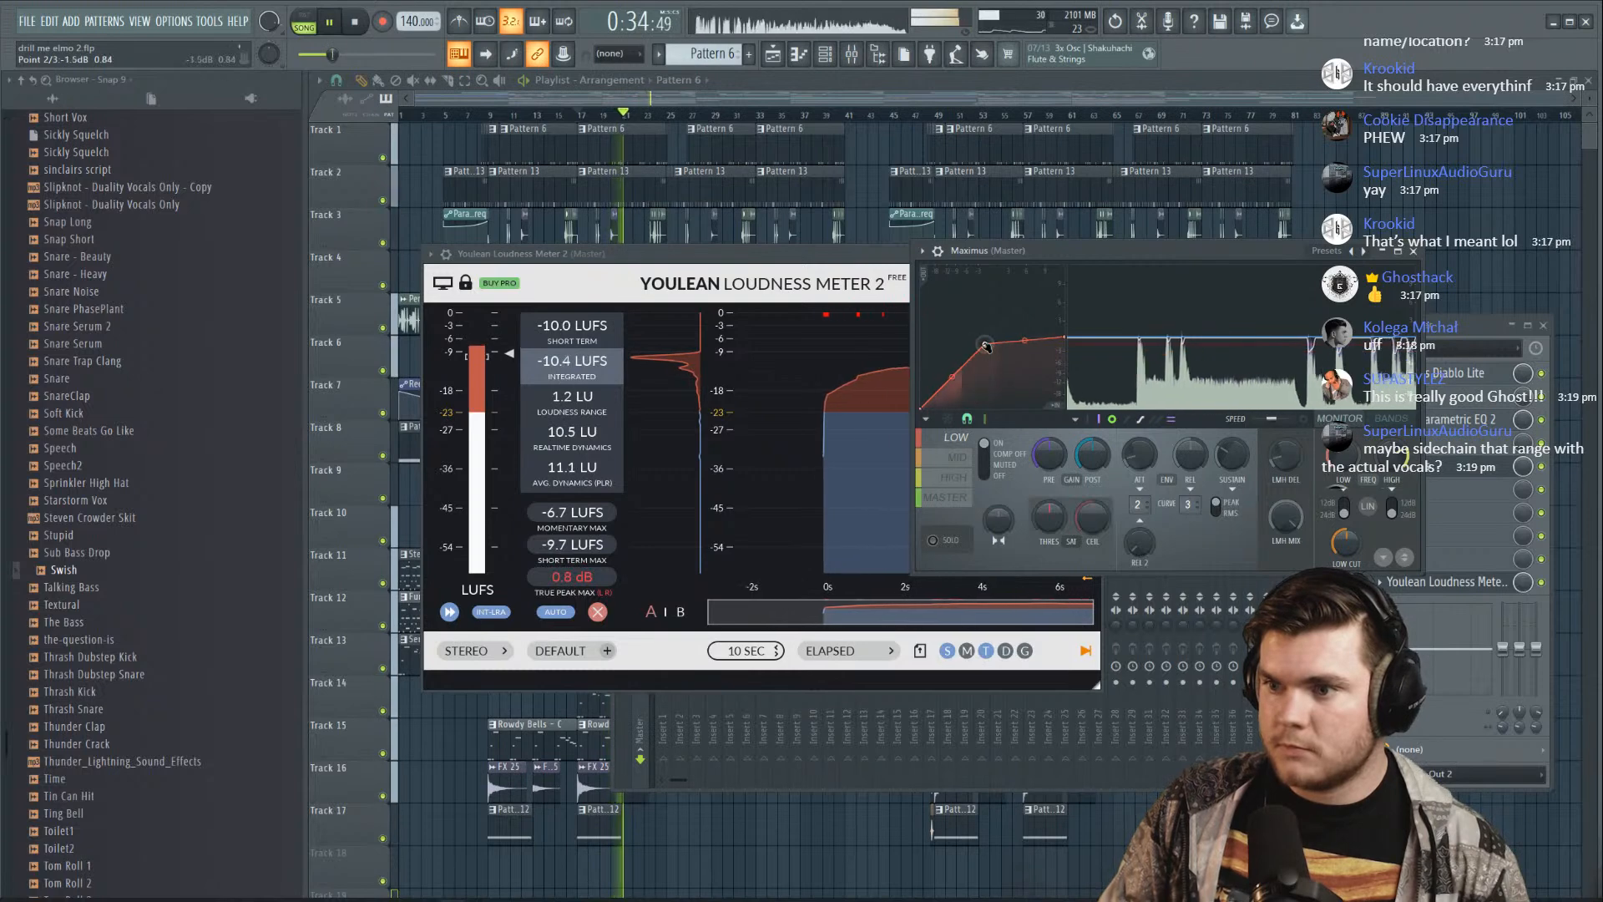
left_click(958, 458)
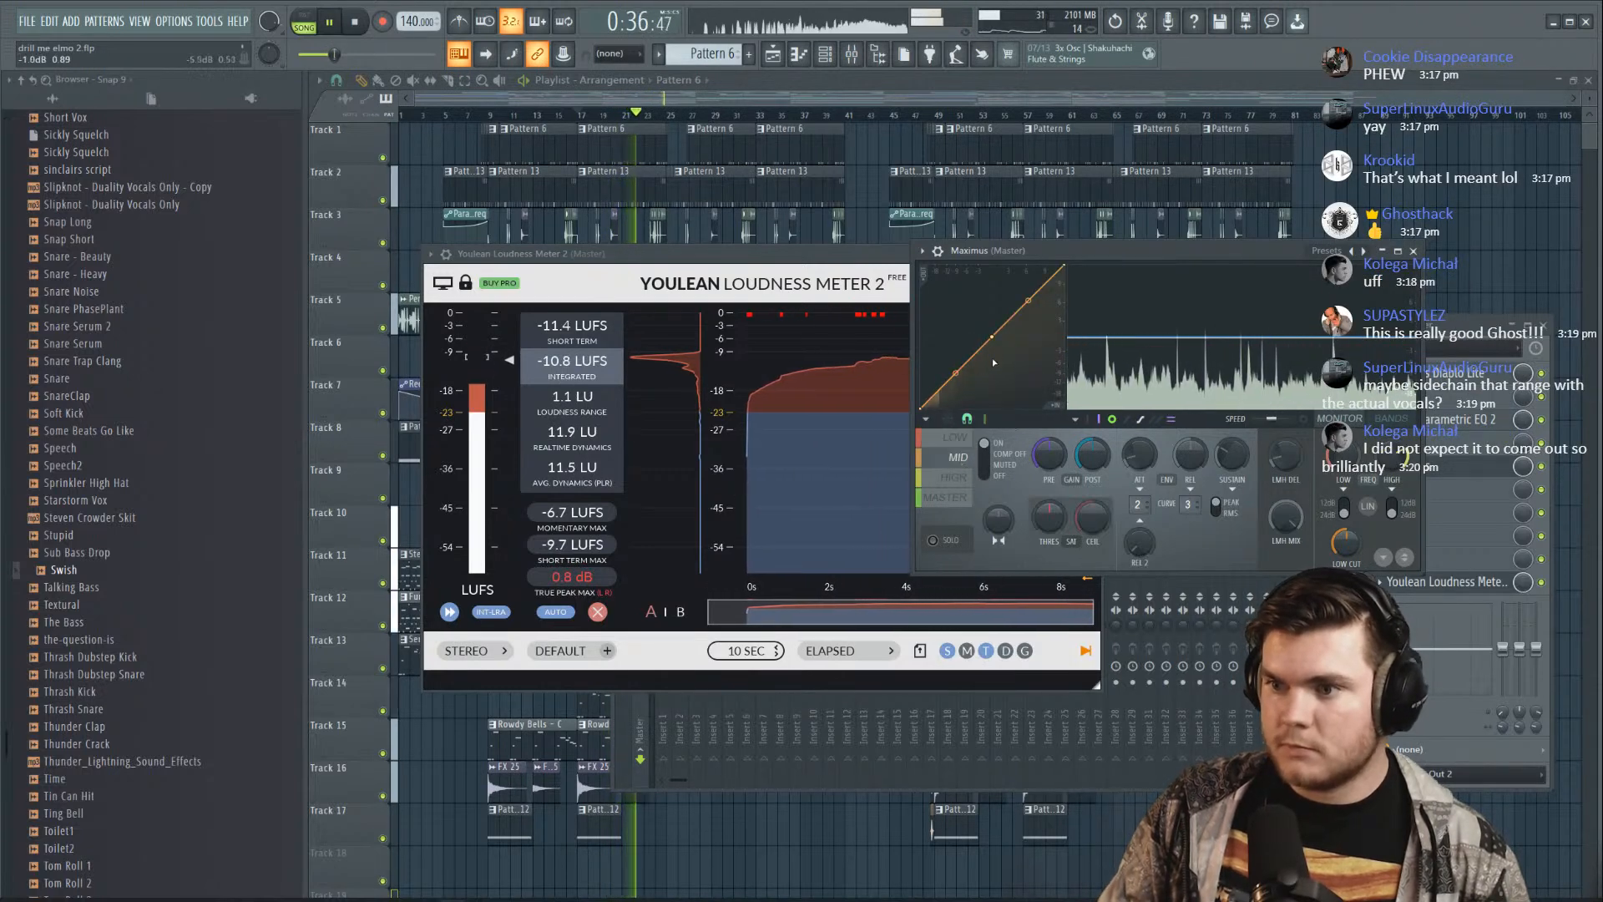
left_click_drag(991, 338, 977, 352)
left_click_drag(1052, 280, 1057, 331)
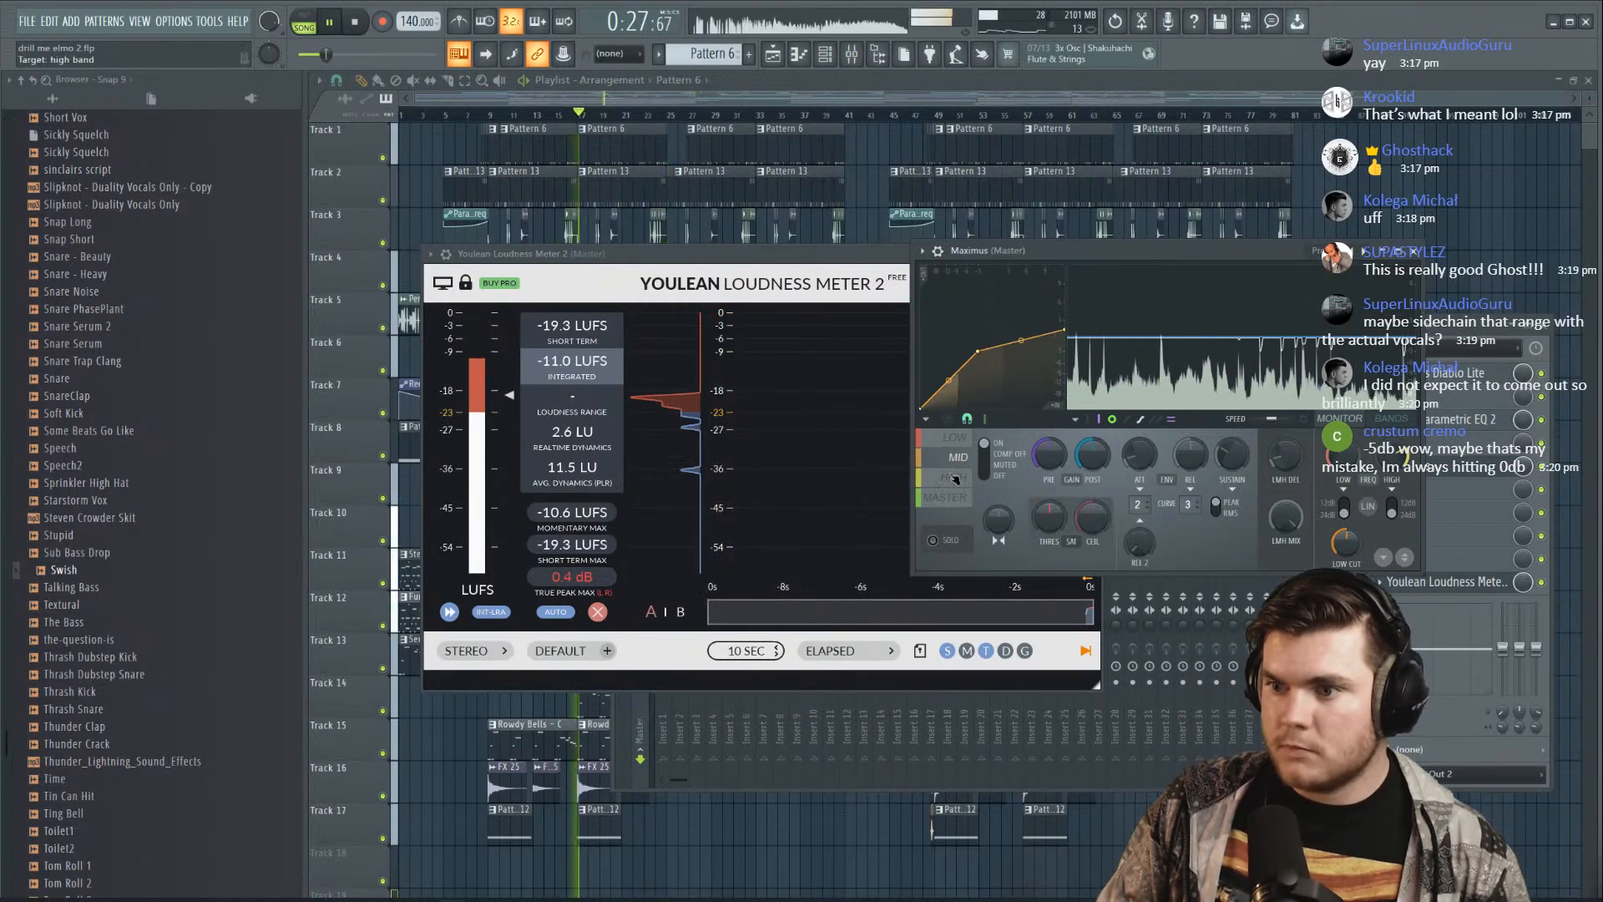
left_click(946, 497)
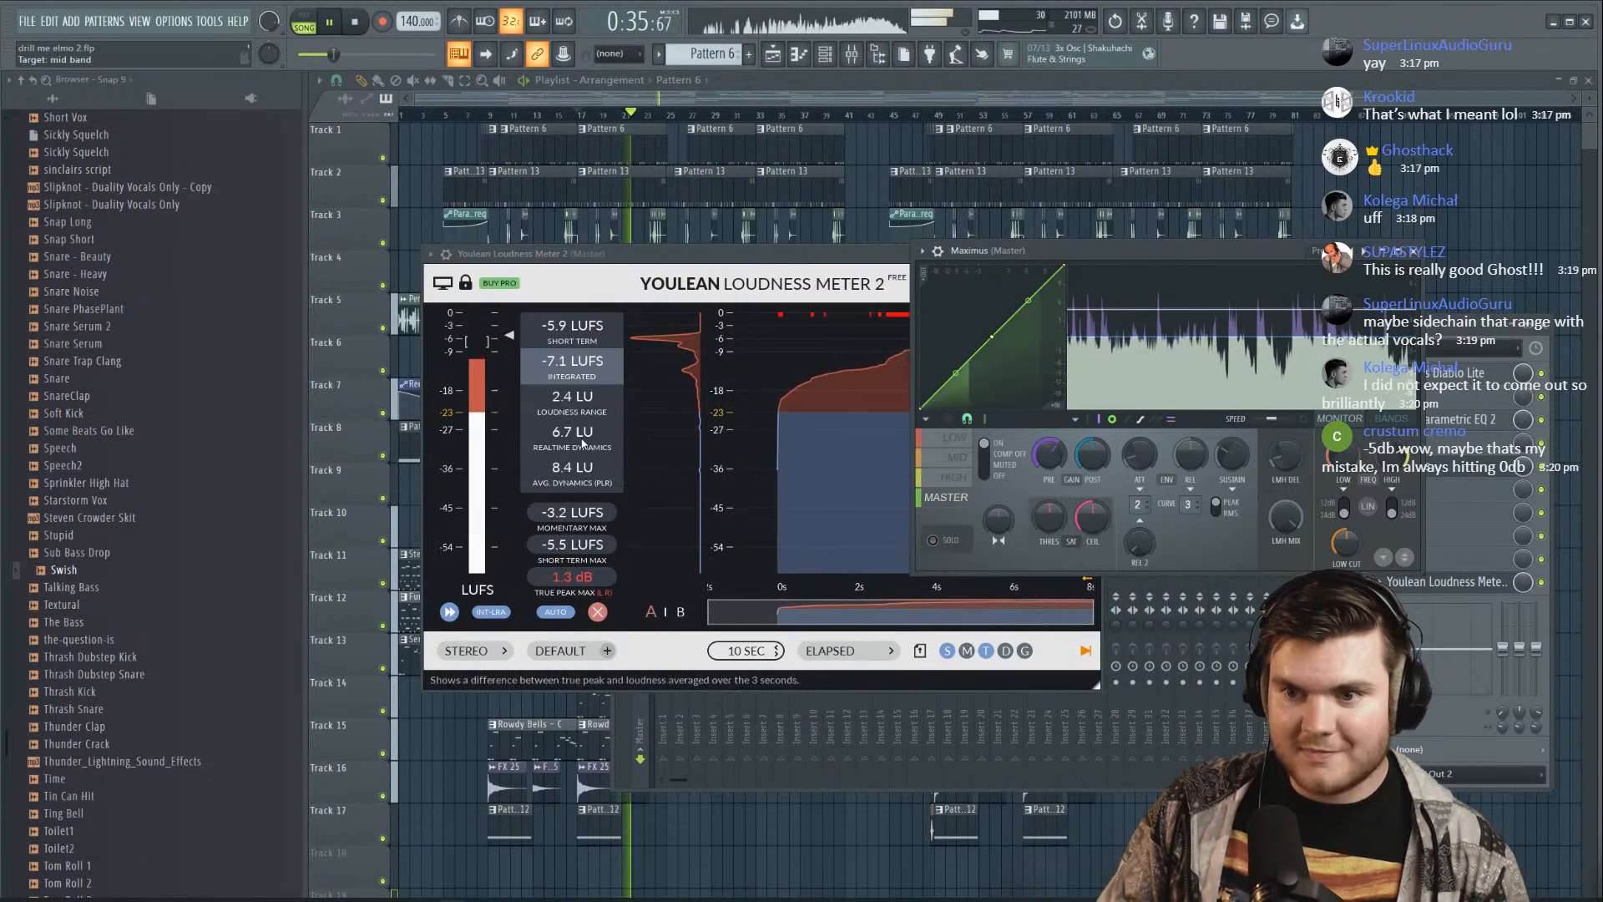
Bring the loudness meter to the front and replay the section from bar 17 to measure the compressed mix
left_click(616, 255)
key("space")
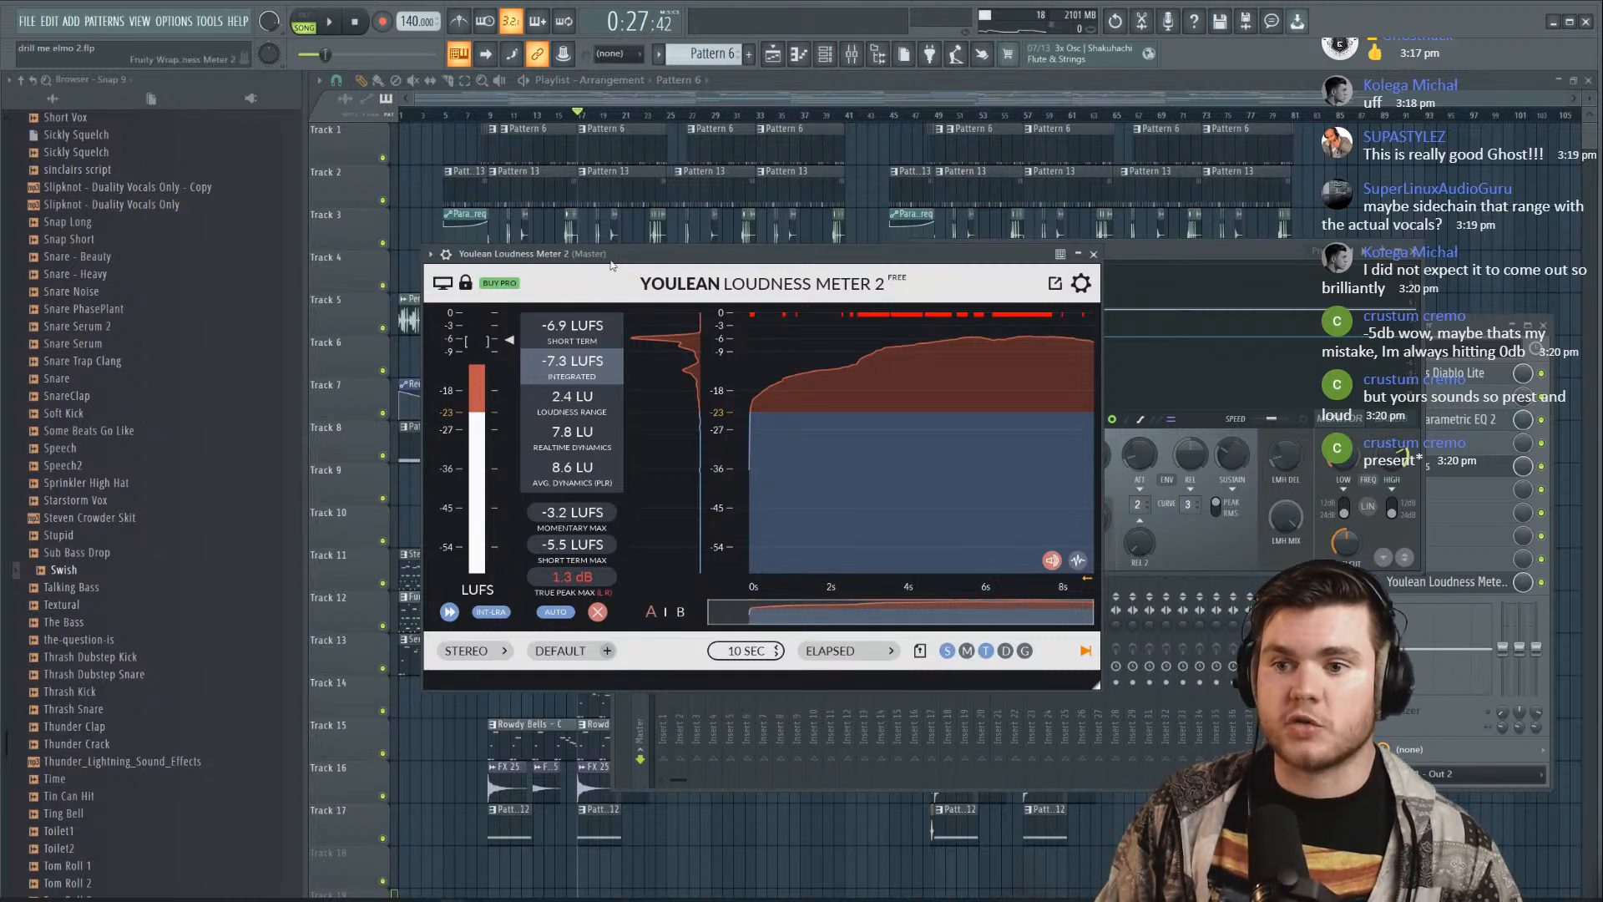
left_click_drag(631, 259, 646, 274)
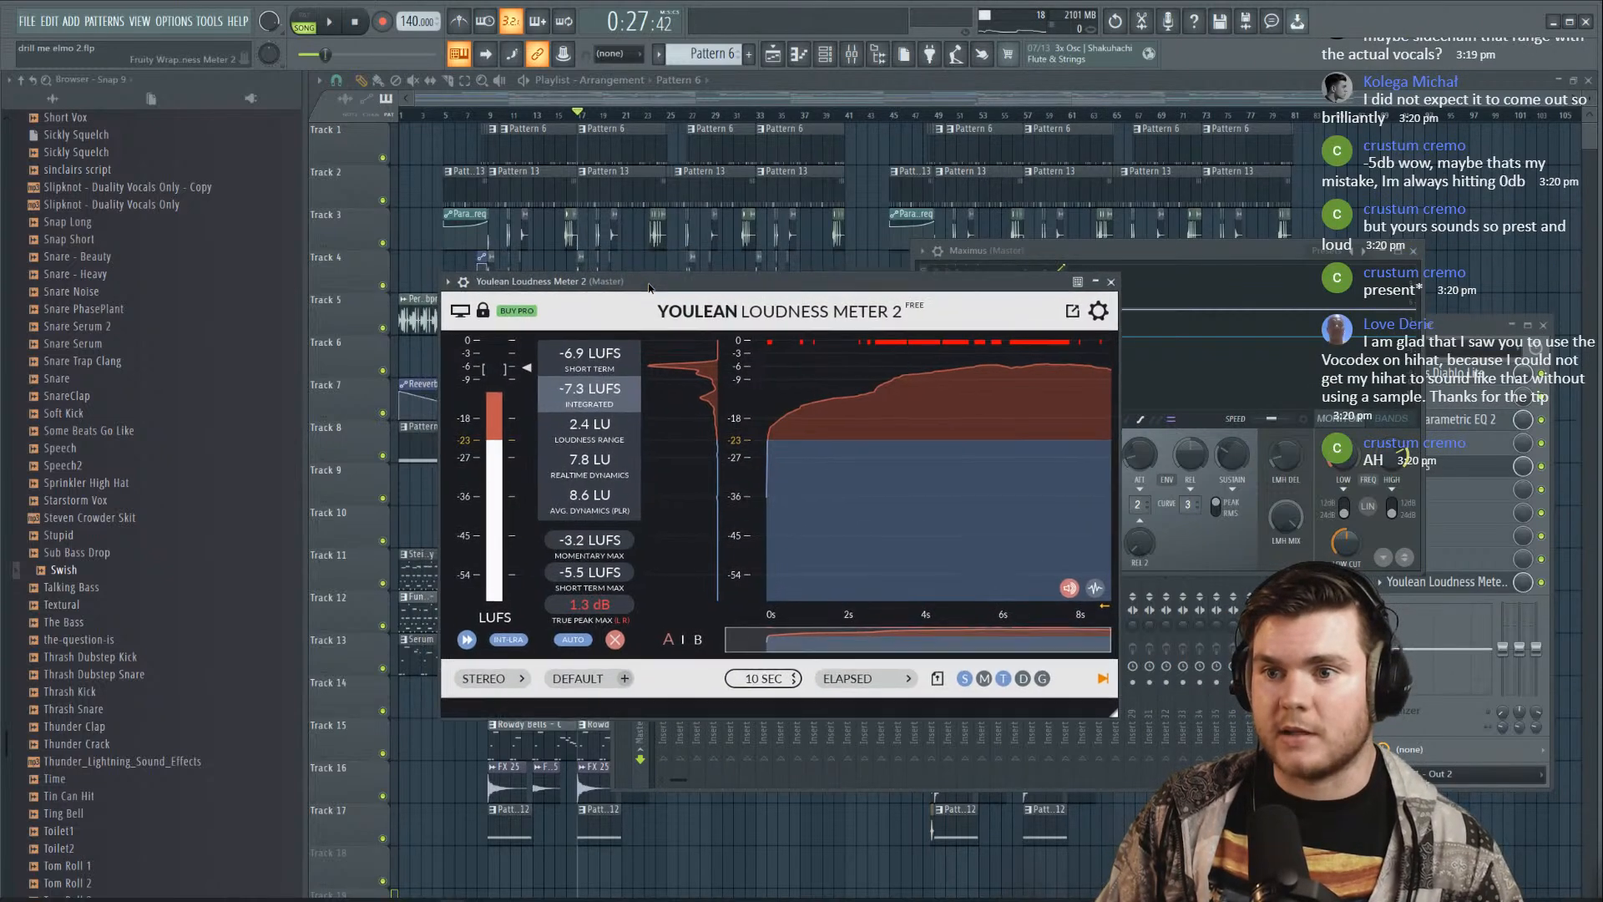
key("space")
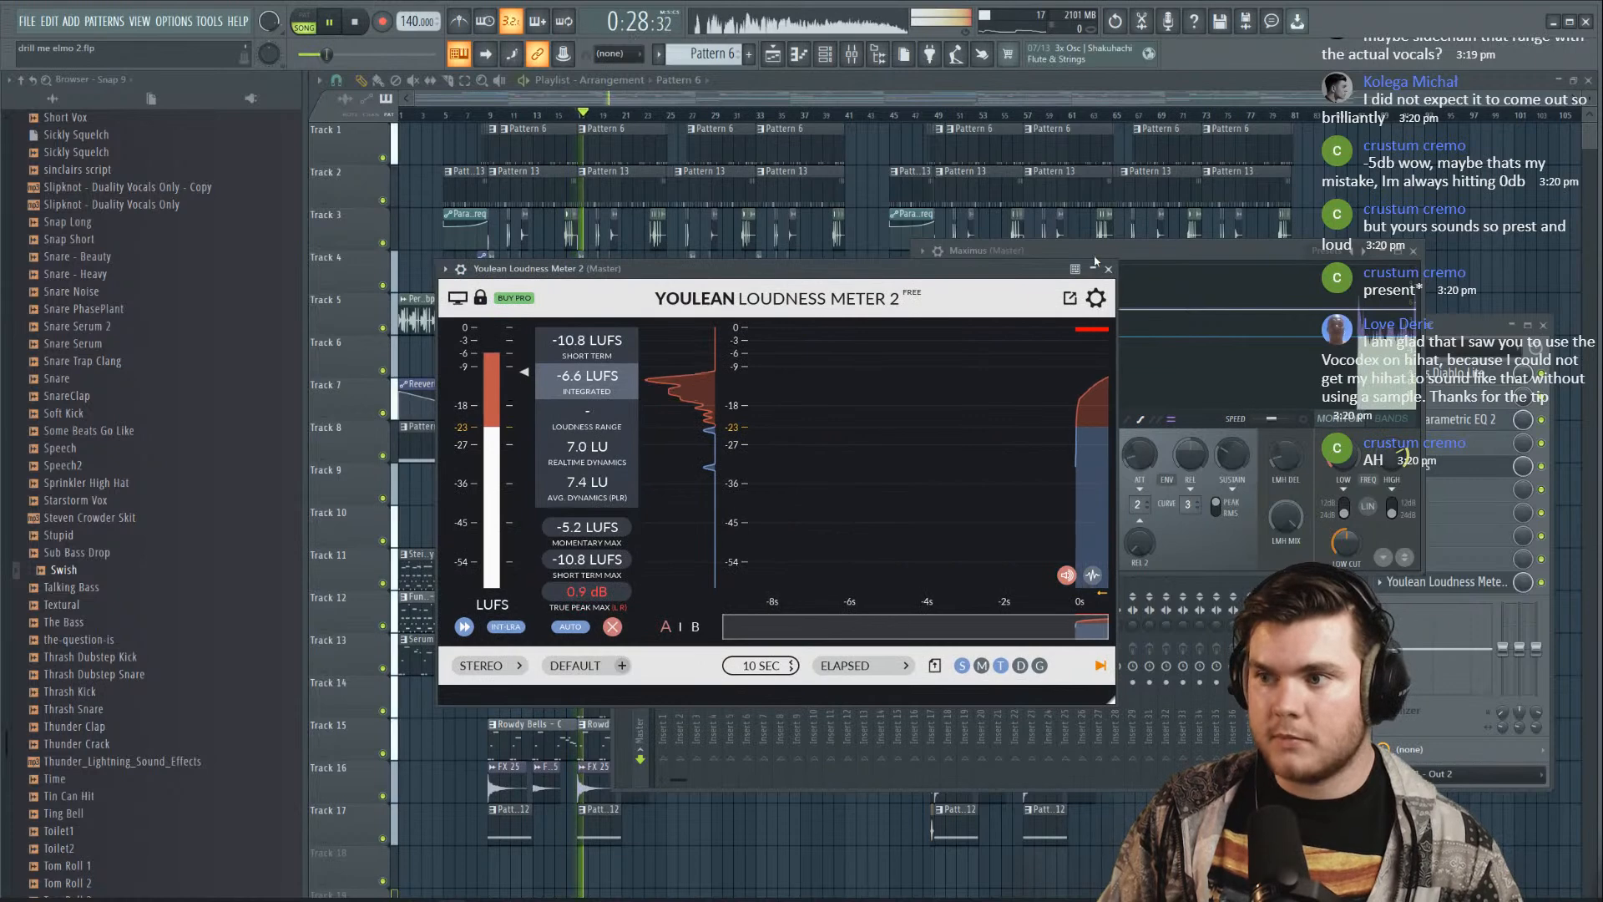
Bring Maximus to the front and lower the knee of the MID band's compression curve, stopping playback once checked
left_click_drag(1054, 251, 1062, 249)
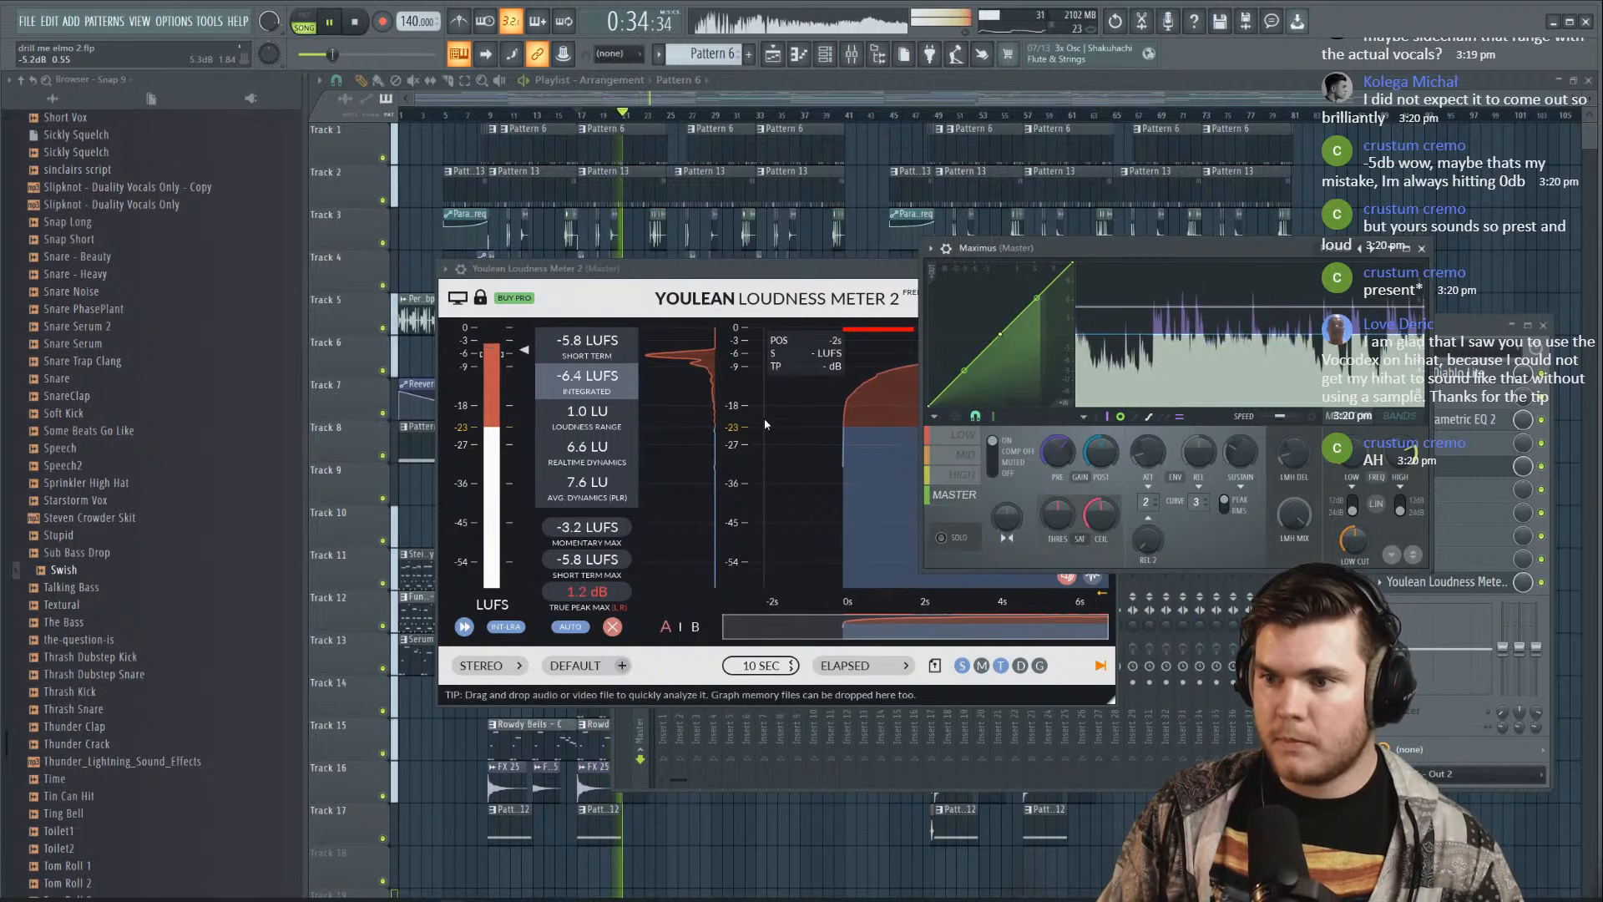
left_click(963, 472)
left_click(966, 455)
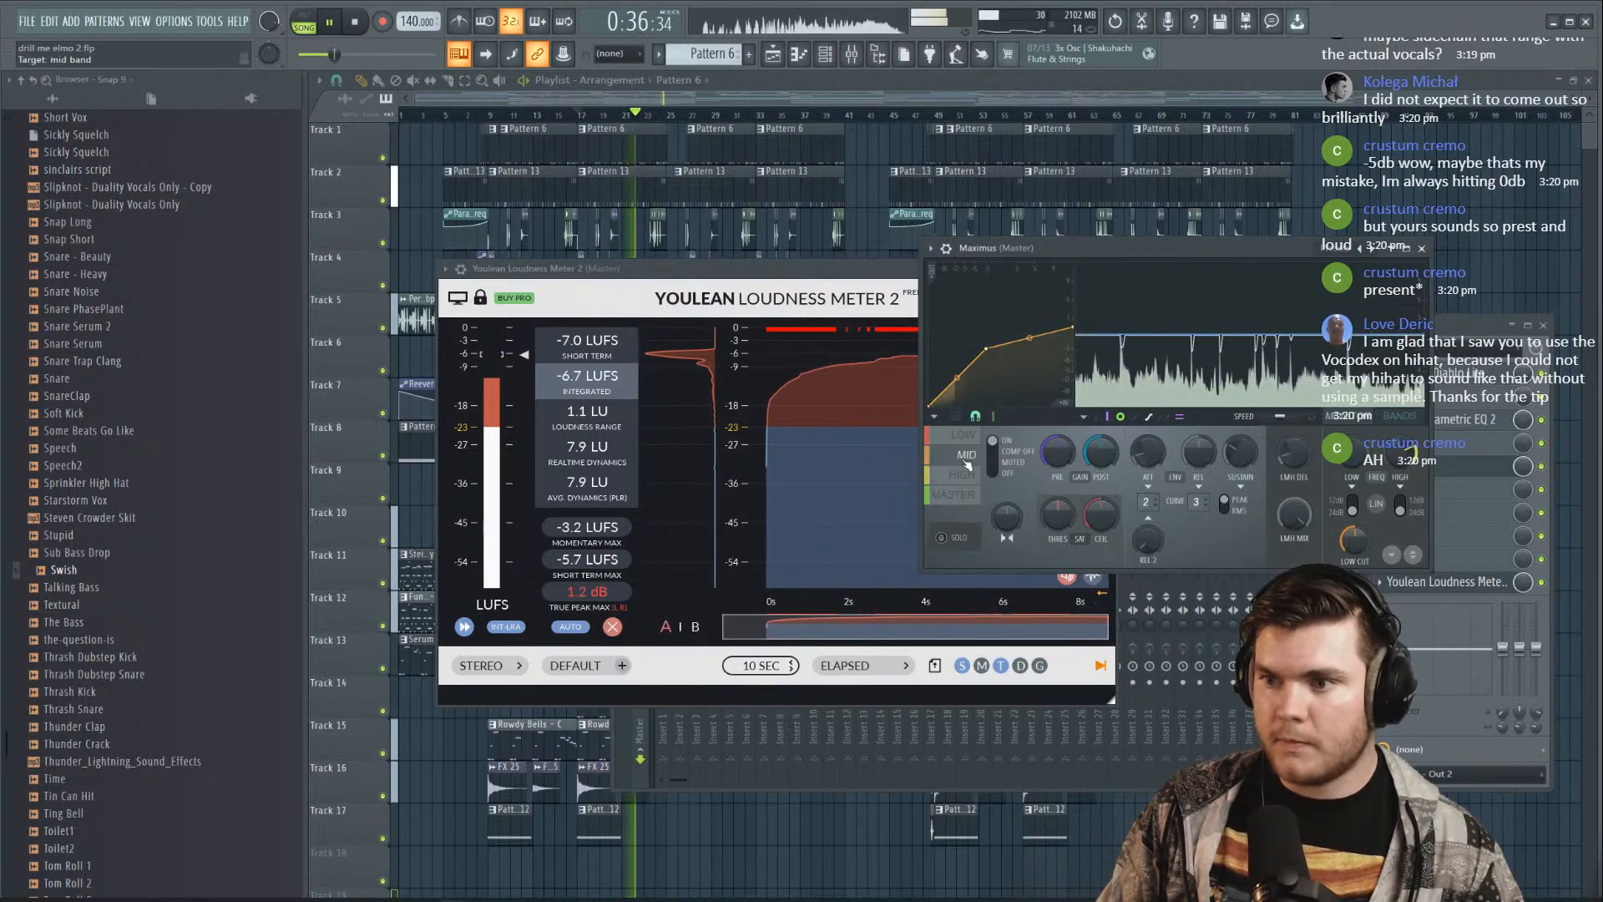
mouse_move(981, 366)
left_mouse_down()
mouse_move(966, 369)
mouse_move(996, 347)
mouse_move(966, 378)
mouse_move(976, 365)
left_mouse_up()
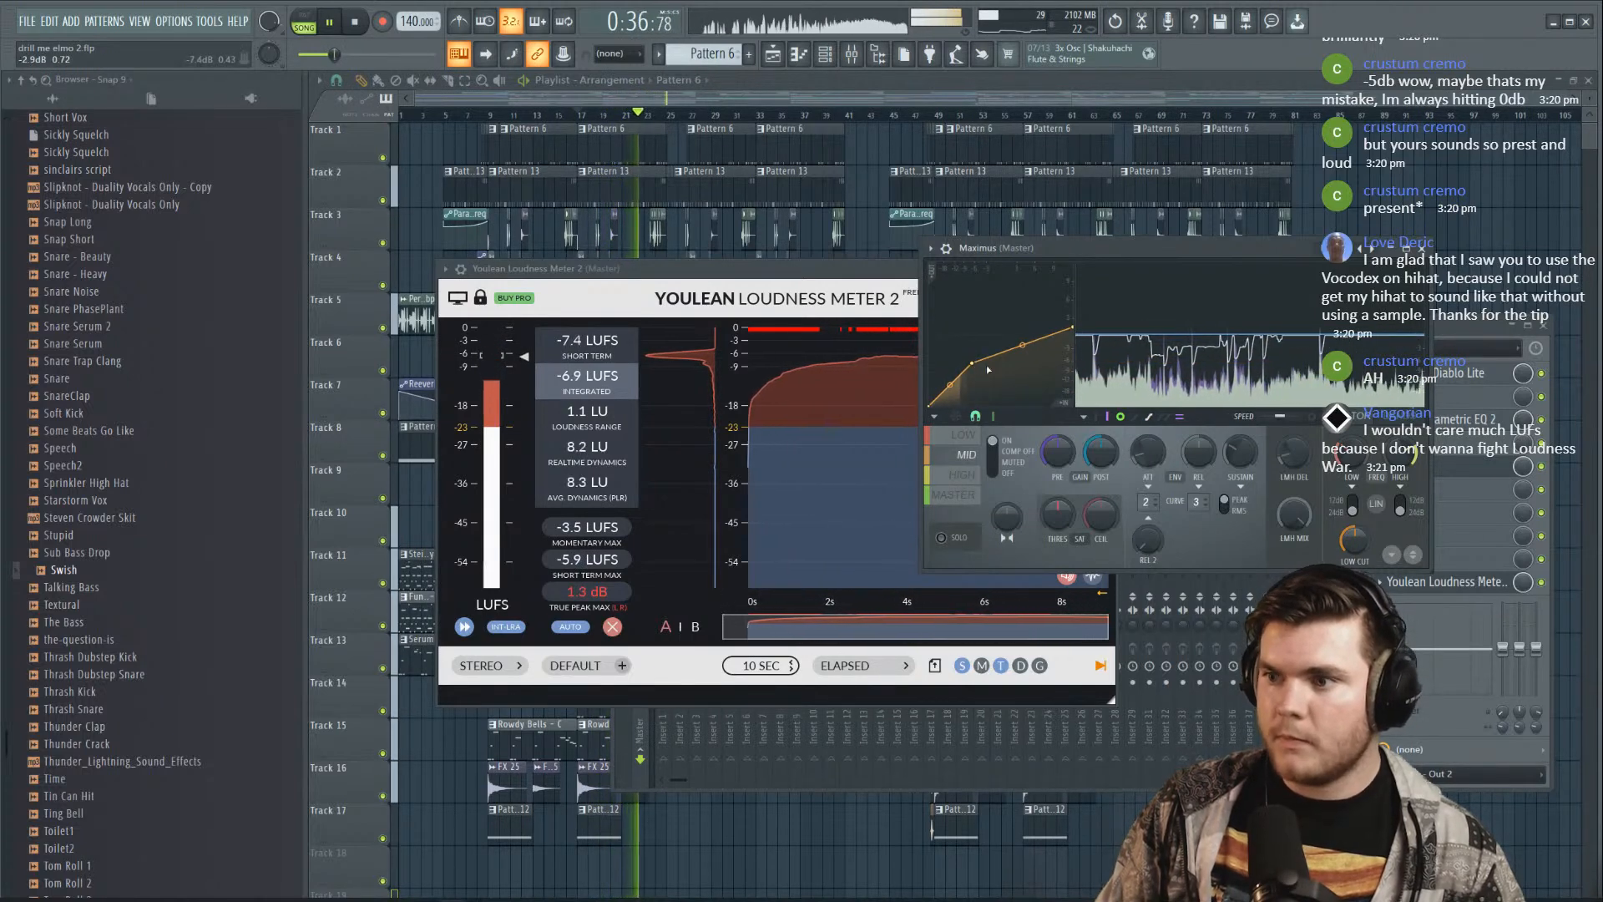
key("space")
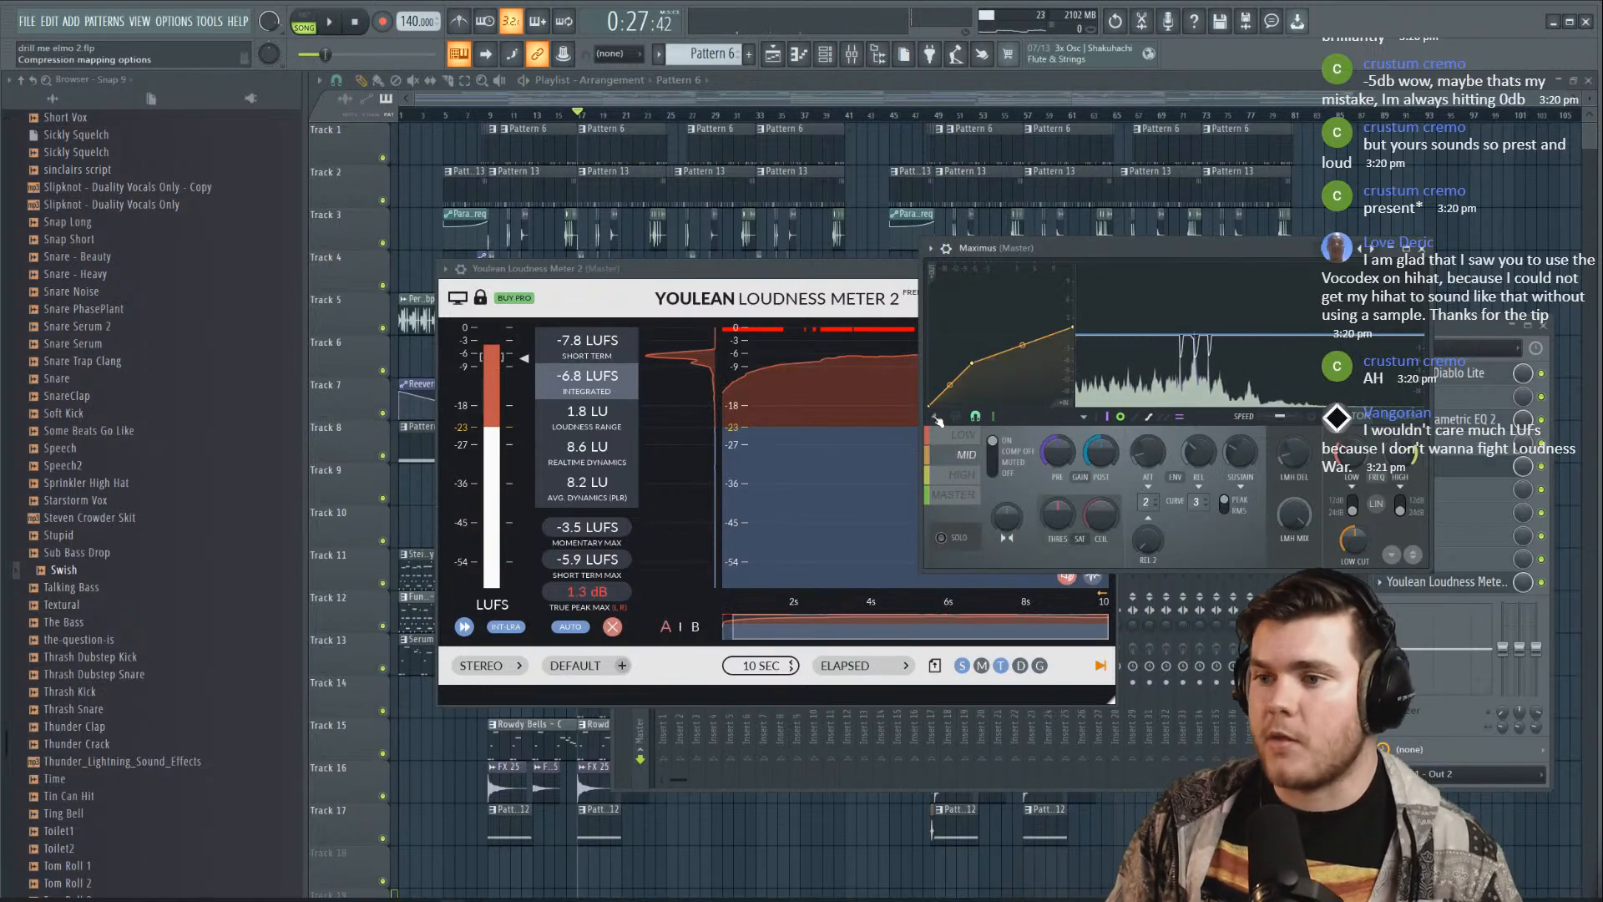
Flatten the upper part of the HIGH band's compression curve in Maximus while the section from bar 17 plays
left_click(962, 475)
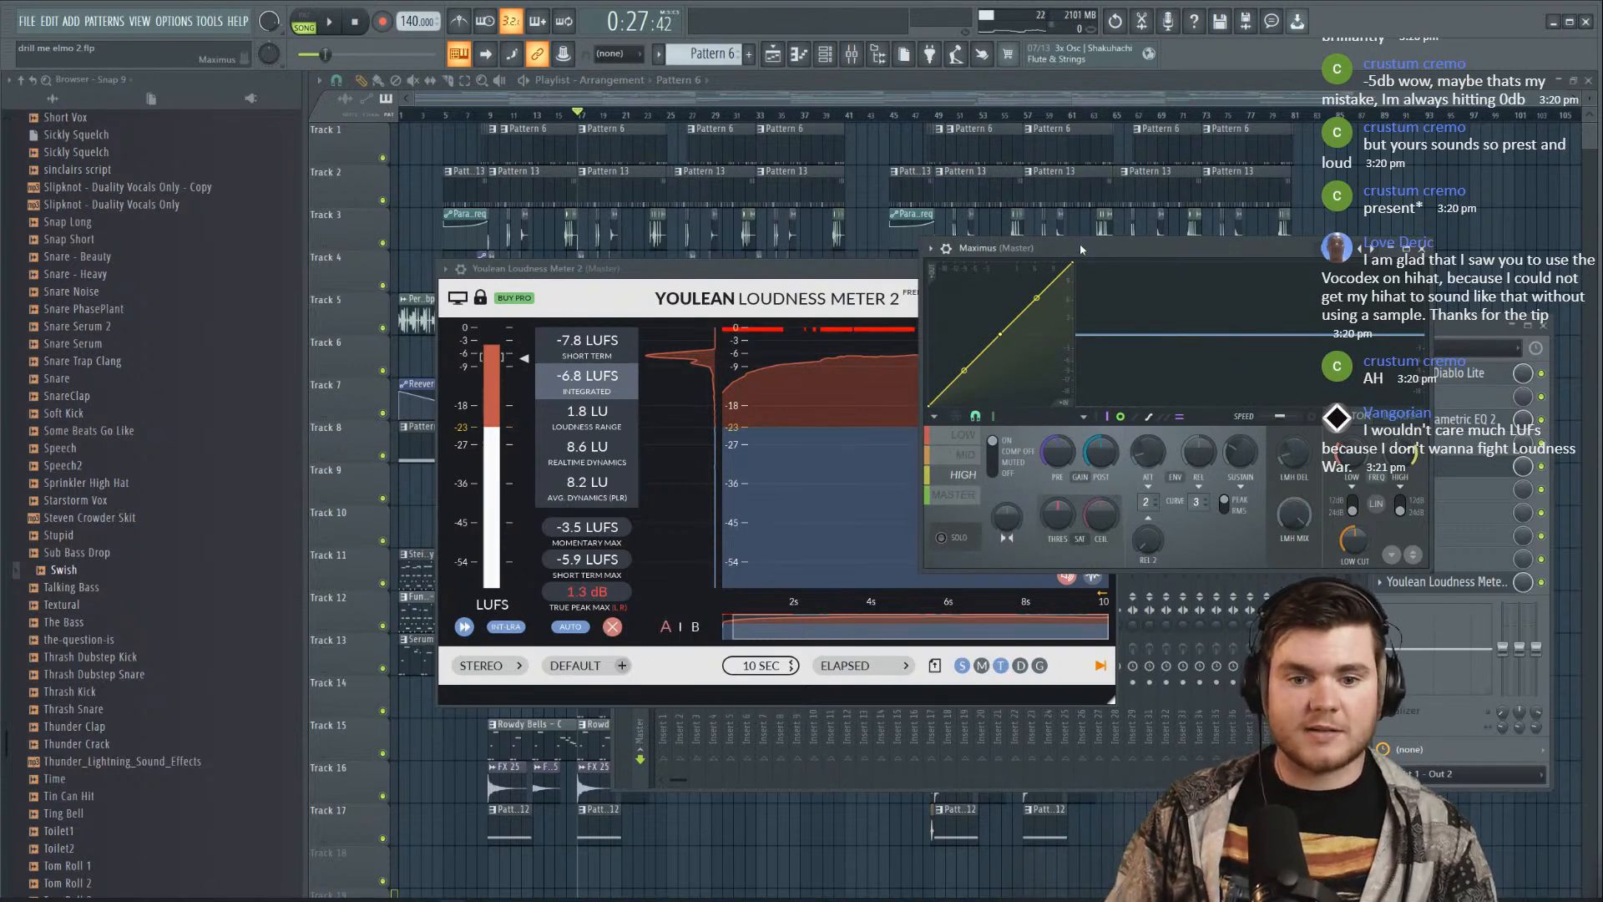
left_click_drag(1068, 247, 1032, 249)
key("space")
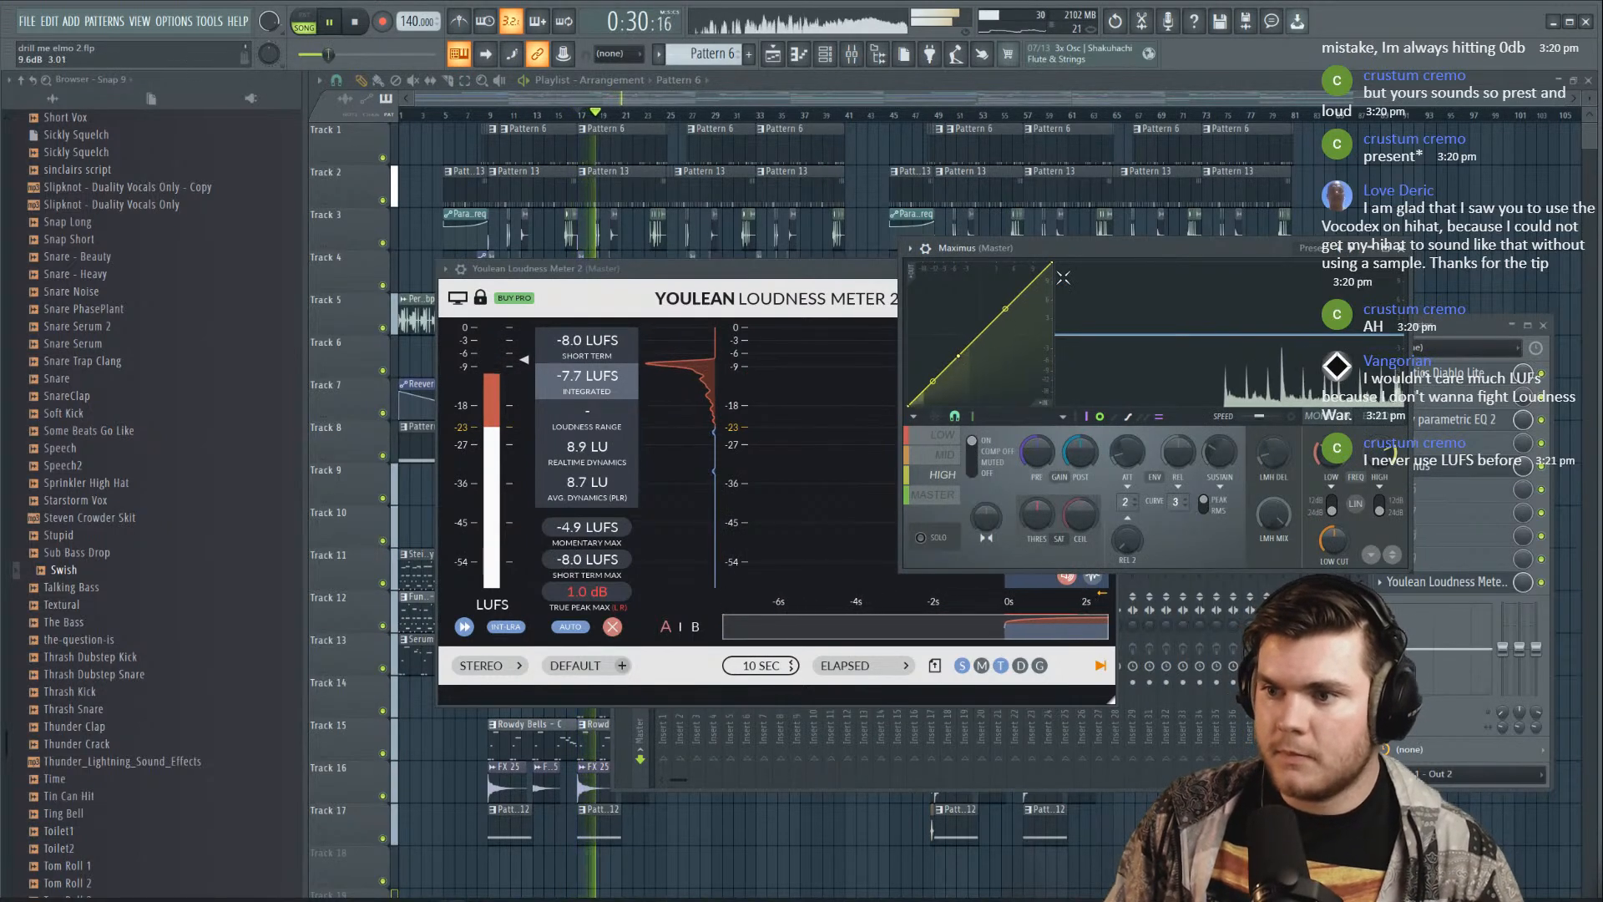
left_click_drag(1050, 264, 1047, 311)
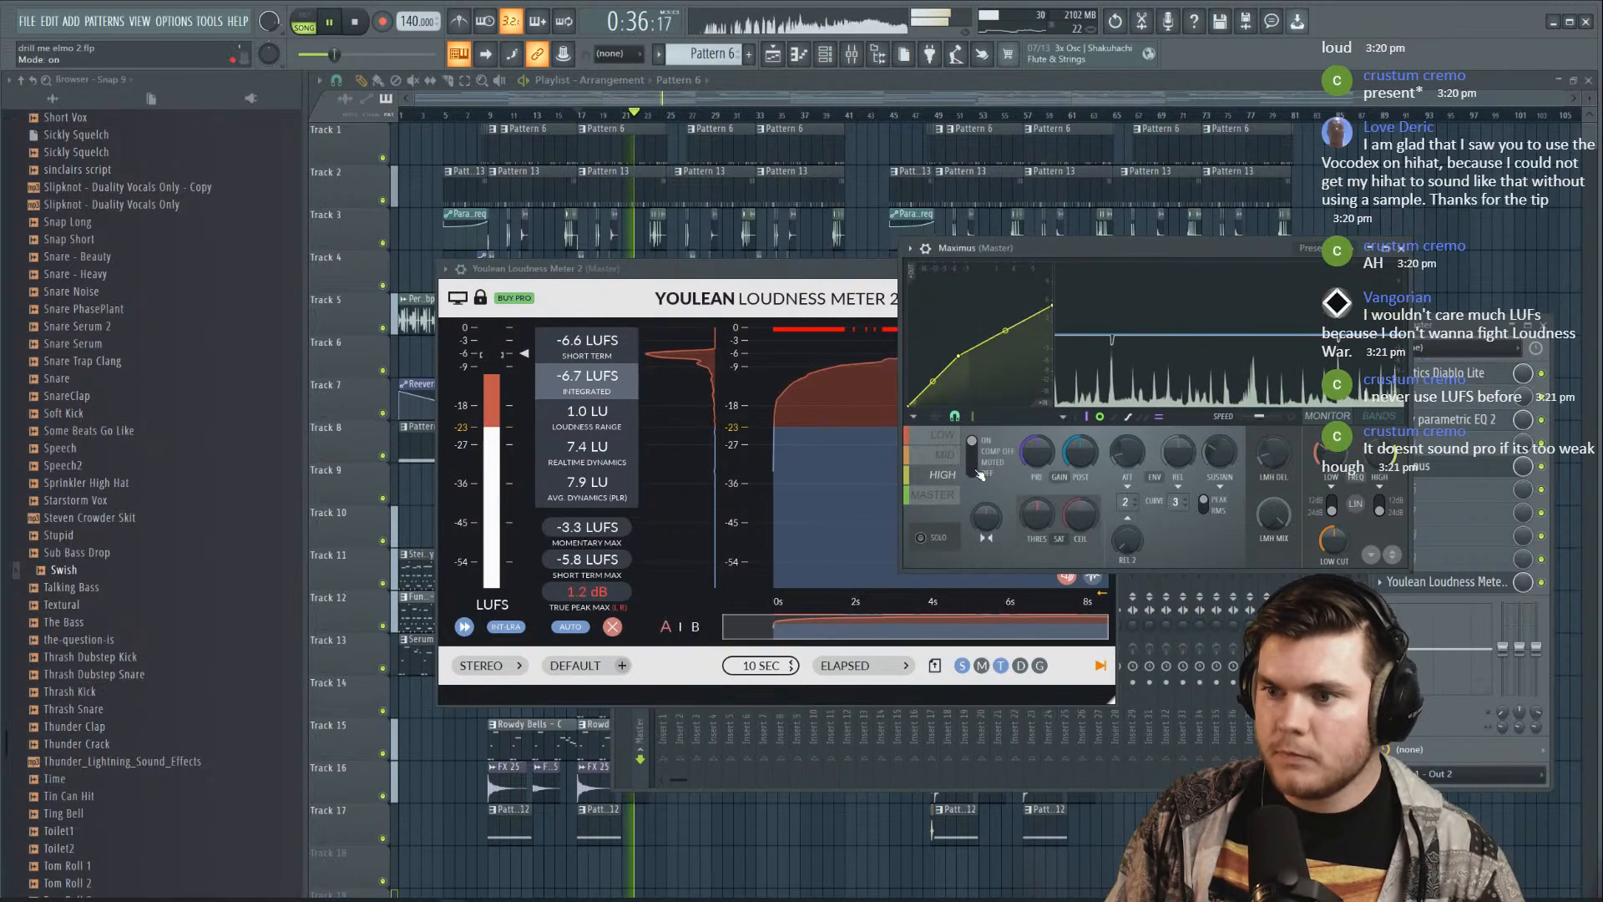
Fine-tune the knee of the LOW band's compression curve in Maximus, raising it slightly
left_click(950, 454)
left_click(949, 436)
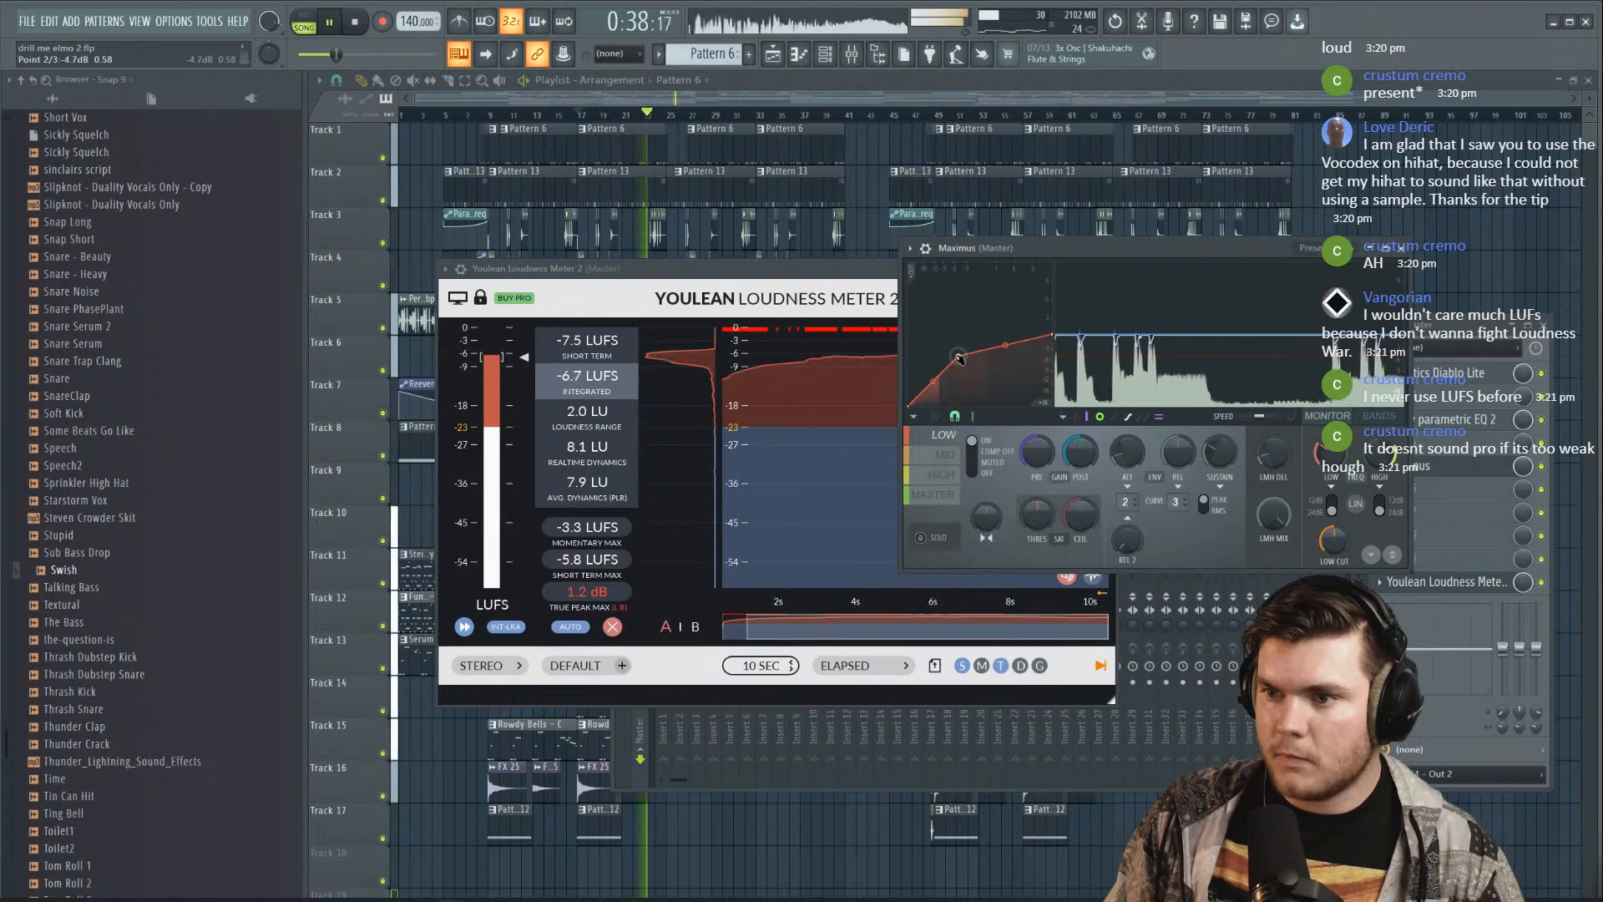
left_click_drag(973, 343, 966, 351)
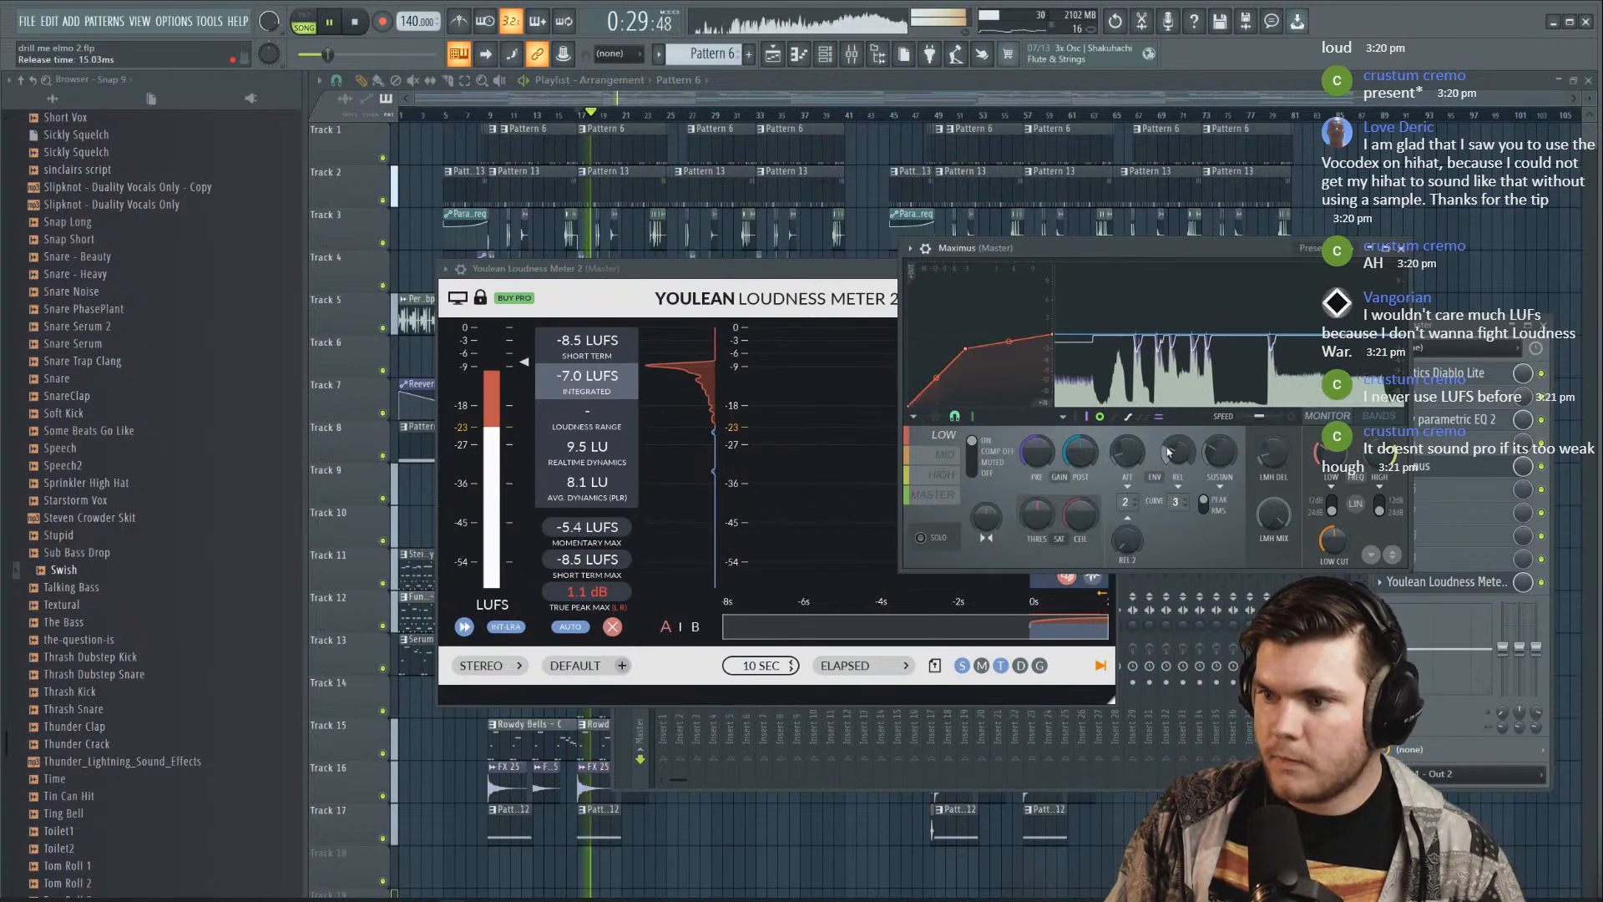
Set the LOW band's attack time in Maximus to 2.00 ms and stop playback
left_click_drag(1134, 454, 1134, 476)
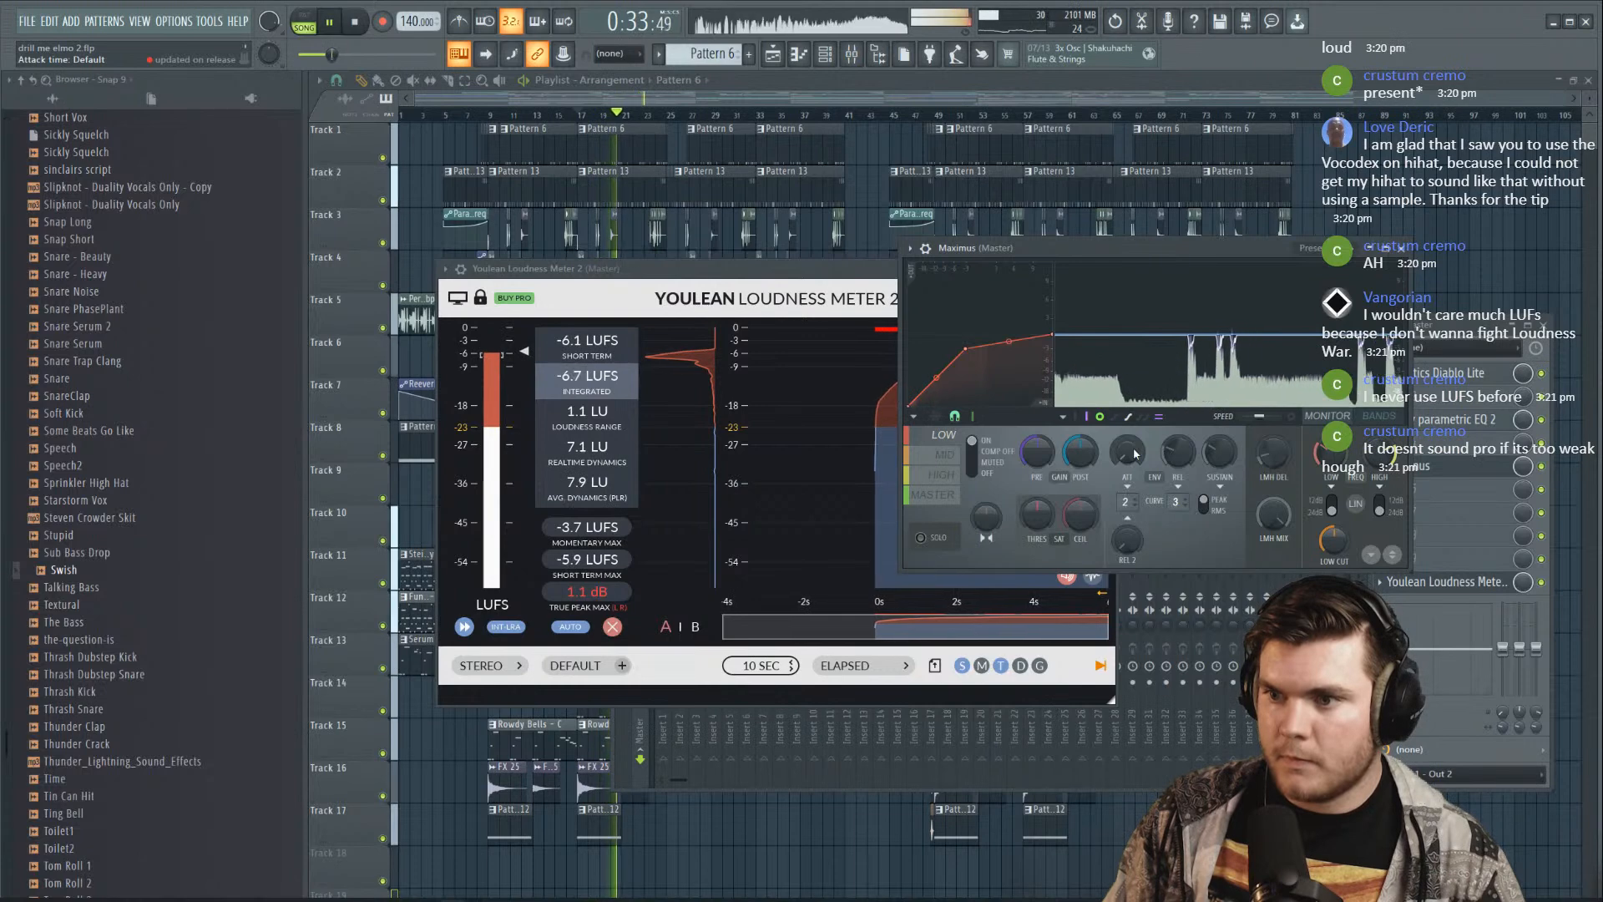
right_click(1134, 453)
left_click(1141, 459)
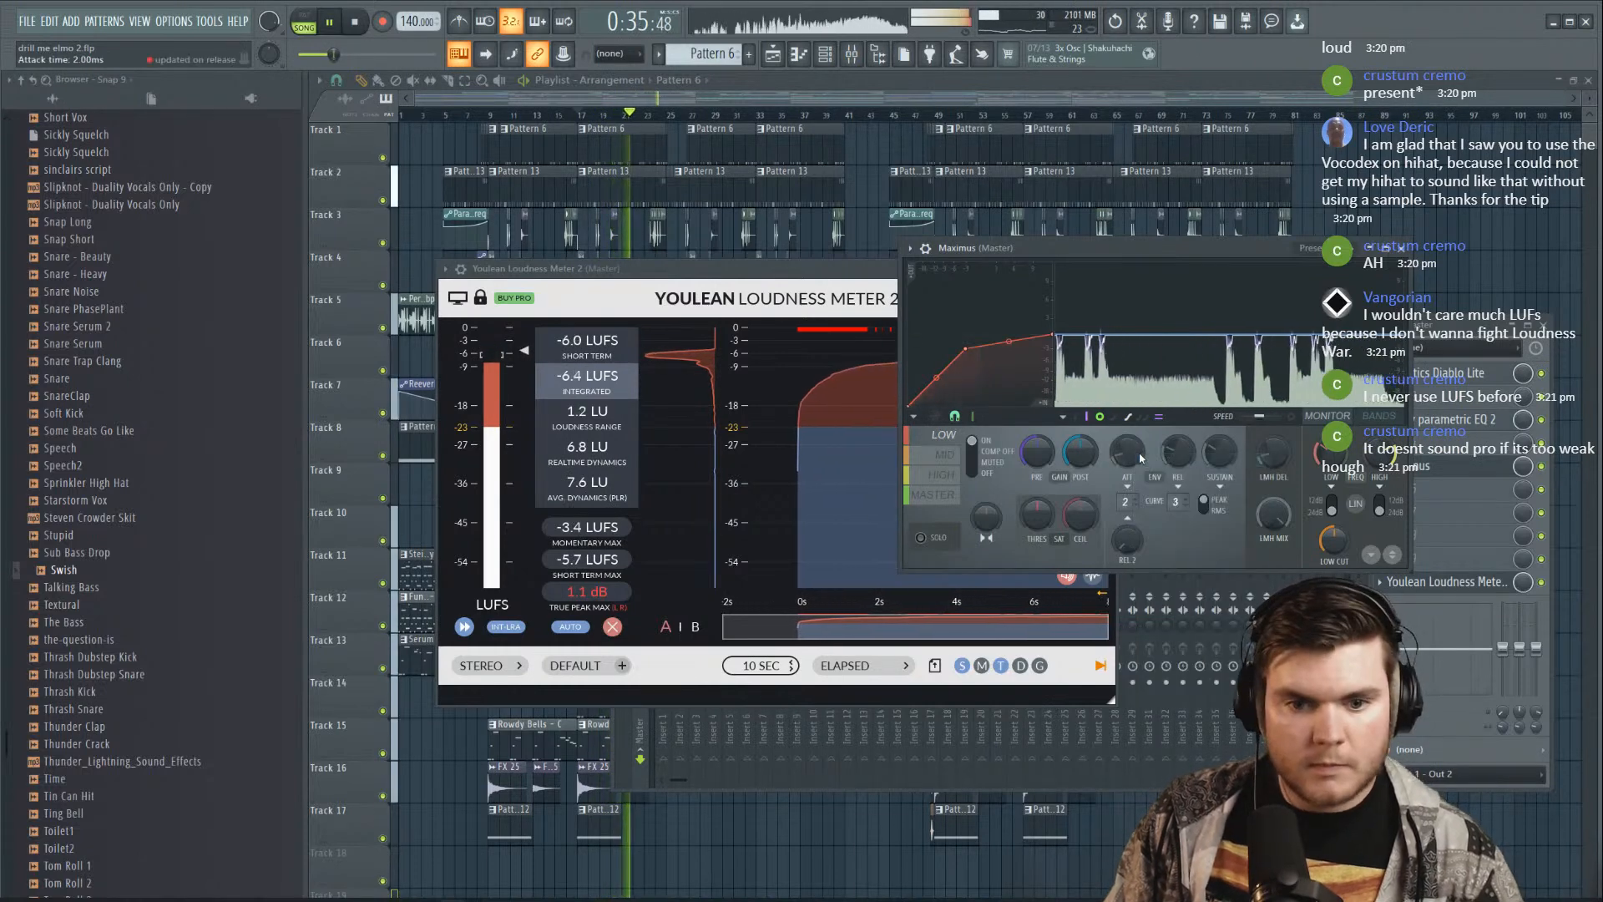
key("space")
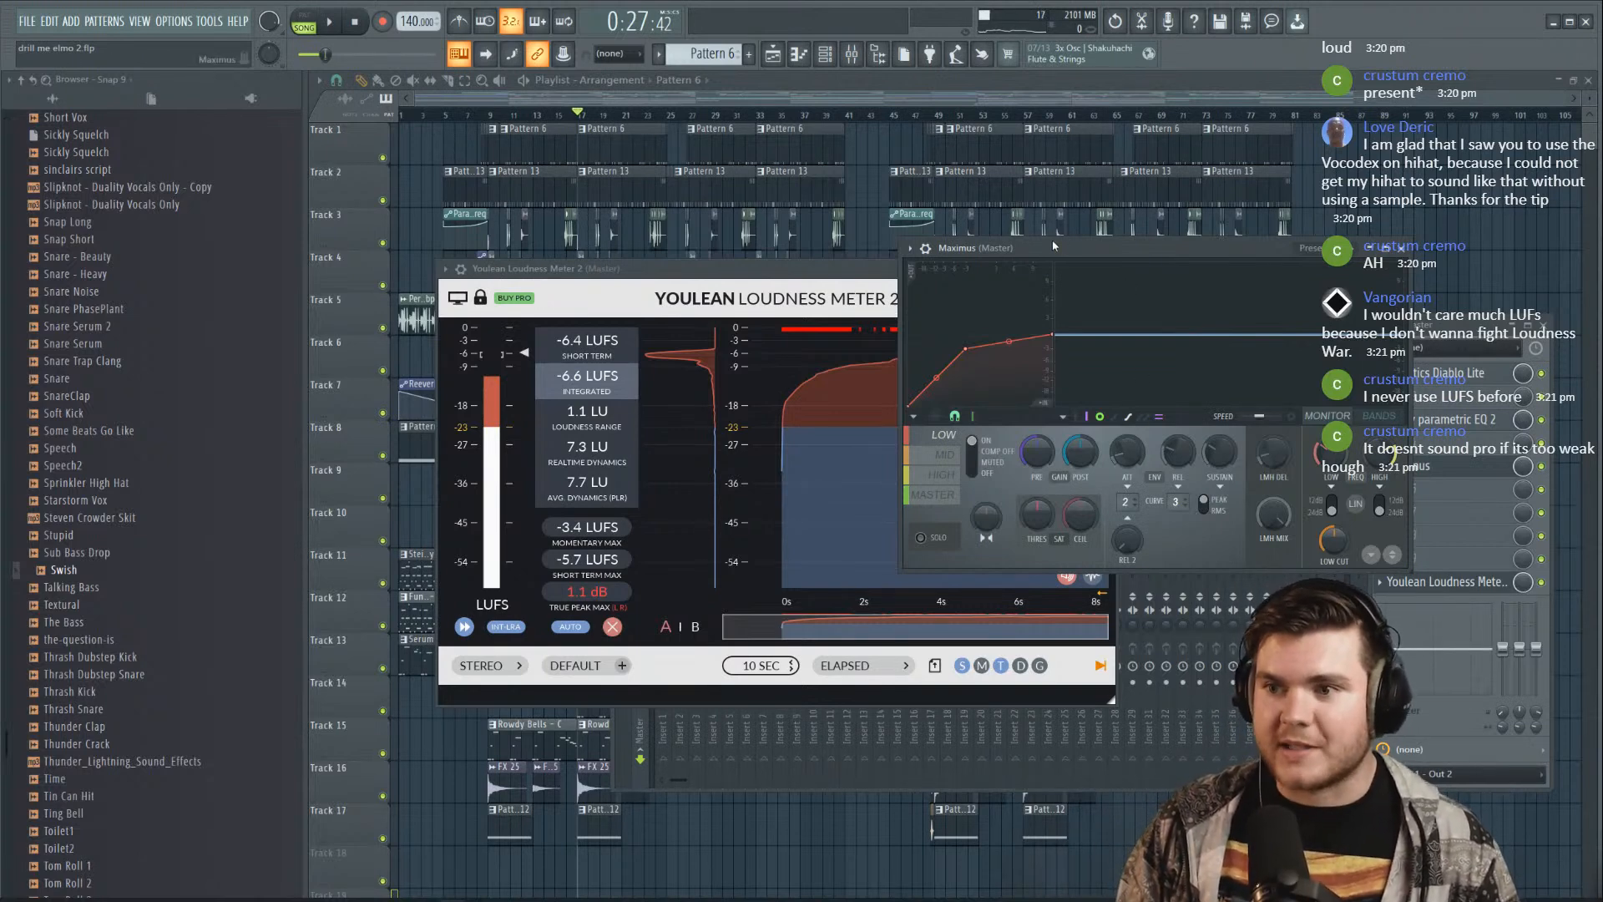
Replay the section from bar 17 and examine the MASTER band in Maximus alongside the loudness meter
left_click_drag(1053, 244, 1047, 243)
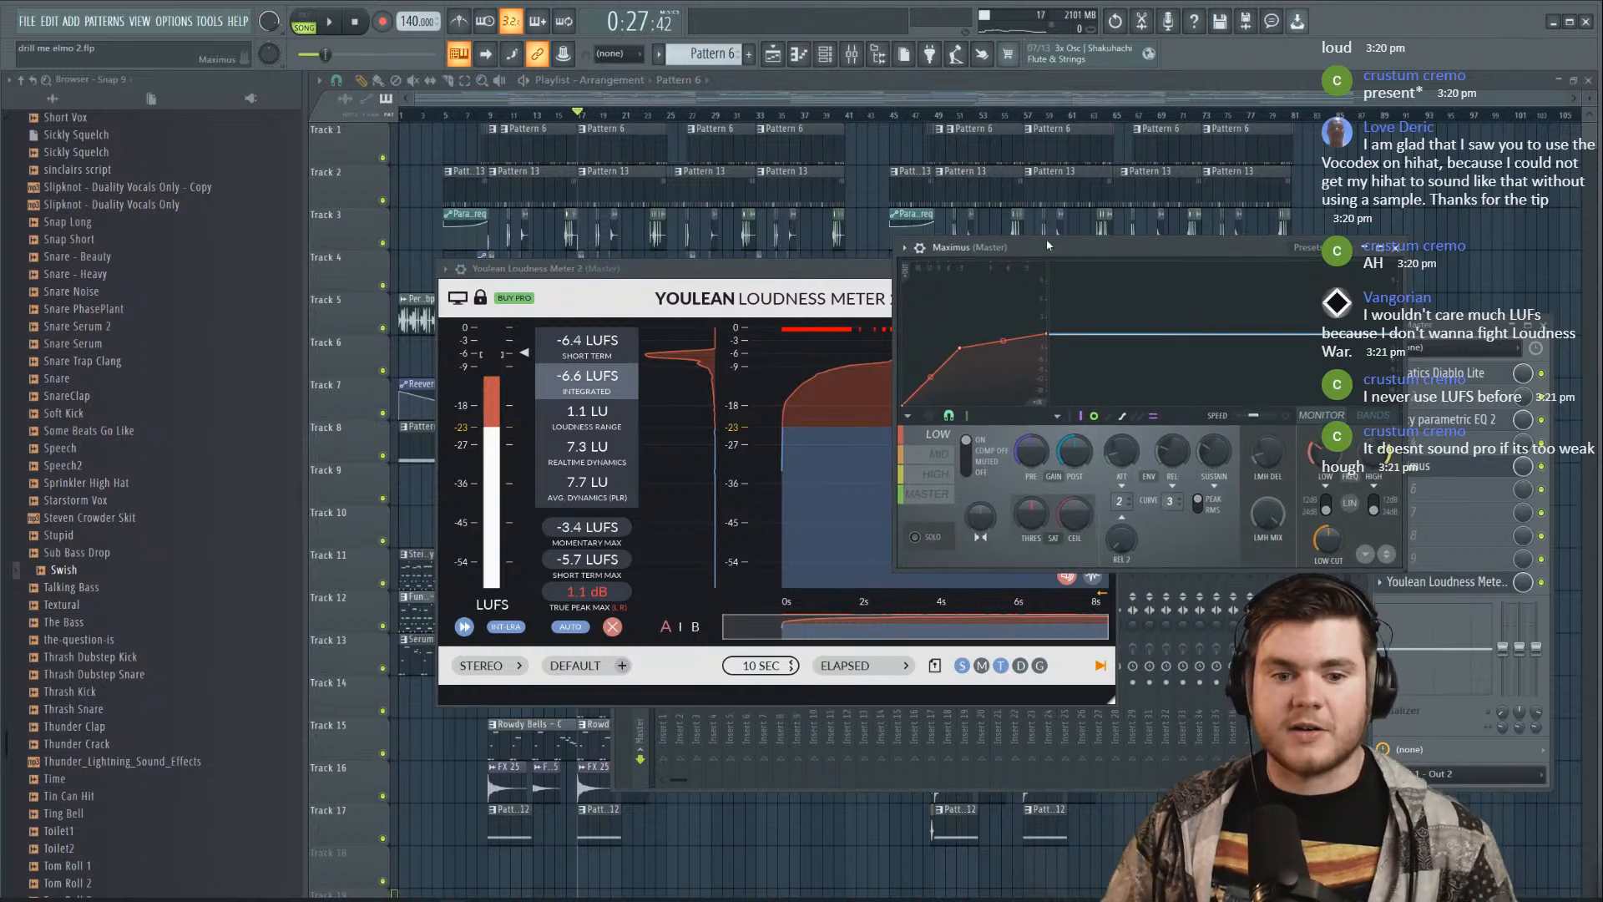
key("space")
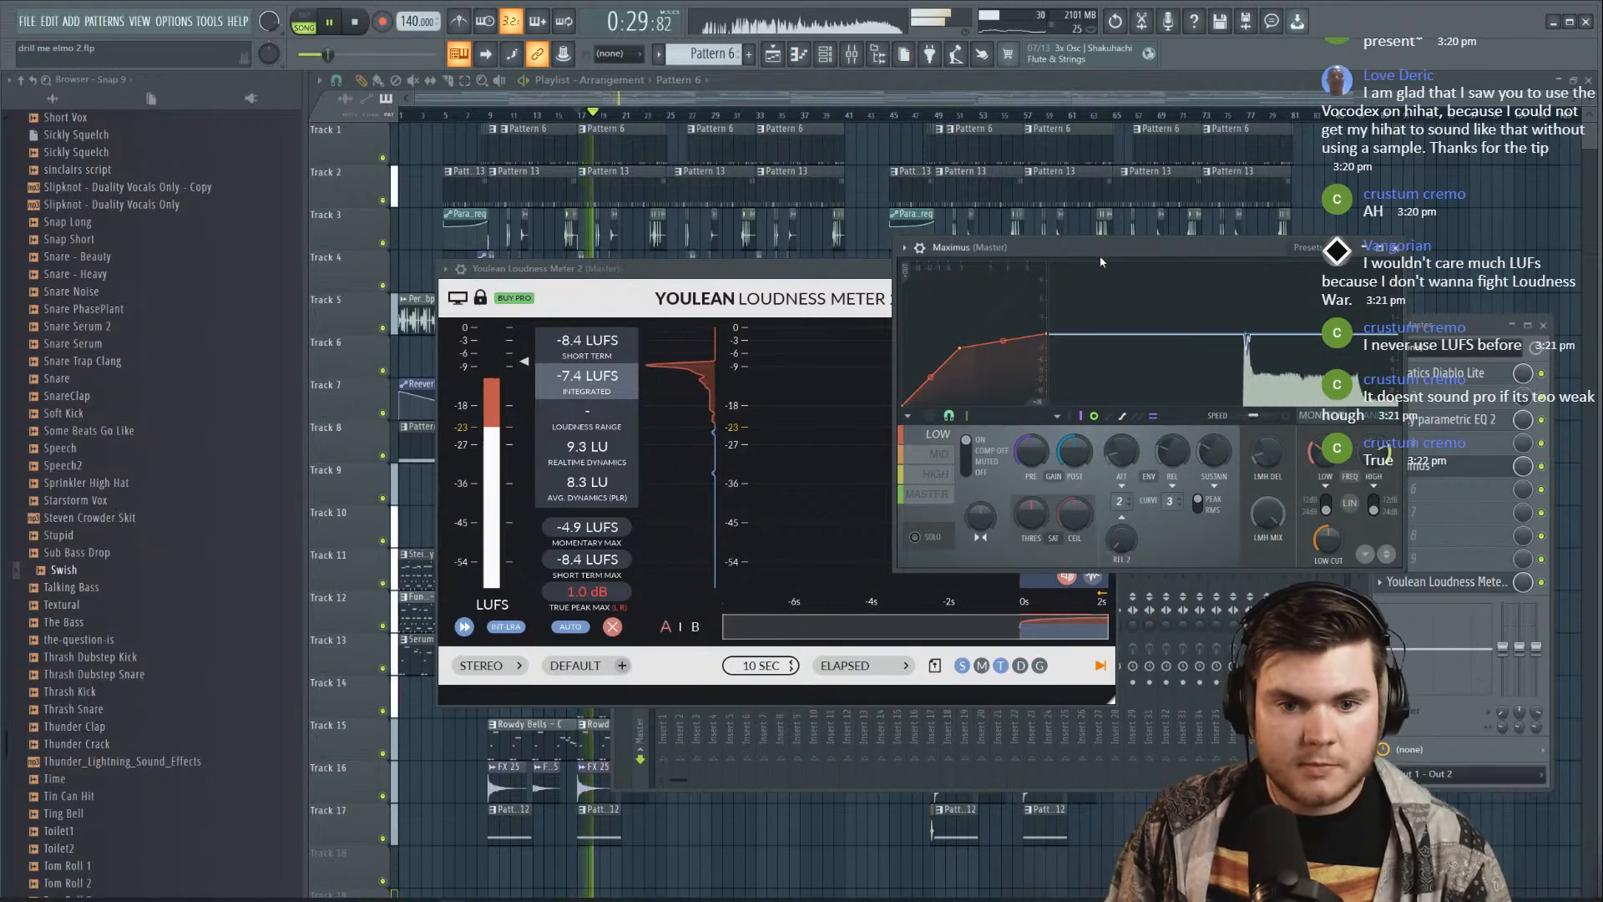
key("space")
key("space")
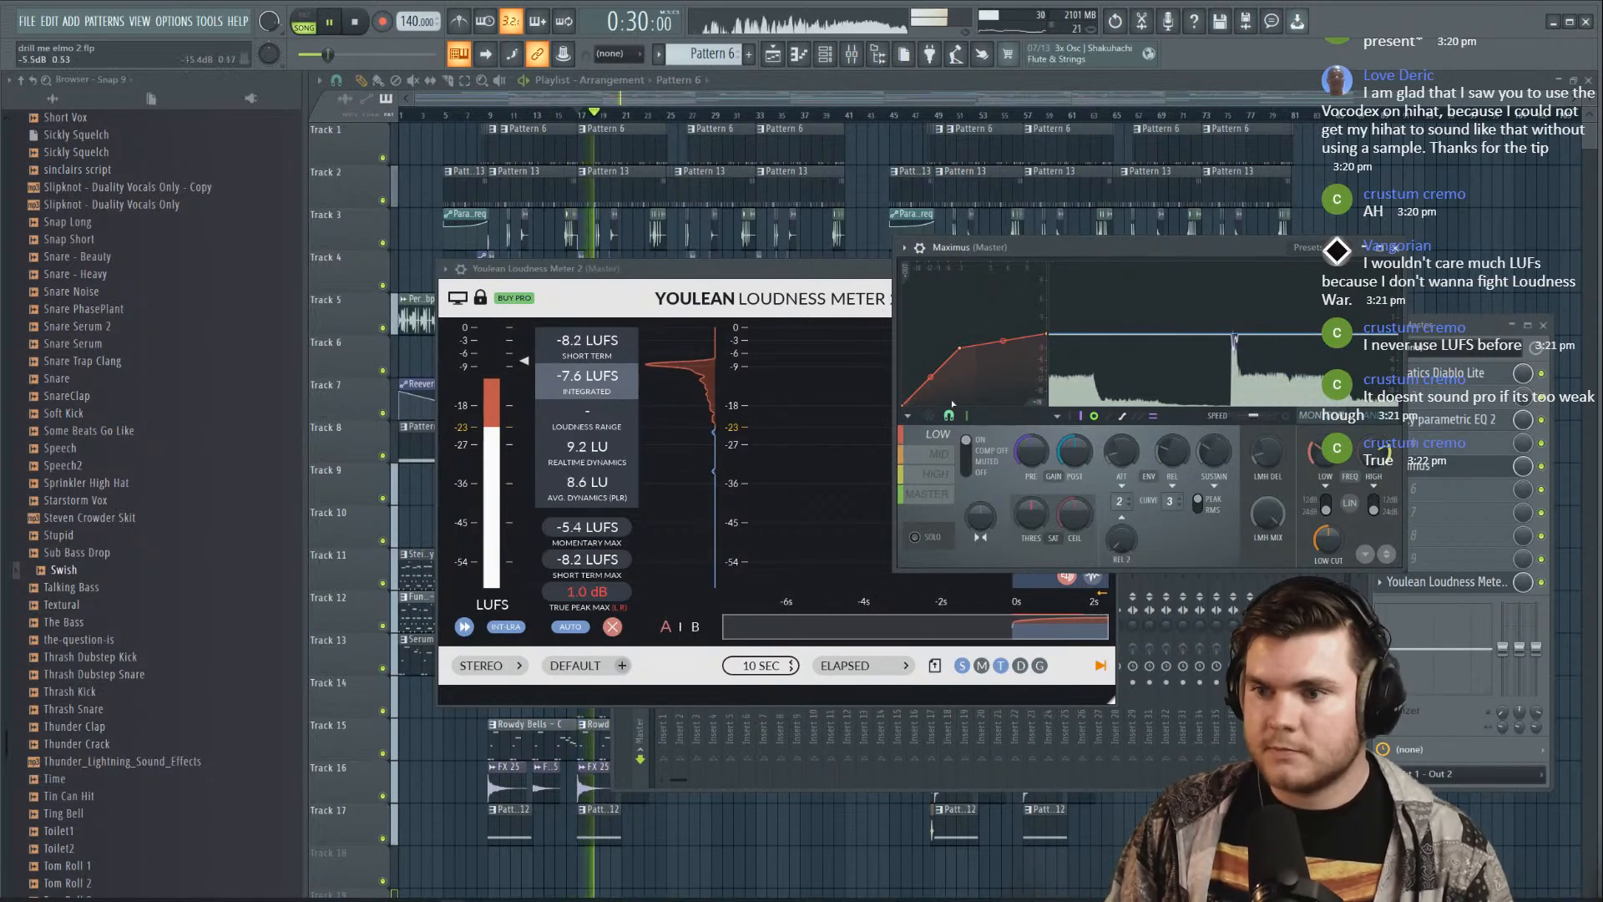
left_click(928, 495)
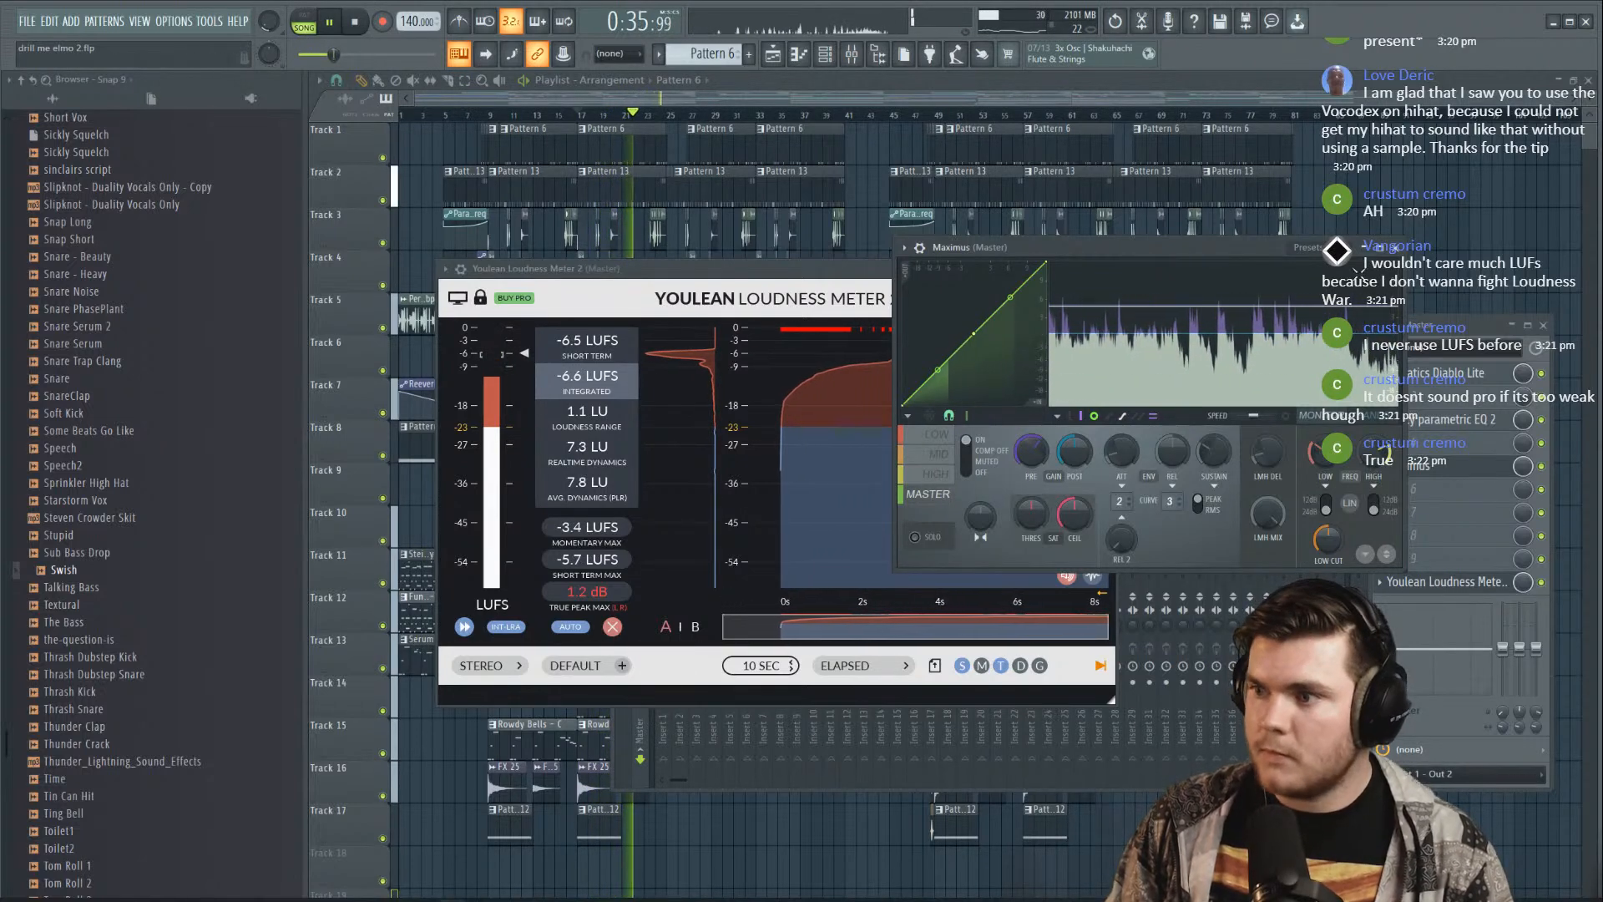
Bring up the mixer and check the Insert 1 and Master levels while the song plays
key("F9")
left_click(663, 501)
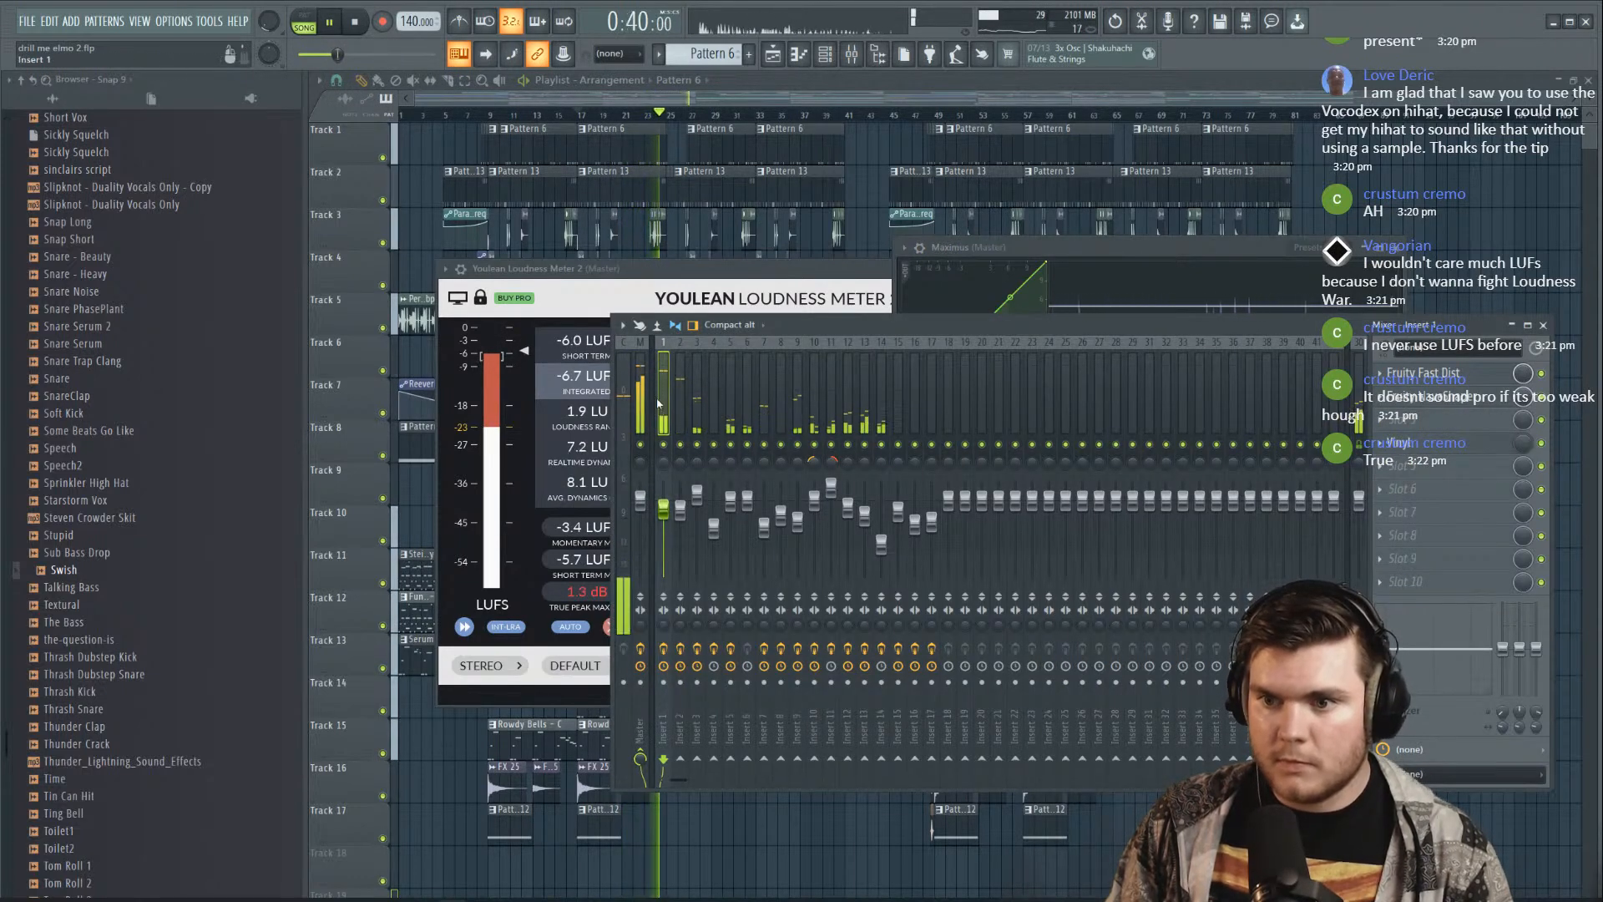
left_click(641, 500)
left_click(664, 501)
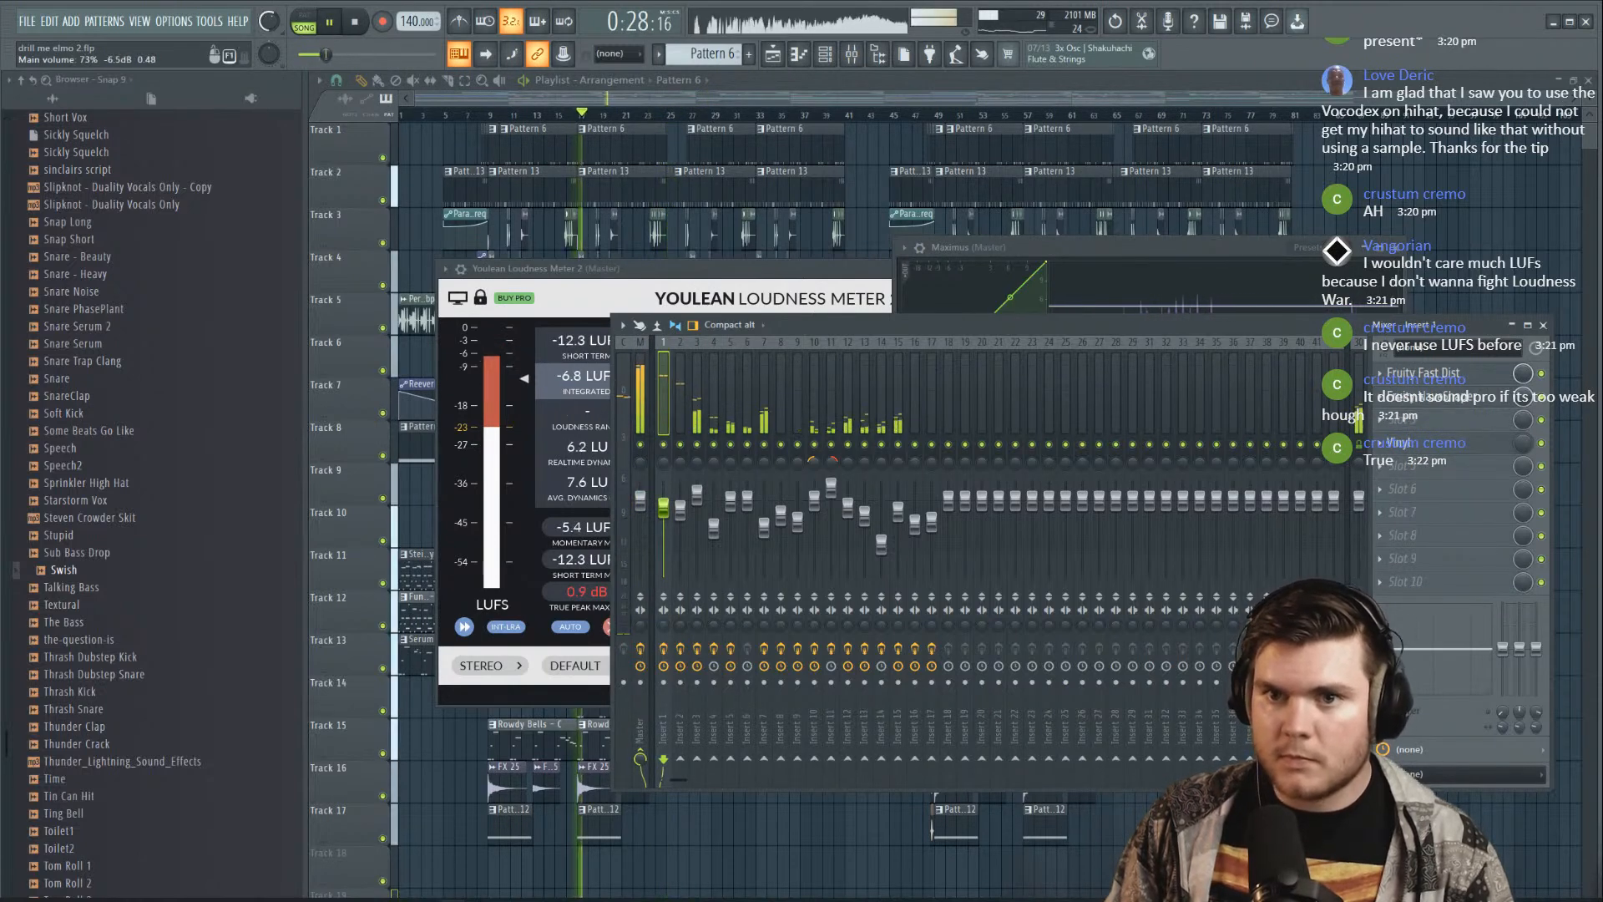
key("space")
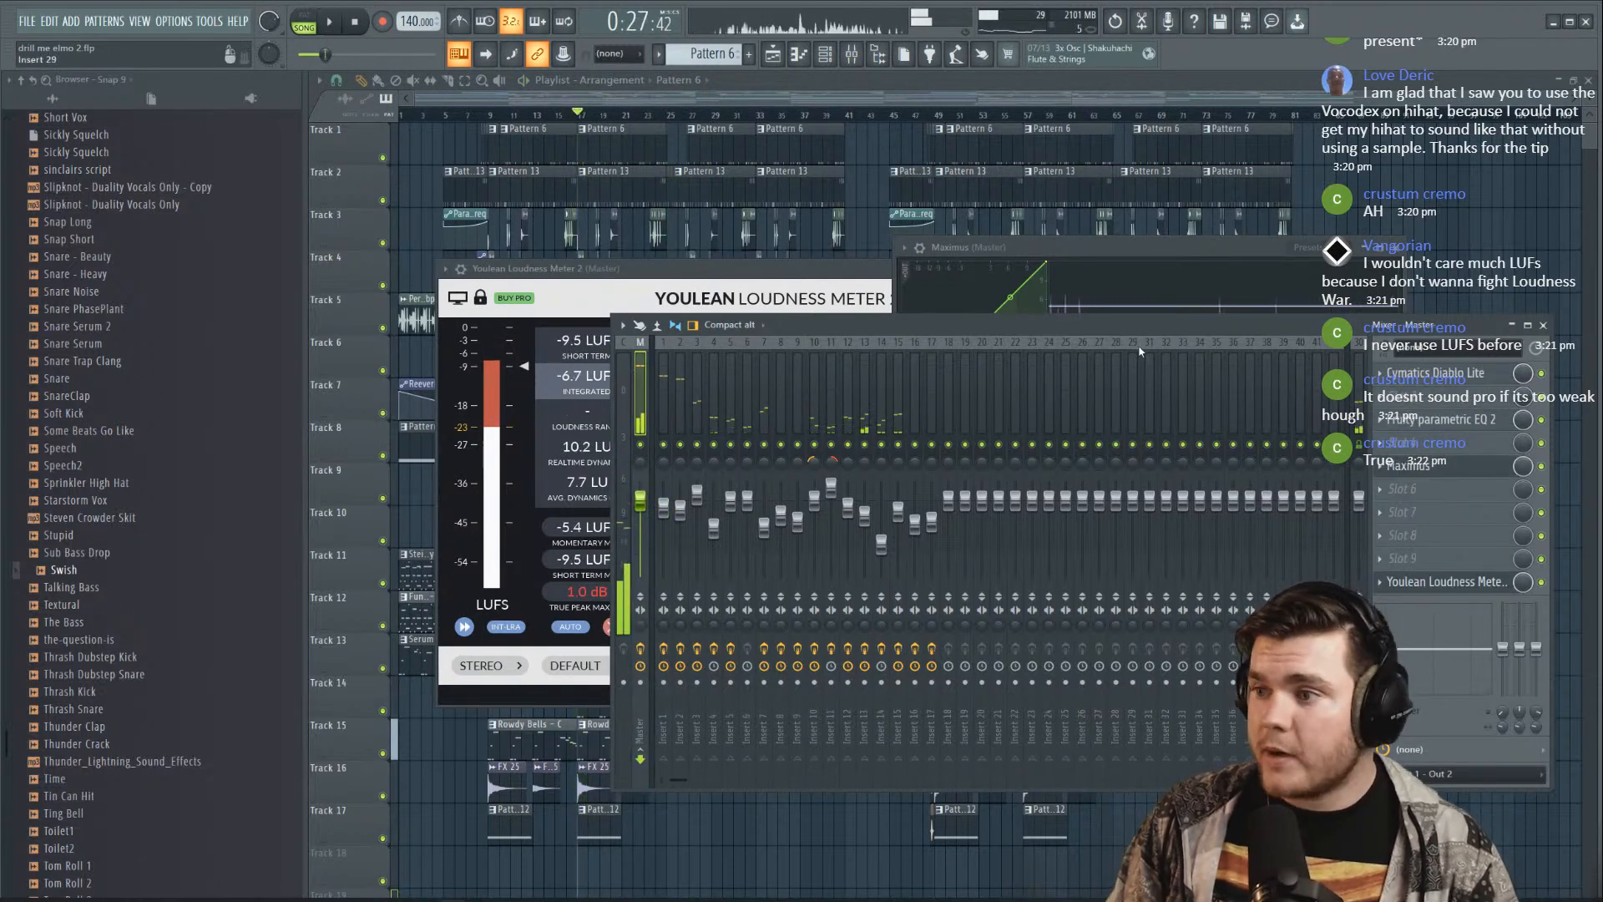
Add Distructor to slot 4 of the Master and disable its Filter, Chorus and Speaker modules
left_click(639, 373)
left_click(1426, 444)
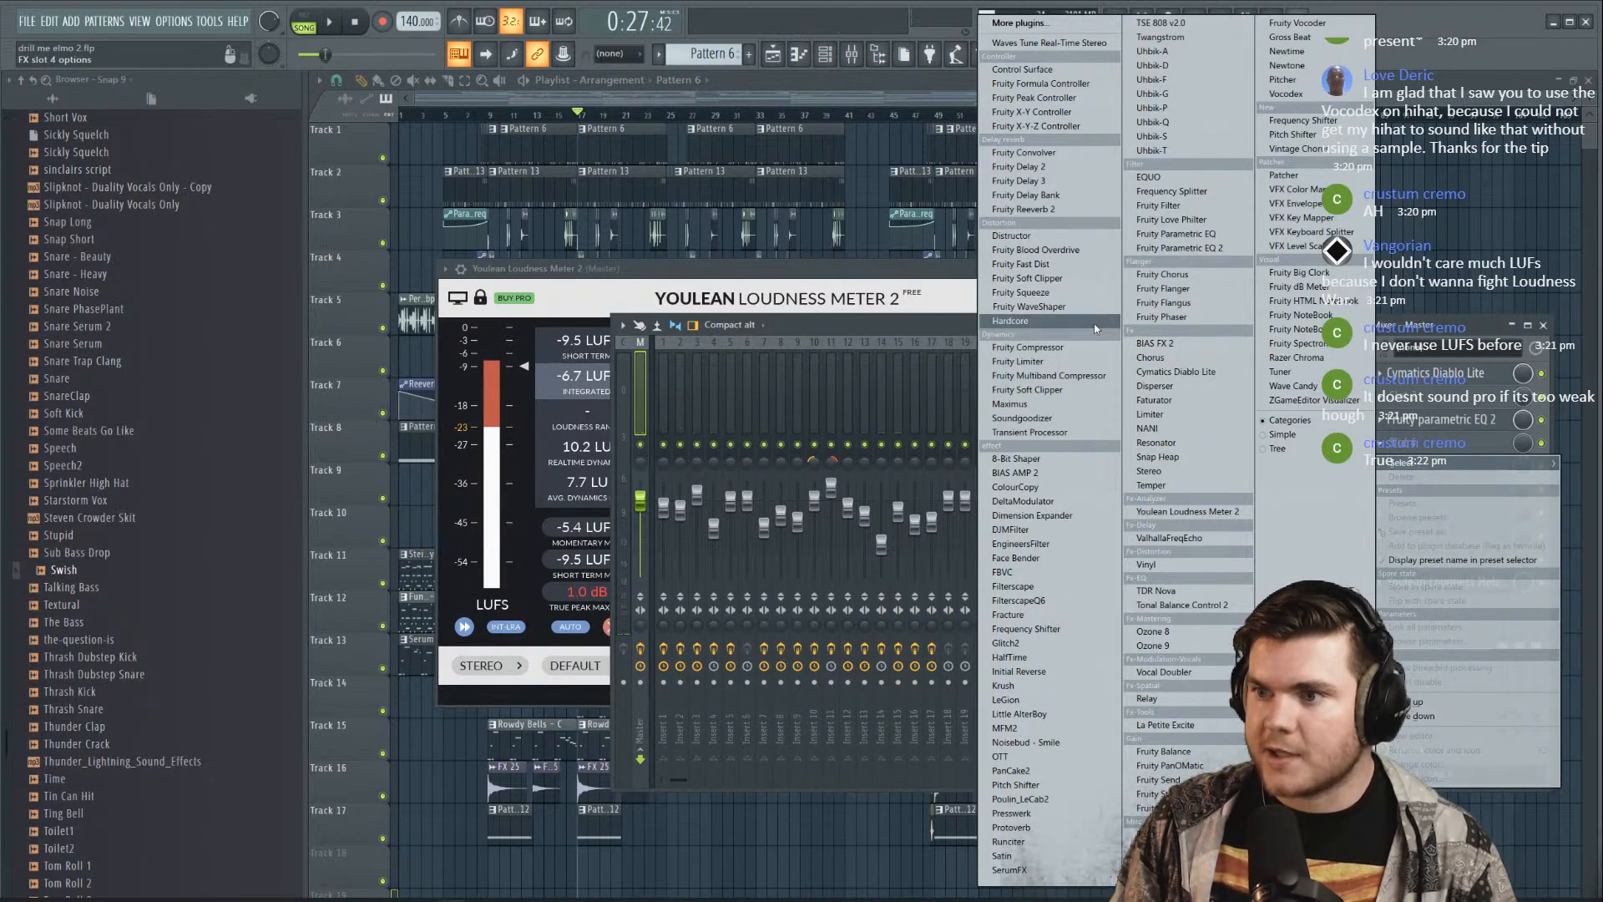
left_click(1012, 235)
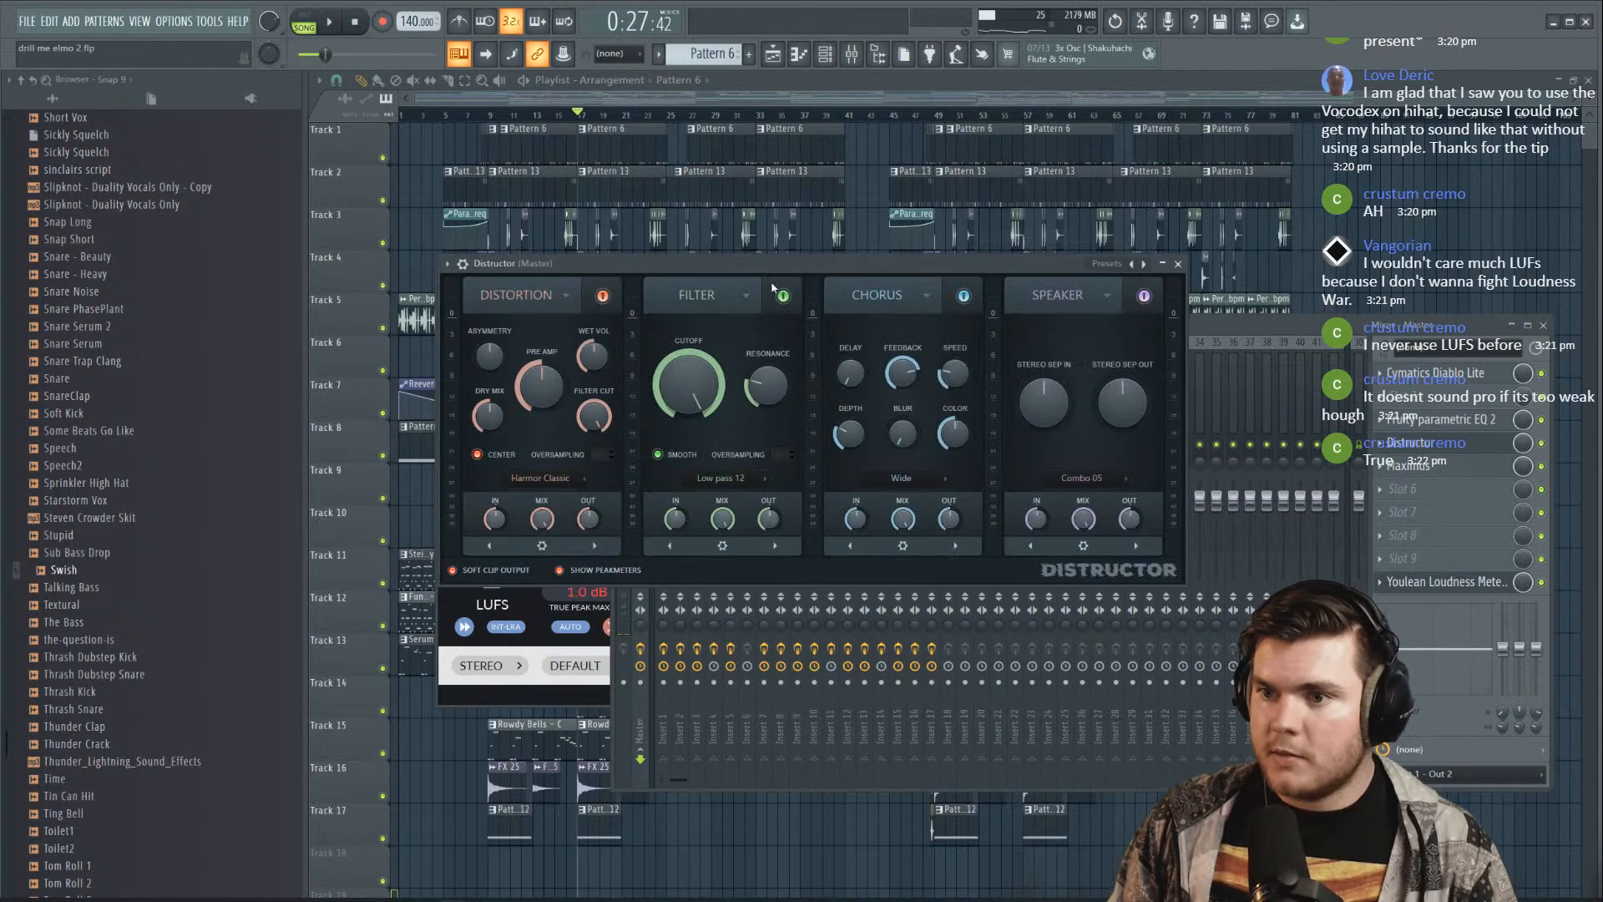
left_click(965, 297)
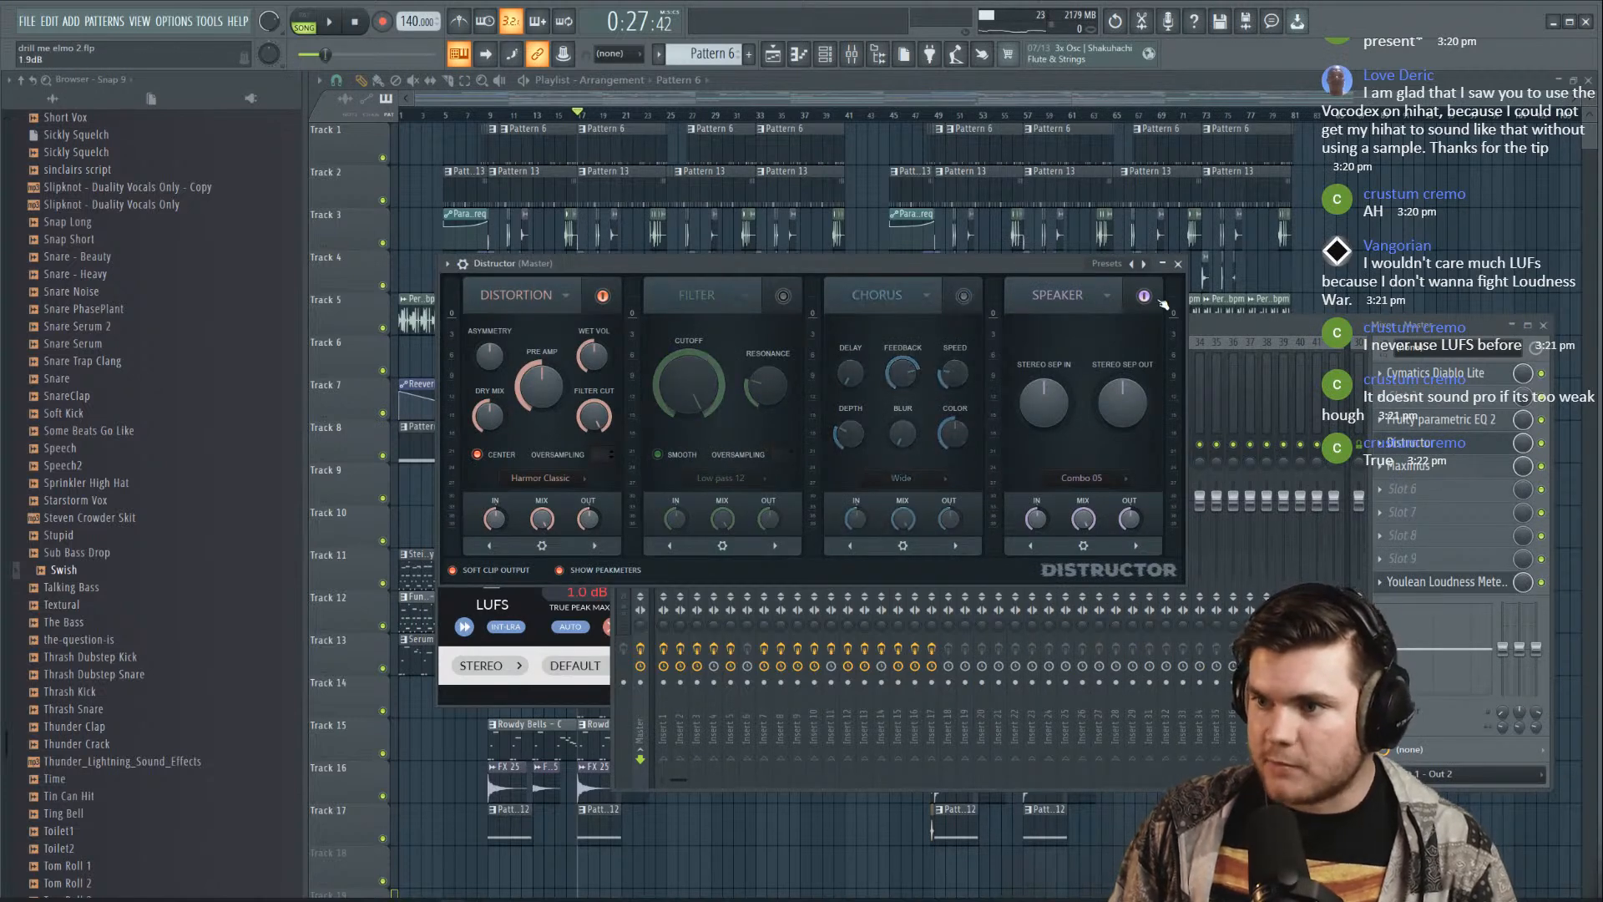
left_click(1143, 296)
Try the Harmor Log algorithm in Distructor's Distortion module with the pre amp lowered to 16% while replaying the section
left_click(548, 478)
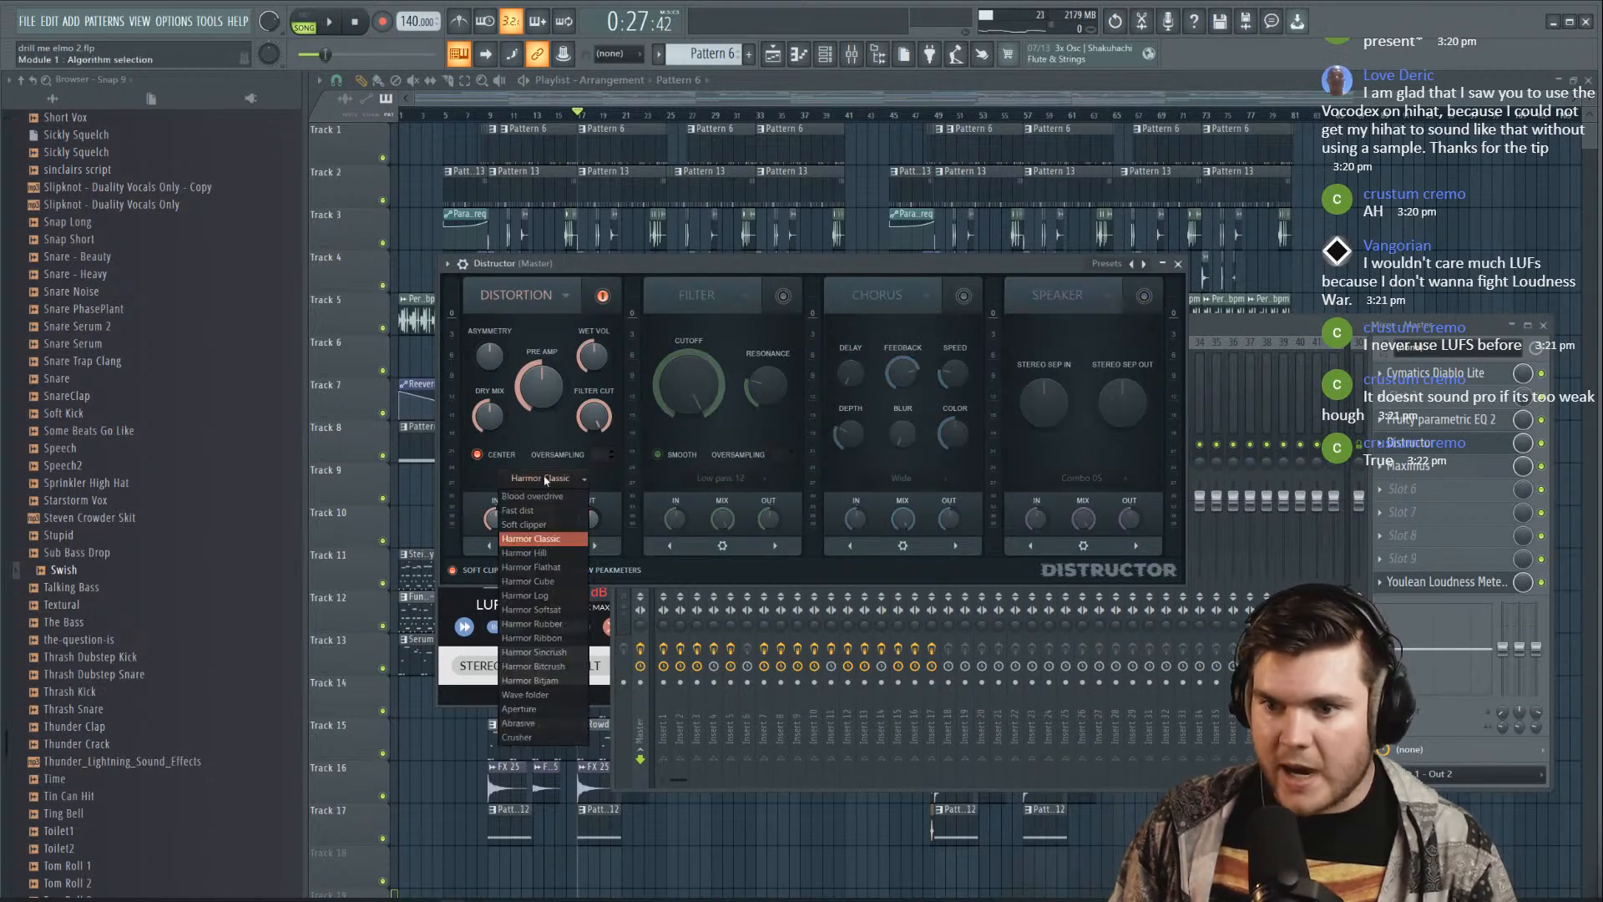
left_click(555, 596)
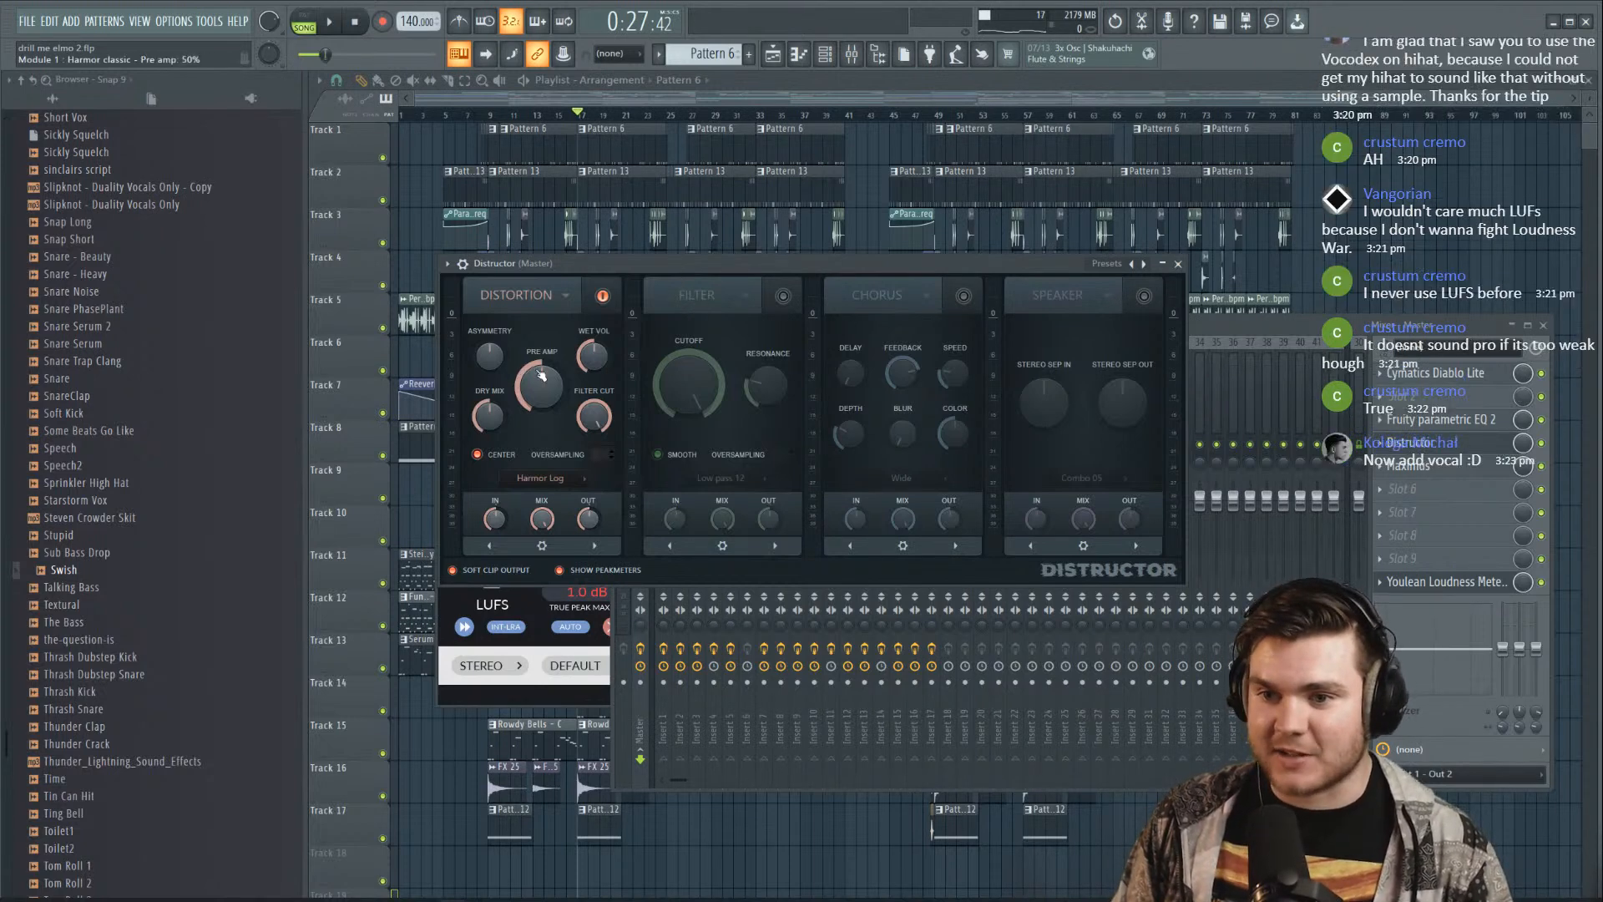
key("space")
mouse_move(540, 377)
left_mouse_down()
mouse_move(539, 434)
mouse_move(540, 408)
left_mouse_up()
key("space")
key("space")
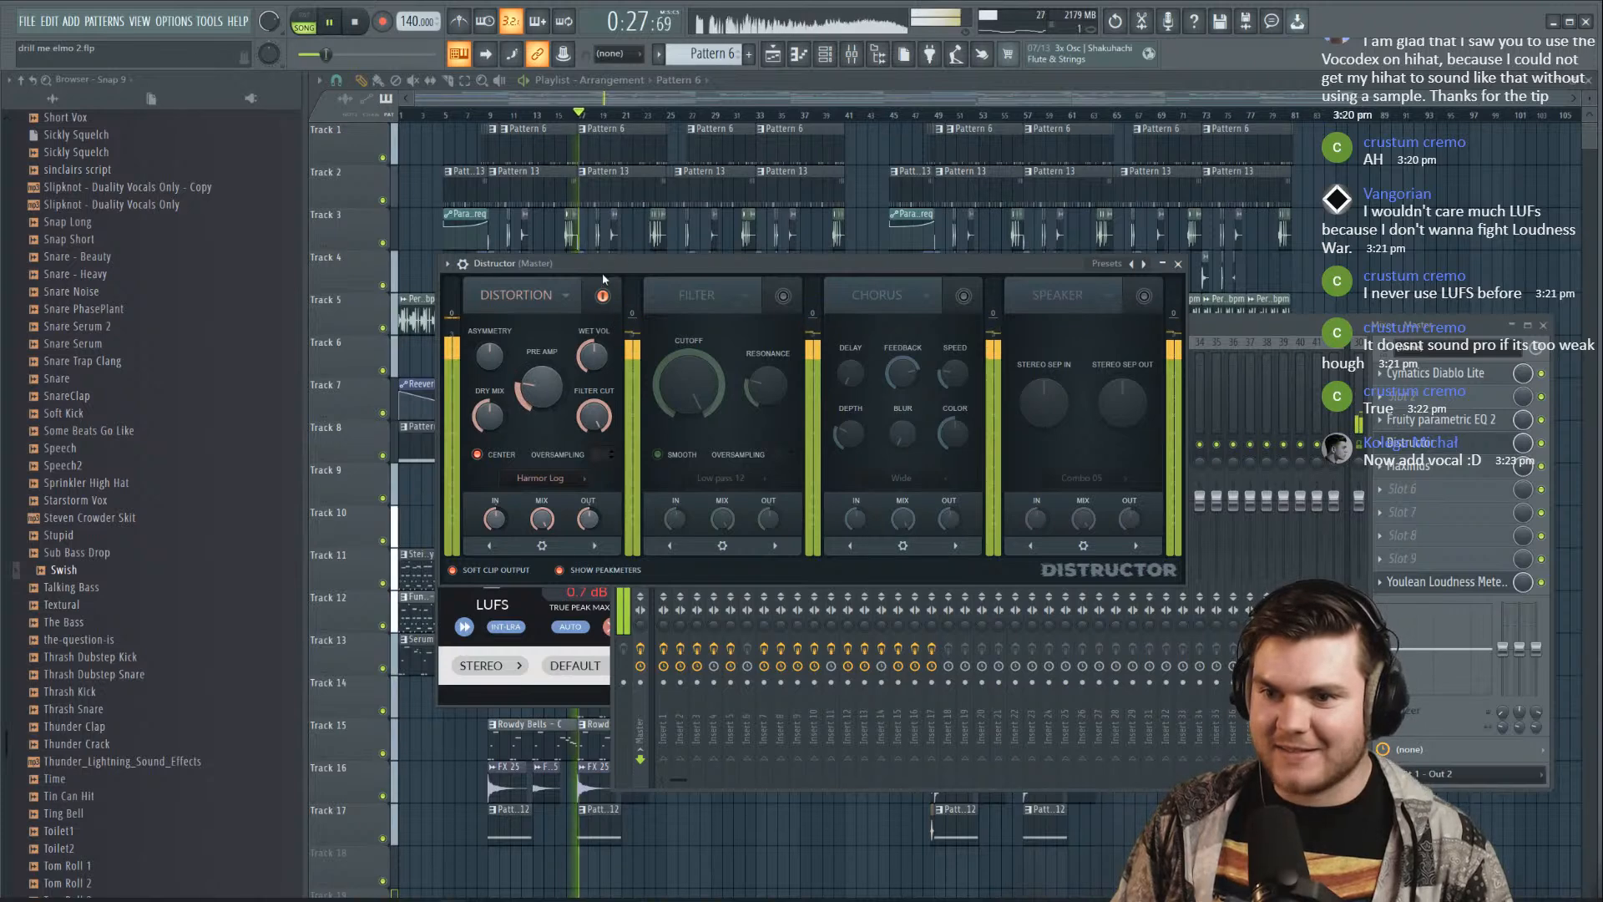
left_click_drag(541, 386, 541, 390)
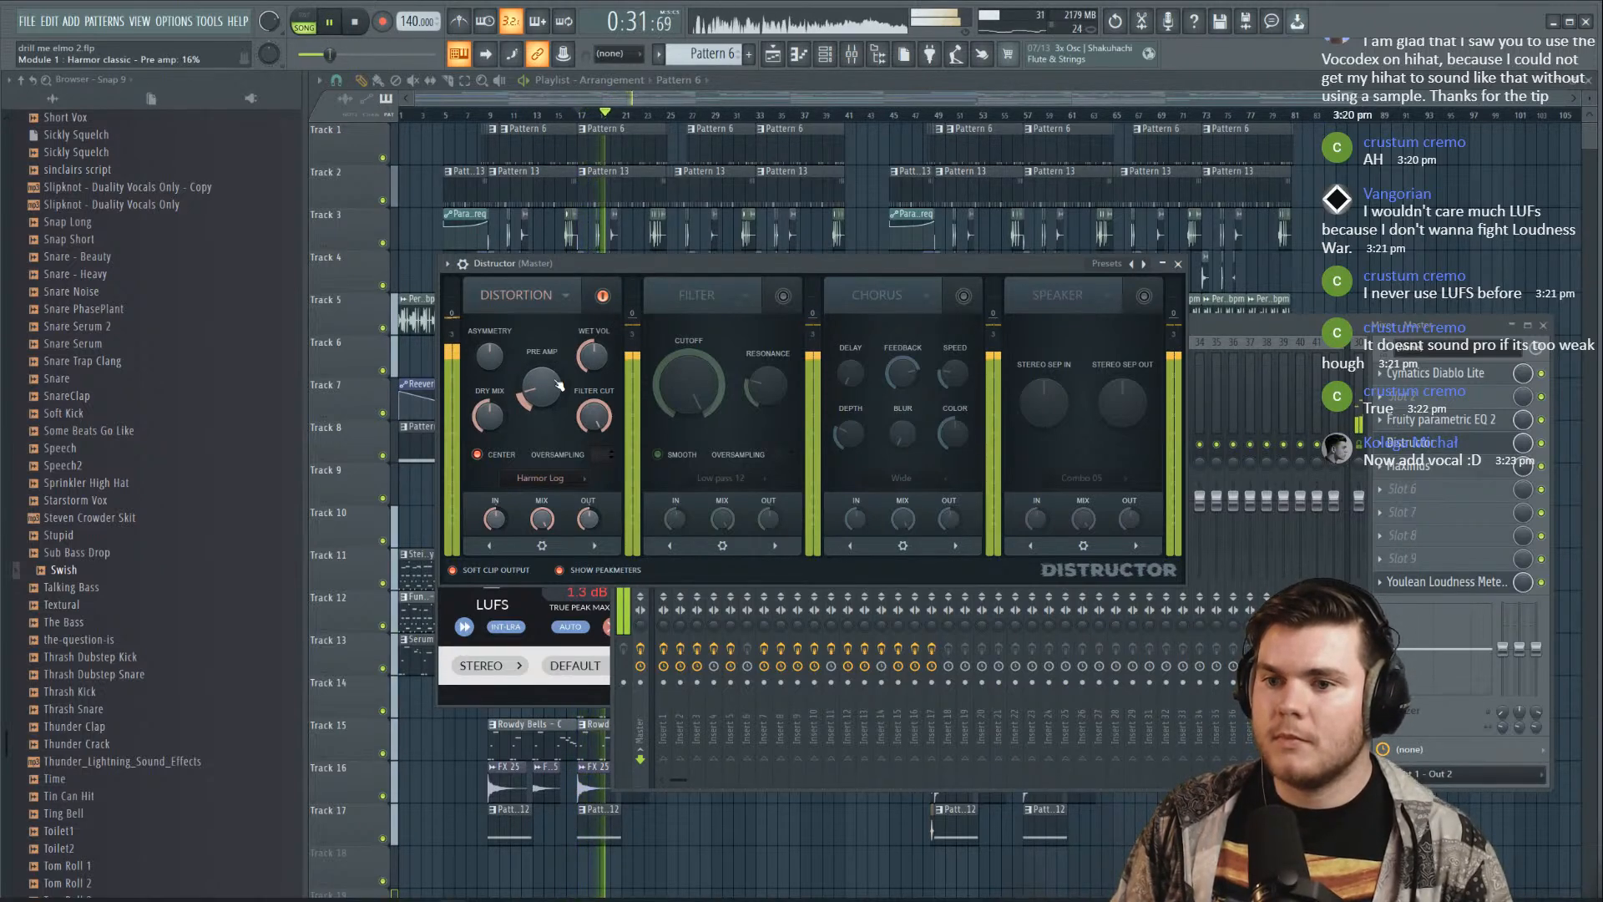
Switch Distructor's distortion algorithm to Harmor Softsat, set the pre amp to 40% during playback, and close its window
left_click(543, 478)
left_click(545, 465)
key("space")
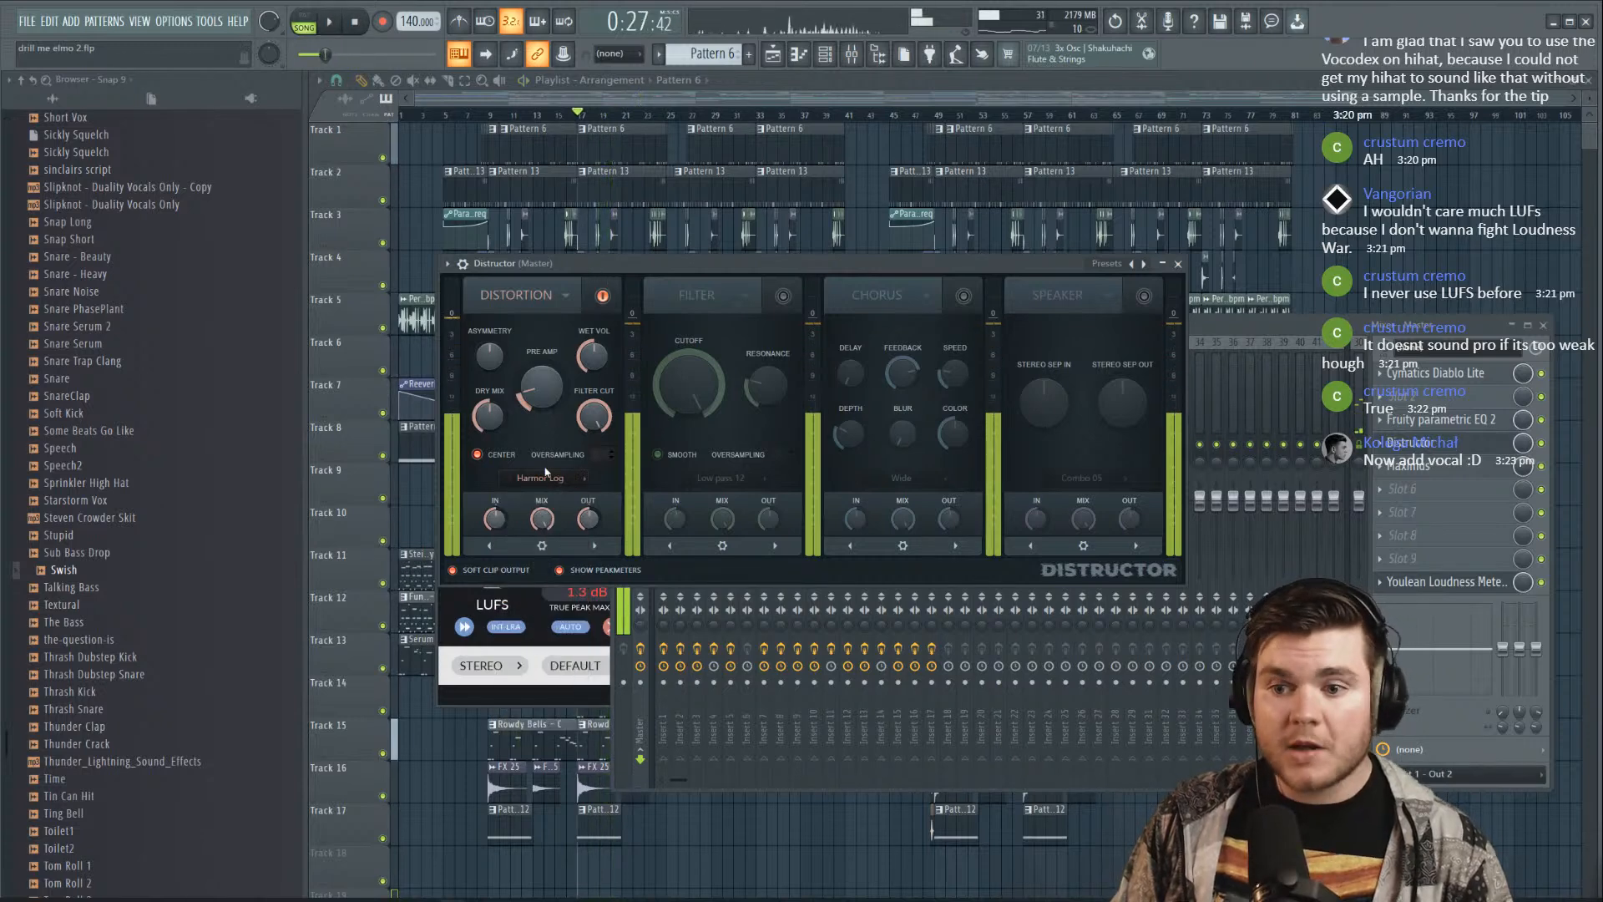
left_click(543, 477)
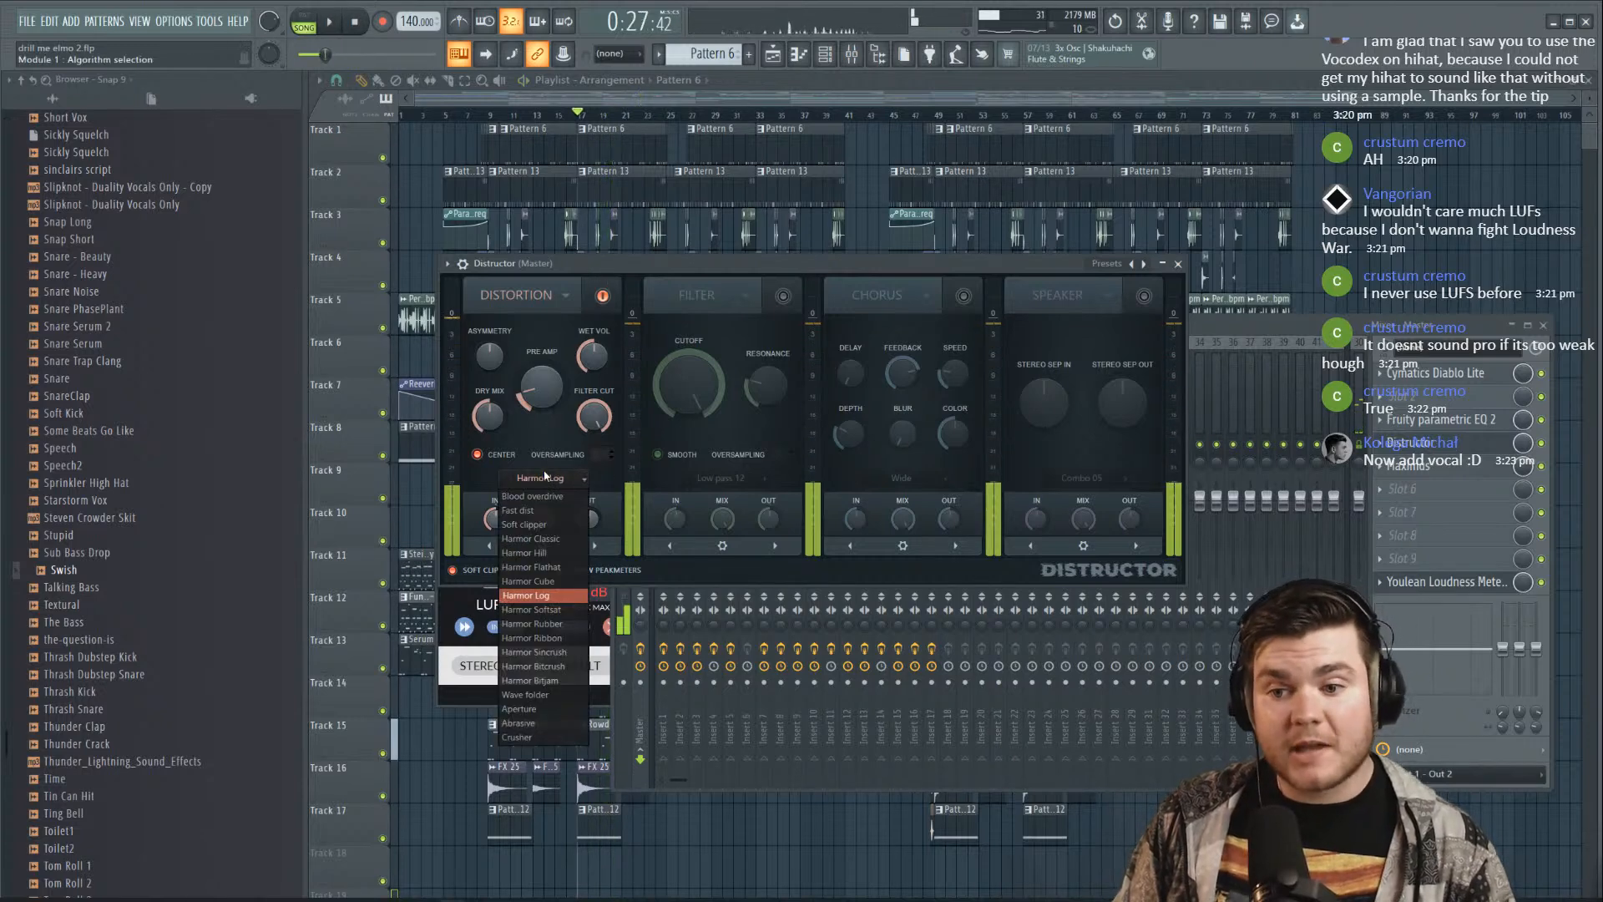
left_click(572, 609)
key("space")
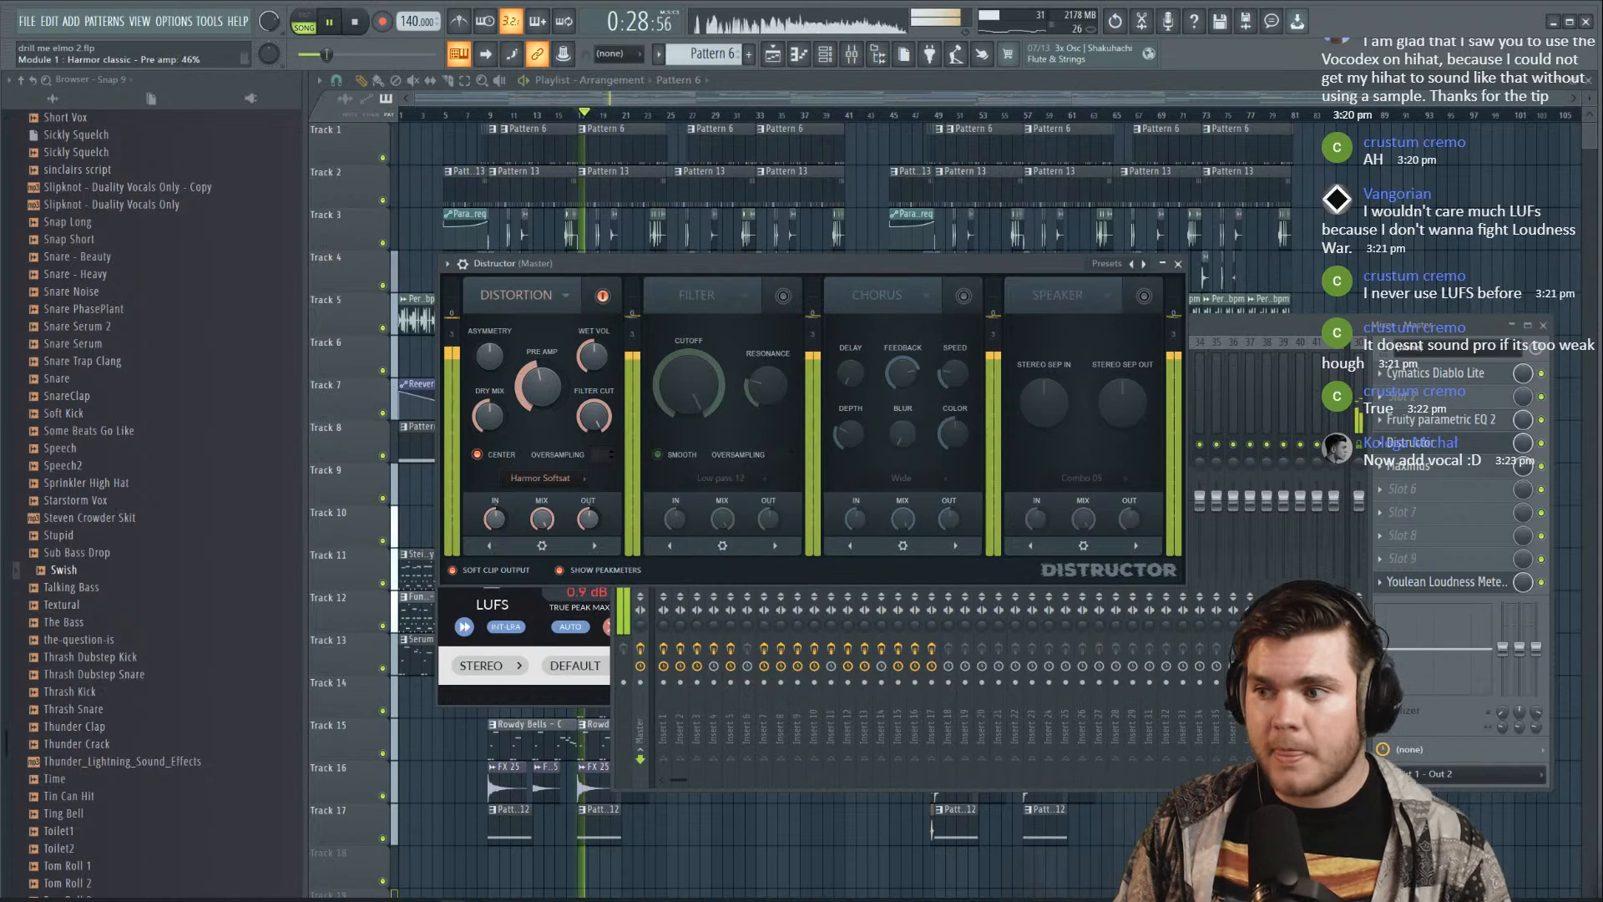
mouse_move(542, 386)
left_mouse_down()
mouse_move(546, 434)
mouse_move(547, 346)
mouse_move(547, 369)
left_mouse_up()
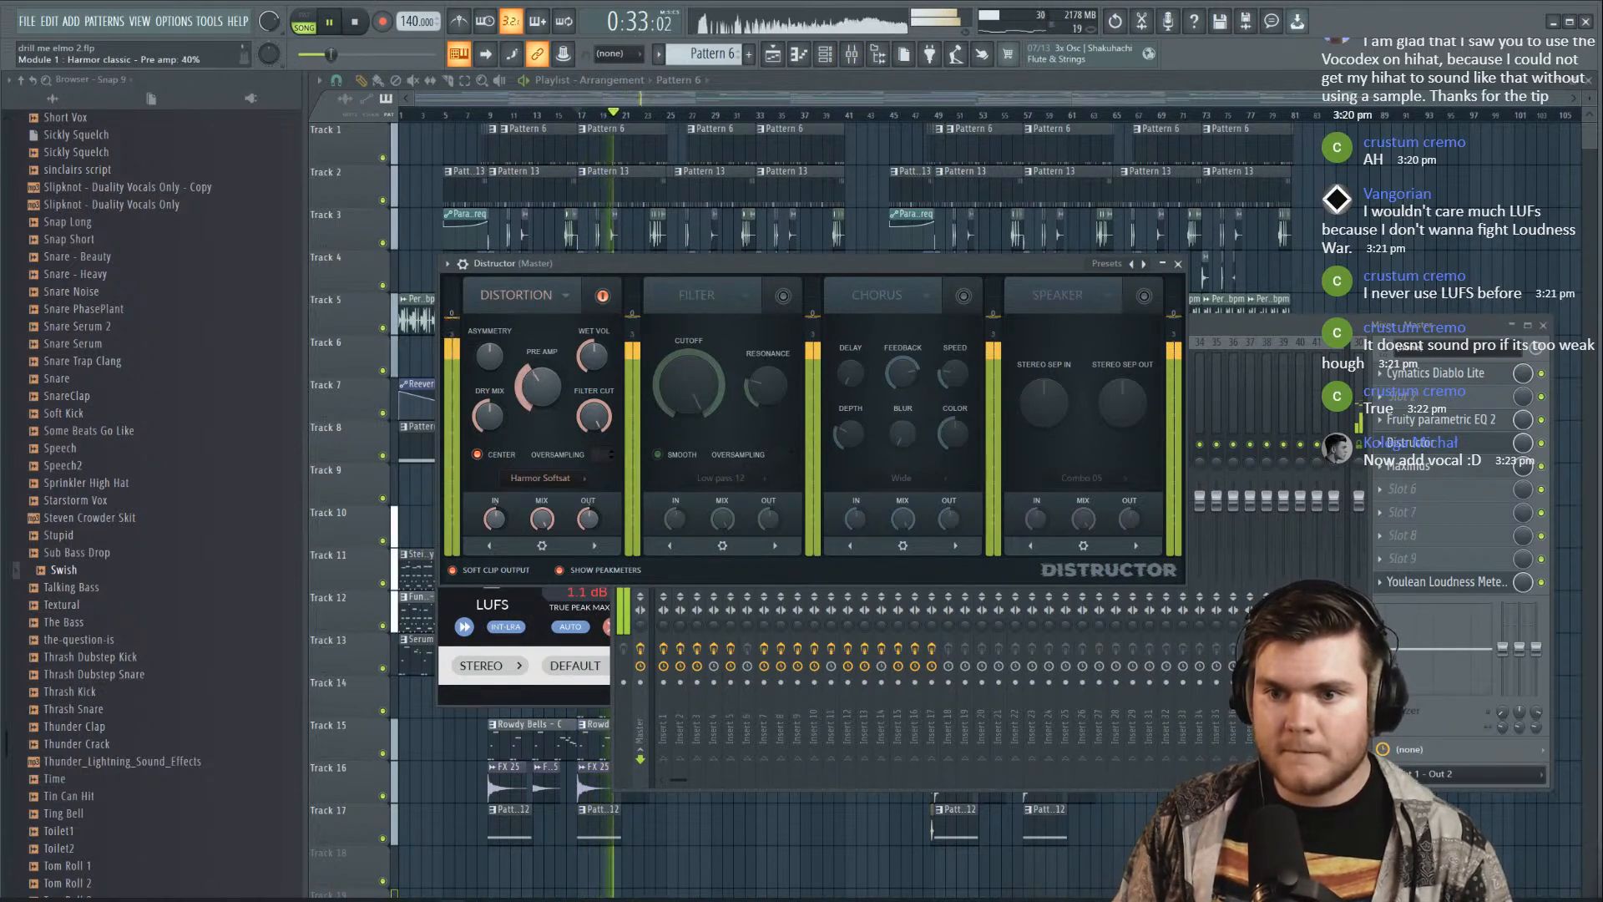
left_click(1420, 451)
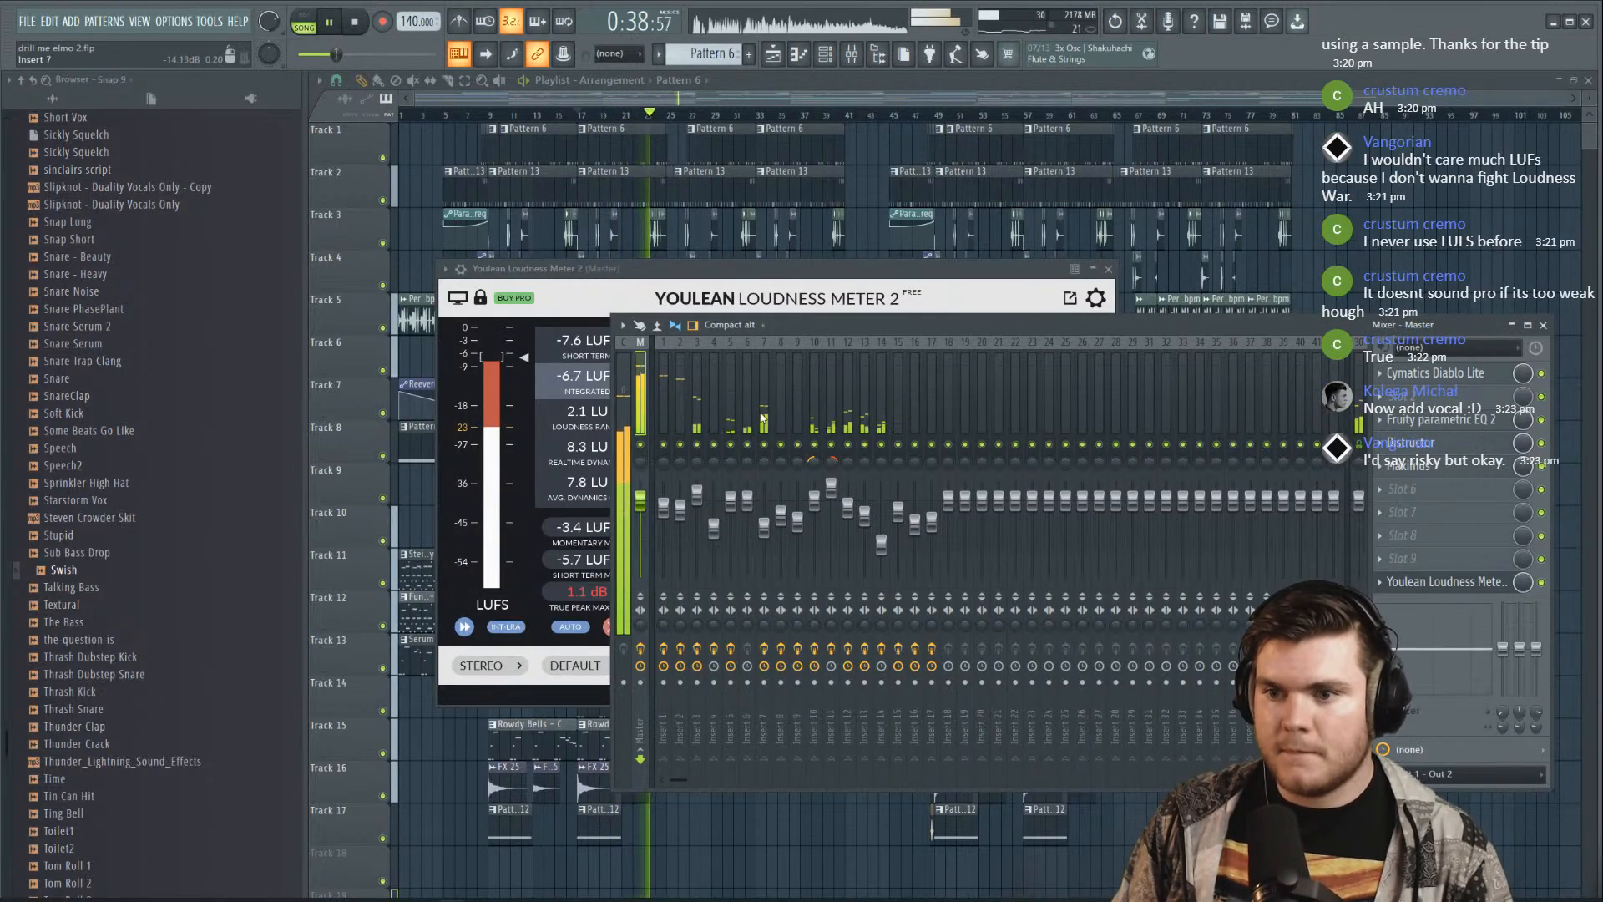
Audition the mix with Insert 2 selected, add Fruity Delay 3 to its slot 5, and replay the section
left_click(681, 506)
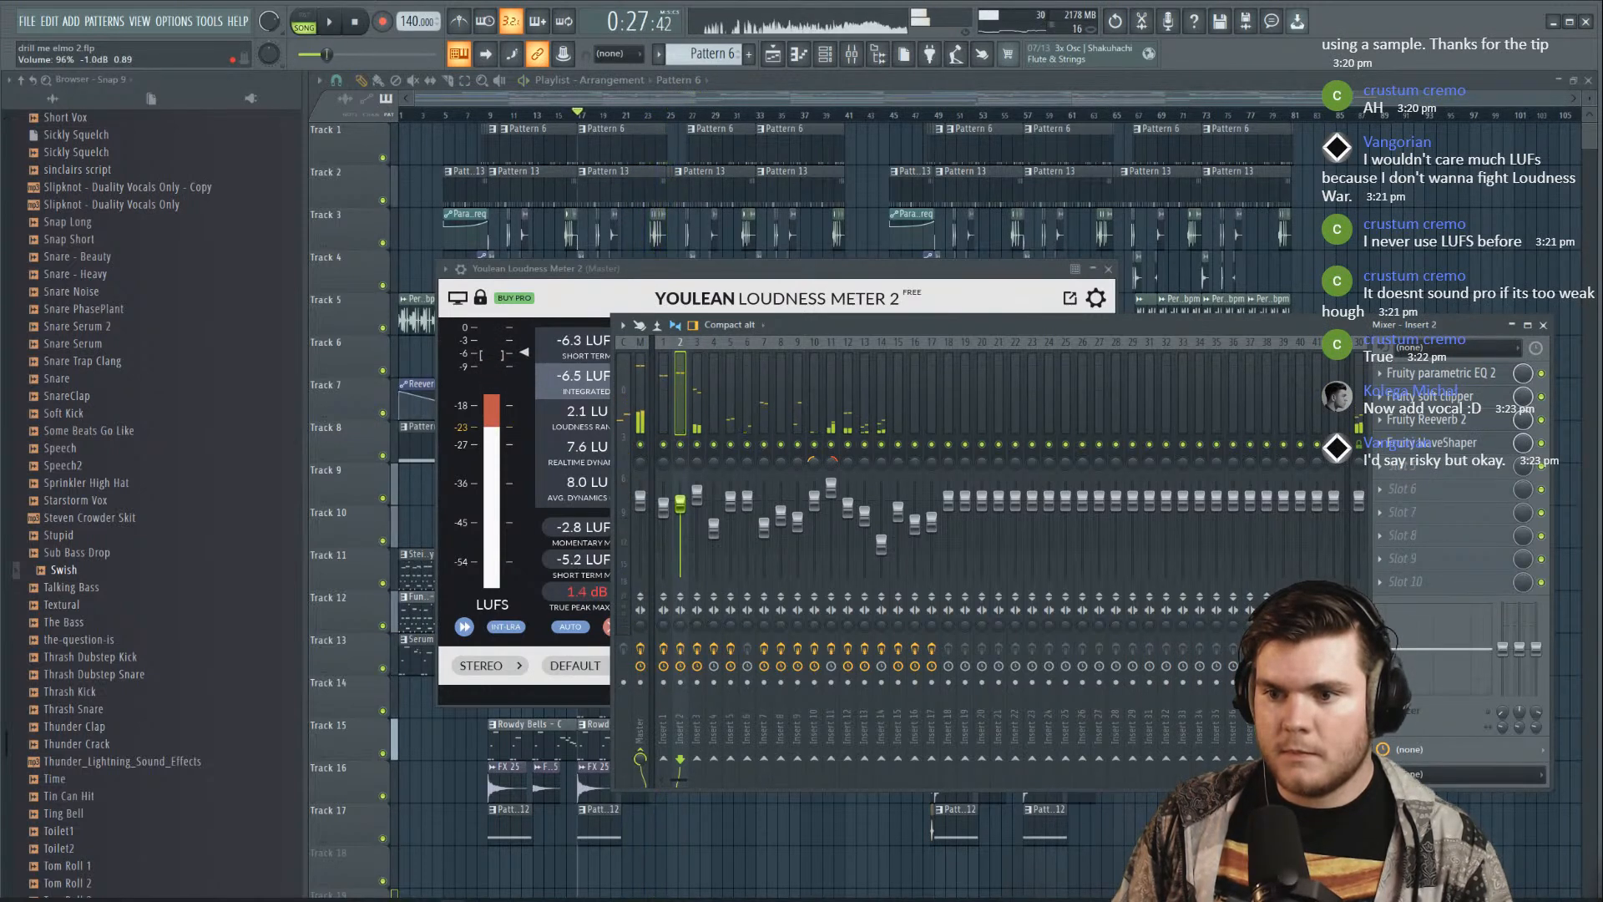
key("space")
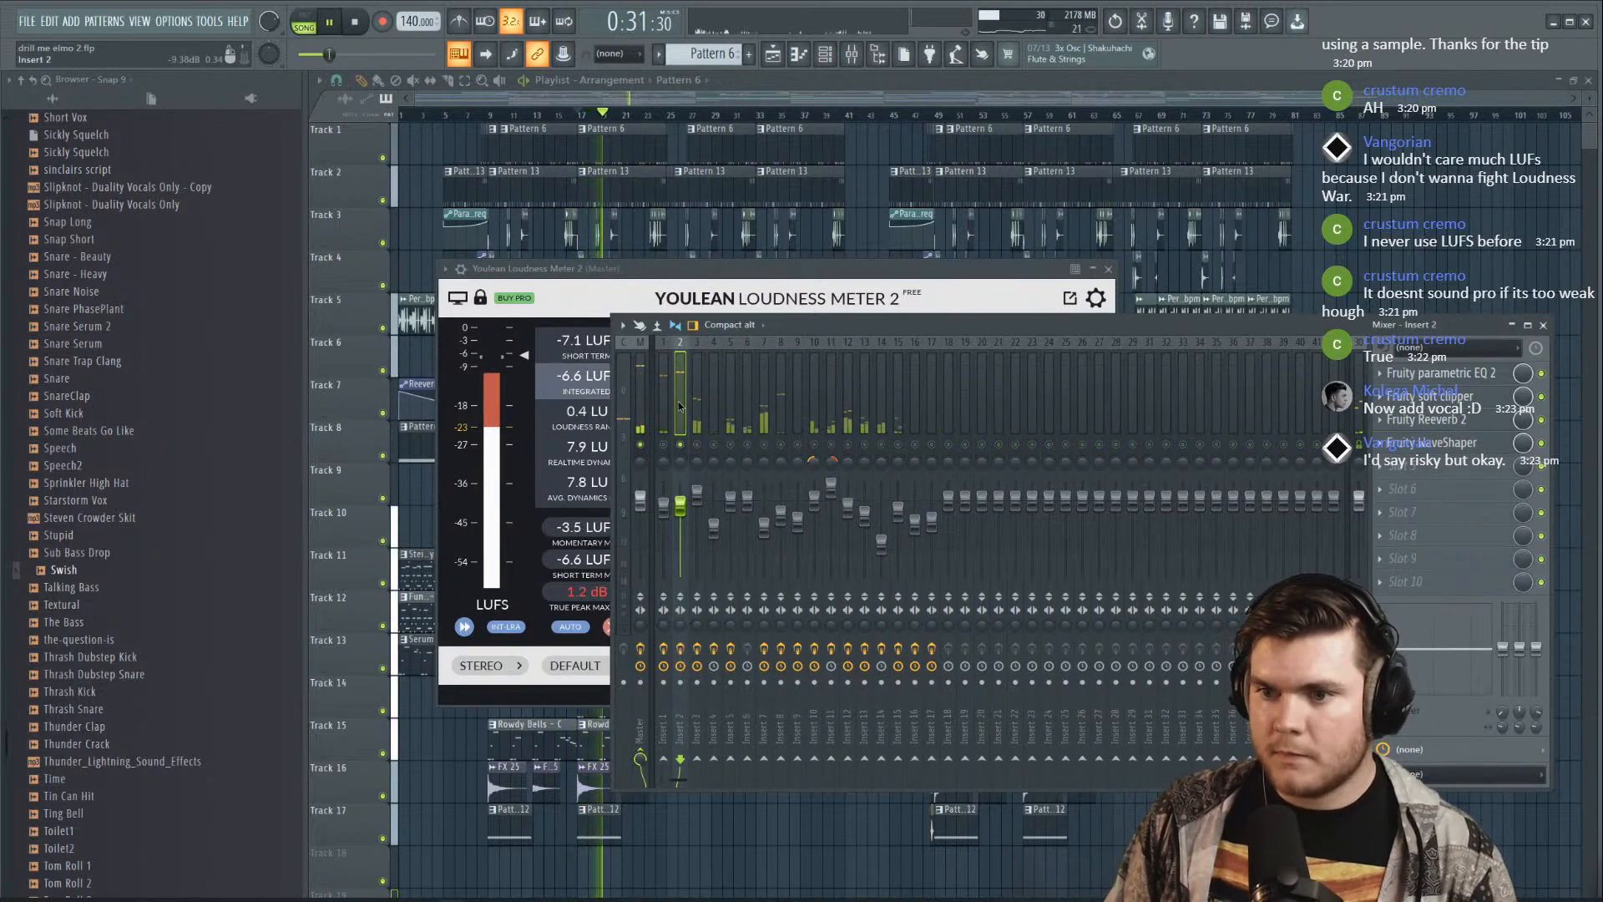
key("space")
left_click(1403, 466)
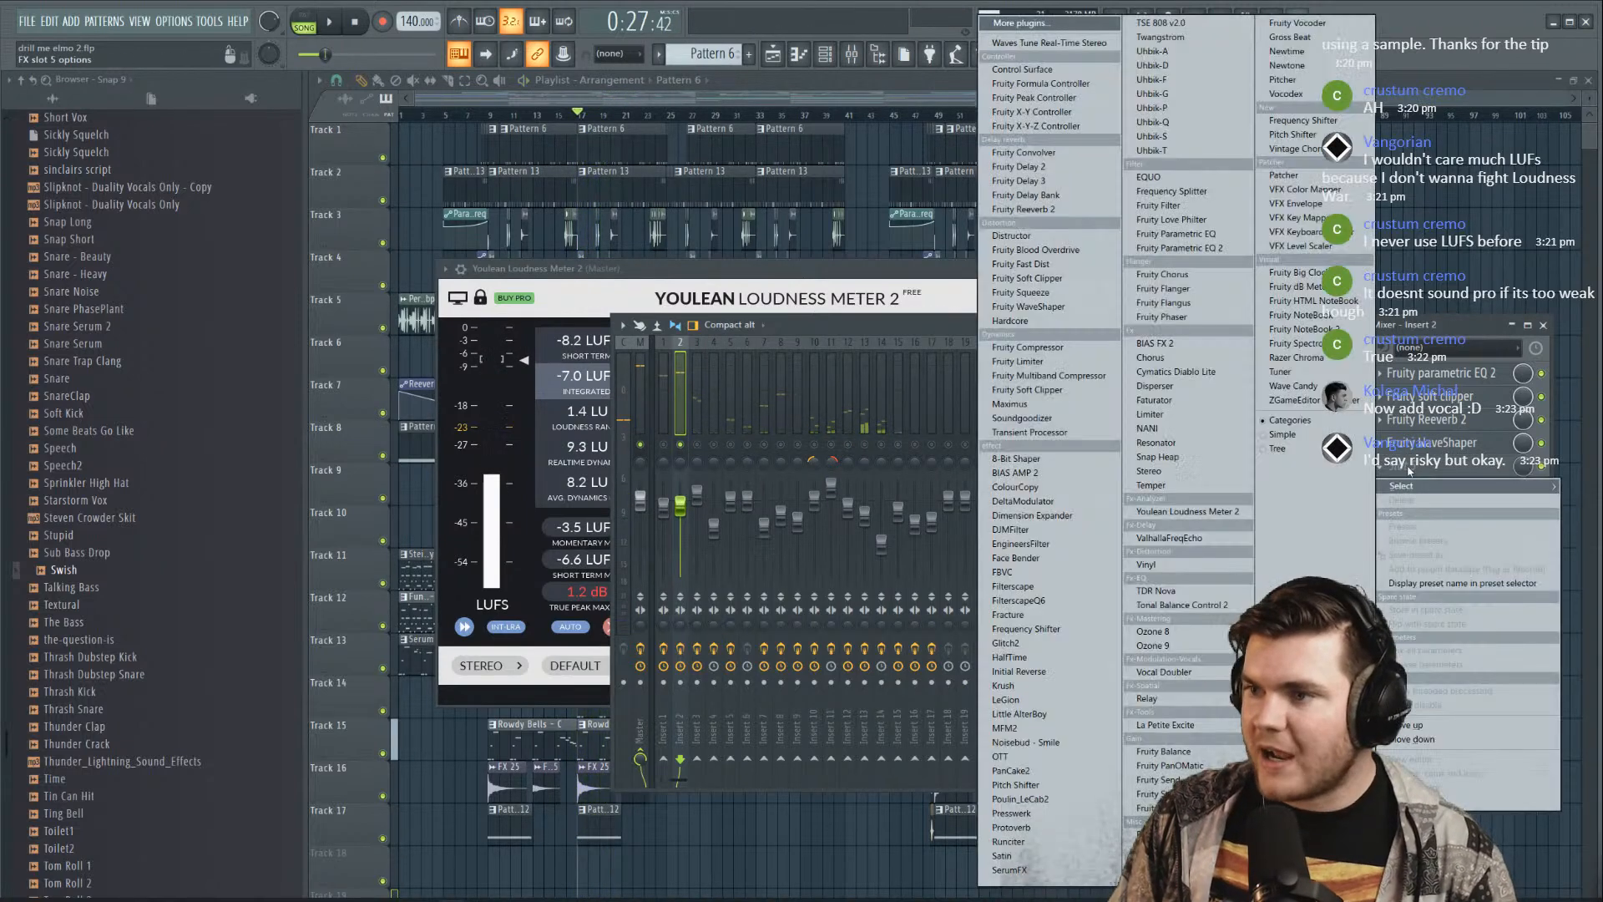
left_click(1066, 185)
key("space")
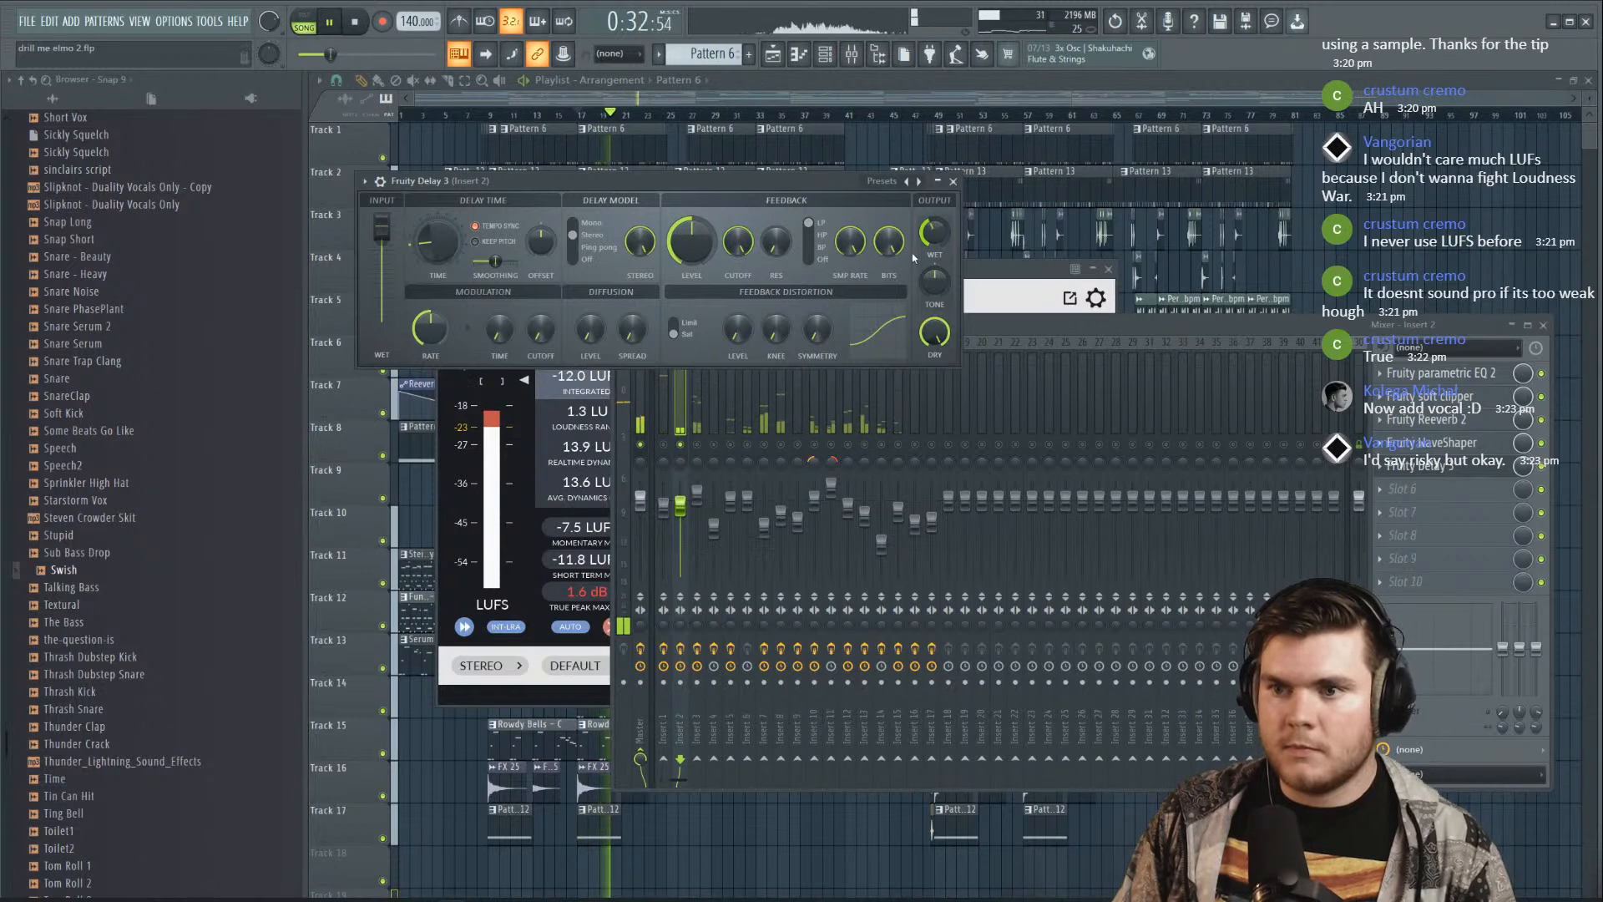
Lower Fruity Delay 3's feedback level and output tone, toggle solo on Insert 2, and replay the section
left_click_drag(692, 243, 691, 272)
left_click_drag(935, 279, 934, 301)
right_click(680, 445)
key("space")
key("space")
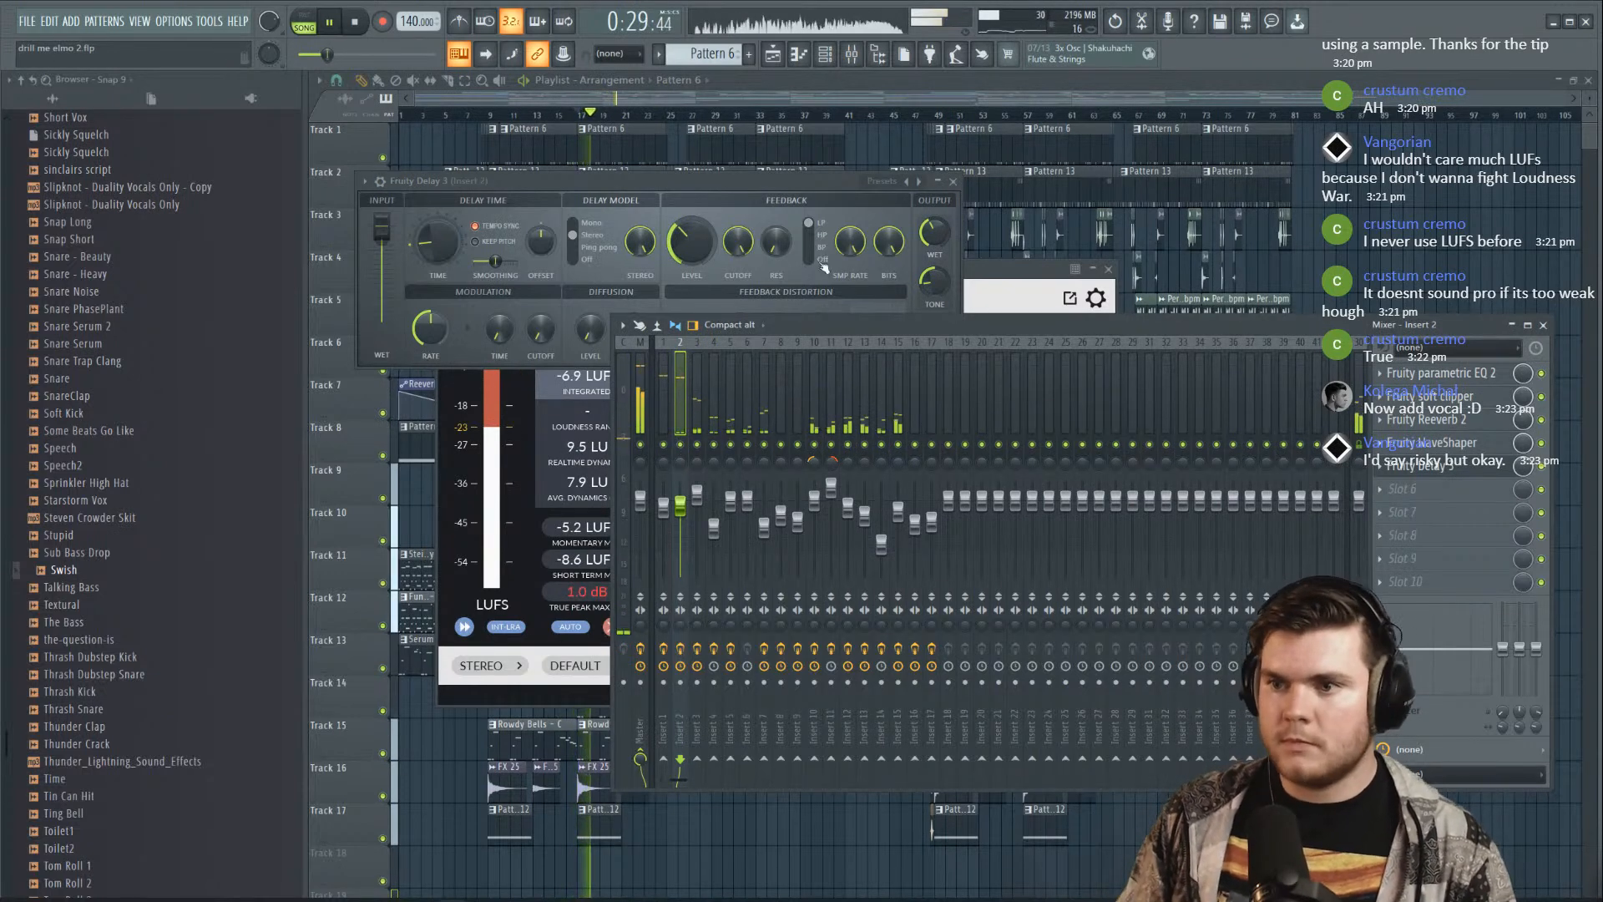
Darken Fruity Delay 3's output tone further while replaying the section, and stop playback
left_click_drag(934, 280, 934, 291)
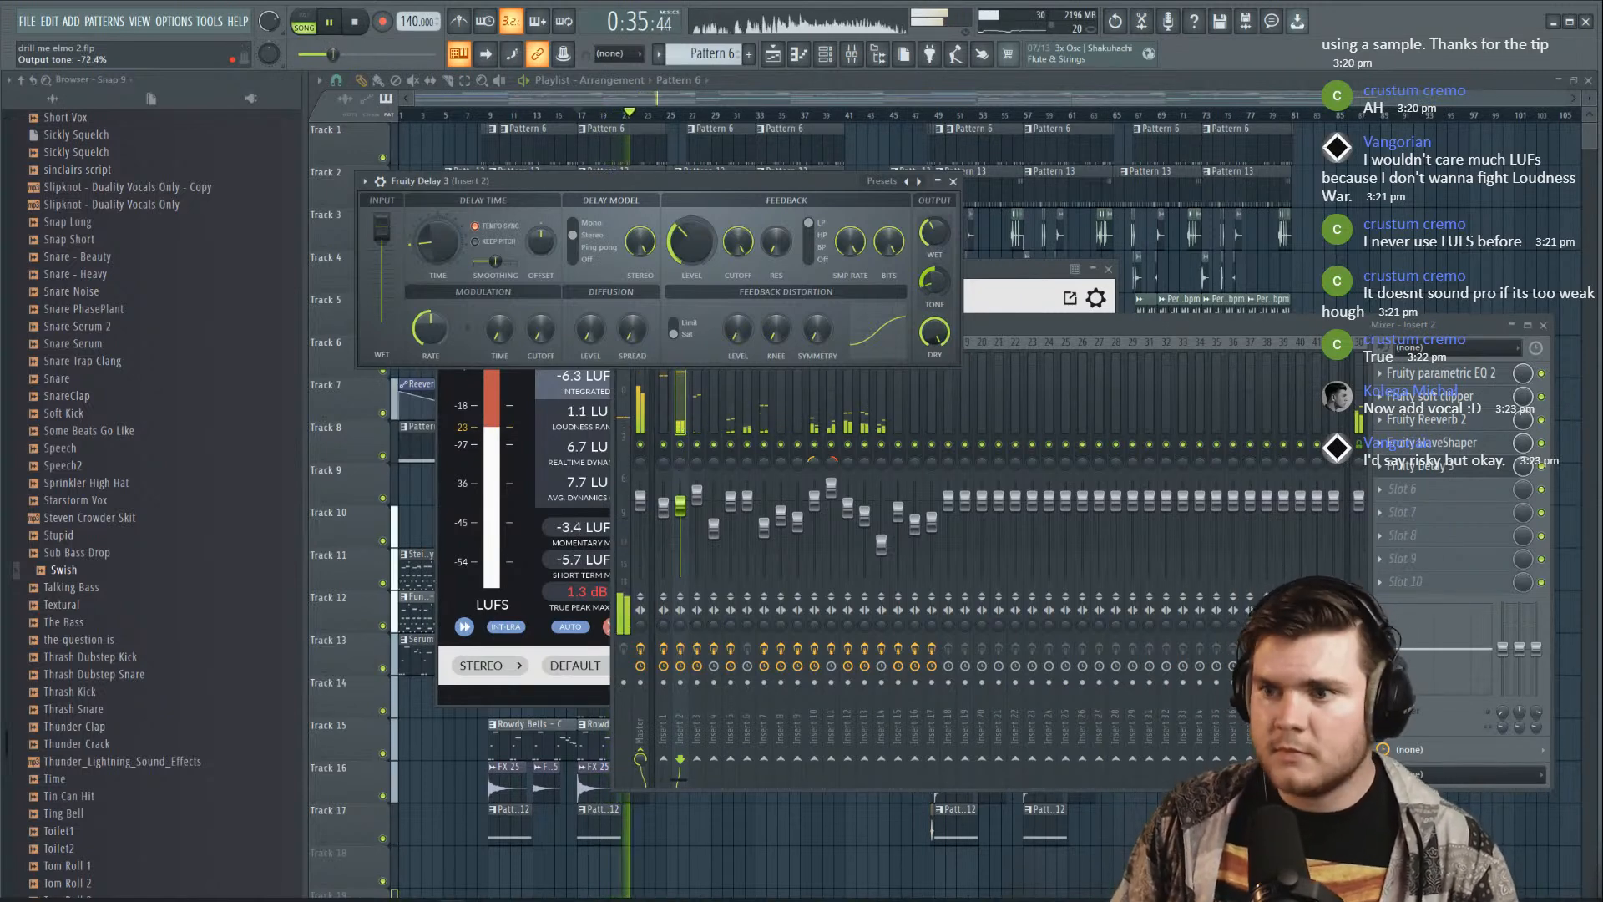
left_click_drag(934, 281, 935, 290)
key("space")
key("space")
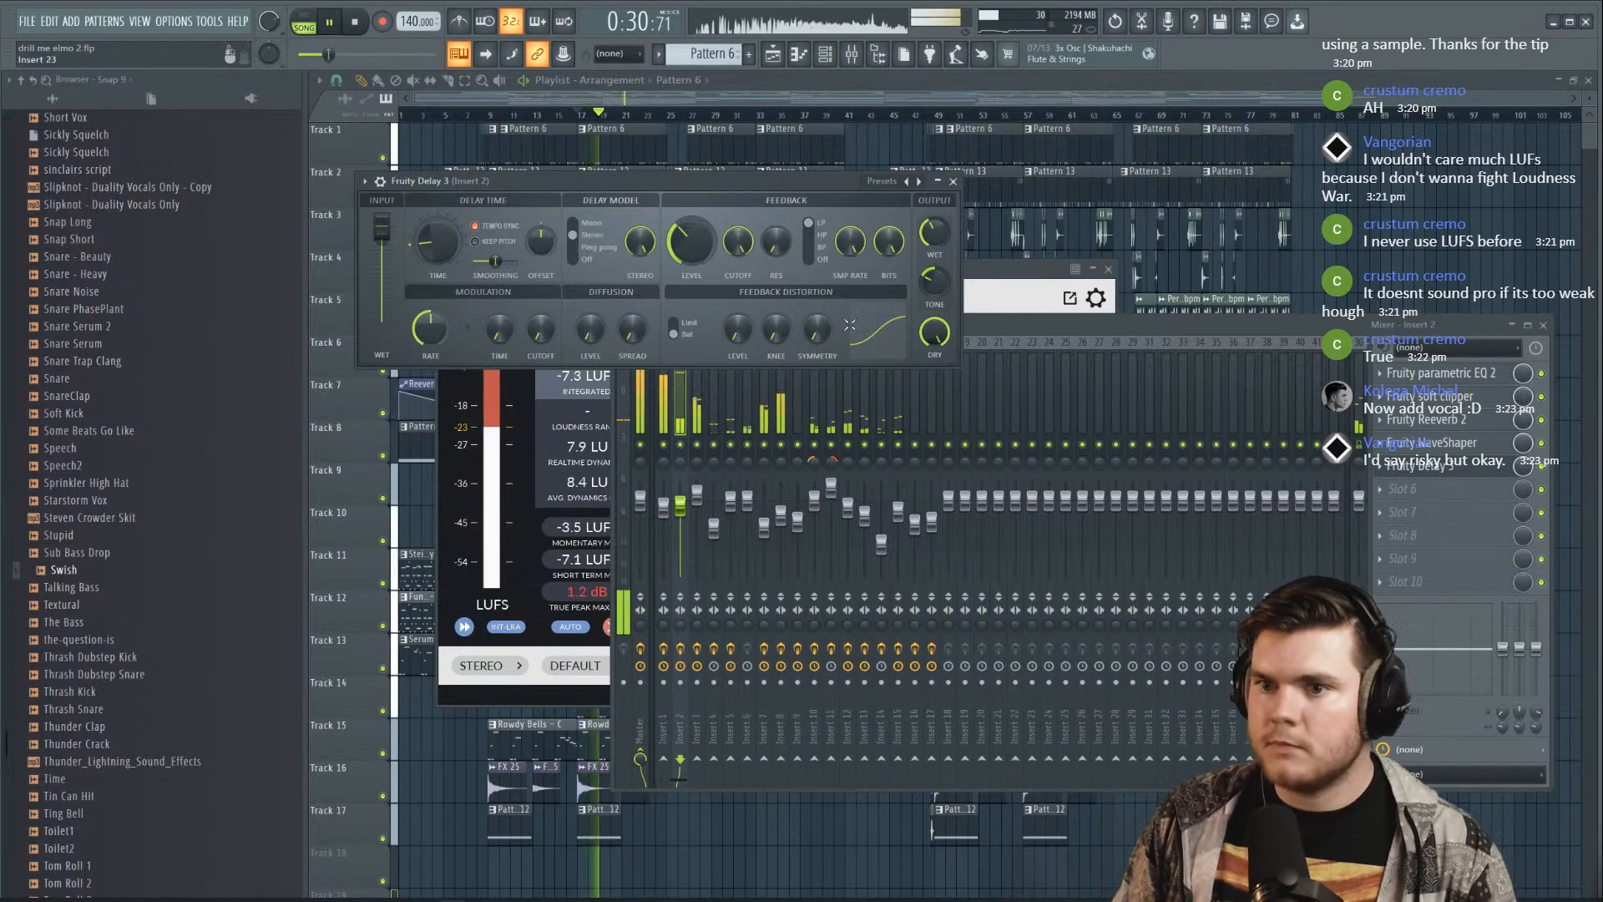
key("space")
Select bars 9 to 17 and create an automation clip for Fruity Delay 3's input wet level, with its value at 0%
left_click(774, 55)
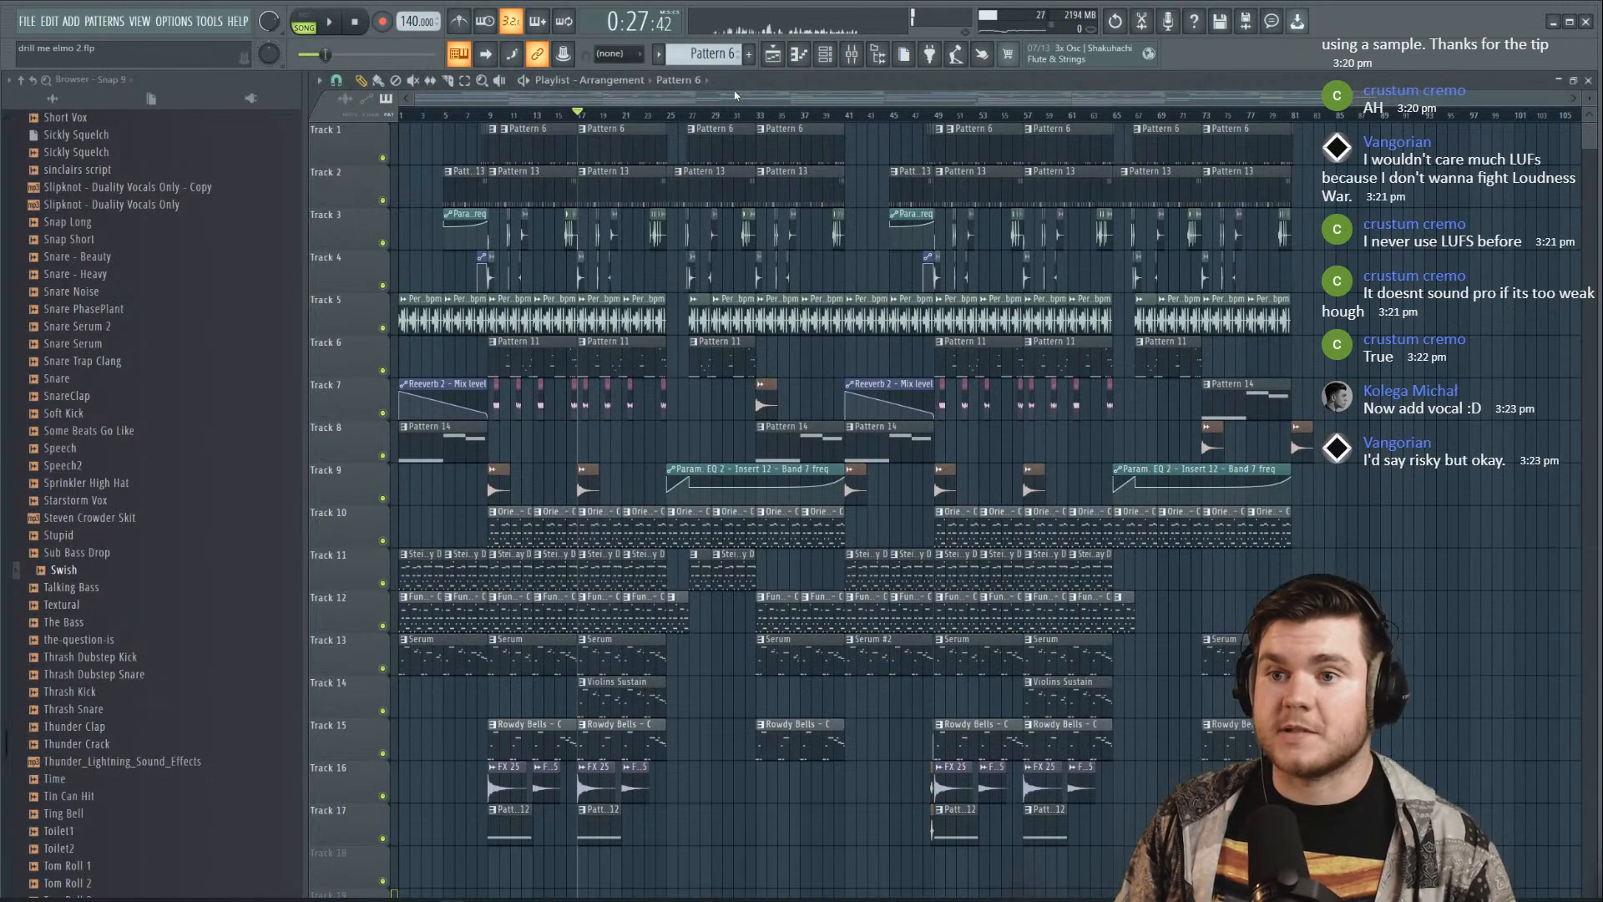
left_click_drag(490, 116, 579, 119)
left_click(499, 119)
left_click(852, 56)
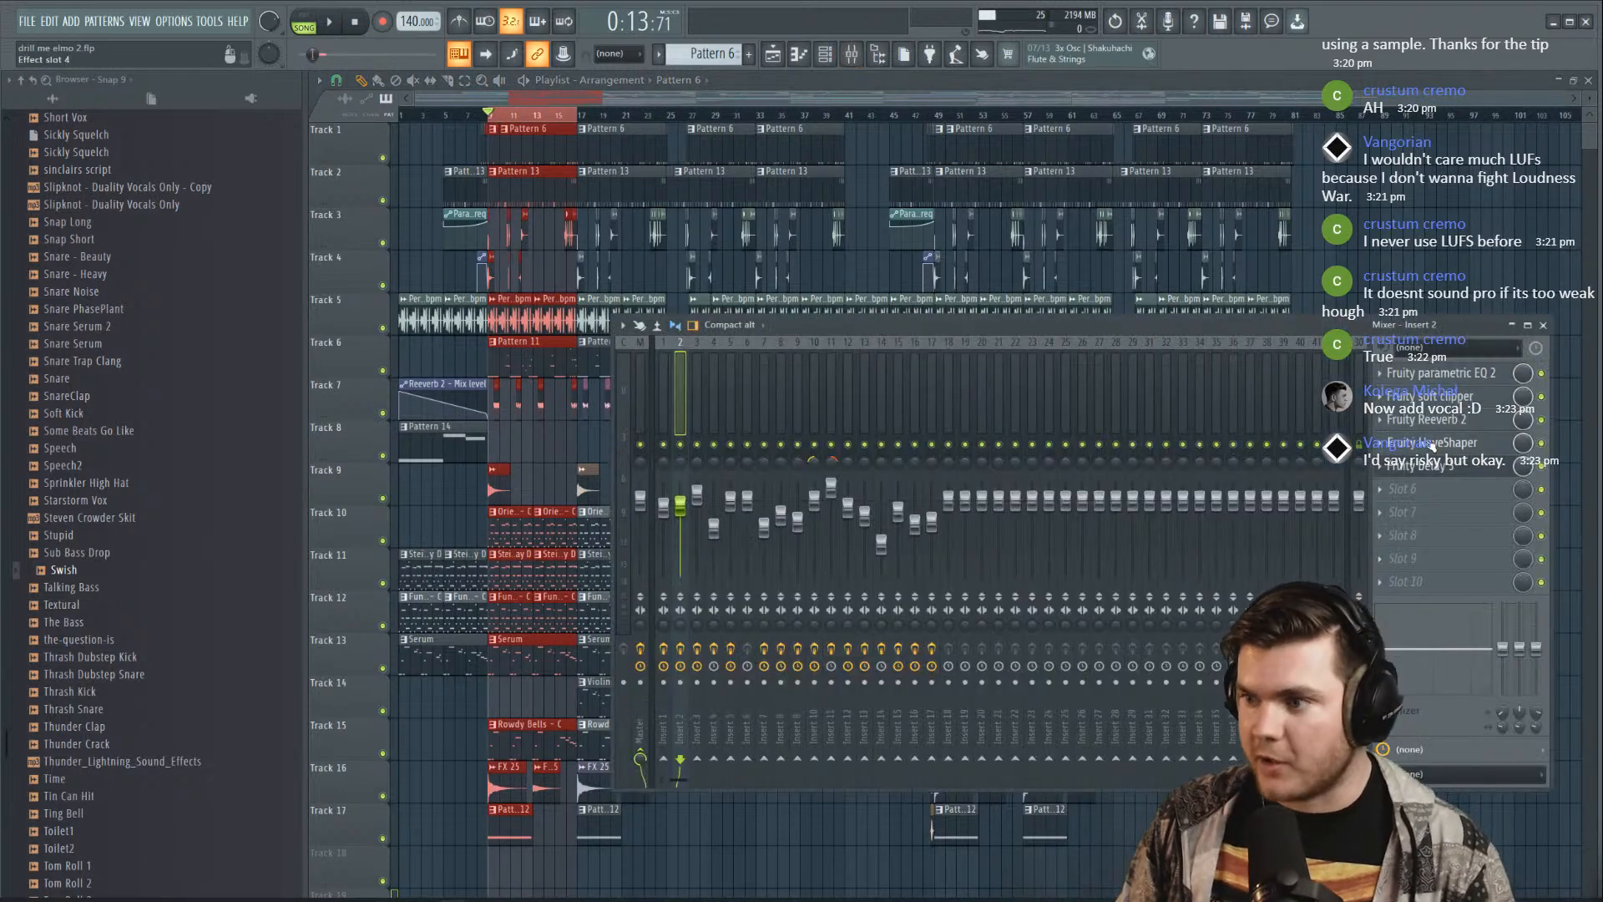
left_click(1451, 465)
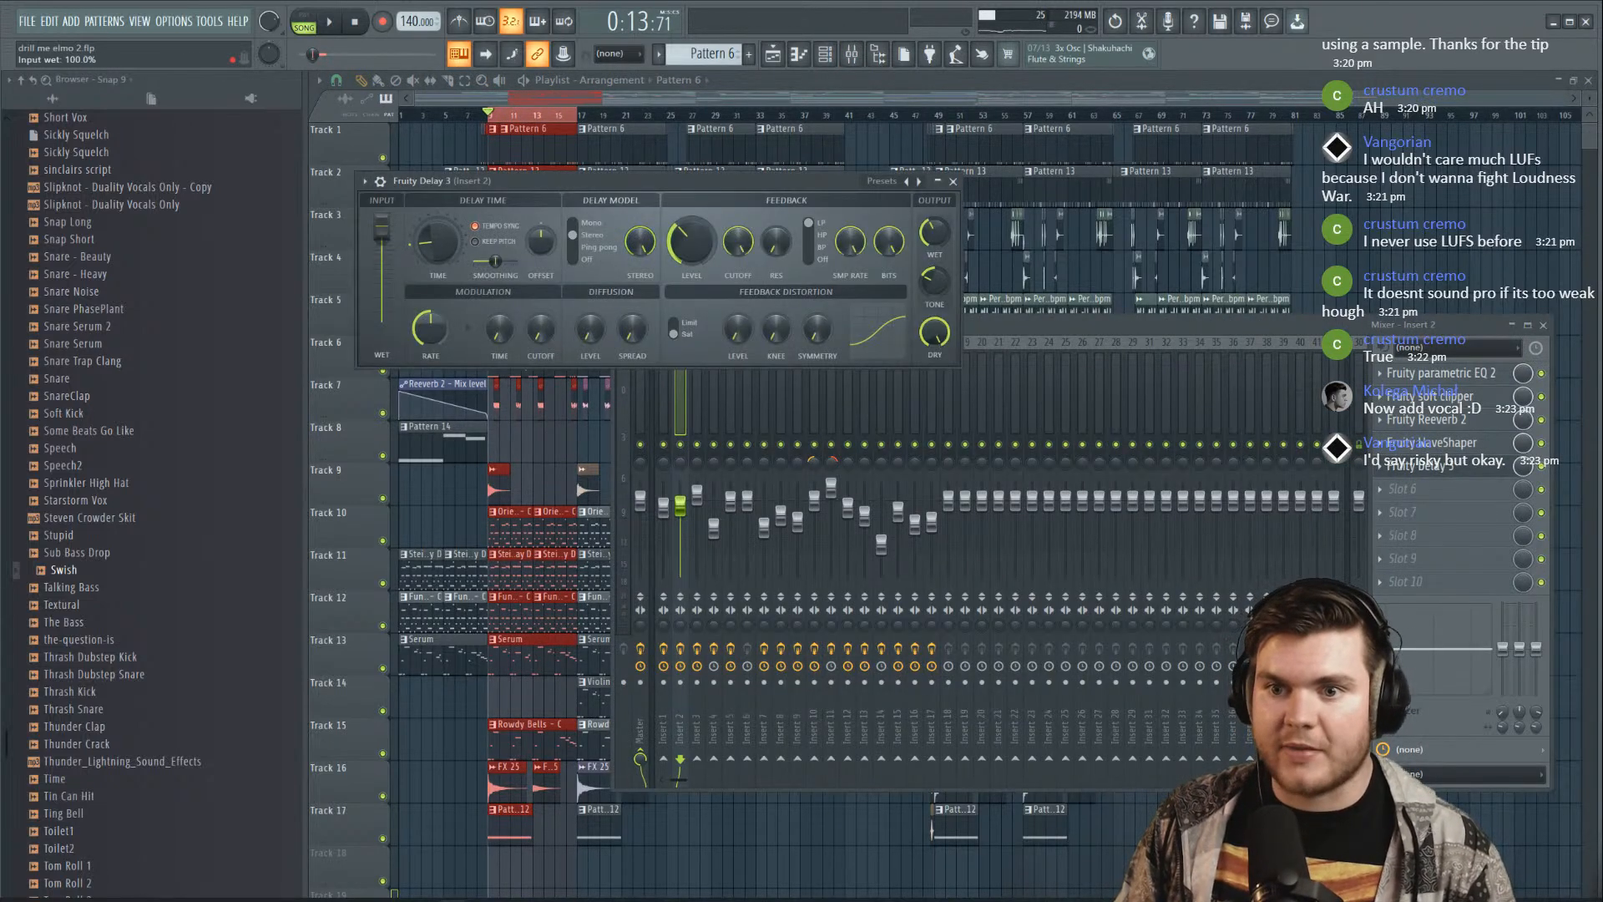
right_click(386, 329)
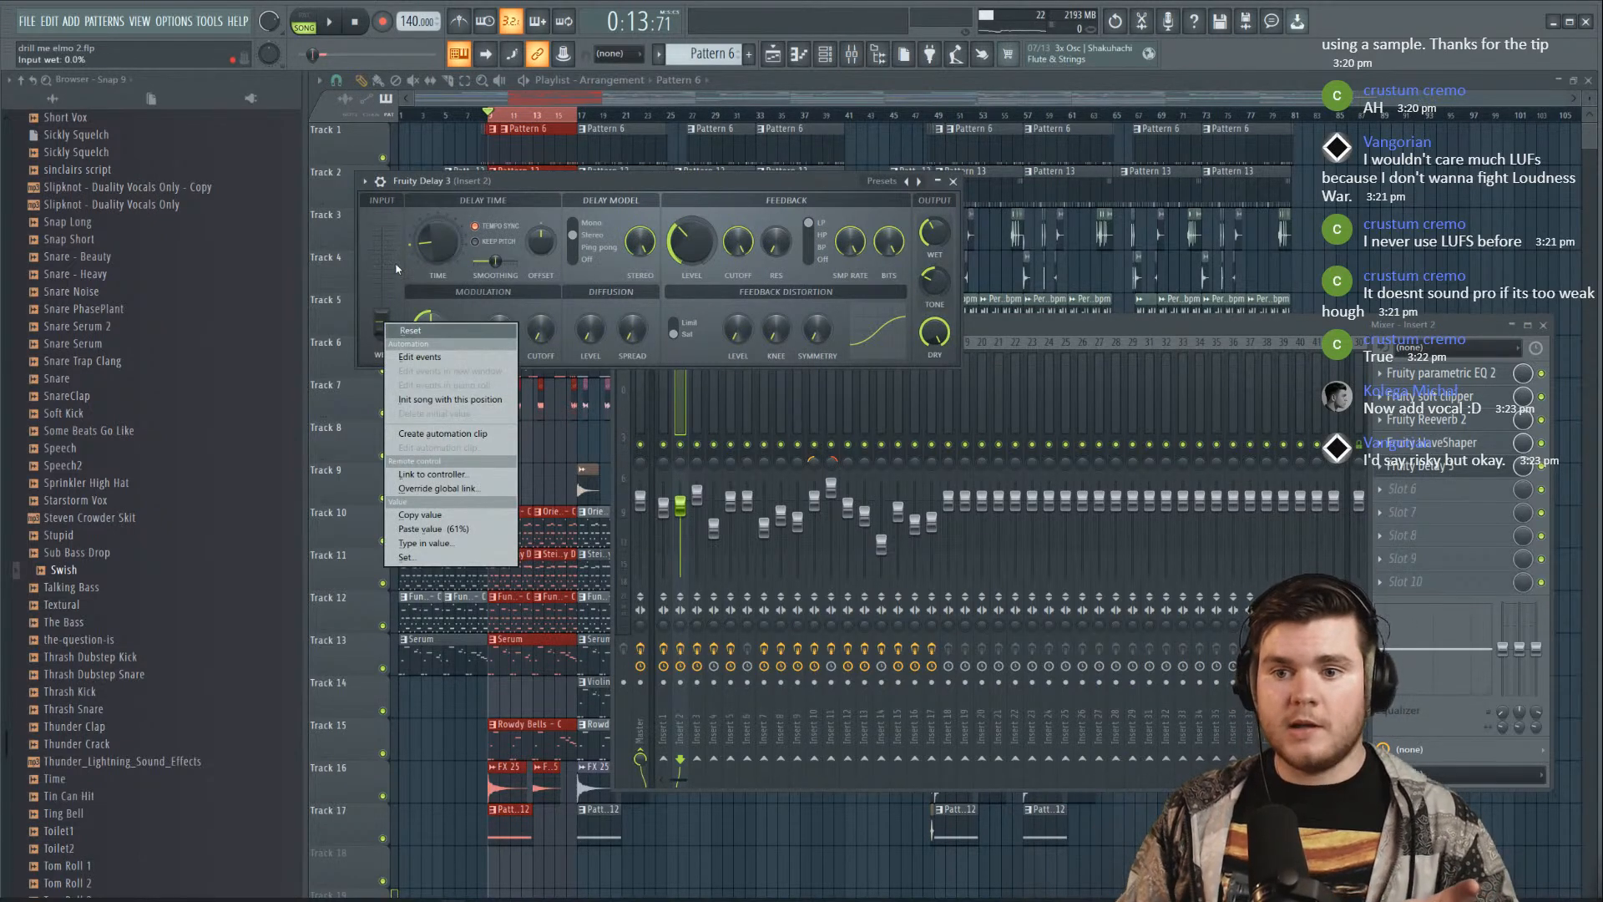
left_click(426, 433)
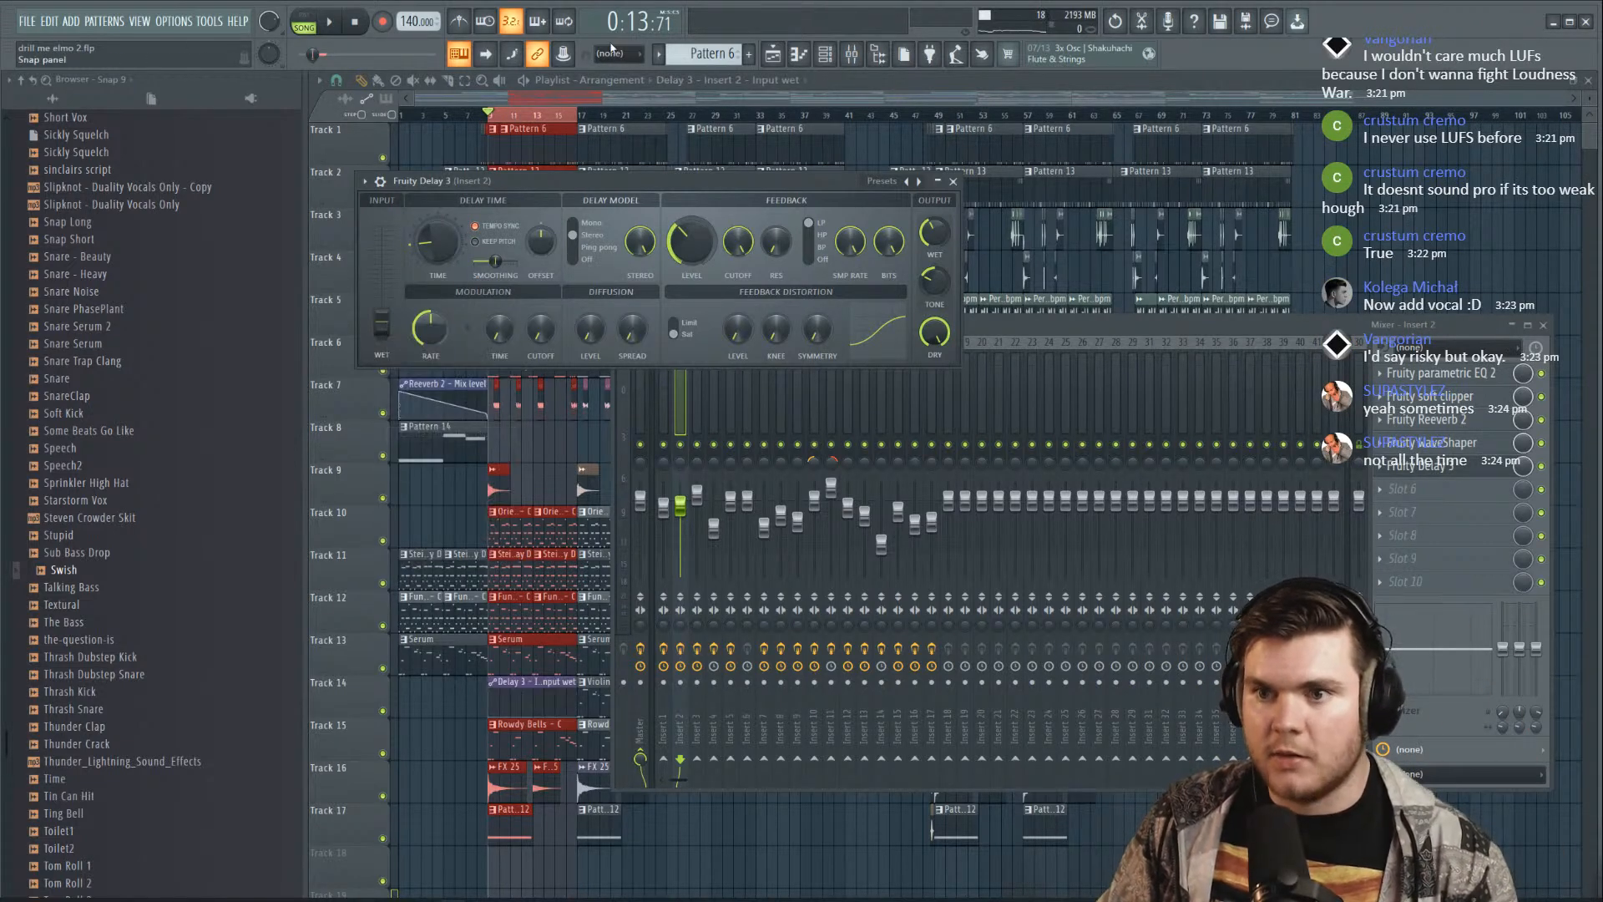
Shape the delay input wet automation on Track 14 into a high opening plateau that drops sharply, checking it in playback
left_click(632, 104)
key("space")
key("space")
left_click_drag(490, 715, 489, 689)
key("space")
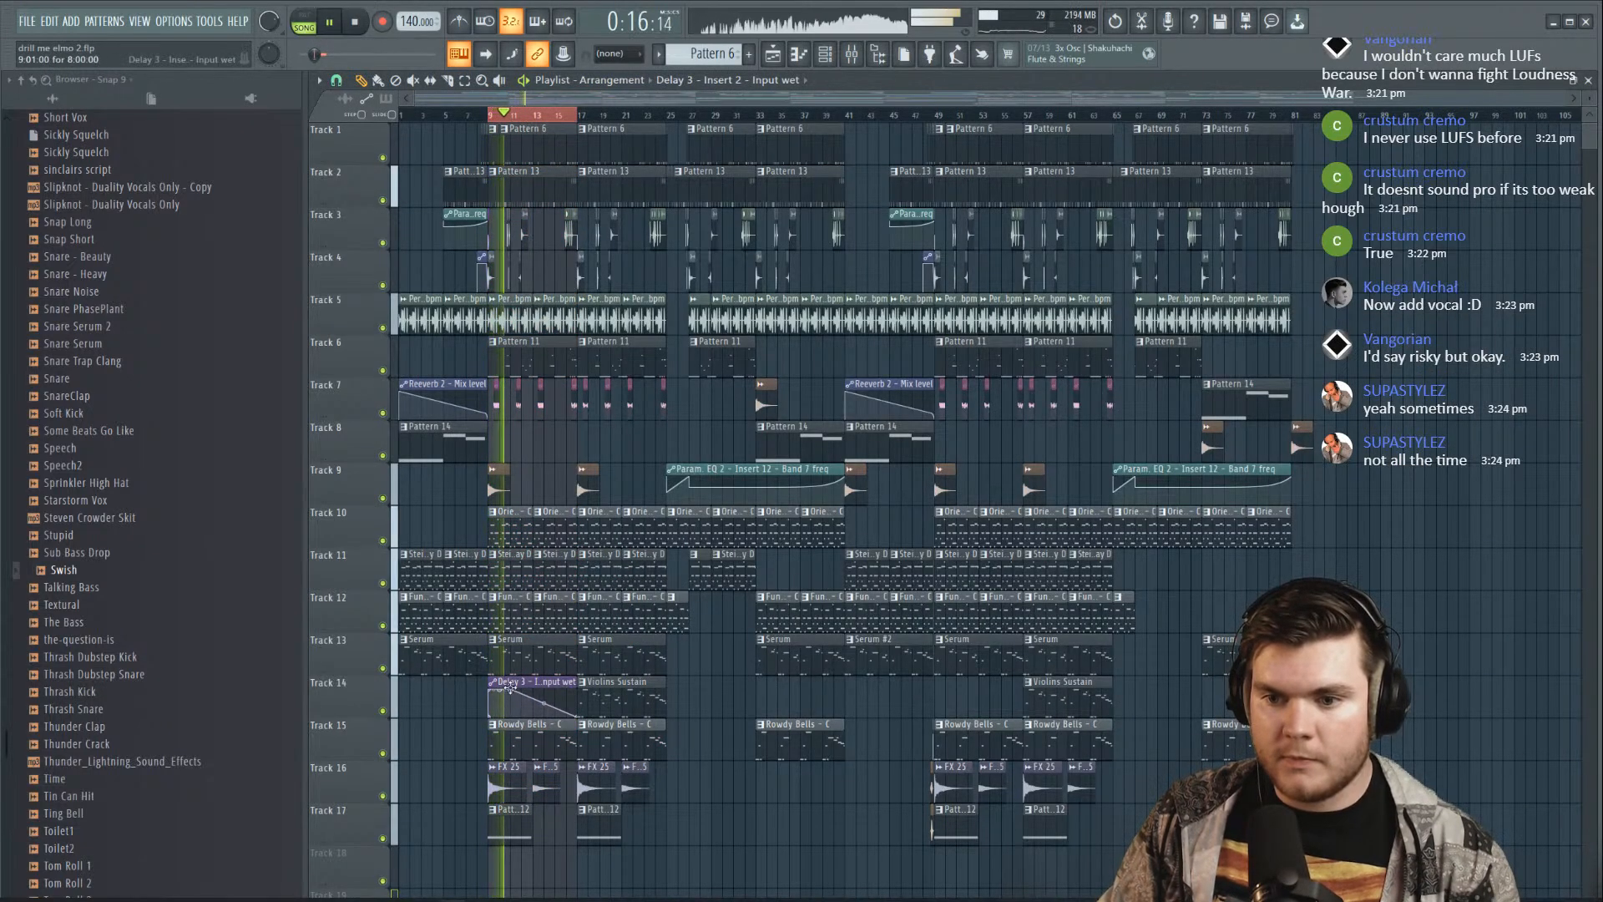
key("space")
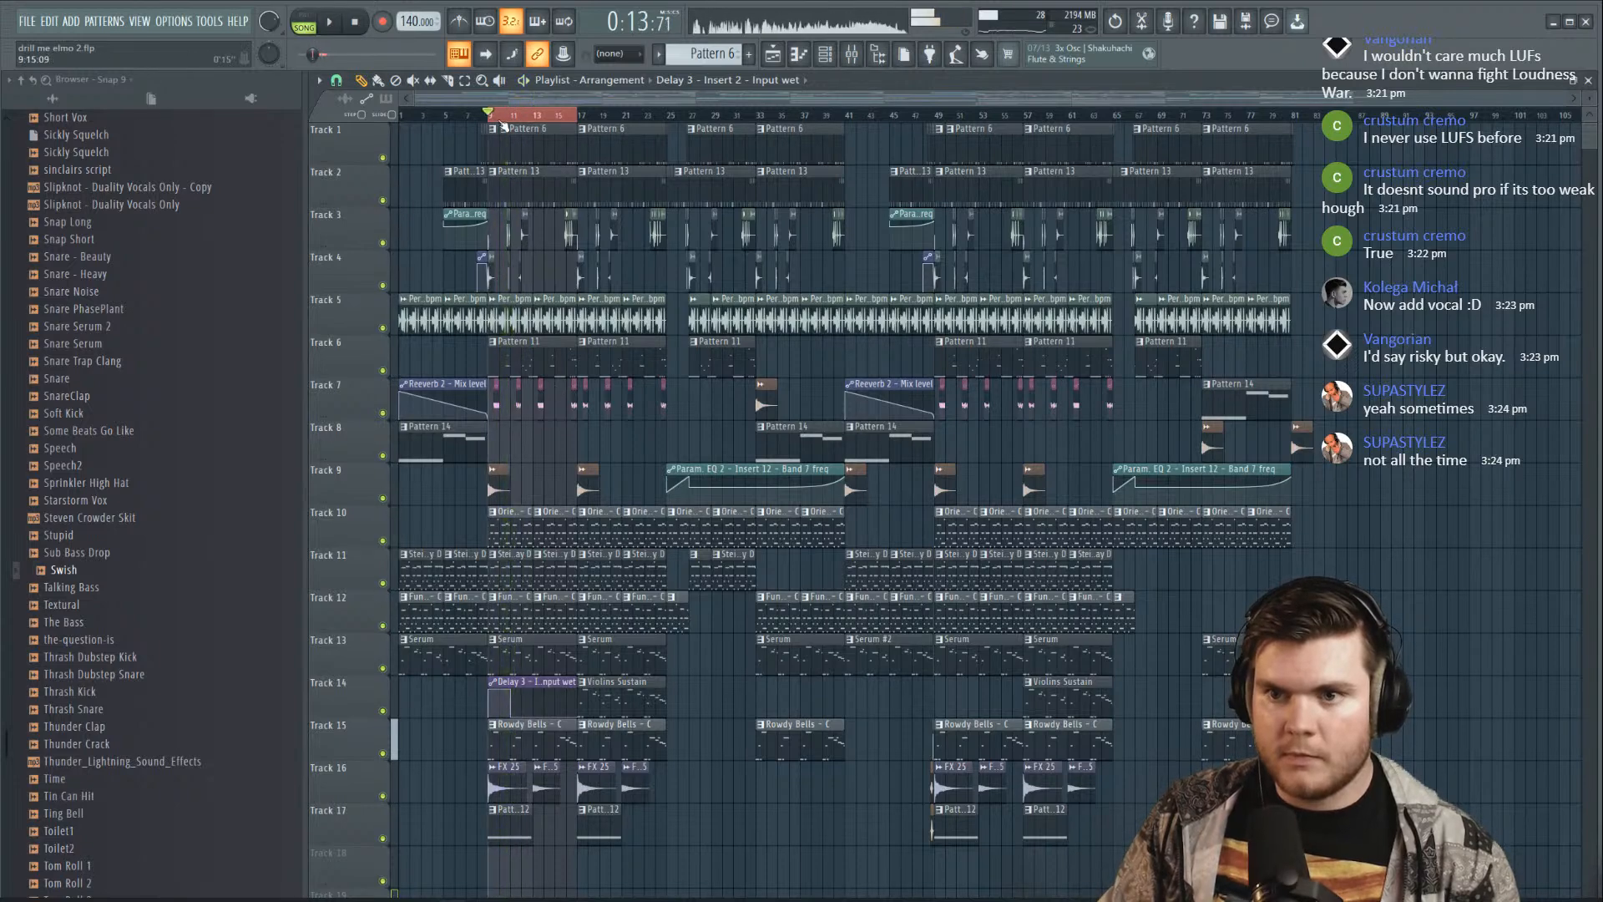
Audition the delay automation and move its drop earlier, to about halfway through bar 10
key("space")
scroll(501, 116, "up", 5)
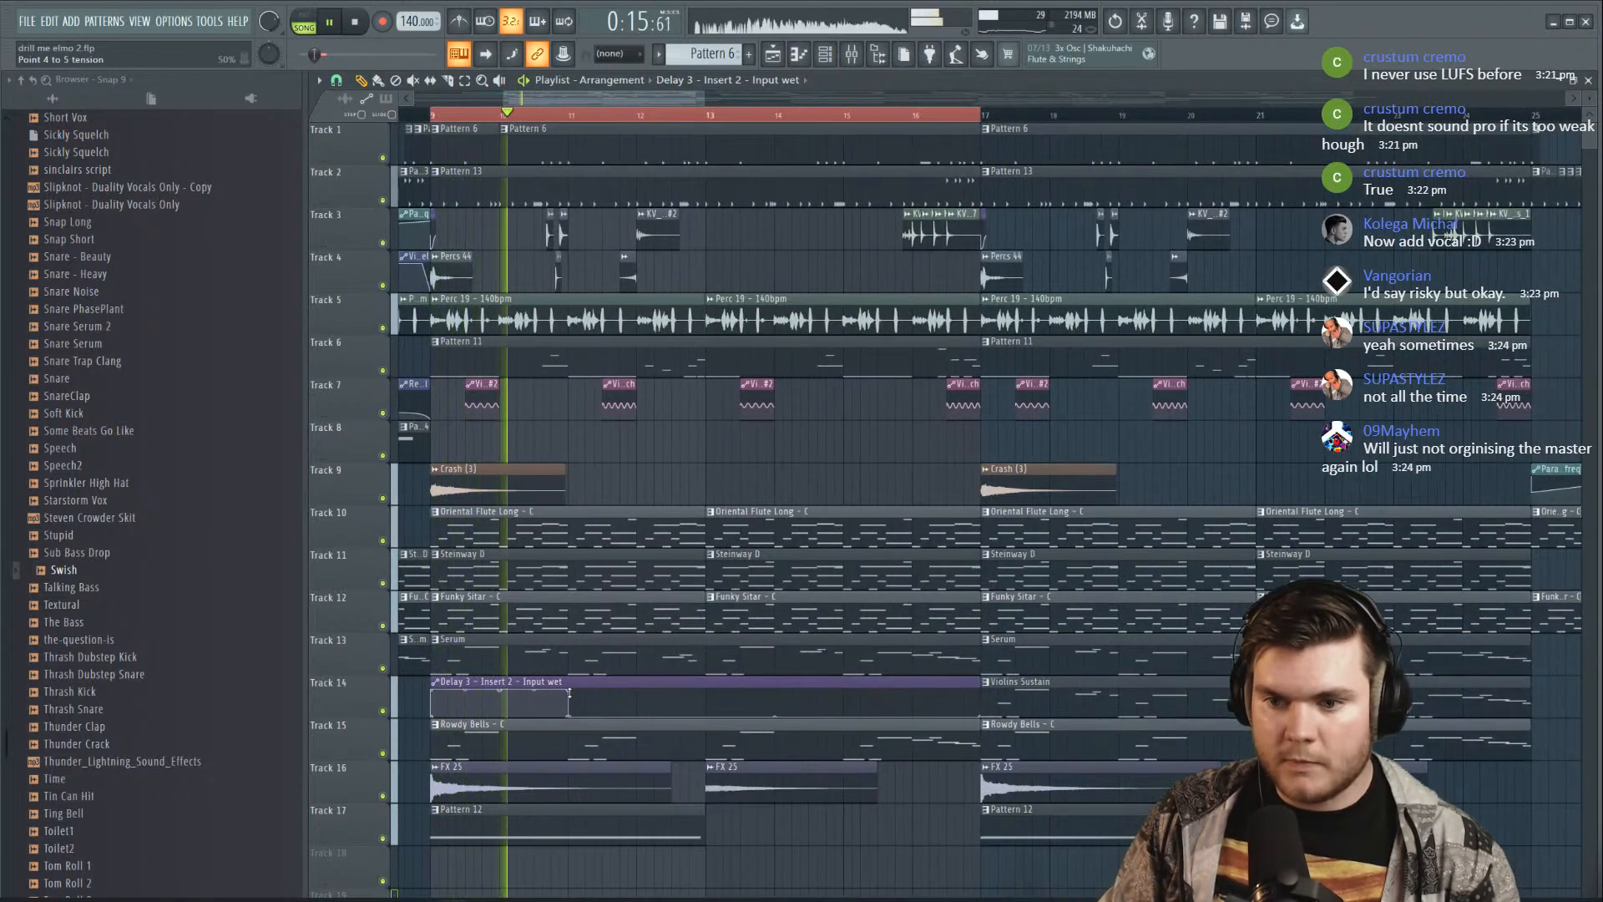
key("space")
key("space")
key("space")
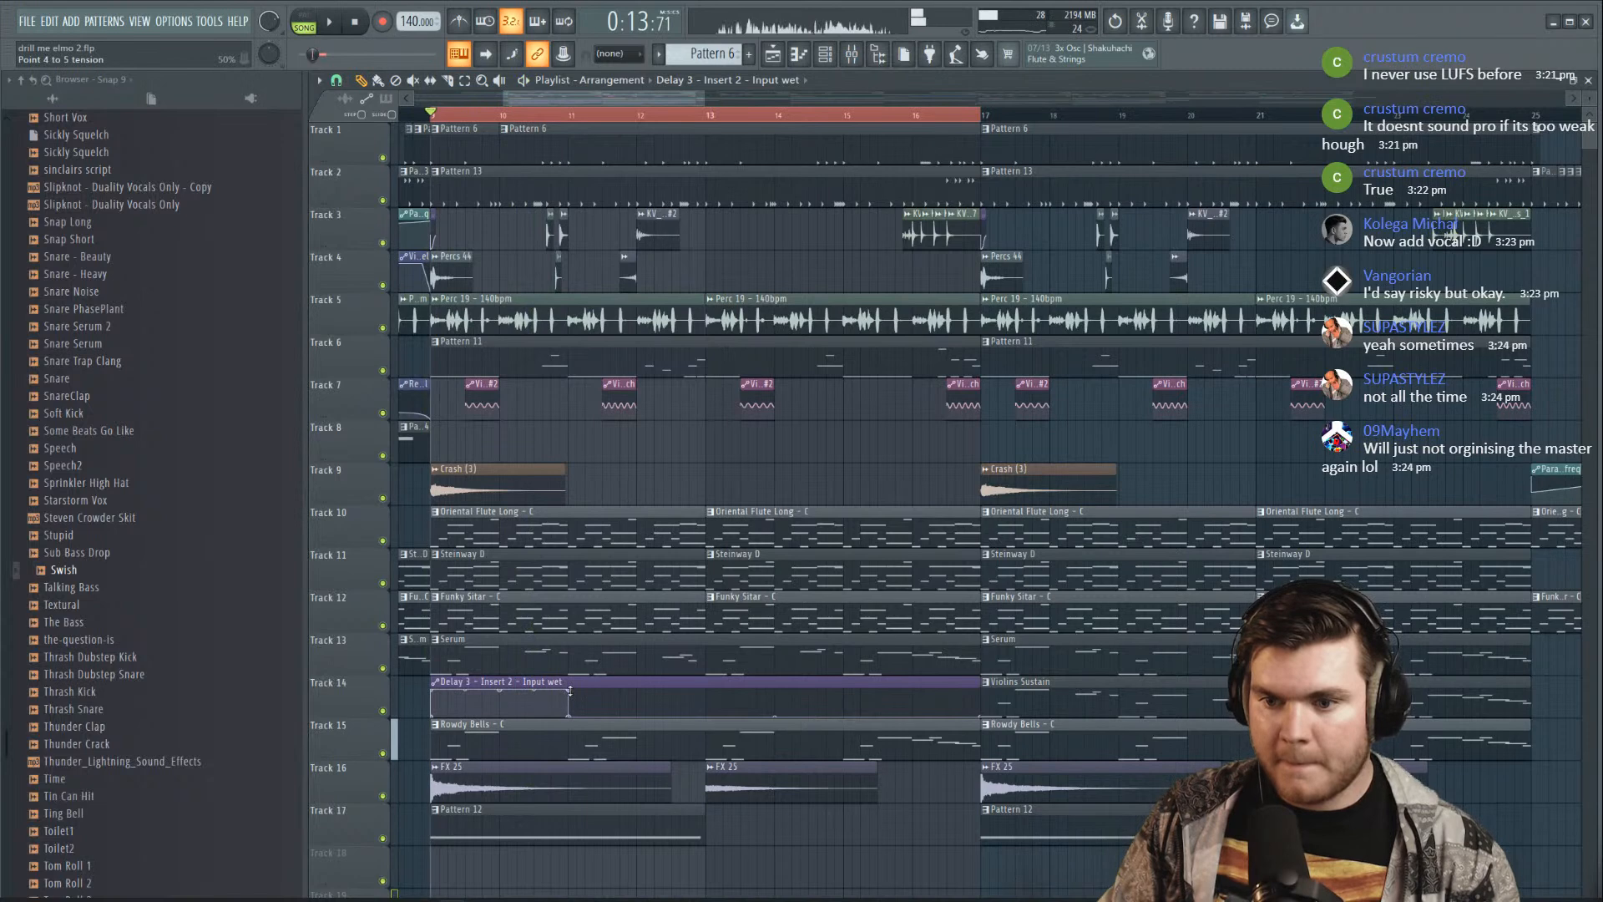
key("space")
left_click_drag(572, 692, 543, 724)
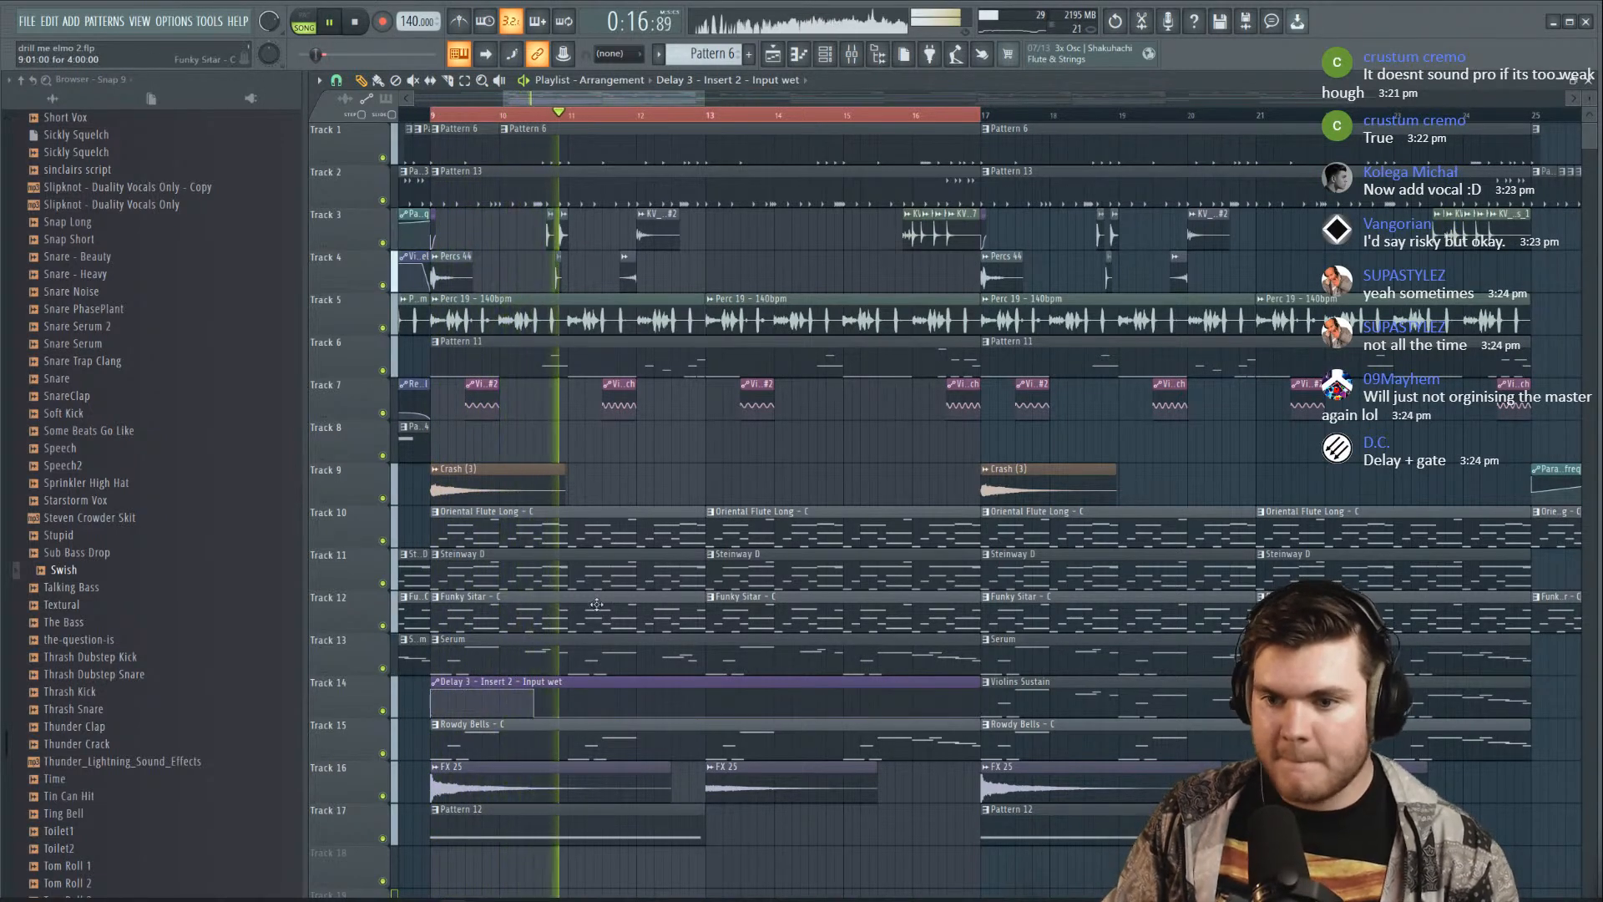
Shorten the delay automation clip to four bars and place a copy at bar 13 on Track 14
left_click_drag(981, 681, 696, 681)
left_click(714, 698)
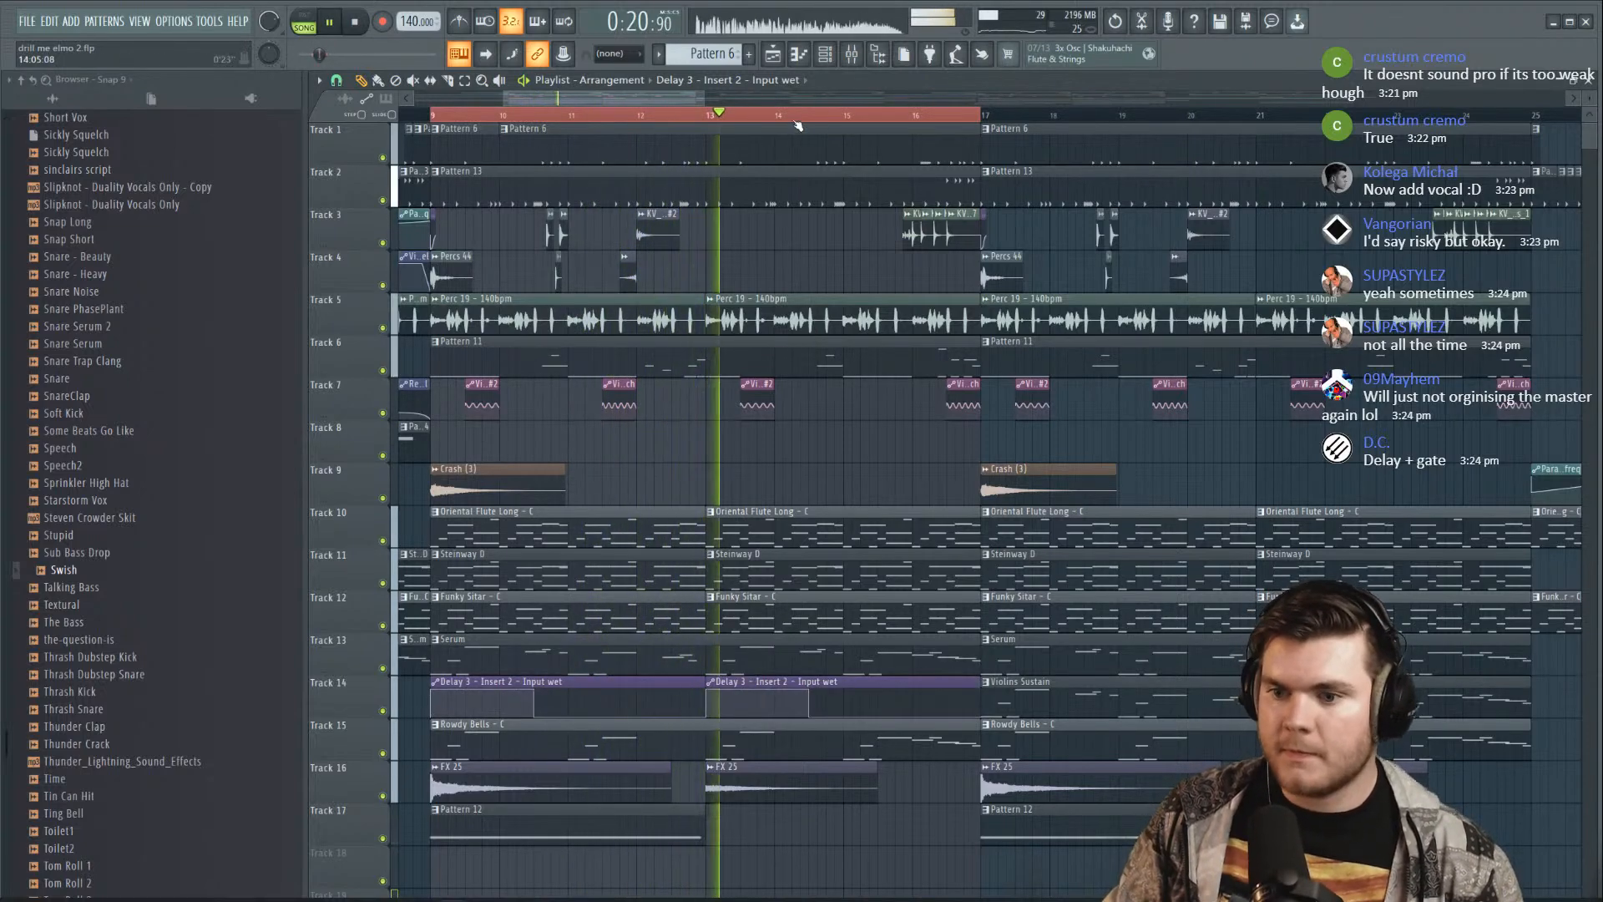
Stop playback and shift all playlist clips from Track 3 downward by one track
scroll(794, 122, "down", 5)
scroll(797, 124, "down", 1)
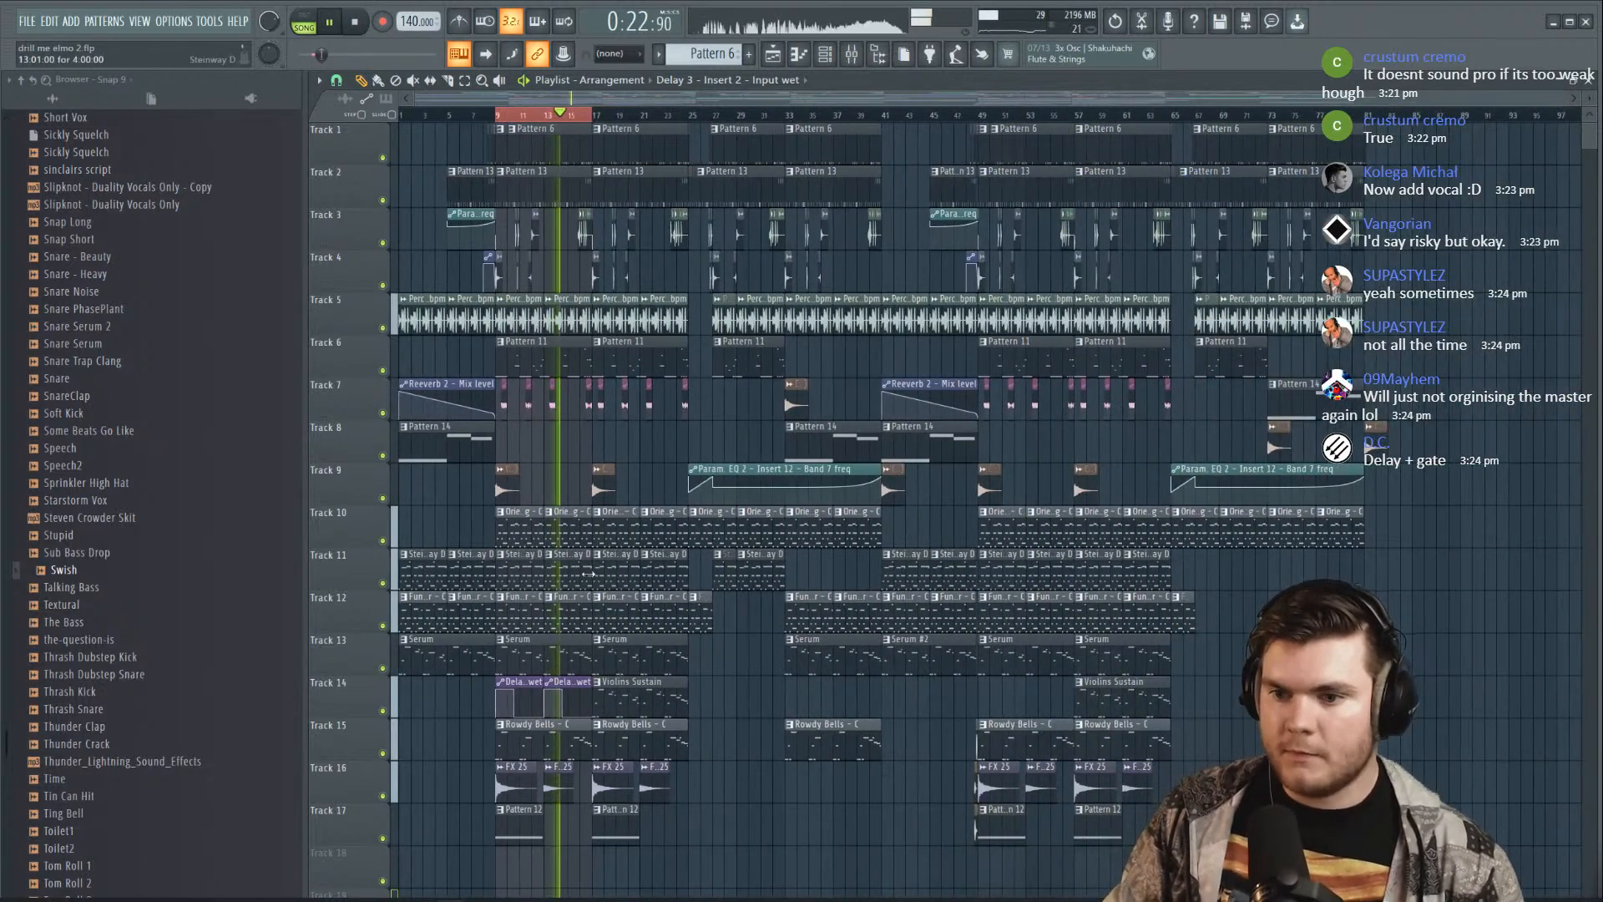
key("space")
left_click_drag(1127, 762, 172, 243)
key("shift+Down")
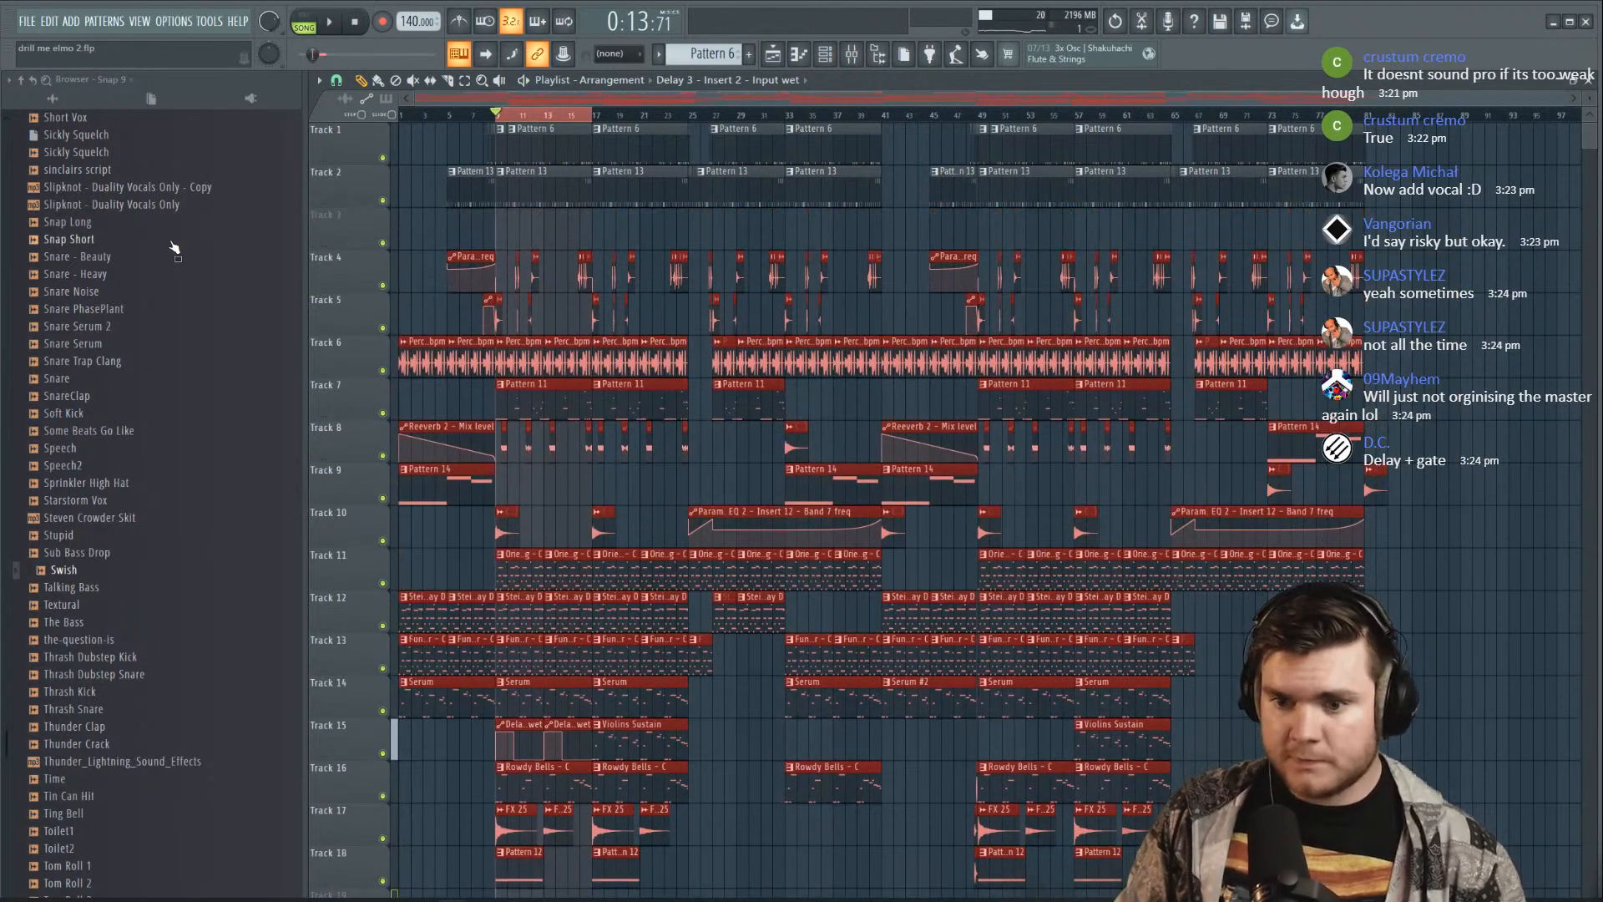
Select the two delay automation clips and move them up to the empty Track 3
left_click_drag(465, 762, 569, 720)
key("shift+Up")
key("shift+Up")
key("shift+Up")
key("shift+Up")
key("shift+Up")
key("shift+Up")
key("shift+Up")
key("shift+Up")
key("shift+Up")
key("shift+Up")
key("shift+Up")
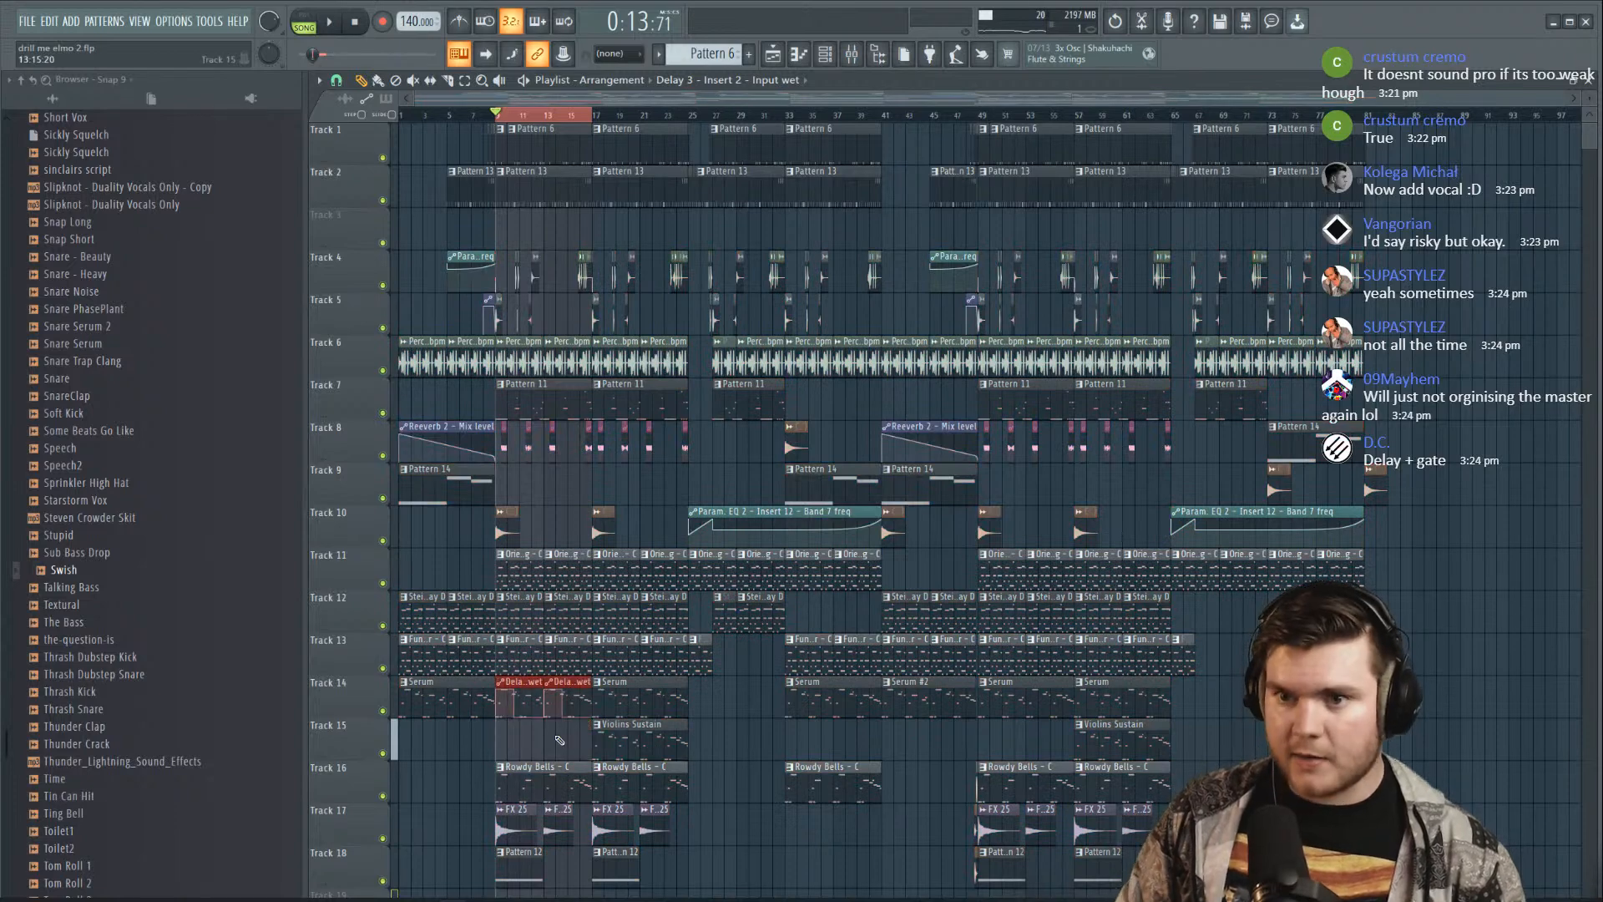
key("shift+Up")
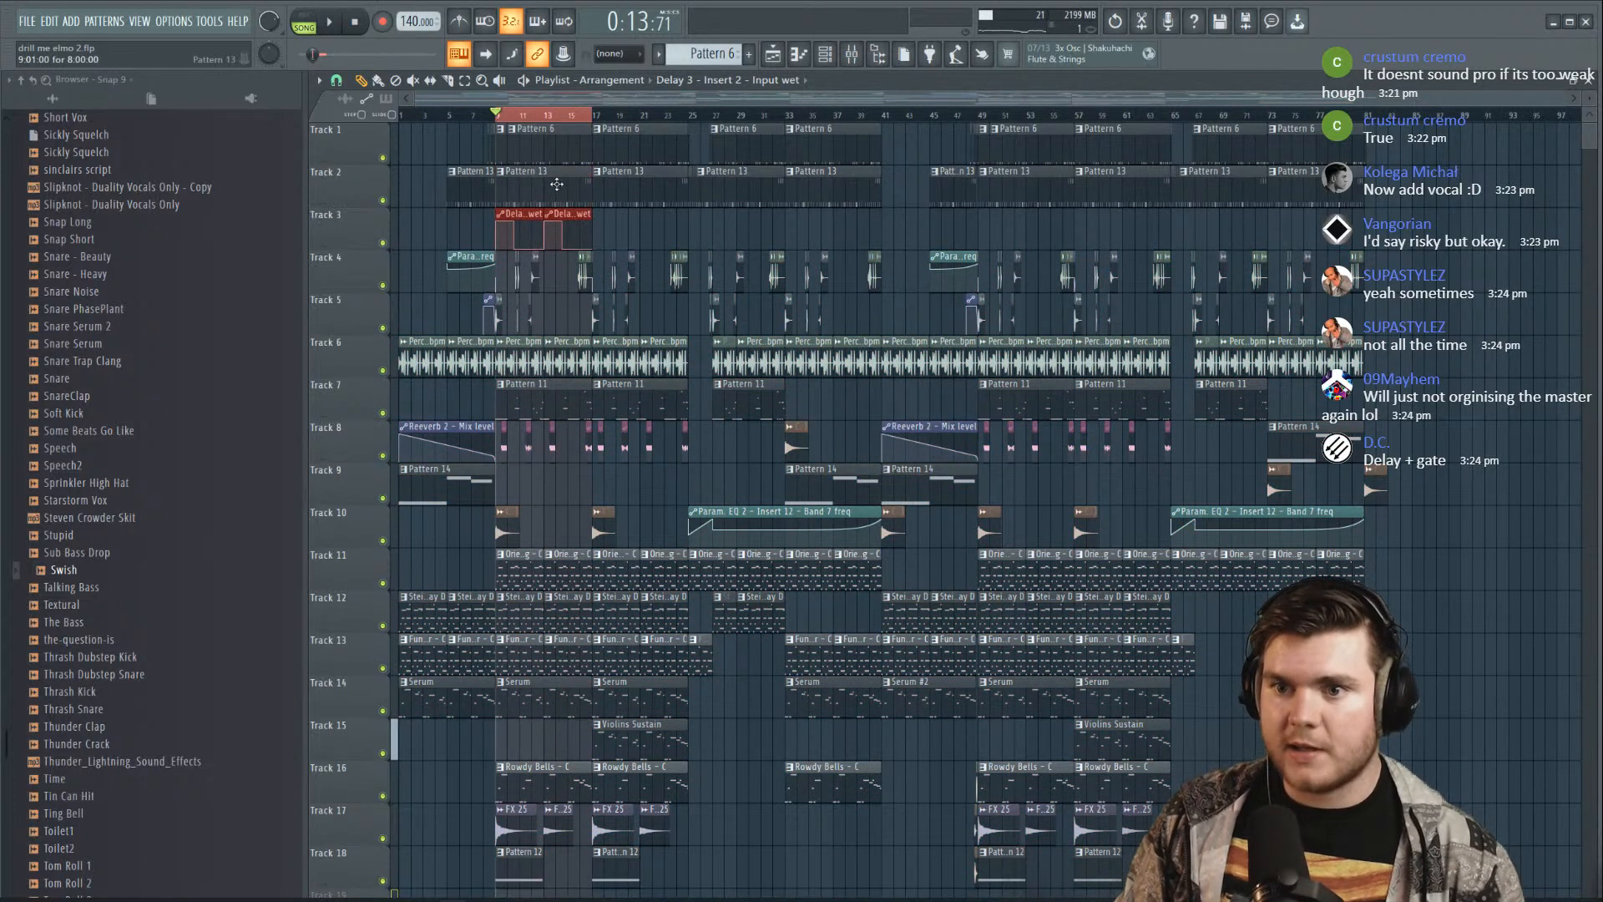
Duplicate the delay automation clips along Track 3 so they cover the whole arrangement from bar 1
left_click_drag(528, 212, 716, 226)
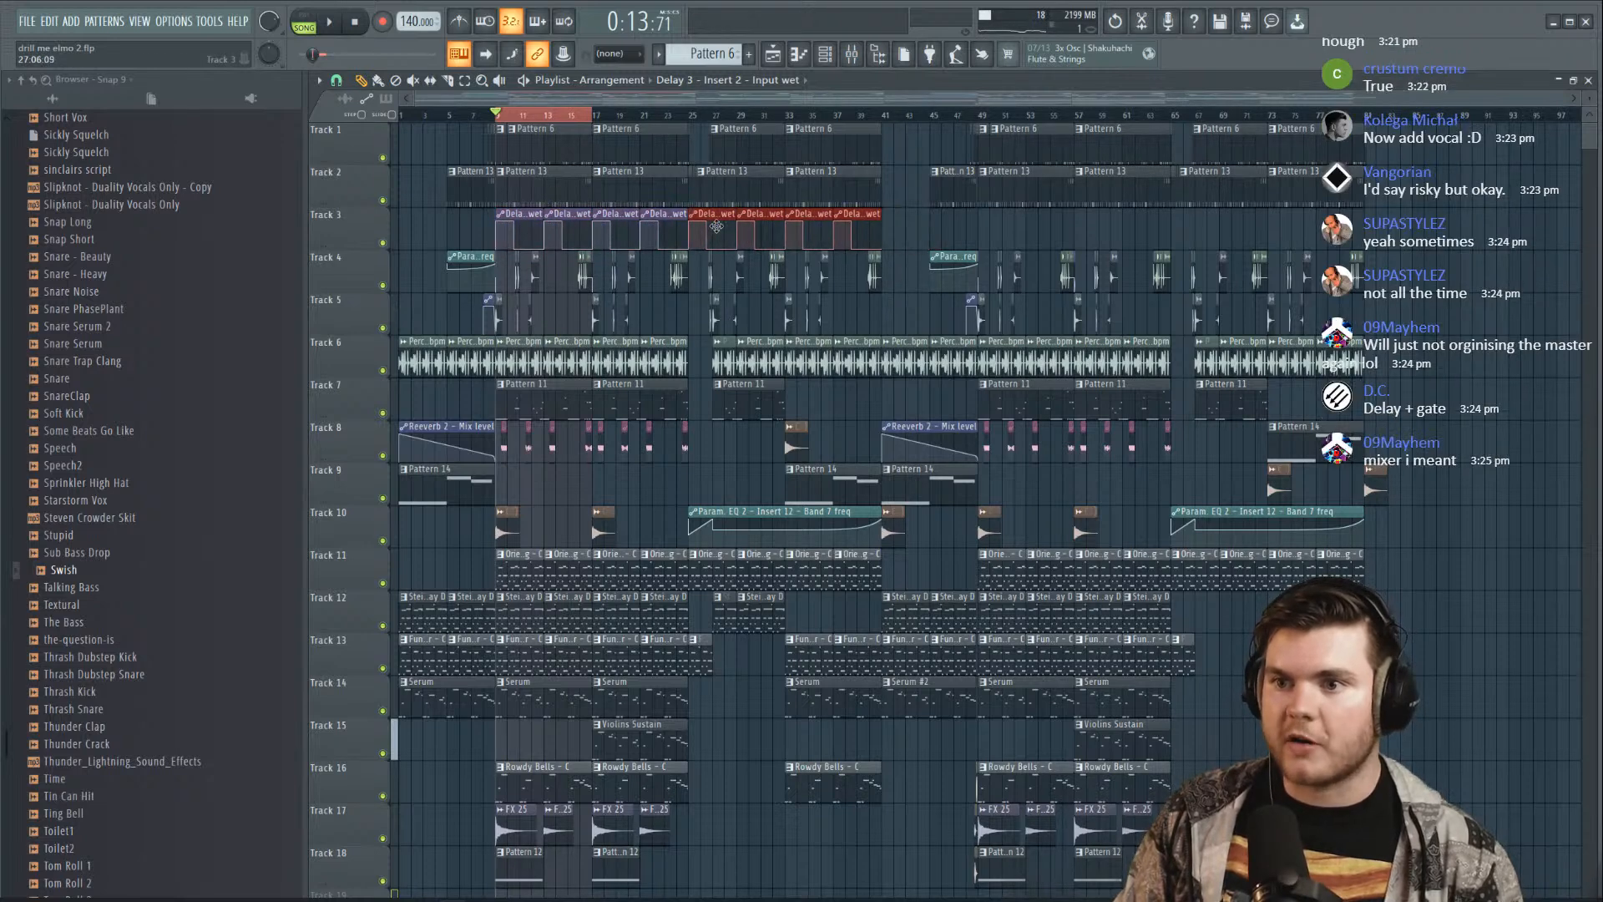
mouse_move(928, 233)
left_mouse_down()
mouse_move(519, 205)
mouse_move(928, 223)
mouse_move(905, 223)
left_mouse_up()
mouse_move(1306, 230)
left_mouse_down()
mouse_move(1179, 225)
mouse_move(1300, 224)
left_mouse_up()
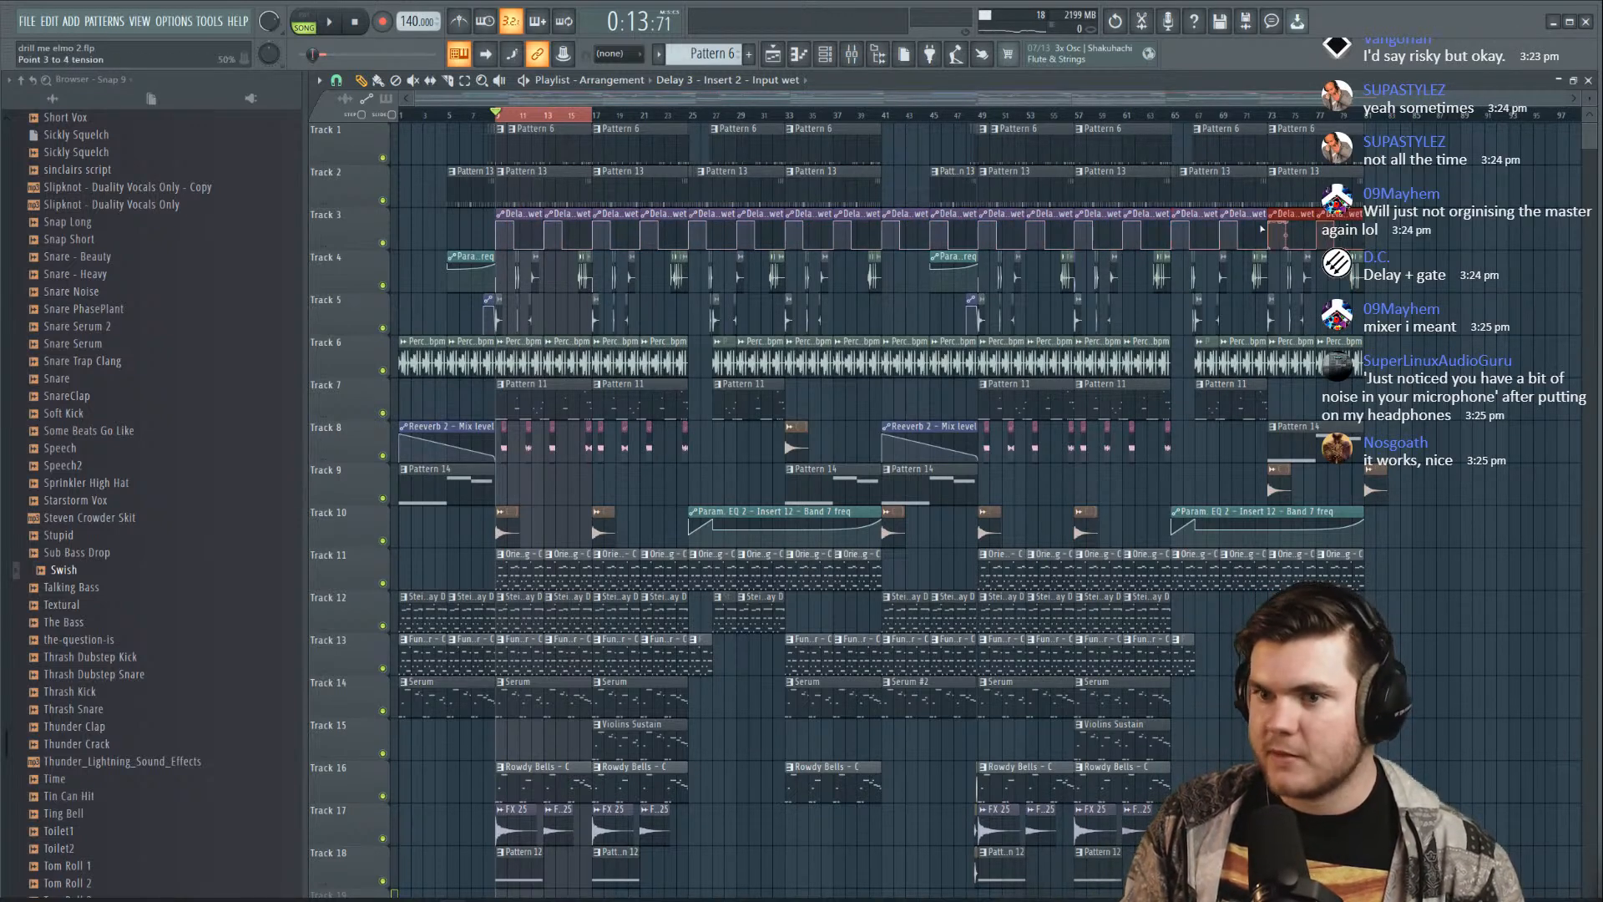
left_click_drag(564, 219, 438, 215)
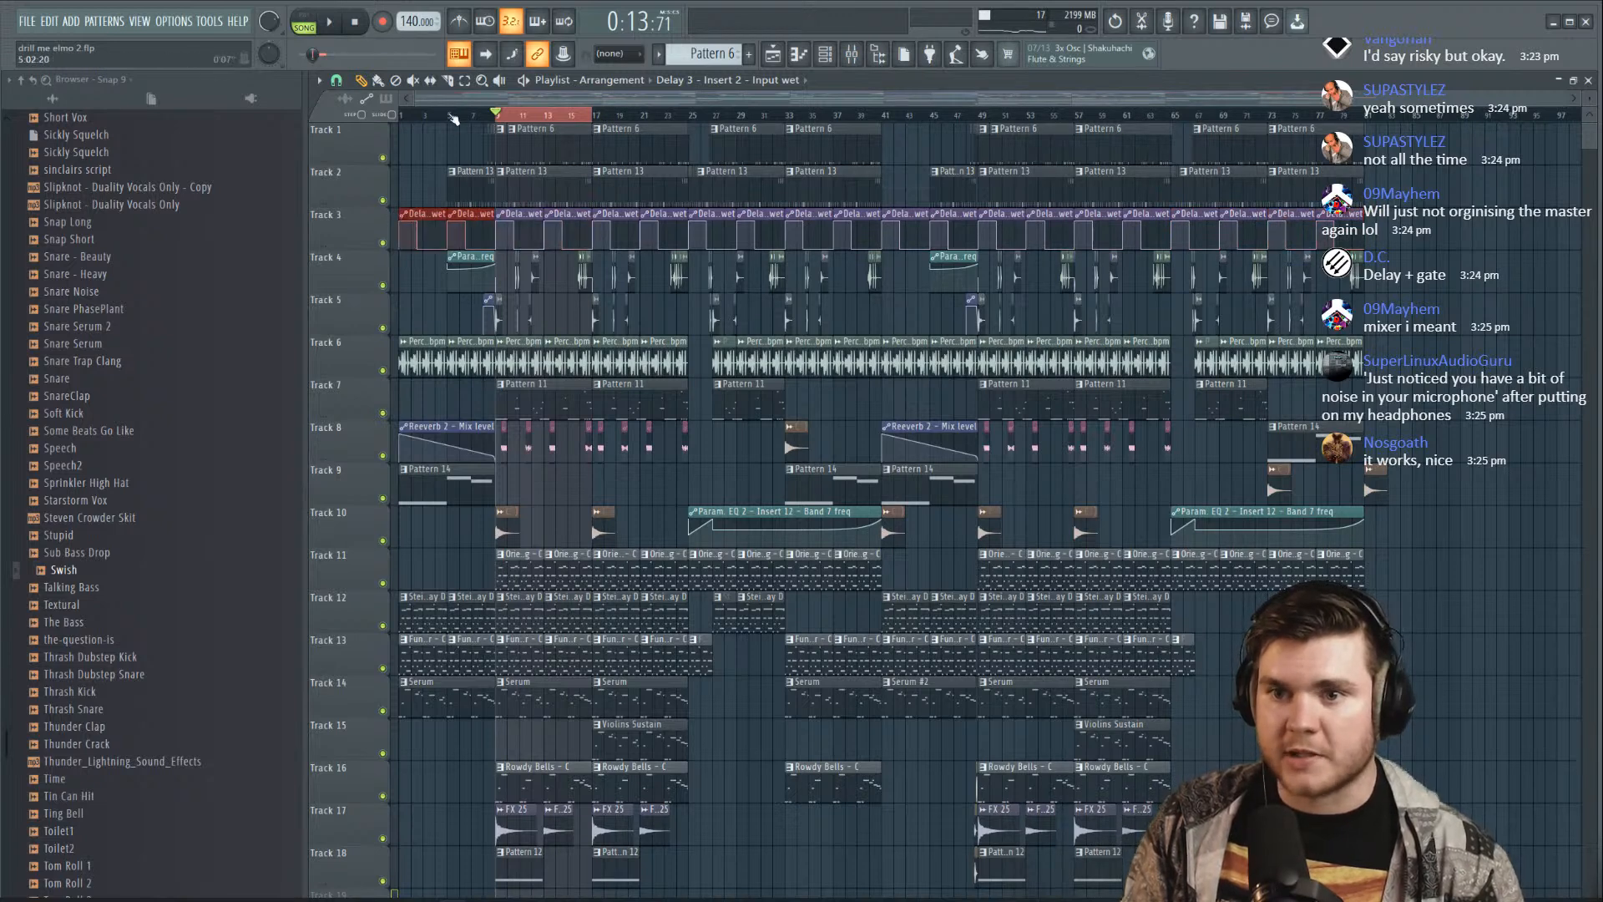
Replay from bar 9, set Fruity Delay 3's output tone on Insert 2 to about -41%, and close its window
left_click(505, 117)
key("space")
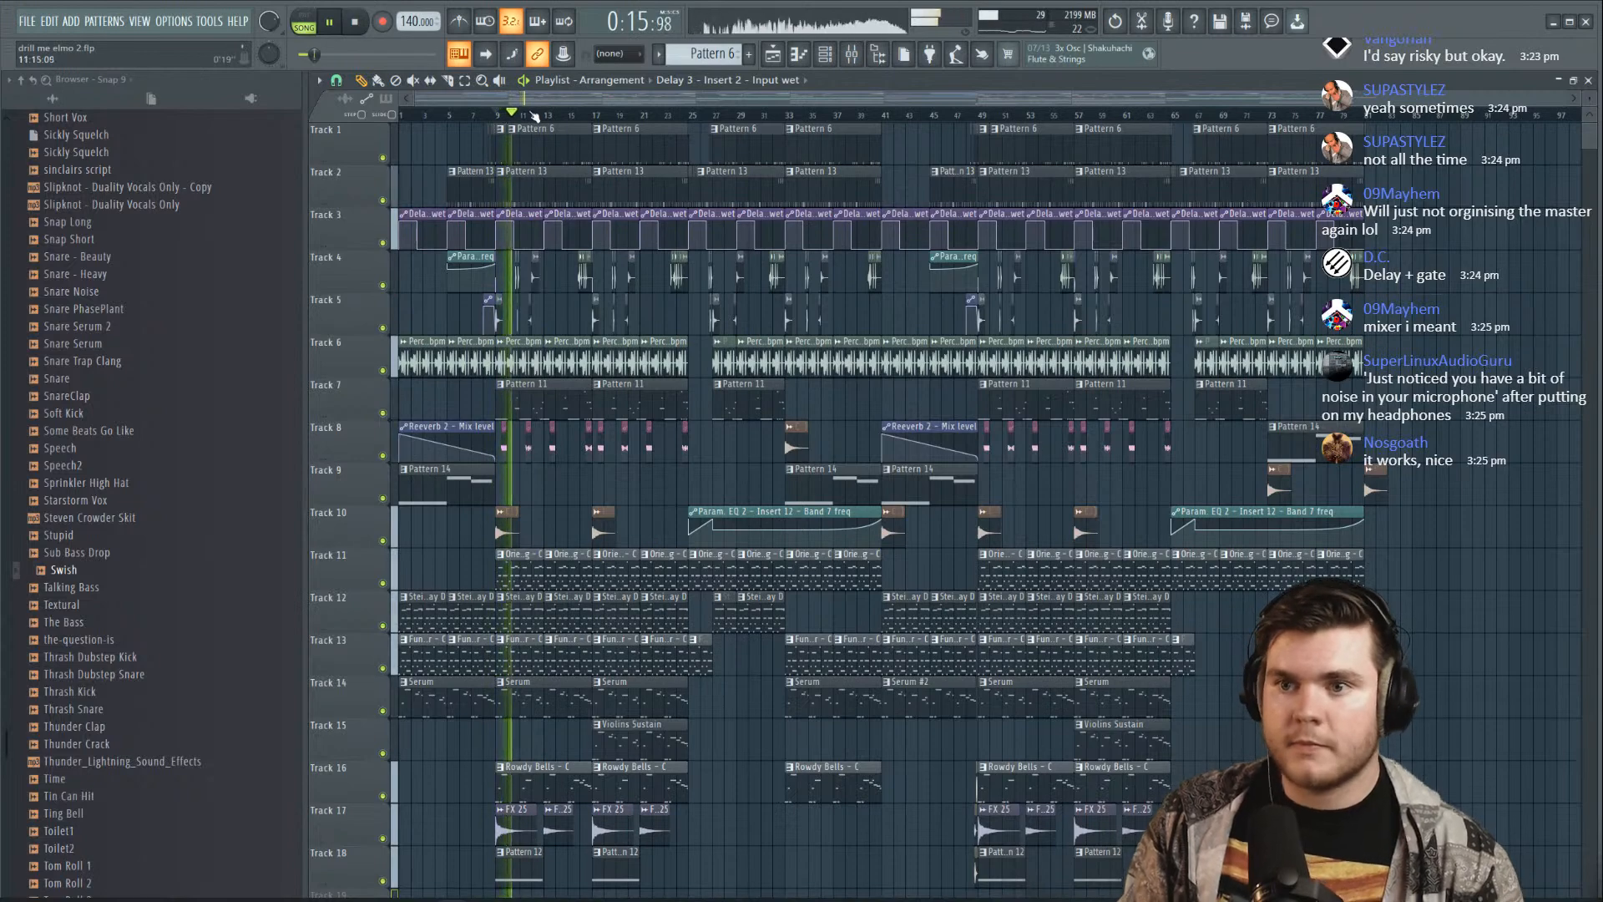
scroll(512, 116, "up", 3)
left_click(859, 62)
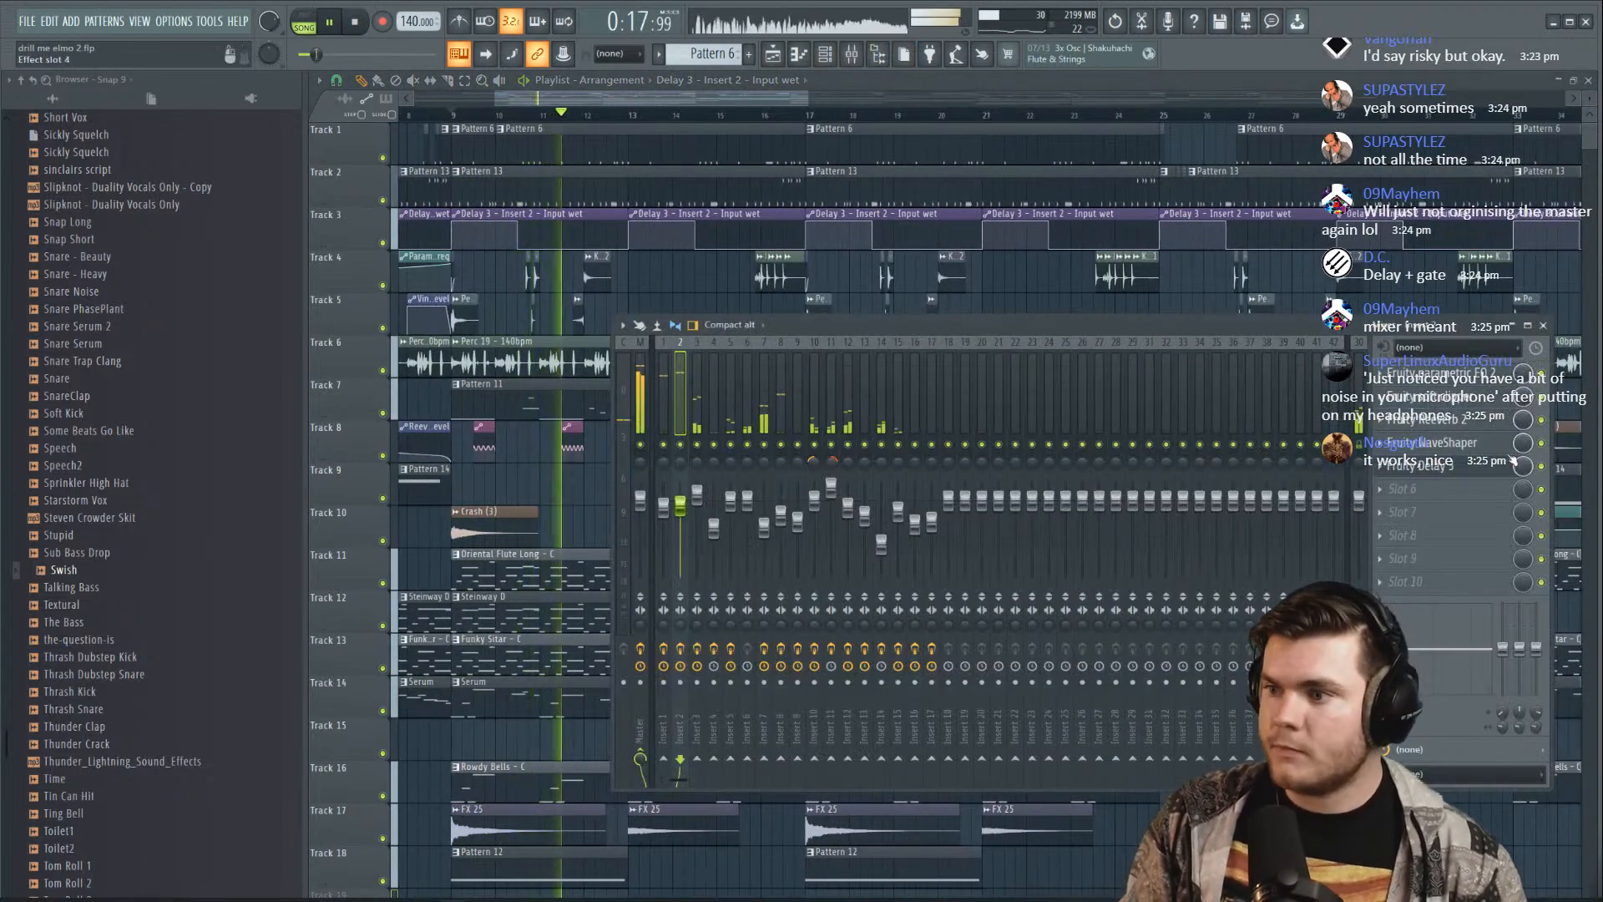
left_click(1461, 470)
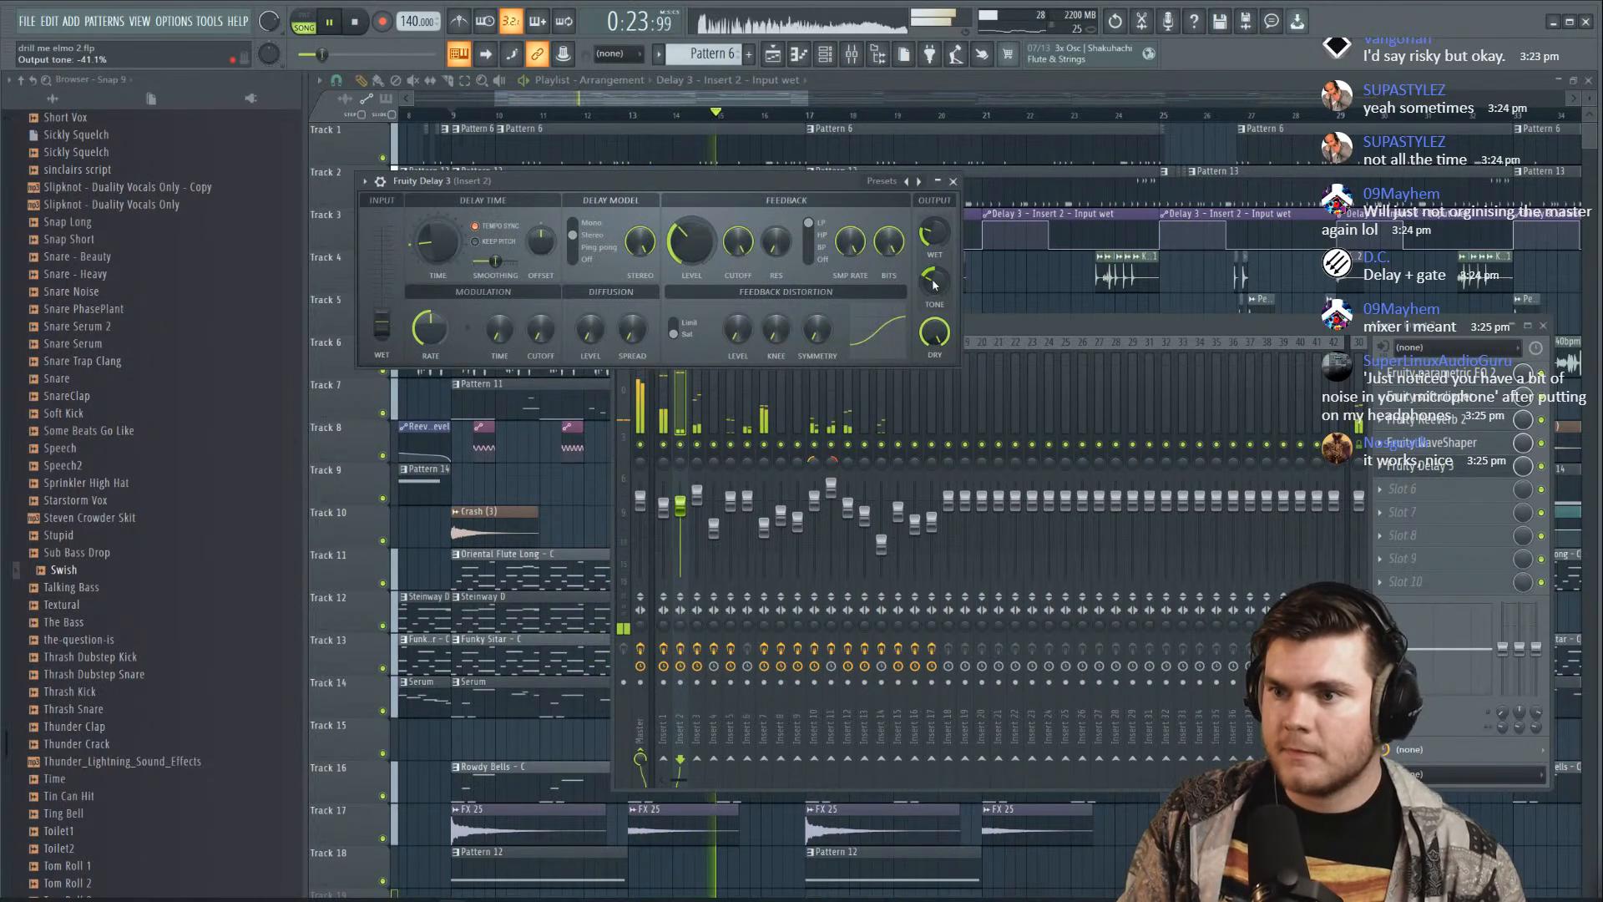
left_click(953, 181)
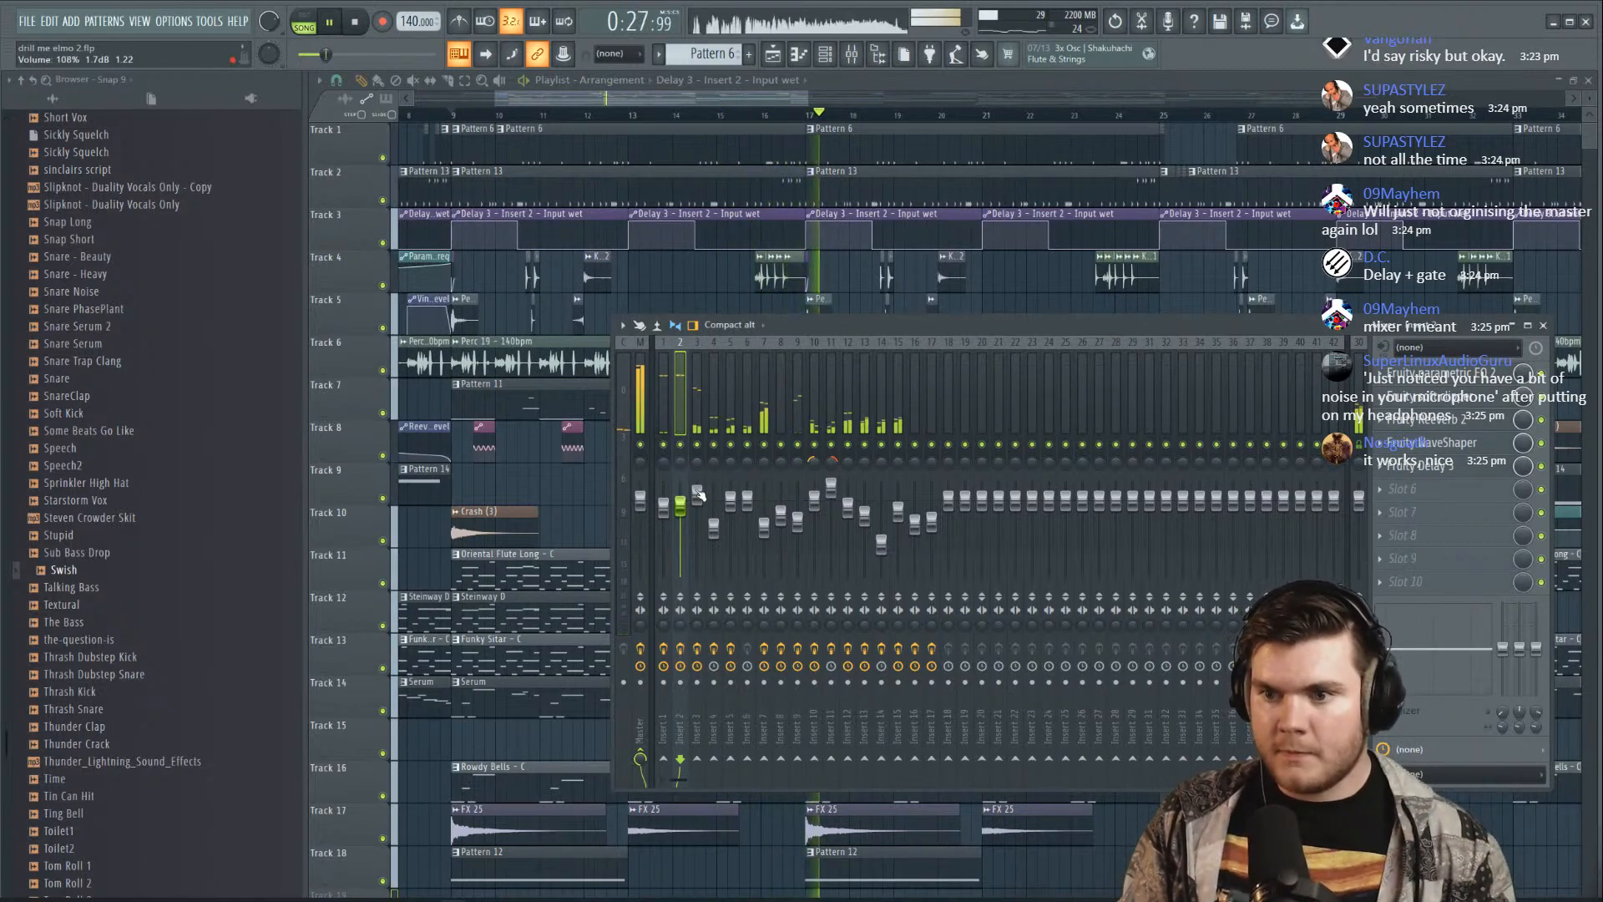
Inspect Pattern 11's Serum #2 notes in the piano roll during playback and return to the playlist
left_click(755, 80)
left_click(860, 82)
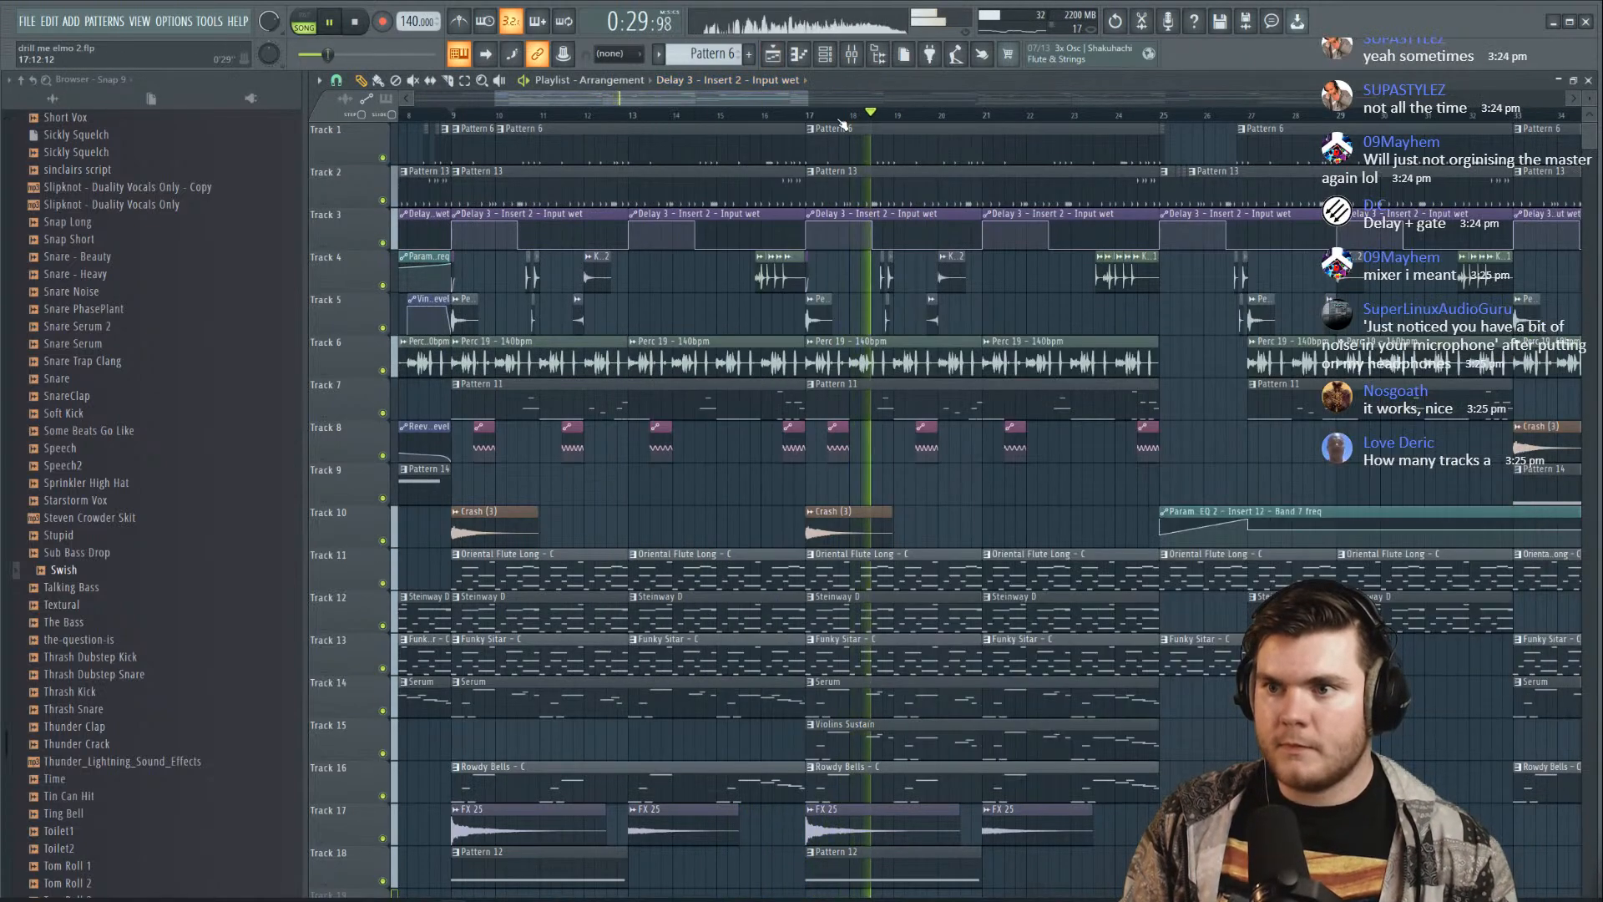
scroll(843, 127, "down", 4)
double_click(698, 391)
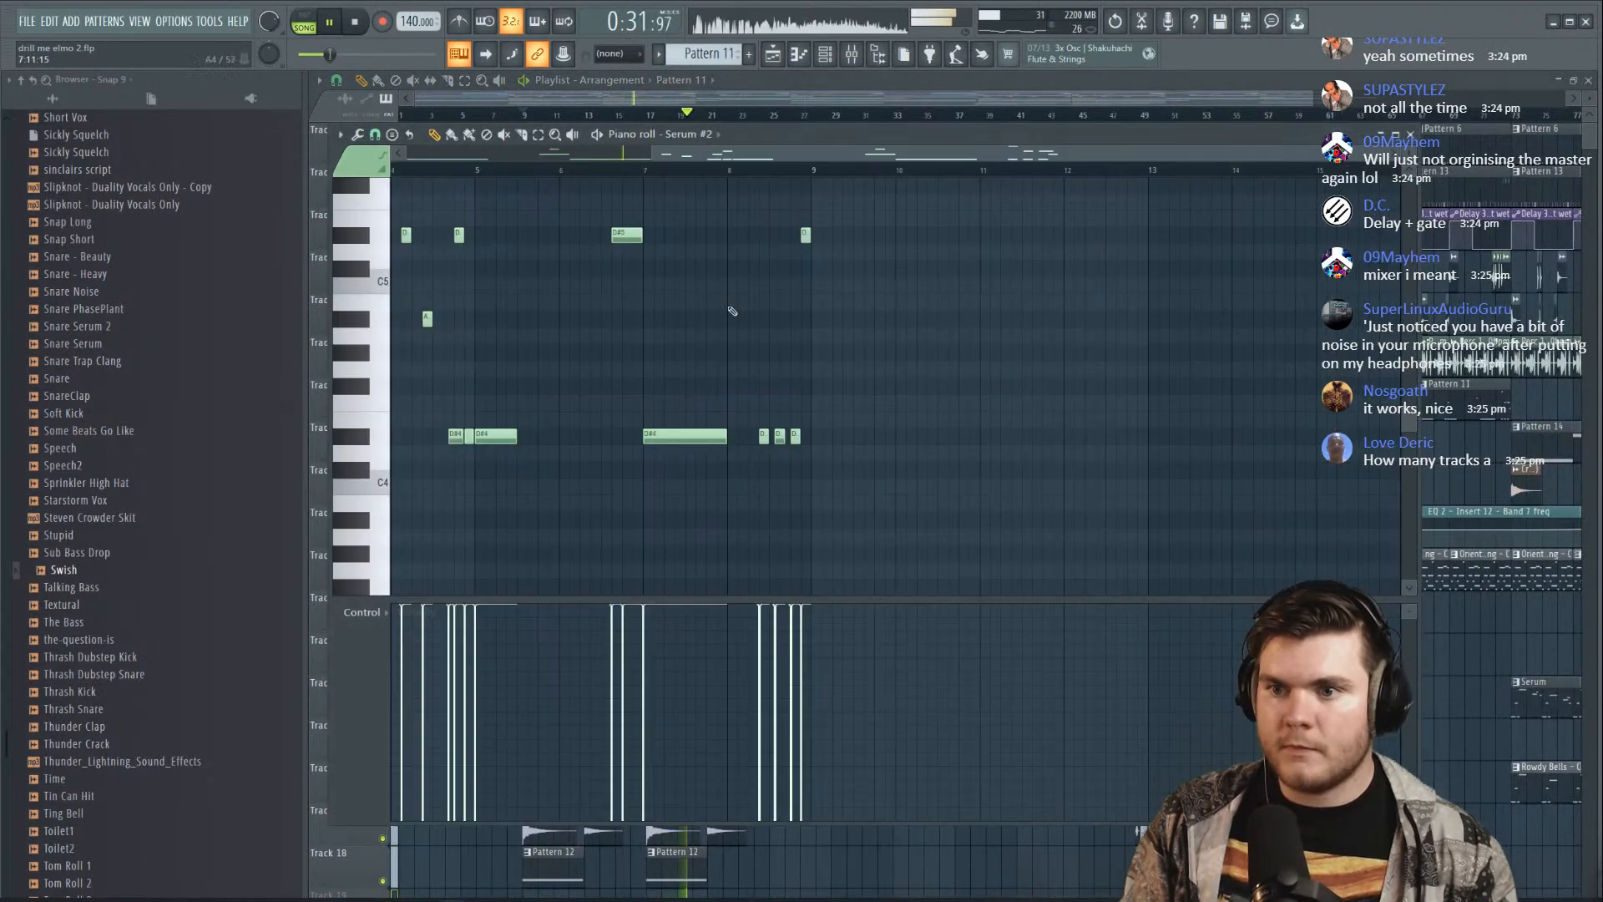
left_click(1412, 135)
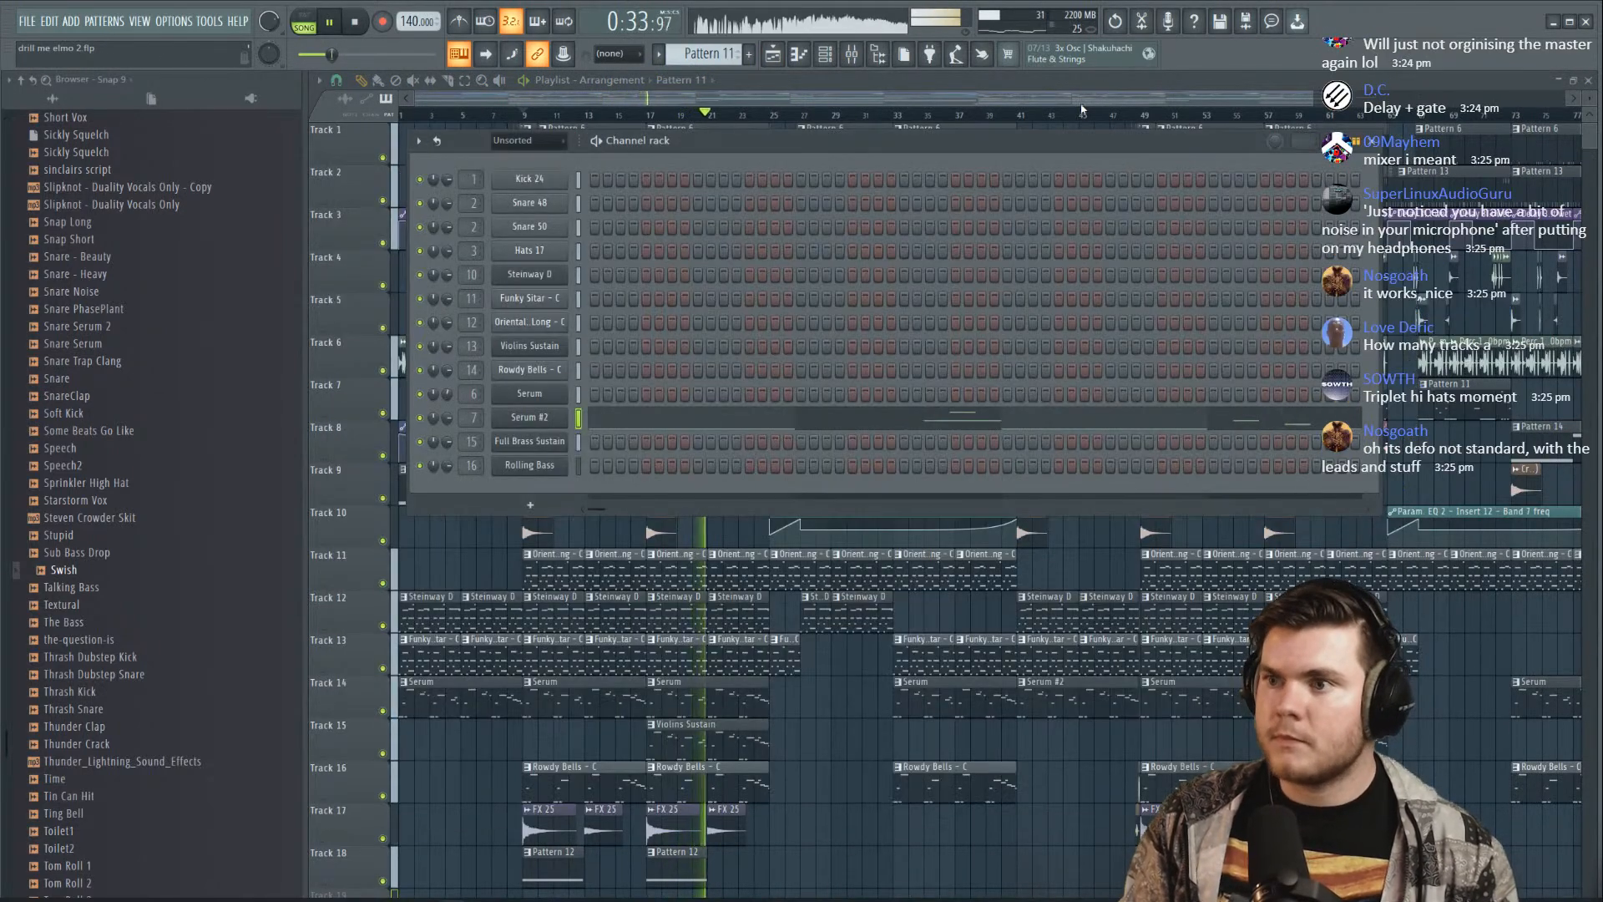
left_click(1169, 82)
Stop playback and check the channel settings of the Perc 19 - 140bpm clip
key("space")
double_click(679, 356)
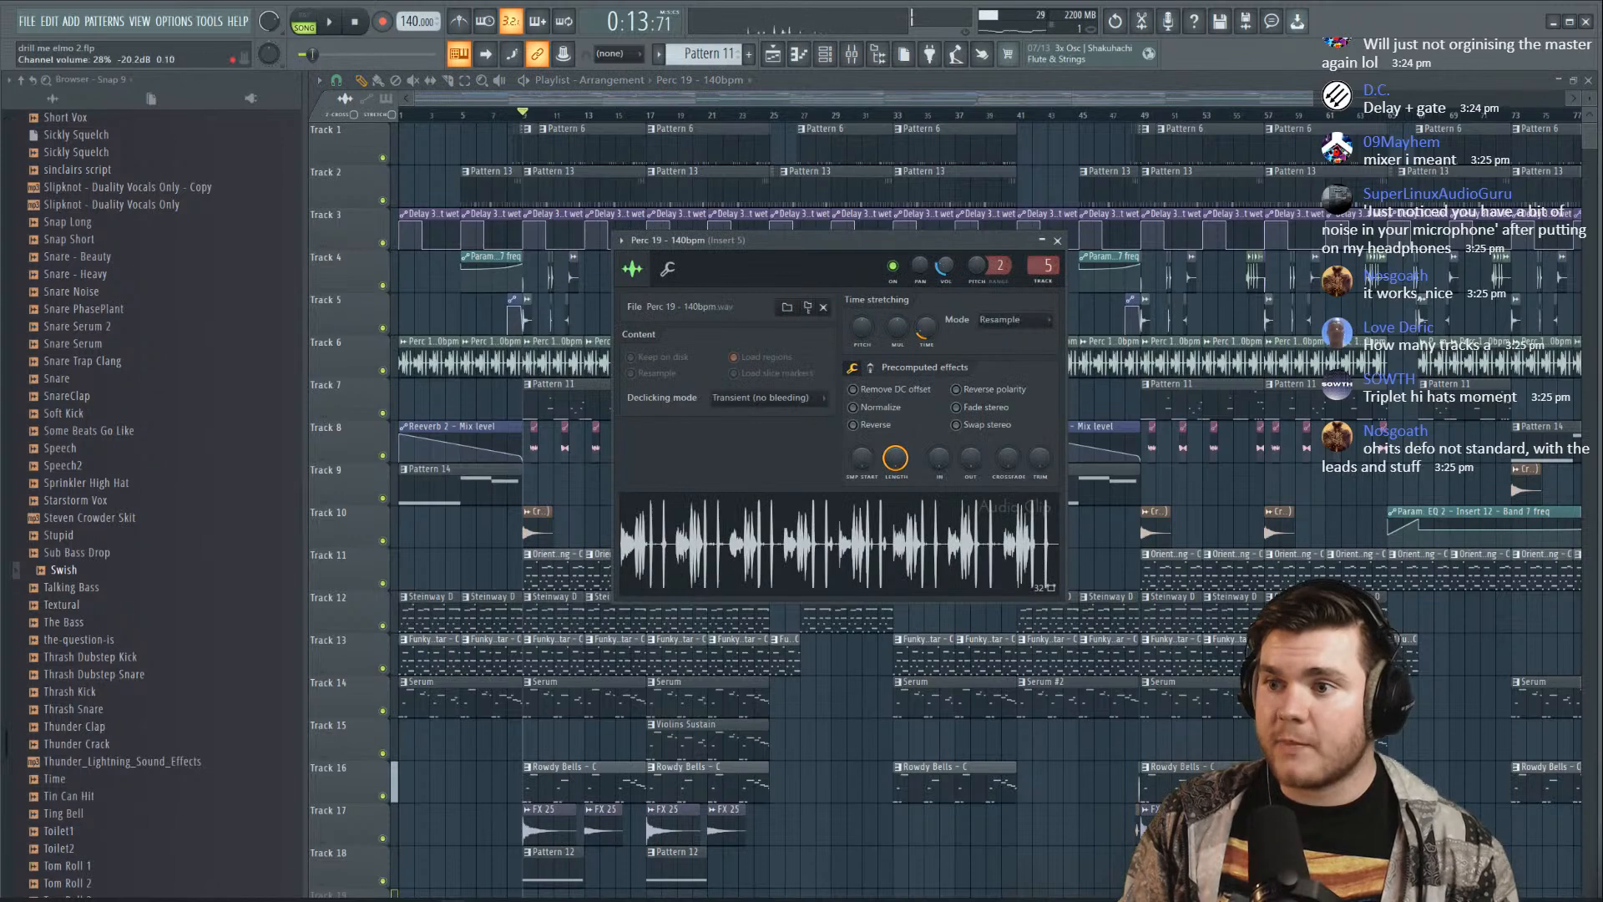
left_click(1057, 240)
scroll(966, 115, "down", 3)
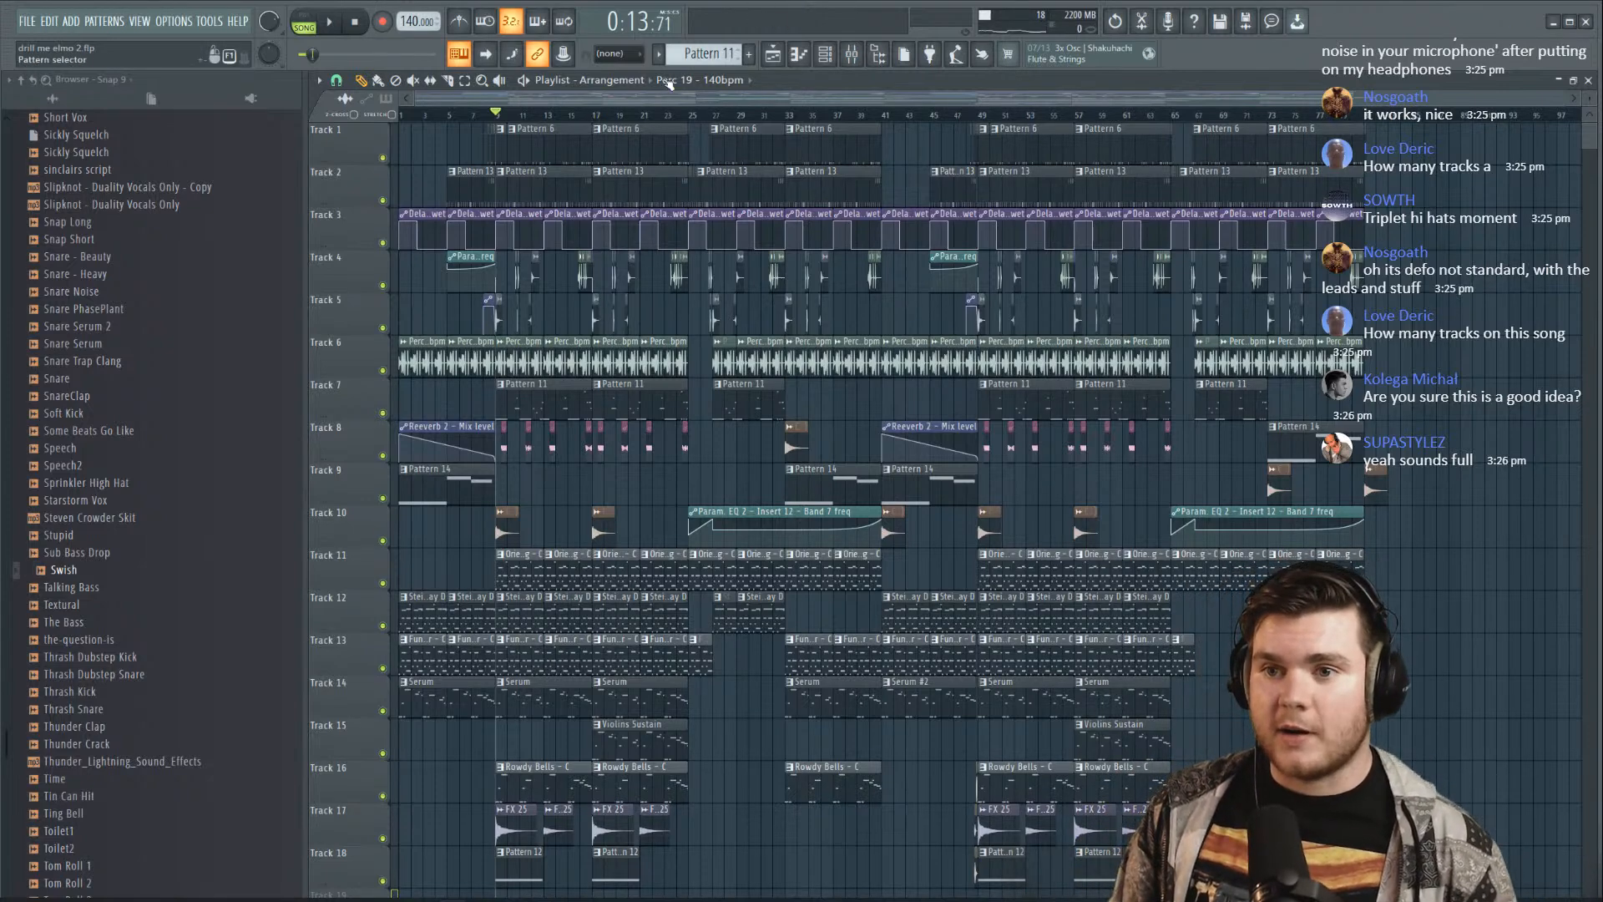
Listen to the arrangement from the start with the playlist track height slightly reduced
scroll(435, 118, "up", 3)
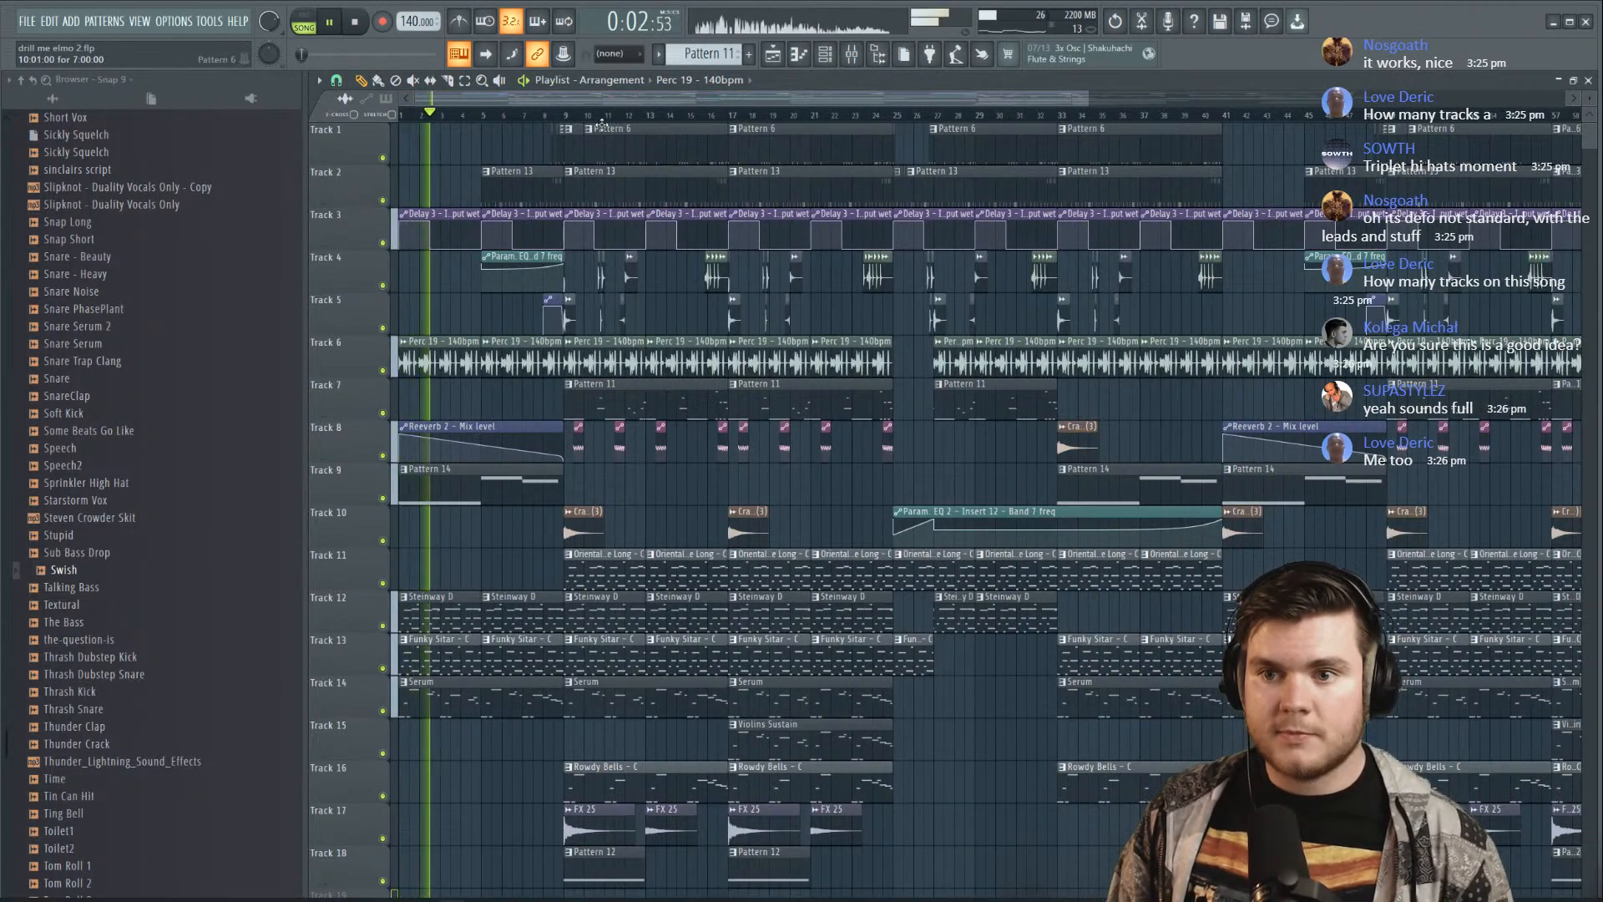
scroll(427, 118, "down", 3)
left_click_drag(1589, 99, 1589, 101)
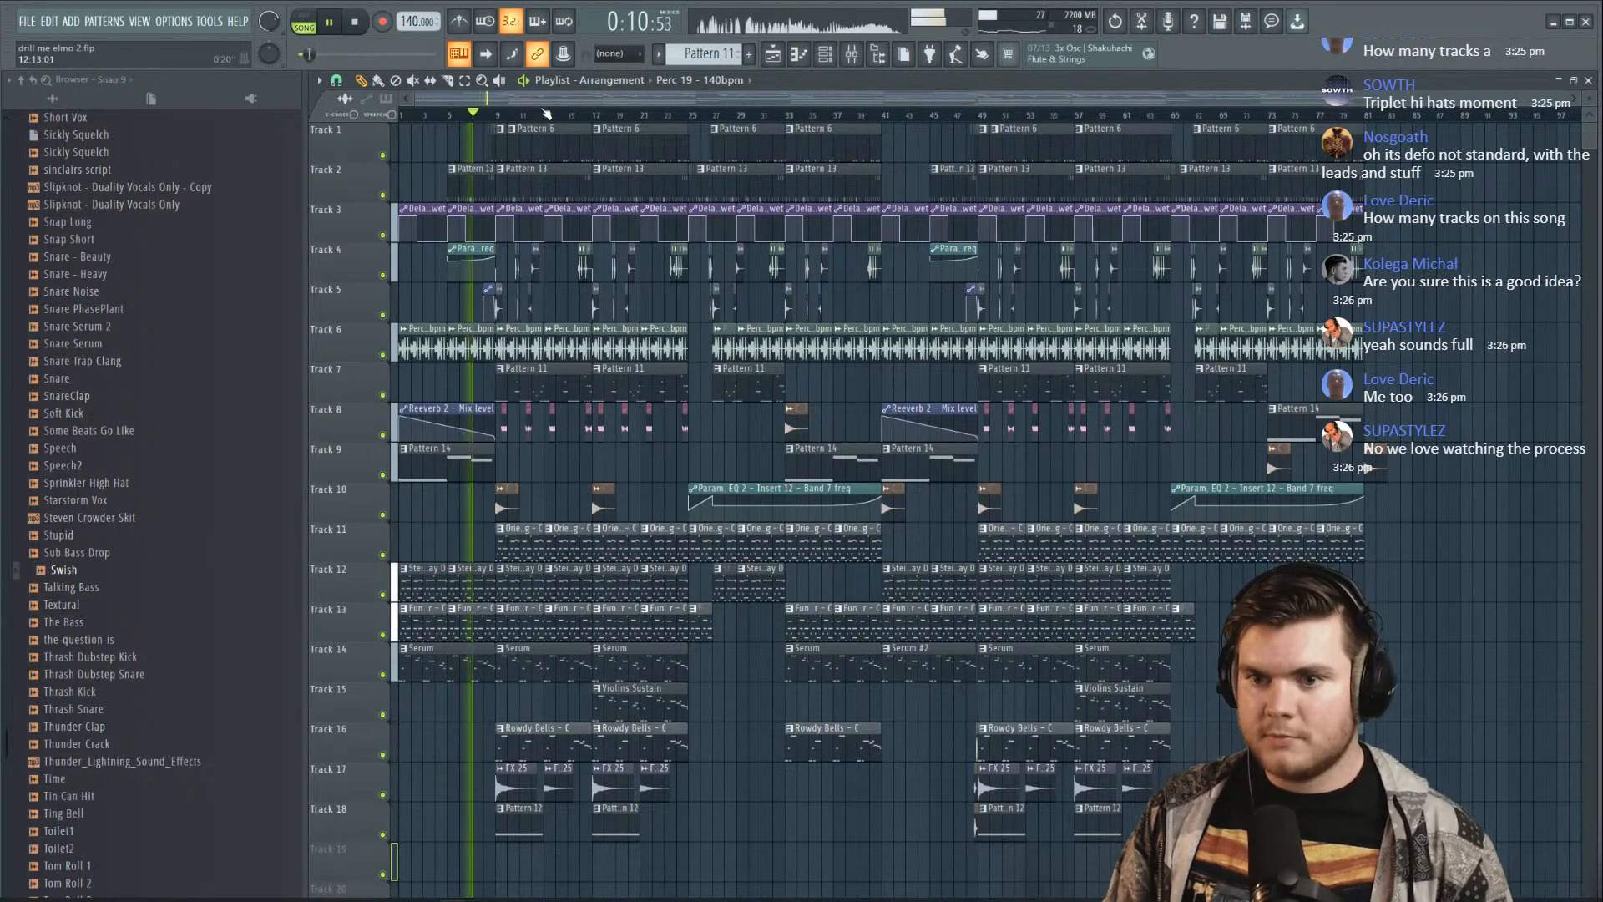
scroll(427, 117, "up", 4)
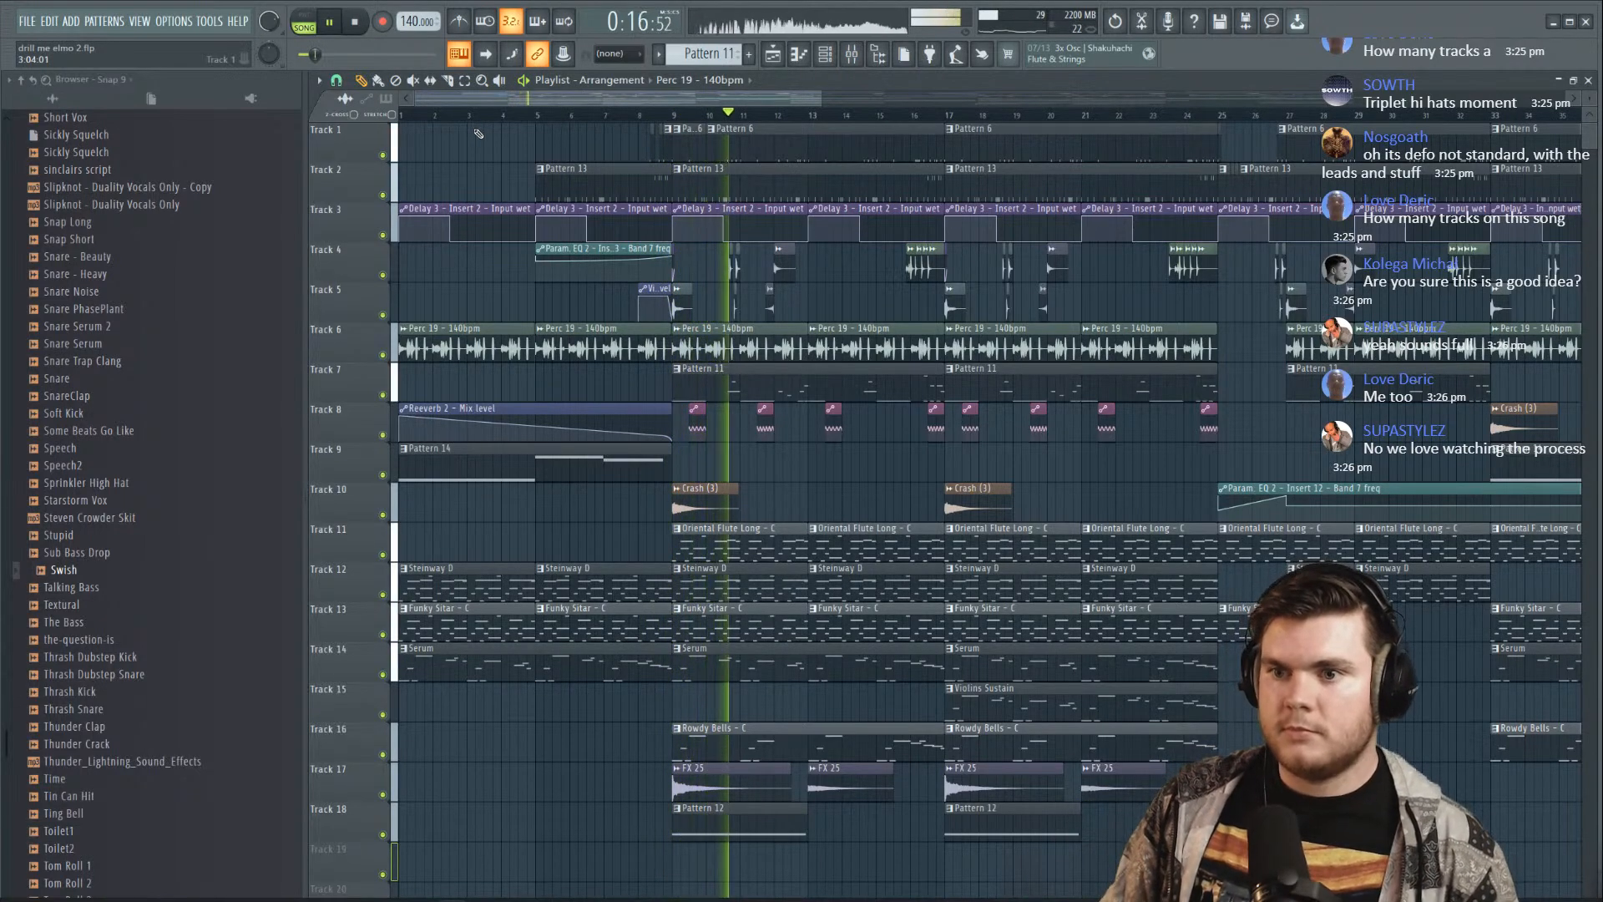
Review the Perc 19 - 140bpm sample's channel settings during playback, close them, and stop the song
left_click(571, 314)
double_click(571, 322)
right_click(574, 316)
double_click(575, 330)
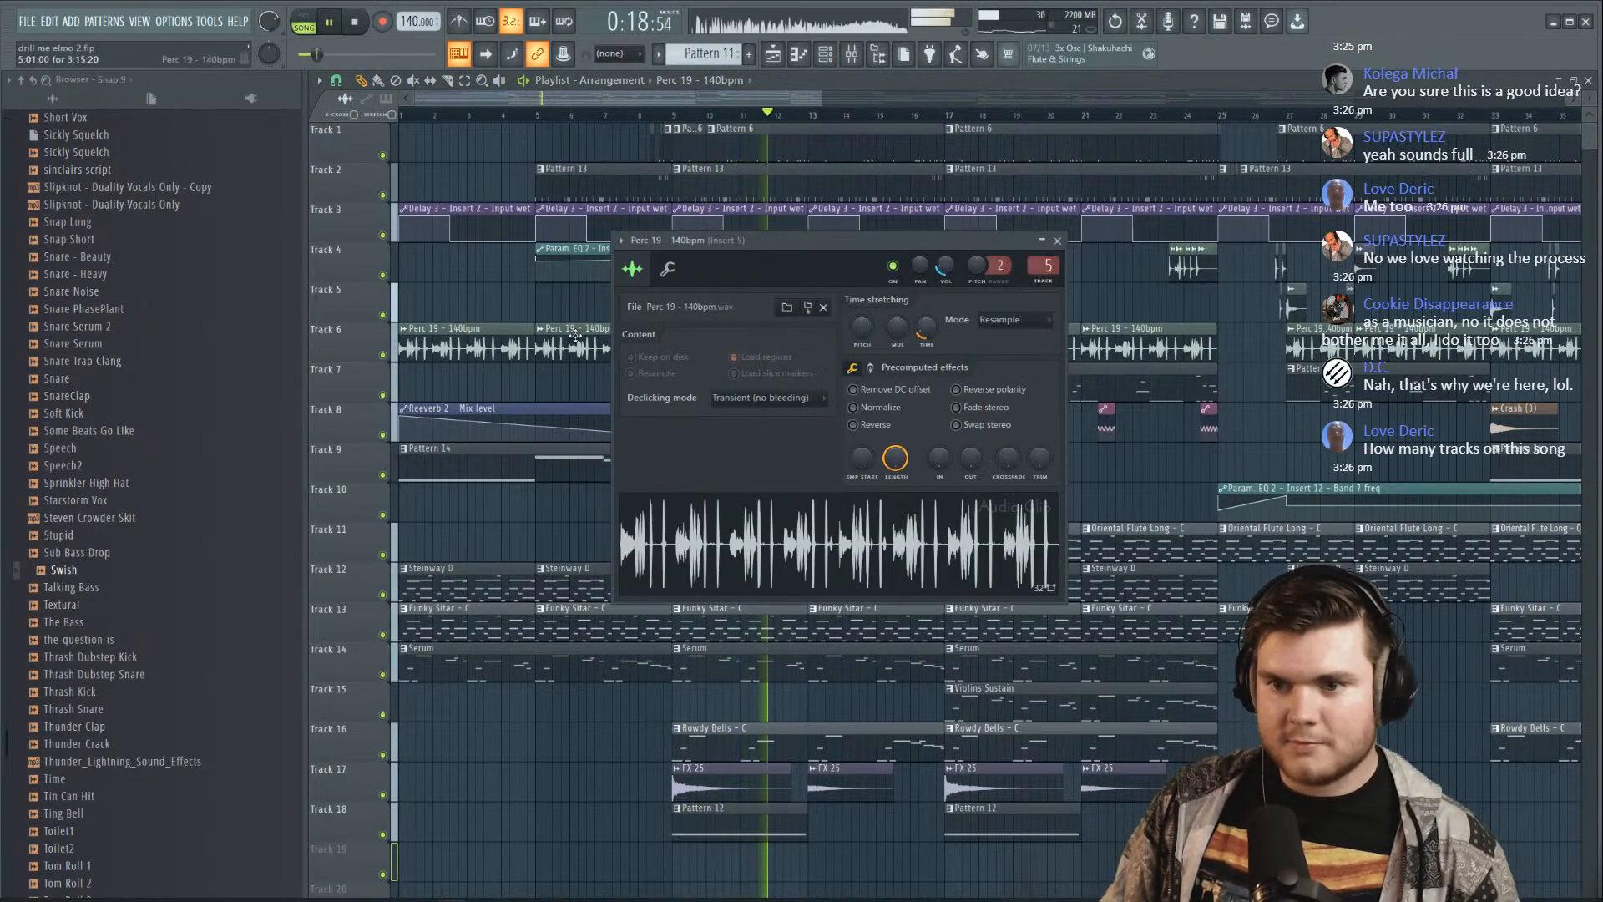
left_click(1056, 239)
key("space")
scroll(928, 119, "down", 4)
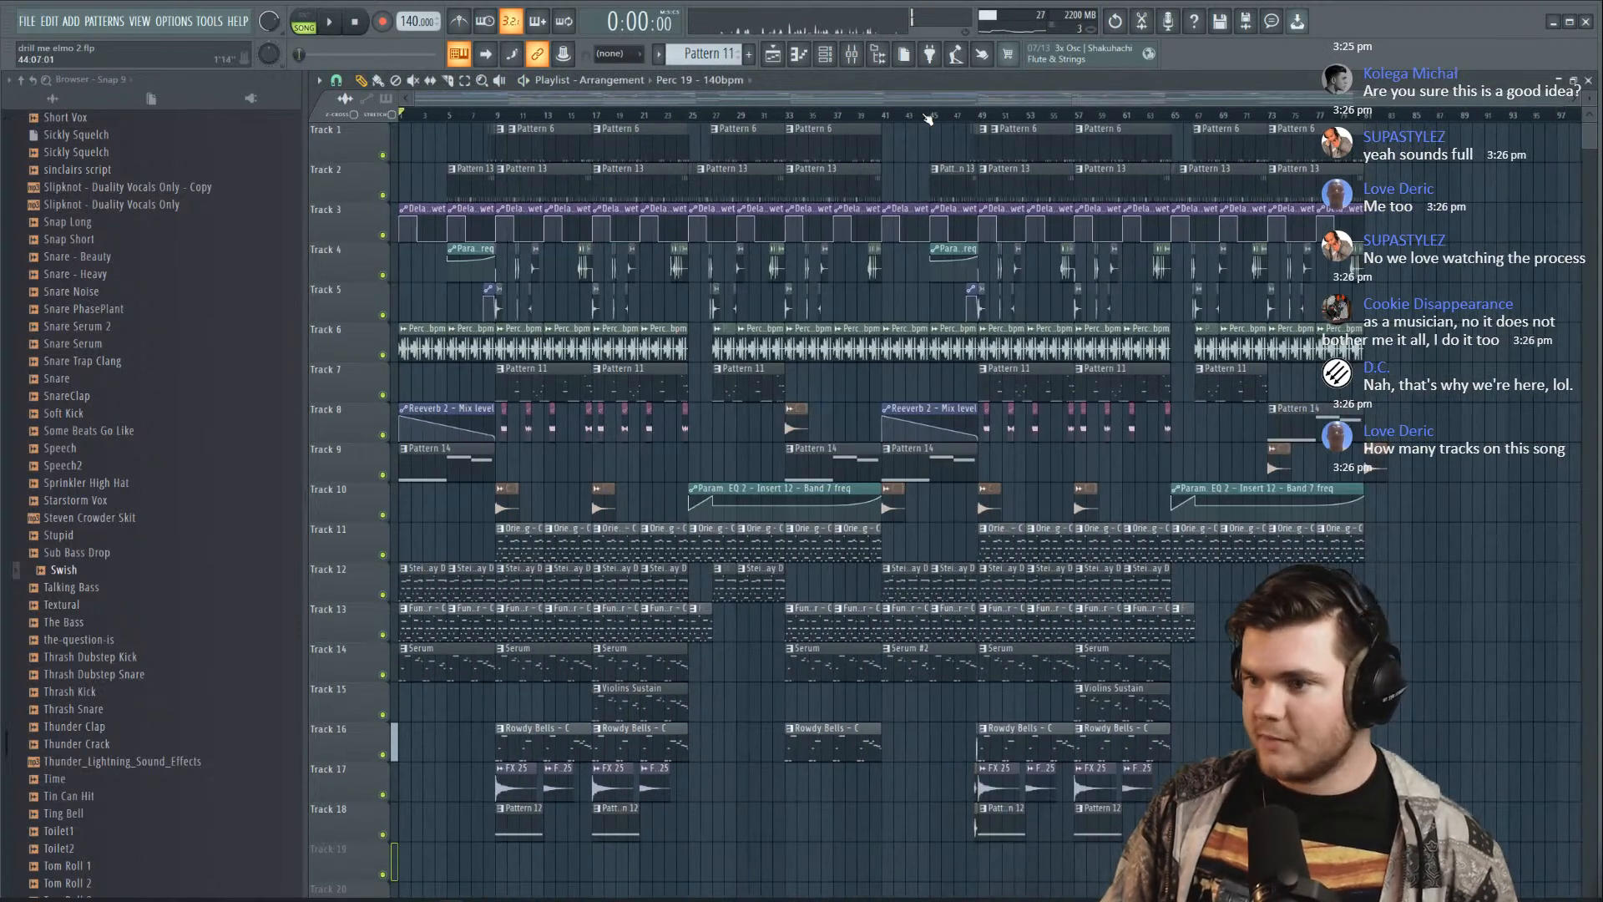
Hide the browser, fit the whole arrangement in the playlist view, and play the song from the start
left_click(884, 56)
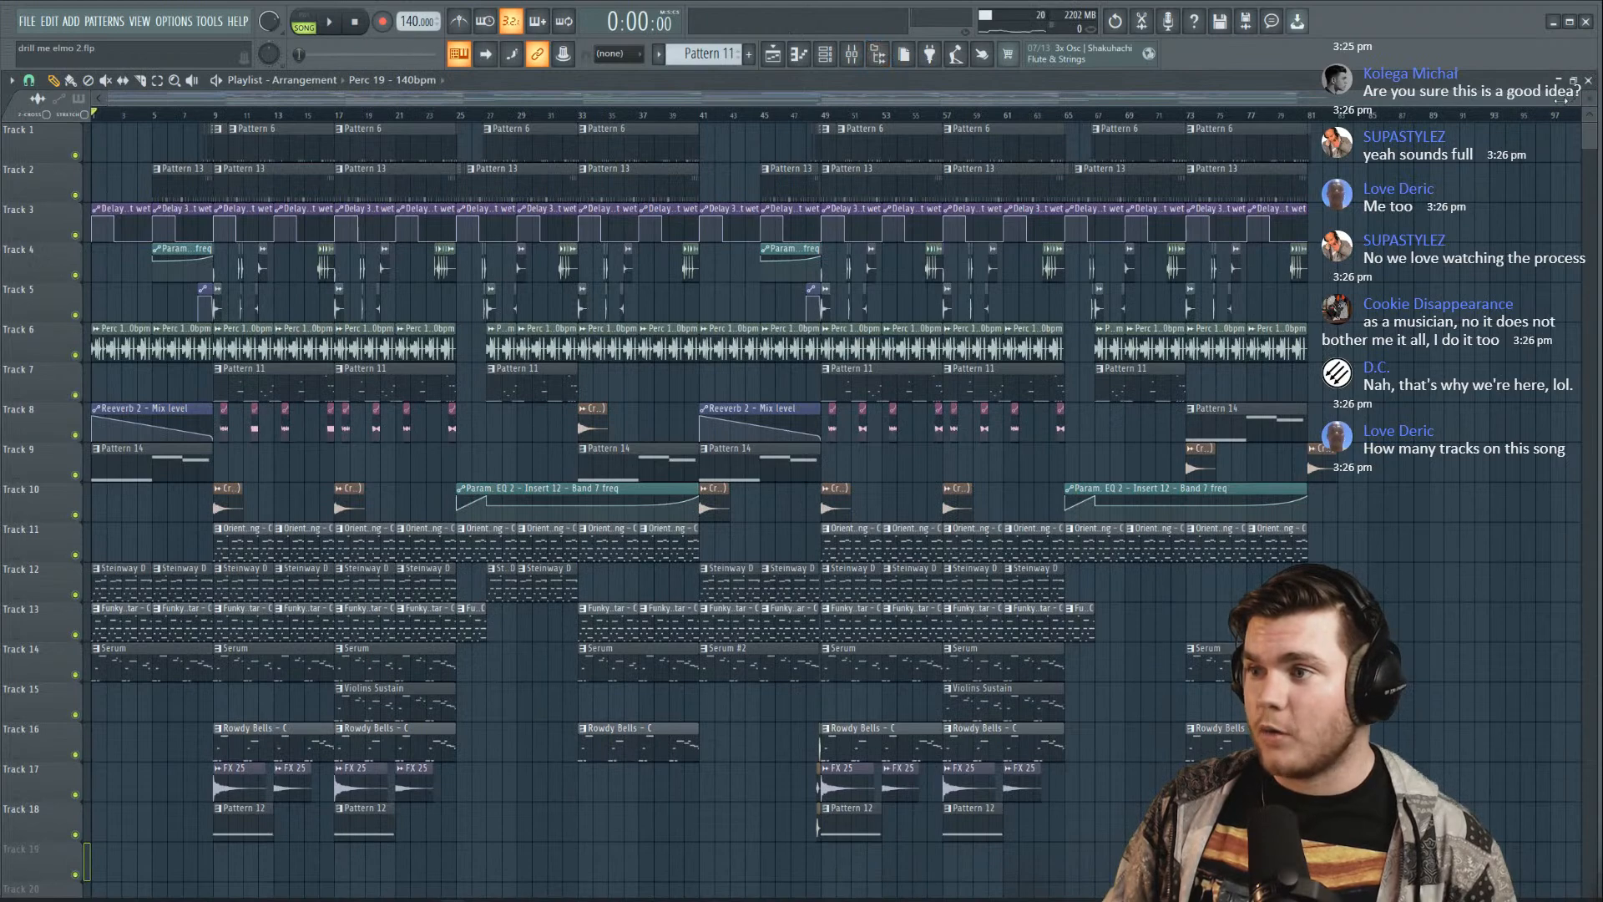
scroll(1563, 97, "down", 2)
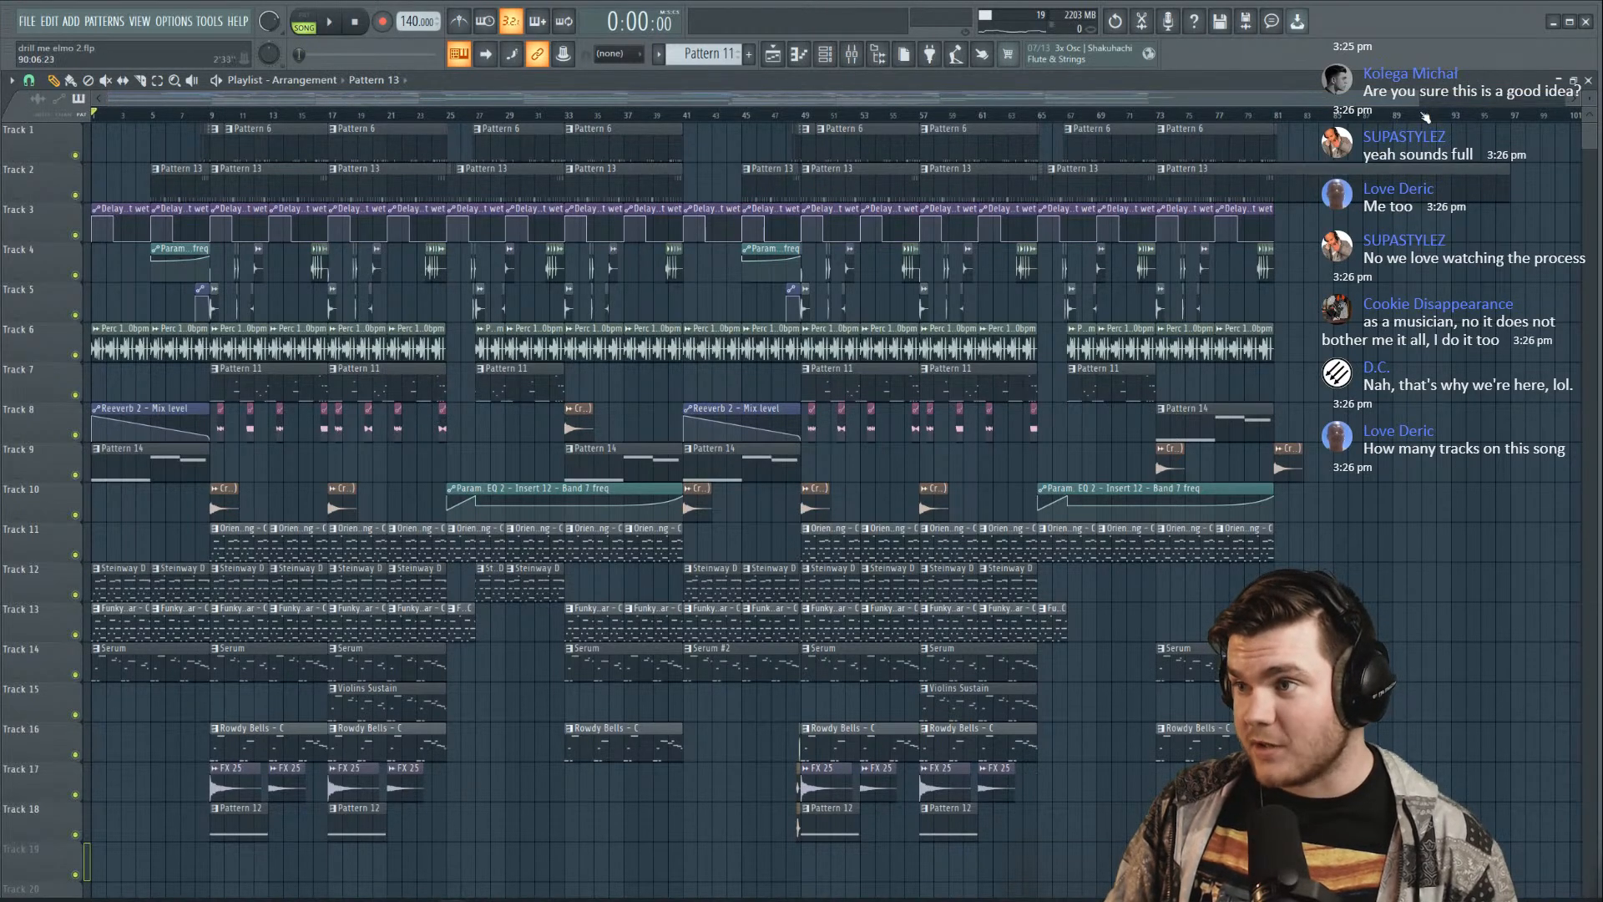
scroll(1571, 113, "down", 2)
scroll(1570, 114, "down", 1)
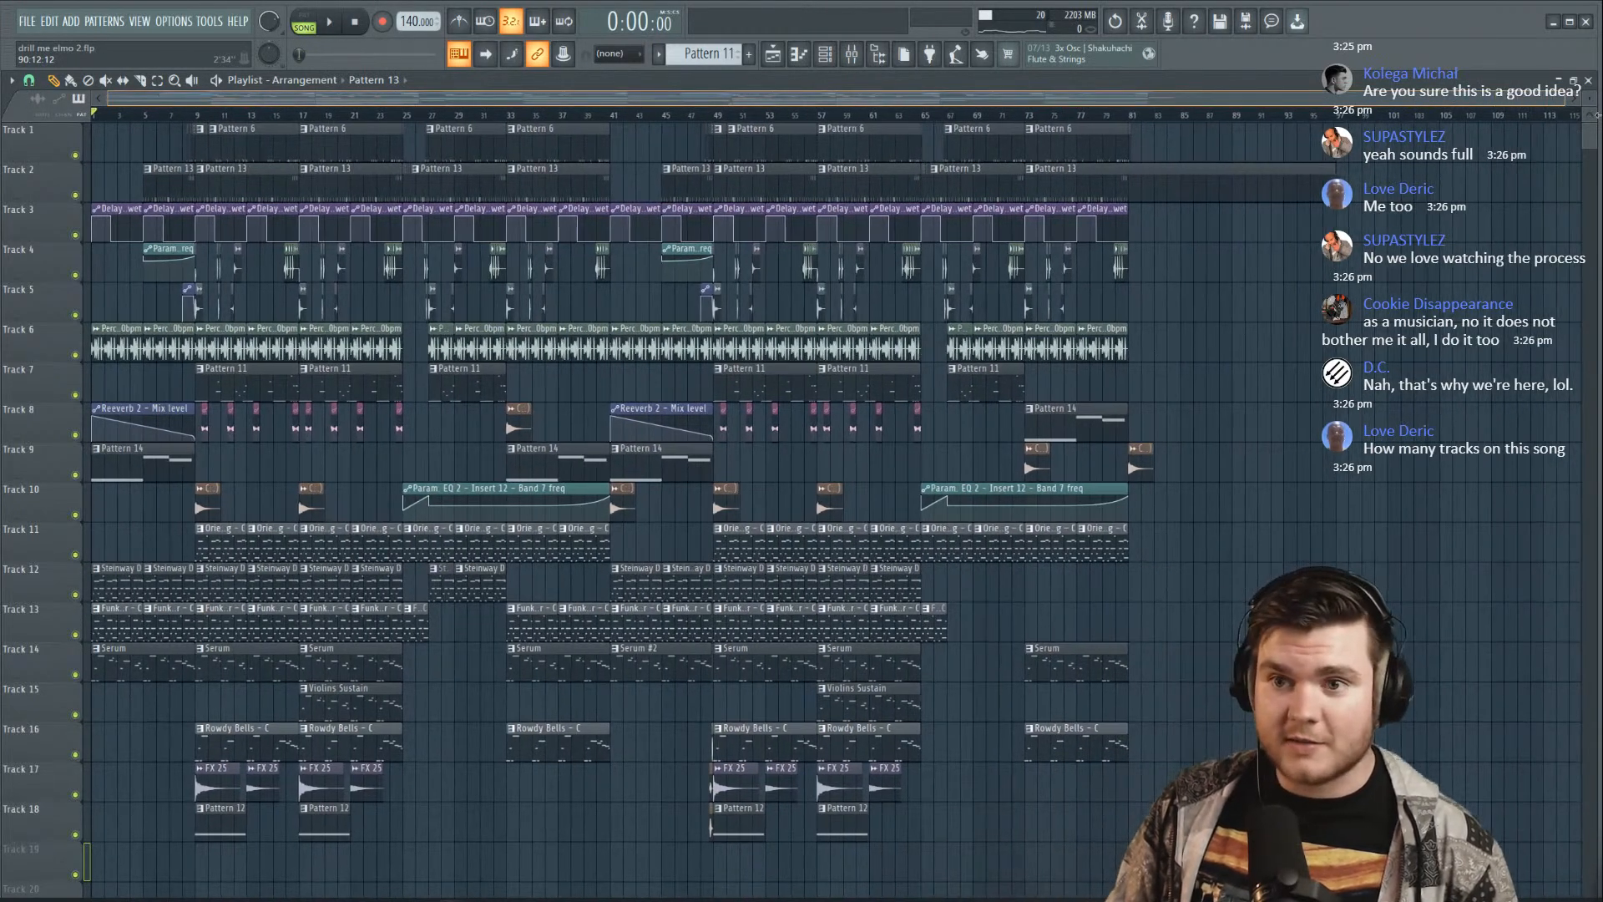
left_click(596, 114)
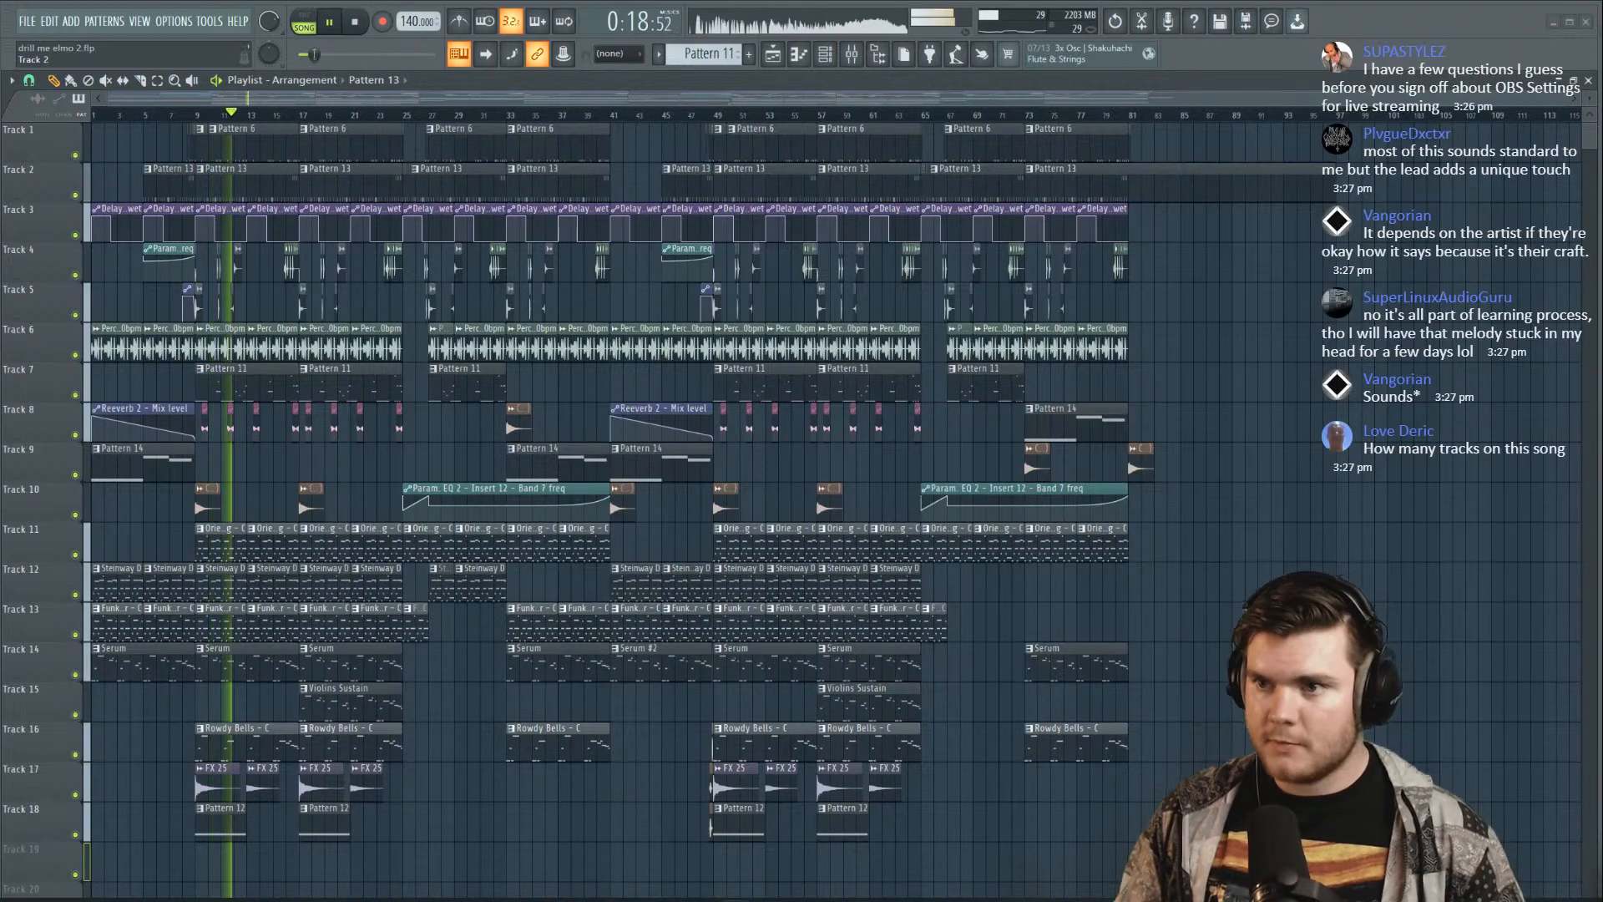
Check the channel rack during playback and close it again
left_click(826, 58)
left_click(228, 143)
left_click(217, 157)
scroll(261, 215, "up", 5)
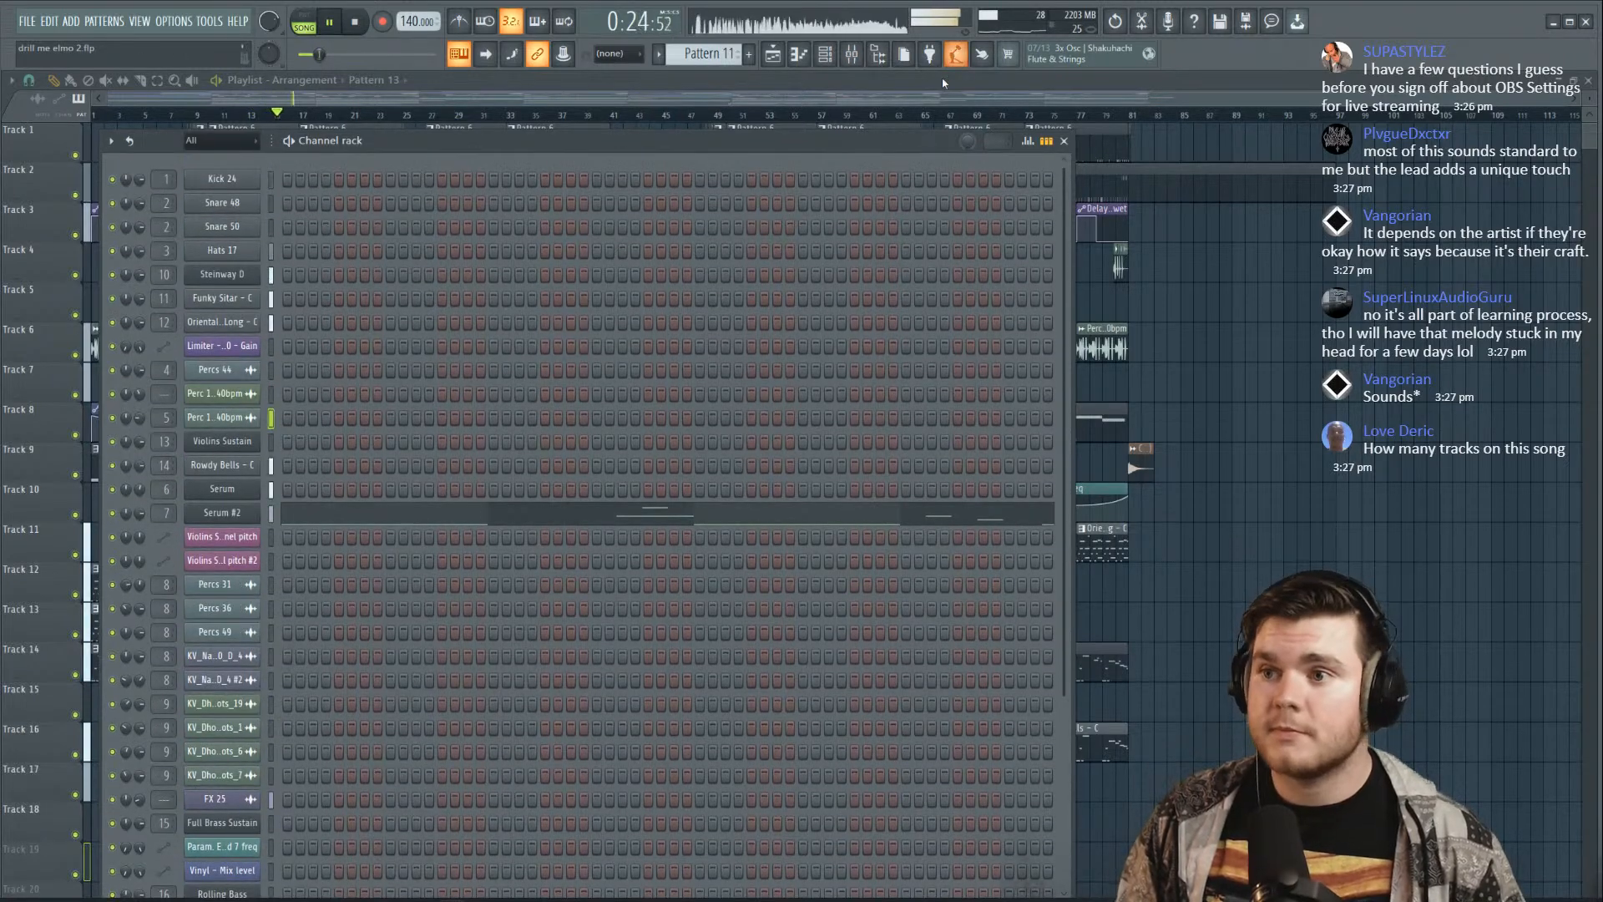
left_click(956, 55)
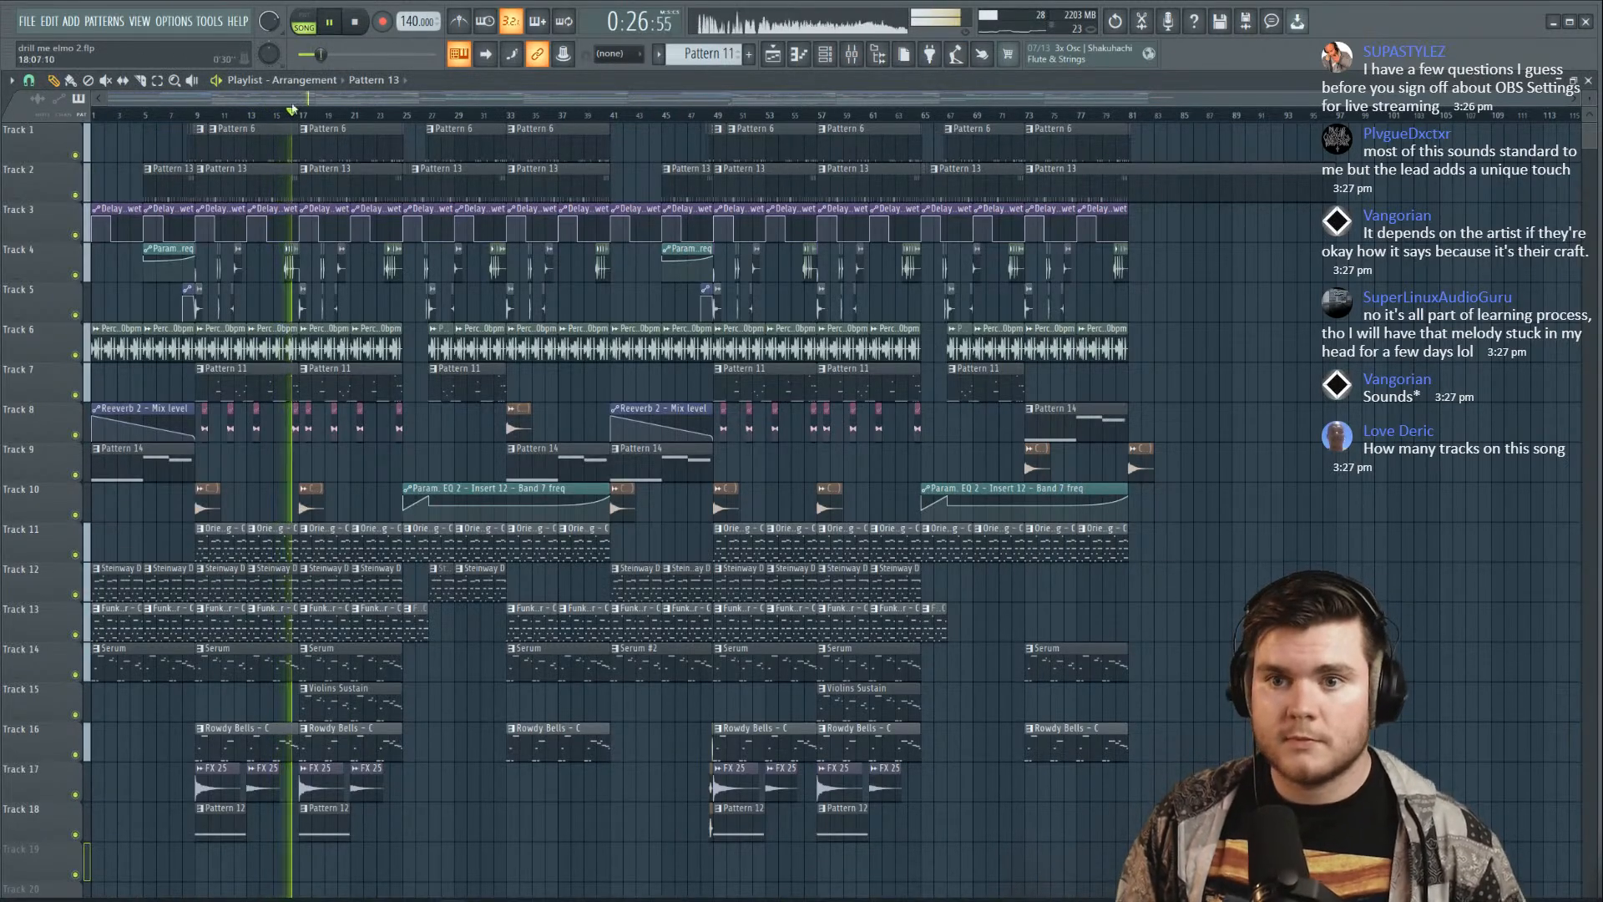
Follow the playing arrangement through its first half and save the project
scroll(293, 117, "up", 5)
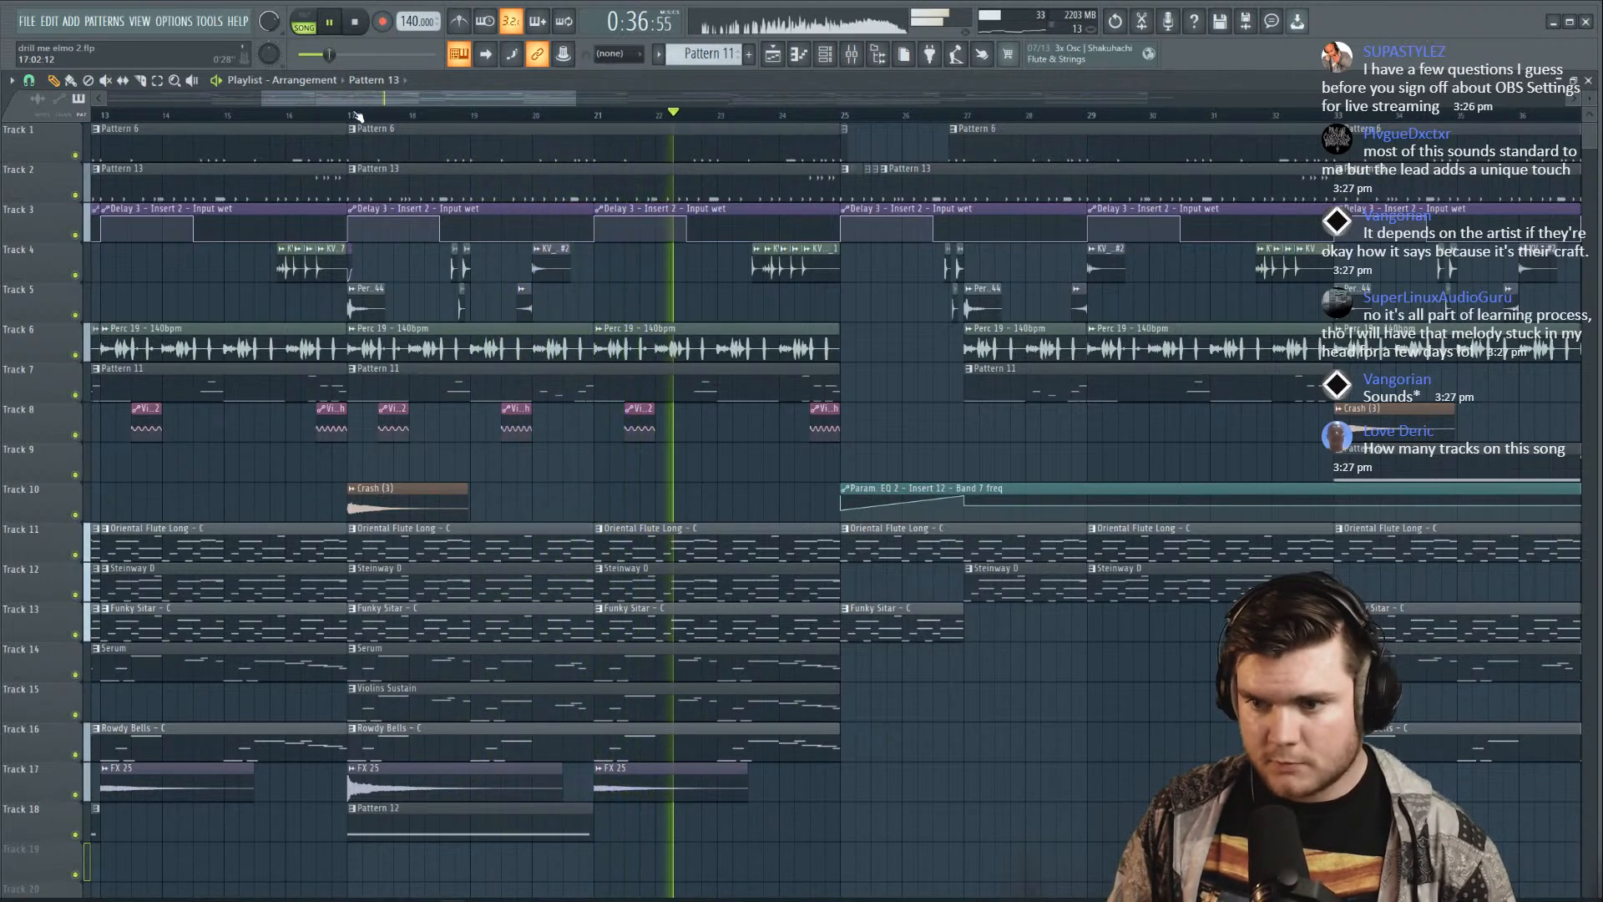
scroll(357, 116, "down", 5)
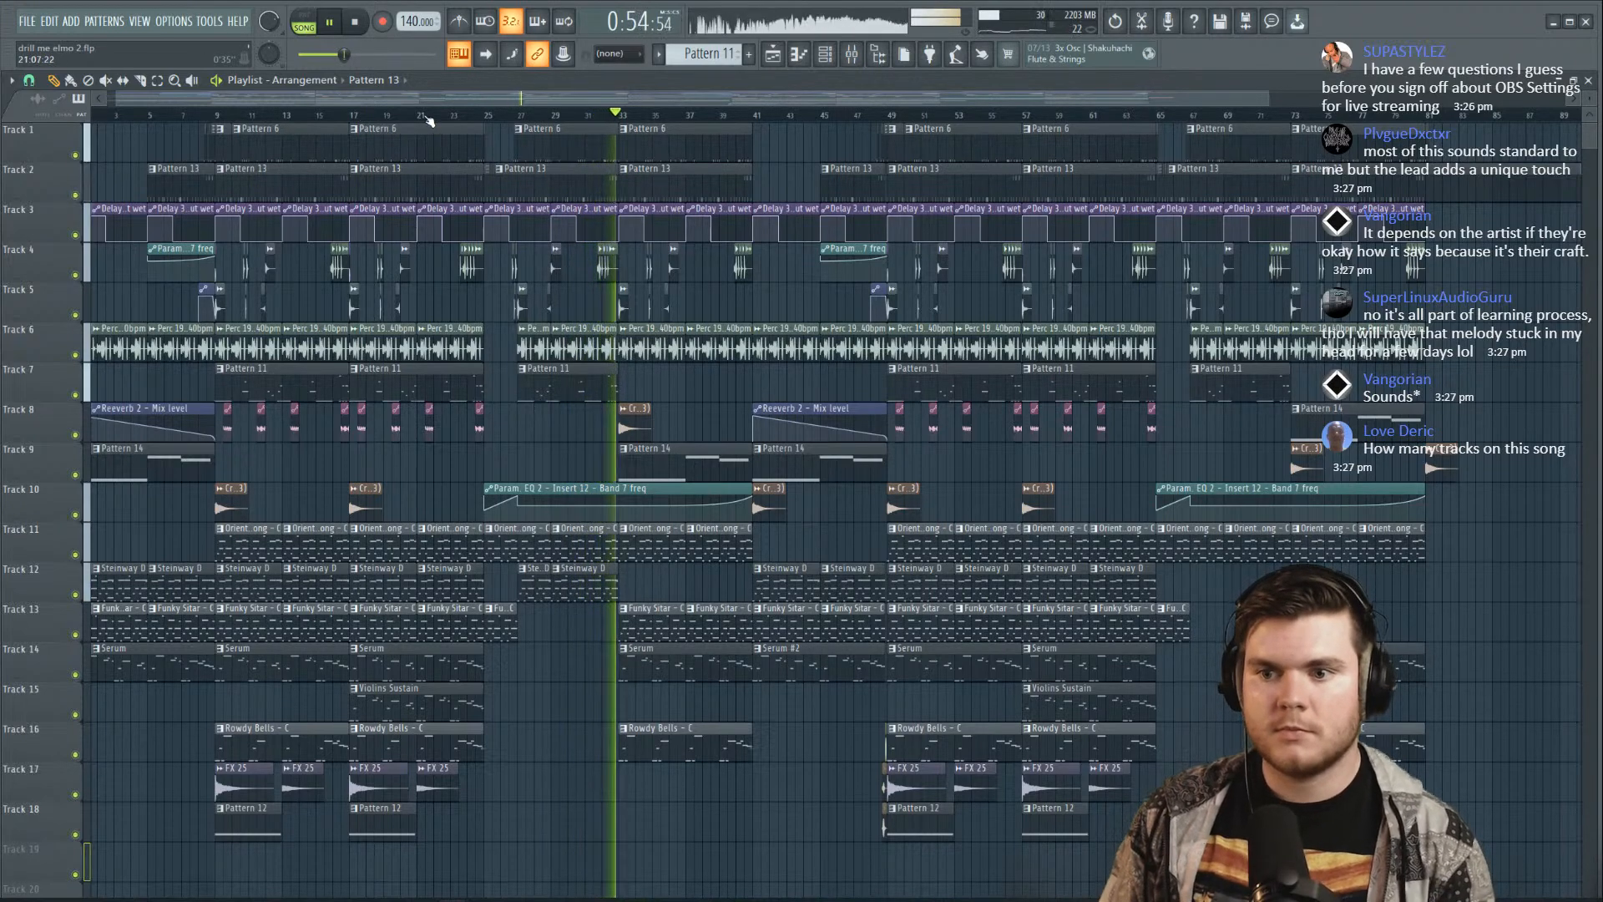
scroll(428, 121, "down", 2)
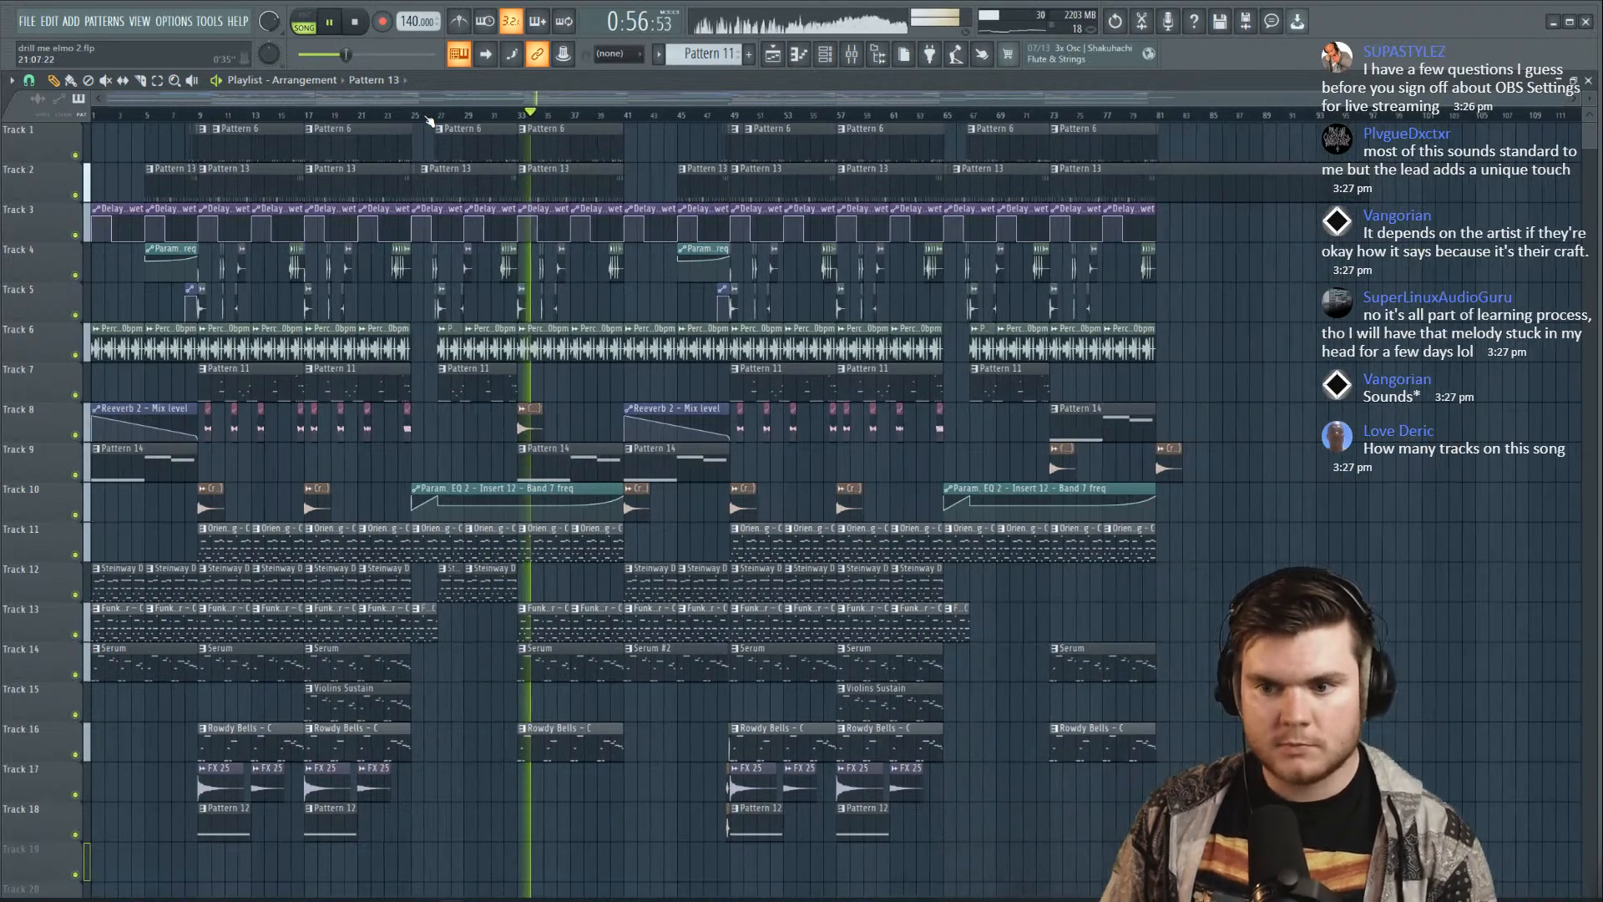
key("ctrl+s")
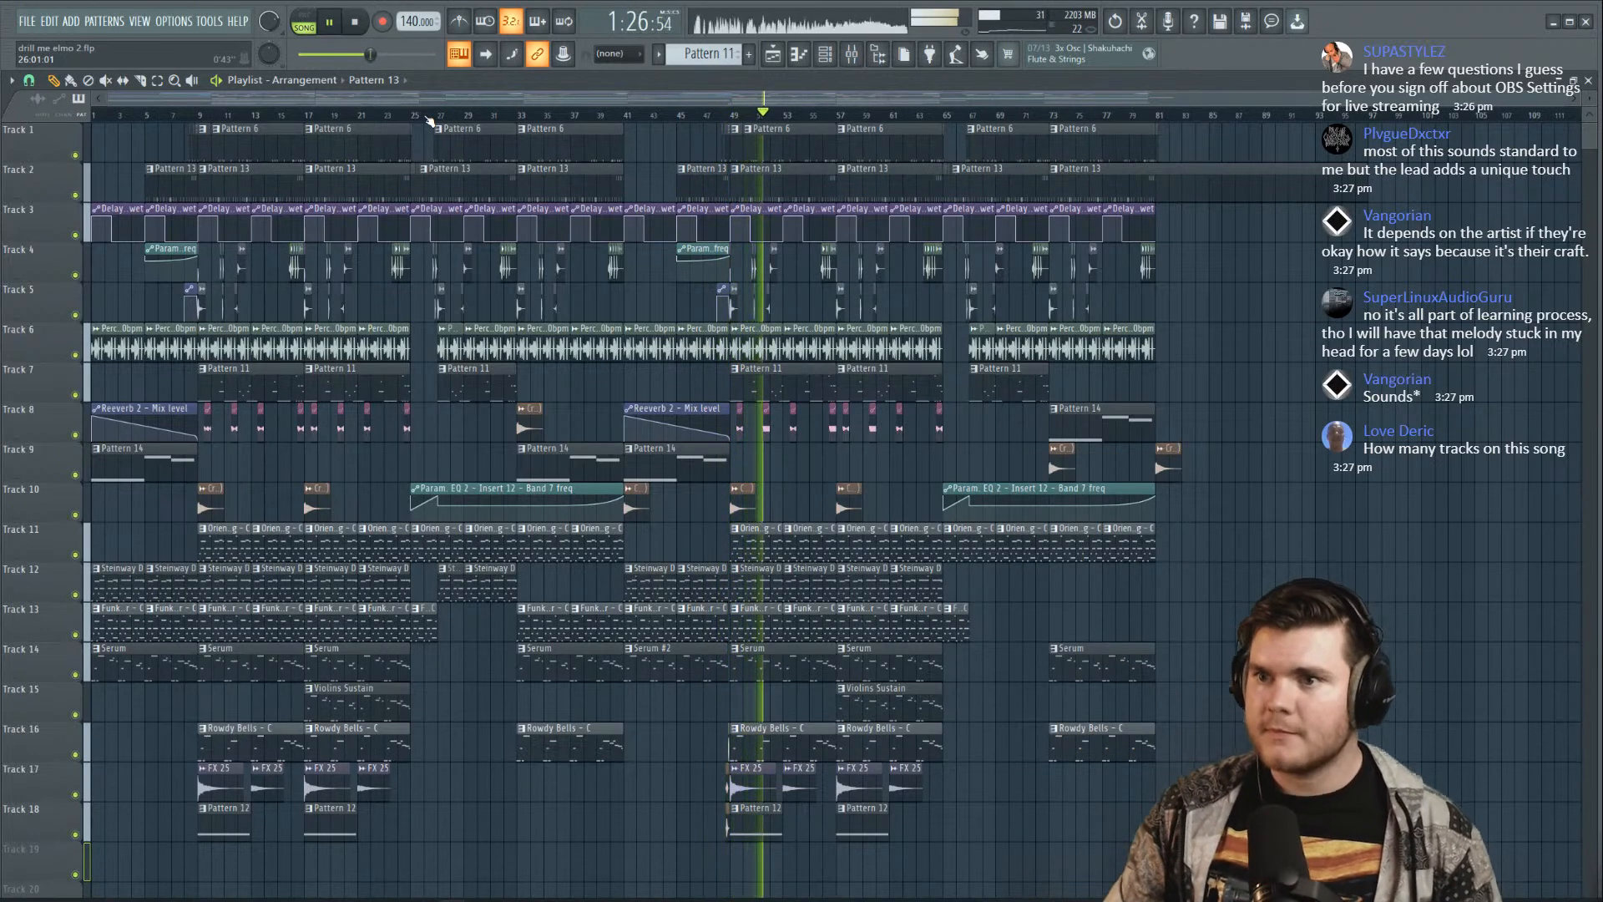
Check the mixer levels during playback, close the mixer, and listen to the arrangement through its final Crash clip
left_click(852, 59)
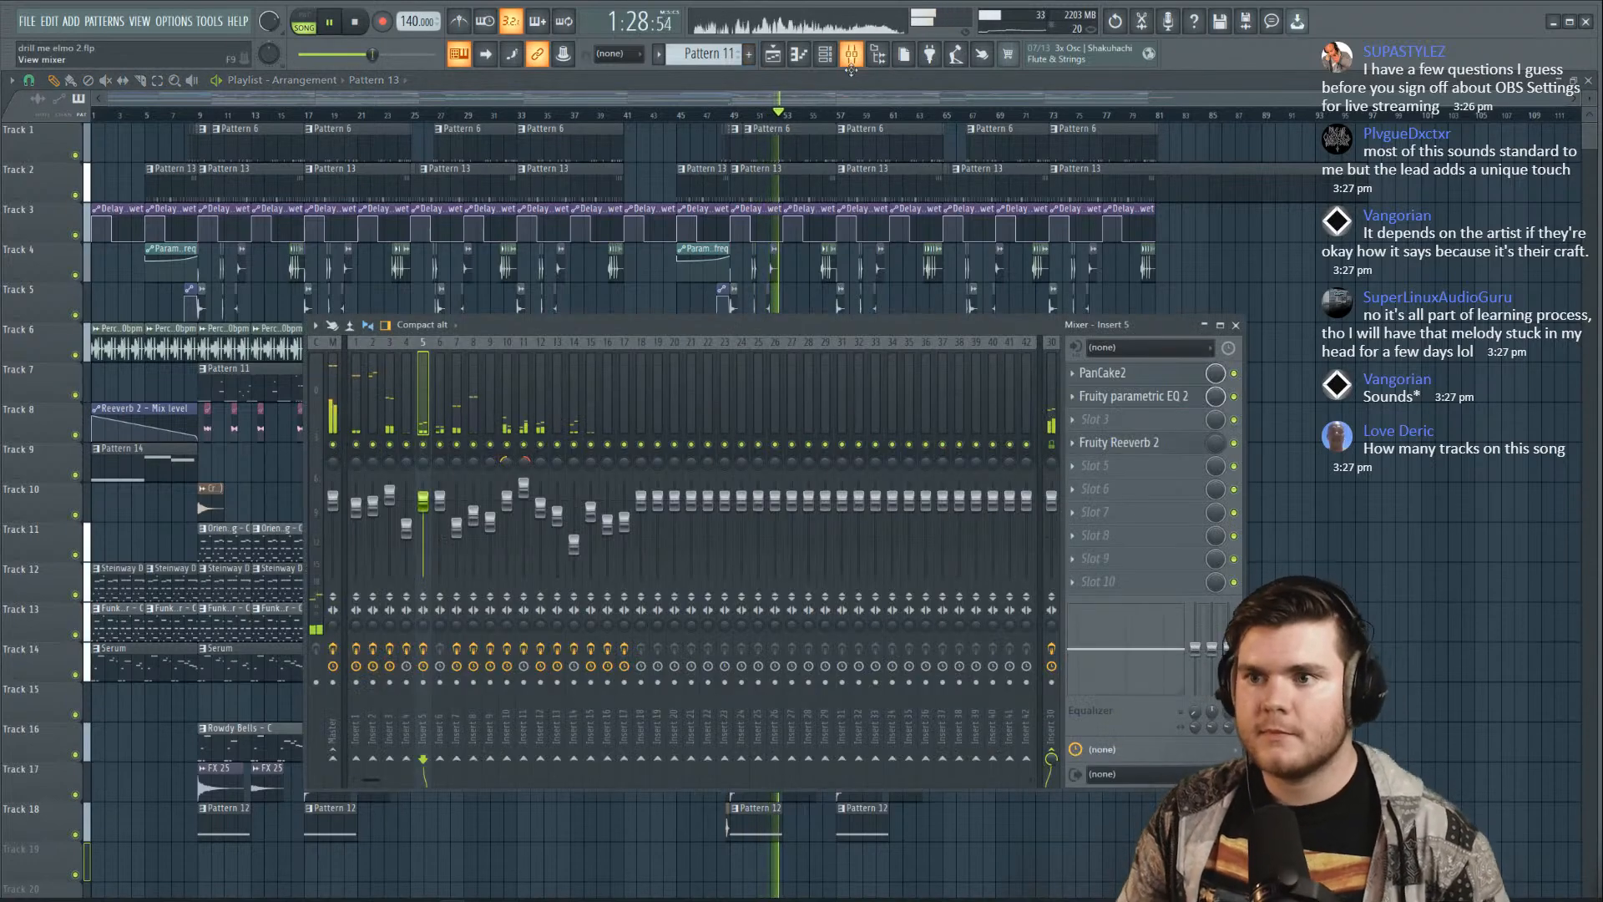
left_click(851, 55)
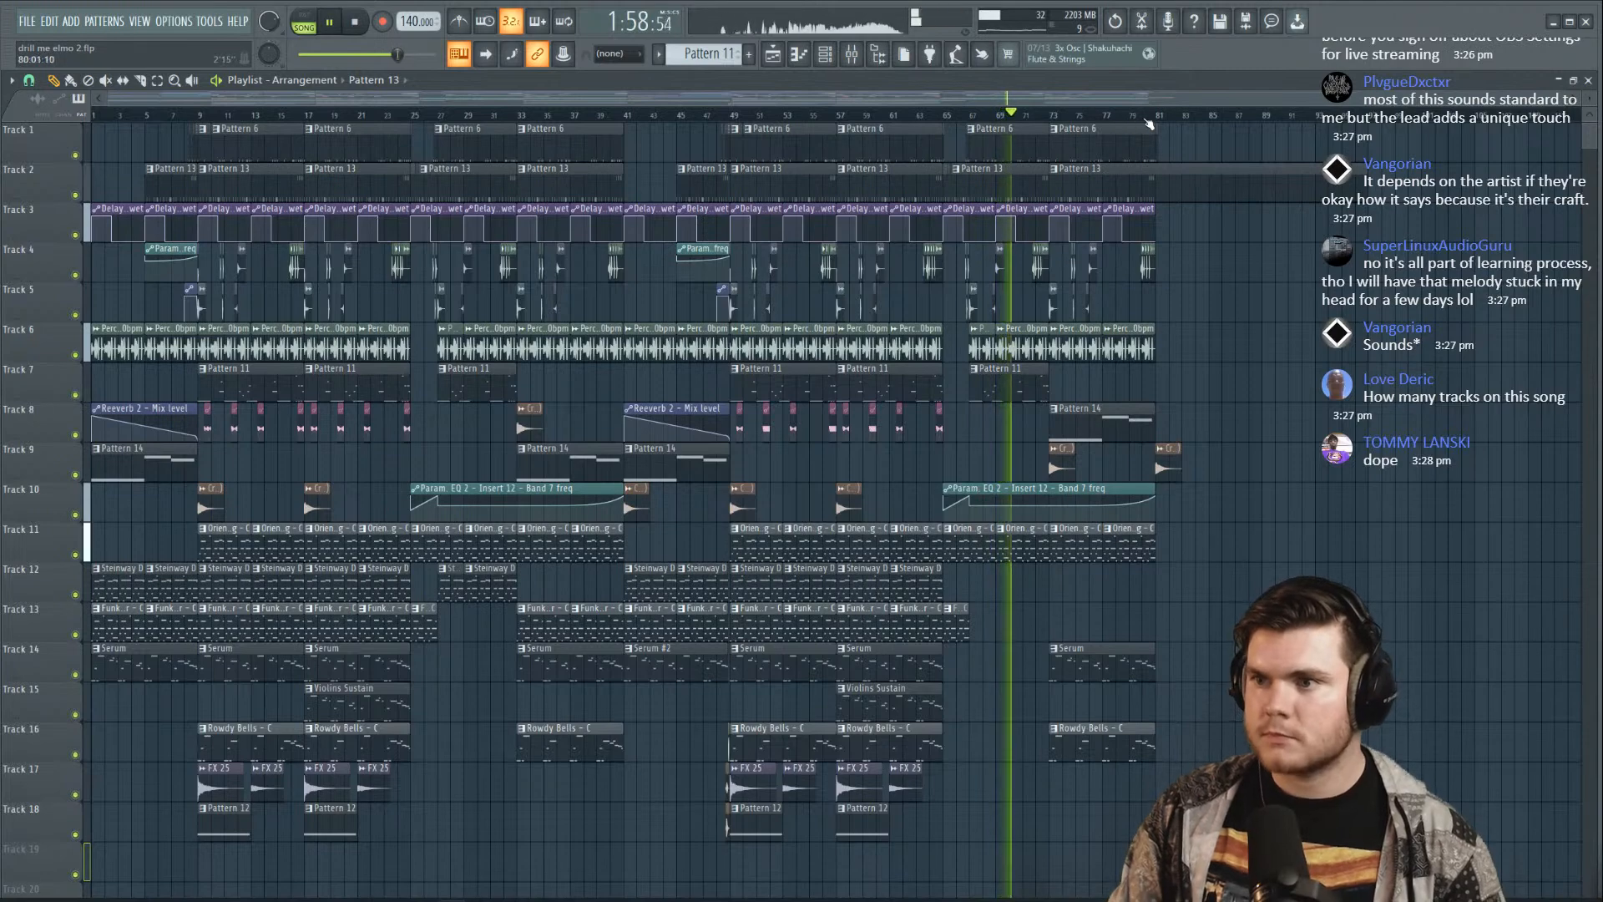
scroll(1146, 124, "up", 5)
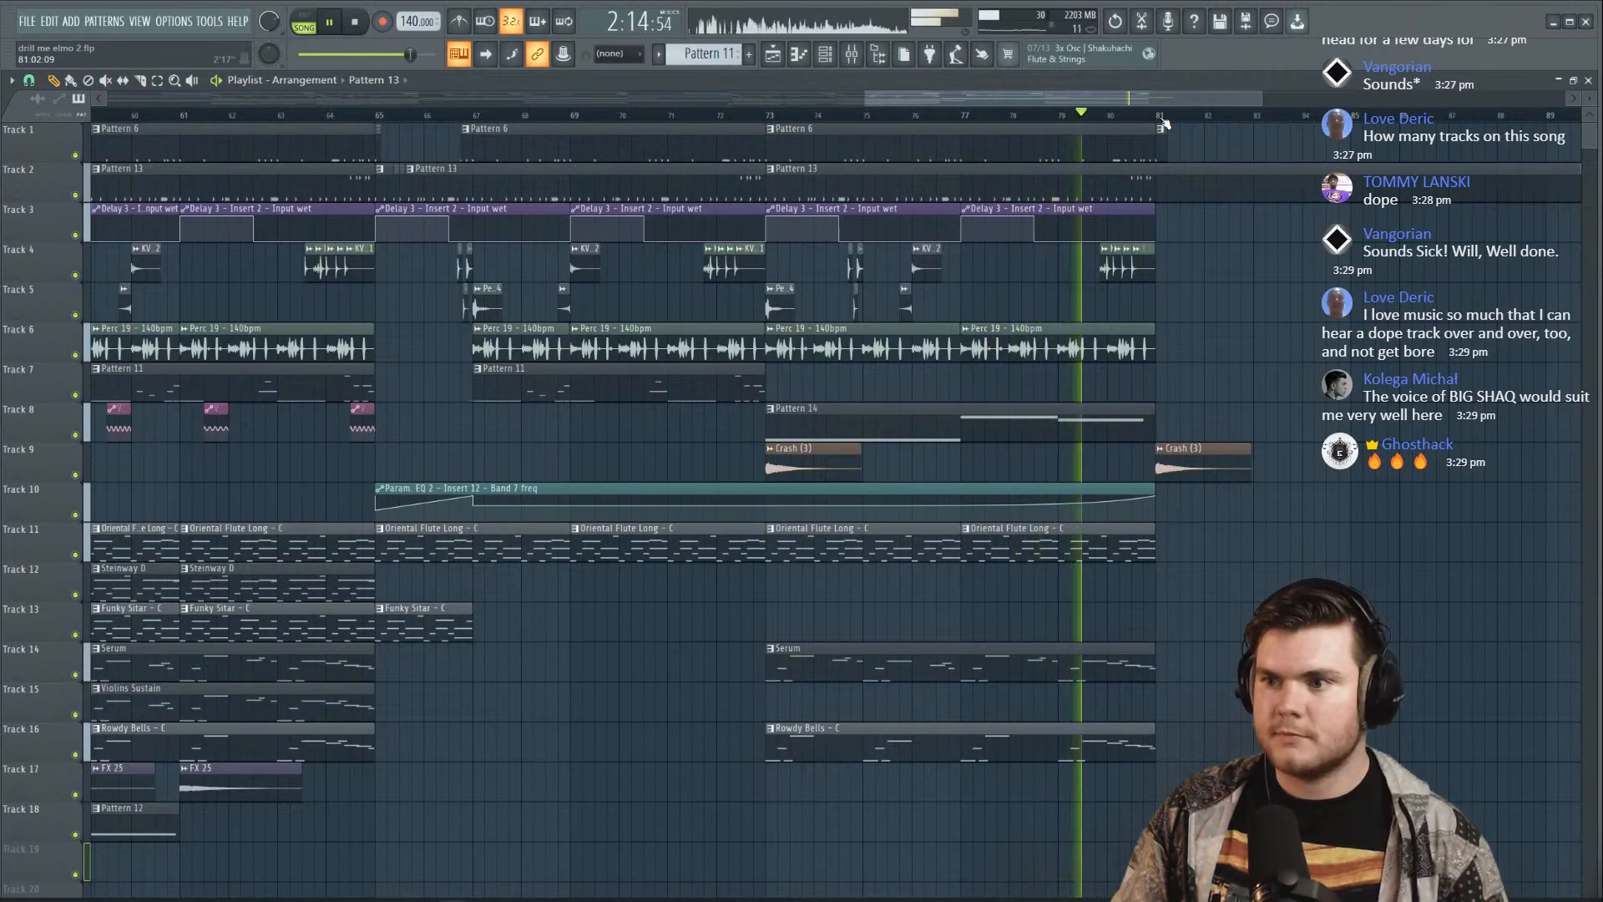
scroll(1164, 124, "down", 5)
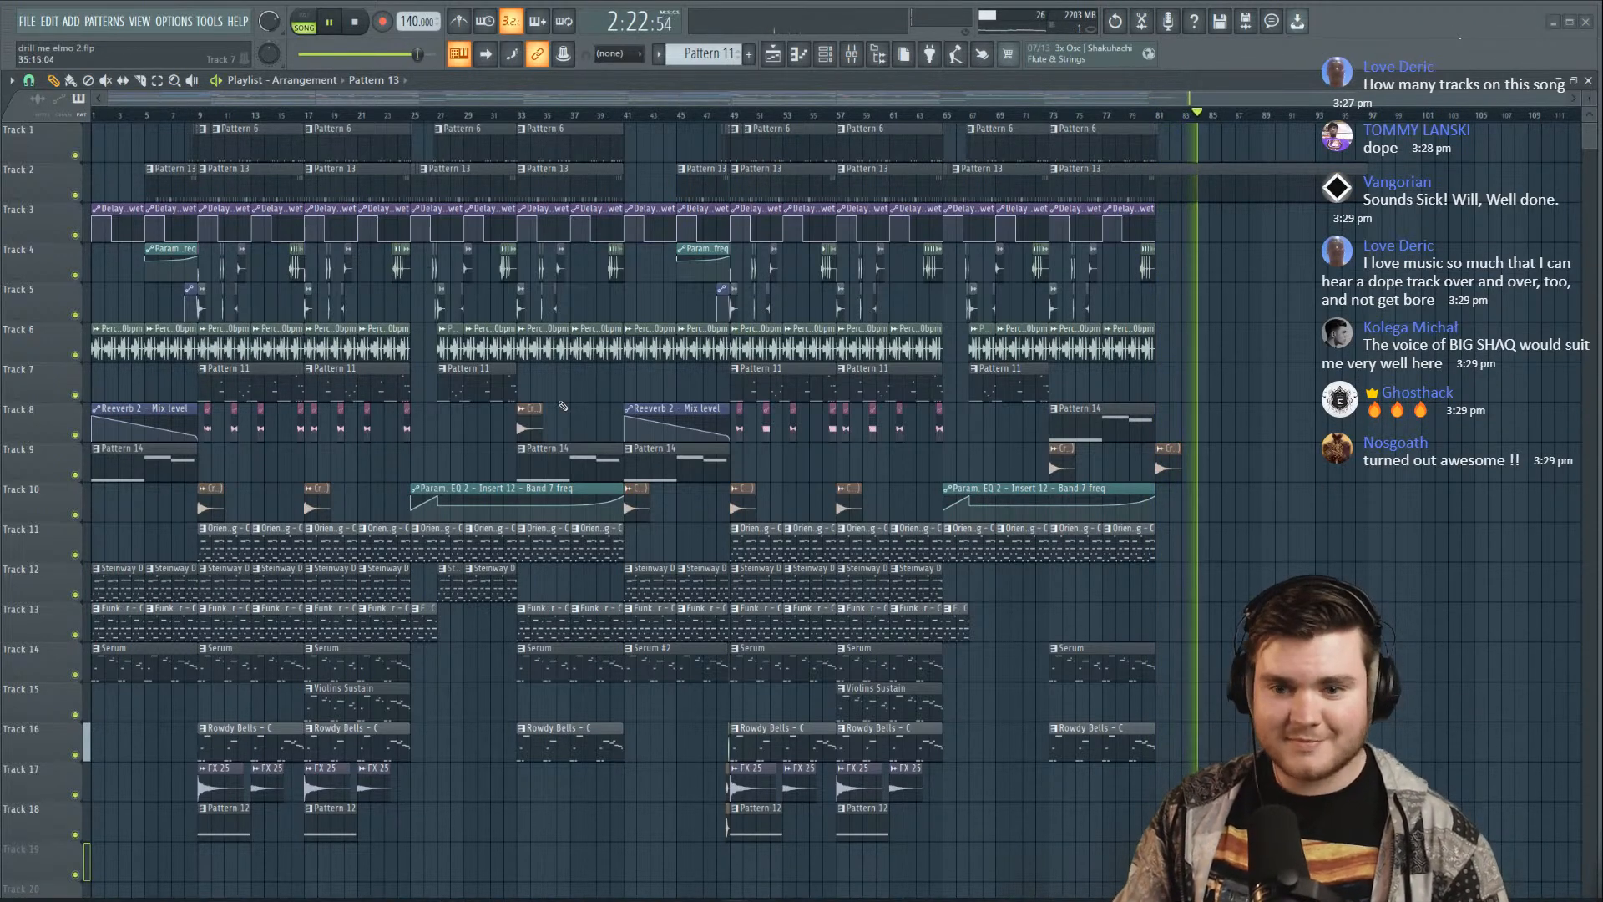
Shorten the last Pattern 13 clip on Track 2 to 12 bars and stop playback
left_click_drag(1367, 174, 1260, 191)
key("space")
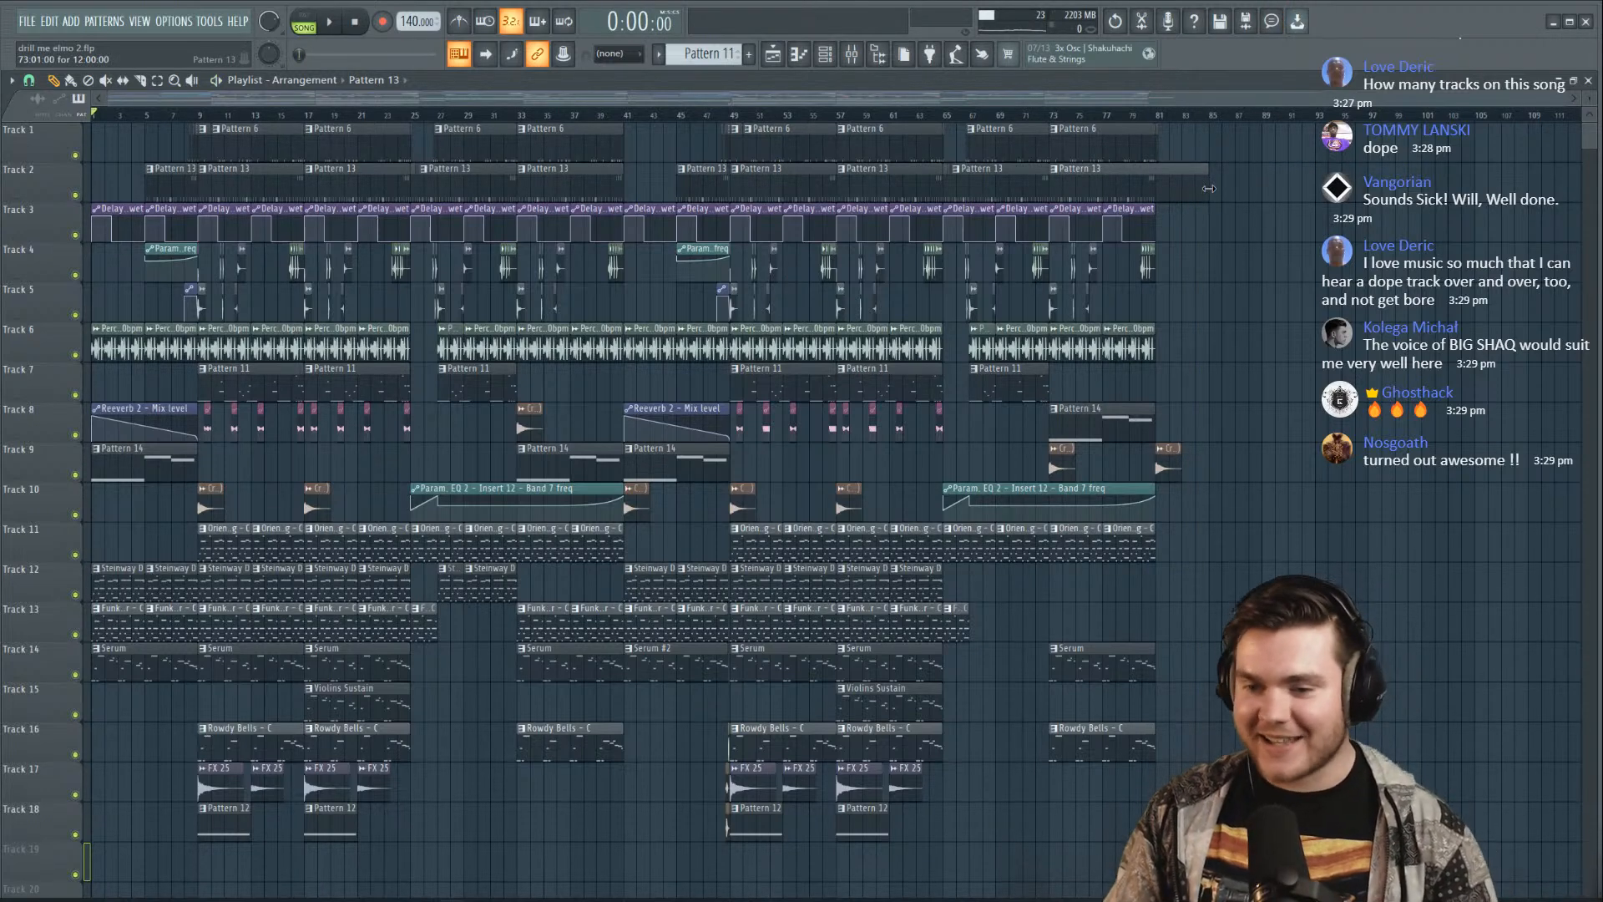
left_click_drag(1573, 101, 1431, 111)
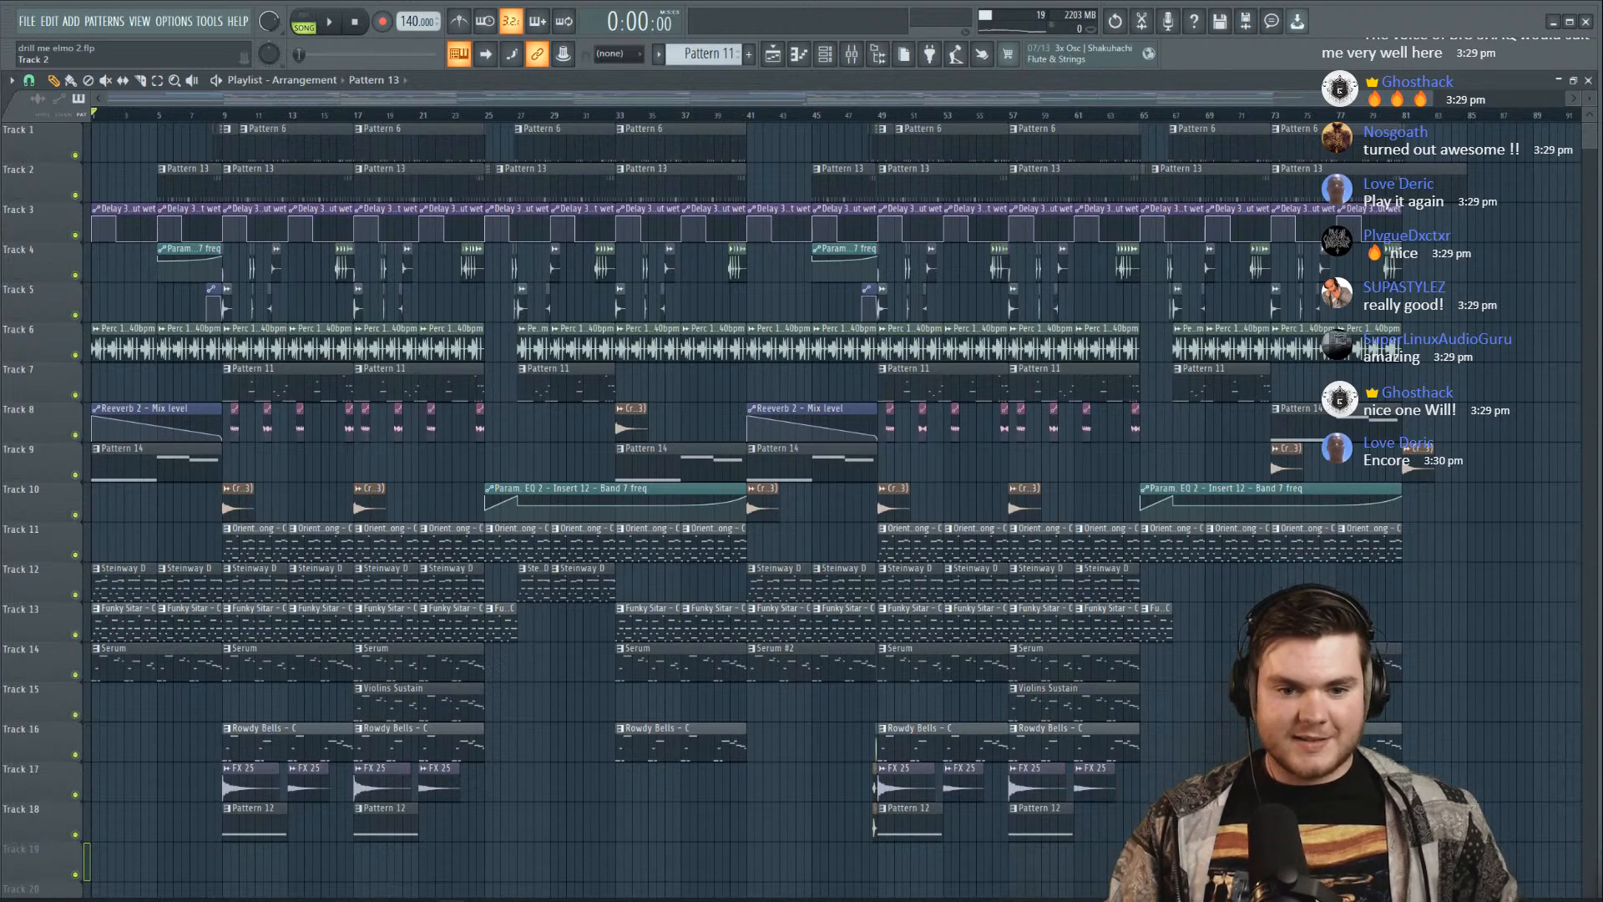
left_click(567, 113)
left_click(951, 112)
left_click_drag(953, 138, 92, 133)
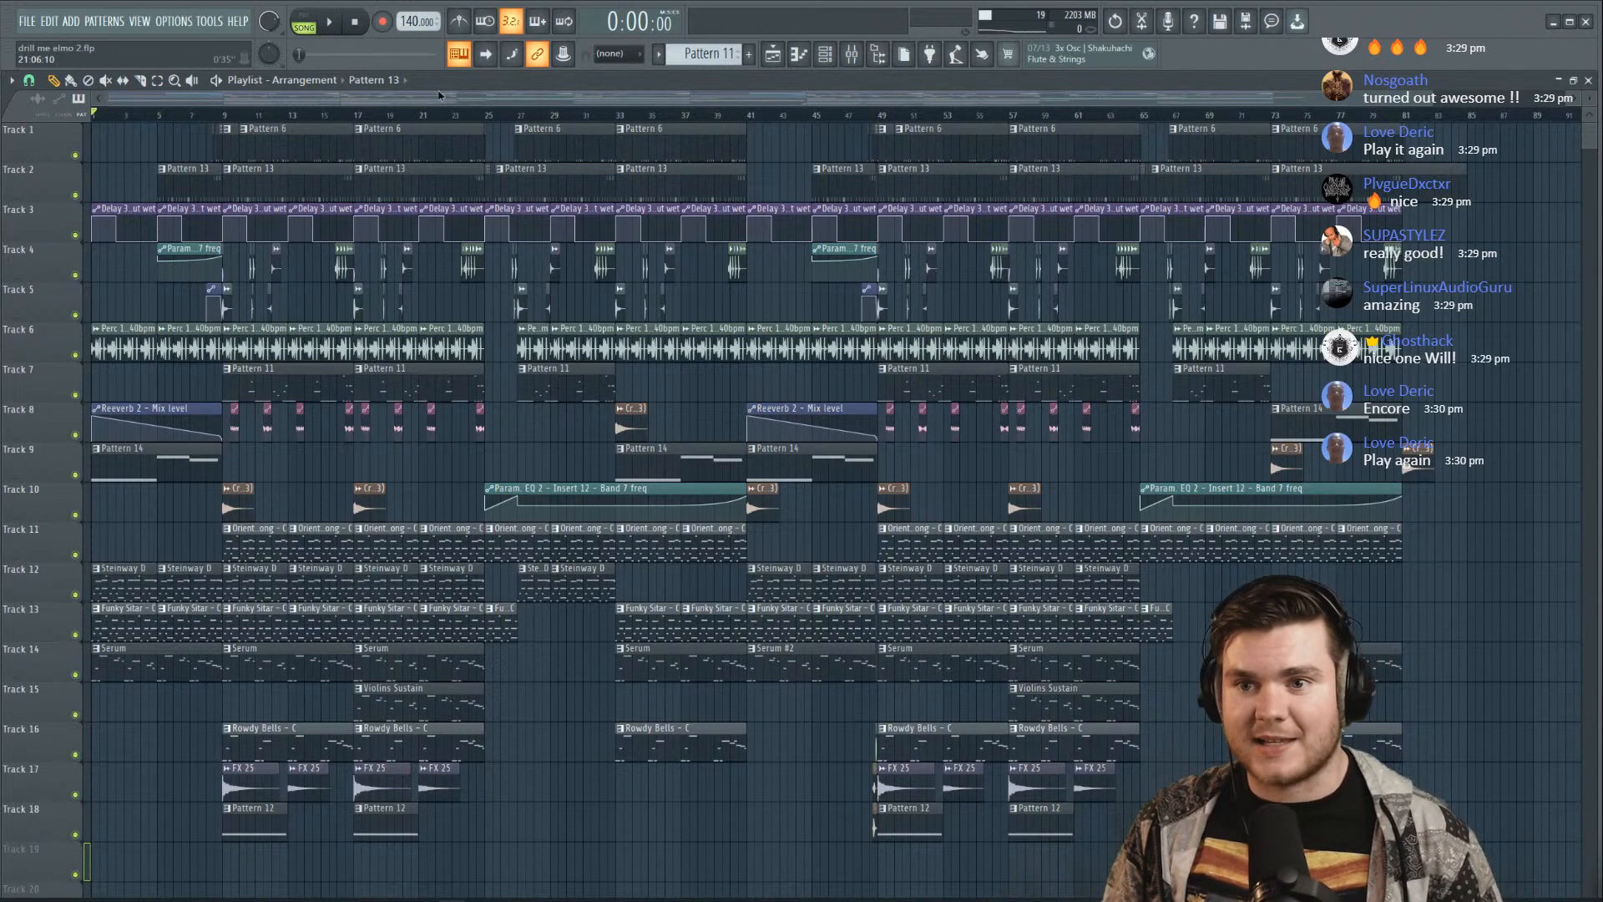
scroll(398, 121, "down", 1)
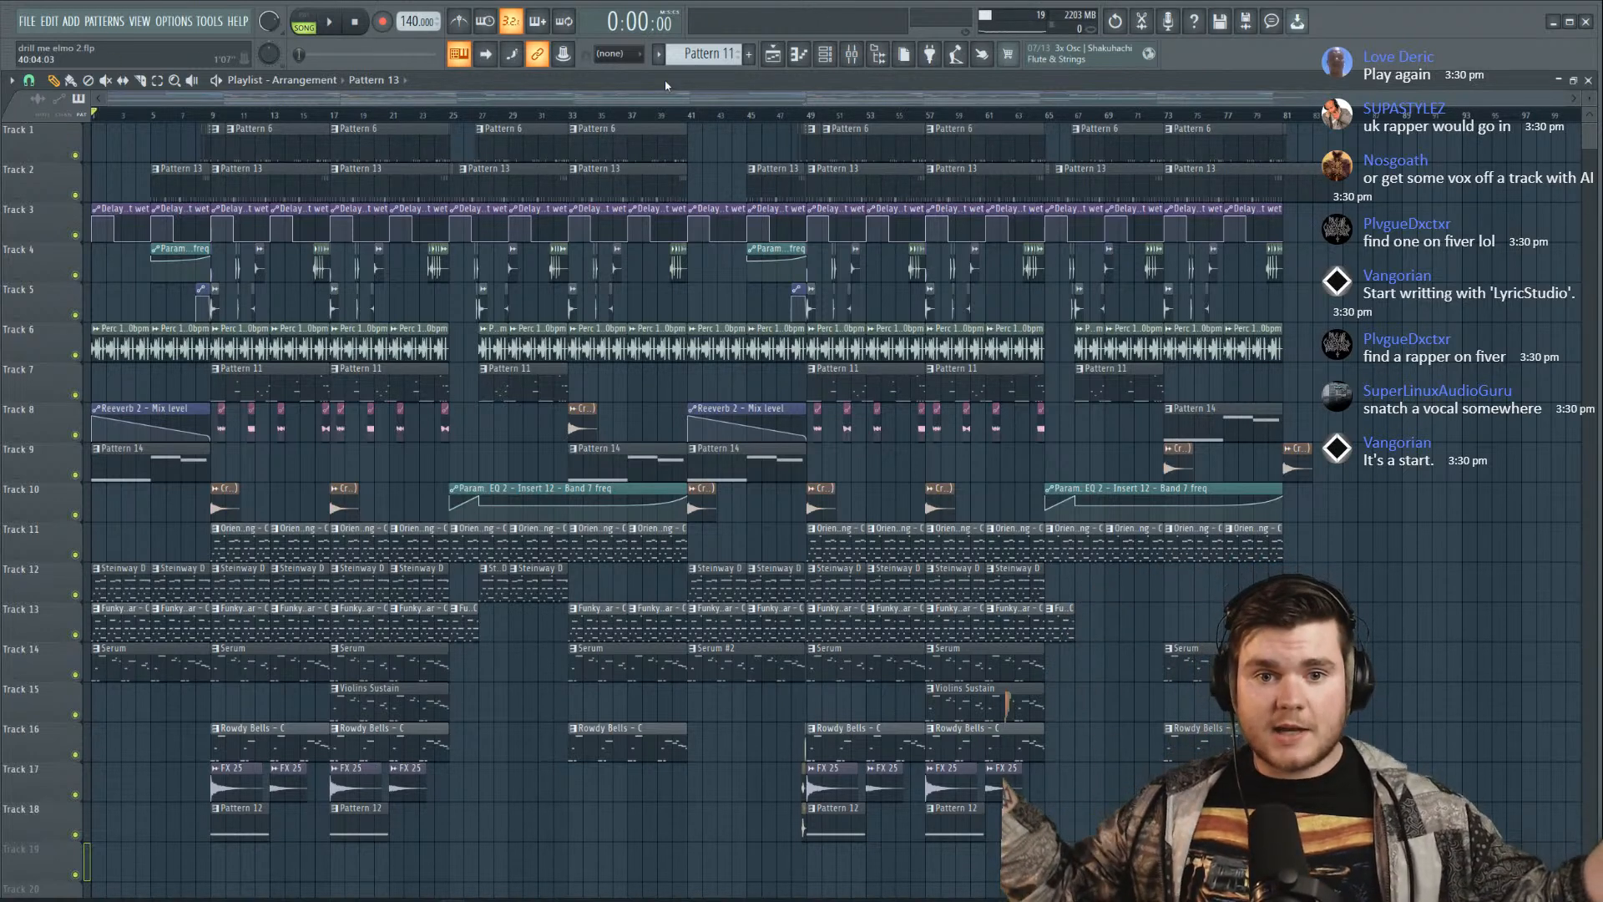
Show the browser and expand the Ghosthack - UK Drill Essentials sample folder
left_click(878, 54)
scroll(210, 483, "up", 20)
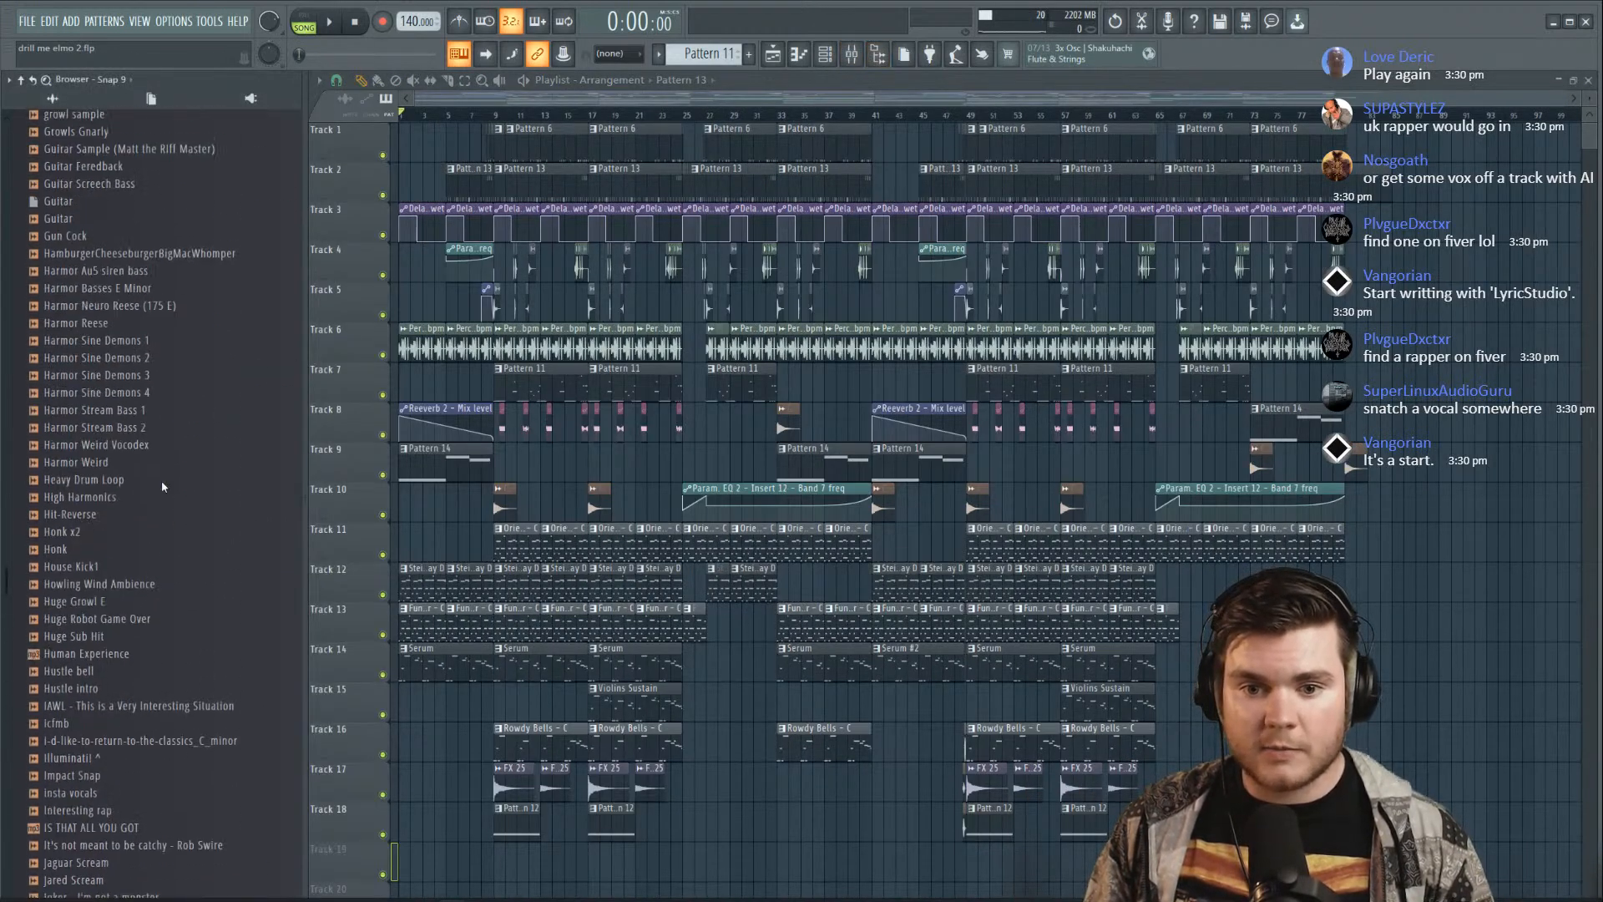
scroll(209, 515, "down", 20)
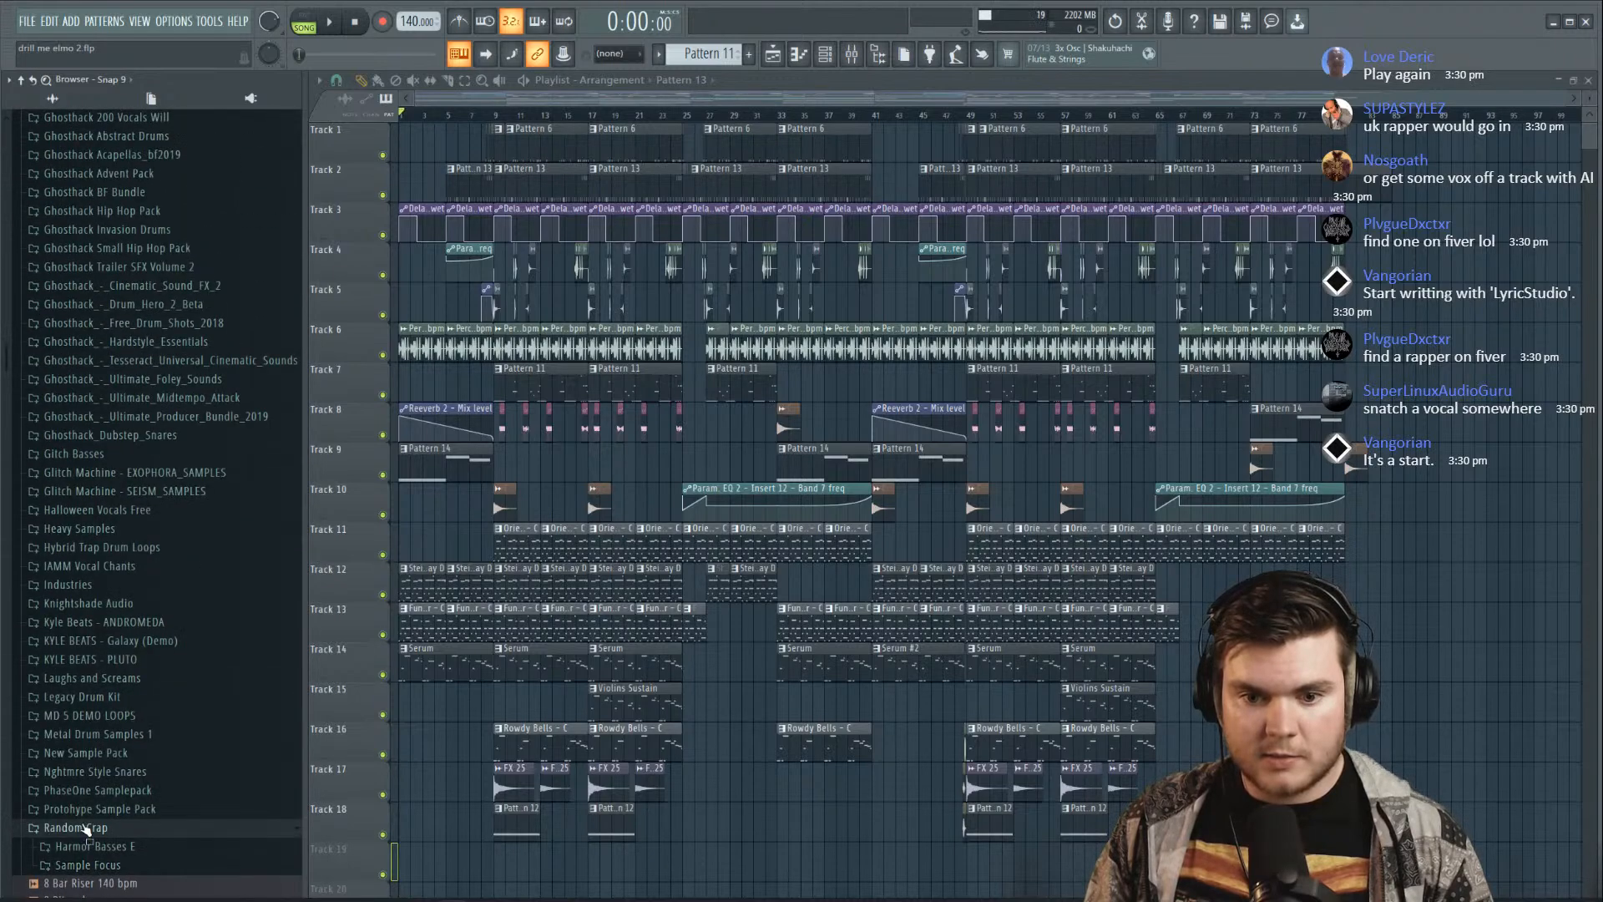
left_click(183, 406)
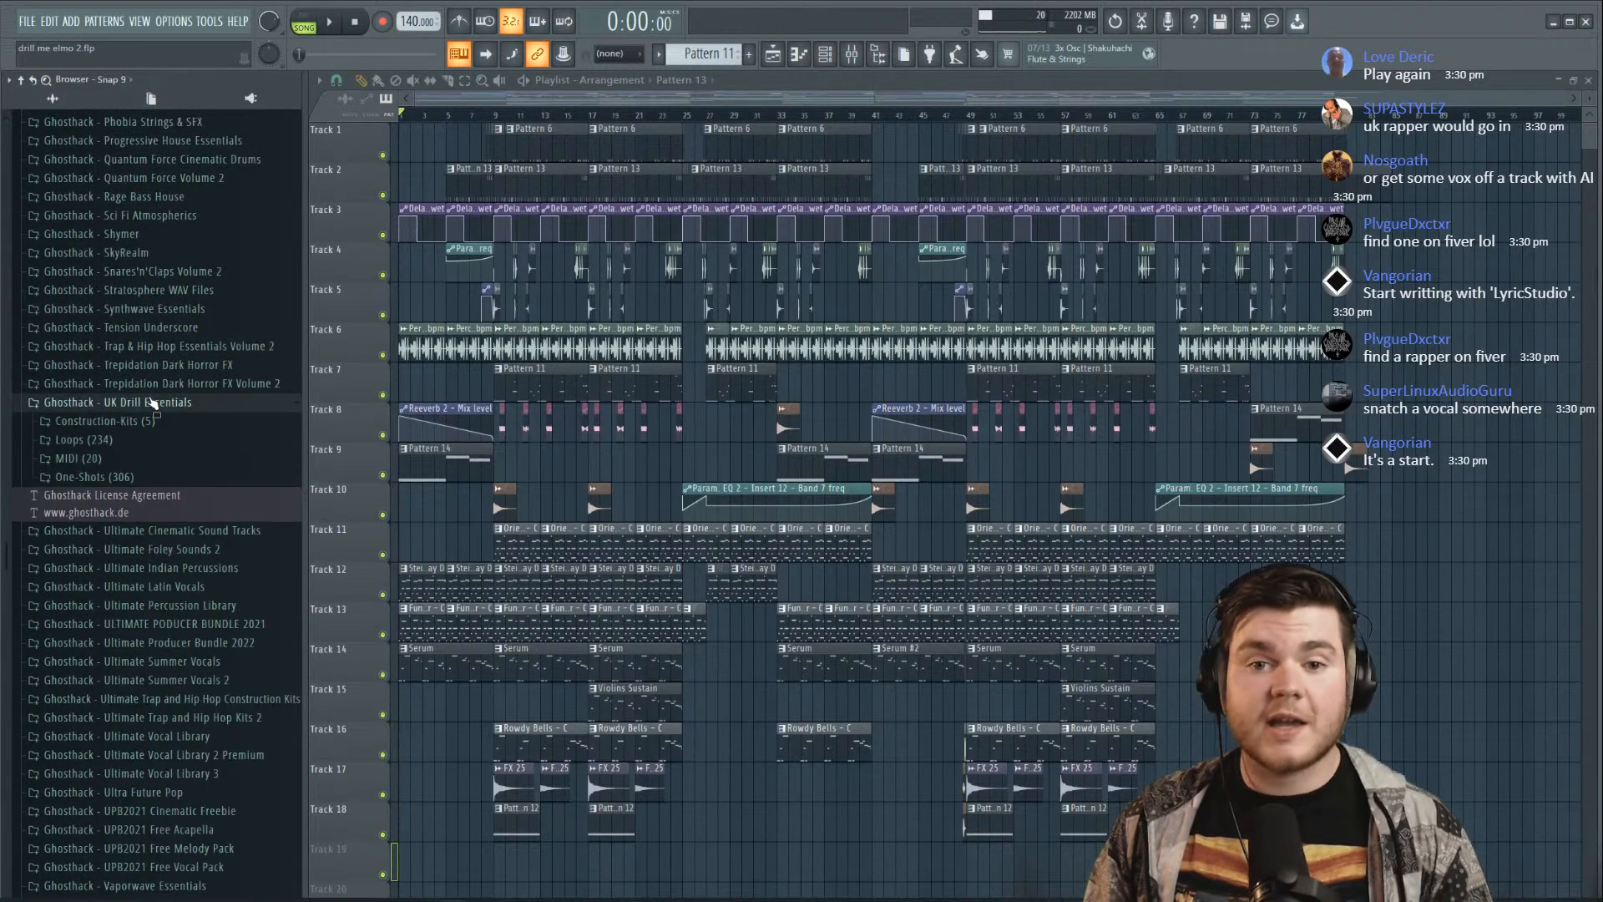